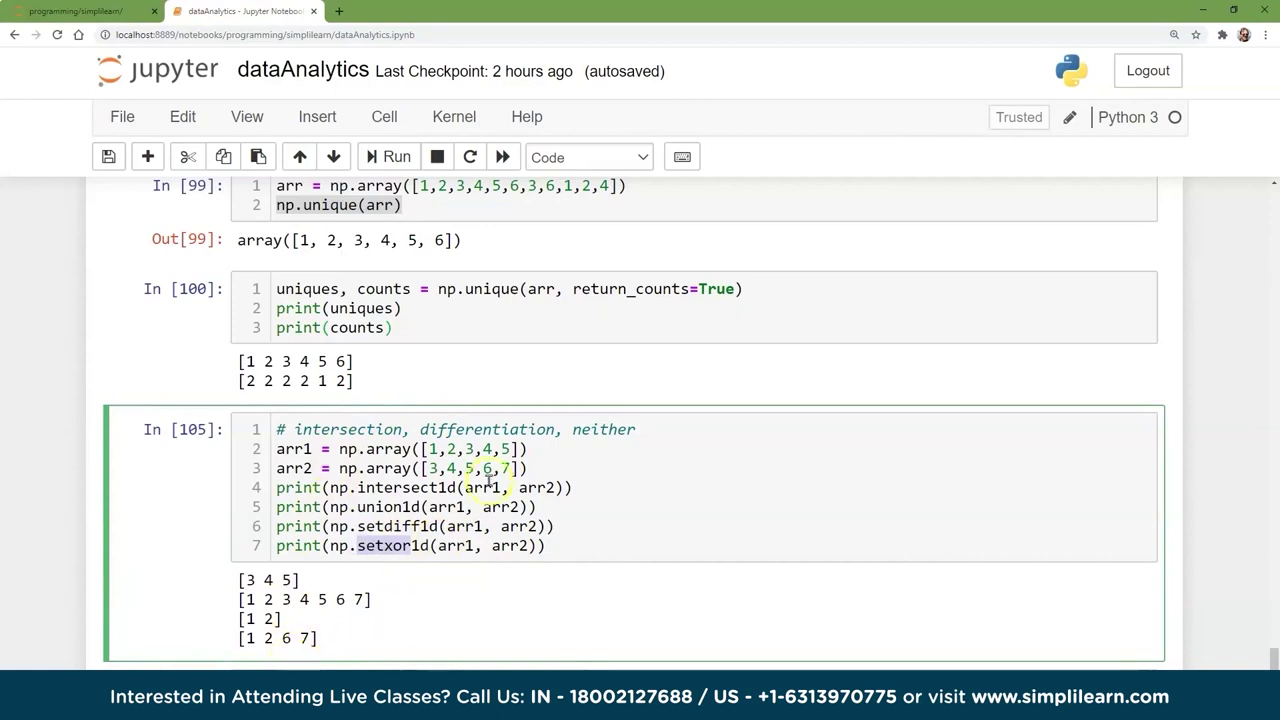
Review the intersect1d, union1d, setdiff1d and setxor1d lines and the preceding array cells in the dataAnalytics notebook
click(430, 490)
drag(572, 490, 279, 491)
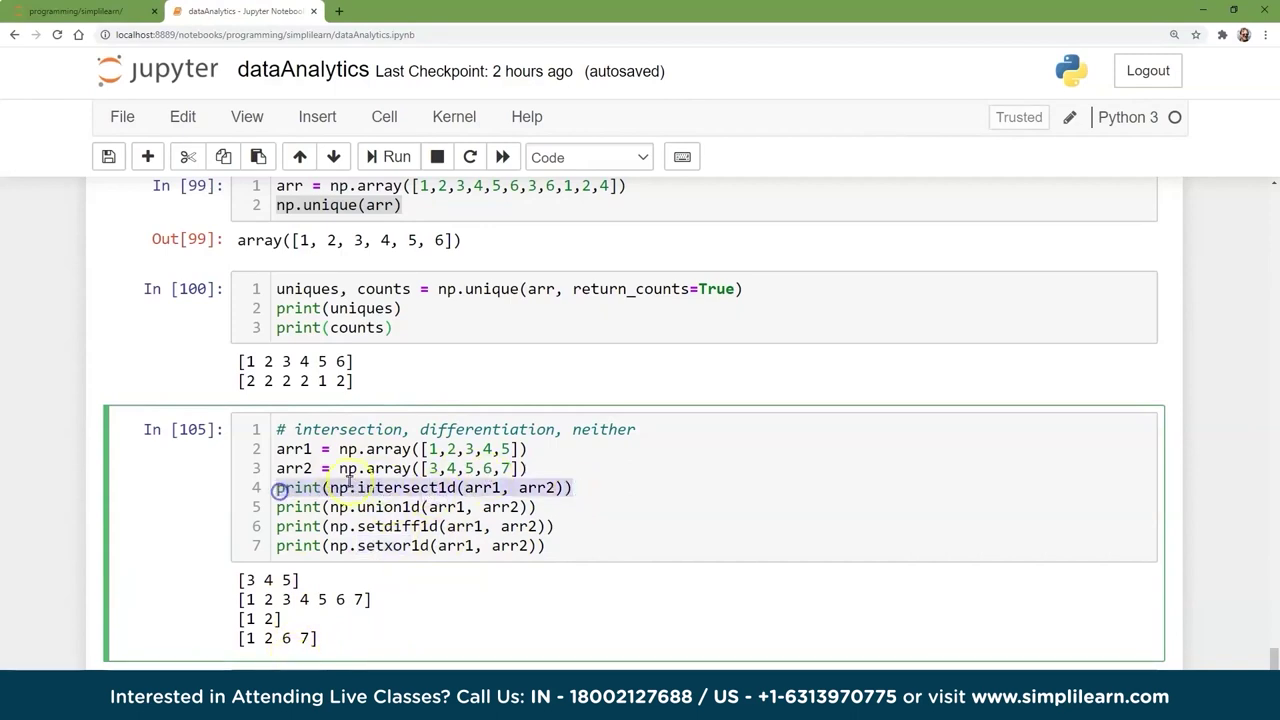
click(476, 524)
drag(548, 508, 272, 507)
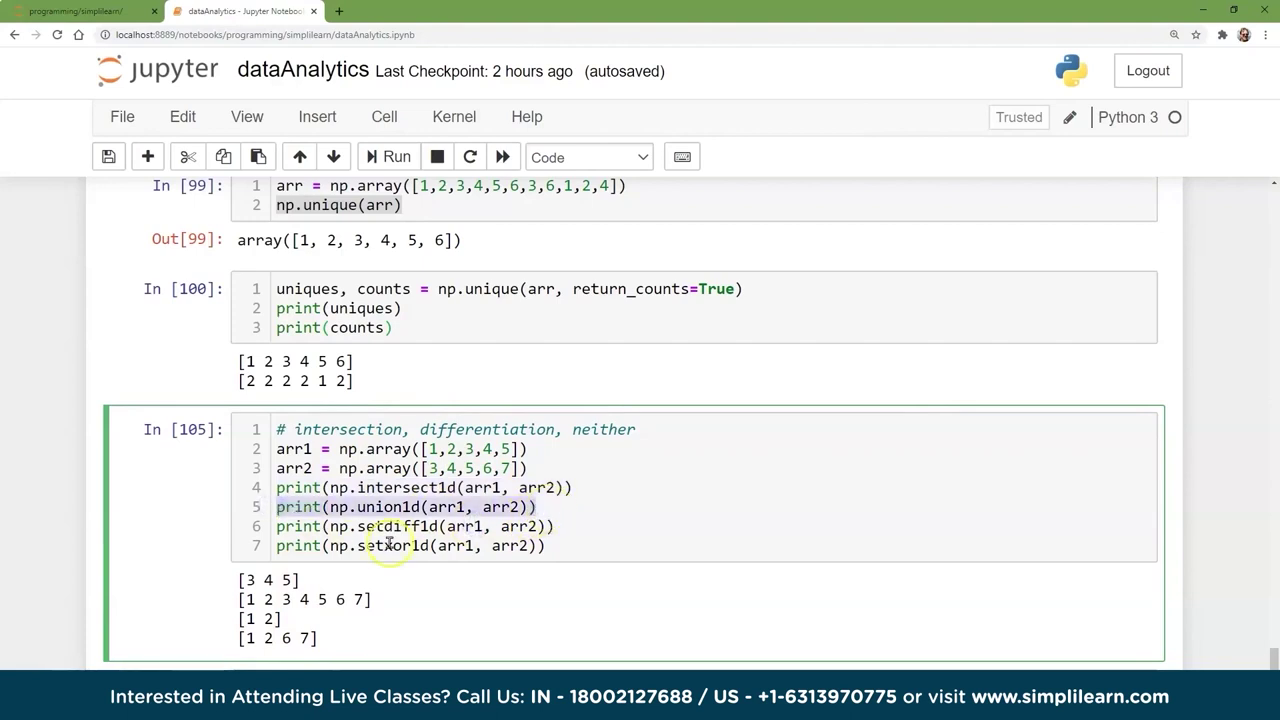
click(457, 527)
click(549, 527)
drag(549, 527, 258, 531)
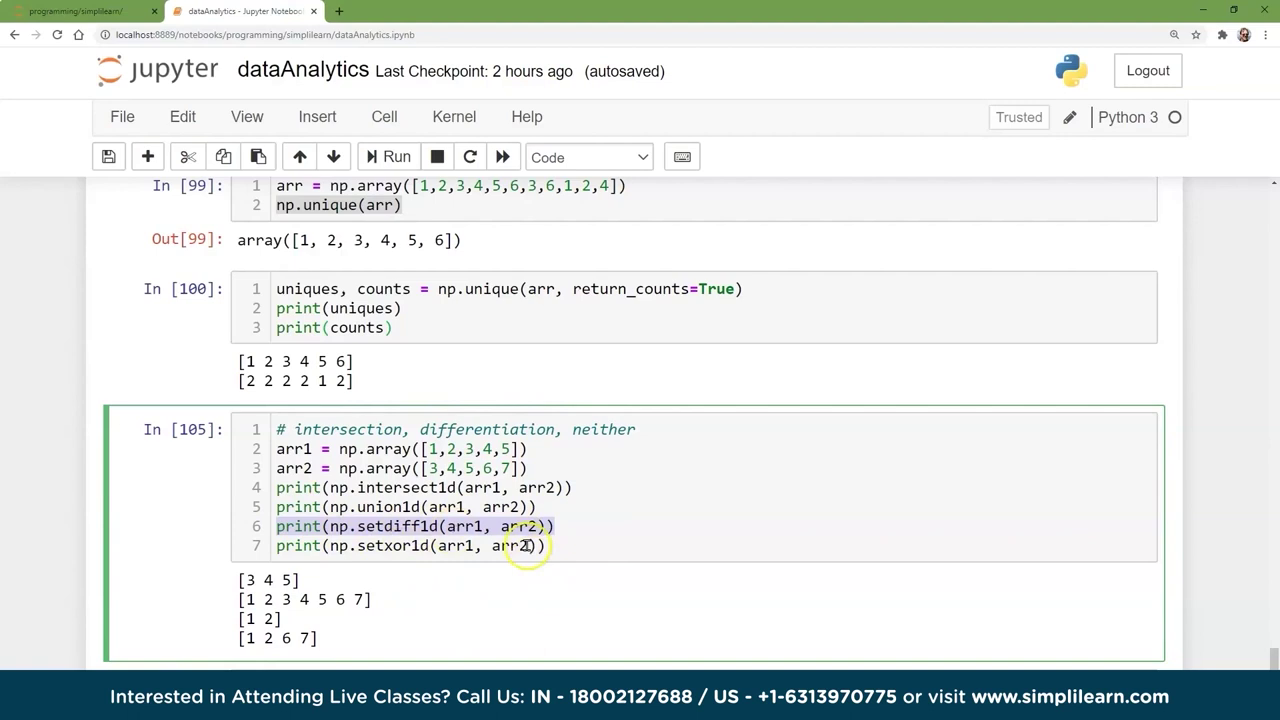
click(386, 641)
scroll(386, 641, down, 1)
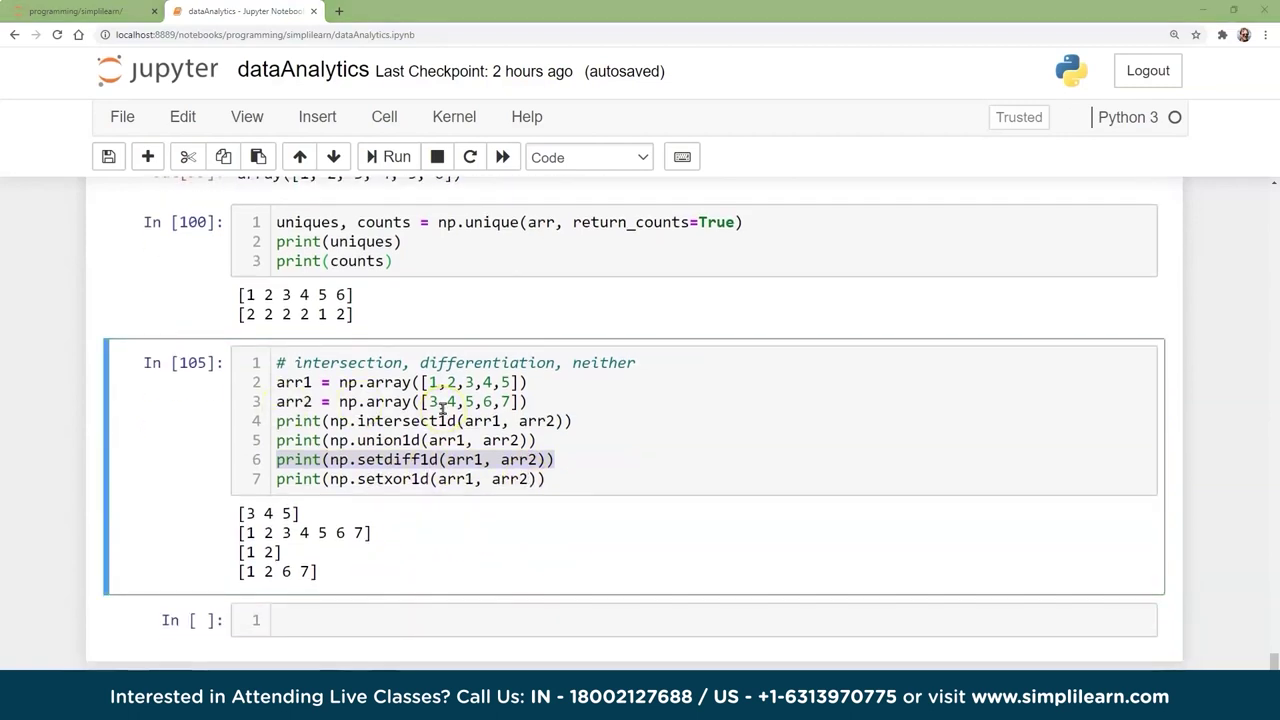
scroll(441, 408, up, 2)
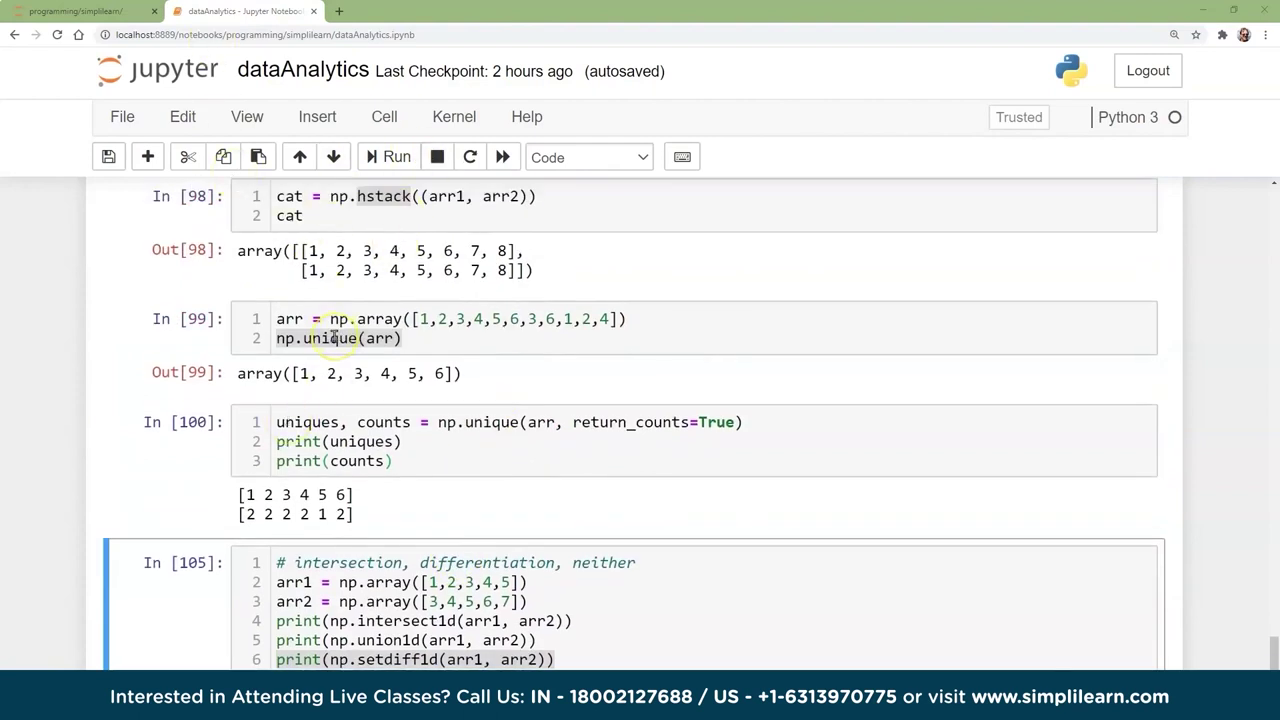
scroll(357, 400, up, 3)
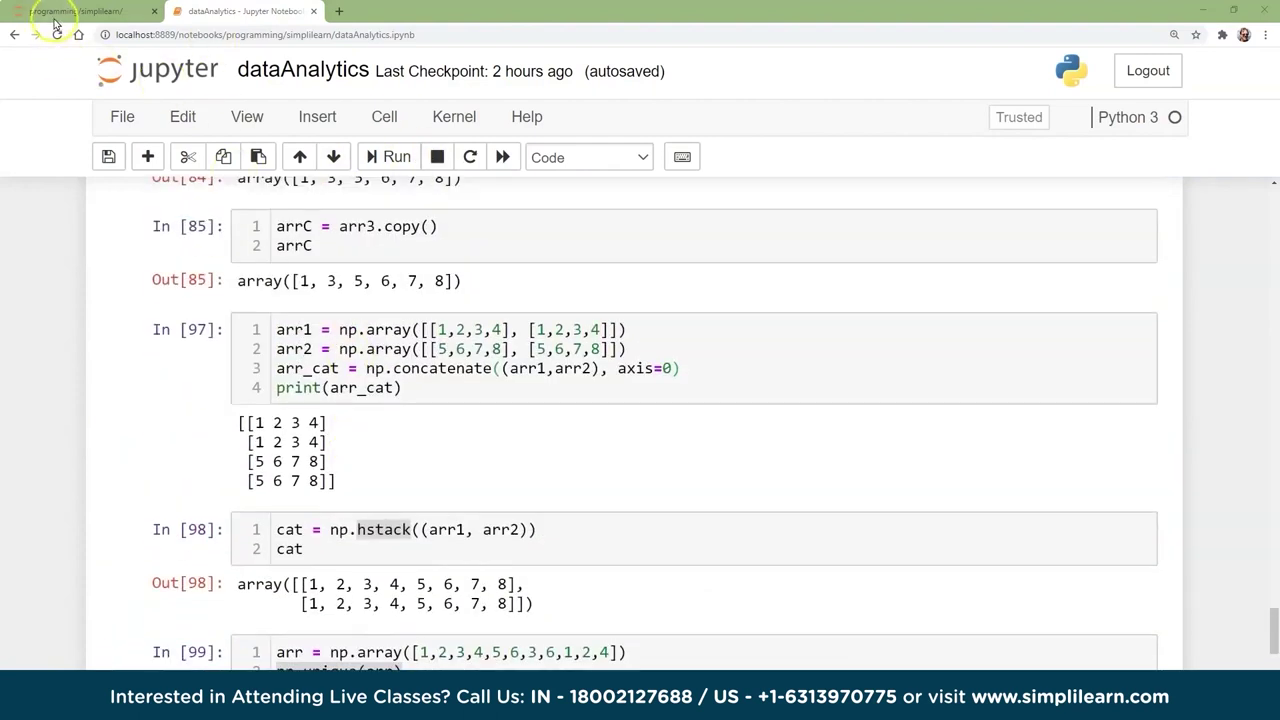
Create a new Python 3 notebook in the programming/simplilearn folder
click(55, 14)
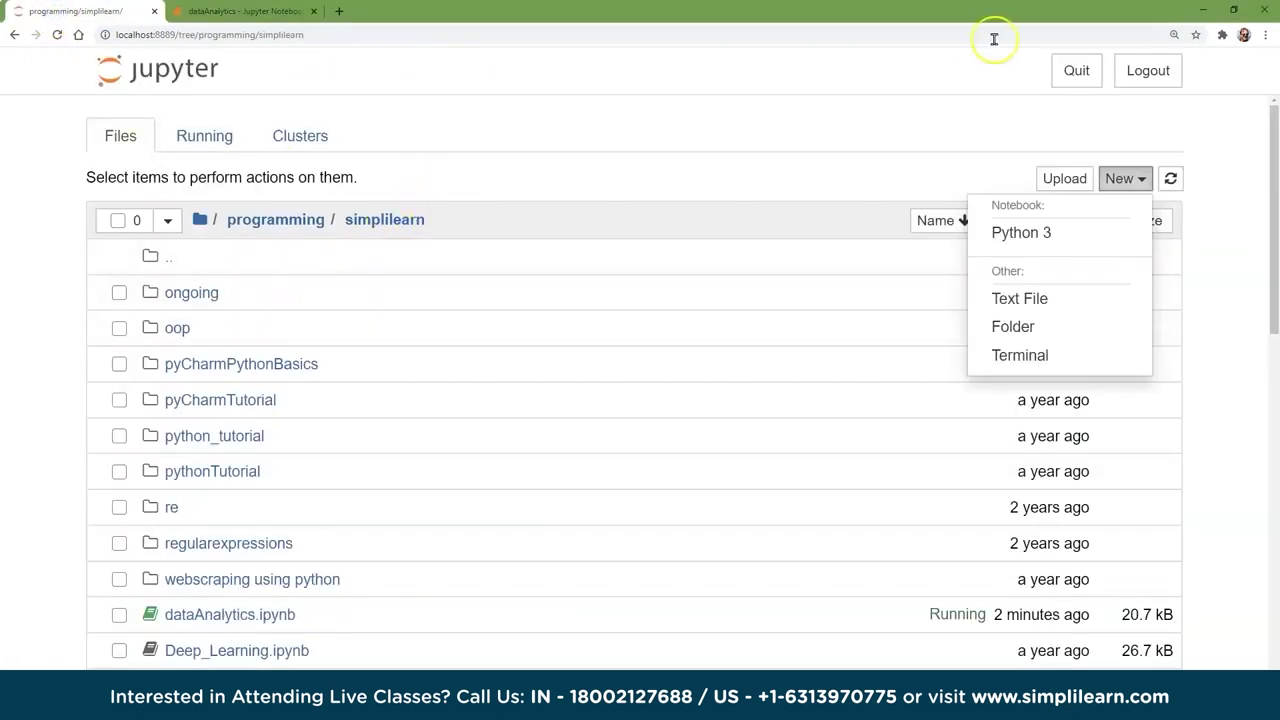
click(1138, 180)
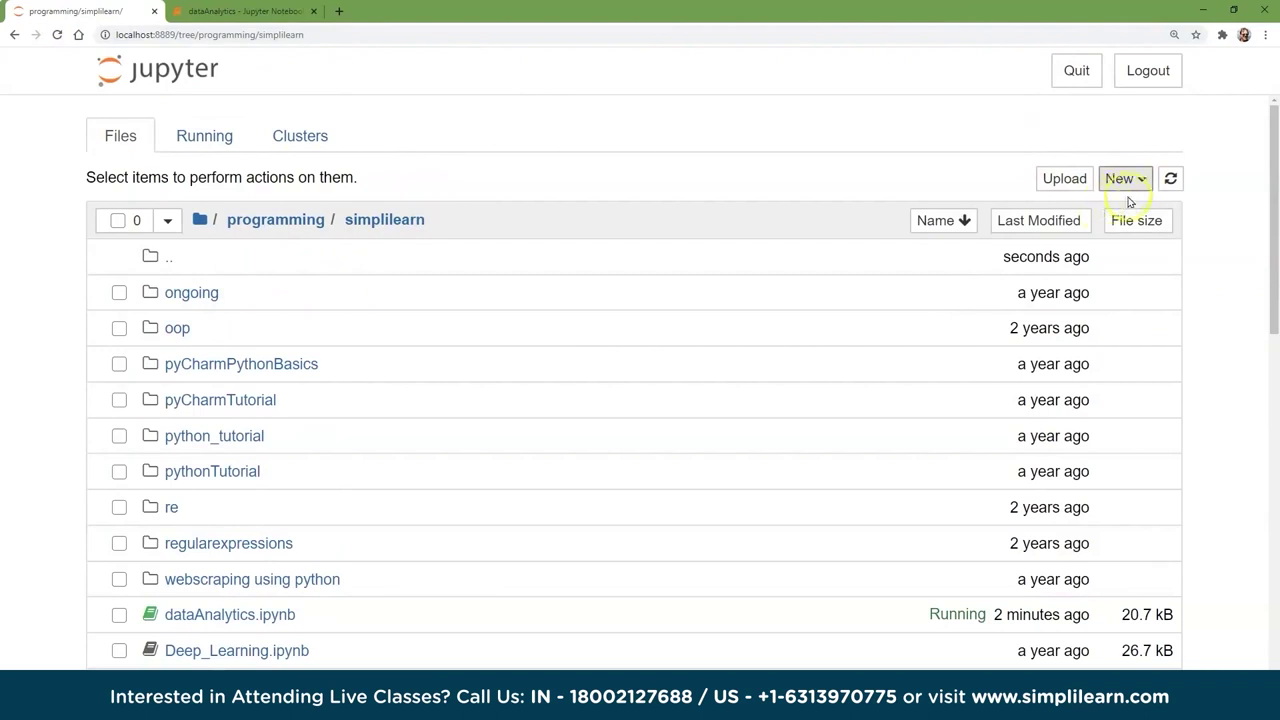
click(1142, 182)
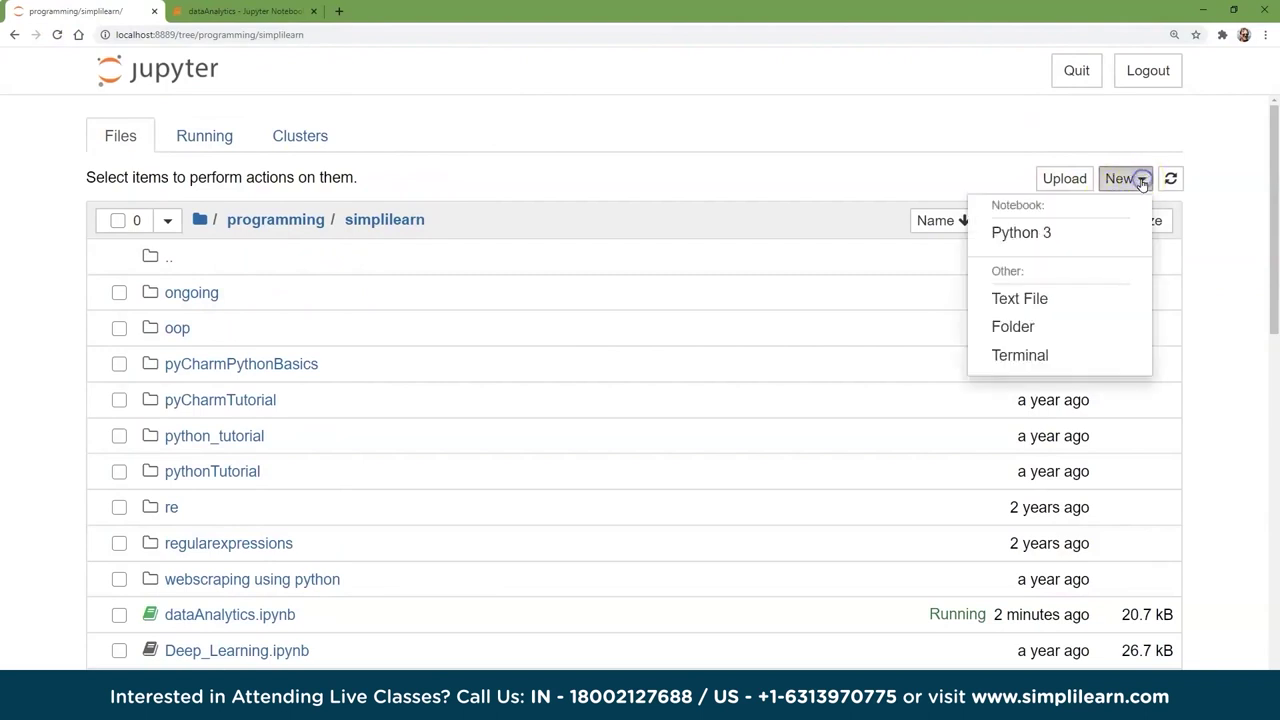
click(1016, 234)
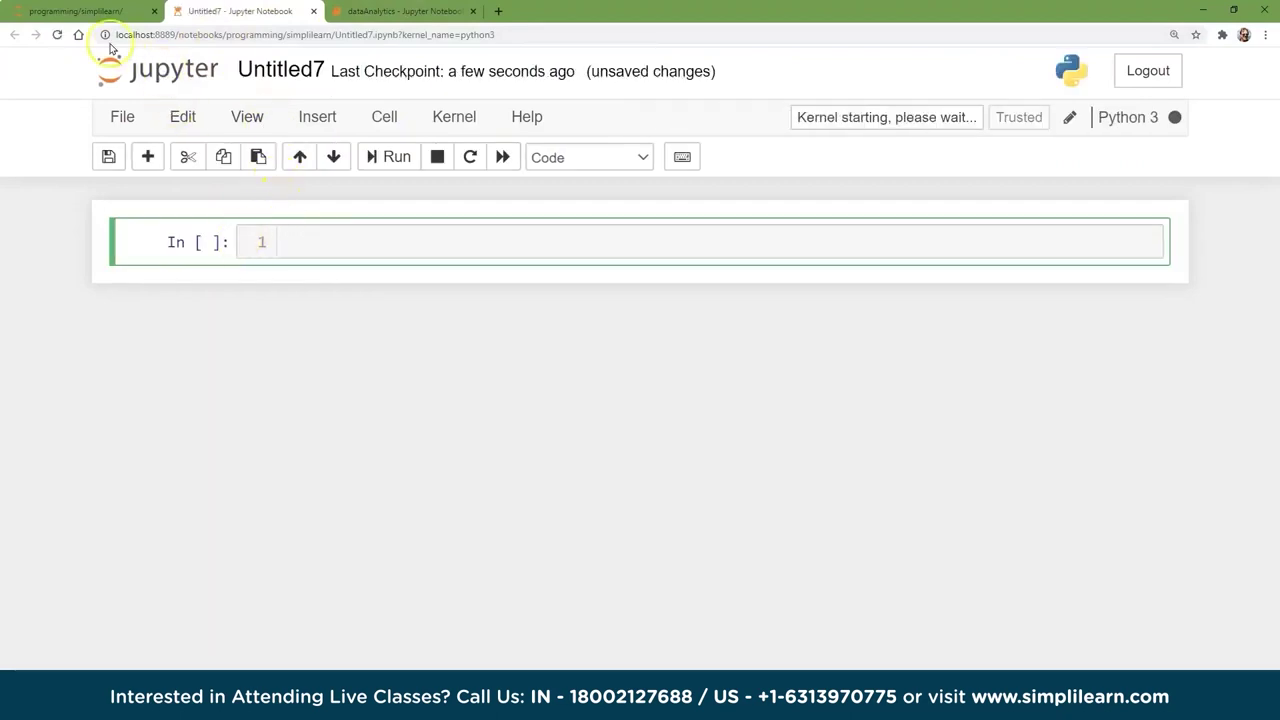
Rename the new notebook as "pandas pyplot"
click(122, 118)
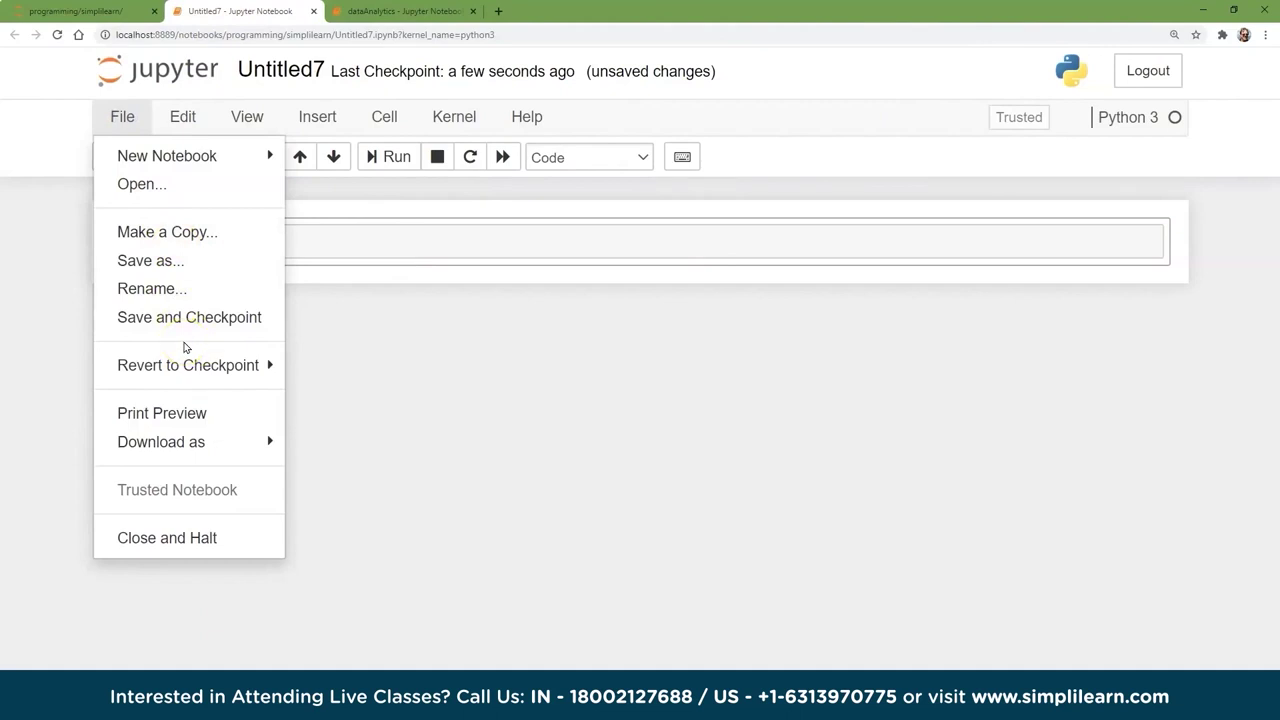
mouse_move(168, 376)
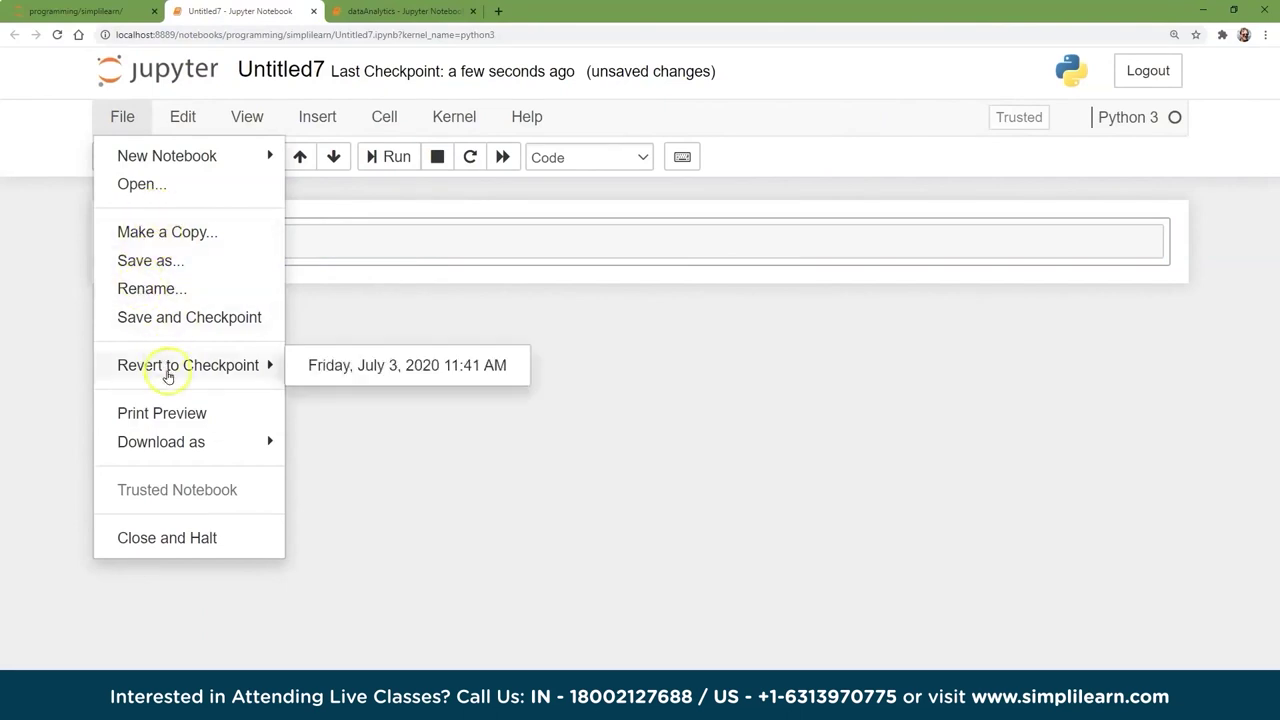
click(142, 289)
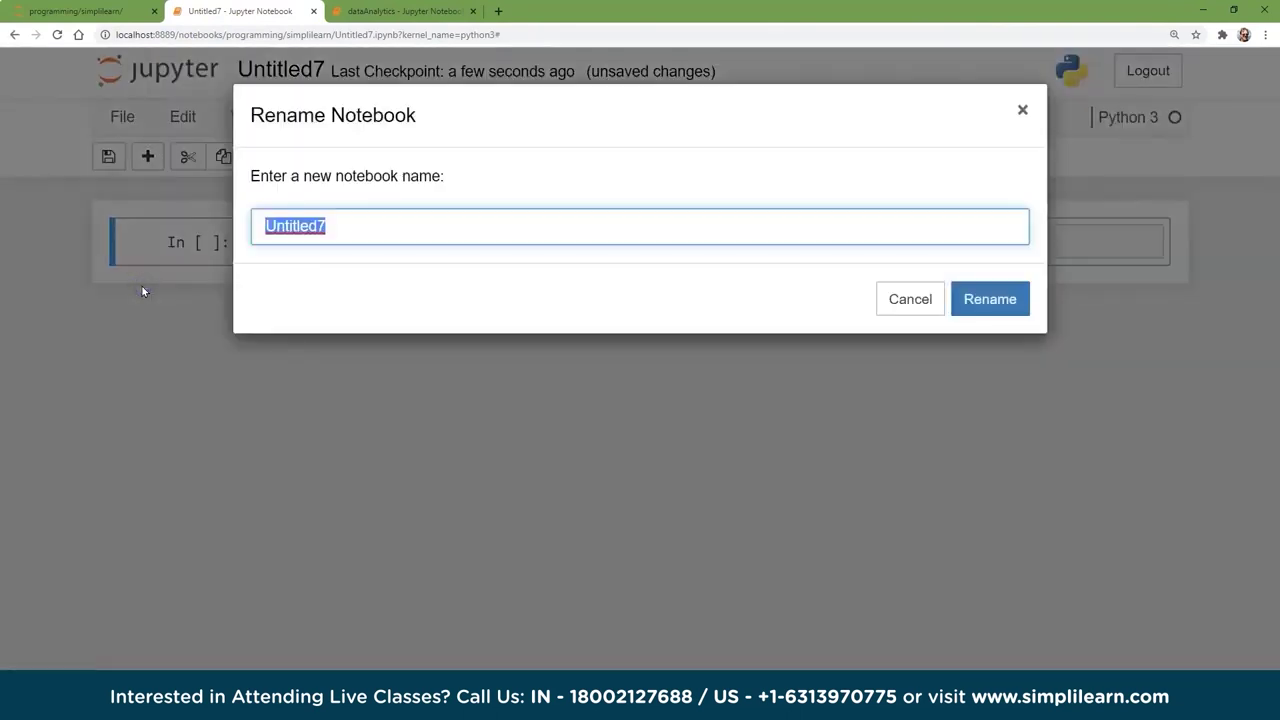
text(pandas)
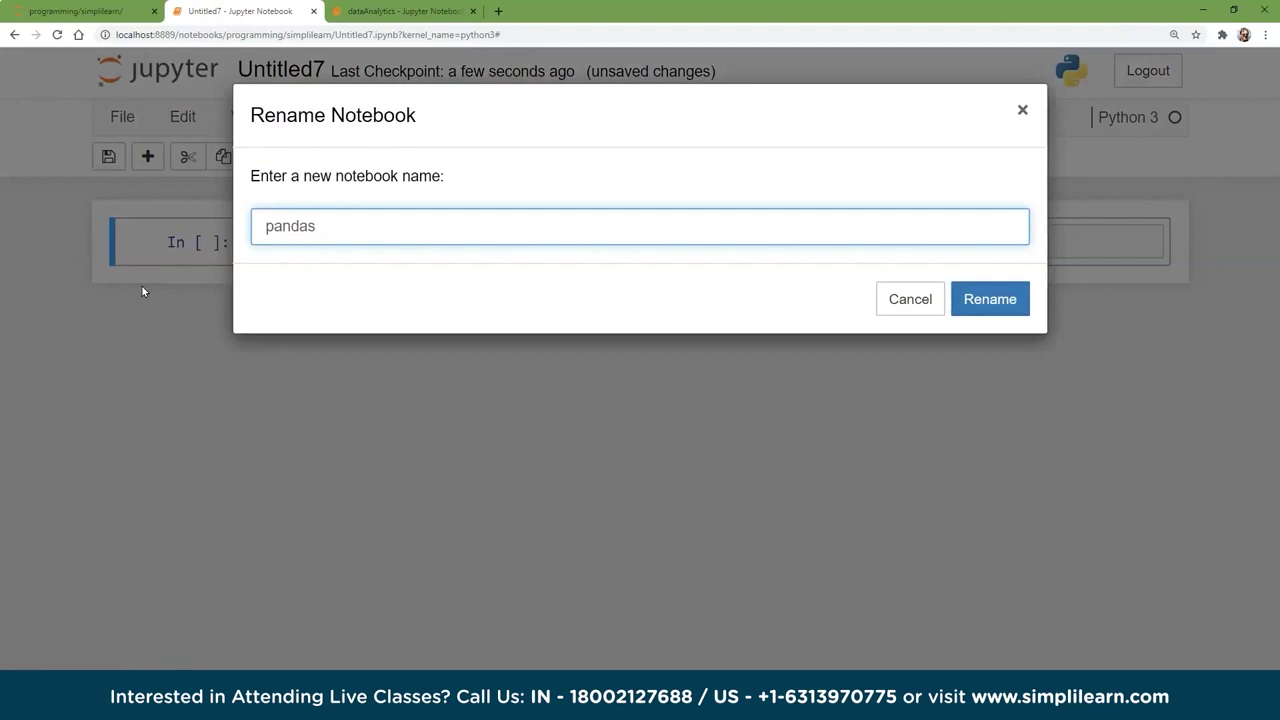
text( pyplot)
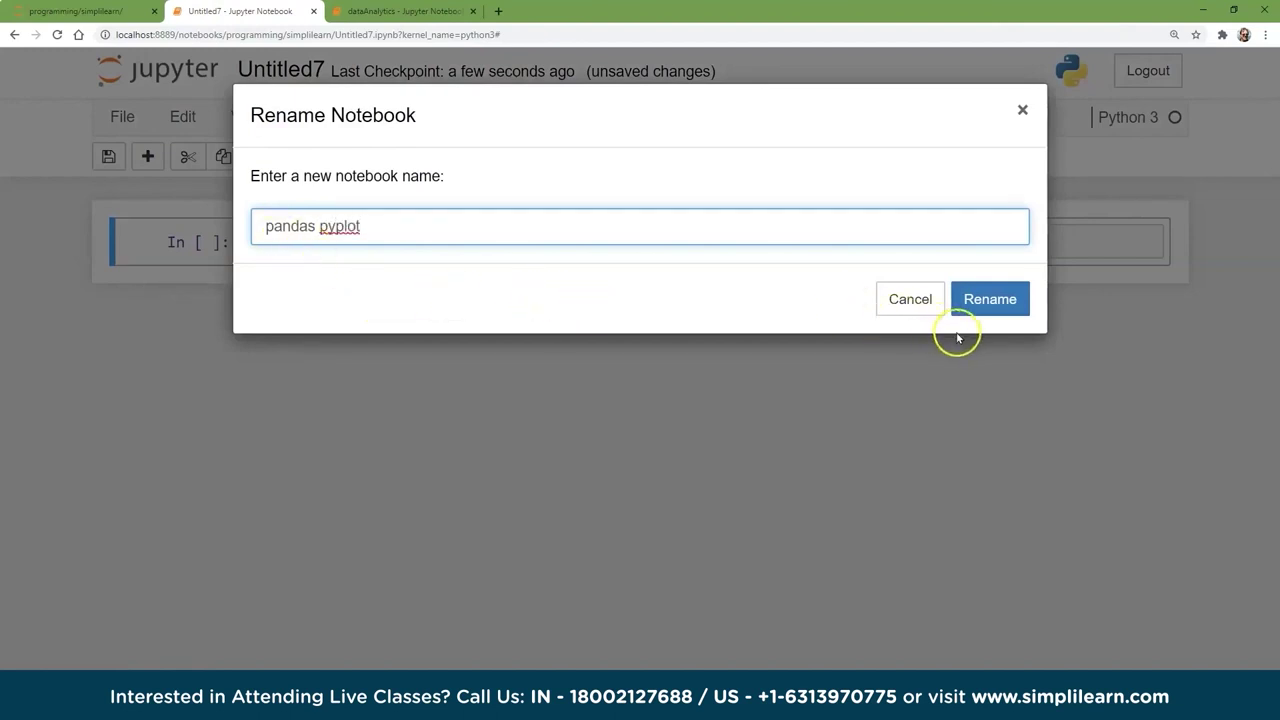
click(1008, 310)
Enter commented imports of pandas as pd, numpy as np, seaborn as sns and matplotlib.pyplot as plt, plus %matplotlib inline and sns.set(color_codes=True)
click(300, 243)
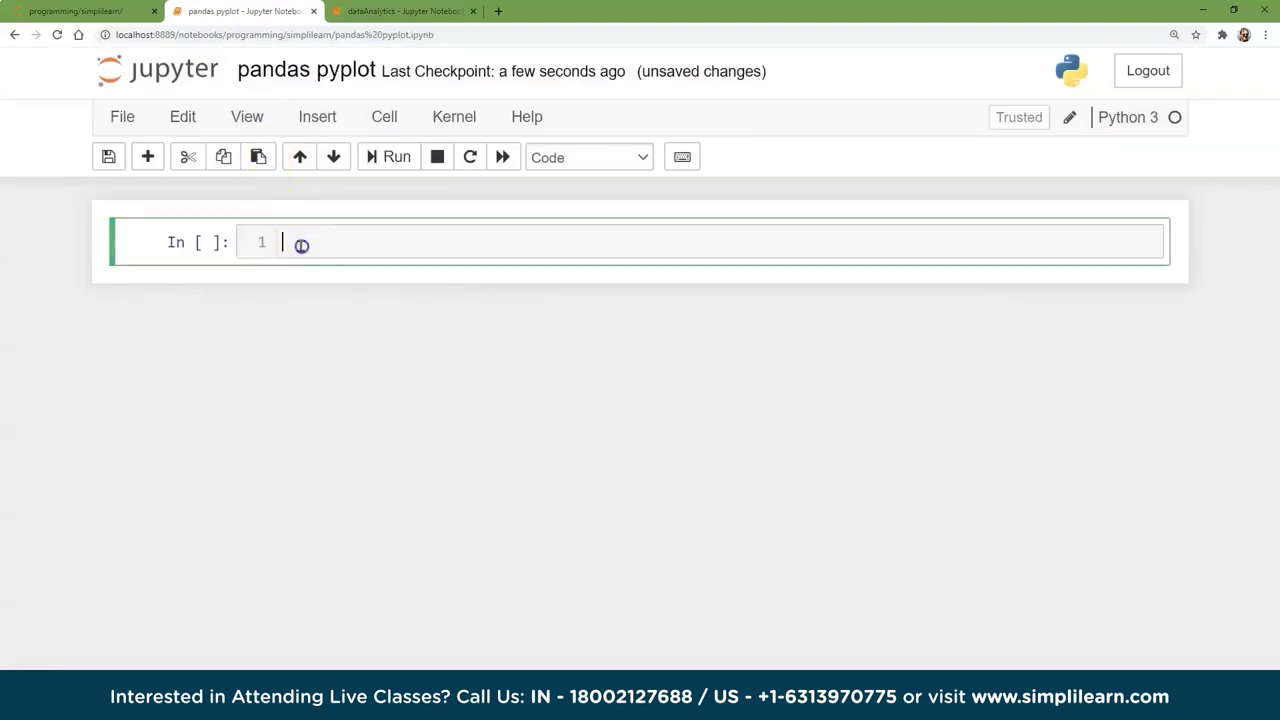
text(# Import the necessary libraries  import pandas as pd import numpy as np import seaborn as sns import matplotlib.pyplot as plt %matplotlib inline sns.set(color_codes=True))
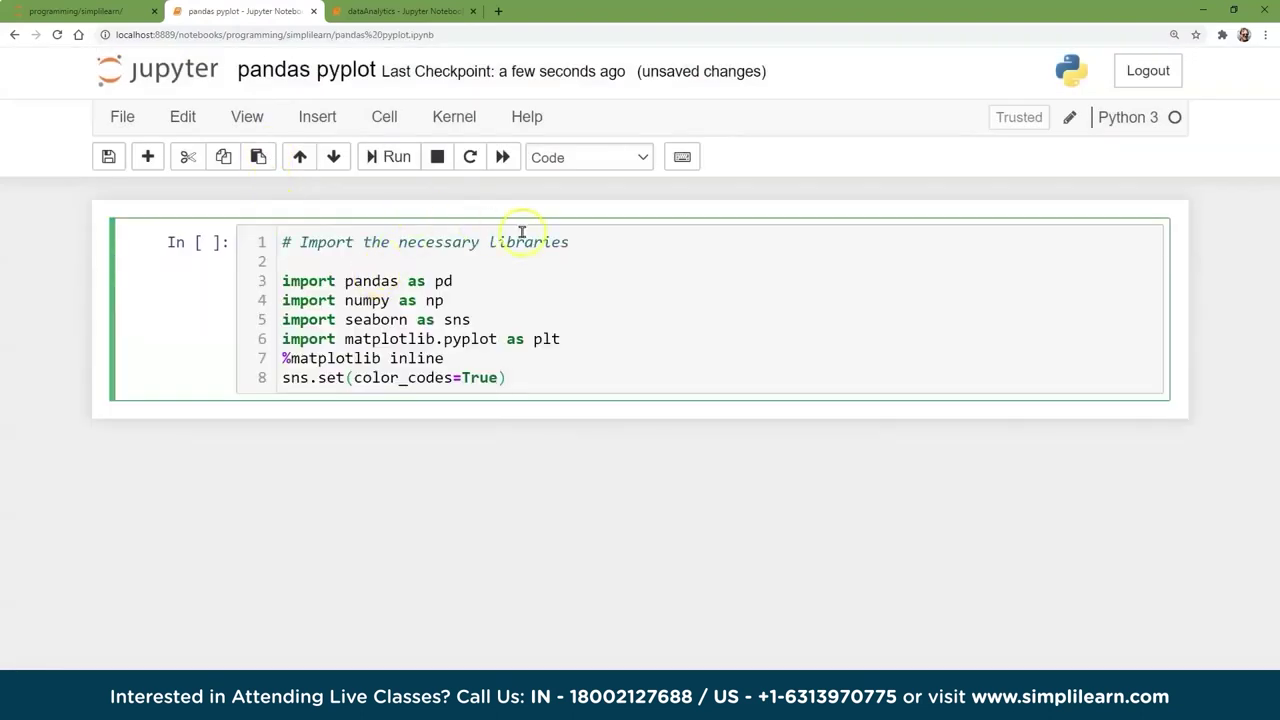
Examine the import cell line by line, from the comment and library aliases to %matplotlib inline and the color_codes setting
drag(572, 242, 288, 242)
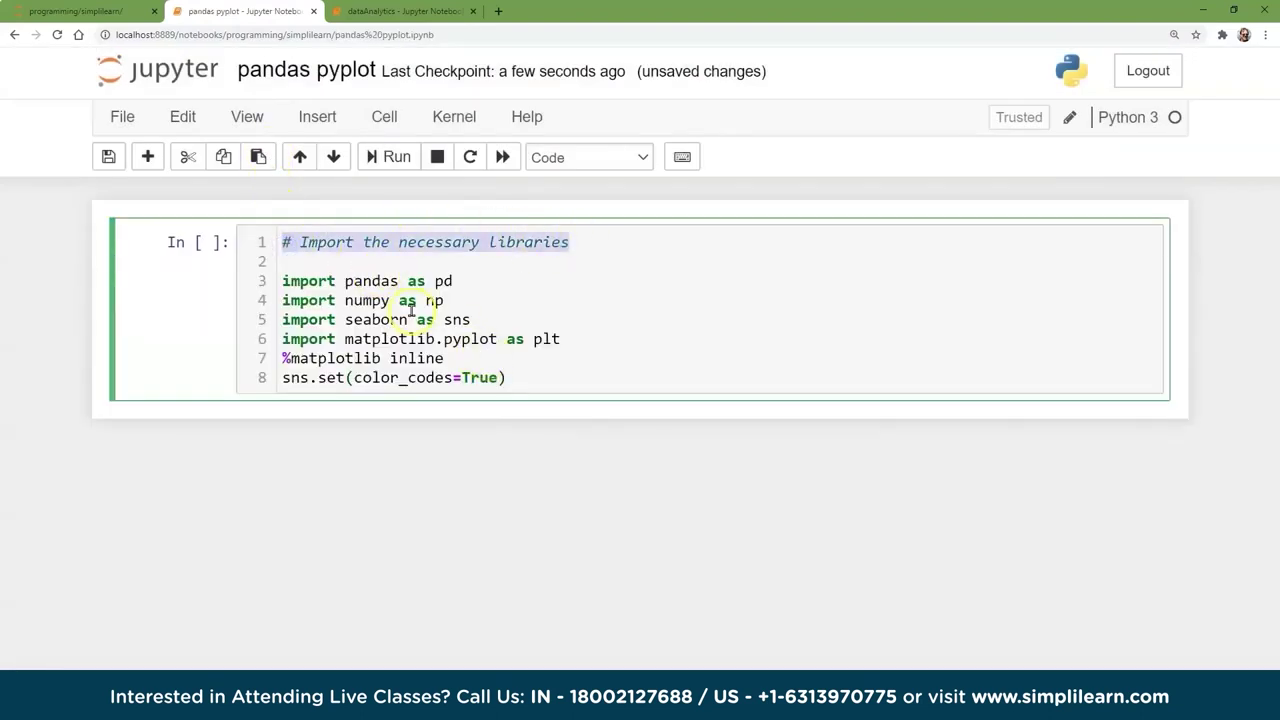
click(456, 281)
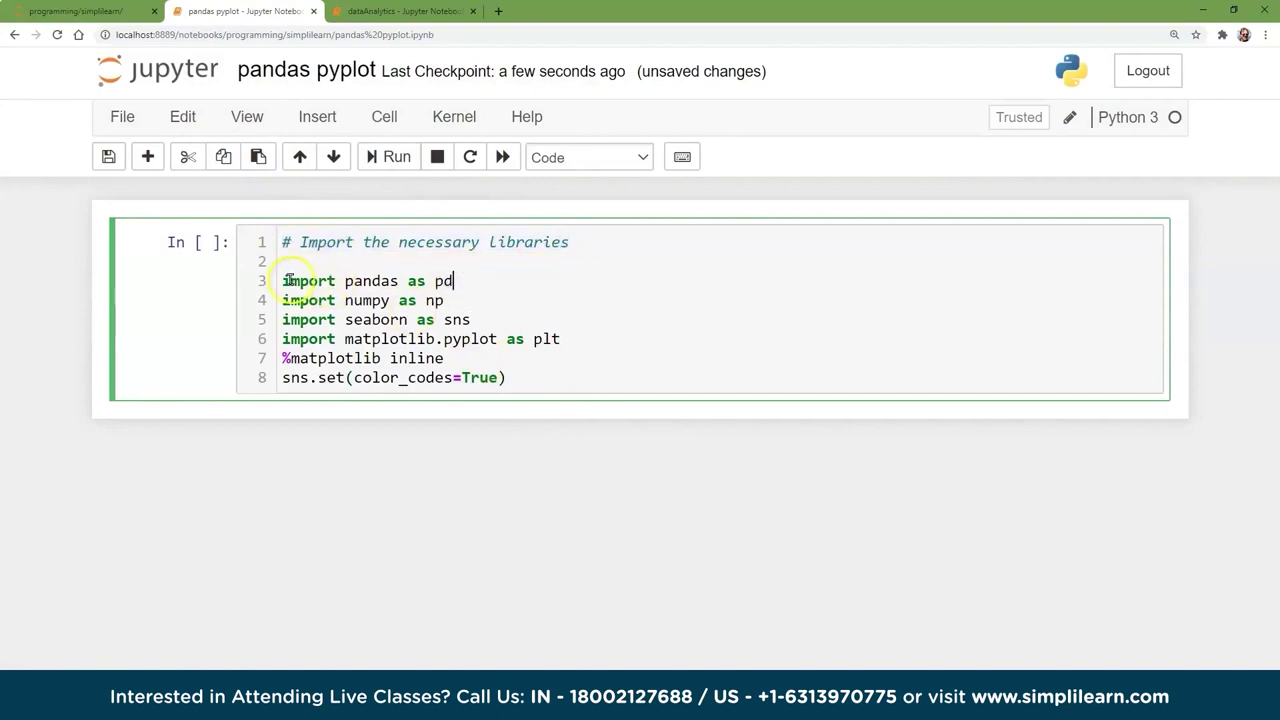
drag(283, 281, 455, 280)
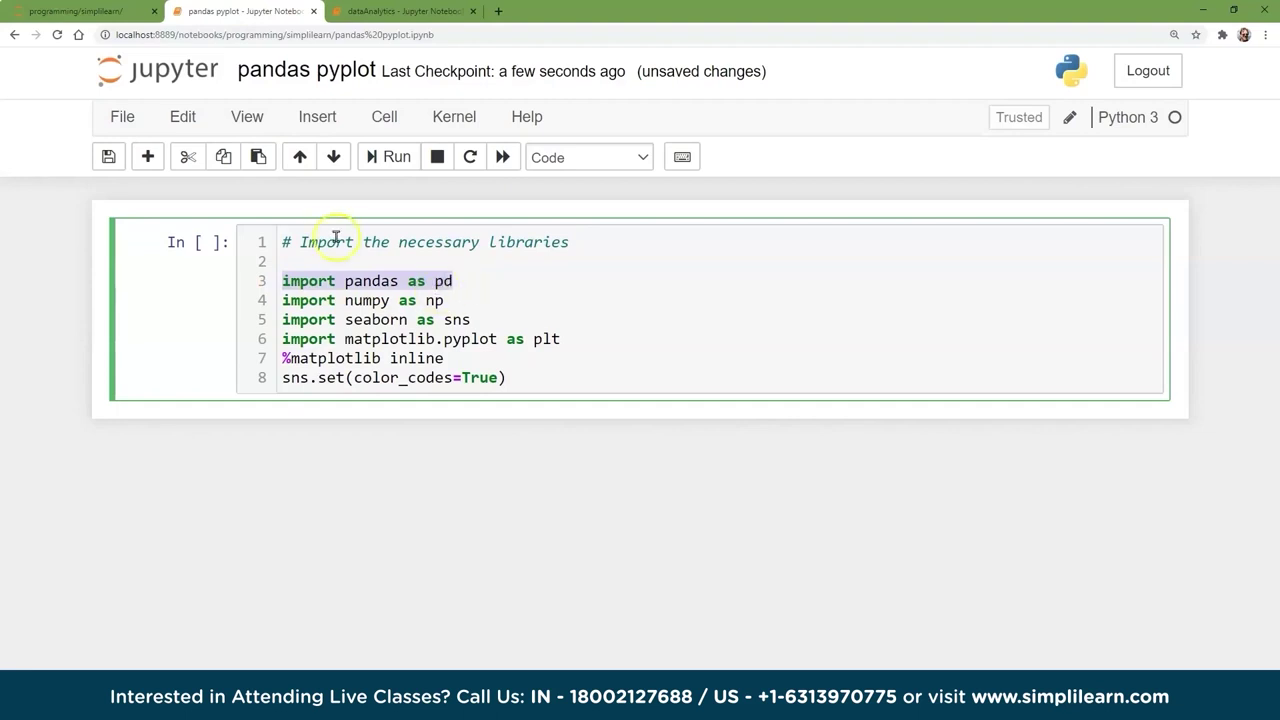
click(430, 301)
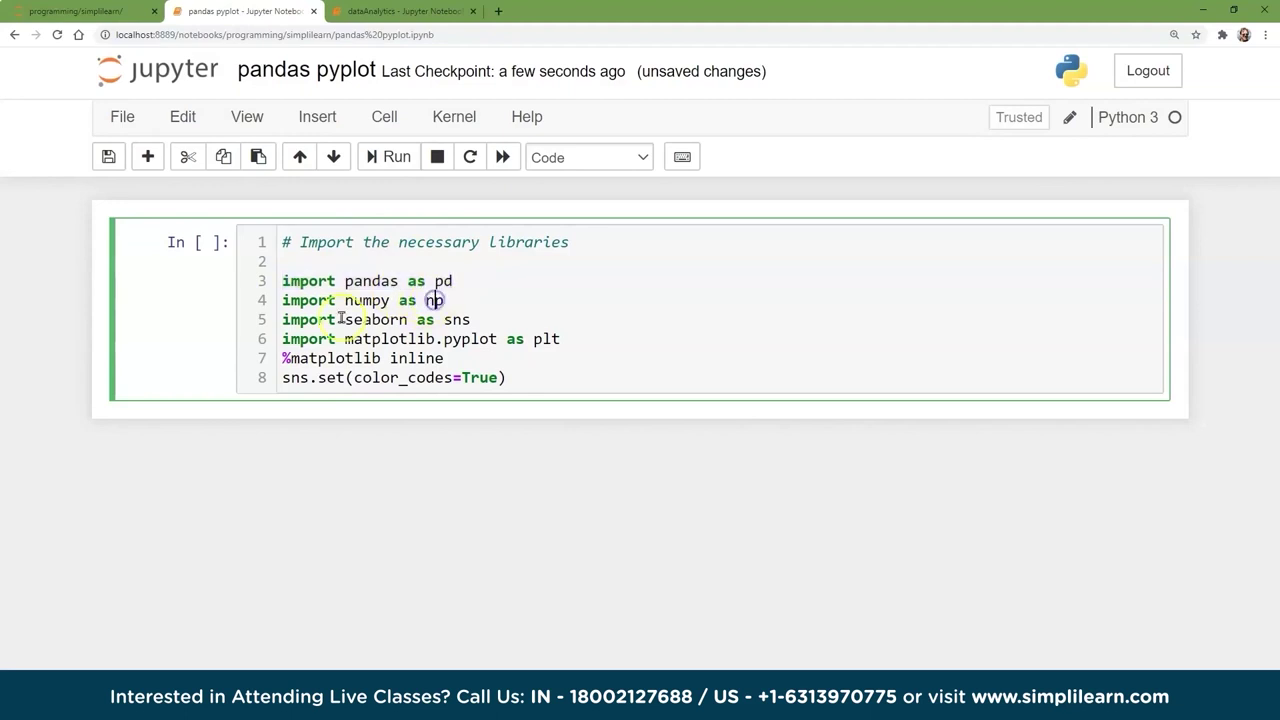
click(450, 299)
click(465, 306)
click(462, 320)
click(310, 318)
drag(310, 318, 483, 321)
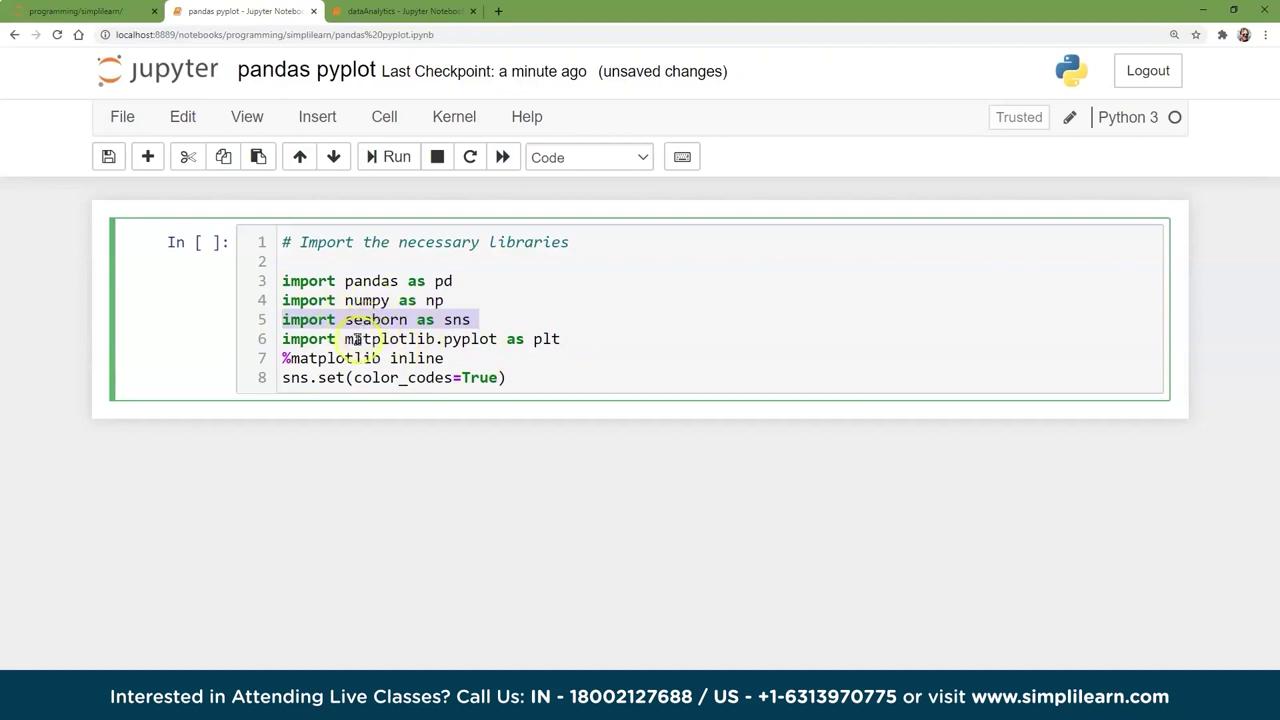
click(418, 338)
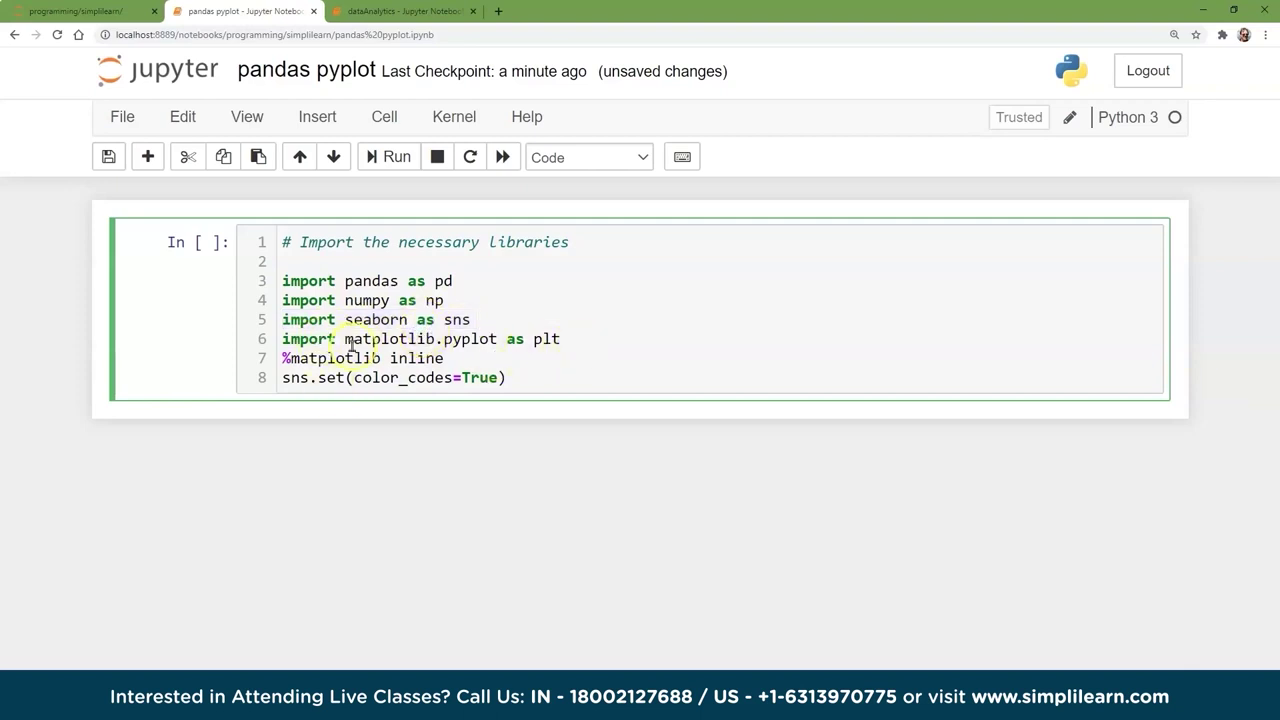
click(563, 338)
click(347, 357)
drag(448, 357, 279, 358)
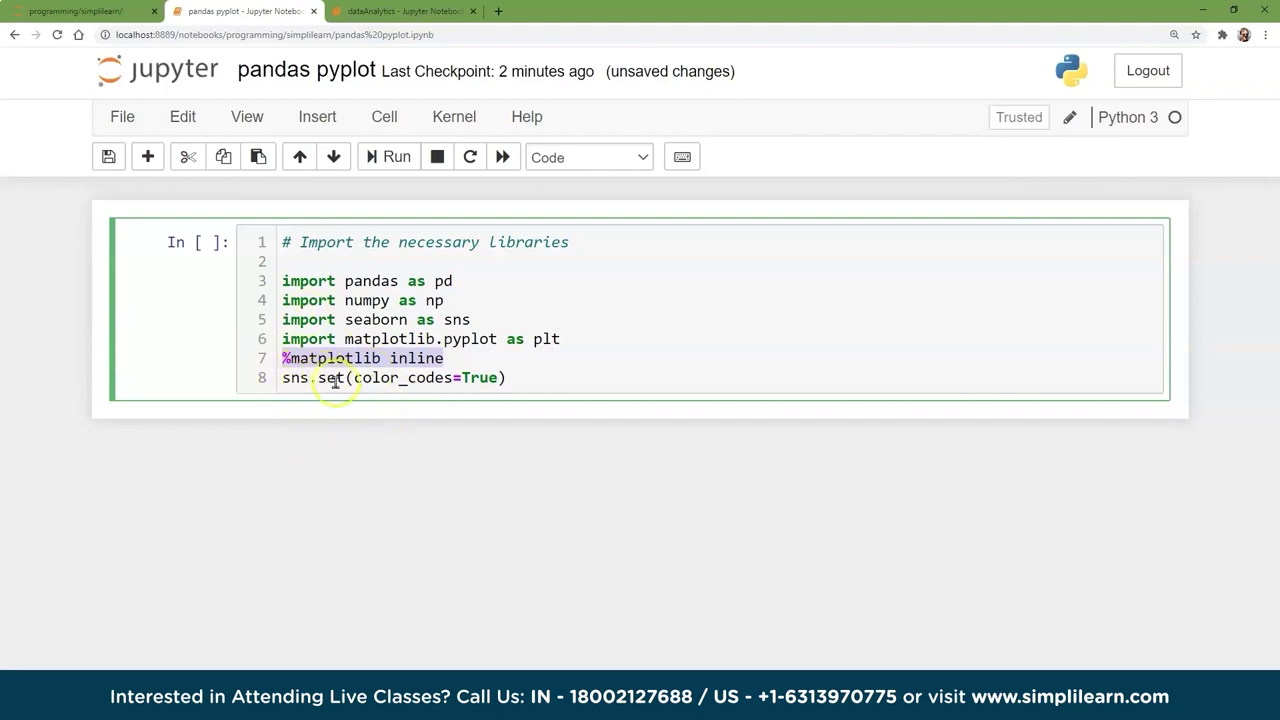
click(490, 377)
drag(497, 377, 352, 377)
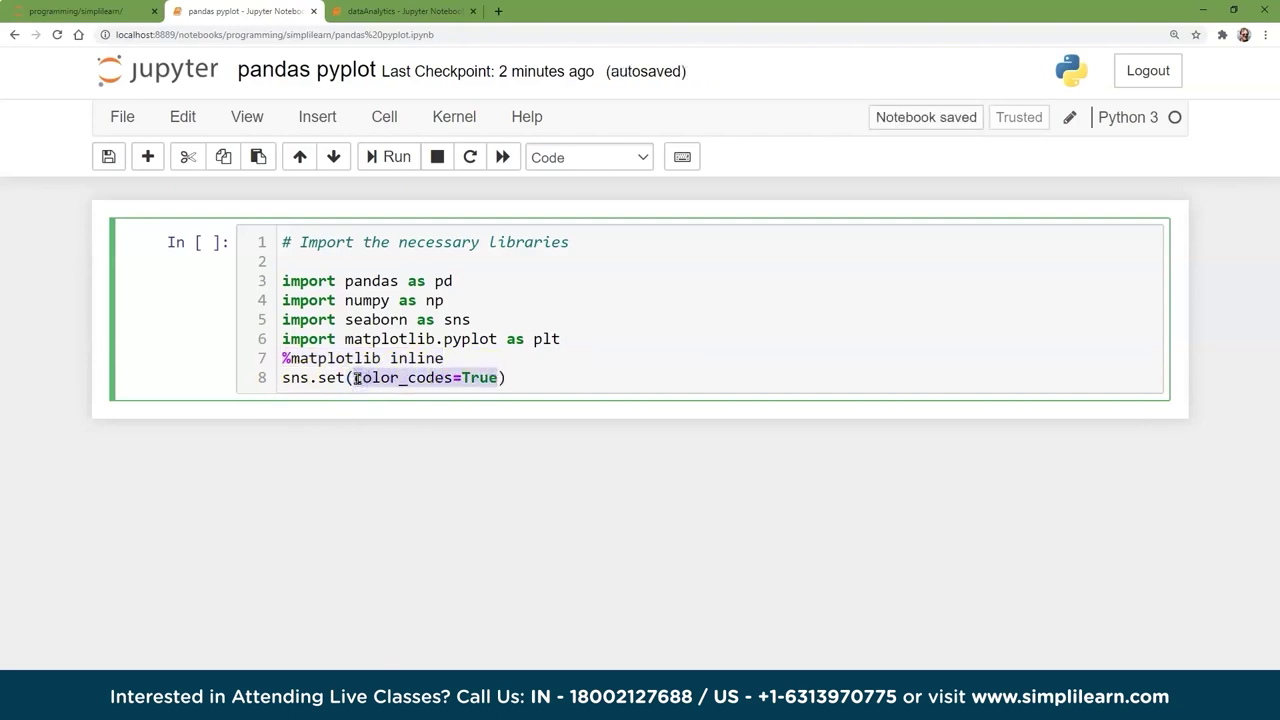
Run the cell that imports the libraries
key(shift+Return)
click(344, 319)
click(398, 157)
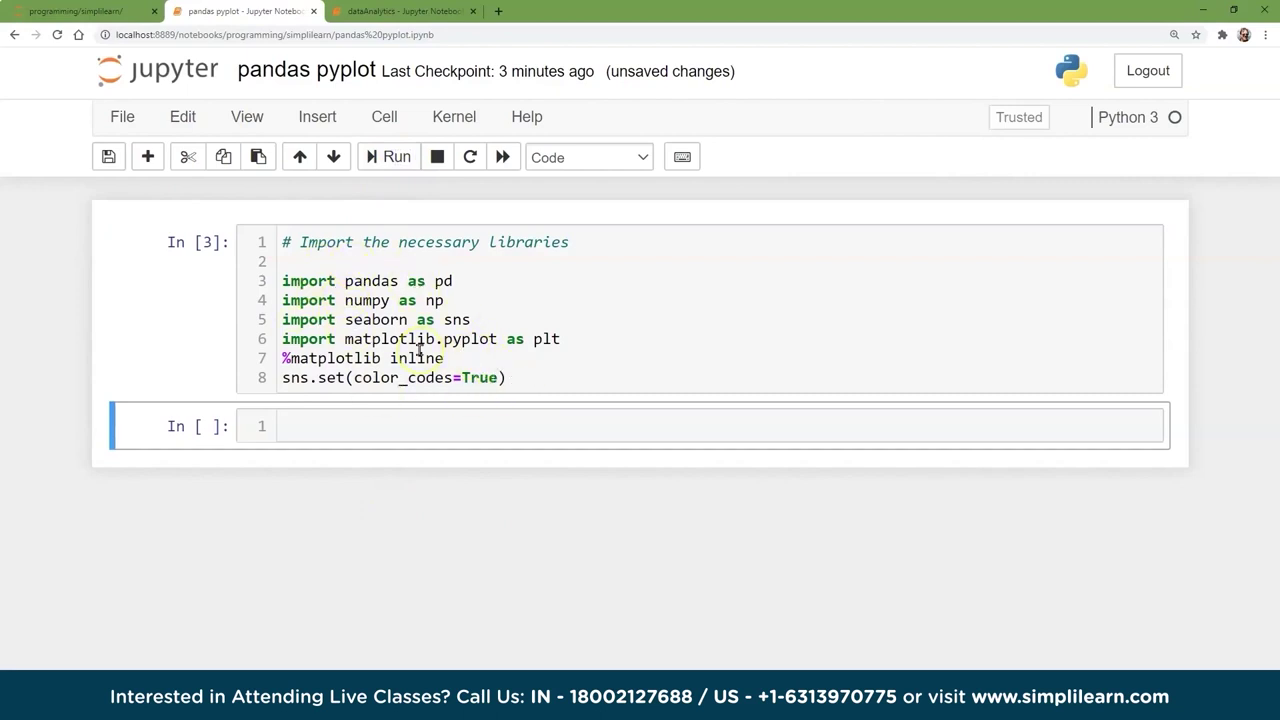
Load the car.csv dataset into a variable named car with pd.read_csv in the empty cell, run it, and check the file path
click(310, 430)
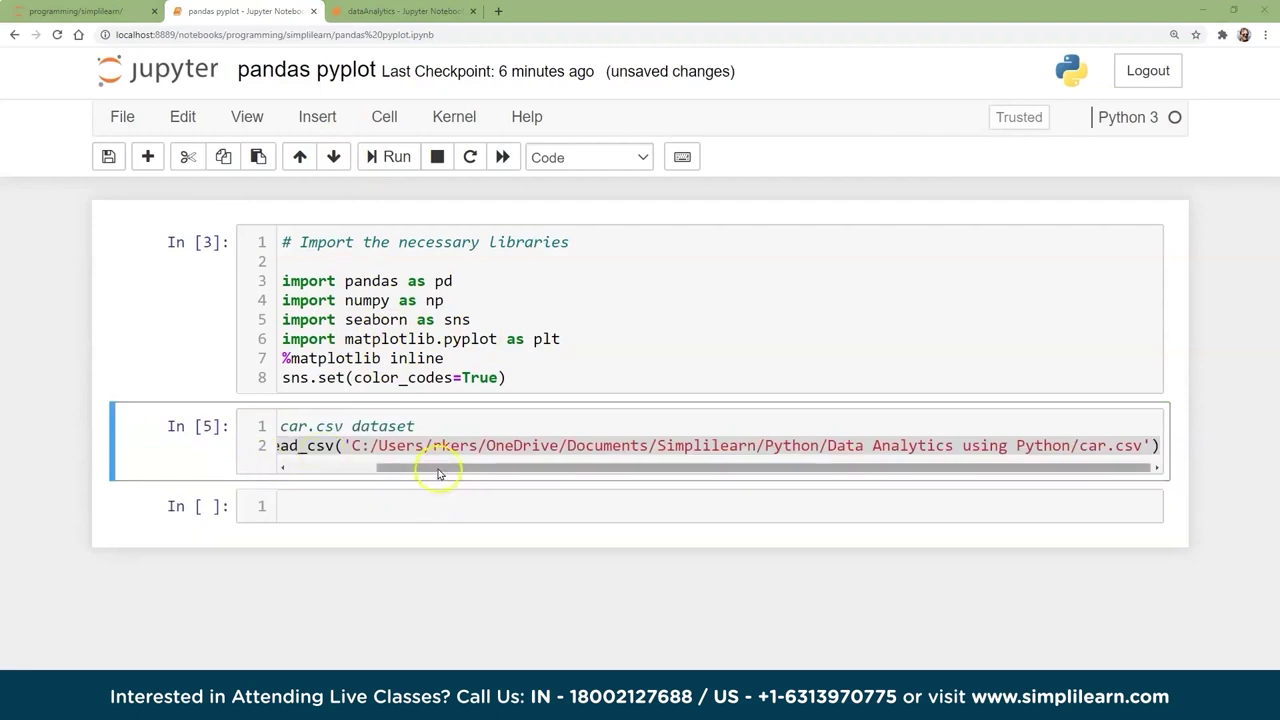
click(303, 473)
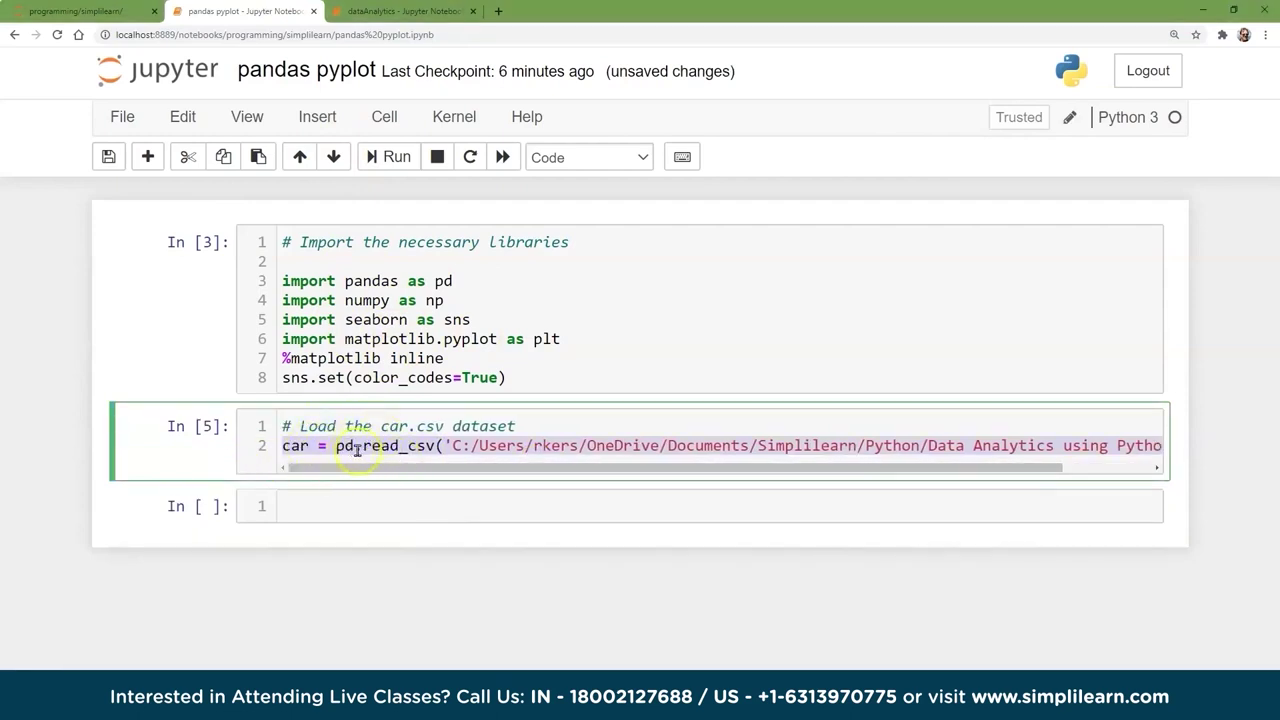
click(432, 445)
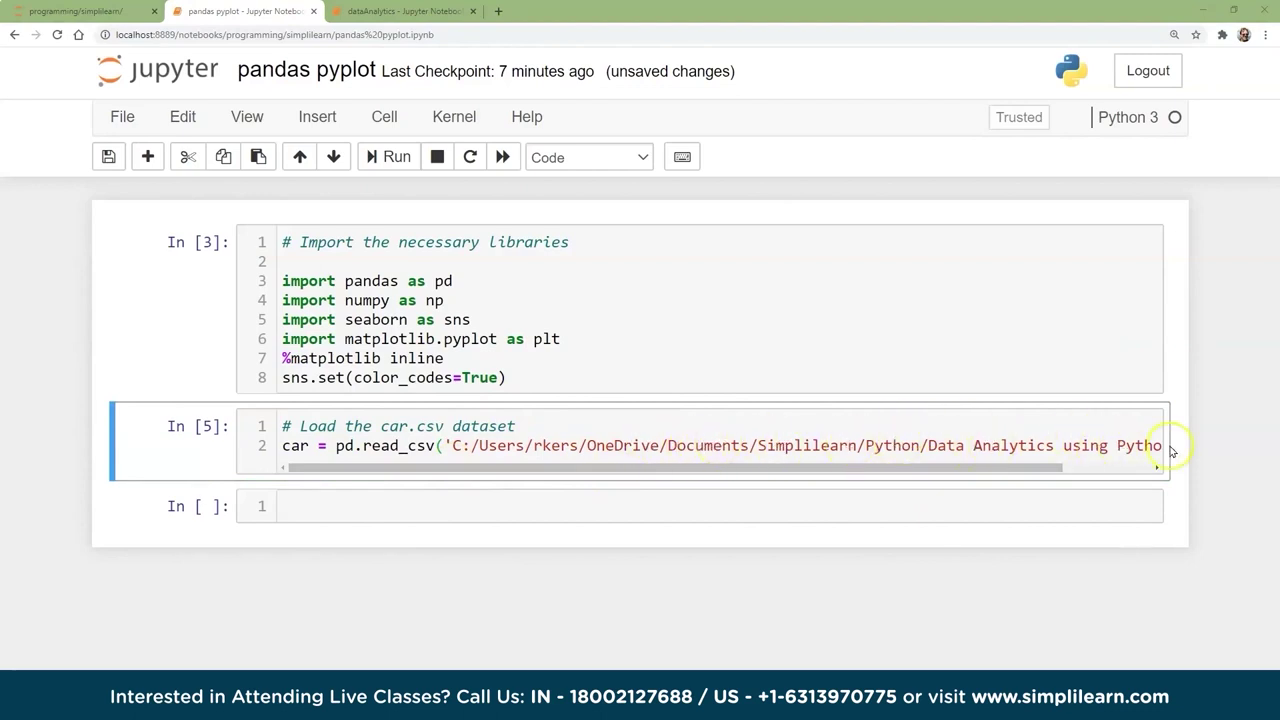
drag(914, 468, 748, 500)
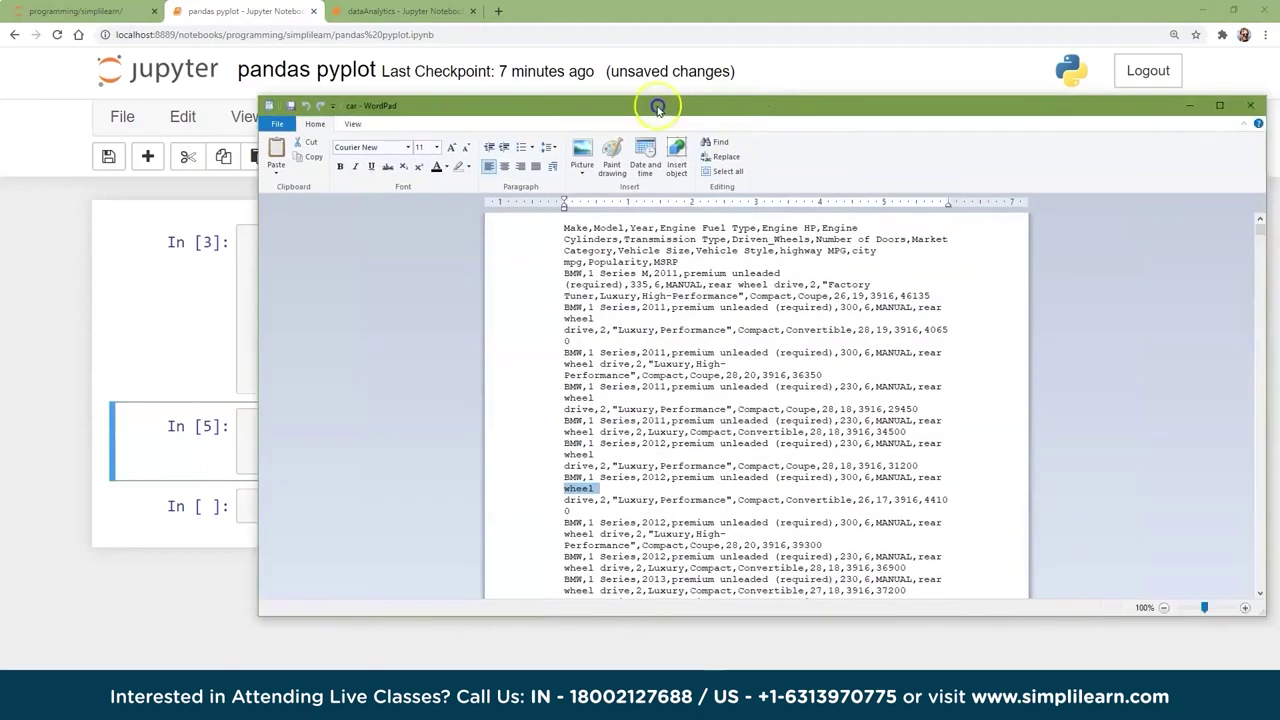
In the car file open in WordPad, examine the column headers from Make to MSRP above the data rows
drag(699, 103, 498, 104)
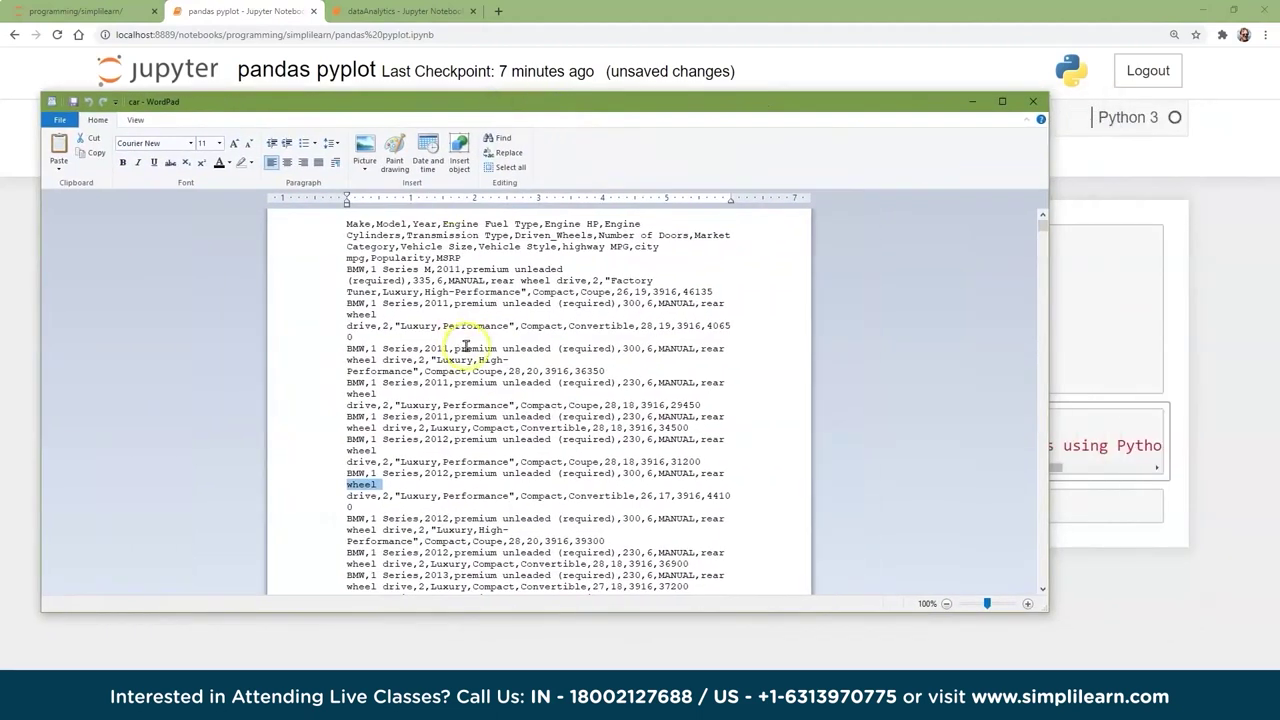
click(355, 222)
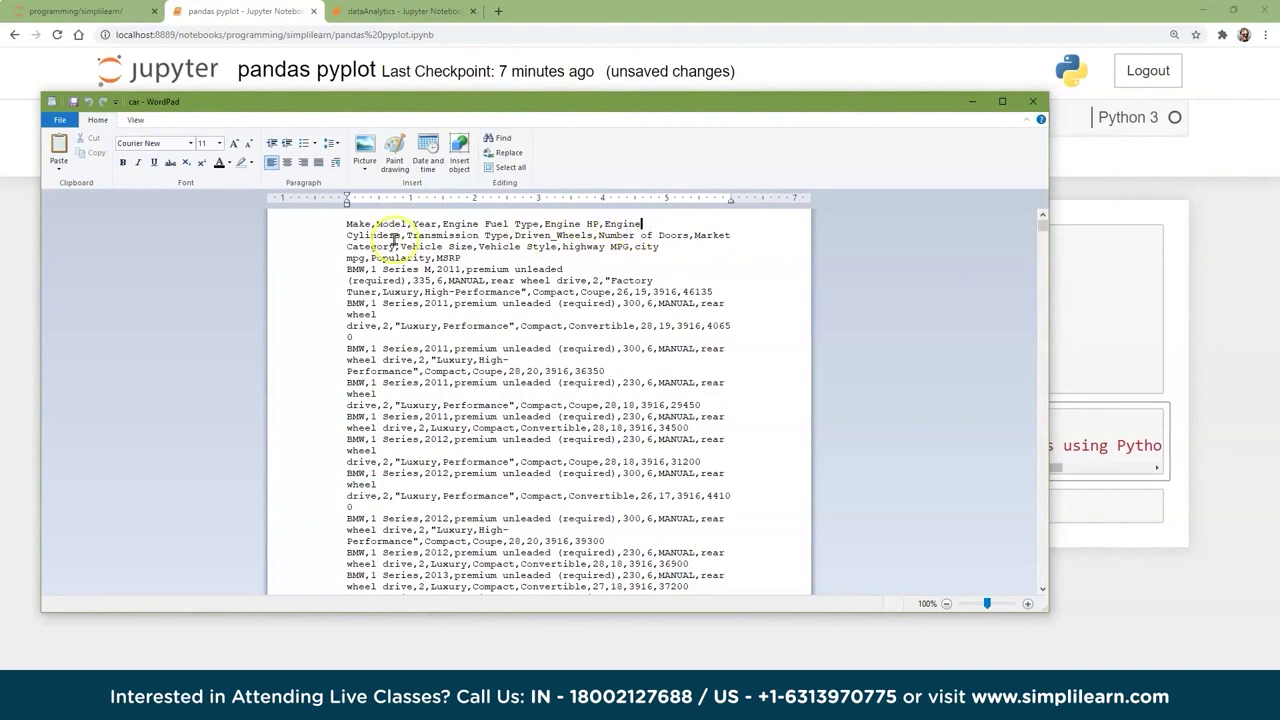
drag(636, 246, 323, 254)
scroll(425, 340, down, 3)
scroll(425, 340, up, 3)
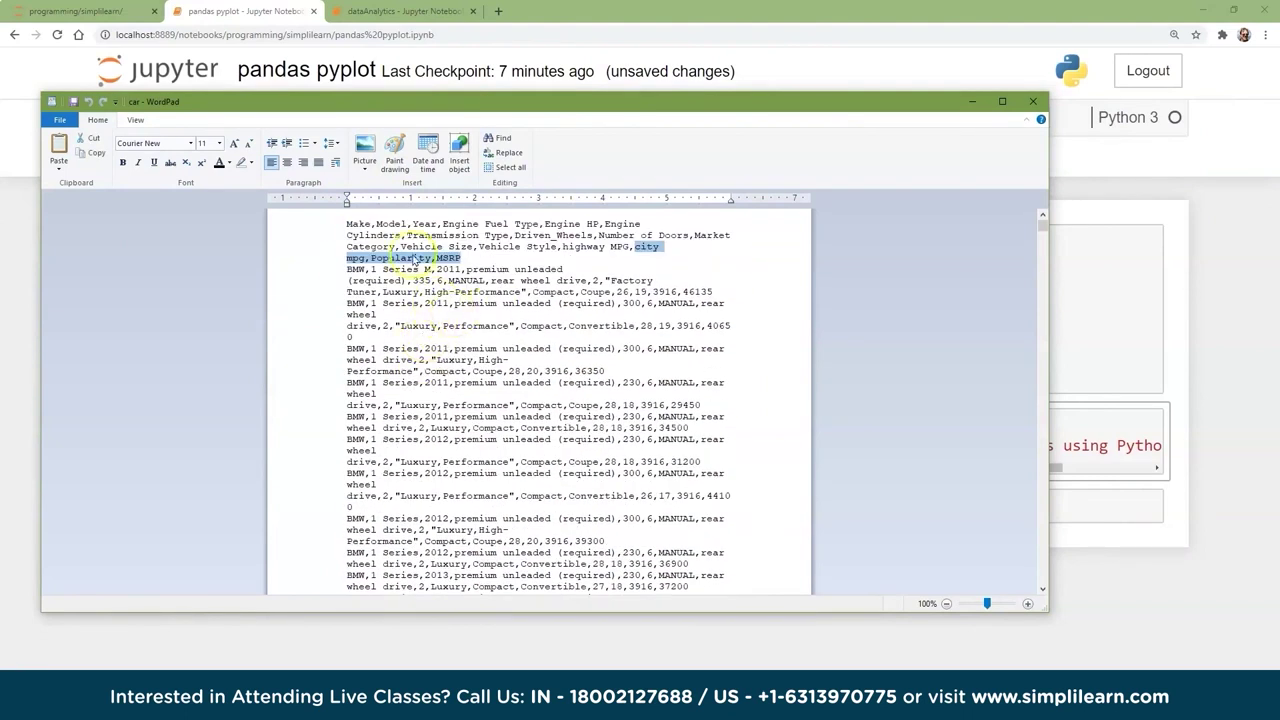
click(484, 250)
drag(476, 262, 346, 220)
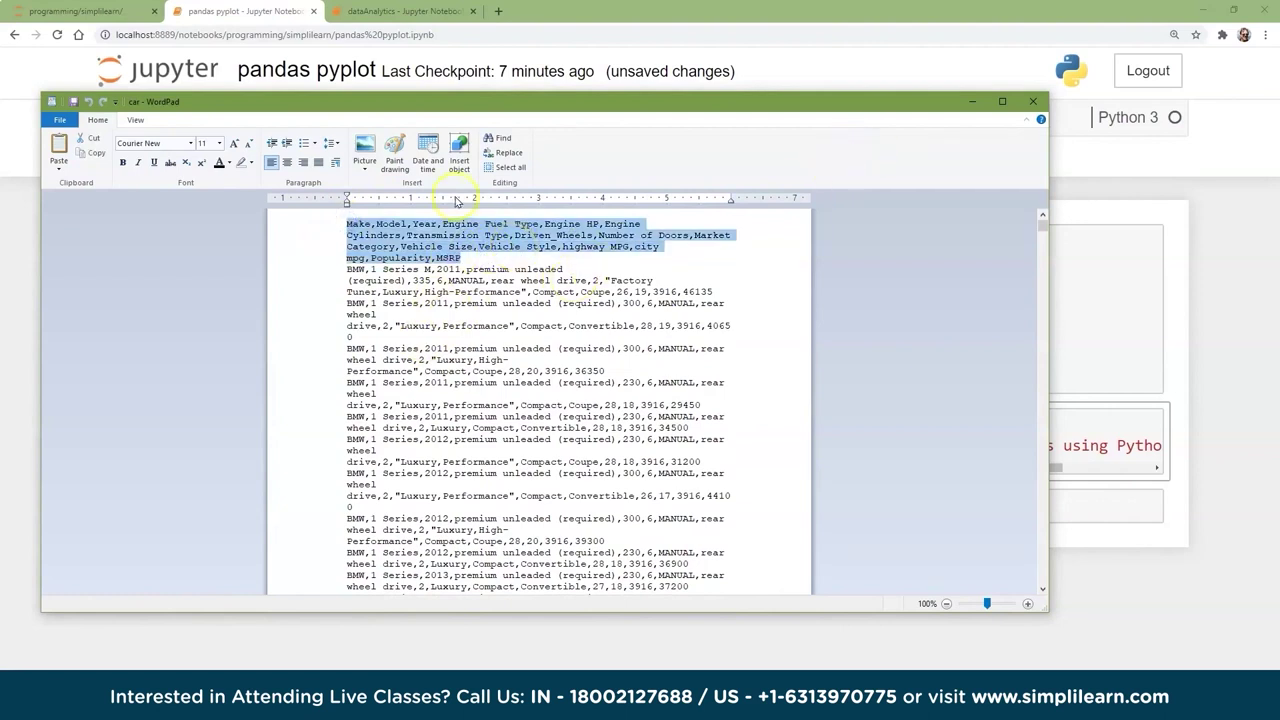
drag(447, 113, 457, 147)
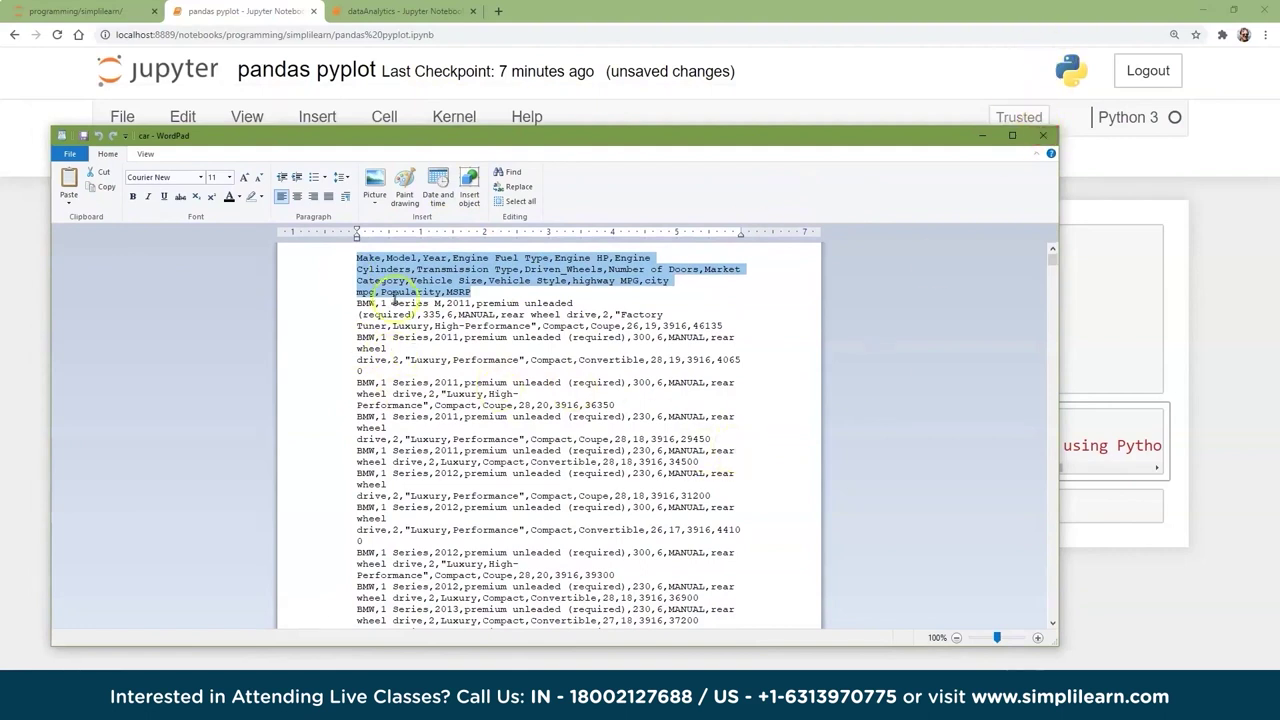
Clear the header row selection in the car file and close it in WordPad, returning to the notebook
click(339, 272)
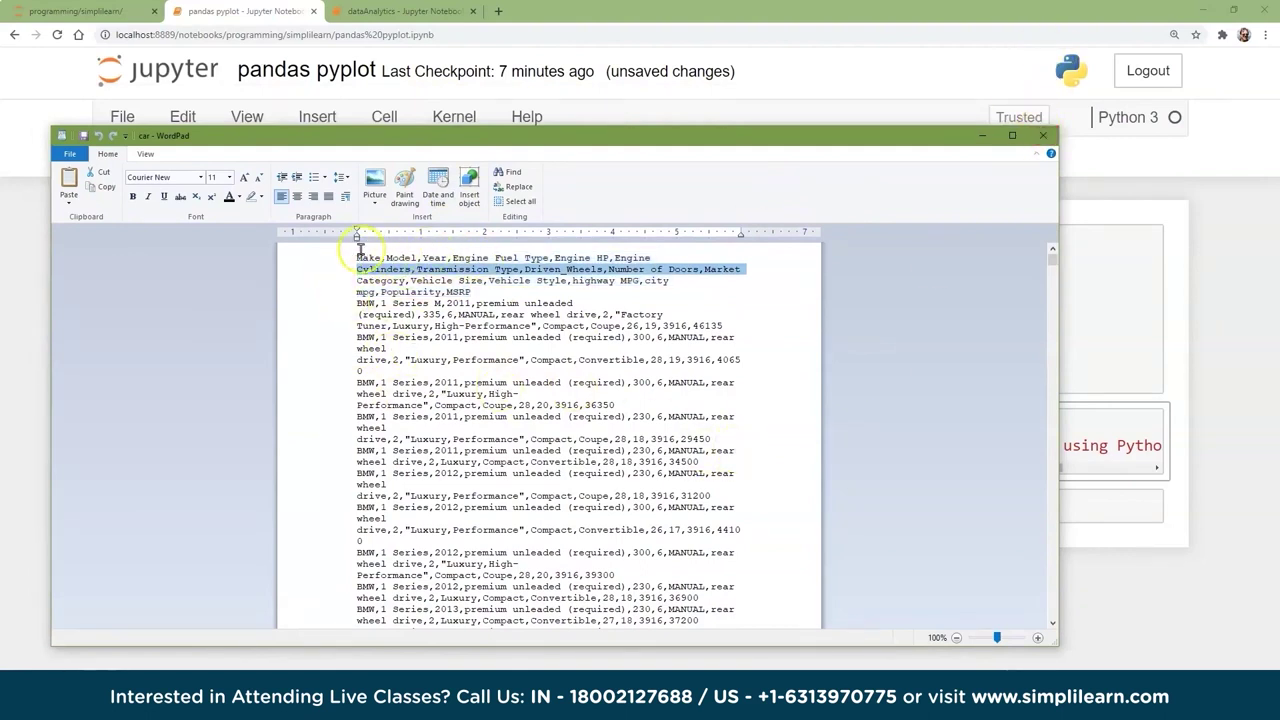
click(357, 256)
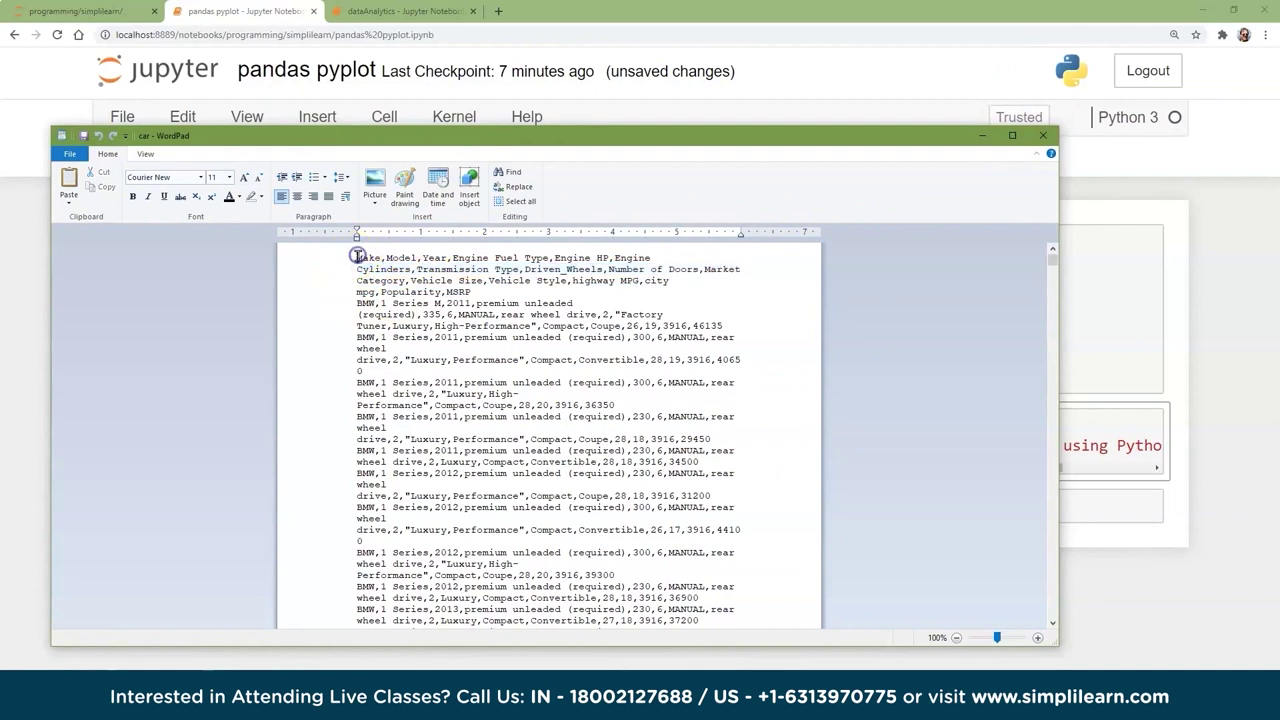
click(1043, 135)
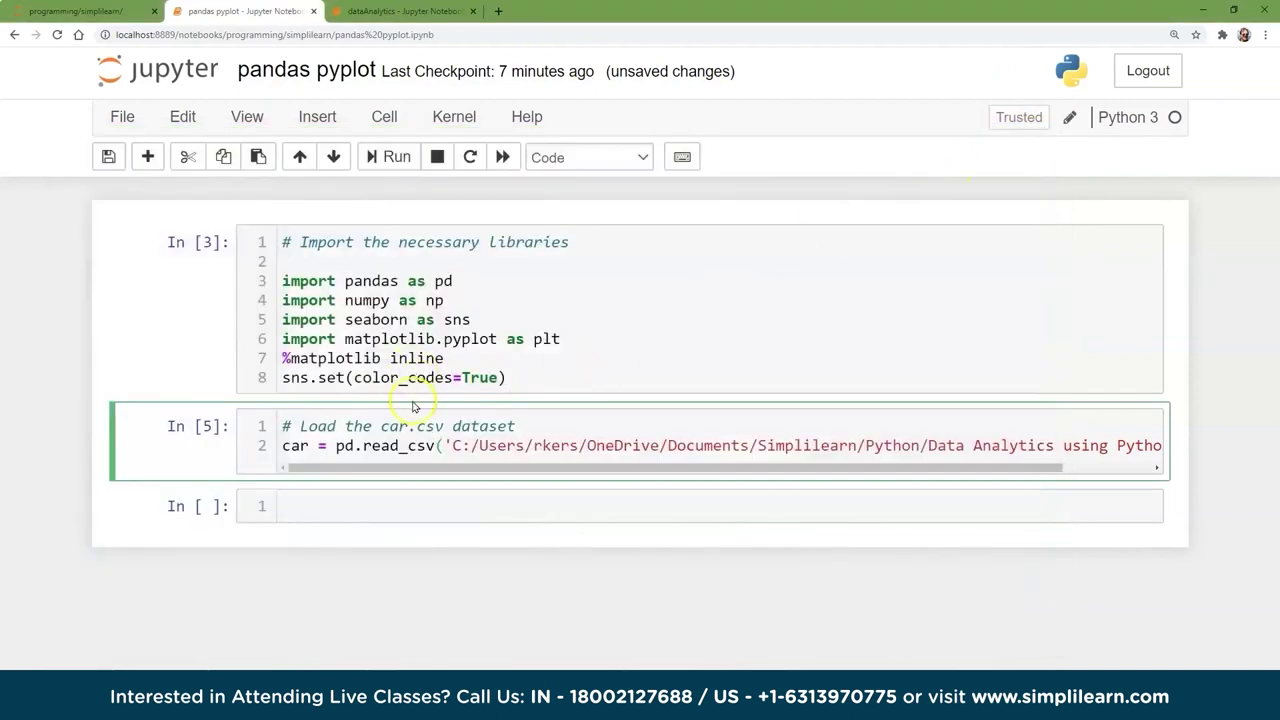
Add car.head() on a new line below the pd.read_csv line and run the cell
click(380, 447)
click(285, 447)
drag(1153, 449, 1203, 449)
click(1158, 447)
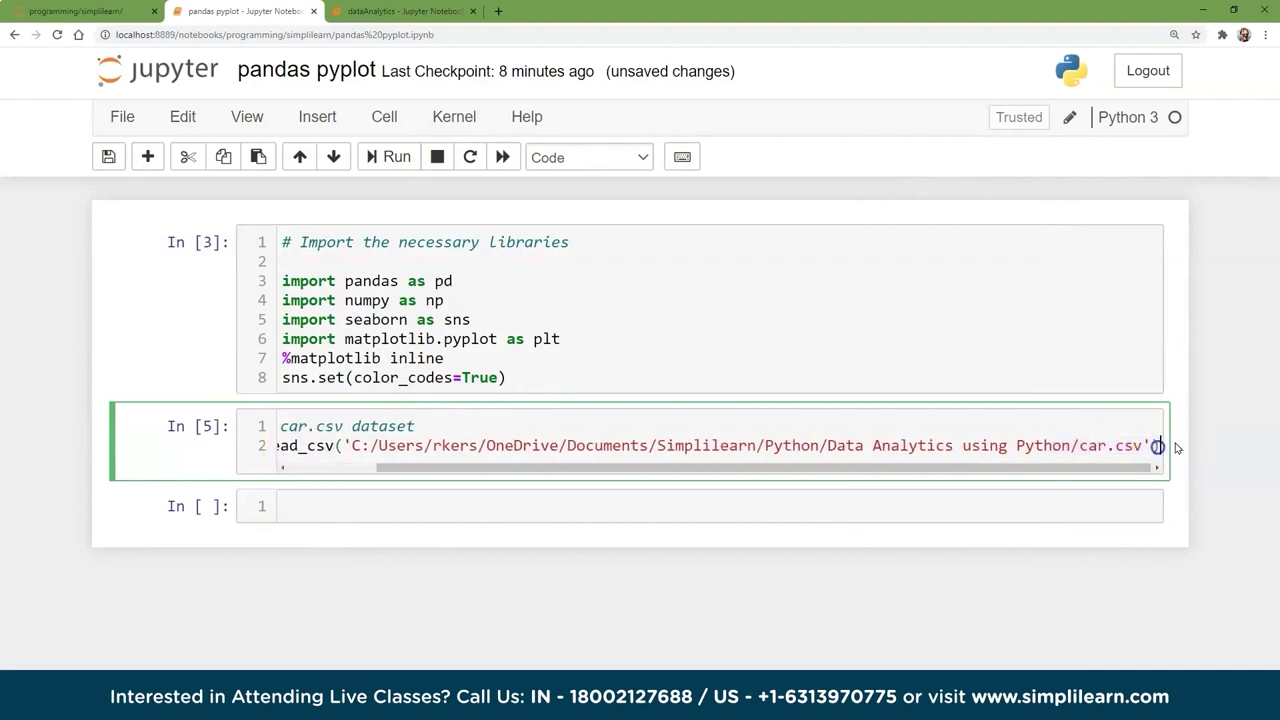
key(Return)
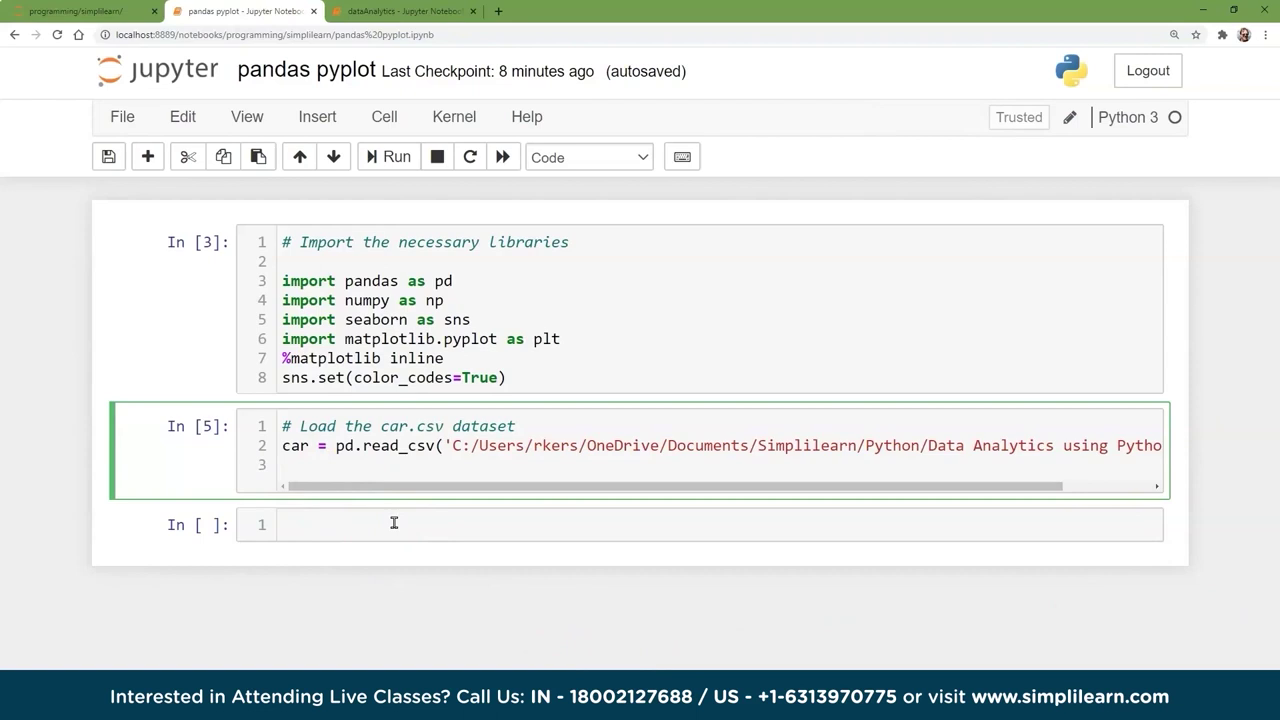
text(print)
key(BackSpace)
key(BackSpace)
text(car.head()
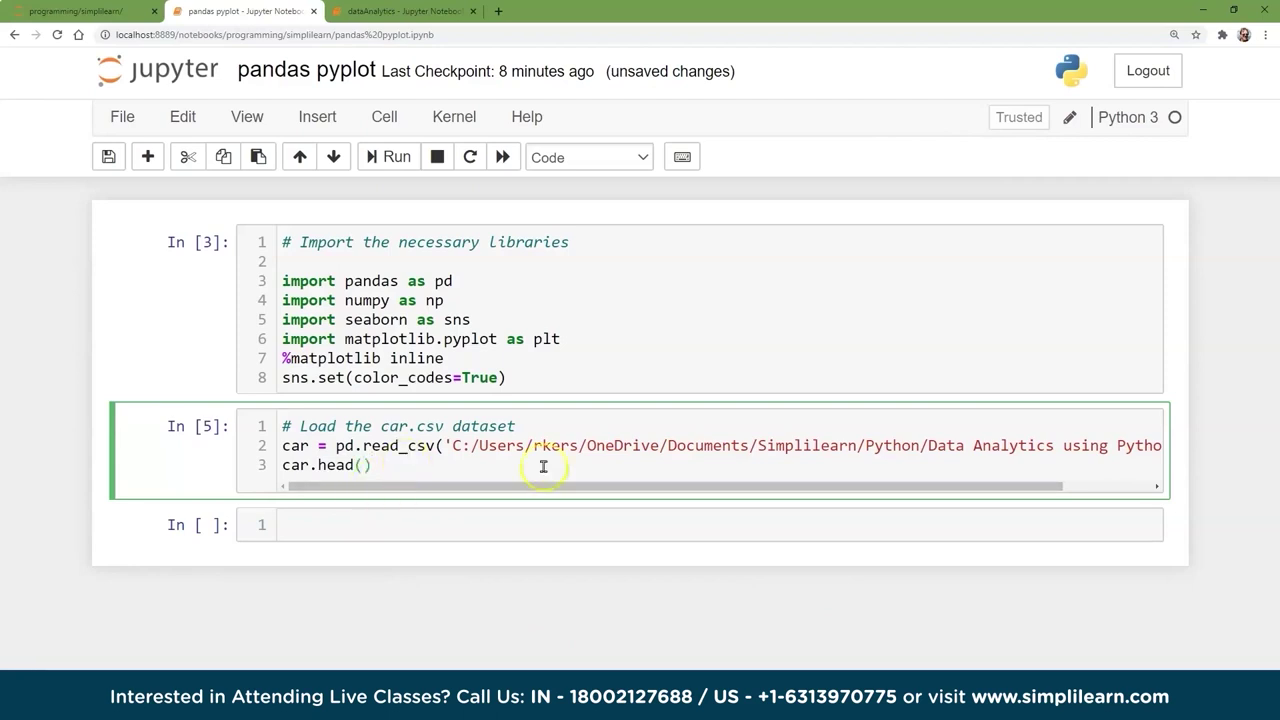
click(390, 160)
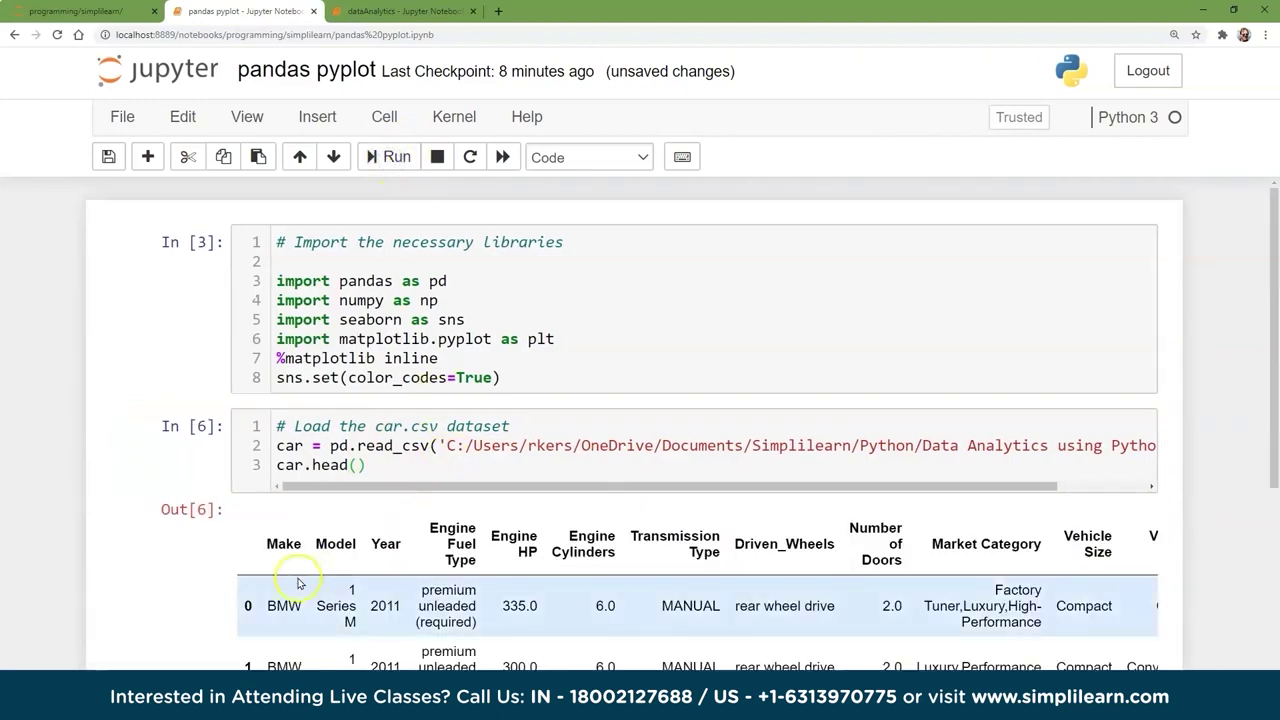
Examine the car.head() output across all its columns, from Make to MSRP
scroll(297, 585, down, 2)
scroll(340, 595, down, 1)
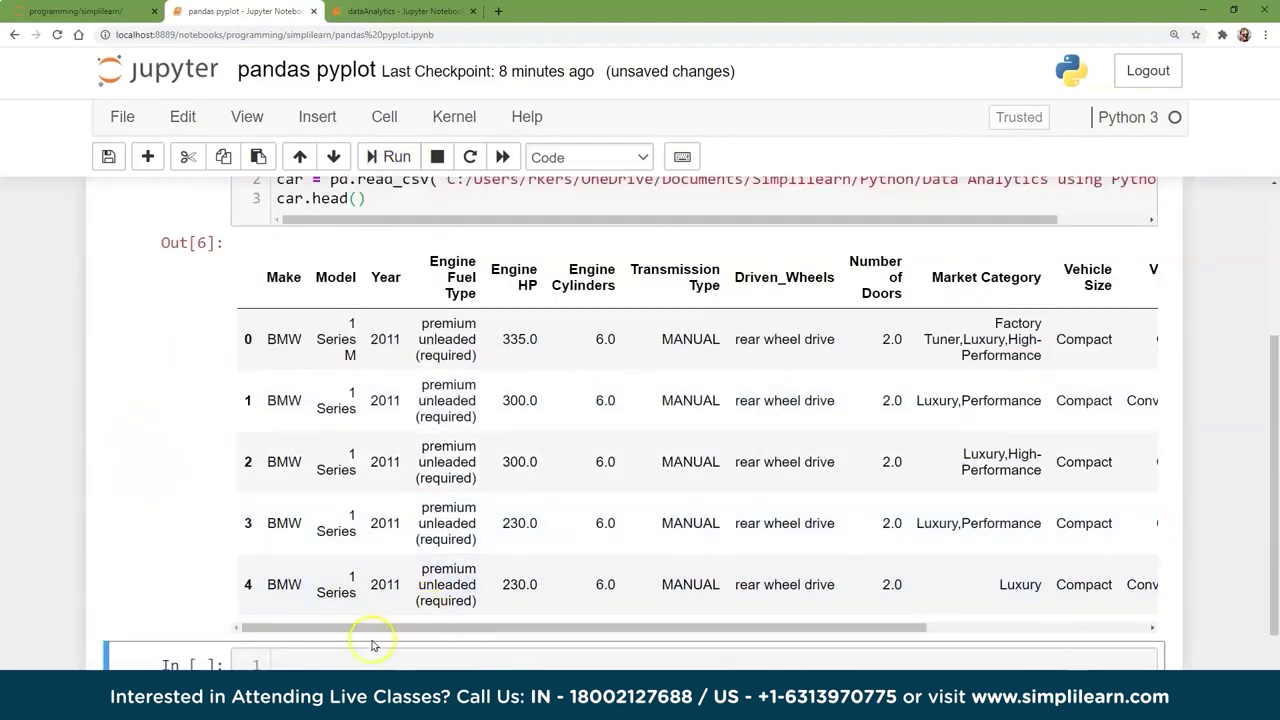
scroll(375, 605, up, 1)
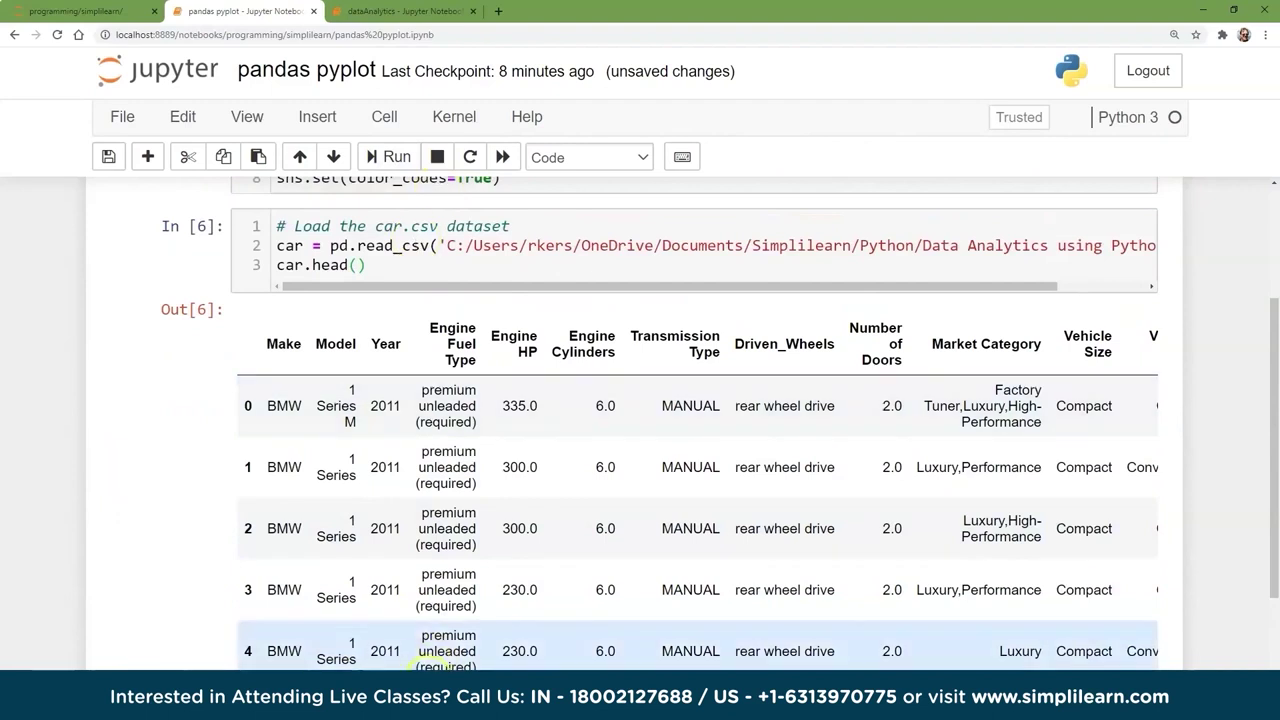
scroll(694, 497, right, 5)
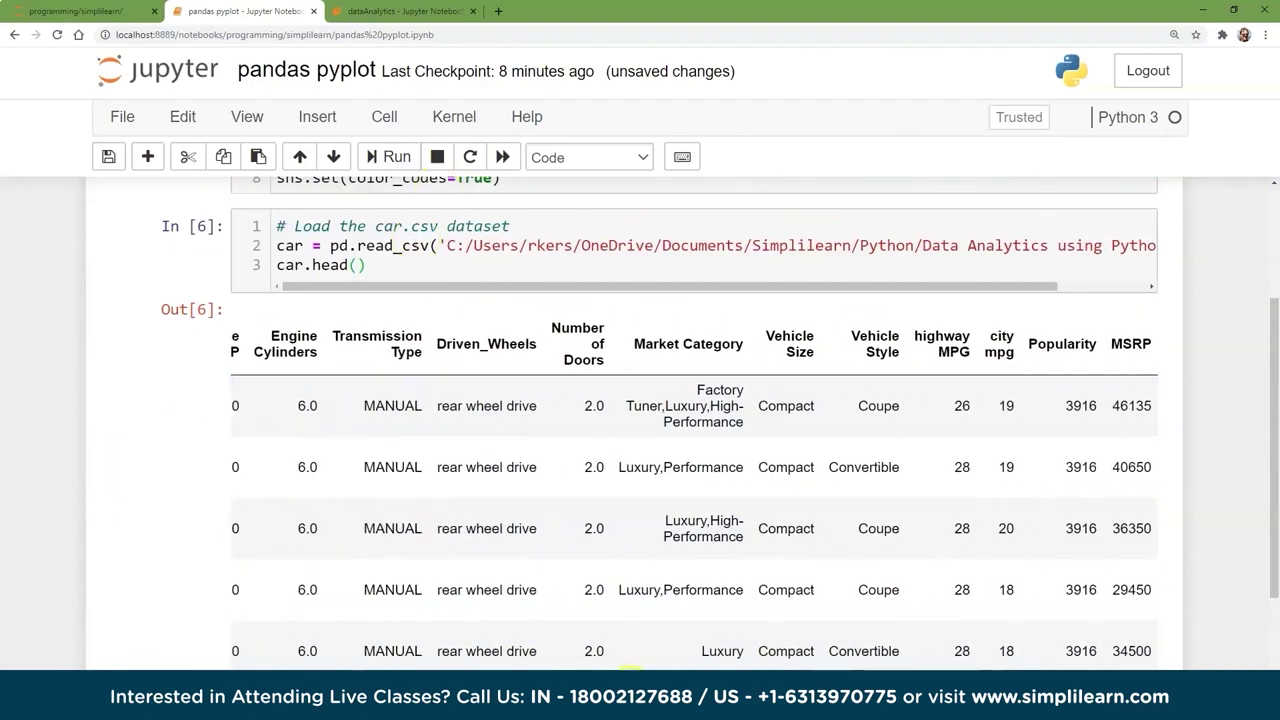
scroll(630, 660, left, 5)
scroll(343, 334, up, 1)
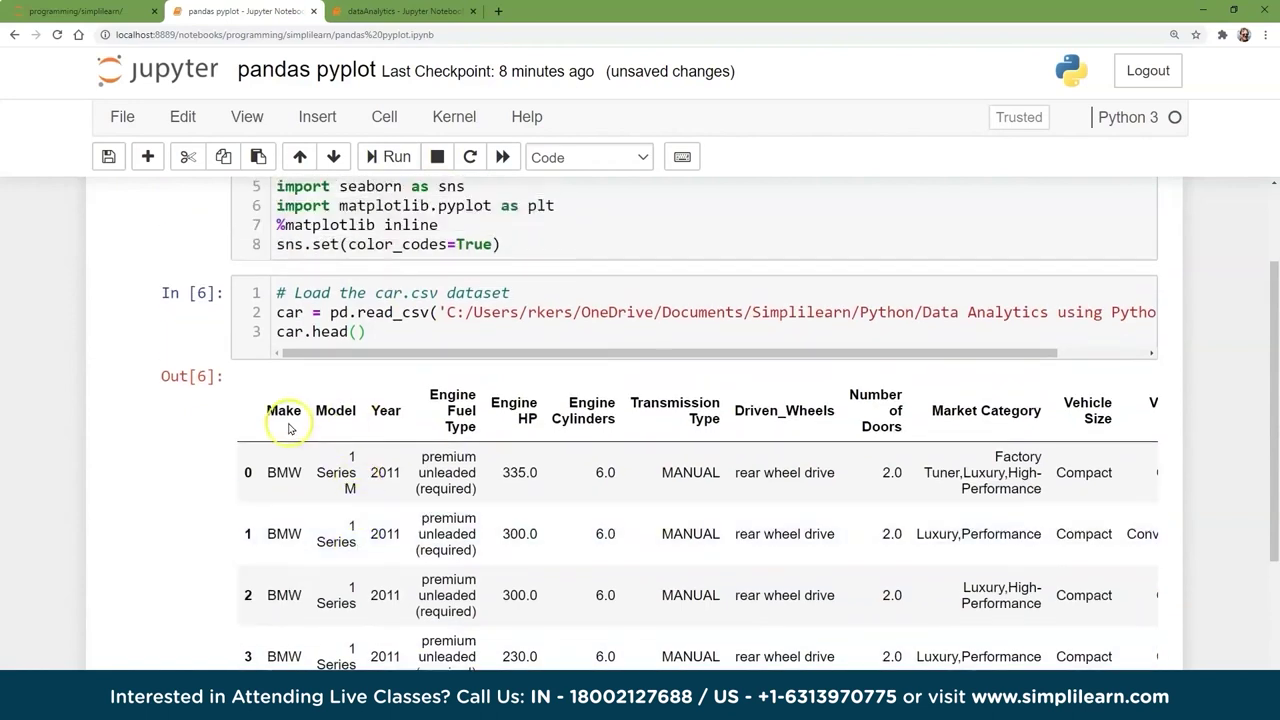
Examine the output's column header row and the row index from 0 to 4
drag(262, 410, 1143, 409)
scroll(363, 520, down, 1)
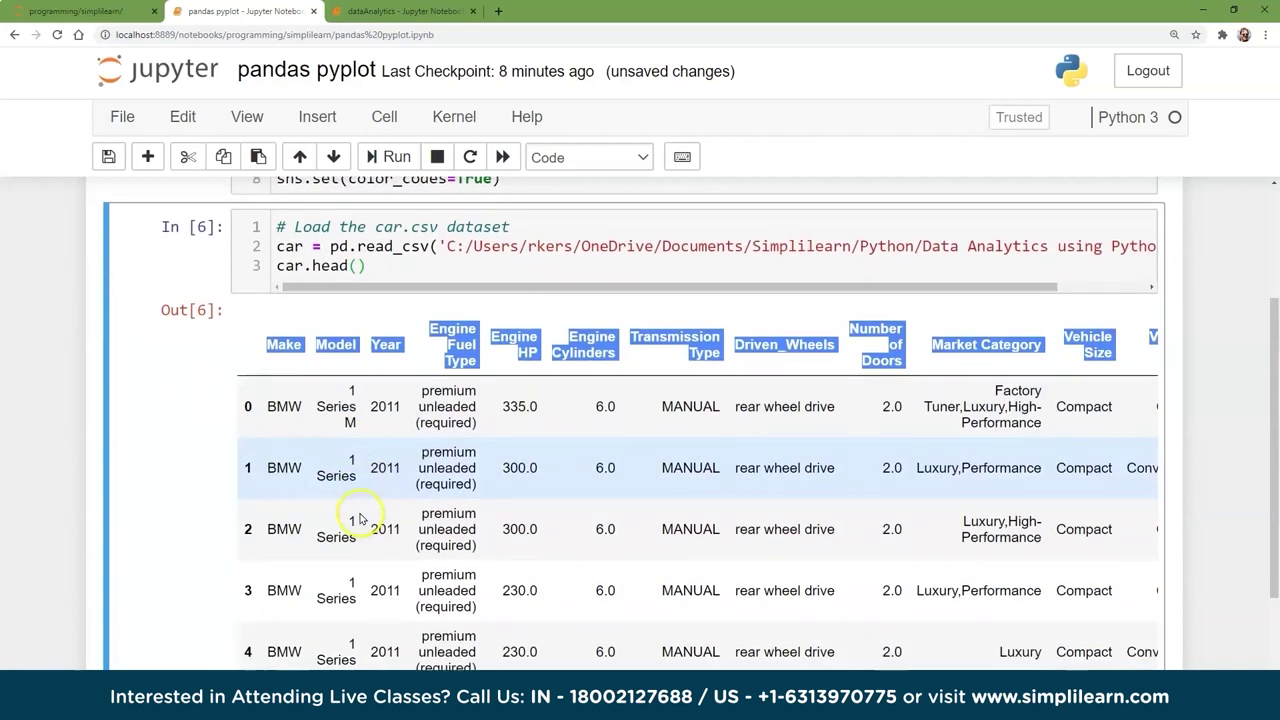
click(246, 406)
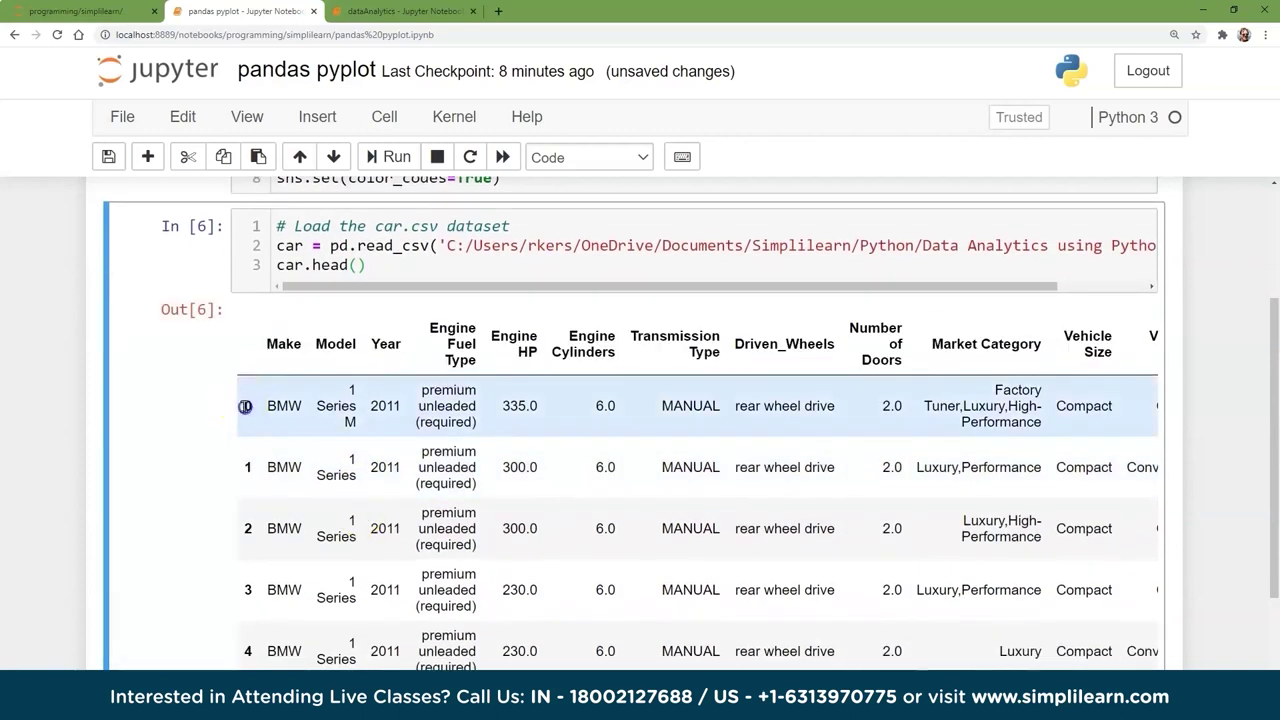
scroll(240, 563, down, 3)
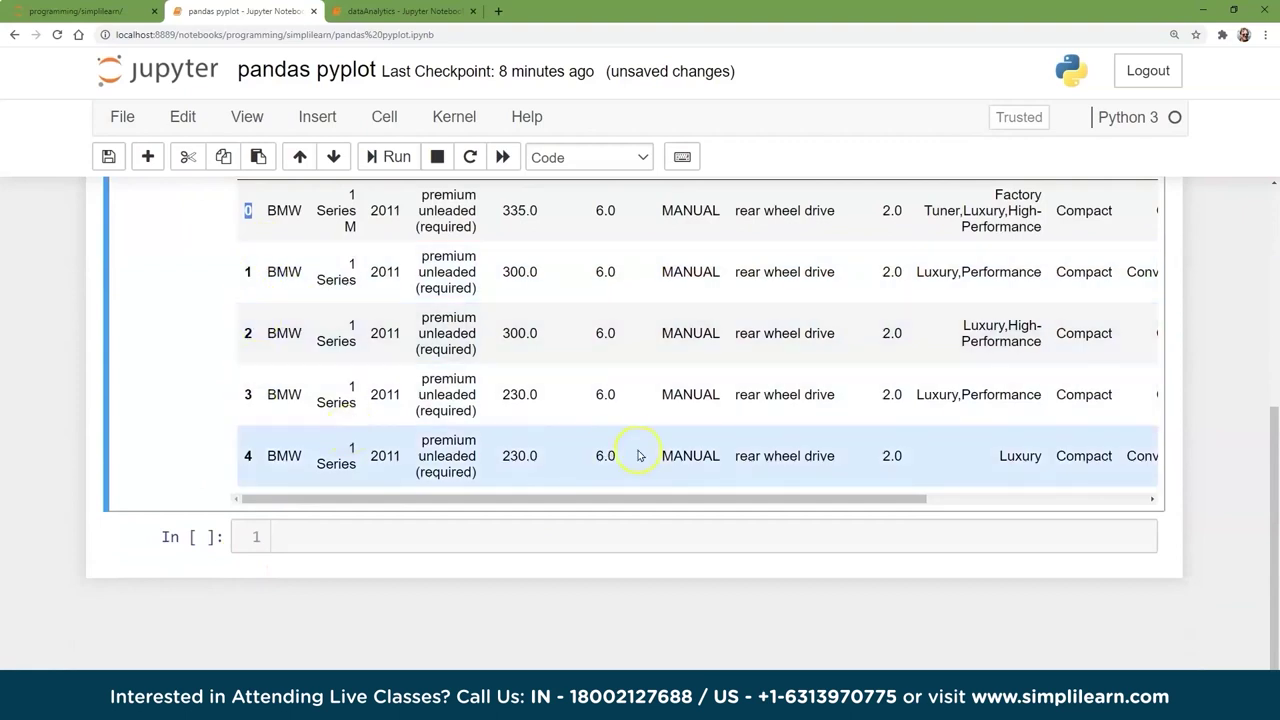
scroll(640, 453, up, 5)
scroll(636, 457, down, 3)
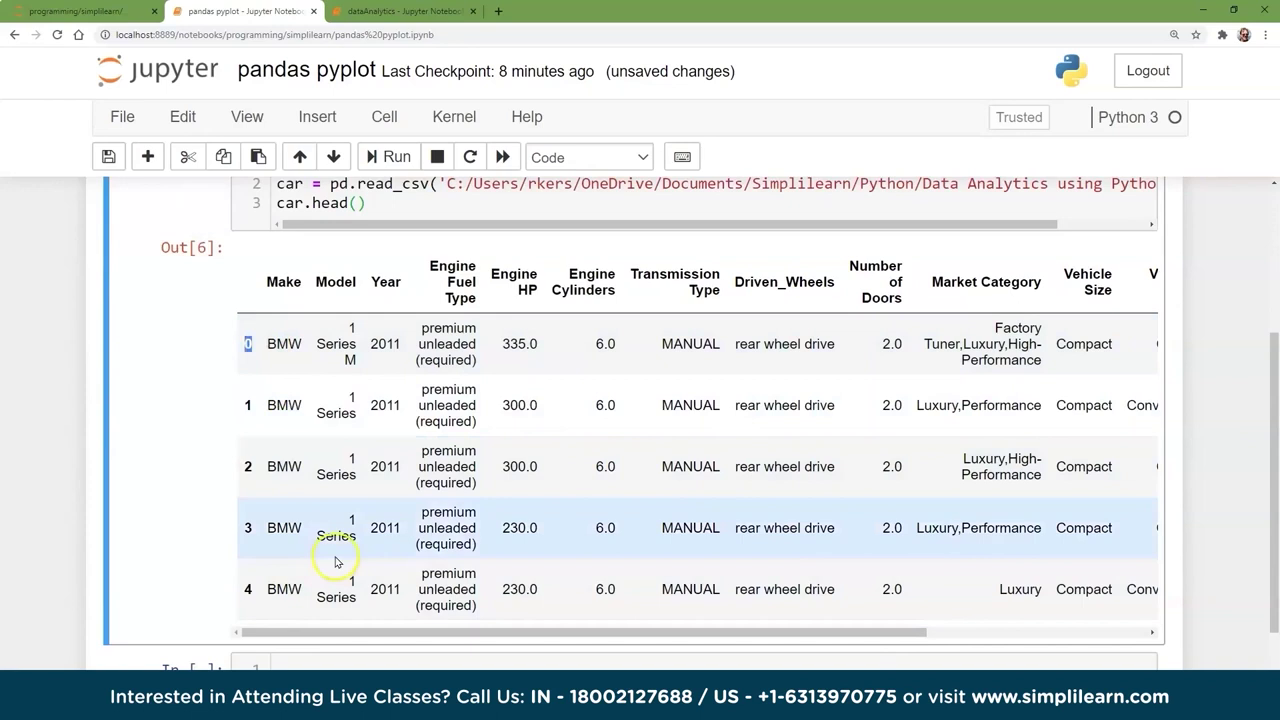
scroll(337, 560, up, 4)
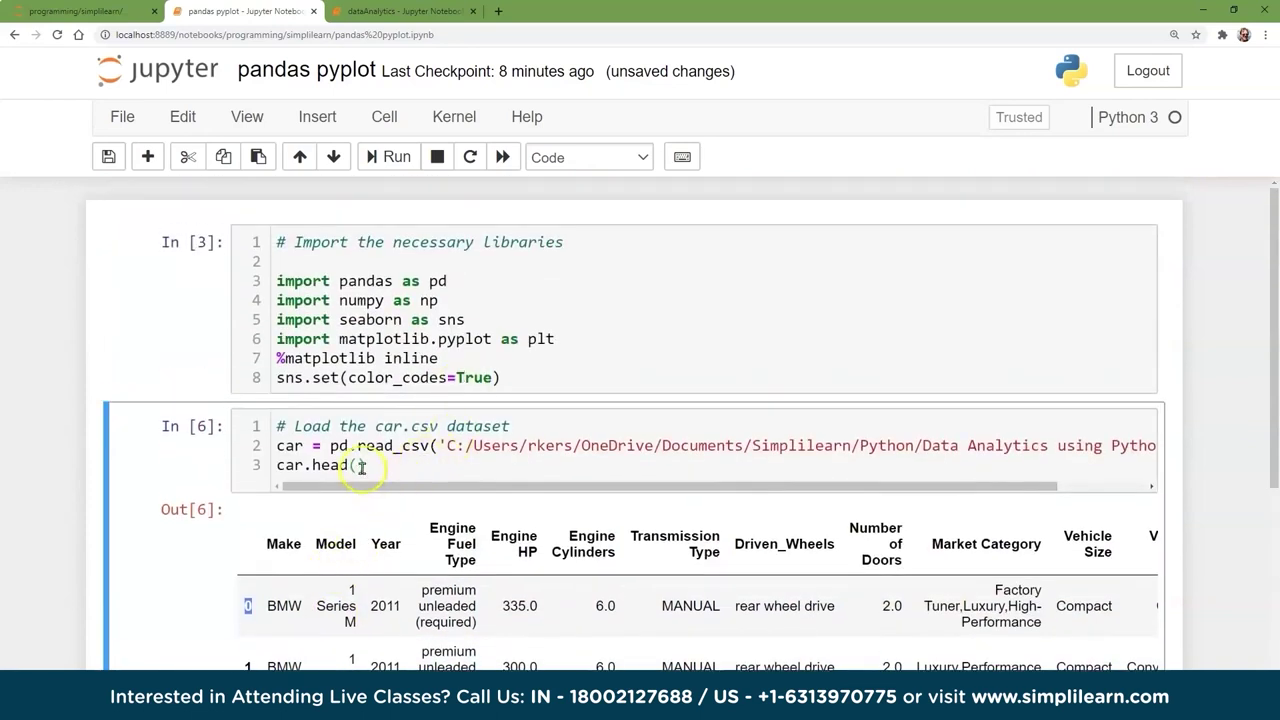
Limit the preview to two rows with car.head(2) and run the cell
click(357, 465)
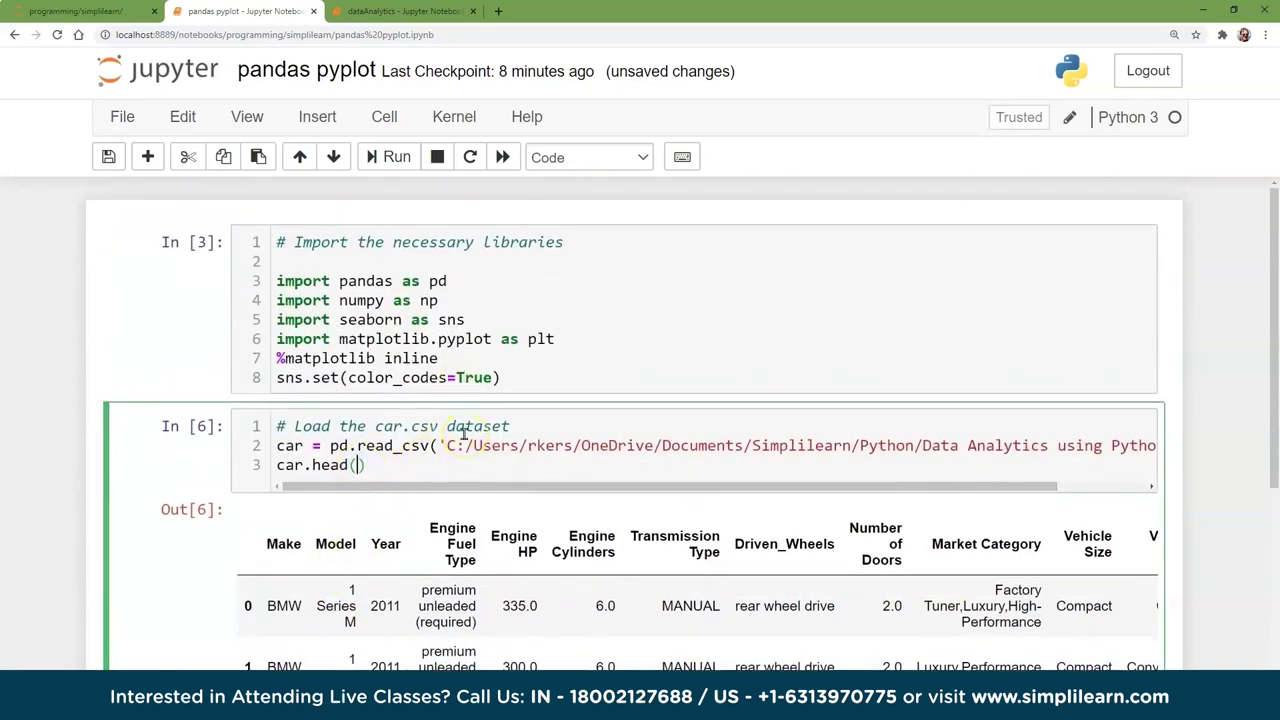
text(2)
click(397, 157)
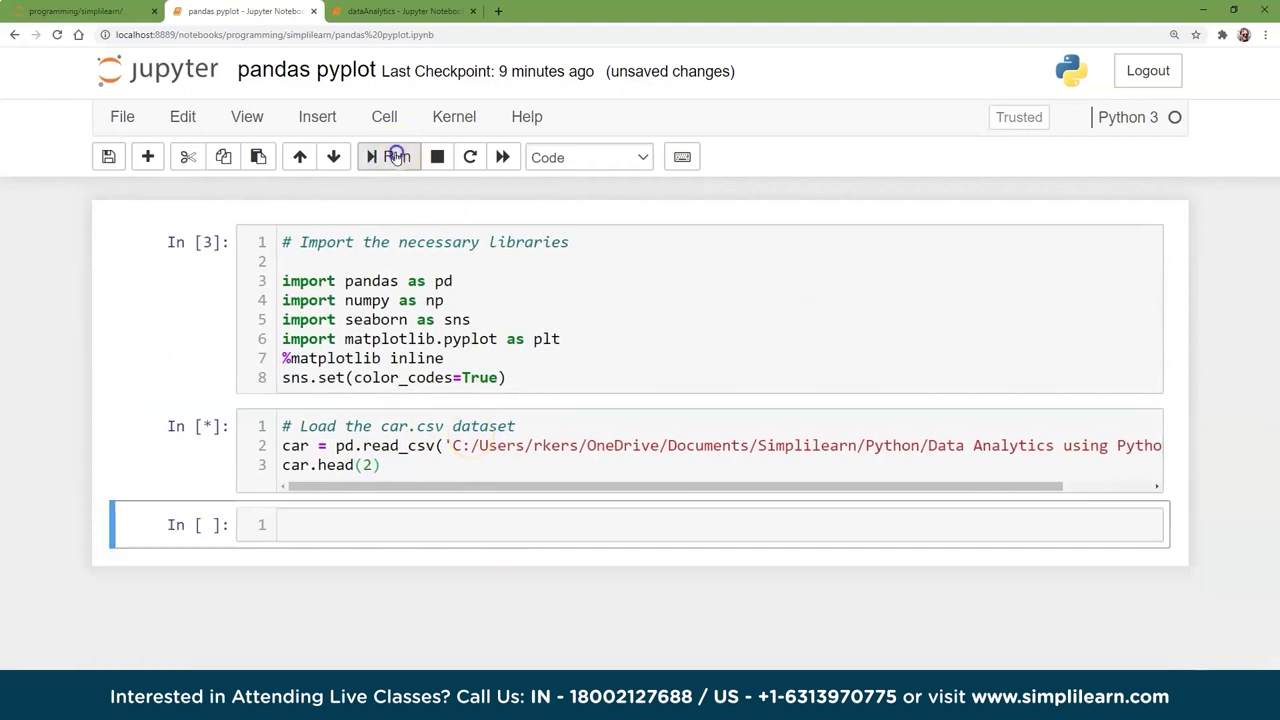
Change the preview line to car.tail(3) and run the cell to list the last three rows
key(Up)
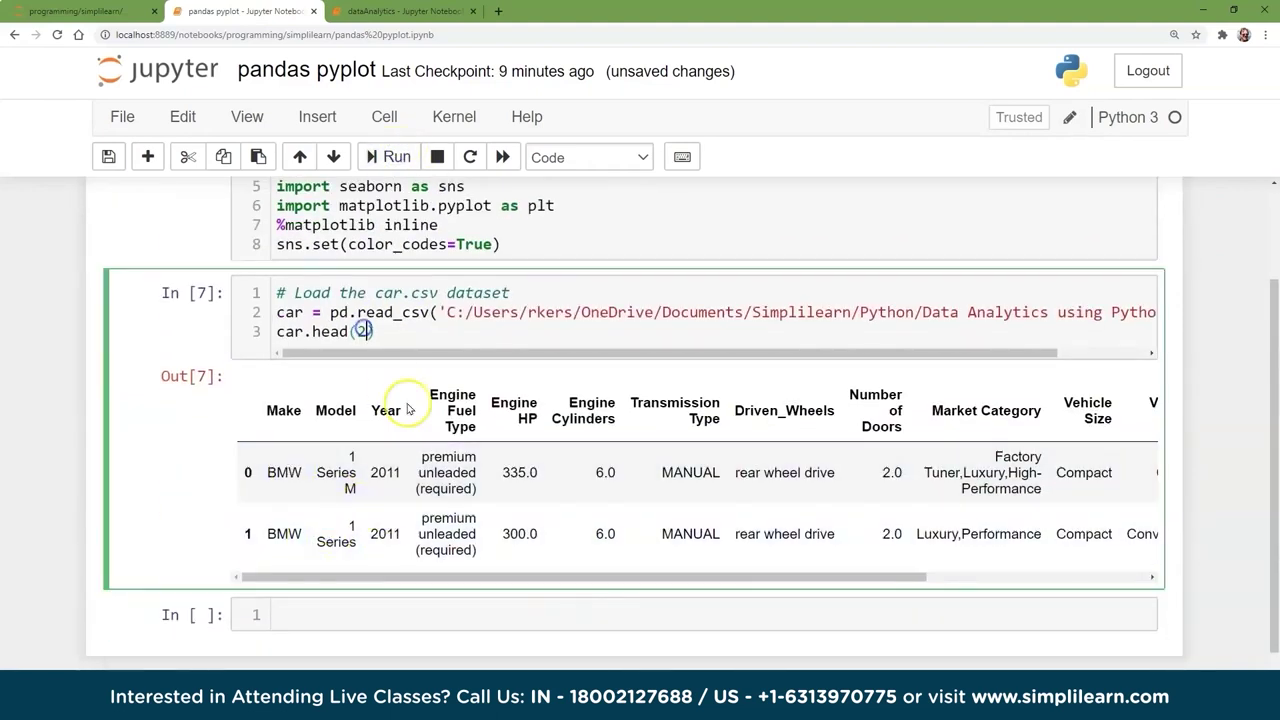
key(Left)
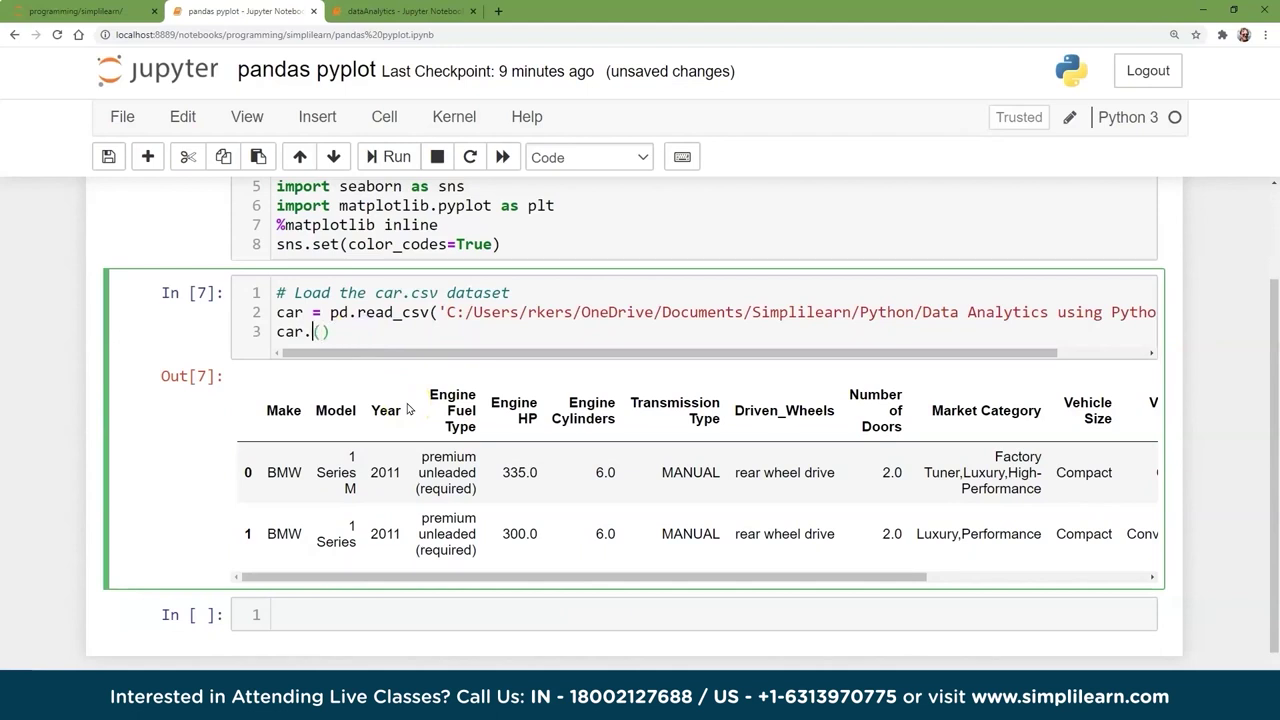
click(410, 337)
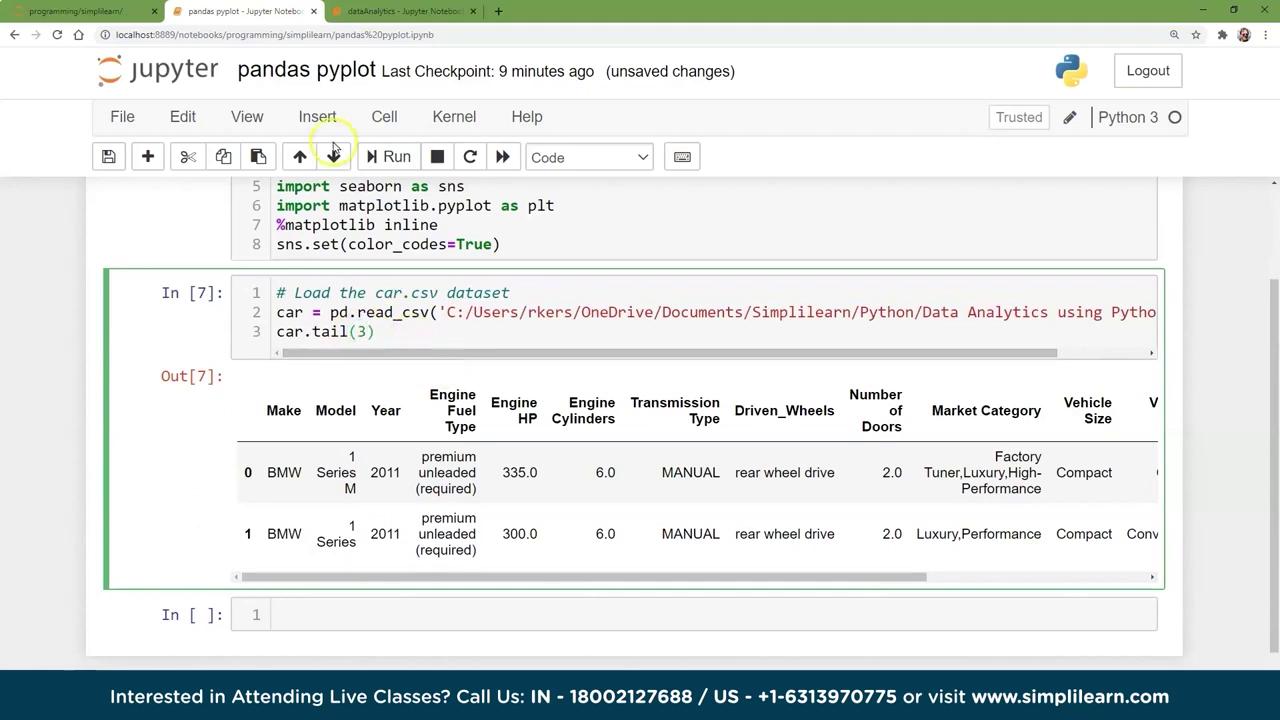
click(392, 157)
Examine the rows of the car.tail(3) output, highlighting the index of the last row
scroll(143, 580, down, 3)
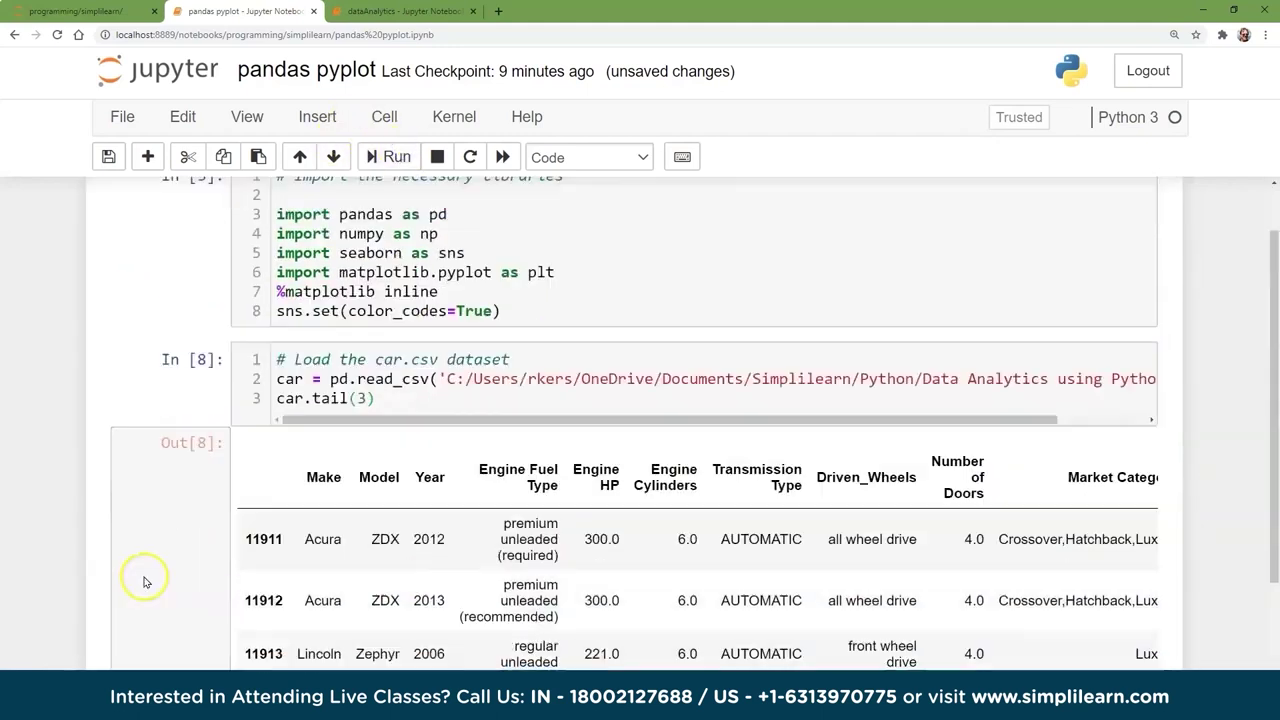
double_click(281, 463)
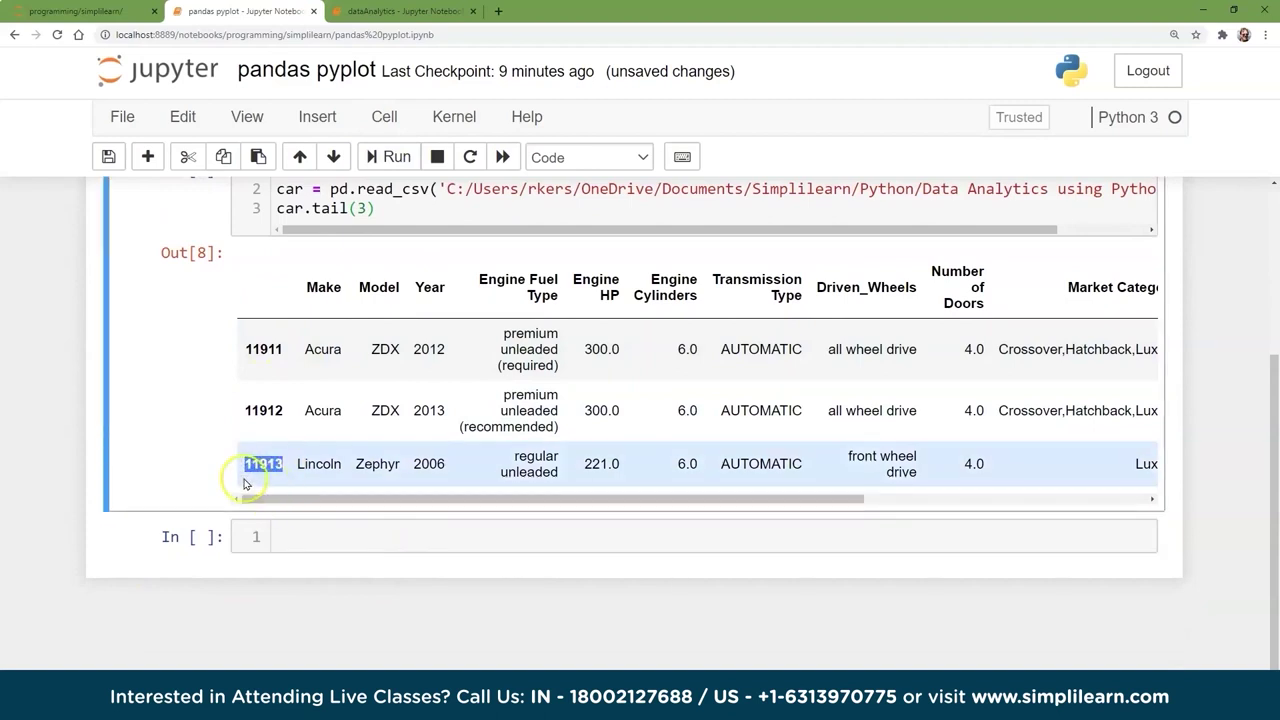
click(249, 463)
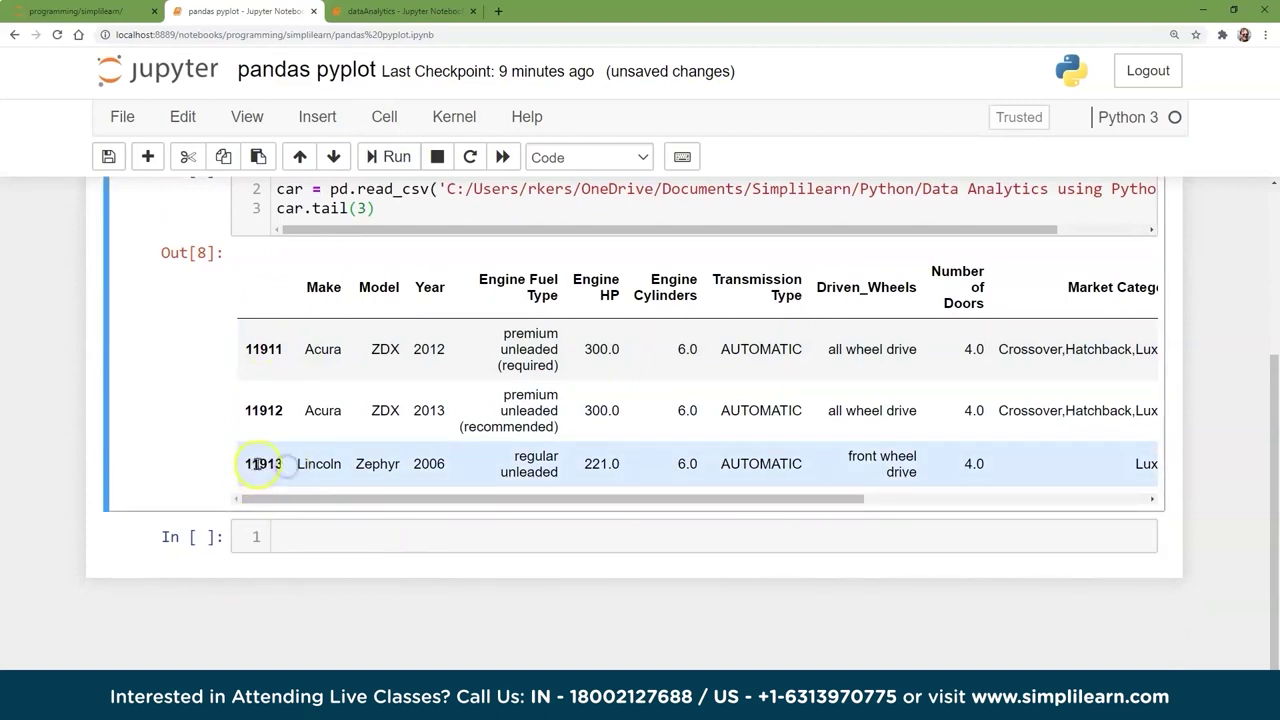
drag(246, 461, 288, 463)
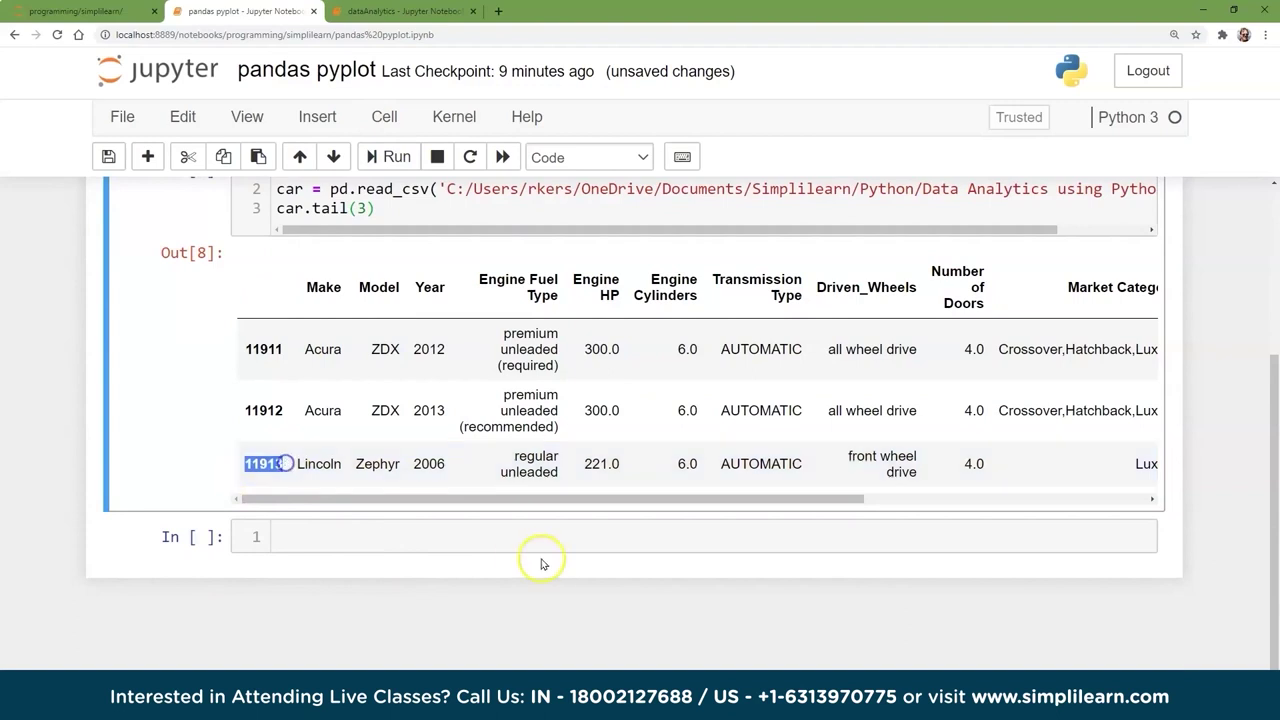
scroll(597, 549, up, 3)
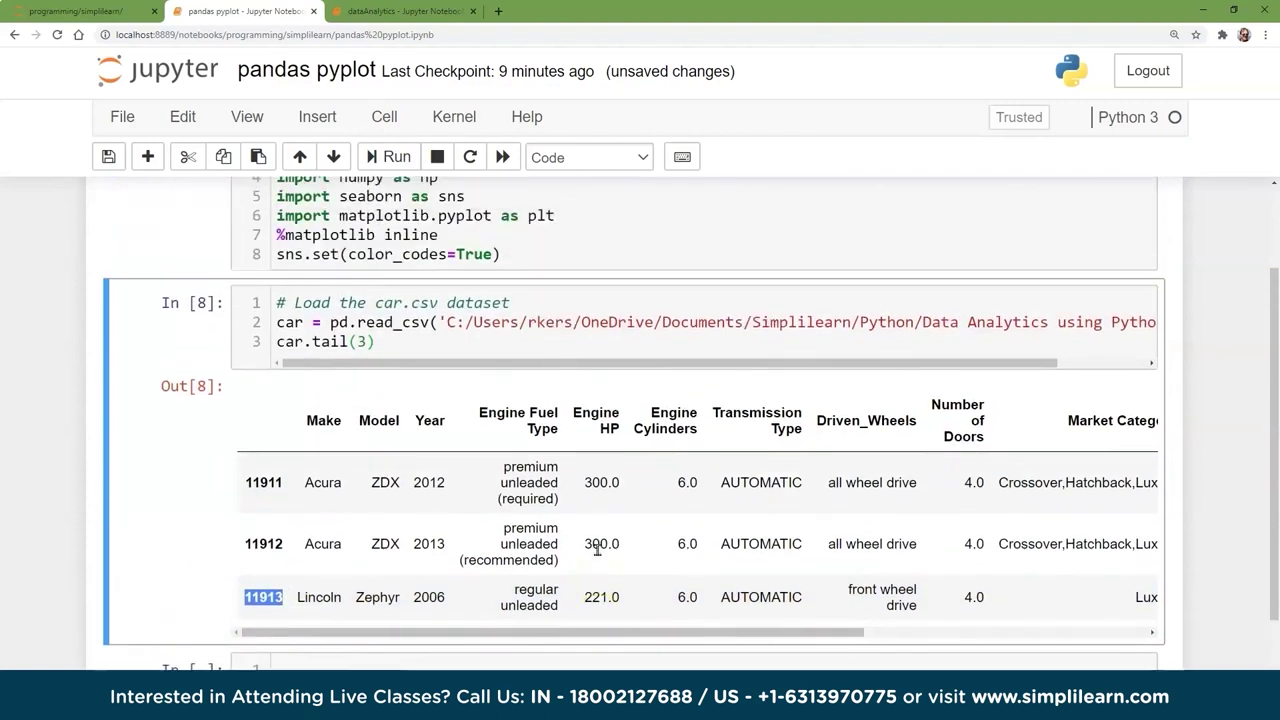
Reduce the preview line to just the car variable and run the cell to print the whole dataframe
double_click(362, 465)
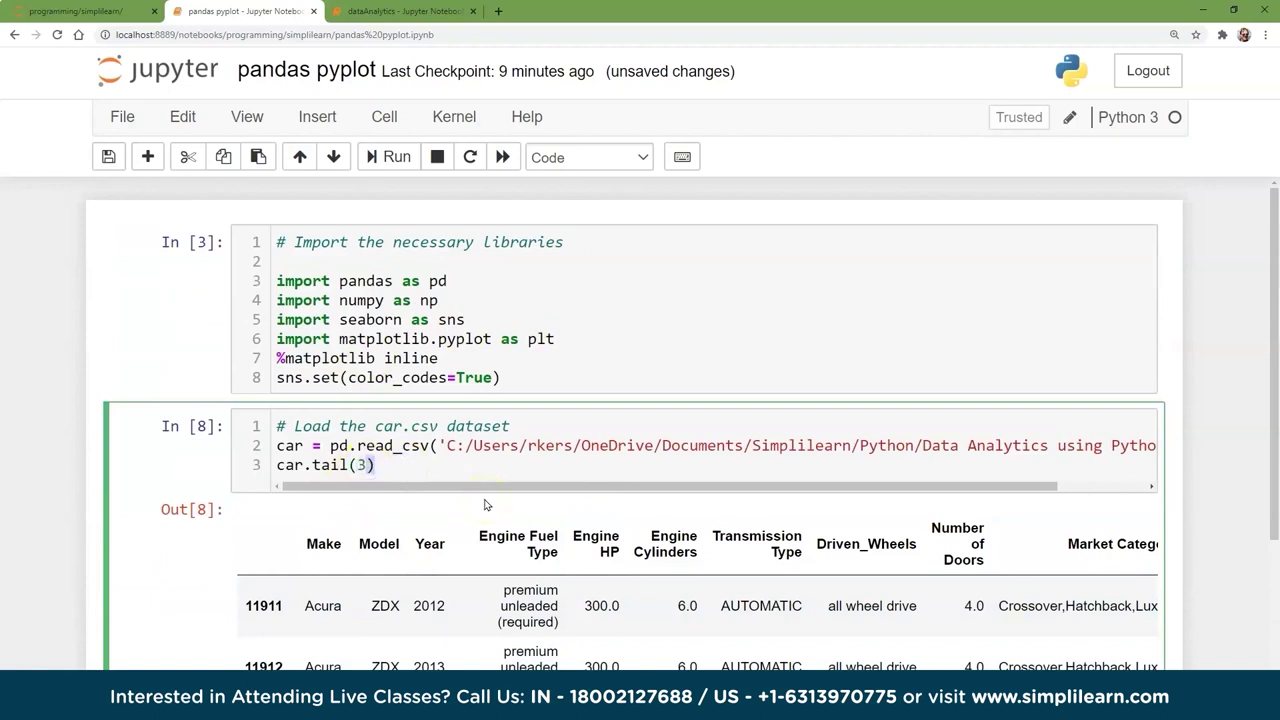
click(366, 465)
scroll(266, 517, down, 1)
click(383, 335)
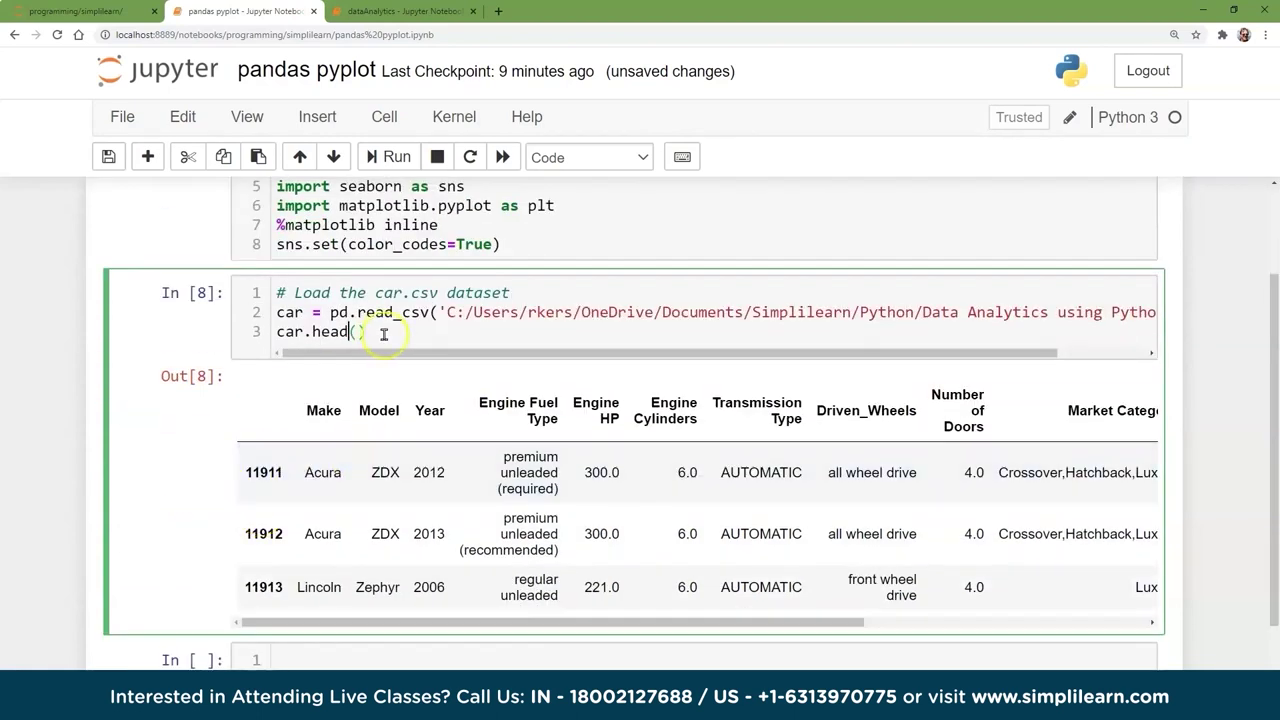
key(BackSpace)
click(390, 157)
Examine the first and last rows of the printed car dataframe and the row and column summary beneath them
scroll(435, 562, down, 1)
scroll(435, 562, down, 4)
scroll(450, 558, up, 2)
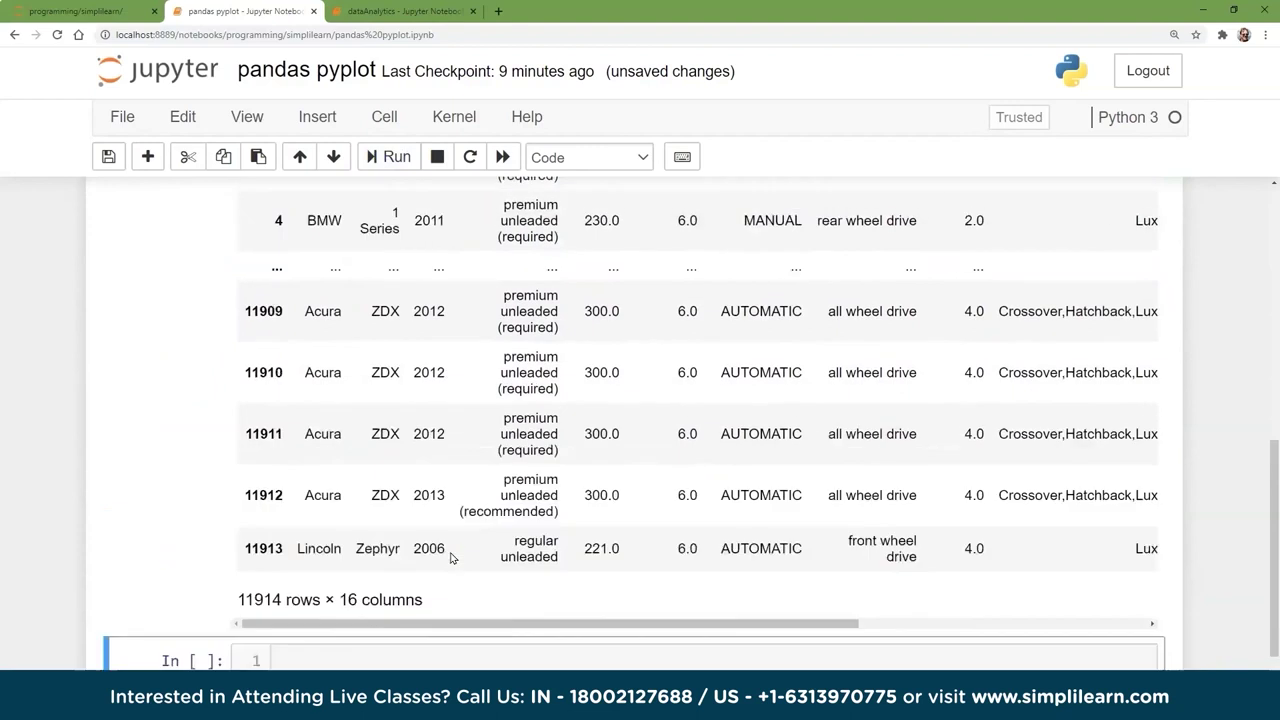
scroll(450, 558, up, 1)
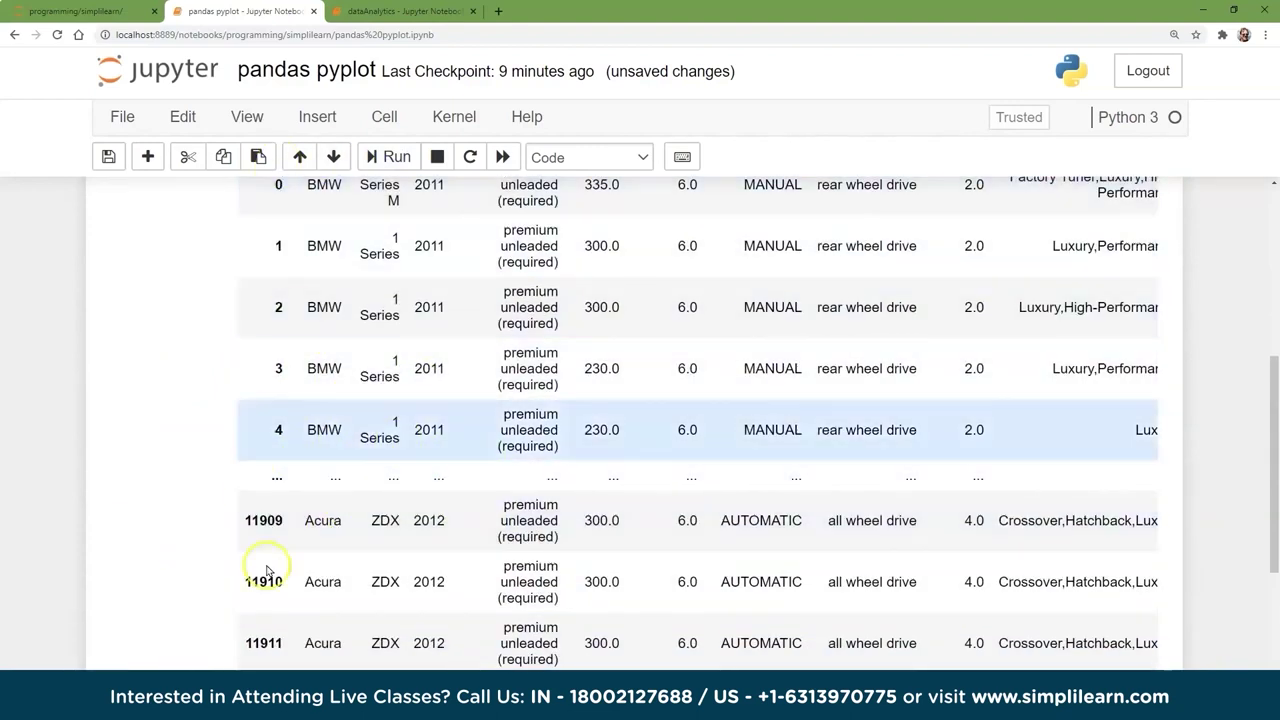
scroll(486, 571, down, 1)
scroll(491, 571, down, 2)
scroll(345, 575, up, 8)
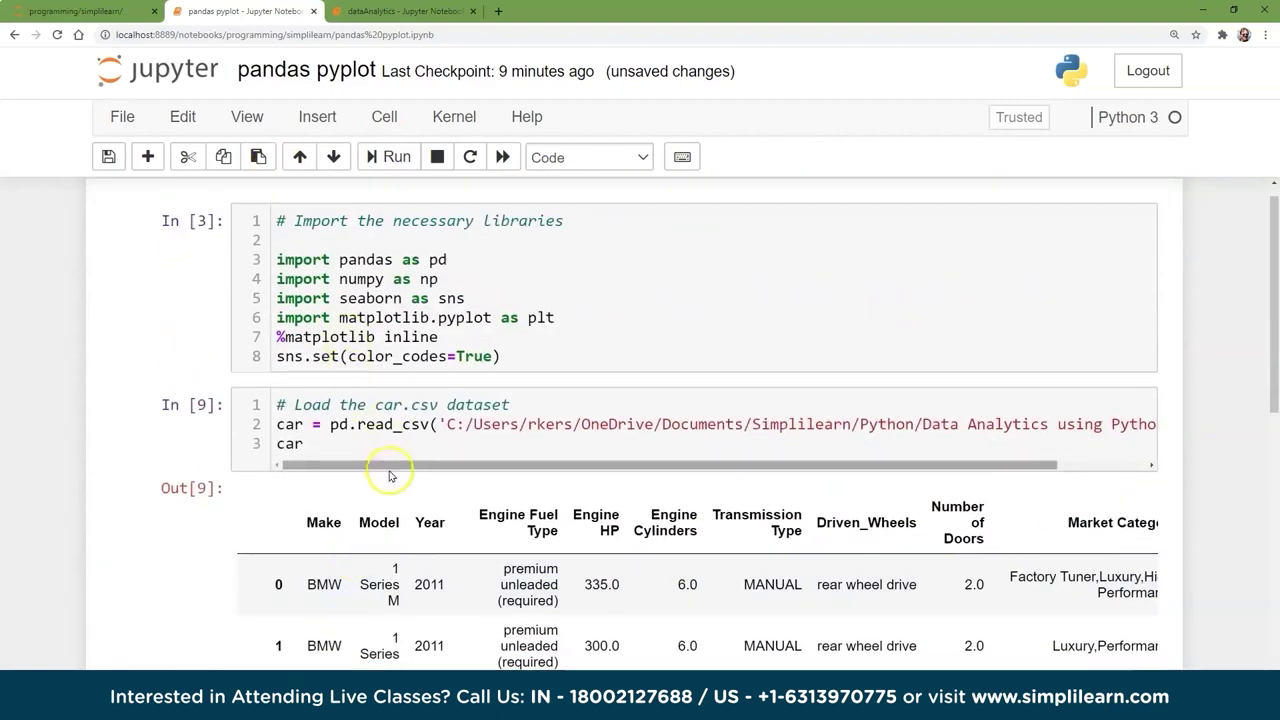
Restore the preview line to car.head() and run the cell
click(320, 443)
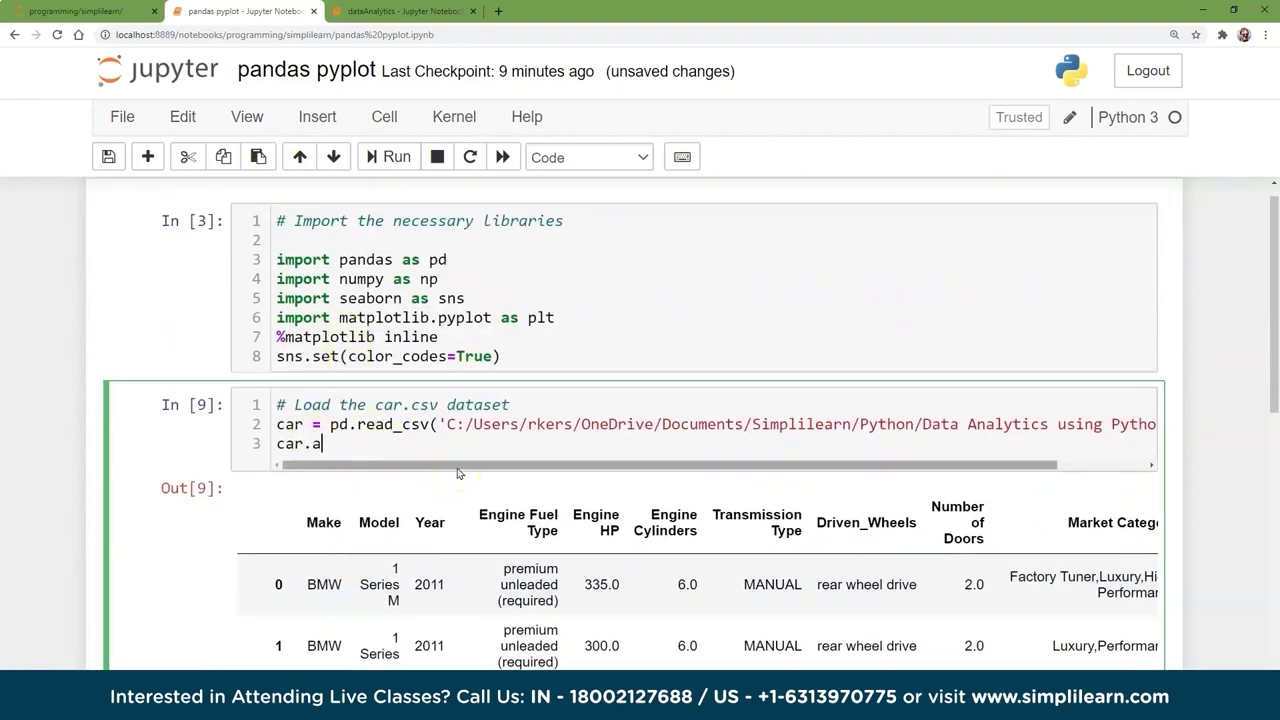
text(.head())
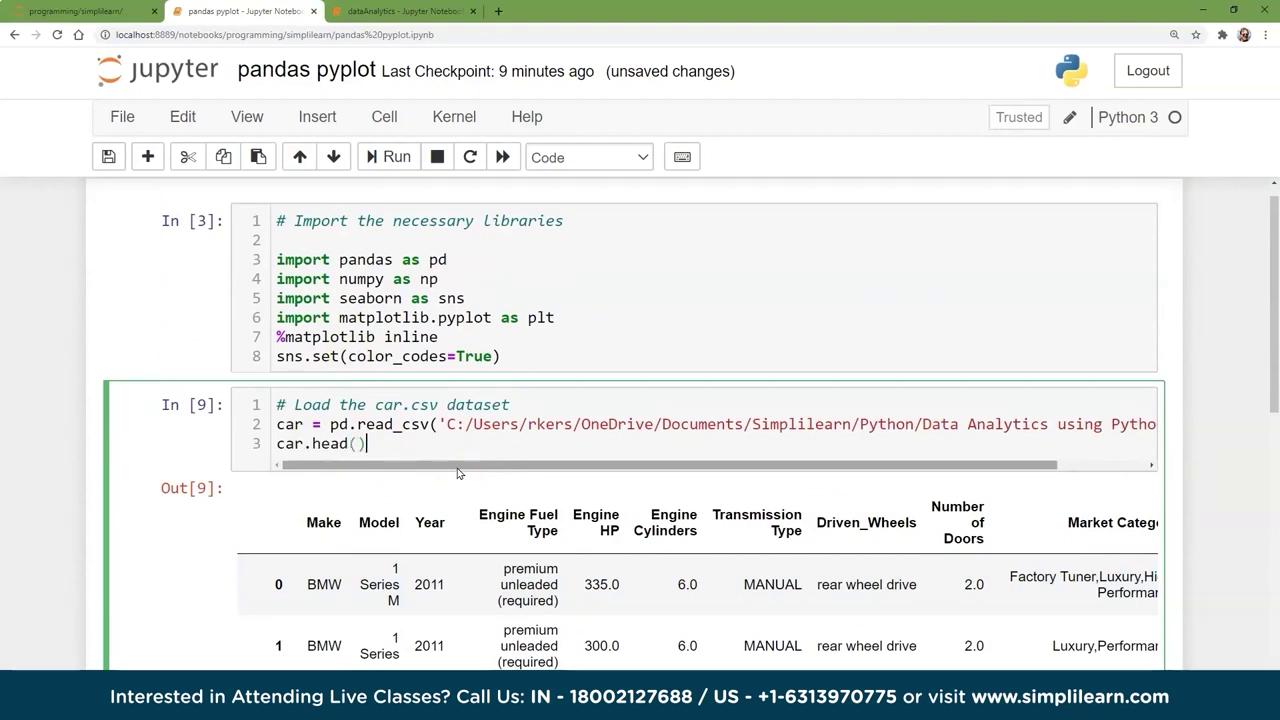
click(397, 157)
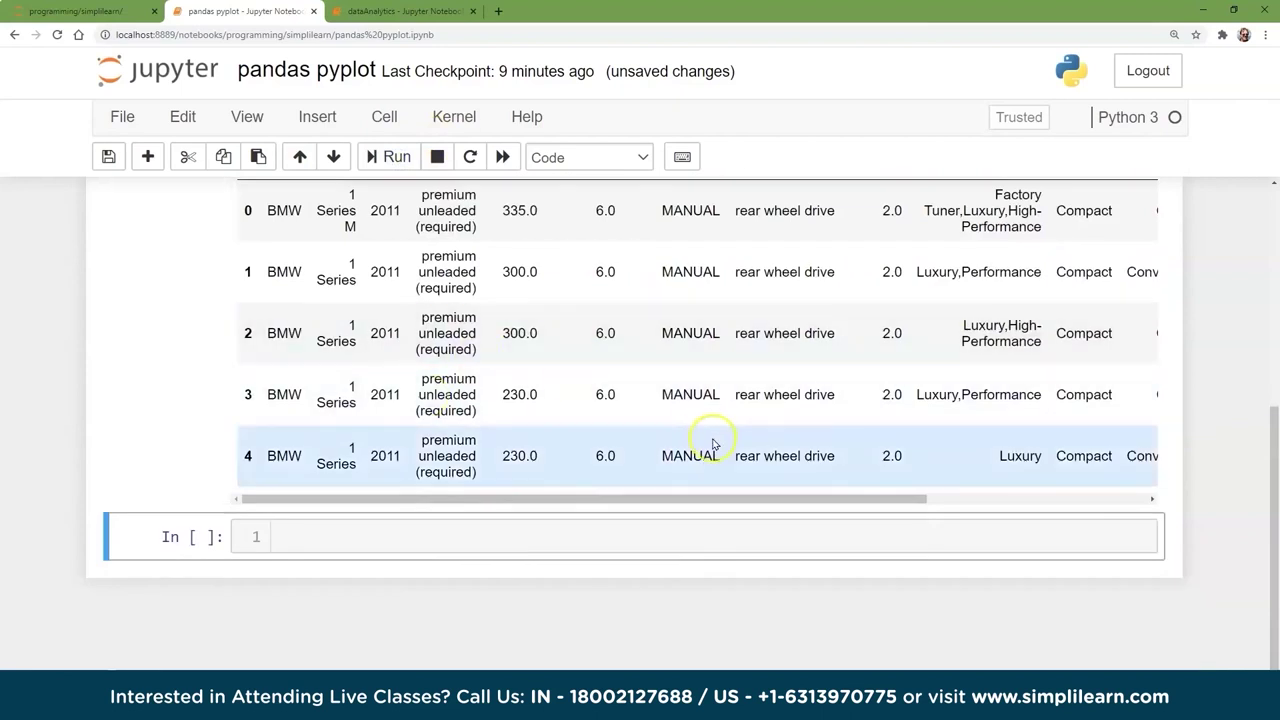
Zoom the notebook page out two levels so more of the table's columns fit across the output
scroll(479, 505, up, 1)
drag(718, 634, 629, 636)
key(ctrl+minus)
key(ctrl+minus)
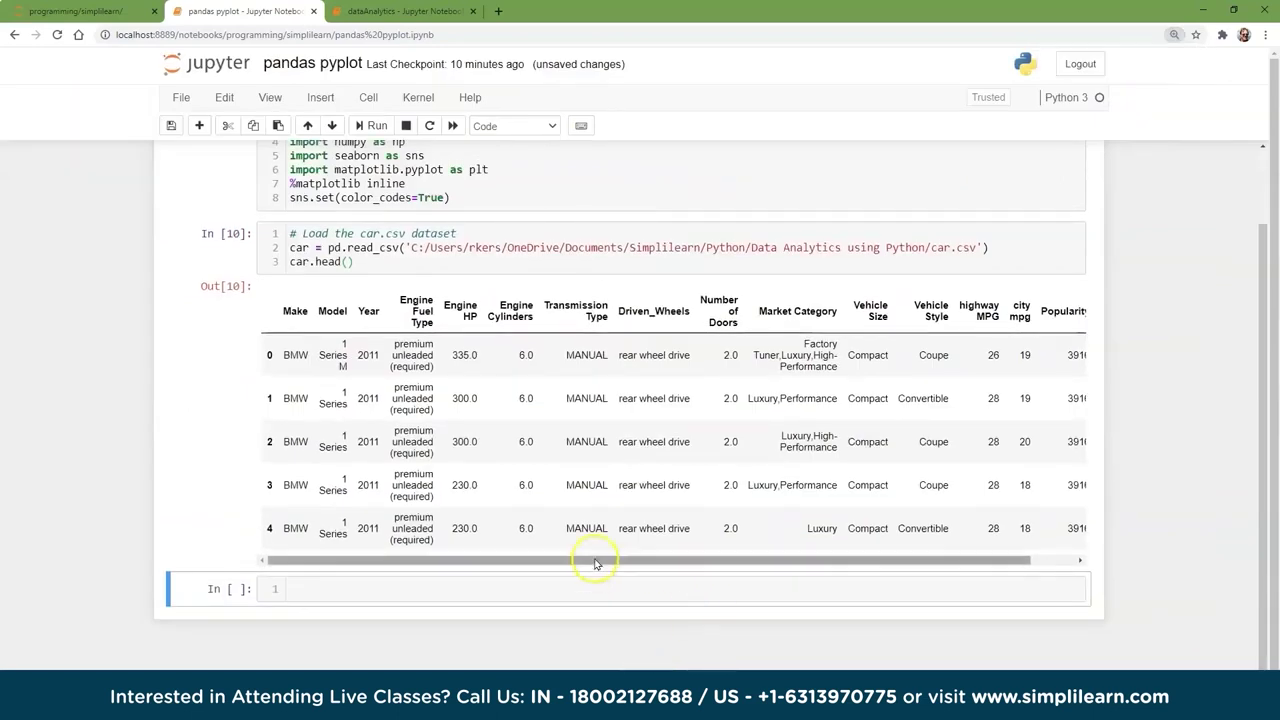
View the preview table's last columns through MSRP and zoom the notebook page back in to 200%
drag(596, 561, 693, 563)
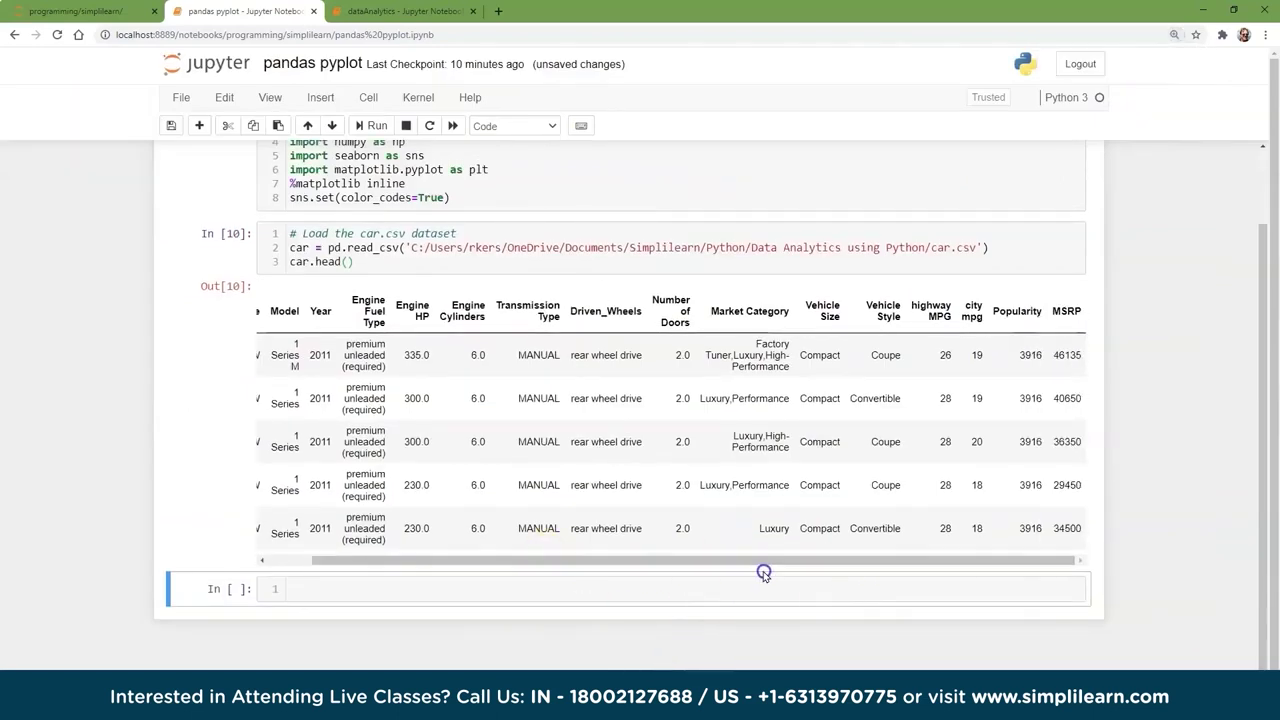
key(ctrl+plus)
key(ctrl+plus)
key(ctrl+plus)
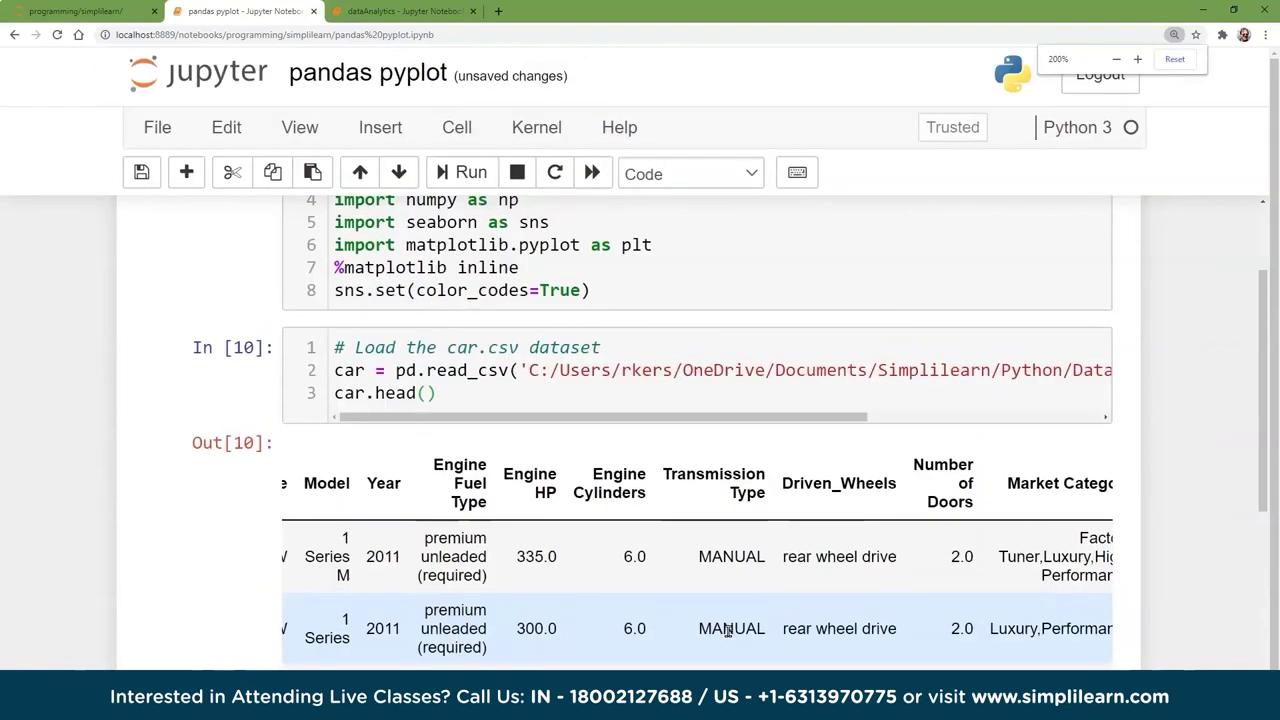
Enter car.dtypes in the empty cell below the preview table and run it
scroll(266, 623, down, 3)
click(346, 517)
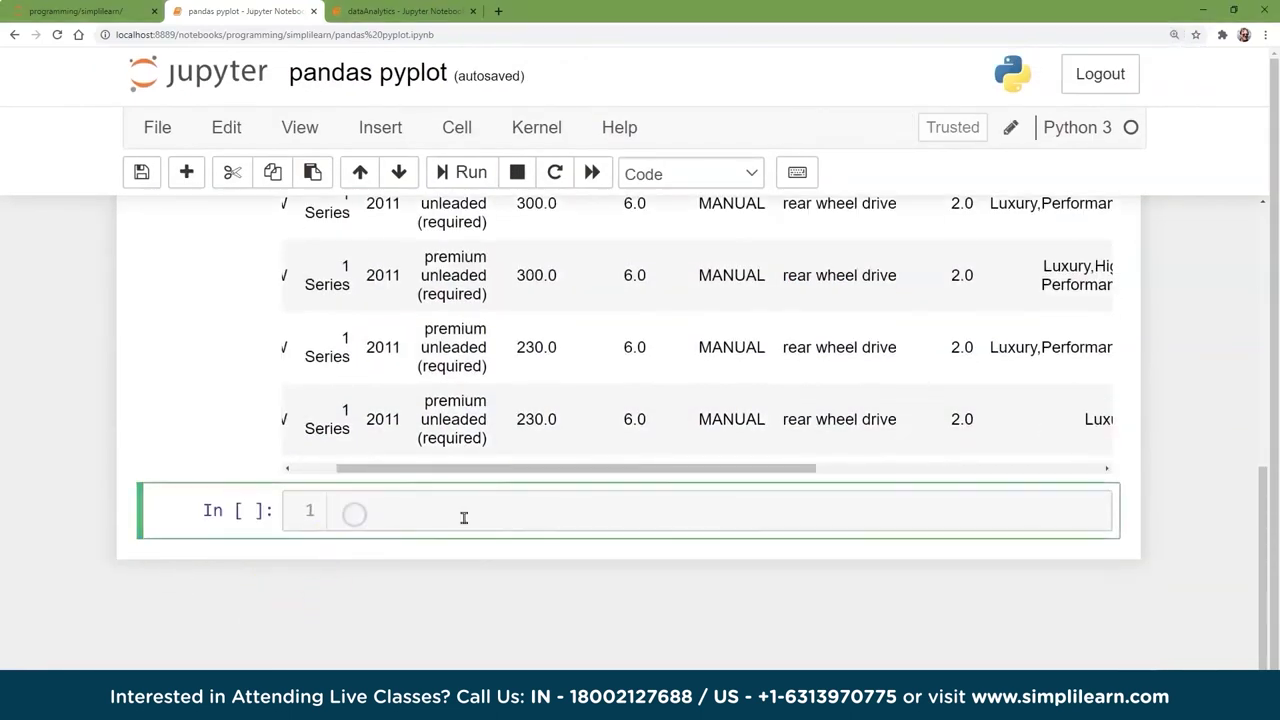
text(c)
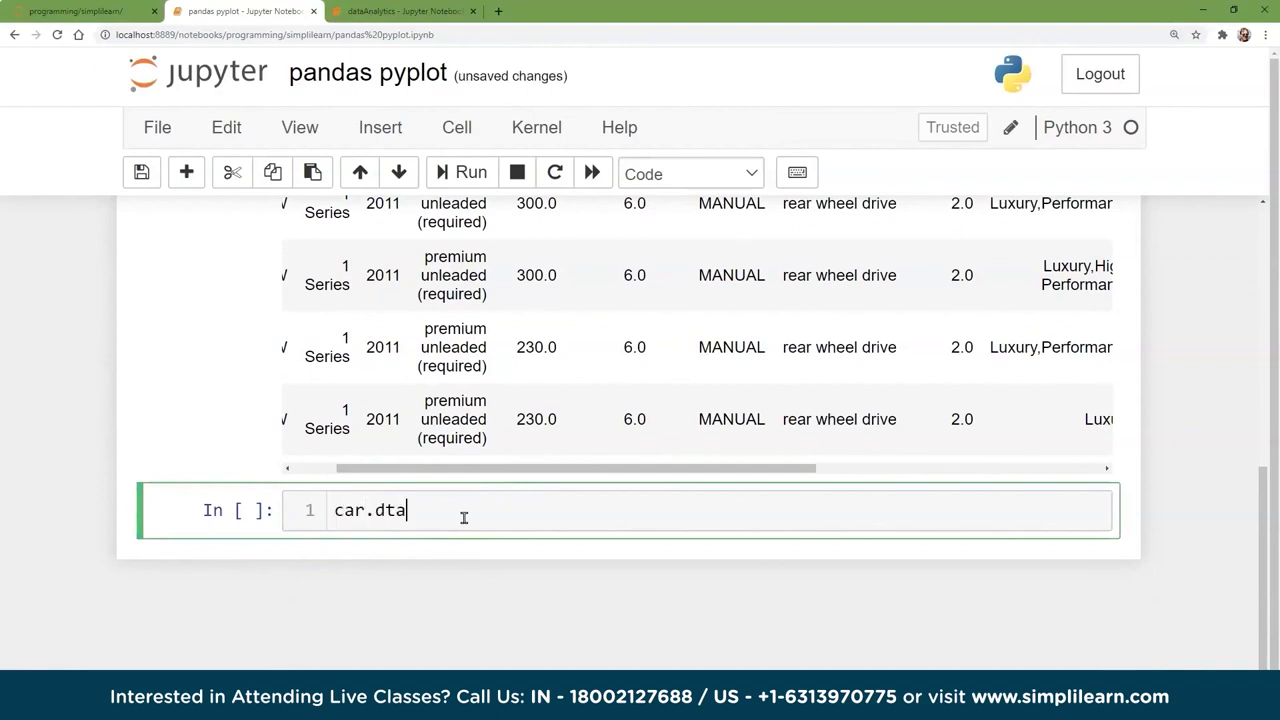
text(ar.dtypes)
click(470, 172)
Compare the preview table's column headings with the data type listed for each column, including the Year type
scroll(620, 520, up, 2)
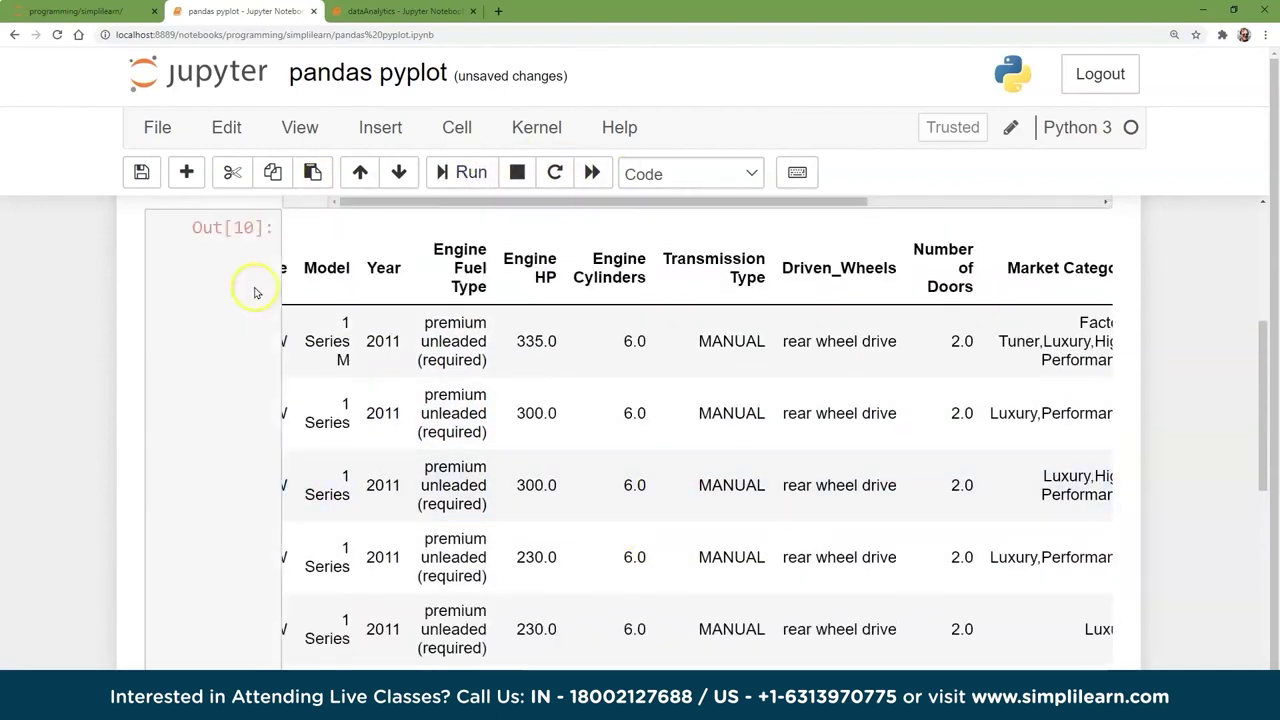
scroll(440, 455, up, 1)
scroll(370, 462, up, 1)
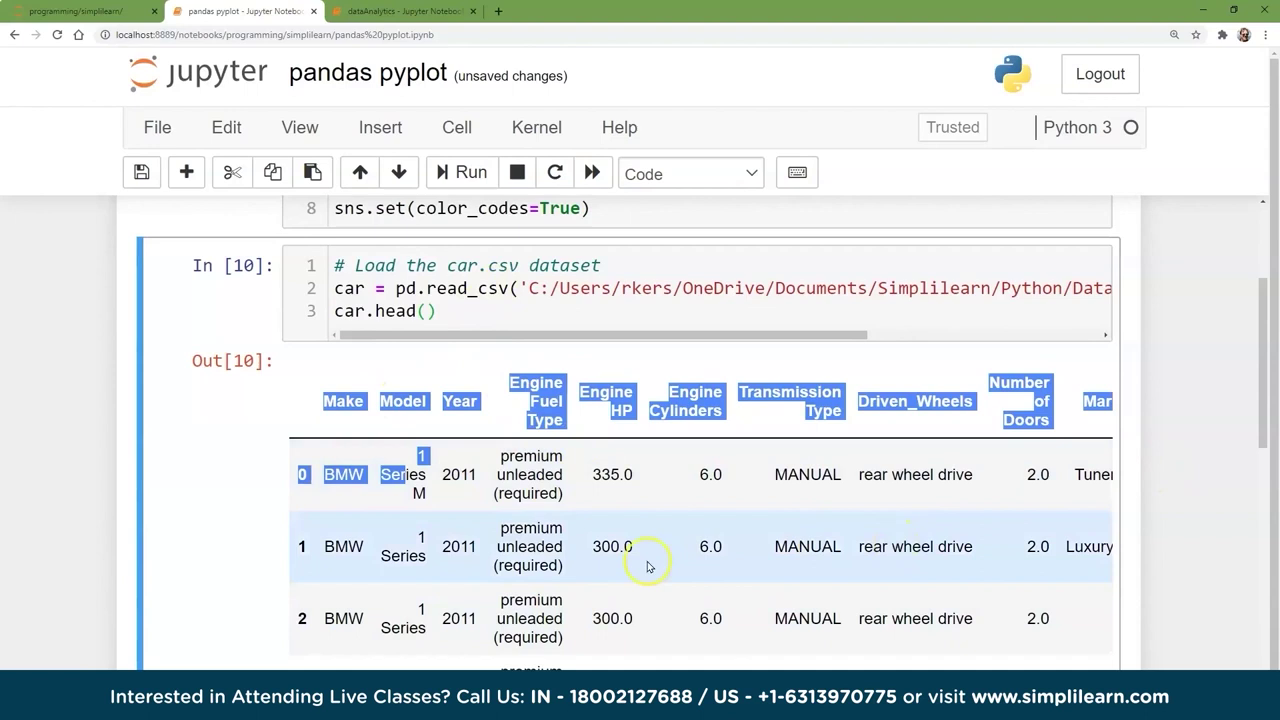
scroll(649, 563, down, 2)
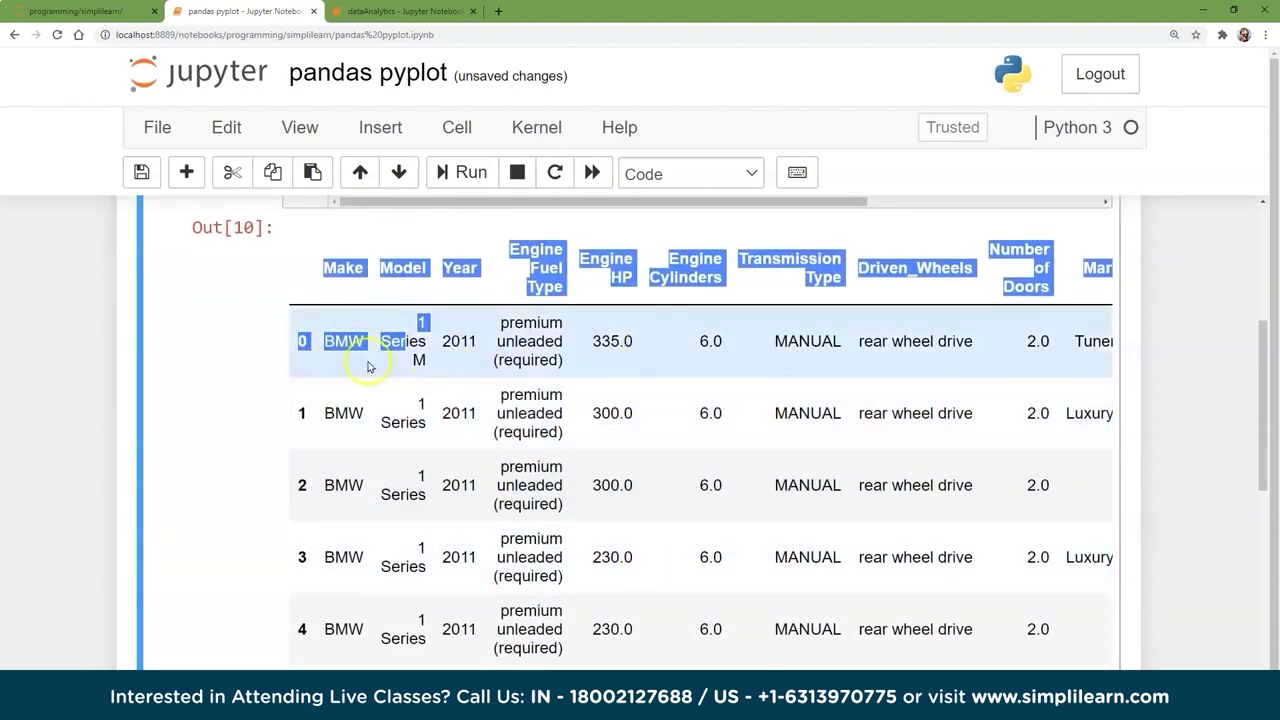
scroll(110, 475, down, 6)
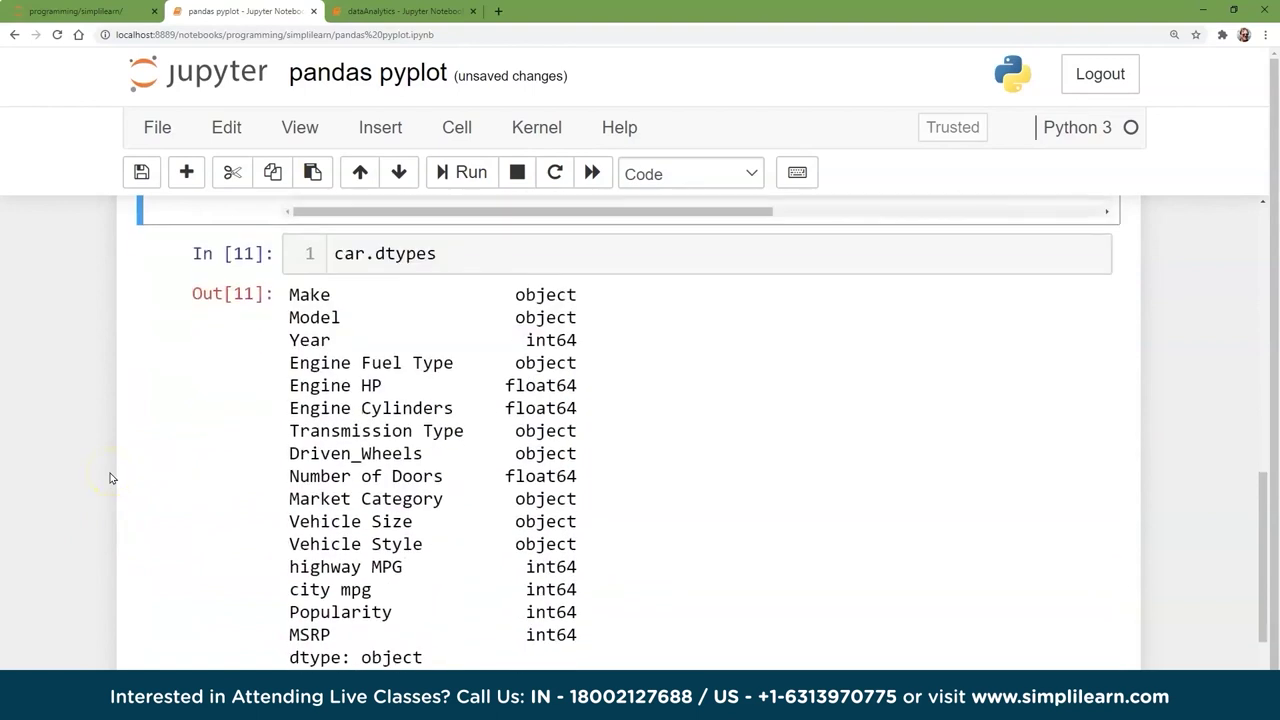
scroll(110, 478, down, 1)
scroll(505, 440, up, 2)
scroll(512, 452, down, 1)
drag(603, 338, 537, 339)
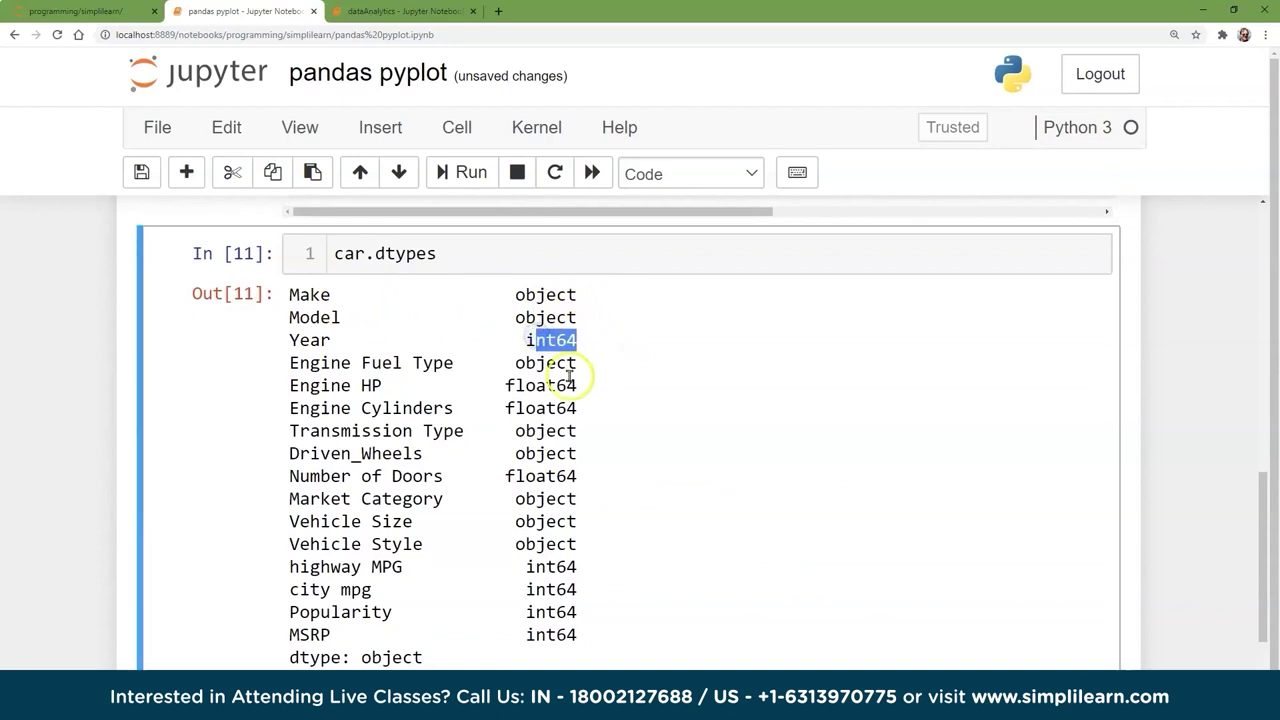
Check the Transmission Type value in the preview table's first row against the list of column data types
scroll(522, 525, up, 3)
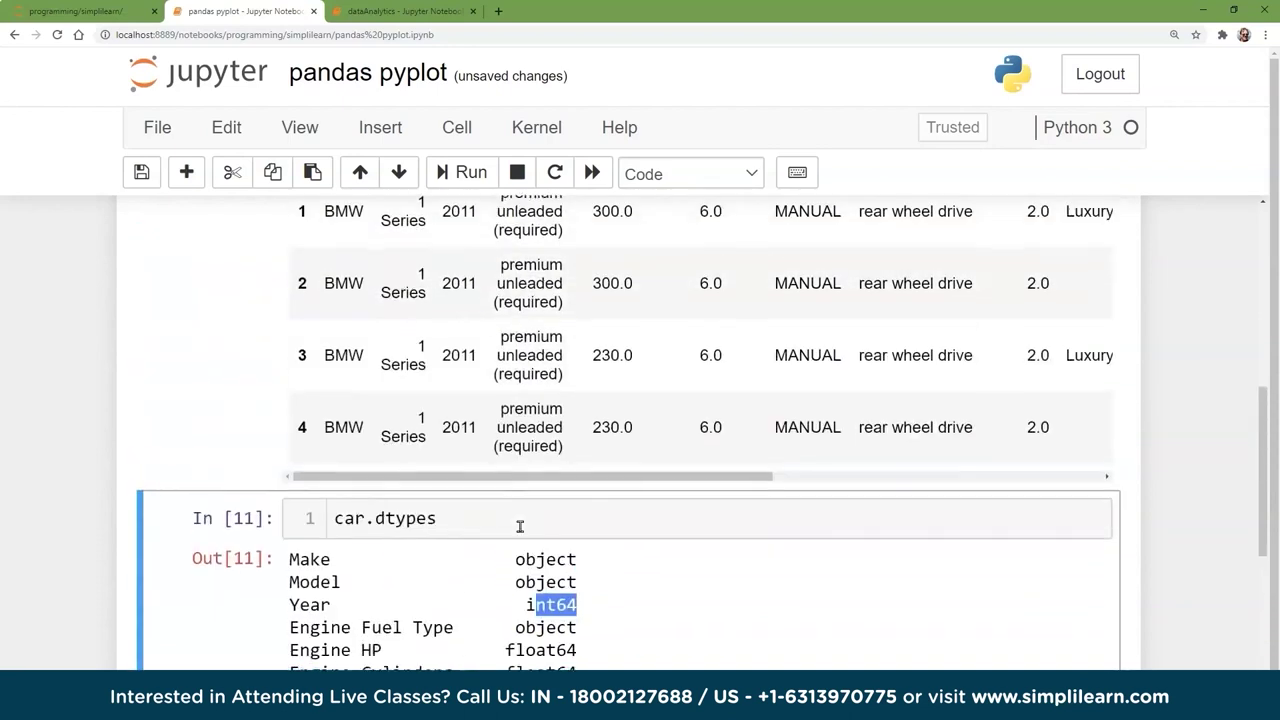
scroll(520, 500, up, 1)
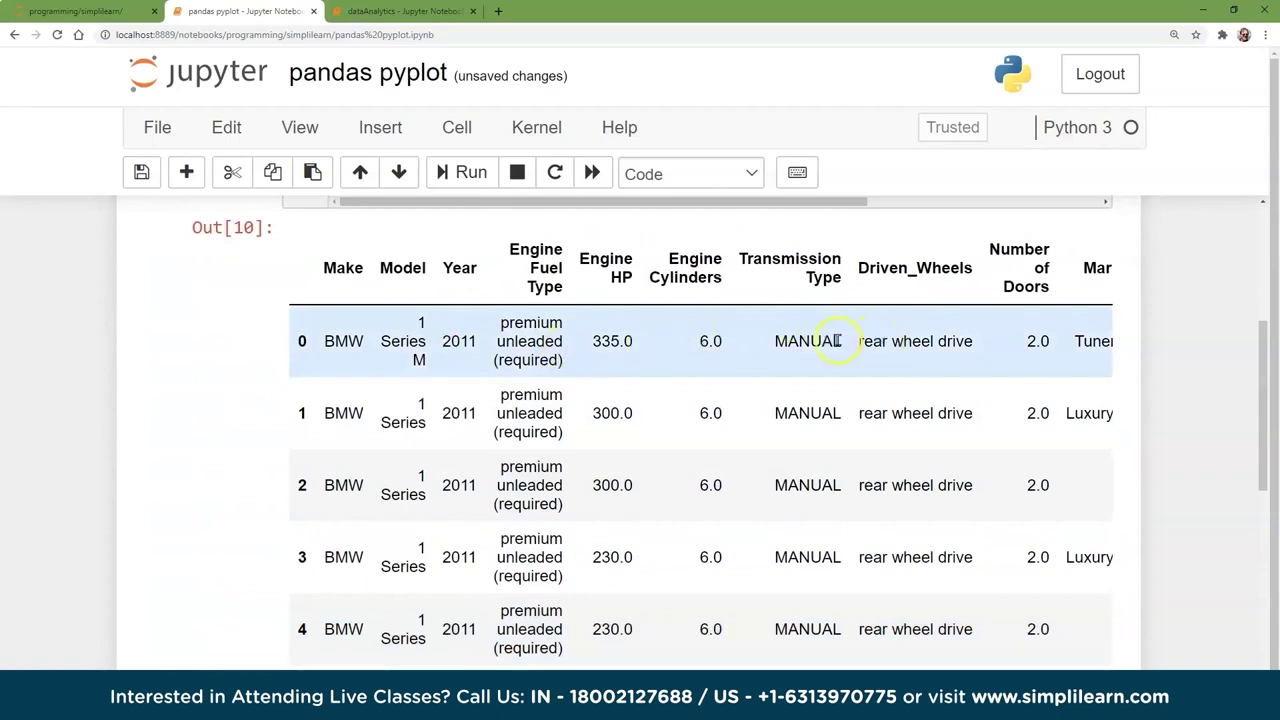
drag(838, 341, 763, 340)
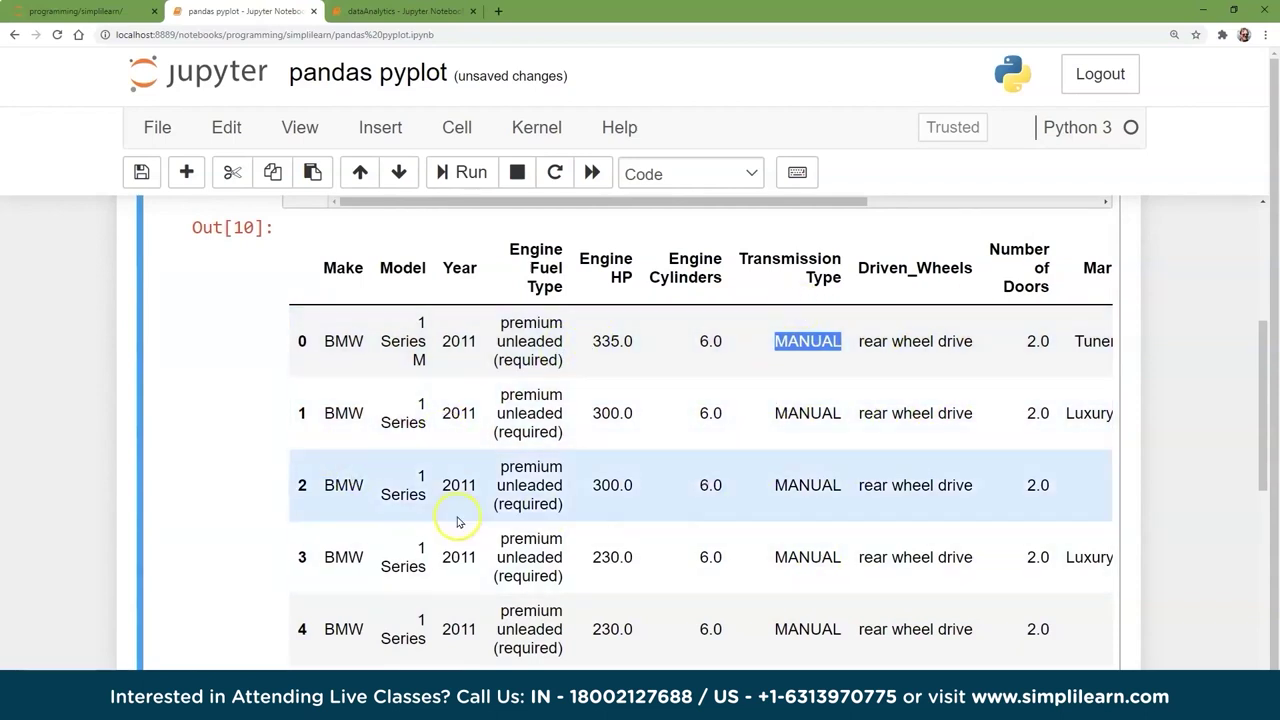
scroll(458, 500, down, 5)
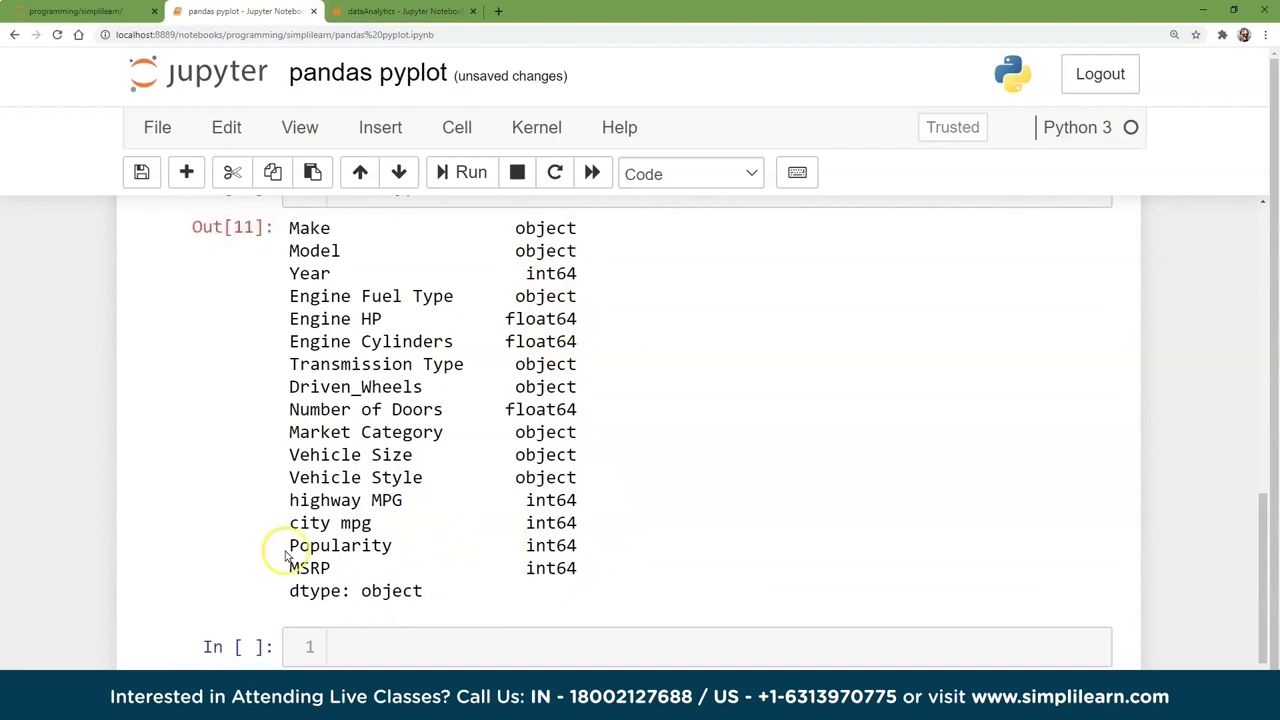
Enter car.columns in the empty cell below the data types list and run it
scroll(285, 553, down, 3)
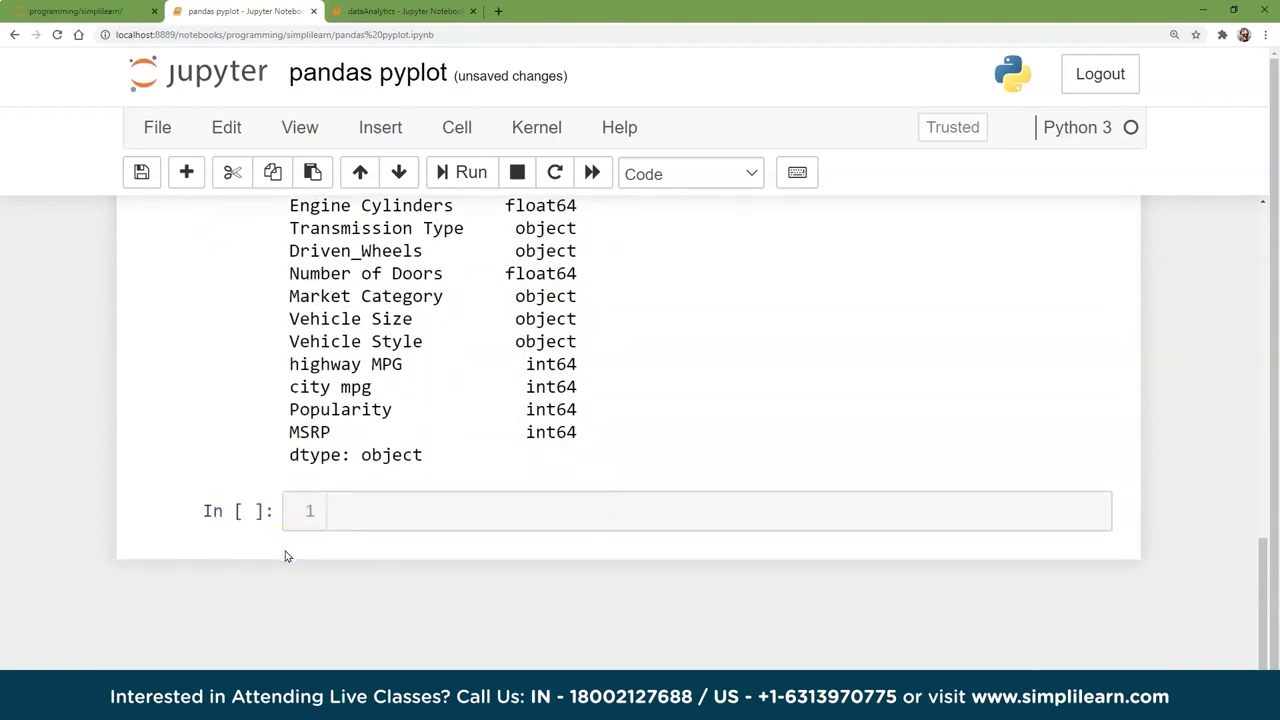
click(348, 511)
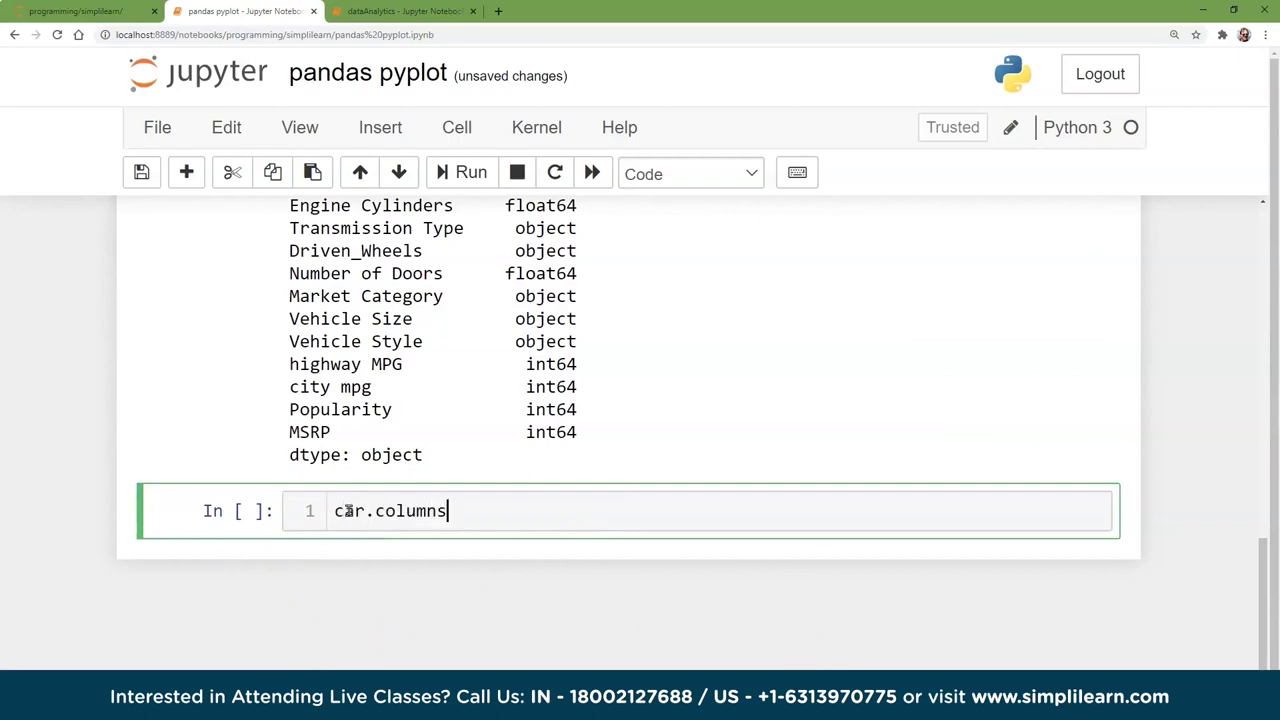
click(492, 176)
click(492, 176)
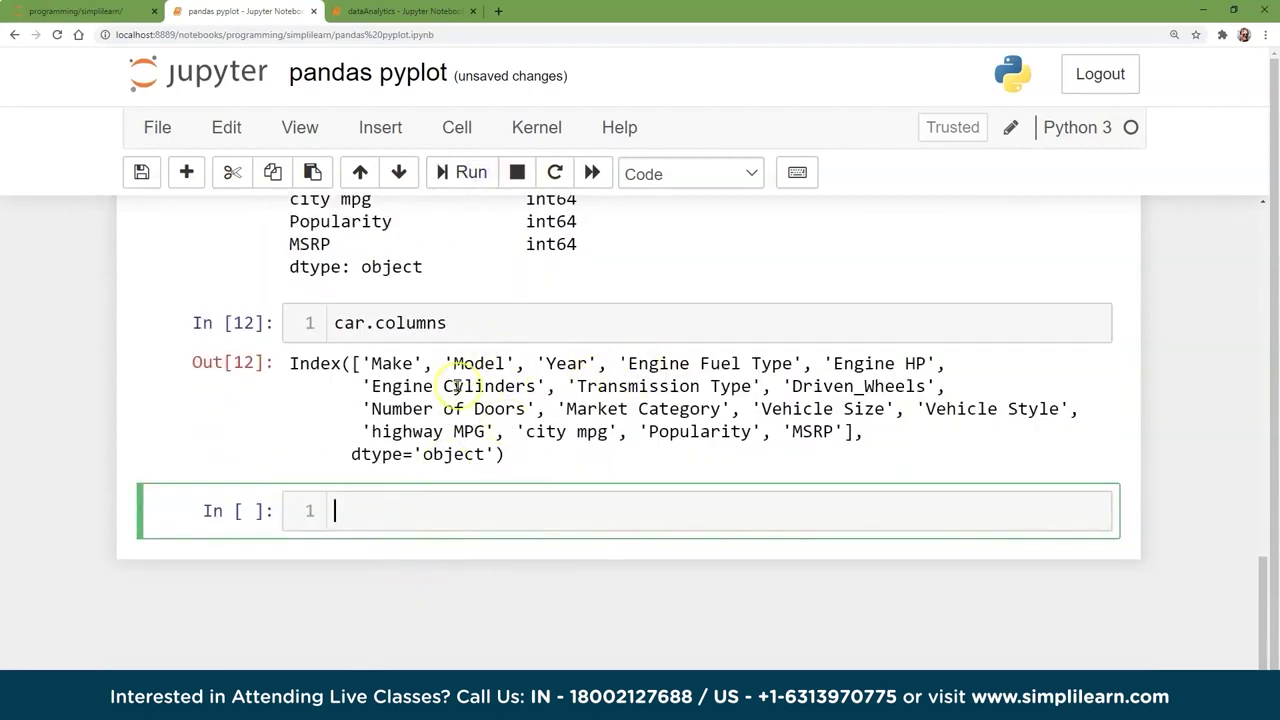
Rerun the car.columns cell, extend its code to car.columns.values, and run it to get the names as an array
click(829, 472)
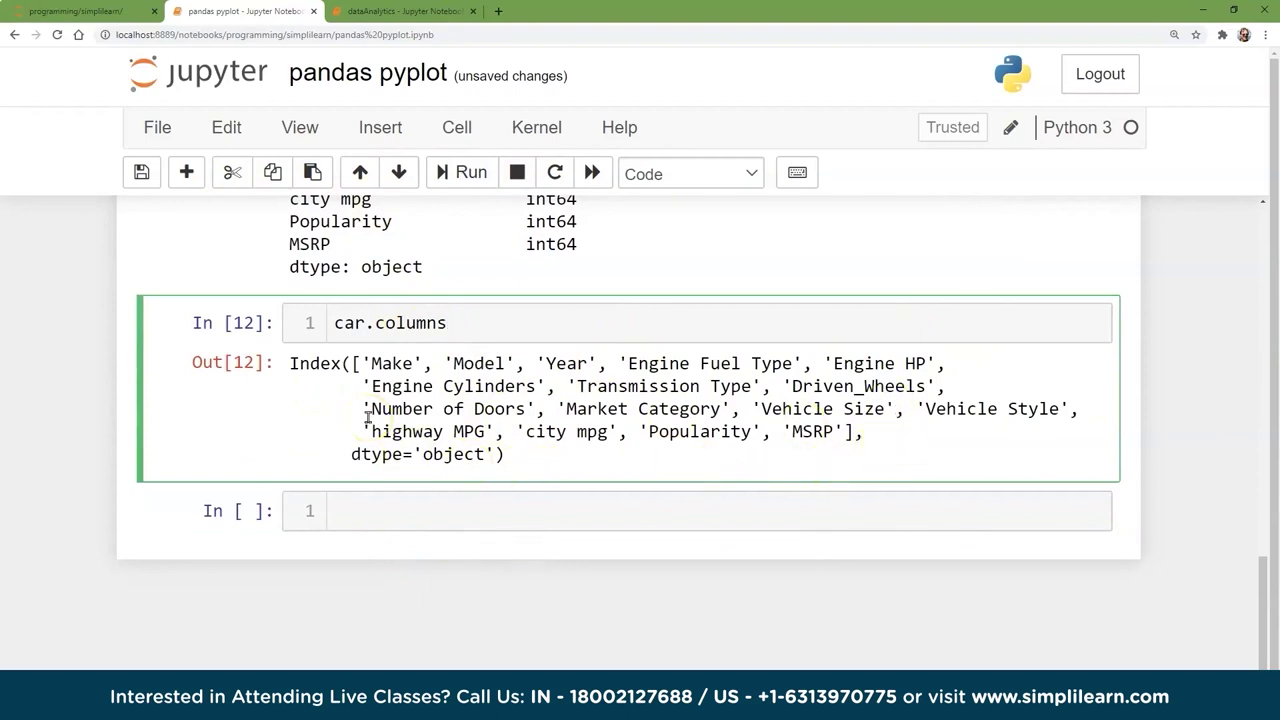
click(461, 172)
click(463, 323)
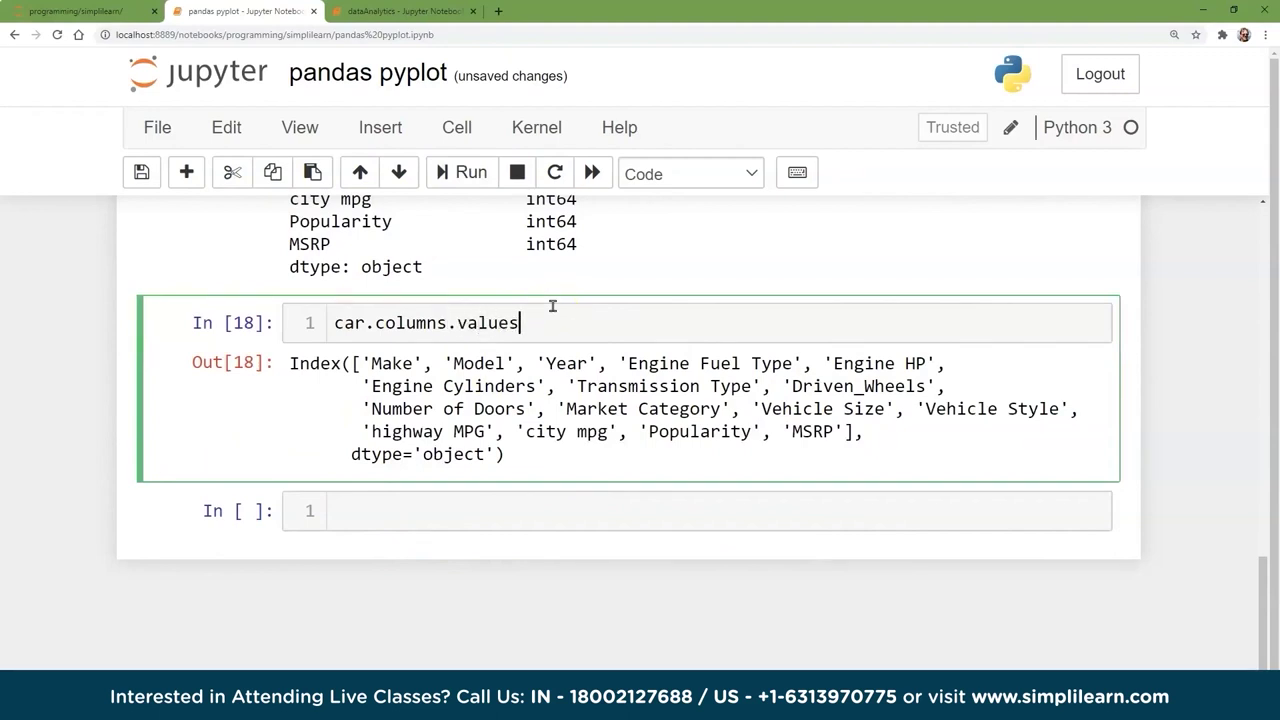
click(354, 322)
click(523, 323)
click(468, 172)
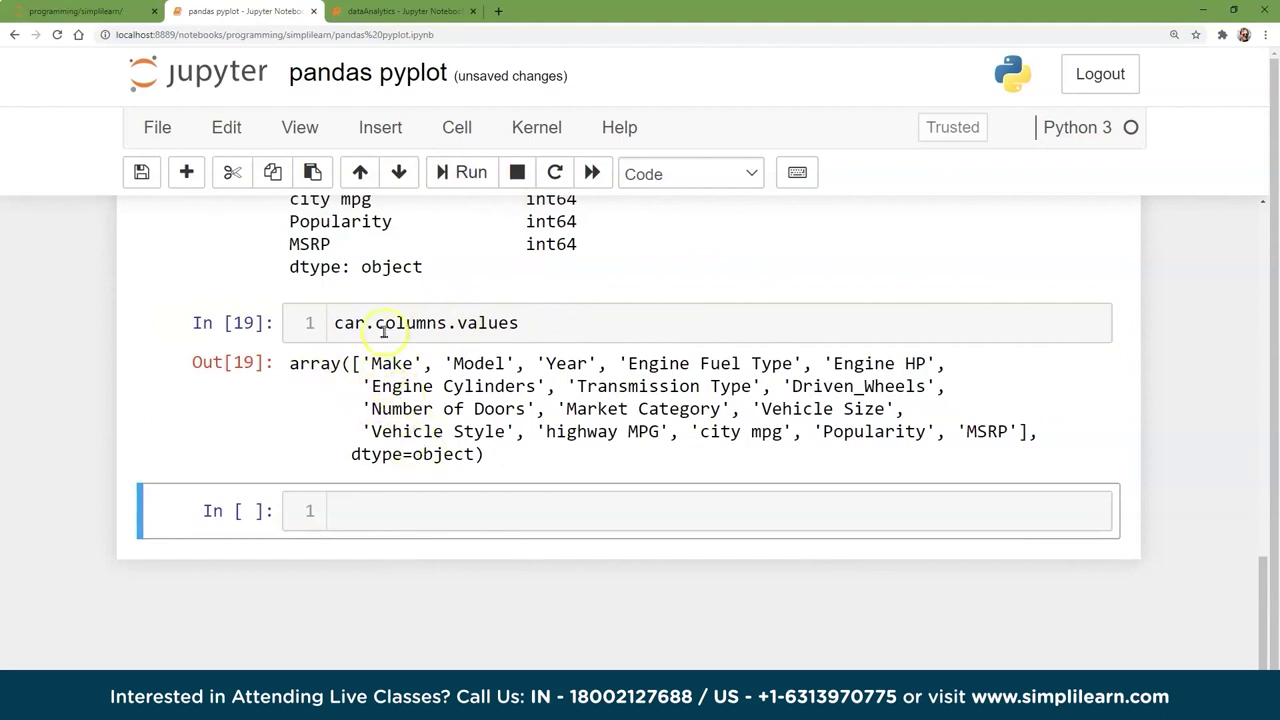
Remove .values from the cell so it reads car.columns and run it again
click(528, 325)
key(BackSpace)
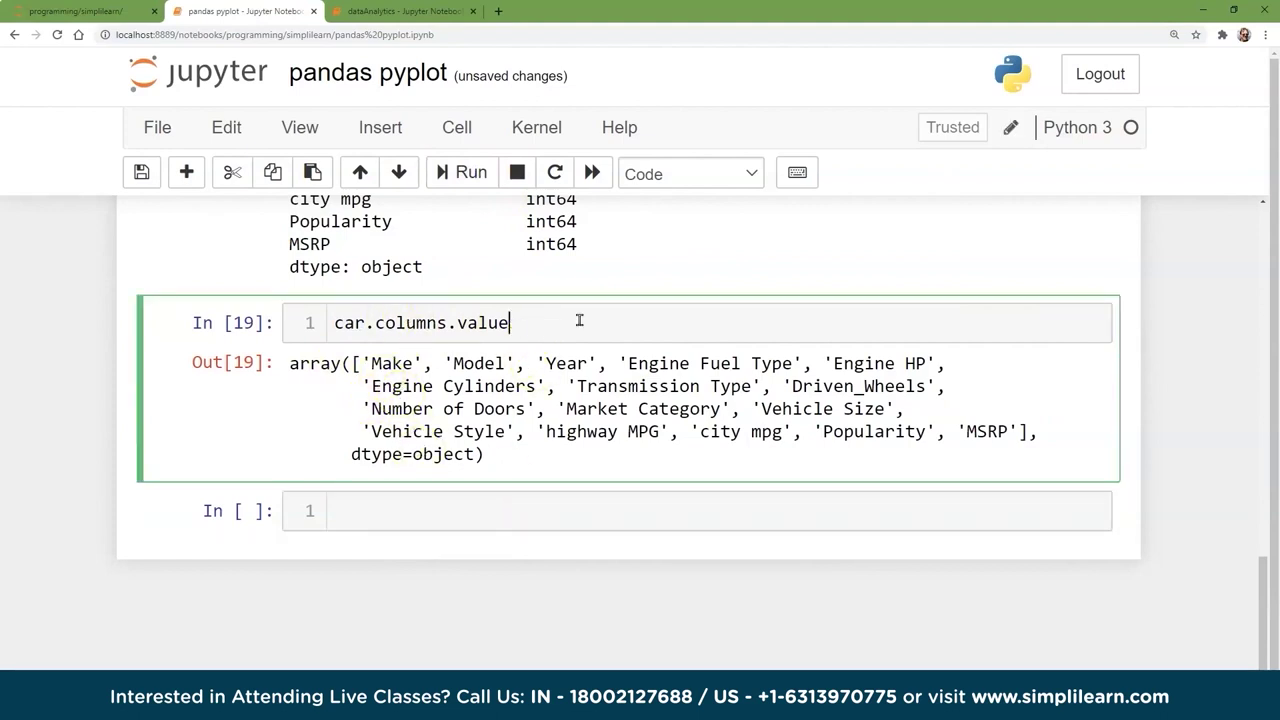
click(460, 172)
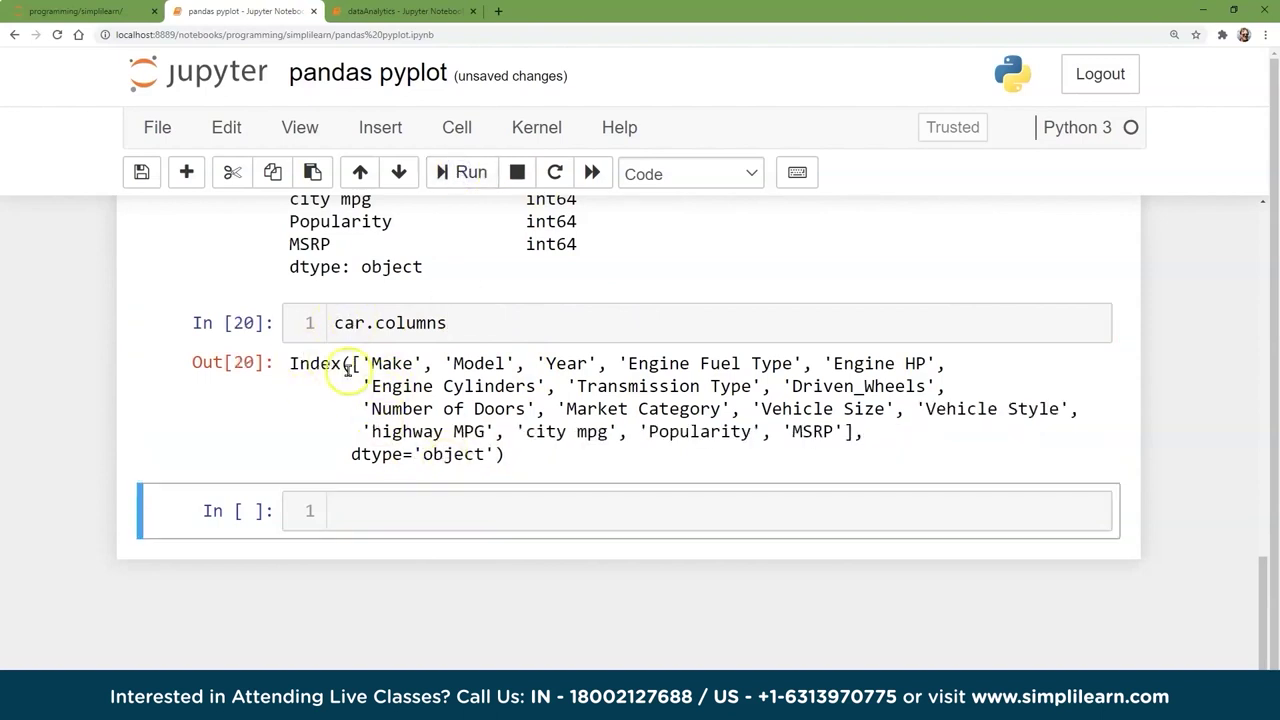
click(341, 506)
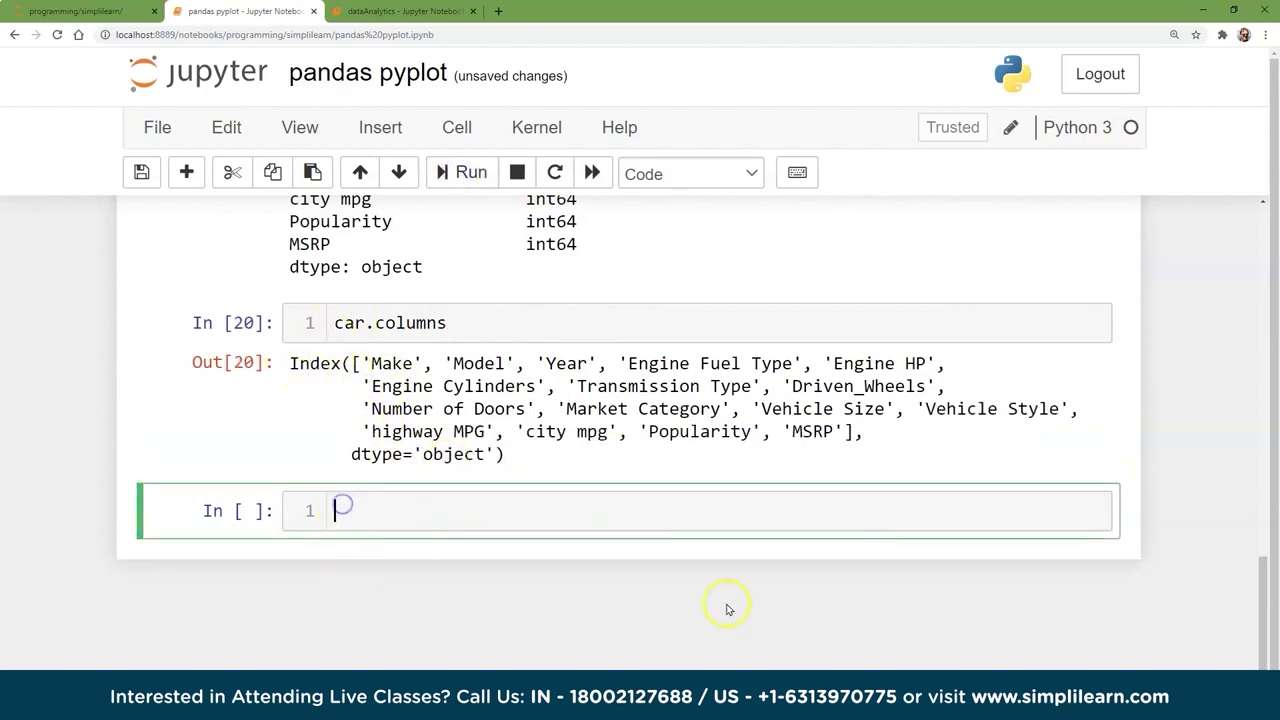
scroll(457, 327, up, 3)
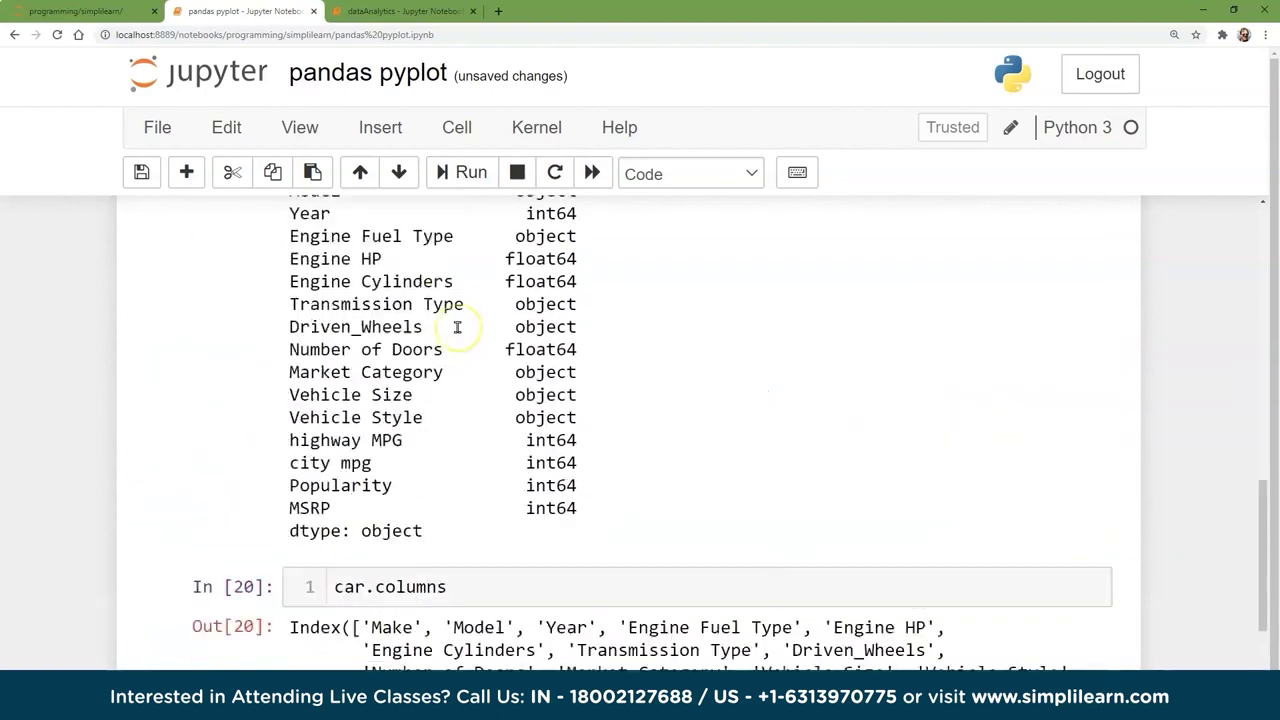
scroll(457, 330, down, 4)
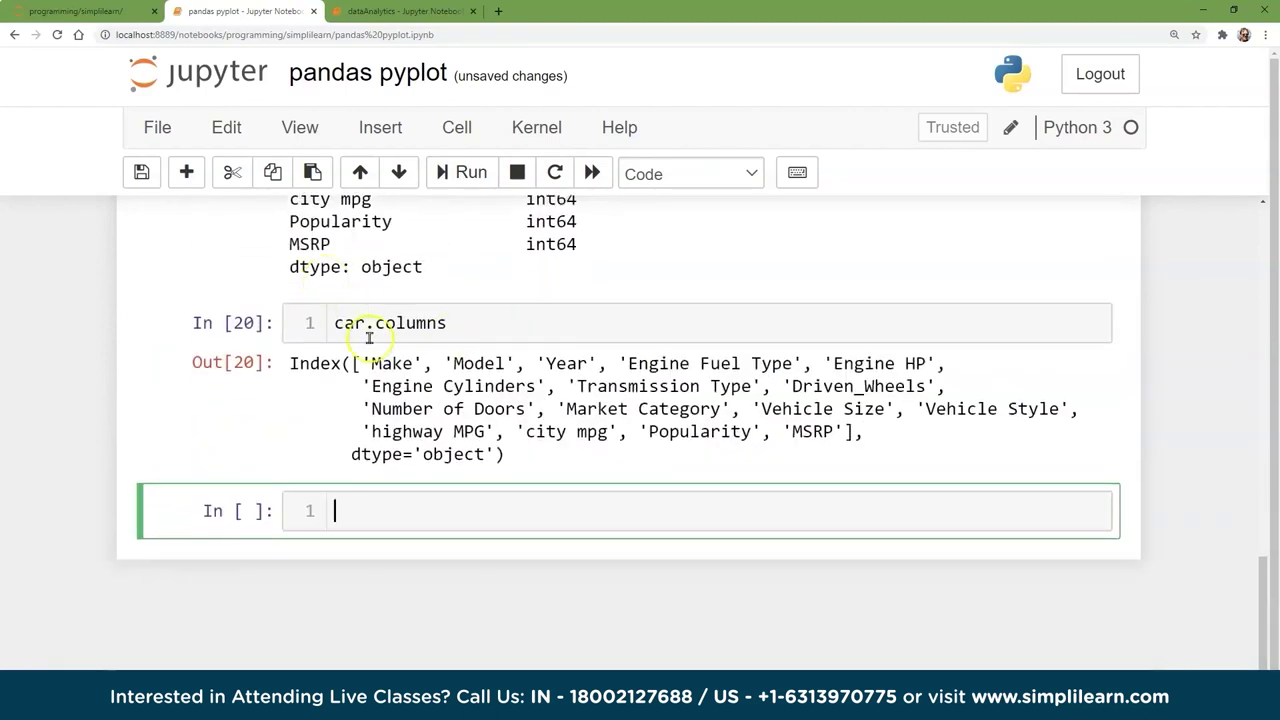
click(345, 510)
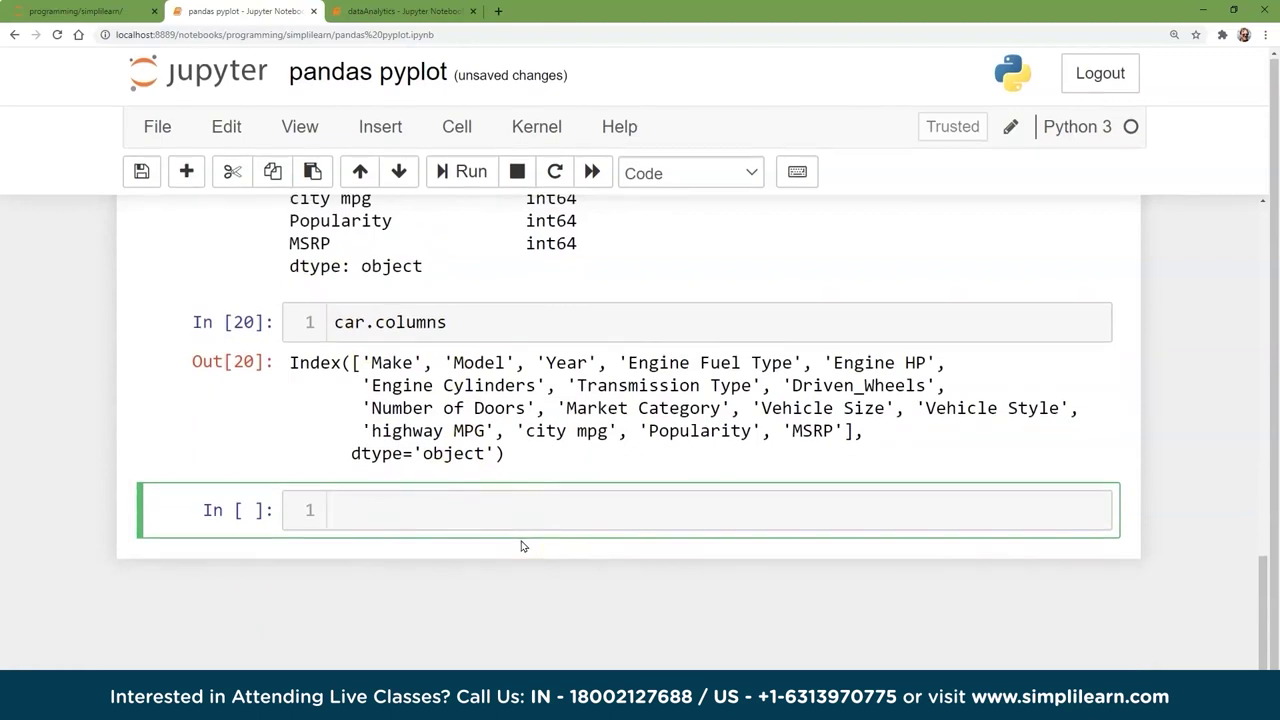
click(346, 512)
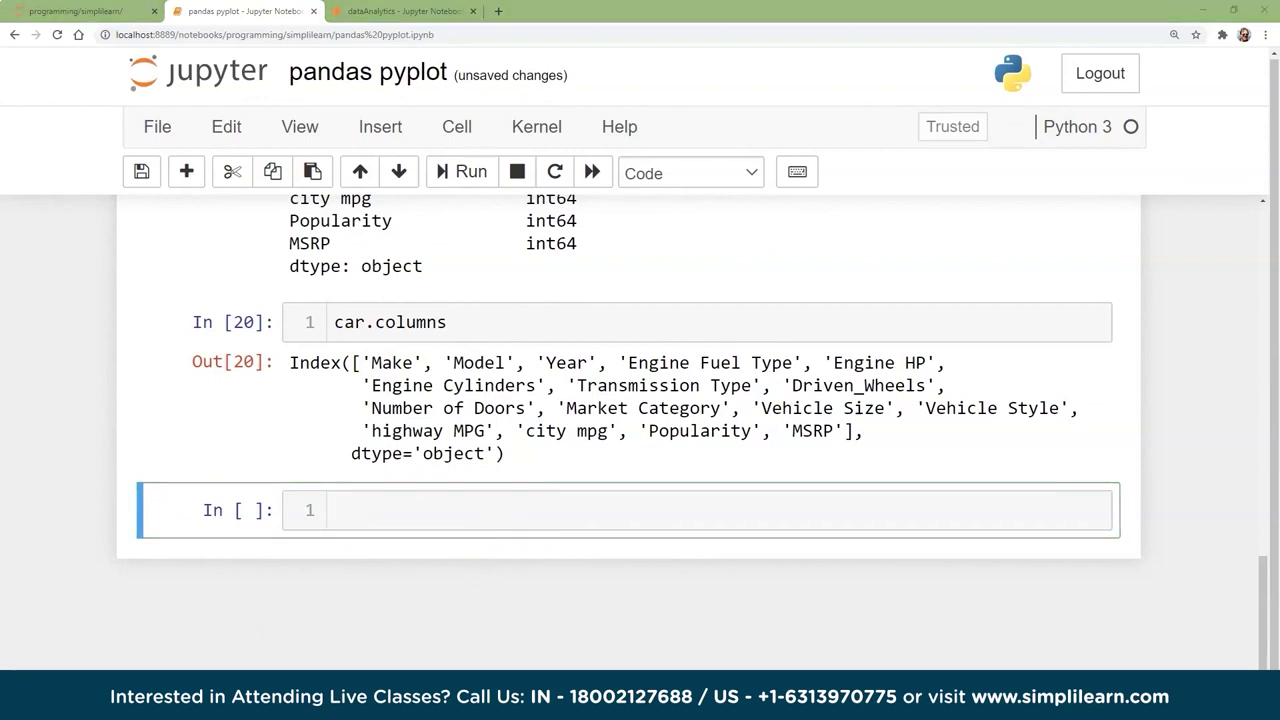
Add the comment "# Analytical summary of the dataset" and the line car.describe(include='all') in the empty cell, and run it
click(362, 510)
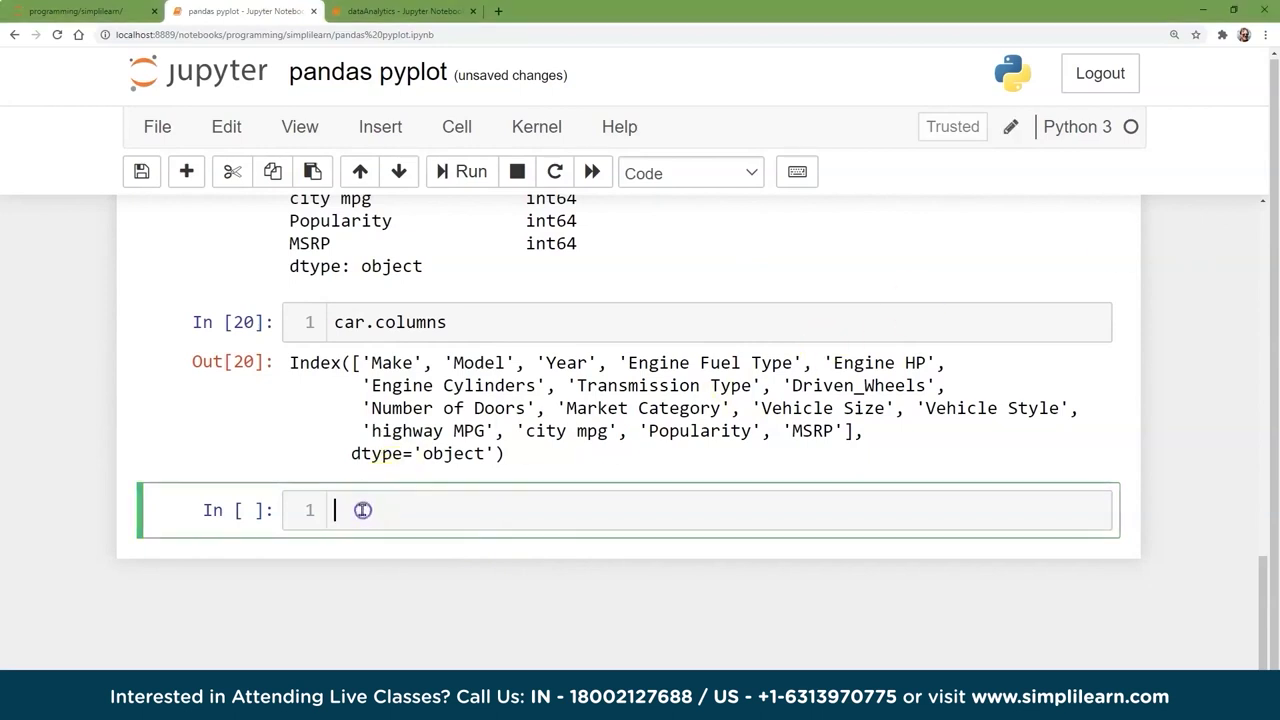
text(# Analytical summary of the dataset)
key(Return)
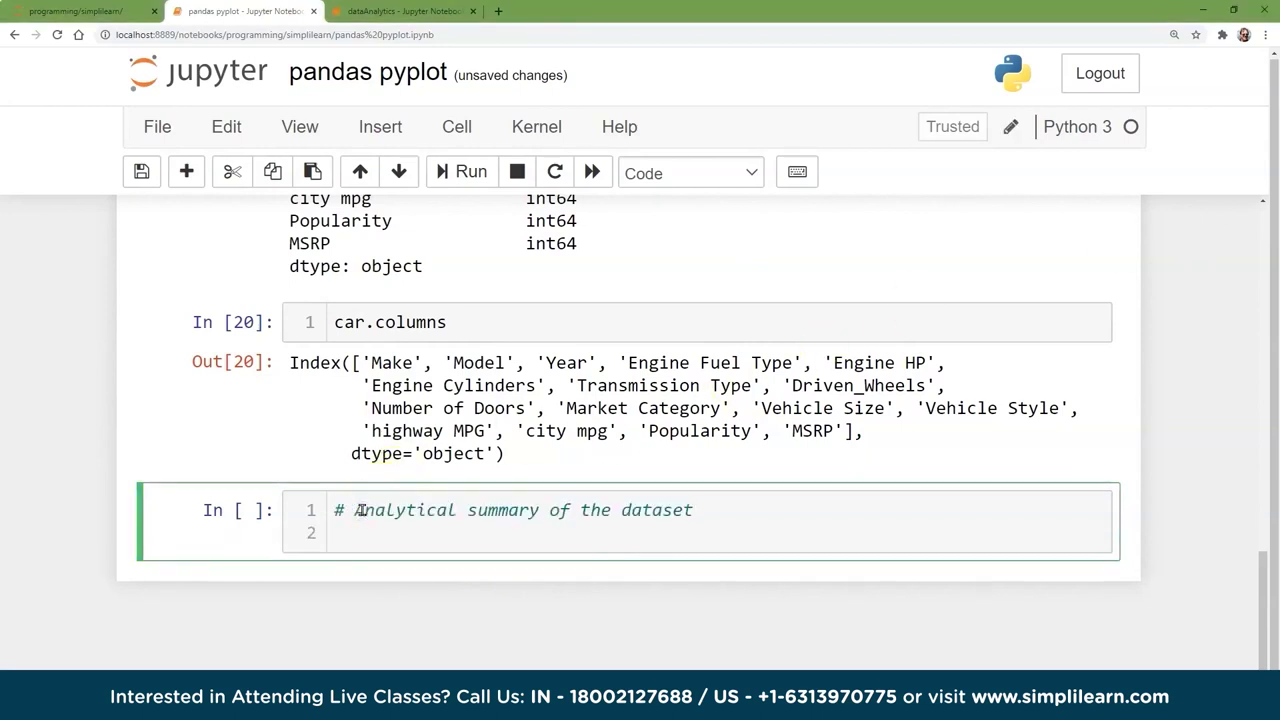
text(car.describe(include='all)
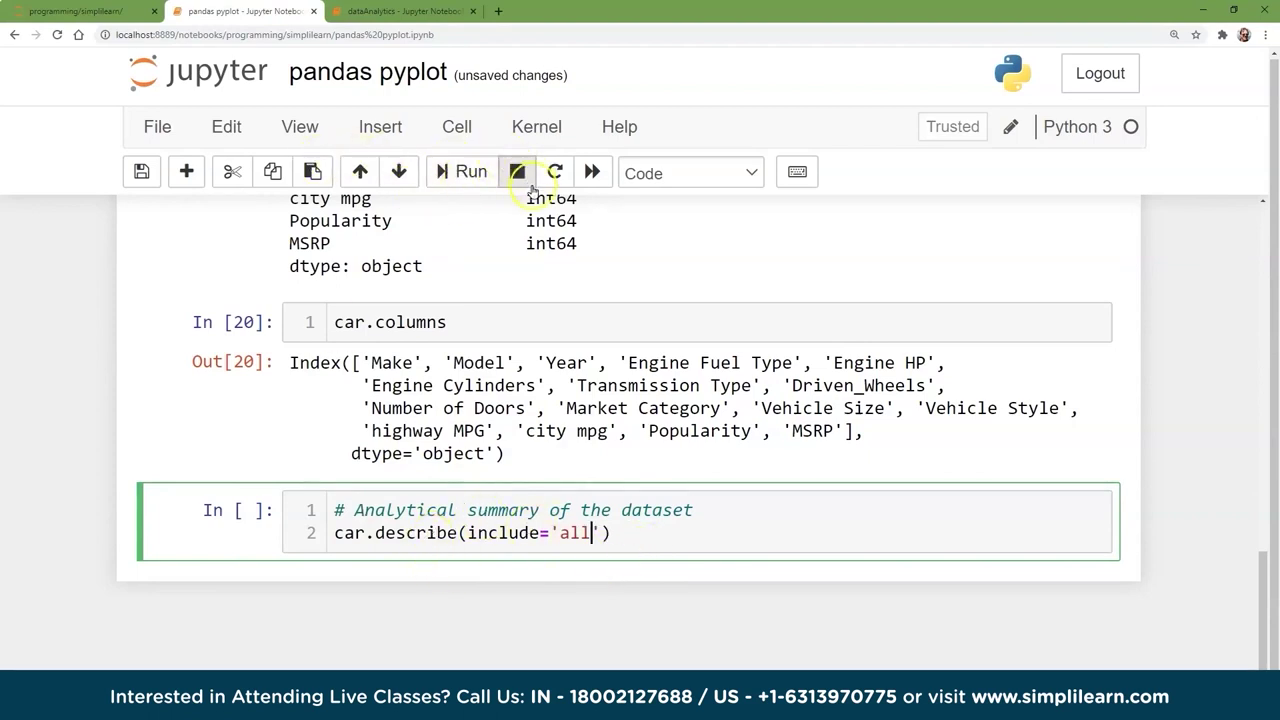
click(466, 171)
Examine the summary statistics table from count down to max, including the mean, min and max rows
scroll(101, 509, down, 2)
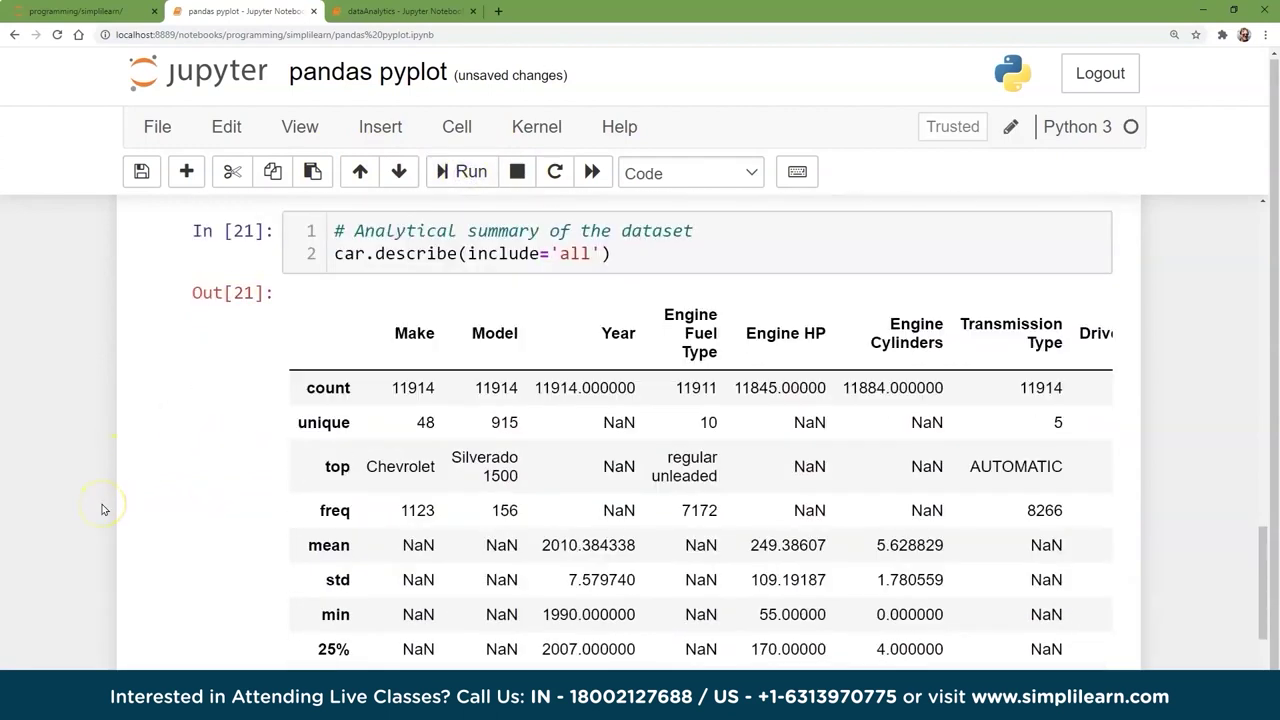
scroll(101, 509, down, 1)
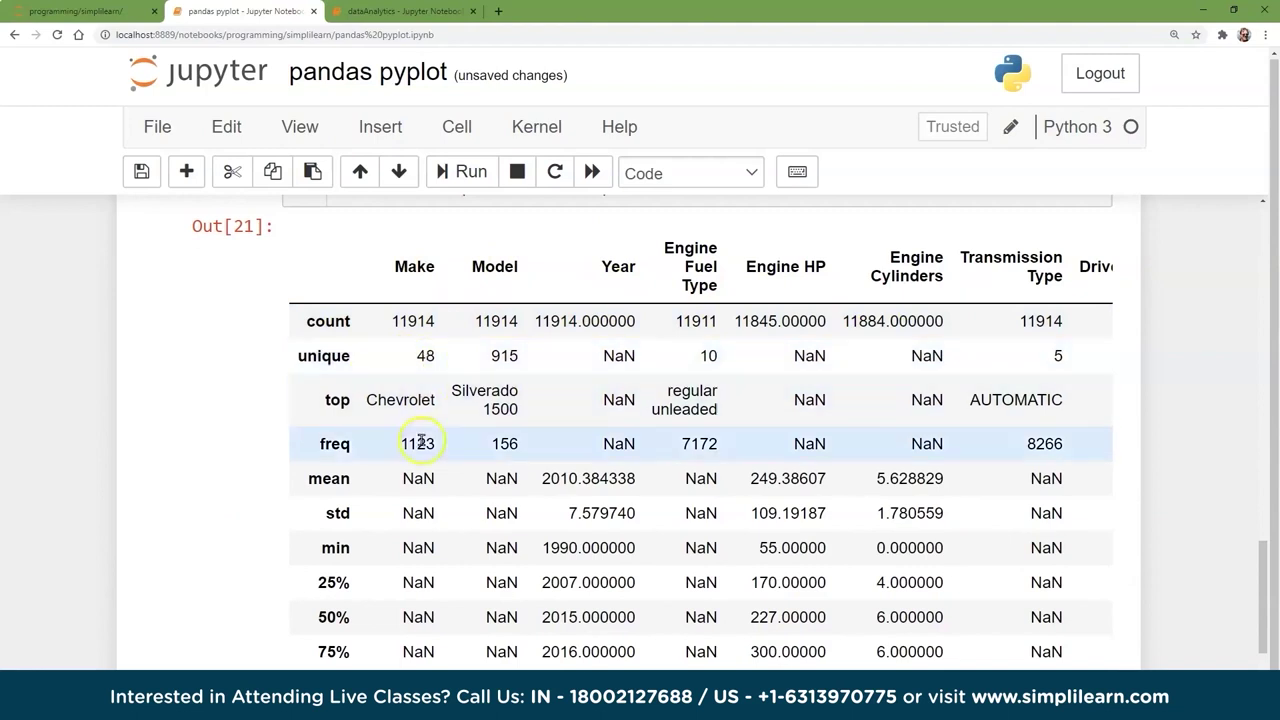
scroll(370, 345, down, 1)
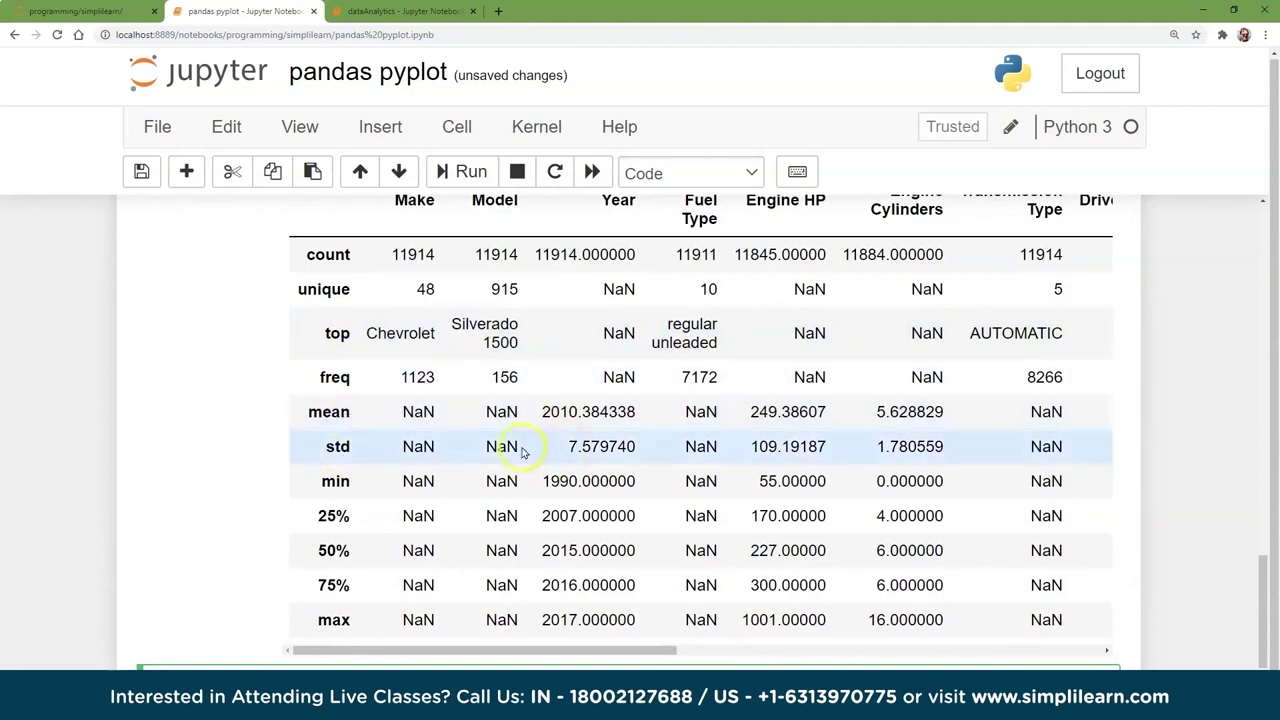
drag(518, 411, 485, 411)
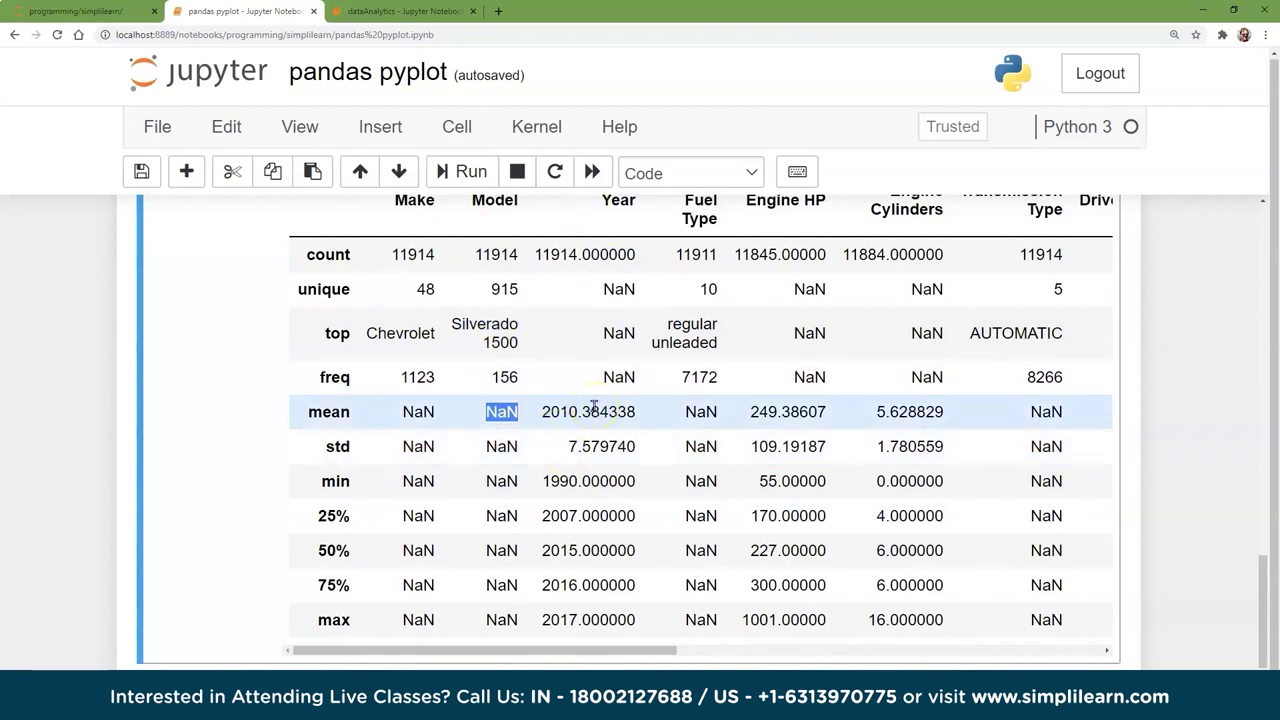
double_click(335, 481)
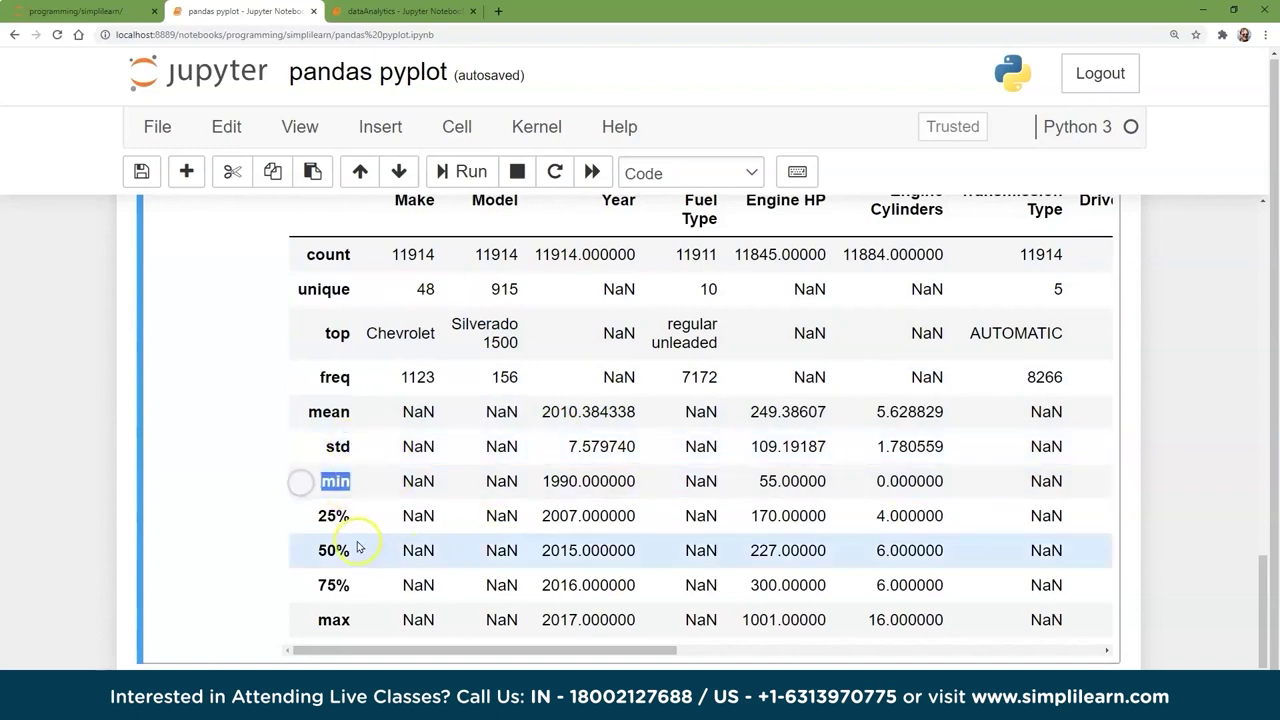
double_click(335, 620)
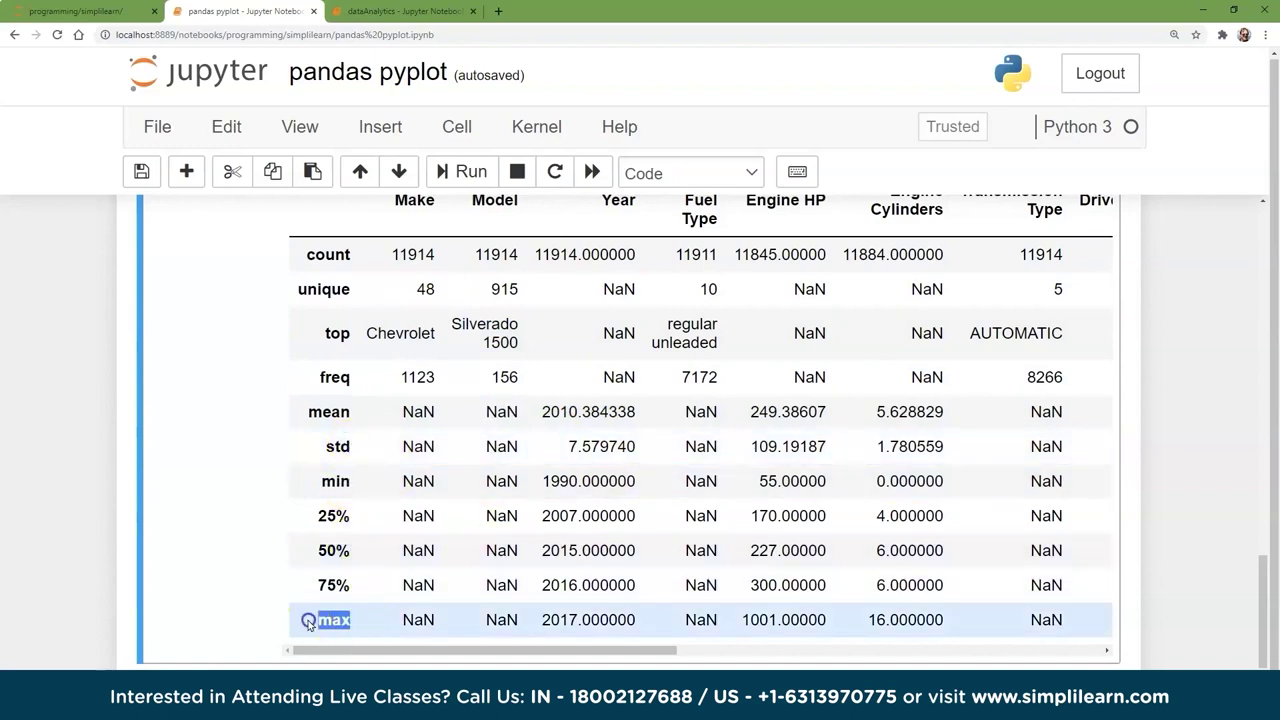
Examine the 25%, 50% and 75% quartile rows of the summary statistics table
double_click(345, 515)
double_click(317, 549)
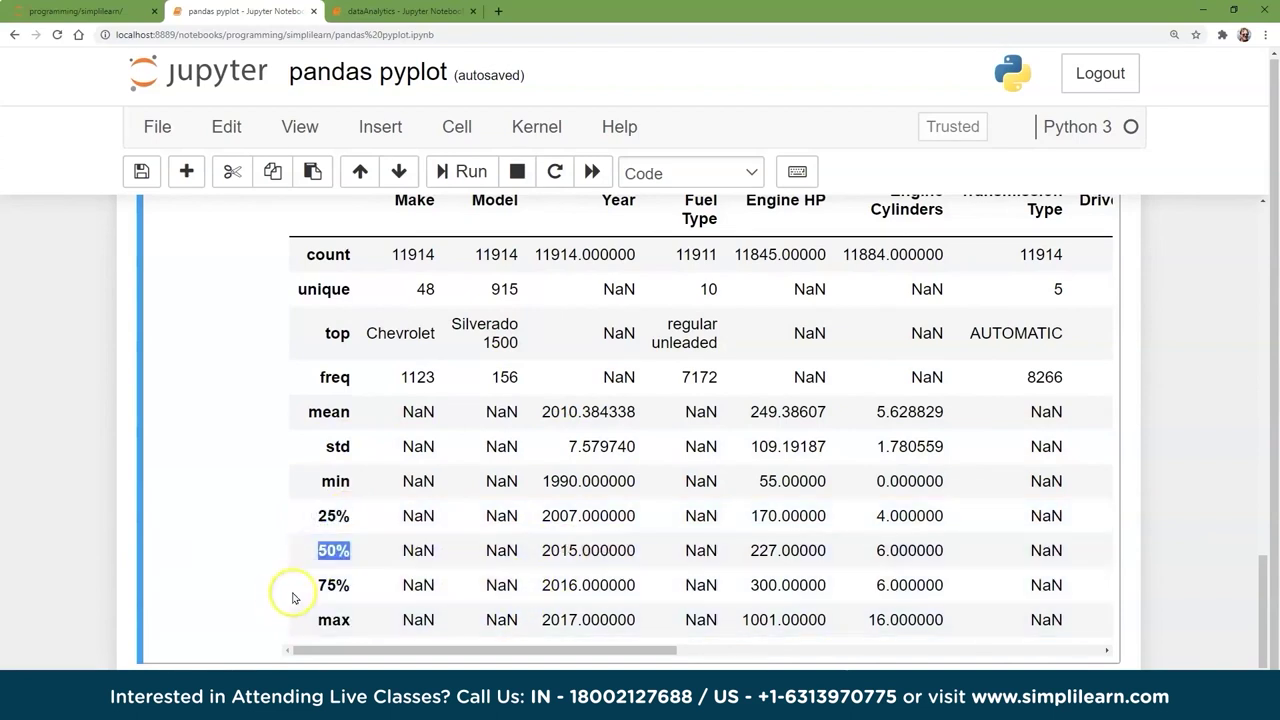
double_click(333, 585)
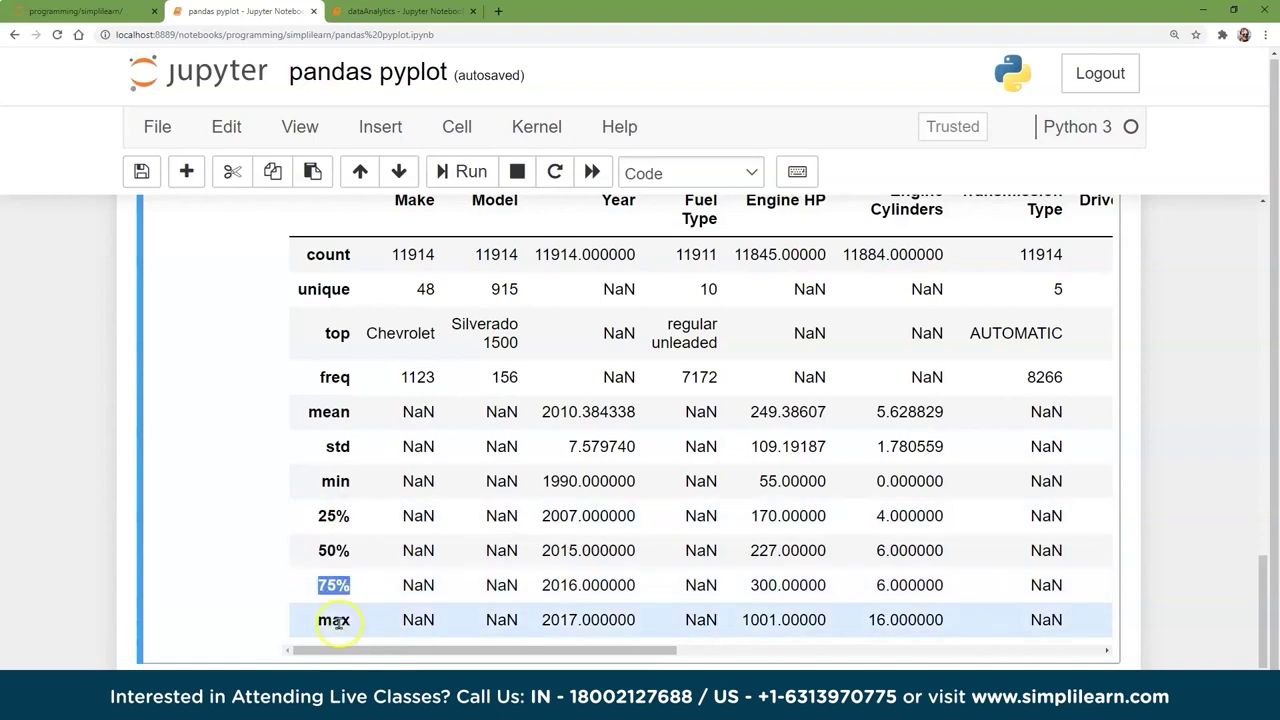
Enter car.hist(figsize=(20,30)) in the empty cell below the summary table and run it to plot the histograms
scroll(335, 622, down, 3)
click(317, 505)
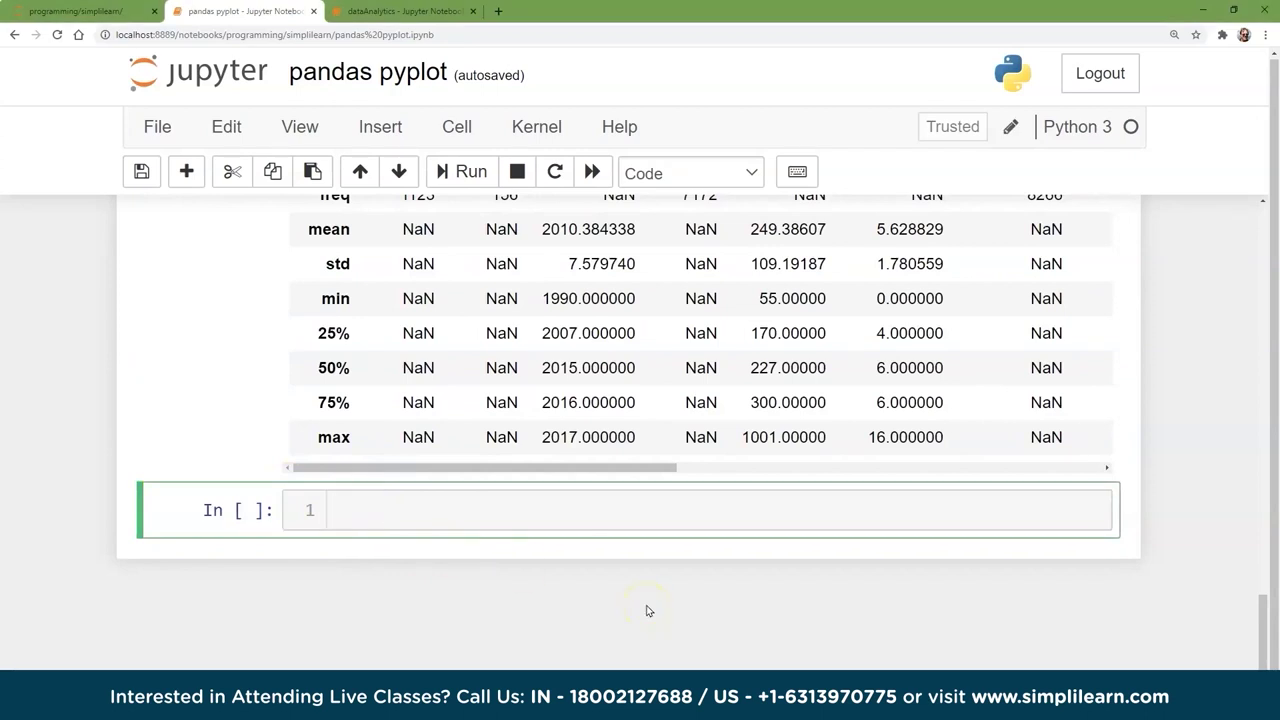
text(car.hist(figsize=(20,30)))
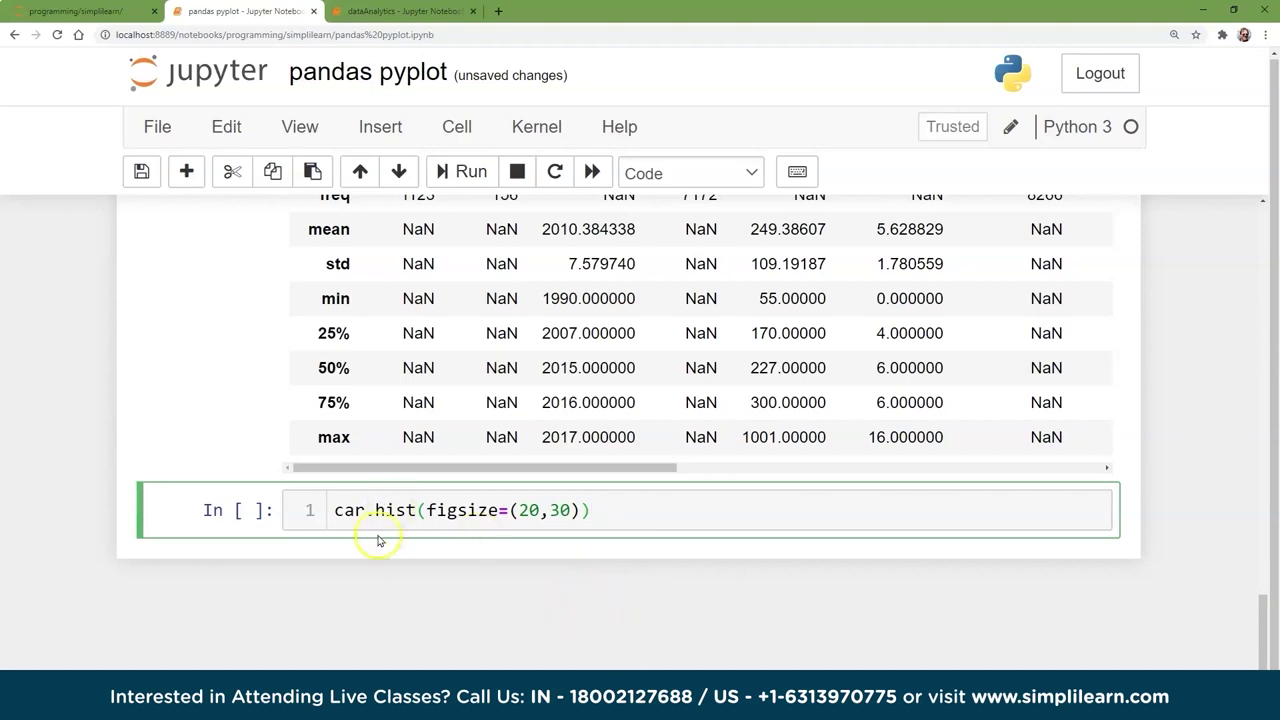
drag(366, 509, 338, 510)
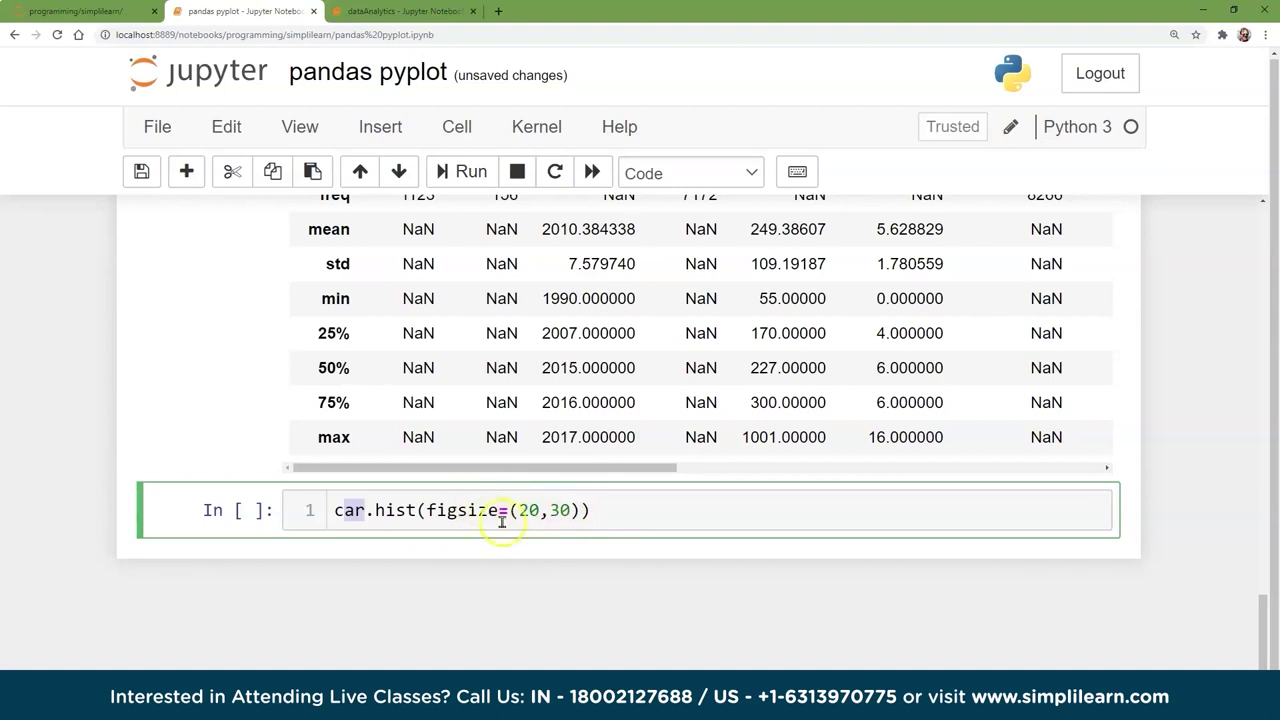
click(468, 173)
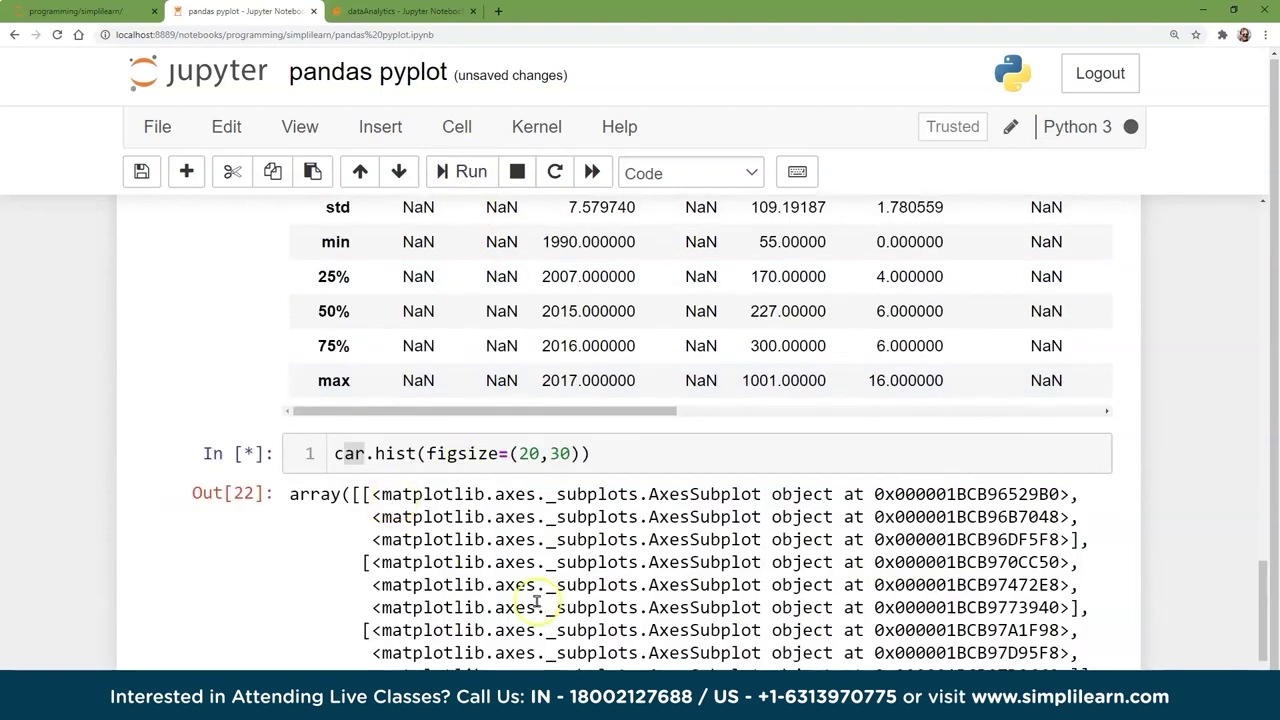
Examine the histogram cell's axes array and the plots from Engine Cylinders through city mpg and highway MPG
drag(486, 294, 390, 294)
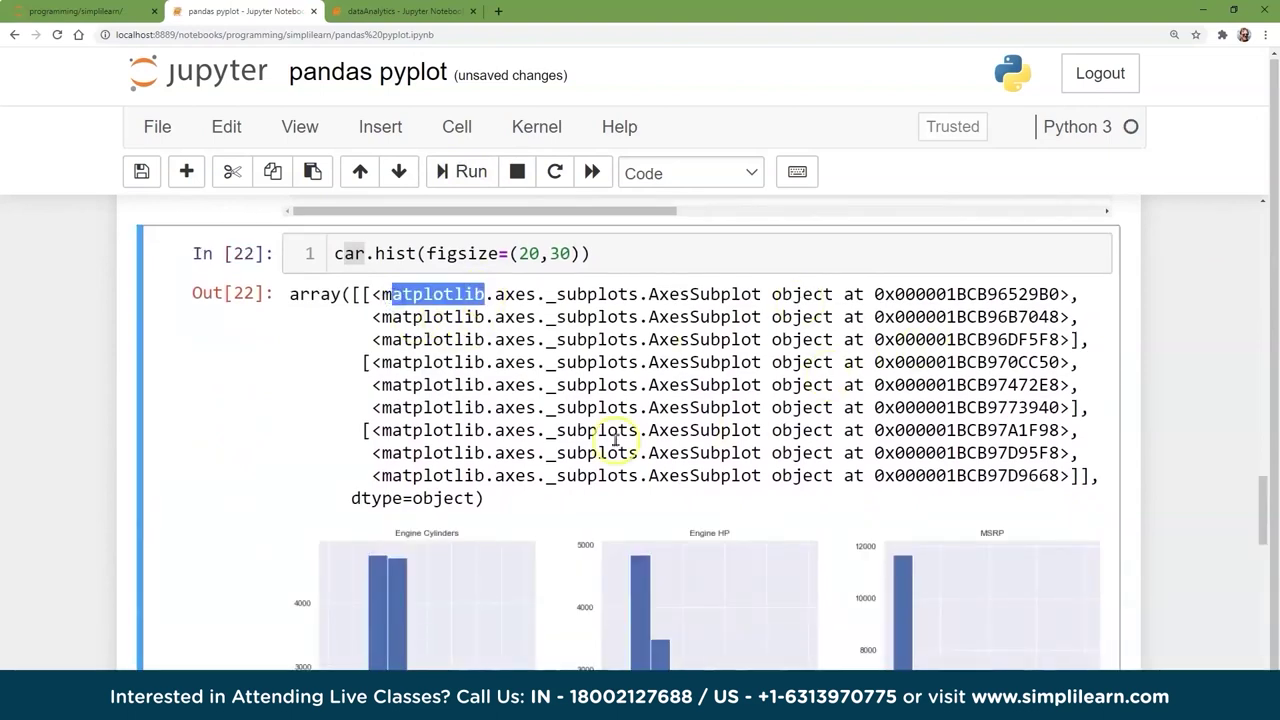
scroll(557, 443, up, 2)
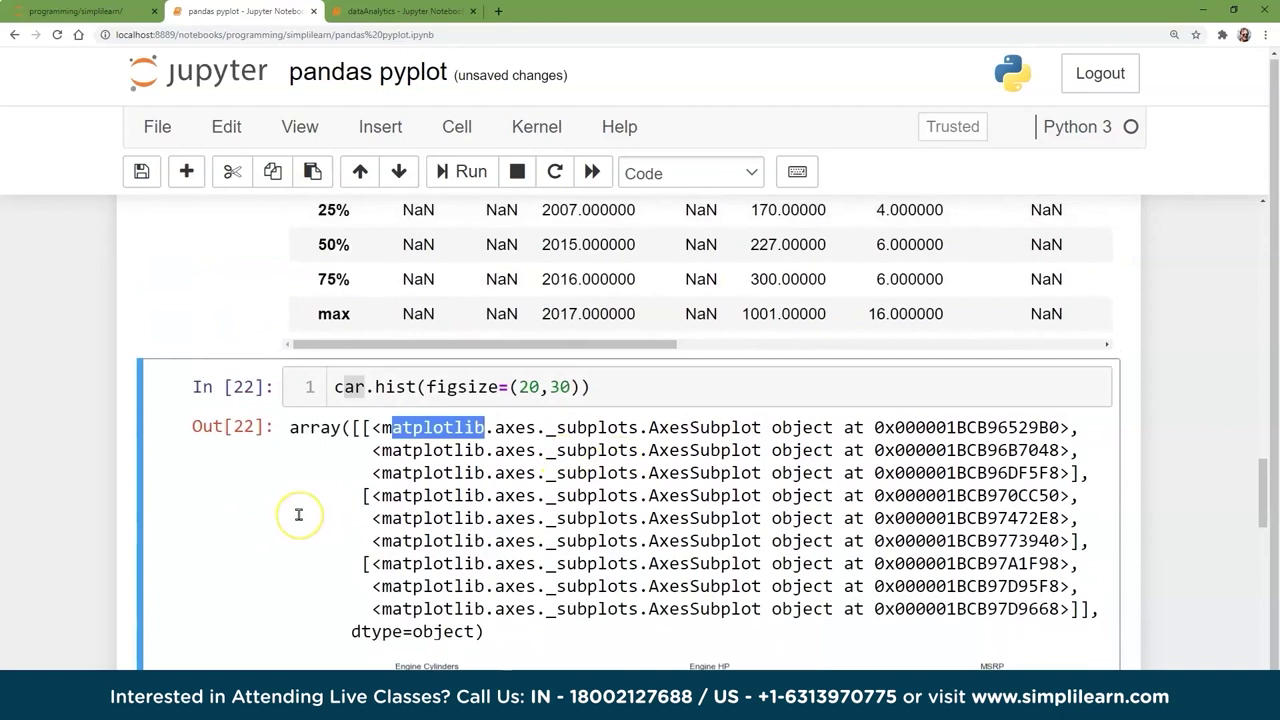
scroll(298, 514, down, 5)
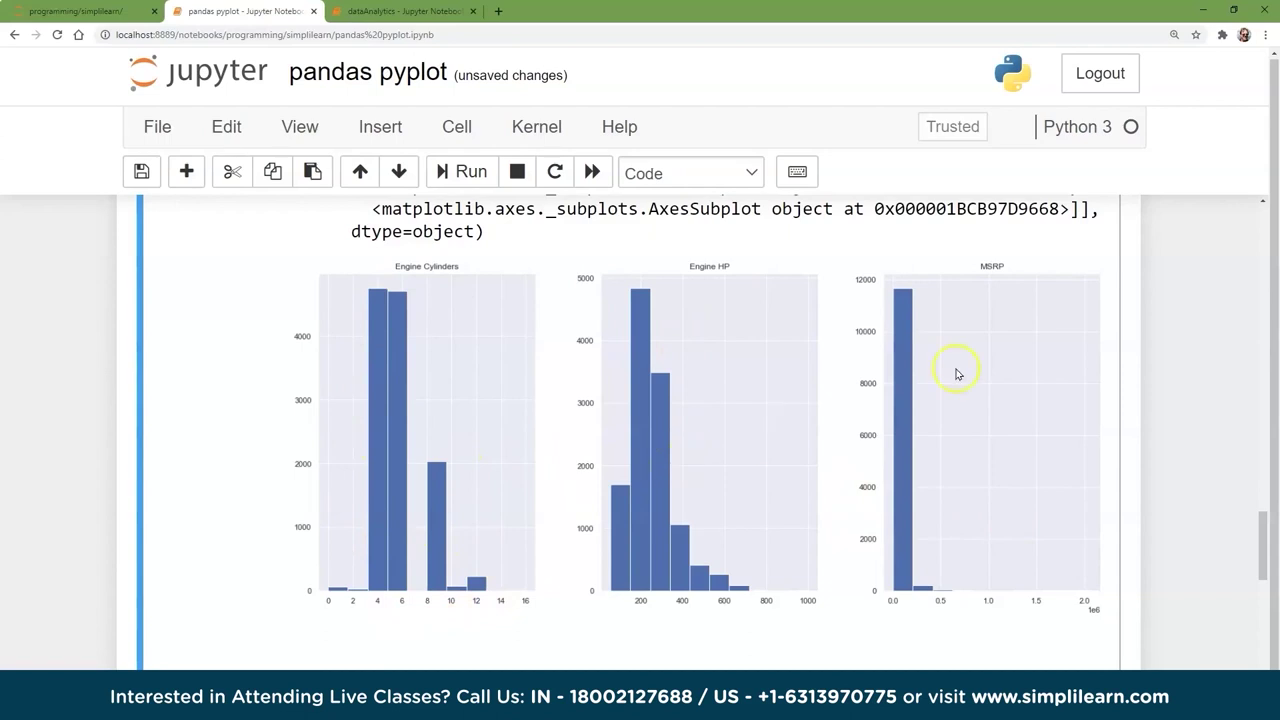
scroll(496, 565, down, 3)
scroll(498, 566, down, 5)
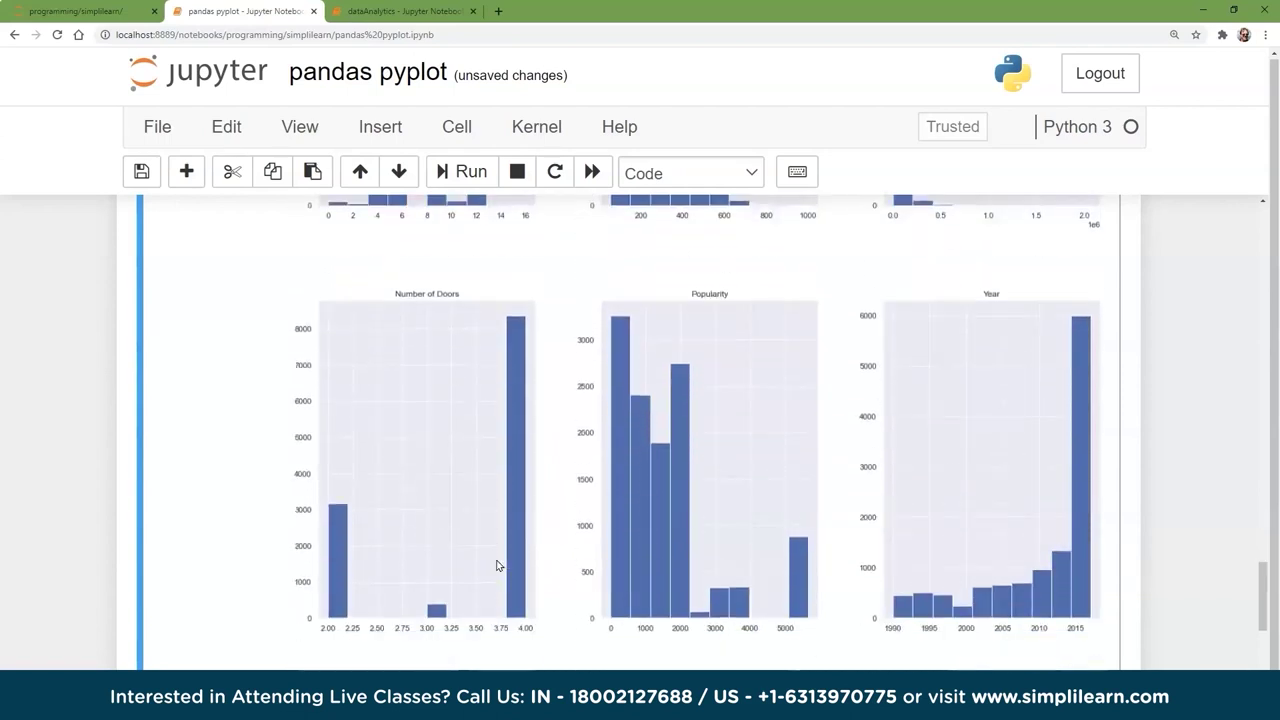
scroll(498, 566, down, 2)
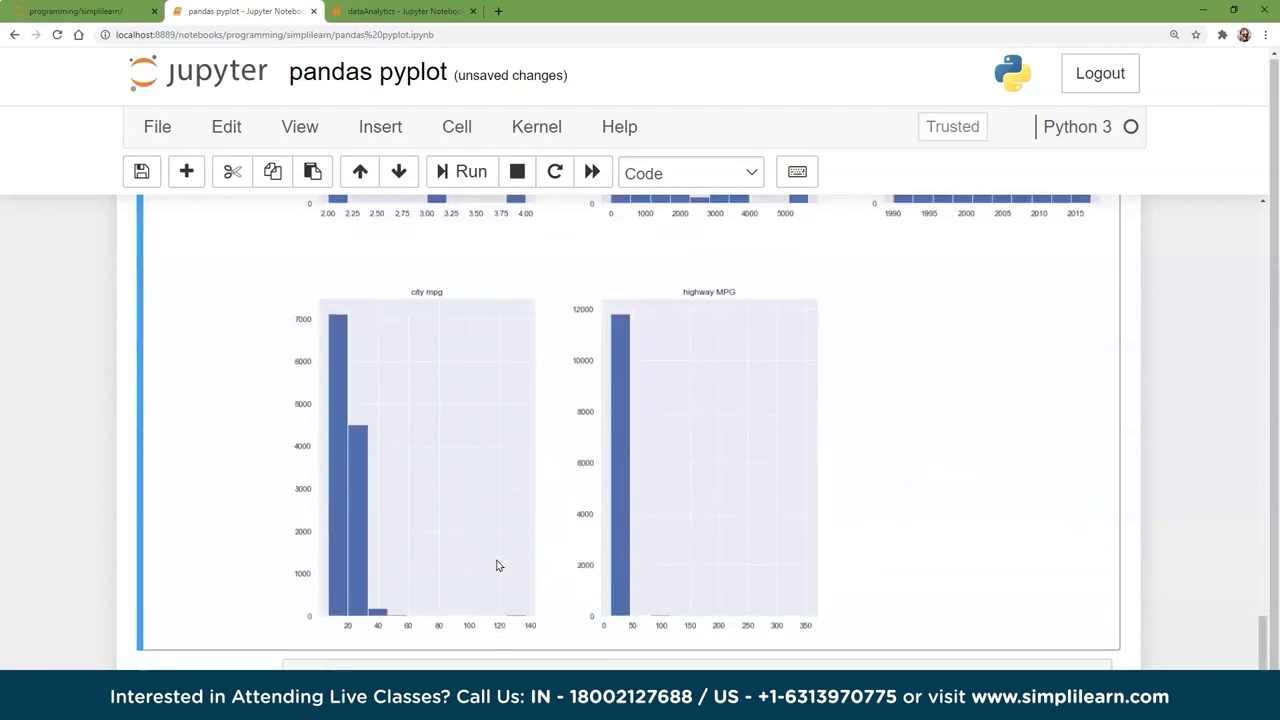
scroll(498, 565, down, 2)
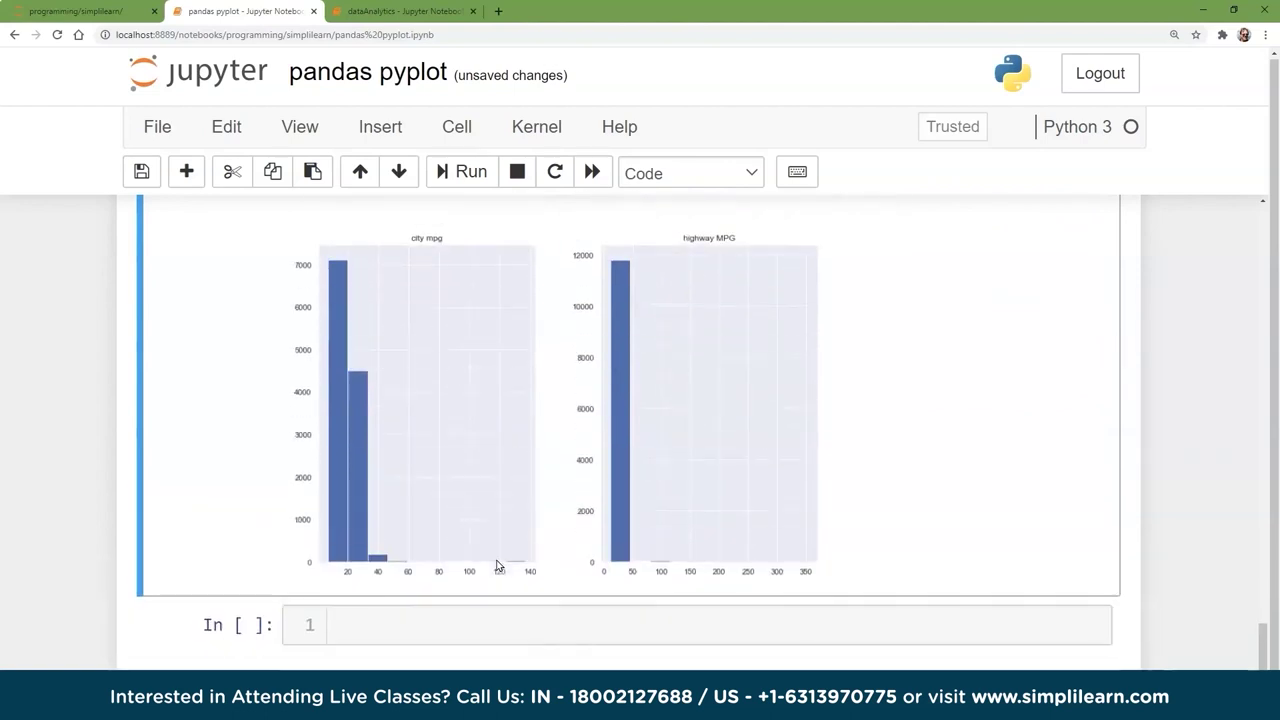
click(376, 508)
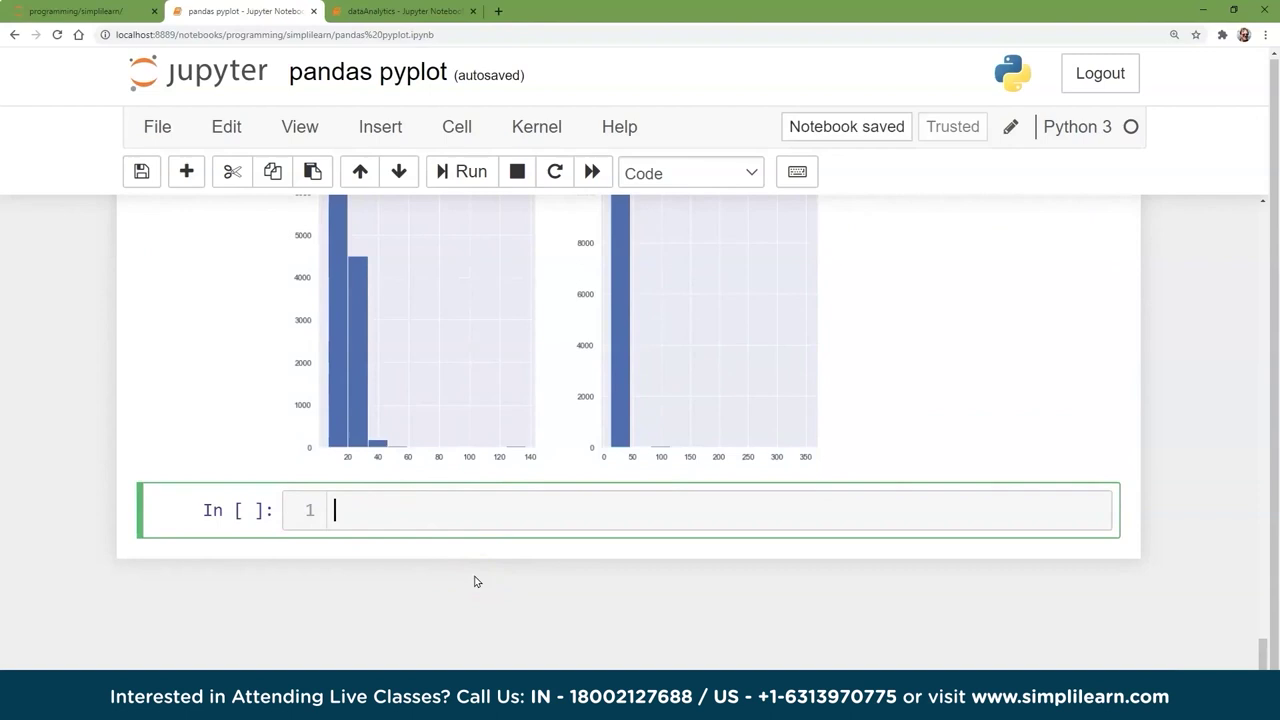
scroll(476, 581, up, 4)
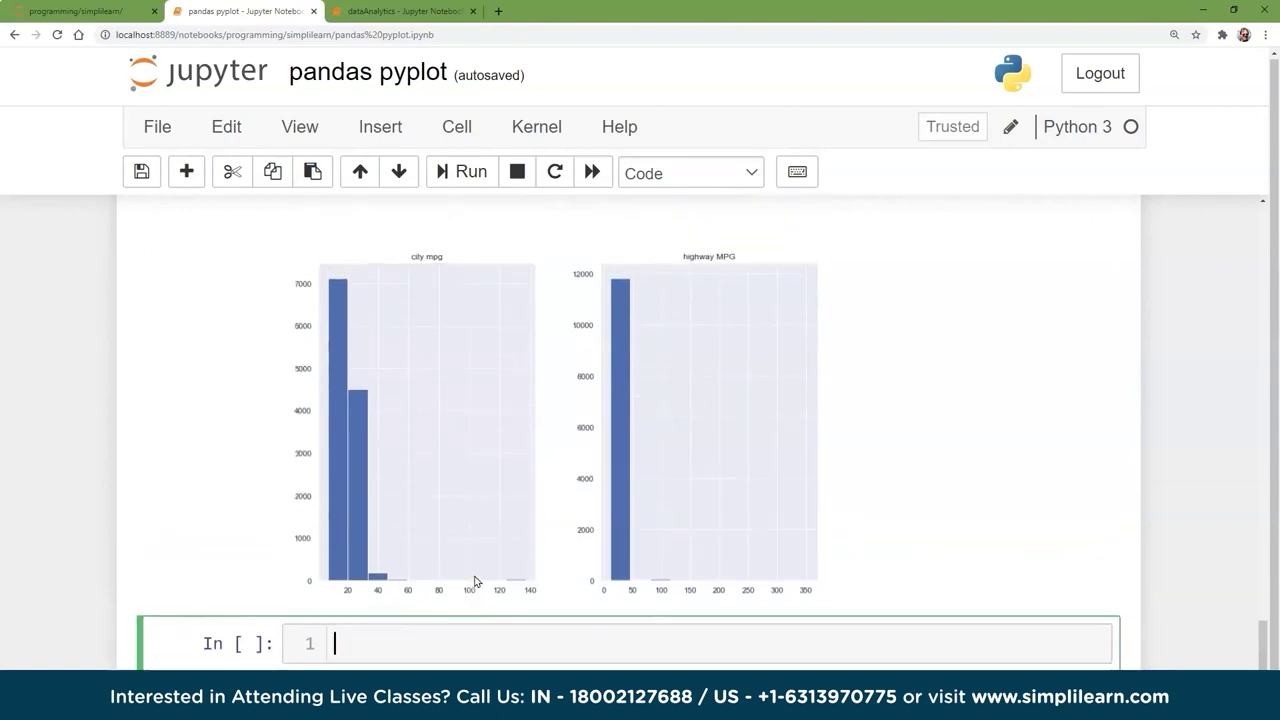
scroll(476, 581, down, 3)
scroll(476, 581, down, 1)
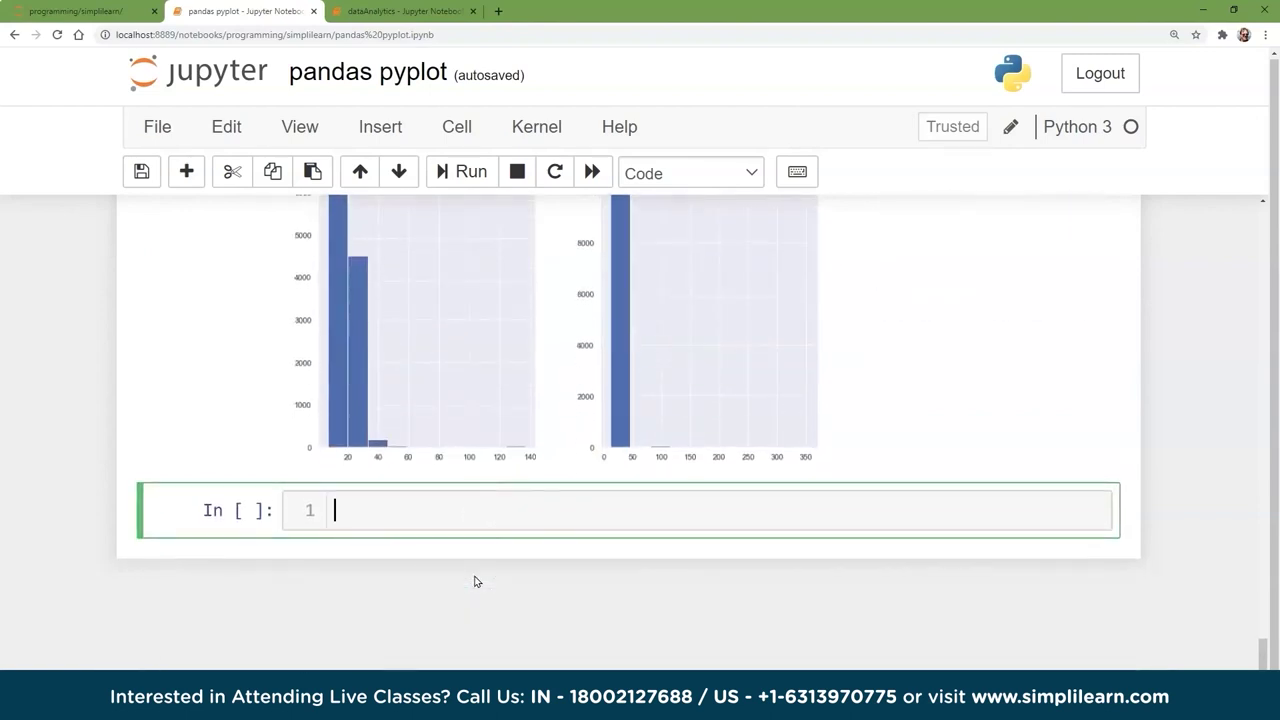
Add the comment "# Relationship between categorical and continuous variable" and sns.boxplot(x="Vehicle Size", y="Engine HP", data = car) in the empty cell, and run it
click(361, 512)
text(# Relationship between categorical and continuous variable sns.boxplot(x="Vehicle Size", y="Engine HP", data = car))
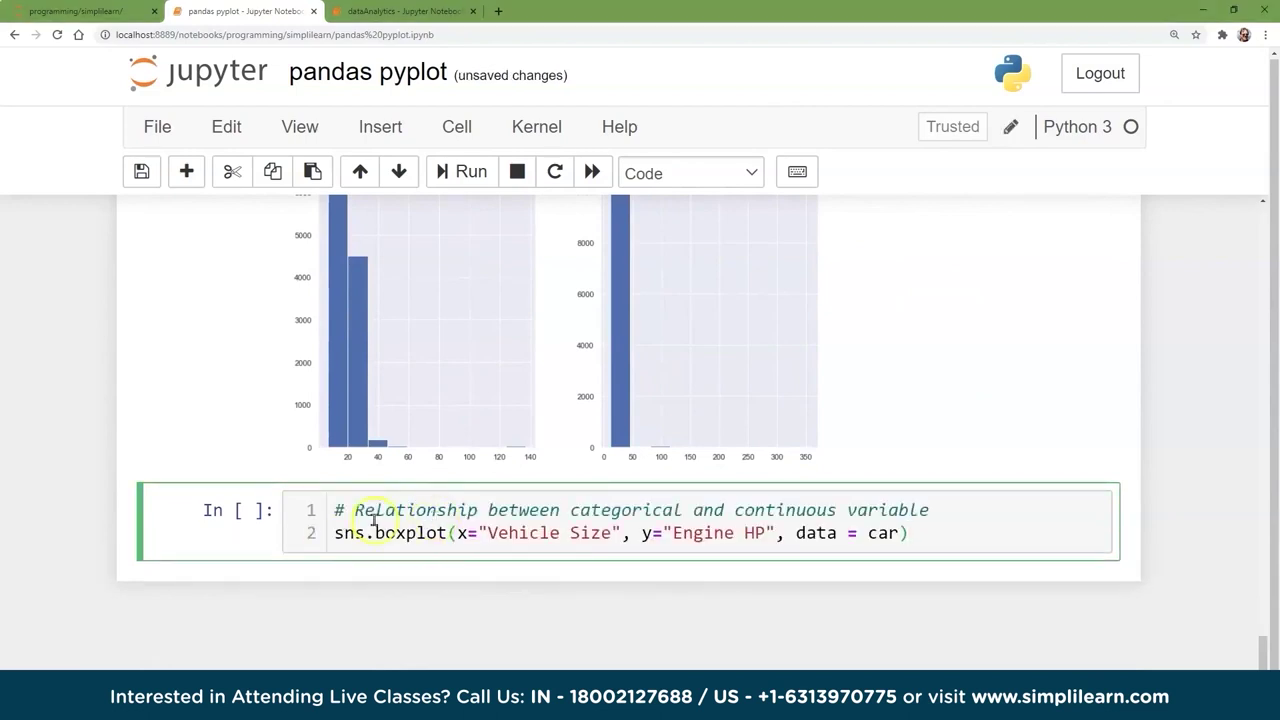
double_click(334, 532)
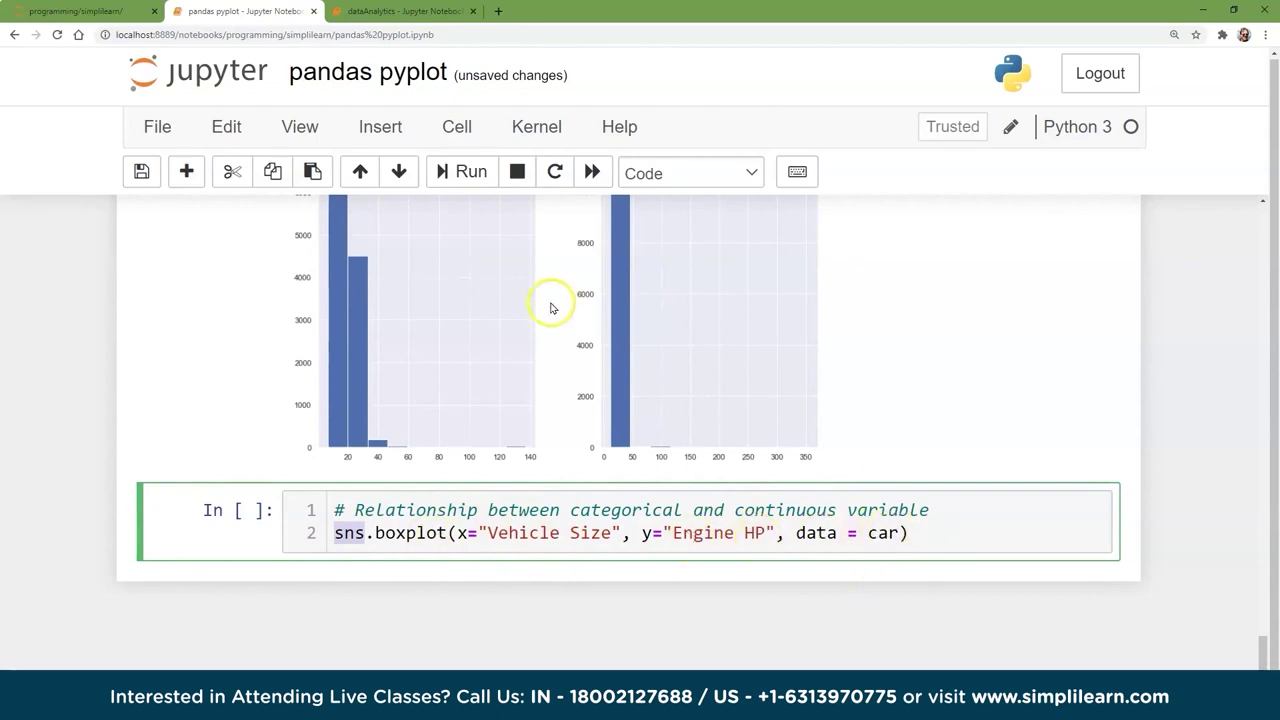
click(458, 171)
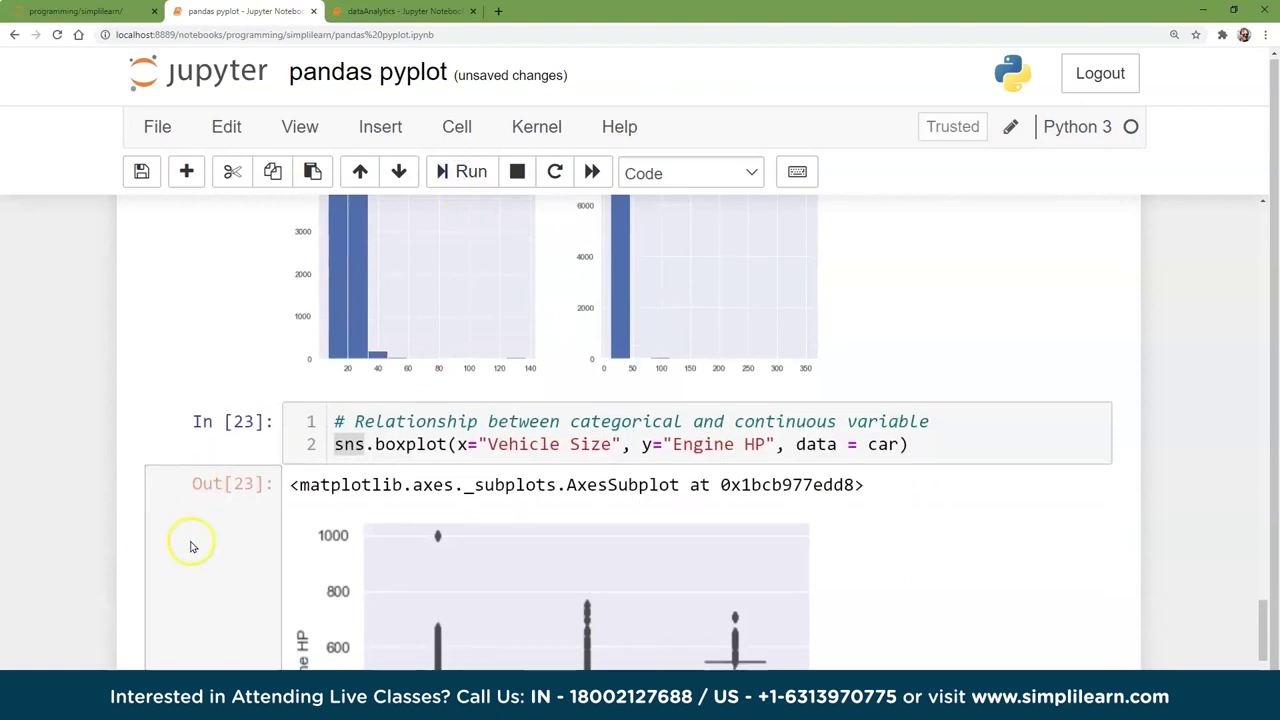
Examine the box plot of Engine HP for Compact, Midsize and Large vehicles, along with its sns.boxplot call
scroll(190, 543, down, 2)
scroll(857, 591, up, 1)
scroll(860, 598, down, 3)
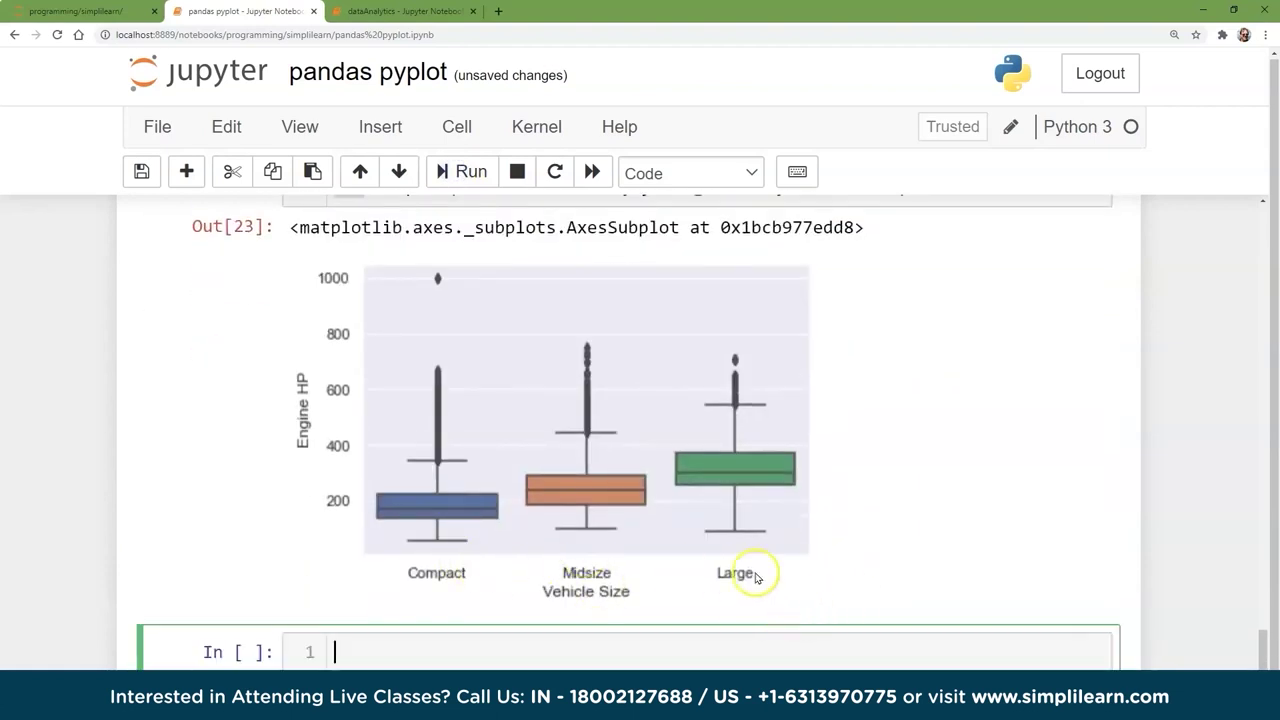
scroll(409, 586, up, 1)
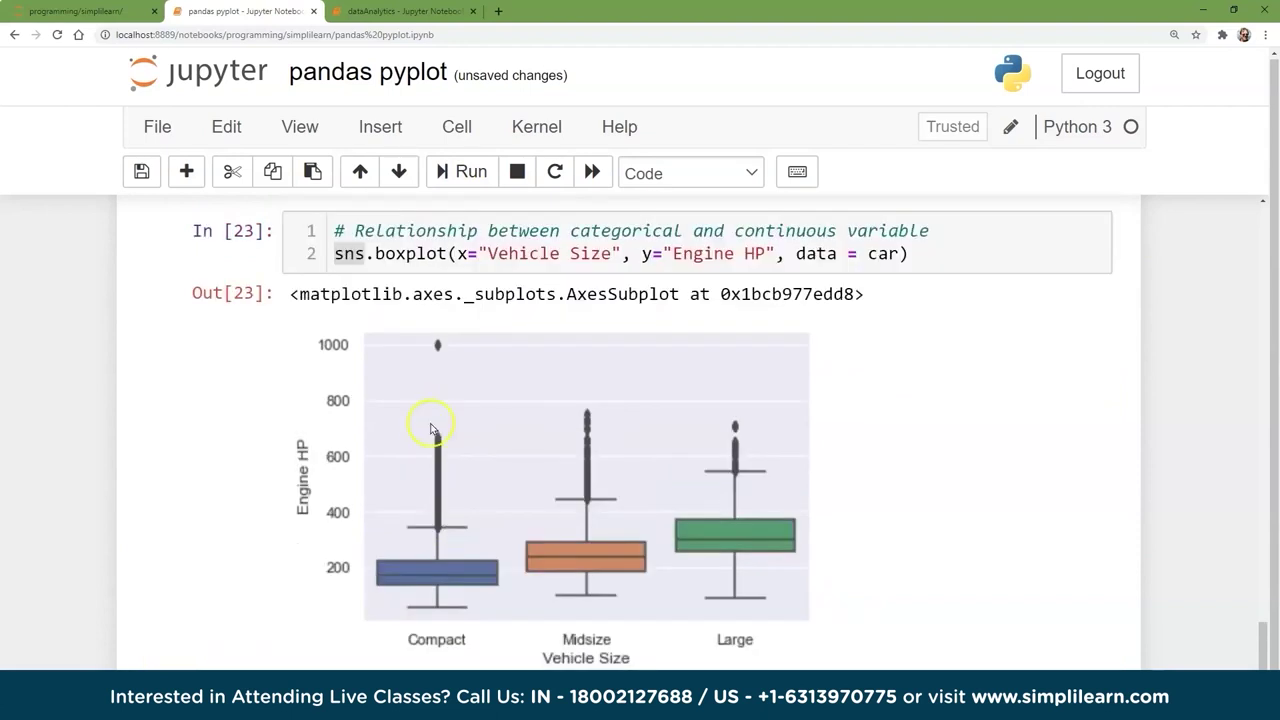
scroll(509, 506, down, 2)
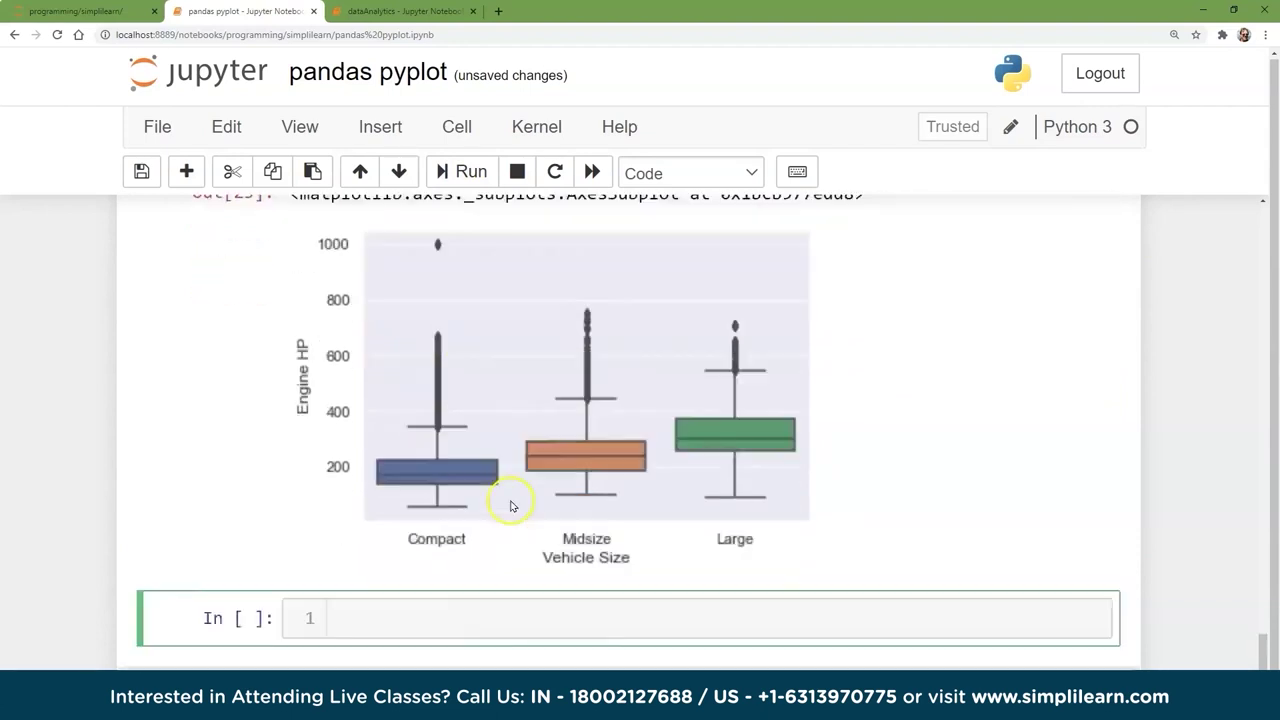
scroll(491, 571, up, 2)
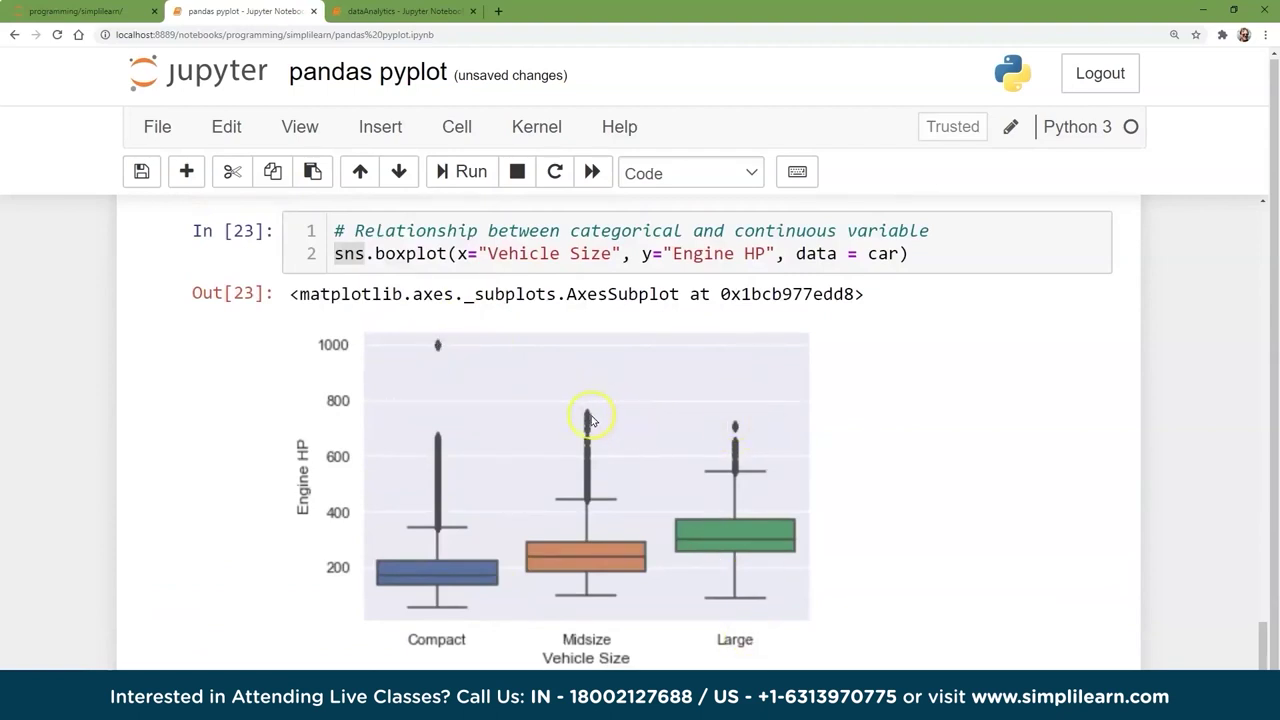
scroll(400, 545, down, 2)
click(399, 549)
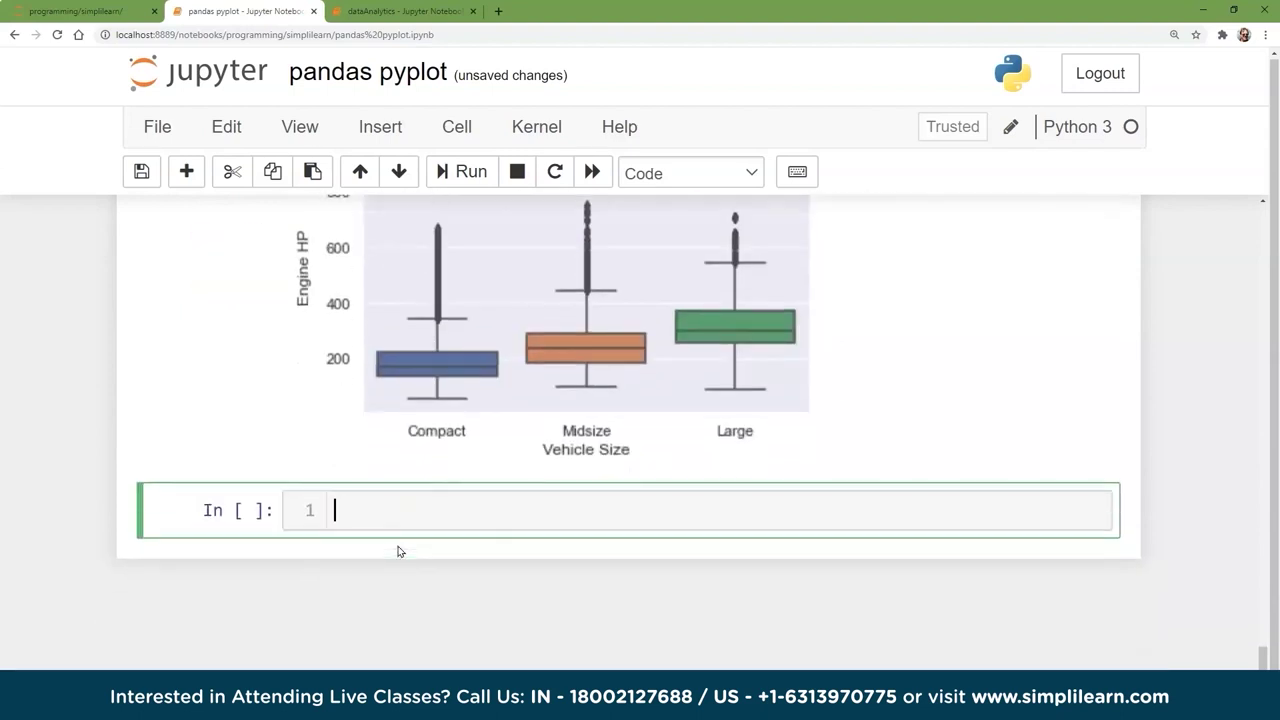
scroll(400, 550, up, 3)
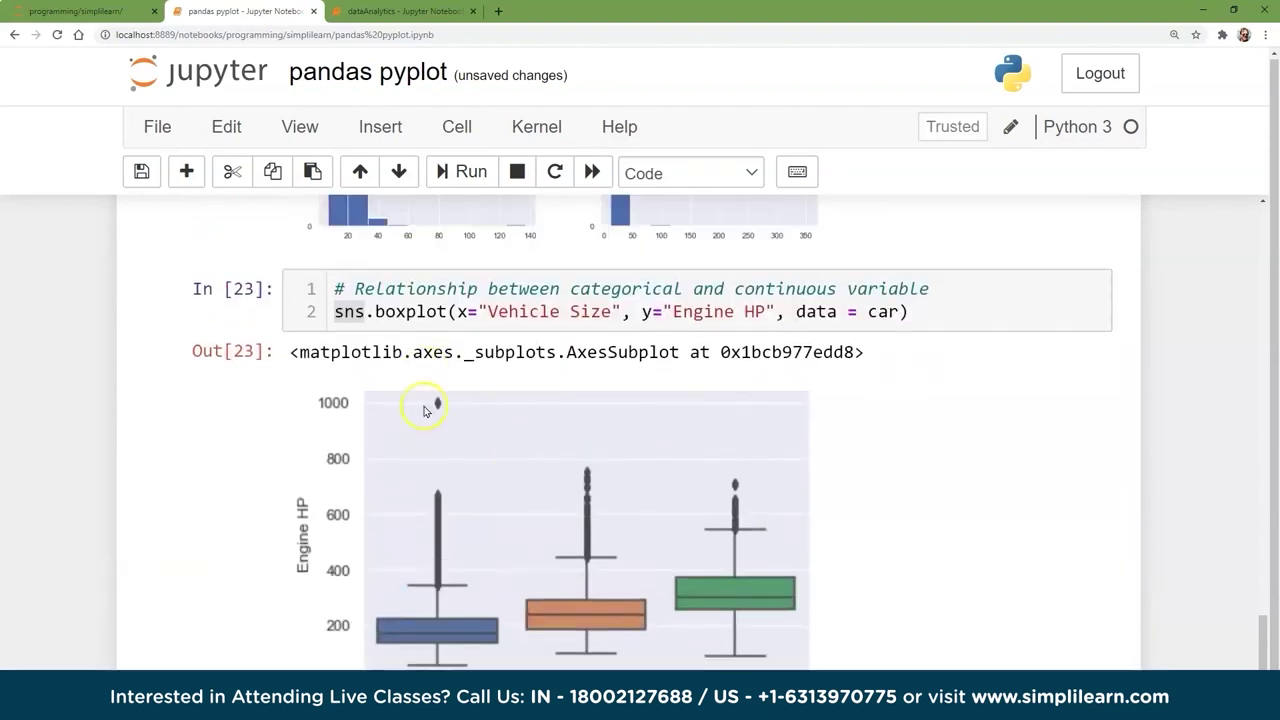
click(328, 316)
drag(446, 312, 338, 310)
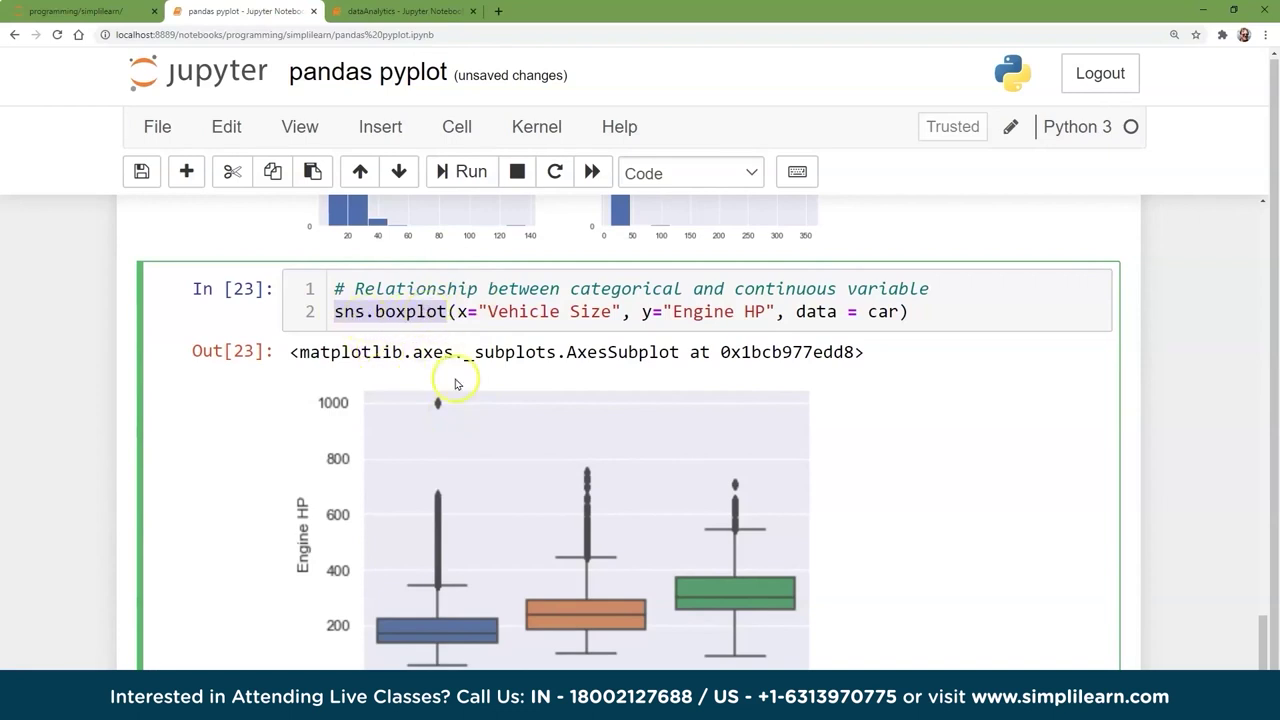
Enter sns.pairplot(car) in the empty cell below the box plot and run it
scroll(466, 500, down, 5)
click(538, 525)
text(sns.pairplot(car))
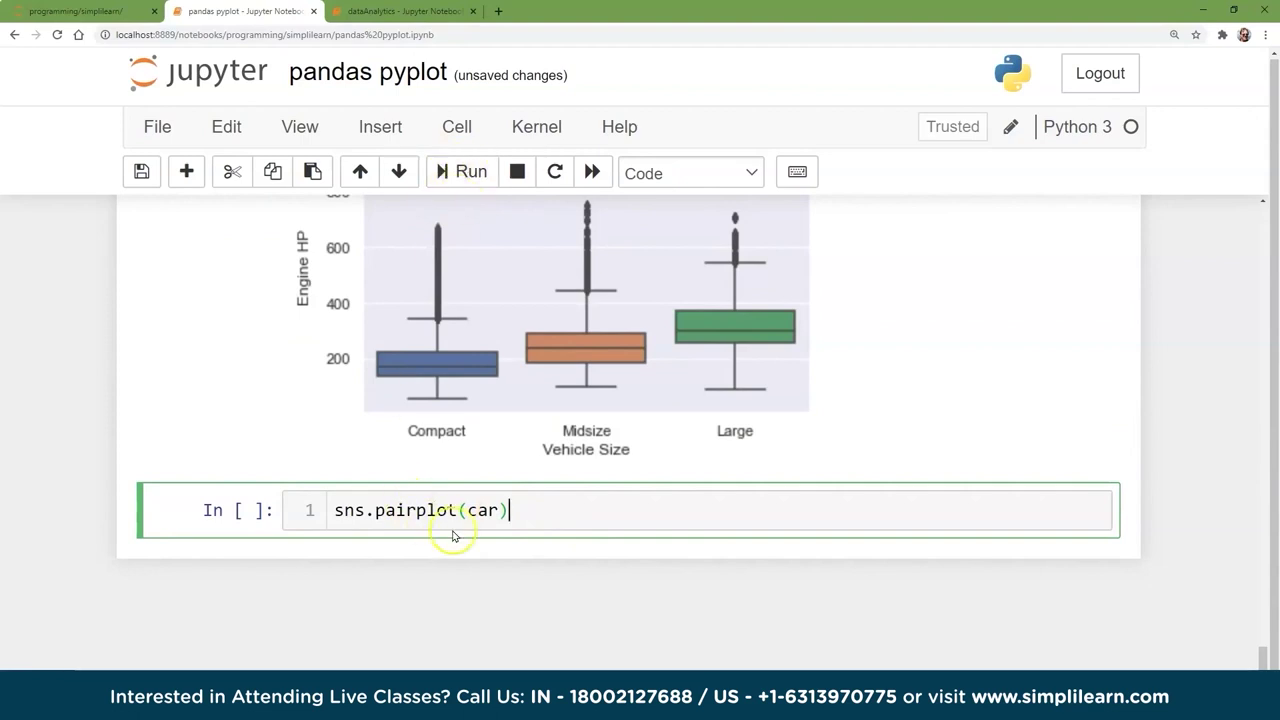
click(466, 170)
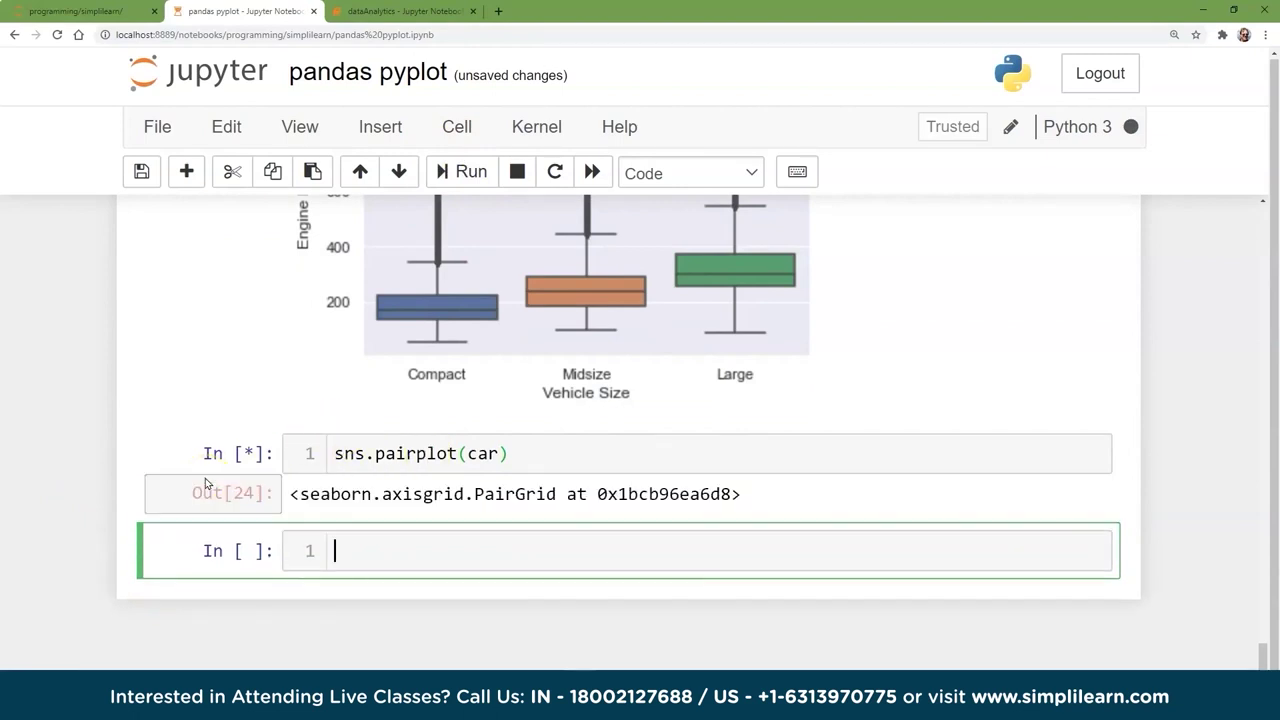
Examine the pair plot grid of the numeric car columns, from the Year row down to MSRP
click(851, 486)
scroll(851, 490, down, 4)
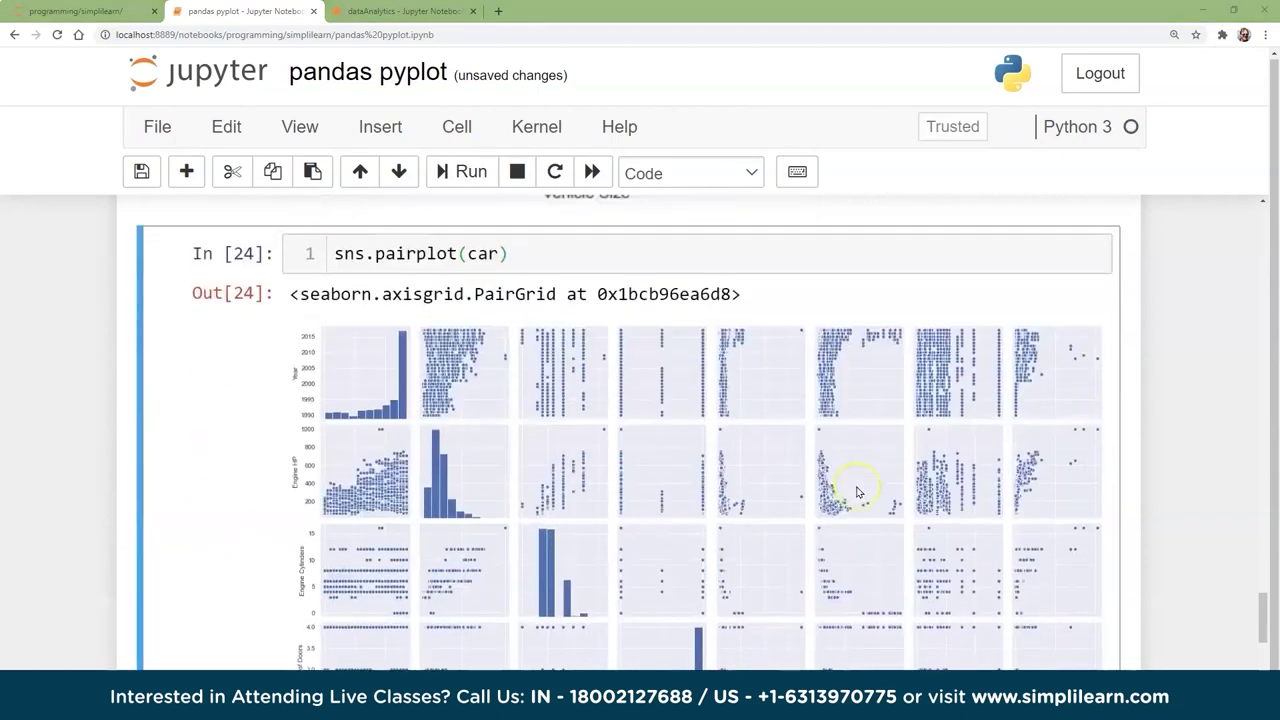
scroll(815, 538, up, 2)
scroll(378, 510, down, 4)
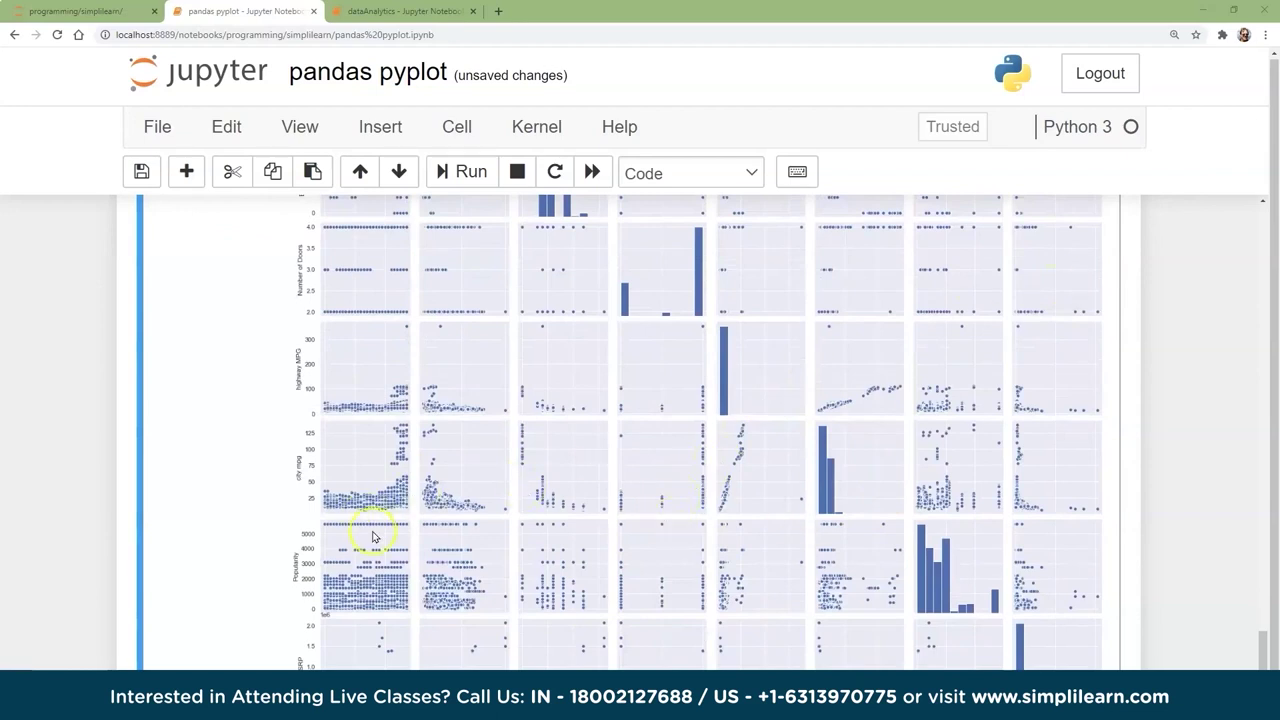
scroll(373, 537, up, 5)
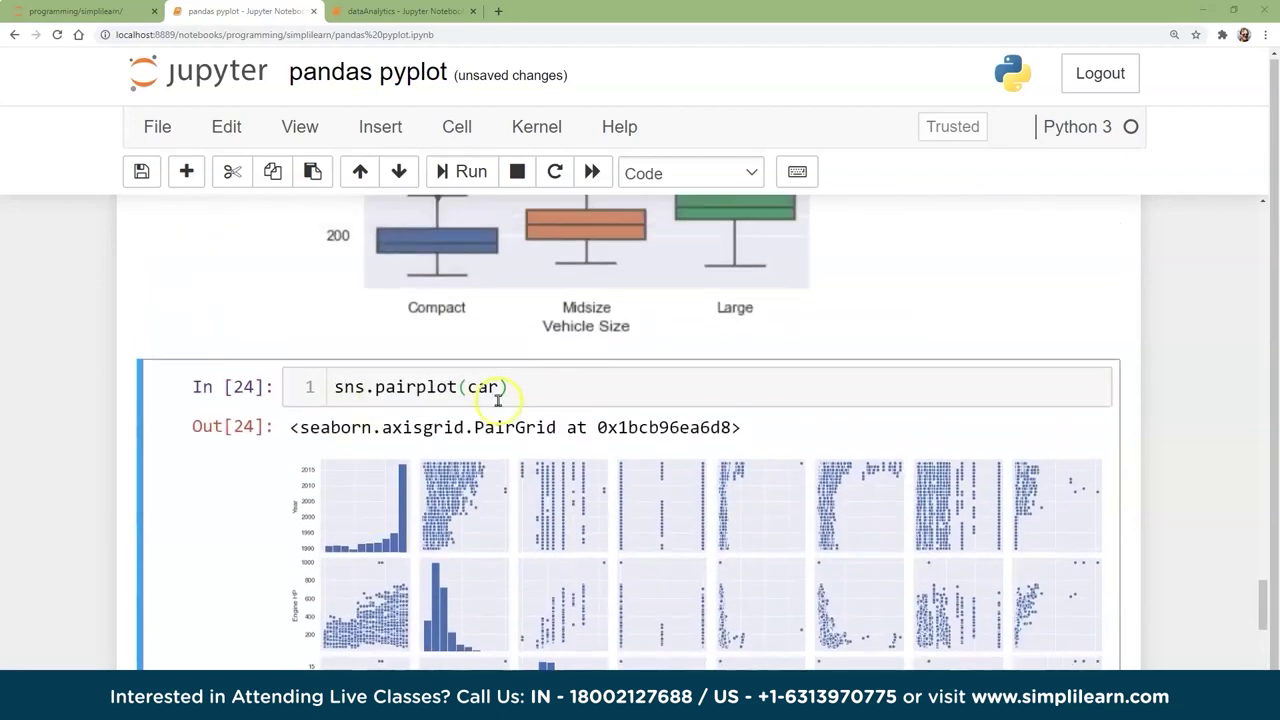
scroll(381, 580, down, 3)
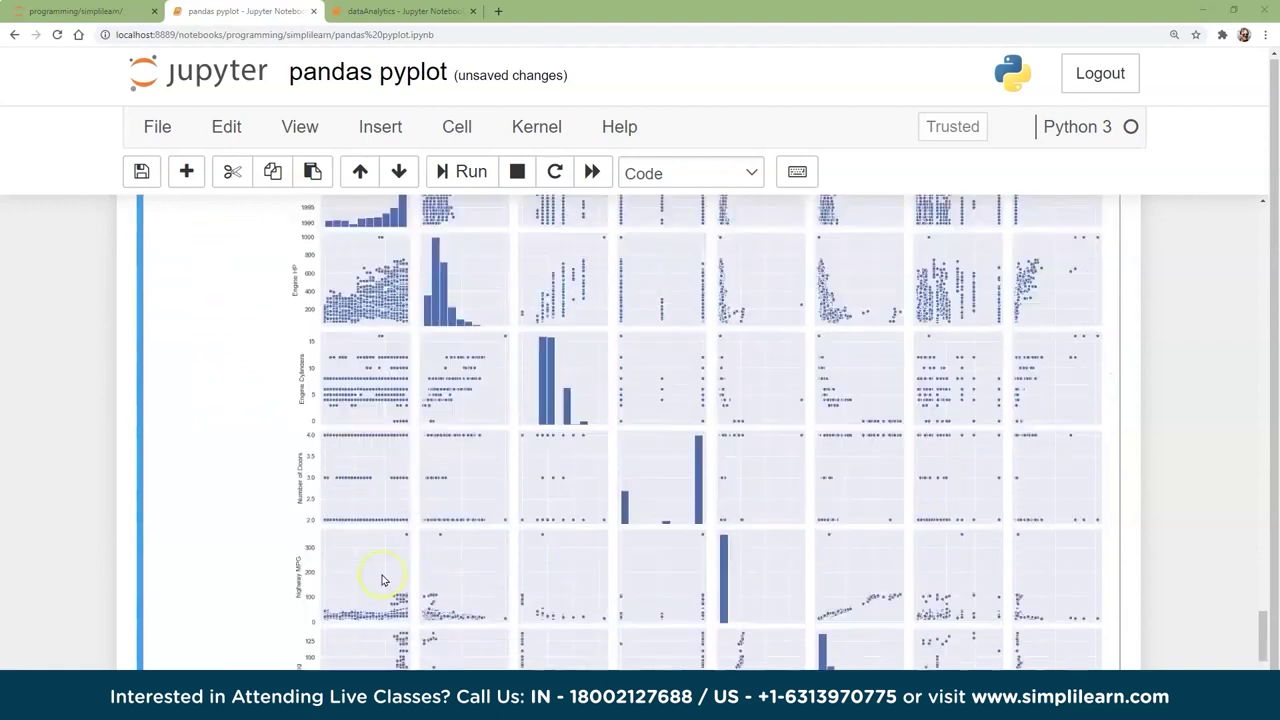
scroll(381, 580, down, 4)
Enter "# Drop irrelevant columns" code using car.drop for Engine Fuel Type, Market Category, Vehicle Style, Popularity, Number of Doors and Vehicle Size with axis=1, plus car.head(5)
click(394, 510)
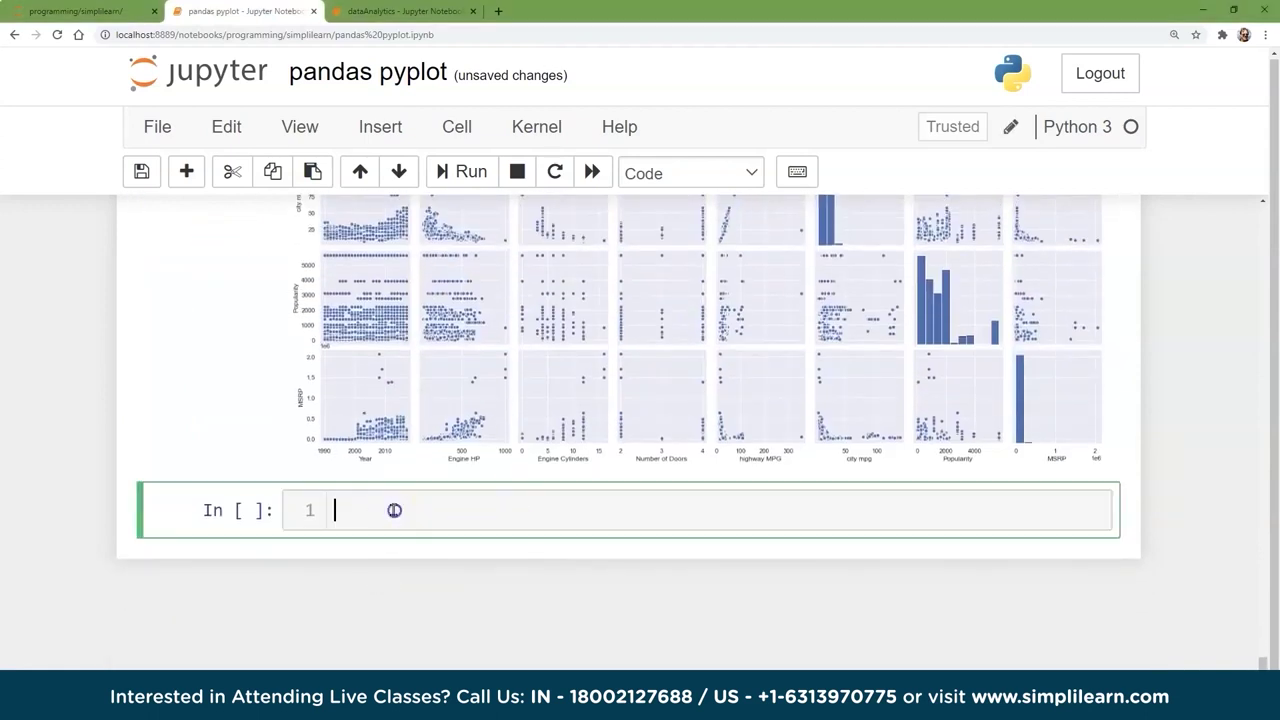
click(489, 644)
click(517, 557)
scroll(522, 552, up, 5)
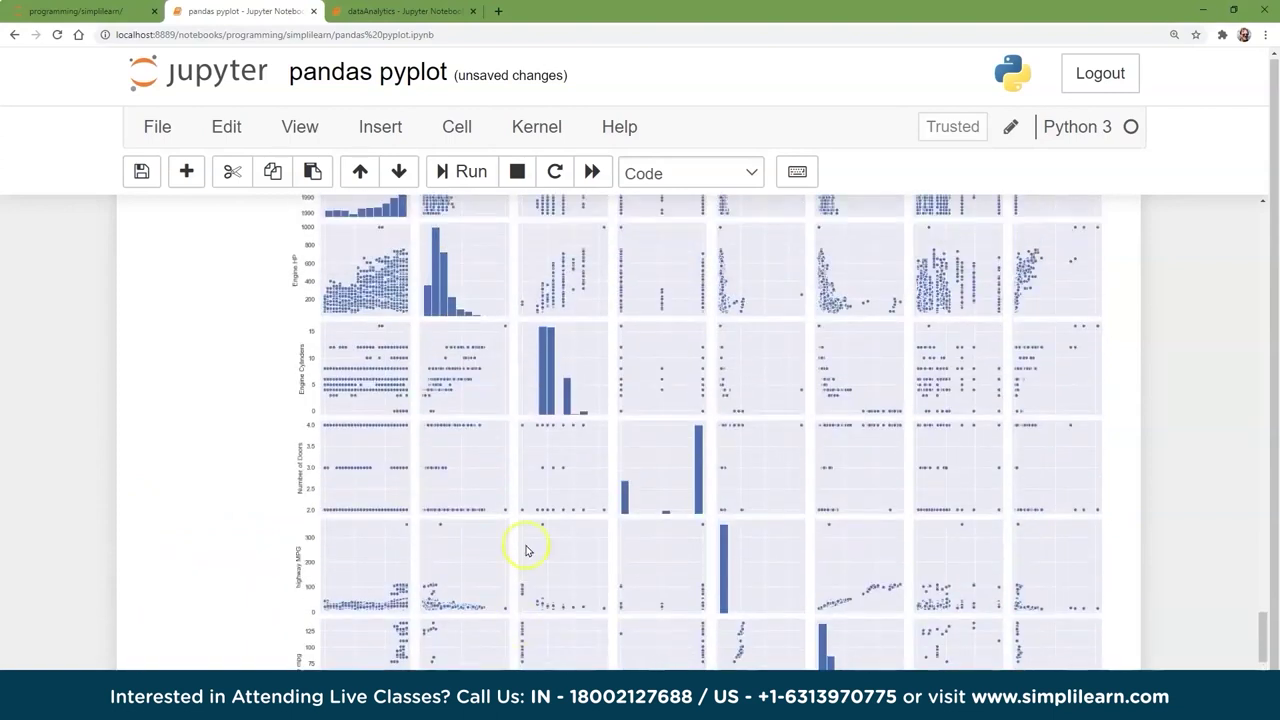
scroll(580, 490, down, 5)
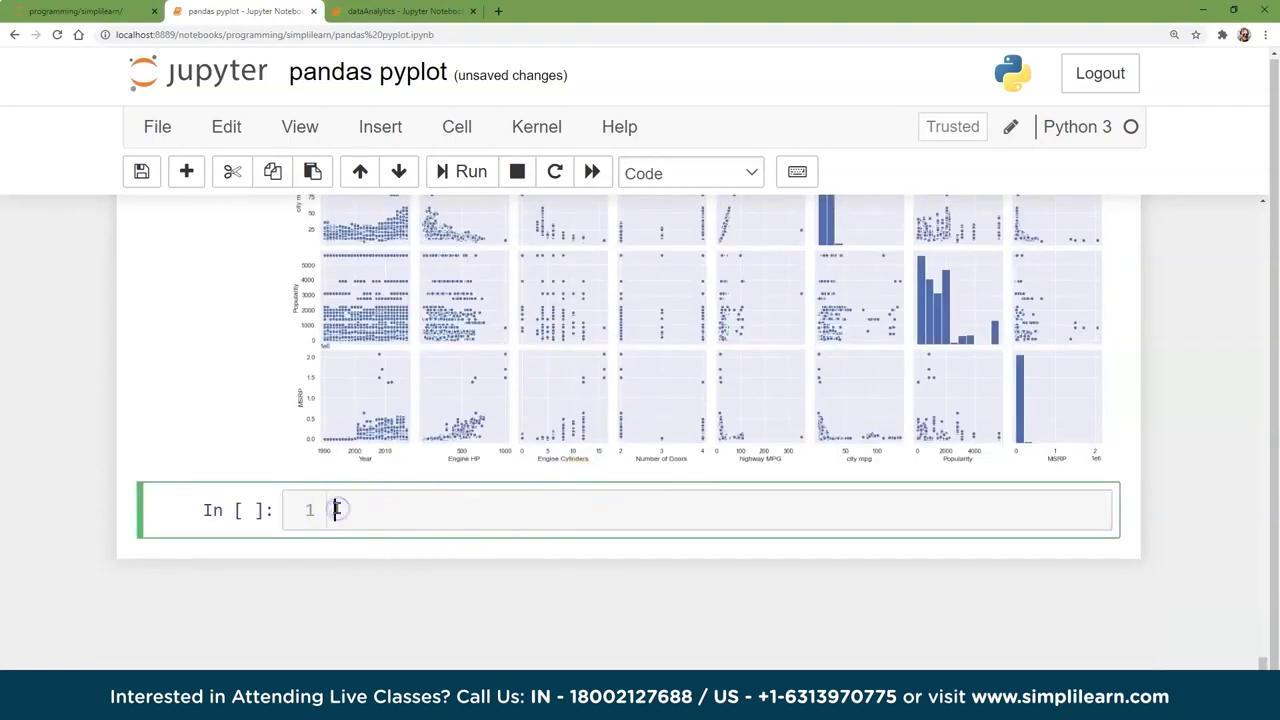
key(ctrl+v)
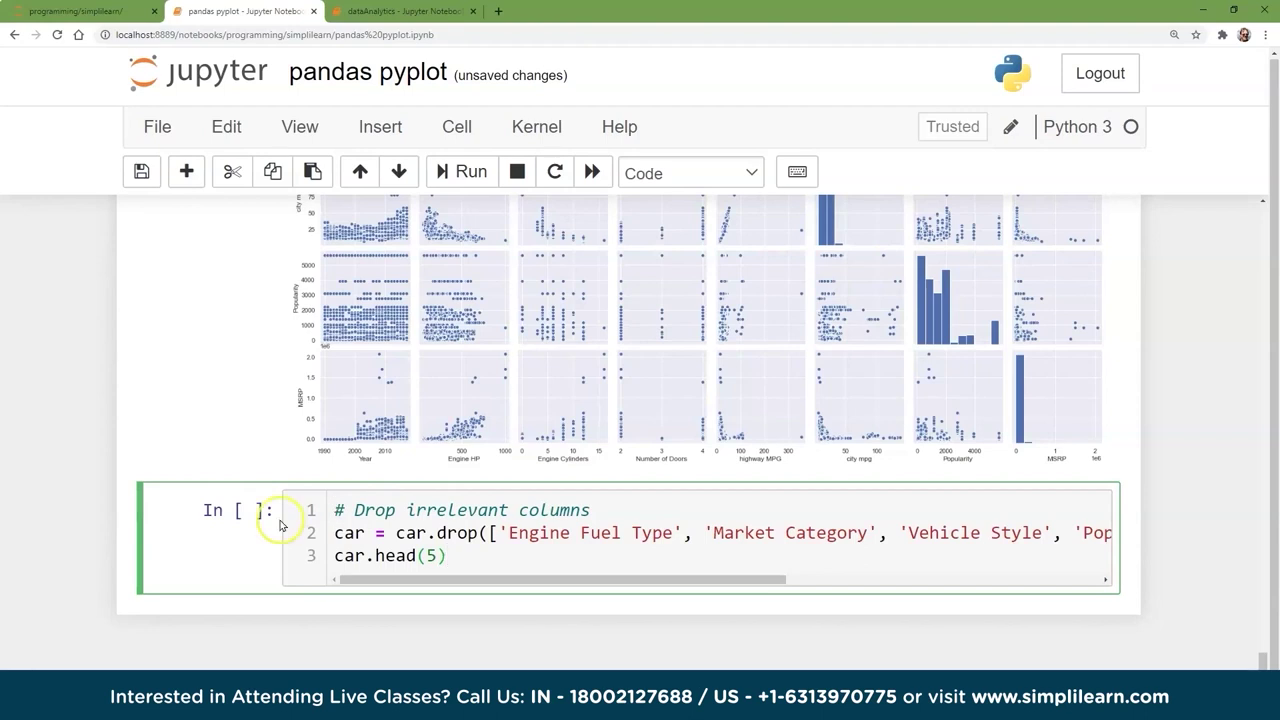
scroll(275, 522, down, 1)
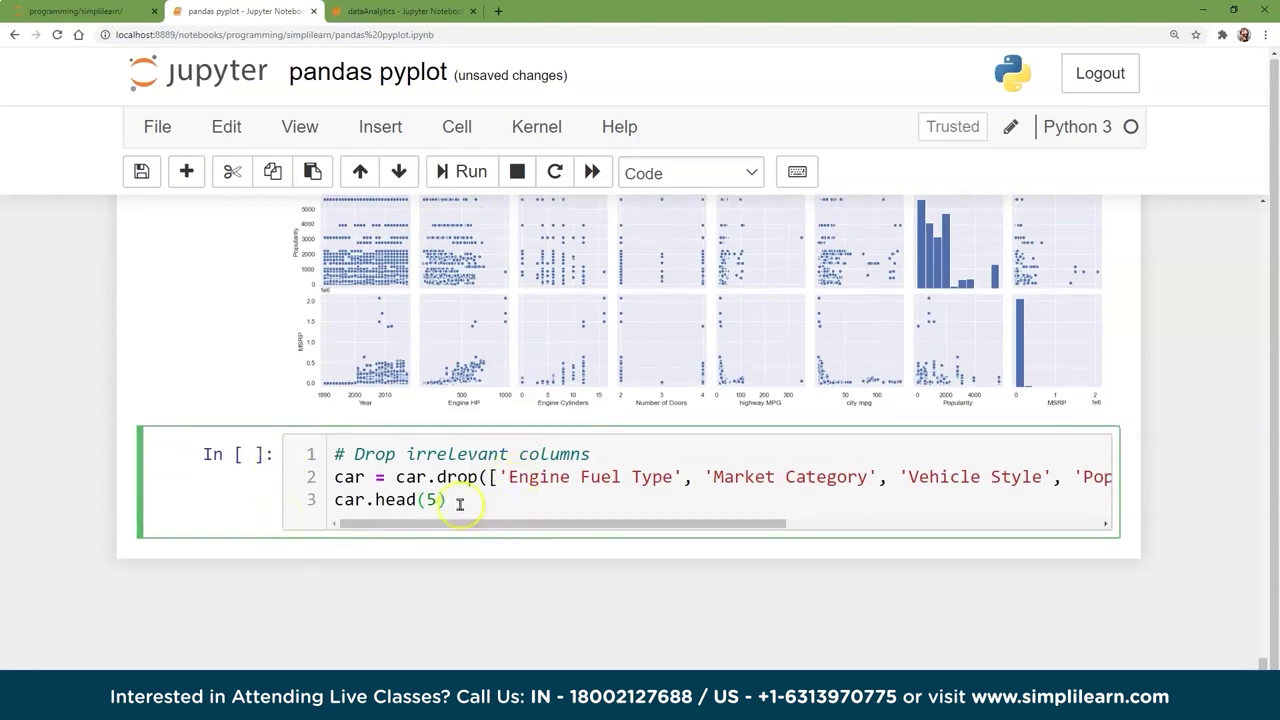
Review the pair plot above and the full column list in the car.drop call, through its axis argument
scroll(476, 600, up, 2)
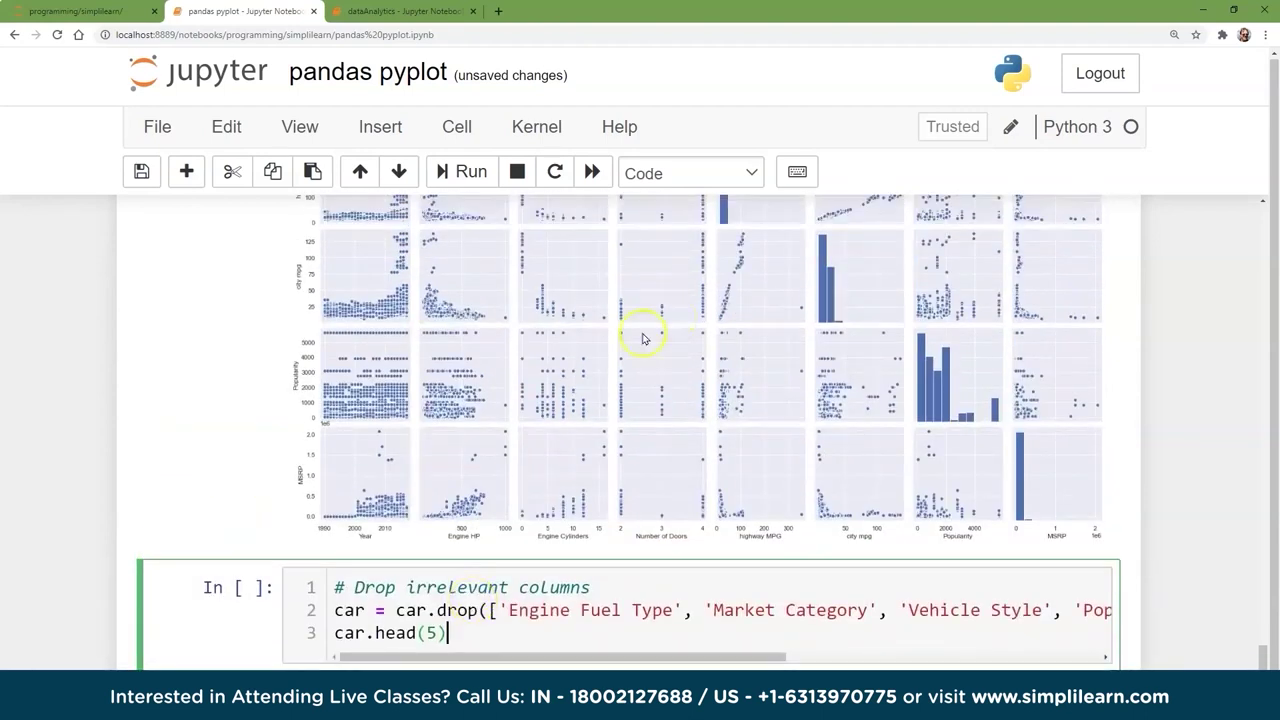
scroll(566, 457, up, 10)
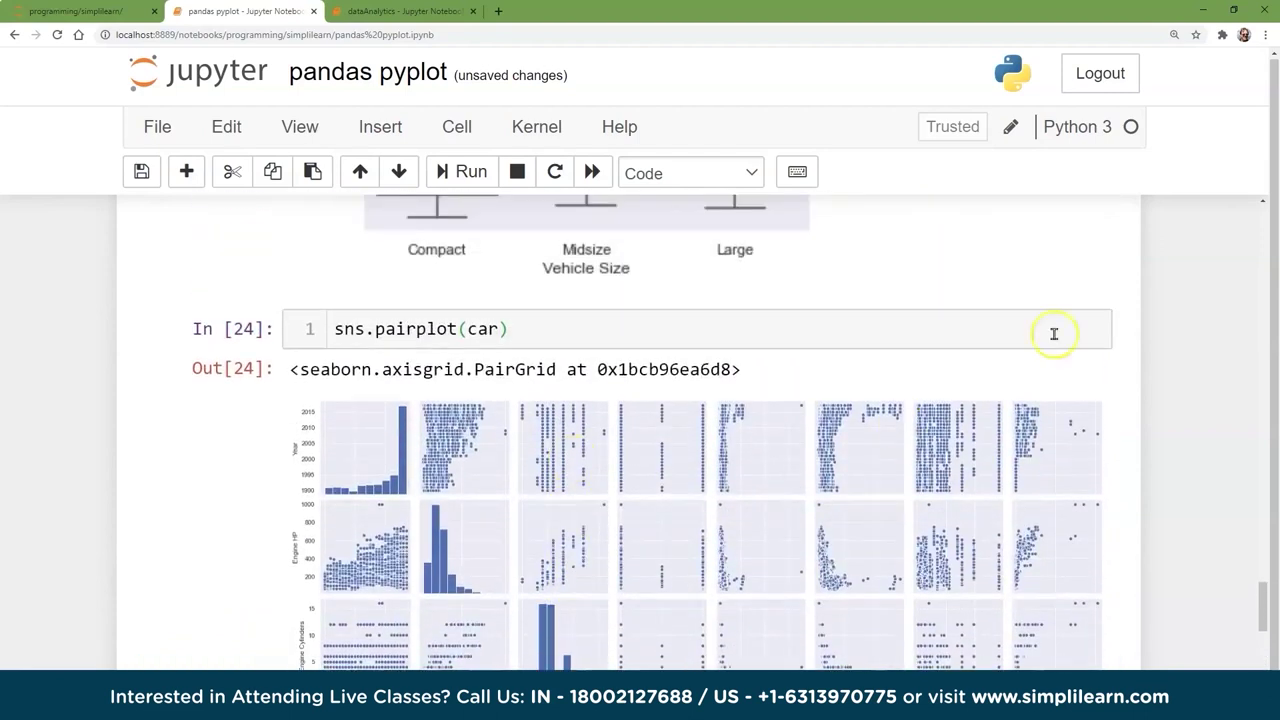
scroll(443, 606, down, 8)
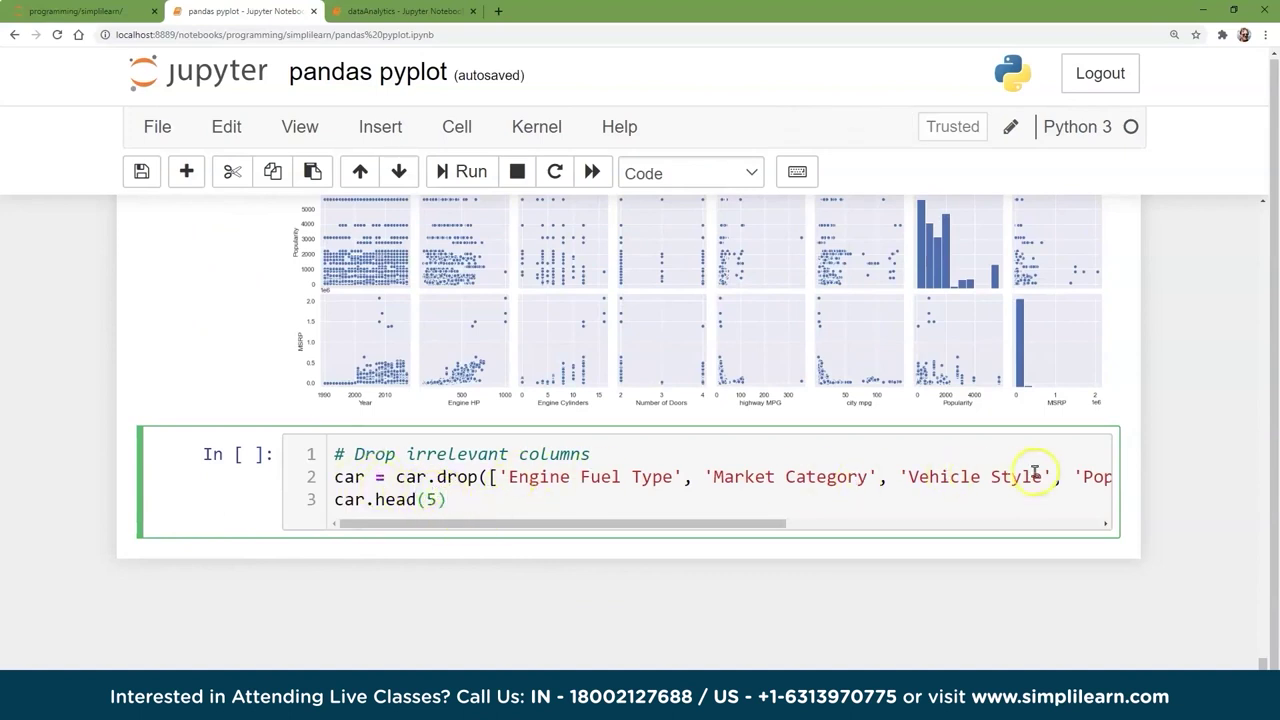
drag(672, 477, 508, 477)
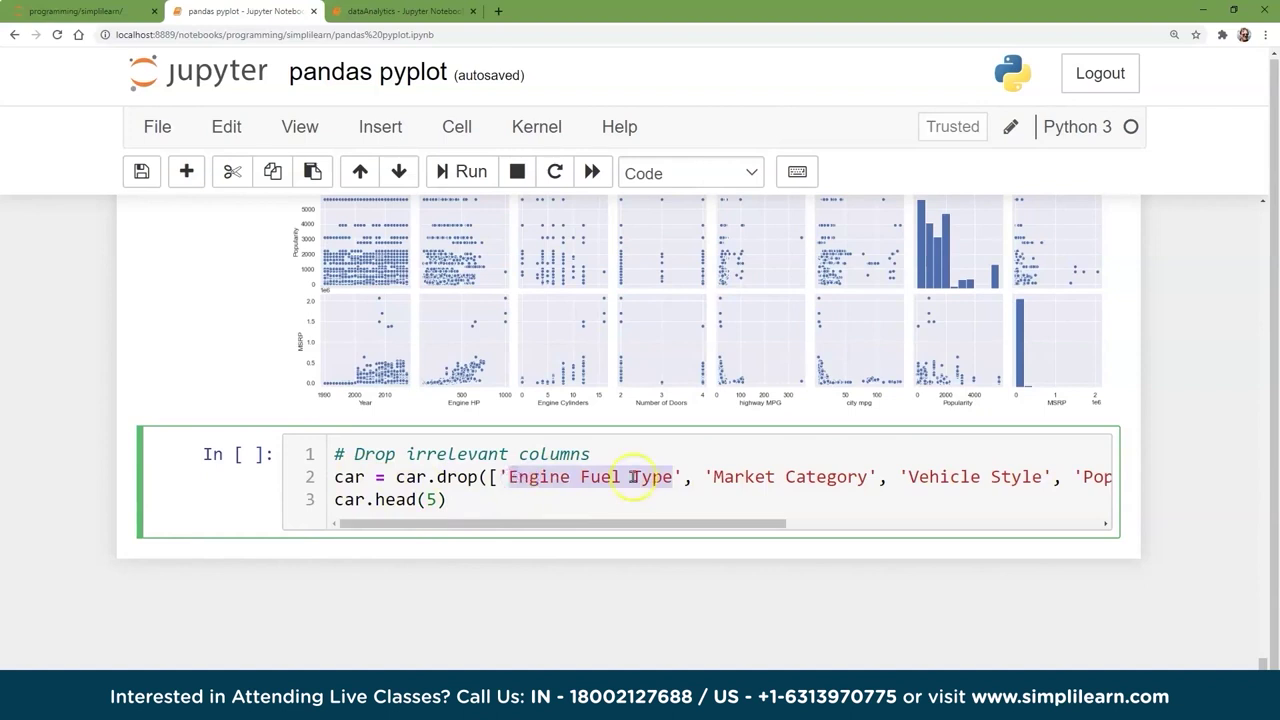
drag(566, 528, 921, 512)
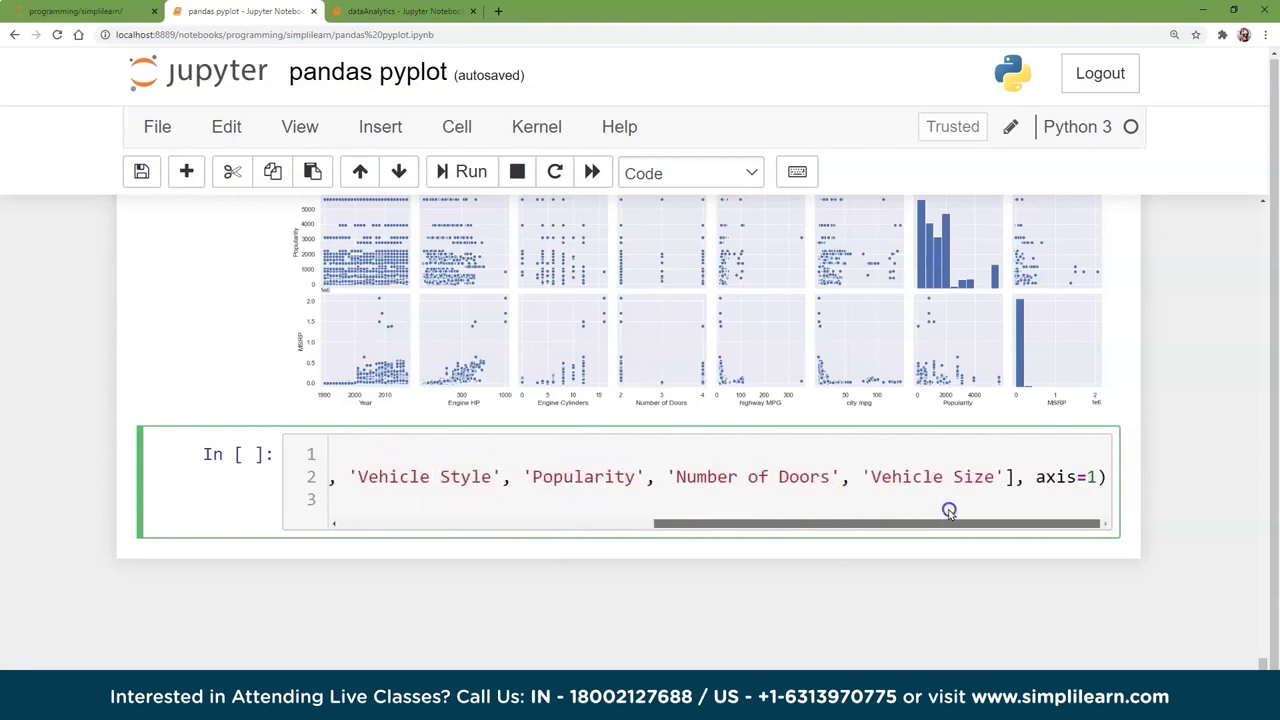
drag(949, 511, 949, 510)
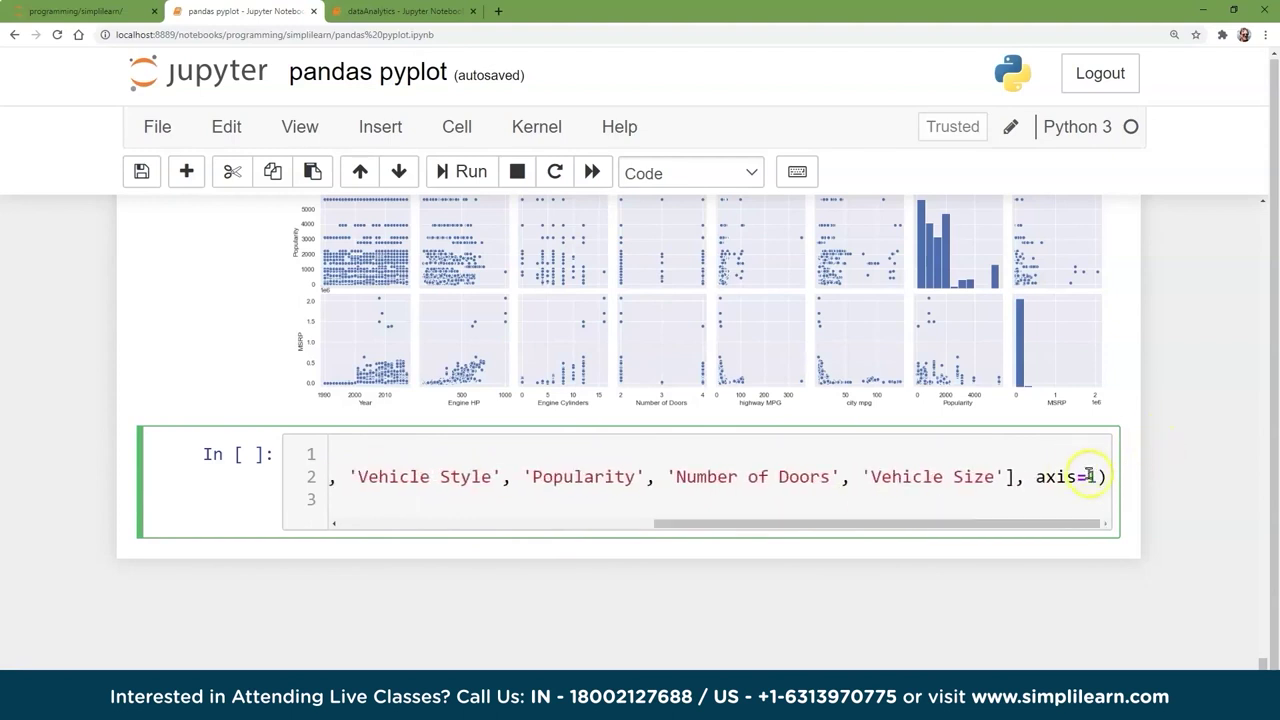
drag(1096, 477, 1042, 477)
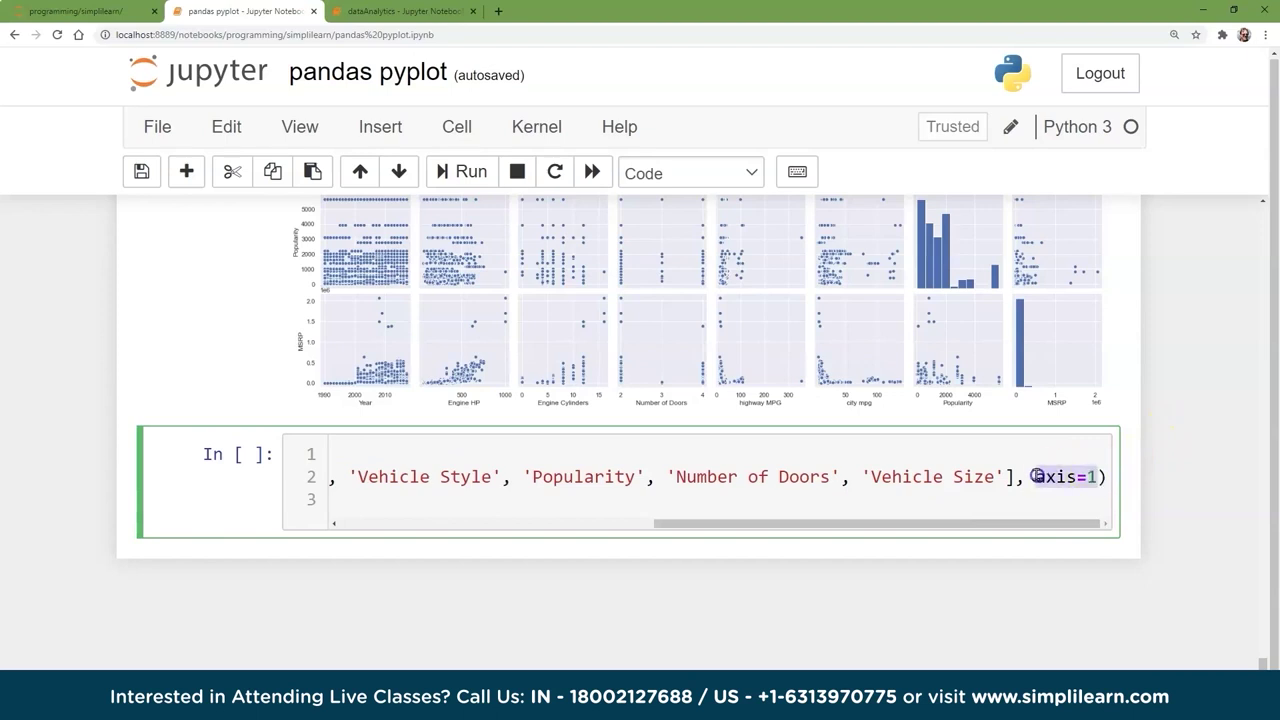
drag(1014, 523, 492, 531)
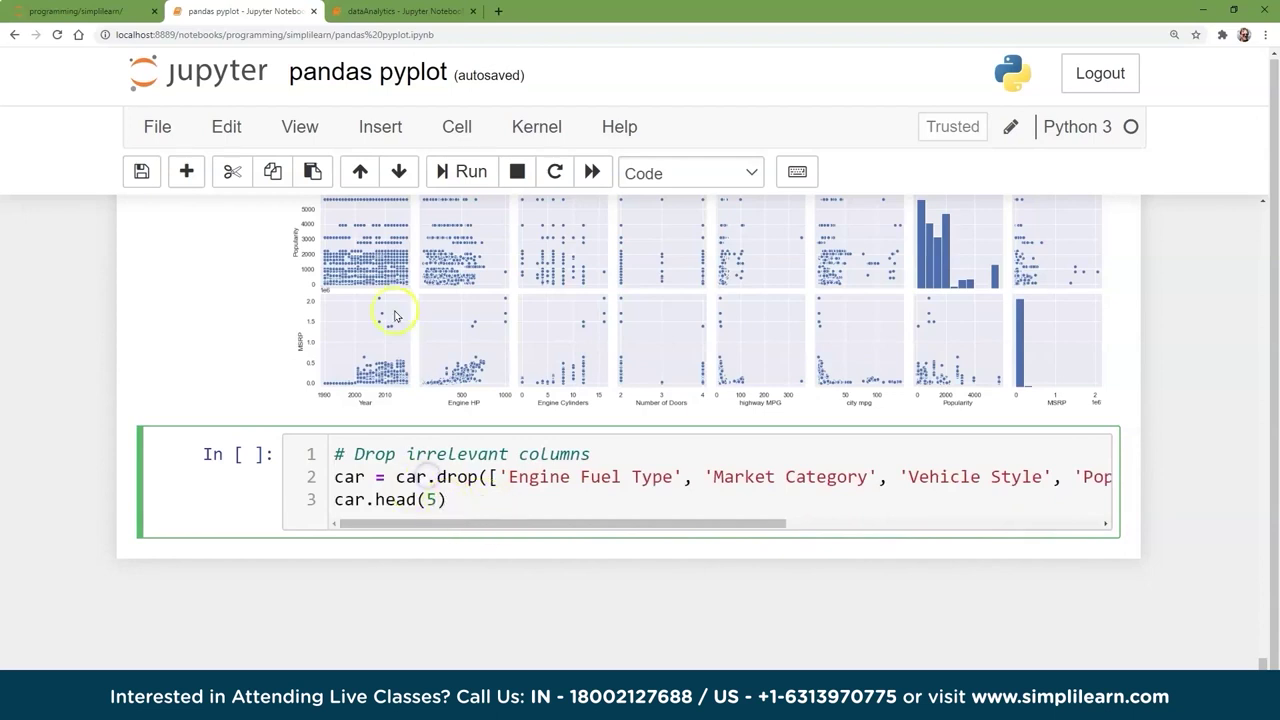
Run the column-drop cell and examine the column headers of its five-row output table
click(466, 171)
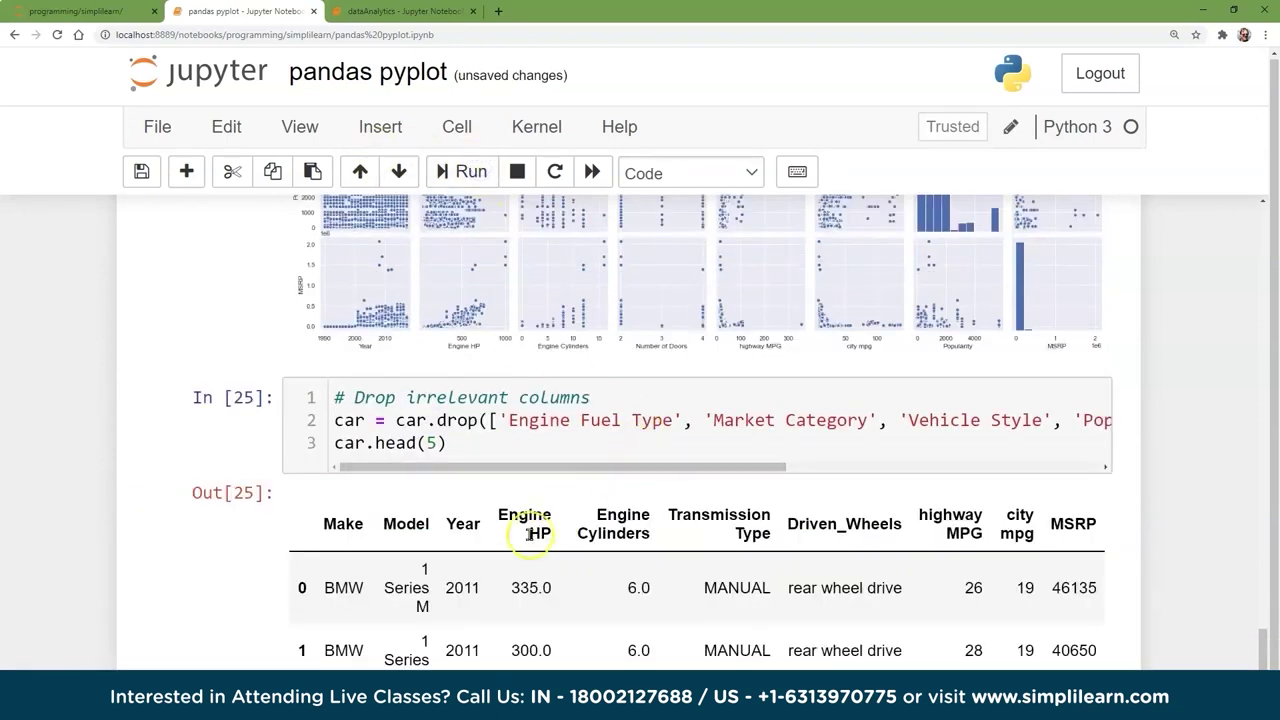
scroll(529, 529, down, 1)
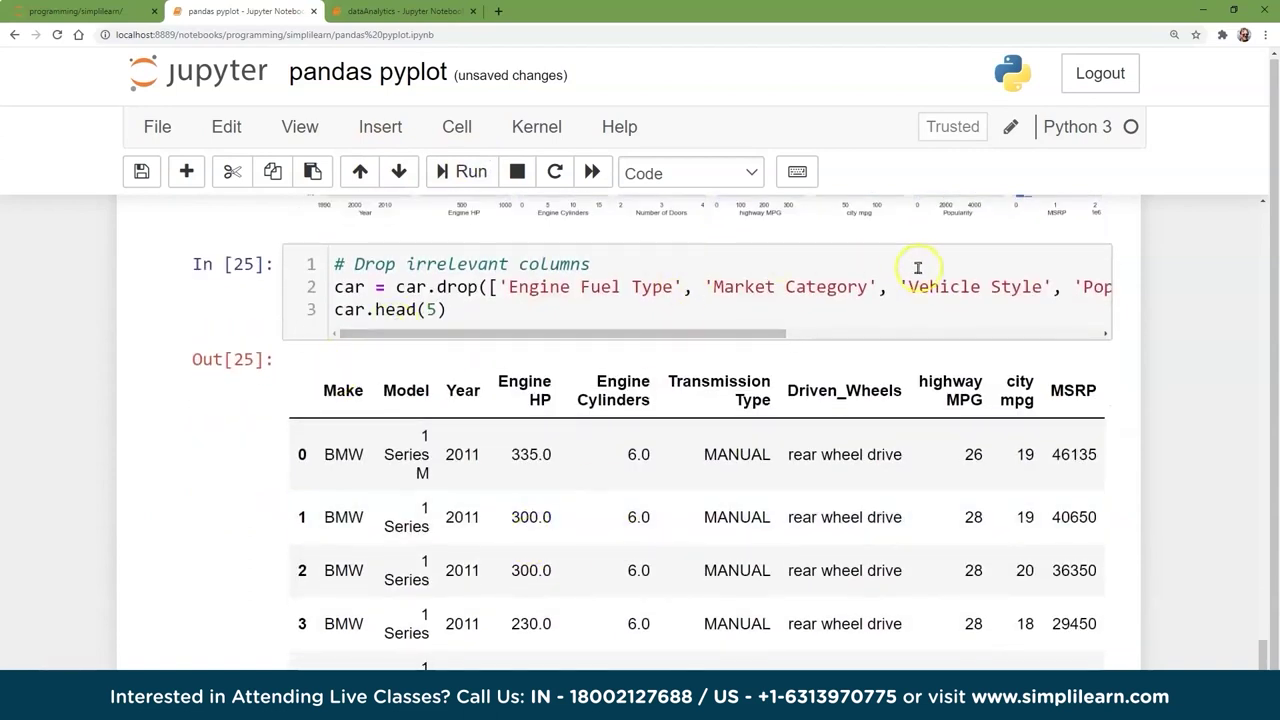
scroll(425, 482, down, 1)
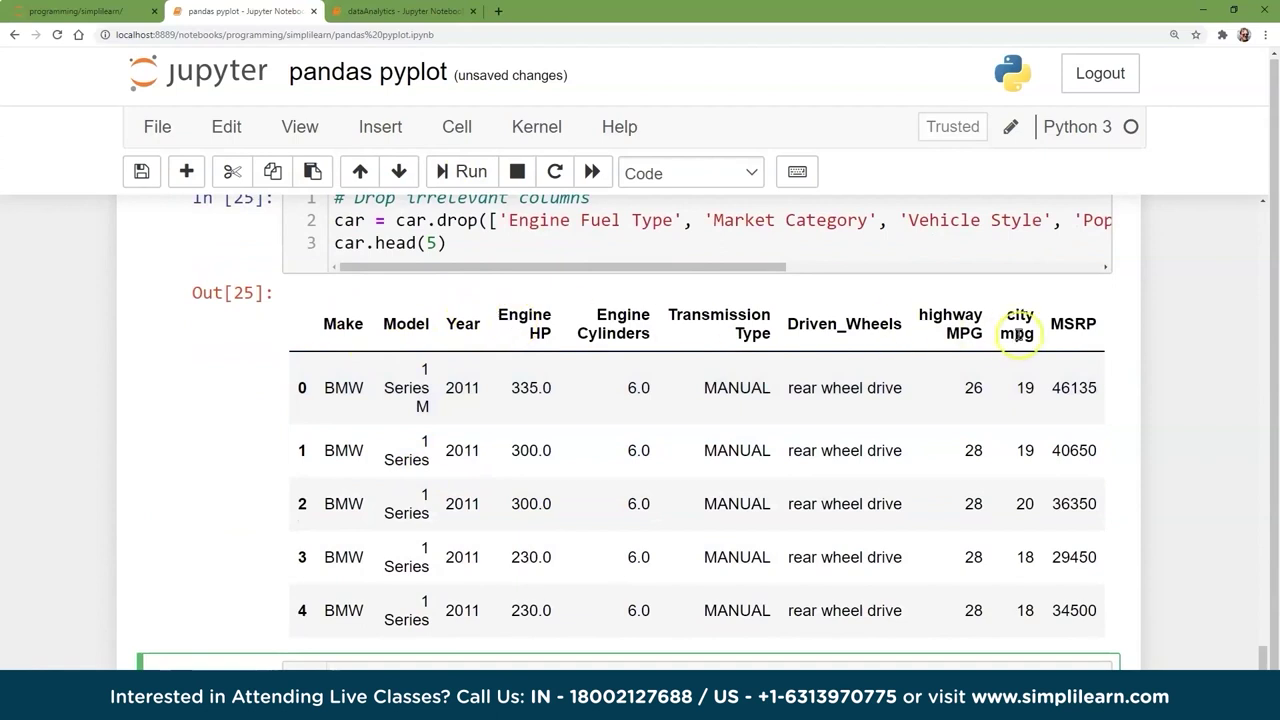
scroll(800, 420, up, 1)
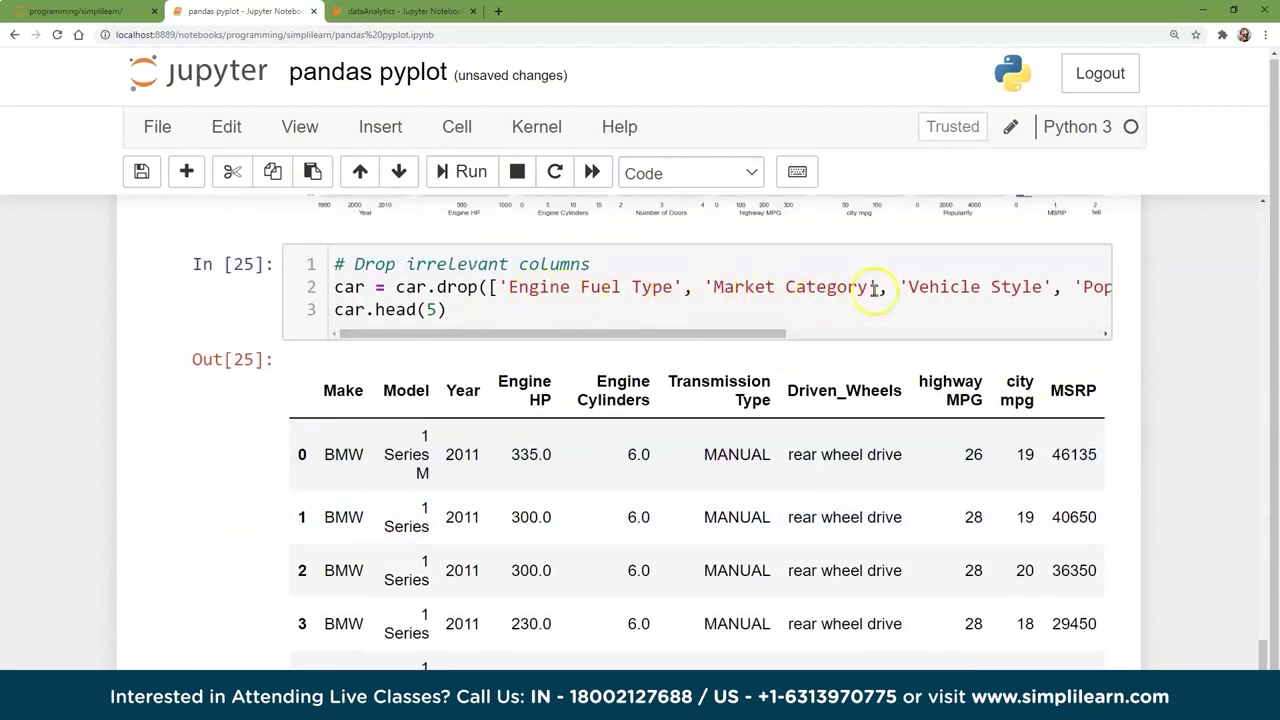
key(b)
key(Return)
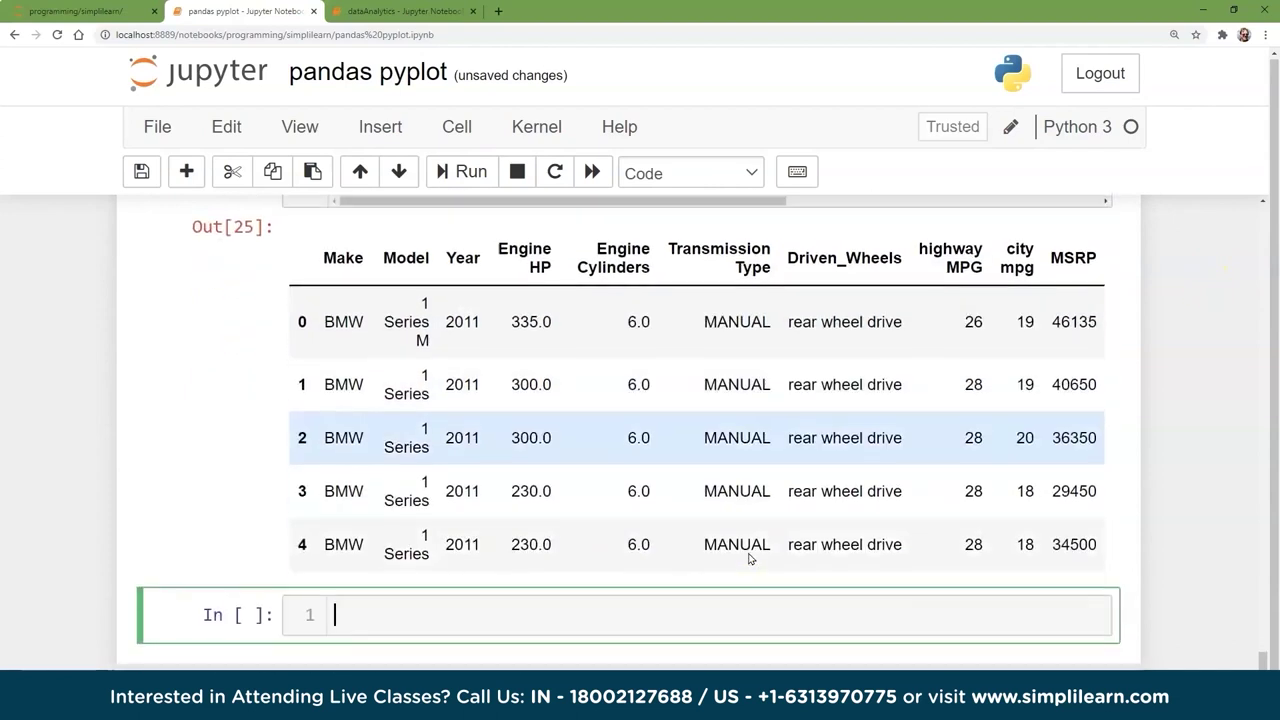
scroll(749, 557, up, 2)
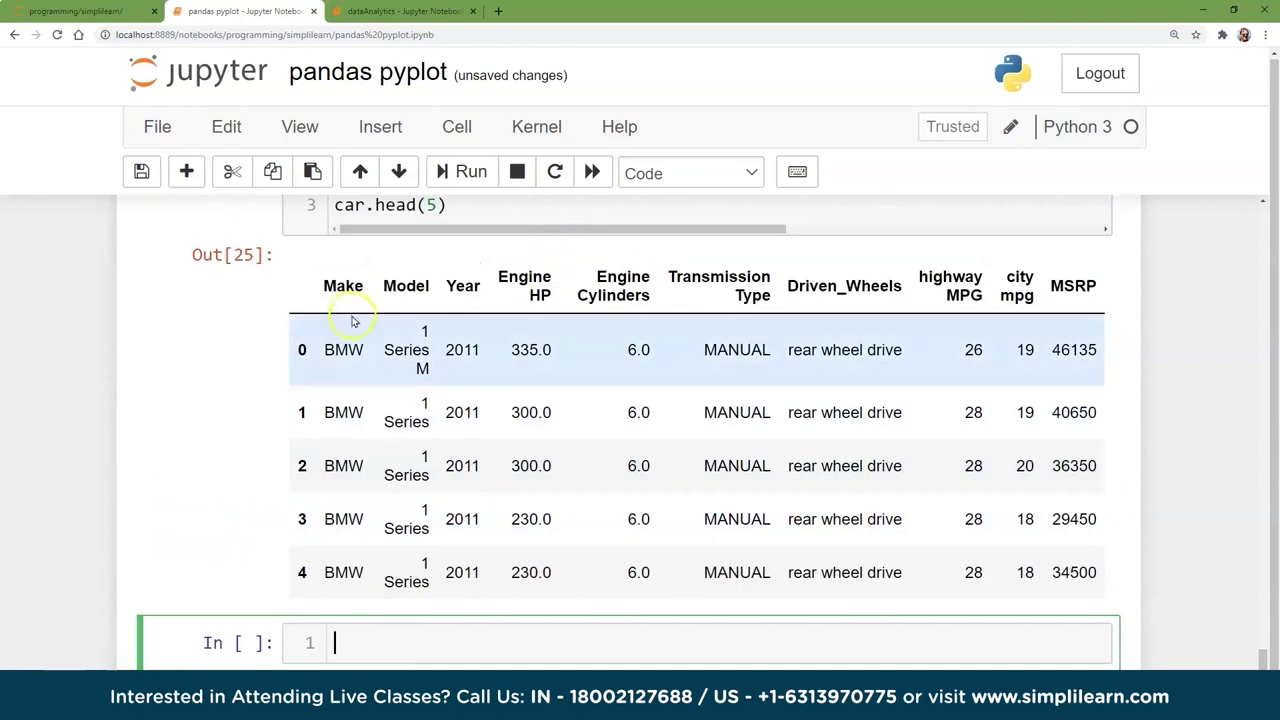
drag(314, 285, 1080, 286)
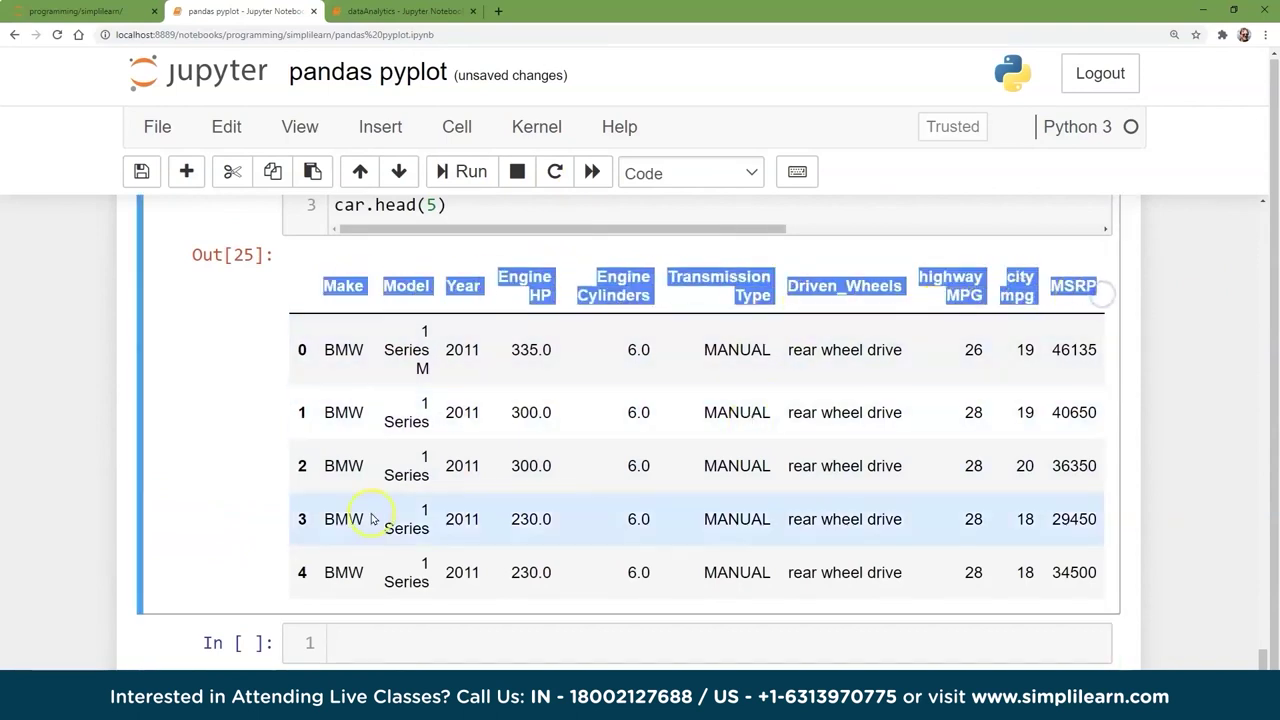
scroll(420, 408, down, 2)
scroll(650, 420, up, 1)
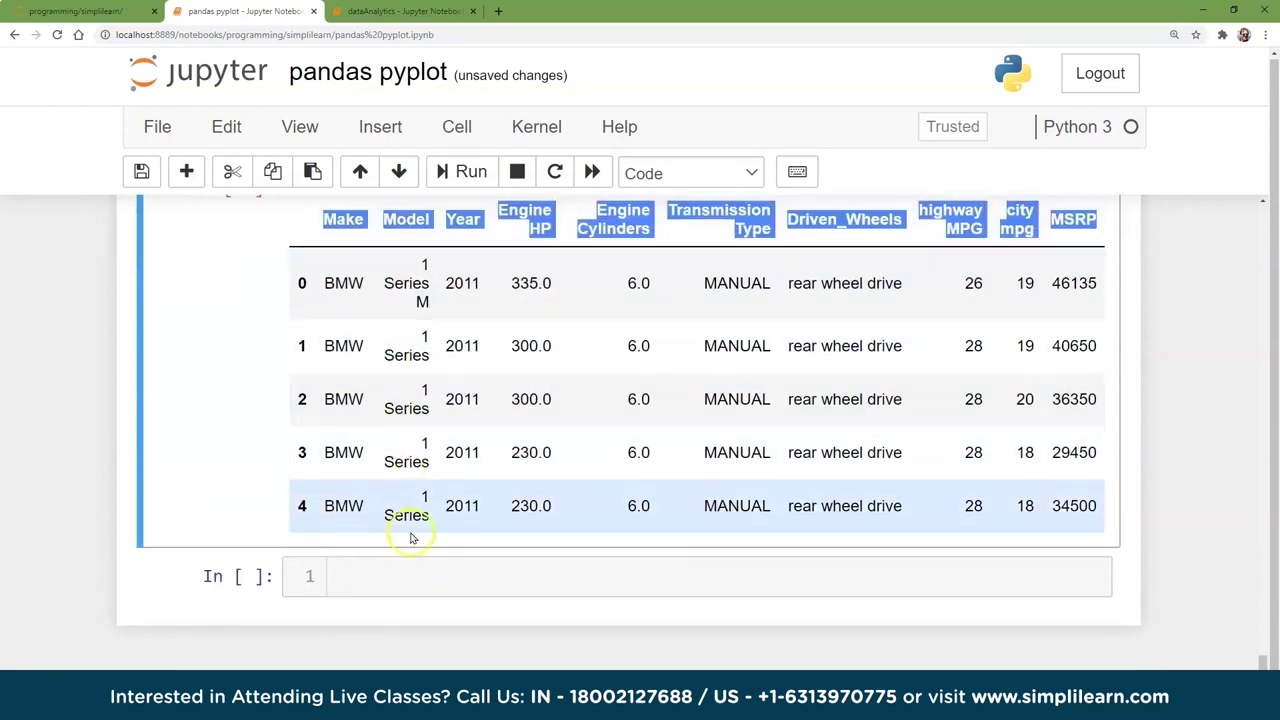
Enter "# Renaming the column names" code using car.rename to name Engine HP through MSRP HP, Cylinders, Transmission, Drive Mode, MPG-H, MPG-C and Price, plus car.head(5)
click(364, 575)
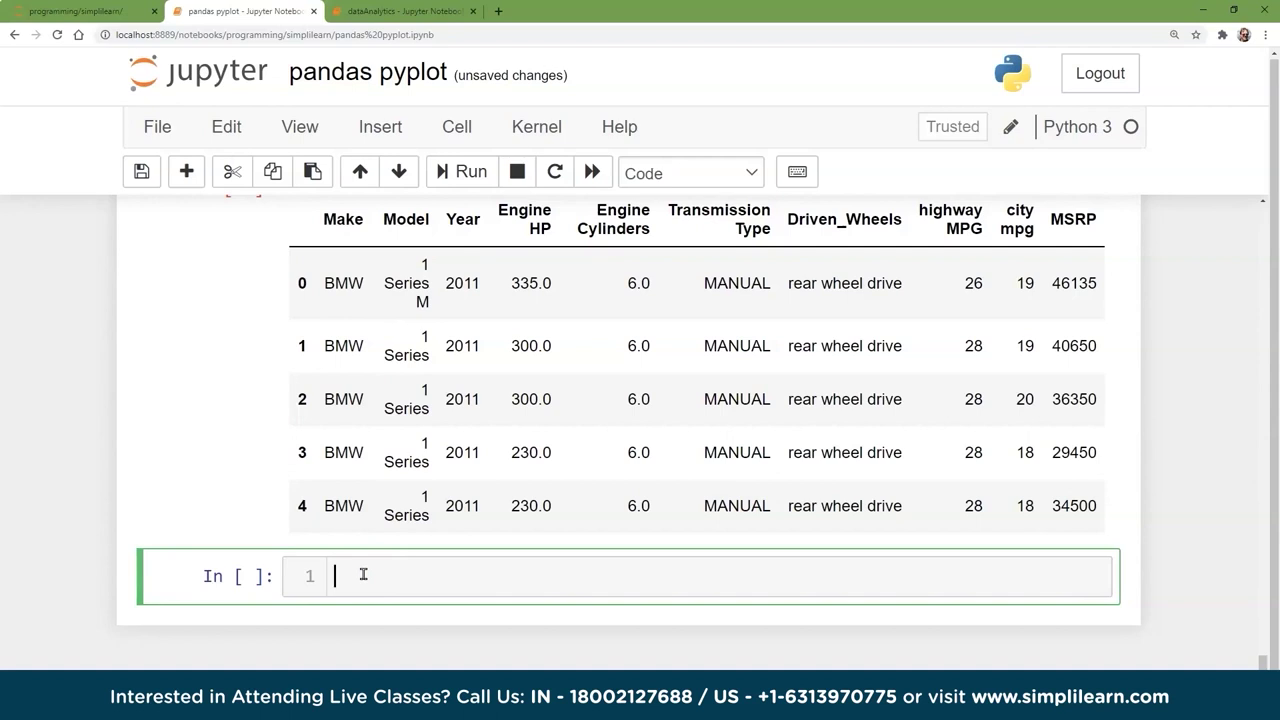
scroll(525, 500, down, 1)
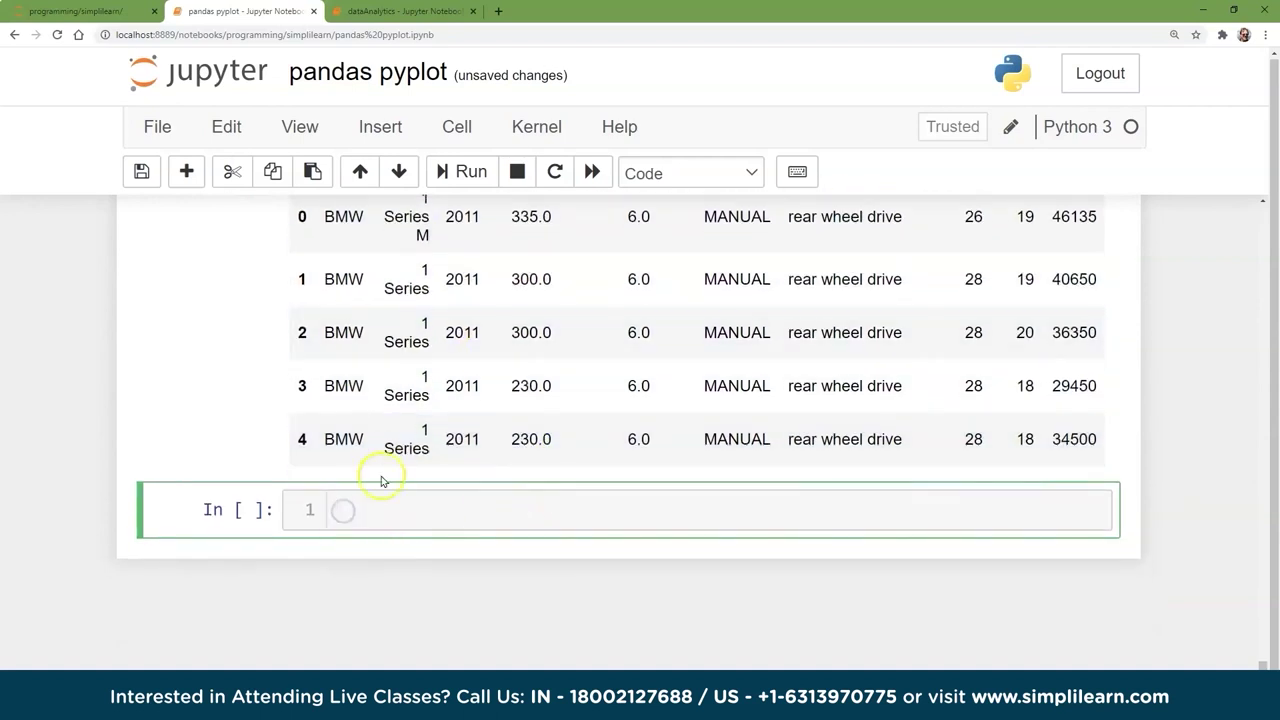
scroll(723, 549, up, 4)
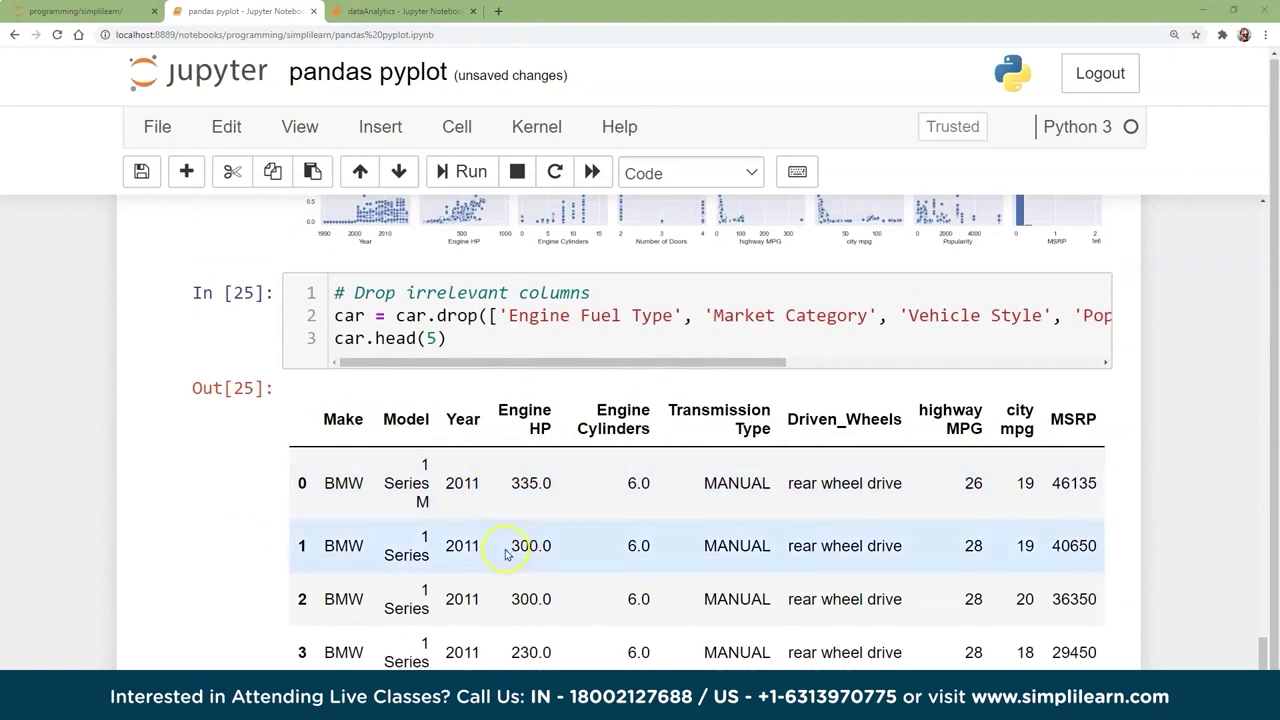
scroll(509, 543, down, 4)
click(351, 495)
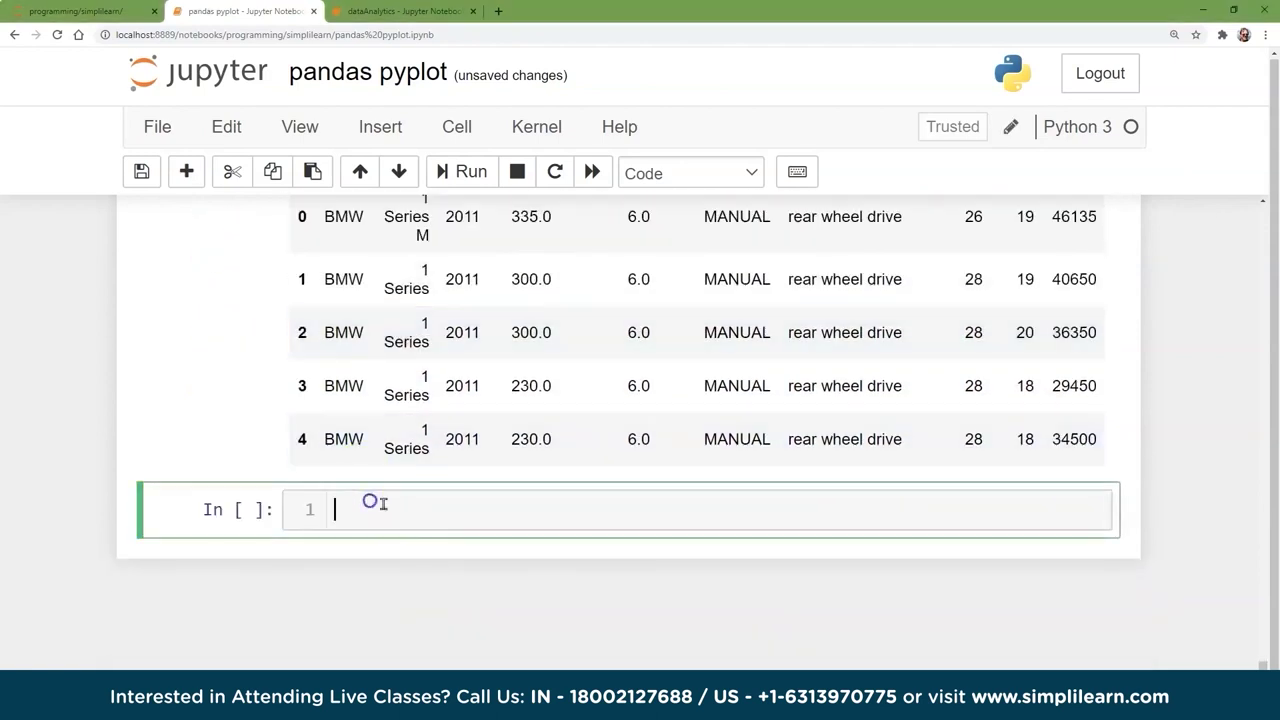
key(ctrl+v)
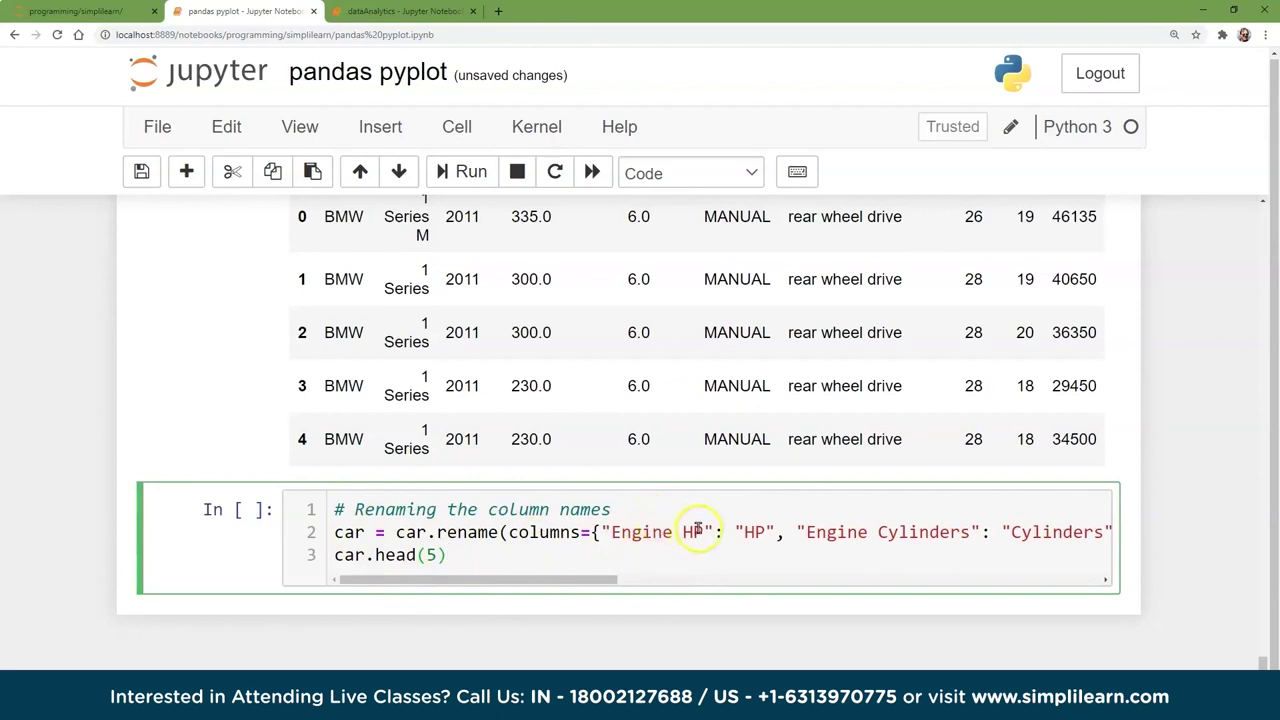
Compare the Engine HP and Engine Cylinders entries in the car.rename mapping with the headers of the table above
click(596, 533)
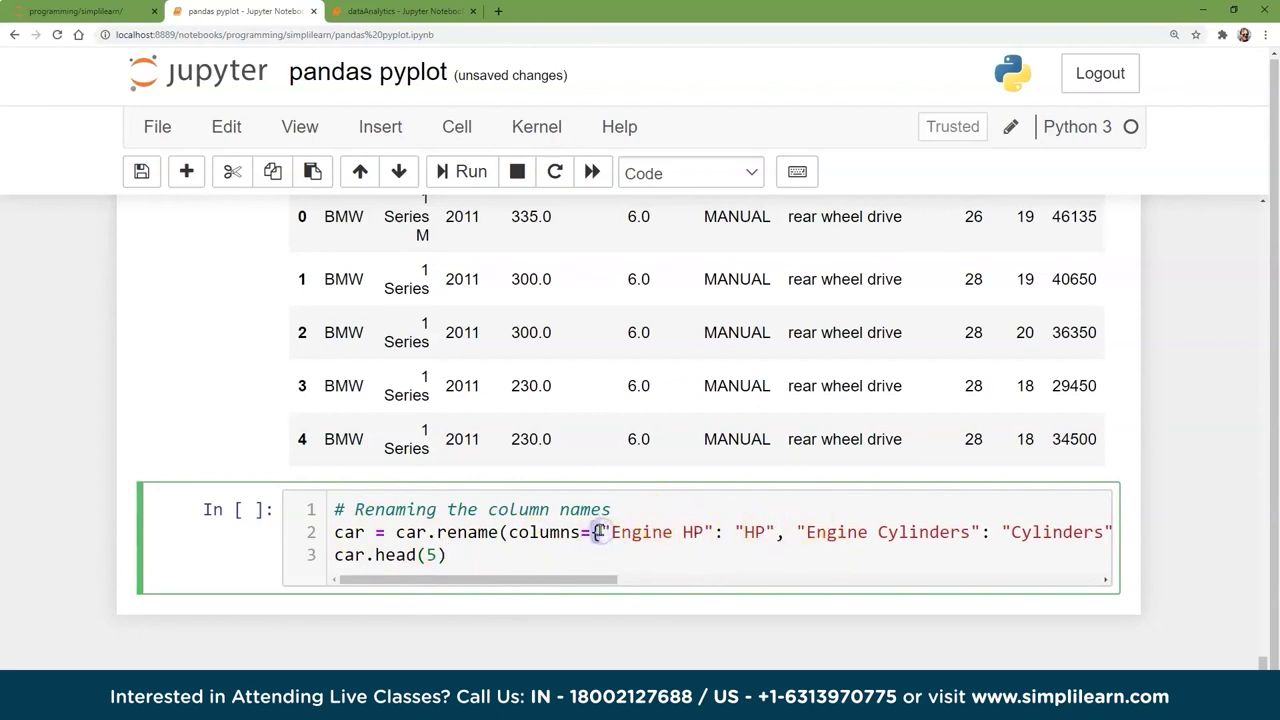
drag(1022, 537, 517, 526)
click(452, 532)
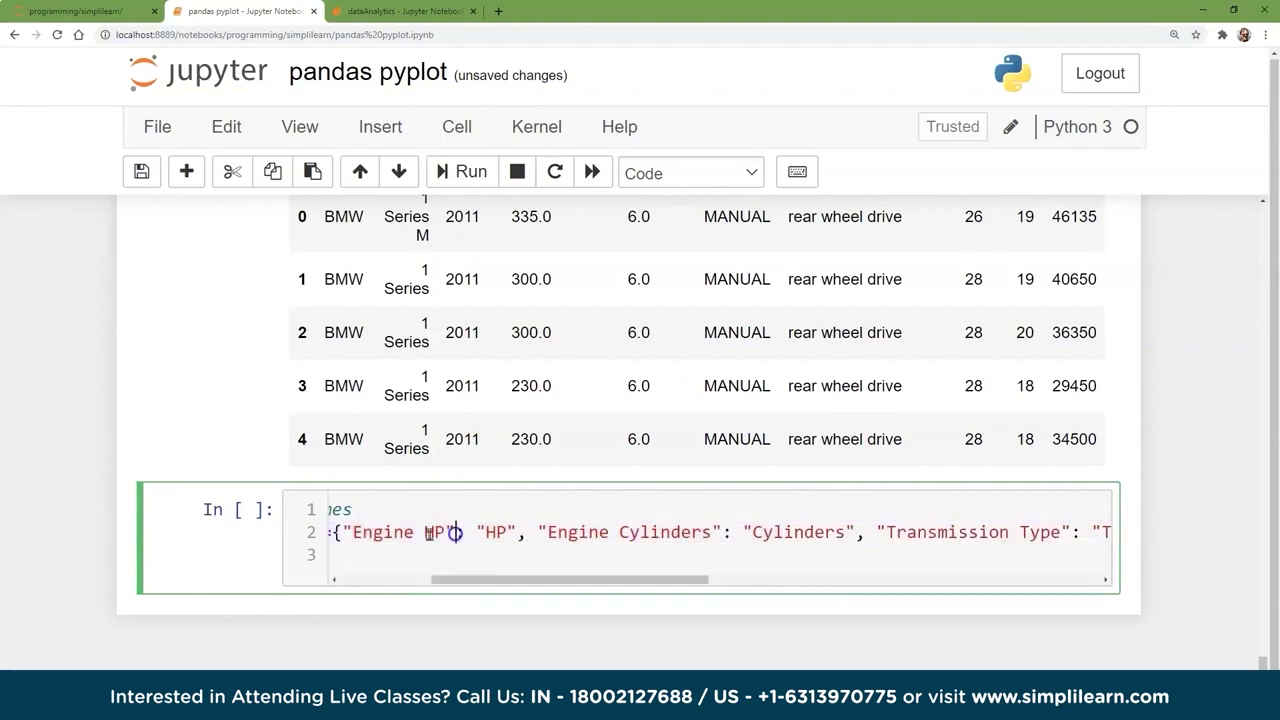
click(433, 532)
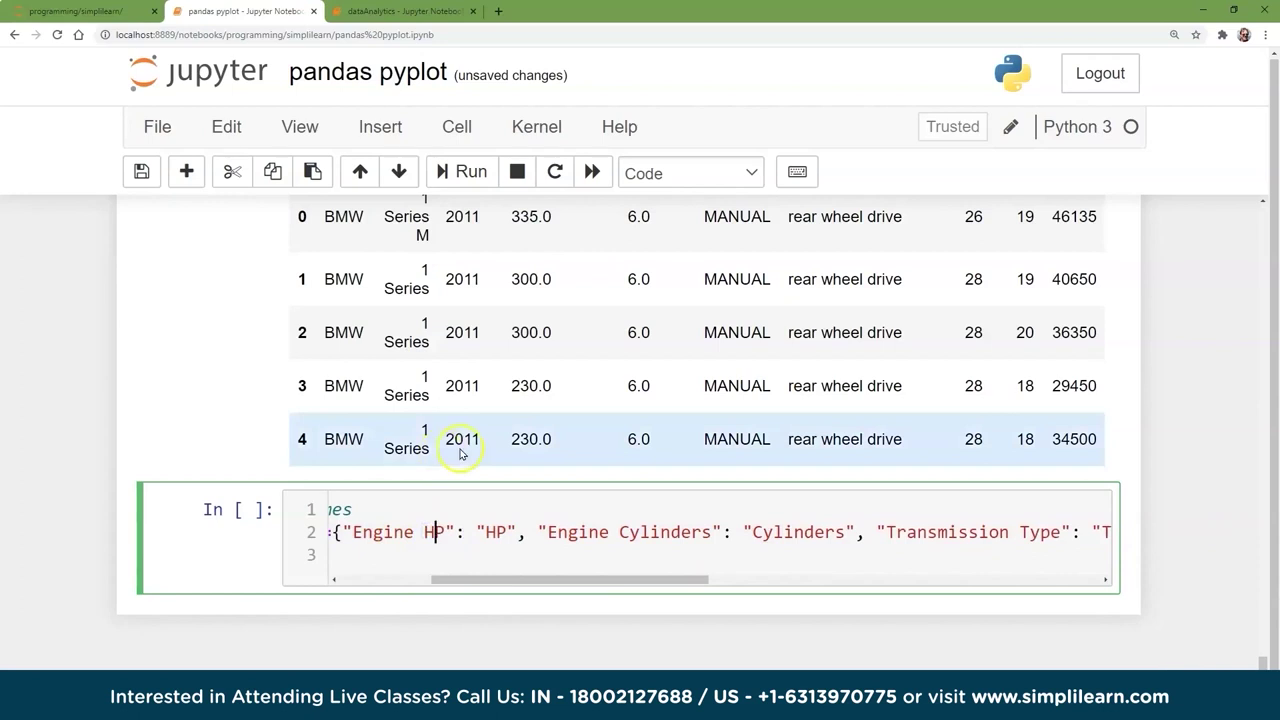
scroll(460, 449, up, 3)
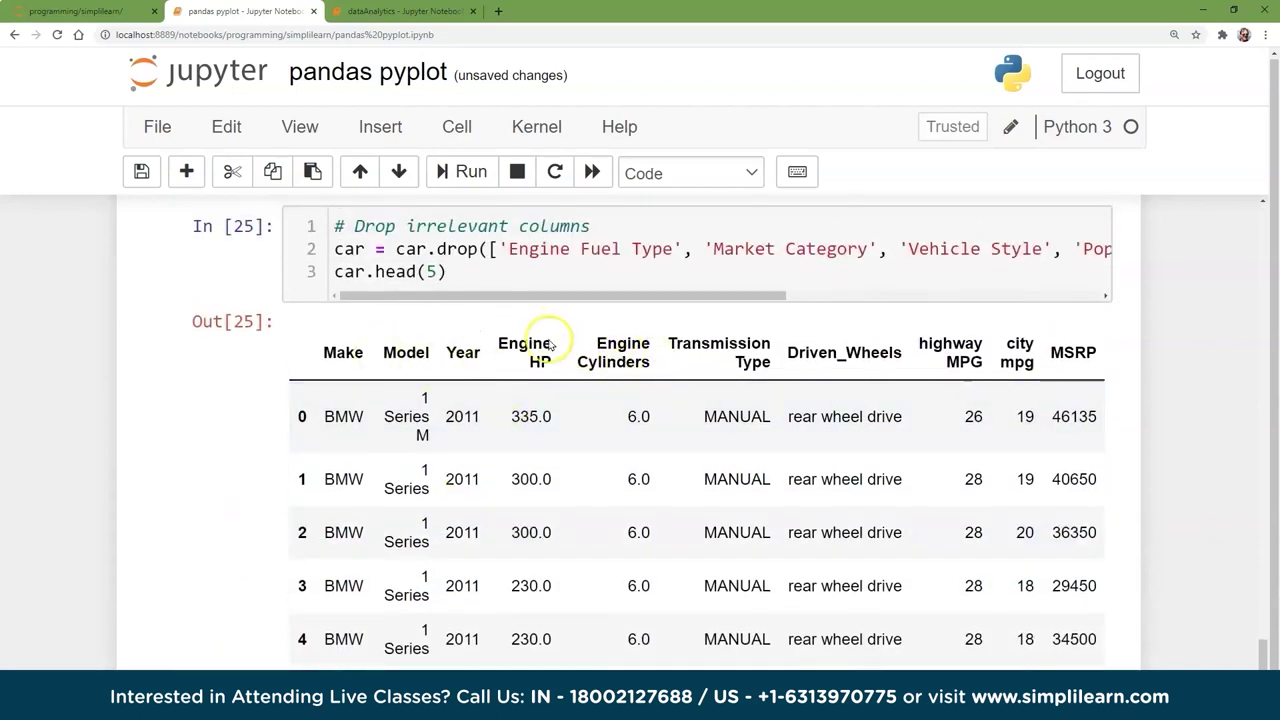
drag(502, 345, 561, 384)
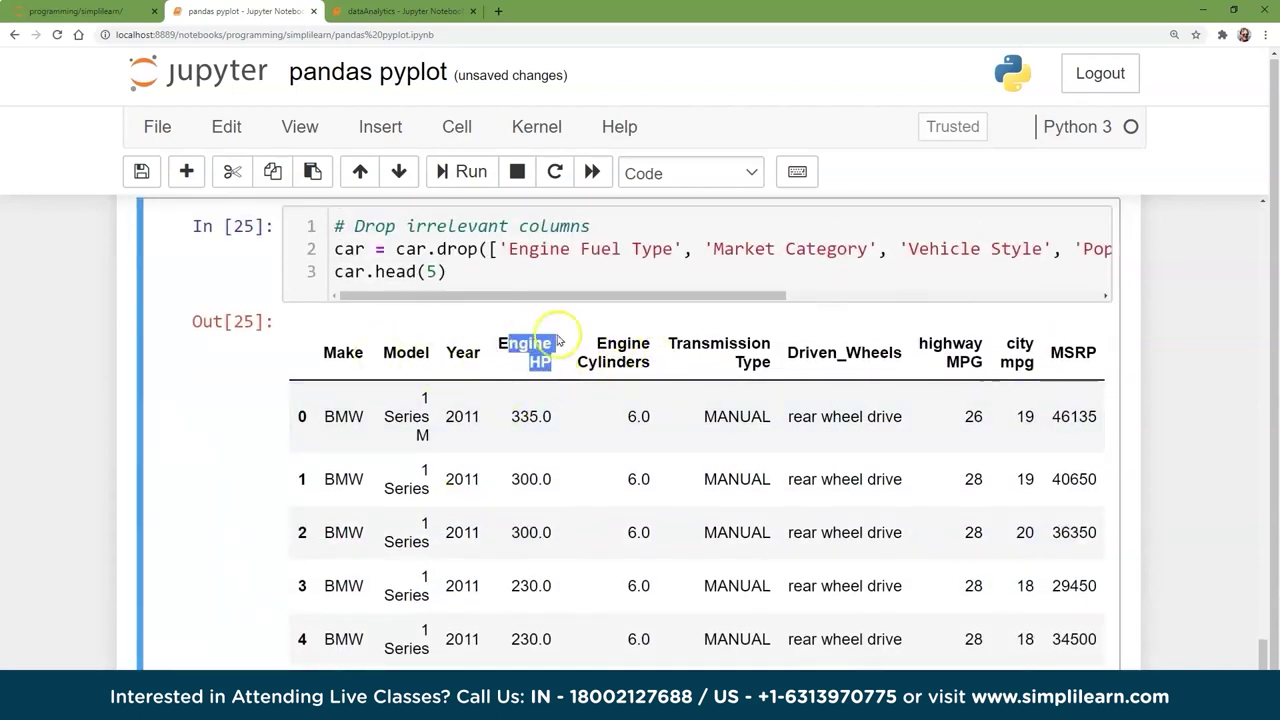
scroll(557, 538, down, 1)
scroll(668, 504, down, 1)
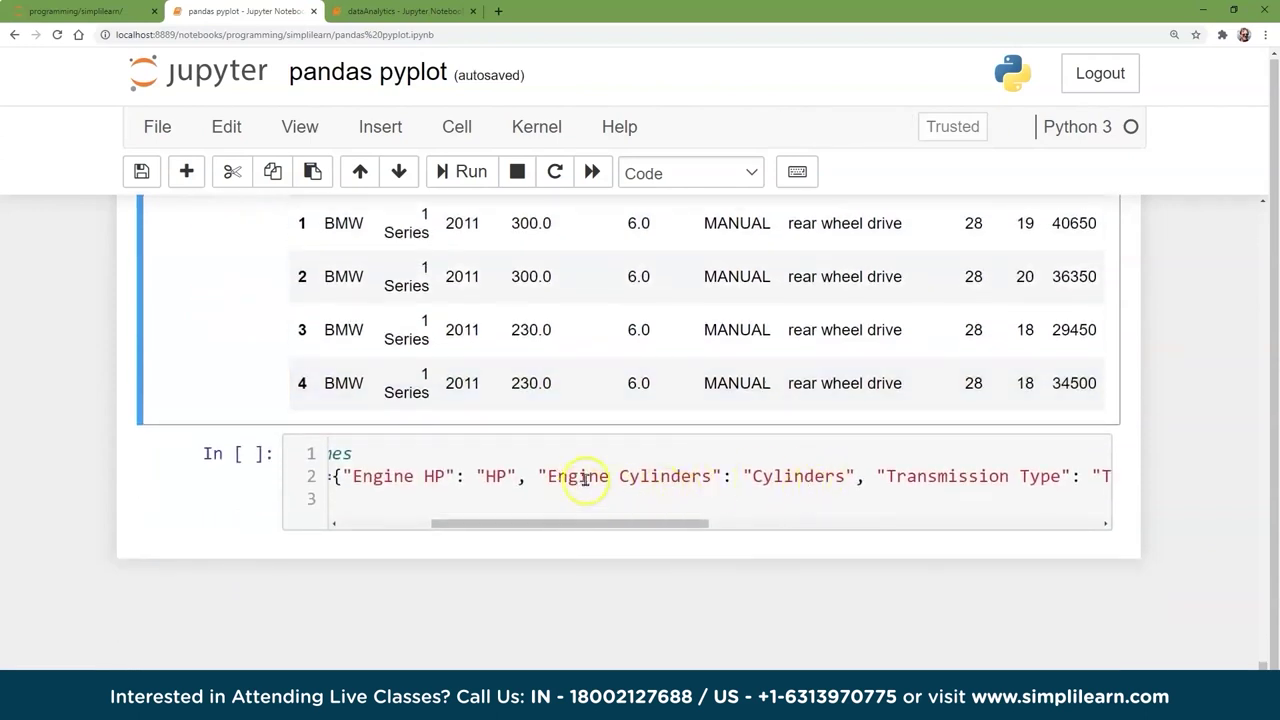
click(803, 475)
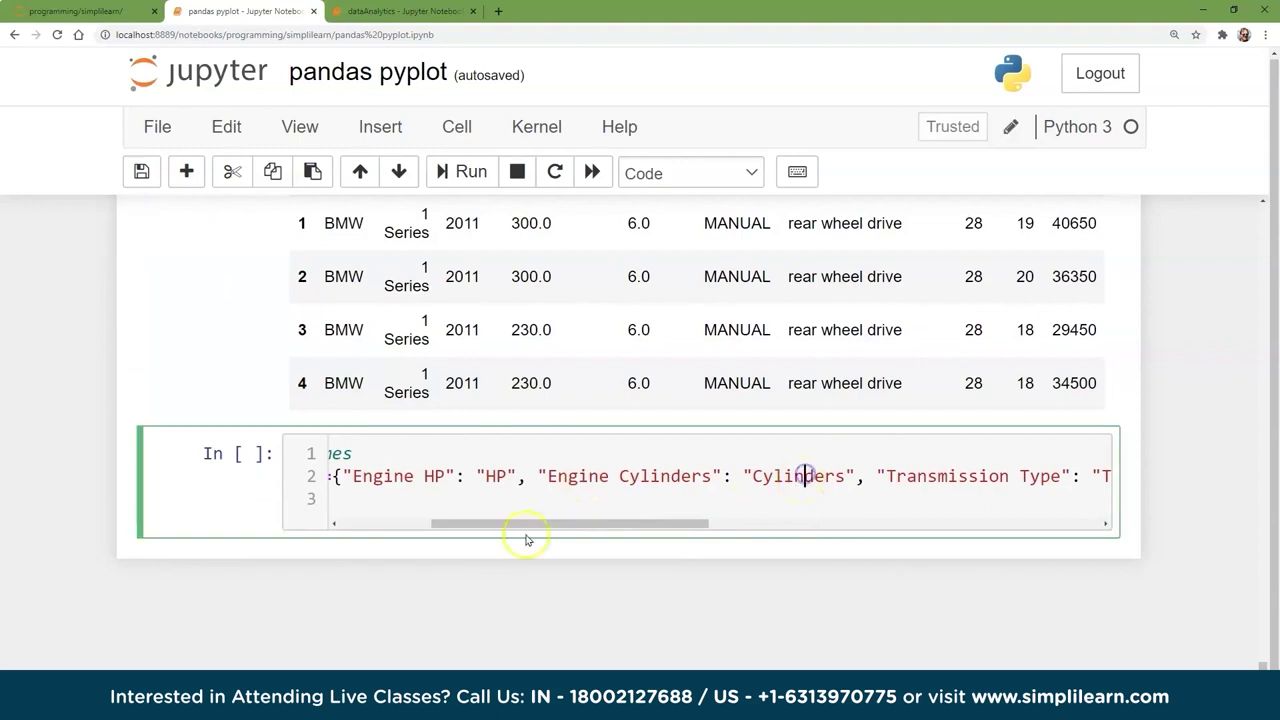
Run the column-renaming cell and bring its output table into view
click(391, 523)
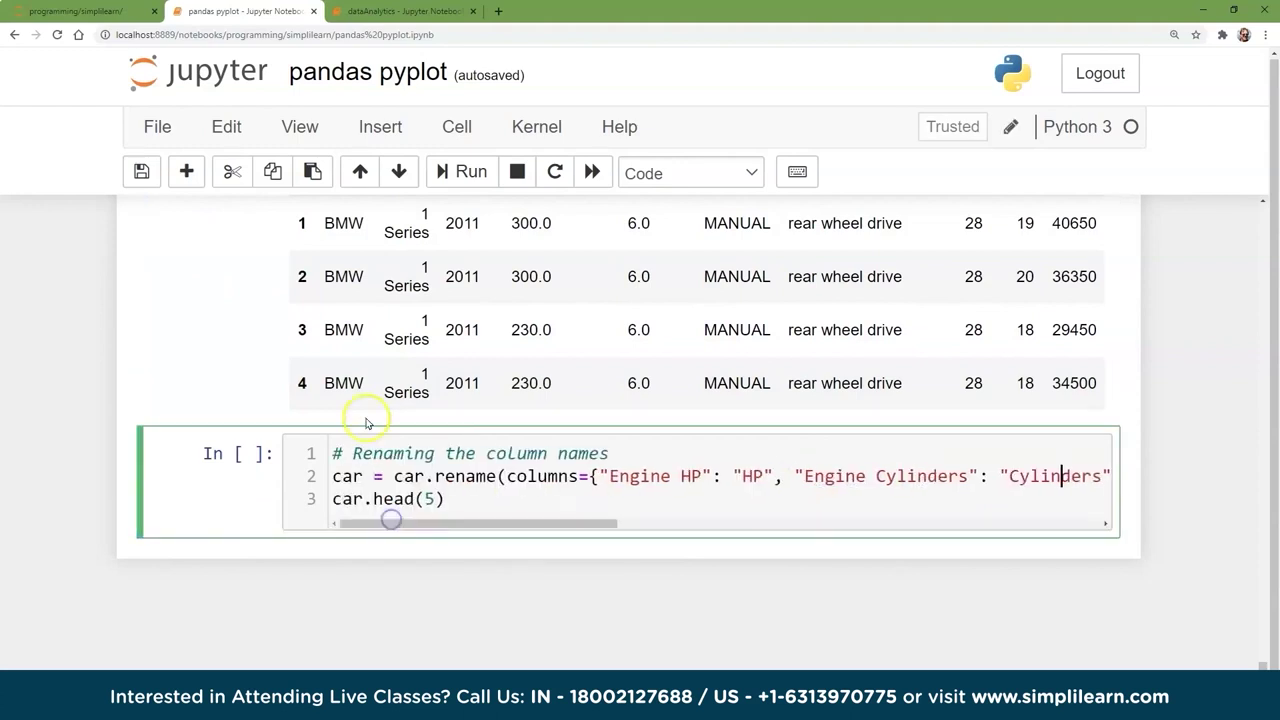
click(471, 172)
scroll(554, 586, down, 2)
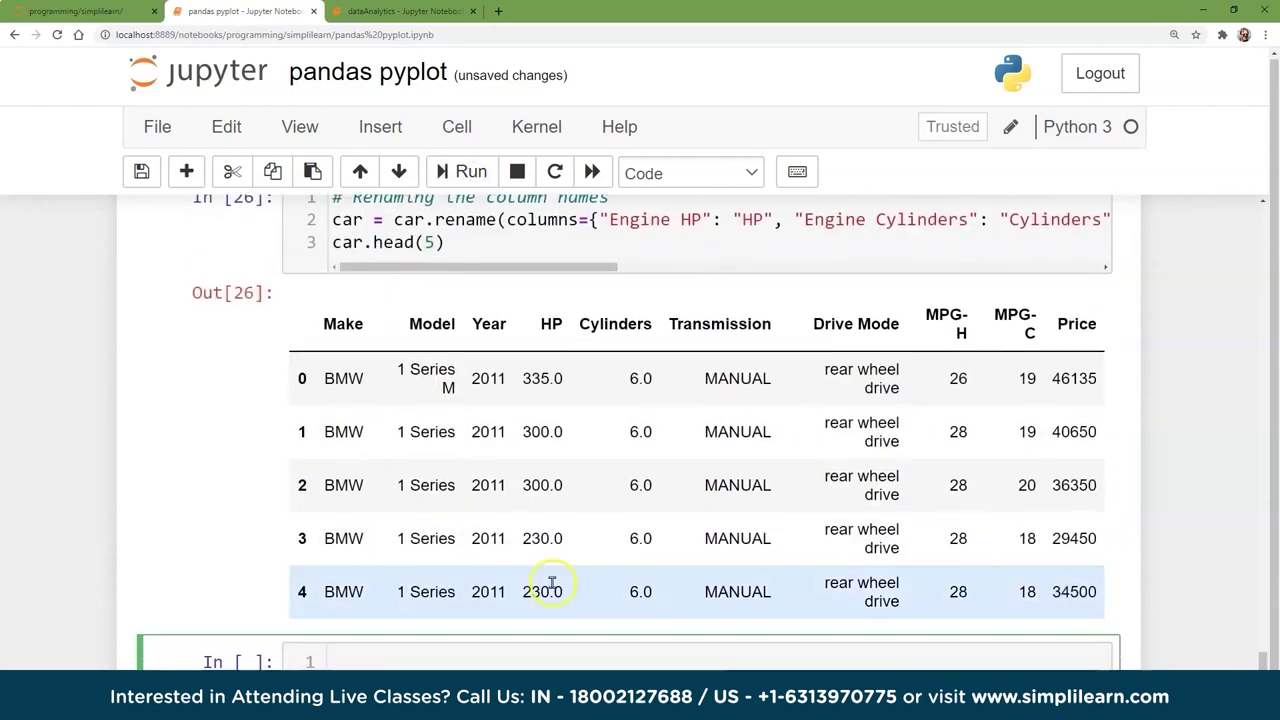
Compare the renamed column headers in the newest output table with the original headers in the table above it
scroll(552, 586, up, 1)
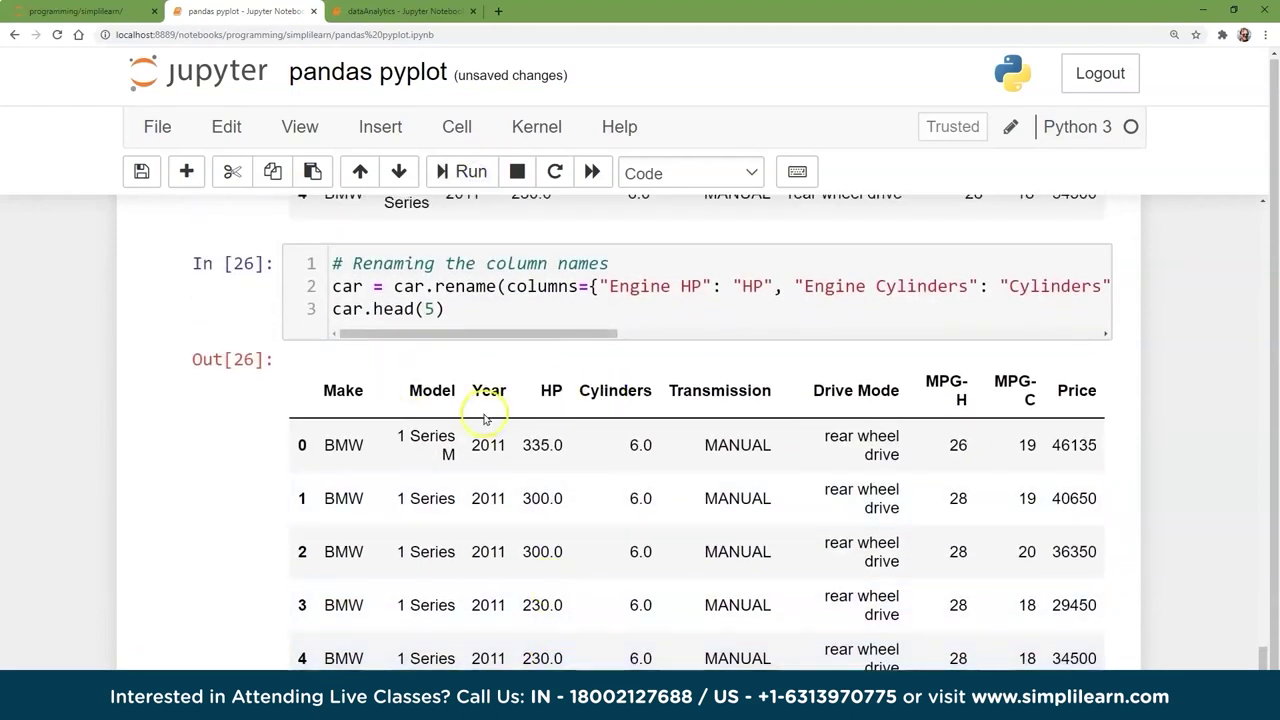
scroll(545, 583, up, 2)
scroll(543, 583, up, 1)
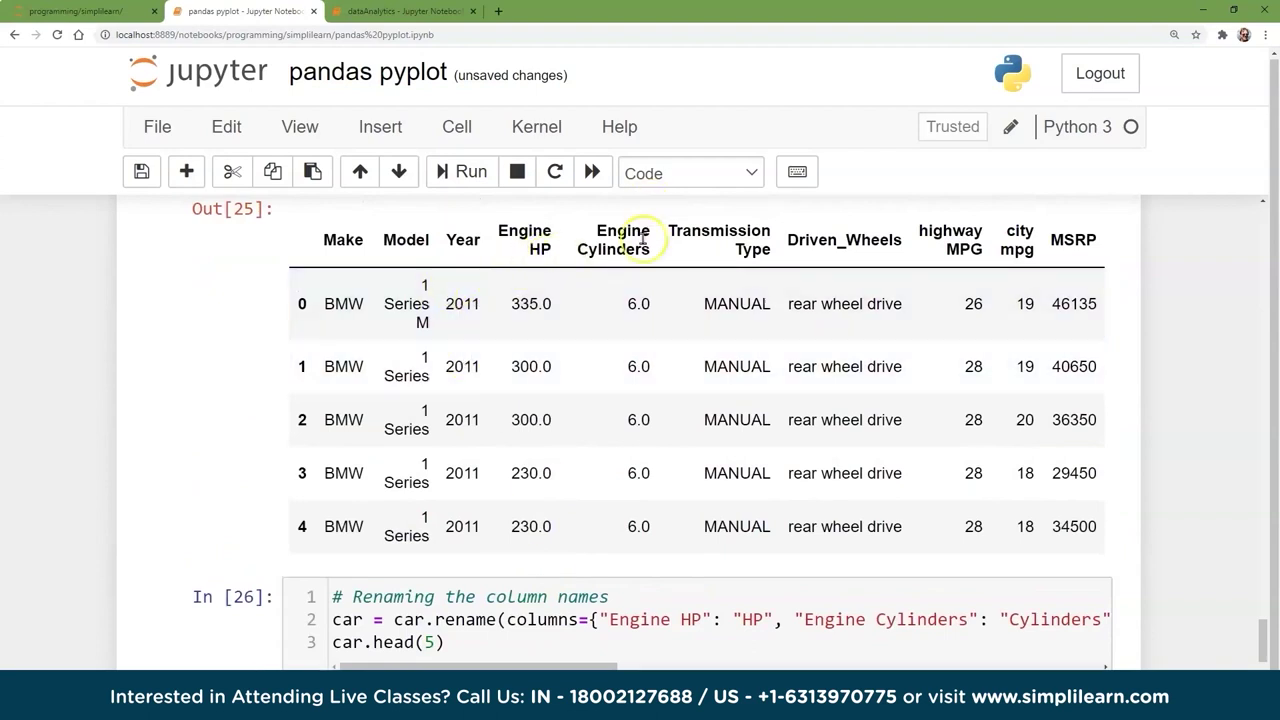
scroll(588, 512, down, 2)
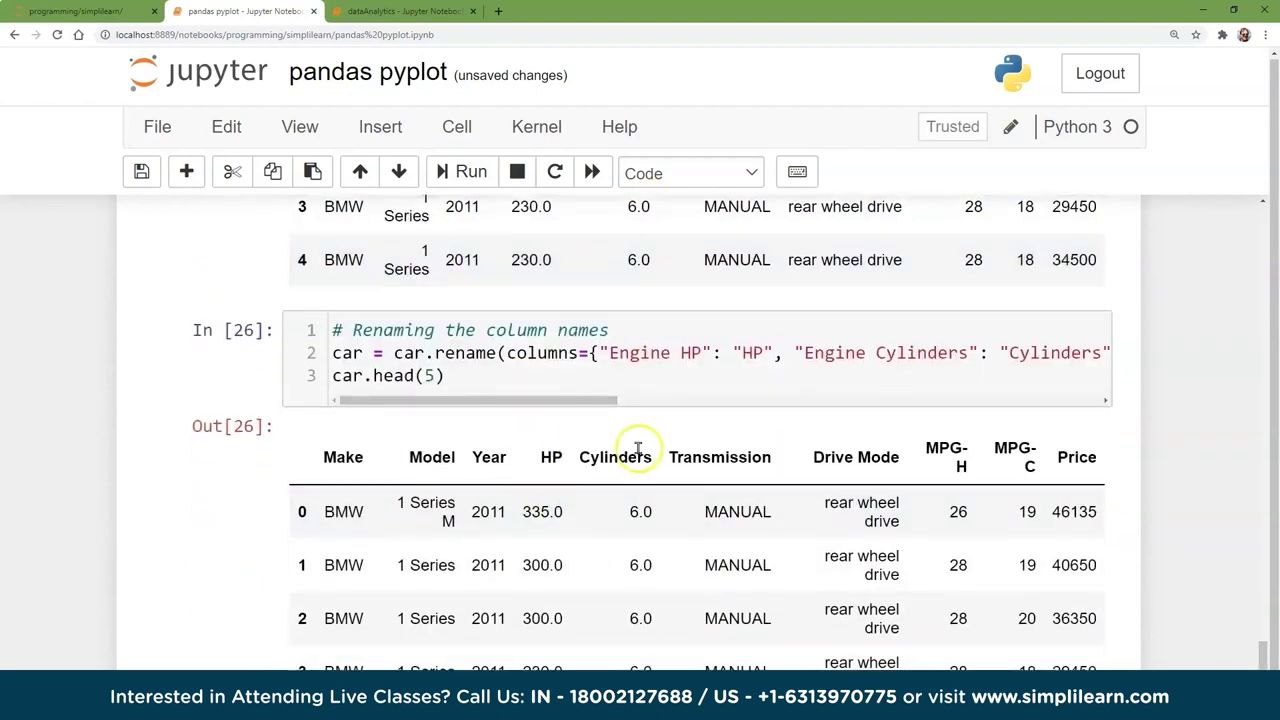
scroll(471, 594, down, 3)
click(471, 591)
click(369, 533)
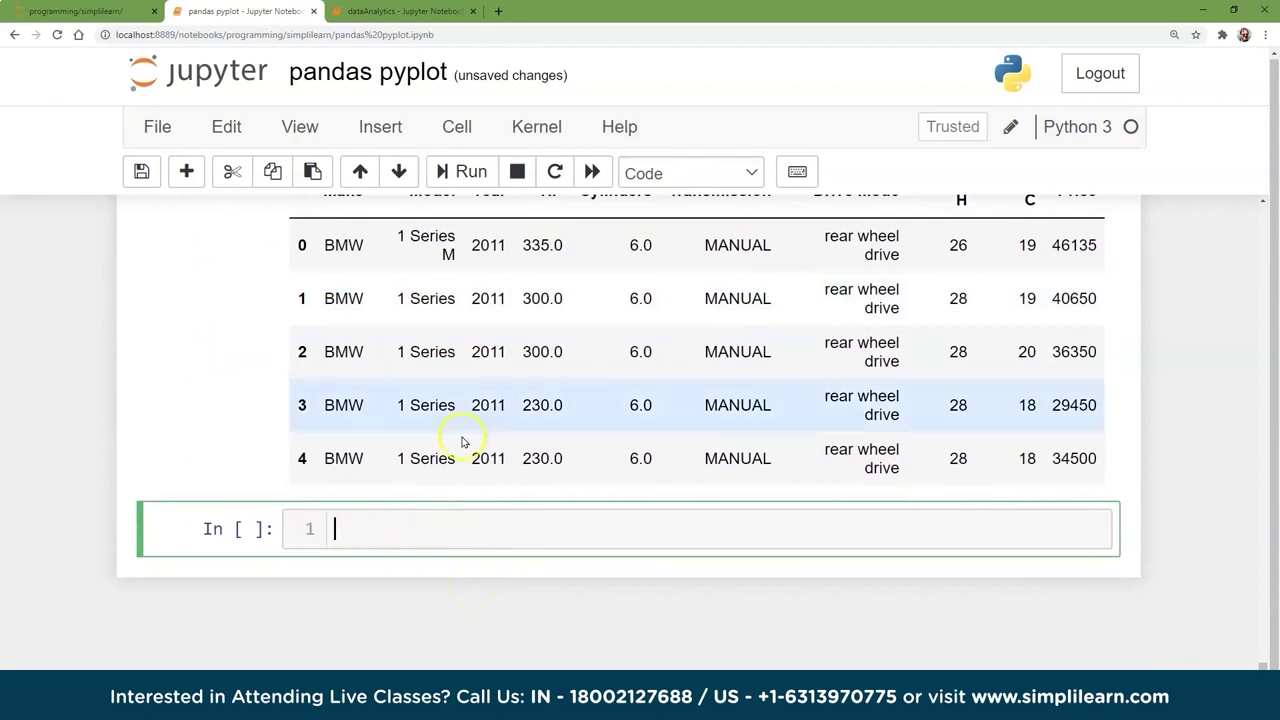
scroll(715, 387, up, 1)
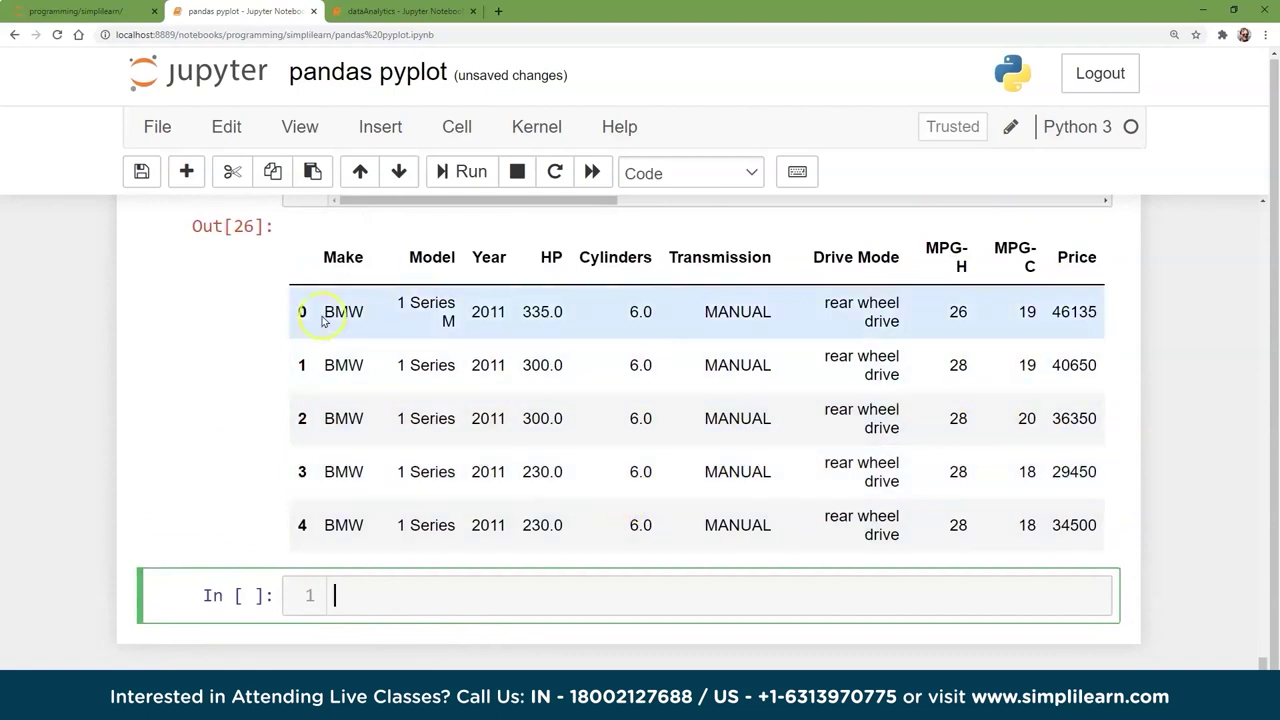
Reduce the page zoom to 175% and rerun the column-renaming cell
key(ctrl+minus)
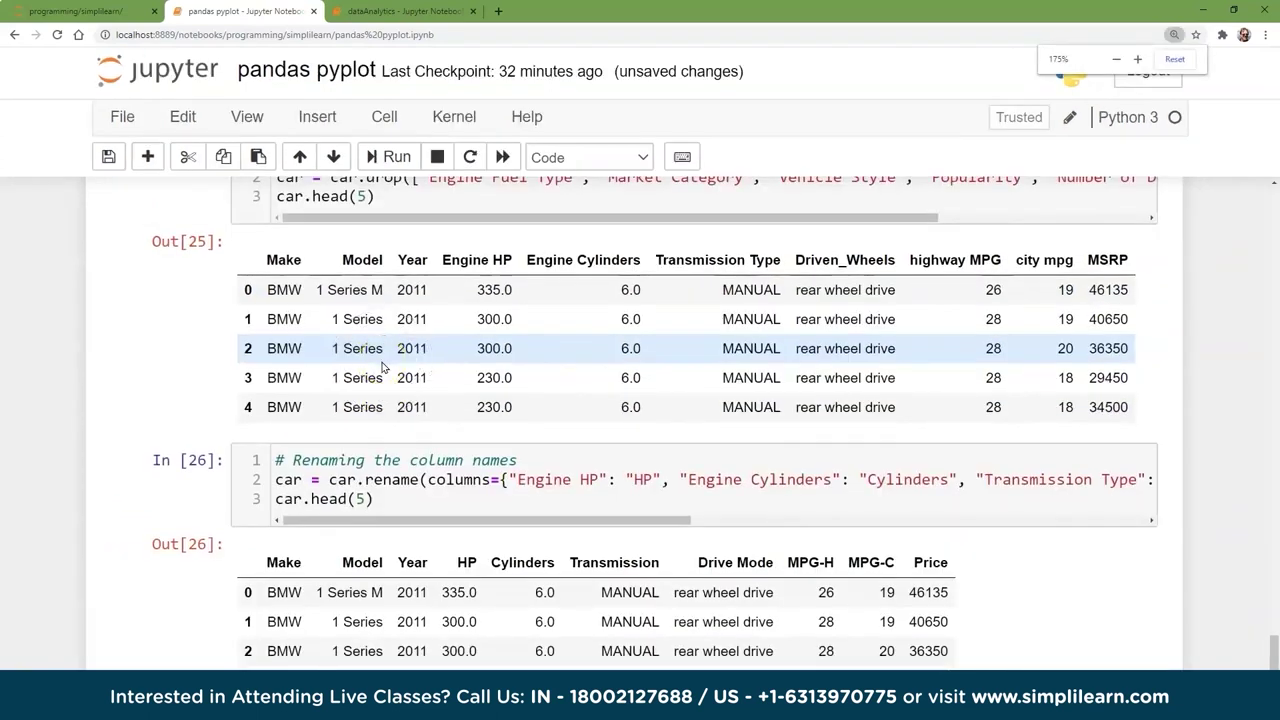
scroll(506, 443, down, 2)
click(345, 346)
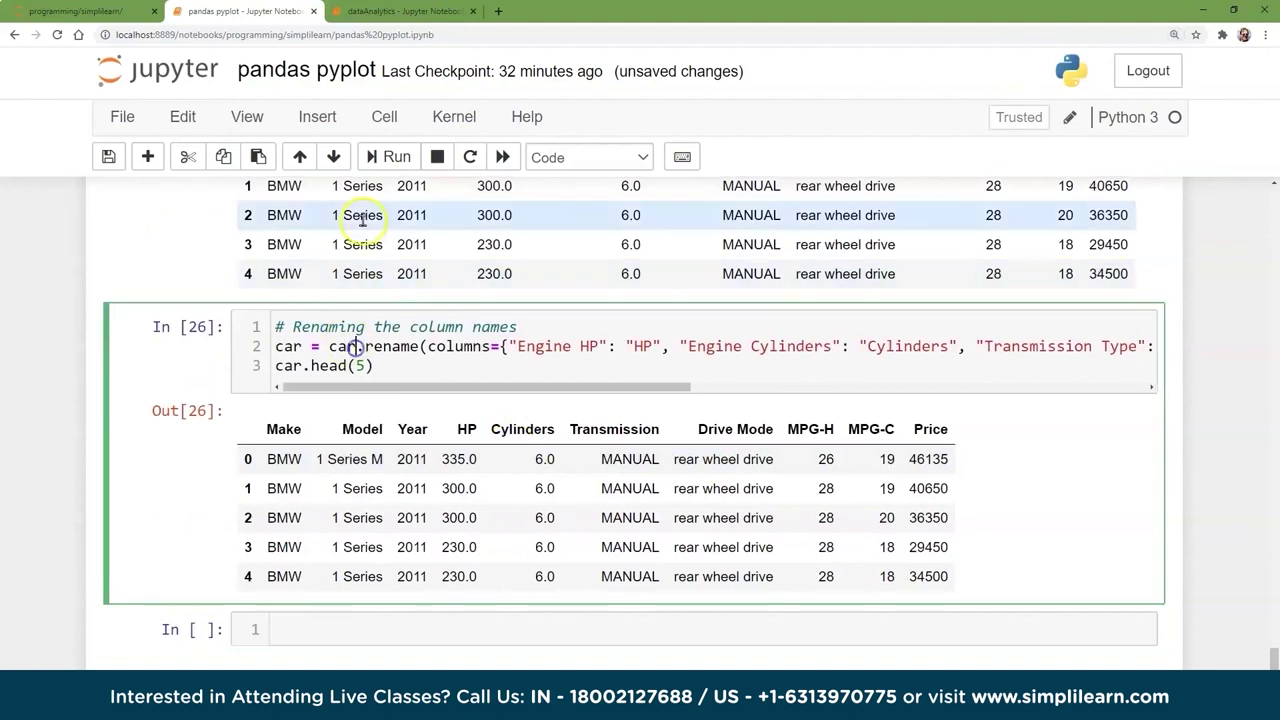
click(390, 158)
scroll(909, 470, up, 2)
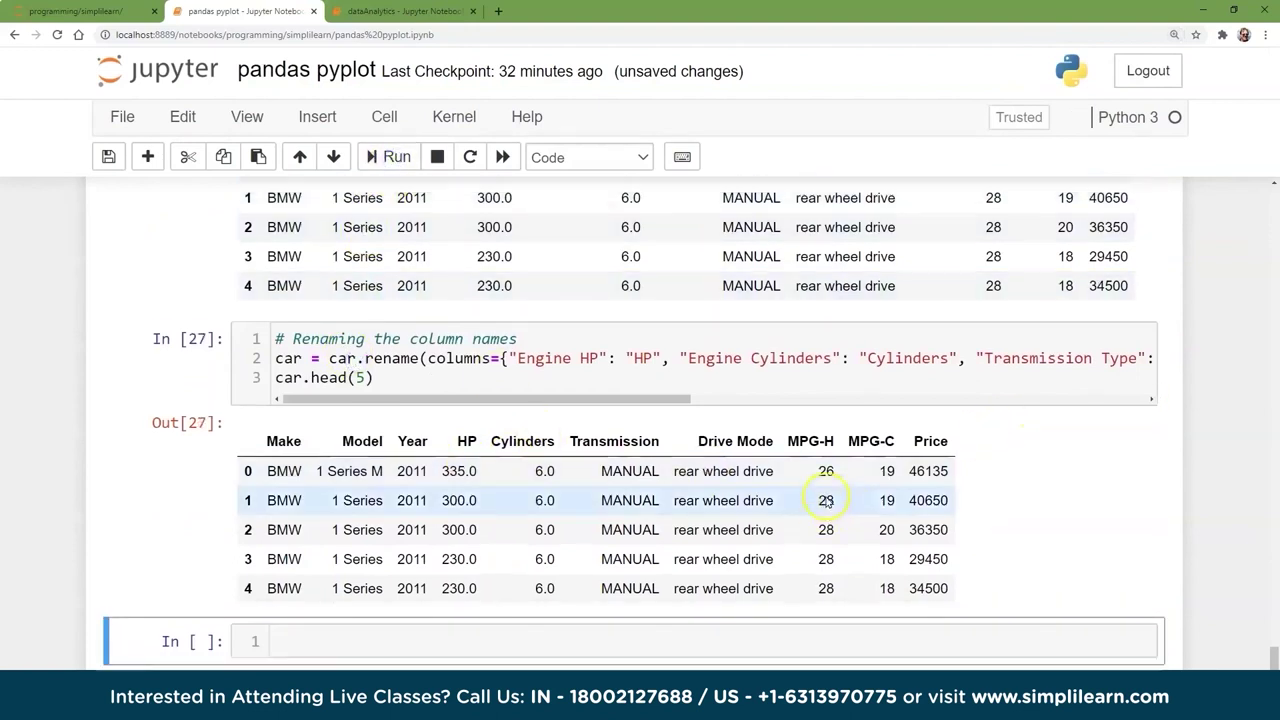
scroll(723, 600, down, 2)
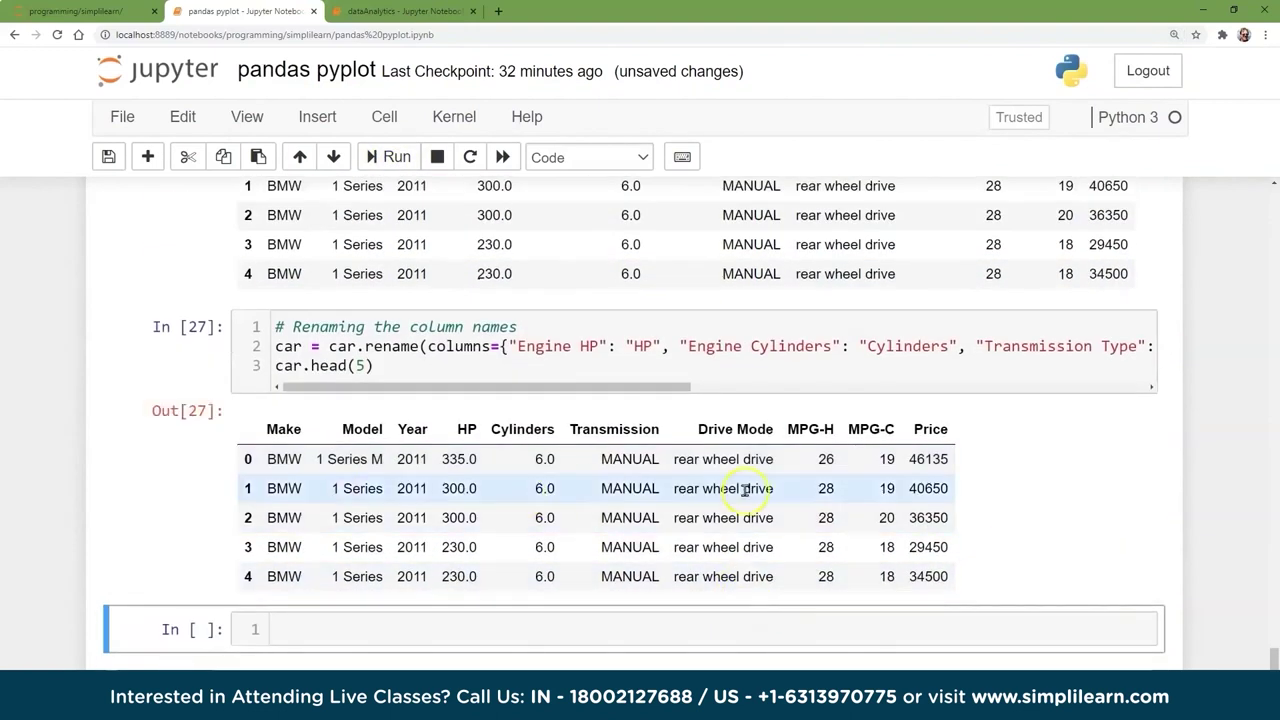
scroll(650, 497, down, 1)
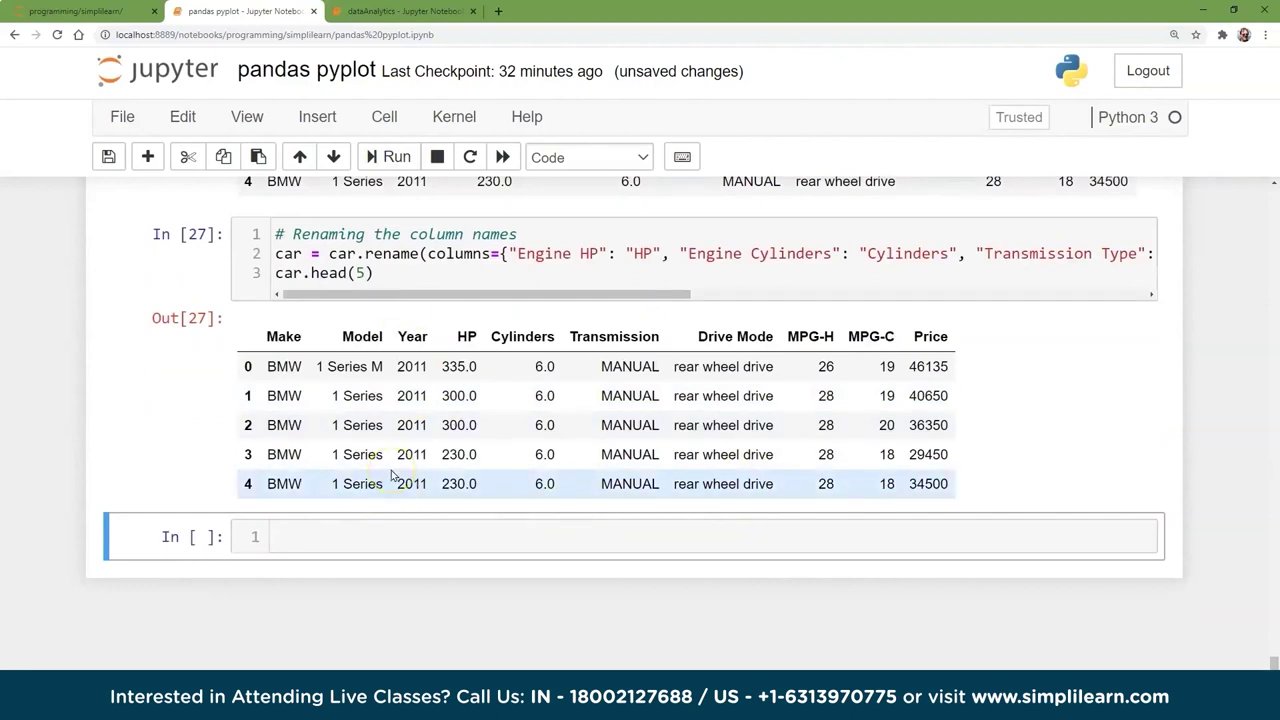
Enter and run a cell with the comment "# Total number of rows and columns" and car.shape
click(298, 533)
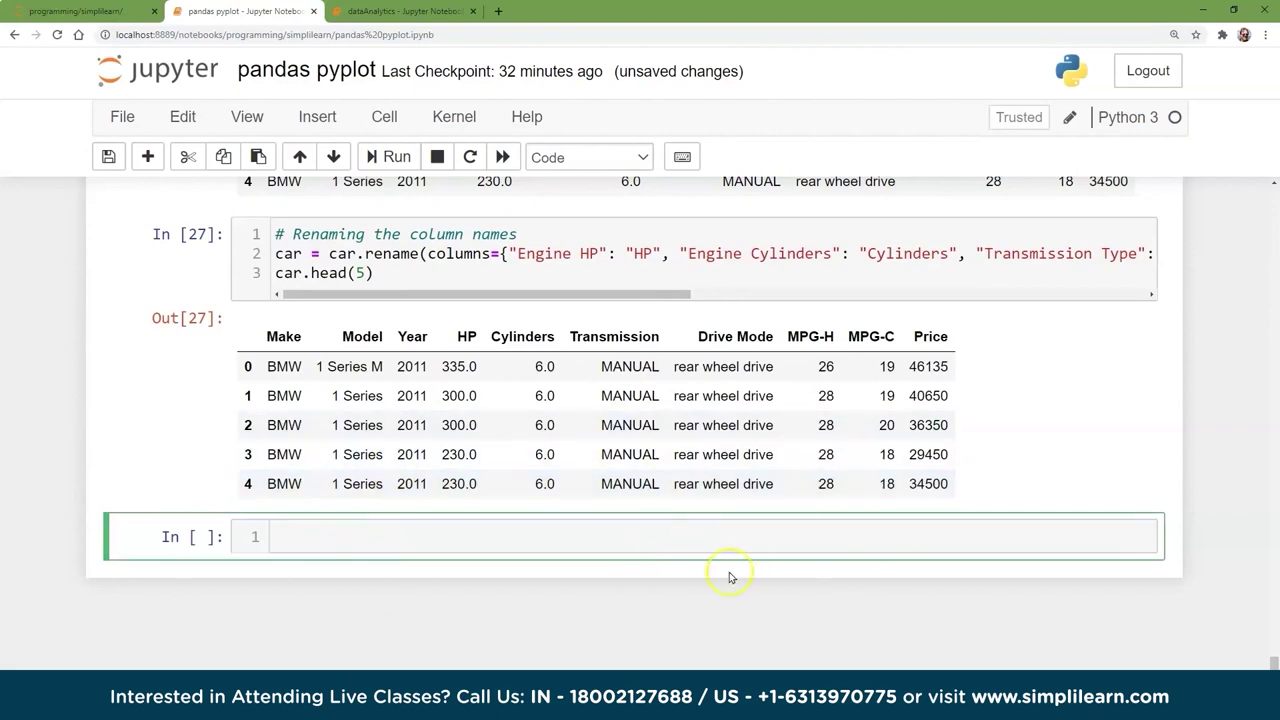
text(# Total number of rows and columns car.shape)
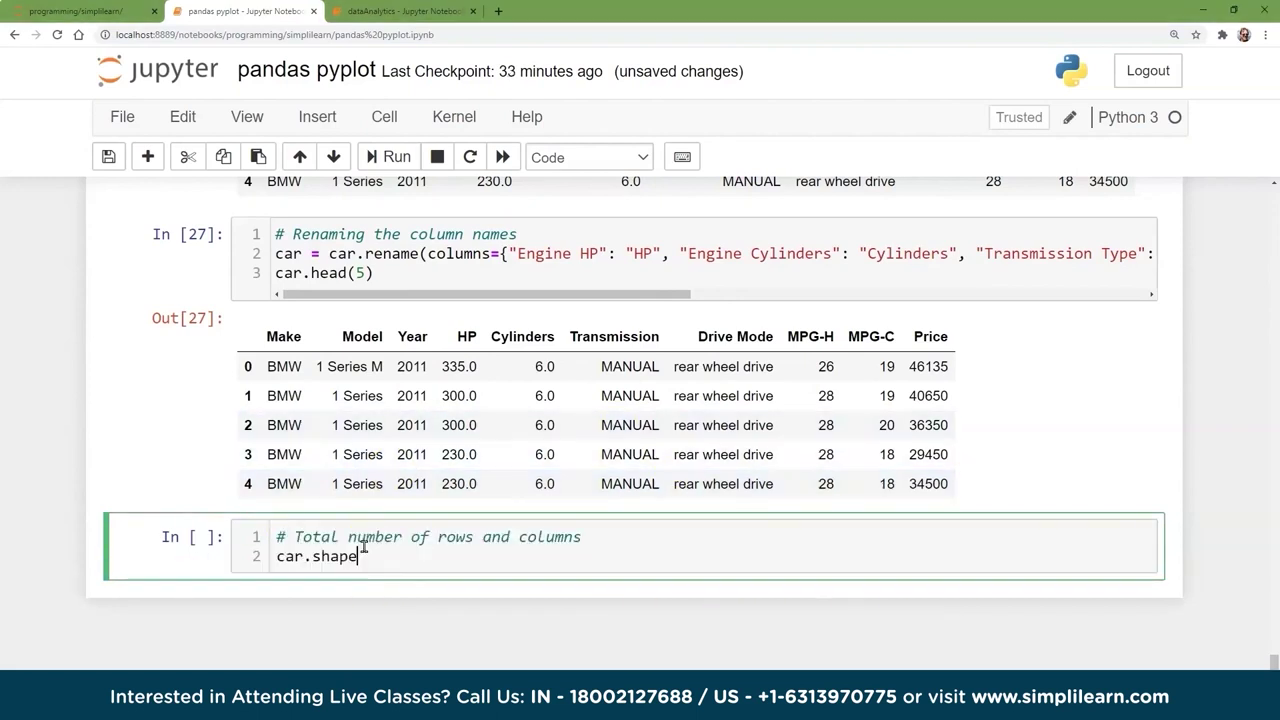
click(364, 568)
click(395, 157)
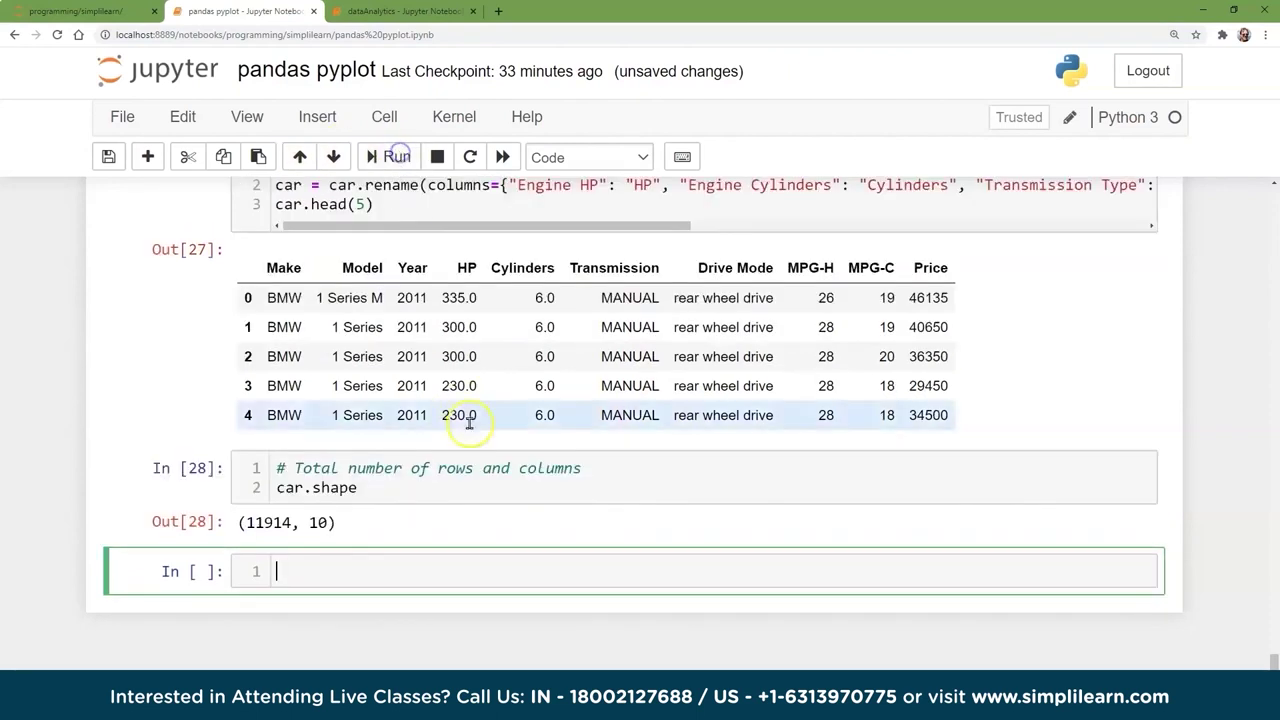
click(286, 521)
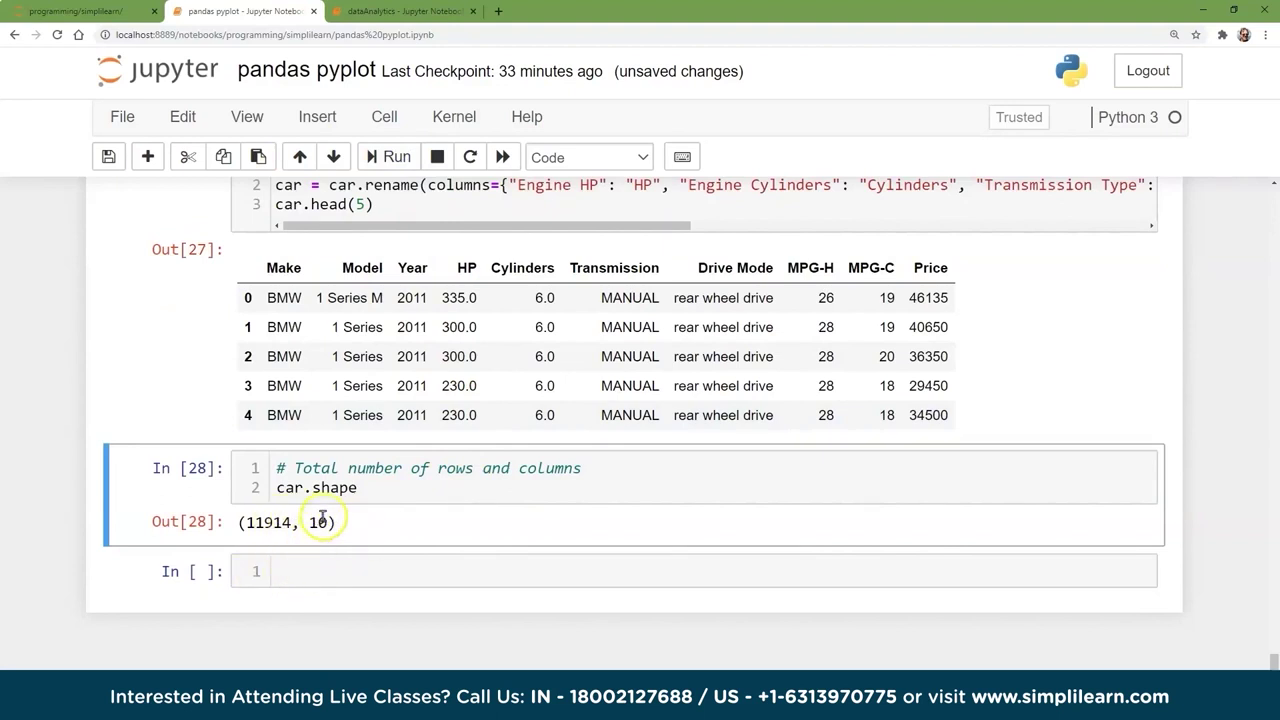
Enter "# Rows containing duplicate data" code assigning car[car.duplicated()] to duplicate_rows_car and printing "Number of duplicate rows: " with duplicate_rows_car.shape
click(306, 566)
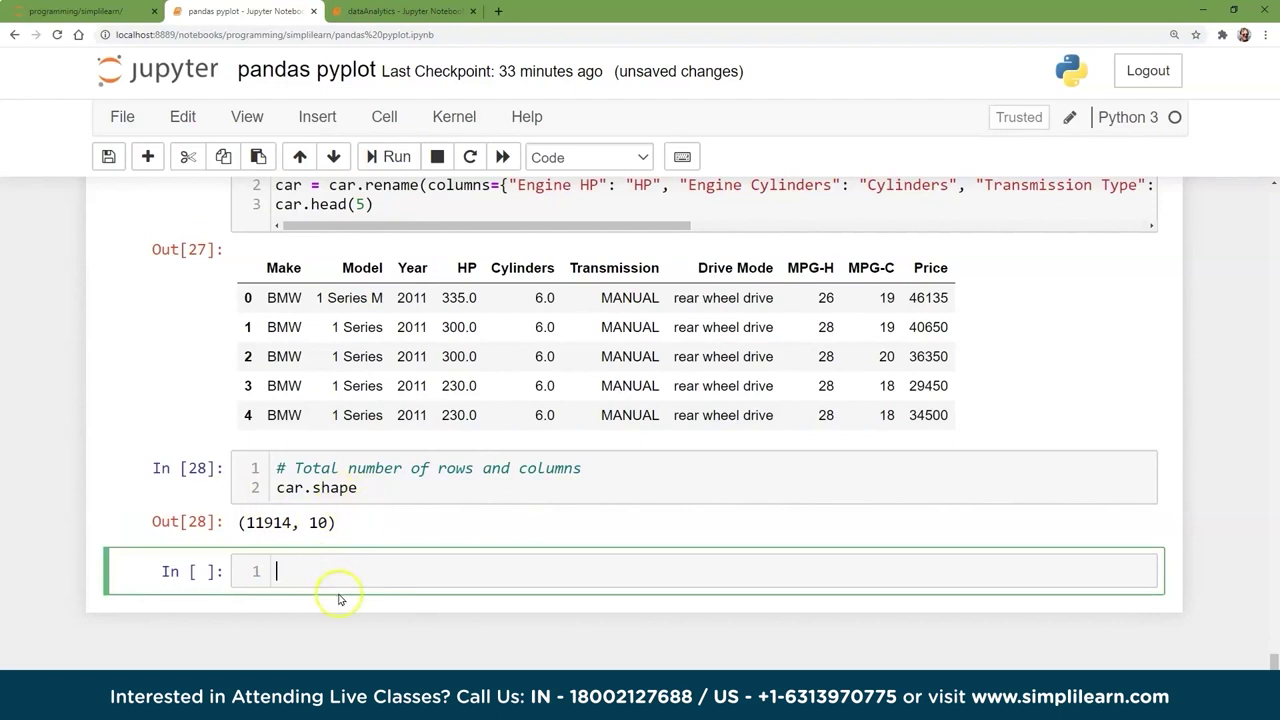
scroll(338, 598, down, 1)
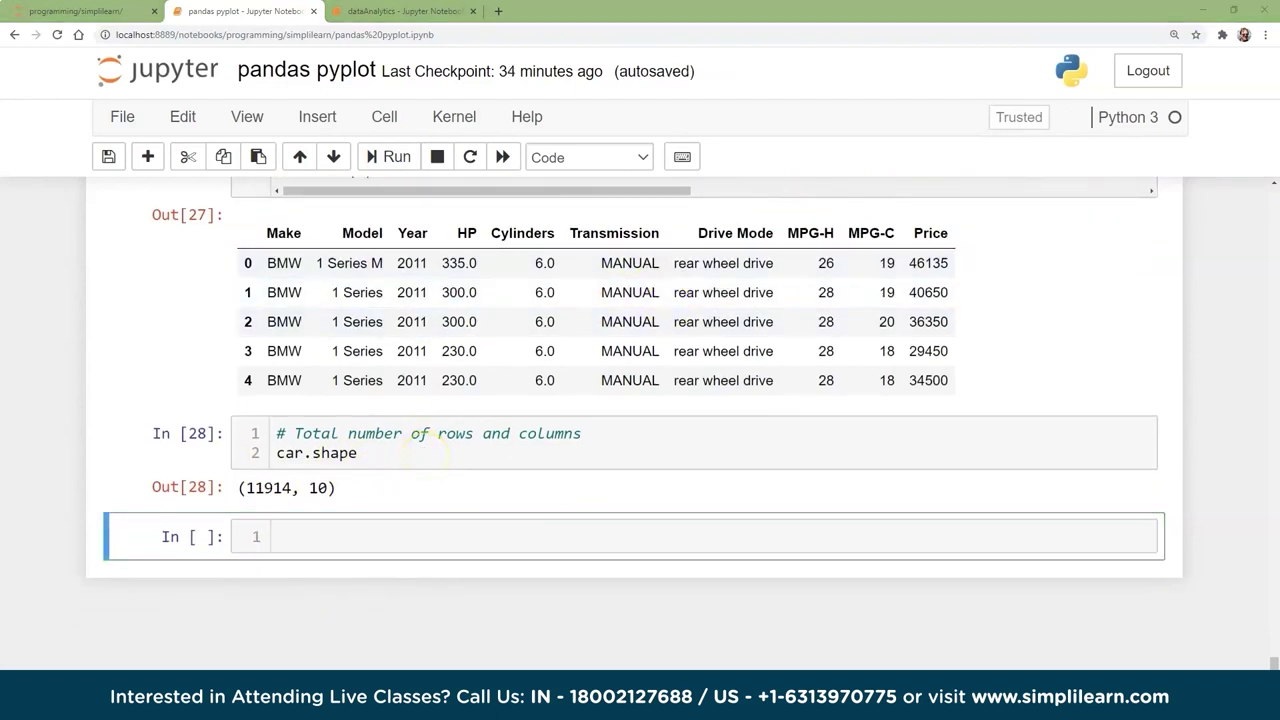
click(285, 537)
text(# Rows containing duplicate data duplicate_rows_car = car[car.duplicated()] print("Number of duplicate rows: ", duplicate_rows_car.shape))
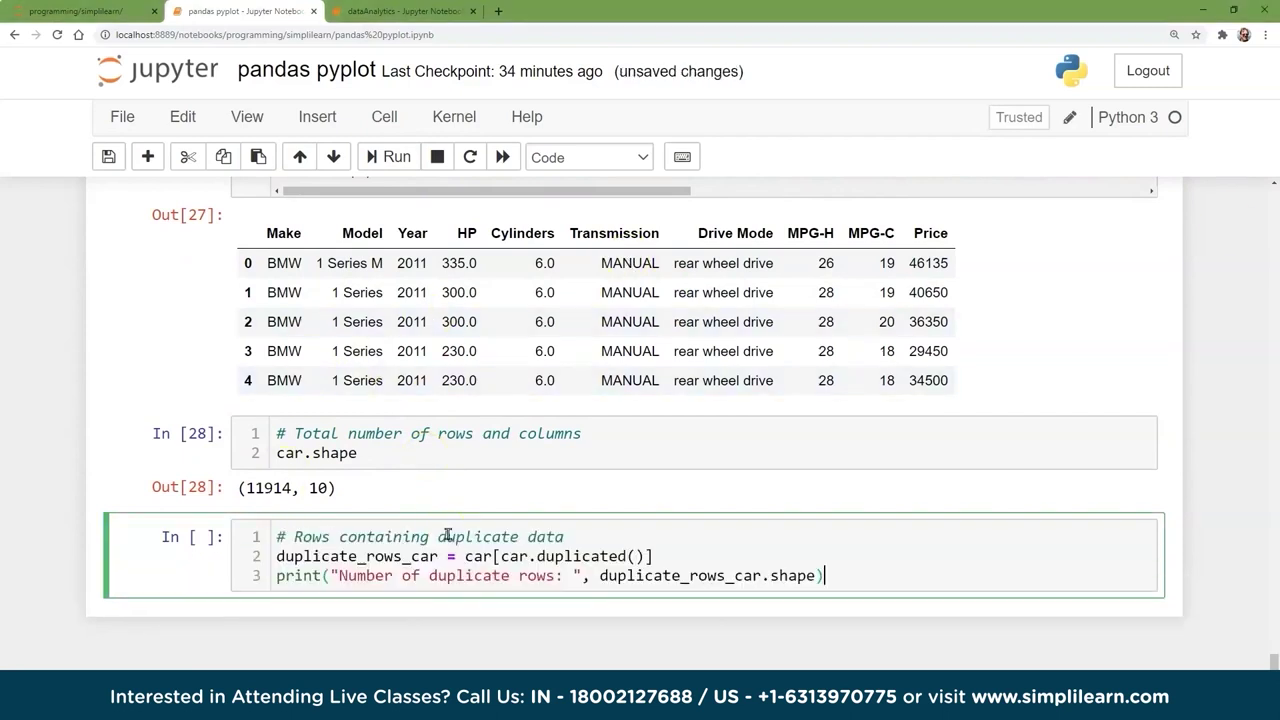
scroll(572, 575, down, 1)
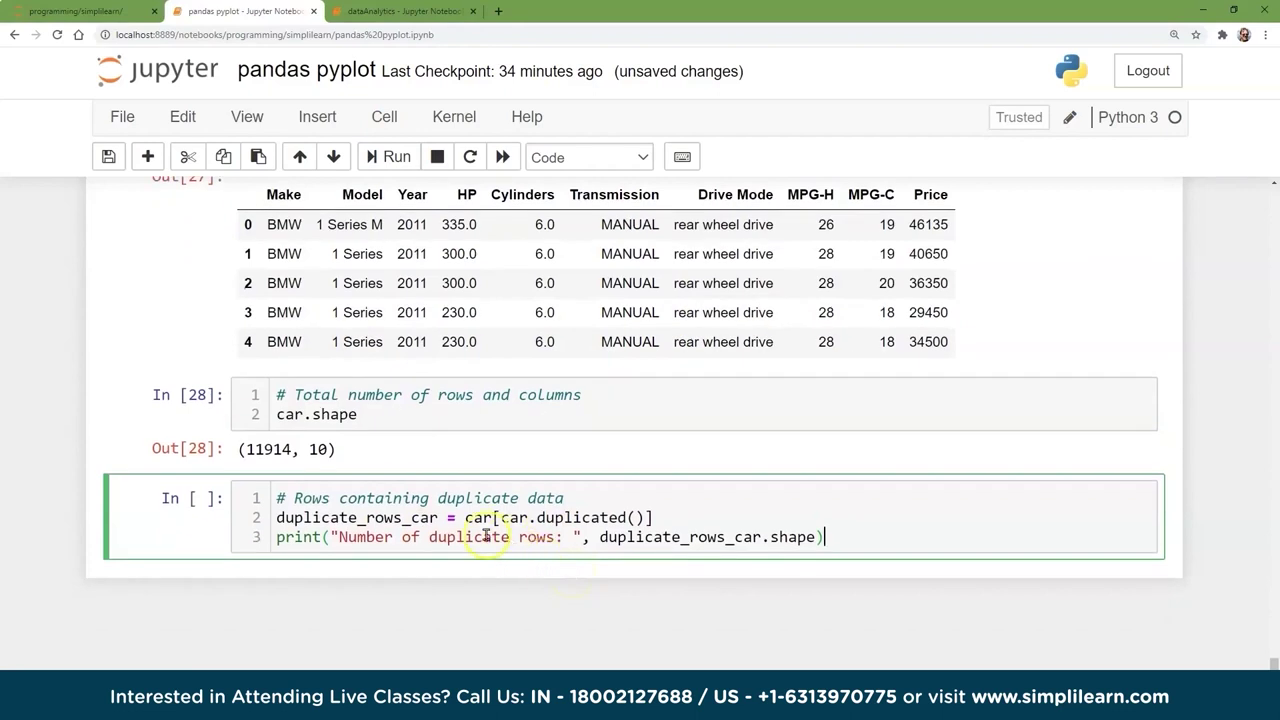
Review the car[car.duplicated()] filter, then run the cell to print the shape of the duplicate rows
click(659, 517)
drag(466, 517, 657, 515)
click(494, 517)
click(652, 516)
click(643, 517)
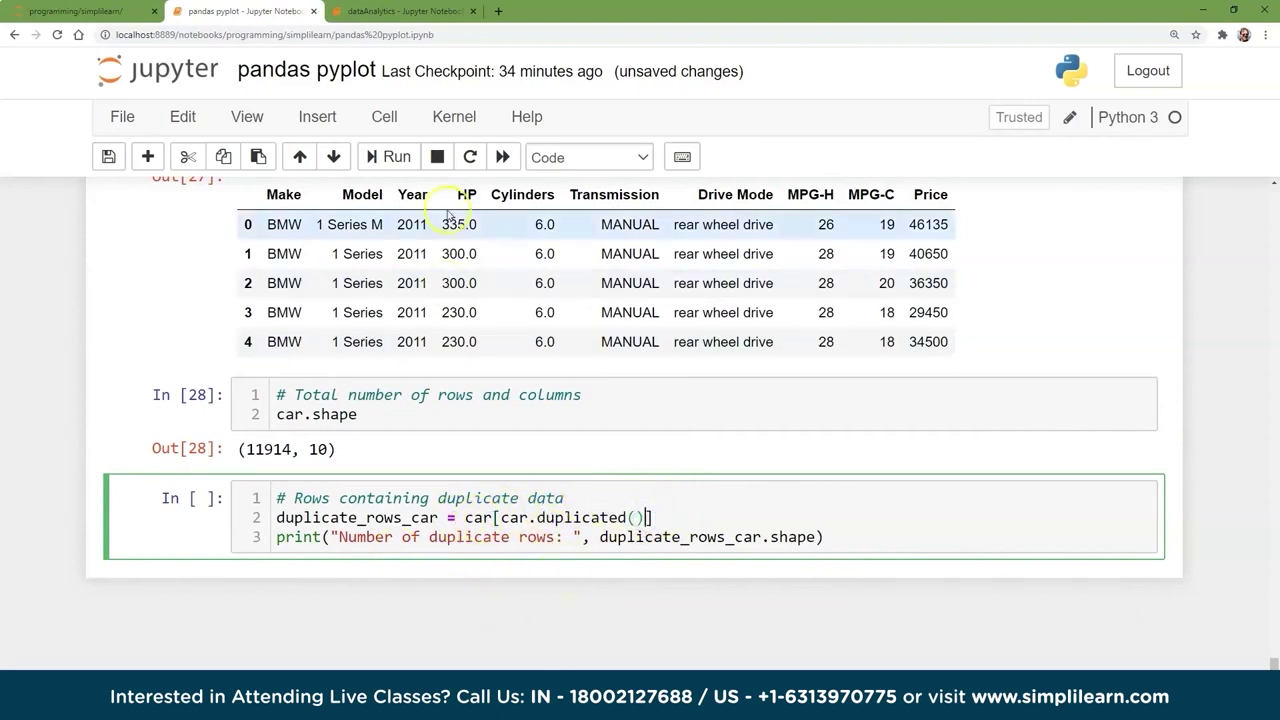
click(387, 157)
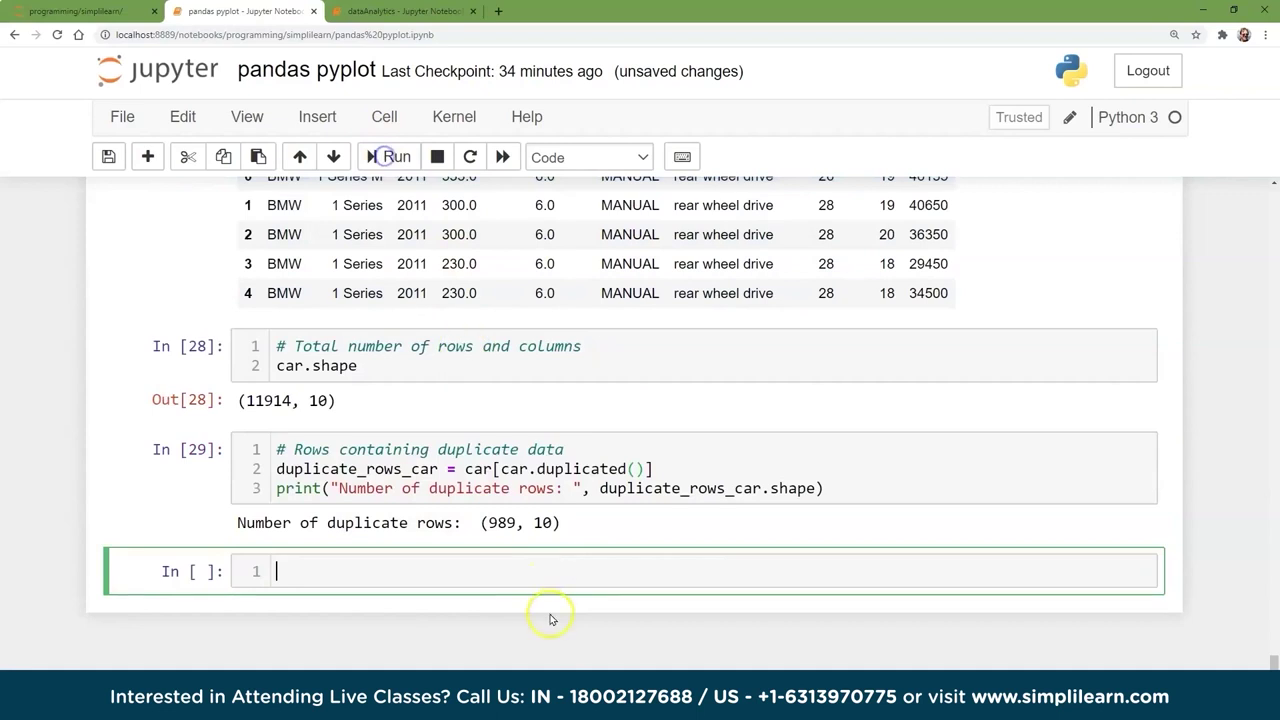
click(647, 468)
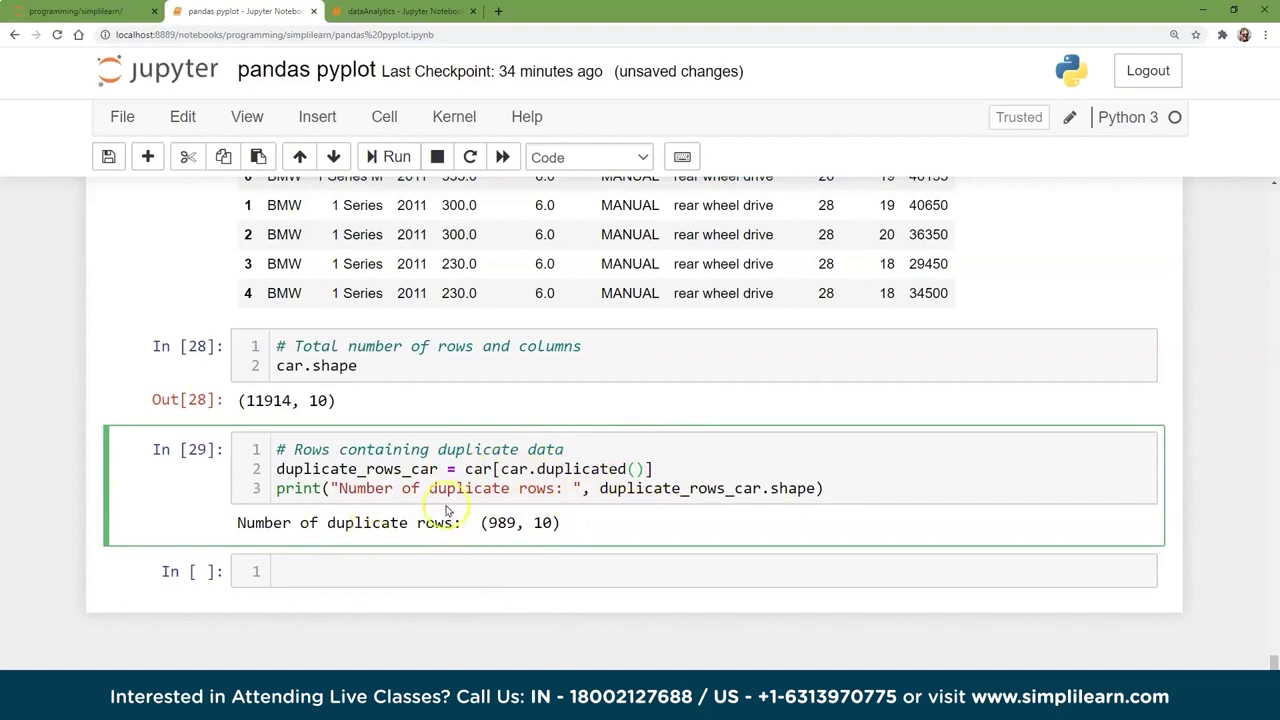
click(516, 522)
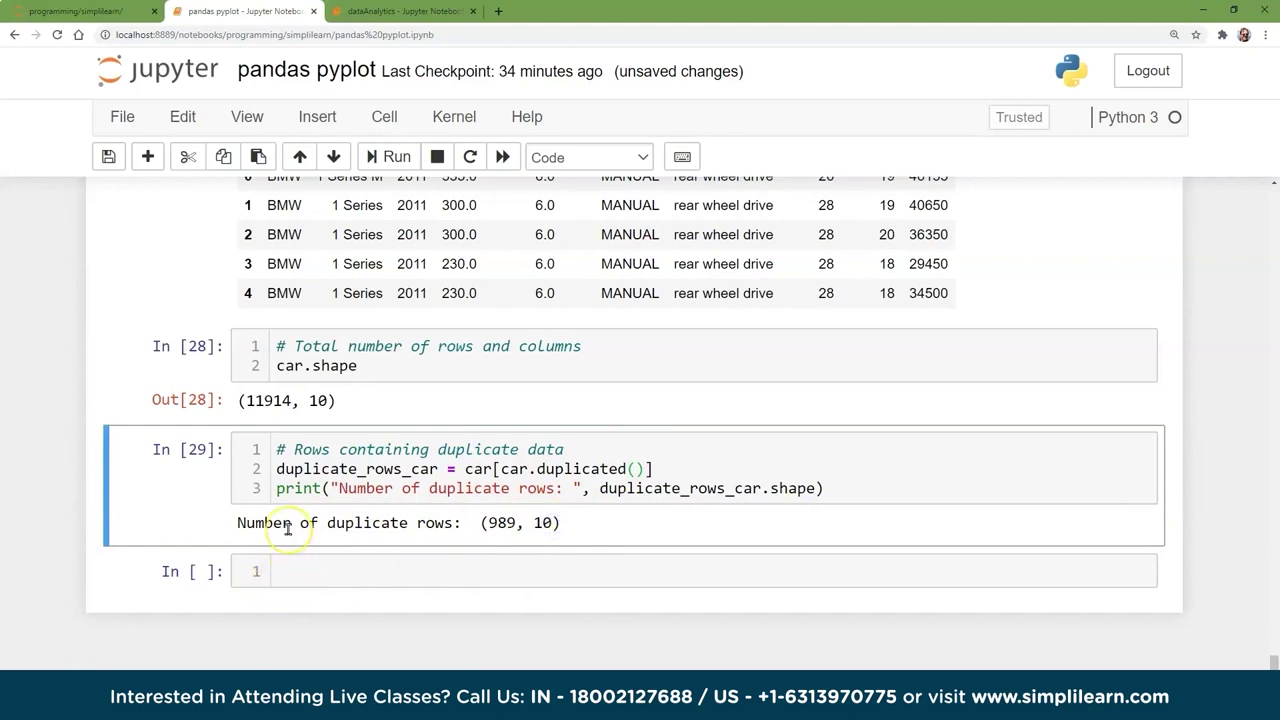
Enter and run a cell with "# Count the rows before removing the data" and car.count()
click(284, 572)
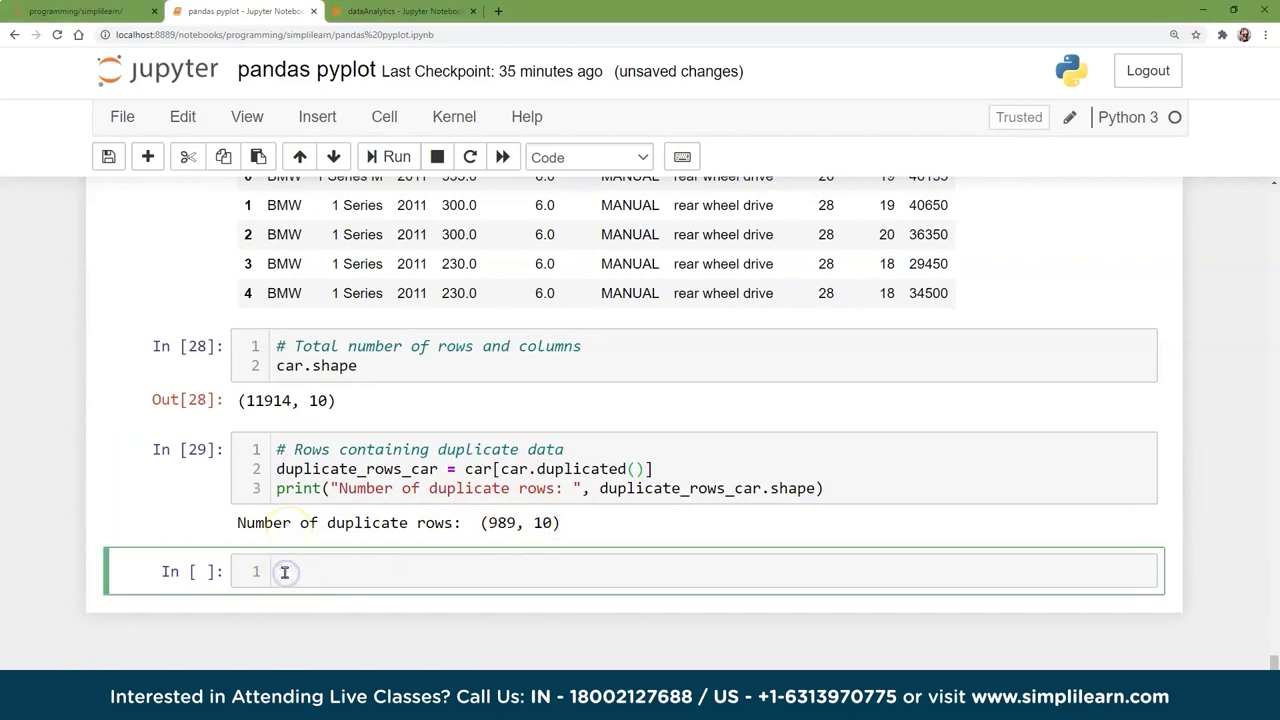
text(# Count the rows before removing the data car.count())
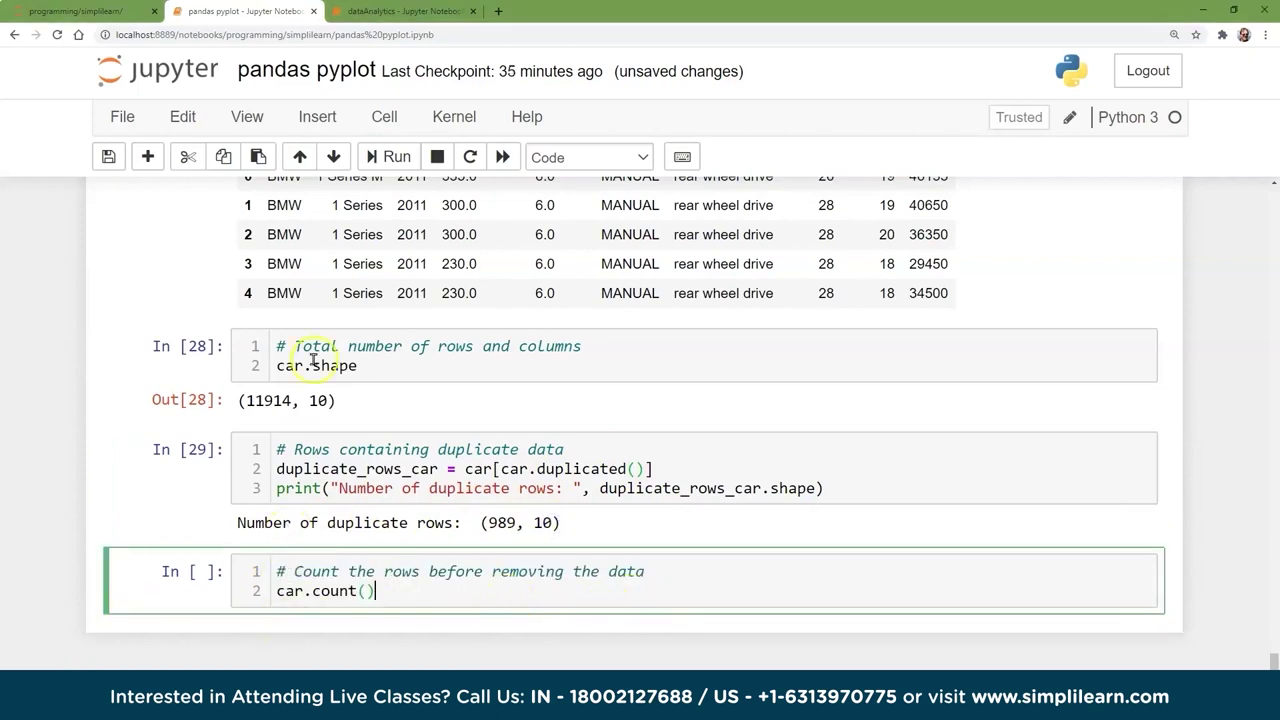
click(398, 157)
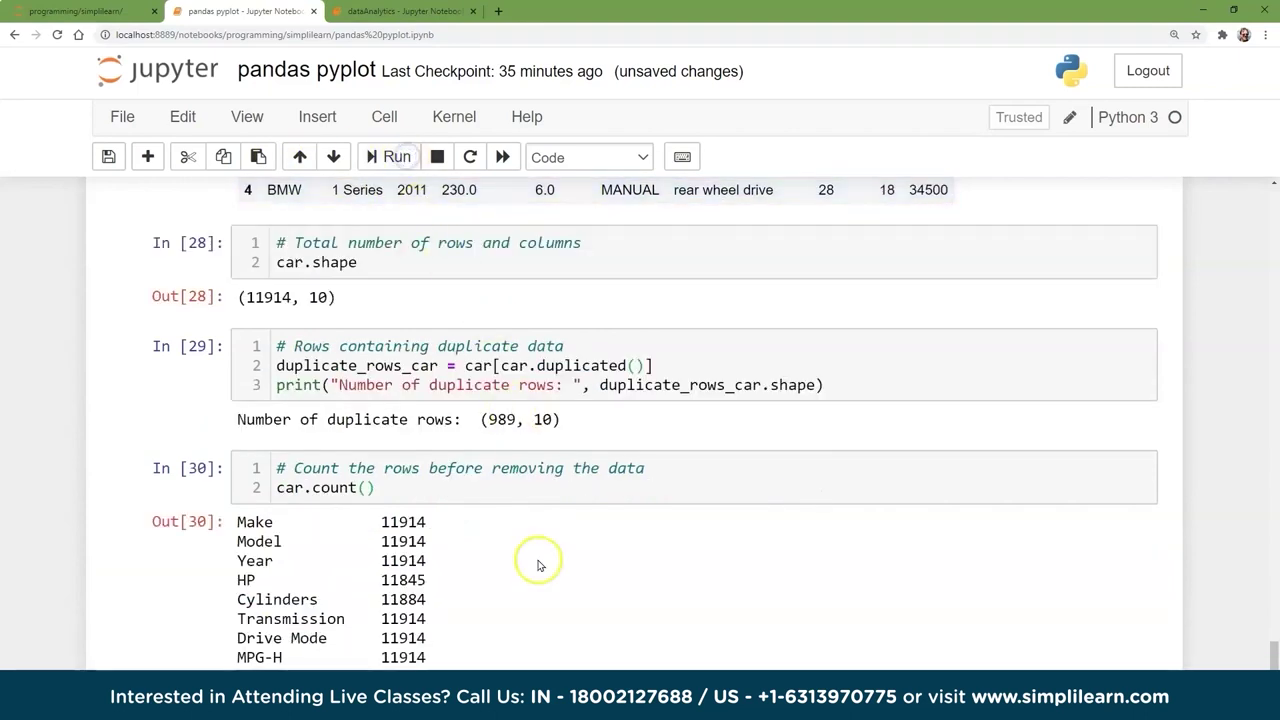
scroll(537, 563, down, 2)
scroll(537, 563, down, 1)
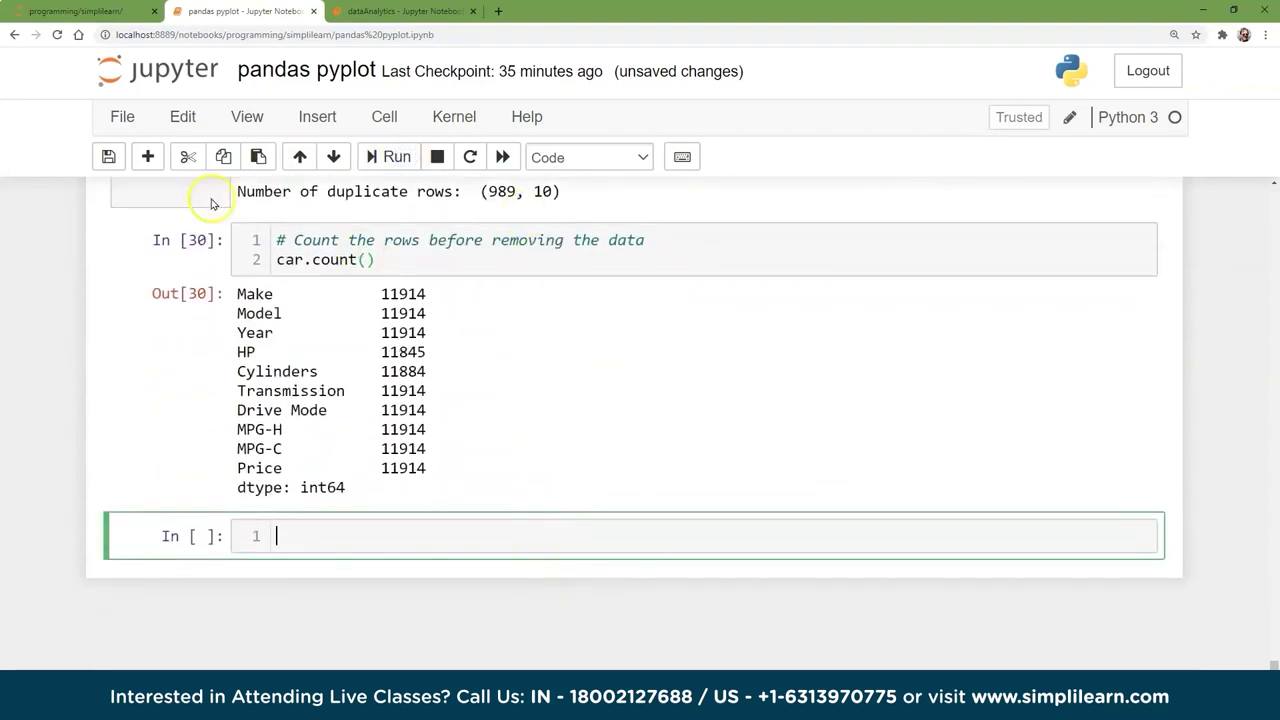
Enter and run a "# Drop the duplicates" cell with car = car.drop_duplicates() and car.head()
click(300, 536)
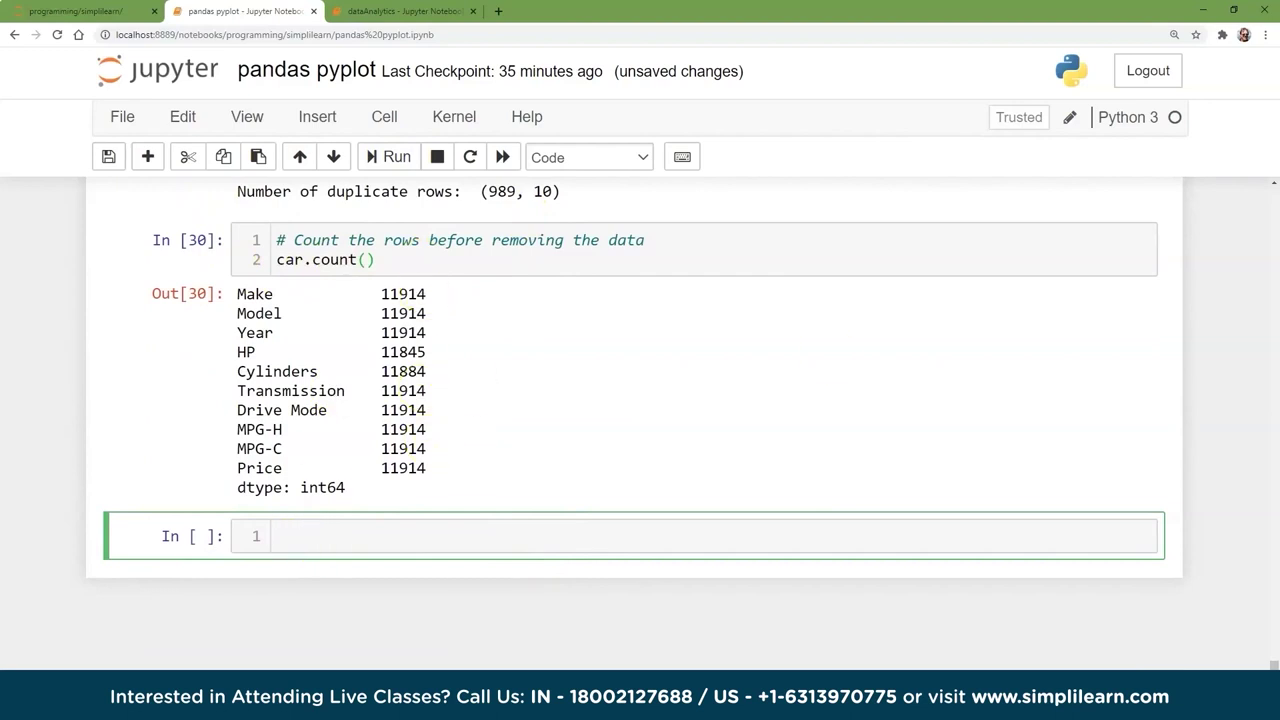
key(alt+Tab)
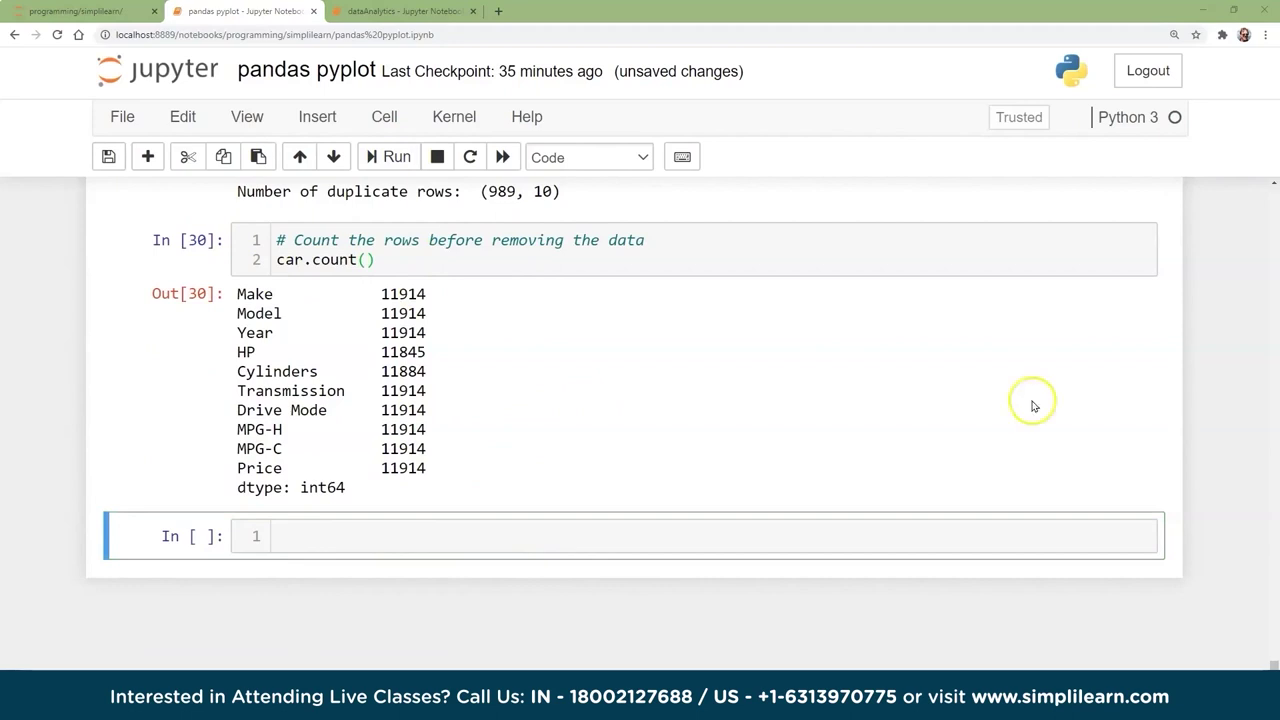
click(300, 535)
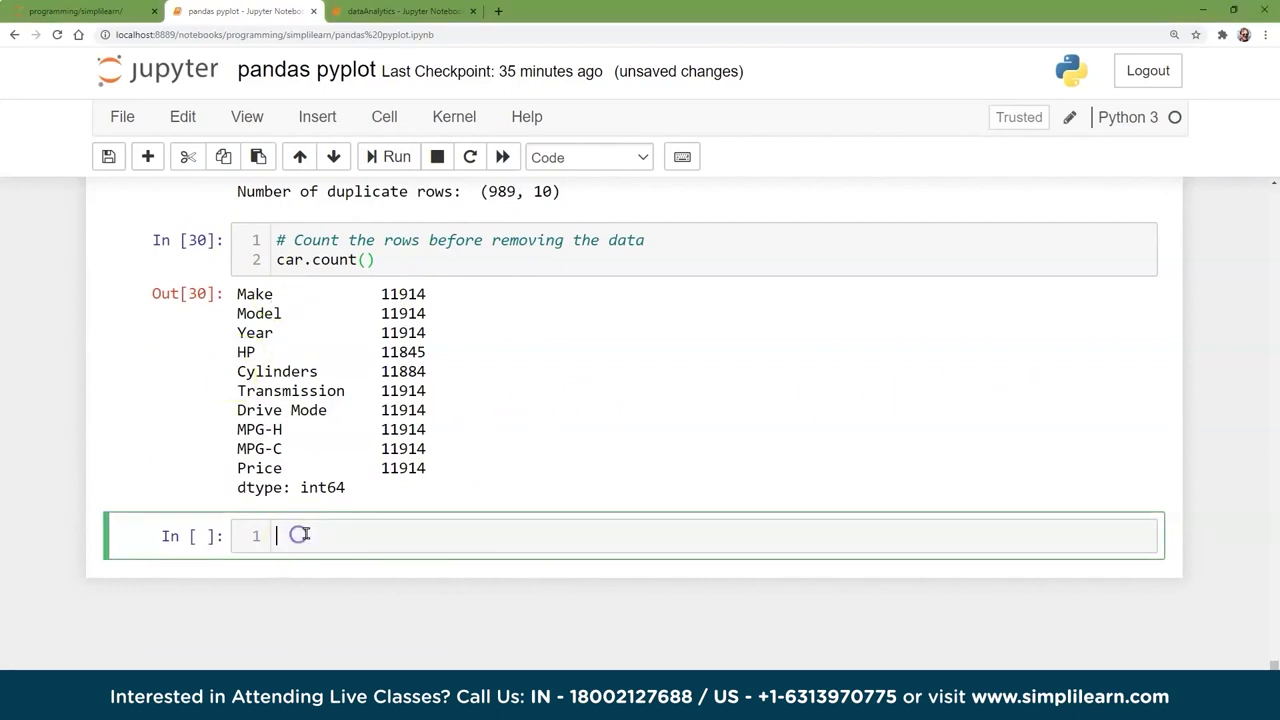
text(# Drop the duplicates car = car.drop_duplicates() car.head())
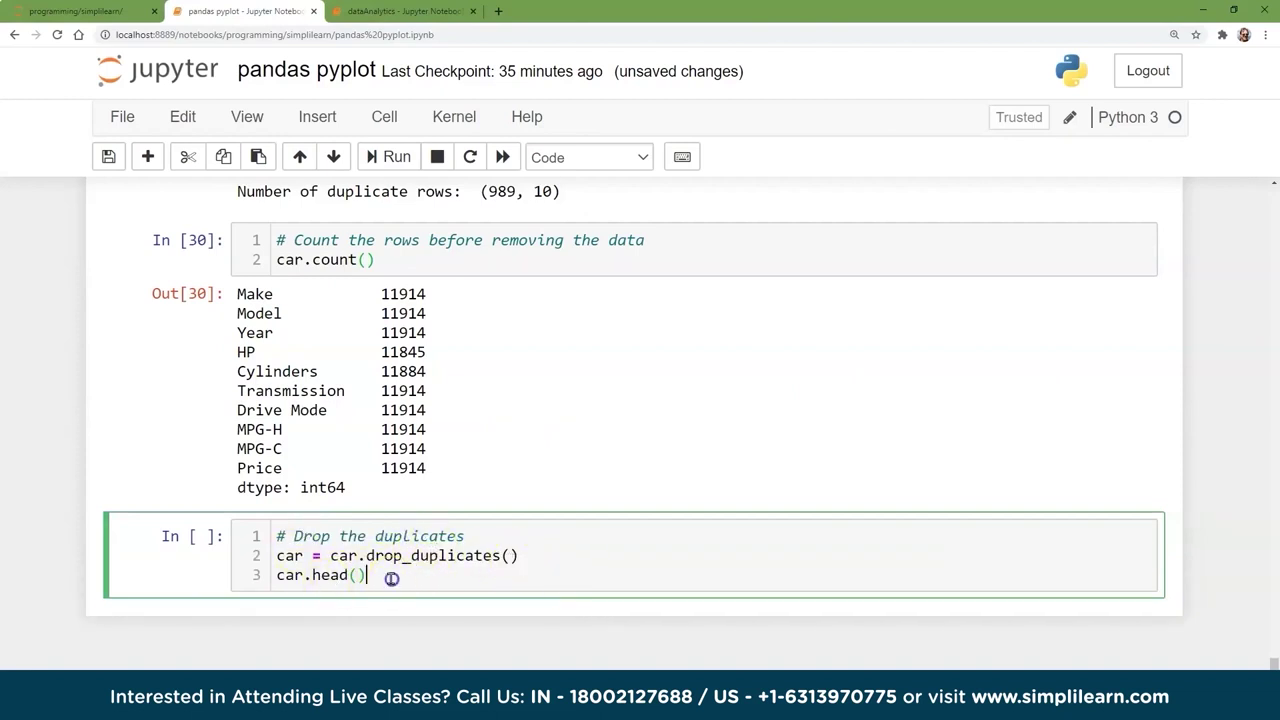
click(392, 158)
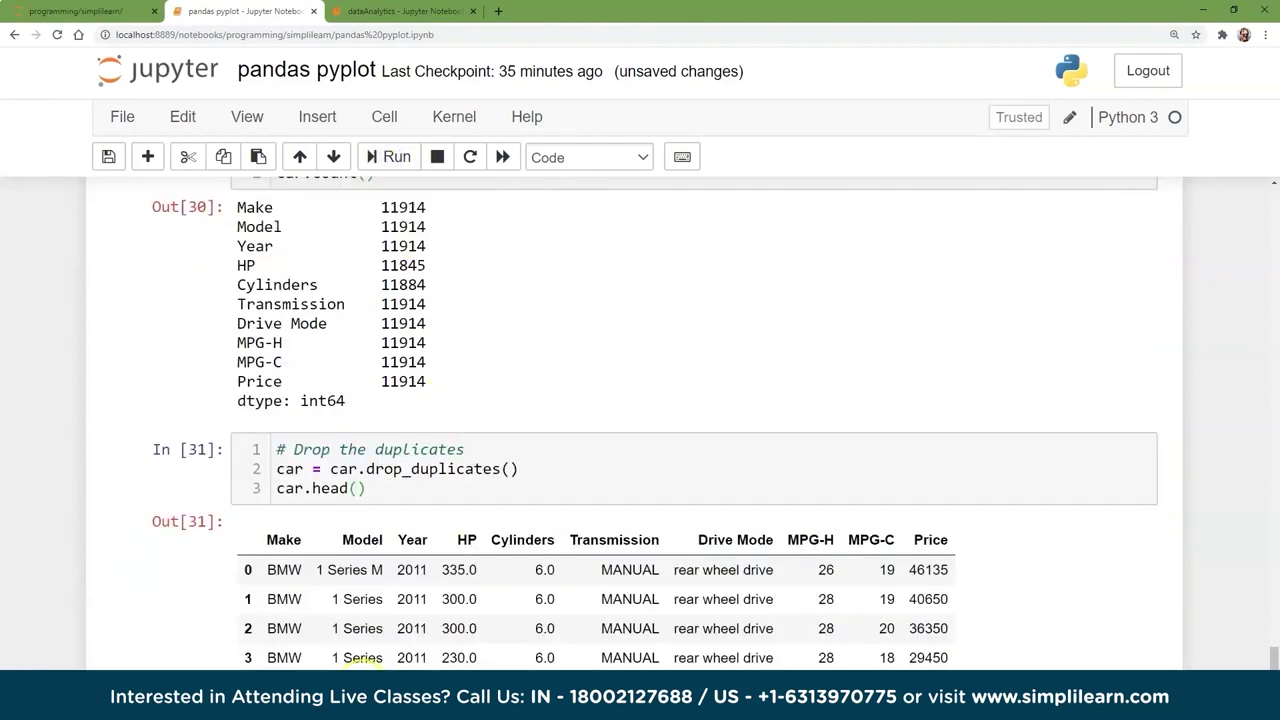
scroll(408, 550, up, 3)
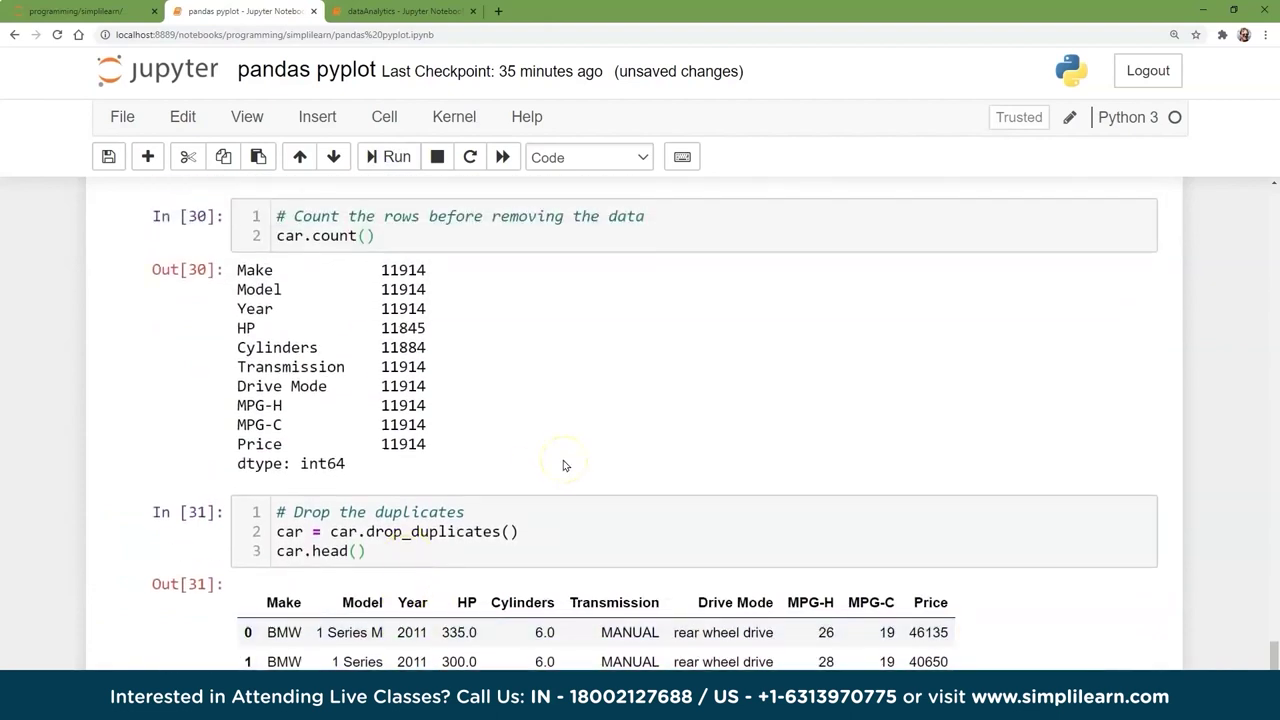
Replace car.head() with car.count() in the duplicate-dropping cell and rerun it
click(303, 531)
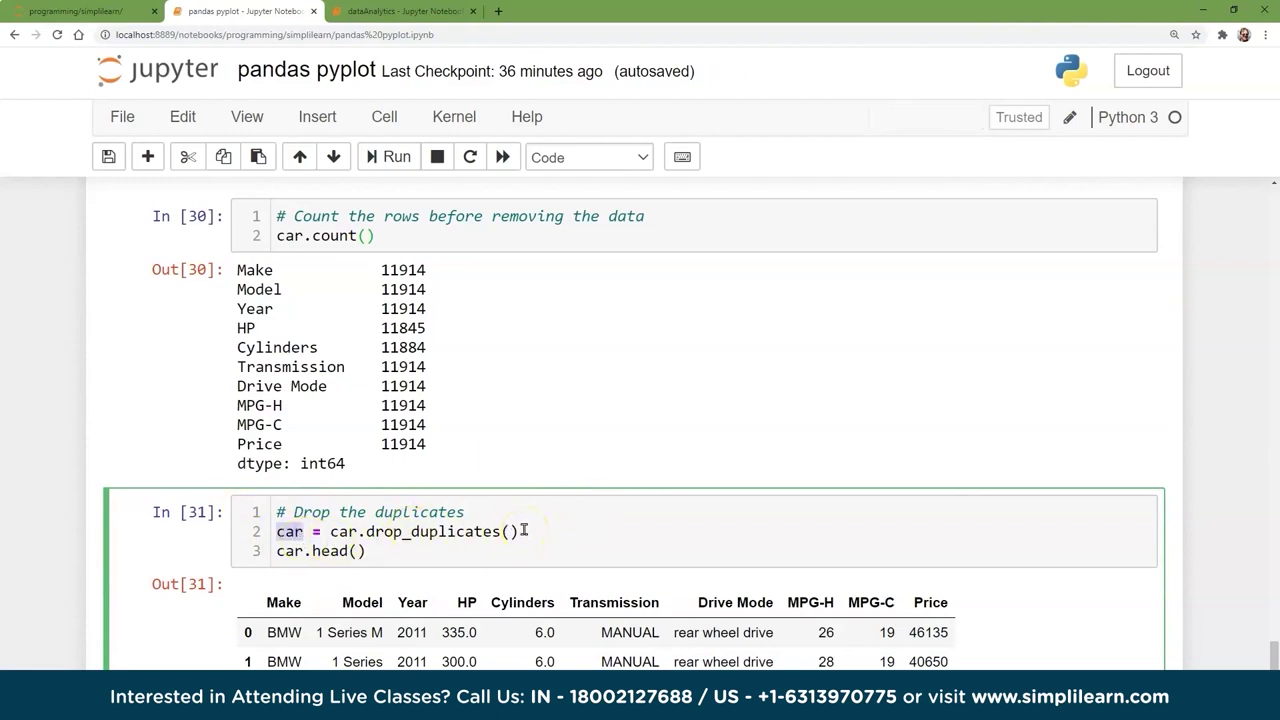
click(303, 531)
click(350, 551)
key(BackSpace)
key(BackSpace)
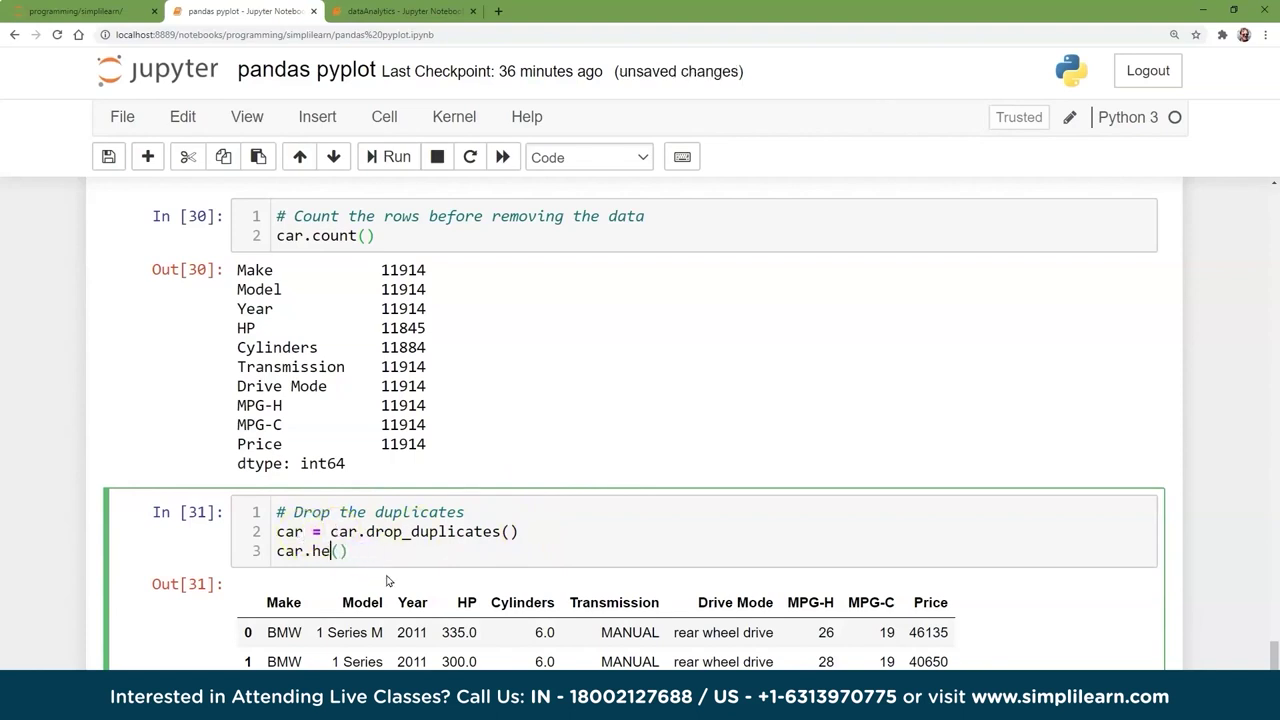
text(count)
click(397, 157)
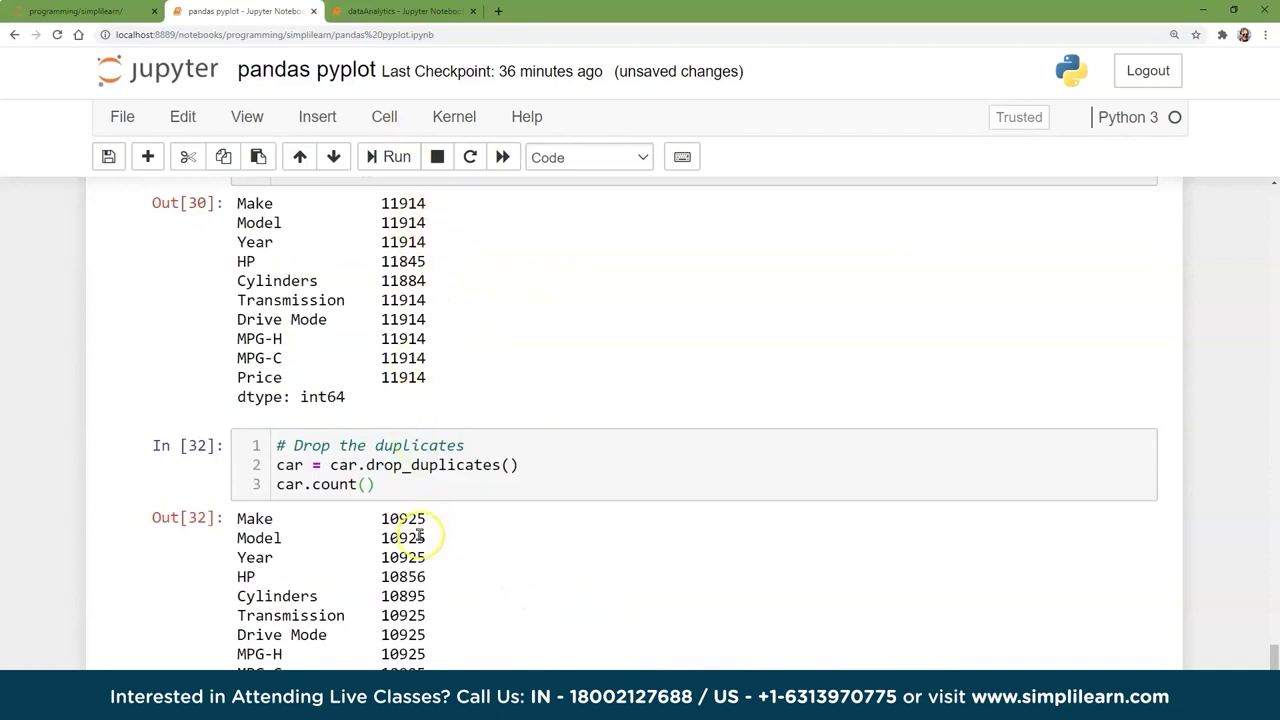
Enter and run a cell with "# Find the null values" and print(car.isnull().sum())
click(425, 527)
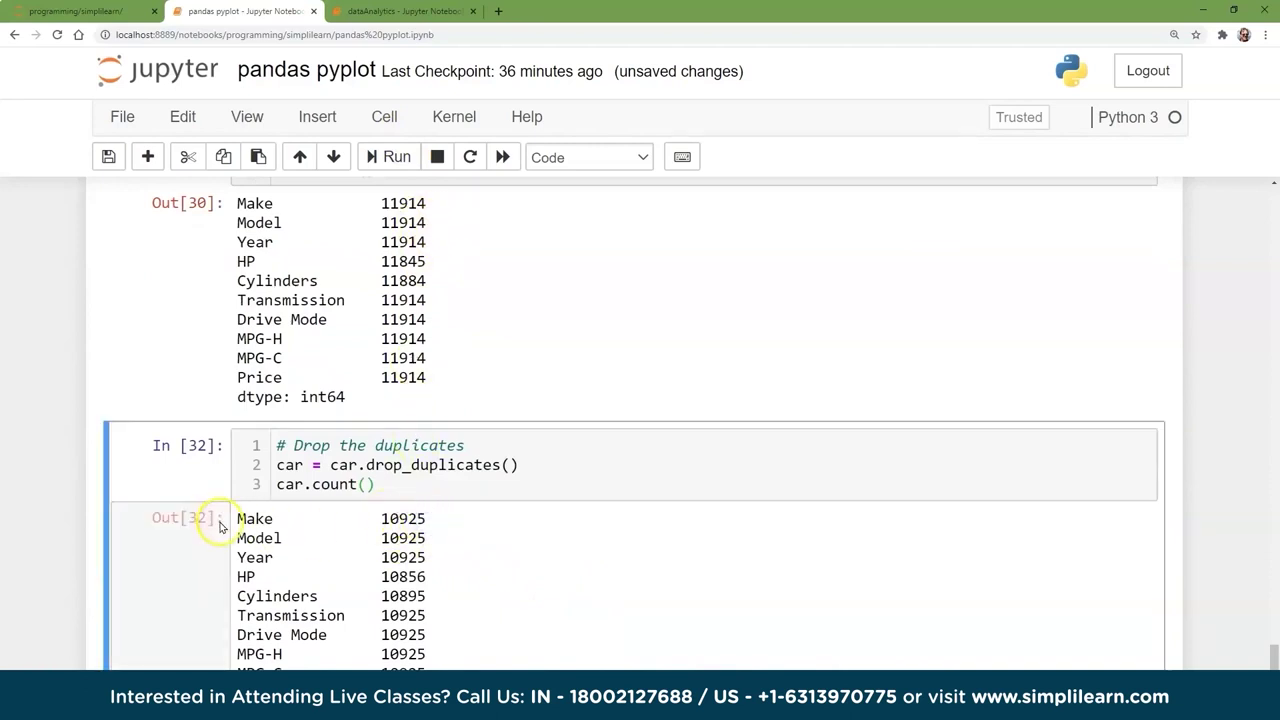
drag(234, 519, 427, 520)
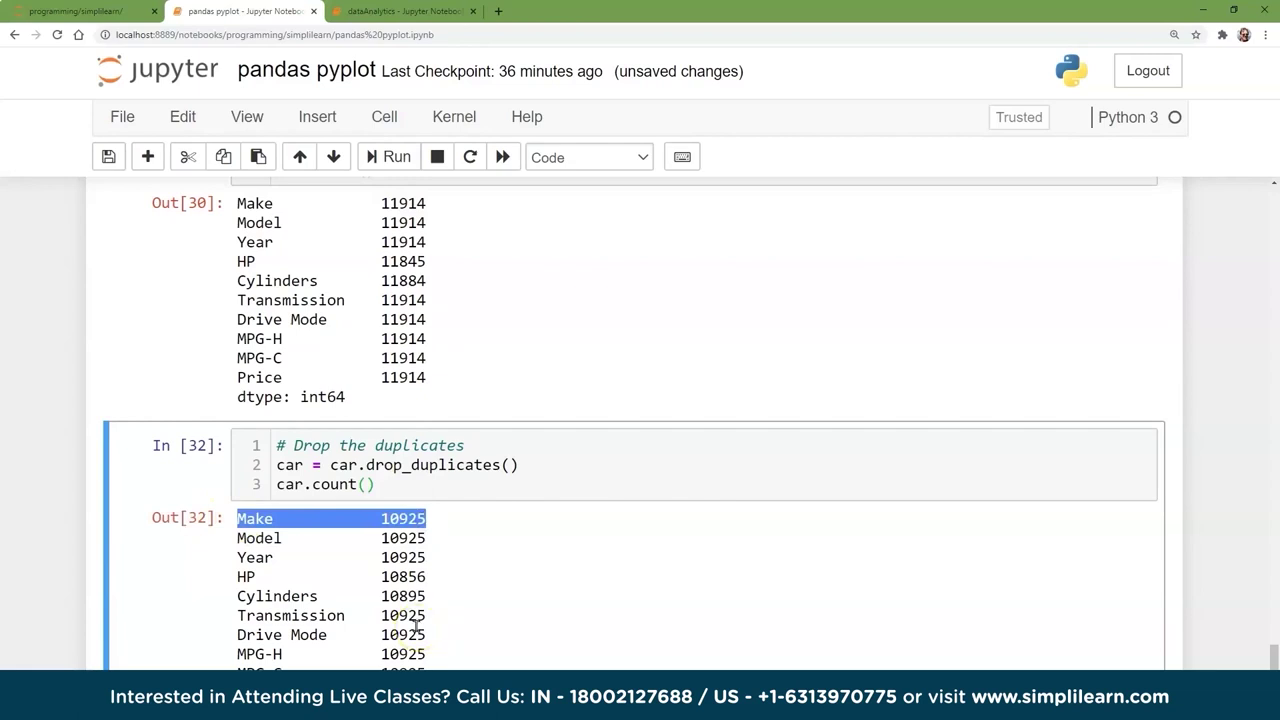
scroll(416, 626, down, 3)
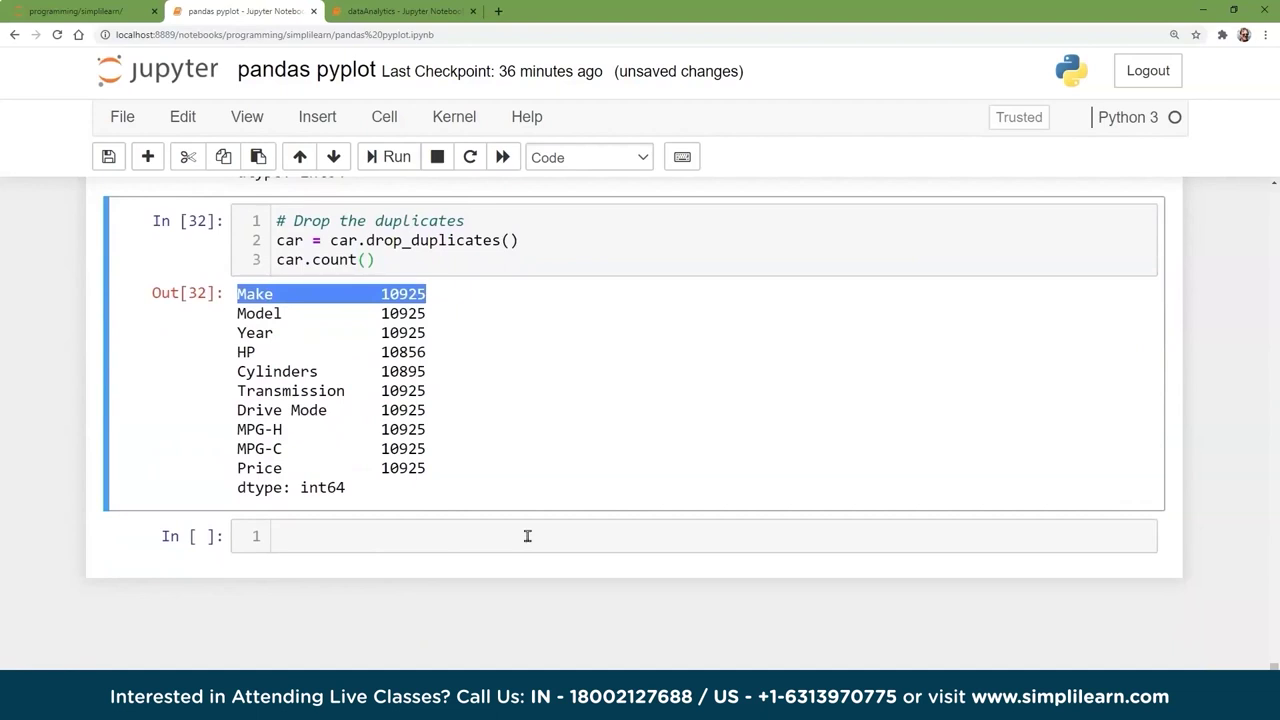
click(292, 539)
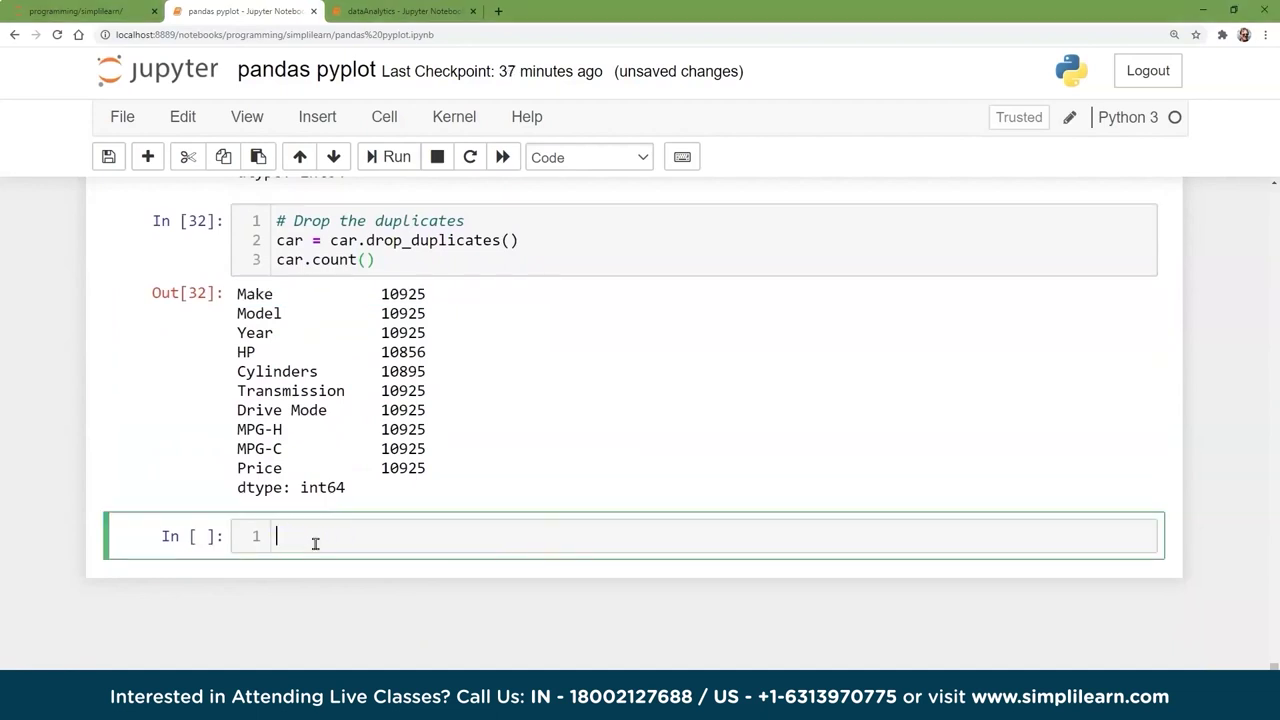
text(# Find the null values print(car.isnull().sum()))
click(523, 553)
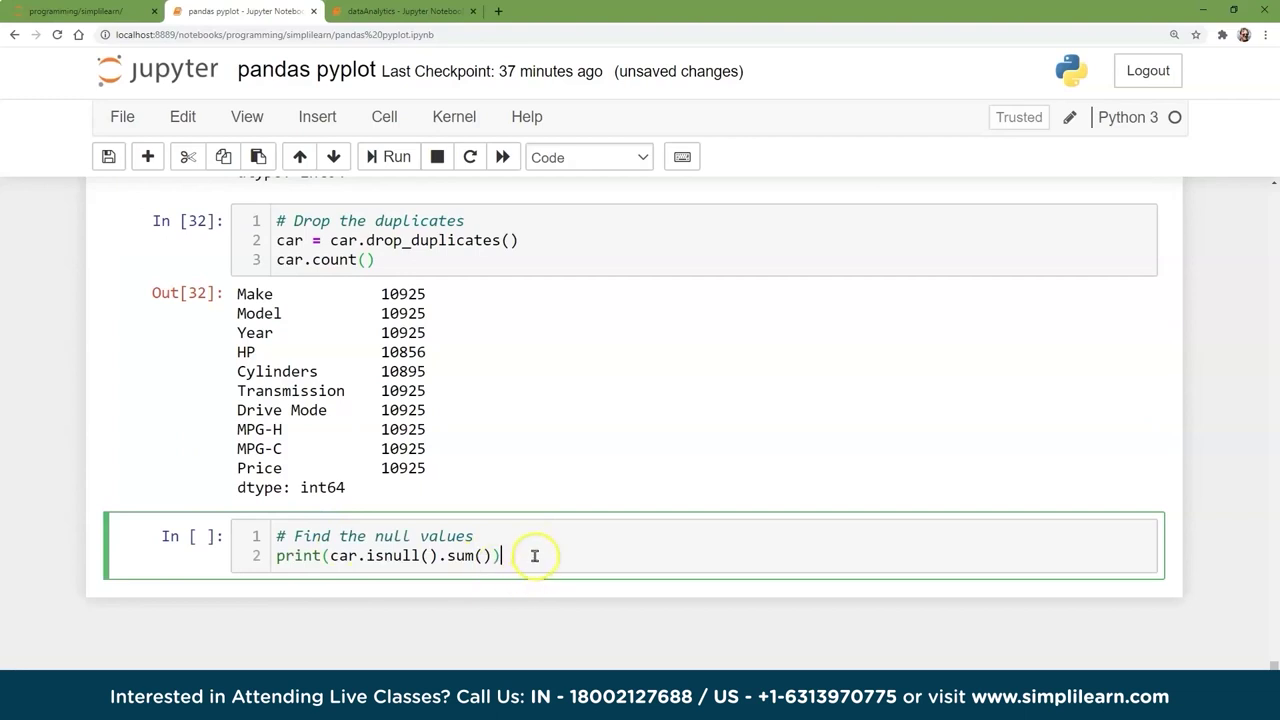
click(484, 556)
click(400, 556)
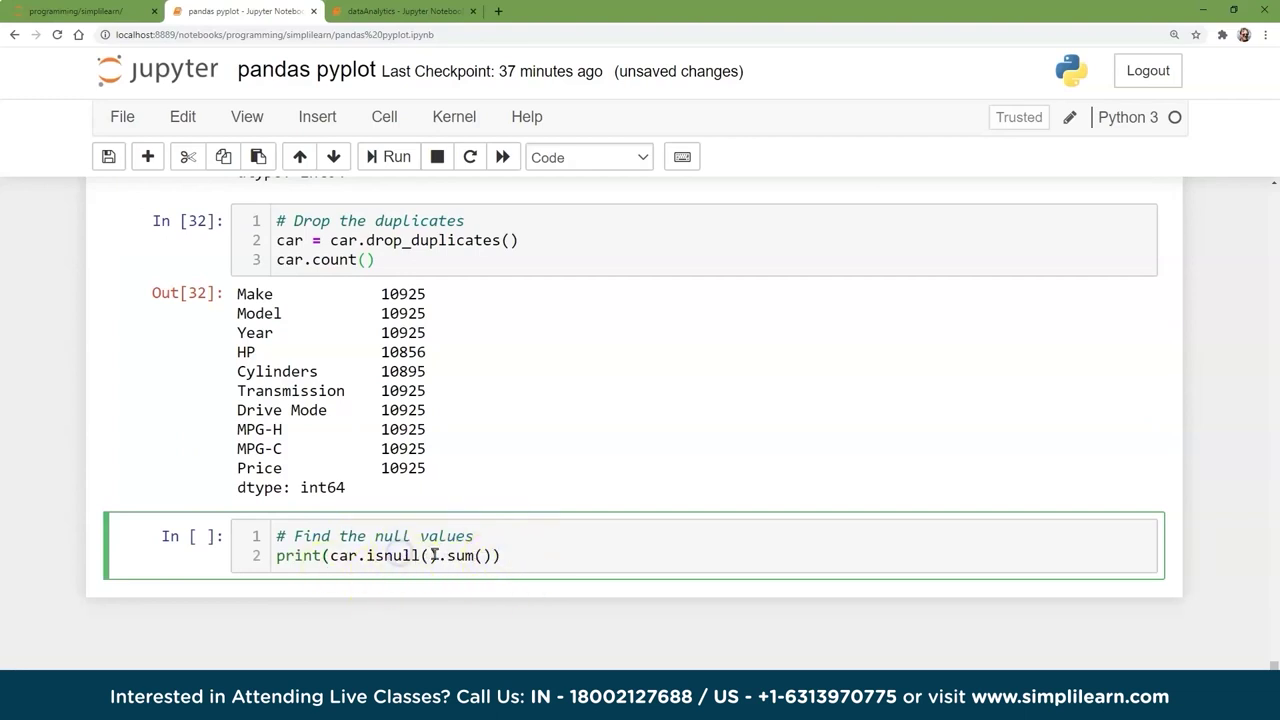
click(398, 156)
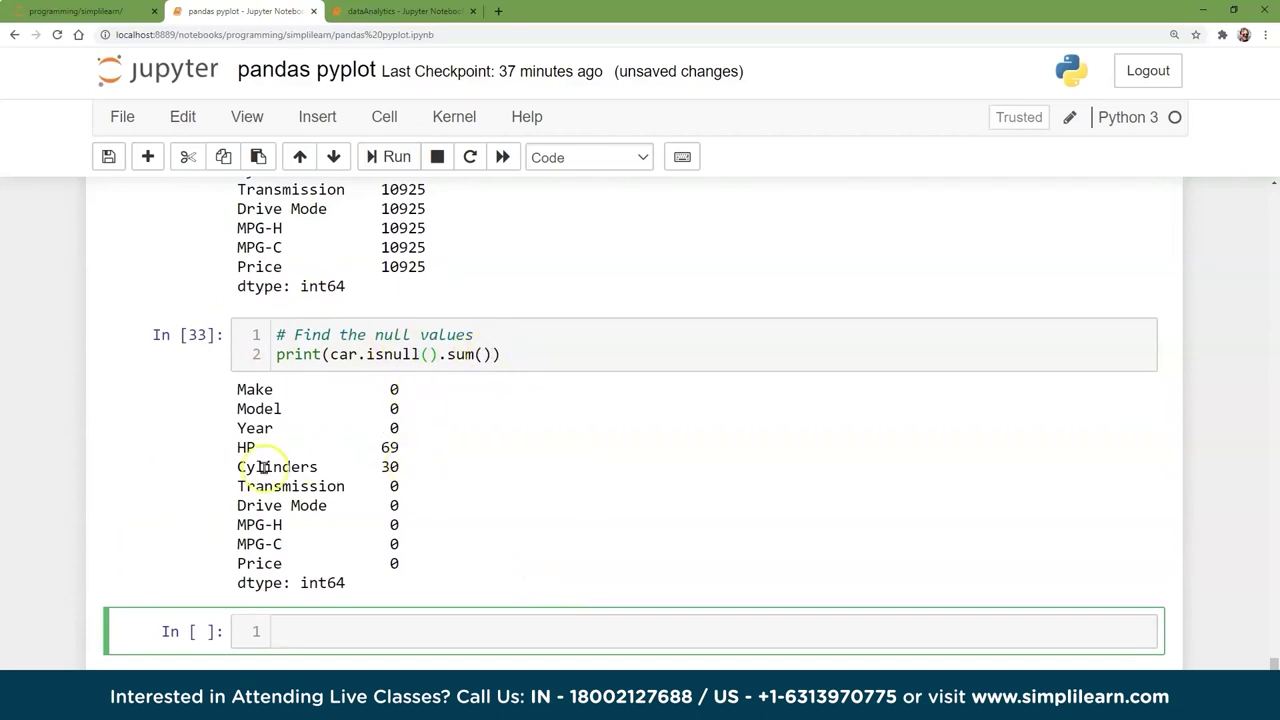
Enter and run a "# Drop the missing values." cell with car = car.dropna() and car.count()
click(391, 447)
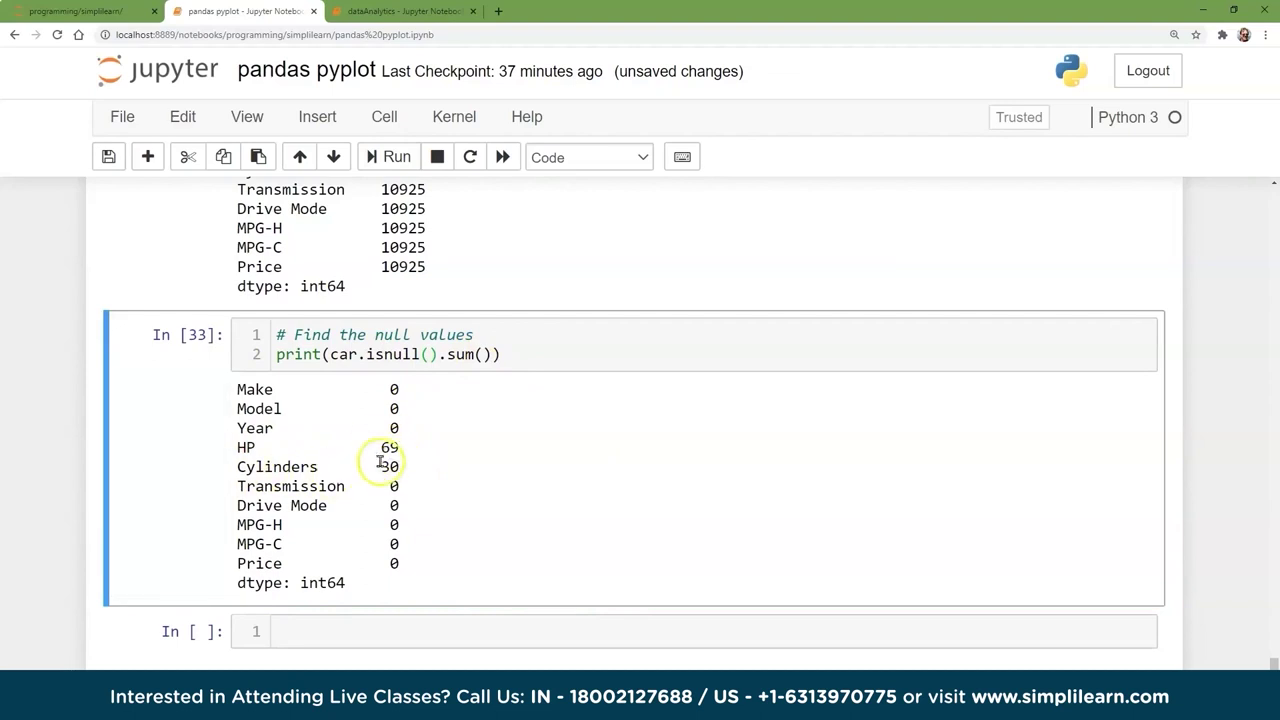
drag(400, 466, 241, 454)
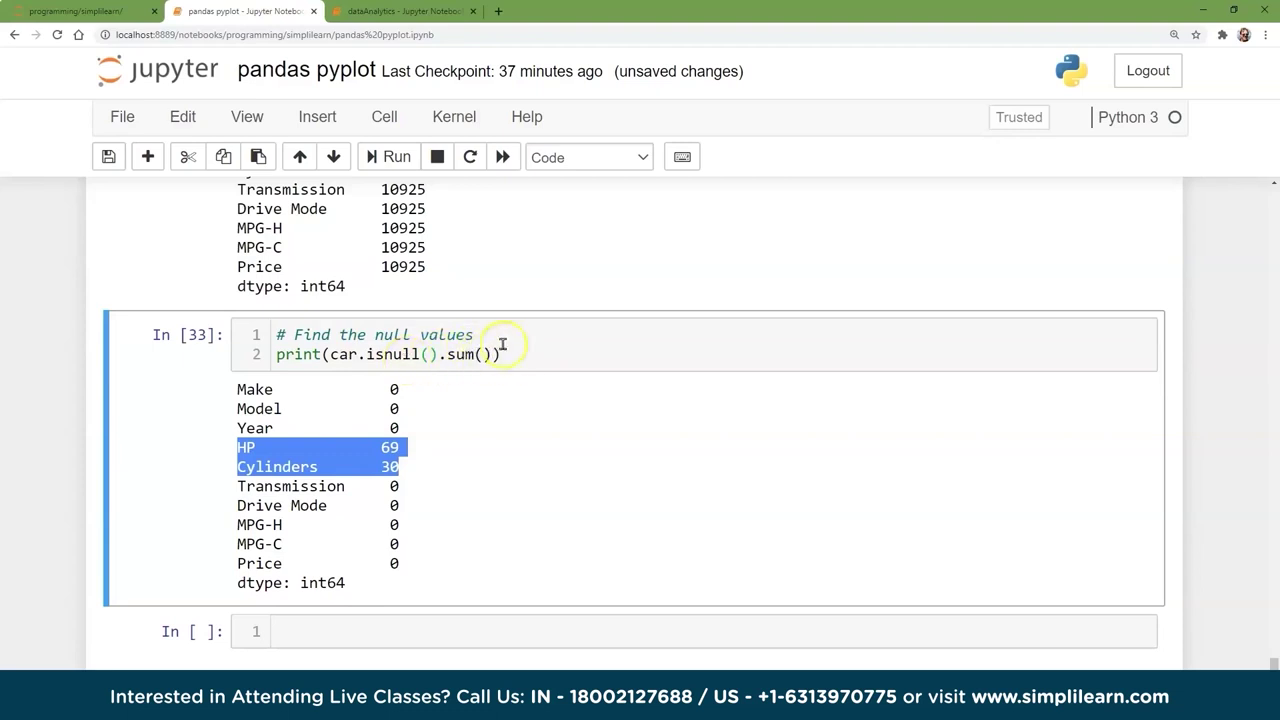
scroll(294, 543, down, 1)
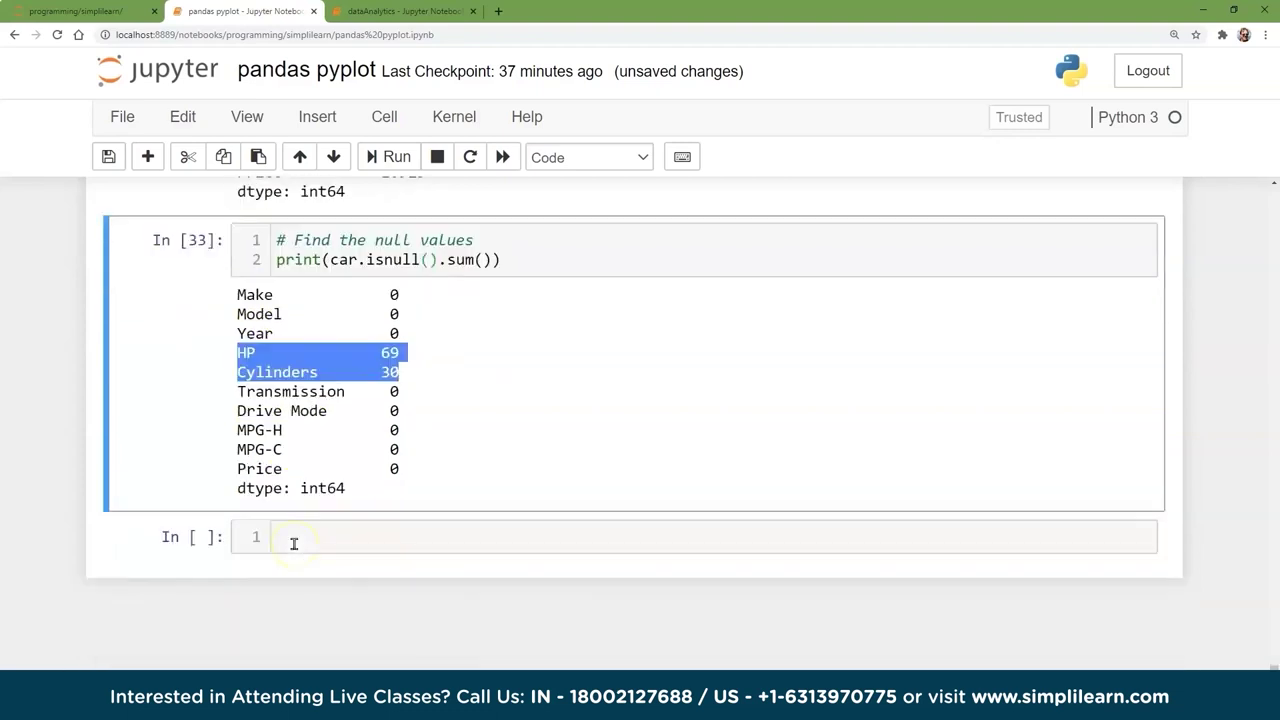
click(852, 542)
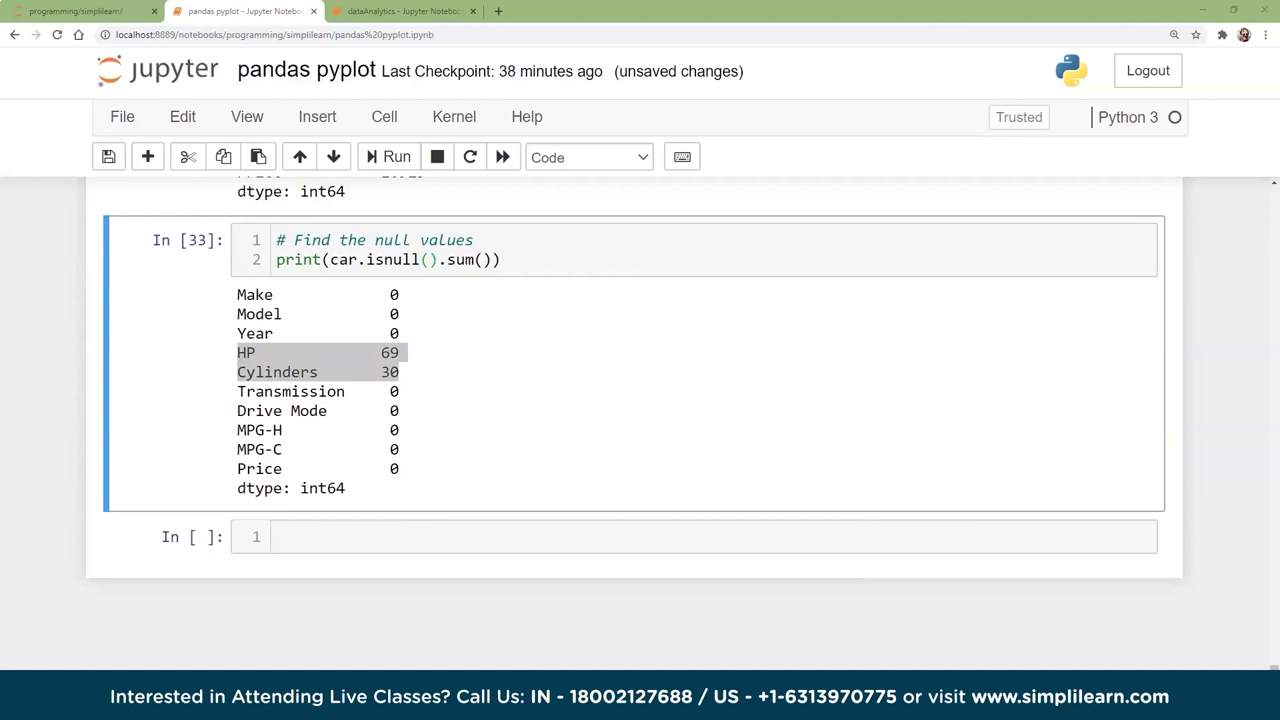
click(291, 540)
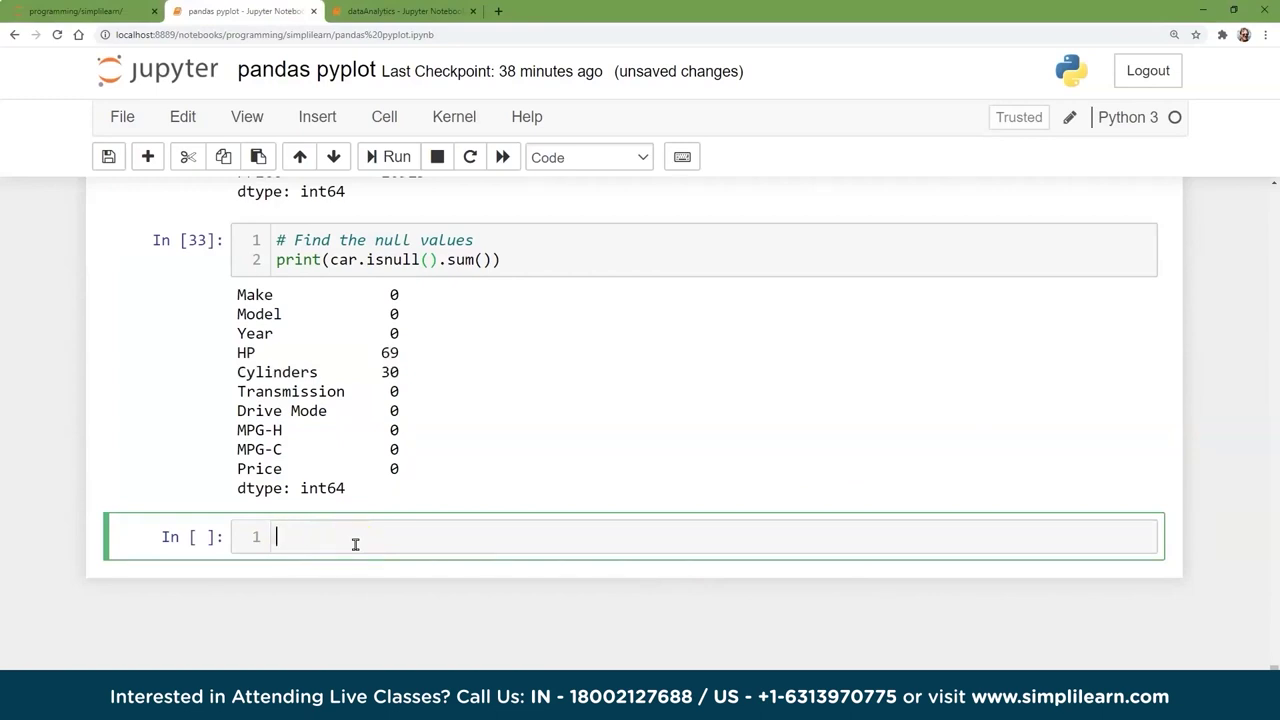
text(# Drop the missing values. car = car.dropna() car.count())
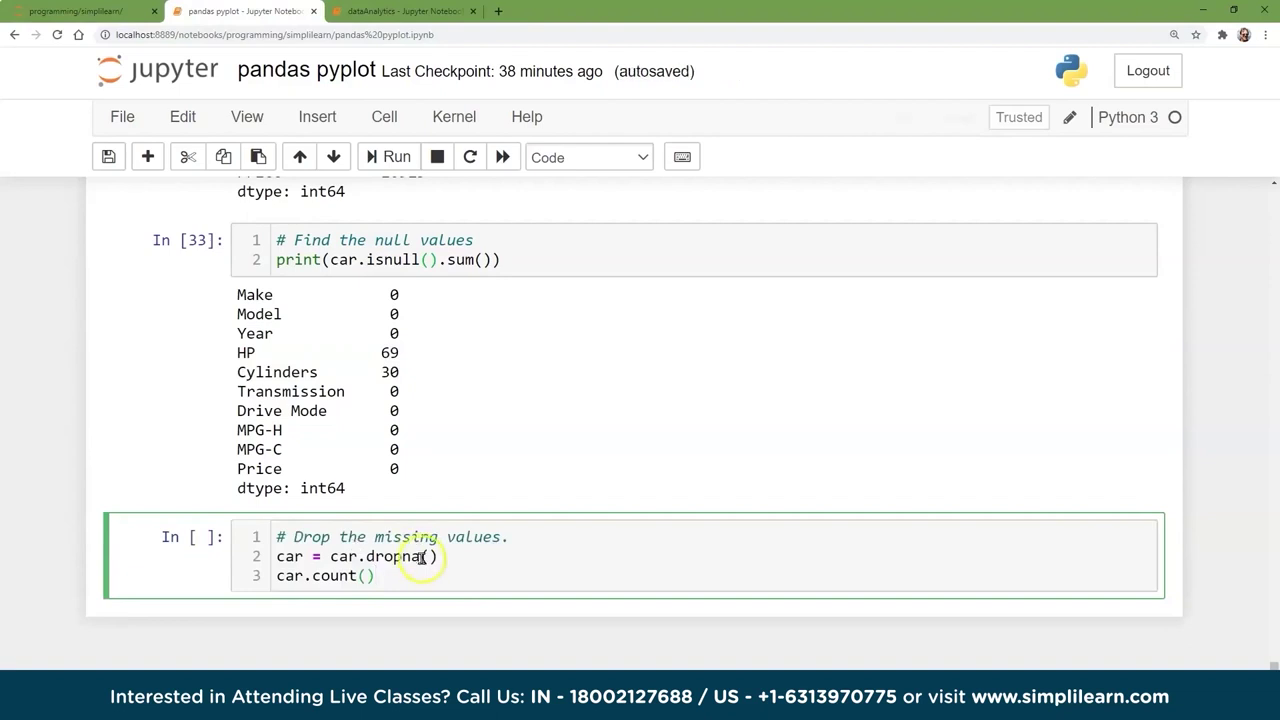
click(428, 556)
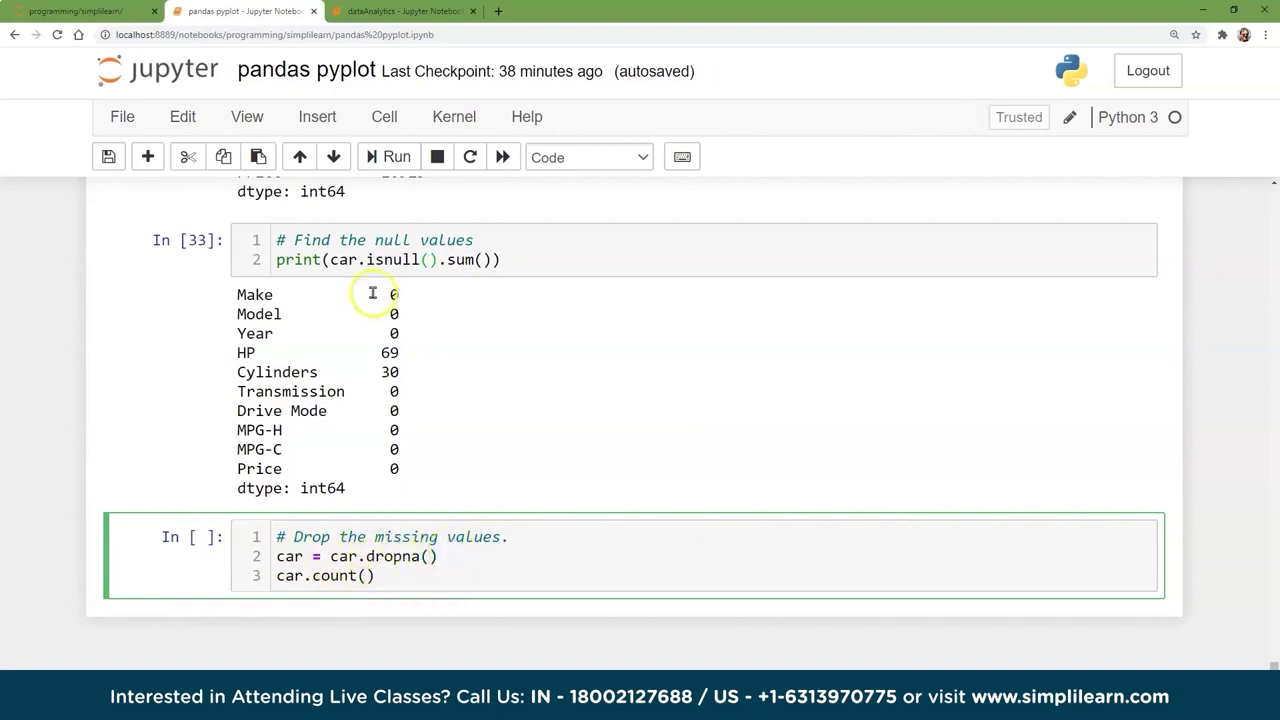
click(388, 157)
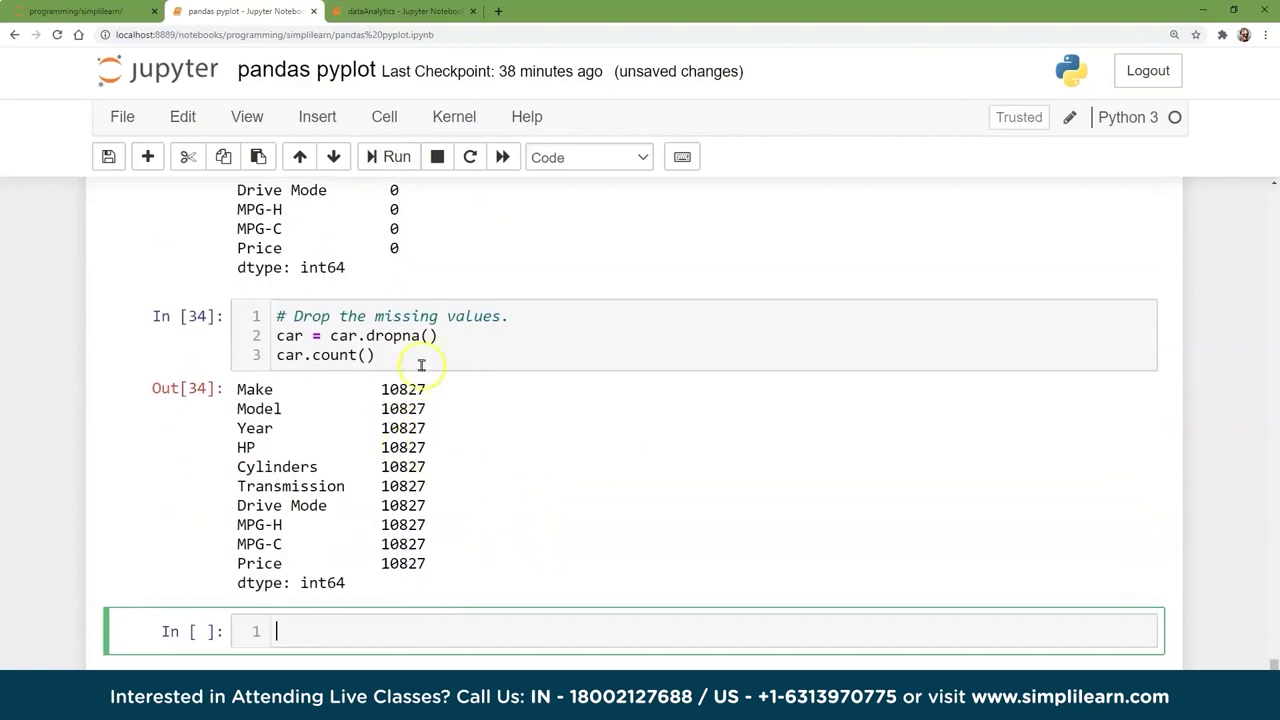
Compare the row counts after dropna() with the earlier counts and the null totals per column
double_click(410, 389)
scroll(403, 483, up, 2)
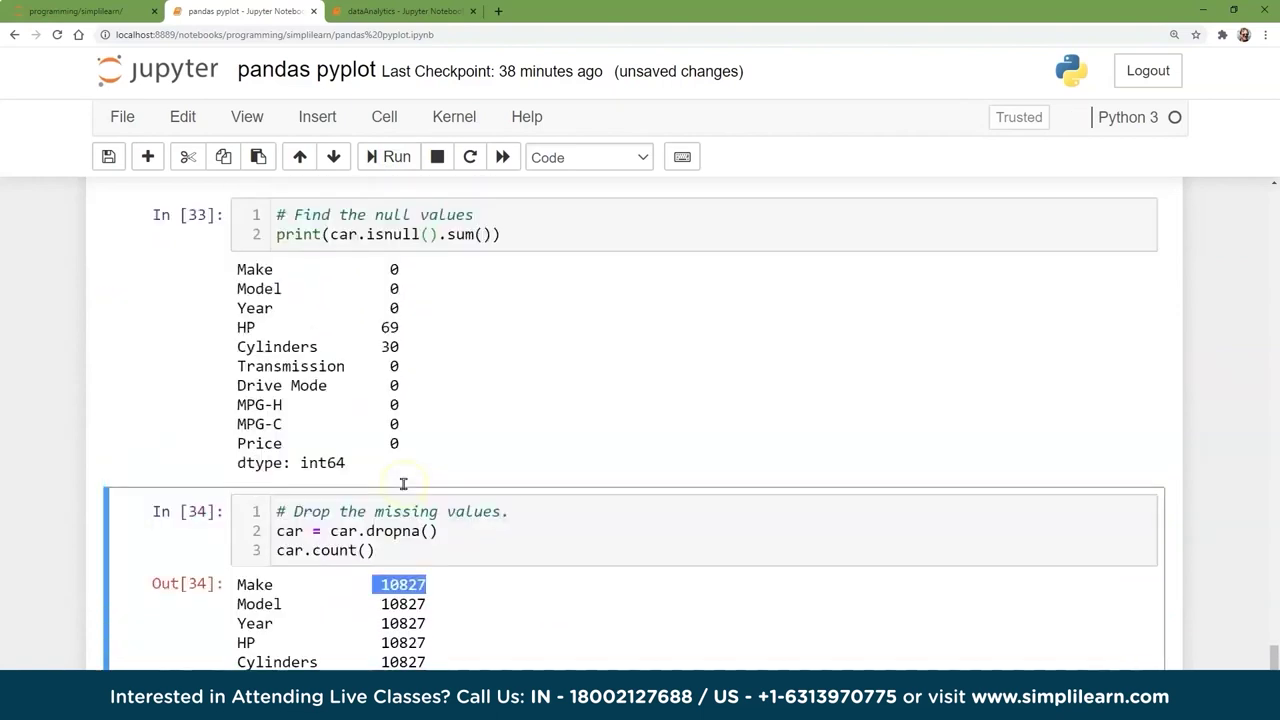
scroll(403, 483, up, 2)
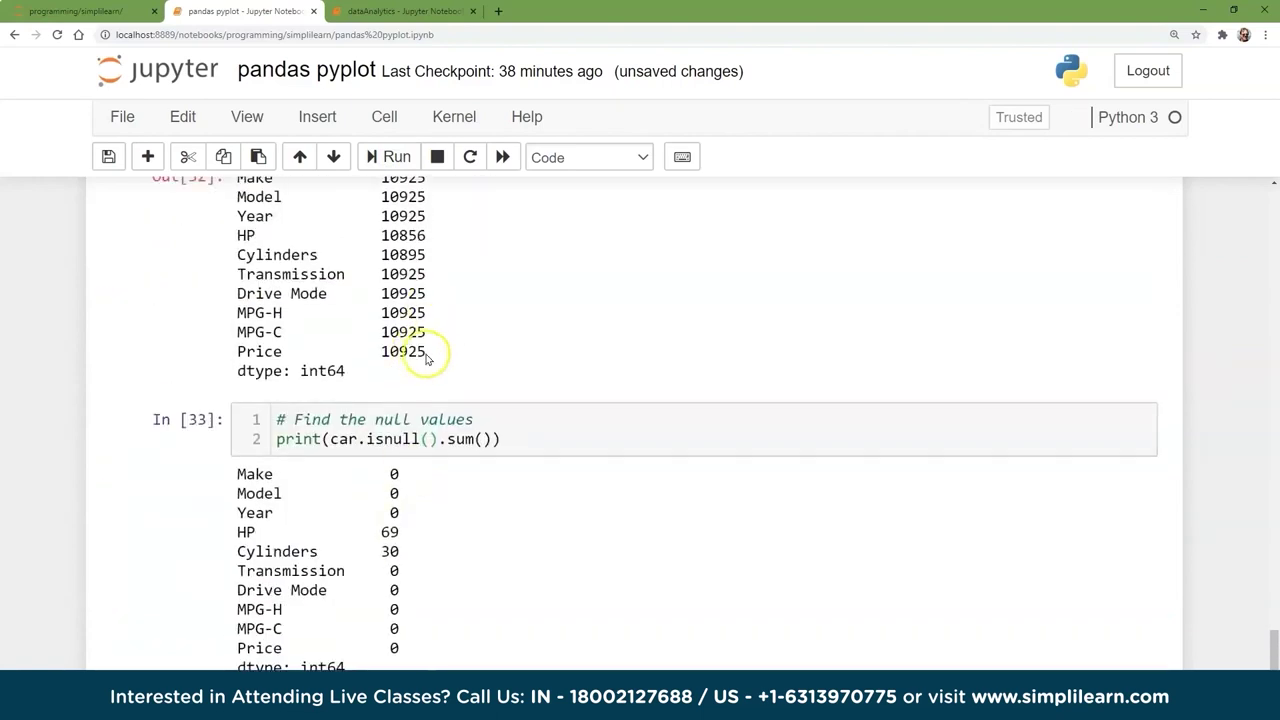
scroll(423, 471, down, 3)
click(410, 540)
scroll(414, 580, down, 2)
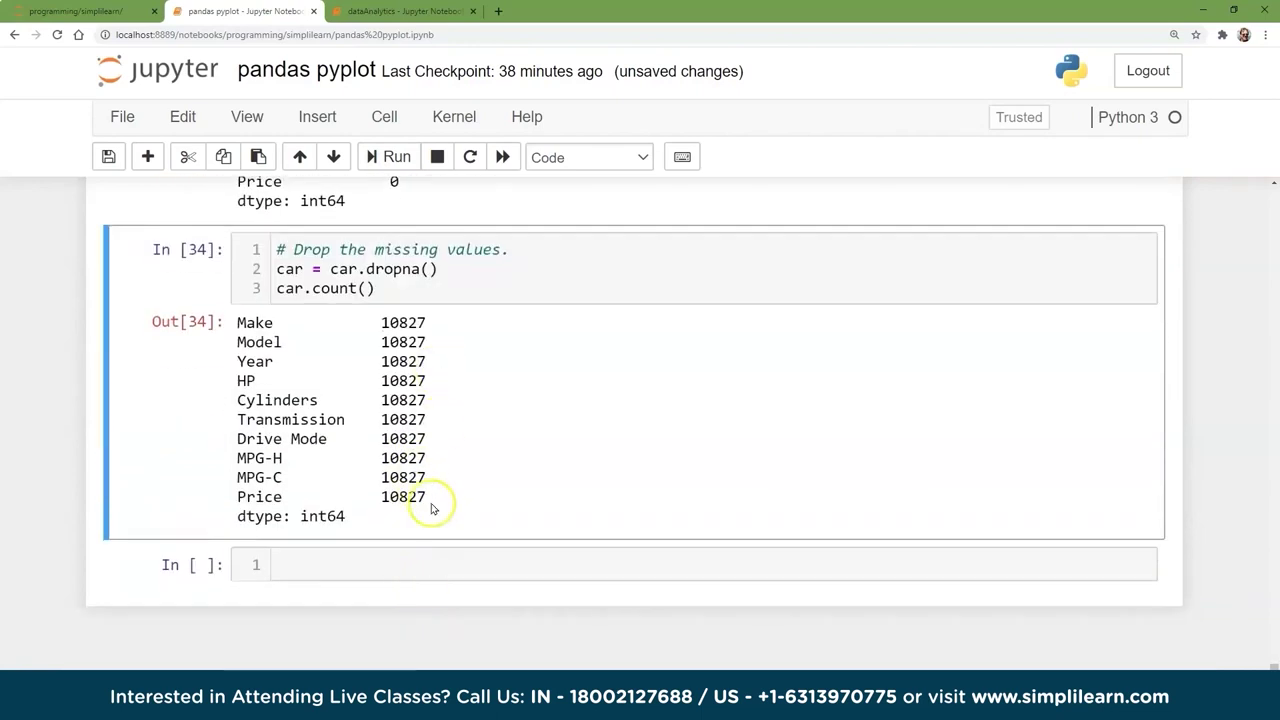
click(311, 567)
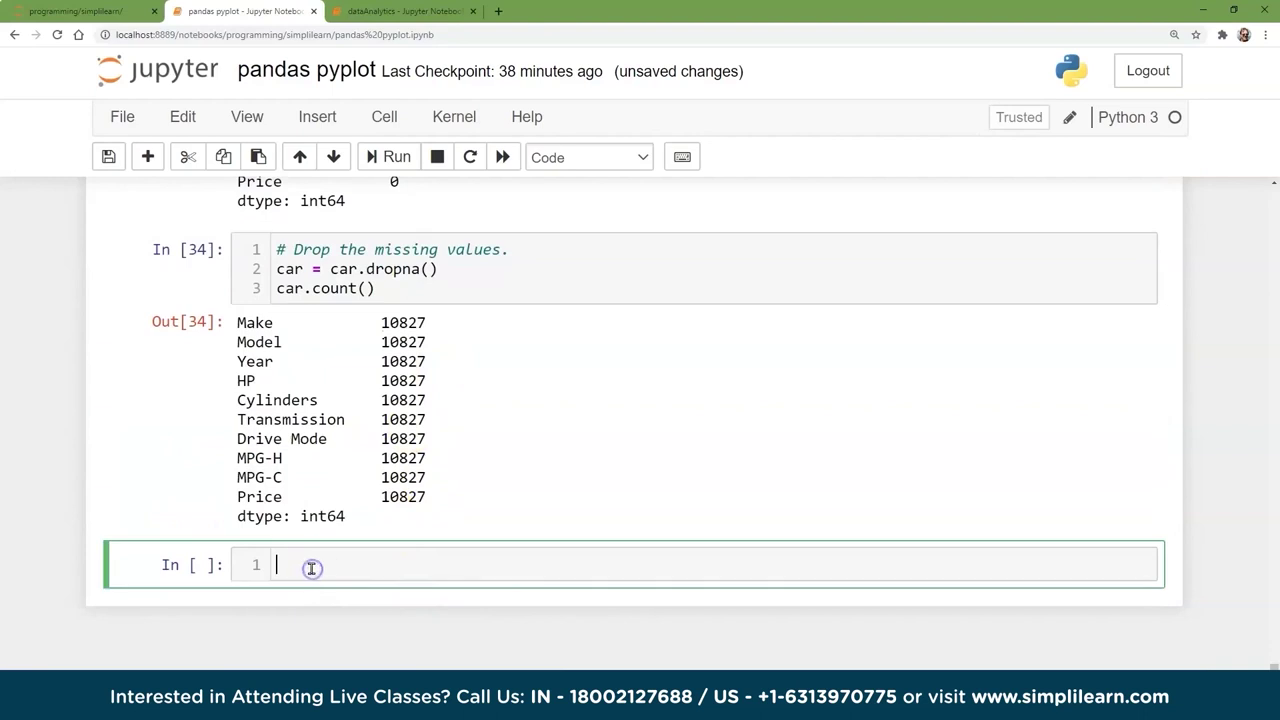
click(432, 269)
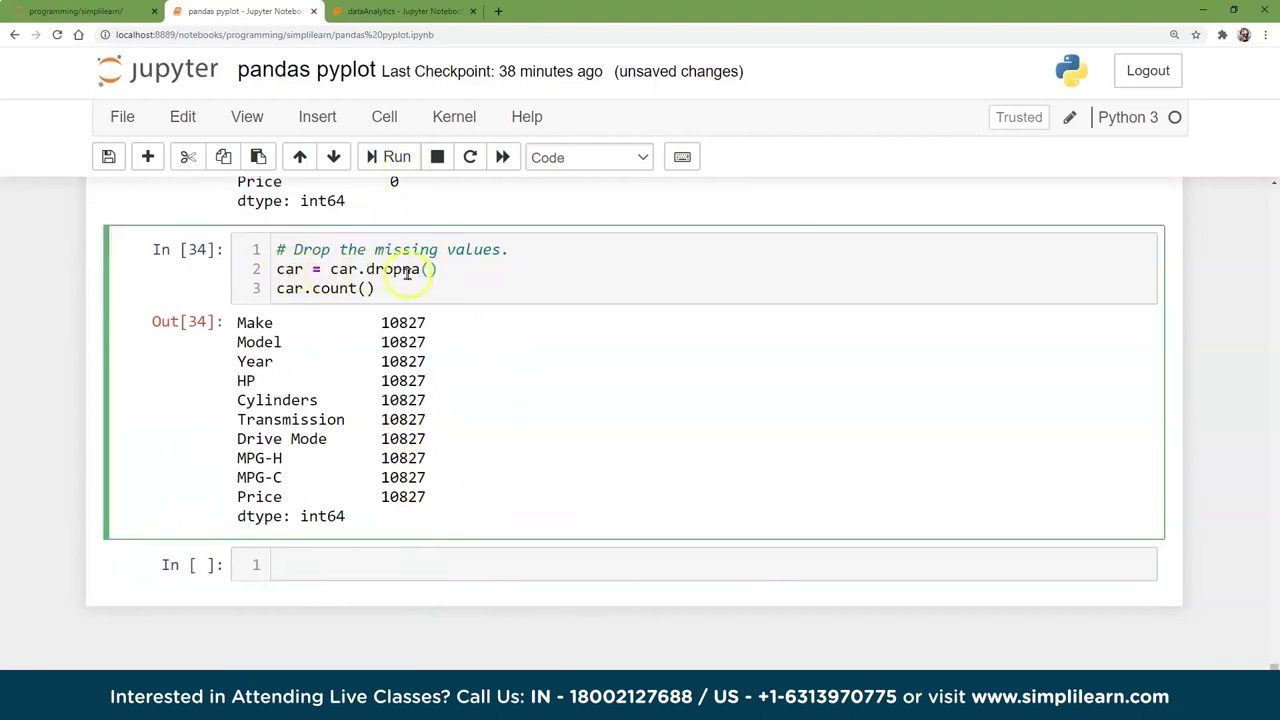
drag(421, 270, 358, 269)
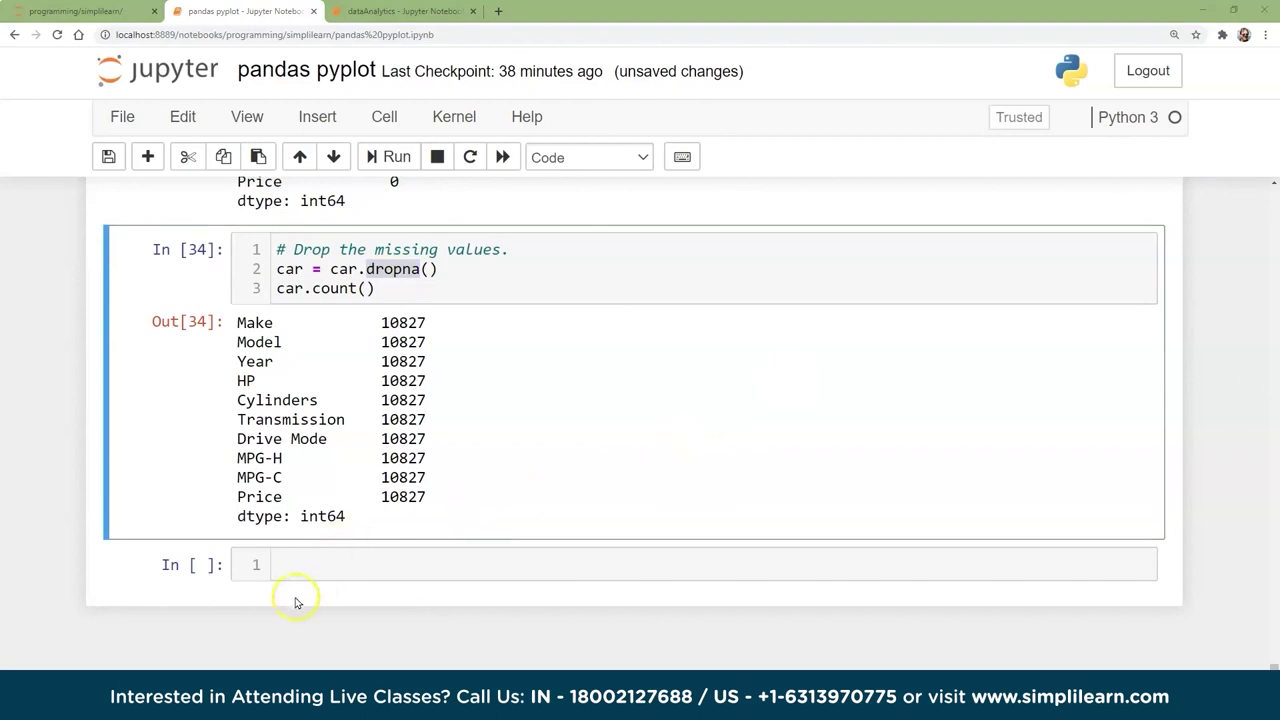
Recheck the cleaned data for nulls by running print(car.isnull().sum()) in a new cell
click(293, 564)
text(print(car.isnull().sum()))
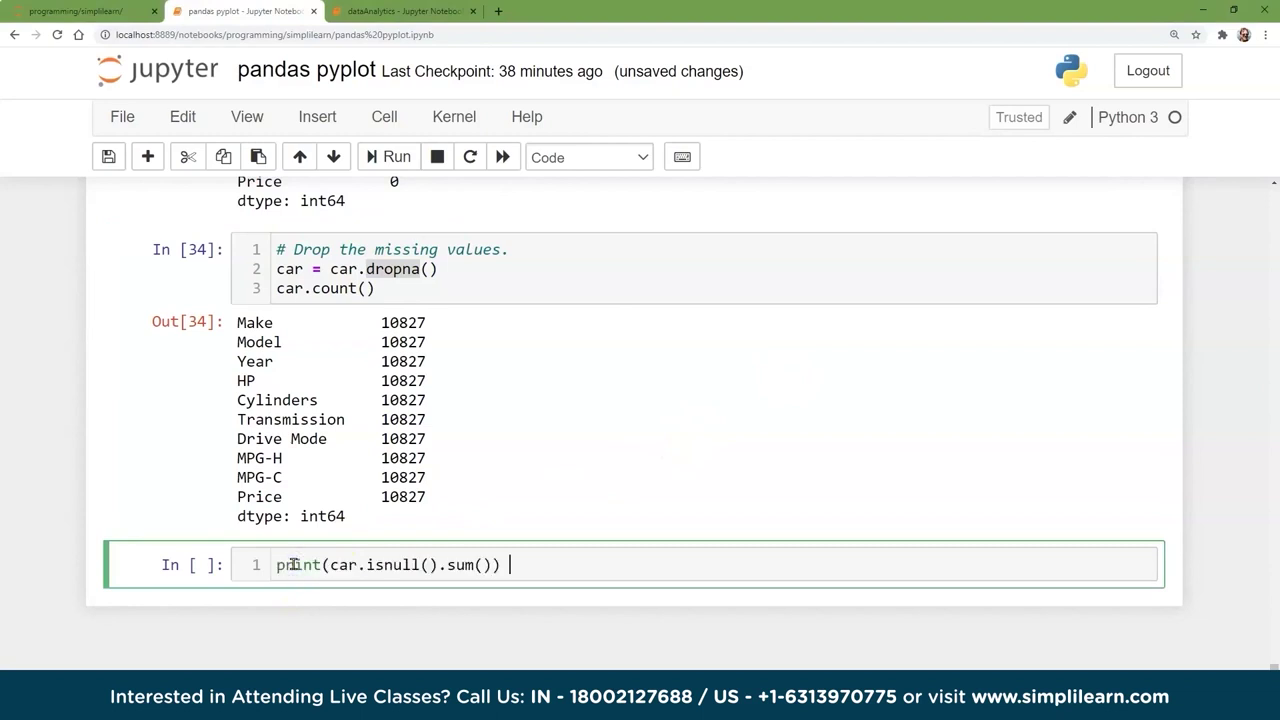
click(396, 156)
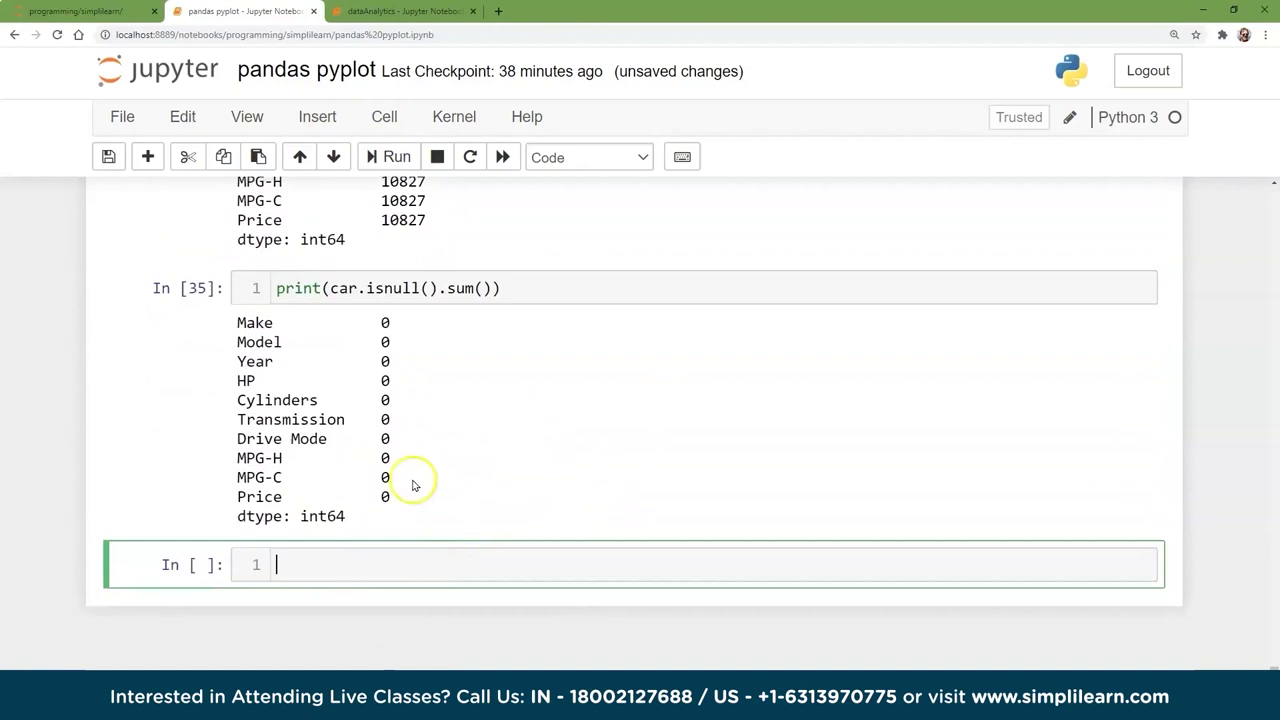
Enter and run a "# Finding the outliers" cell that draws sns.boxplot(x=car['Price'])
click(292, 560)
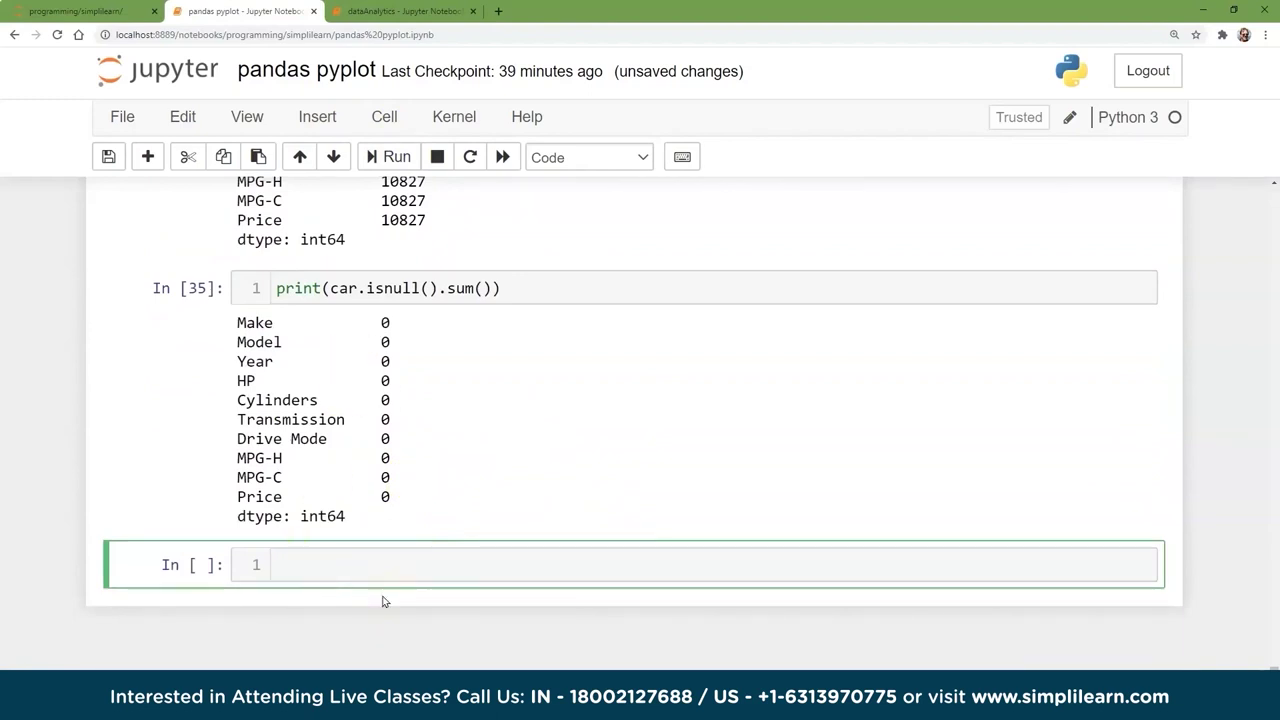
click(283, 563)
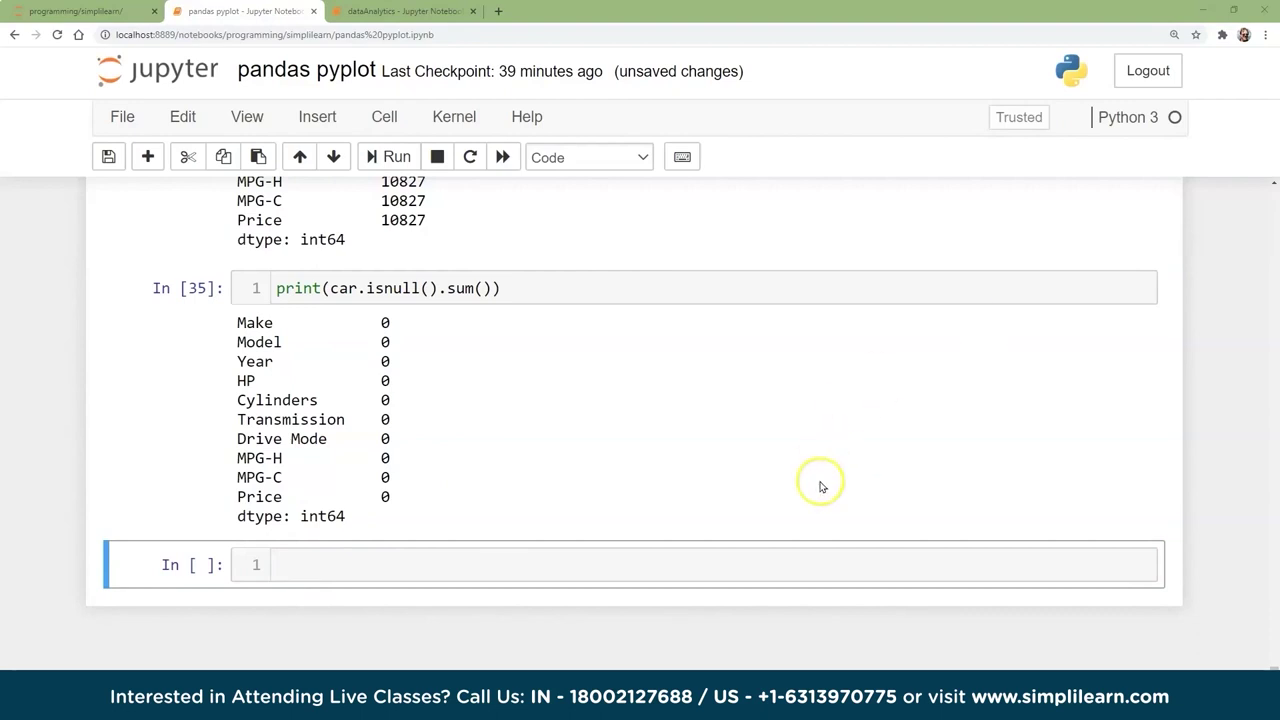
click(303, 566)
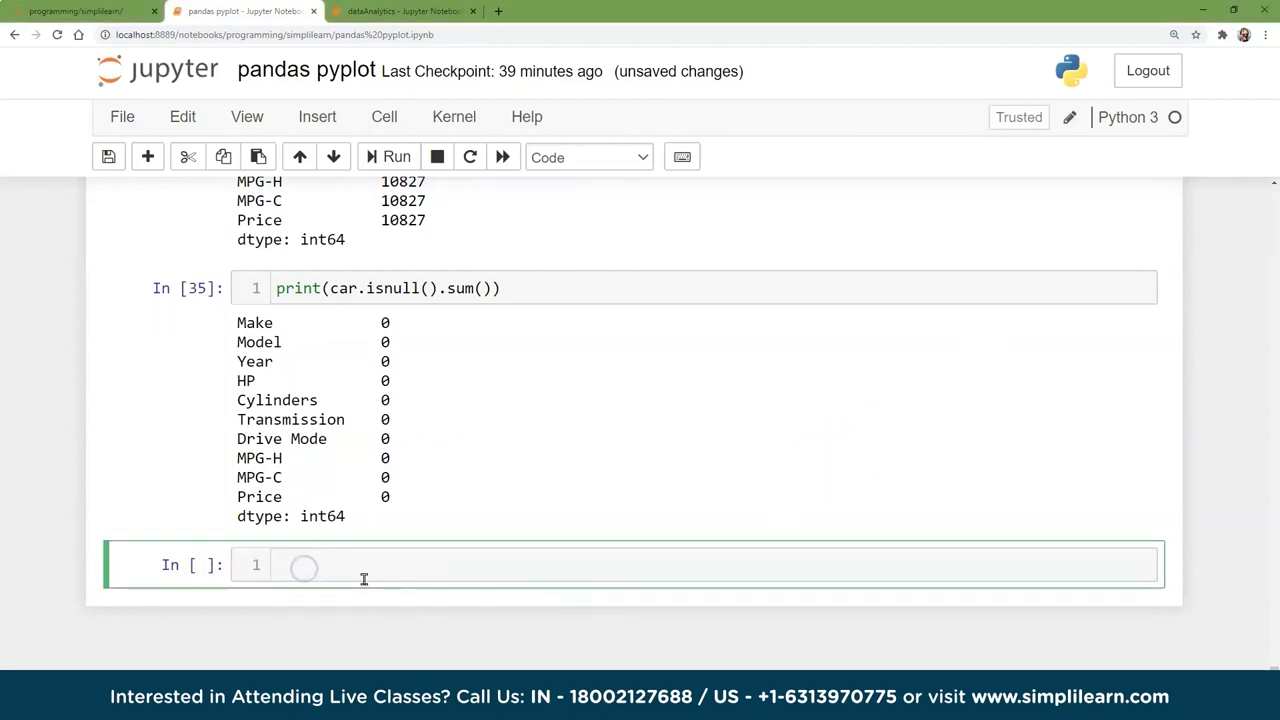
text(# Finding the outliers sns.boxplot(x=car['Price']))
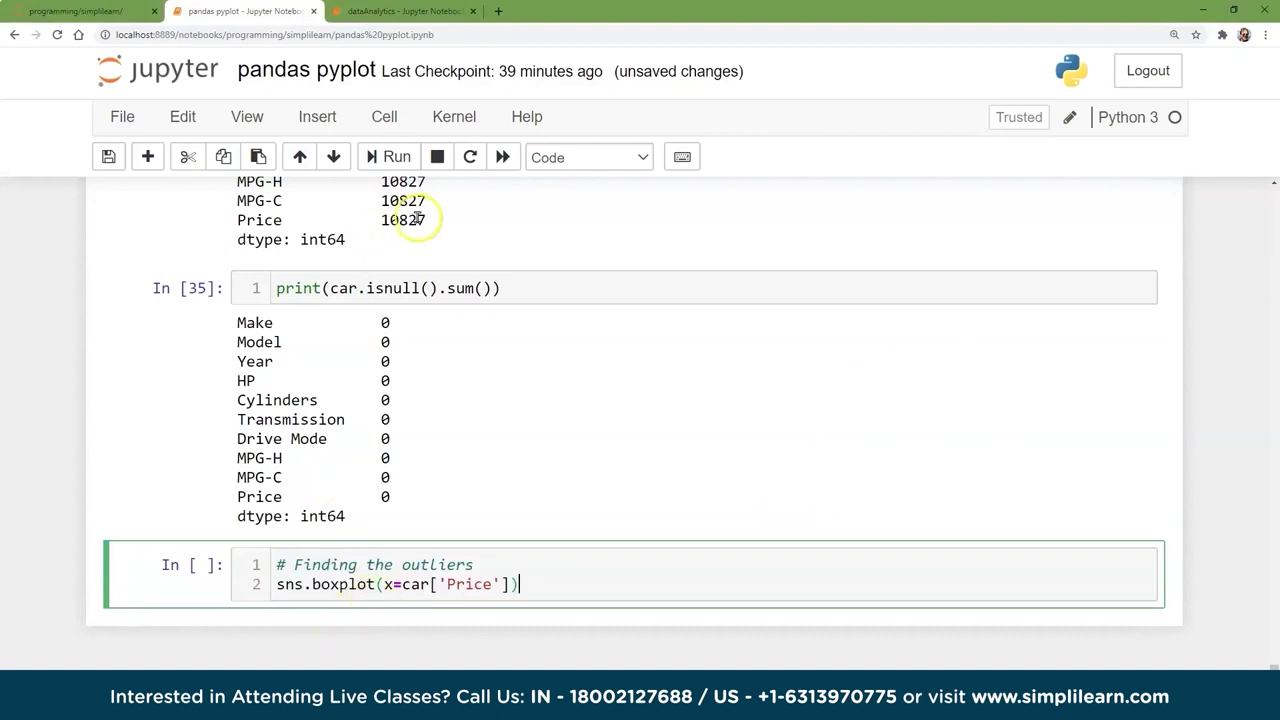
click(398, 160)
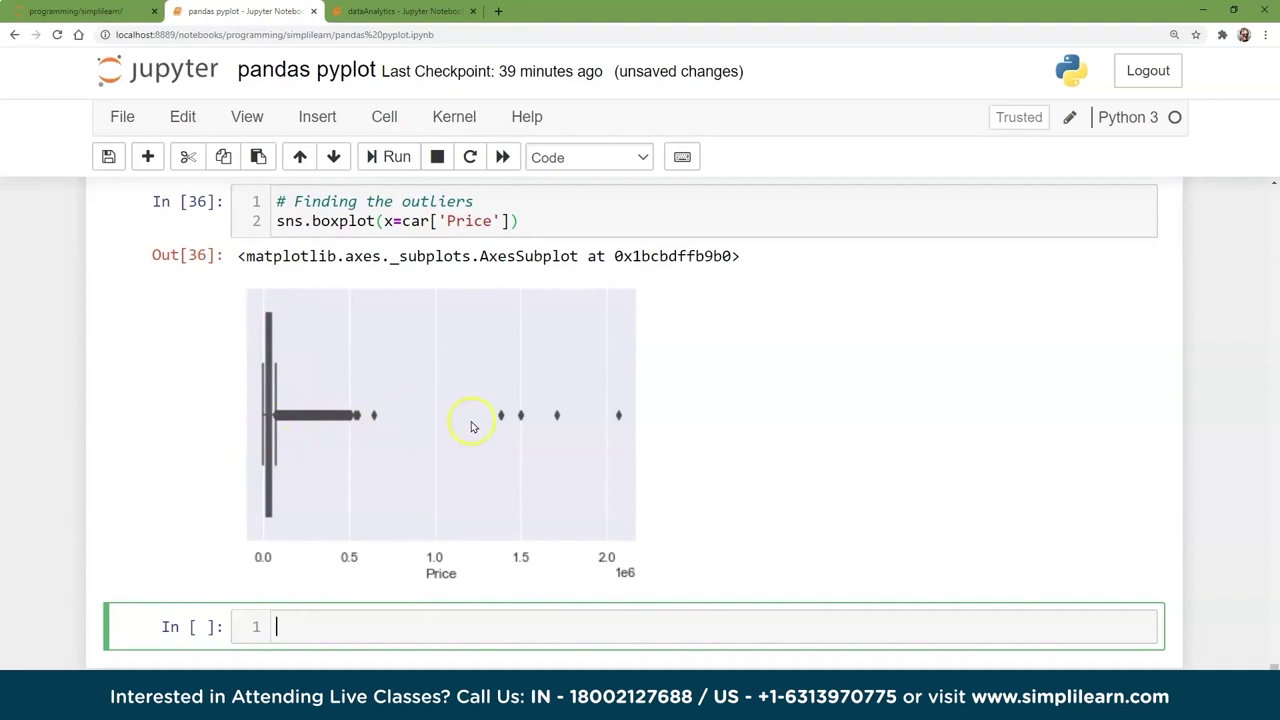
Examine the outliers in the Price box plot, then plot horsepower in a new cell with sns.boxplot(x=car['HP'])
click(617, 418)
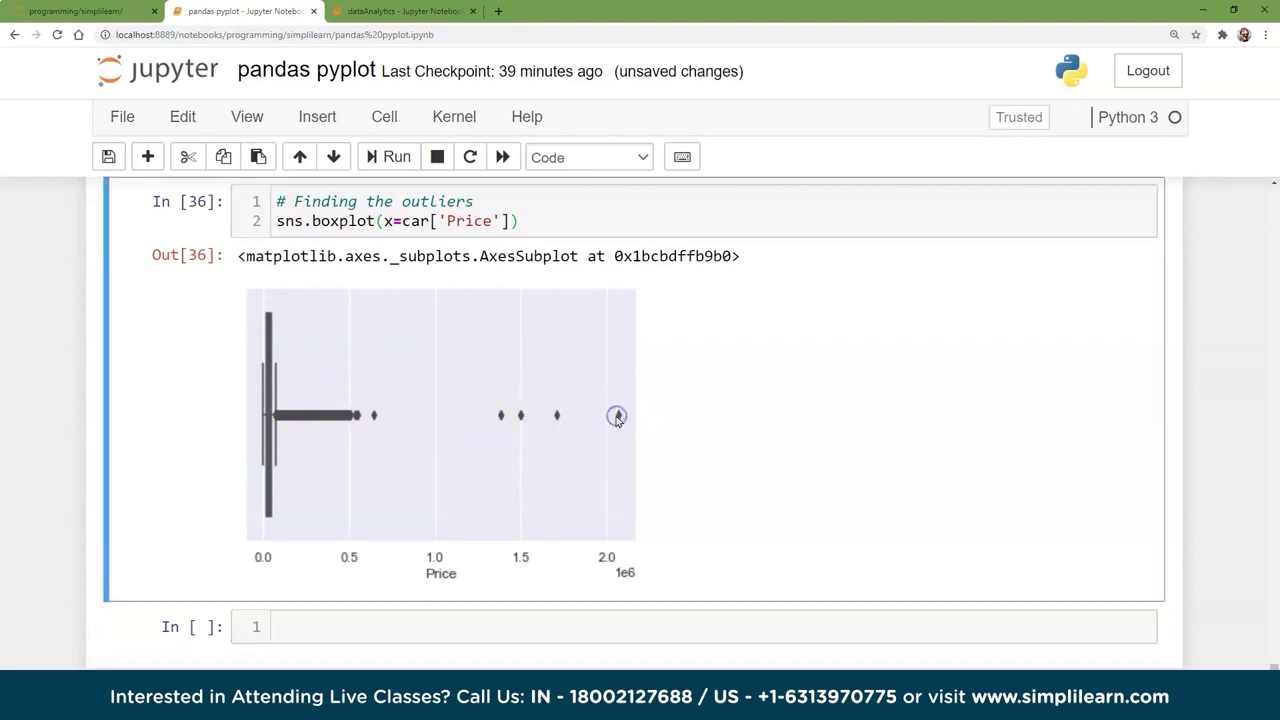
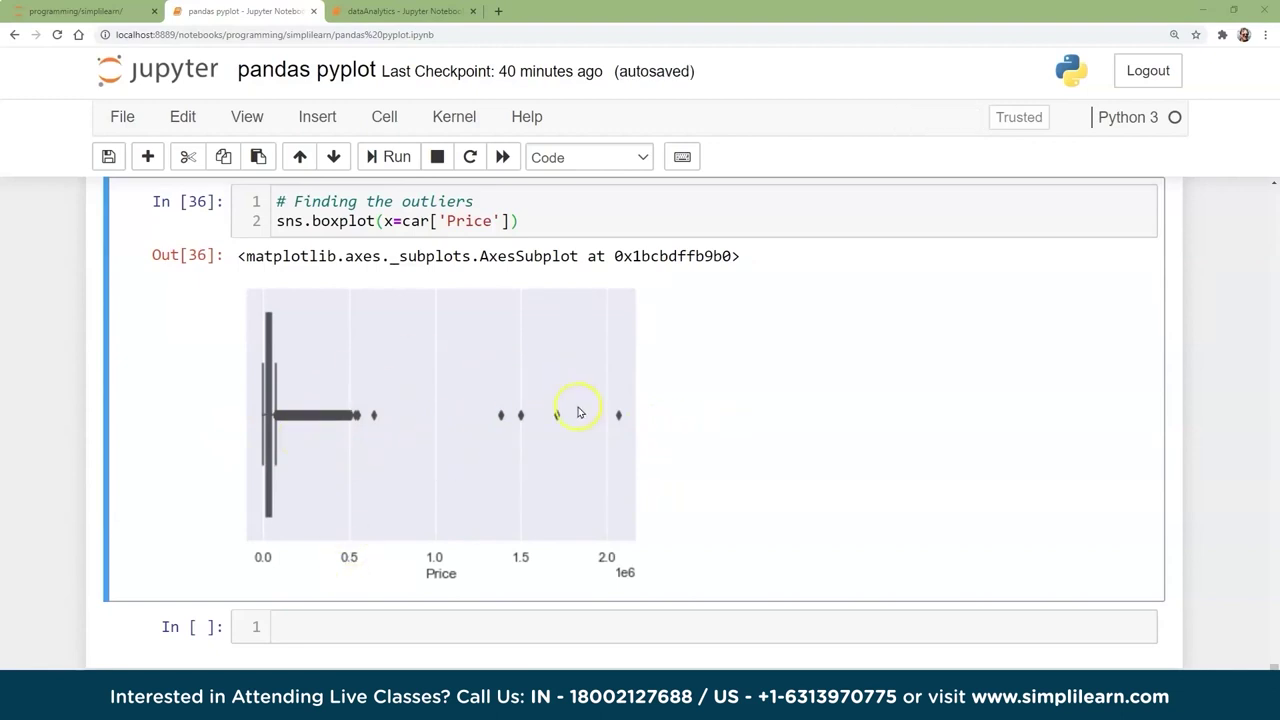
scroll(394, 506, down, 1)
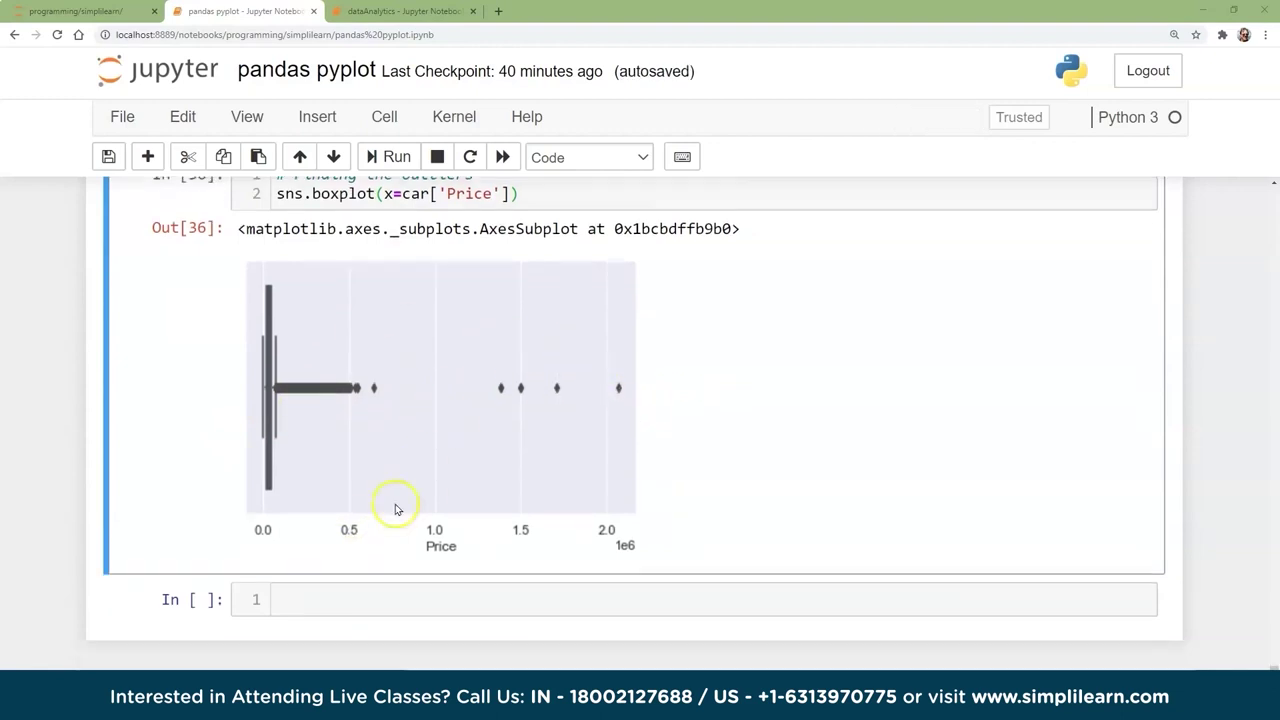
click(294, 532)
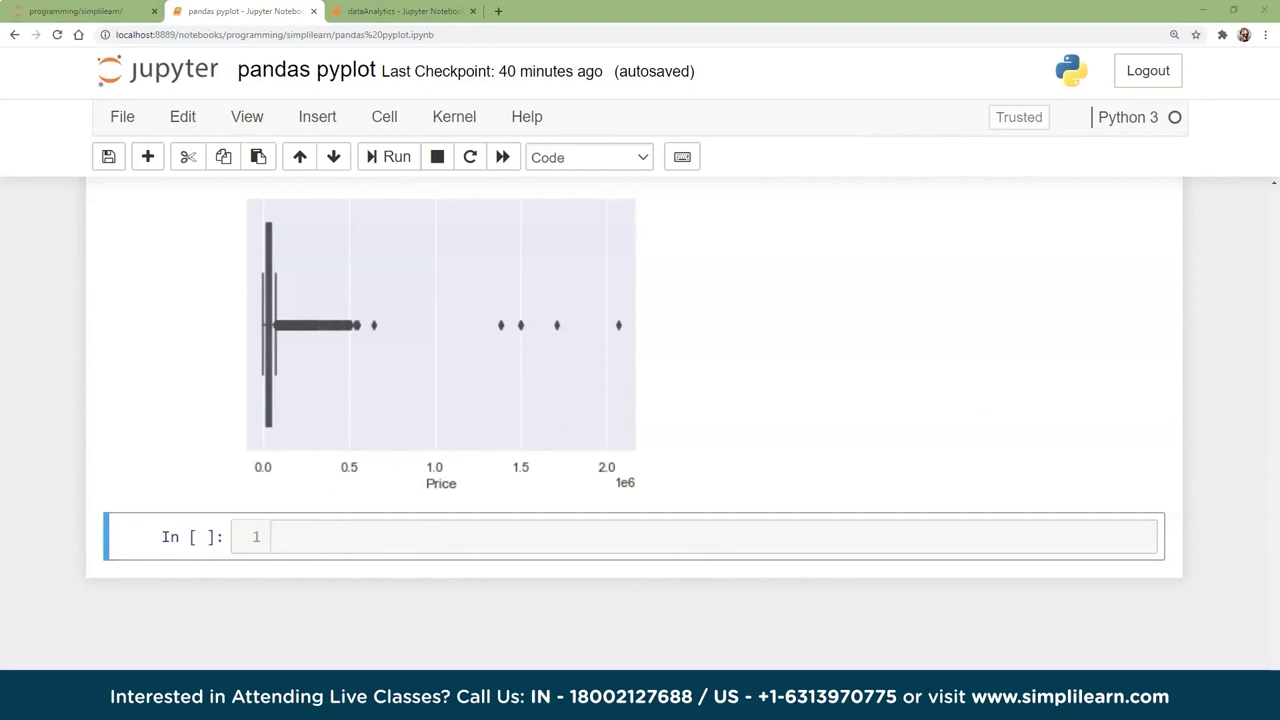
click(289, 536)
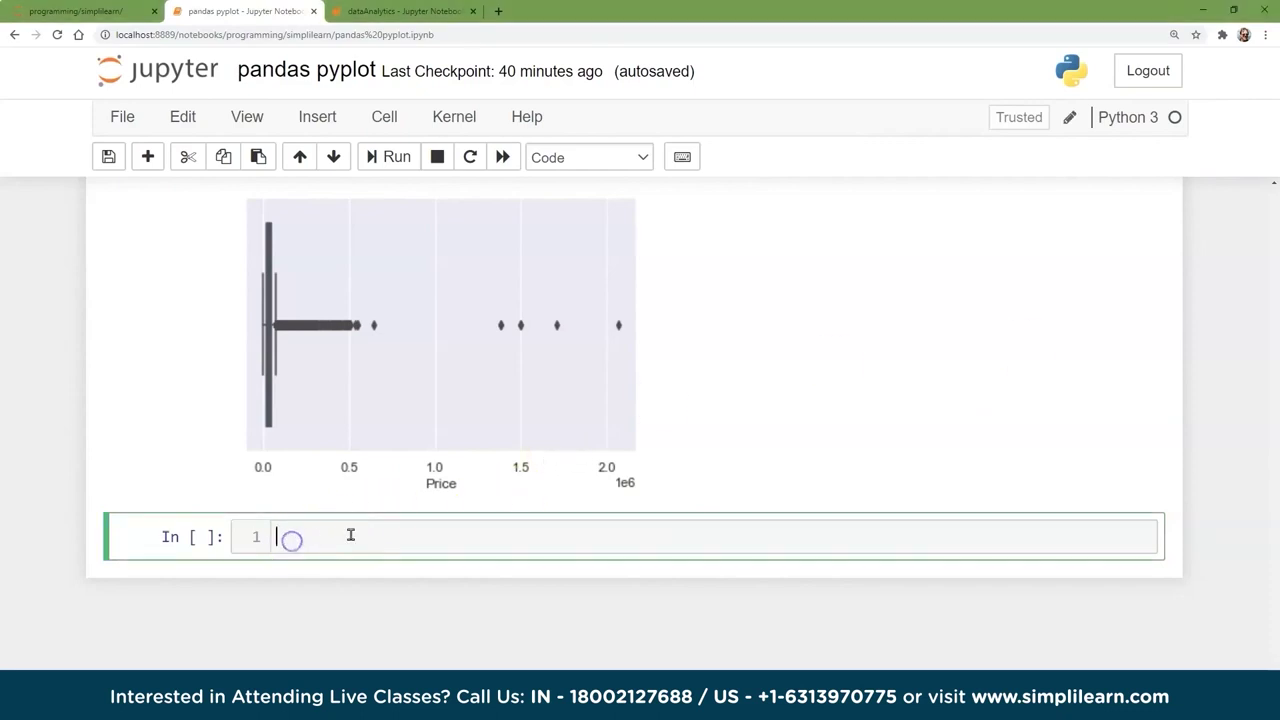
text(sns.boxplot(x=car['HP']))
click(390, 157)
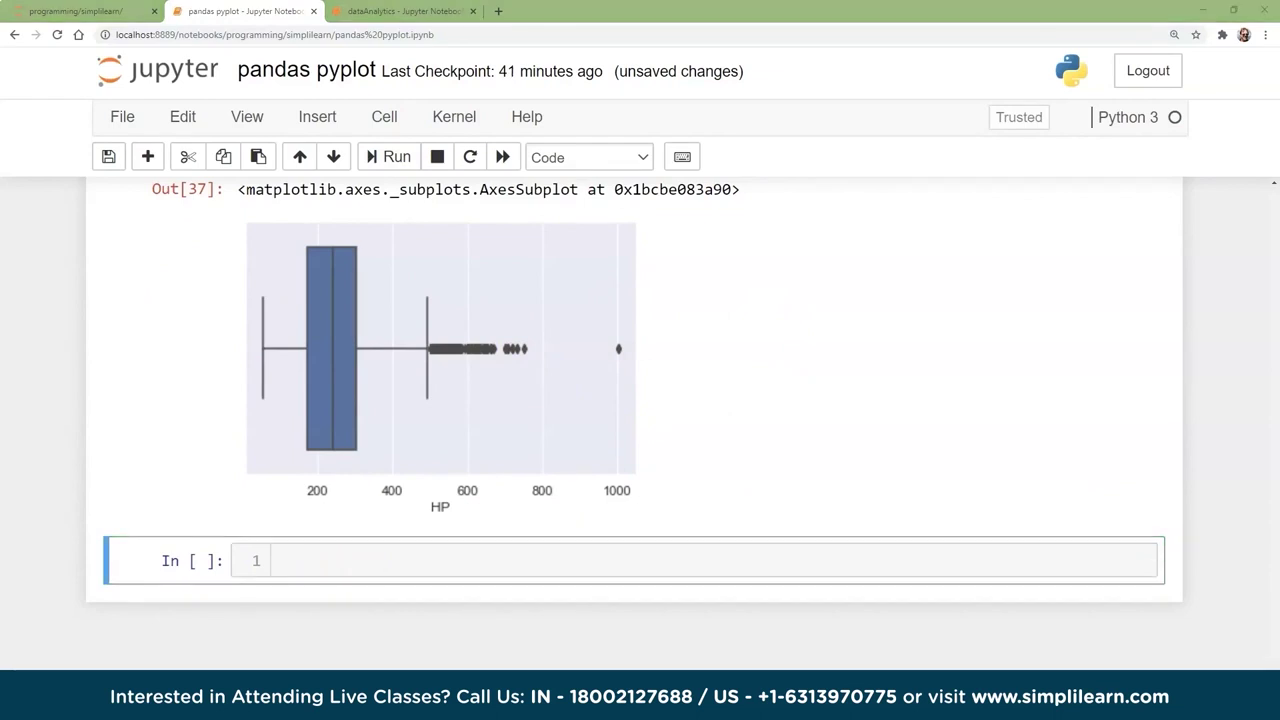
Start a new cell below the HP box plot with the comment "# Plotting a Histogram for number of cars per brand"
click(323, 560)
text(# Plotting a Histogram for number of cars per brand)
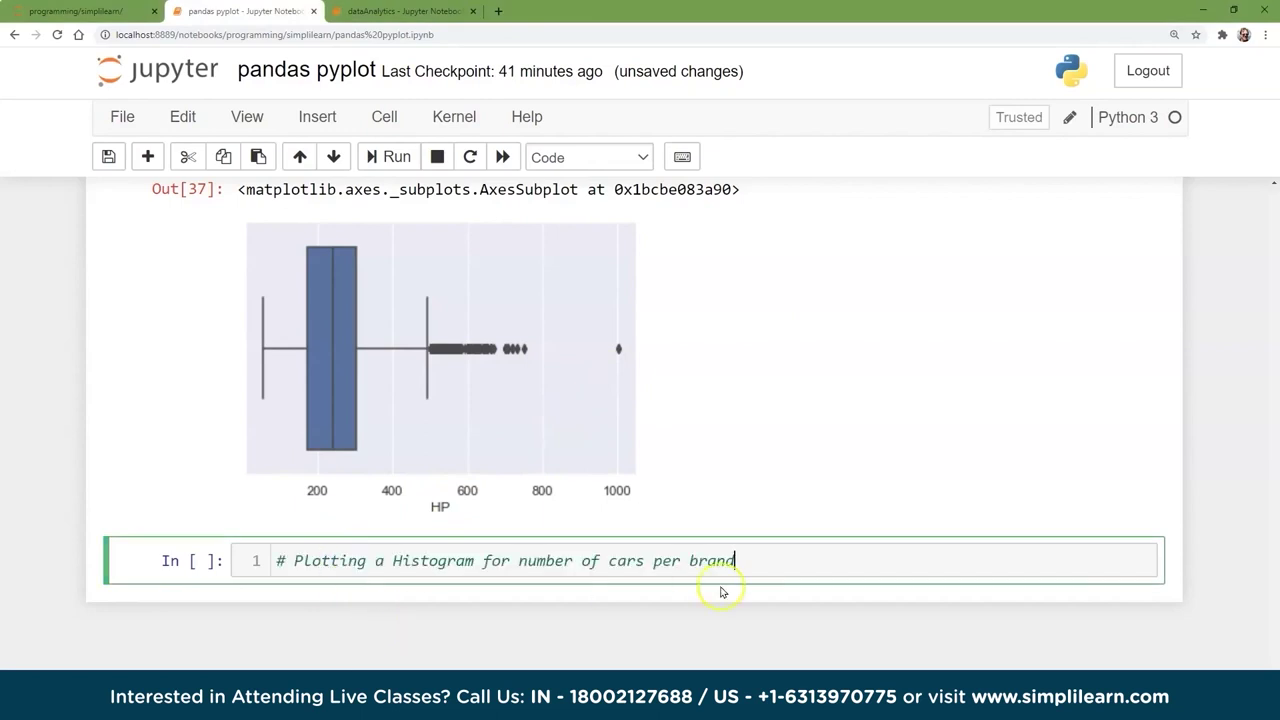
scroll(722, 590, down, 1)
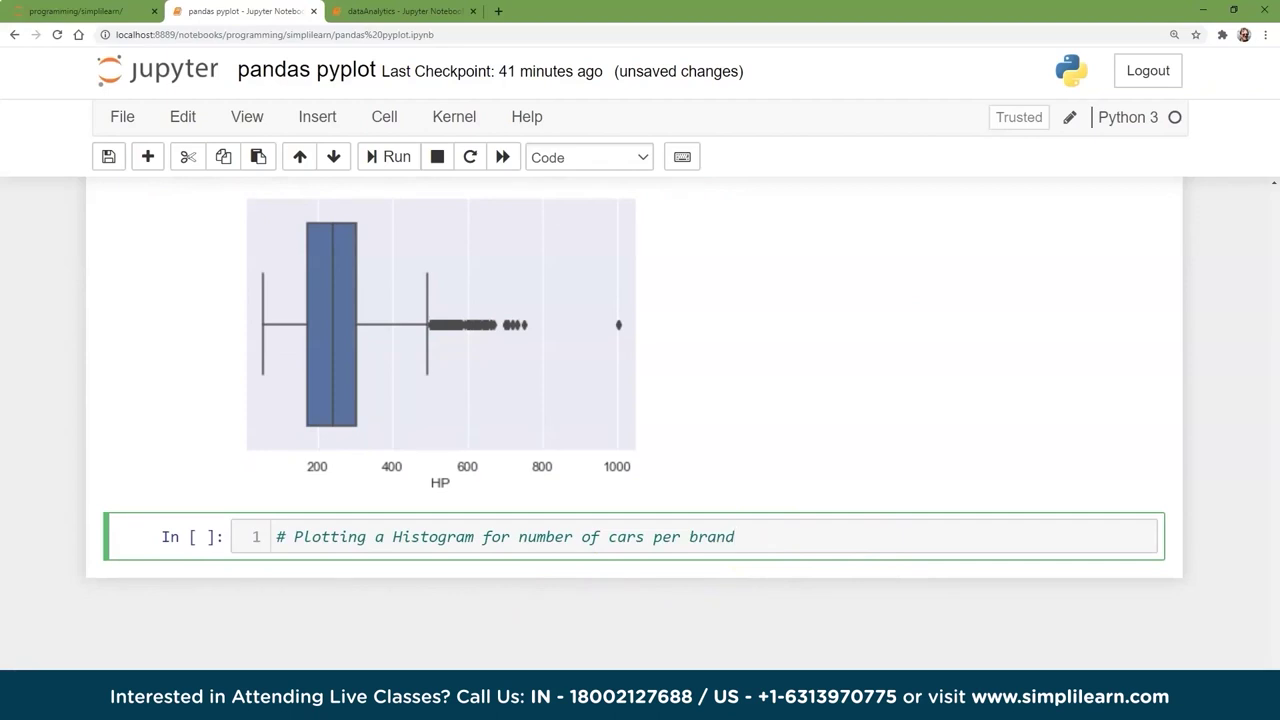
key(alt+Tab)
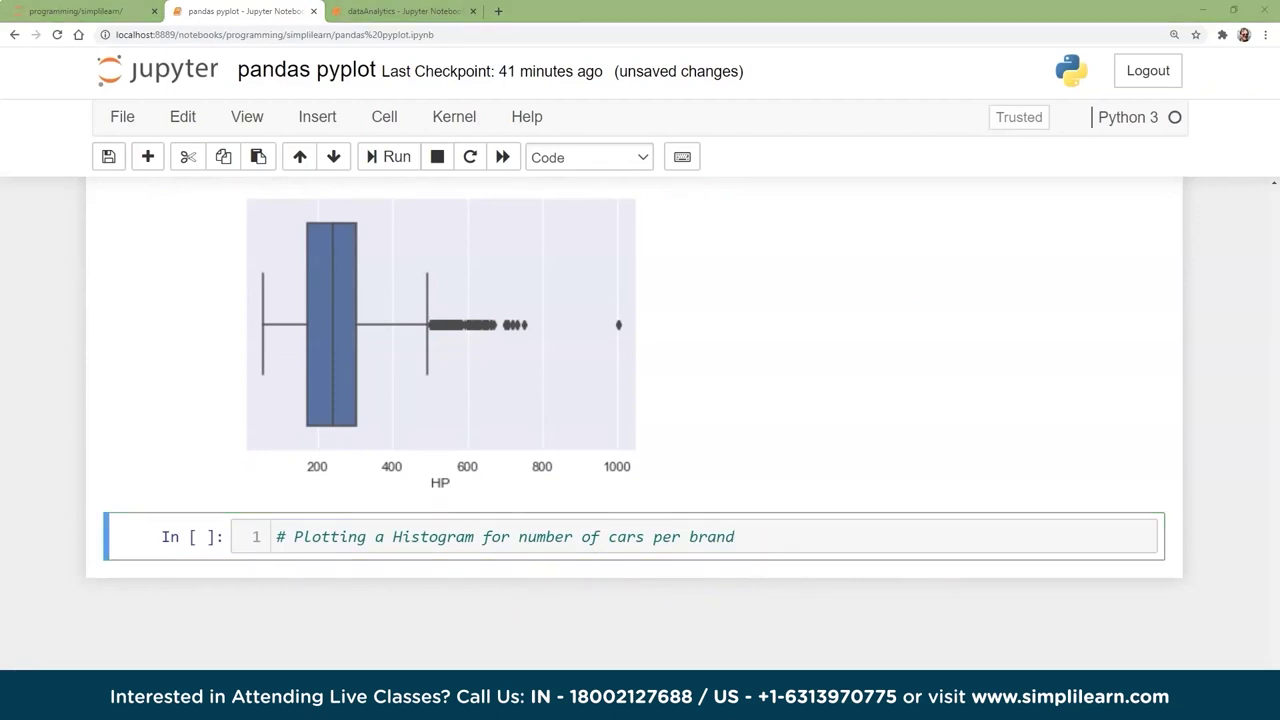
click(343, 349)
click(180, 545)
click(786, 533)
key(Return)
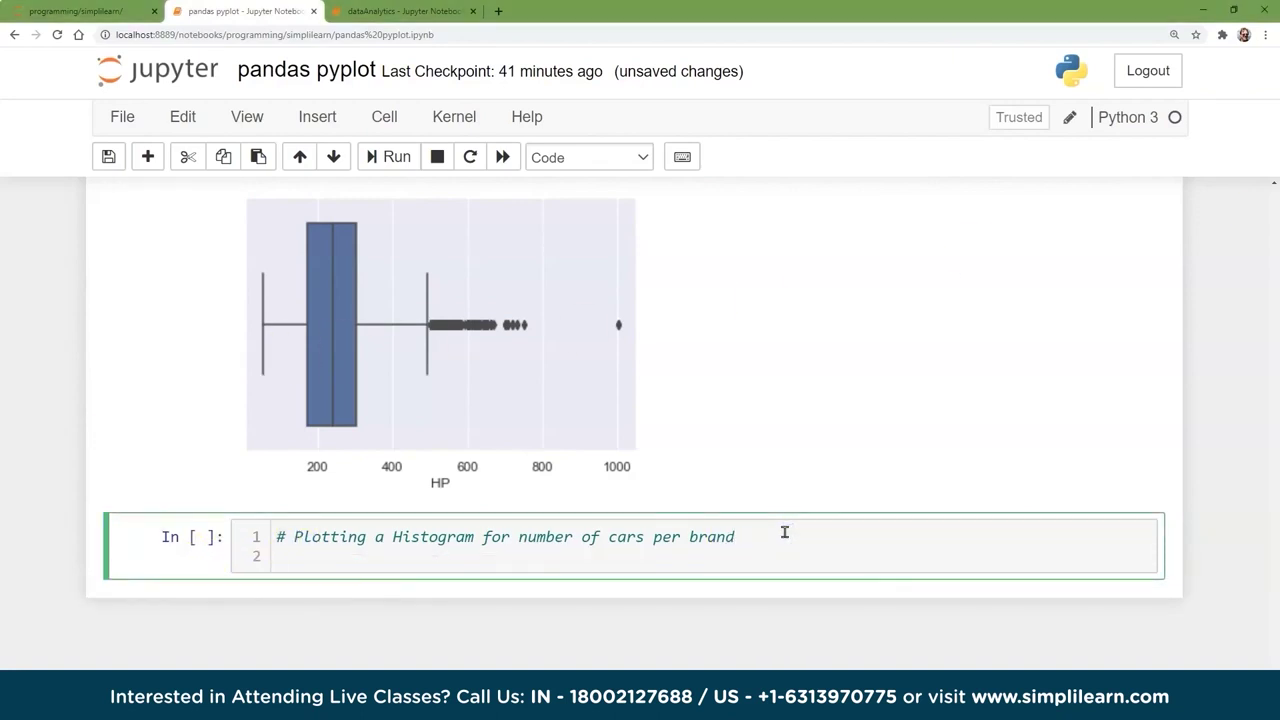
Add car.Make.value_counts().nlargest(40).plot(kind='bar', figsize=(10,5)) to the cell and run it
text(car.Make.value_counts().nlargest(40).plot(kind='bar', figsize=(10,5)))
click(450, 556)
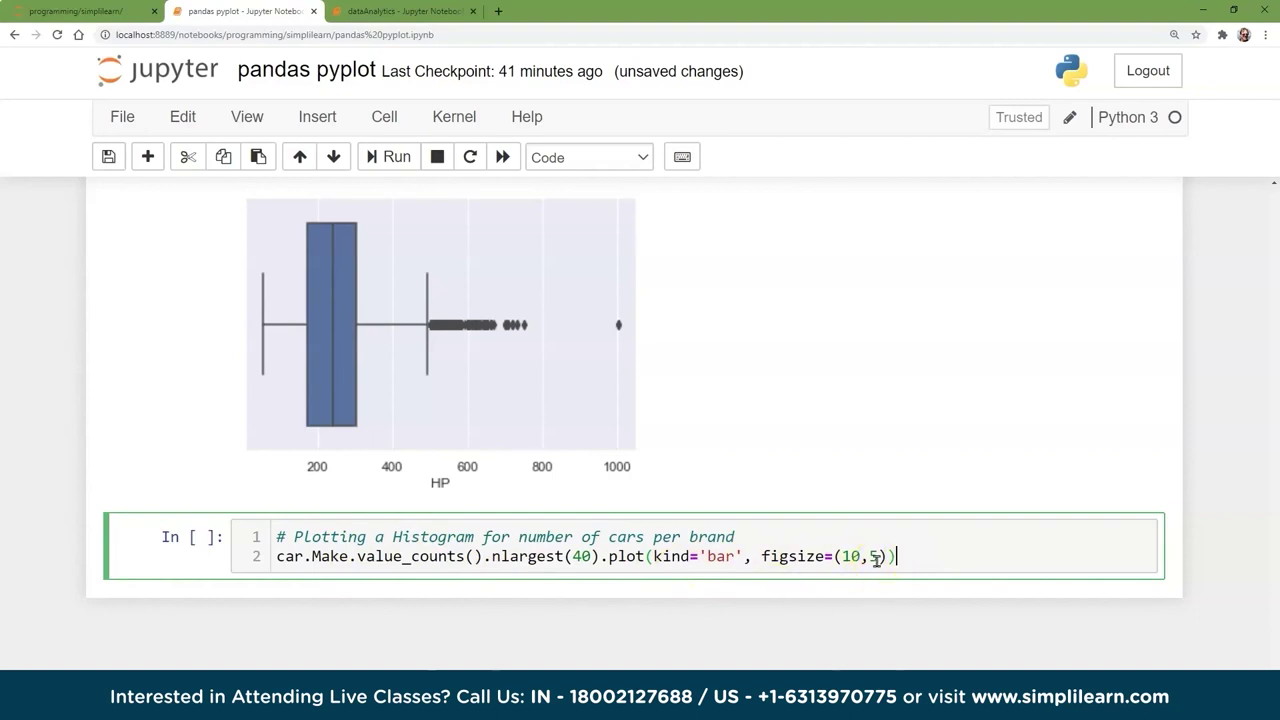
key(shift+Return)
scroll(416, 655, down, 4)
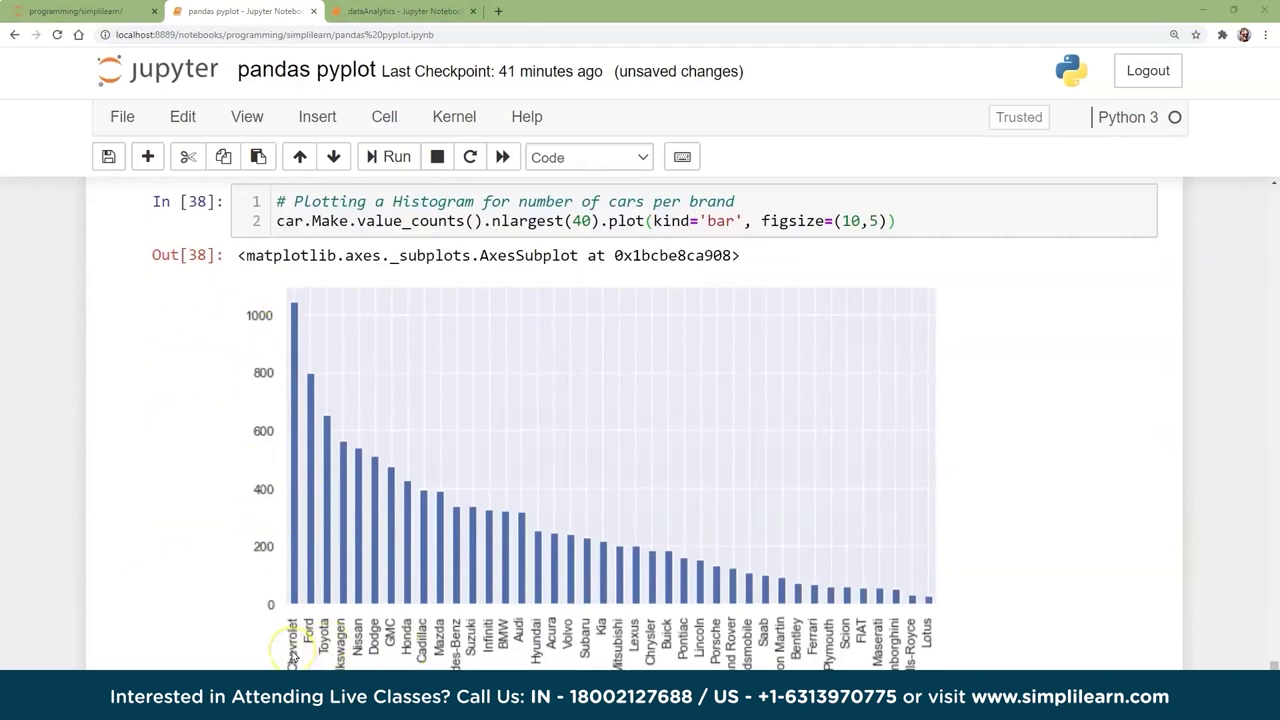
Give the bar chart the title "Number of cars by make", y-label "Number of cars" and x-label "Make";, using plt calls, and rerun the cell
scroll(293, 660, up, 1)
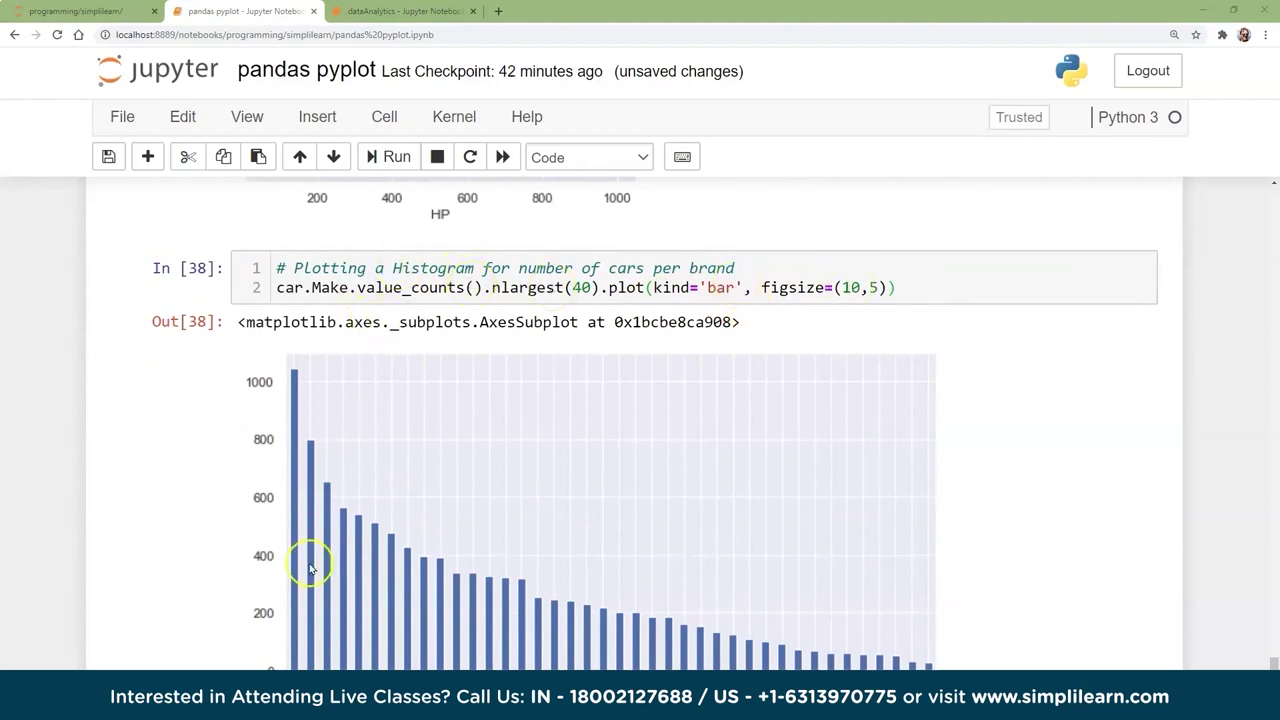
scroll(329, 543, down, 1)
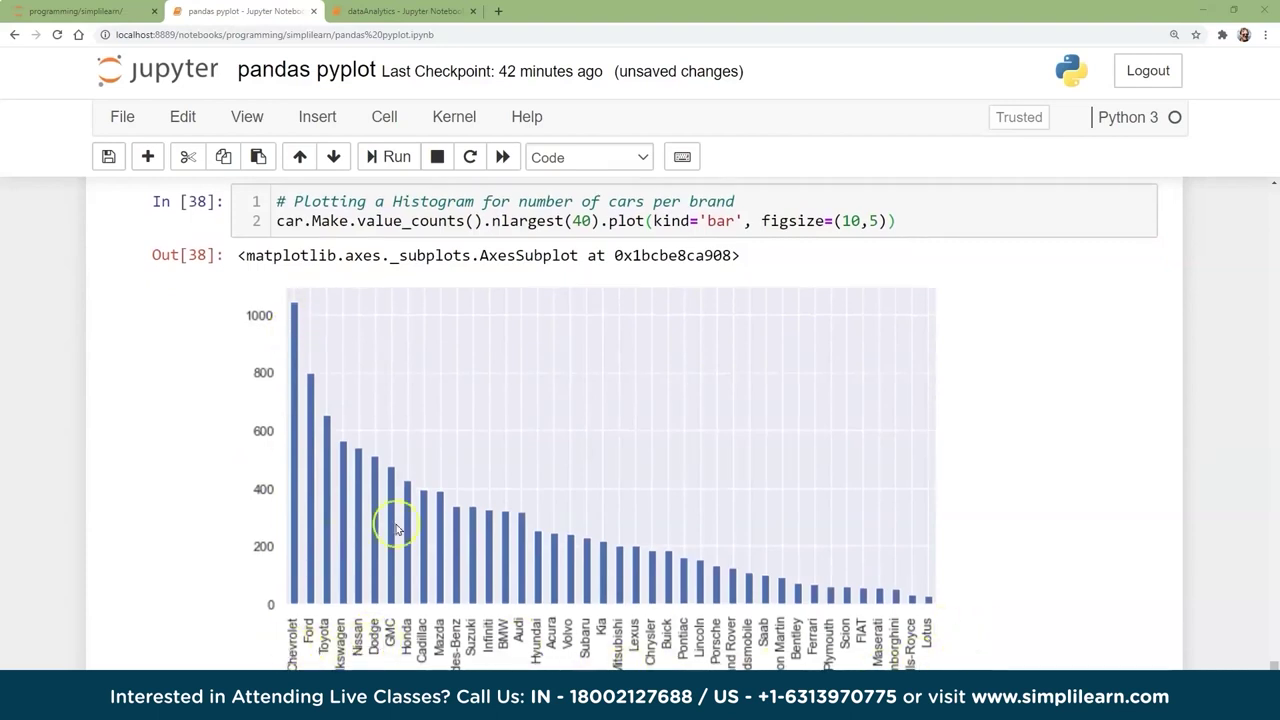
scroll(398, 540, down, 1)
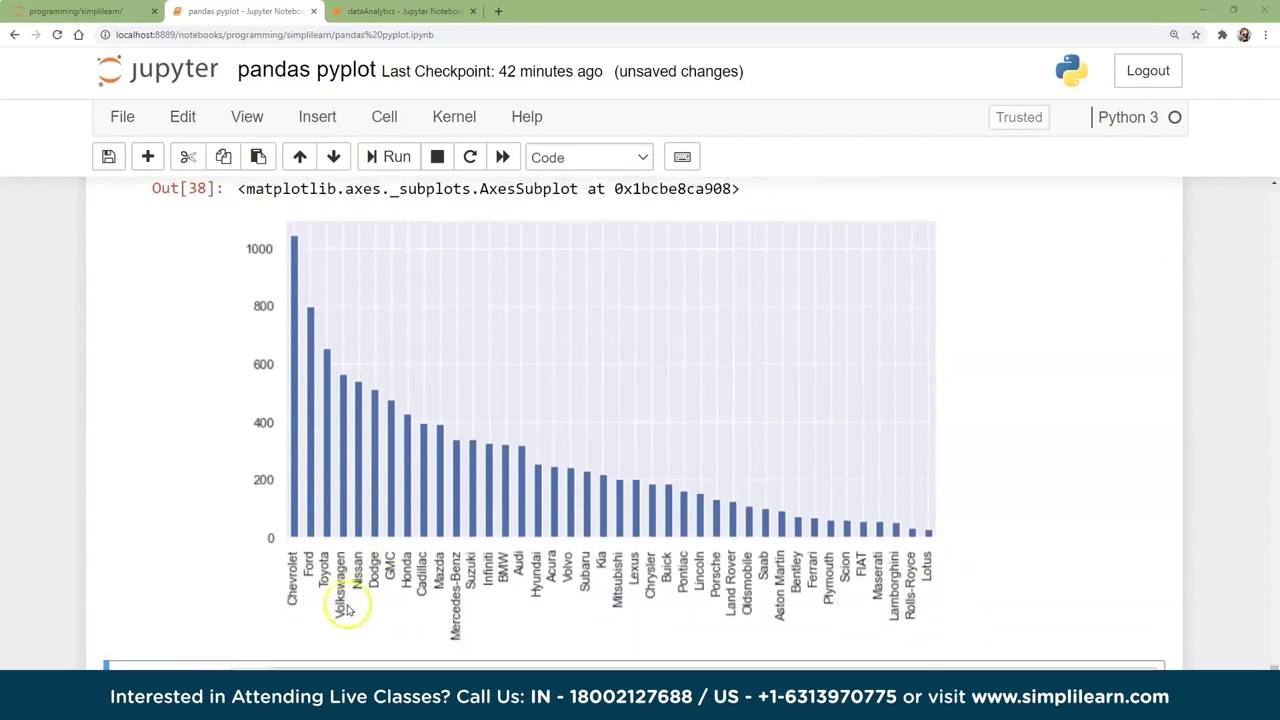
scroll(421, 515, up, 1)
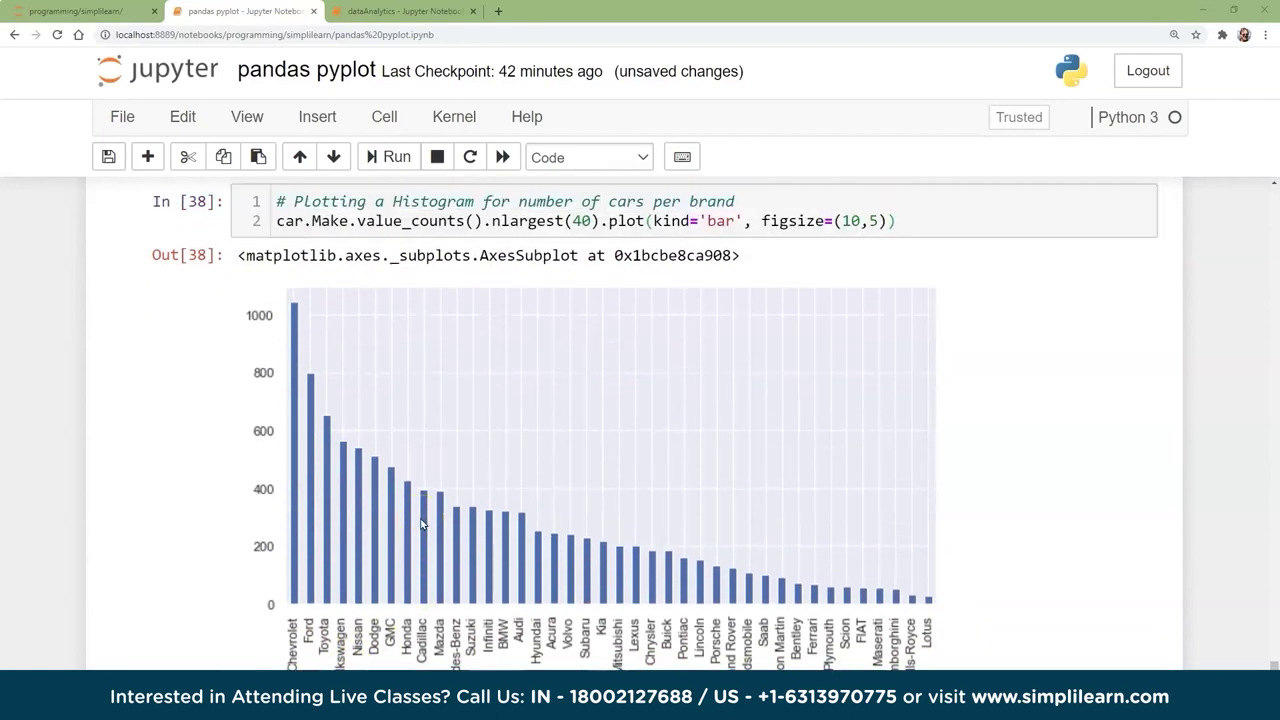
click(910, 226)
key(Return)
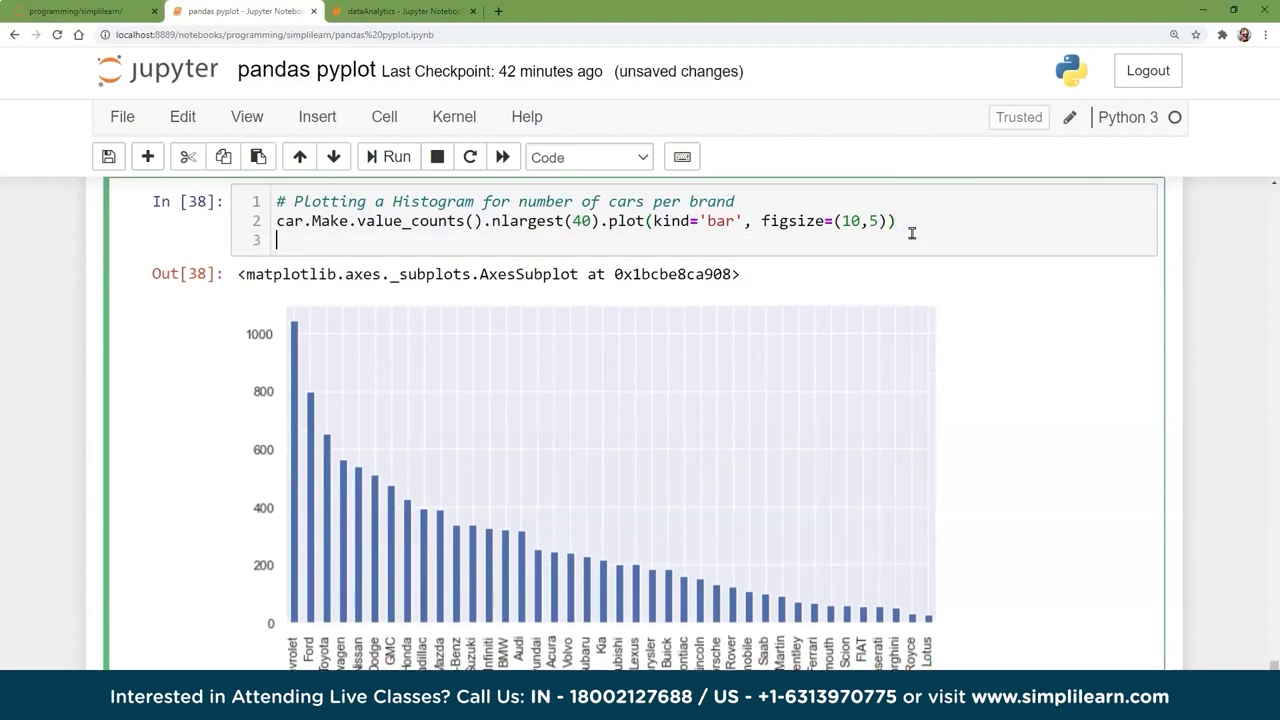
text(plt.title("Number of cars by make") plt.ylabel("Number of cars") plt.xlabel("Make");)
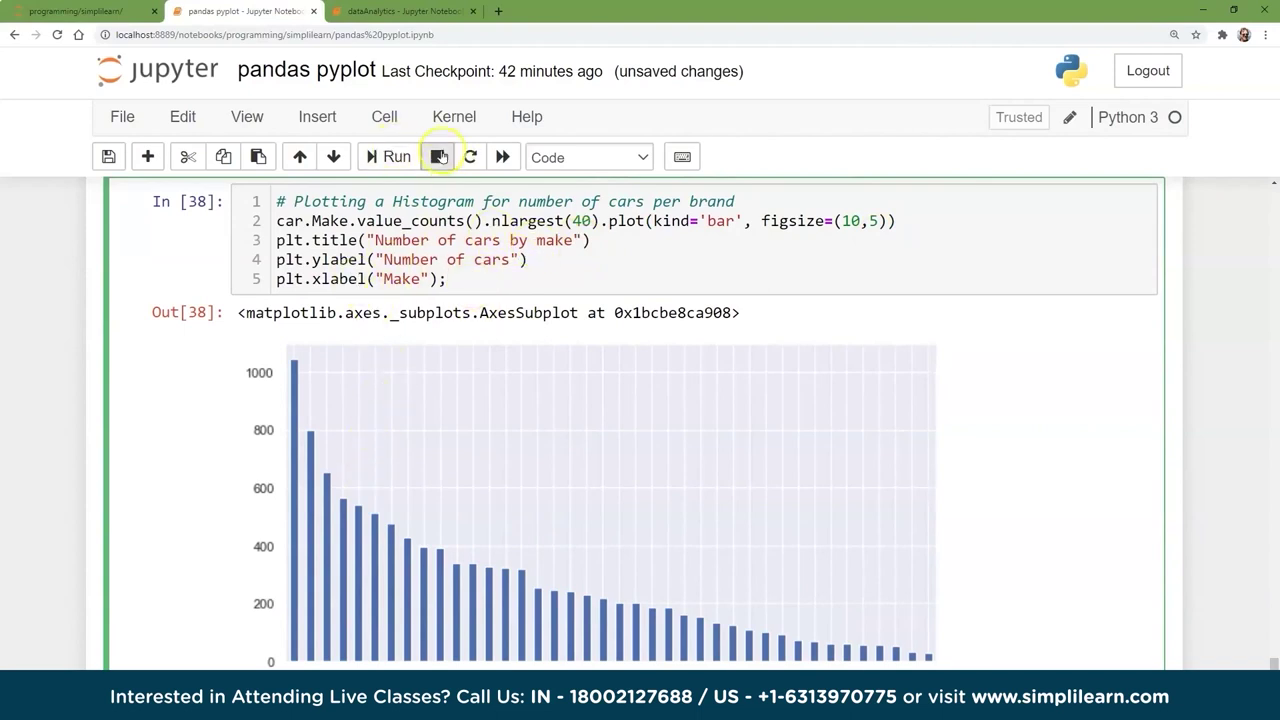
click(390, 156)
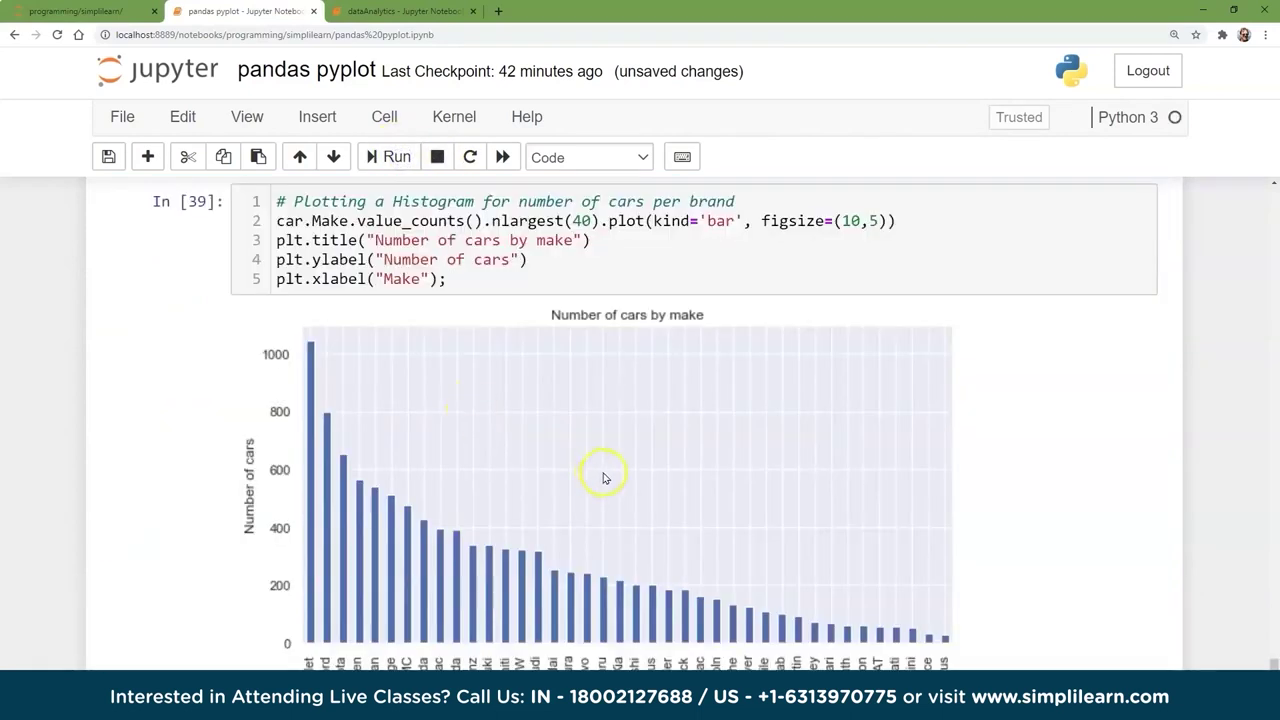
drag(560, 310, 606, 429)
scroll(615, 458, down, 1)
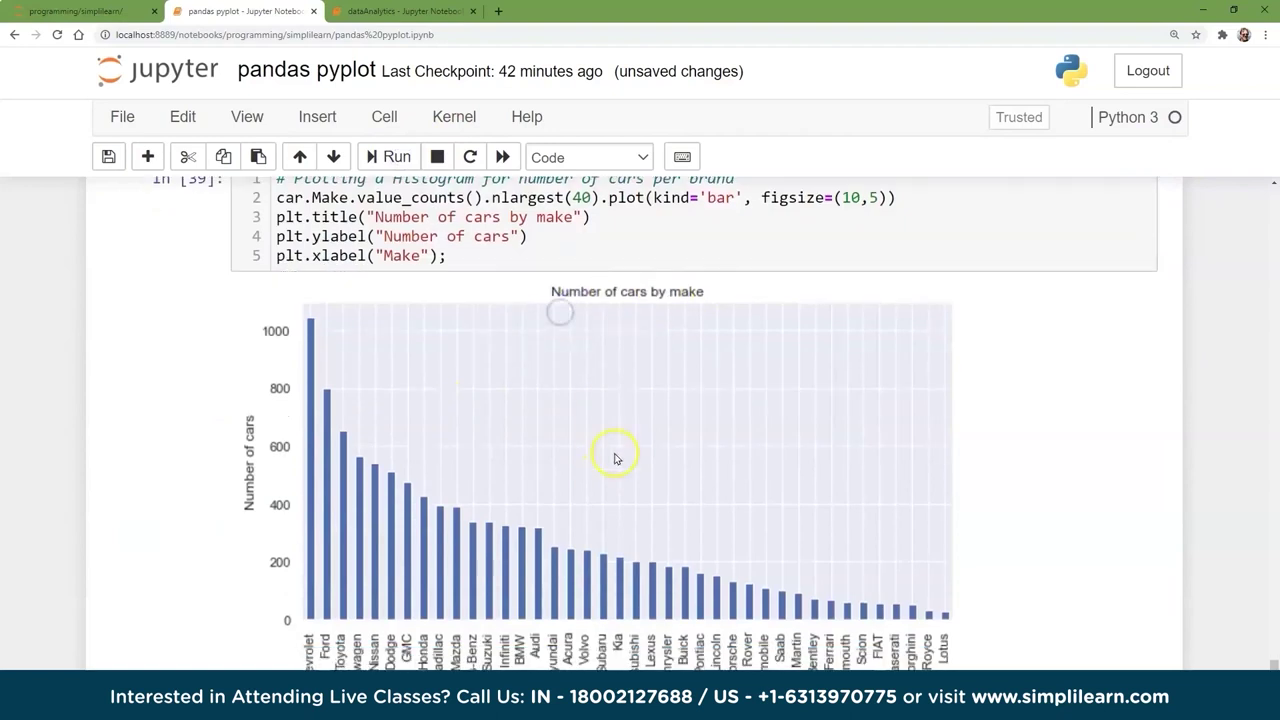
scroll(615, 458, down, 1)
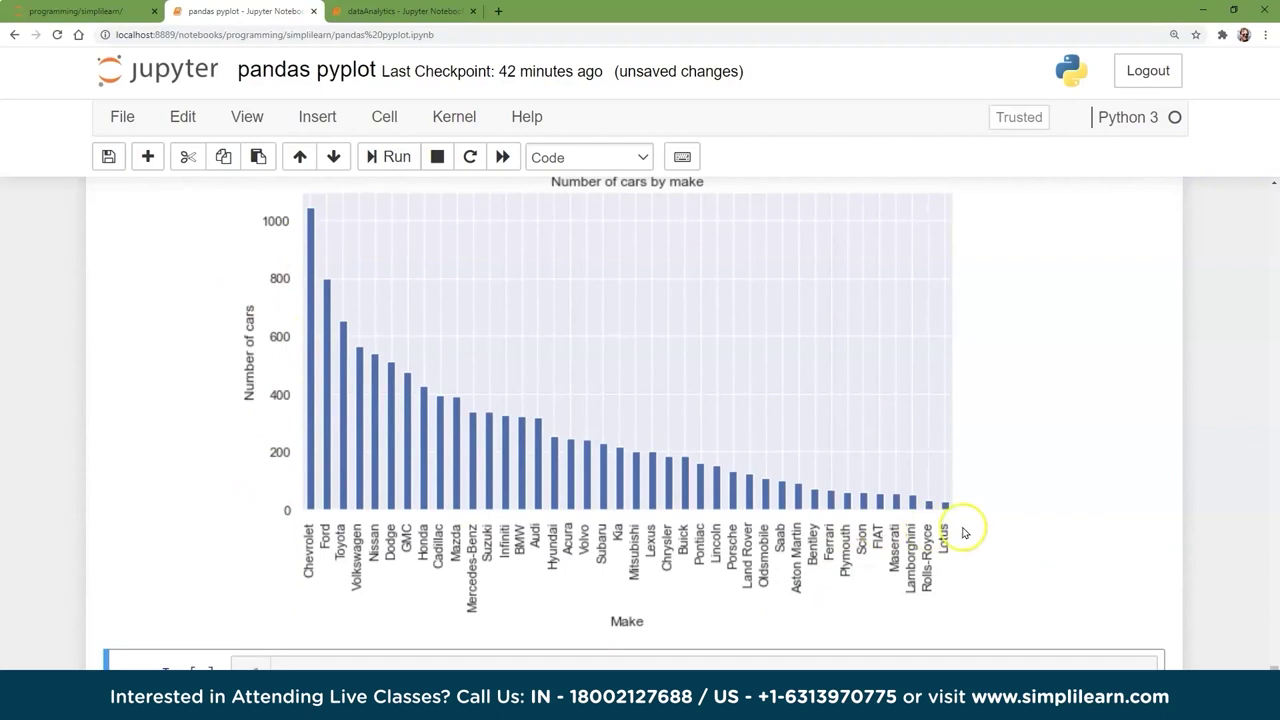
Begin the empty cell below the bar chart with the comment "# Find the relations between the variables."
scroll(709, 537, down, 2)
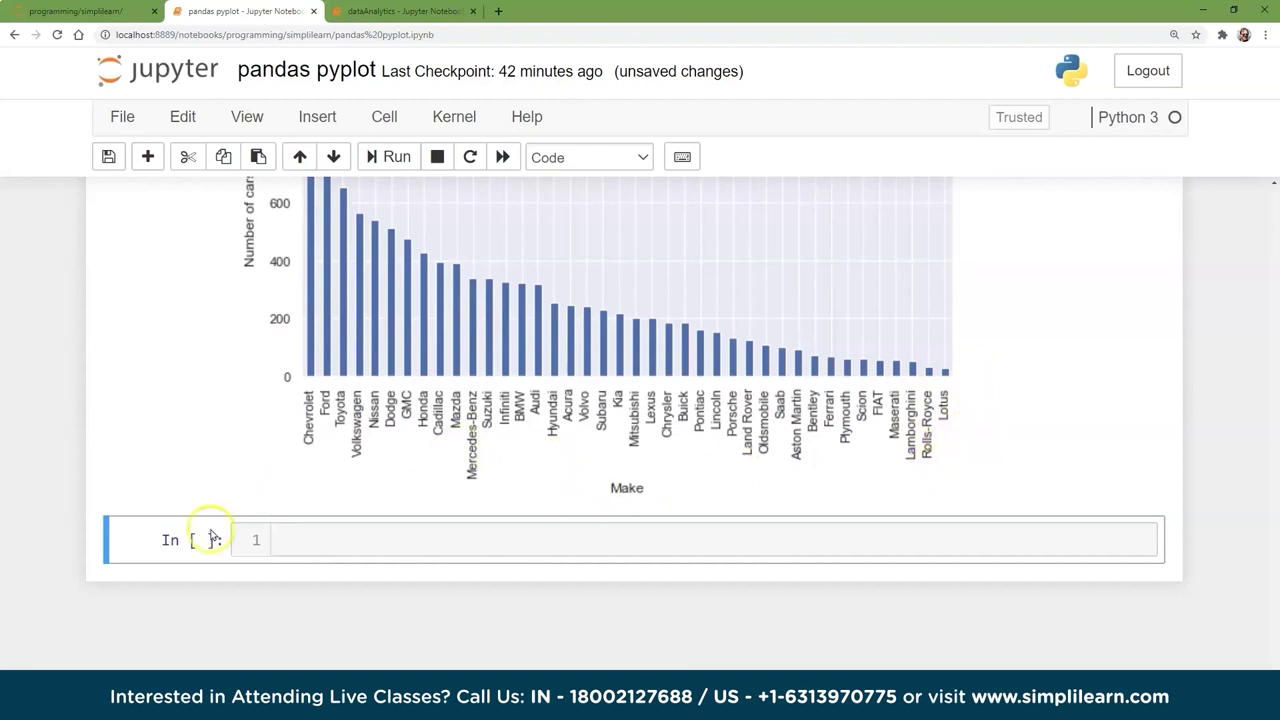
click(302, 531)
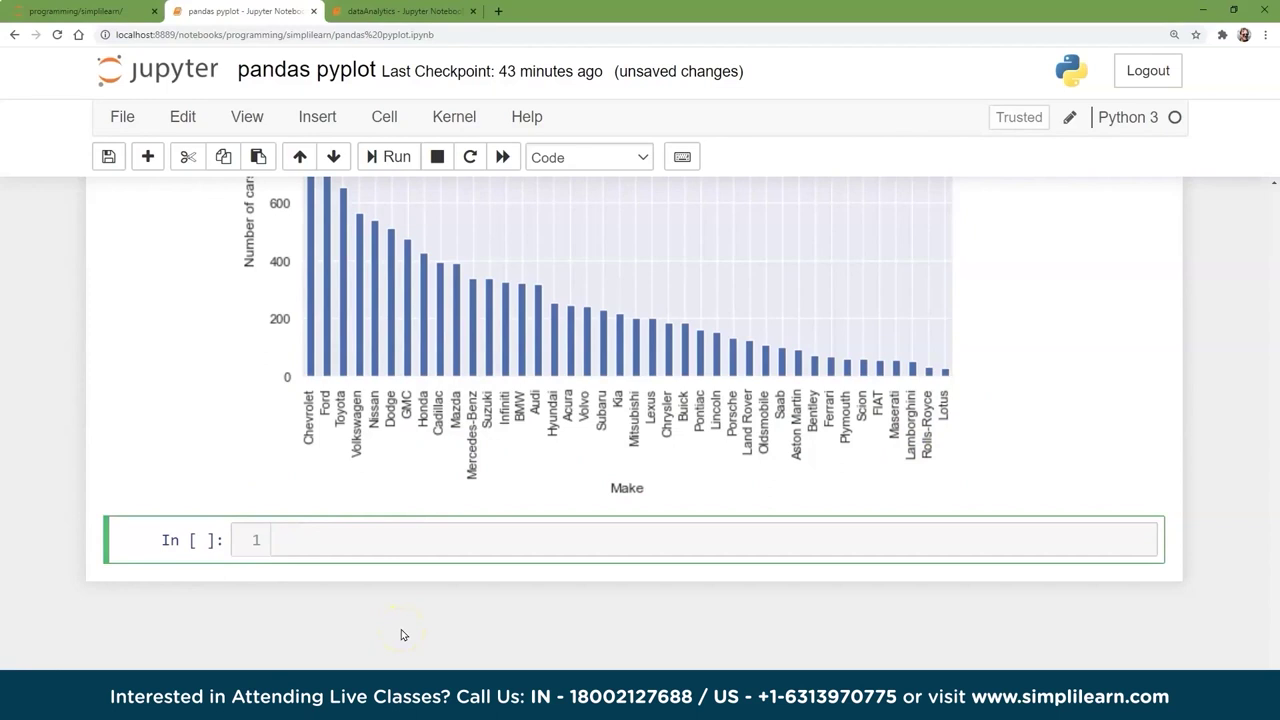
text(# Find the relations between the variables.)
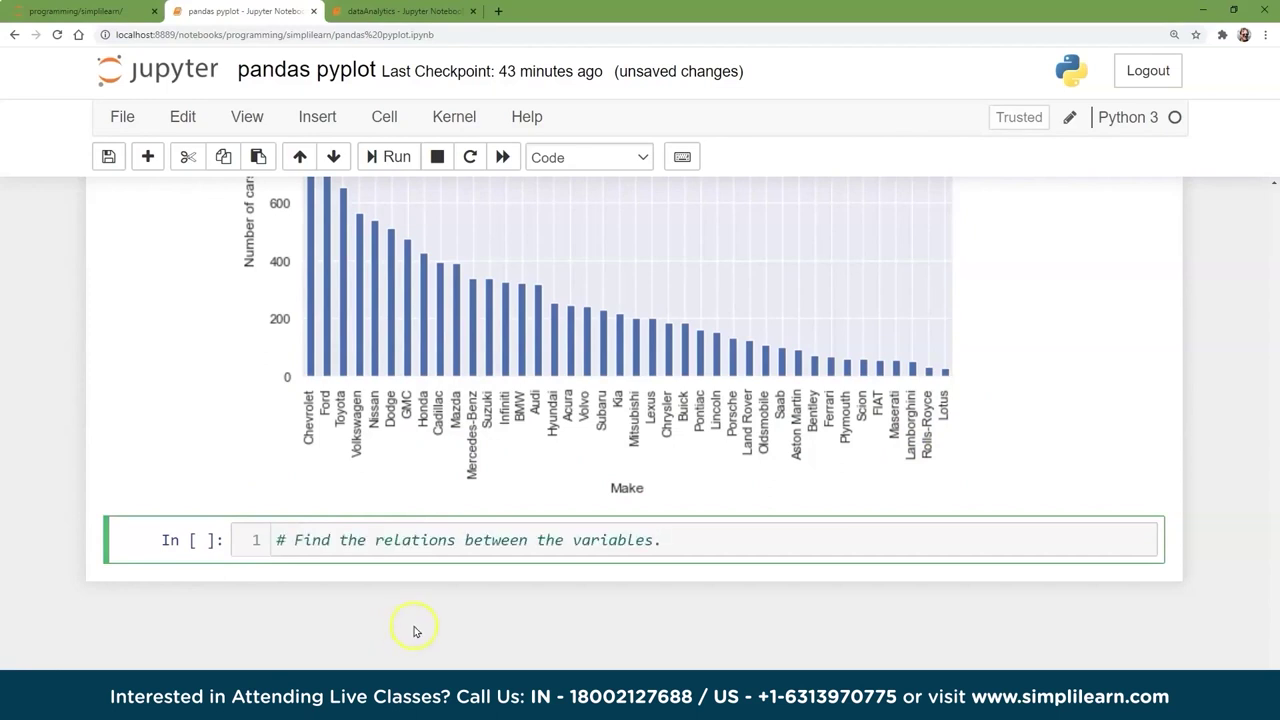
key(Return)
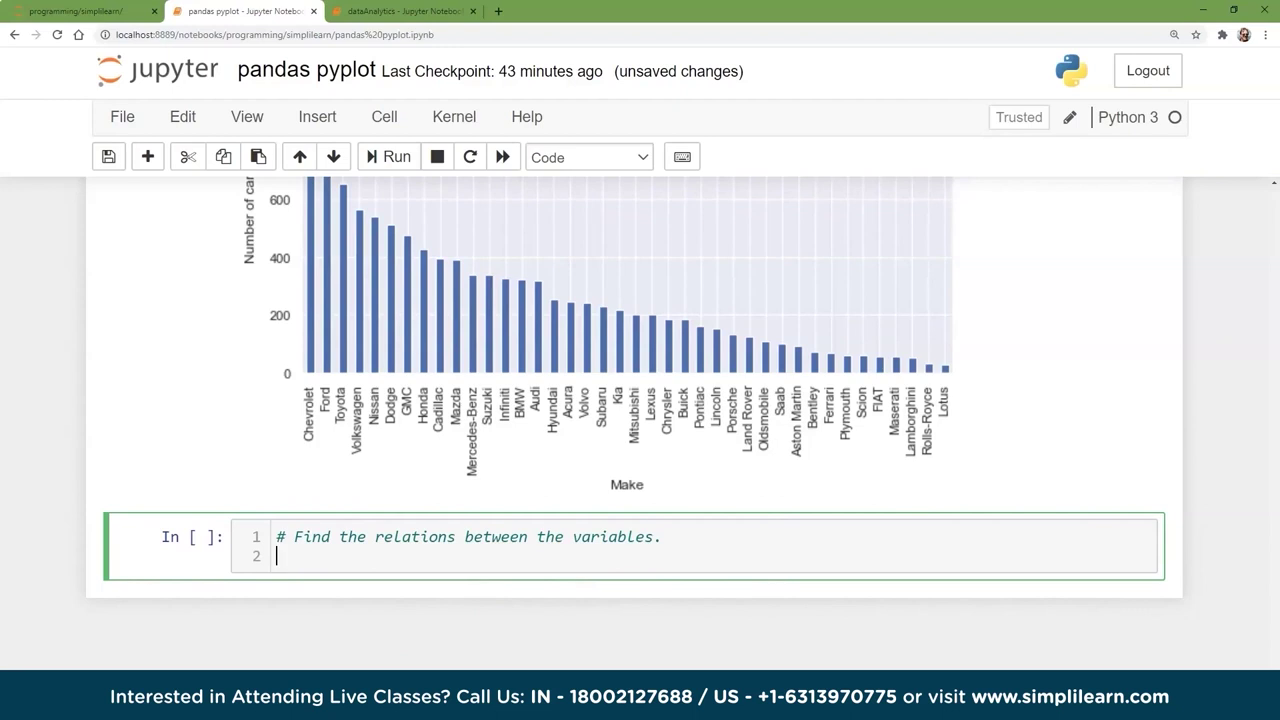
Add plt.figure(figsize=(20,10)) under the comment to set the figure size
key(alt+Tab)
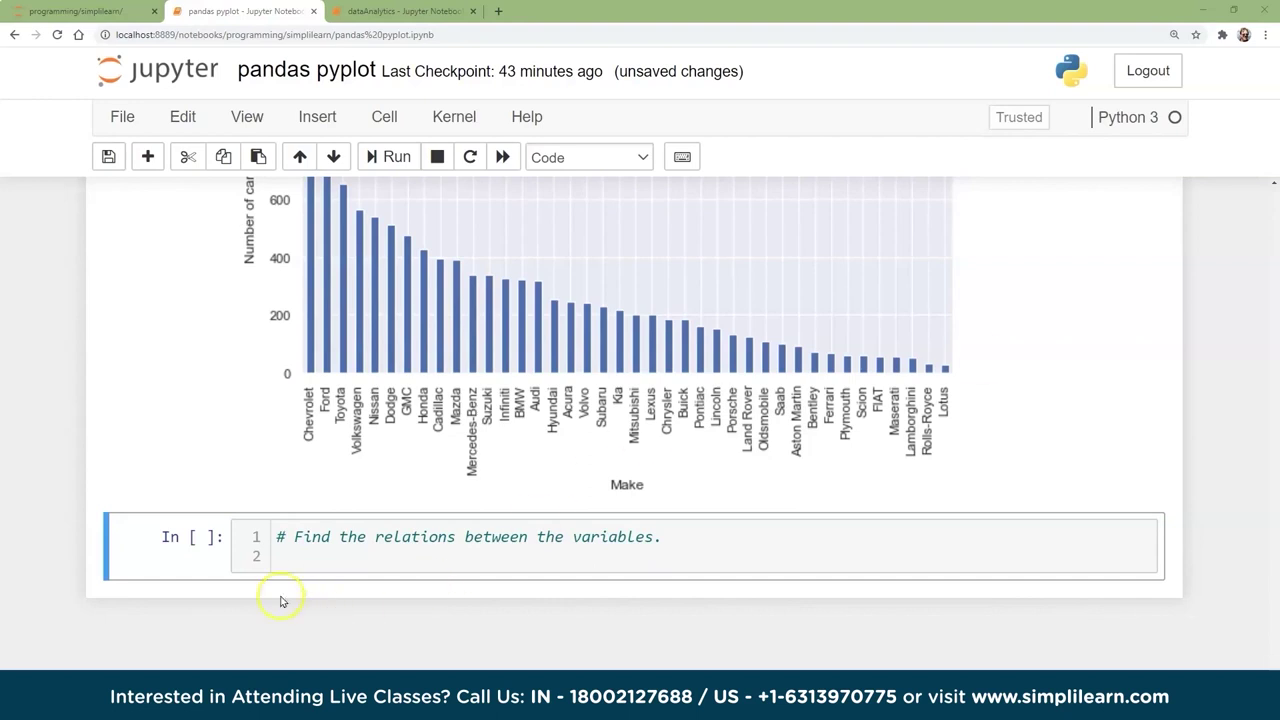
click(280, 557)
text(plt.figure(figsize=(20,10)))
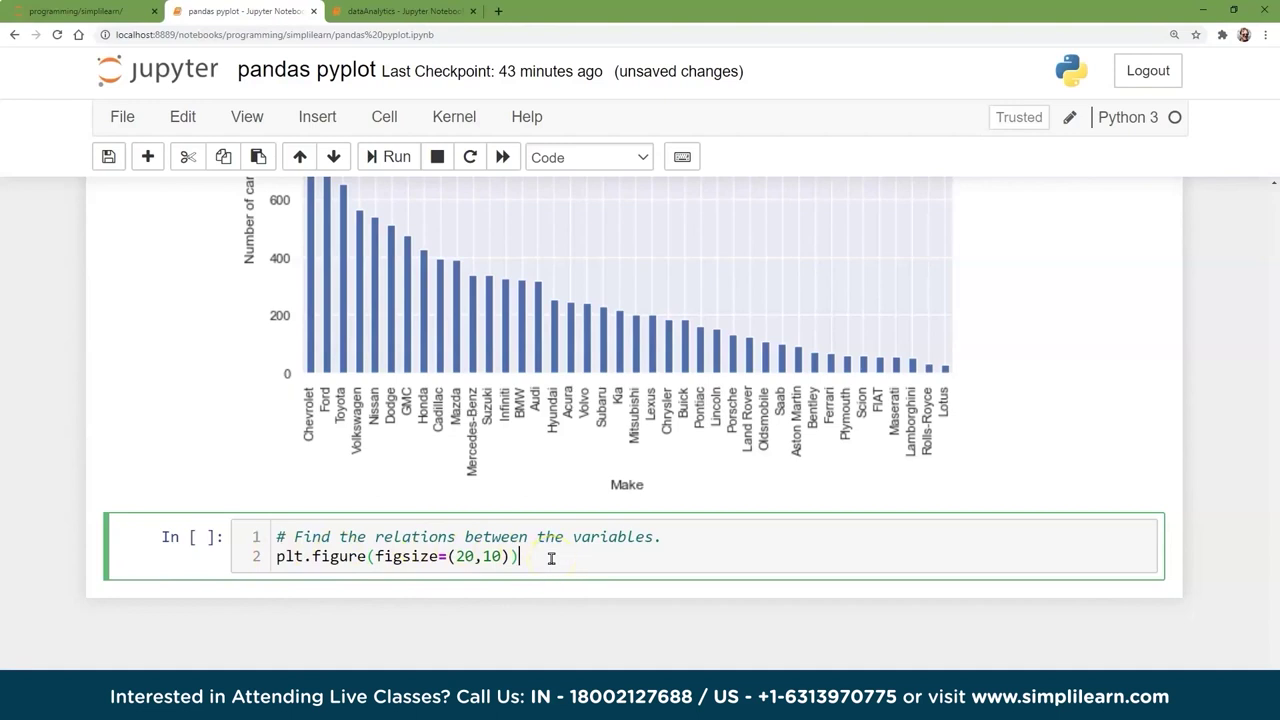
double_click(290, 556)
click(527, 557)
click(398, 556)
click(539, 556)
key(Return)
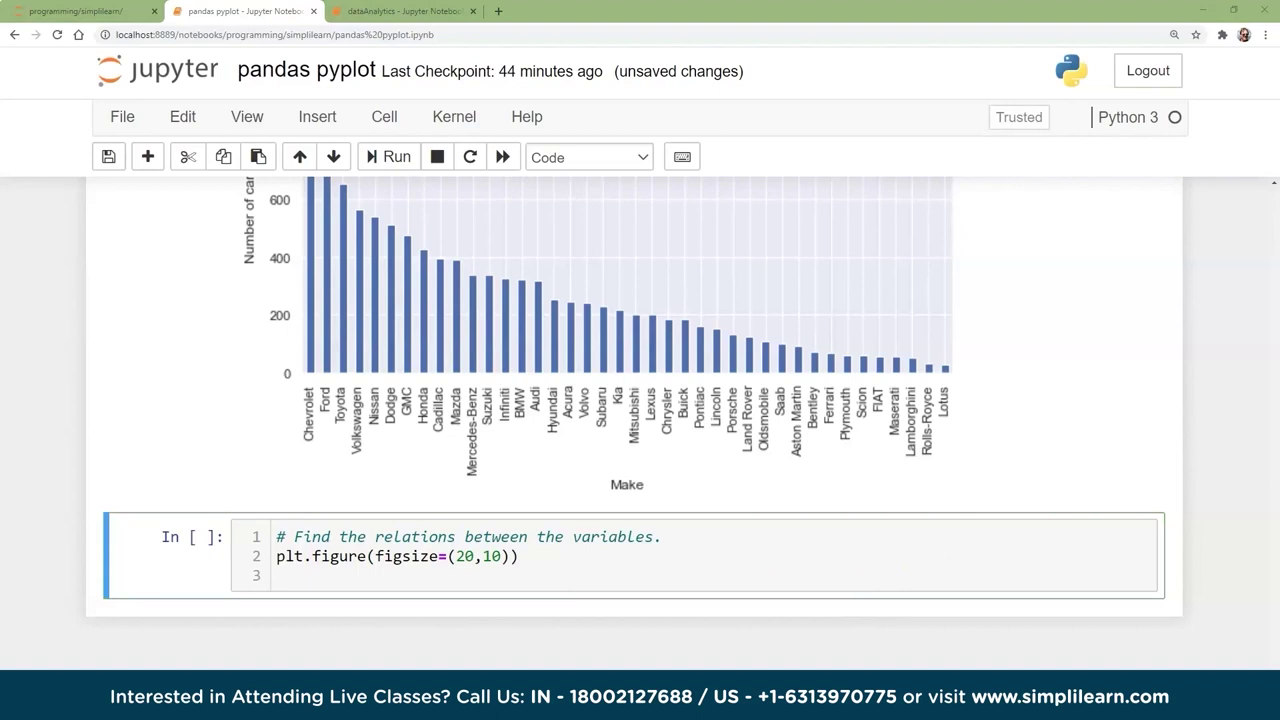
Add the line c= car.corr() to compute the correlations between the car variables
click(283, 576)
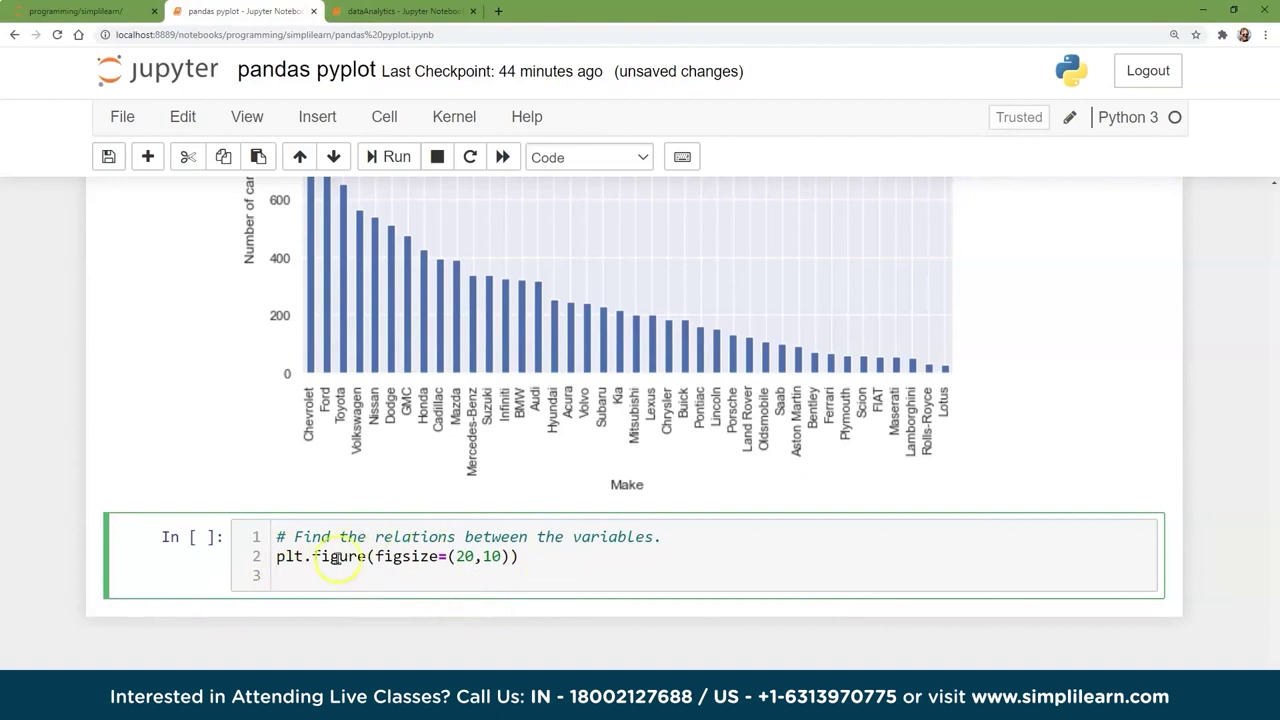
text(c= car.corr()
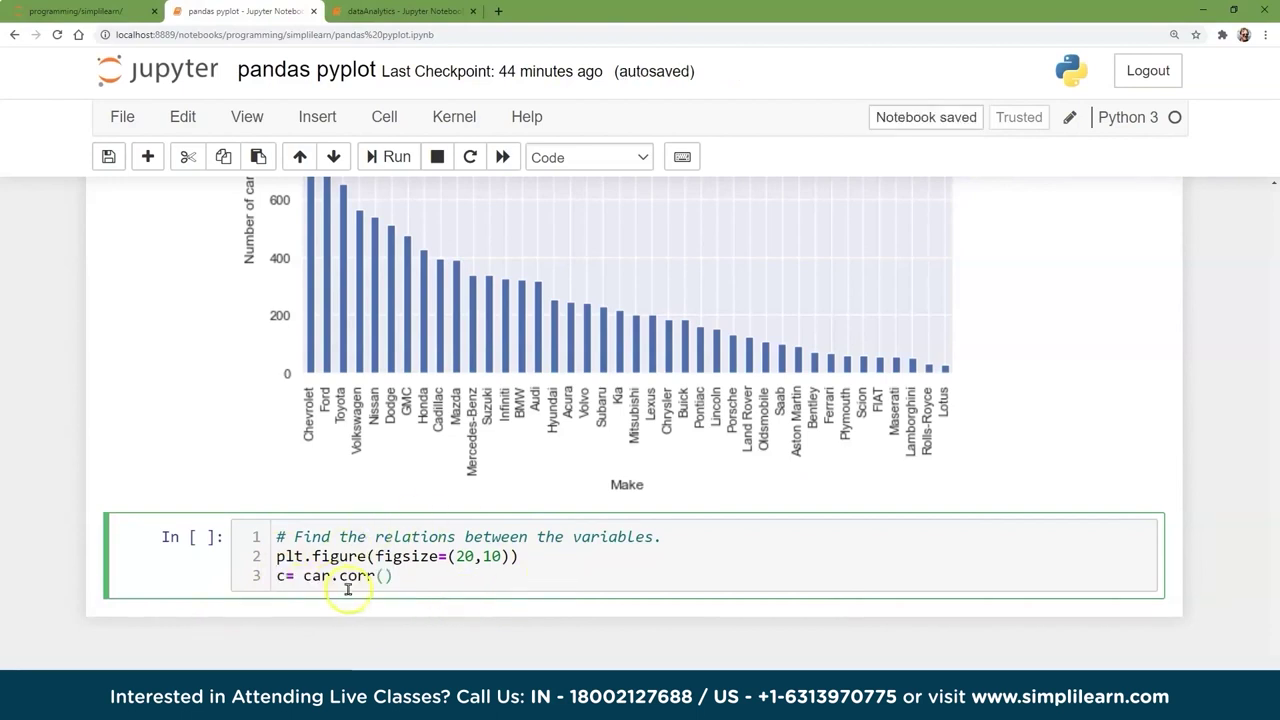
click(373, 575)
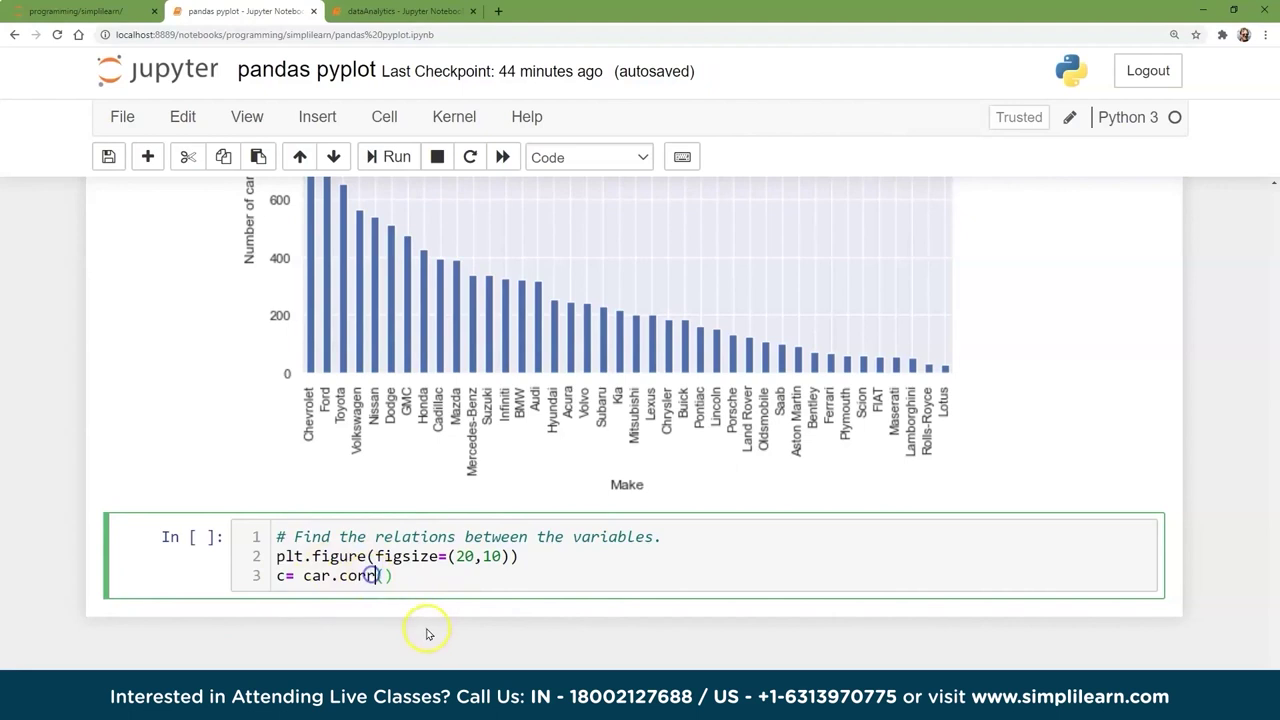
click(418, 578)
key(Return)
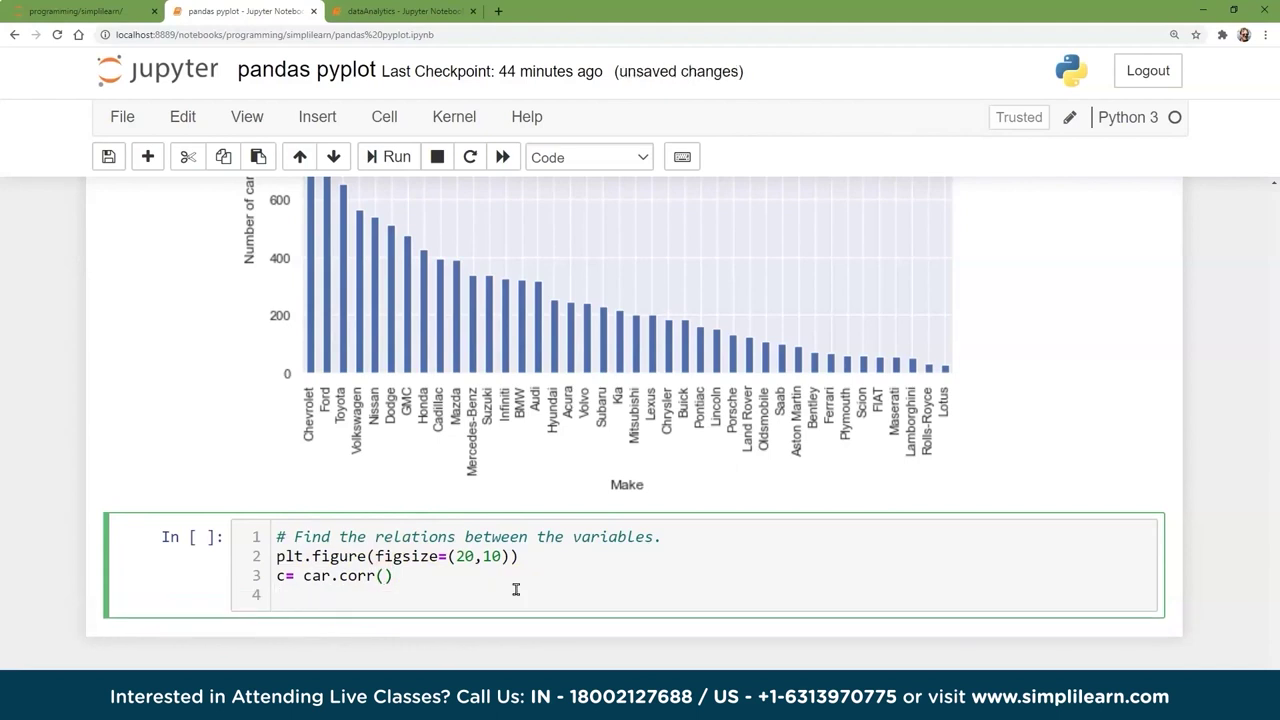
click(426, 580)
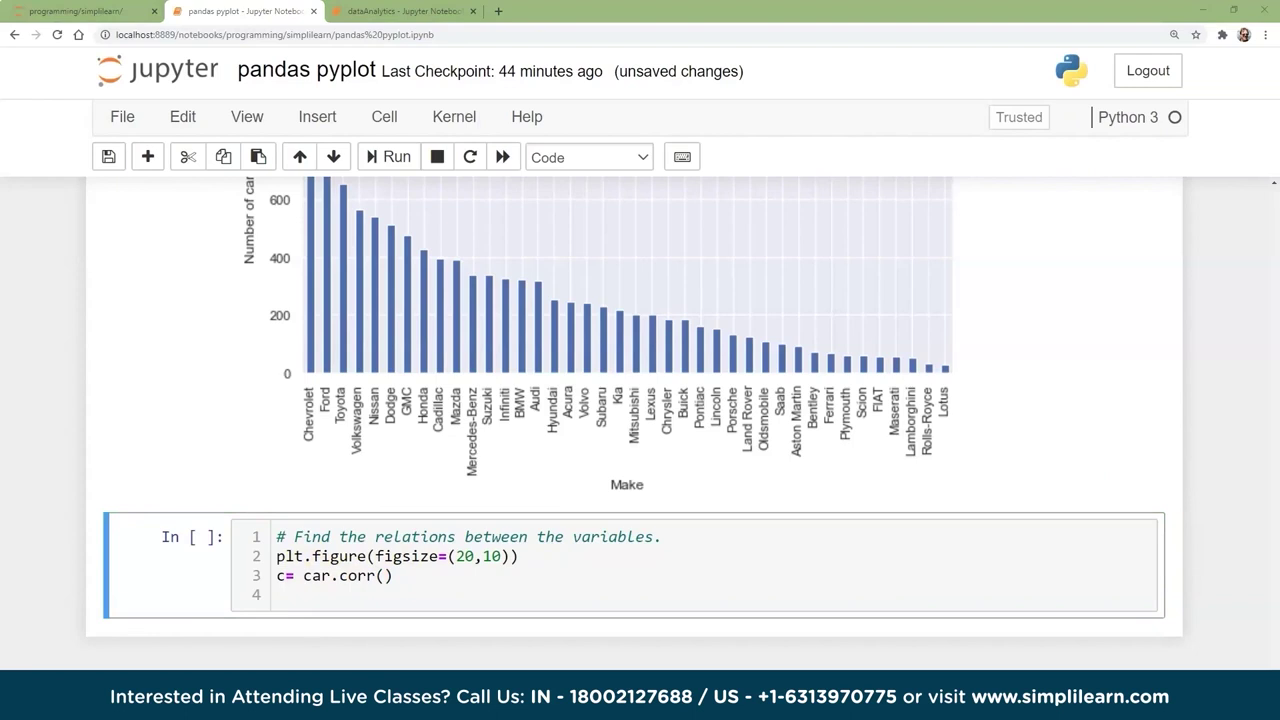
Add sns.heatmap(c,cmap="BrBG",annot=True) and a final line c, then run the cell
click(304, 592)
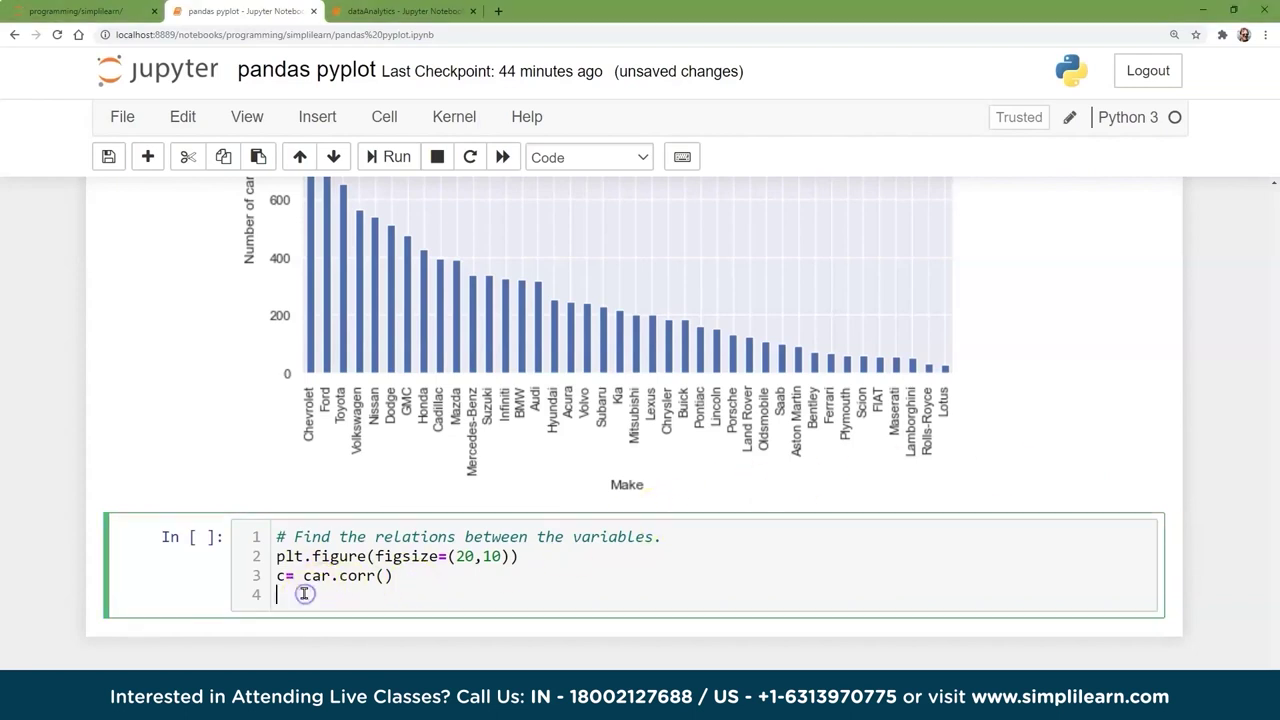
text(sns.heatmap(c,cmap="BrBG",annot=True))
key(Return)
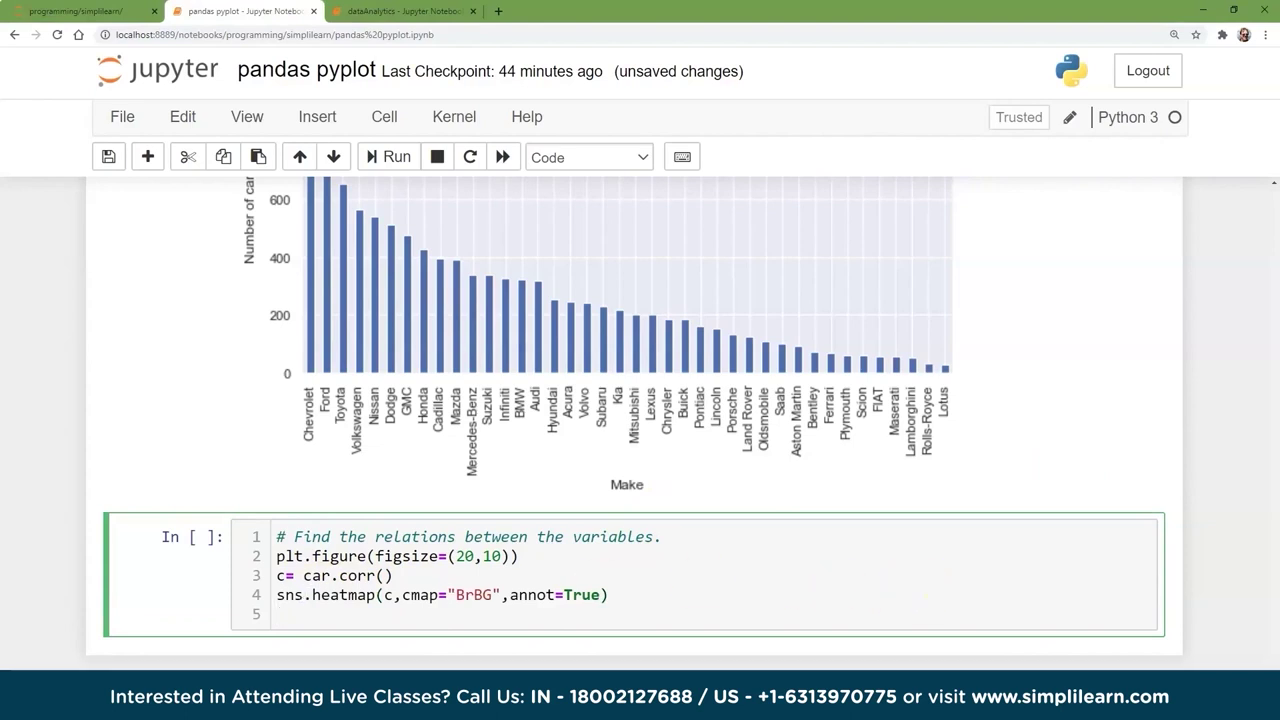
click(299, 625)
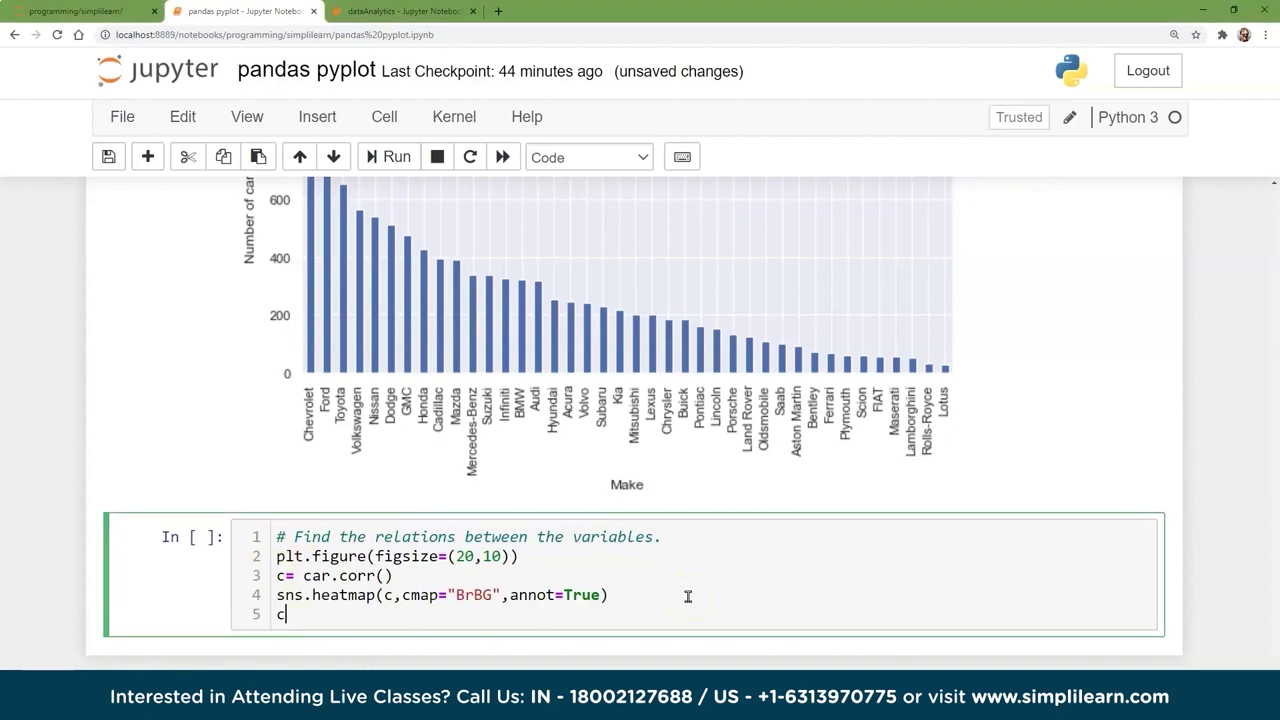
key(shift+Return)
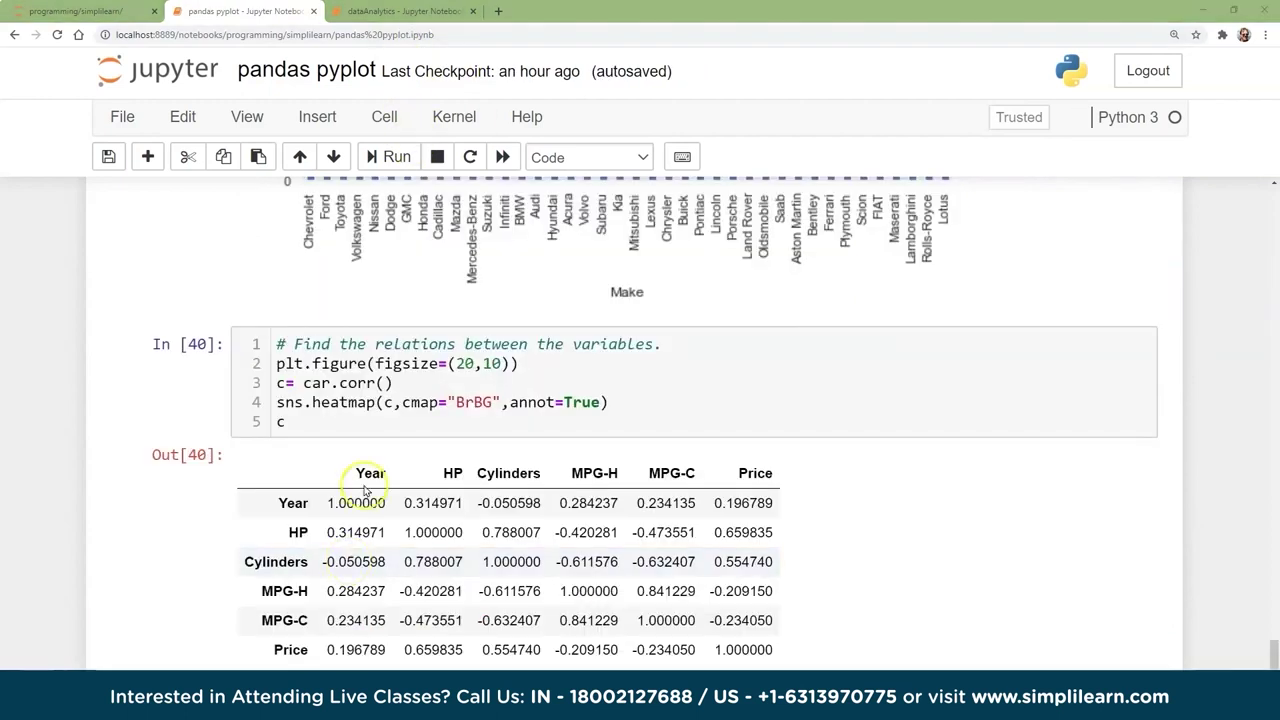
Examine the correlation table, marking the value that relates HP to Cylinders
click(358, 468)
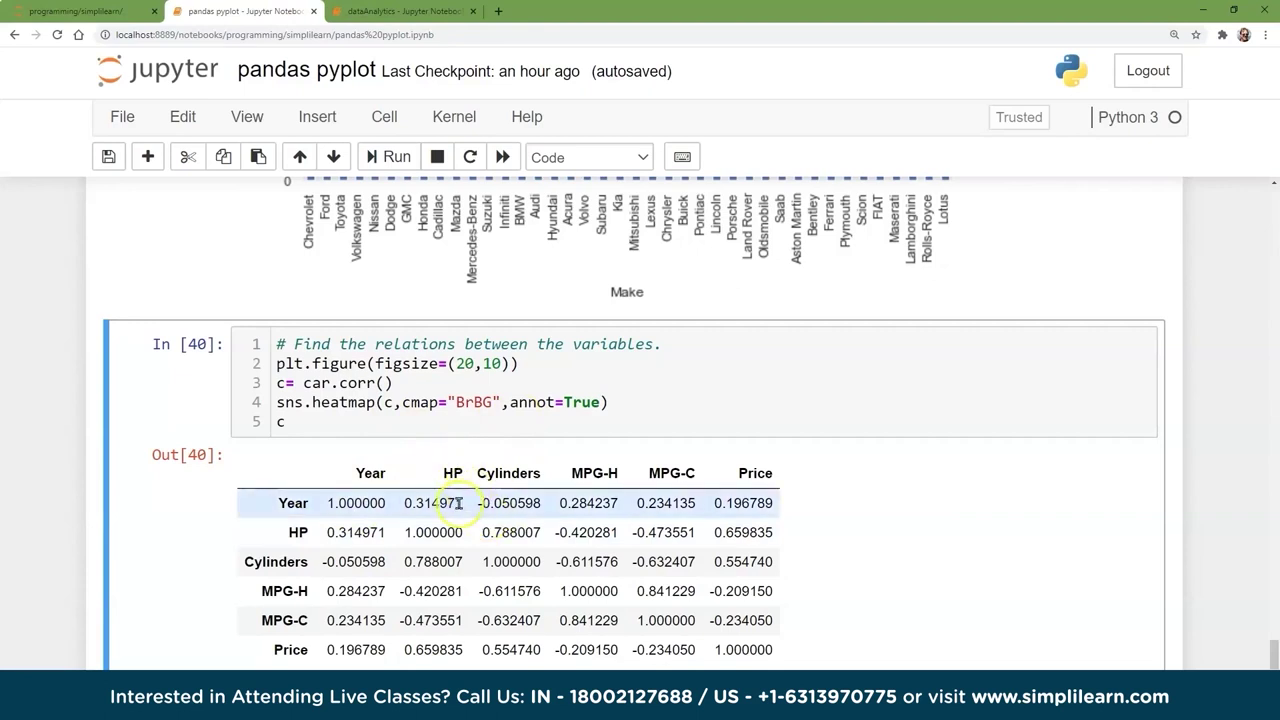
click(358, 470)
drag(358, 470, 821, 639)
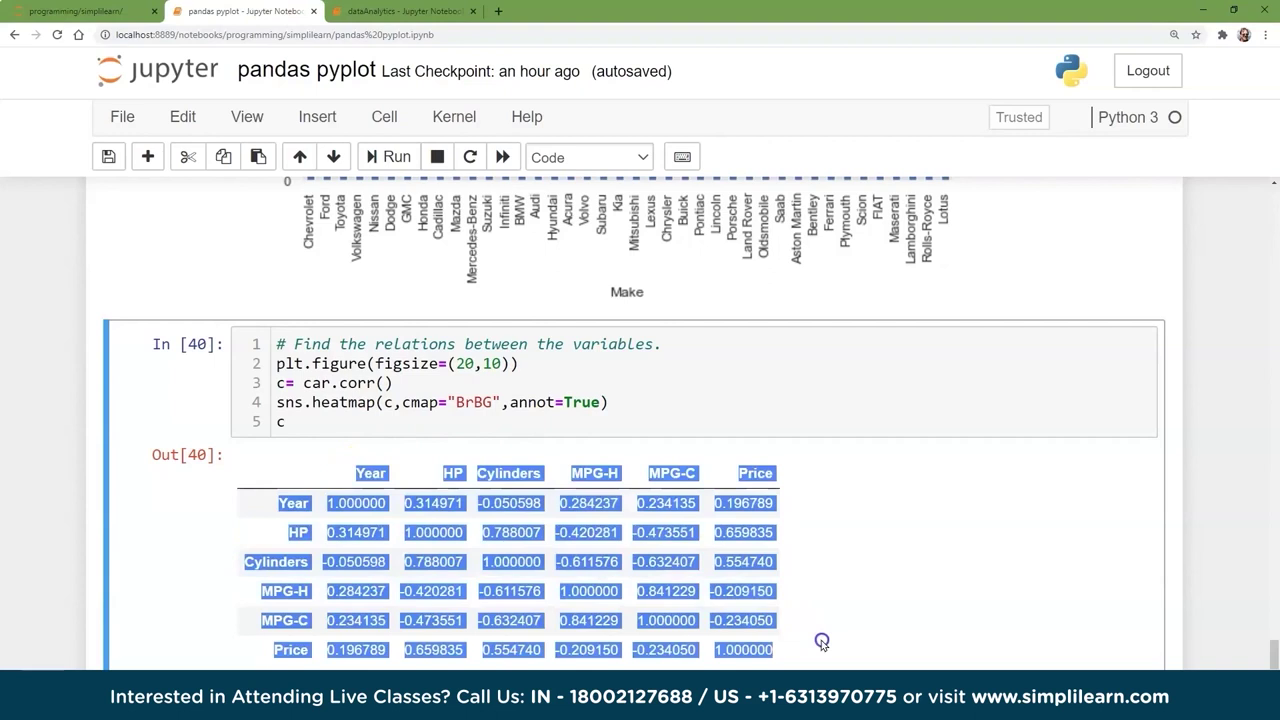
click(675, 503)
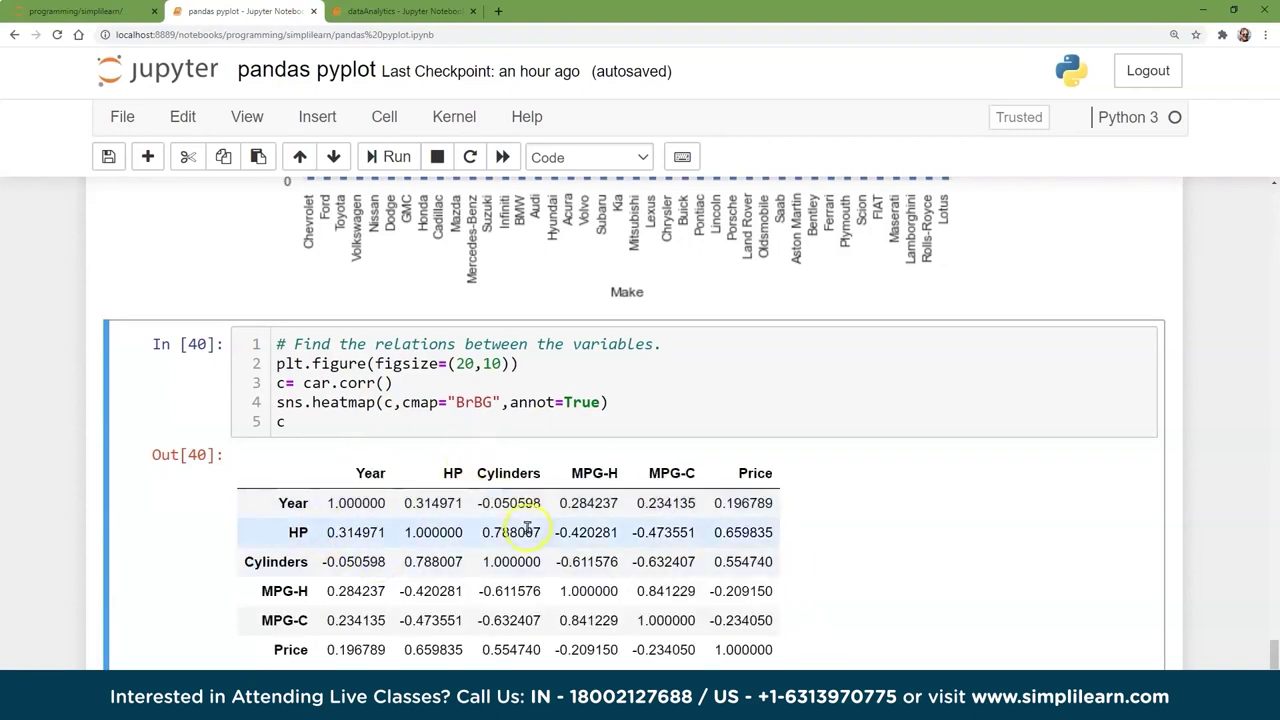
drag(545, 535, 483, 532)
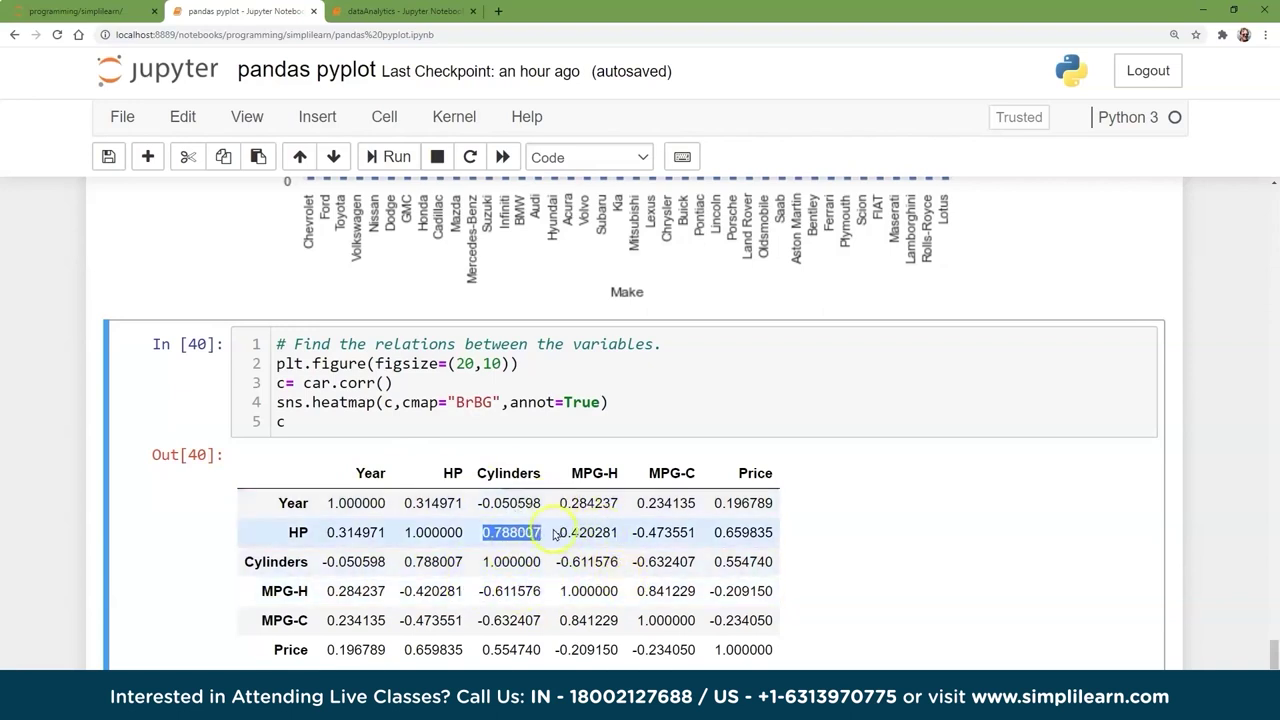
Examine the correlation table, marking the values that relate HP to Cylinders and Cylinders to MPG-H
click(520, 532)
drag(540, 532, 485, 534)
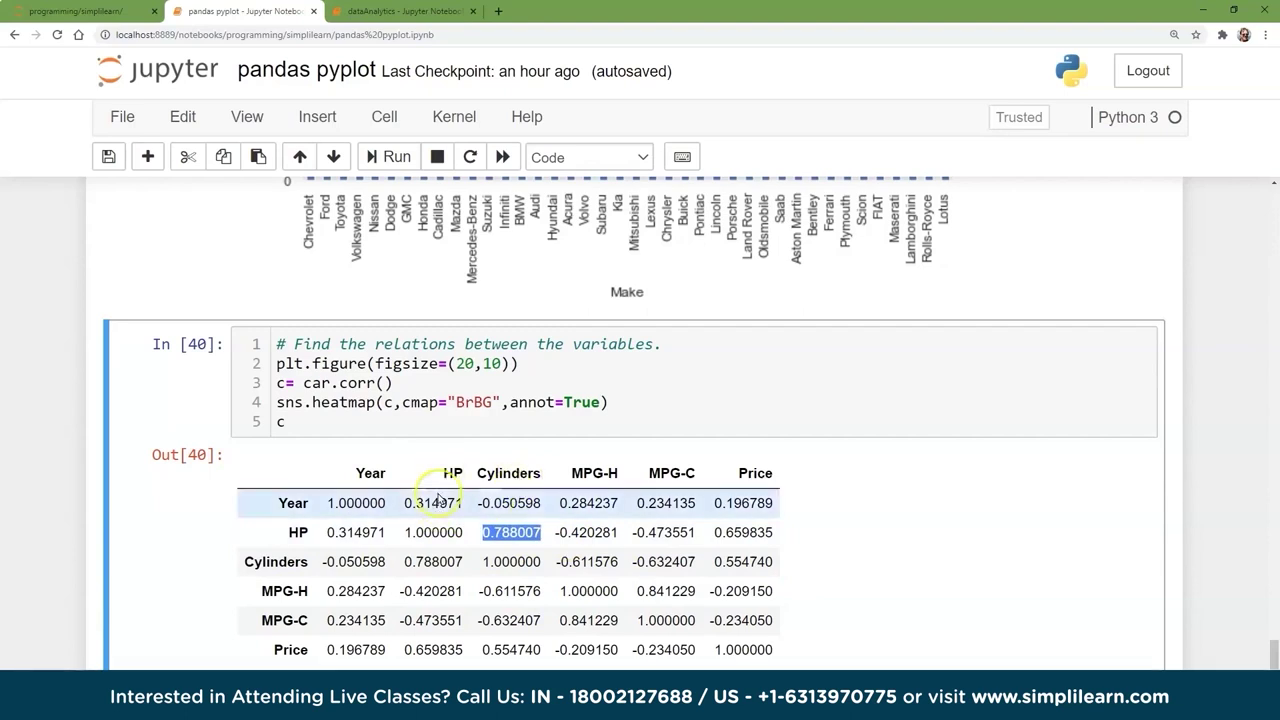
click(598, 503)
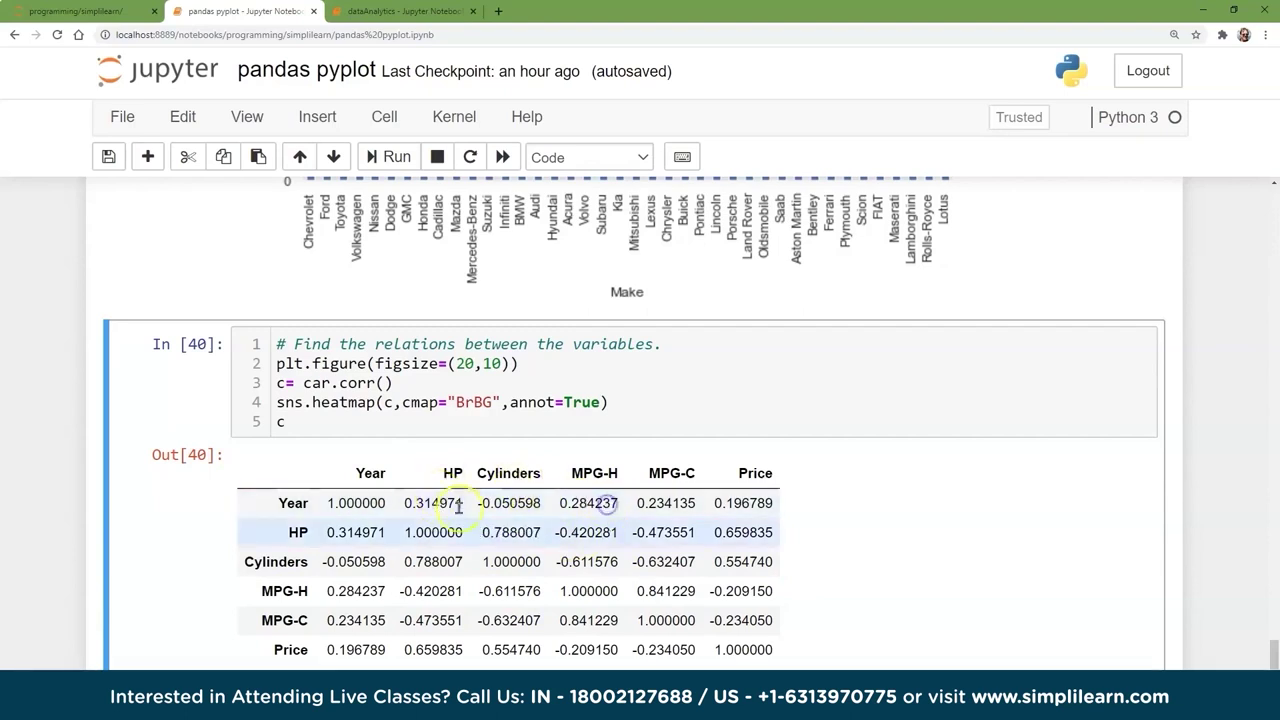
click(617, 528)
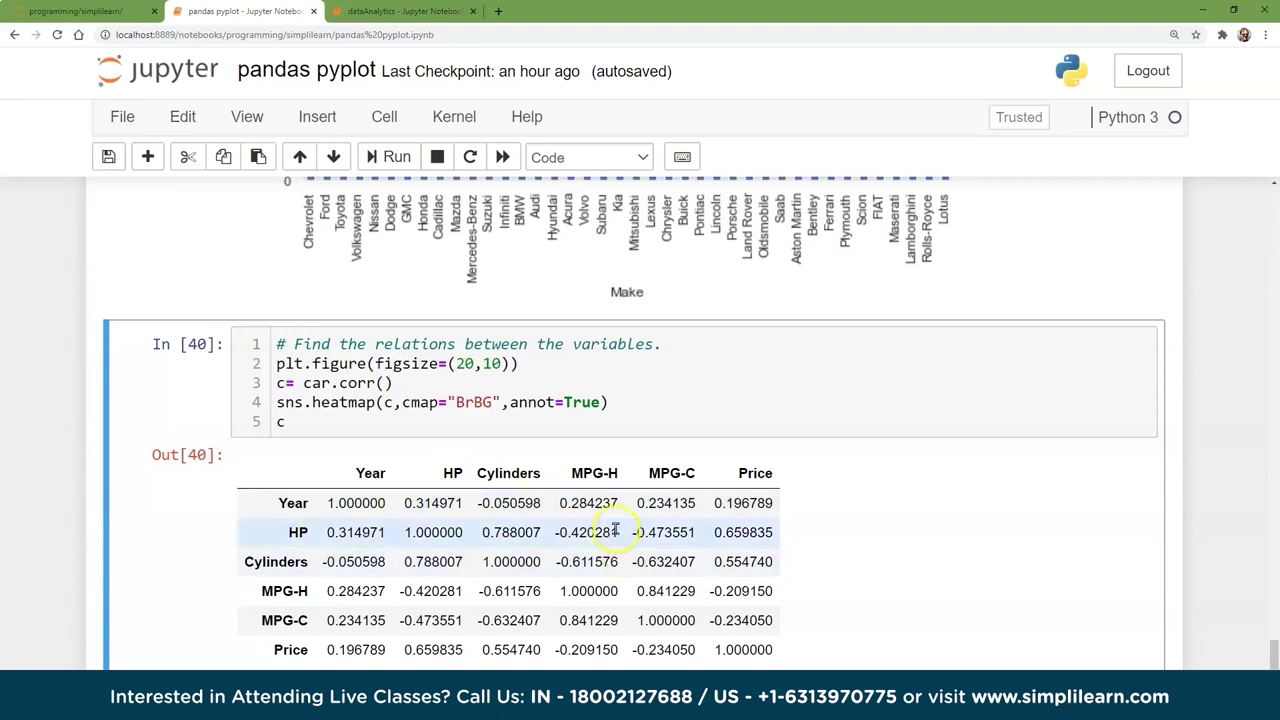
click(609, 562)
drag(609, 562, 553, 564)
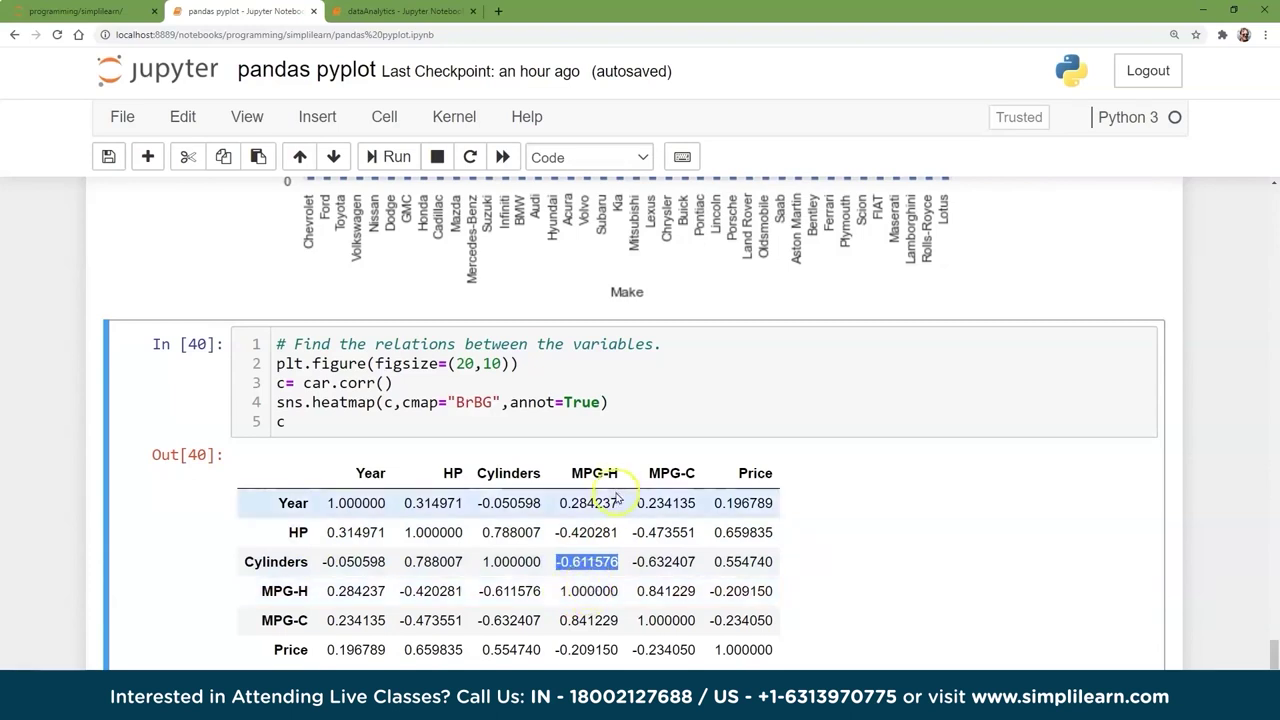
click(584, 562)
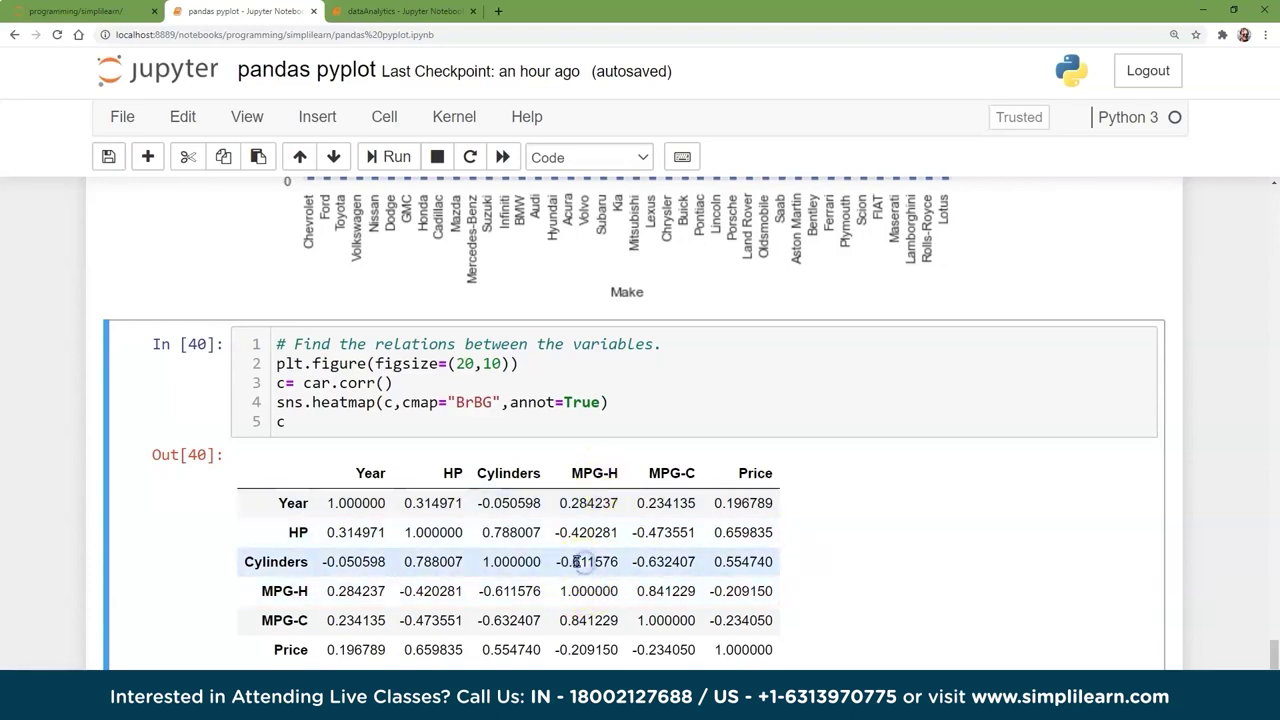
drag(618, 562, 546, 562)
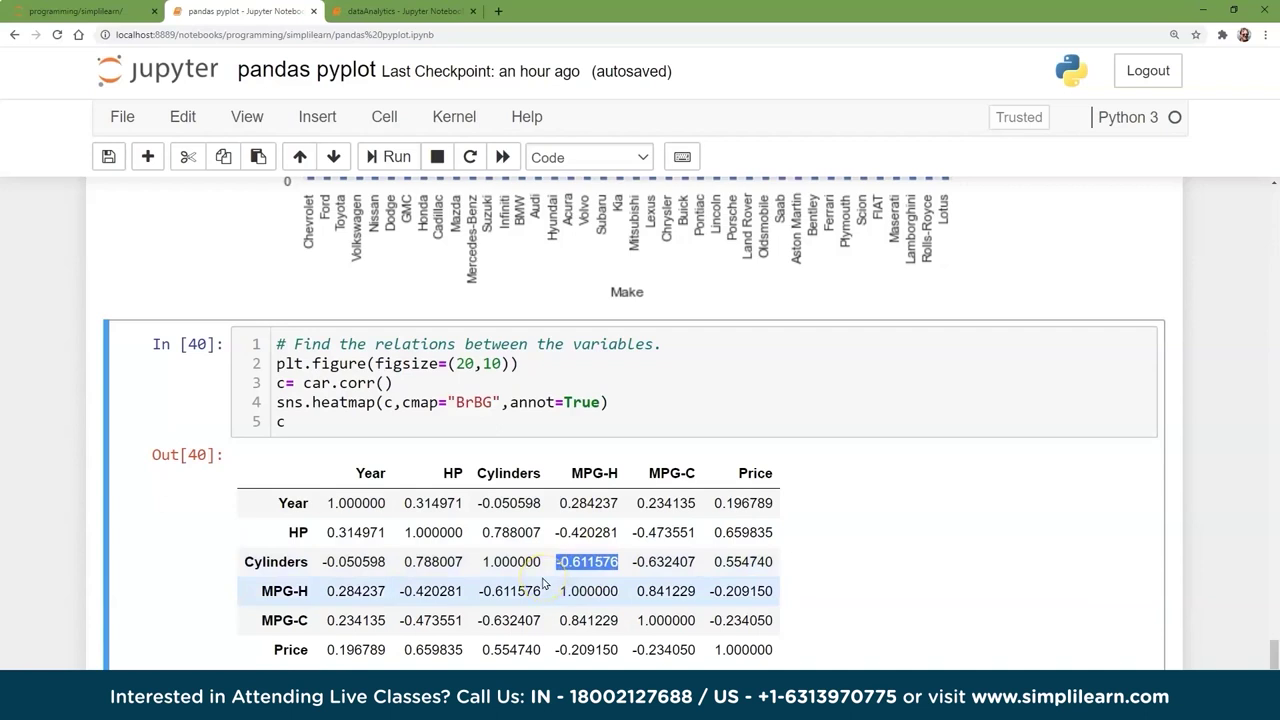
Examine the correlation heatmap alongside the table and mark the sns.heatmap call that draws it
scroll(543, 582, down, 6)
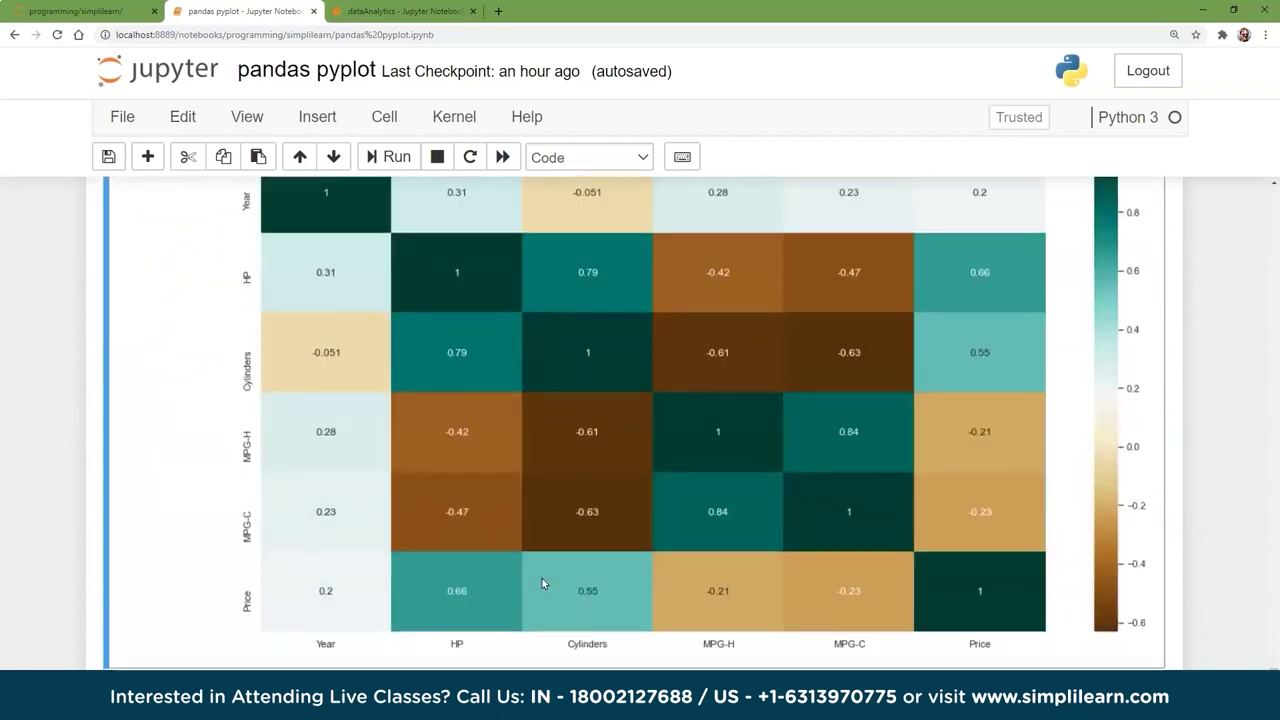
scroll(542, 583, up, 1)
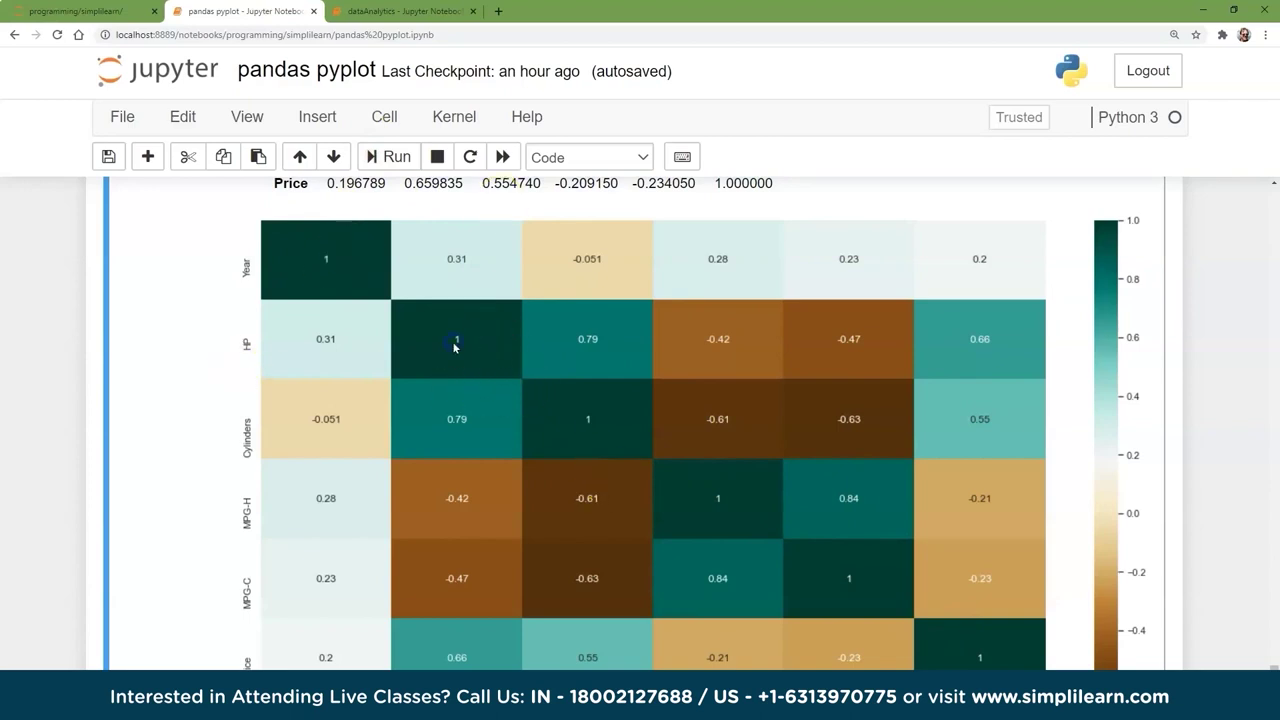
scroll(452, 341, up, 1)
scroll(452, 341, down, 3)
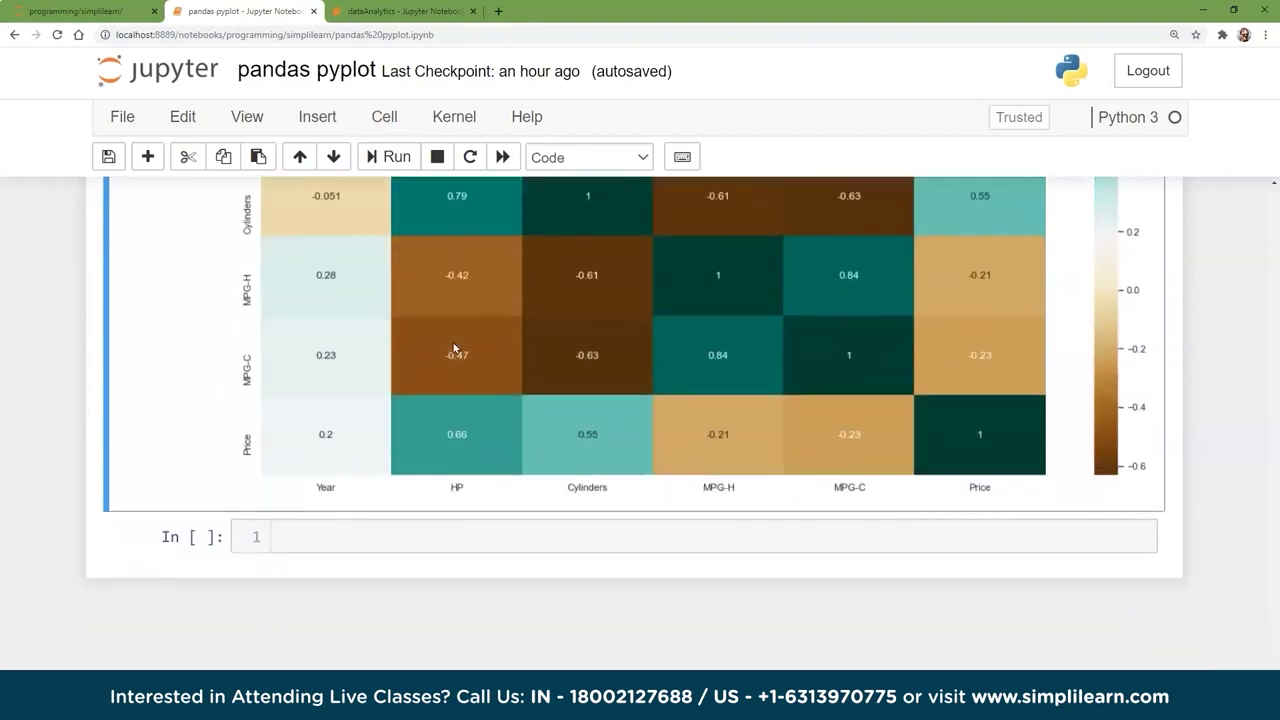
scroll(453, 348, up, 10)
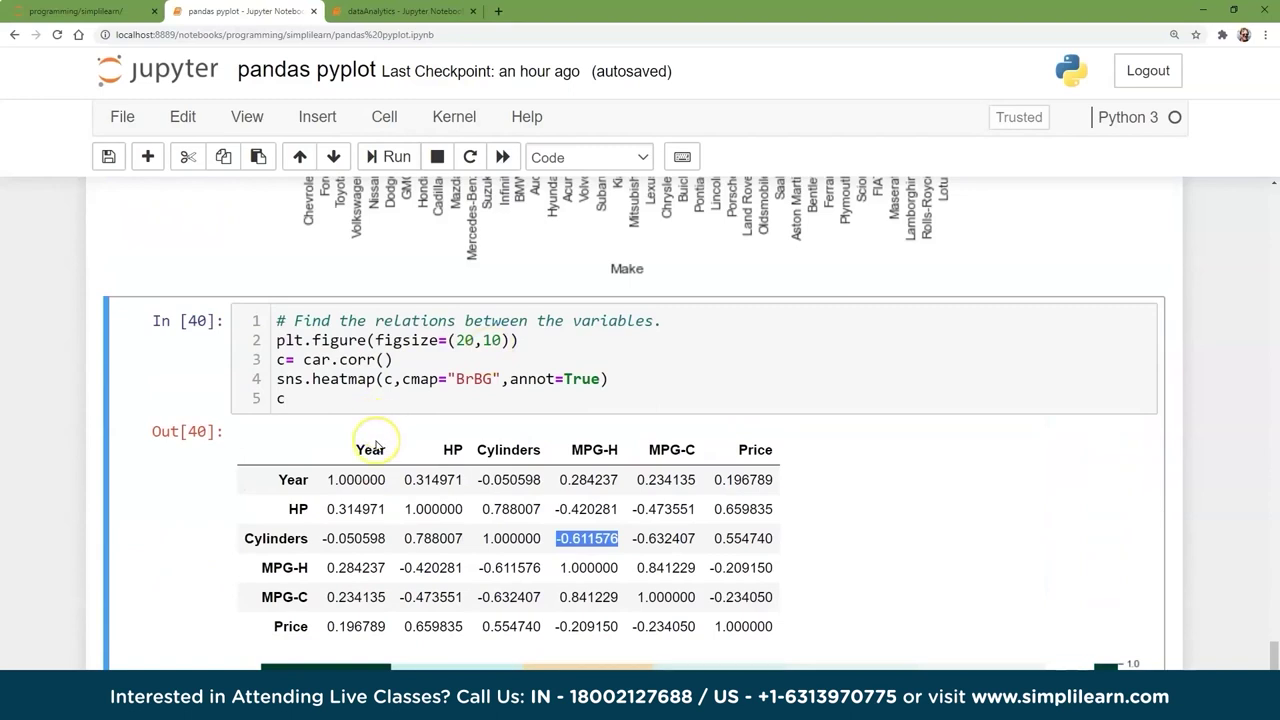
scroll(375, 445, down, 5)
scroll(540, 535, up, 5)
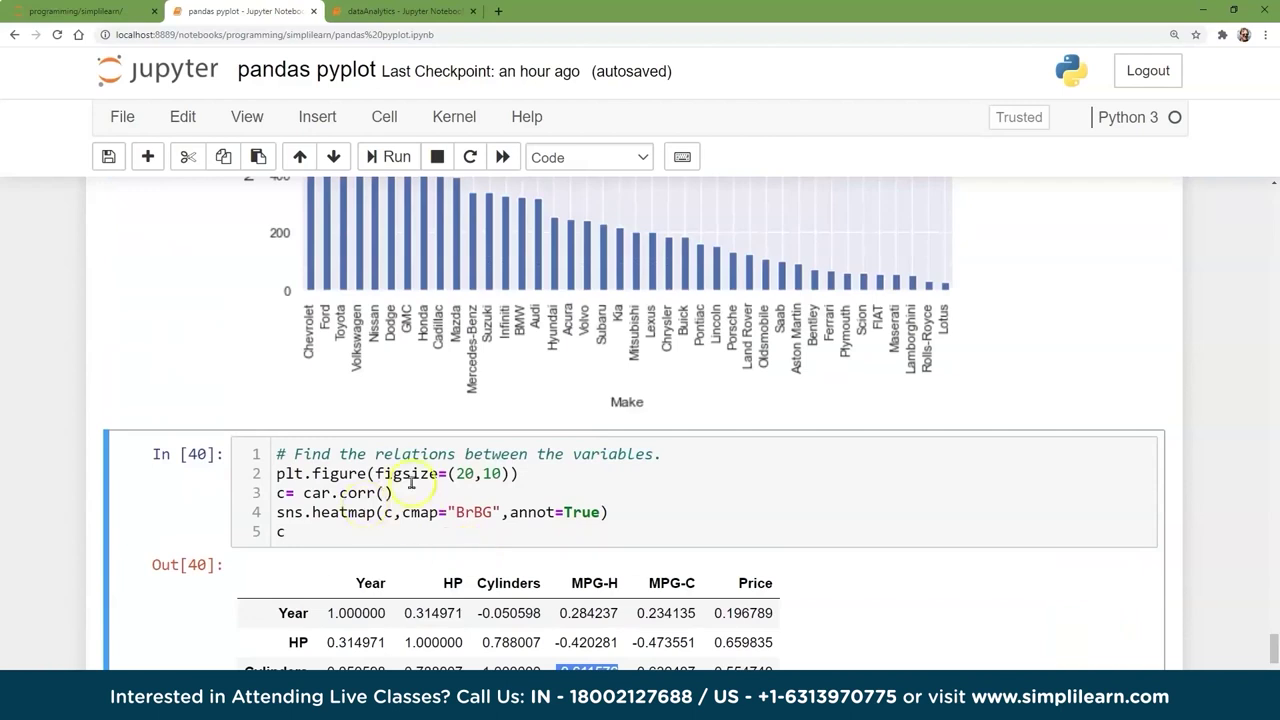
scroll(370, 560, down, 1)
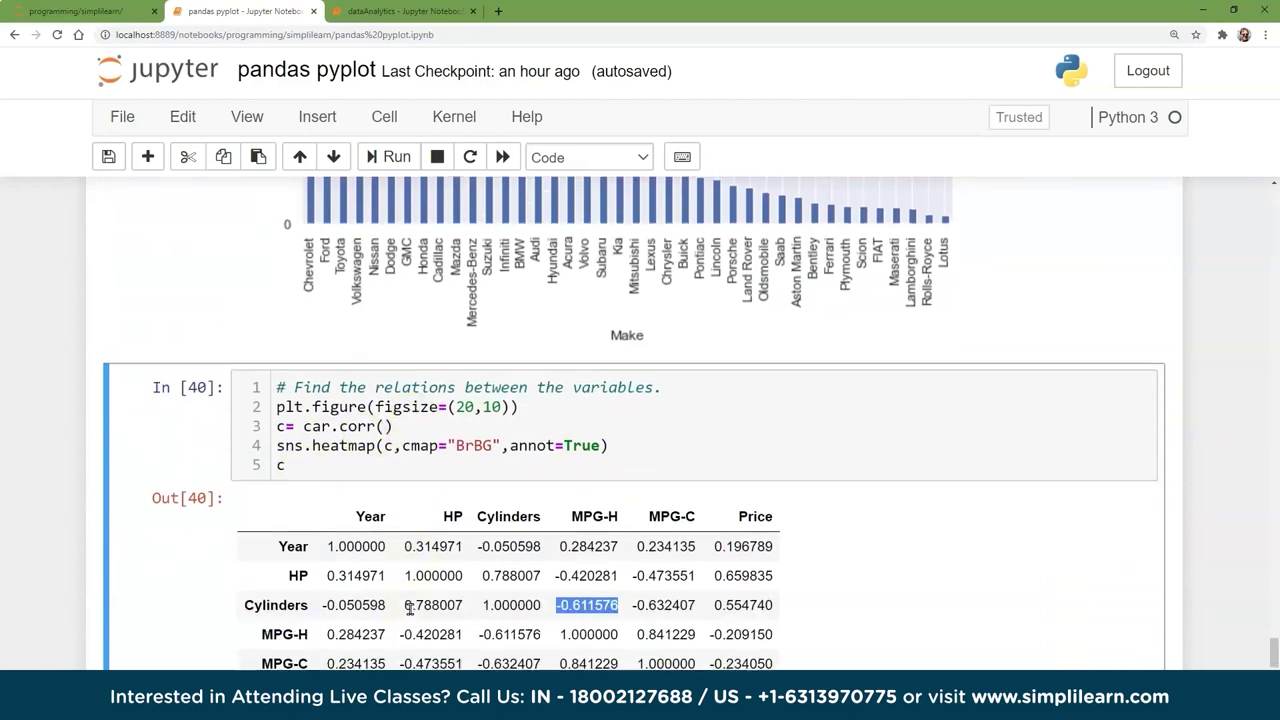
click(478, 448)
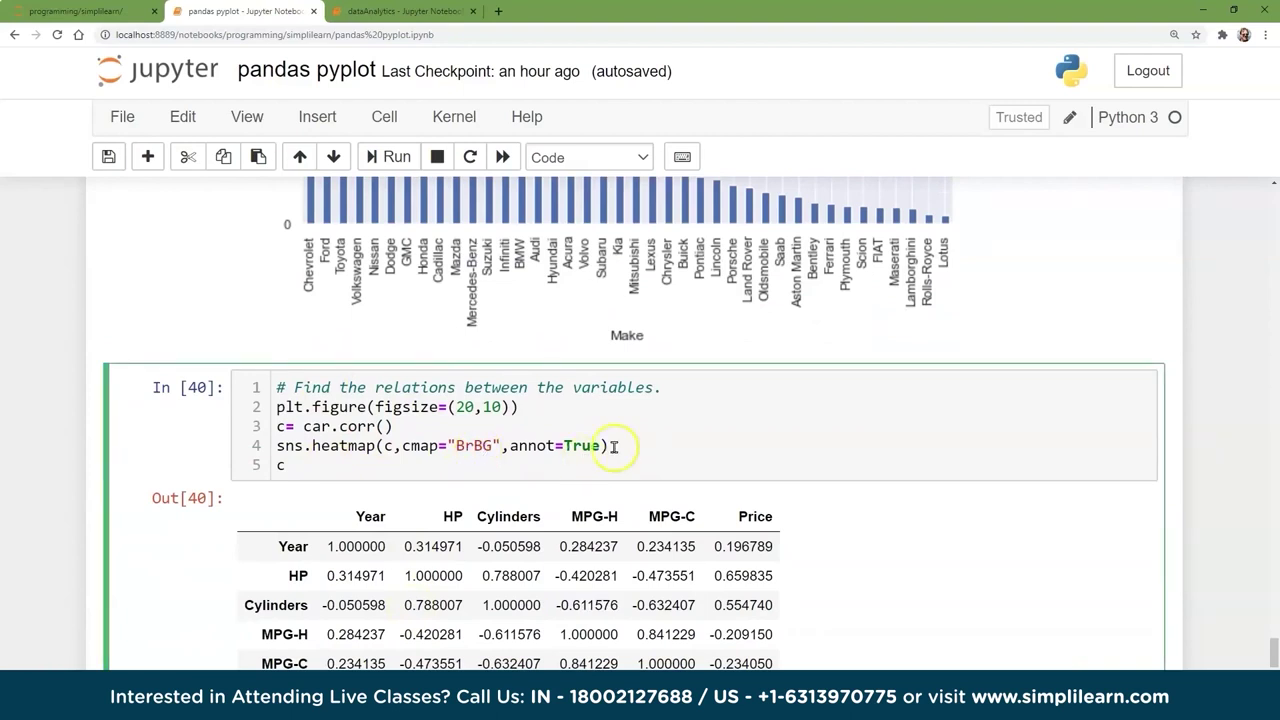
drag(607, 445, 303, 444)
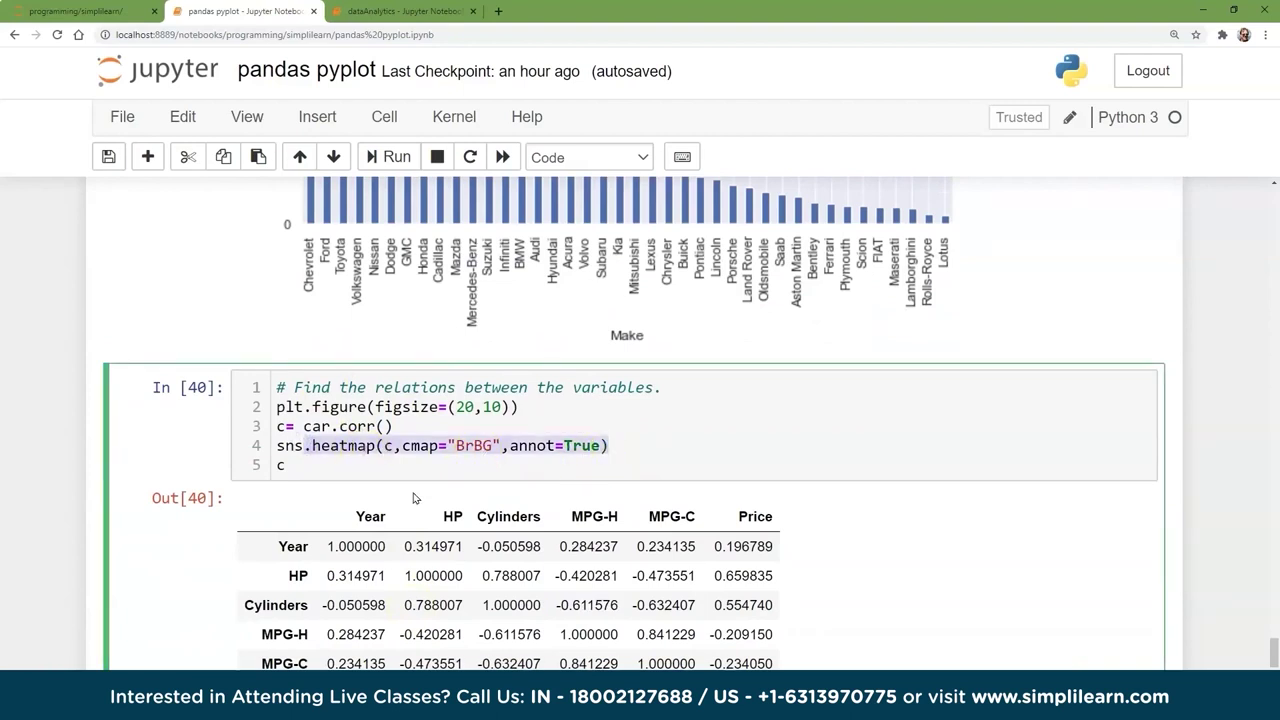
scroll(418, 498, down, 2)
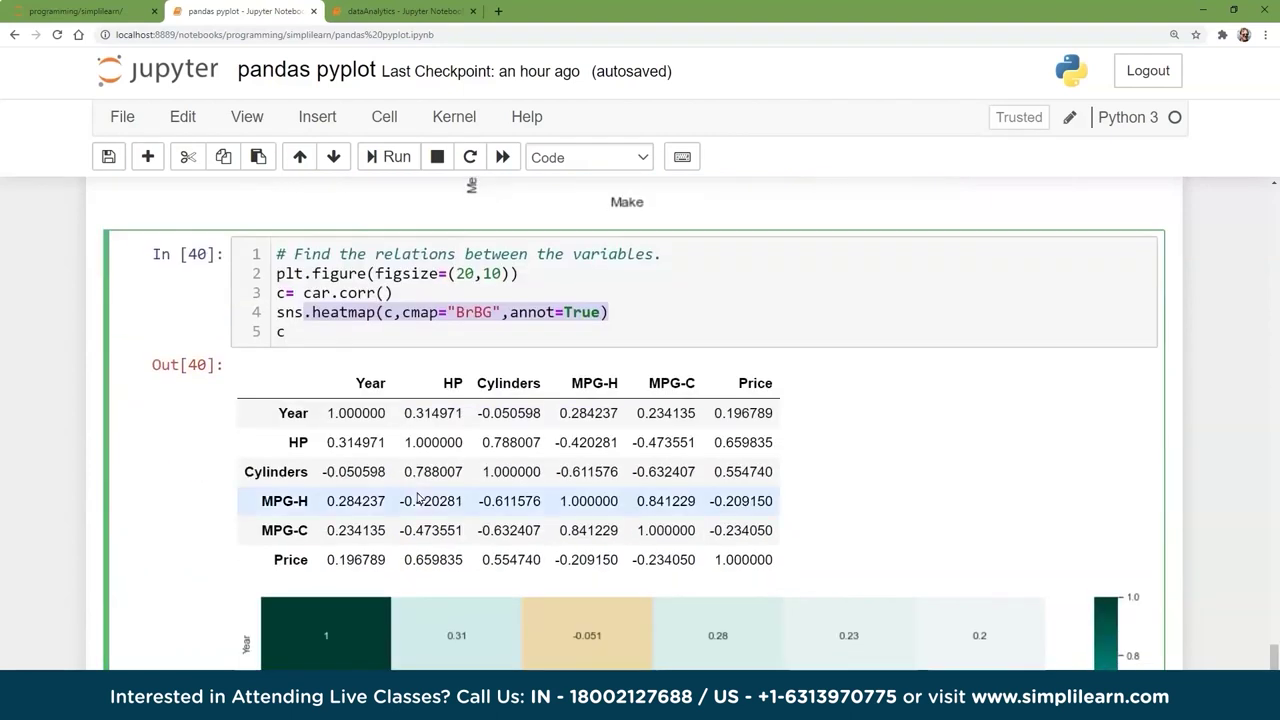
scroll(808, 420, up, 2)
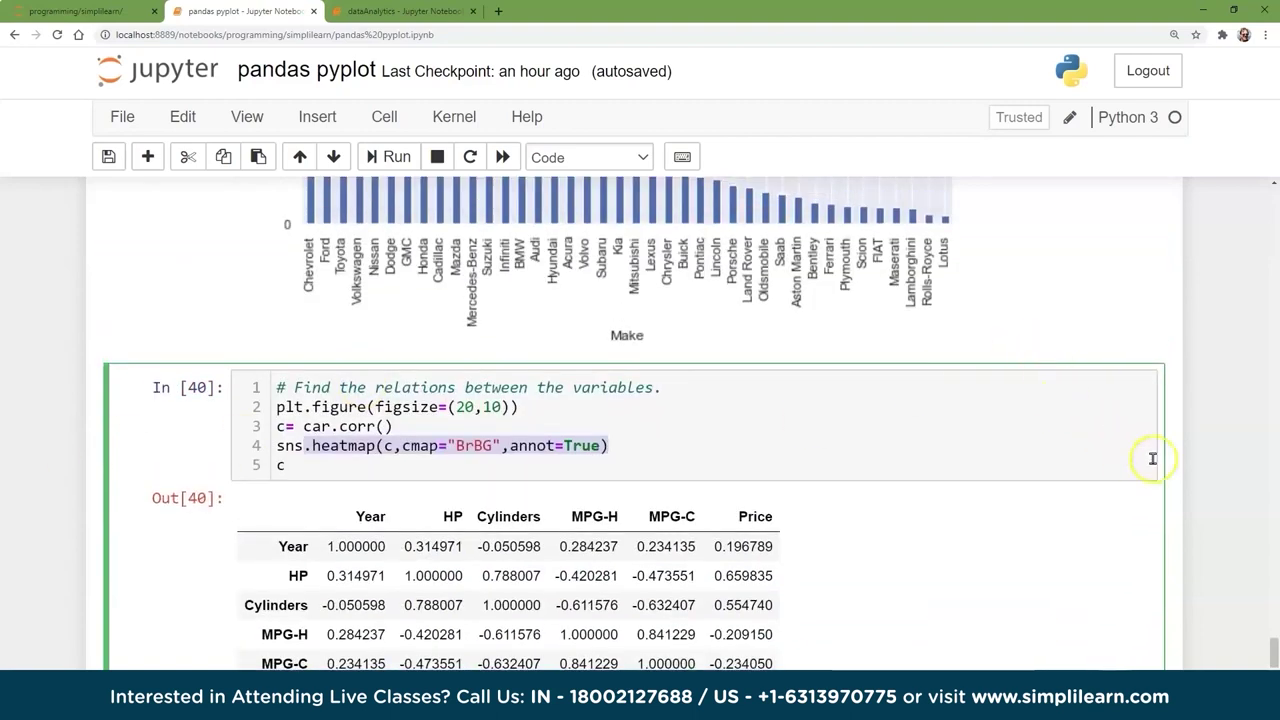
Review the notebook back up to its import cell, marking the seaborn, matplotlib.pyplot and pandas imports
scroll(1036, 403, up, 3)
scroll(1036, 403, up, 20)
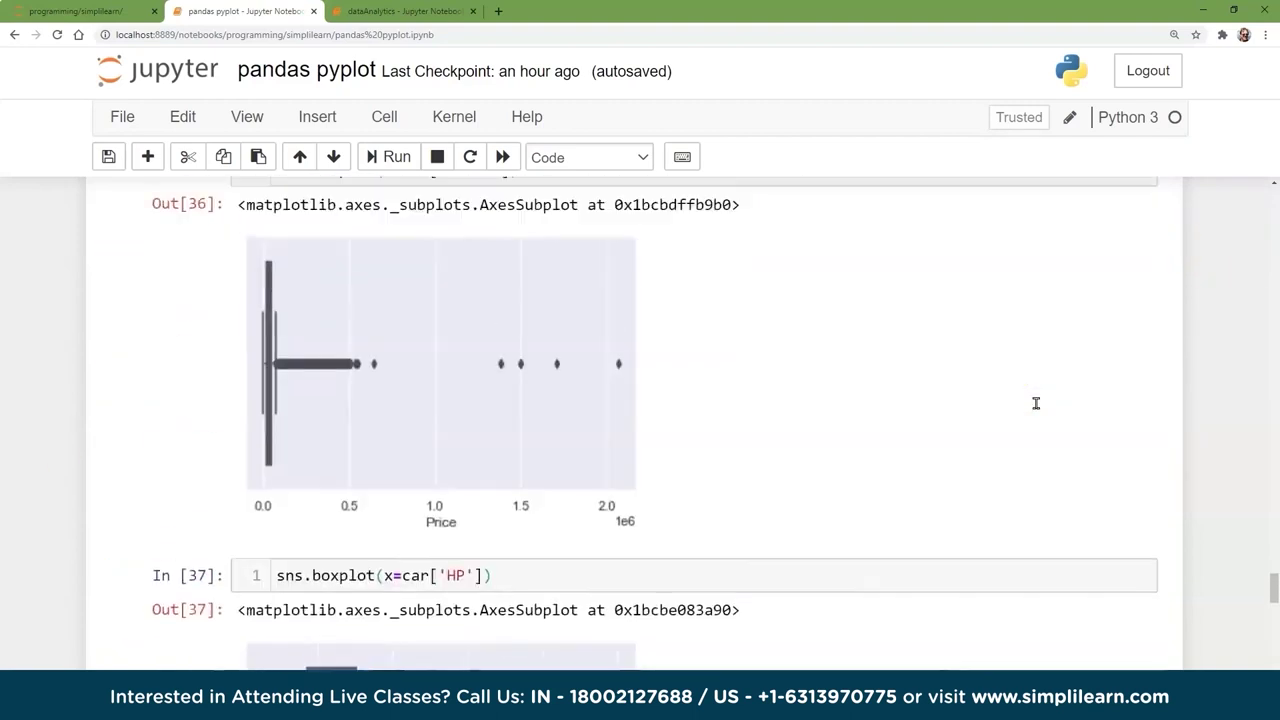
scroll(1036, 403, up, 20)
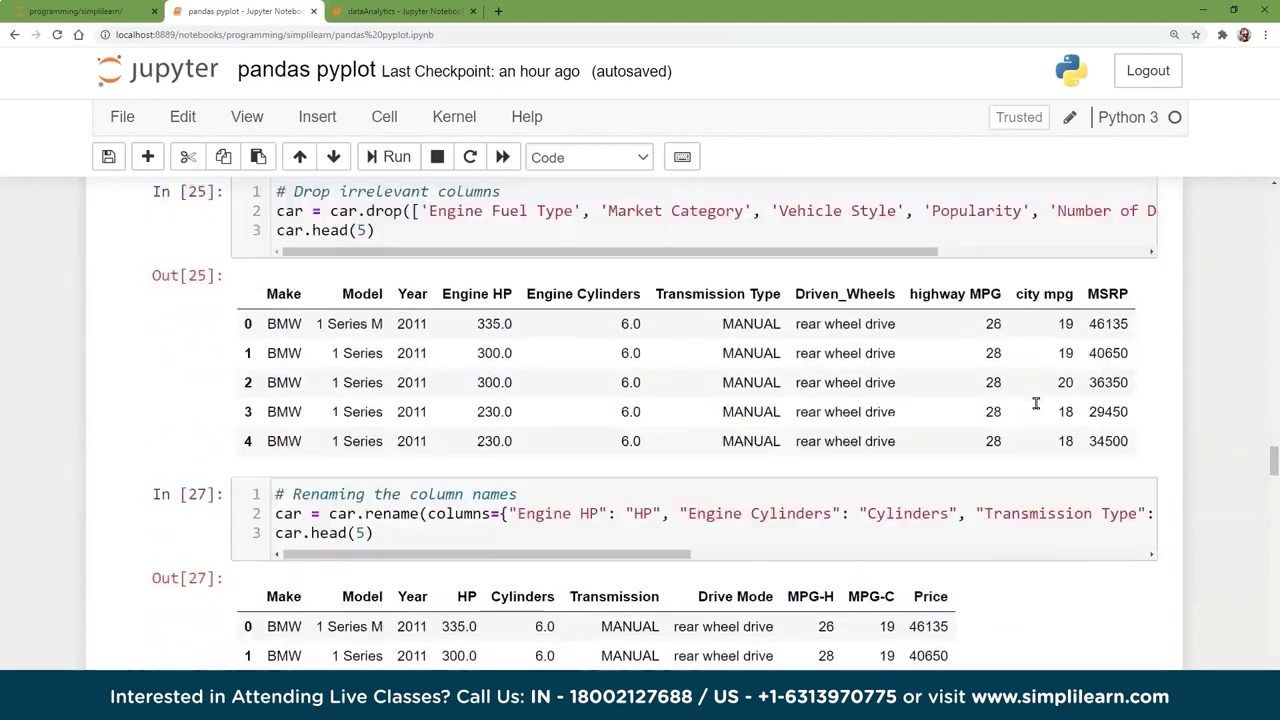
scroll(1036, 403, up, 20)
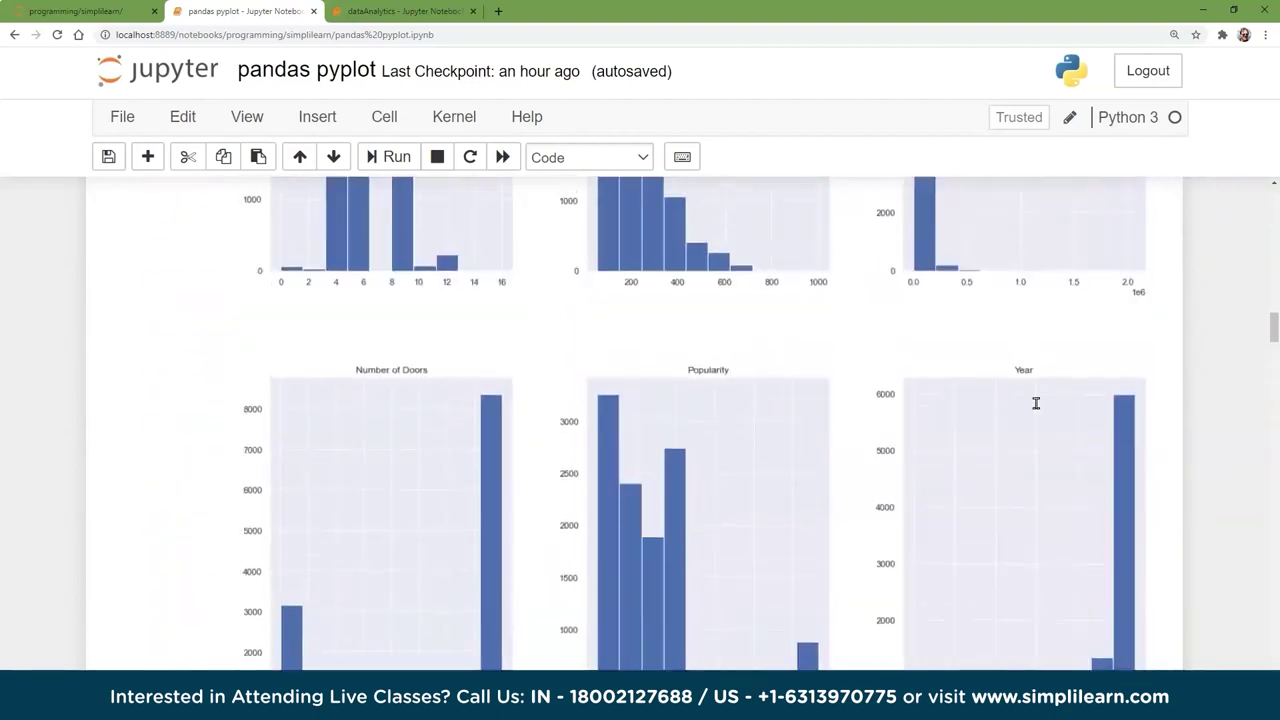
scroll(1036, 403, up, 20)
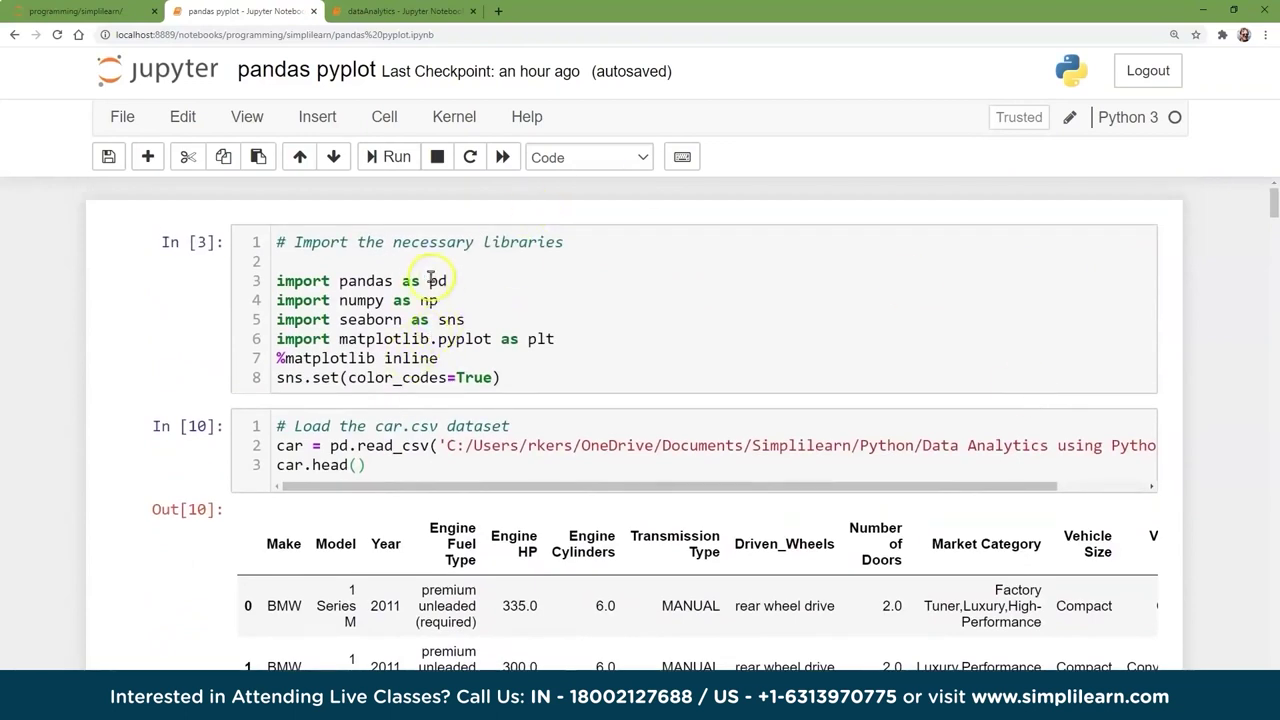
click(462, 319)
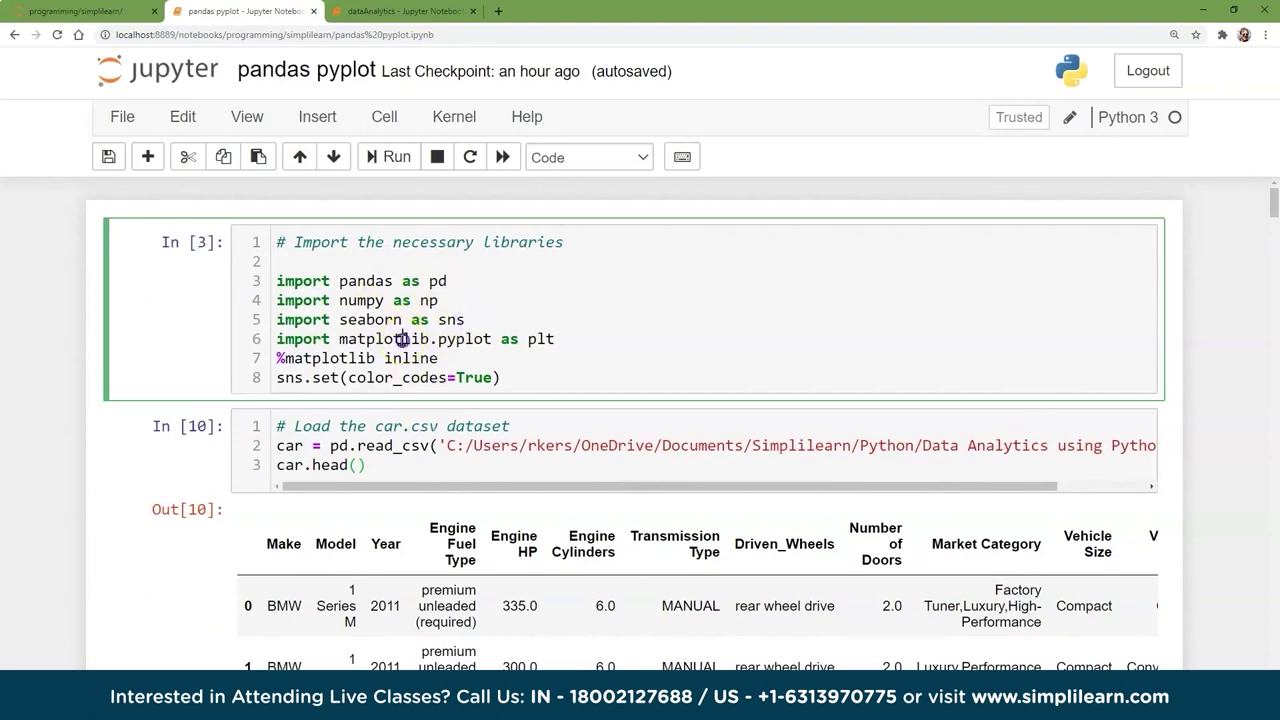
drag(591, 343, 282, 320)
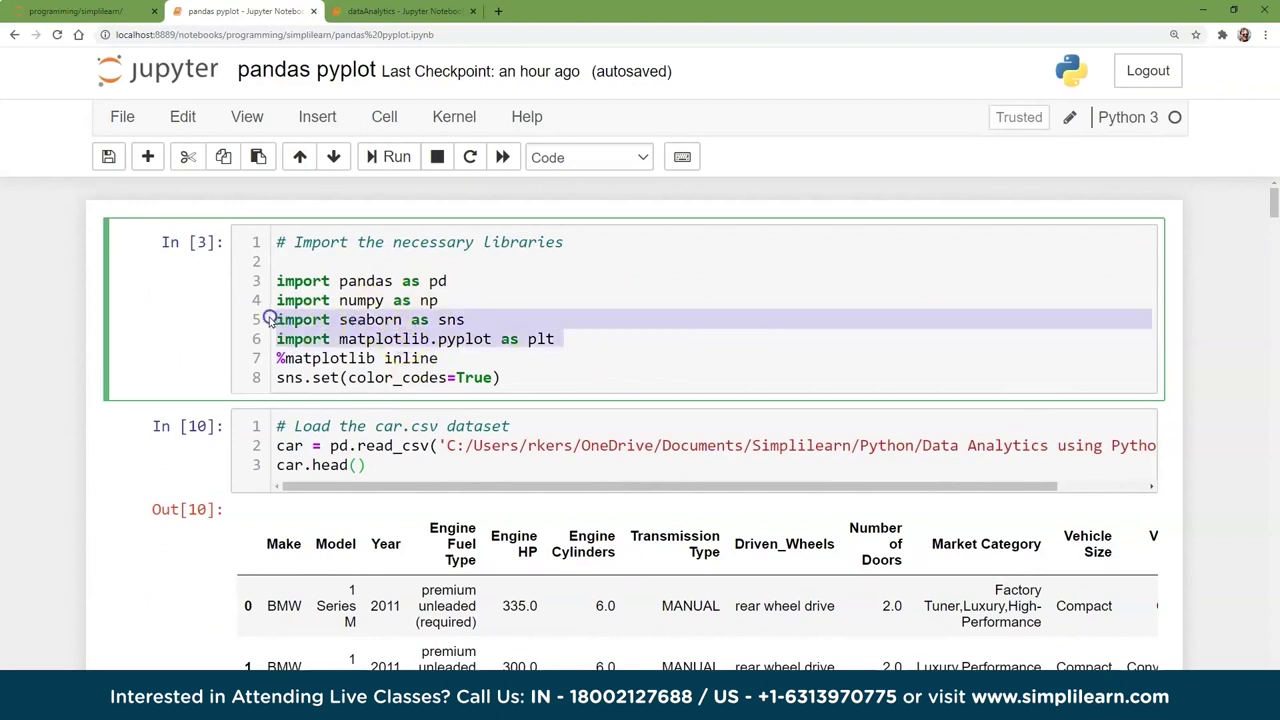
click(385, 318)
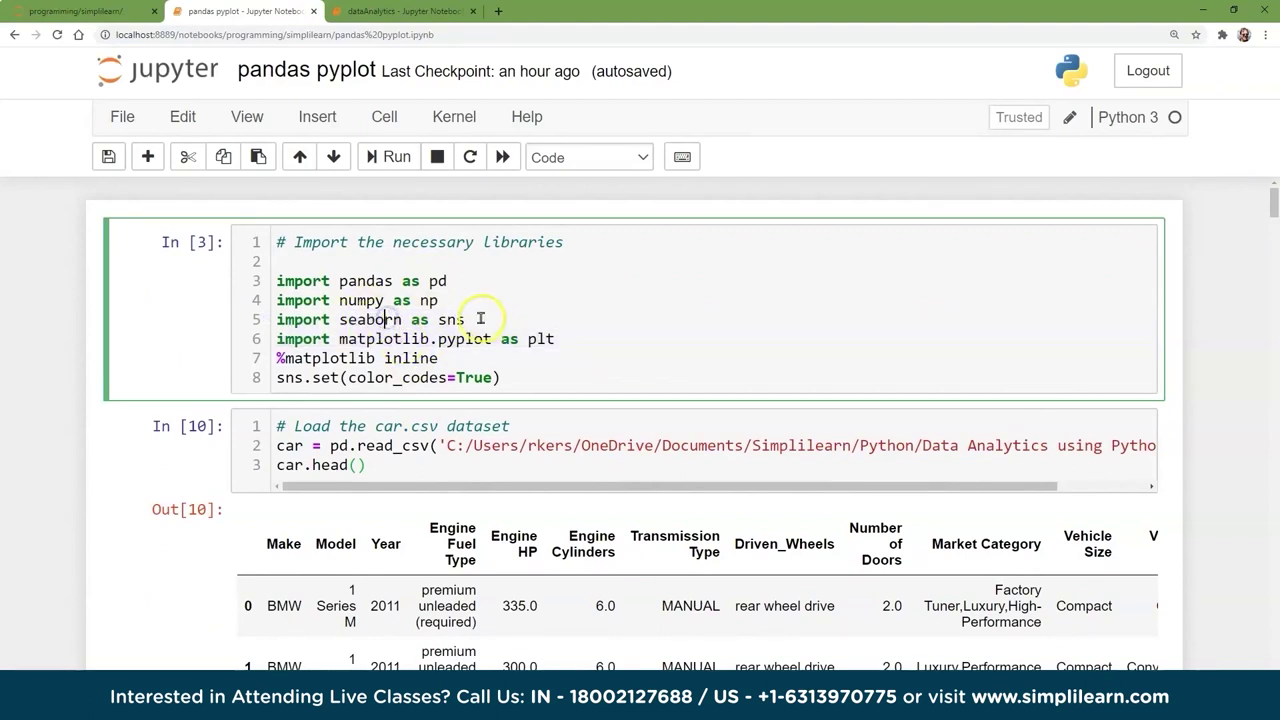
drag(415, 300, 354, 277)
triple_click(357, 281)
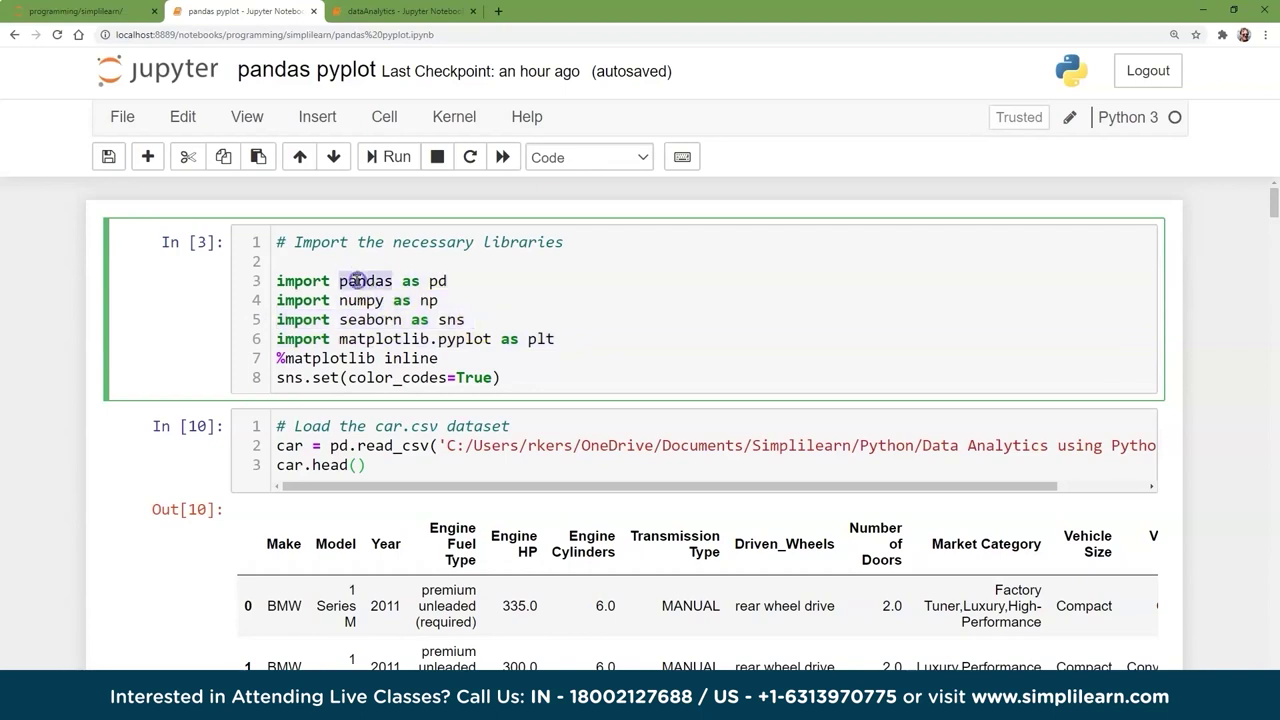
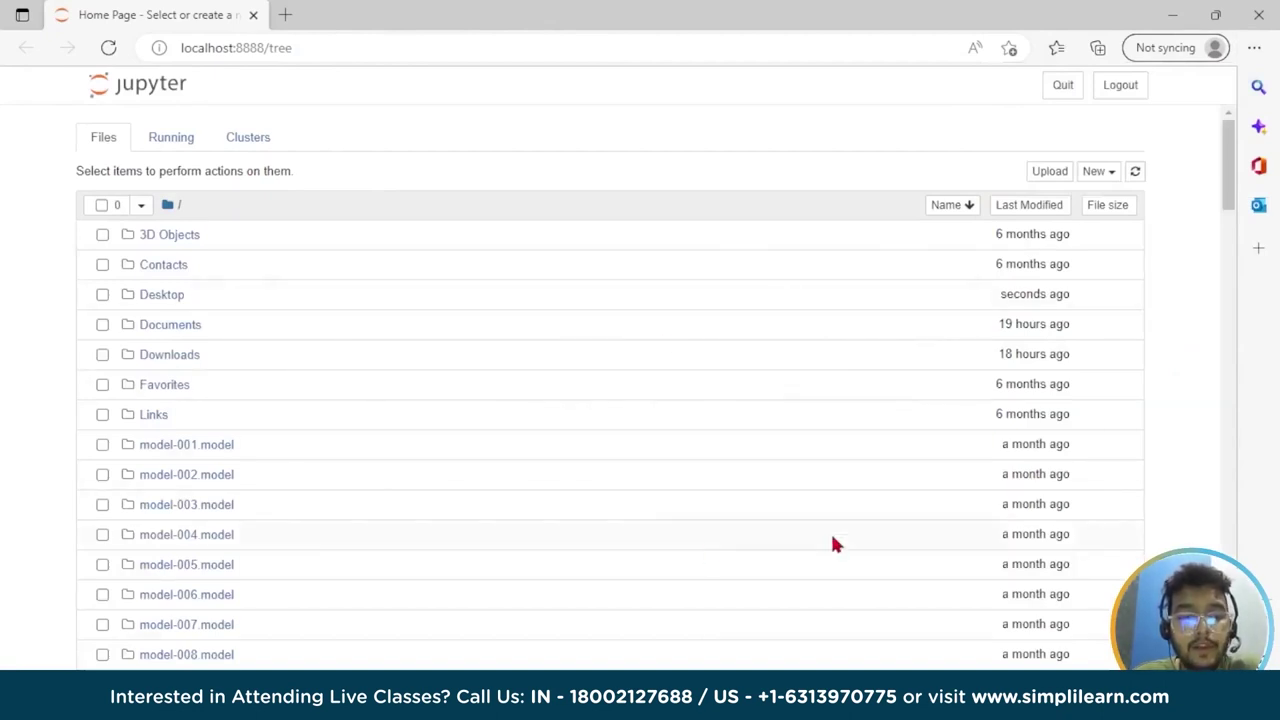
Create a new Python 3 (ipykernel) notebook and enter import numpy as np in its first cell
click(1098, 171)
click(1020, 216)
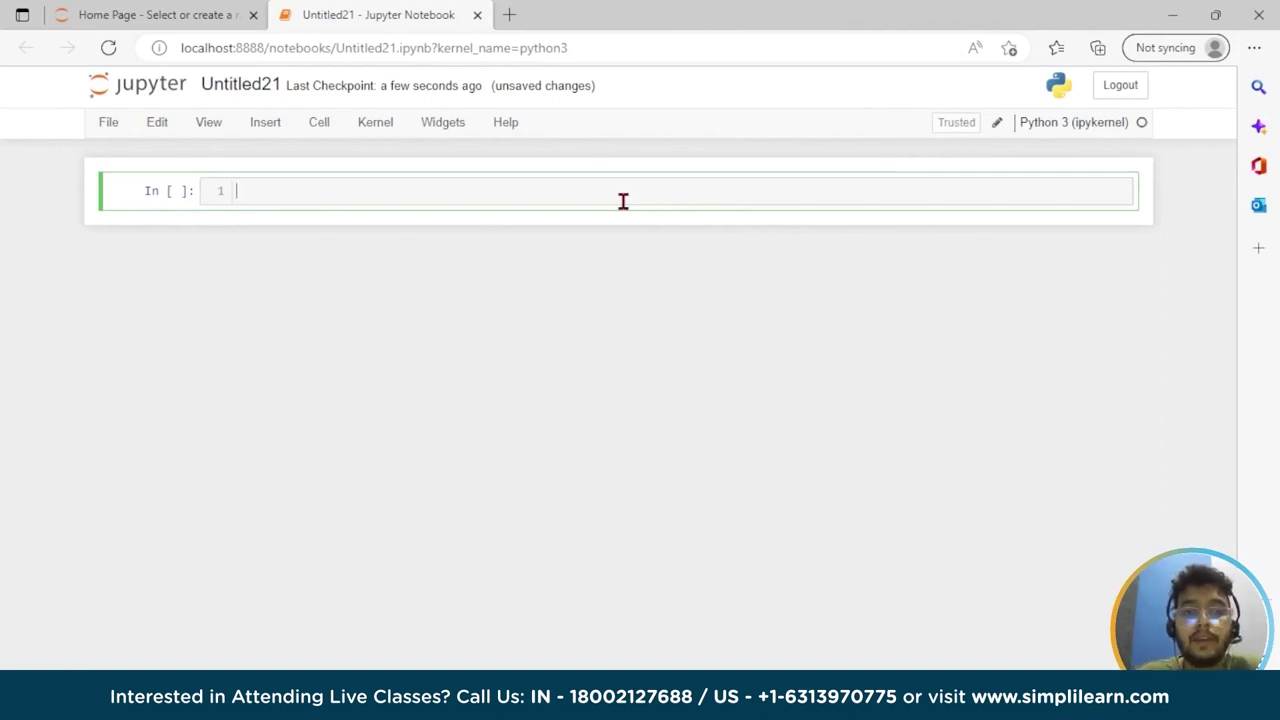
text(im)
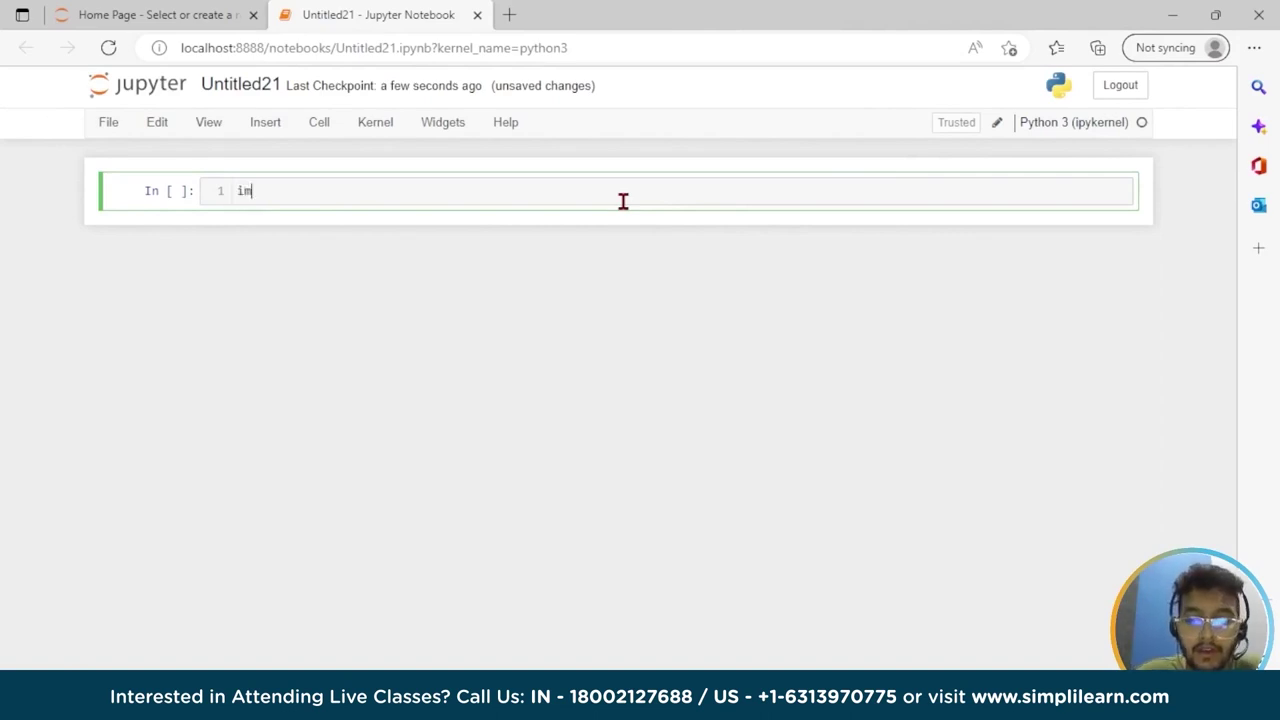
text(port nump)
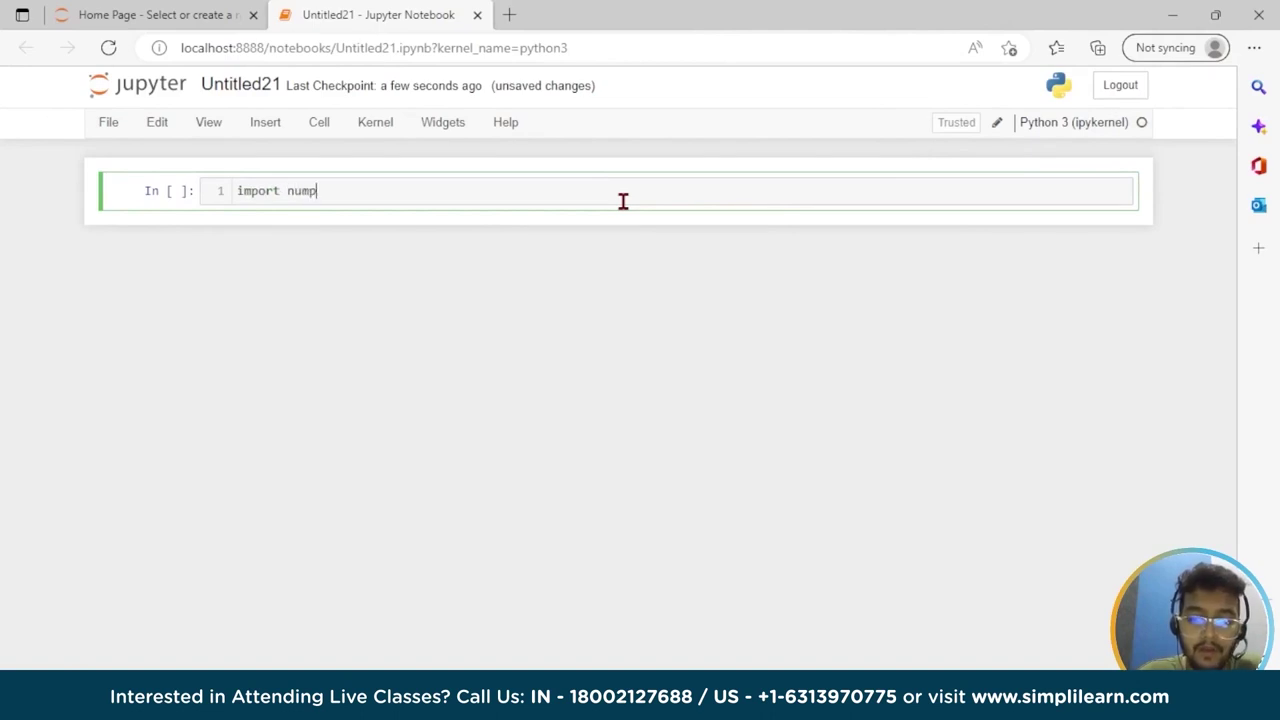
text(y as np)
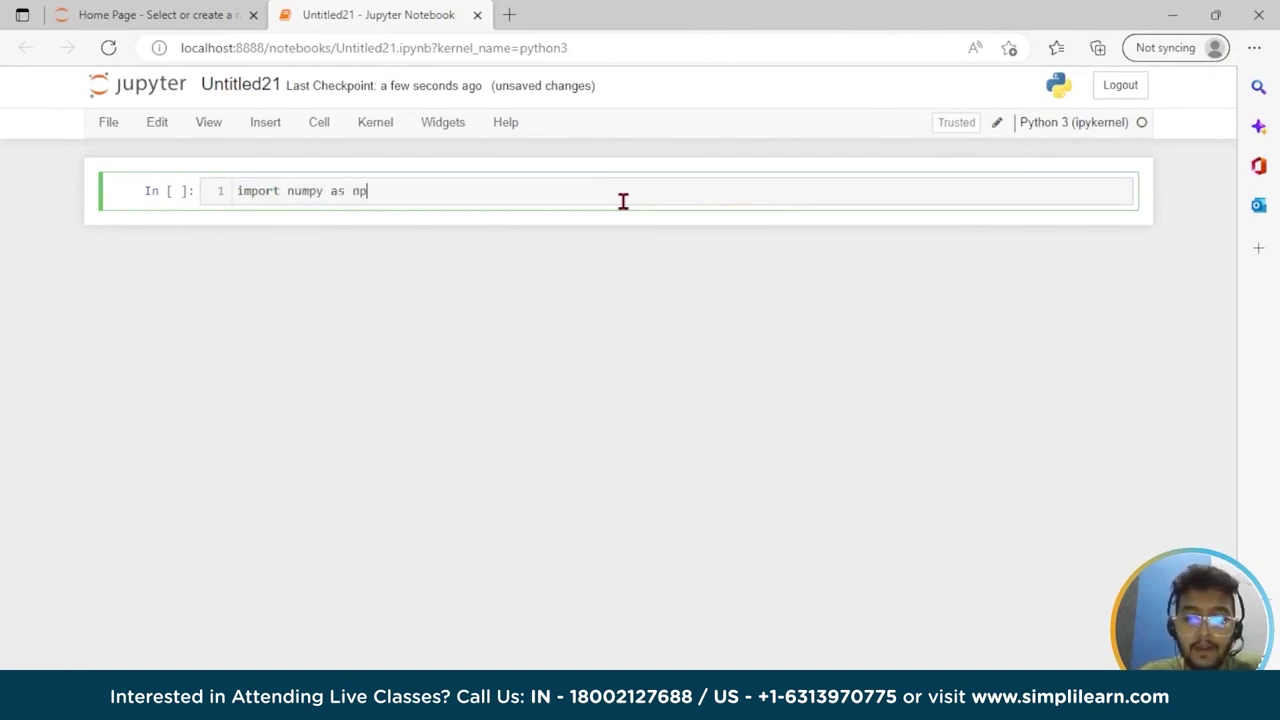
Add the line import pandas as pd below the numpy import
key(Return)
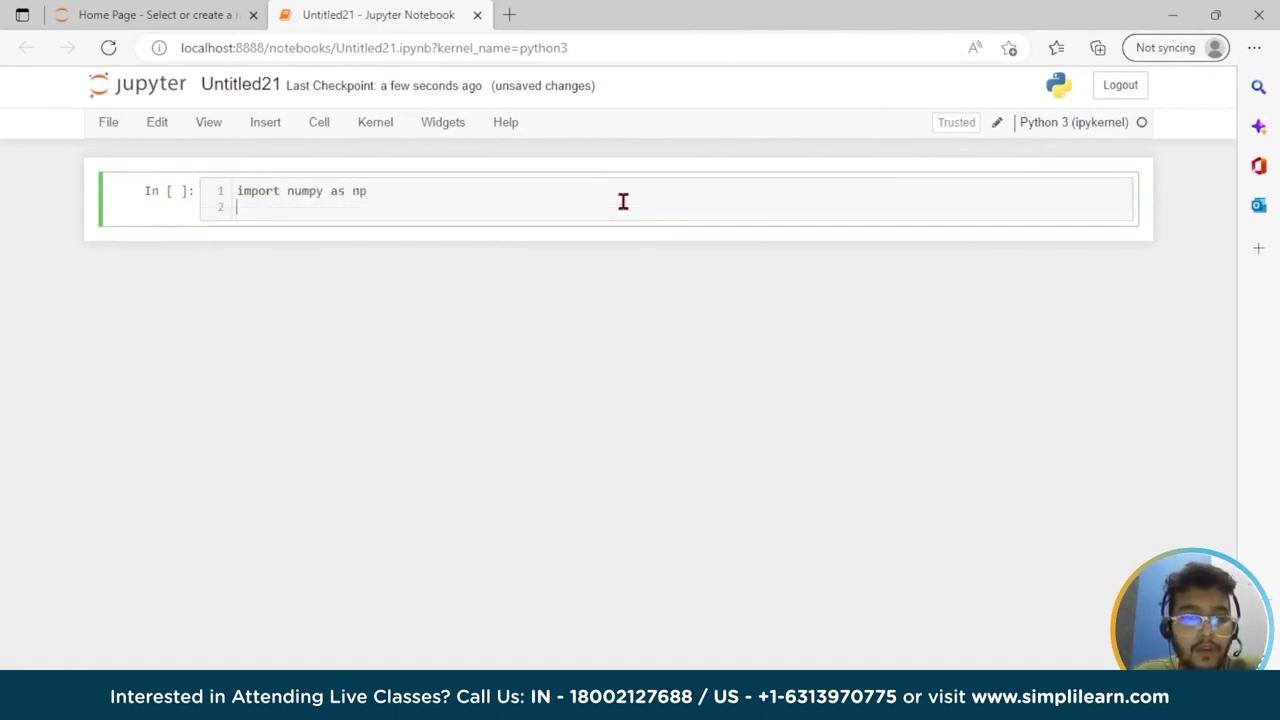
text(impor)
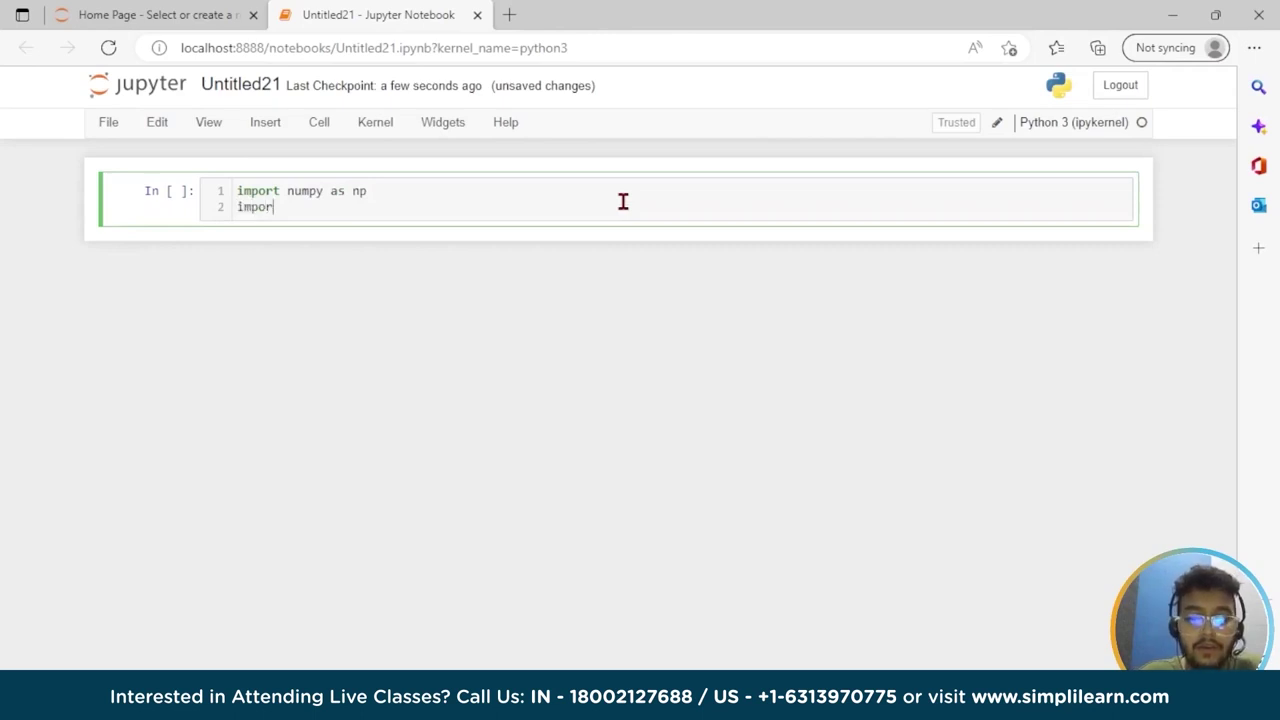
text(t pa)
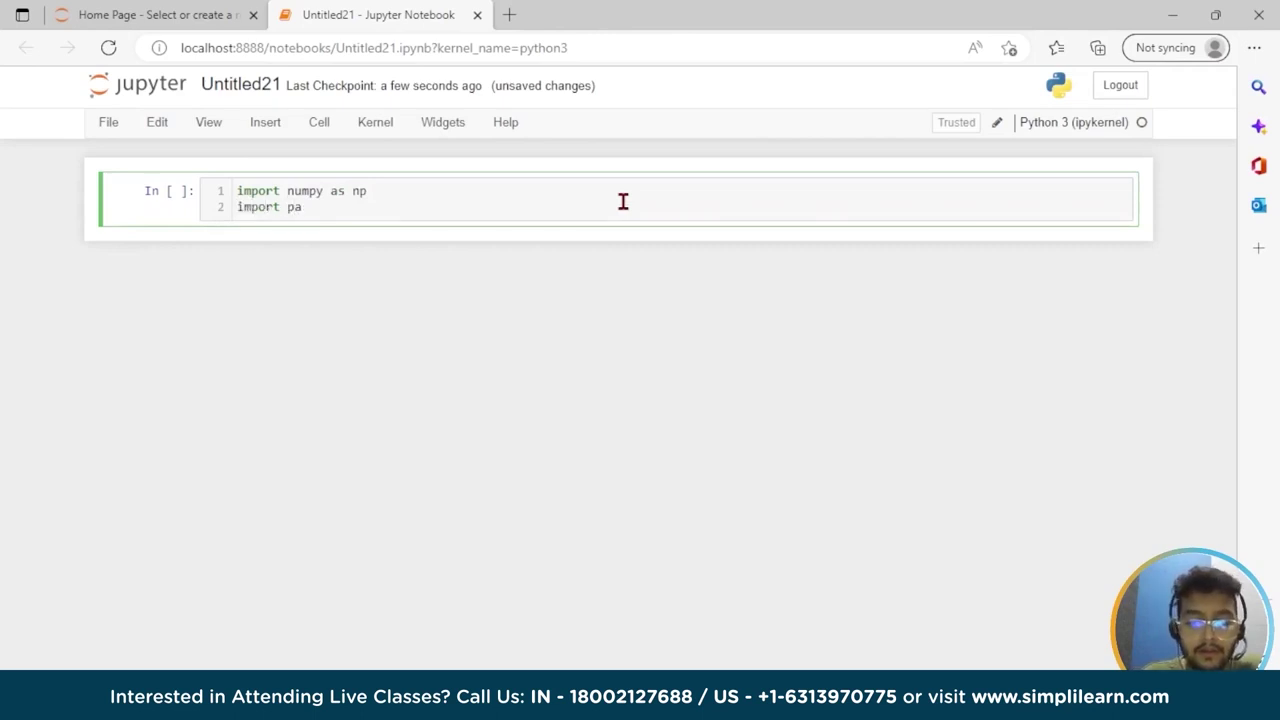
text(ndas as pd)
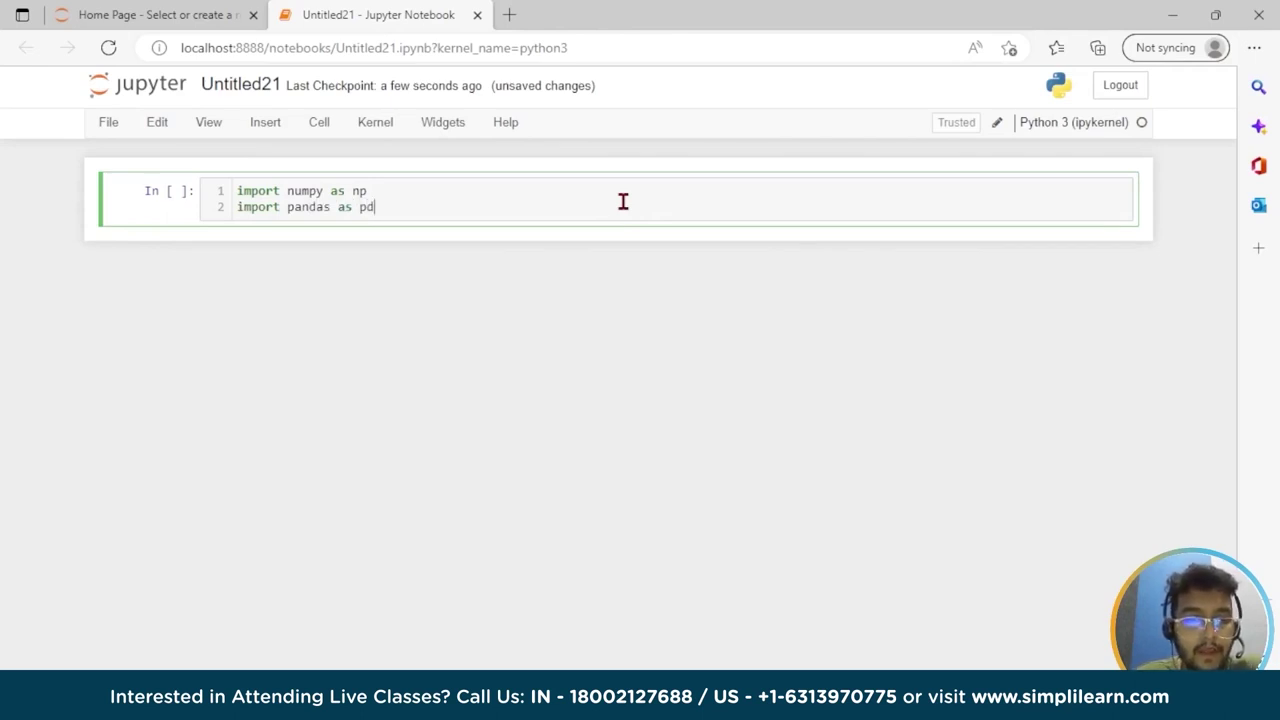
Add the line import seaborn as sns below the pandas import
key(Return)
text(import)
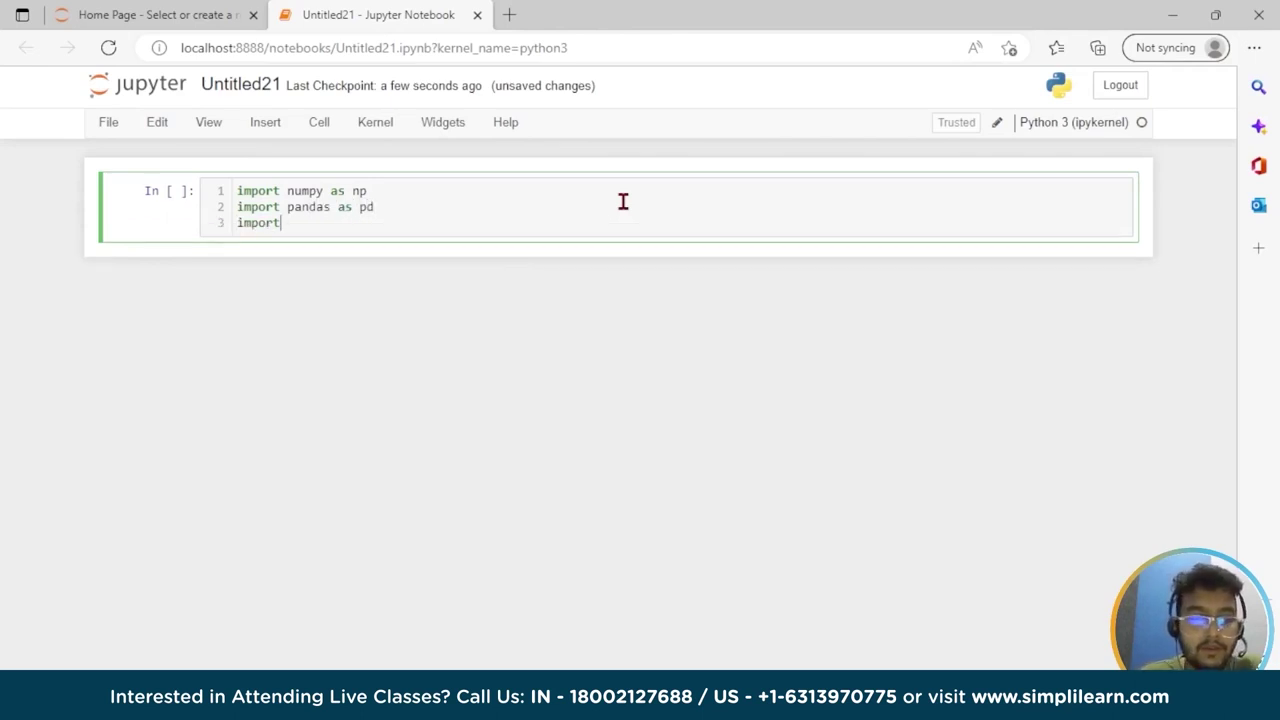
text( seabo)
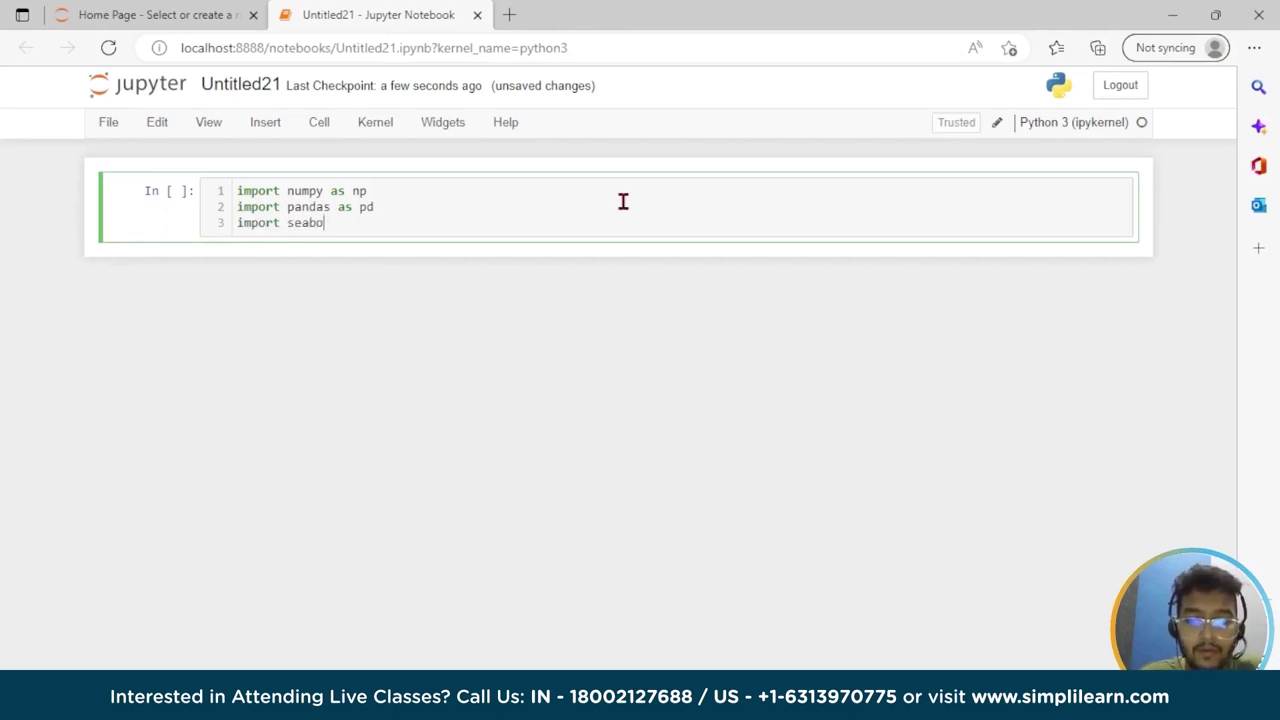
text(rn as sns)
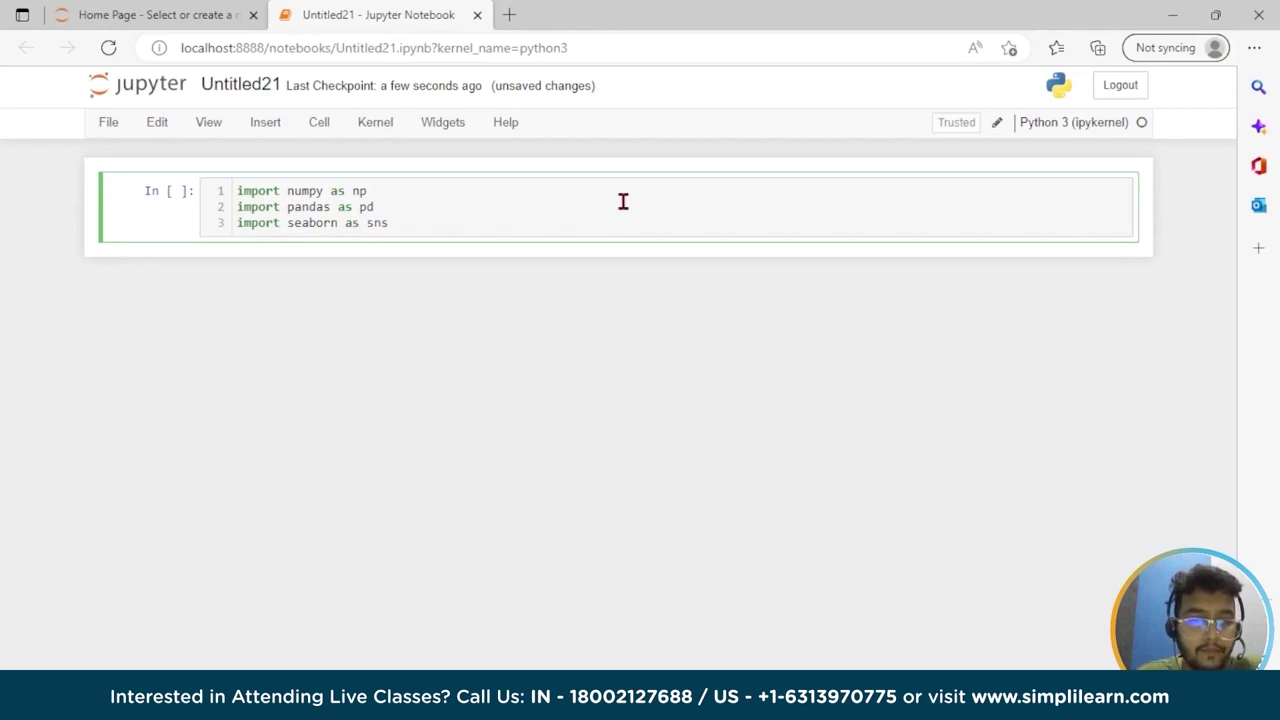
Add the line from matplotlib import pyplot as plt below the seaborn import
key(Return)
text(from matplotlib import pyplot)
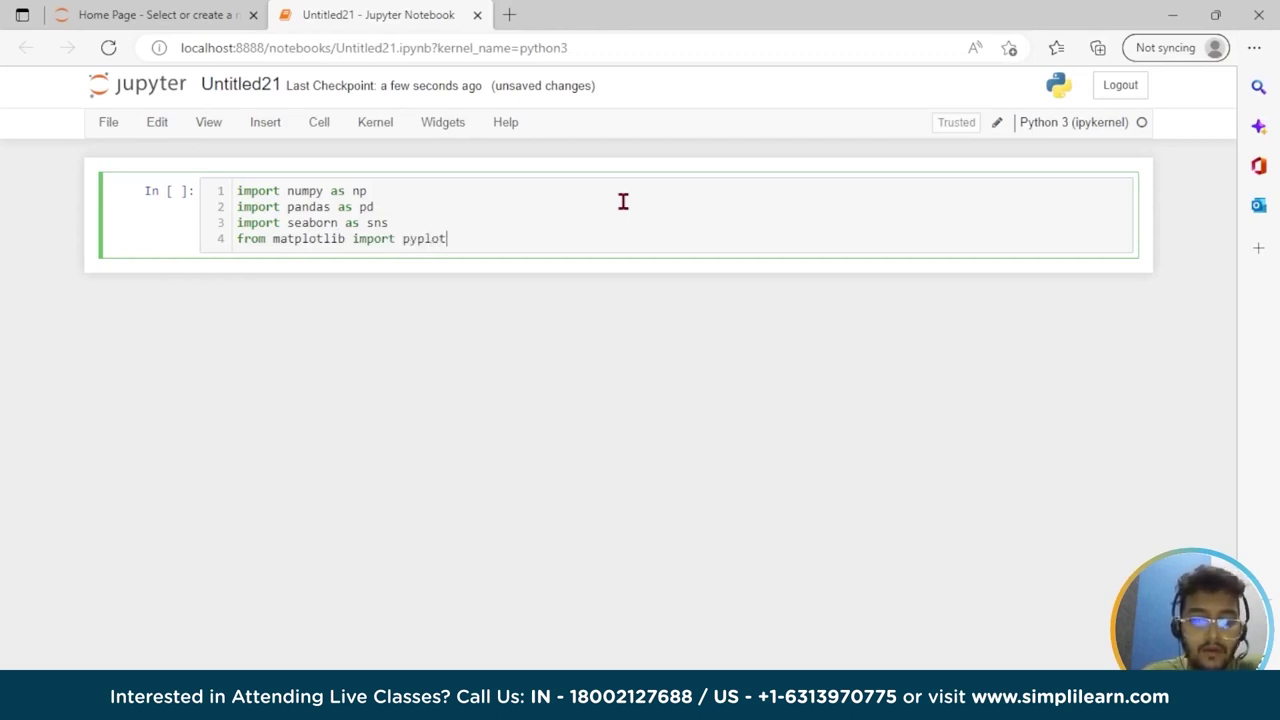
text( as plt)
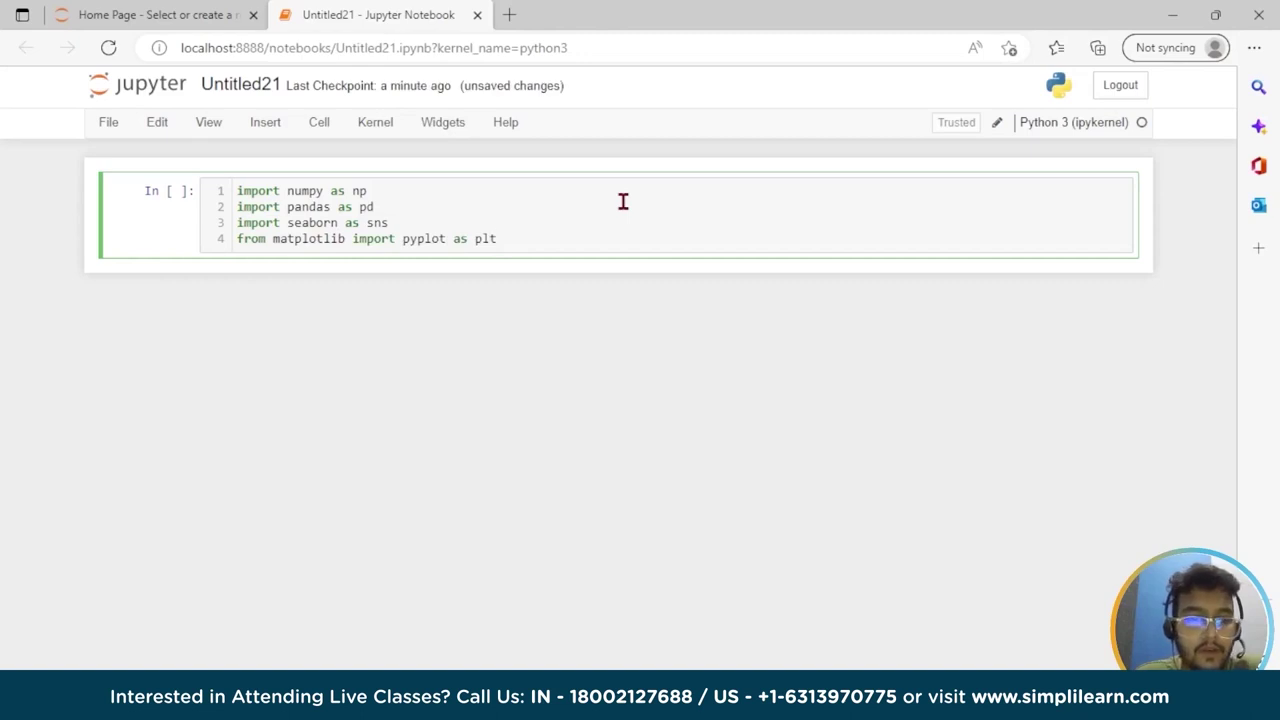
Leave a blank line below the matplotlib import and add from statsmodels.tsa.api import ExponentialSmoothing, ending it with a comma
key(Return)
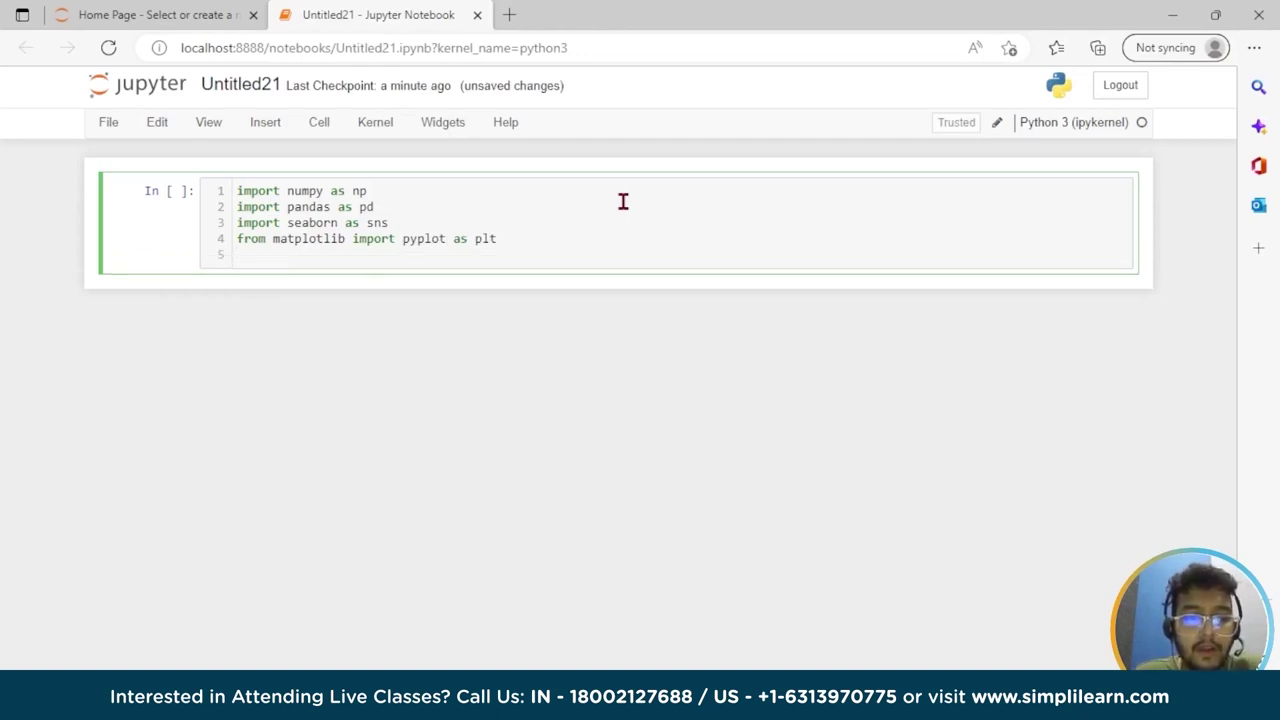
key(Return)
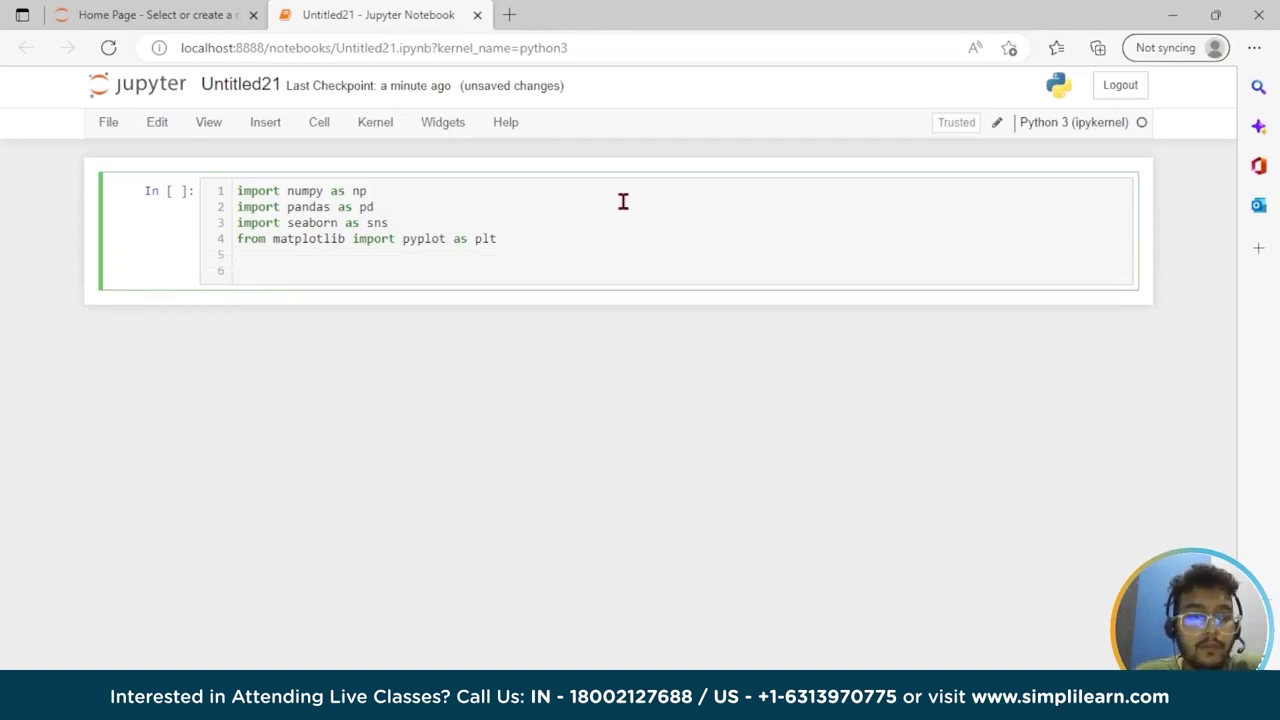
text(fr)
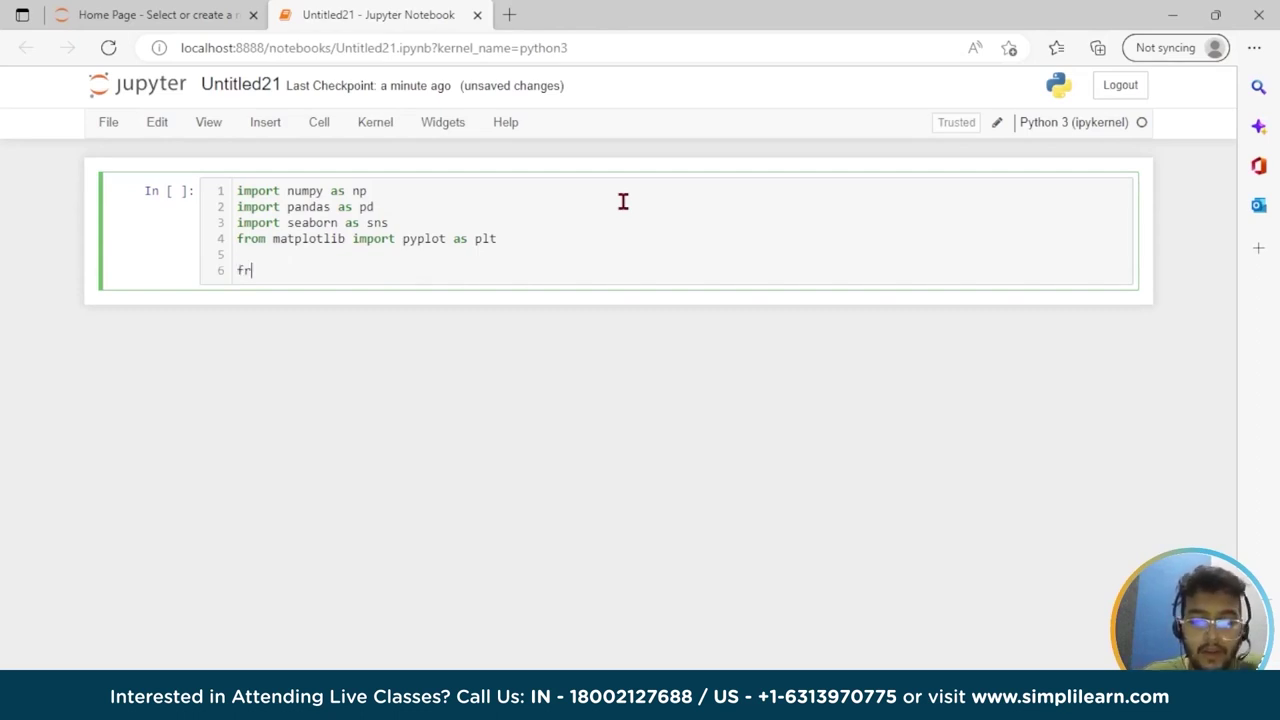
text(om s)
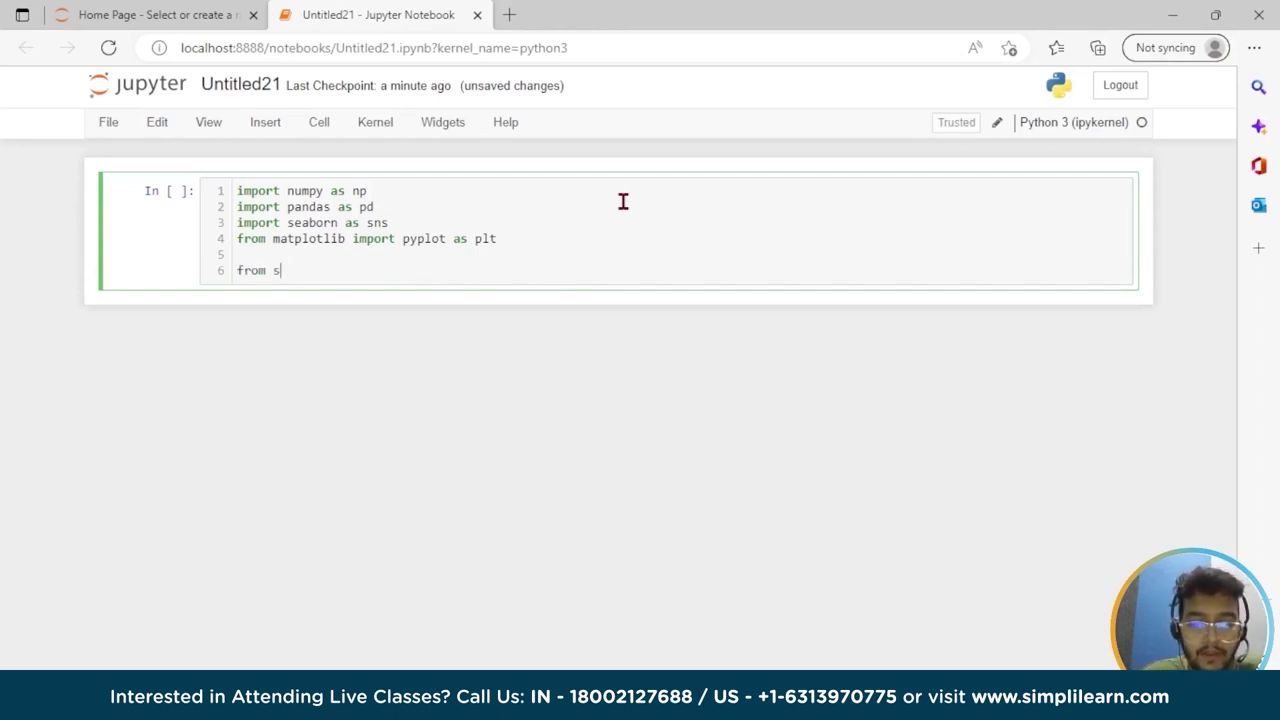
text(tatsmodels.tsa)
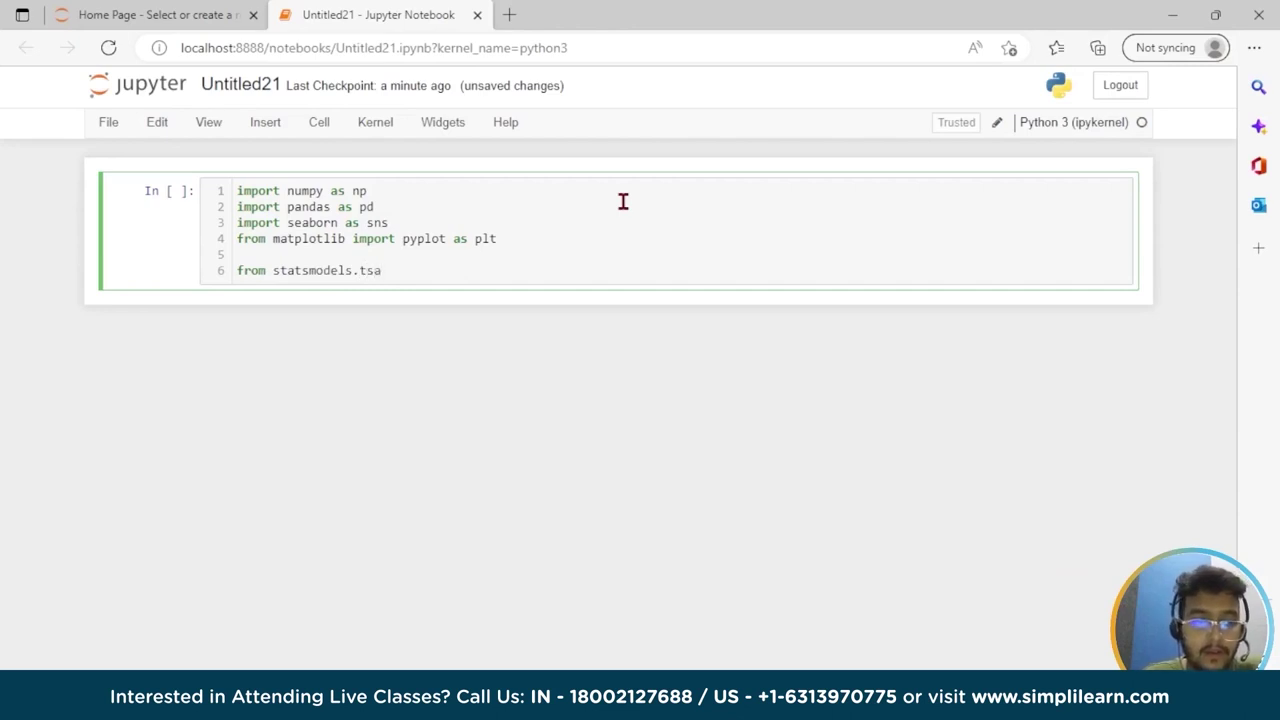
text(.a)
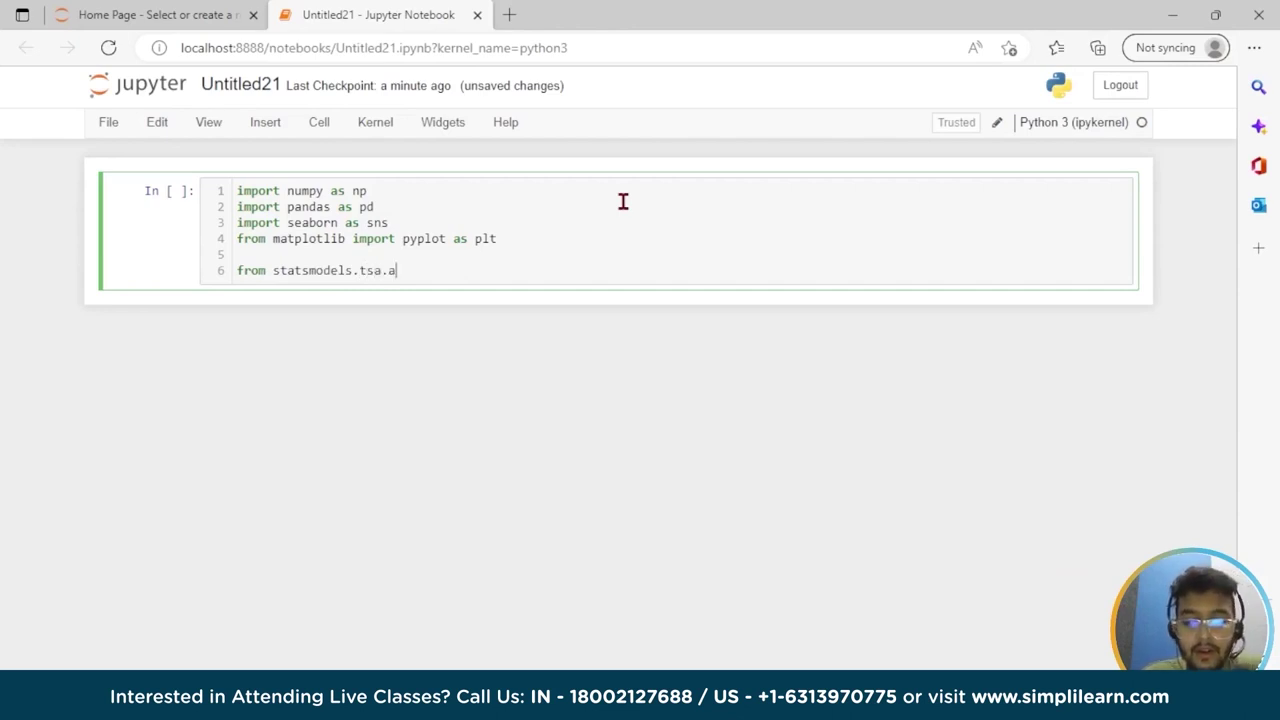
text(pi )
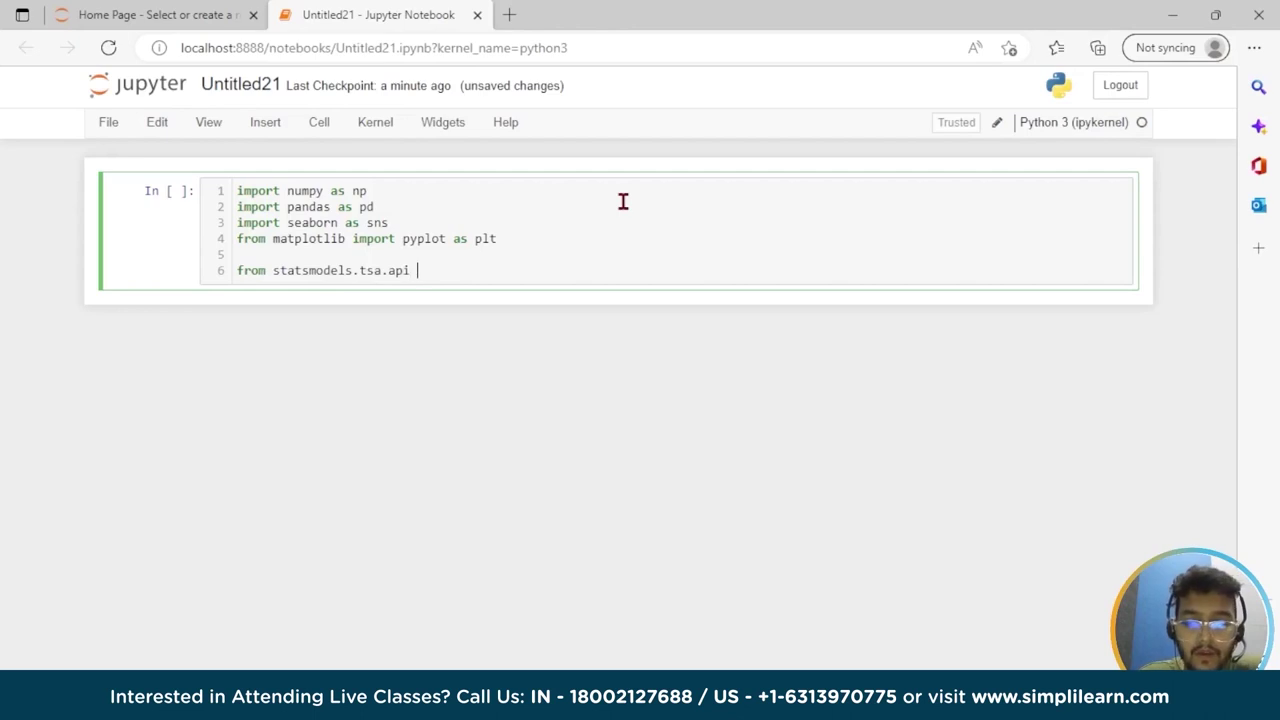
text(import )
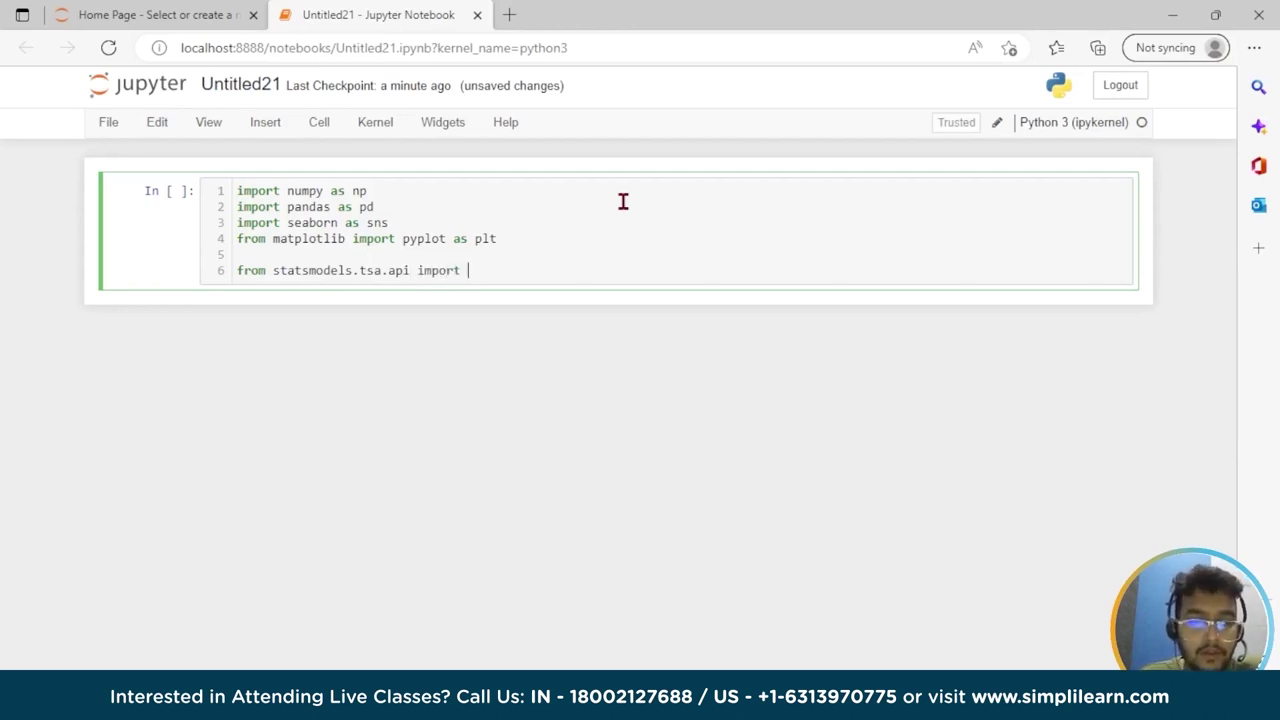
text(Exp)
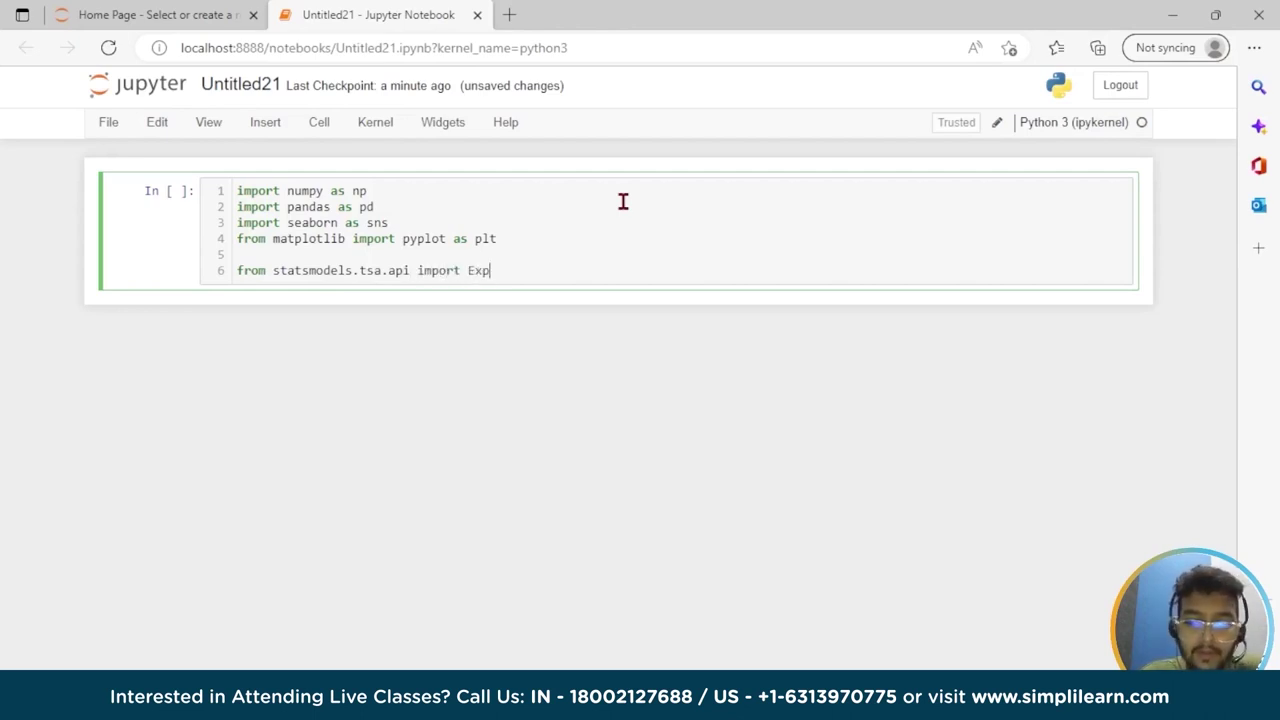
text(on)
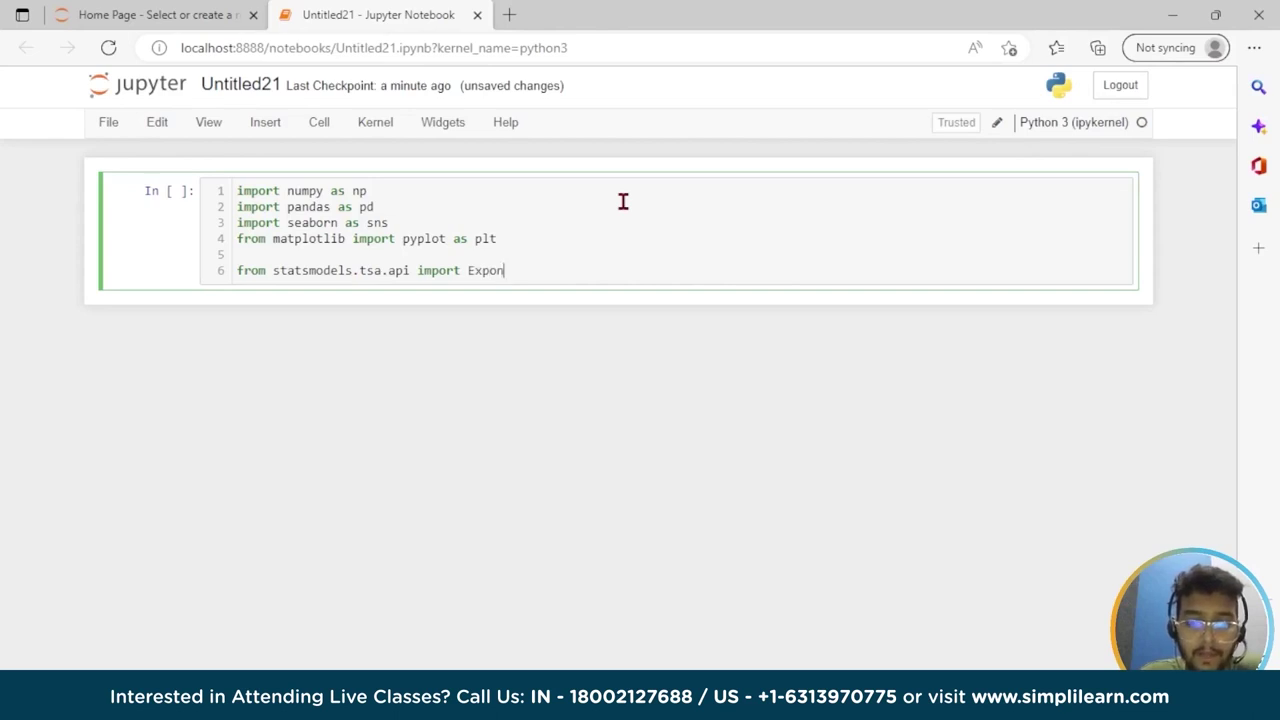
text(entia)
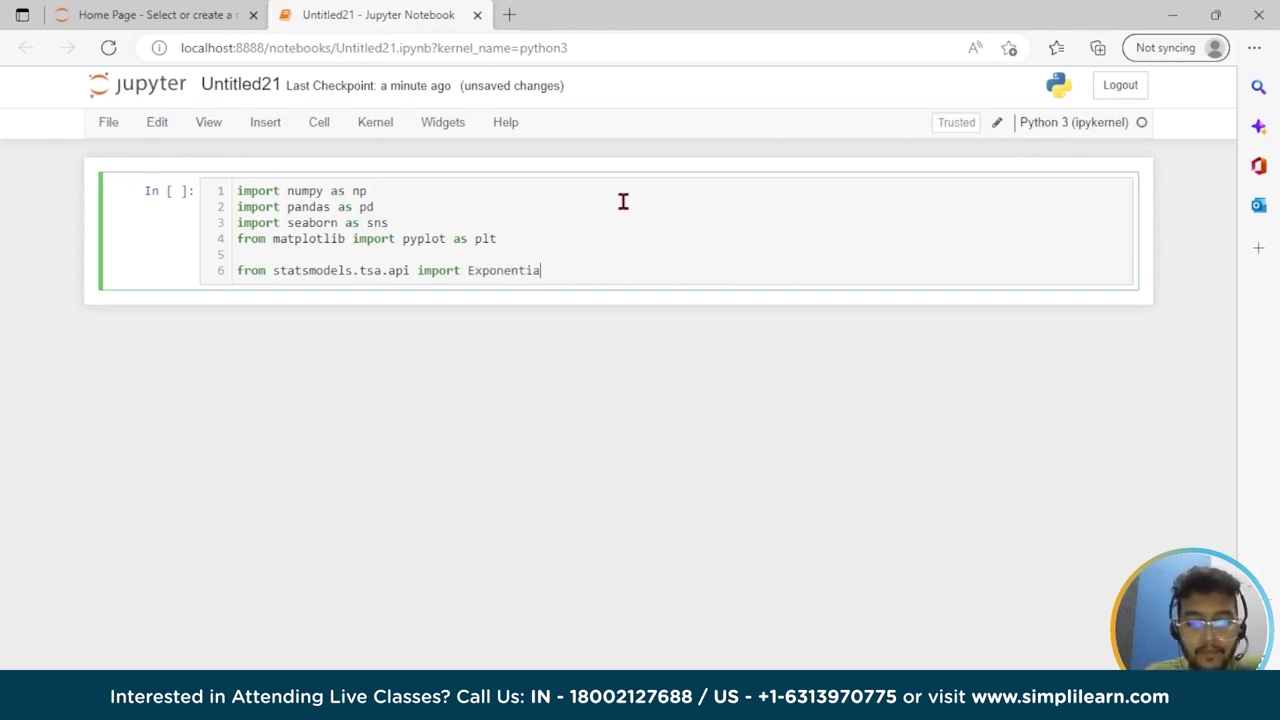
text(lS)
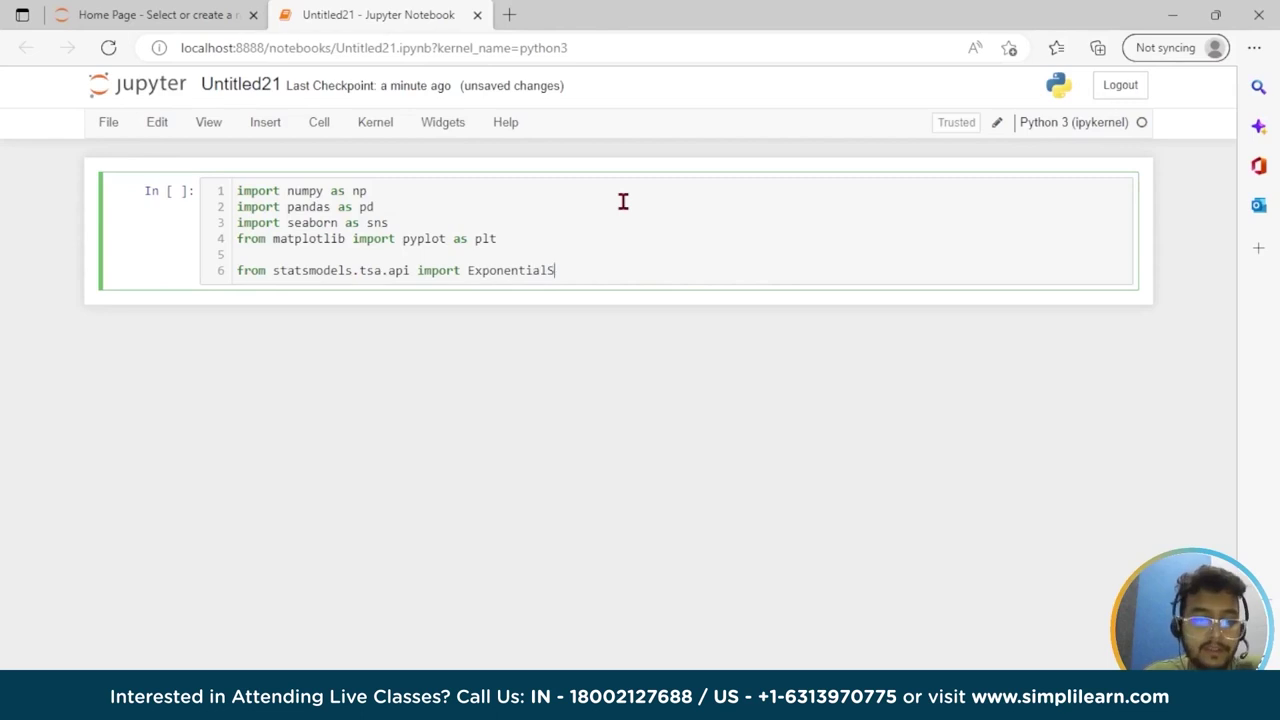
text(moothin)
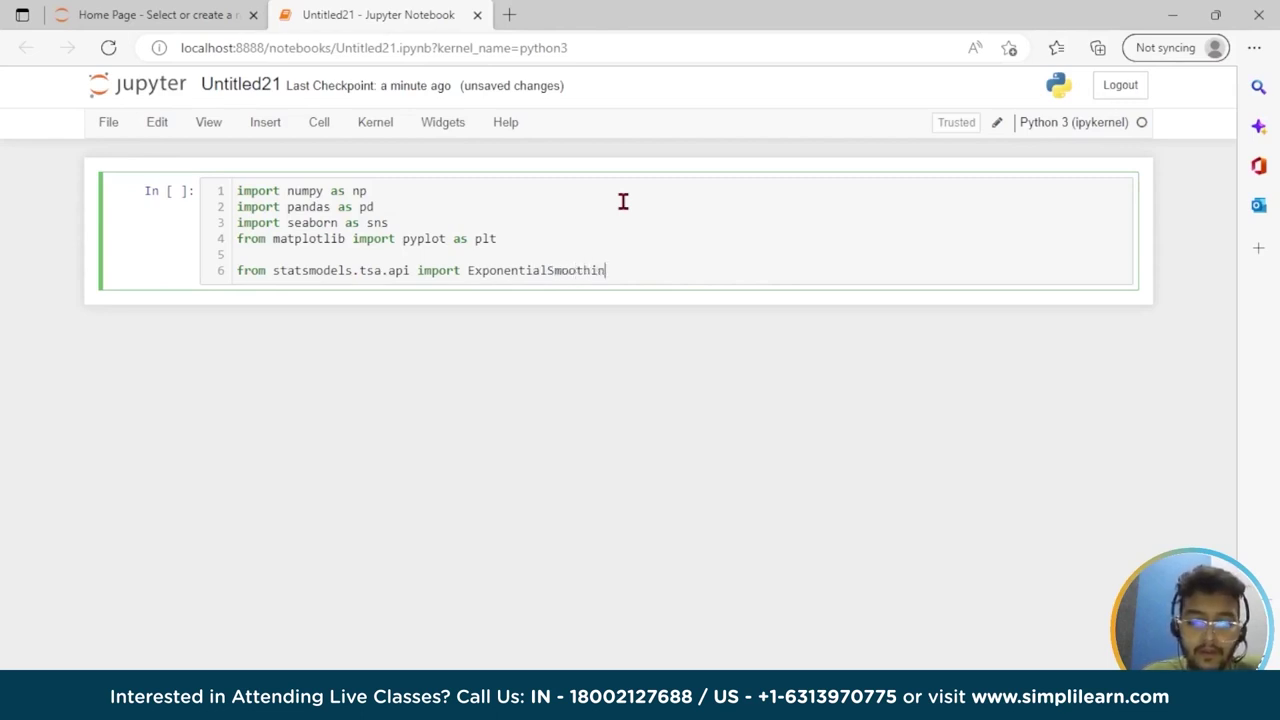
text(g,)
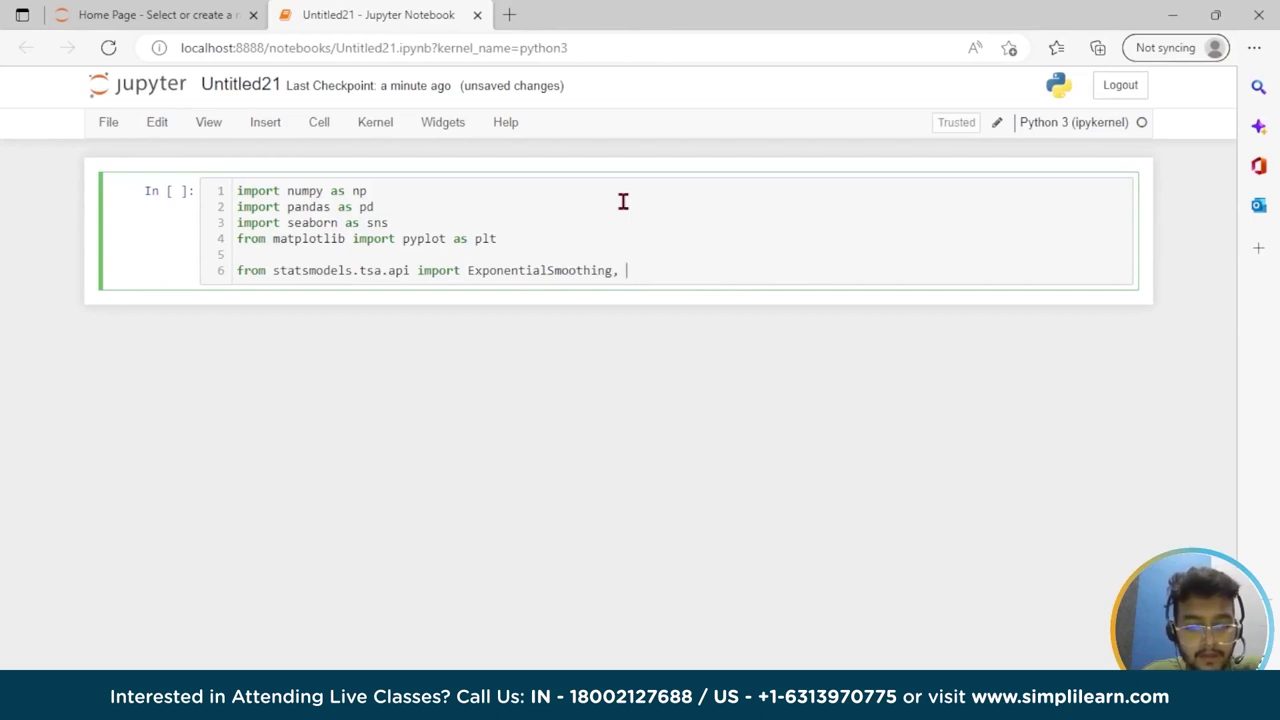
Extend the statsmodels.tsa.api import with SimpleExpSmoothing and Holt, separated by commas
text( Simpl)
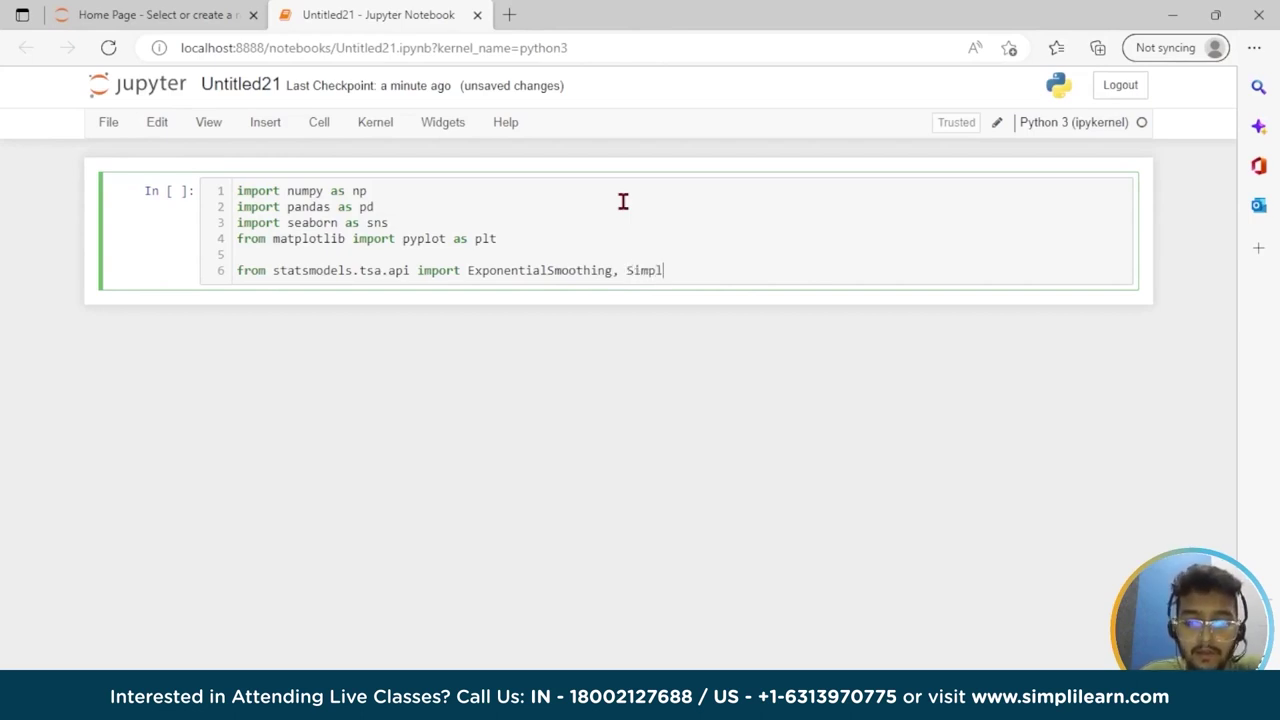
text(eExp)
text(Smo)
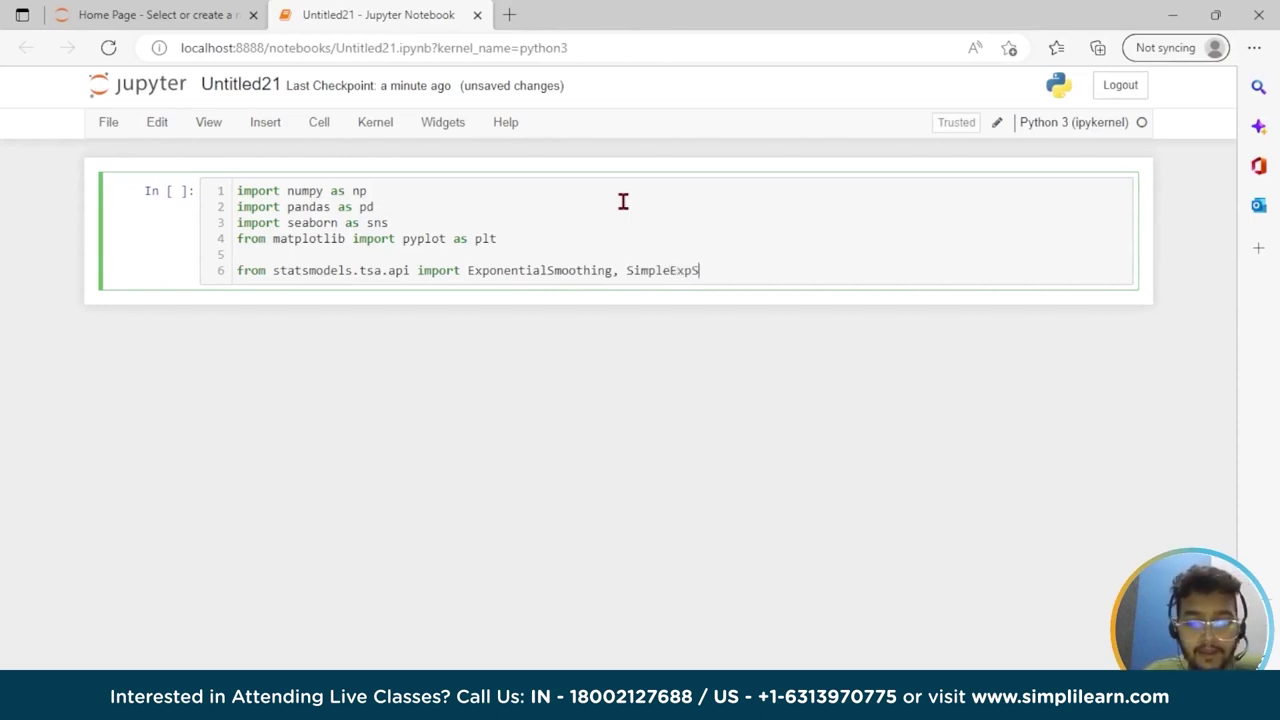
text(othinf)
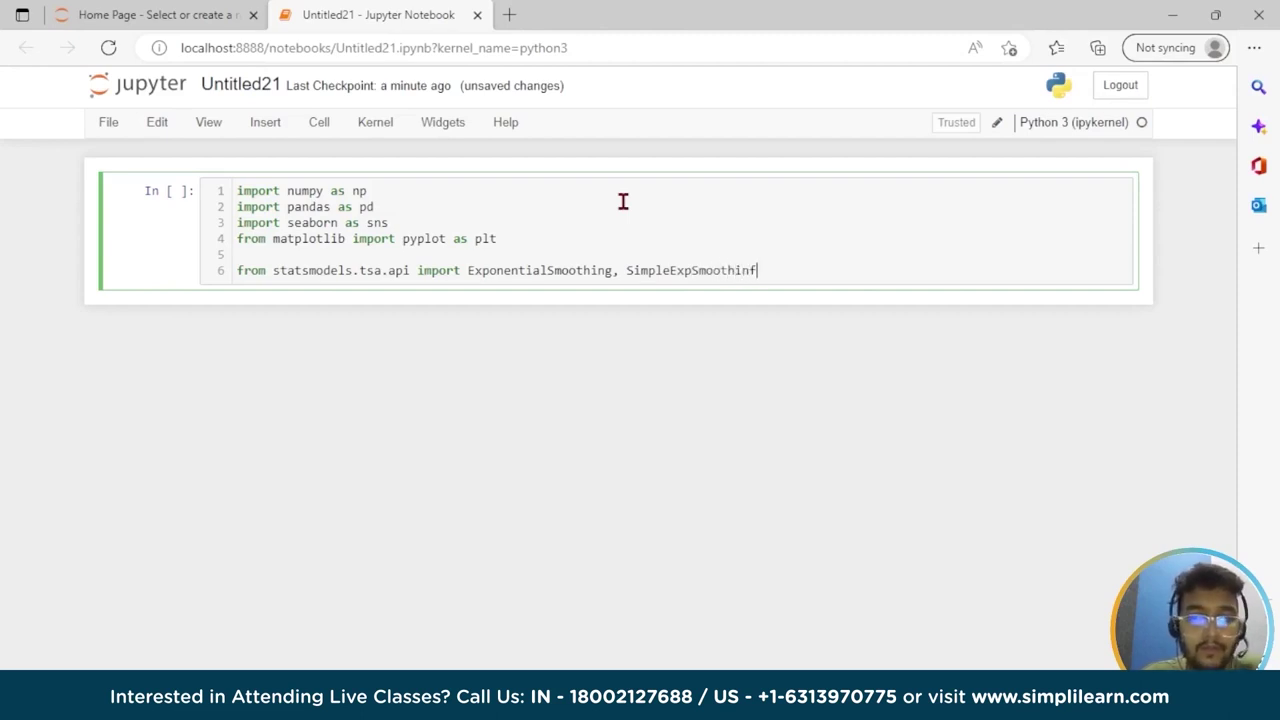
key(BackSpace)
text(g )
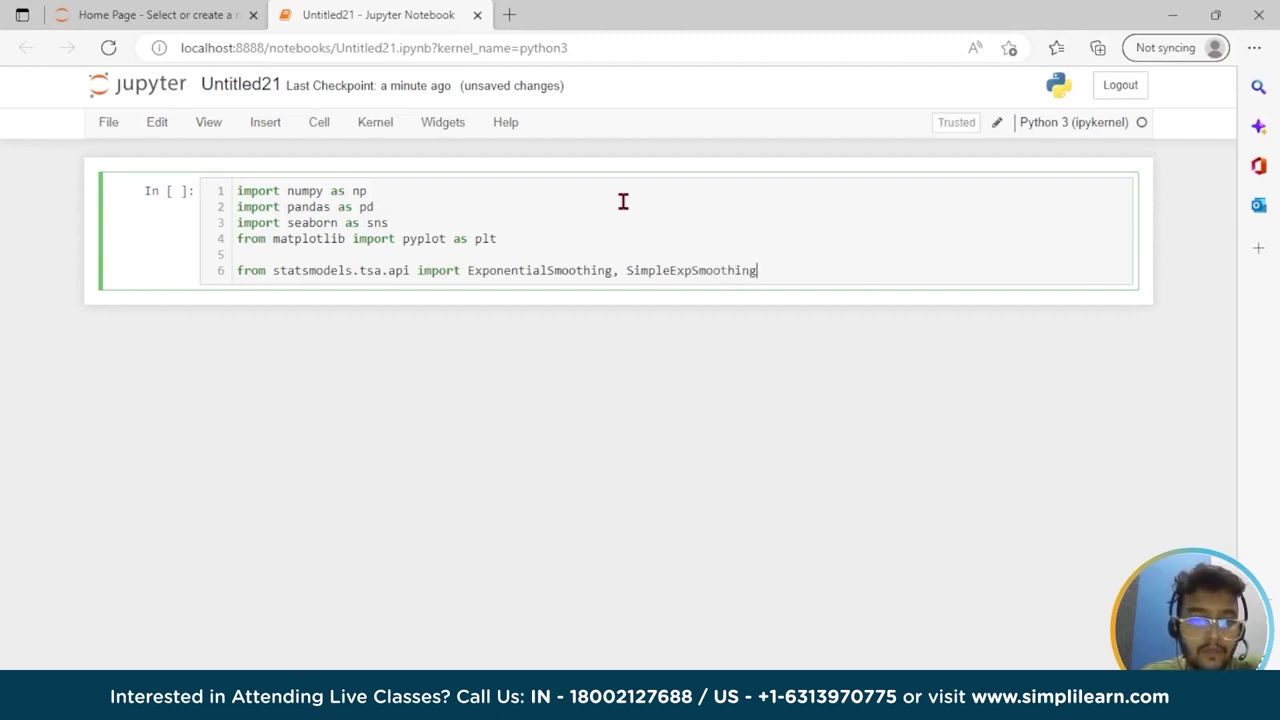
text(, )
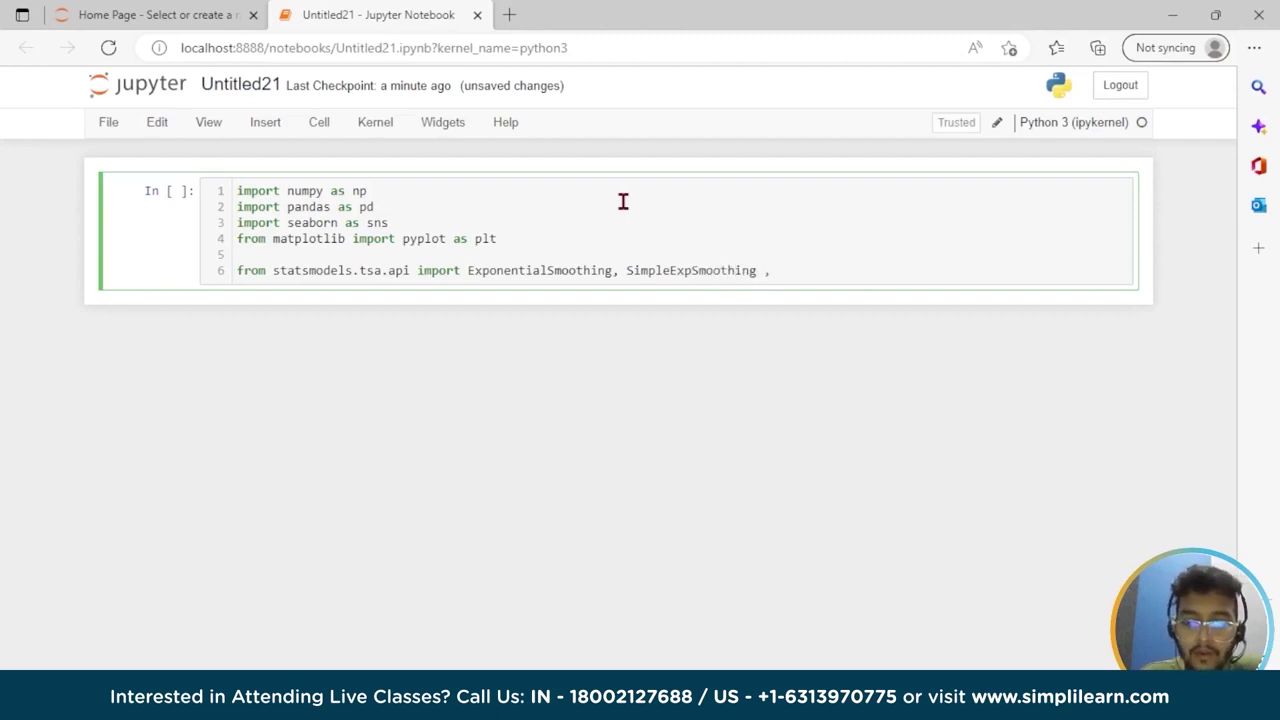
text(, Holt)
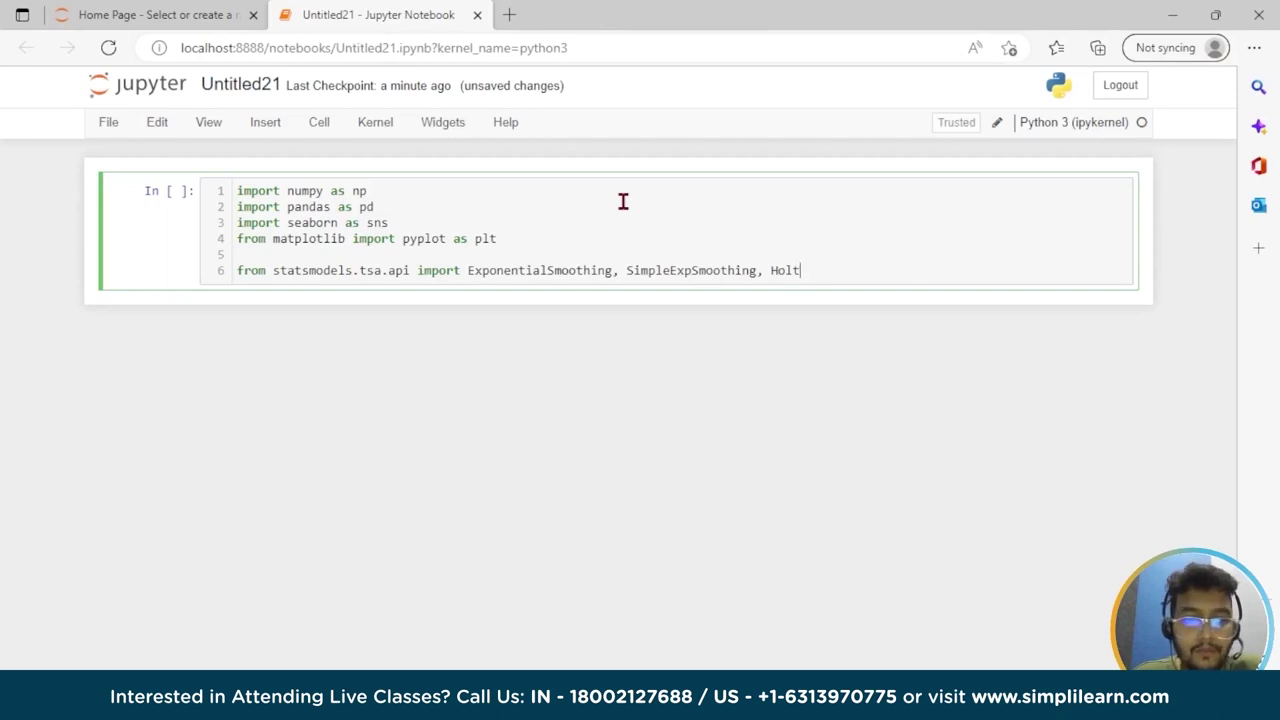
Add the line from sklearn.linear_model import LinearRegression below the statsmodels import
key(Return)
text(from )
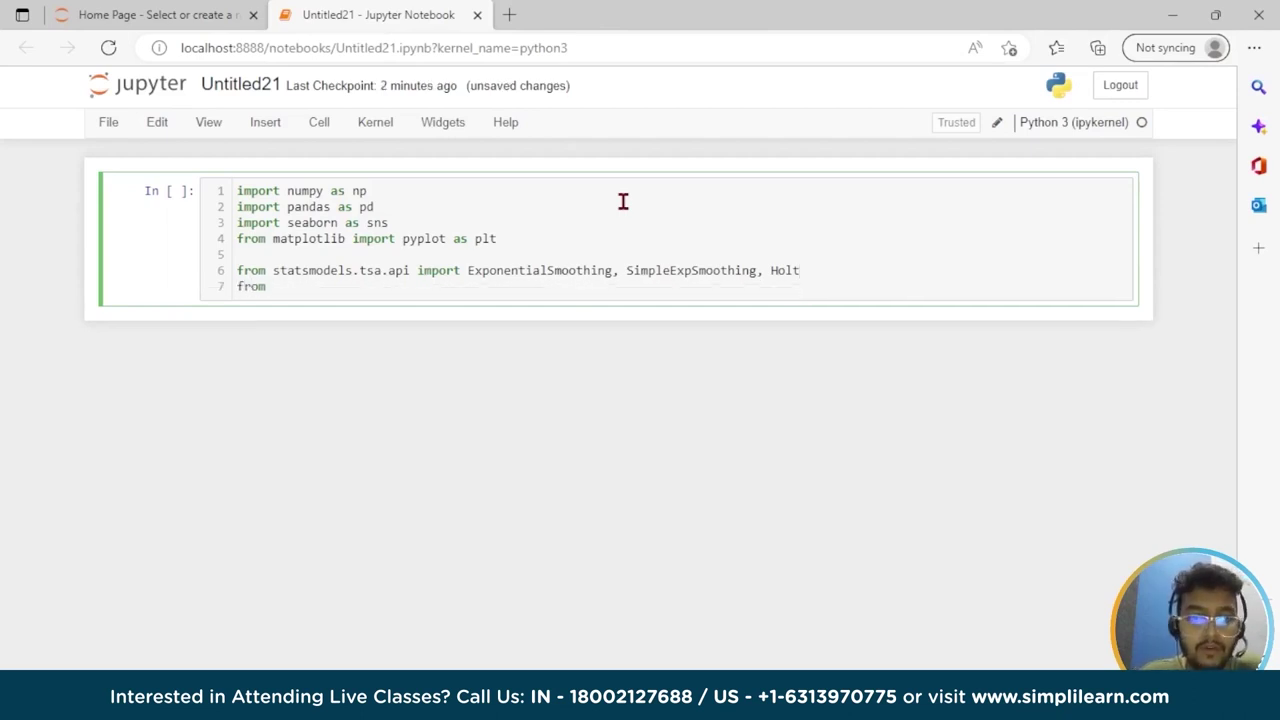
text(s)
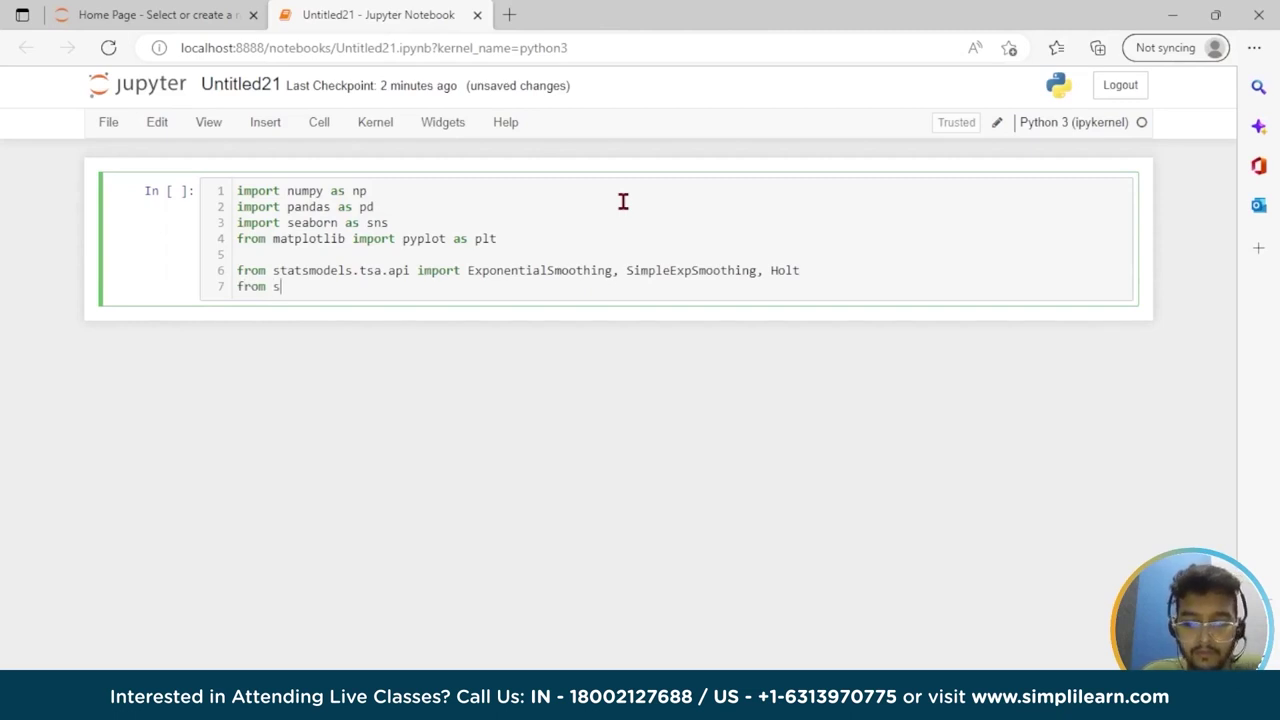
text(klearn)
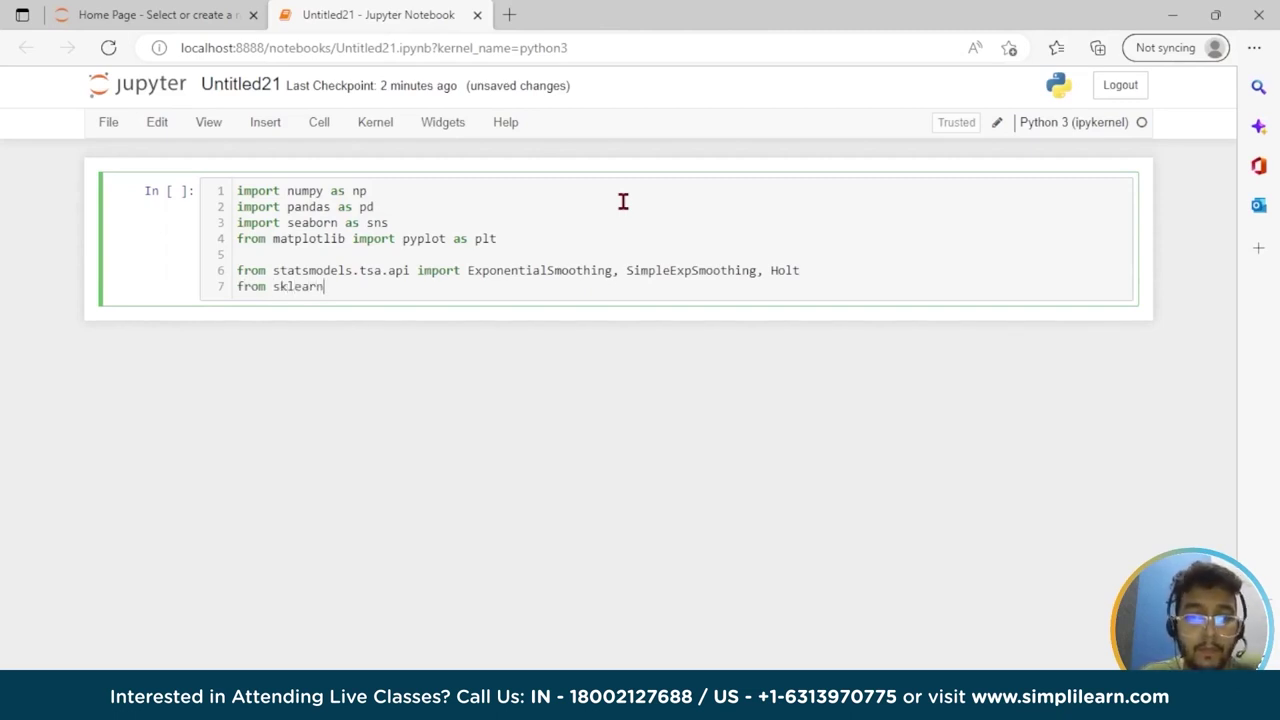
text(.linear)
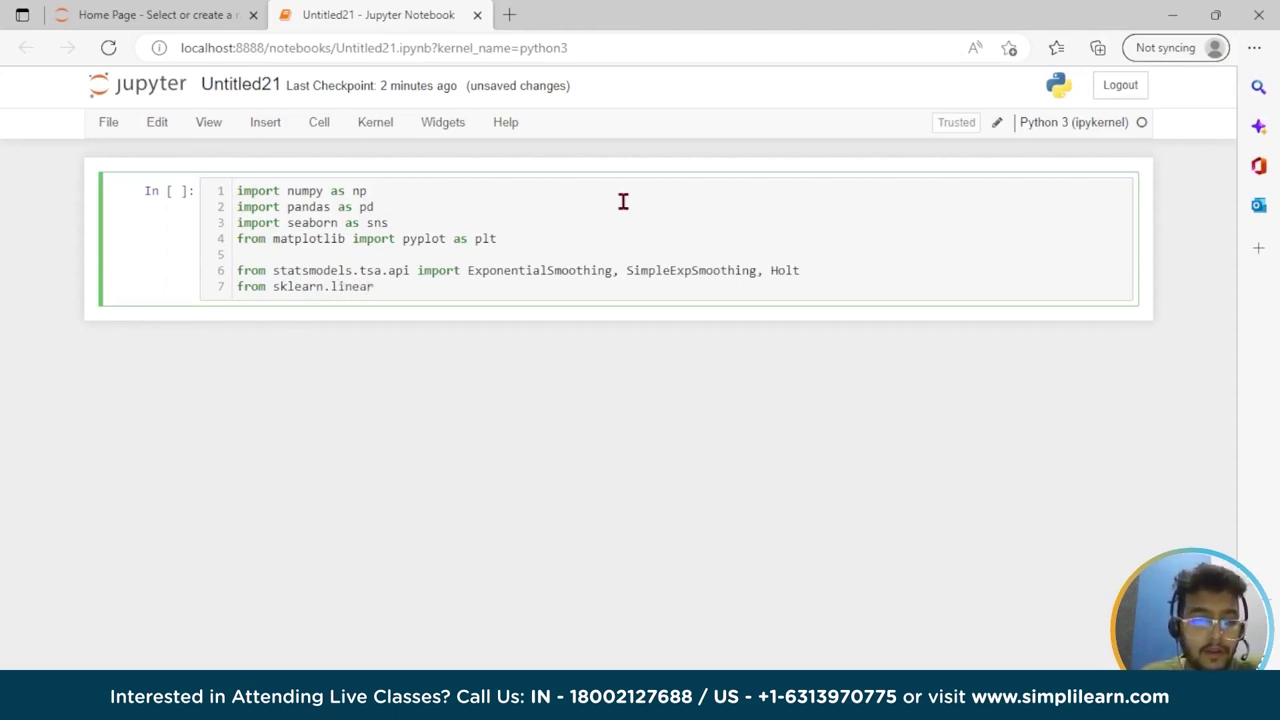
text(_model import LinearR)
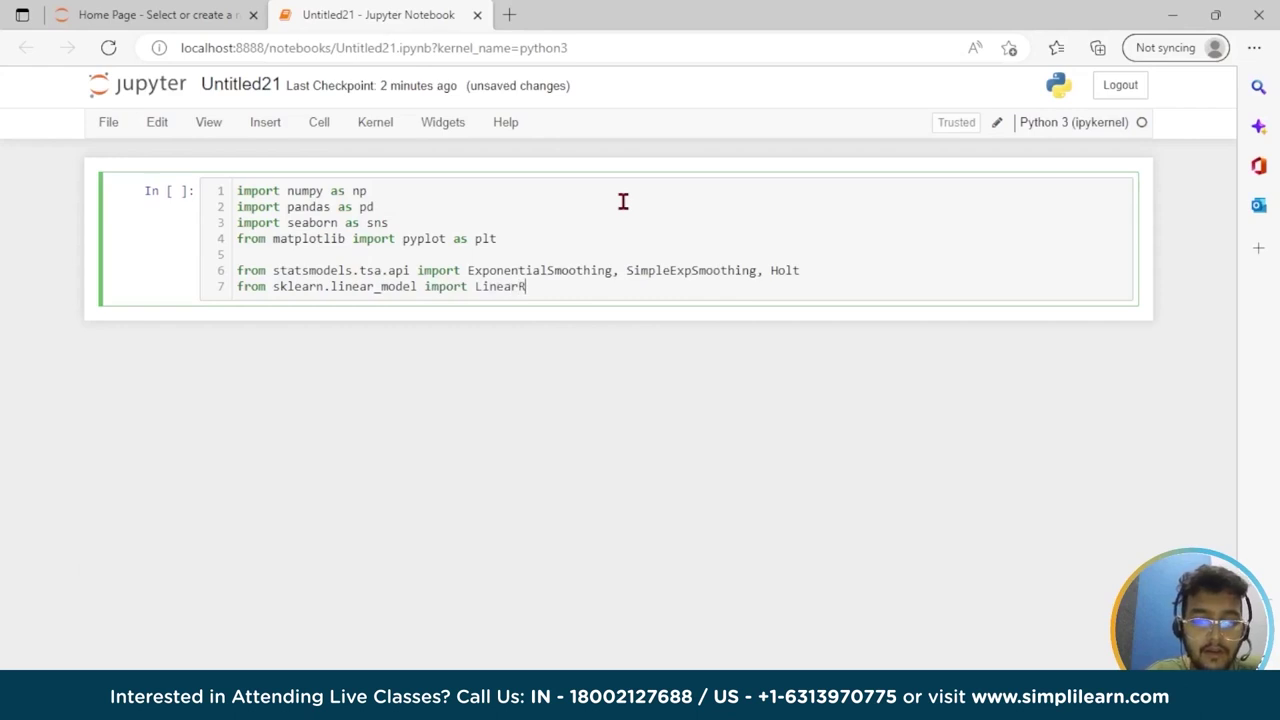
text(egression)
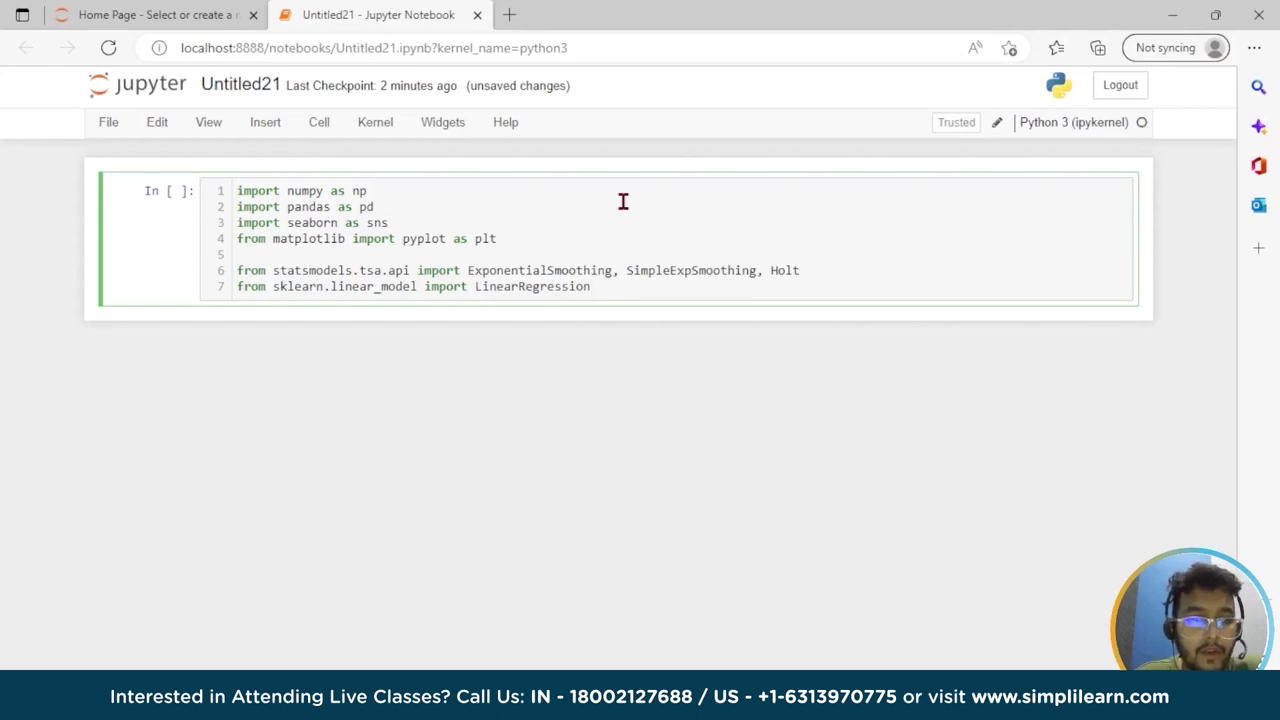
Leave a blank line below the sklearn import and add import warnings
key(Return)
key(Return)
text(import w)
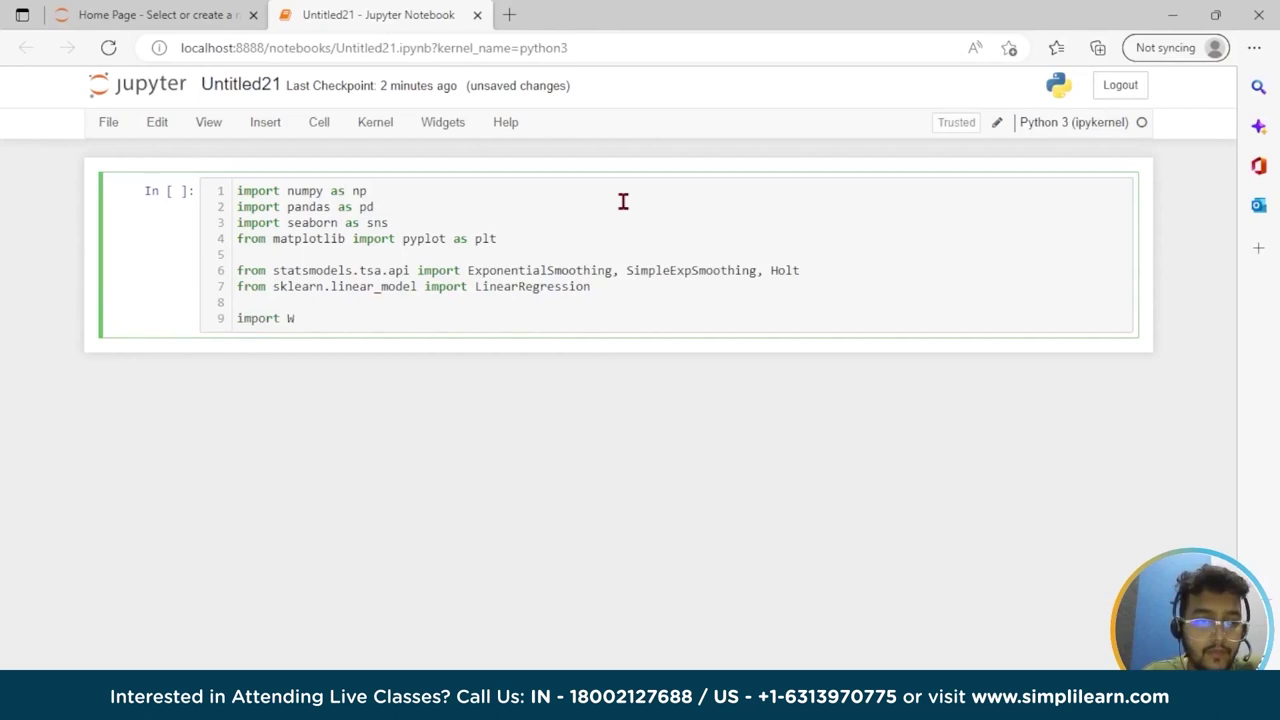
key(BackSpace)
text(warnings)
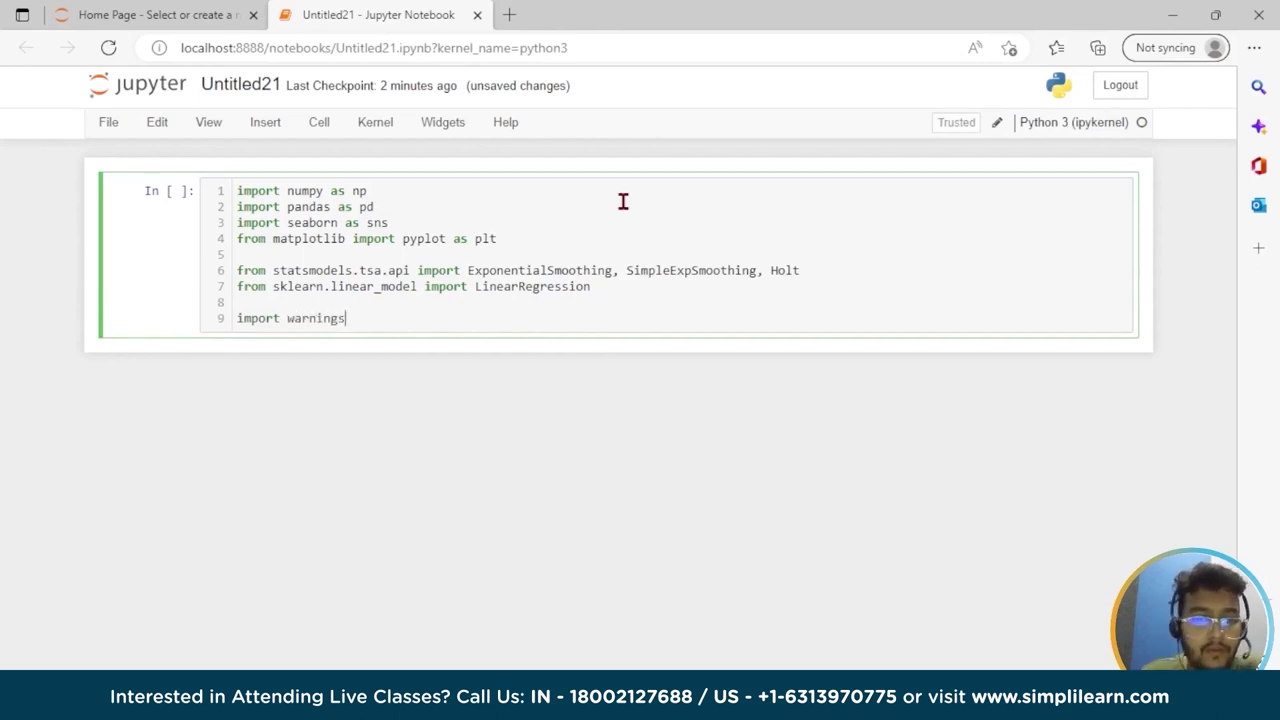
Add the line warnings.filterwarnings('ignore') below import warnings and run the imports cell
key(Return)
text(war)
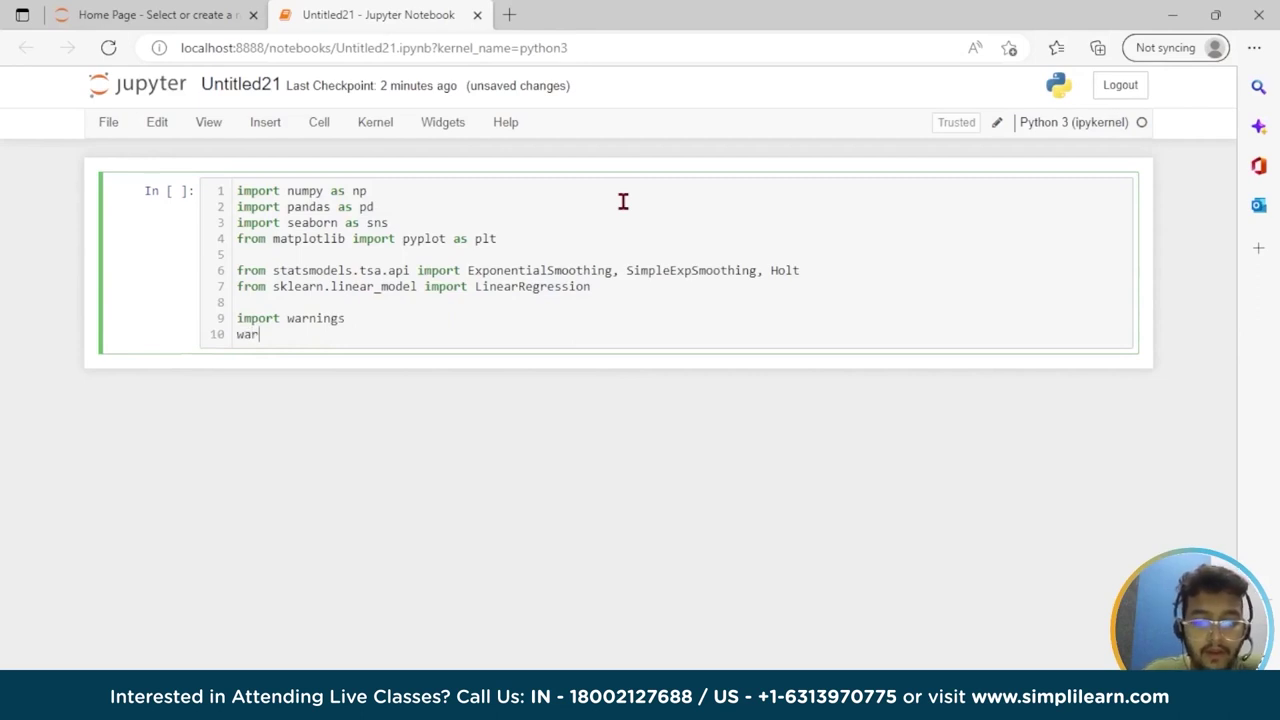
text(nings)
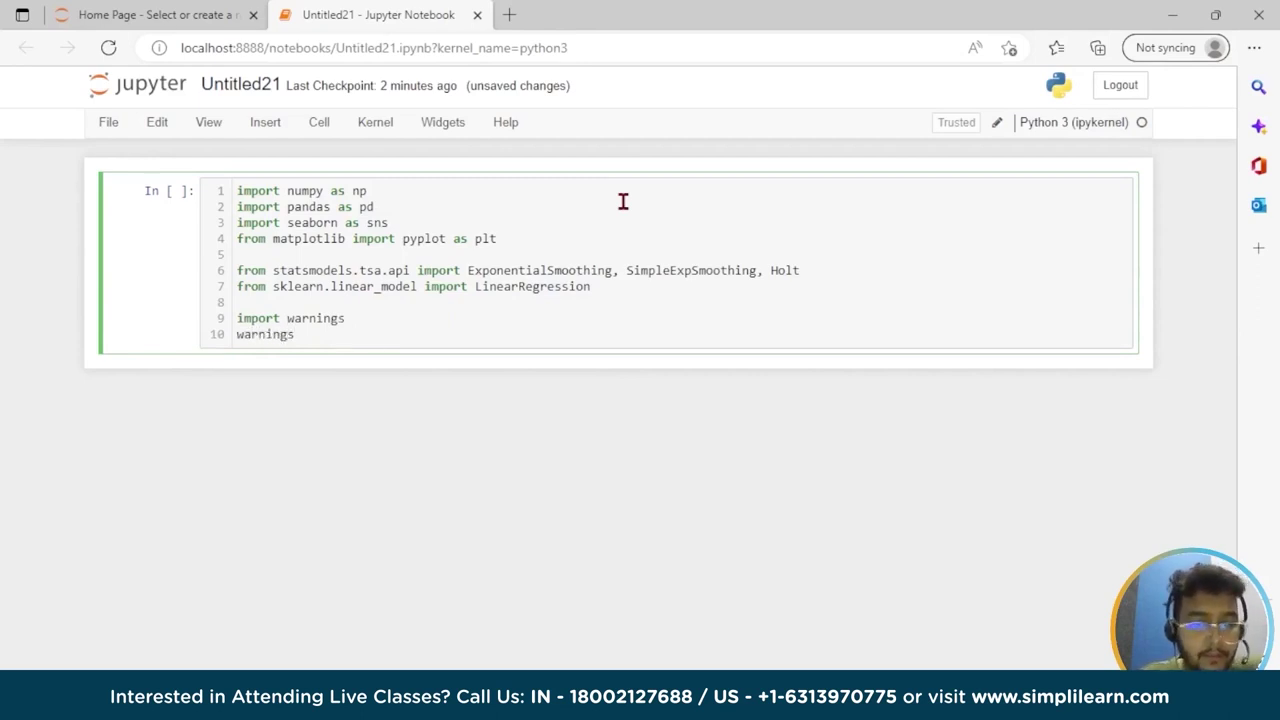
text(.fil)
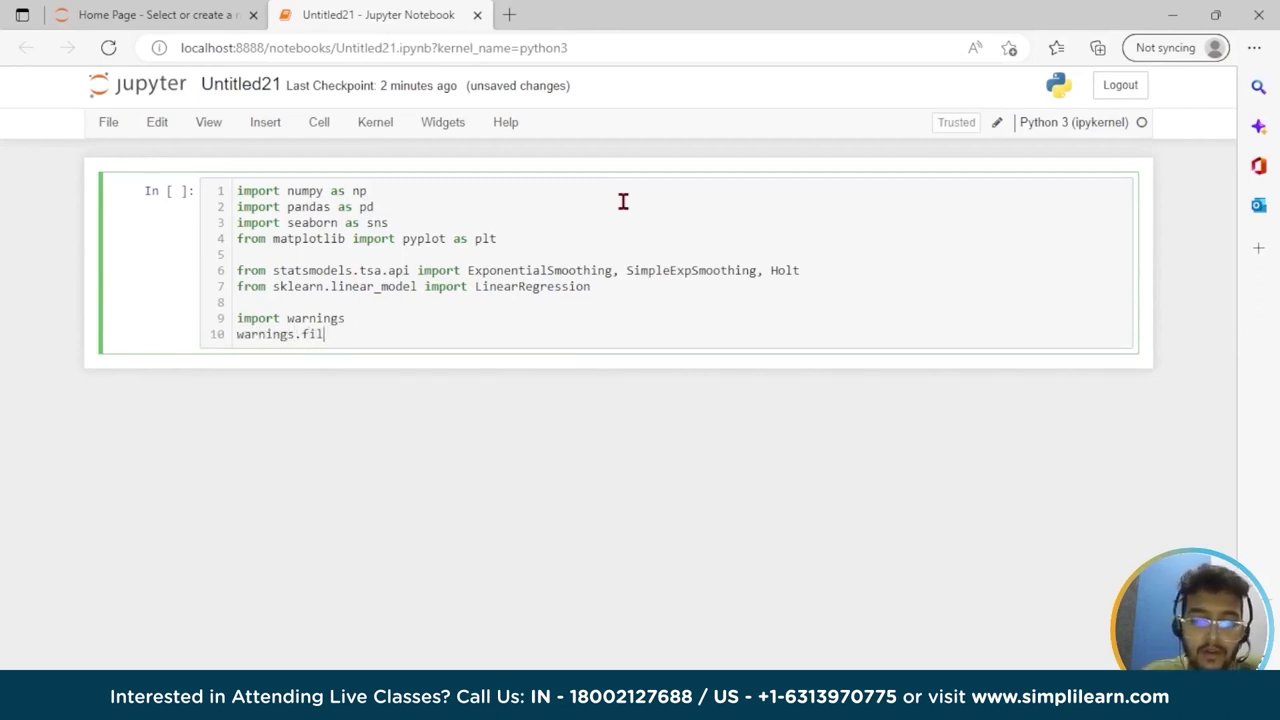
text(ter)
text(warning)
text(s)
text(('i)
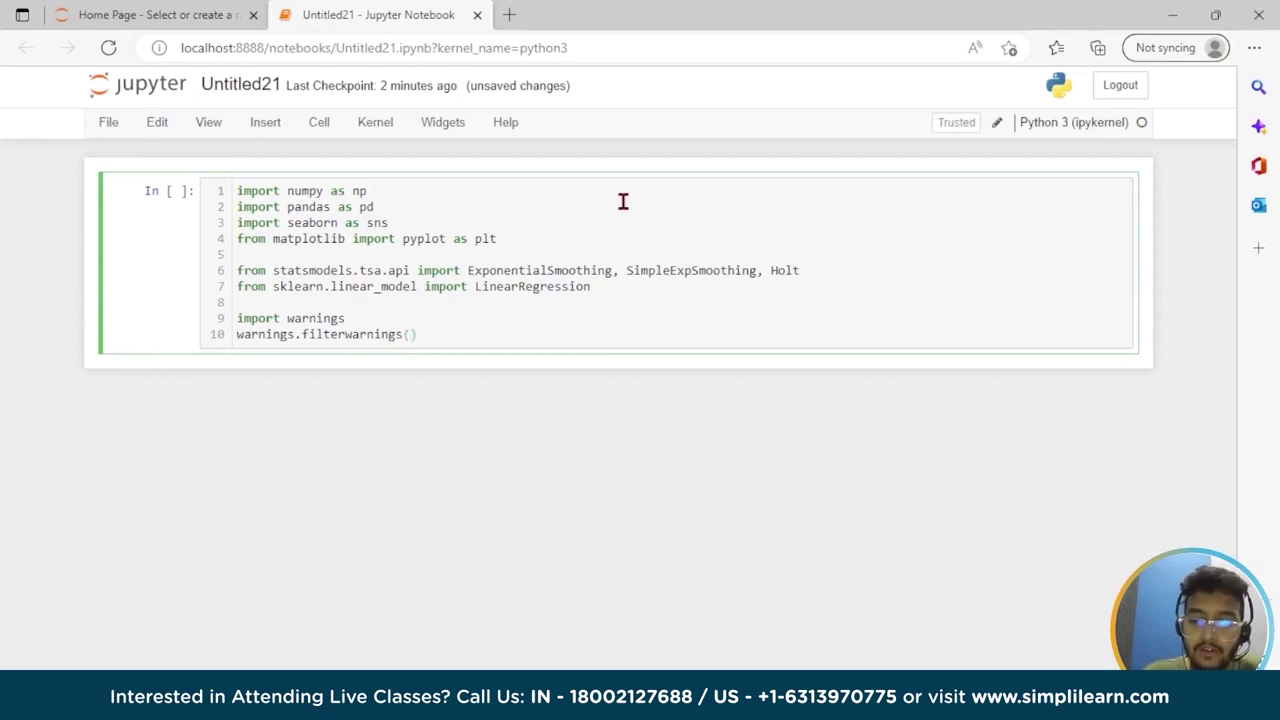
text(gnore)
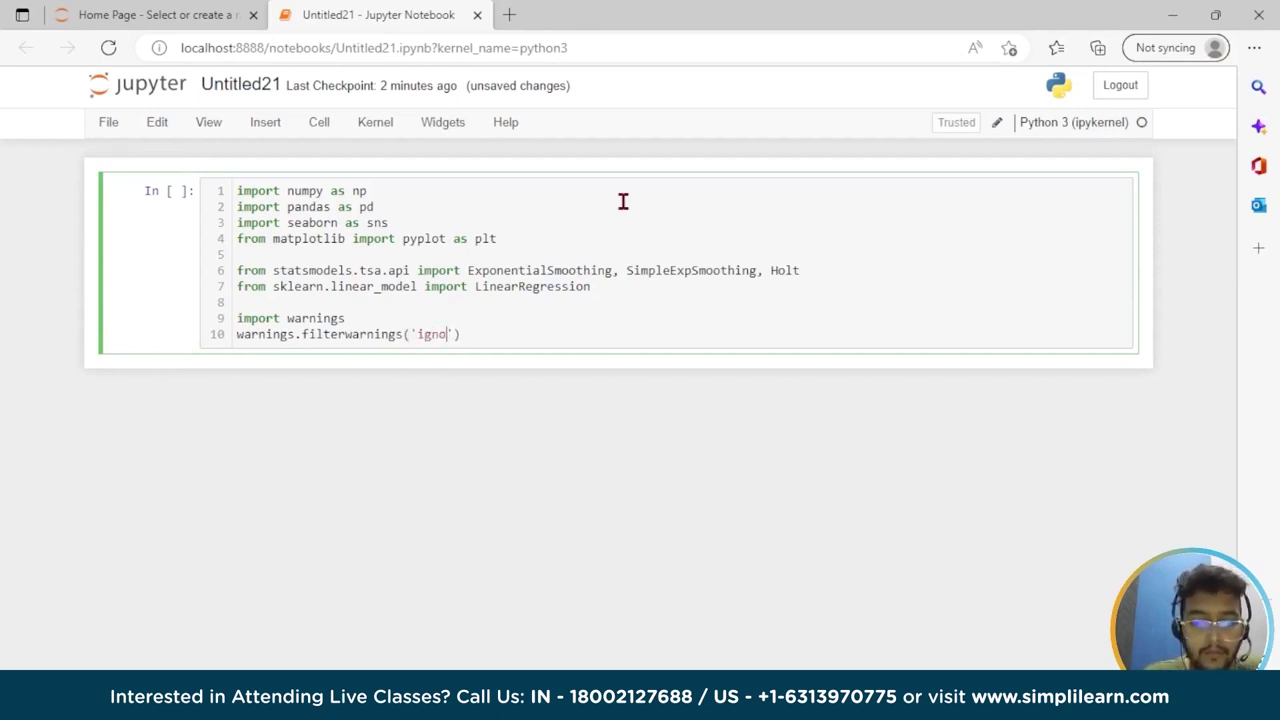
key(shift+Return)
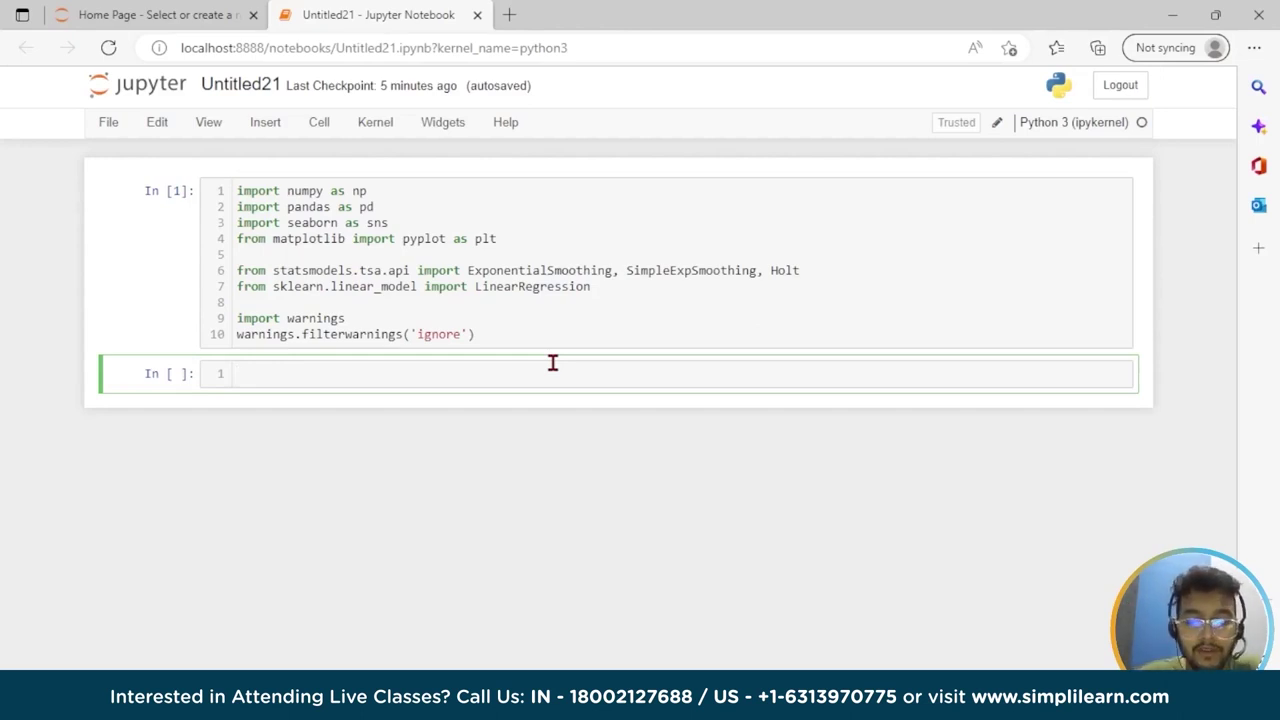
Write df = pd.read_csv("monthly_csv.csv") in the new cell to load the dataset
text(df)
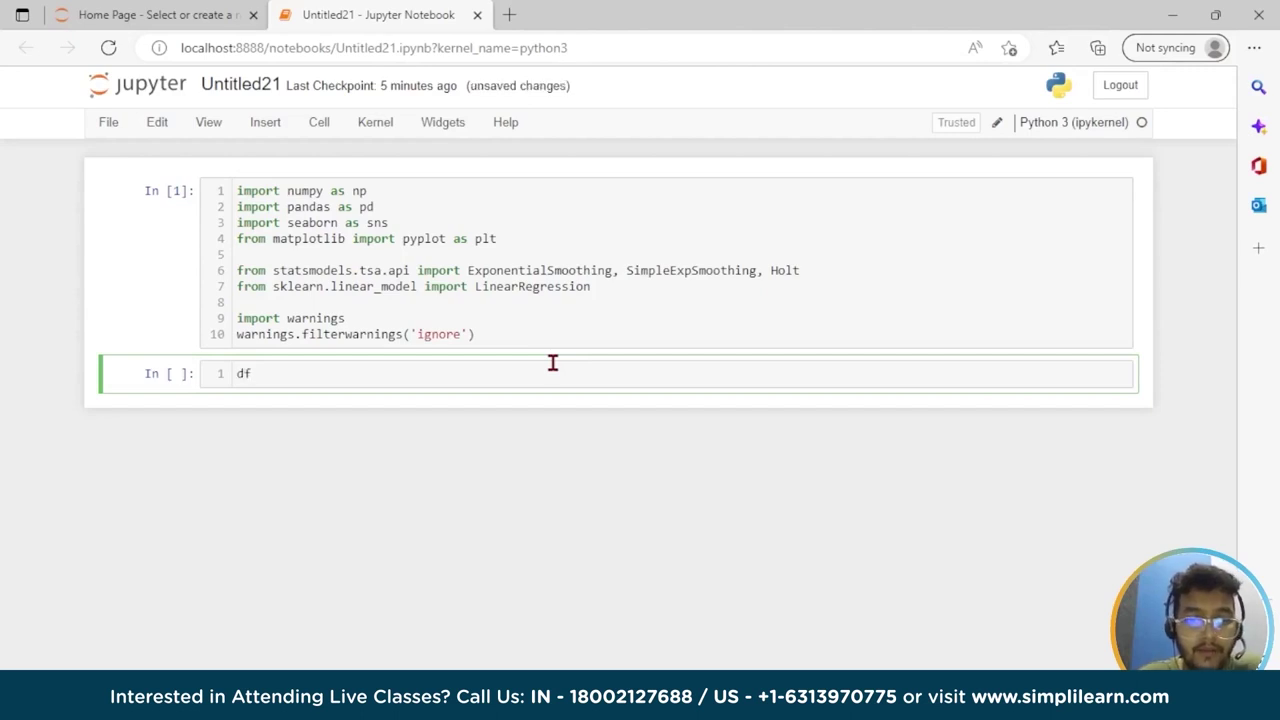
text( = )
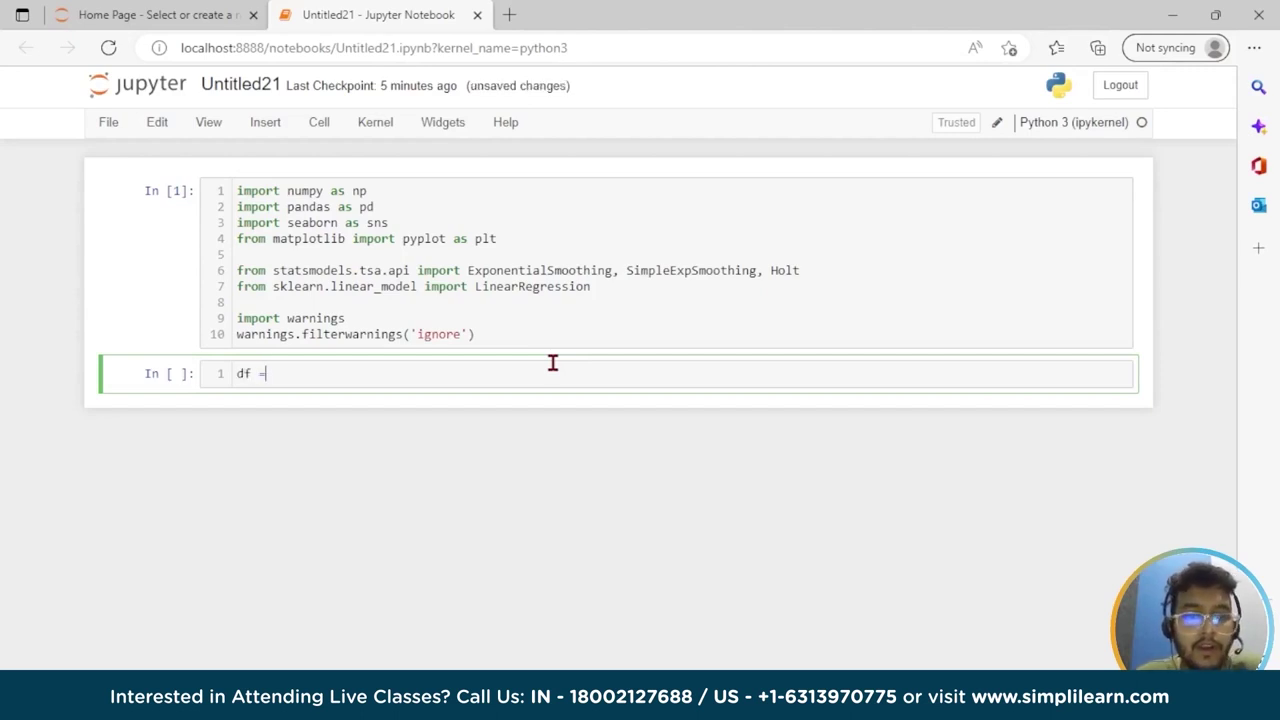
text(pd)
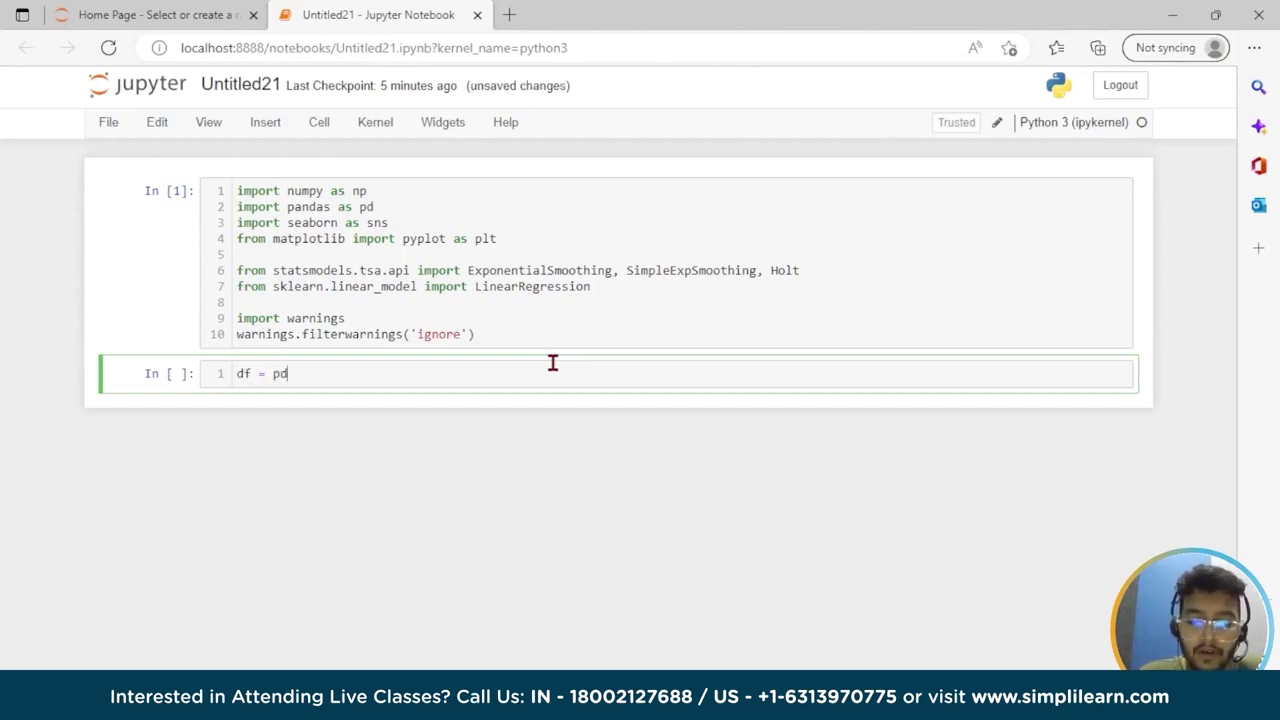
text(.r)
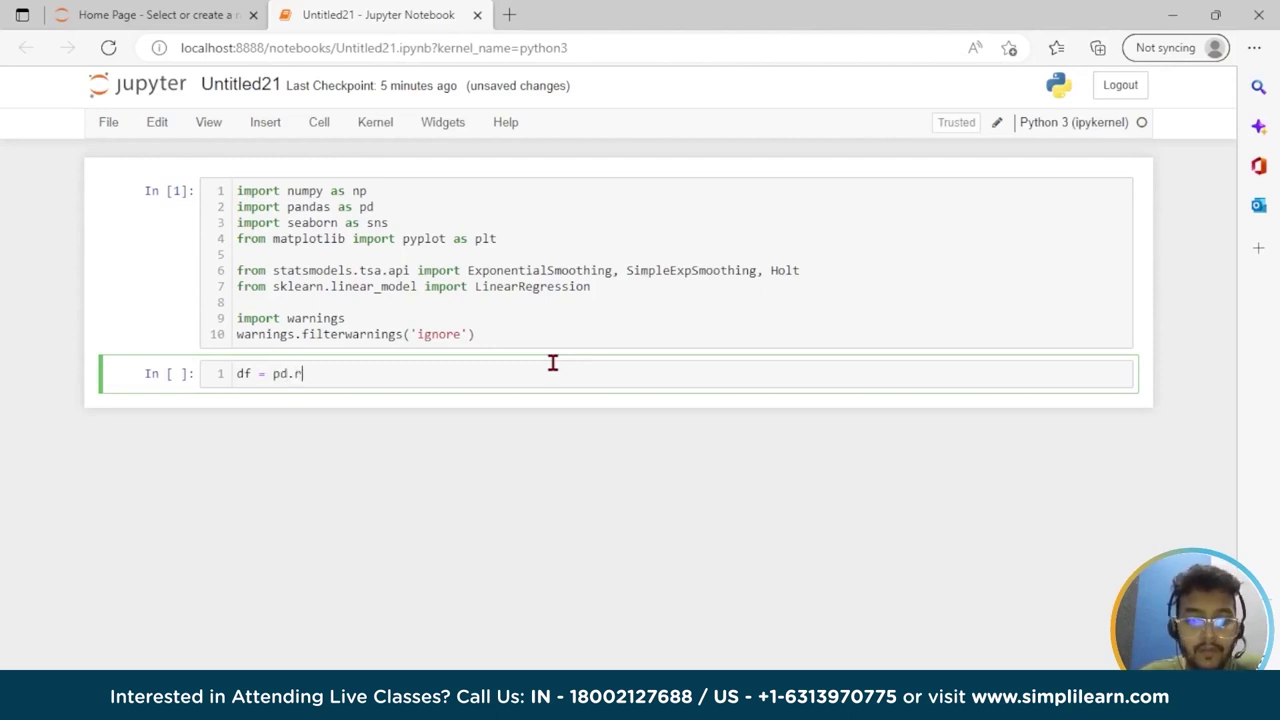
text(ead_)
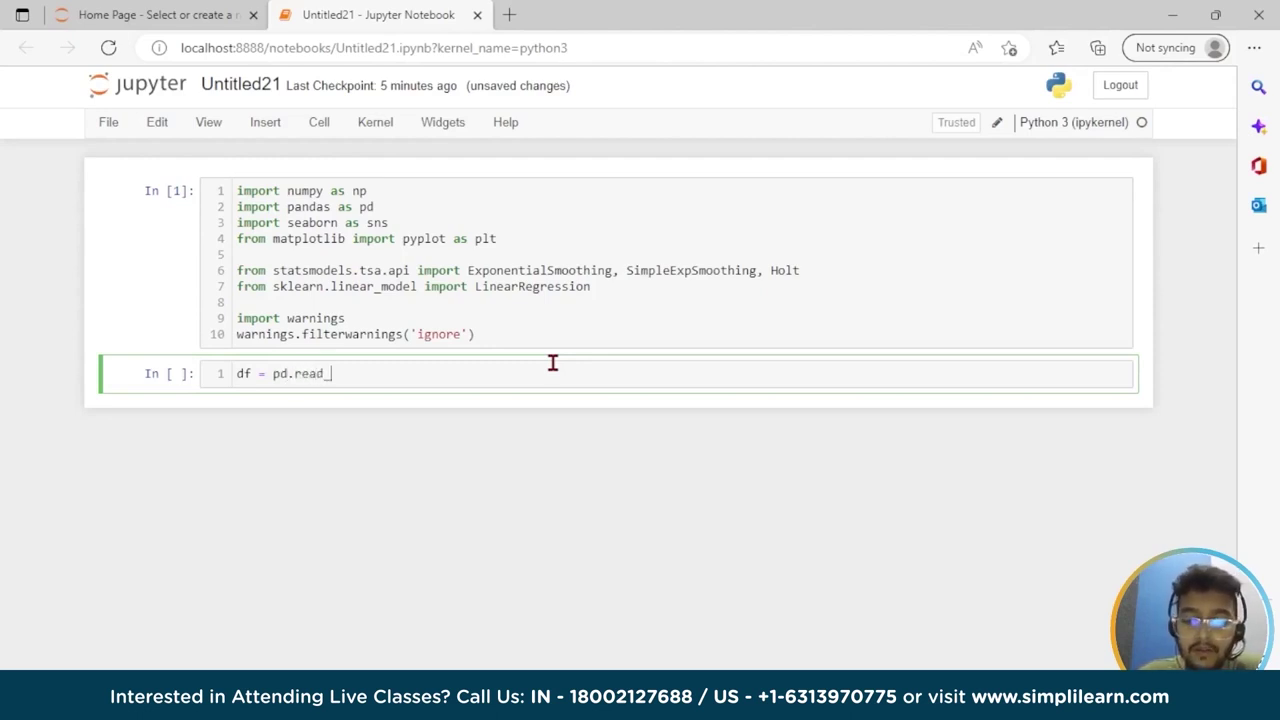
text(csv("monthly_csv.)
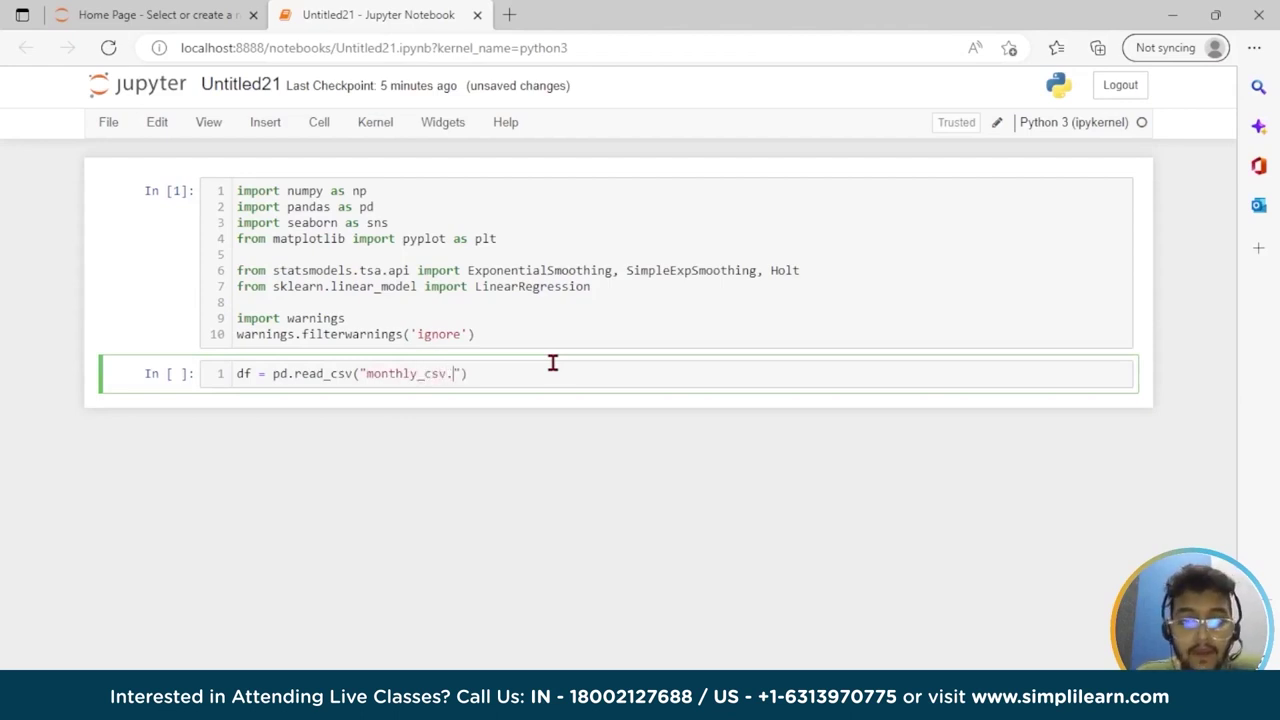
text(csv)
key(Right)
key(Right)
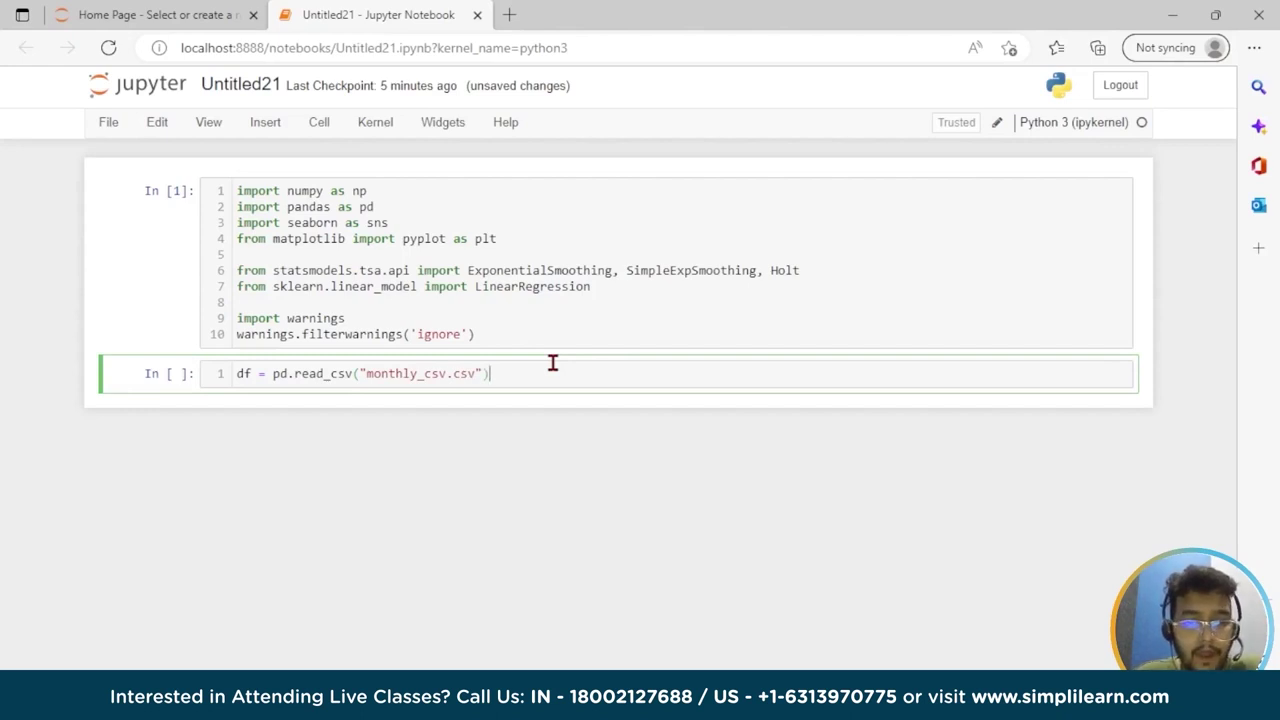
Add df.head() on the line below the read_csv call and run the cell to preview the first rows
key(Return)
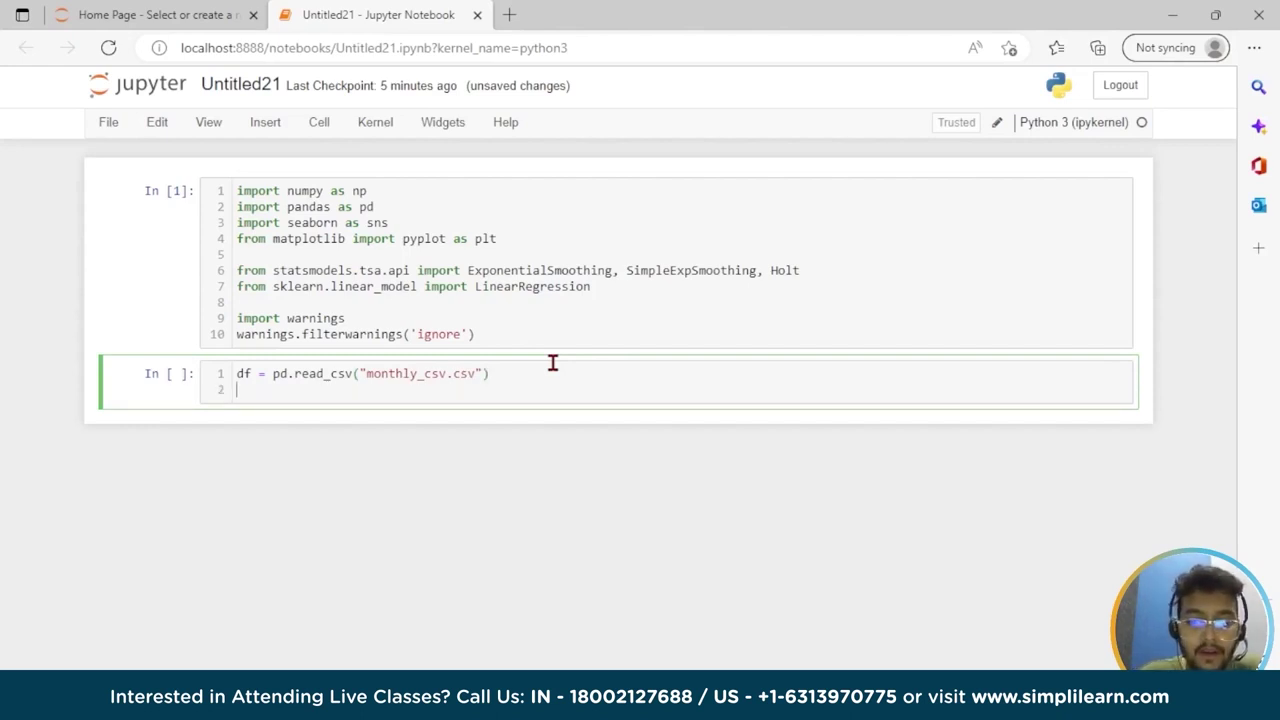
text(df.)
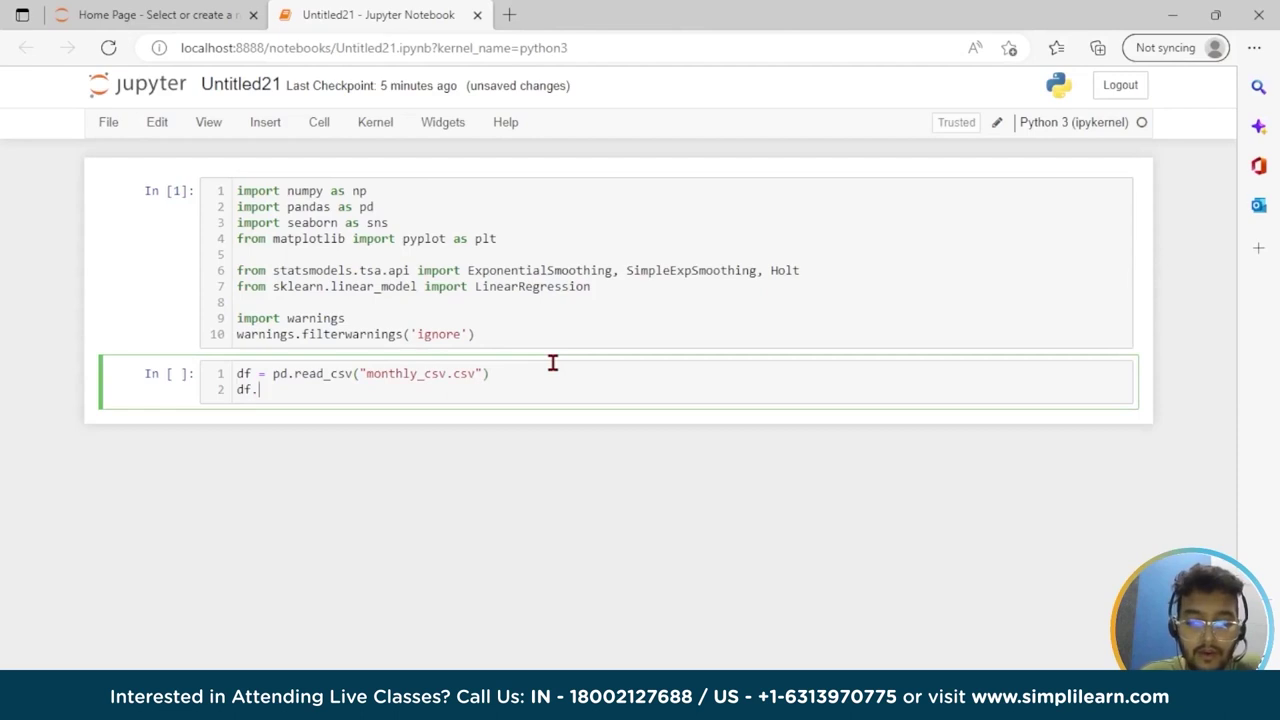
text(head())
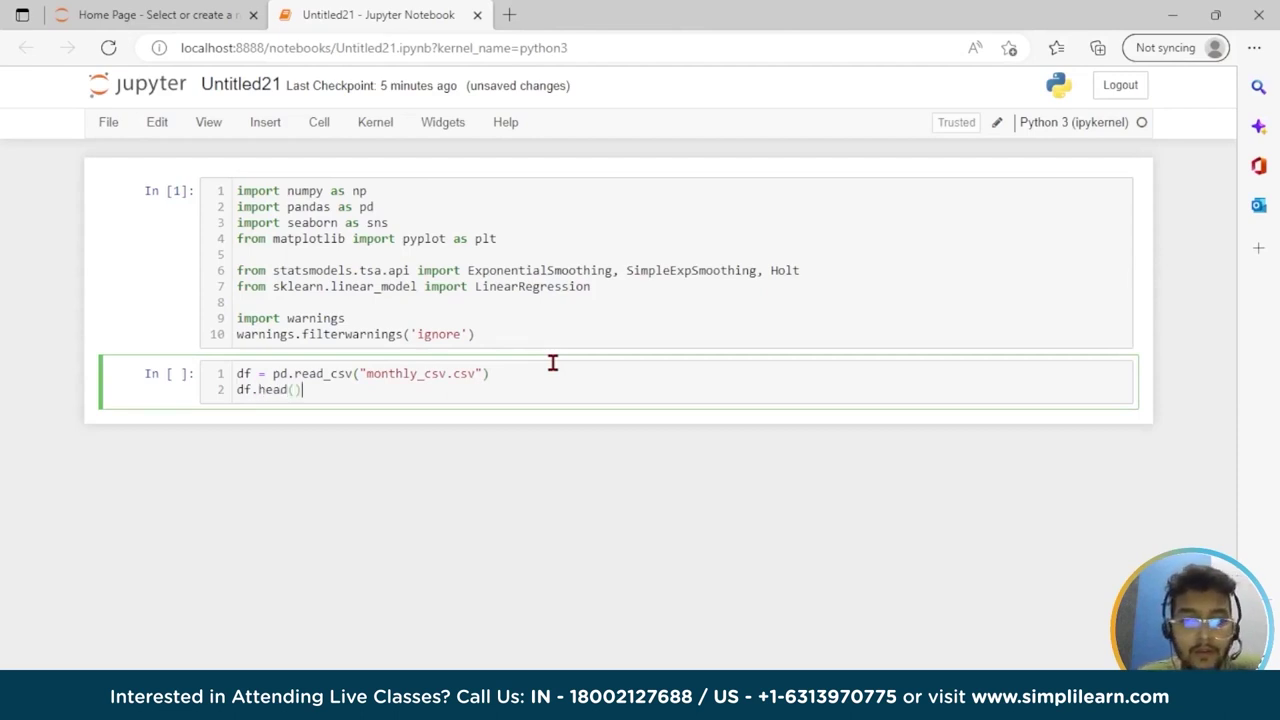
key(shift+Return)
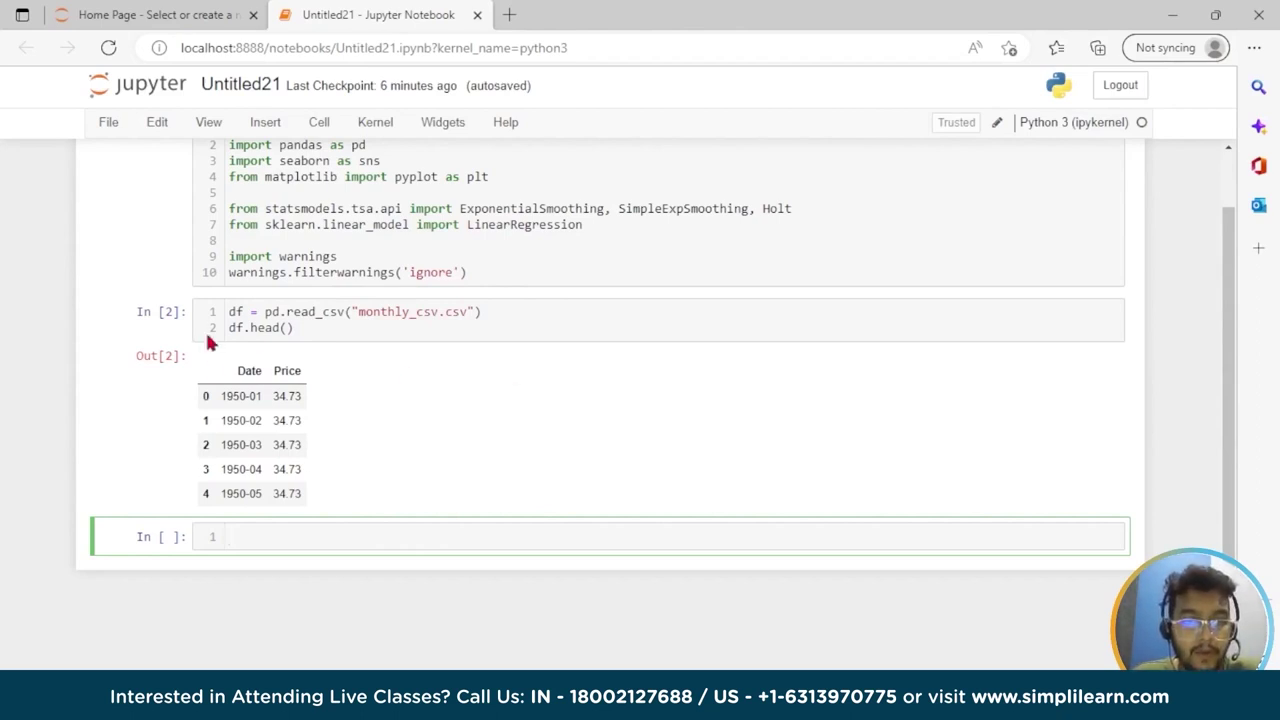
click(251, 328)
double_click(251, 328)
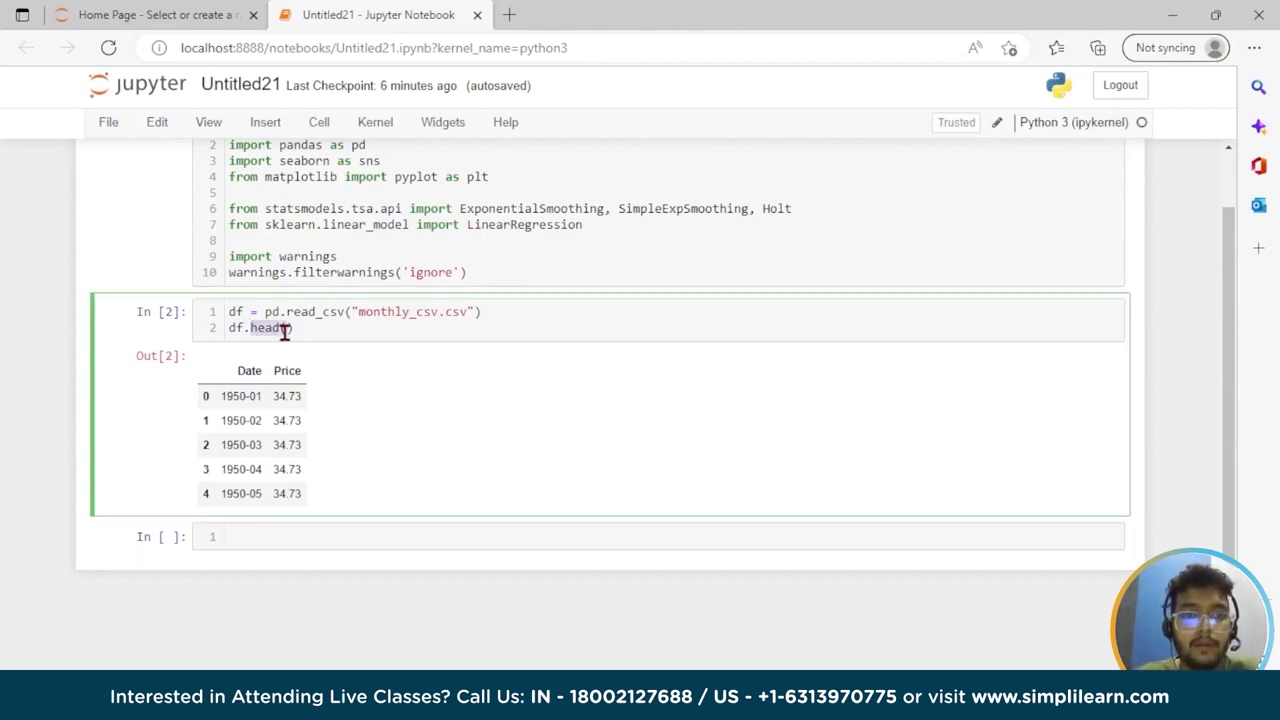
Try to get the dataframe's dimensions by running df.shape() in the empty cell below the preview
click(273, 543)
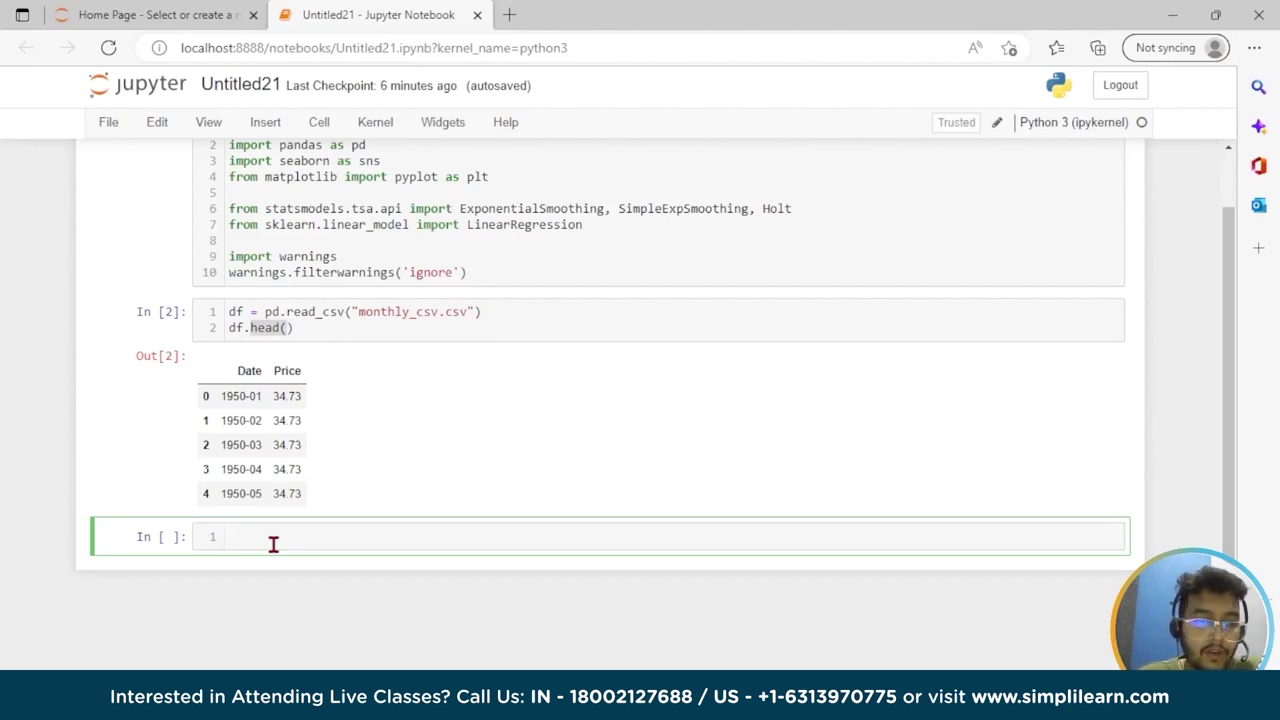
text(df.shape)
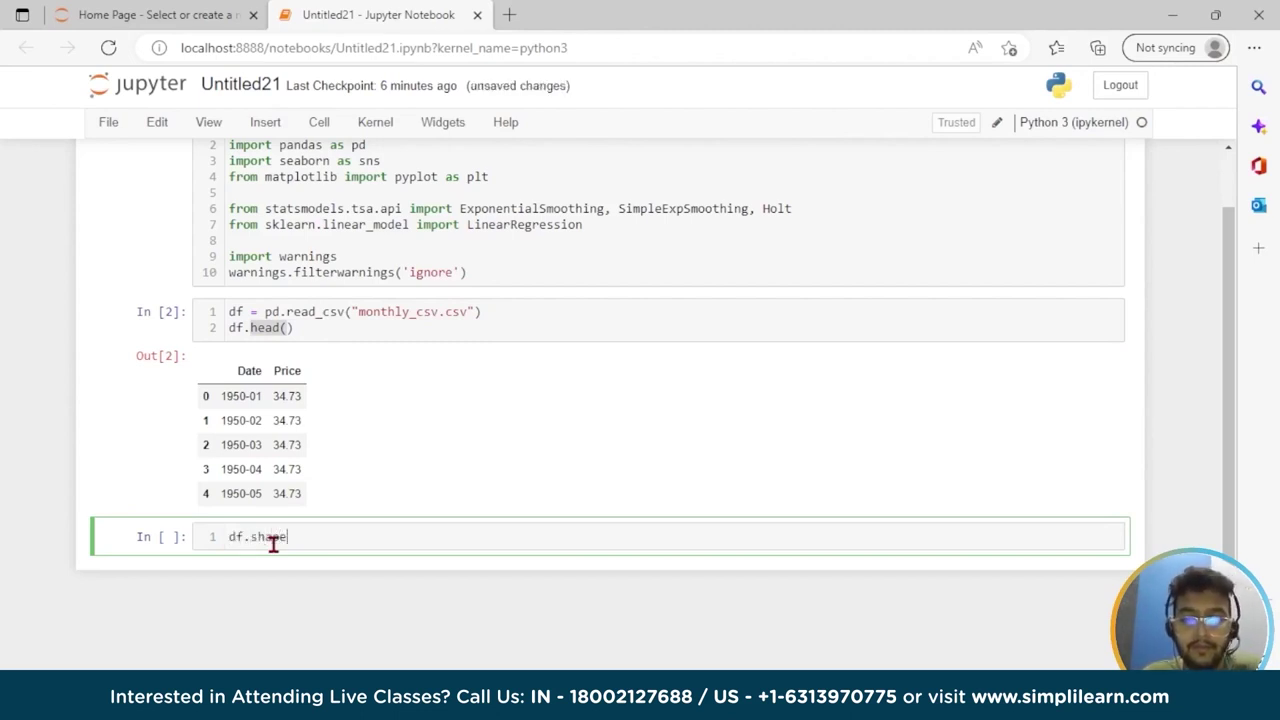
text(())
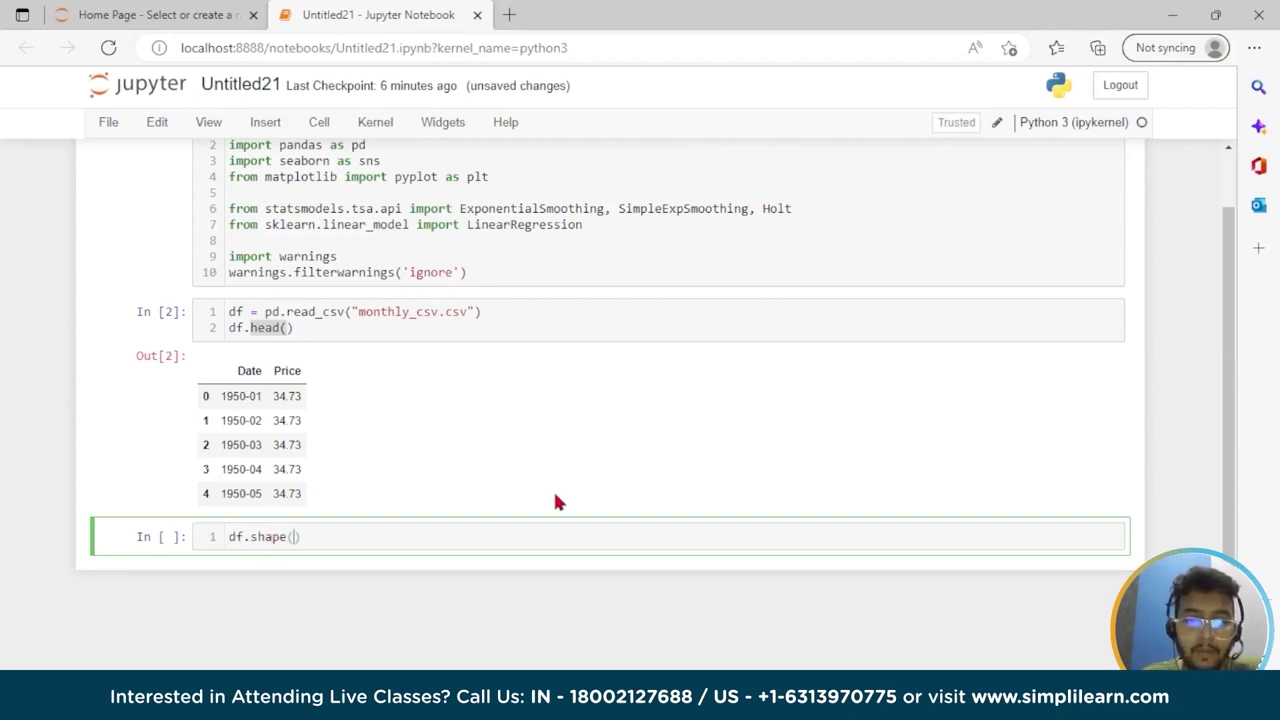
key(shift+Return)
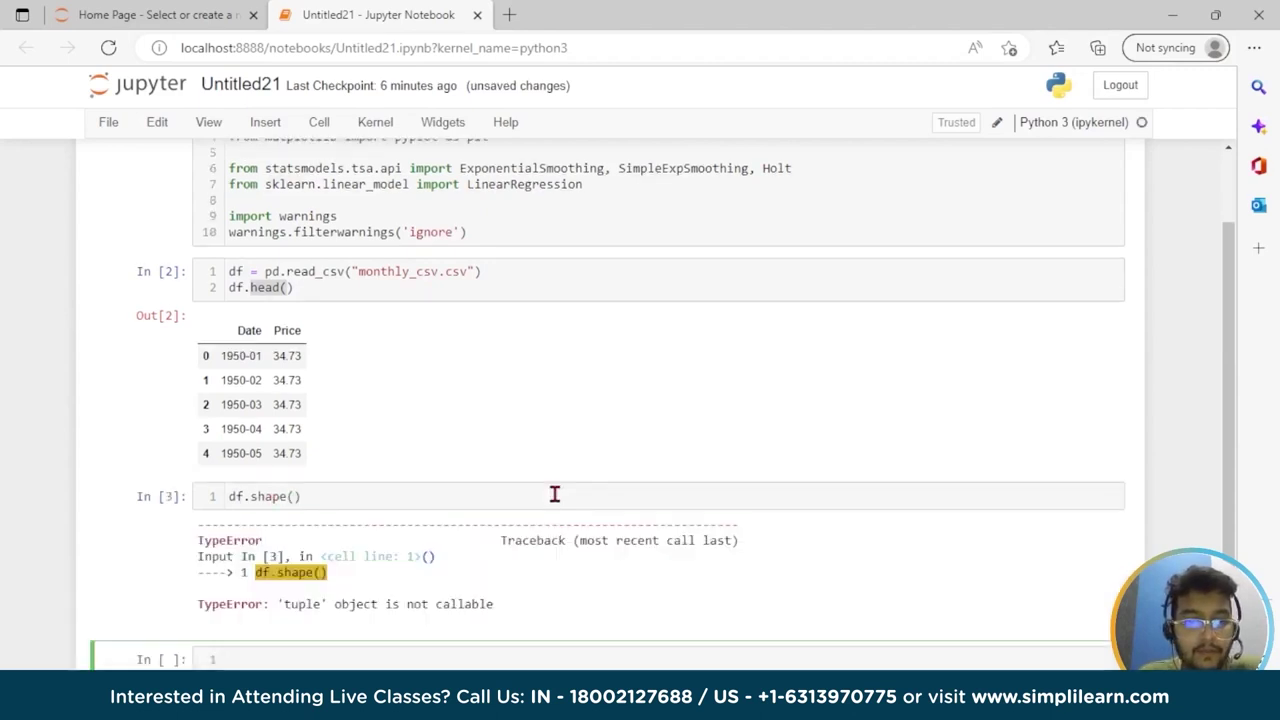
Remove the parentheses from the shape call so it reads df.shape and rerun that cell
click(554, 494)
key(BackSpace)
key(BackSpace)
key(shift+Return)
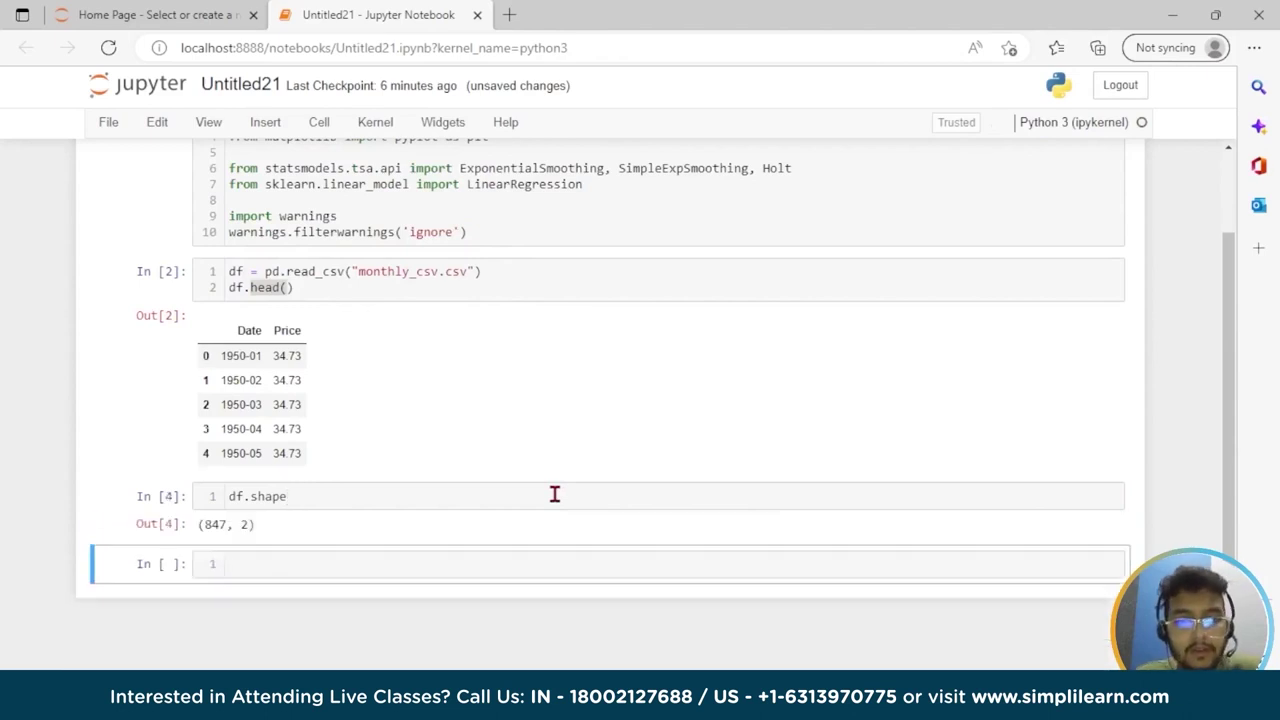
Start a print statement in the next cell with the f-string text "Date range of gold prices available"
scroll(554, 494, down, 1)
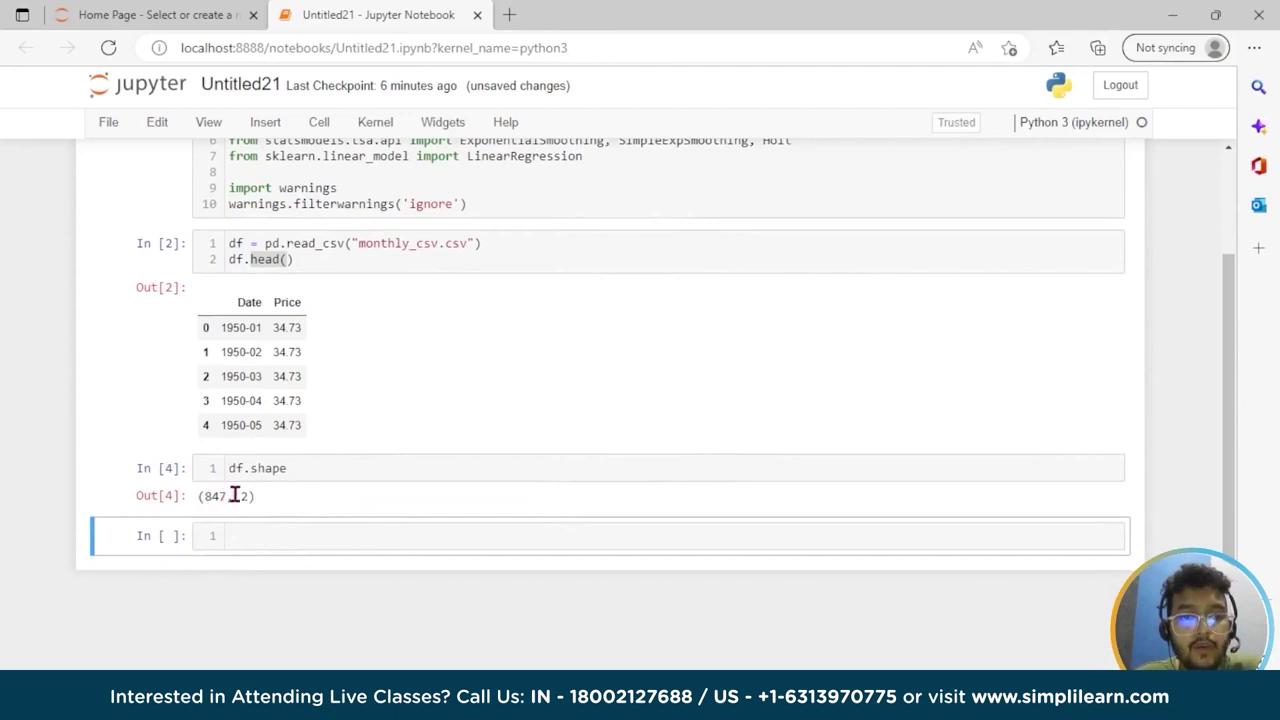
click(286, 528)
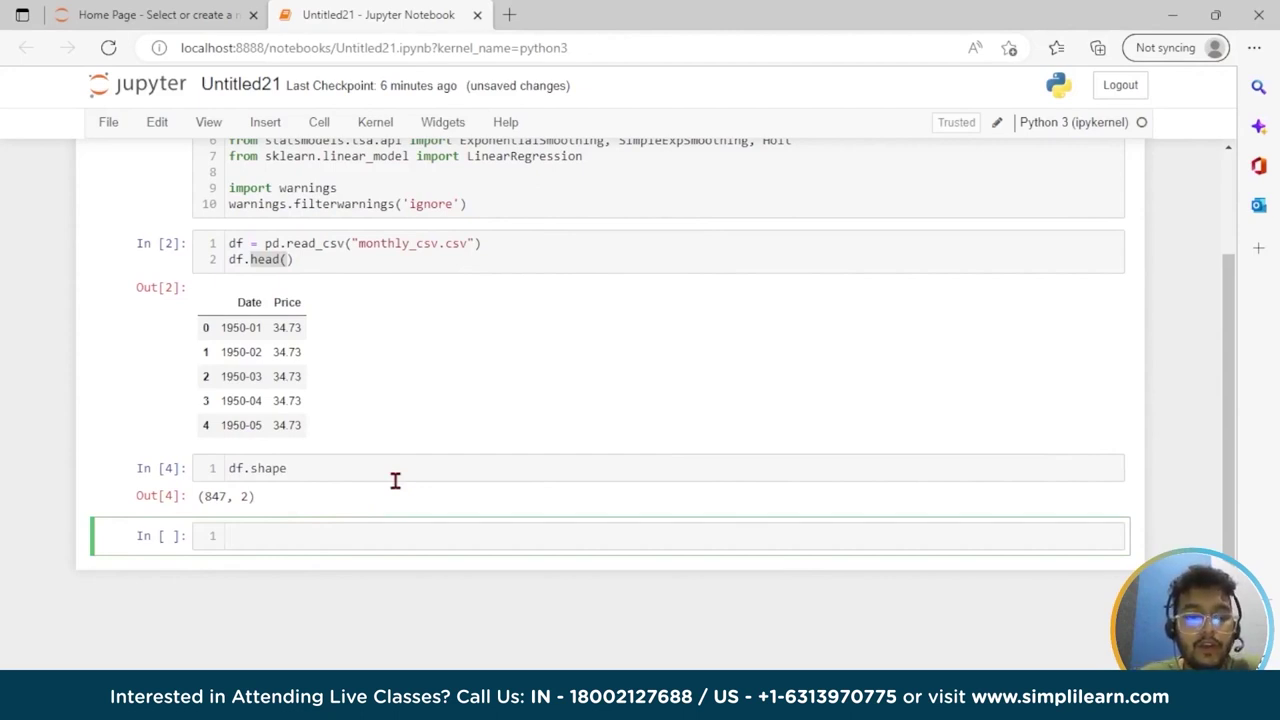
text(print()
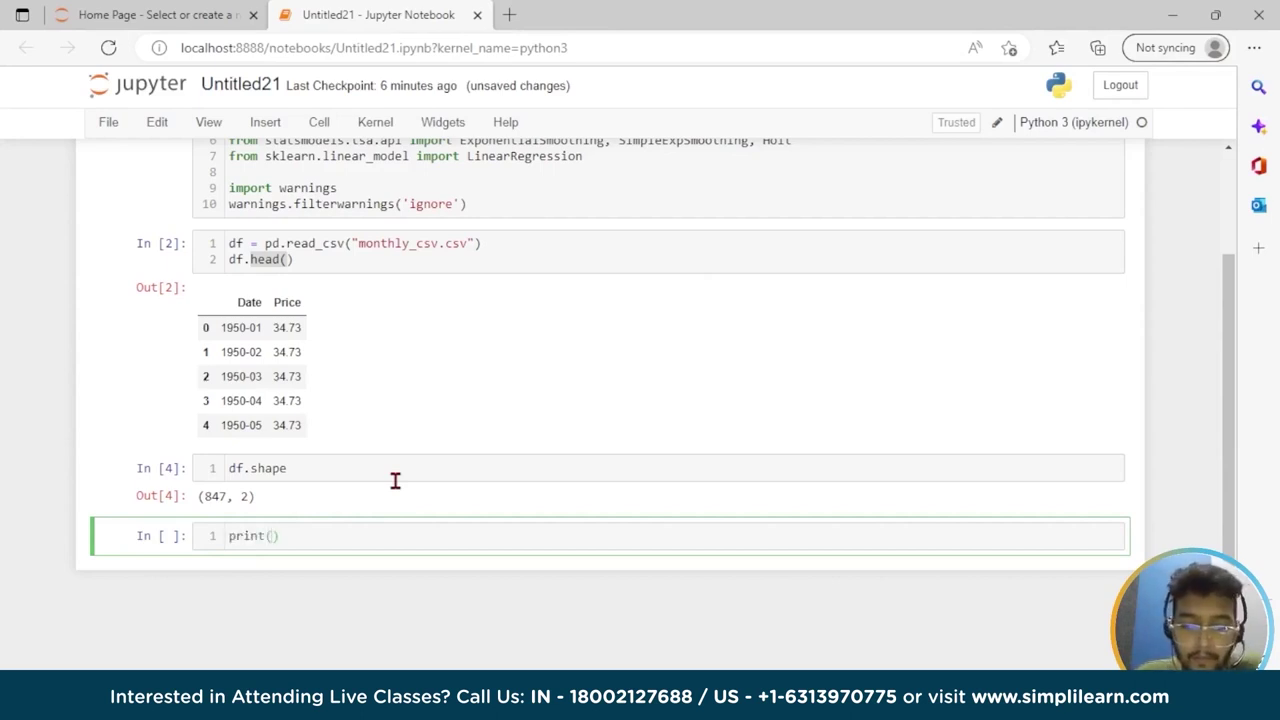
text(f")
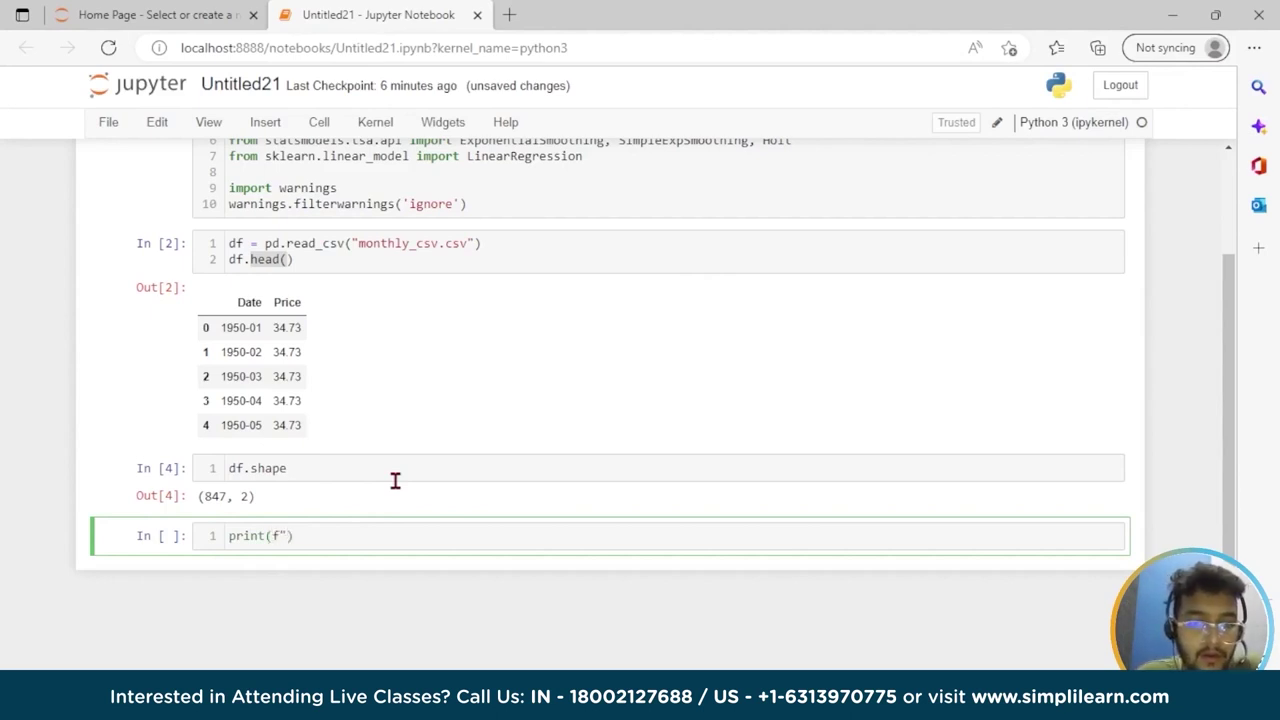
text(Data)
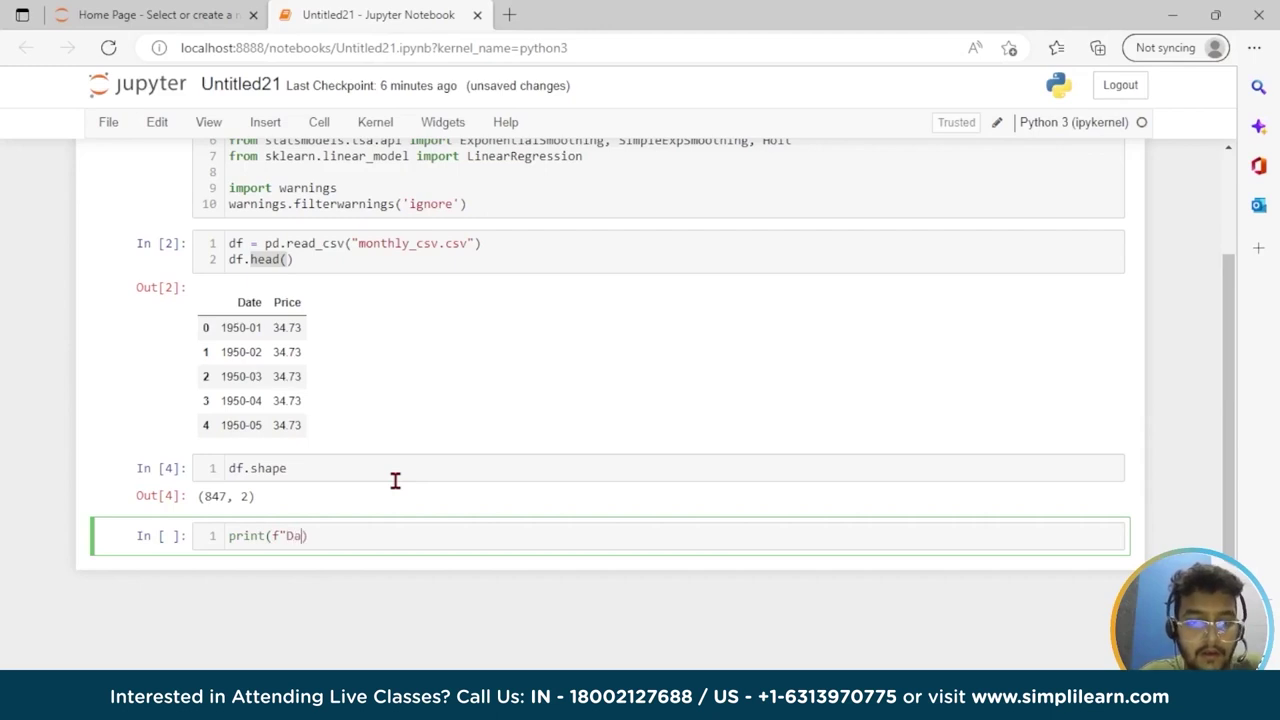
key(BackSpace)
text(e range )
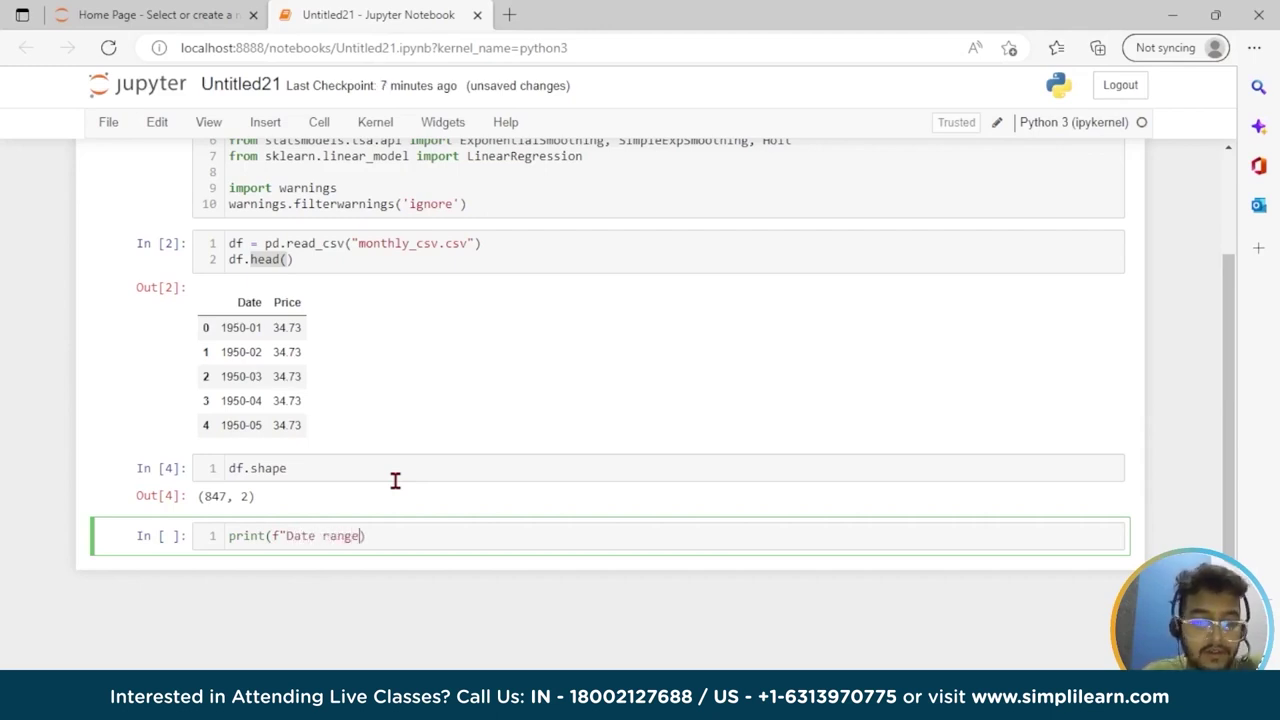
text(og)
key(BackSpace)
key(BackSpace)
text(f gold prices avail)
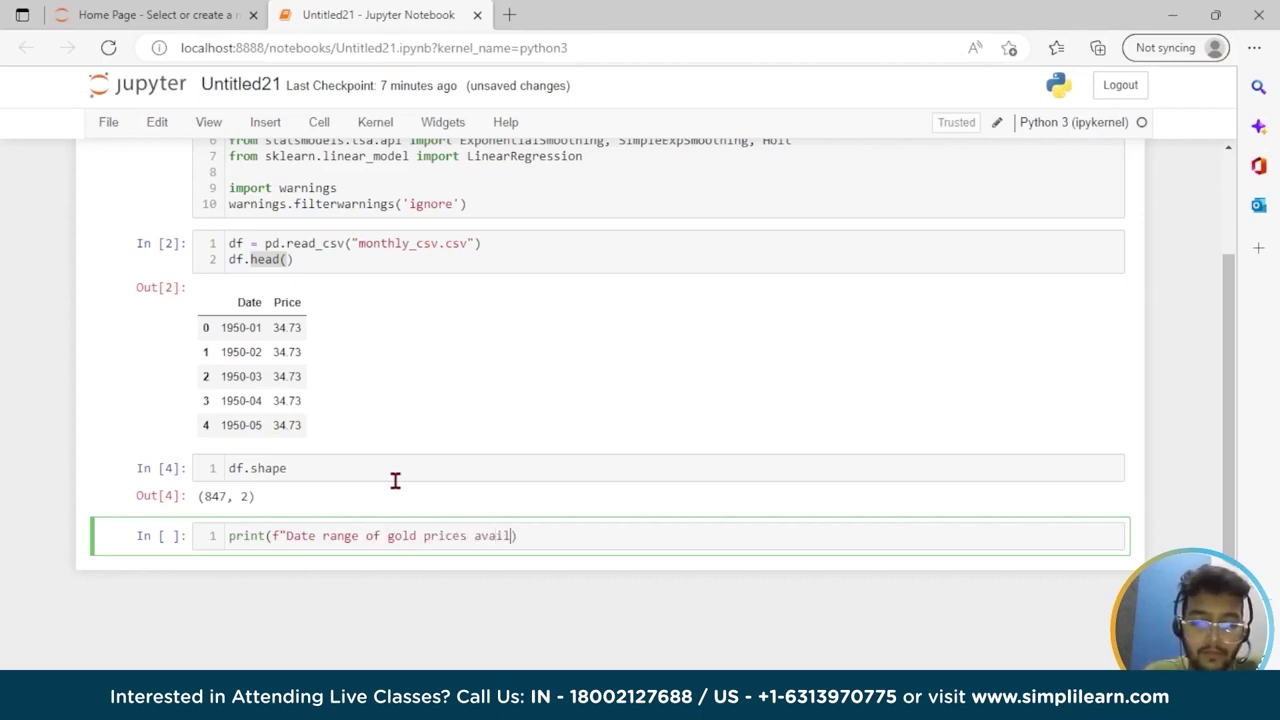
text(able)
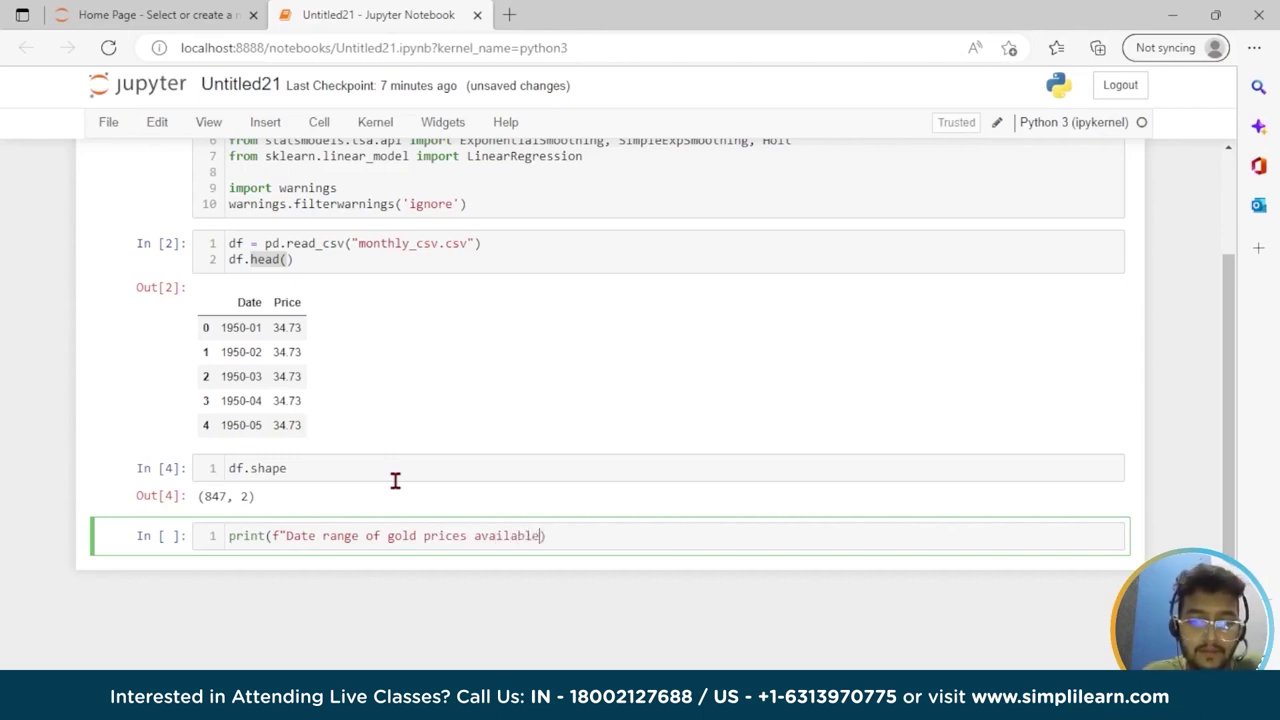
Continue the print statement's f-string with " from - {df.loc[:,'Date'][0]}" to show the first date
text( from )
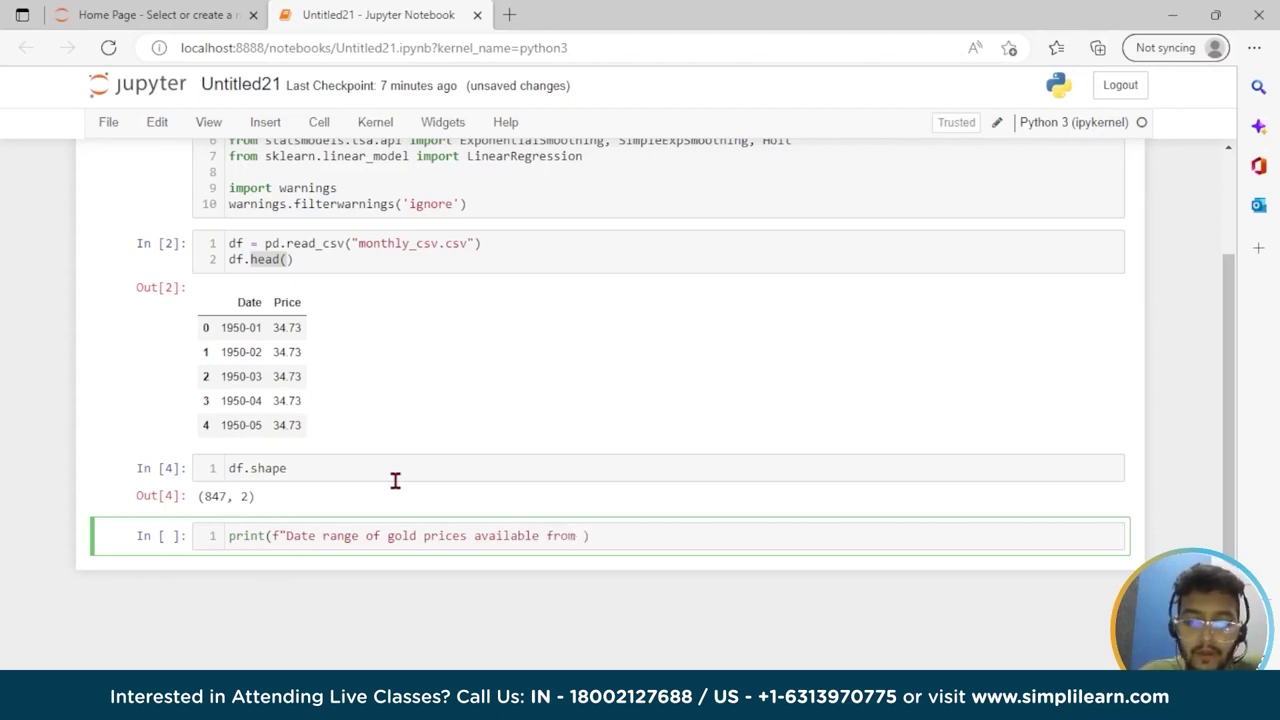
text(- )
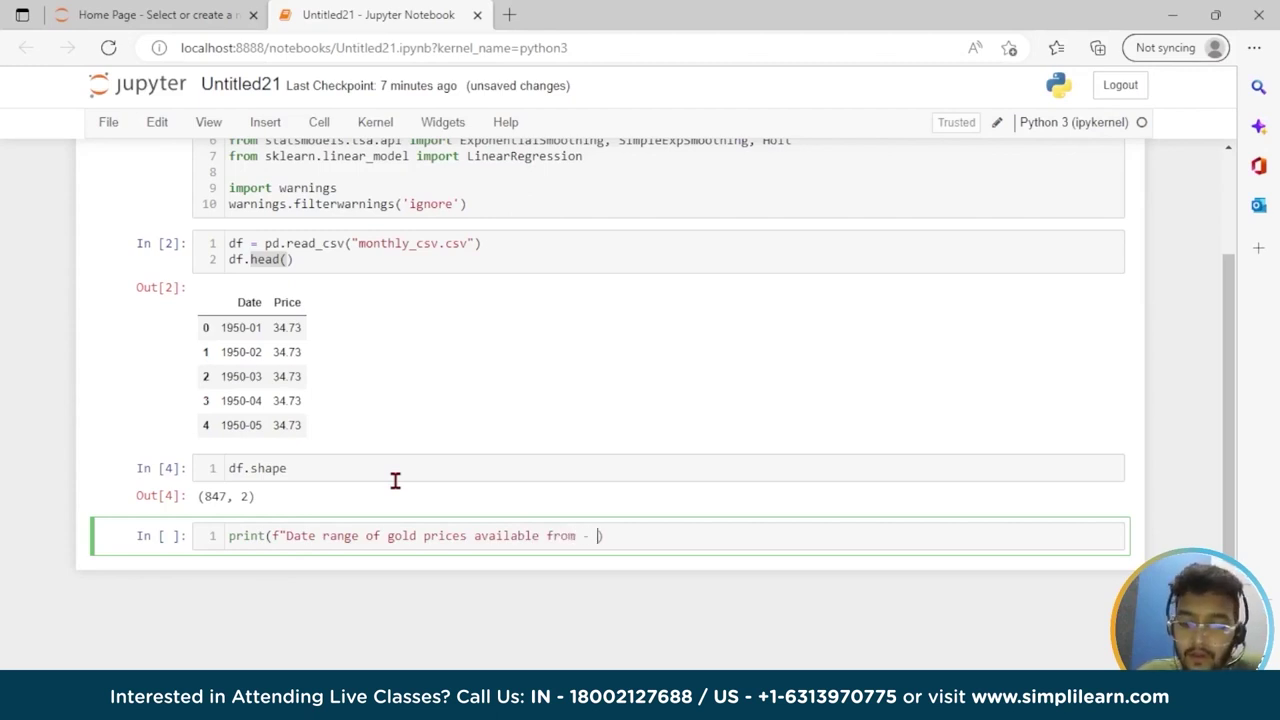
text({)
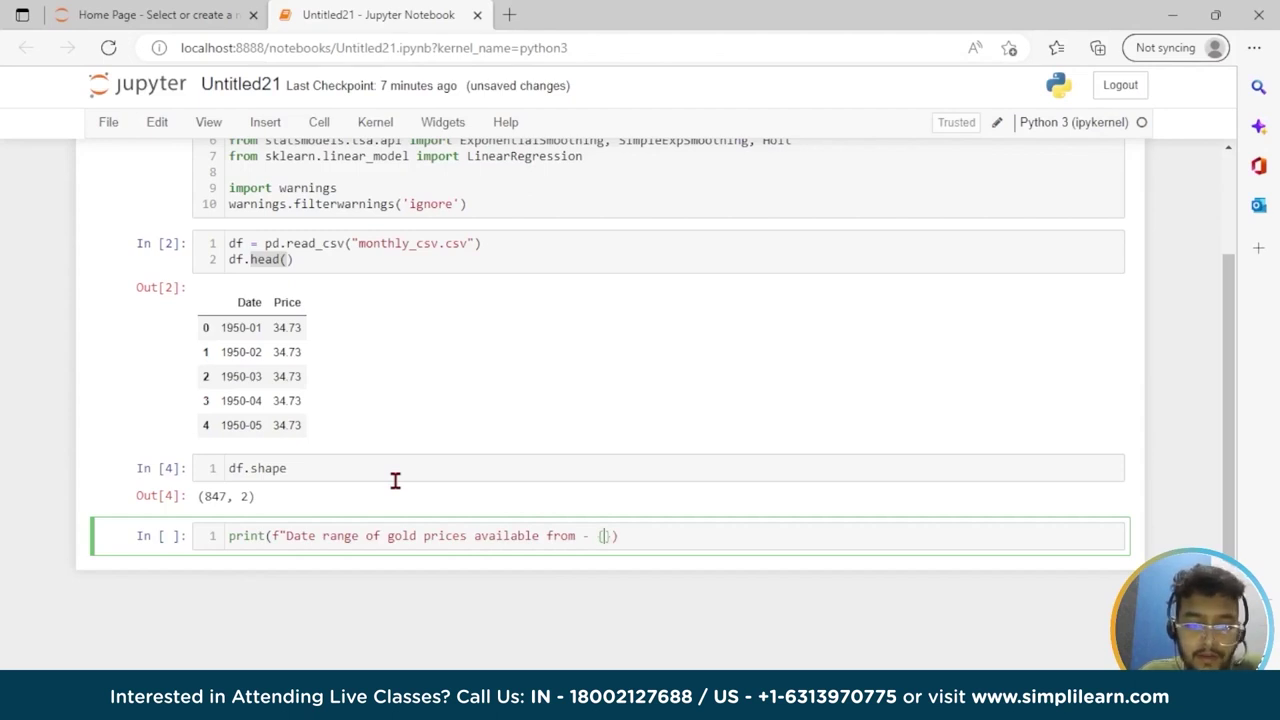
text(df)
text(.loc)
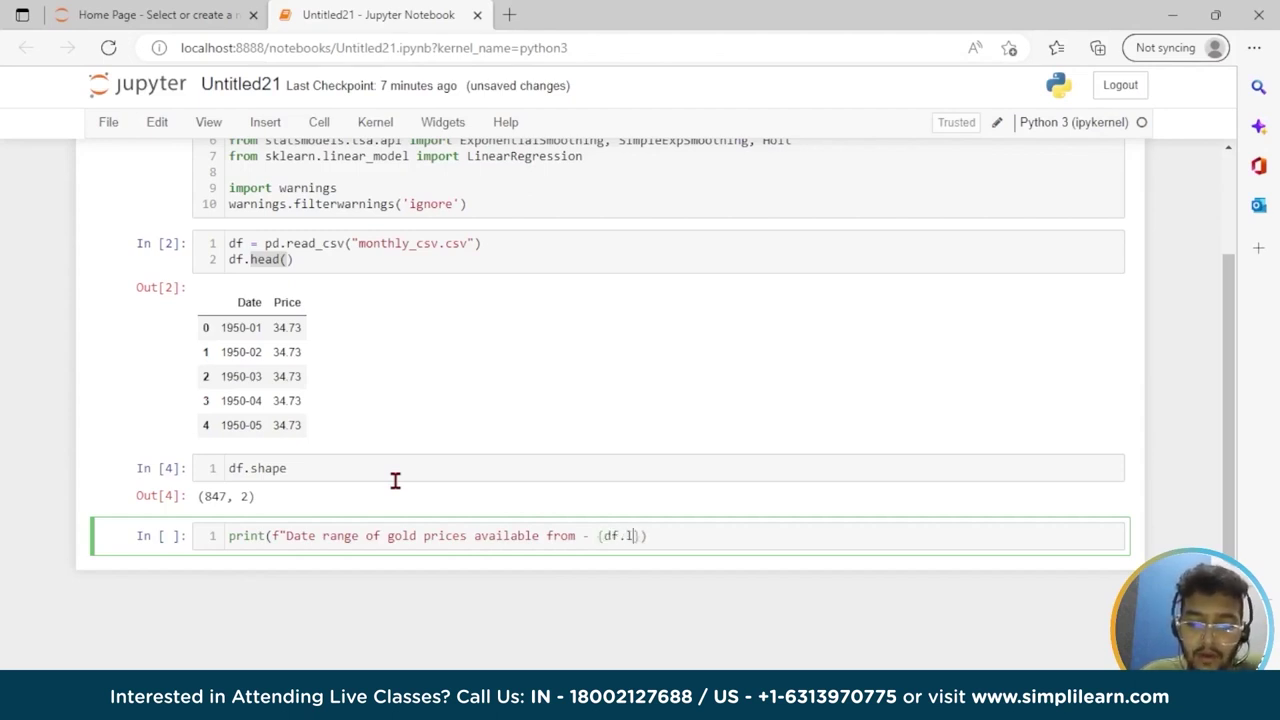
text([:)
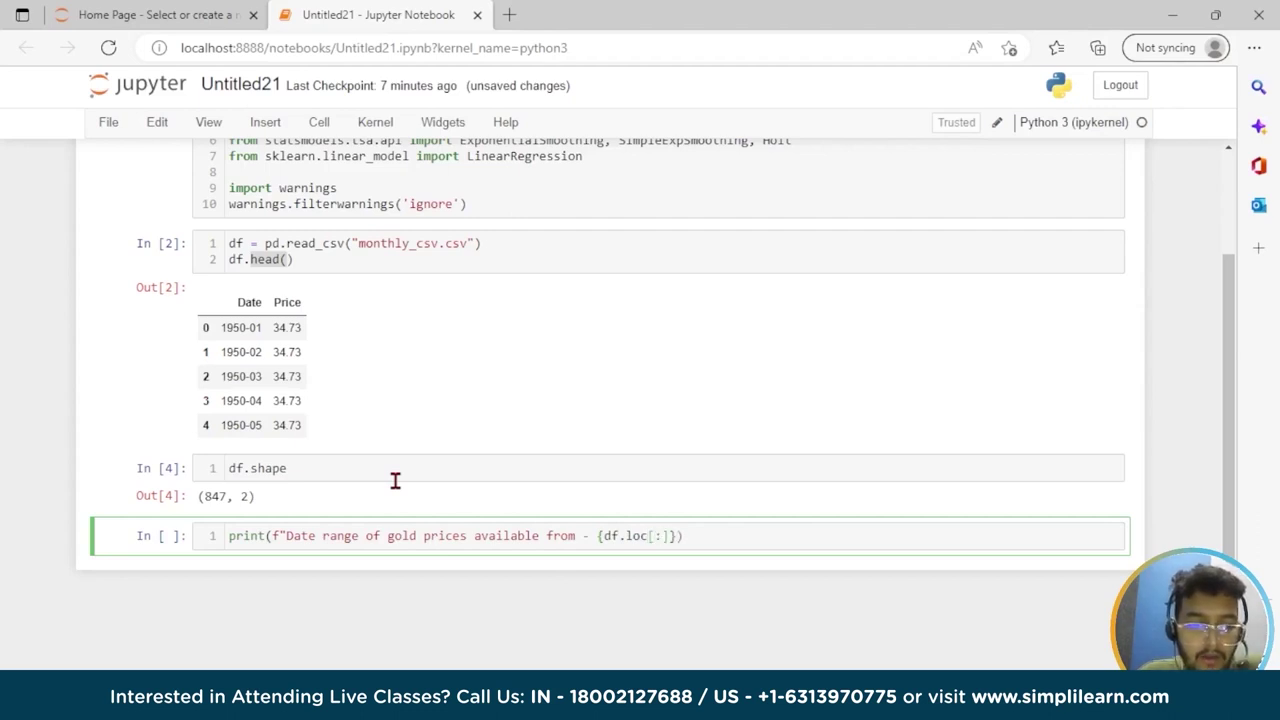
text(, ')
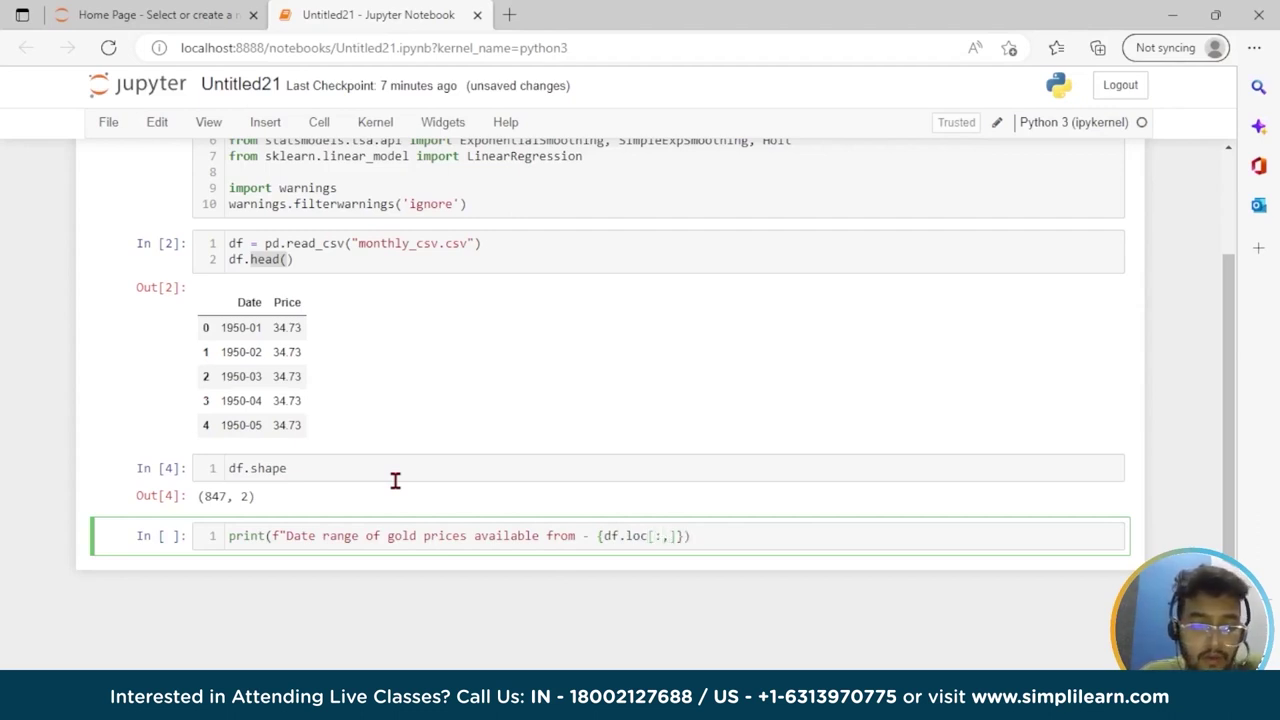
text(date)
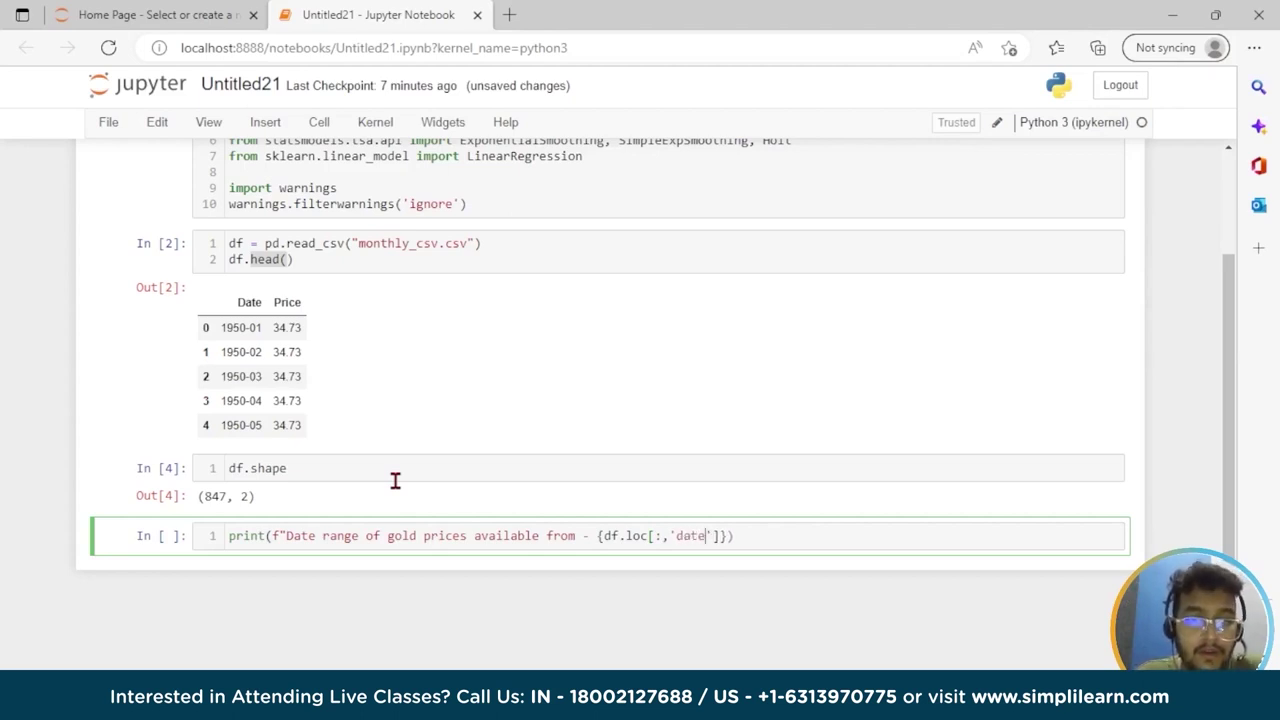
double_click(683, 538)
text(Date)
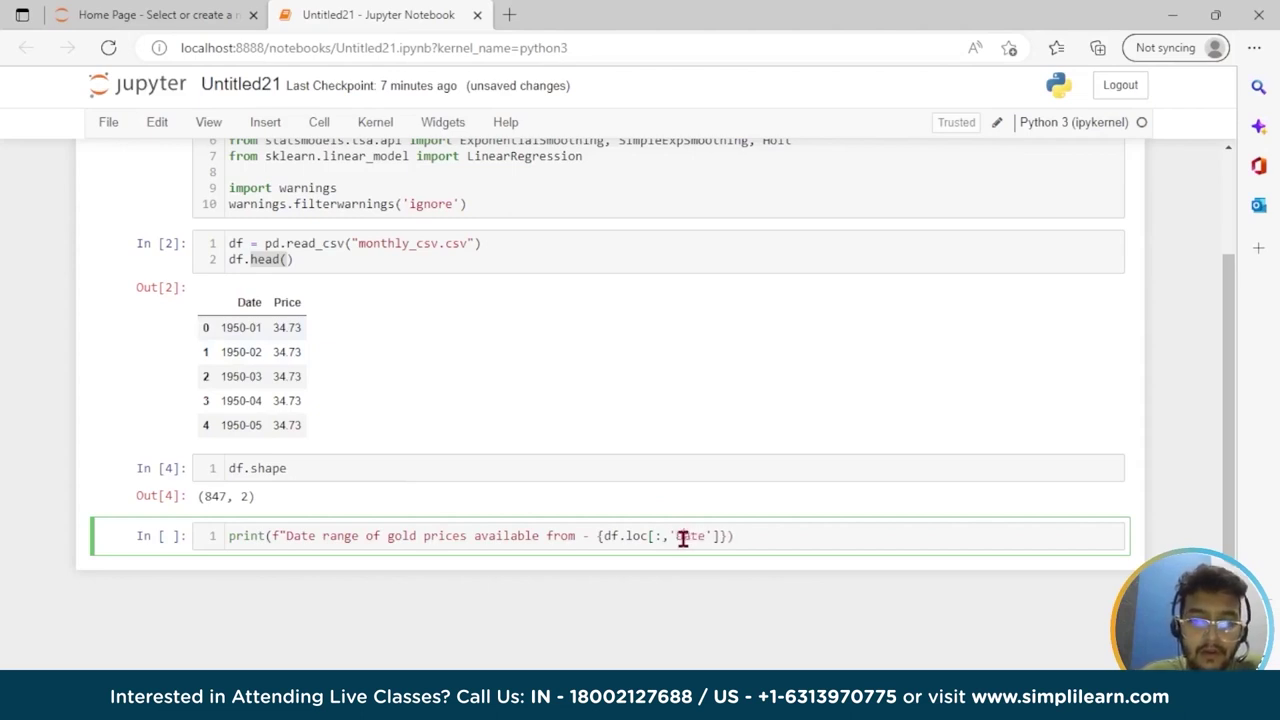
click(712, 536)
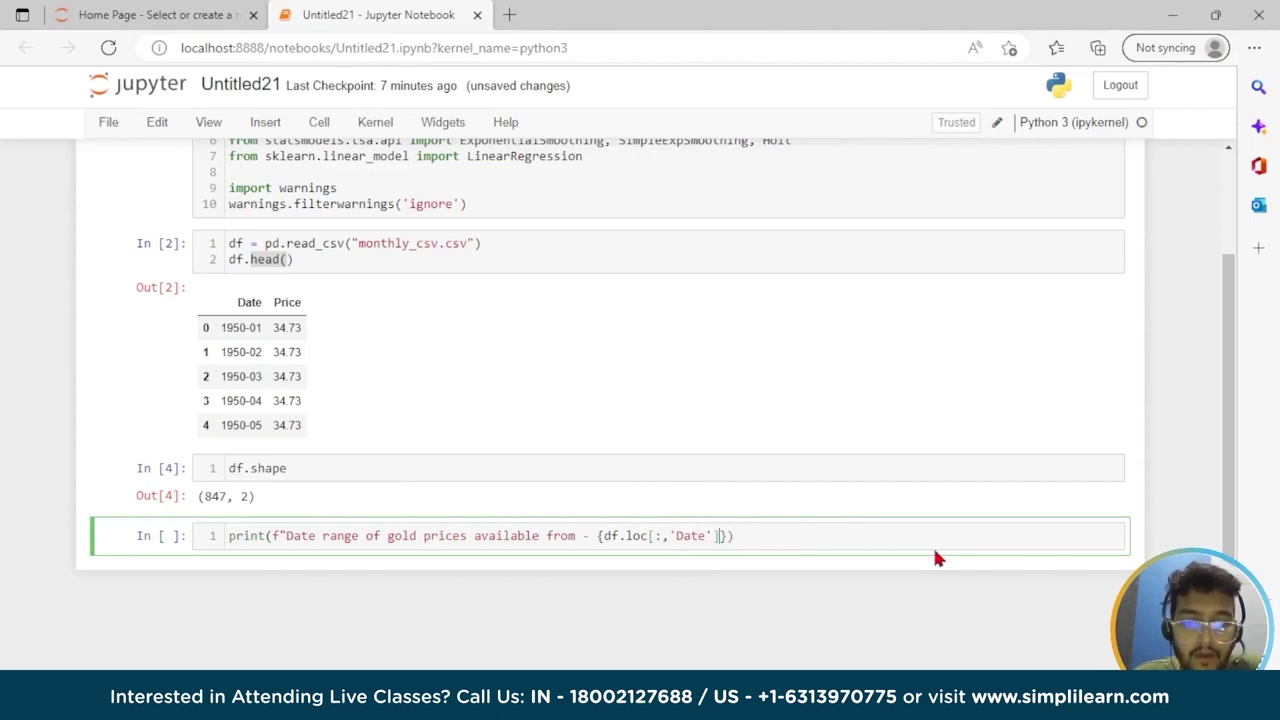
text(][0])
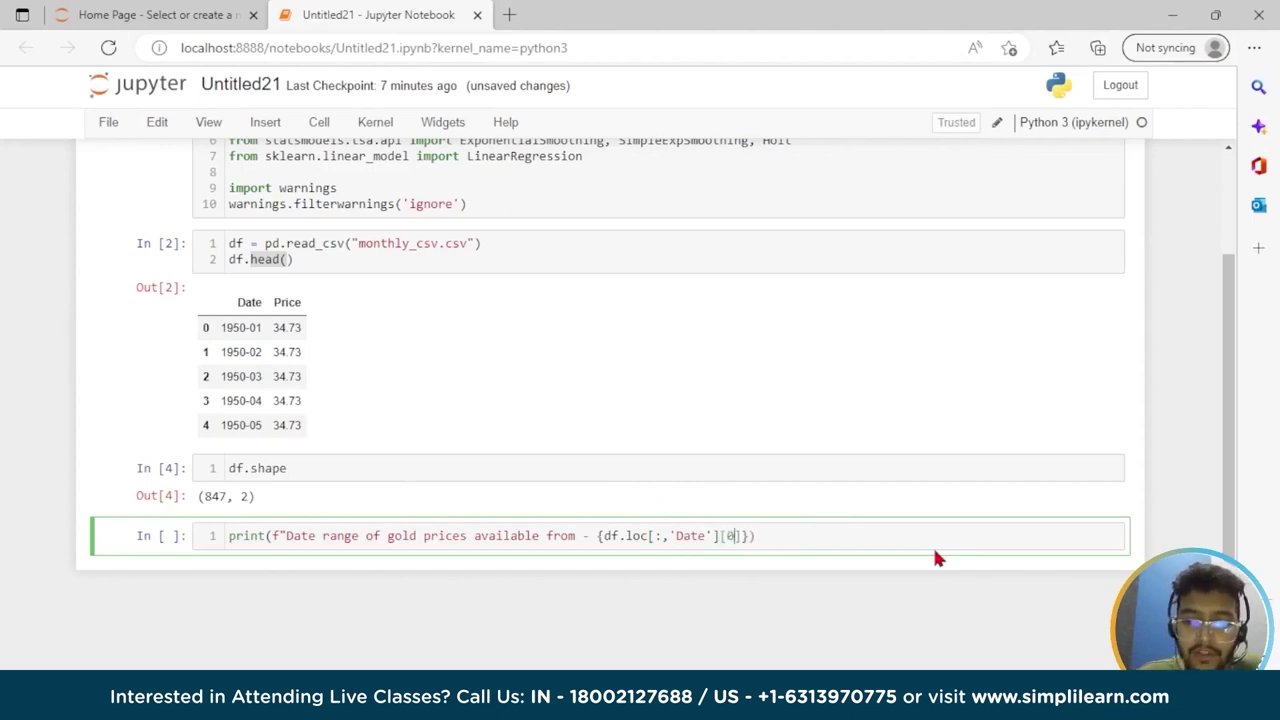
Add " to {df.loc[:,'Date'][len(df)-1]}" to the f-string to show the last date
text(} to )
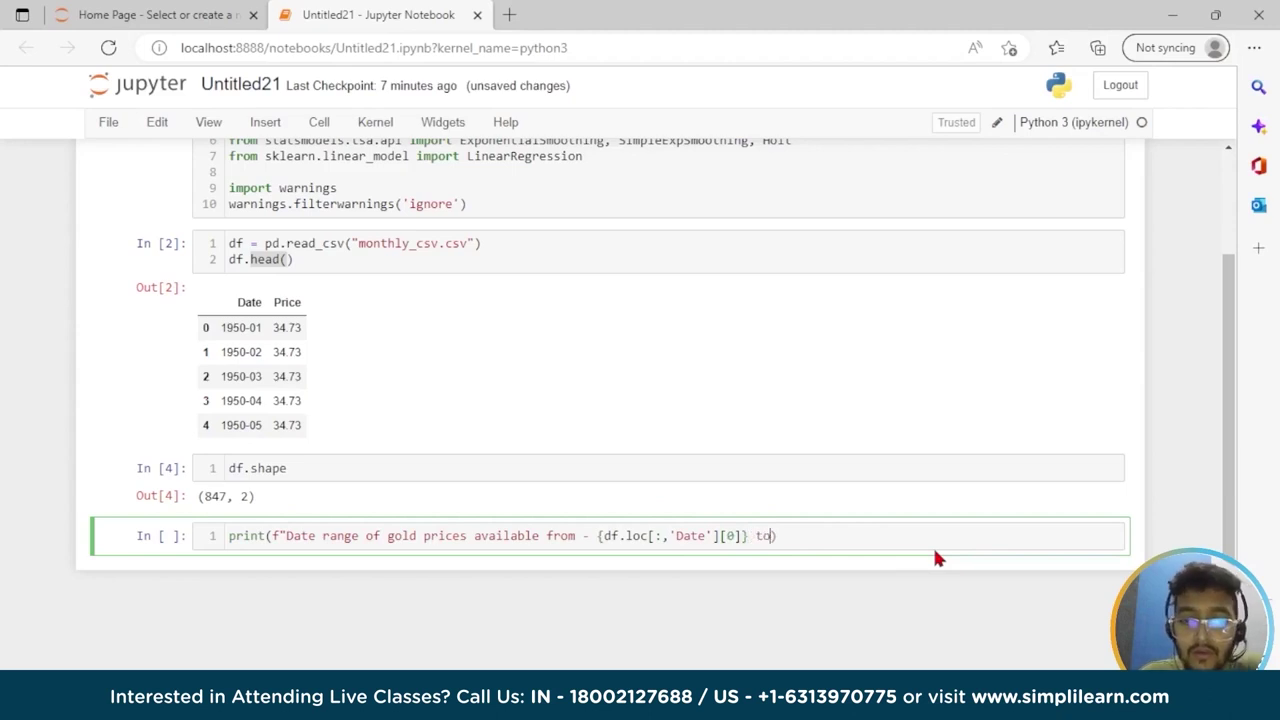
text({df.)
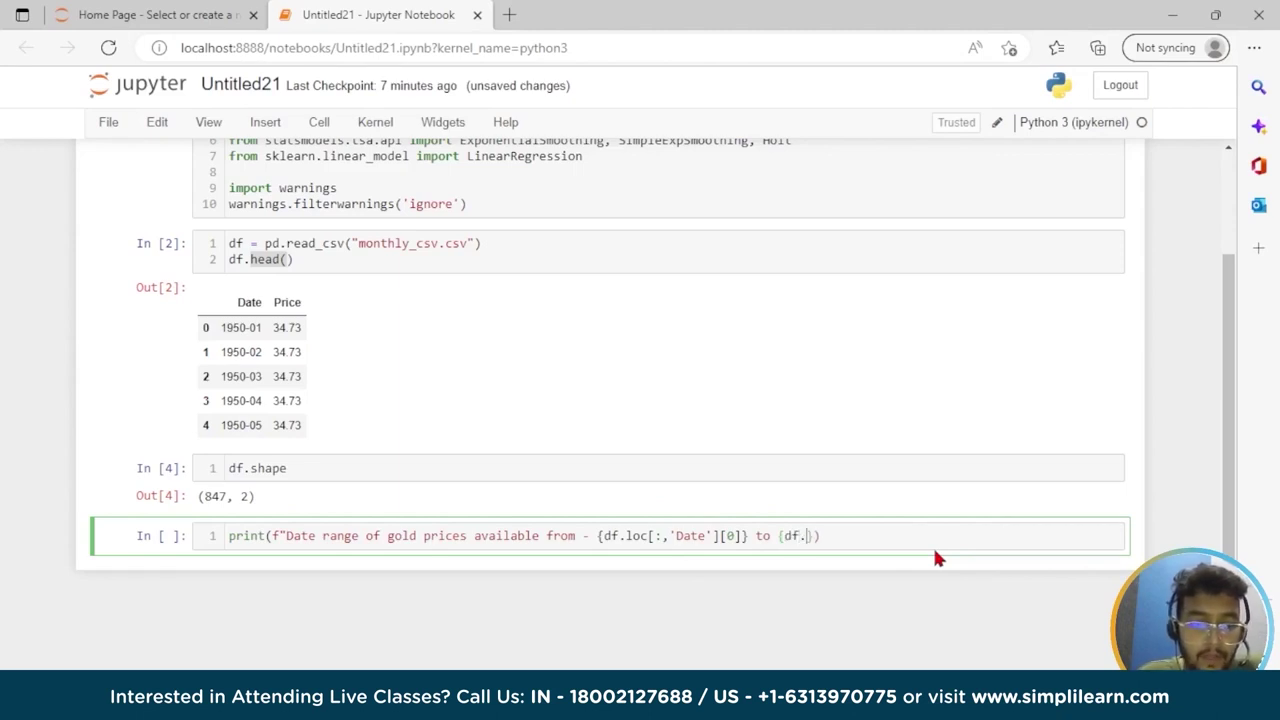
text(loc[)
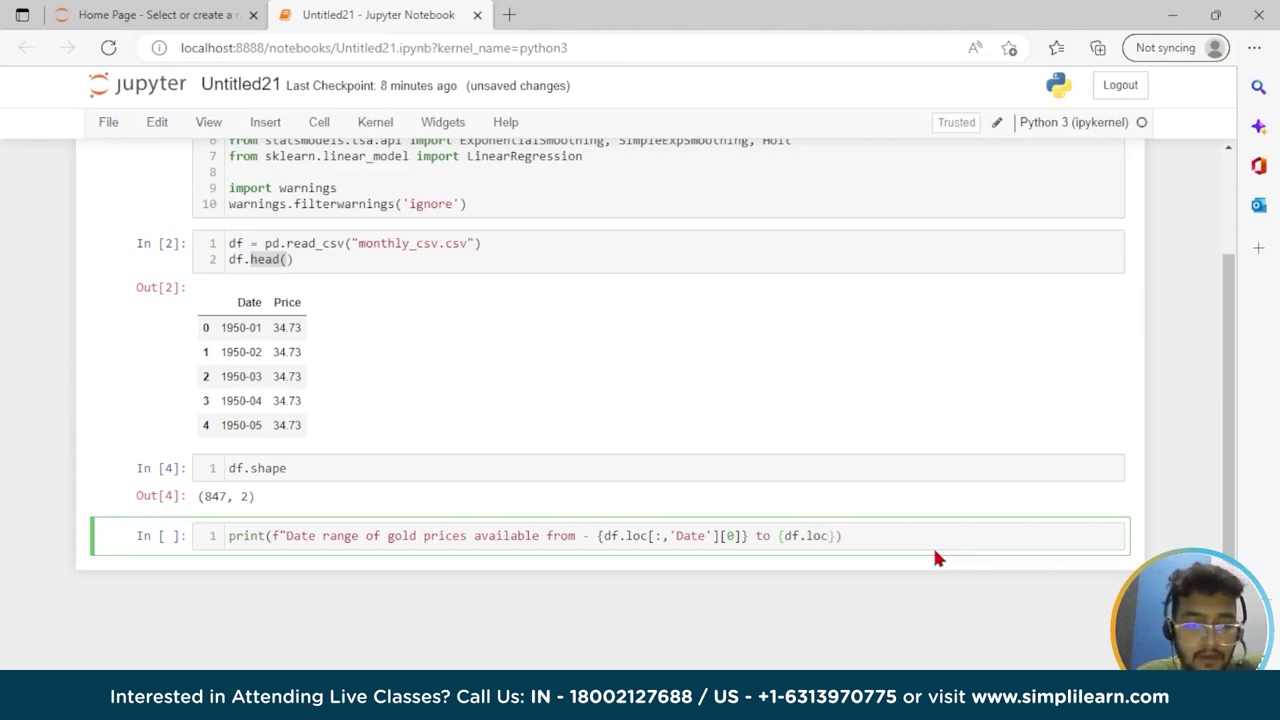
text(:,)
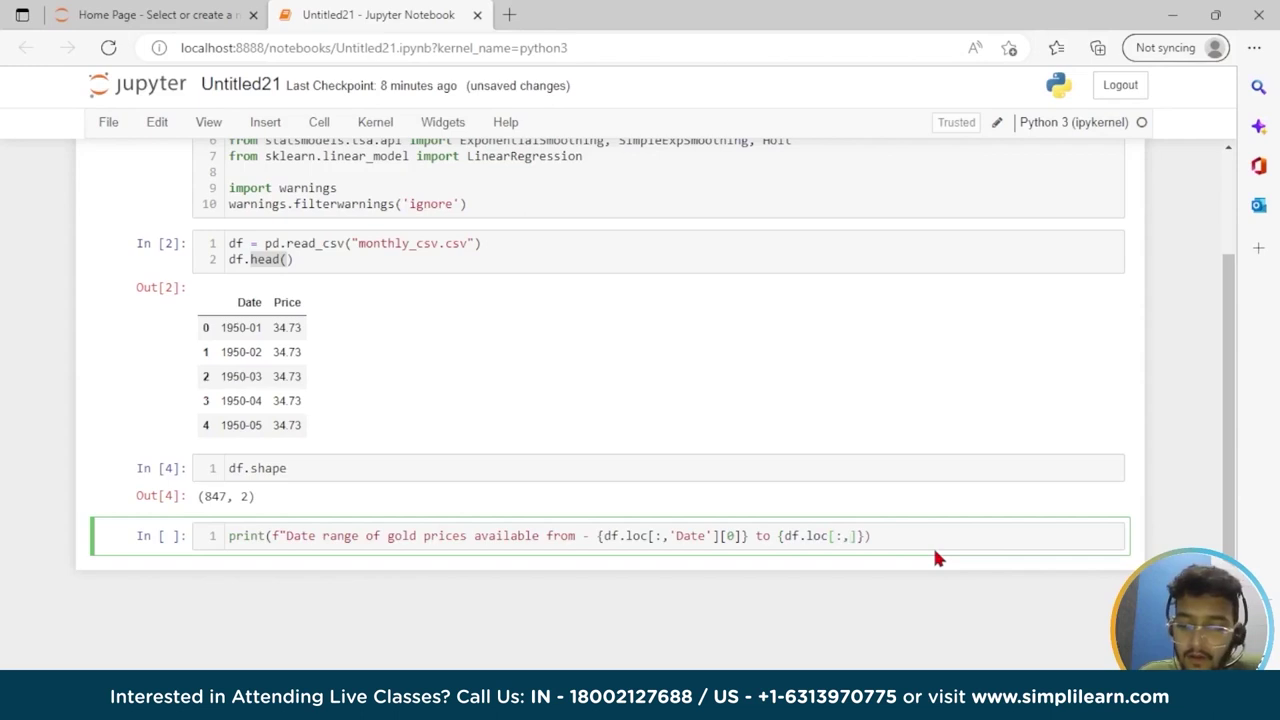
text('Da)
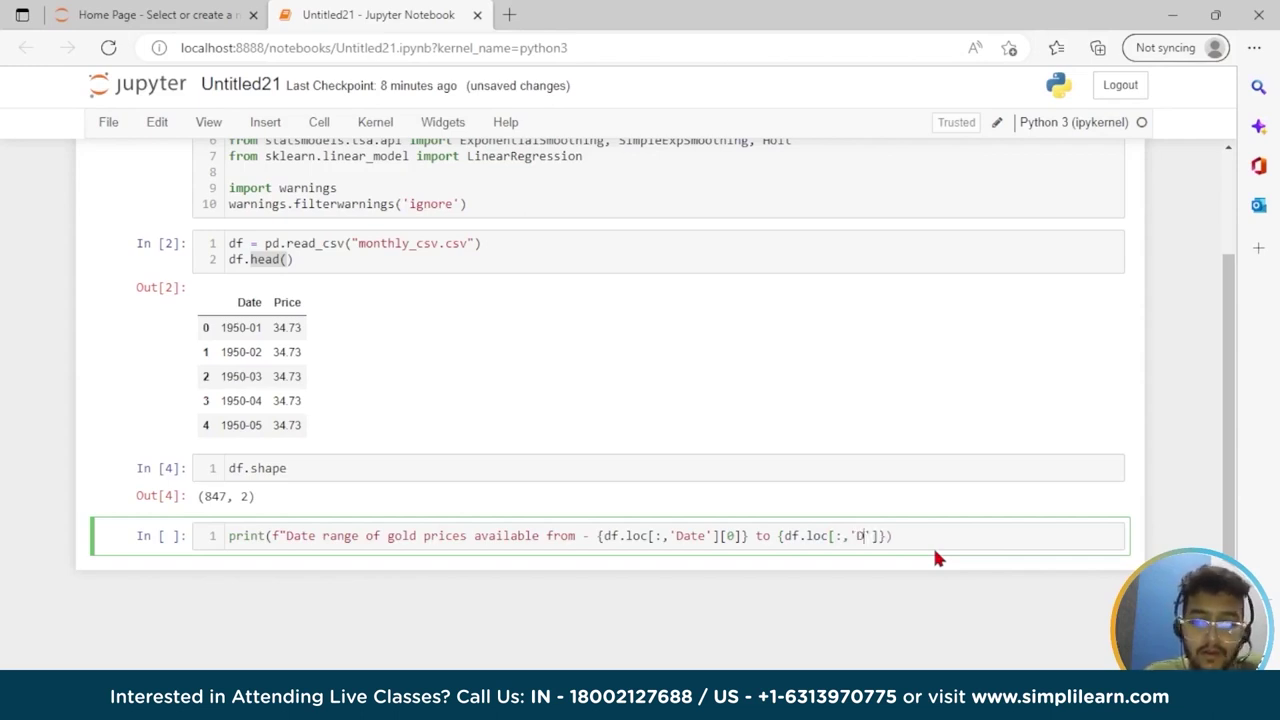
text(te'])
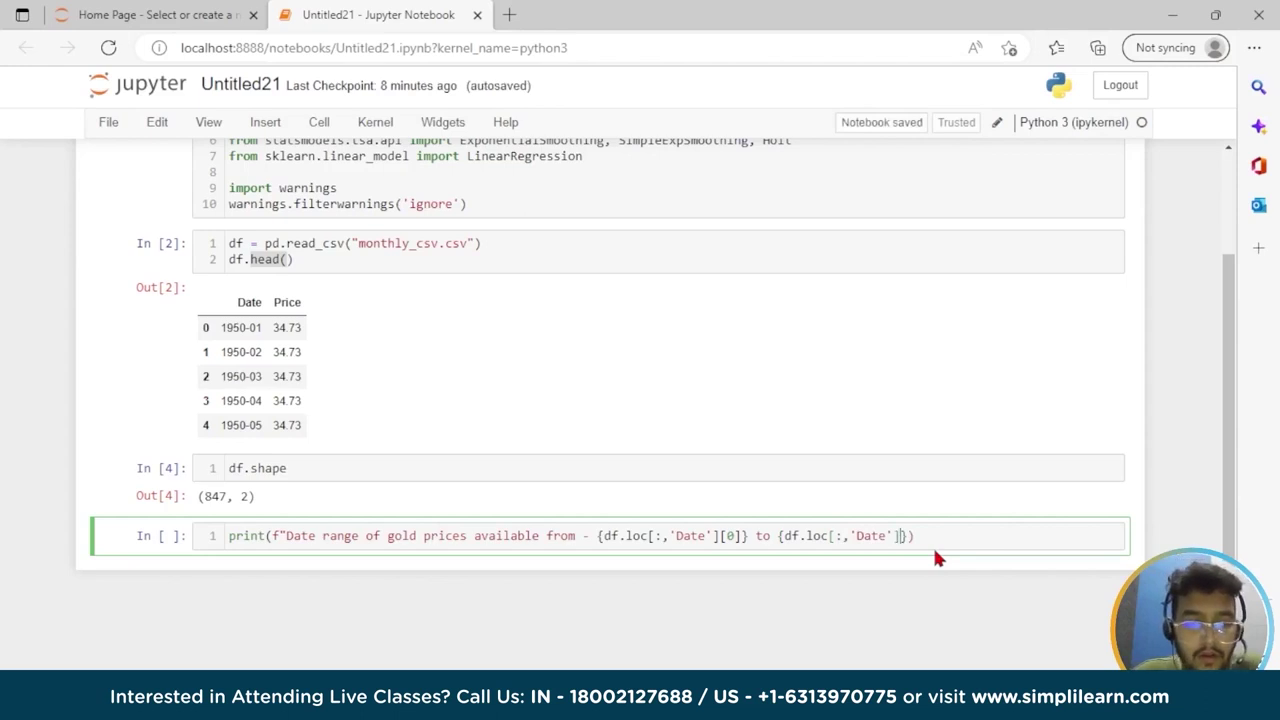
text([)
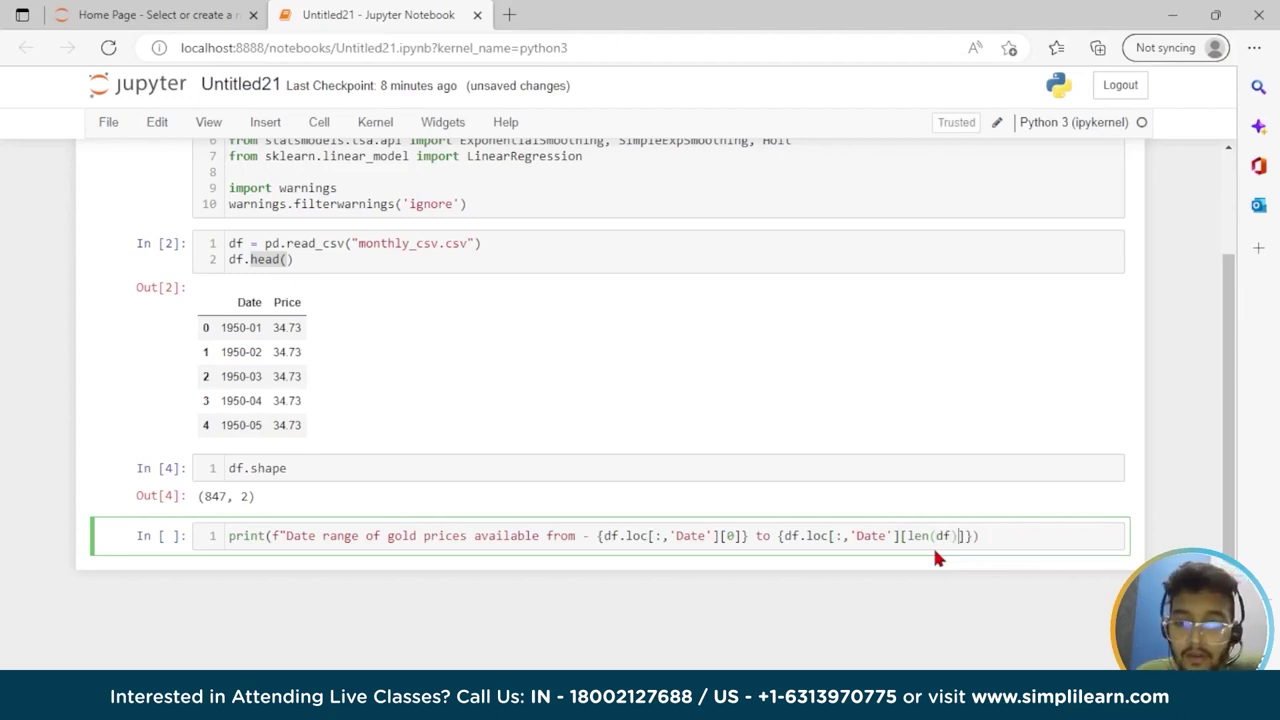
text(len(df))
text(-1)
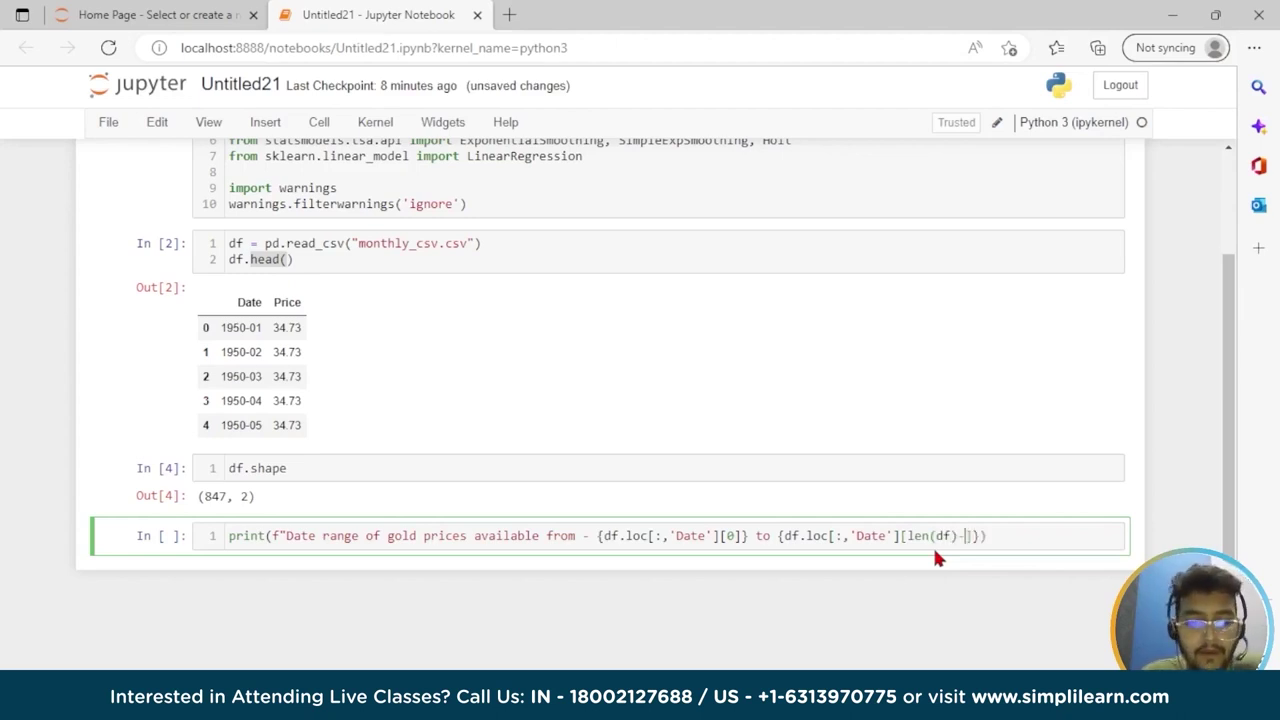
Close the f-string with a double quote after the last placeholder and run the print cell
key(Right)
key(Right)
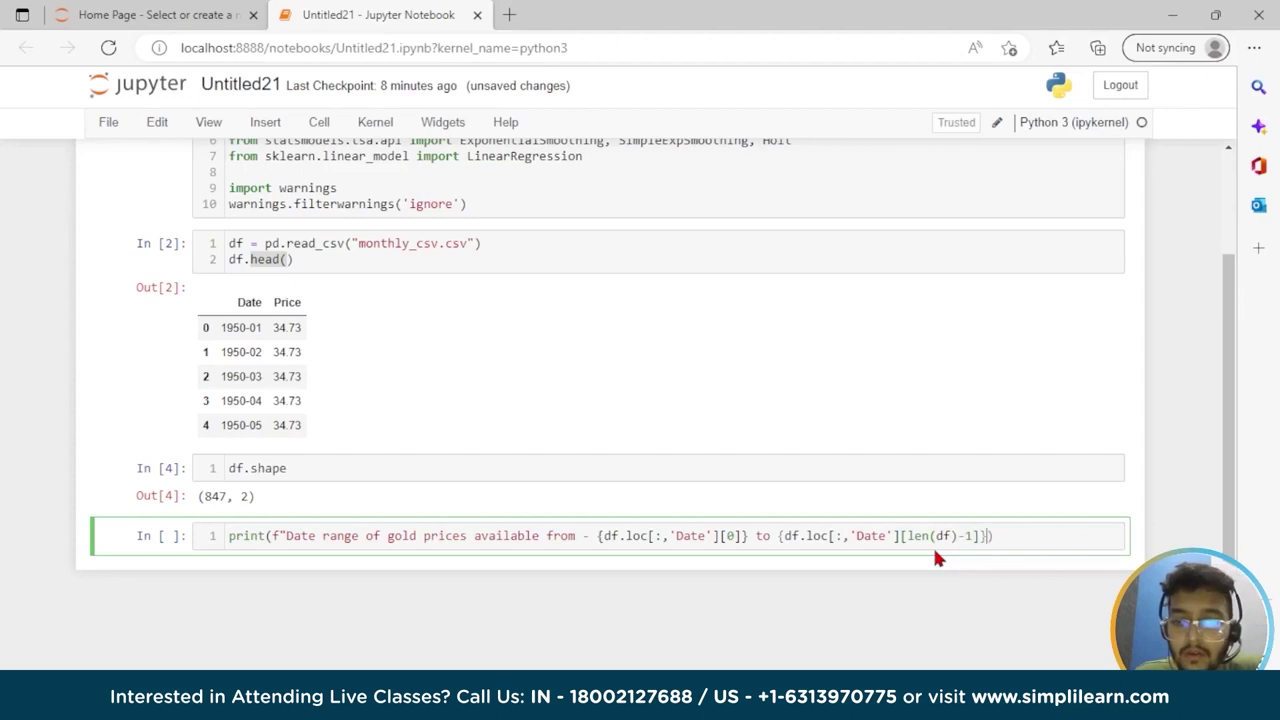
text(")
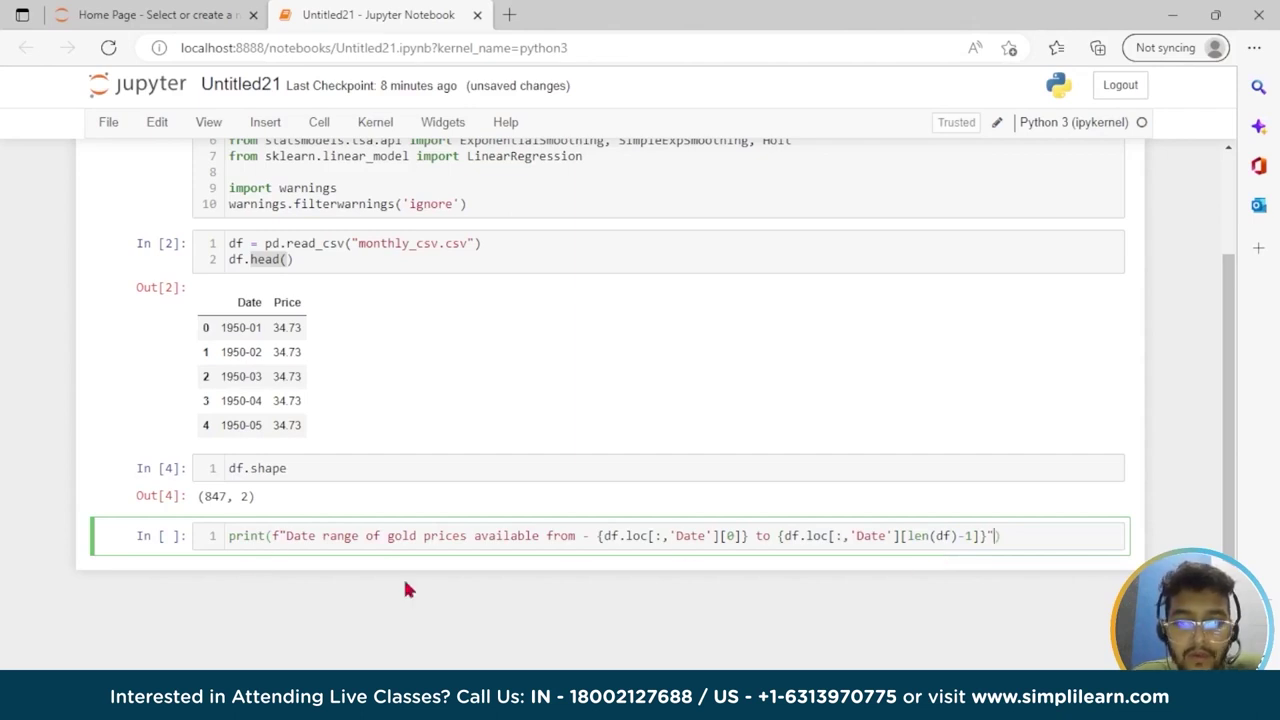
click(1059, 542)
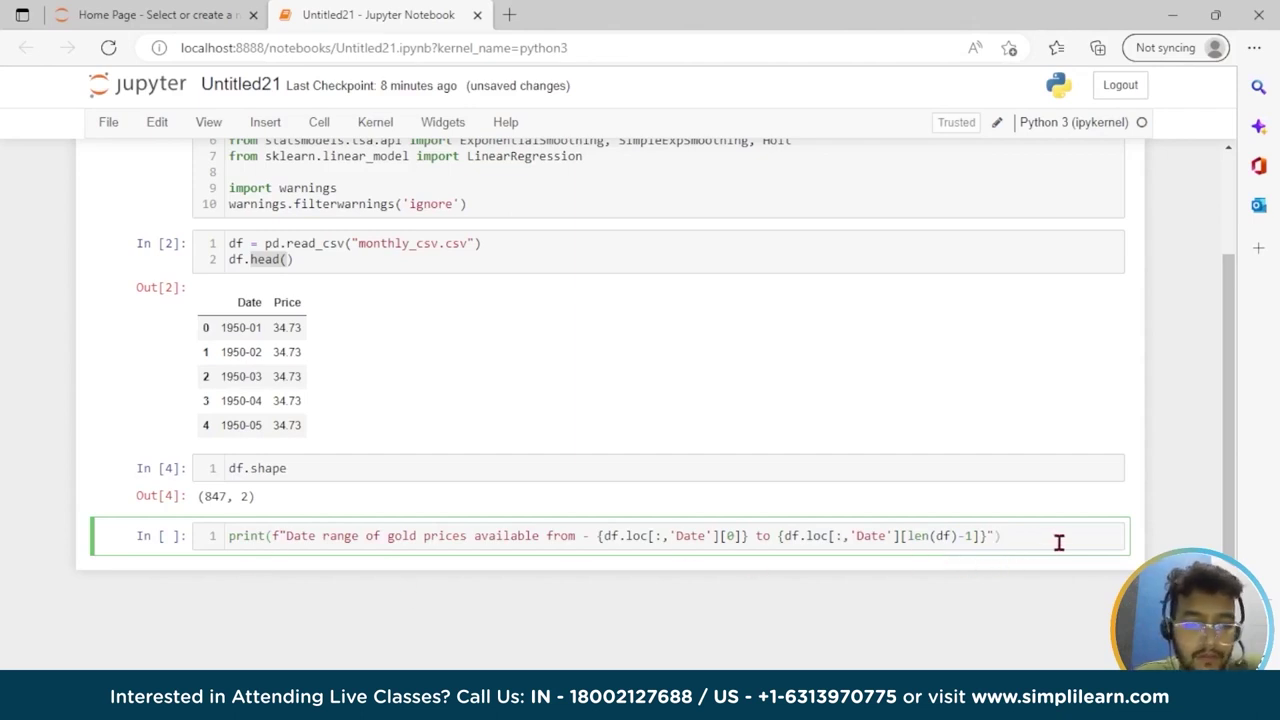
key(shift+Return)
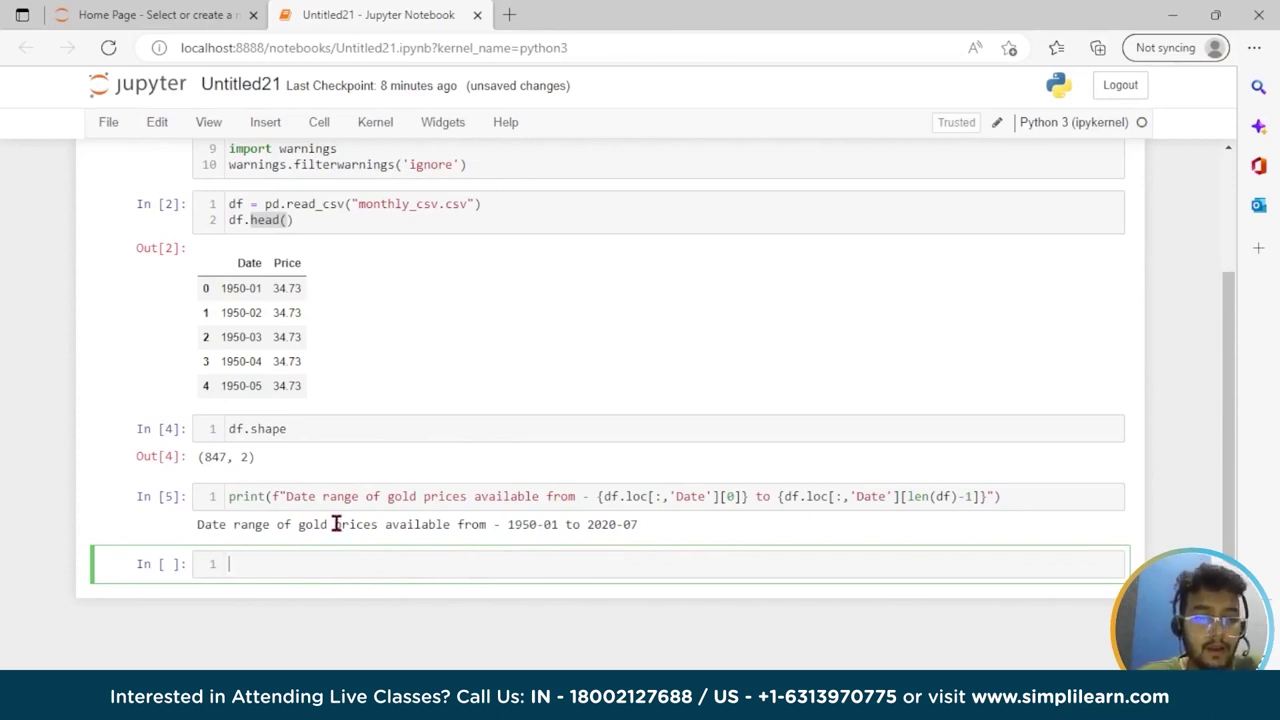
In the new cell, assign date a pd.date_range call with start = '1/1/1950' and begin its end argument
text(date = pd)
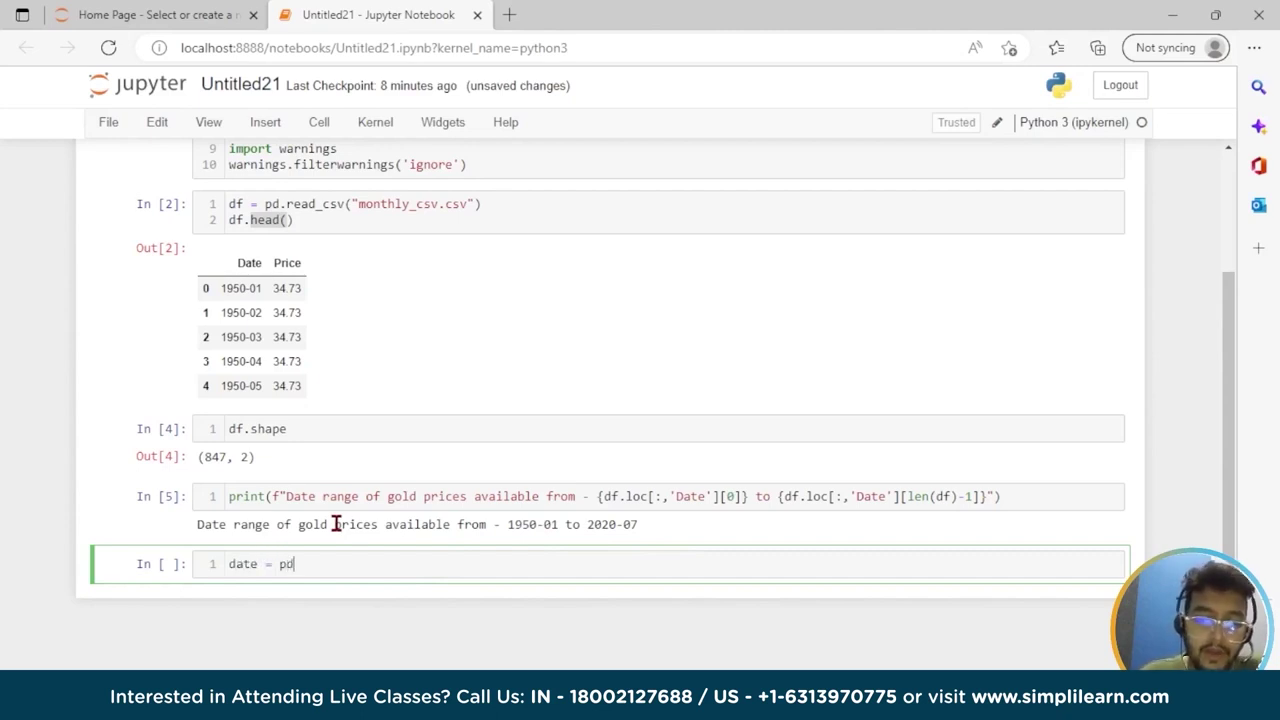
text(.date _)
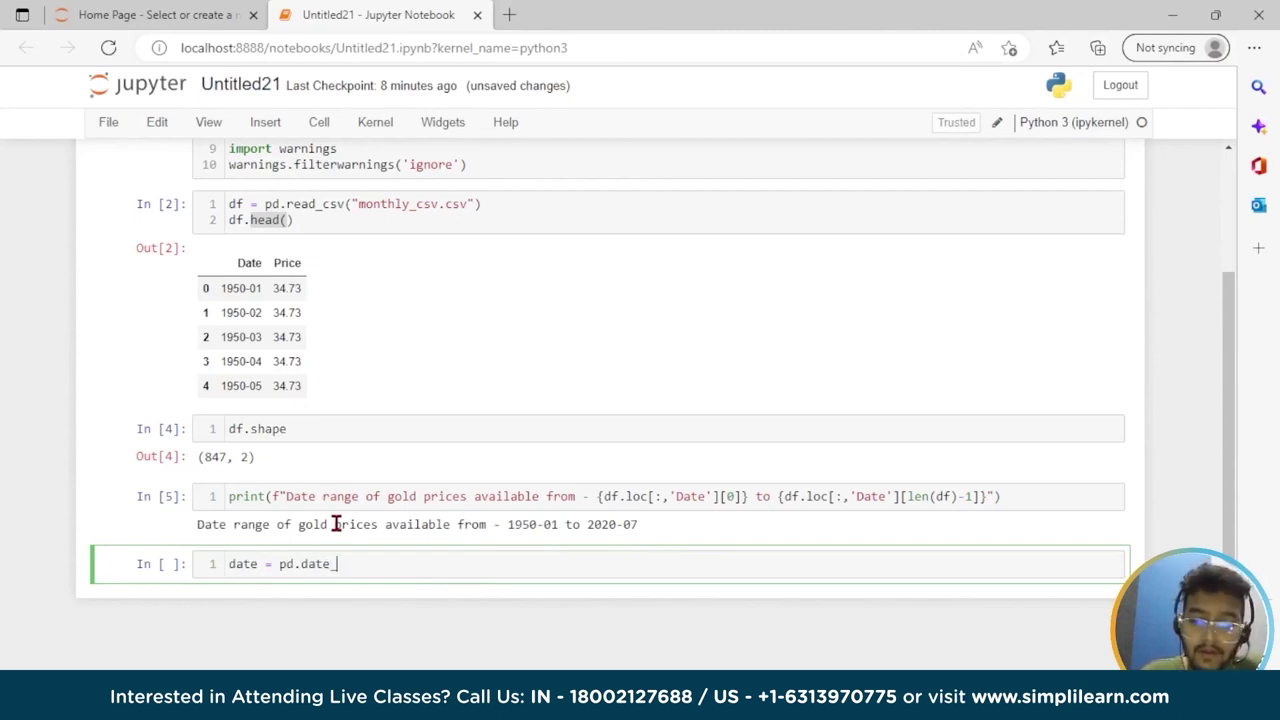
text(range )
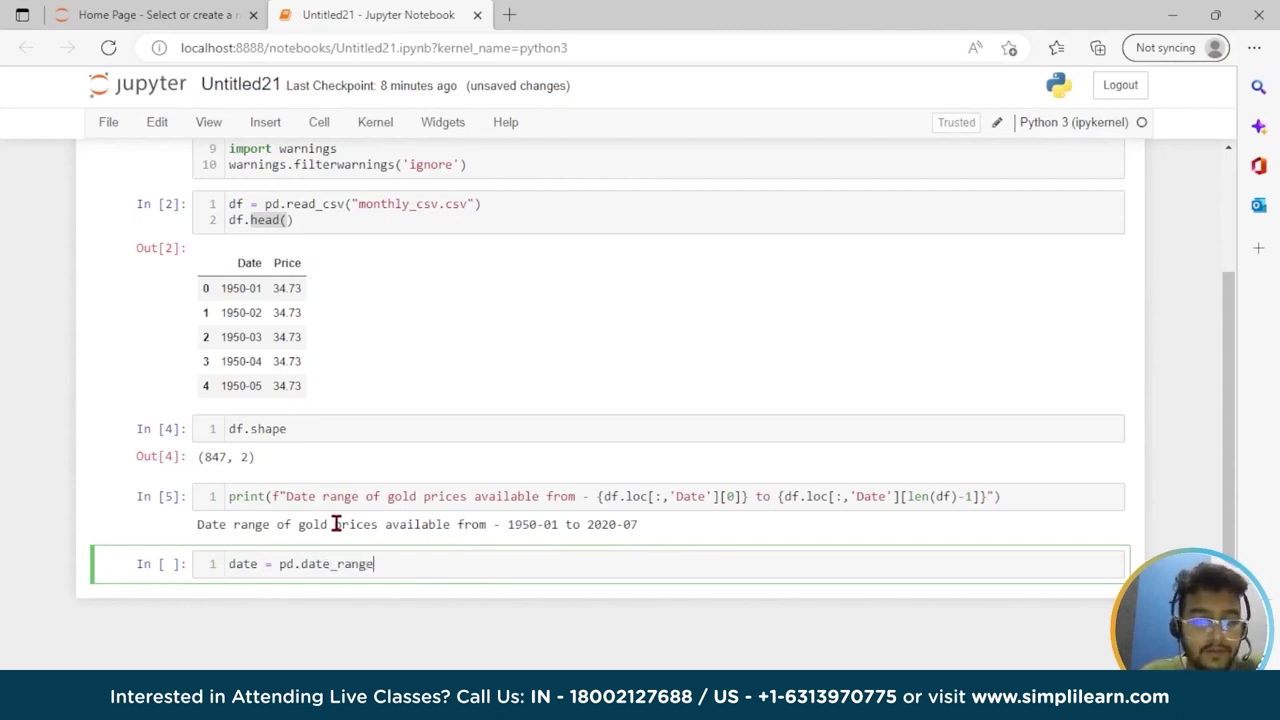
text((s)
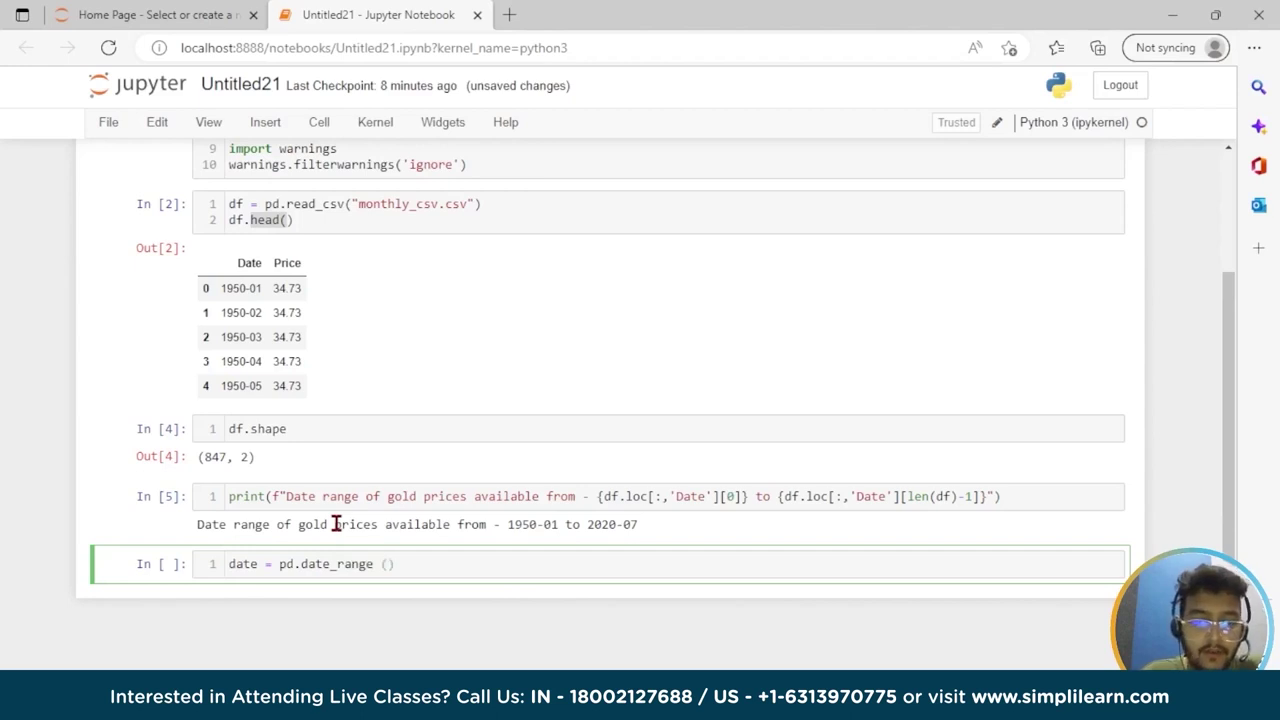
text(tart )
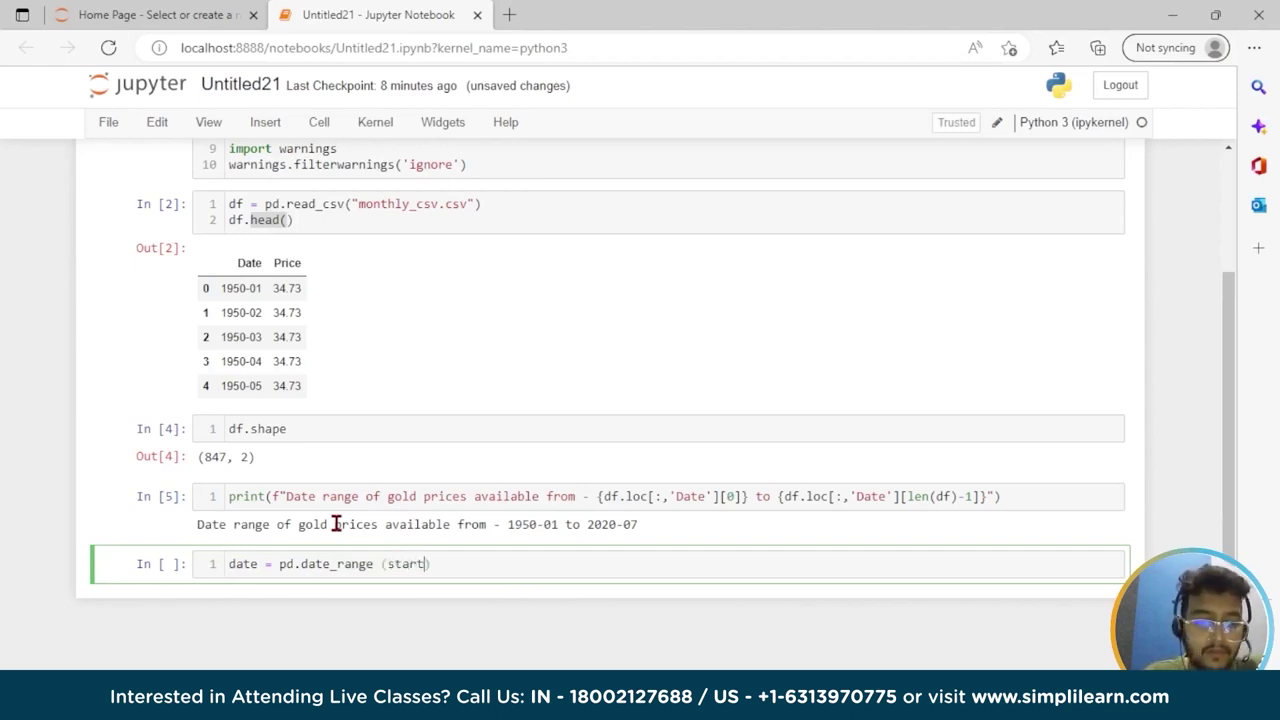
text(= ')
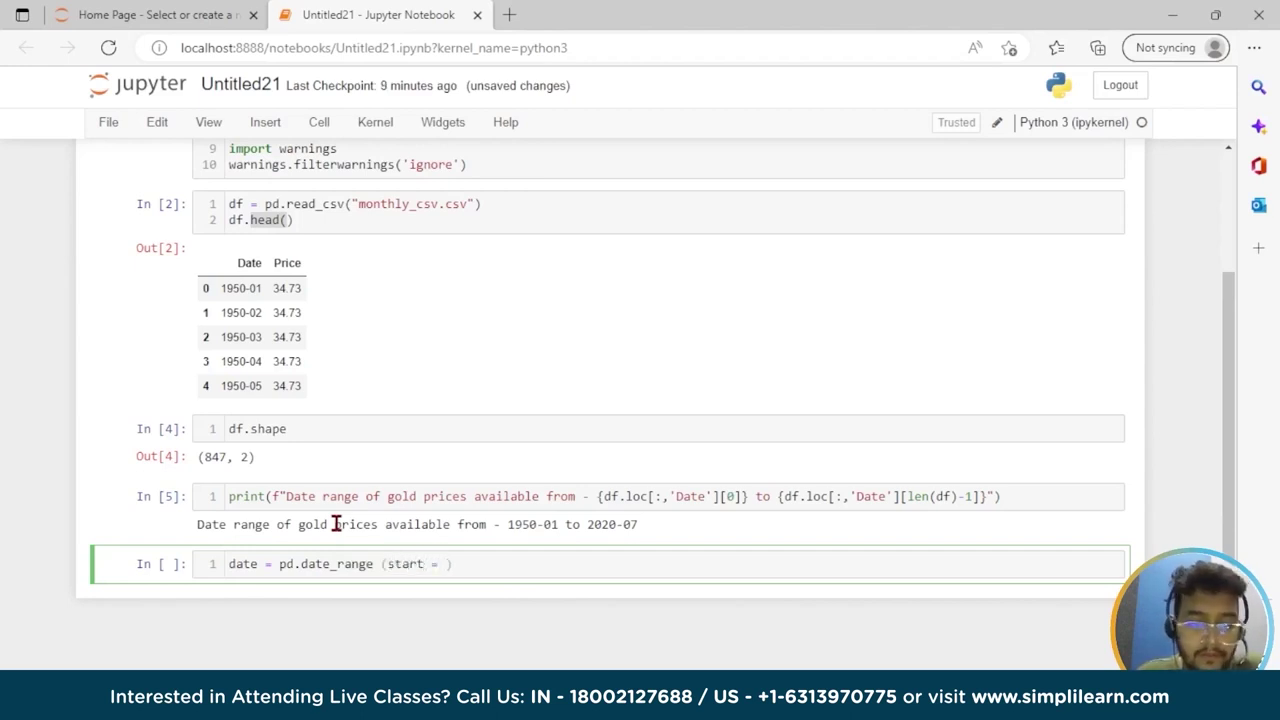
text(1/1)
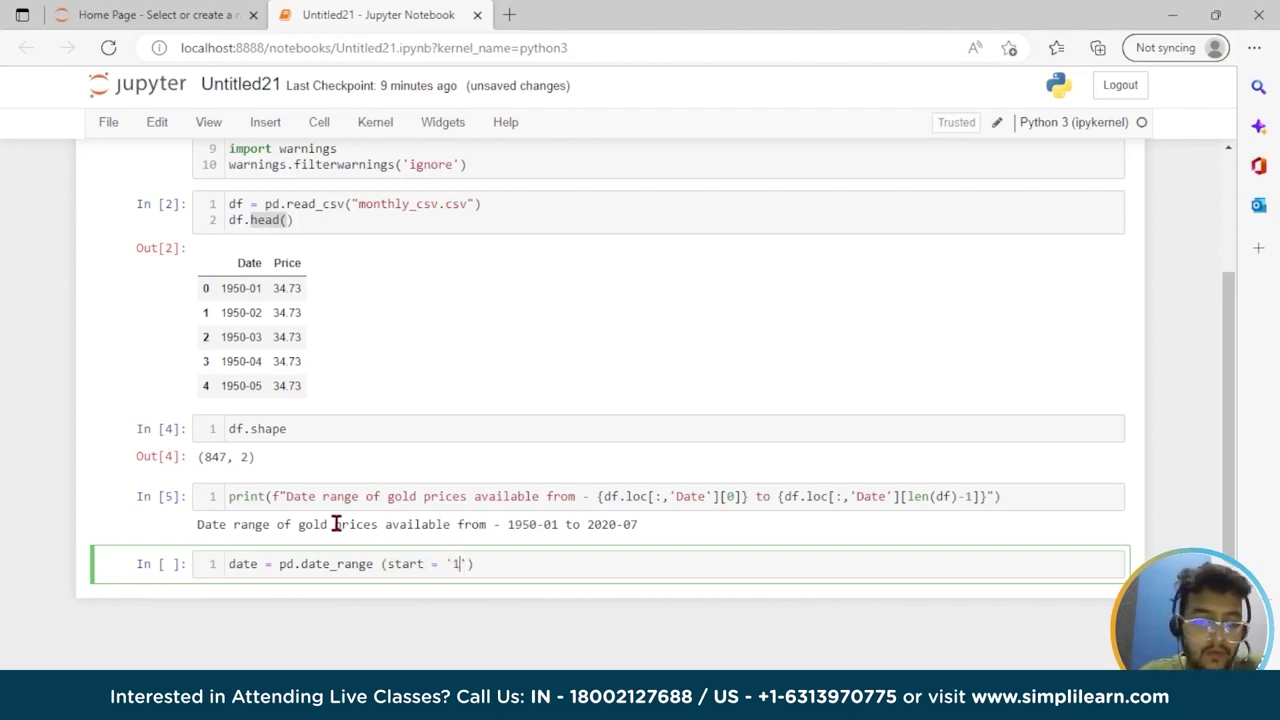
text(/1950', end=)
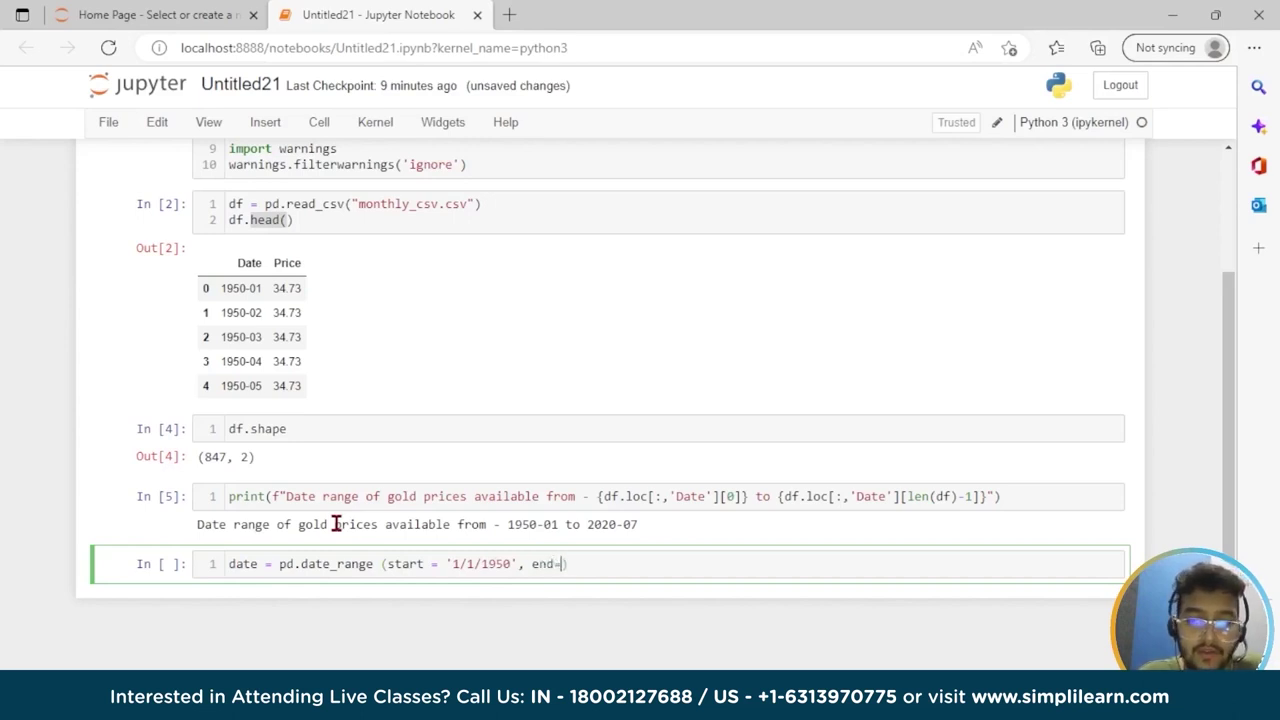
Complete the date_range call with end='8/1/2020' and monthly frequency freq='M'
text(')
text(8/)
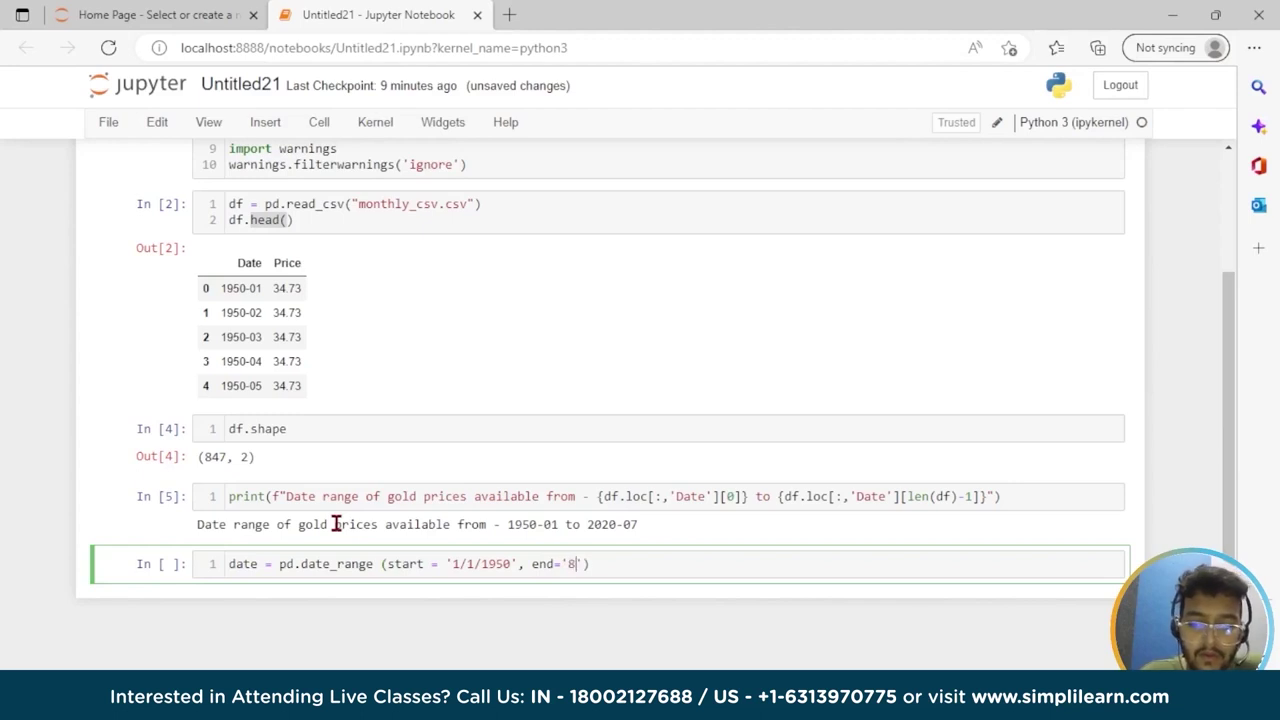
text(1/20)
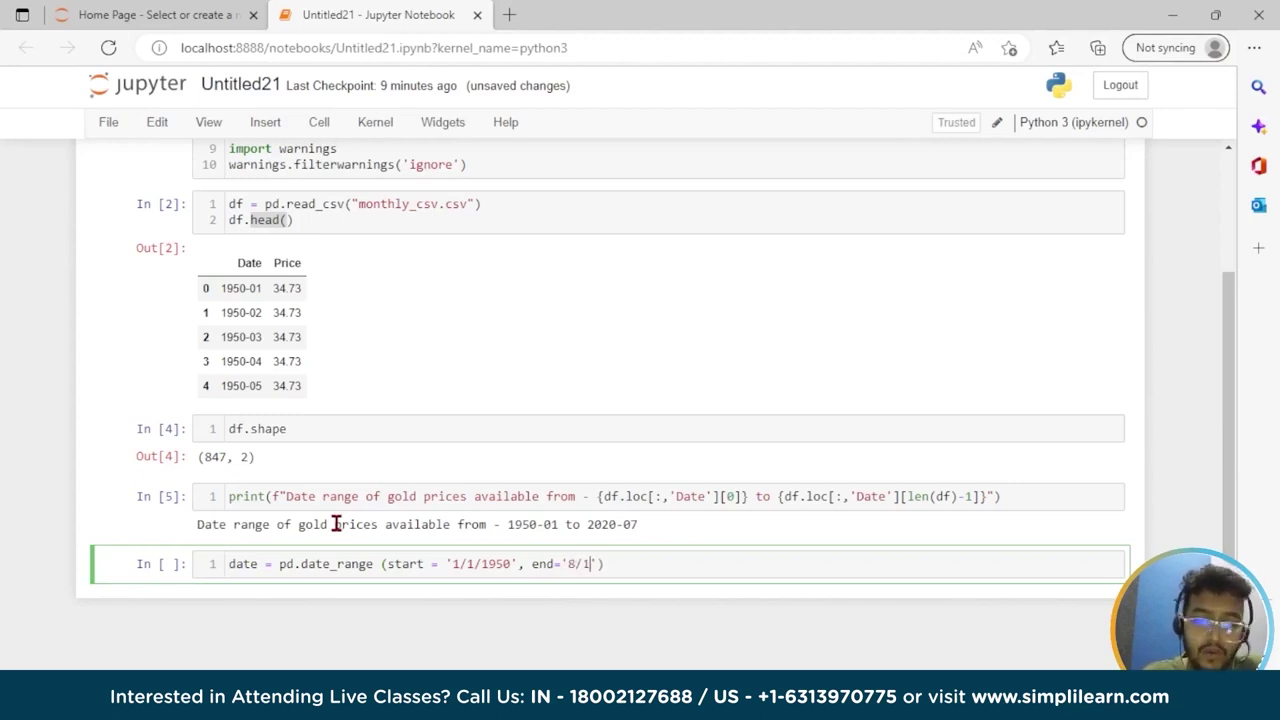
text(20')
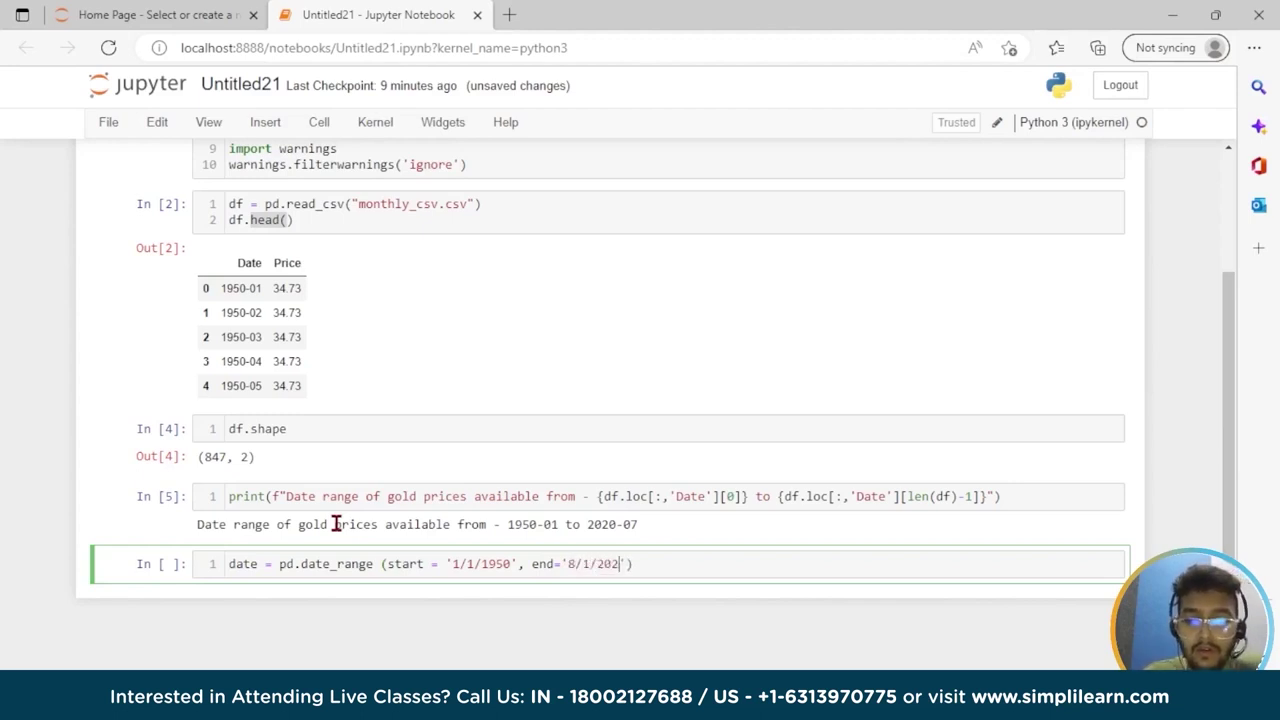
text(, freq)
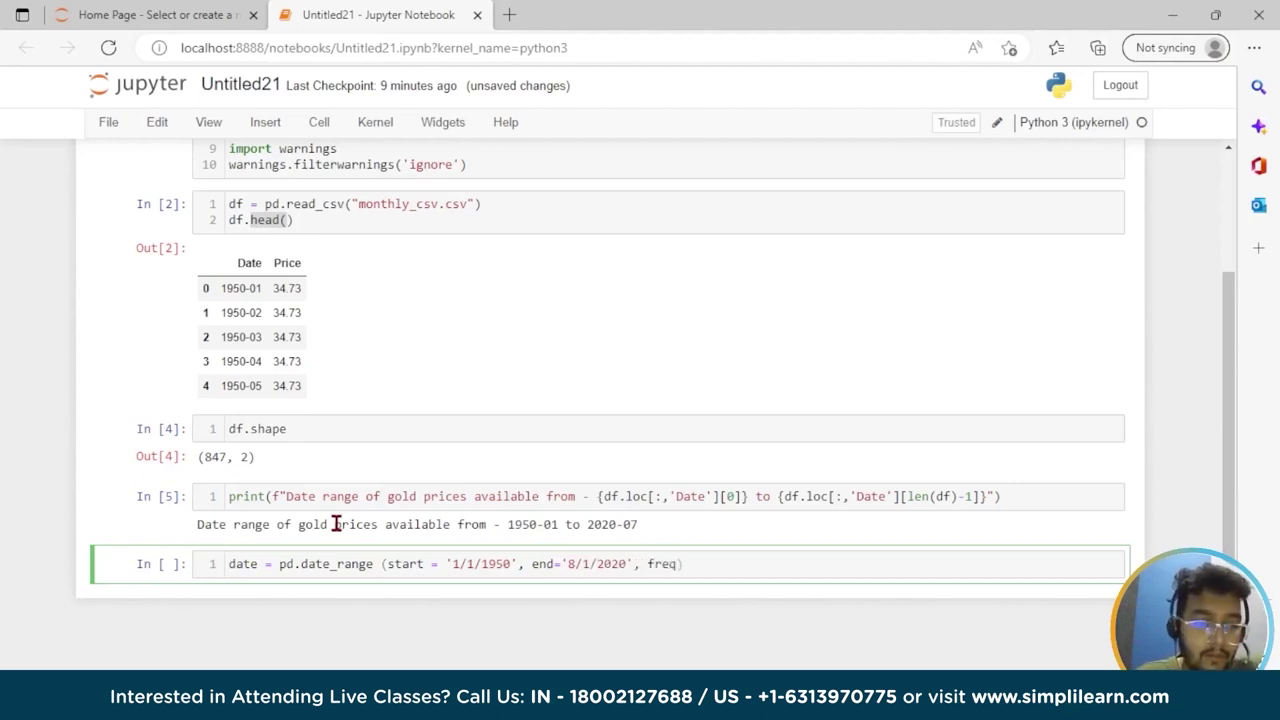
text(='M'))
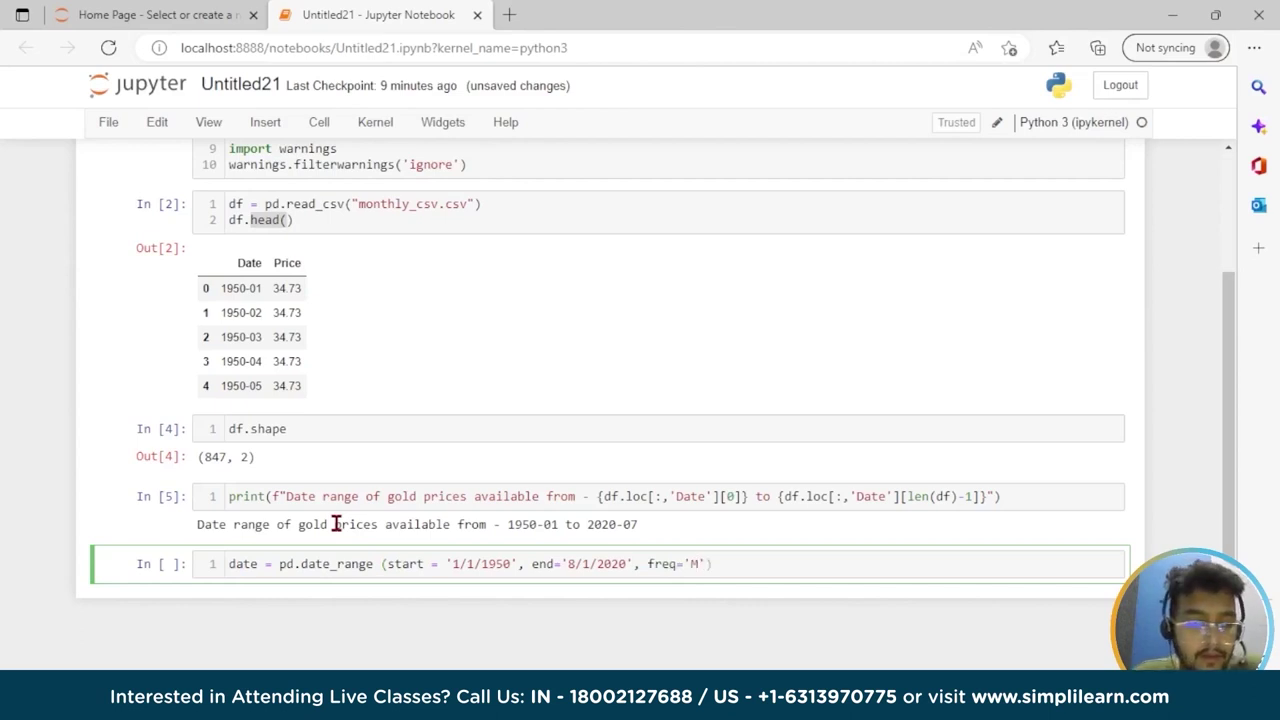
Add a second line with date to the date_range cell, run it and look over the listed dates
key(Return)
text(date)
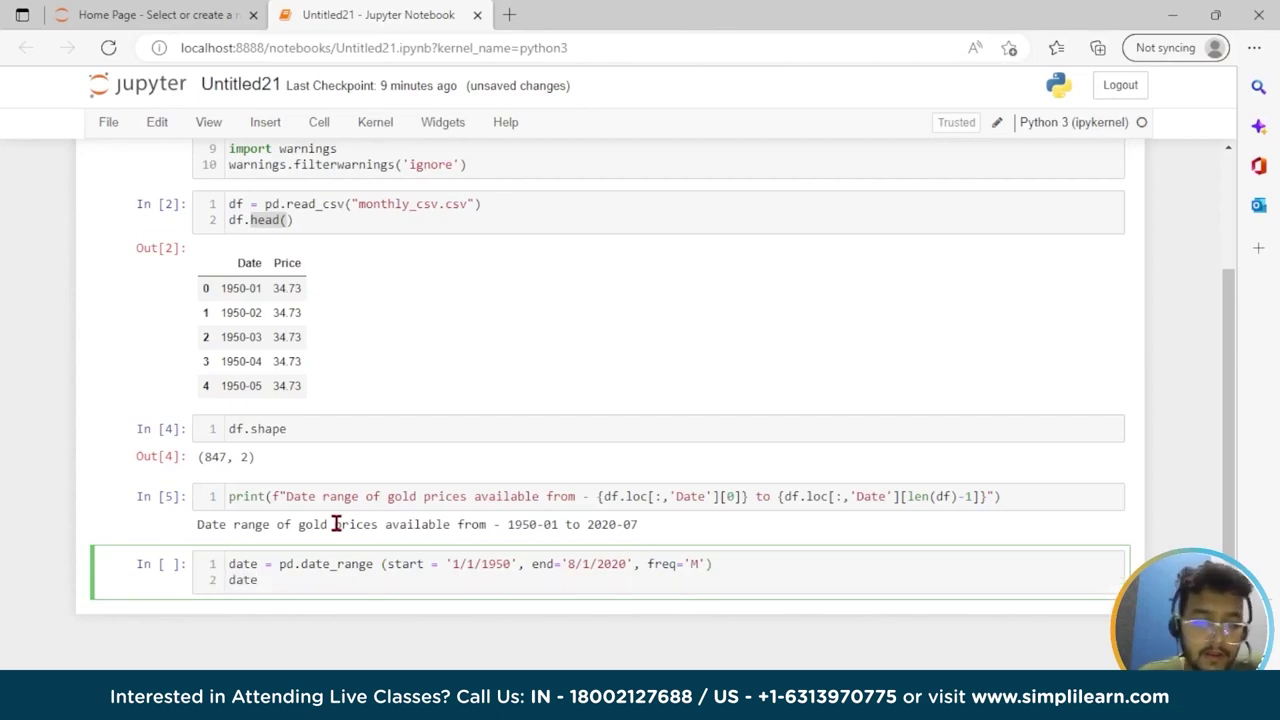
key(shift+Return)
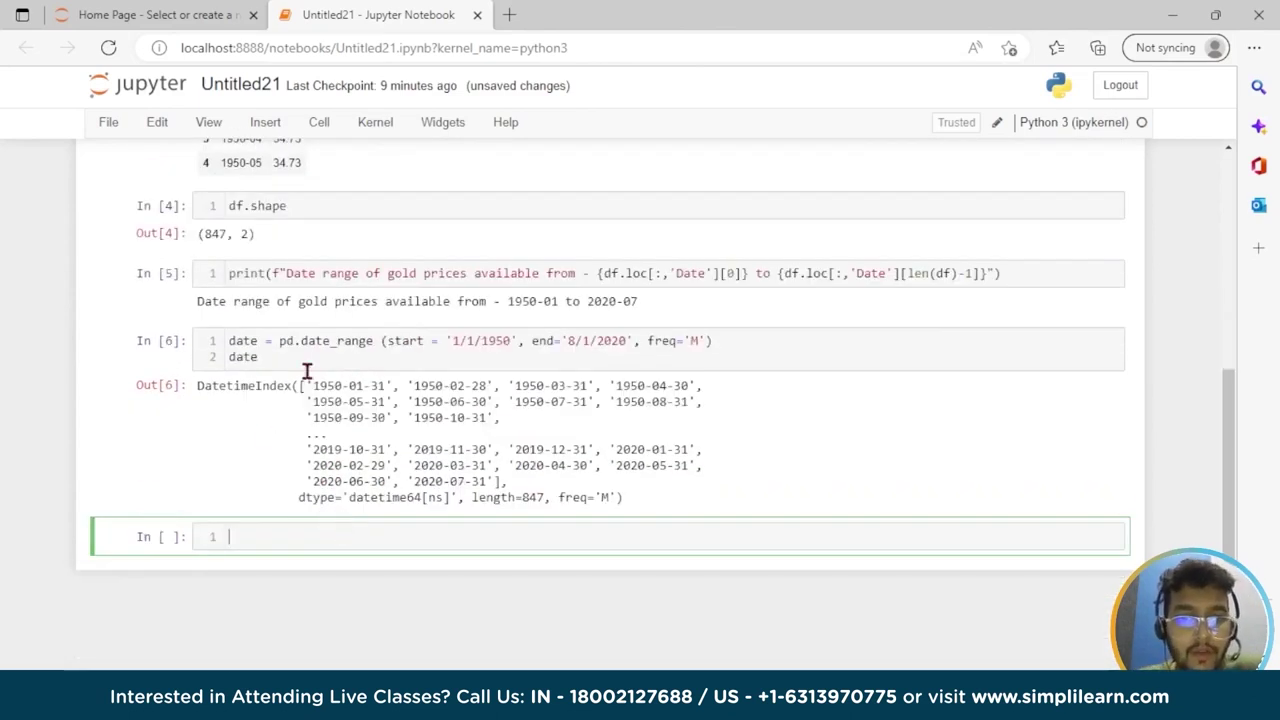
drag(311, 387, 614, 489)
click(614, 489)
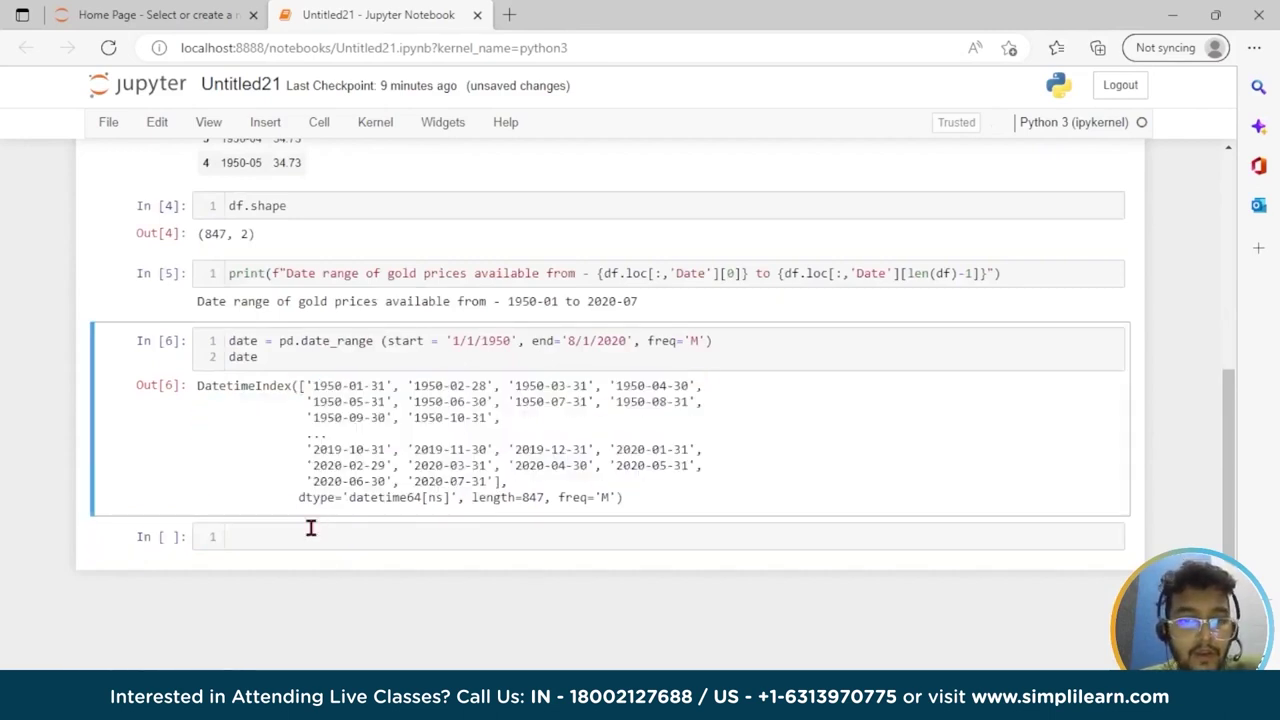
double_click(325, 437)
In the new empty cell, assign date to a new dataframe column with df['month']= date
click(239, 538)
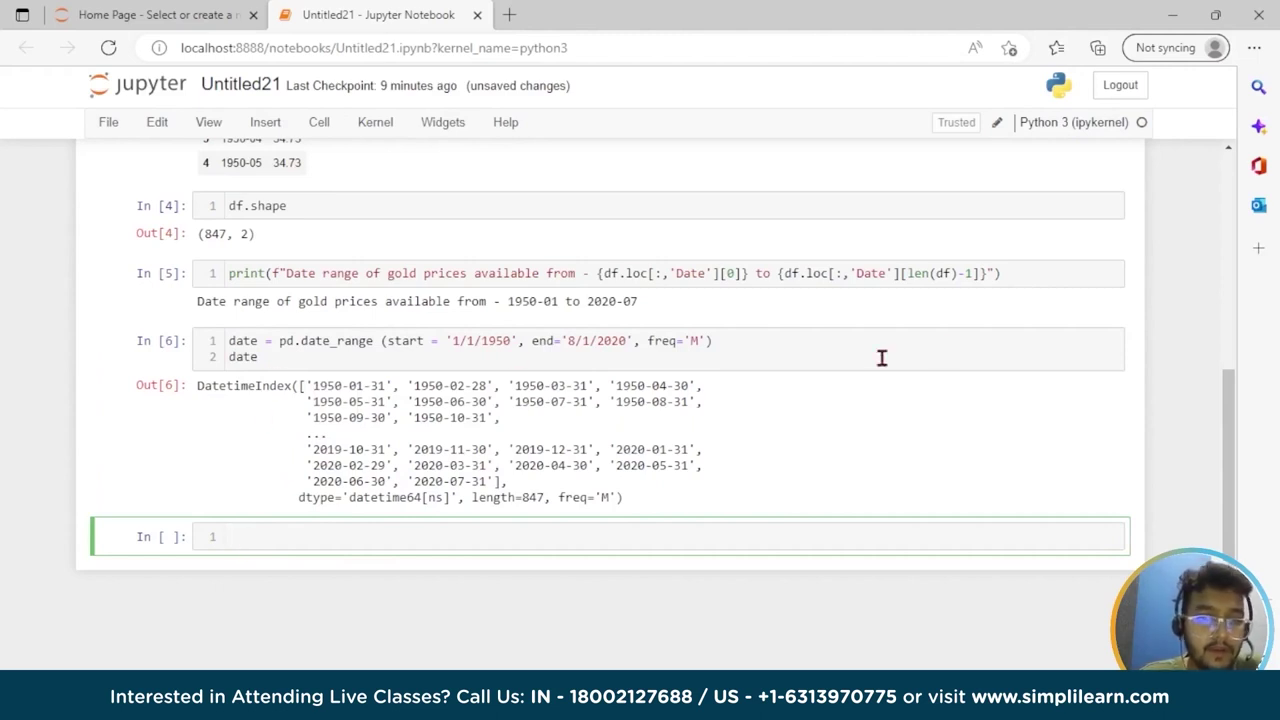
text(df['month']= )
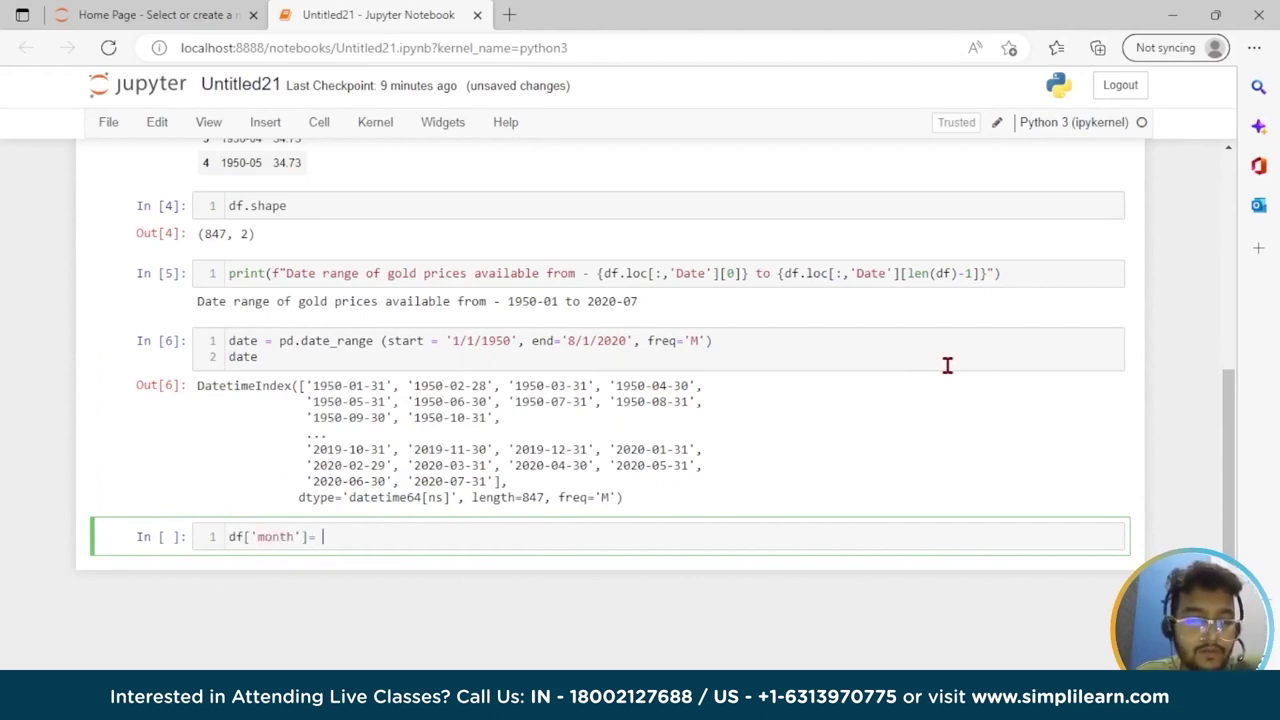
text(date)
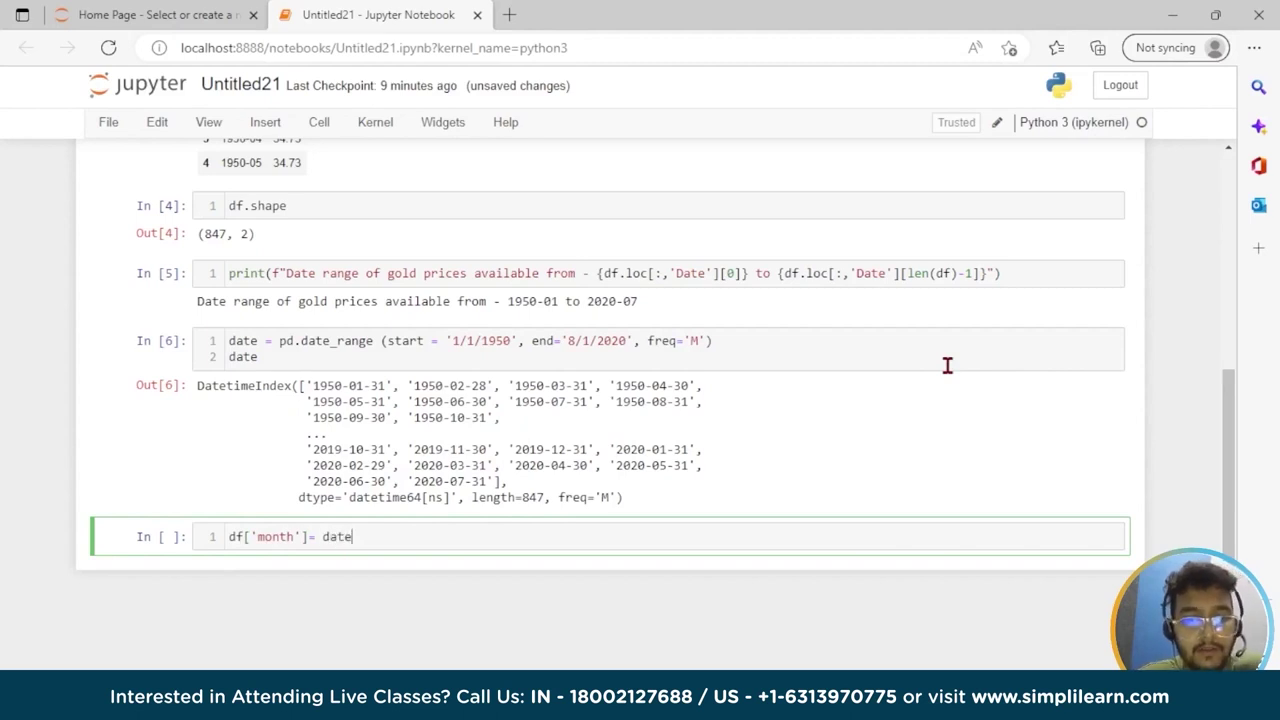
Add the line df.drop('Date', axis =1, inplace= True) to remove the original Date column
key(Return)
text(df.drop('Date)
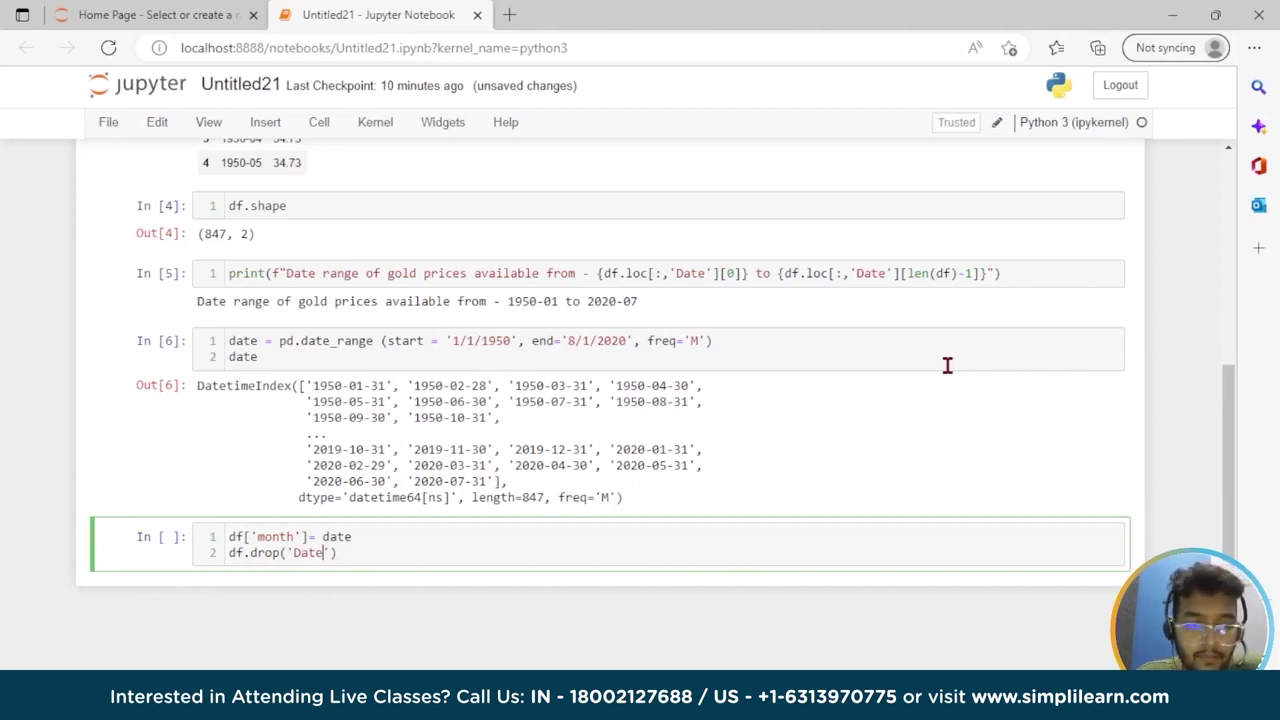
text(', ax)
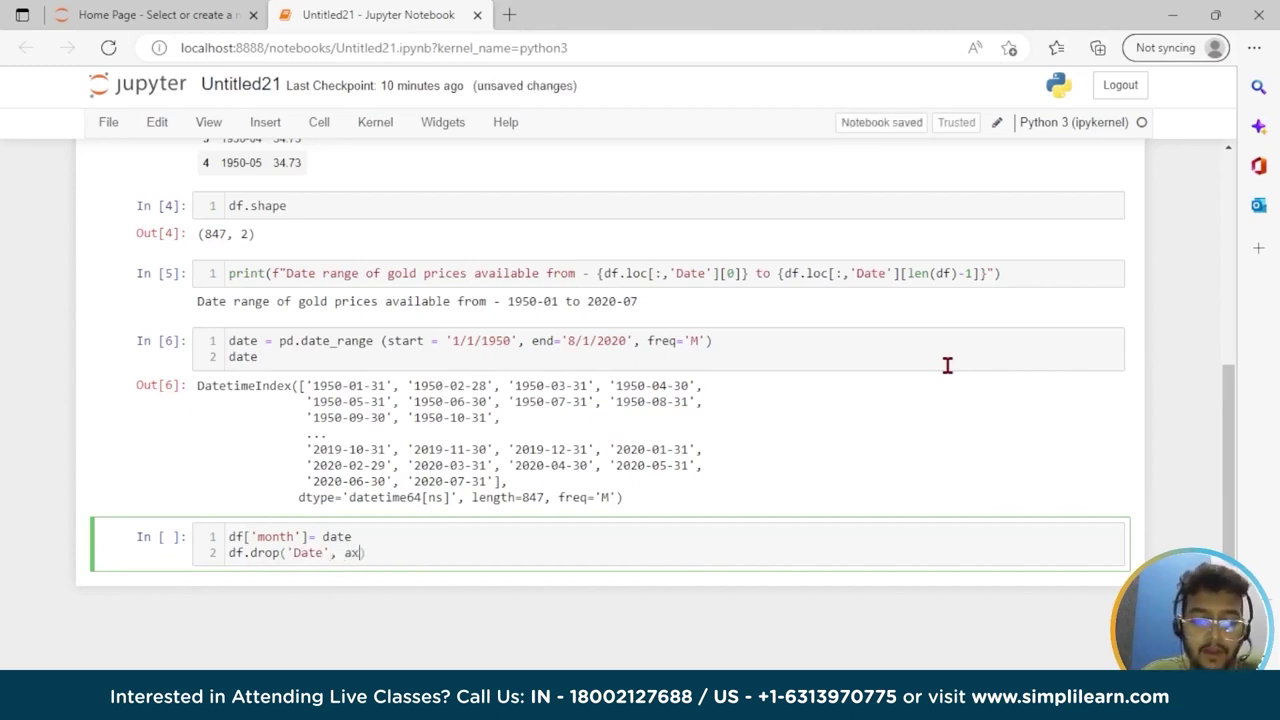
text(is =)
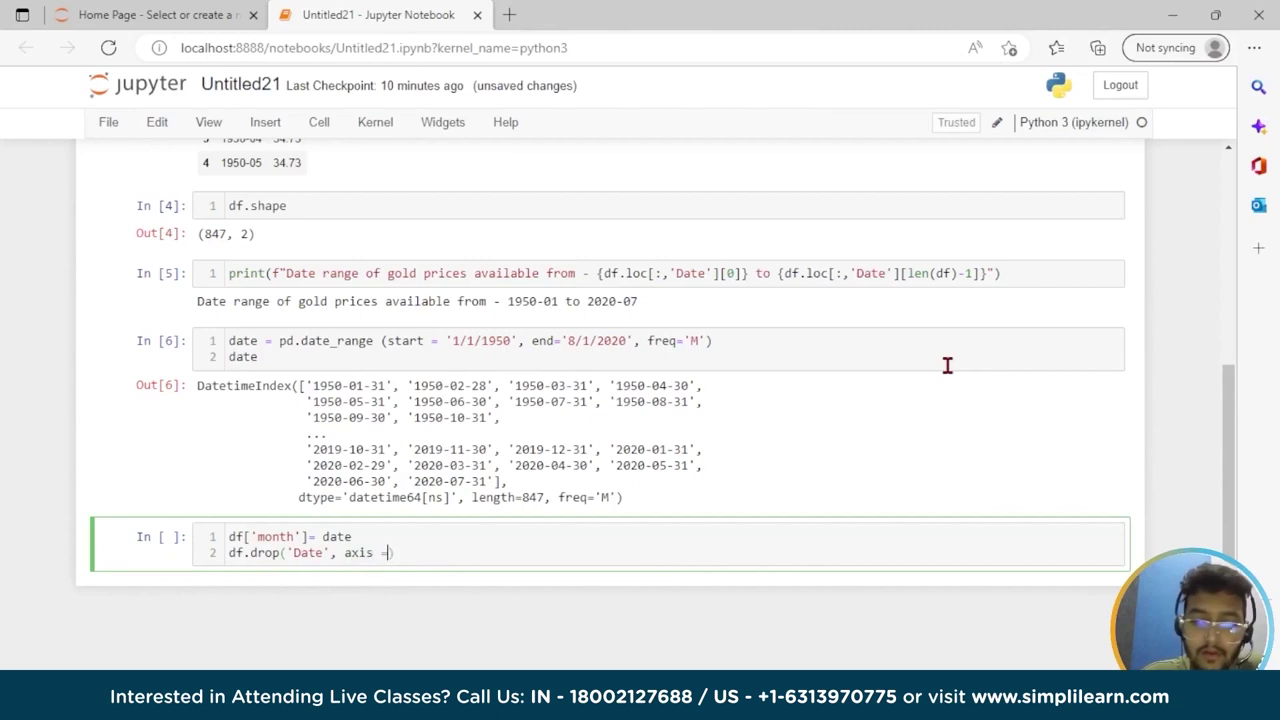
text(1, inplace)
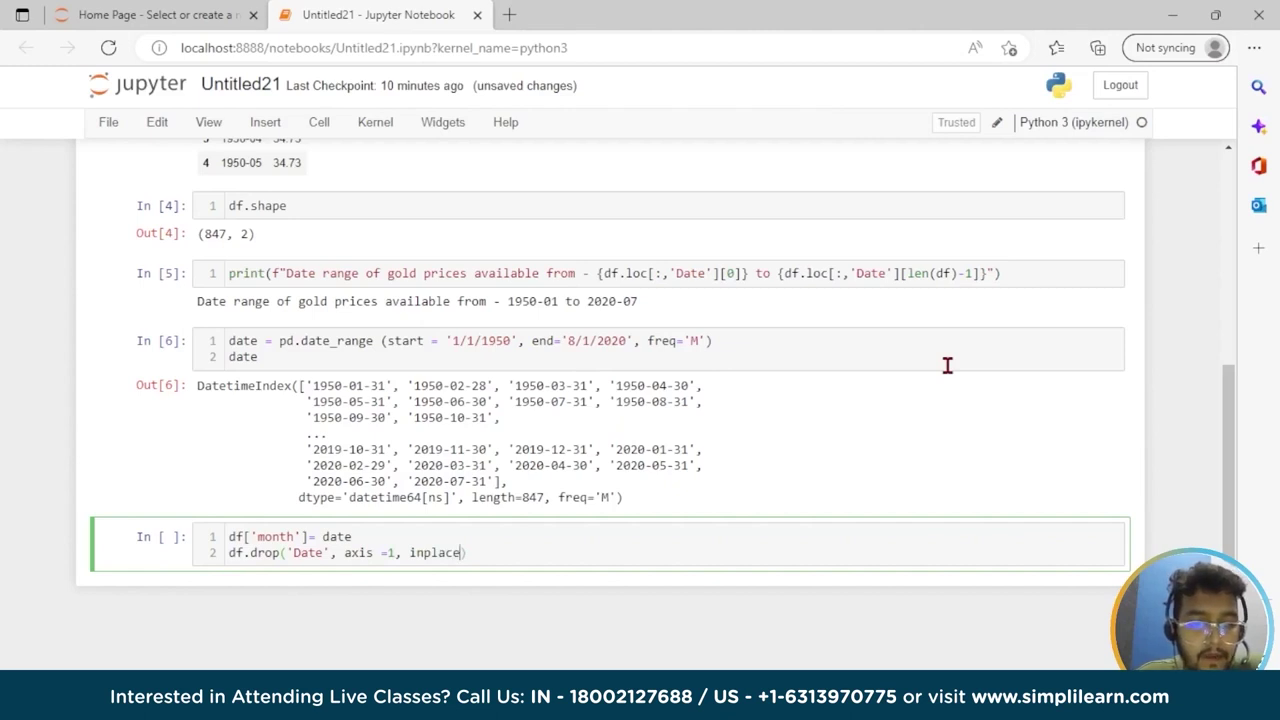
text(= true)
key(Left)
key(Left)
key(Left)
key(BackSpace)
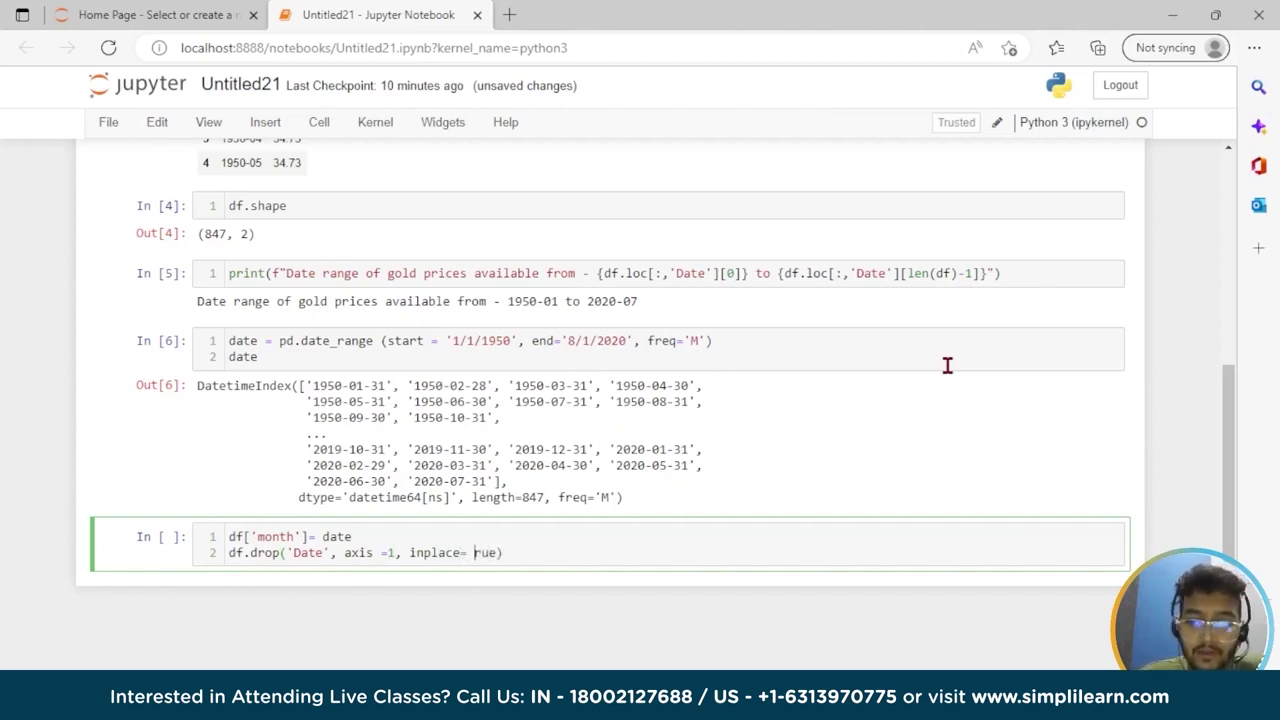
text(T)
key(End)
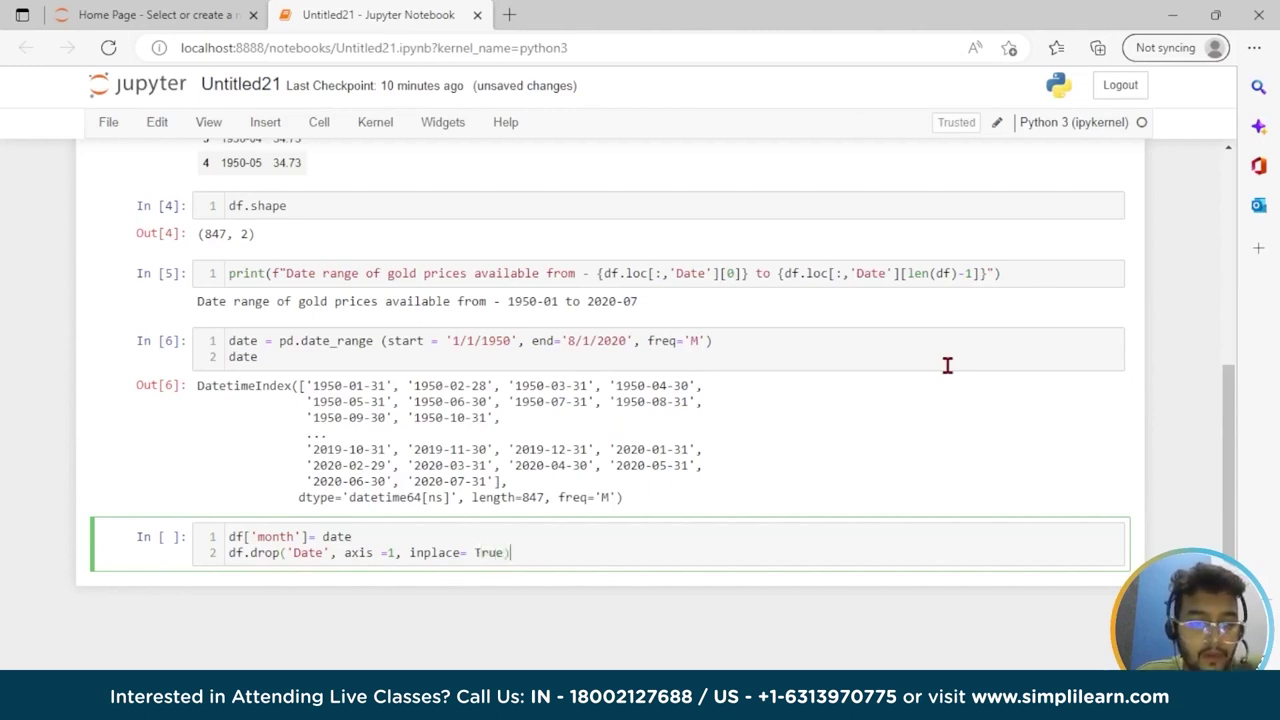
Add a third line, df = df.set_index('month'), to make the month column the dataframe index
key(Return)
text(df = df)
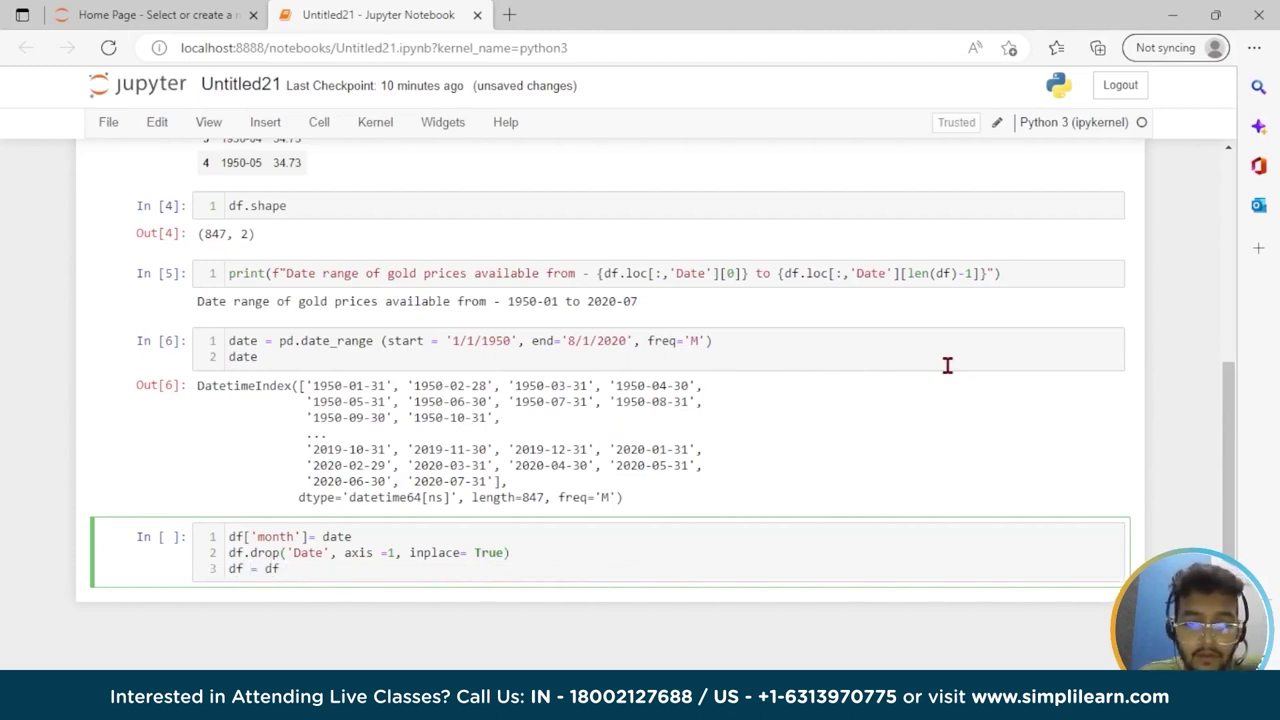
text(.set)
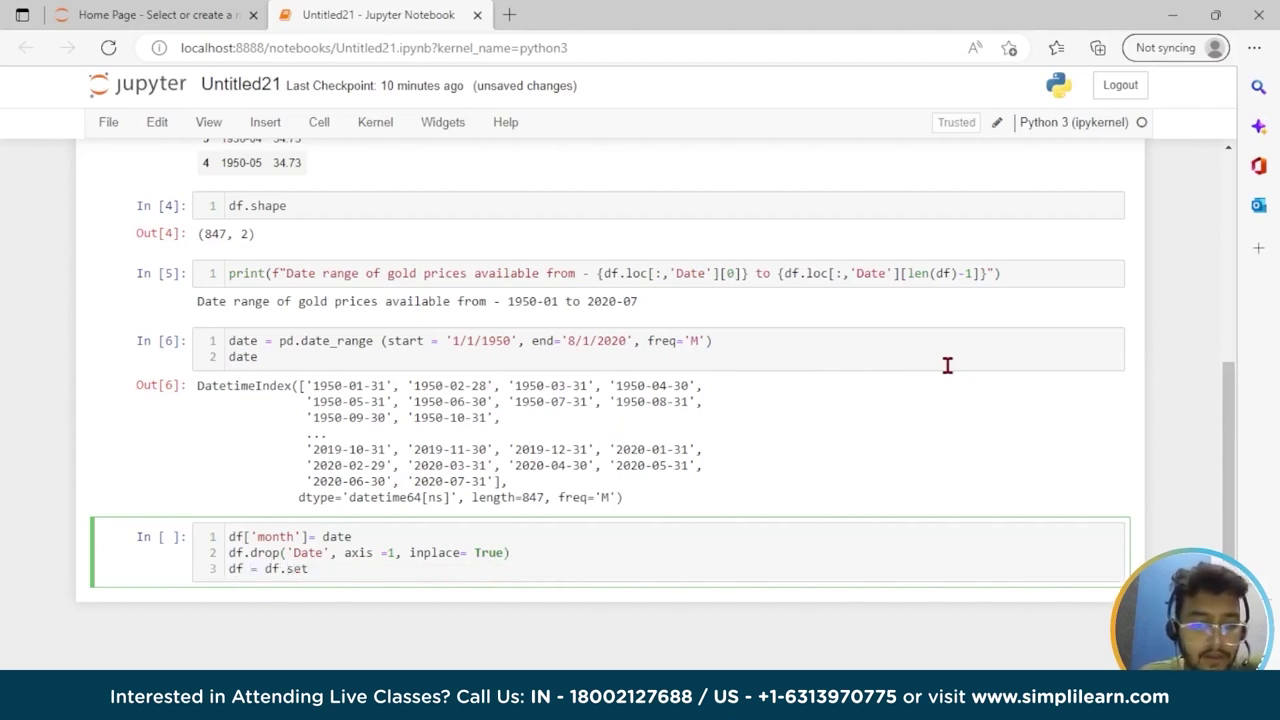
text(_in)
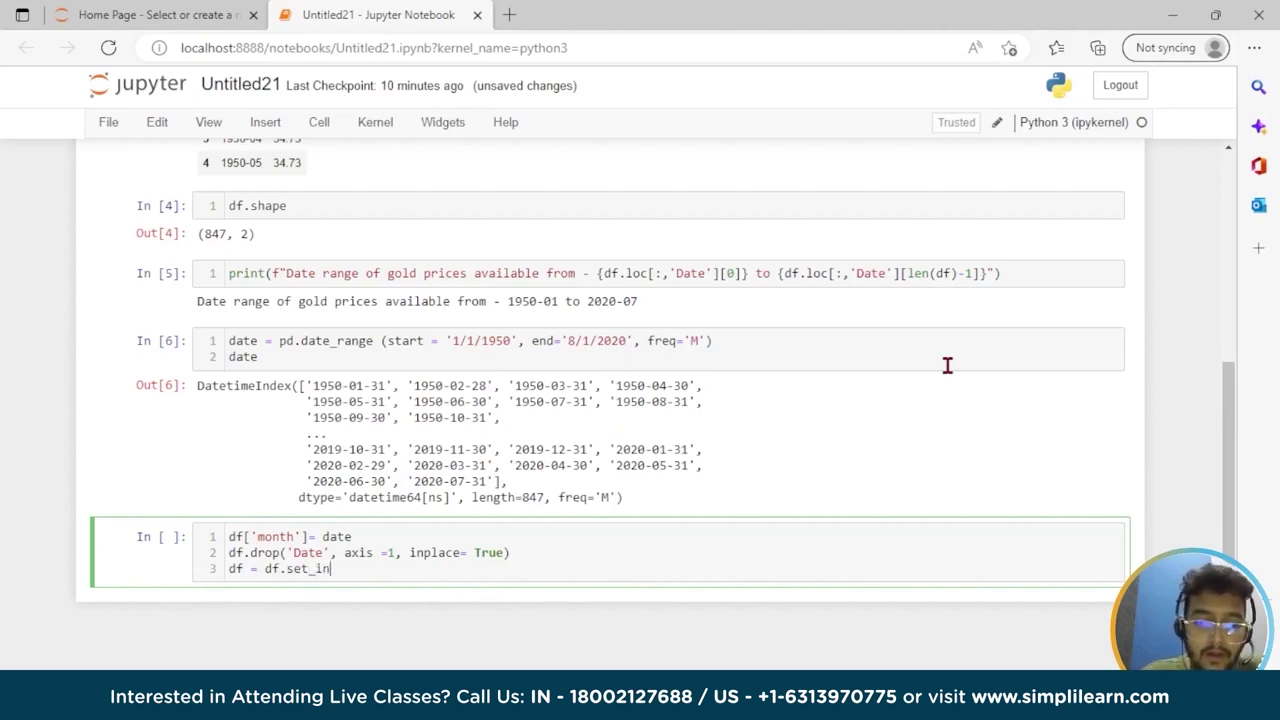
text(dex('m)
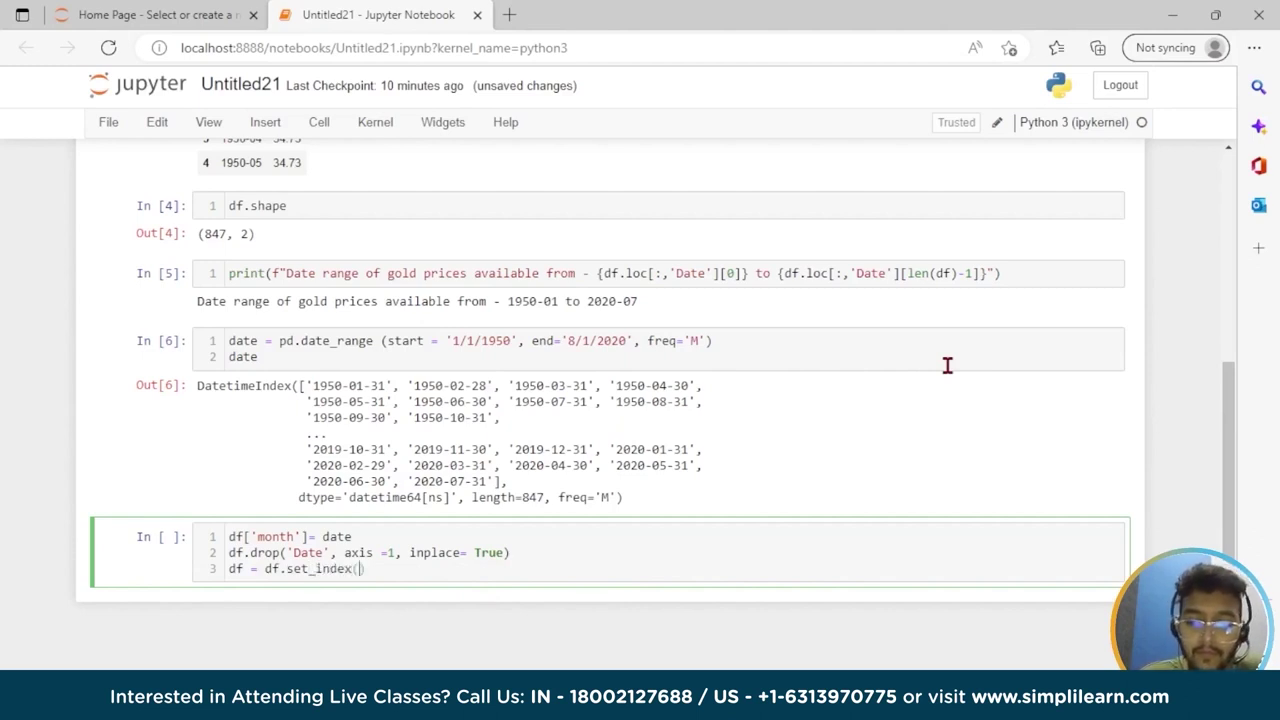
text(onth'))
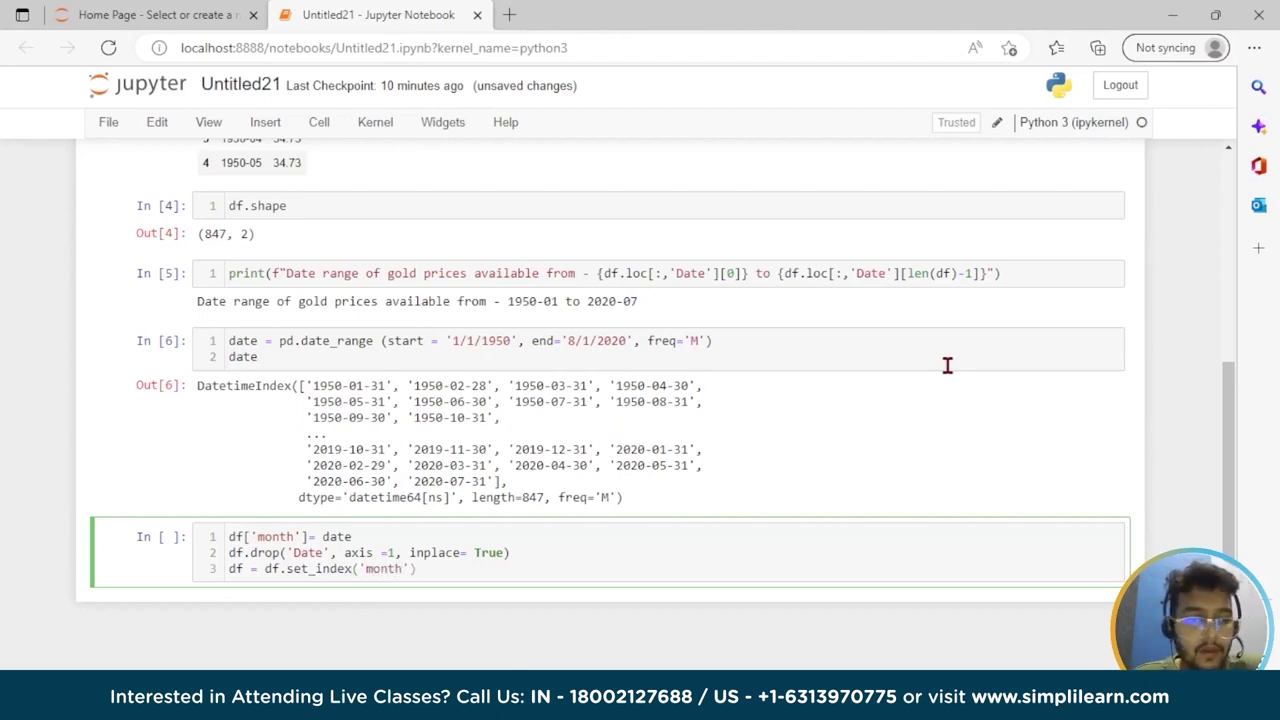
Add df.head() as the last line and run the cell to preview the reindexed dataframe
key(Return)
text(df)
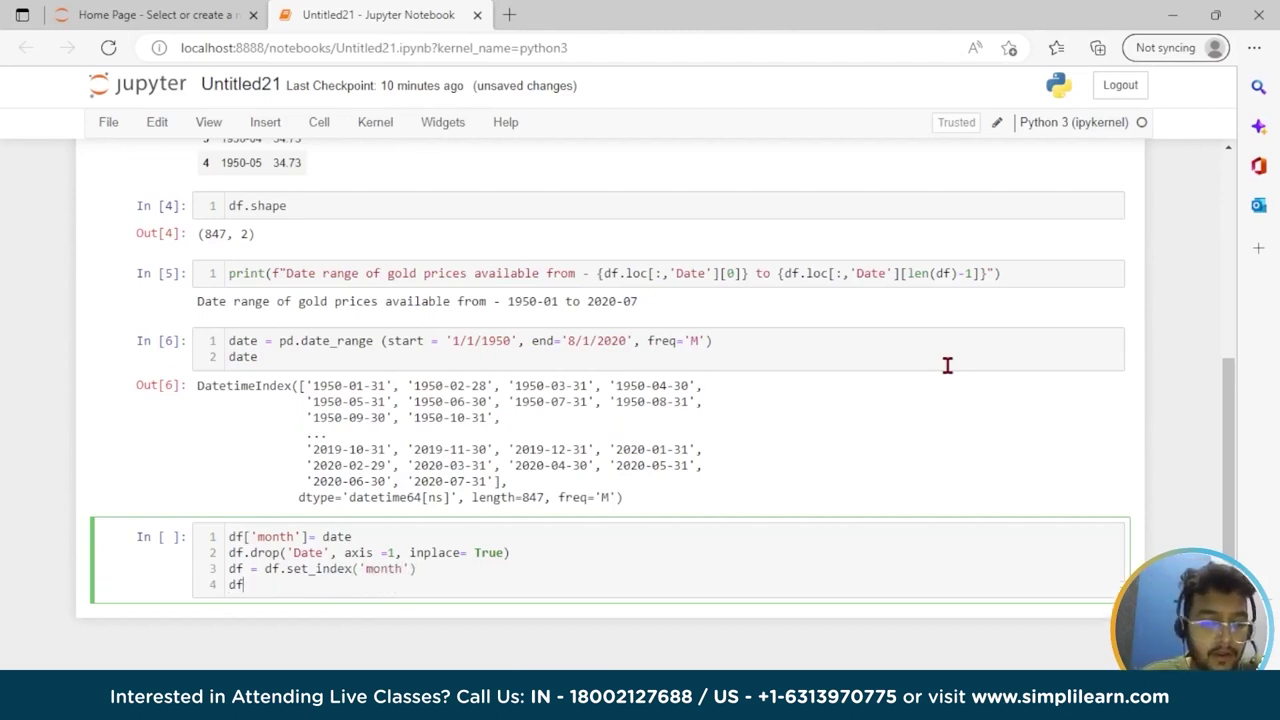
text(.he)
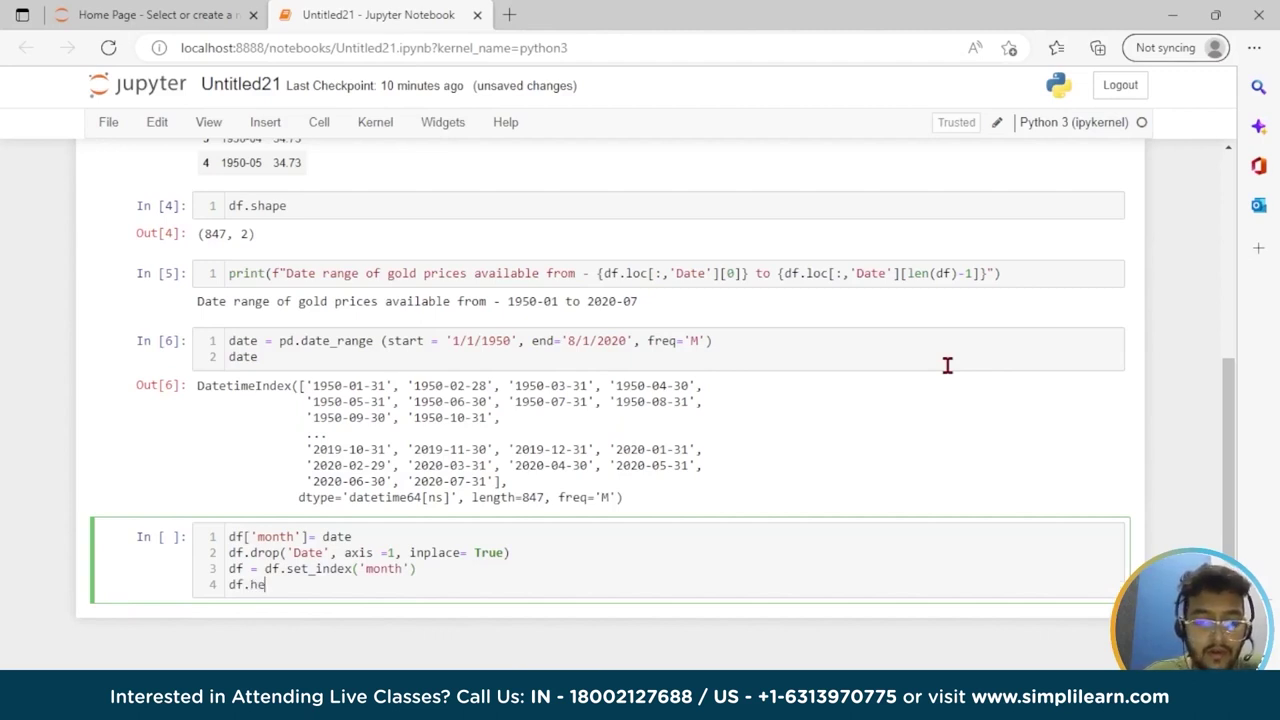
text(ad()
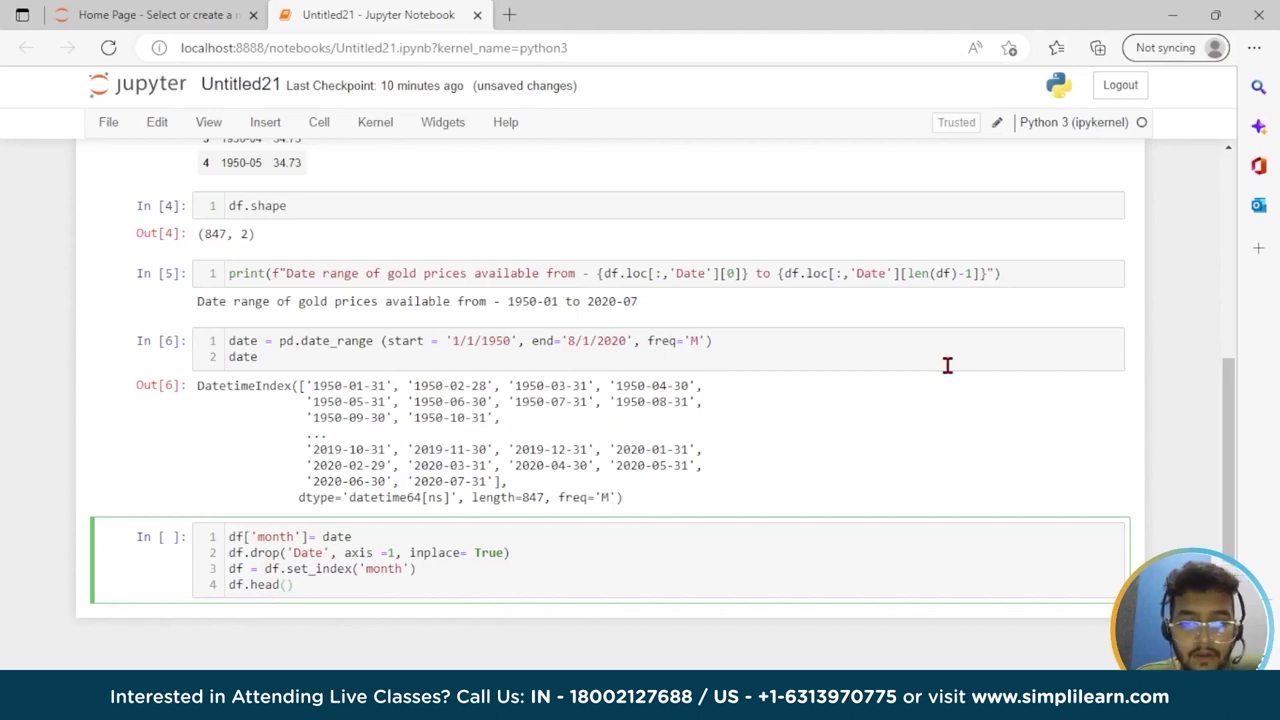
key(shift+Return)
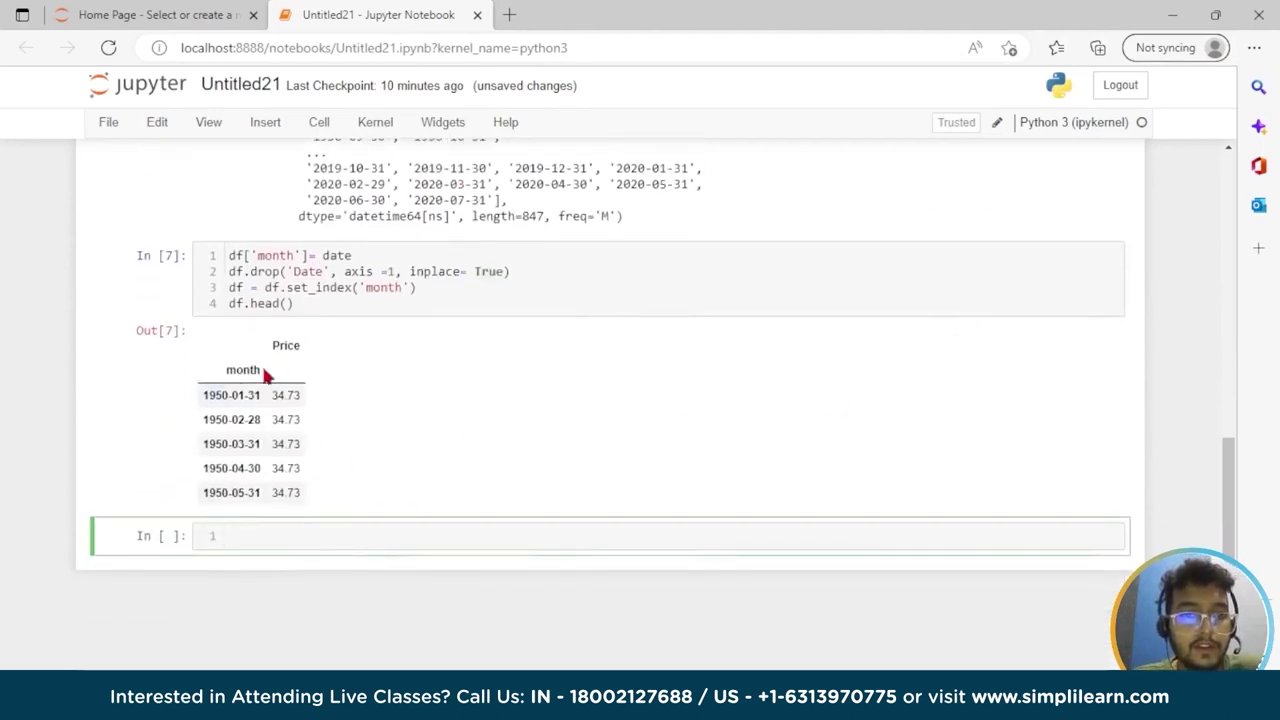
Compare the Date column in the first preview of the dataset with the month index in the latest output
scroll(226, 360, up, 5)
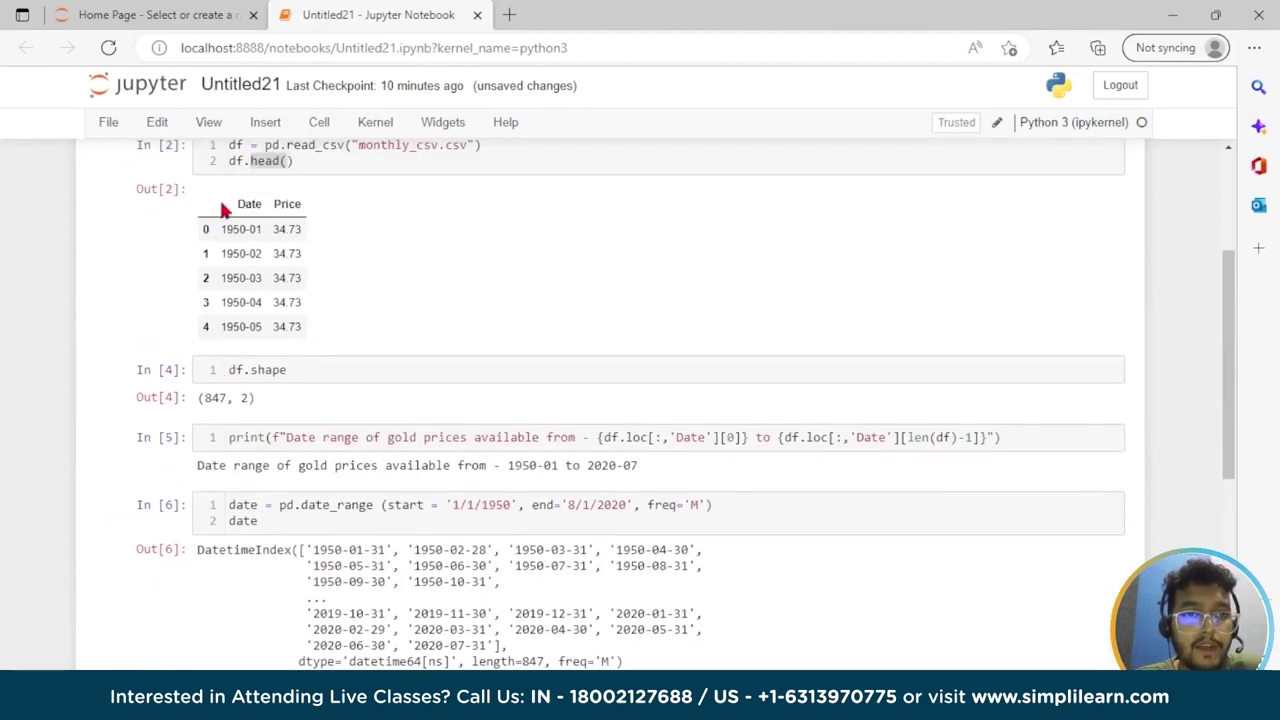
drag(237, 204, 263, 204)
scroll(280, 345, down, 5)
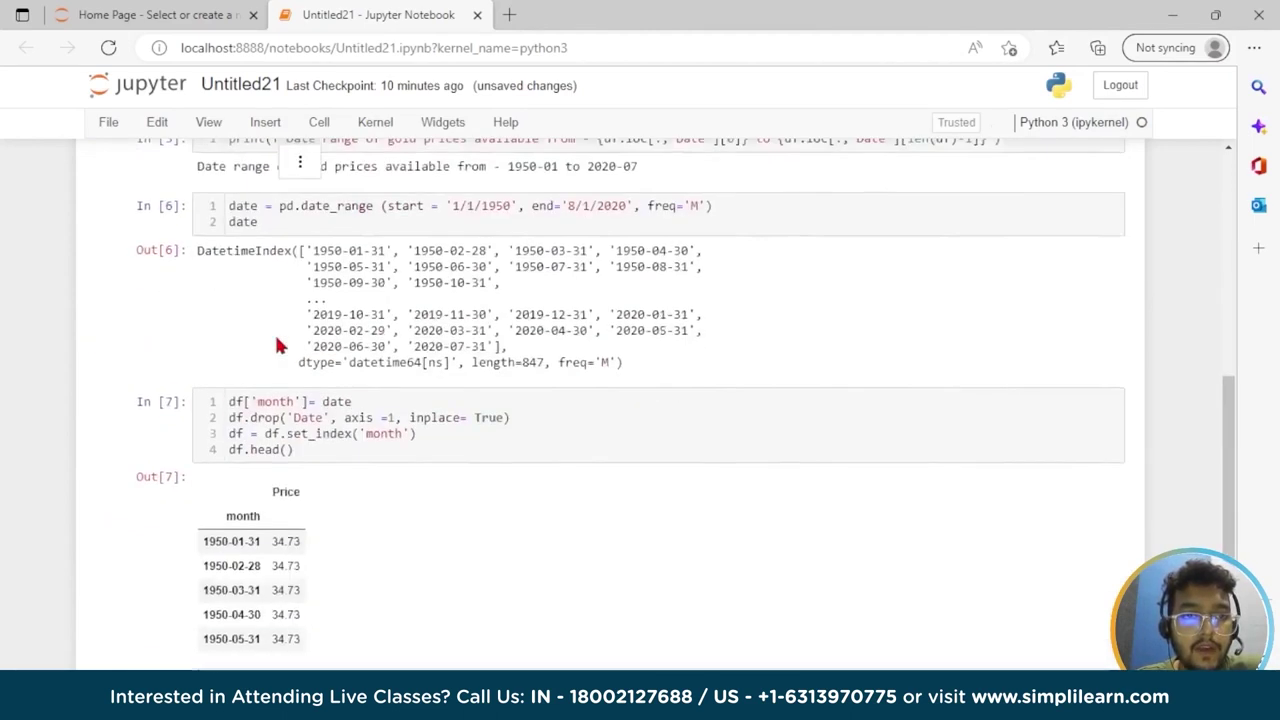
double_click(237, 371)
click(263, 371)
scroll(260, 370, up, 5)
scroll(262, 370, down, 5)
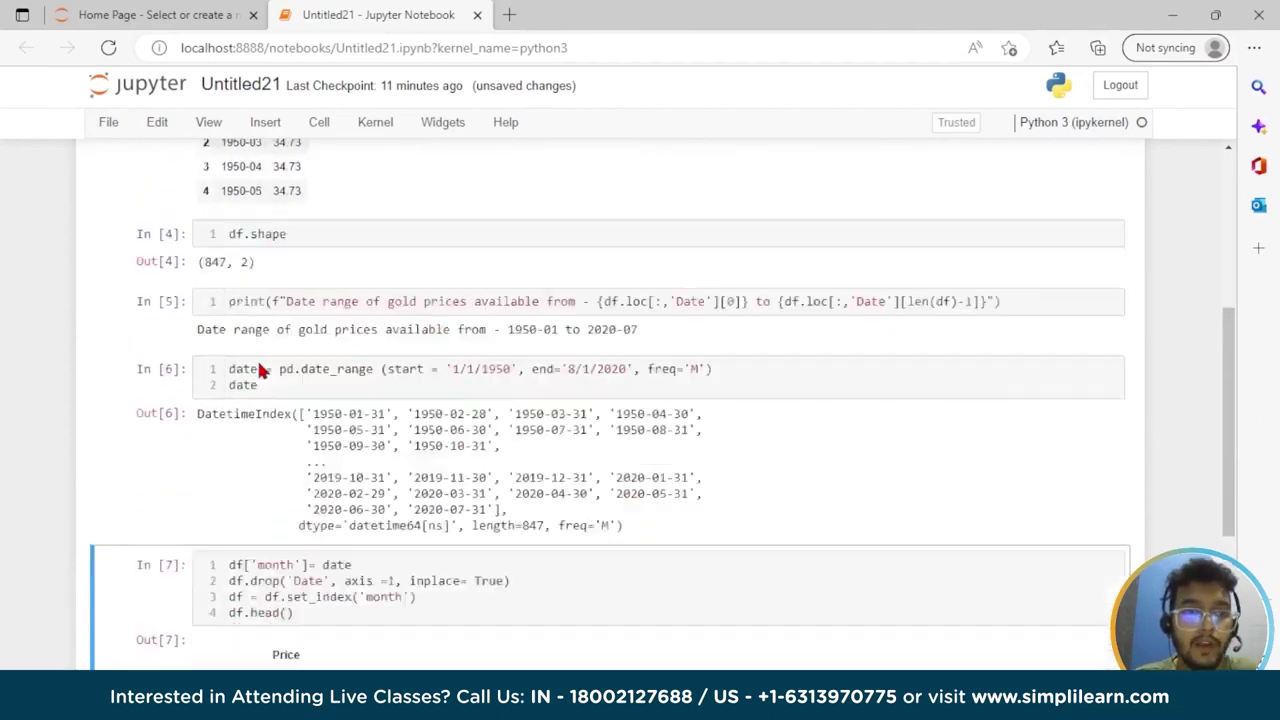
In the empty cell below the output, write df.plot(figsize=(20,8)) to plot the gold prices
click(287, 530)
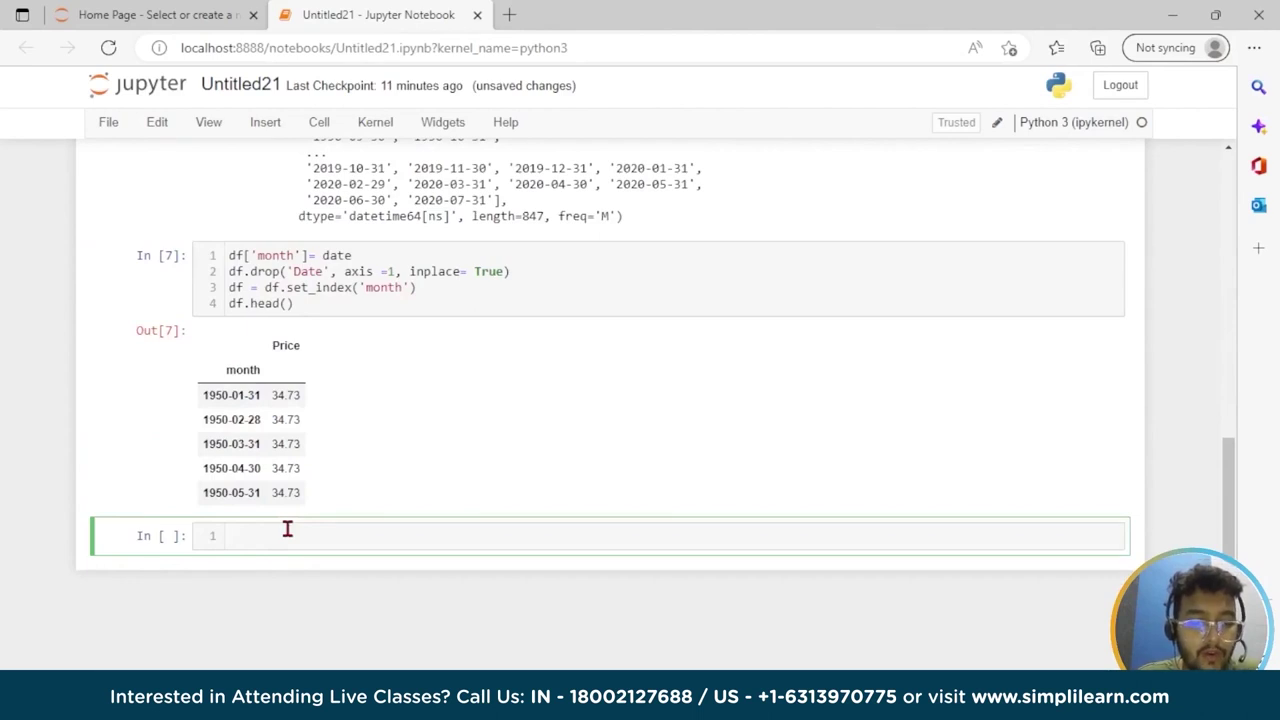
text(df.plot)
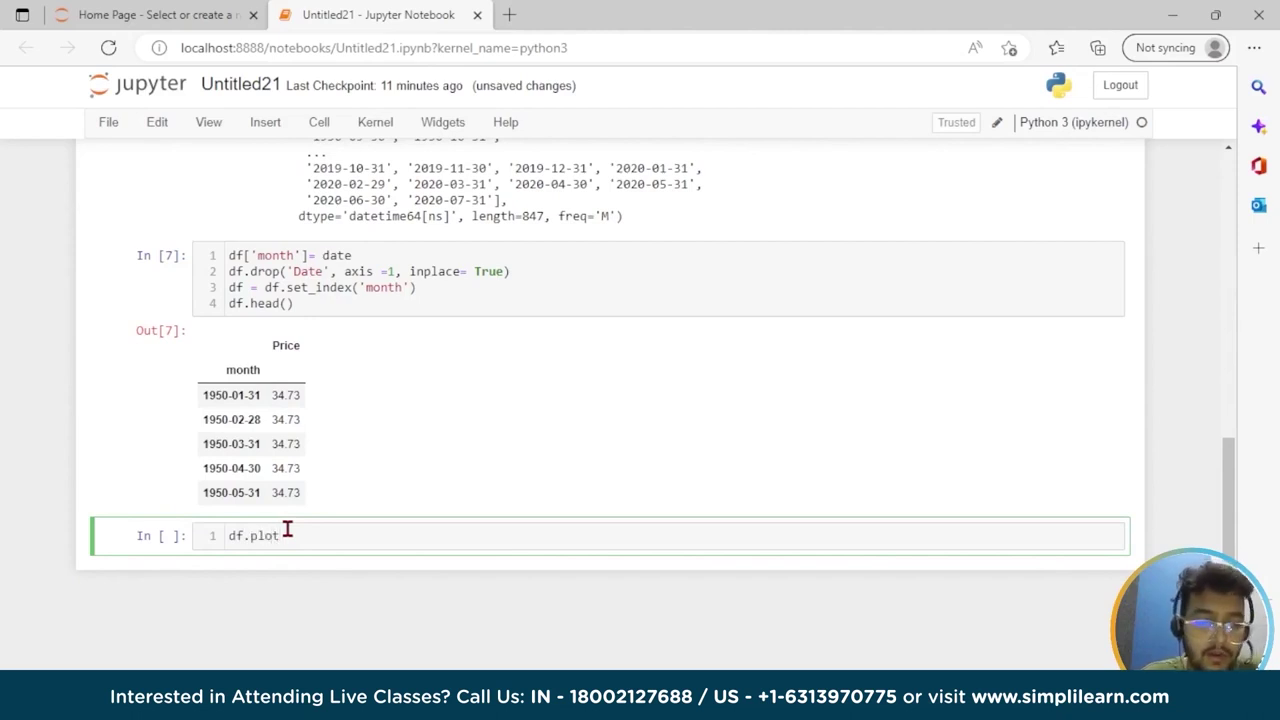
text((figs)
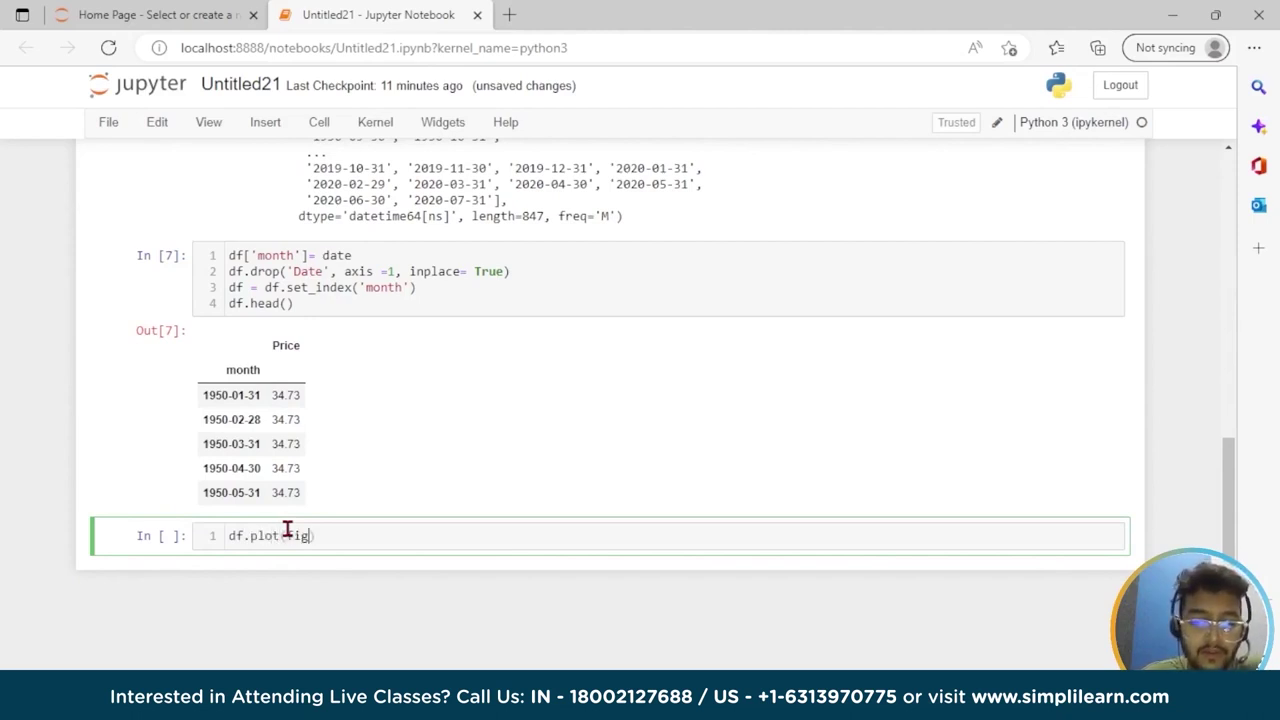
text(ize)
text(=)
text((2)
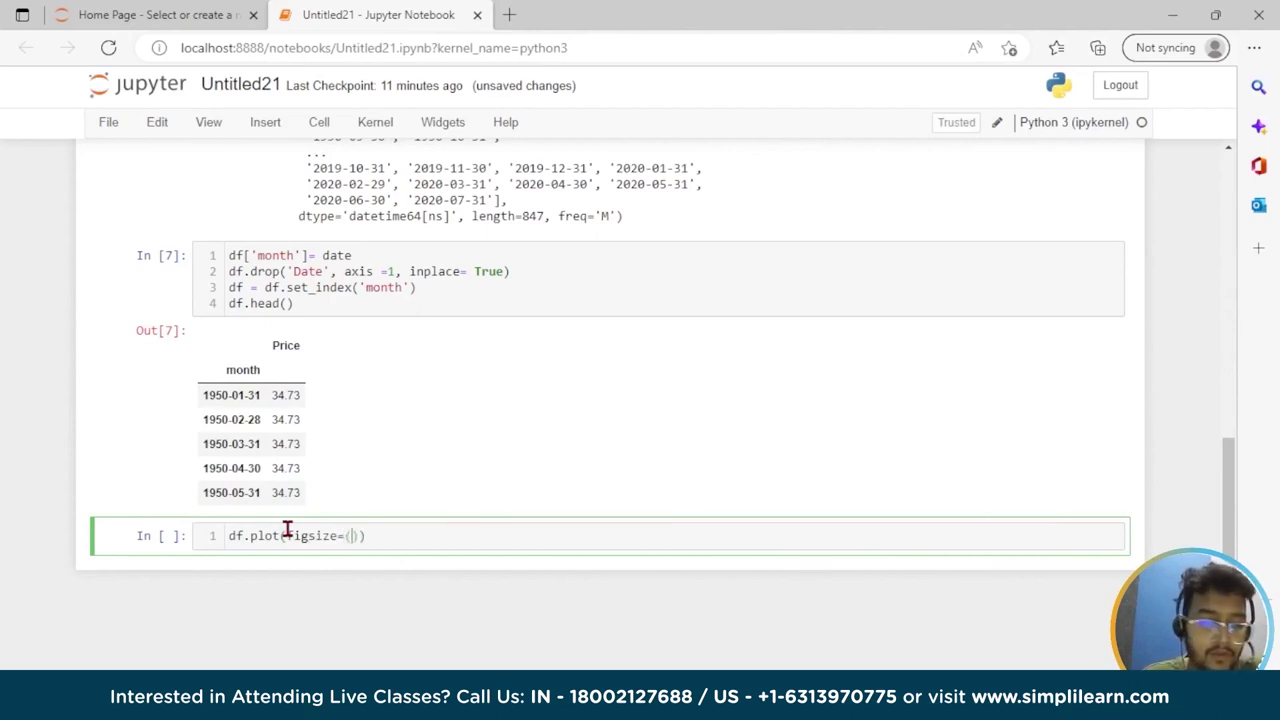
text(0,8)
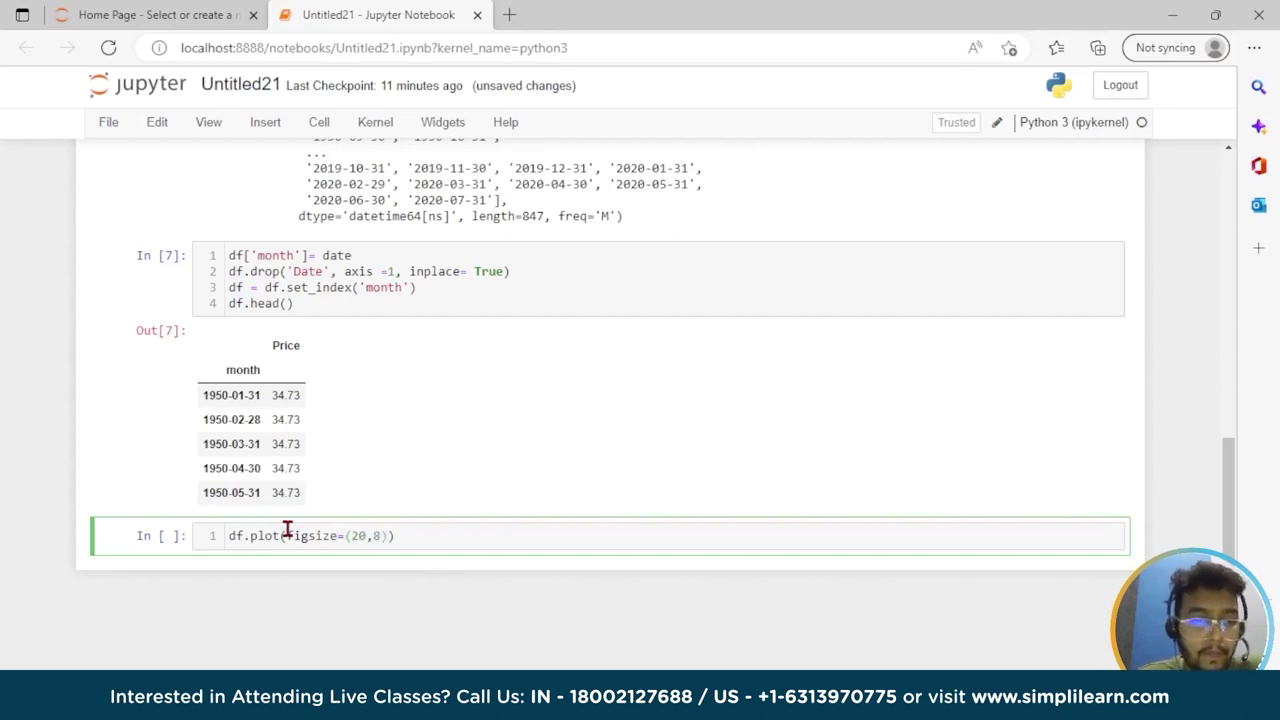
Add a second line to the plotting cell that sets the title to "gold prices monthly since 1950 and onwards"
key(Return)
text(plt)
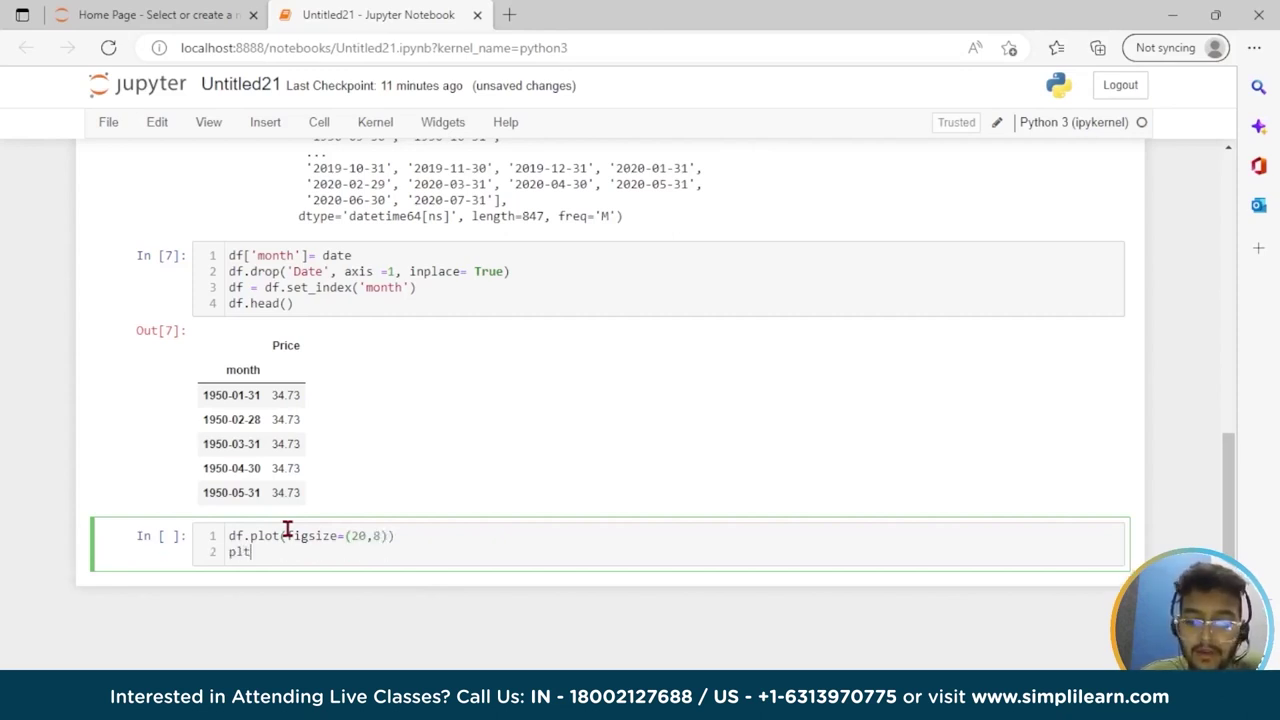
text(.)
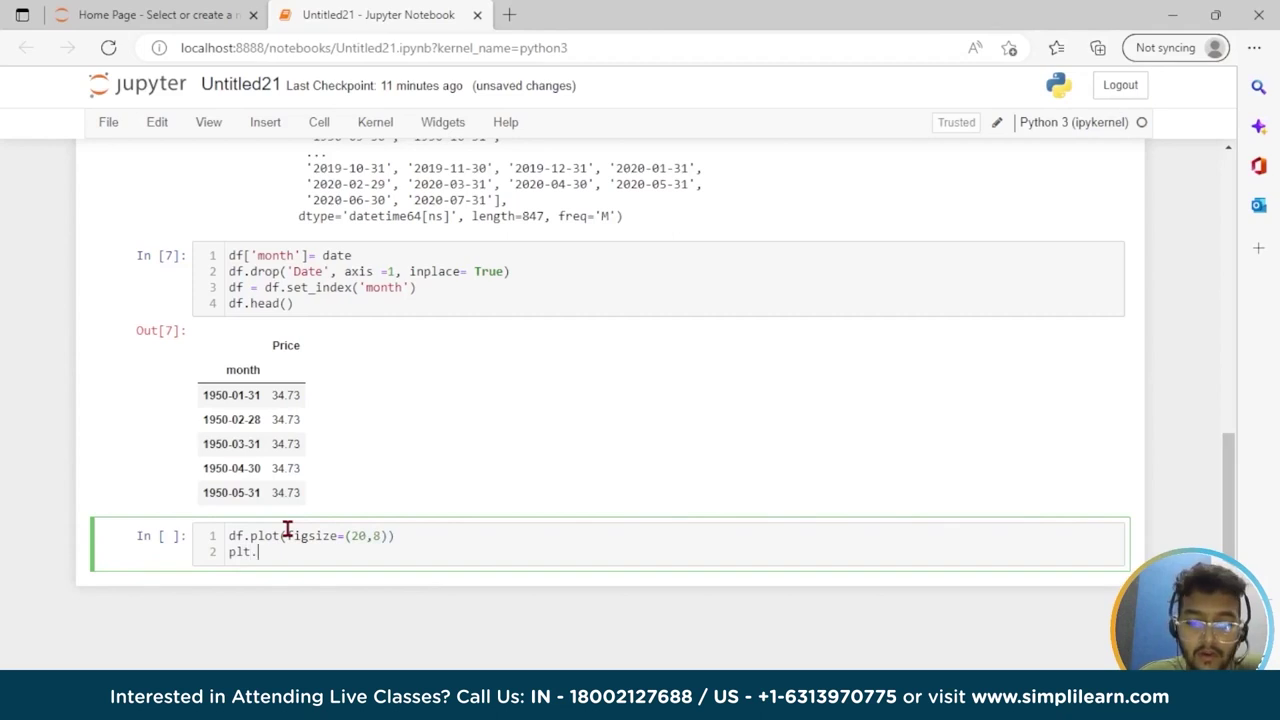
text(tiltle)
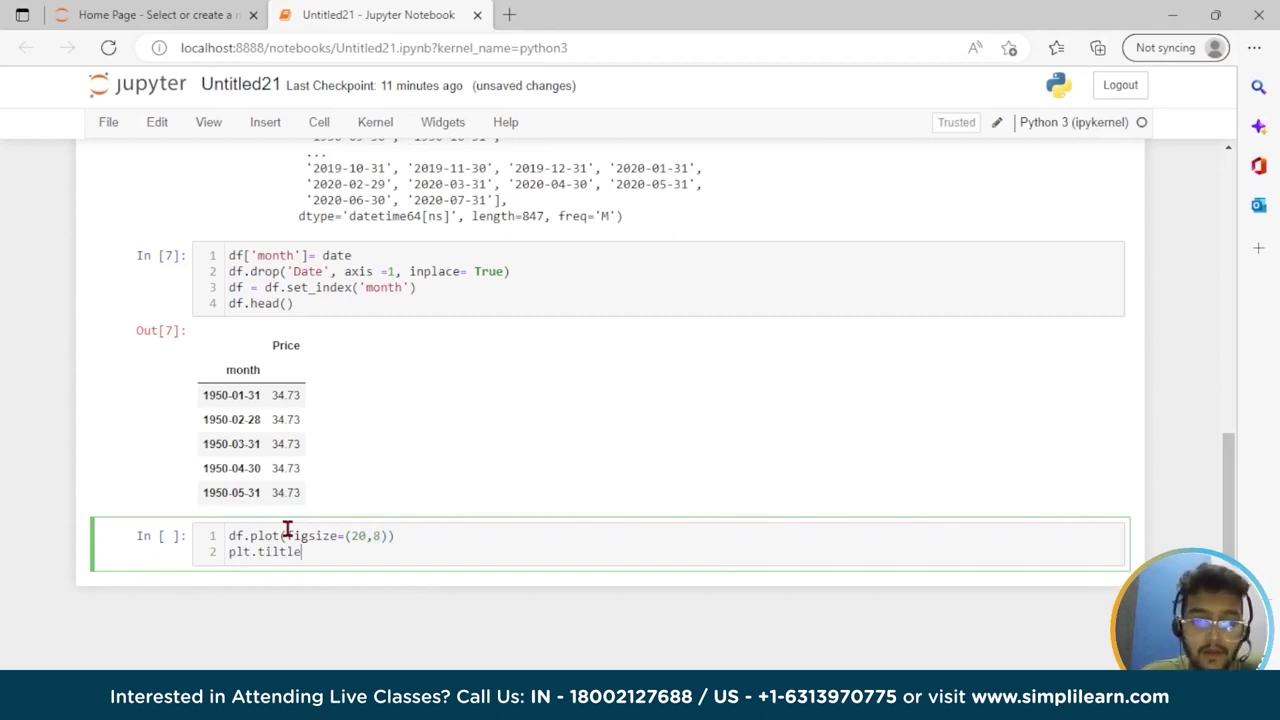
text((")
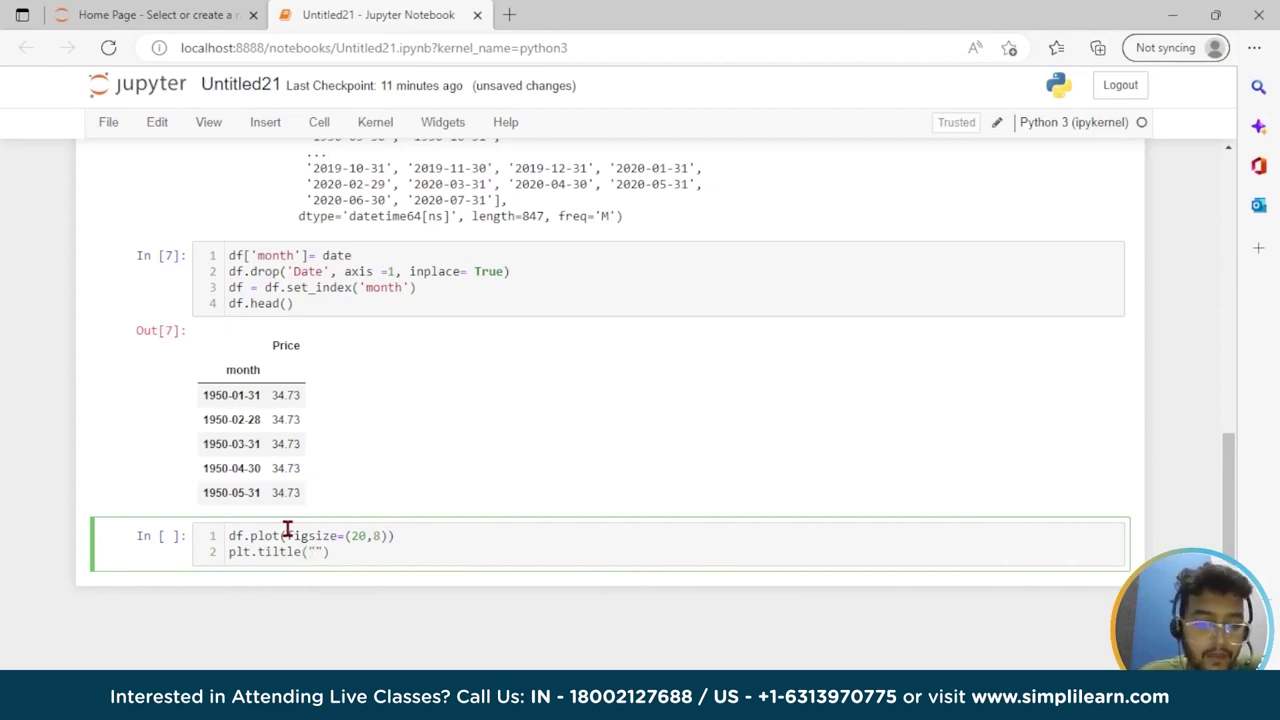
text(gold)
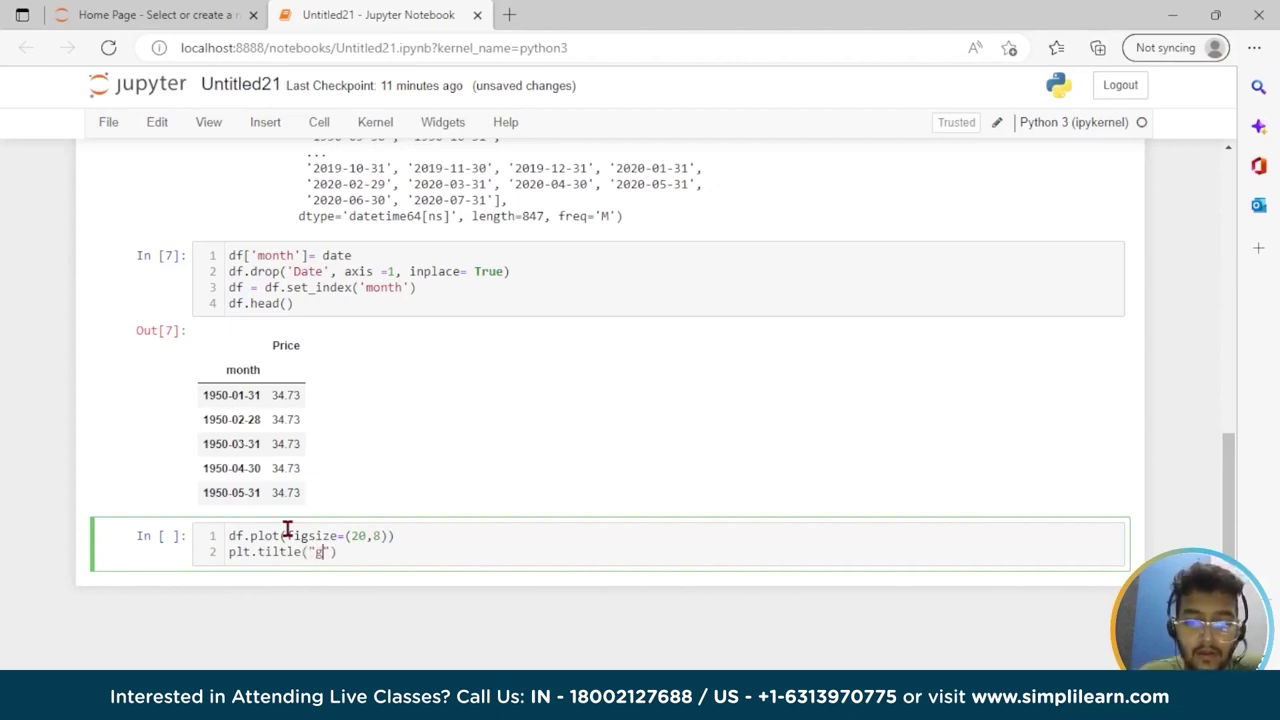
text( pr)
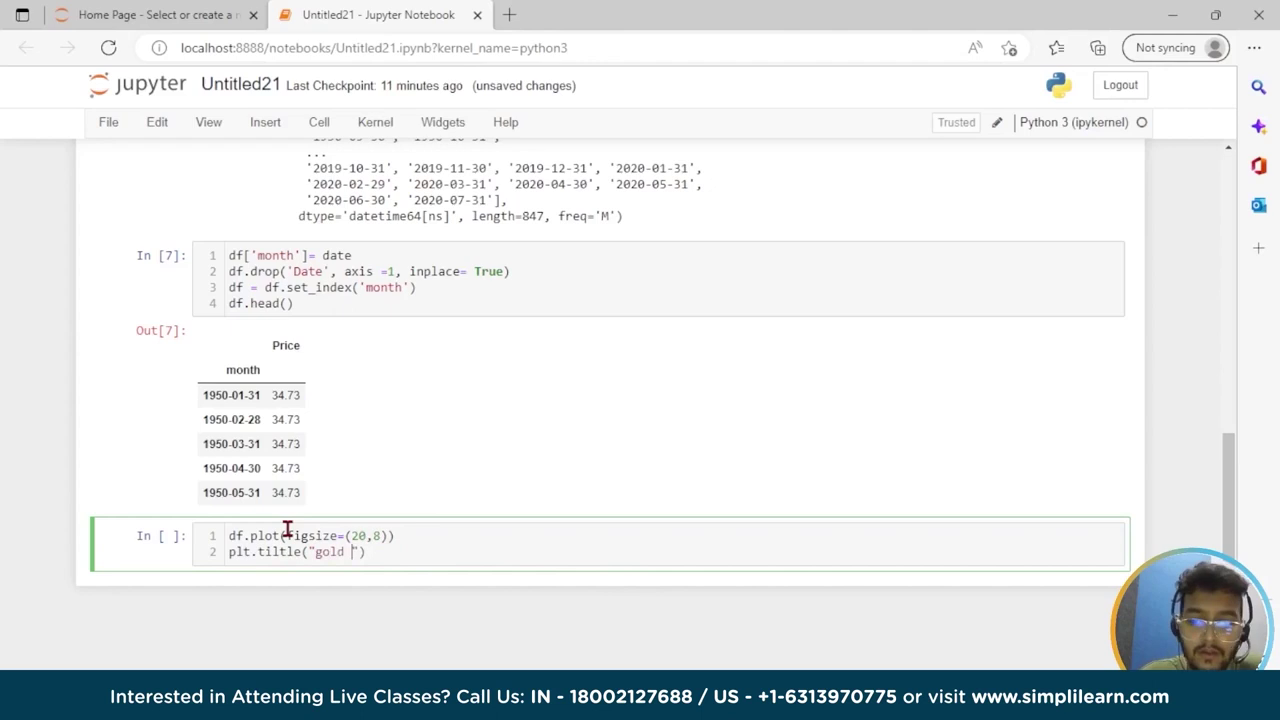
text(ices)
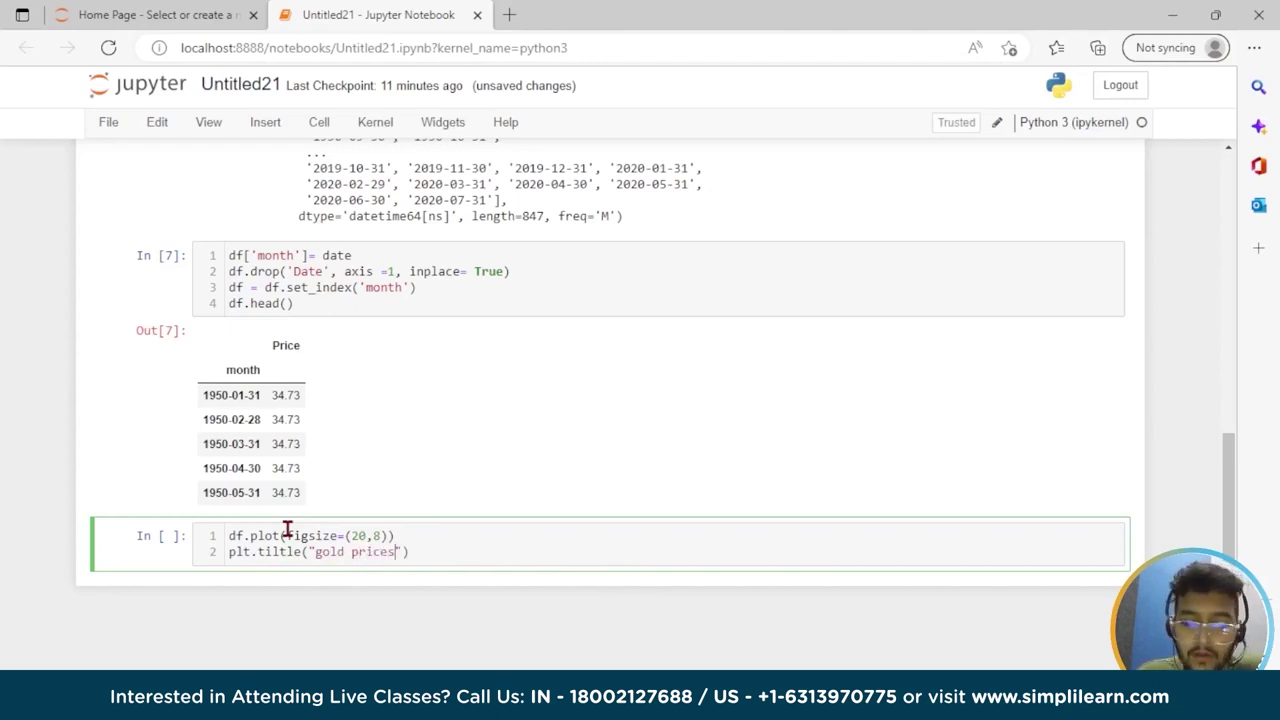
text( monthly since 1)
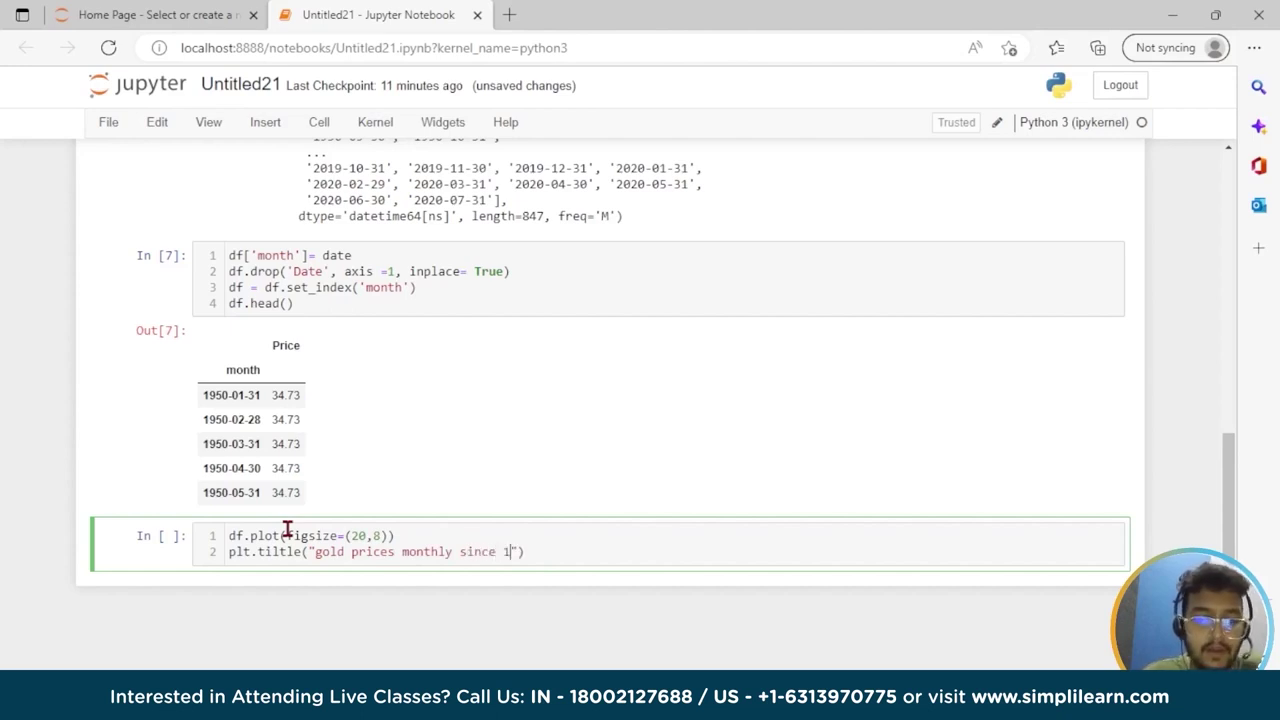
text(950 )
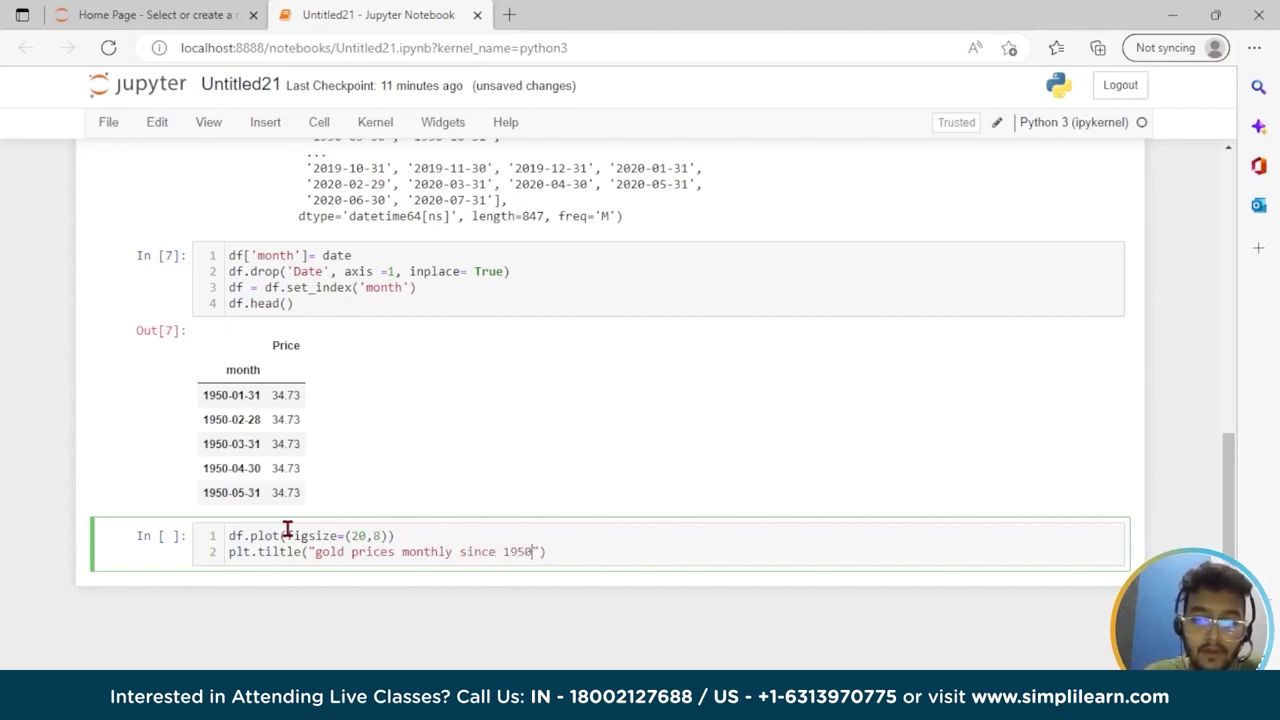
text(and on)
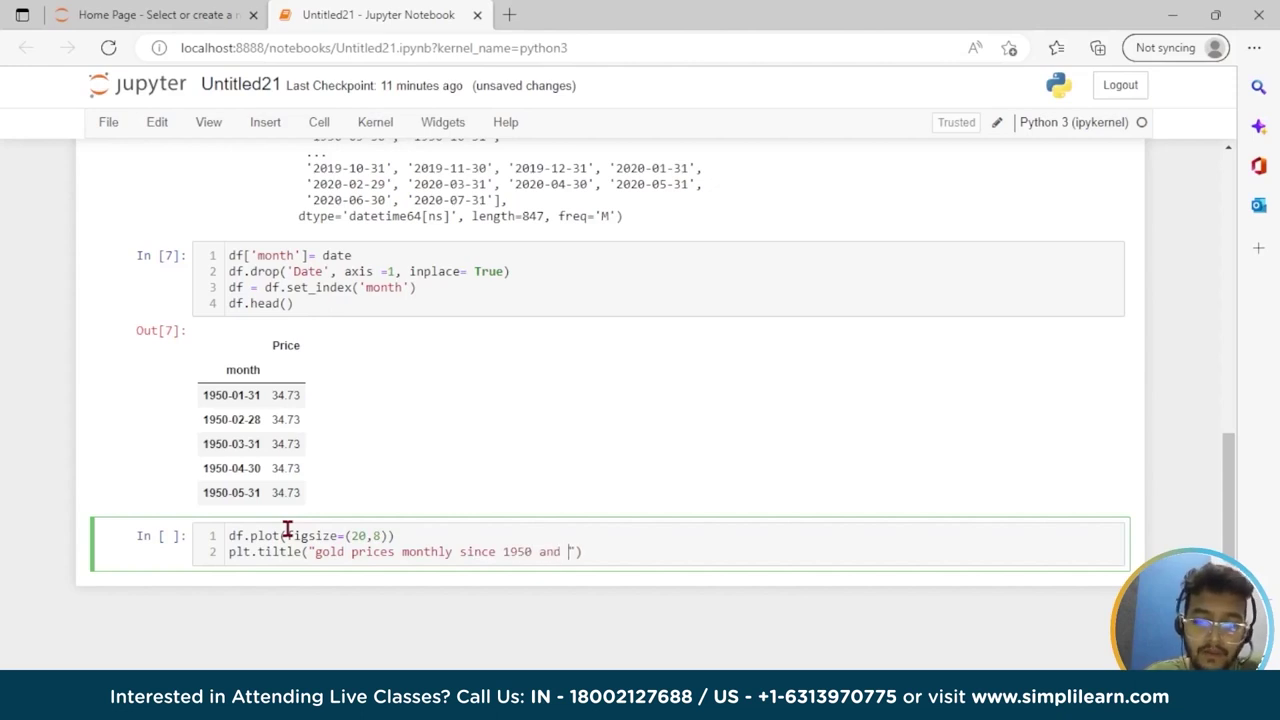
text(wards")
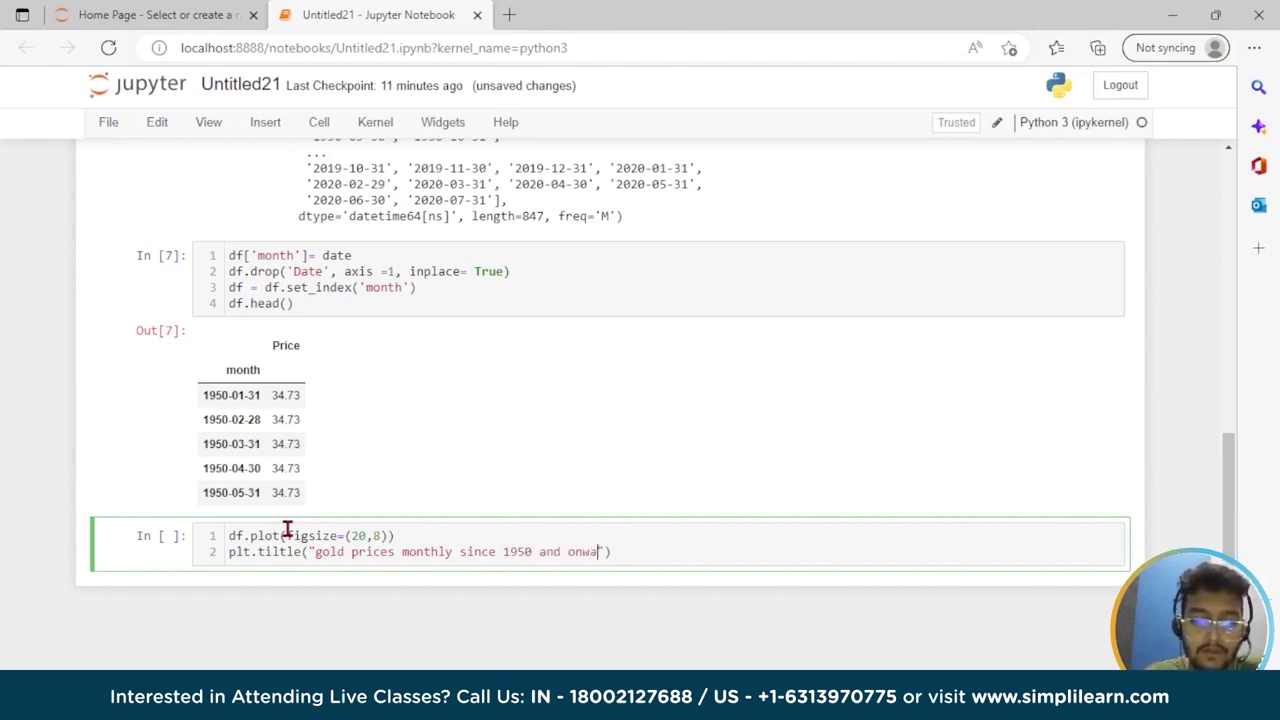
text())
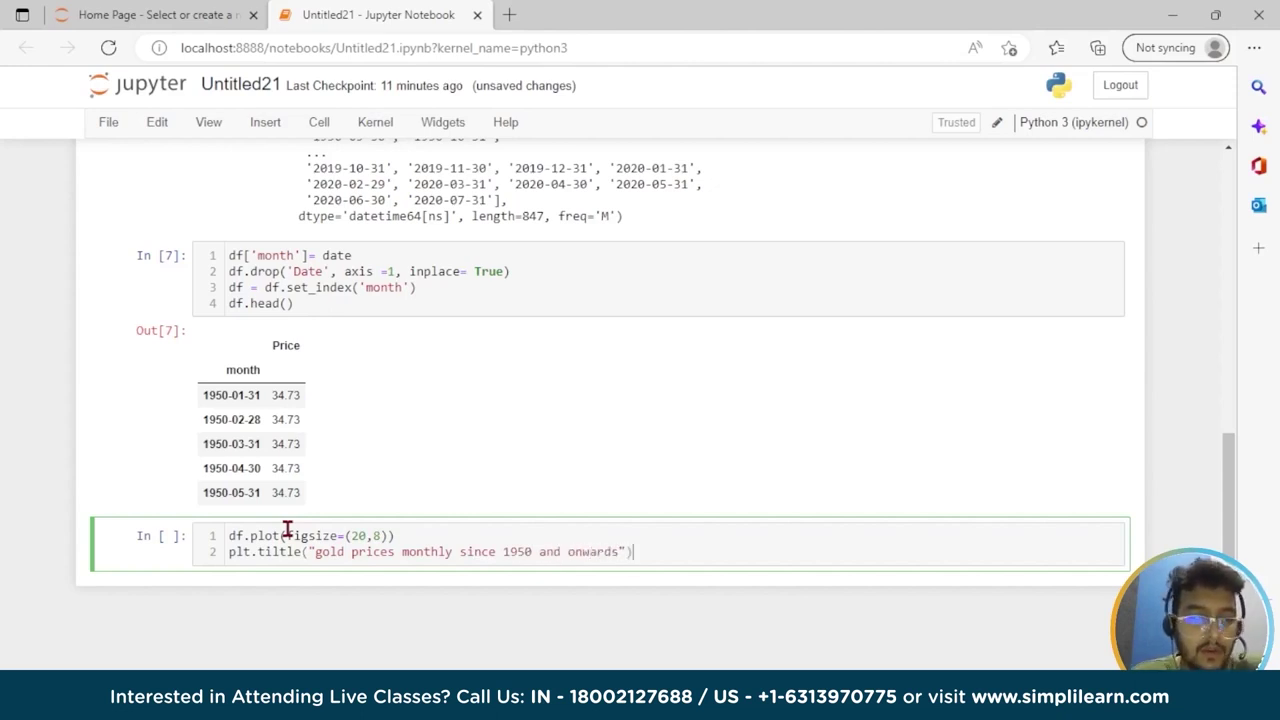
Add a third line, plt.xlabel("months"), to label the plot's x-axis
key(Return)
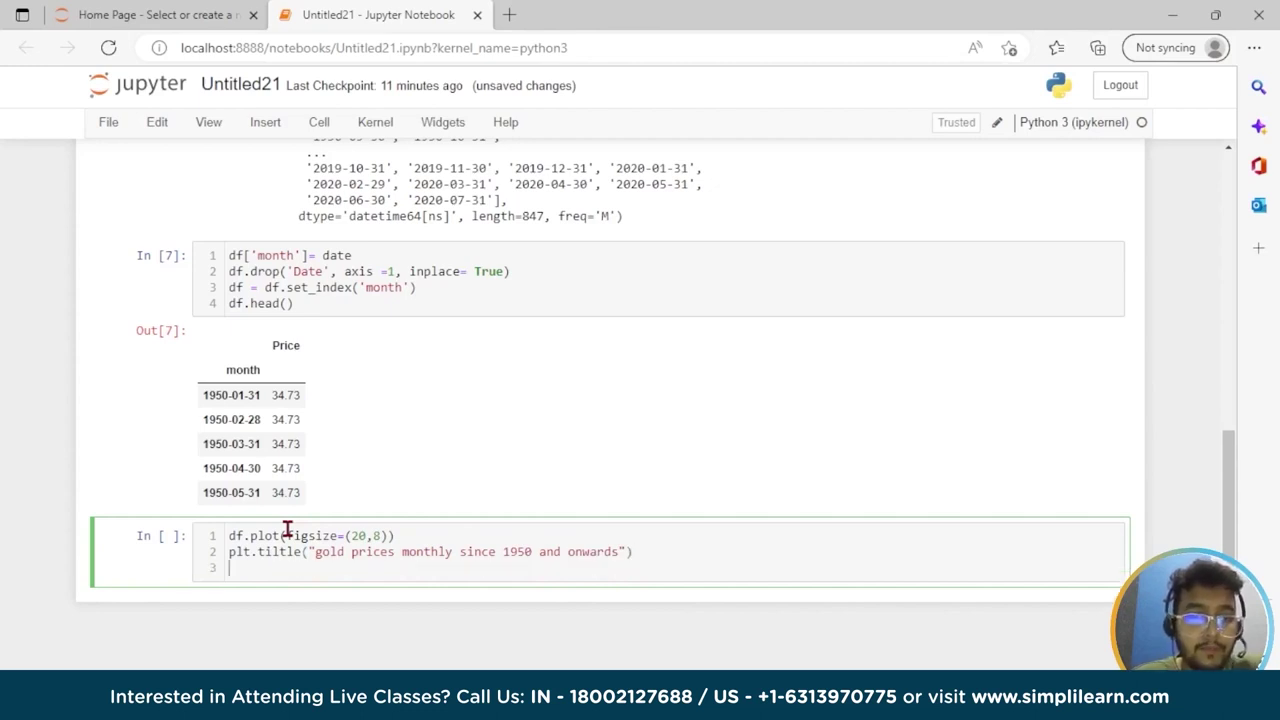
text(plt.xlabel)
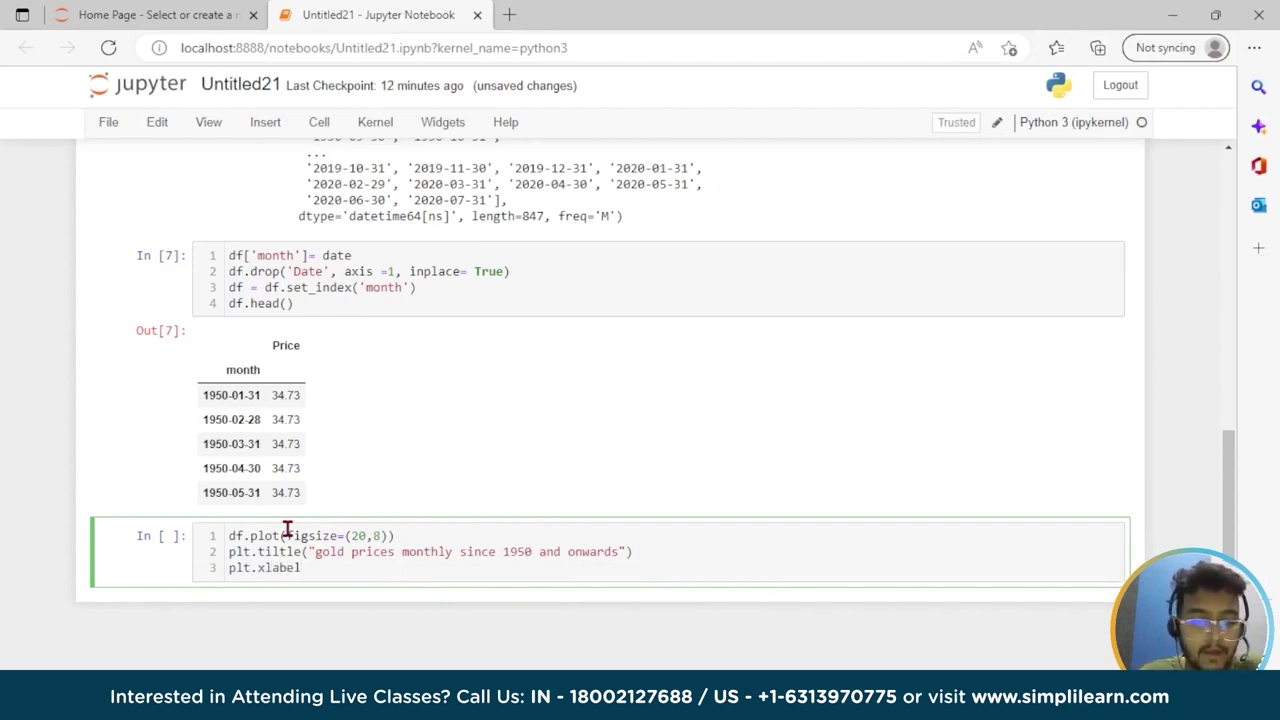
text(("mont)
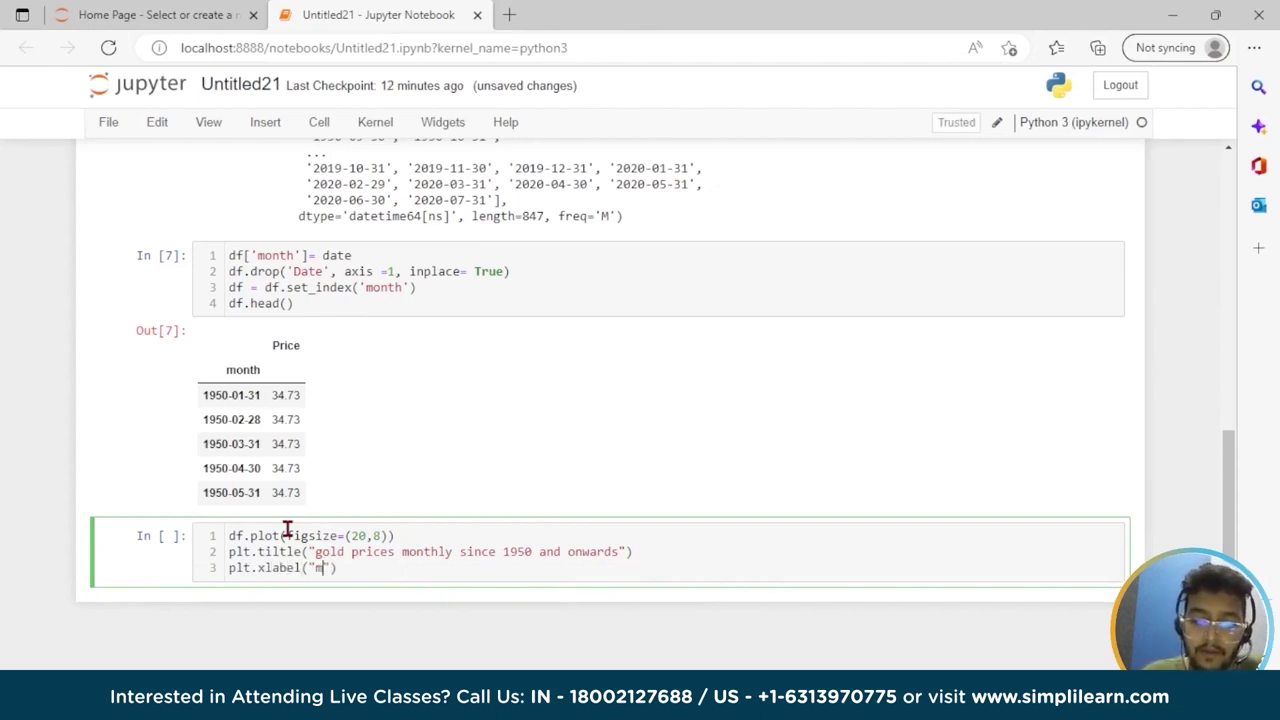
text(hs"))
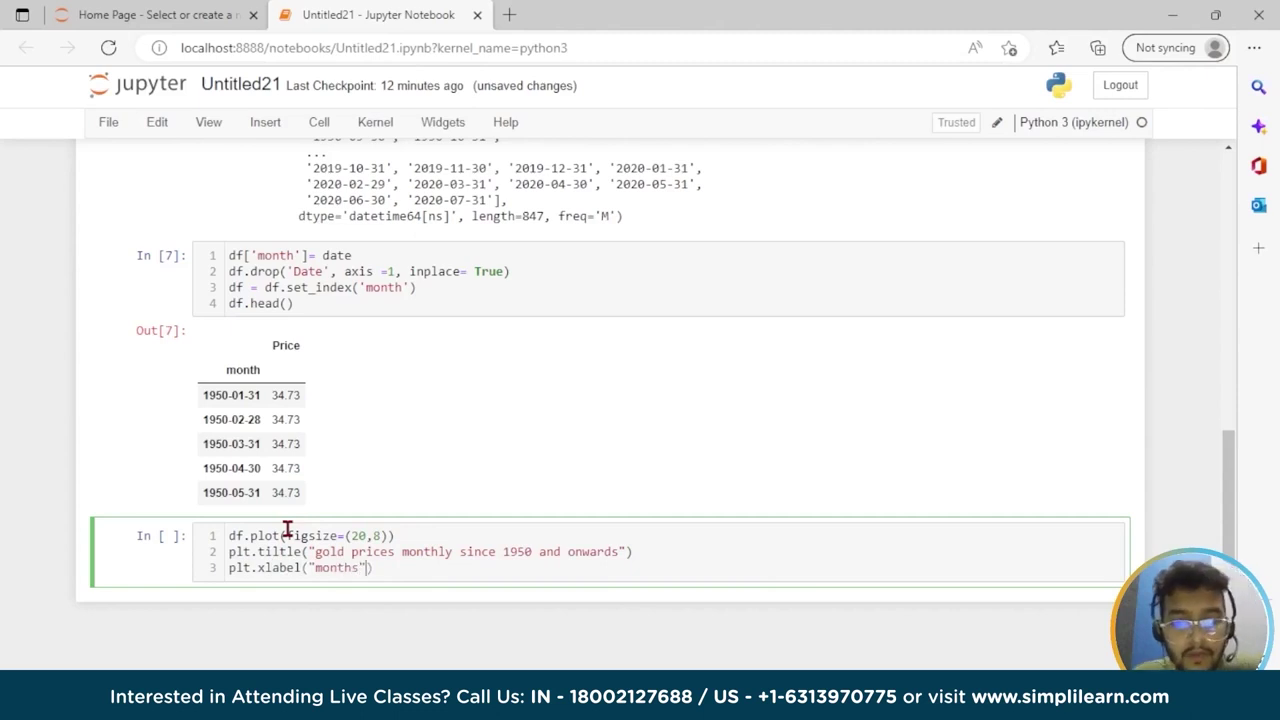
Add a fourth line that labels the plot's y-axis 'price'
key(Return)
text(pl)
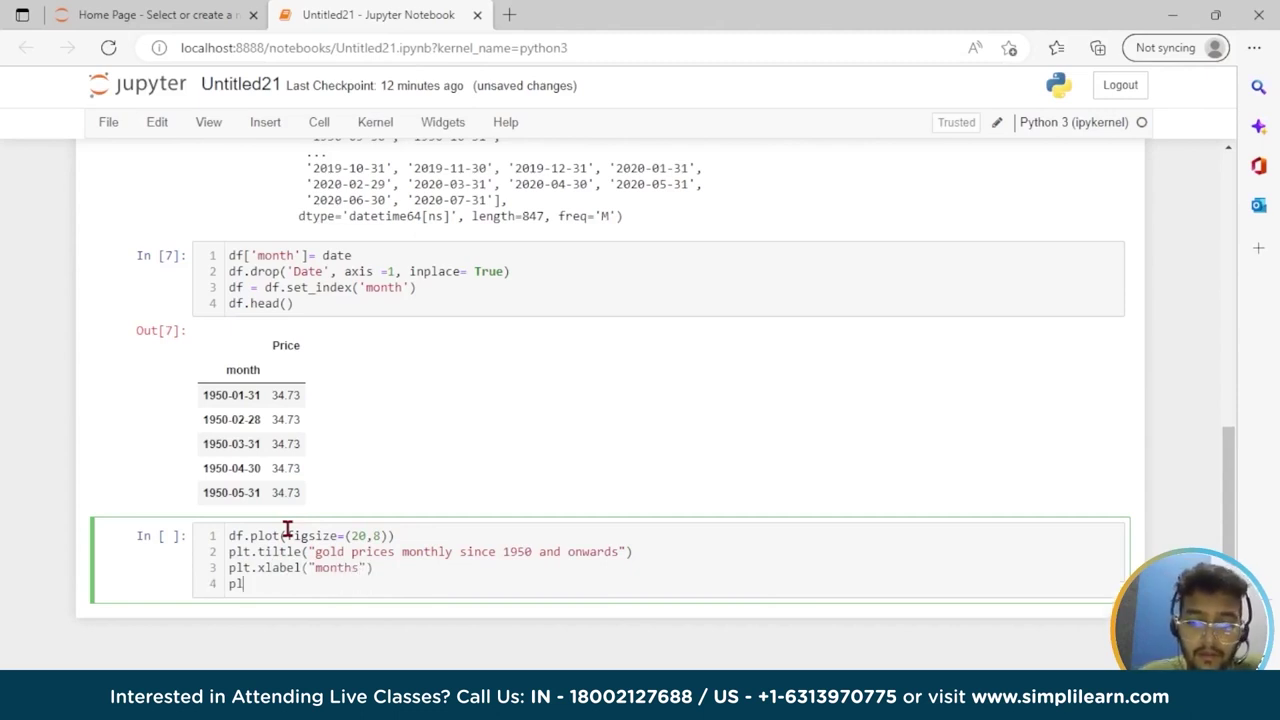
text(t.y)
text(labe)
text(ls)
text((')
text(price)
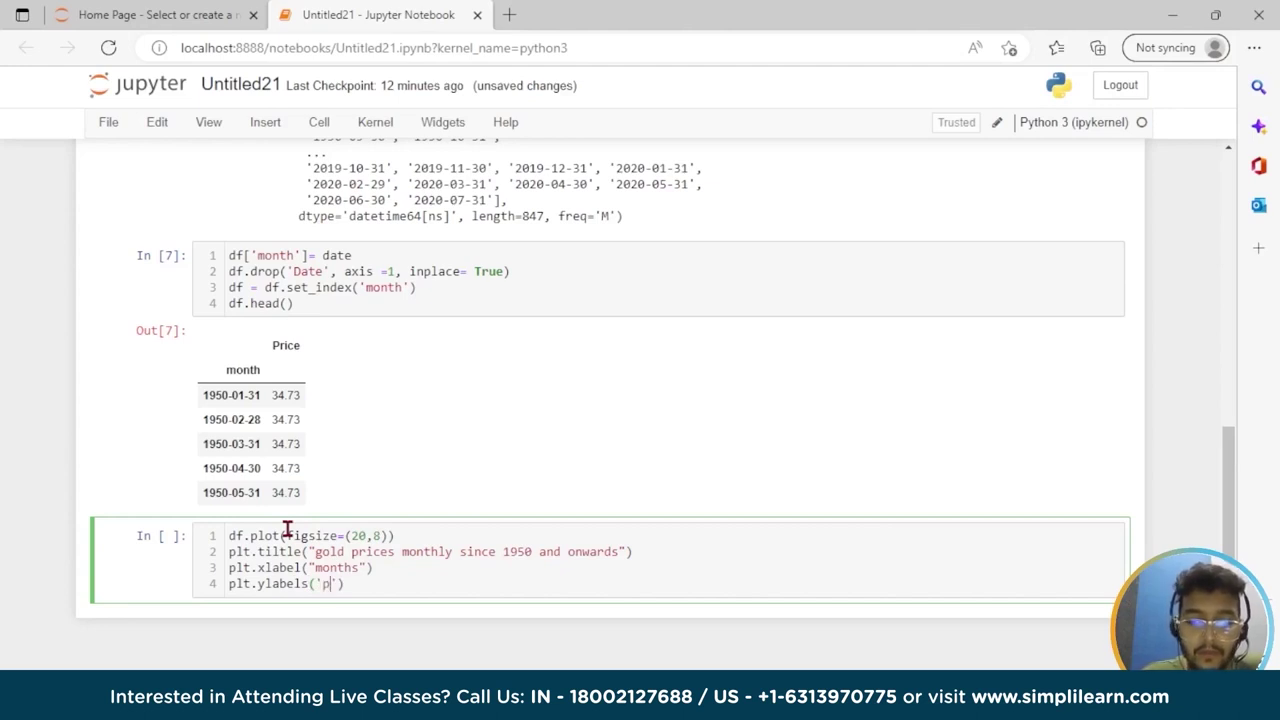
key(Right)
key(Right)
Add plt.grid(); as the last line to show gridlines, and run the plotting cell
key(Return)
text(plt.)
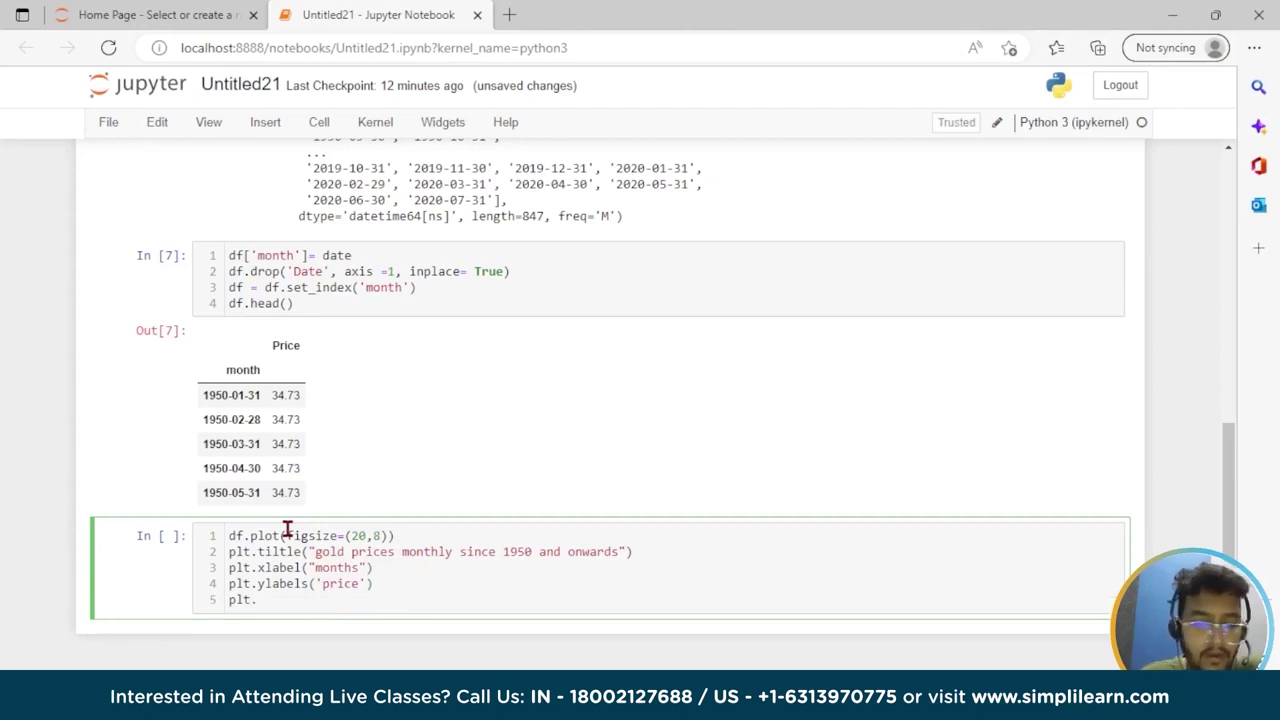
text(grid)
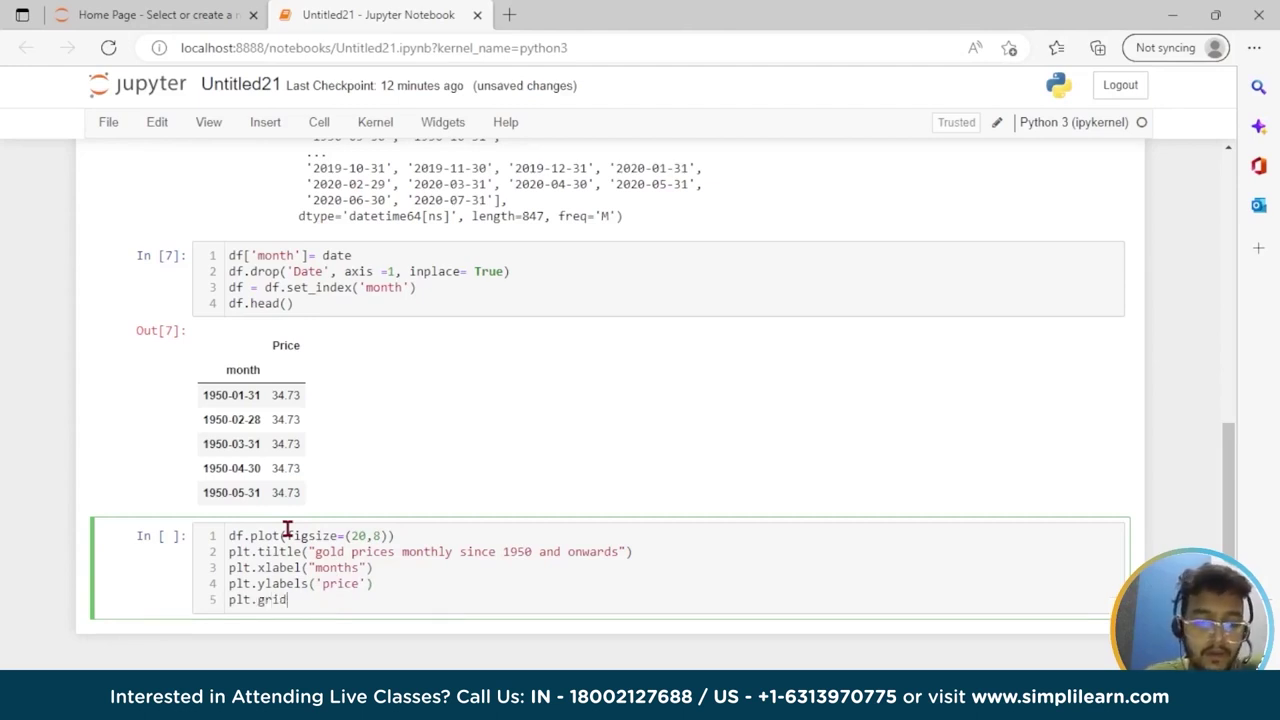
text(();)
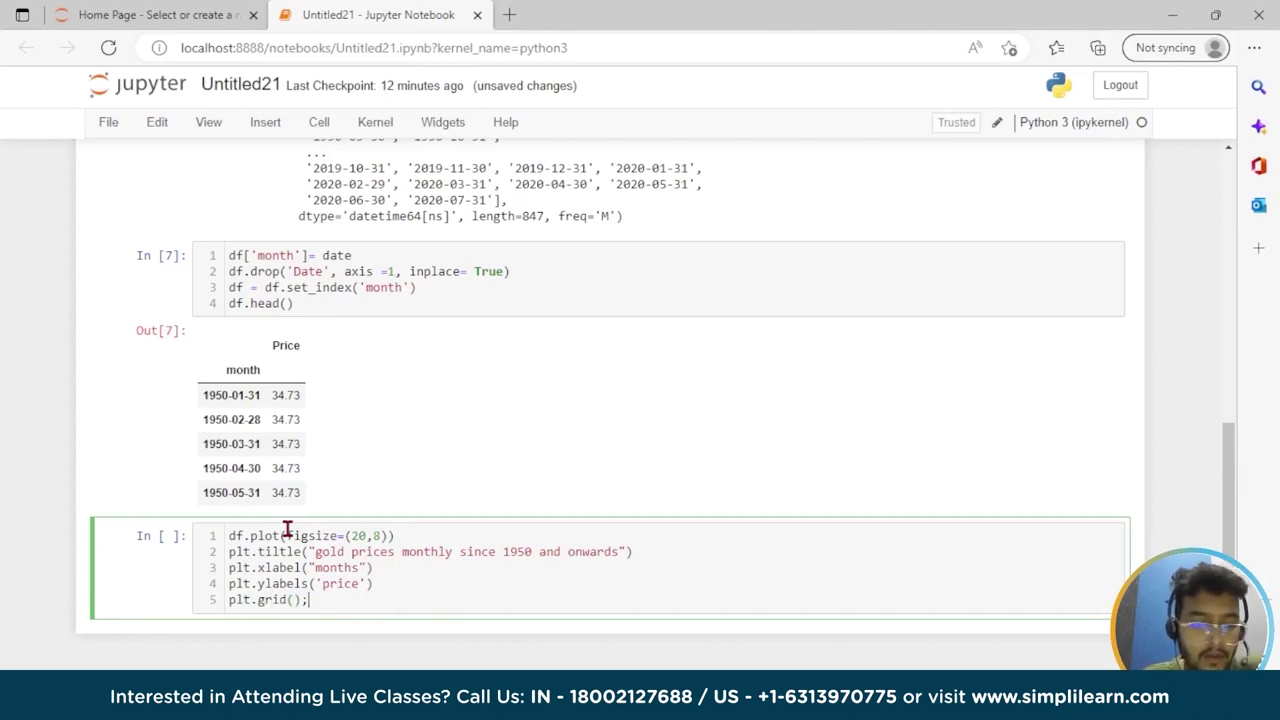
key(shift+Return)
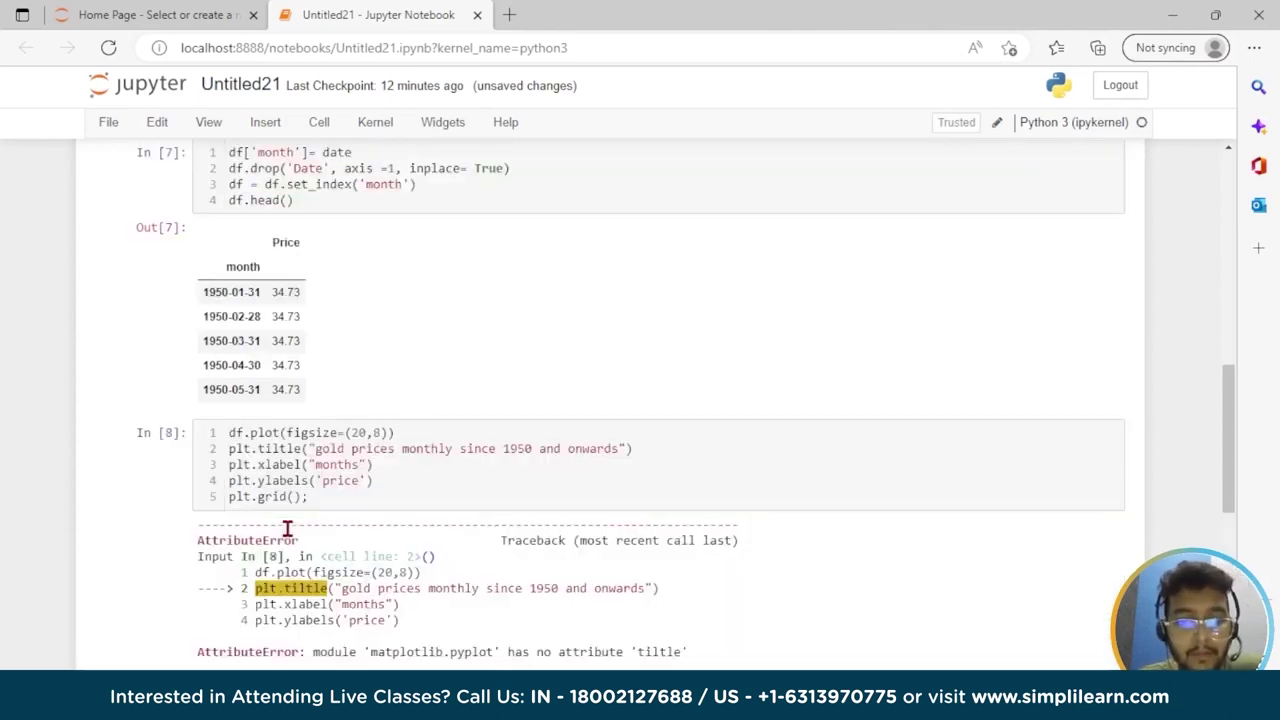
Correct the misspelled plt.tiltle to plt.title in the second line and rerun the plotting cell
scroll(287, 528, down, 2)
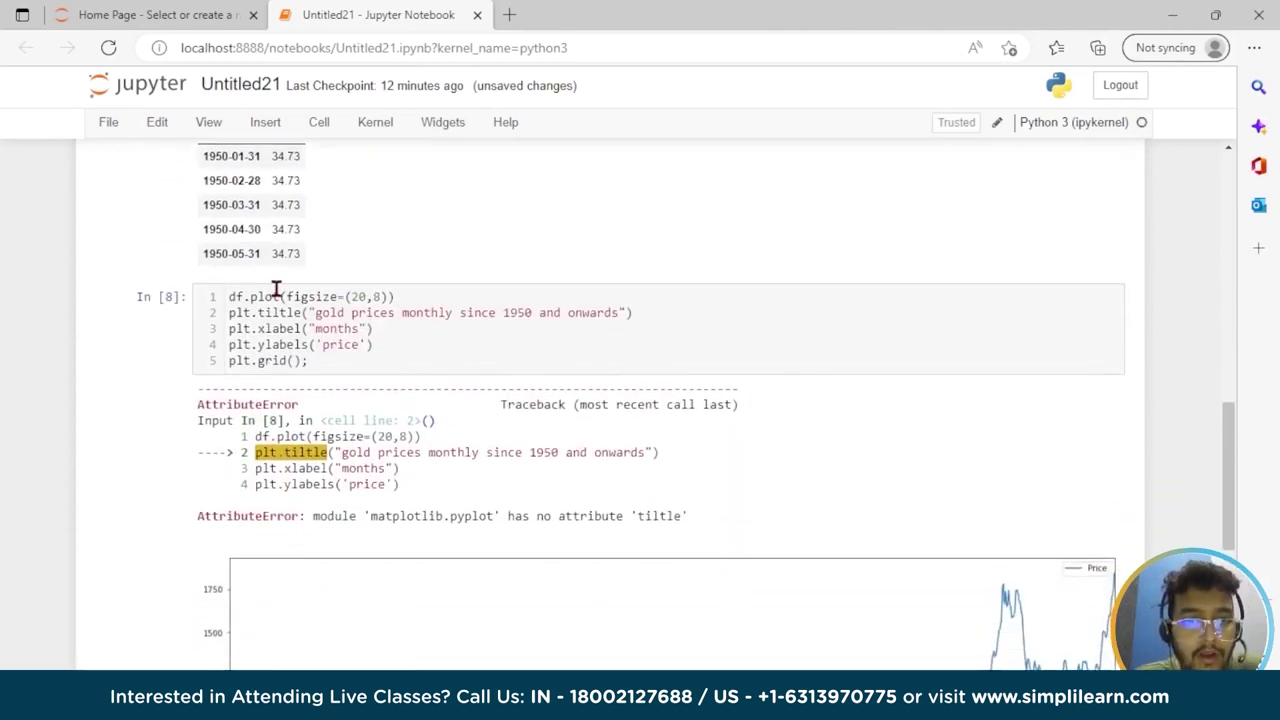
click(280, 314)
key(BackSpace)
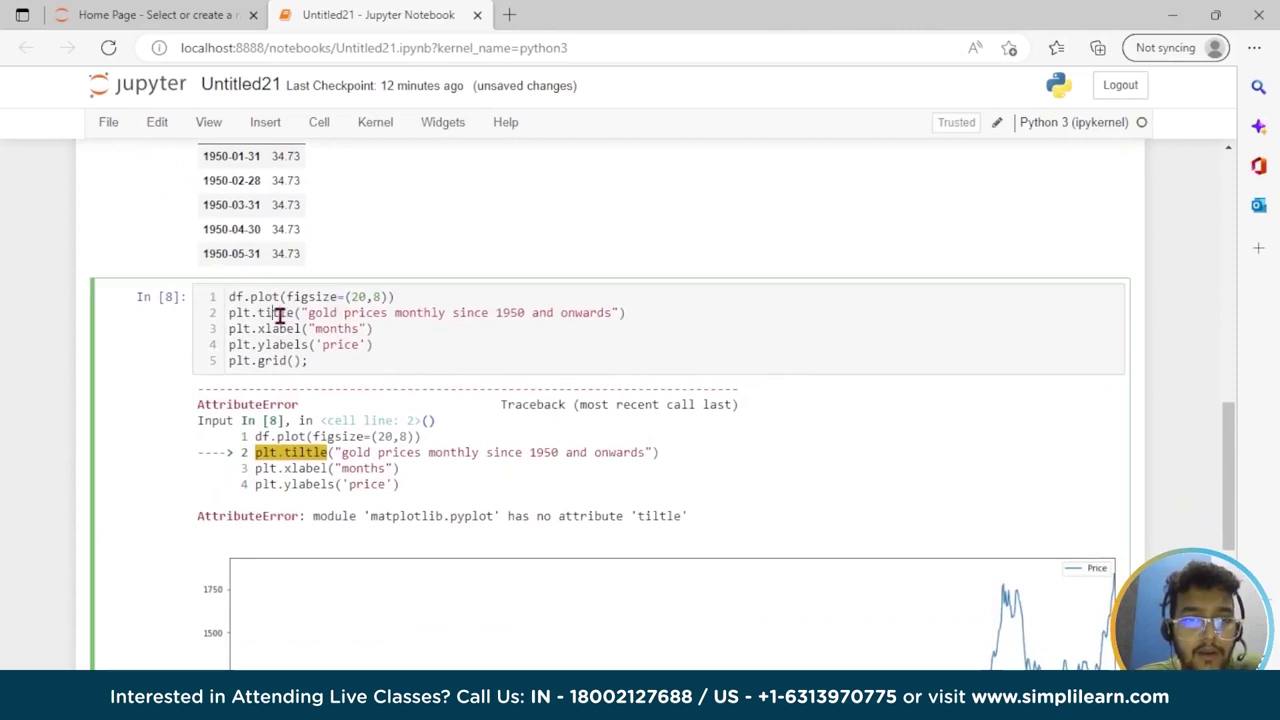
key(shift+Return)
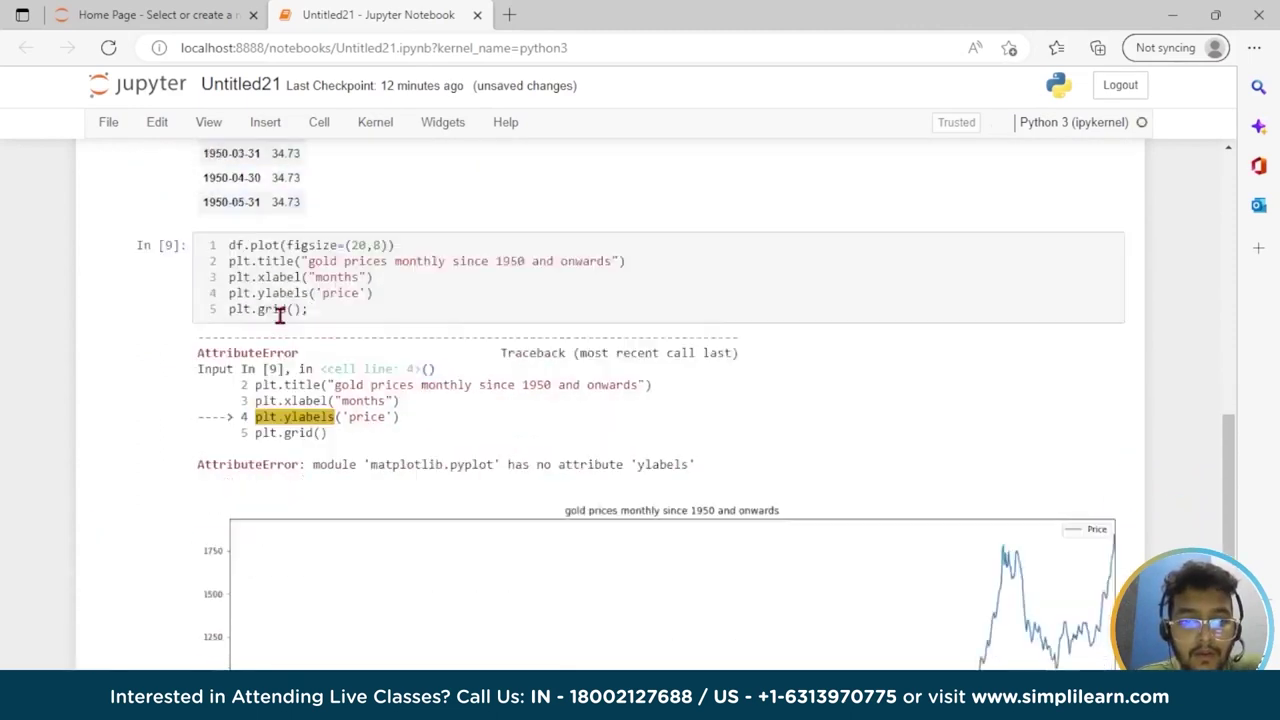
Correct plt.ylabels to plt.ylabel in the fourth line and rerun the plotting cell
click(308, 264)
key(BackSpace)
key(shift+Return)
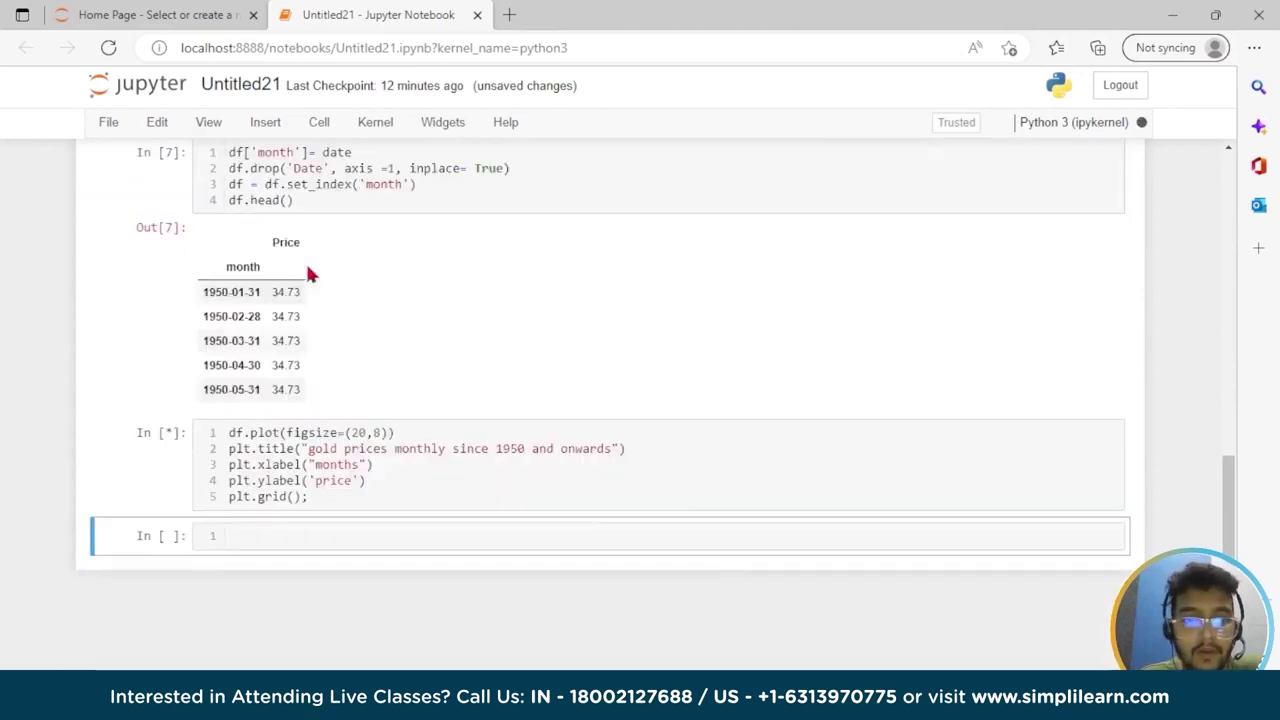
Examine the gold price plot's title, axis labels and price trend over the years against the plotting code
scroll(308, 275, down, 4)
scroll(309, 274, up, 1)
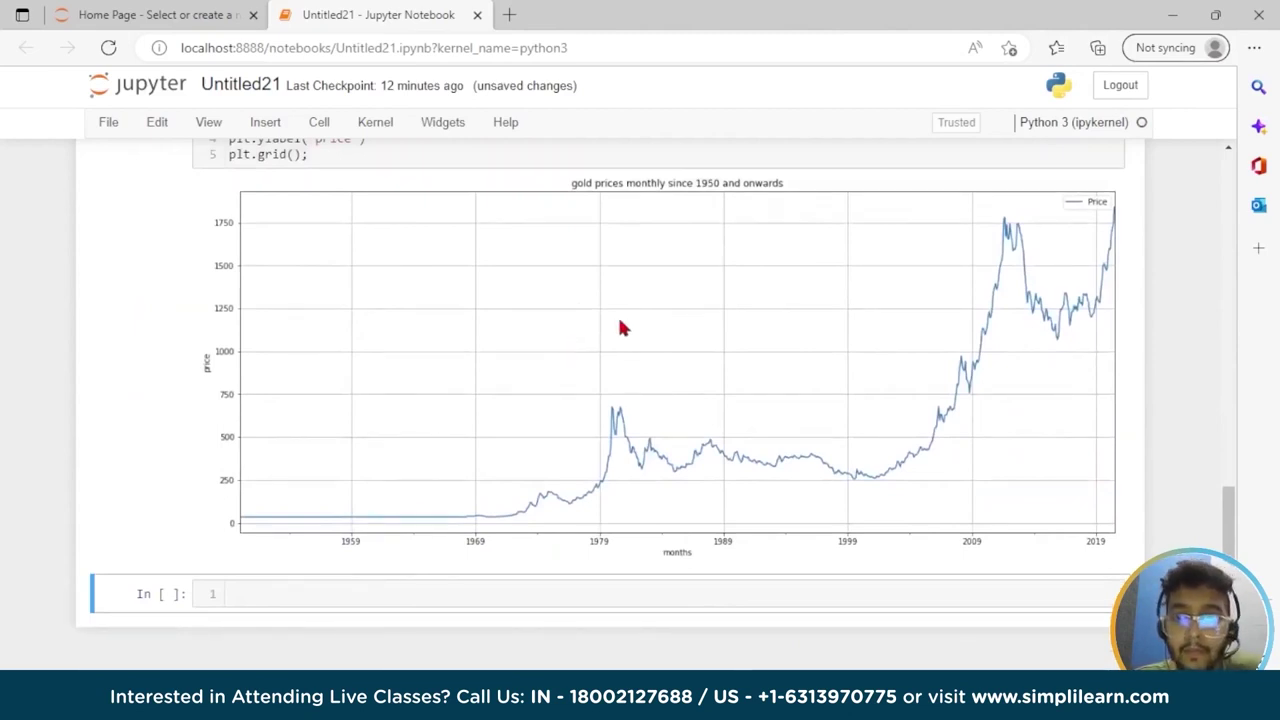
scroll(675, 316, up, 4)
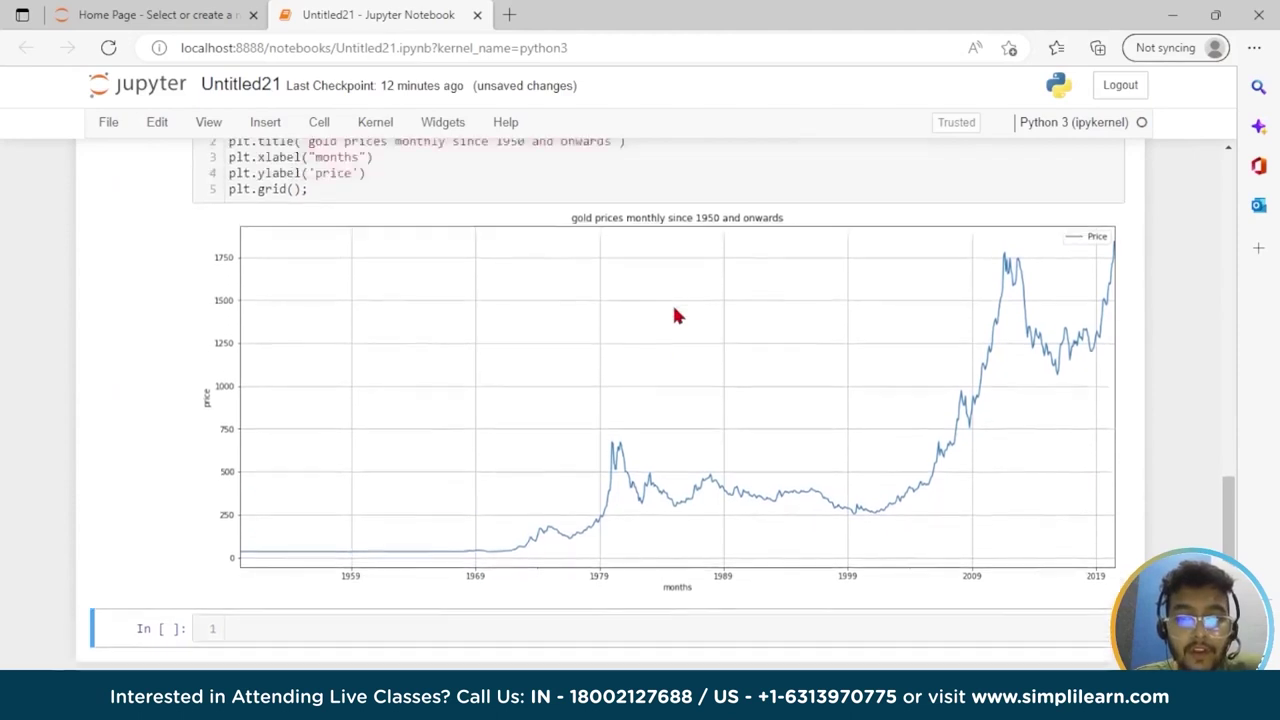
scroll(674, 314, down, 3)
scroll(672, 310, up, 1)
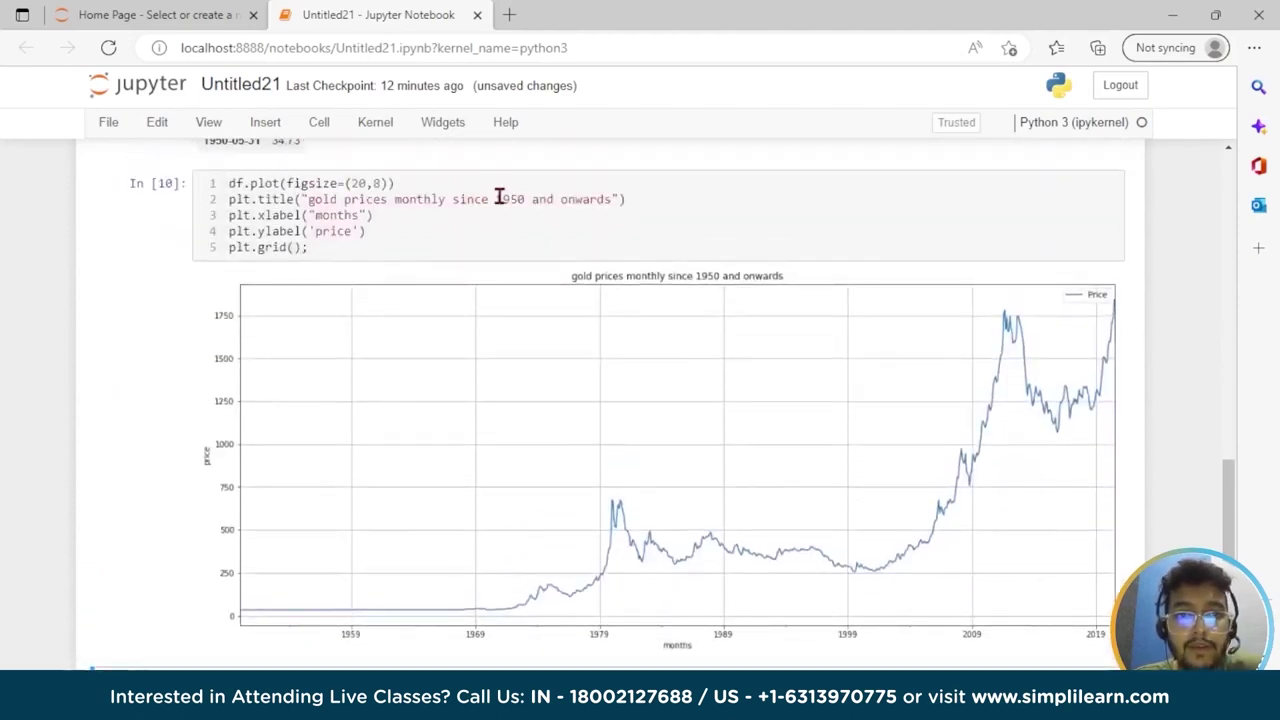
scroll(755, 358, down, 3)
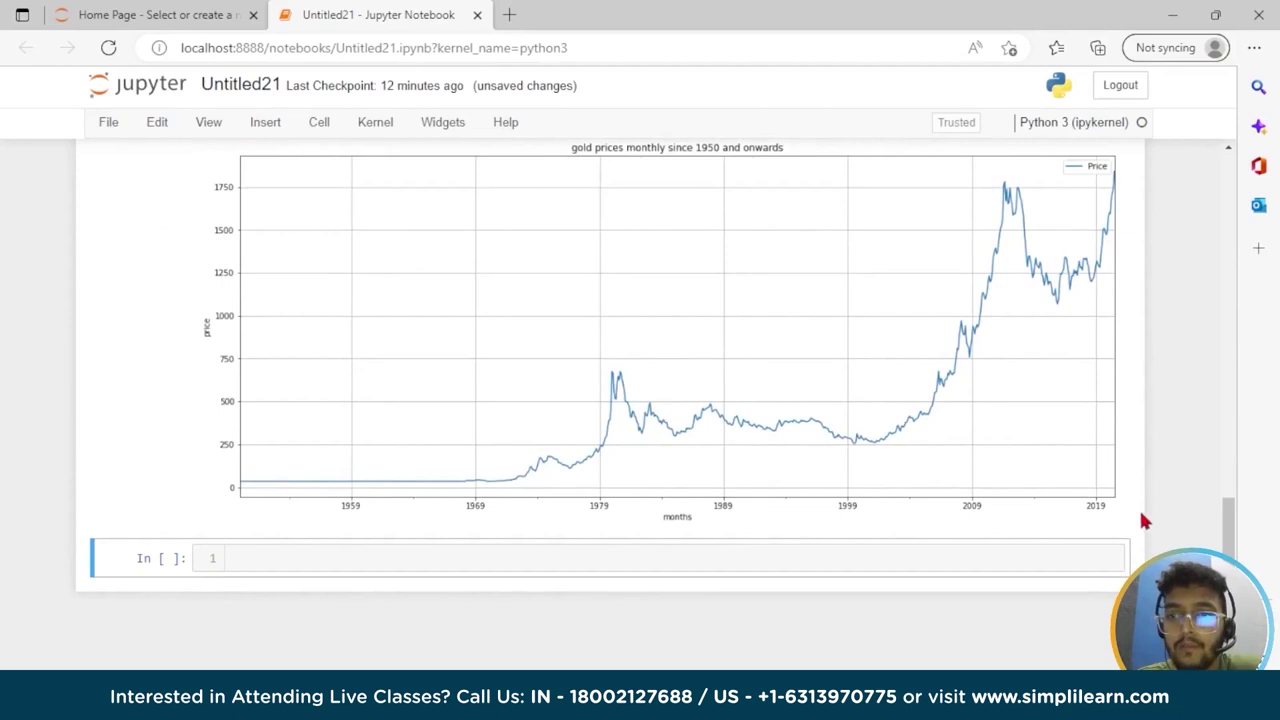
scroll(973, 373, down, 1)
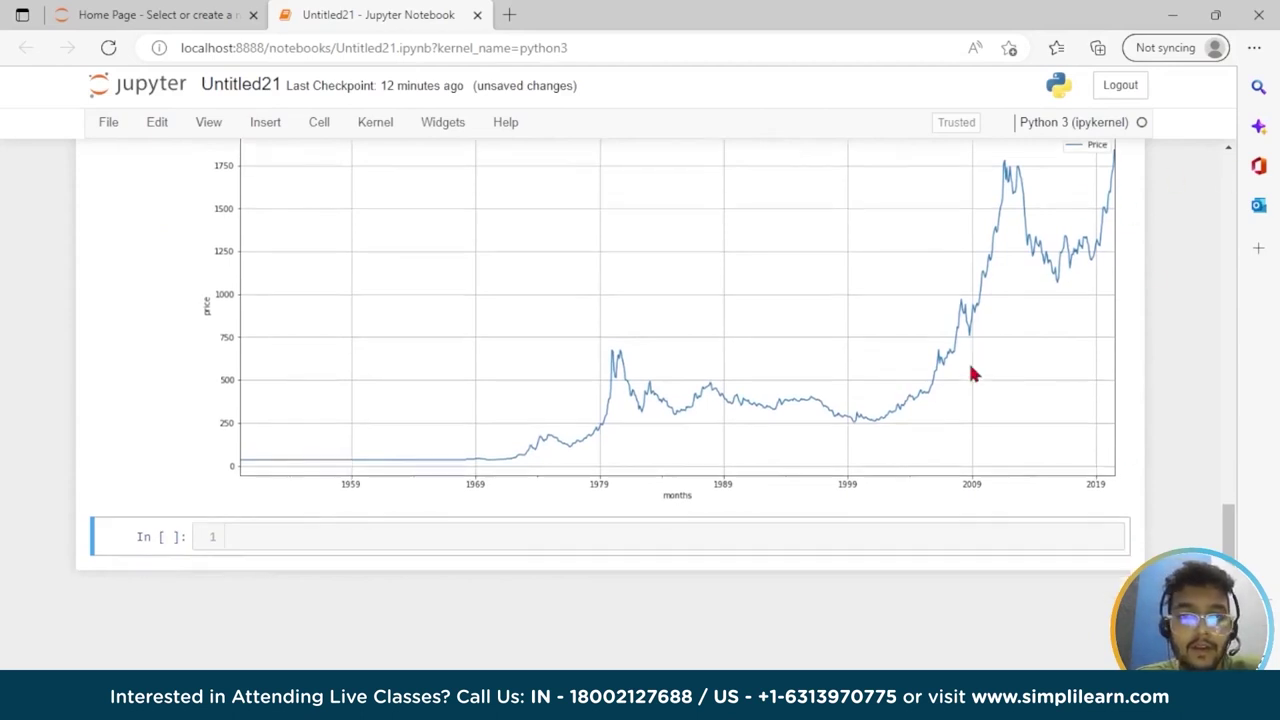
Run round(df.describe(),3) in the empty cell below the plot to summarize the price statistics to three decimals
click(392, 540)
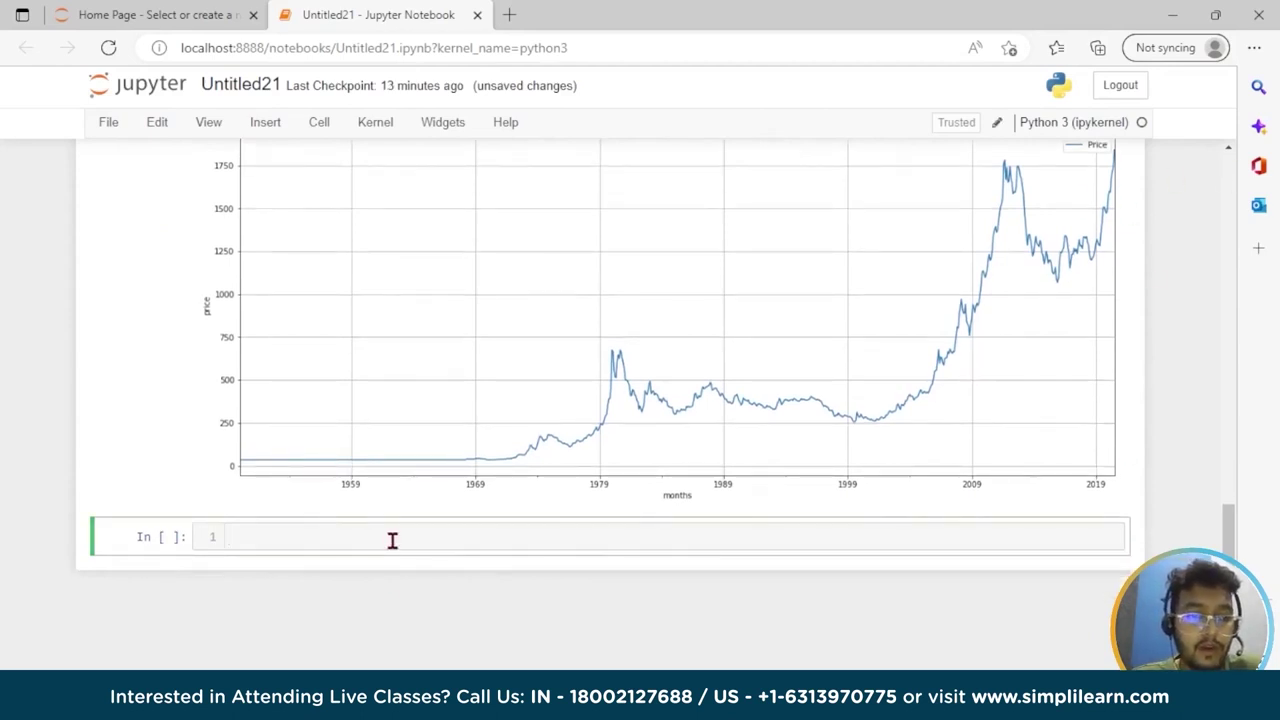
text(r)
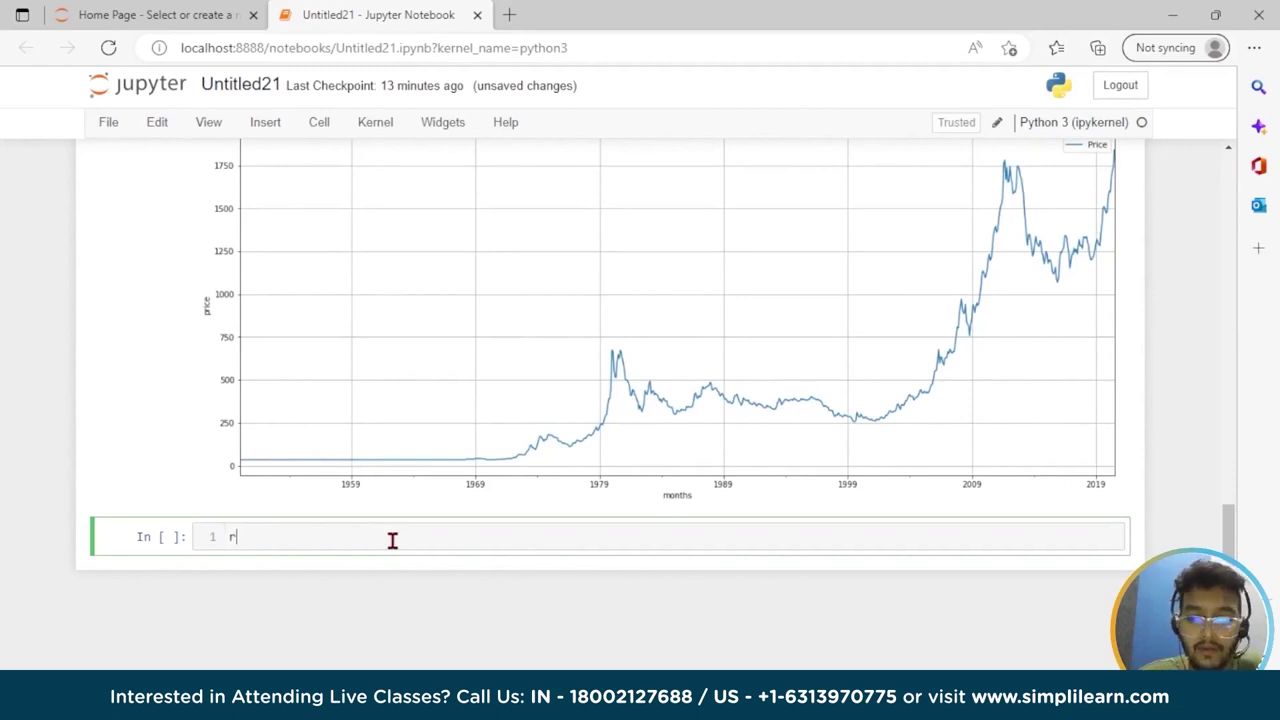
text(ound(df)
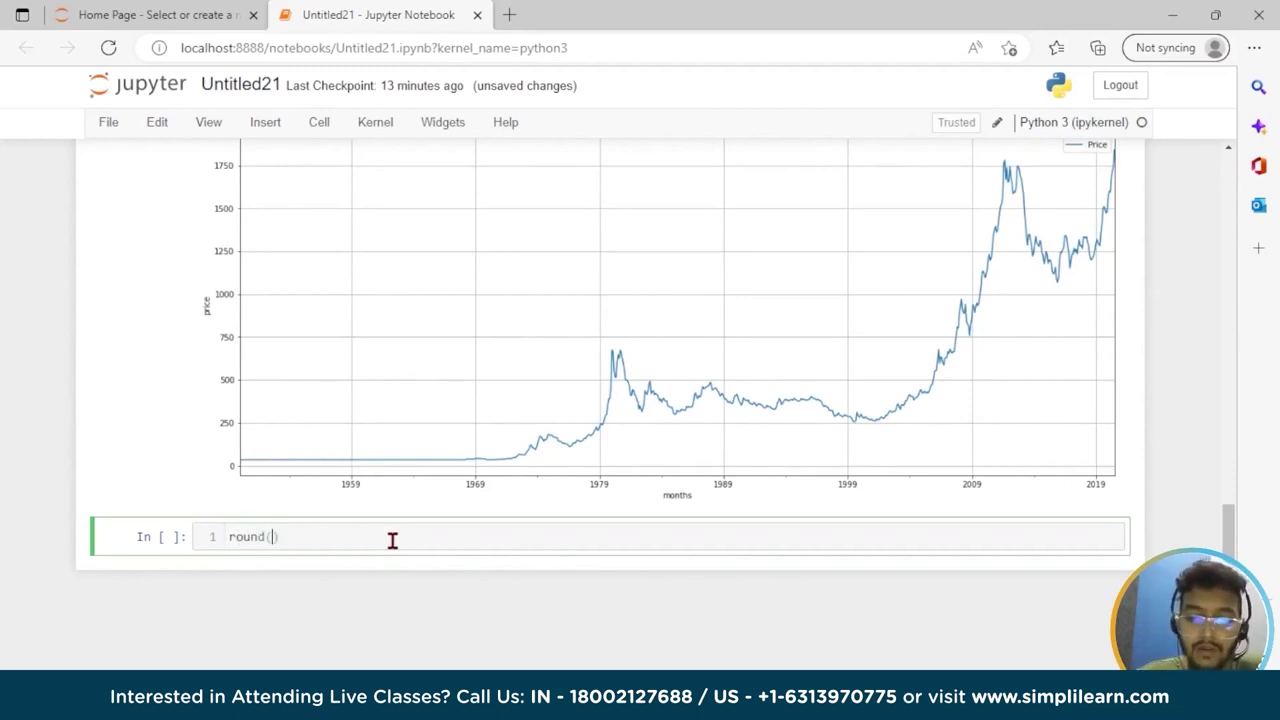
text(.descr)
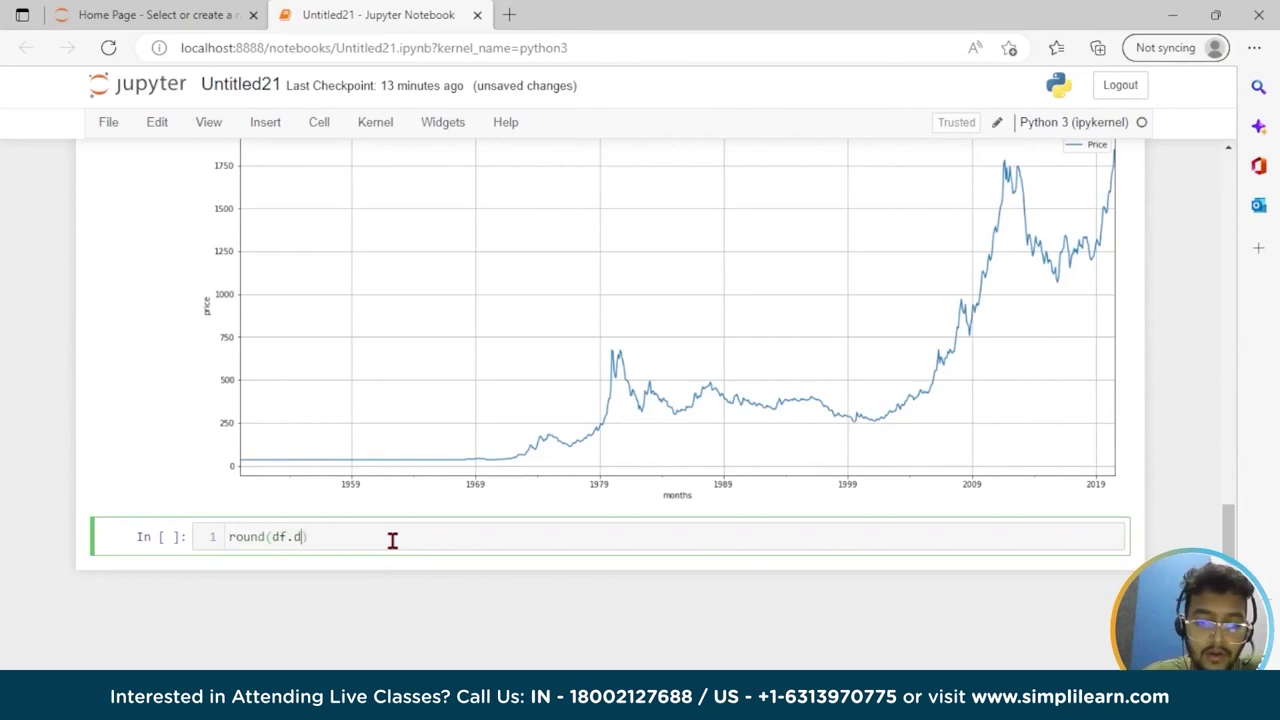
text(ib)
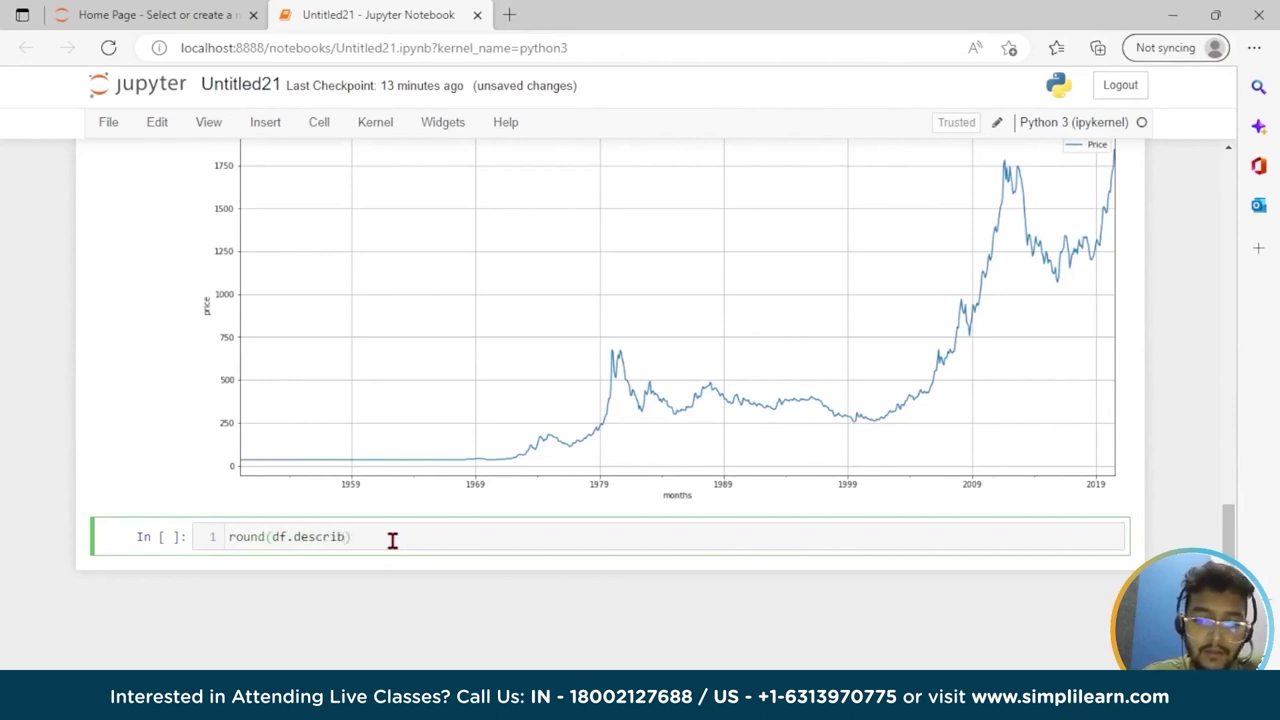
text(e()
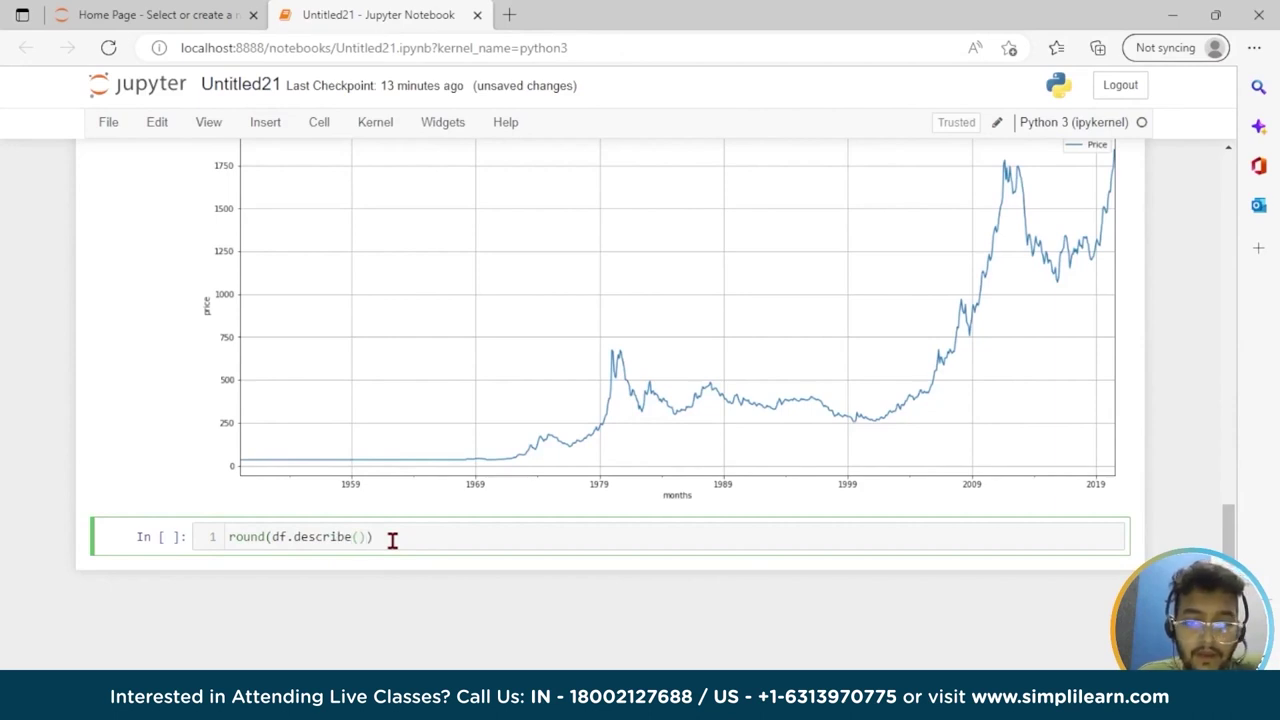
text(),3)
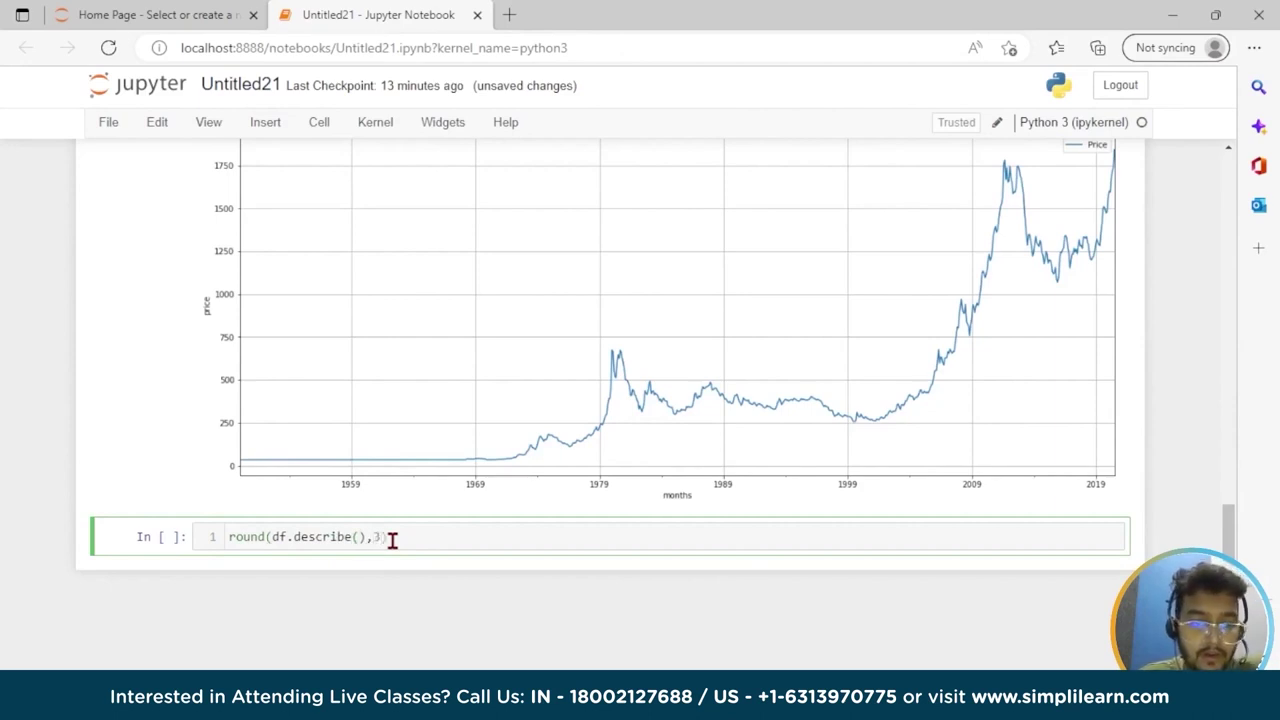
key(shift+Return)
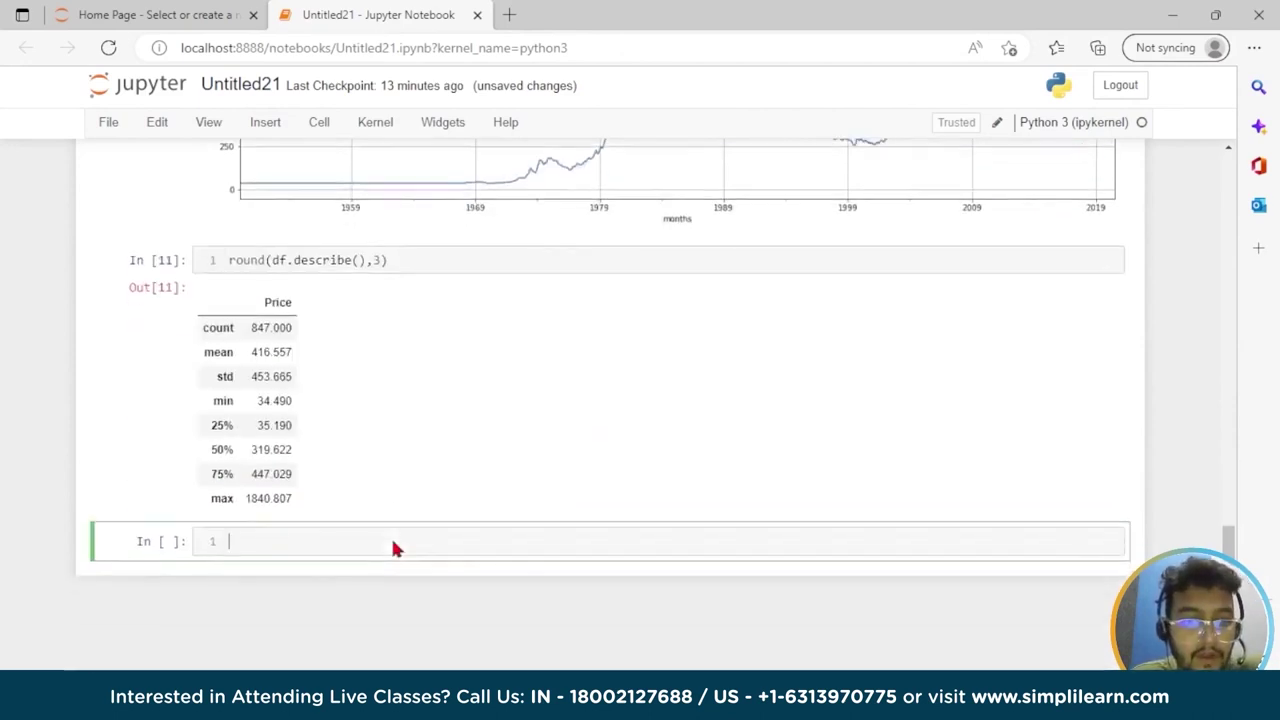
Examine the count, mean, minimum, quartile and maximum price values in the summary statistics table
mouse_move(296, 334)
mouse_down()
mouse_move(251, 354)
mouse_move(314, 349)
mouse_up()
click(314, 349)
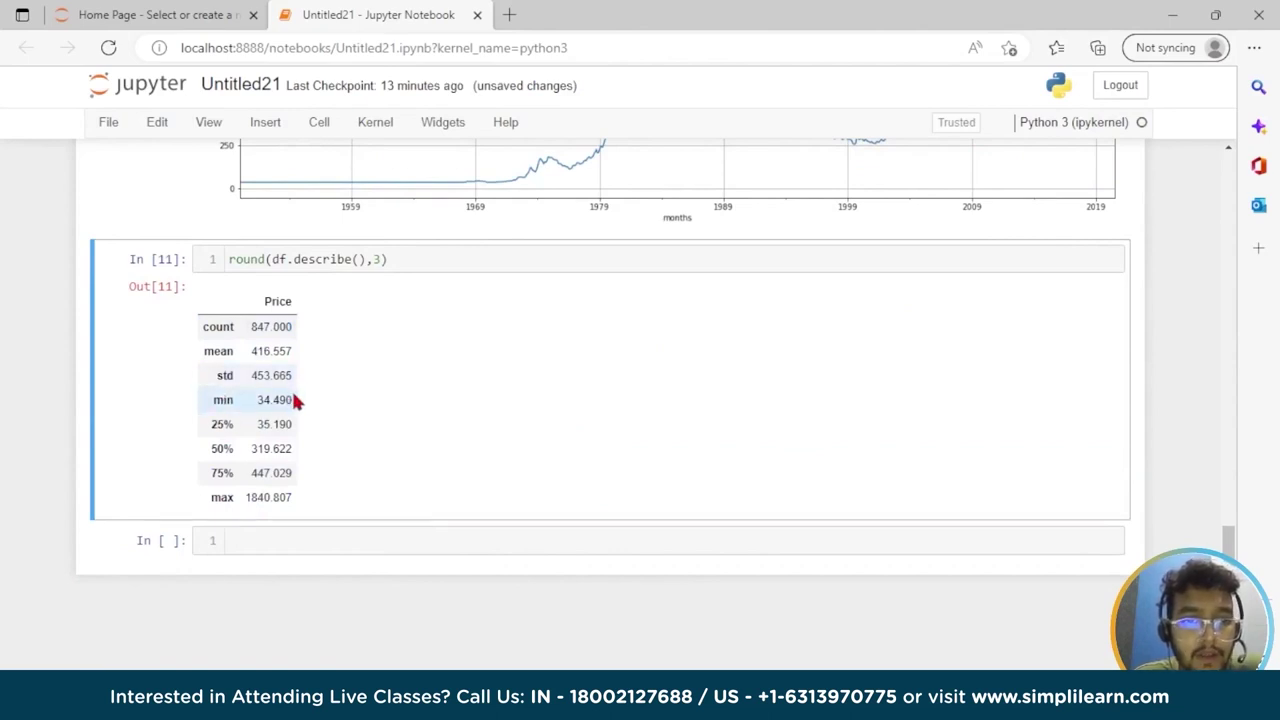
triple_click(256, 404)
click(369, 431)
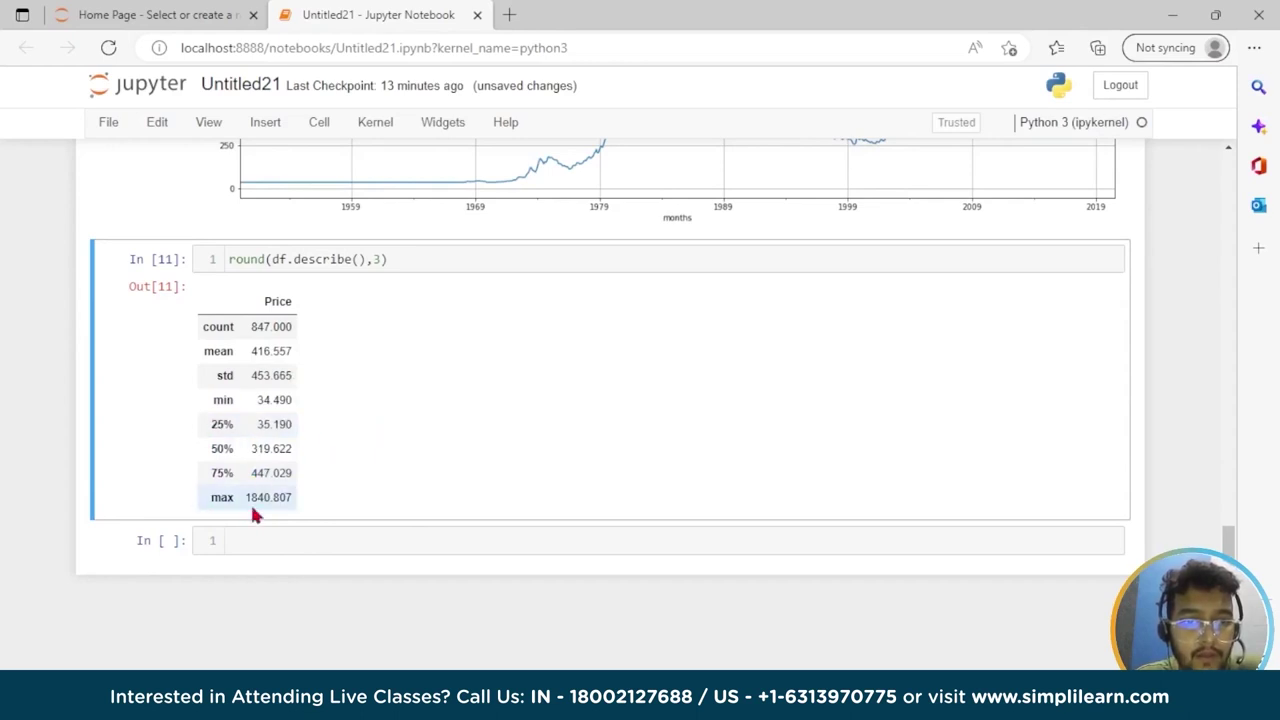
drag(247, 506, 323, 503)
click(323, 503)
scroll(322, 505, up, 1)
scroll(323, 505, down, 1)
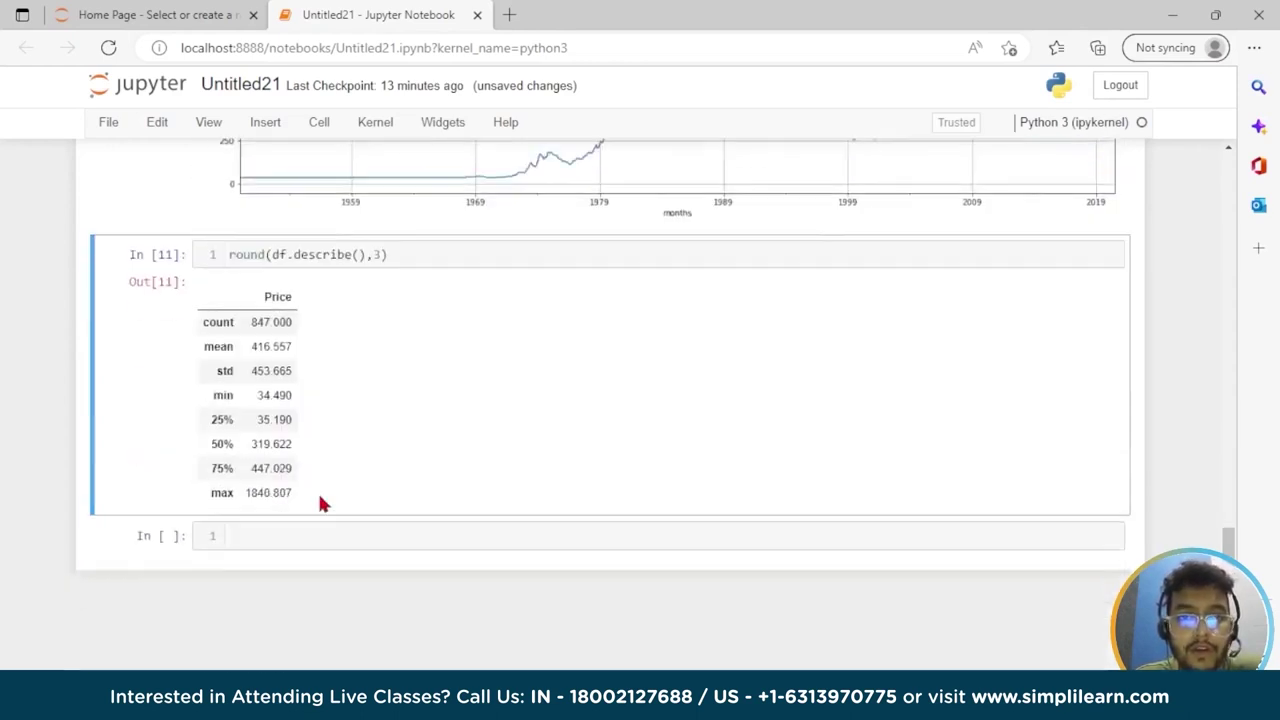
click(300, 548)
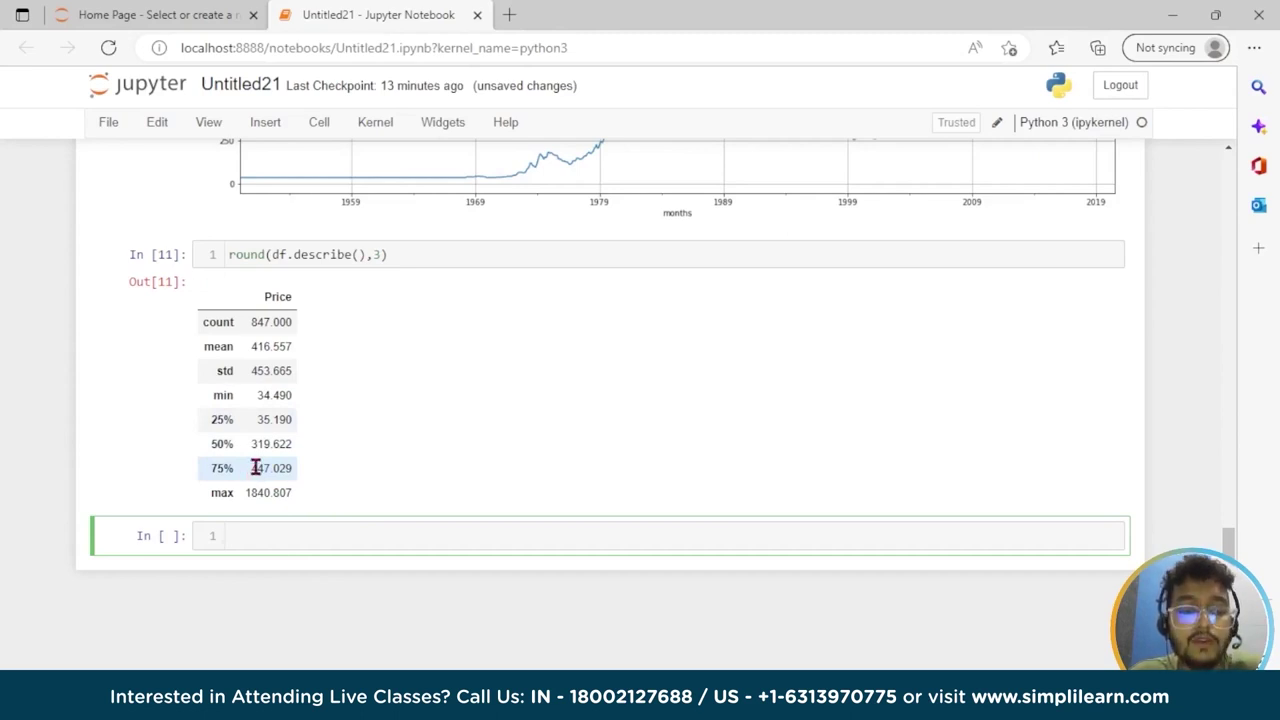
drag(301, 487, 245, 498)
click(297, 499)
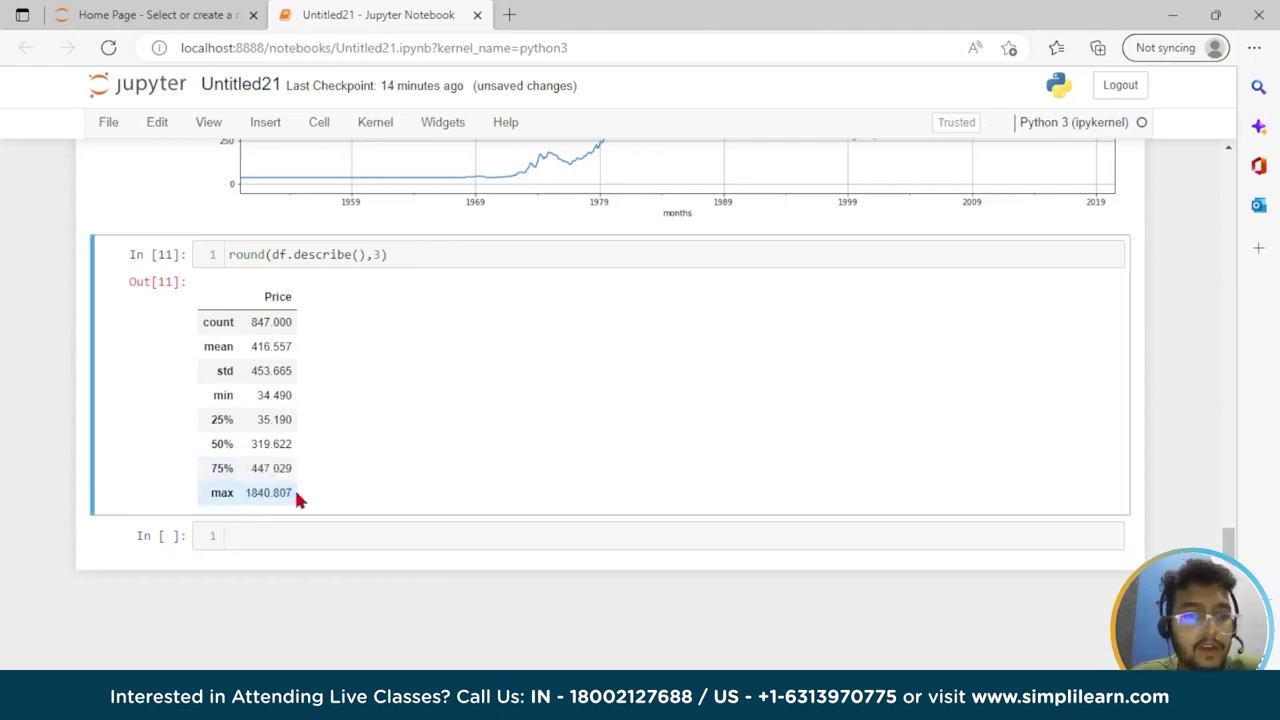
Start the new cell below the statistics with _, ax = plt.subplots(figsize=(25,8)) to create the figure and axes
click(296, 545)
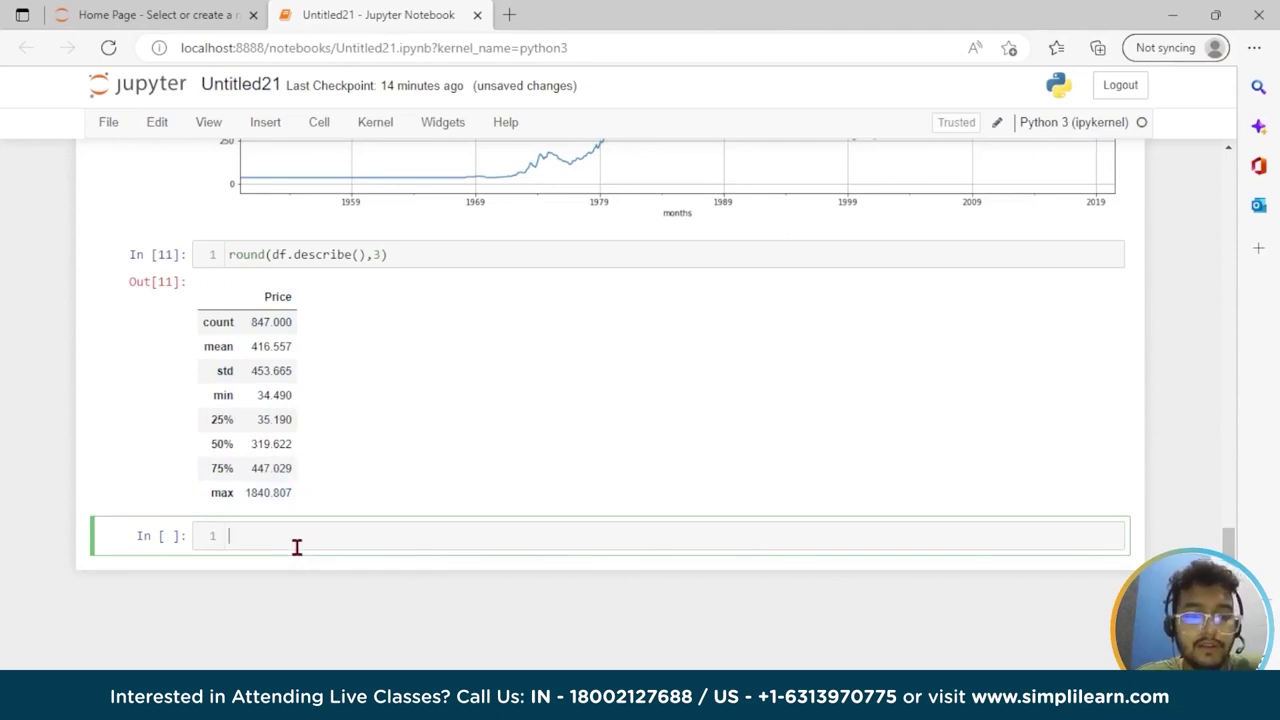
text(_, ax = p)
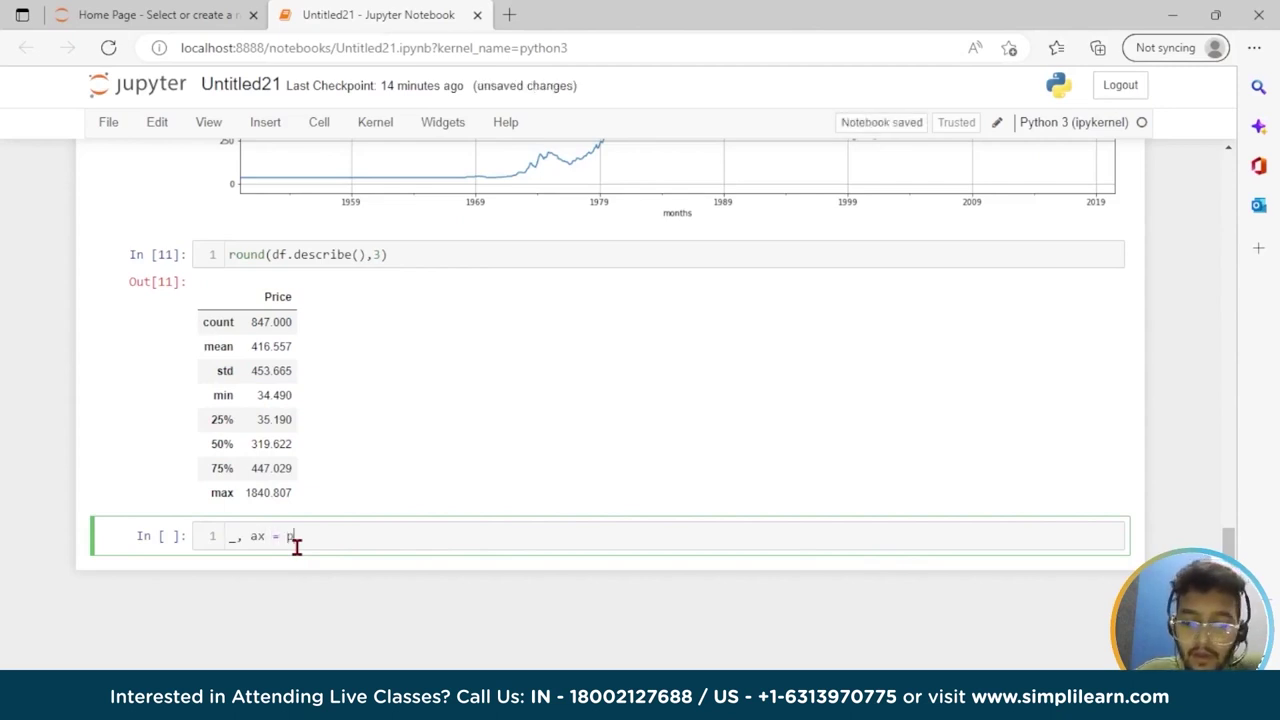
text(lt.subp[lot)
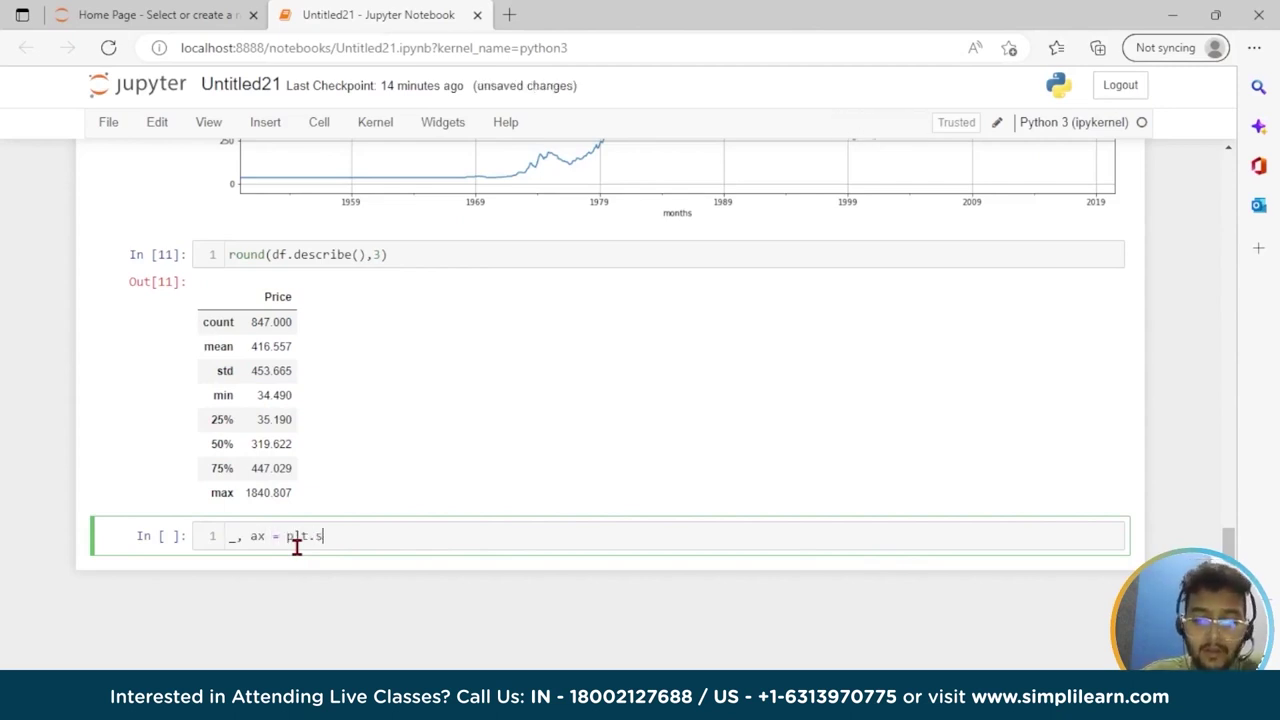
key(BackSpace)
key(BackSpace)
key(BackSpace)
key(BackSpace)
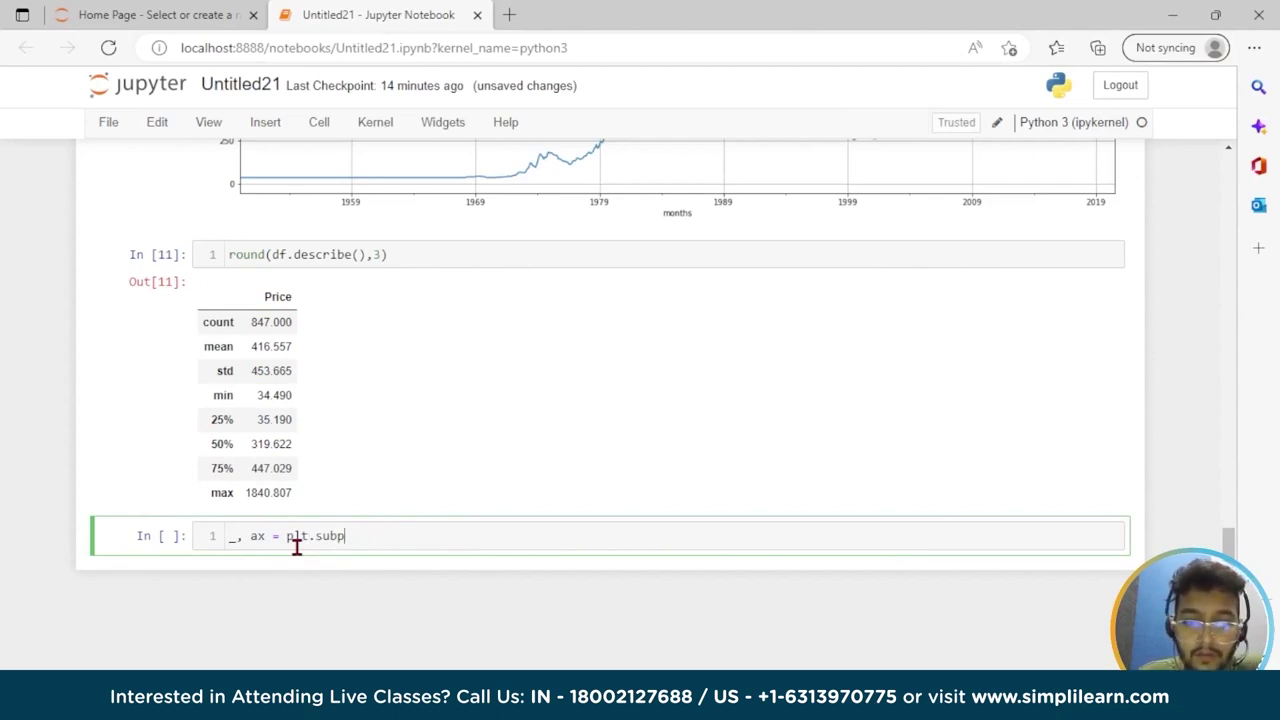
text(lots)
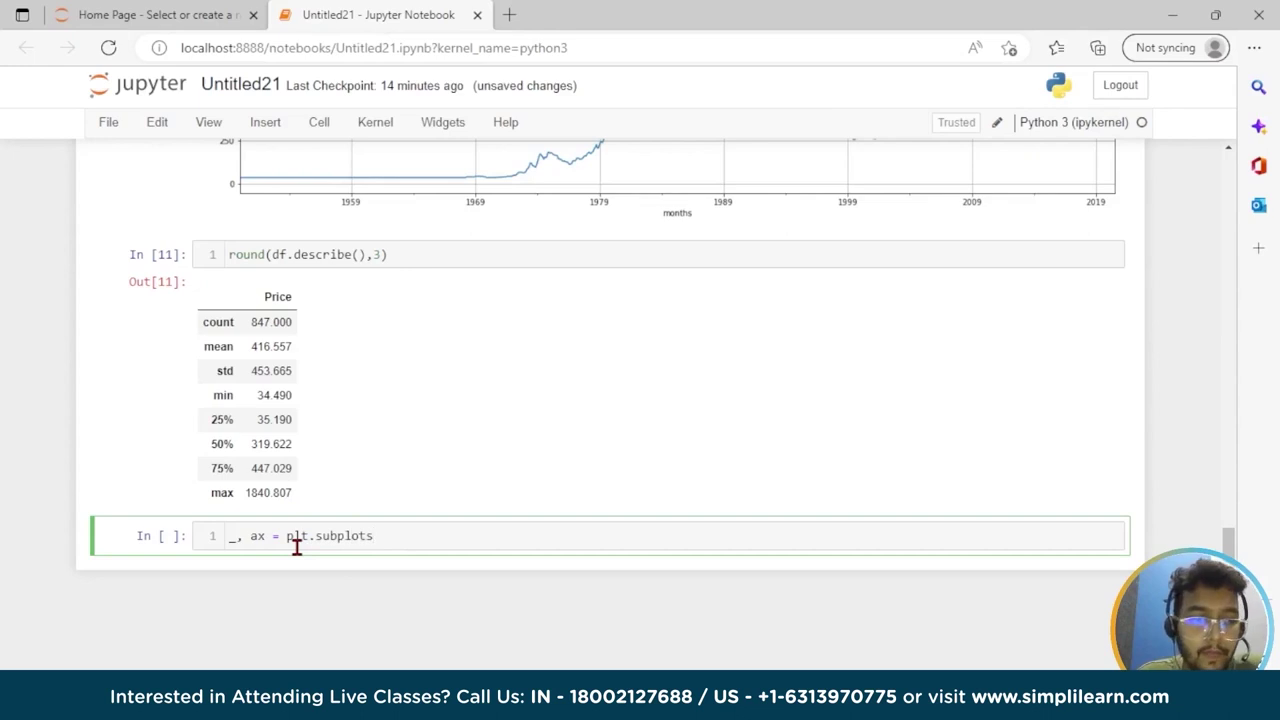
text((fig)
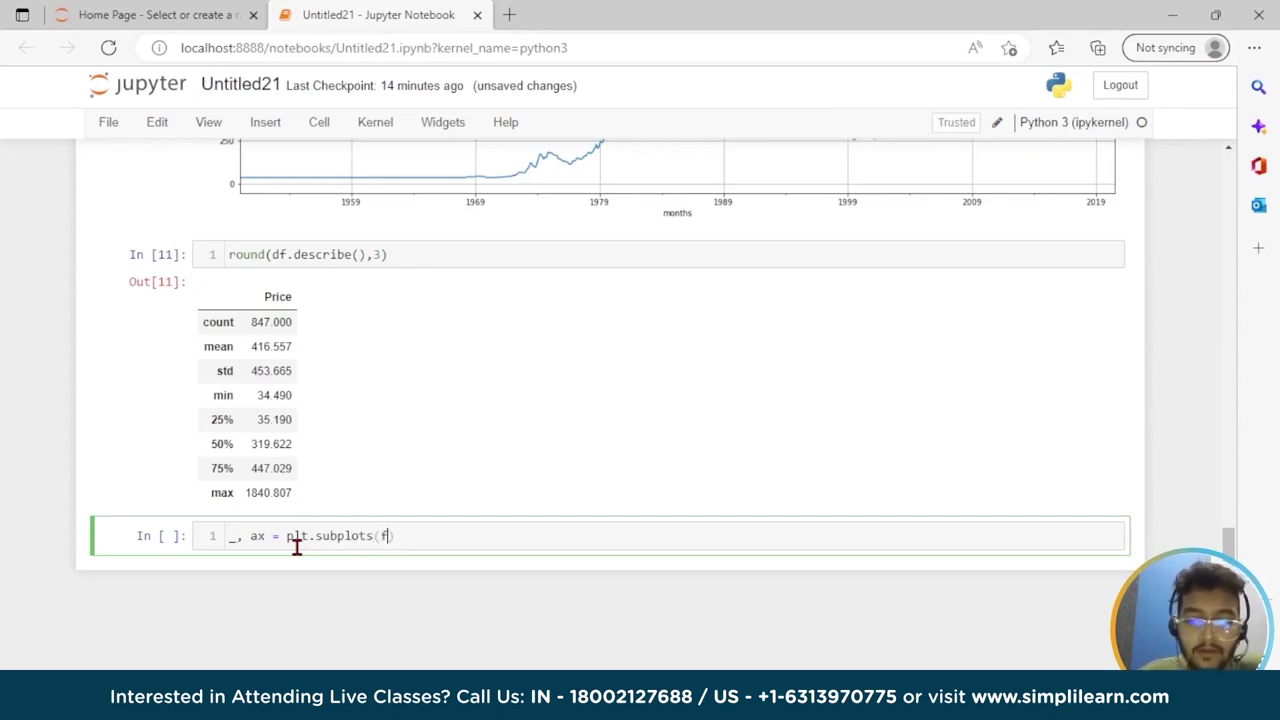
text(size=(25,8)))
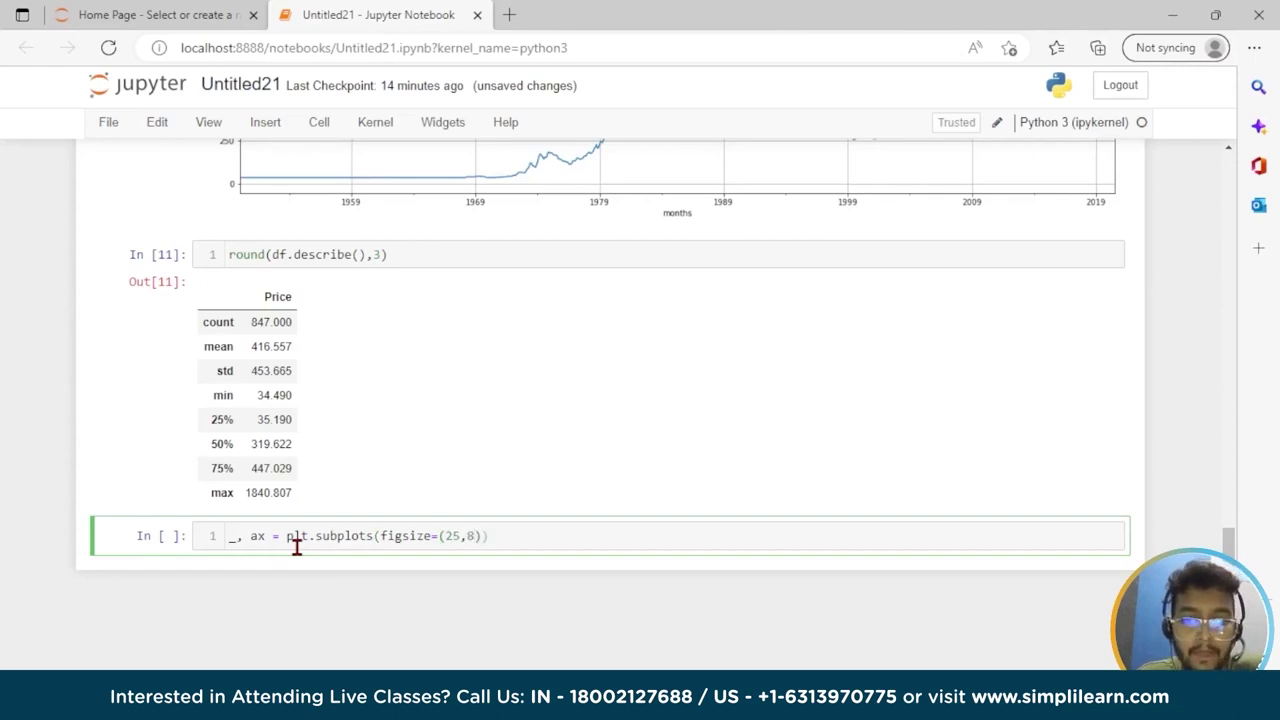
Add a second line, sns.boxplot(x = df.index.year, y = df.values[:,0], ax=ax), to draw a box plot of prices per year
key(Return)
text(sns.boxplot)
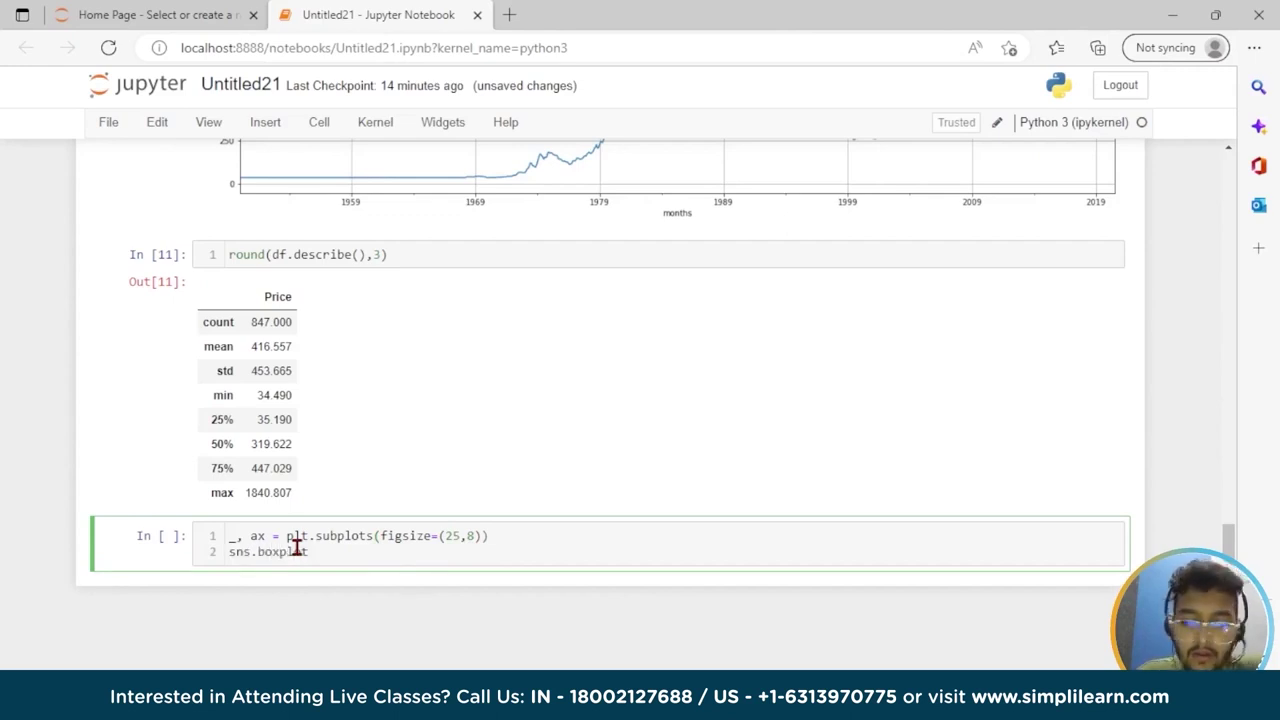
text((x))
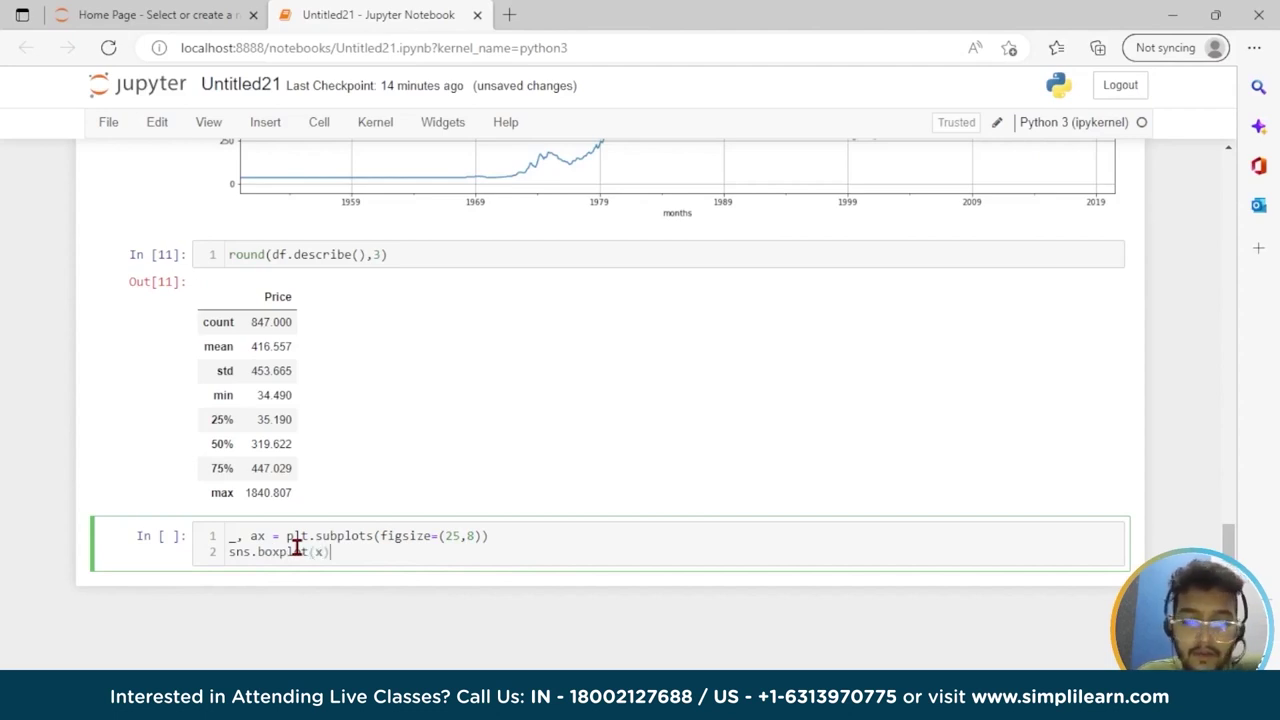
text( =)
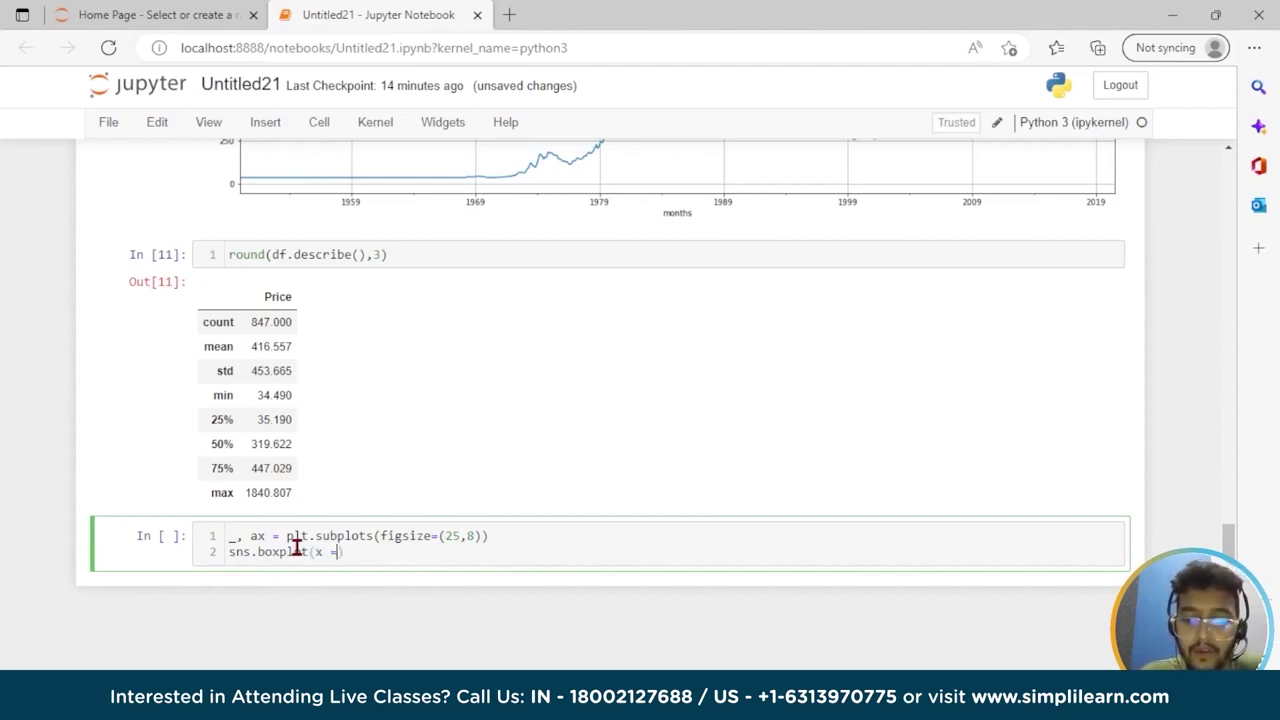
text( df.in)
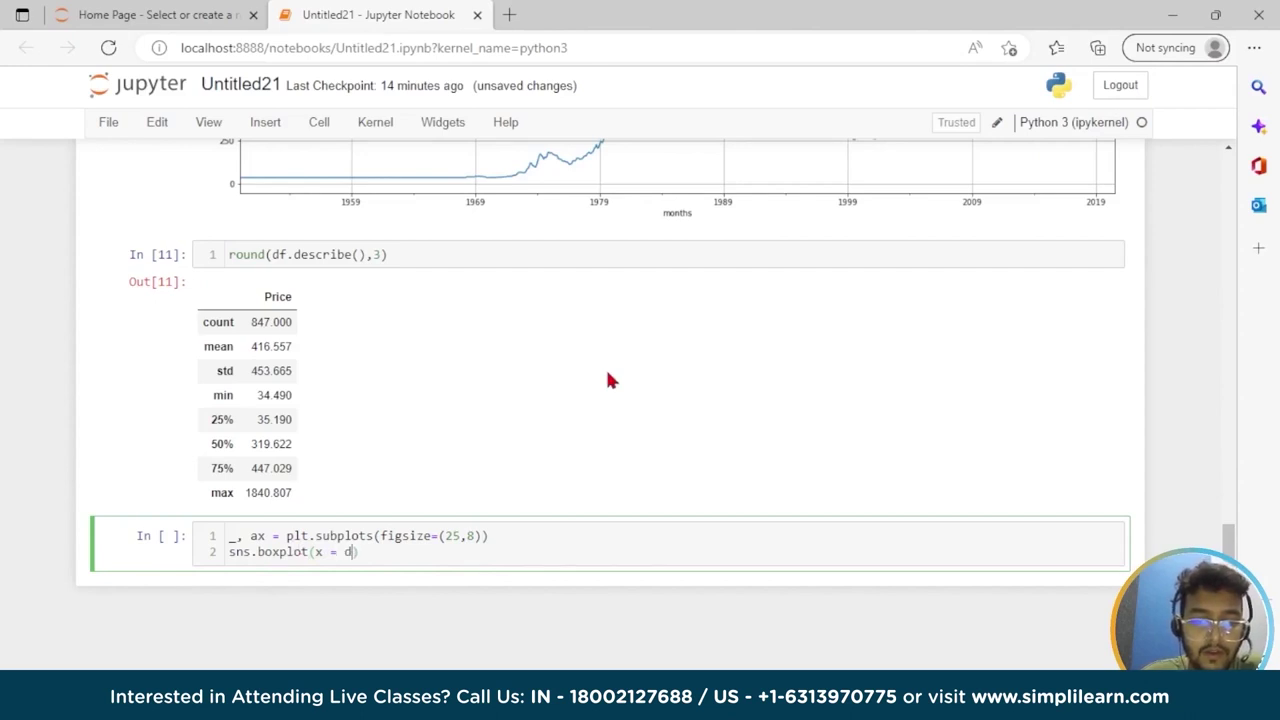
text(dex)
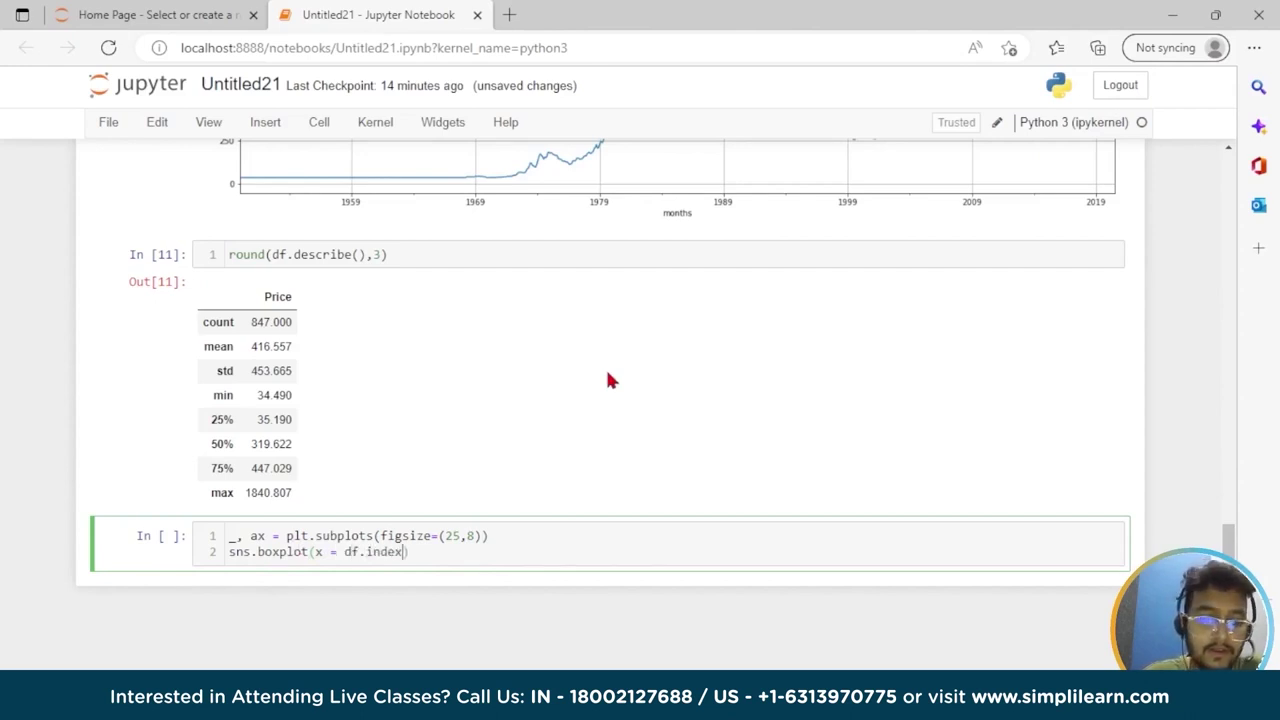
text(.year)
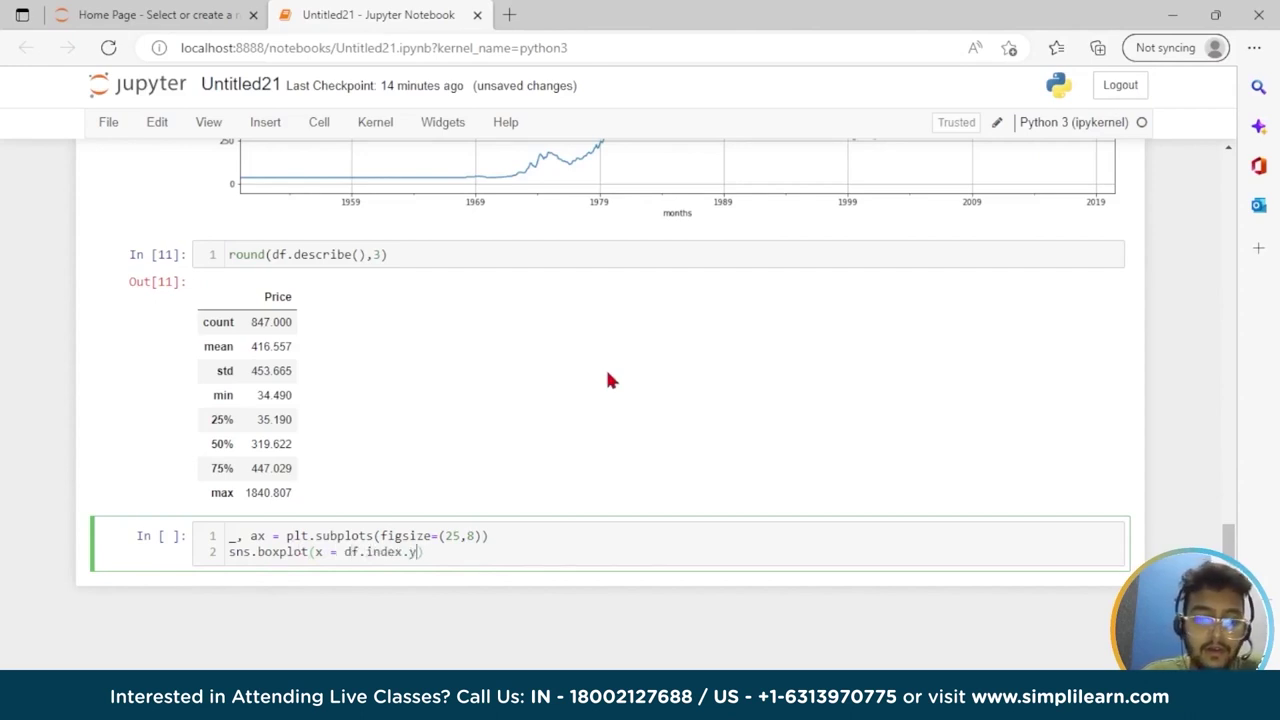
text(, y )
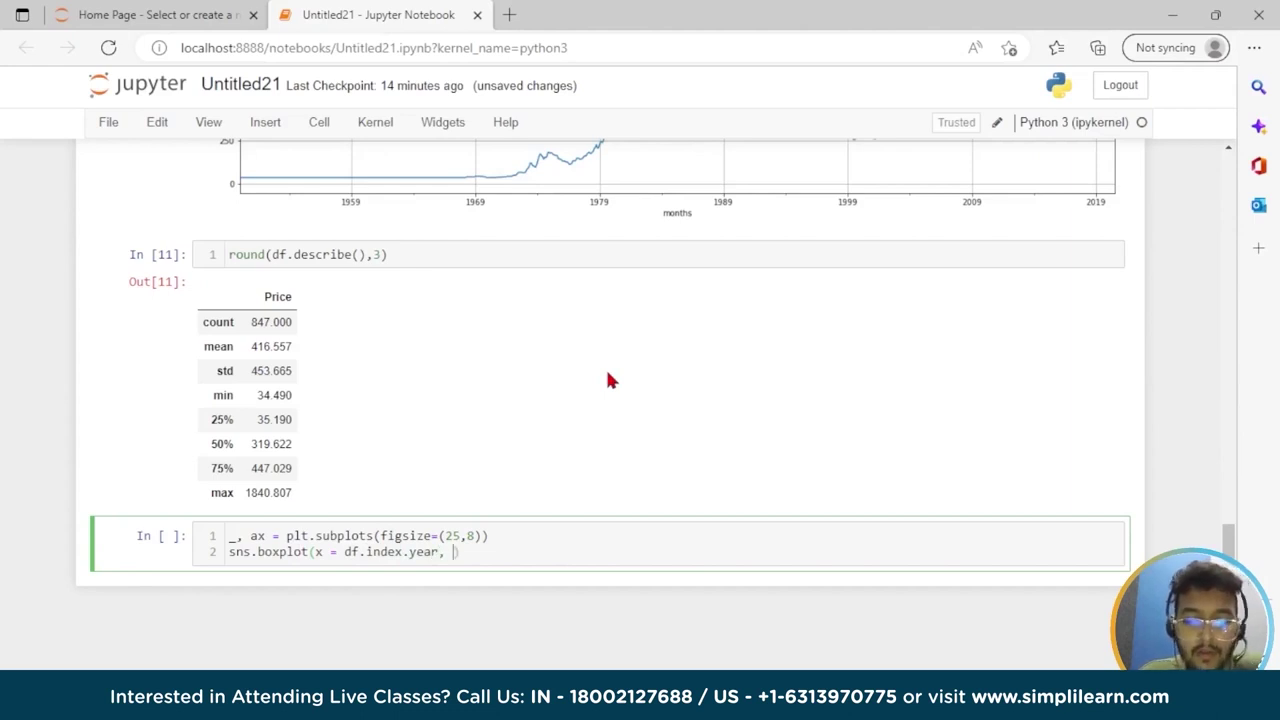
text(= df)
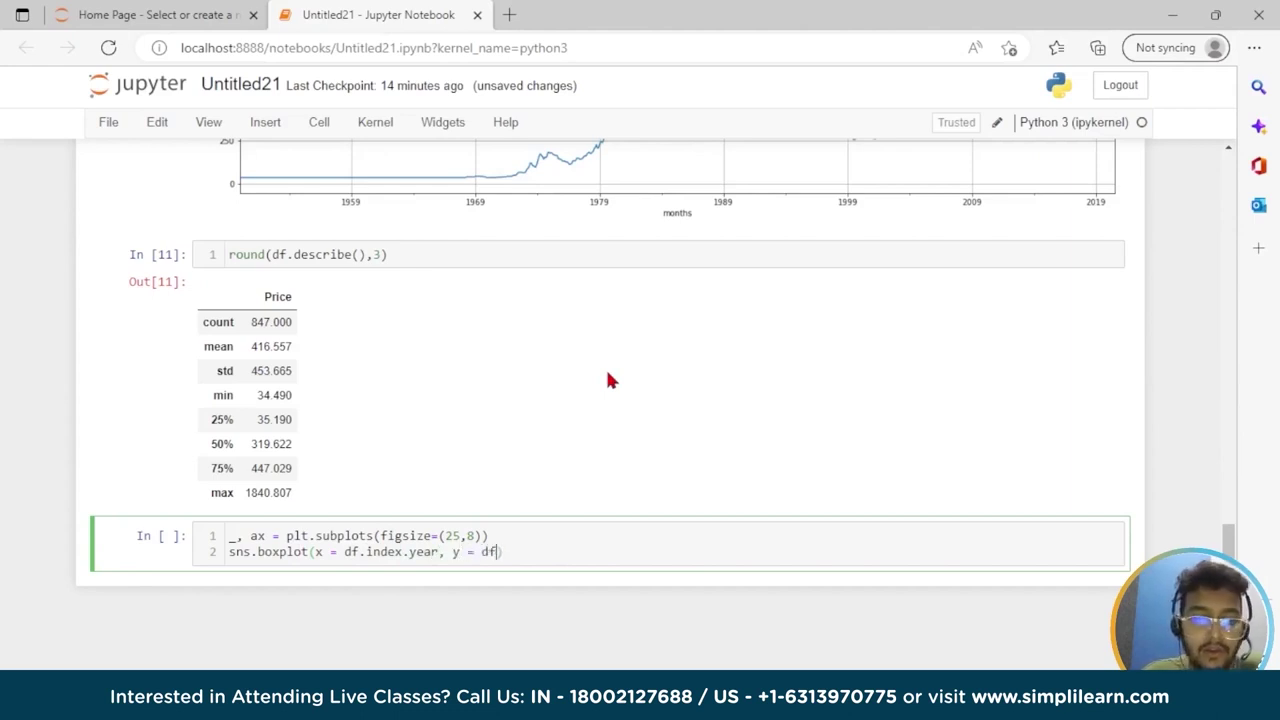
text(.values)
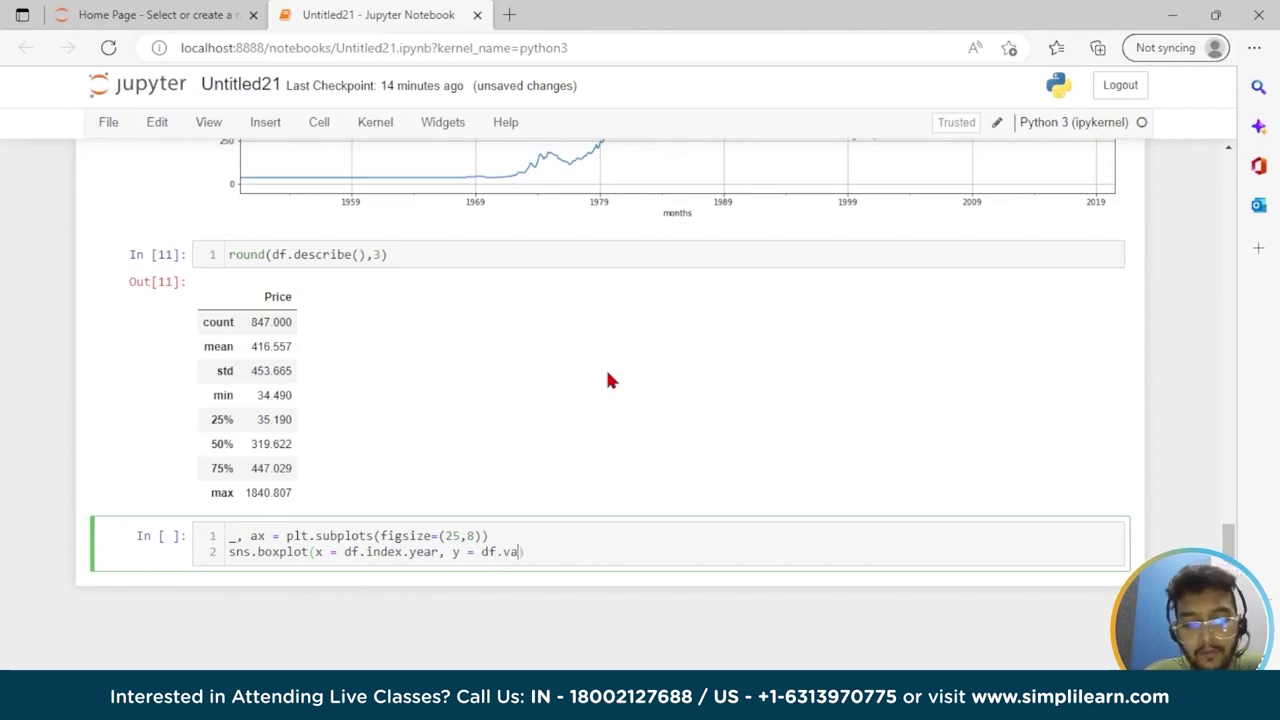
text([:,0)
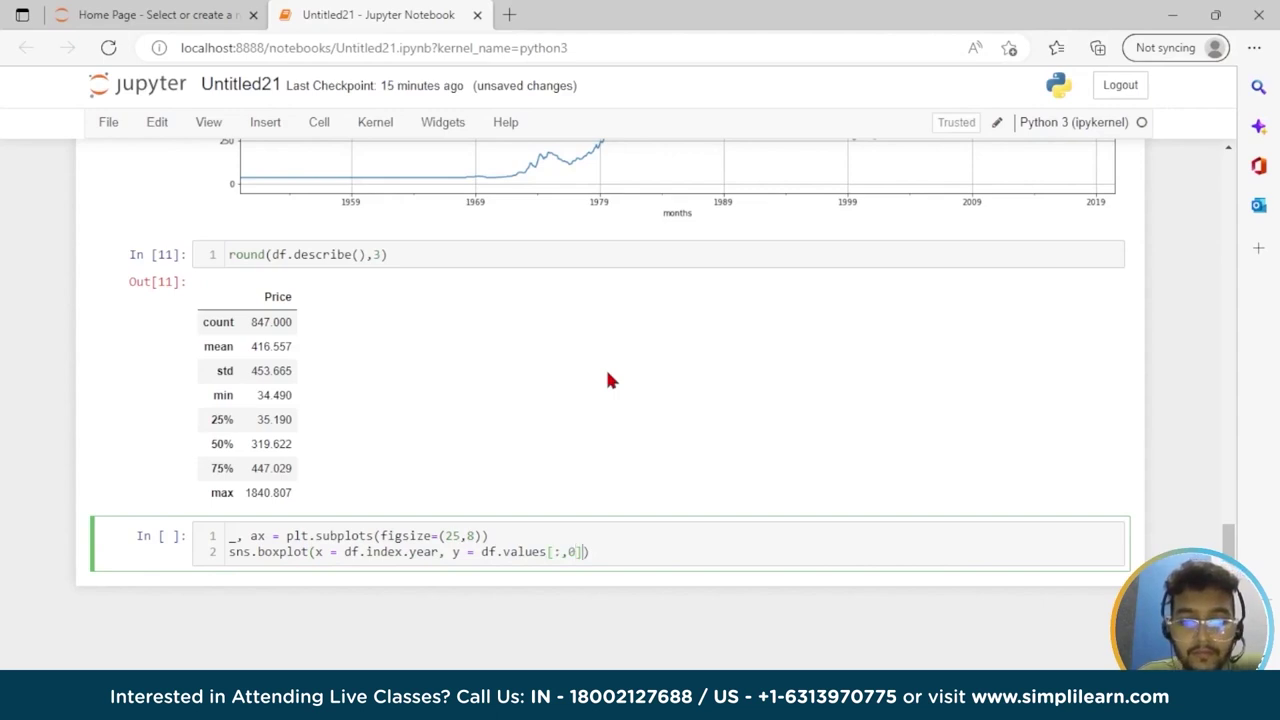
text(], ax)
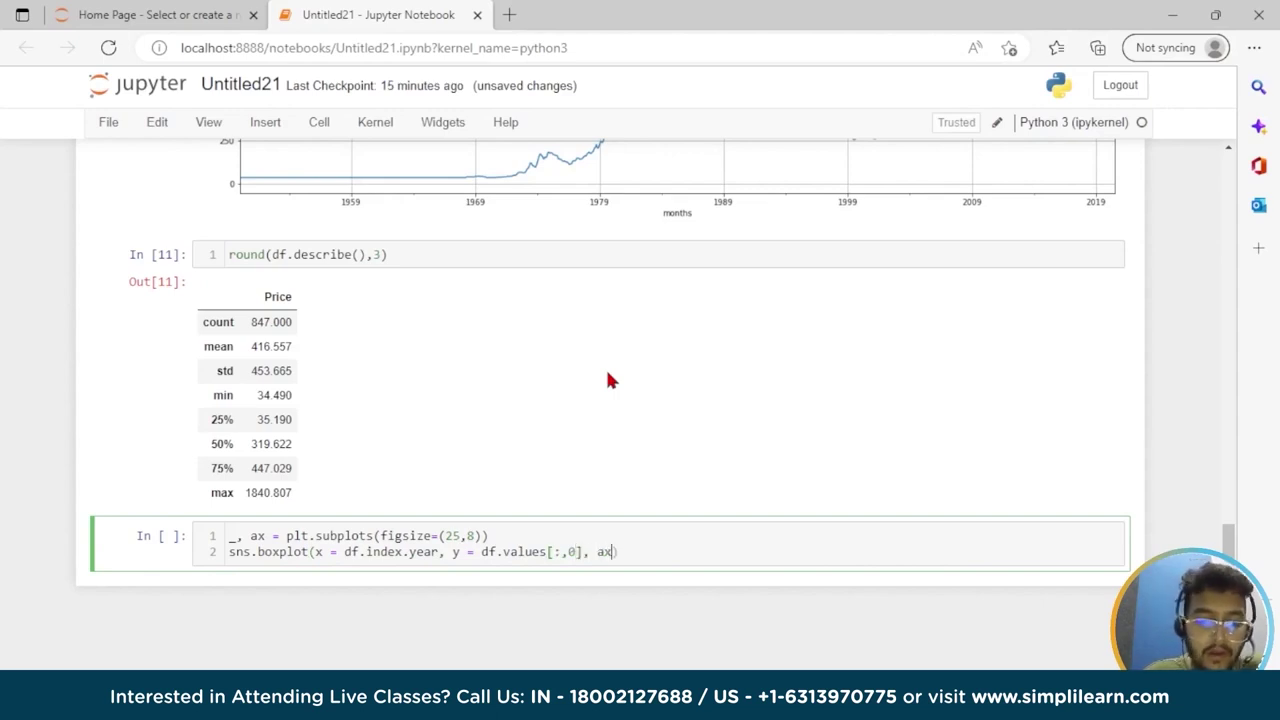
text(=ax)
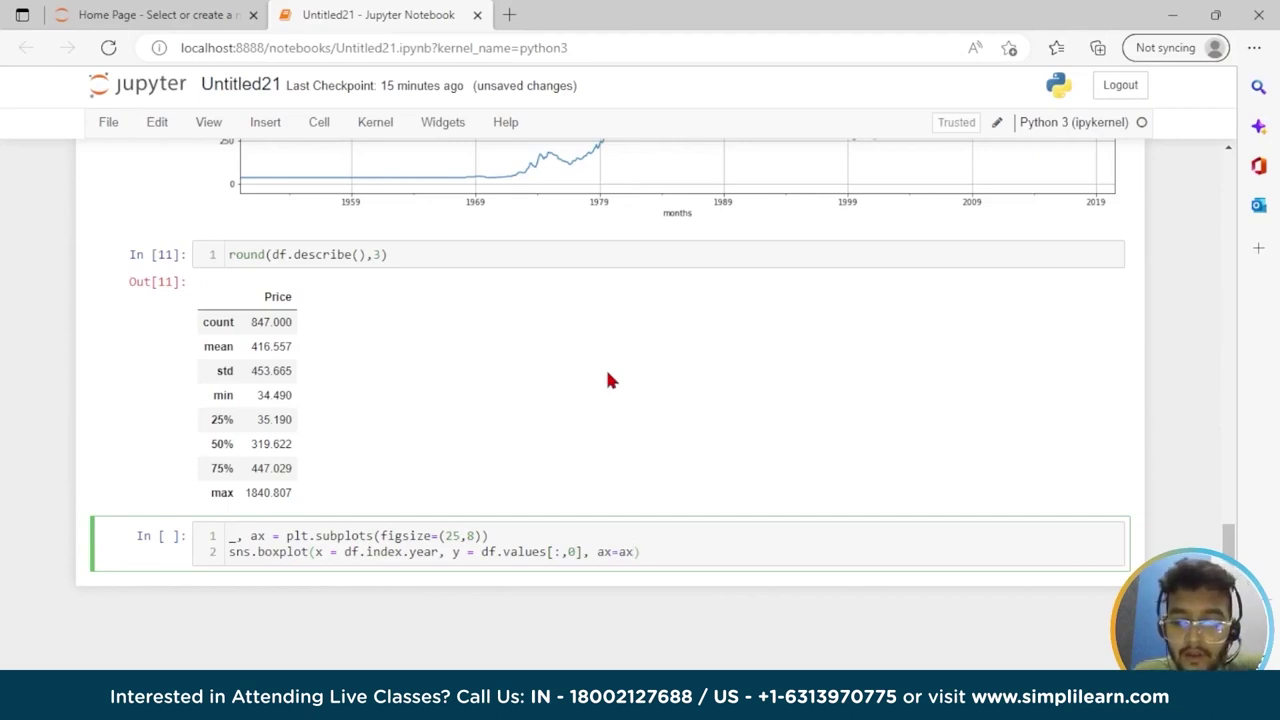
Add a third line, plt.title('gold price (monthly since 1950 onwards)'), to give the box plot a title
key(Return)
text(pl)
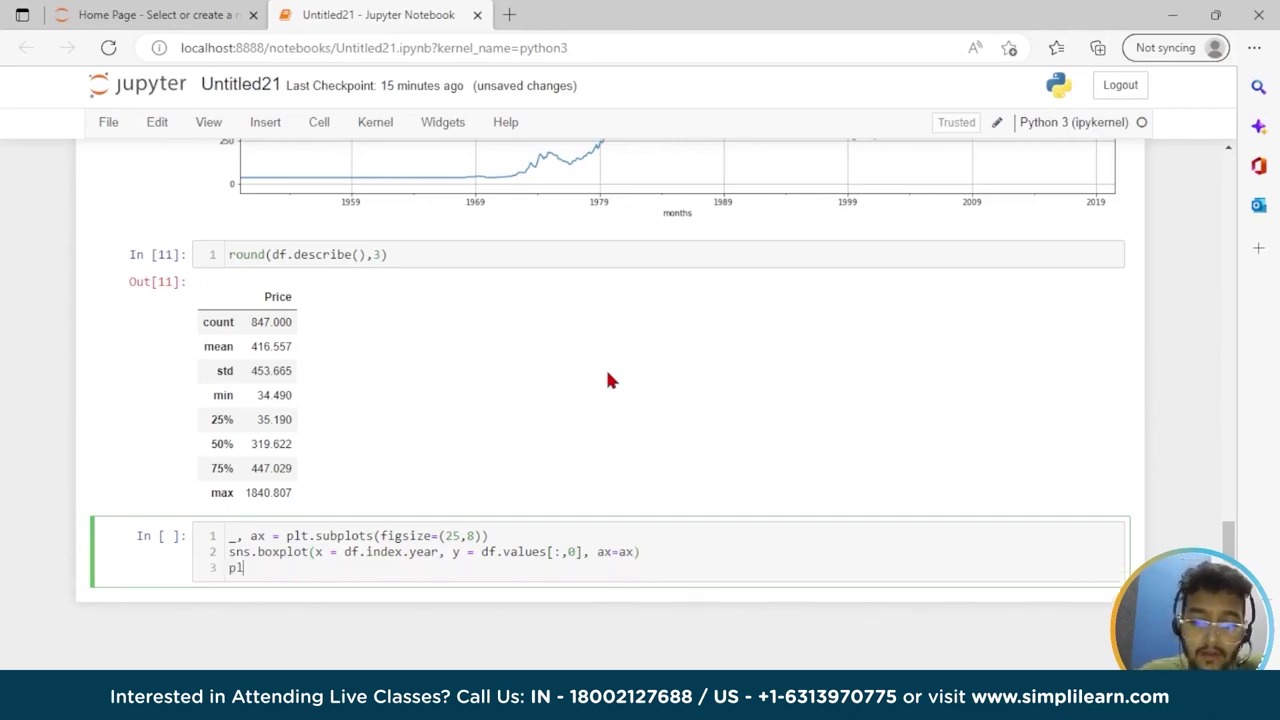
text(t.tit)
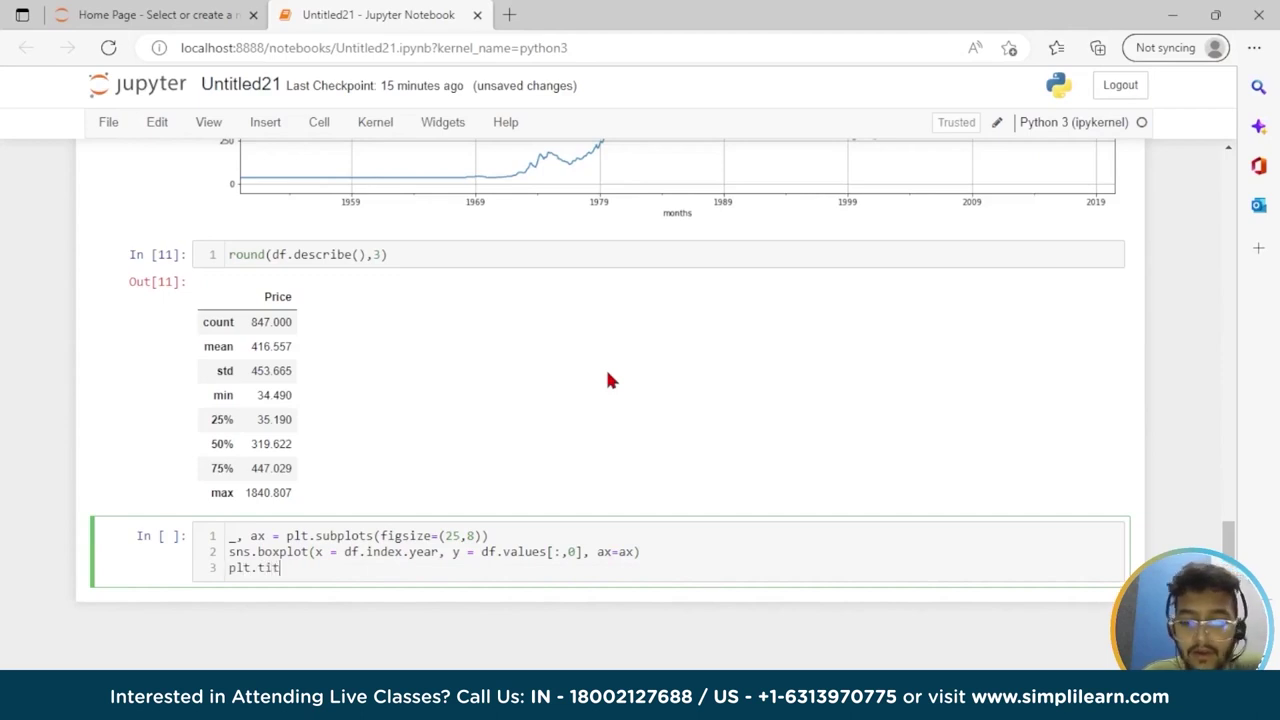
text(le()
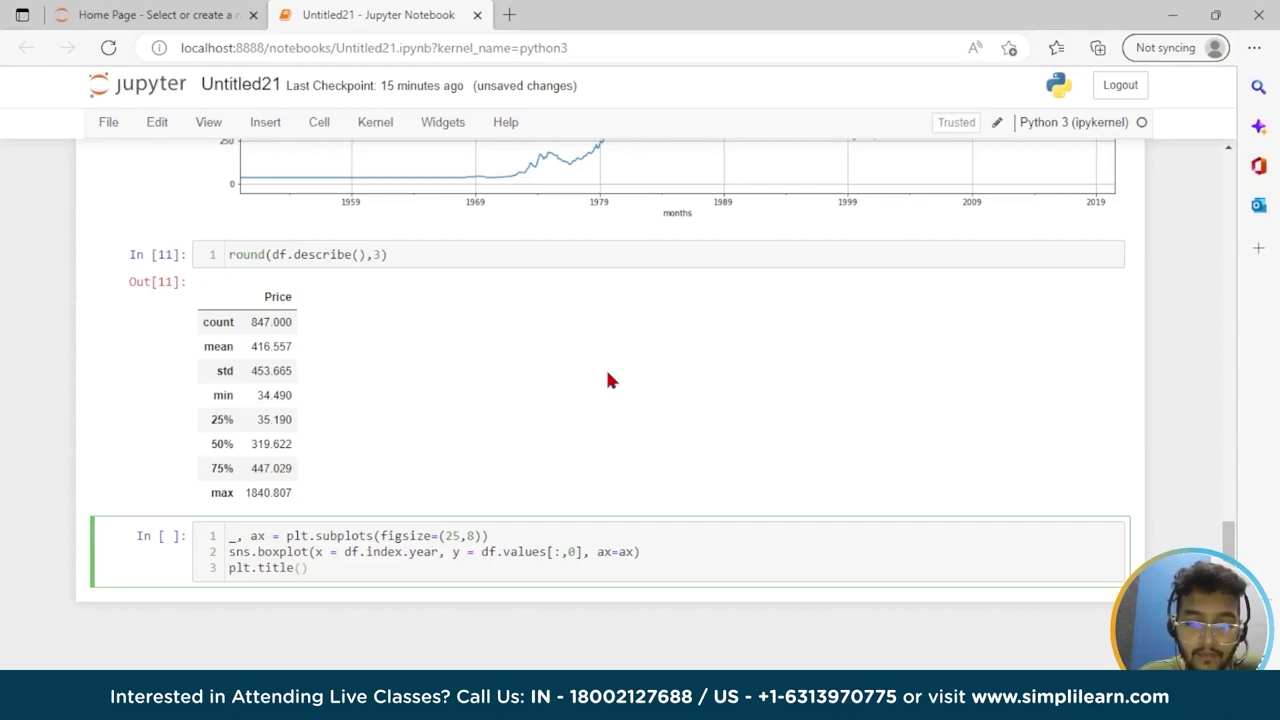
text('gold )
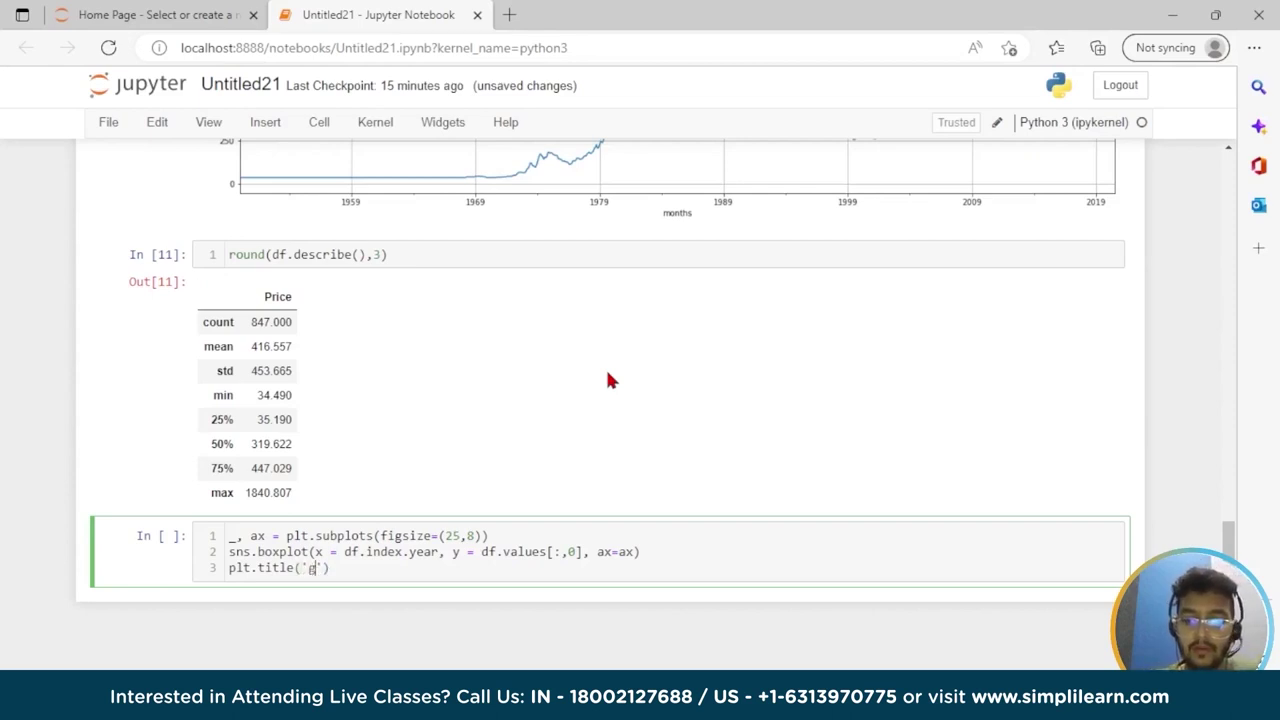
text(price)
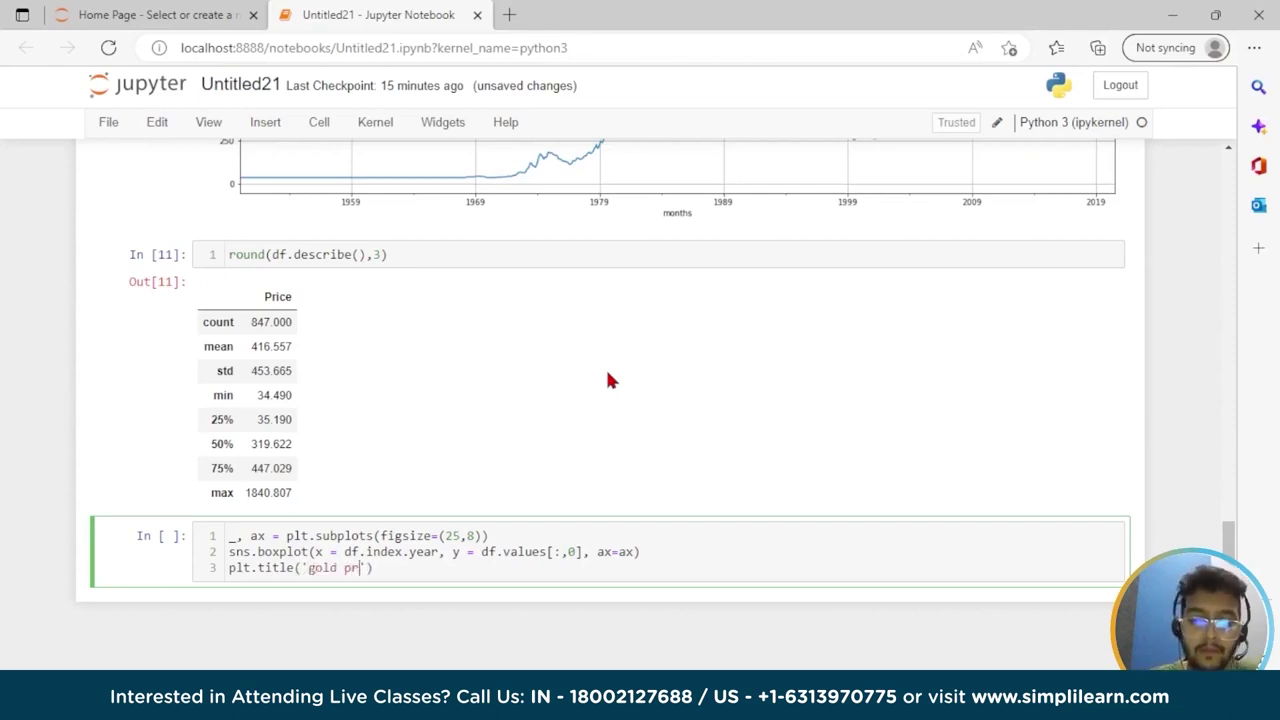
text( (month)
text(ly)
text( since)
text( 1)
text(950 )
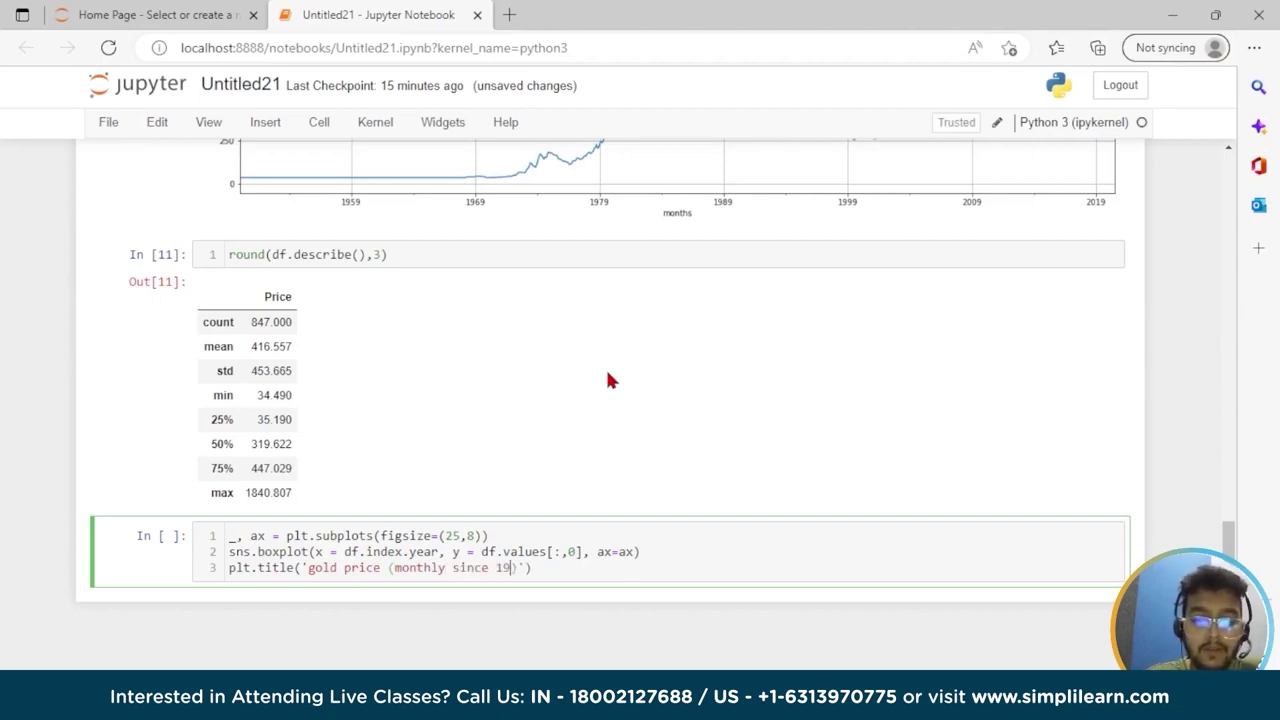
text(onwar)
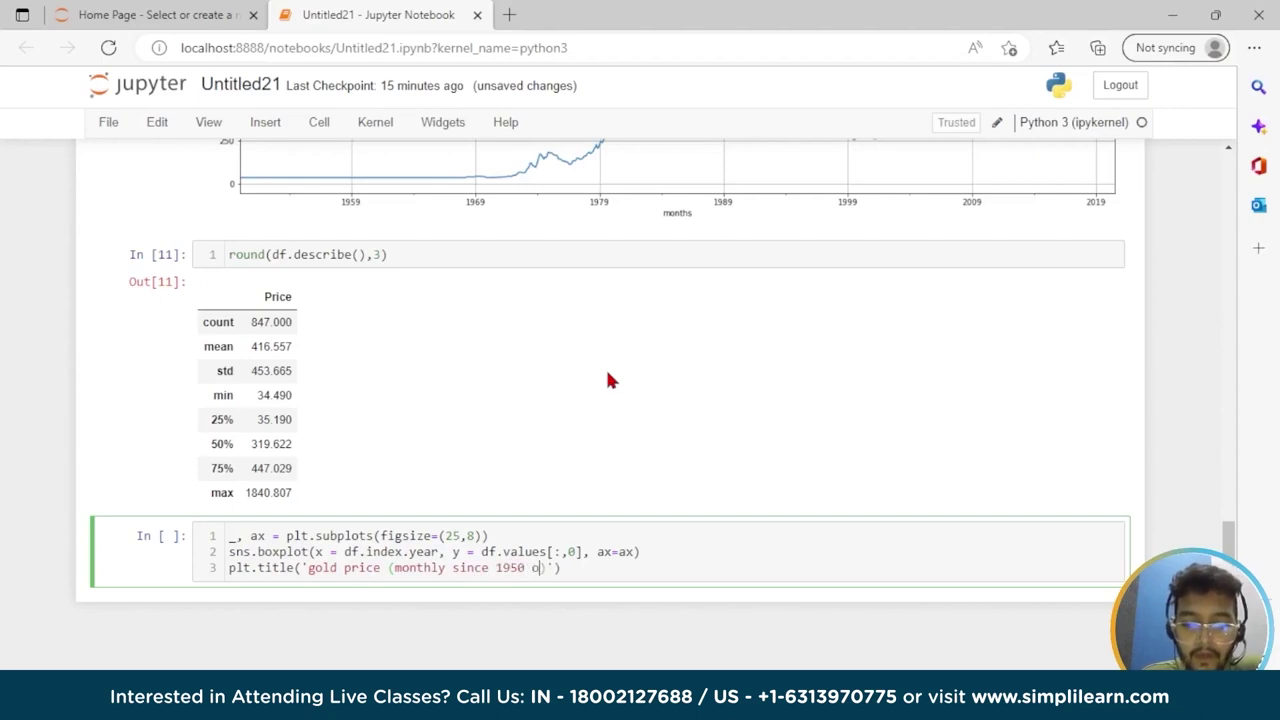
text(ds)
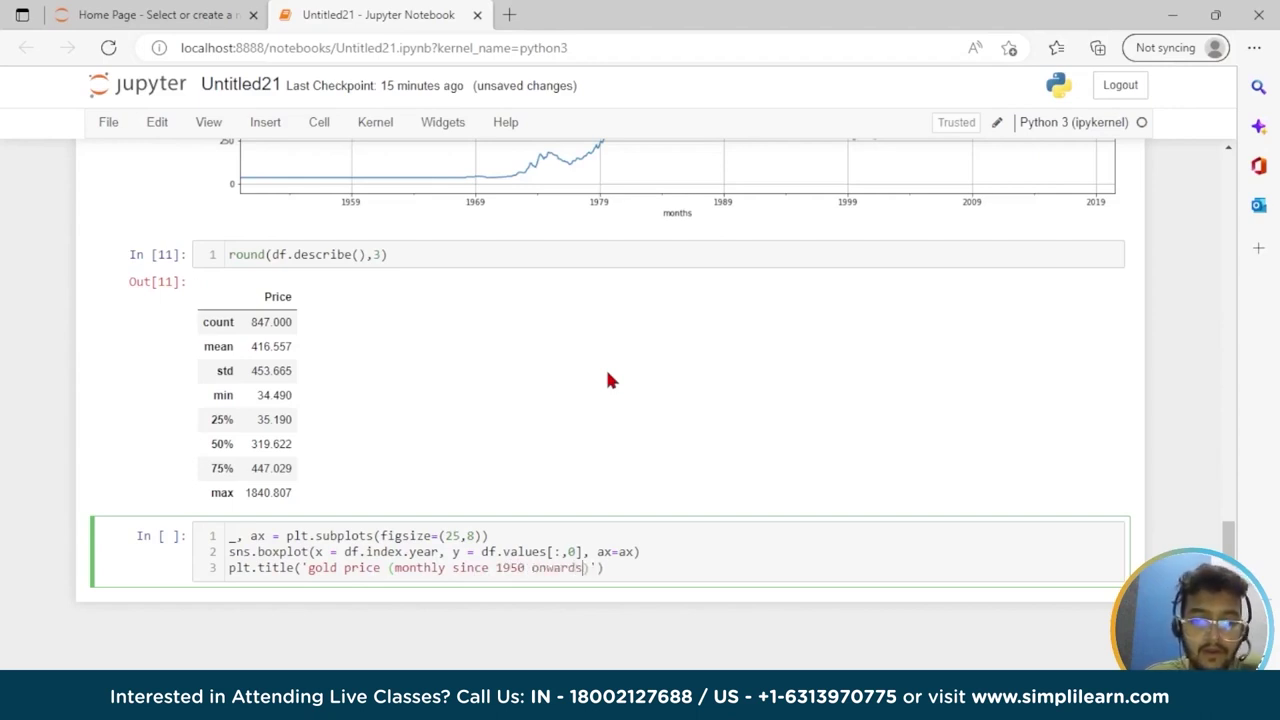
Remove the parentheses inside the title string so it reads 'gold price monthly since 1950 onwards'
scroll(607, 376, up, 3)
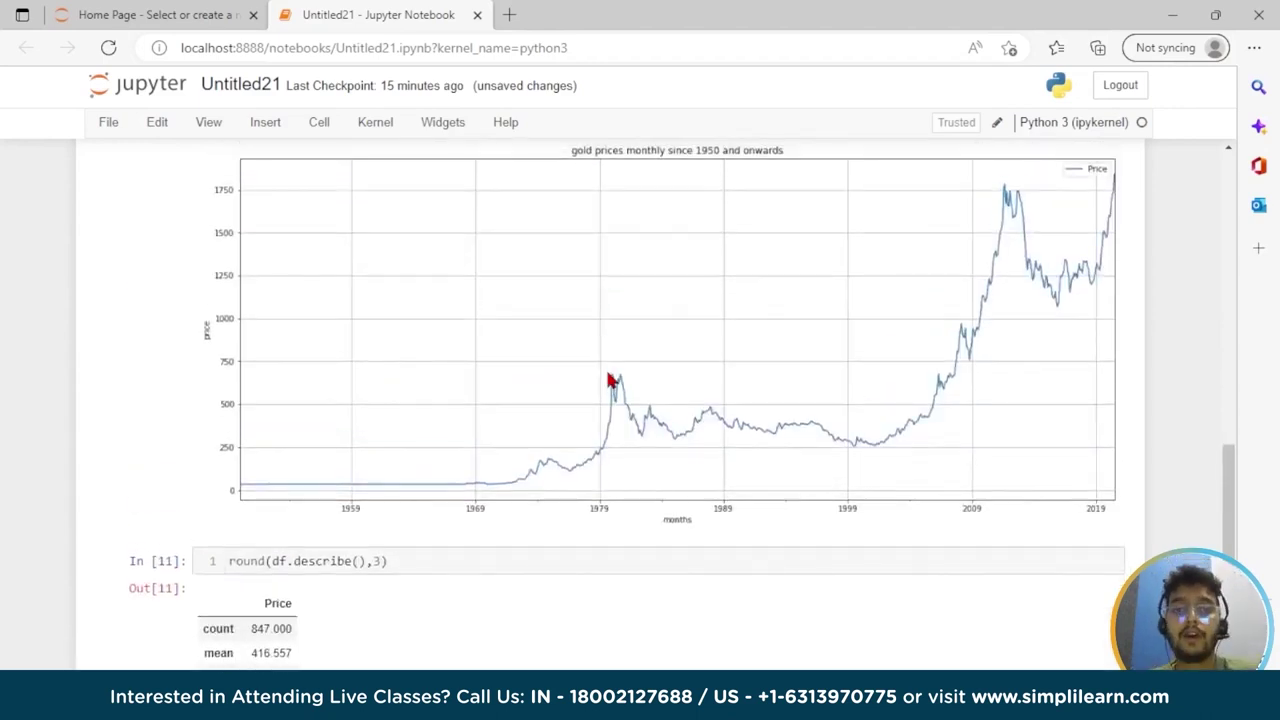
scroll(805, 468, down, 3)
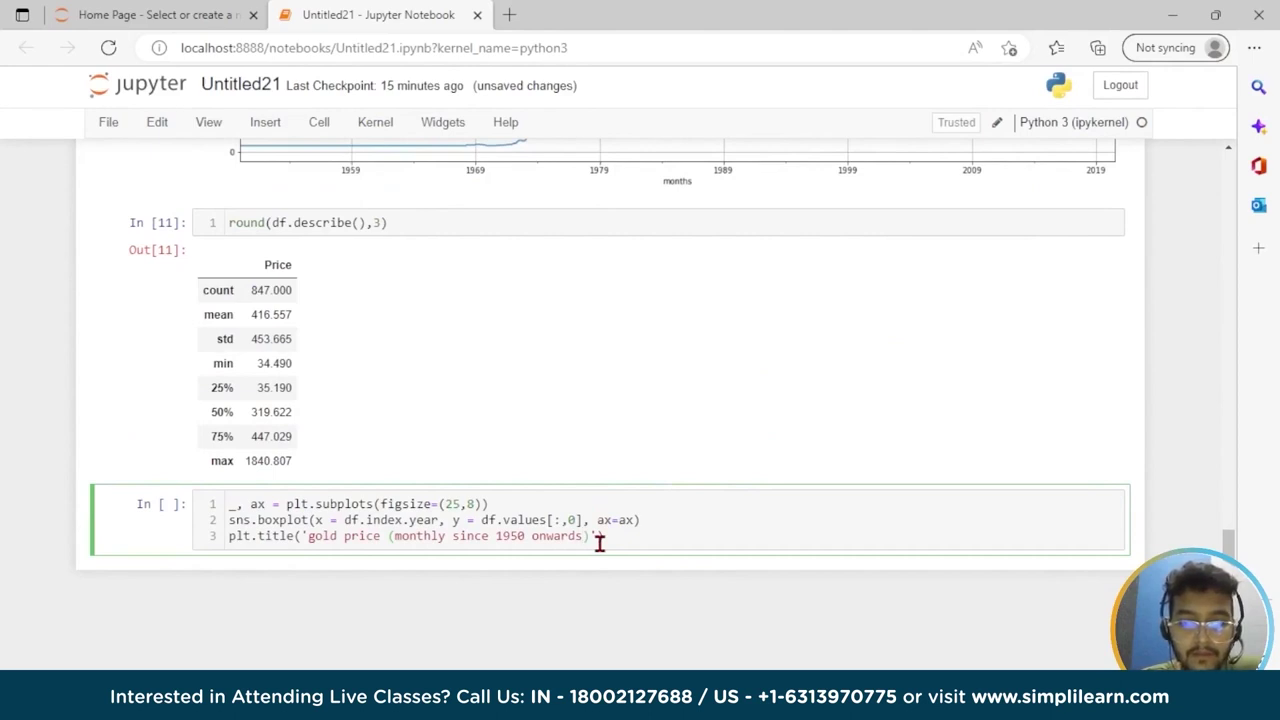
key(ctrl+Left)
key(ctrl+Left)
key(ctrl+Left)
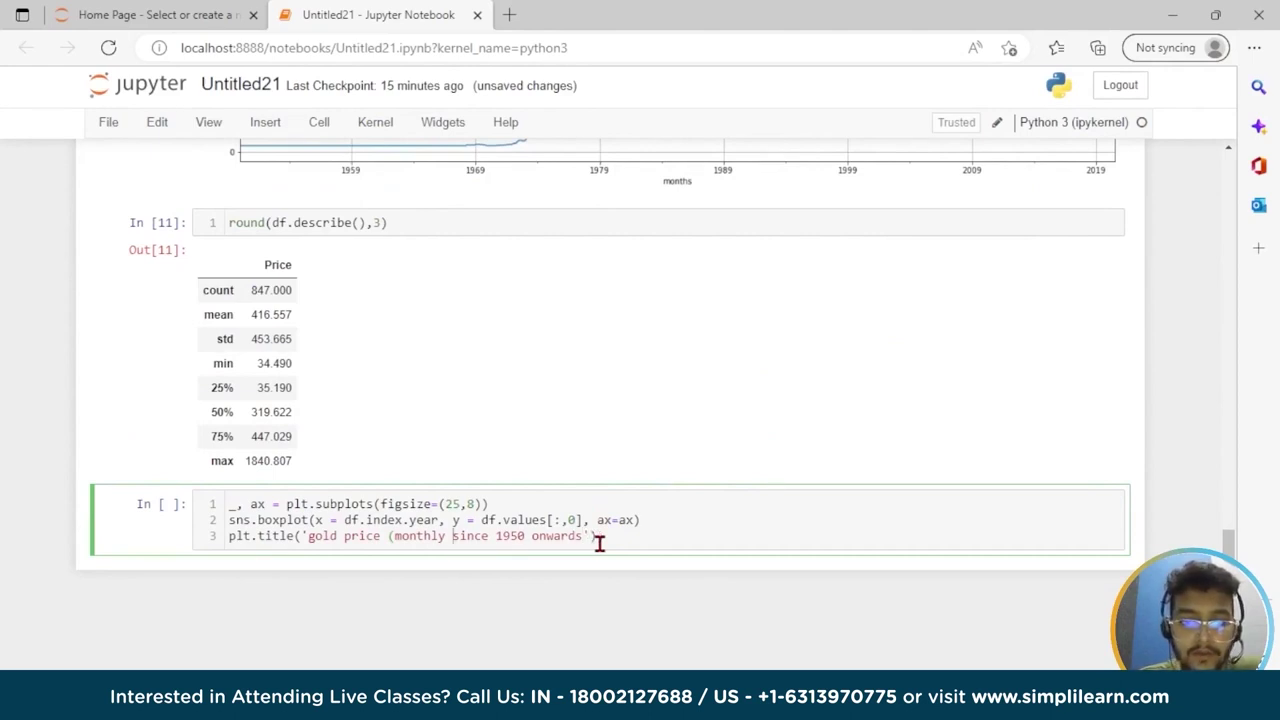
key(BackSpace)
key(ctrl+Right)
key(ctrl+Right)
key(ctrl+Right)
key(End)
Add plt.xlabel('year') on a fourth line to label the box plot's x-axis
key(Return)
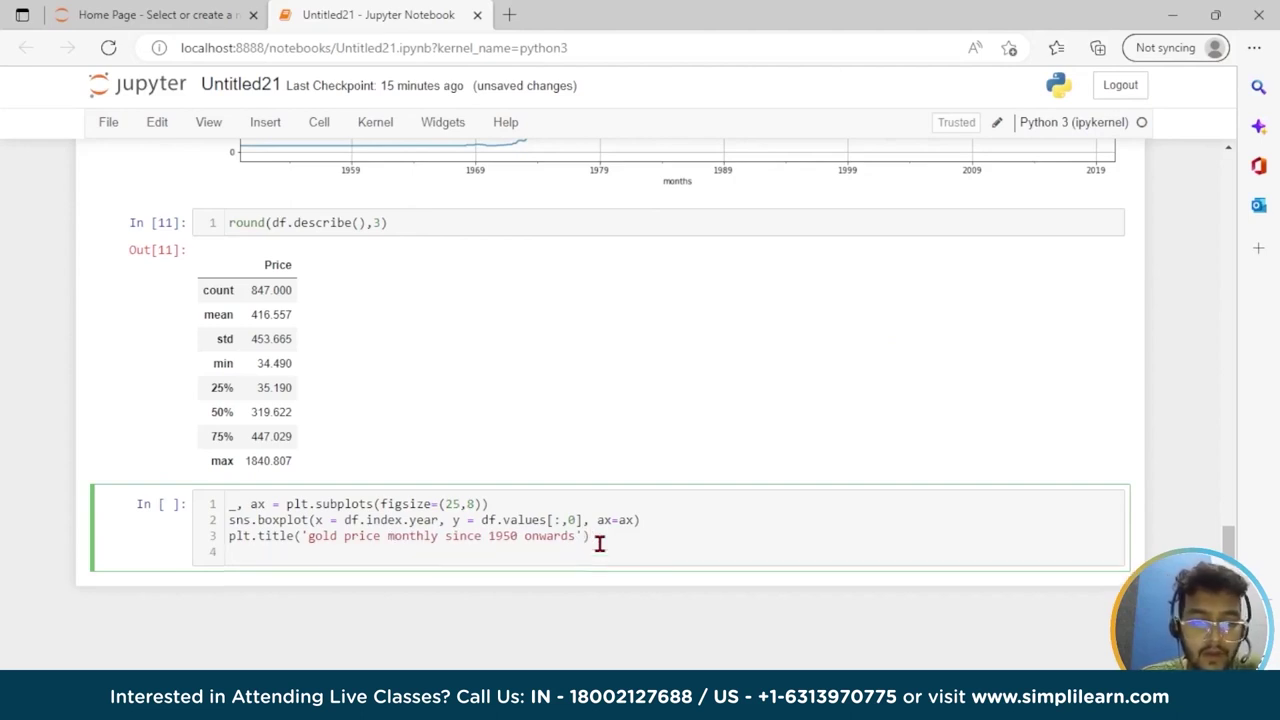
text(plt.)
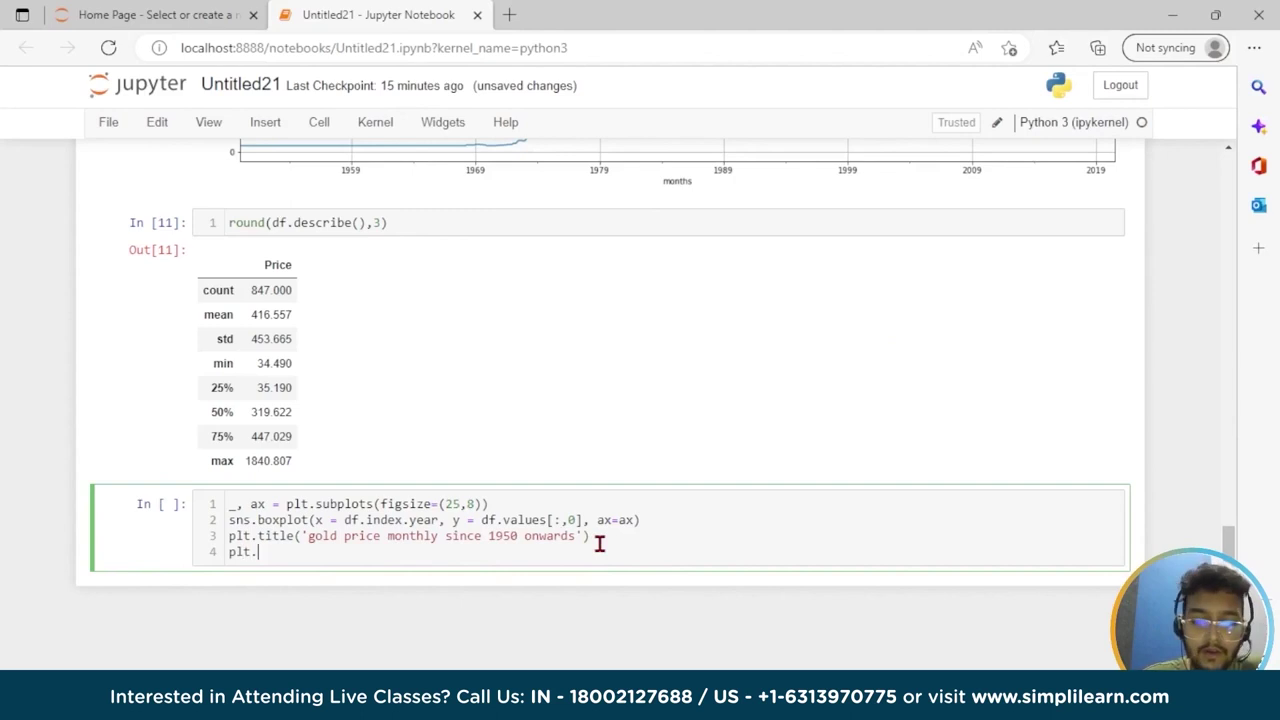
text(xlab)
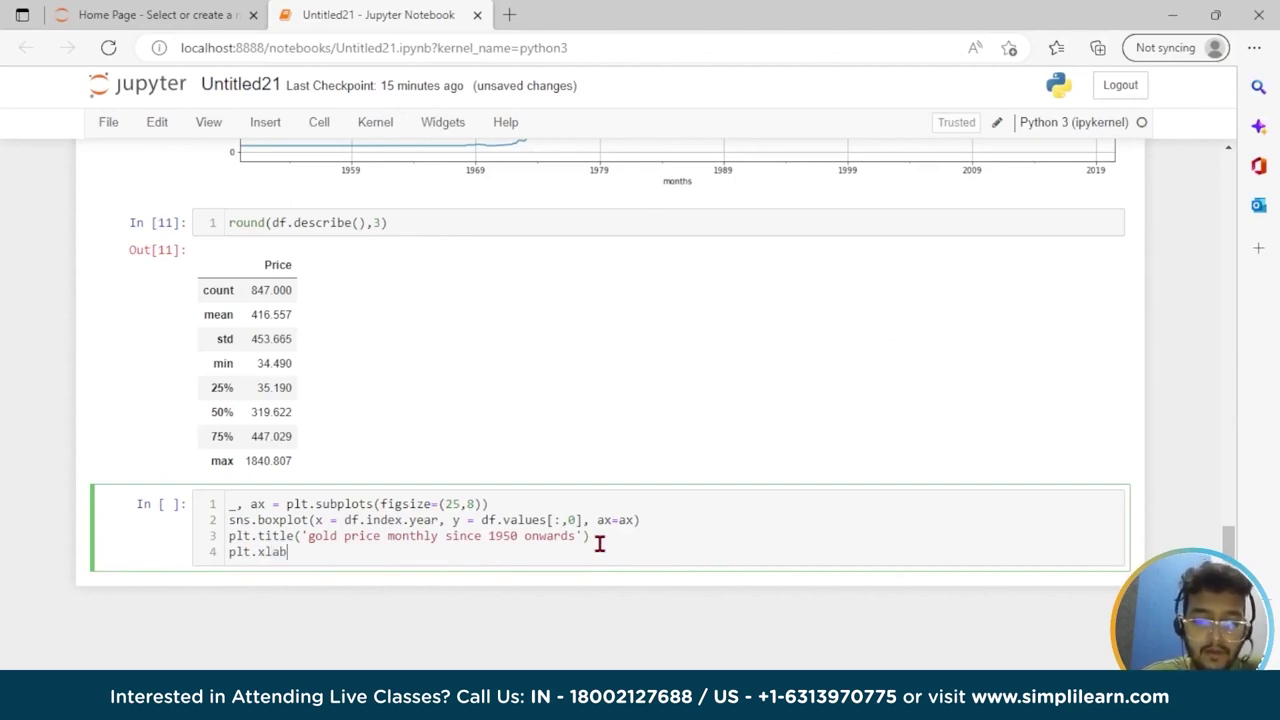
text(el('year)
key(End)
Add plt.ylabel('price') on a fifth line to label the box plot's y-axis
key(Return)
text(pl)
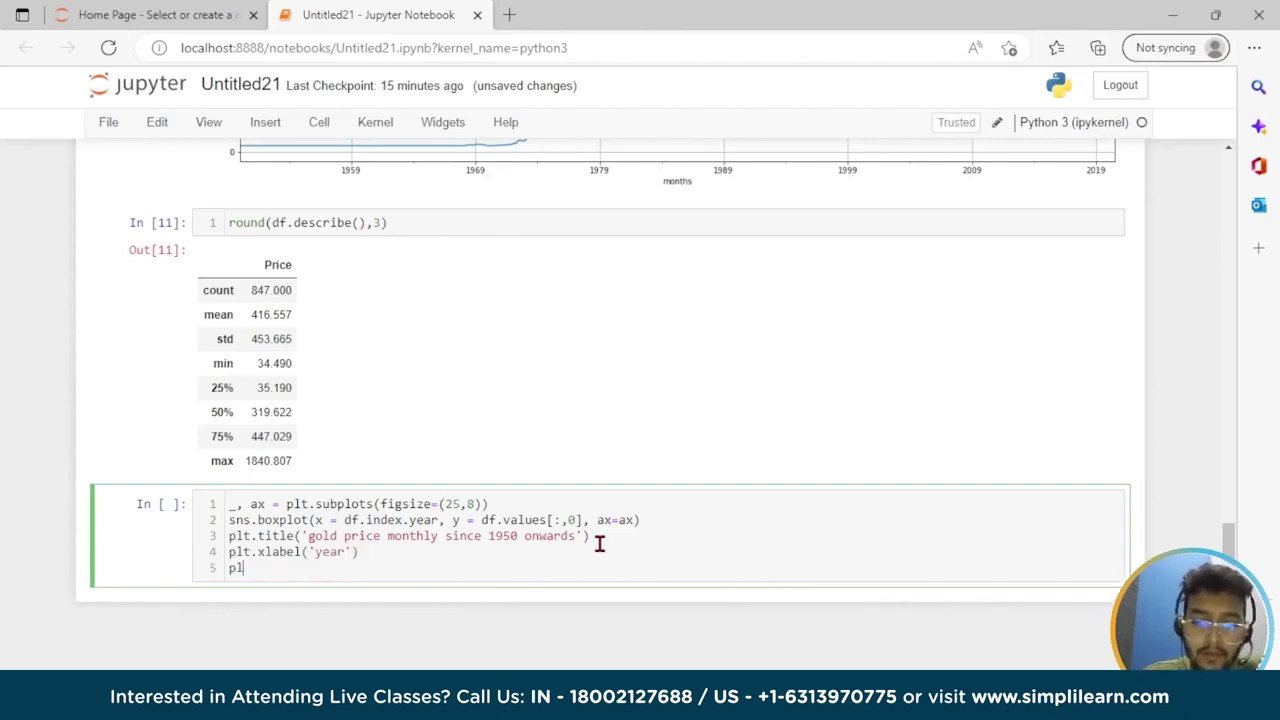
text(t.ylabel)
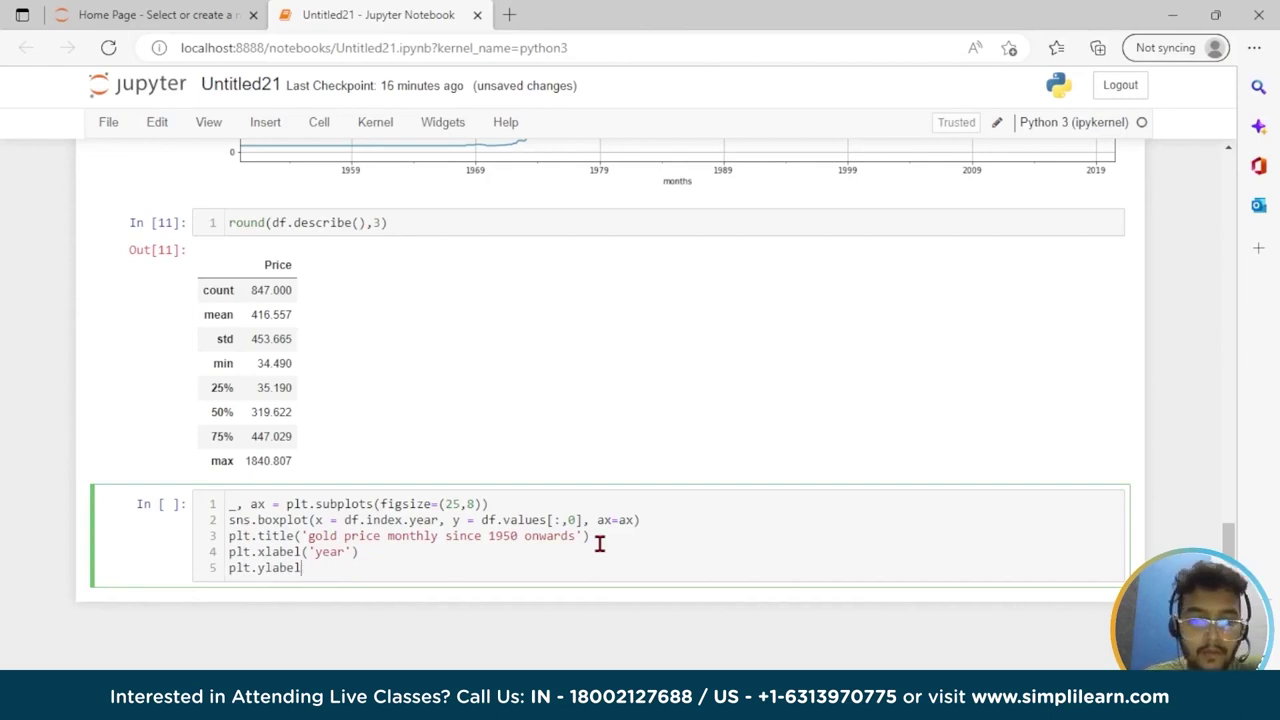
text(()
text(')
text(price)
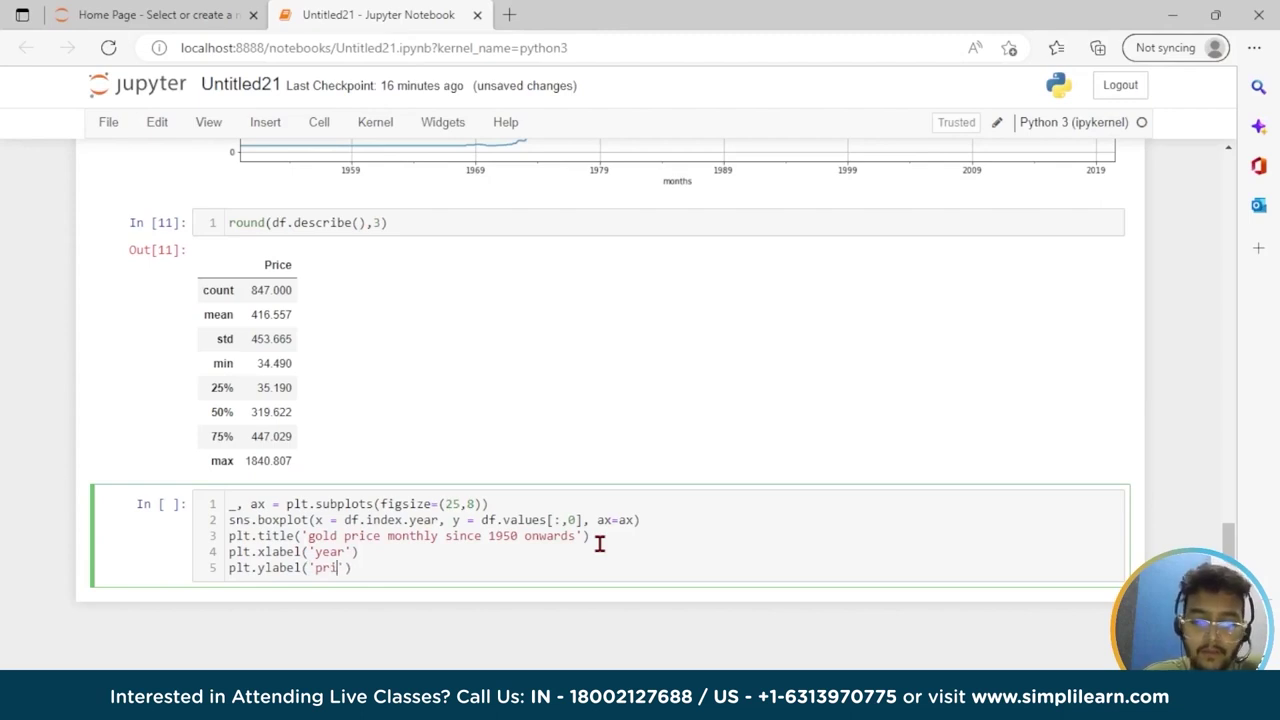
key(End)
Add plt.xticks(rotation = 90) on a sixth line to turn the year tick labels vertical
key(Return)
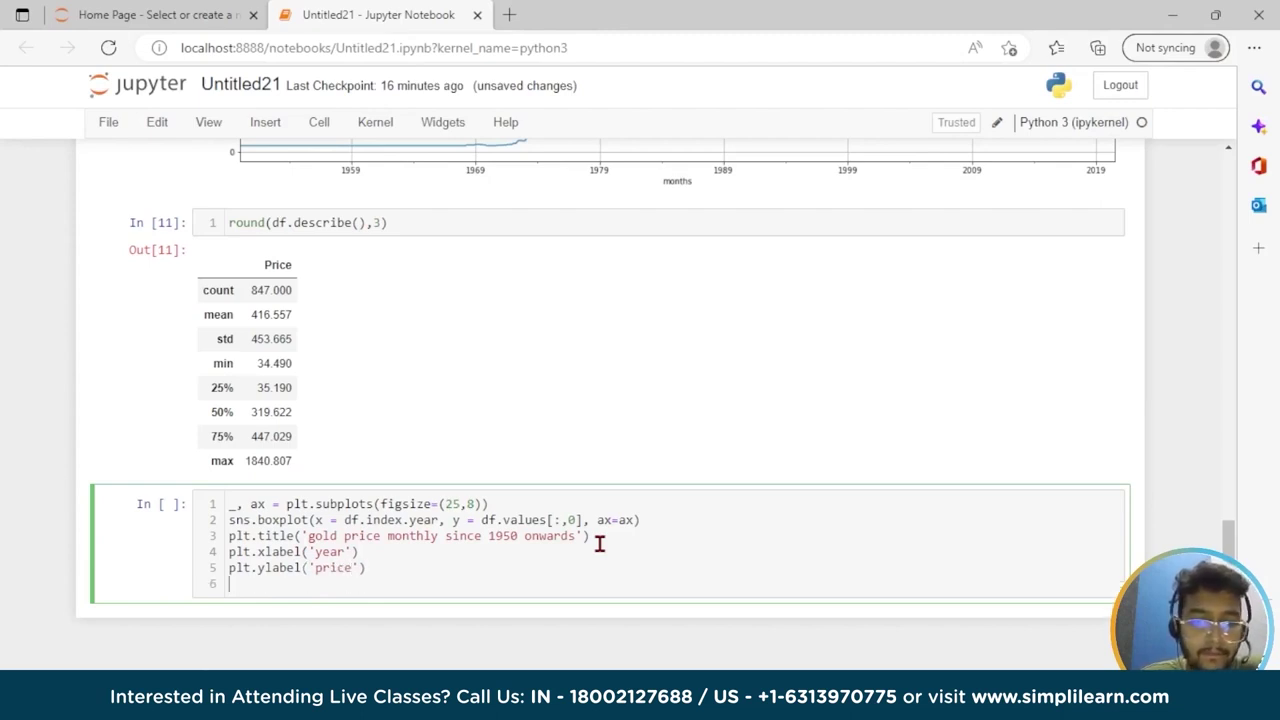
text(plt.)
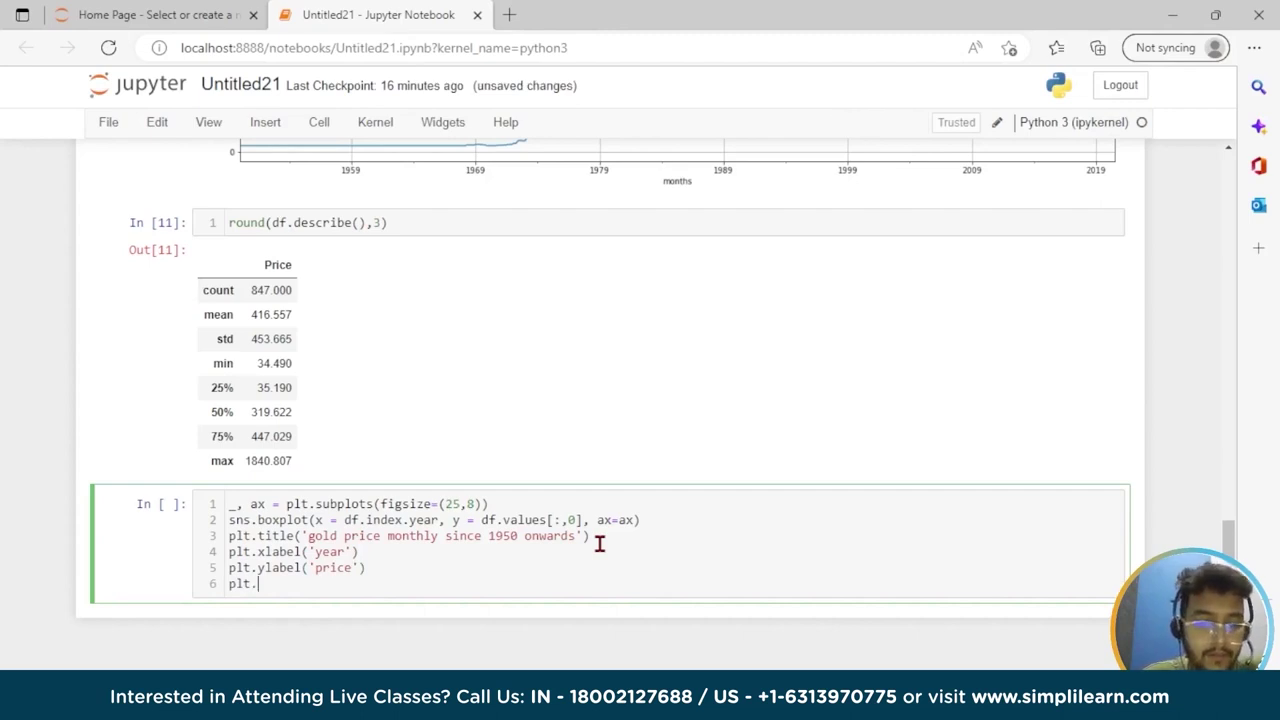
text(xti)
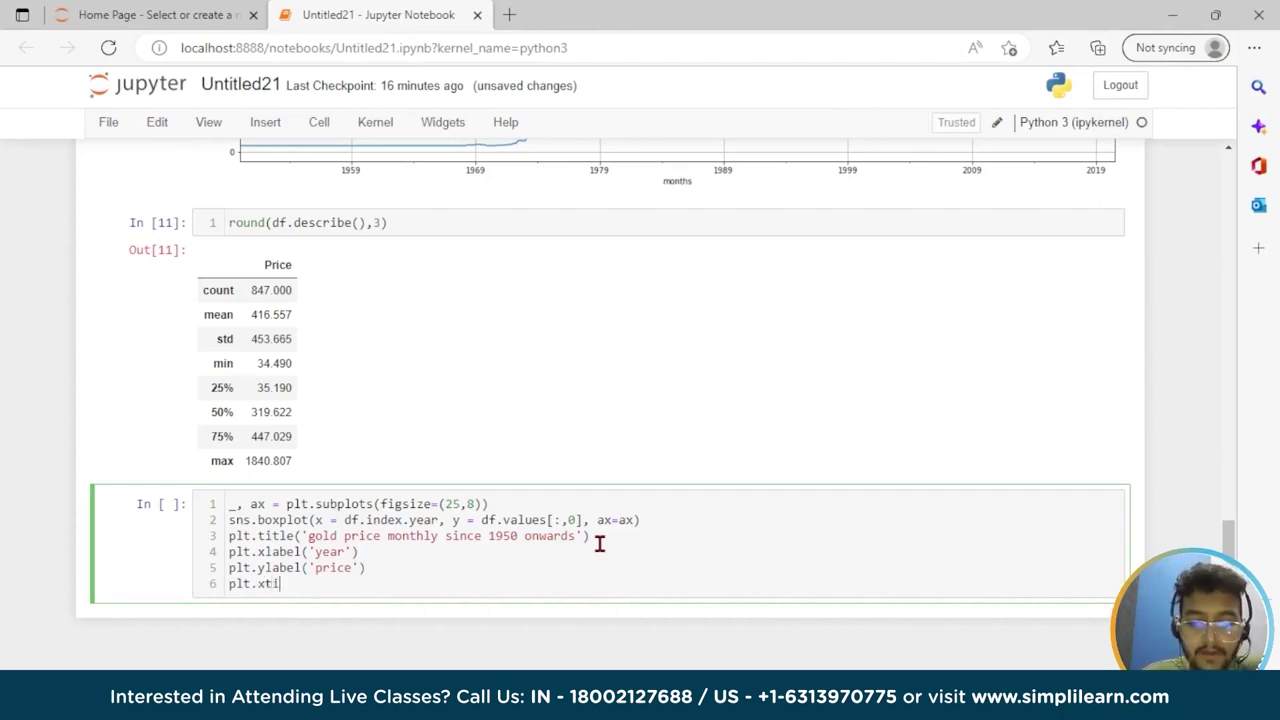
text(cks()
text(rotat)
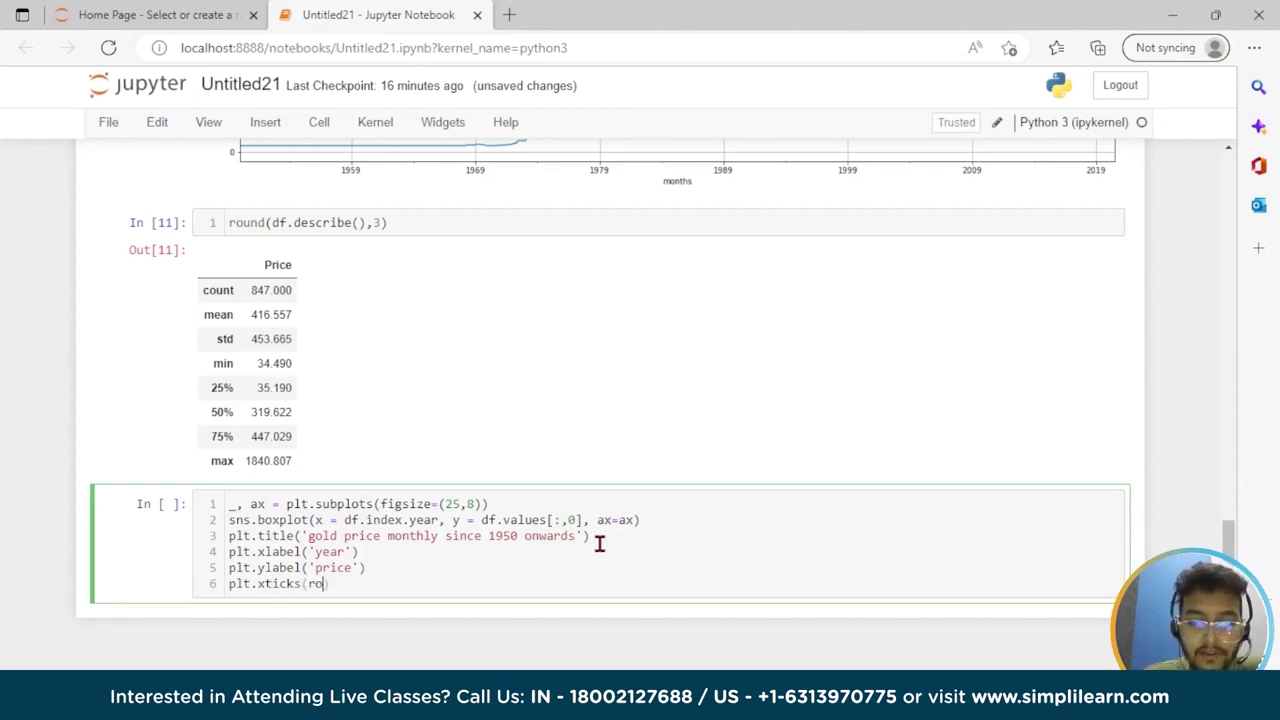
text(ion)
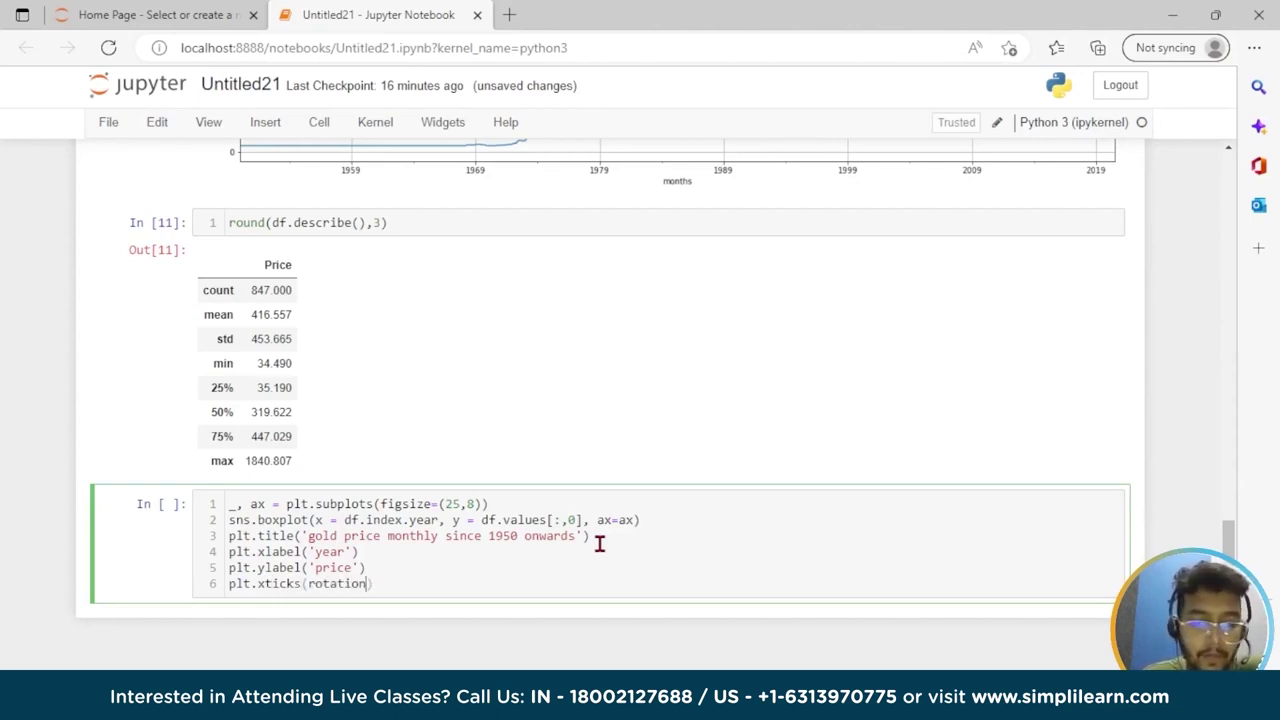
text( = )
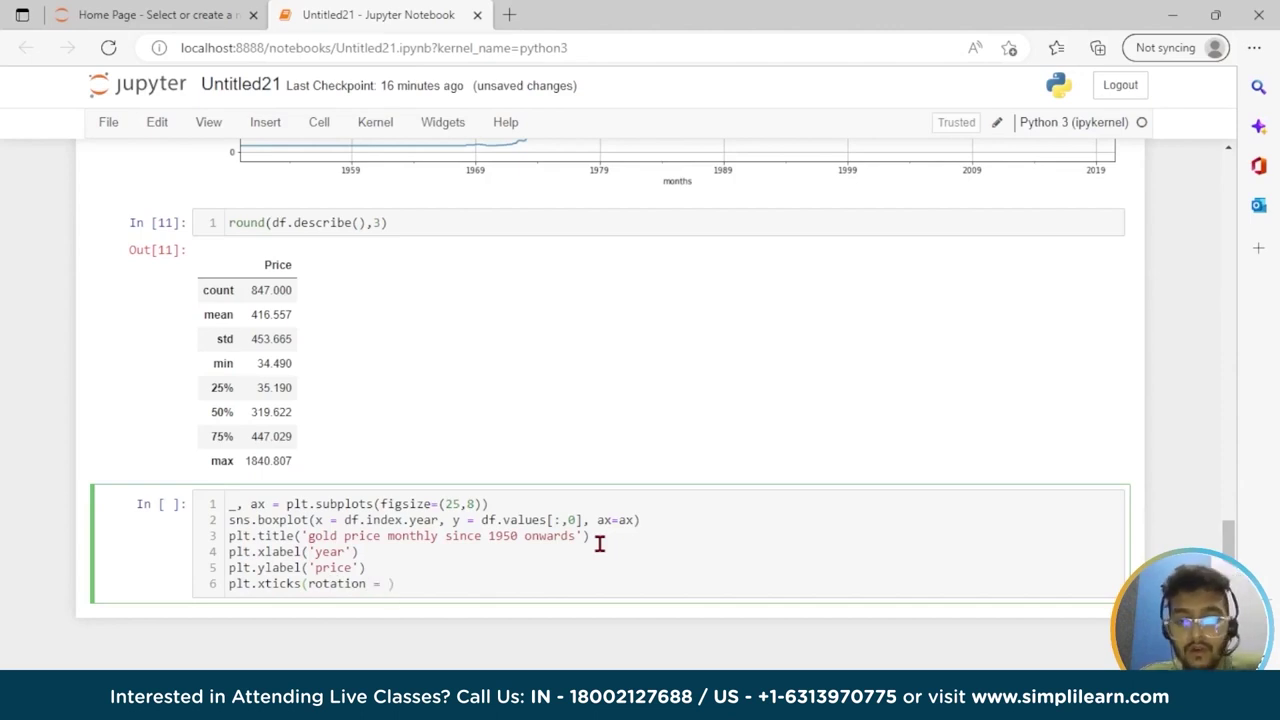
text(90)
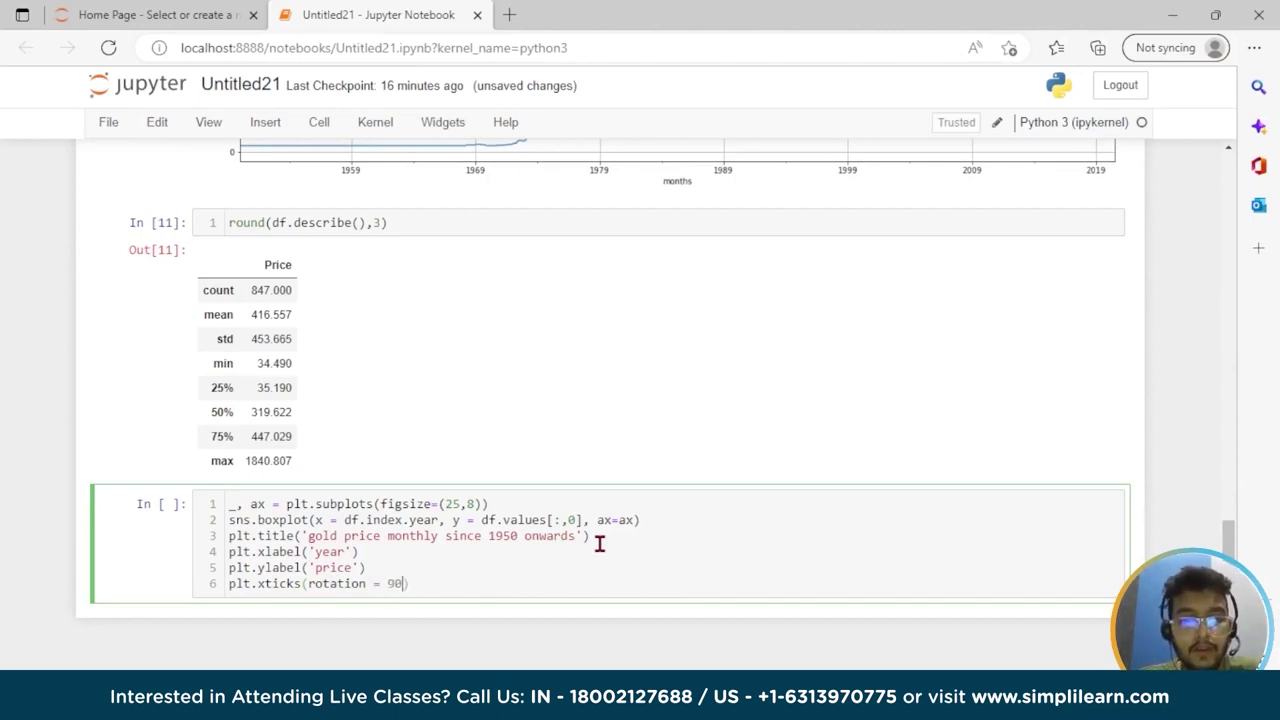
Finish the cell with plt.grid(); on a seventh line and run it to draw the yearly box plots
key(Return)
text(plt.grid())
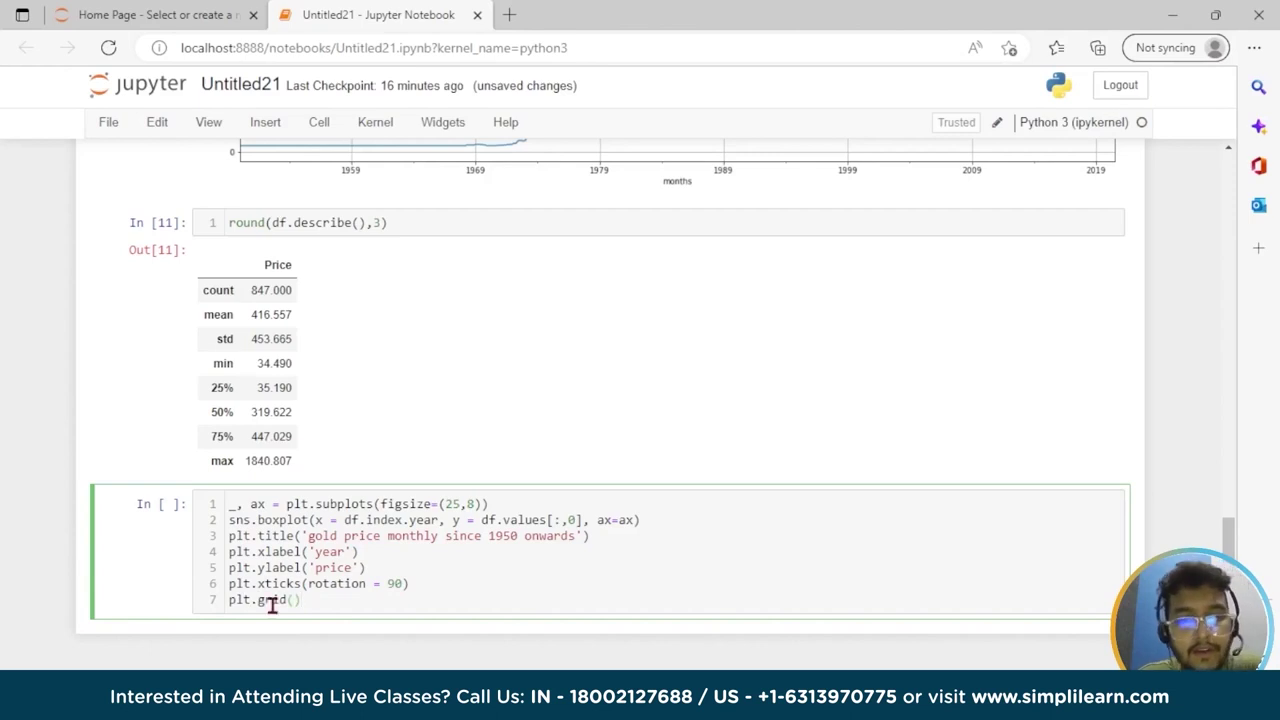
scroll(293, 595, up, 3)
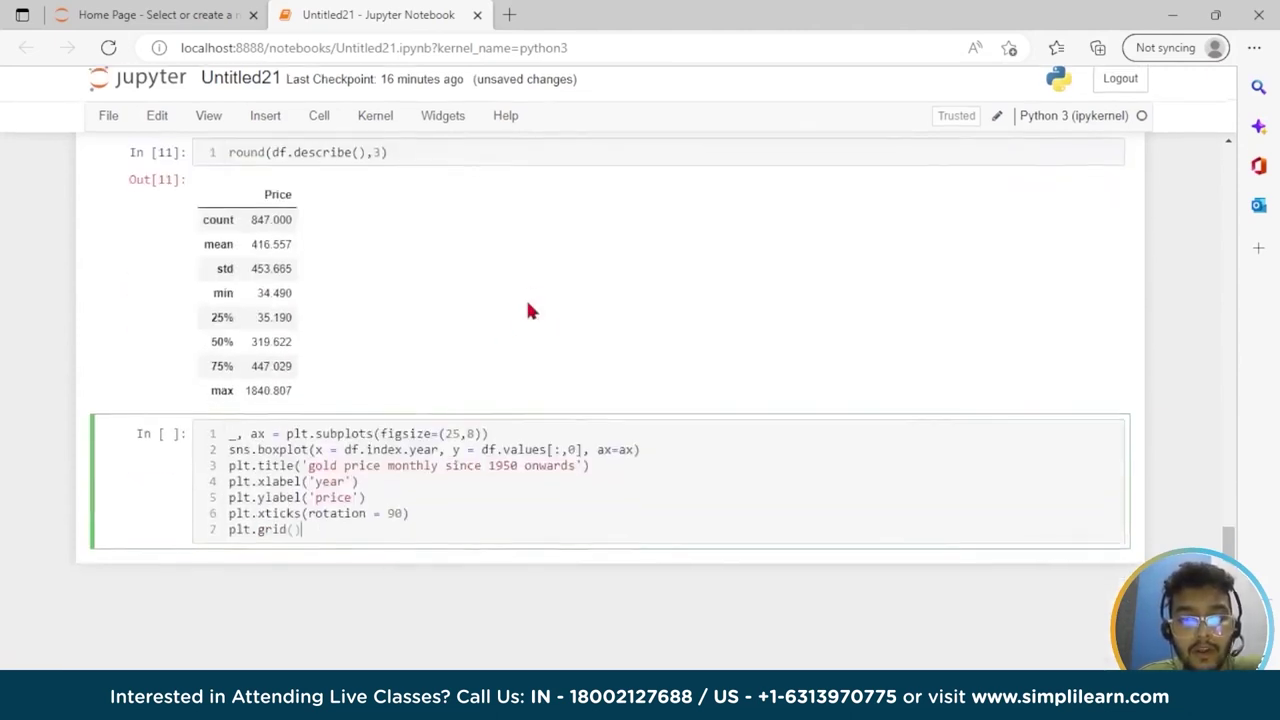
text(;)
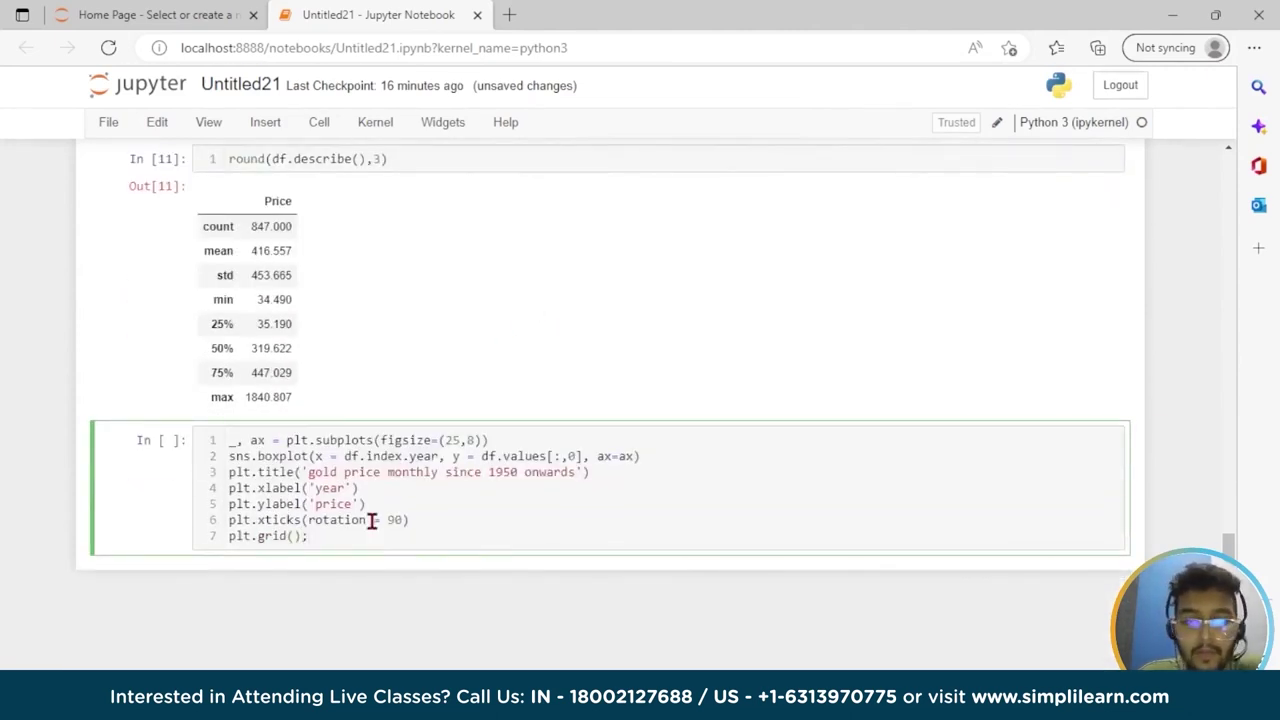
key(shift+Return)
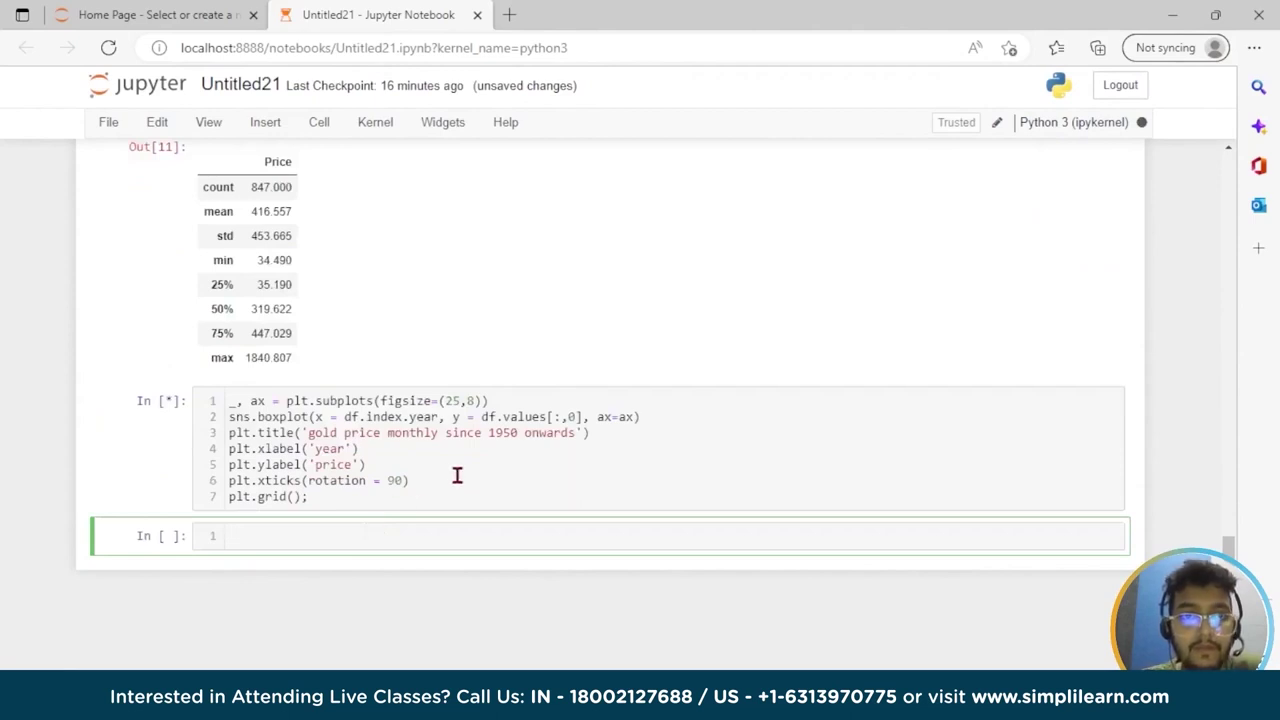
scroll(322, 290, down, 3)
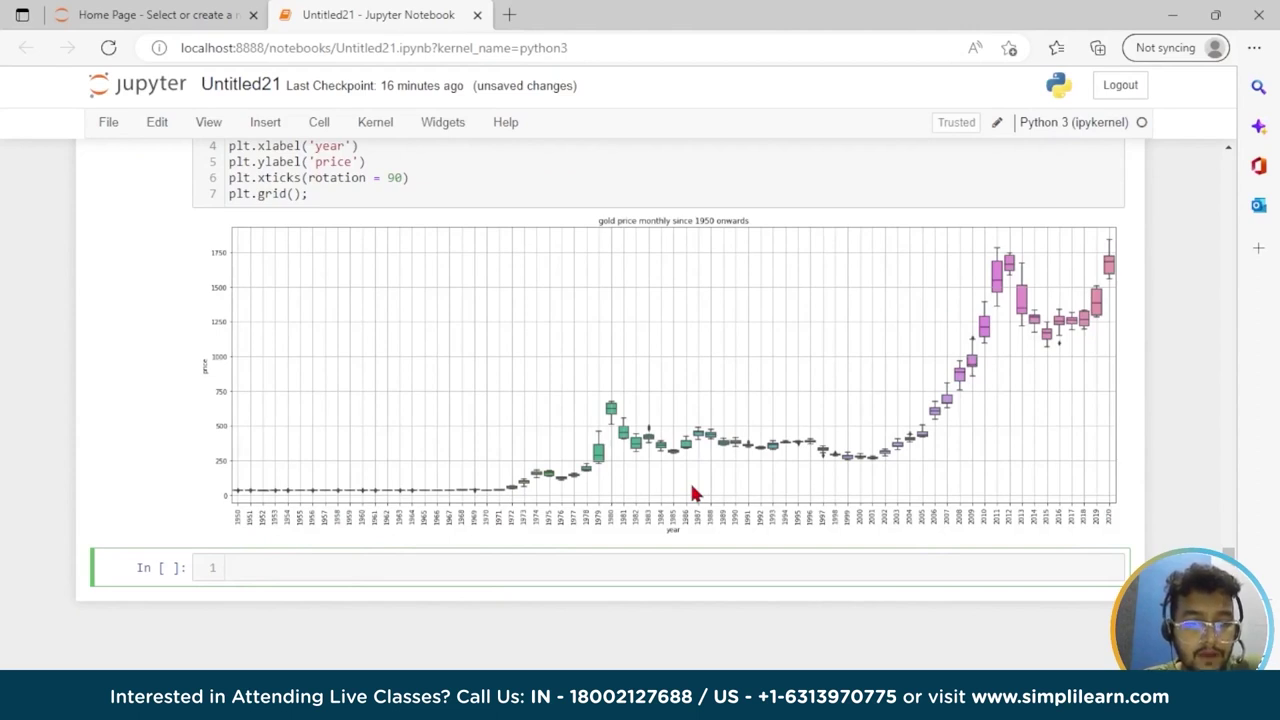
scroll(695, 493, down, 1)
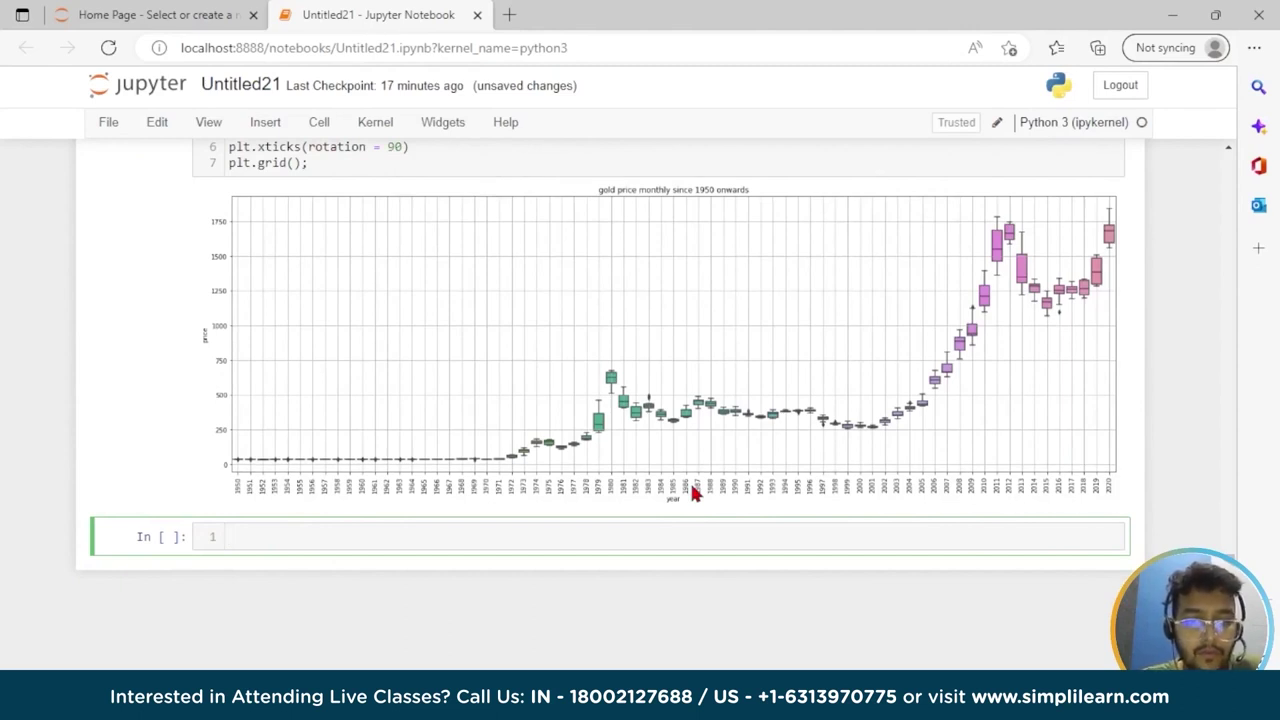
Start the new cell with from statsmodels.graphics.tsaplots import month_plot
text(fro)
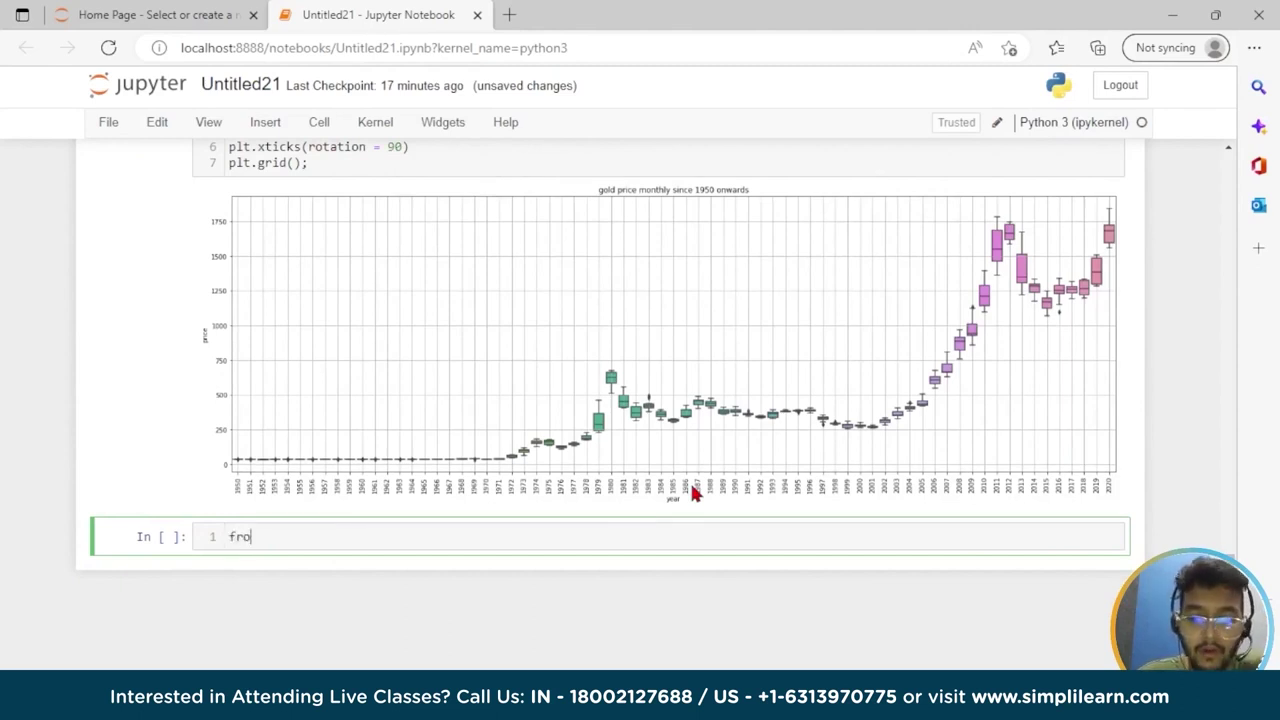
text(m sta)
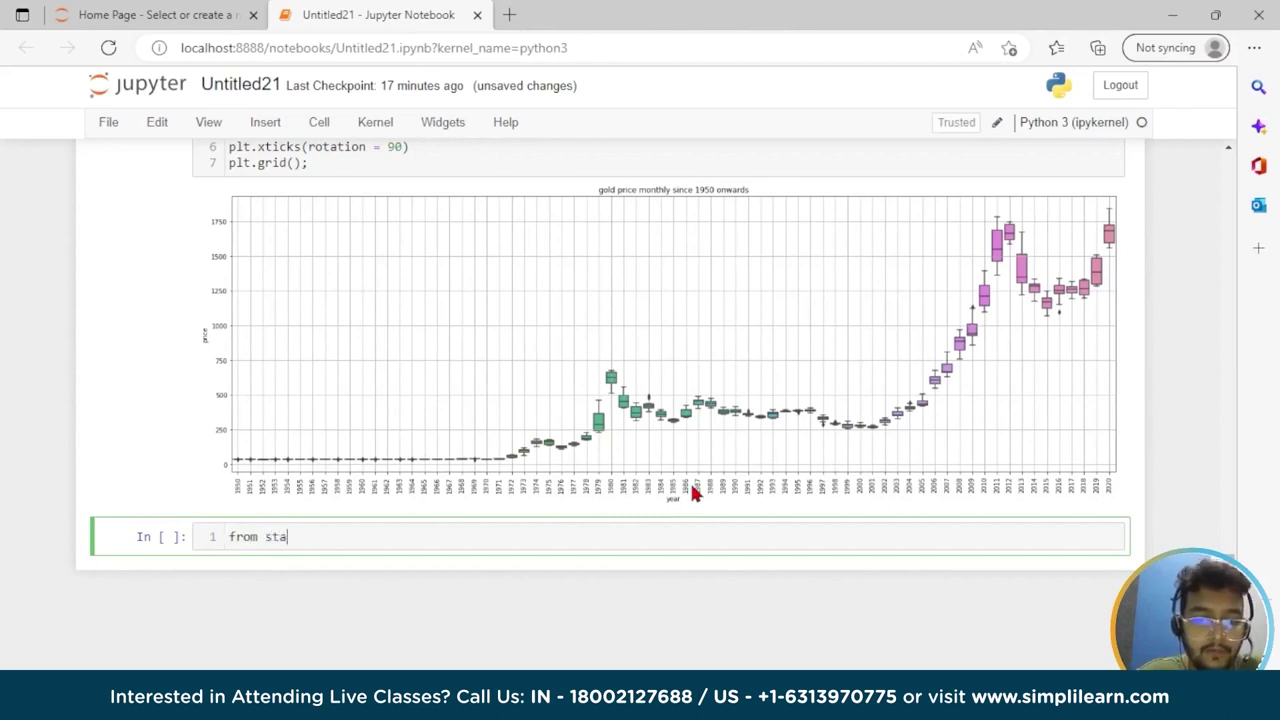
text(tsmopde)
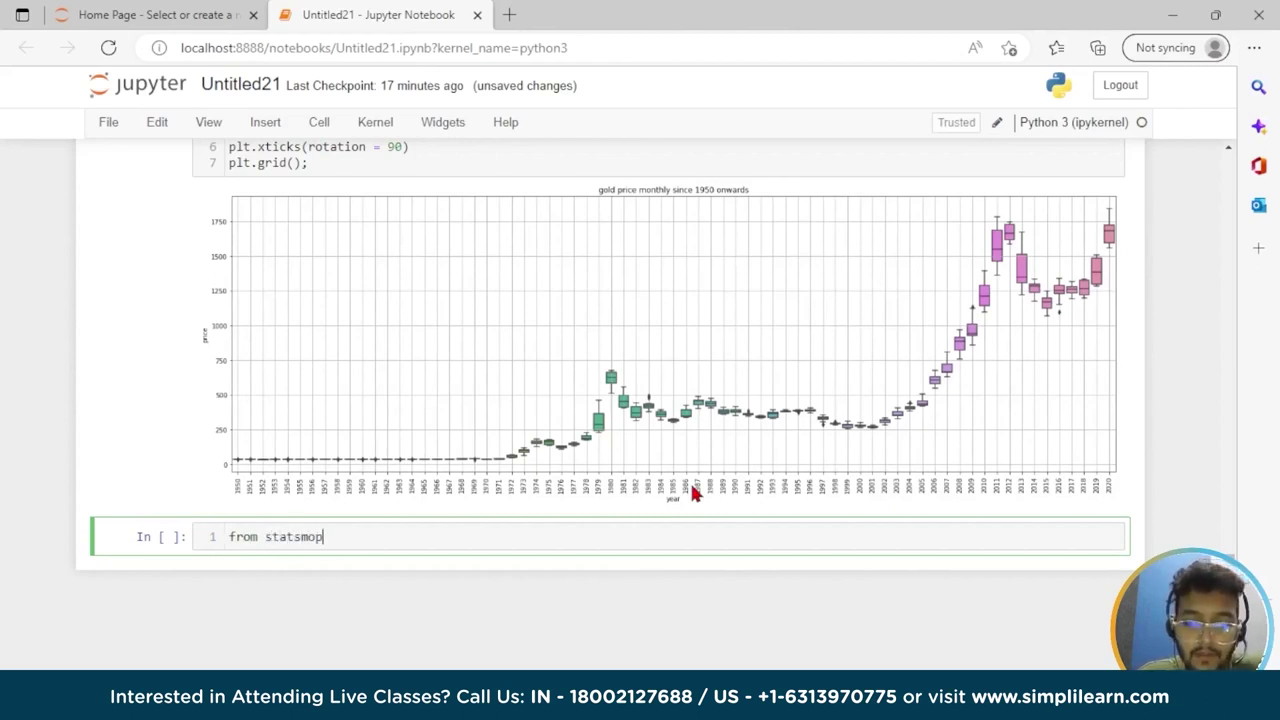
key(BackSpace)
key(BackSpace)
key(BackSpace)
text(dels)
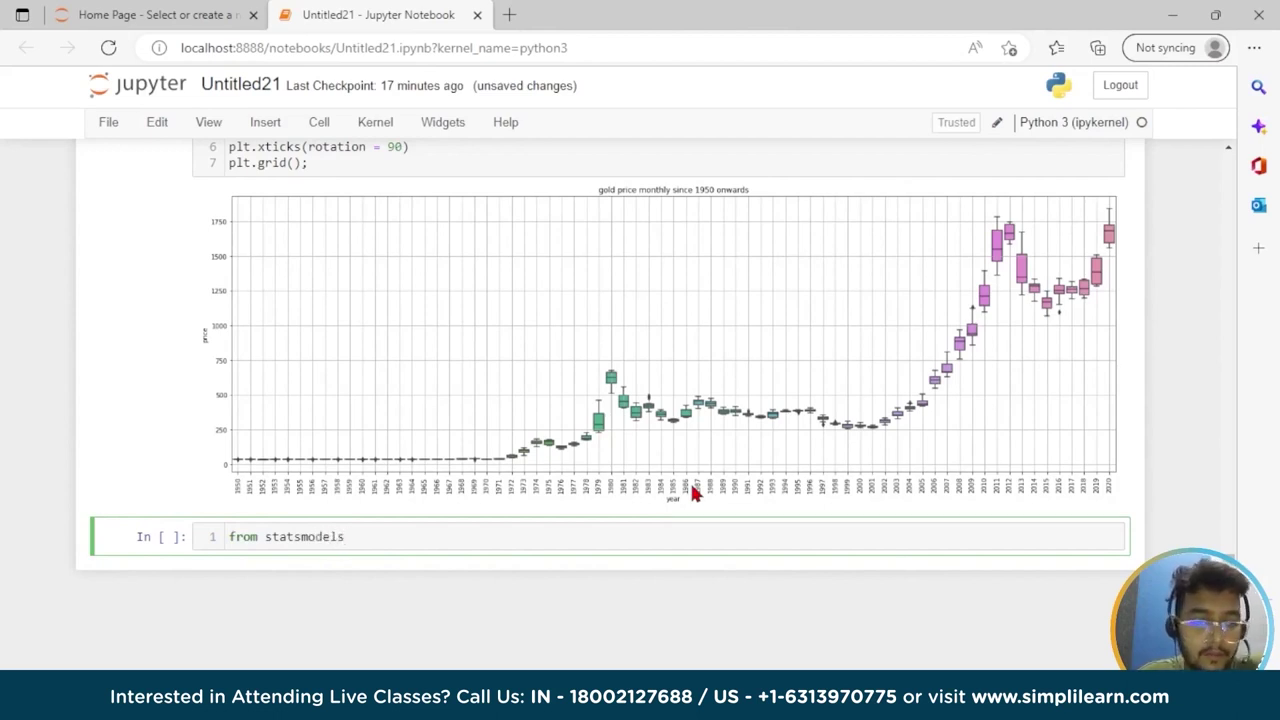
text(.gra)
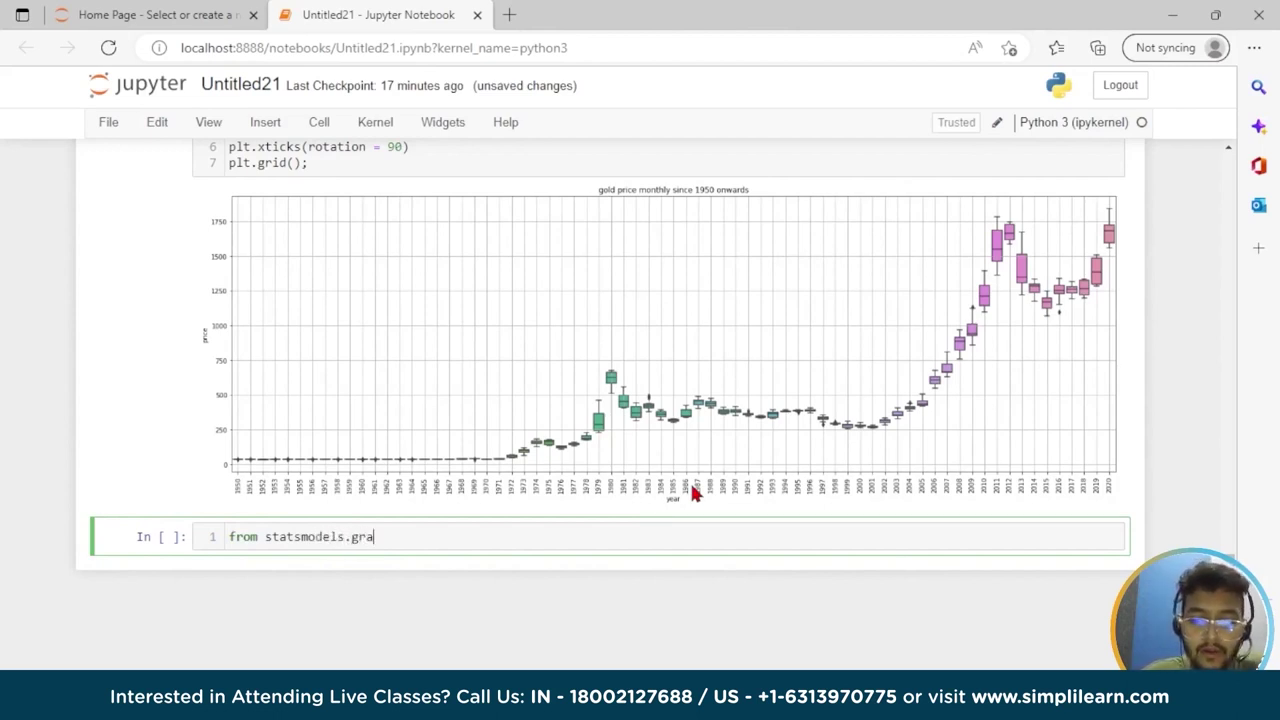
text(phics.tsaplots)
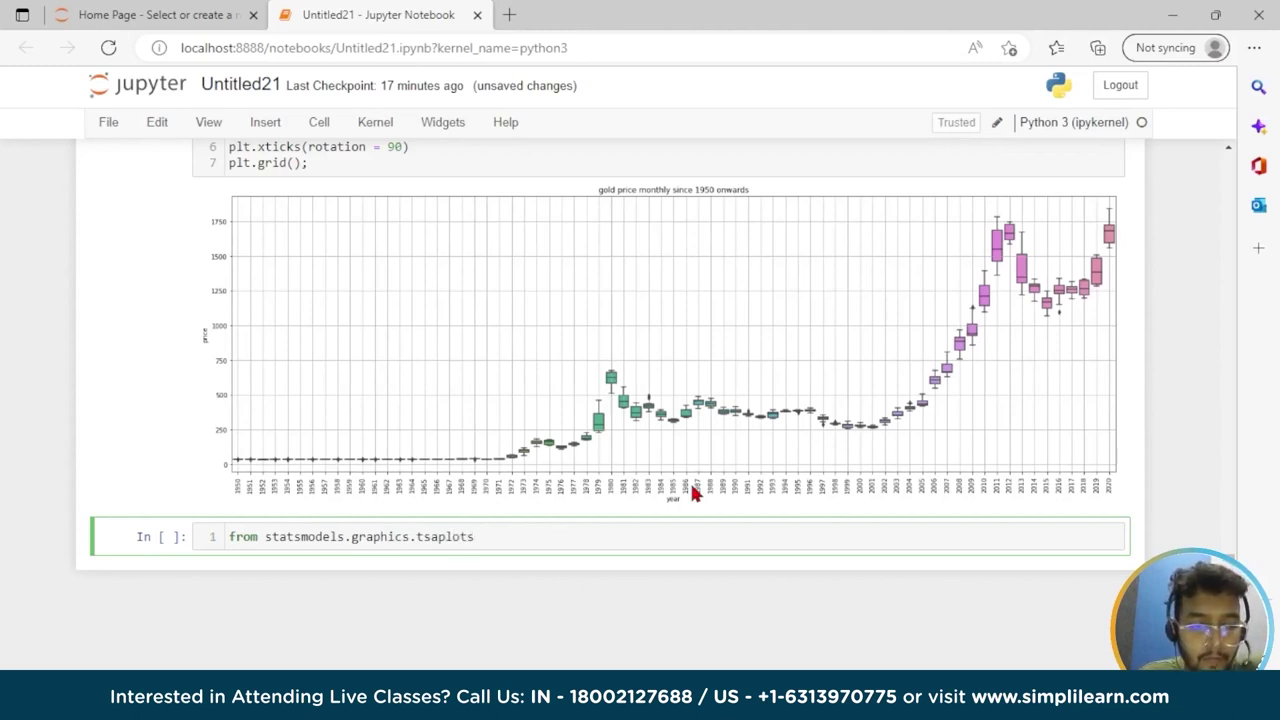
text( impor)
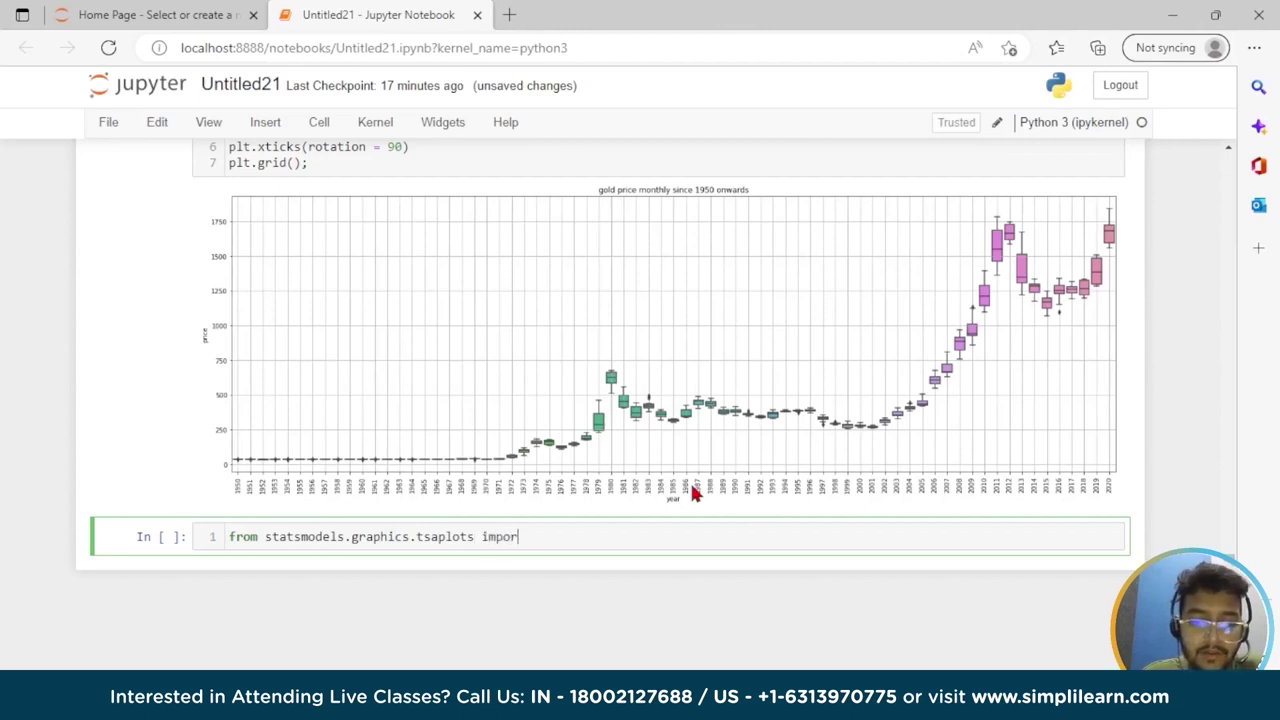
text(t m)
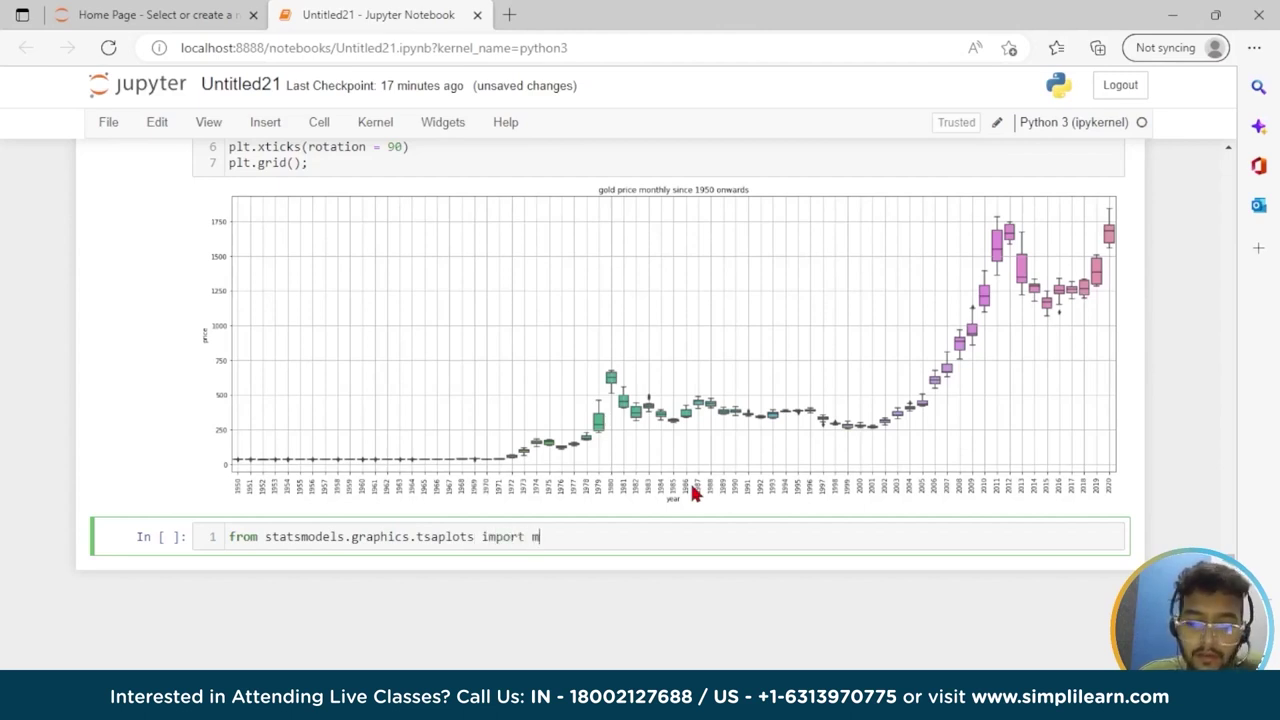
text(onth_plot)
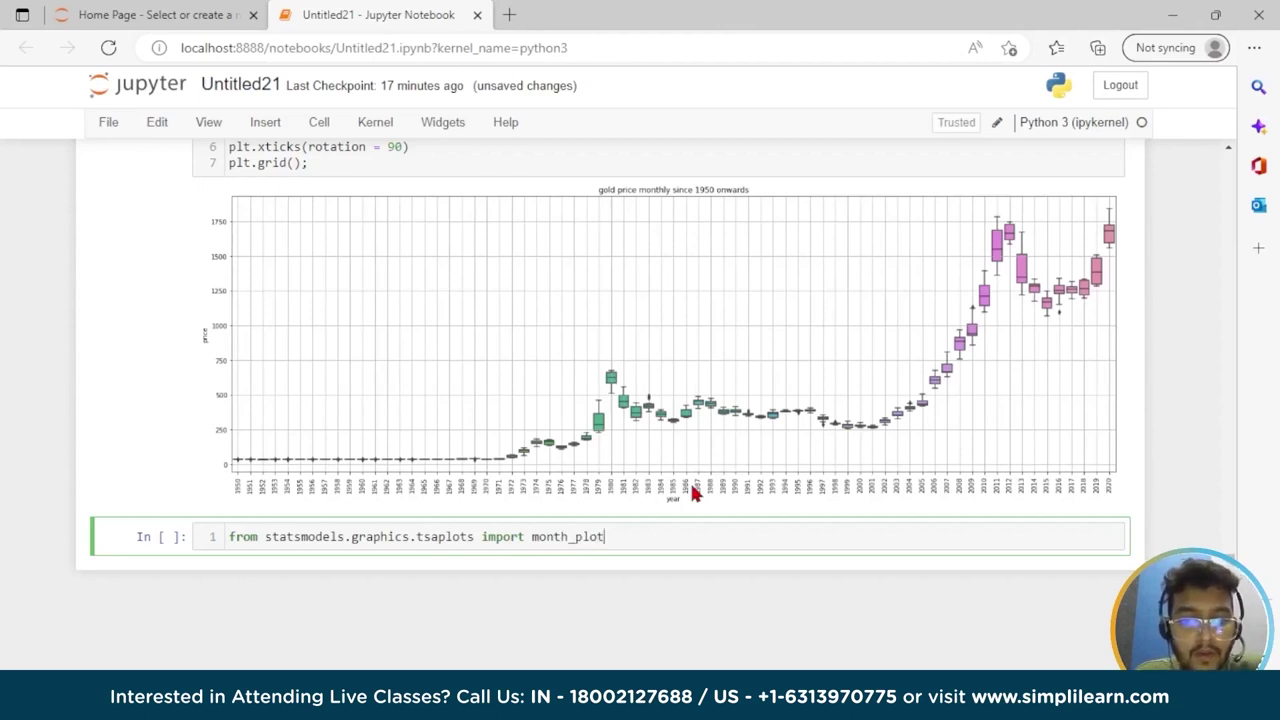
After a blank line, add fig, ax = plt.subplots(figsize=(22,8)) on the cell's third line
key(Return)
key(Return)
text(fig, ax = )
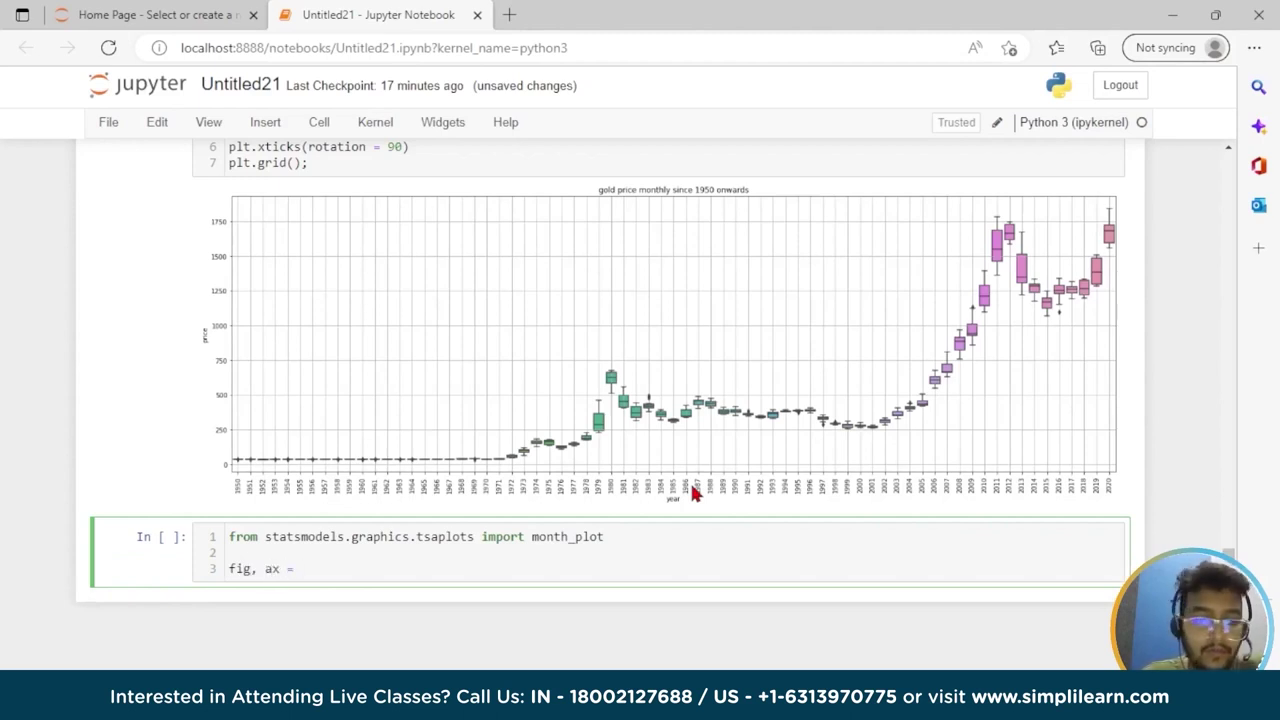
text(plt.)
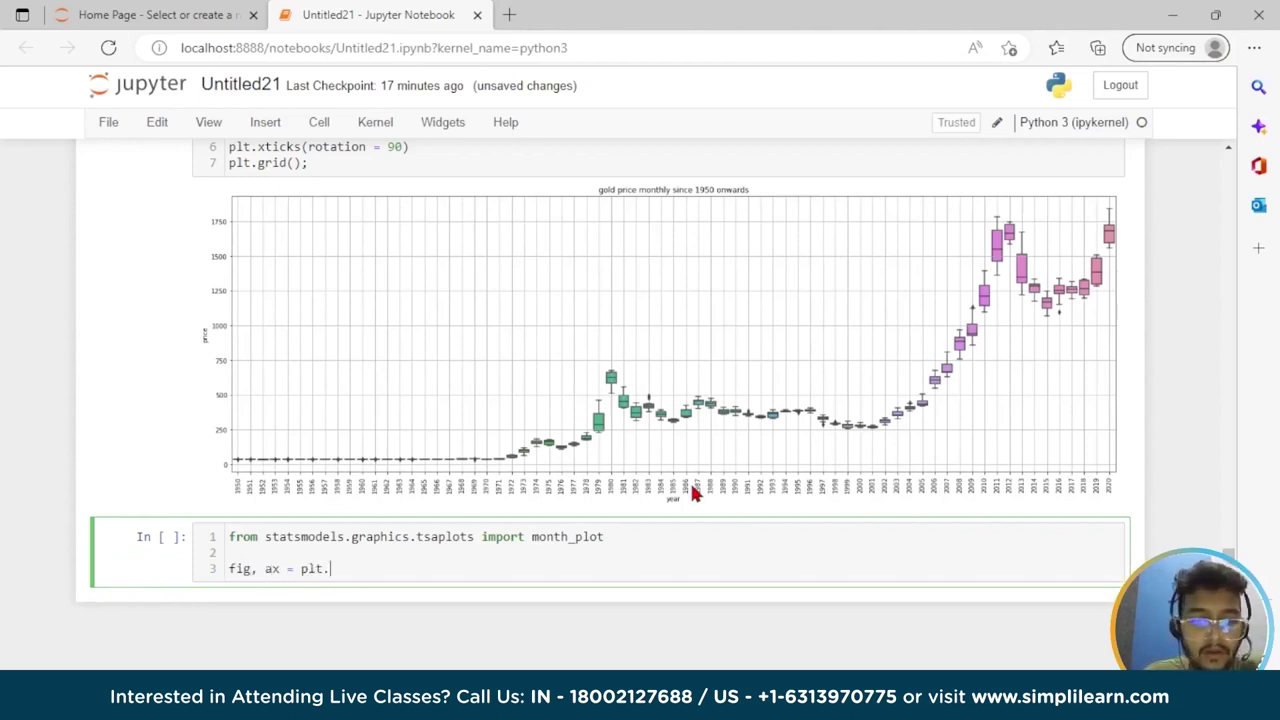
text(subplo)
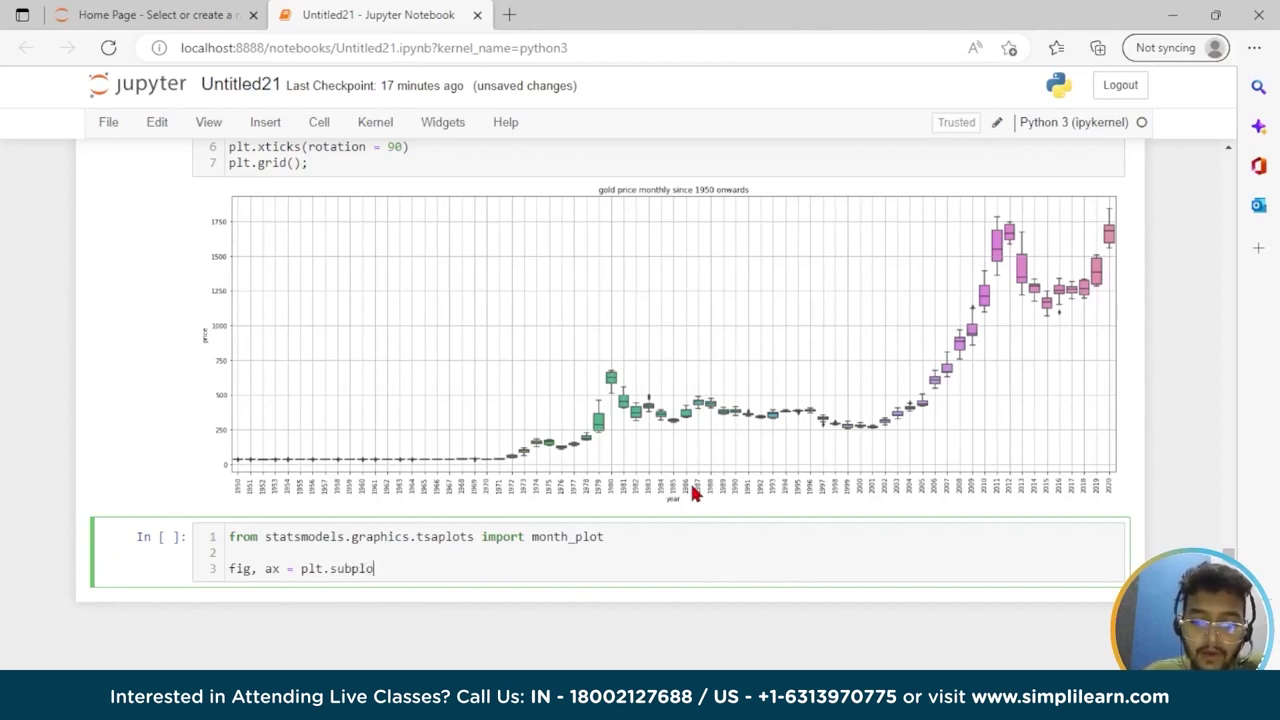
text(ts(f)
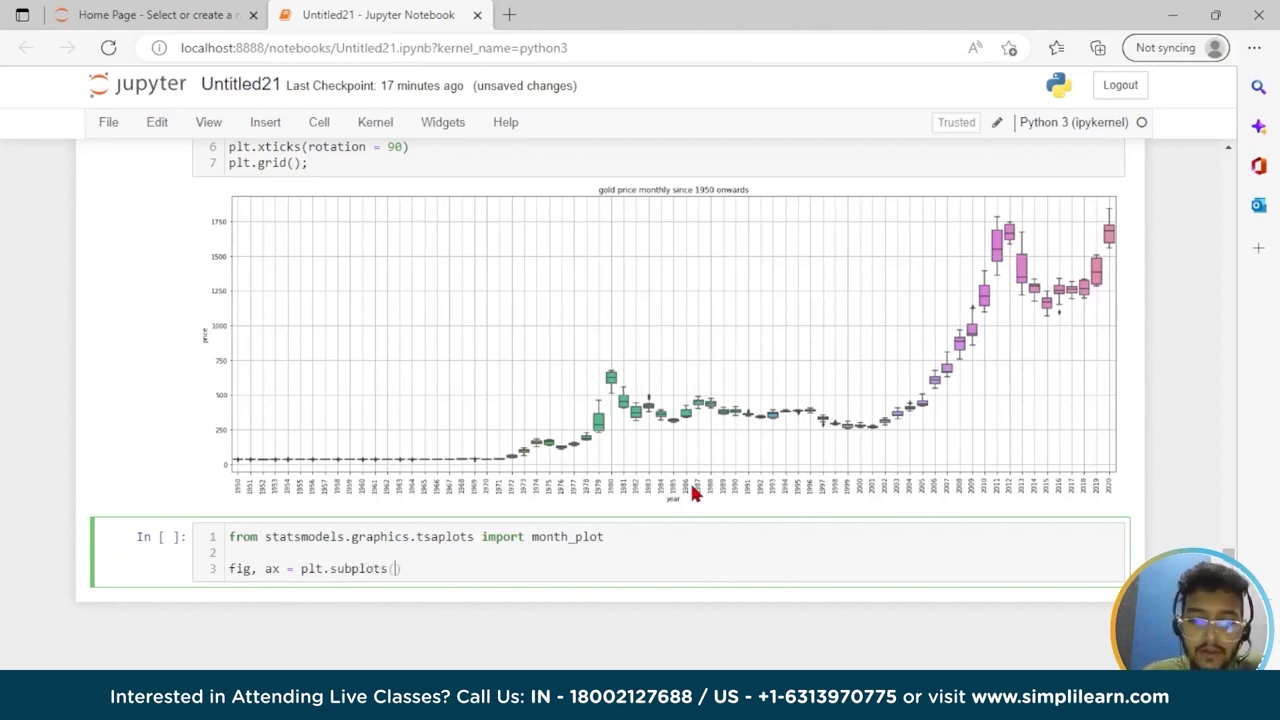
text(igsi)
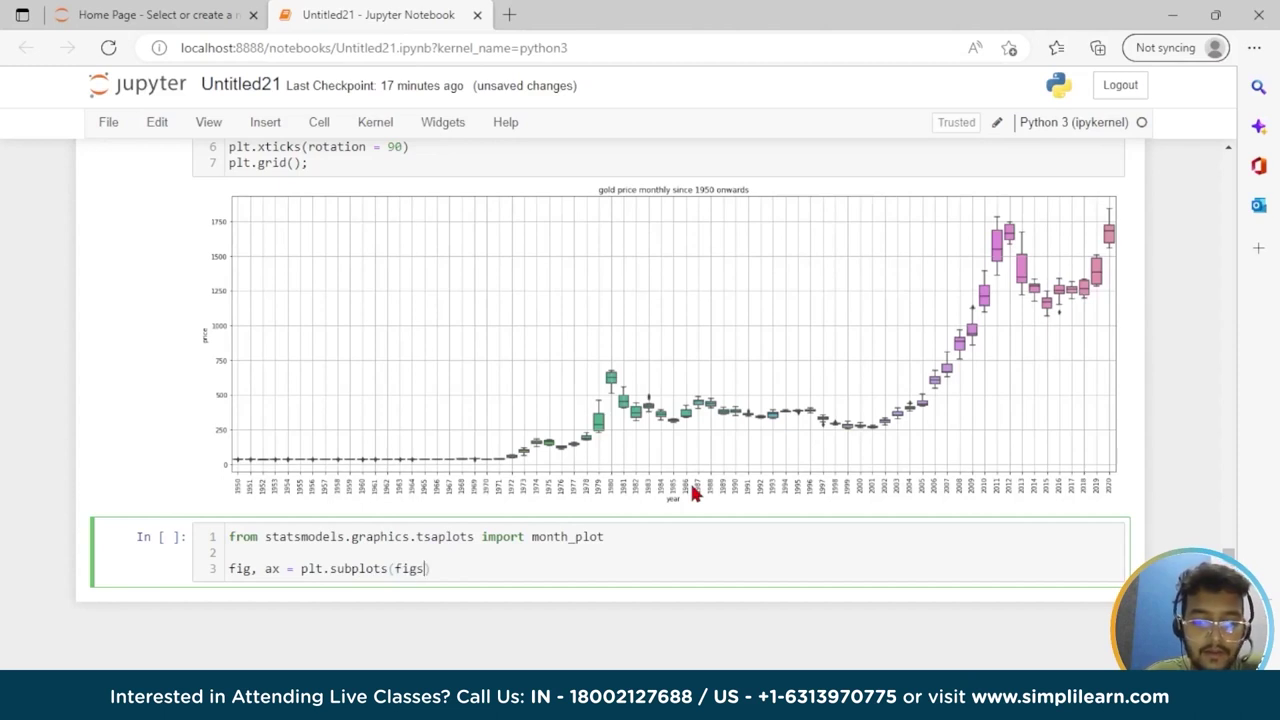
text(ze)
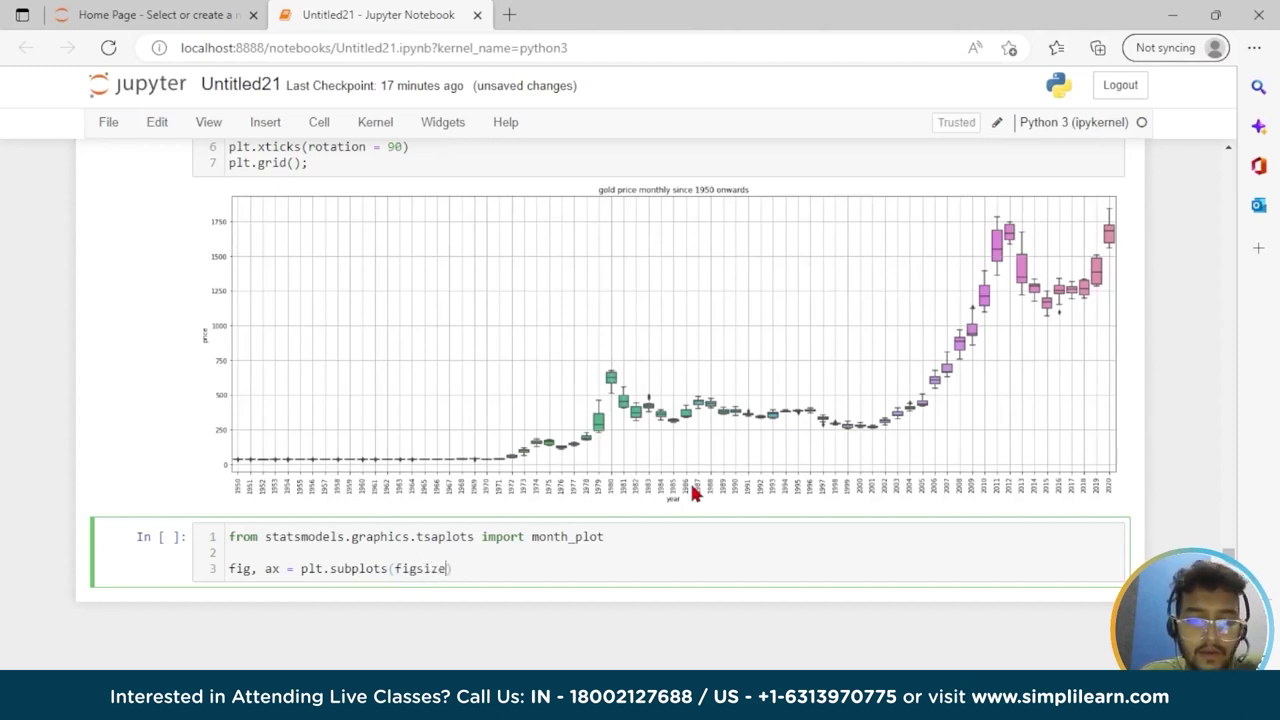
text(=)
text((22)
text(,8)))
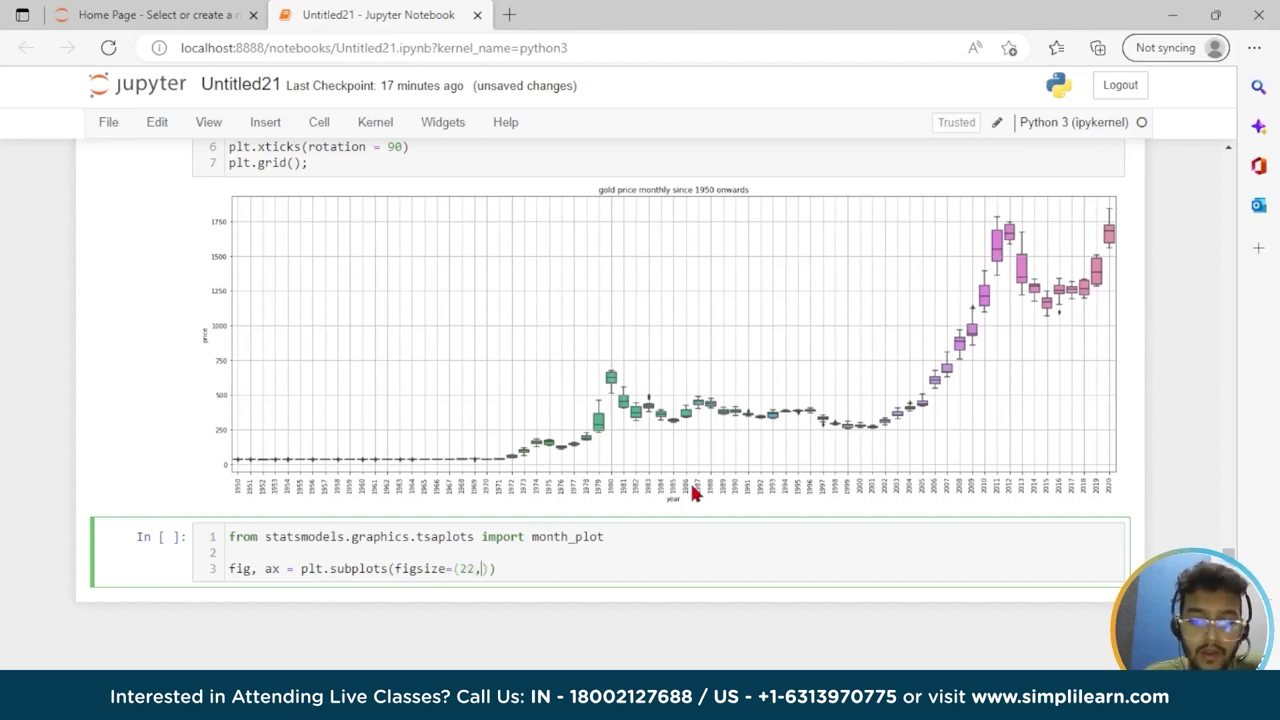
Add month_plot(df, ylabel = ' gold price', ax= ax) on the fourth line to plot the gold prices by month
key(Return)
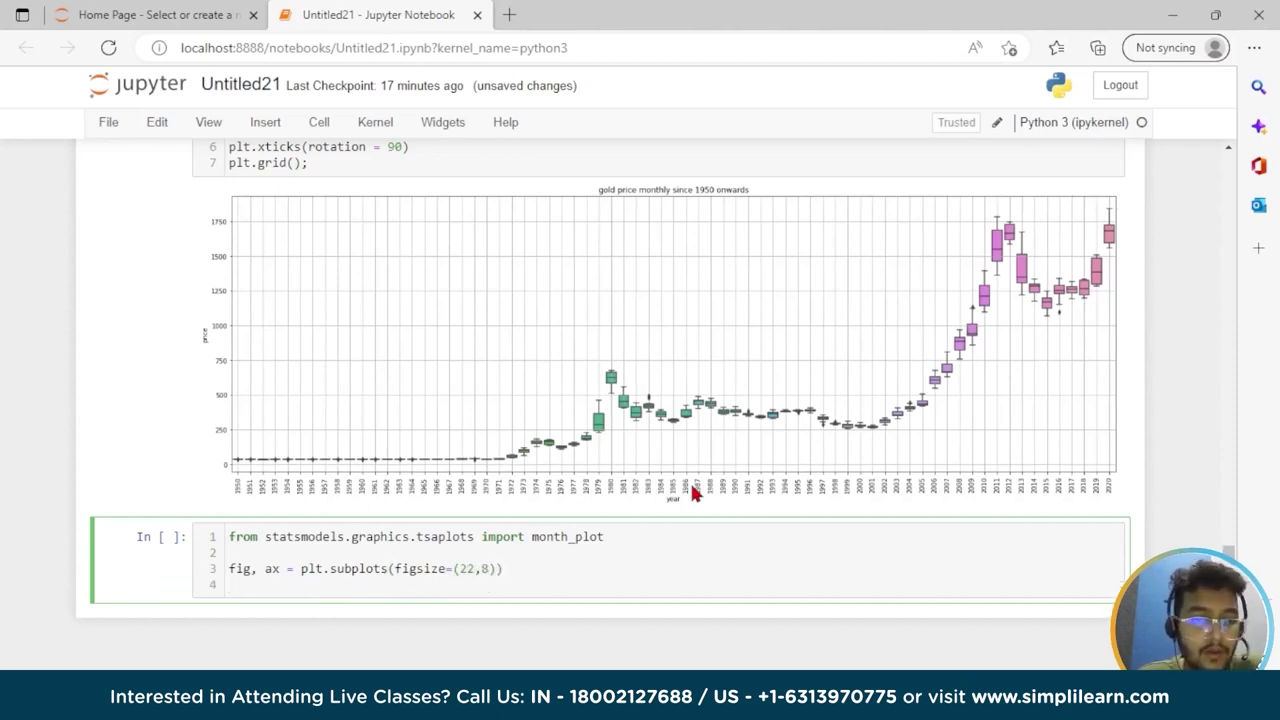
text(month)
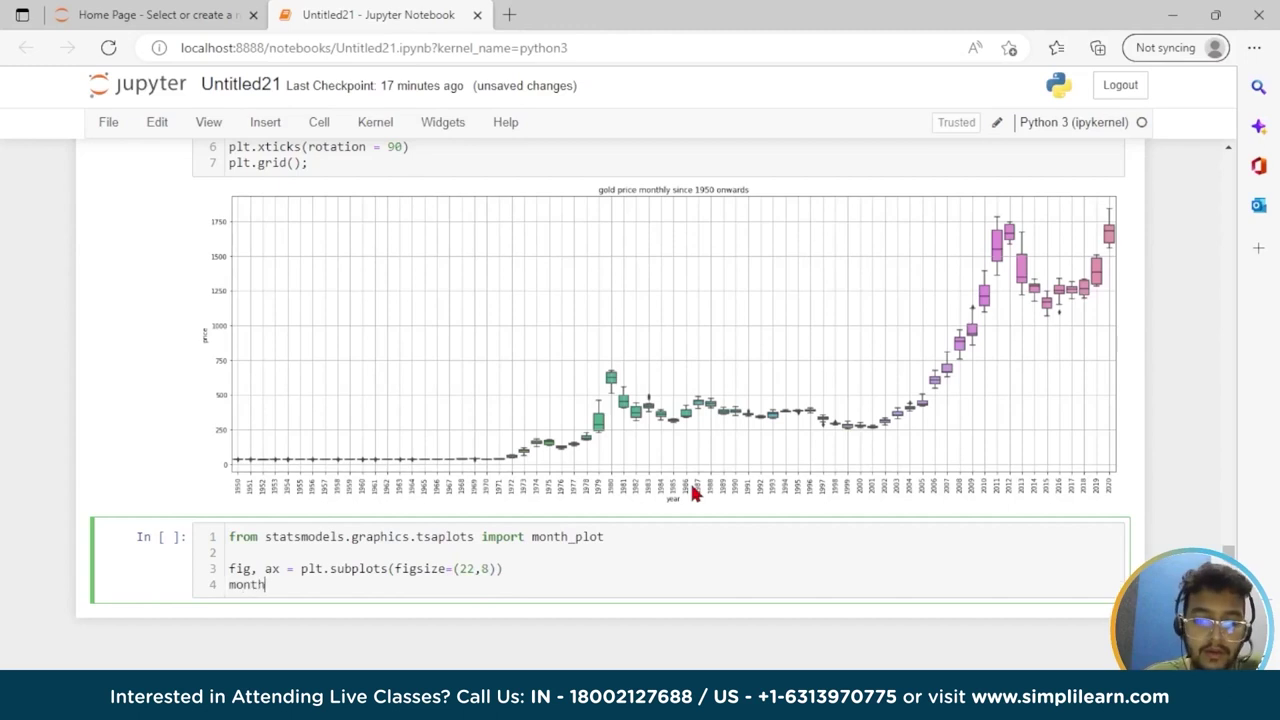
text(_plo)
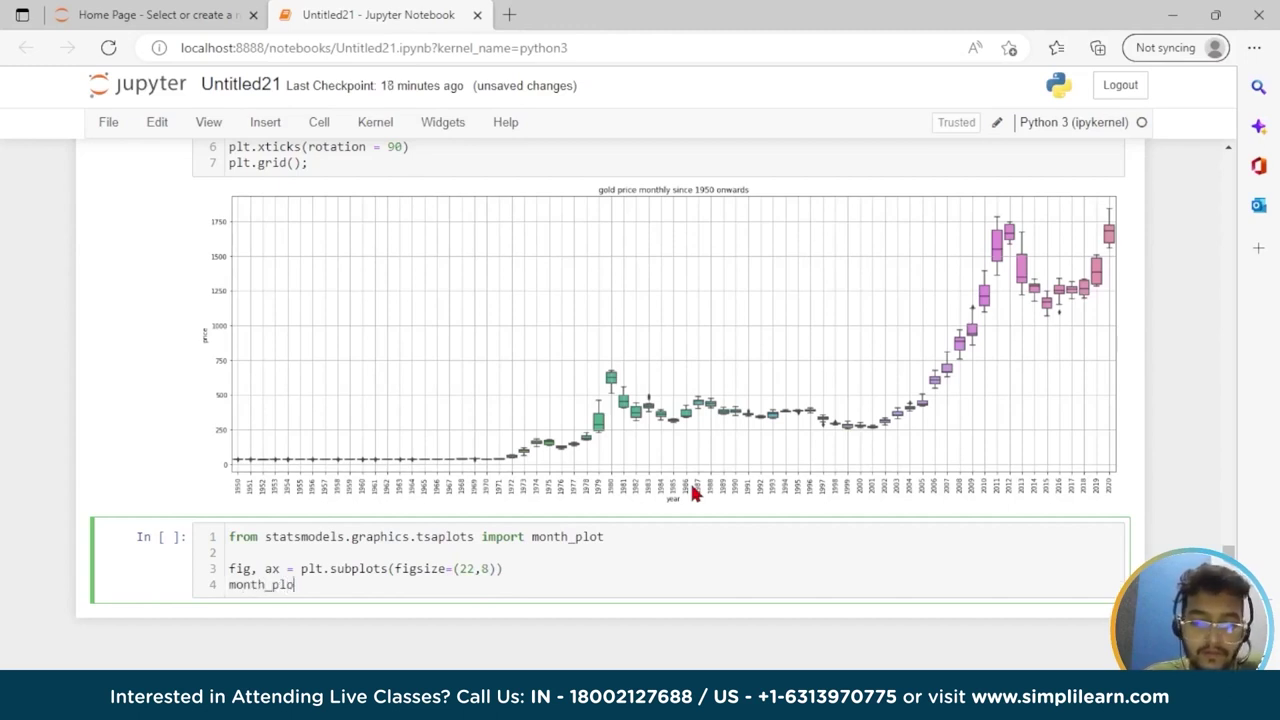
text(t(df)
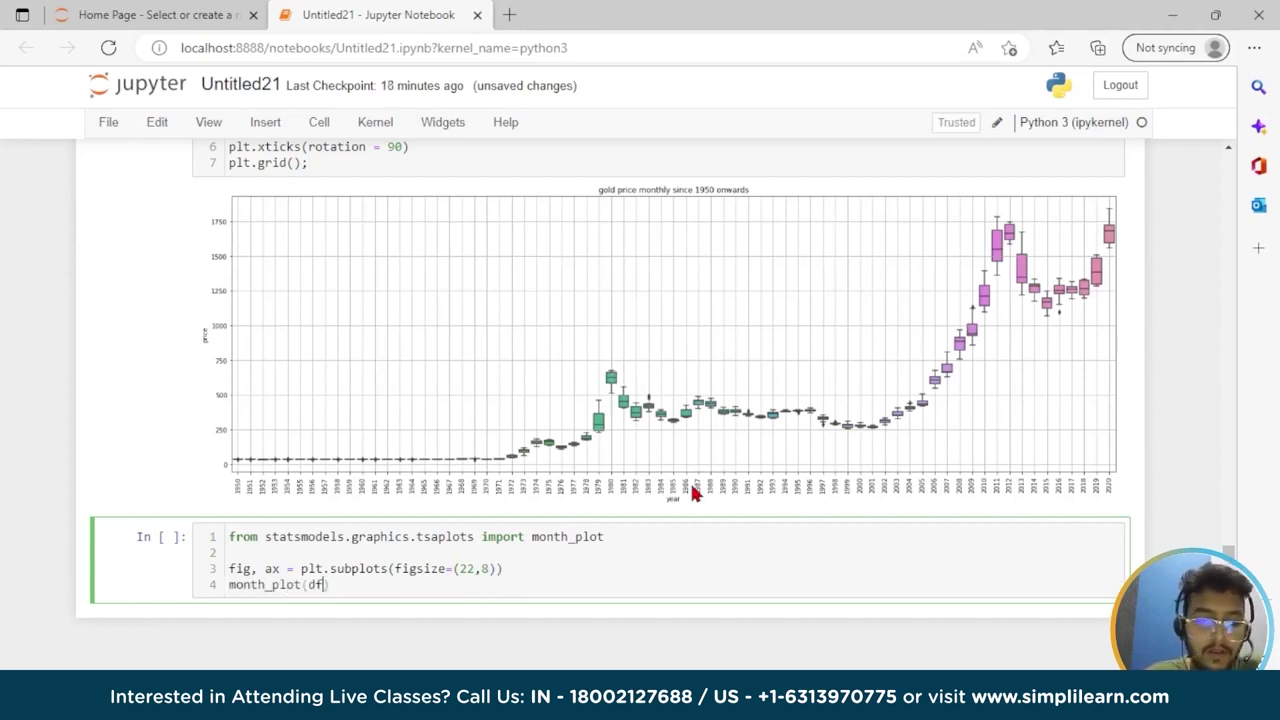
text(, ylab)
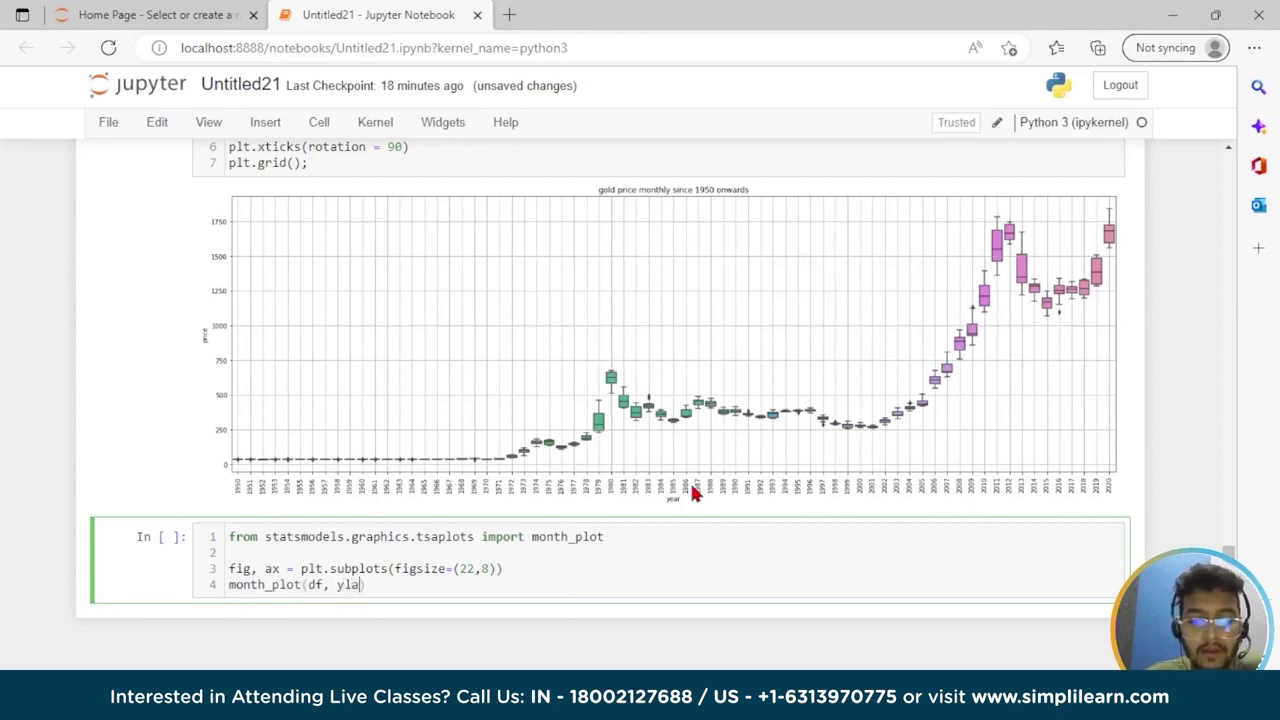
text(el = ' gold price)
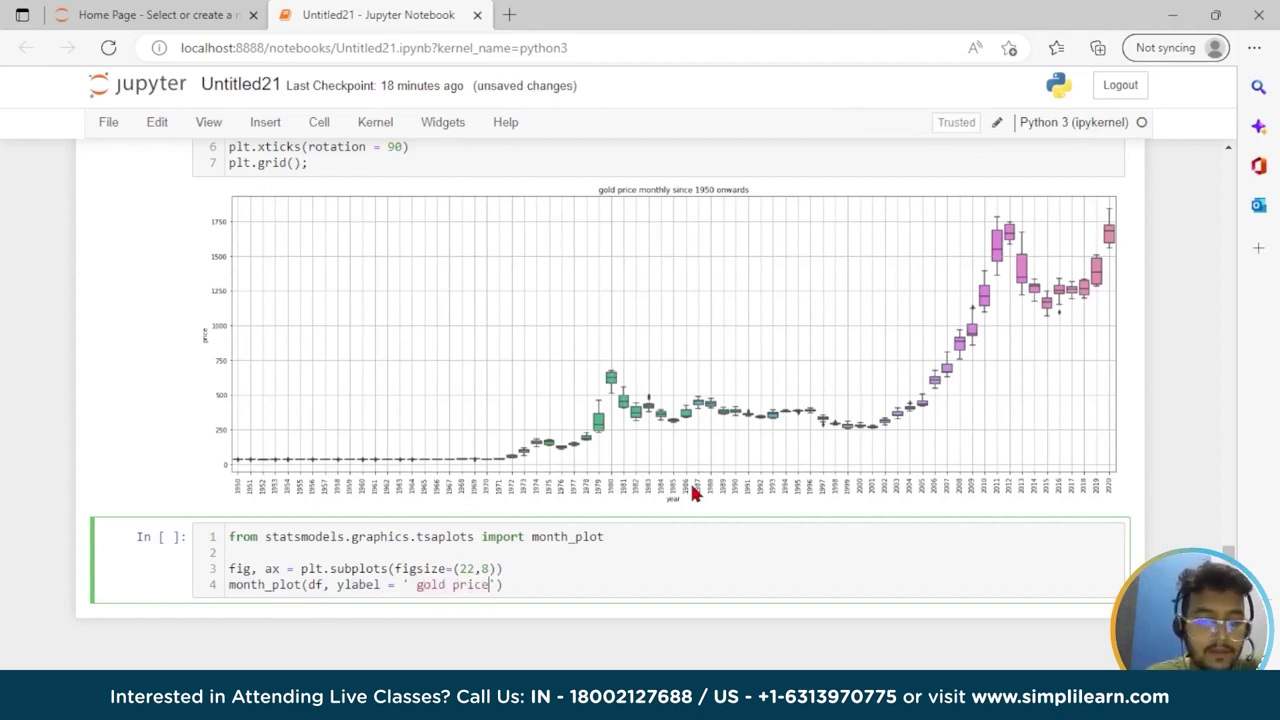
text(', )
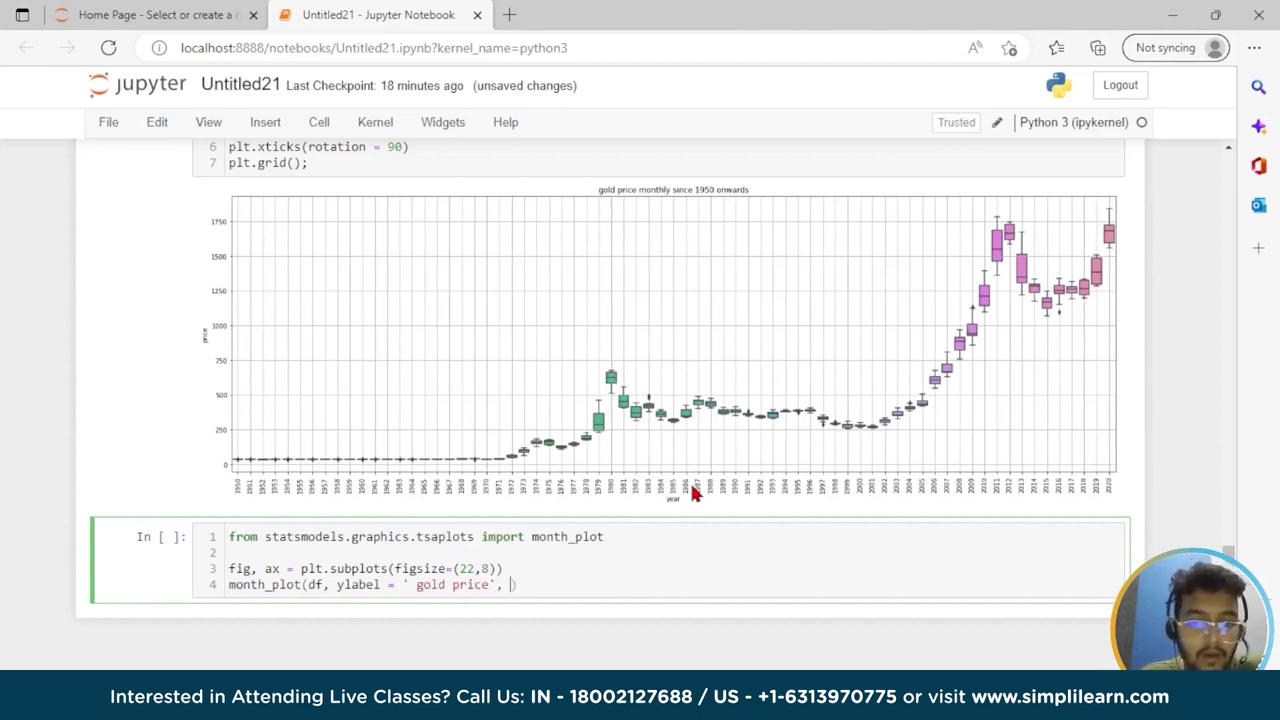
text(ax= a)
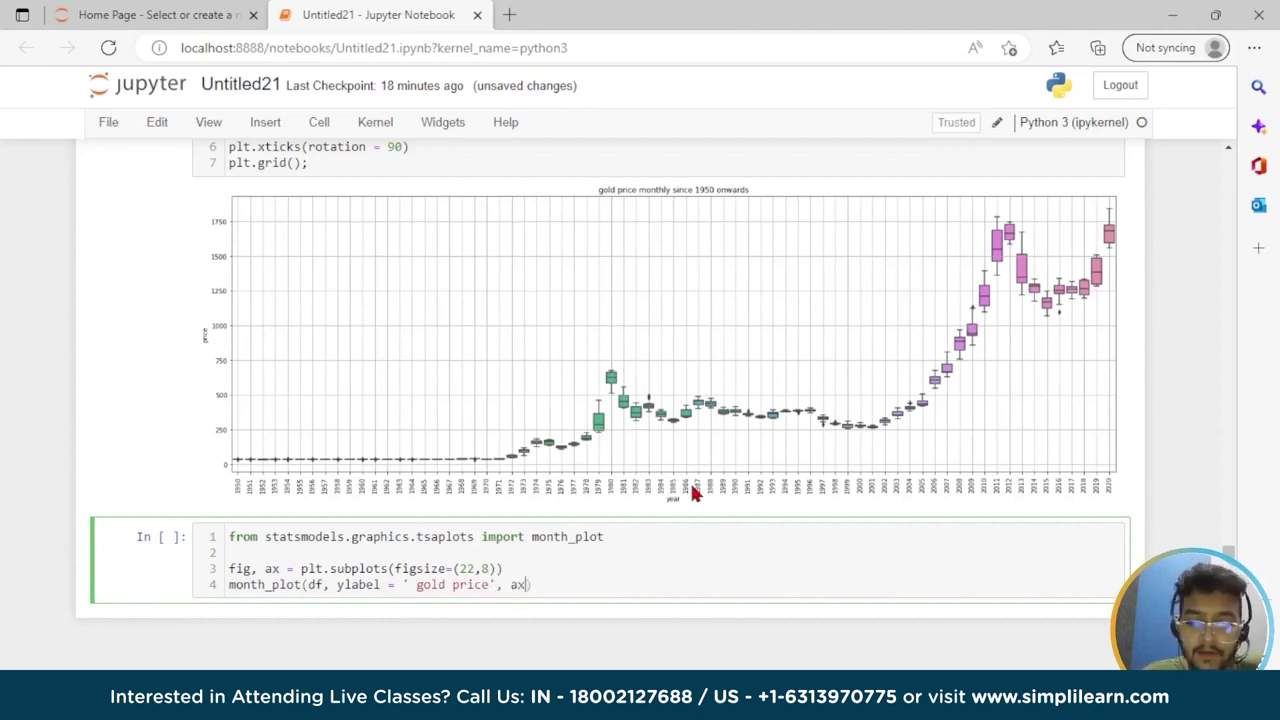
text(x)
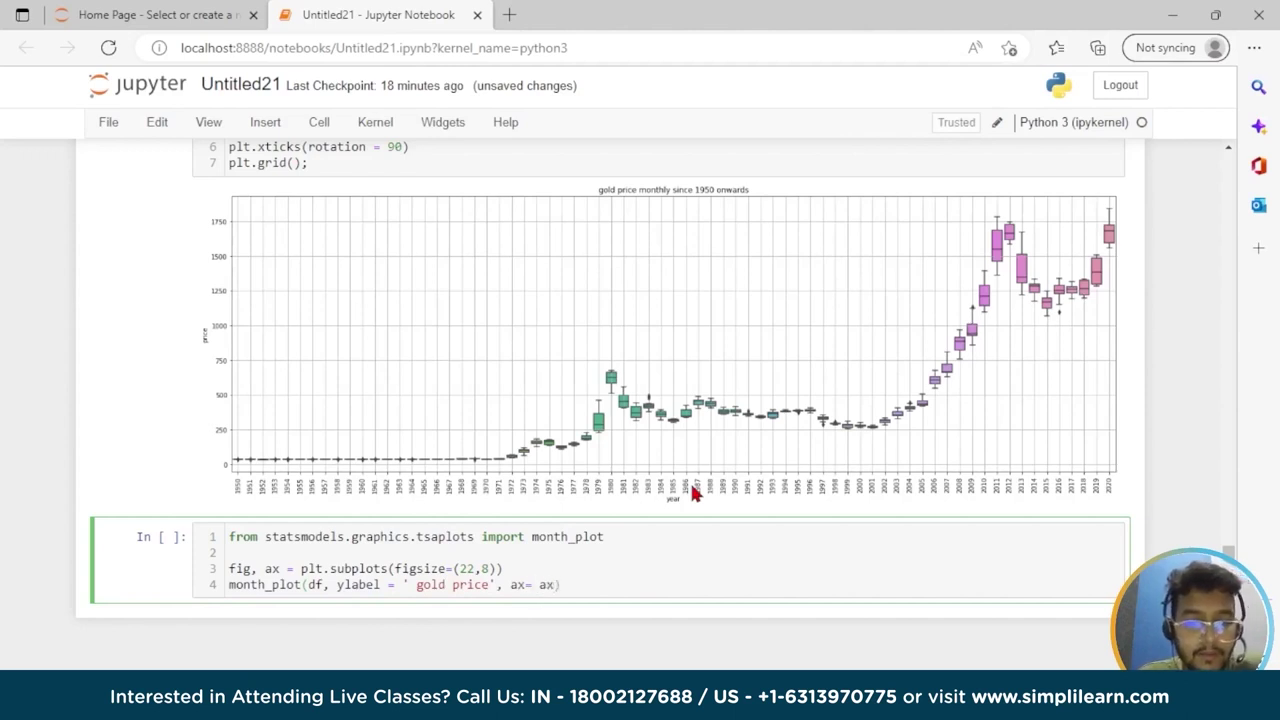
Add plt.title on a fifth line, reusing the box plot cell's copied argument ('gold price monthly since 1950 onwards'), and start a sixth line
key(Return)
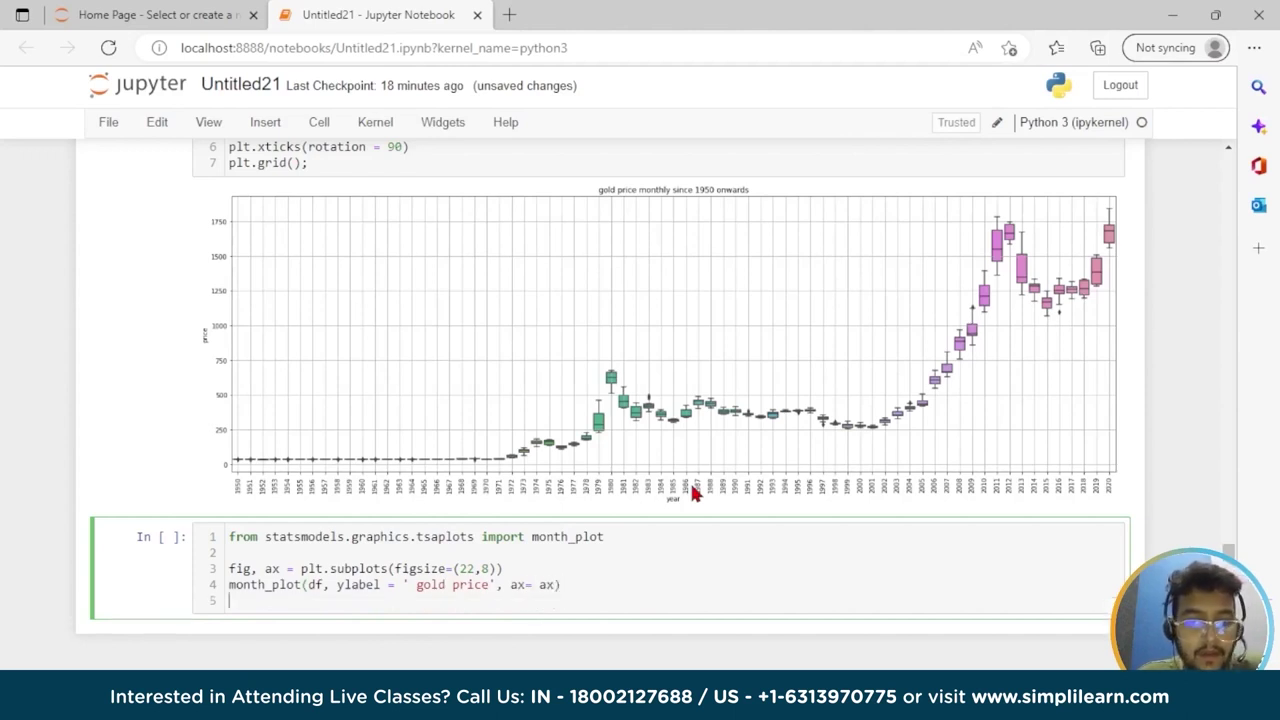
text(pl)
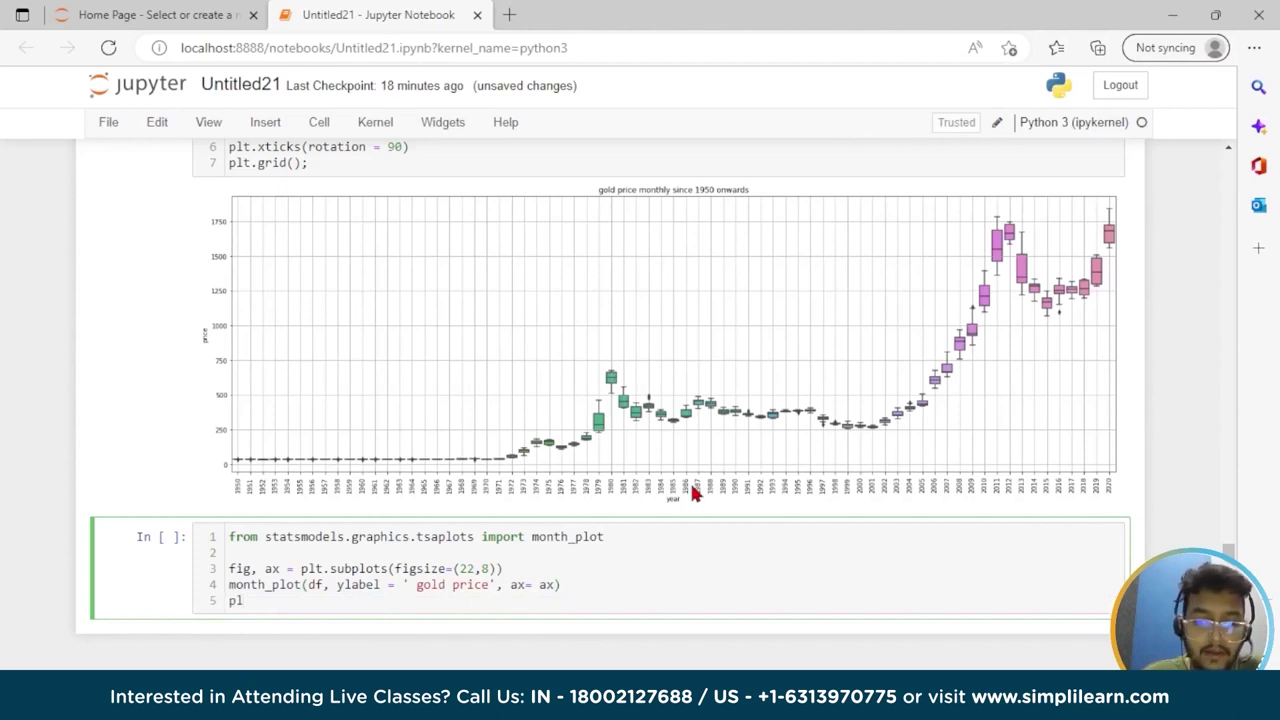
text(t.title)
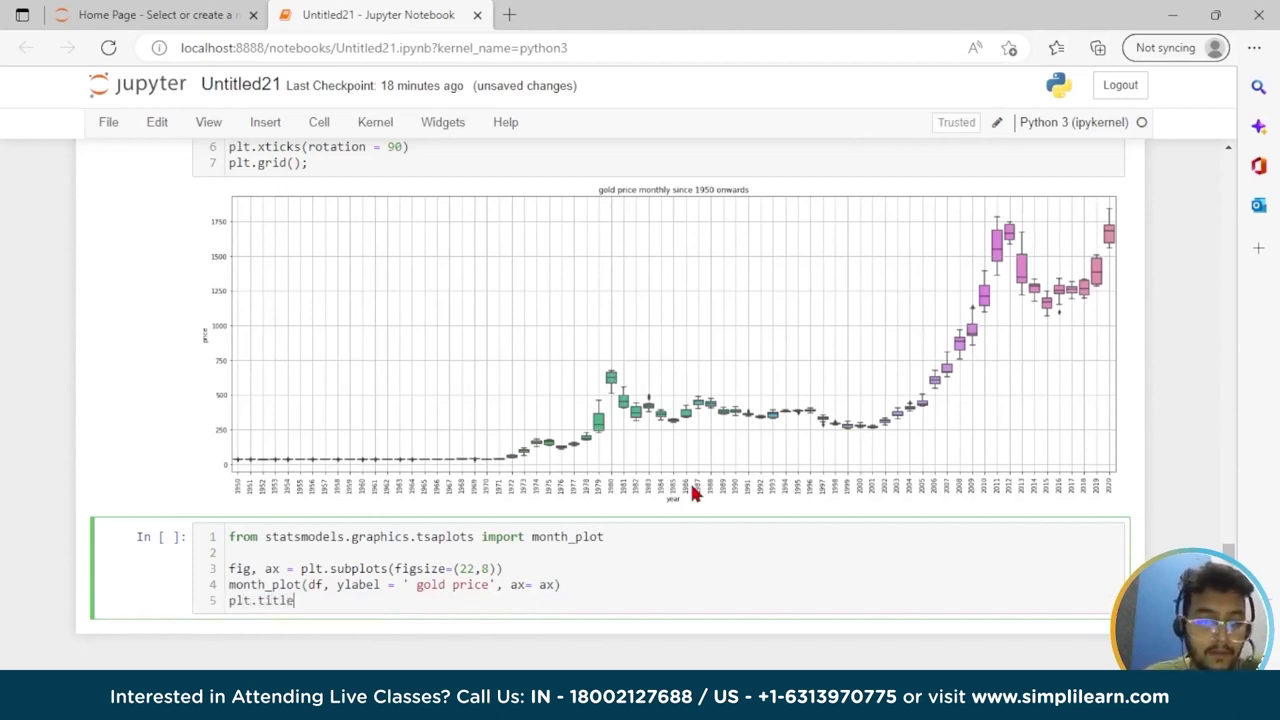
text(()
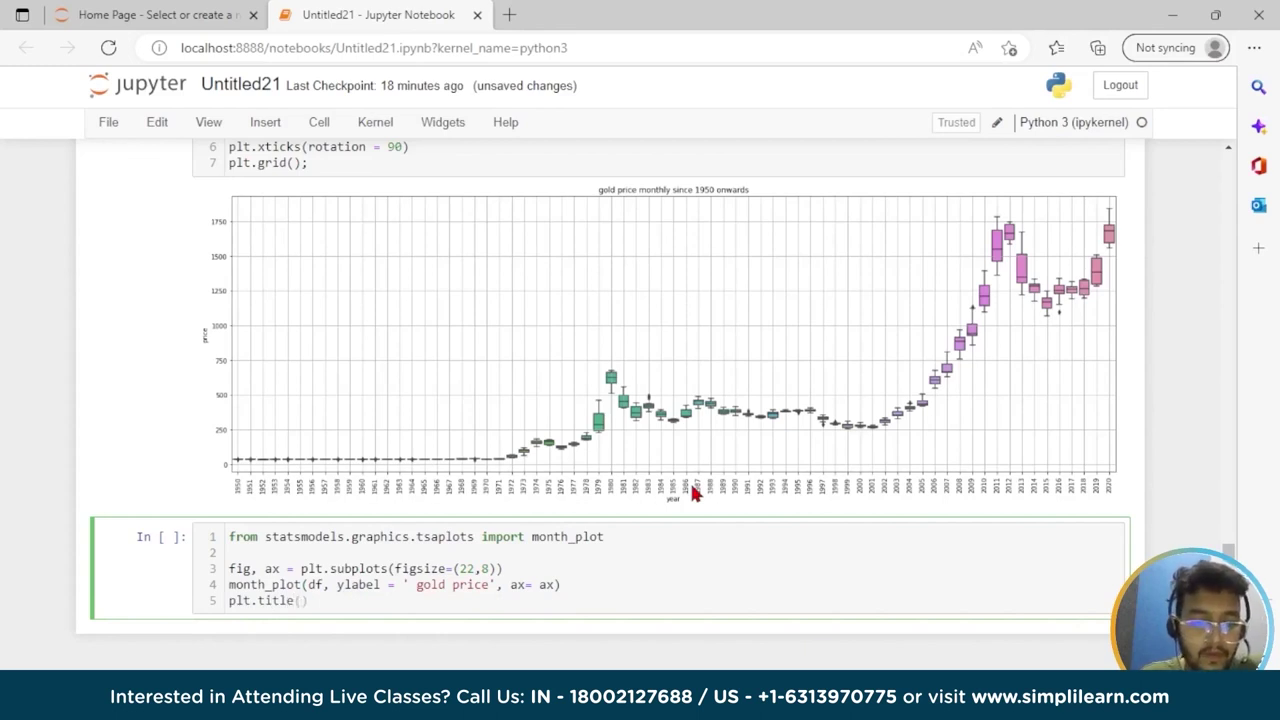
scroll(695, 492, up, 4)
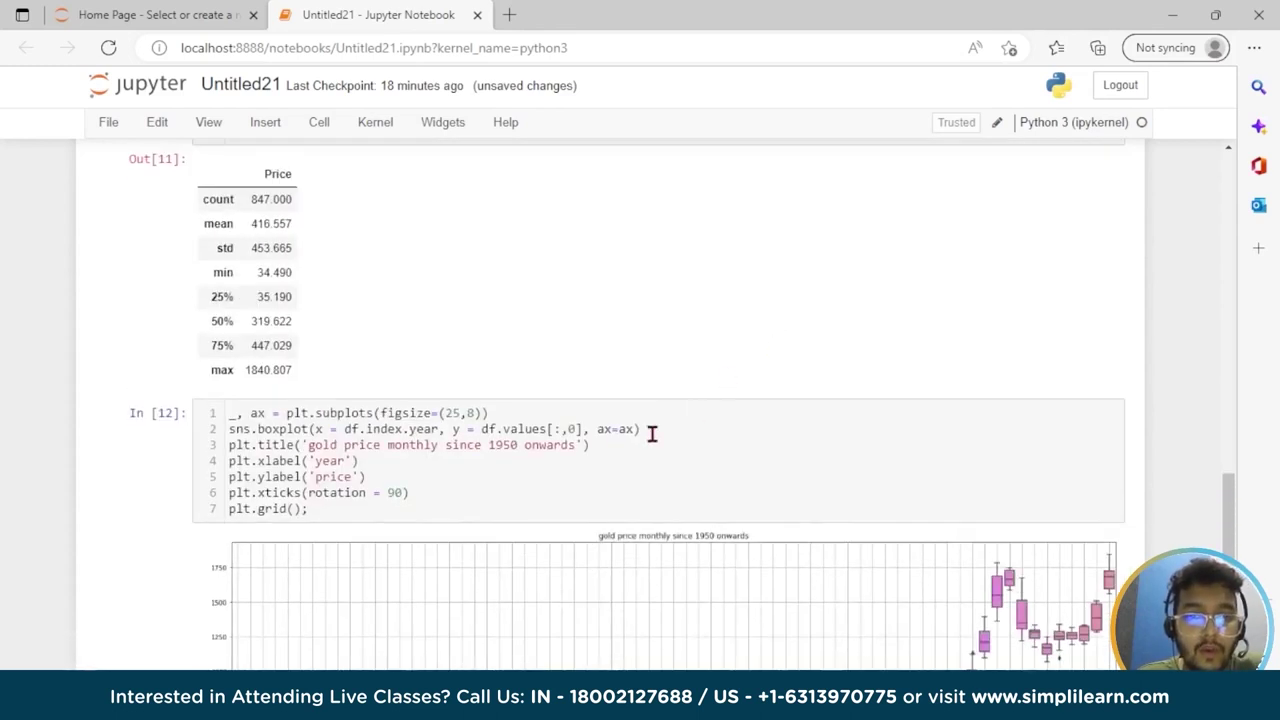
click(593, 446)
drag(596, 447, 293, 445)
key(ctrl+c)
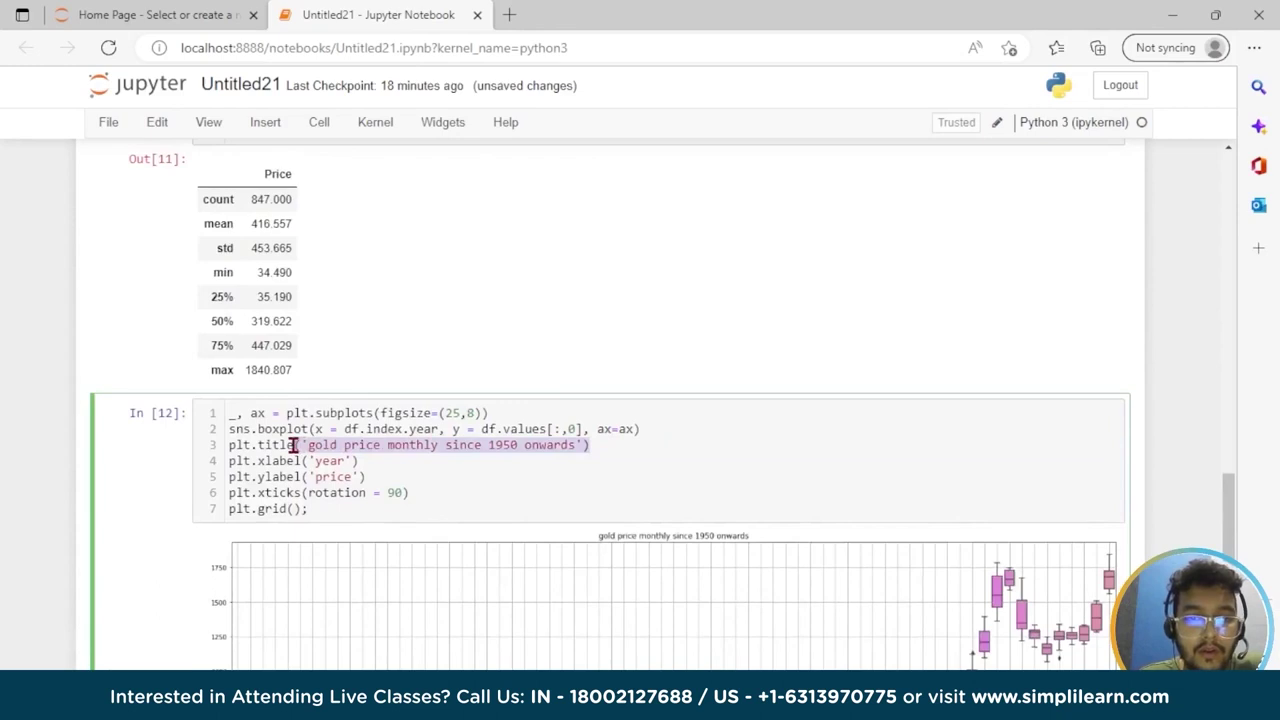
scroll(292, 445, down, 4)
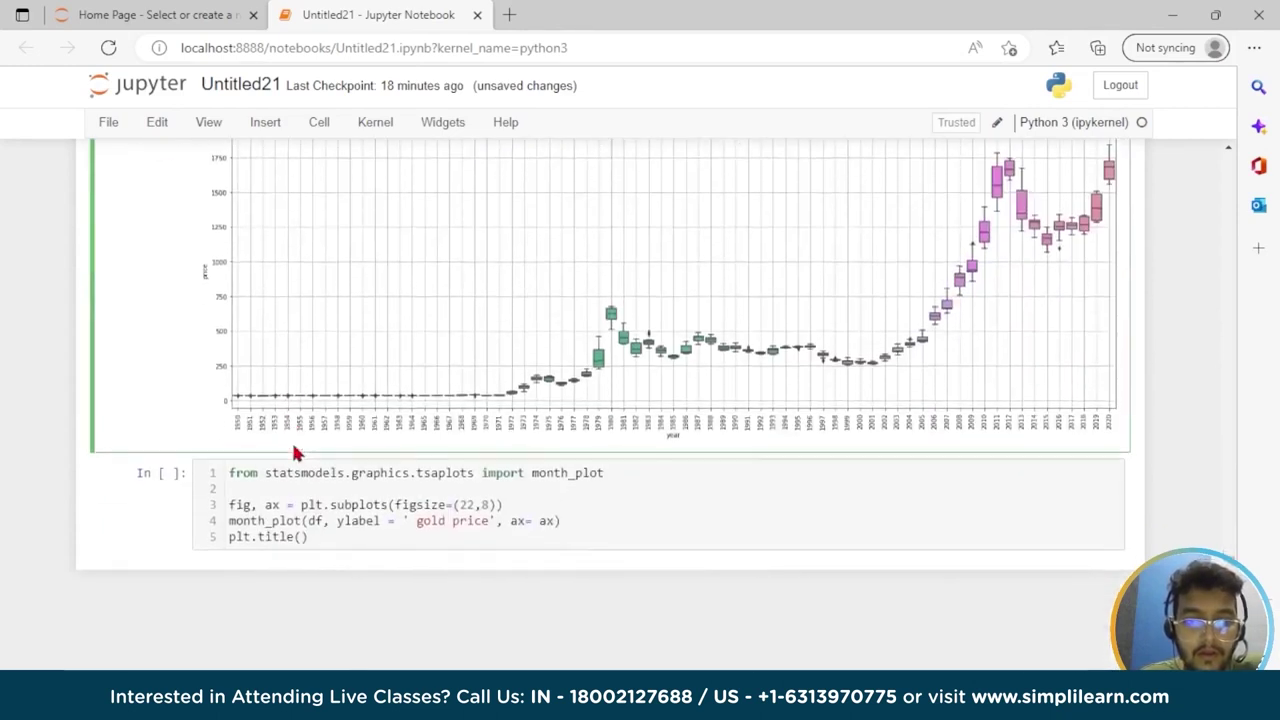
click(331, 540)
key(BackSpace)
key(BackSpace)
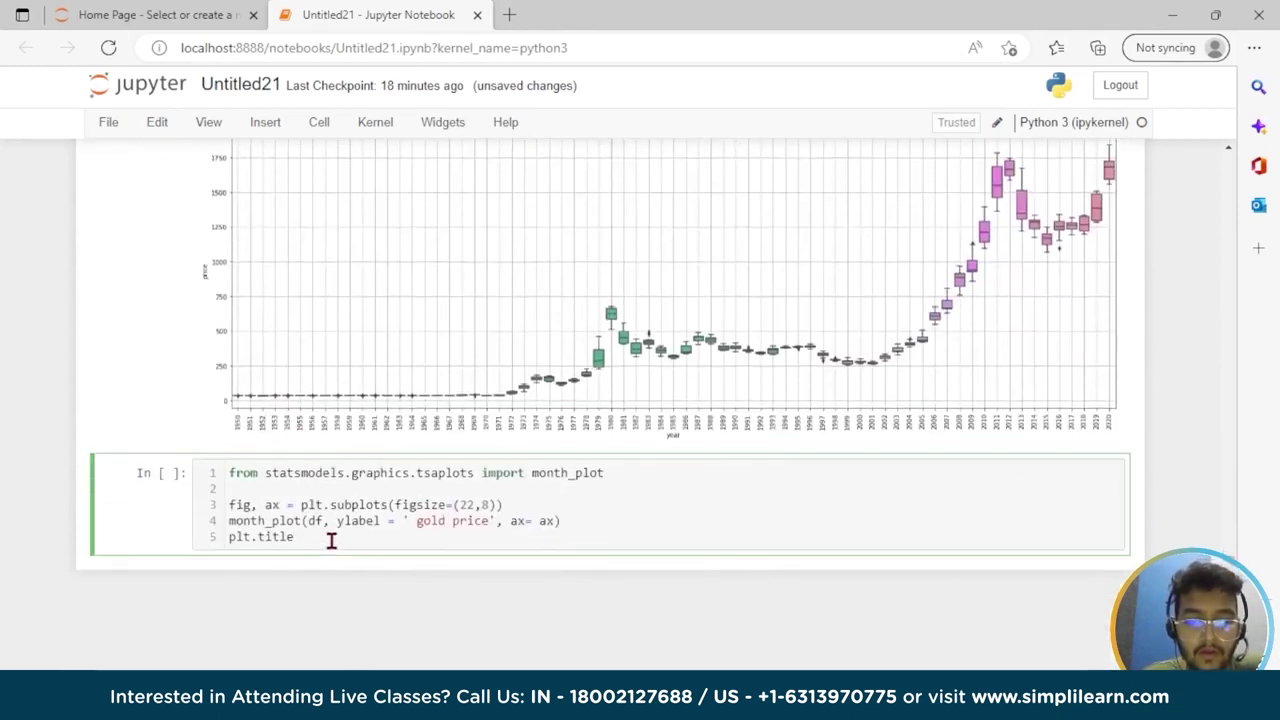
key(ctrl+v)
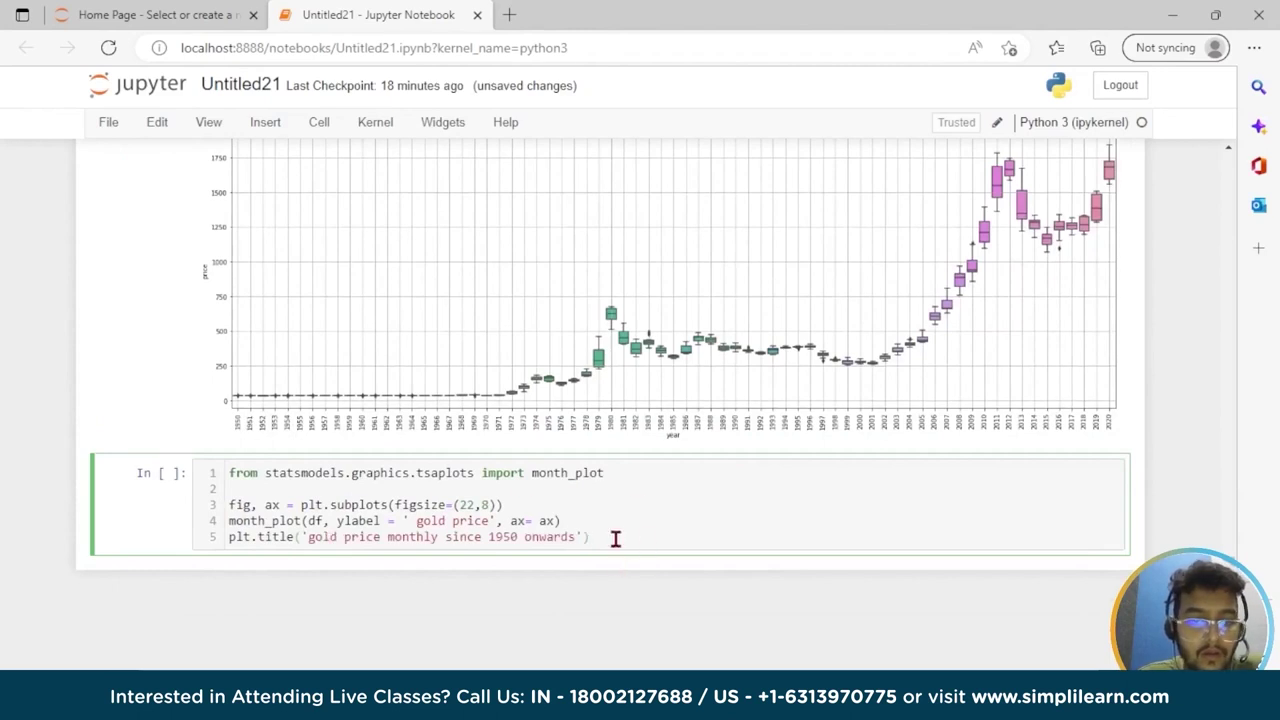
key(Return)
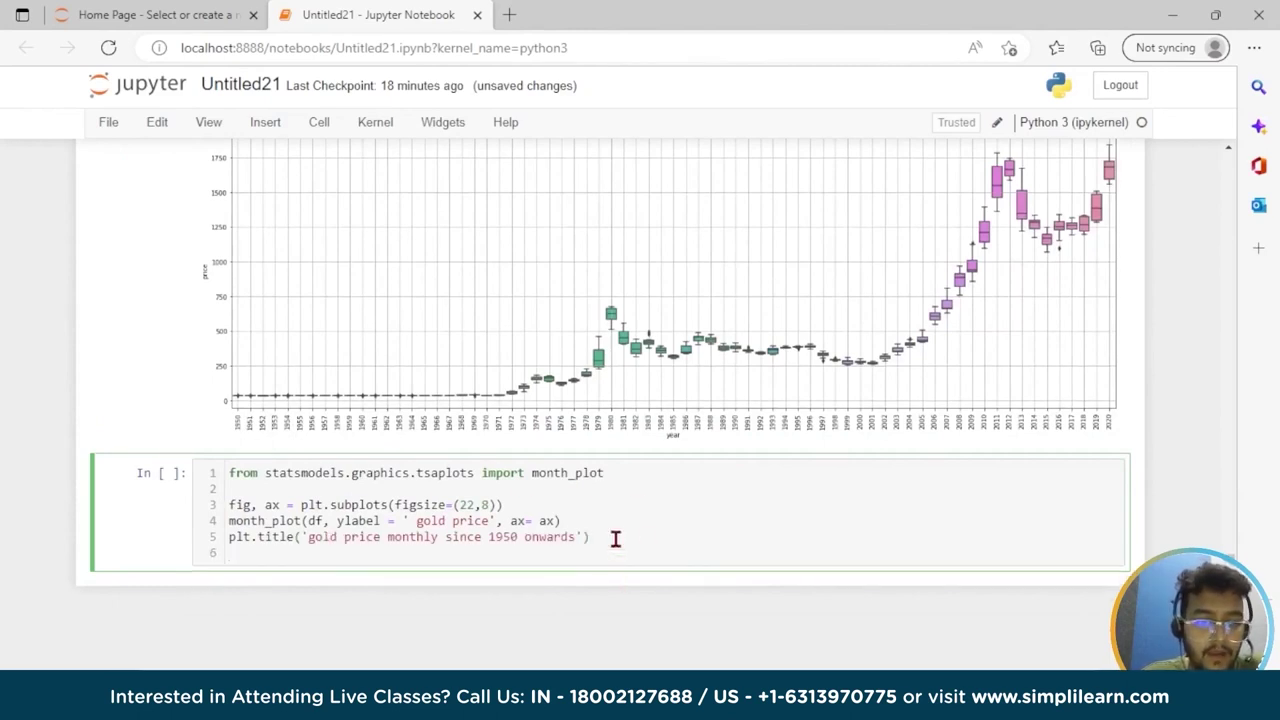
Label the month plot's axes with plt.xlabel('month') on the sixth line and plt.ylabel('price') on the seventh line
text(plt.)
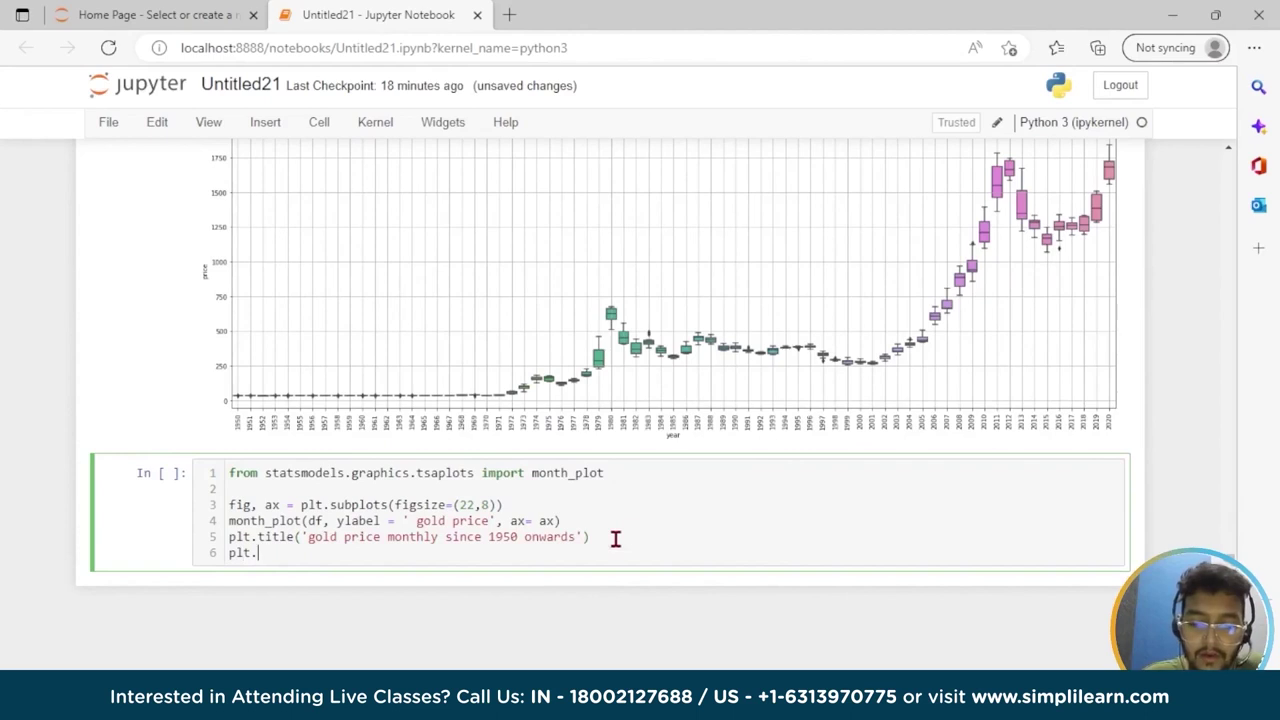
text(xlabel)
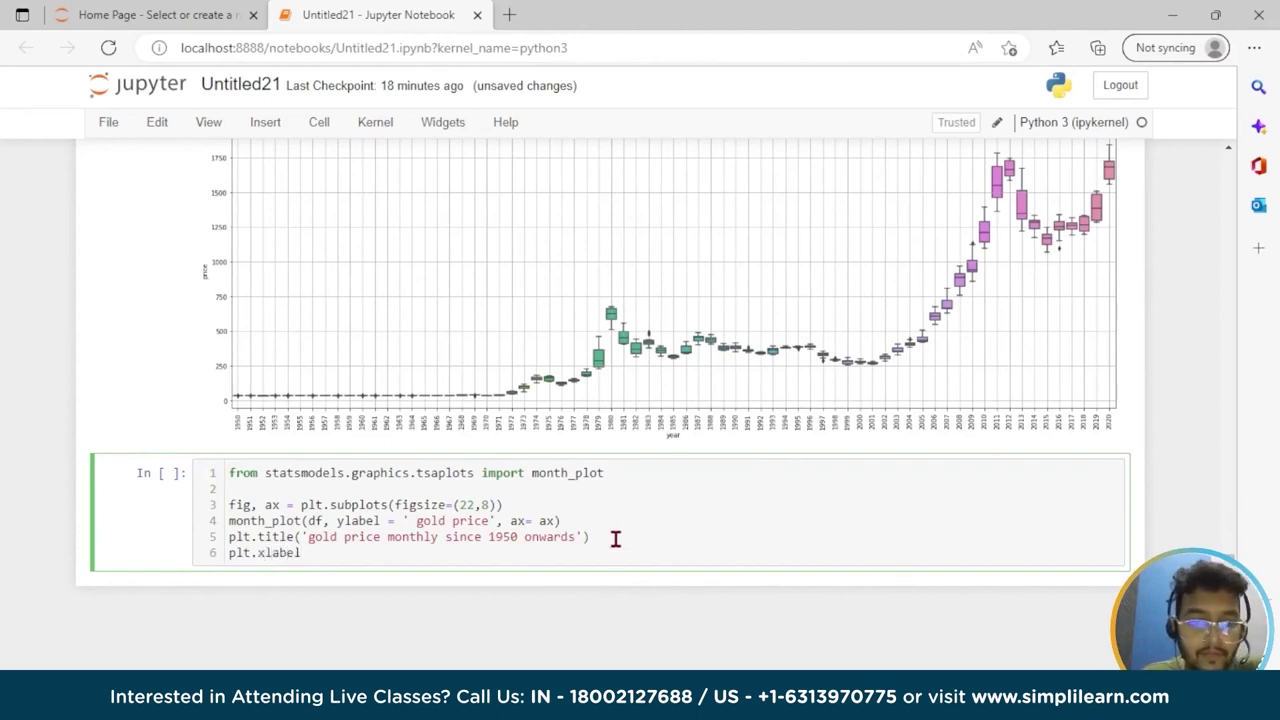
text(('month'))
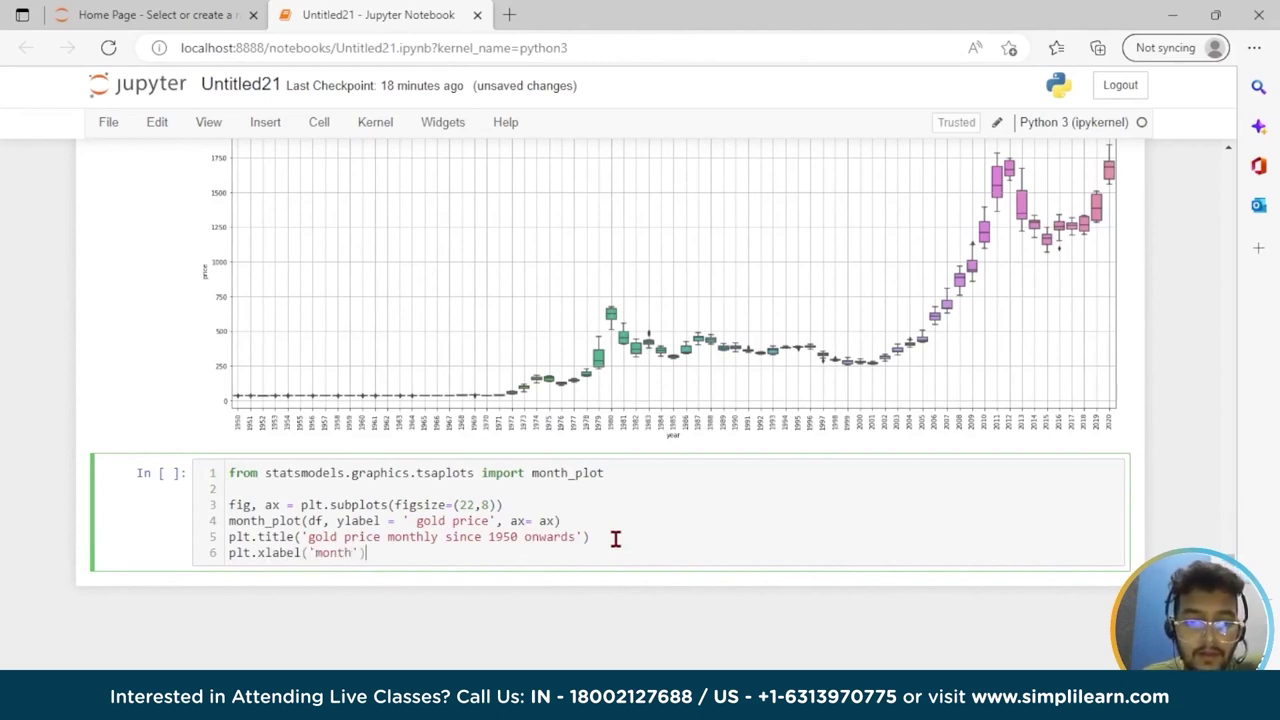
key(Return)
text(plt)
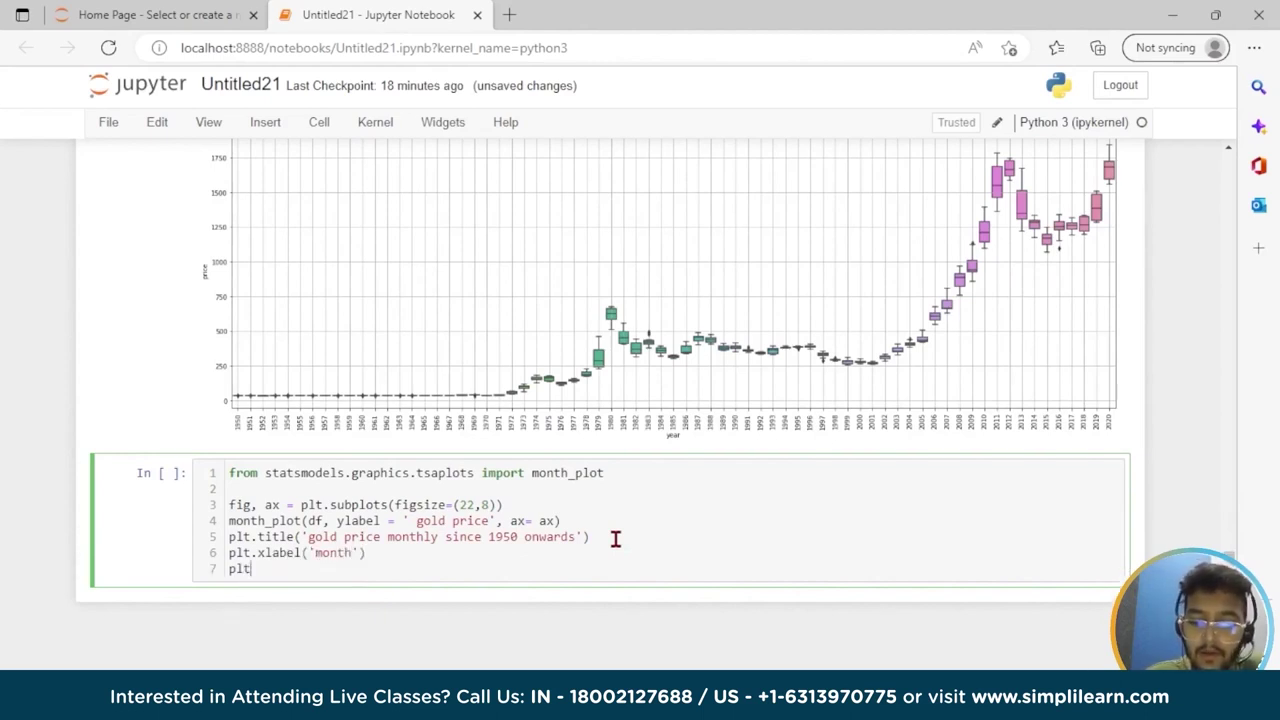
text(.yla)
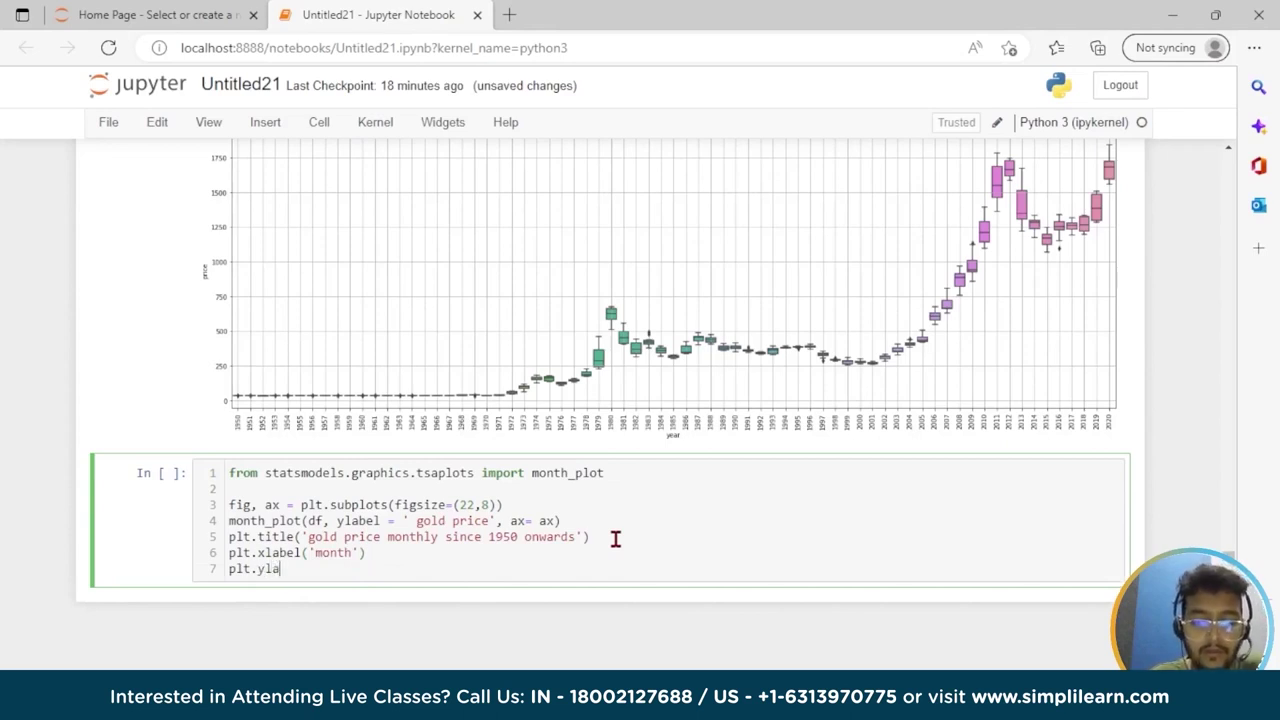
text(bel)
text(()
text('pri)
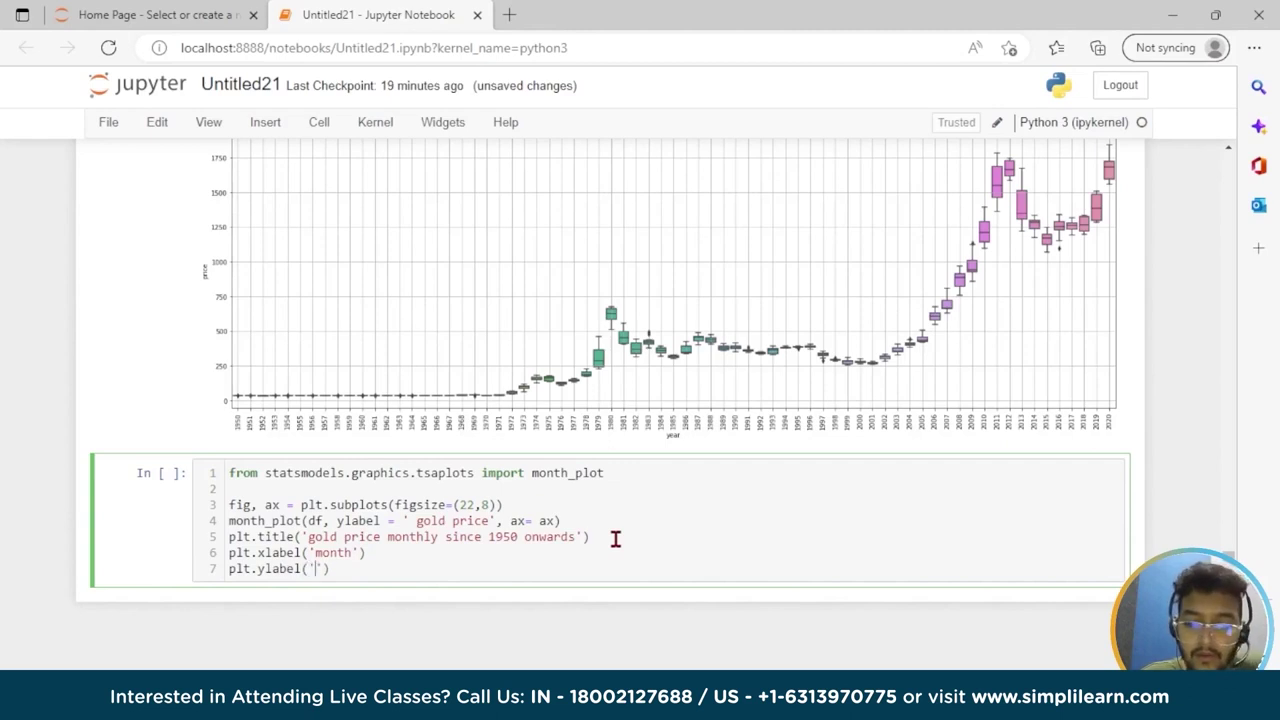
text(ce'))
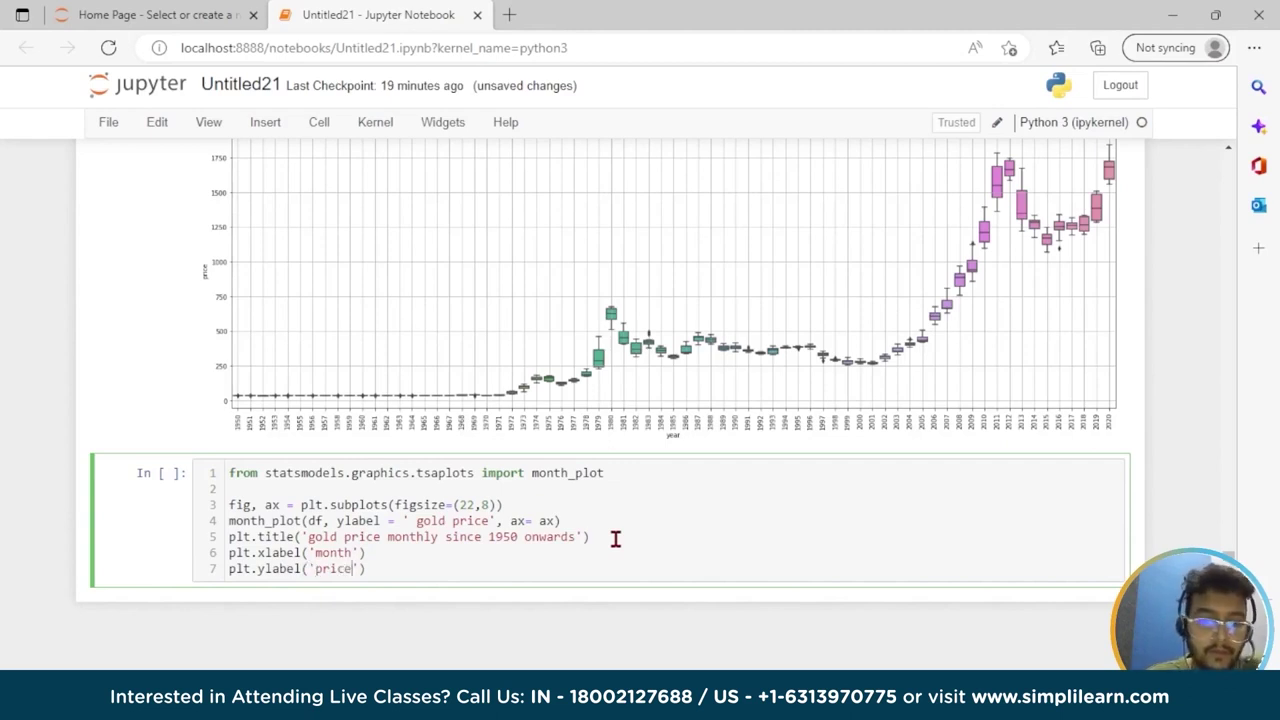
key(Return)
Add plt.grid(); on the eighth line and run the cell to draw the monthly gold price plot
text(plt.gr)
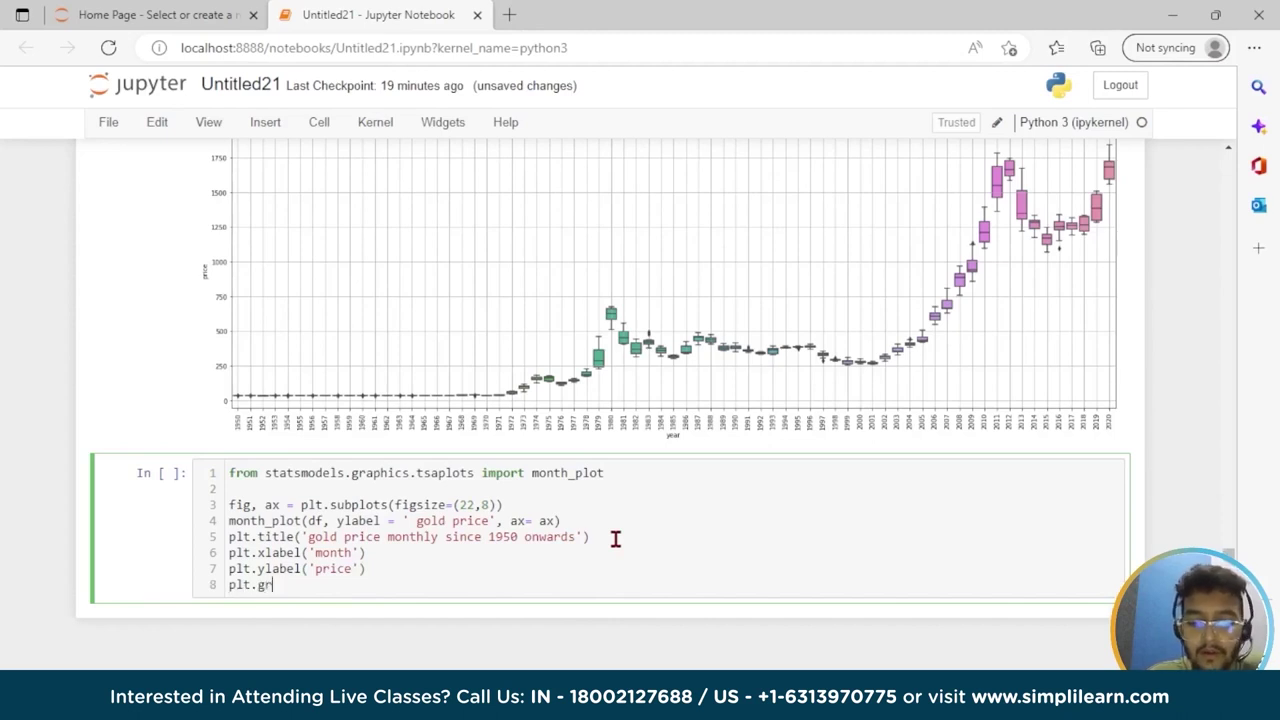
text(id();)
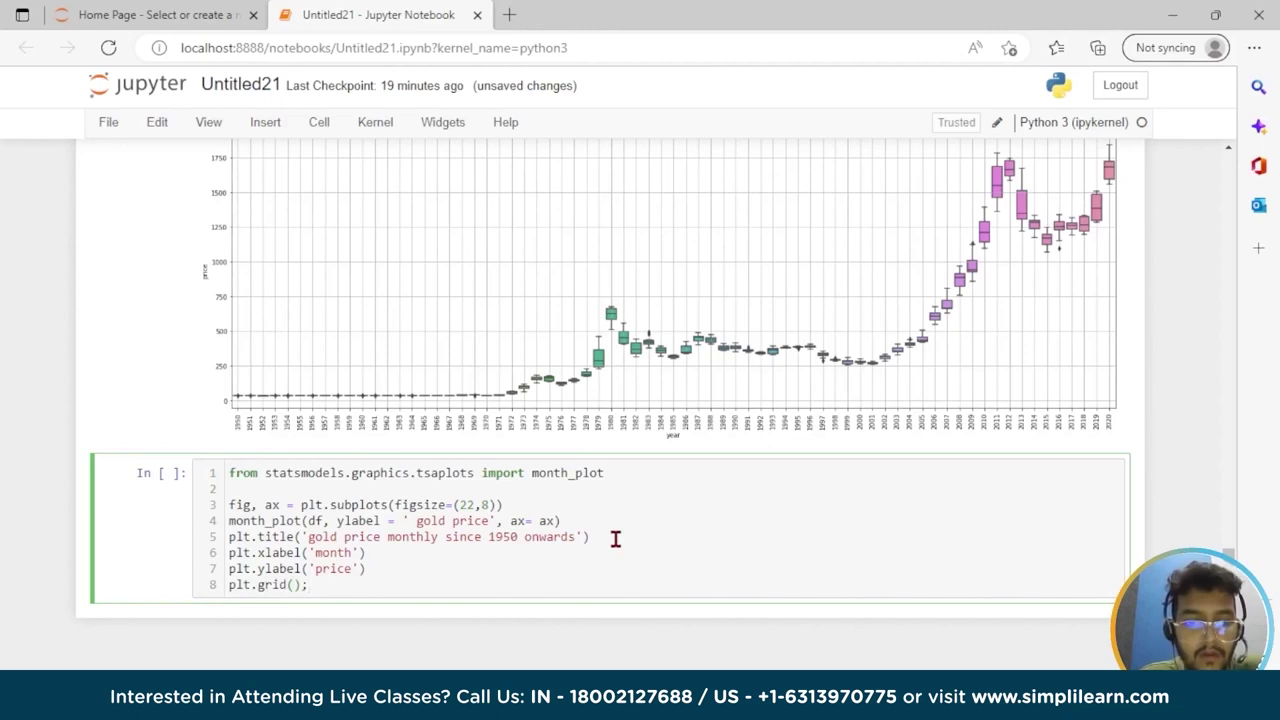
key(shift+Return)
scroll(615, 539, down, 3)
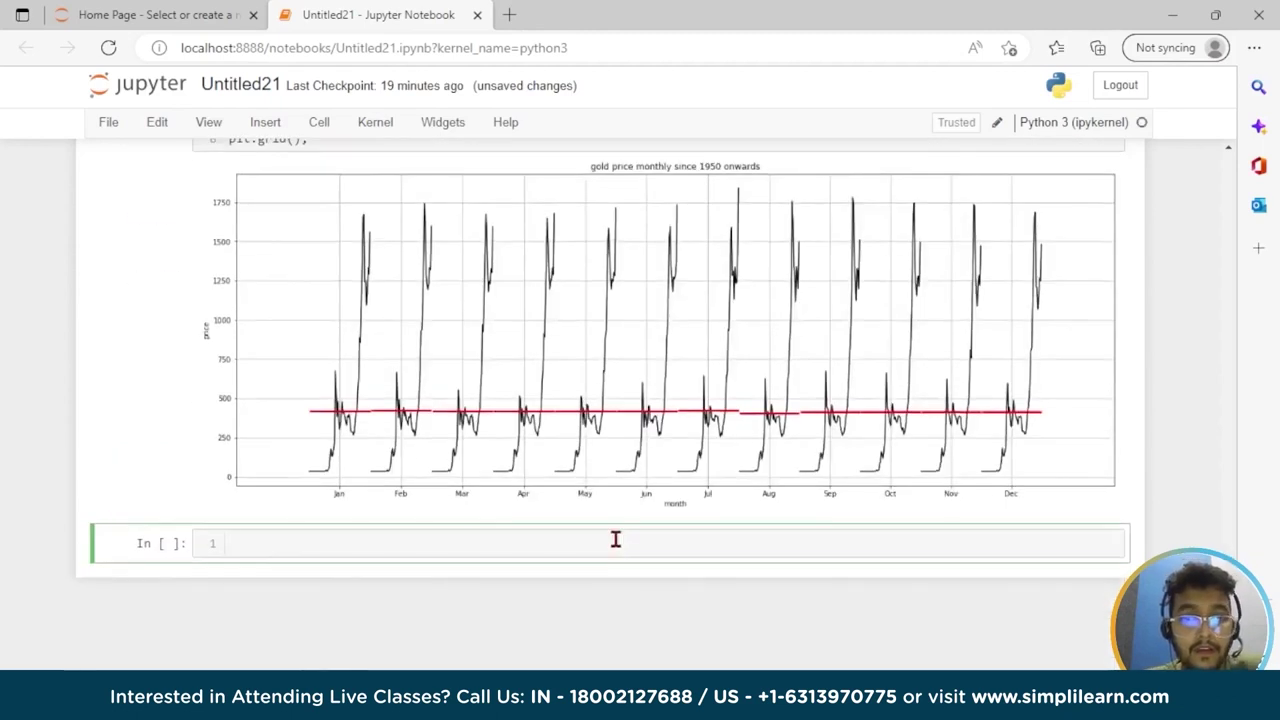
scroll(615, 539, up, 1)
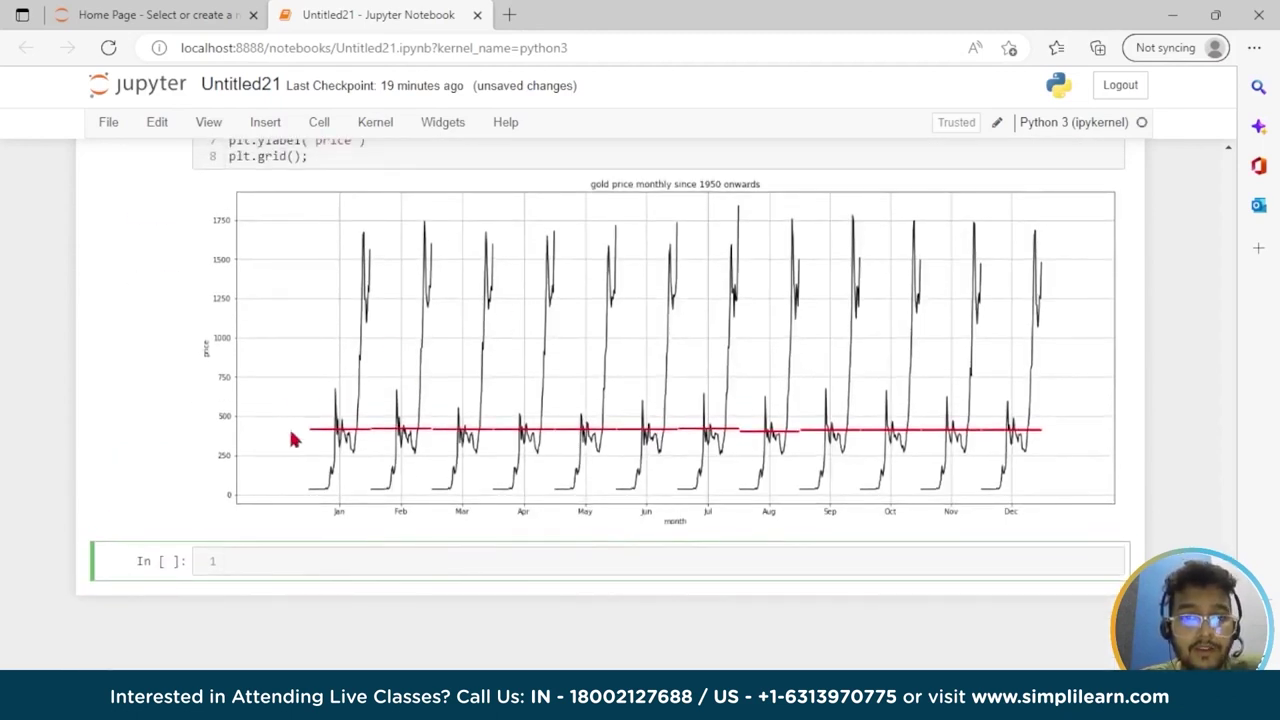
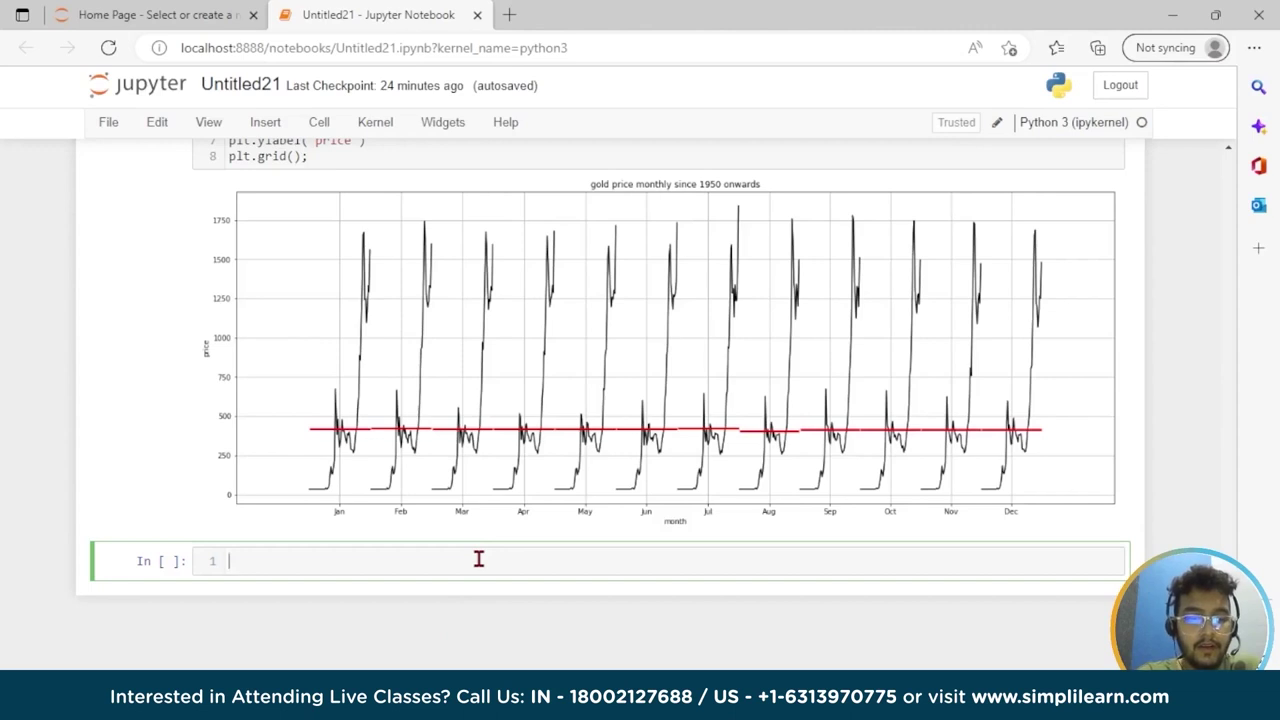
Start the new cell with _, ax = plt.subplots(figsize=(22, 8)) and begin a second line
text(_)
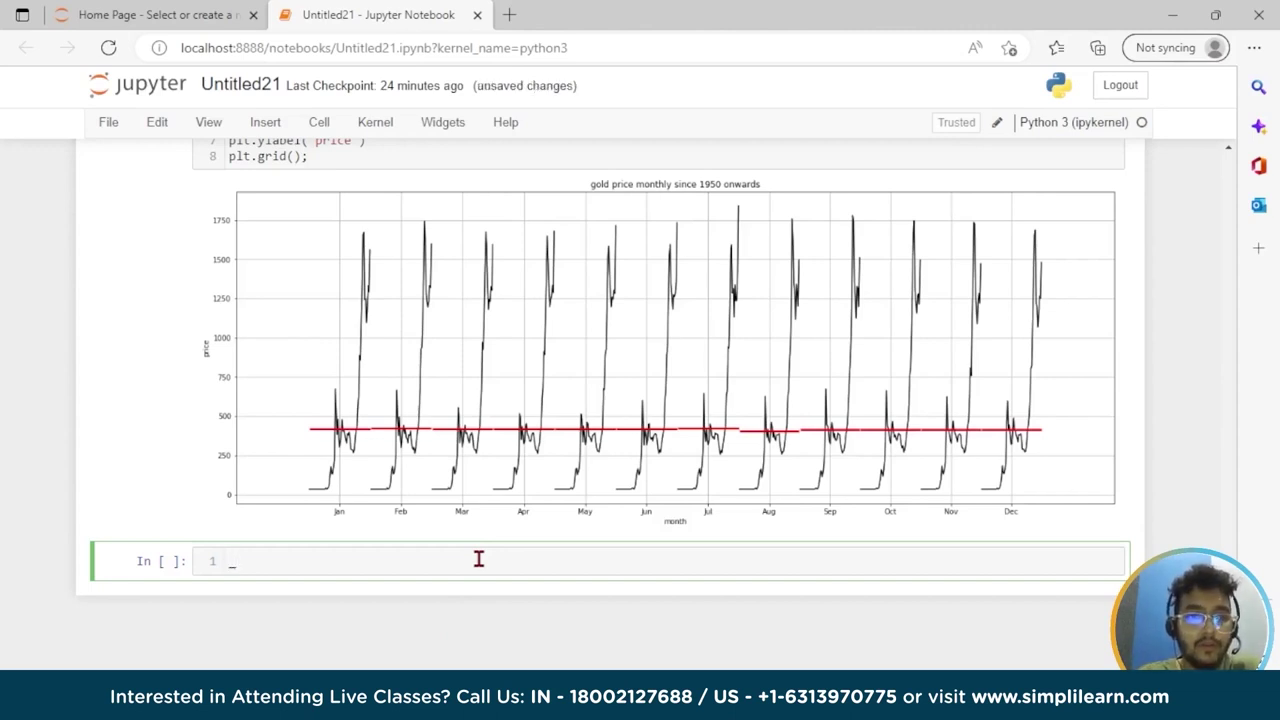
text(, )
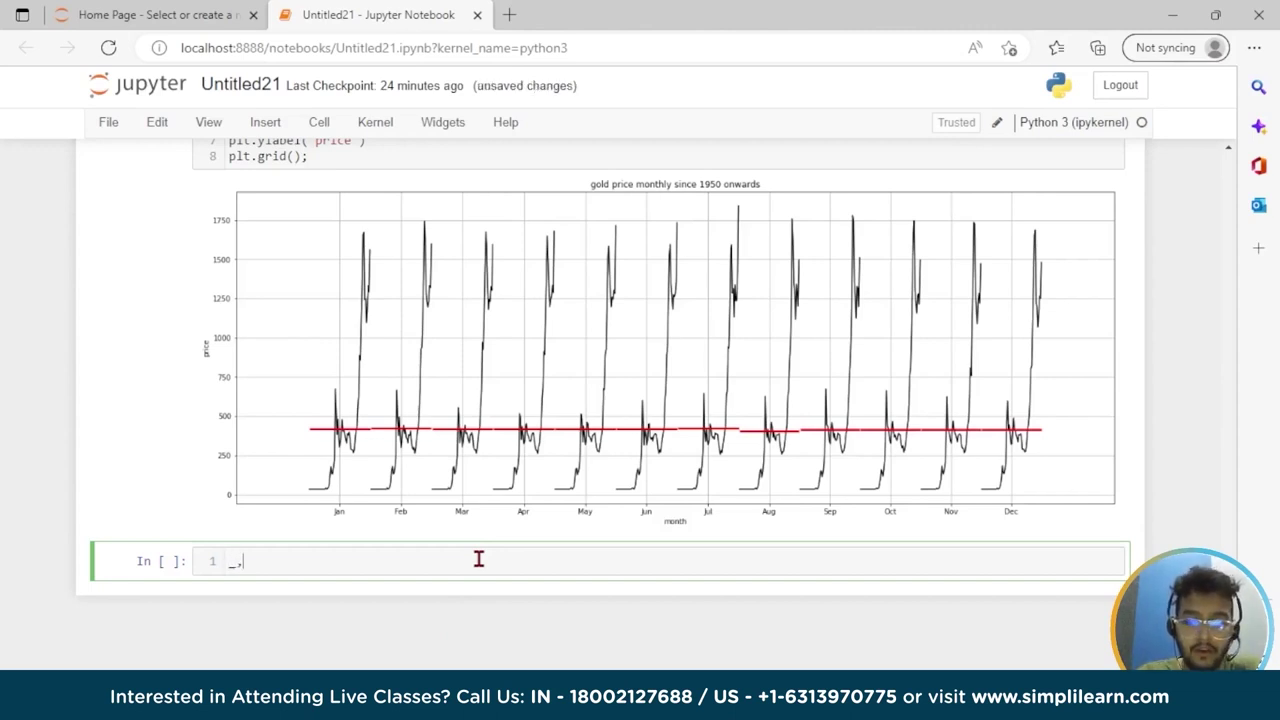
text(ax = )
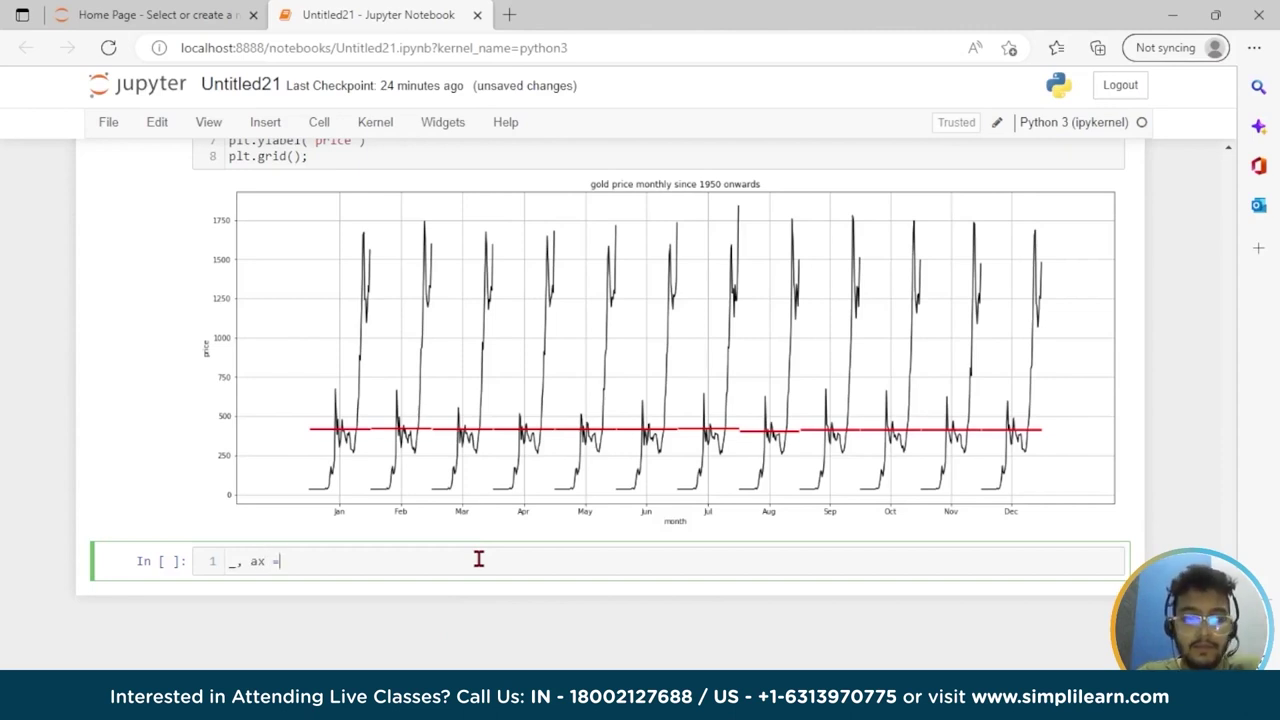
text(plt)
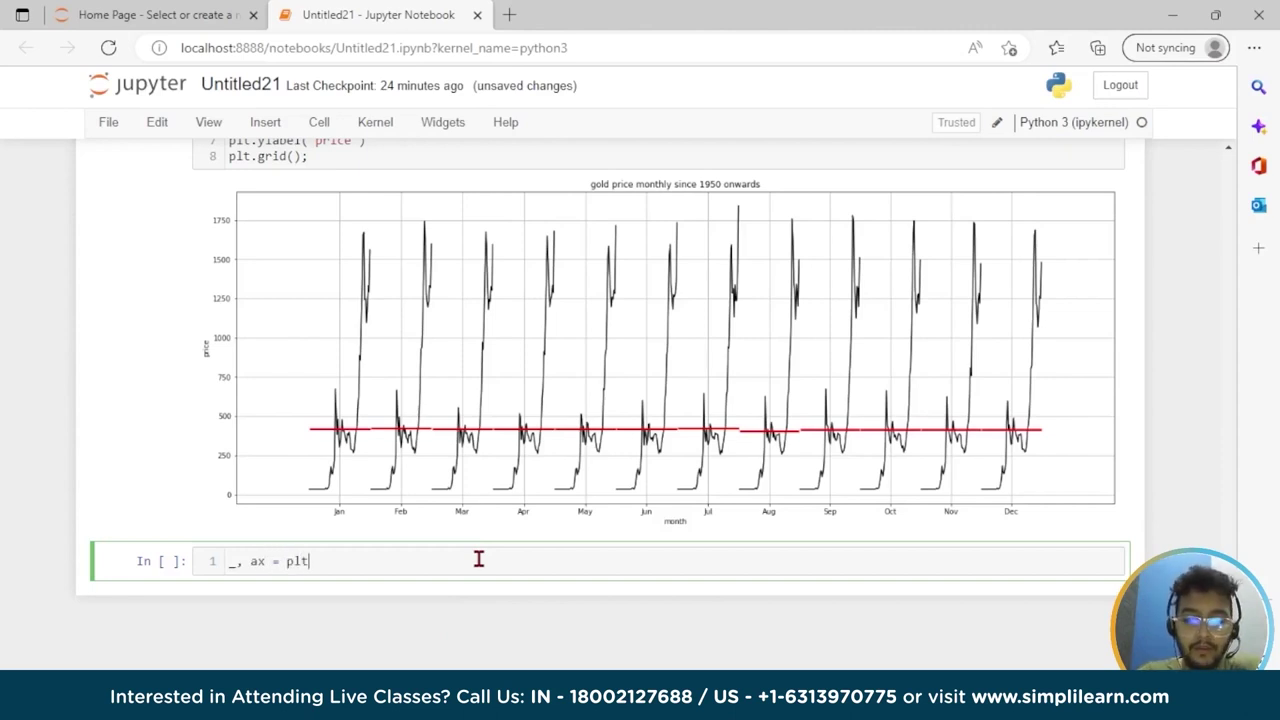
text(.s)
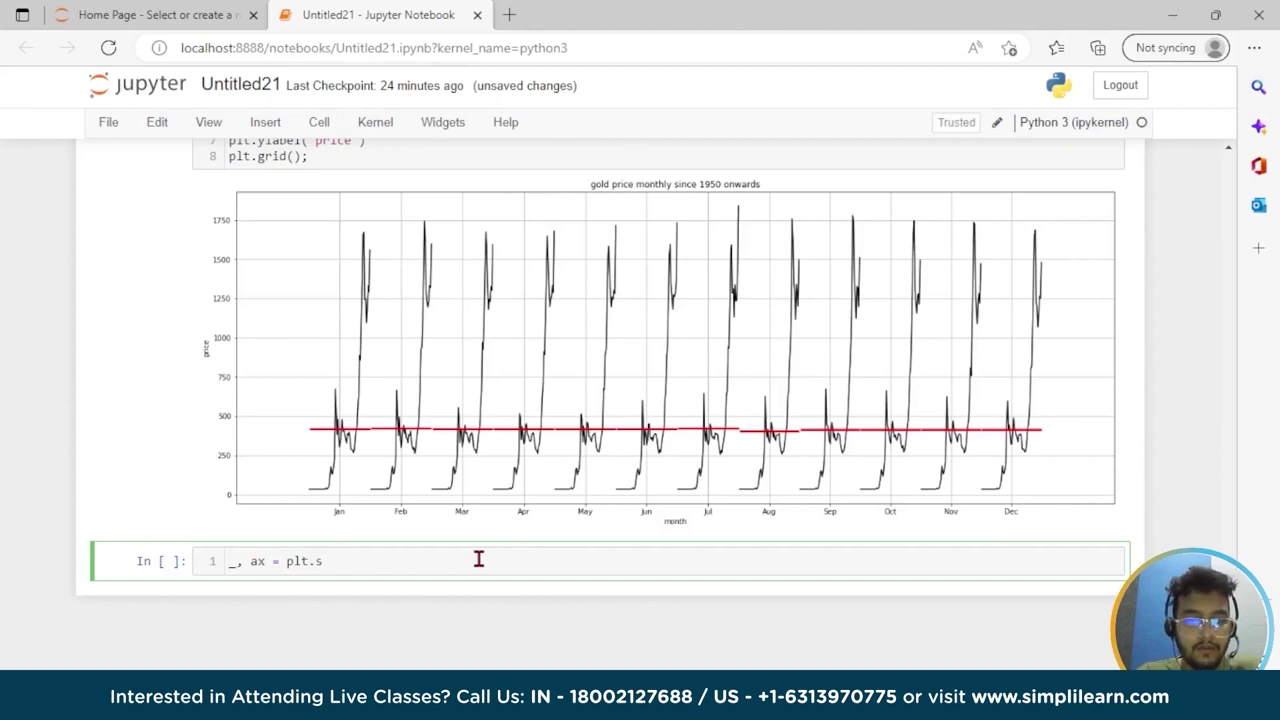
text(ubplots)
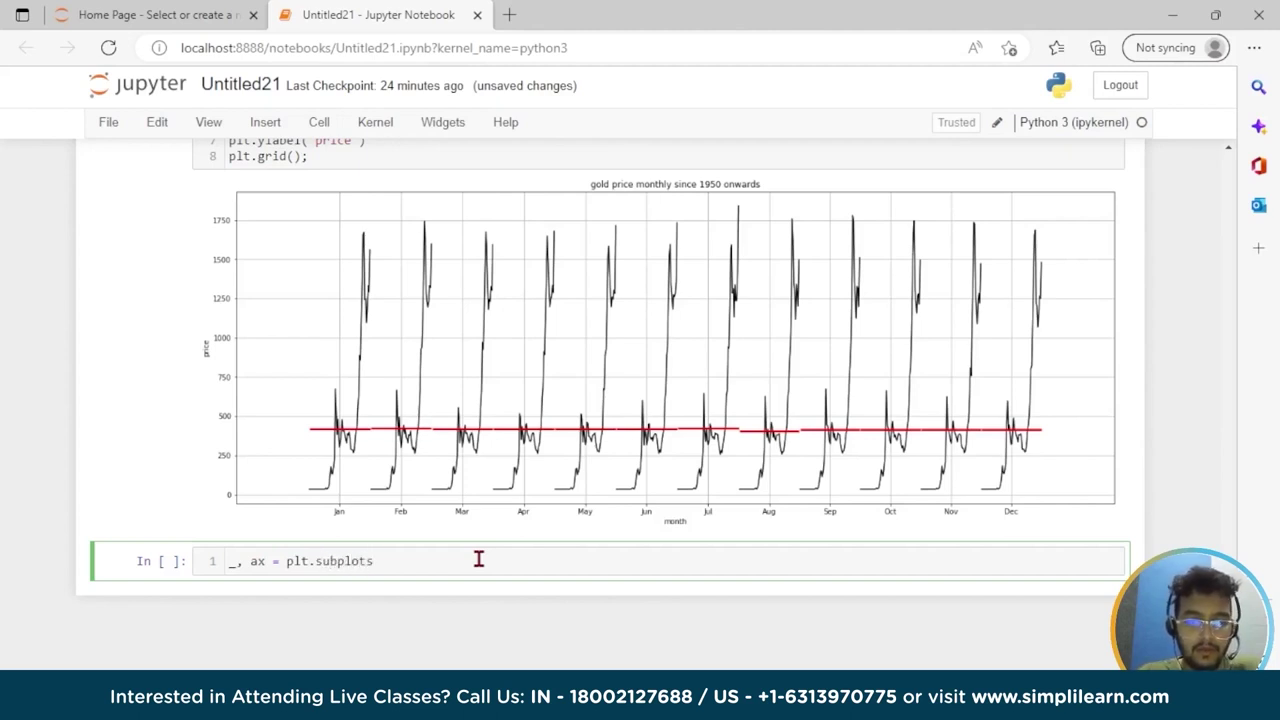
text((figsize)
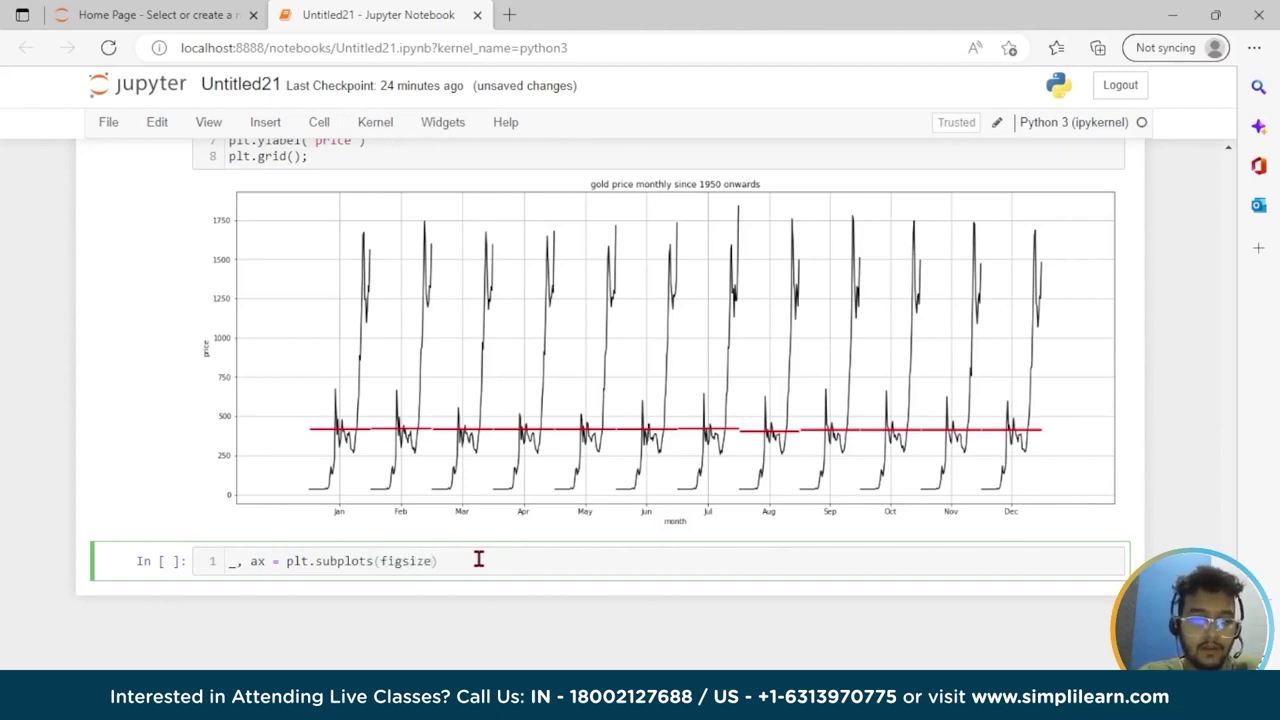
text(=)
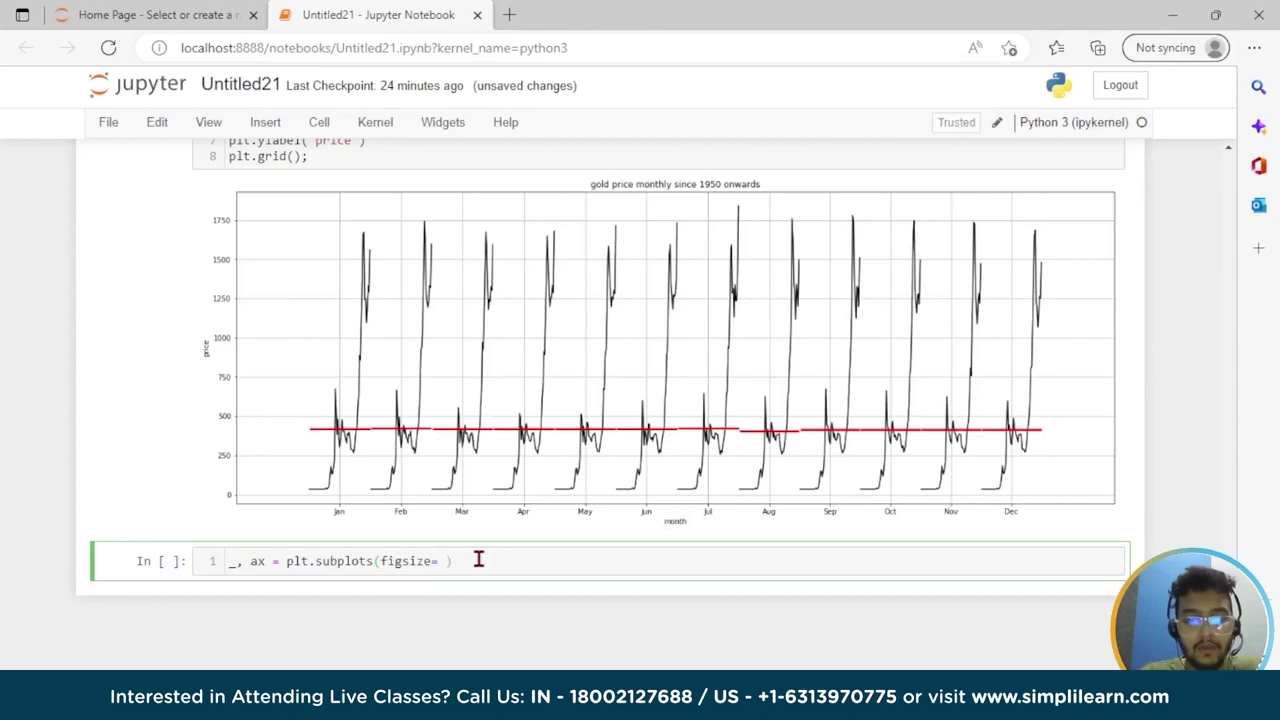
key(BackSpace)
text((223)
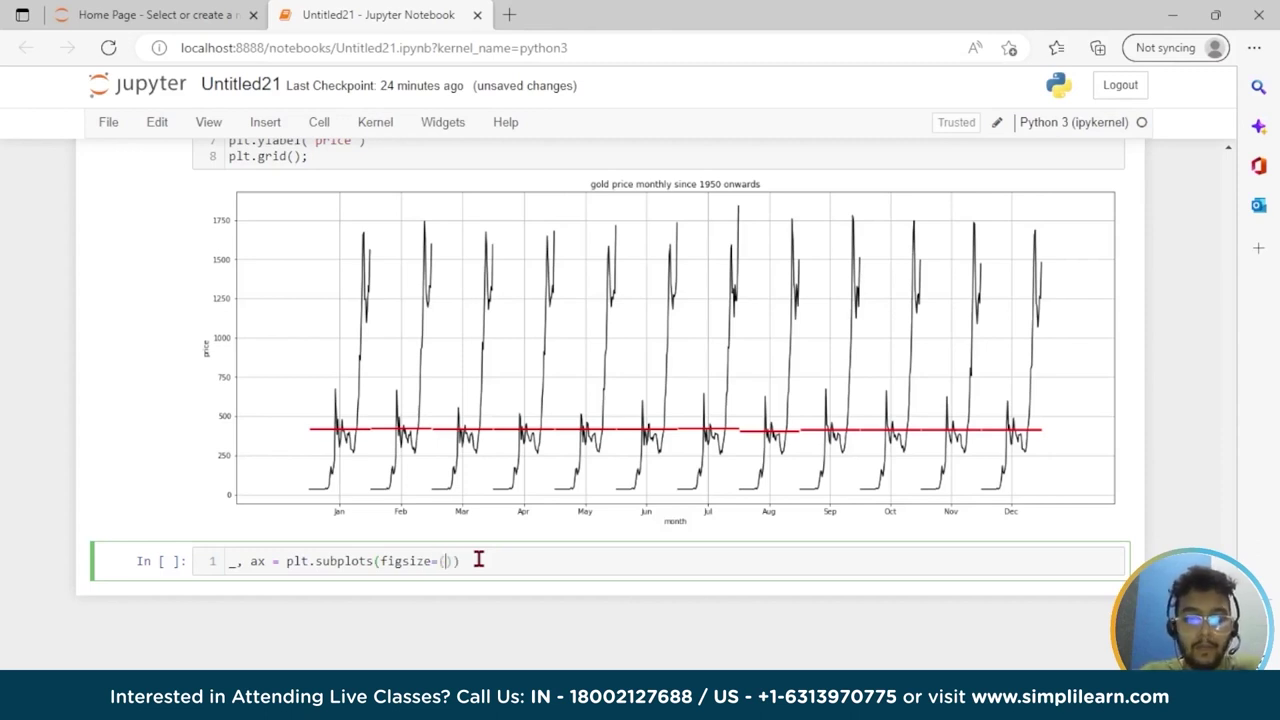
key(BackSpace)
text(, )
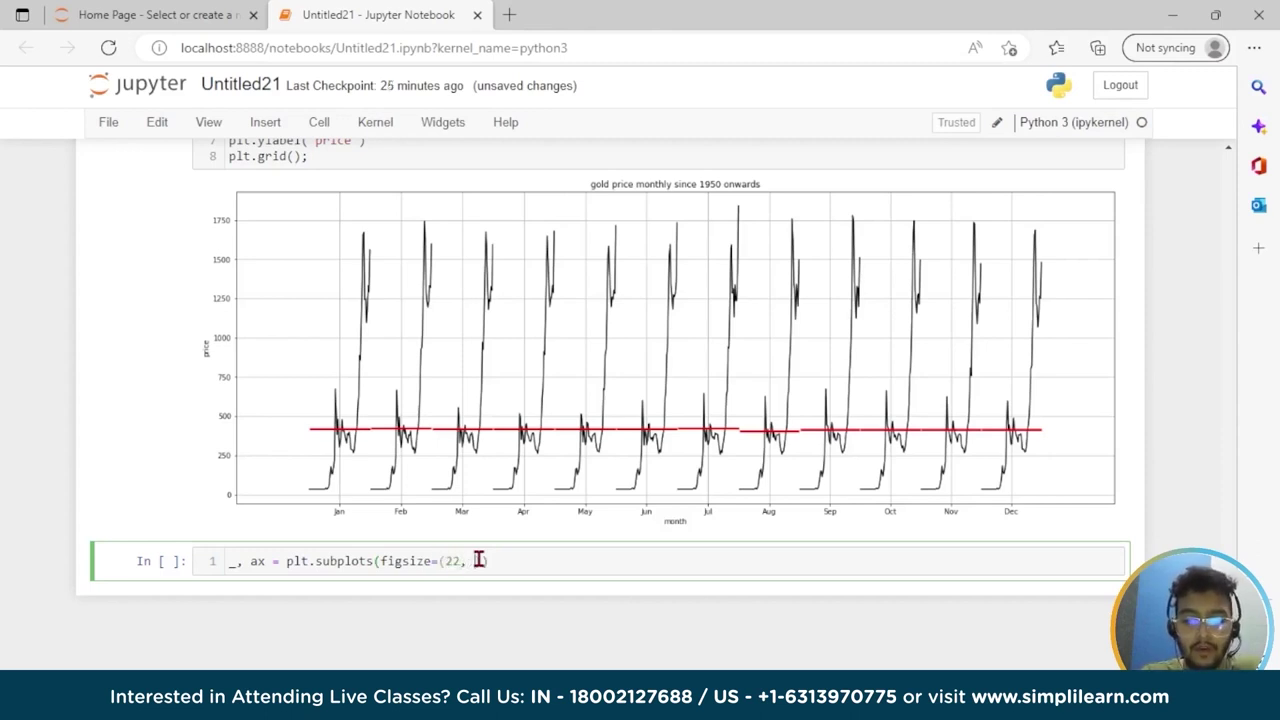
text(8))
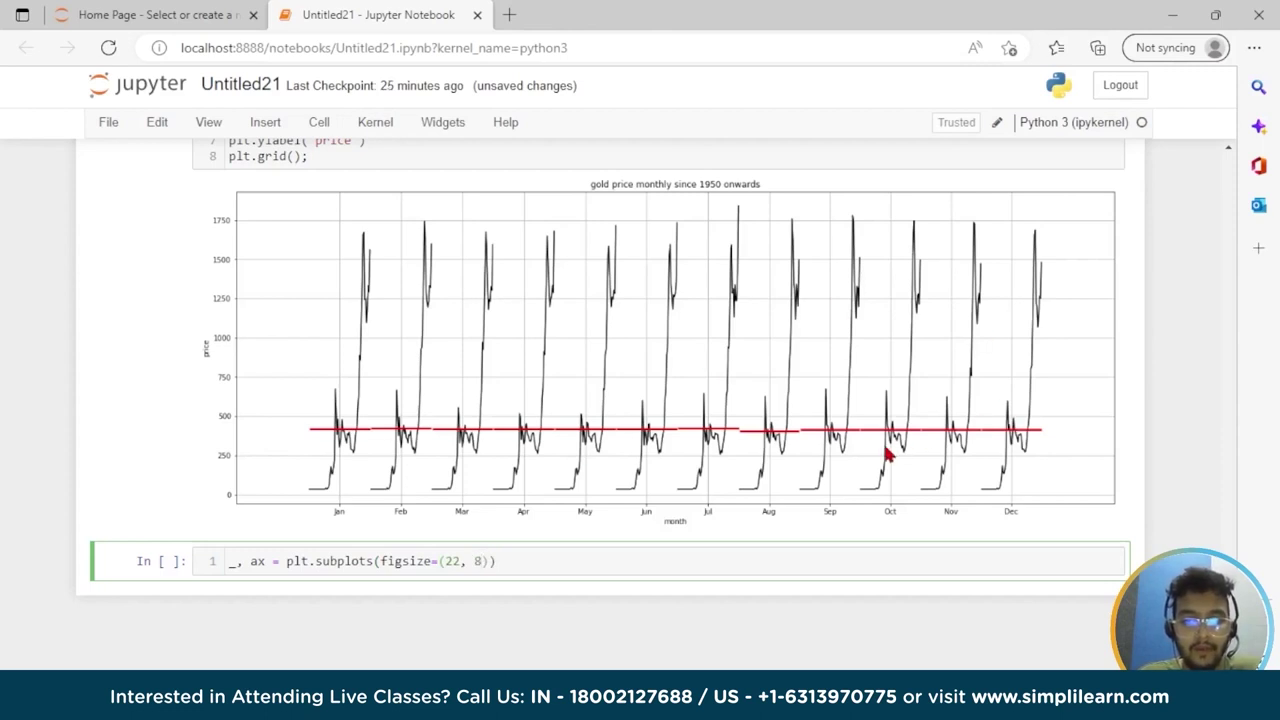
key(Return)
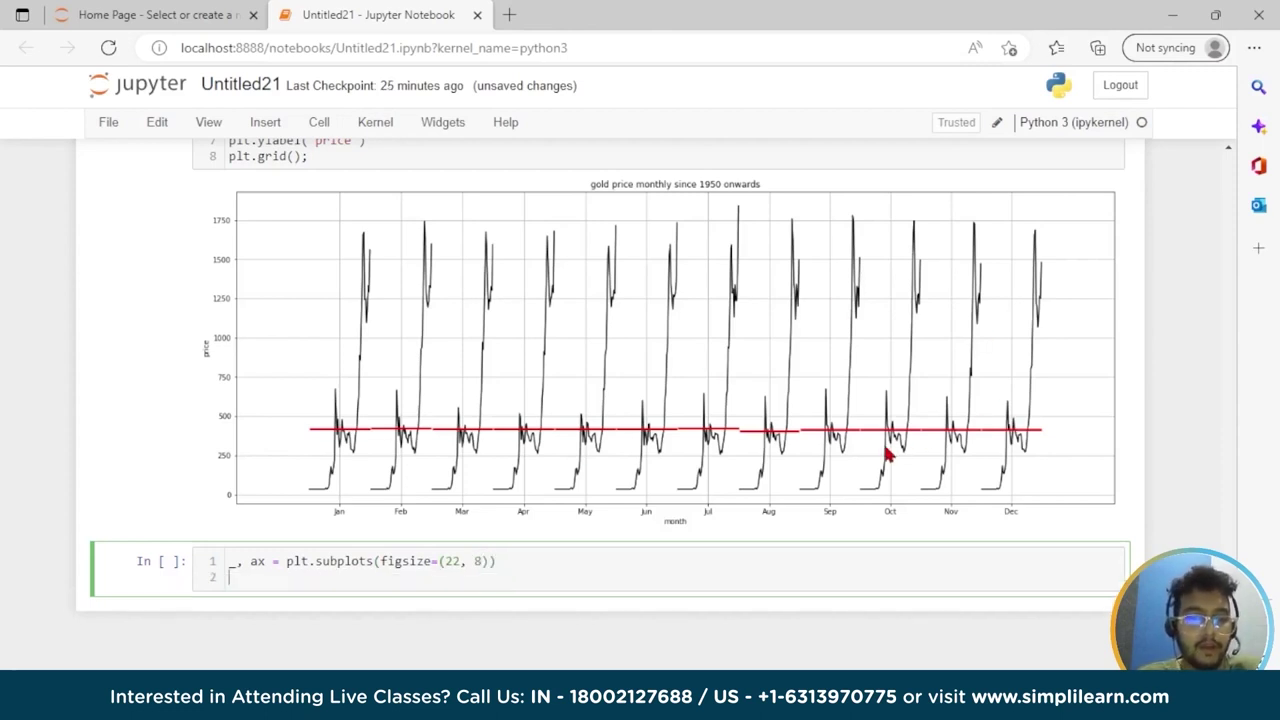
Write sns.boxplot(x = df.index.moth_name(), y = df.values[:, 0], ax = ax) on the second line for box plots by month
text(s)
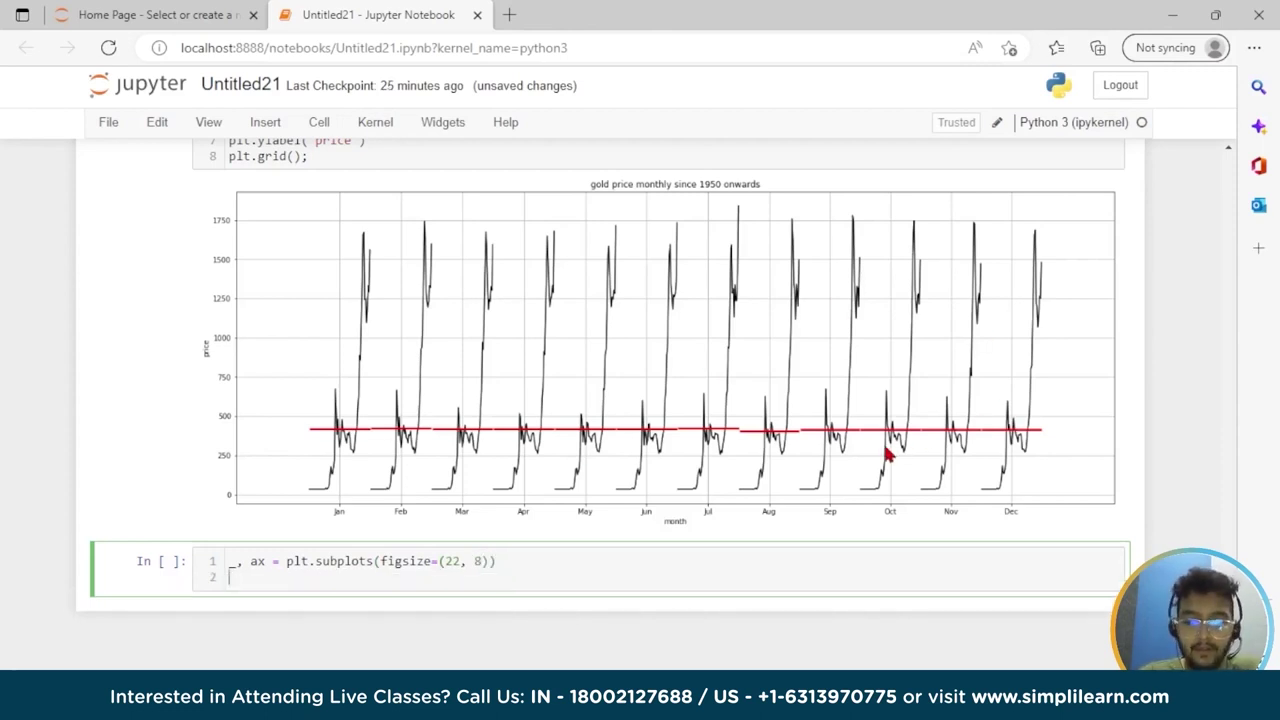
text(ns)
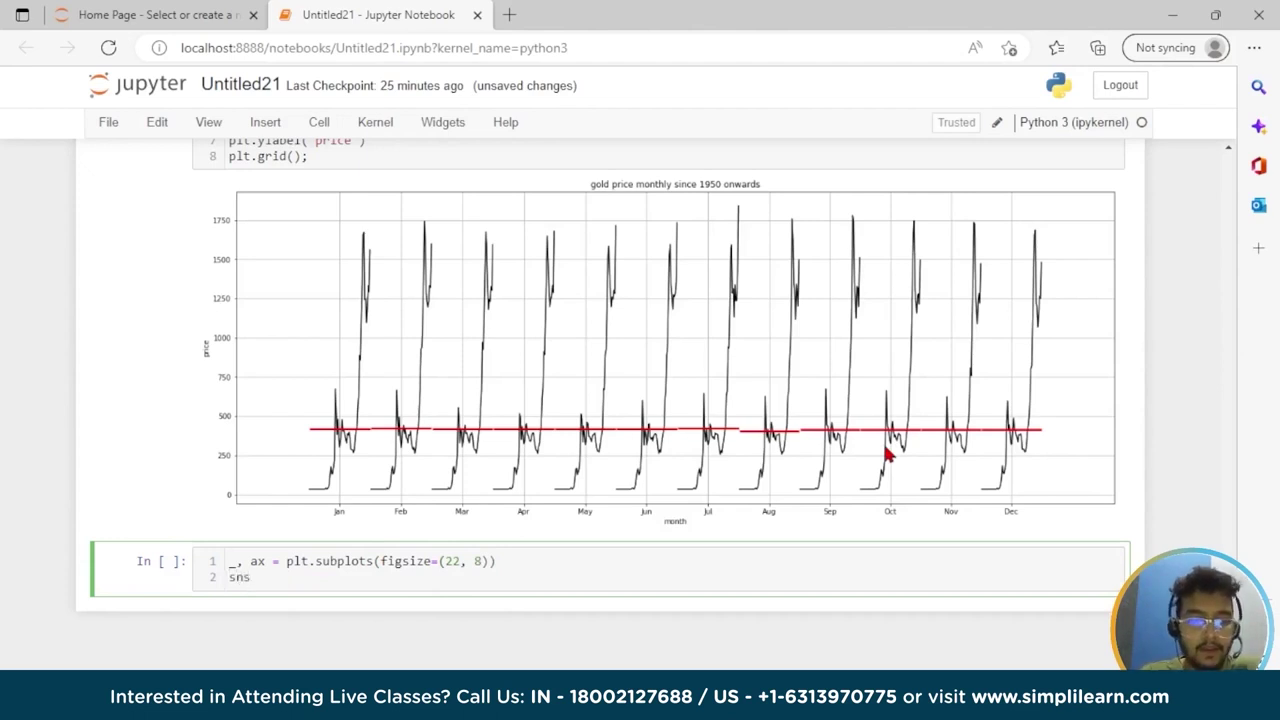
text(.boxplot)
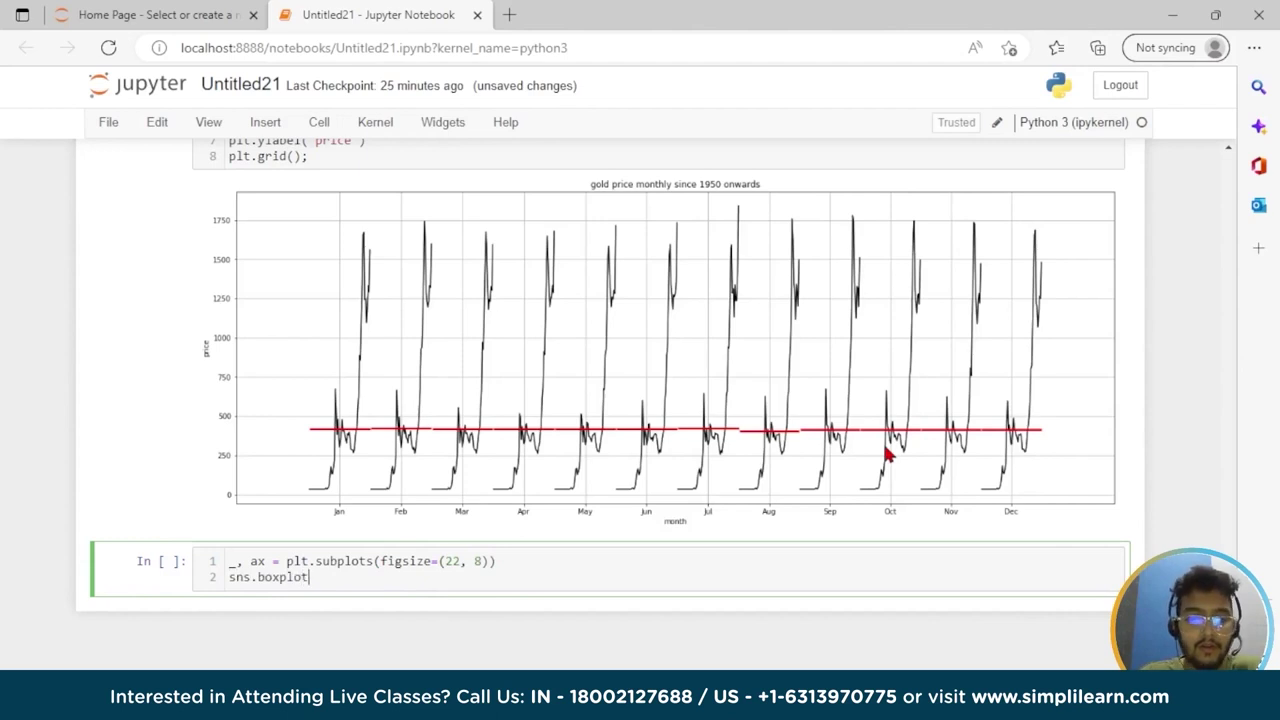
text((x)
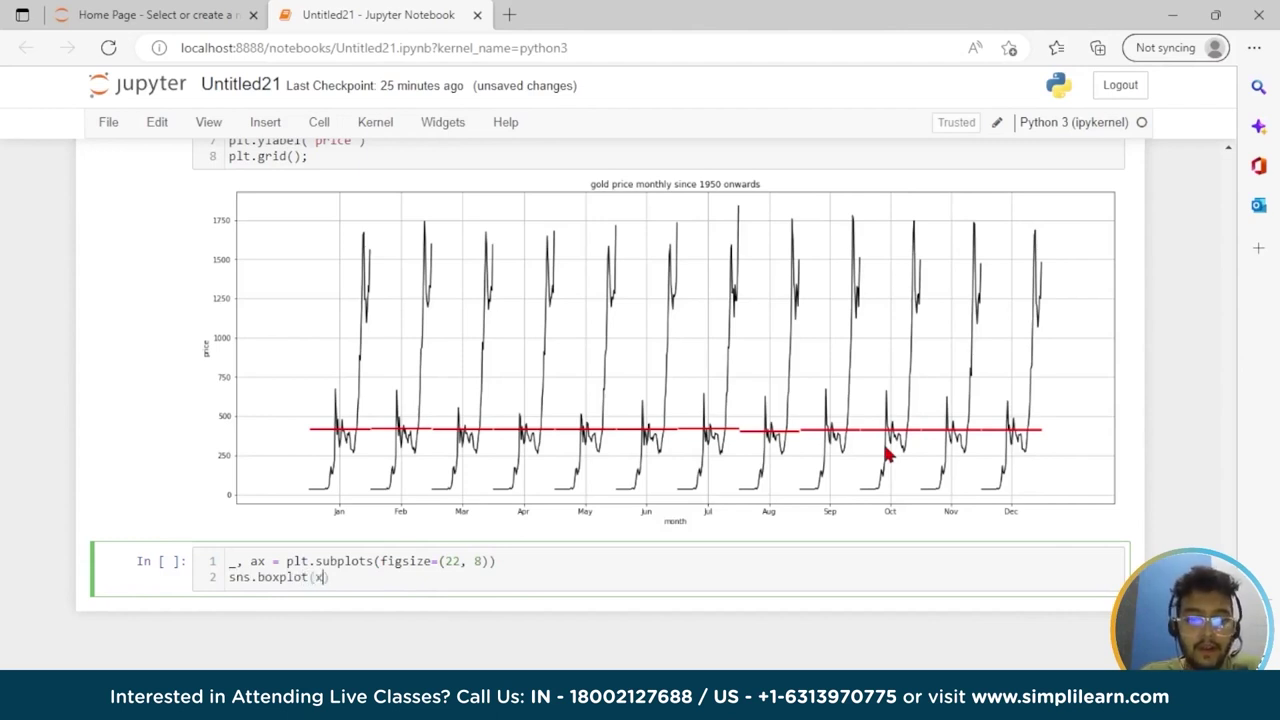
text( = )
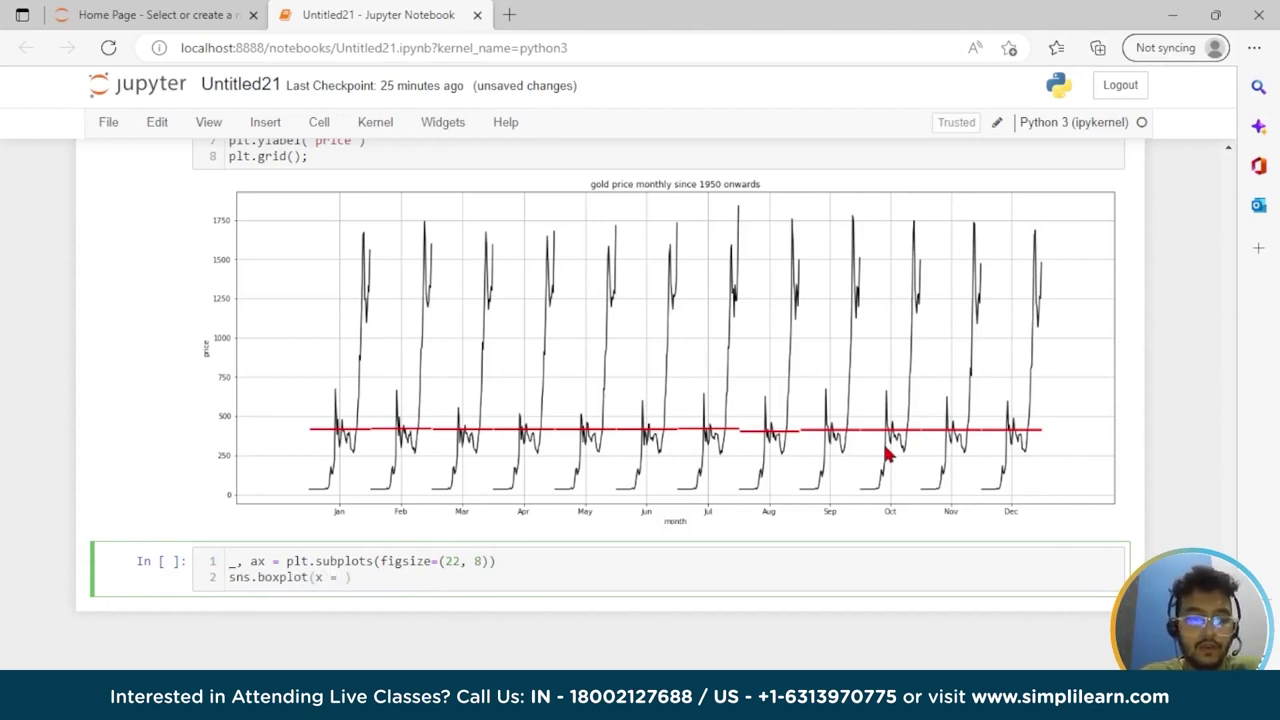
text(df.ind)
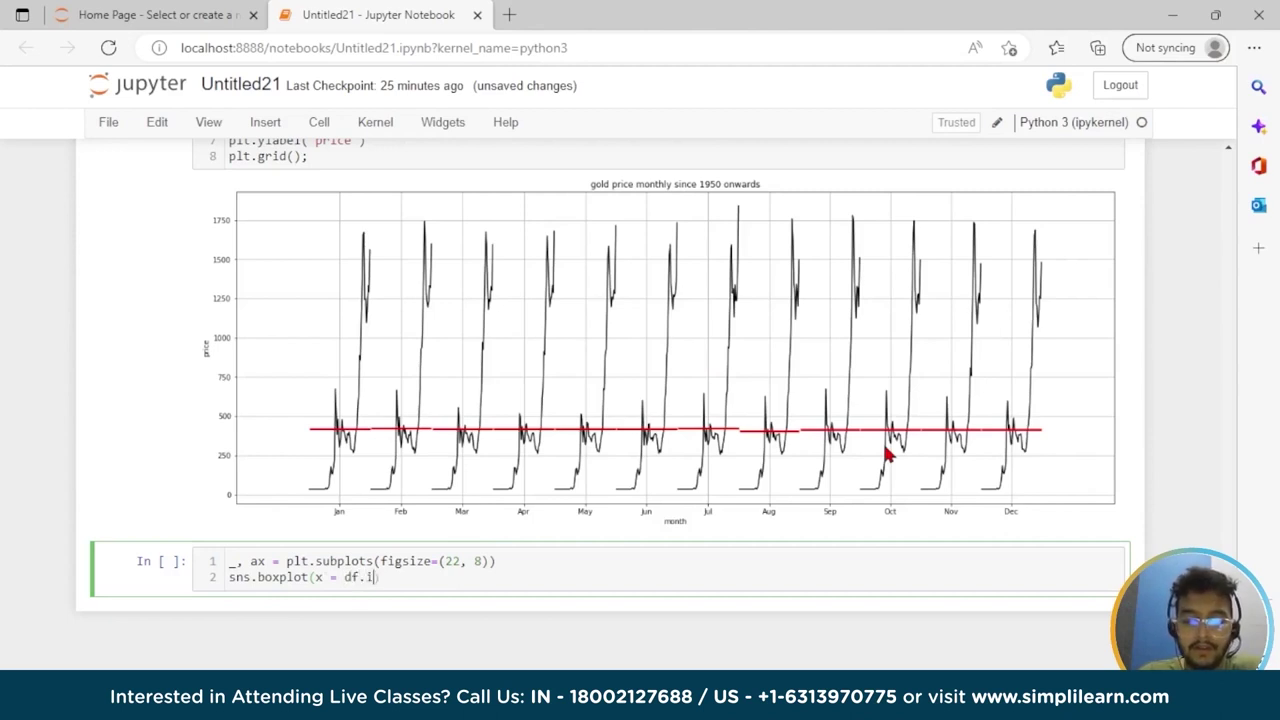
text(ex.moth)
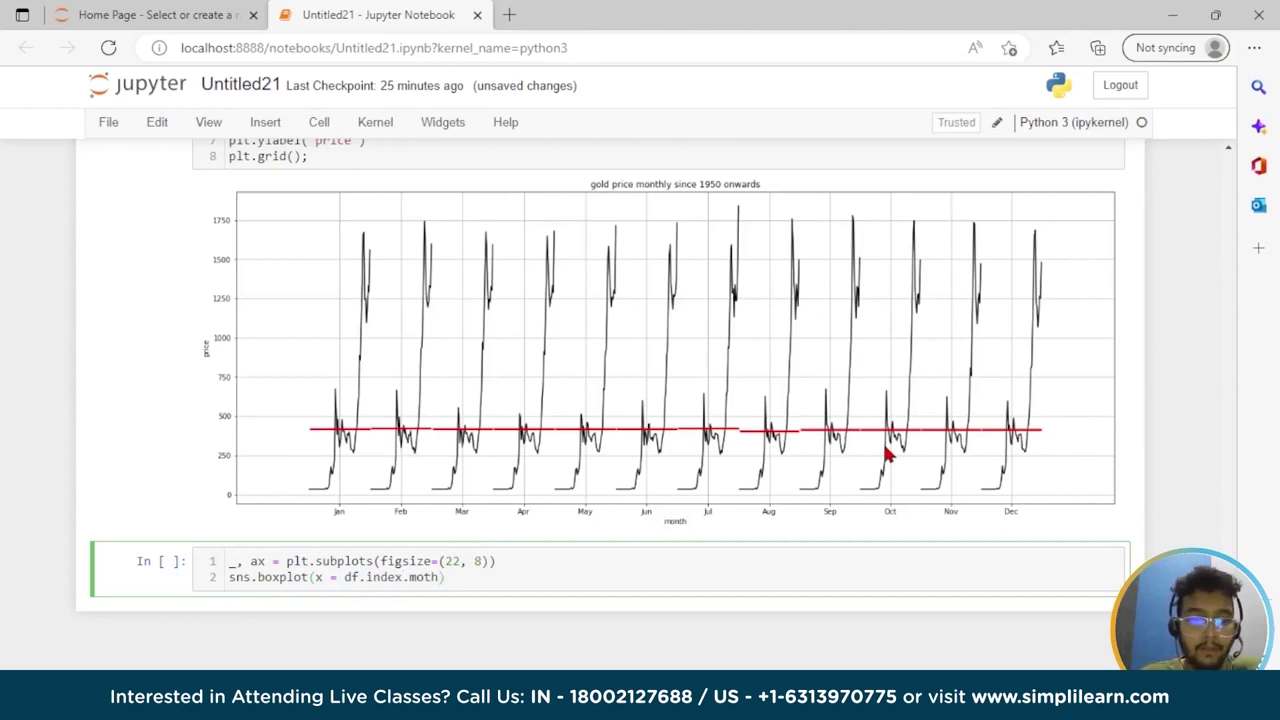
text(_name(), y = df.values)
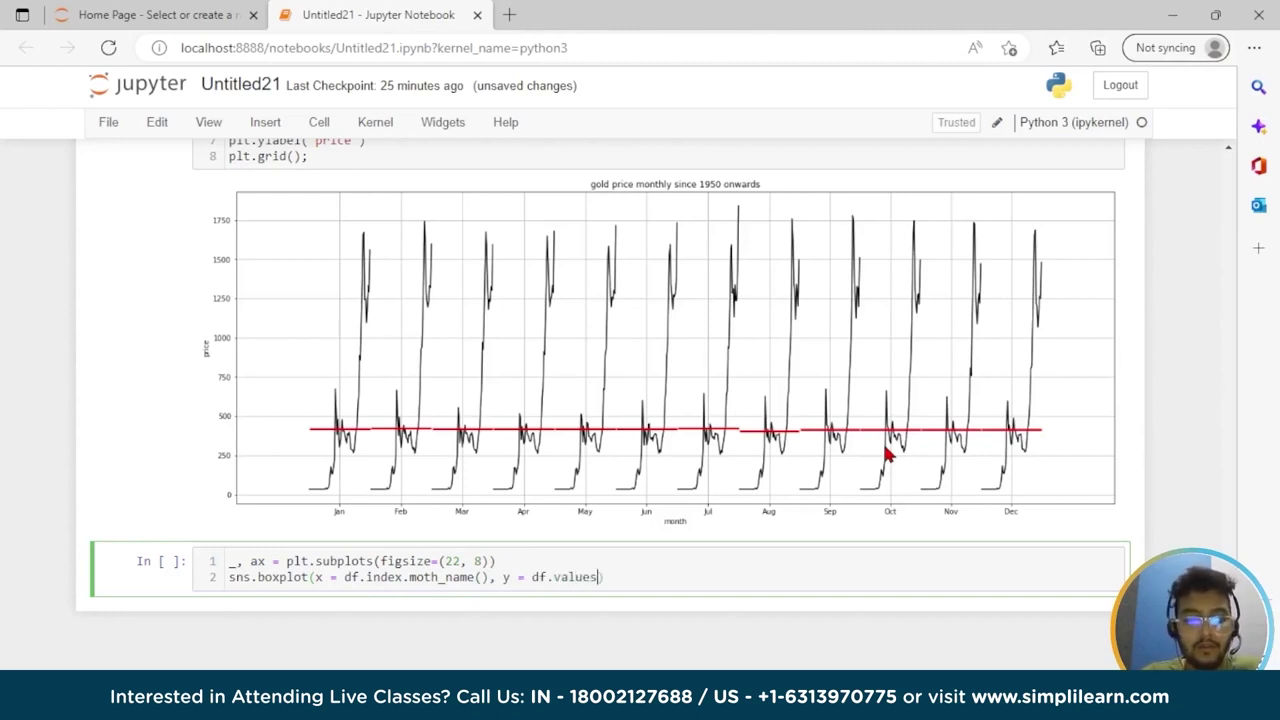
text([:)
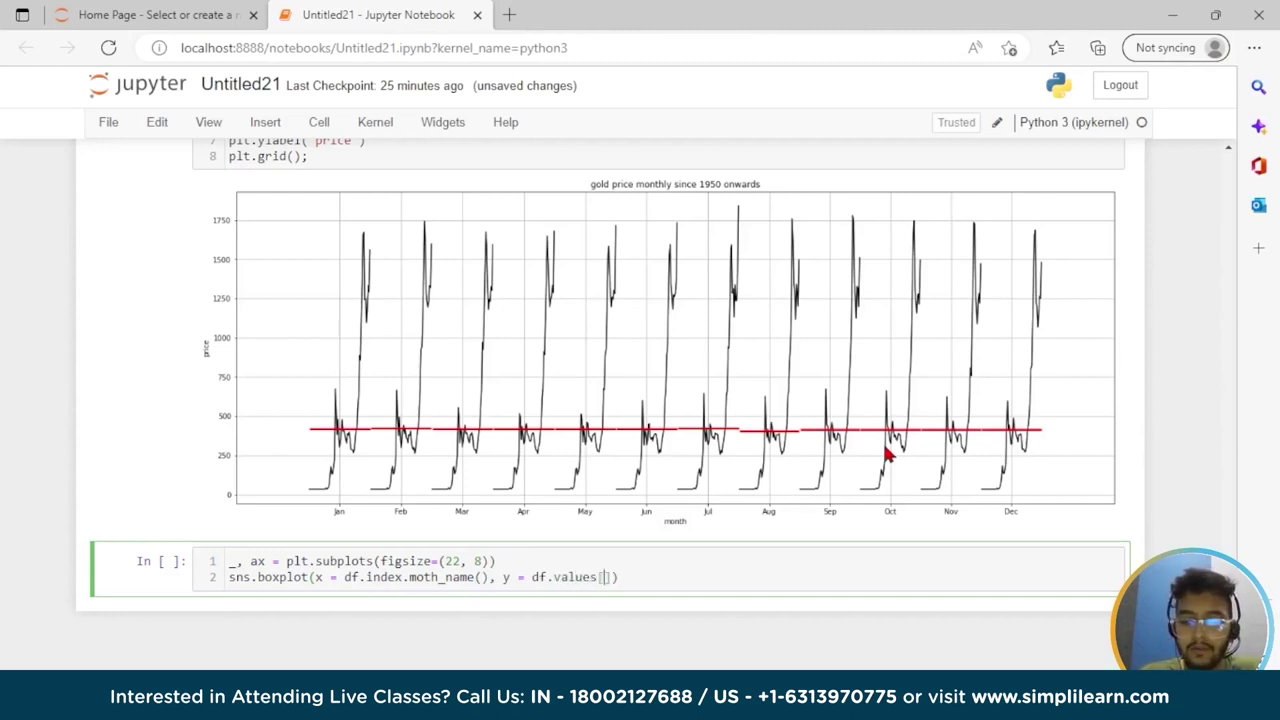
text(, 0)
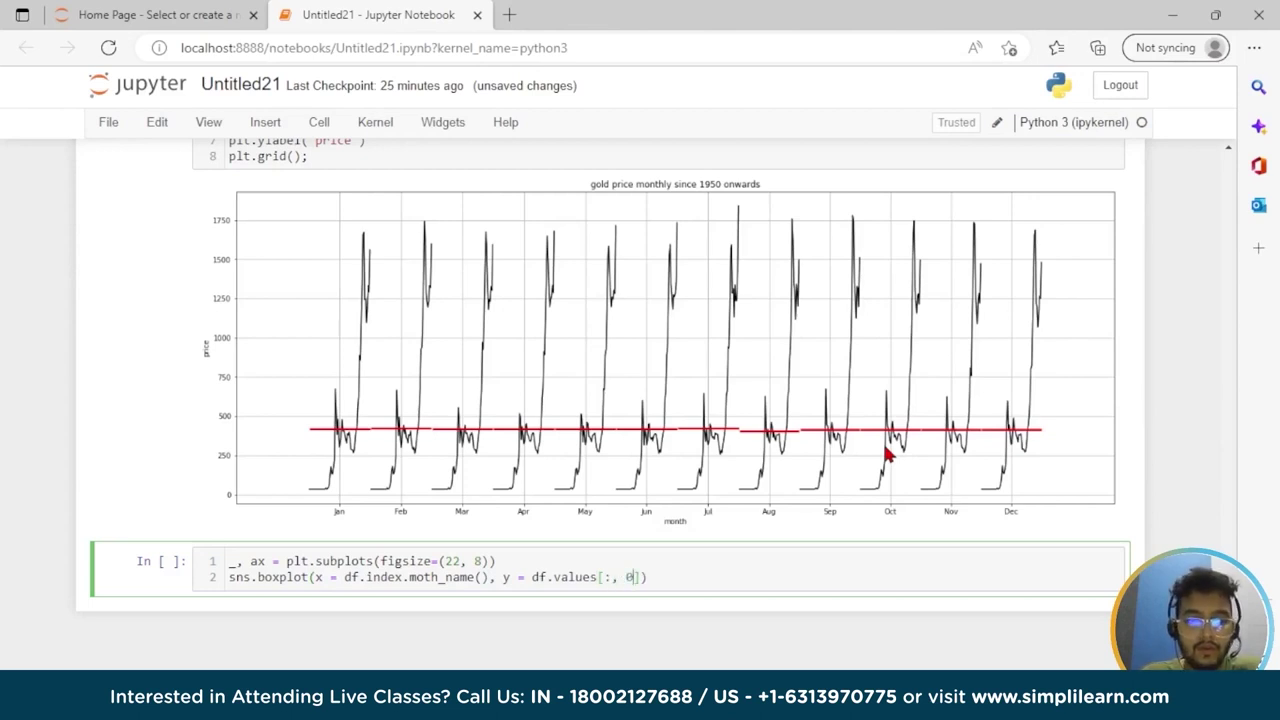
text(], ax = ax)
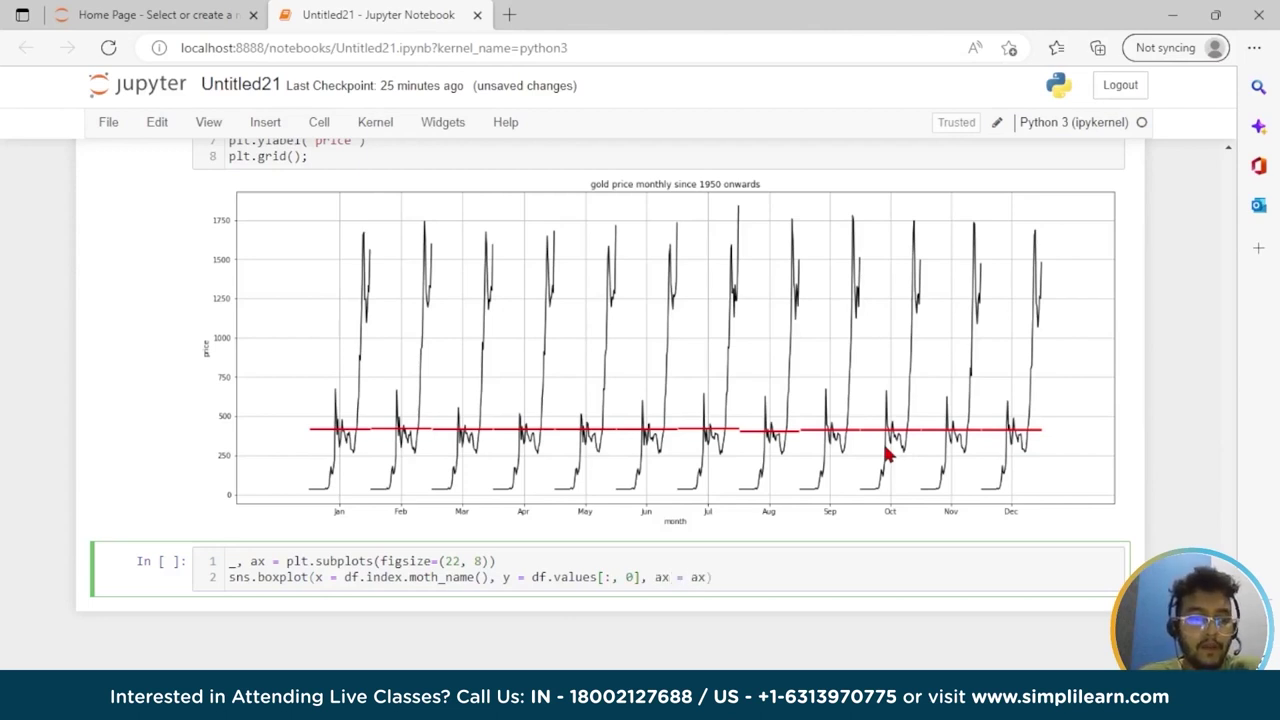
Add plt.title('gold price monthly since 1950 onwards') on the third line, copying the title text from the month plot cell
text())
key(Return)
text(plt.title()
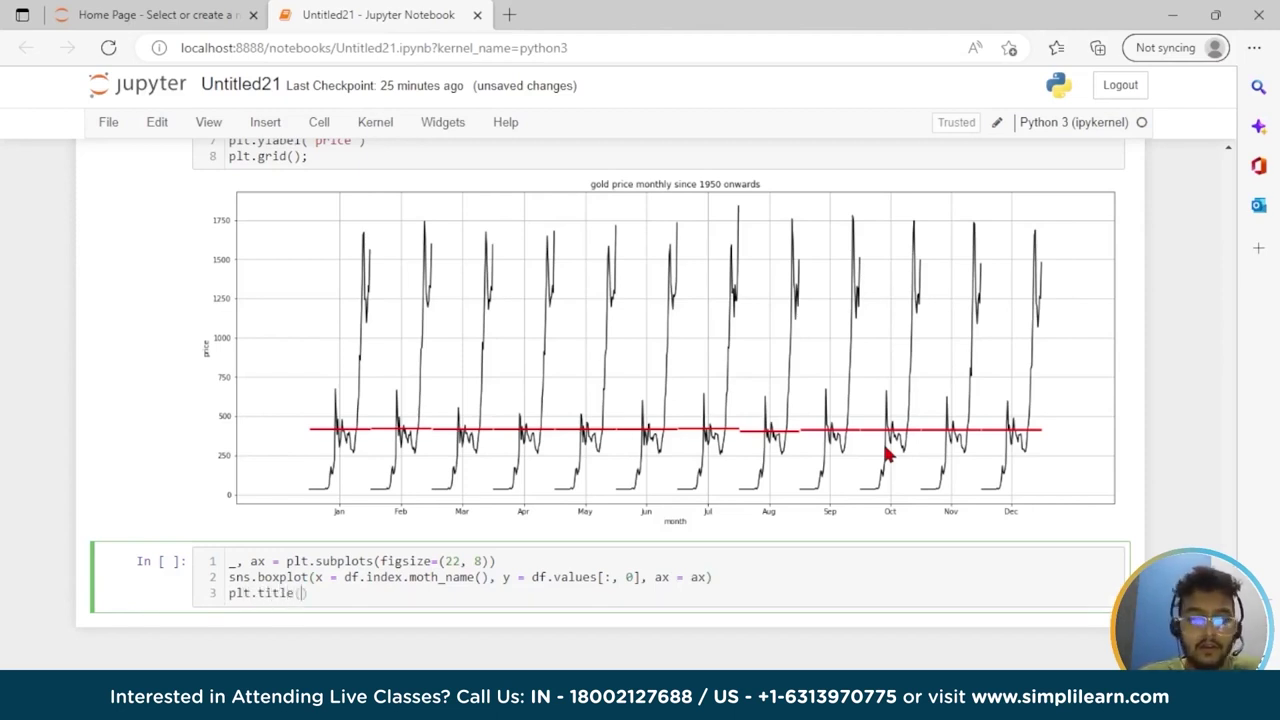
scroll(850, 392, up, 4)
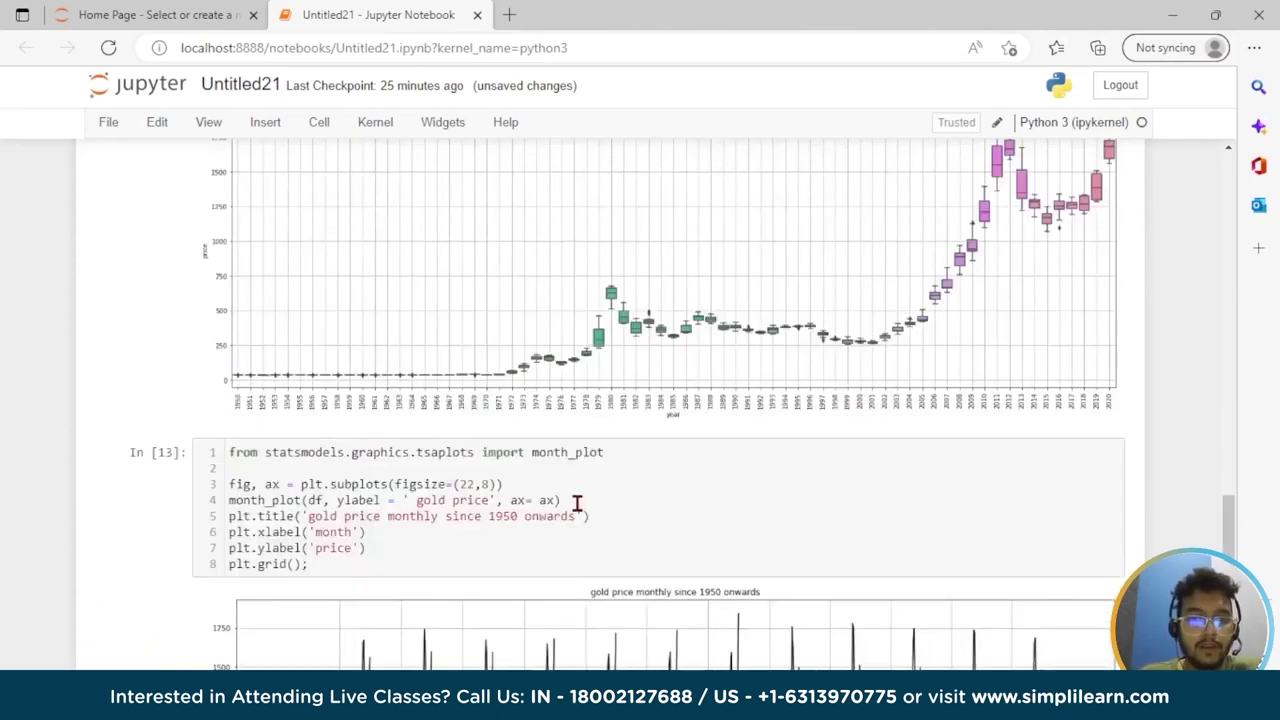
drag(590, 514, 297, 518)
key(ctrl+c)
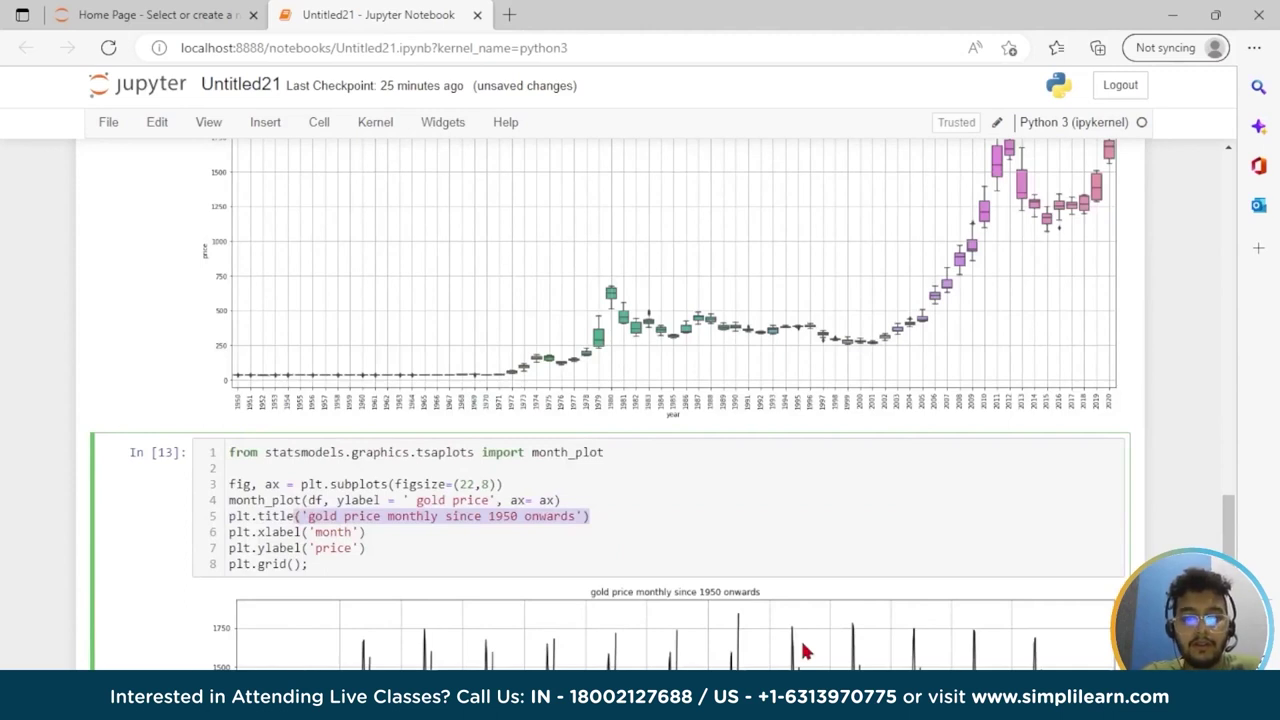
scroll(800, 637, down, 5)
click(331, 542)
key(BackSpace)
key(ctrl+v)
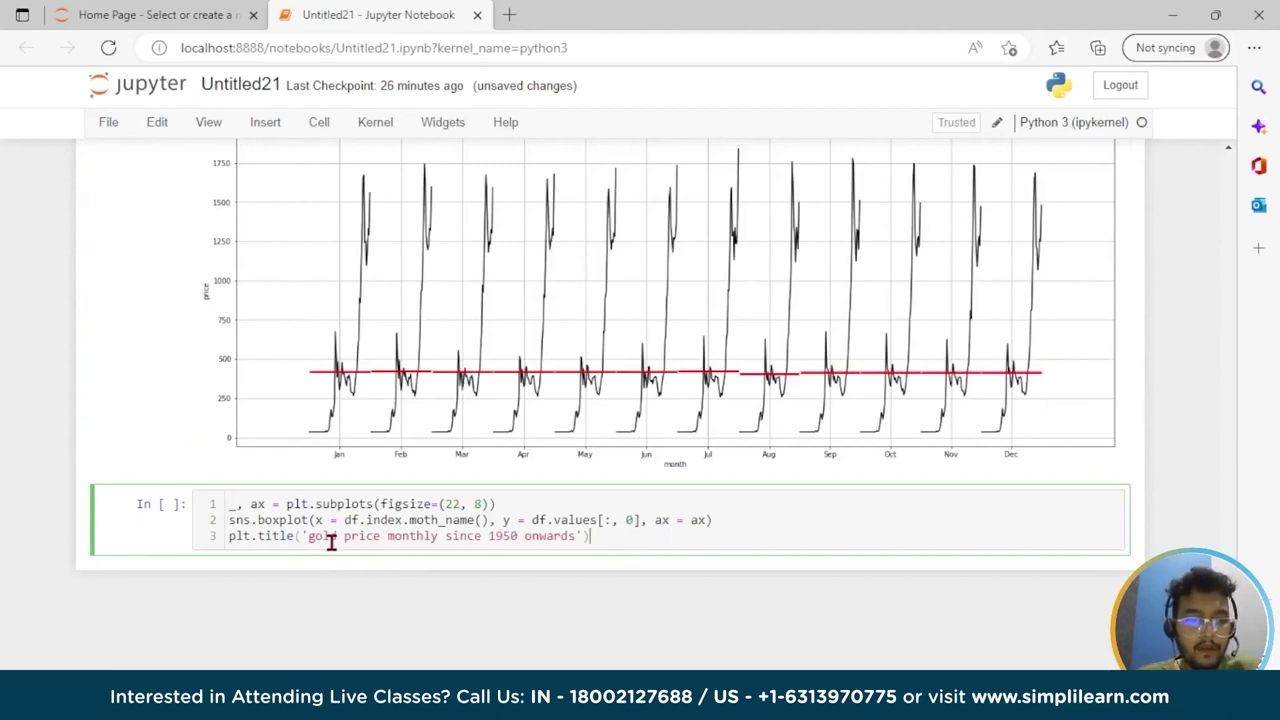
Label the box plot's x axis with plt.xlabel("month") on the fourth line
key(Return)
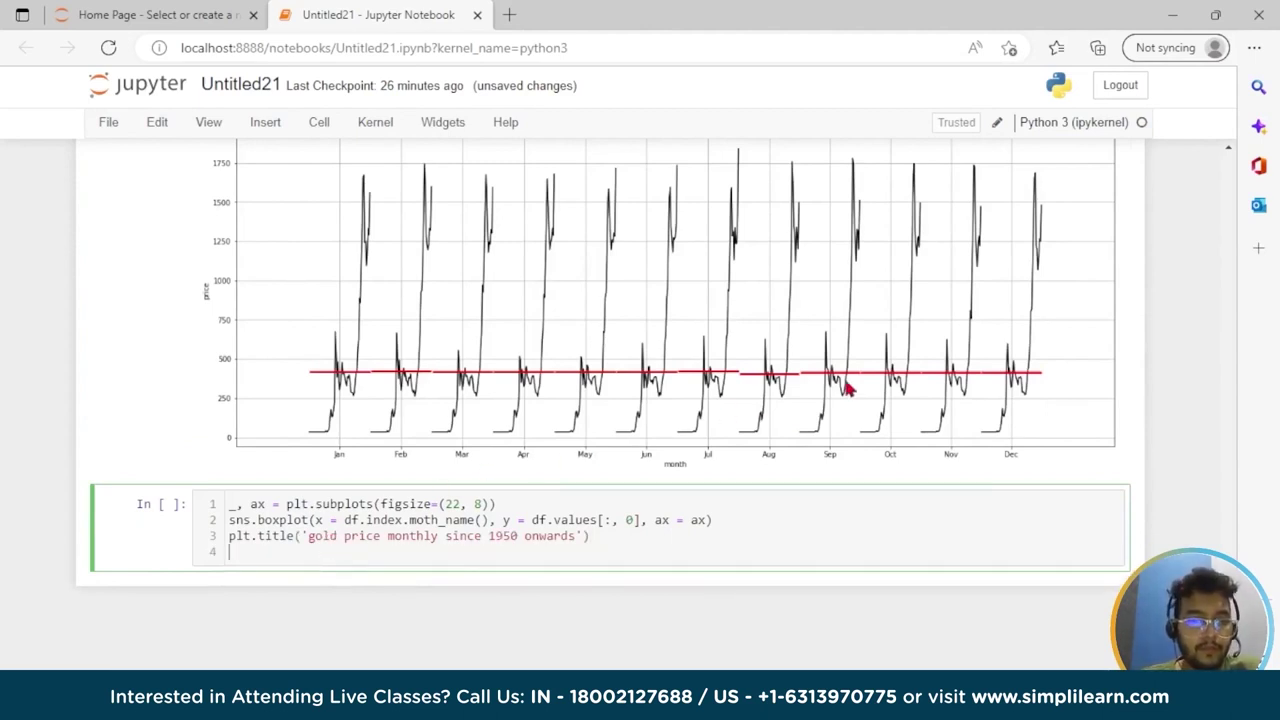
text(plt.)
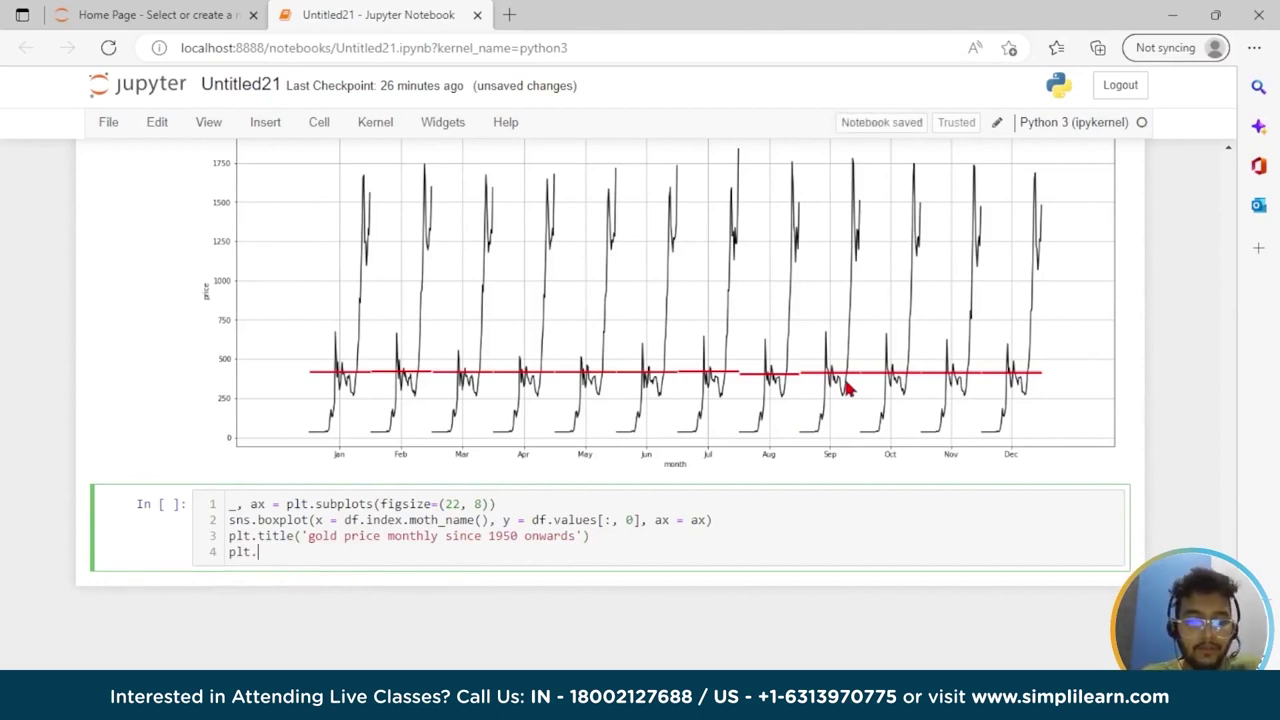
text(xl)
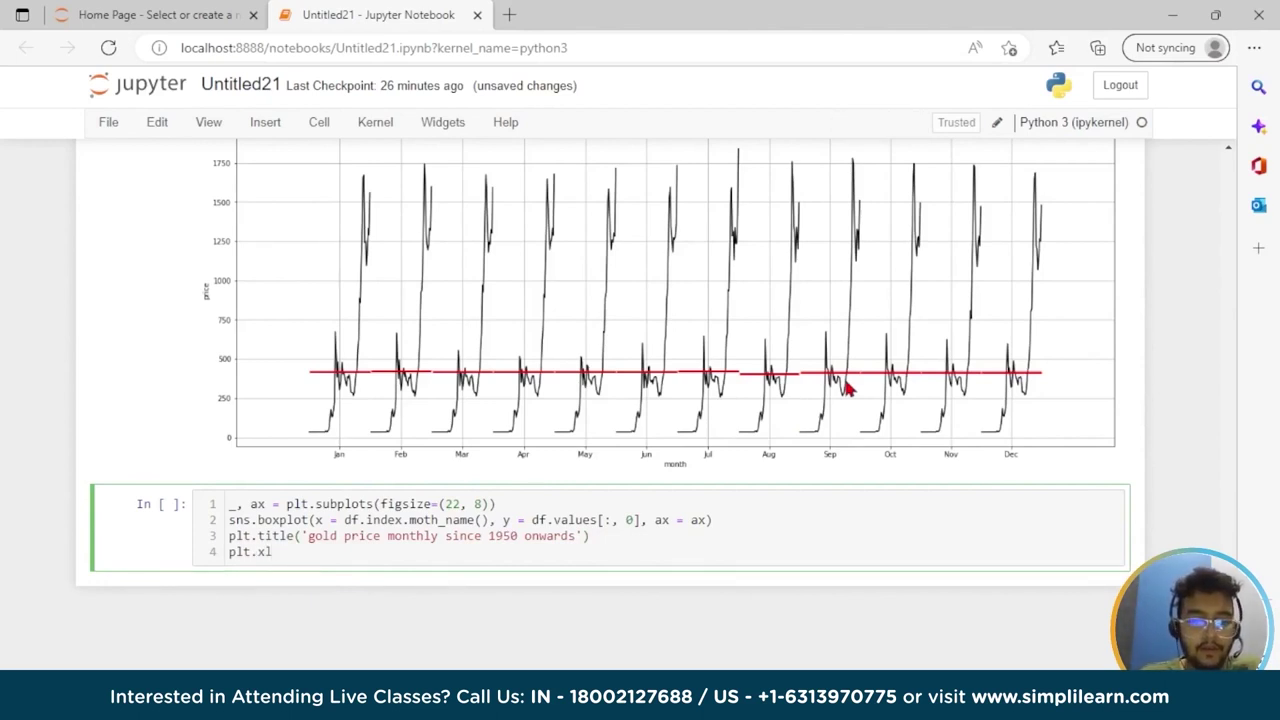
text(abel)
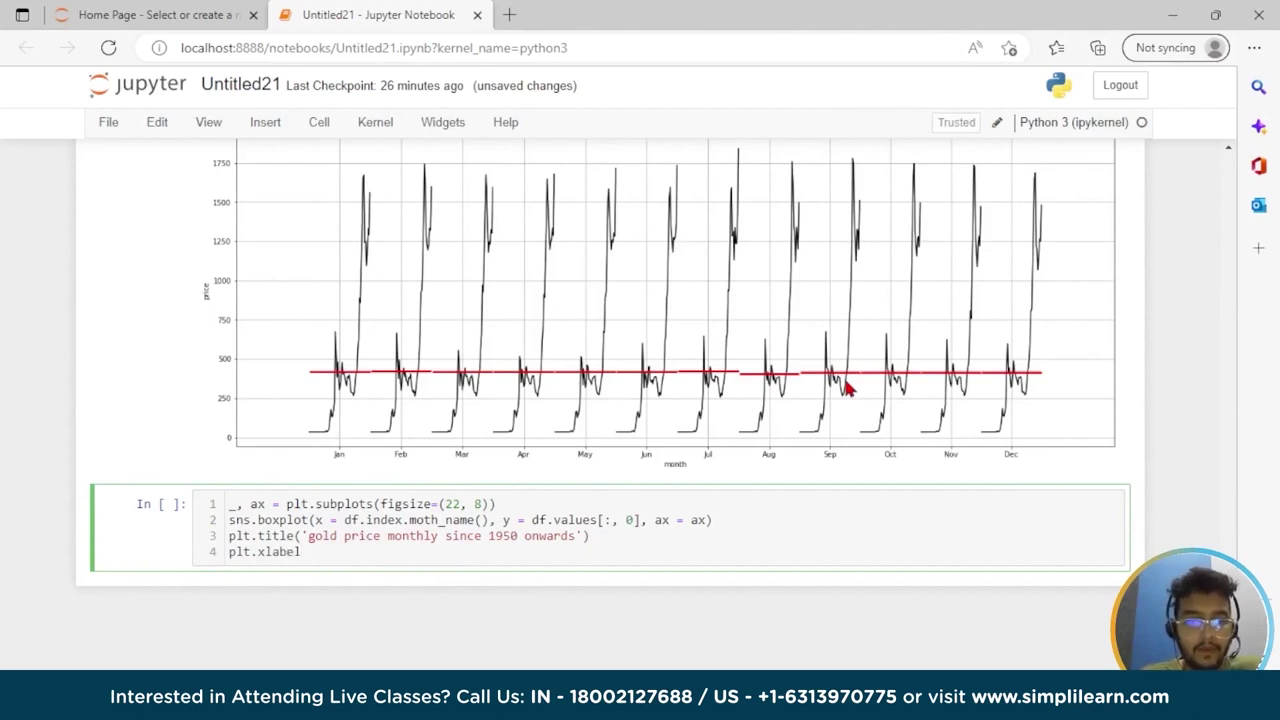
text(("month)
key(End)
Label the box plot's y axis with plt.ylabel('price') on the fifth line
key(Return)
text(pl)
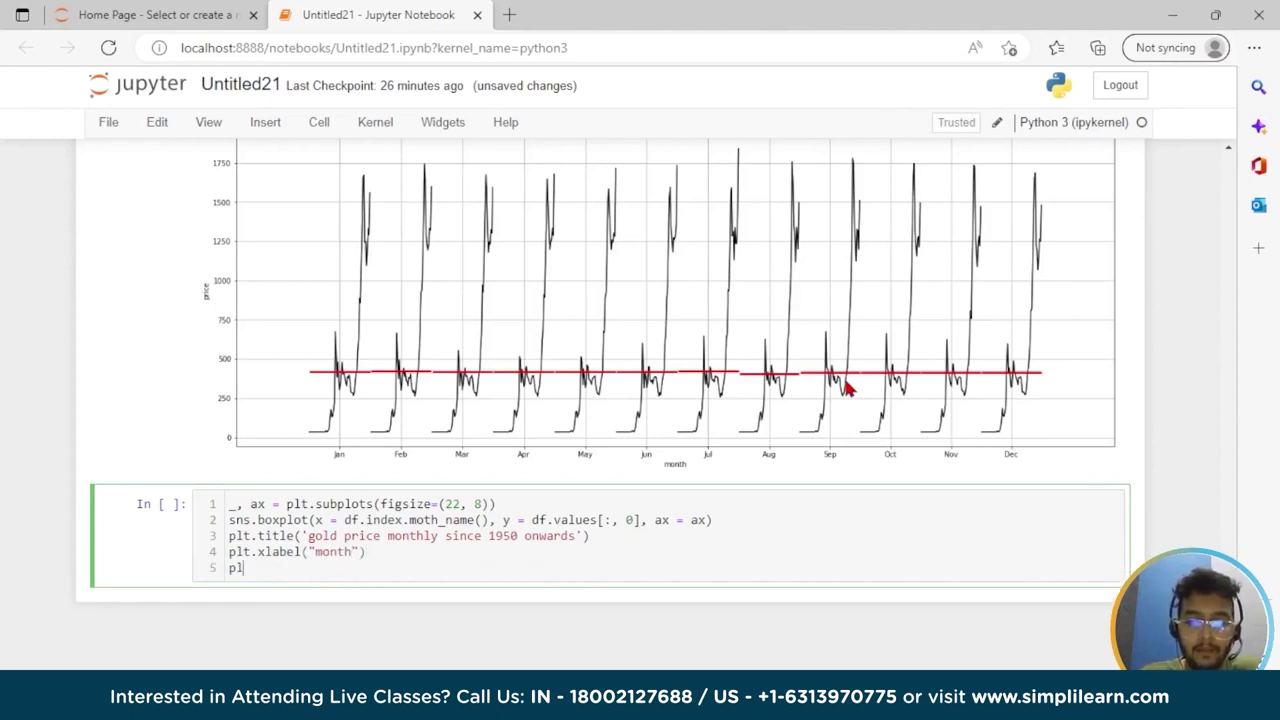
text(t.yl)
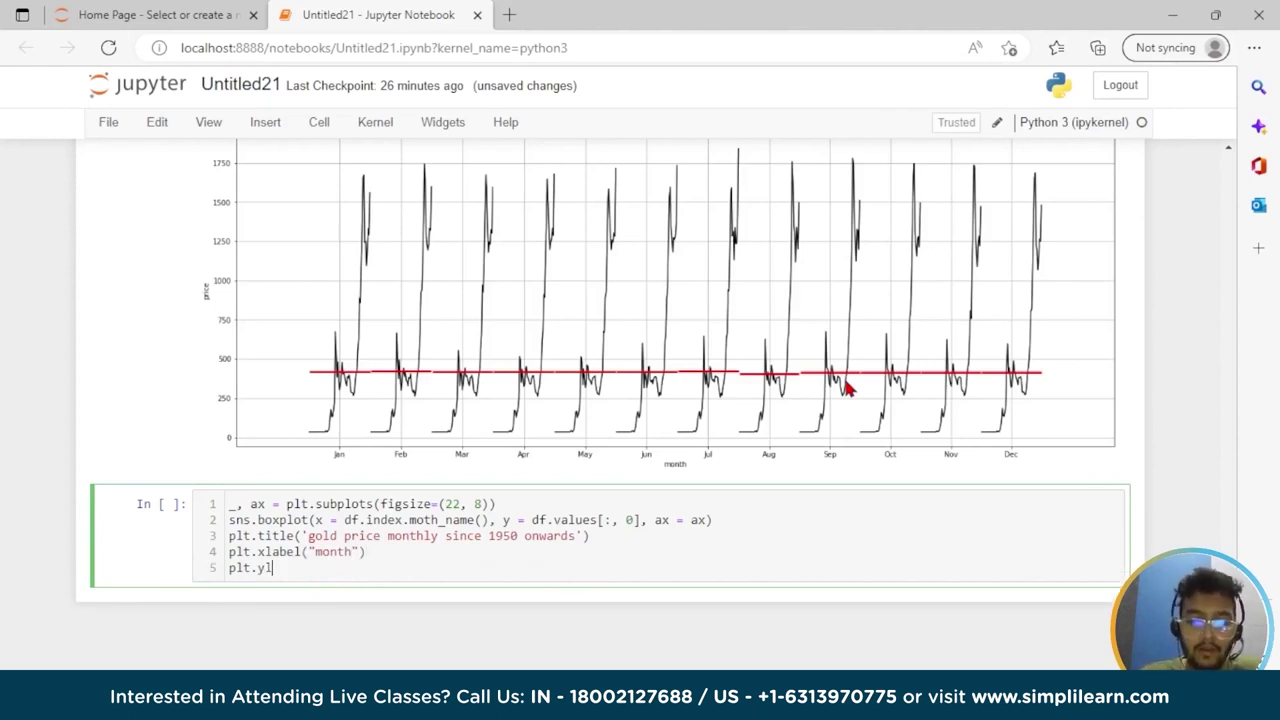
text(abel)
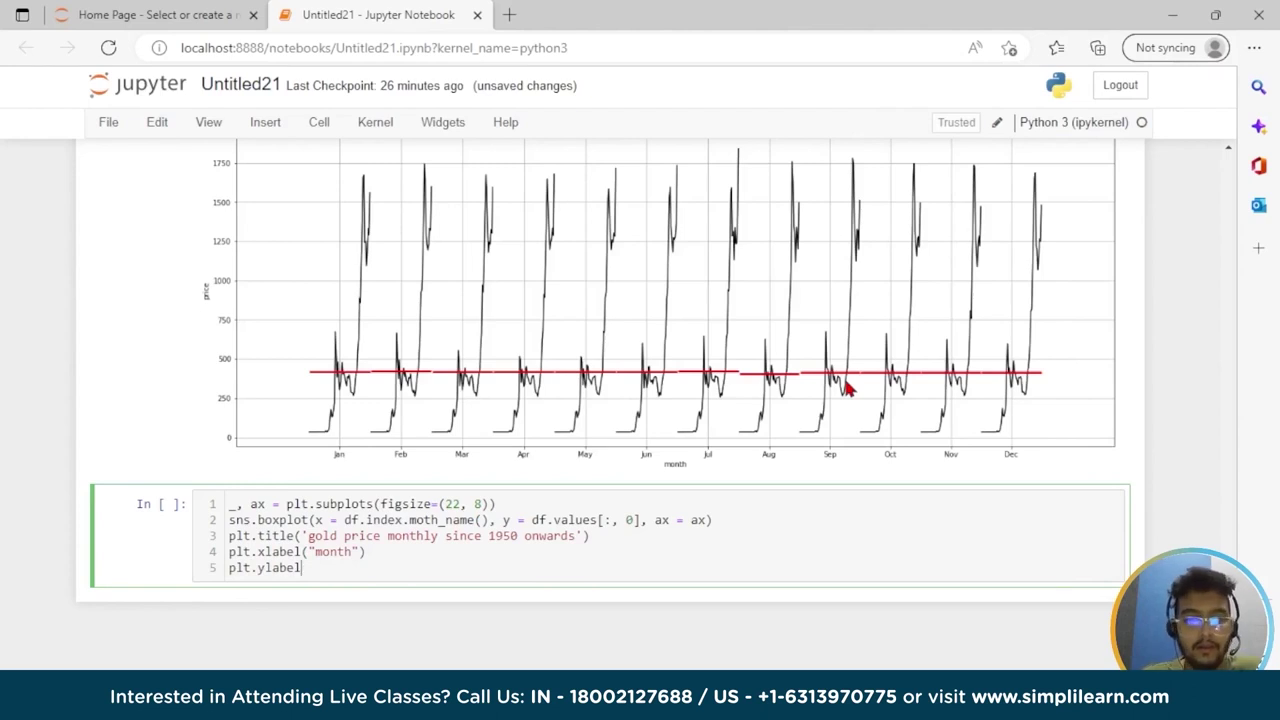
text(()
text(')
text(price)
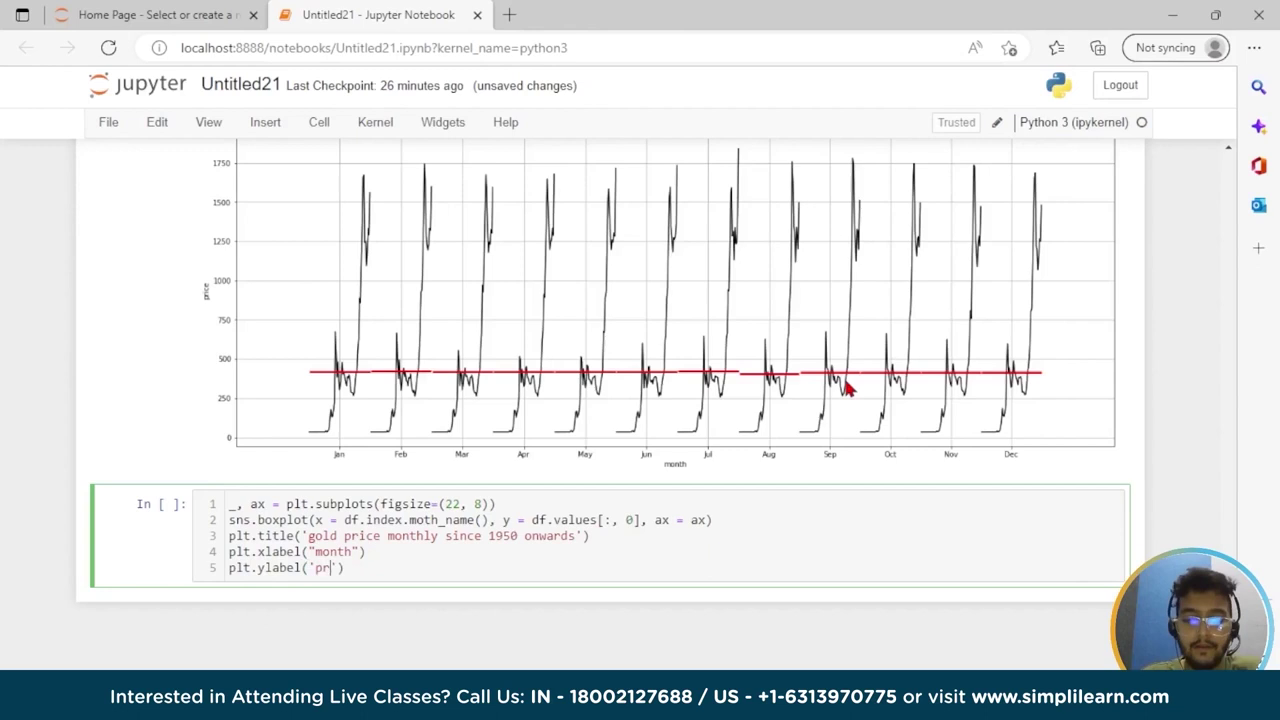
key(Right)
key(Right)
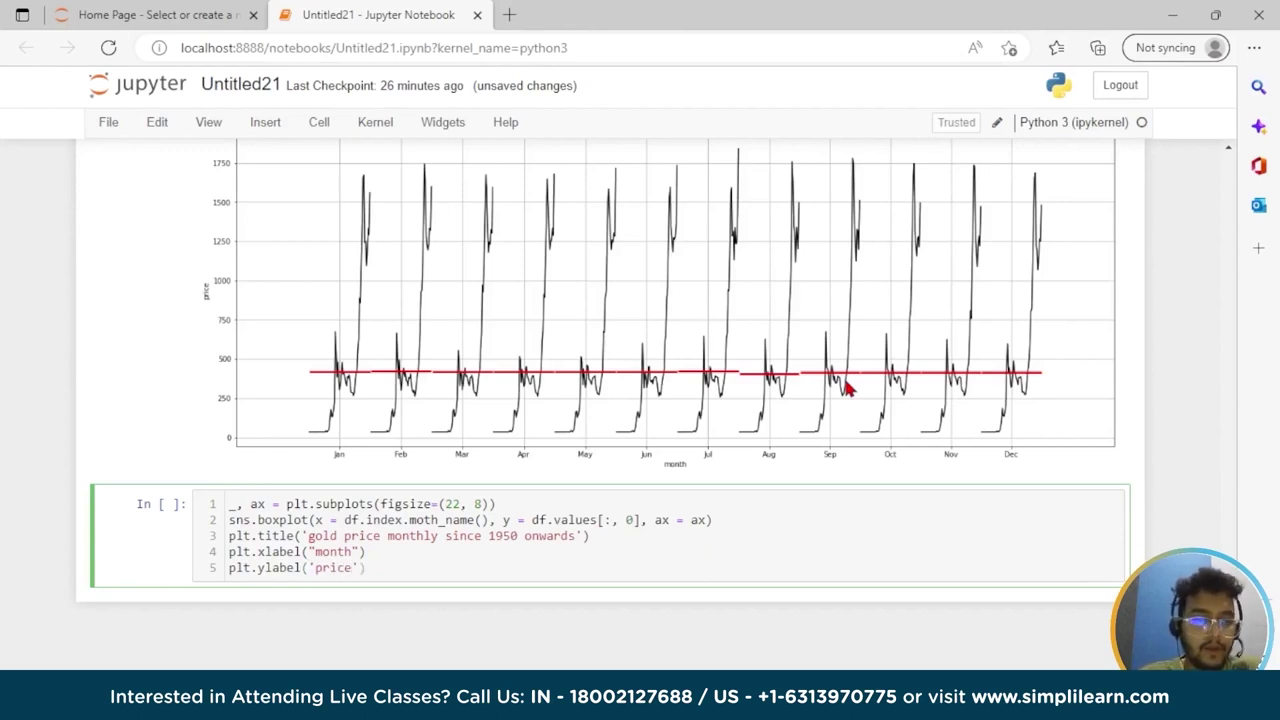
End the cell with plt.show(); on the sixth line and run it
key(Return)
text(plt)
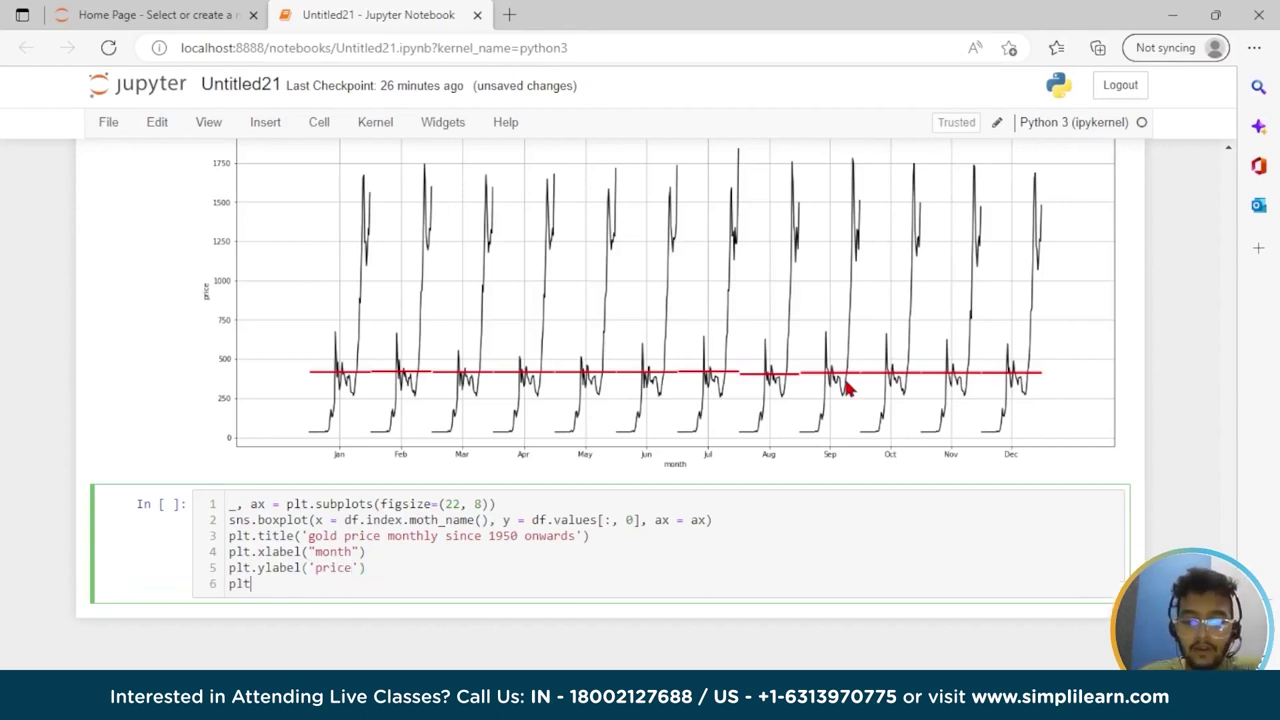
text(.grid)
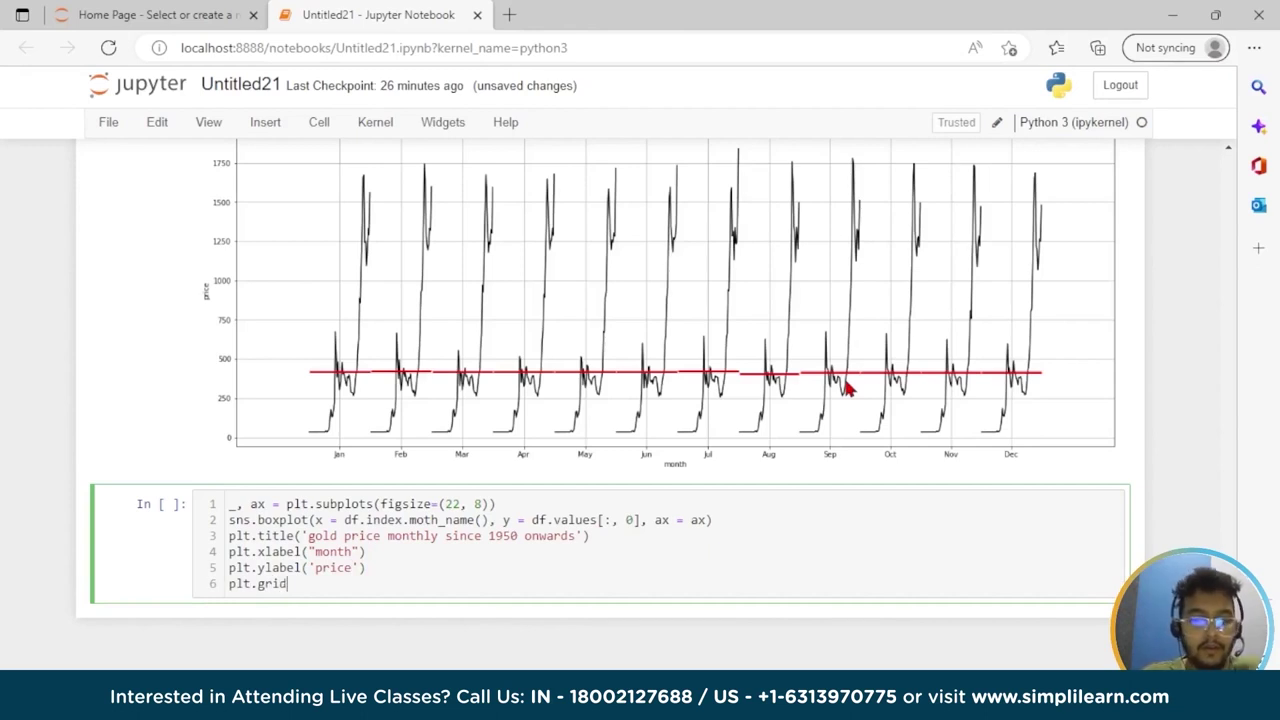
key(BackSpace)
key(BackSpace)
key(BackSpace)
key(BackSpace)
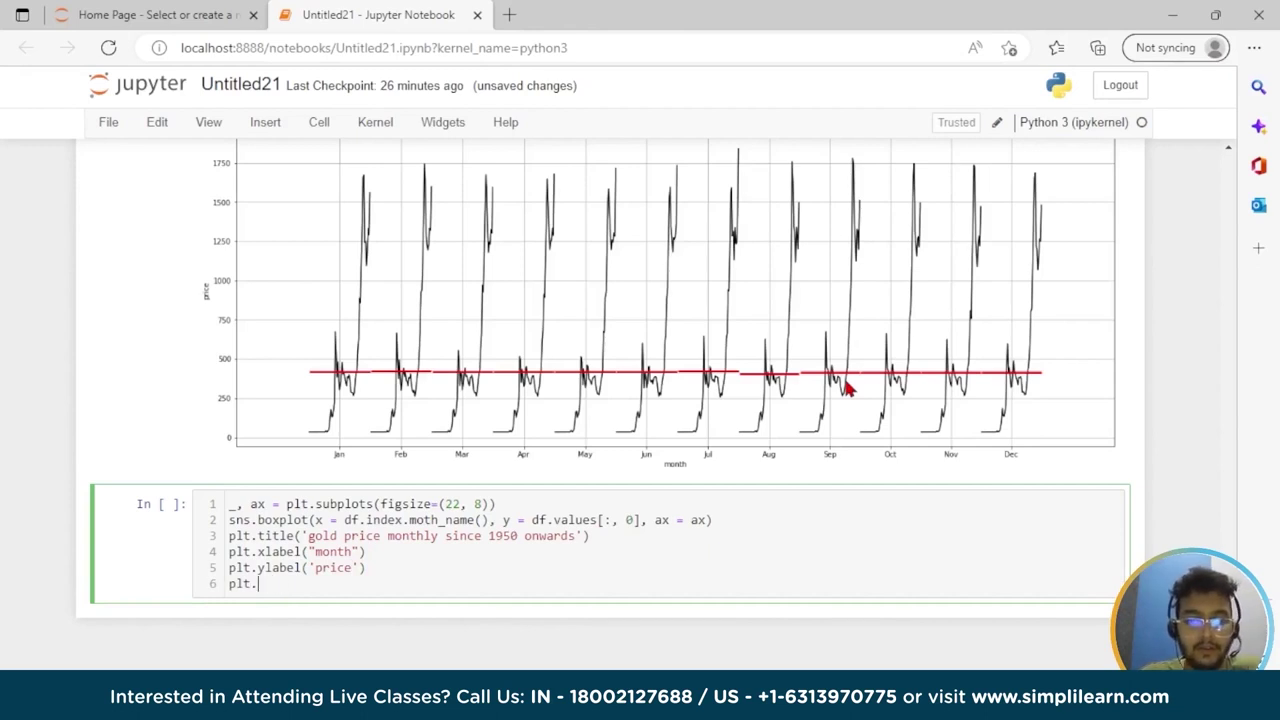
text(sh)
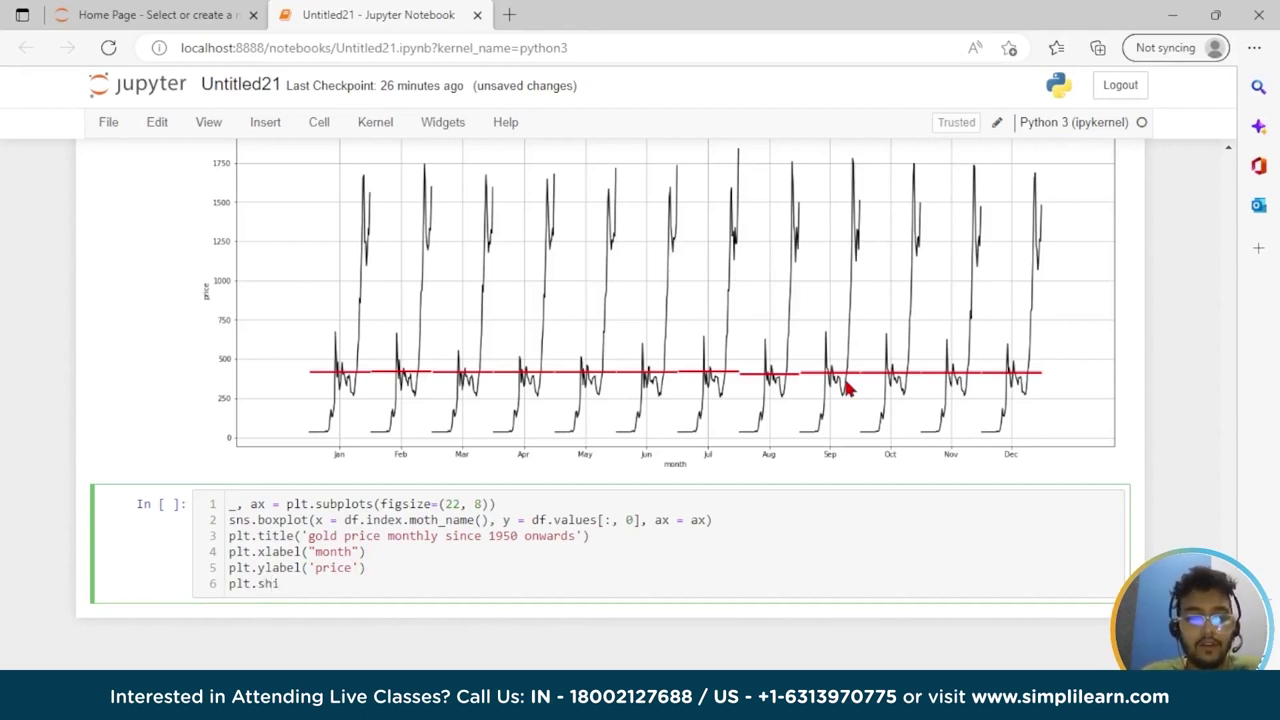
text(ow())
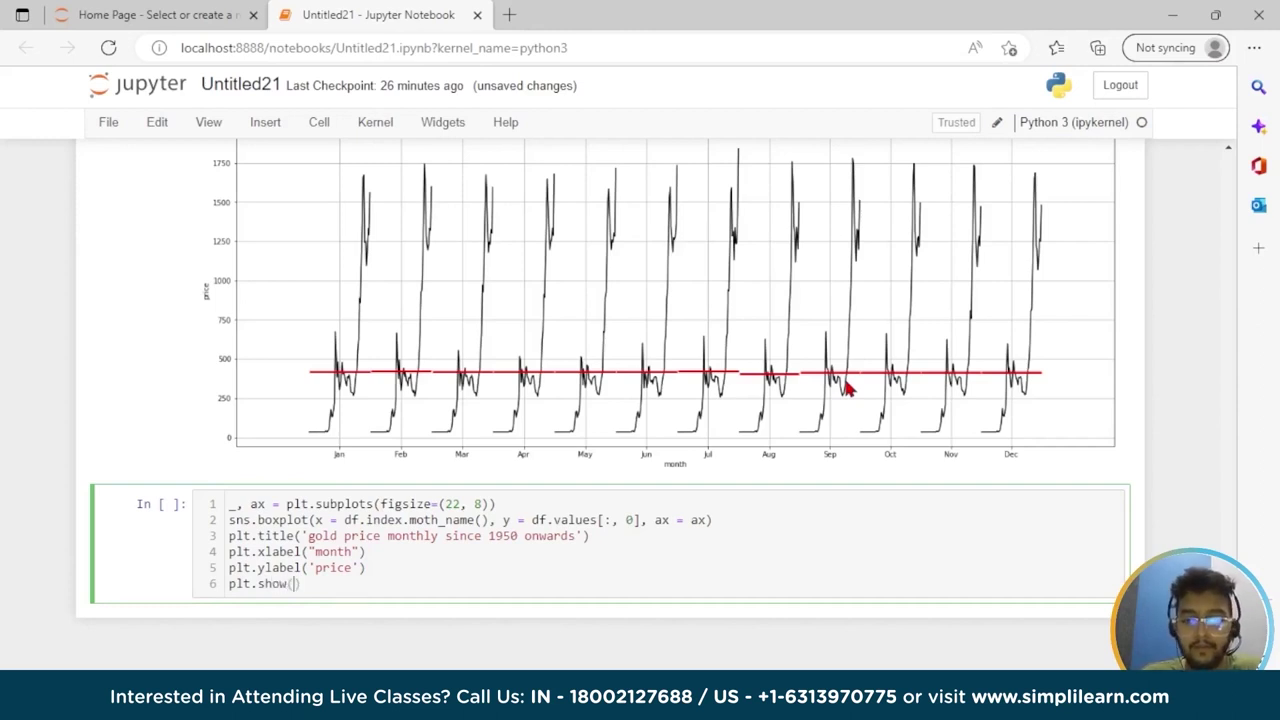
key(ctrl+Return)
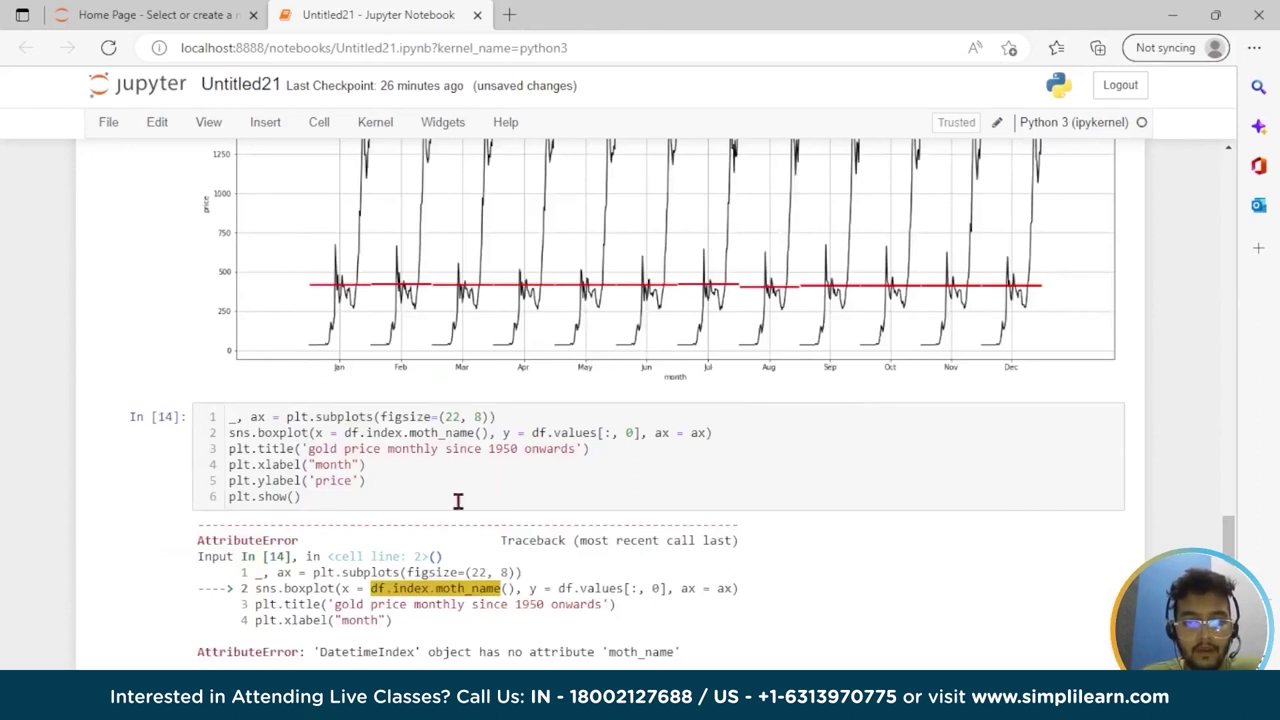
key(ctrl+Return)
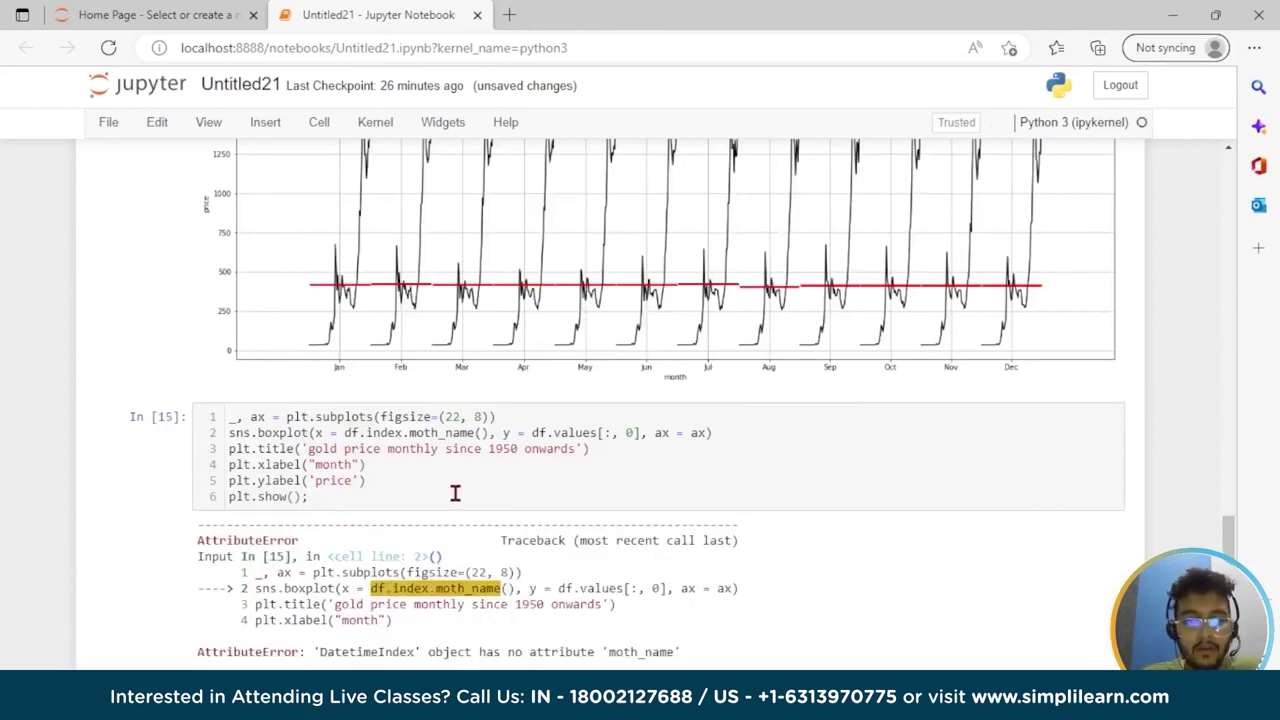
Correct moth_name to month_name in the sns.boxplot line and rerun the cell to draw the monthly box plots
scroll(455, 493, down, 5)
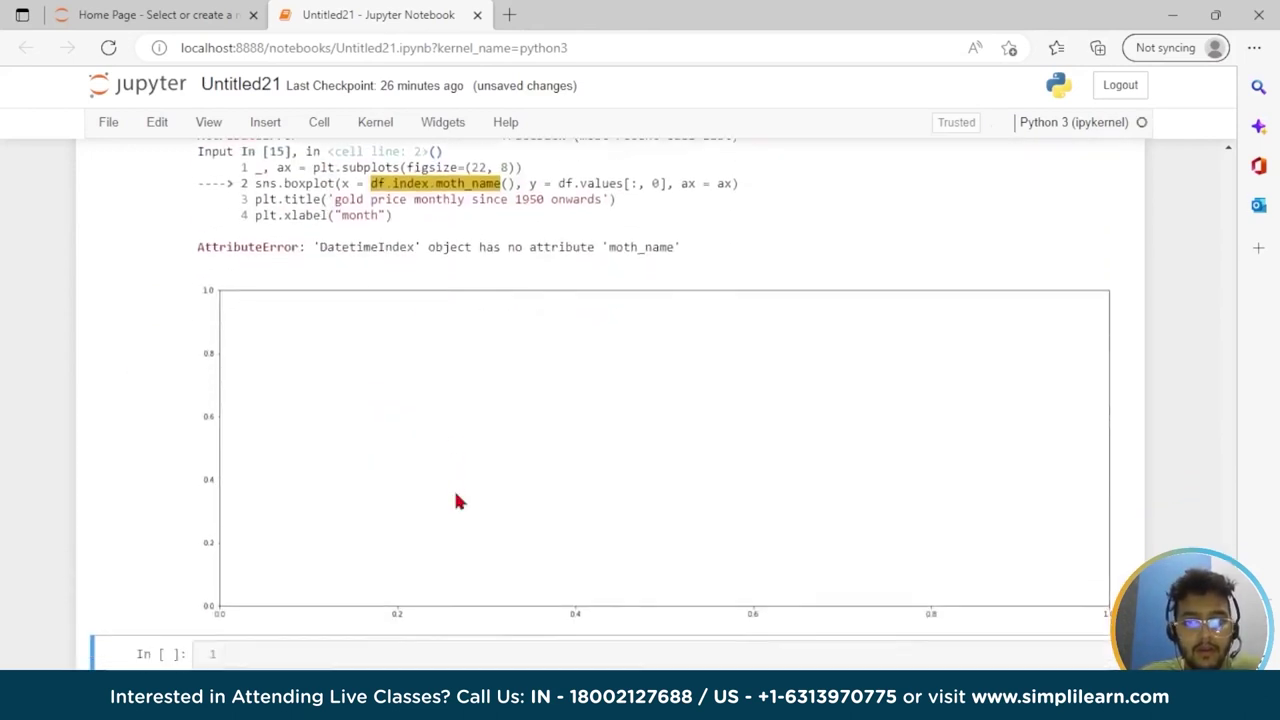
scroll(455, 495, up, 1)
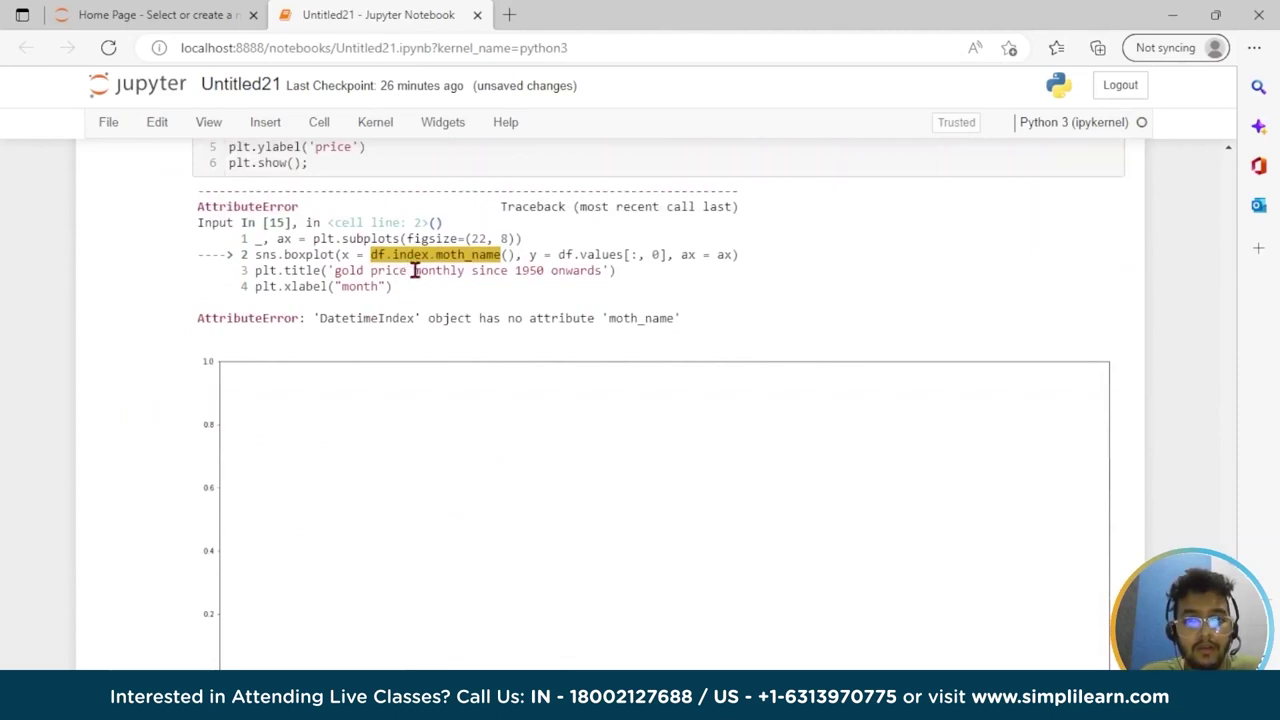
scroll(470, 288, up, 4)
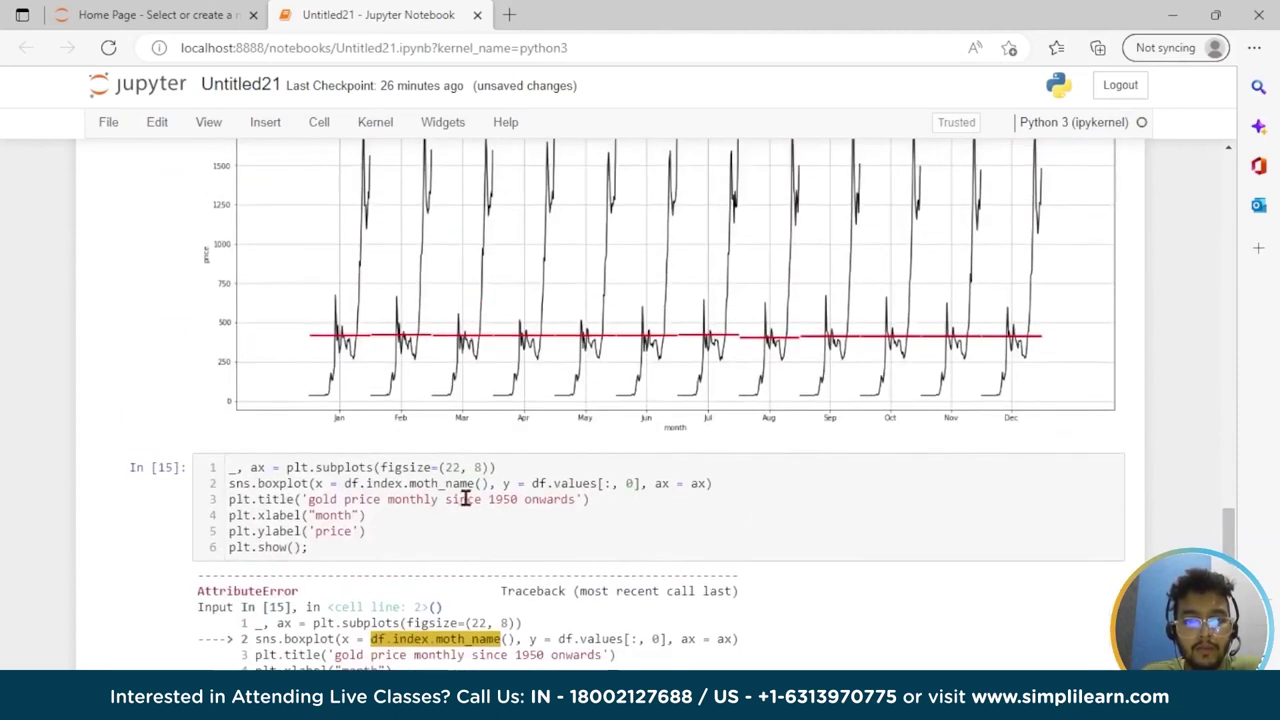
click(421, 485)
text(n)
key(shift+Return)
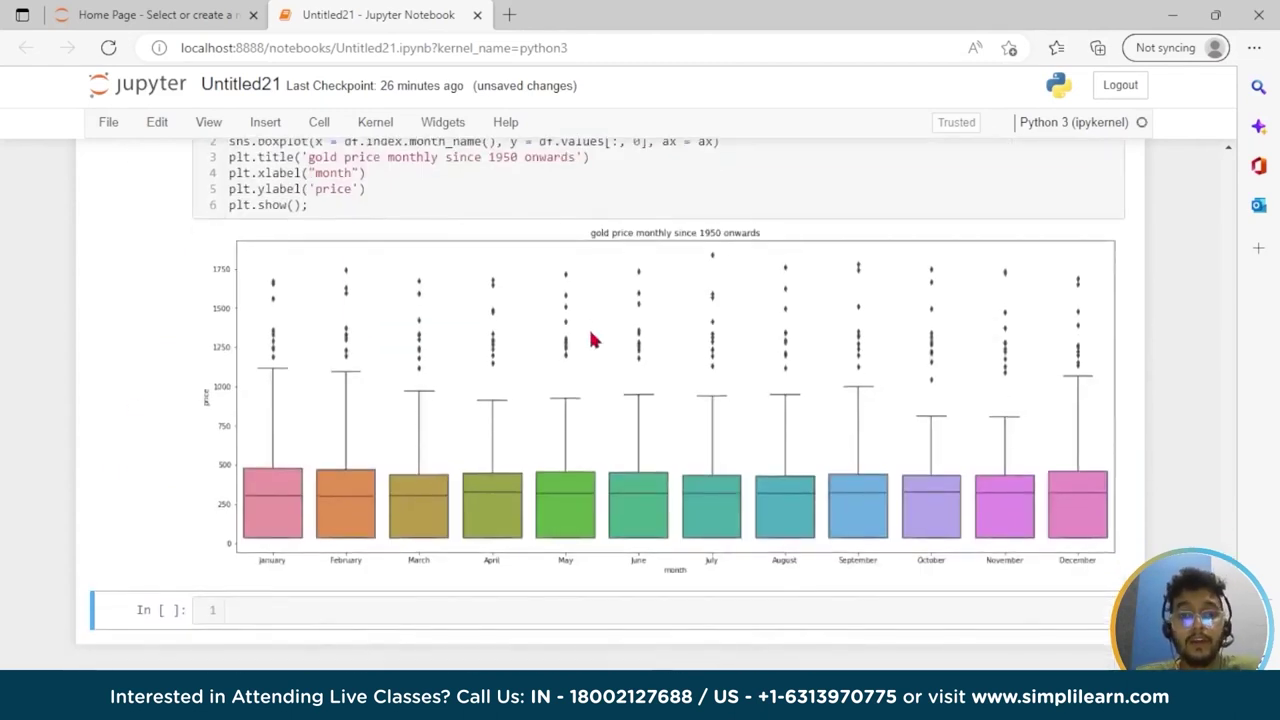
Examine the monthly gold price box plots and compare them with the earlier month plot, yearly box plots and price line chart
scroll(594, 337, up, 1)
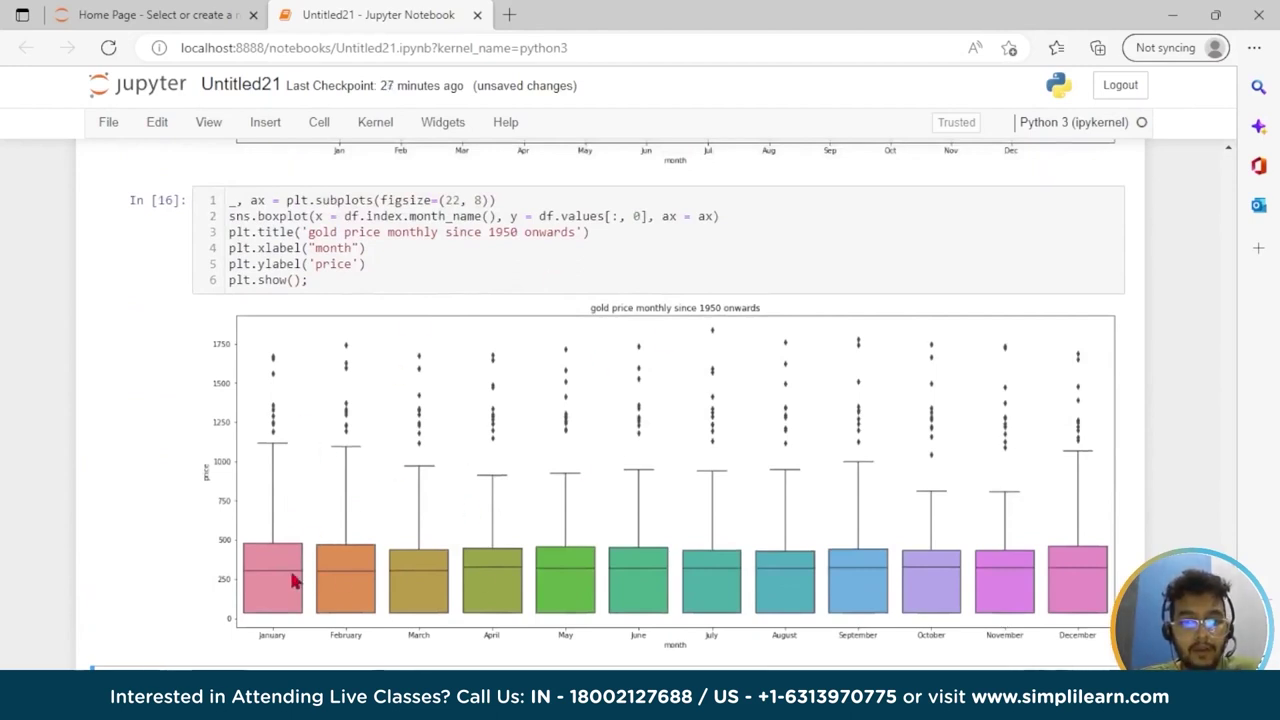
scroll(398, 502, down, 2)
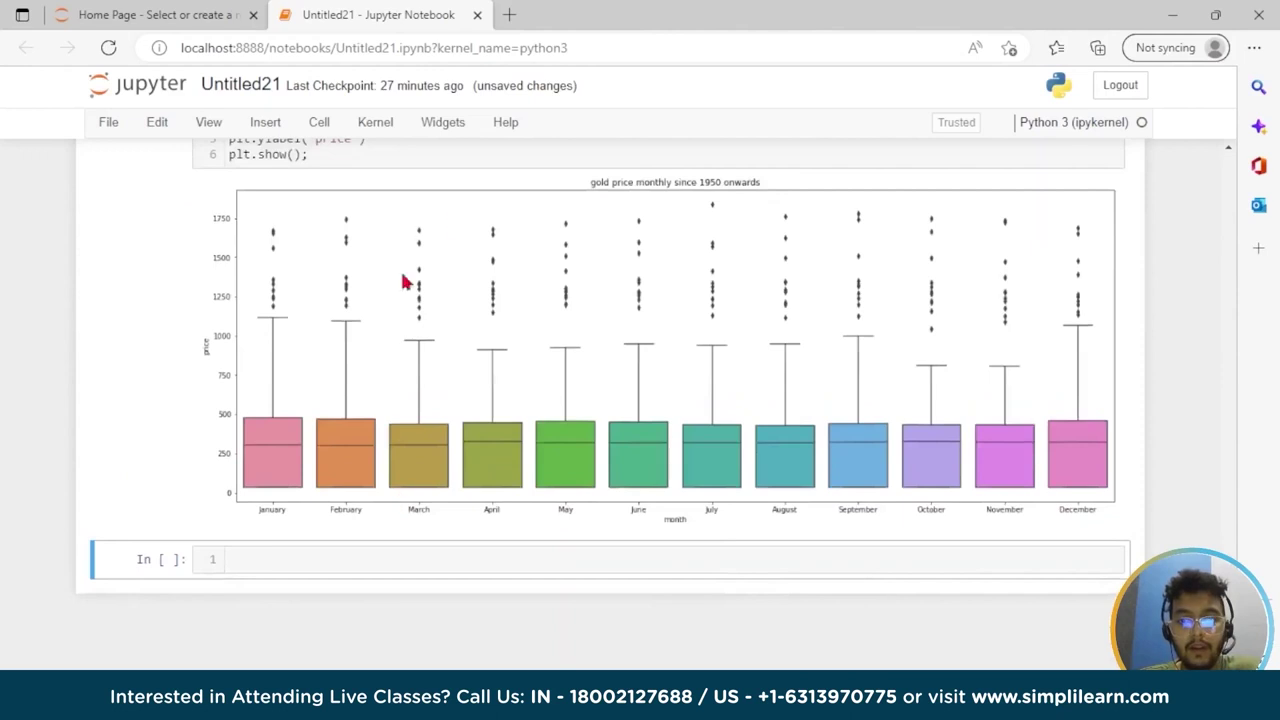
scroll(440, 320, up, 2)
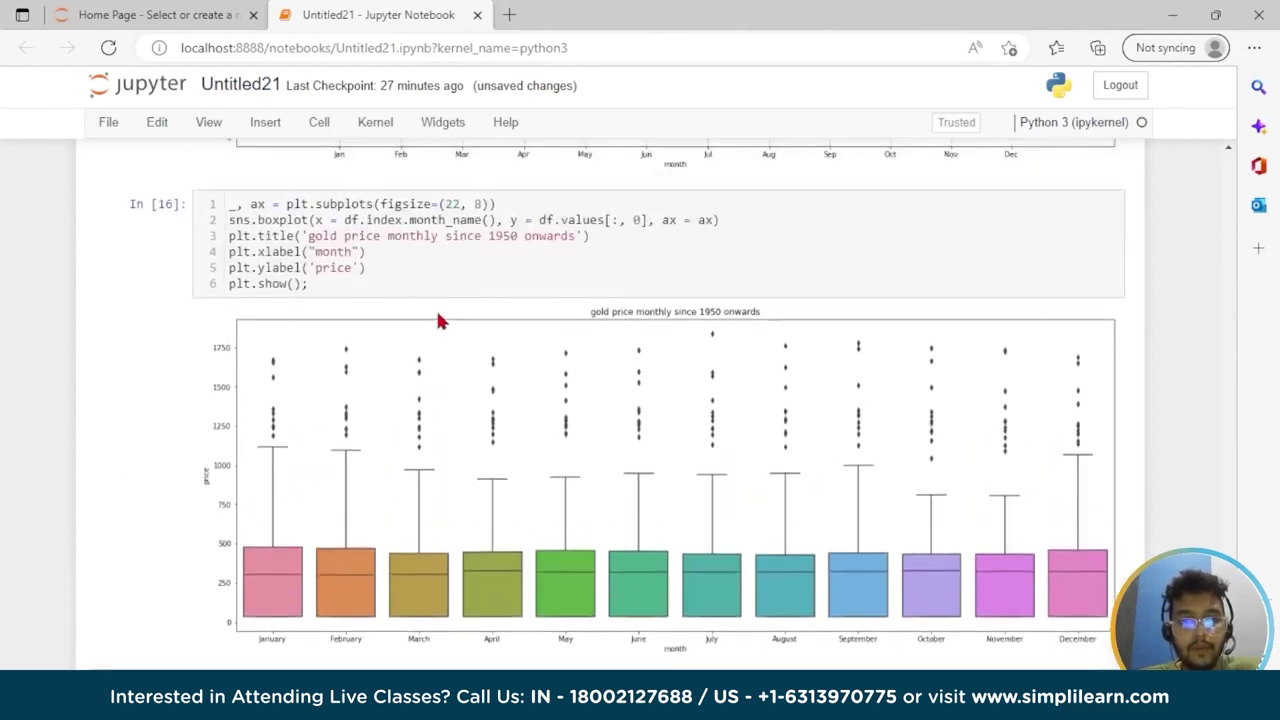
scroll(440, 320, down, 1)
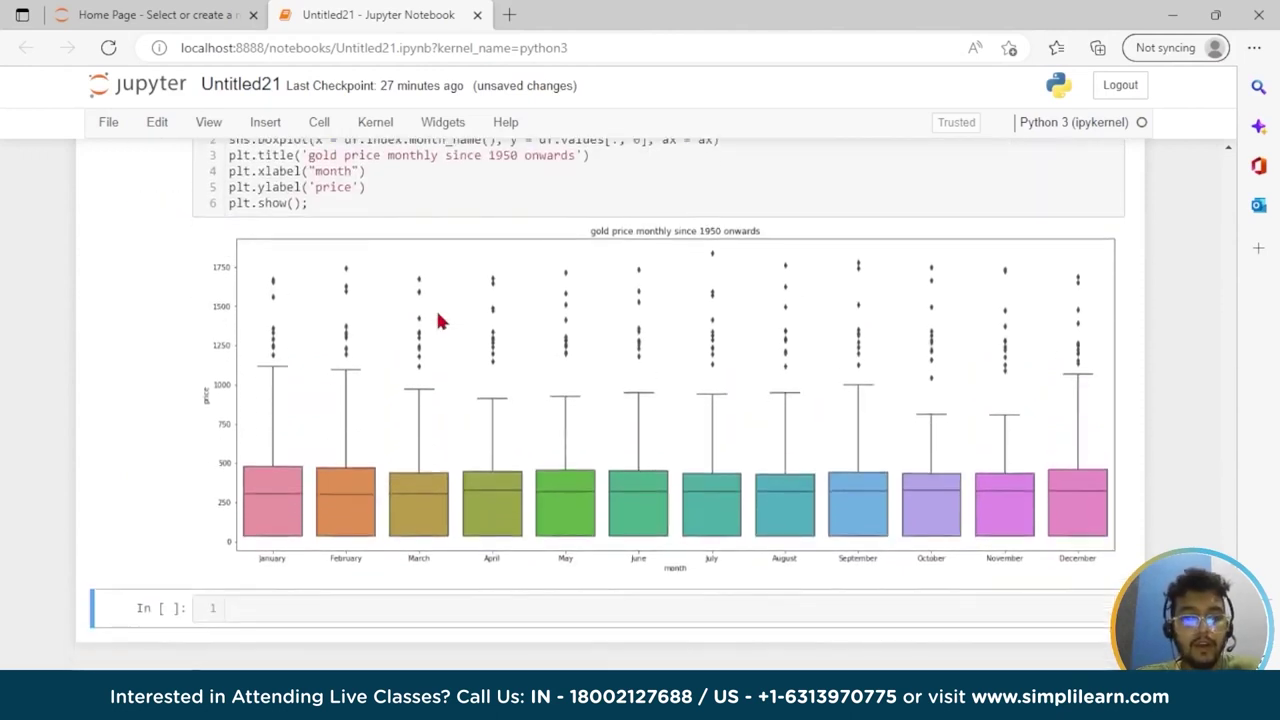
scroll(440, 320, up, 10)
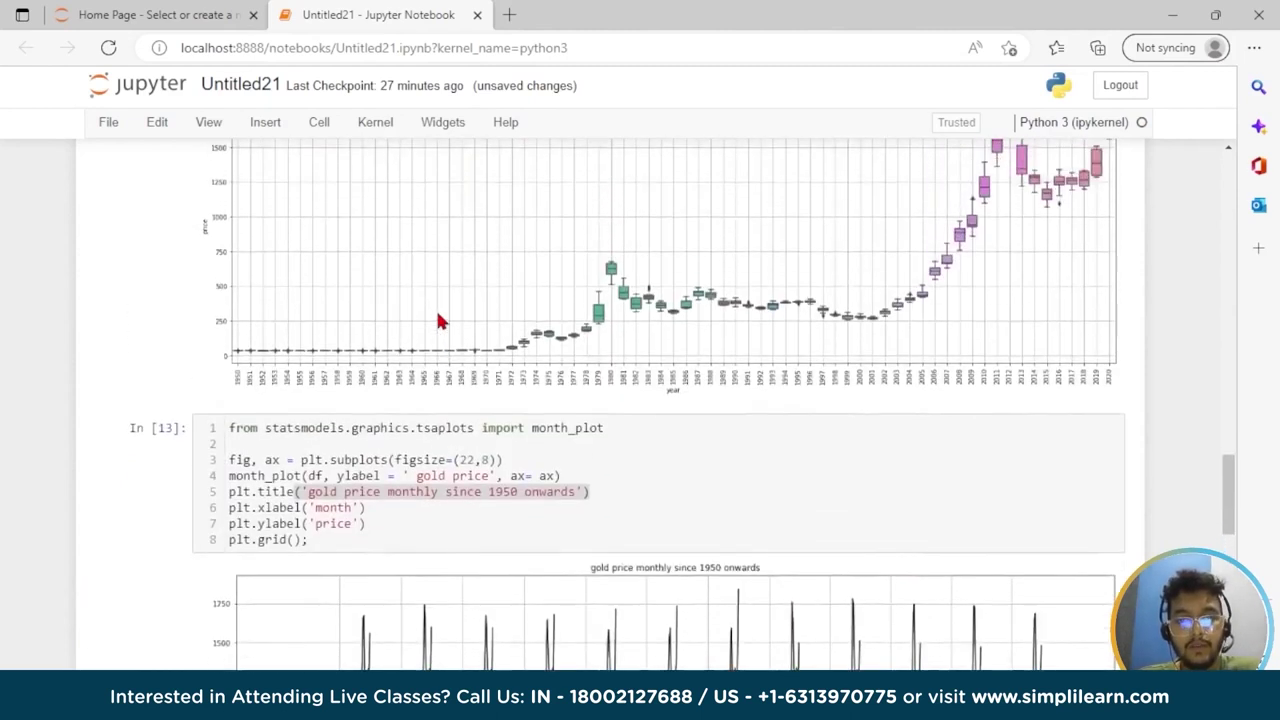
scroll(437, 313, up, 10)
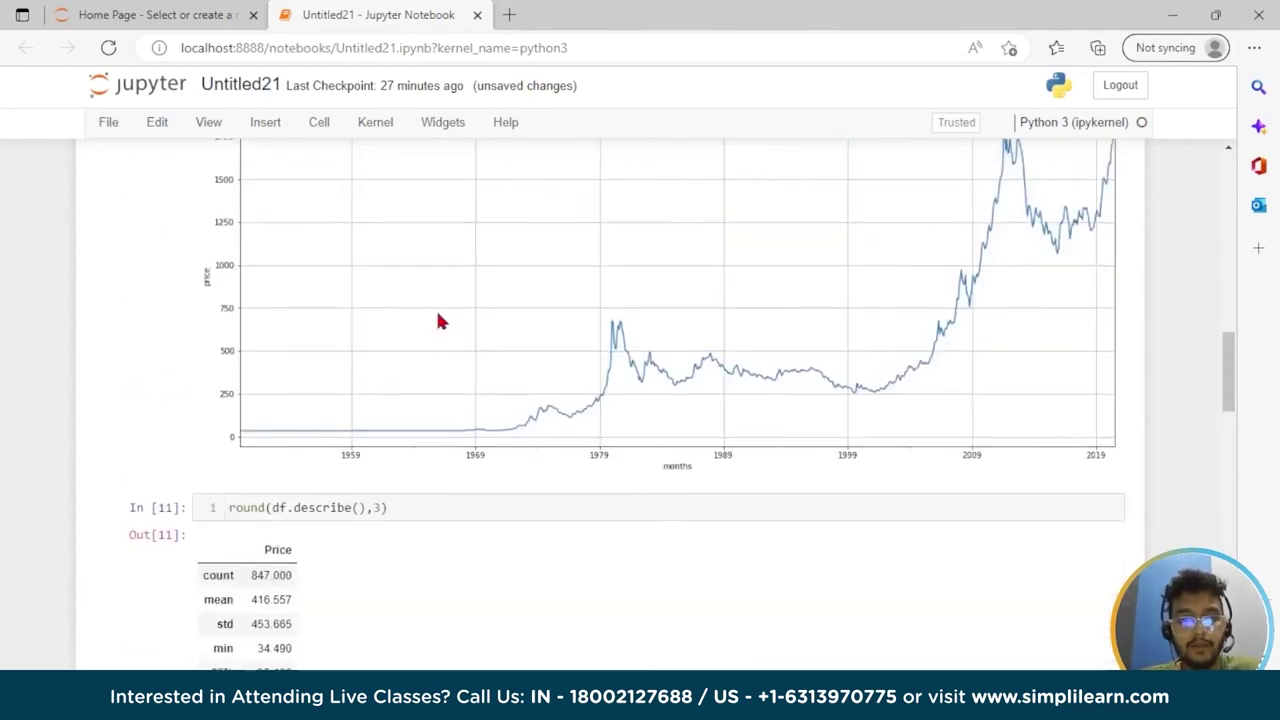
scroll(437, 313, down, 10)
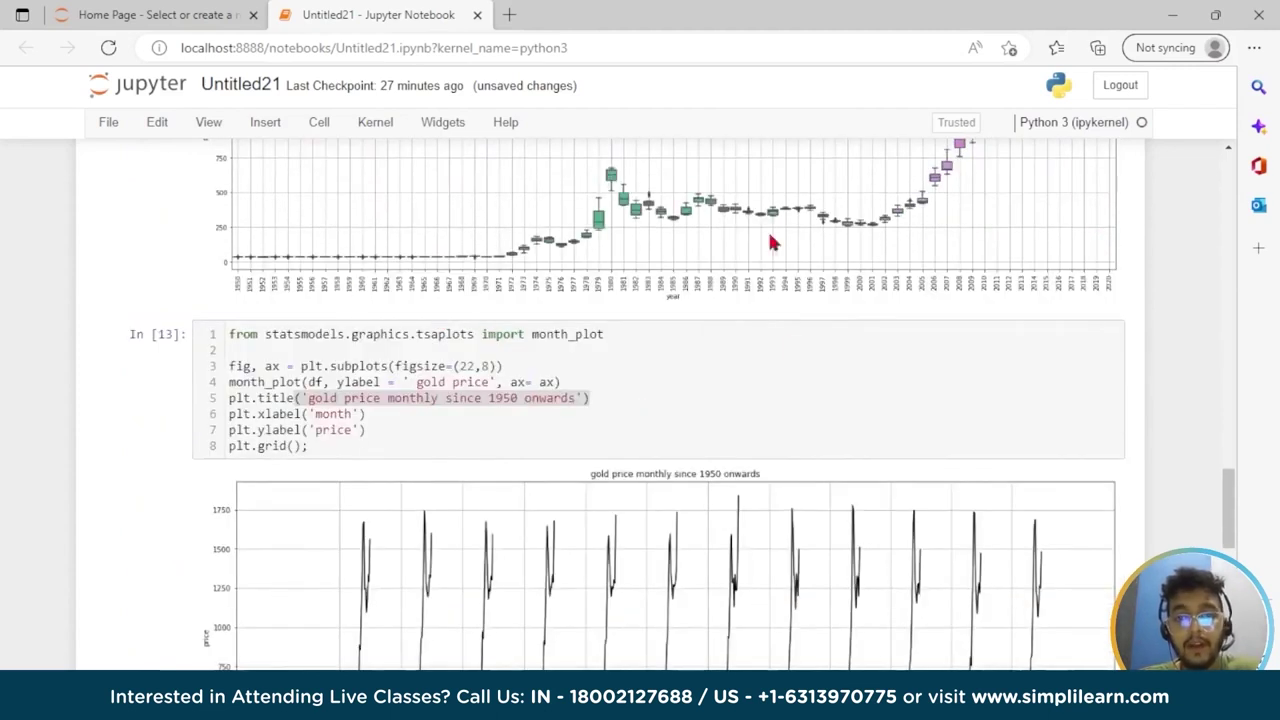
scroll(686, 412, down, 4)
scroll(686, 420, down, 5)
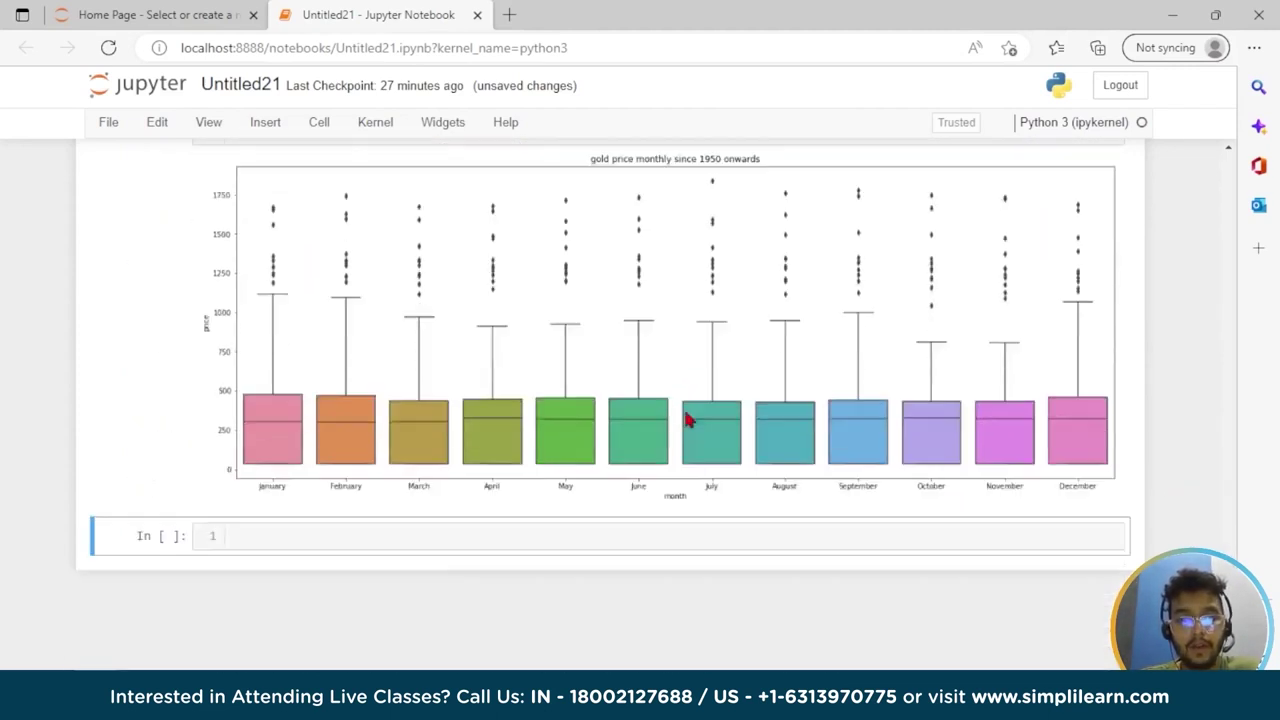
In the empty cell below the monthly box plots, write df_yearly_sum = df.resample('A').mean() to average the data by year
click(449, 541)
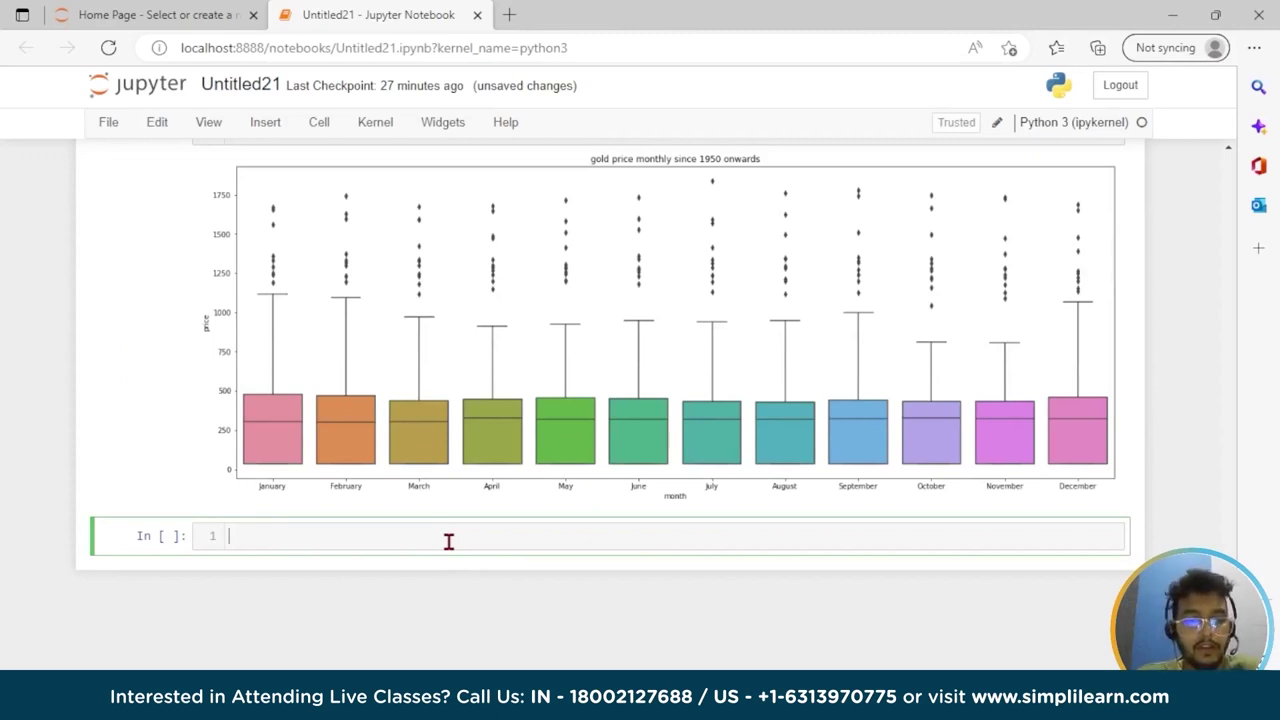
text(df)
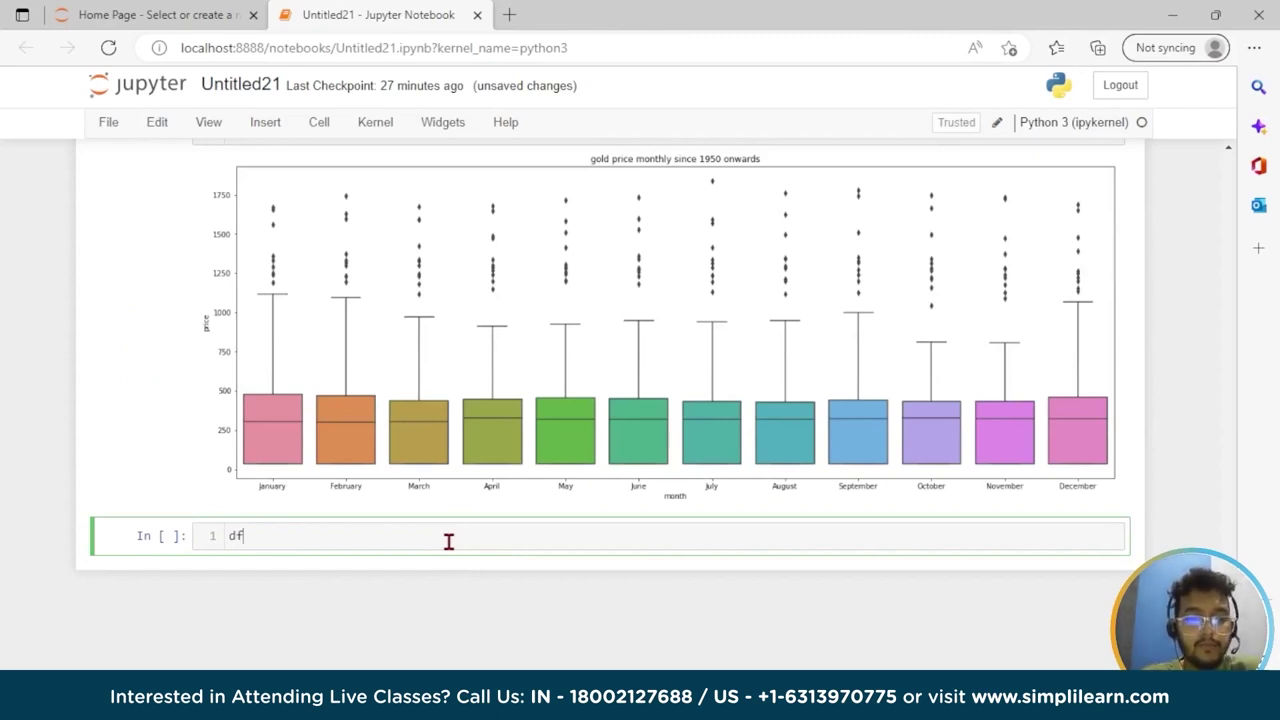
text(_yea)
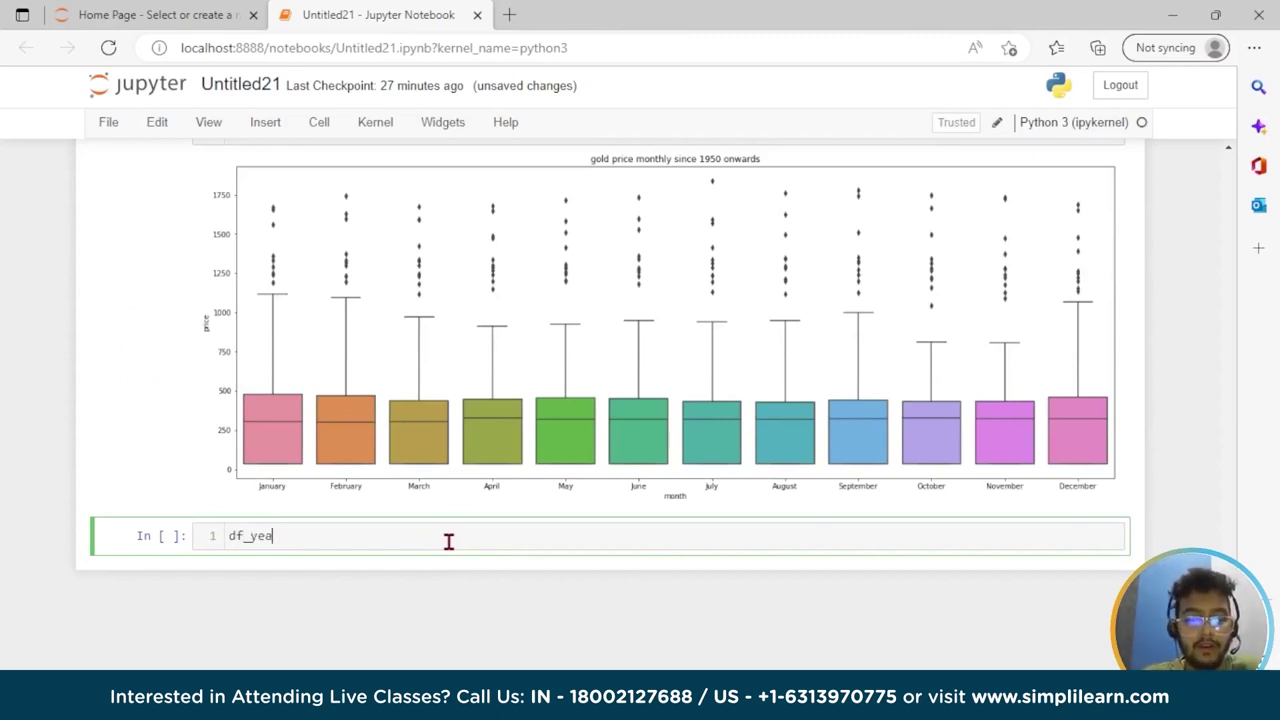
text(rly)
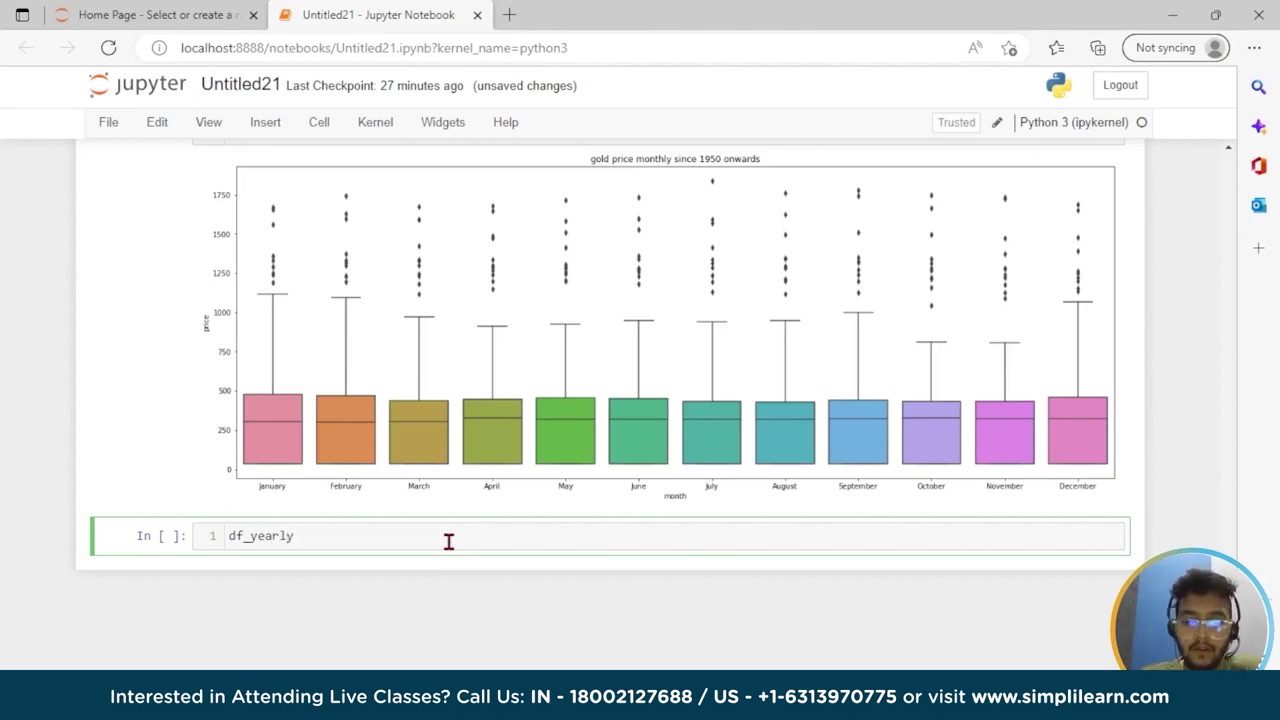
text(_su)
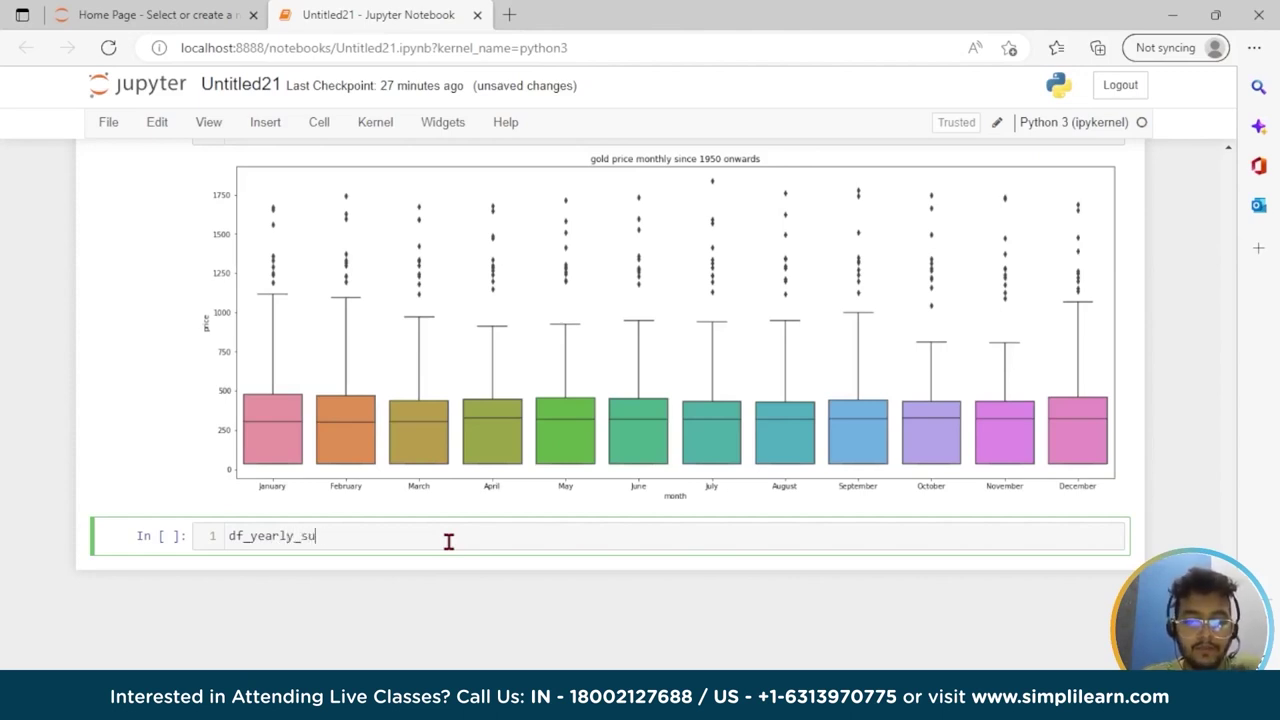
text(m )
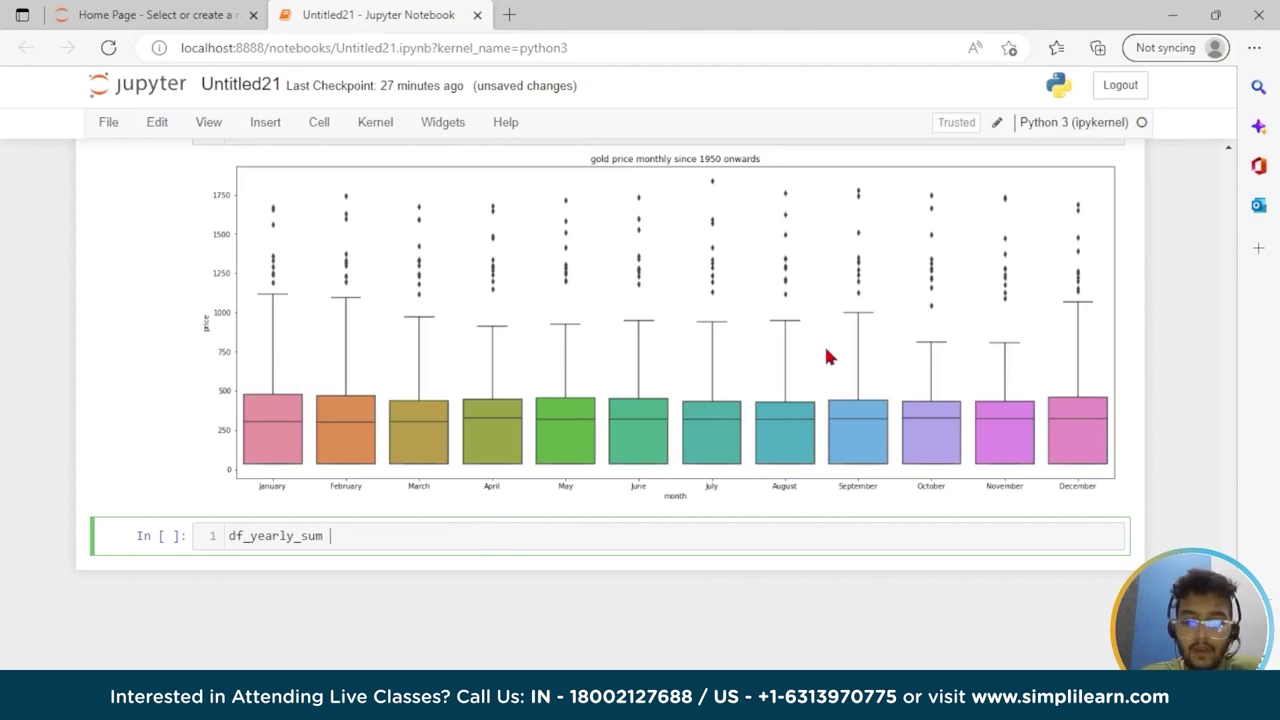
text(= df)
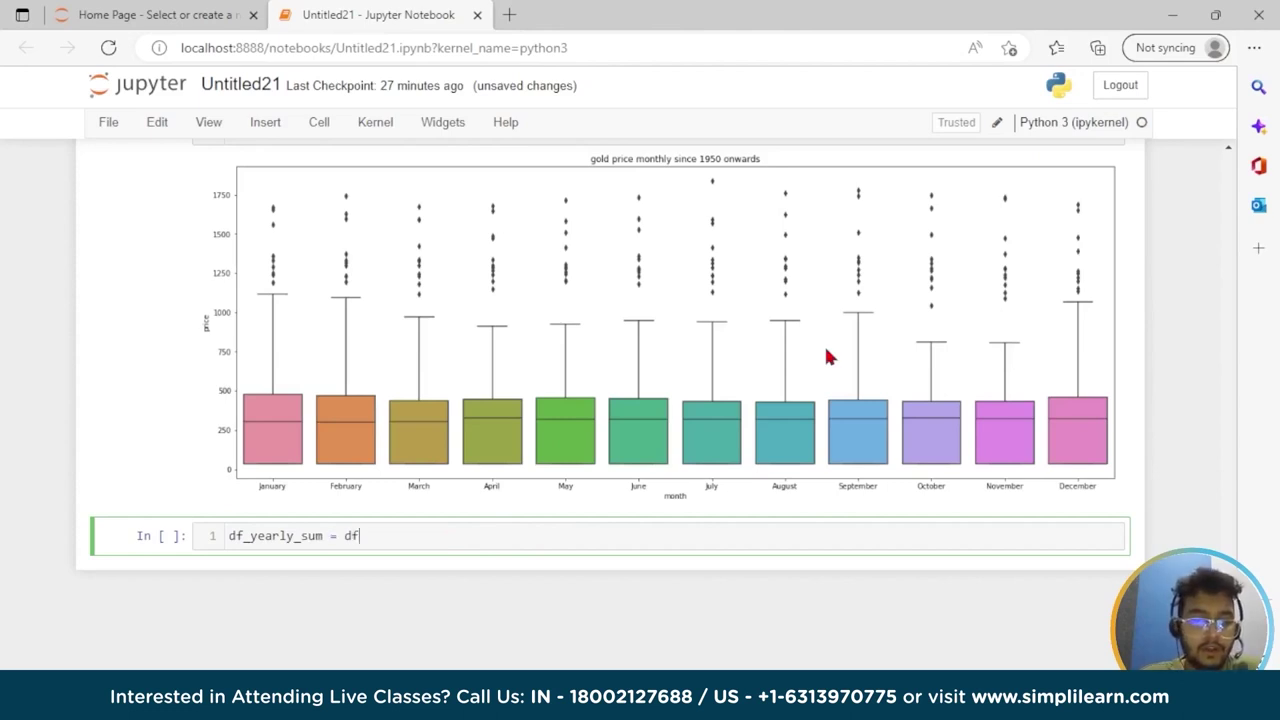
text(.resa)
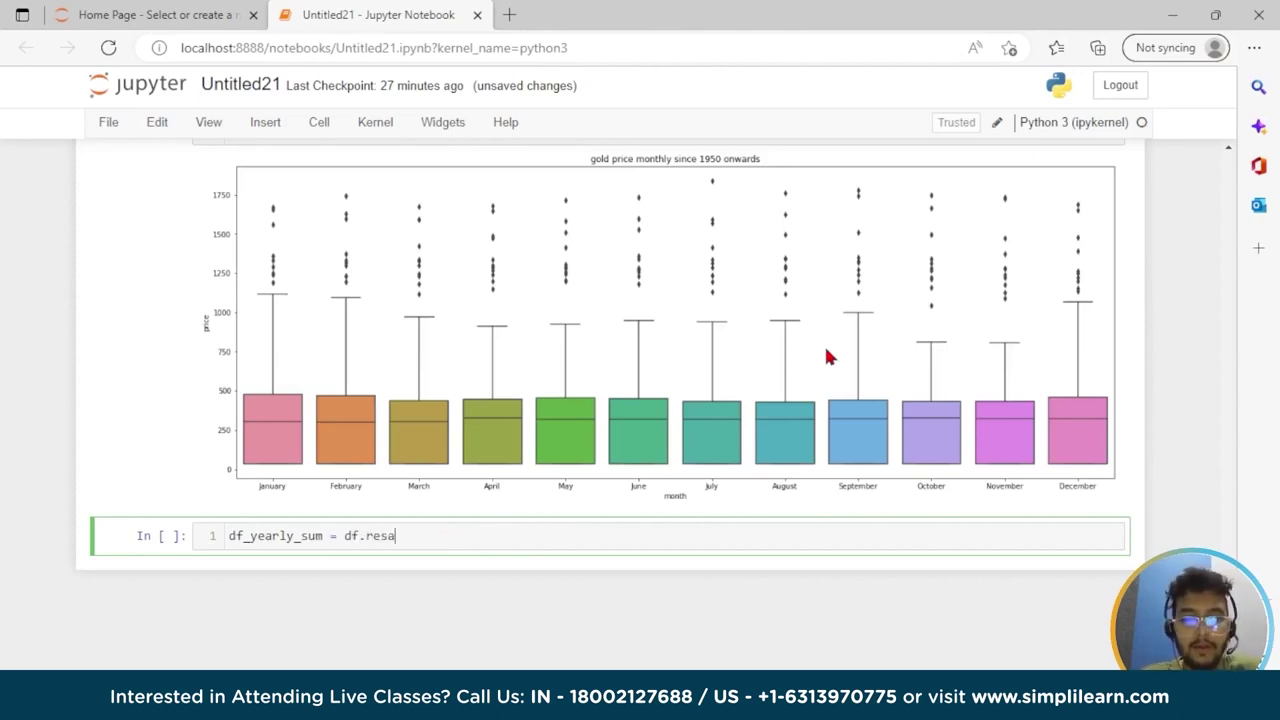
text(mPLE)
key(BackSpace)
key(BackSpace)
key(BackSpace)
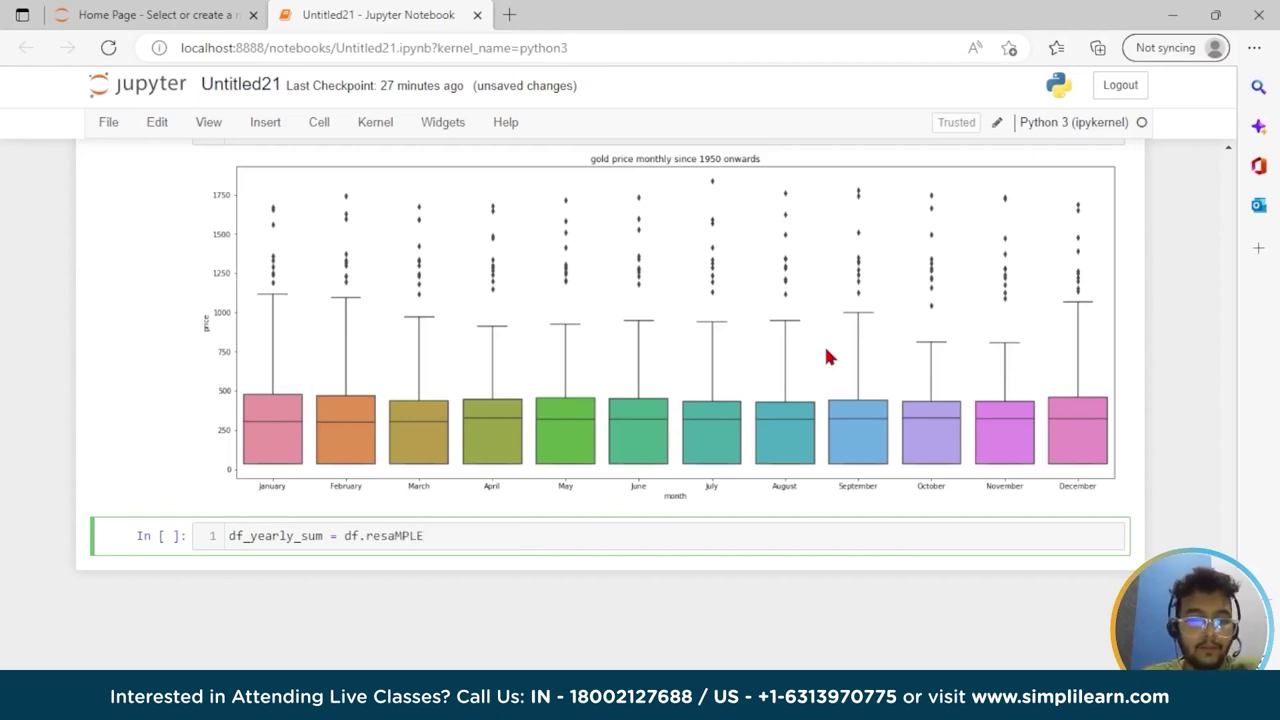
key(BackSpace)
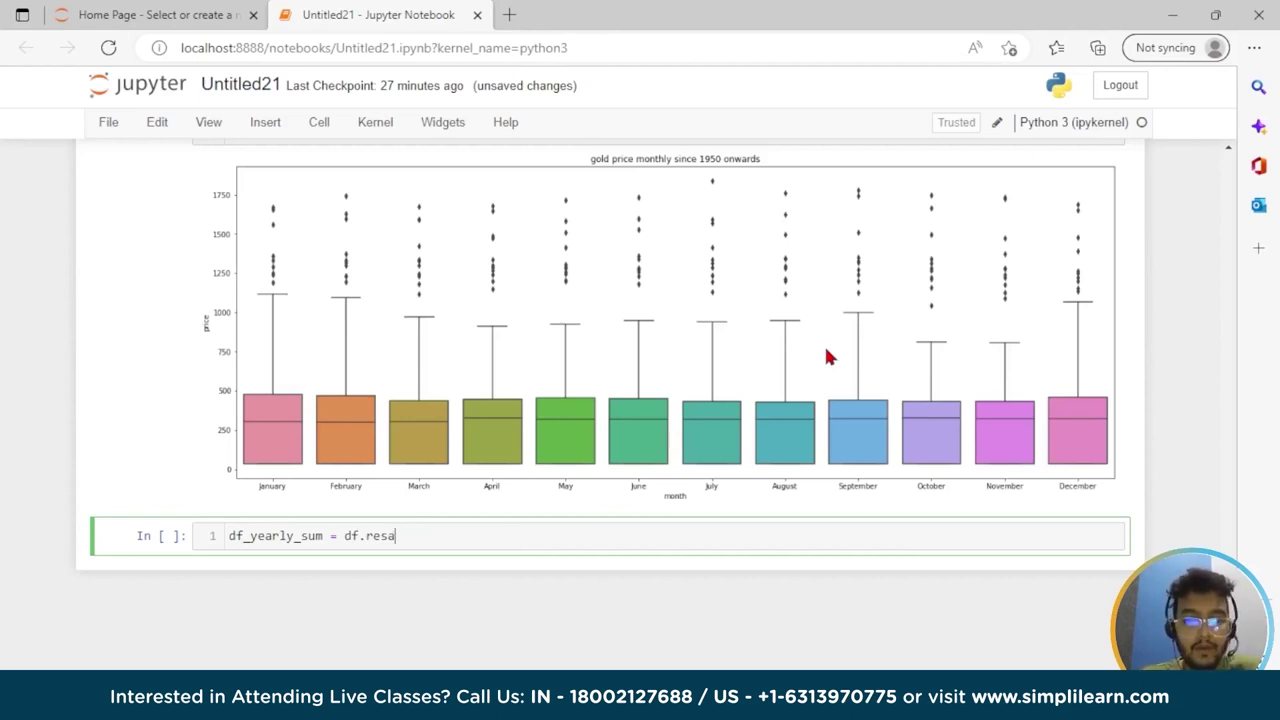
text(mple)
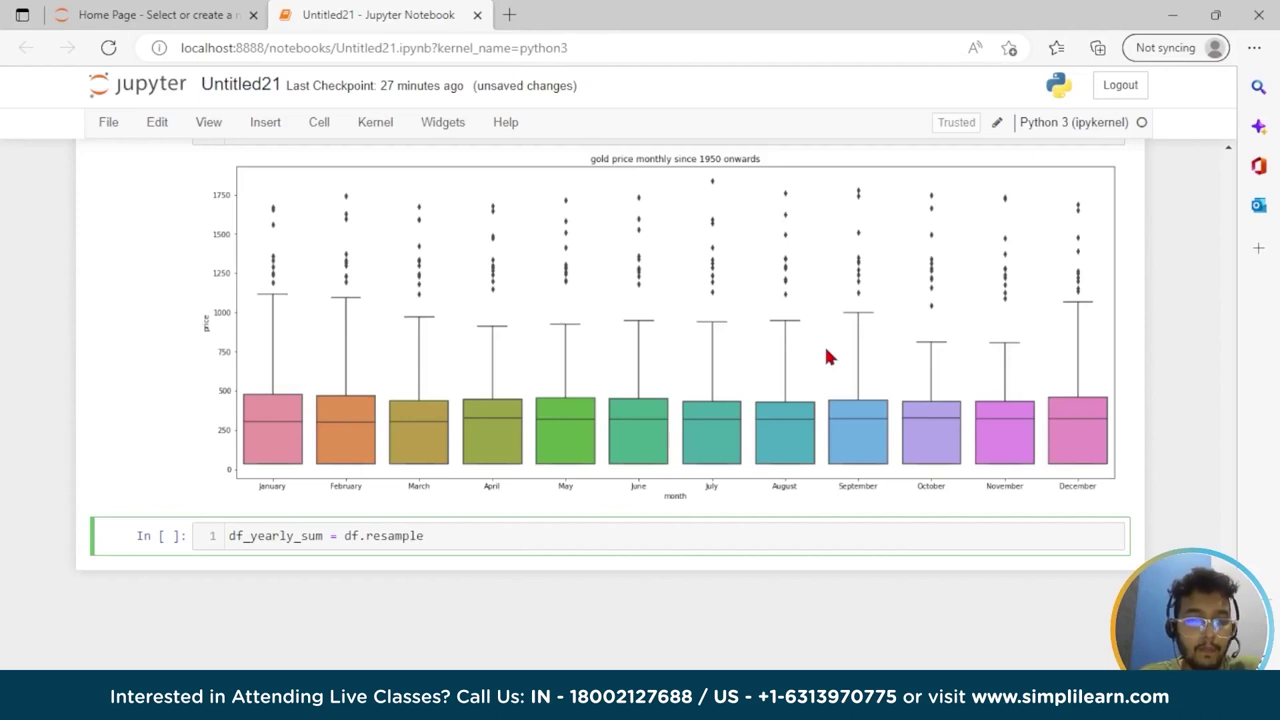
text((')
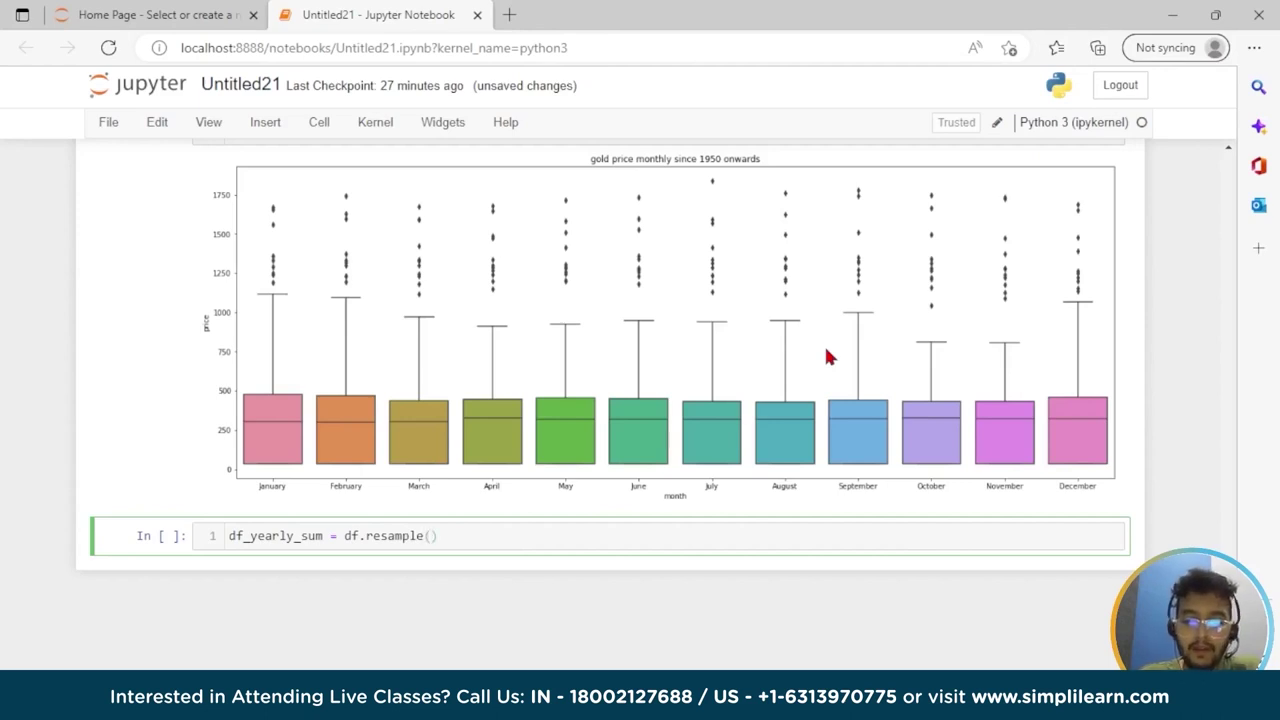
text(A').m)
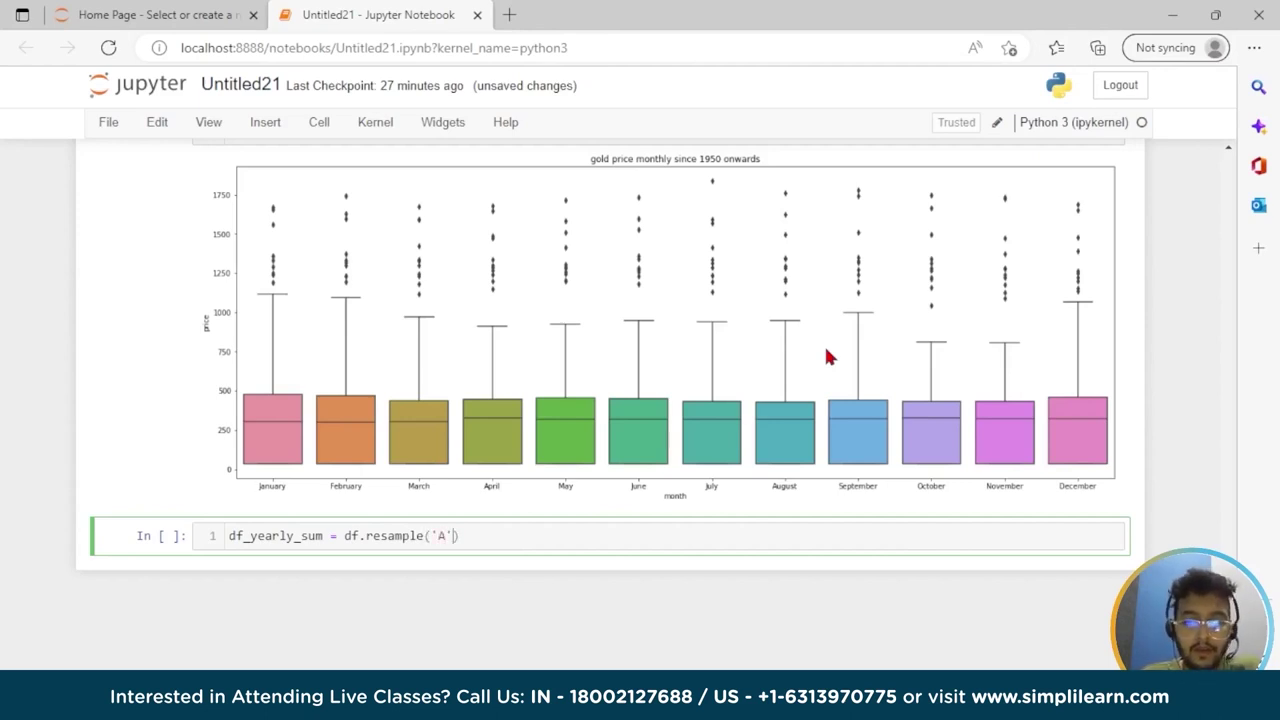
text(e)
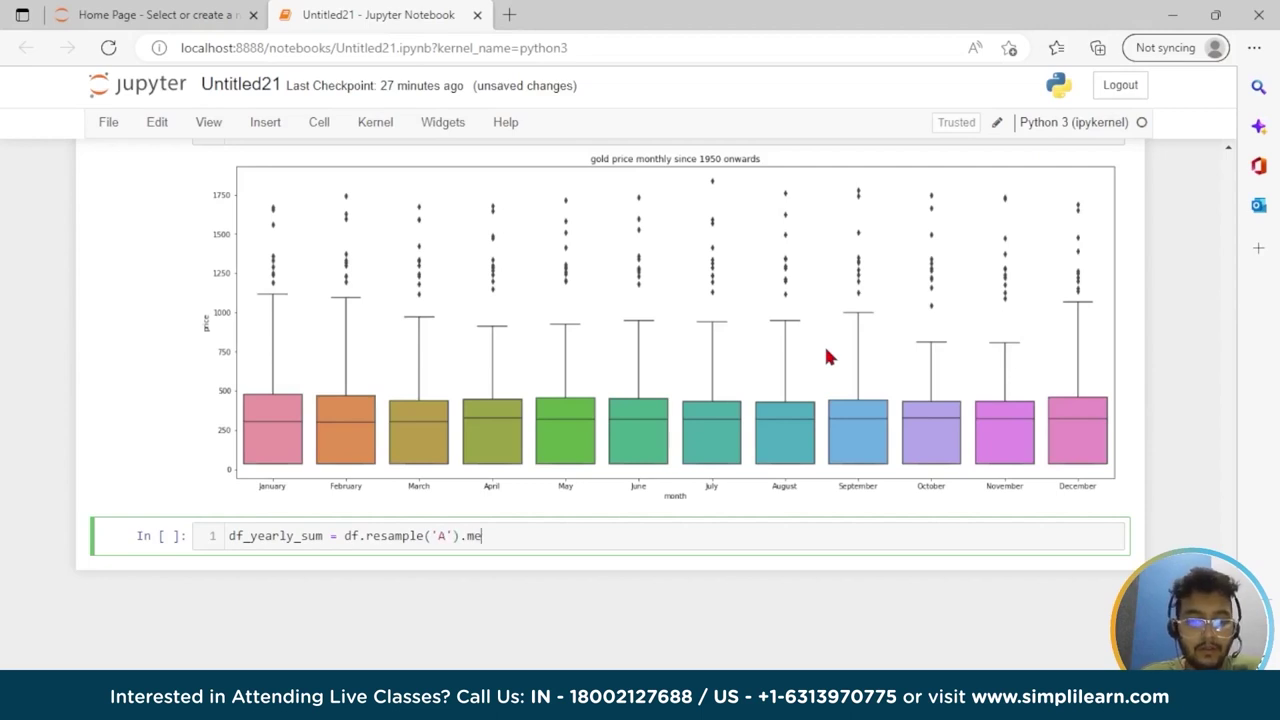
text(an())
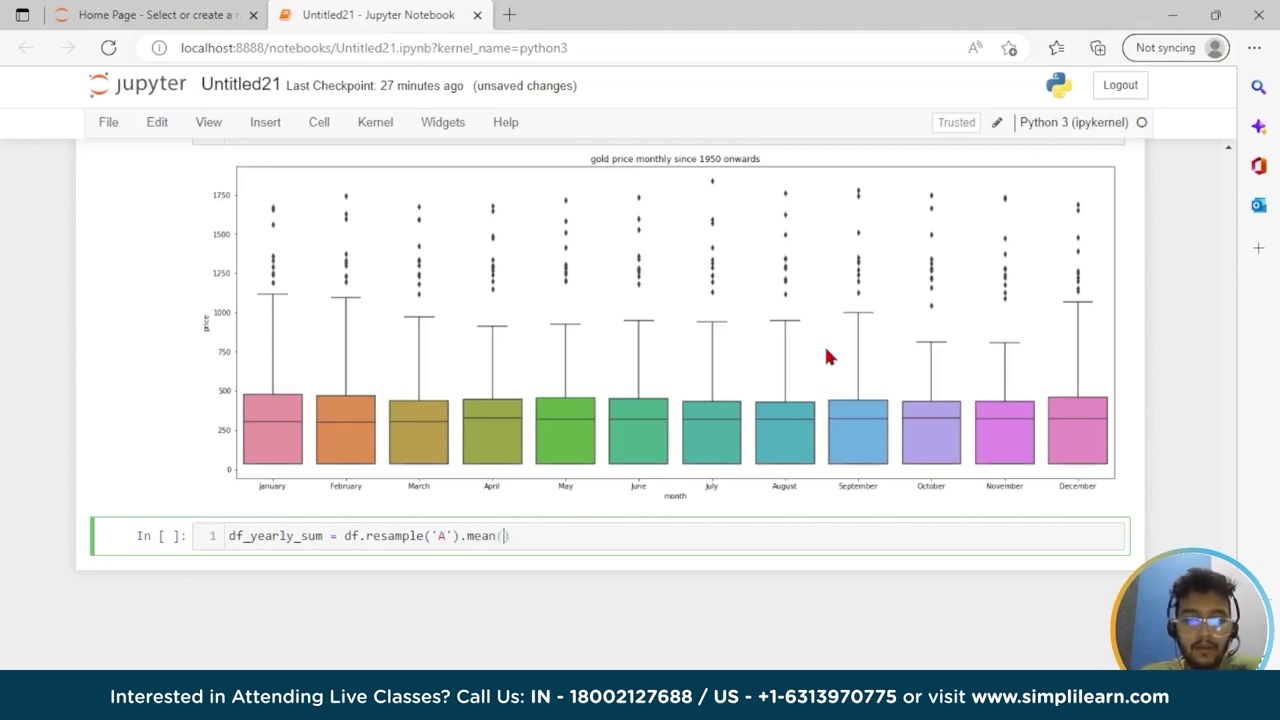
Add df_yearly_sum.plot(); on the second line to plot the yearly averages
key(Return)
text(d)
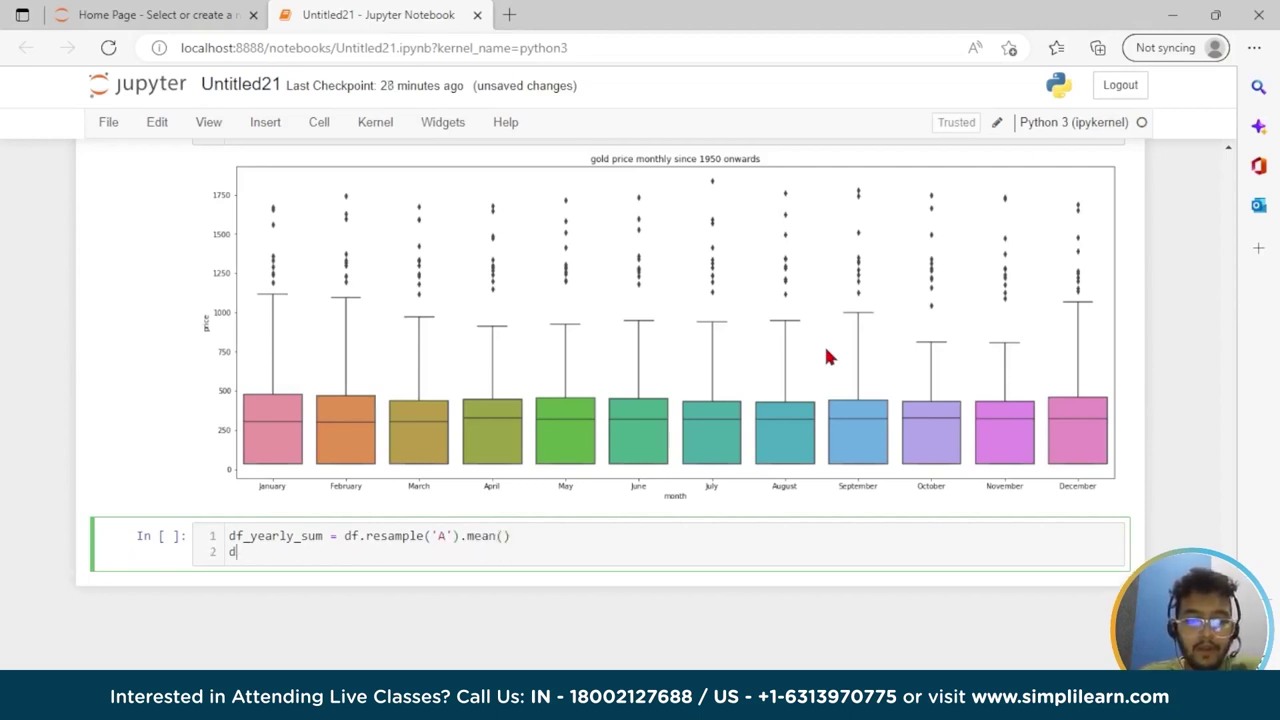
text(f_yearly)
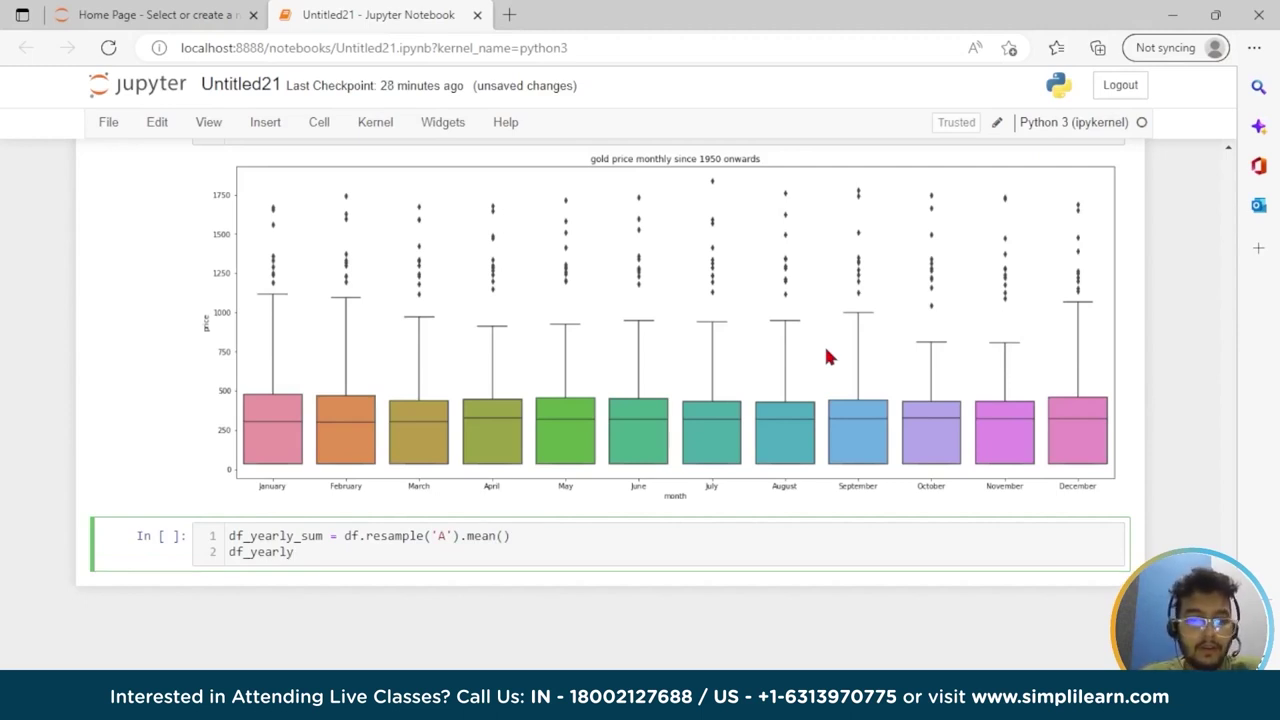
text(_sum)
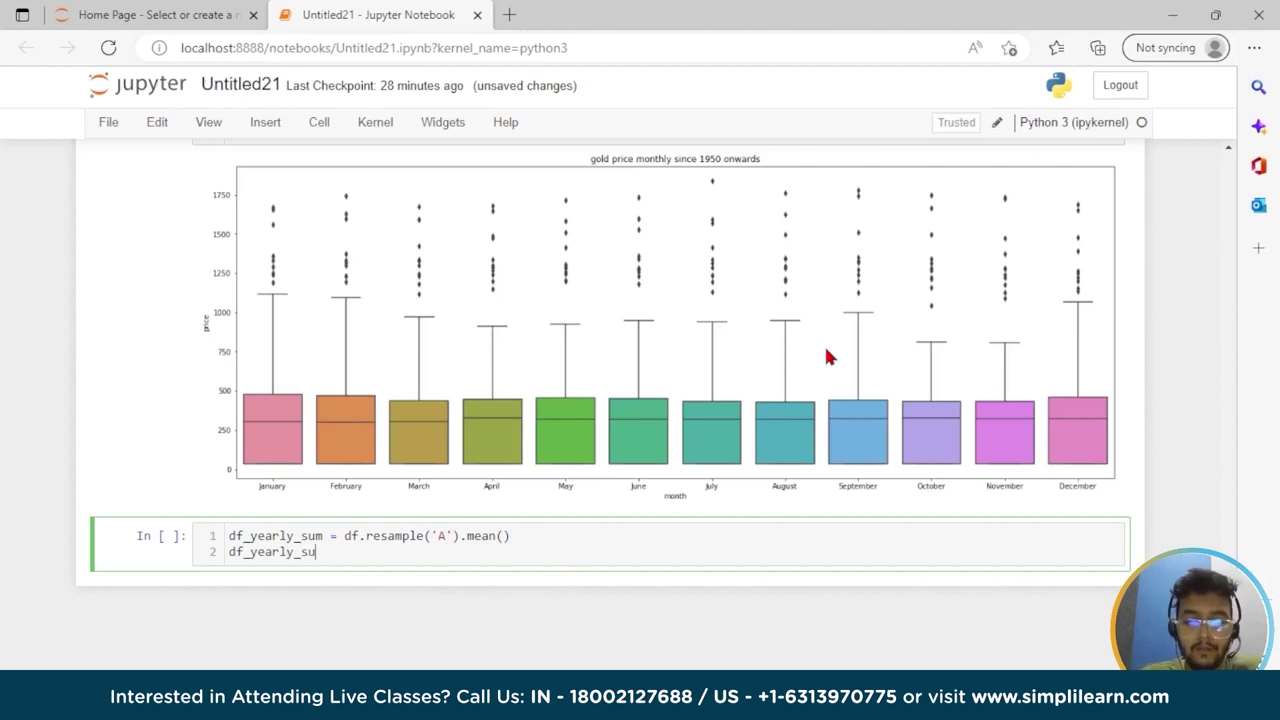
text(plot();)
Title the chart with plt.title("avg gold price yearly since 1950") on the third line
key(Return)
text(plt.title)
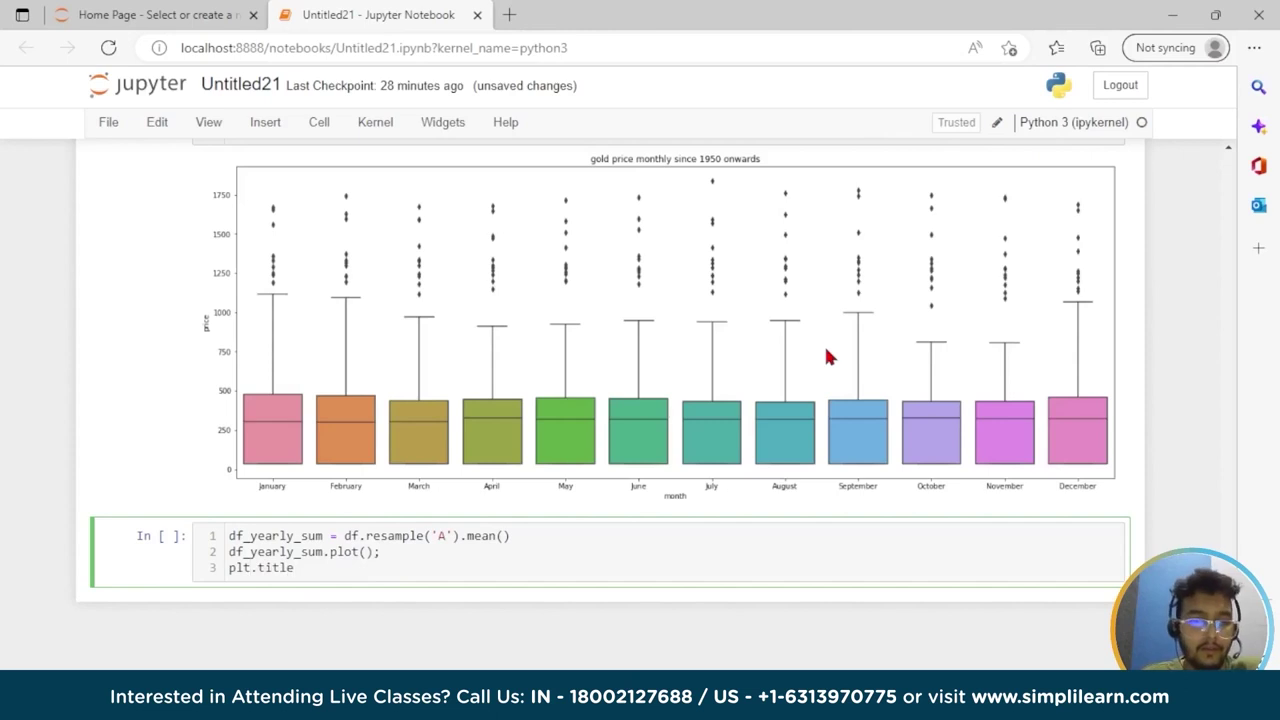
text(()
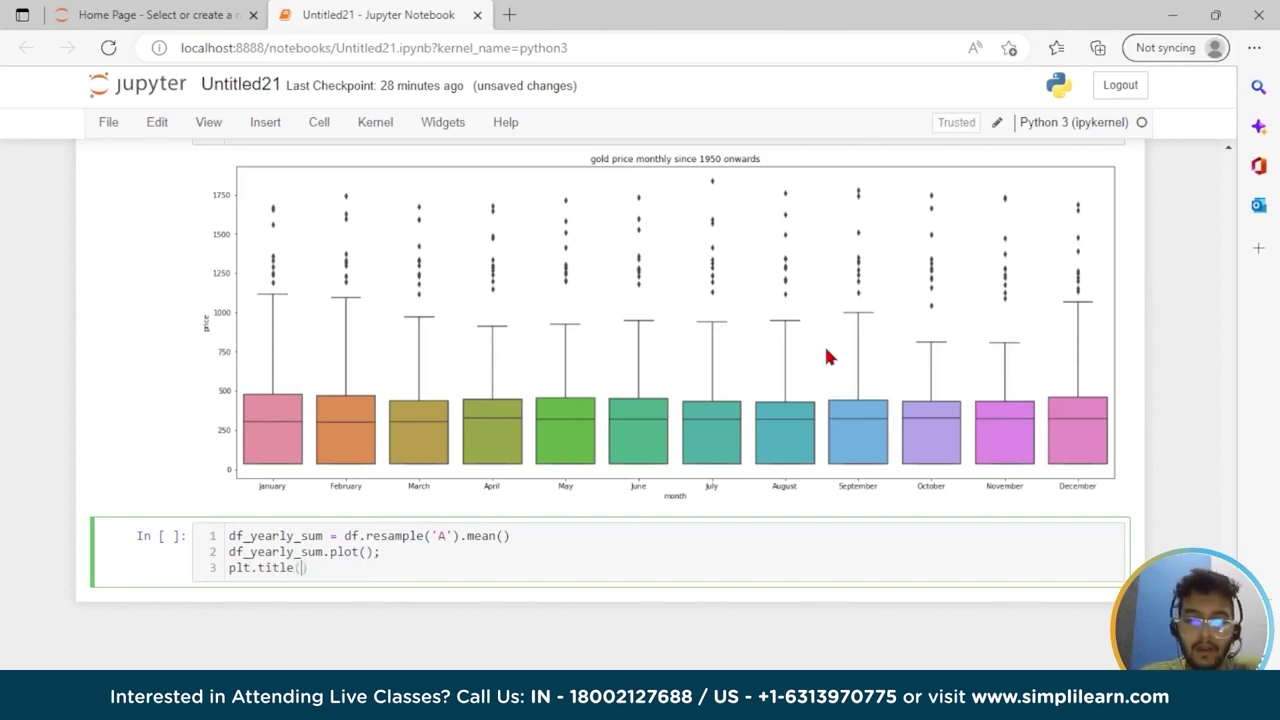
text("avg)
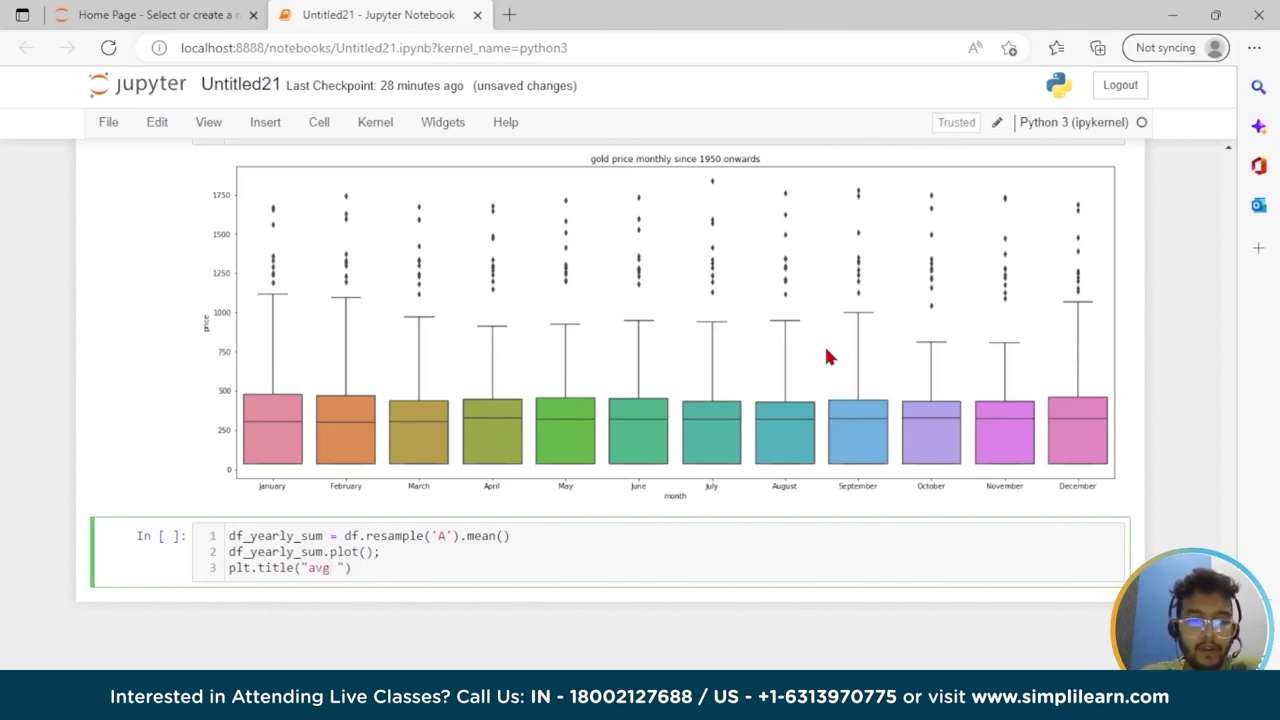
text( gold p)
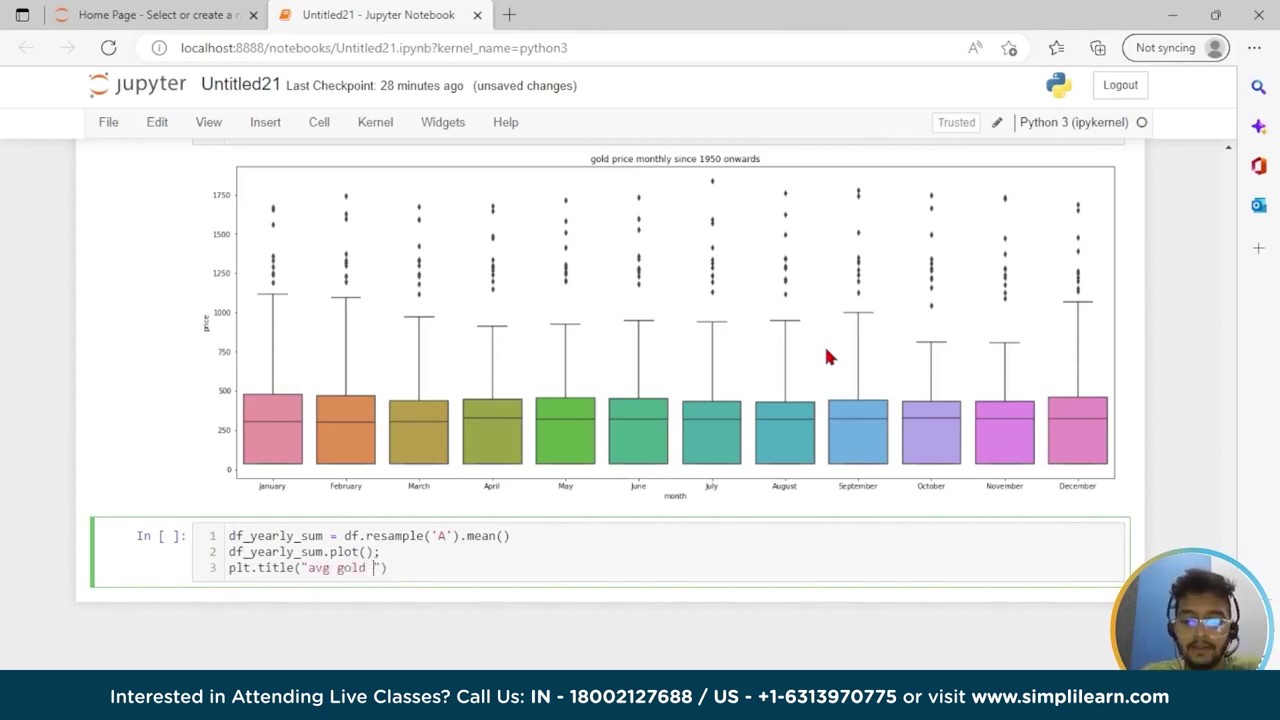
text(rice )
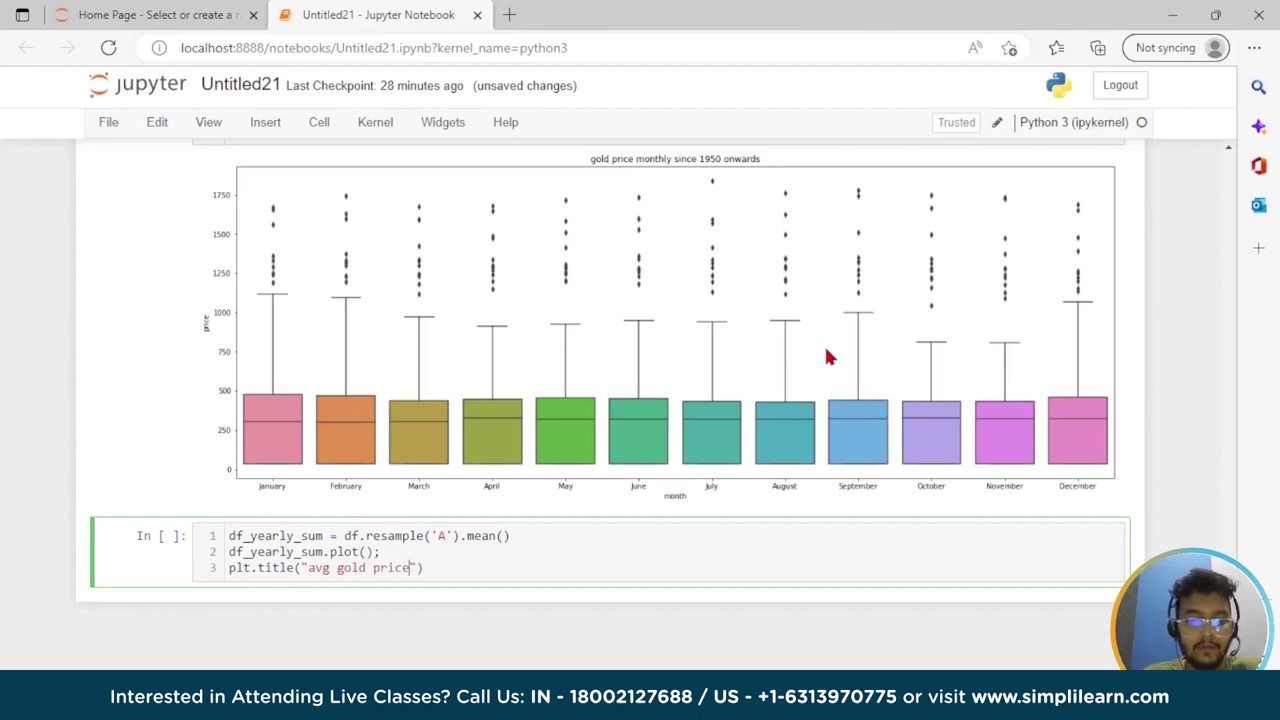
text(yea)
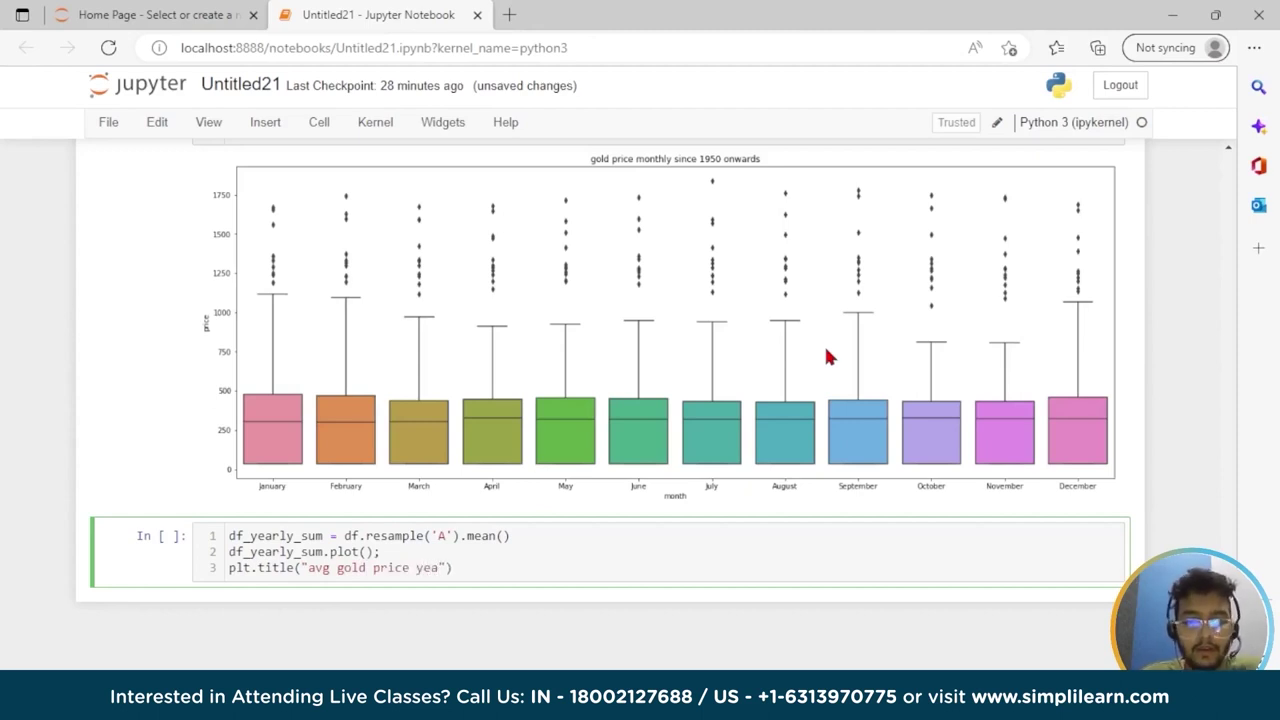
text(rly si)
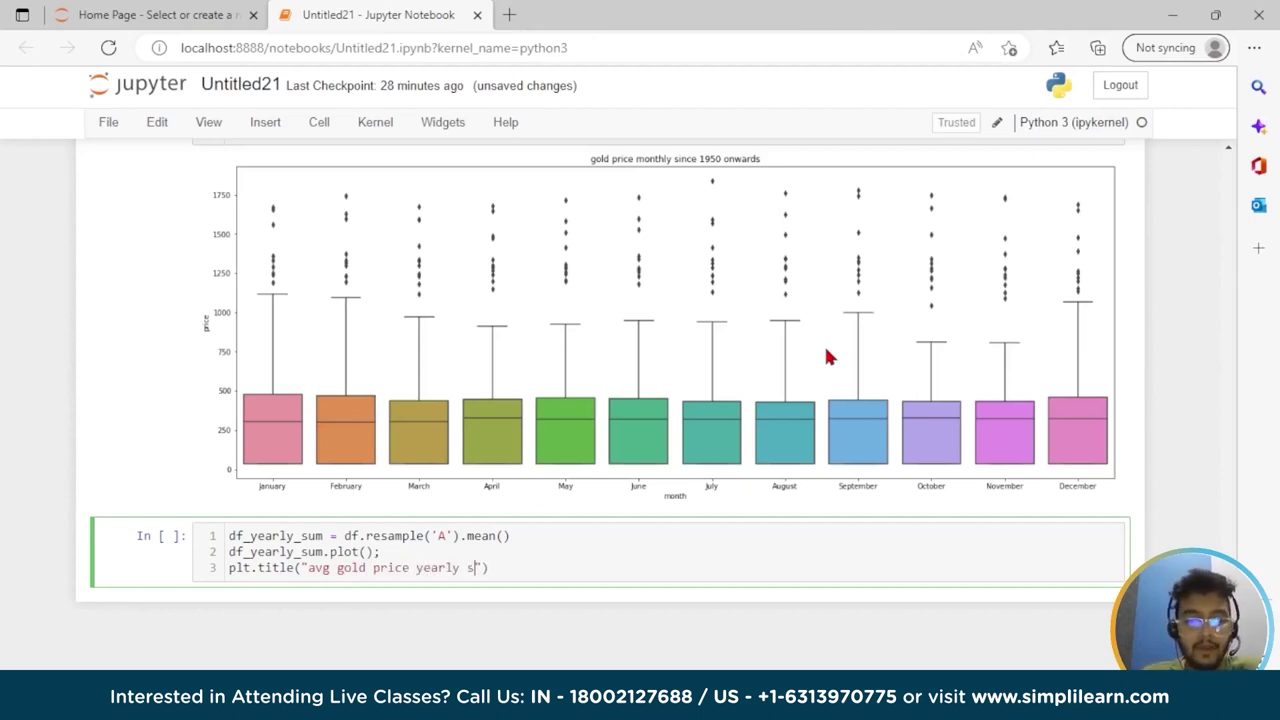
text(nce)
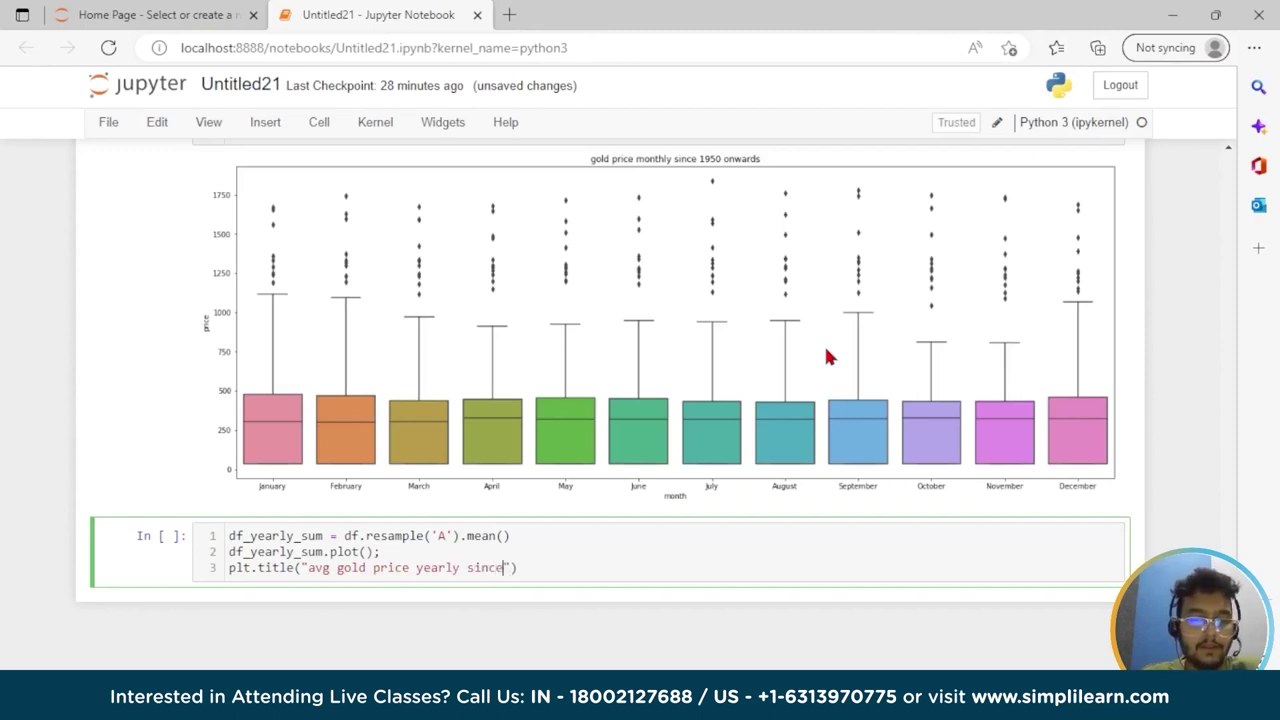
text( 195)
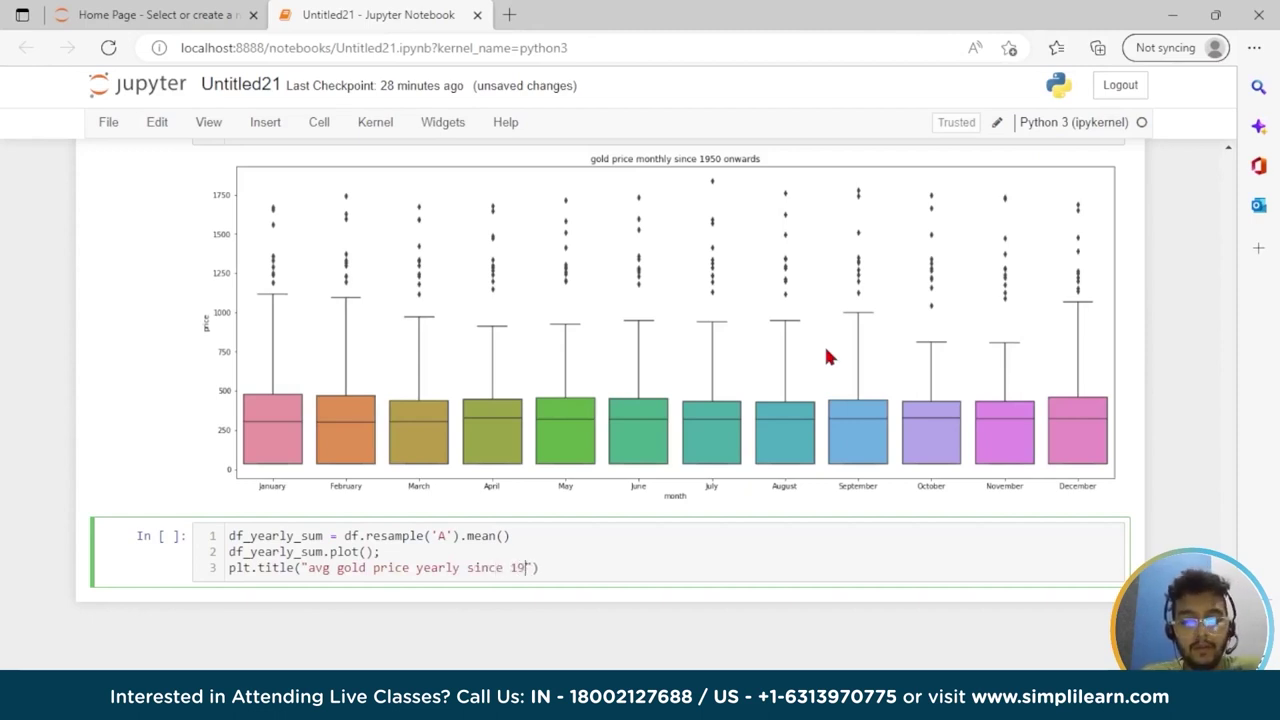
text(0)
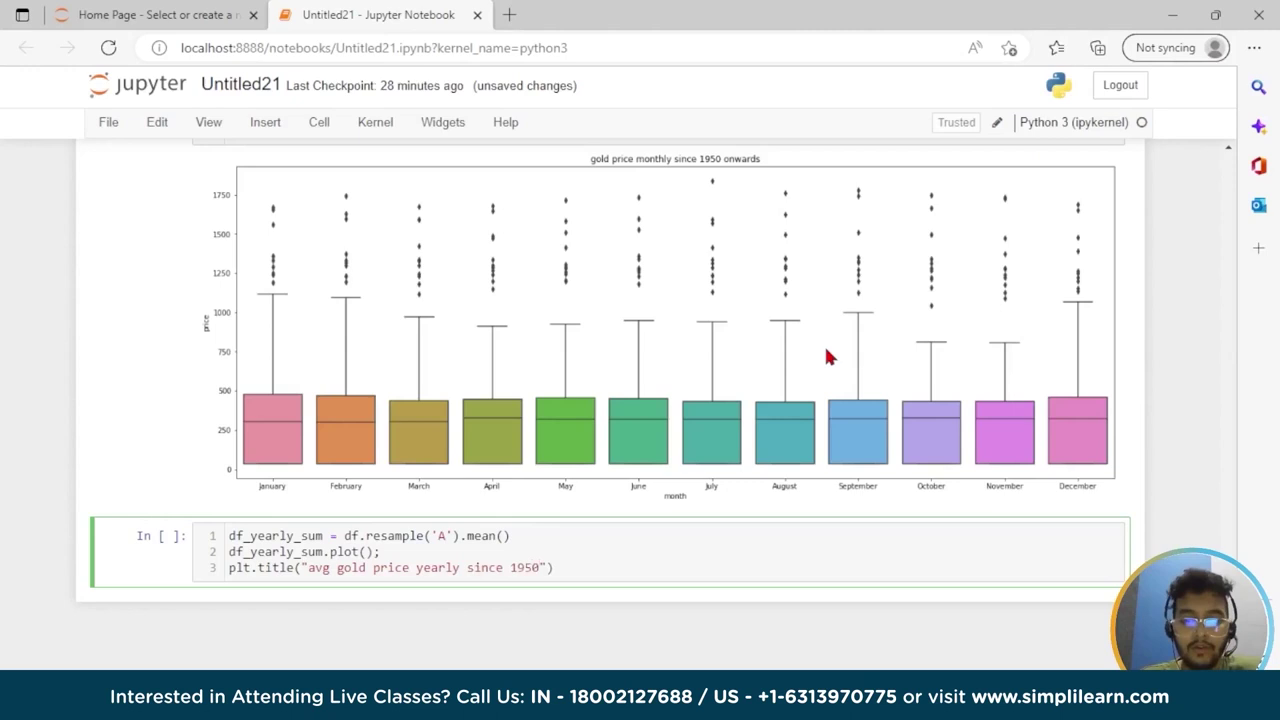
key(Right)
key(Right)
Label the yearly chart's x axis with plt.xlabel('year') on the fourth line
key(Return)
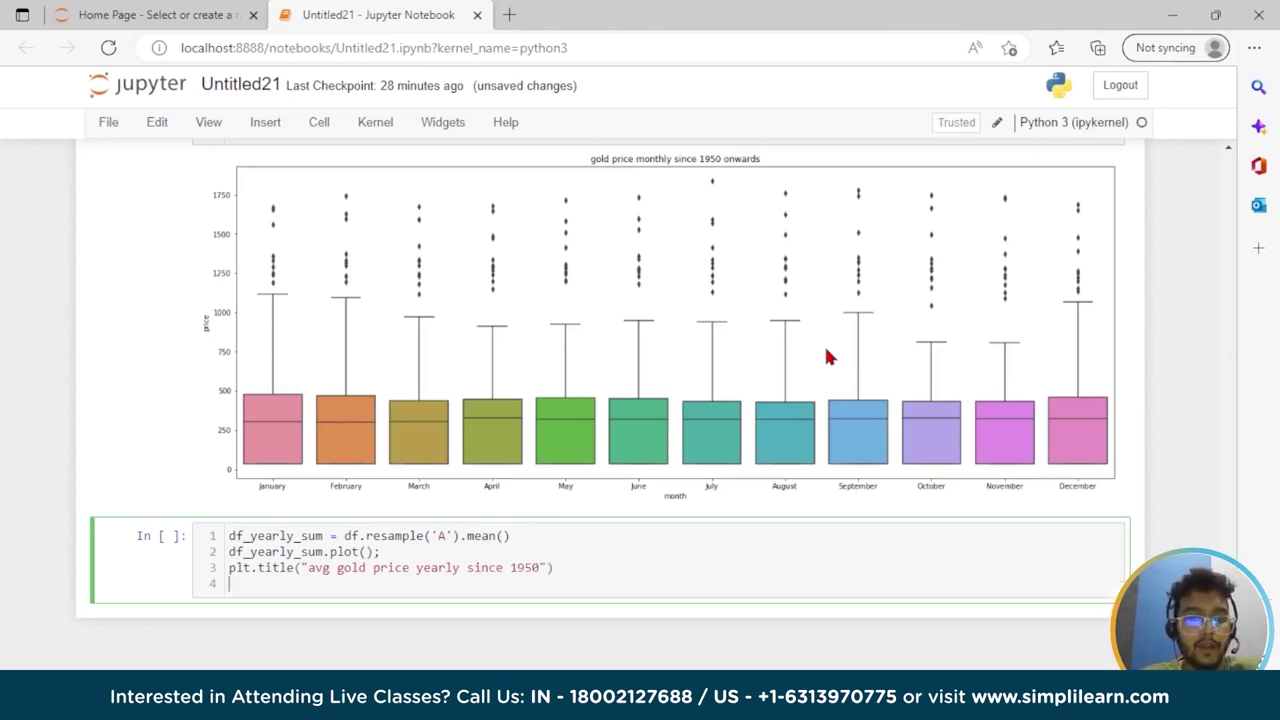
text(plt.xlabel)
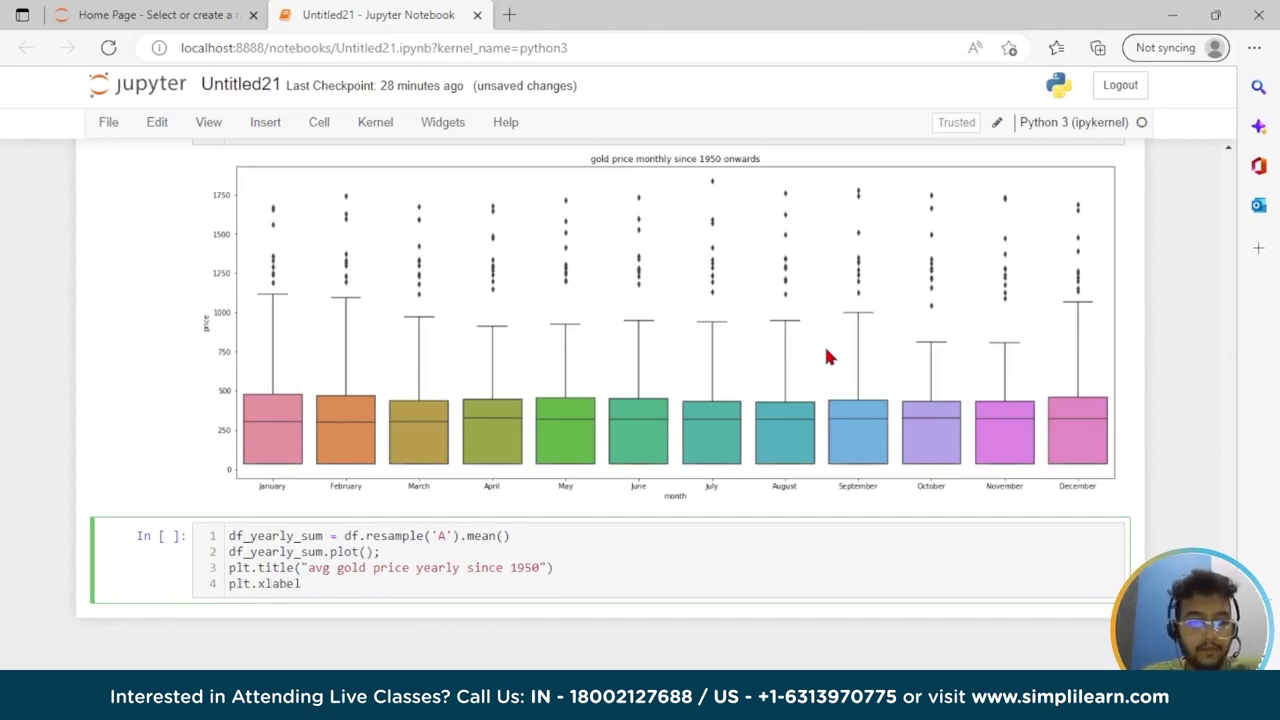
text(('yea)
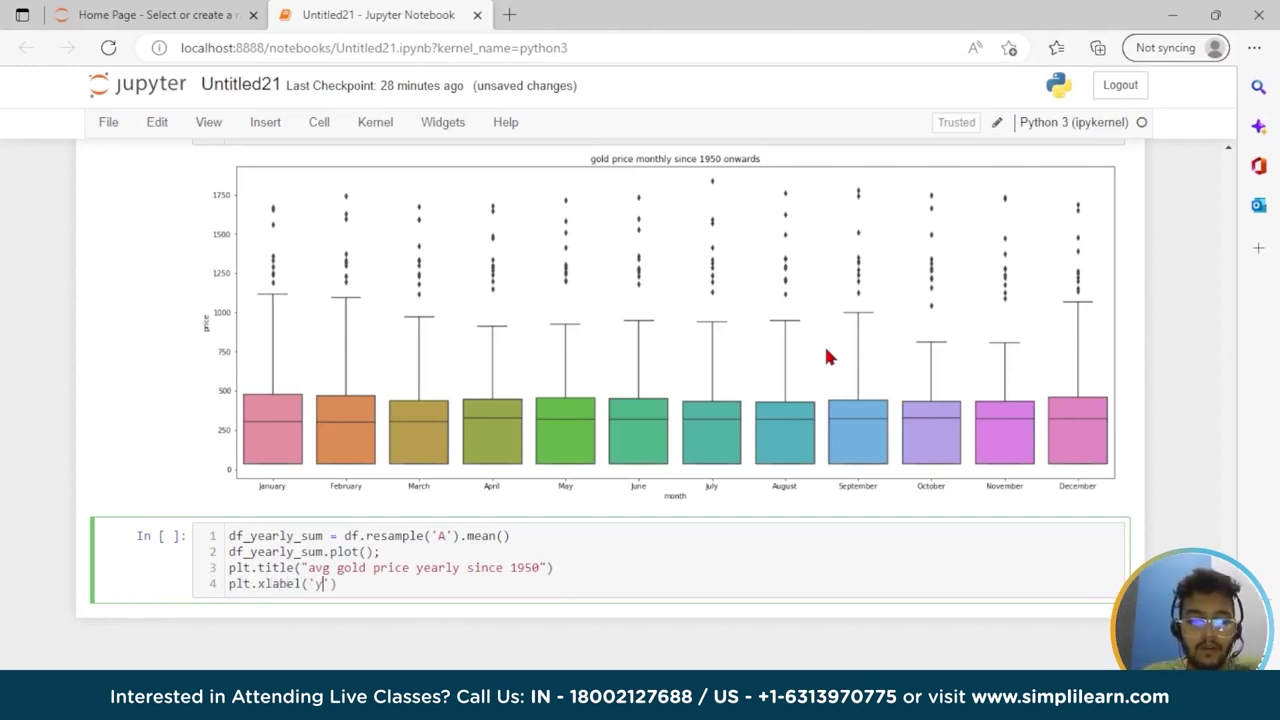
text(r)
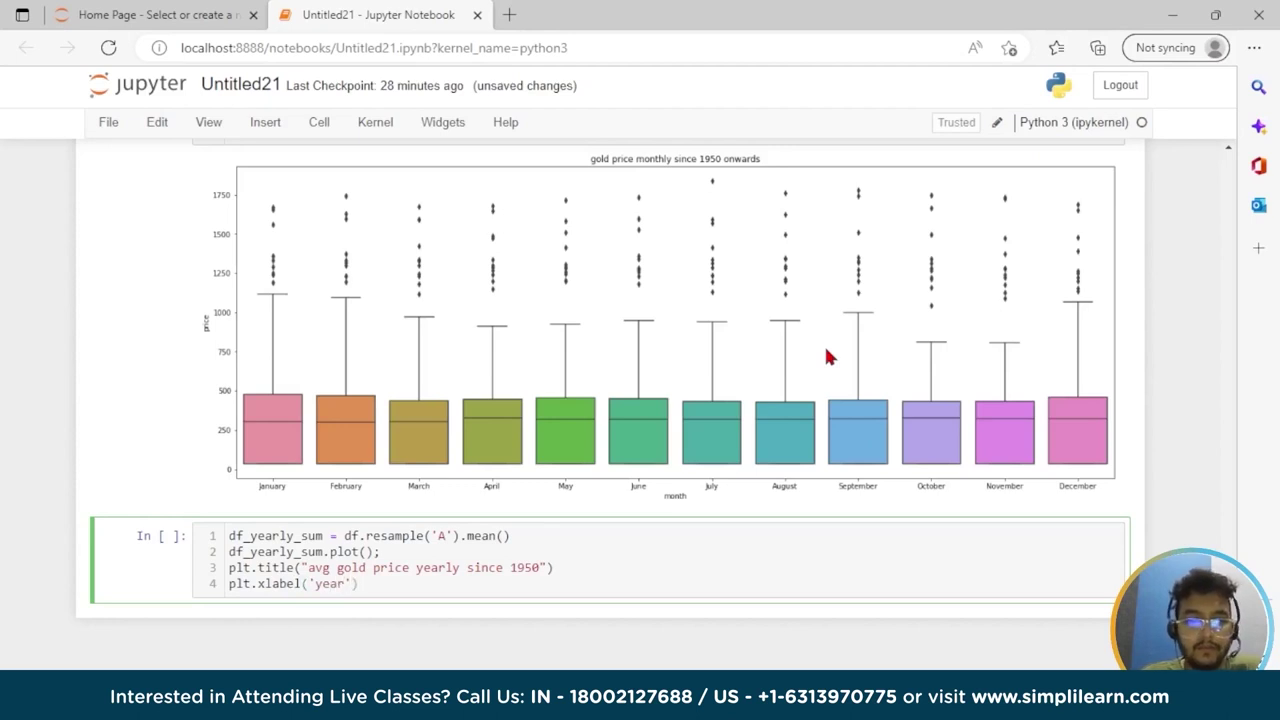
Label the yearly chart's y axis with plt.ylabel('price') on the fifth line
key(Return)
text(pl)
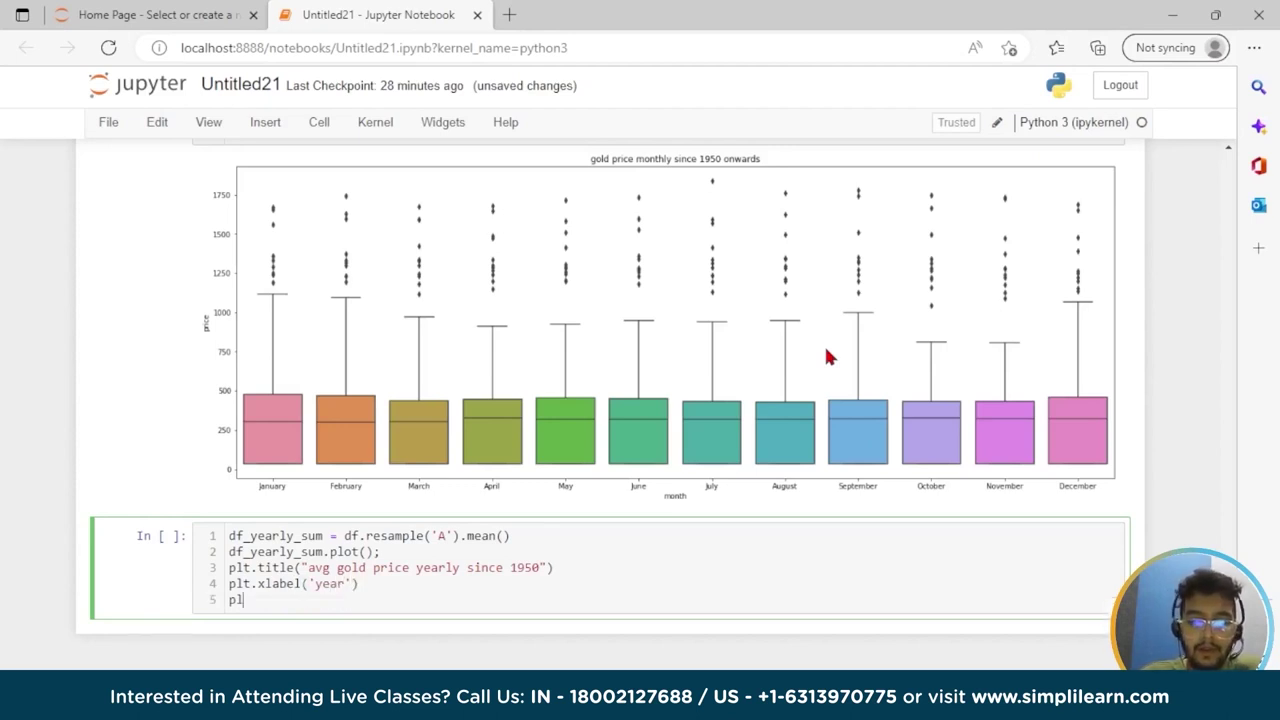
text(t.ylabel)
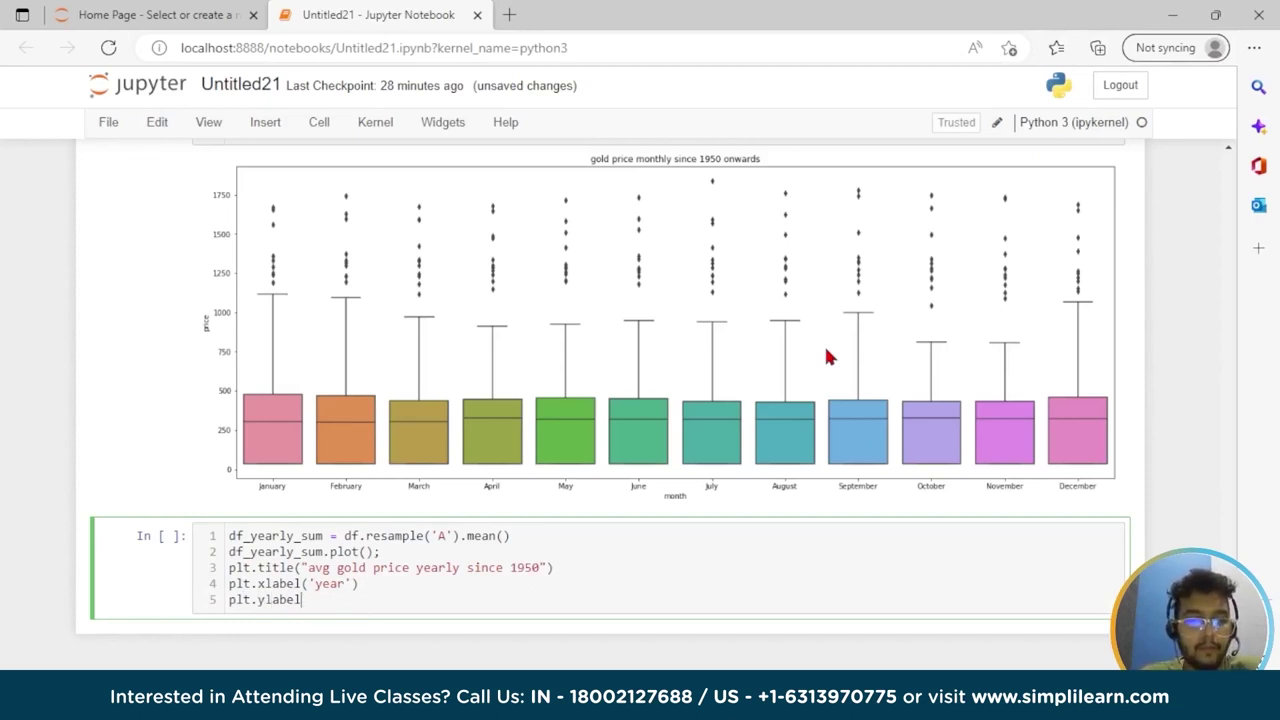
text(('p)
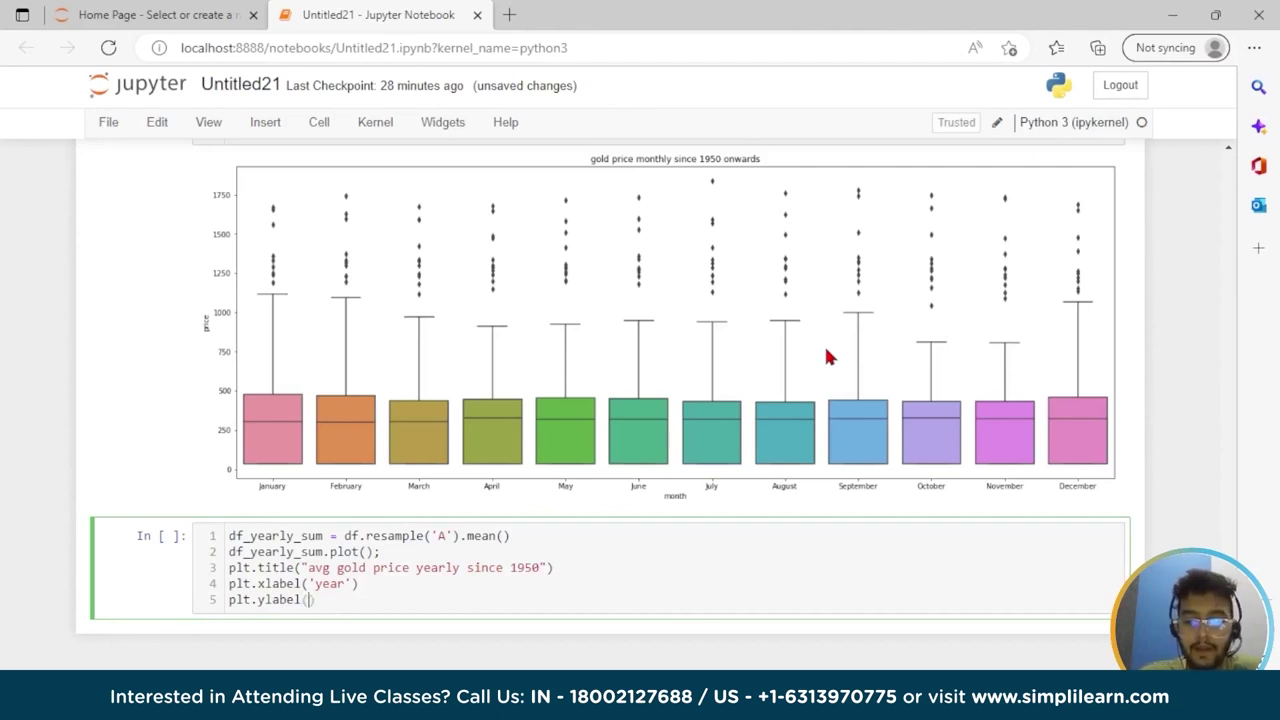
text(rice)
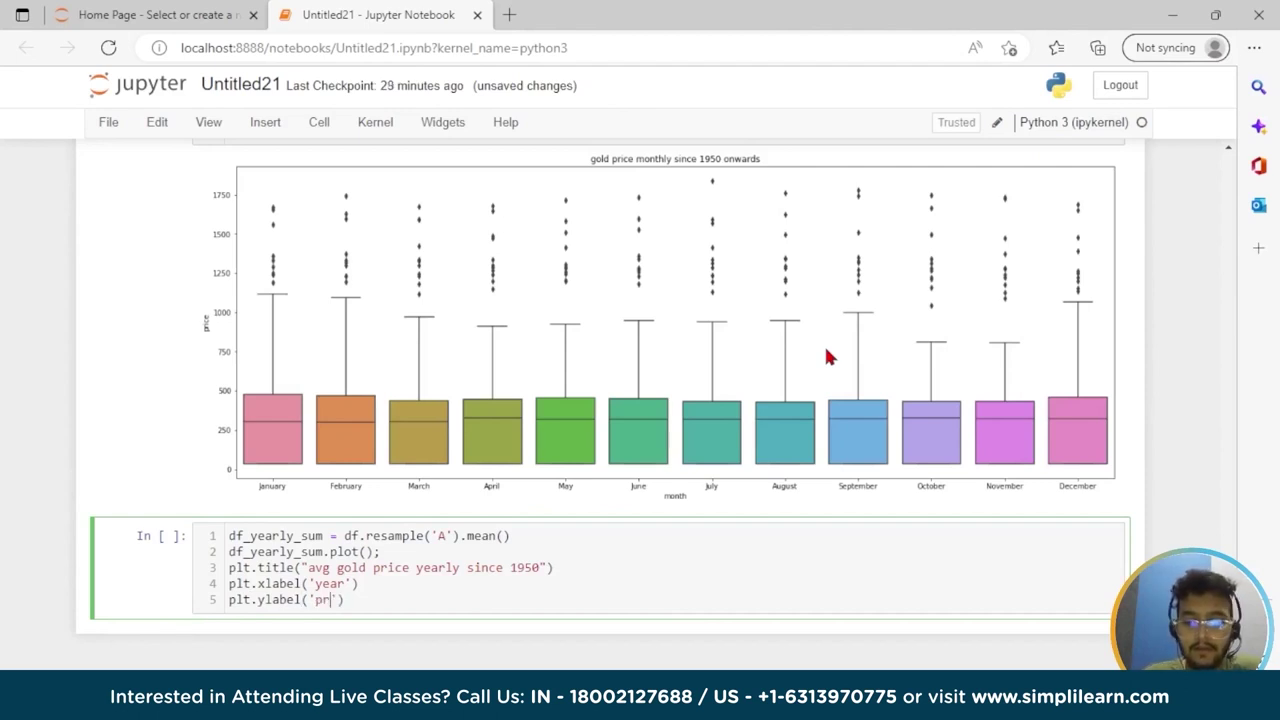
key(End)
Add plt.grid(); on the sixth line and run the cell to display the yearly average chart
key(Return)
text(pl)
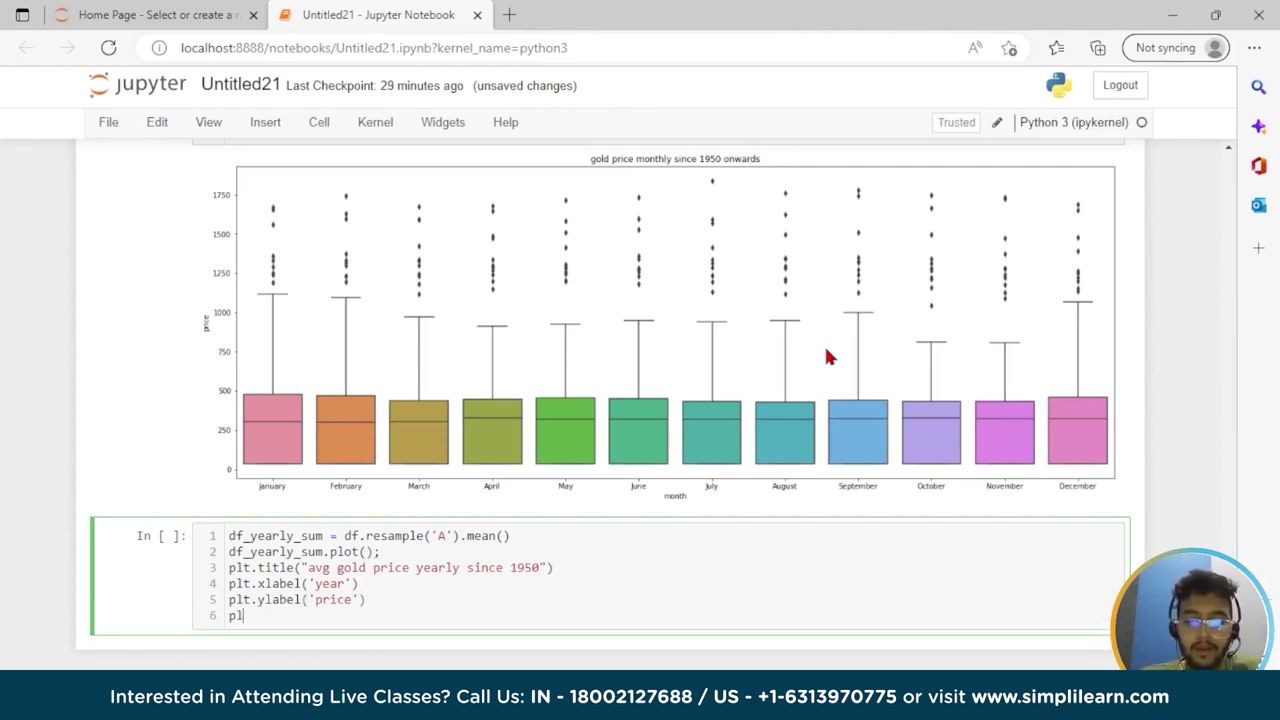
text(t.grid();)
key(shift+Return)
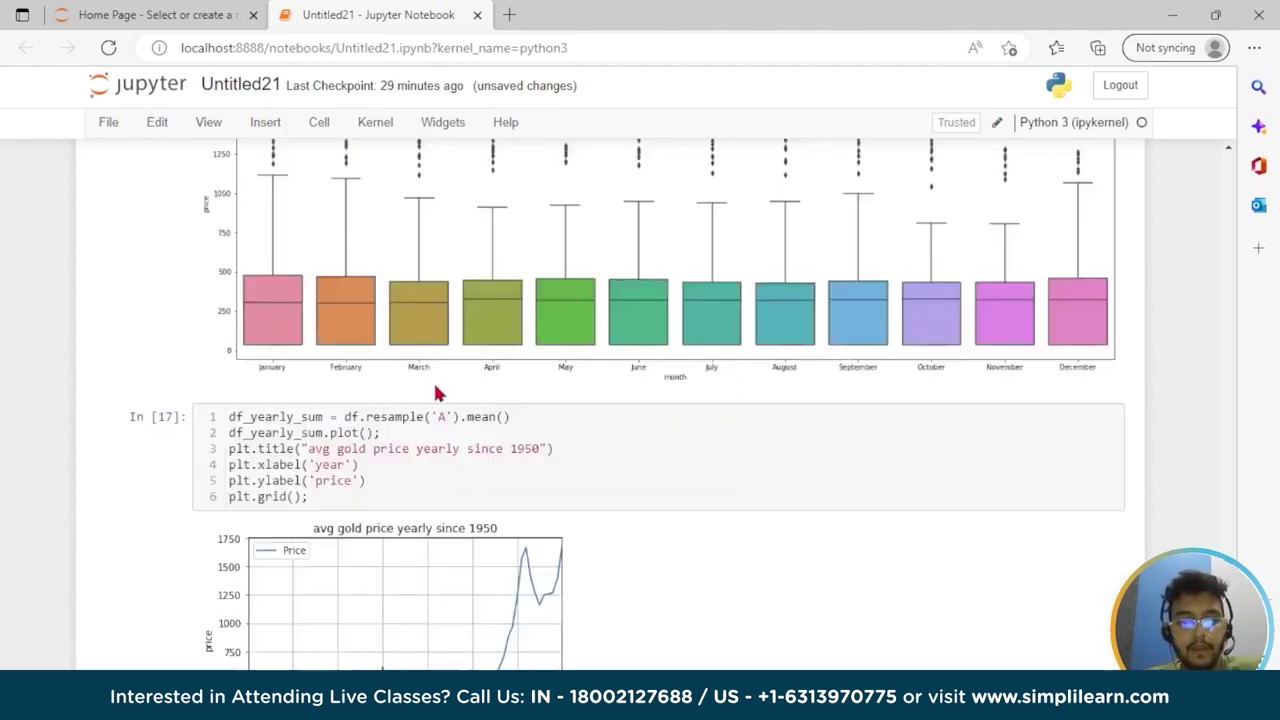
scroll(435, 393, down, 3)
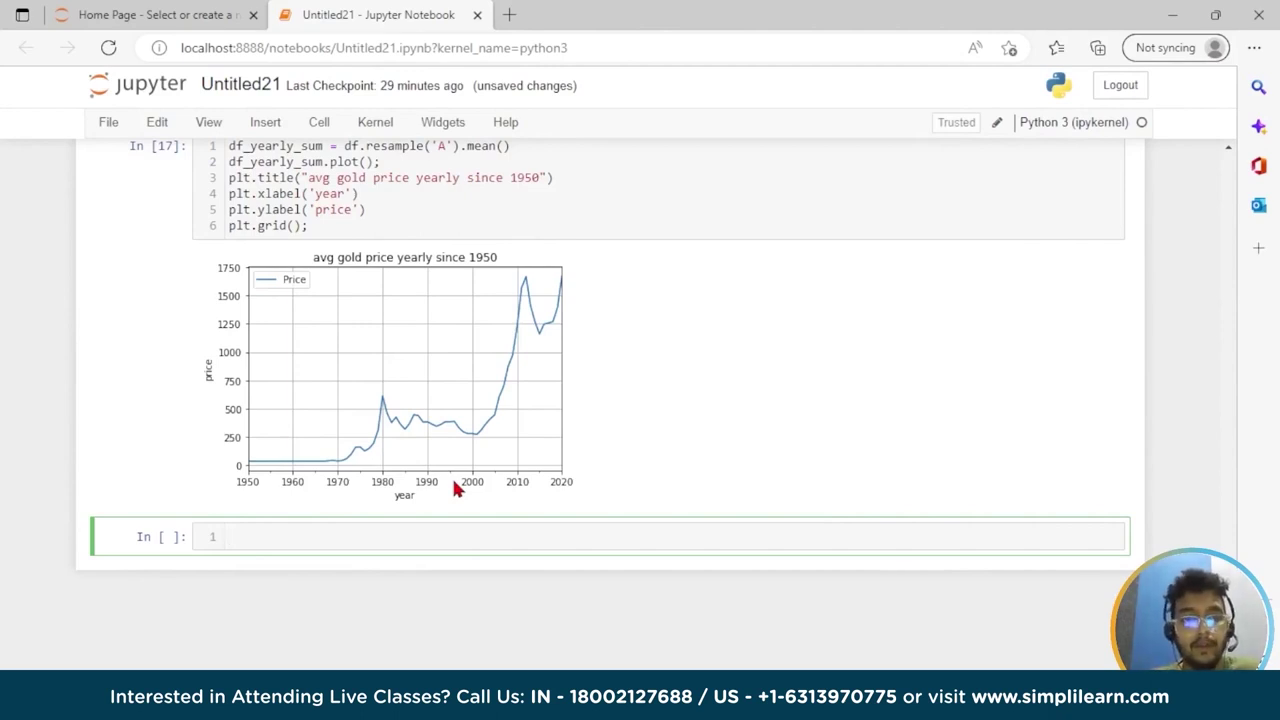
In the empty cell below the yearly chart, write df_quaterly_sum = df.resample('Q'.mean()) for the quarterly averages
text(df.)
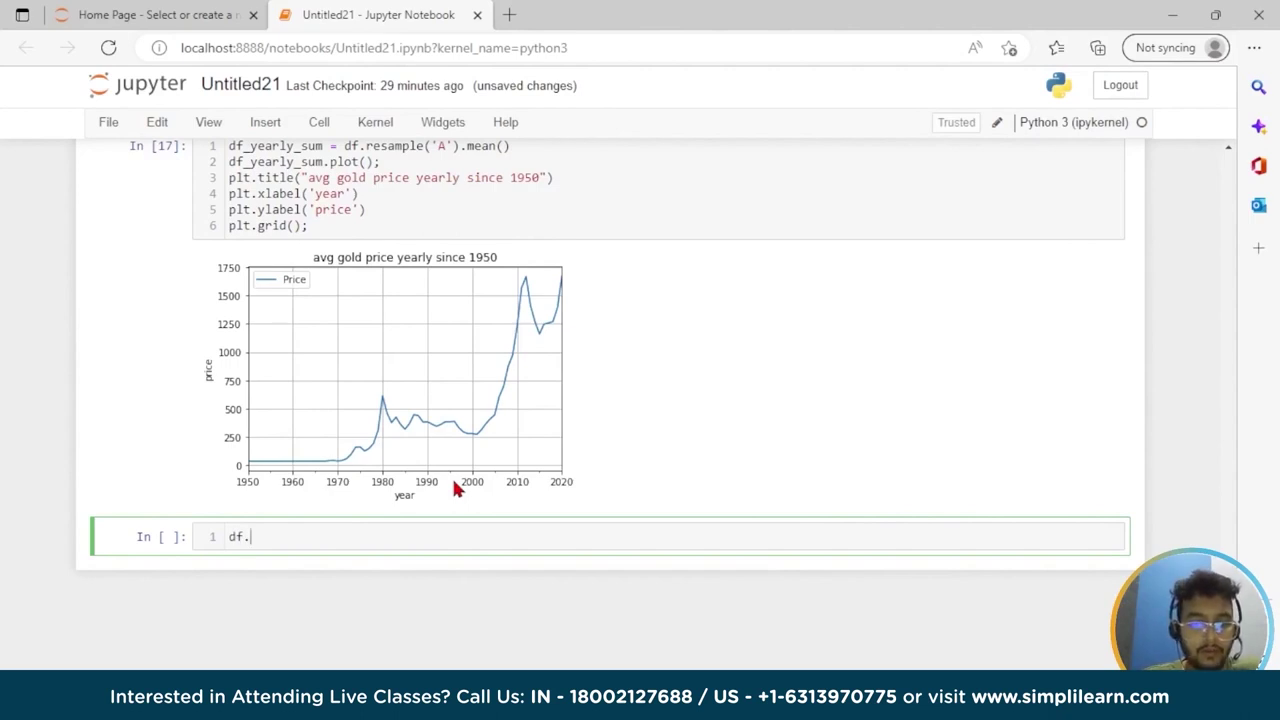
text(_quaterly)
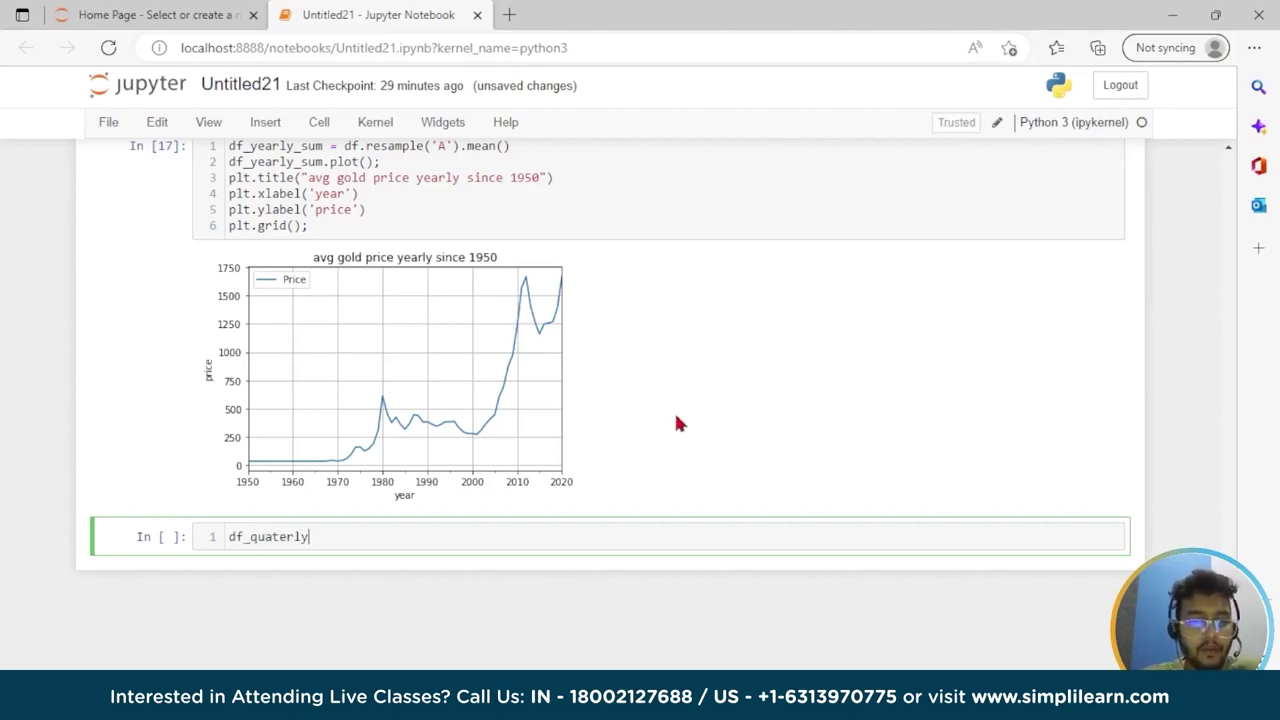
text(_su)
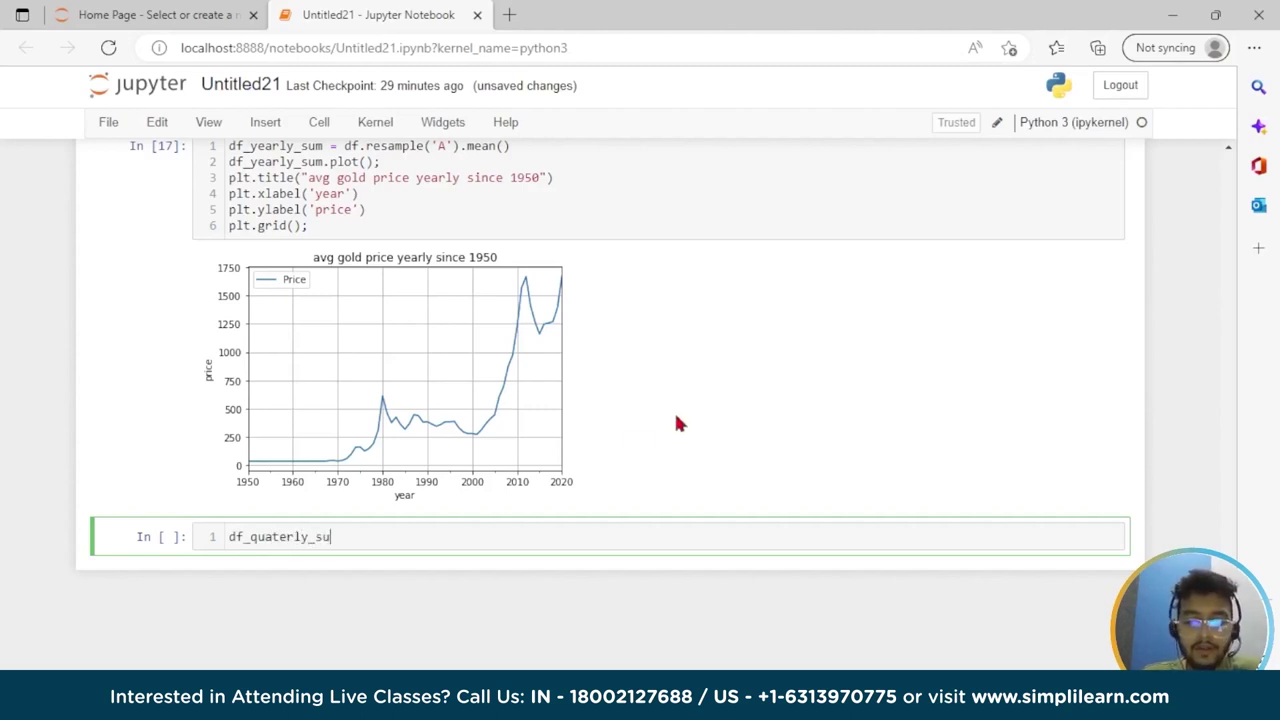
text(m = )
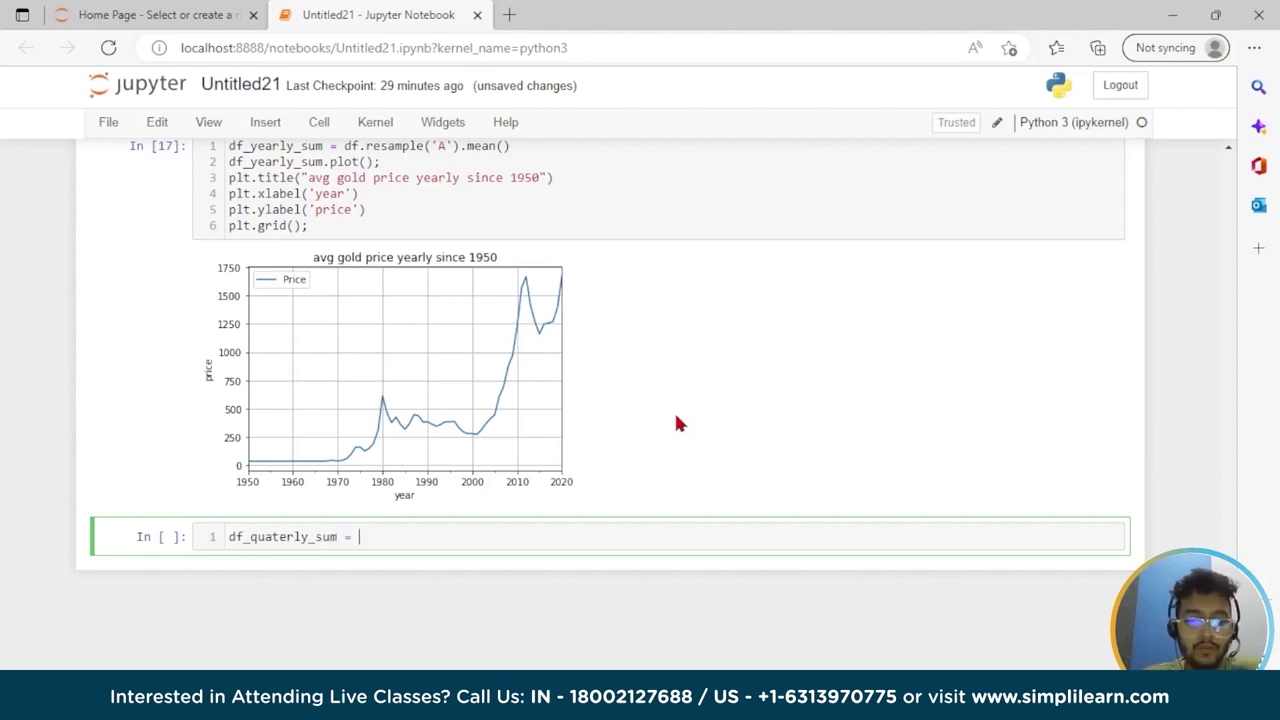
text(df)
text(.resamp)
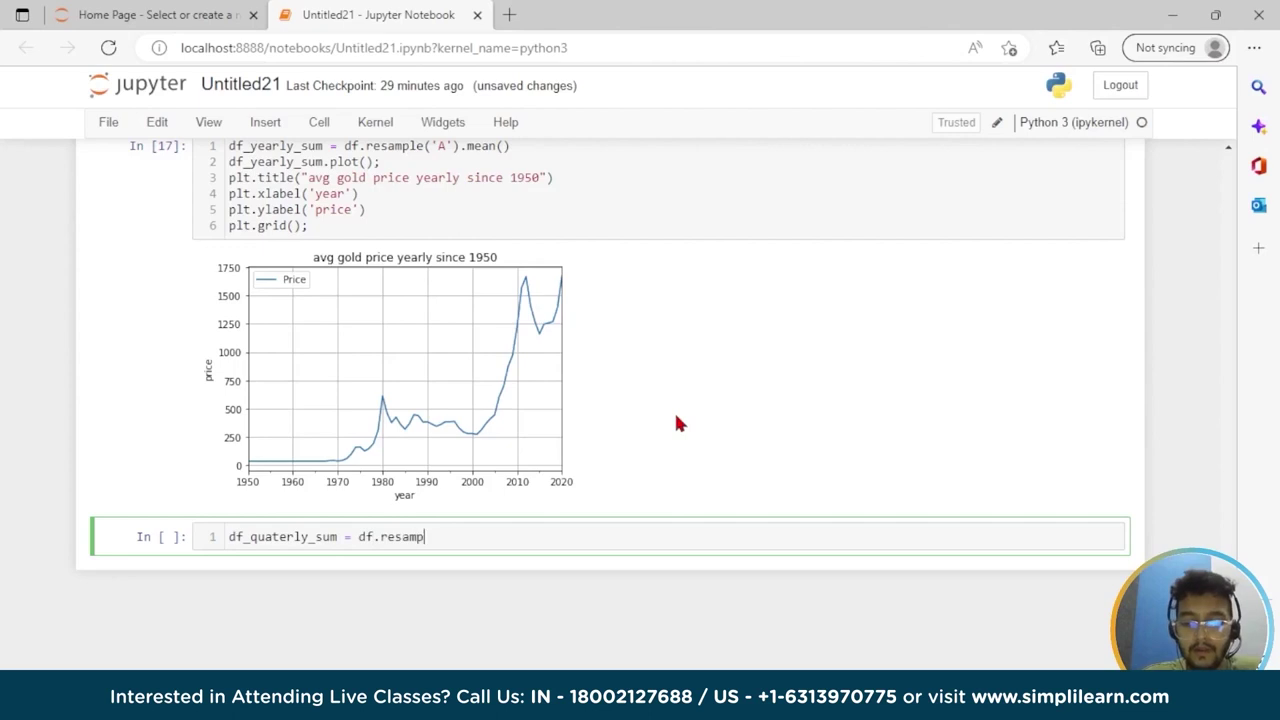
text(le(')
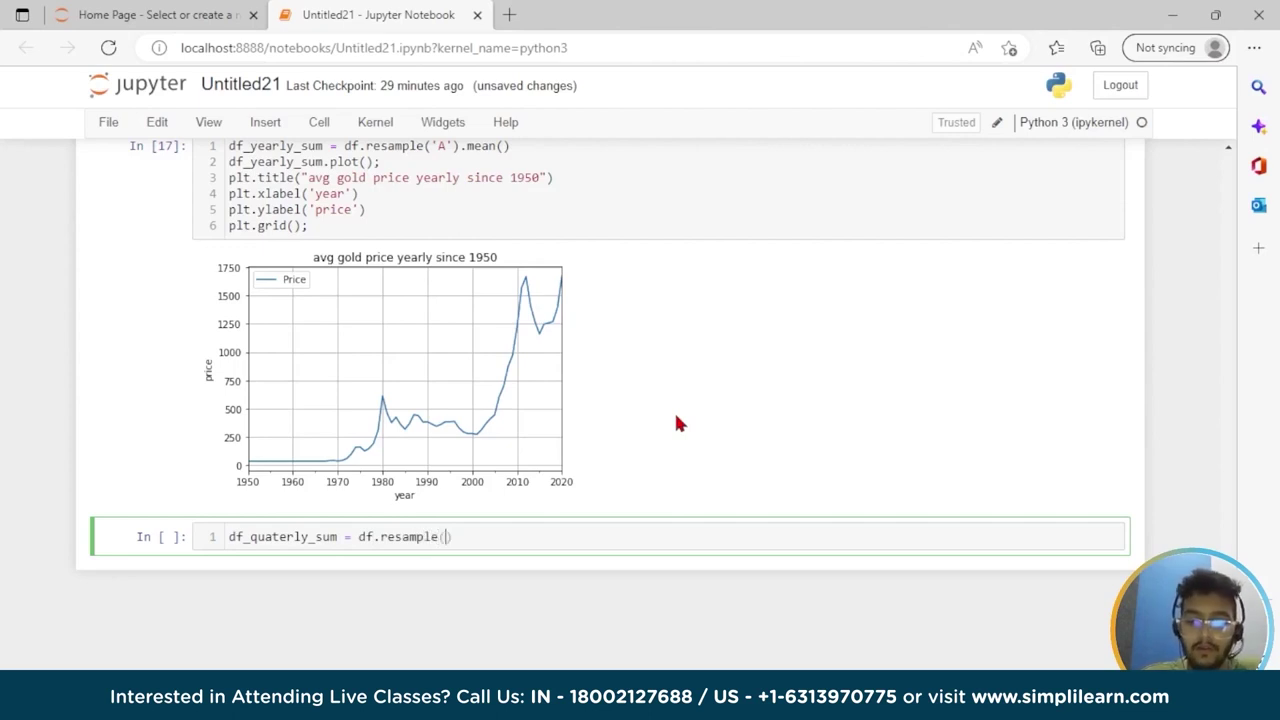
text(q)
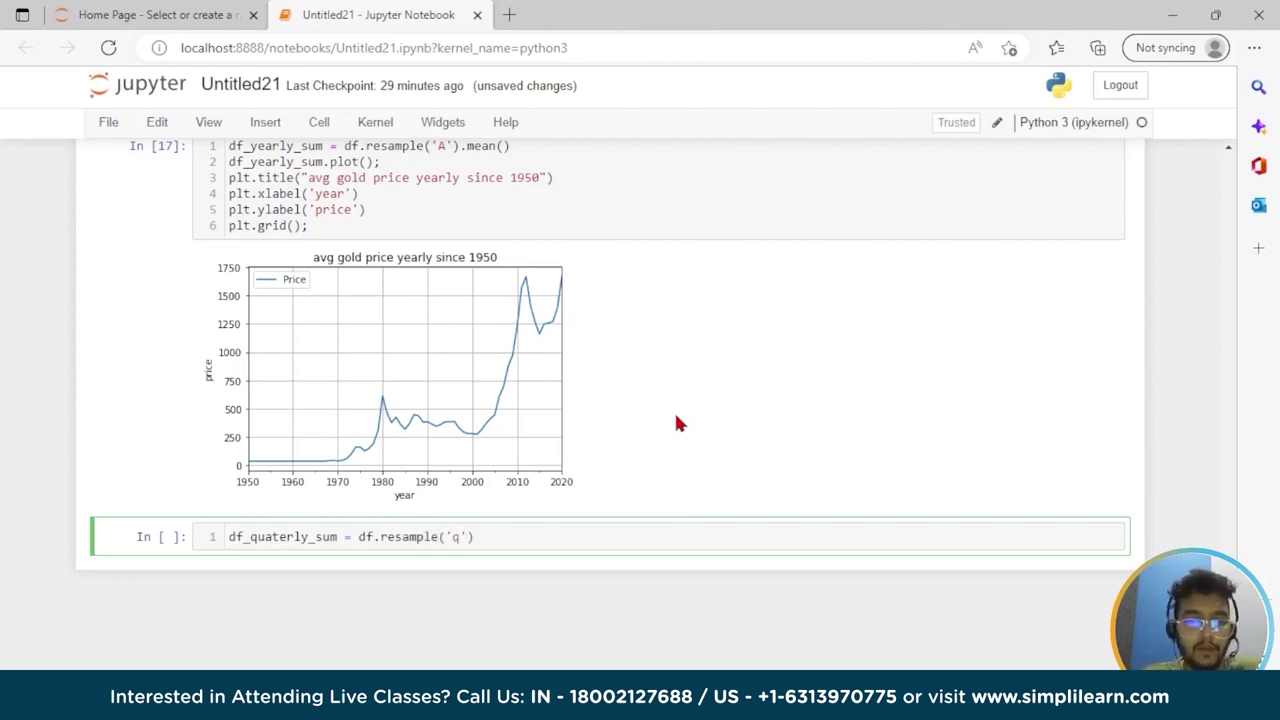
key(BackSpace)
text(Q'.mean()))
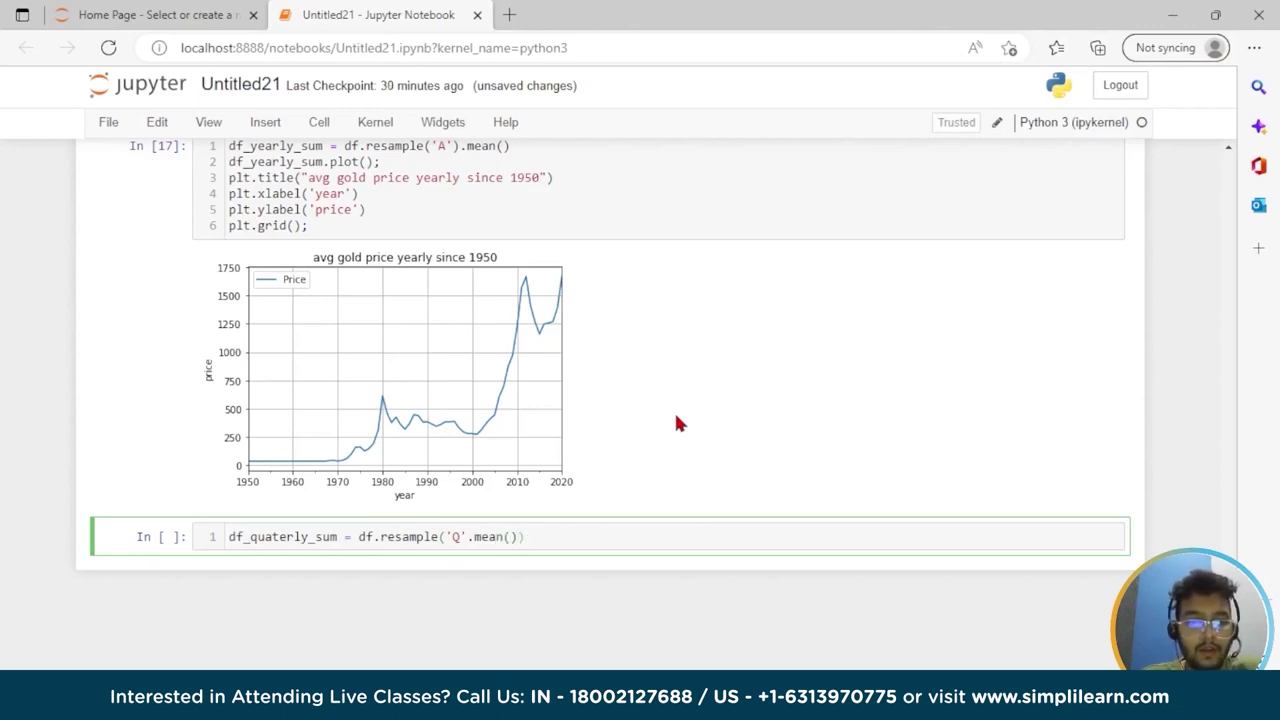
Correct the parentheses in the quarterly resampling line so that it reads df.resample('Q').mean()
key(Left)
key(Left)
key(Left)
key(Left)
key(Left)
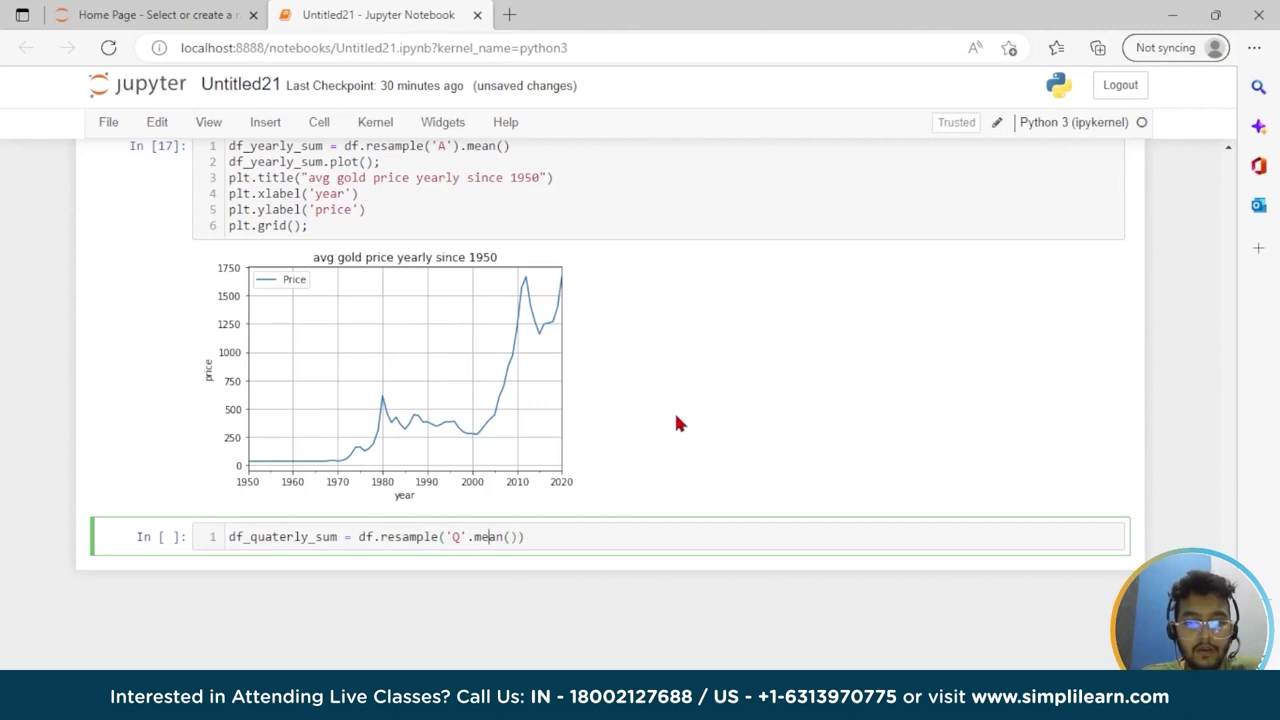
text())
key(Right)
key(Right)
key(Right)
key(Right)
key(Right)
key(Right)
key(Right)
key(Right)
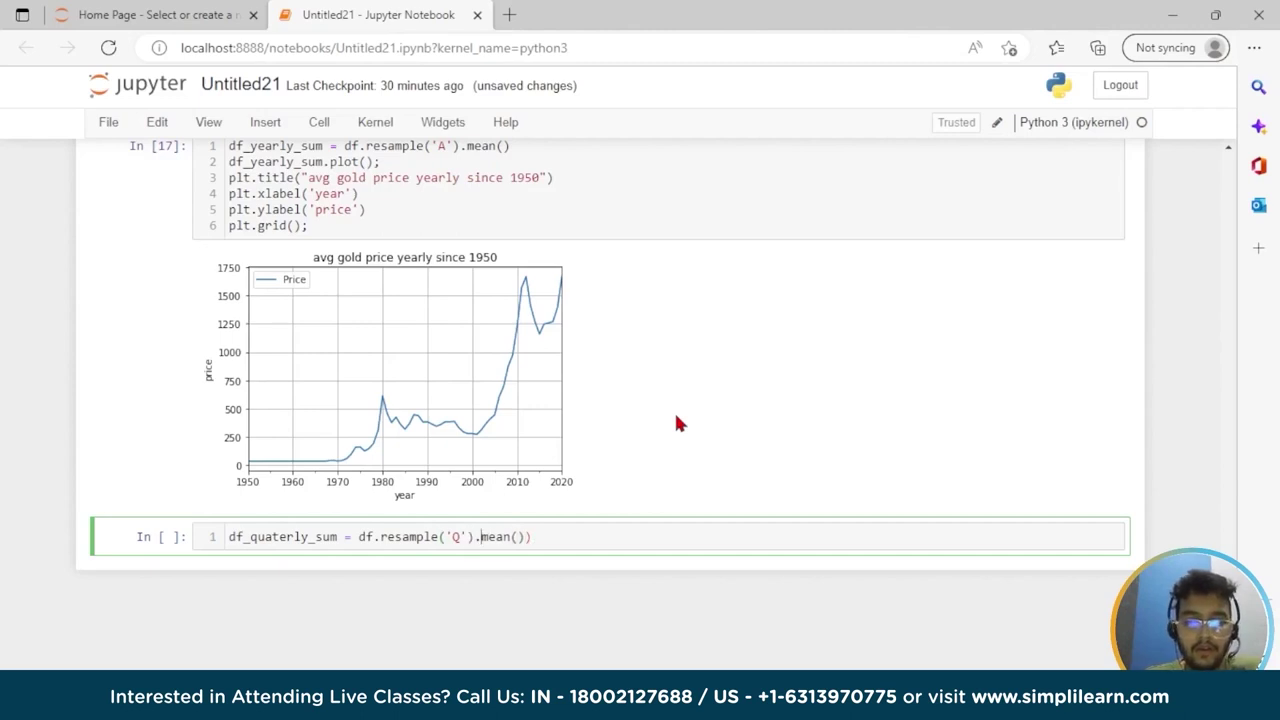
key(BackSpace)
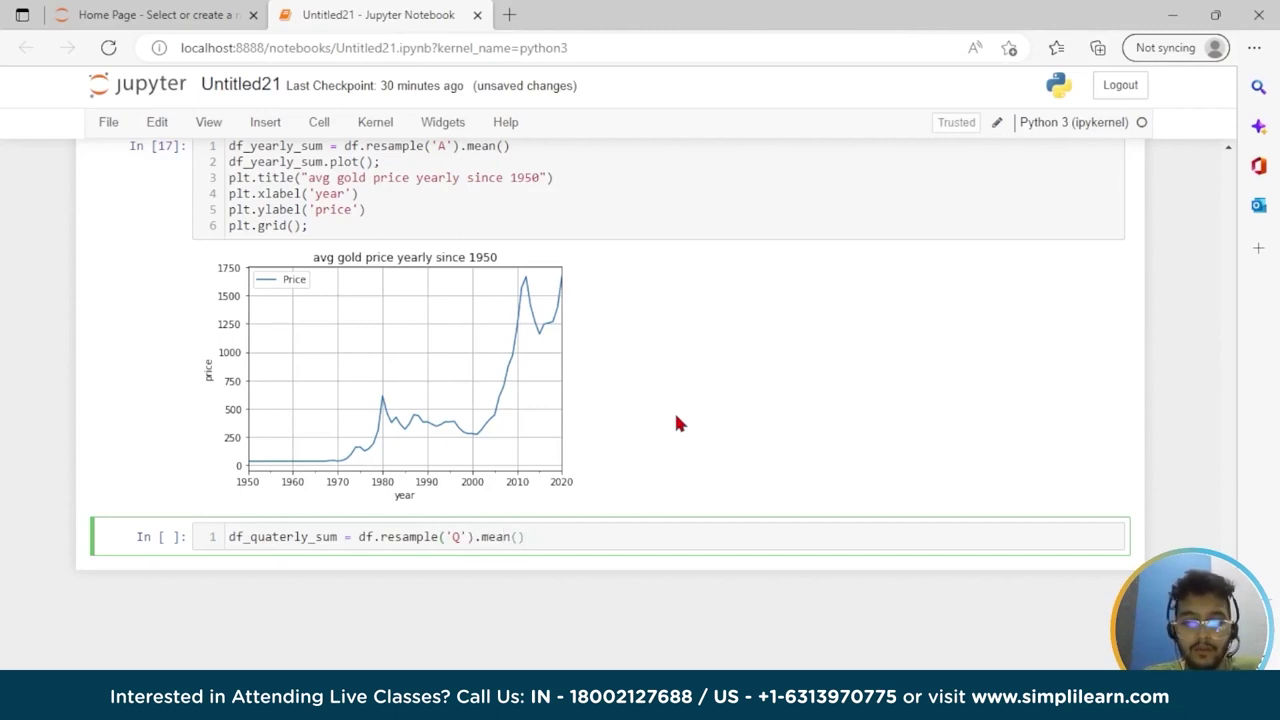
Add df_quarterly_sum.plot(); on the second line to plot the quarterly averages
key(Return)
text(df_q)
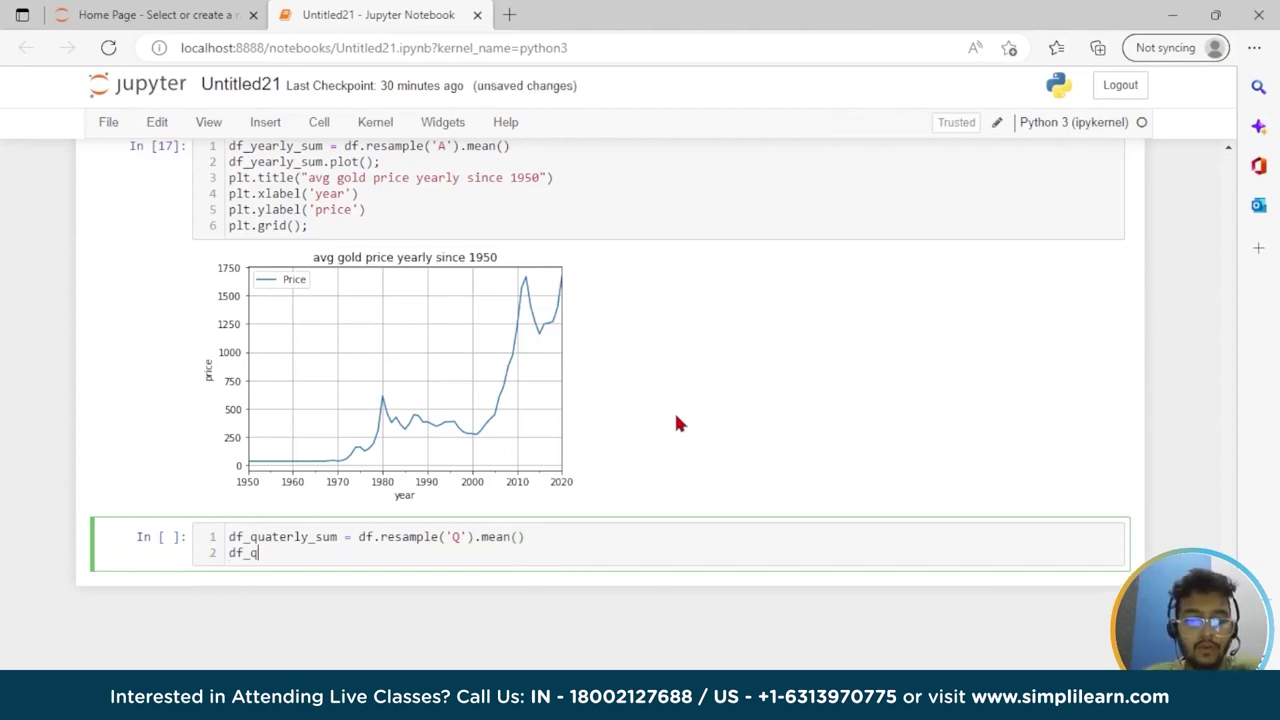
text(uart)
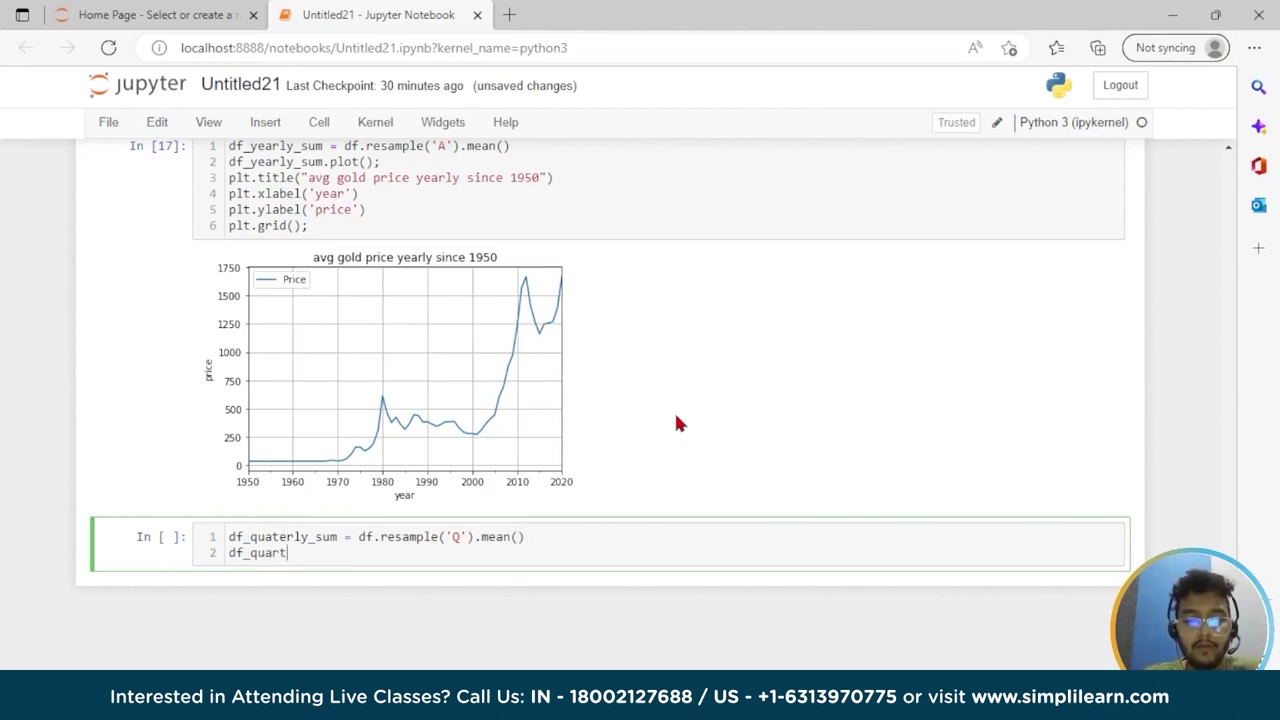
text(erly)
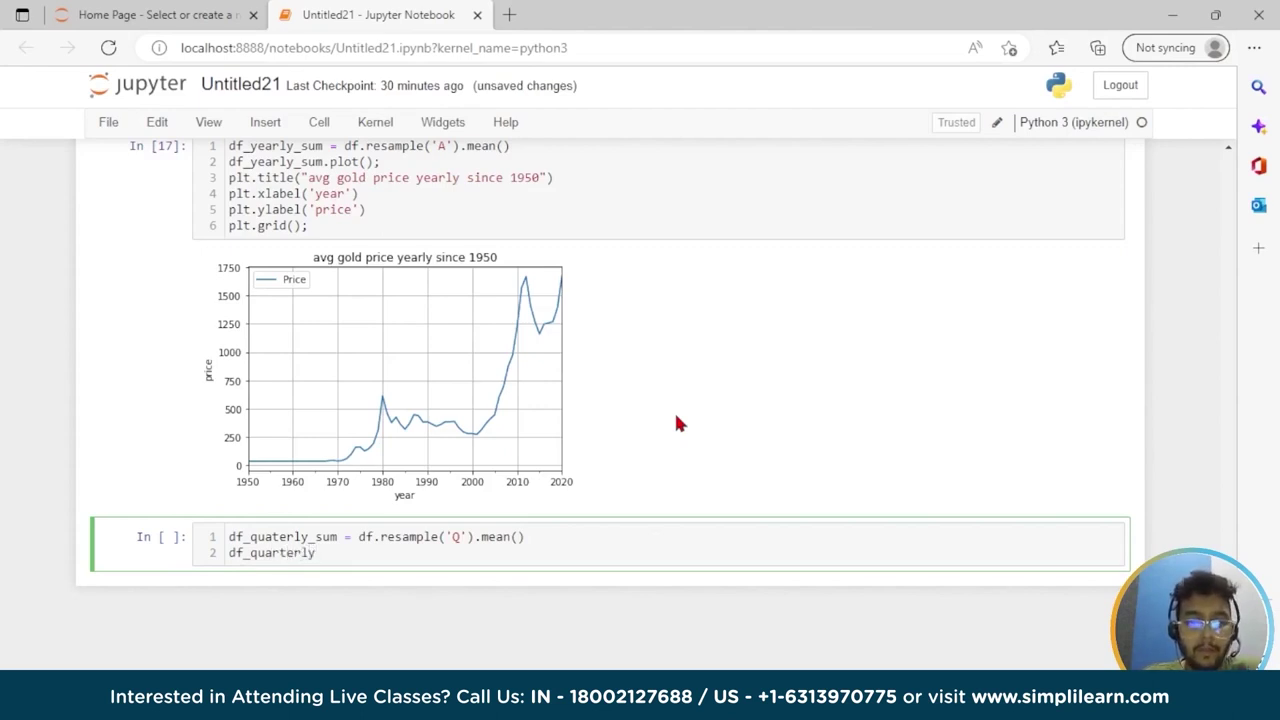
text(_su)
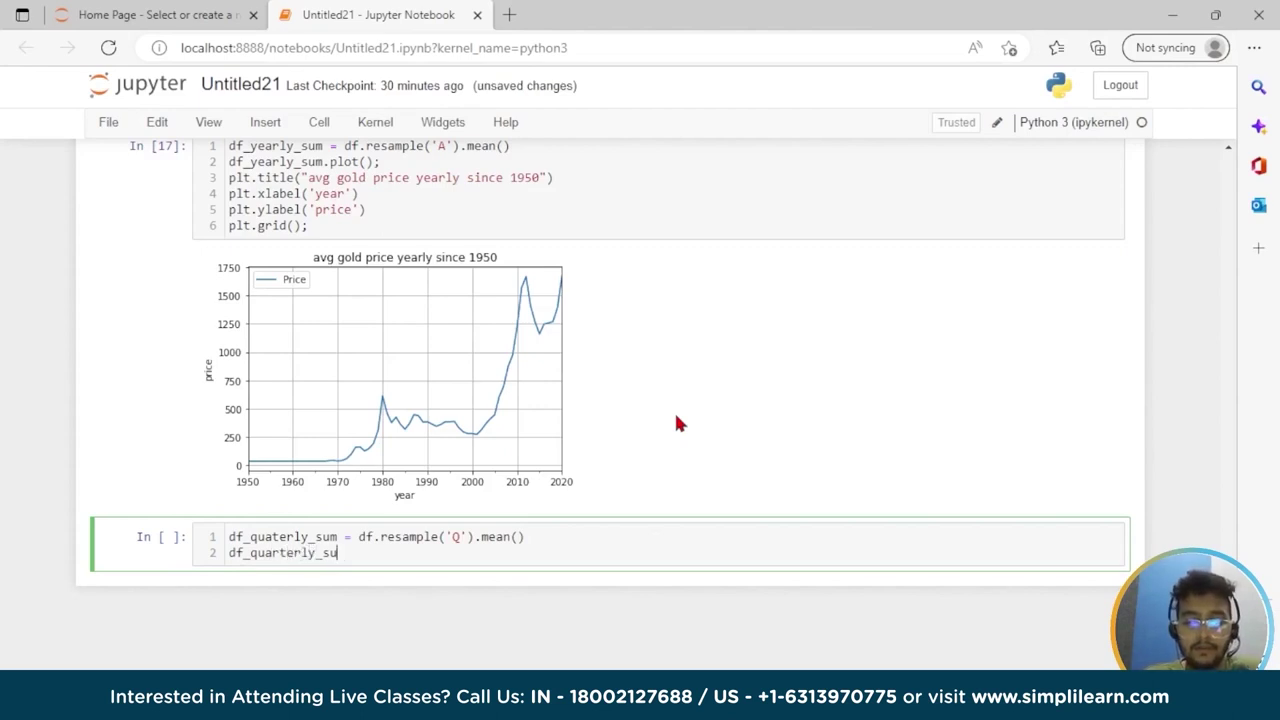
text(m.plo)
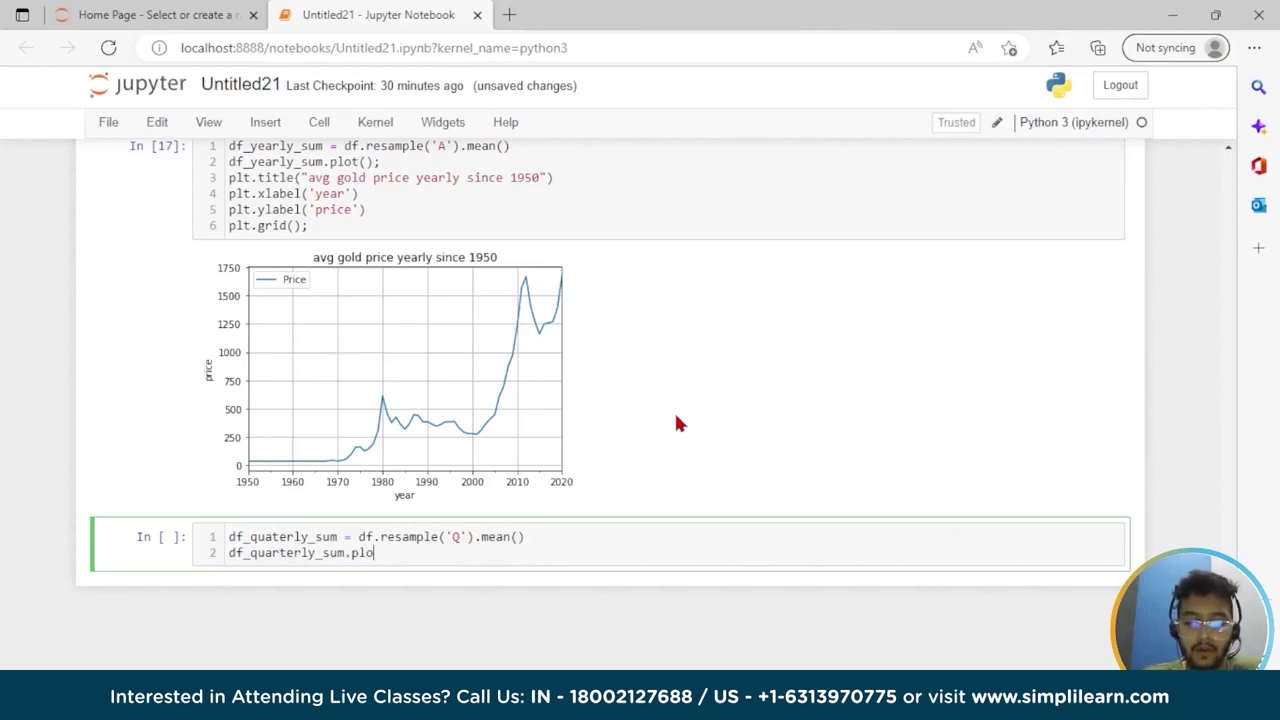
text(t();)
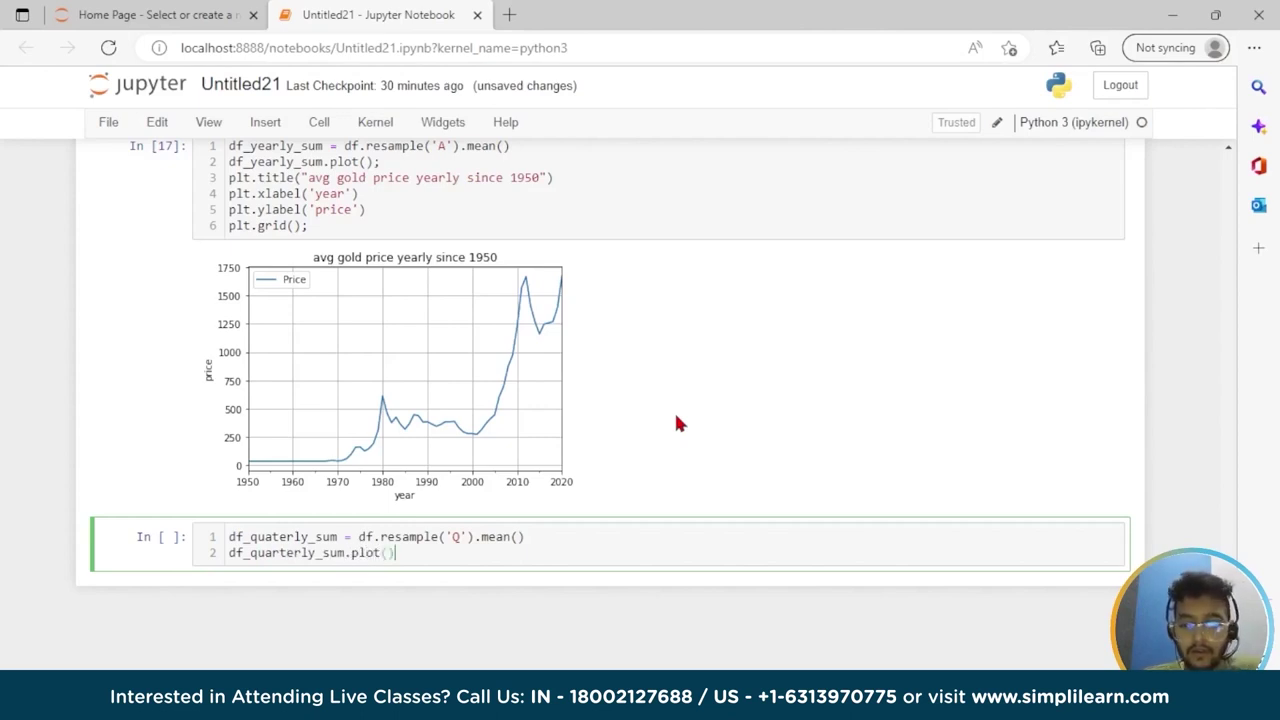
Add plt.title on the third line, reusing the argument ("avg gold price yearly since 1950") copied from the yearly cell
key(Return)
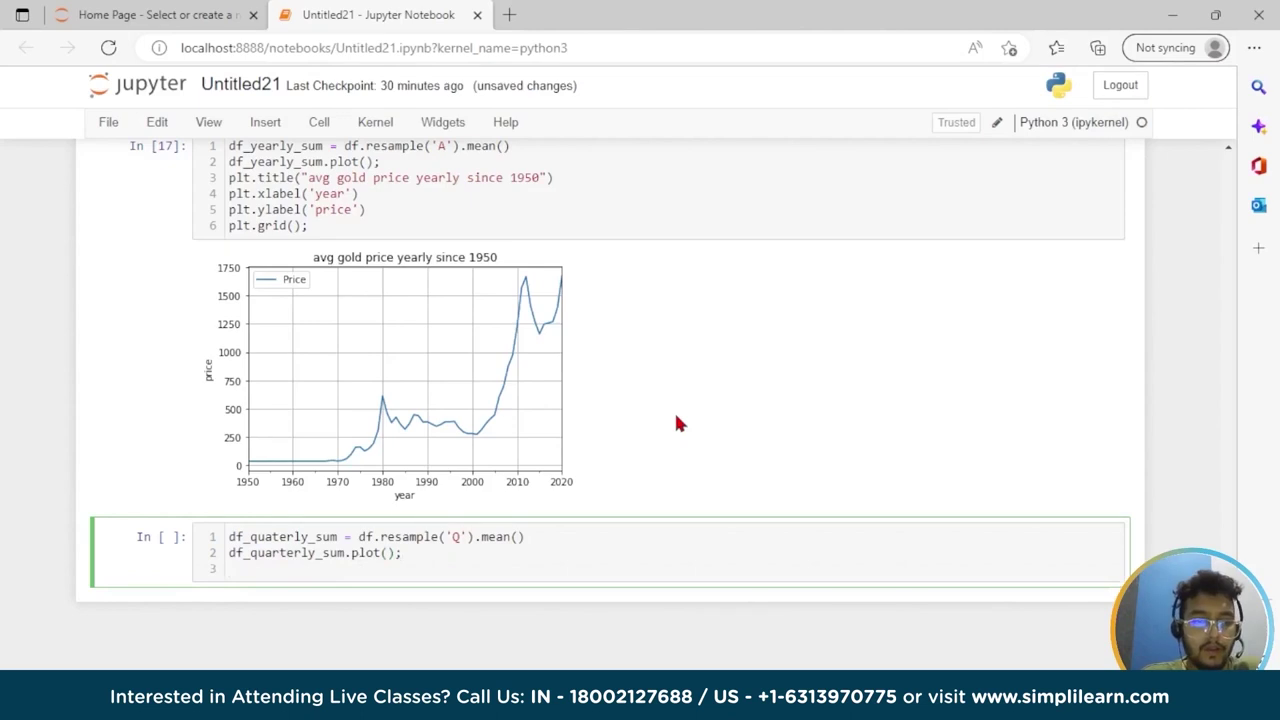
text(plt)
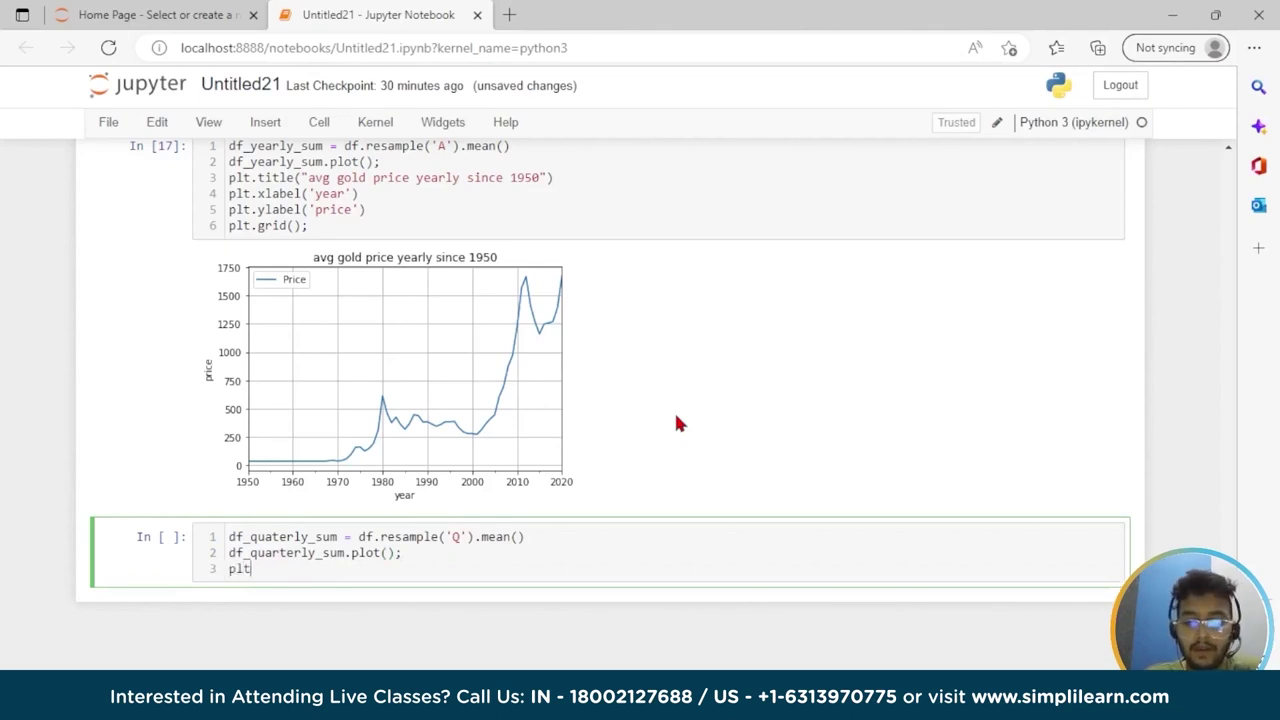
text(.ti)
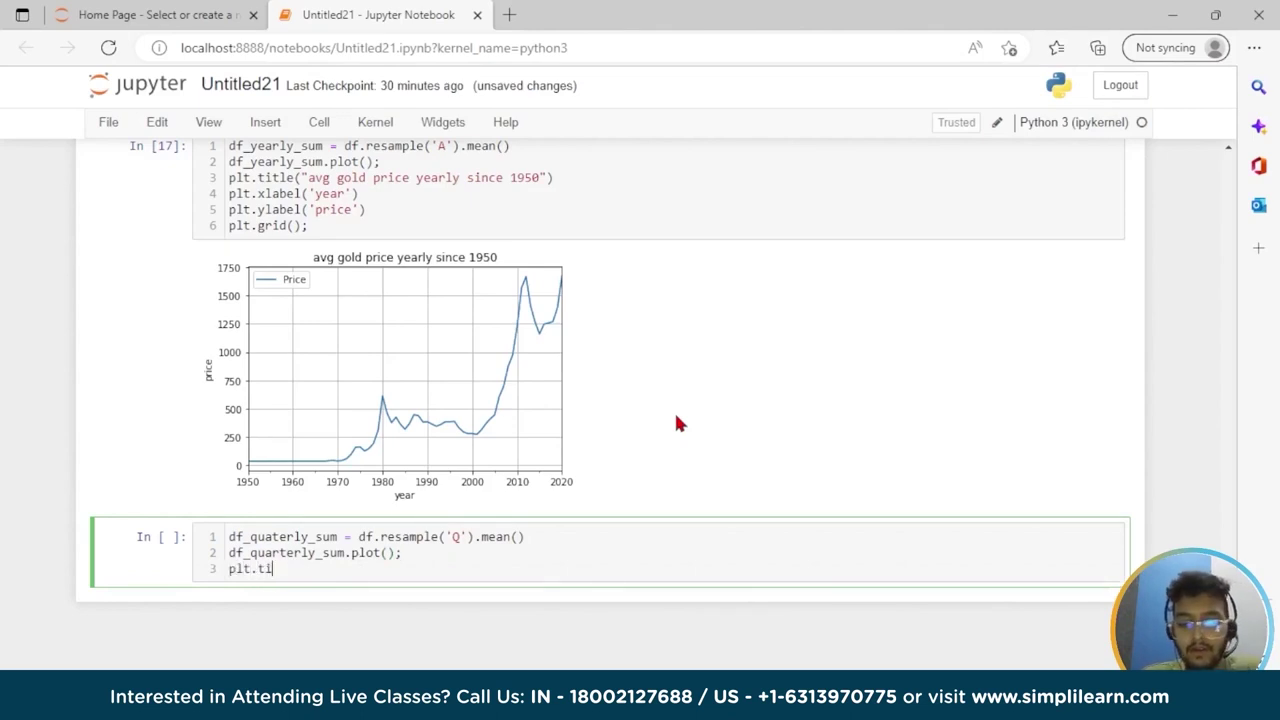
text(tle)
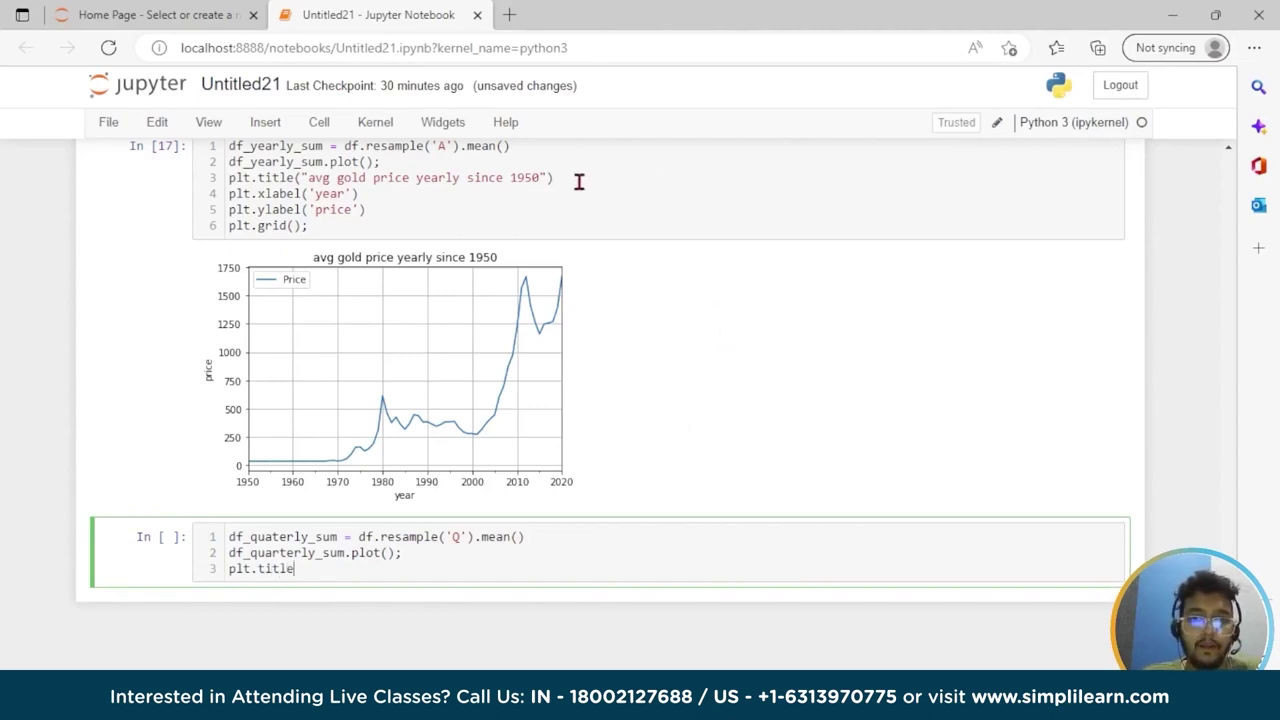
drag(580, 183, 292, 184)
key(ctrl+c)
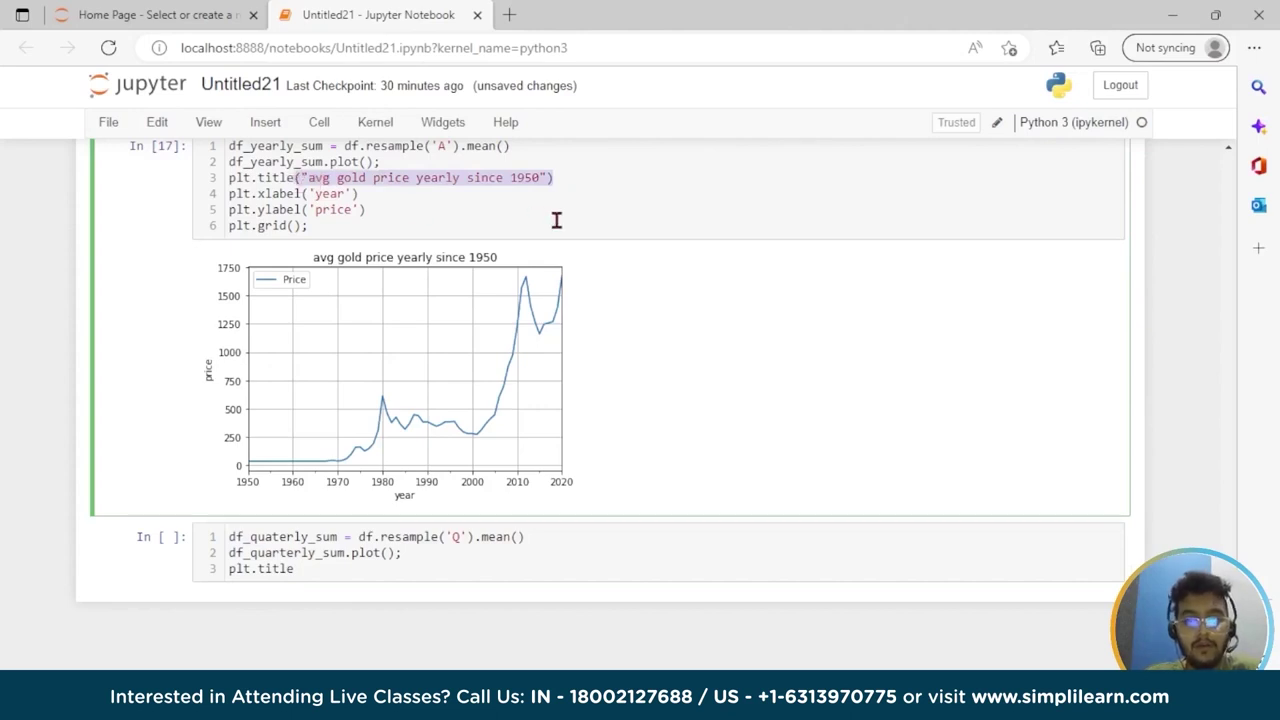
click(408, 576)
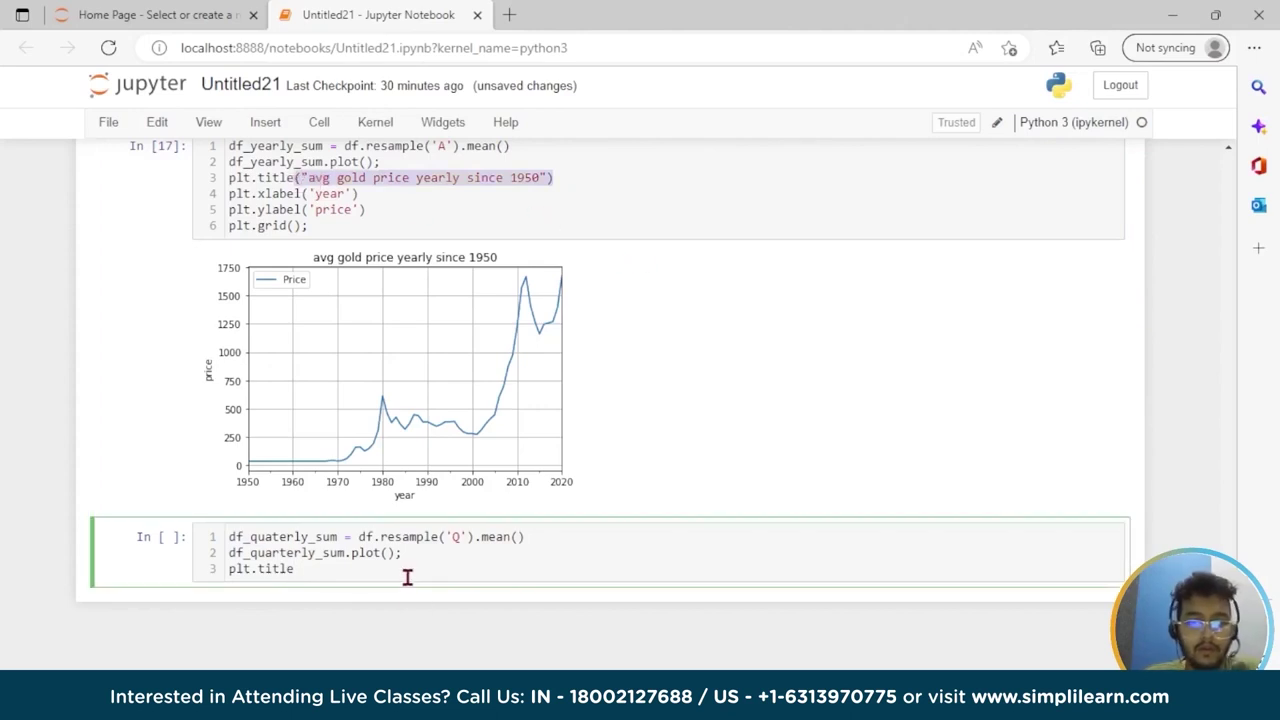
key(ctrl+v)
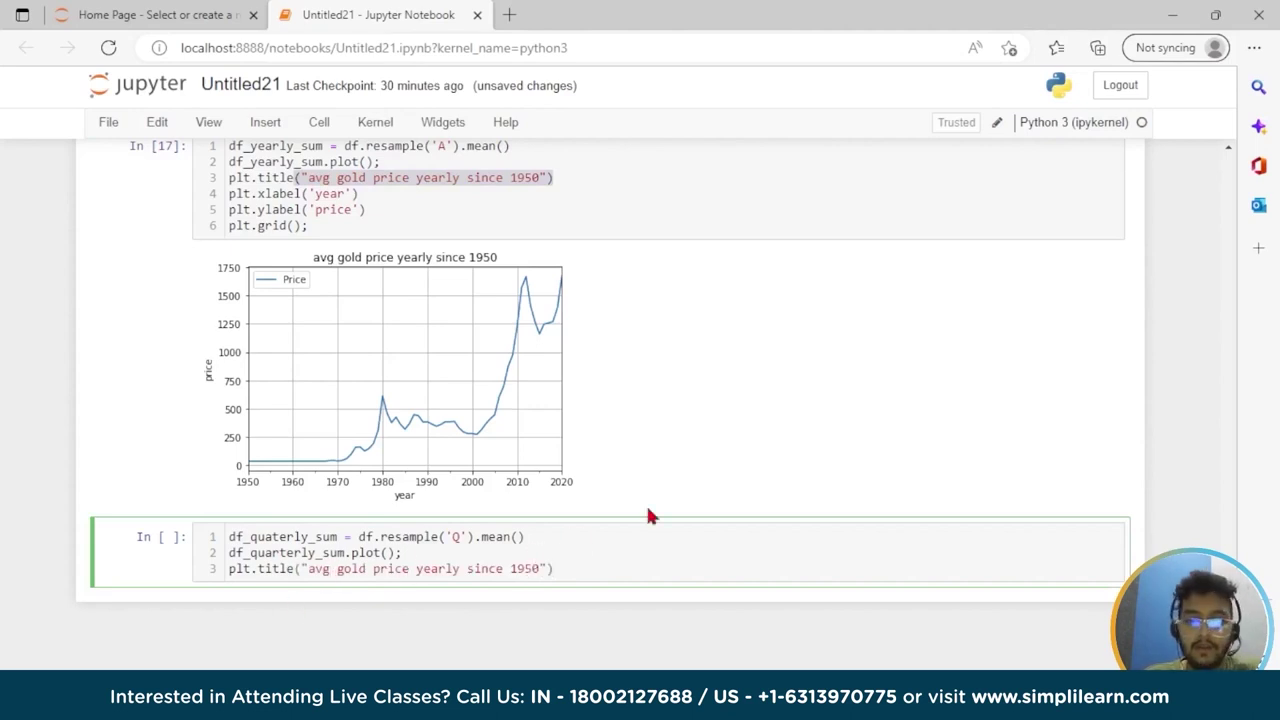
Replace "yearly" with "quaterly" in the copied title so it reads "avg gold price quaterly since 1950"
key(Right)
key(Right)
key(Right)
key(Right)
key(Right)
key(Right)
key(Right)
key(Right)
key(Right)
key(Right)
key(Right)
key(Right)
key(Right)
key(Right)
key(Right)
key(Right)
key(Right)
key(BackSpace)
key(BackSpace)
key(BackSpace)
key(BackSpace)
key(BackSpace)
key(BackSpace)
key(BackSpace)
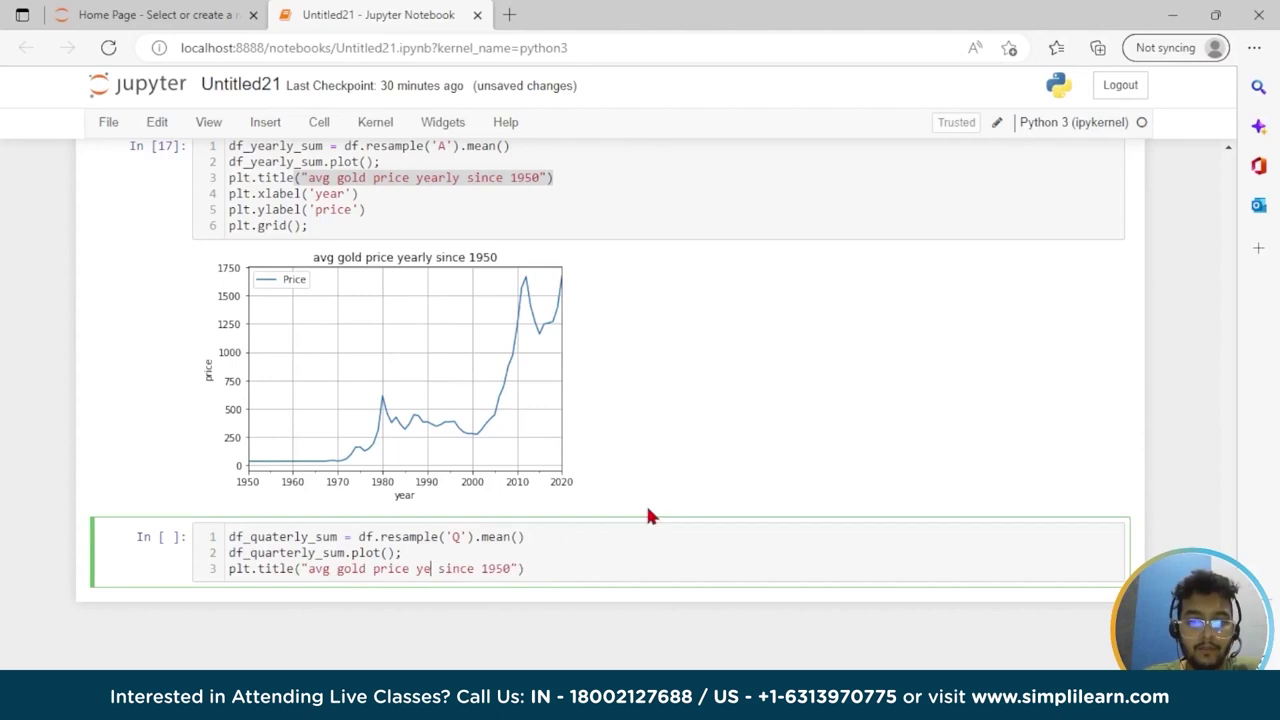
text(qua)
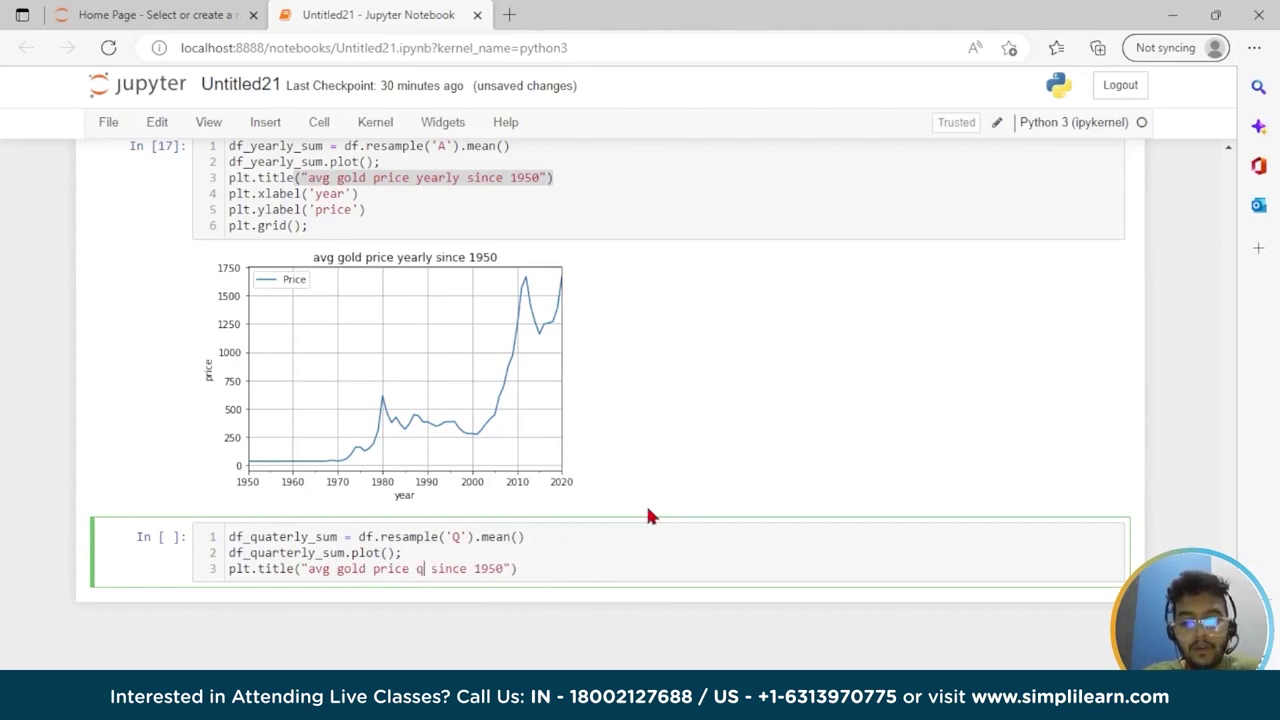
text(terly)
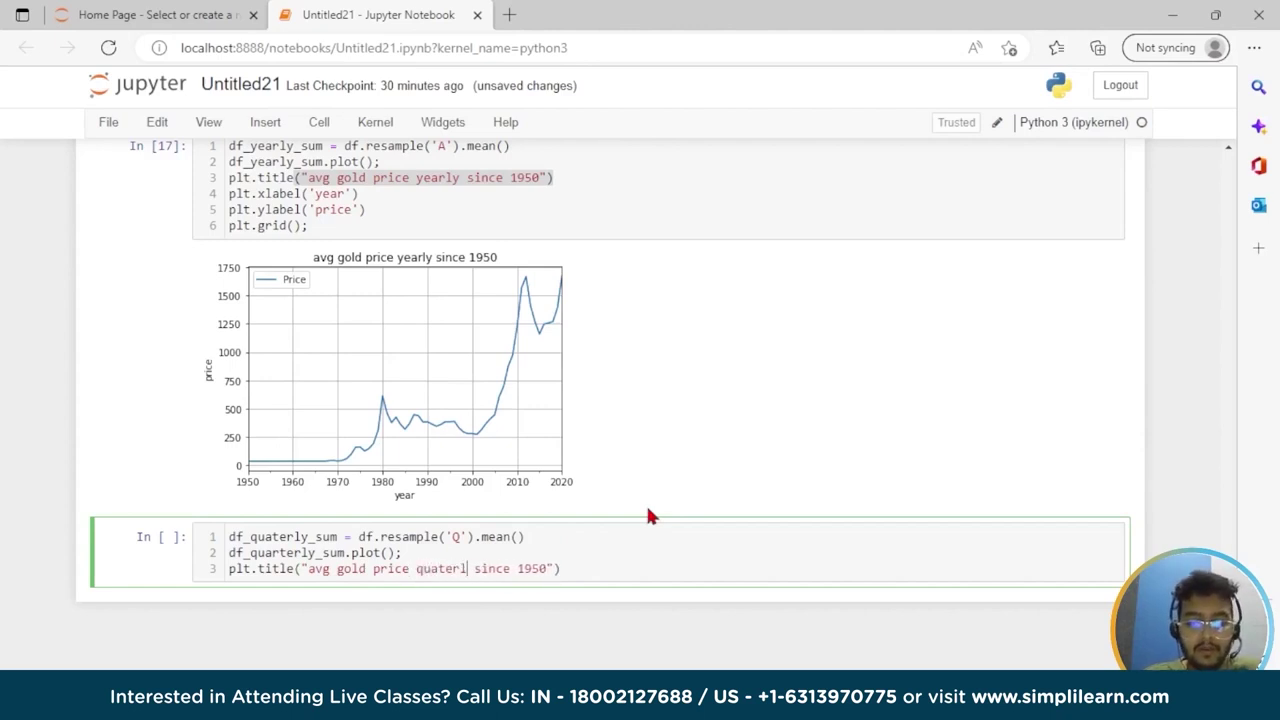
key(Right)
key(Right)
key(Right)
key(Right)
key(Right)
key(Right)
key(Right)
key(Right)
key(Right)
key(Right)
key(Right)
key(Right)
key(Right)
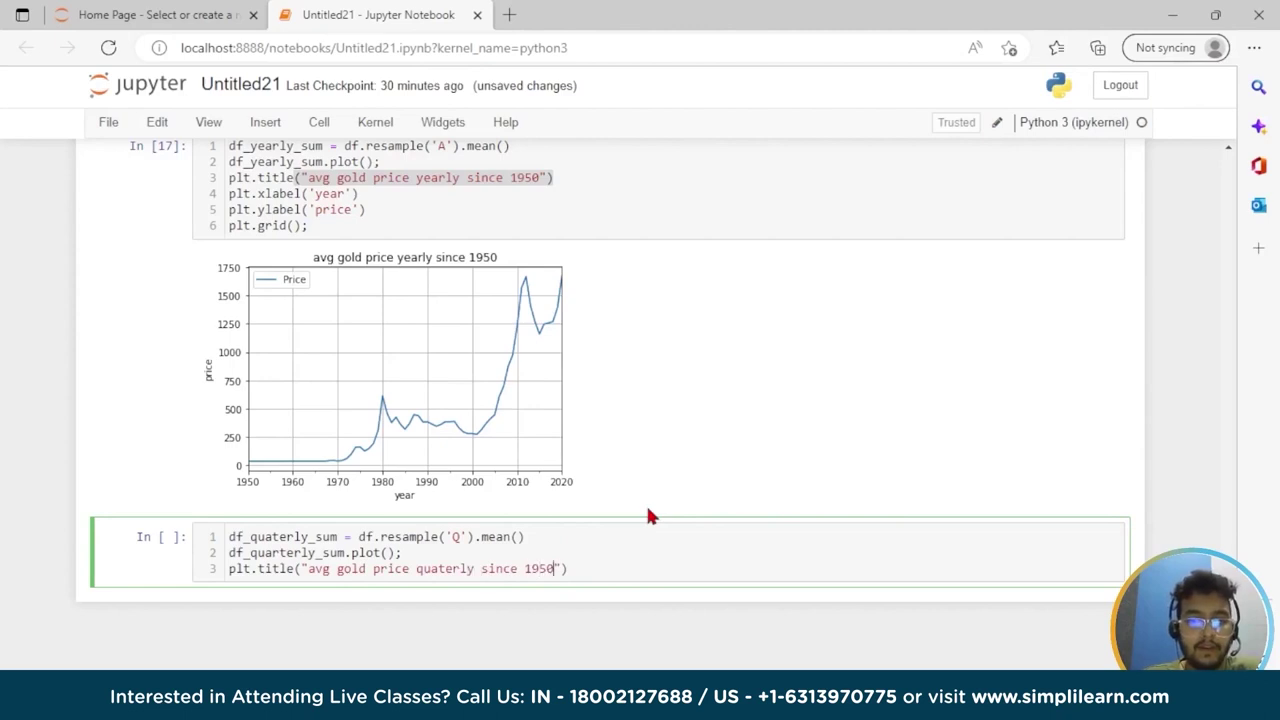
Add plt.xlabel('quarter') on the fourth line of the quarterly plot cell
key(Return)
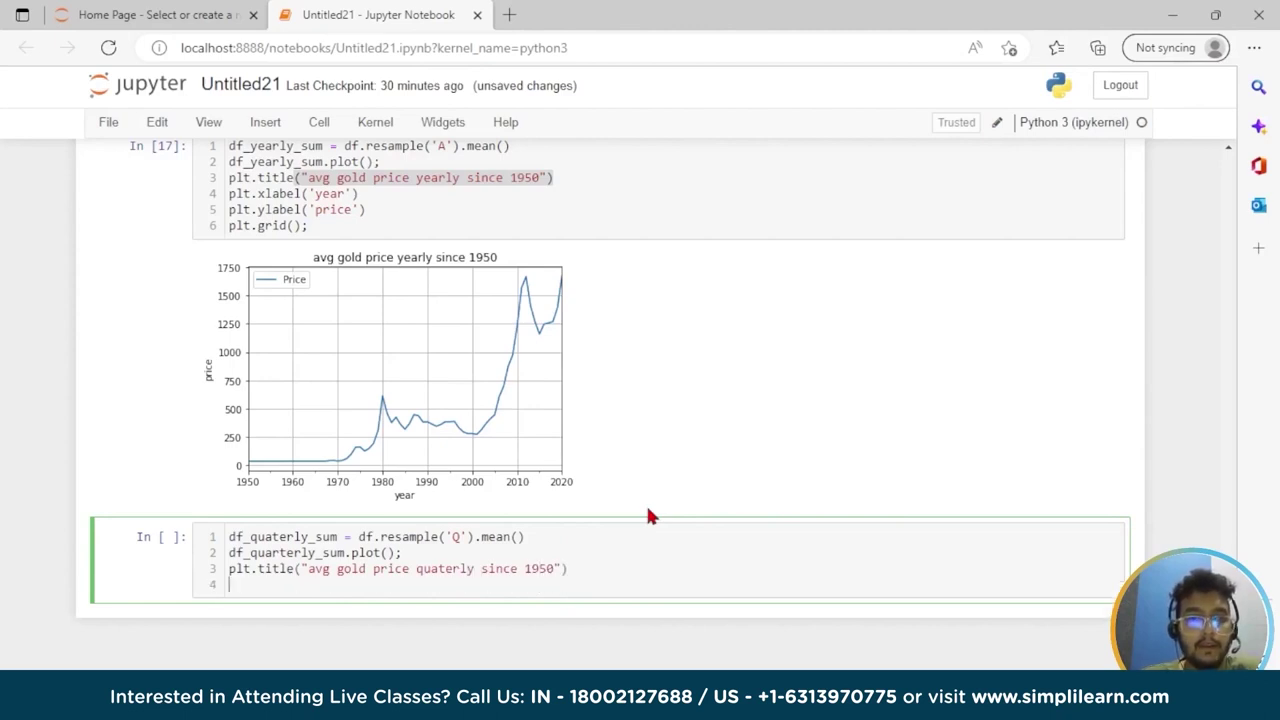
text(plt.)
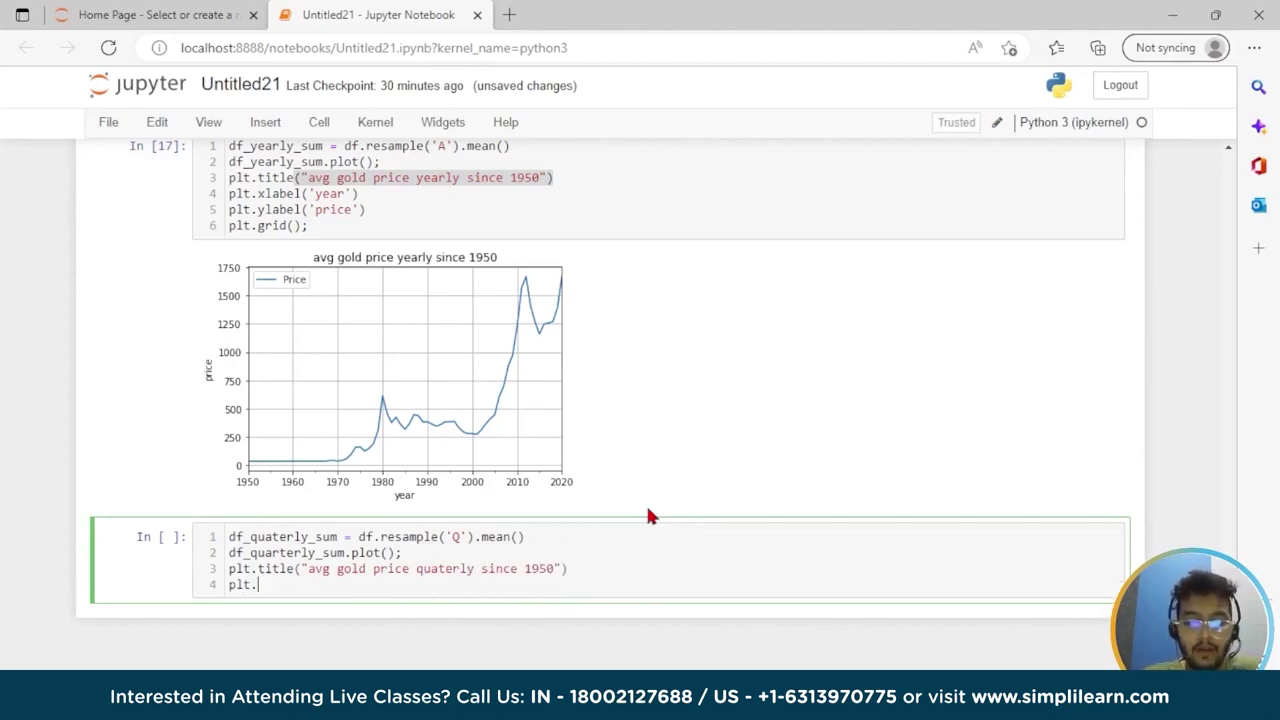
text(xla)
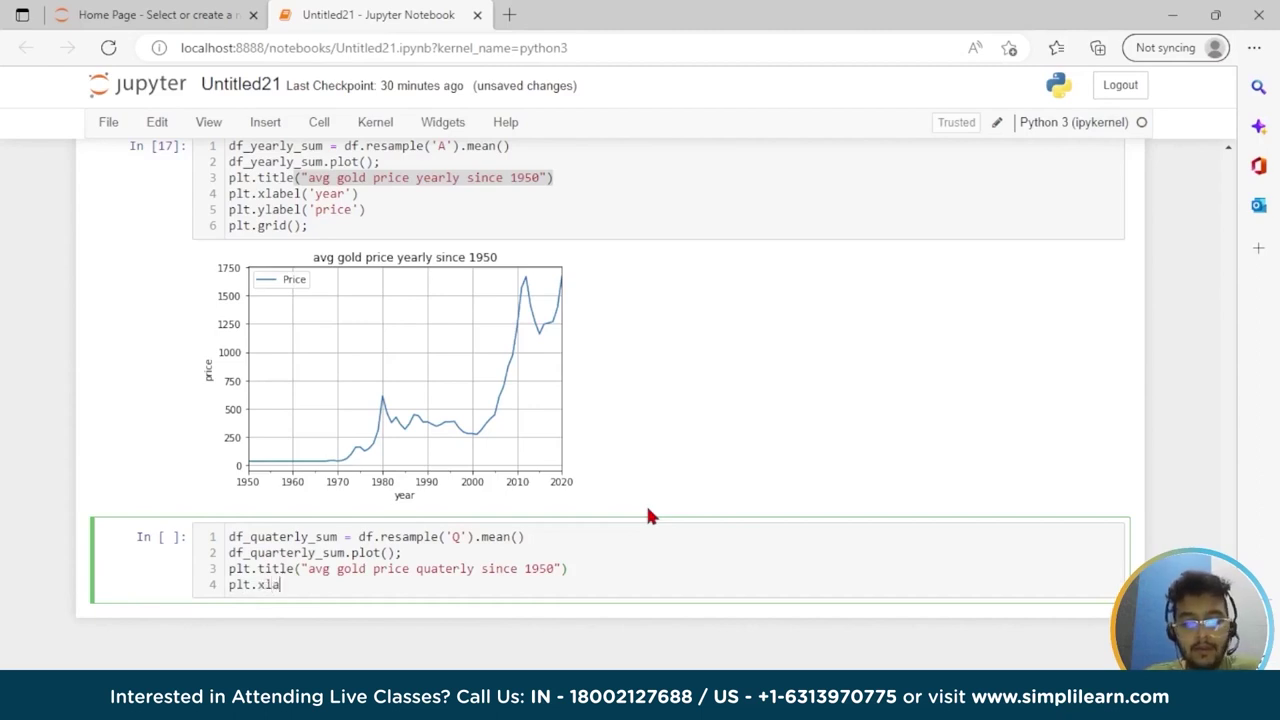
text(bel)
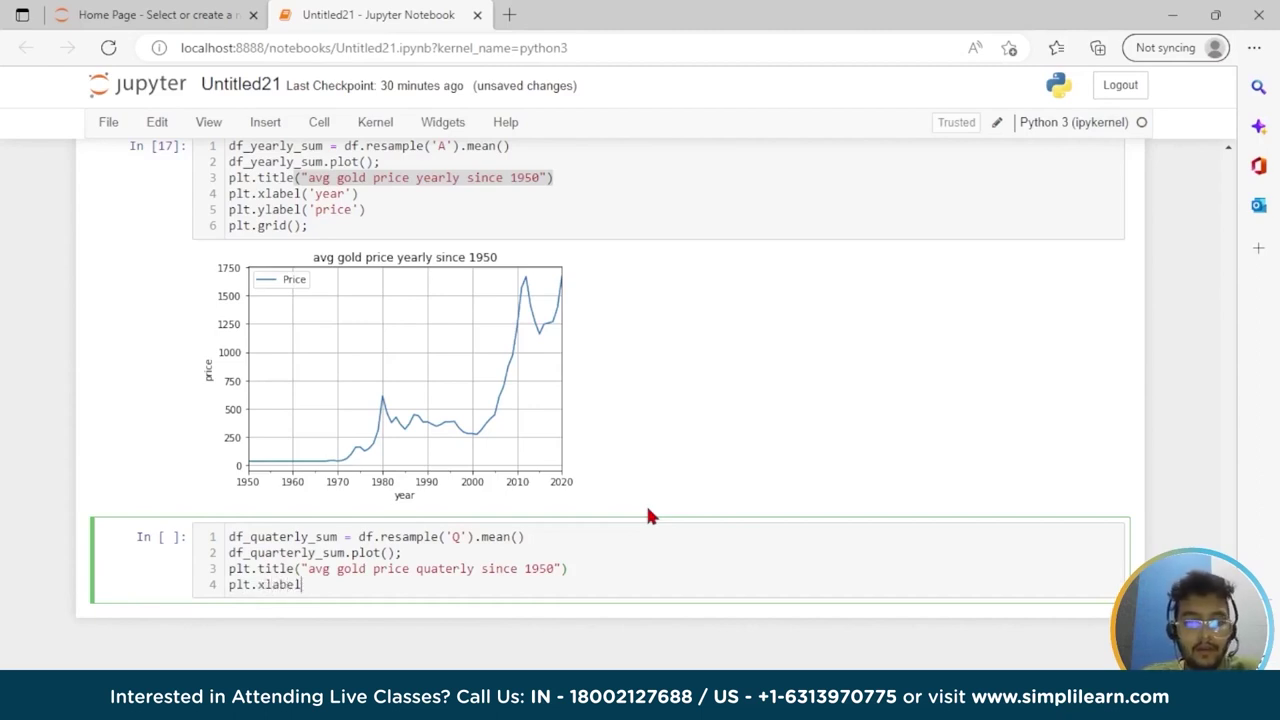
text(()
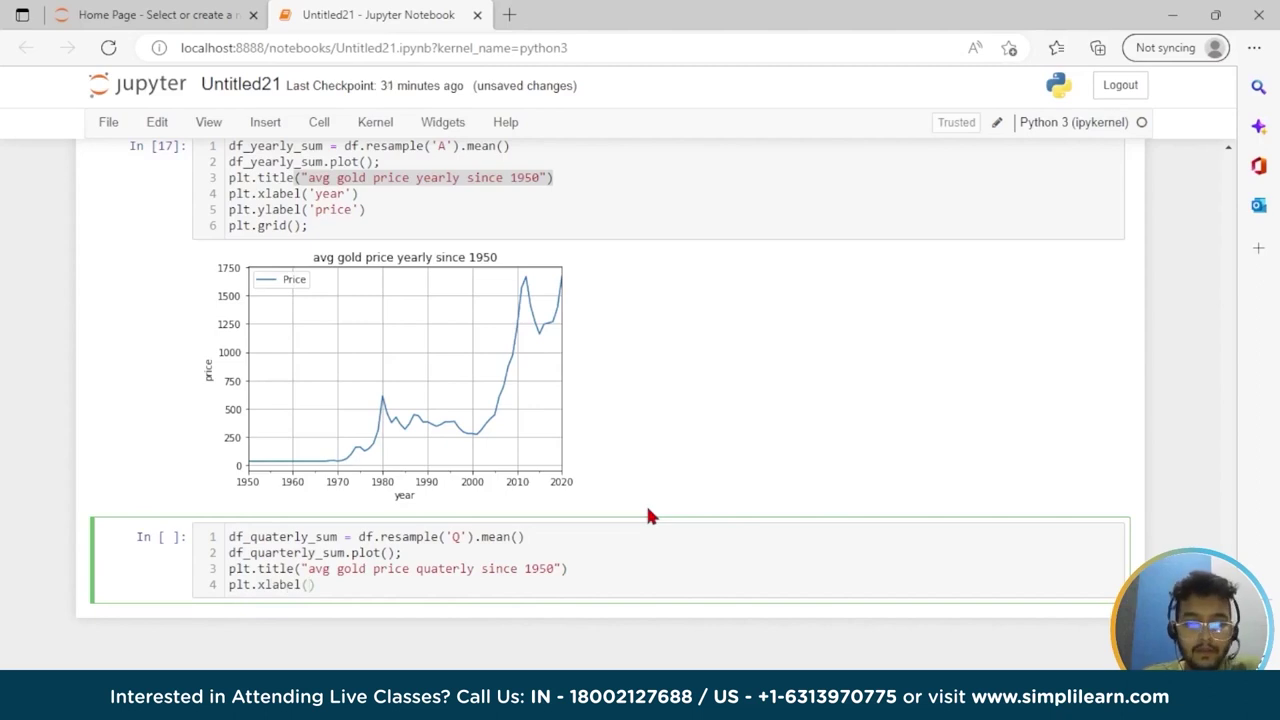
text(')
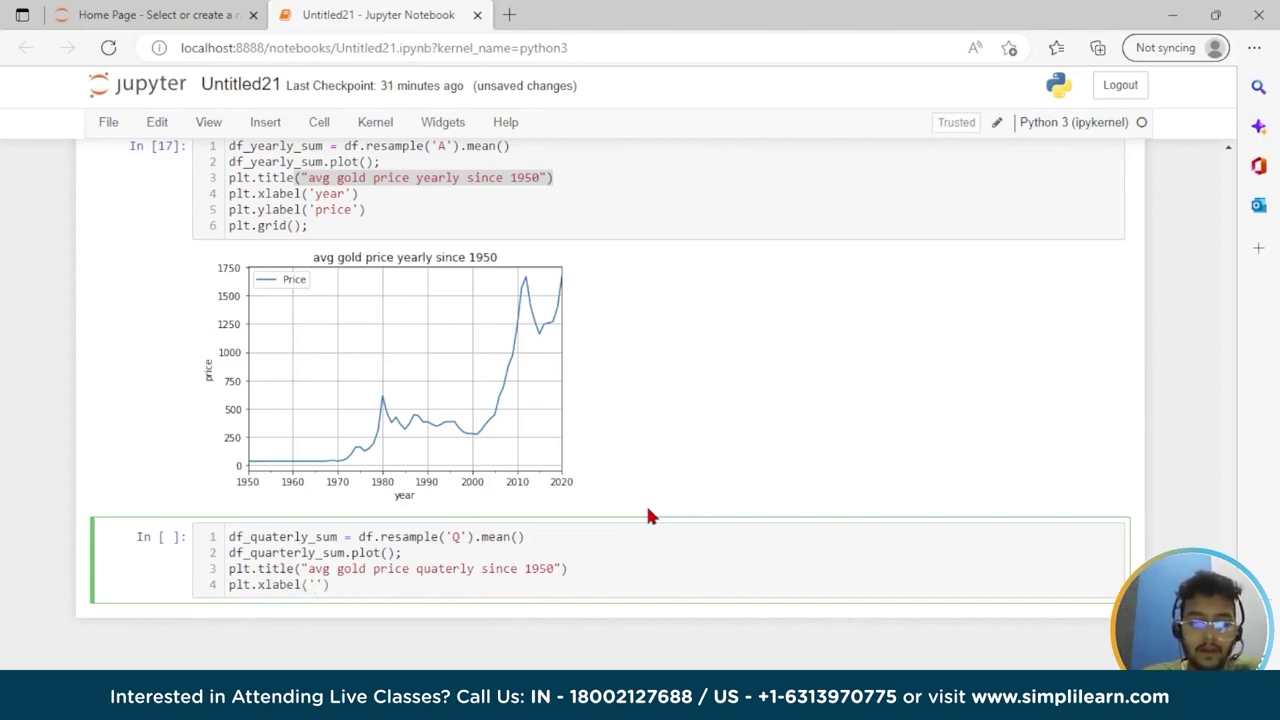
text(quiarter)
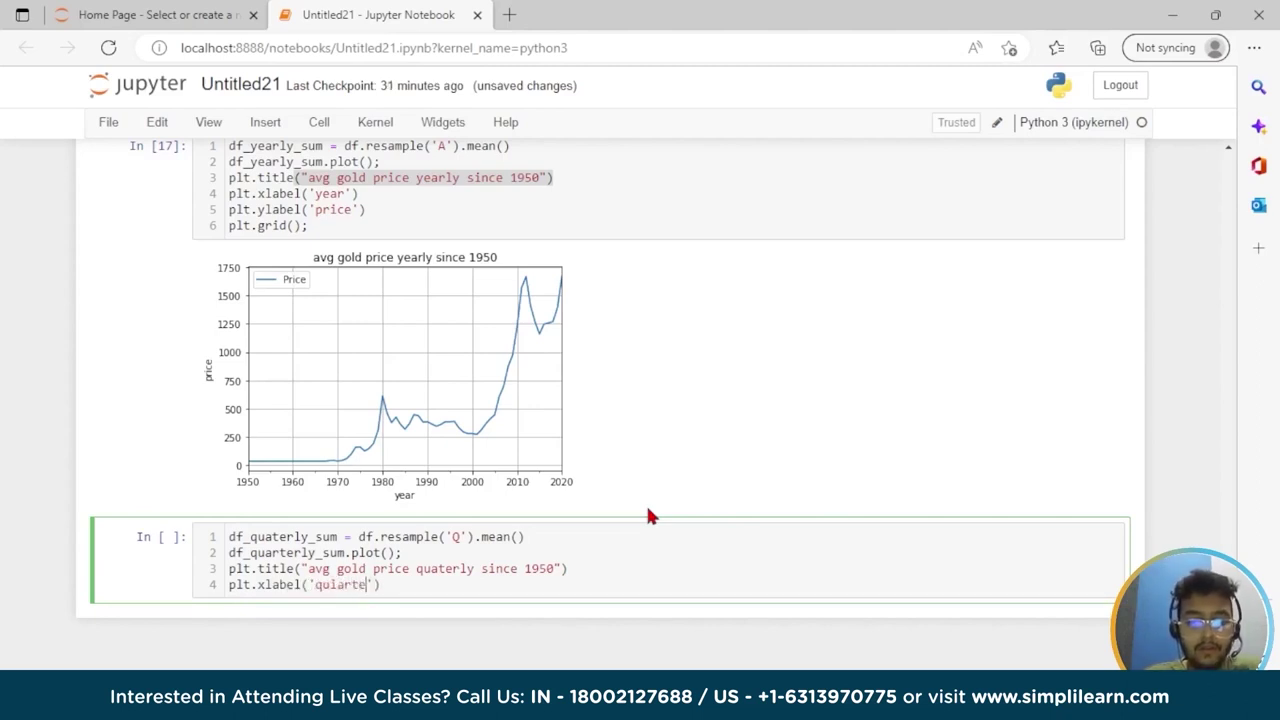
key(Left)
key(Left)
key(Left)
key(Left)
key(Left)
key(BackSpace)
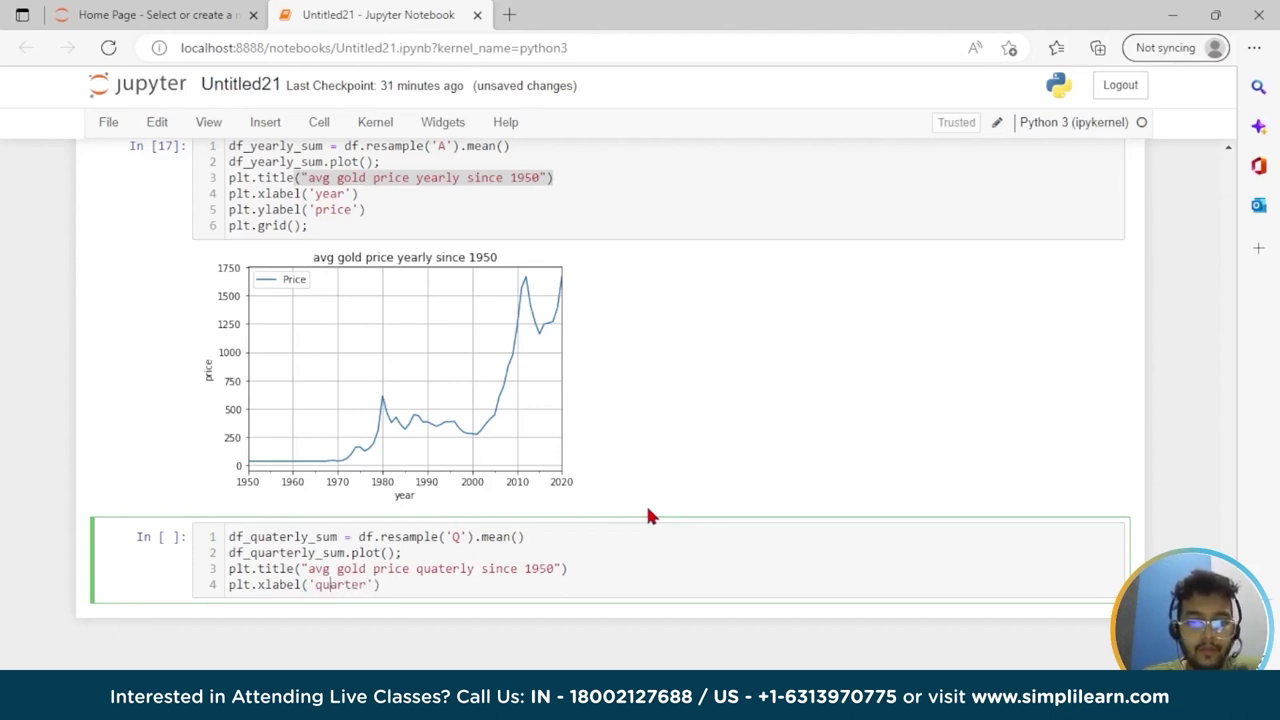
key(End)
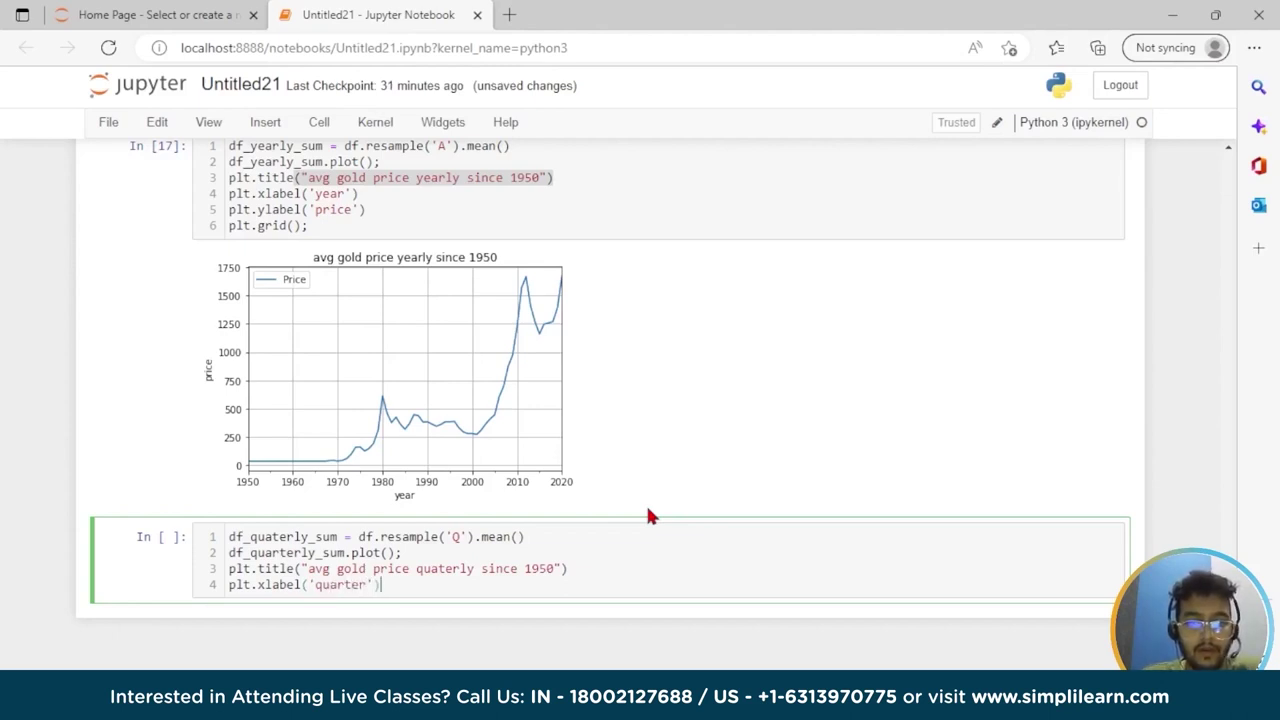
Add plt.ylabel('price') on the fifth line of the quarterly plot cell
key(Return)
text(plt.ylabel('price'))
key(Return)
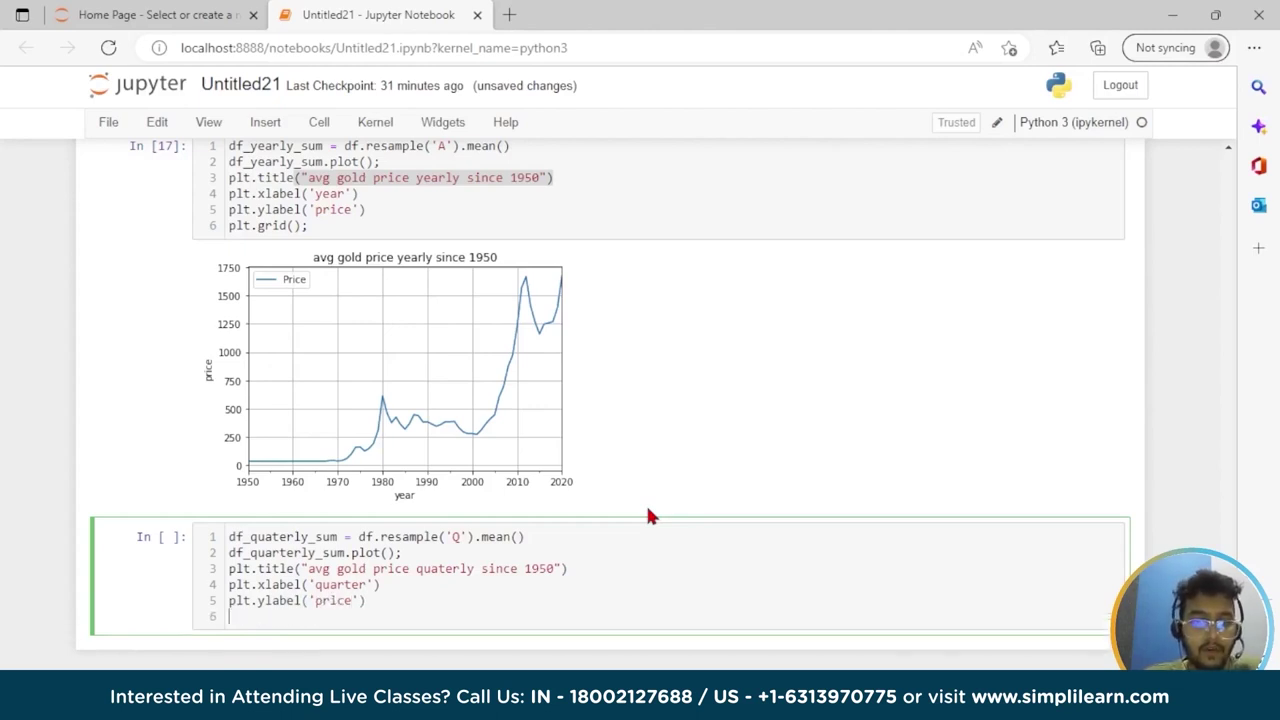
Finish the quarterly cell with plt.show(); on the sixth line and run it
text(plt.)
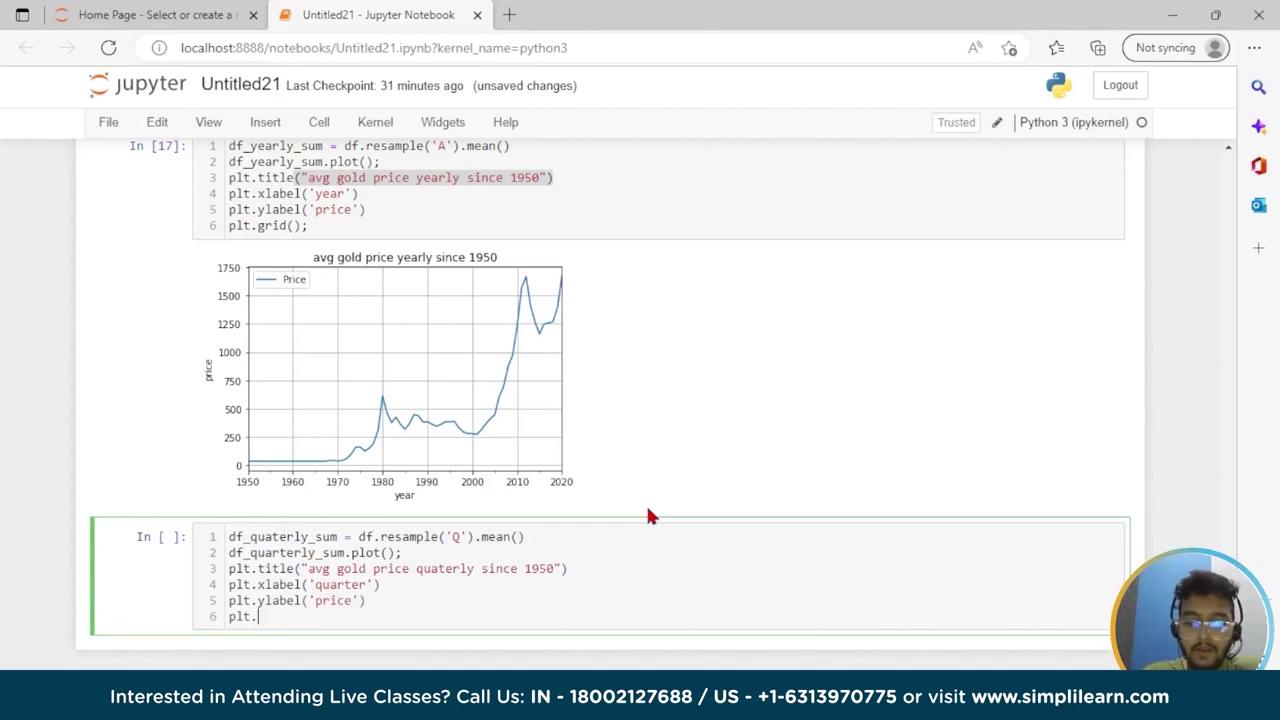
text(show)
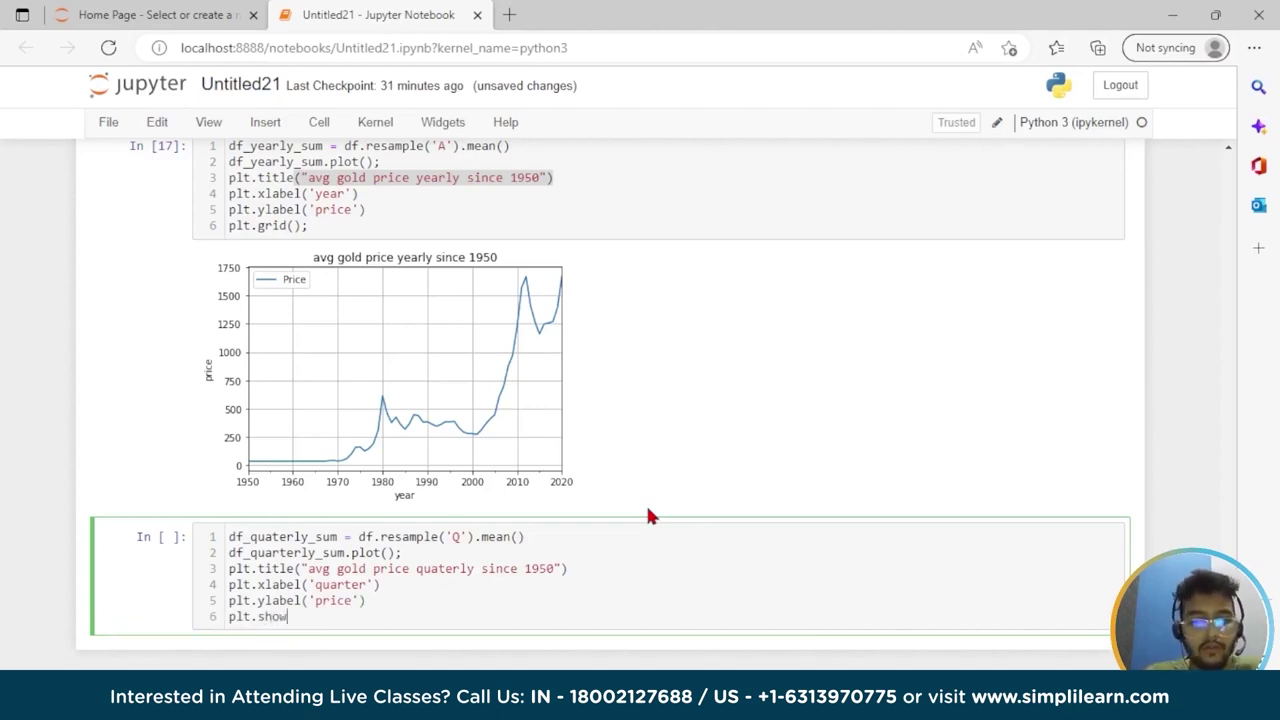
text(();)
key(shift+Return)
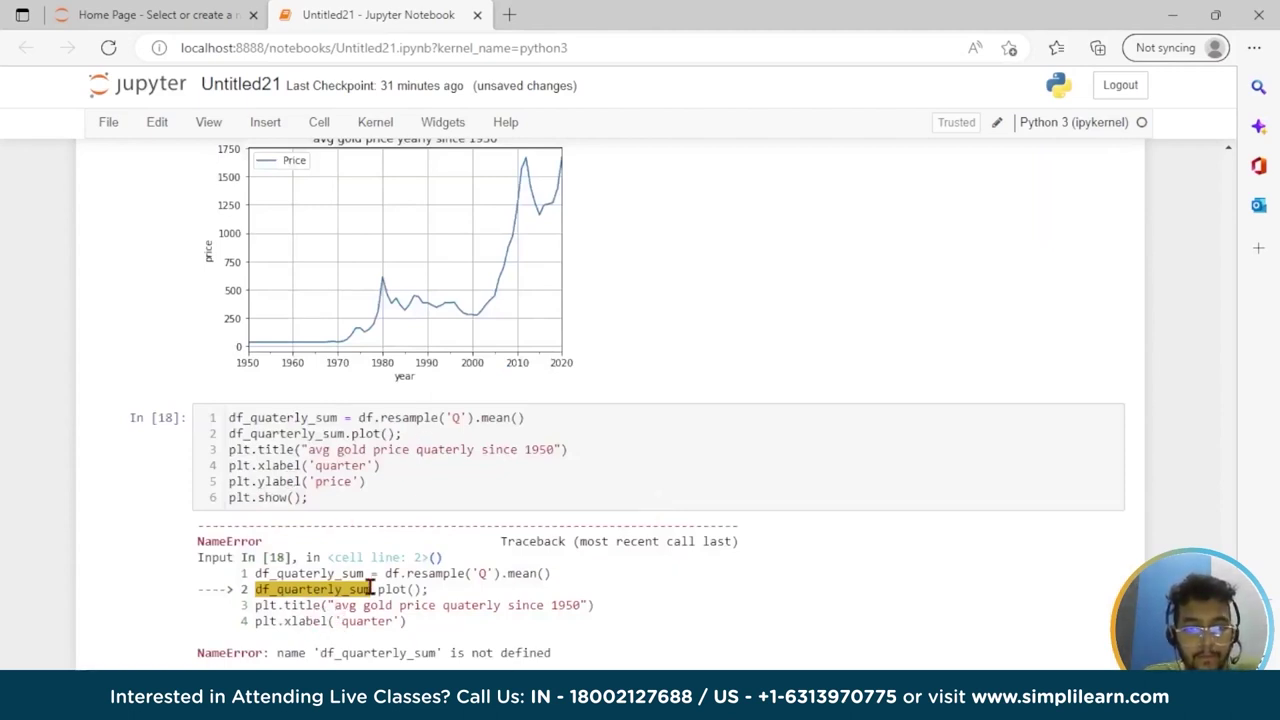
Correct the variable name on the cell's first line to df_quarterly_sum and rerun the cell
scroll(370, 588, down, 1)
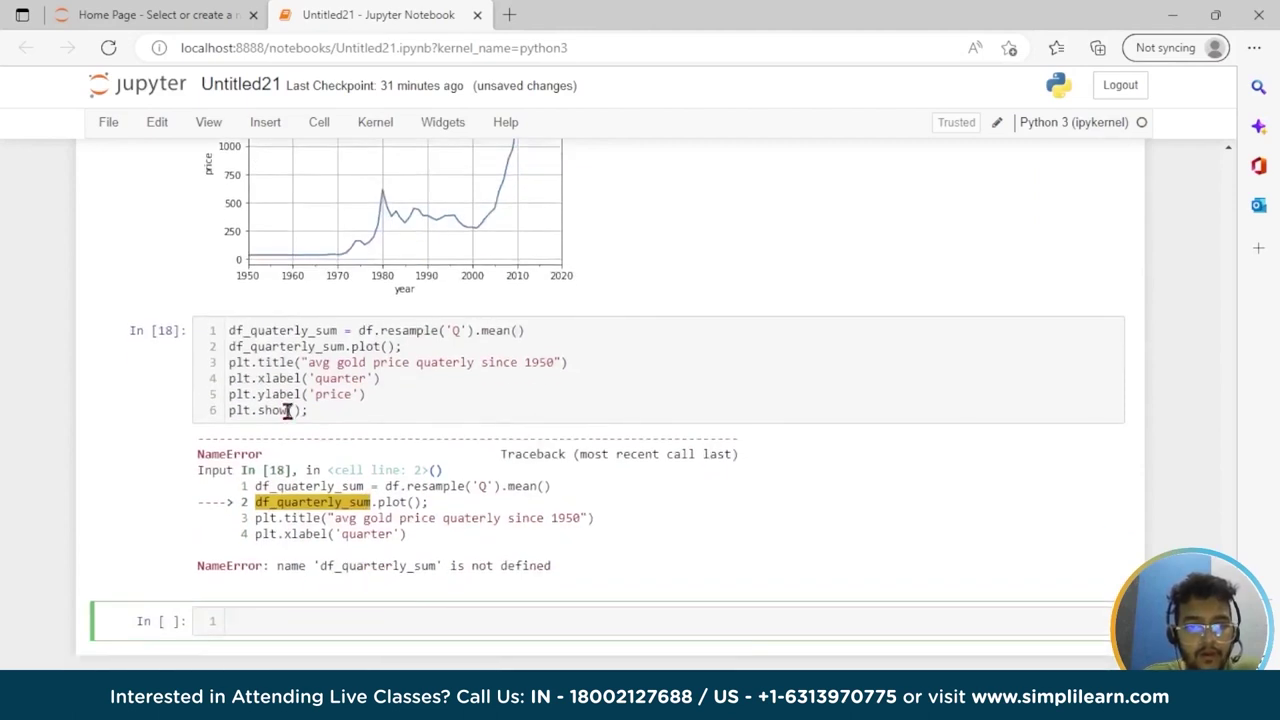
click(273, 333)
text(r)
key(shift+Return)
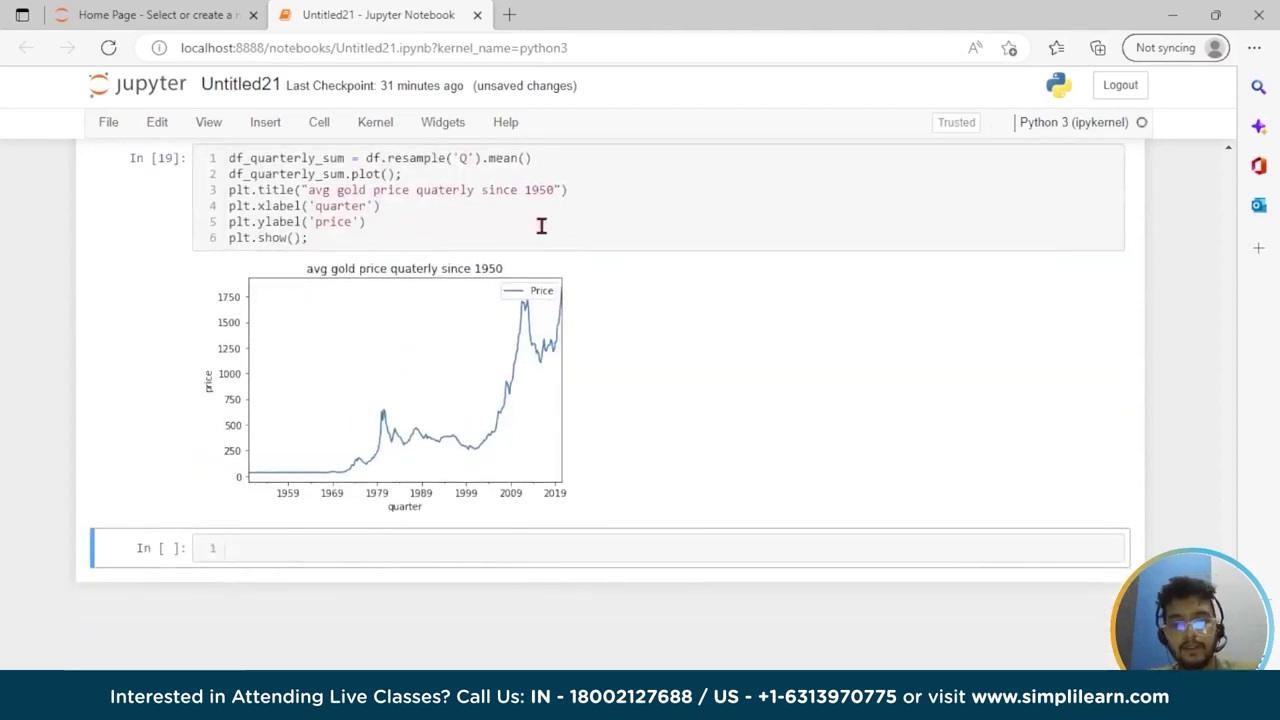
Replace plt.show(); with plt.grid(); on the quarterly cell's last line and rerun it
scroll(549, 394, up, 2)
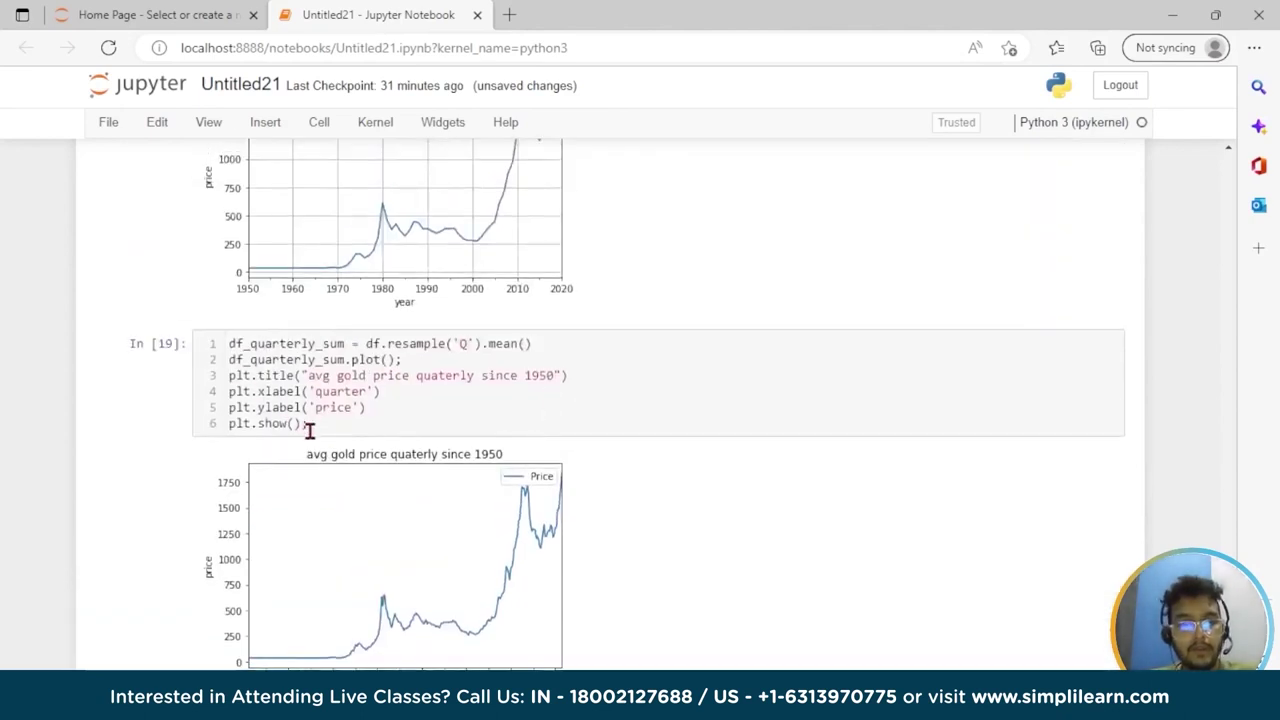
click(305, 426)
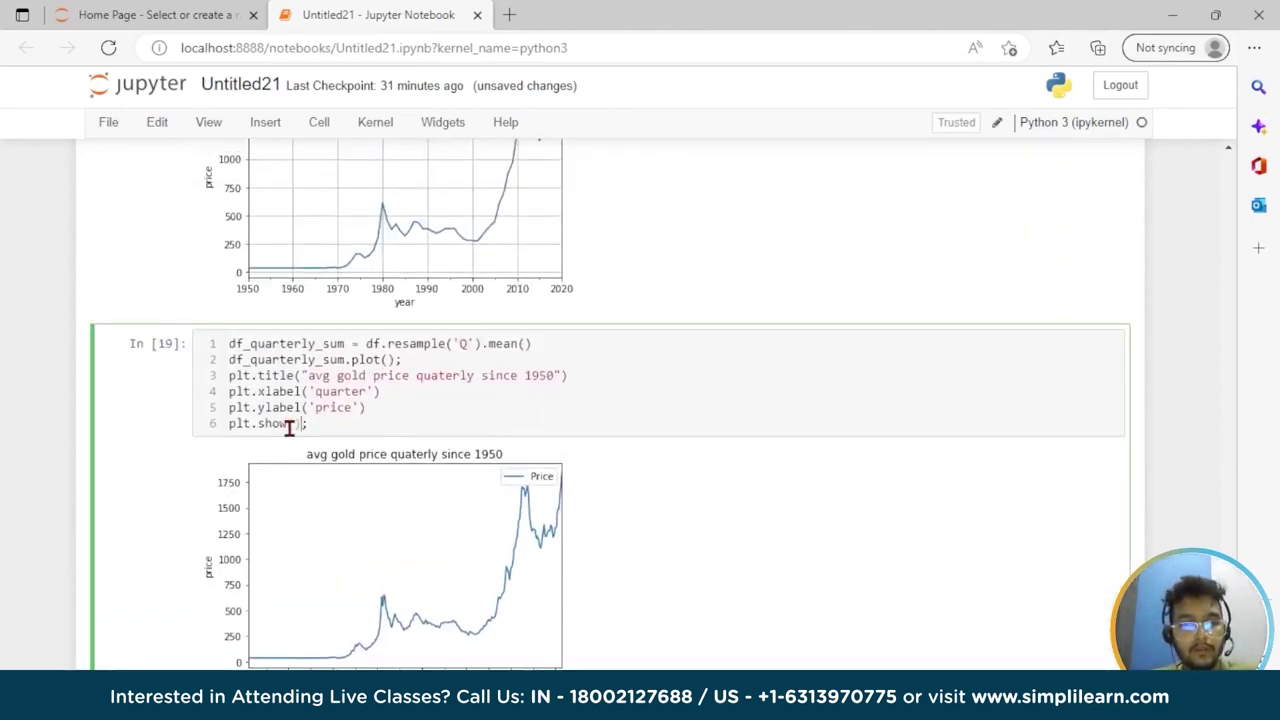
key(BackSpace)
key(BackSpace)
key(BackSpace)
key(BackSpace)
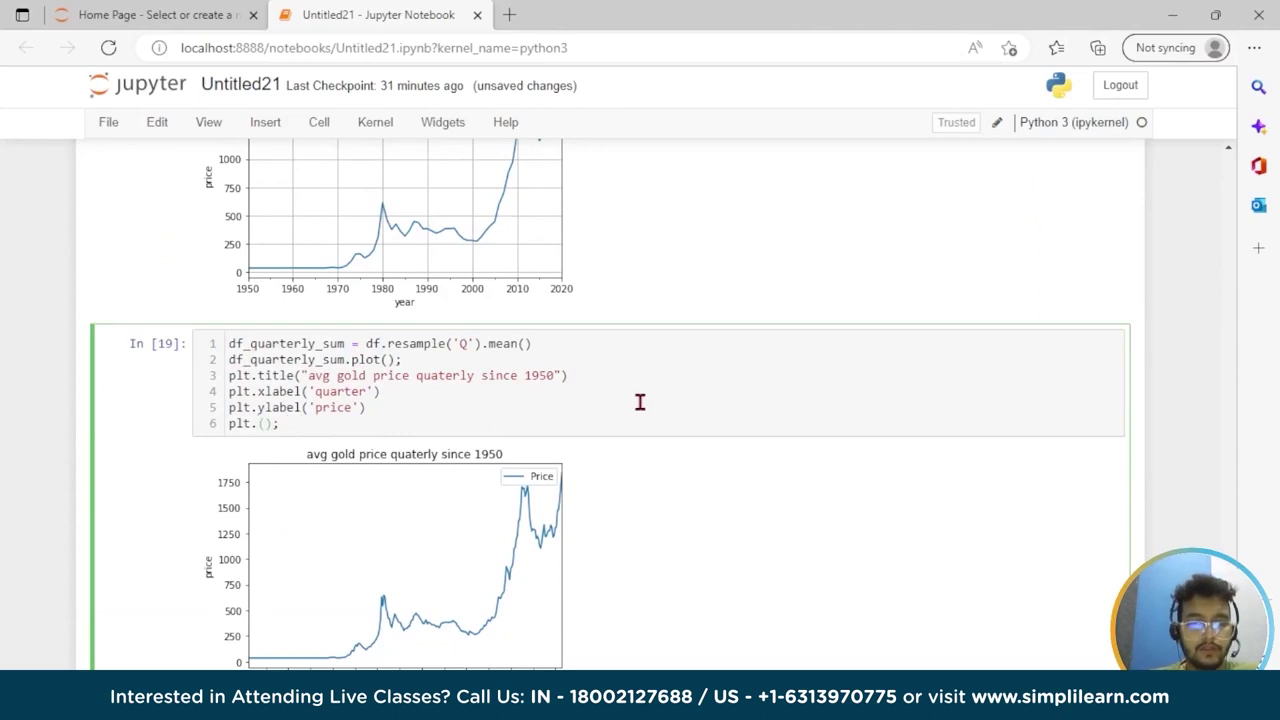
text(grid)
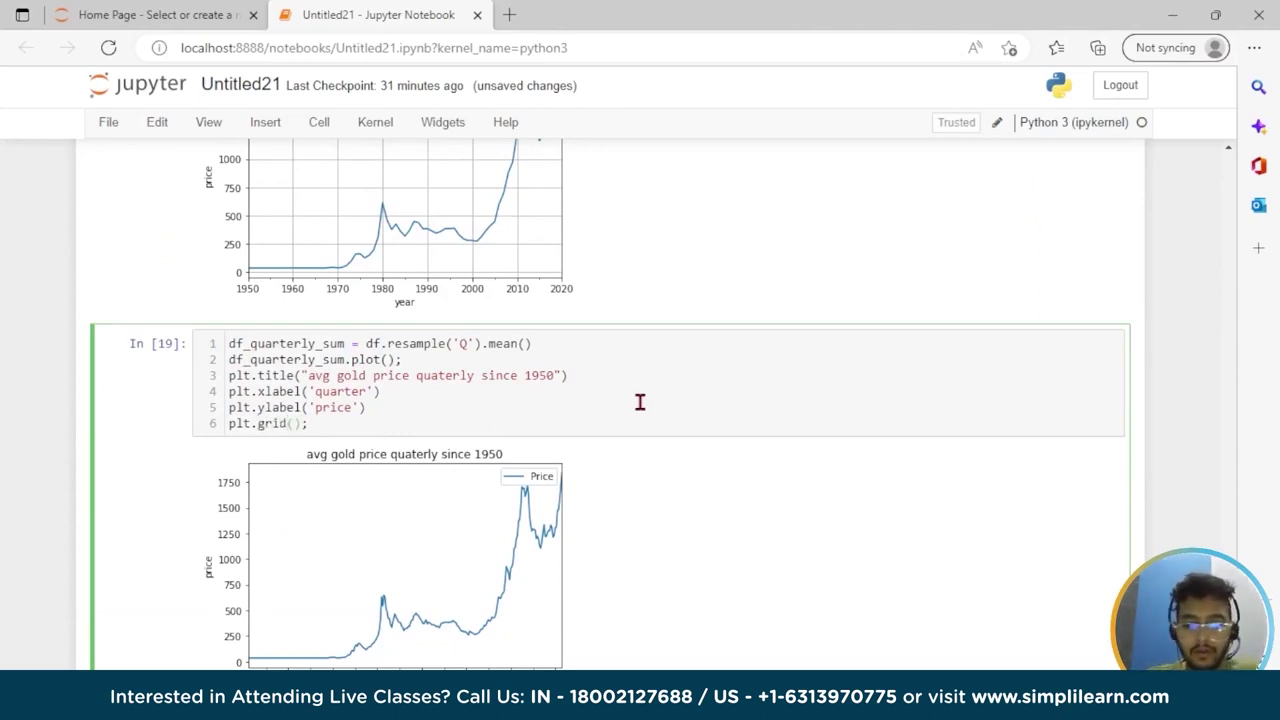
key(shift+Return)
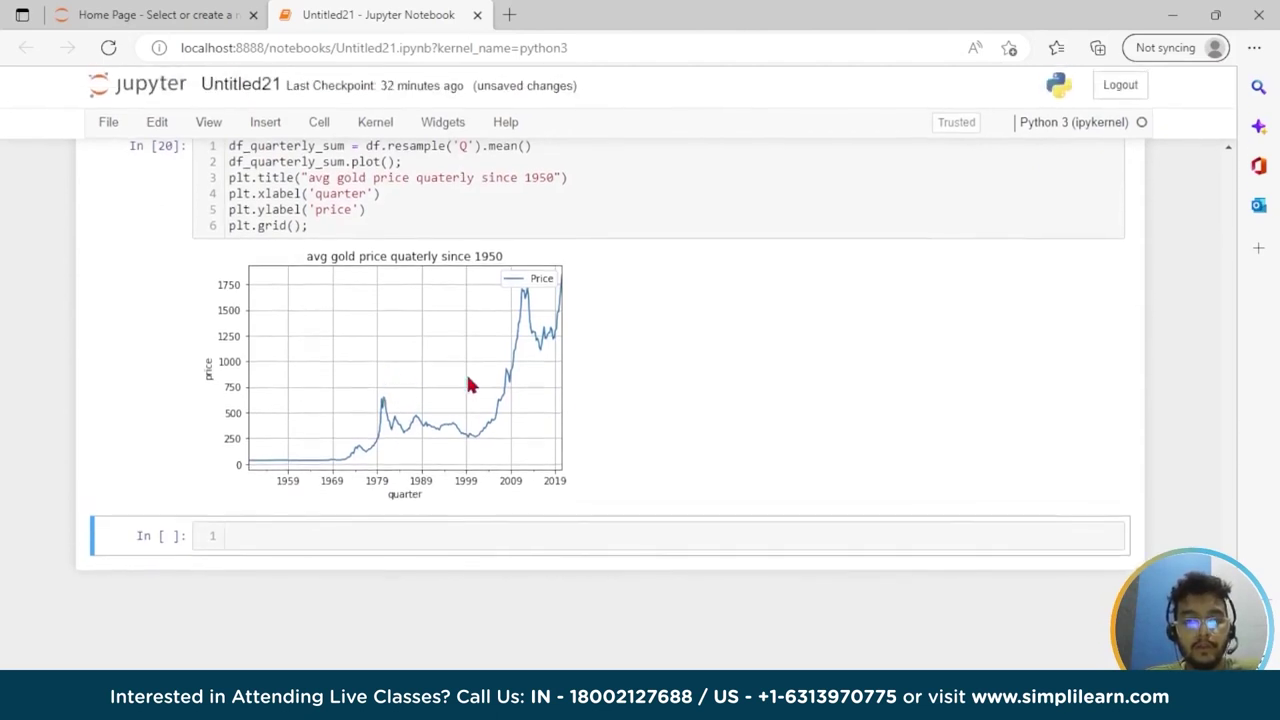
Enter df_decade_sum = df.resample('10Y').mean() in the new empty cell to average prices by decade
click(422, 537)
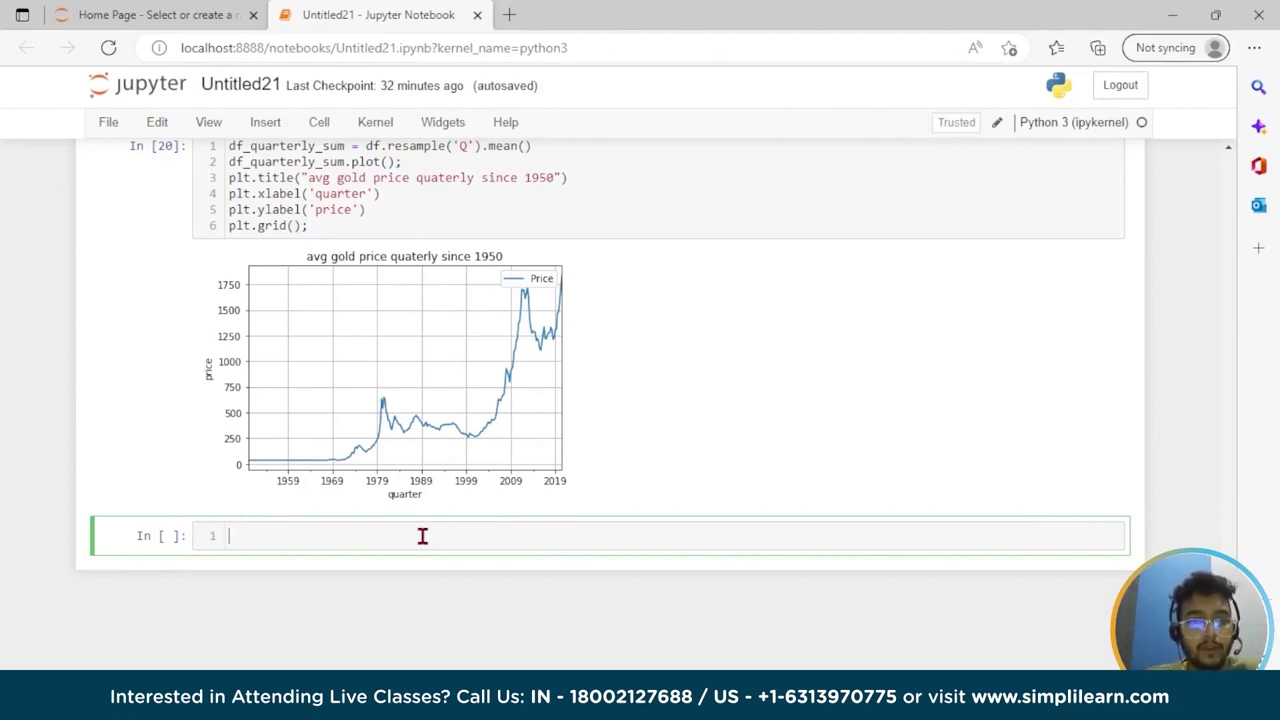
text(df_decade)
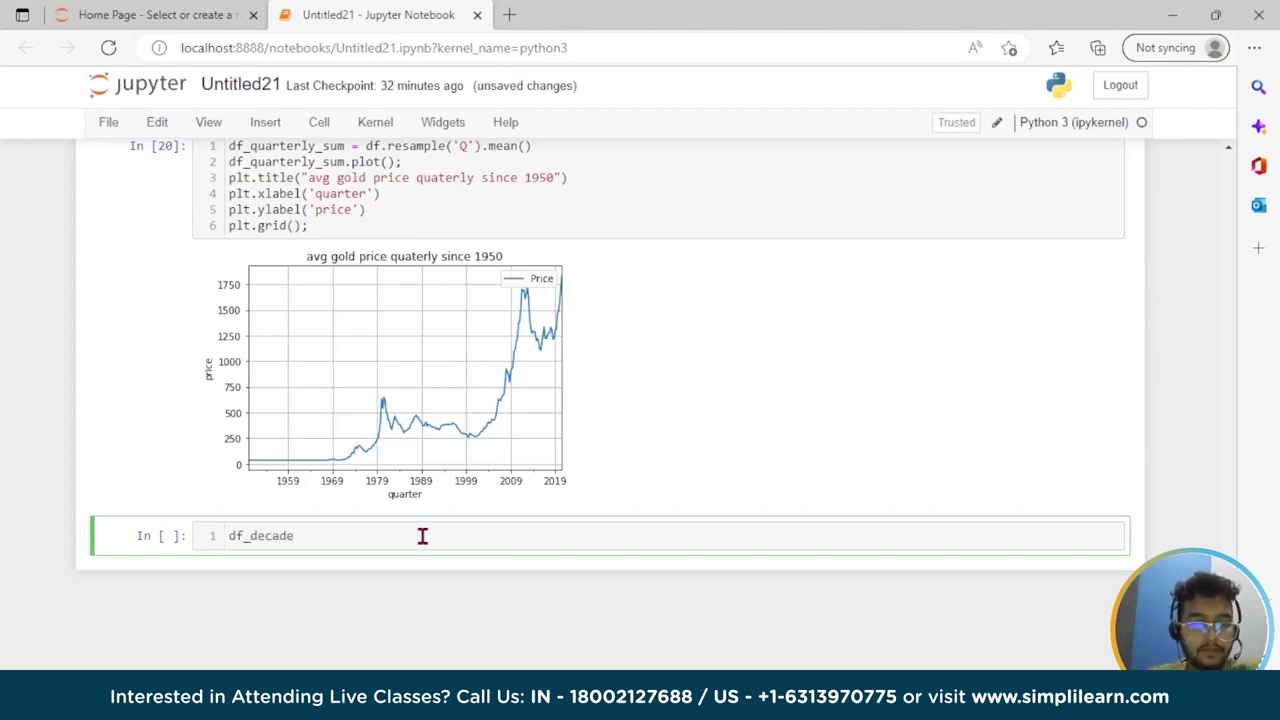
text(_sum = df.resample)
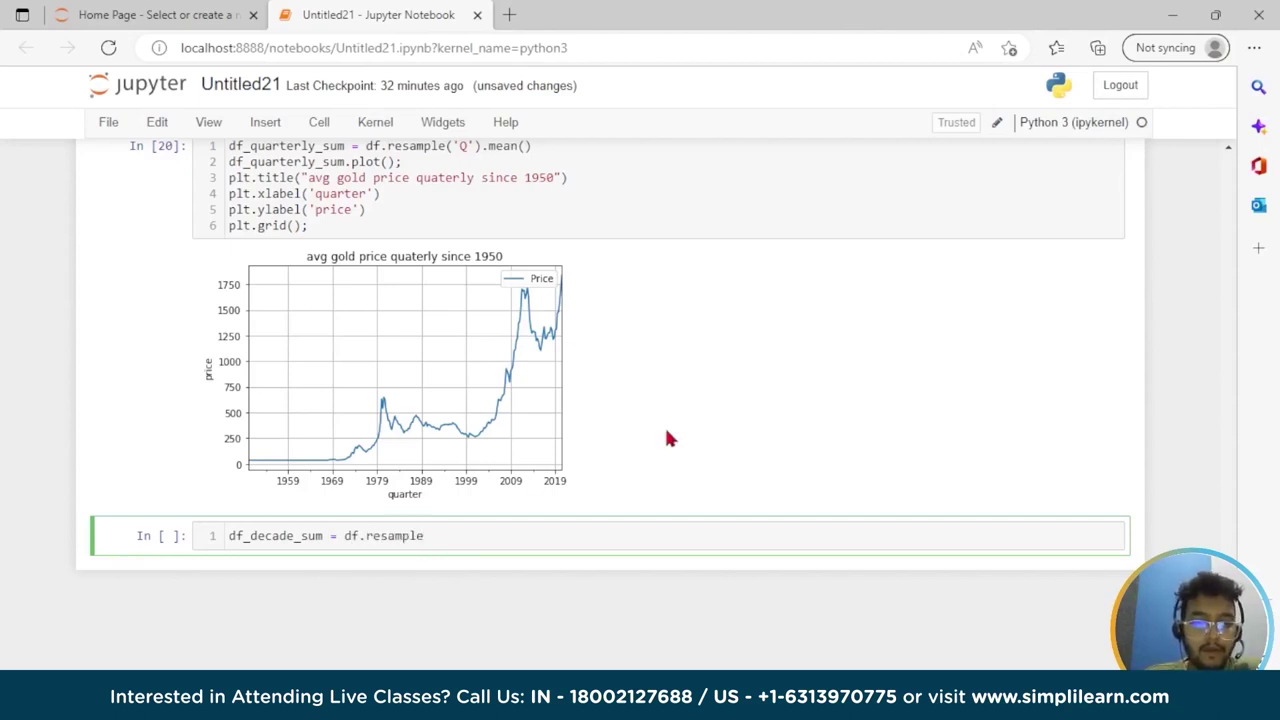
text(()
text('1)
text(0 ye)
key(BackSpace)
key(BackSpace)
key(BackSpace)
text(Y')
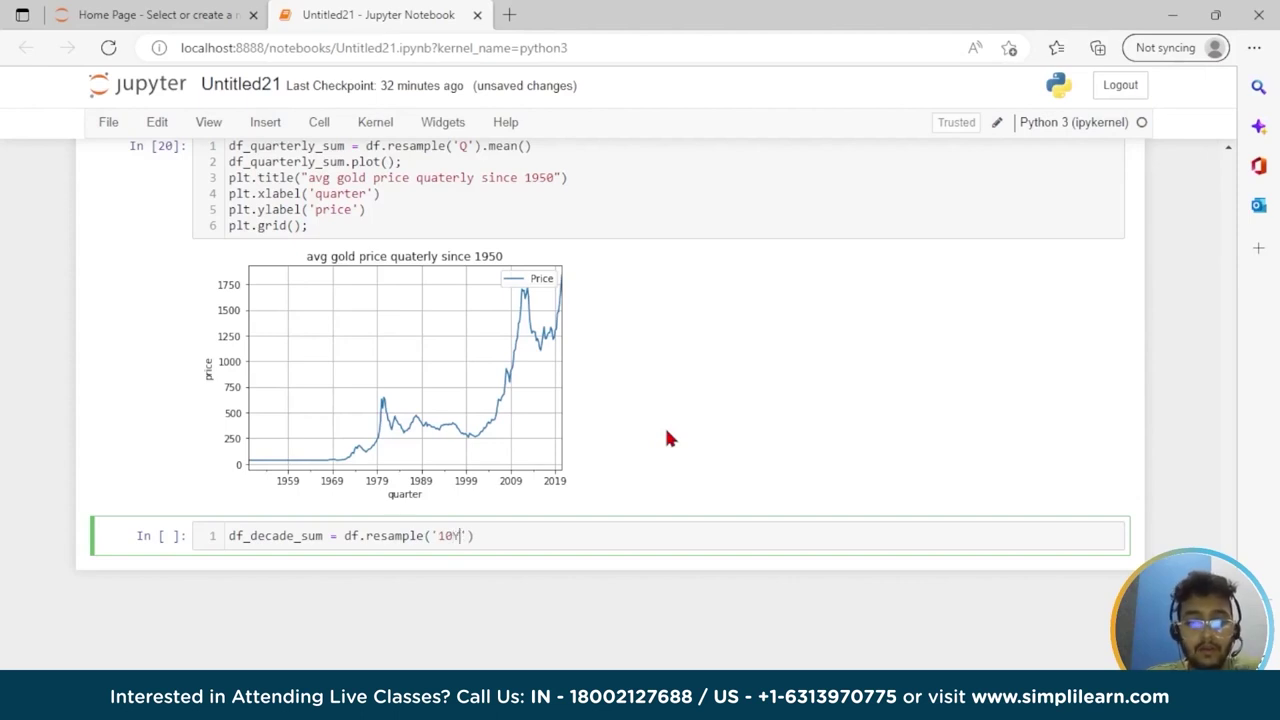
text().mea)
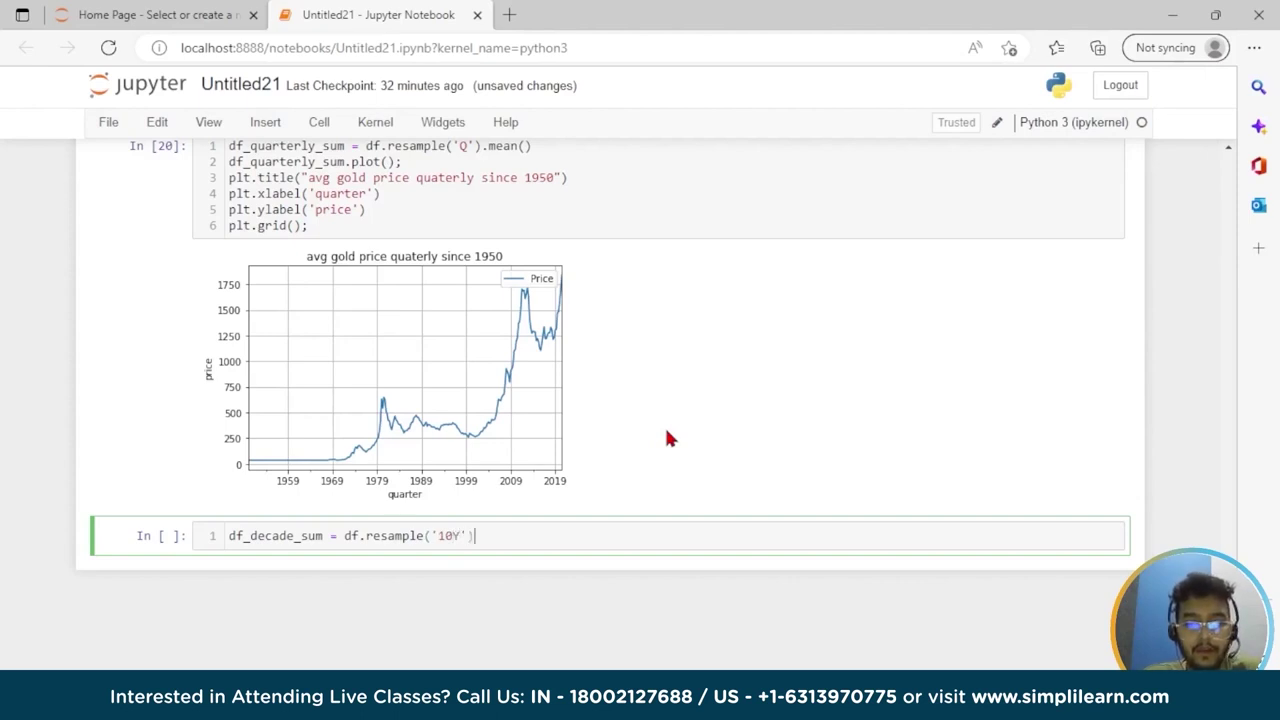
text(n())
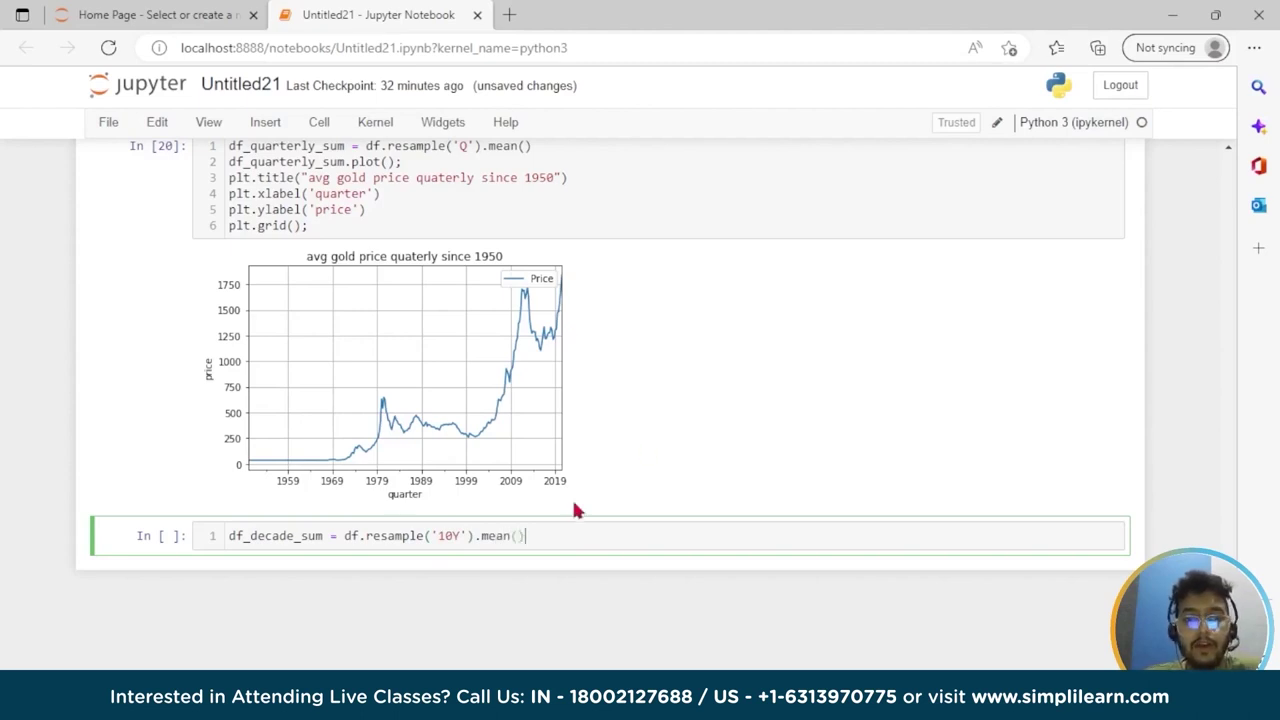
drag(526, 540, 481, 540)
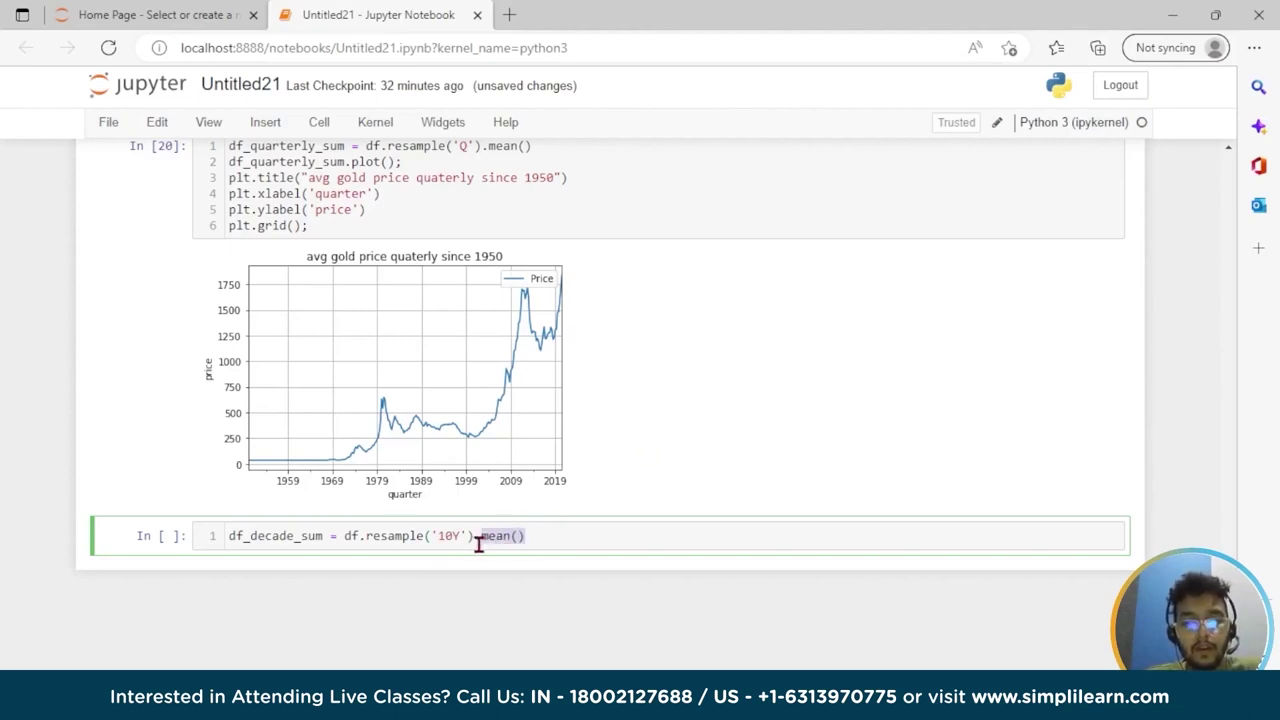
click(530, 538)
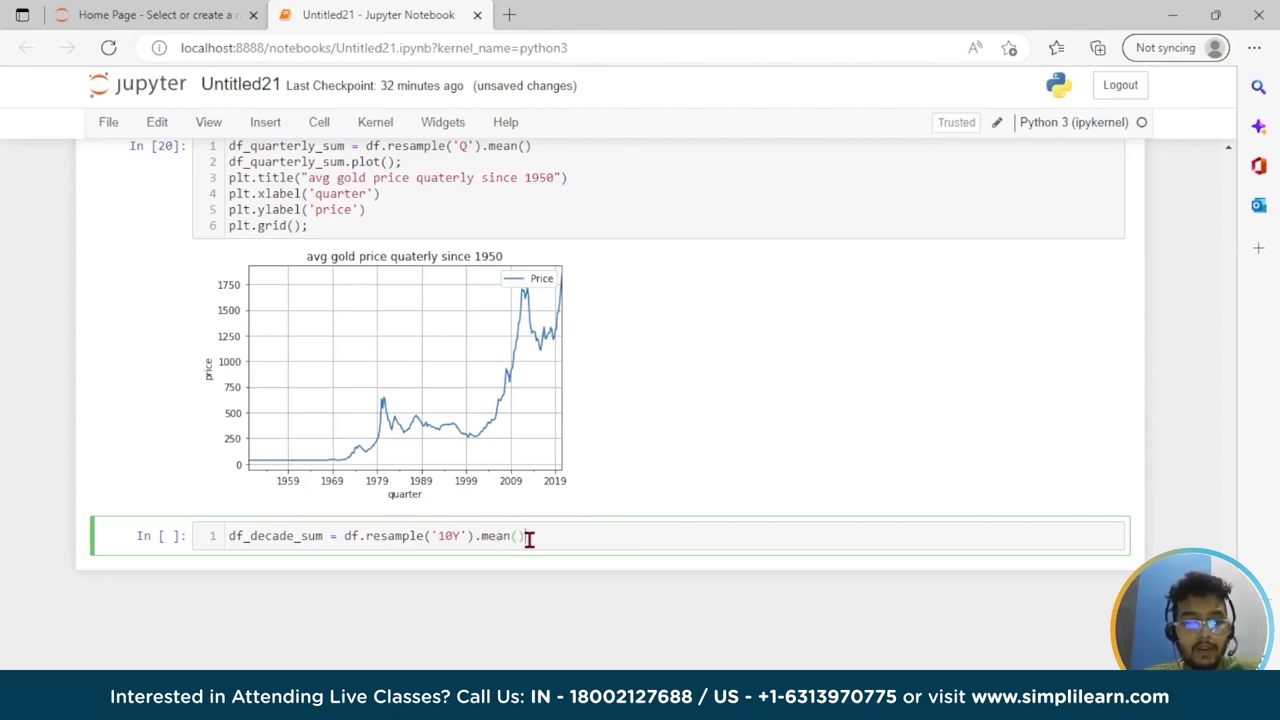
Add df_decade_sum.plot(); on the second line to plot the decade averages
key(Return)
text(df_dec)
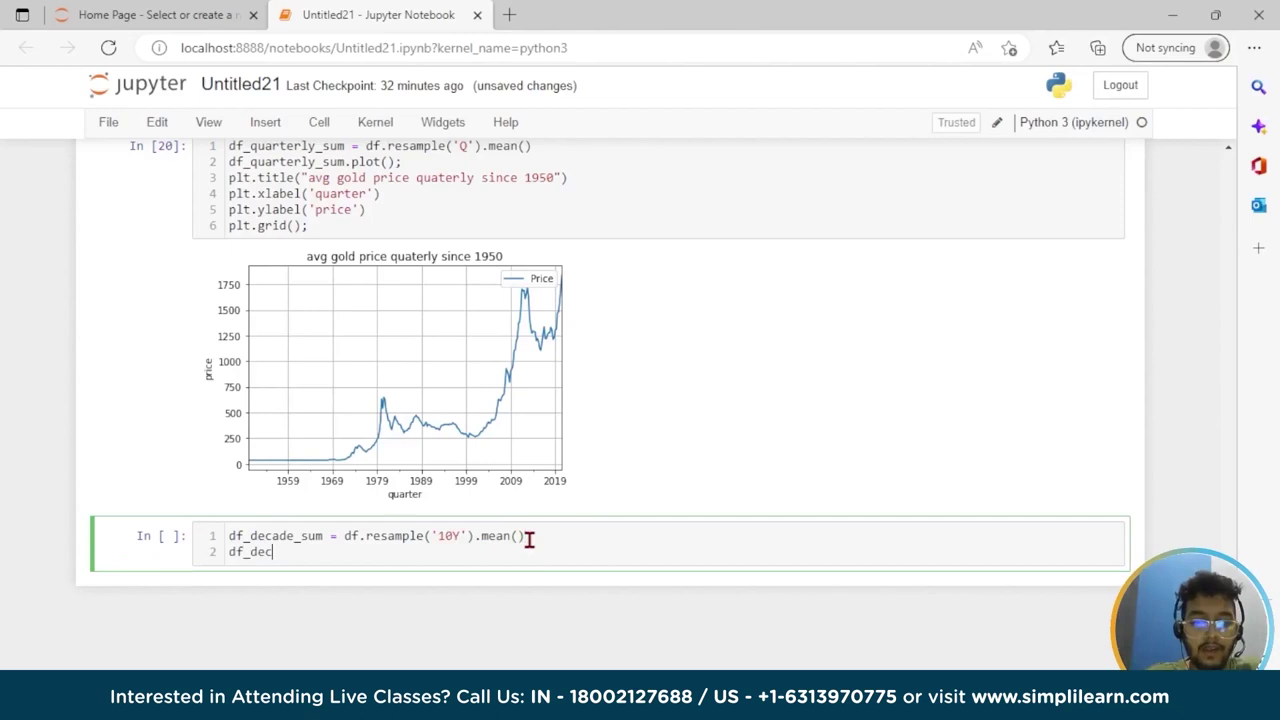
text(ade_s)
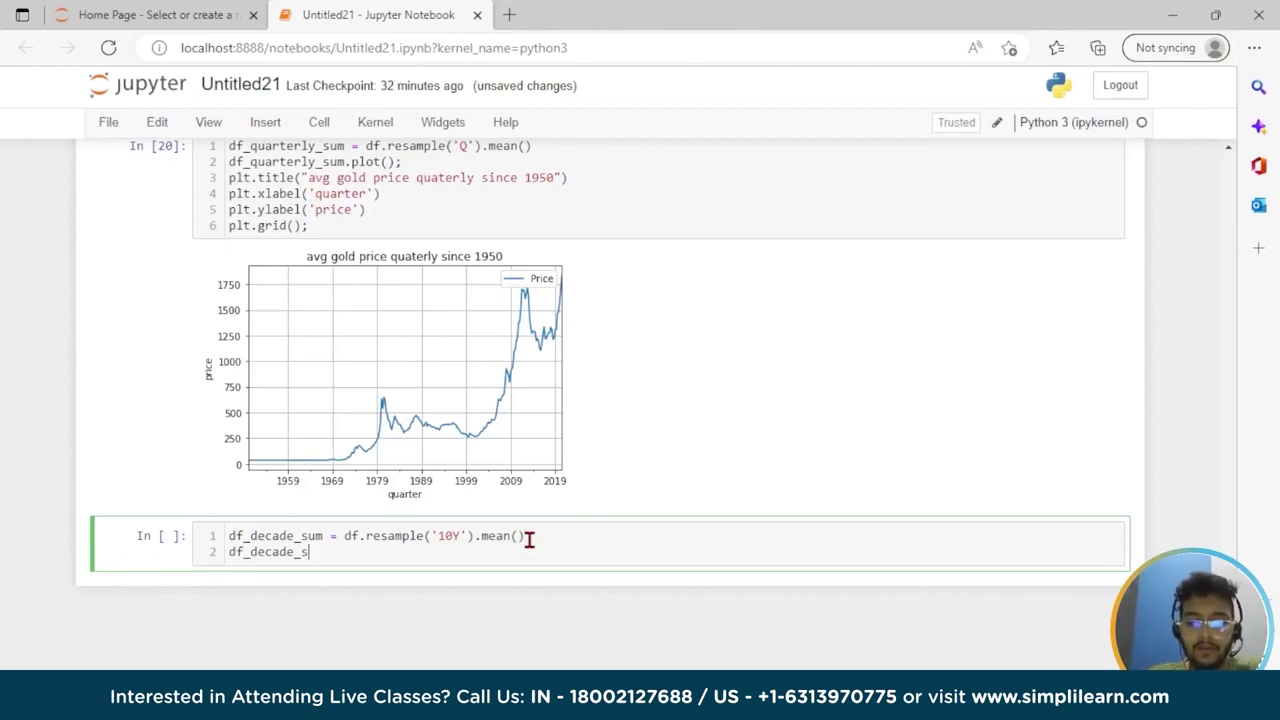
text(um.p)
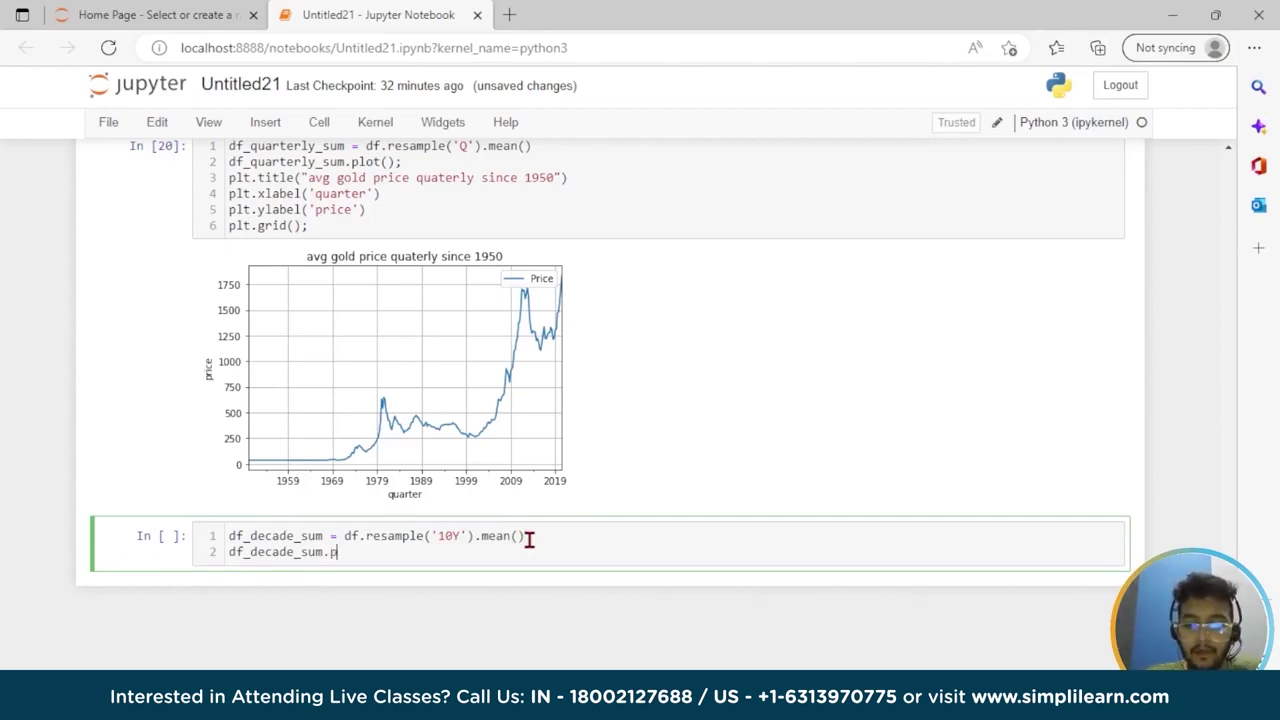
text(lot();)
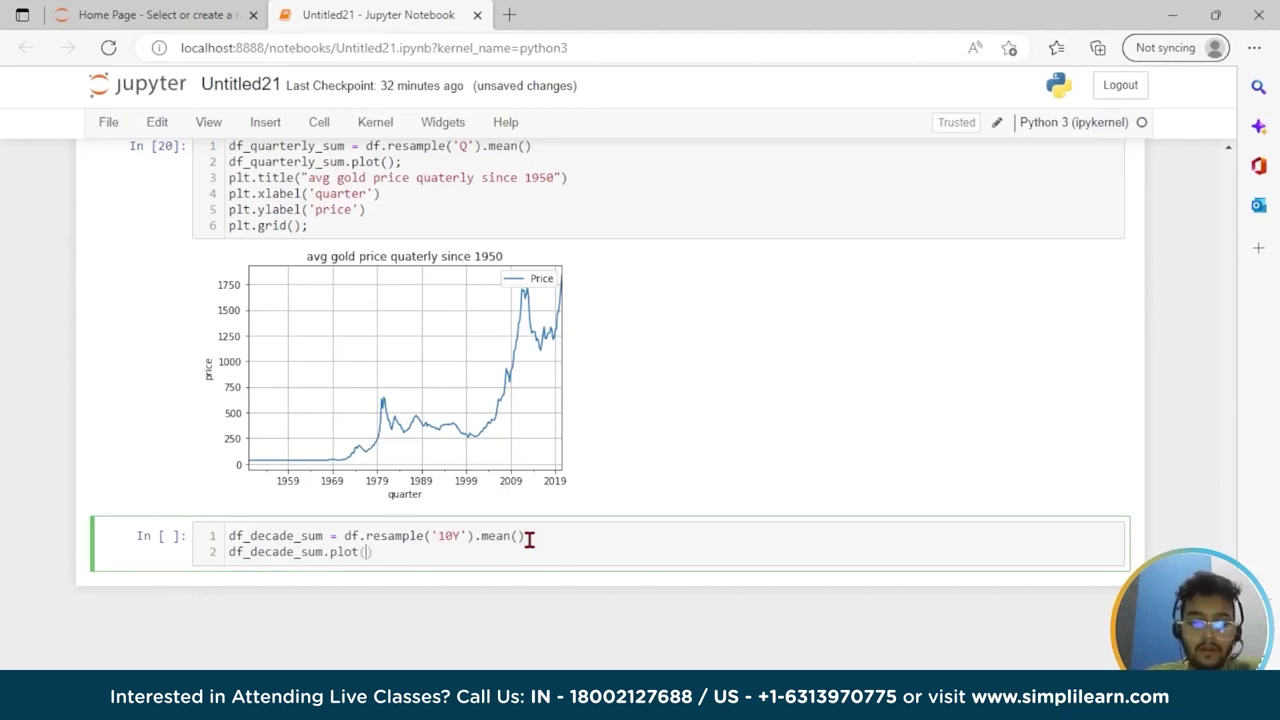
Add plt.title('avg gold price per decade since 1950') on the third line of the decade cell, correcting the misspelled "since"
key(Return)
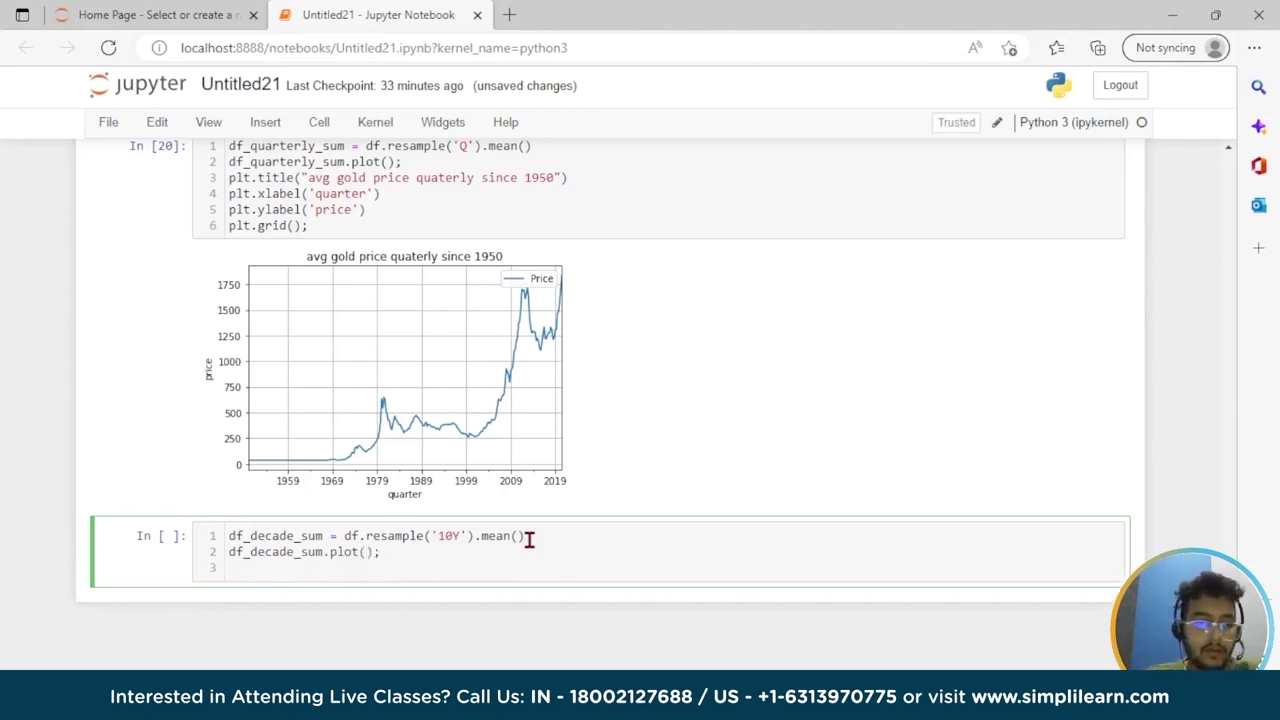
text(plt.)
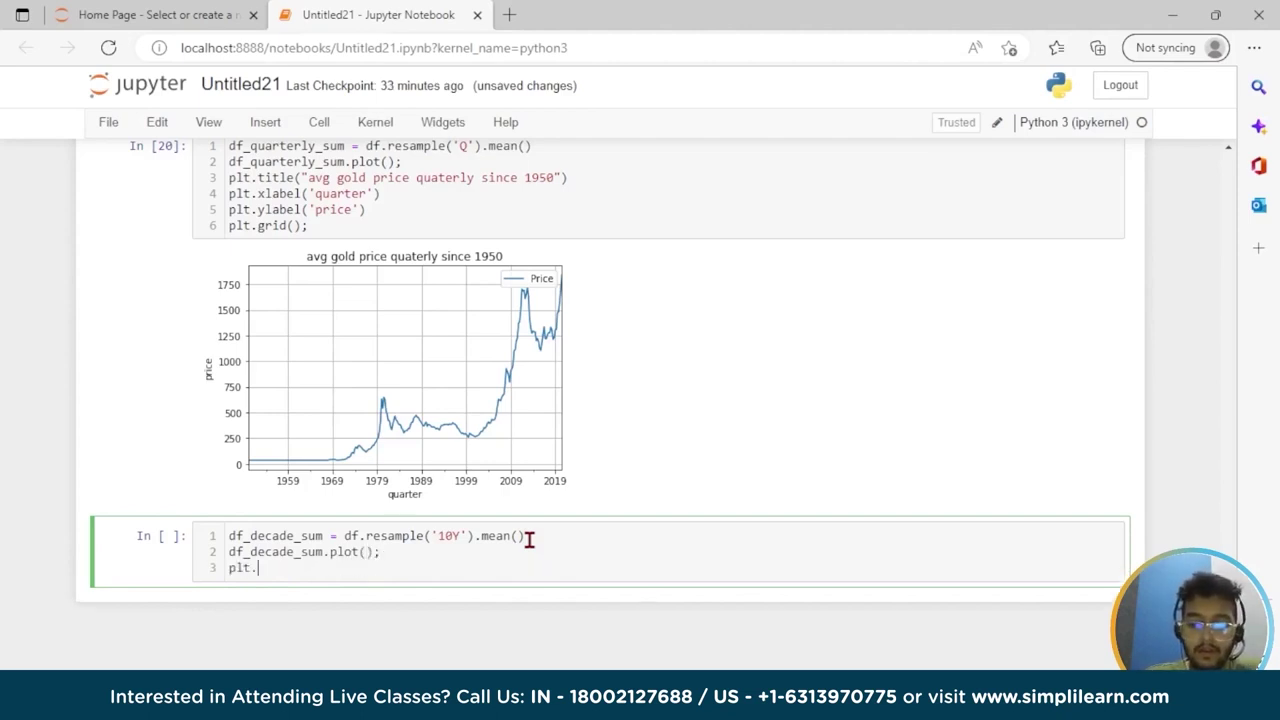
text(title)
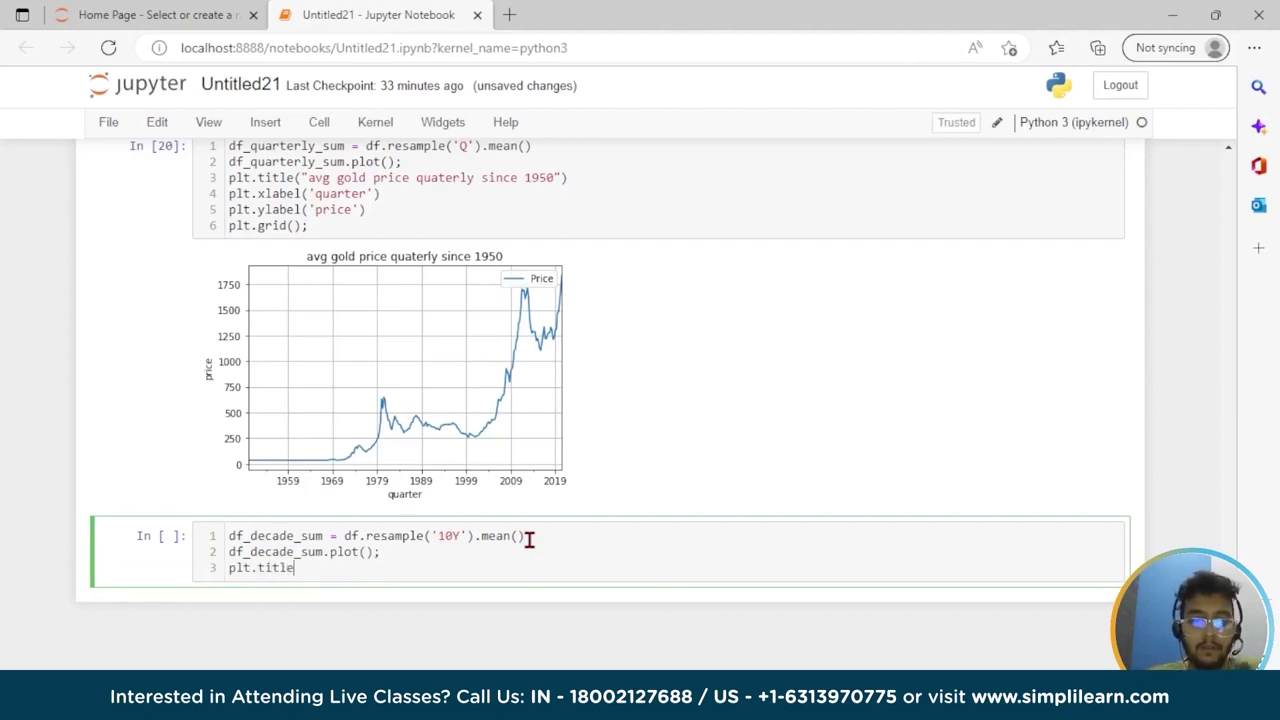
text(()
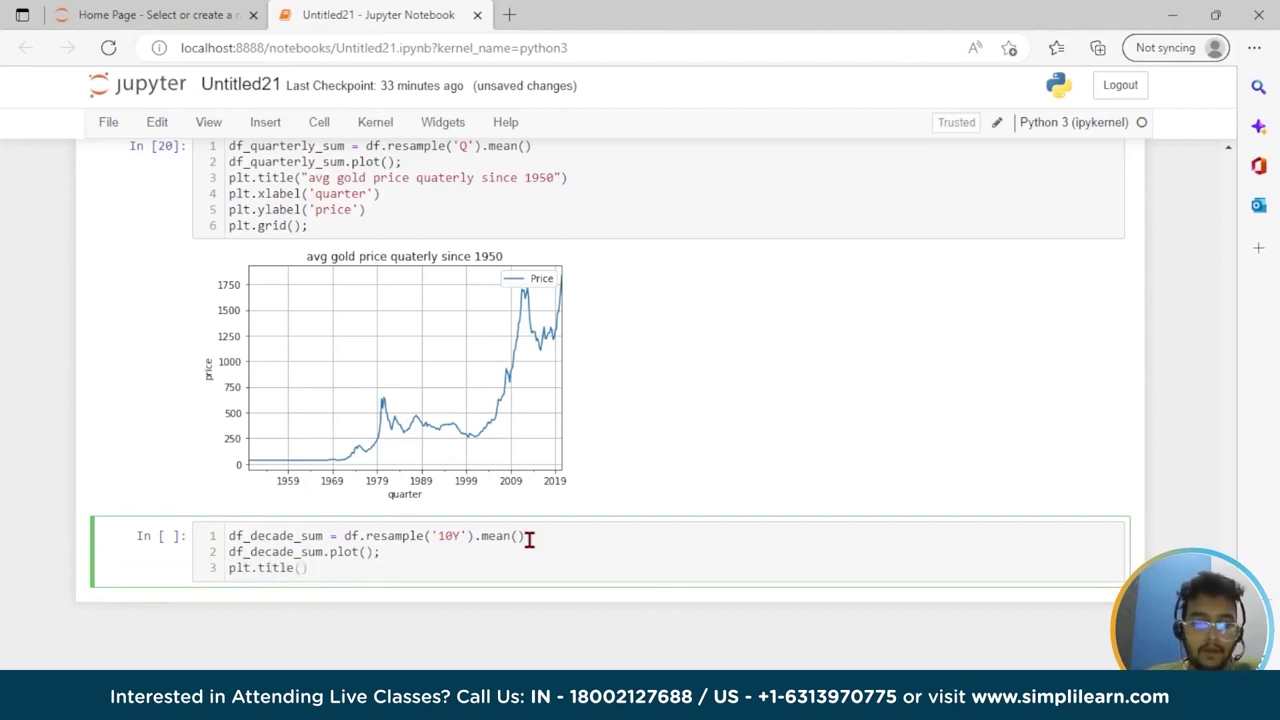
text('avg)
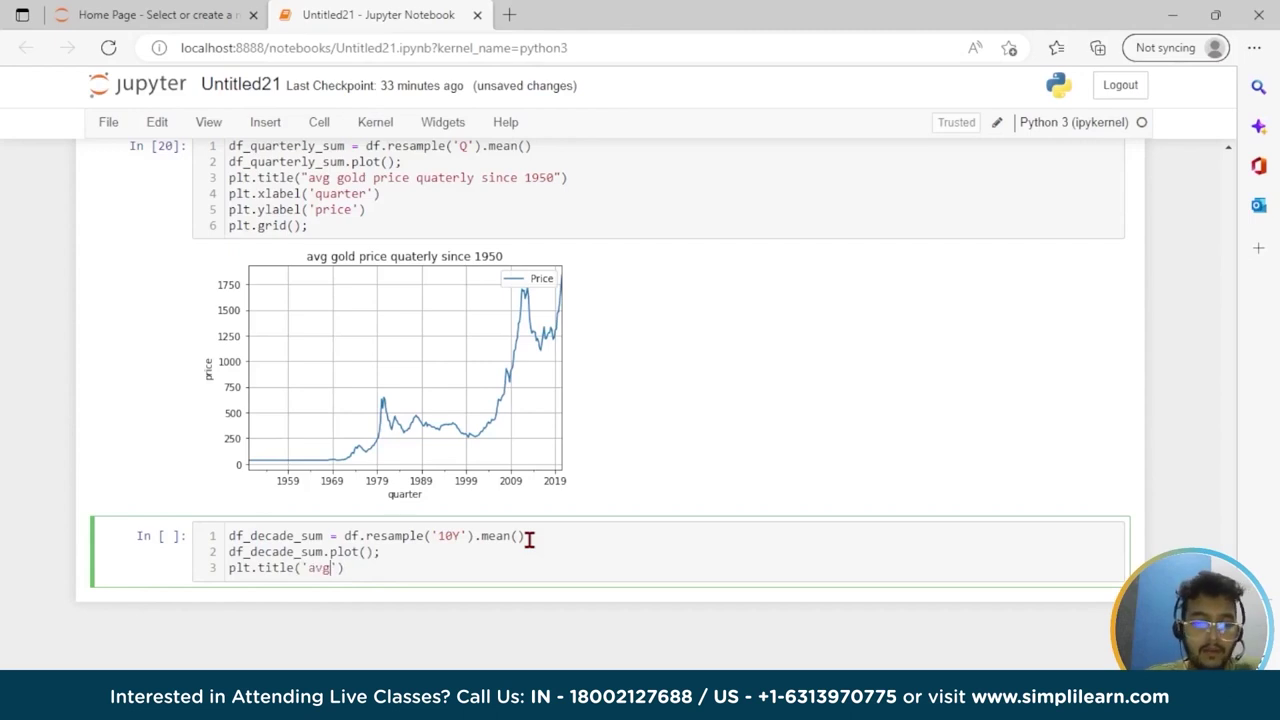
text( gol)
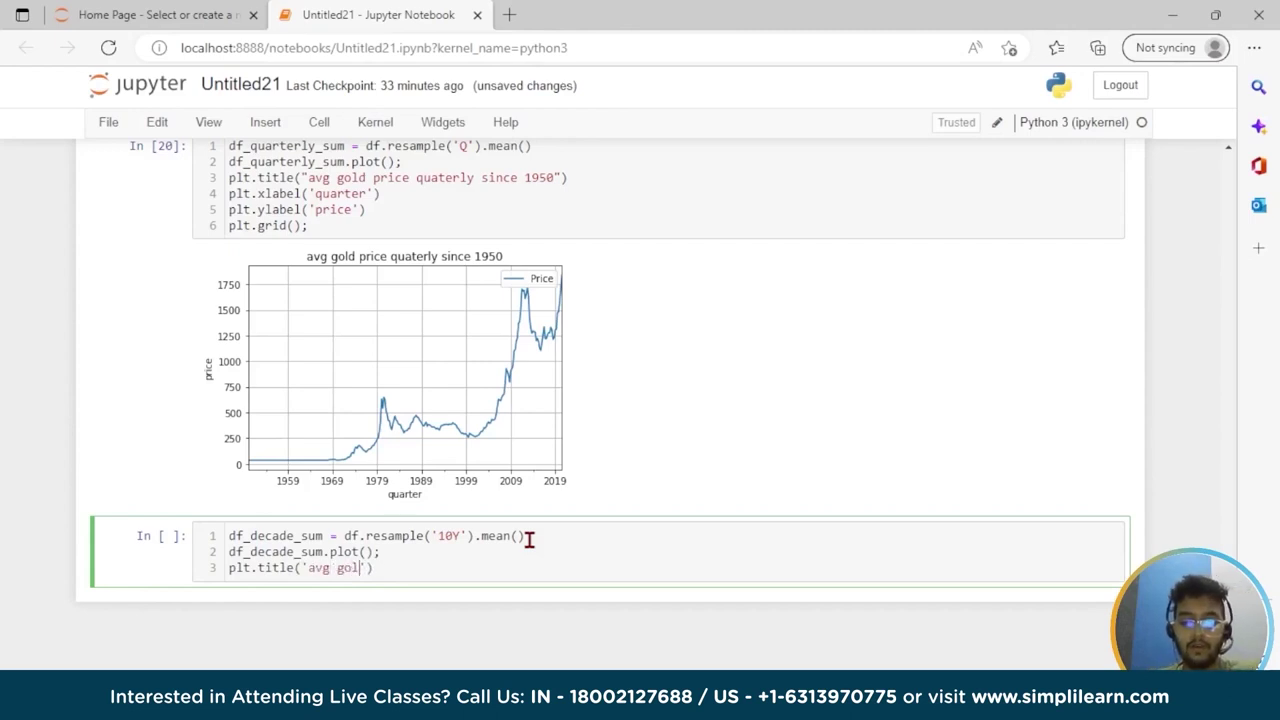
text(d pri)
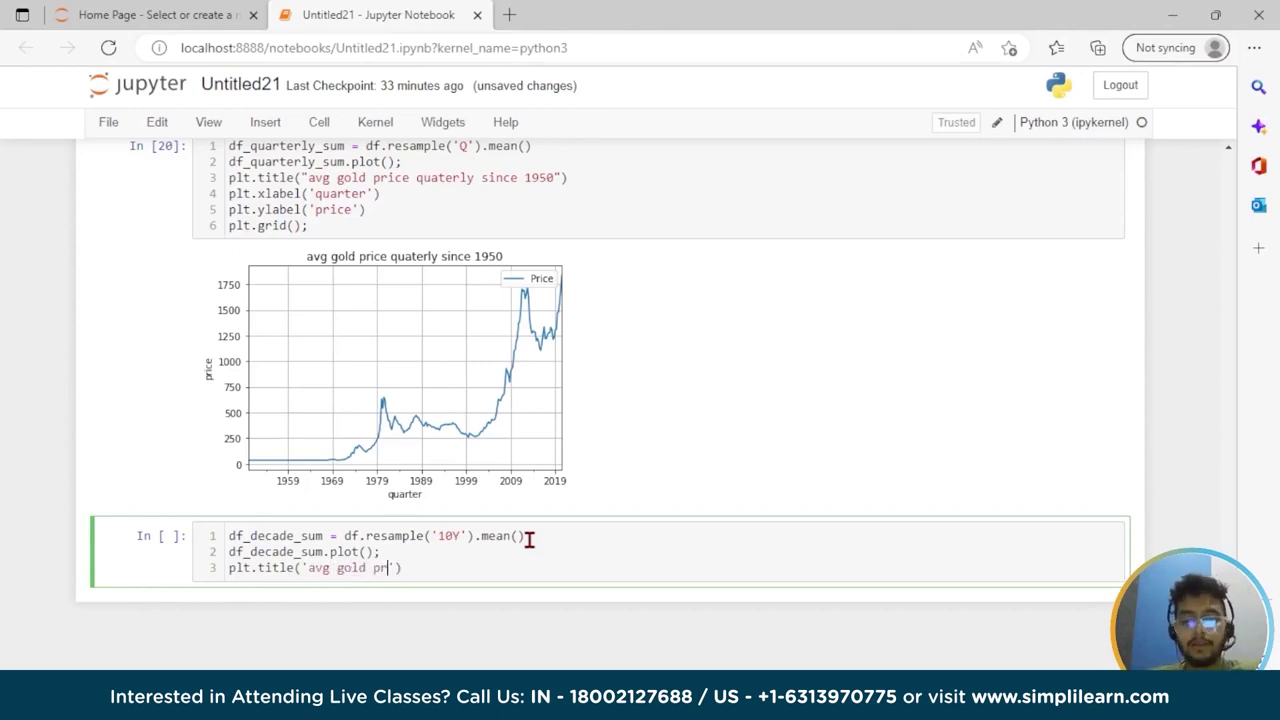
text(ce per dec)
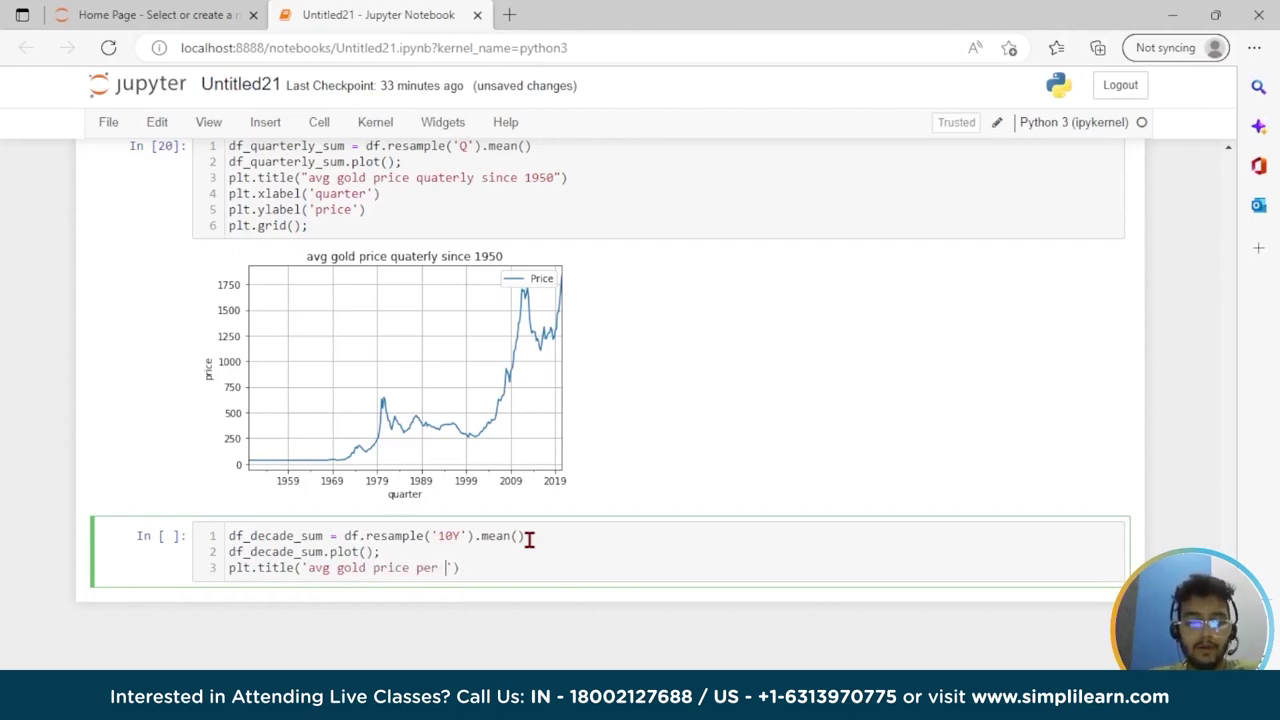
text(ade sim\n)
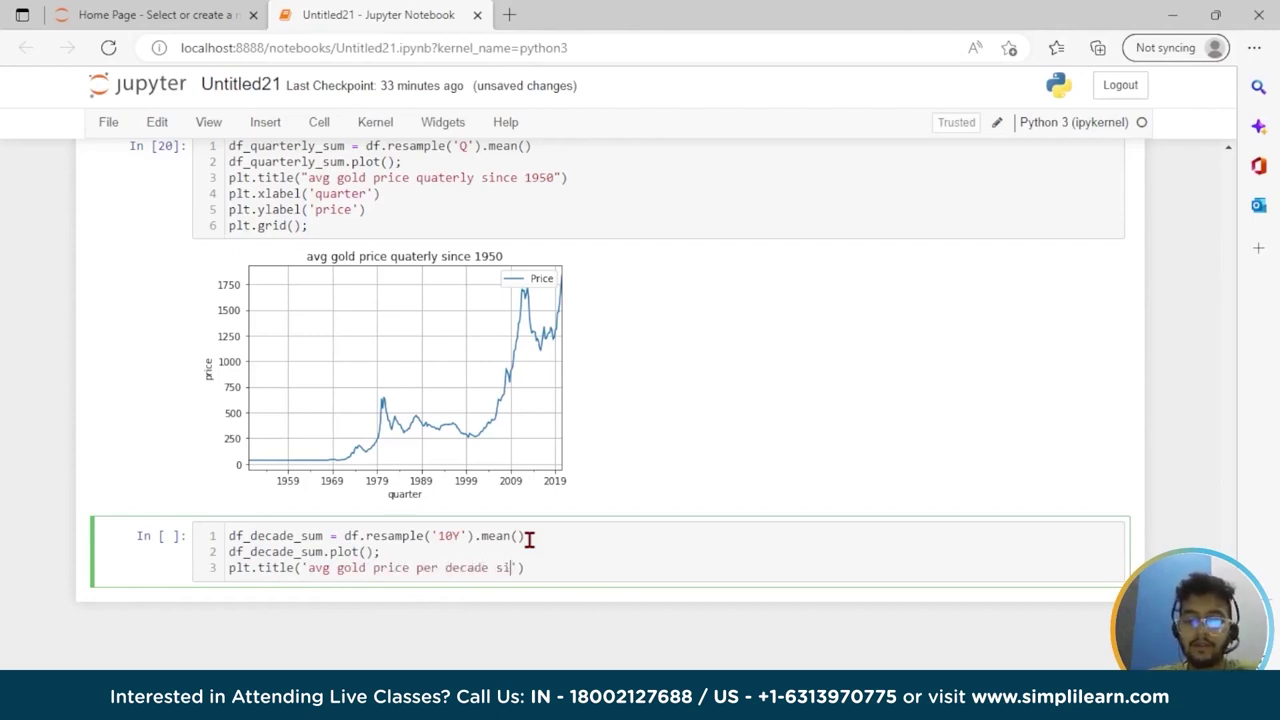
text(ce 1950)
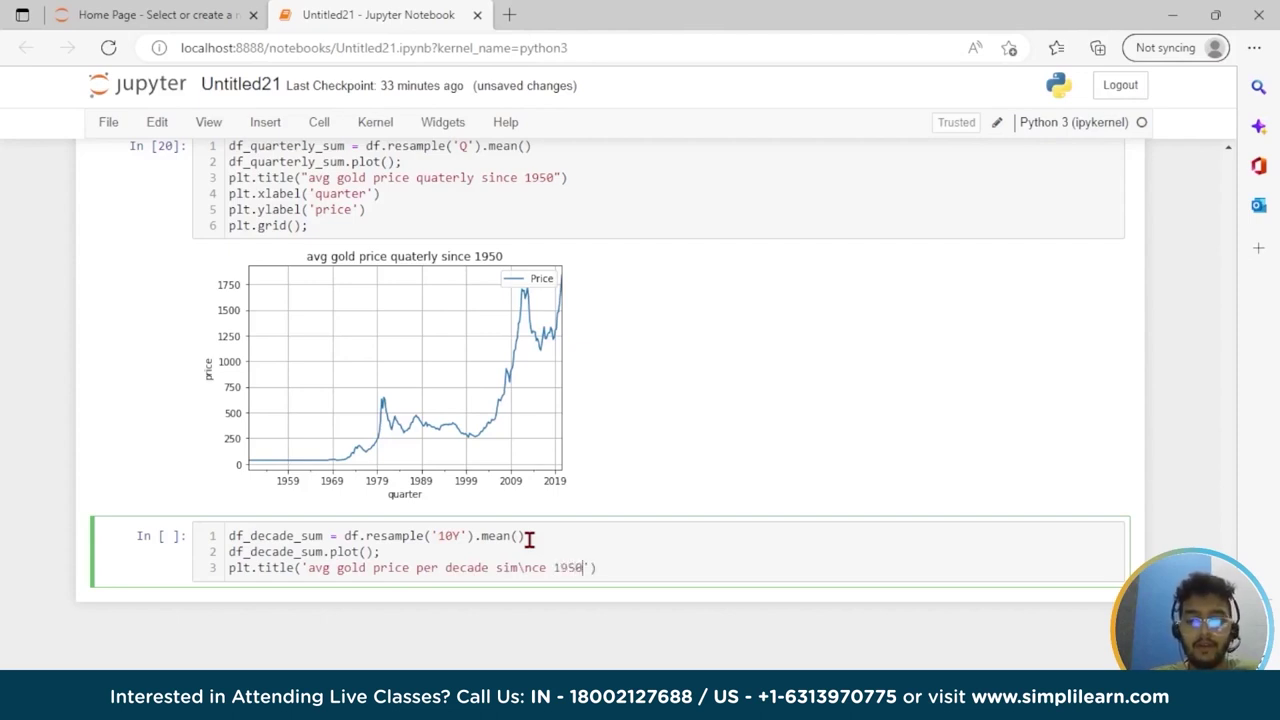
key(BackSpace)
key(BackSpace)
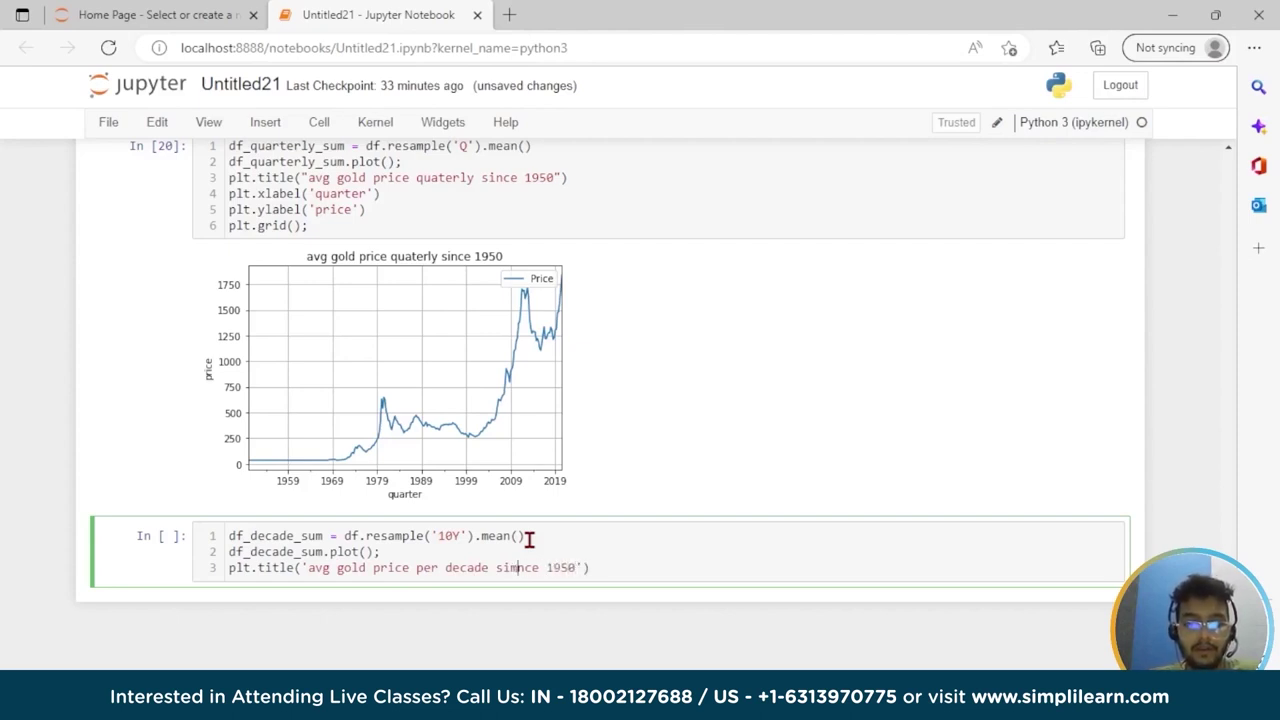
click(608, 569)
Begin a further plt statement on the fourth line of the decade cell
key(Return)
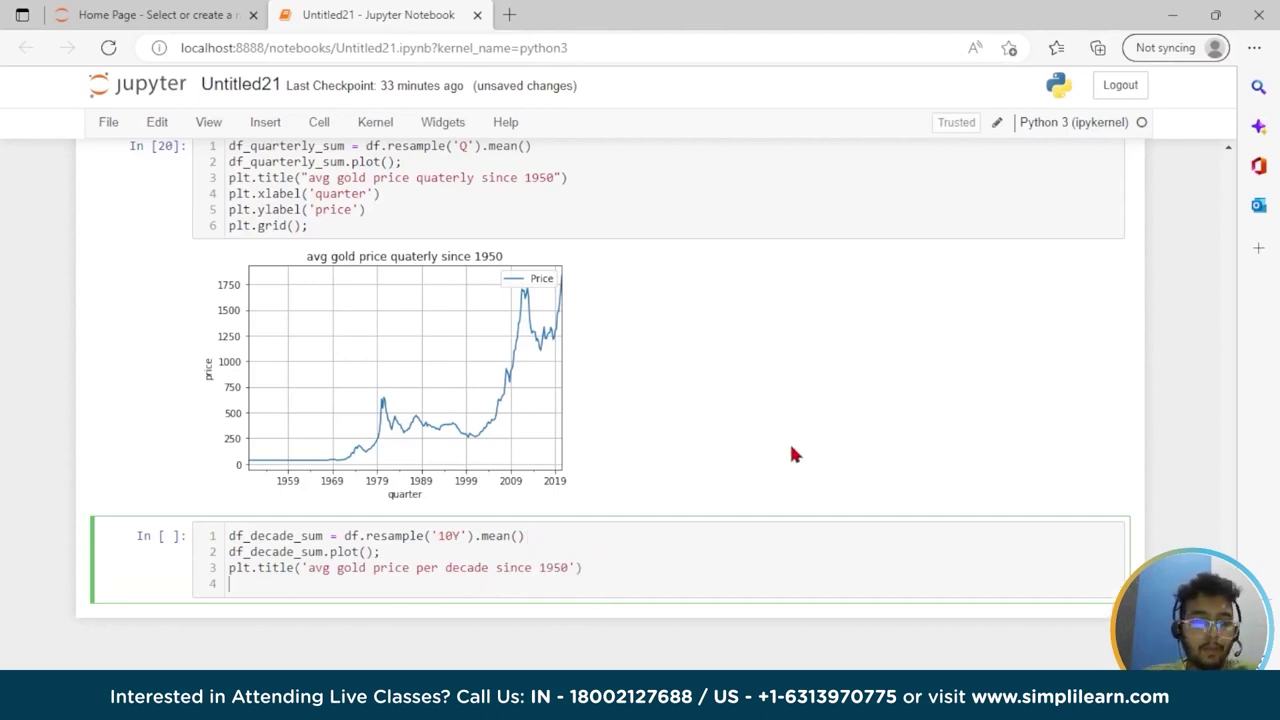
text(plt)
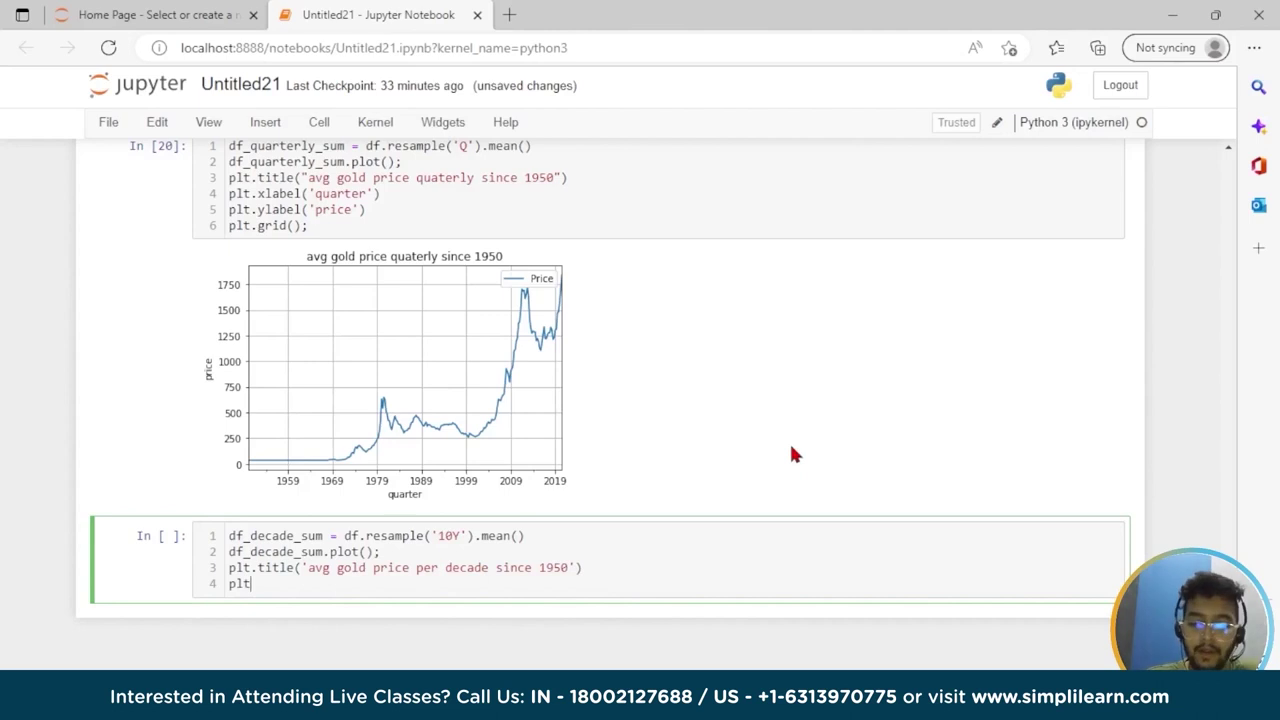
Label the decade plot's x-axis 'decade' and y-axis 'price' with plt.xlabel and plt.ylabel
text(.xla)
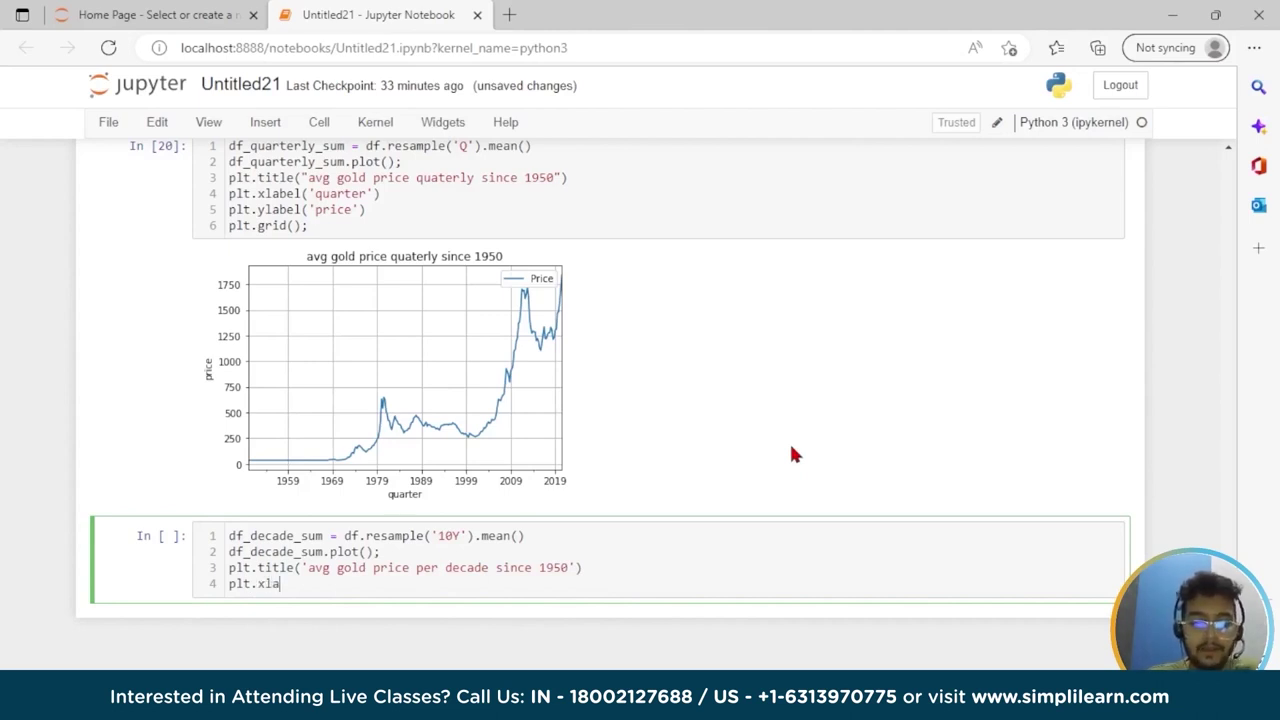
text(bel)
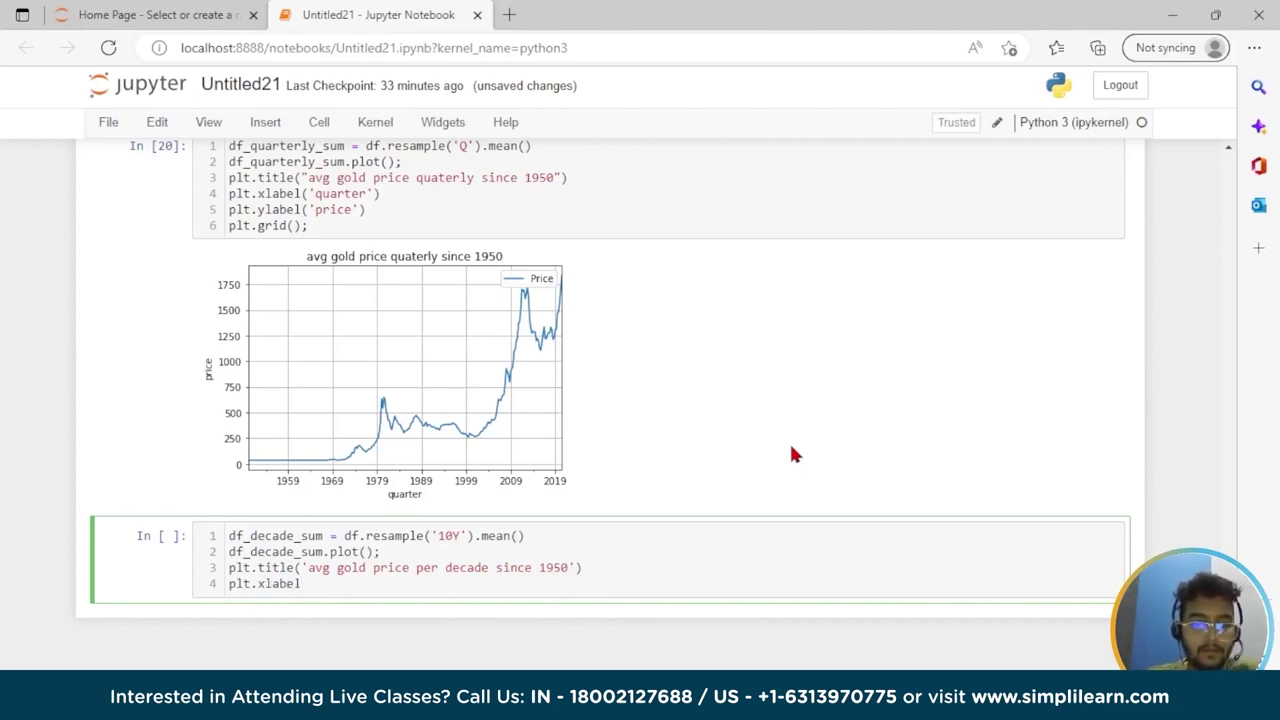
text(('decade)
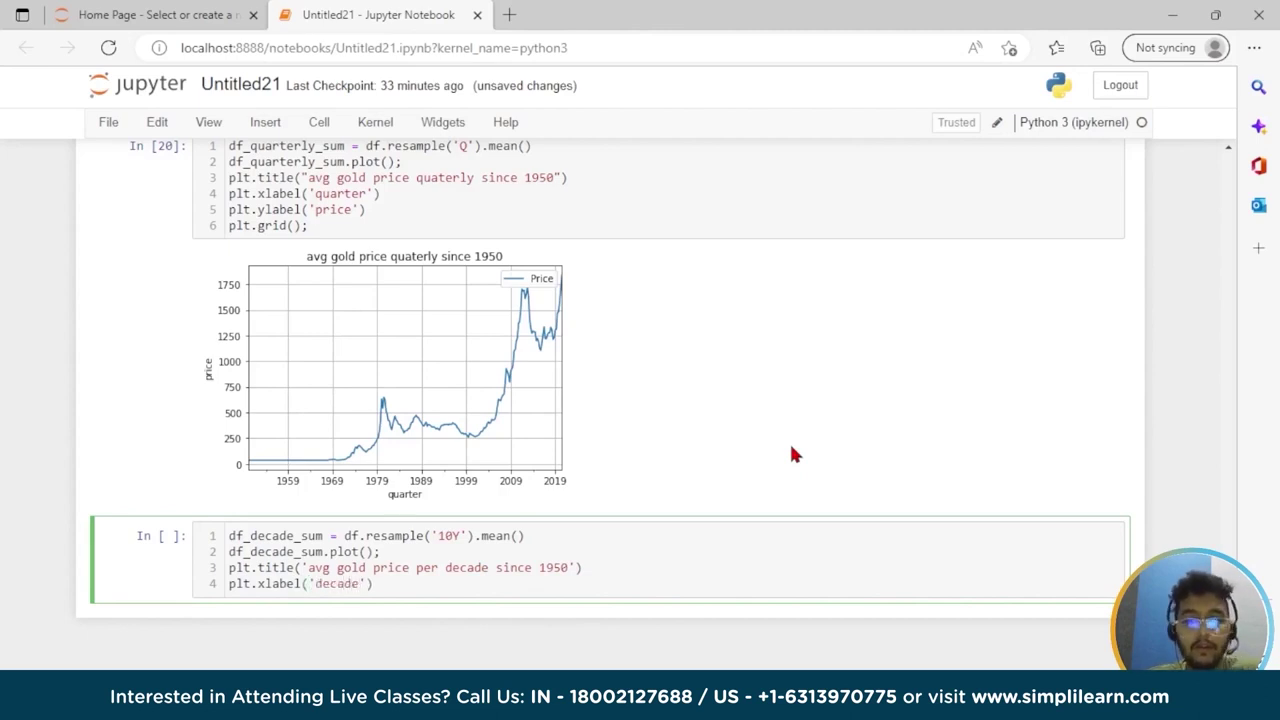
key(Return)
text(pl)
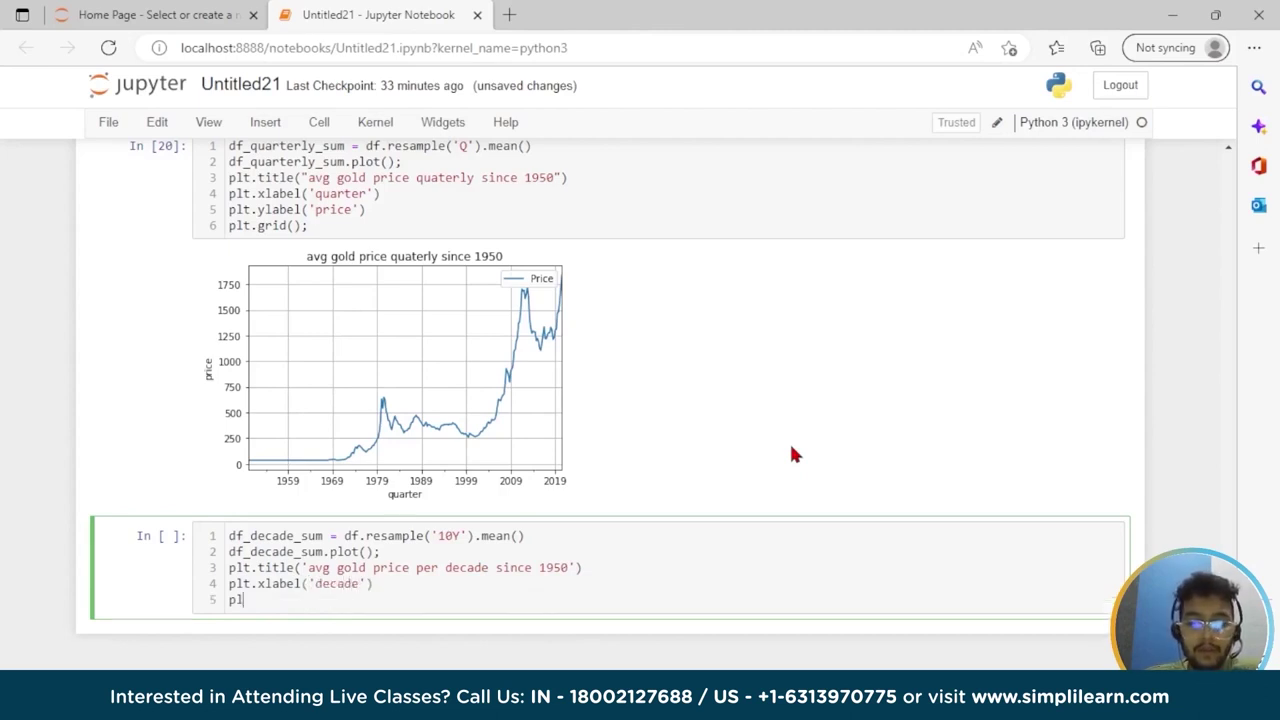
text(t.ylabe)
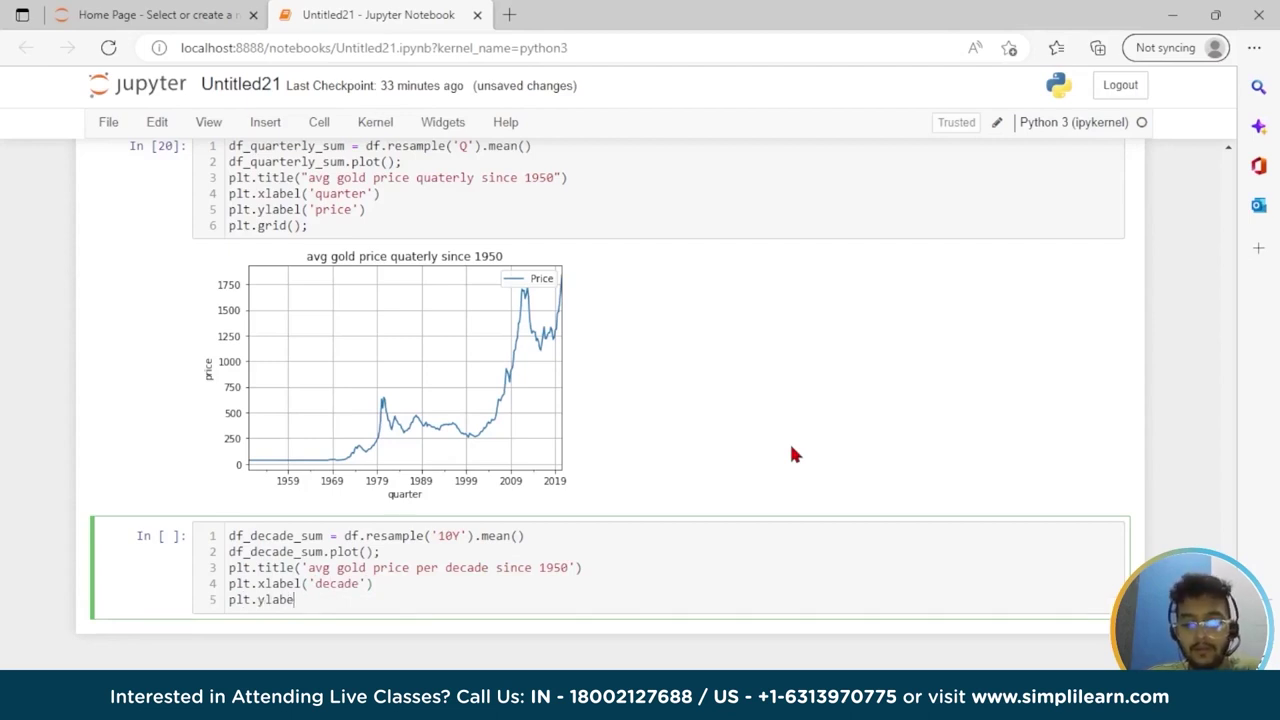
text(l('pr)
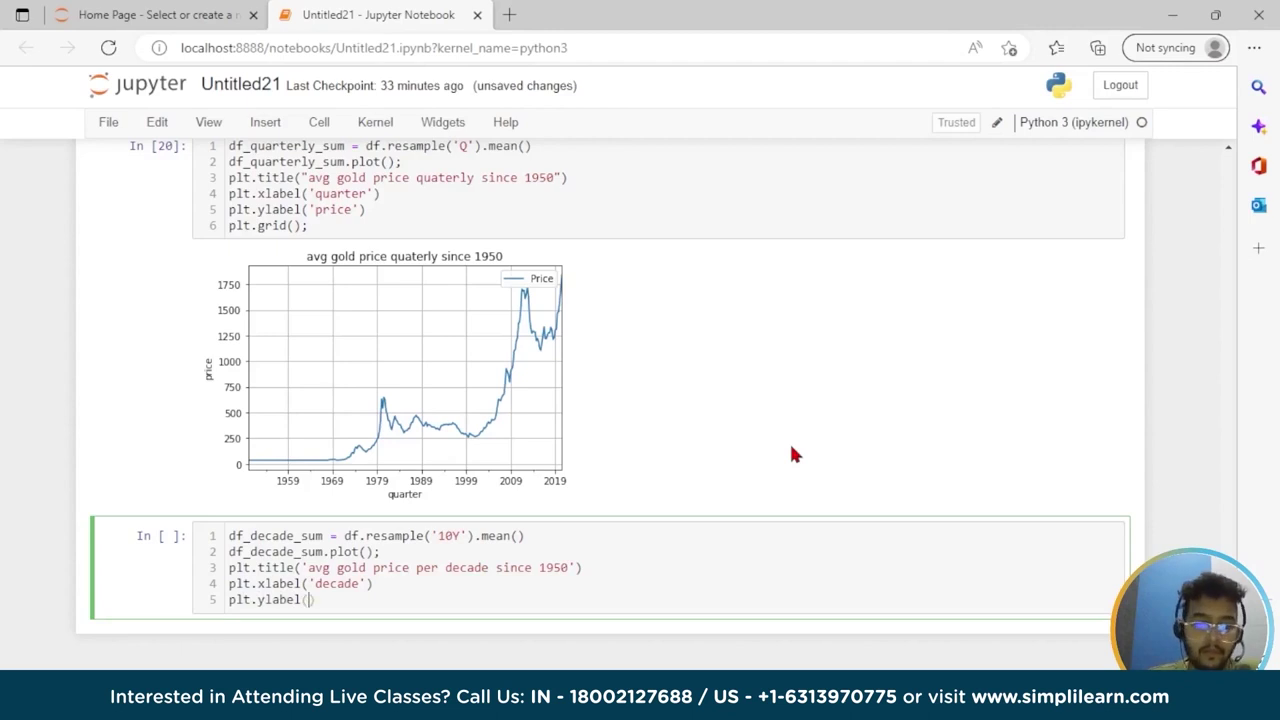
text(ice)
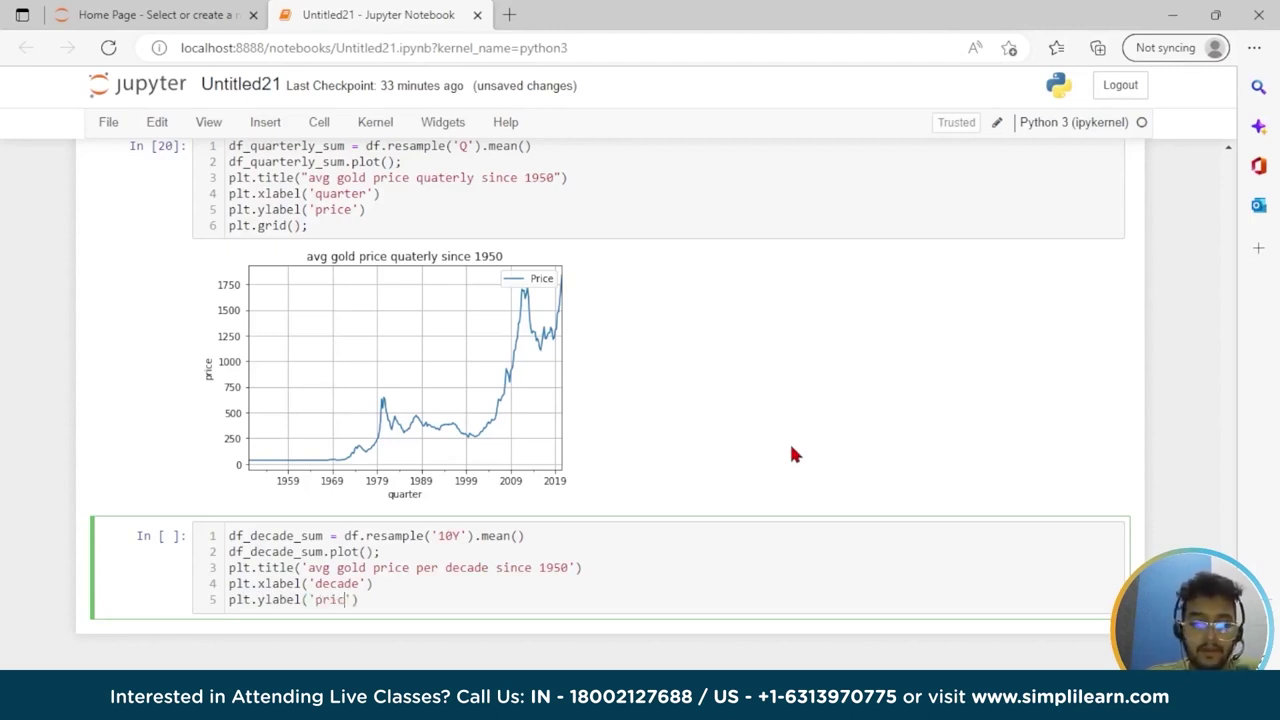
Add plt.grid(); as the last line of the decade plot cell and run the cell
key(Return)
text(plt.gr)
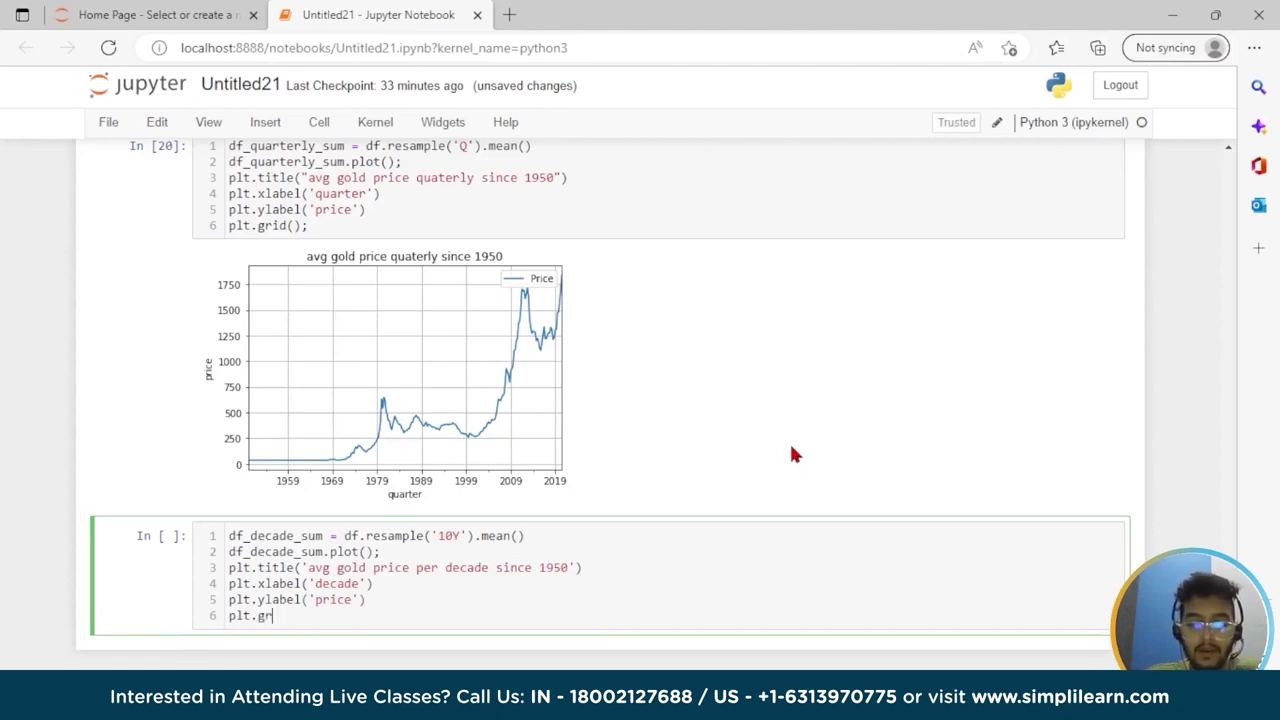
text(id();)
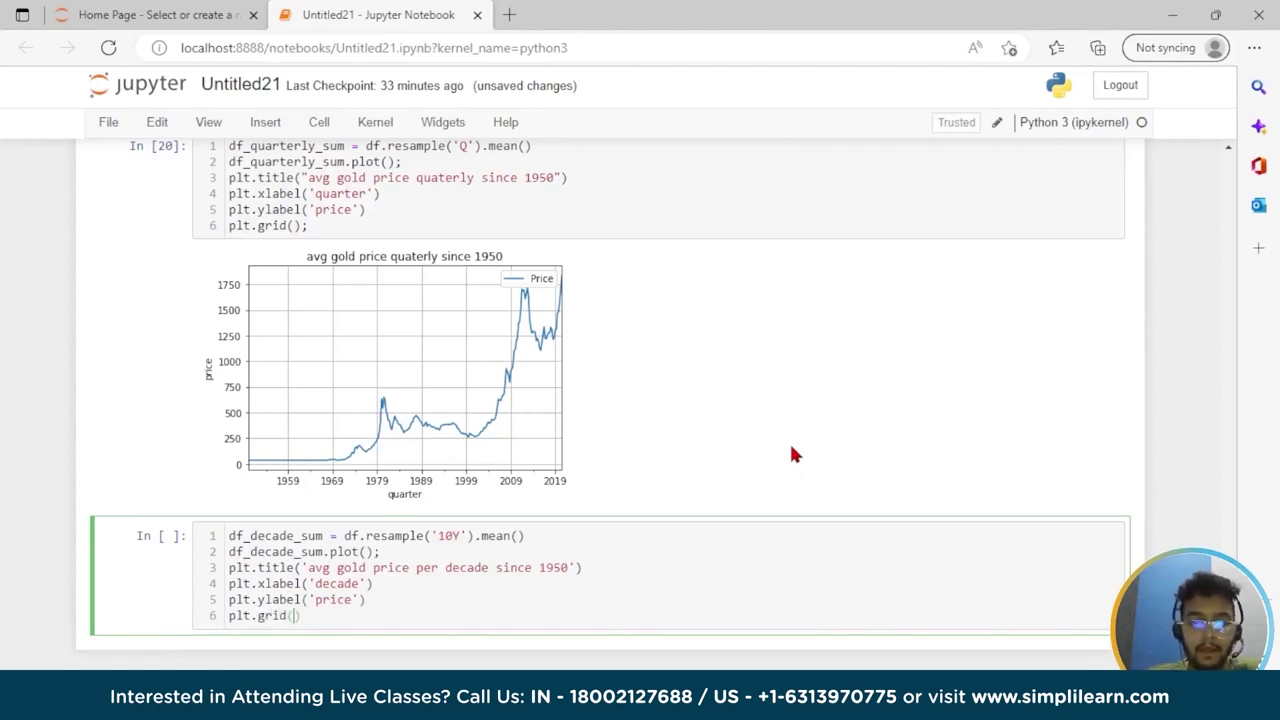
key(shift+Return)
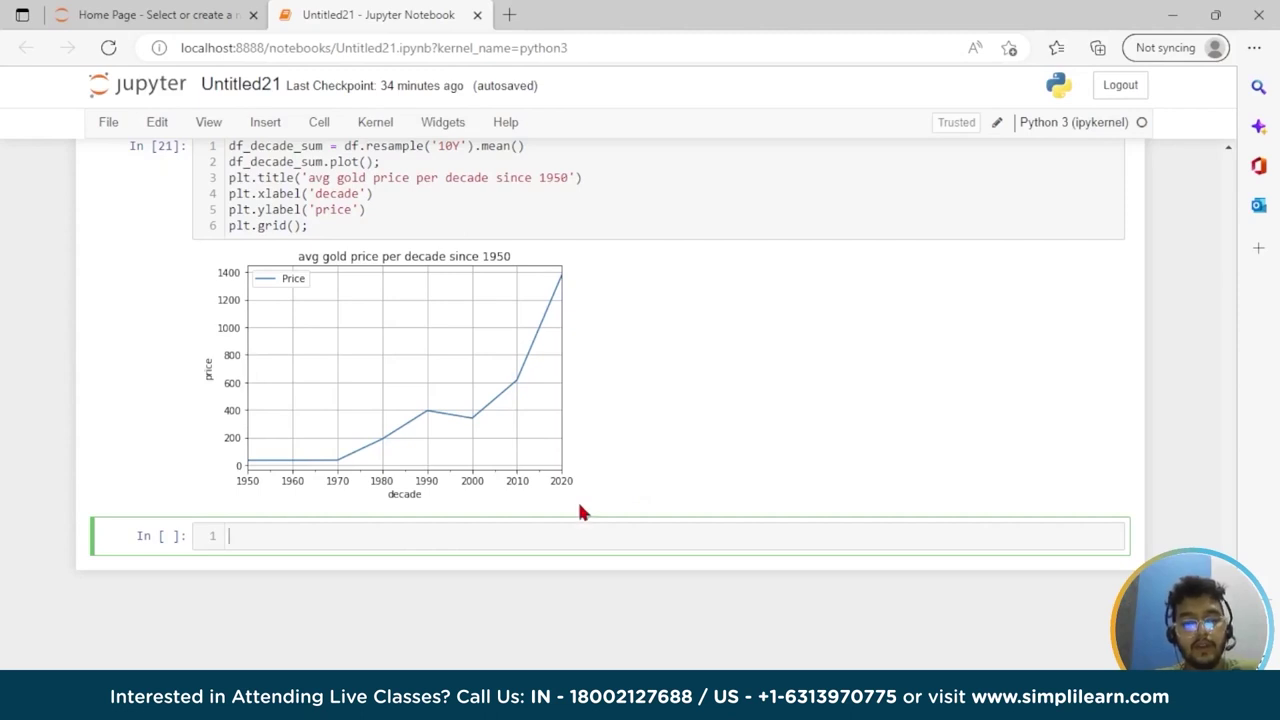
In the new cell, assign df_1 the yearly mean using df.groupby(df.index.year).mean()
text(df)
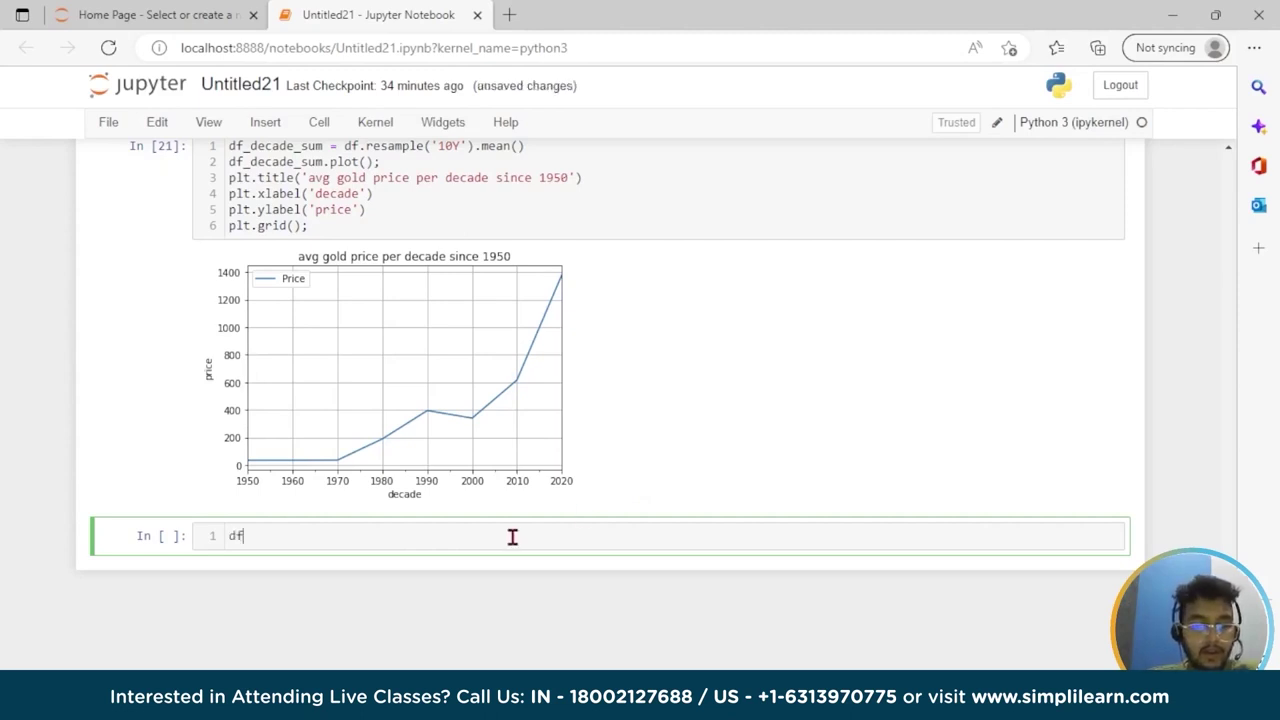
text(_1)
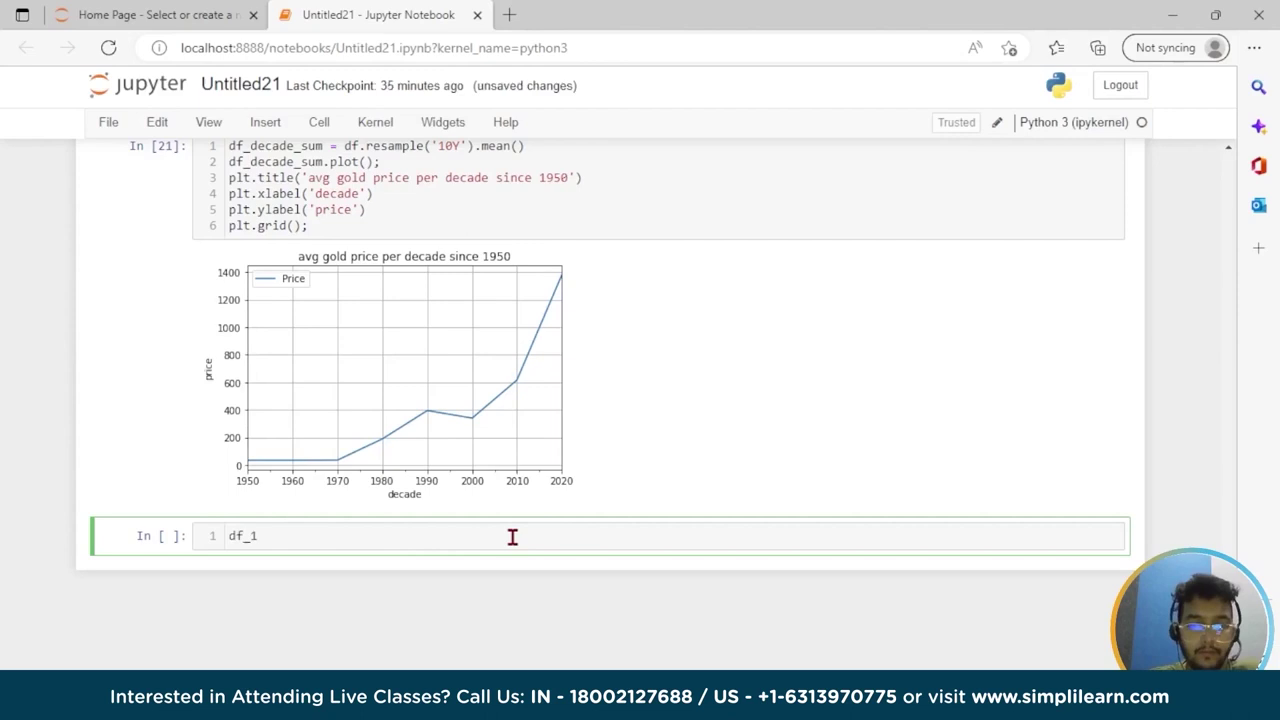
text( = df)
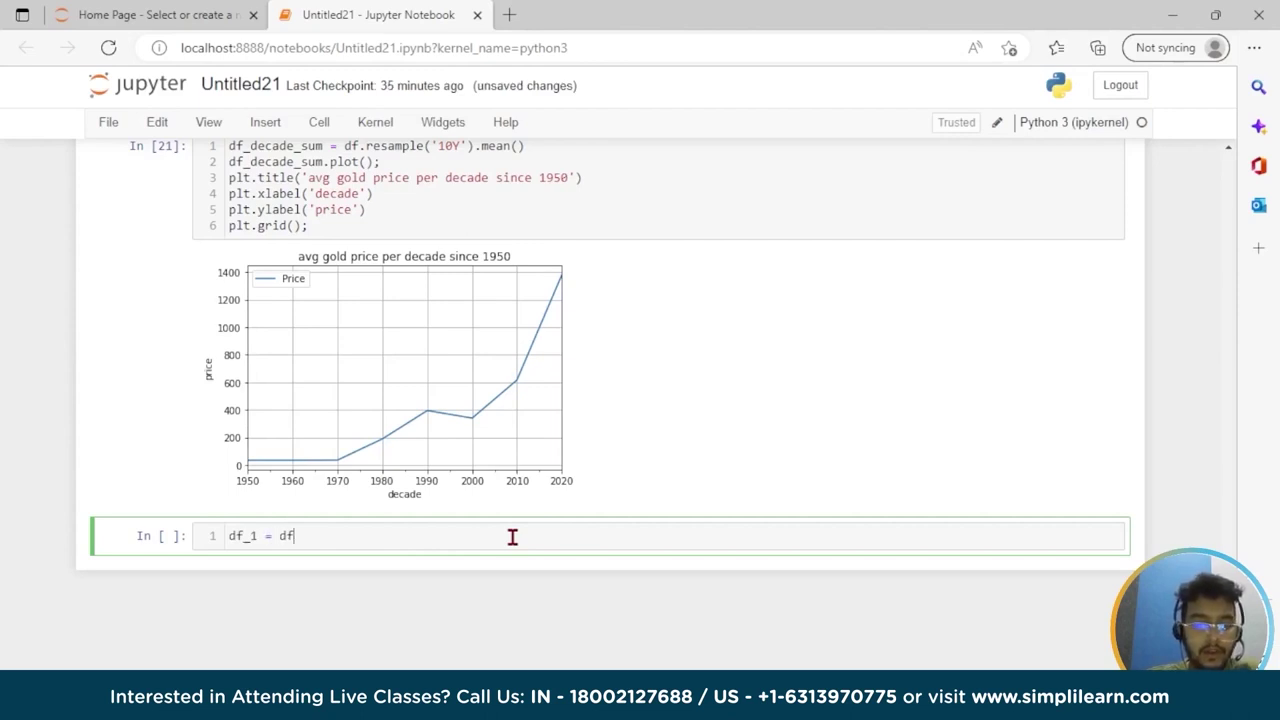
text(.gro)
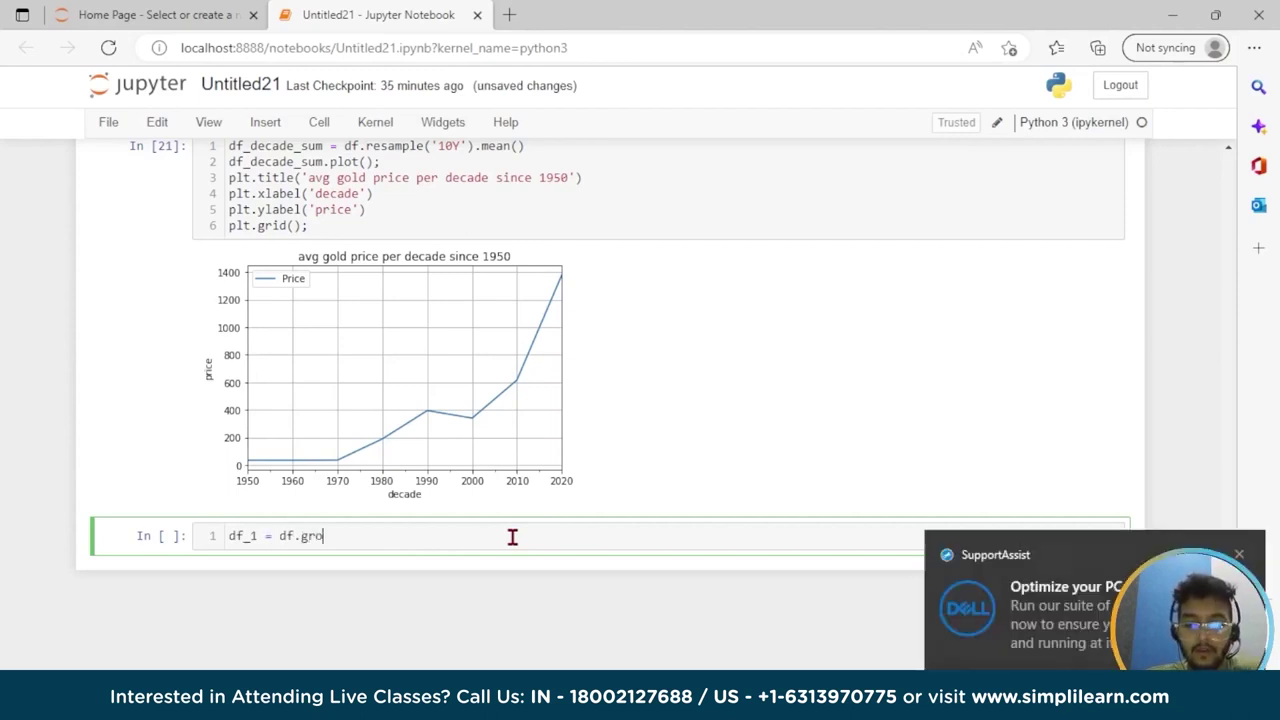
text(upb)
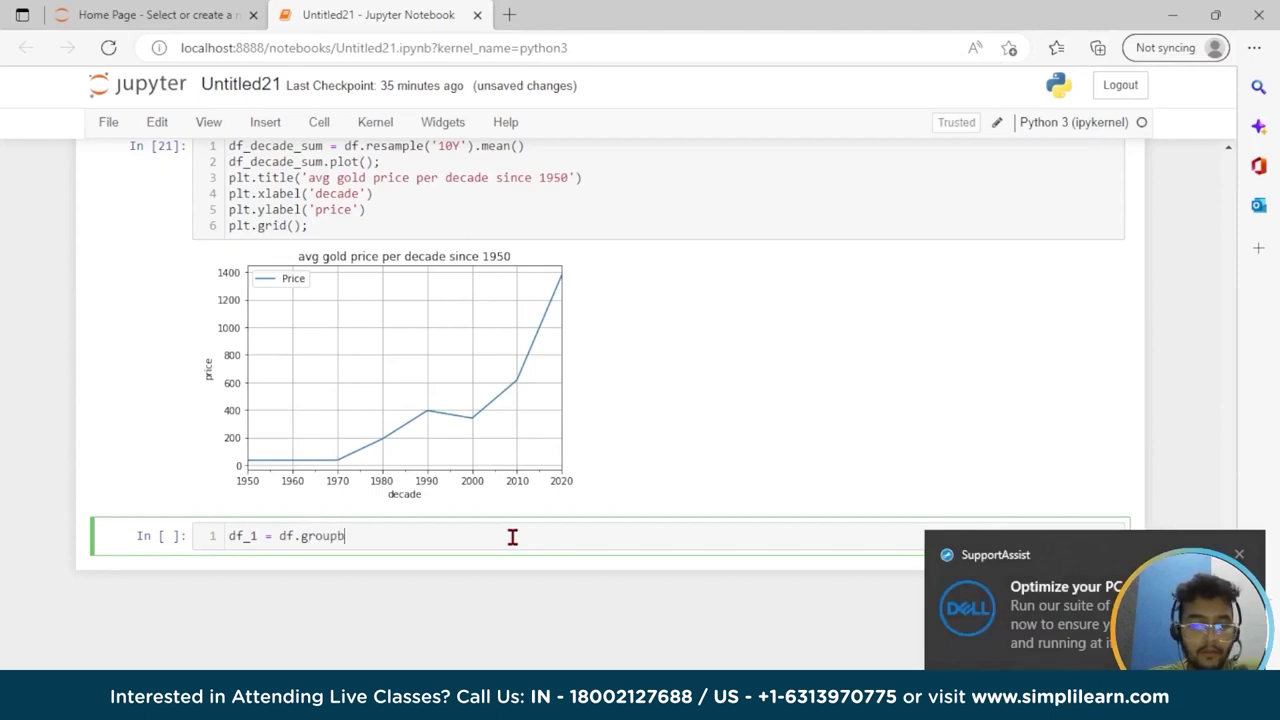
text(y(df)
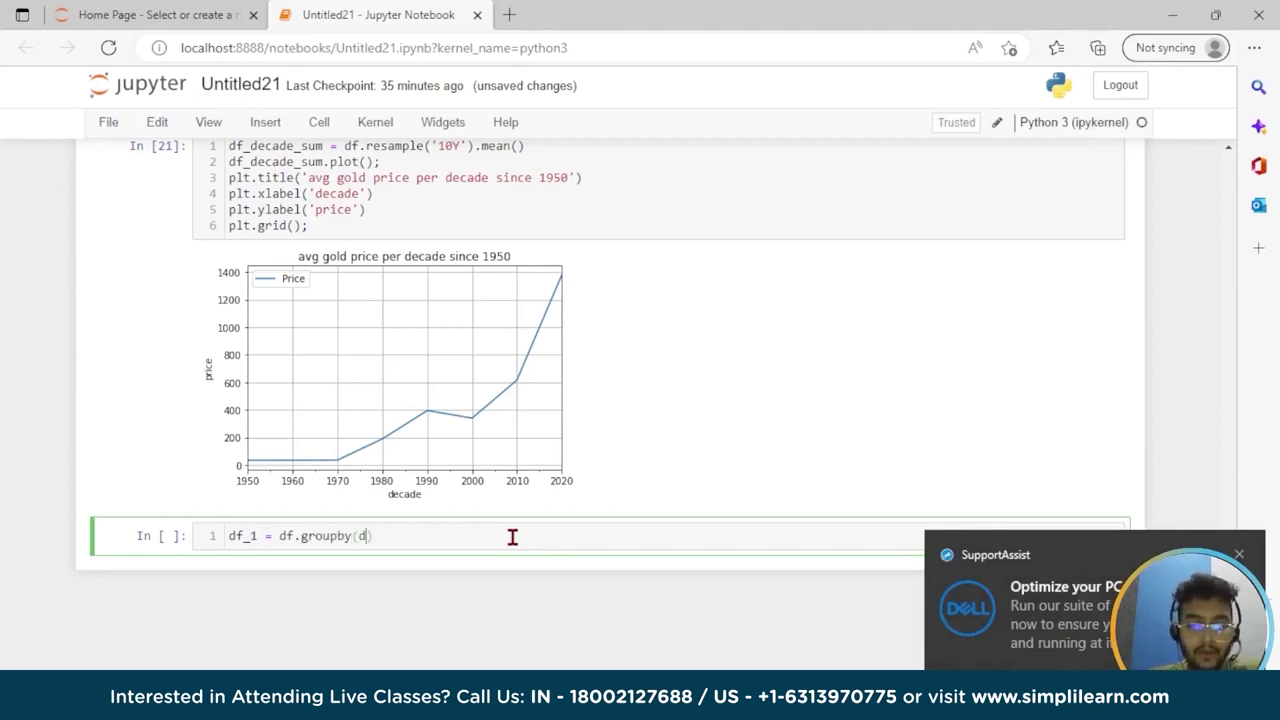
text(.index)
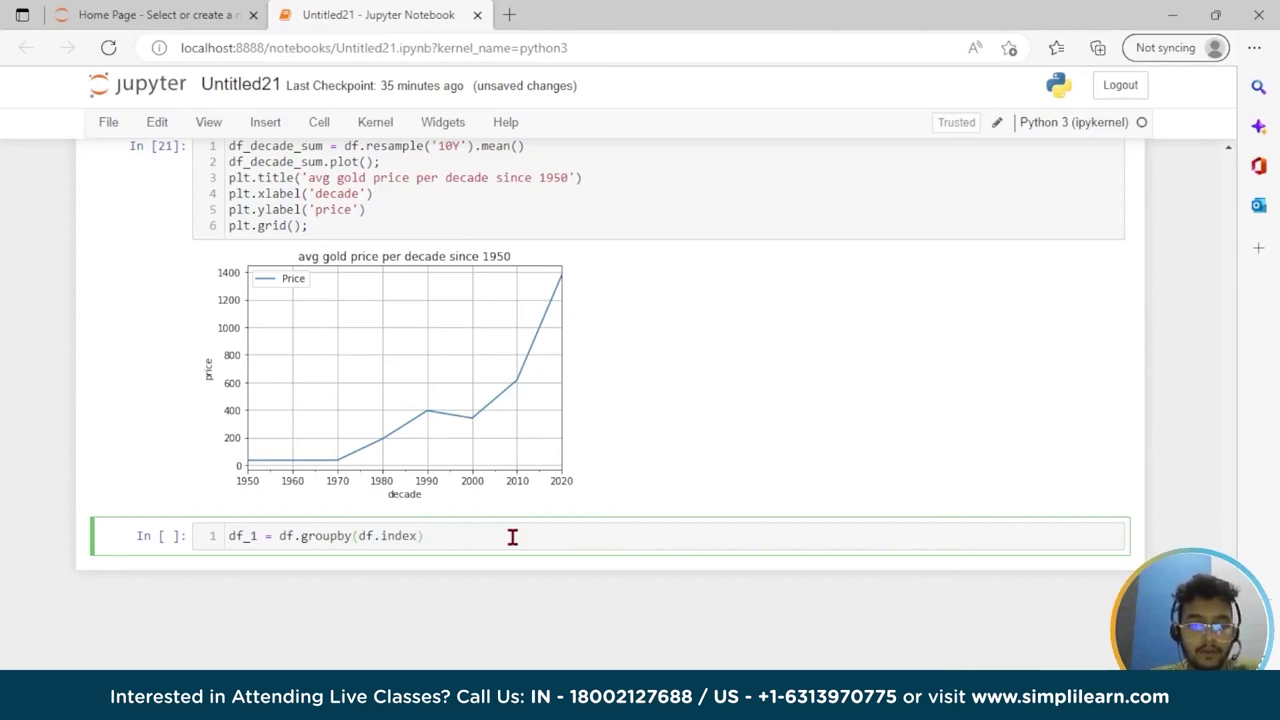
text(.year))
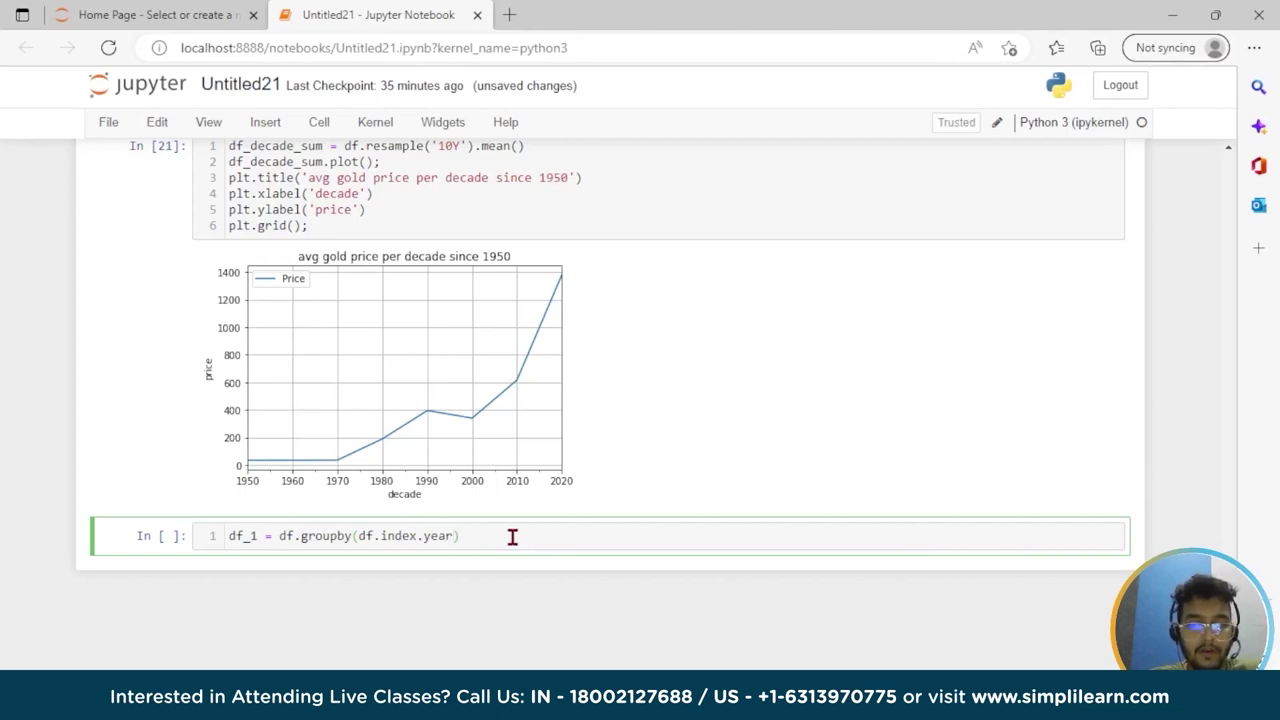
text(.mea)
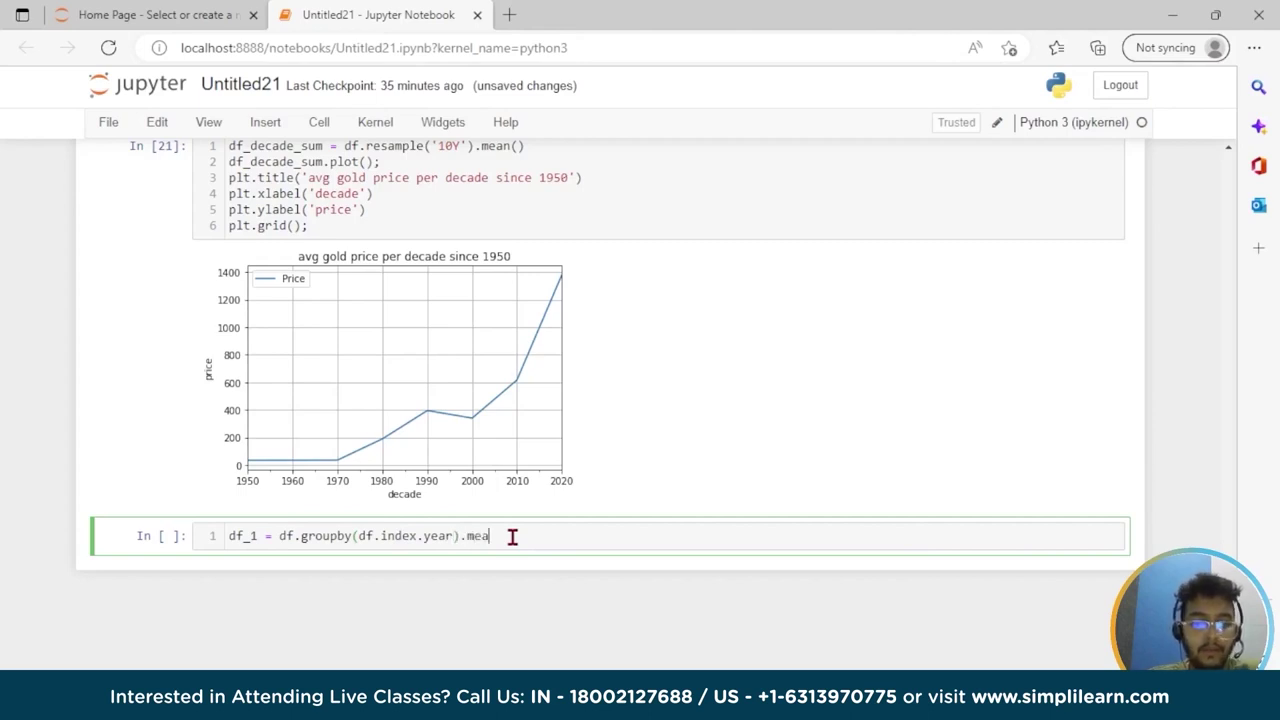
text(n())
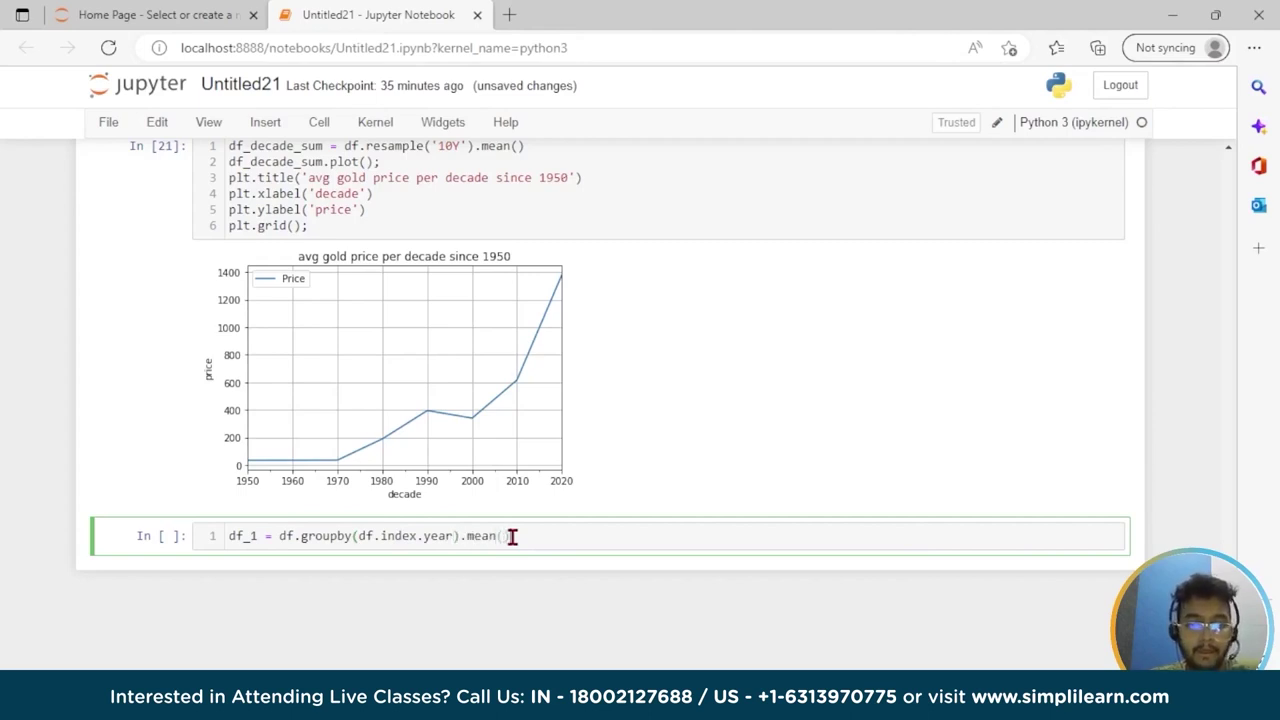
Chain .rename(columns= {'Price':'Mean'}) onto the df_1 expression to rename the Price column to Mean
text(.rena)
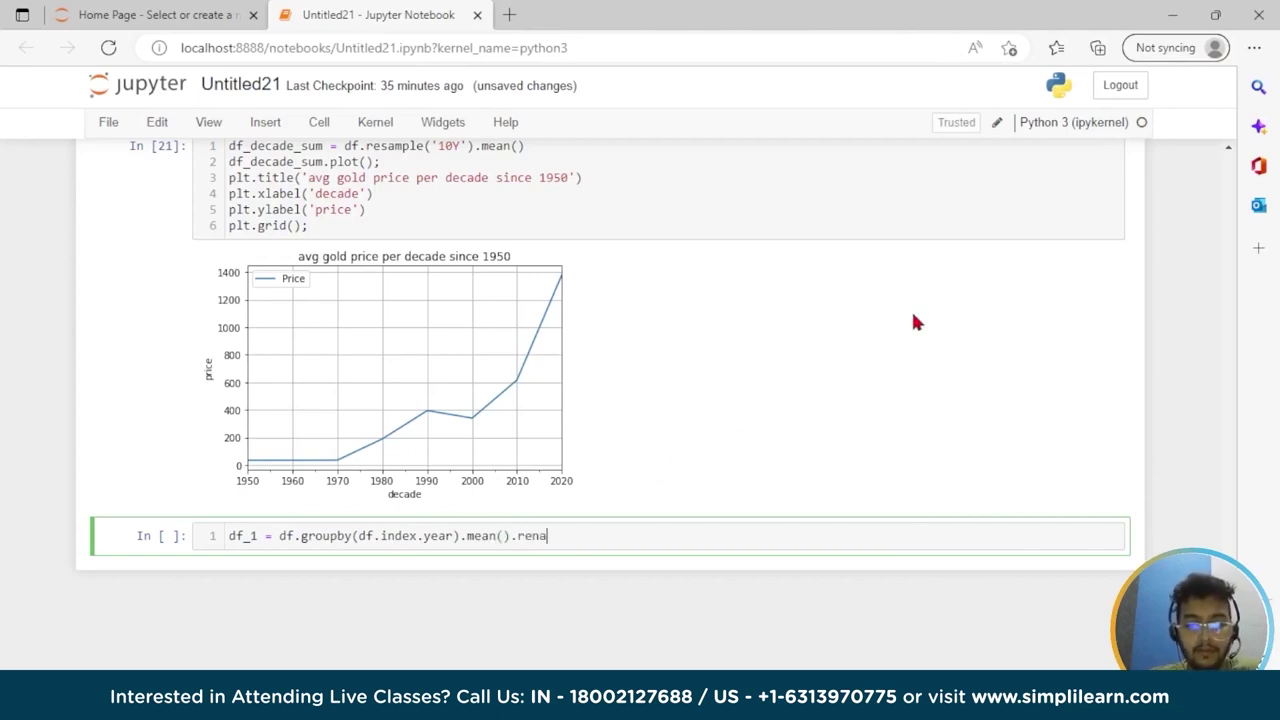
text(me)
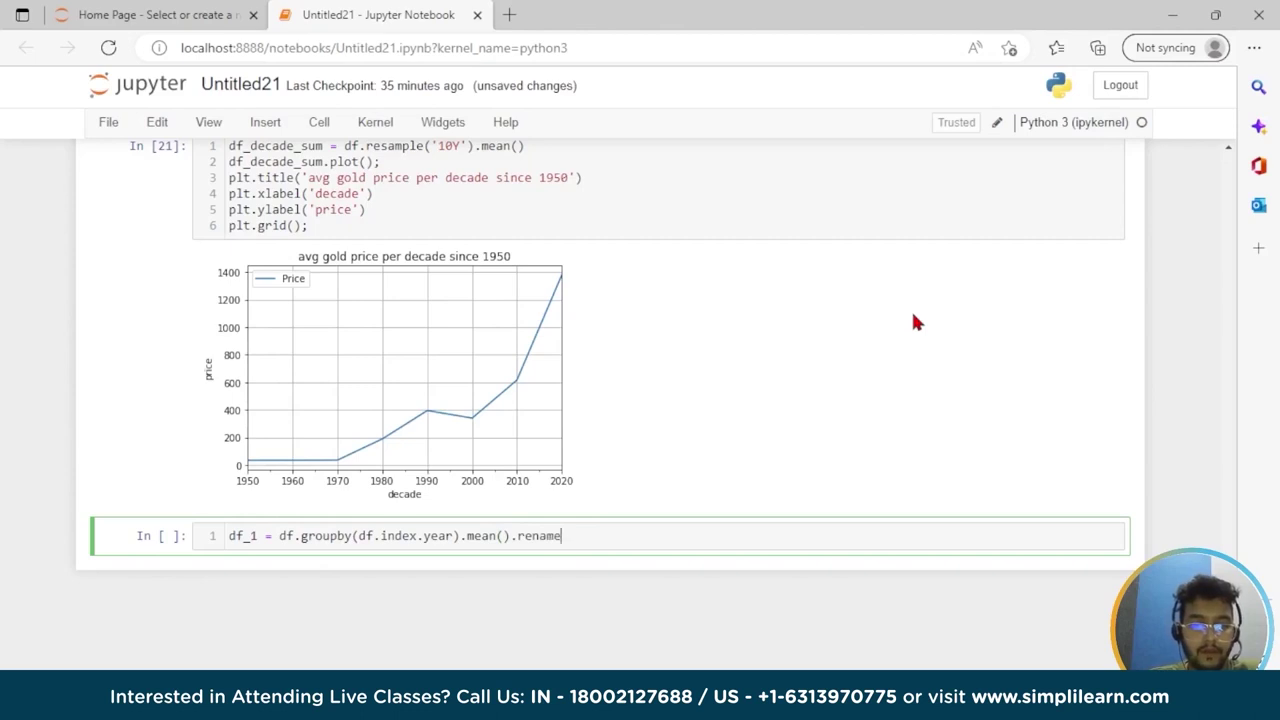
text((column)
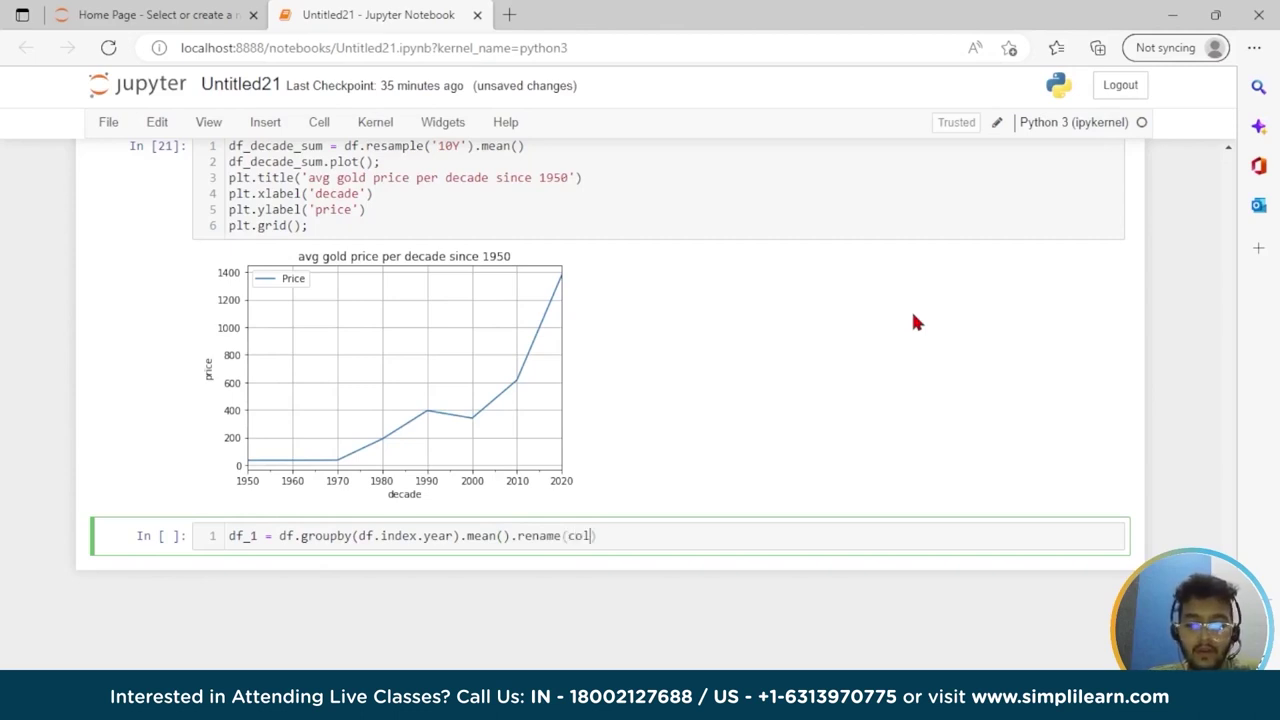
text(s= [)
key(BackSpace)
text({)
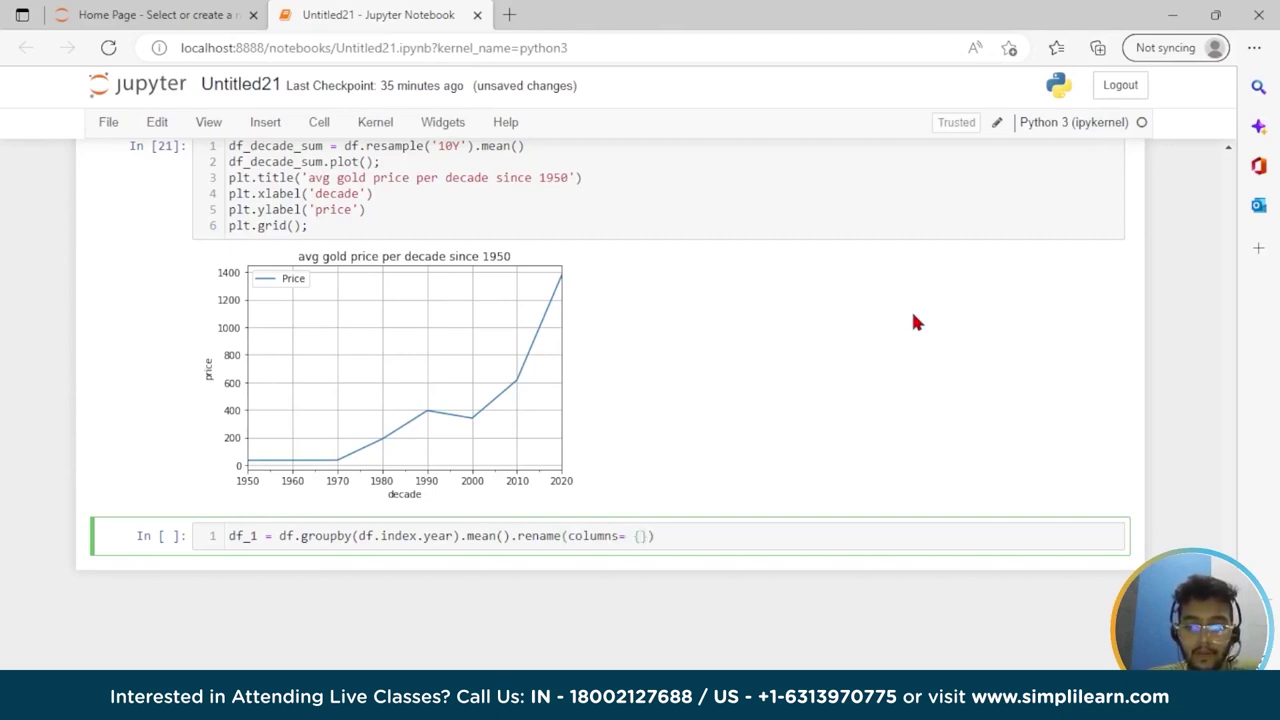
text('Pri)
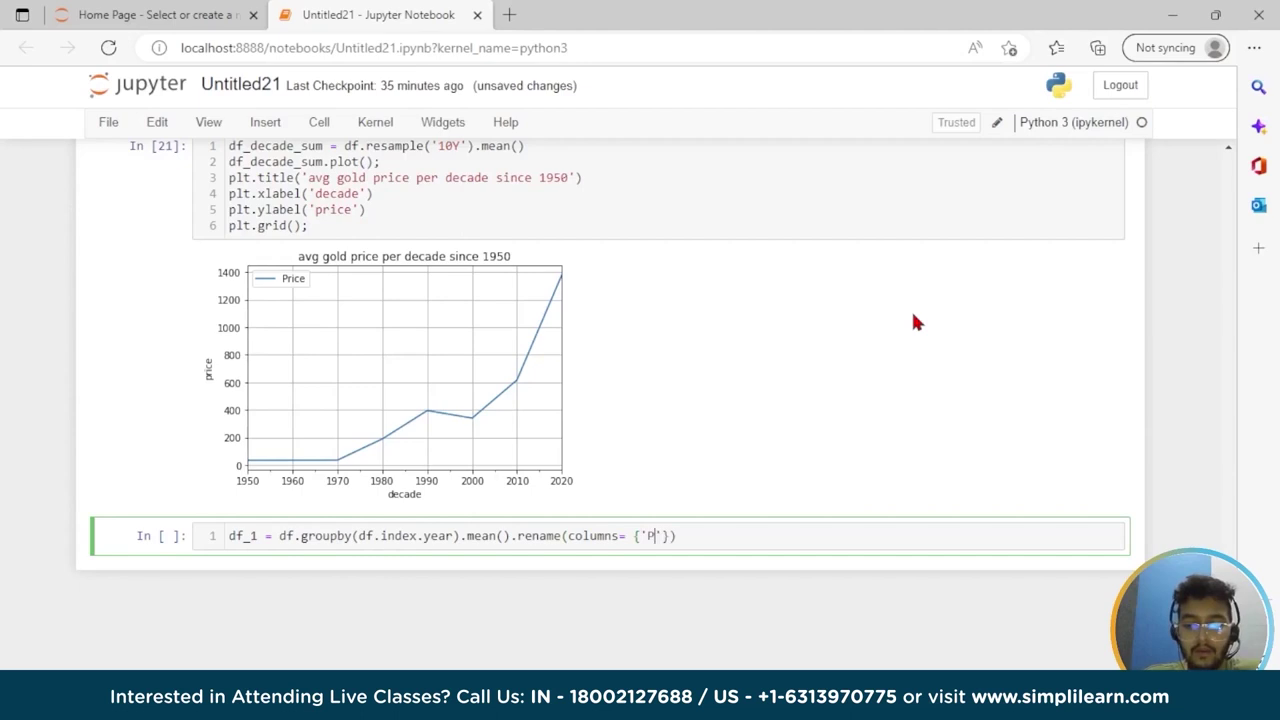
text(ce')
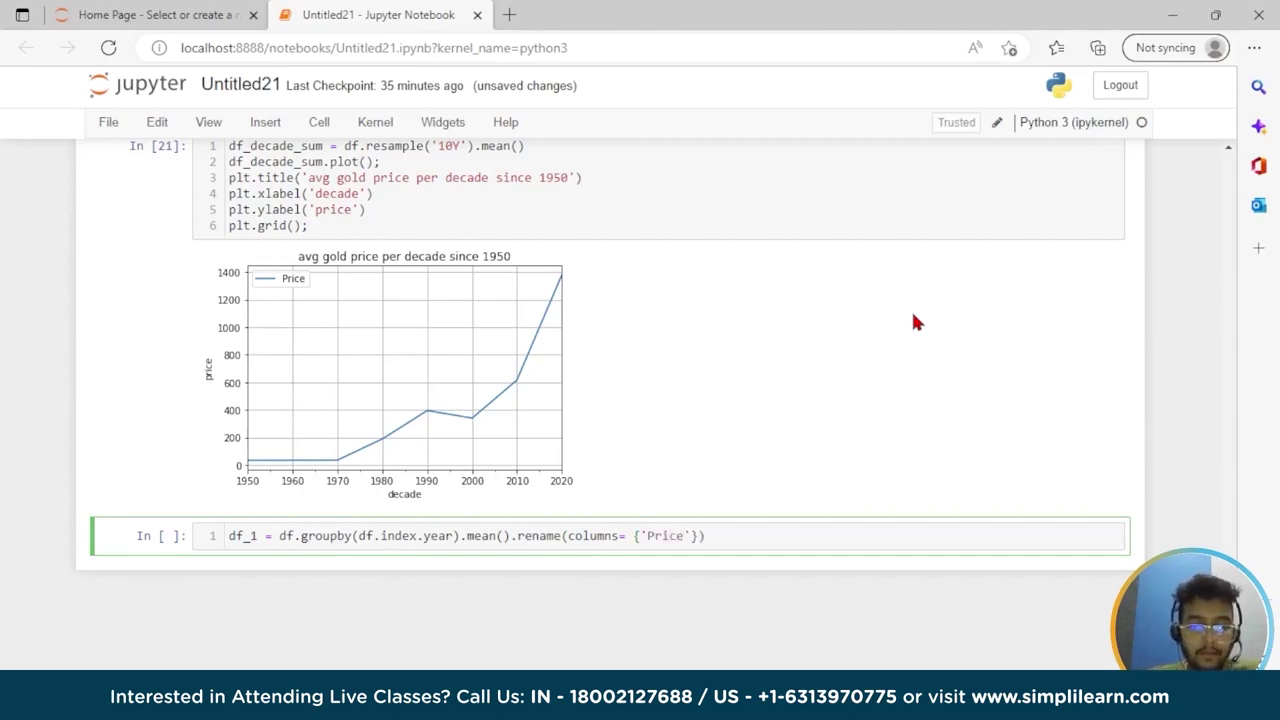
text(:'M)
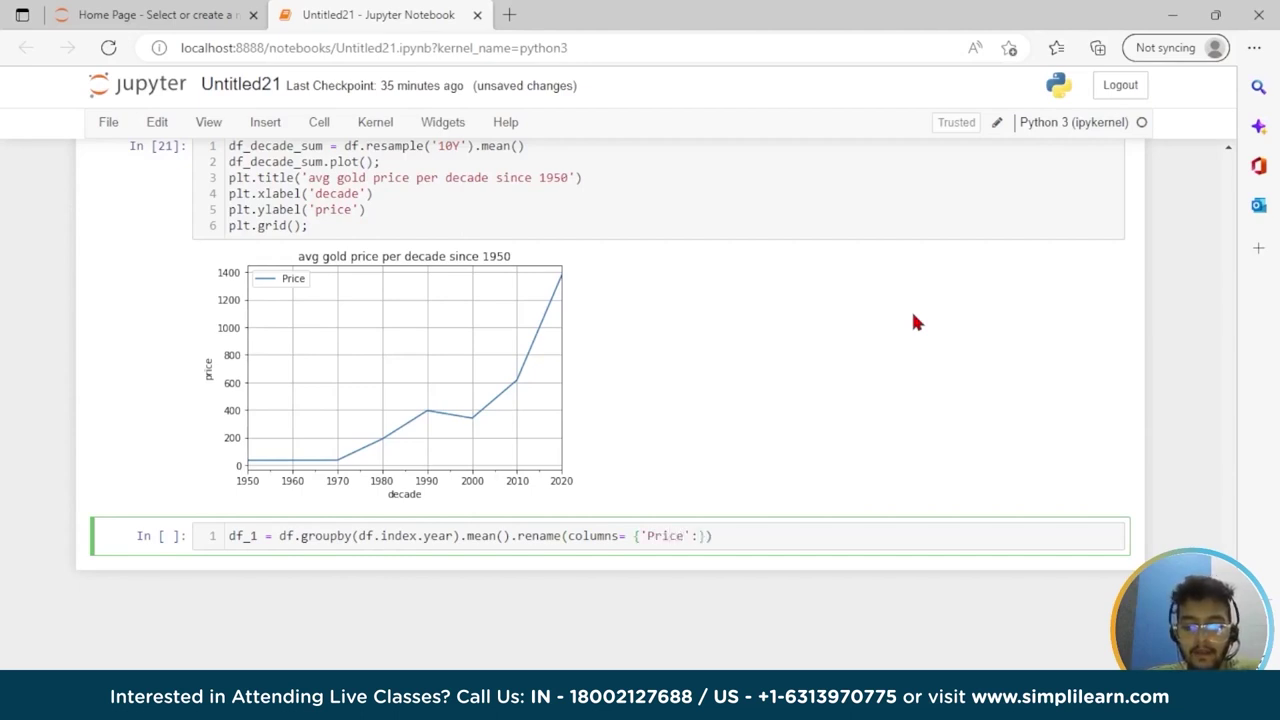
text(ea)
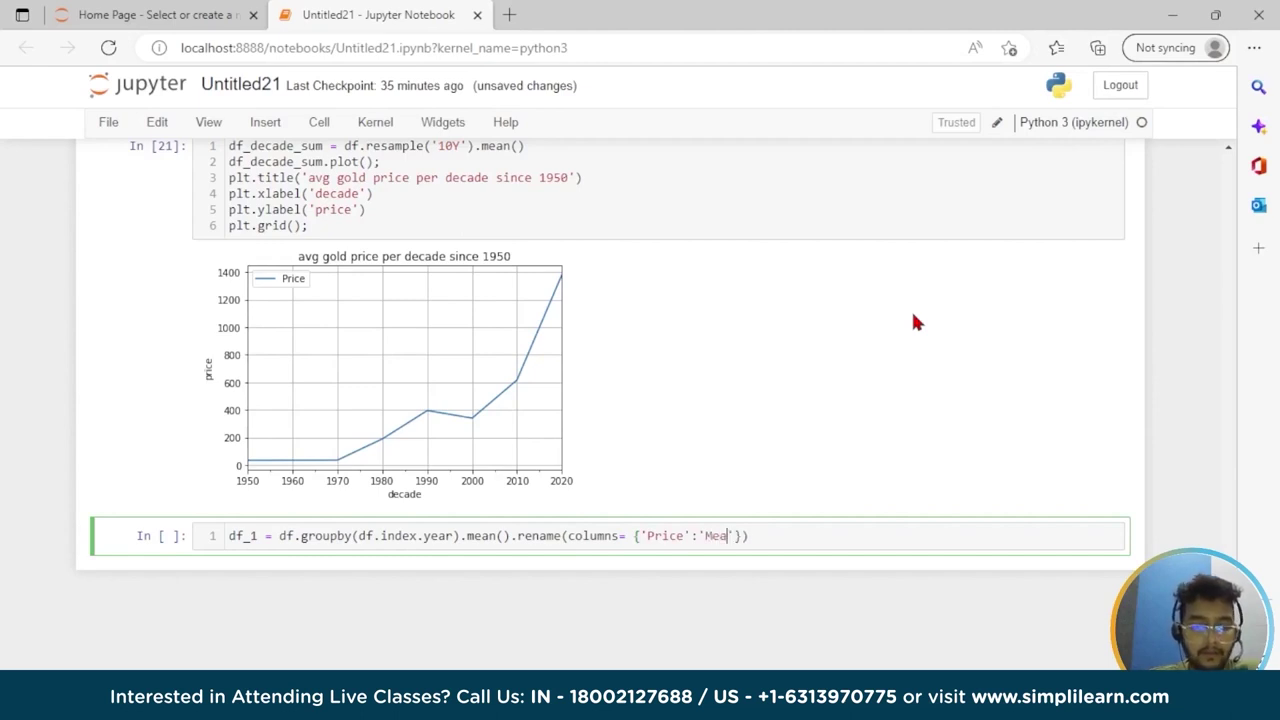
text(n)
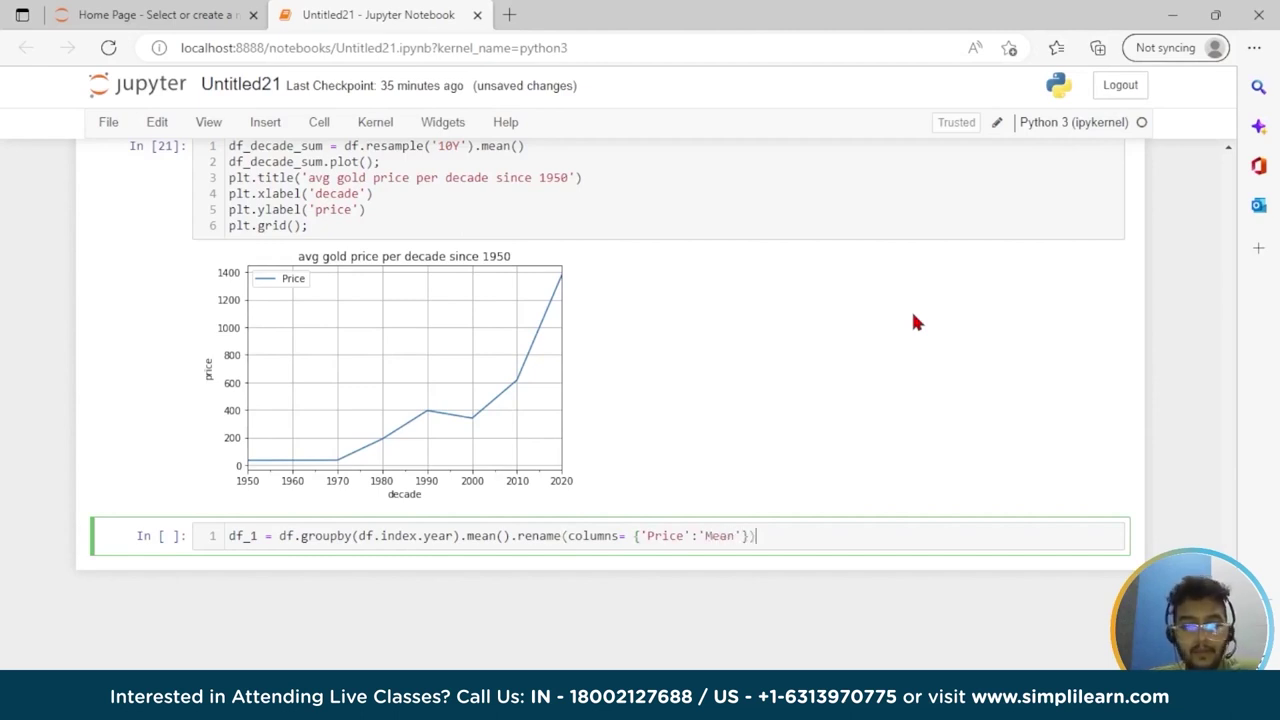
On a second line, reassign df_1 to df_1.merge() with the yearly standard deviation, df.groupby(df.index.year).std(), as its argument
key(Return)
text(df)
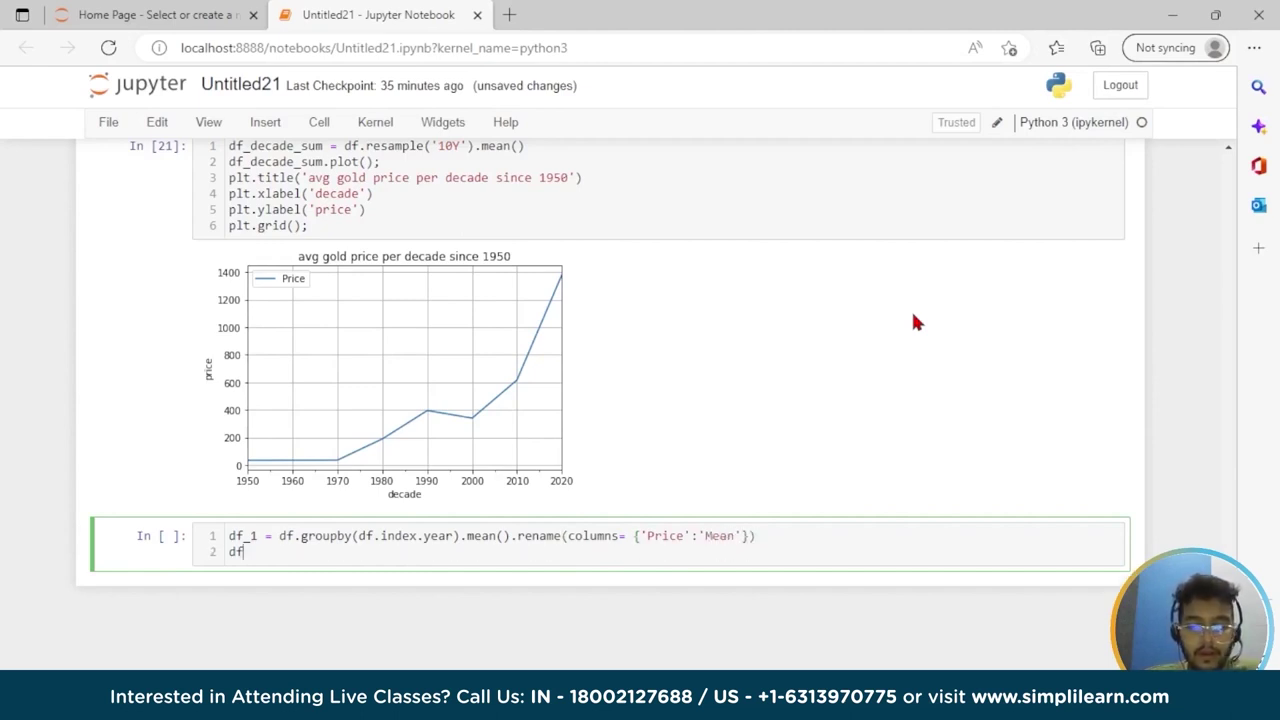
text(_1)
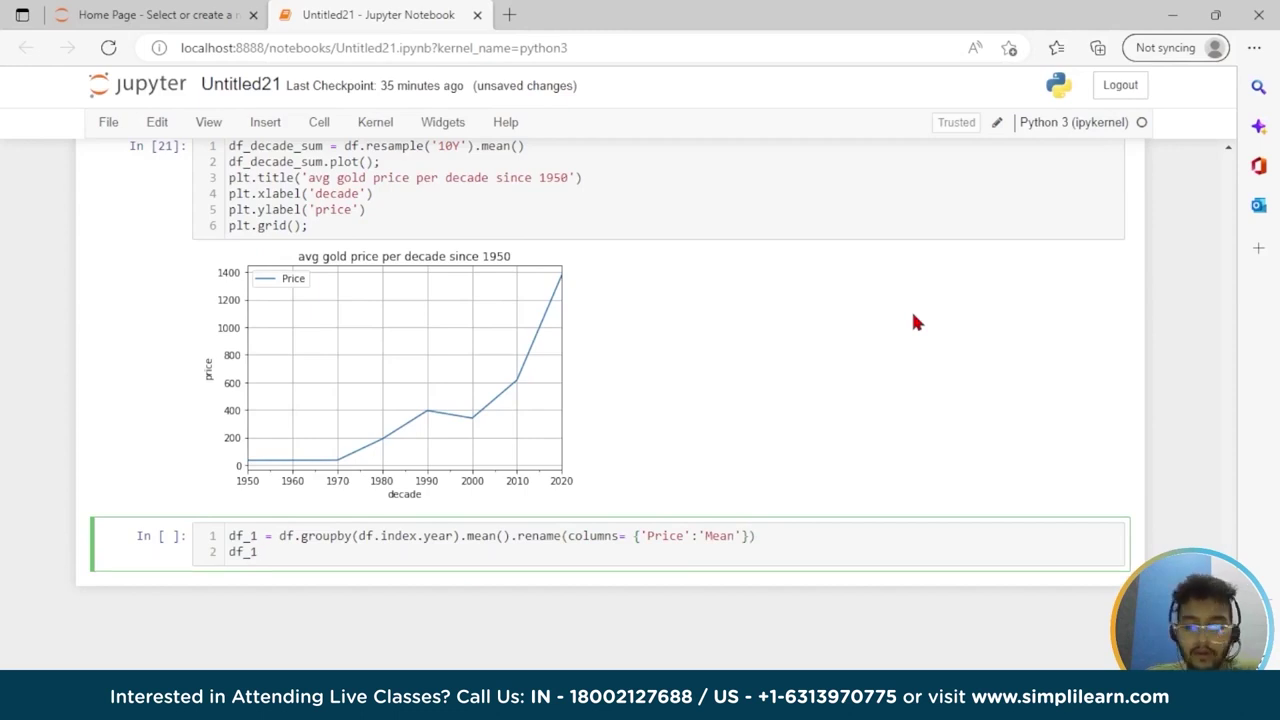
text( = df_)
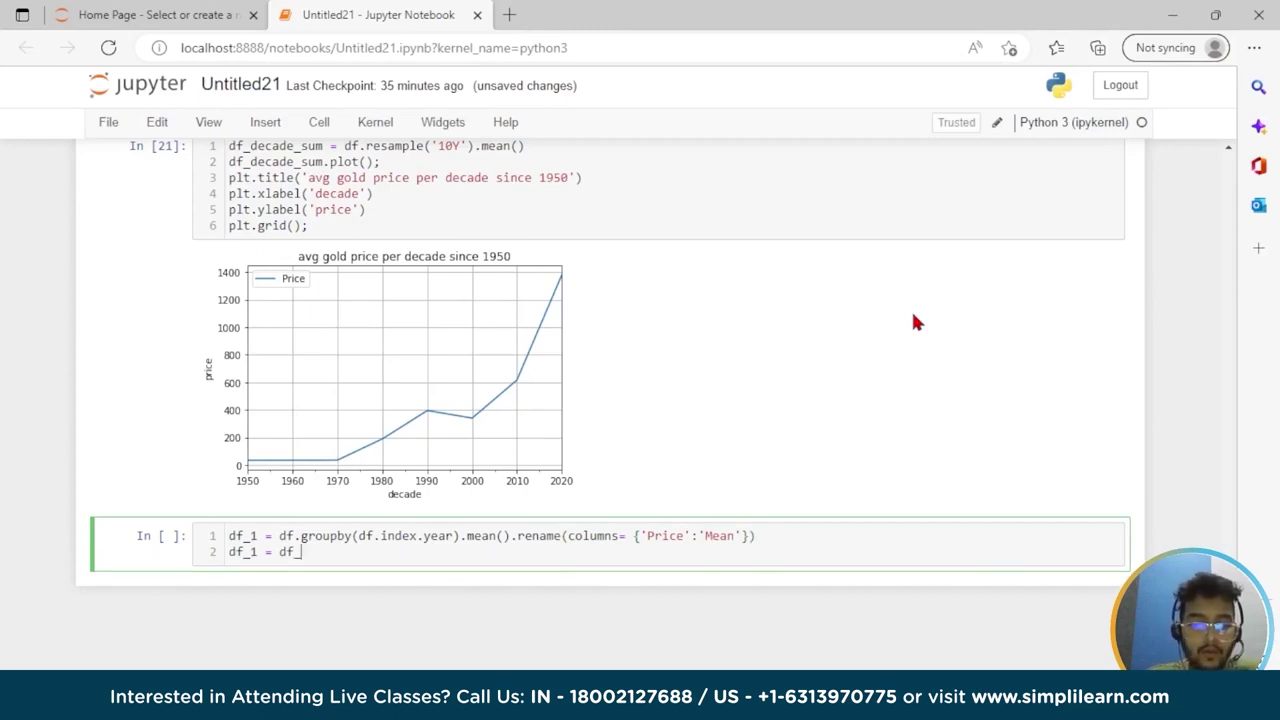
text(1.r)
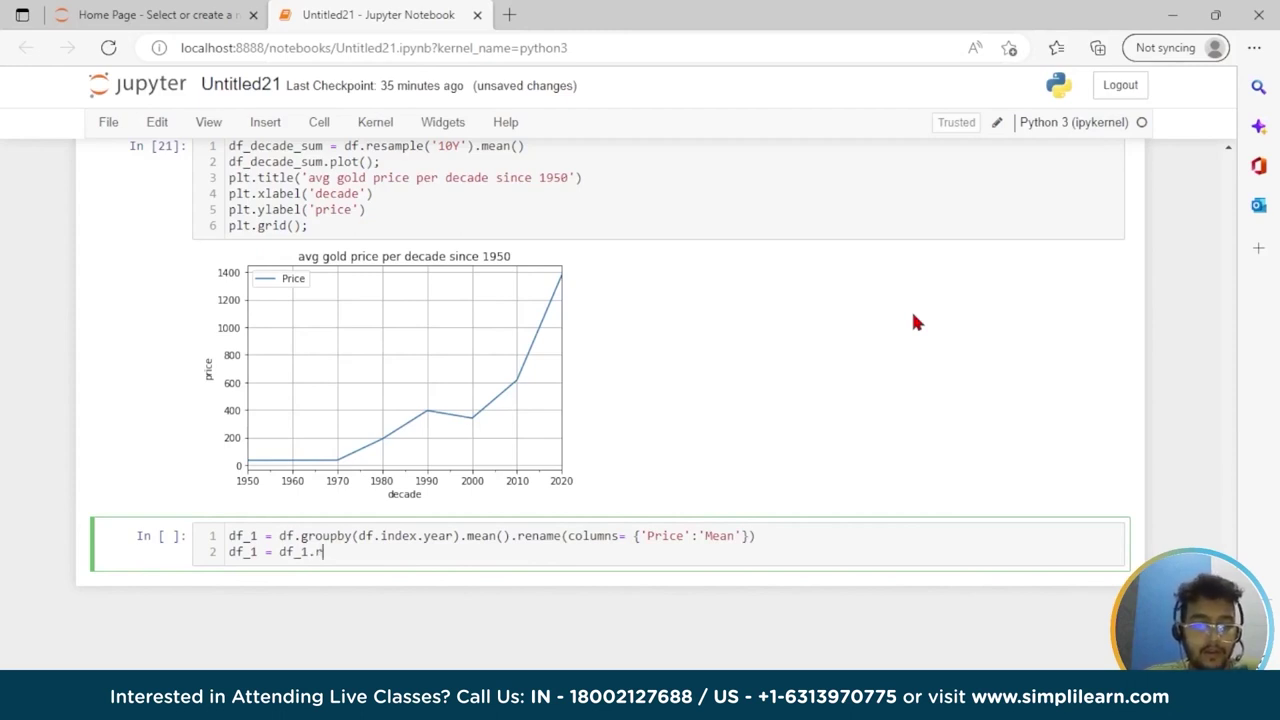
key(BackSpace)
text(merge(df.groupby(df.index)
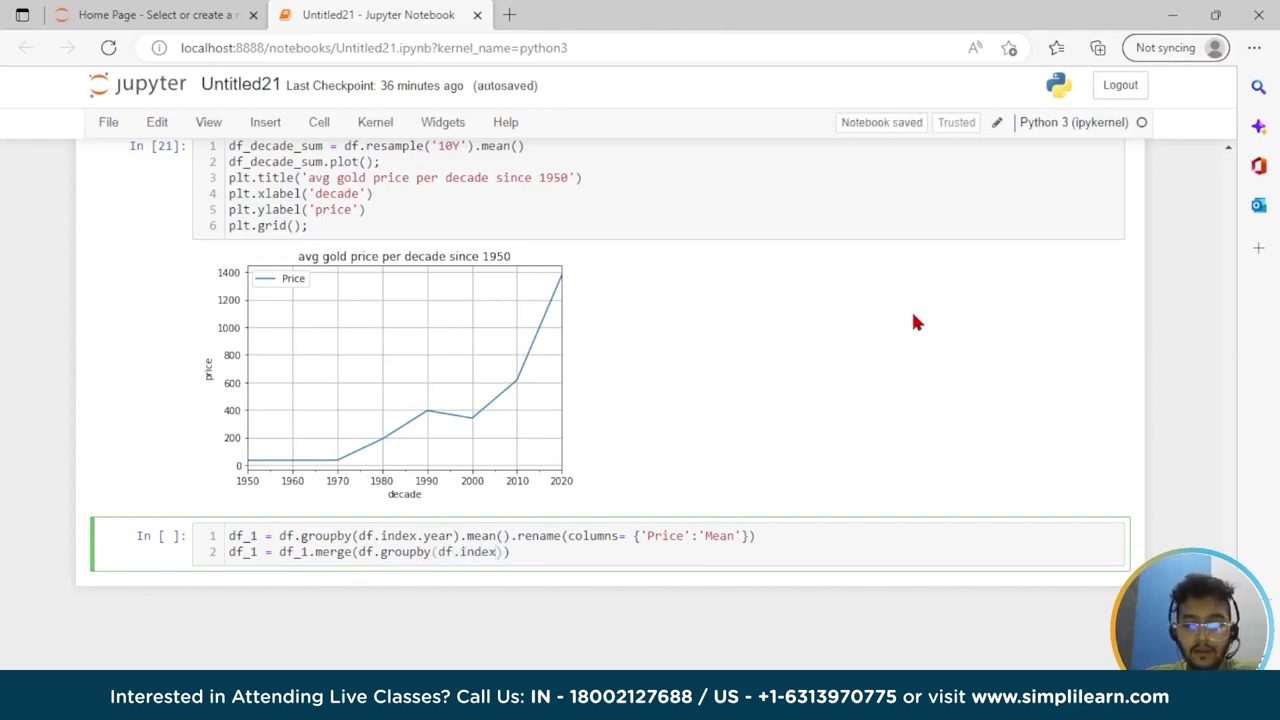
text(.year)
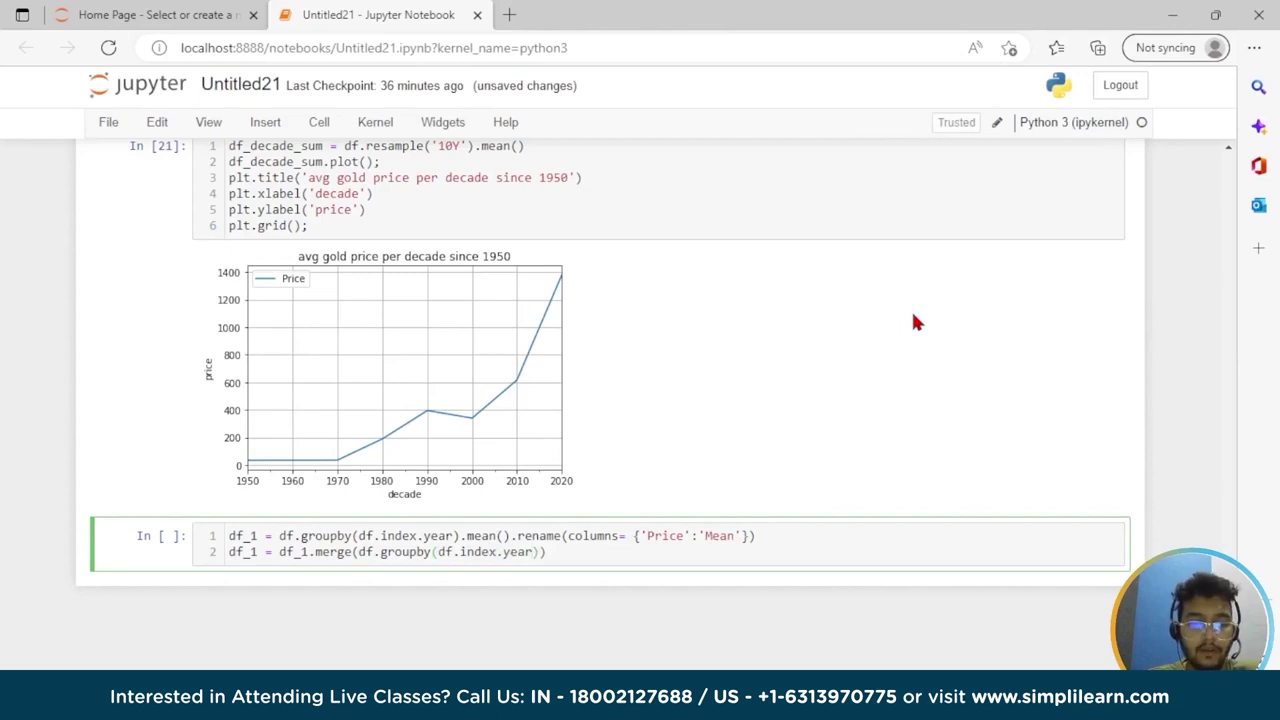
key(Right)
text(.std()
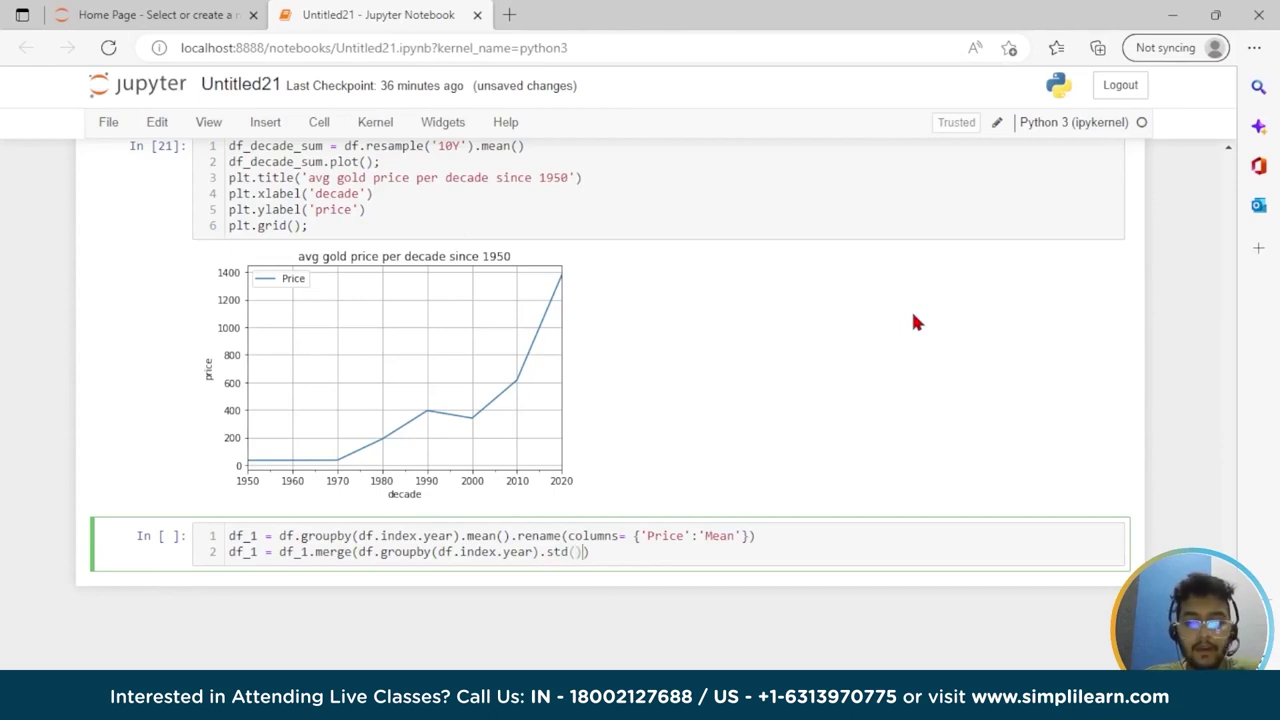
Chain .rename(columns={'Price':'Std'}) onto the std() expression inside the merge to rename the Price column to Std
text().ren)
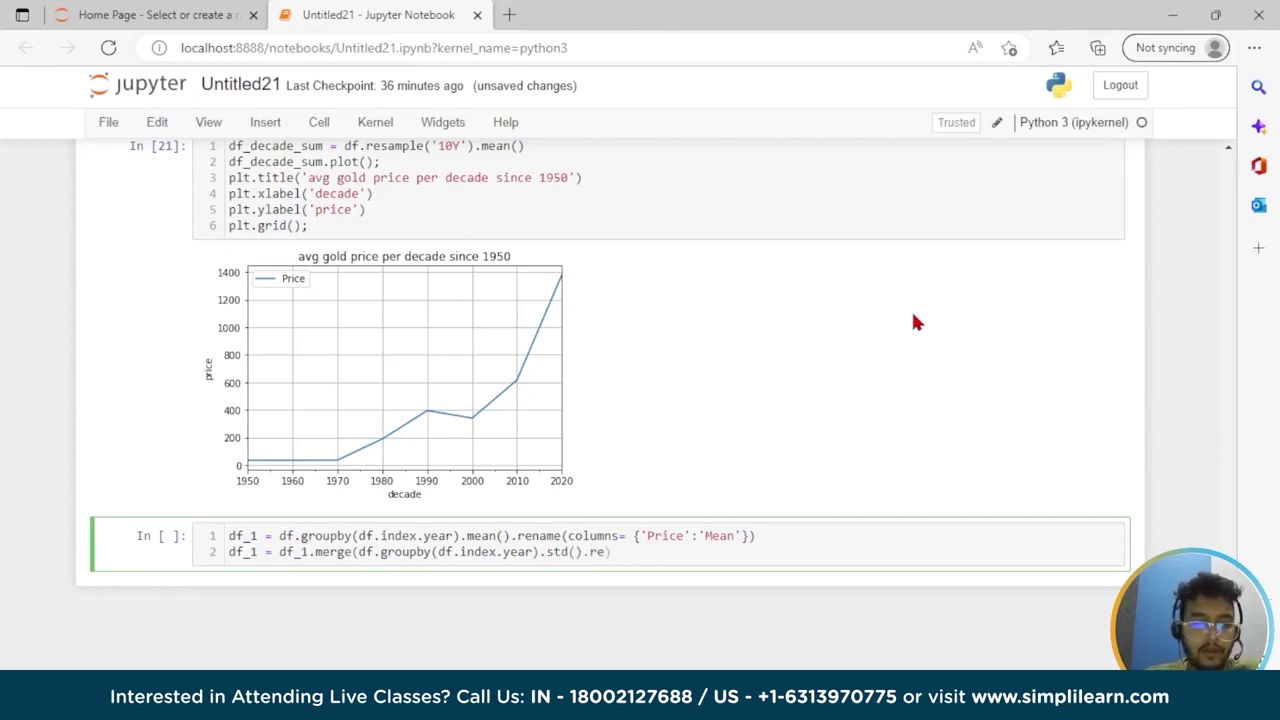
text(ame)
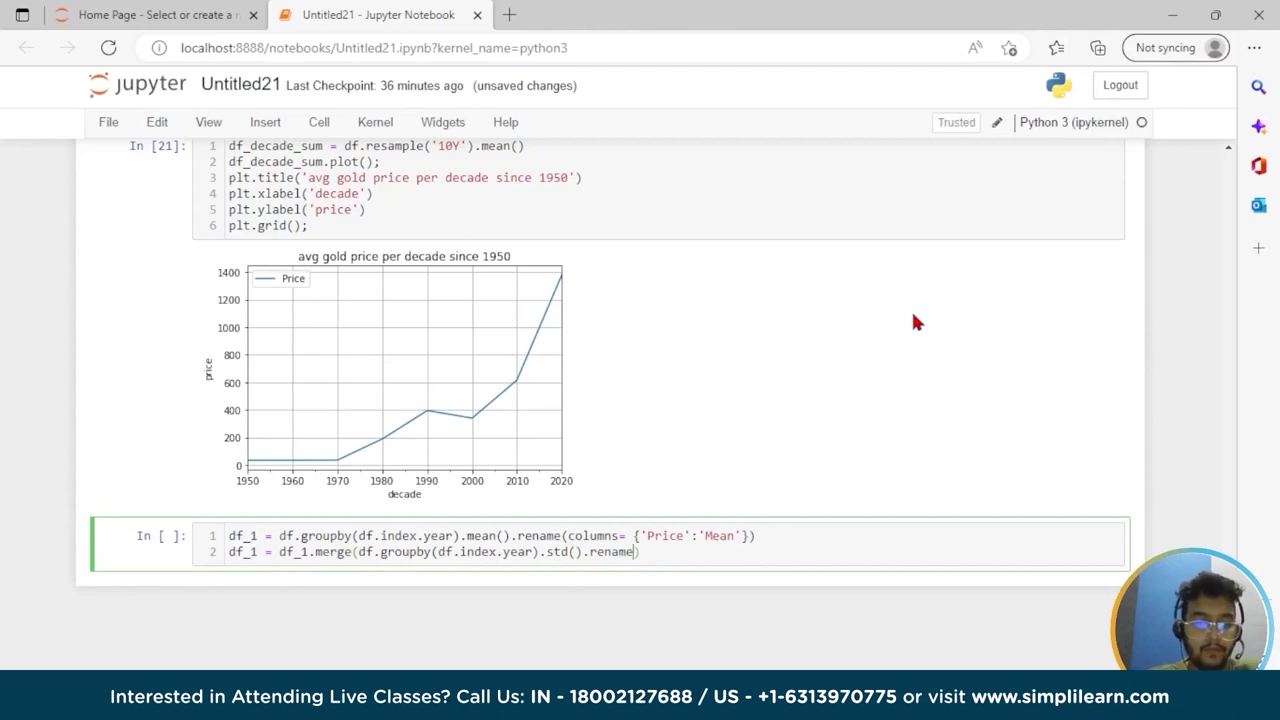
text(()
text(columns)
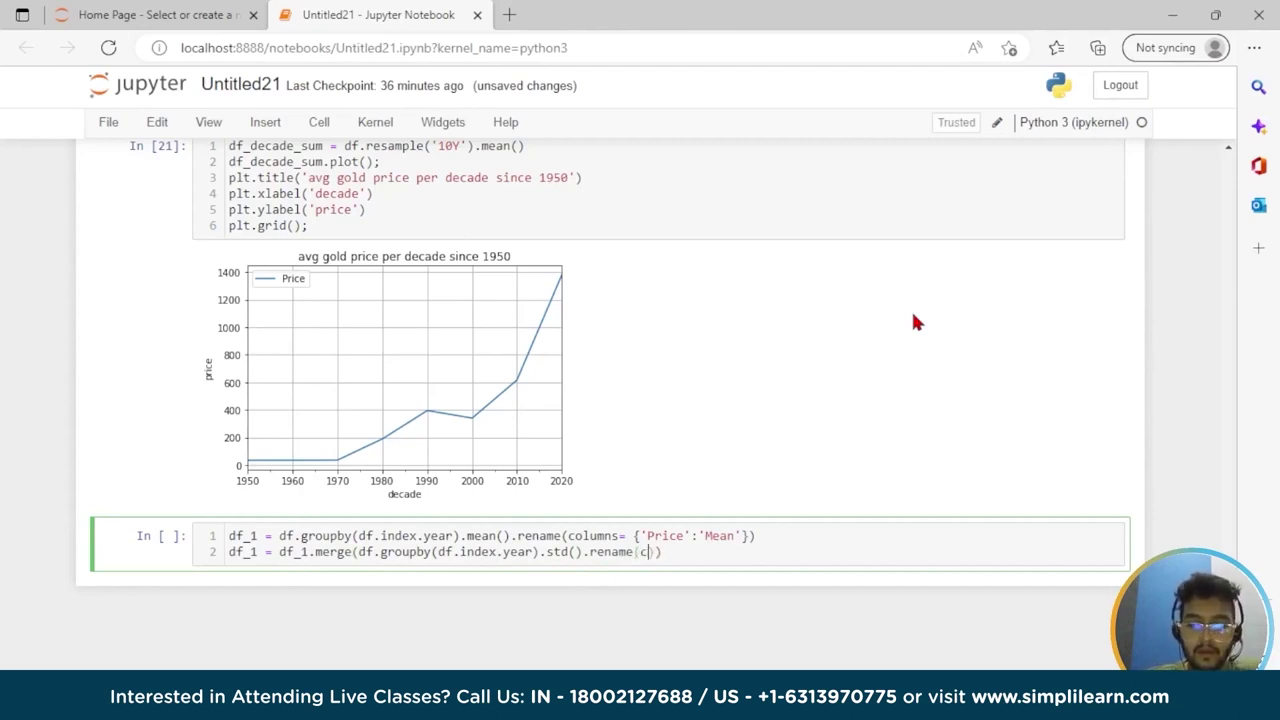
text(=)
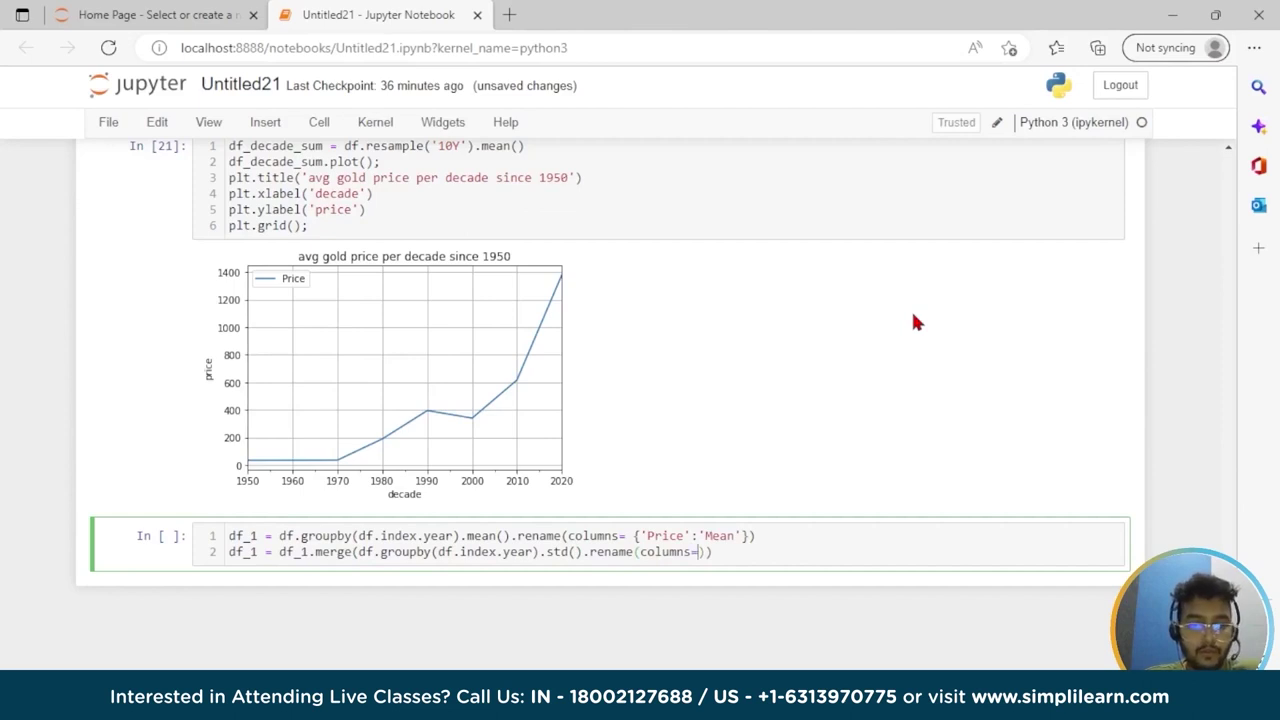
text({')
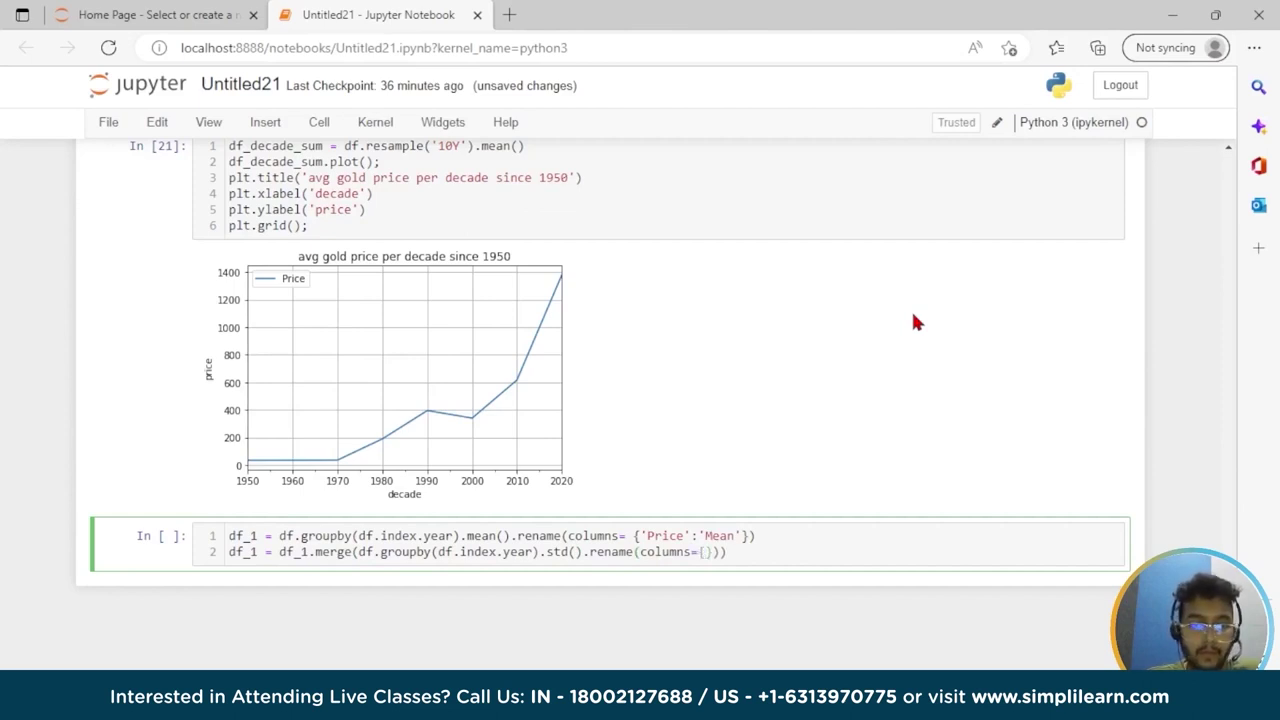
text(Price)
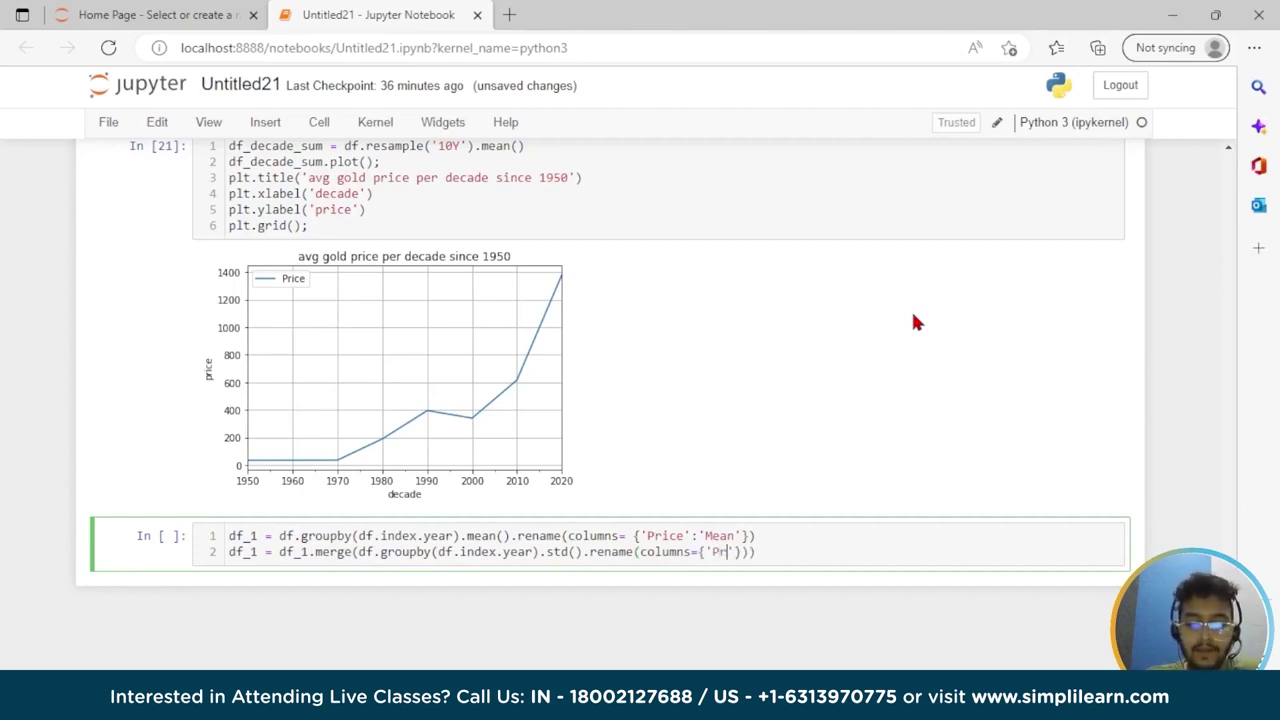
text(':)
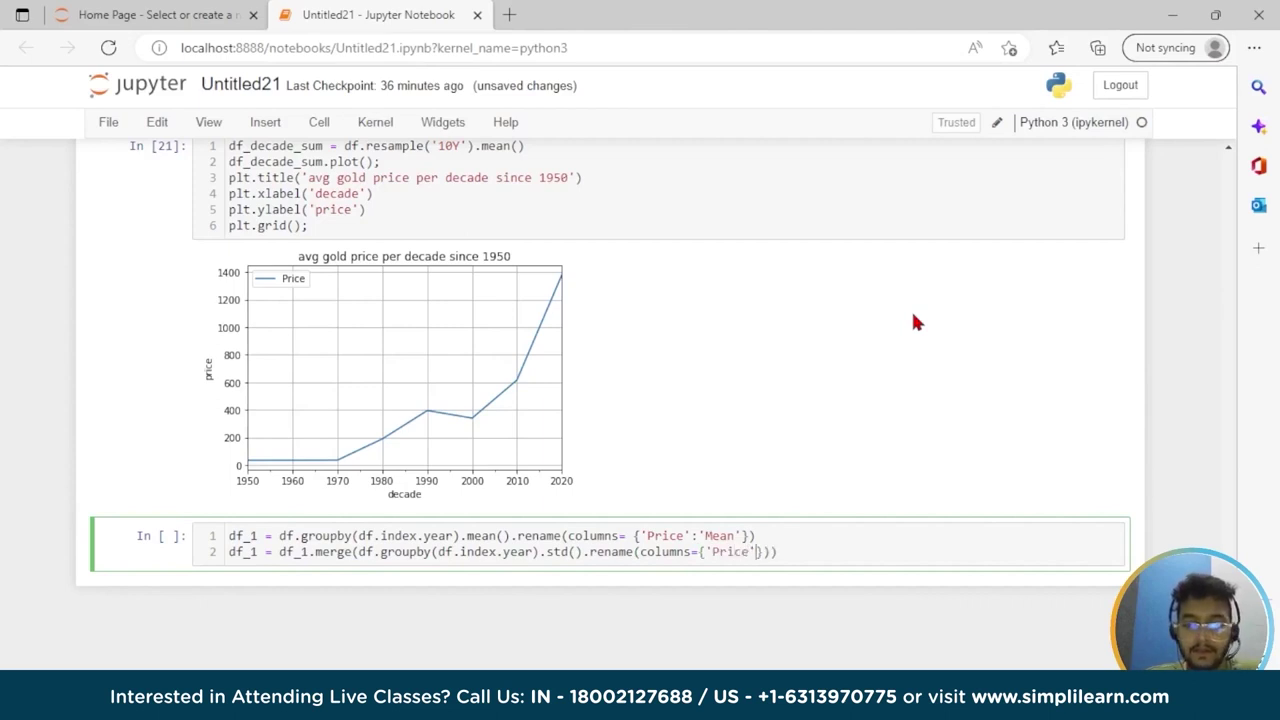
text('St)
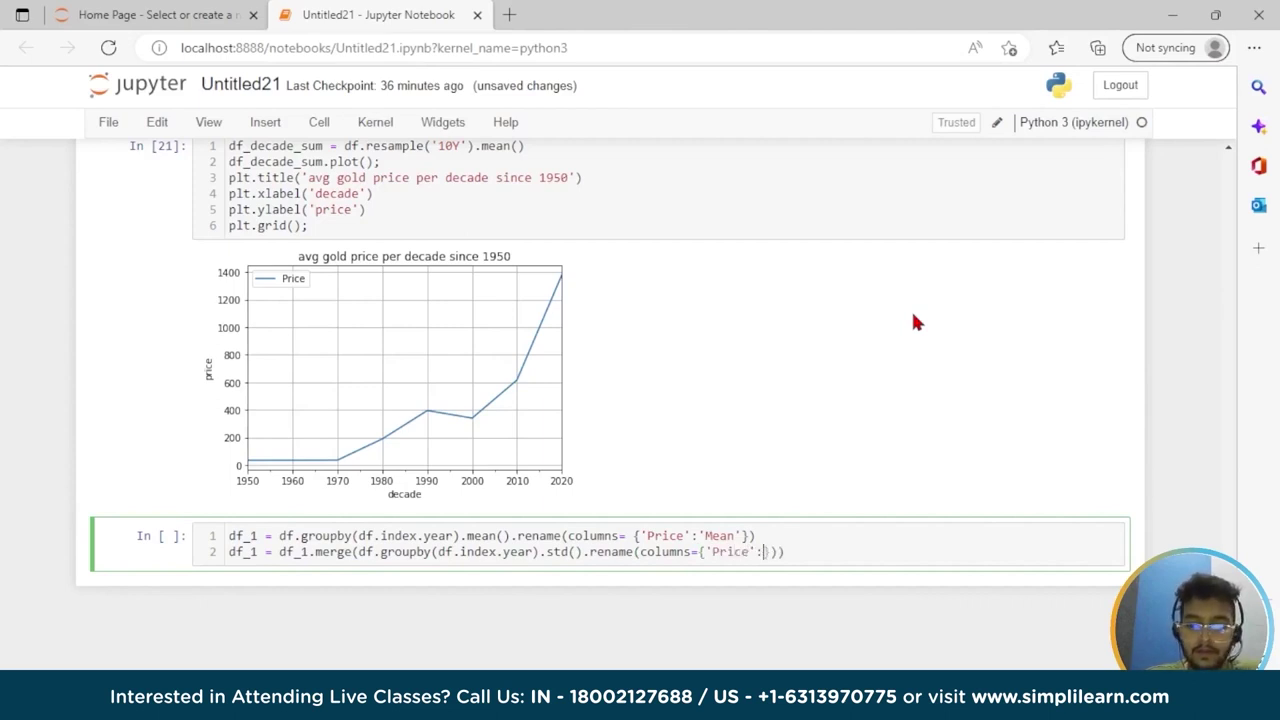
text(d)
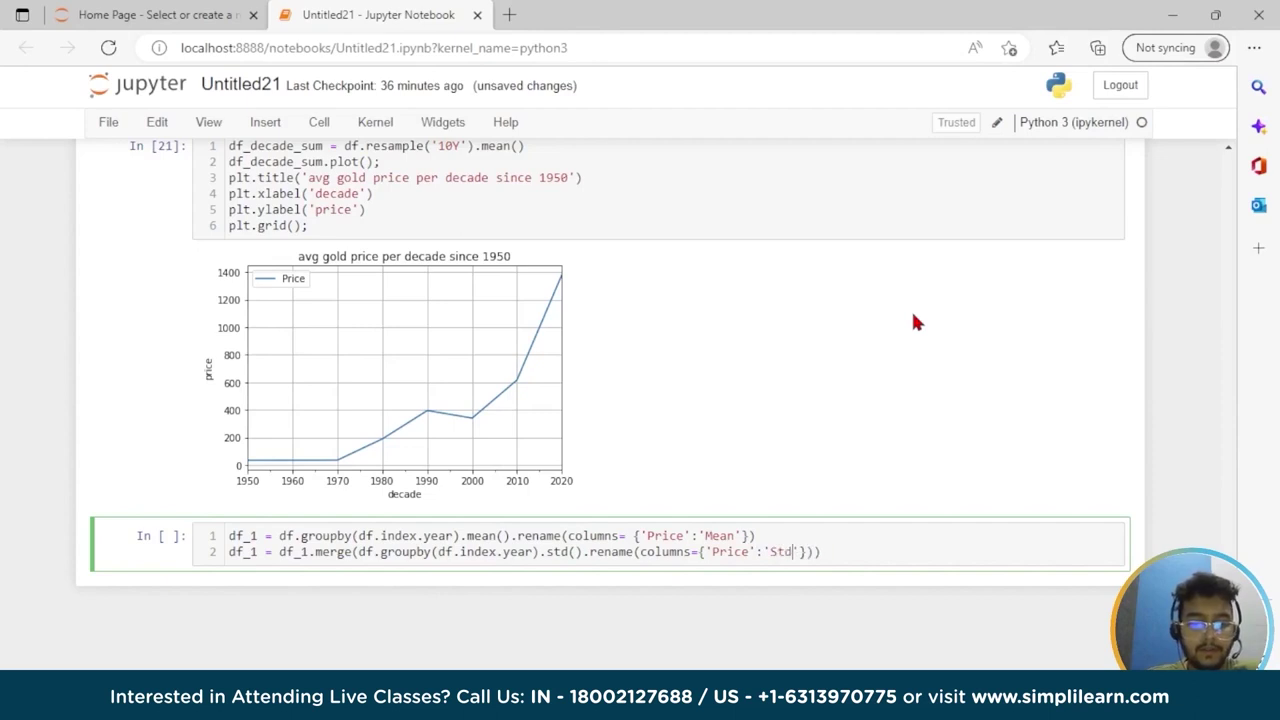
Complete the merge call with the arguments left_index= True and right_index= True so the yearly tables join on their indexes
text('}), 1)
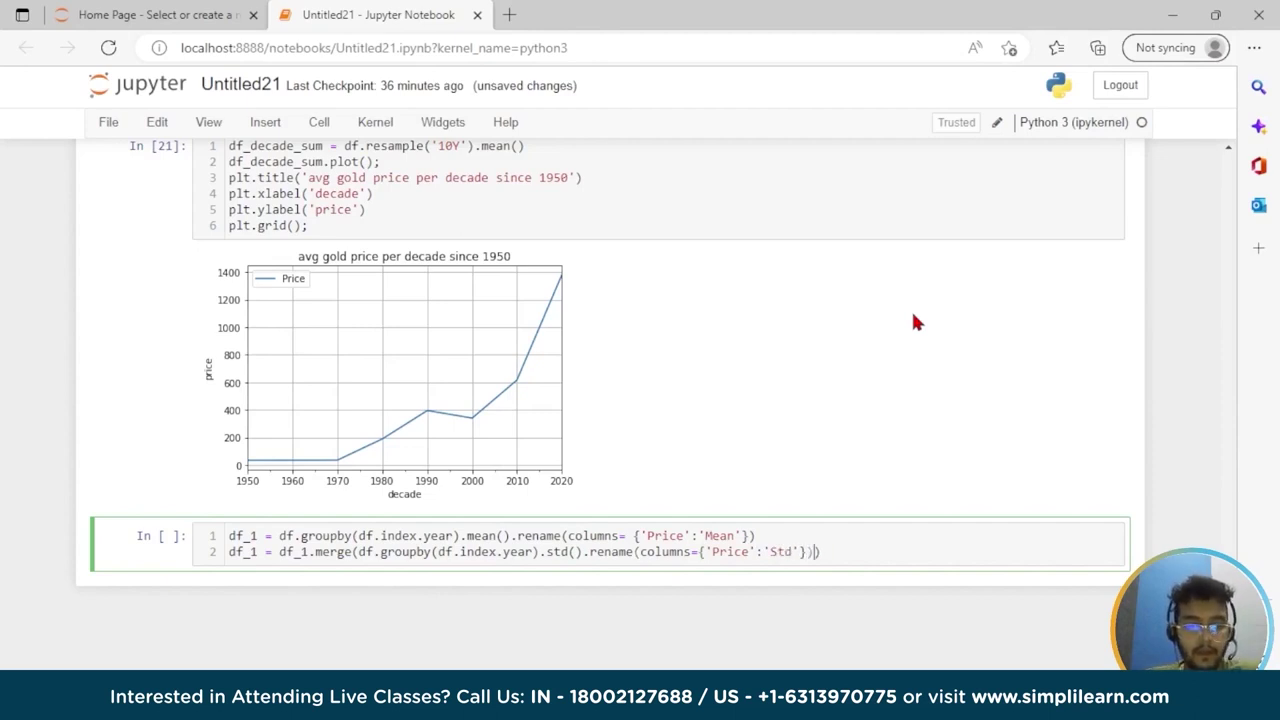
text(eft)
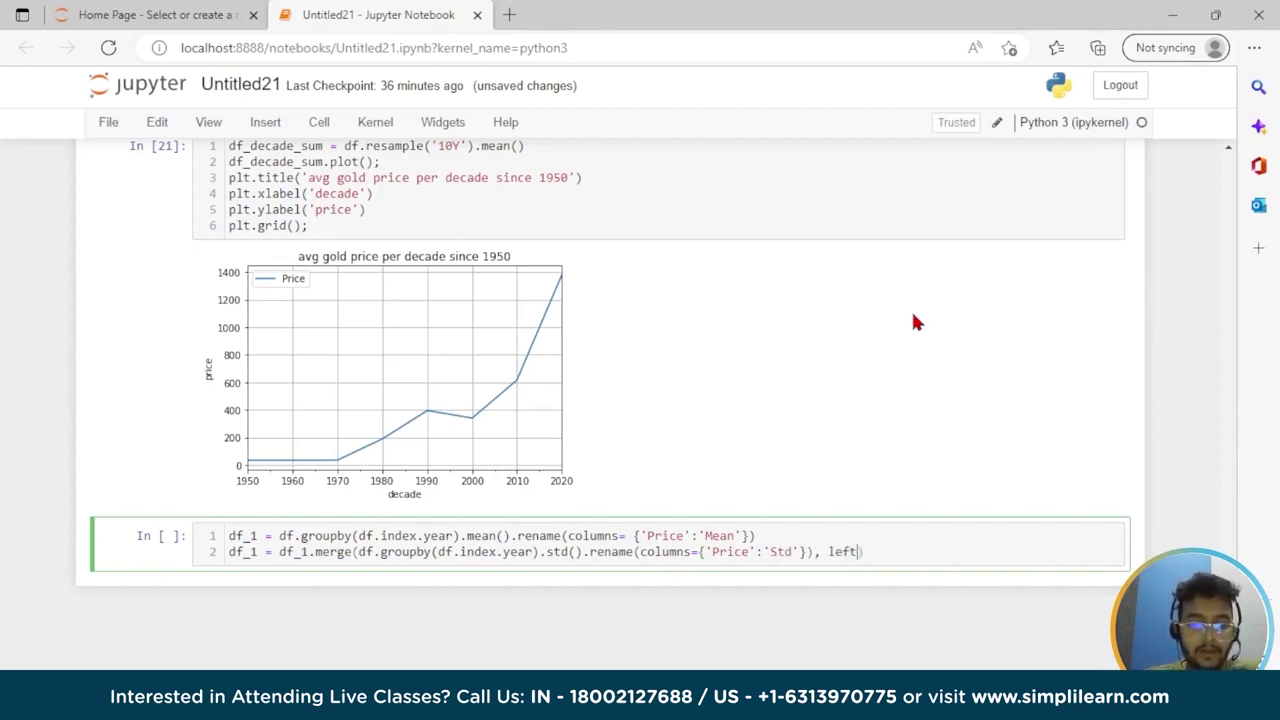
text(_index)
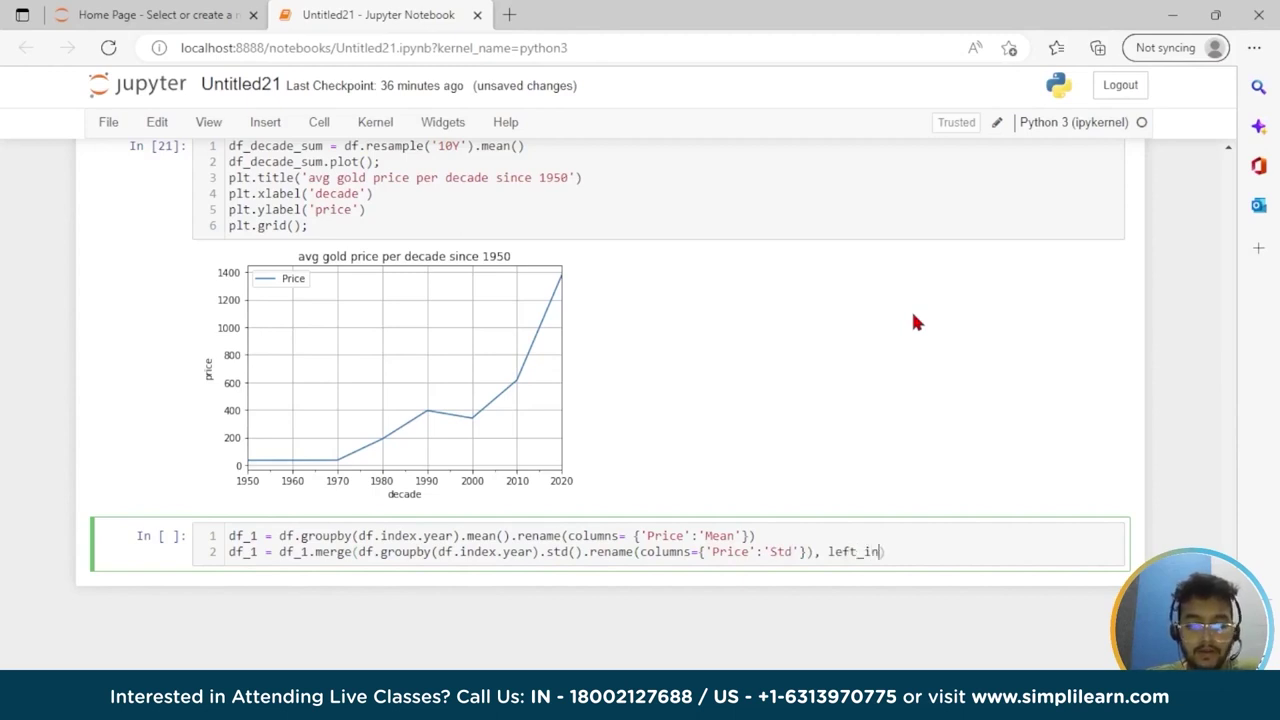
text(= True)
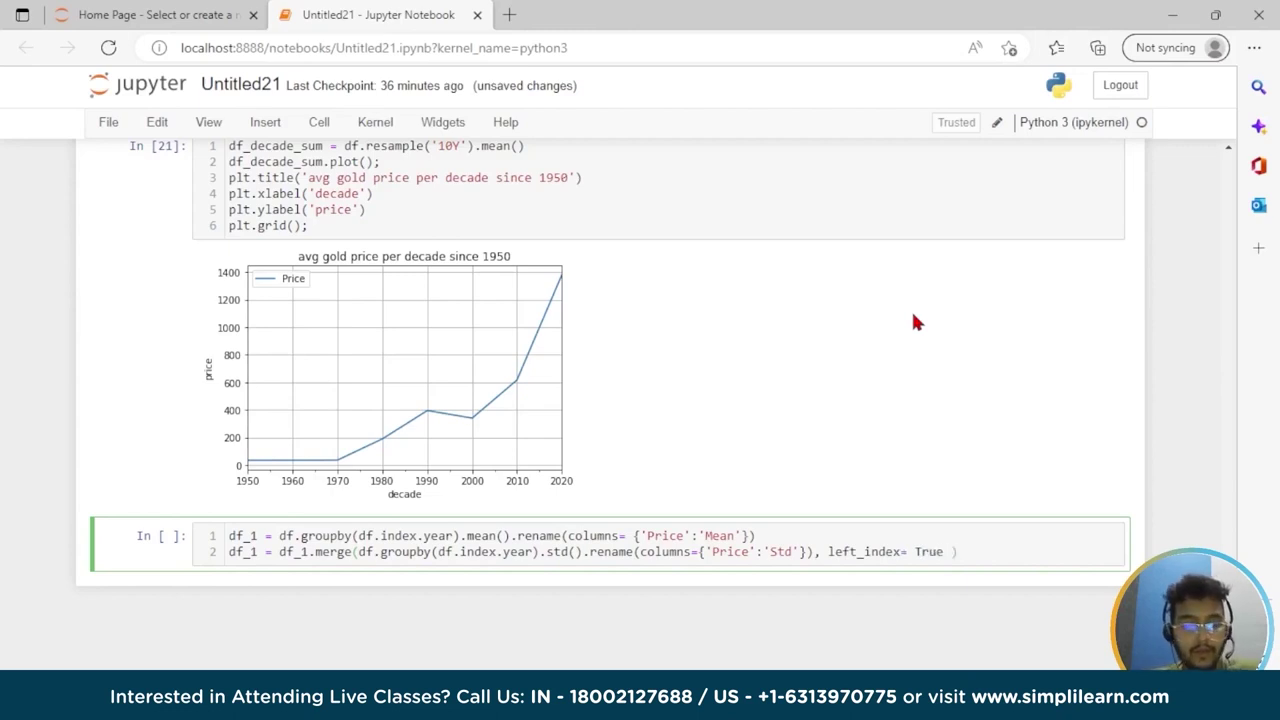
text( , right_index)
key(Left)
key(Left)
key(Left)
key(Left)
key(BackSpace)
key(End)
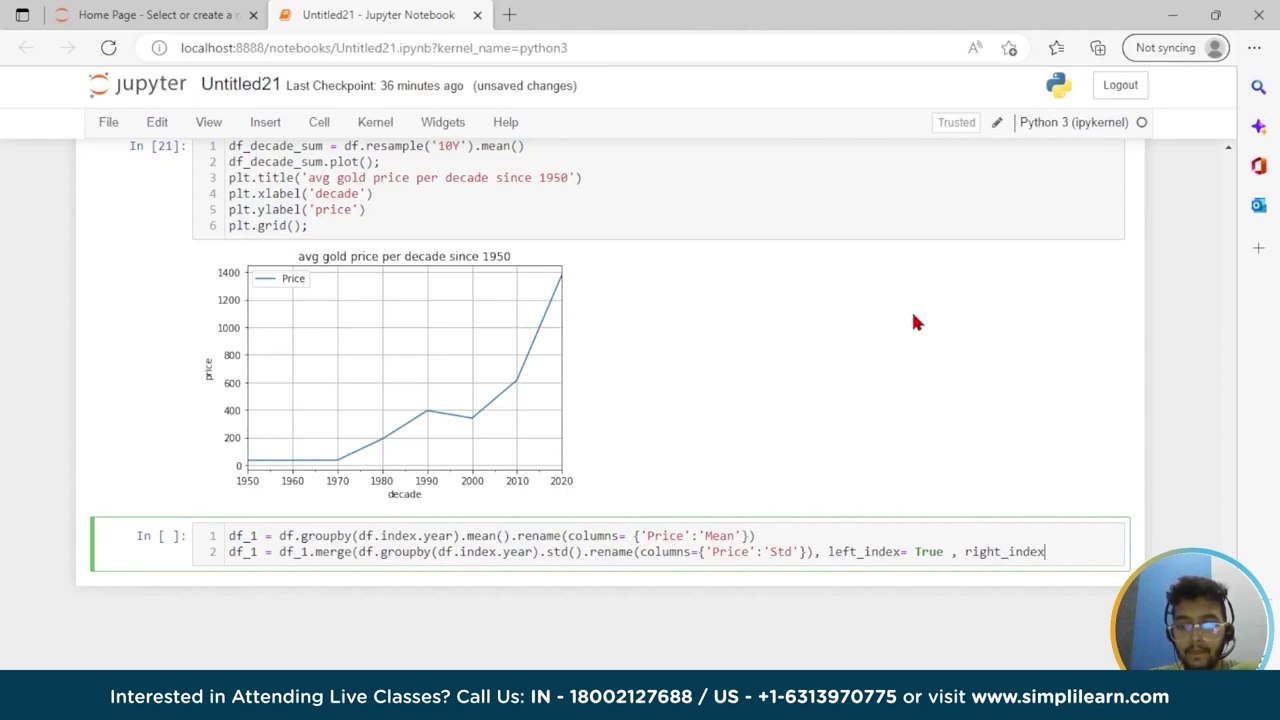
text(= True)
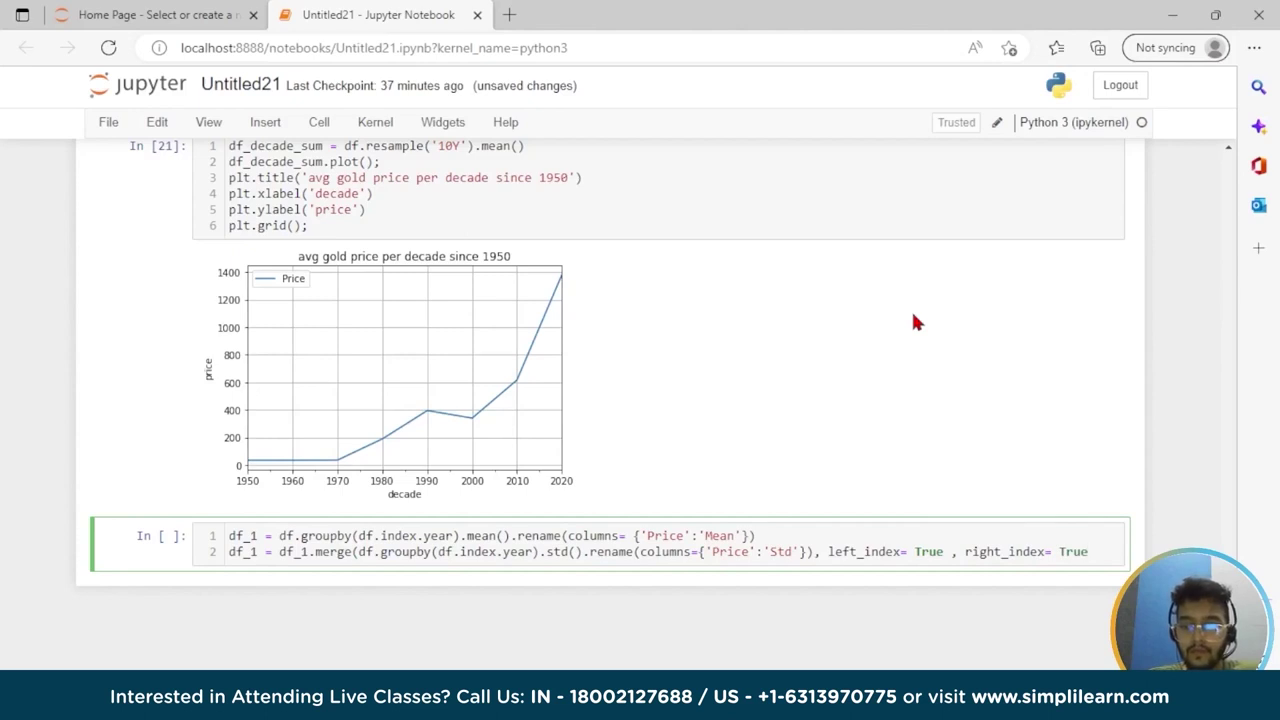
text())
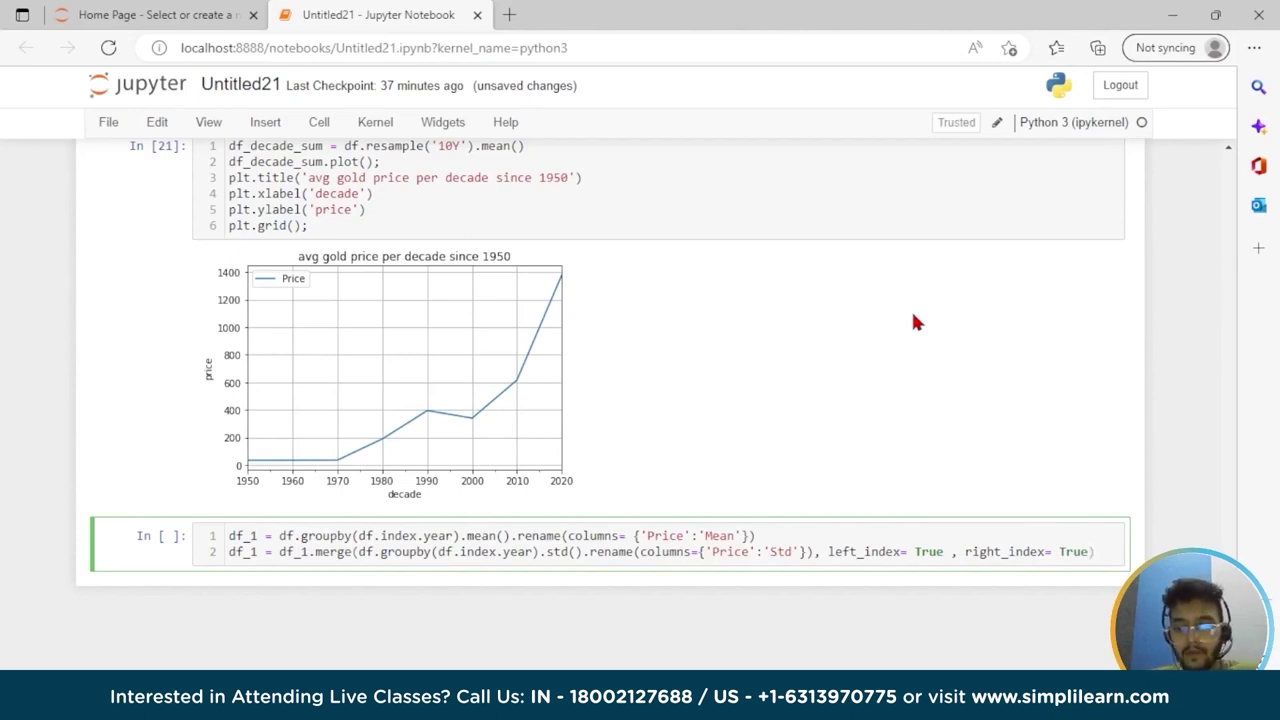
On a third line, compute the coefficient of variation in percent as df_1['Cov_pct']= ((df_1['Std']/df_1["Mean"])*100)
key(Return)
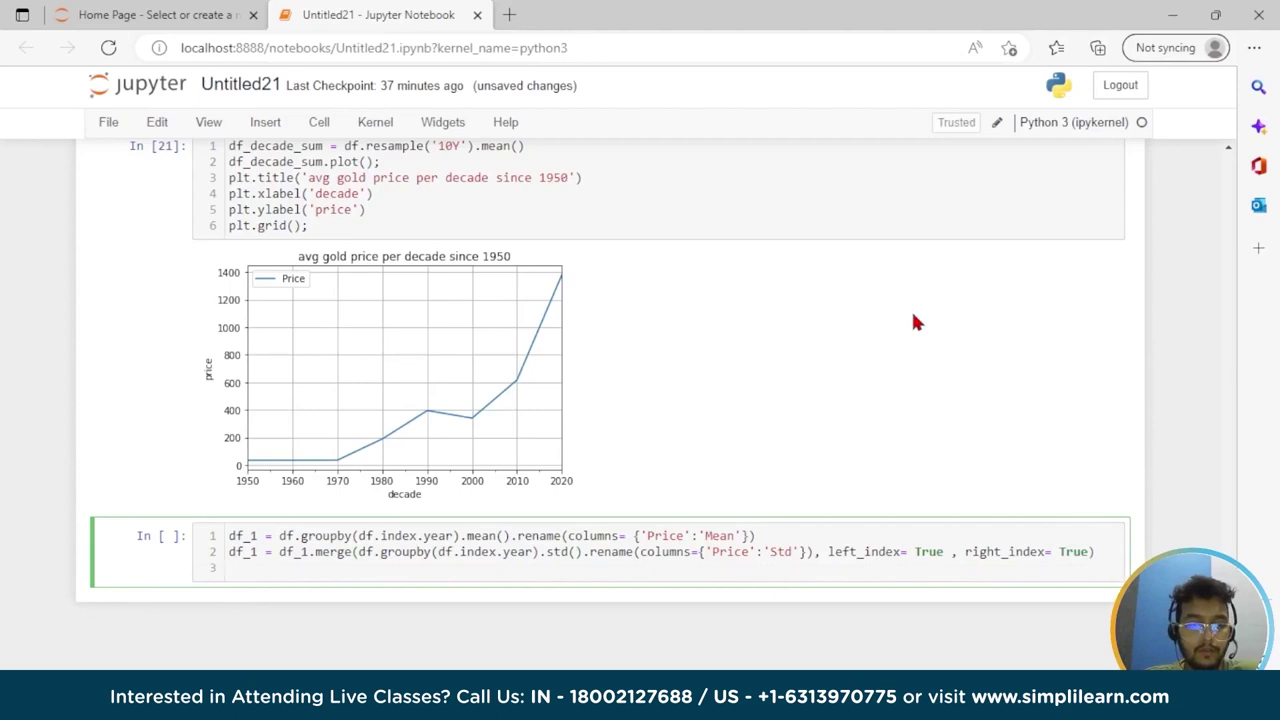
text(df_1['Cov_pct'])
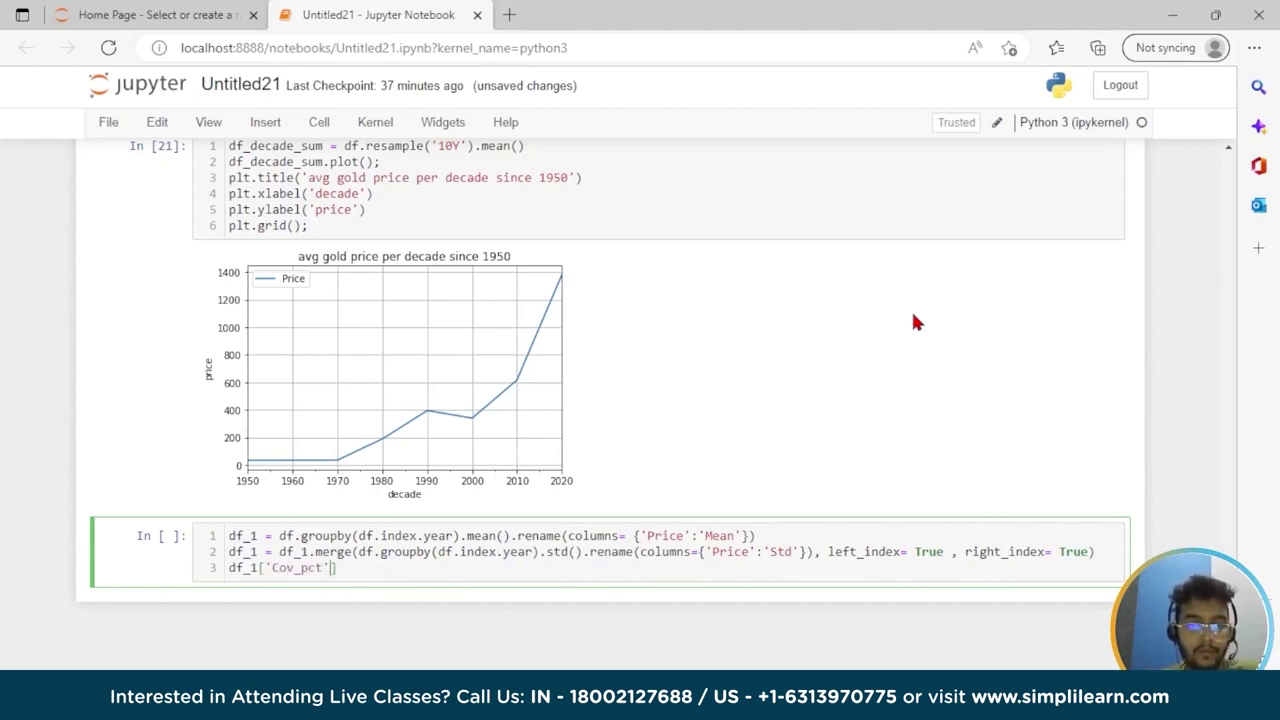
text(= ((df_1)
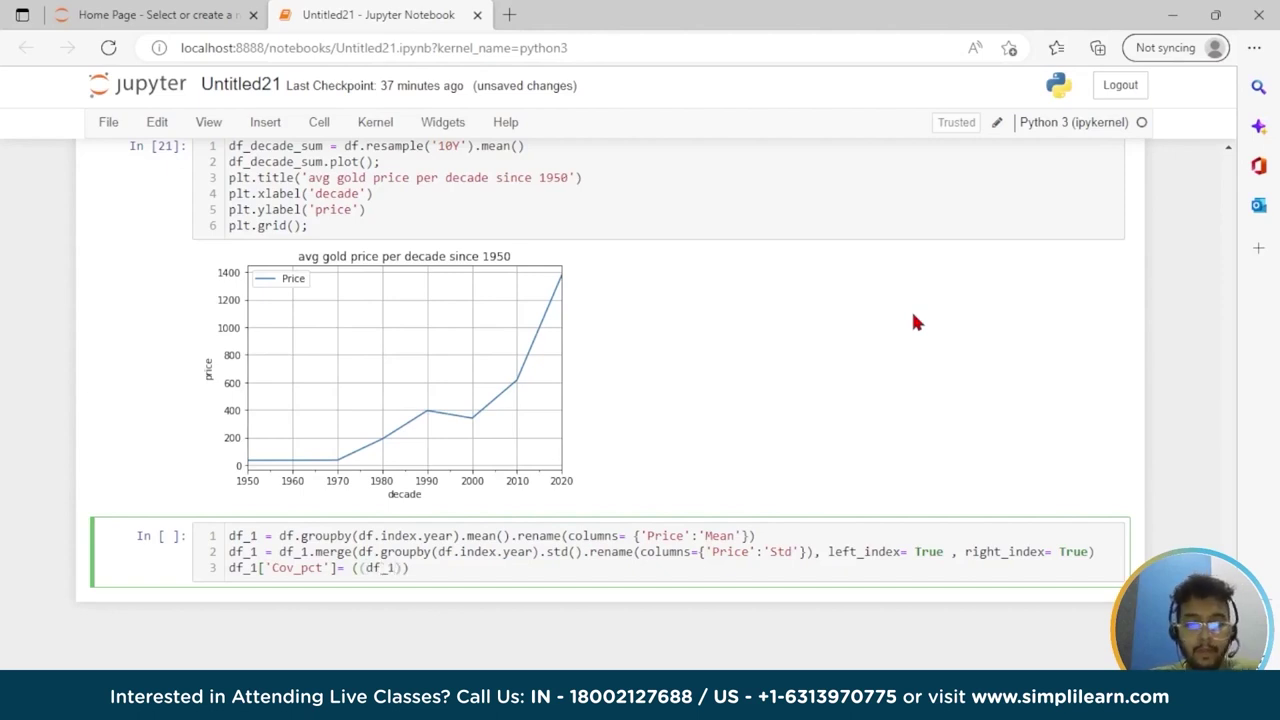
text([')
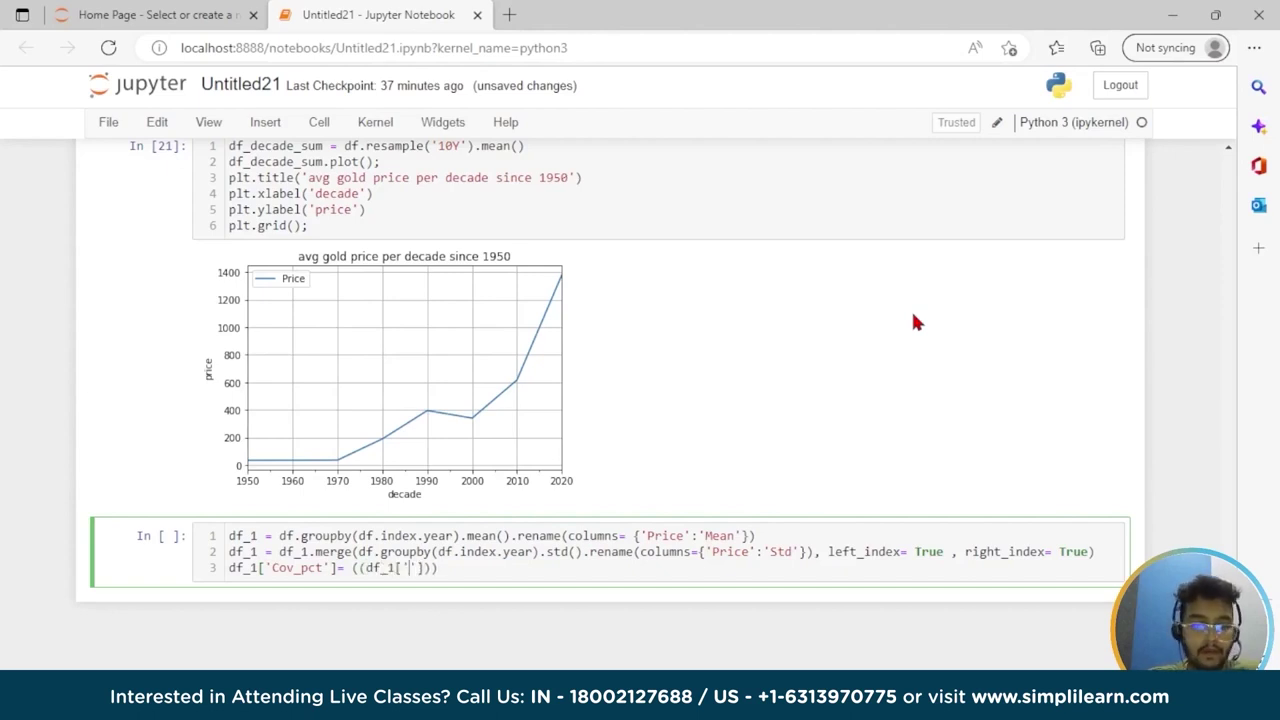
text(Std')
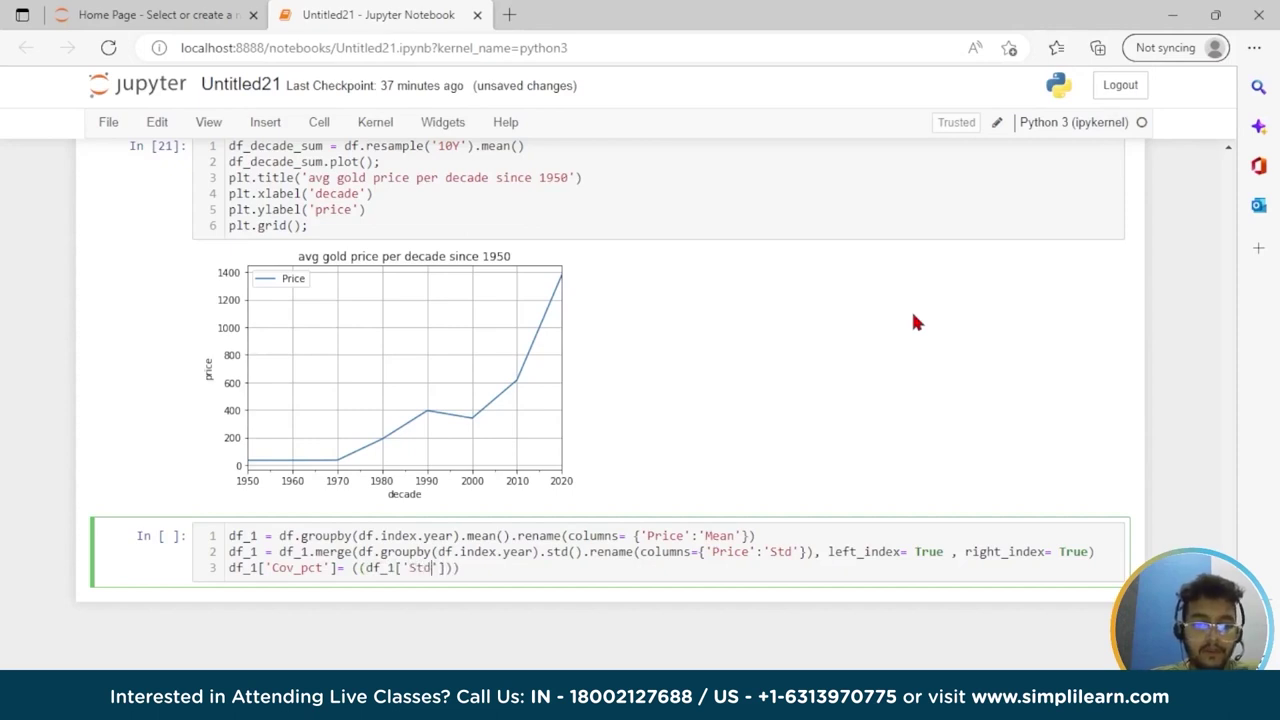
text(]/)
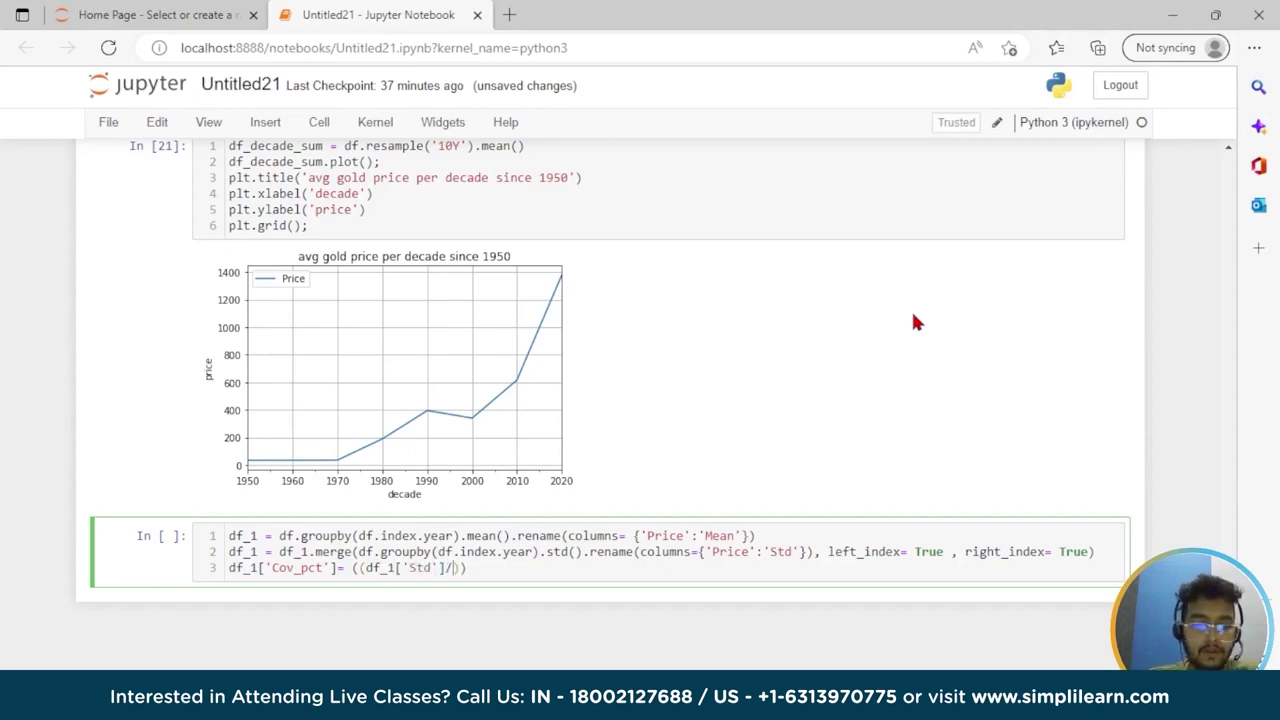
text(df_1)
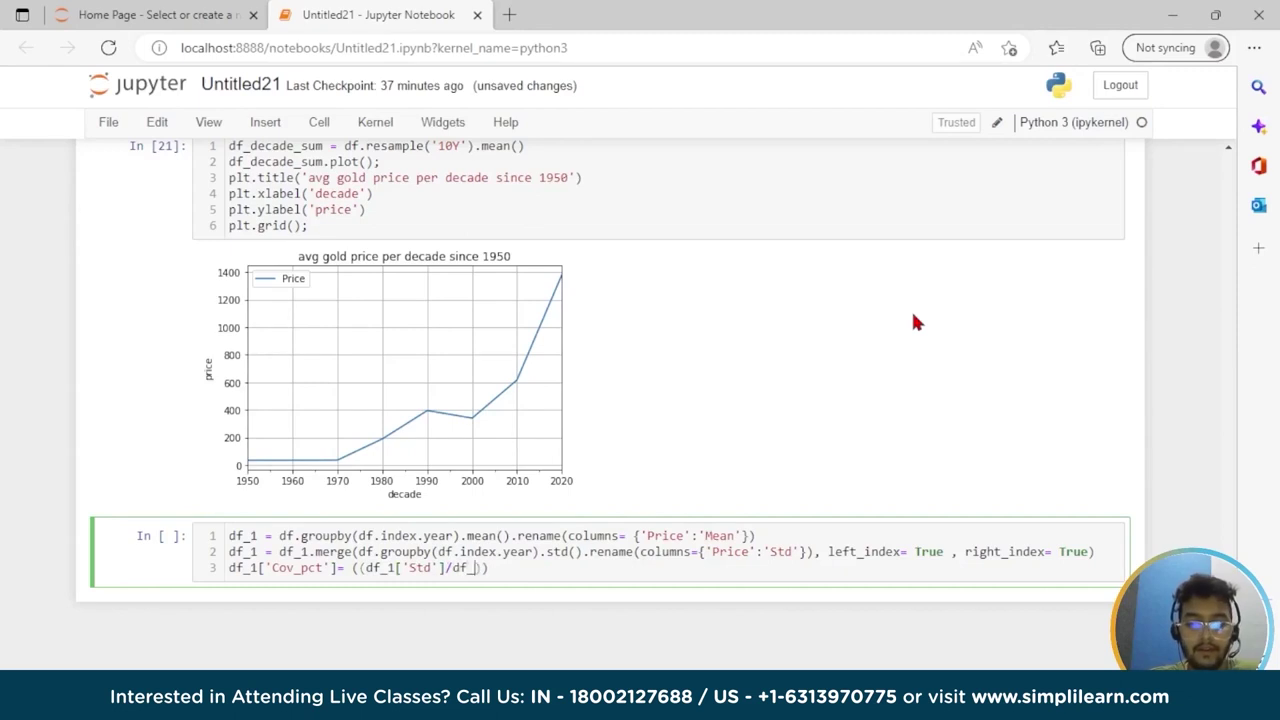
text([)
text("Mea)
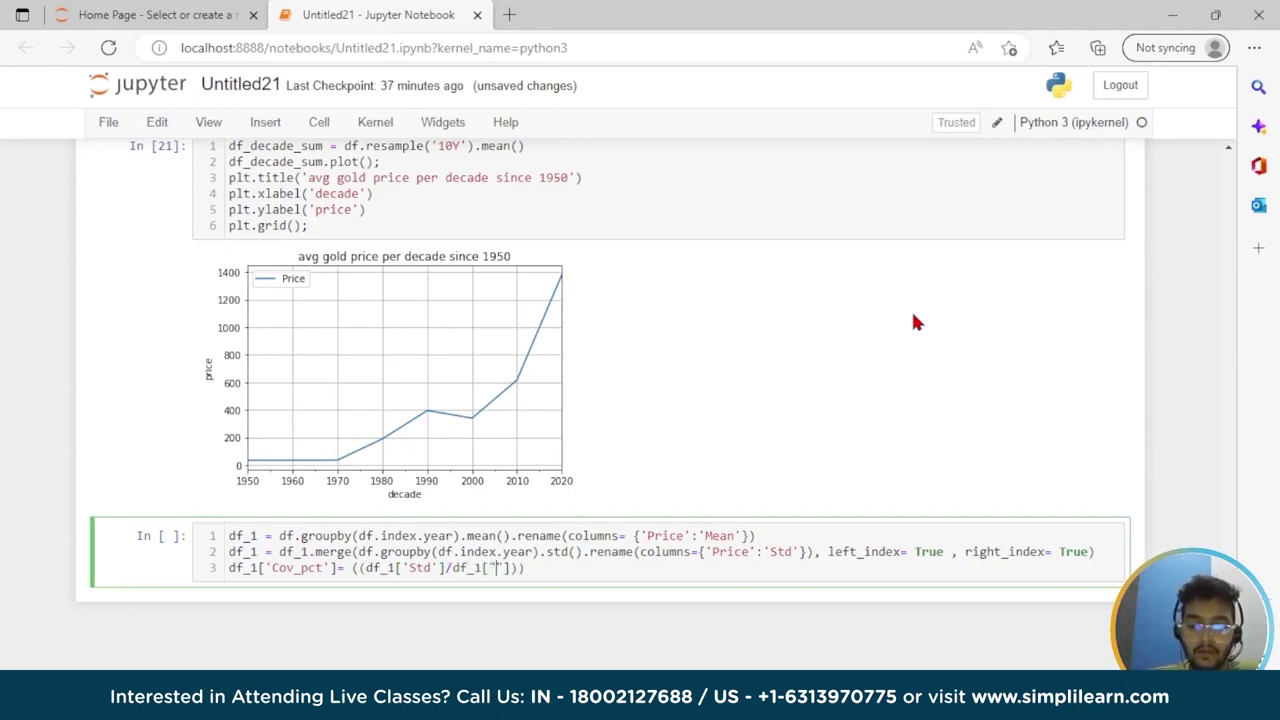
text(n)
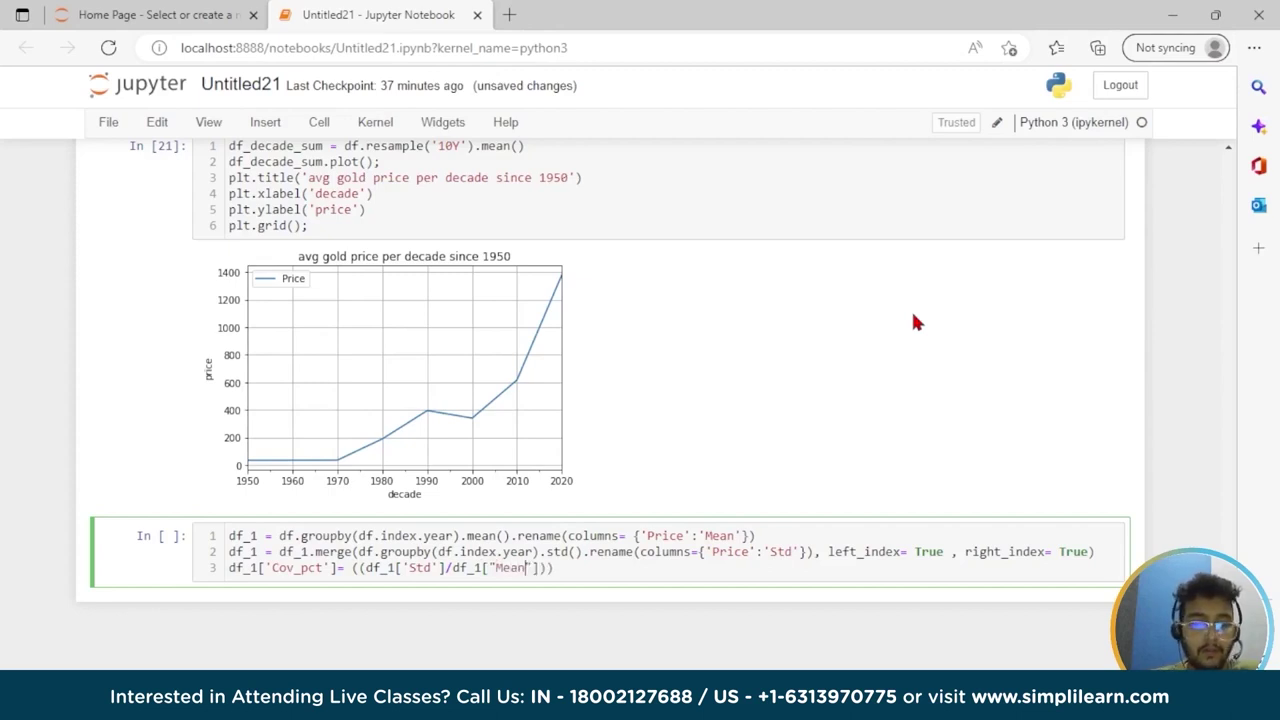
text("])
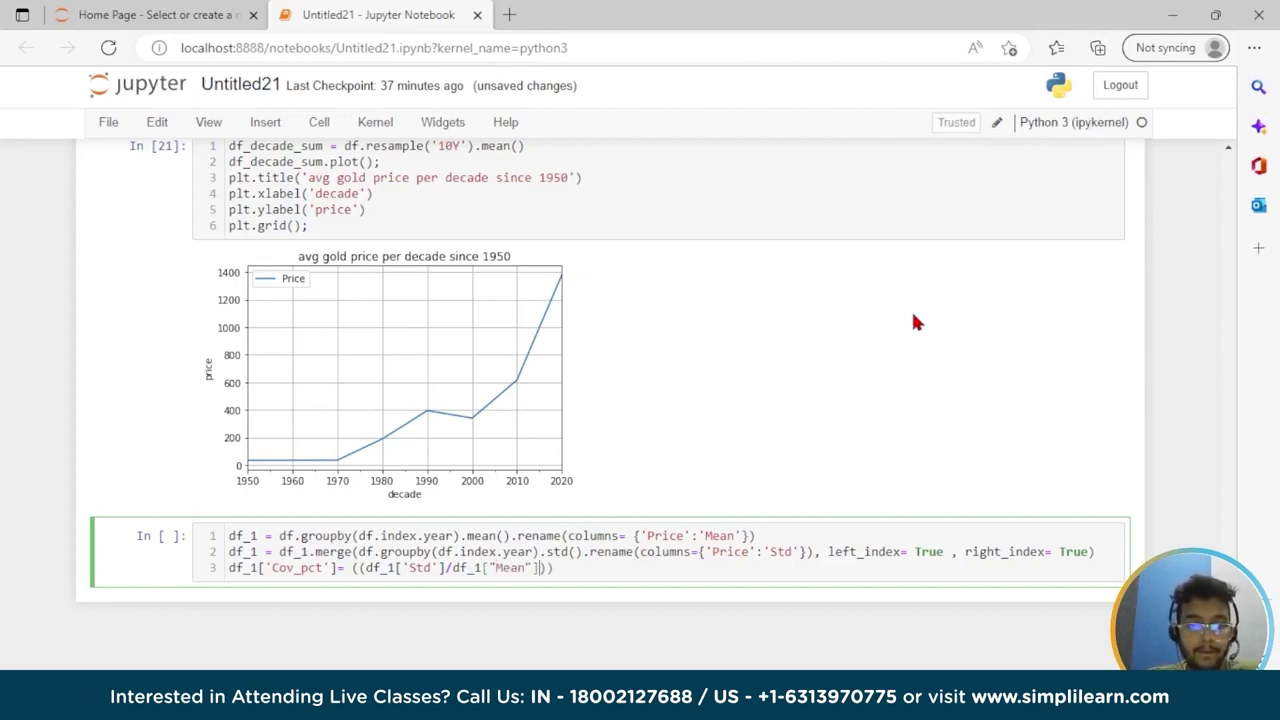
text())
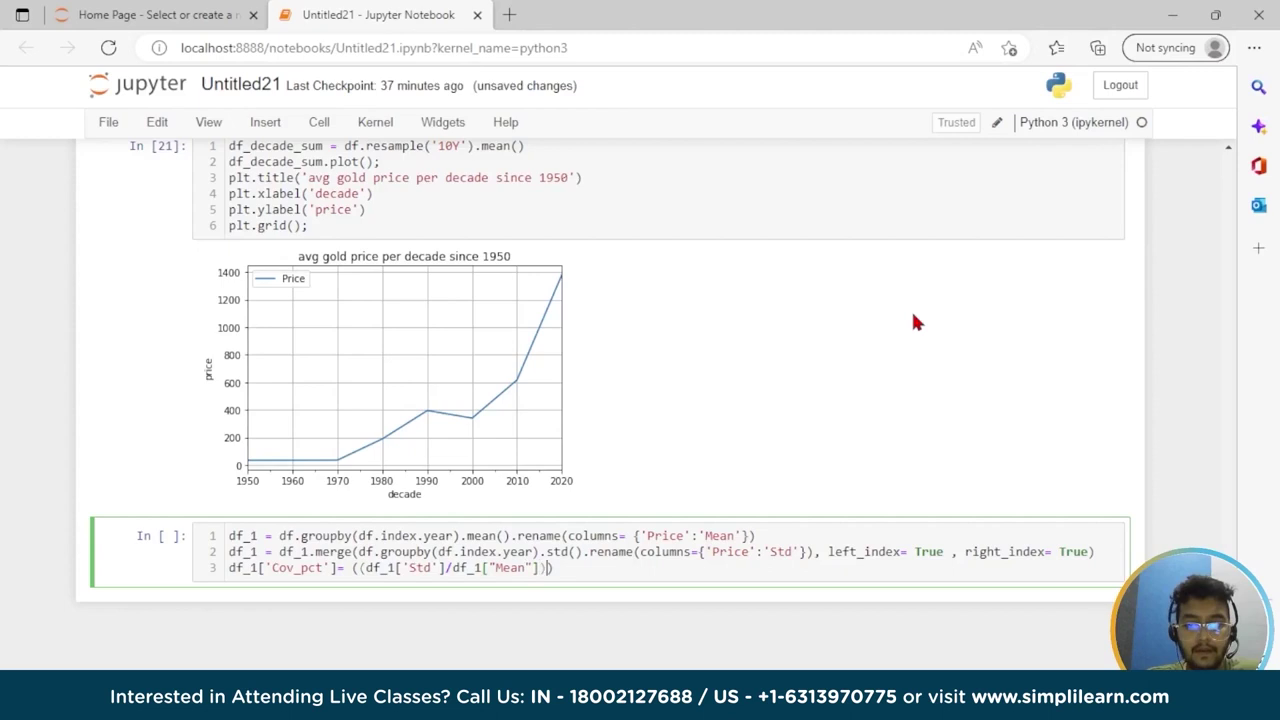
text(*100)
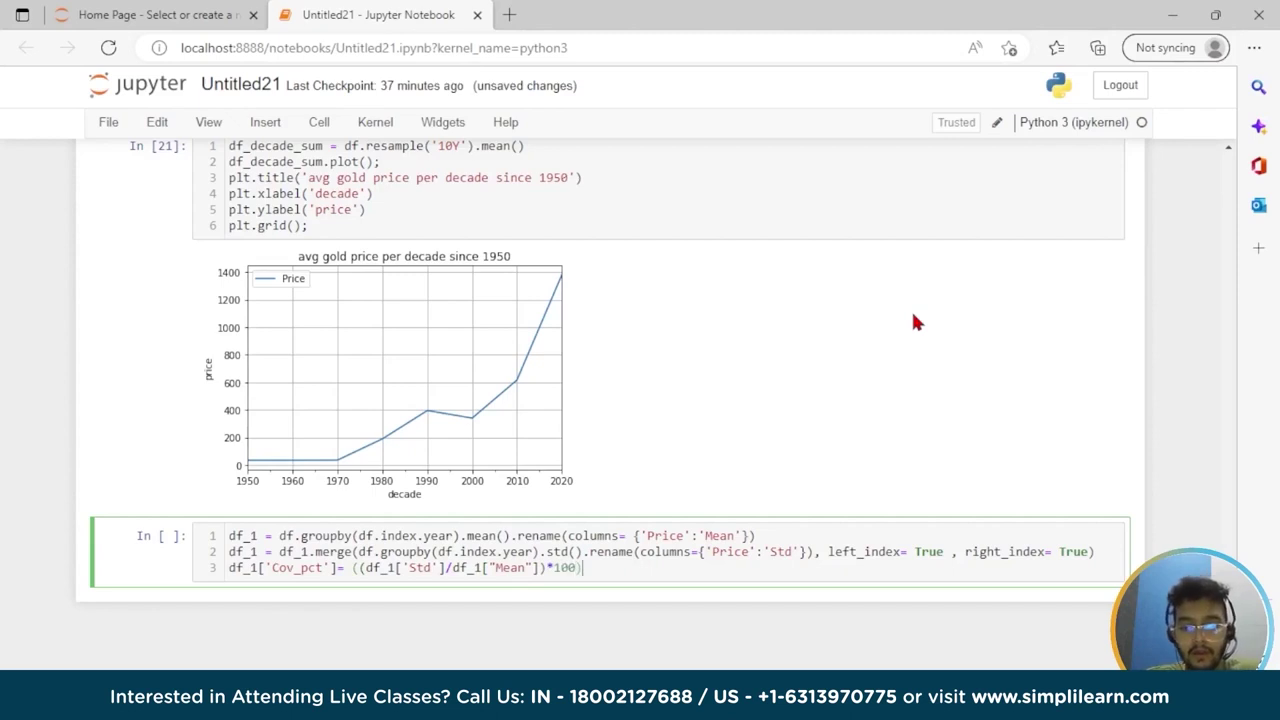
Append .round(2) to the Cov_pct expression on the third line to round the percentage to two decimals
text().)
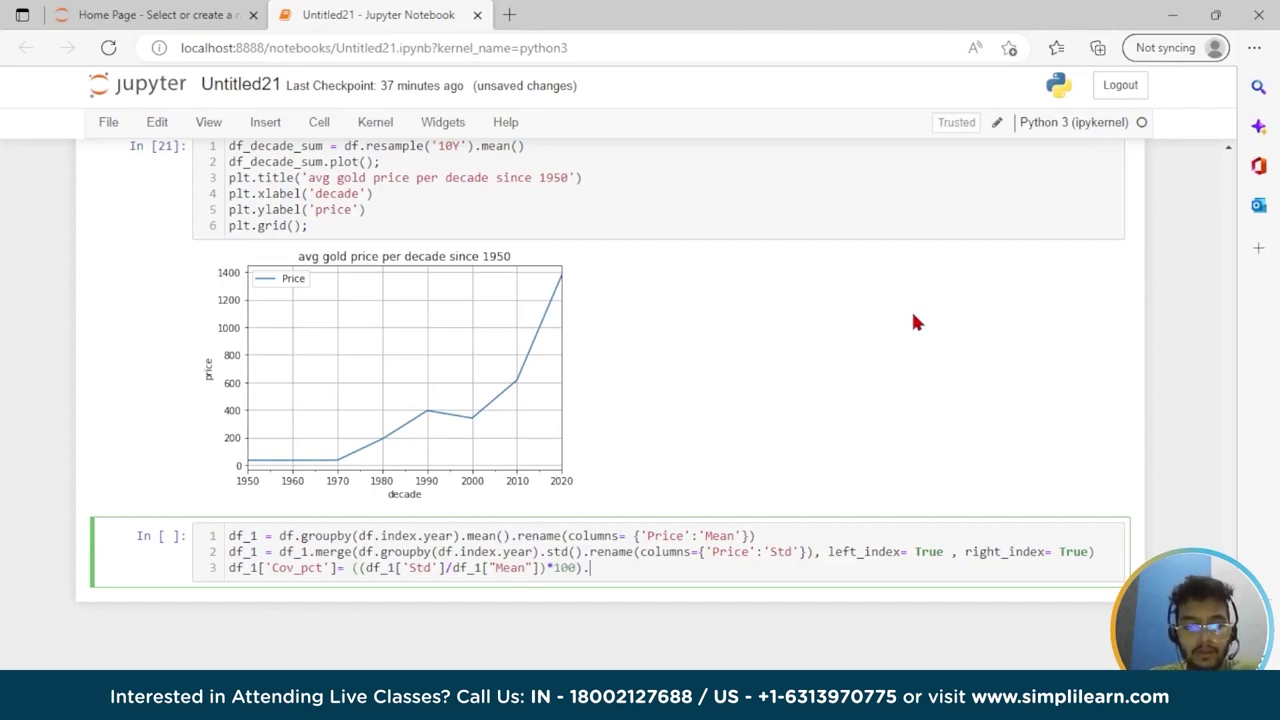
text(r)
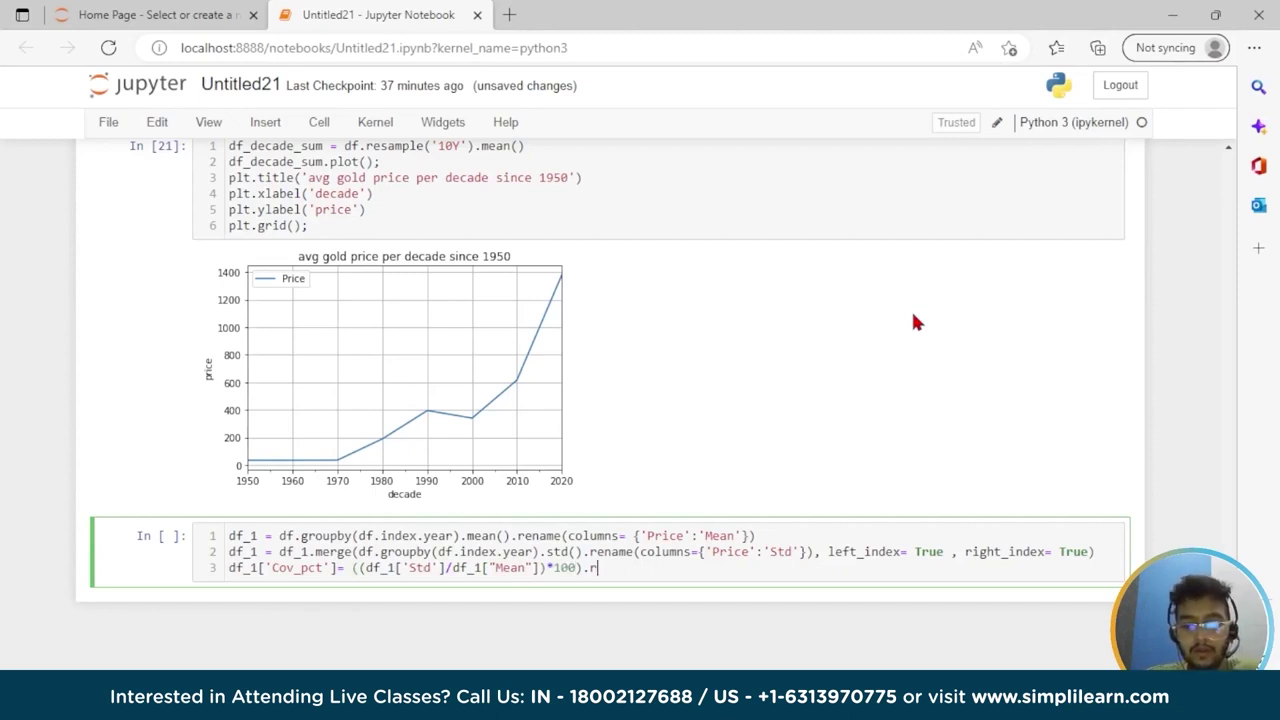
text(ound)
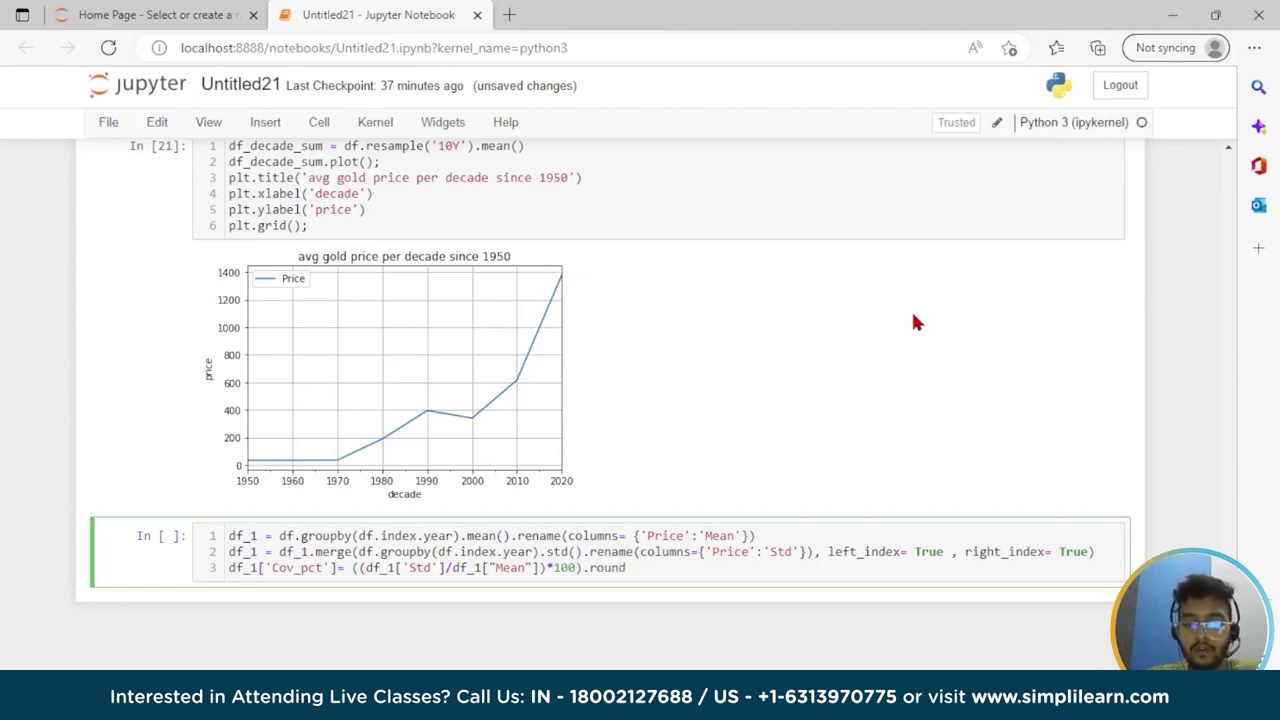
text((2)
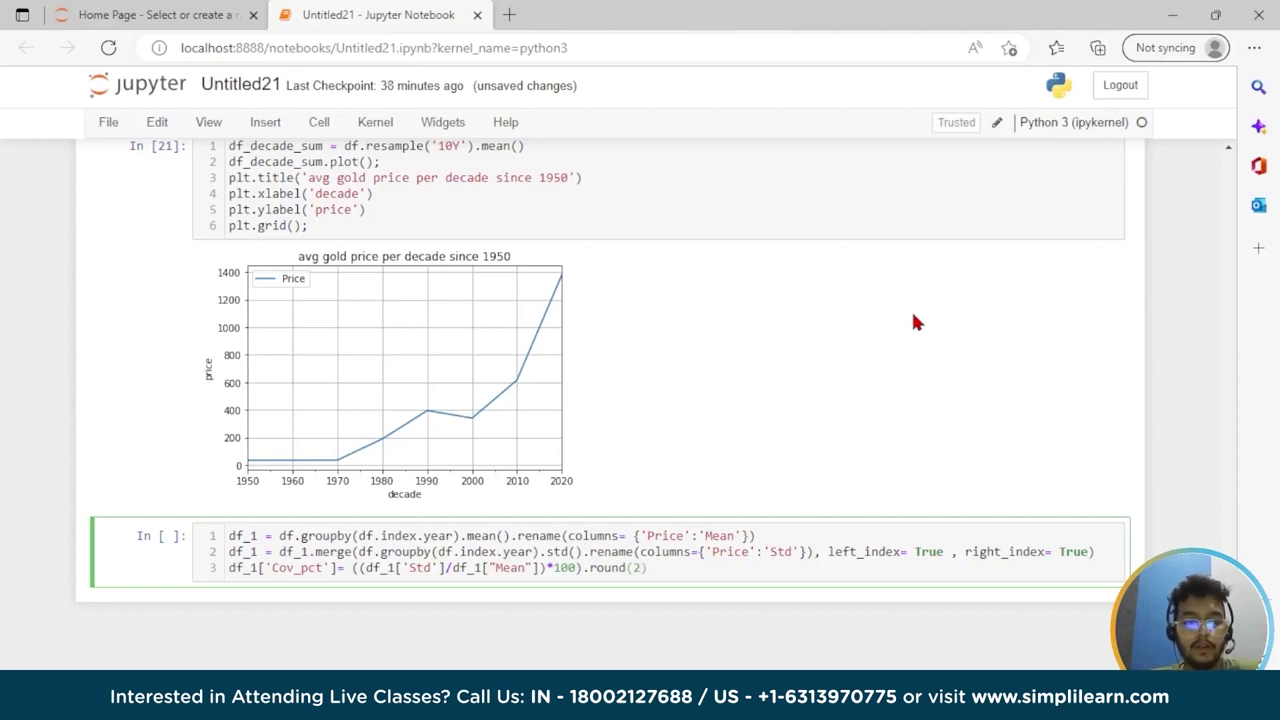
text())
Add df_1.head() as the fourth line and run the cell to display the first rows of the yearly table
key(Return)
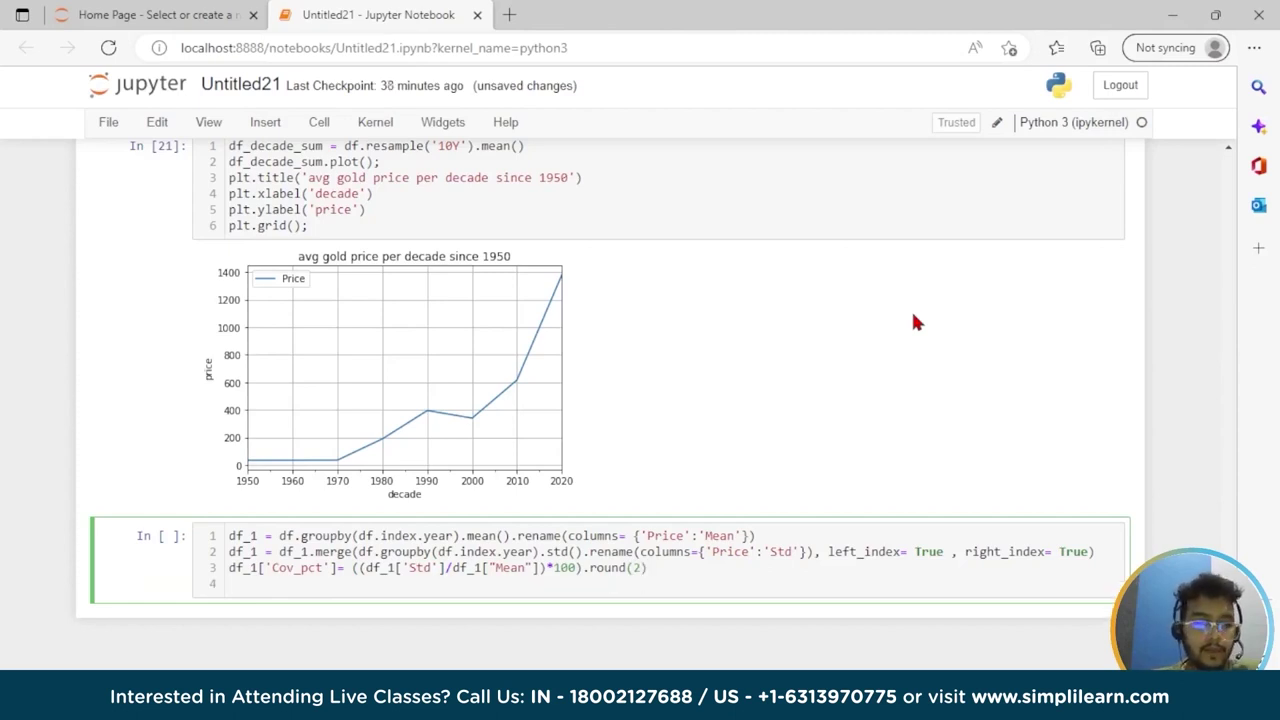
text(df_1.head()
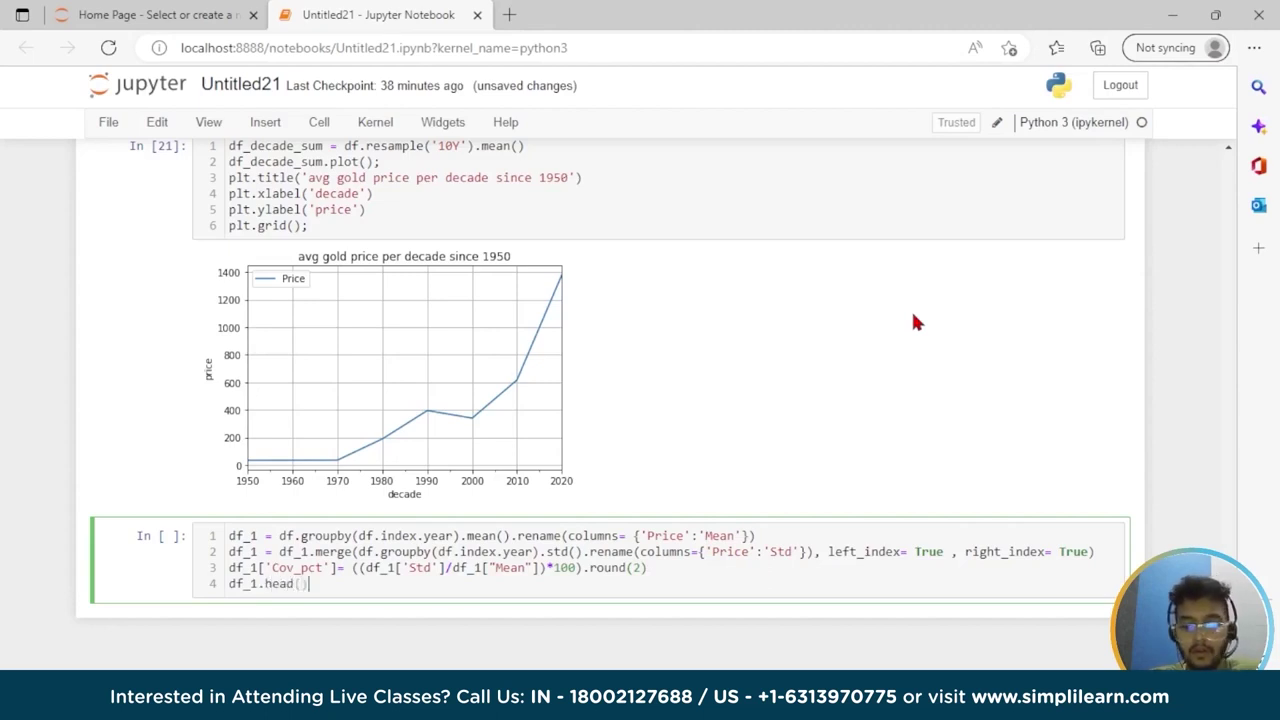
key(shift+Return)
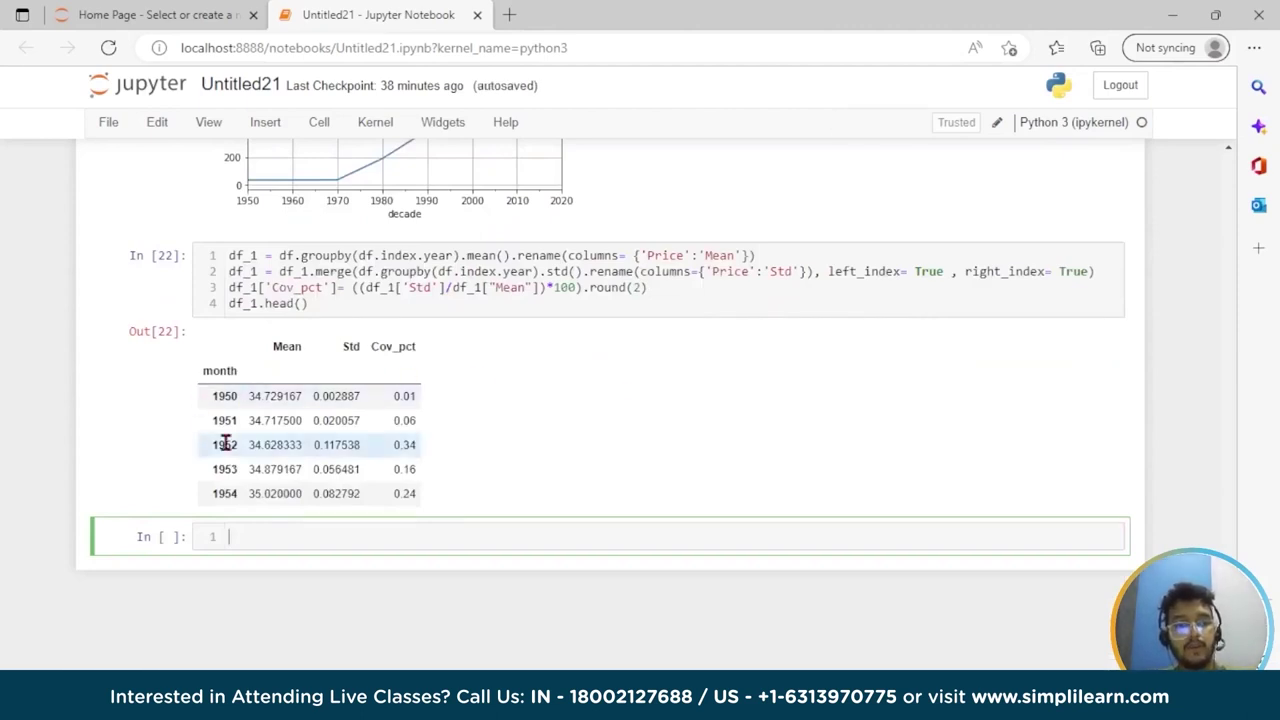
drag(249, 396, 431, 403)
click(396, 403)
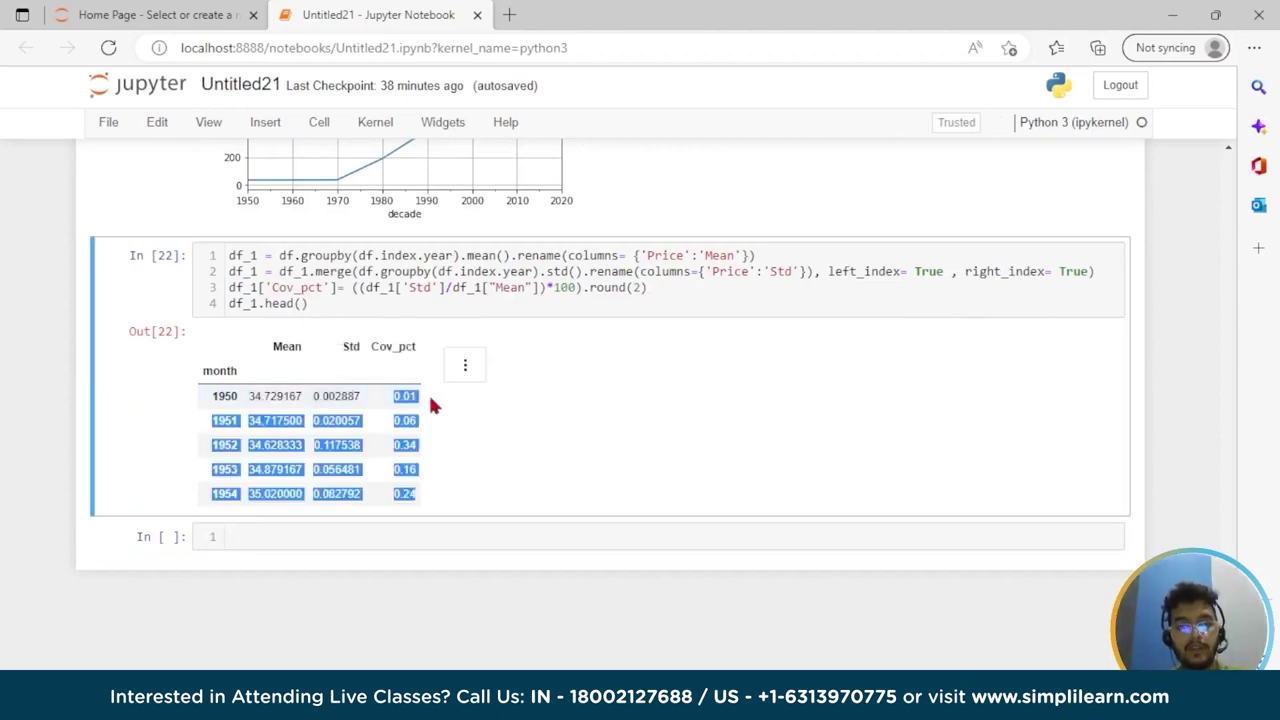
scroll(428, 392, up, 2)
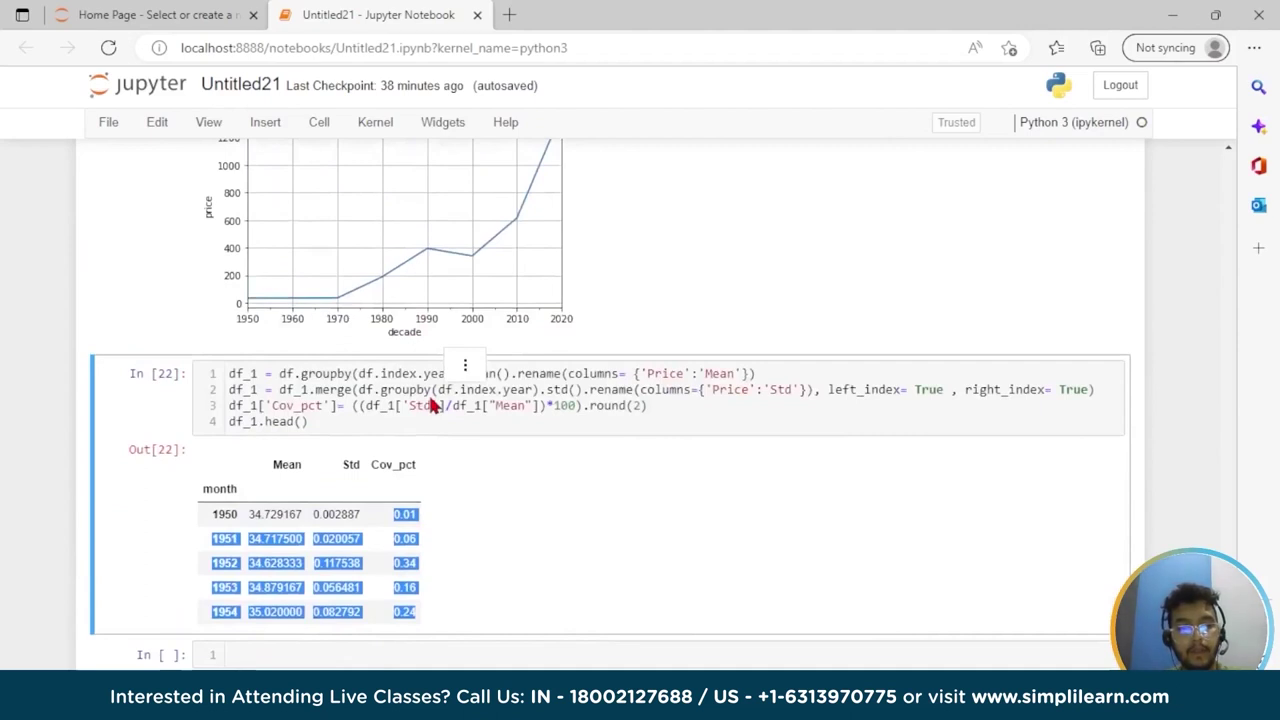
click(457, 480)
scroll(457, 480, down, 2)
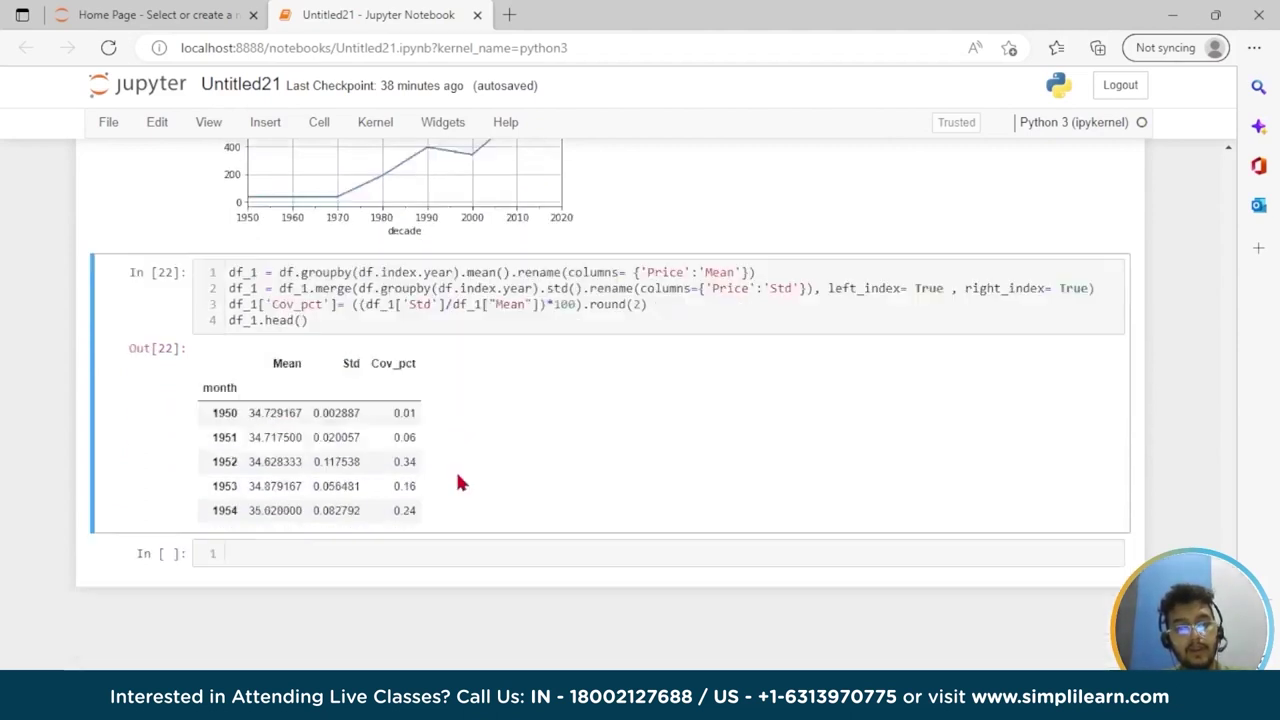
In the empty cell below the table, begin a figure-and-axes assignment with fig, ax= plt.subplots
click(370, 537)
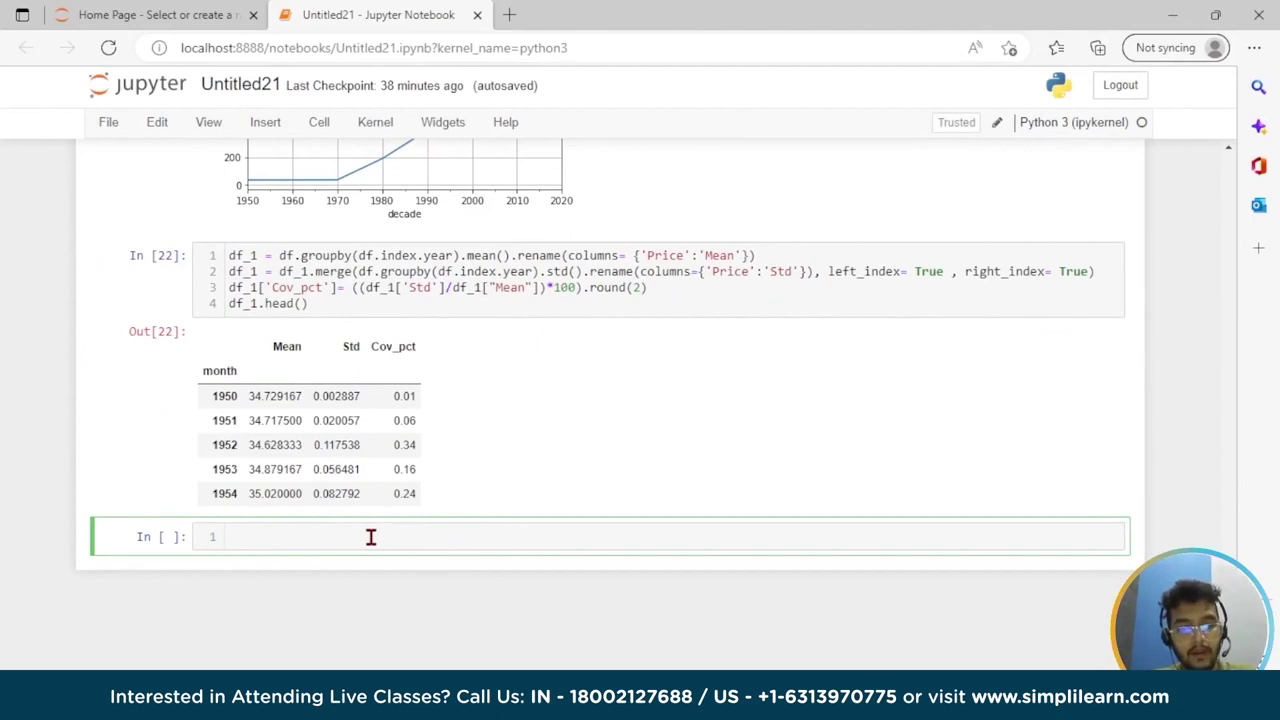
text(f)
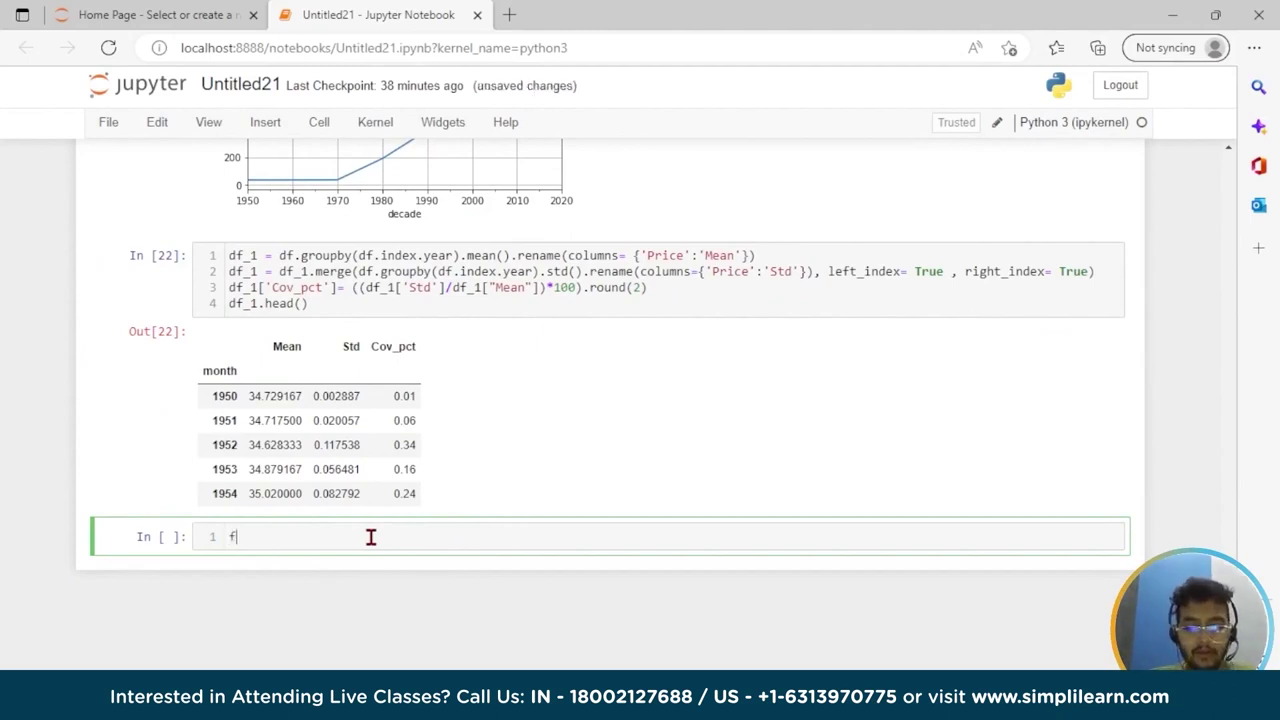
text(ig_)
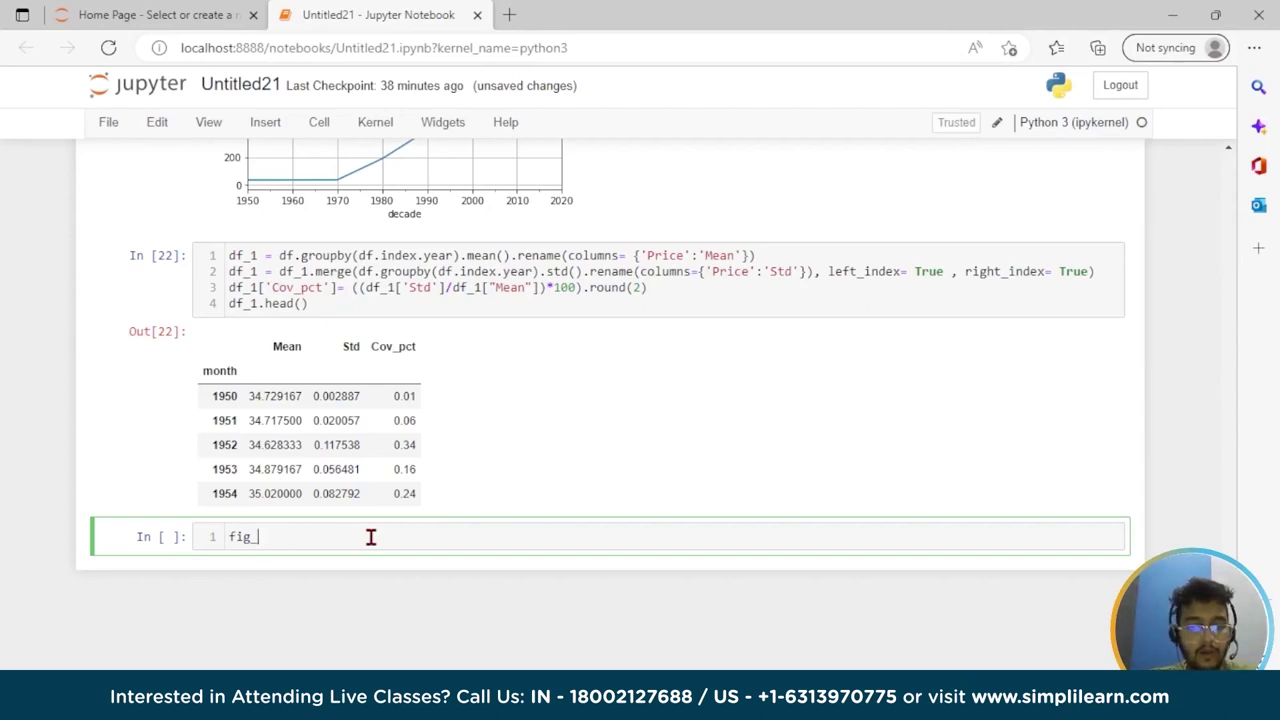
key(BackSpace)
text(, ax)
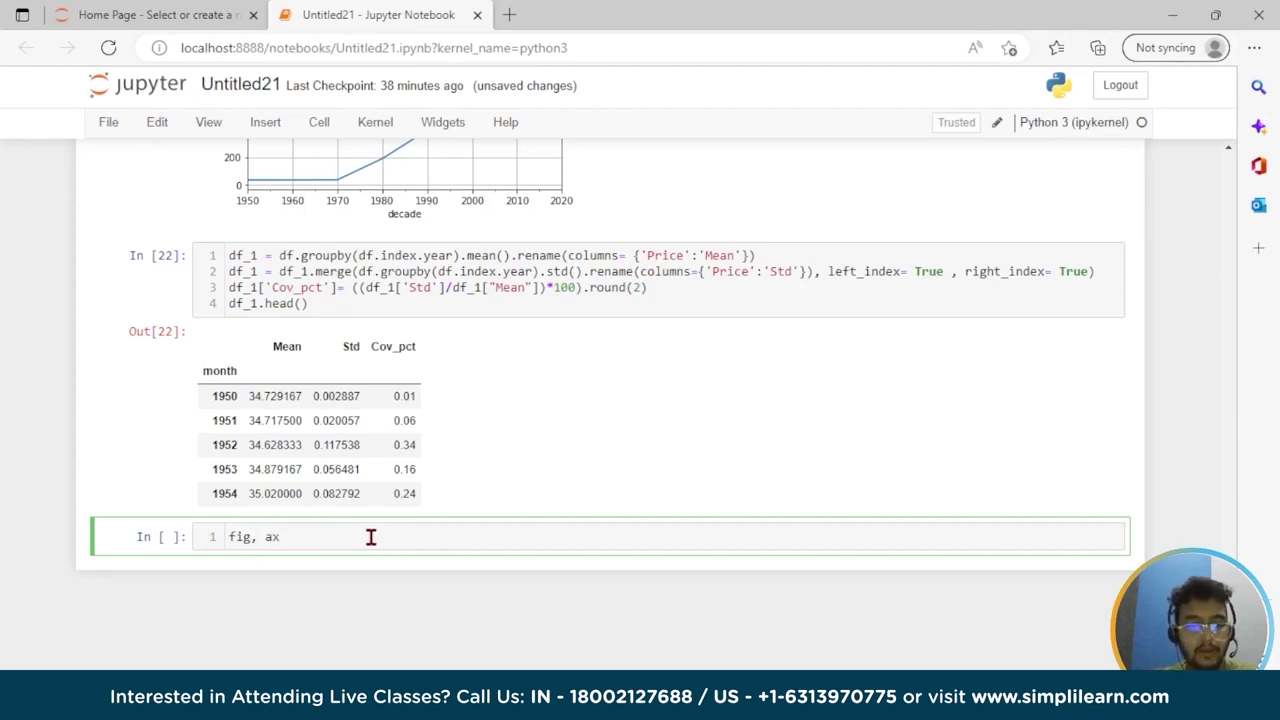
text(= plt)
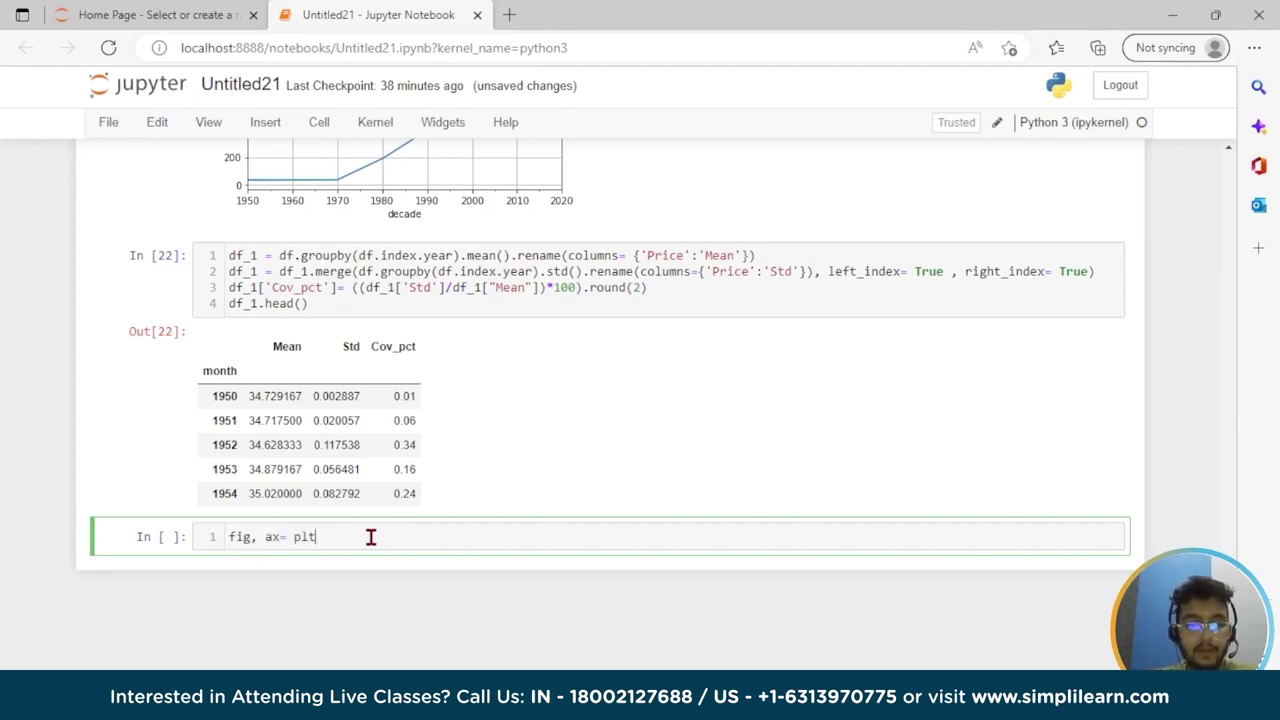
text(.subplo)
text(ts)
Give plt.subplots the argument figsize= (15,10) and end the line with a backslash
text((fi)
text(g)
text(size)
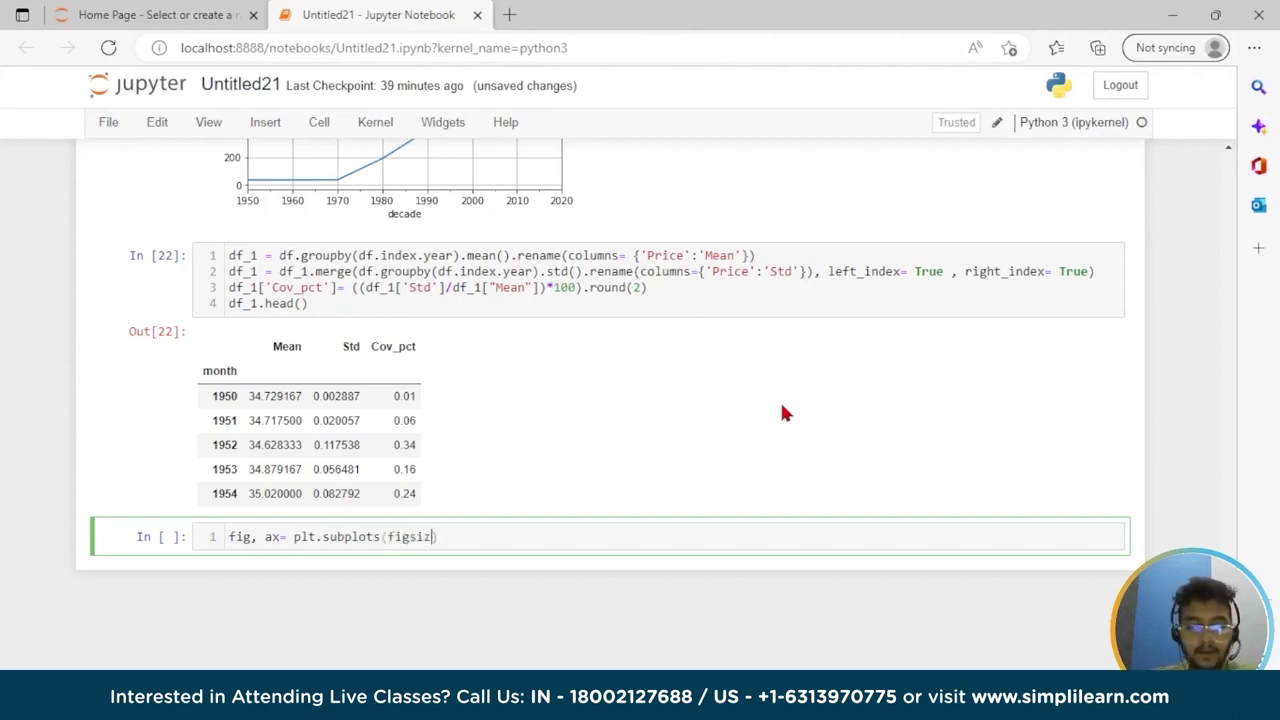
text(= )
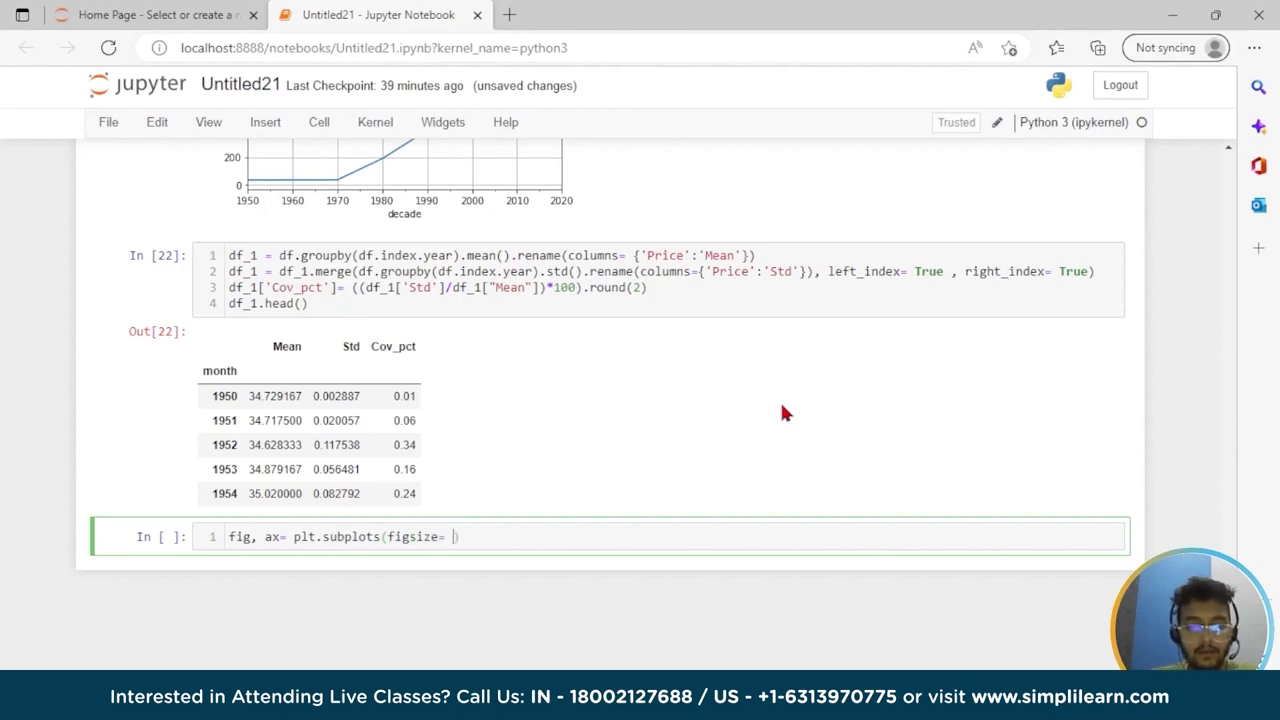
text((1)
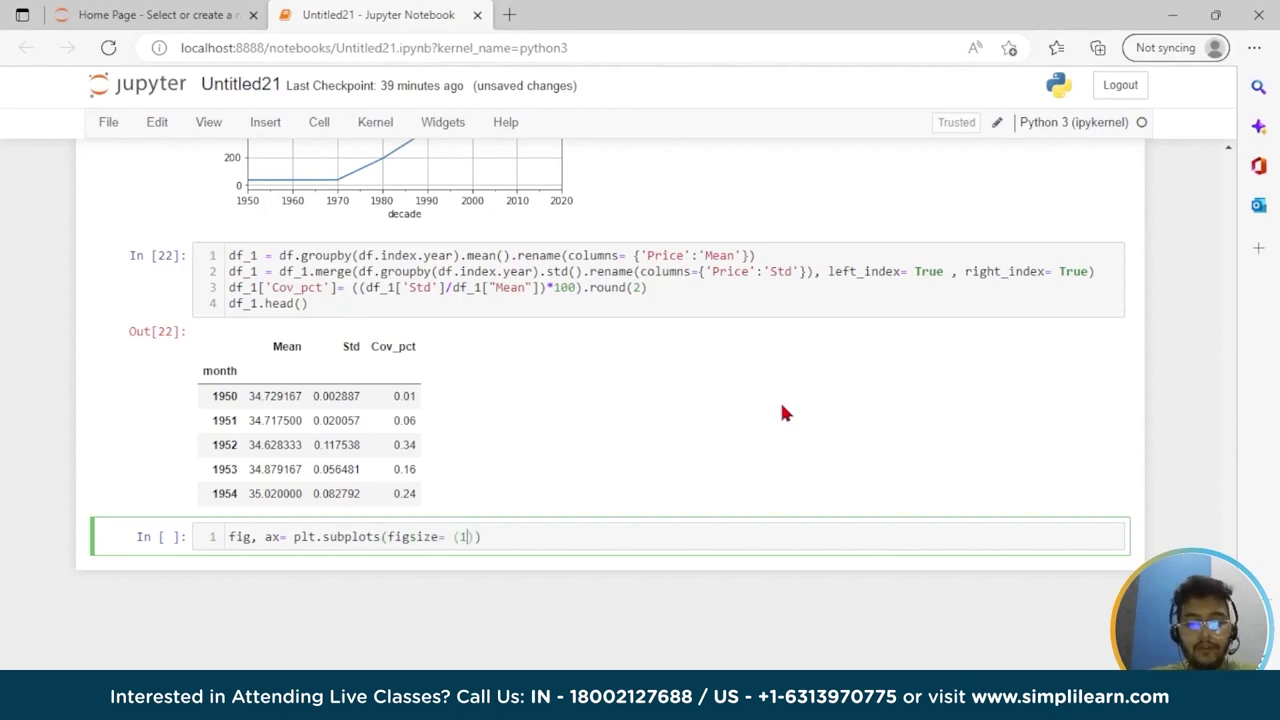
text(5)
text(,1)
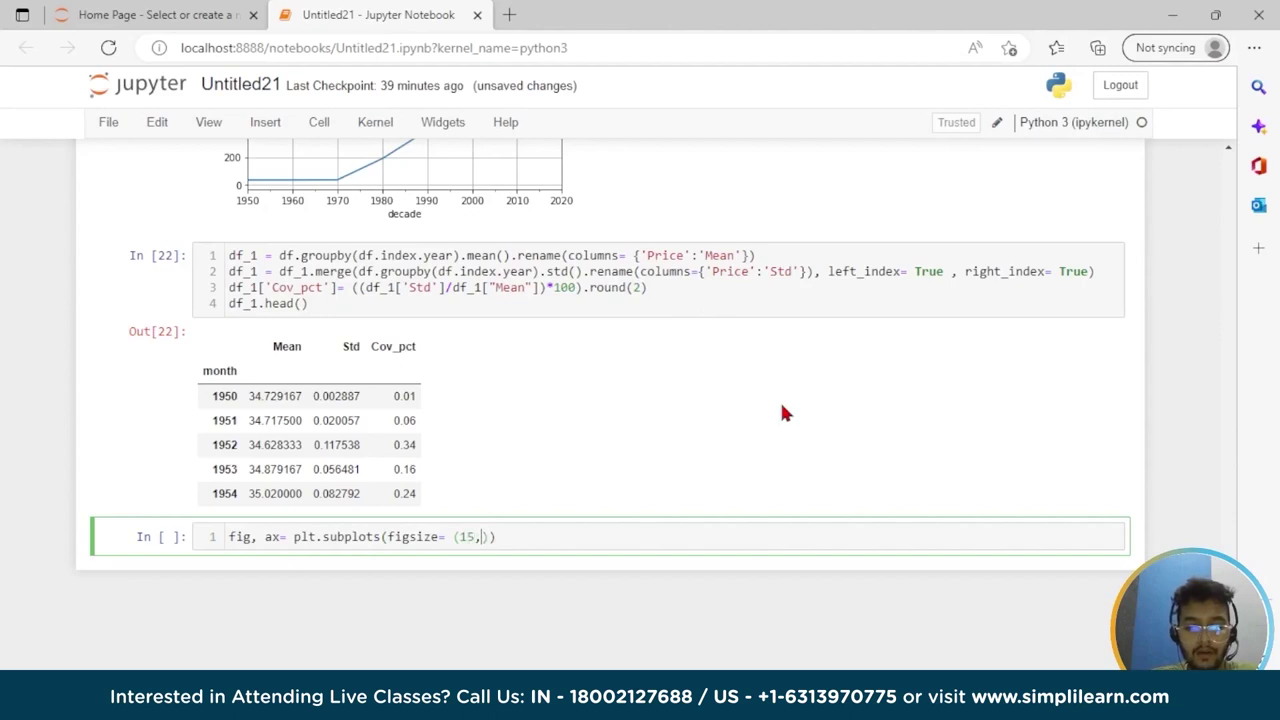
text(0)
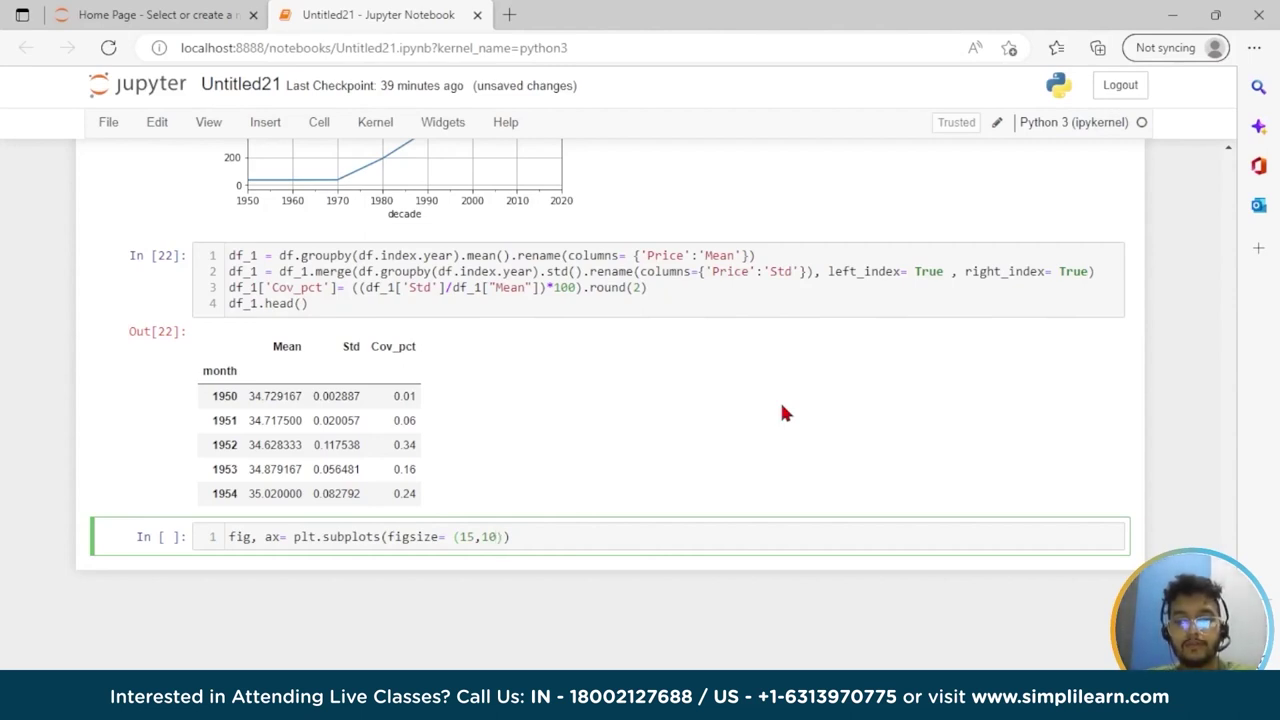
text())\)
On the second line, plot the coefficient of variation column with df_1['Cov_pct'].plot();
key(Return)
text(df_1)
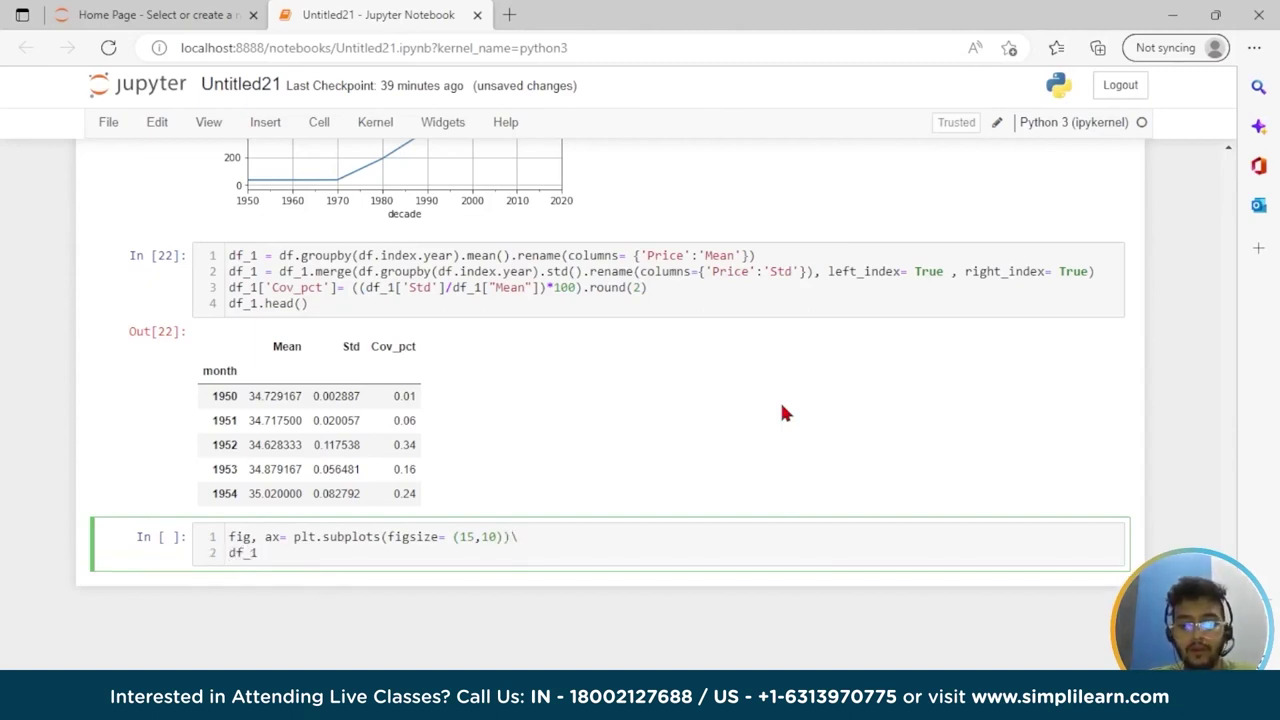
text(['Cov_)
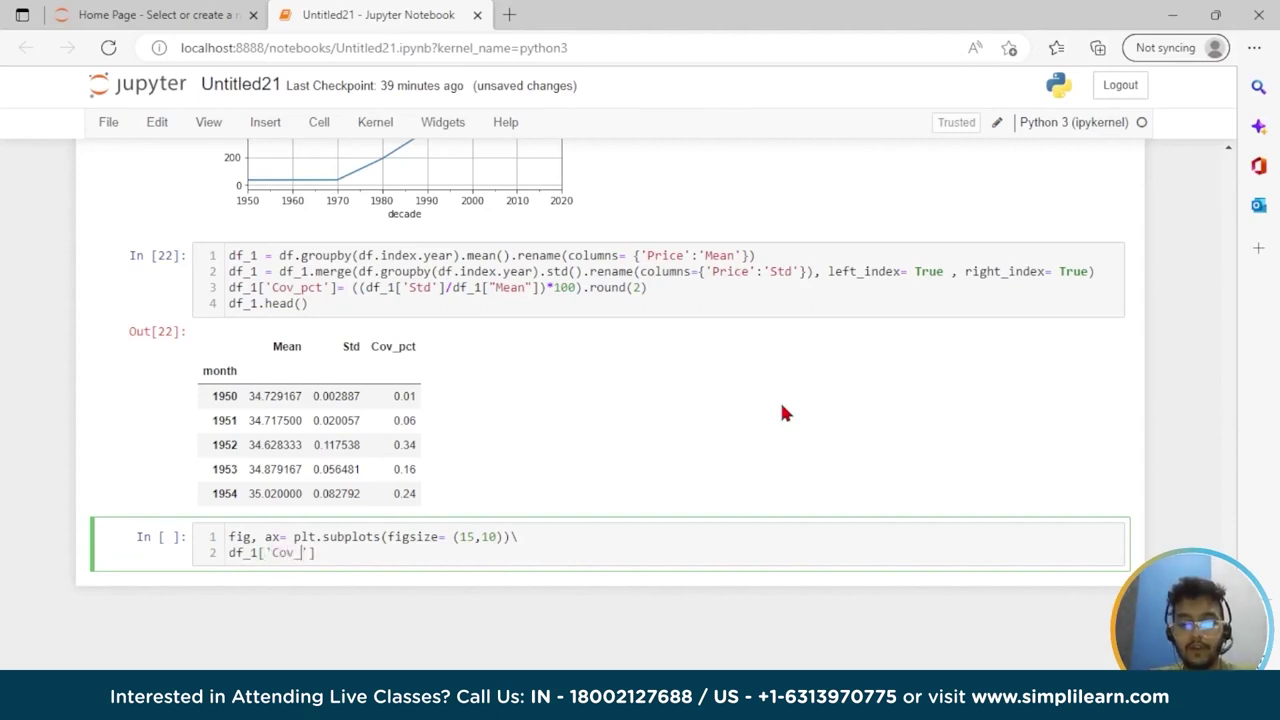
text(pct'])
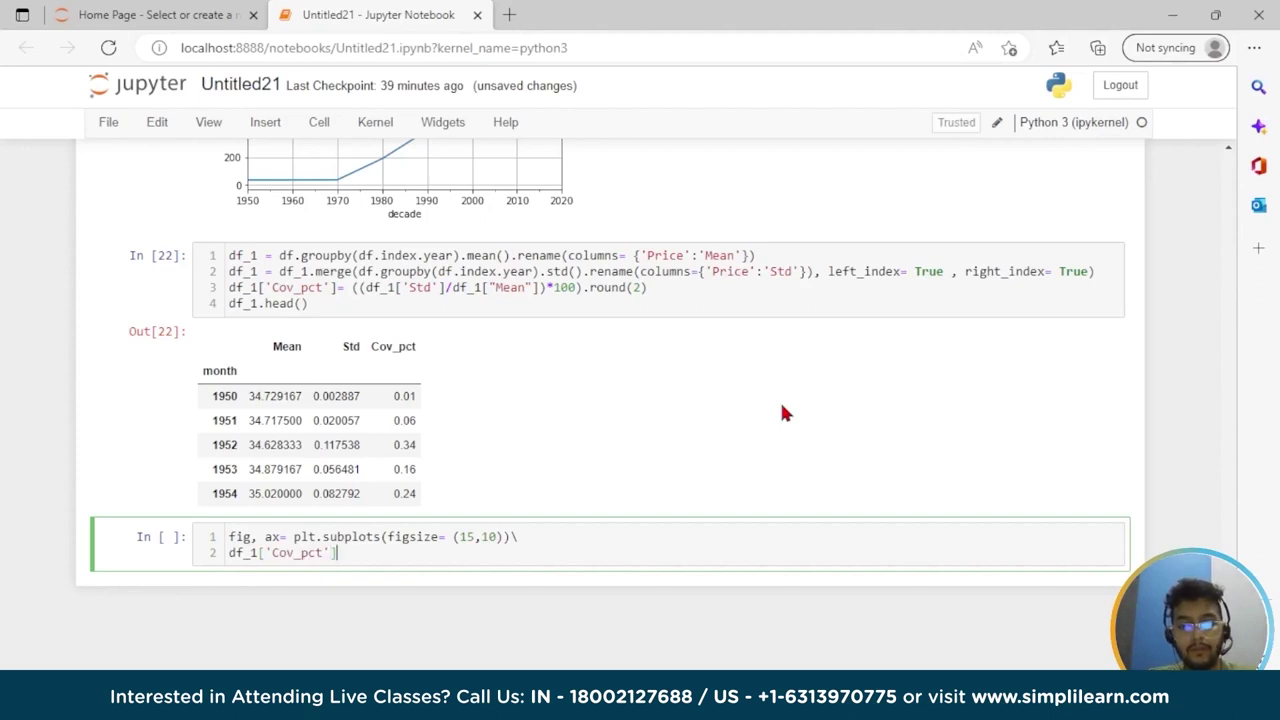
text(.plot();)
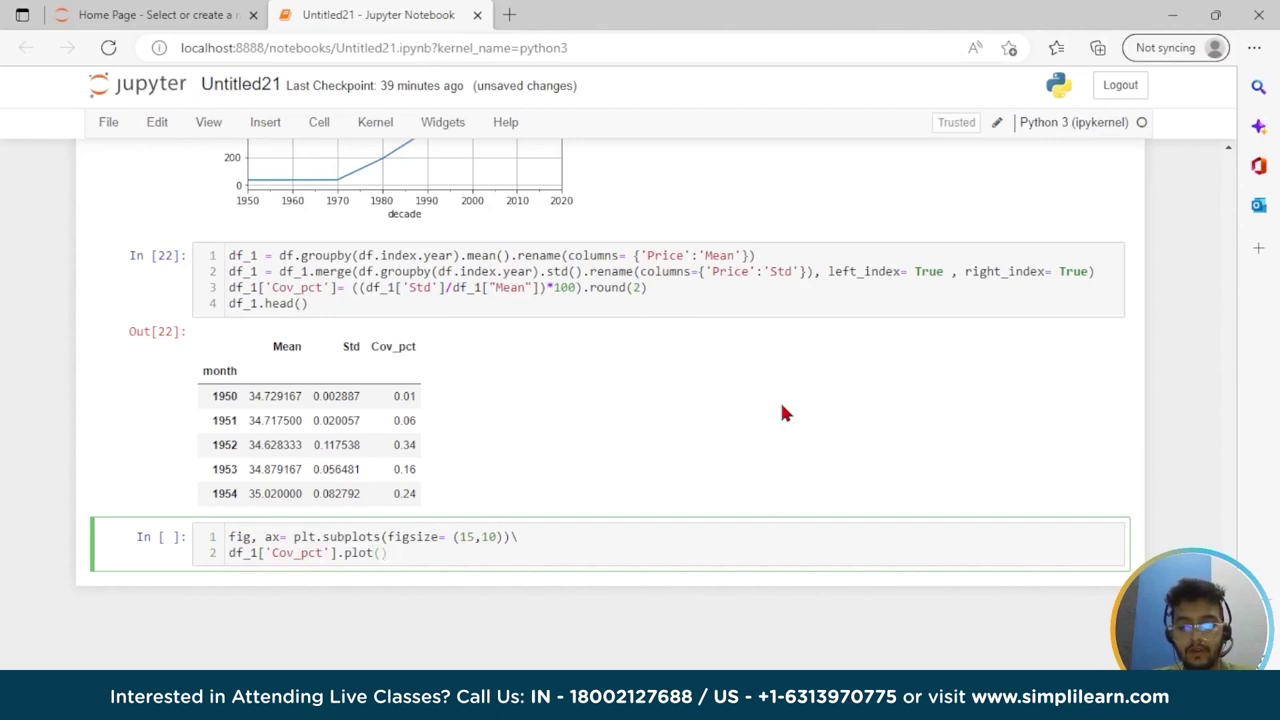
On the third line, set the chart title with plt.title("Avg gold price yearly since 1950")
key(Return)
text(plt.)
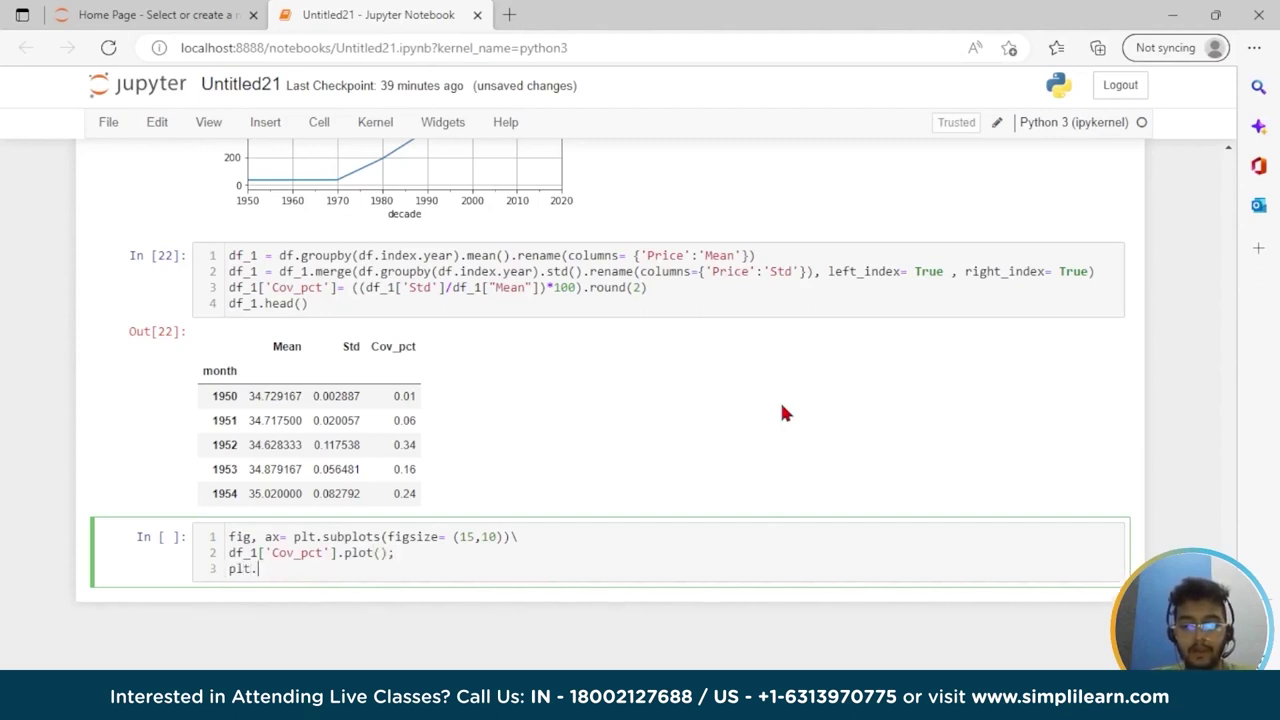
text(title)
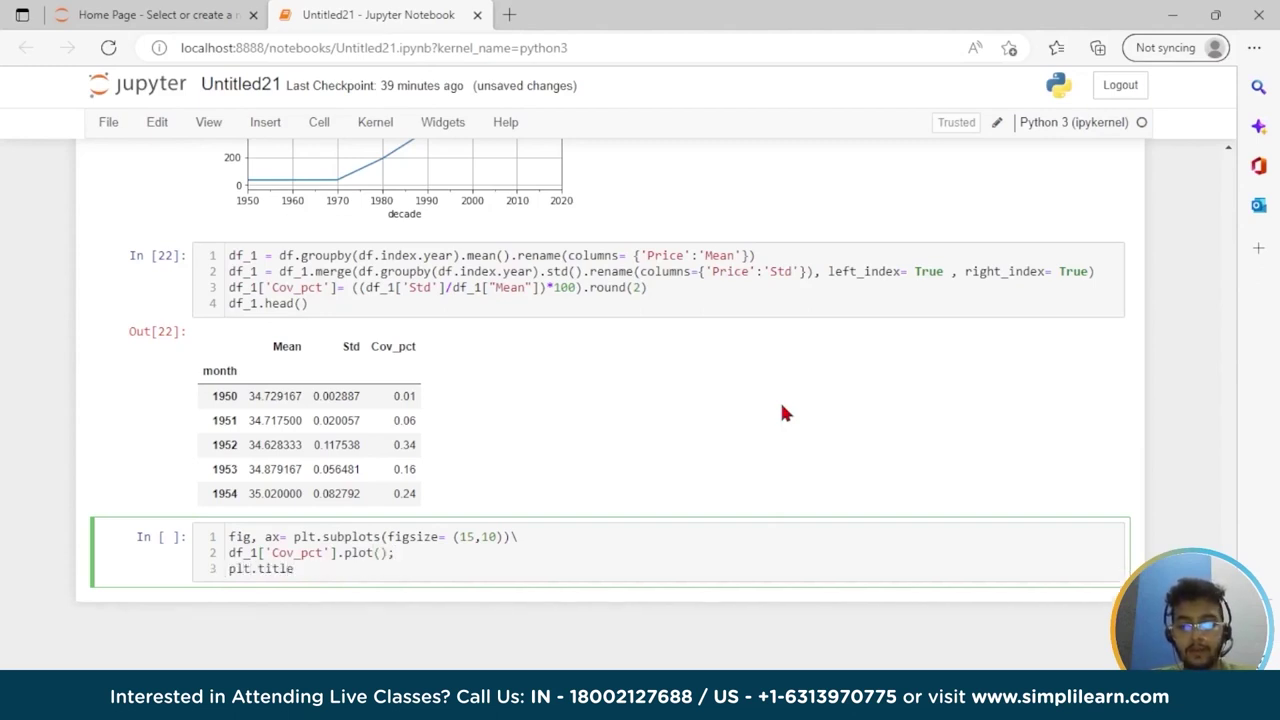
text(("Av)
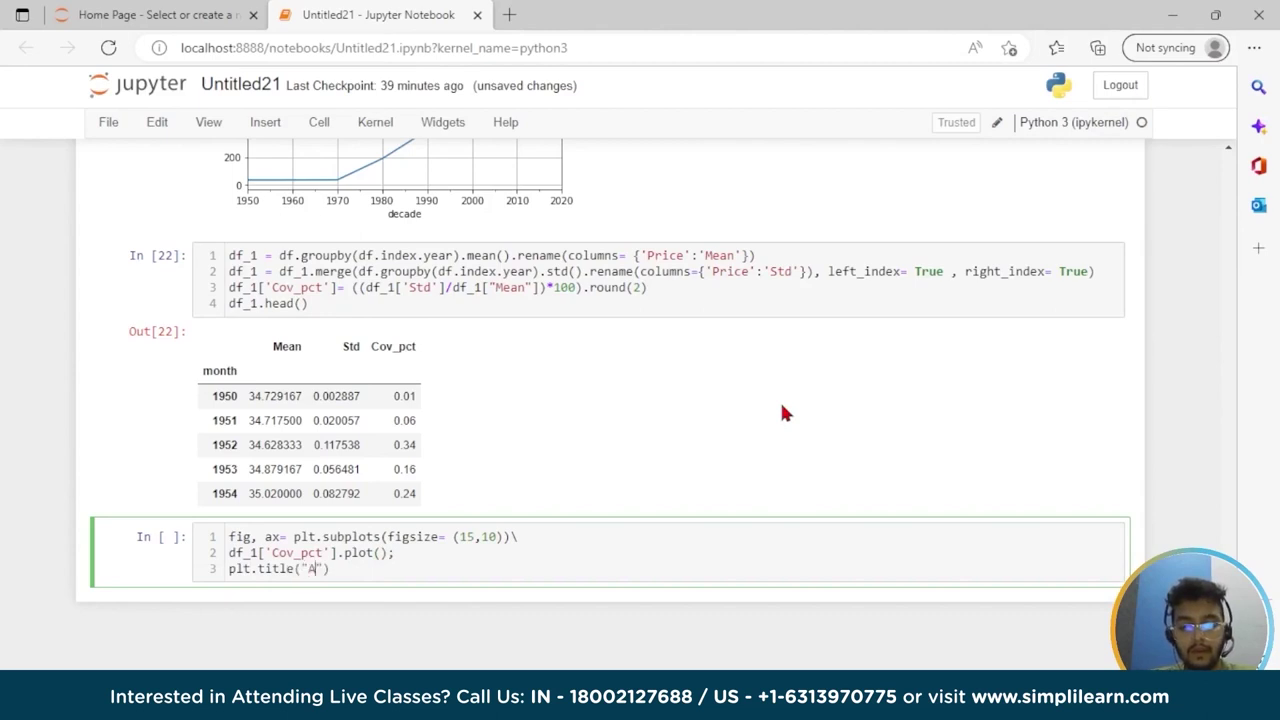
text(g gold pri)
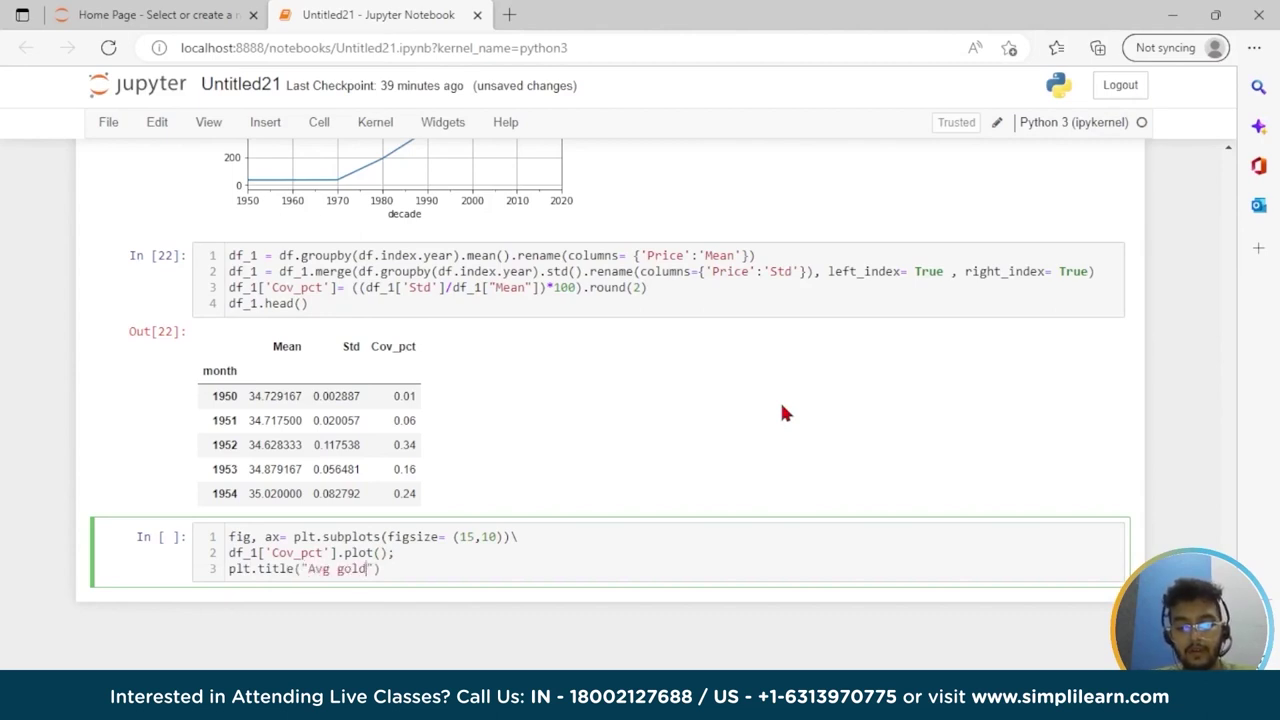
text(ce )
text(yearly )
text(since )
text(1950)
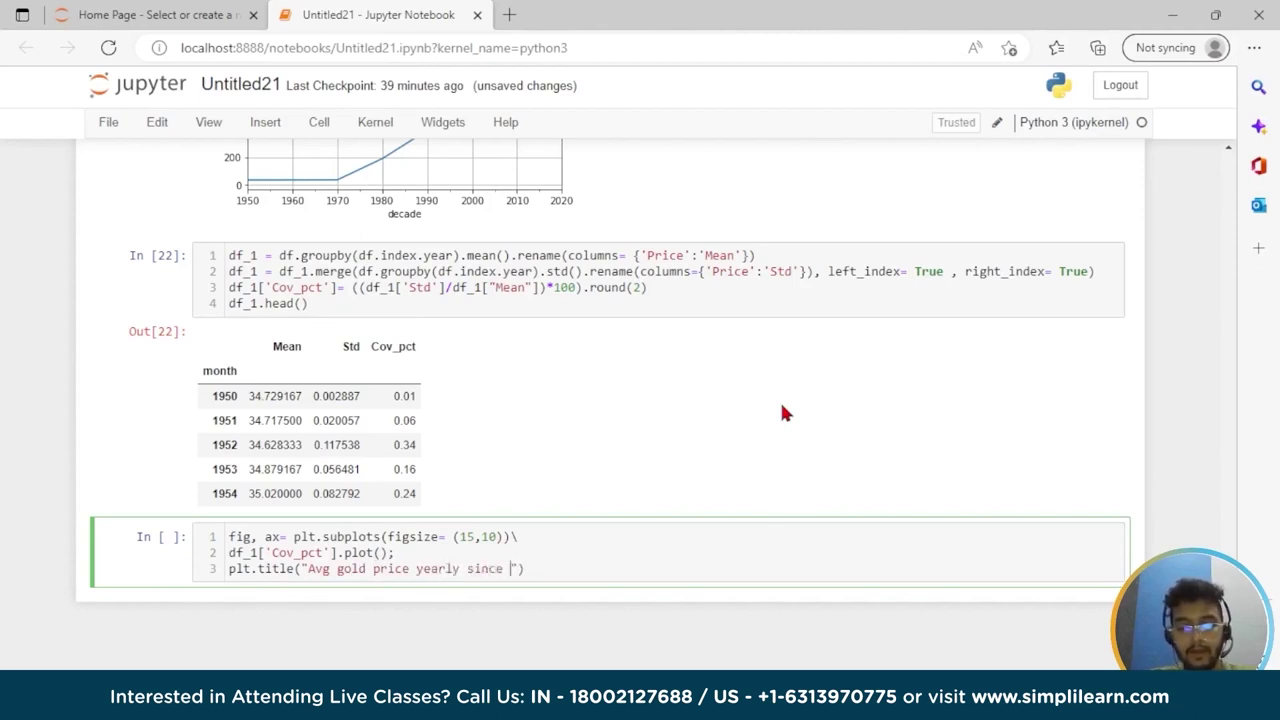
key(End)
On the fourth line, label the x-axis with plt.xlabel('year')
key(Return)
text(pl)
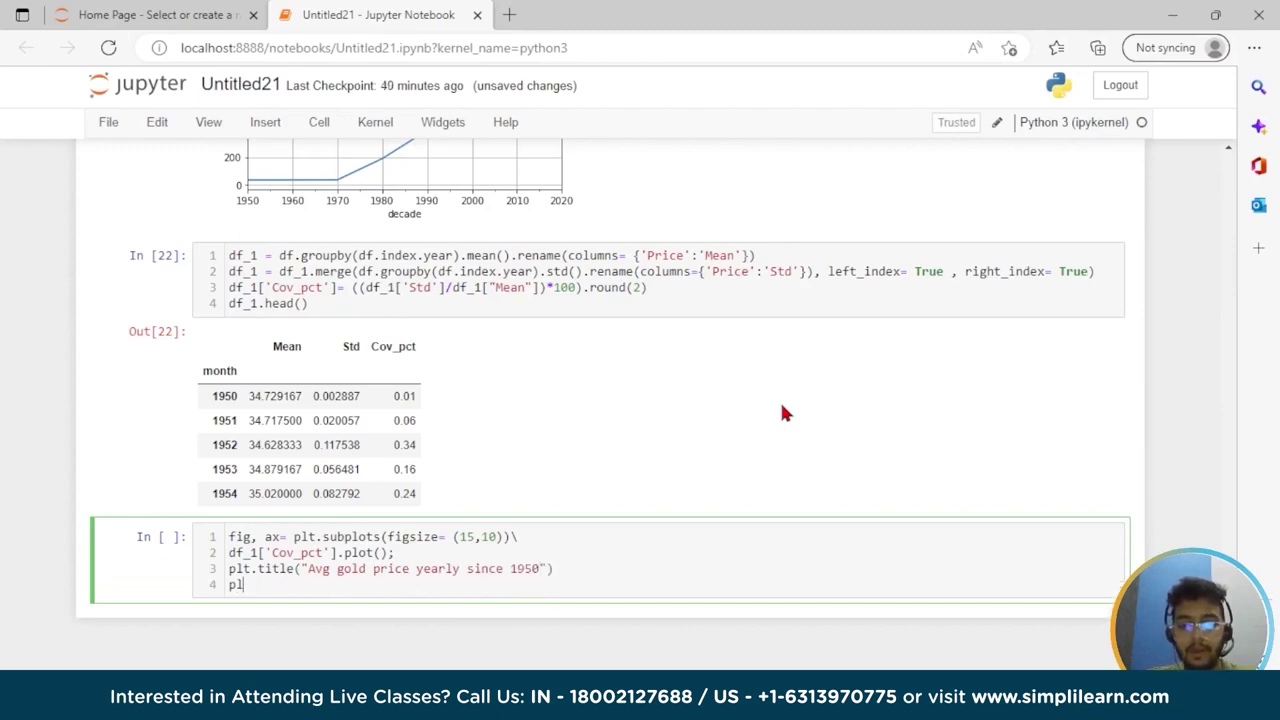
text(t.xlabe)
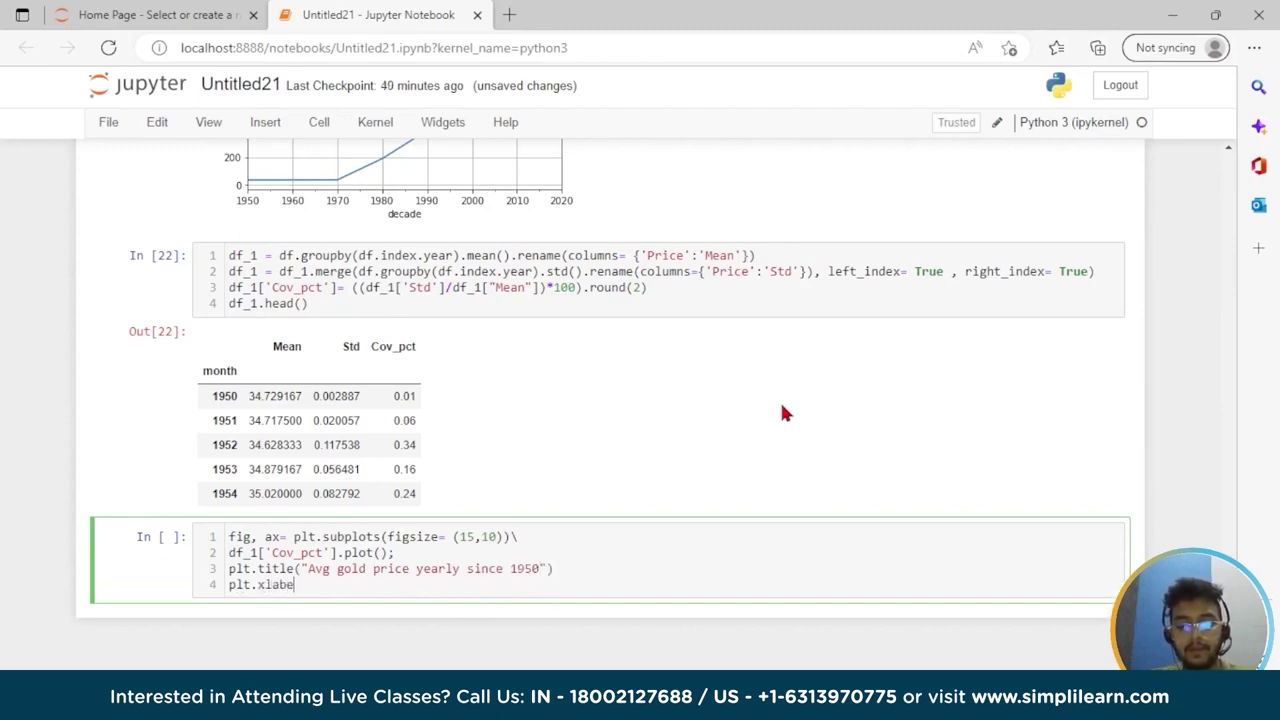
text(l('year'))
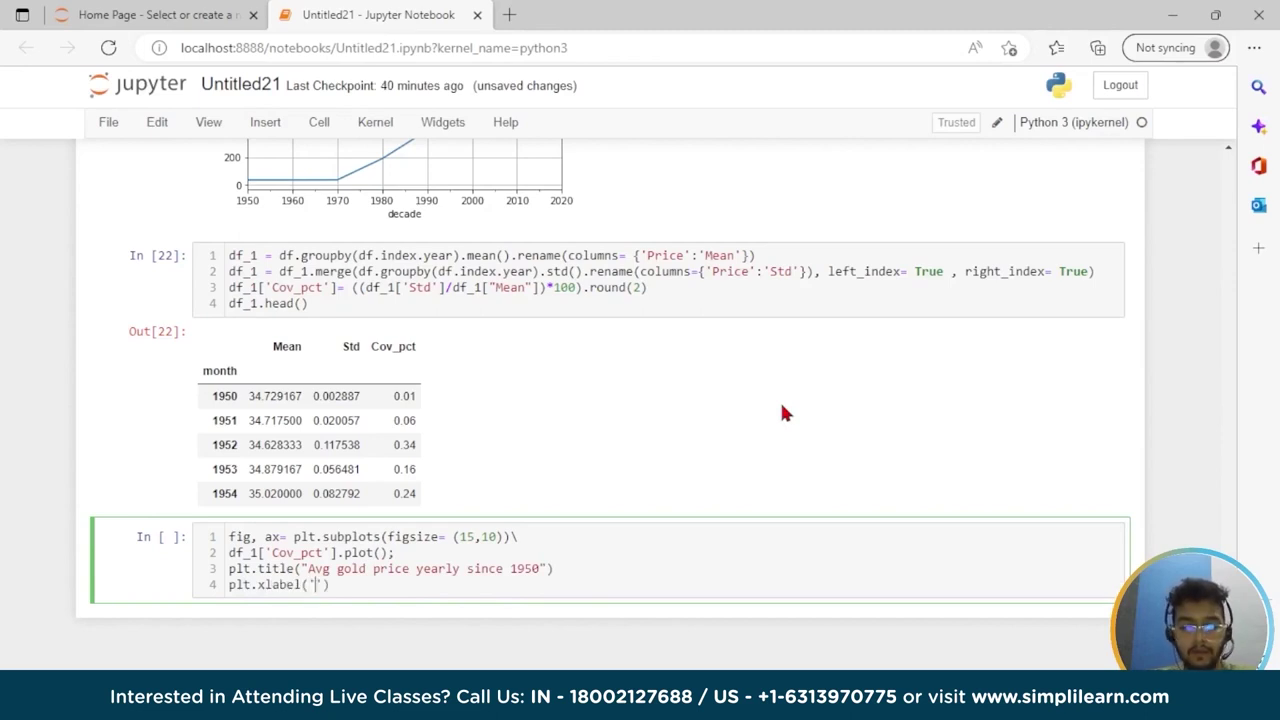
On the fifth line, label the y-axis with plt.ylabel('cv in %')
key(Return)
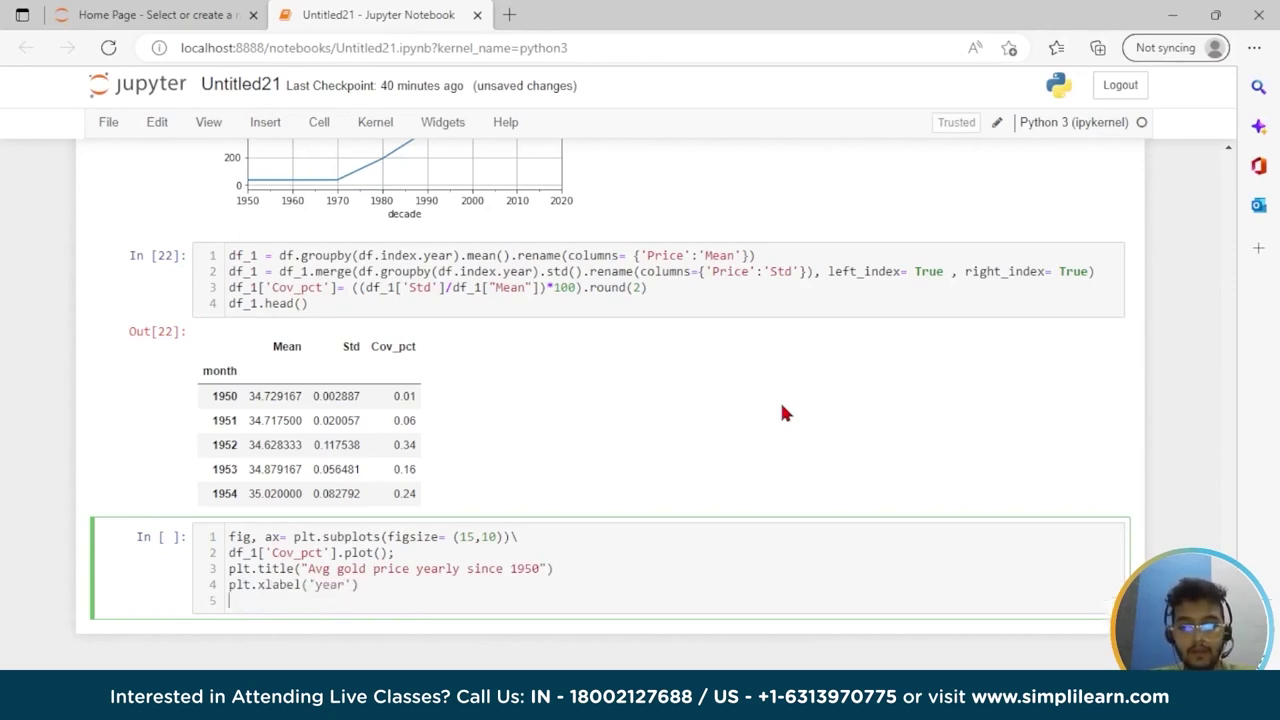
text(plt.y;abel)
key(Left)
key(Left)
key(Left)
key(Left)
key(Left)
key(BackSpace)
text(l)
key(End)
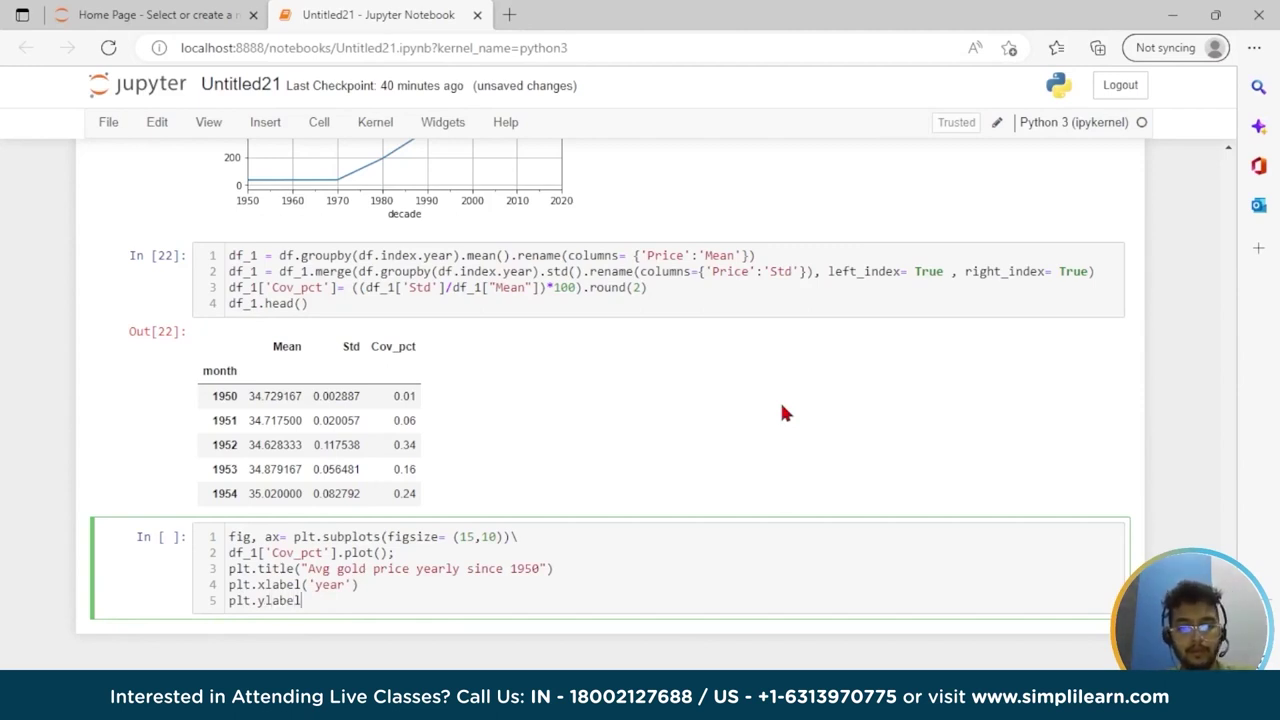
text(('co)
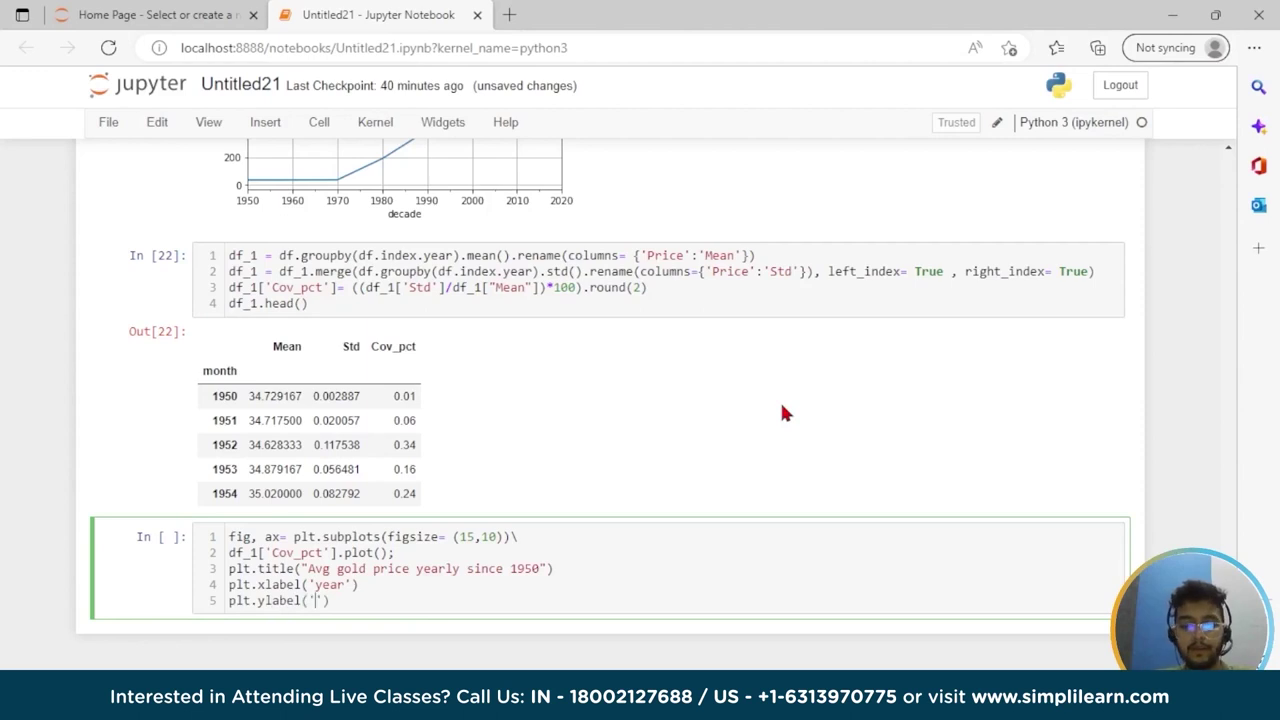
key(BackSpace)
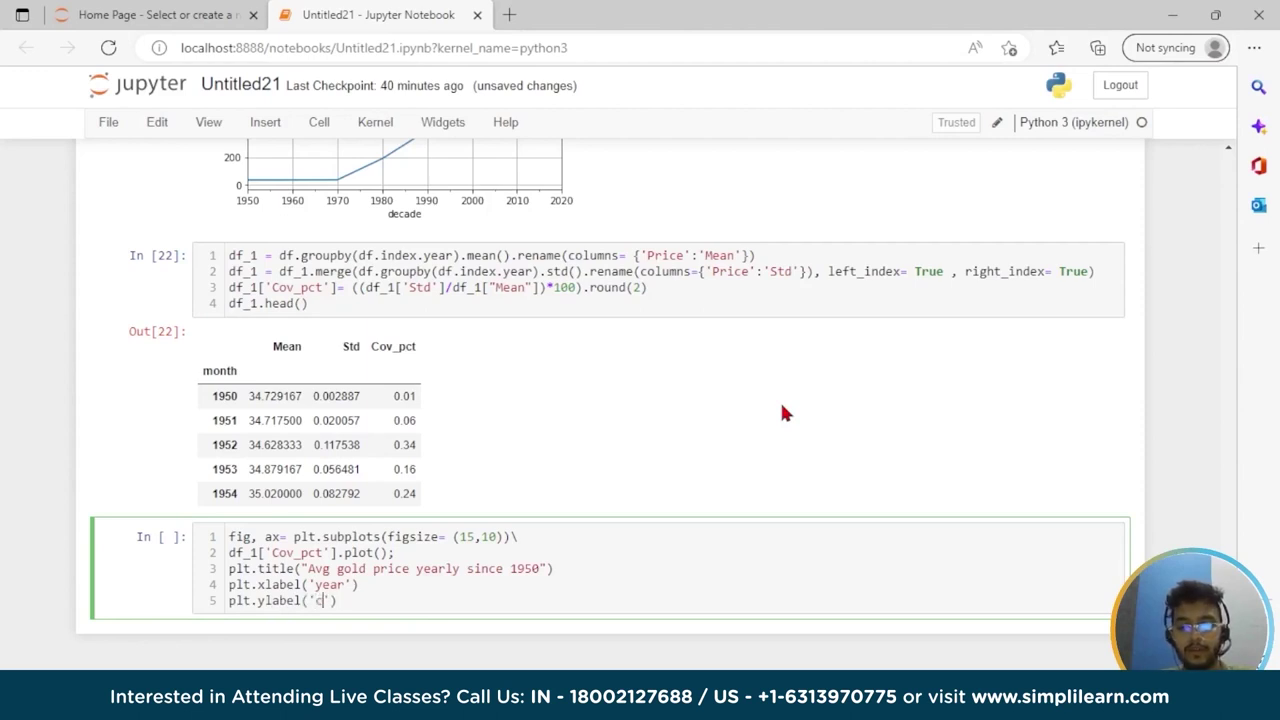
text(v )
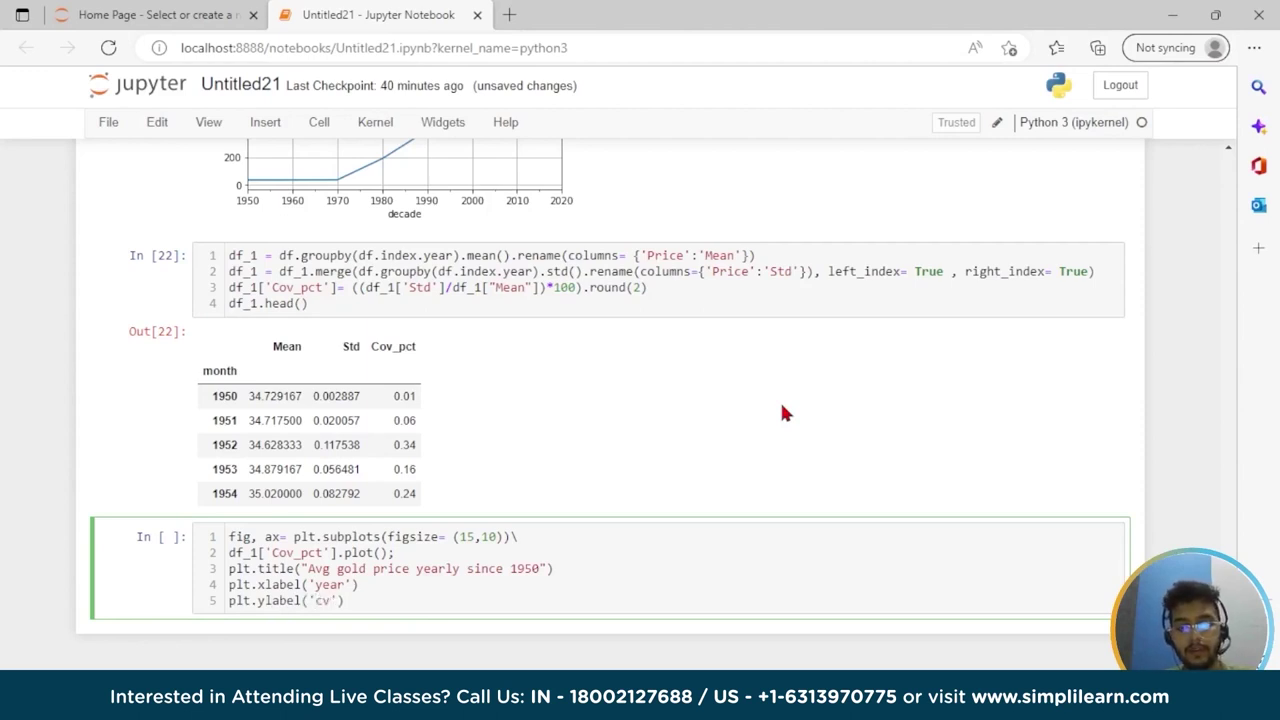
text(in )
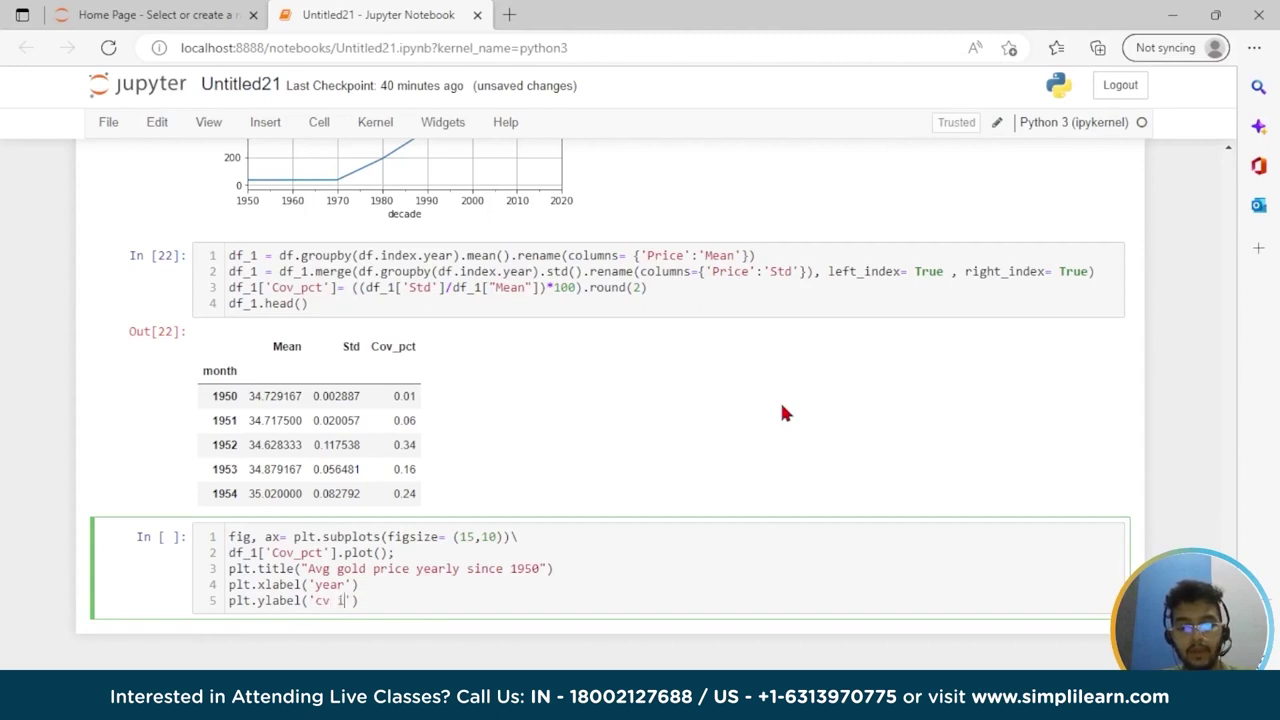
text(%)
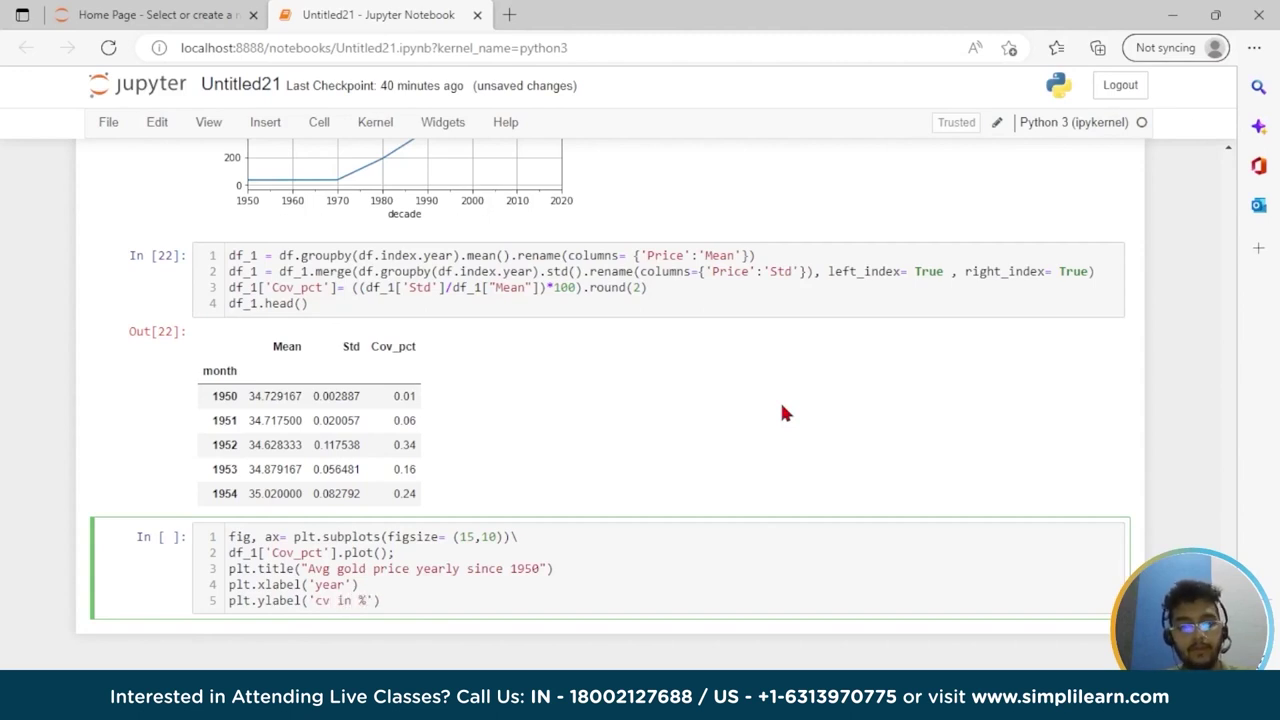
On the sixth line, add plt.show(); and run the plotting cell
key(End)
key(Return)
text(plt.show)
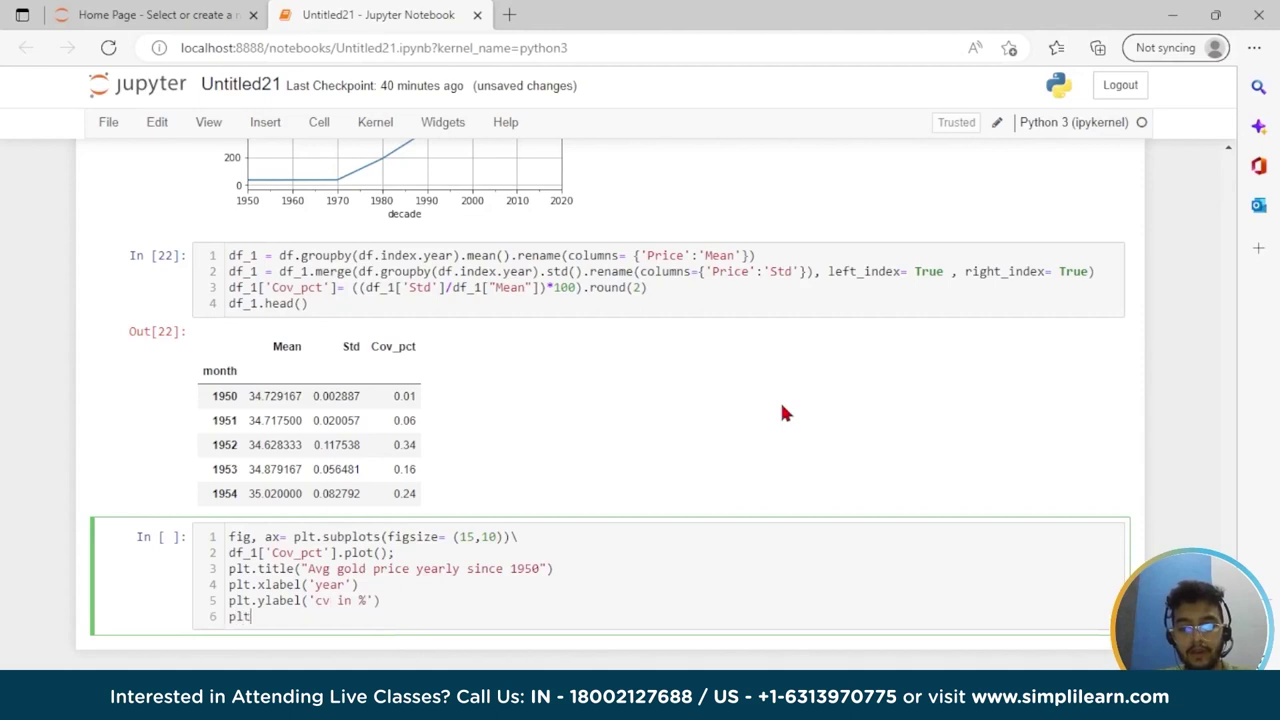
key(BackSpace)
key(BackSpace)
key(BackSpace)
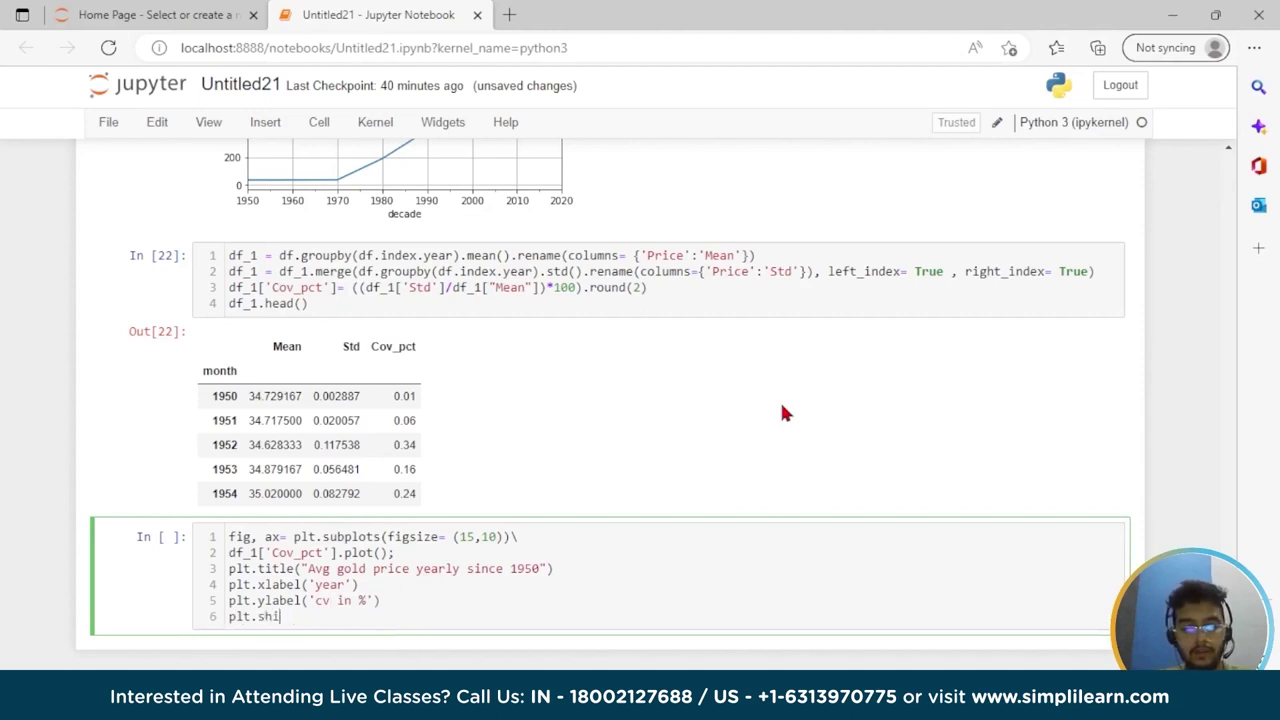
text(how();)
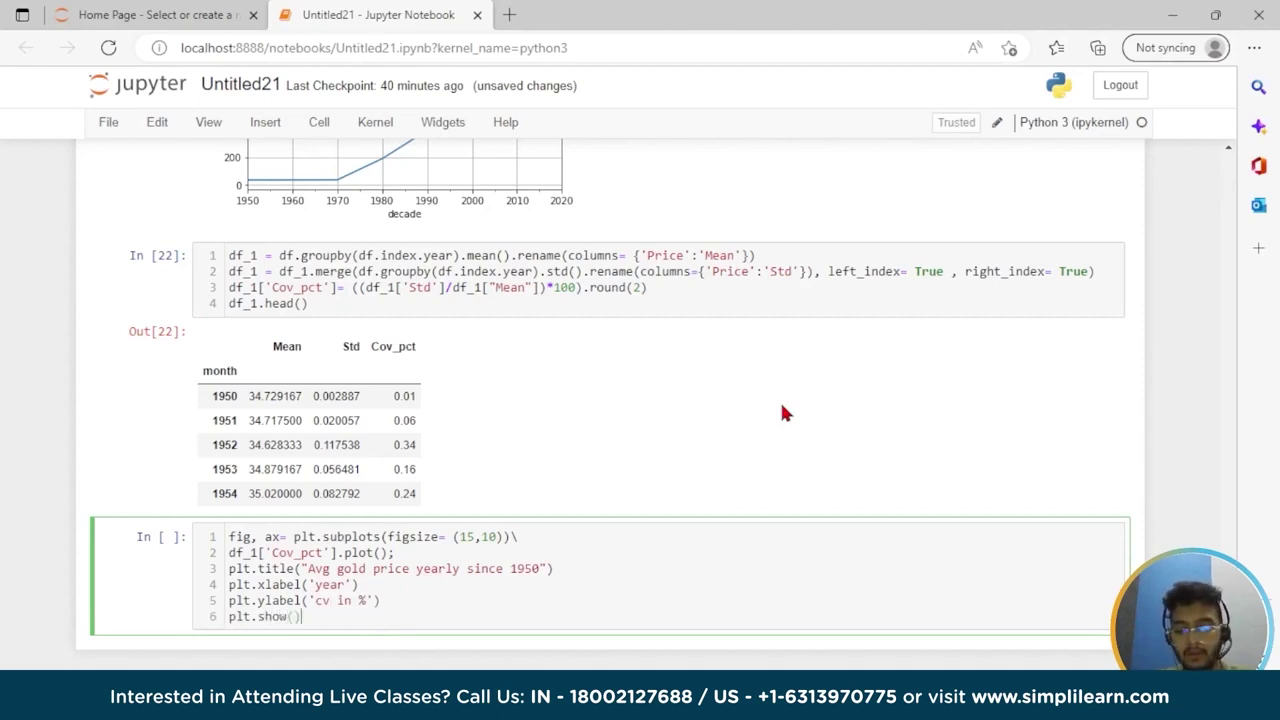
key(shift+Return)
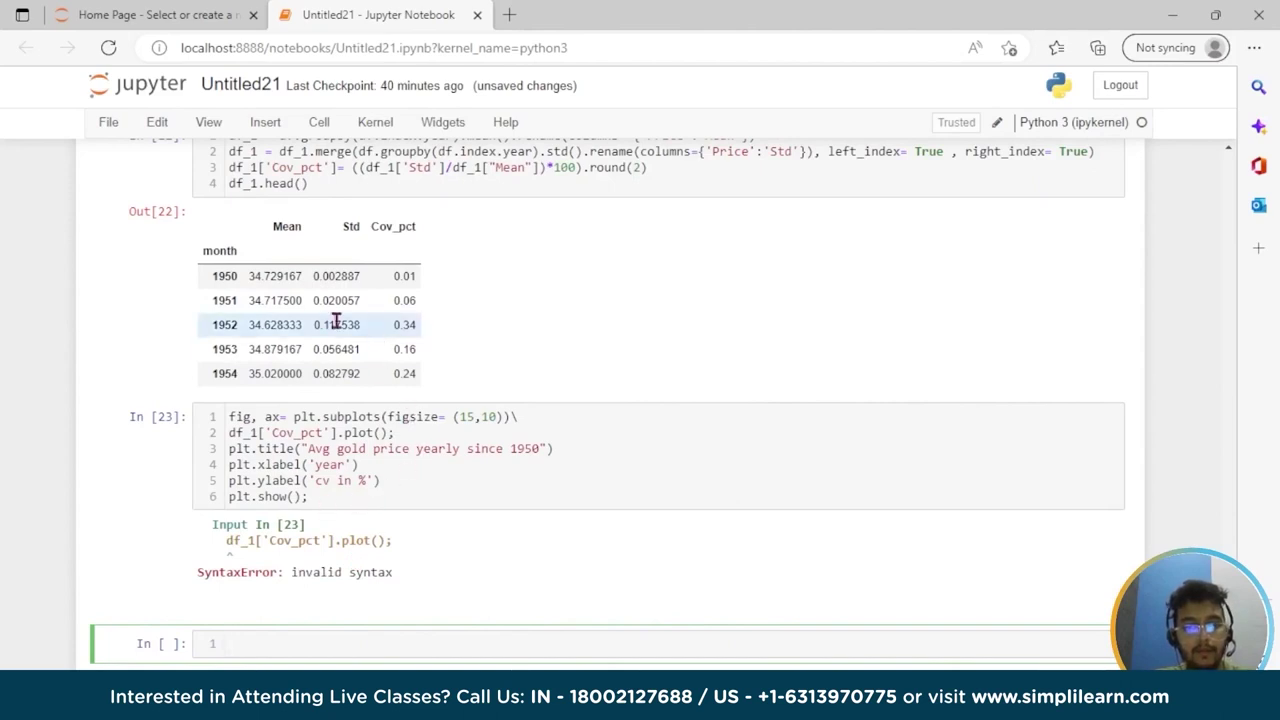
Remove the semicolon after plt.show() in the plotting cell and run it again
scroll(330, 325, up, 2)
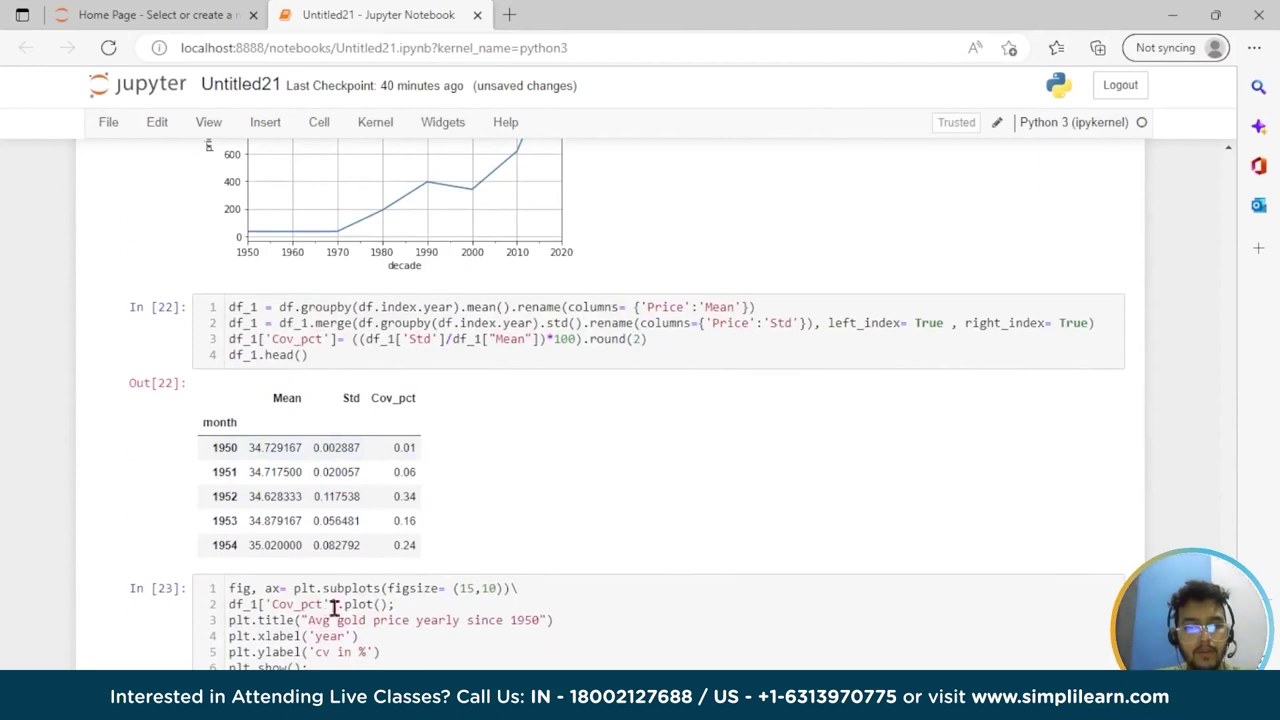
key(shift+Return)
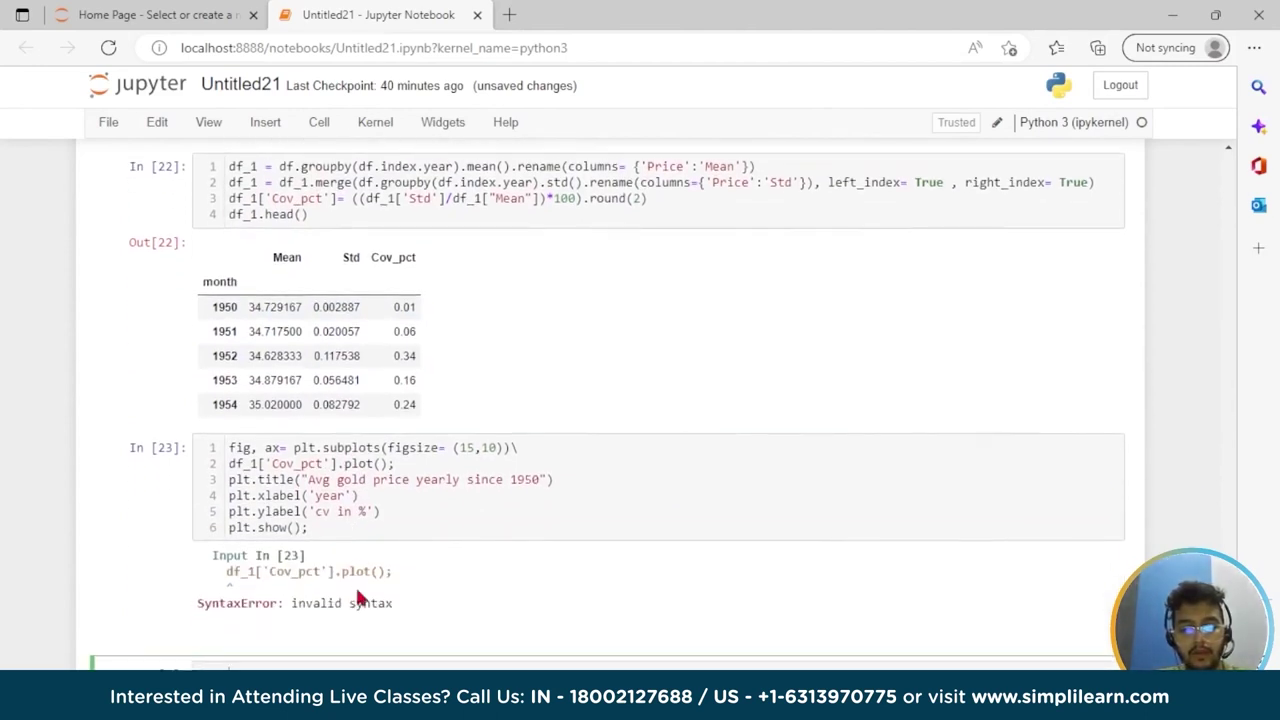
click(326, 535)
key(BackSpace)
key(shift+Return)
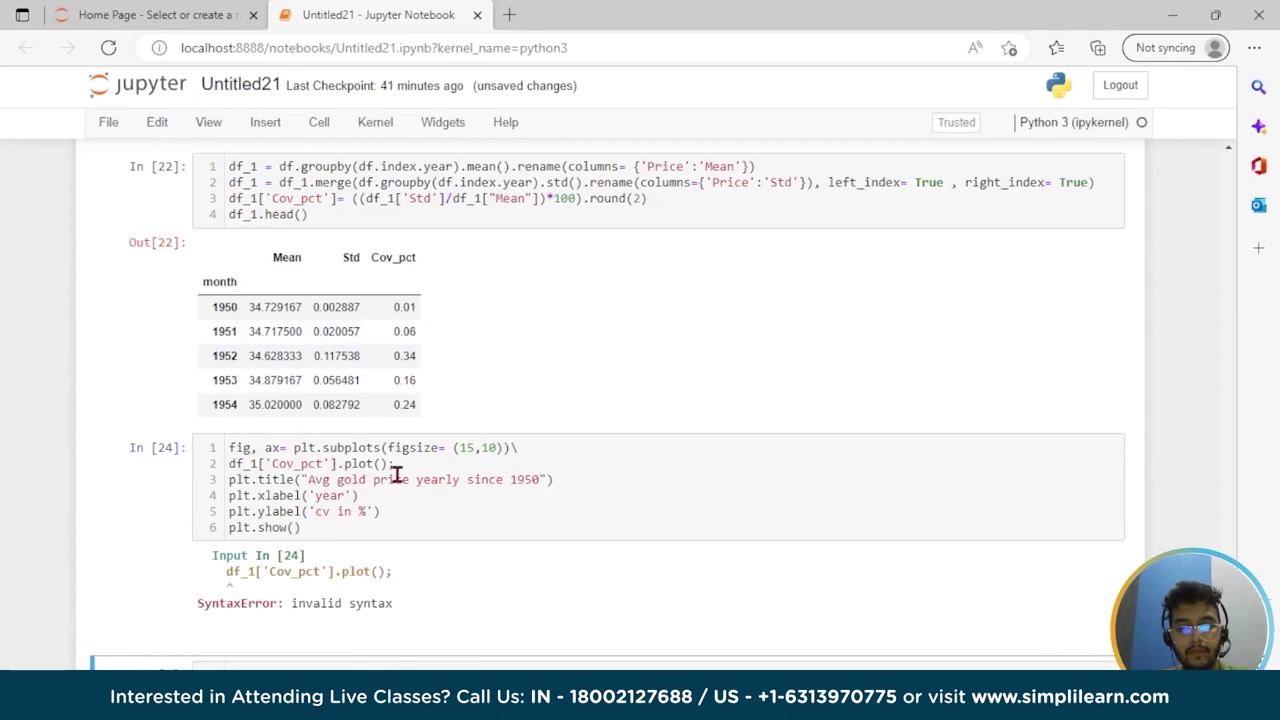
Replace plt.show() with plt.grid() on the sixth line and rerun the plotting cell
click(286, 529)
key(BackSpace)
key(BackSpace)
key(BackSpace)
text(grid)
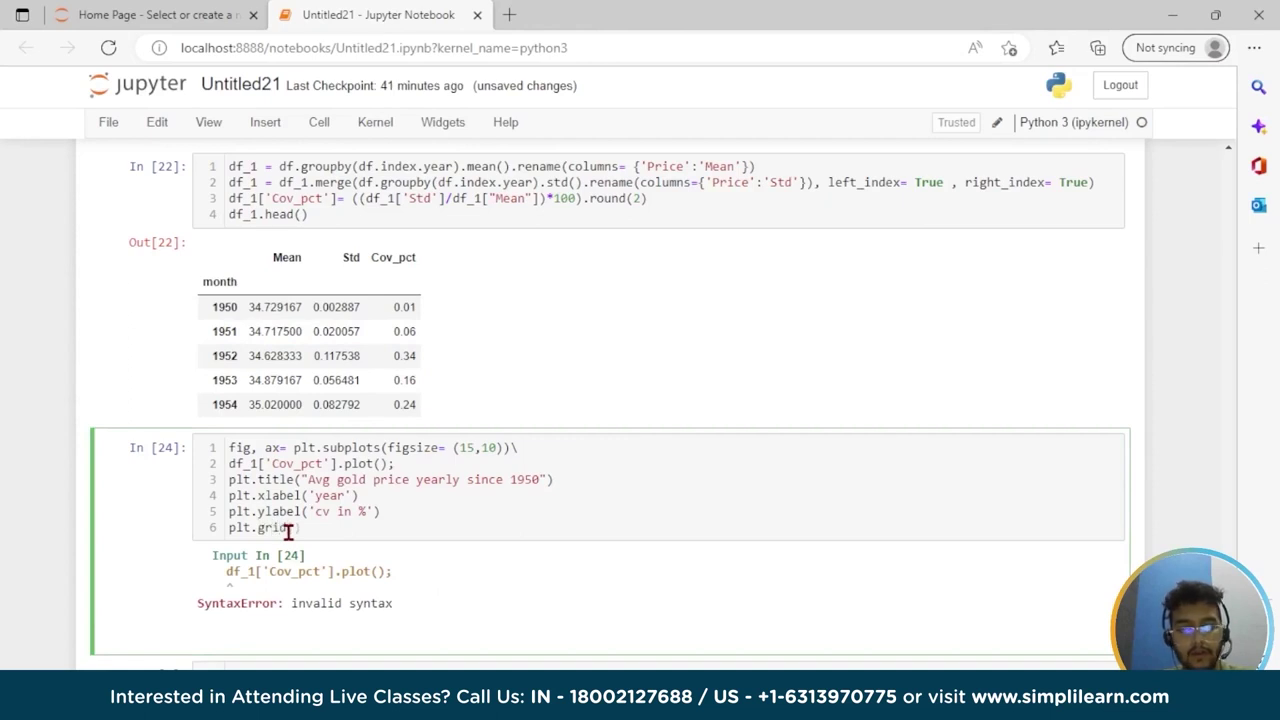
key(shift+Return)
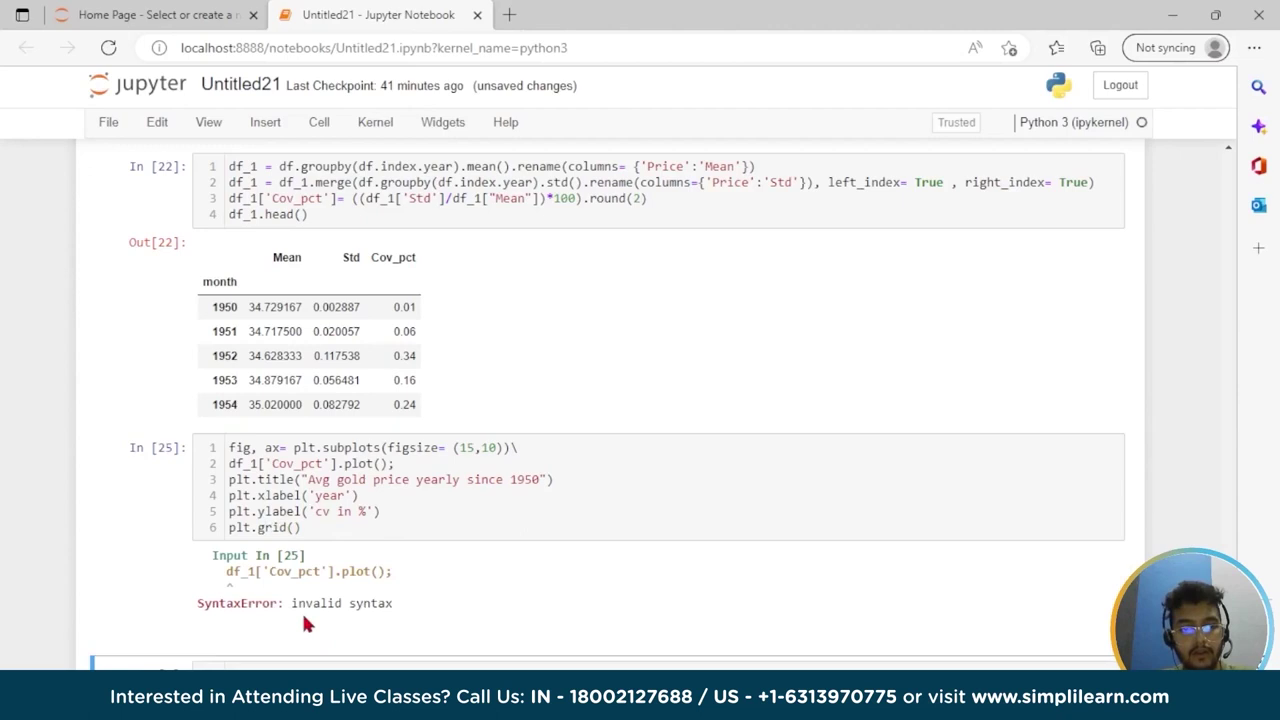
Delete the backslash ending the plt.subplots line and rerun the plotting cell
click(394, 622)
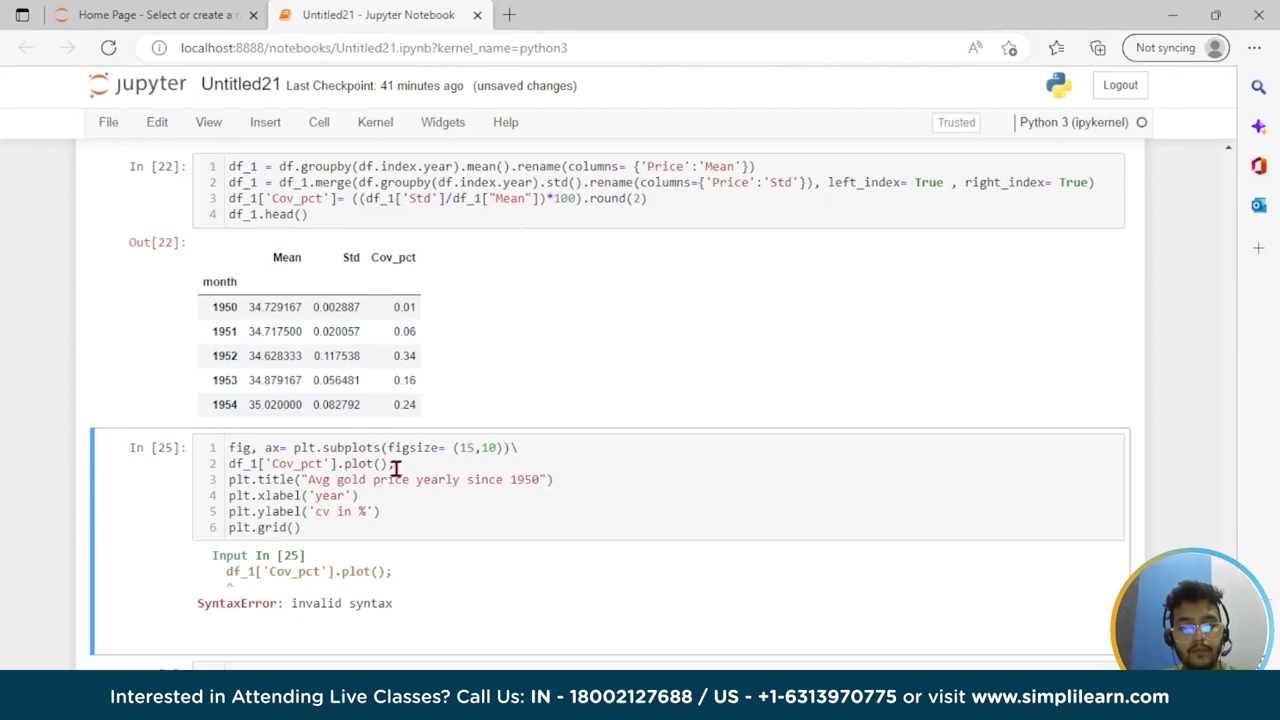
click(531, 455)
key(BackSpace)
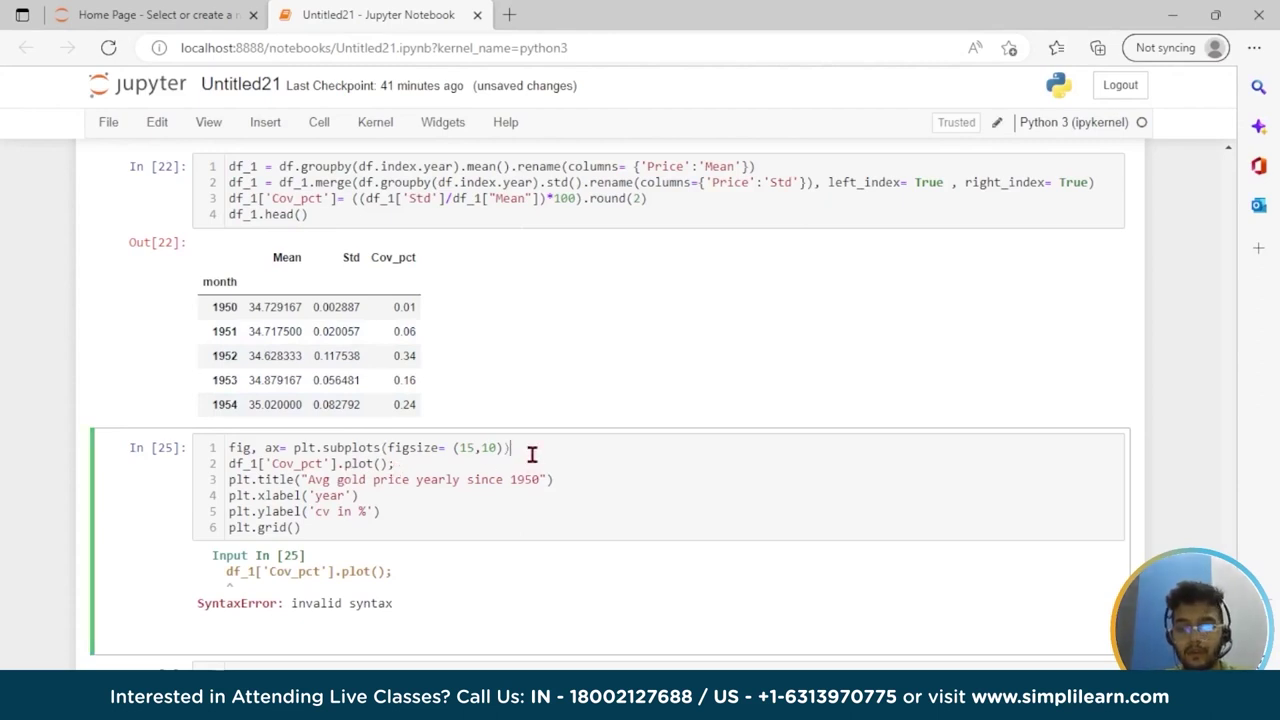
Examine the plotted yearly coefficient of variation across 1950 to 2020, including its peaks
scroll(532, 455, down, 5)
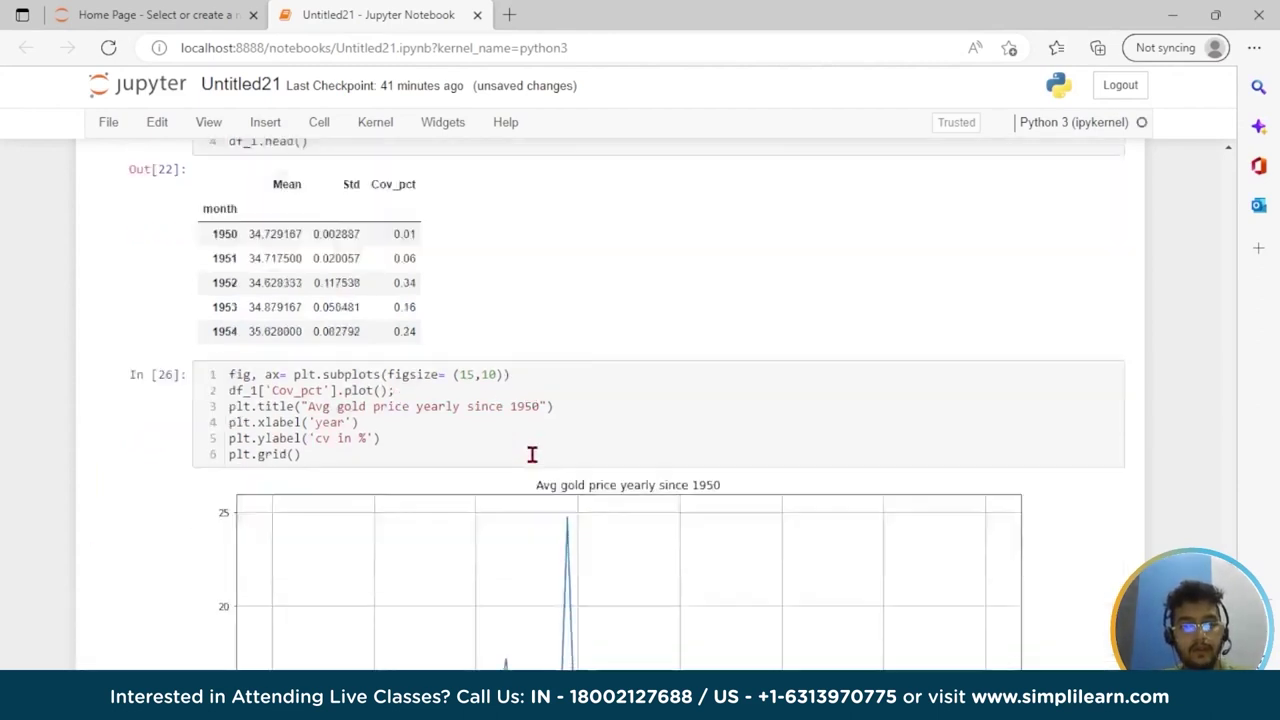
scroll(532, 457, up, 1)
scroll(532, 460, down, 1)
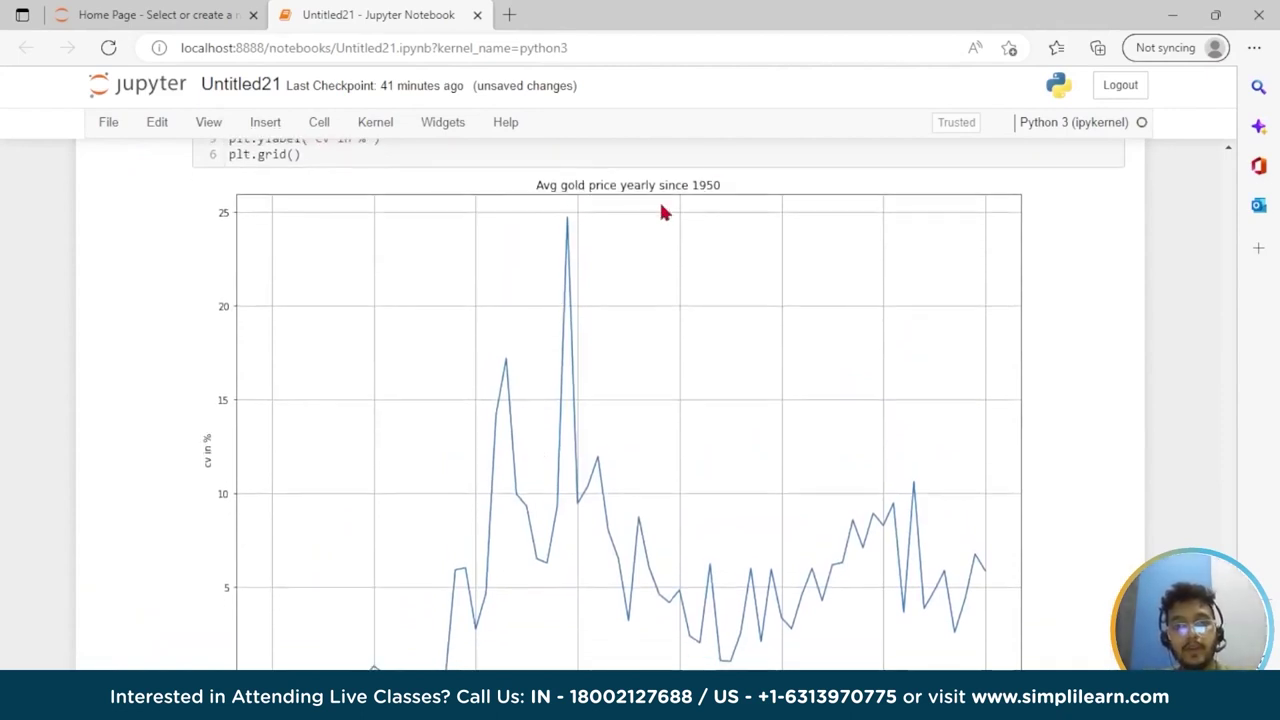
scroll(553, 387, down, 2)
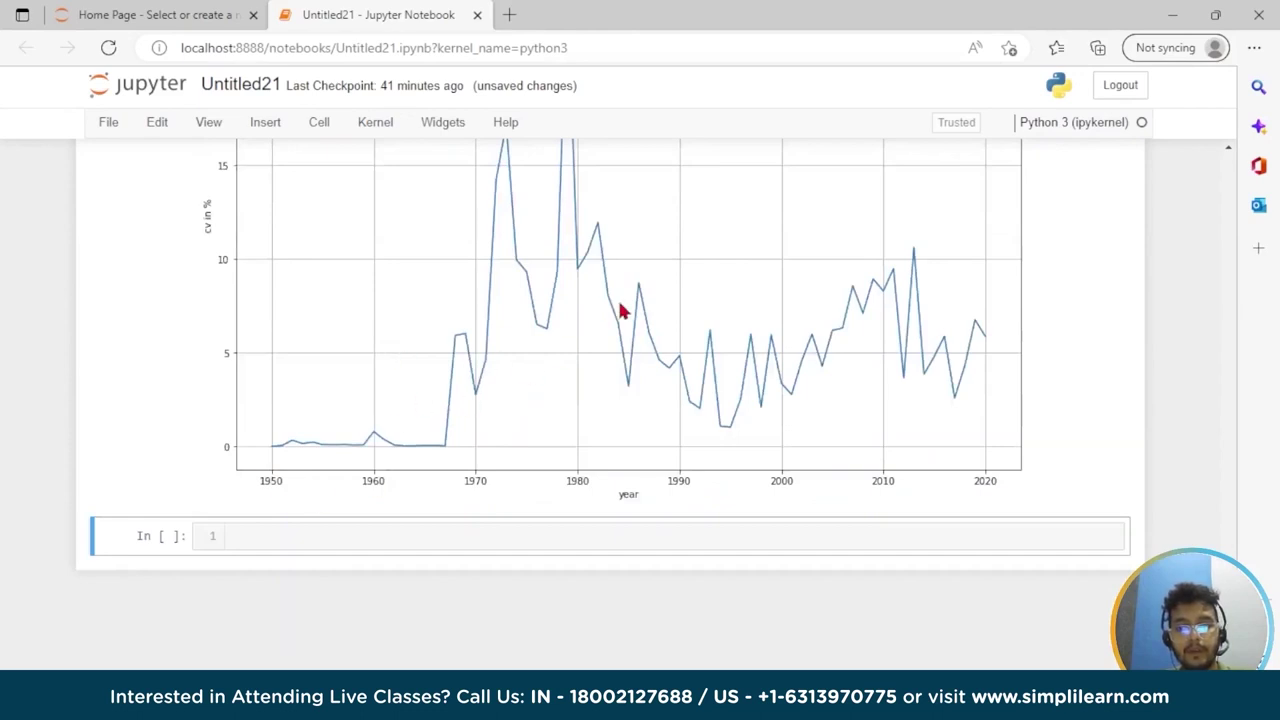
scroll(619, 305, up, 1)
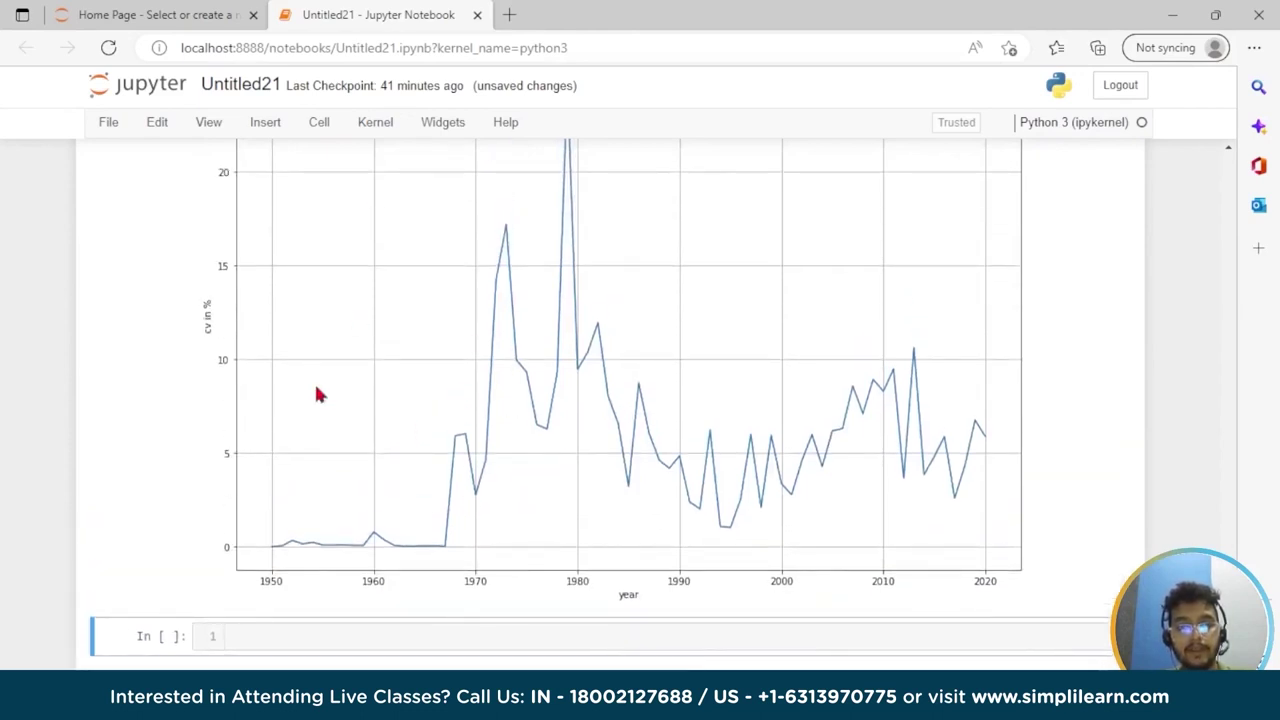
scroll(569, 481, down, 1)
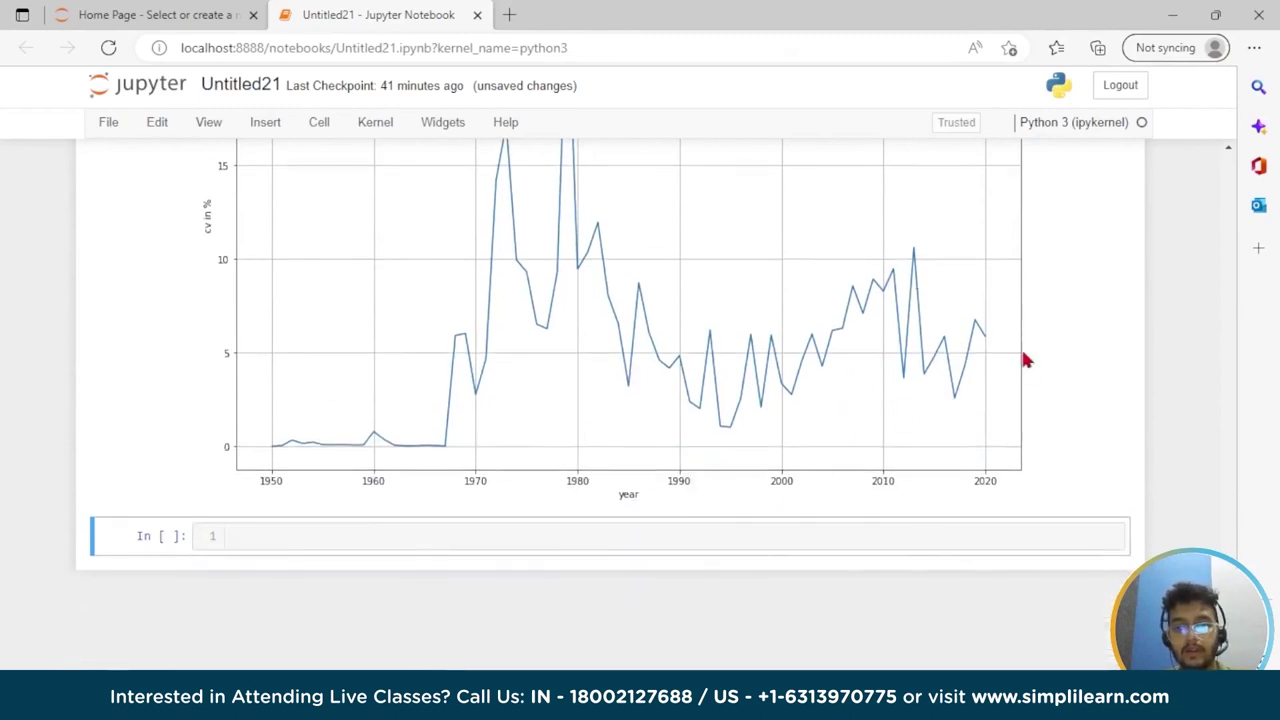
scroll(512, 418, up, 2)
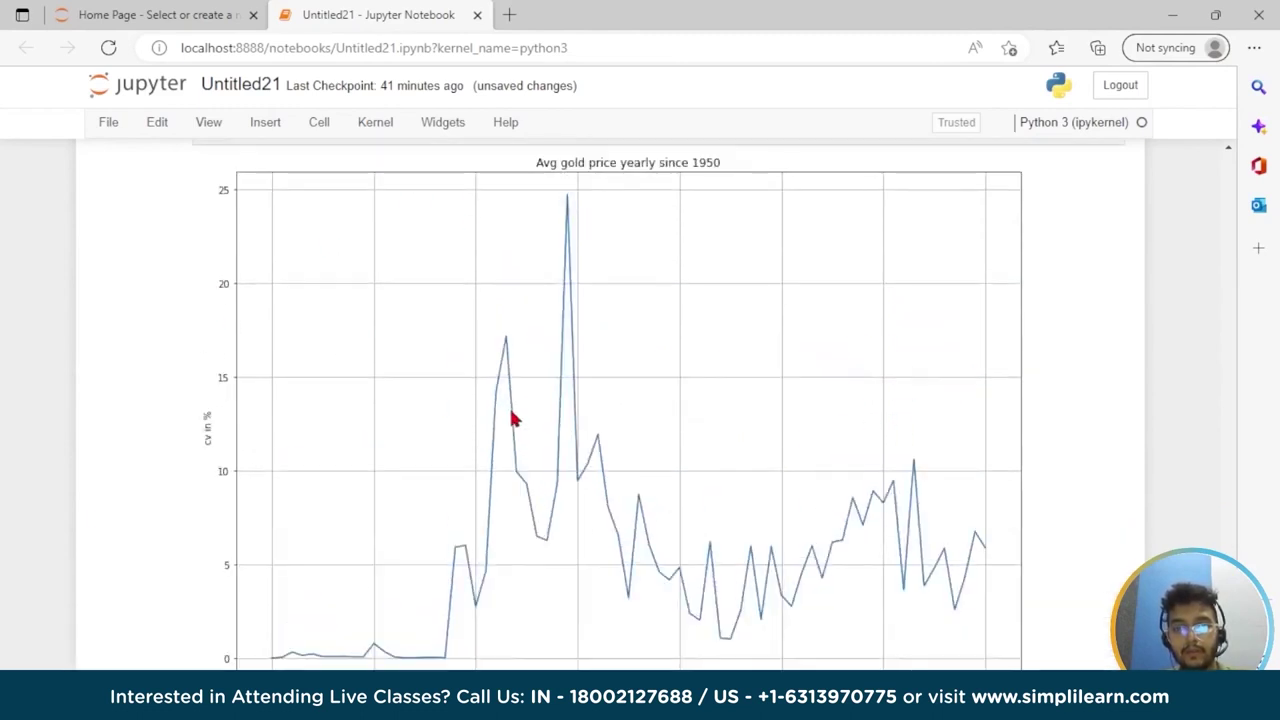
scroll(512, 418, down, 2)
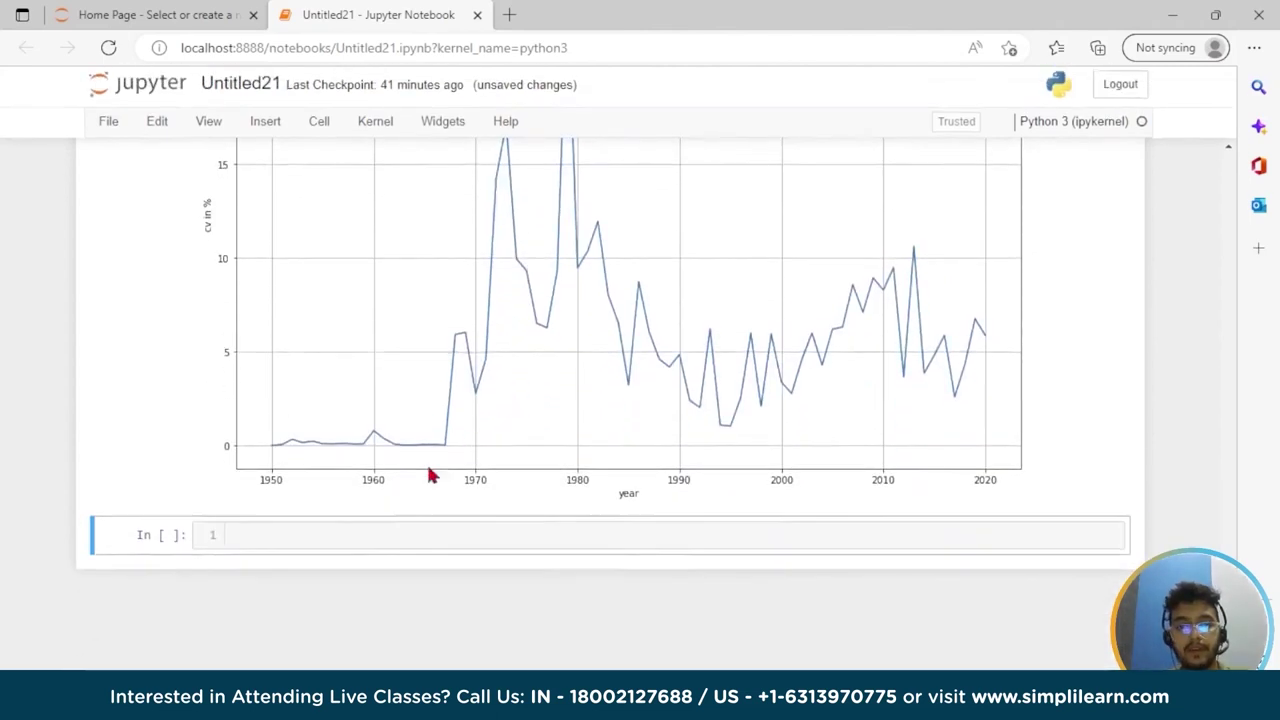
click(343, 537)
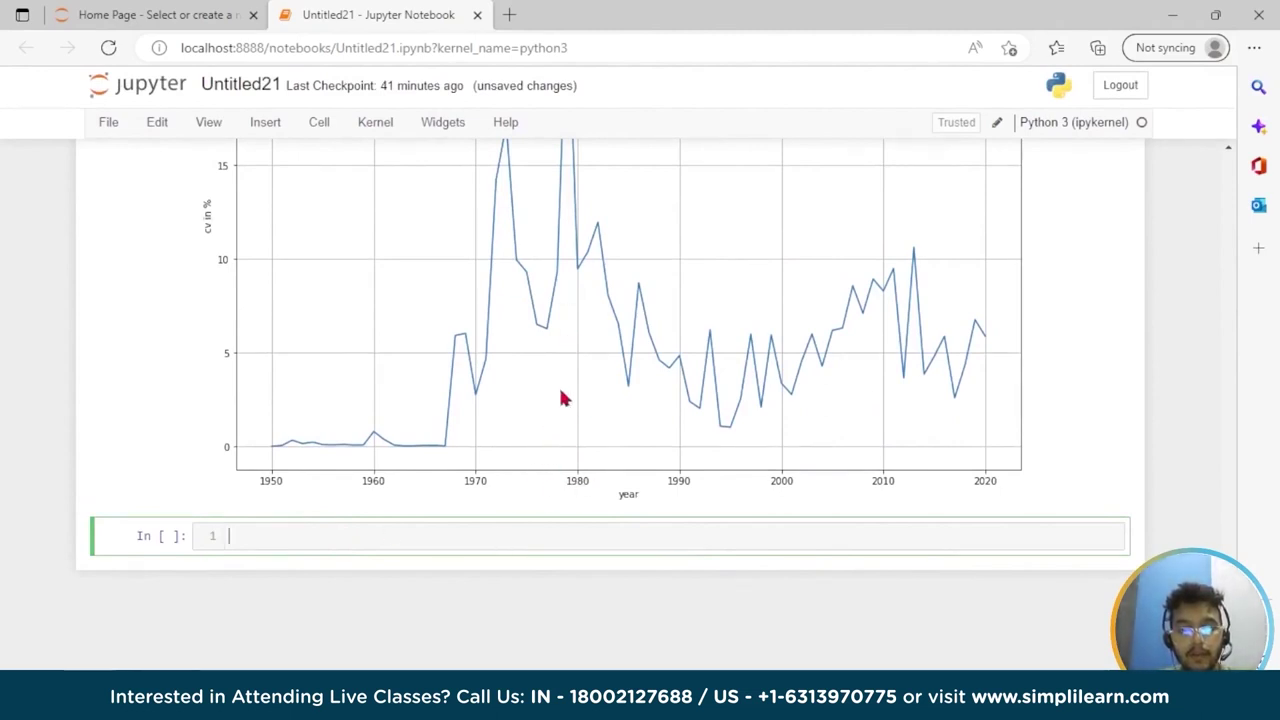
scroll(540, 259, up, 4)
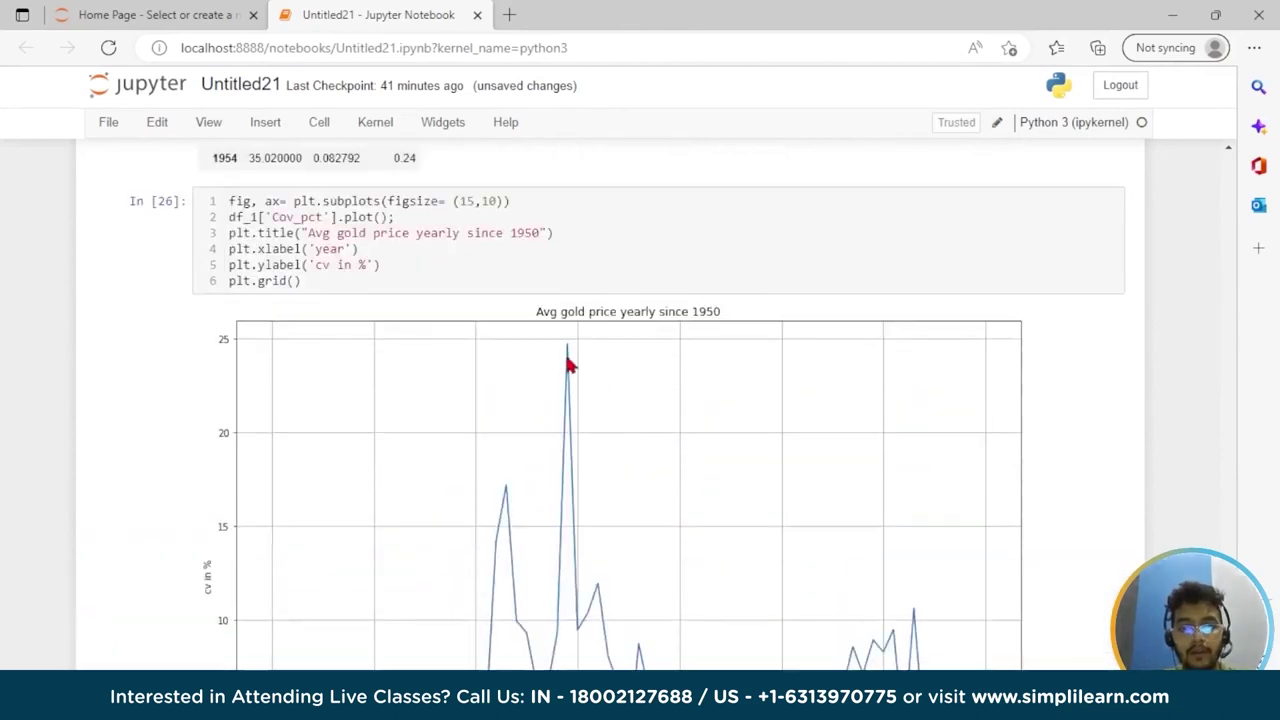
scroll(567, 358, down, 5)
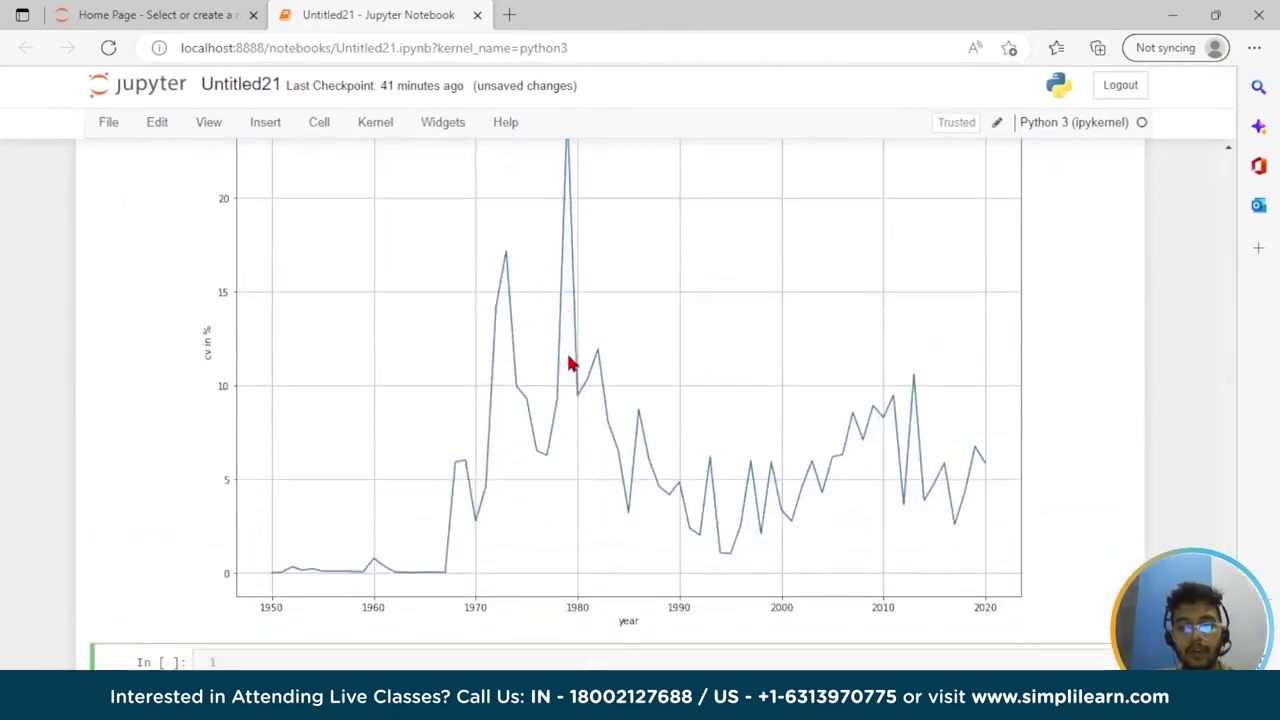
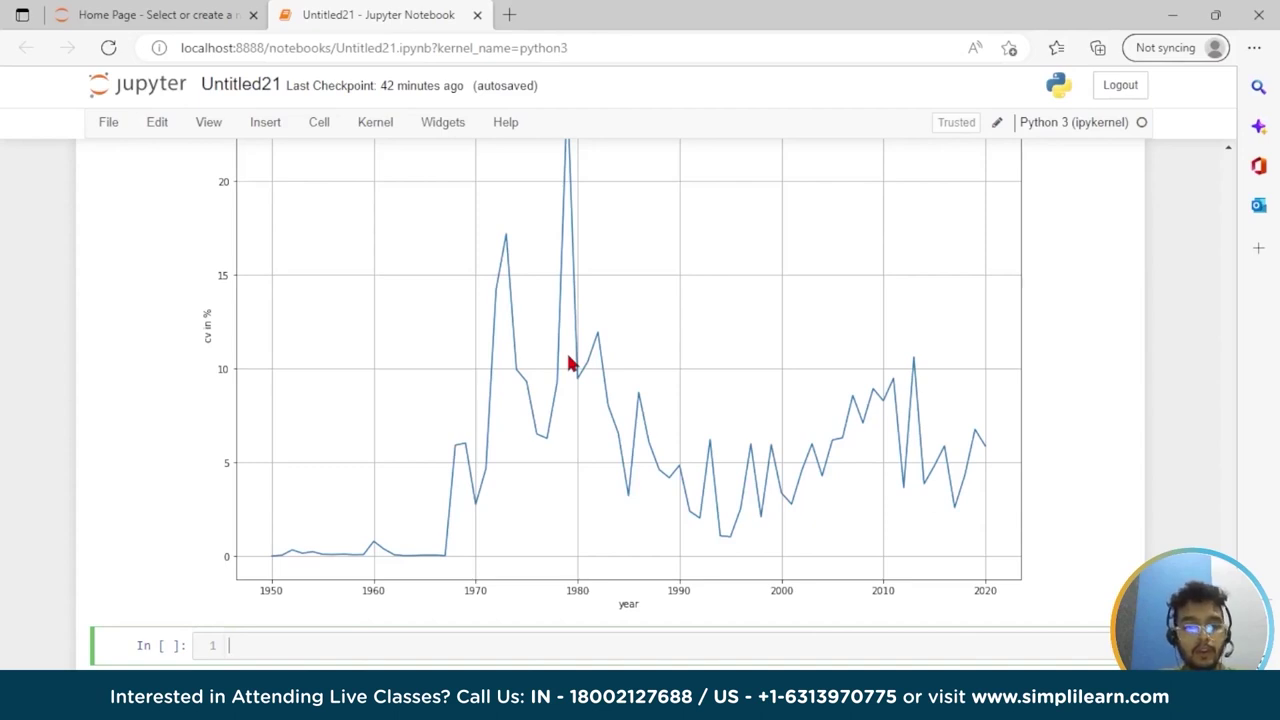
Add a series of empty code cells below the coefficient of variation plot
scroll(275, 532, down, 1)
key(shift+Return)
key(shift+Return)
key(shift+Return)
key(shift+Return)
key(shift+Return)
key(shift+Return)
key(shift+Return)
key(shift+Return)
key(shift+Return)
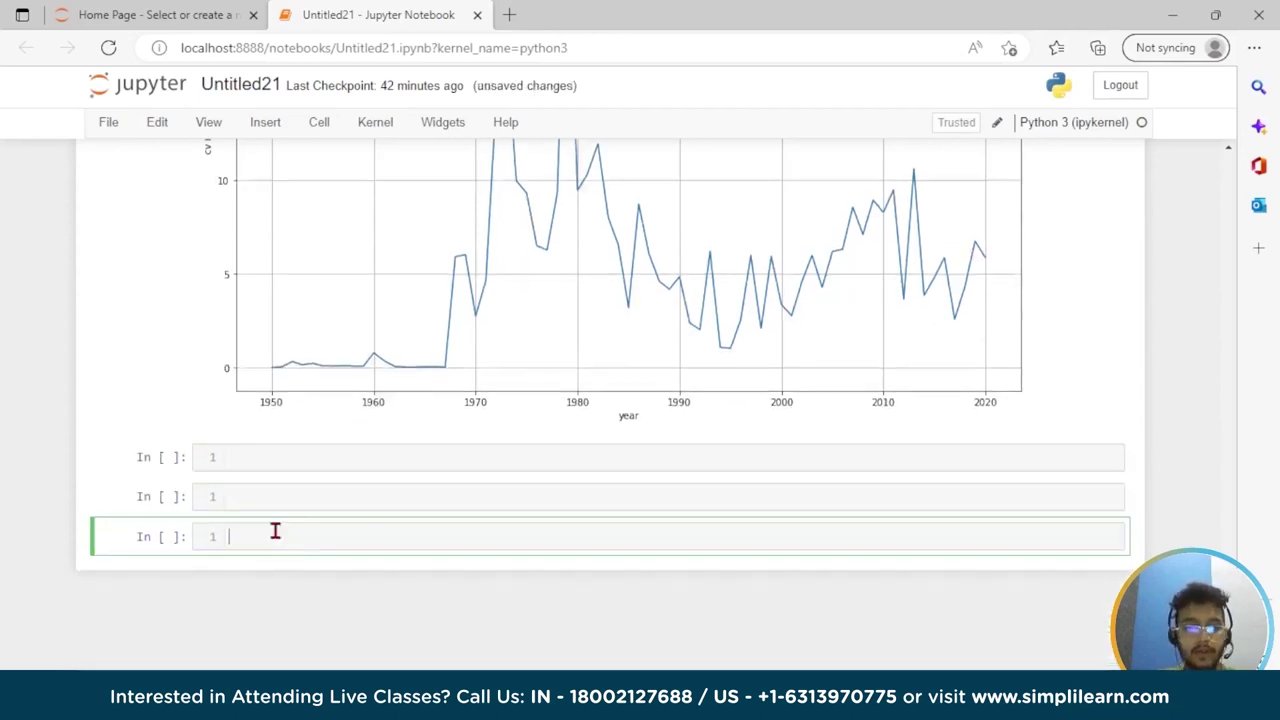
In the first empty cell below the plot, define train as df[df.index.year <= 2015]
click(286, 189)
scroll(286, 191, up, 2)
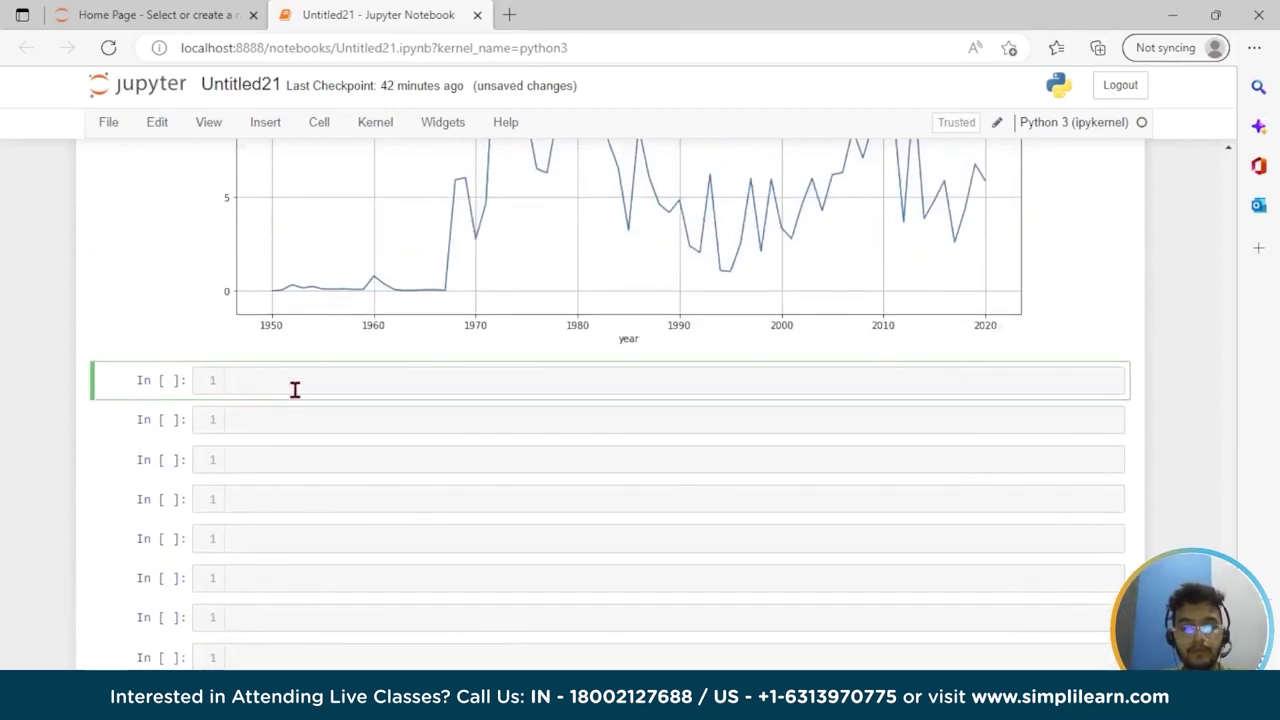
text(train = )
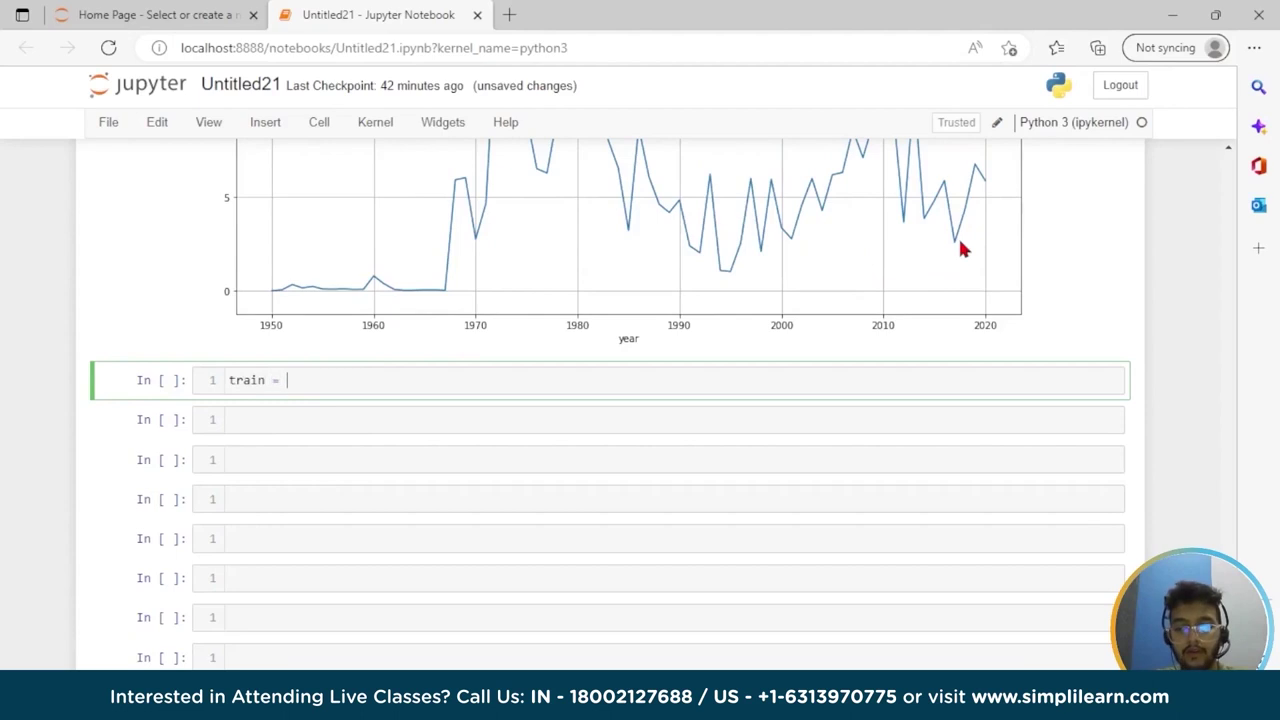
text(df[)
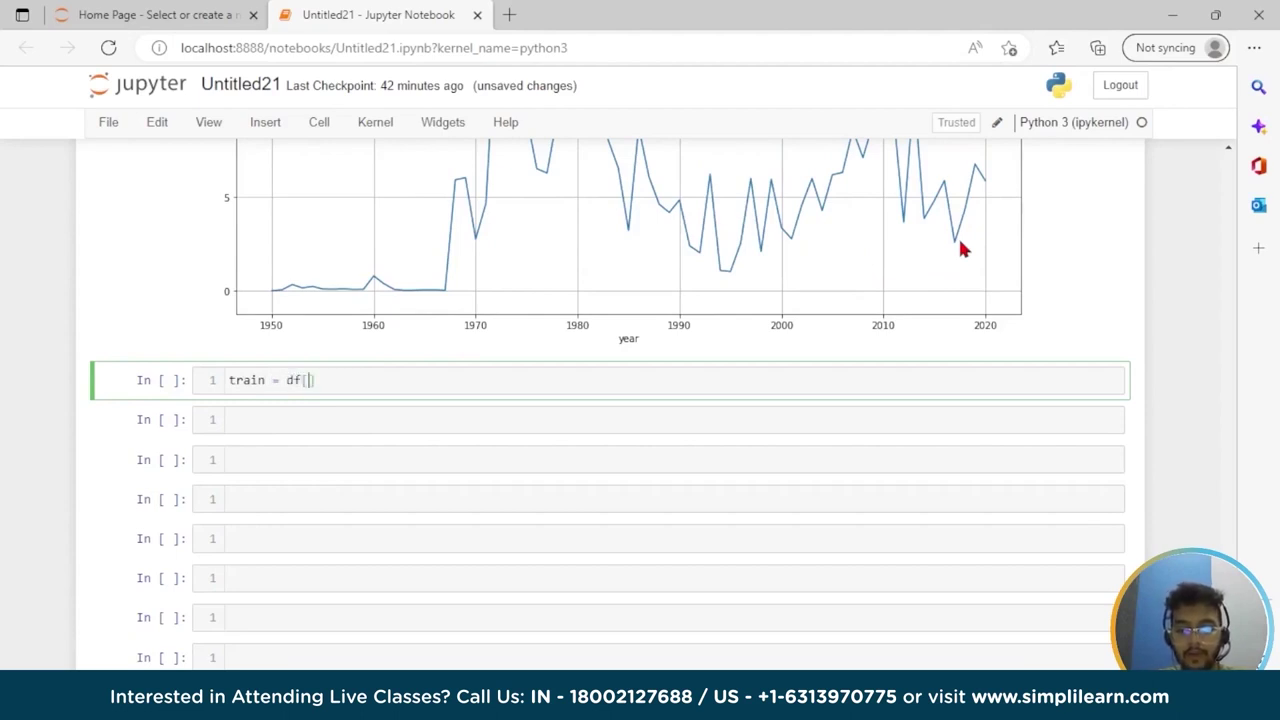
text(df.inde)
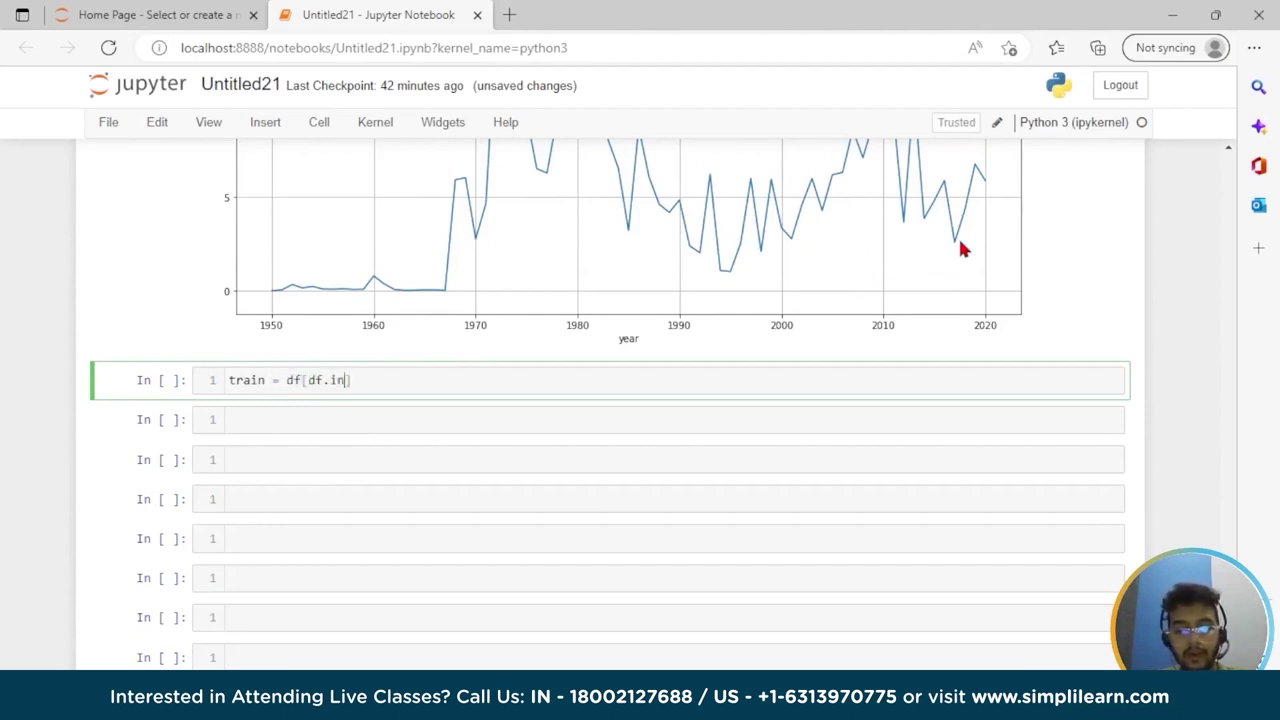
text(x.ye)
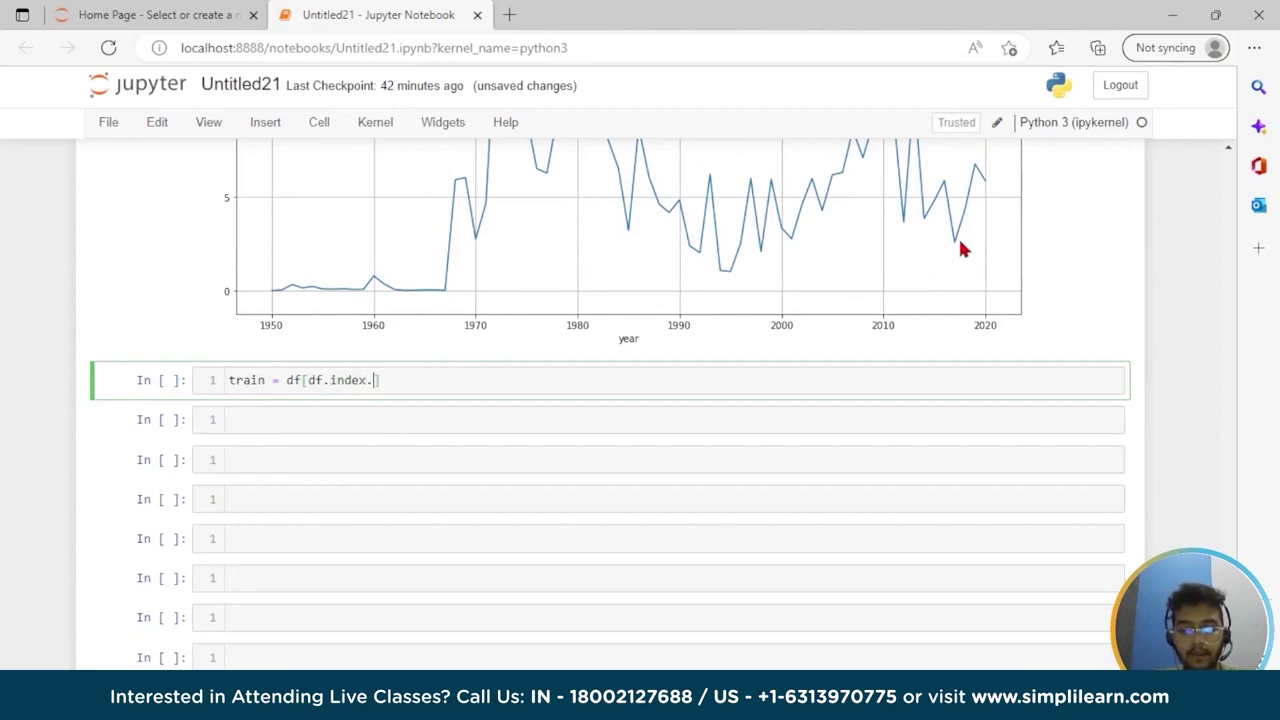
text(ar <= 201)
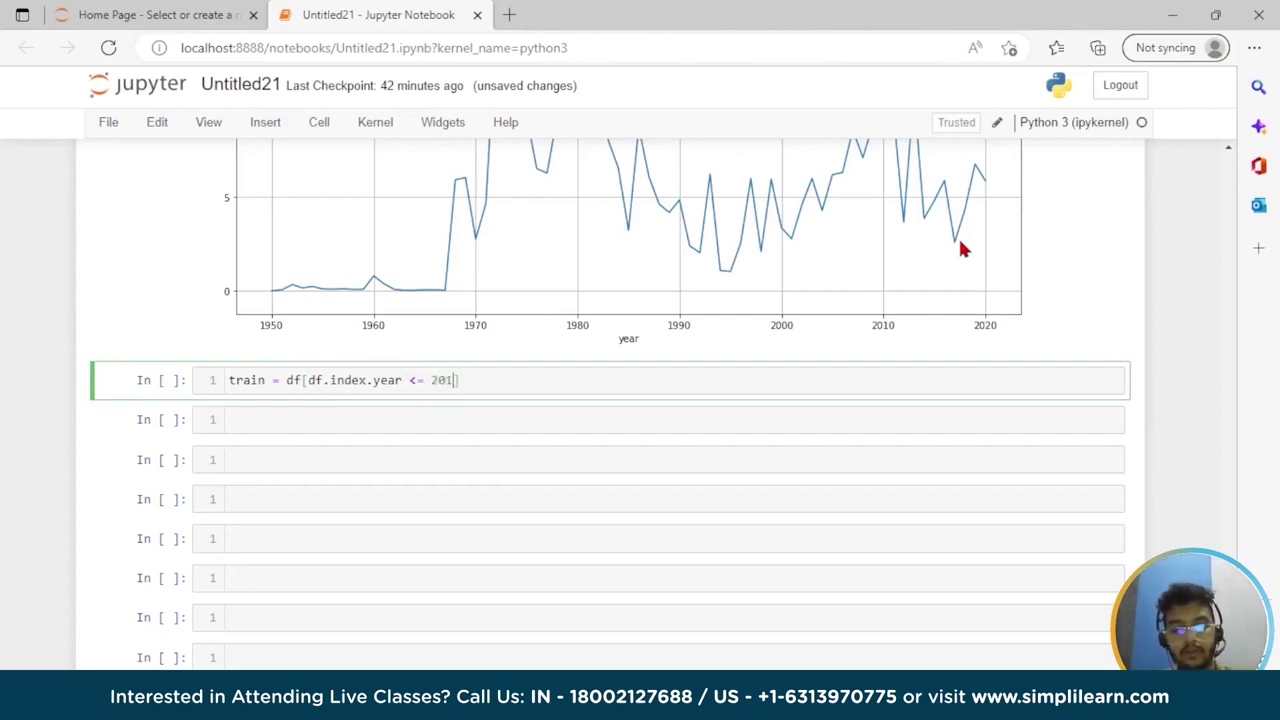
text(5)
key(Return)
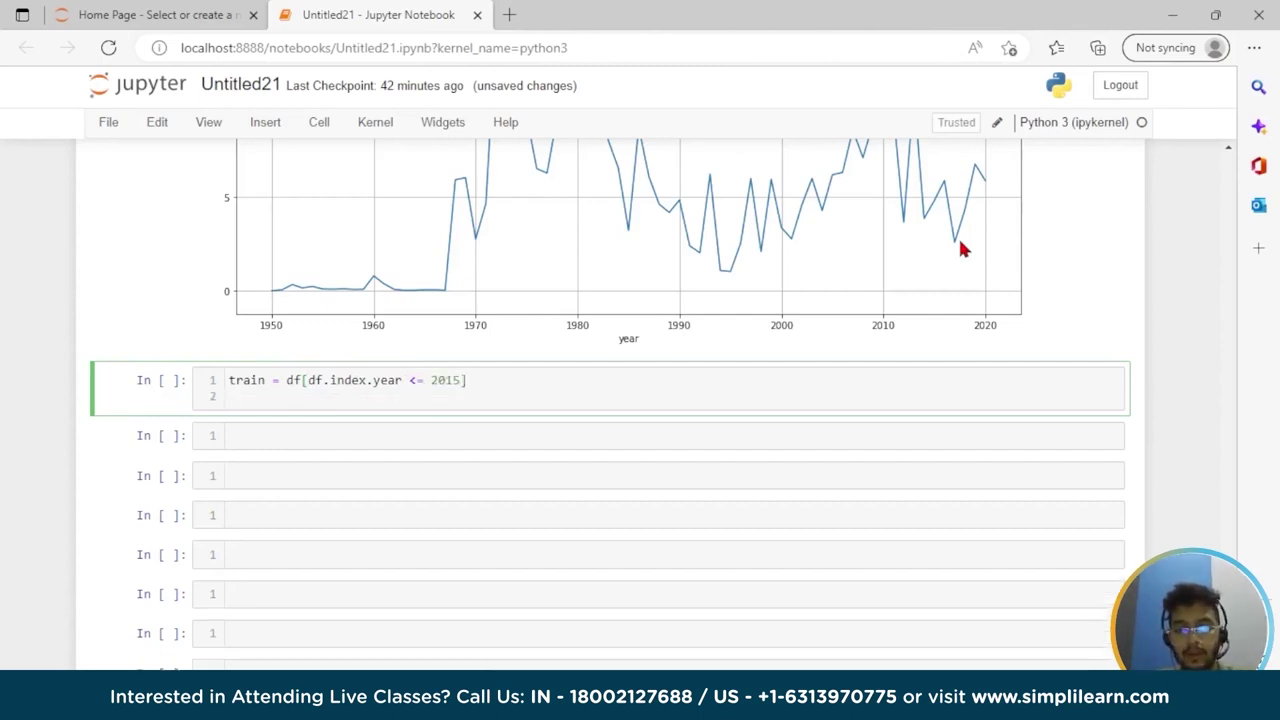
Define test as df[df.index.year > 2015] on the second line and run the cell
text(test )
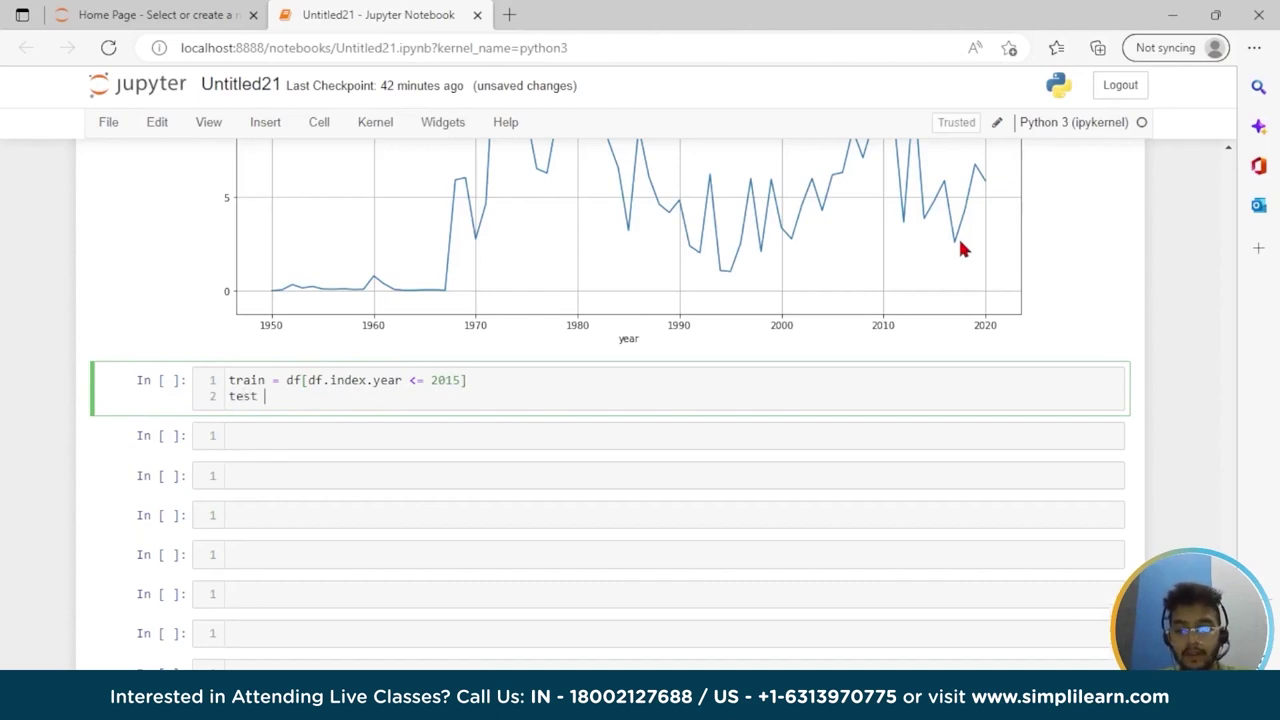
text(= df)
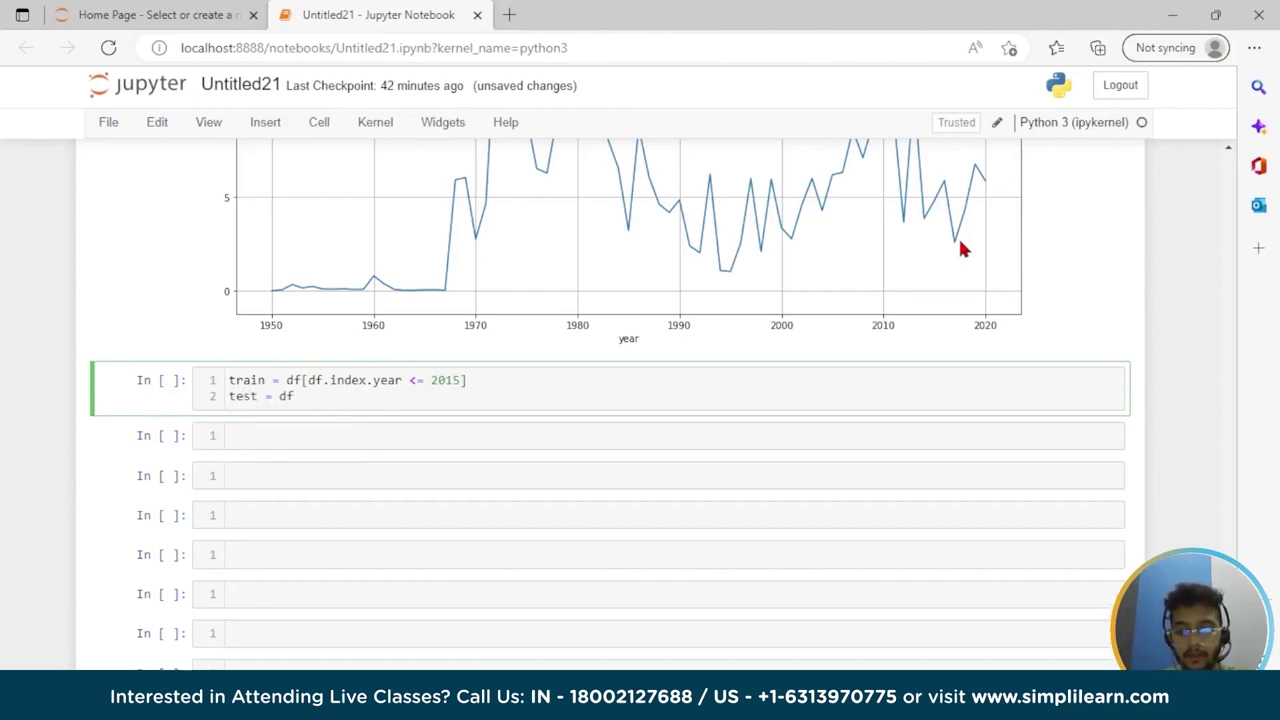
text([df.)
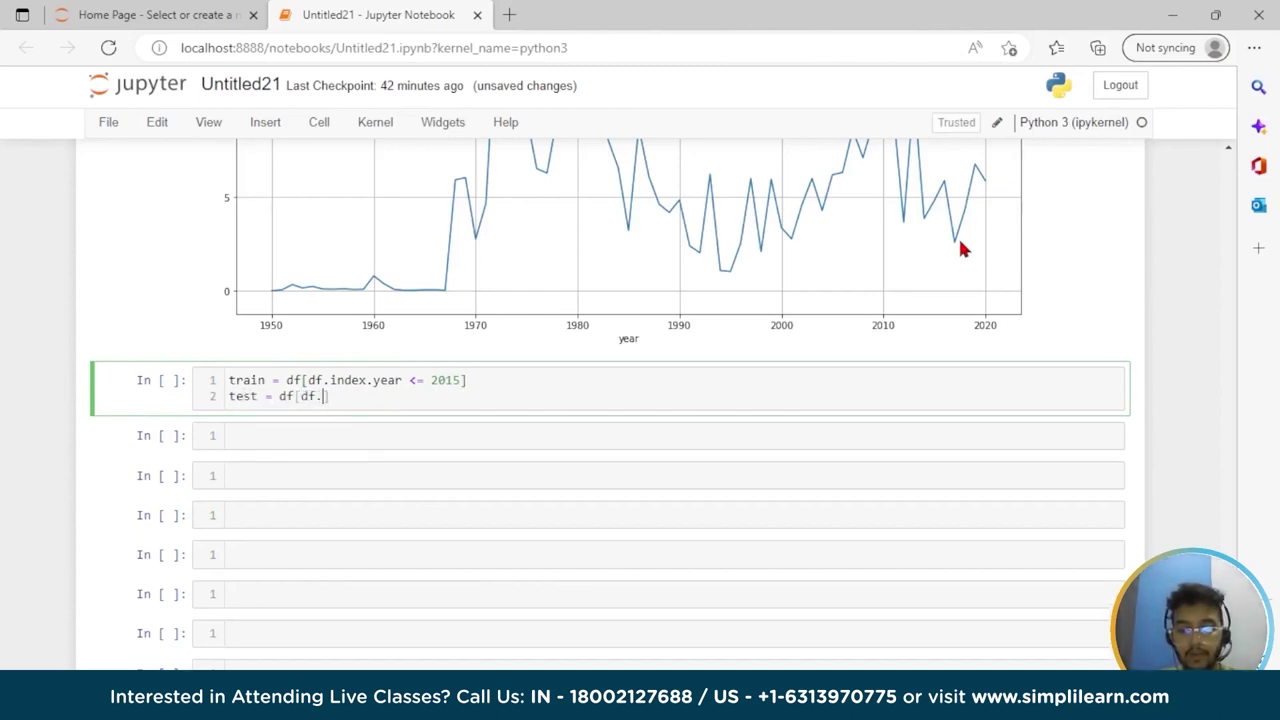
text(index.year)
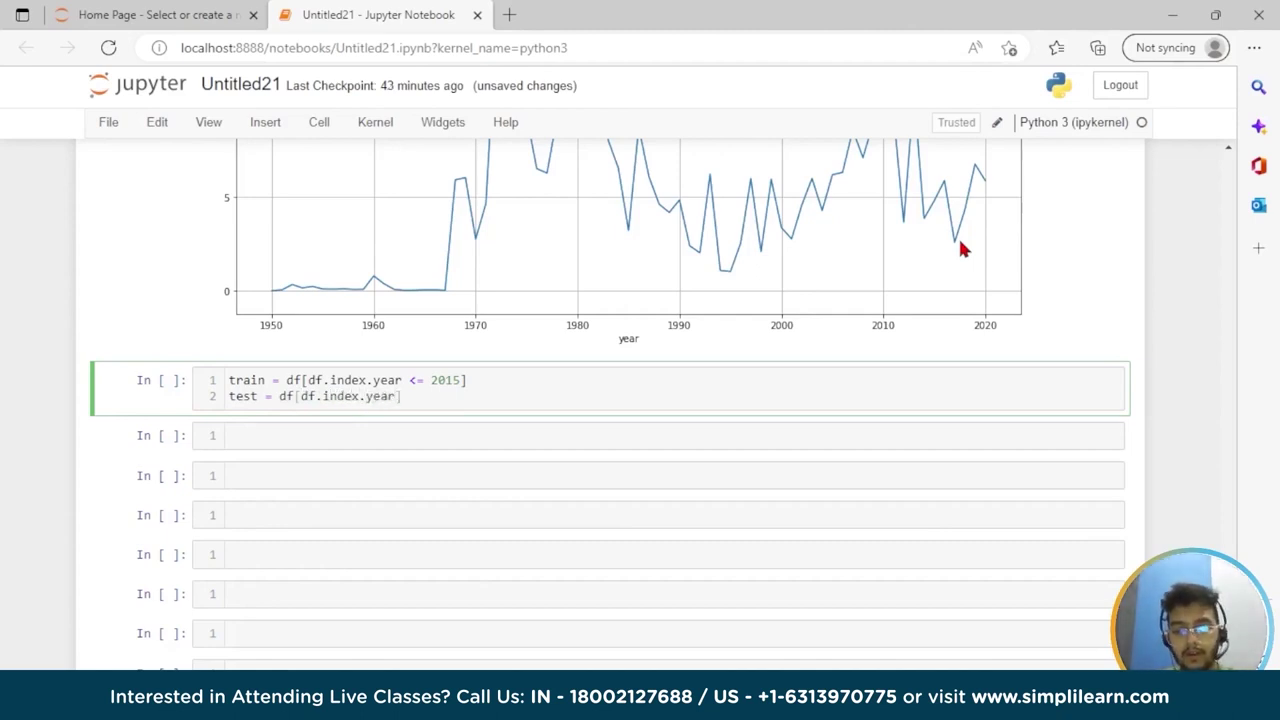
text( >)
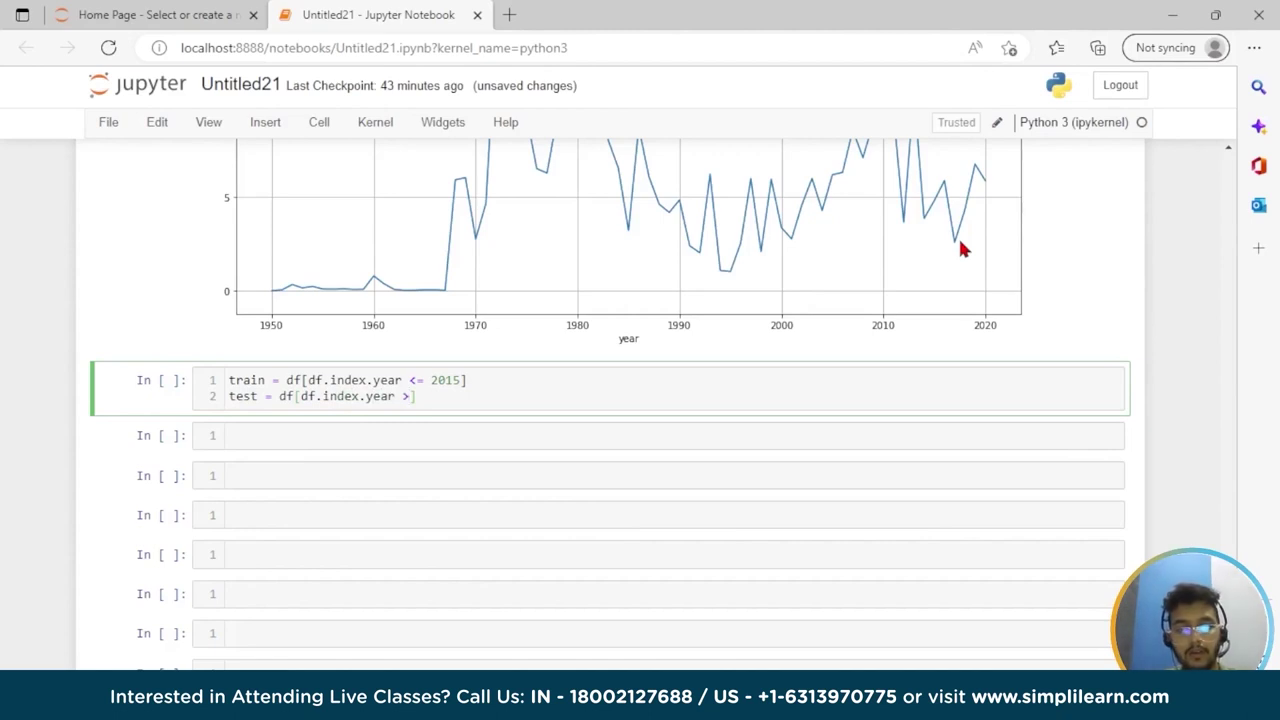
text( 2015)
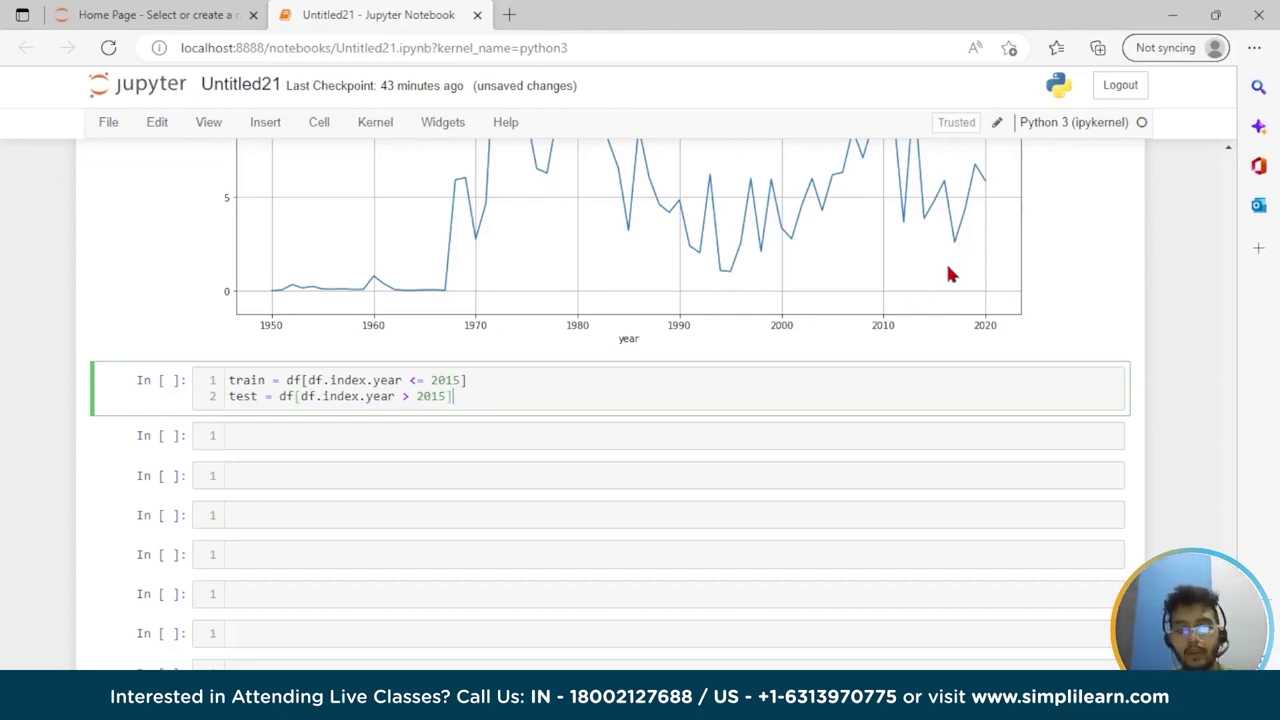
key(shift+Return)
Write print(train.shape) in the empty cell below the train/test split, correcting the mistyped opening parenthesis
click(603, 440)
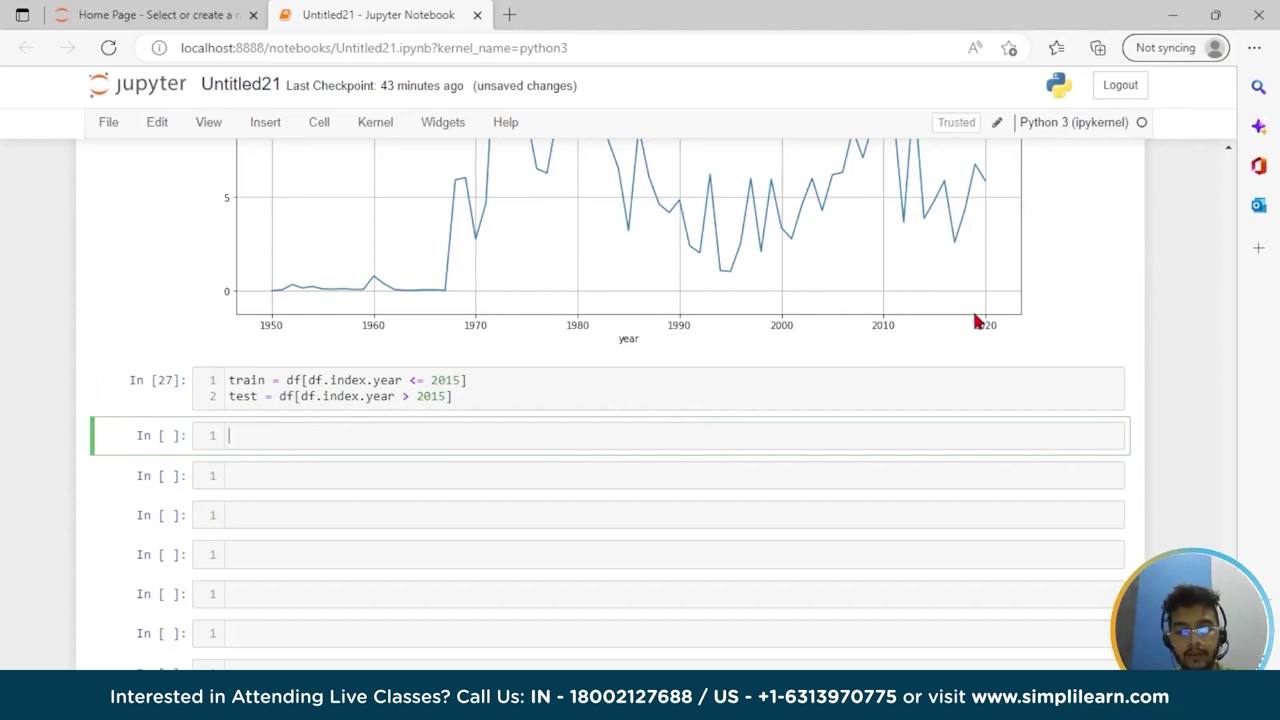
text(print)
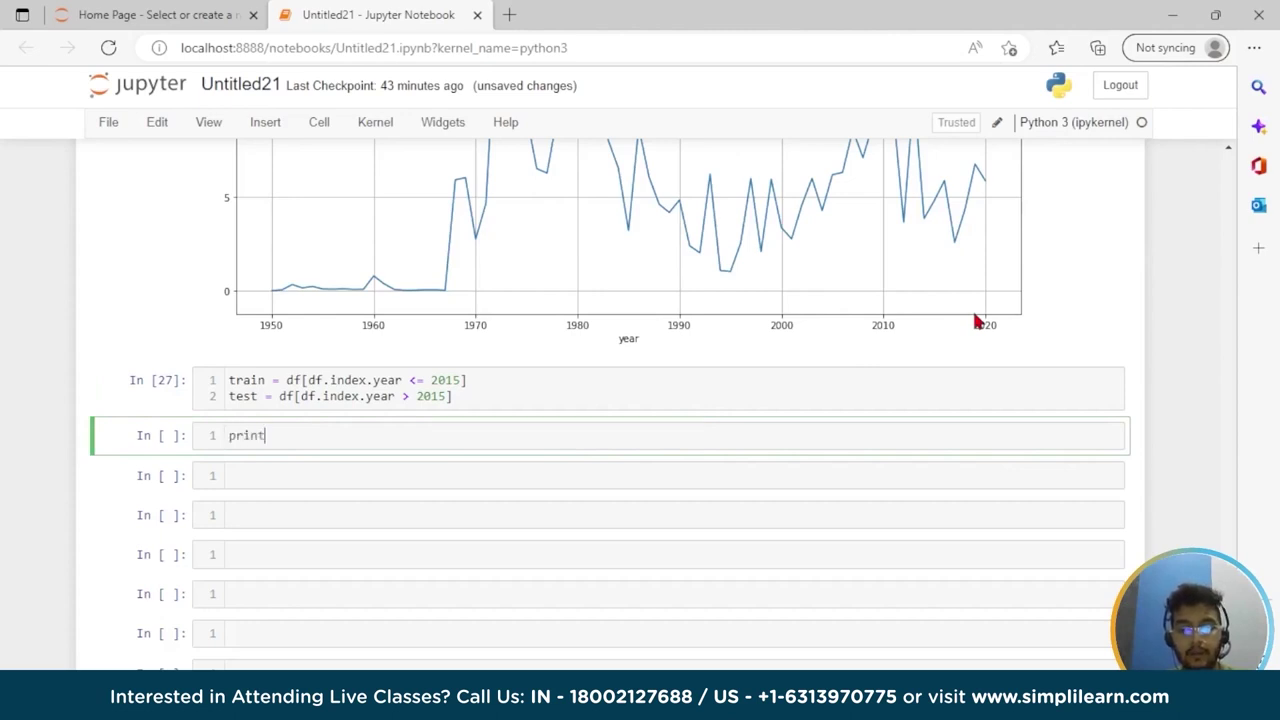
text()train)
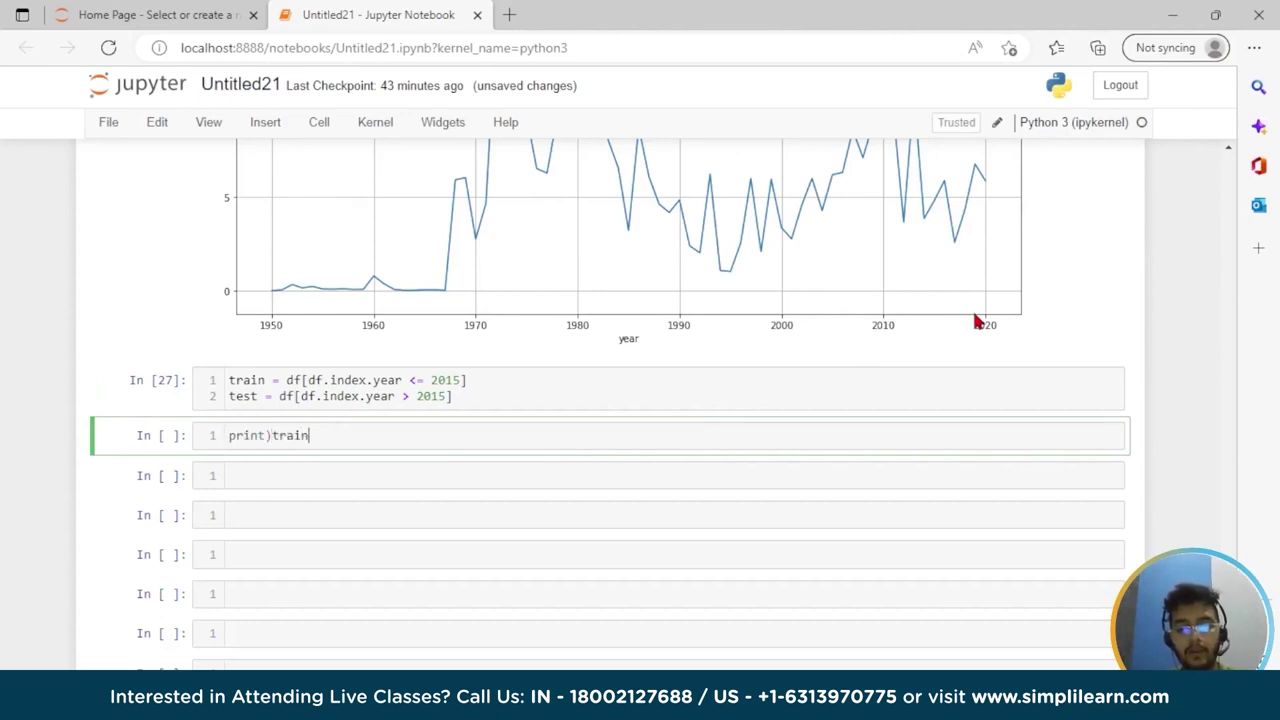
text(.shape)
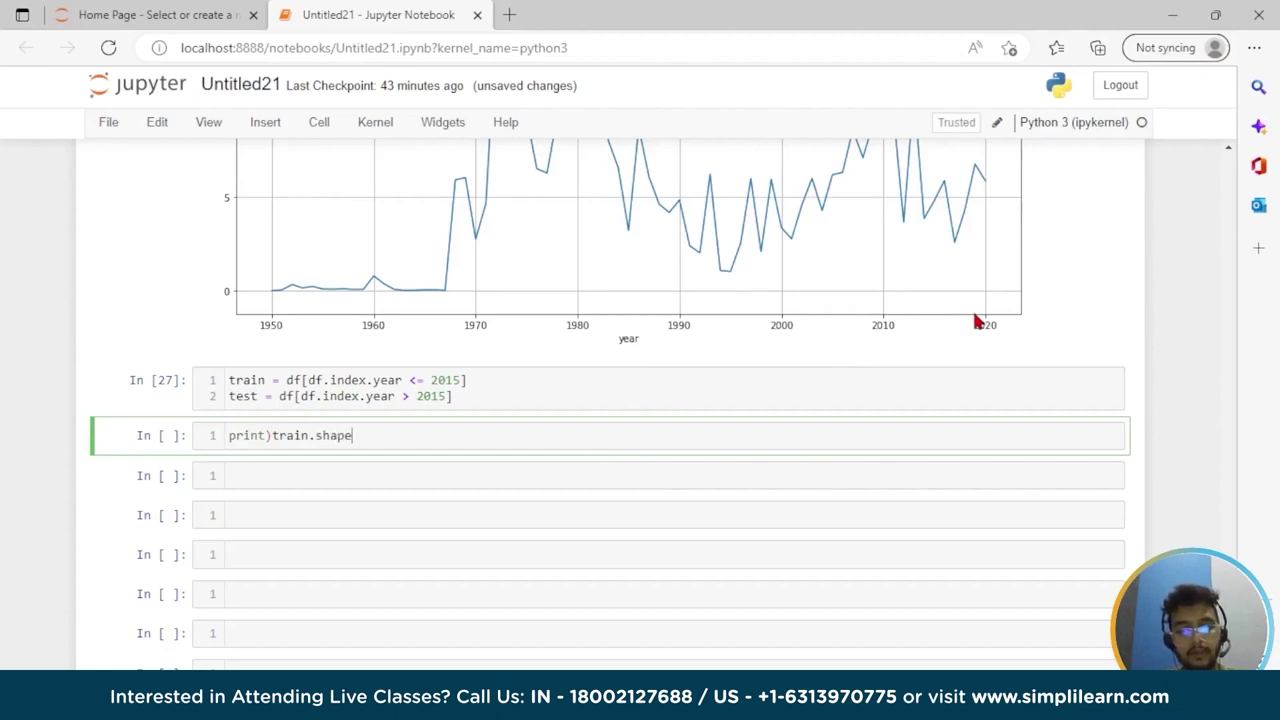
text())
key(Left)
key(Left)
key(Left)
key(Left)
key(Left)
key(Left)
text(()
key(BackSpace)
key(End)
Add print(test.shape) on a second line and run the cell to check both shapes
key(Return)
text(print()
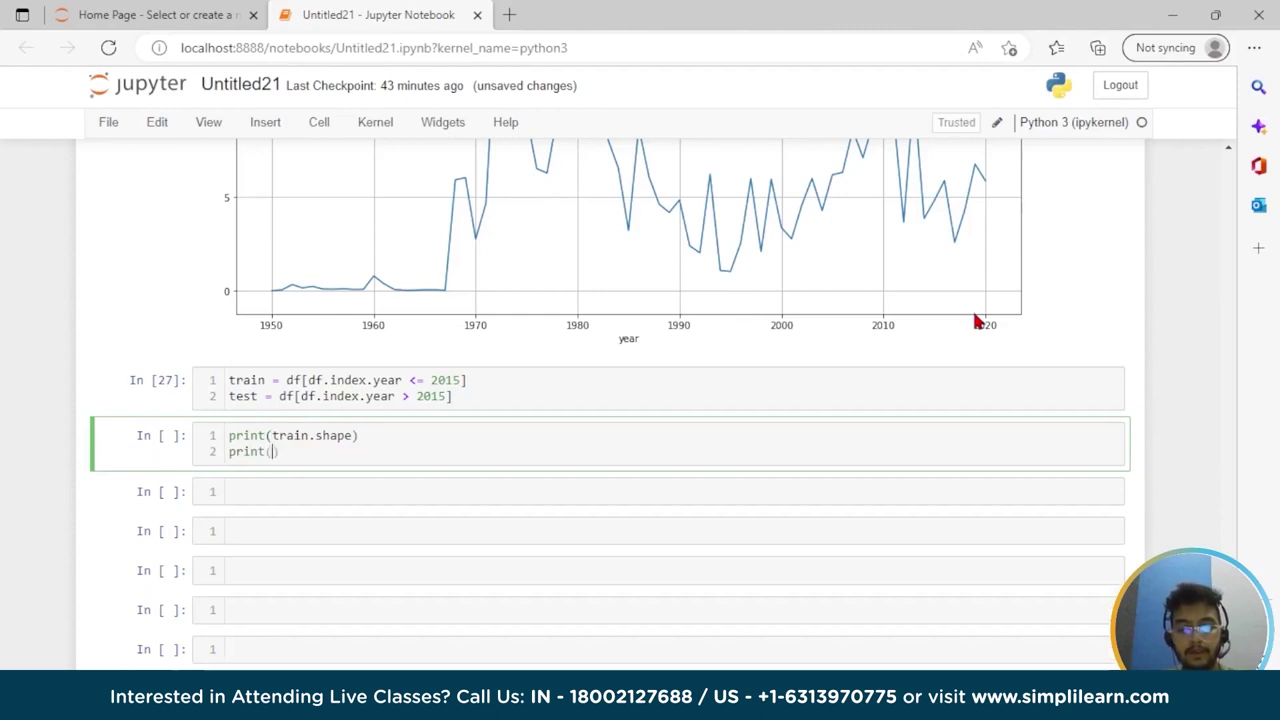
text(test.shape)
key(shift+Return)
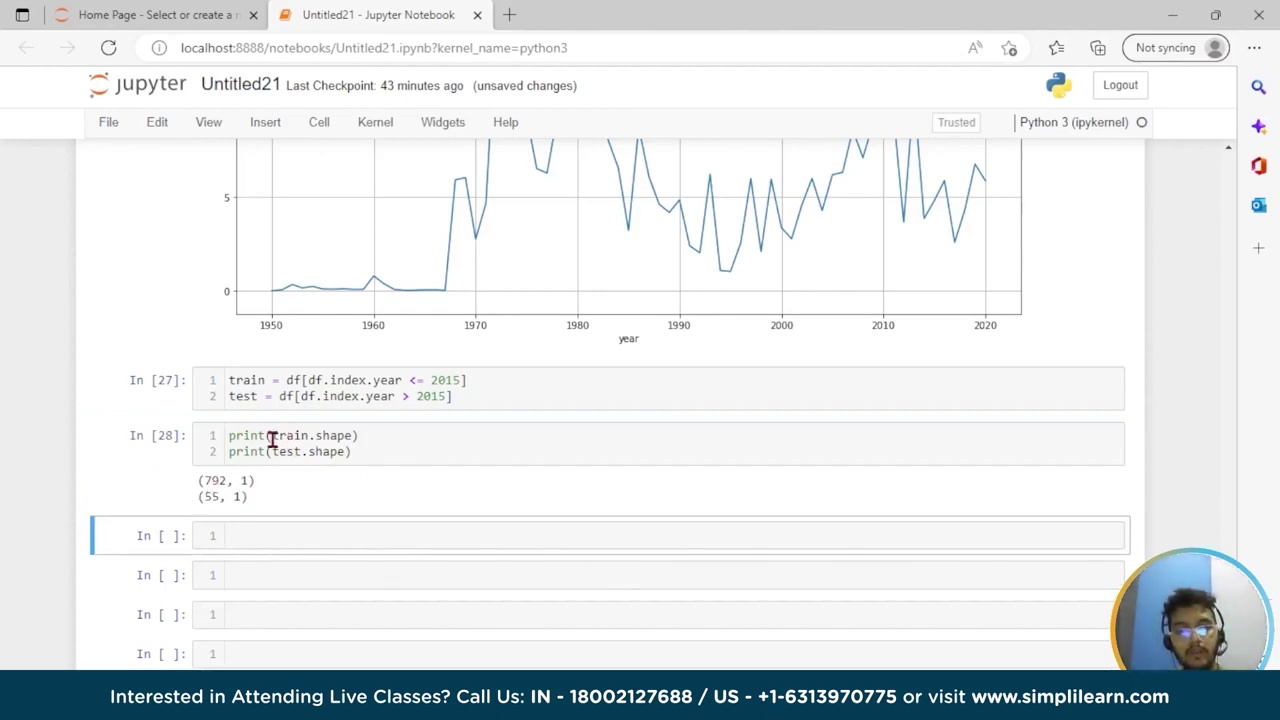
drag(272, 435, 303, 435)
click(263, 481)
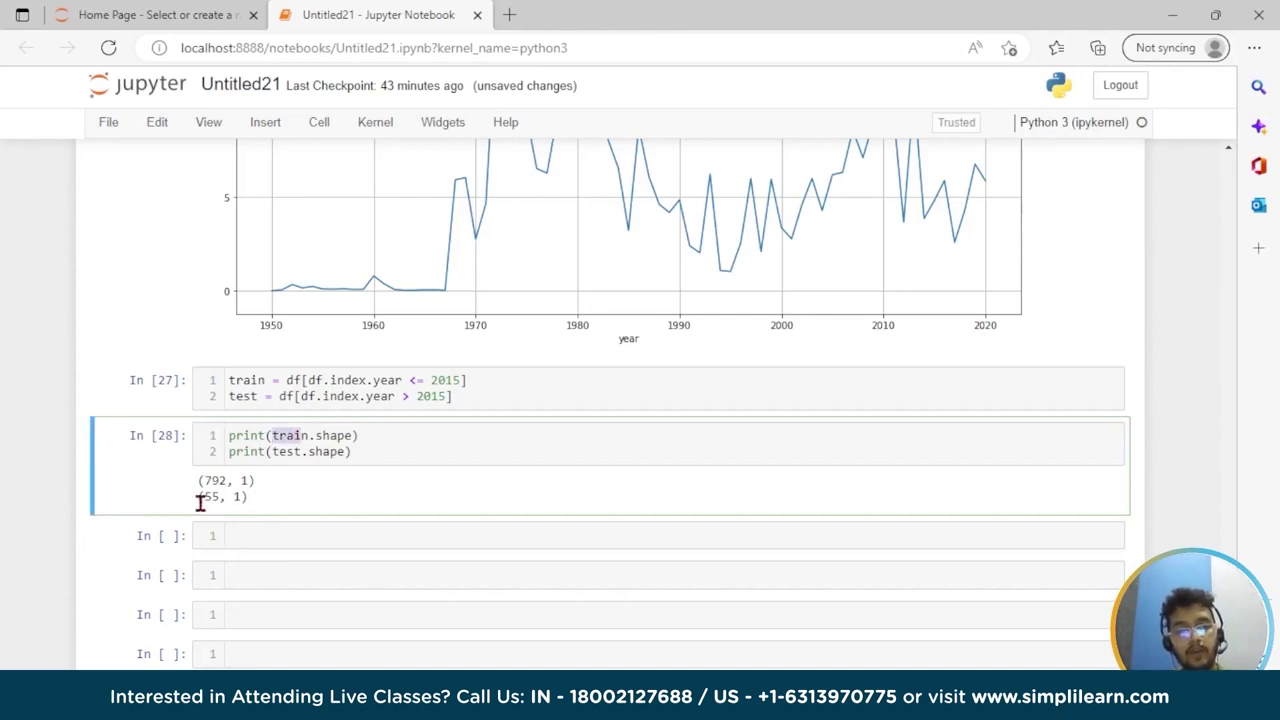
Select the training set's price column with train["Price"] in the next empty cell
click(312, 540)
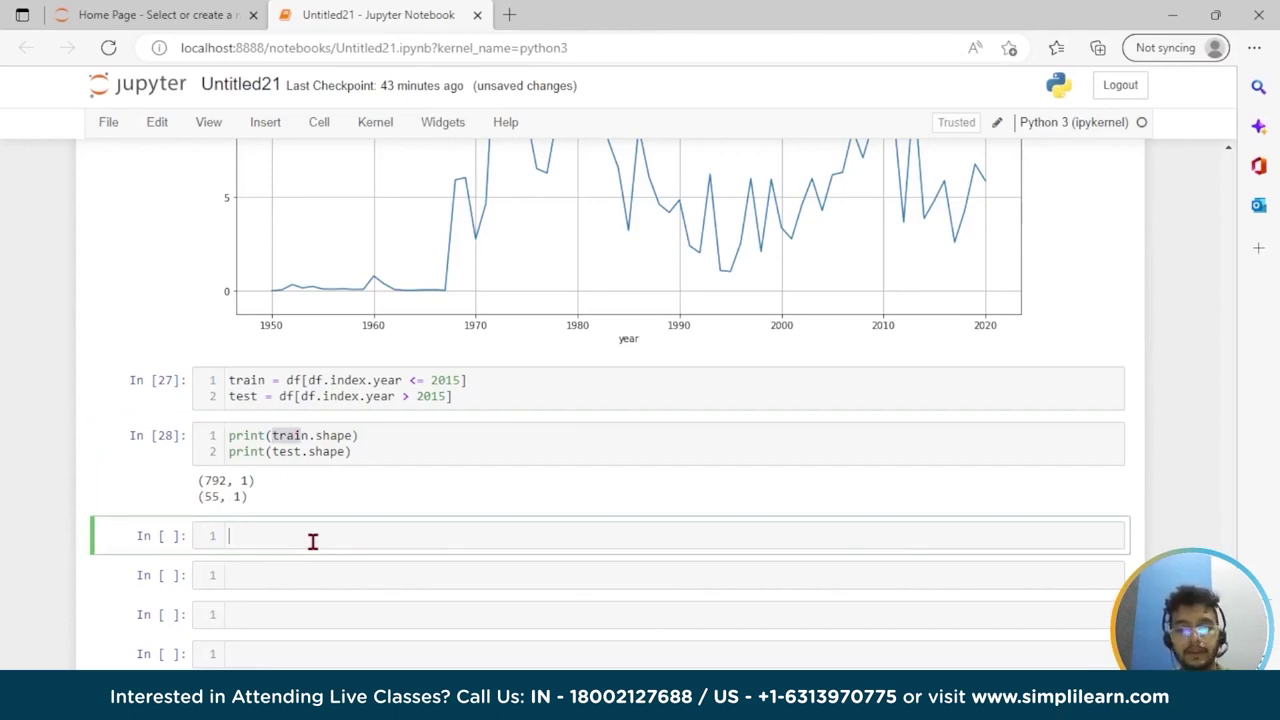
text(train)
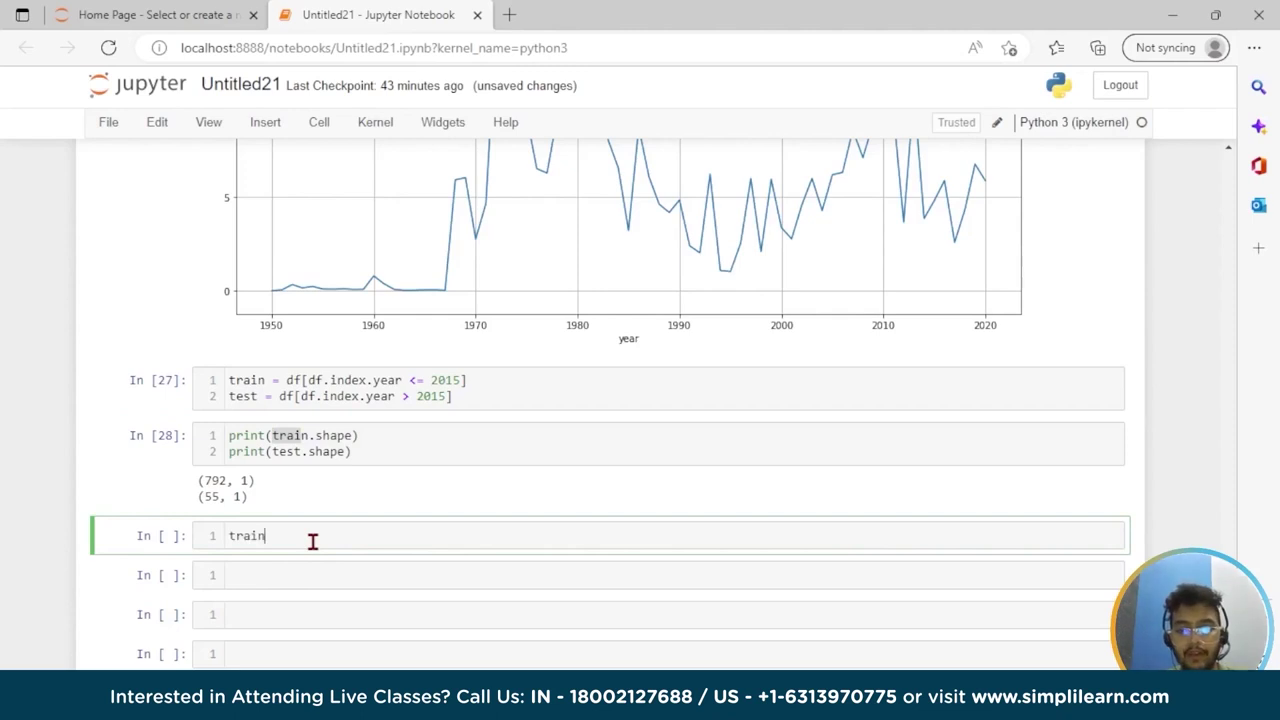
text([')
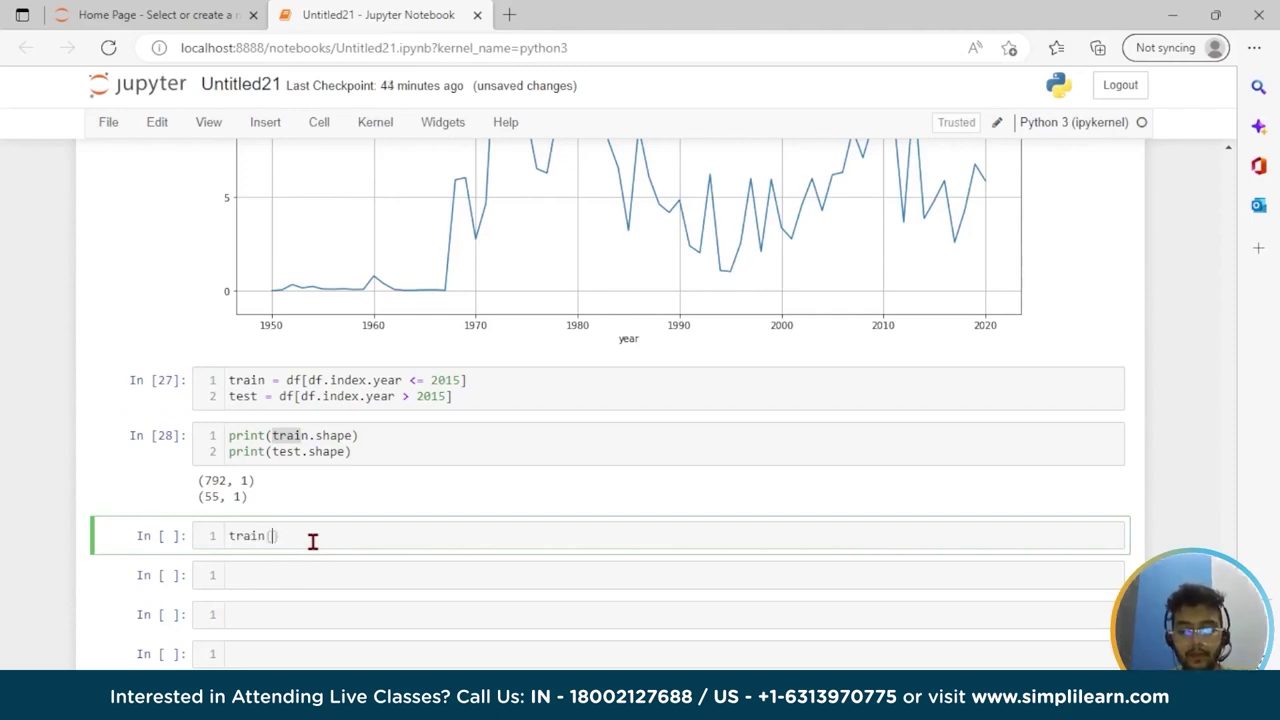
key(BackSpace)
key(BackSpace)
key(BackSpace)
key(BackSpace)
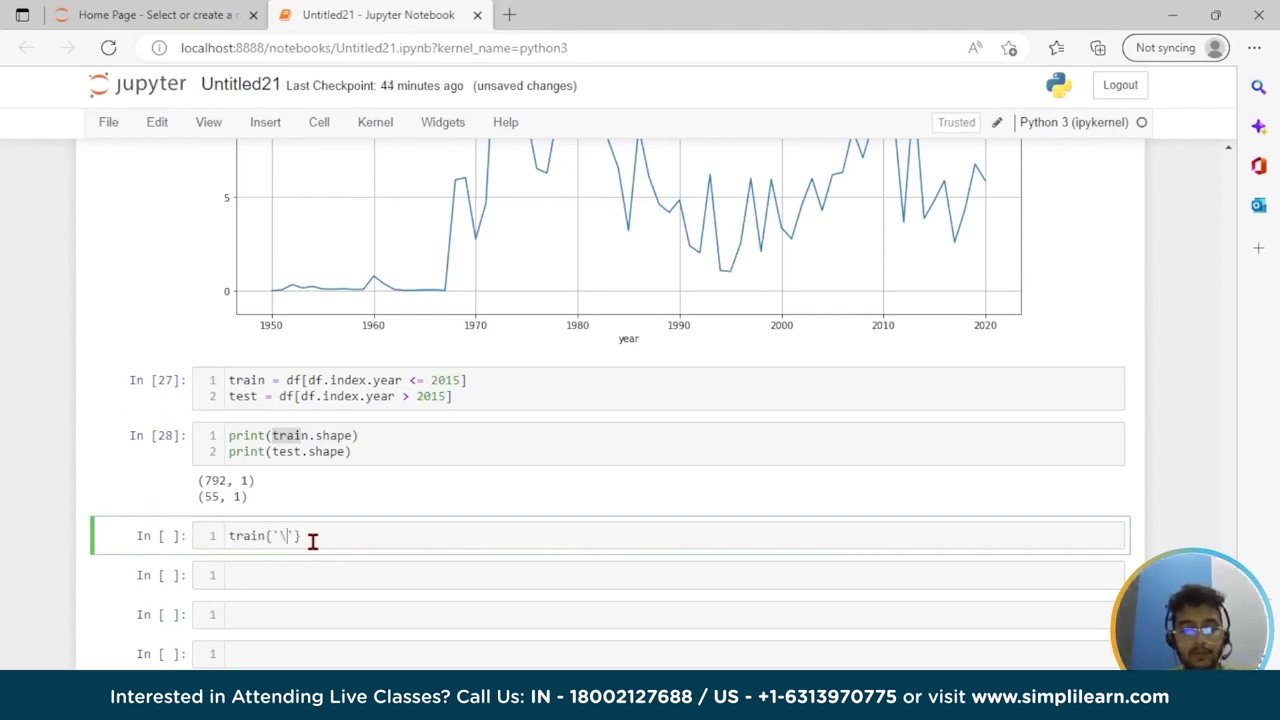
text([)
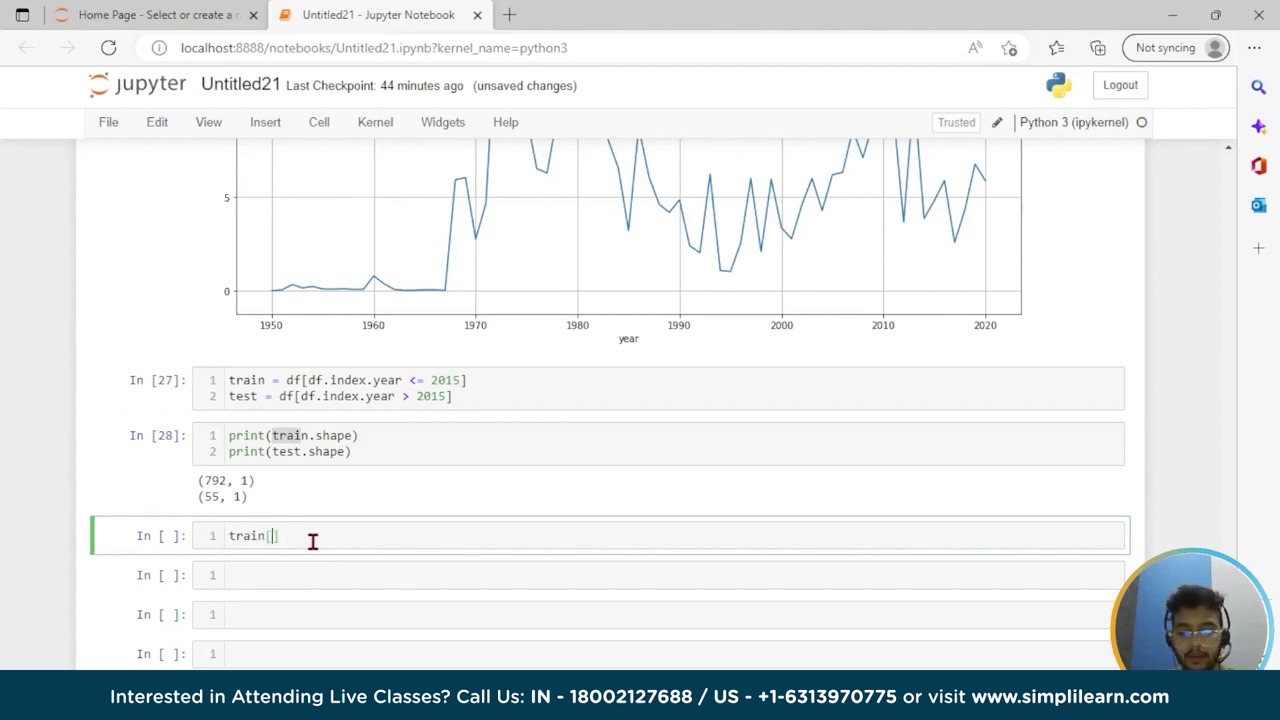
text(")
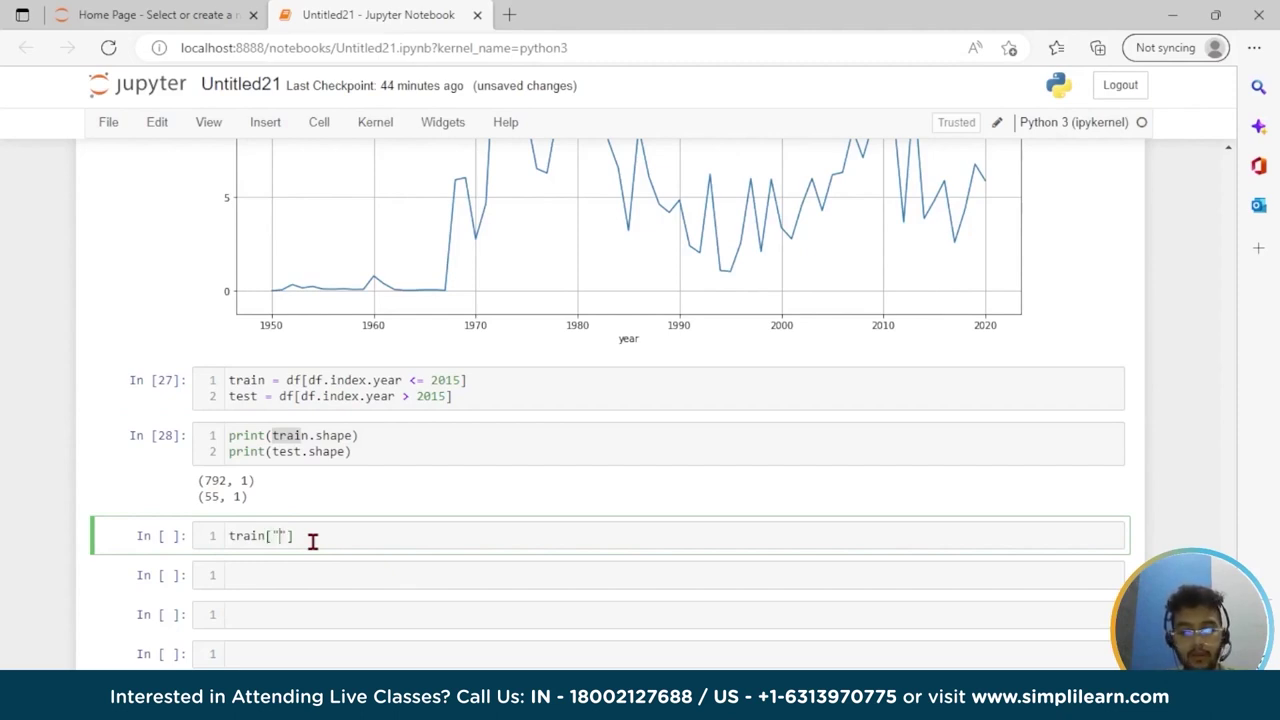
text(Price"])
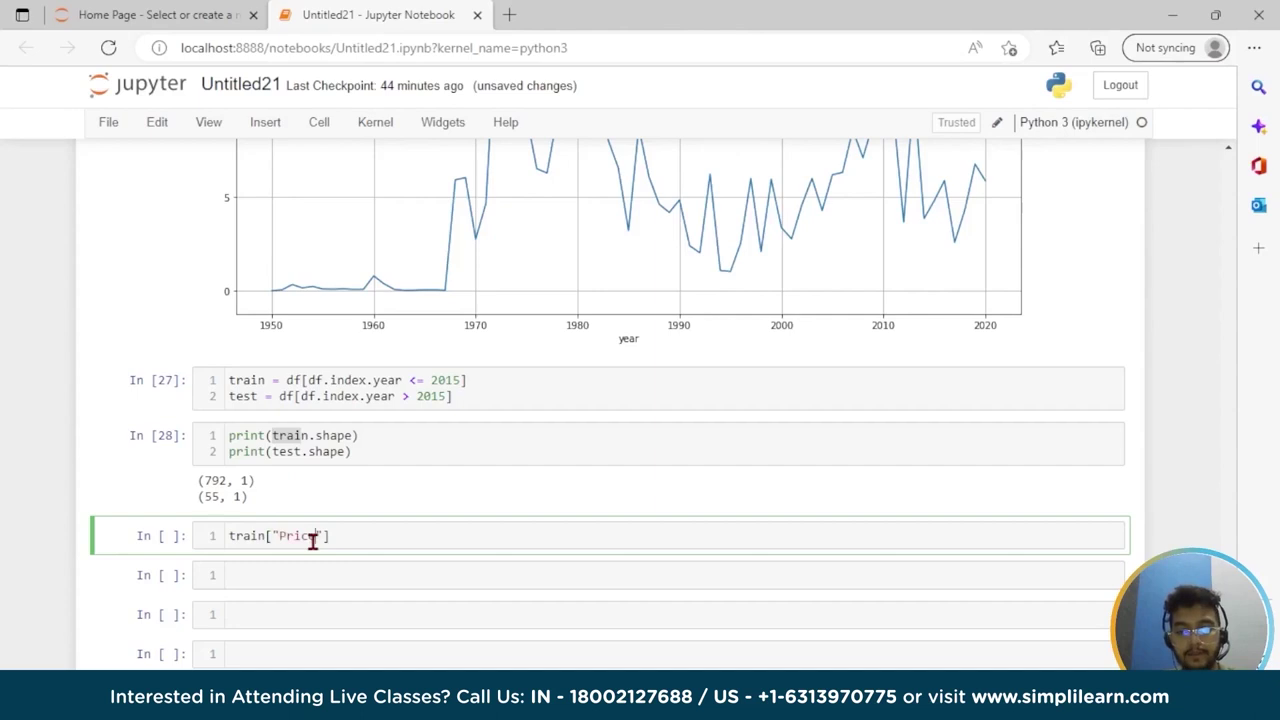
Add a plot call to the training price selection with figsize=(13,5) and fontsize = 15
text(.plot)
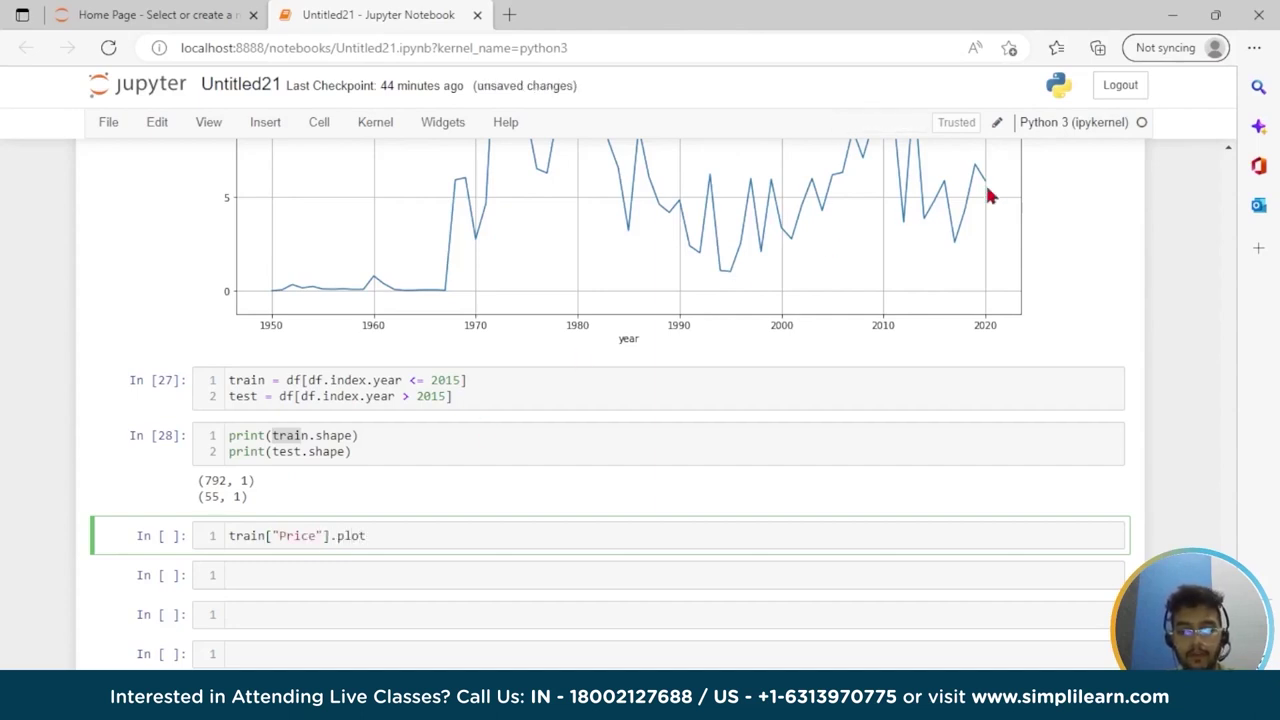
text((fig)
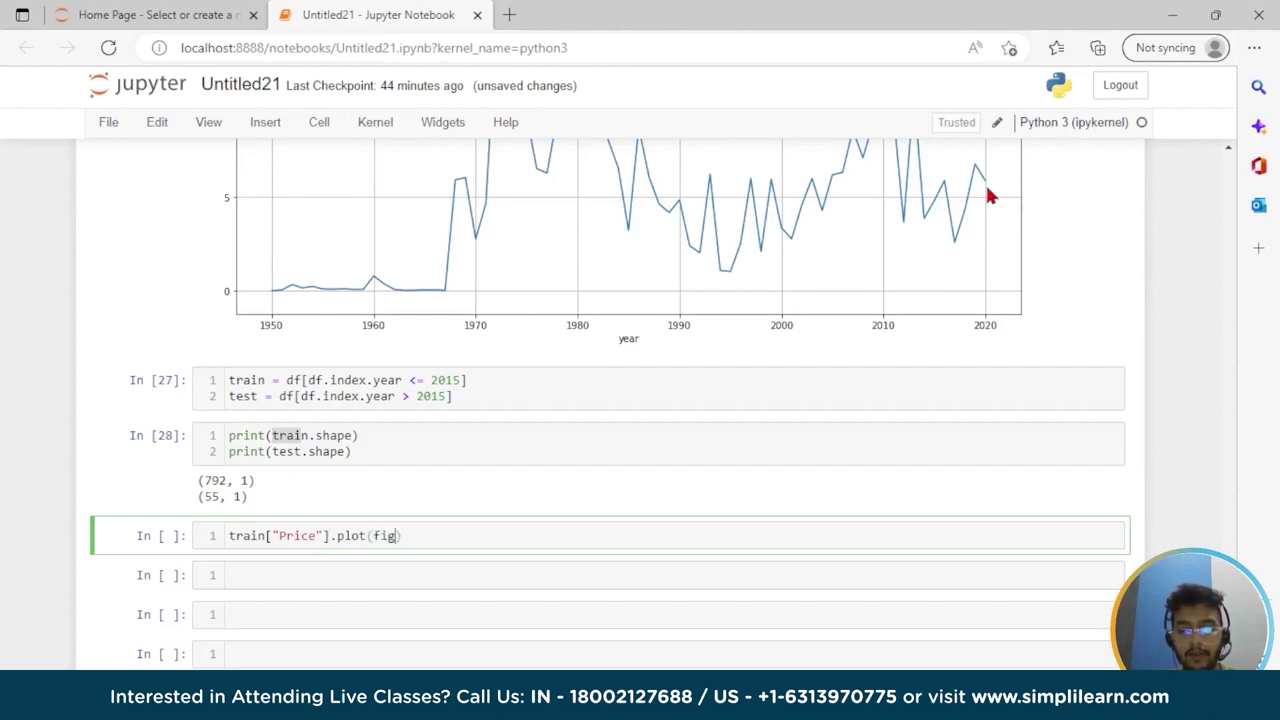
text(size)
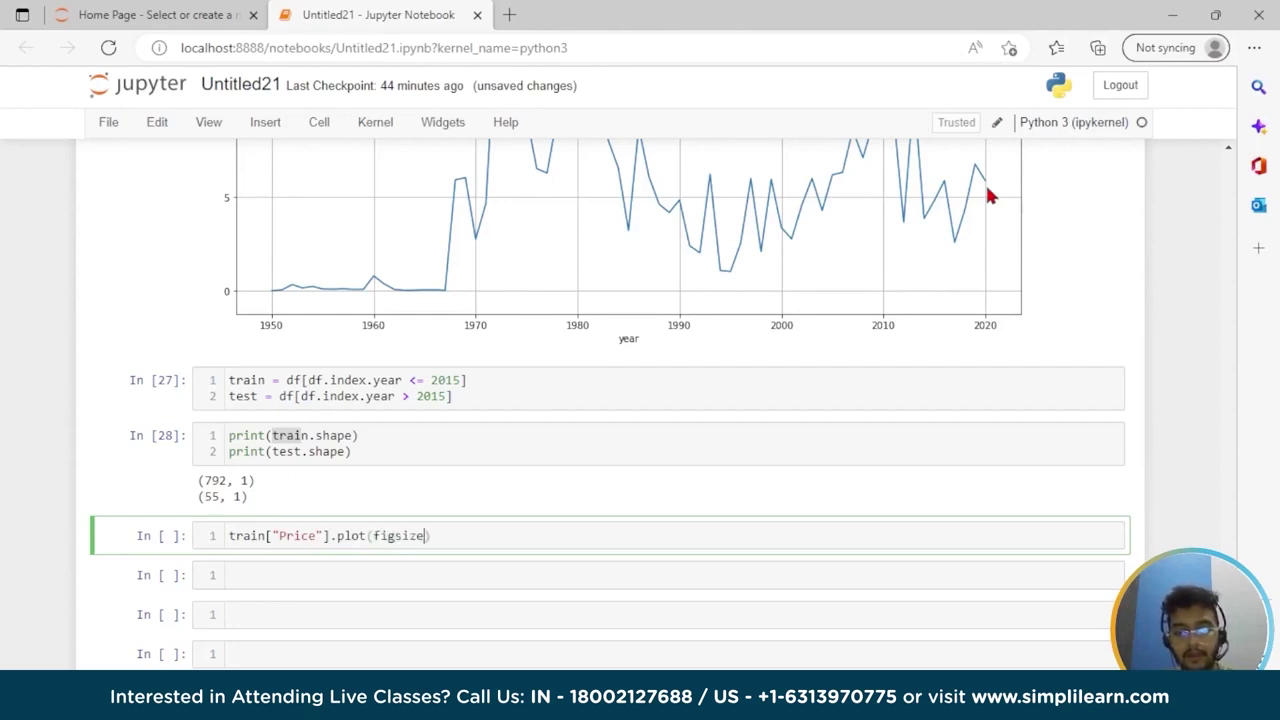
text(=(1)
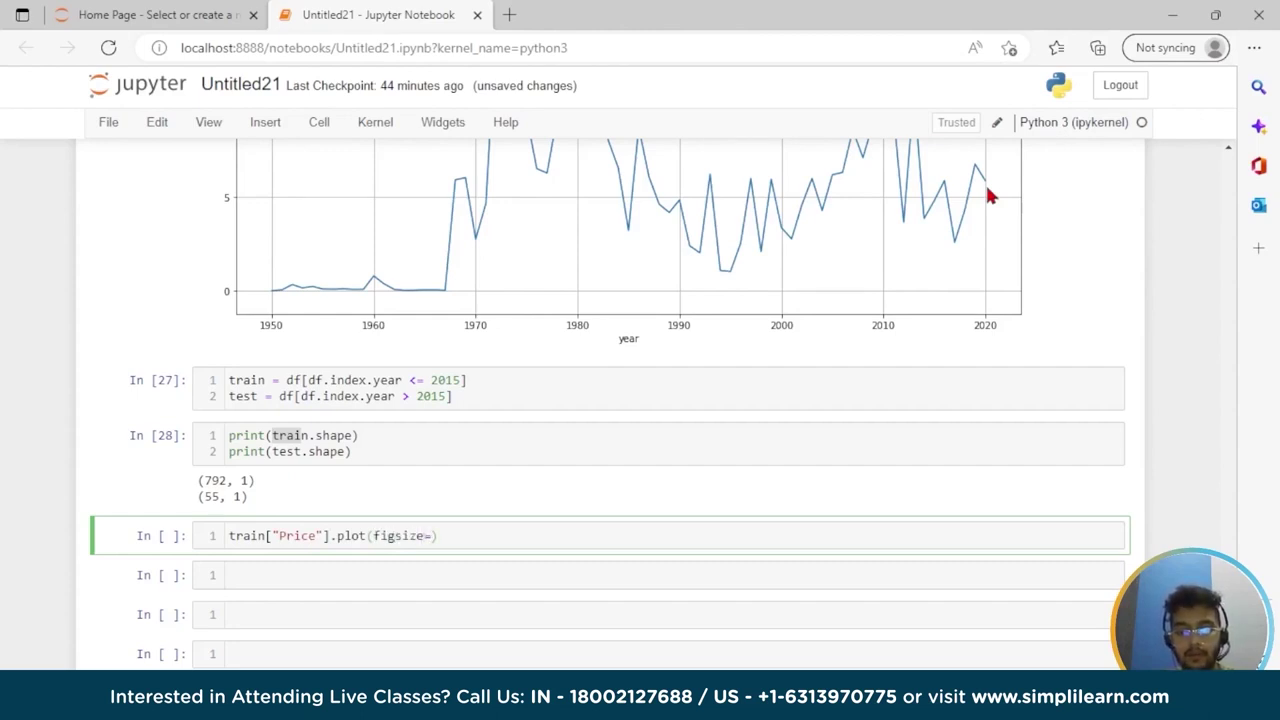
text(3,)
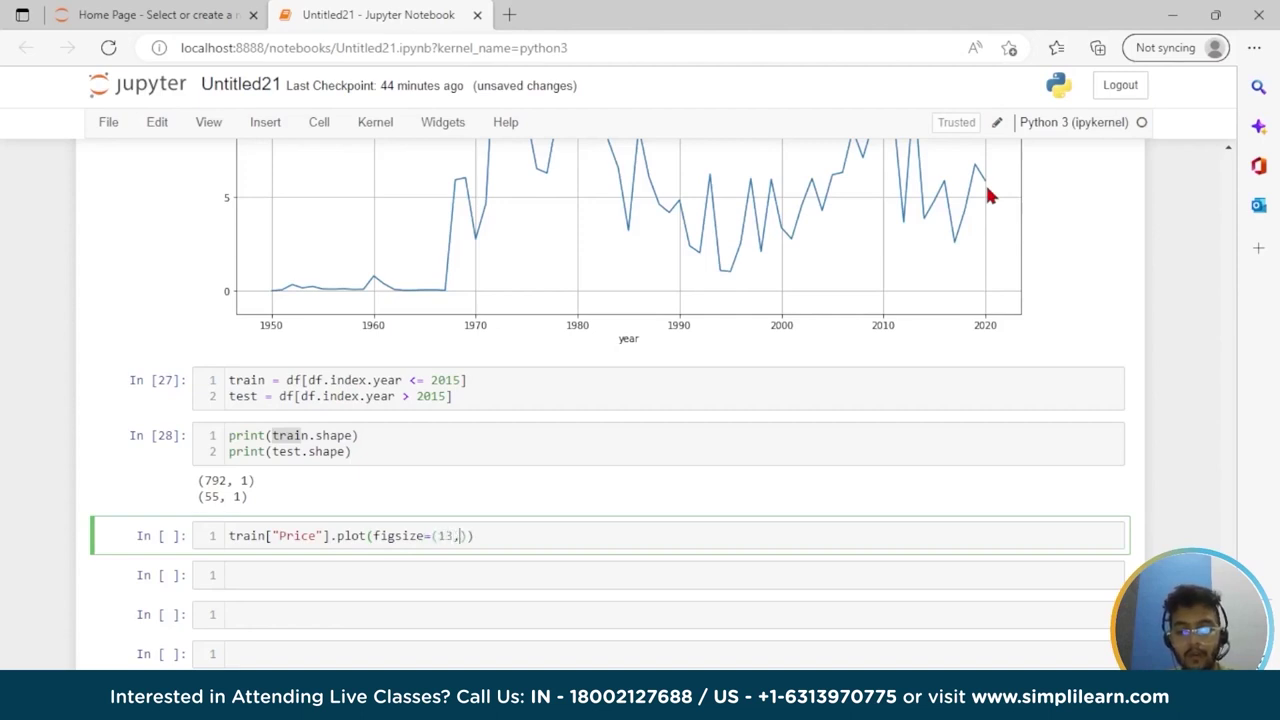
text(5)
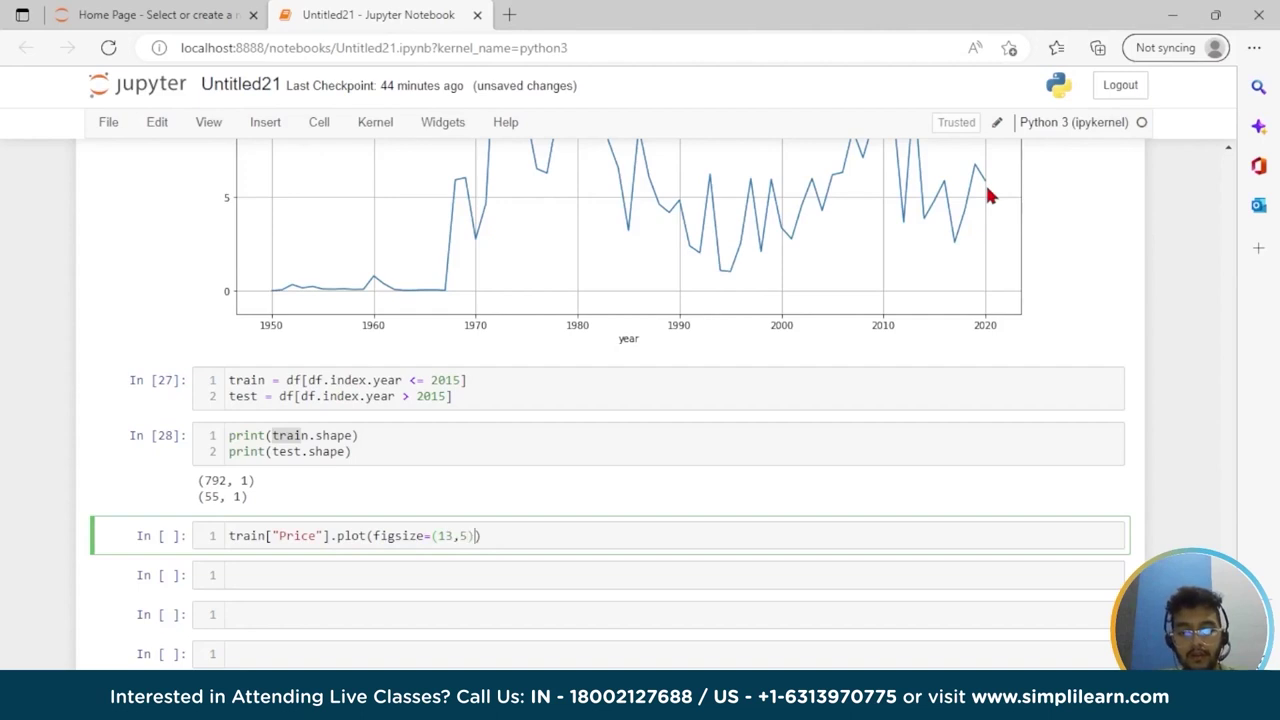
text(), font)
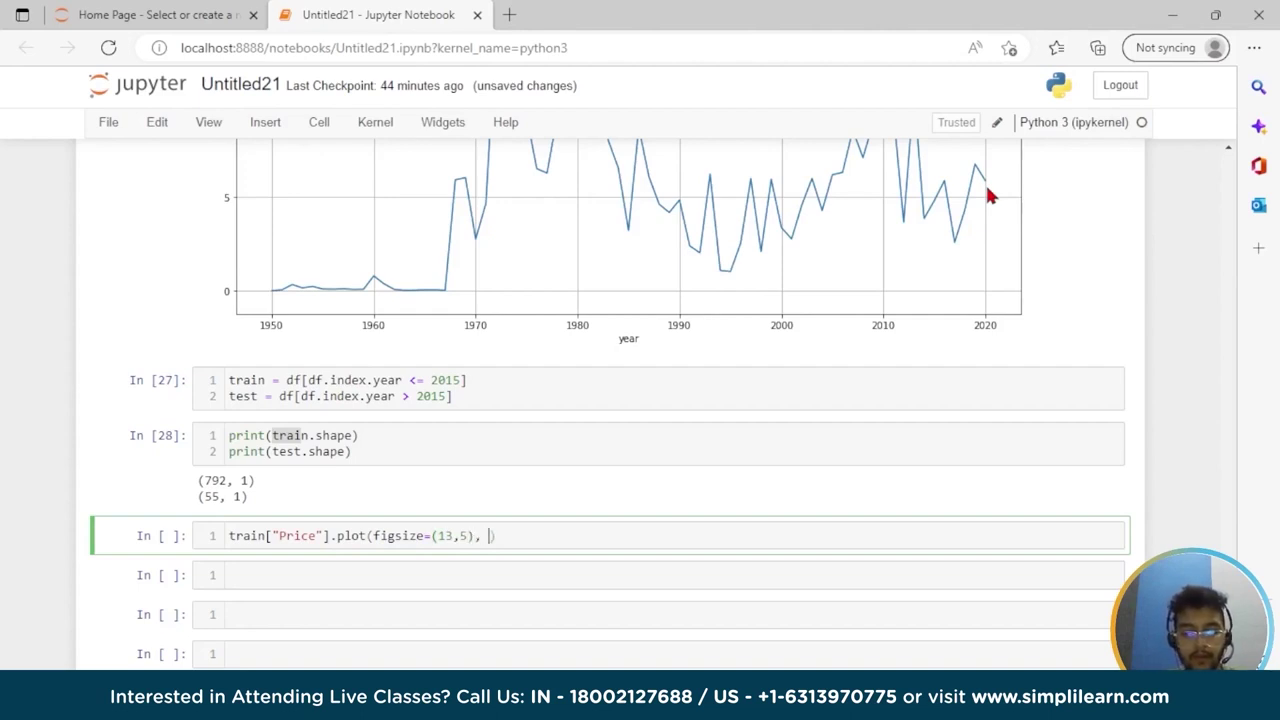
text(size)
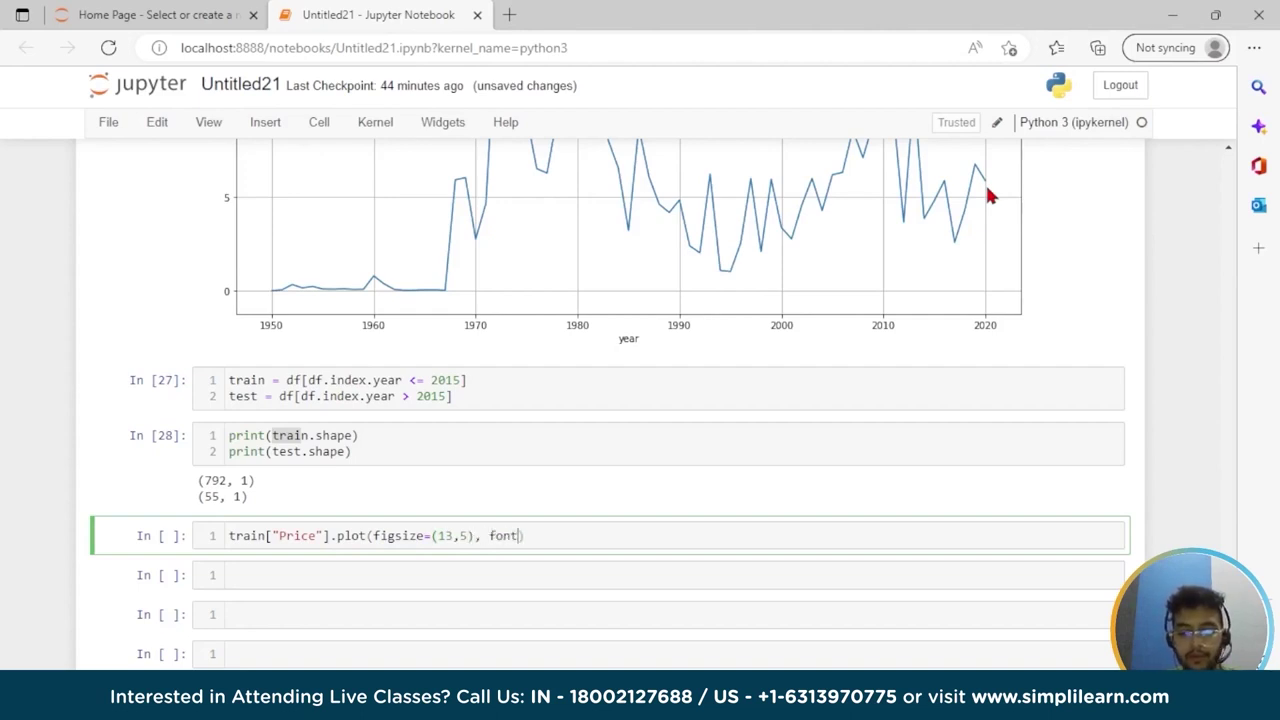
text( = )
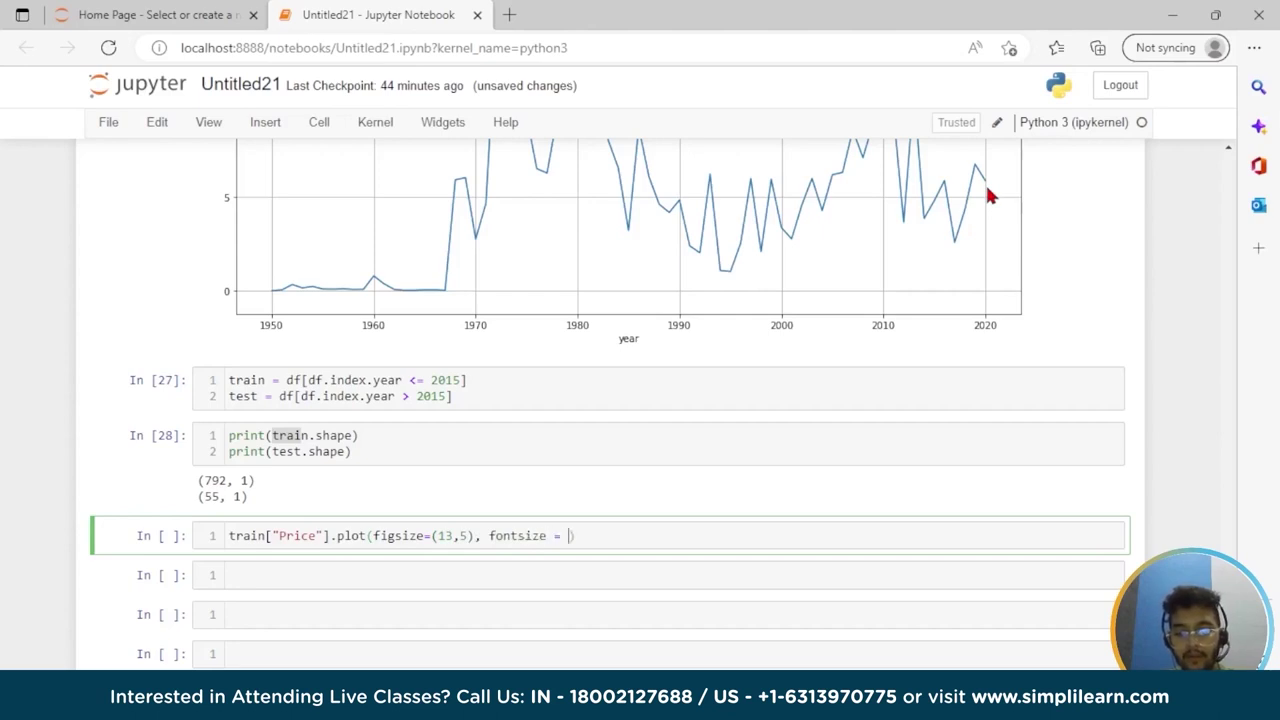
text(15))
Write test["Price"].plot(figsize=(13,5)) on the second line, correcting the mistyped argument name
key(Return)
text(test)
text([)
text("Price"])
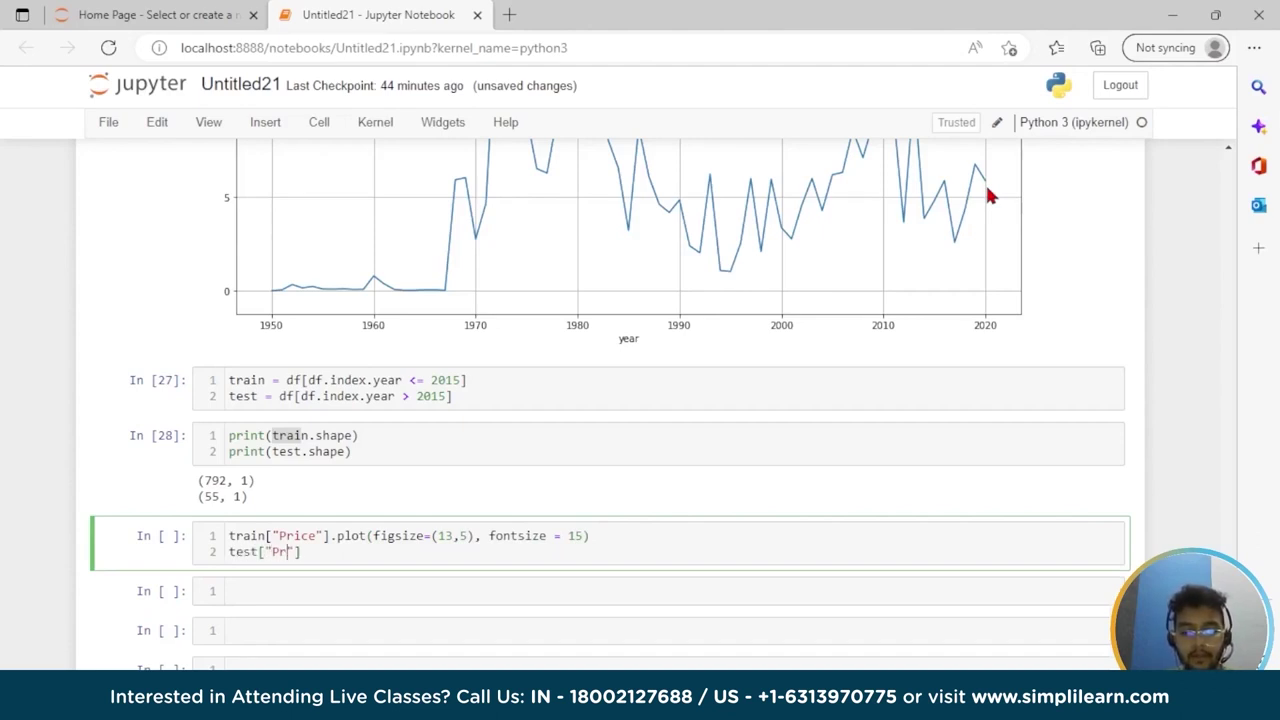
text(.plo)
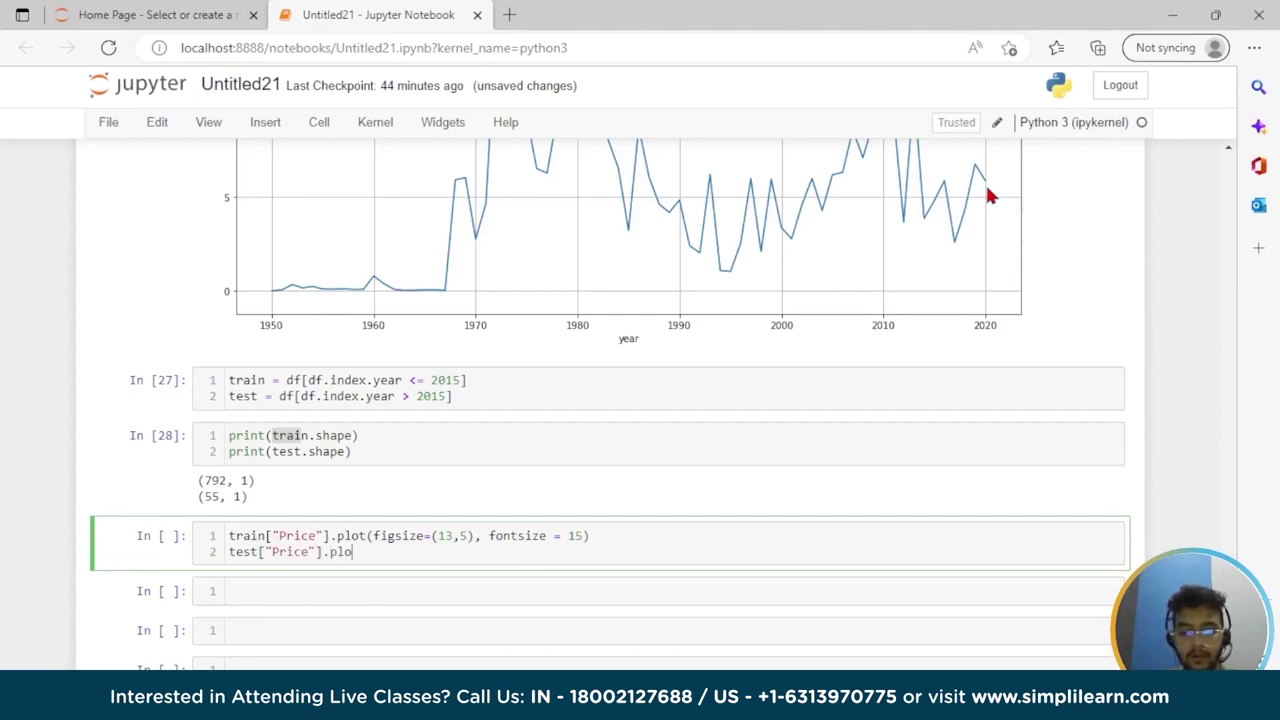
text(t(sig)
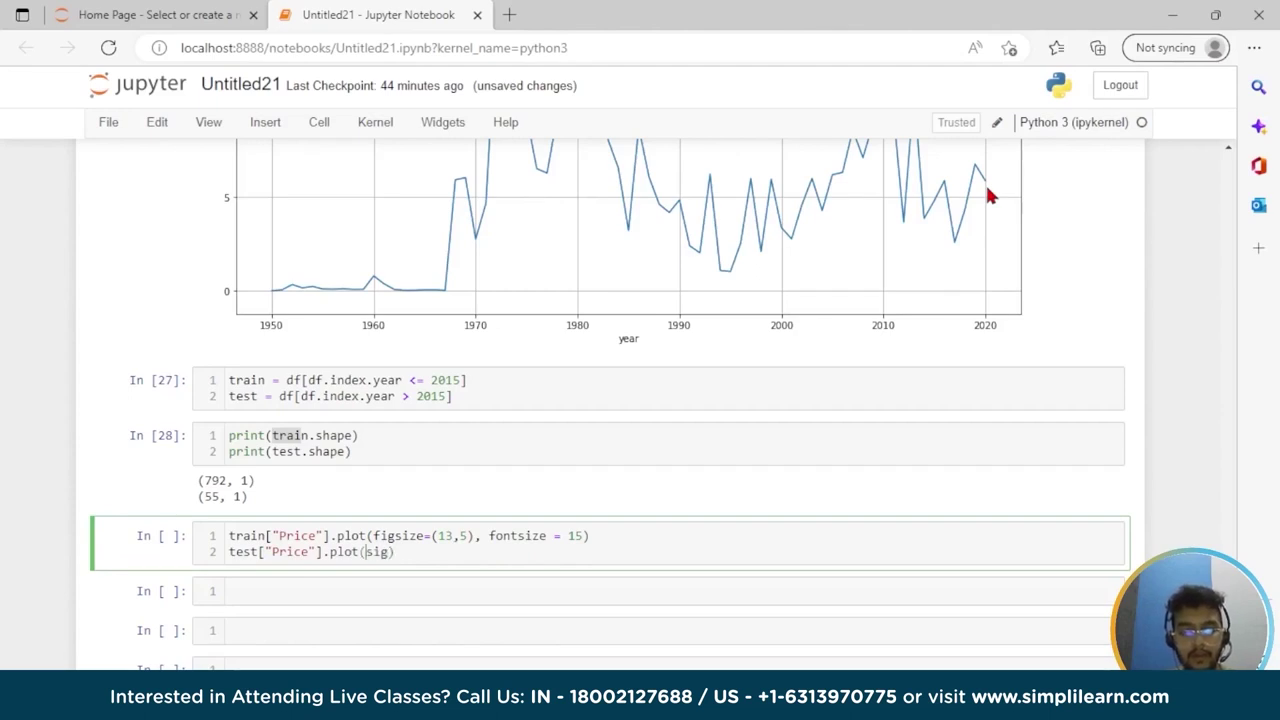
text(figsize)
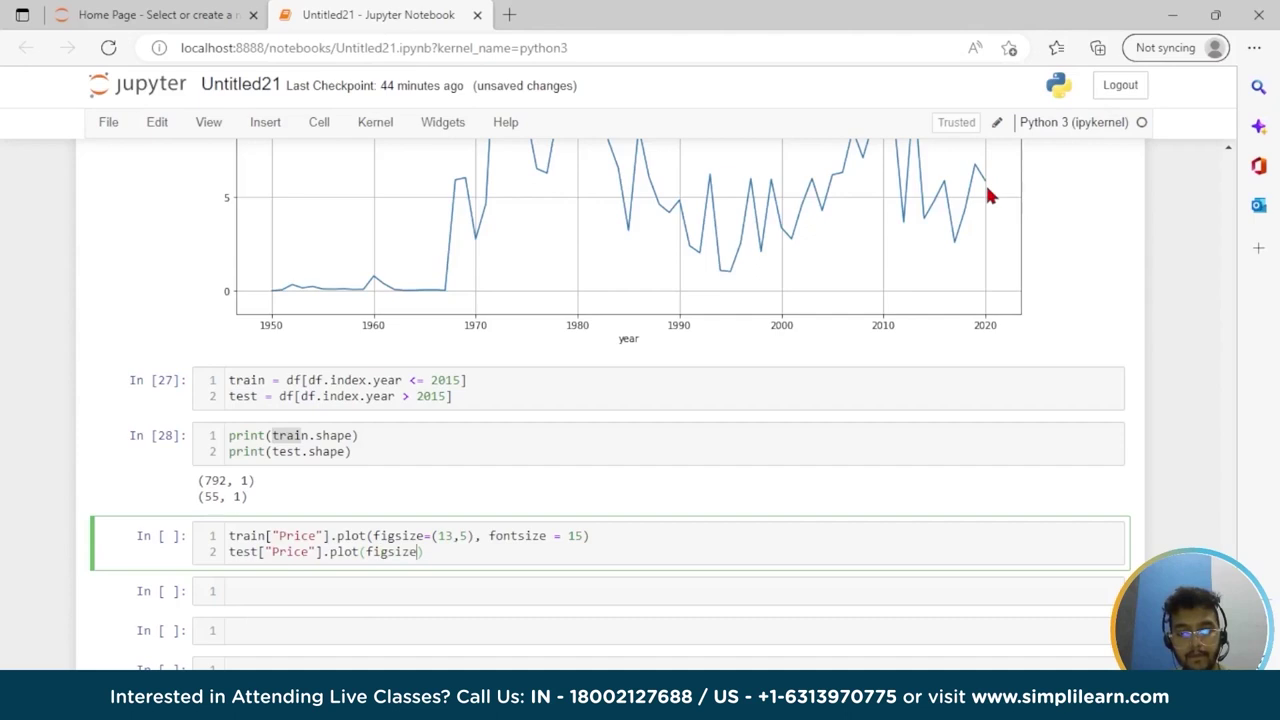
text(=)
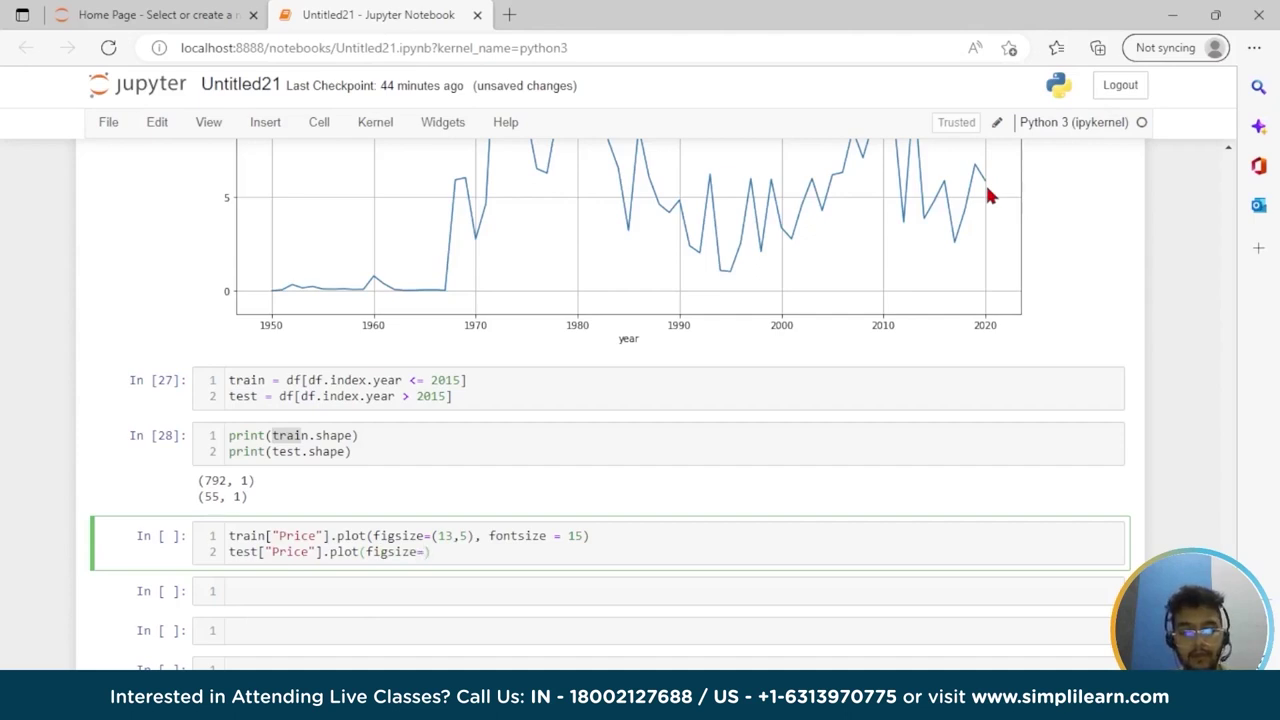
text((13,5)
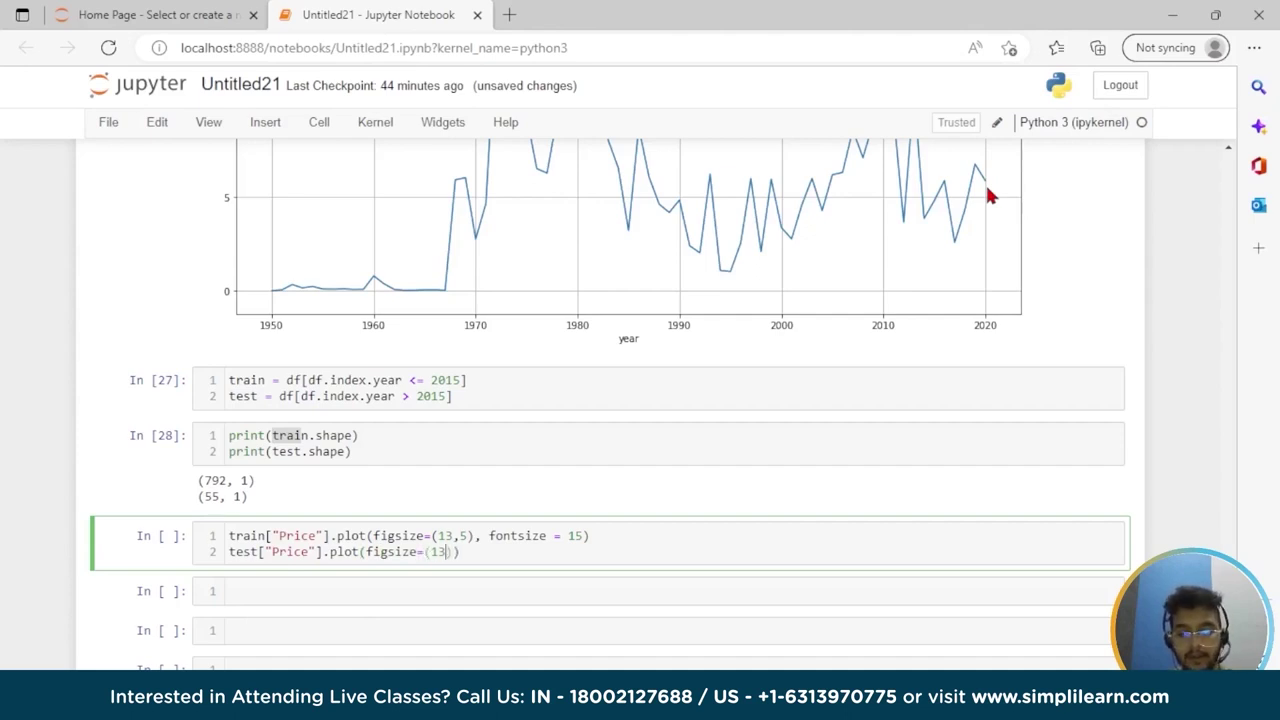
text())
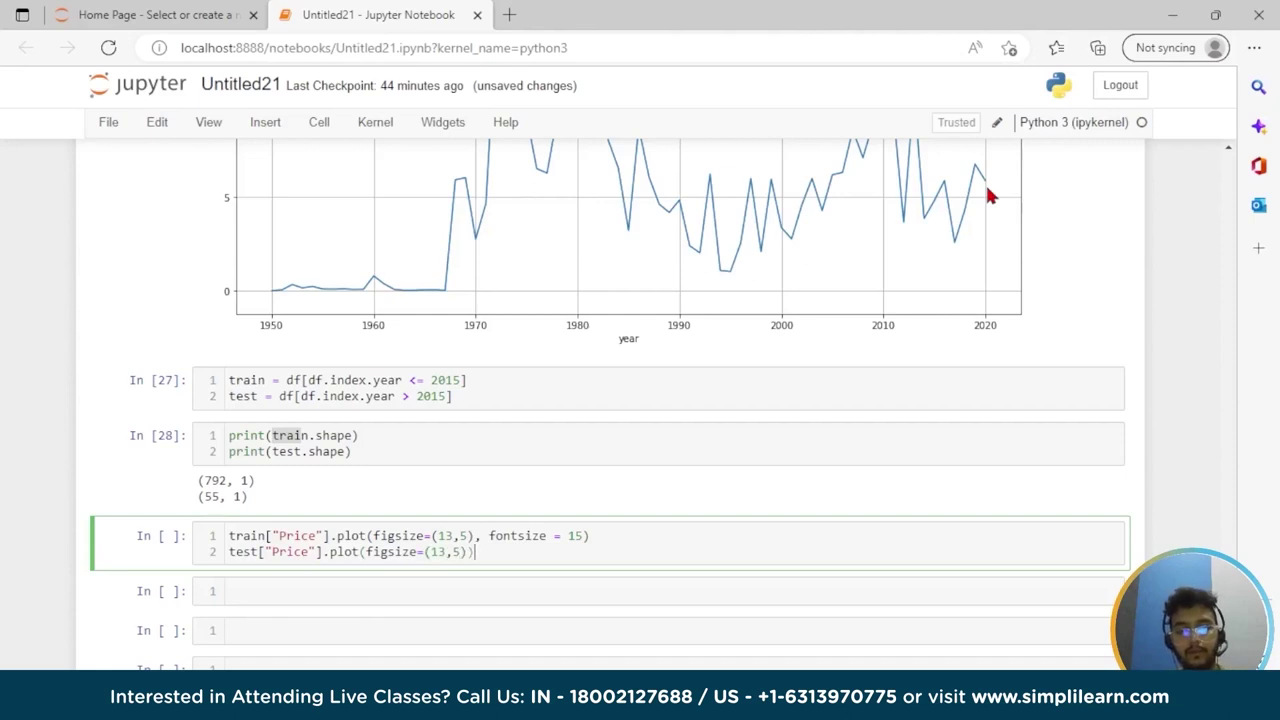
Add the argument fontsize = 15 to the test price plot call
text(, font)
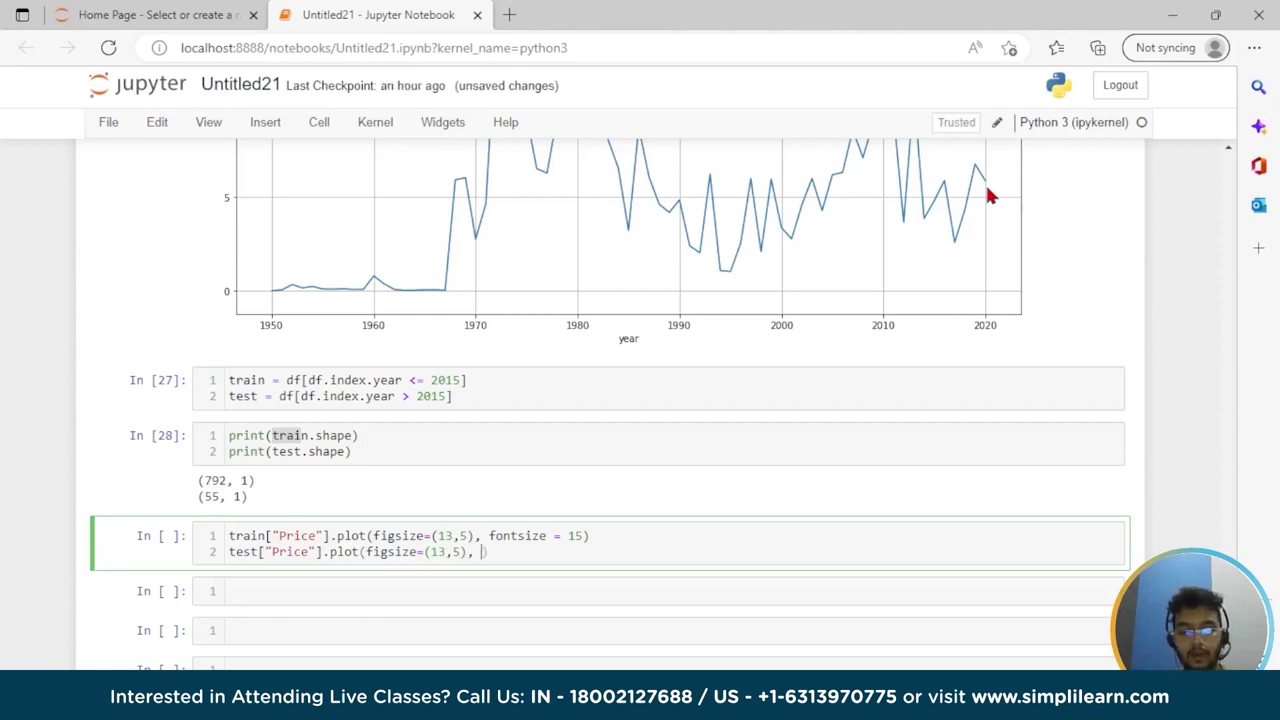
text(size)
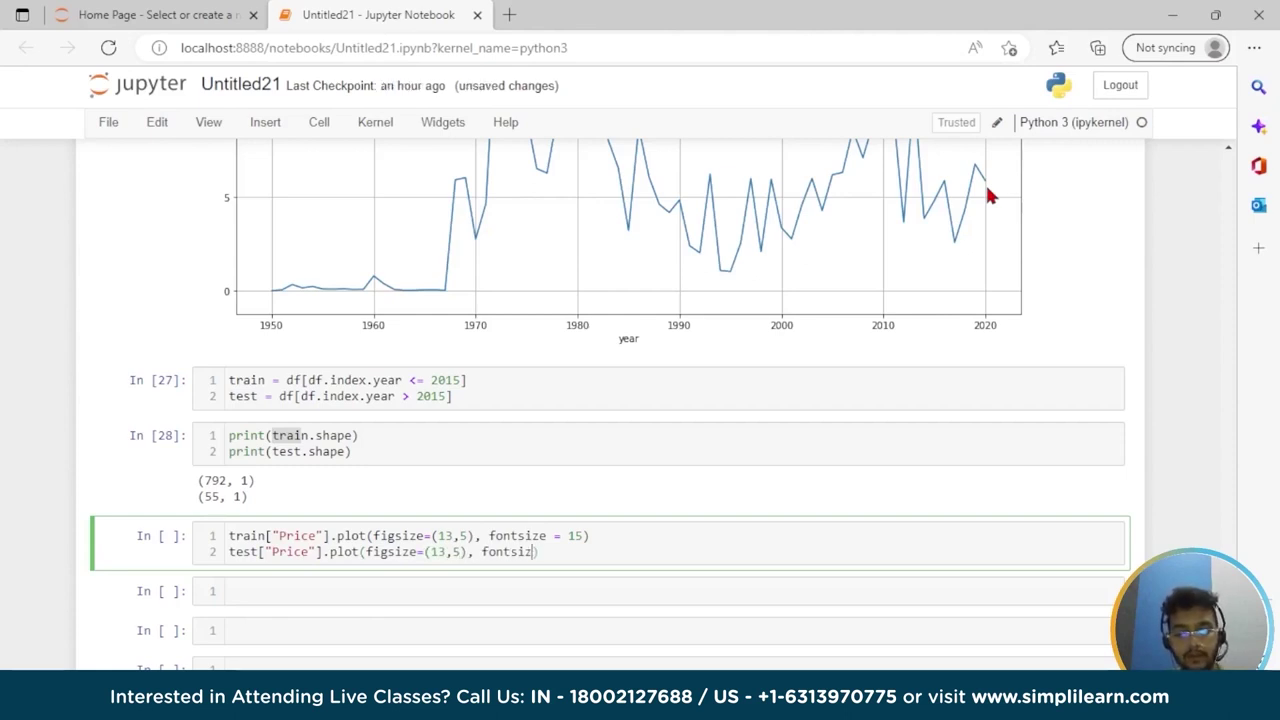
text( = 1)
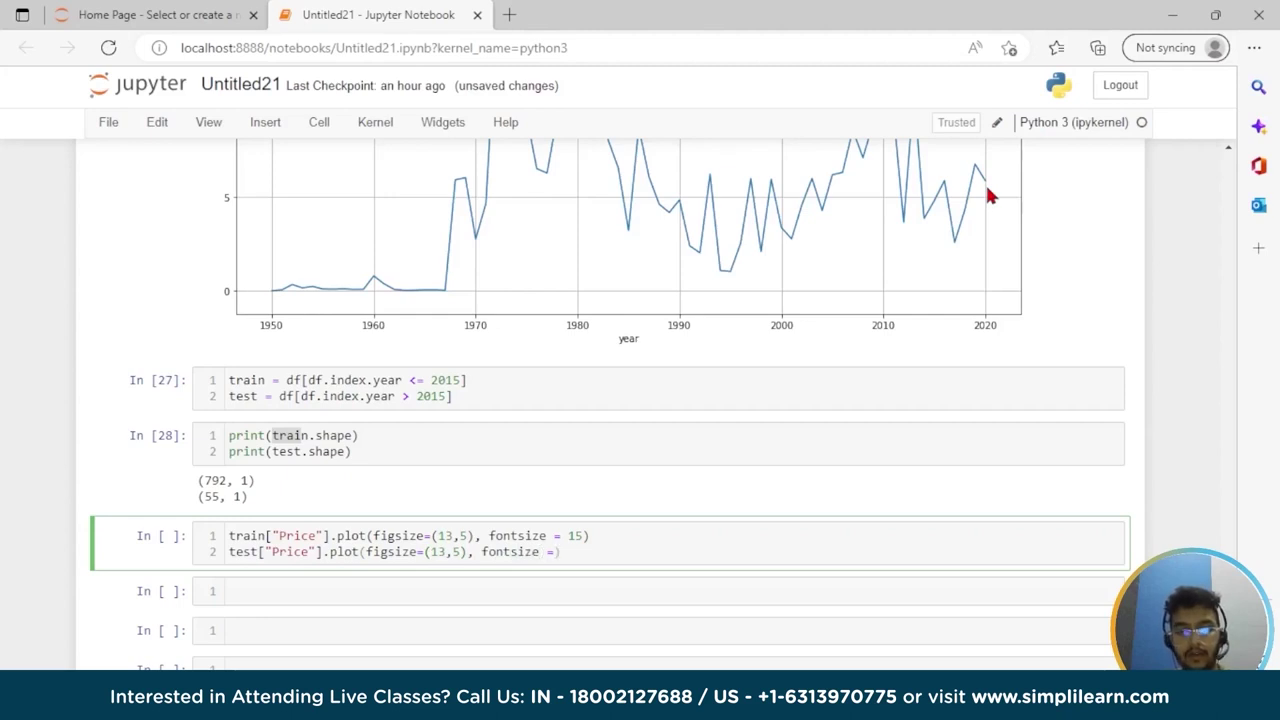
text(5)
key(End)
Add plt.grid() on the third line, correcting the misspelled plt
key(Return)
text(plt.)
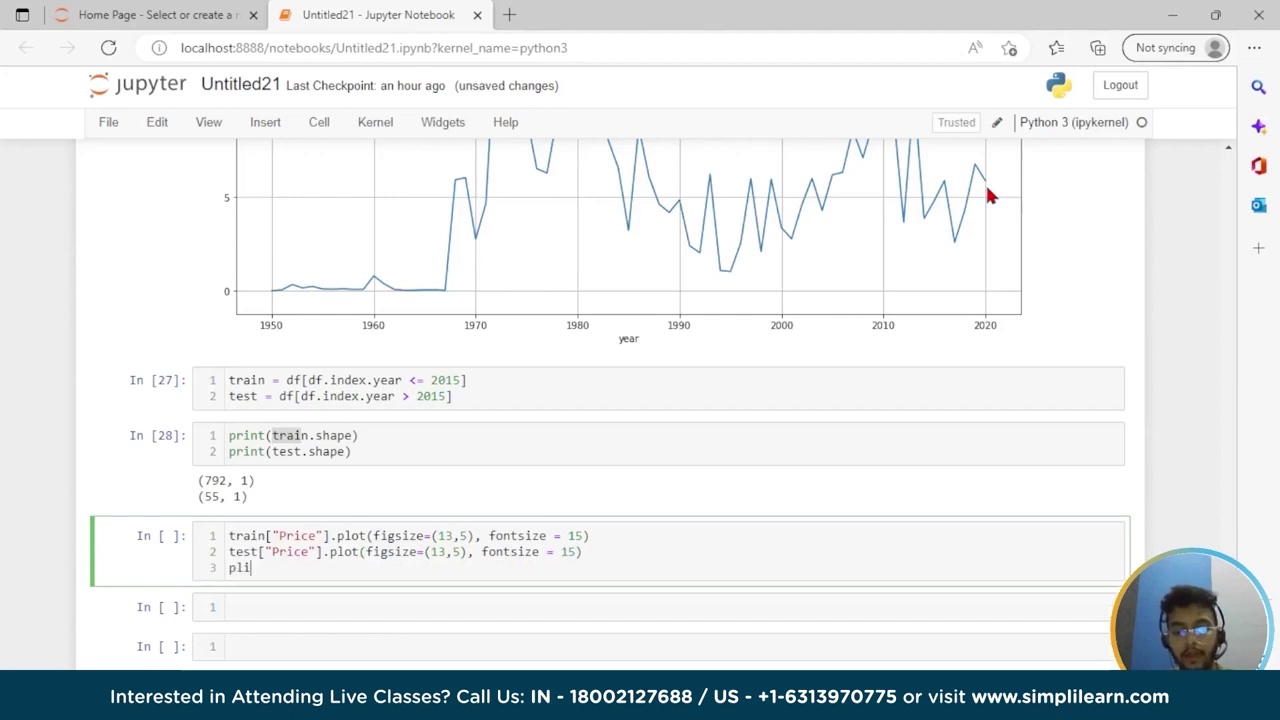
text(grid)
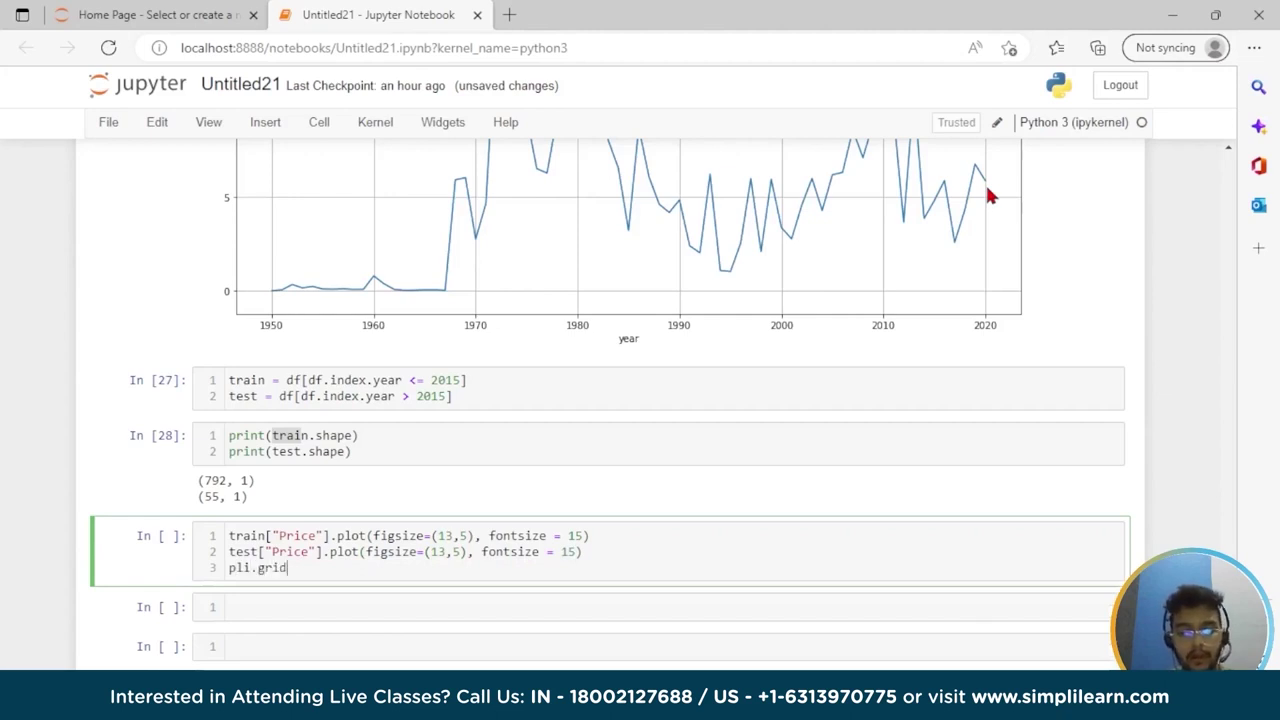
text(()
key(Left)
key(Left)
key(Left)
key(Left)
key(Left)
key(Left)
key(BackSpace)
text(t)
key(Right)
key(Right)
key(Right)
key(End)
Add plt.legend(['Training Data', 'Test Data']) on the fourth line
key(Return)
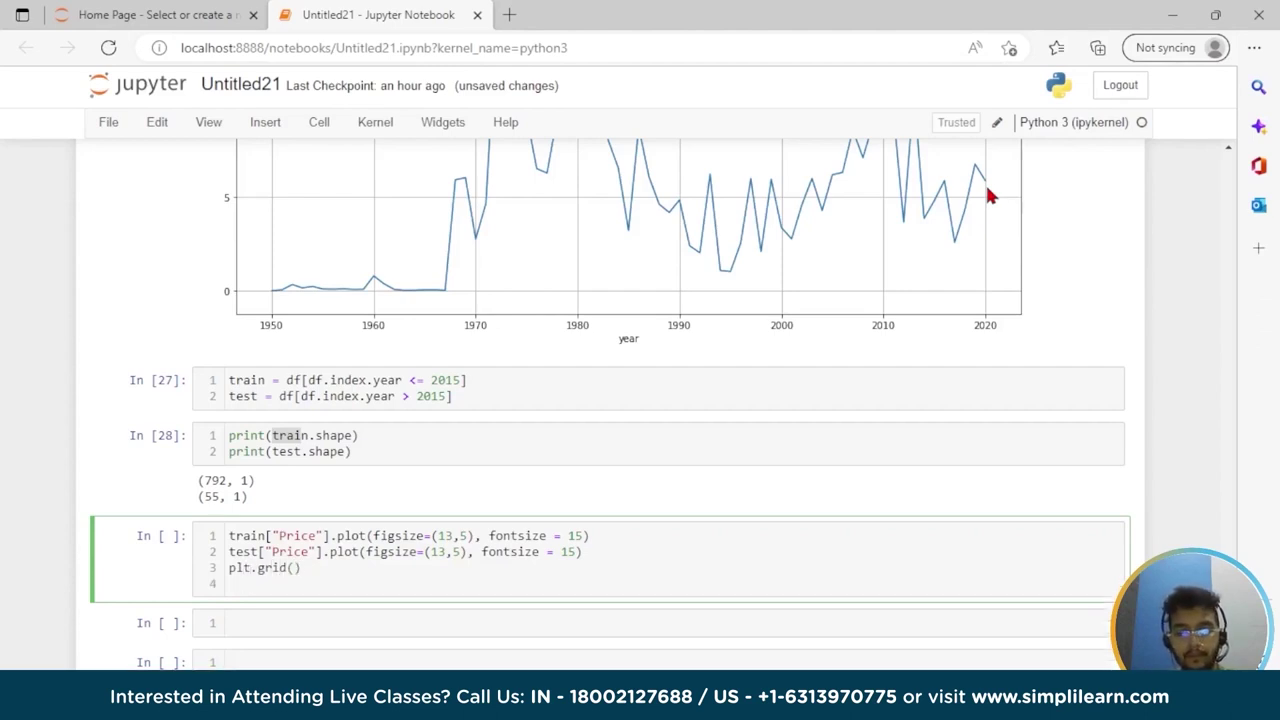
text(plt)
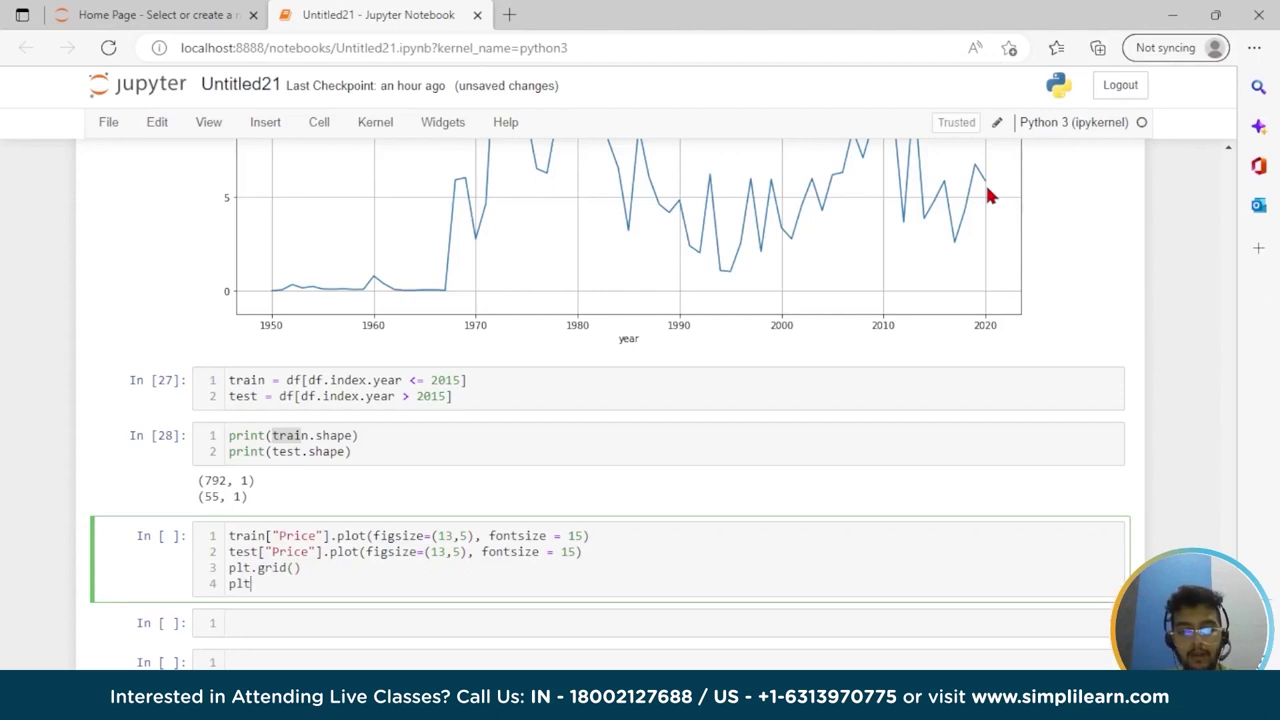
text(.legen)
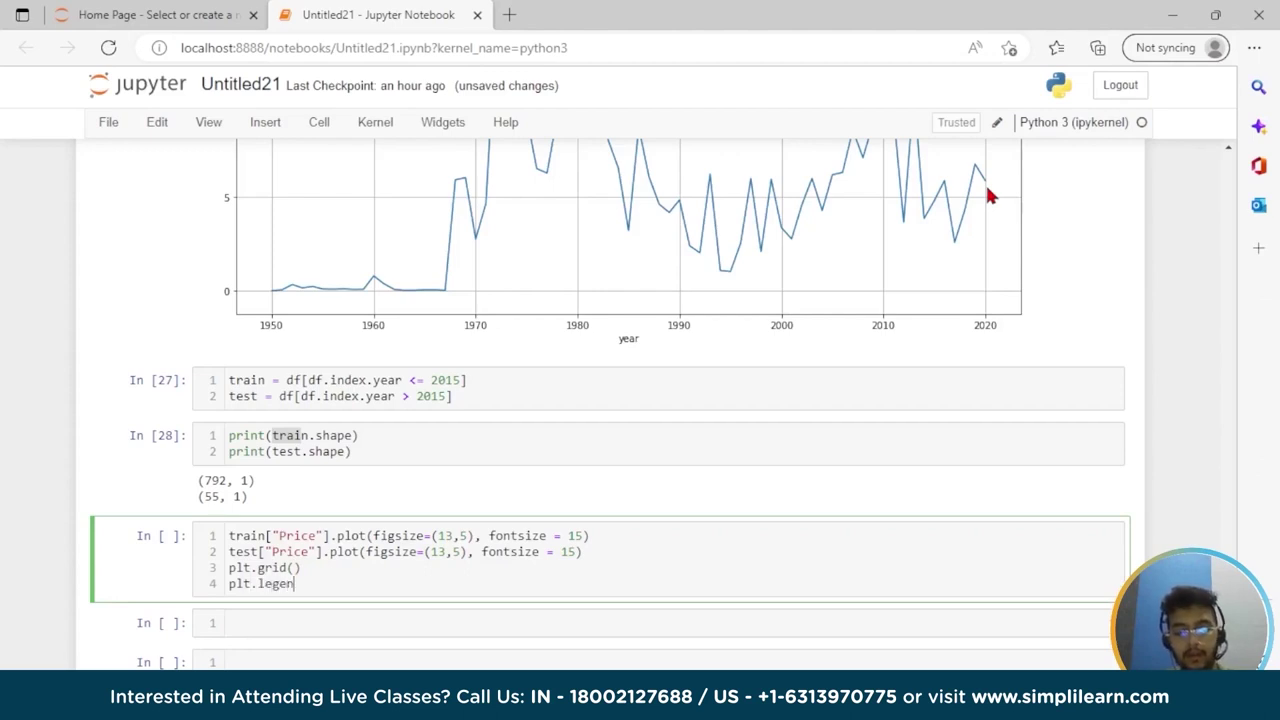
text(d(['Training)
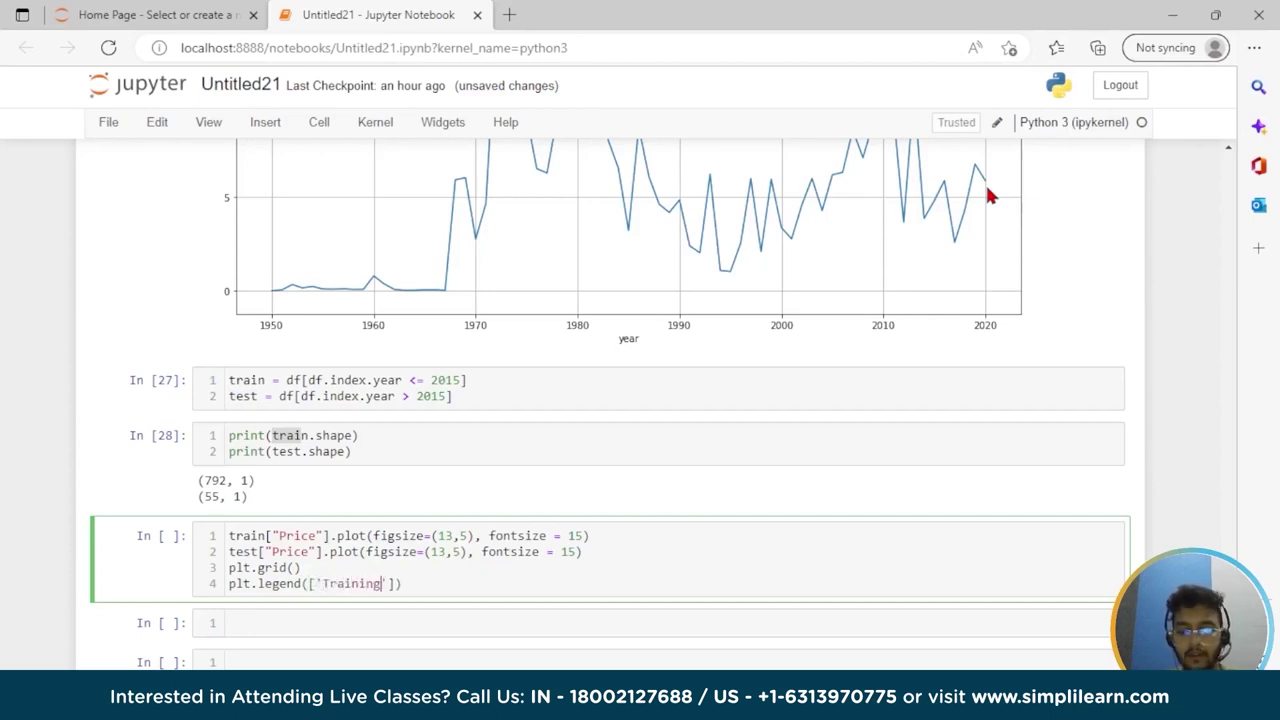
text( Data)
key(Right)
text(, 'Test Data)
key(Right)
key(Right)
key(Right)
Add plt.show() on the fifth line and run the cell to draw the combined plot
key(Return)
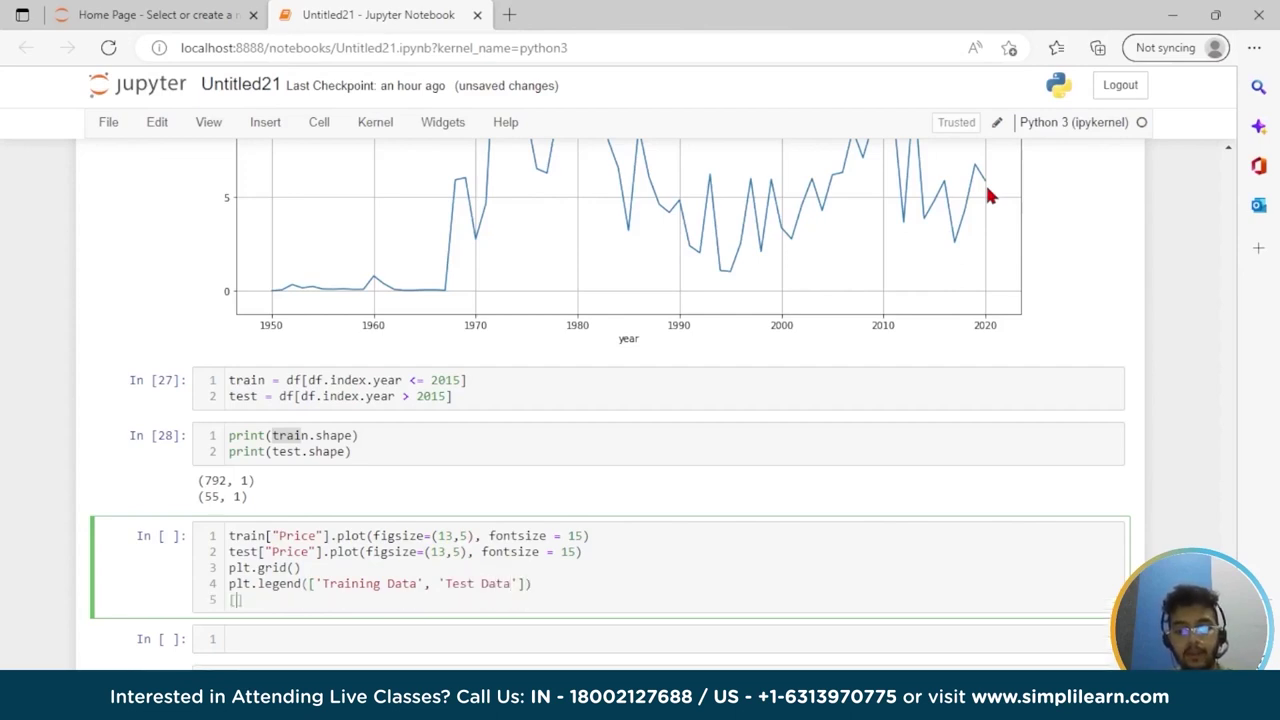
text(plt)
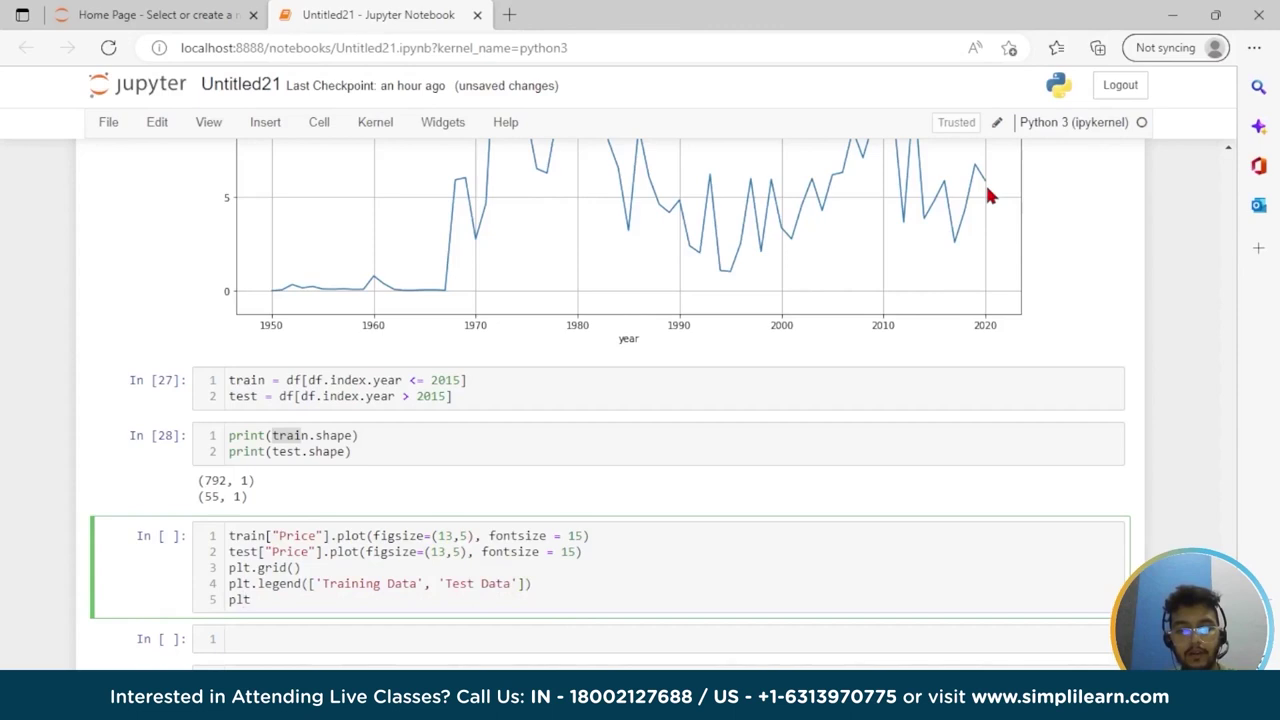
text(.)
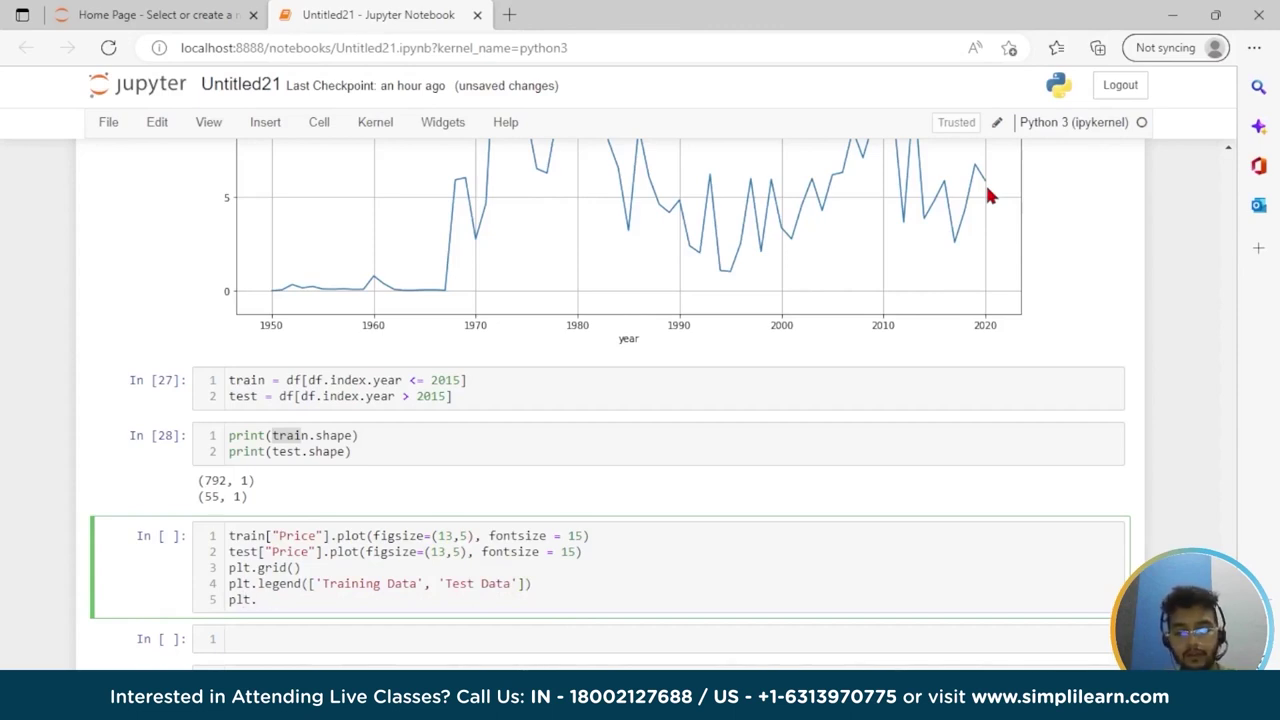
text(show)
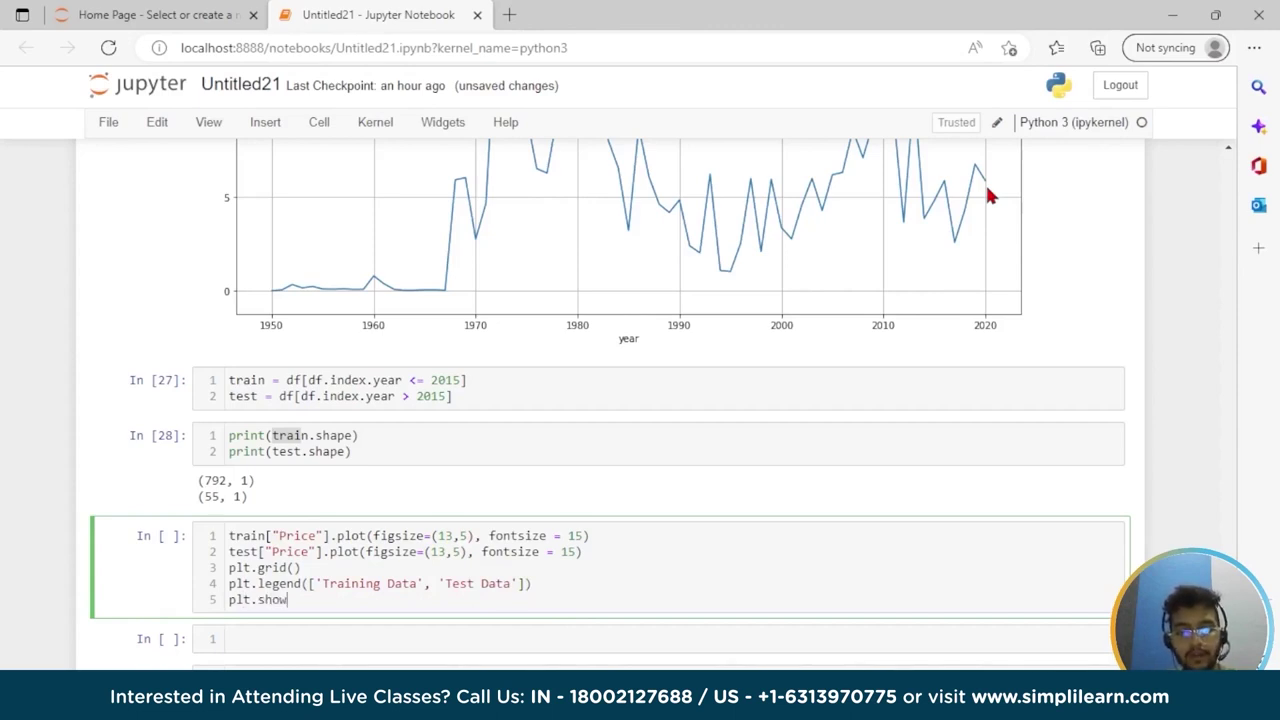
text(())
key(shift+Return)
Examine the combined price chart, comparing the training and test series with the legend and the code that draws them
scroll(649, 384, down, 5)
scroll(649, 384, up, 1)
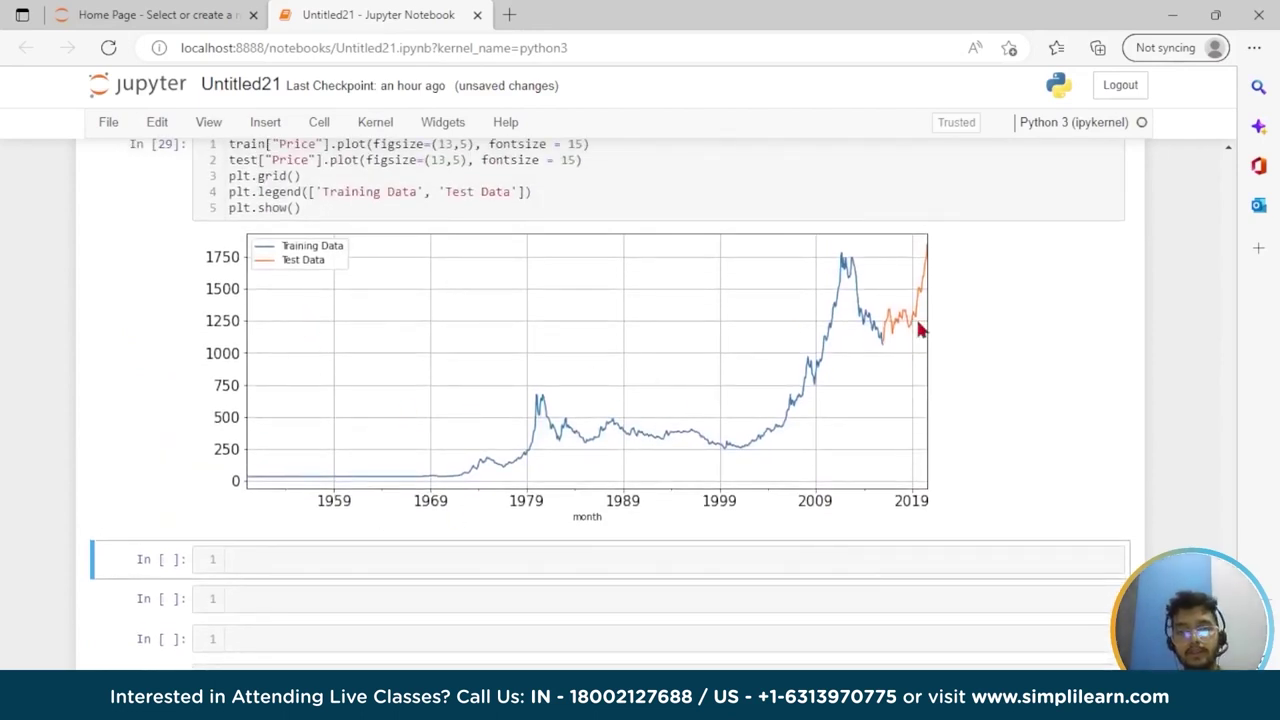
drag(349, 269, 251, 262)
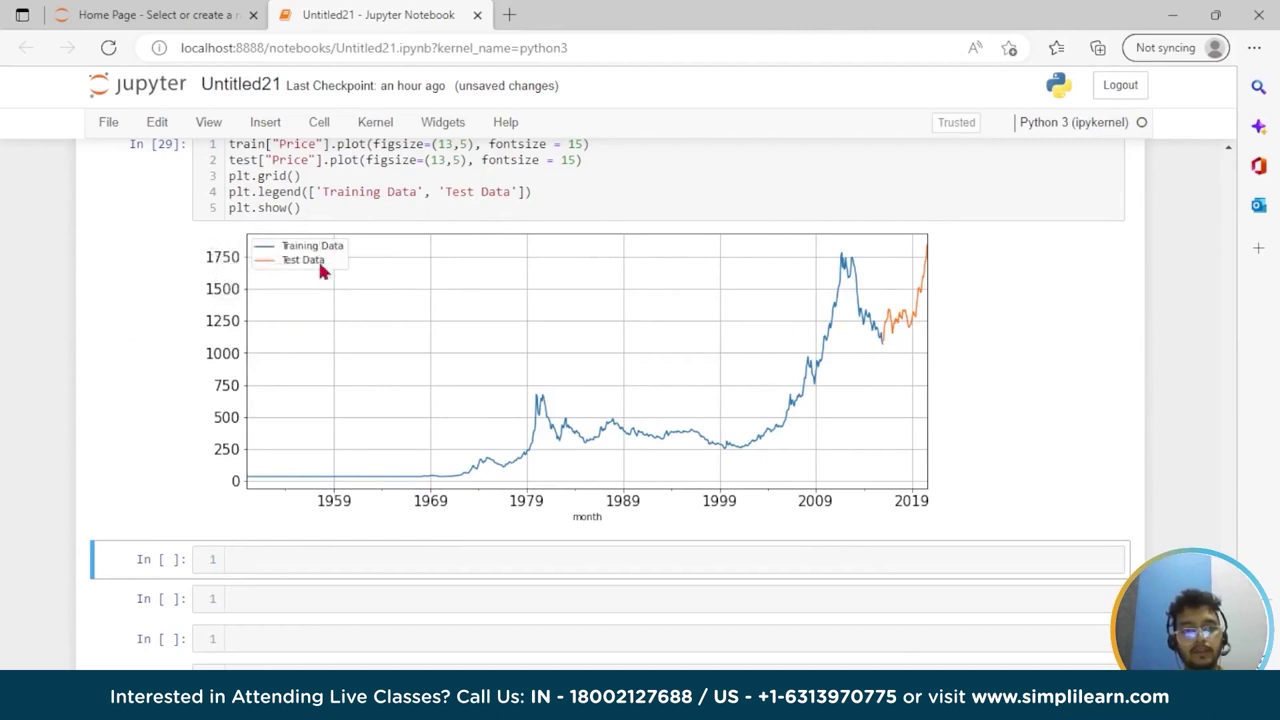
scroll(313, 341, up, 1)
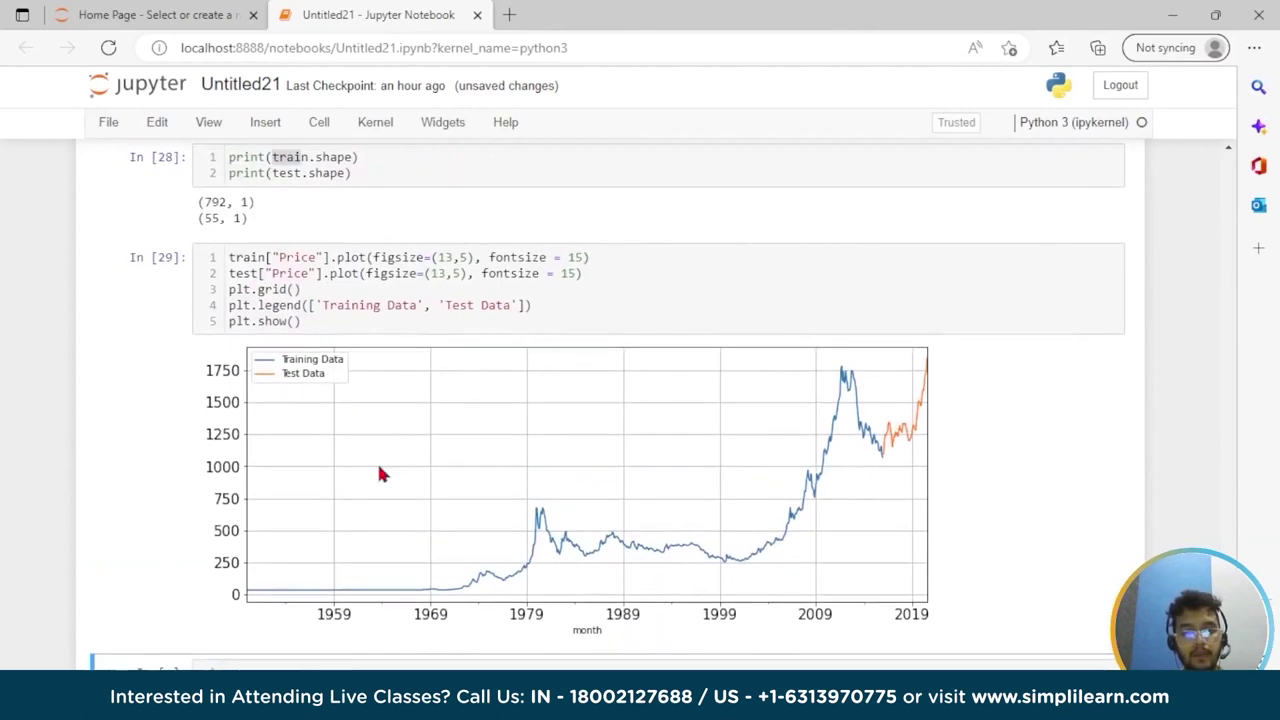
scroll(376, 460, down, 1)
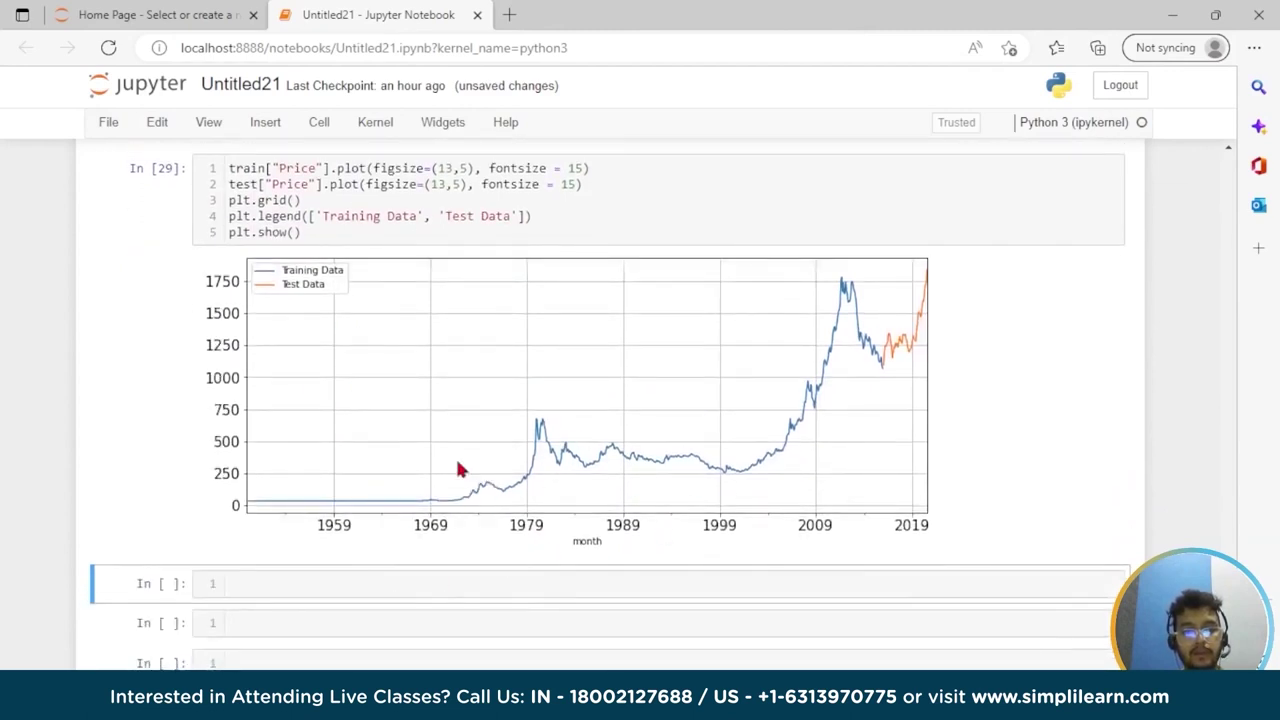
scroll(634, 440, down, 2)
scroll(634, 440, up, 1)
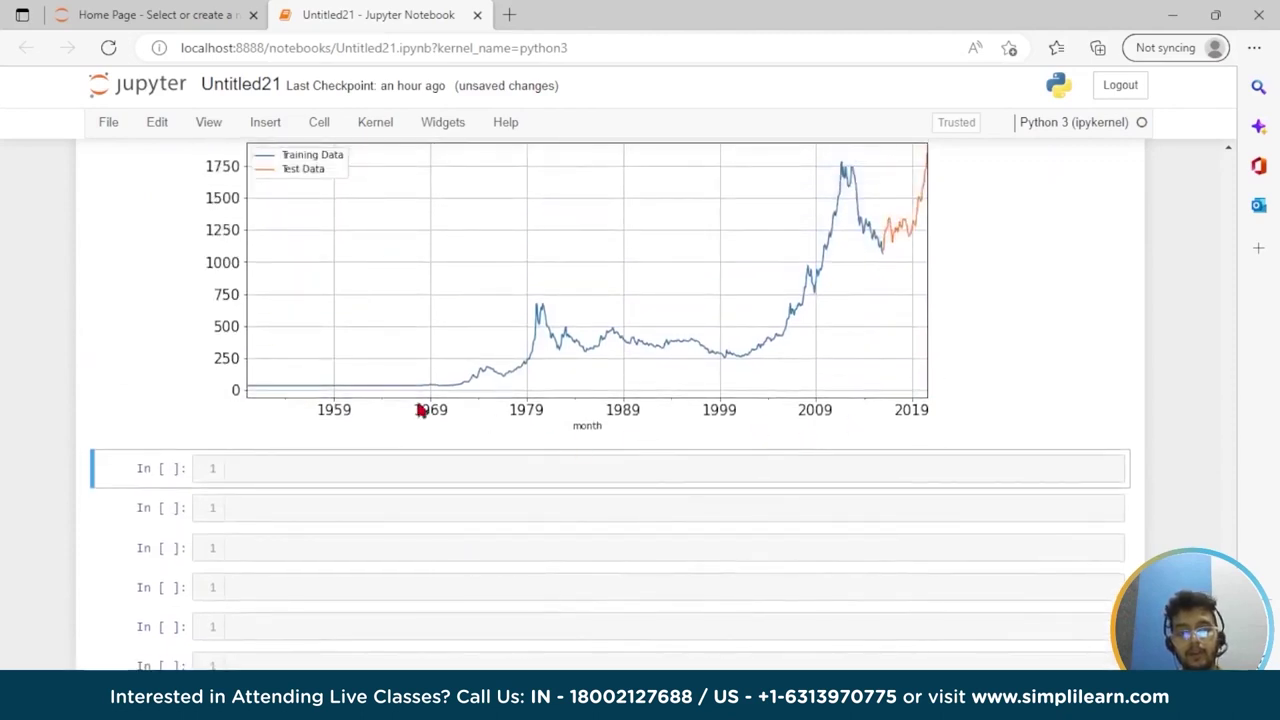
scroll(346, 449, up, 2)
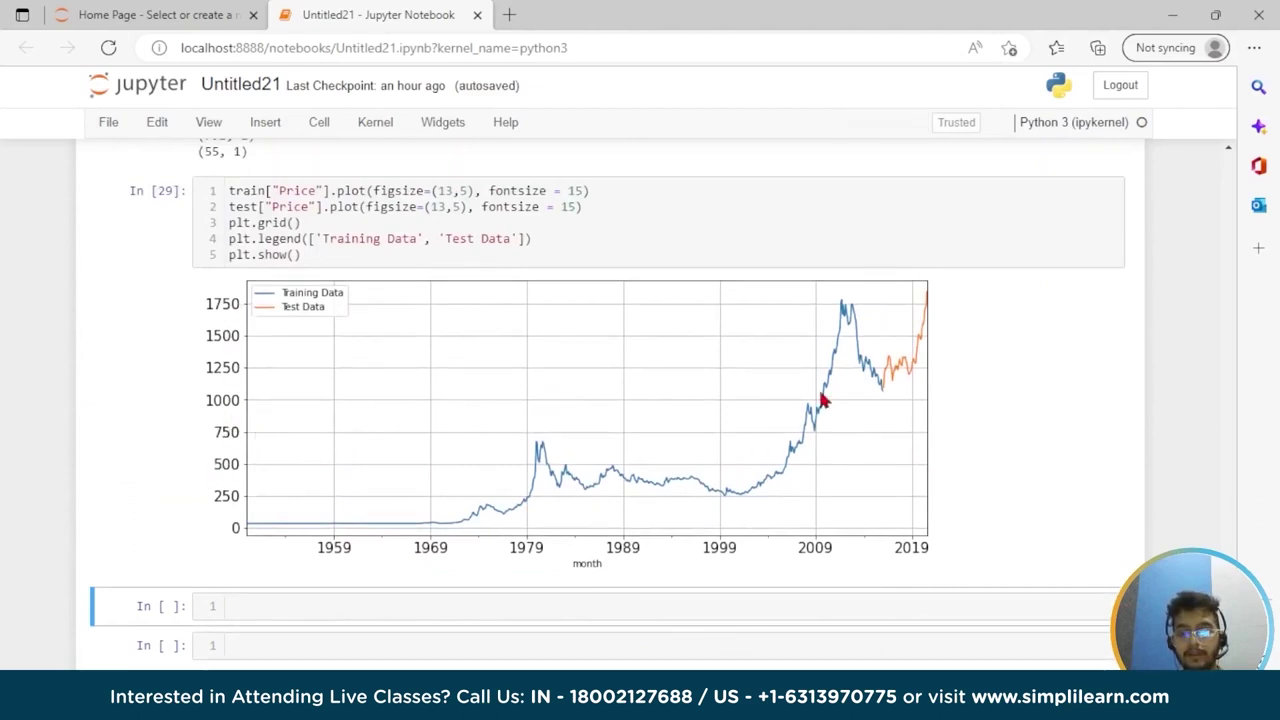
Write train_time = [i+1 for i in range(len(train))] in the empty cell below the price chart
scroll(821, 396, down, 2)
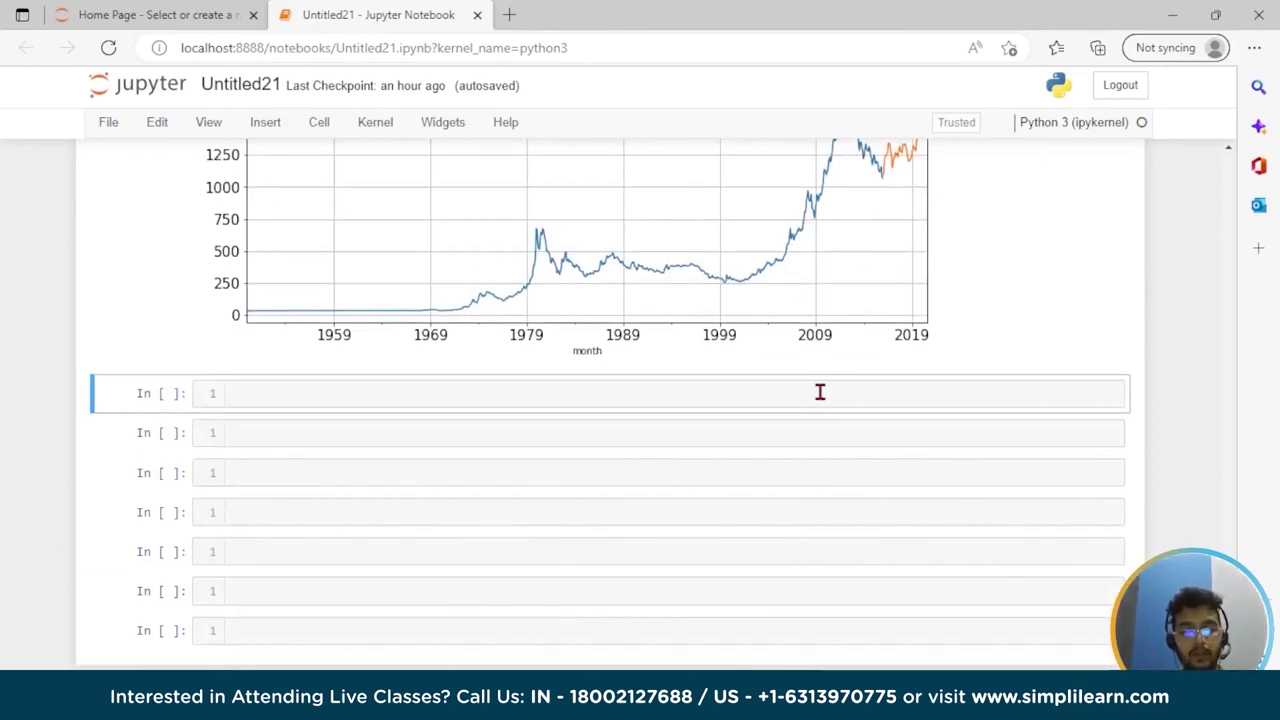
click(511, 398)
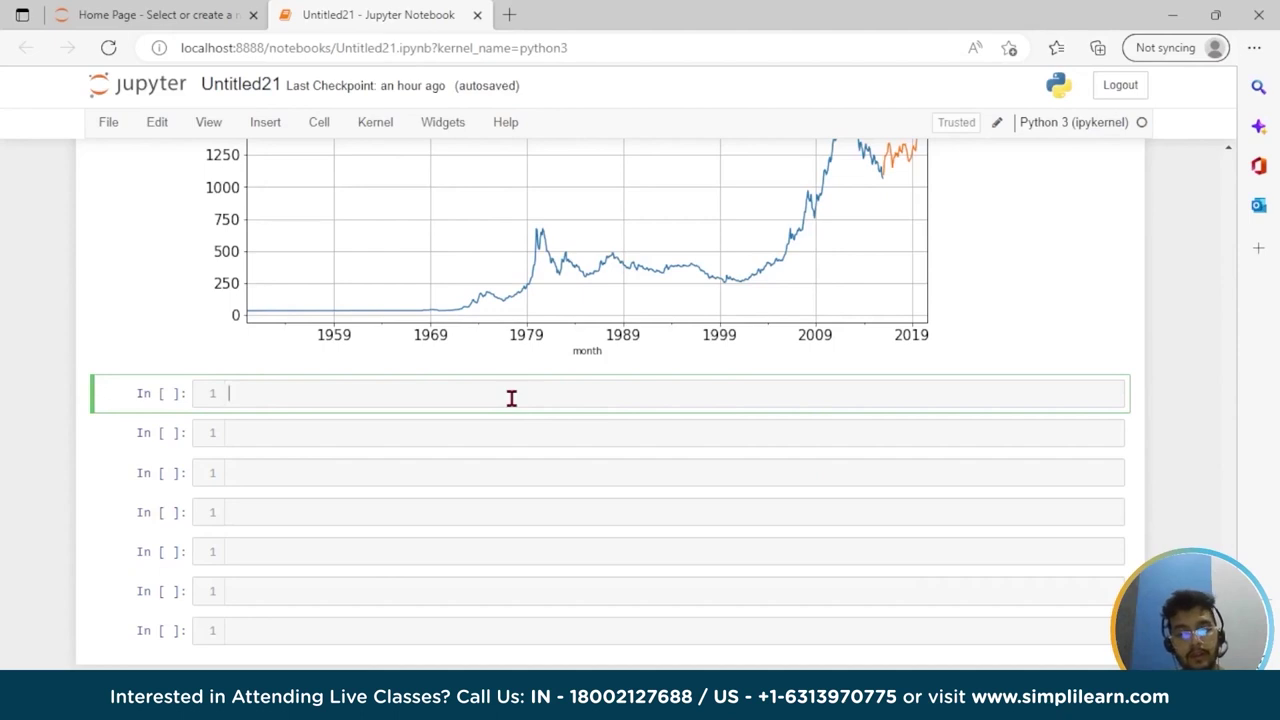
text(train_time =)
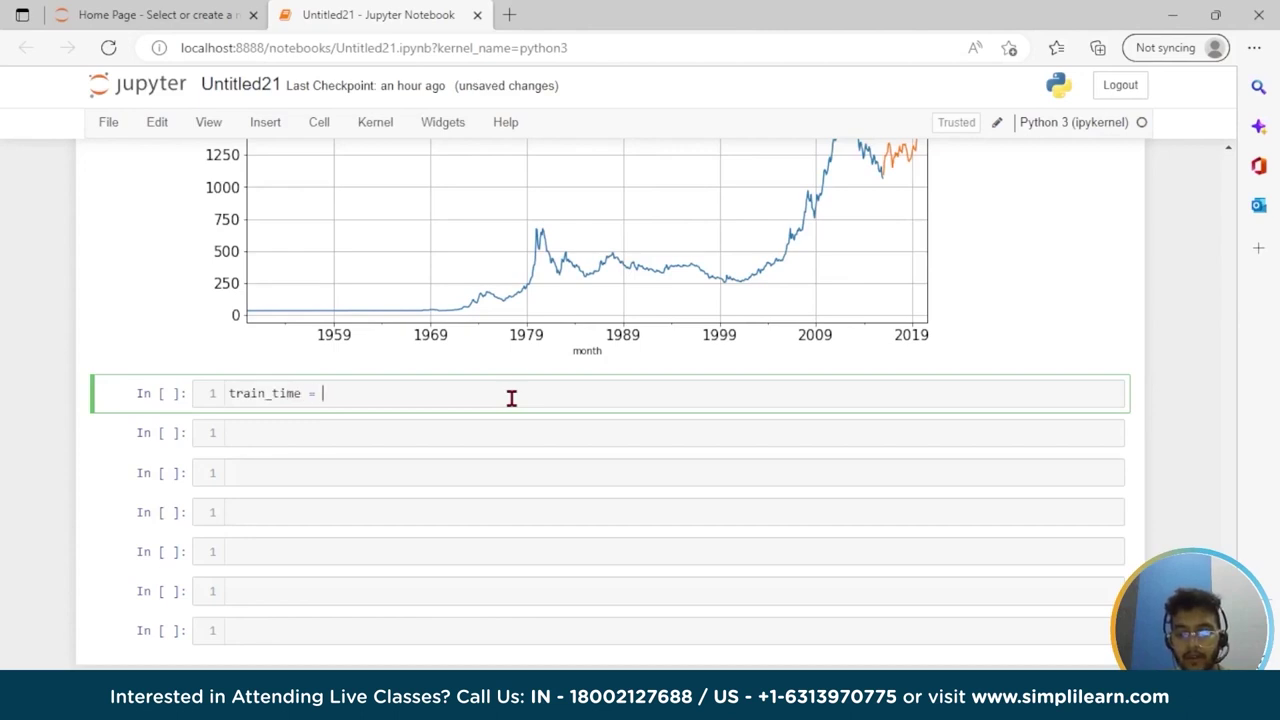
text( [i)
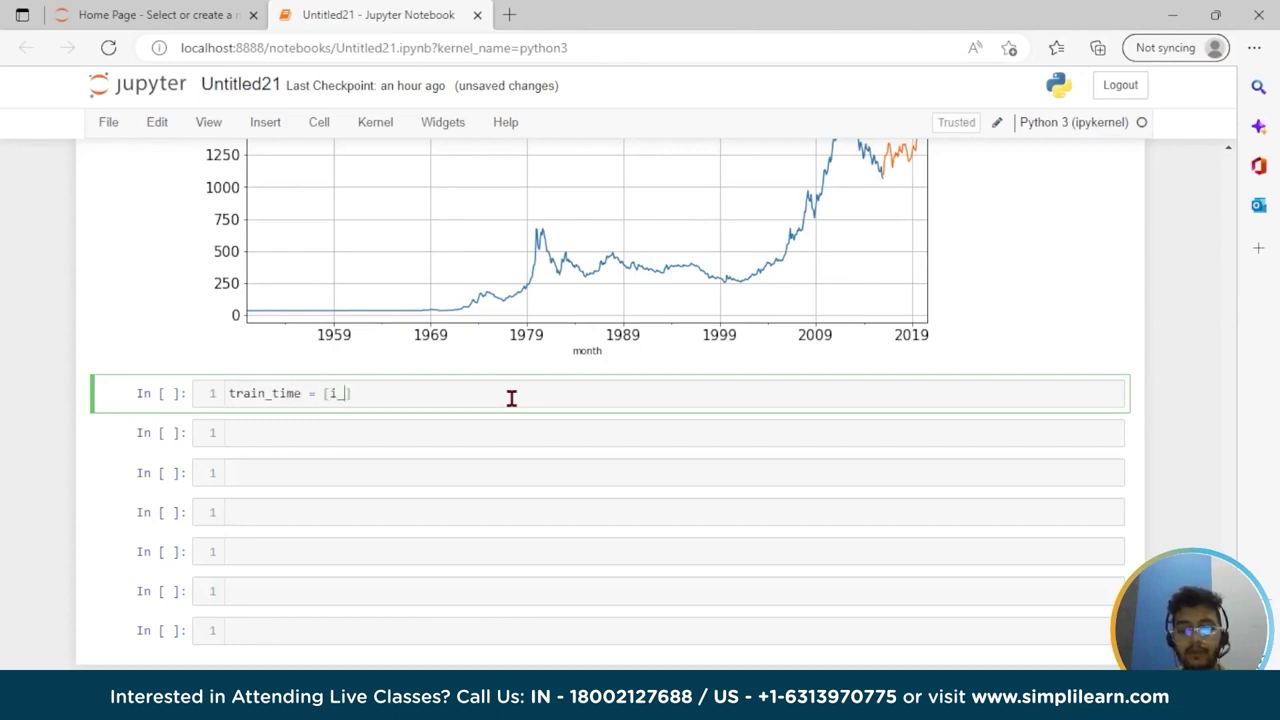
text(+)
key(BackSpace)
text(+1)
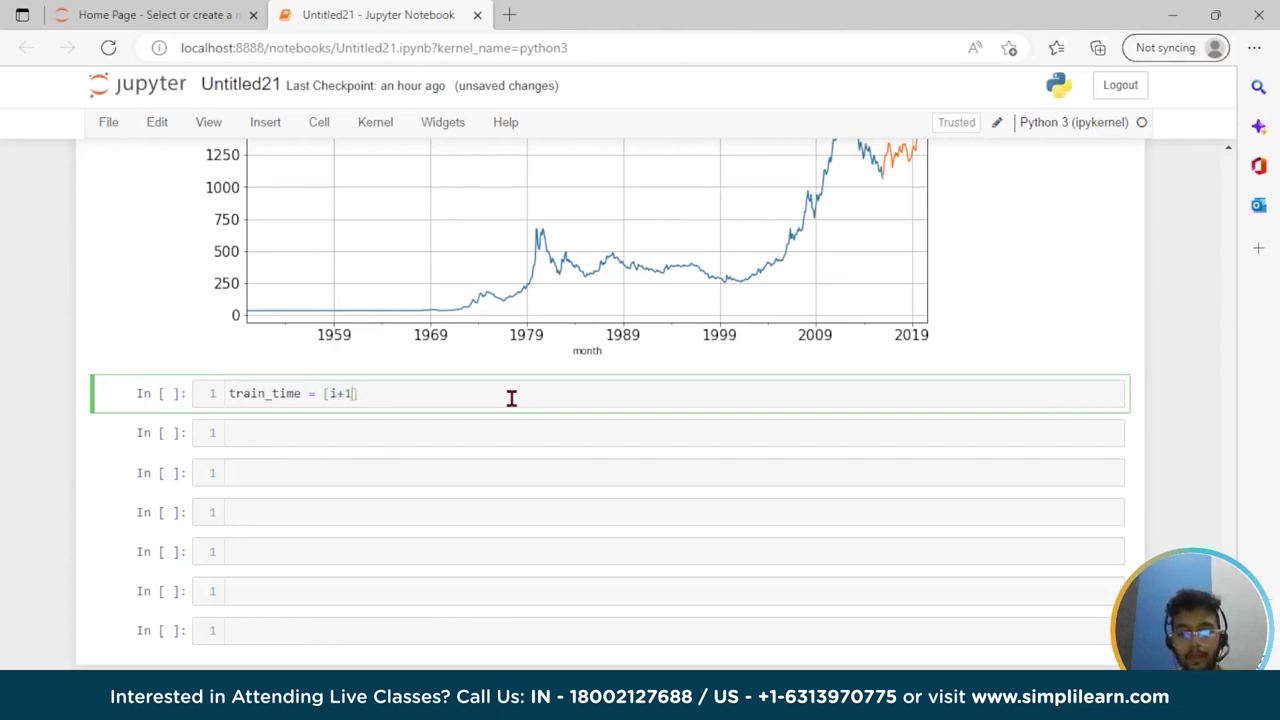
text( for)
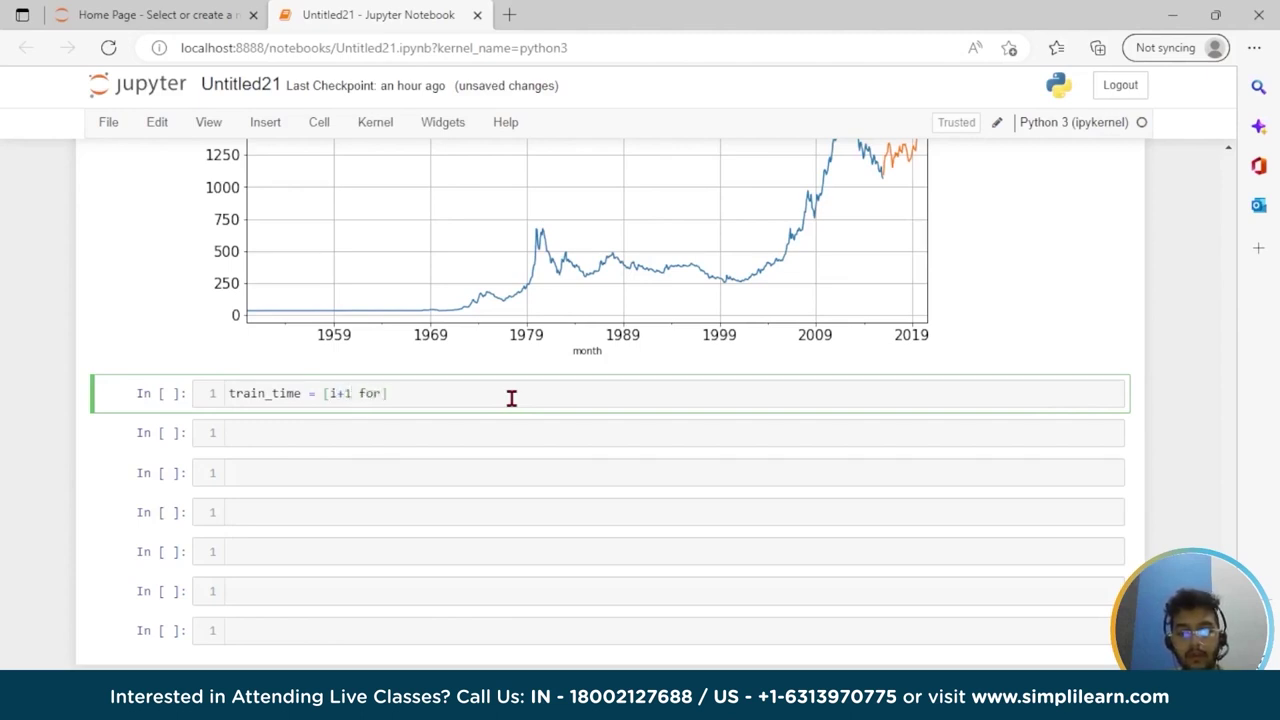
text( i)
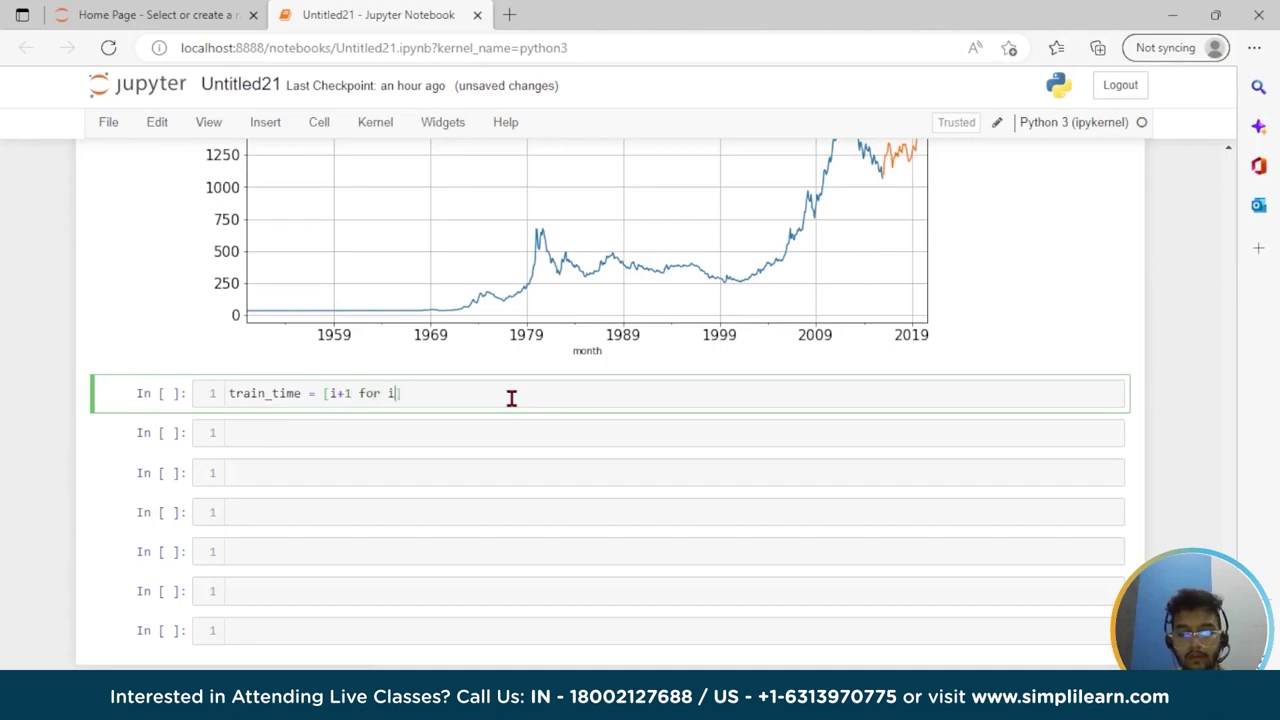
text( in range)
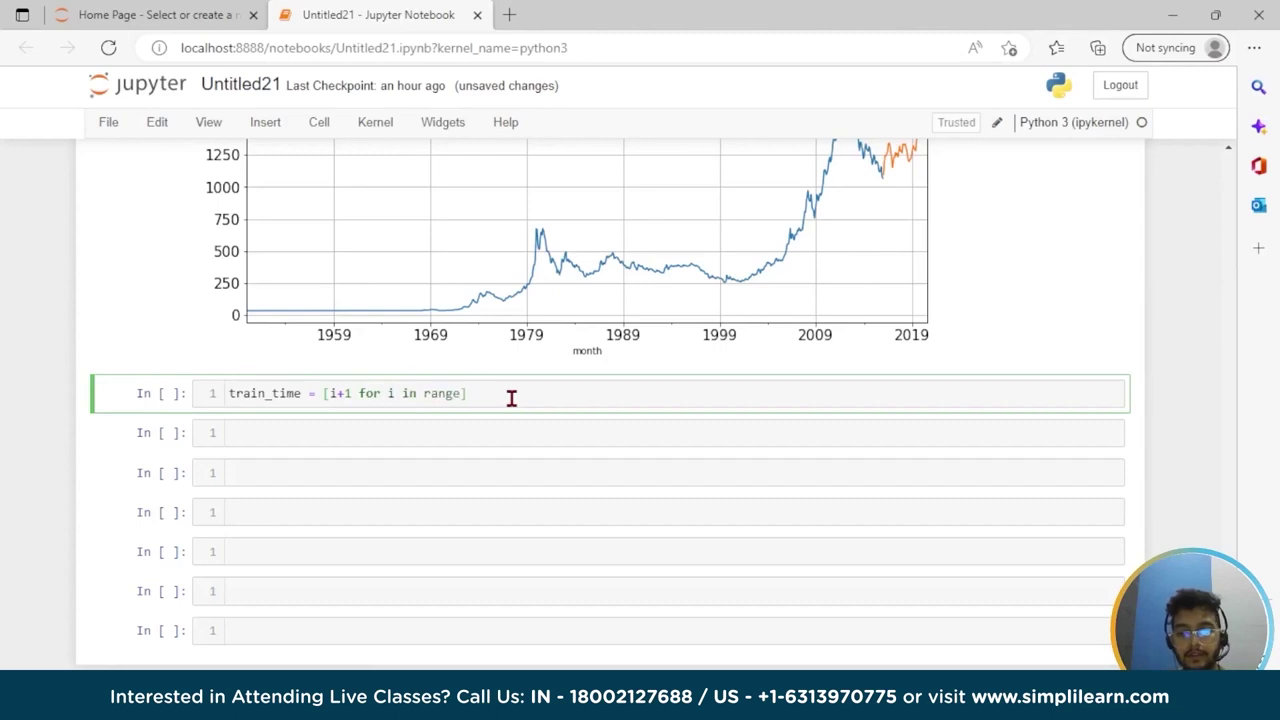
text(()
text(len)
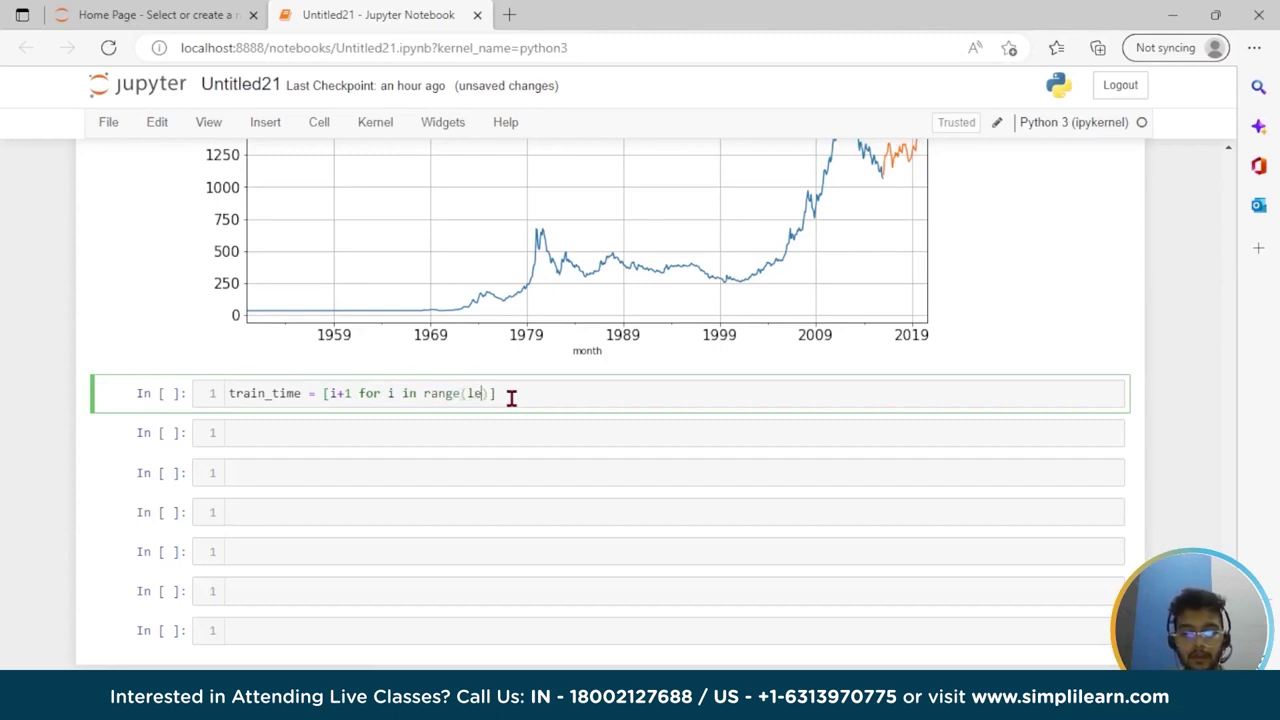
text((train)
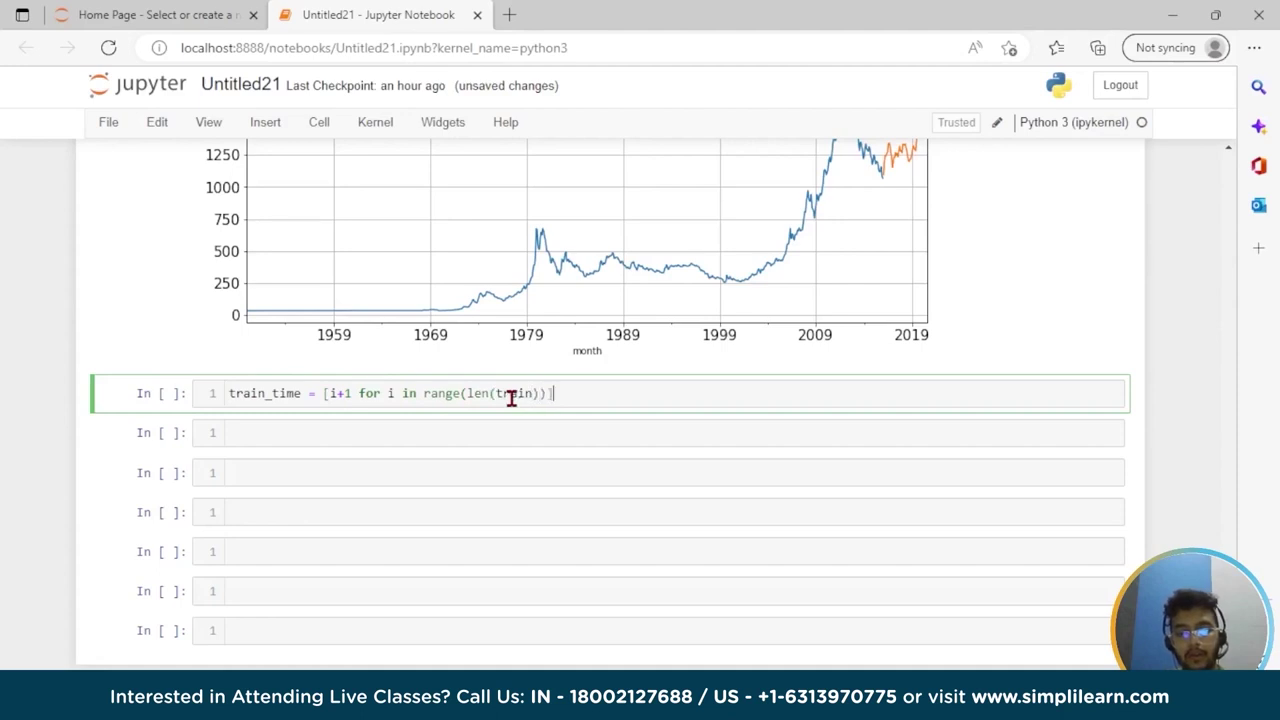
Add test_time = [i+len(train)+1 for i in range(len(test))] on the second line of the cell
key(Return)
text(test_time = )
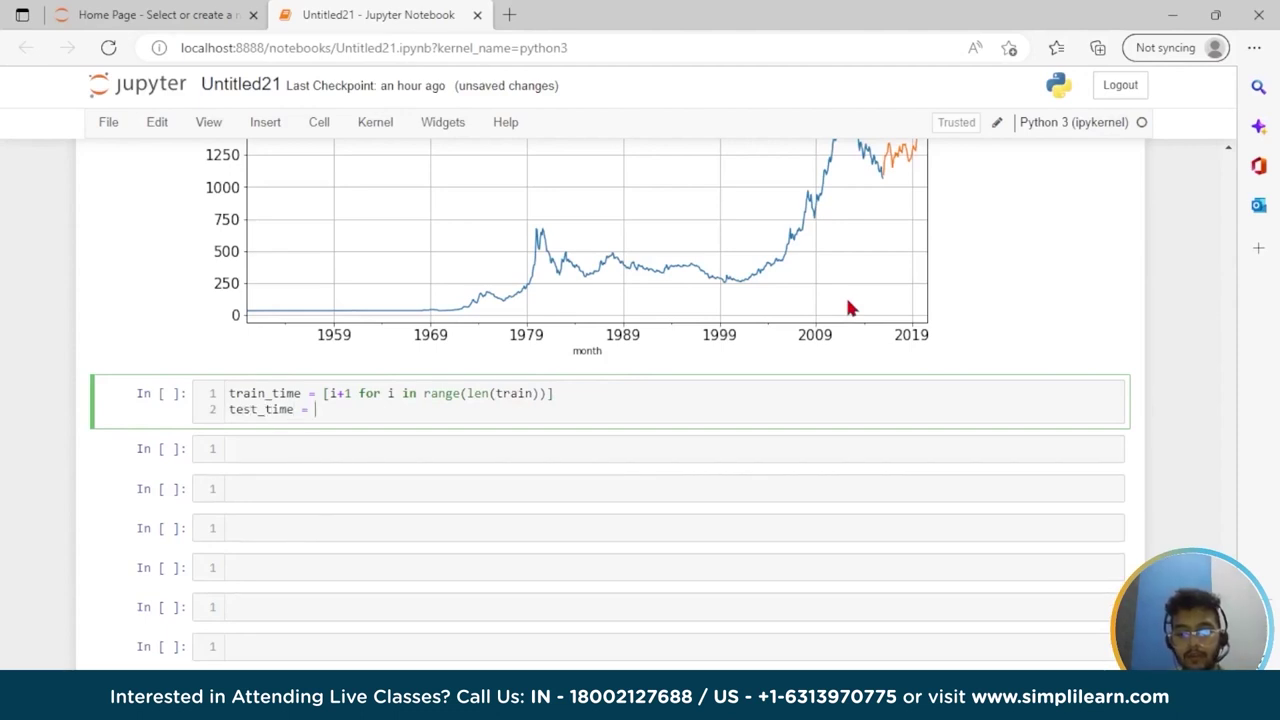
text([i)
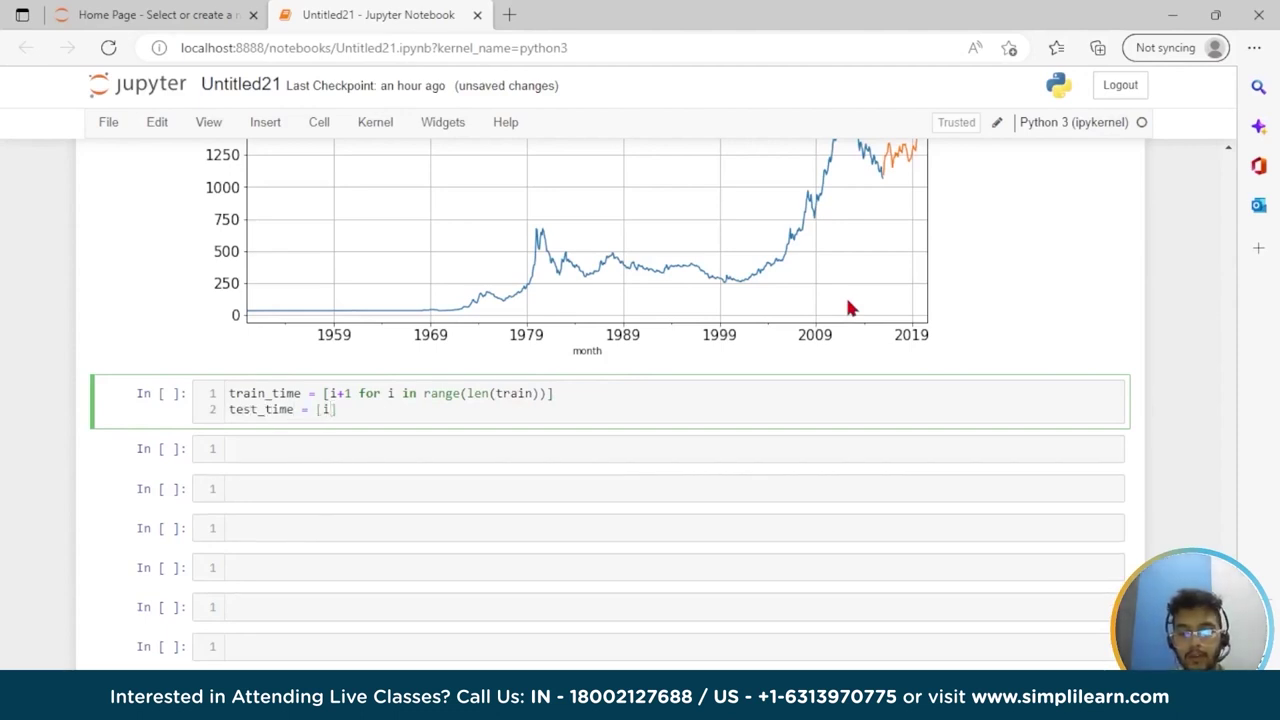
text(+len)
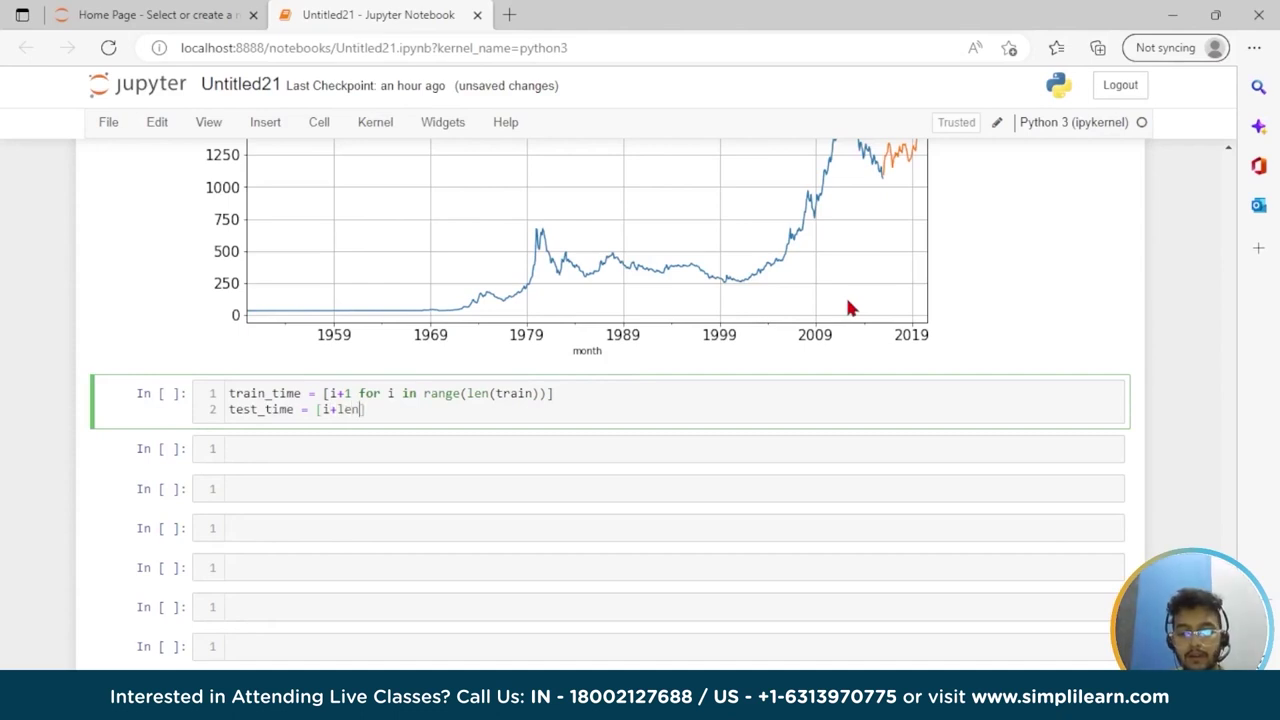
text((train))
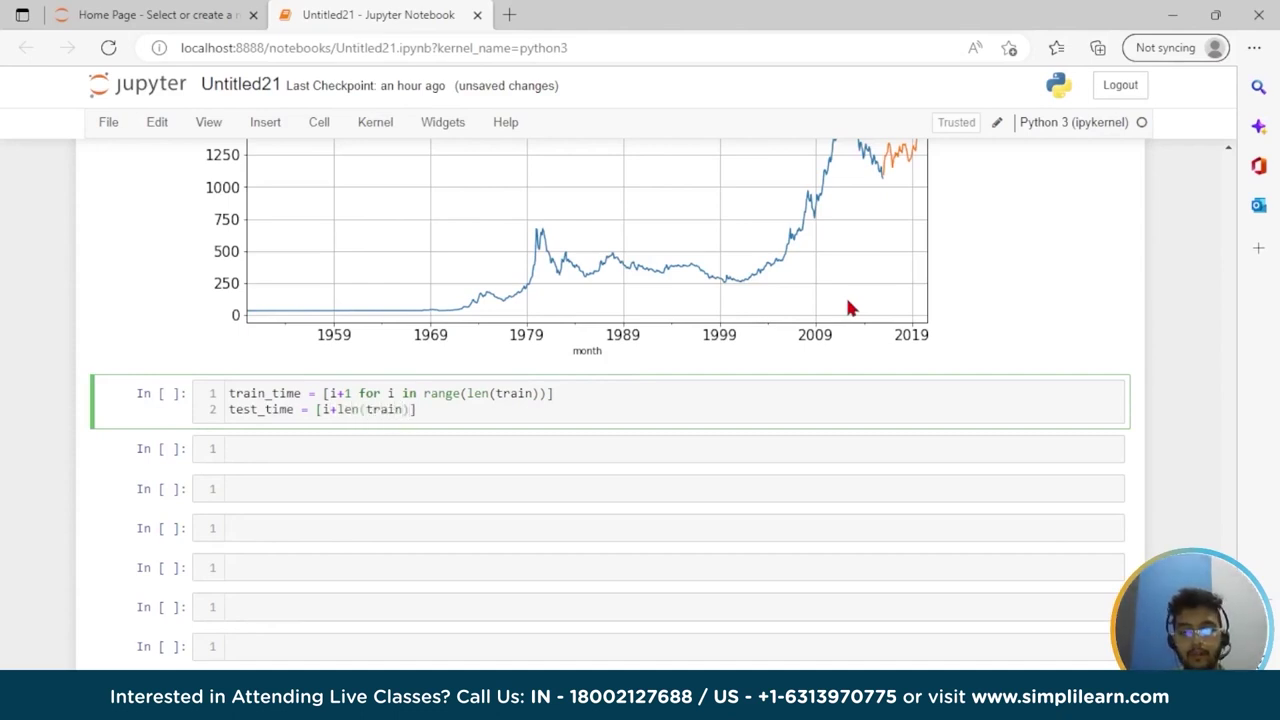
text(+)
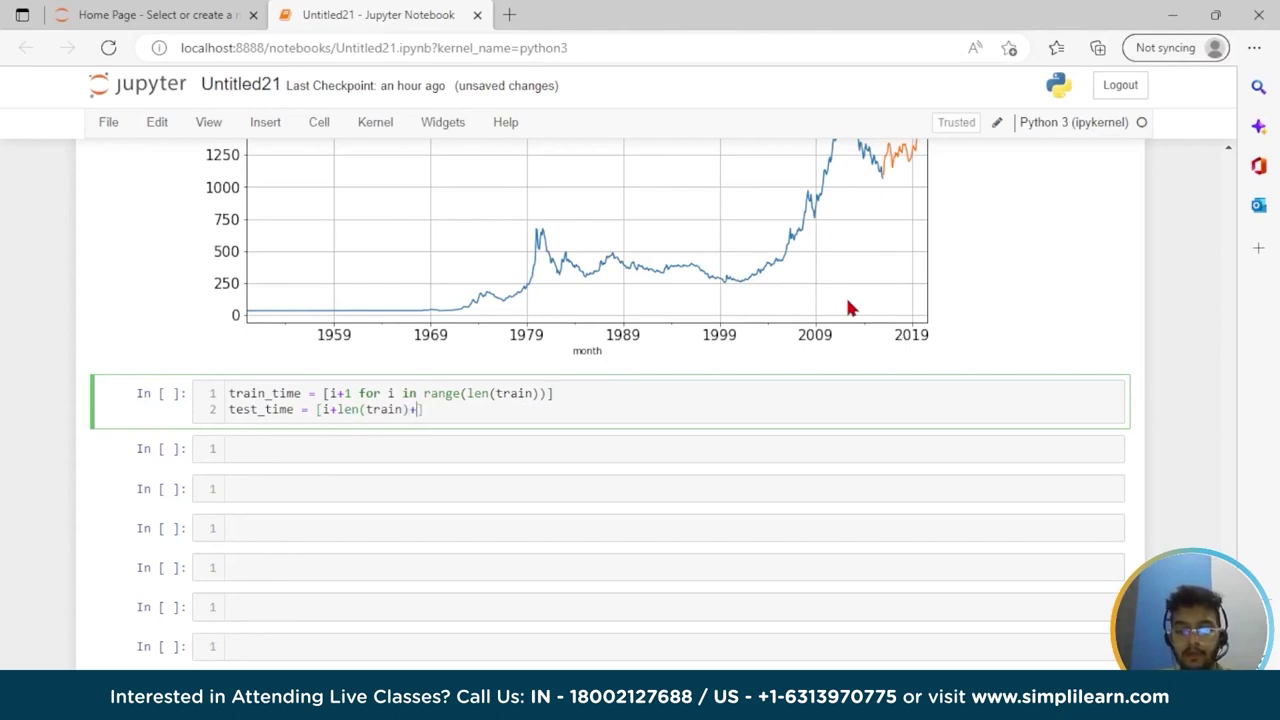
text(1 for i)
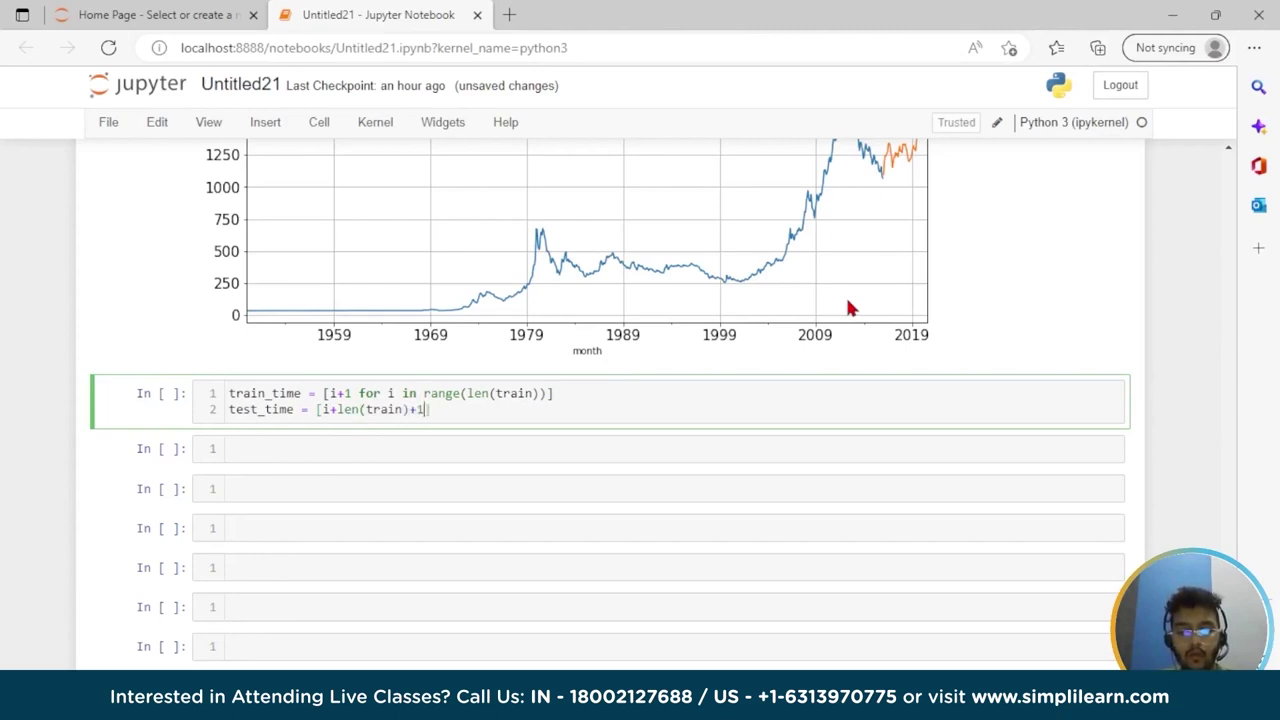
text( in )
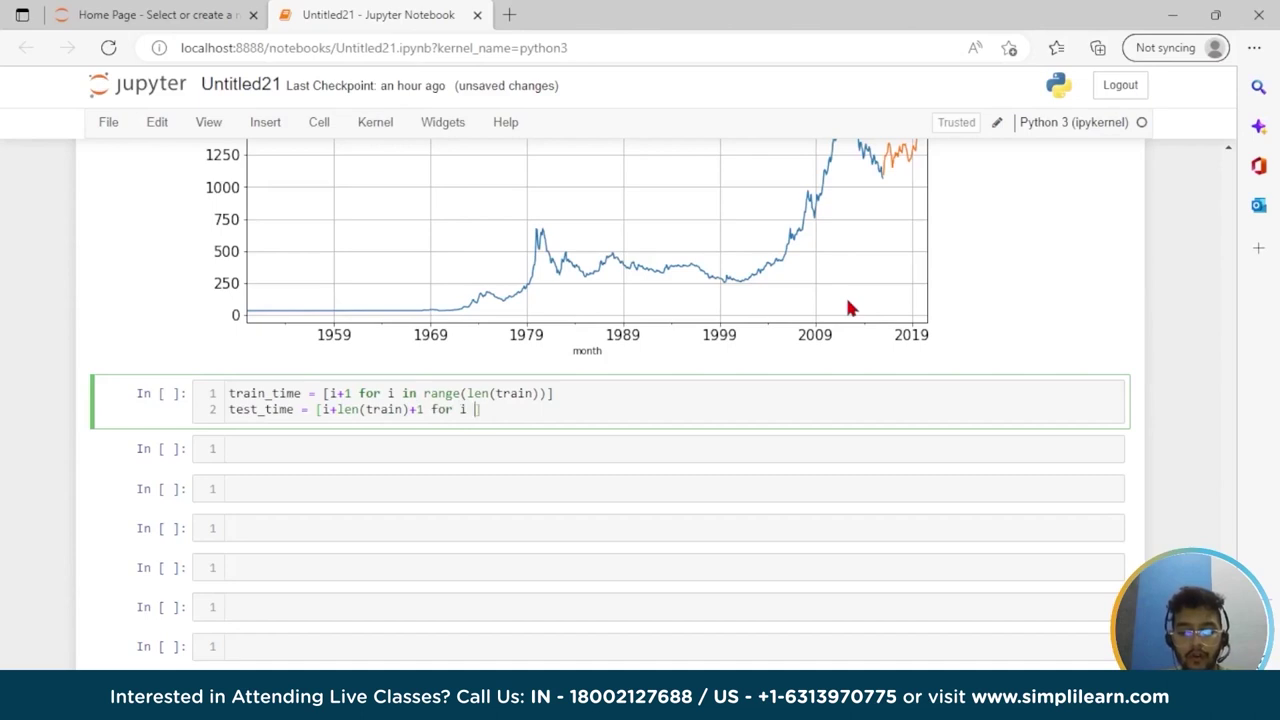
text(range()
text(len)
text((test))])
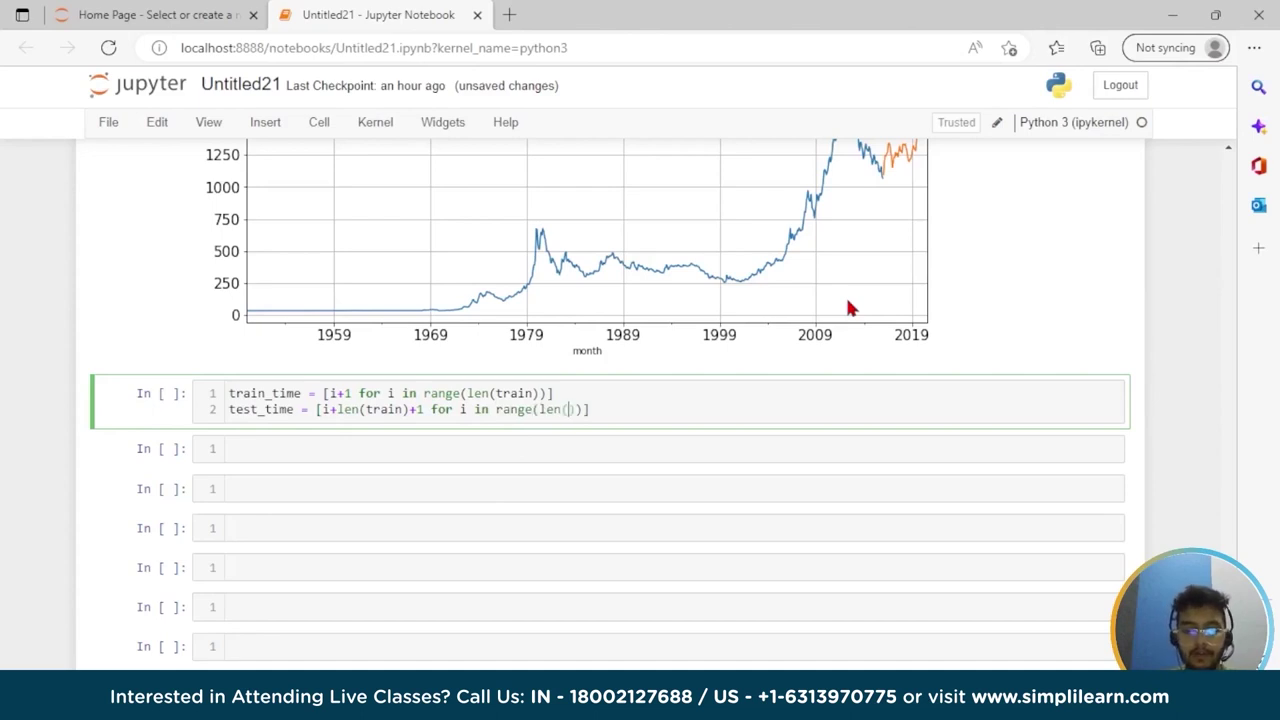
Add len(train_time), len(test_time) on the third line, run the cell and check the two lengths in the output
key(Return)
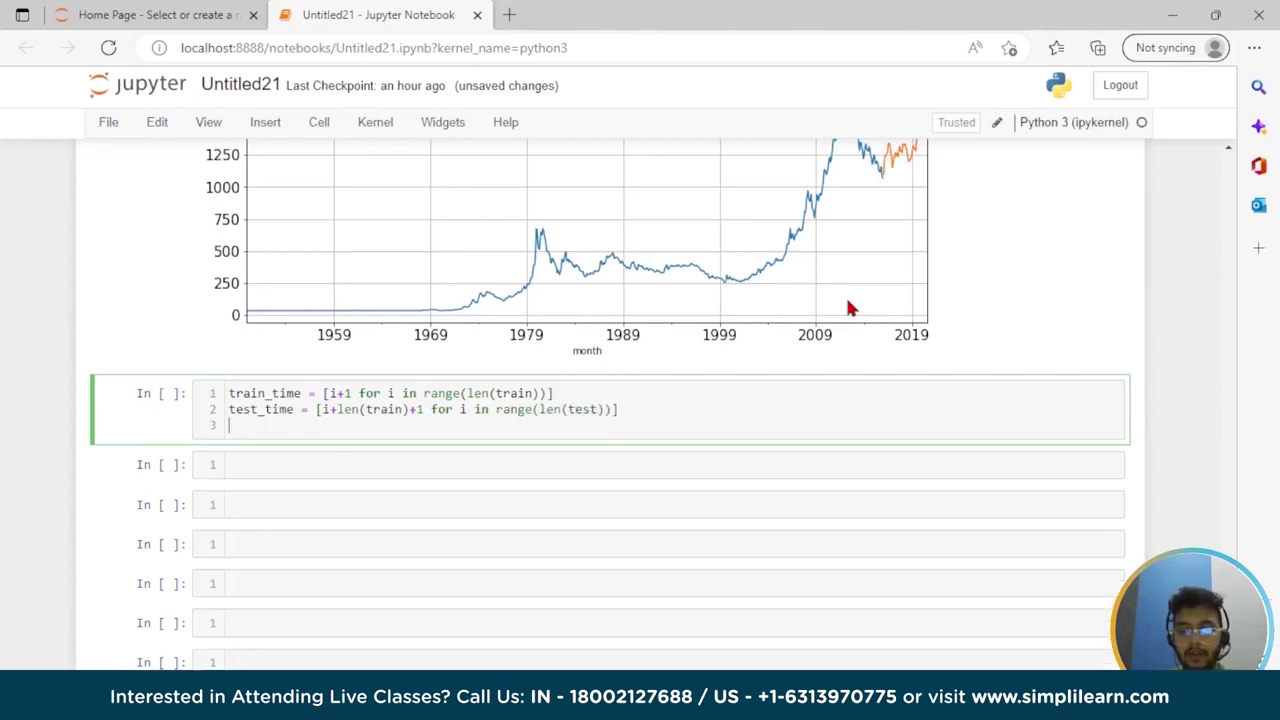
text(len)
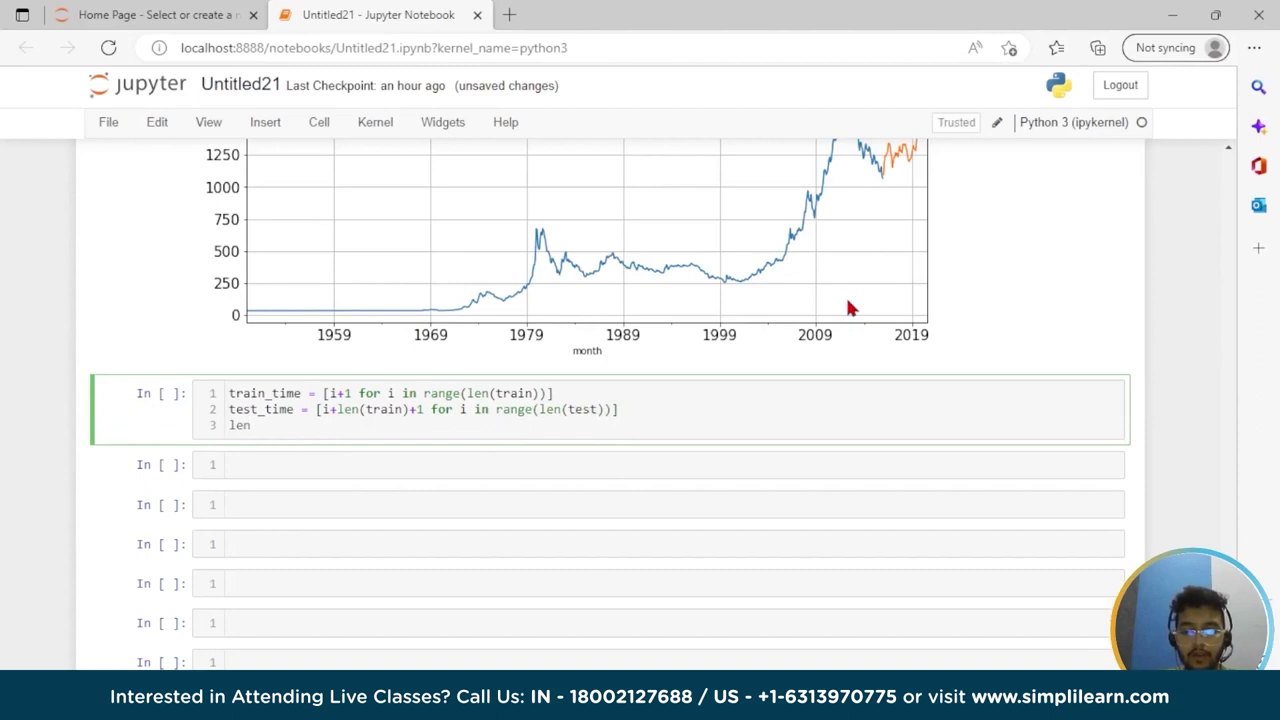
text((train)
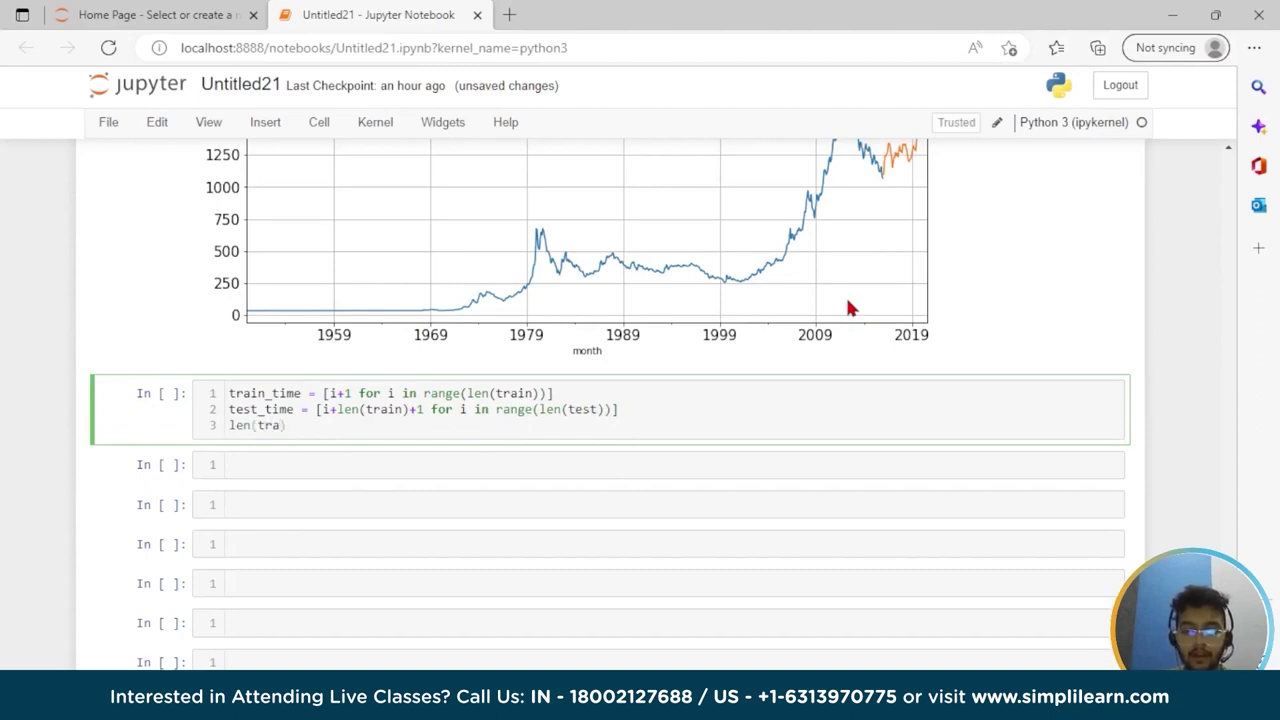
text(_)
text(time)
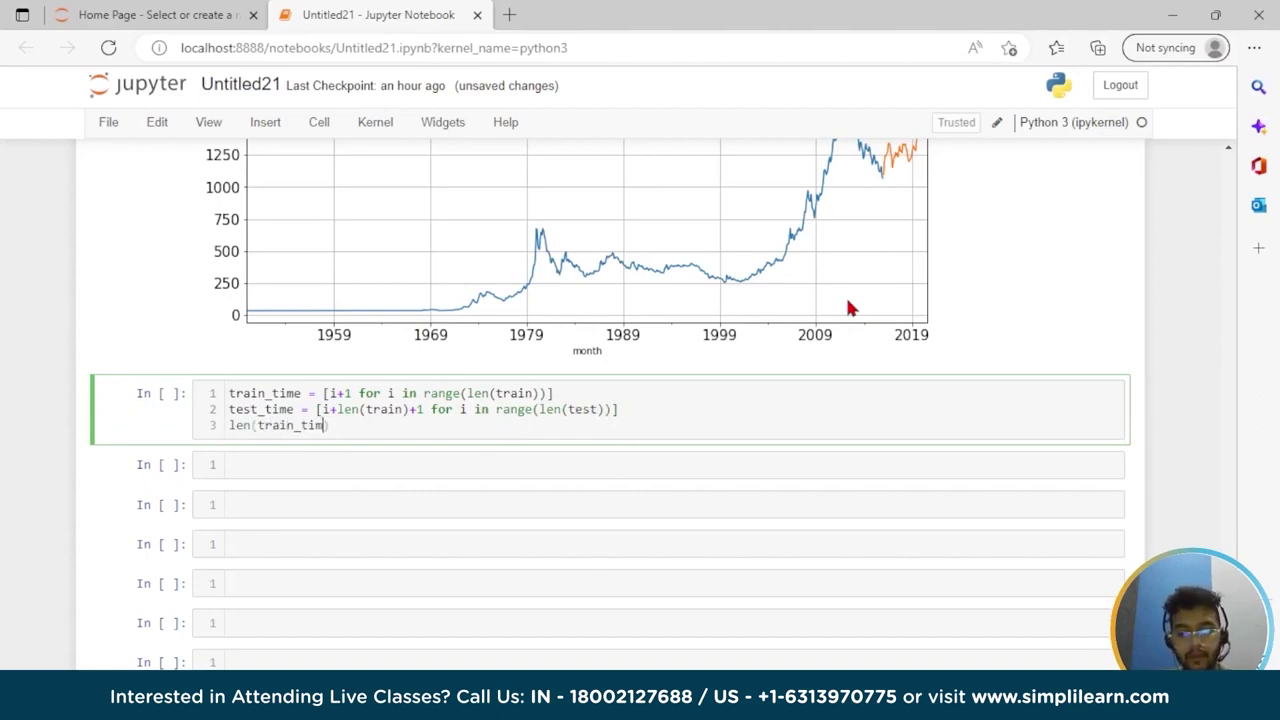
text(), )
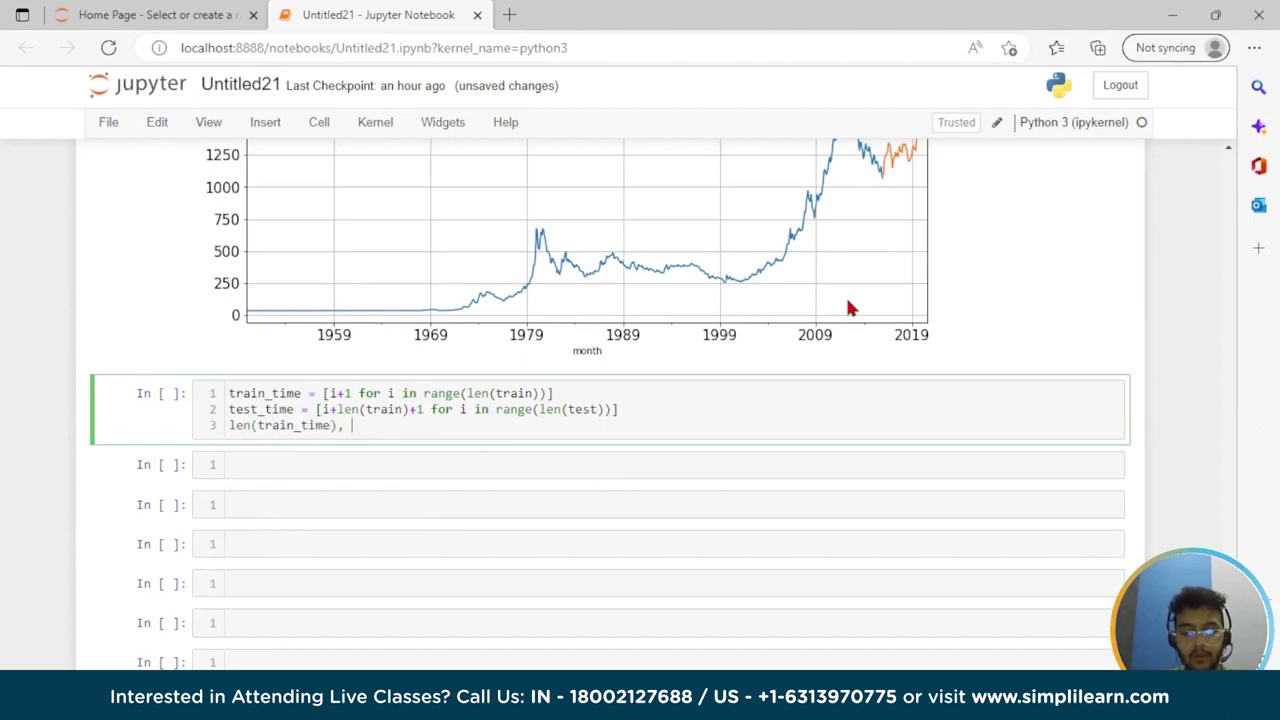
text(len(test_time)
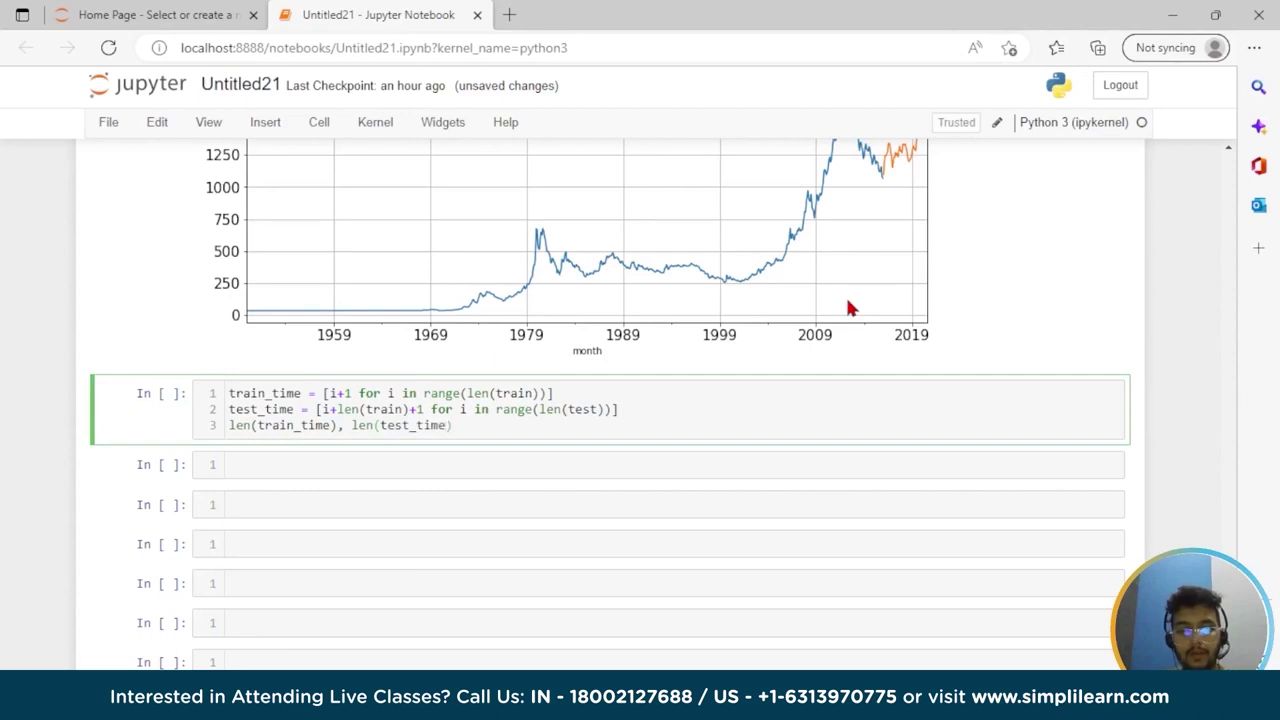
key(shift+Return)
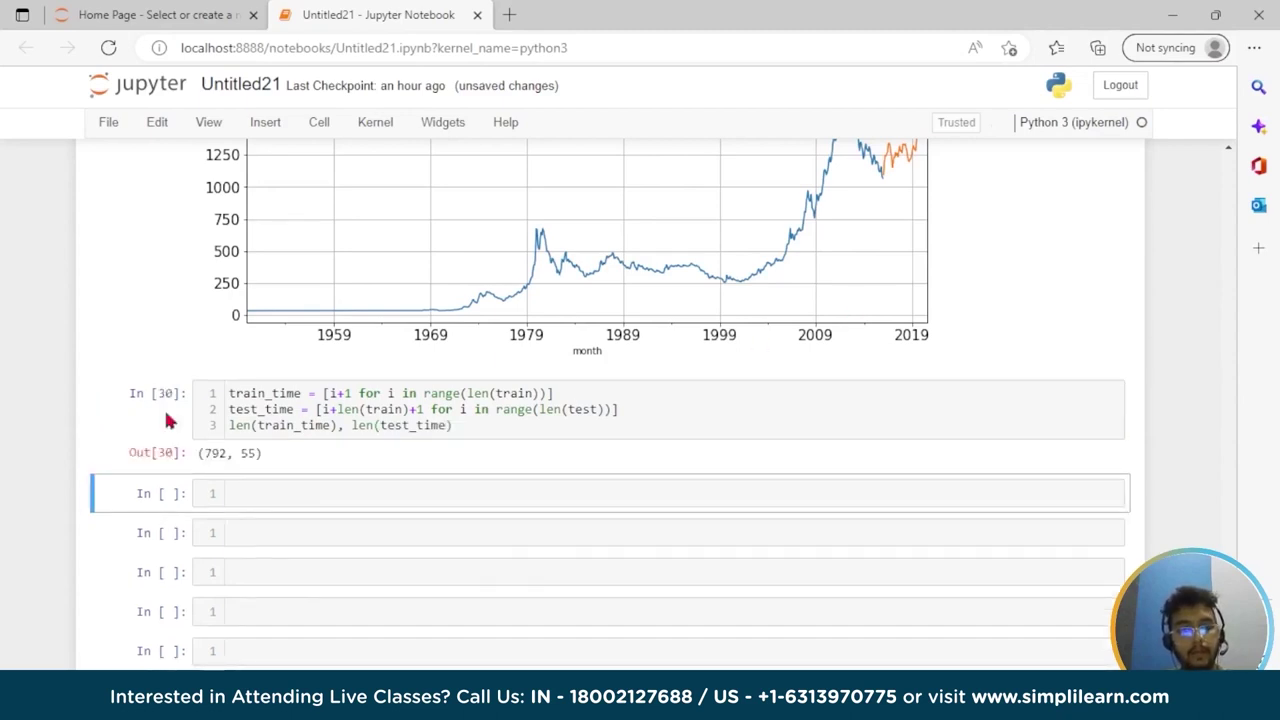
drag(202, 455, 255, 455)
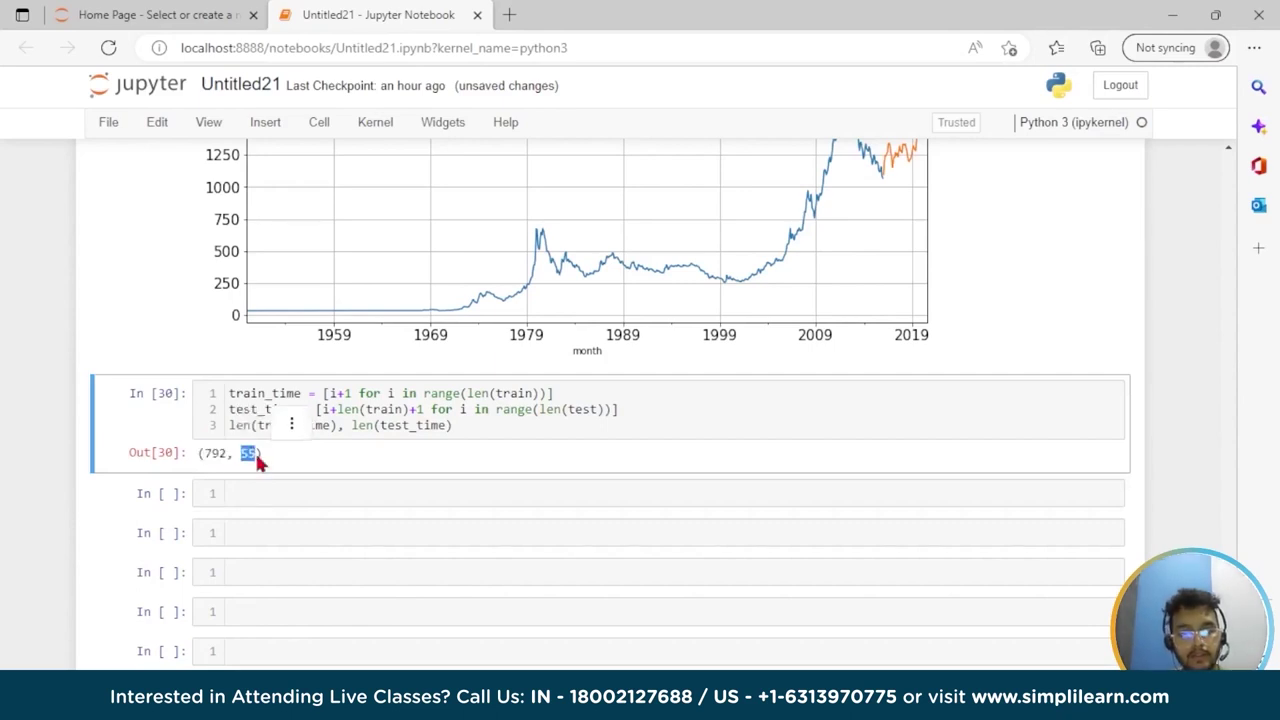
click(208, 452)
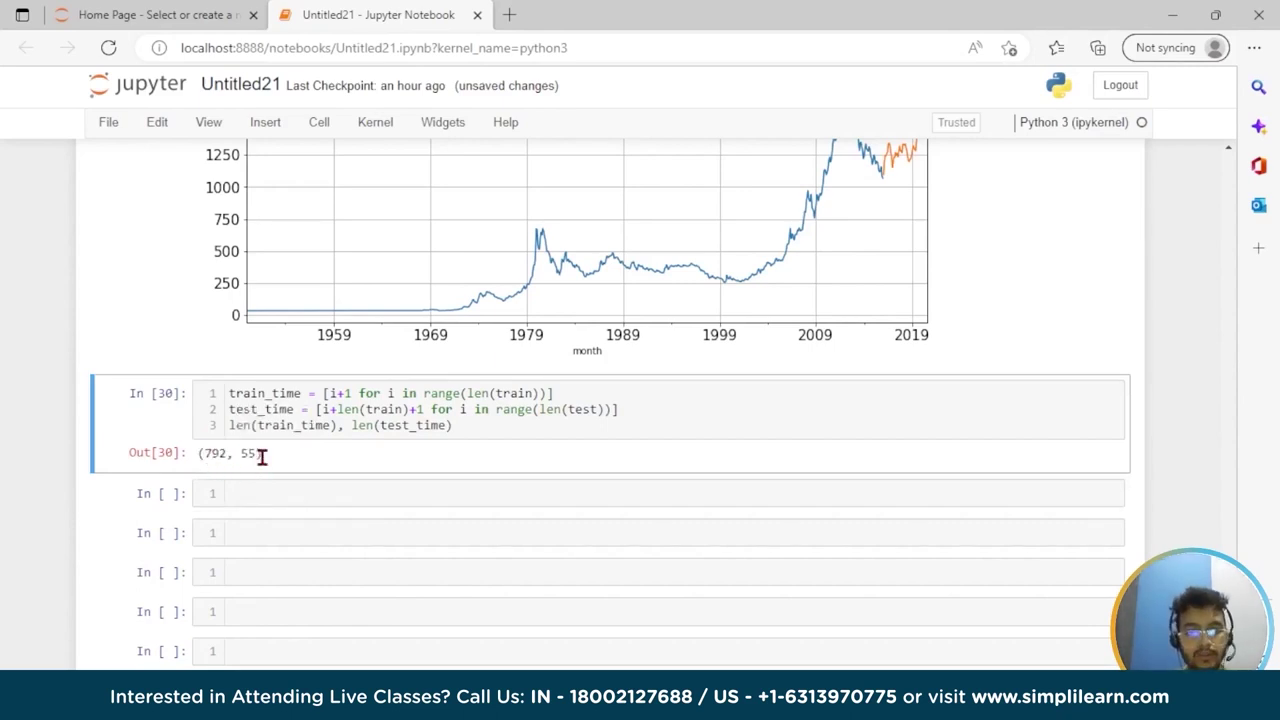
Write LR_train = train.copy() in the next empty cell, correcting the variable prefix to uppercase LR
click(249, 480)
click(249, 490)
text(Lr_tr)
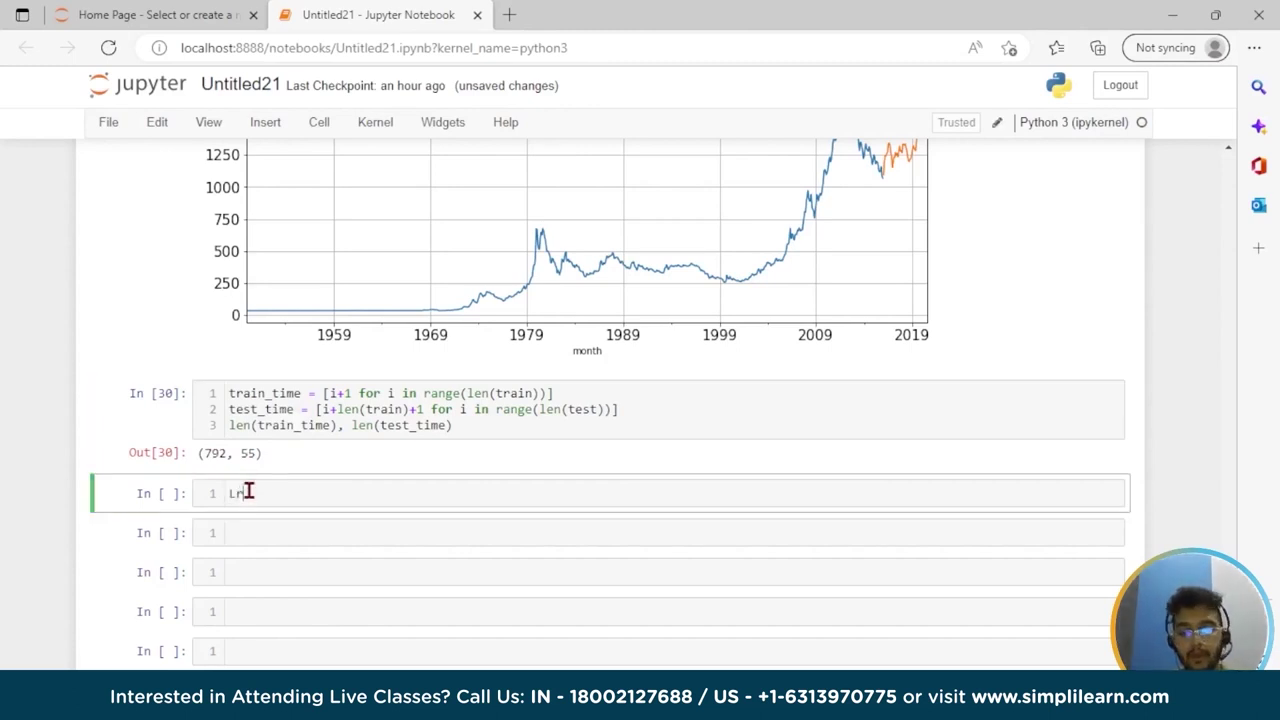
key(Left)
key(Left)
key(Left)
key(BackSpace)
text(R)
key(Right)
key(Right)
key(Right)
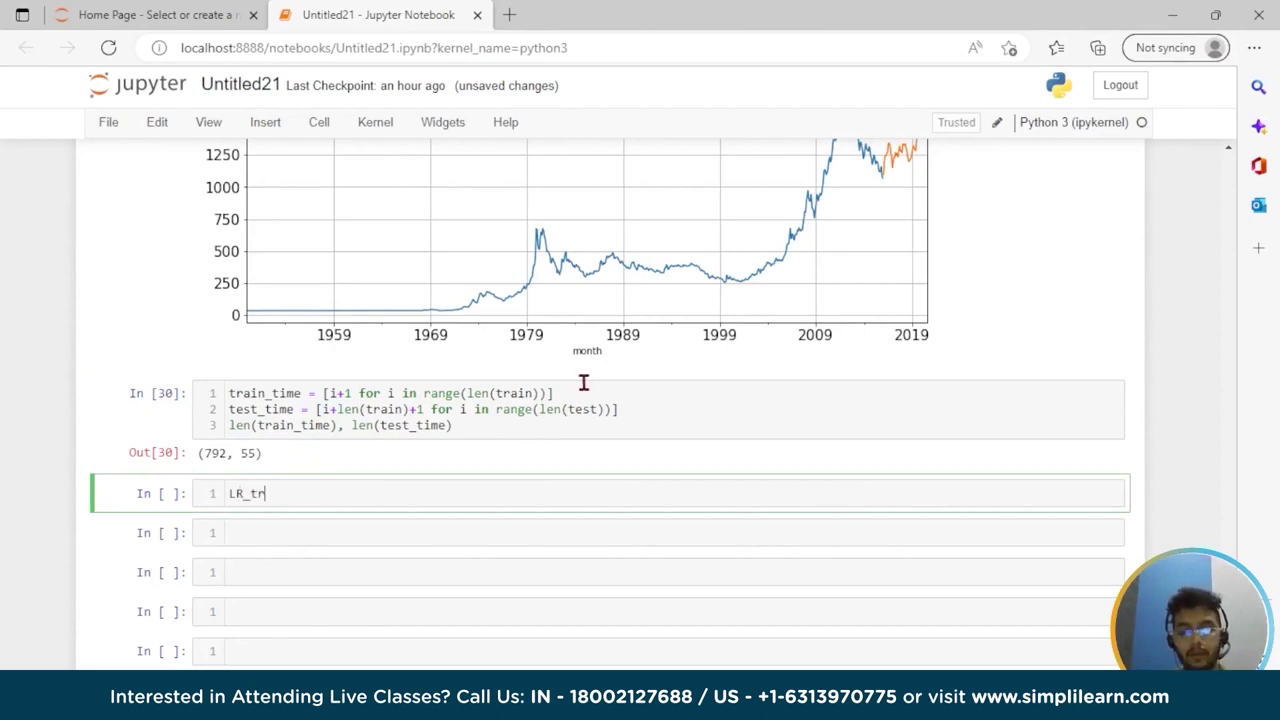
text(ain = train)
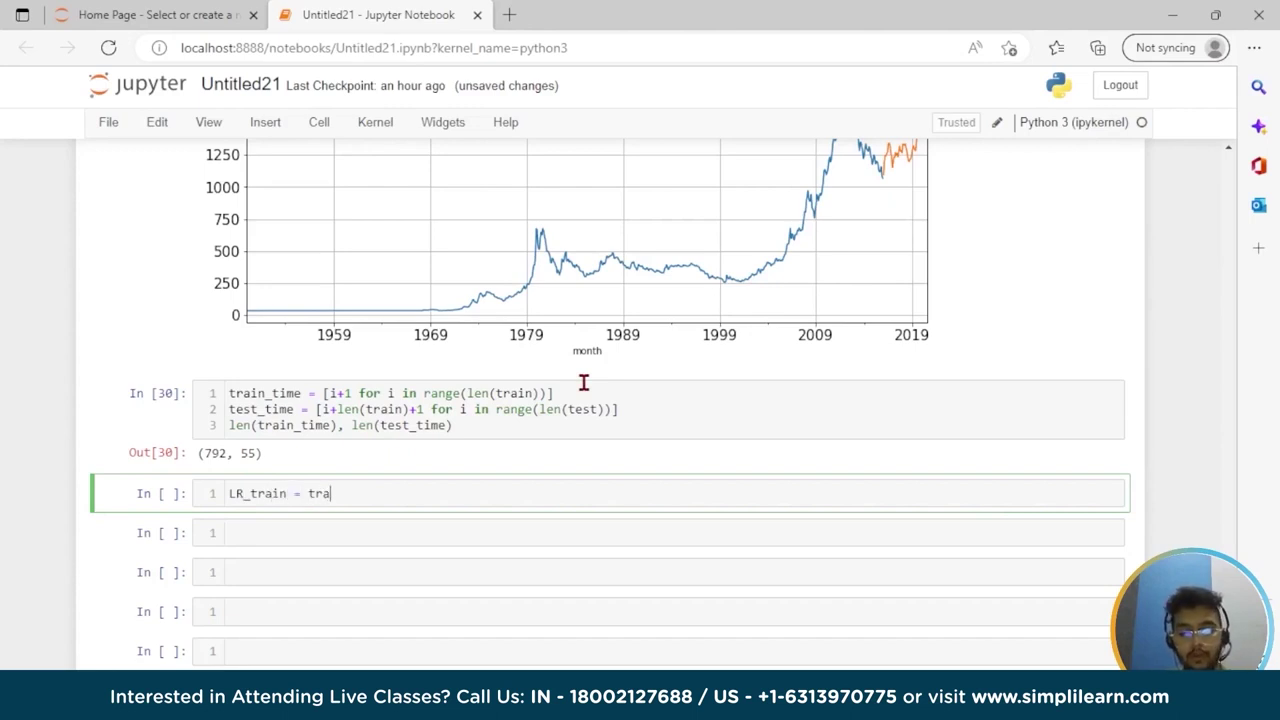
text(.cop)
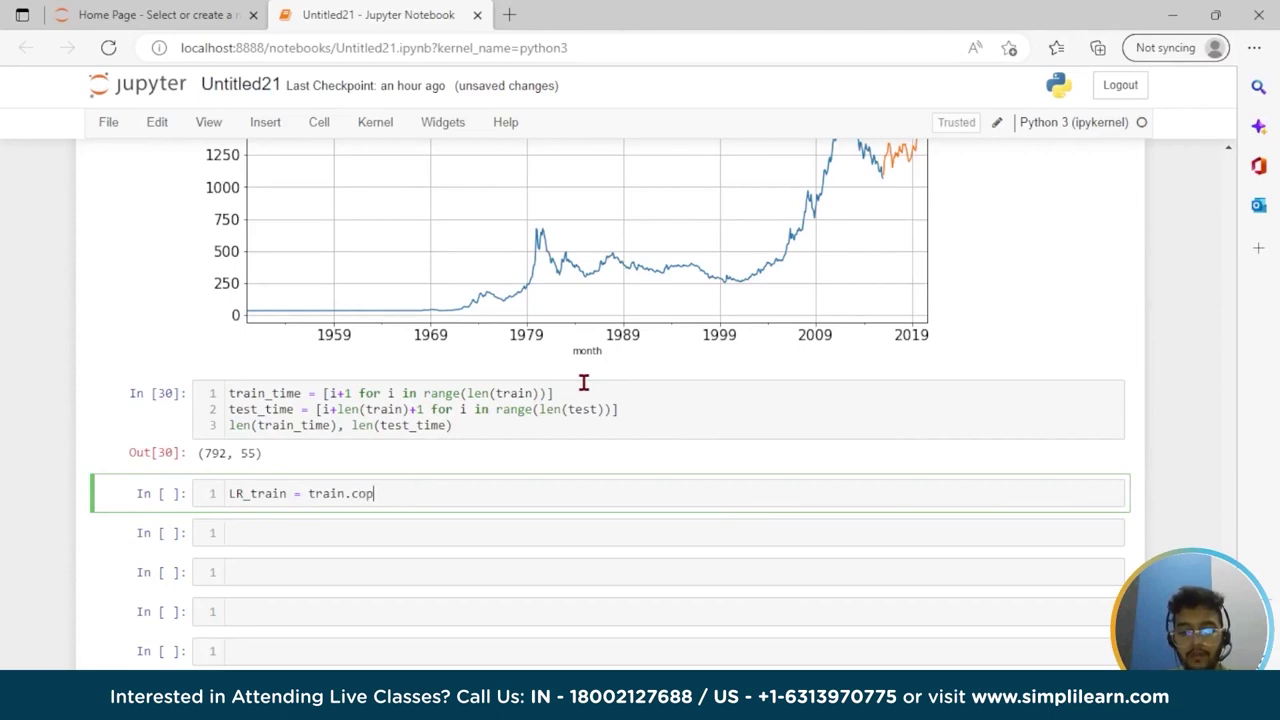
text(y())
Start the second line of the cell with Lr_test = test.copy, below the LR_train copy
key(Return)
text(R)
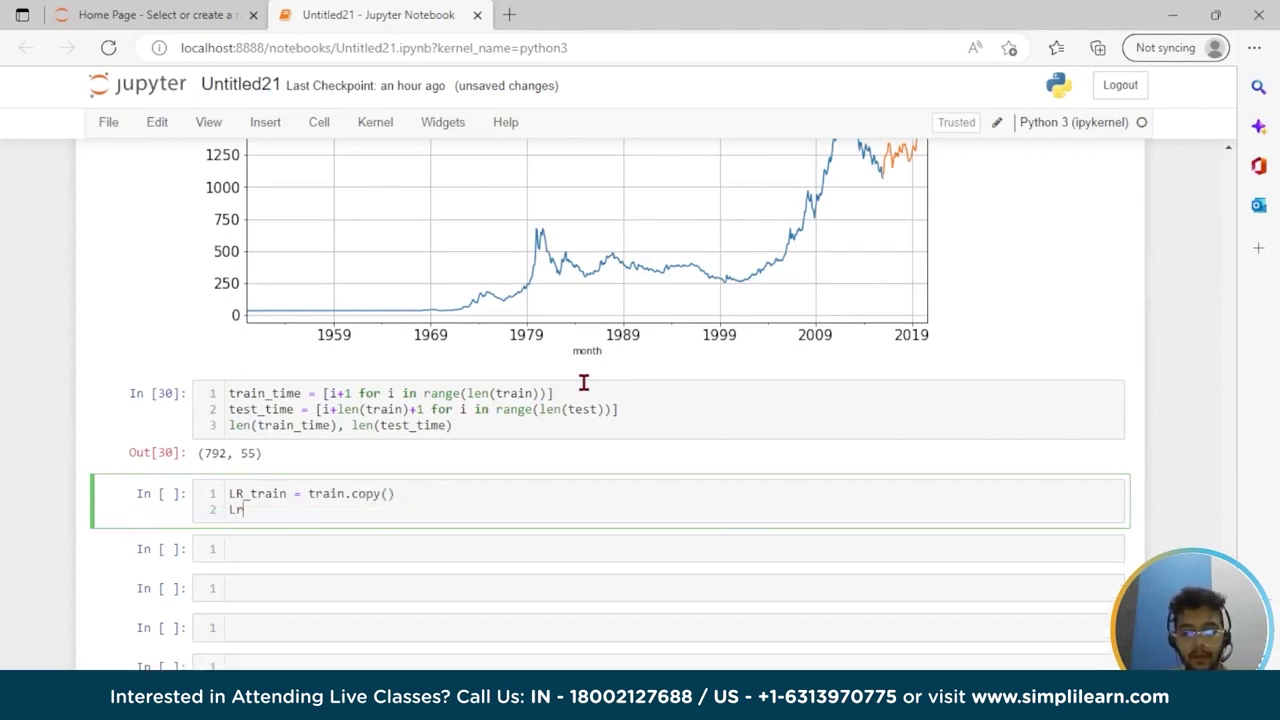
text(_test)
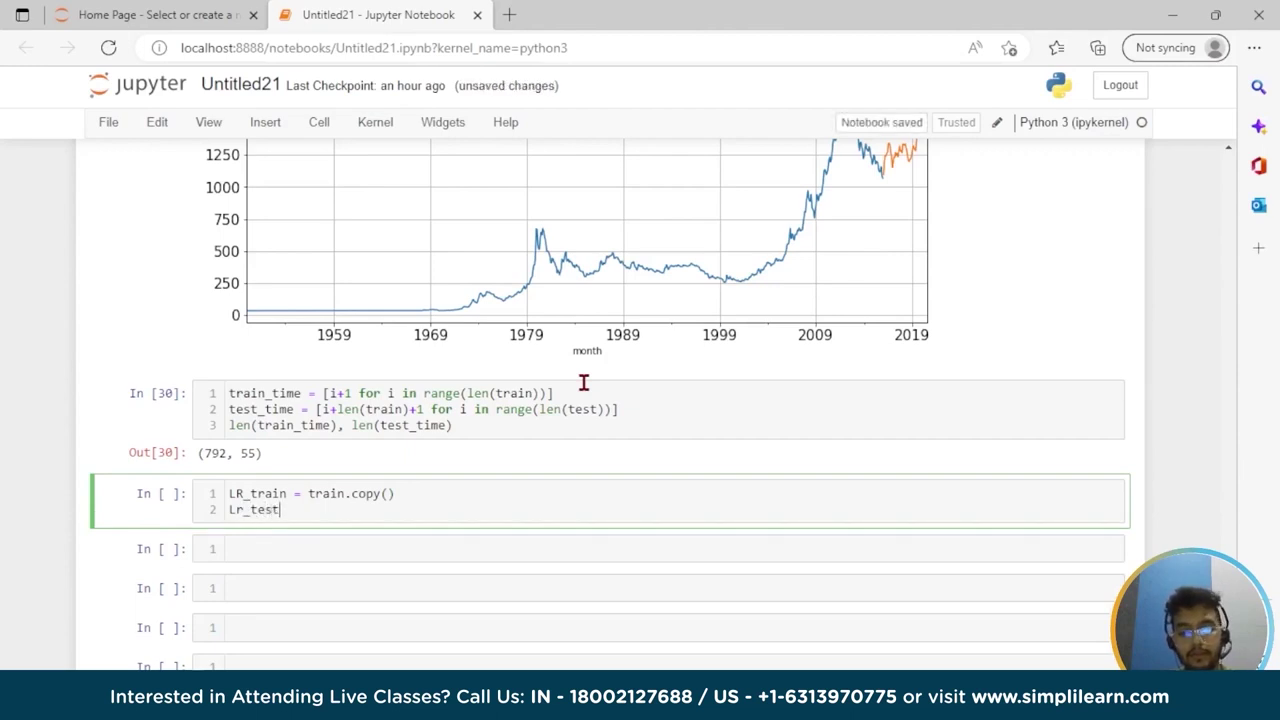
text( = test)
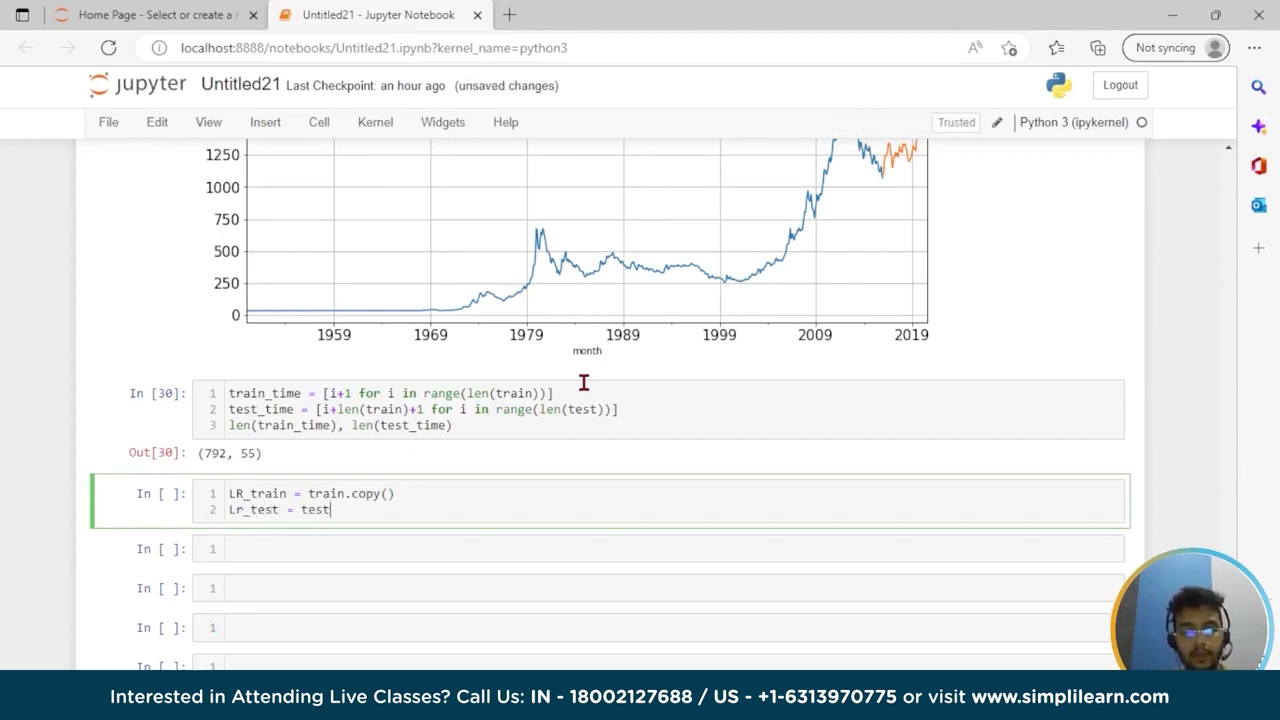
text(.copy)
Correct the second line's variable to LR_test, complete the call as test.copy() and run the cell
key(Left)
key(Left)
key(Left)
key(Left)
key(Left)
key(Left)
key(Left)
key(Left)
key(Left)
key(Left)
key(Left)
key(Left)
key(Left)
key(Left)
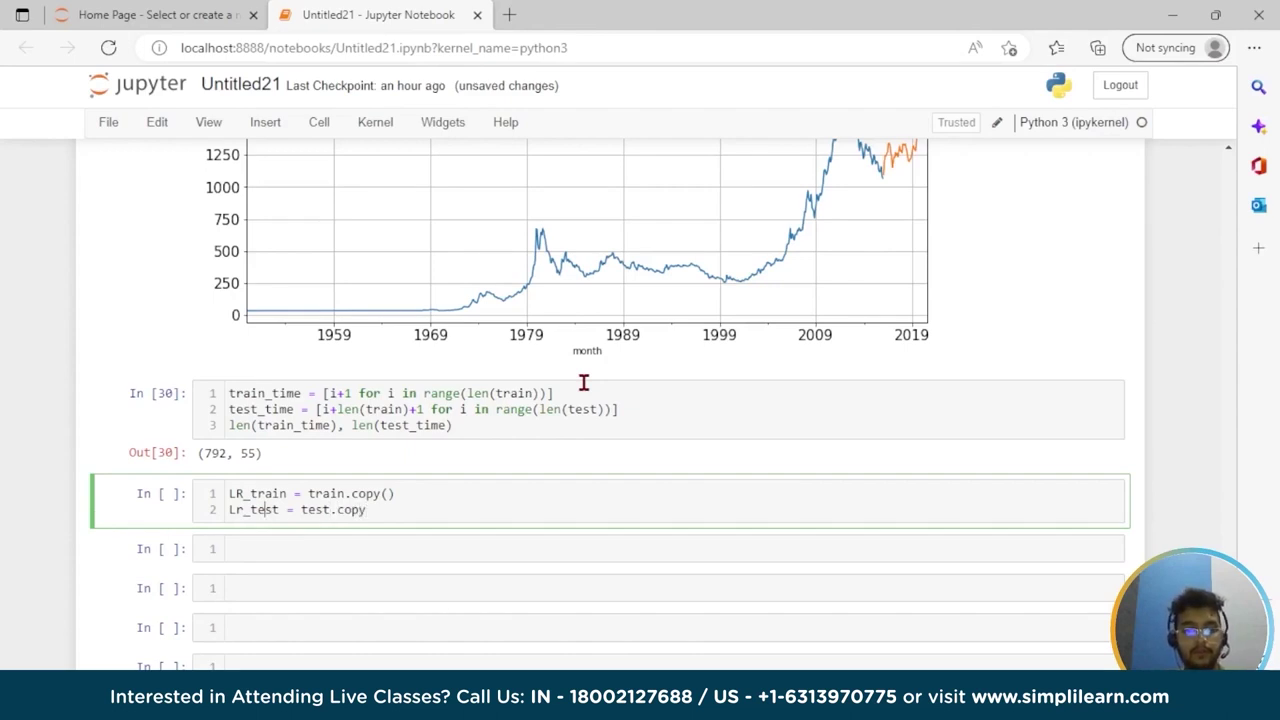
key(BackSpace)
text(R)
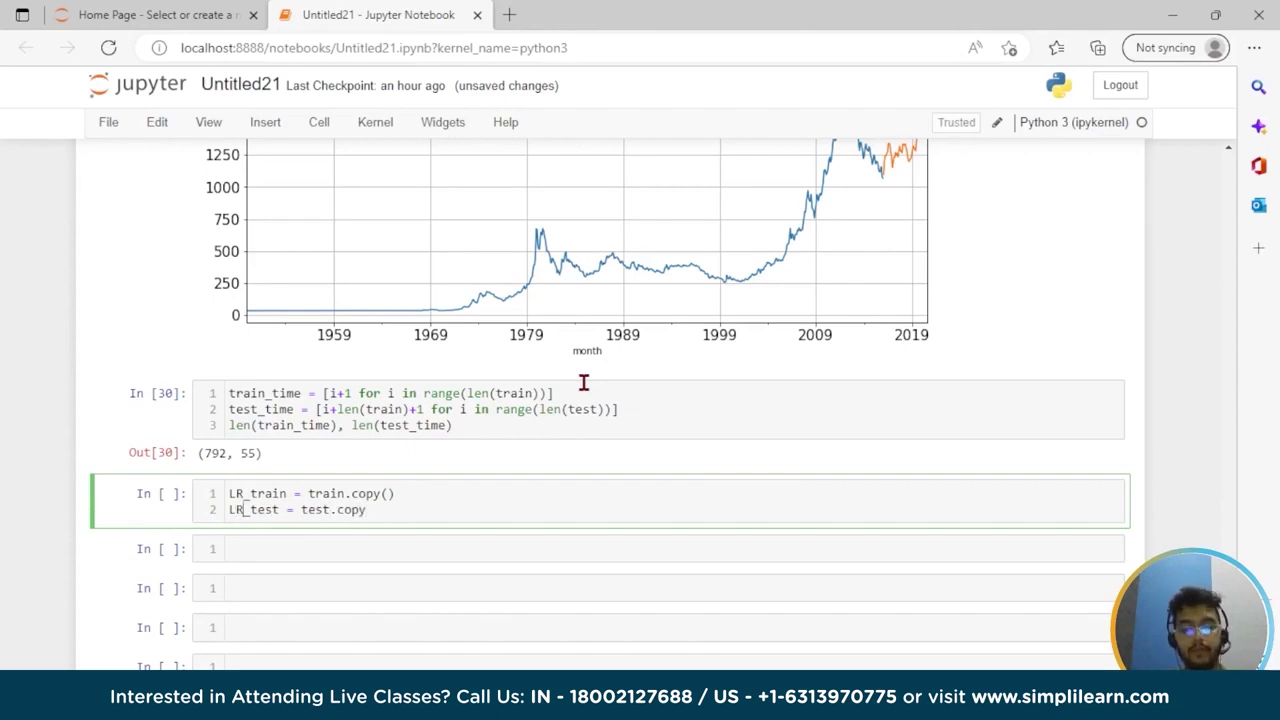
key(End)
text(())
key(shift+Return)
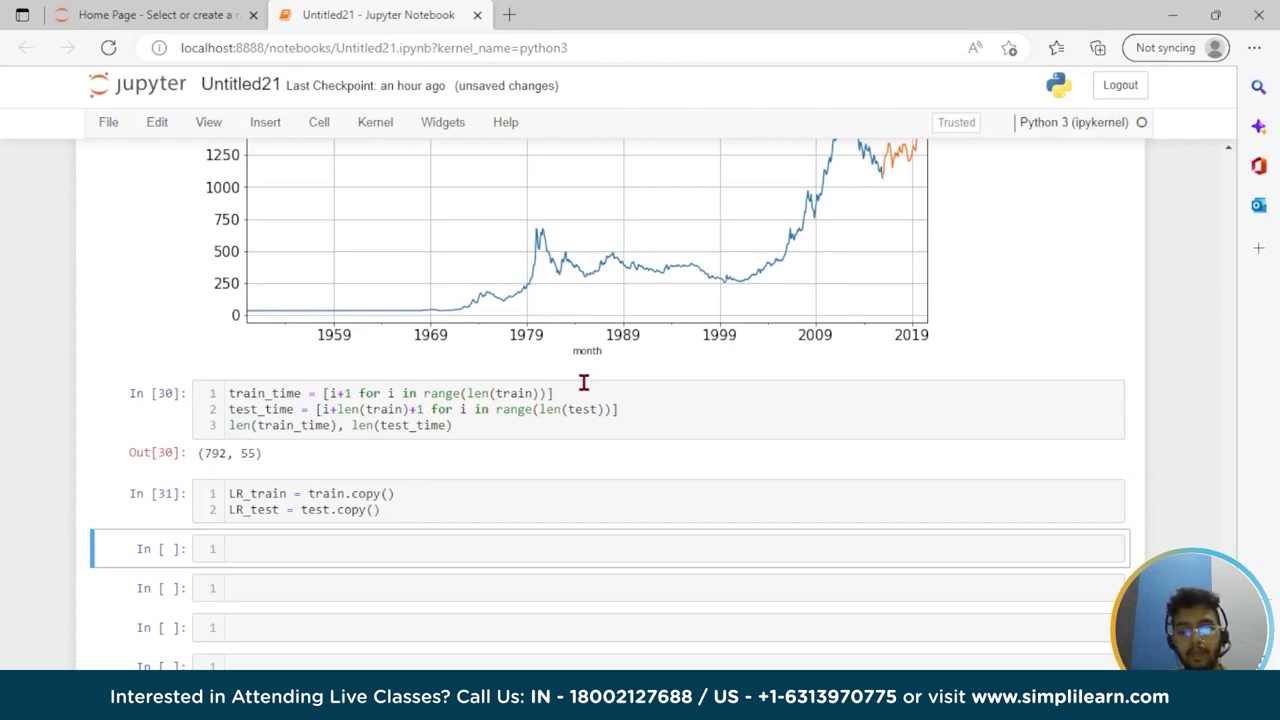
Delete the raw-format cell below the train and test copies and place the cursor in the empty code cell
key(shift+l)
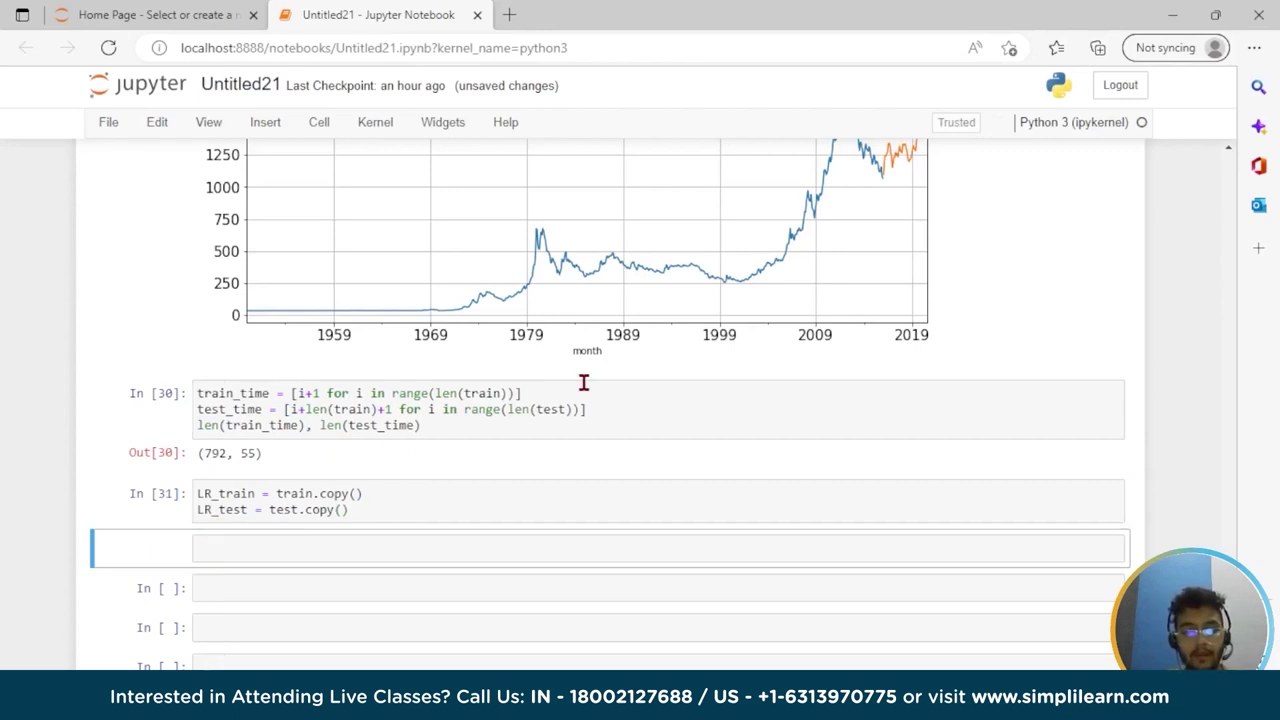
click(265, 590)
click(288, 556)
key(shift+Return)
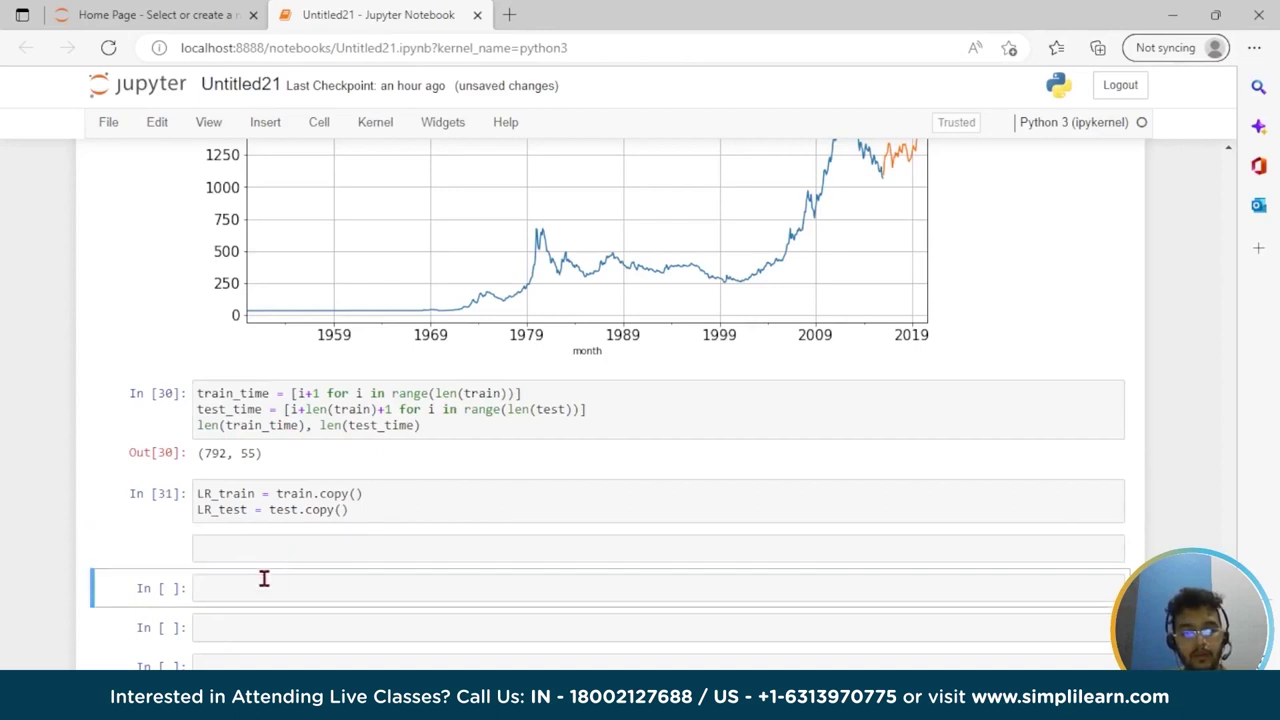
click(286, 555)
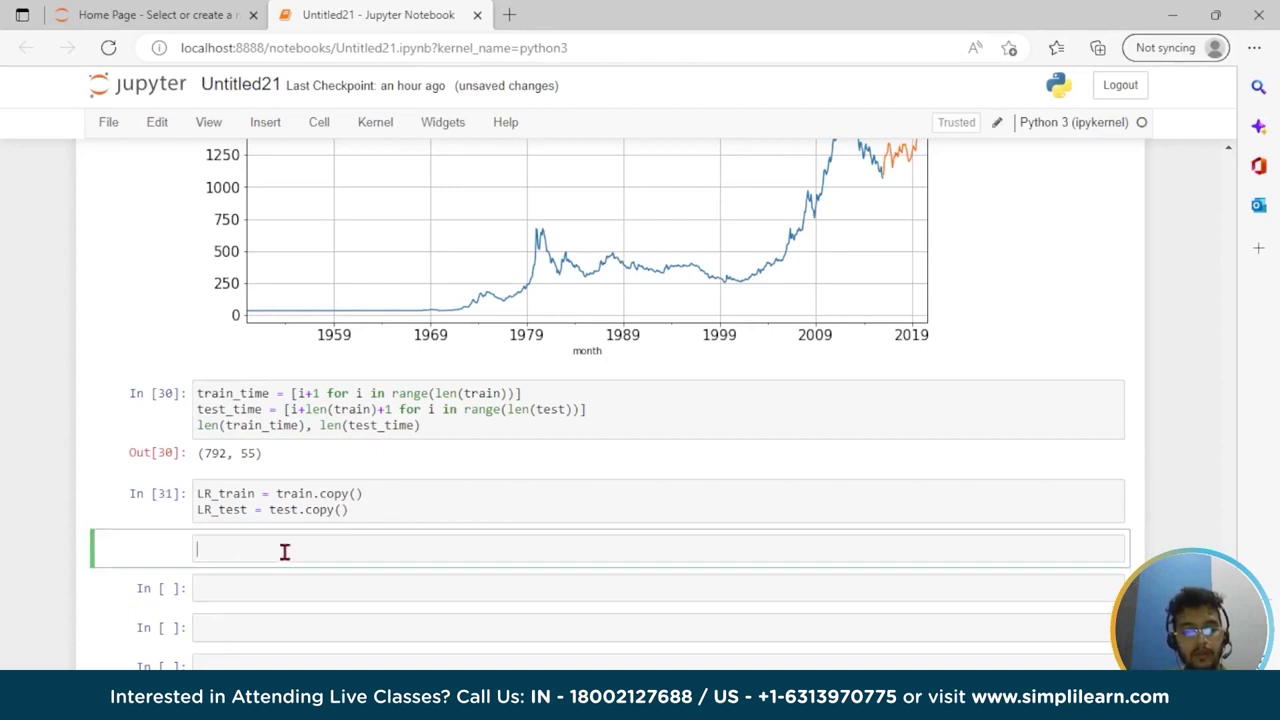
click(159, 123)
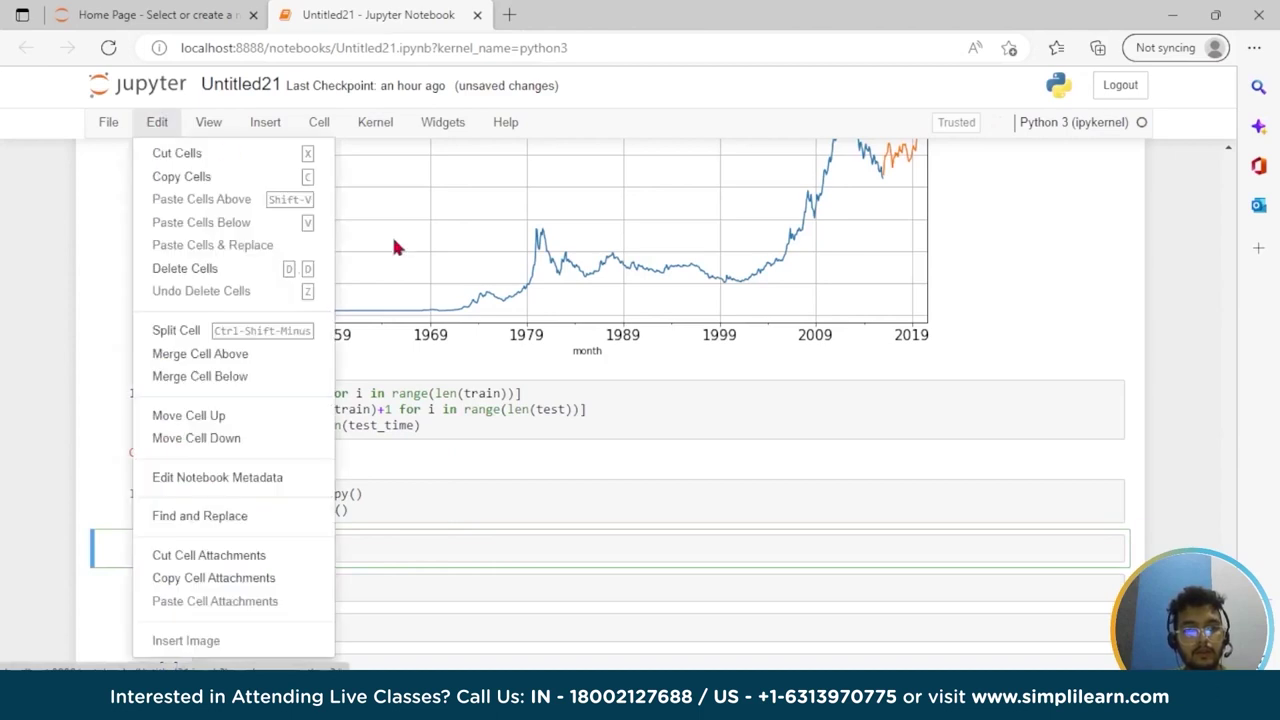
click(205, 269)
click(263, 554)
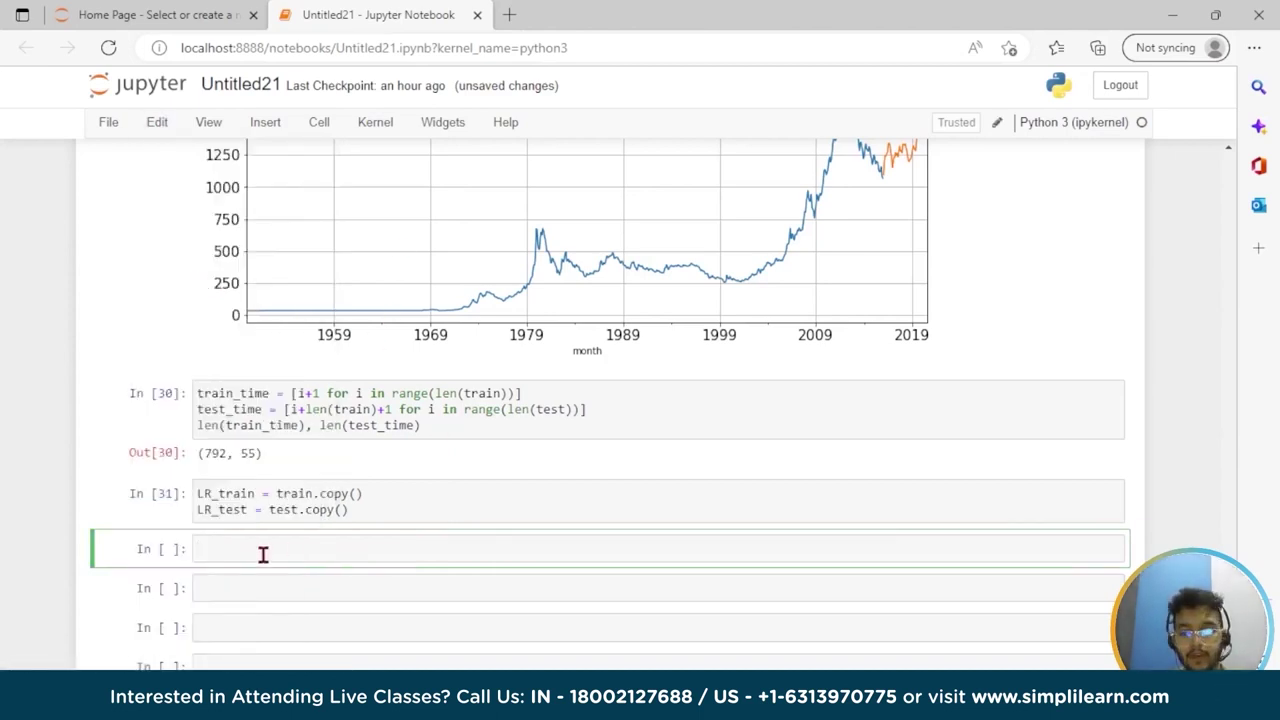
Write LRtrain['time']= train_time in the empty cell below the train and test copies
text(Lr)
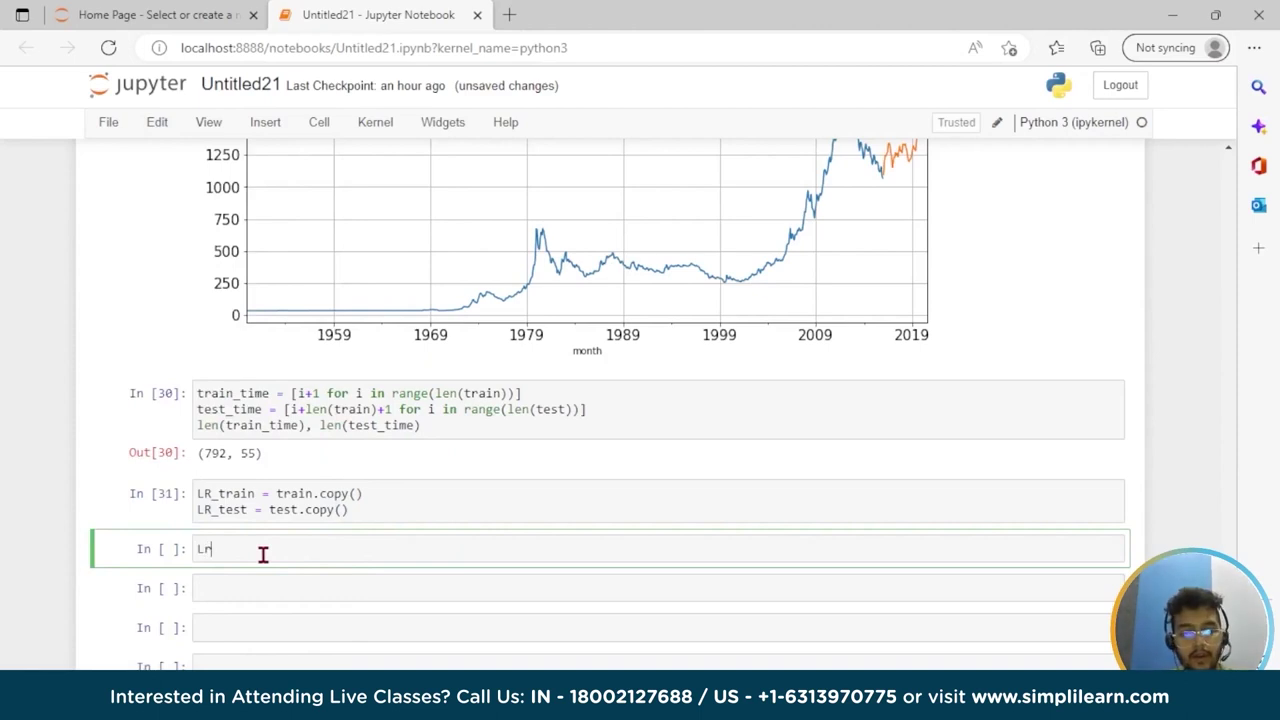
key(BackSpace)
text(R)
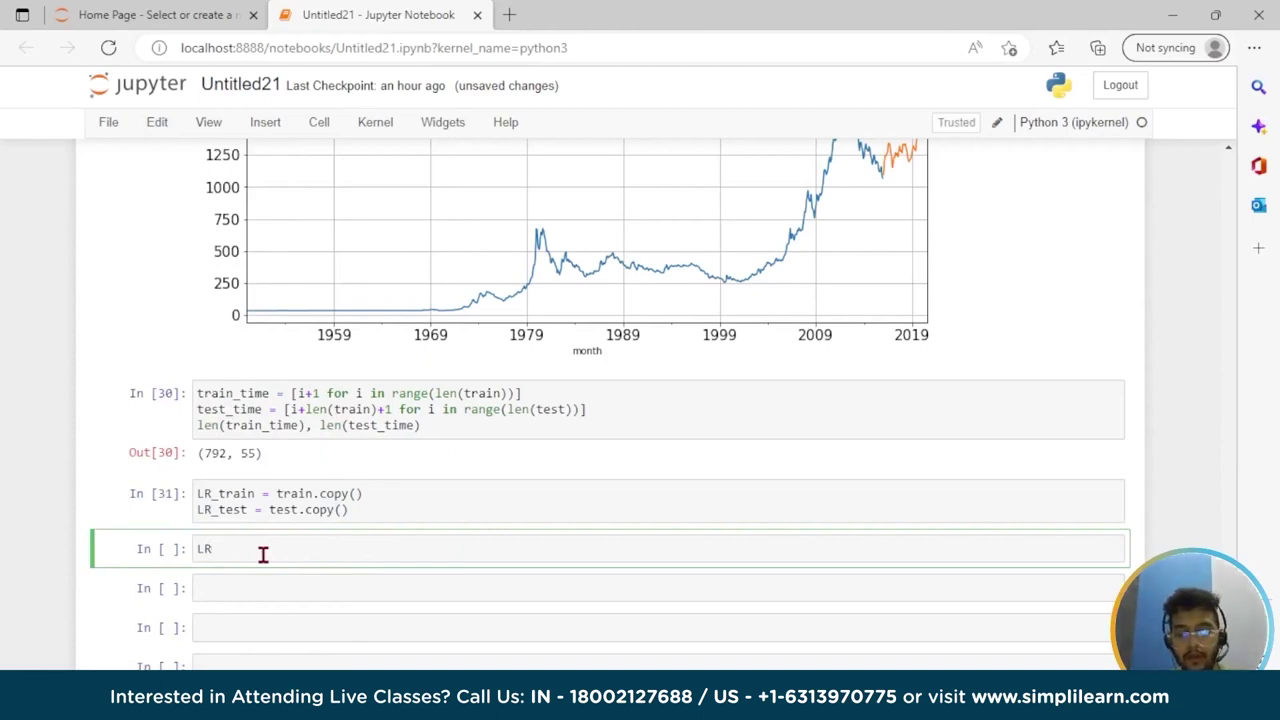
text(train['timer)
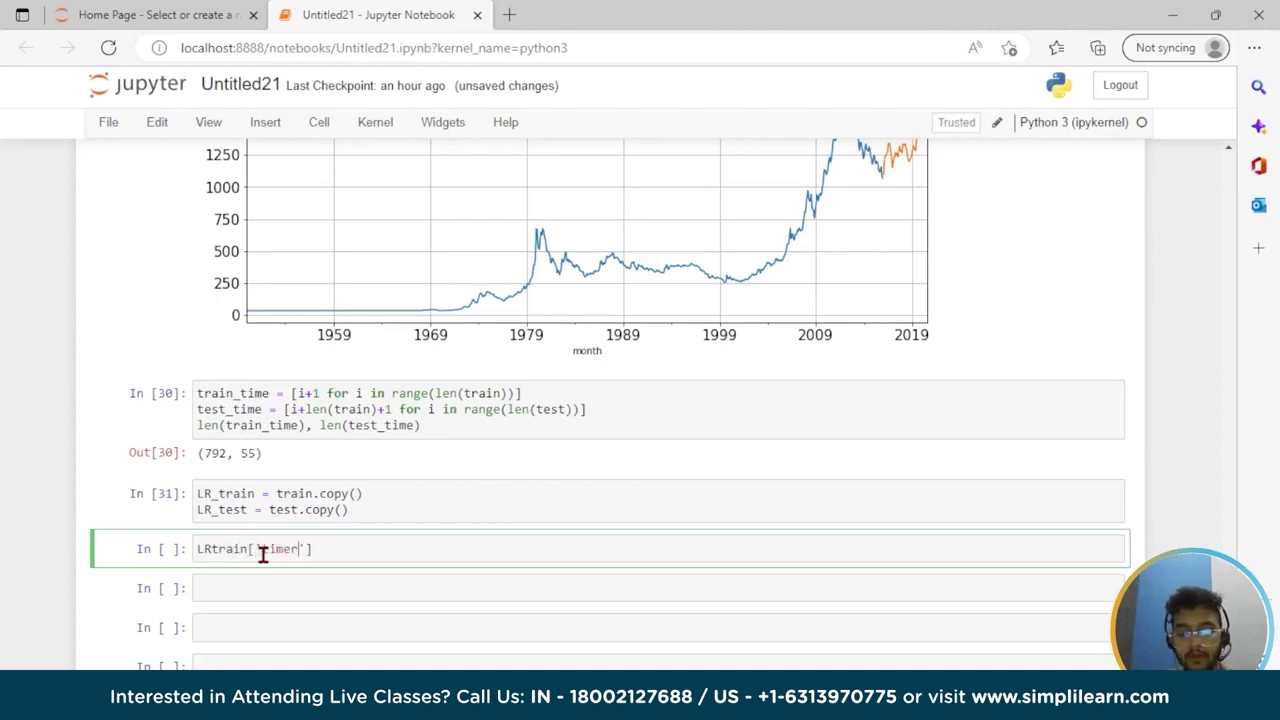
key(BackSpace)
key(End)
text(= train)
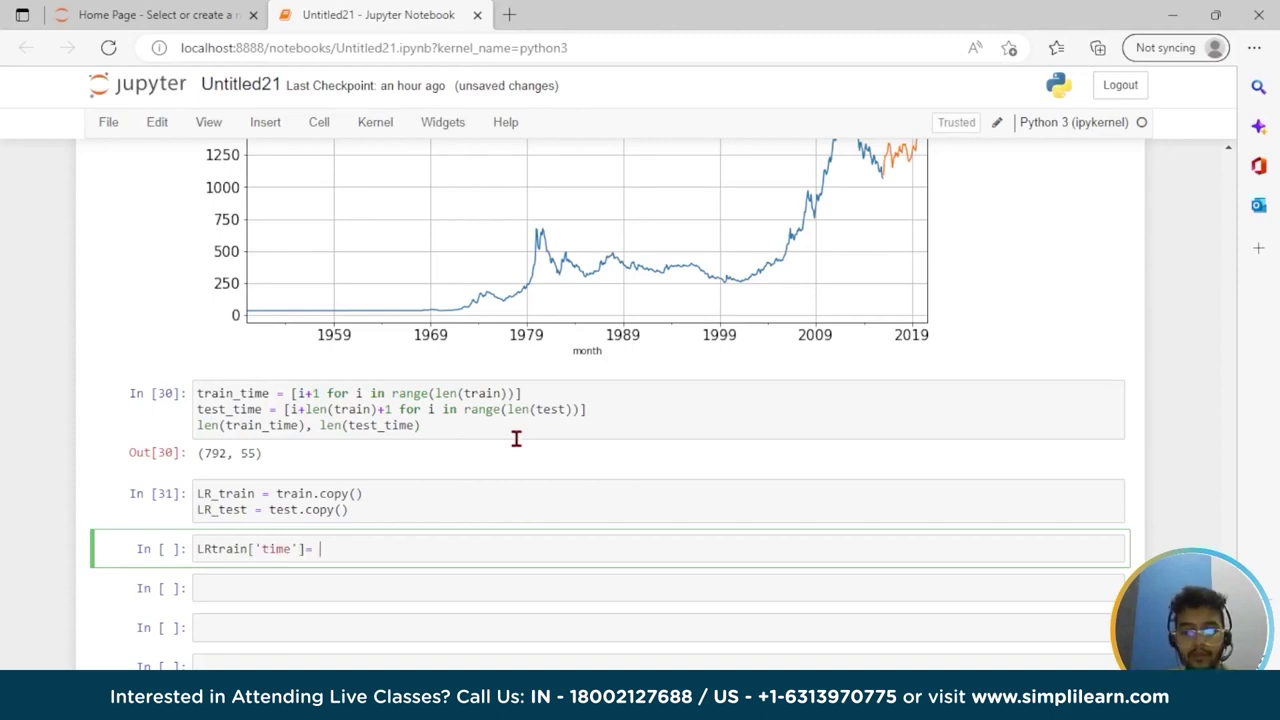
text(_tie)
key(BackSpace)
text(me)
key(BackSpace)
key(BackSpace)
key(BackSpace)
text(ime)
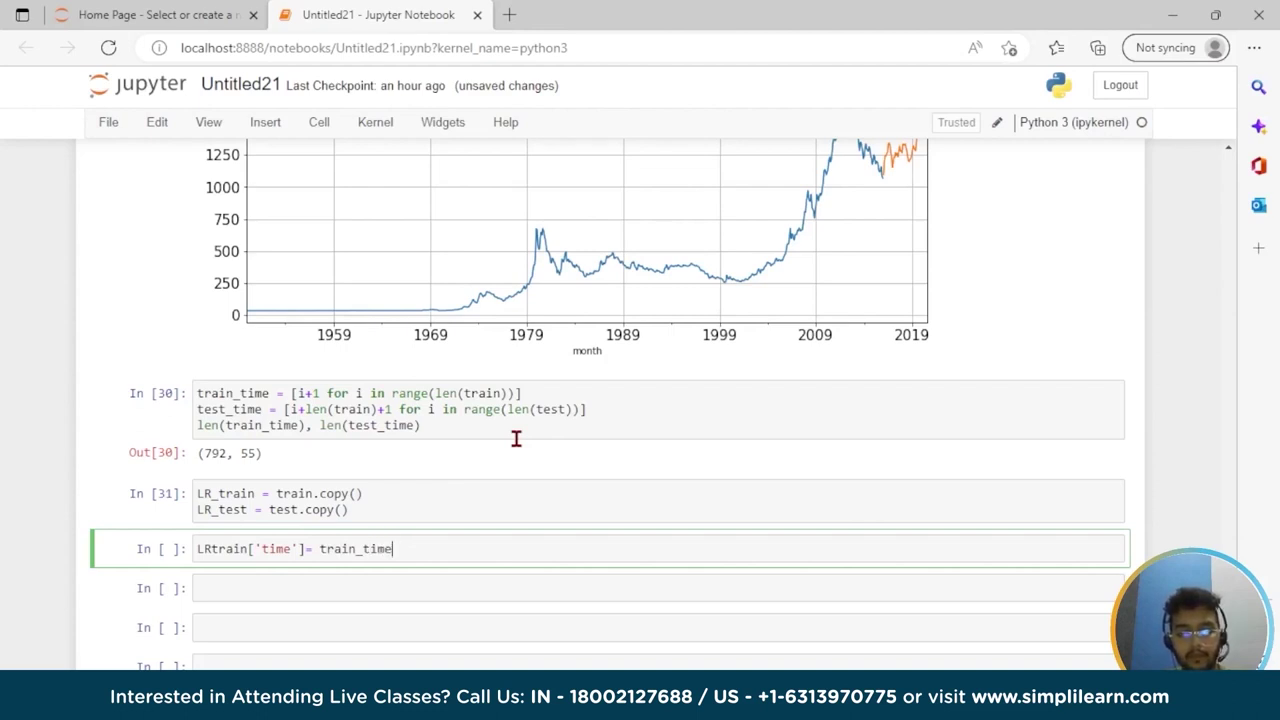
Add LR_test['time']= test_time on the second line and run the cell
key(Return)
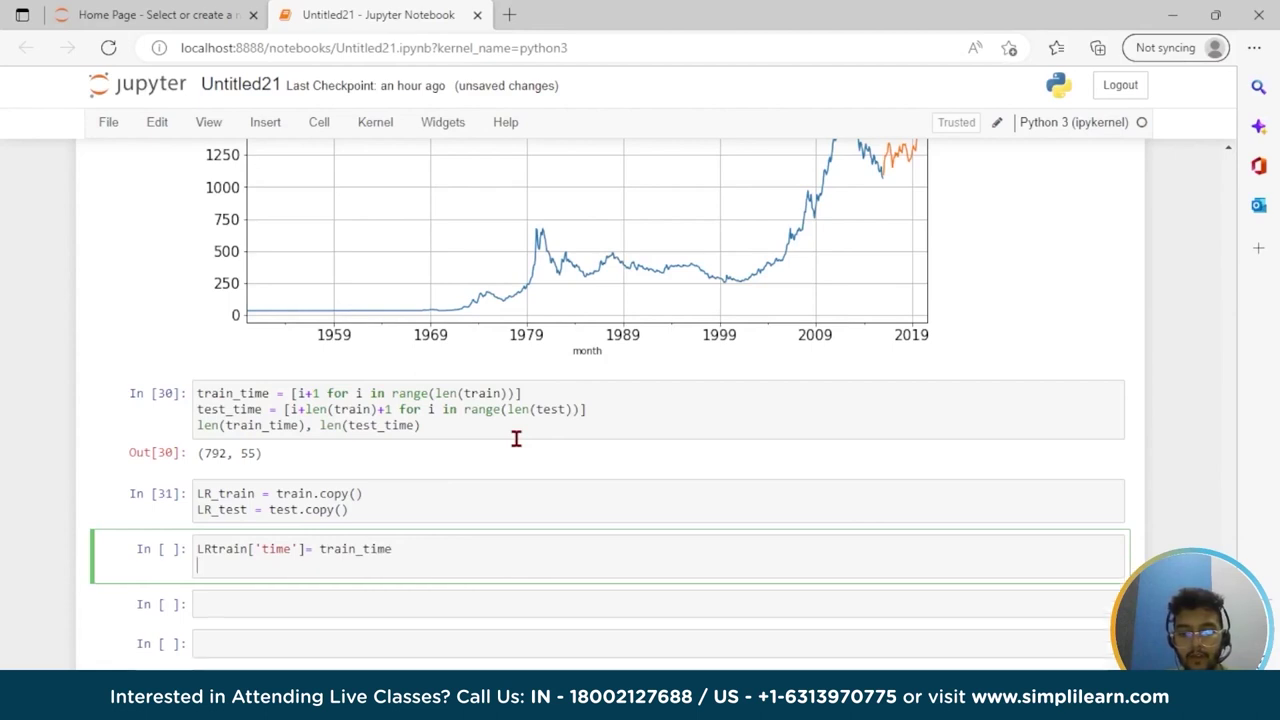
text(LR_)
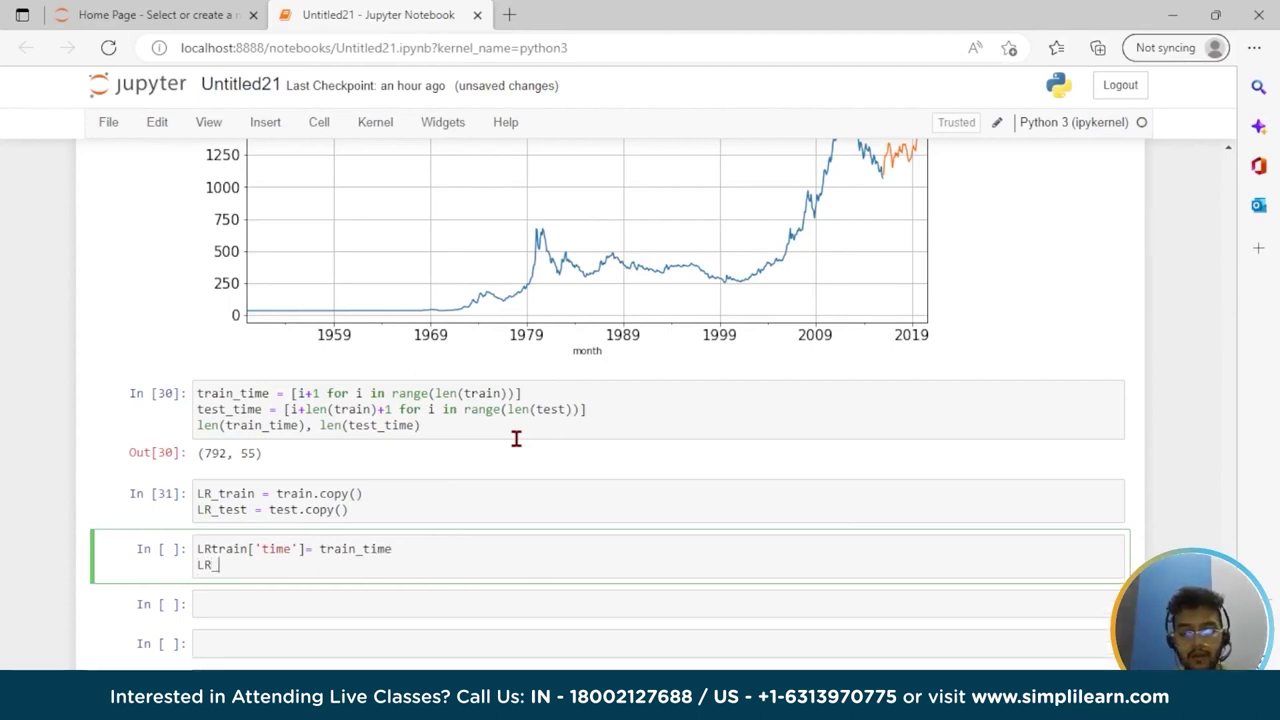
text(test['time'])
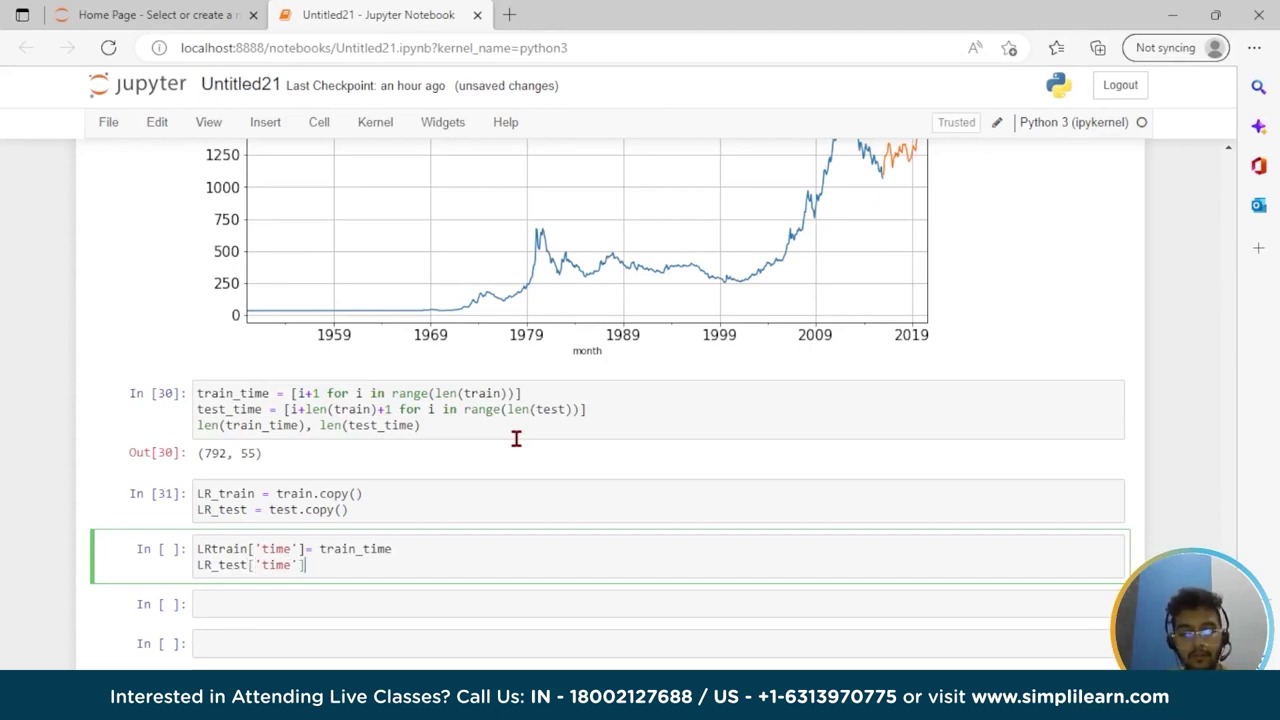
text(= test_time)
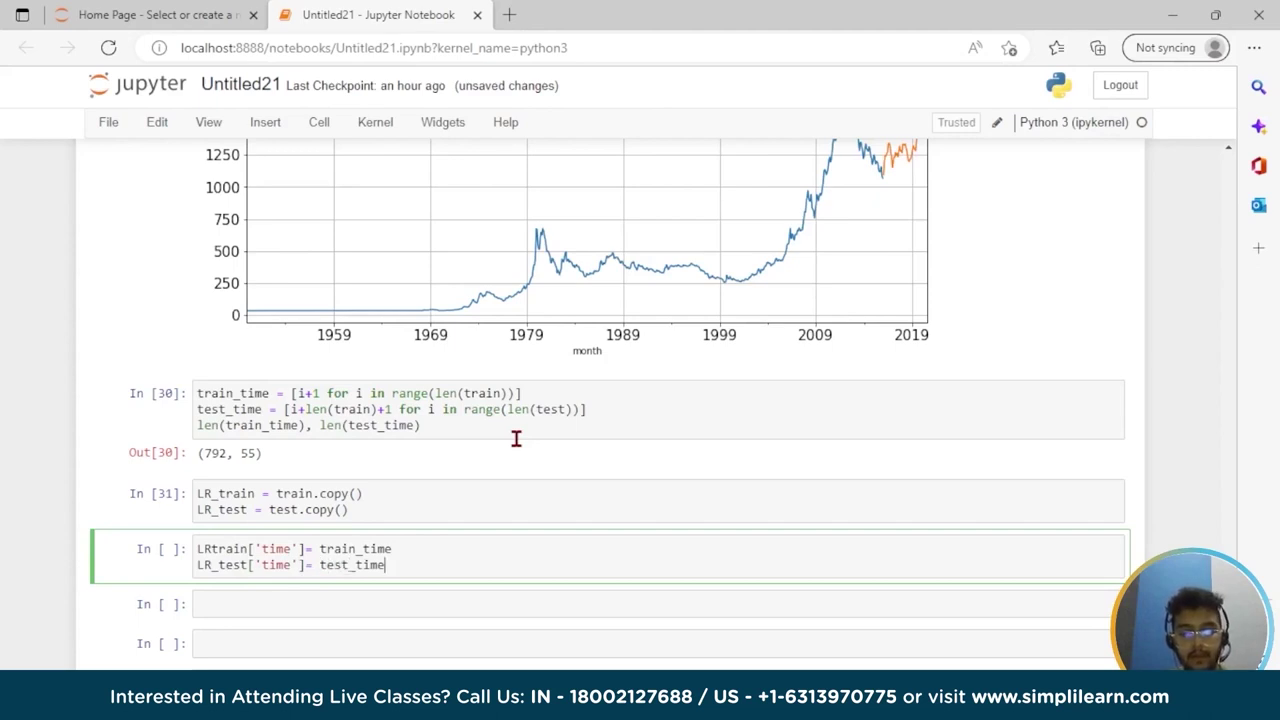
key(shift+Return)
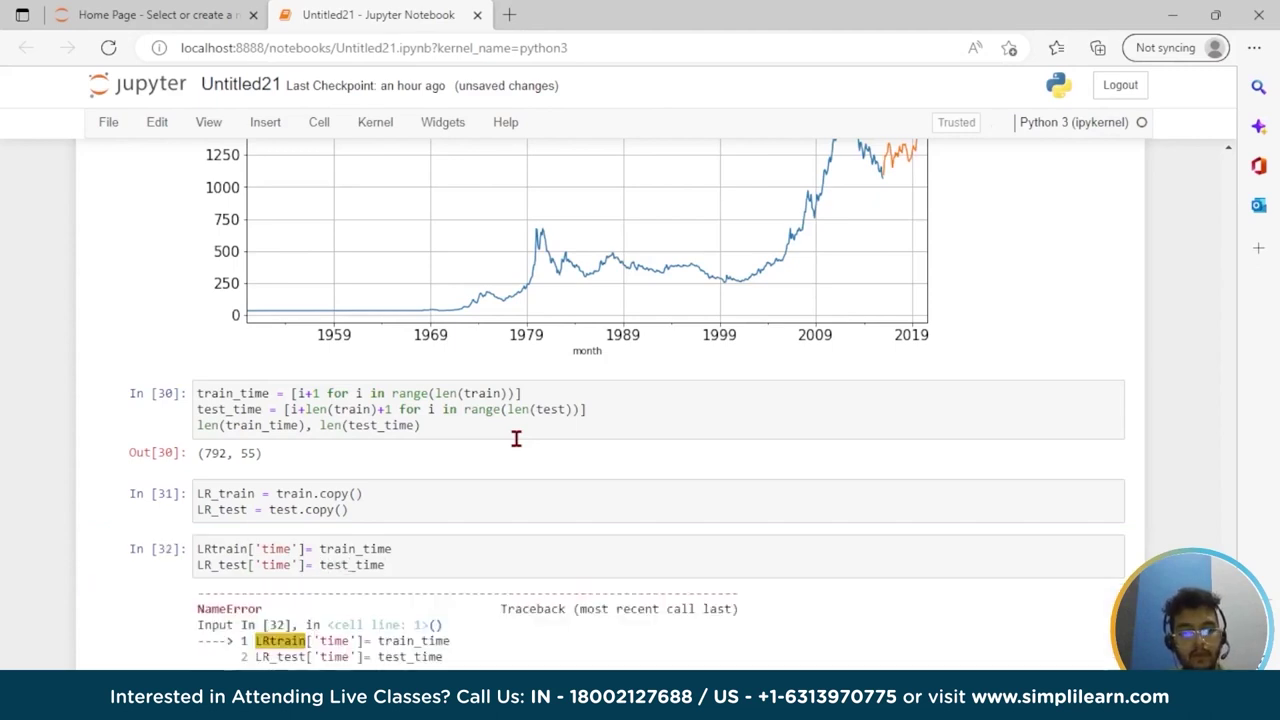
Correct the variable LRtrain to LR_train in the first line of the time column cell and rerun it
click(216, 547)
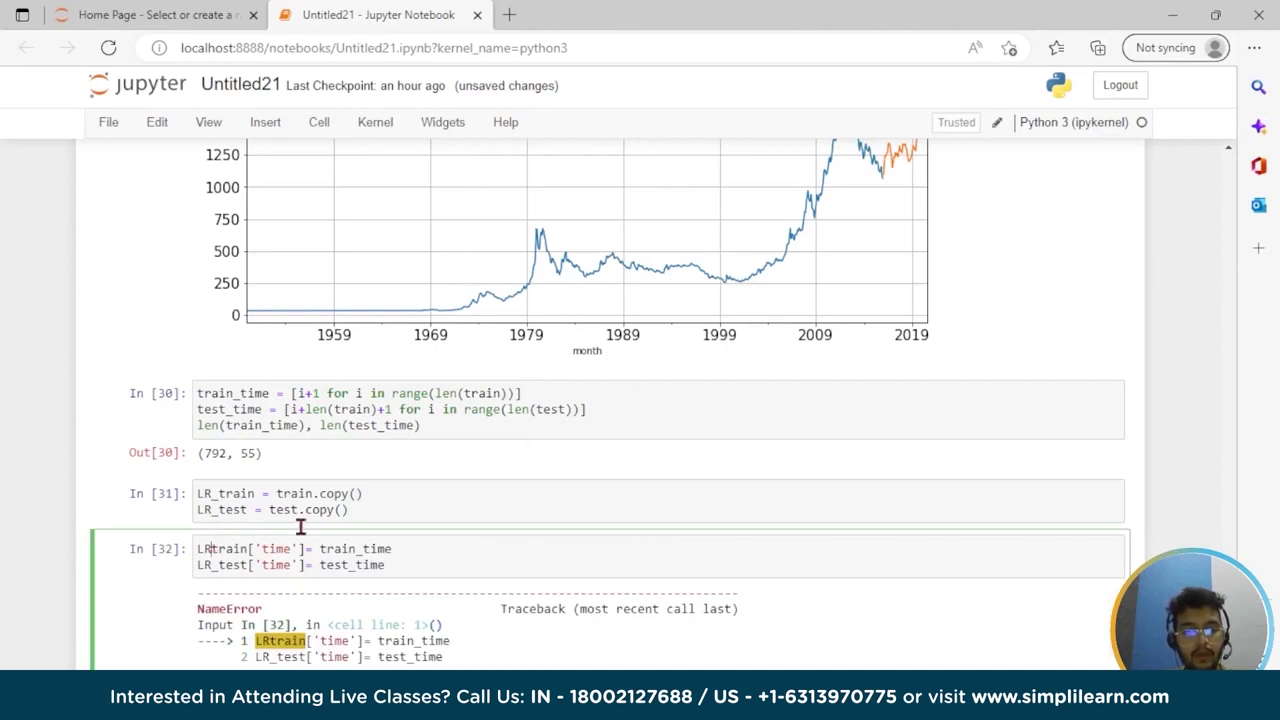
text(_)
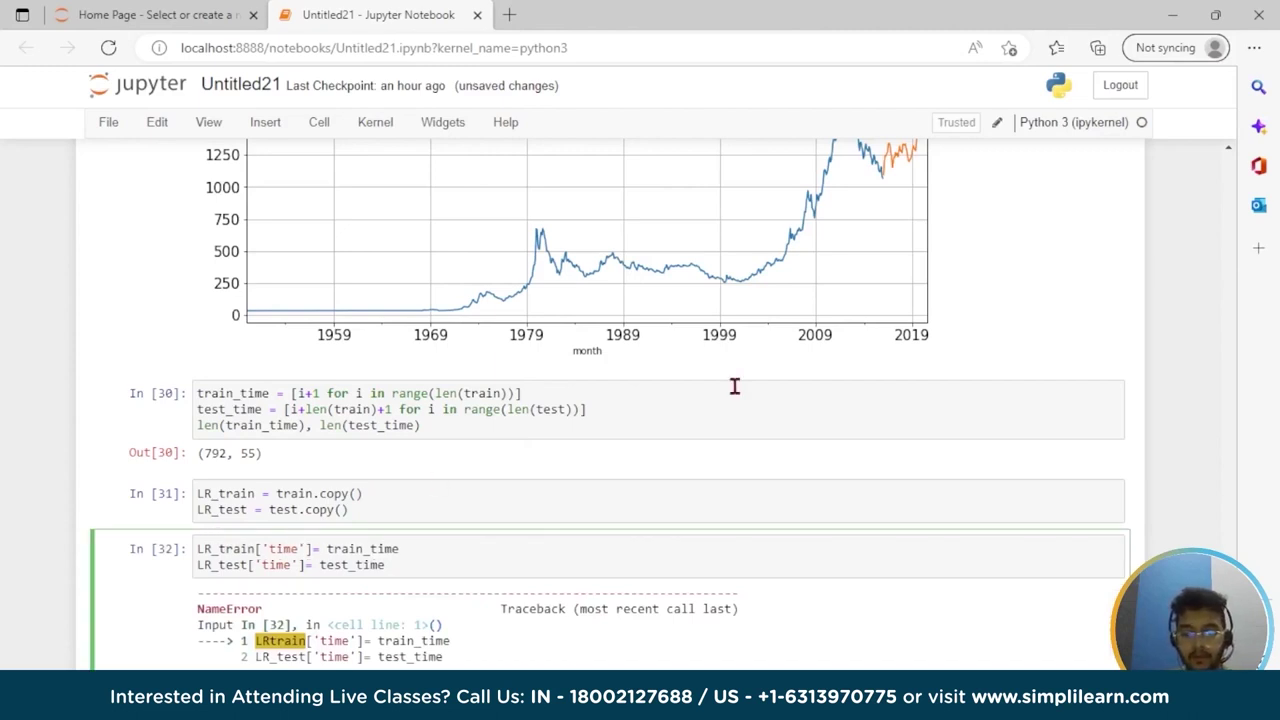
key(shift+Return)
Append more empty cells at the end of the notebook
scroll(433, 498, down, 2)
click(389, 535)
key(shift+Return)
key(shift+Return)
key(shift+Return)
Write lr = linearRegression() in the empty cell below the time column assignments and start a second line
click(256, 341)
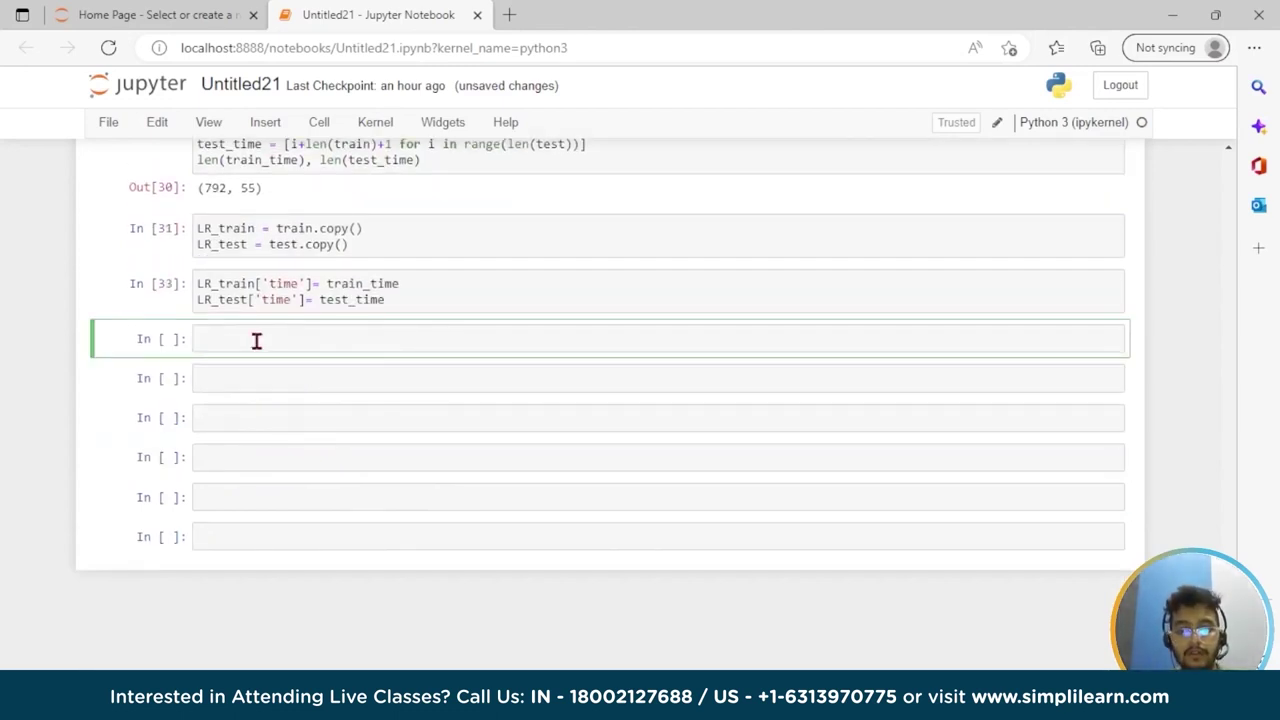
text(lr =)
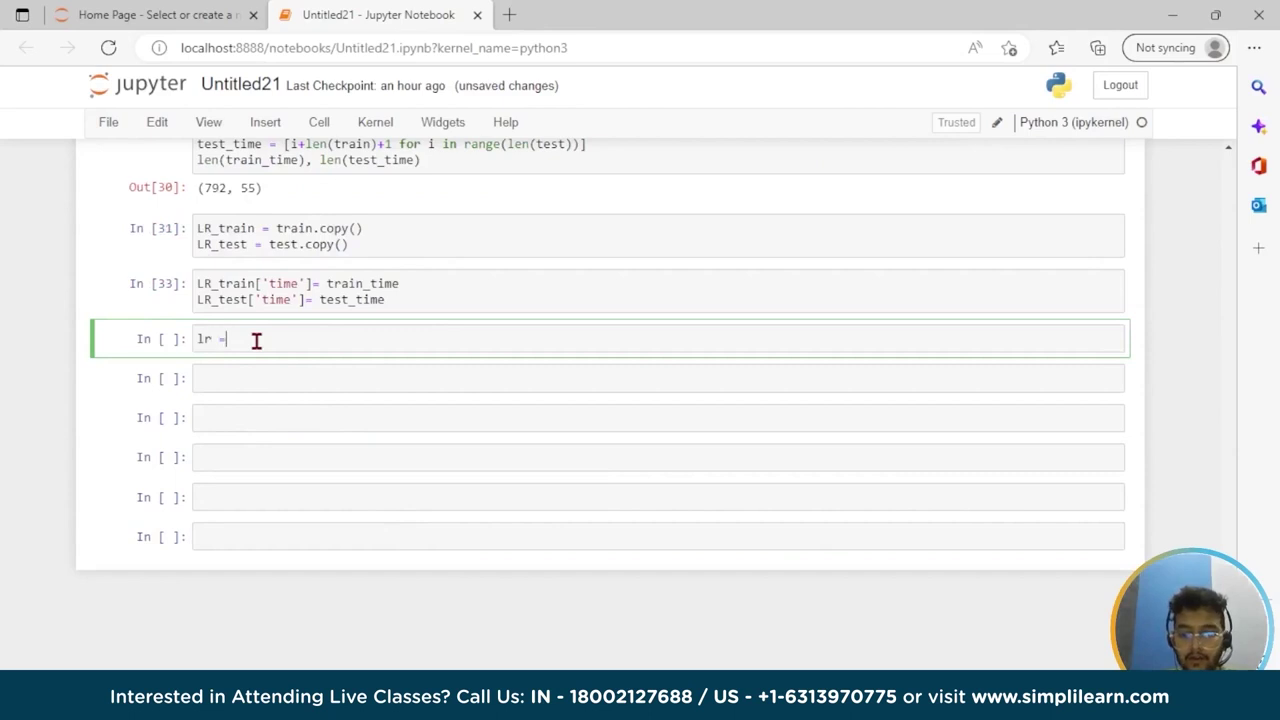
text( linear)
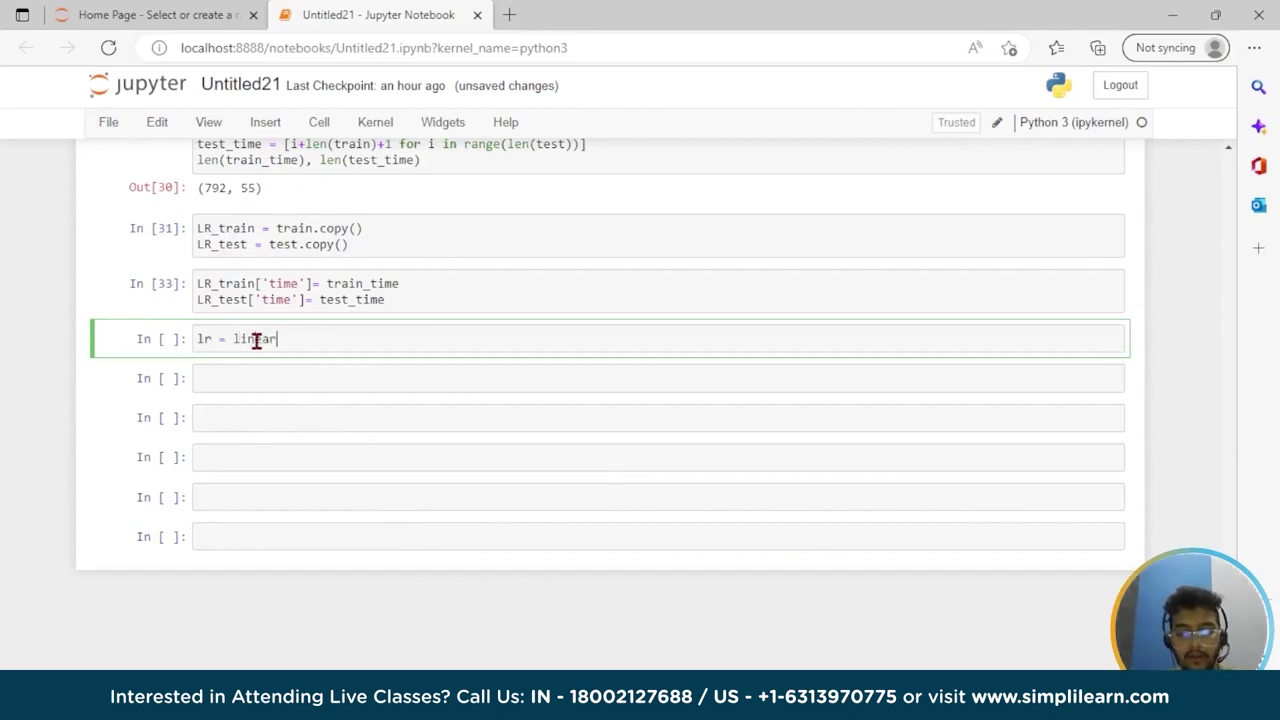
text(Regressio)
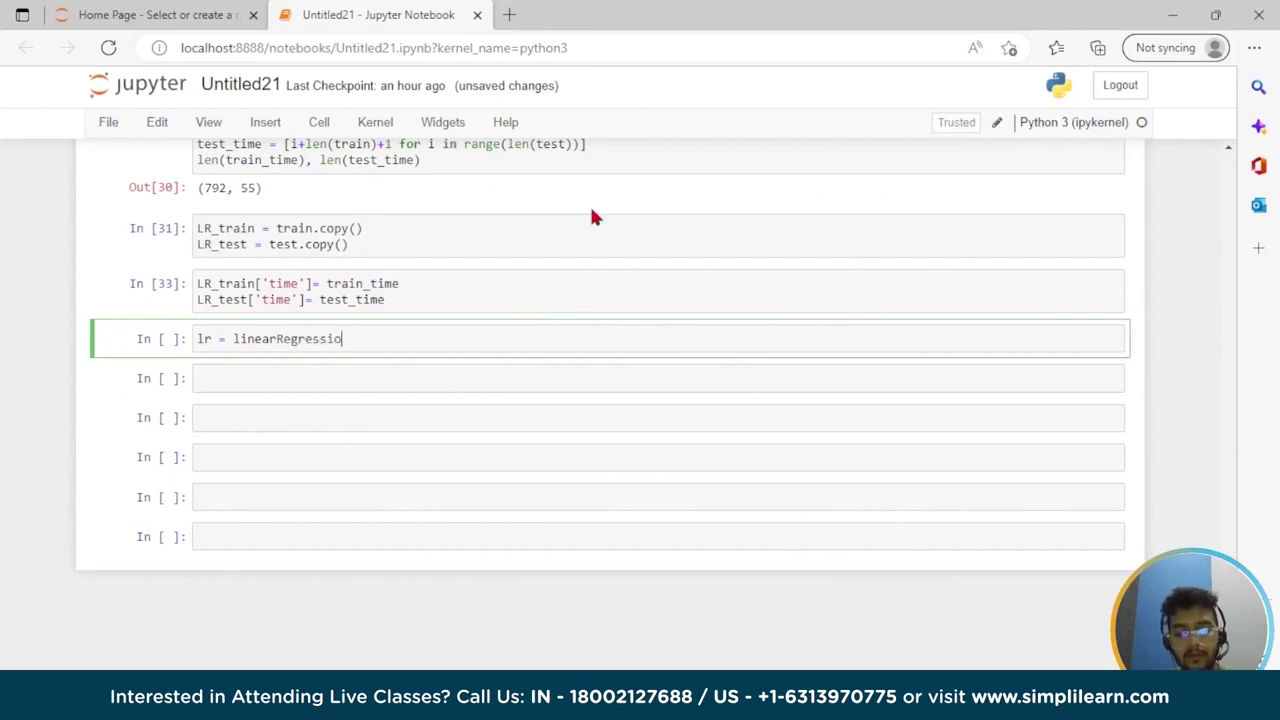
text(n())
key(Return)
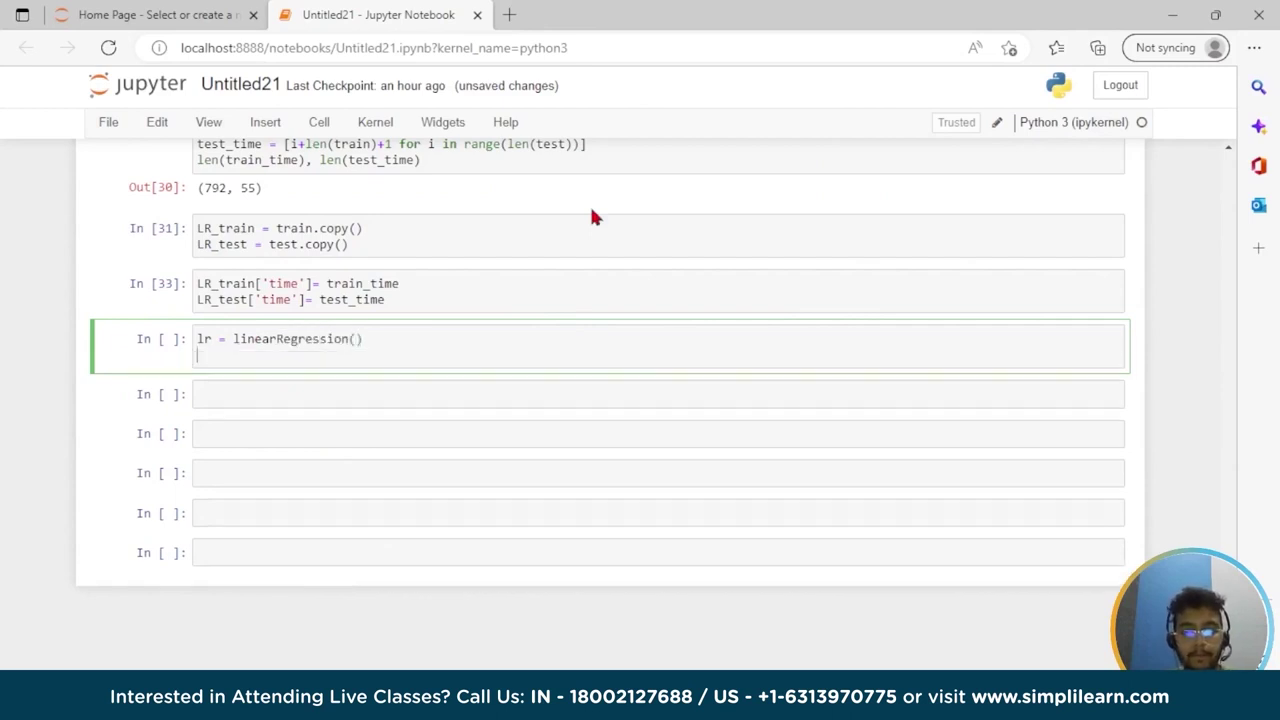
Write lr.fit(LR_train[['time']]) on the second line of the regression cell
text(lr)
text(.fit)
text((LR)
text(_tra)
text(in)
text([['ti)
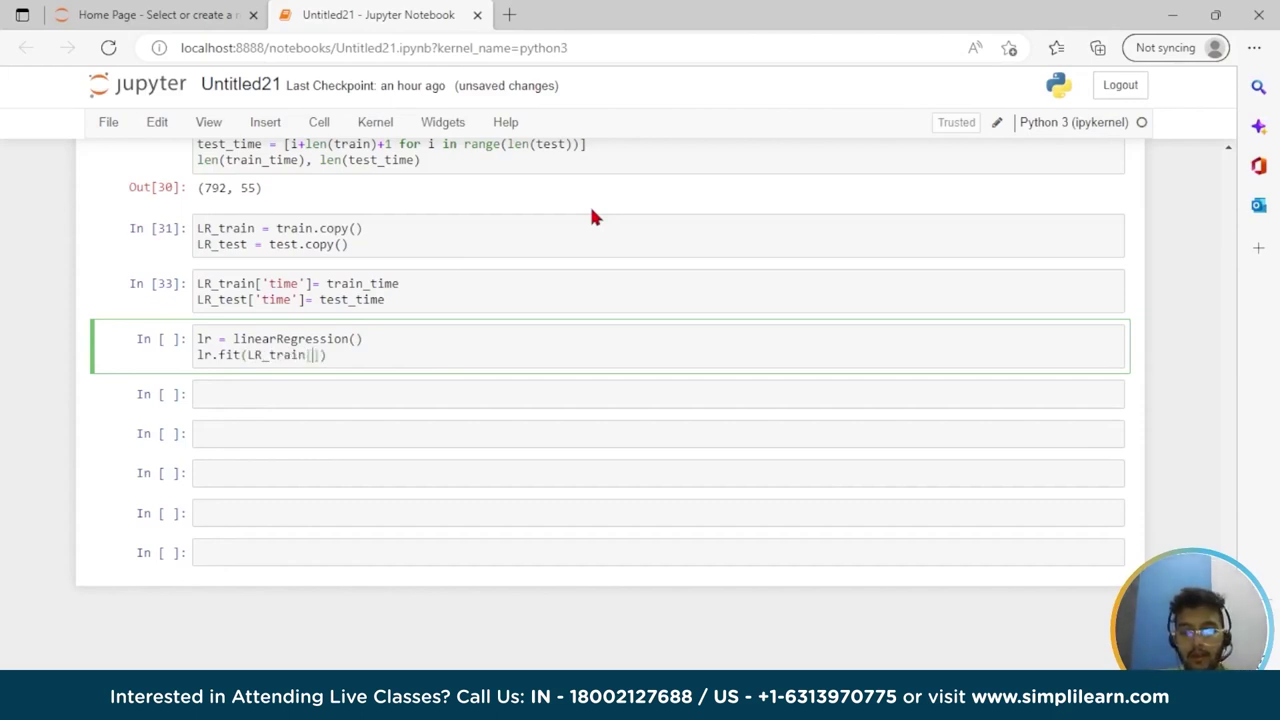
text(me'])
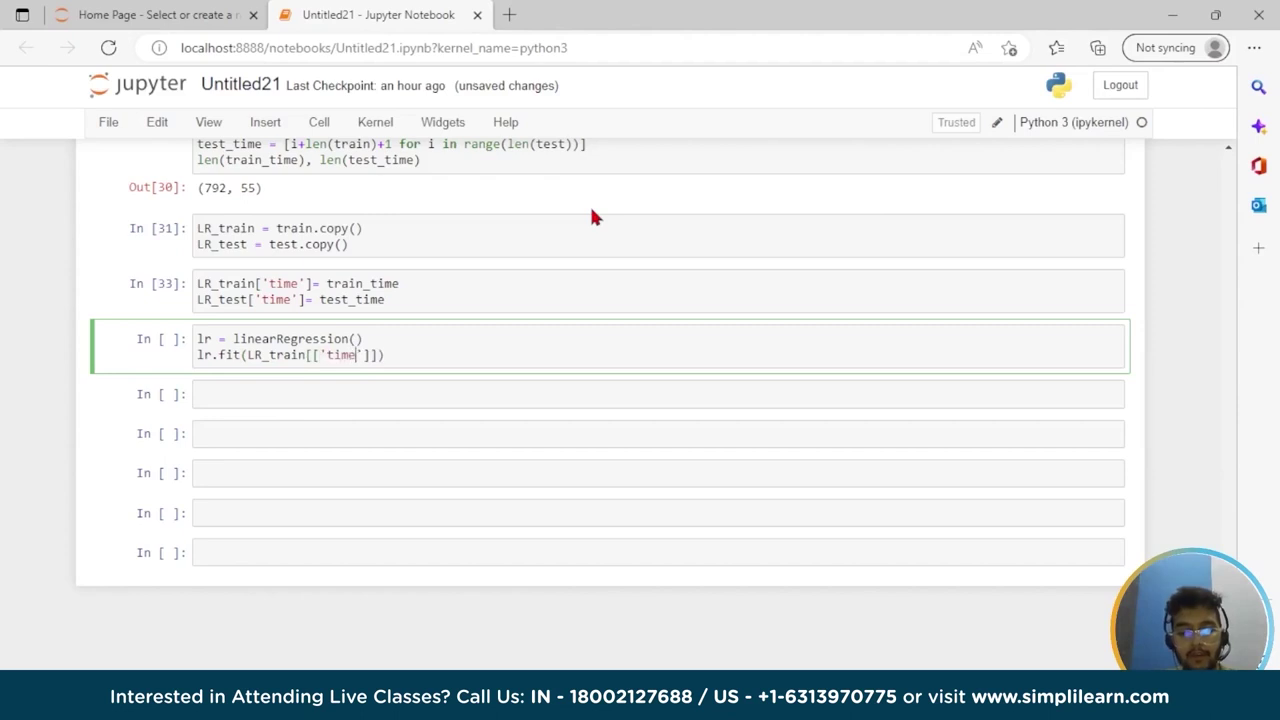
text(]))
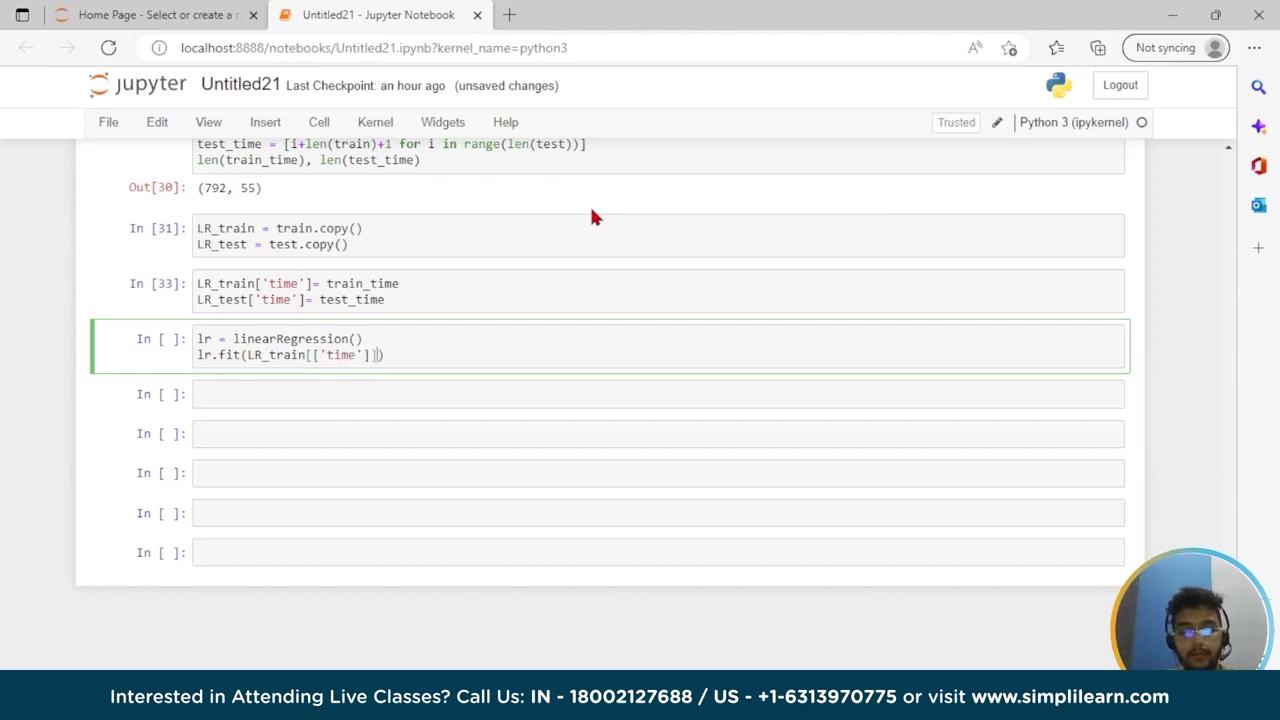
Add LR_train["Price"].values as the second argument inside the parentheses of the lr.fit call
text(, LR)
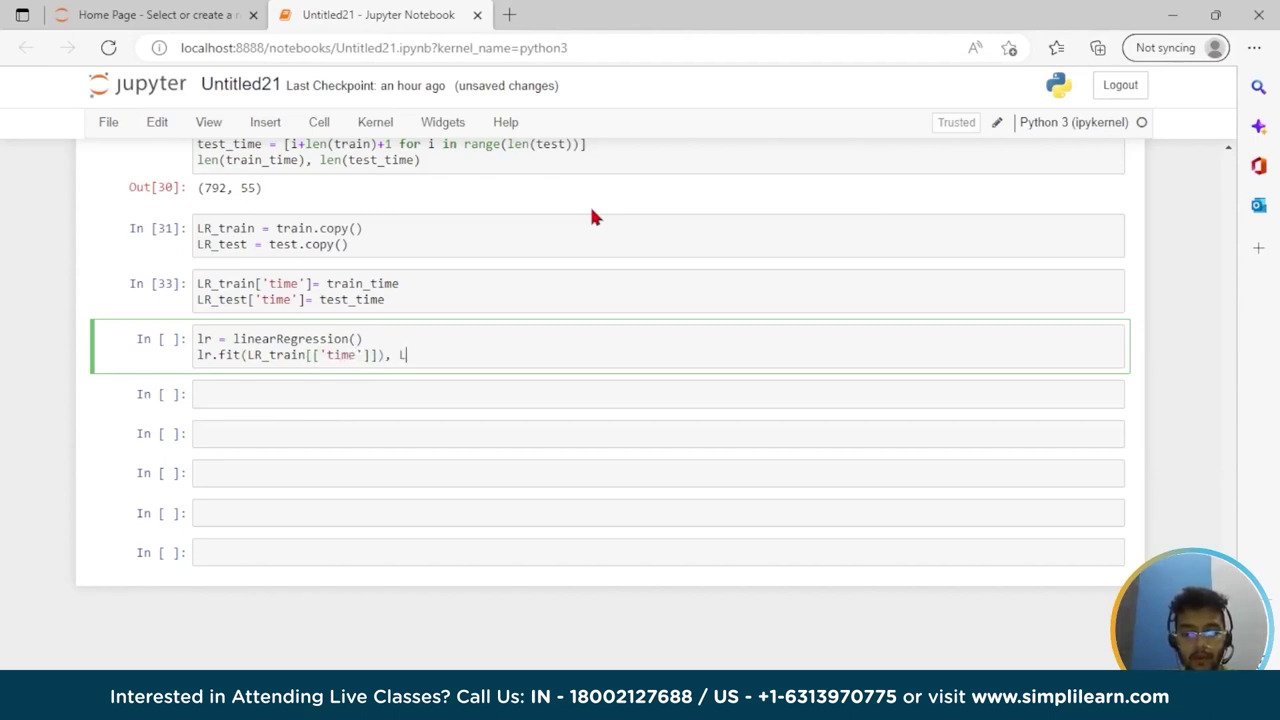
key(BackSpace)
key(BackSpace)
key(BackSpace)
key(BackSpace)
key(Left)
text(,LR)
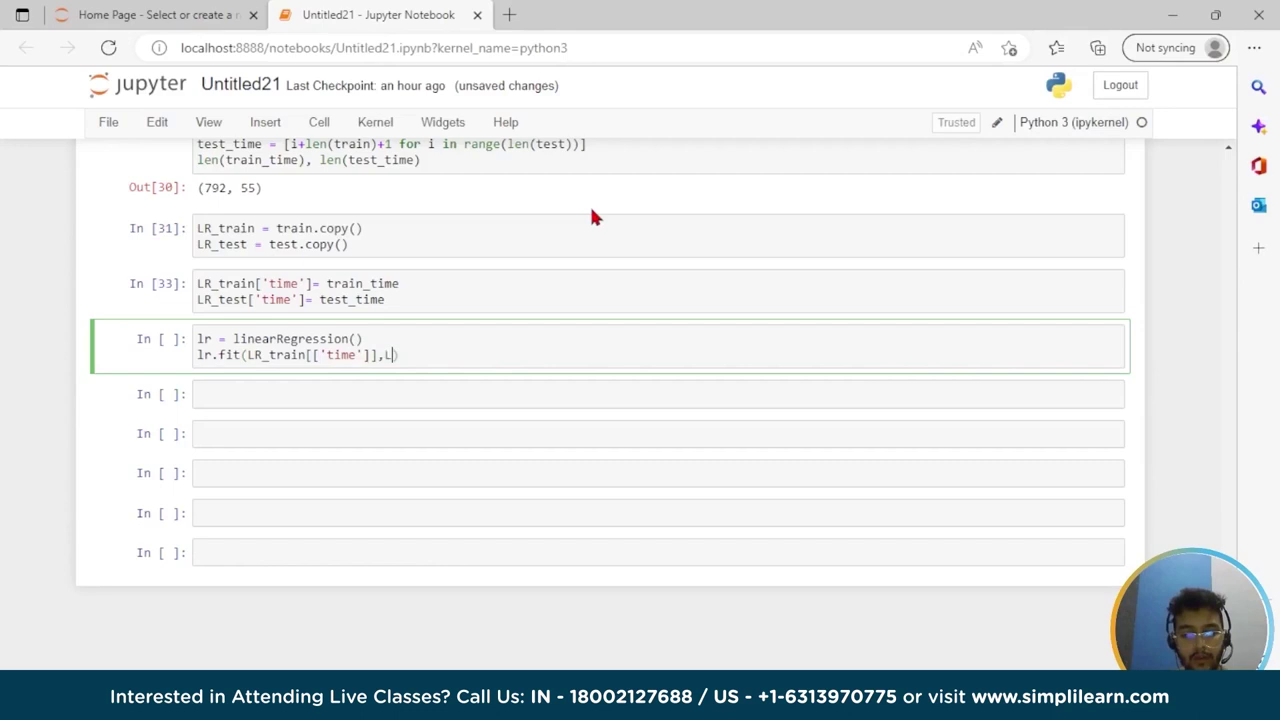
text(_r)
key(BackSpace)
text(train)
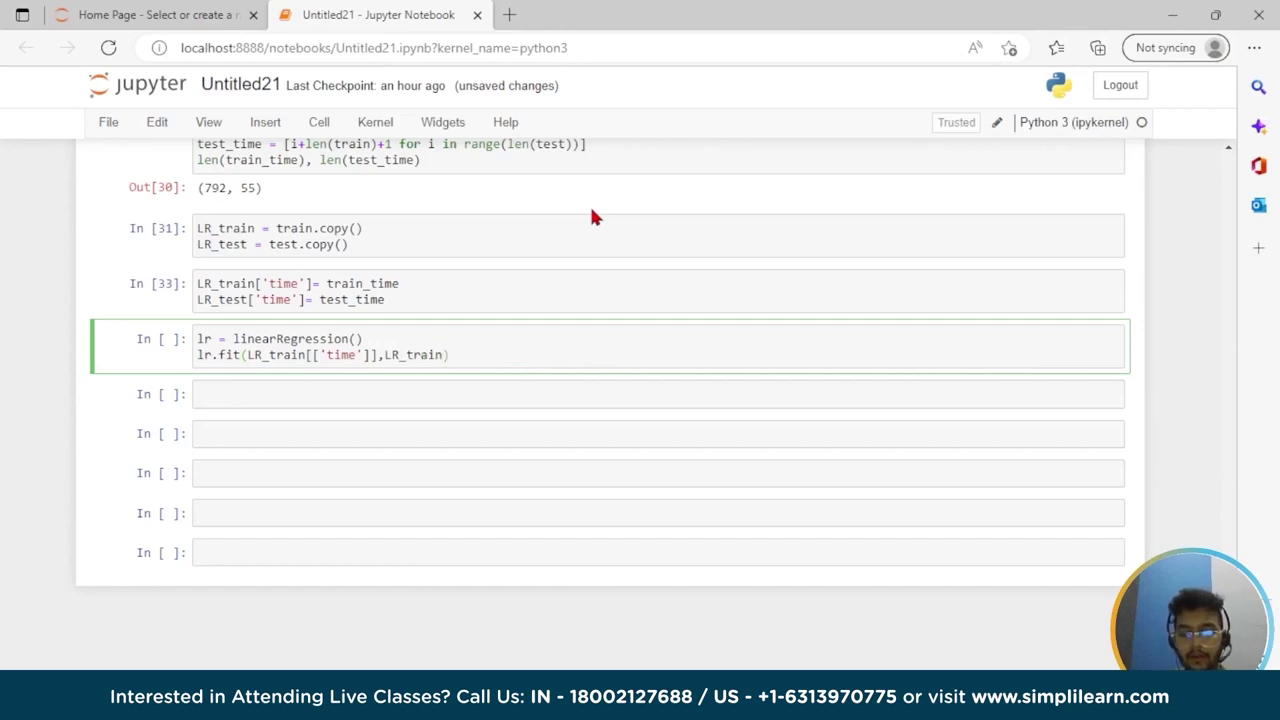
text(["Price)
key(Right)
key(Right)
text(.values)
key(Right)
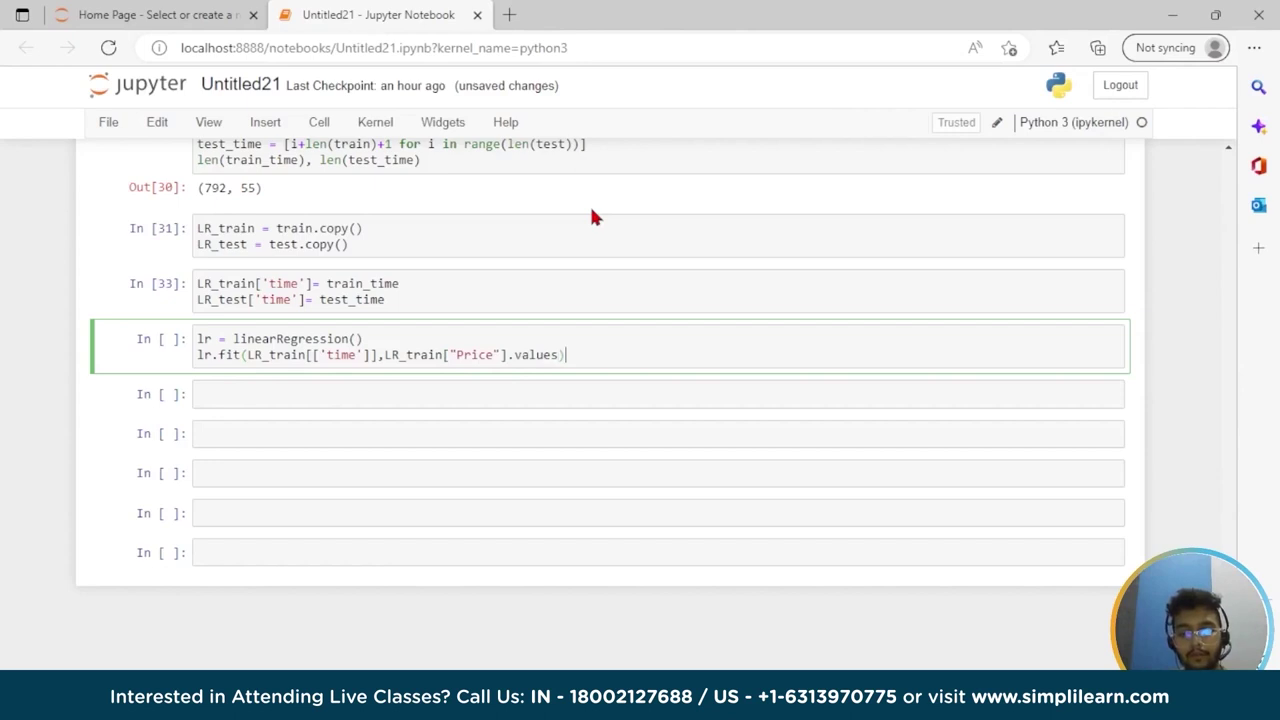
Run the regression cell, correcting the class name to LinearRegression() so the model is fitted
key(shift+Return)
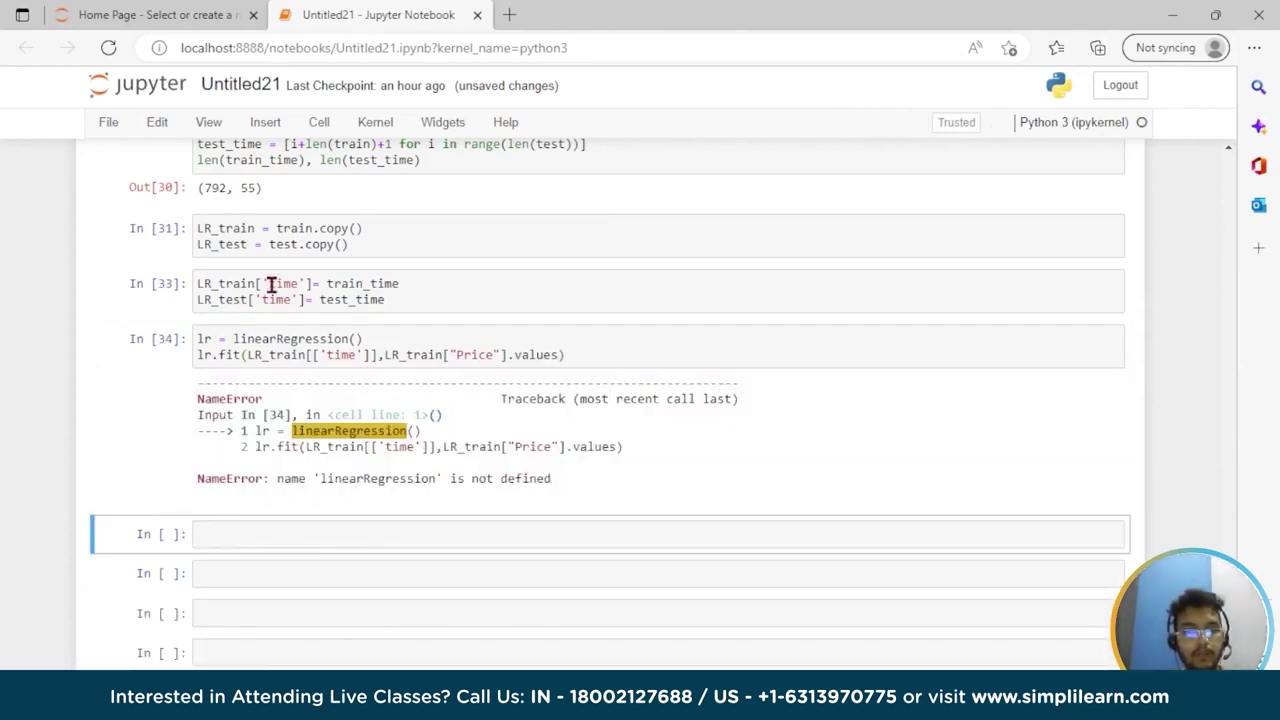
click(241, 339)
key(BackSpace)
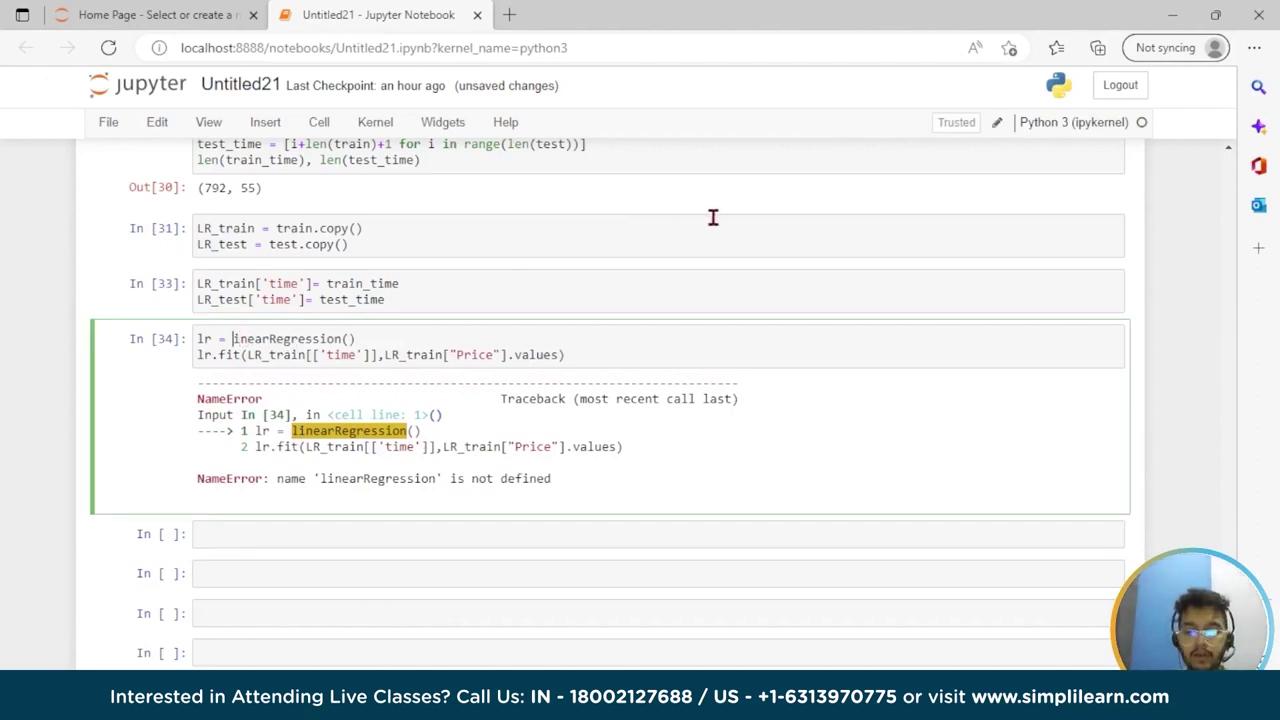
text(L)
key(shift+Return)
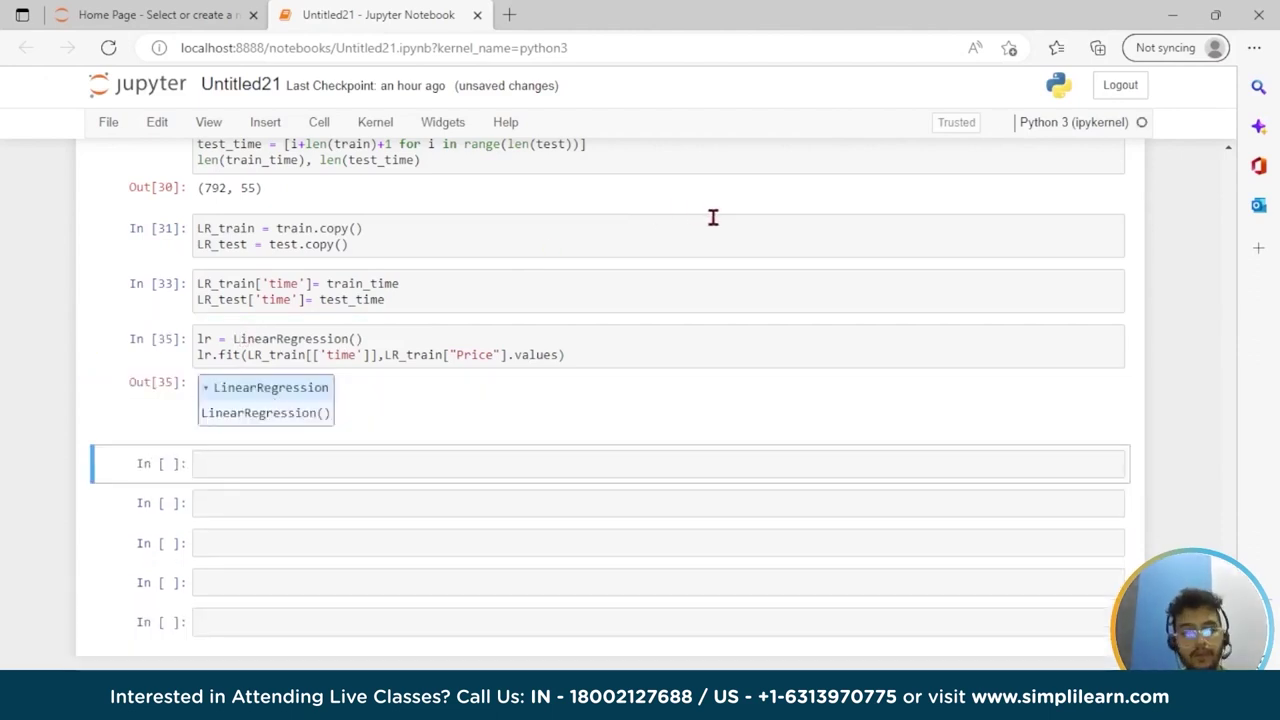
Begin the empty cell below the fitted model with test_predictions_model1 = lr.predice
scroll(320, 406, down, 1)
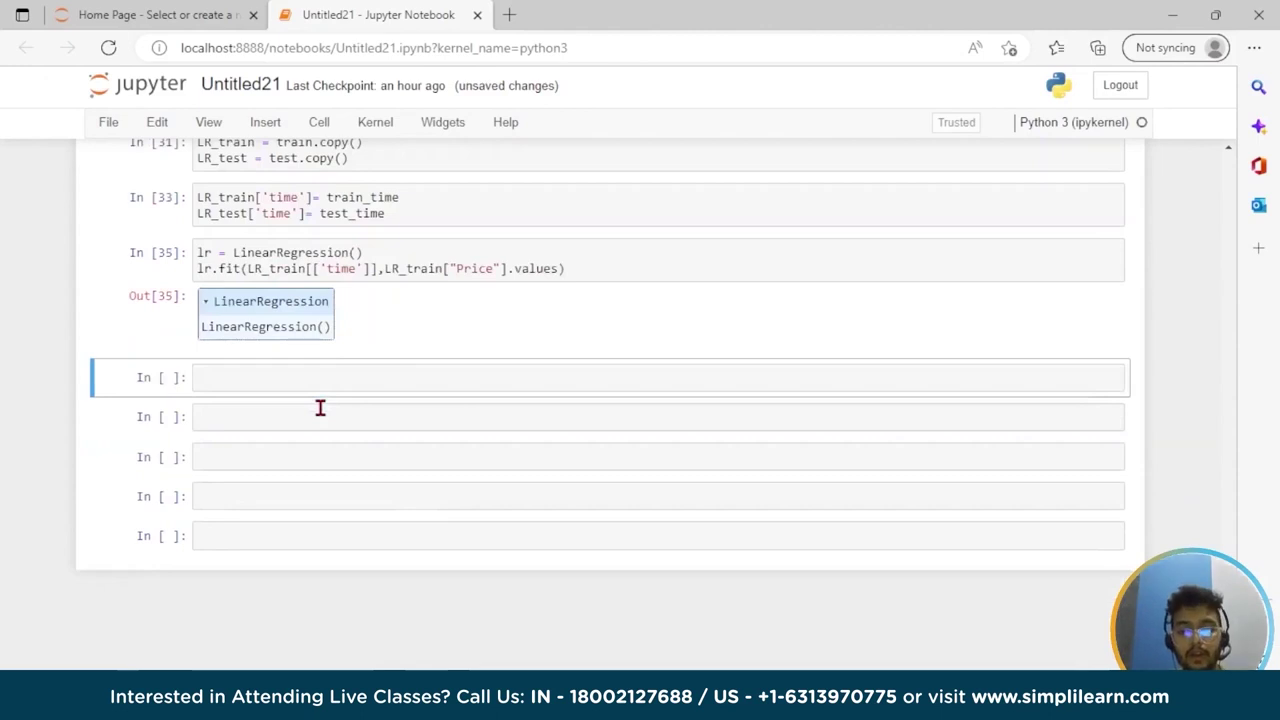
click(334, 389)
text(test)
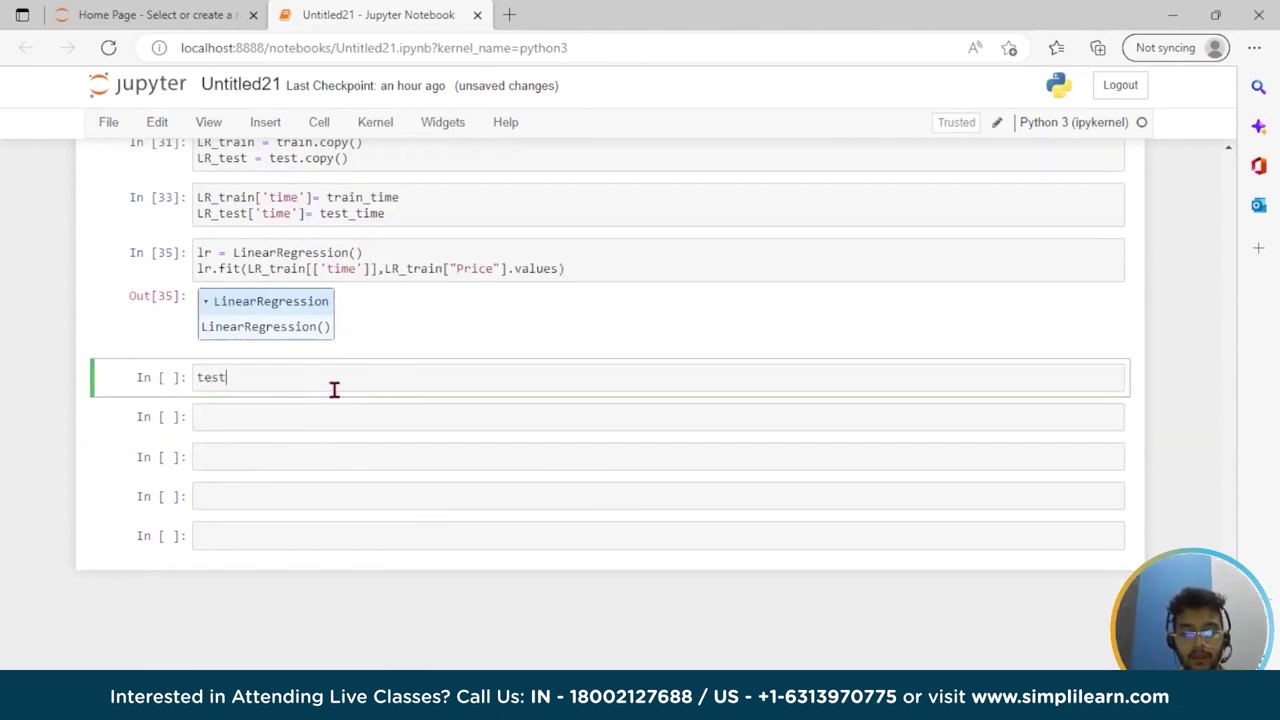
text(_pred)
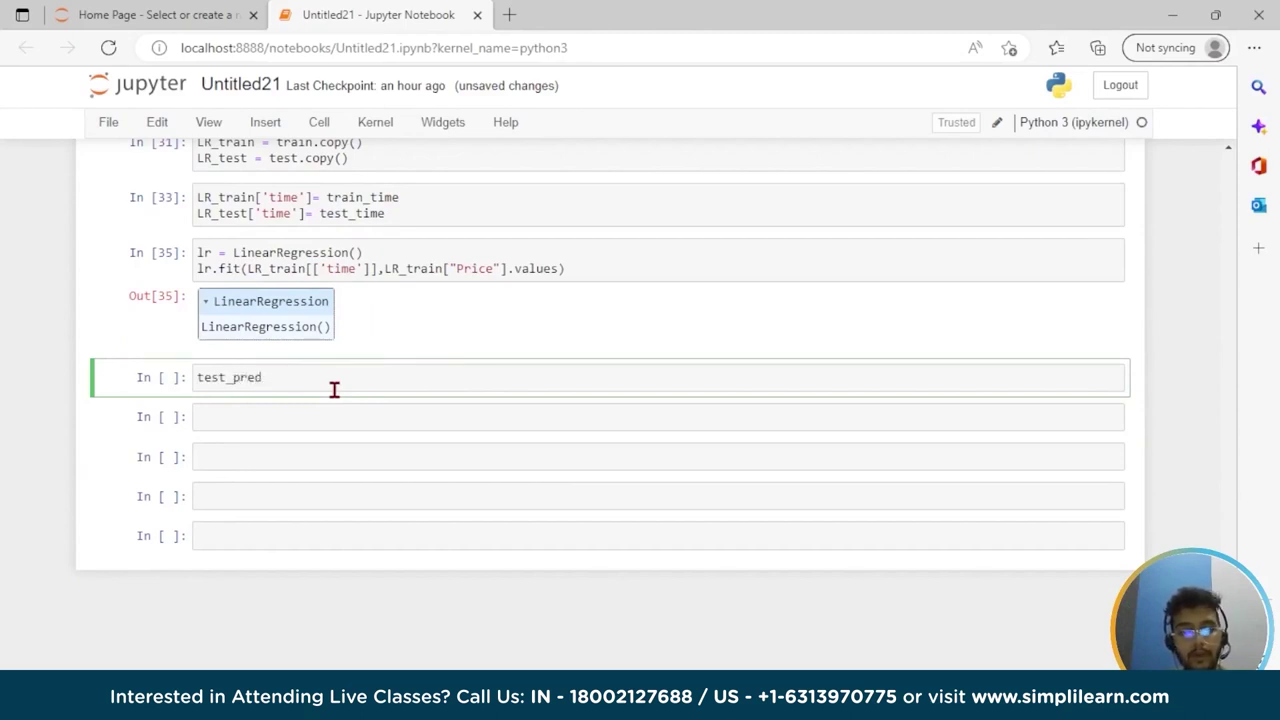
text(ictions)
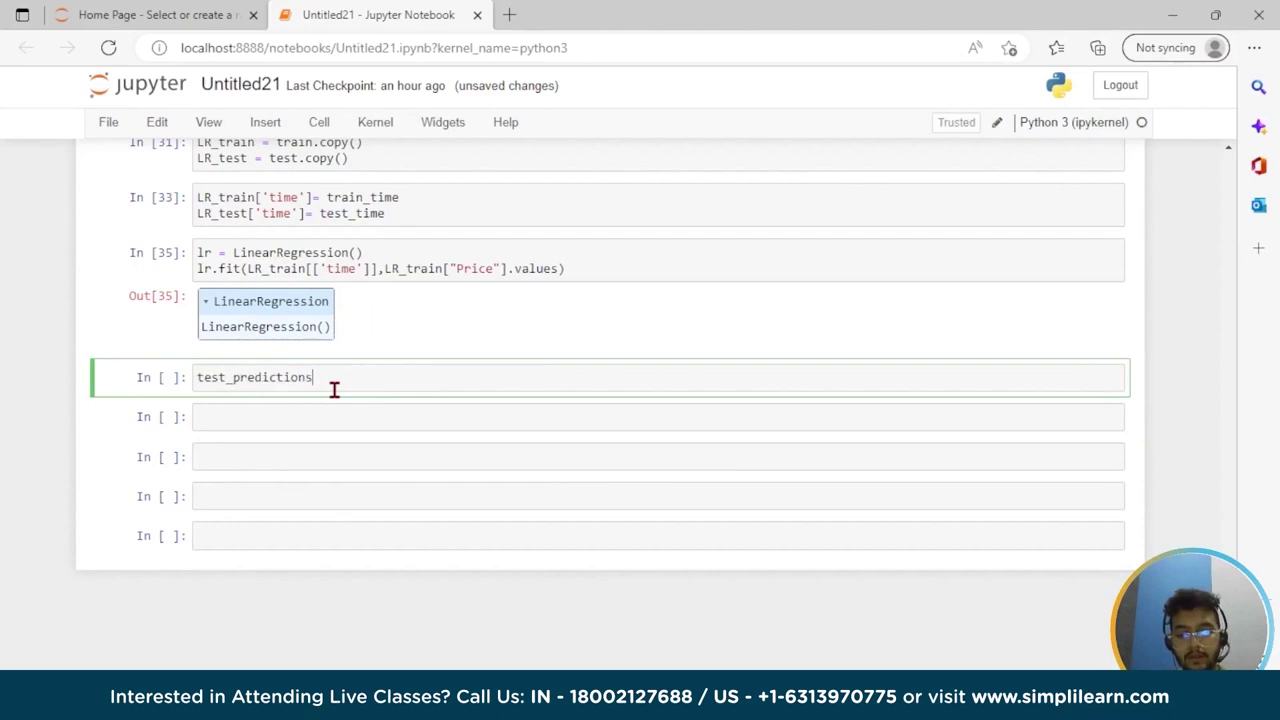
text(_model1)
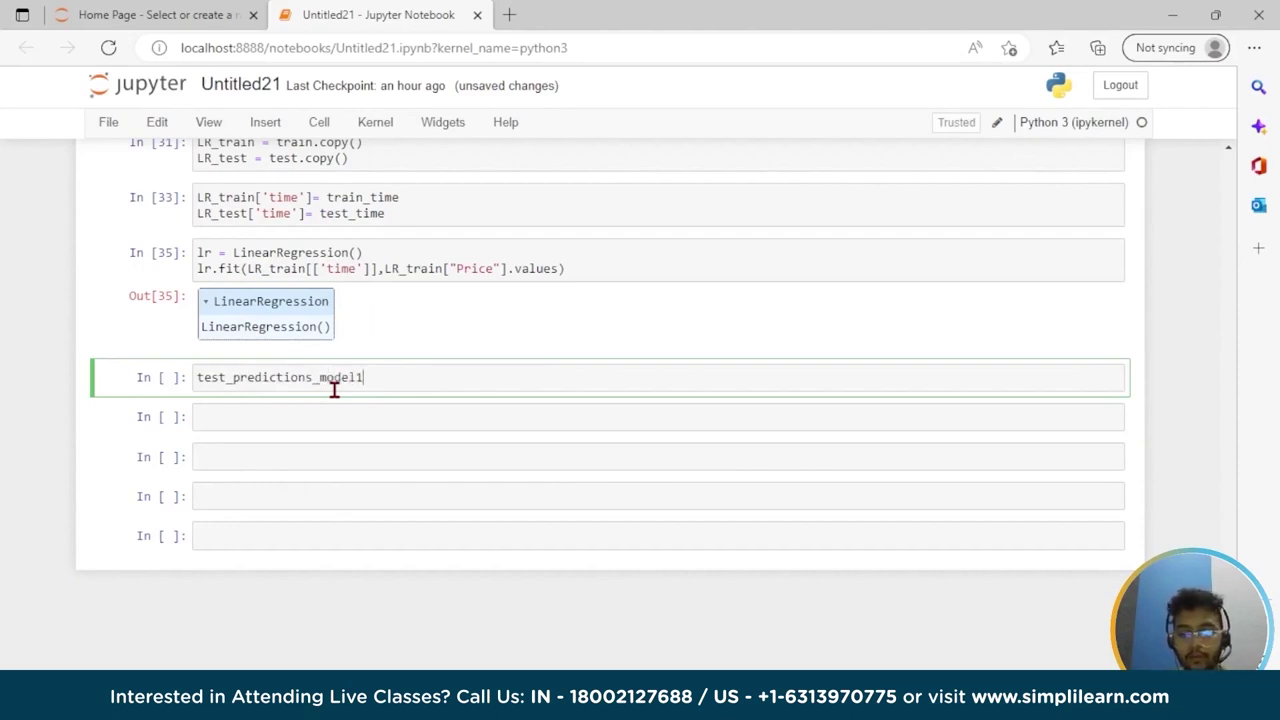
text( = lr.predice)
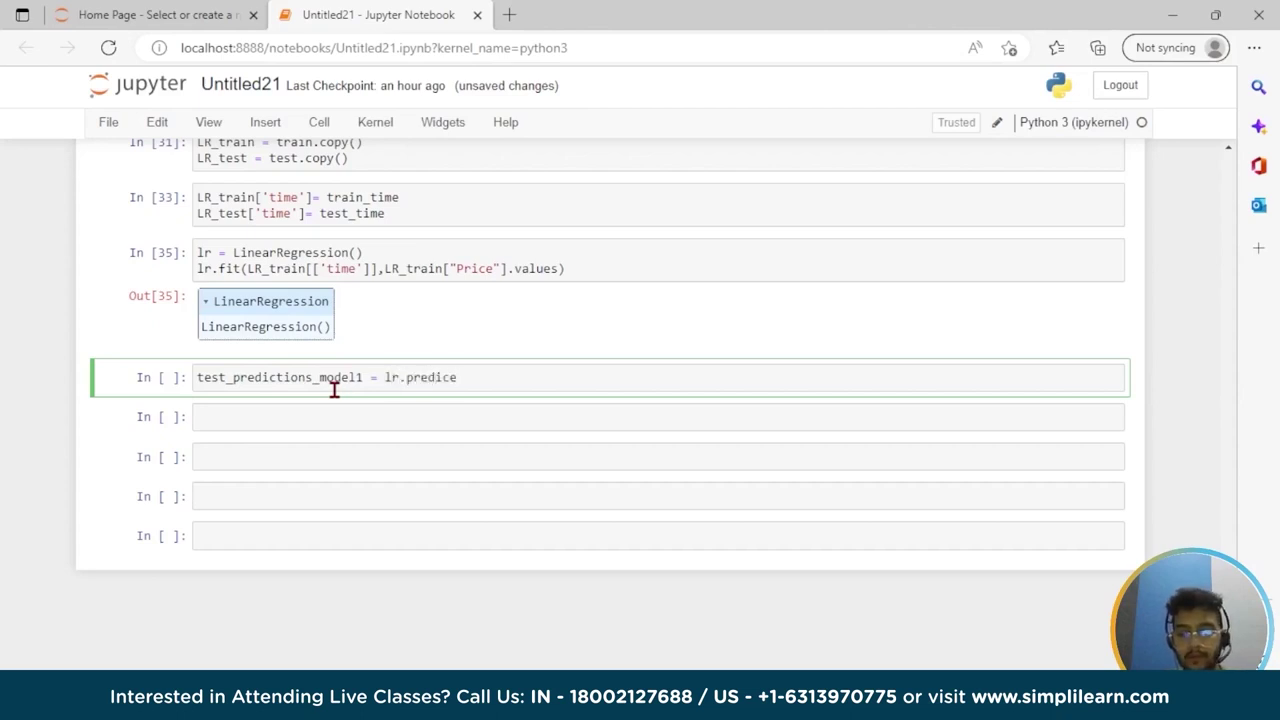
Add (LR_test[["time"]]) as the argument of the prediction call
text((LR_test)
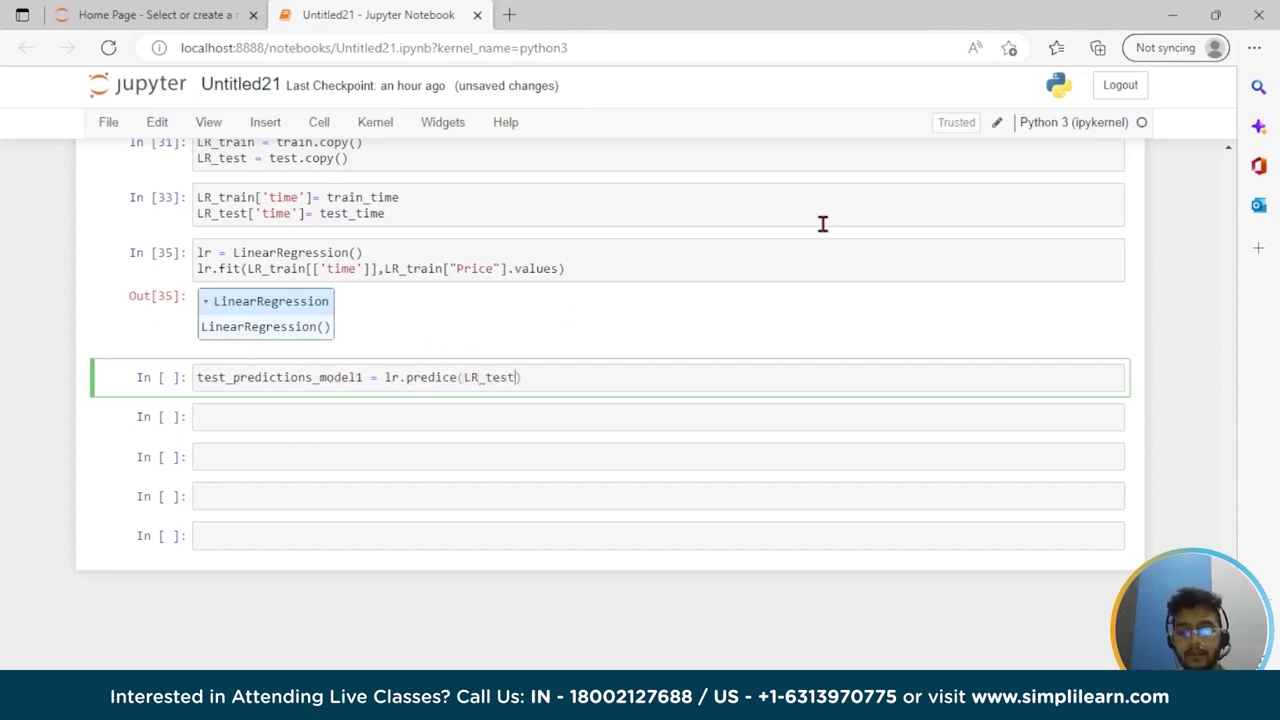
text([[)
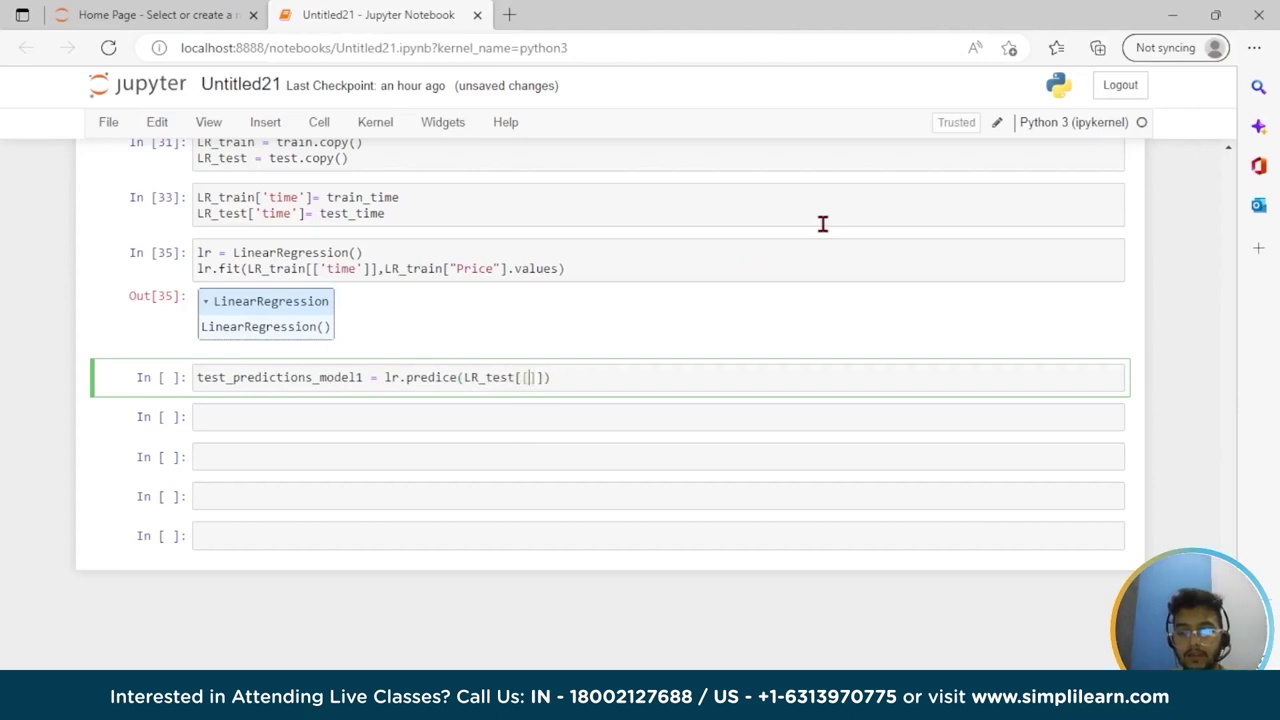
text(")
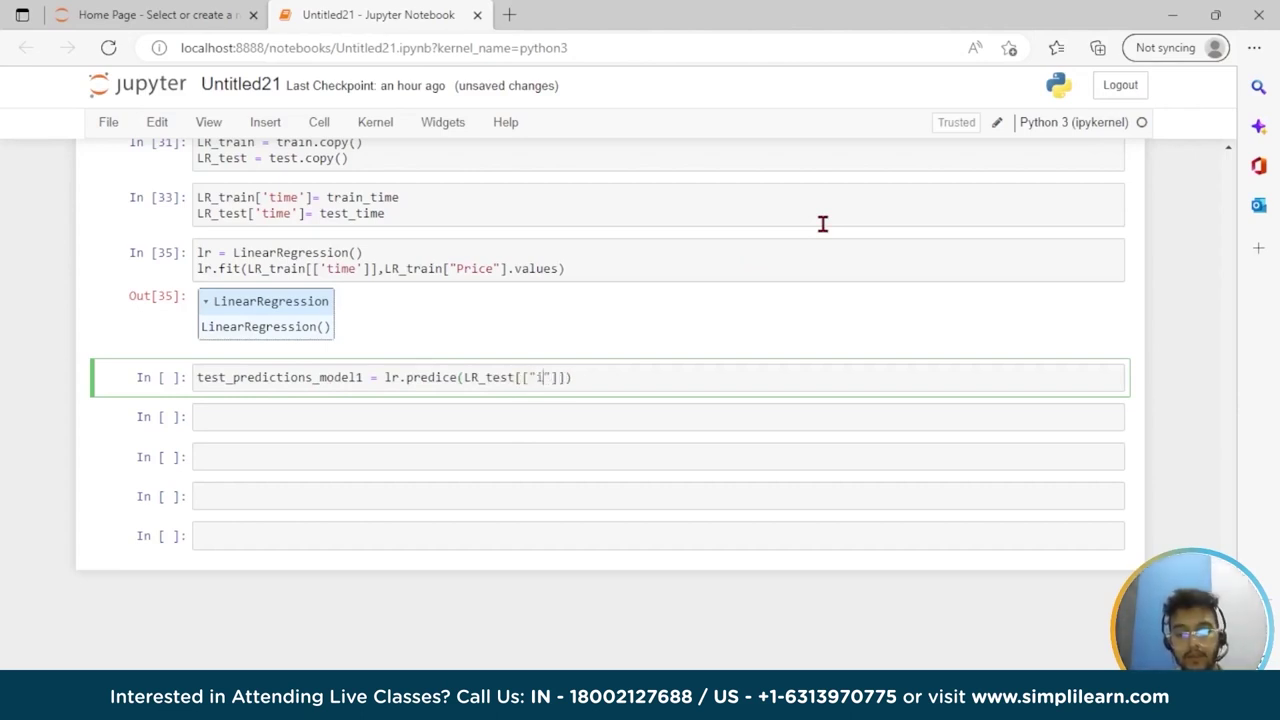
text(time")
key(Right)
key(Right)
key(Right)
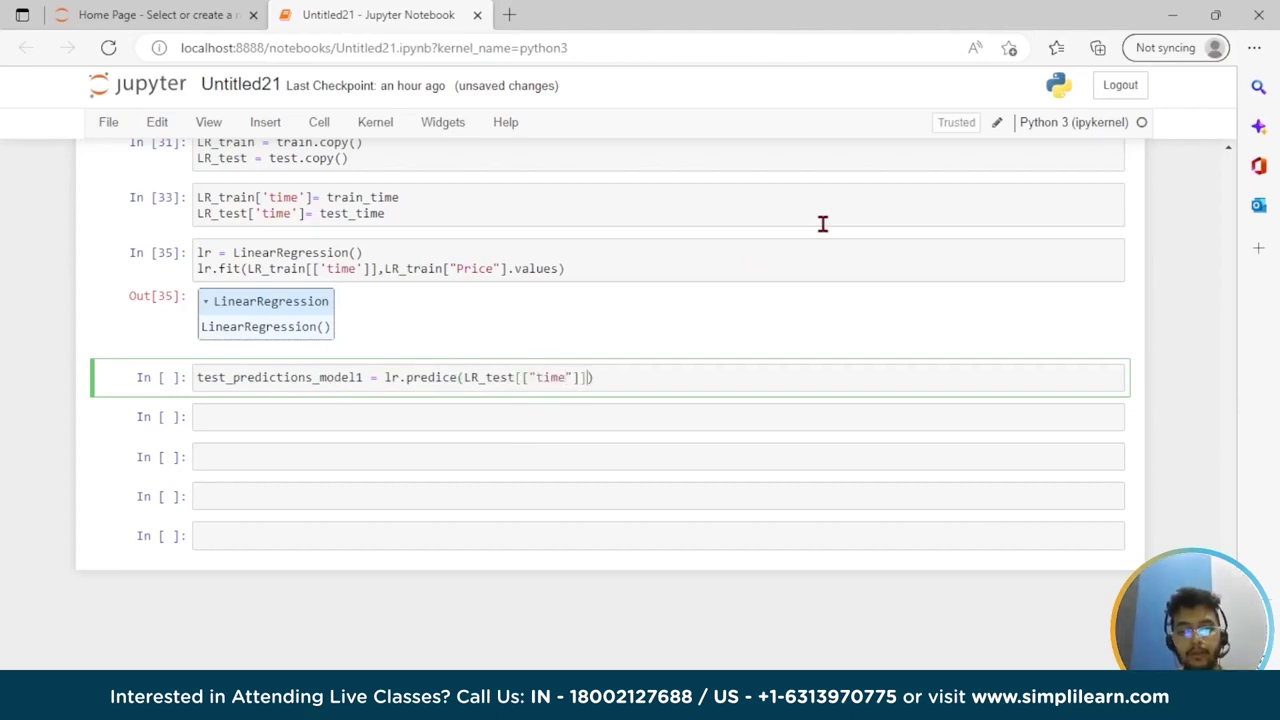
Write LR_test['forecast'] = test_predictions_model1 on the second line of the prediction cell
key(Return)
text(L)
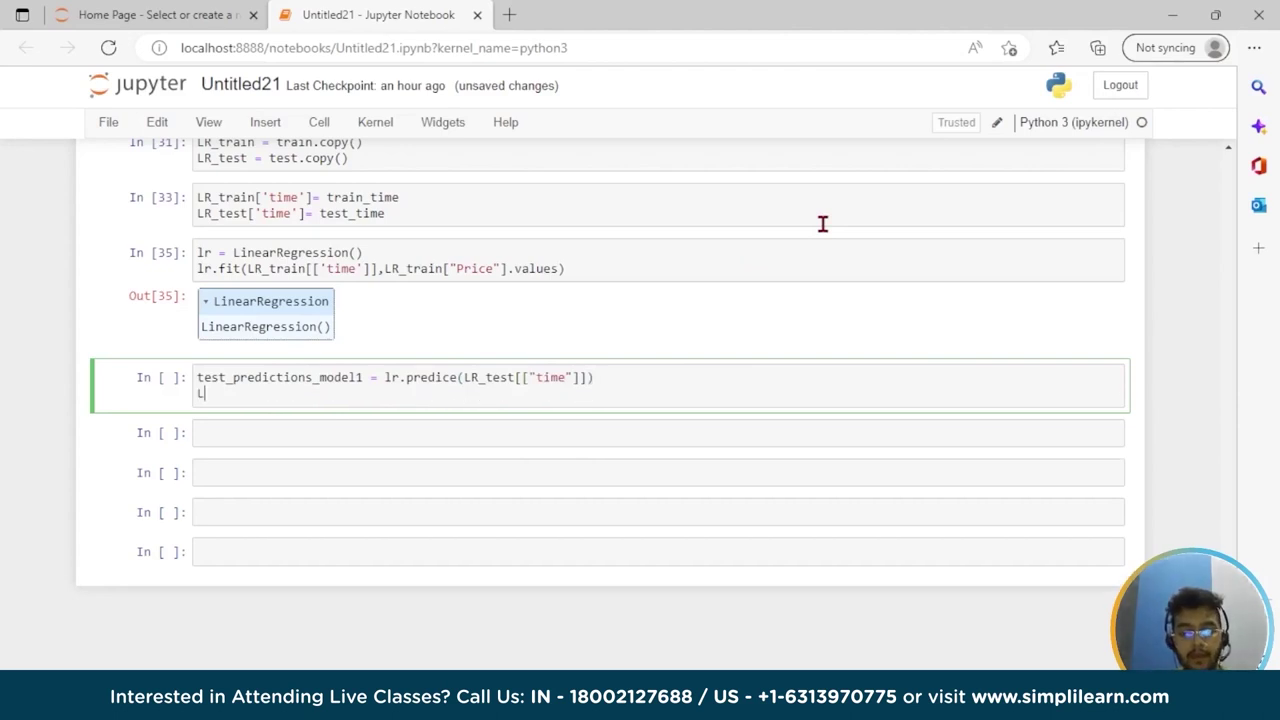
text(R_test)
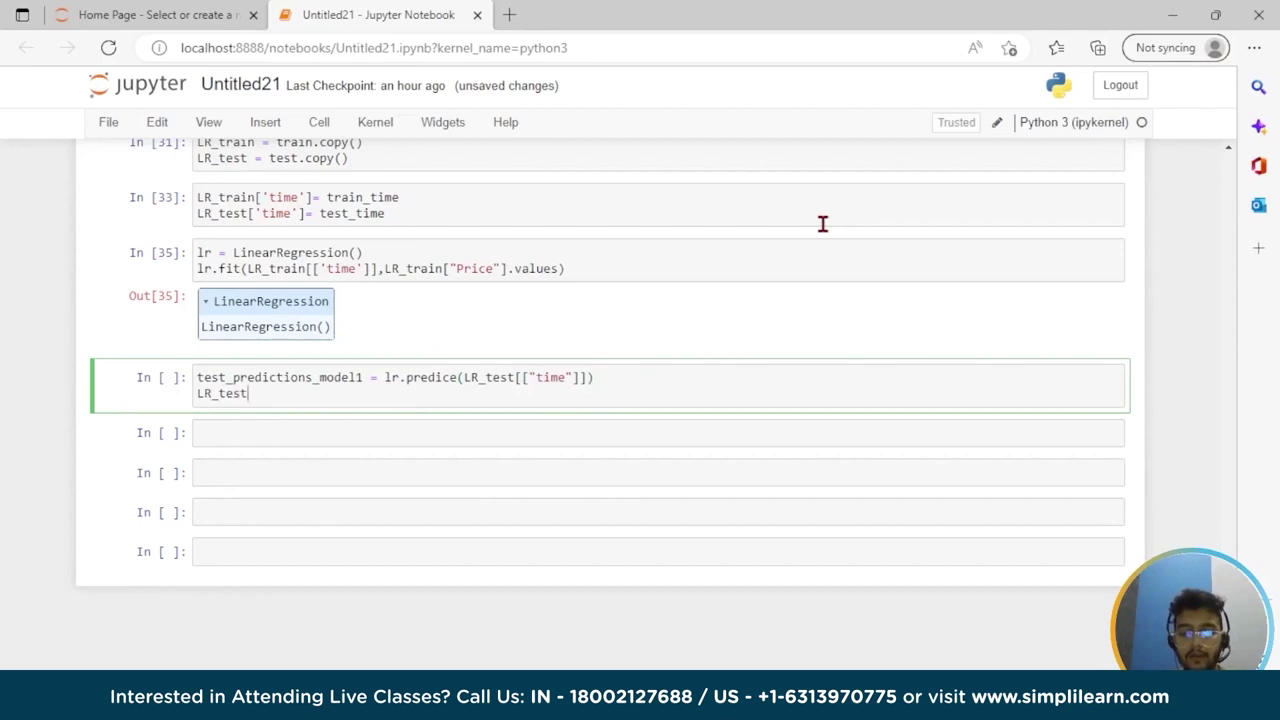
text([)
text('forecas)
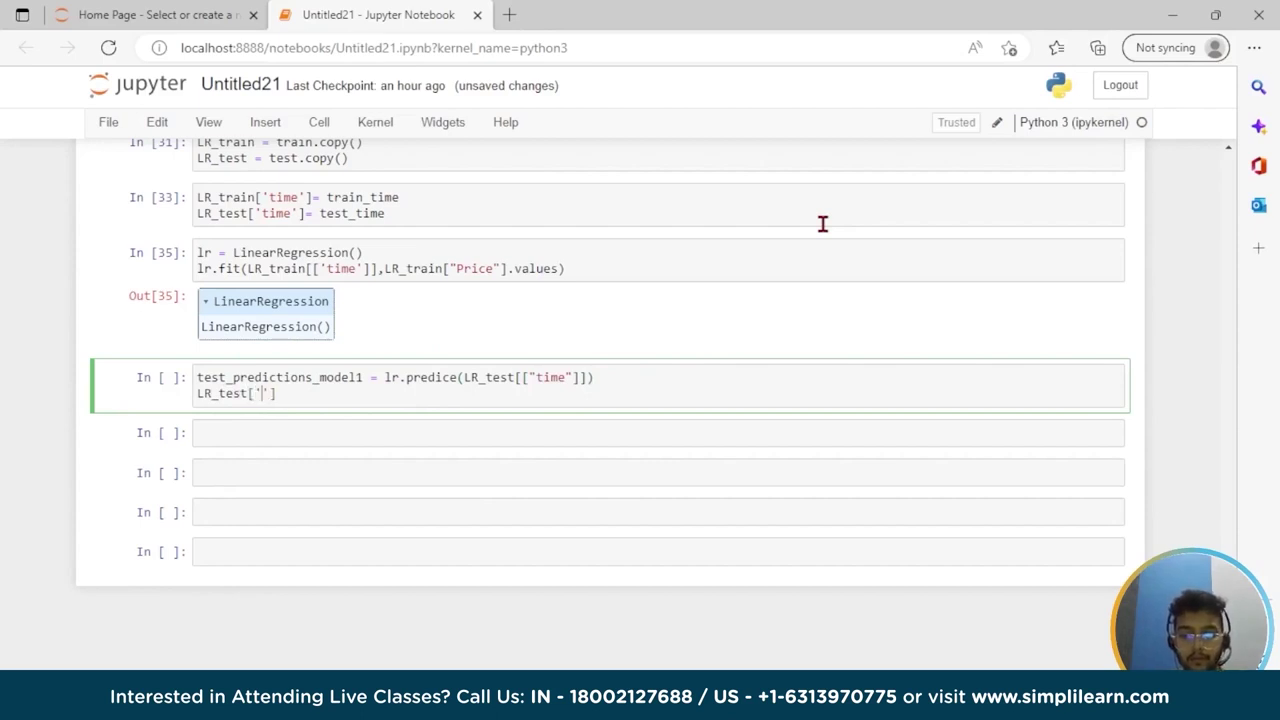
text(t)
key(BackSpace)
text(t)
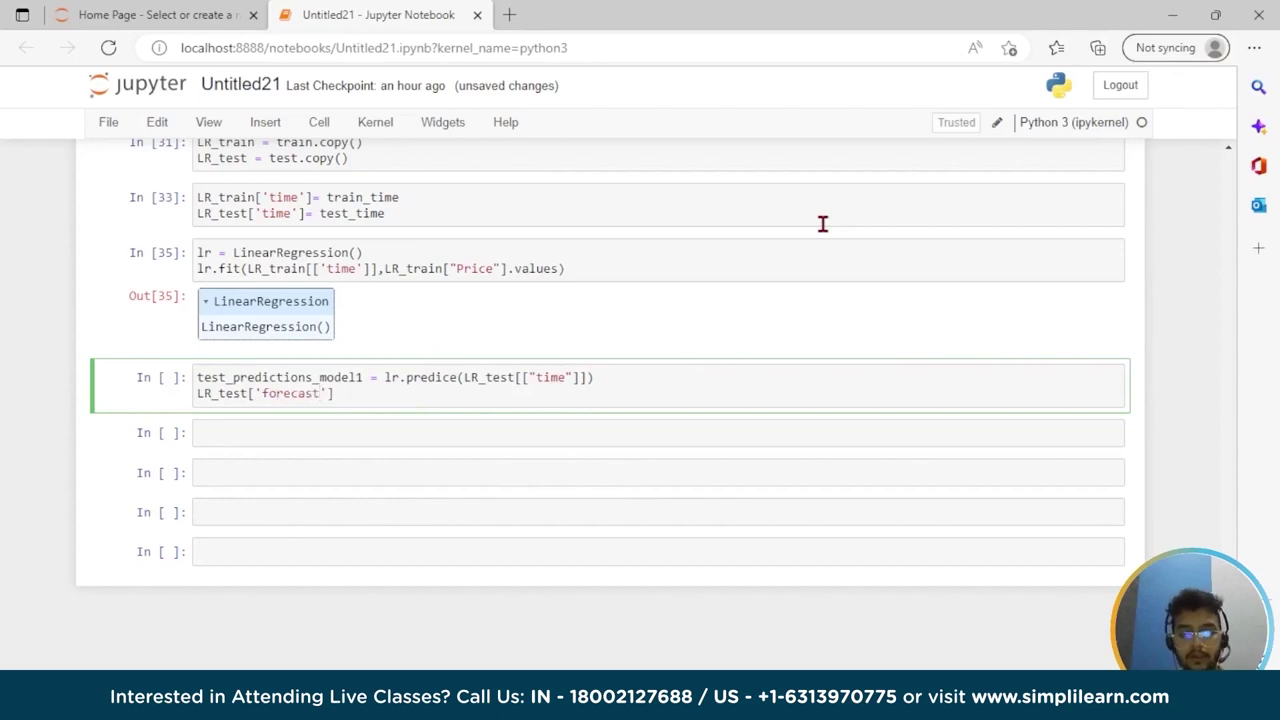
text('] = test)
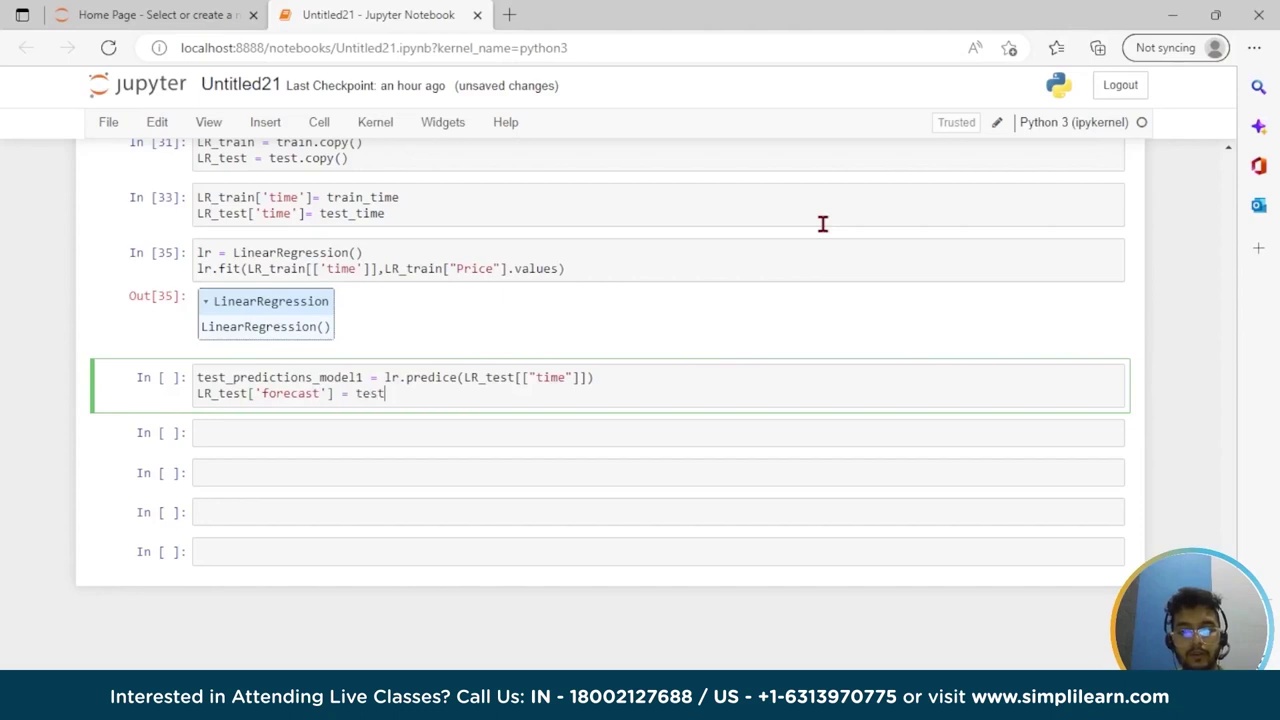
text(_predice)
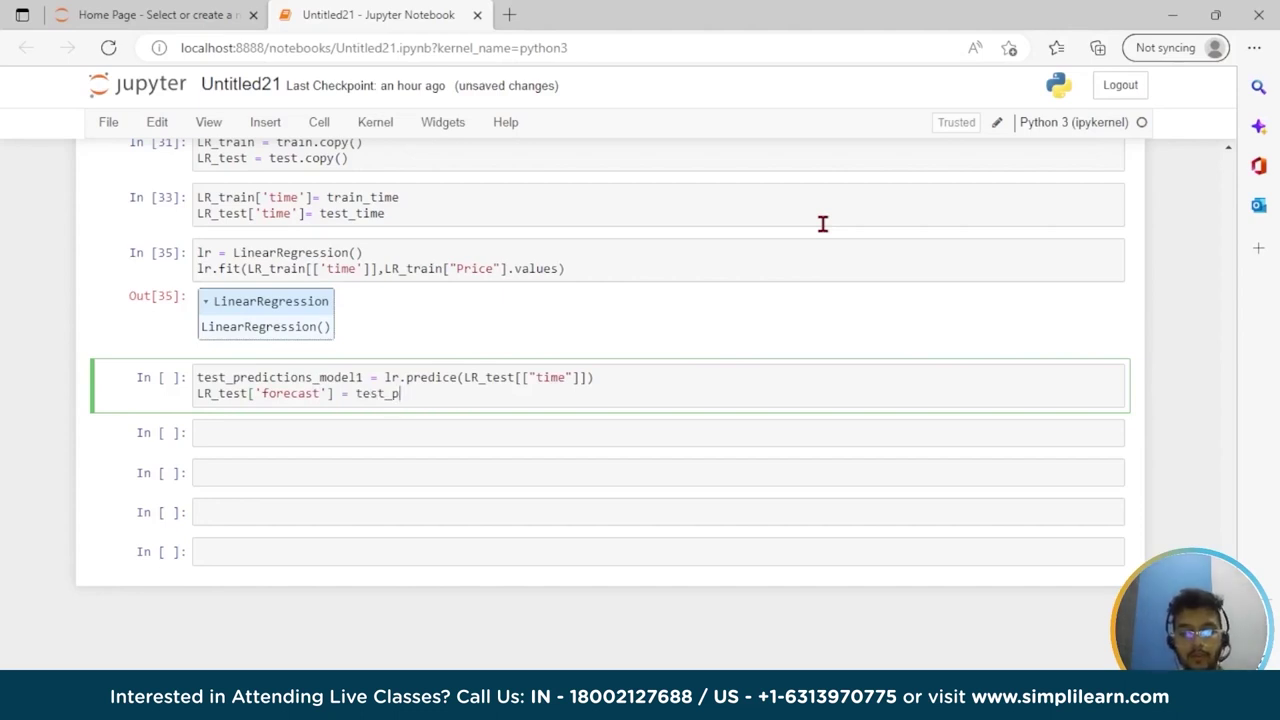
key(BackSpace)
text(tions_model1)
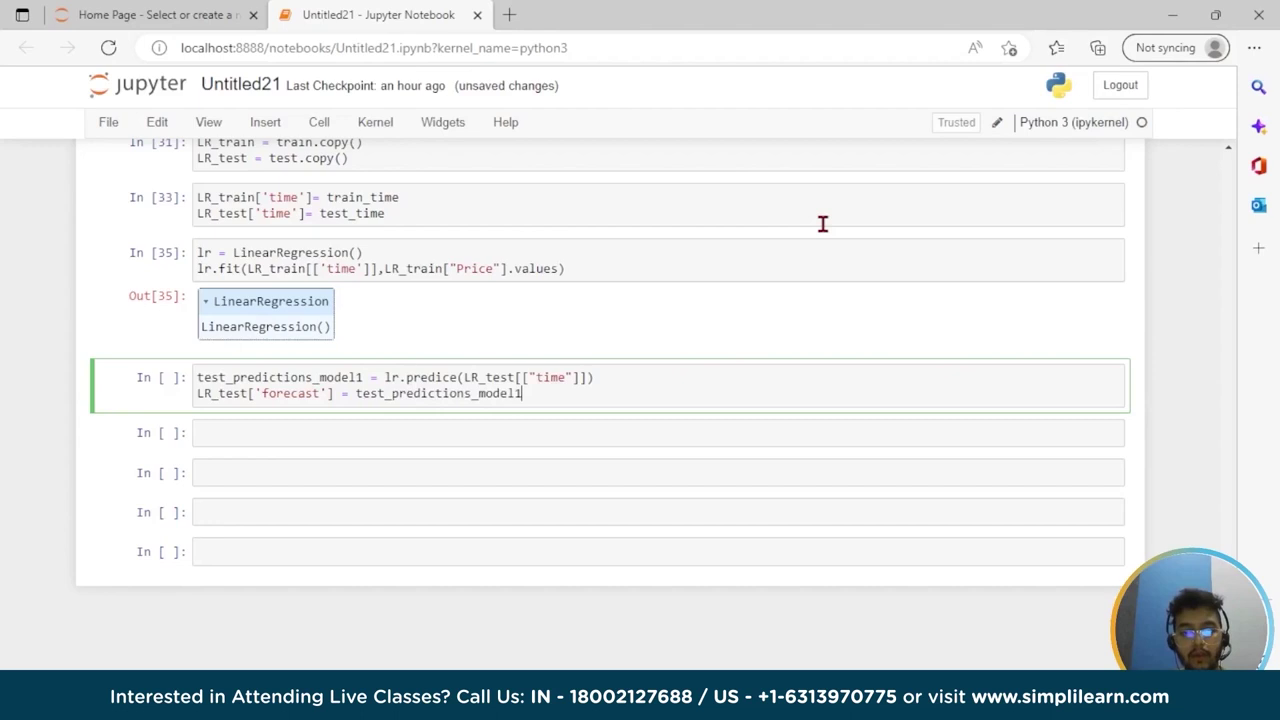
Leave a blank line below the forecast assignment and write plt.figure(figsize = 14, 6)
key(Return)
key(Return)
text(plt.figure(figsize)
text(= 14, 6))
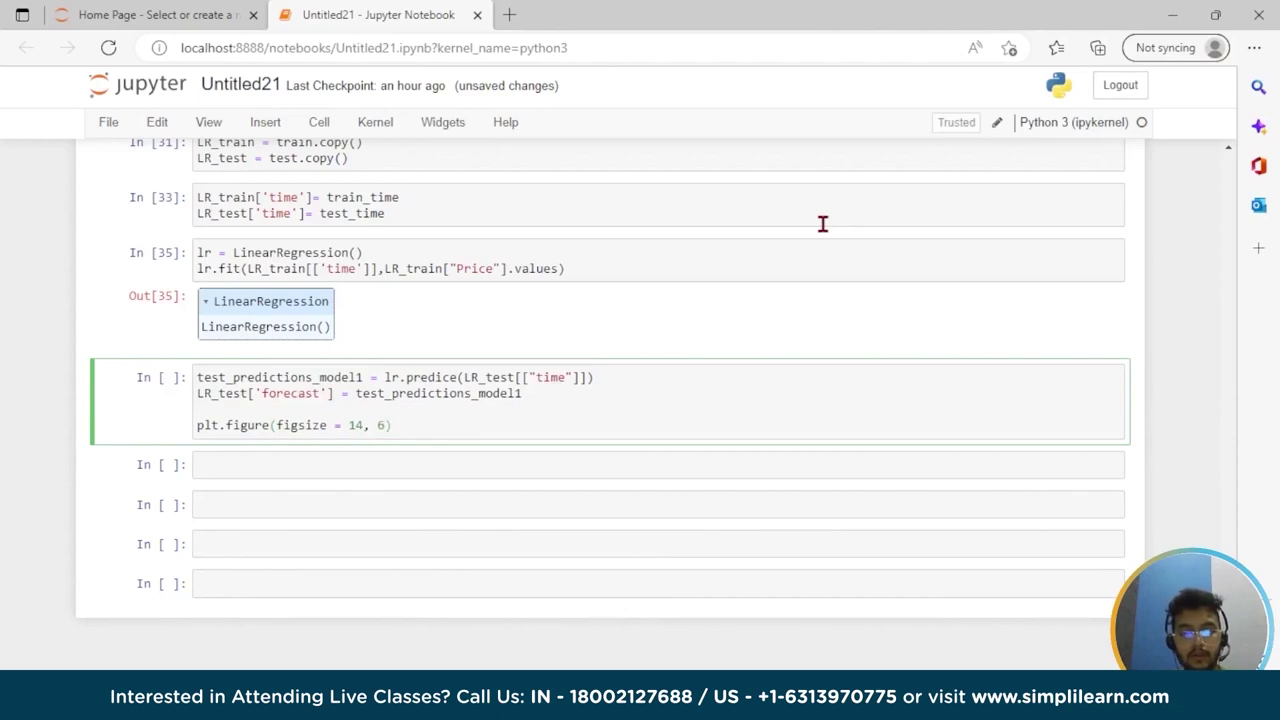
Enclose the figure size values in parentheses to read plt.figure(figsize = (14, 6)) and start a new line
key(Left)
key(Left)
key(Left)
key(Left)
key(Left)
key(Delete)
text(f)
key(Right)
key(Right)
key(Right)
key(Right)
key(Right)
key(Right)
key(Right)
key(Right)
key(Right)
text(()
key(Right)
key(Right)
key(Right)
key(Right)
key(Right)
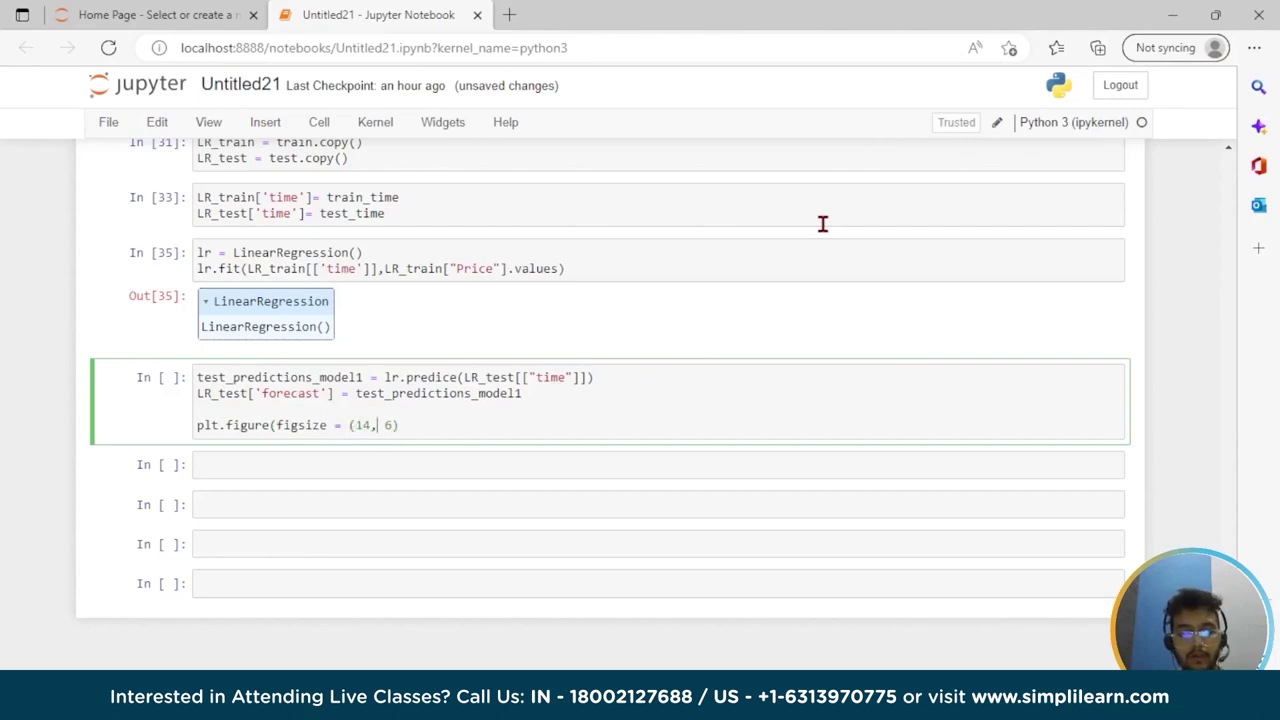
key(Return)
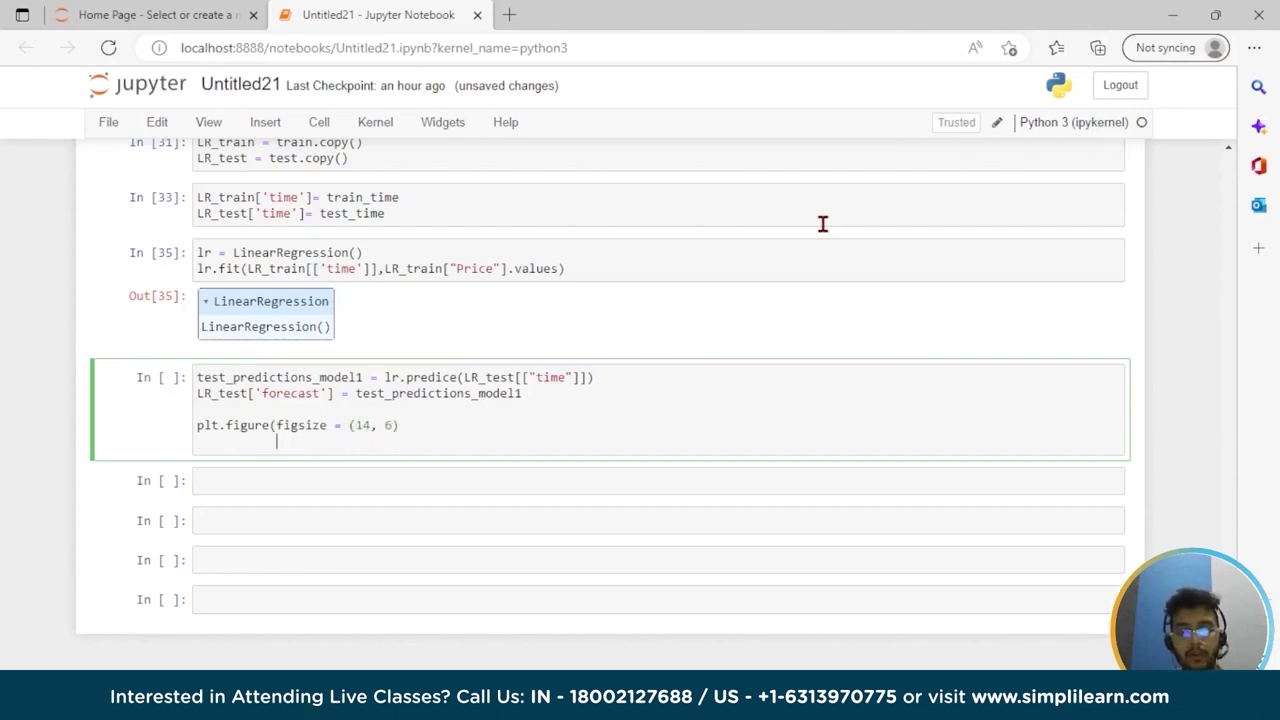
key(BackSpace)
key(BackSpace)
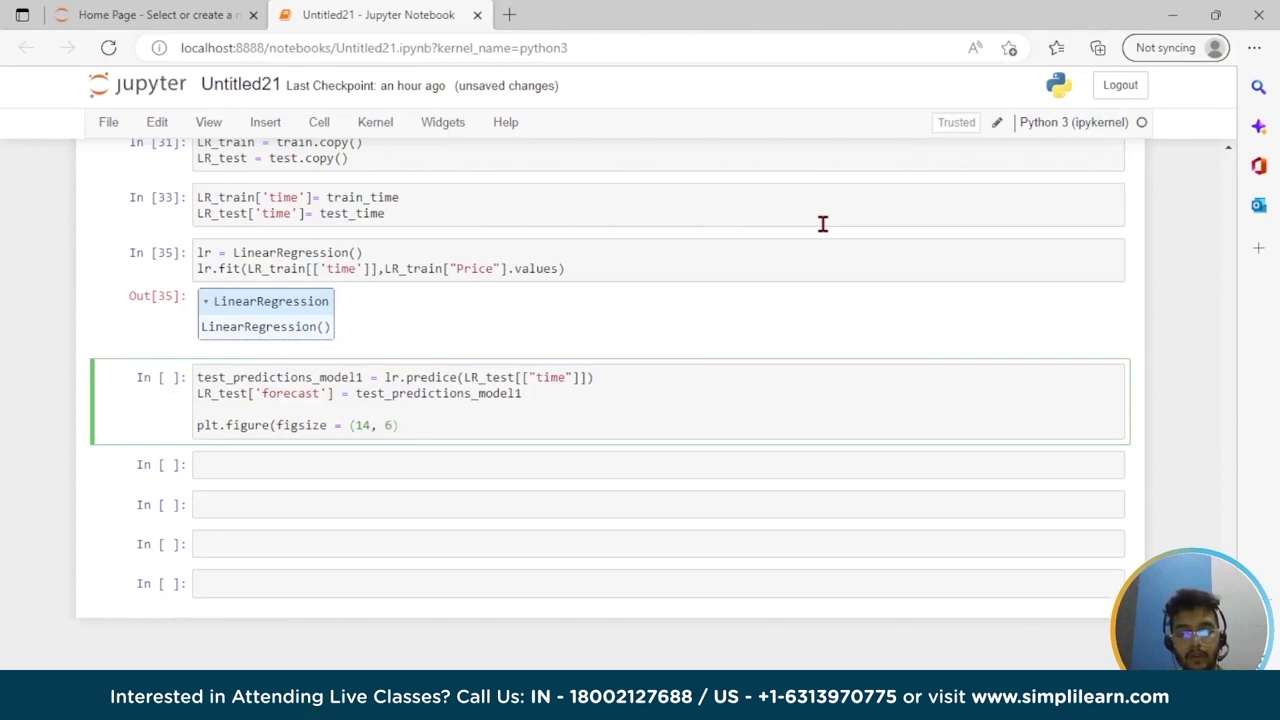
text())
key(Return)
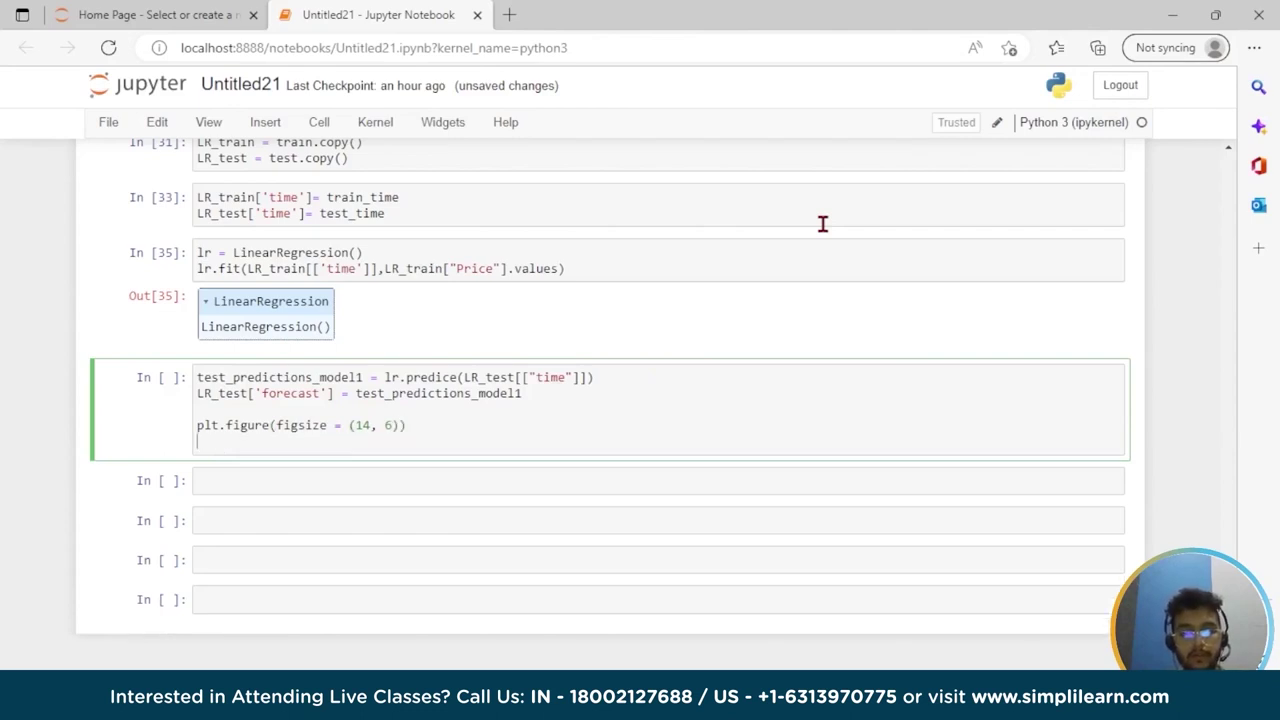
Write plt.plot(train['price'], label = 'train') below the figure line and start another line
text(pl)
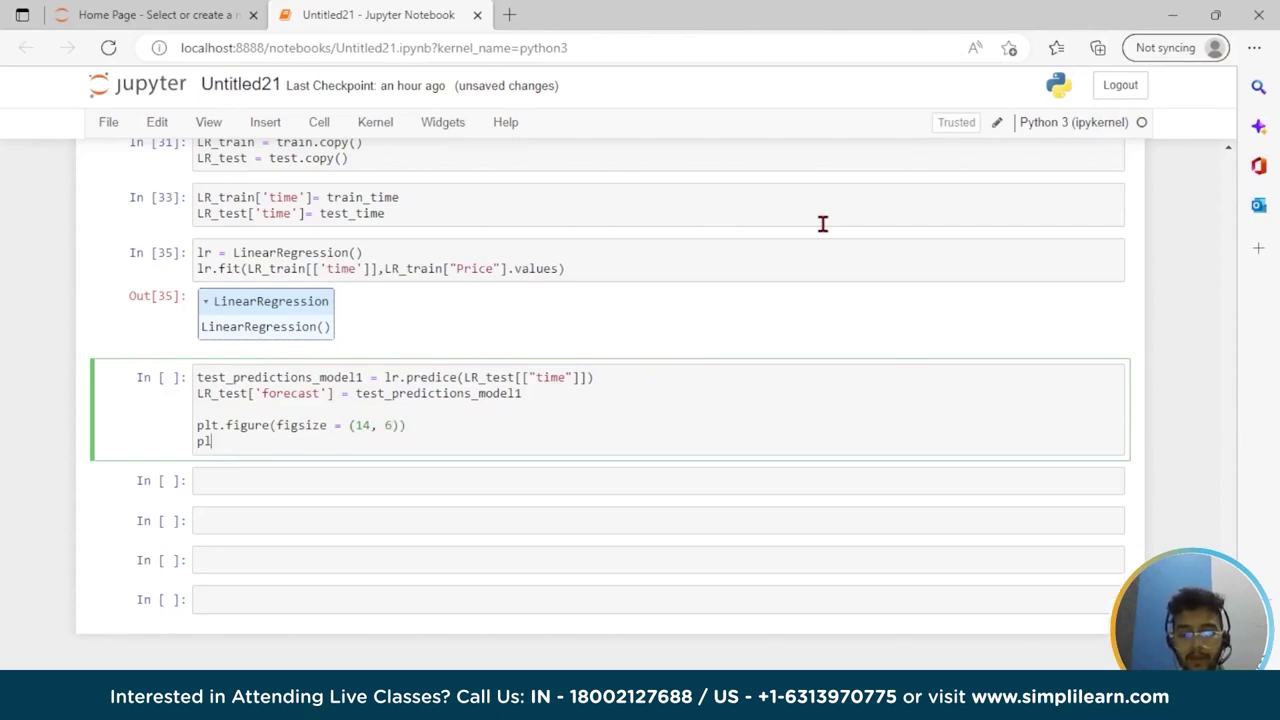
text(t.plot(train)
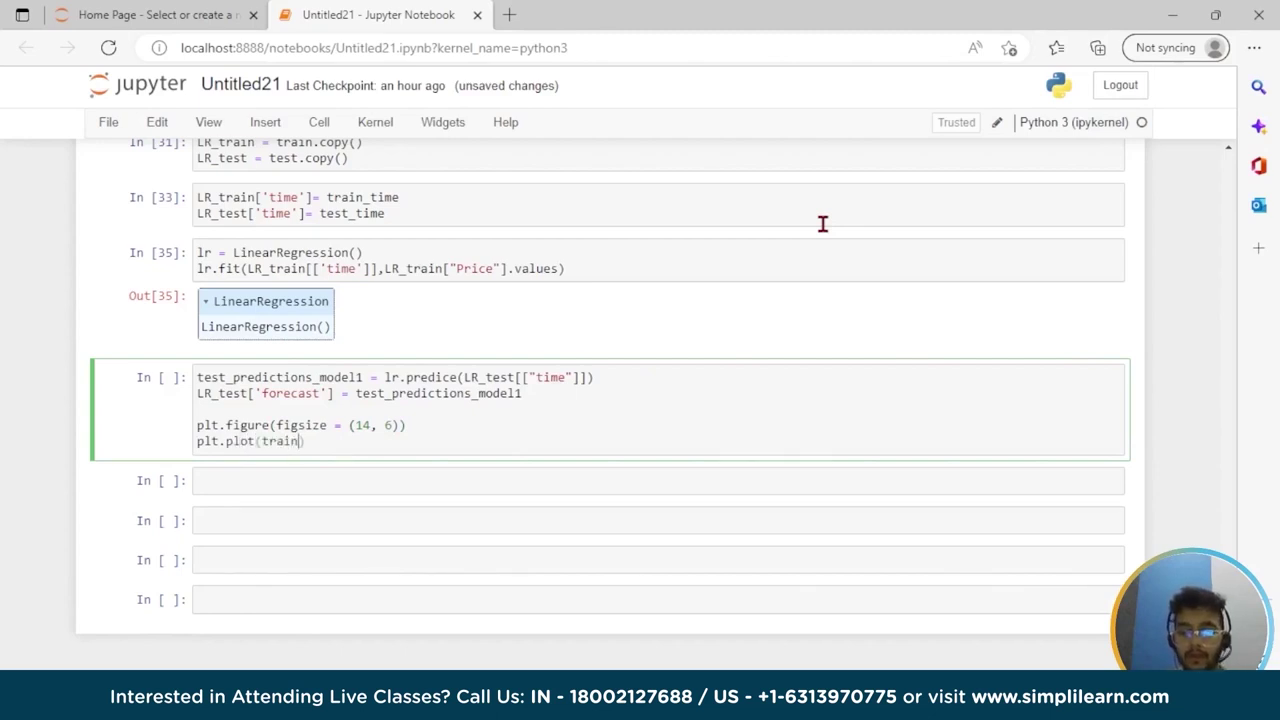
text([')
text(price)
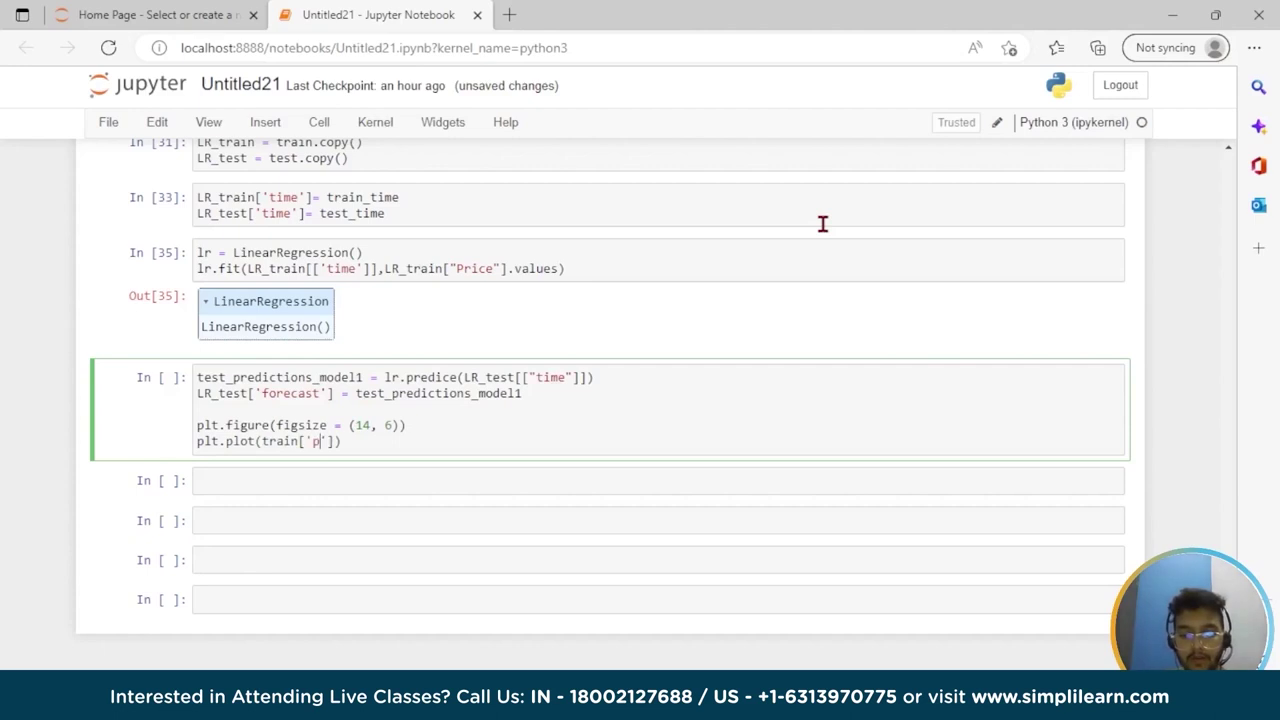
text('])
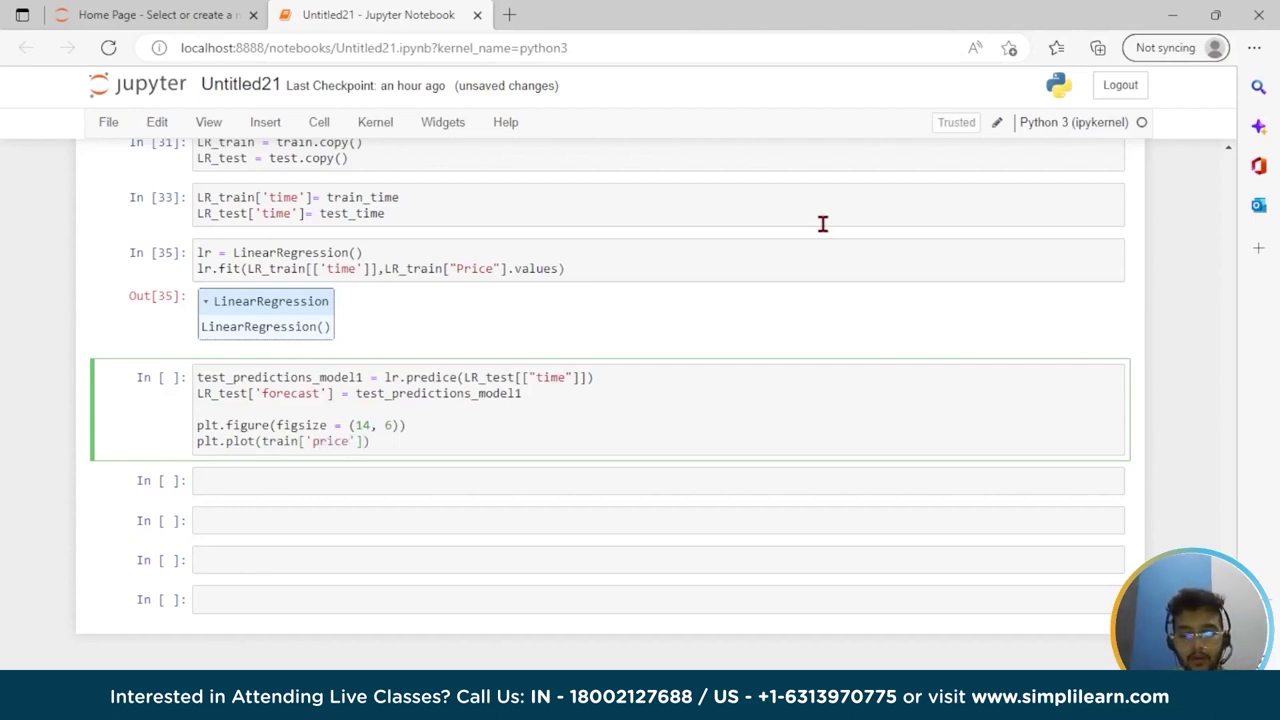
text(, label)
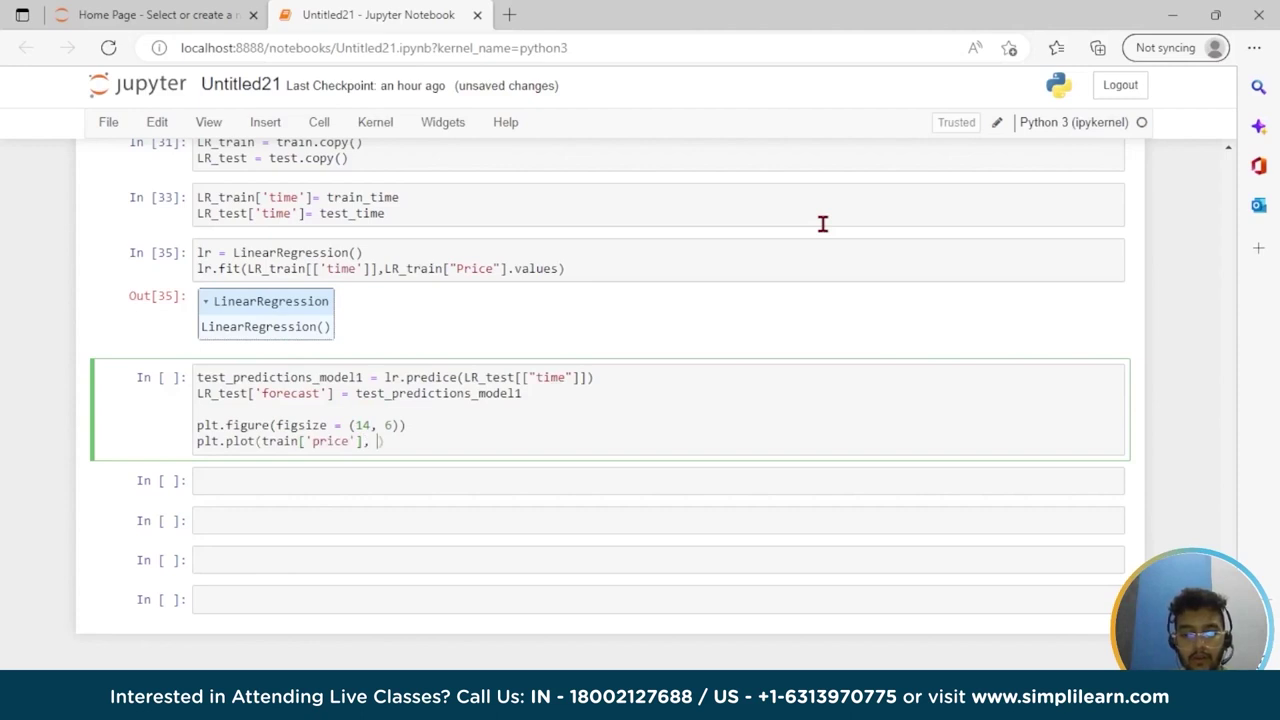
text( = 'train)
key(Return)
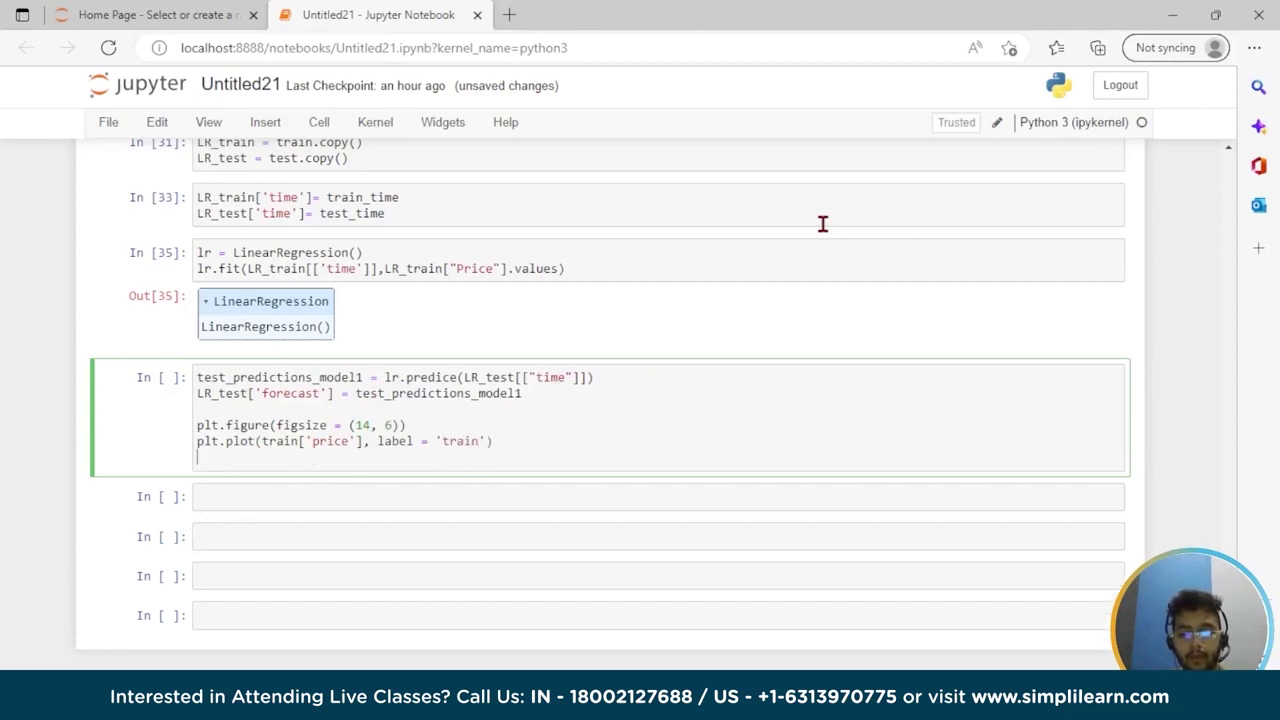
Write plt.plot(test["price"],label = 'test') on the line below the train plot call
text(plot)
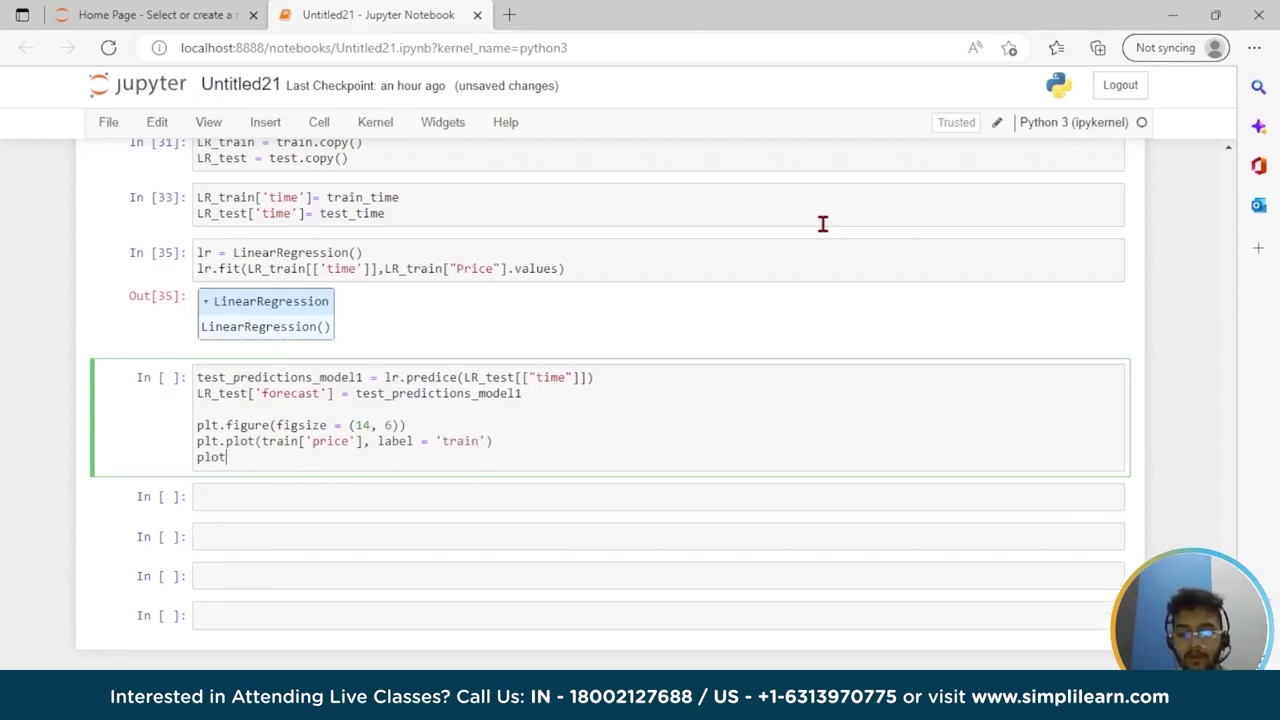
key(BackSpace)
key(BackSpace)
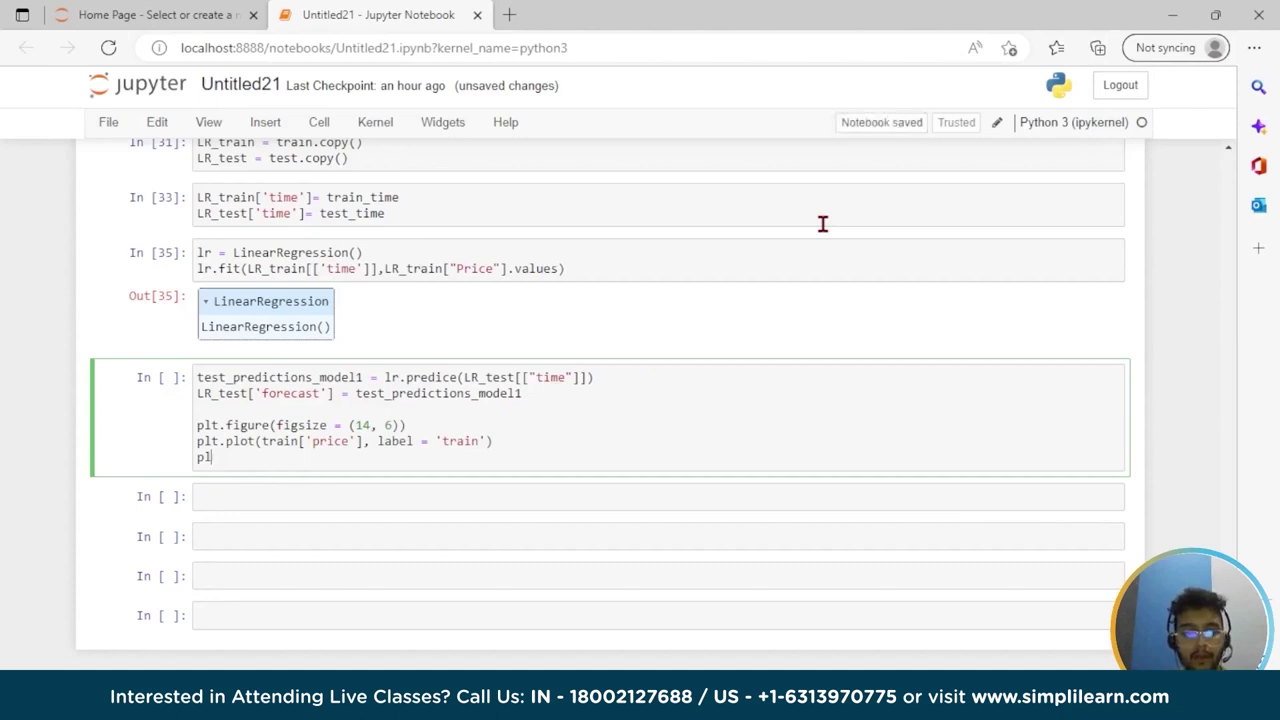
text(t.ployt)
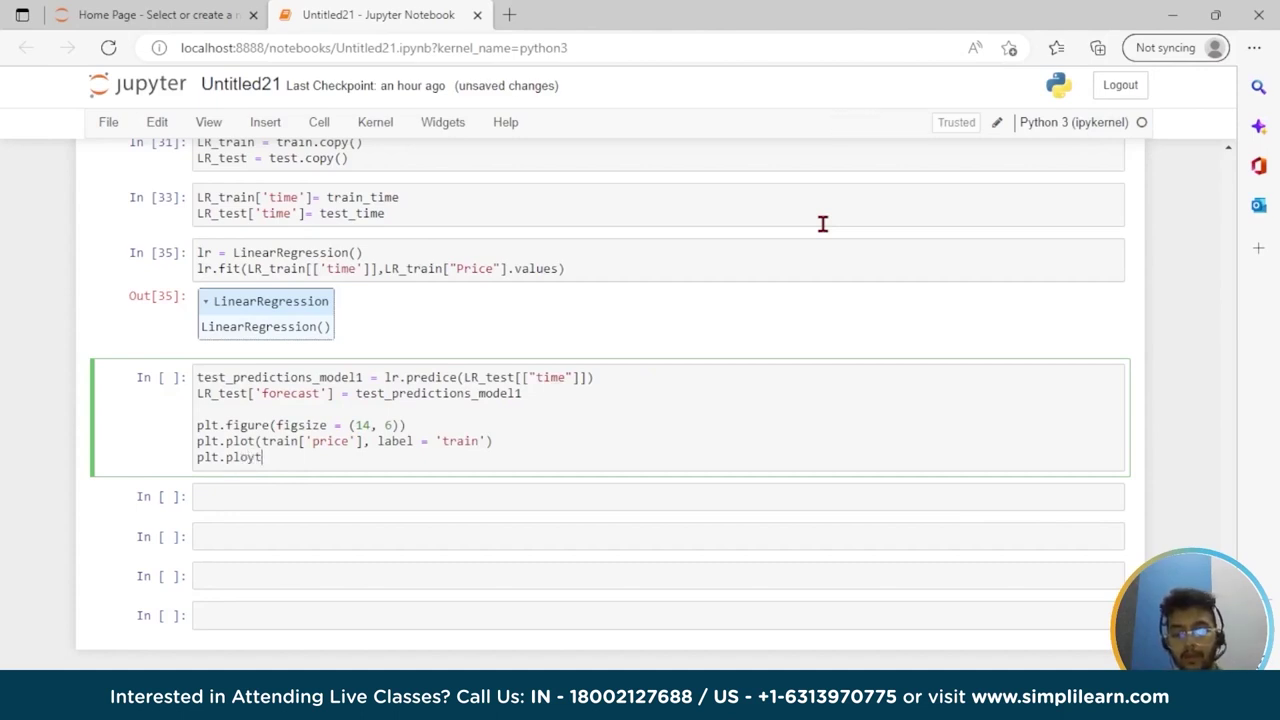
key(BackSpace)
key(BackSpace)
text(t)
text((test)
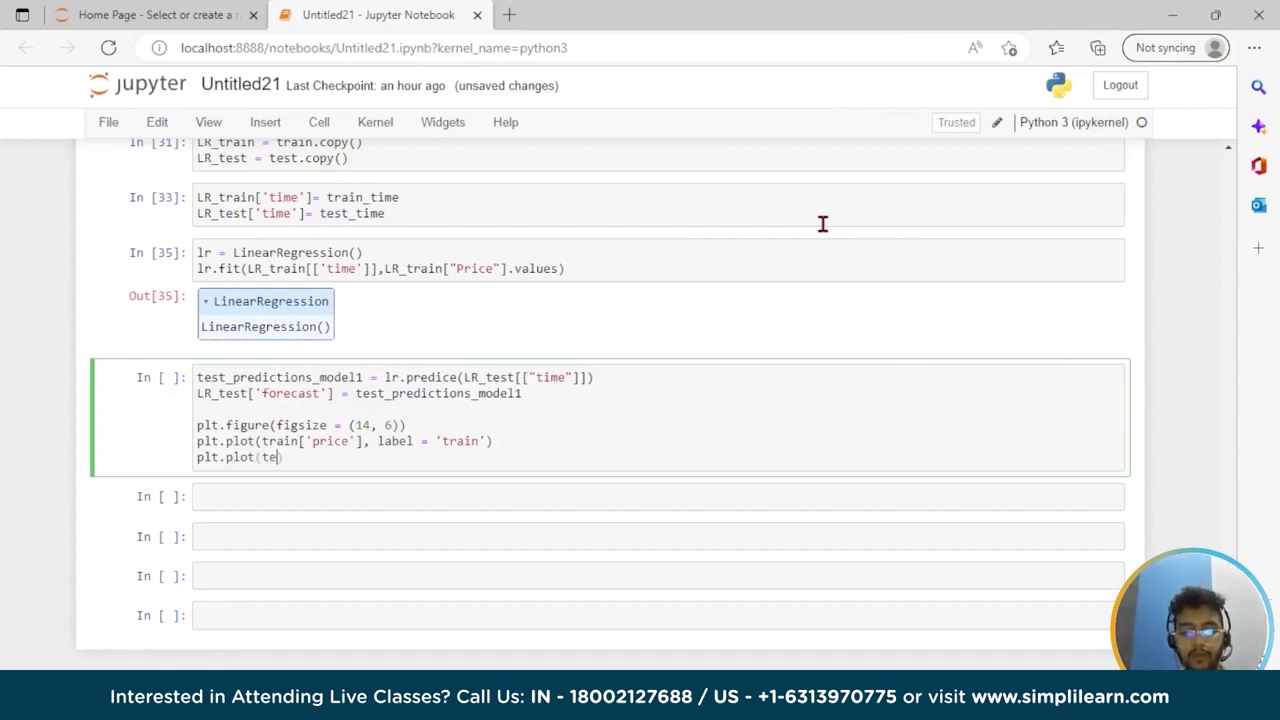
text([")
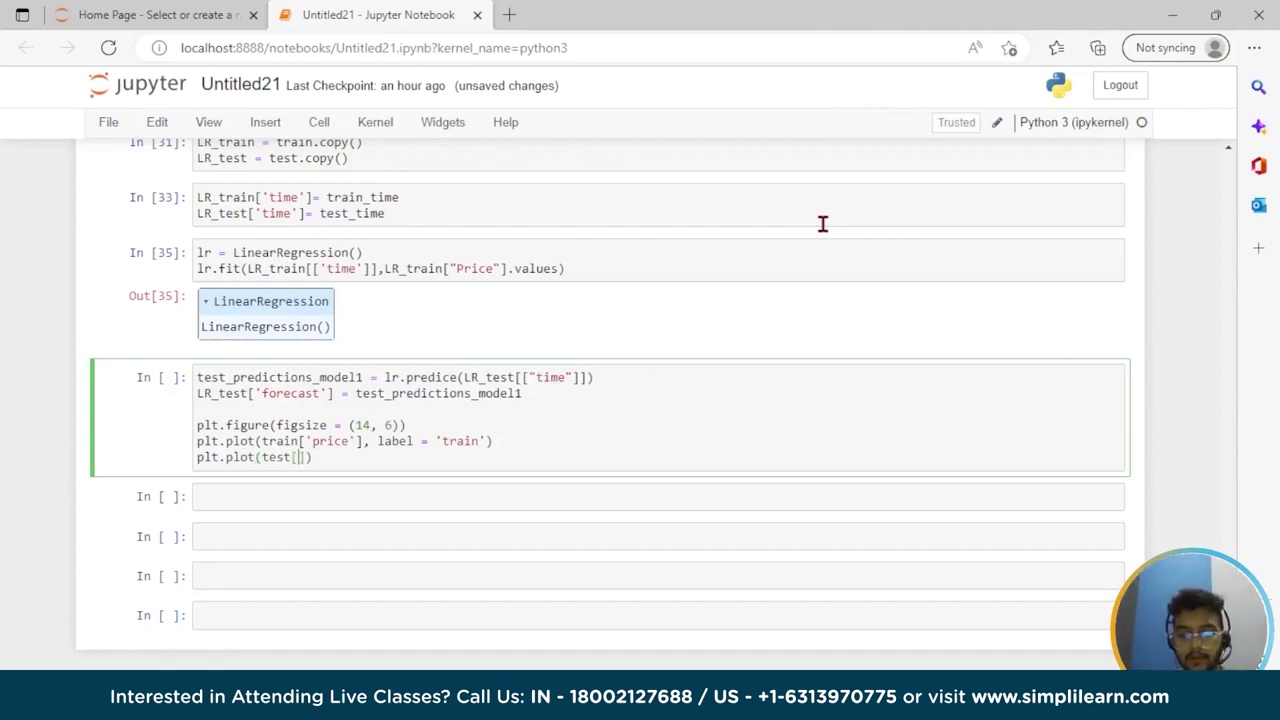
text(price")
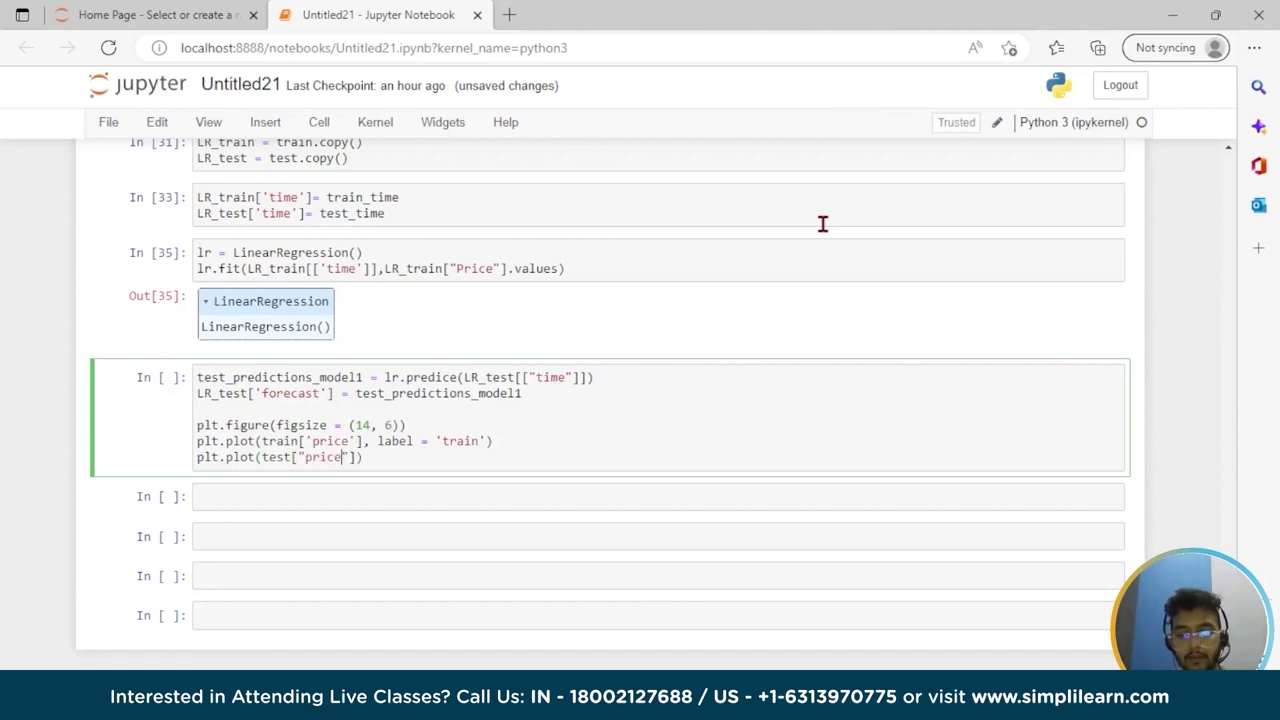
text(],label)
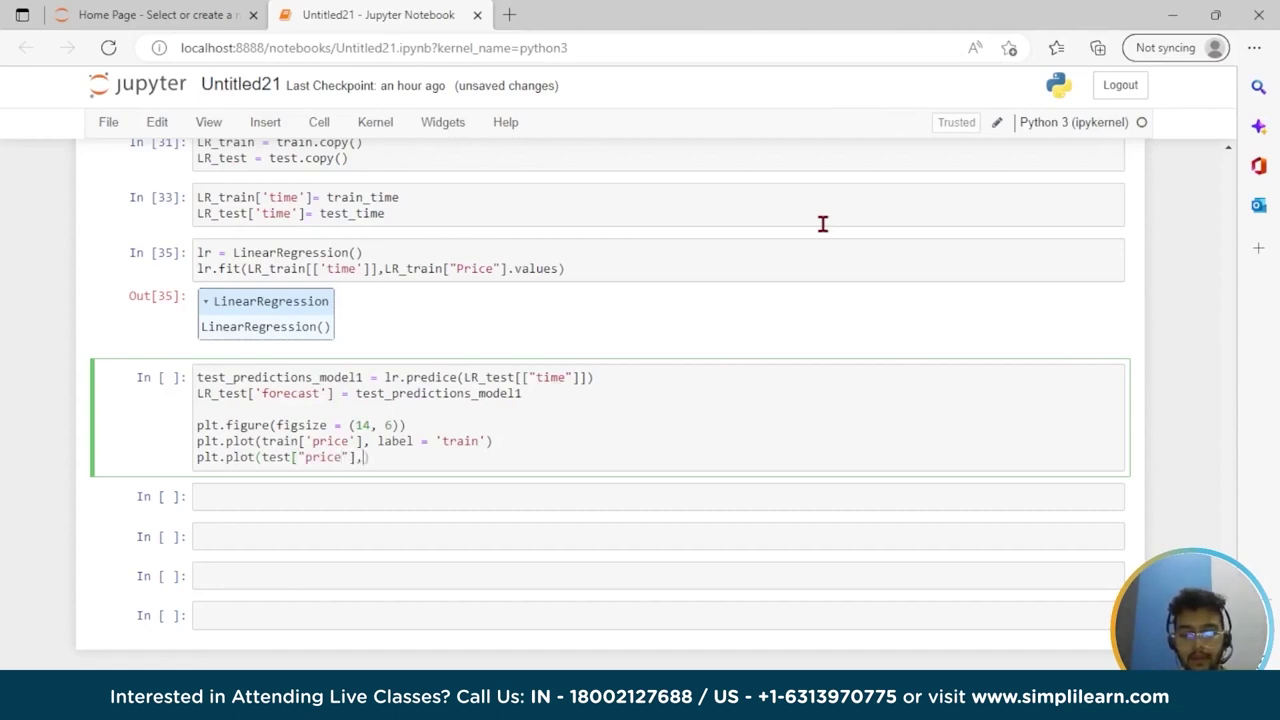
text( = 't)
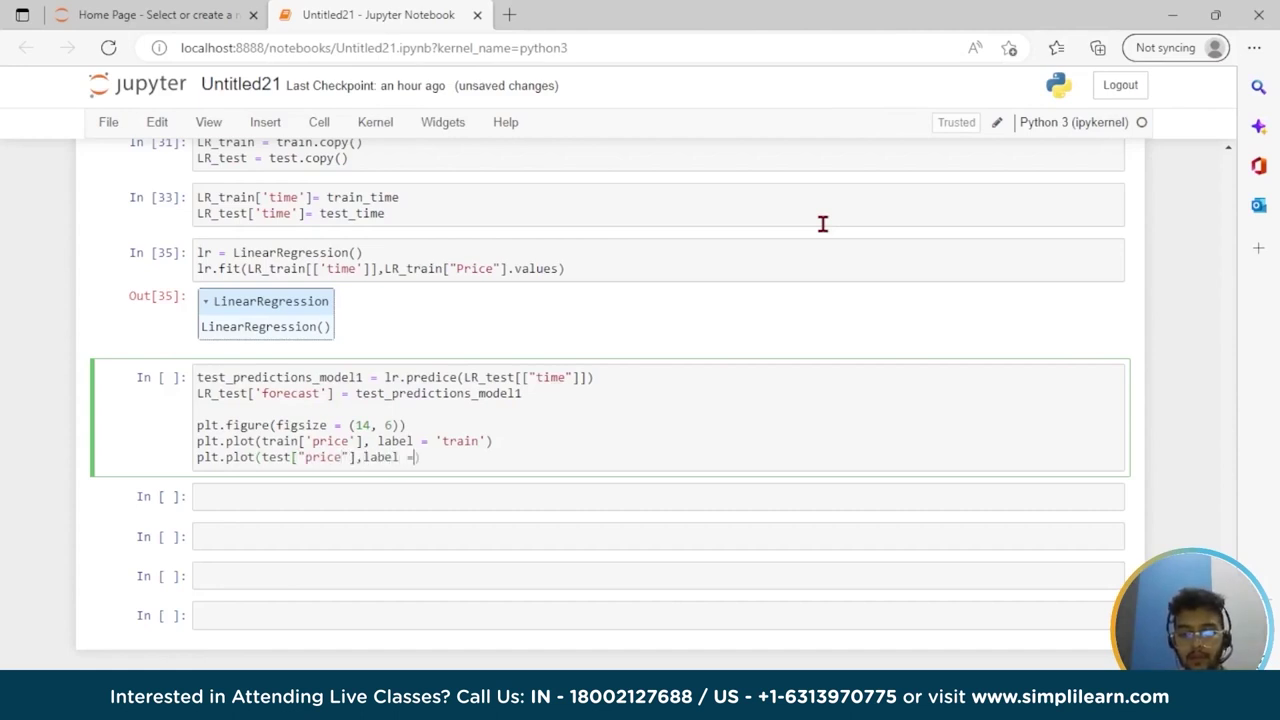
text(est'))
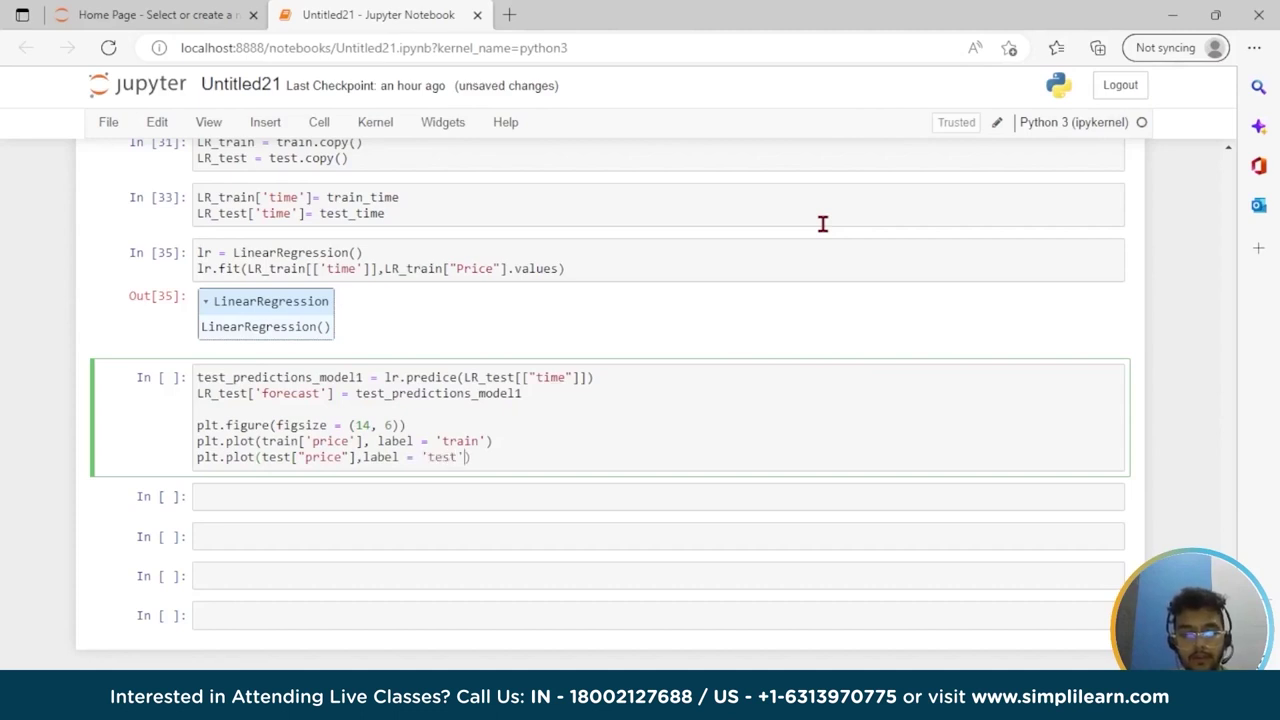
Start another line with a plt.plot call that takes LR_test['forecast']
key(Return)
text(pl)
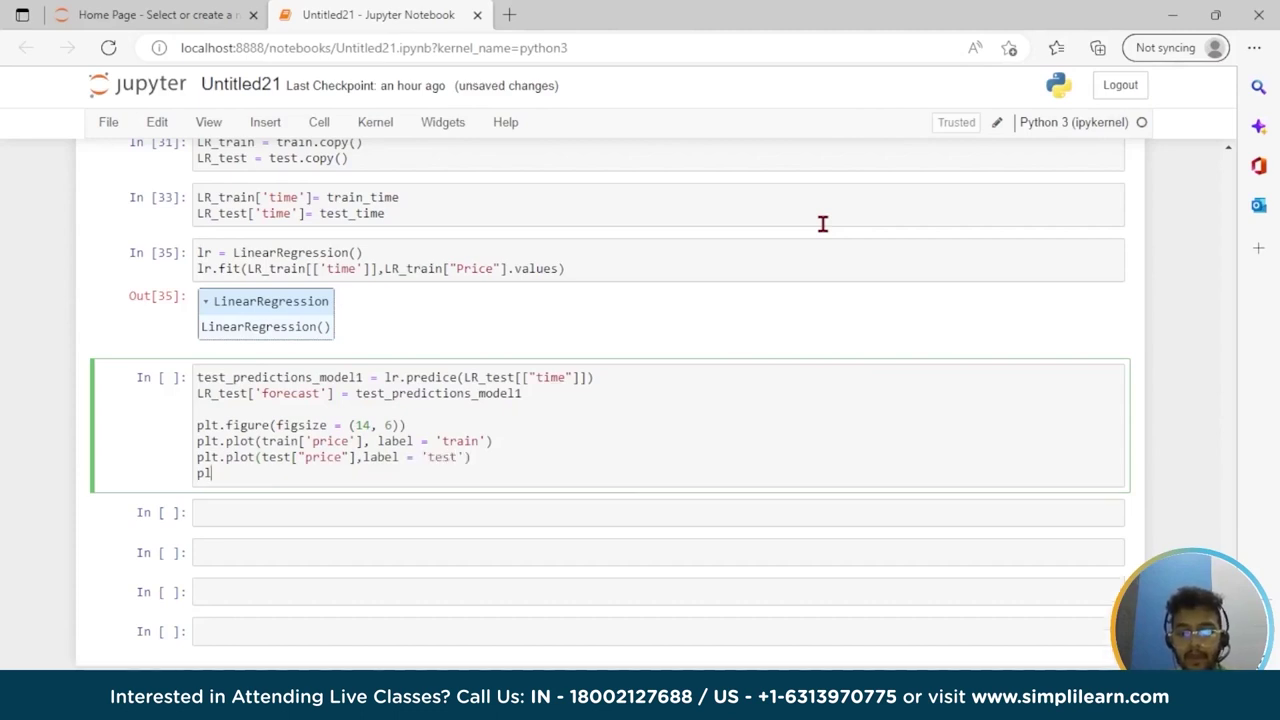
text(t.plot(LR)
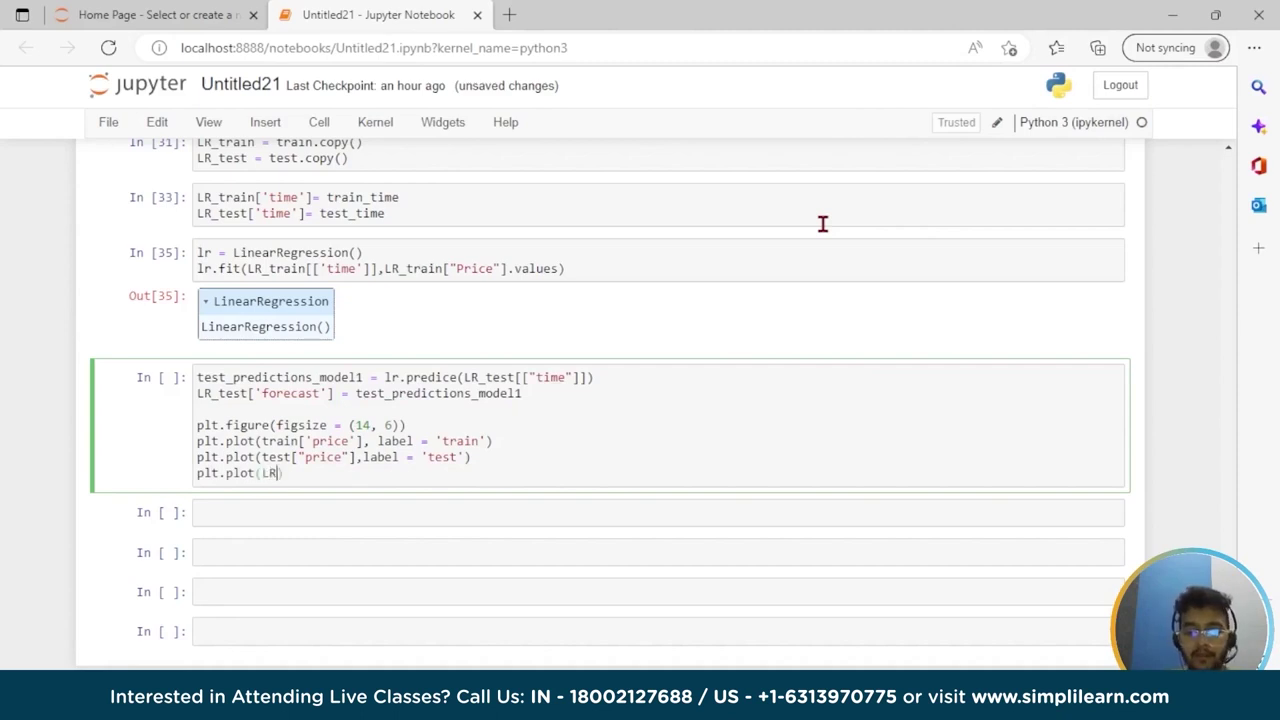
text(_test)
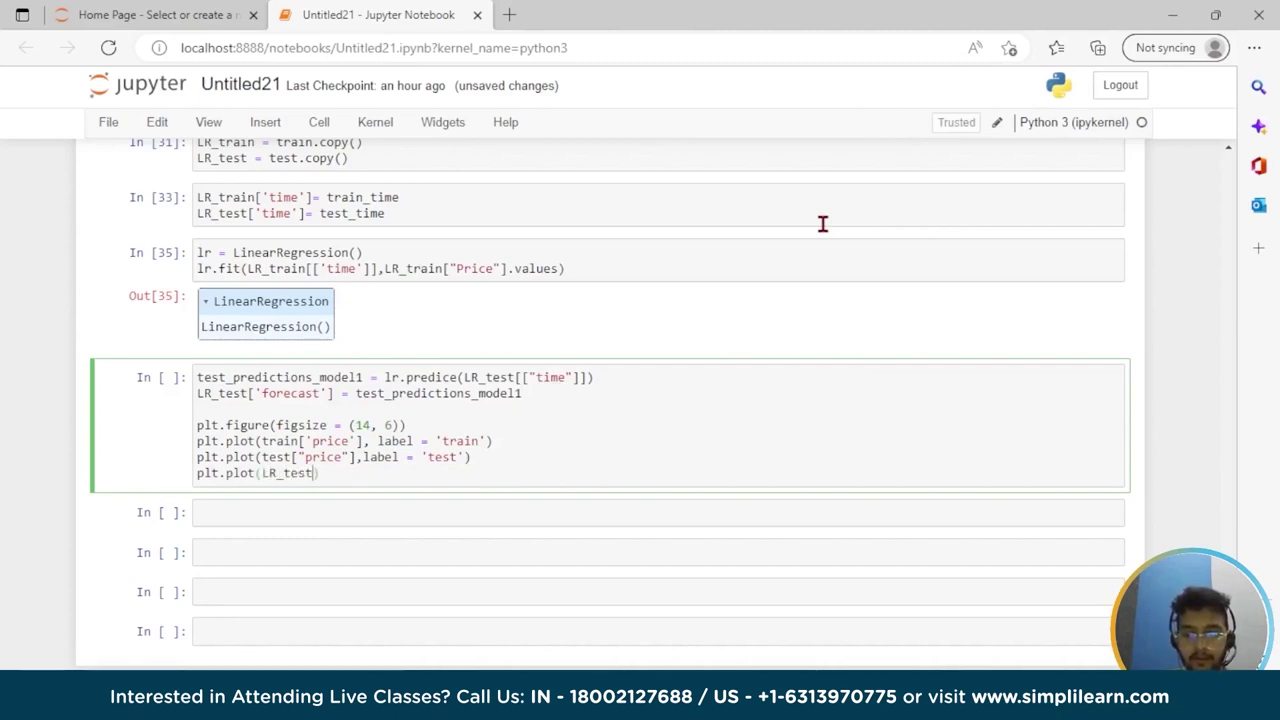
text(['fore)
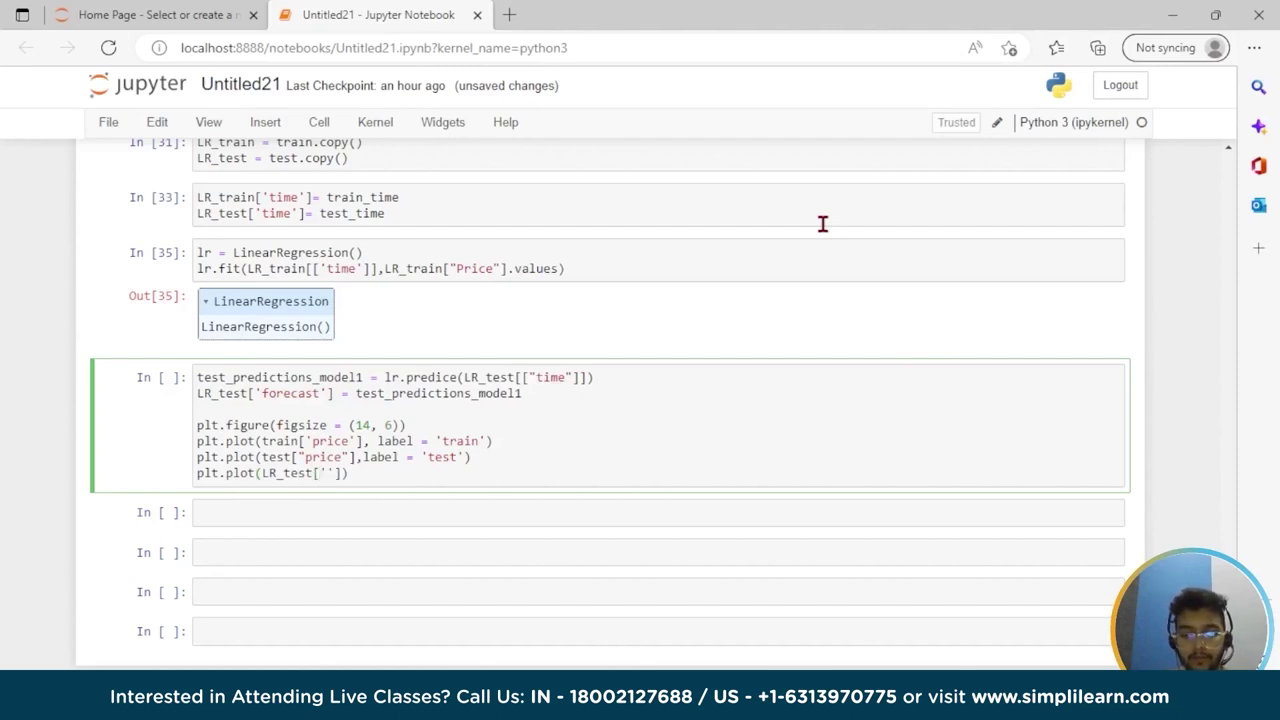
text(cast')
Complete the forecast plot call with the argument label = 'reg on time_test data'
text(, label)
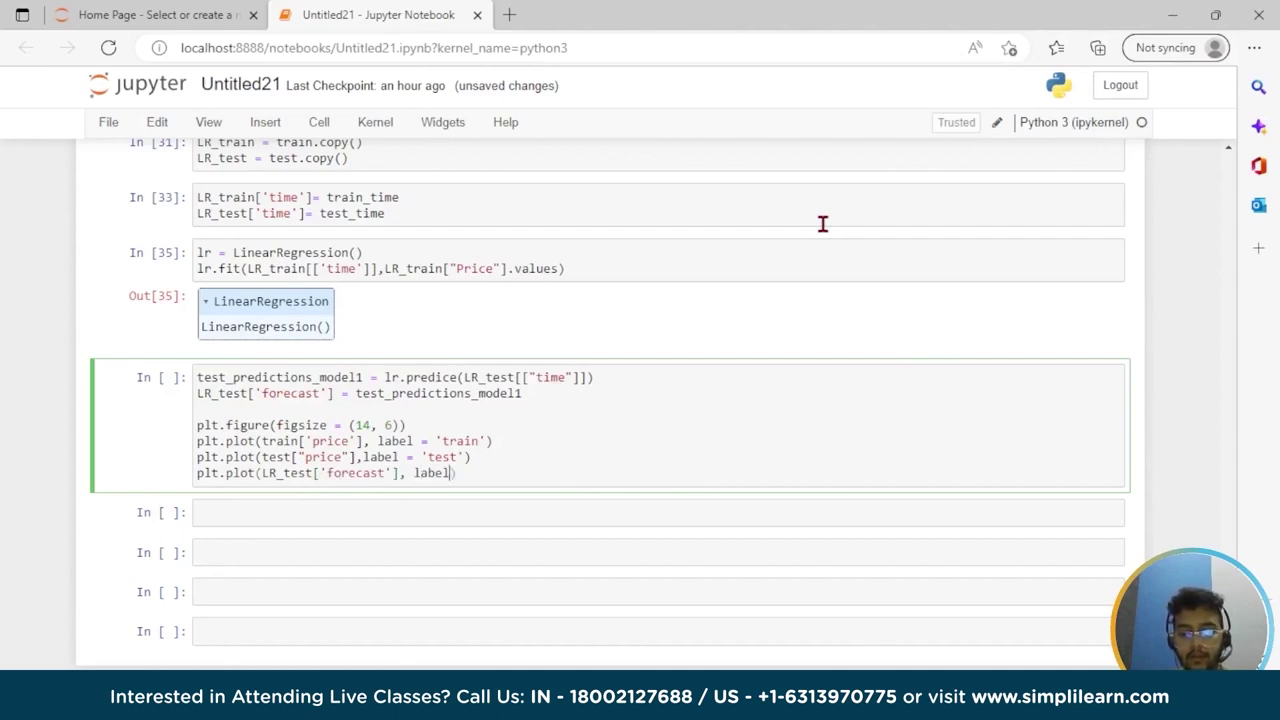
text( = 'reg on time)
key(BackSpace)
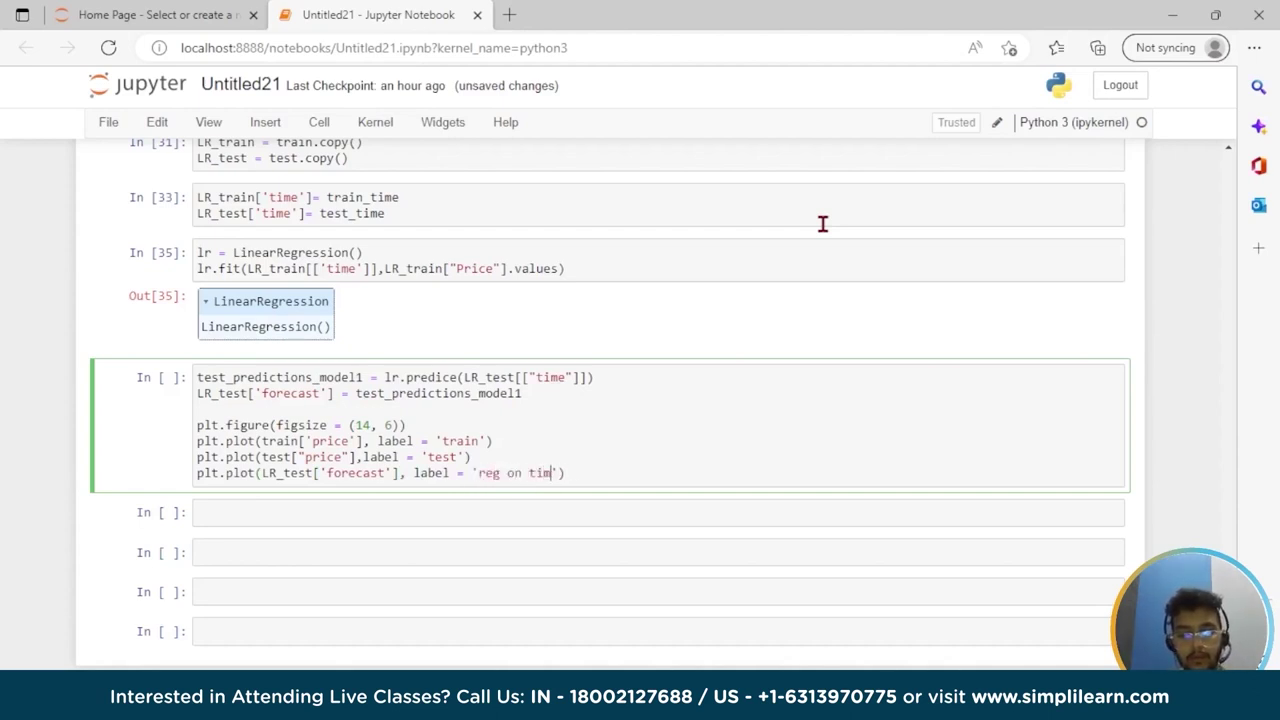
text(e_tesdt)
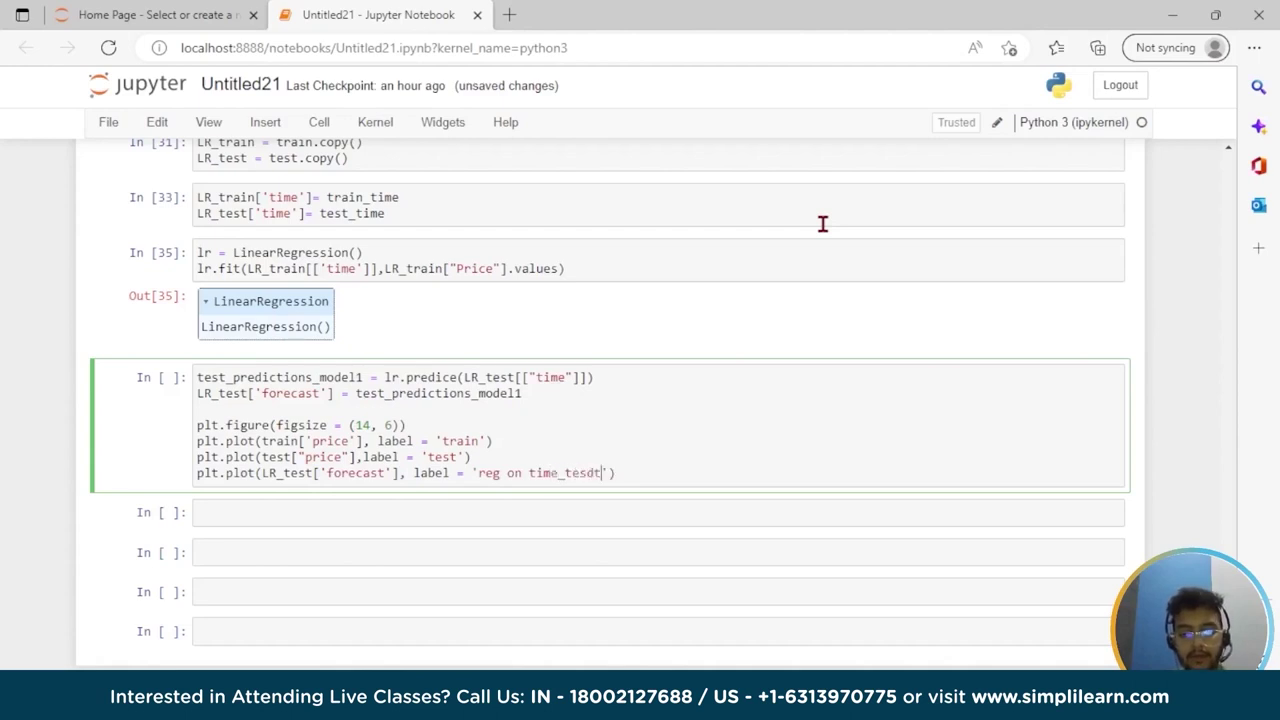
key(BackSpace)
key(BackSpace)
text(t data)
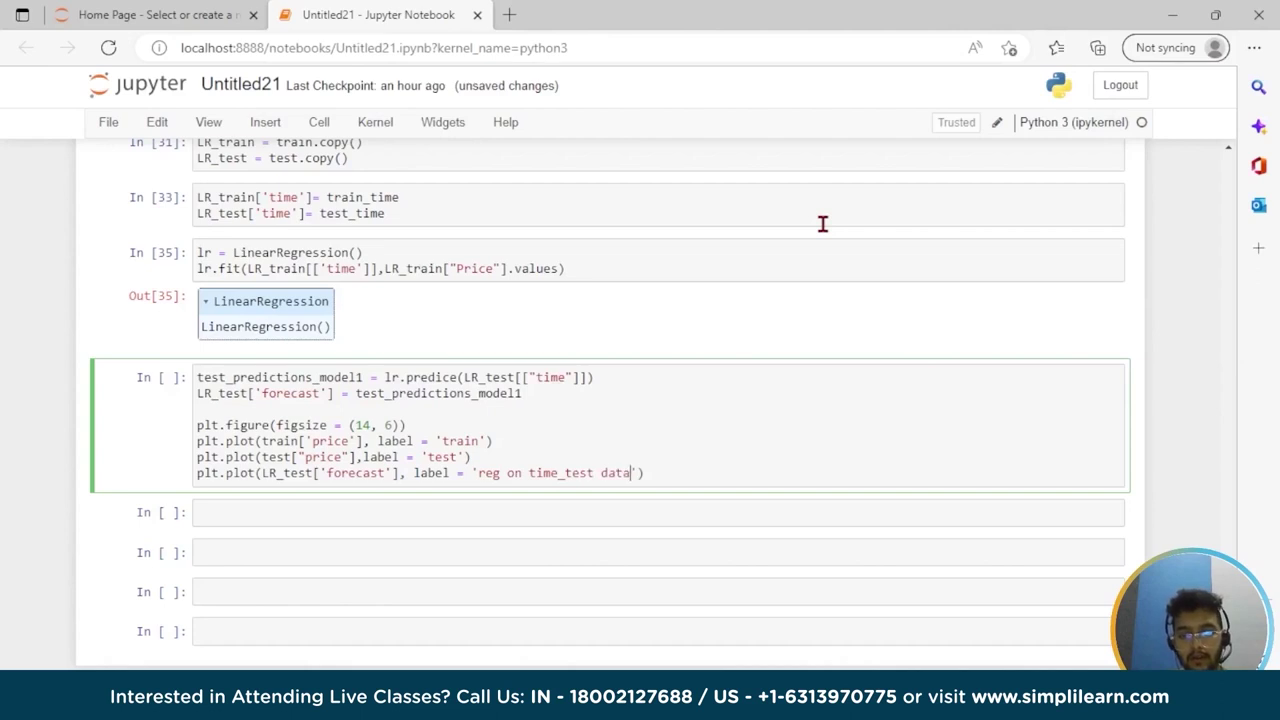
key(Right)
key(Right)
Write plt.legend(loc = 'best') on a new line below the forecast plot call
key(Return)
text(plt.leg)
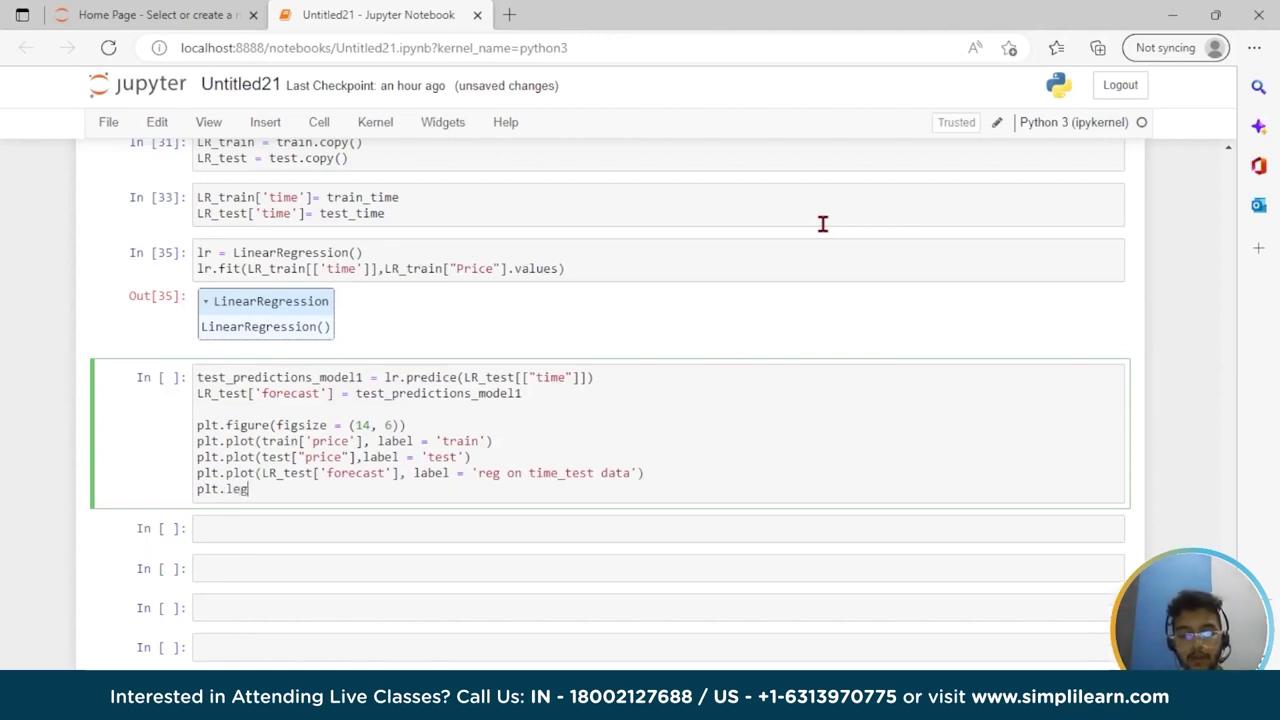
text(end()
text(loc)
text( = 'best)
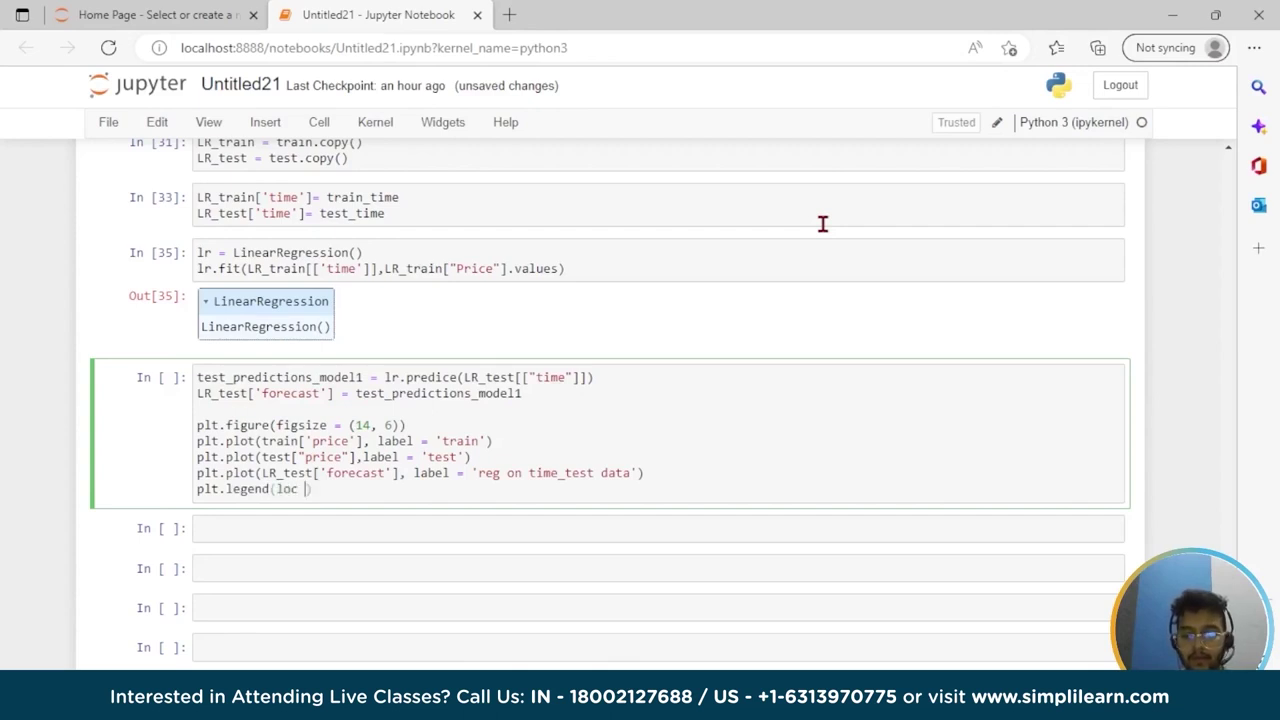
text(')
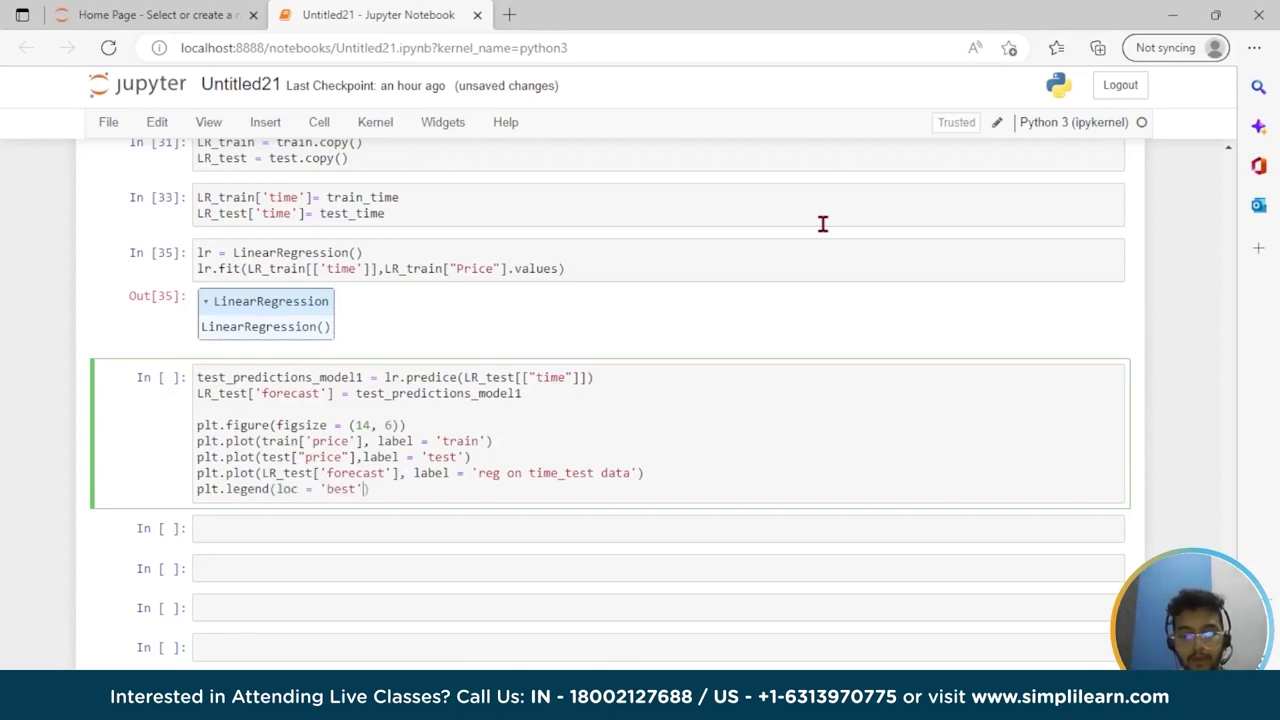
Finish the prediction cell with the line plt.grid(); and run it
key(Return)
text(plt)
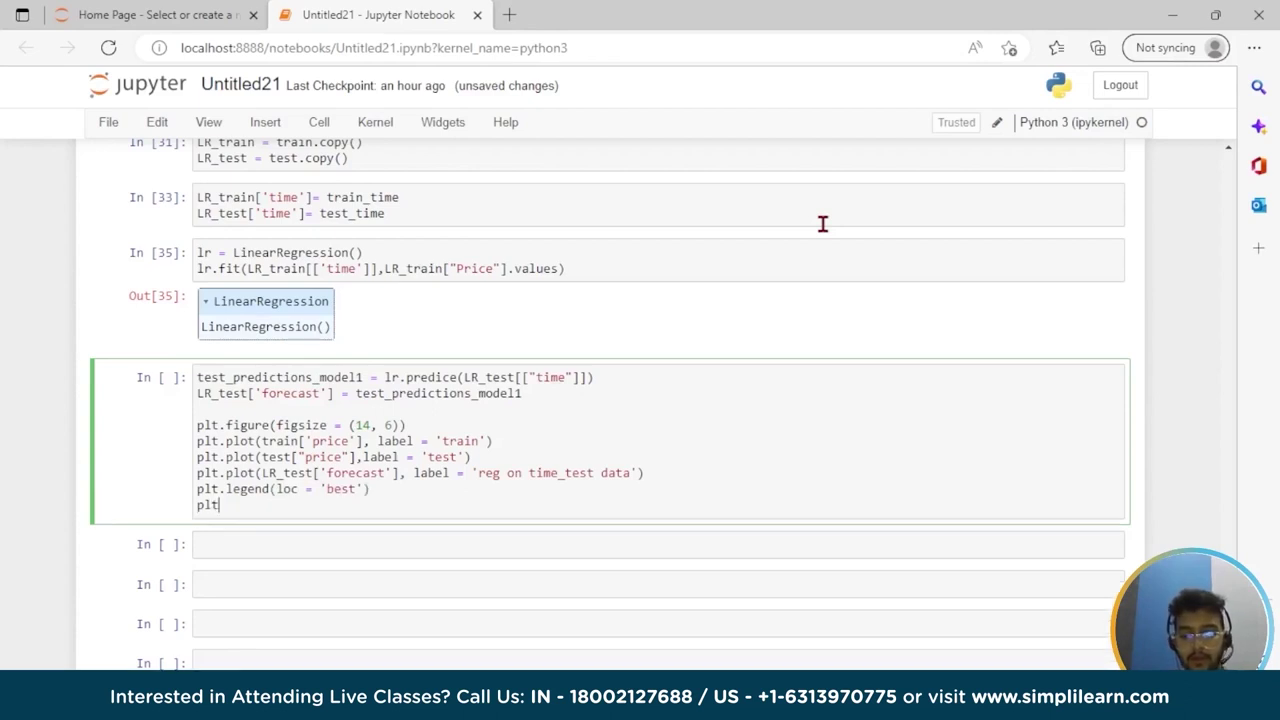
text(.grid();)
key(shift+Return)
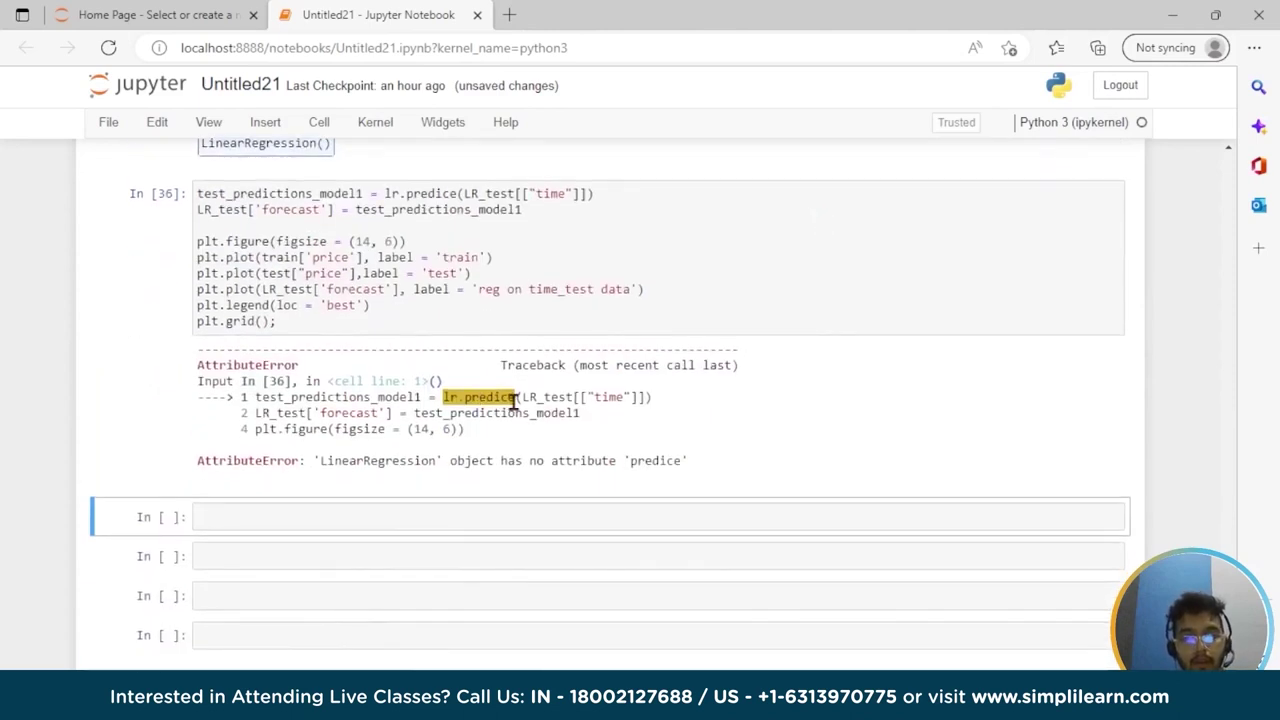
Correct the method name in the cell's first line to lr.predict and rerun the cell
click(455, 192)
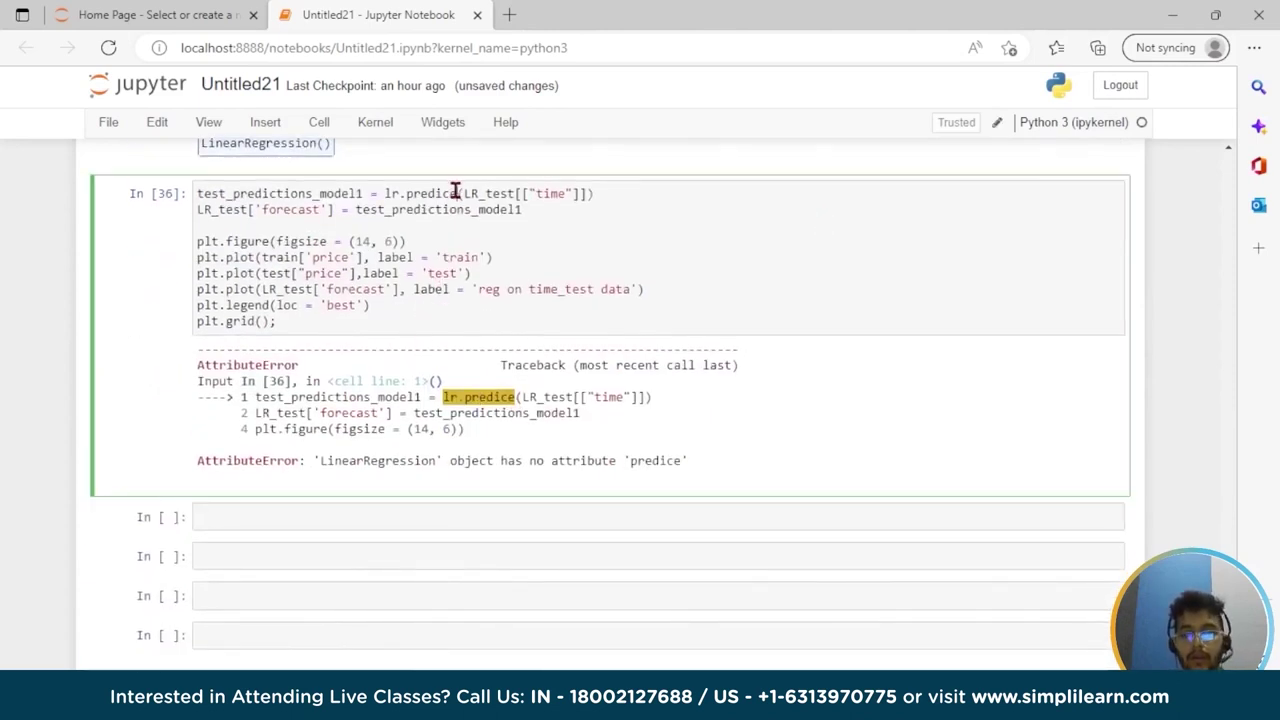
key(BackSpace)
text(t)
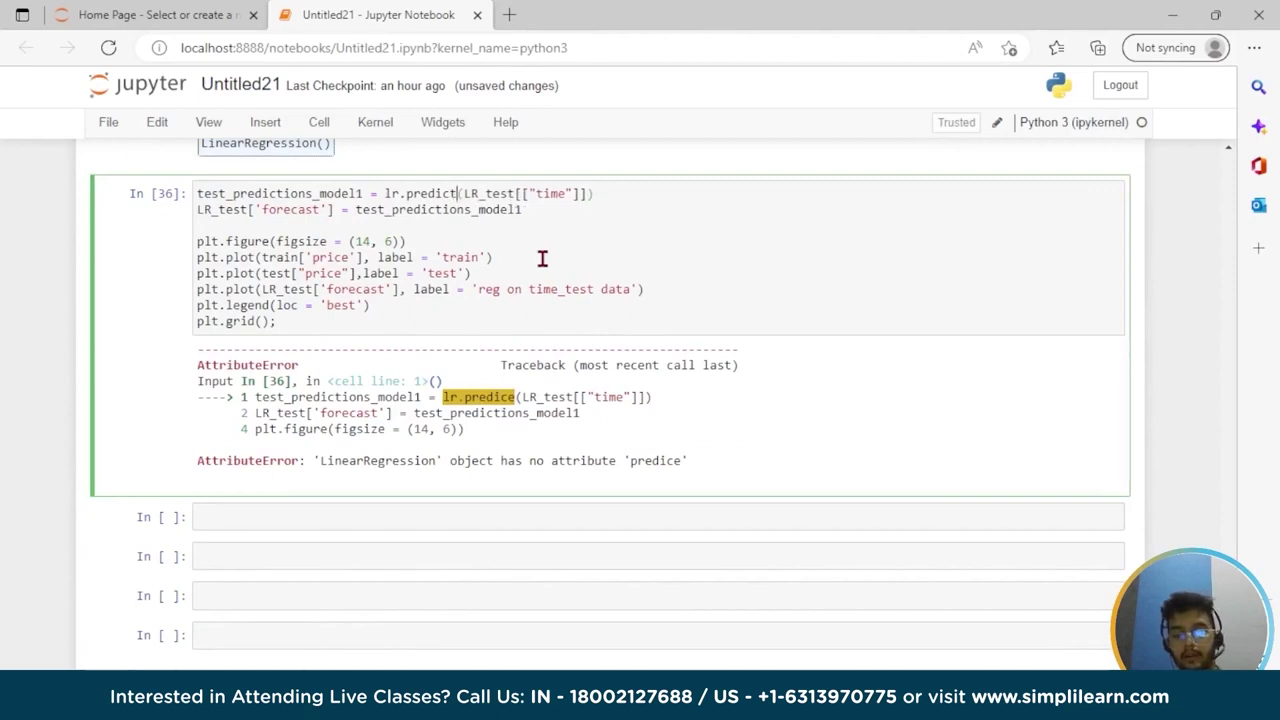
key(shift+Return)
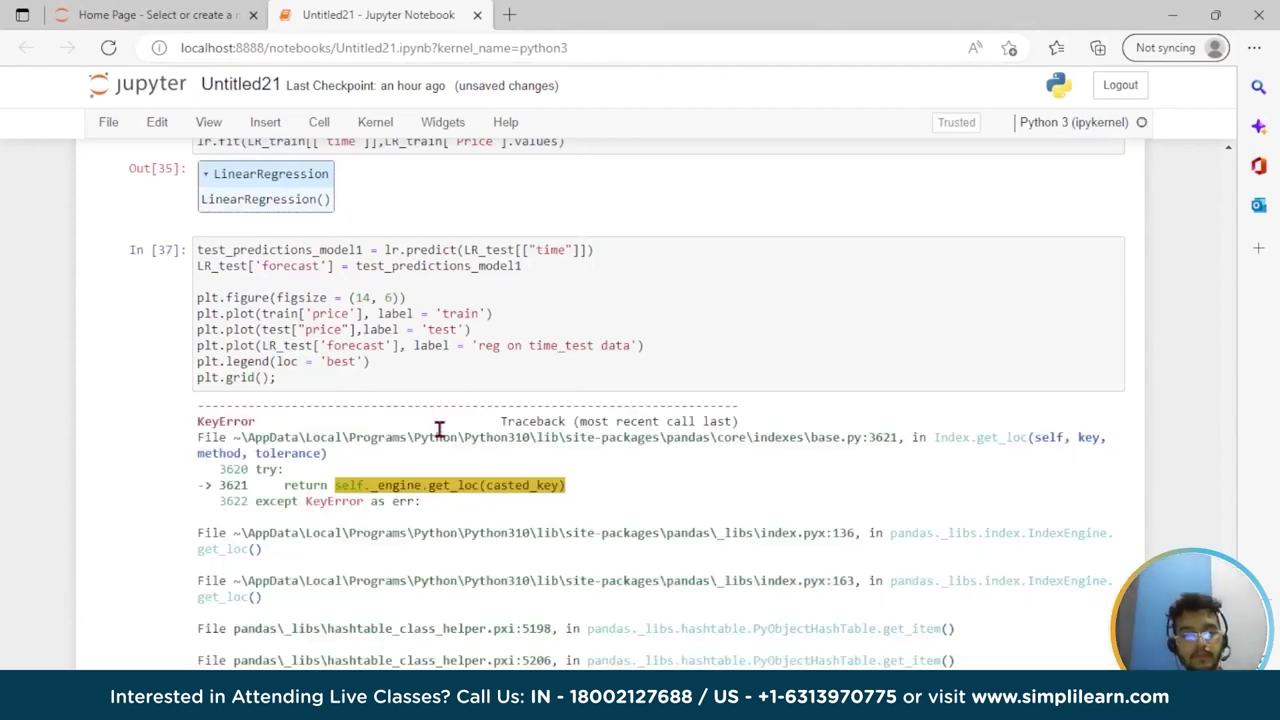
Check the error's key, capitalise the column name to Price in the train and test plot calls, and rerun the cell
scroll(437, 428, down, 10)
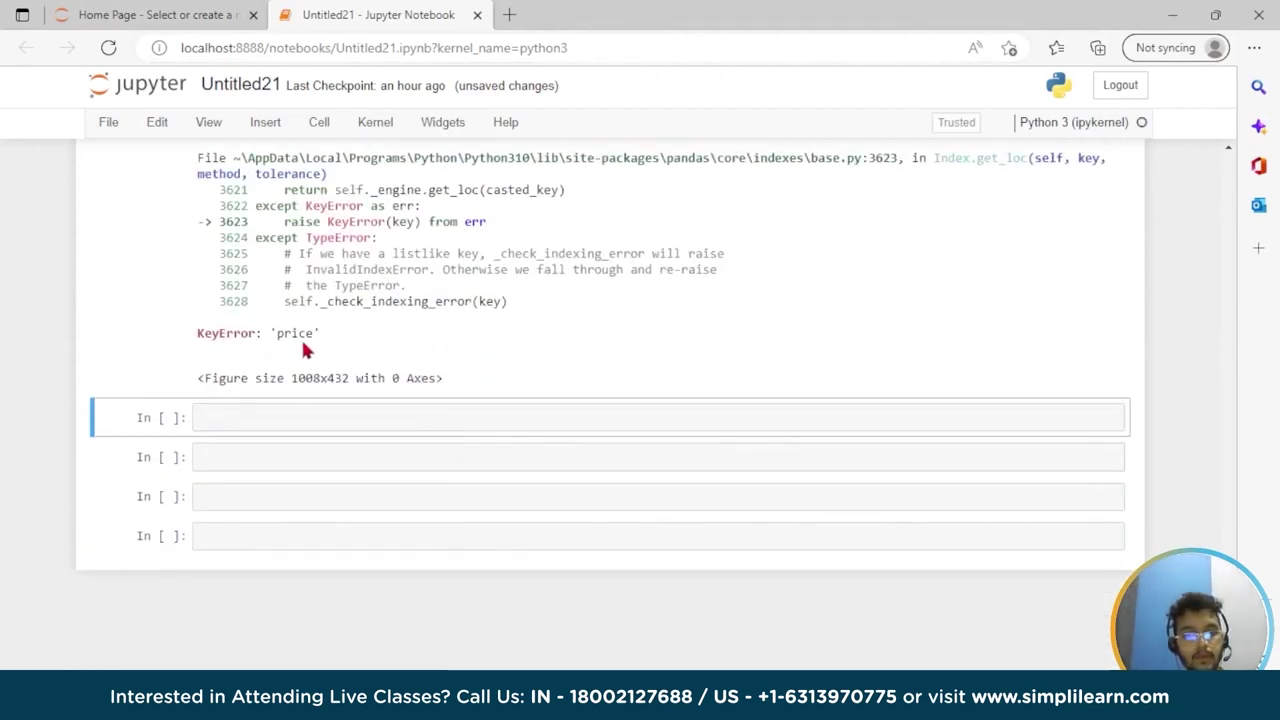
double_click(303, 333)
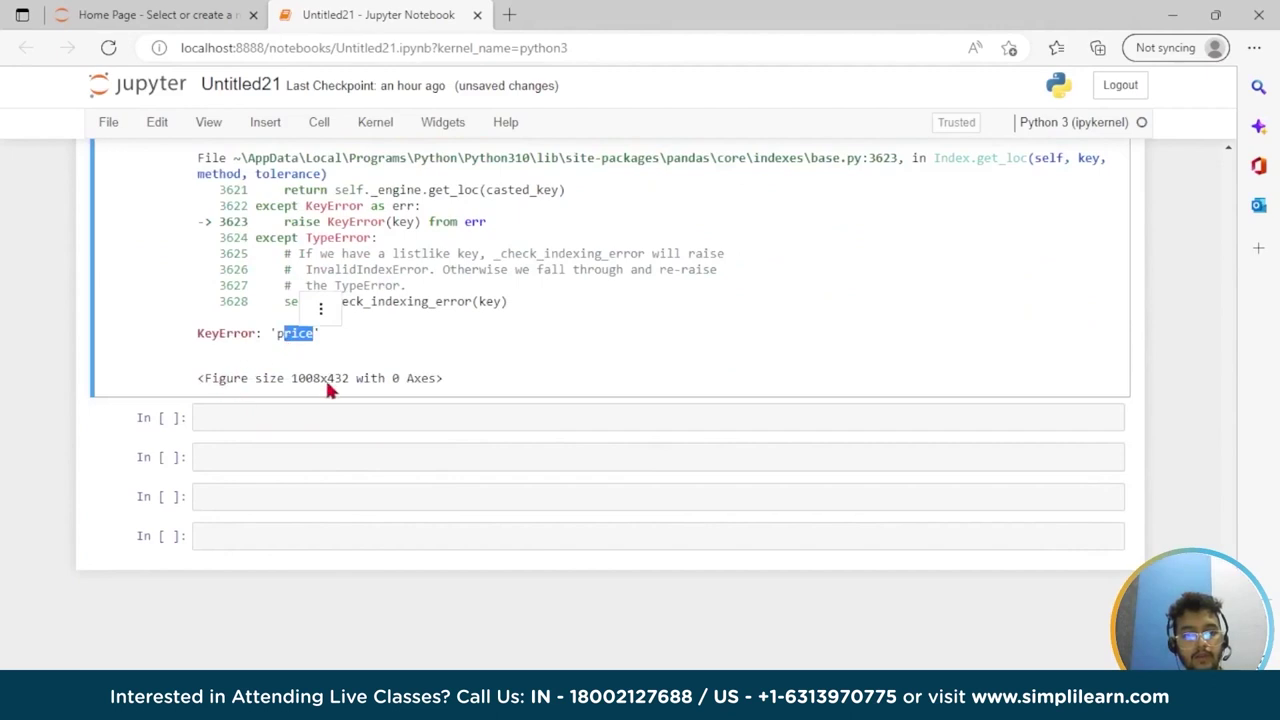
scroll(327, 385, up, 10)
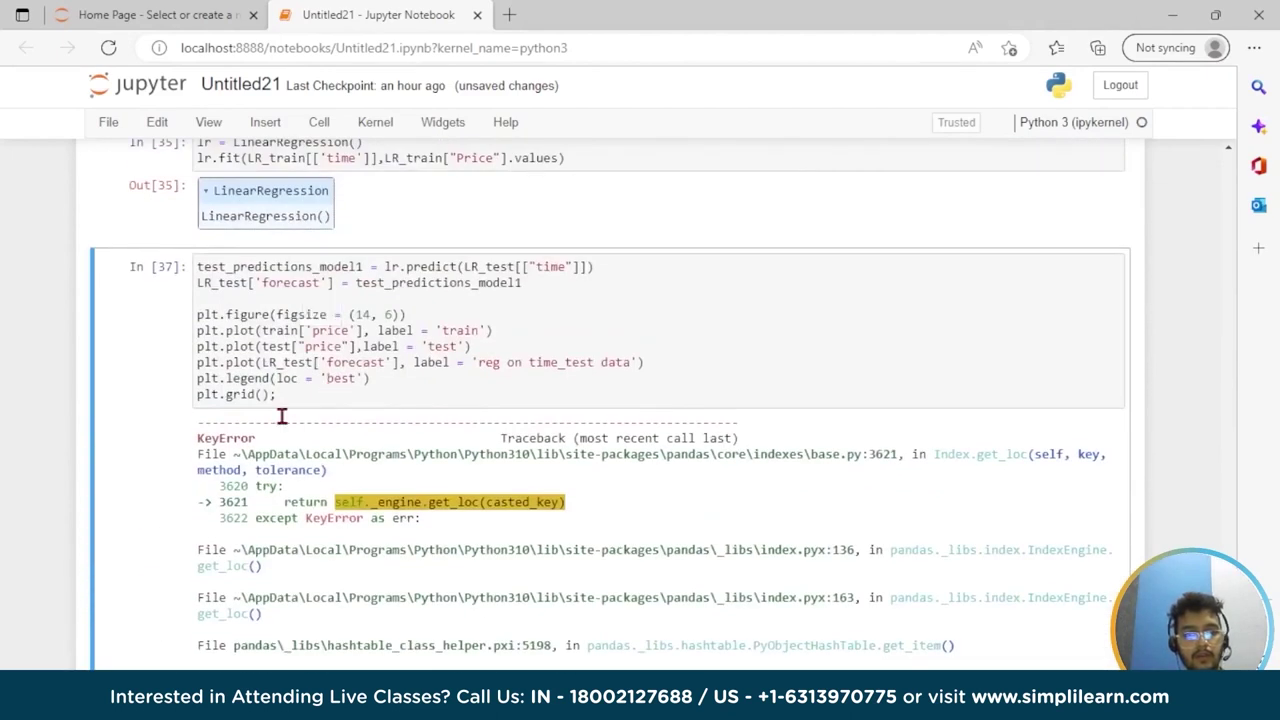
click(319, 338)
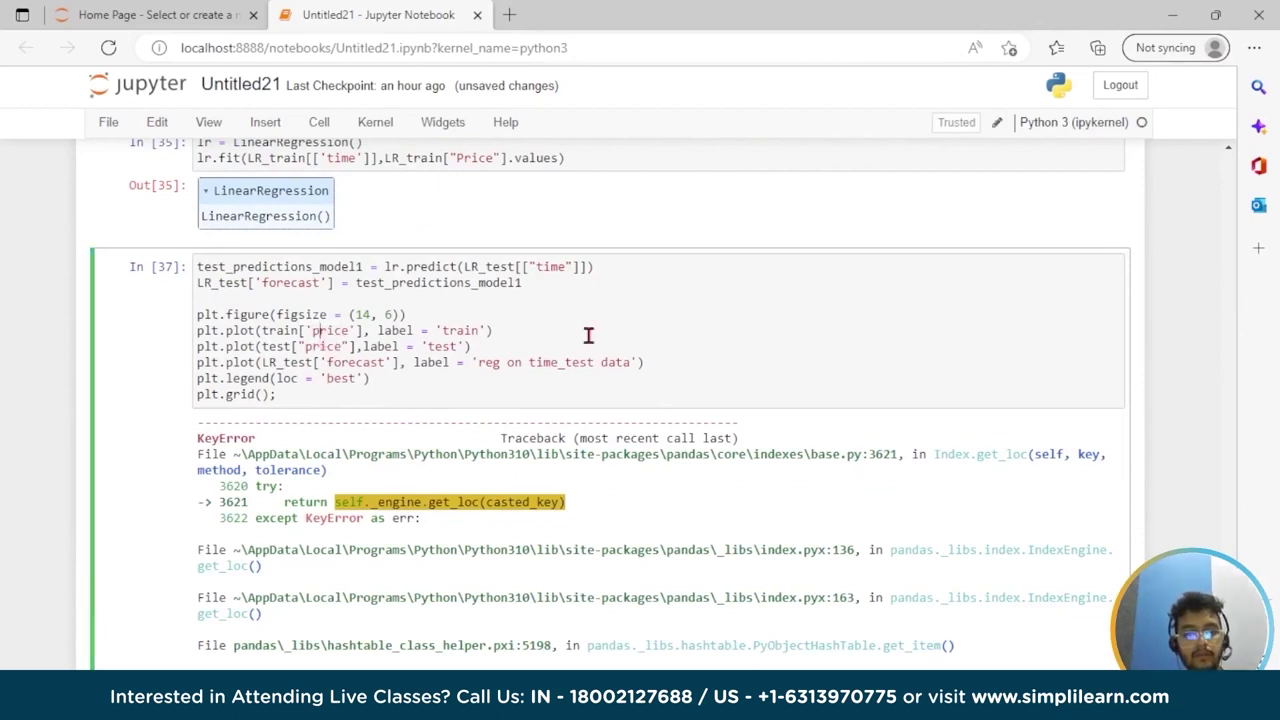
key(BackSpace)
text(P)
key(Down)
key(BackSpace)
text(P)
key(shift+Return)
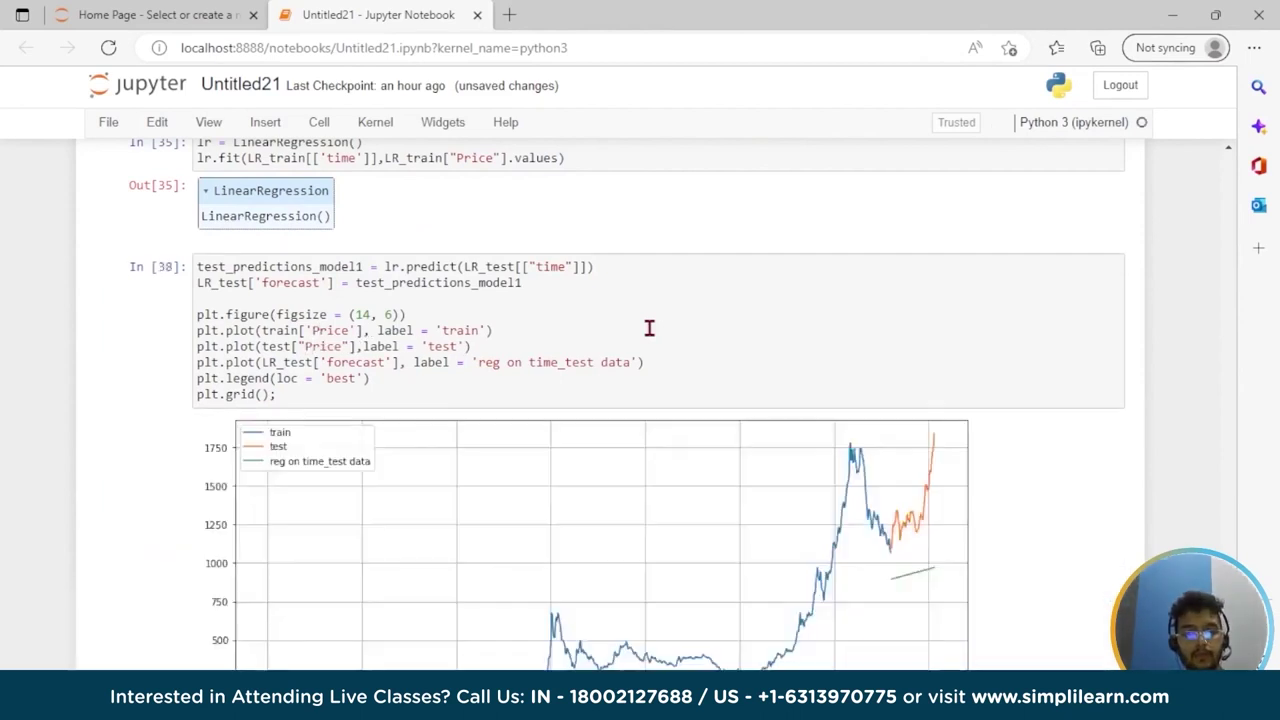
Add four empty cells at the end of the notebook, below the forecast plot
scroll(649, 328, down, 1)
scroll(649, 328, down, 1)
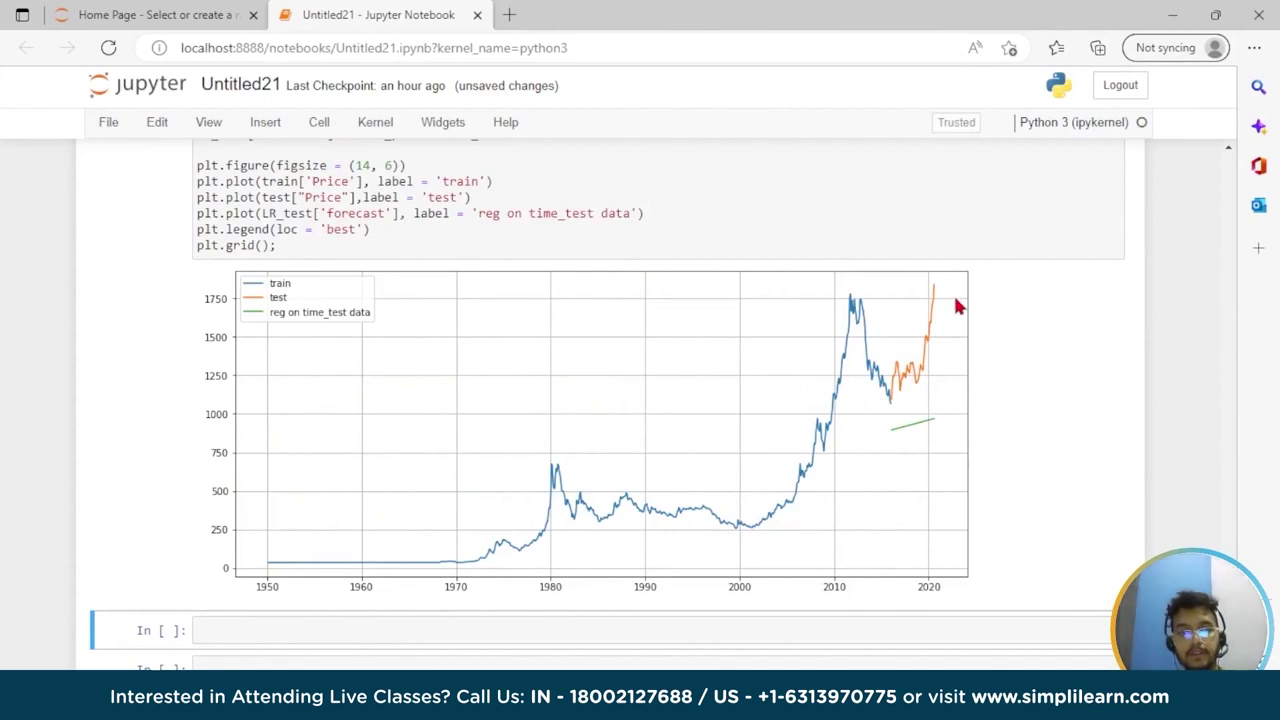
scroll(514, 404, down, 2)
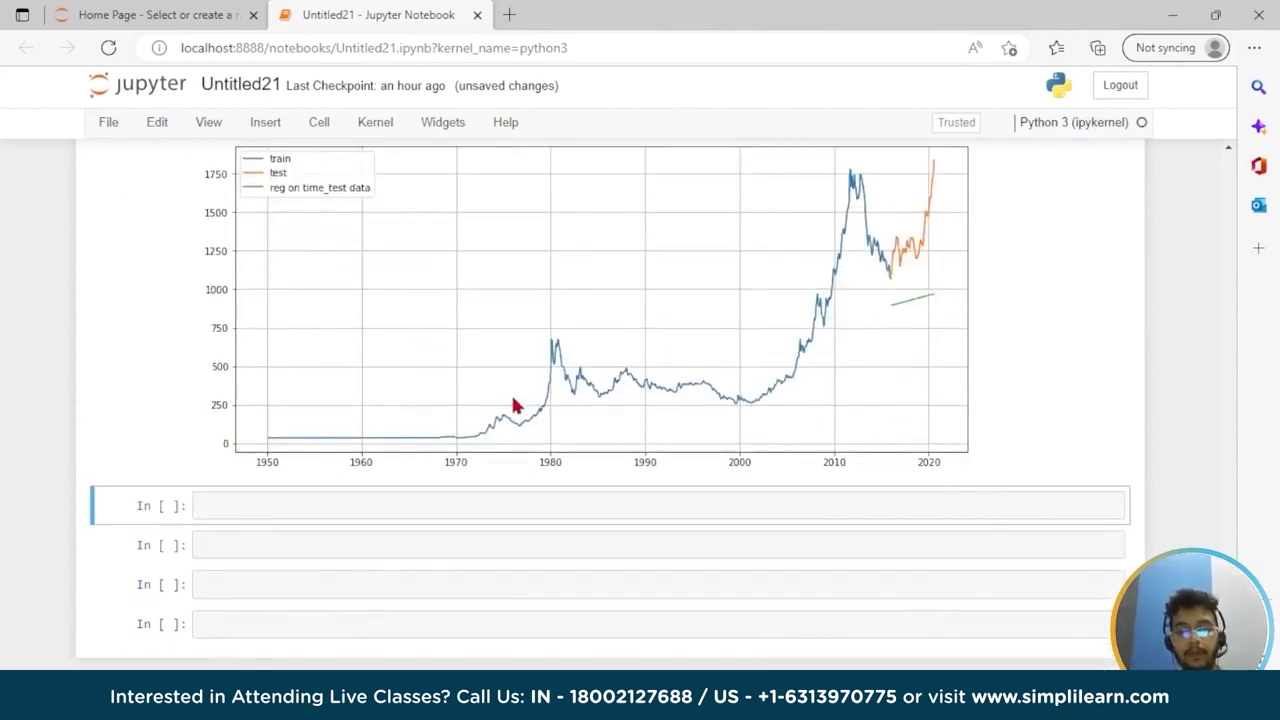
click(224, 508)
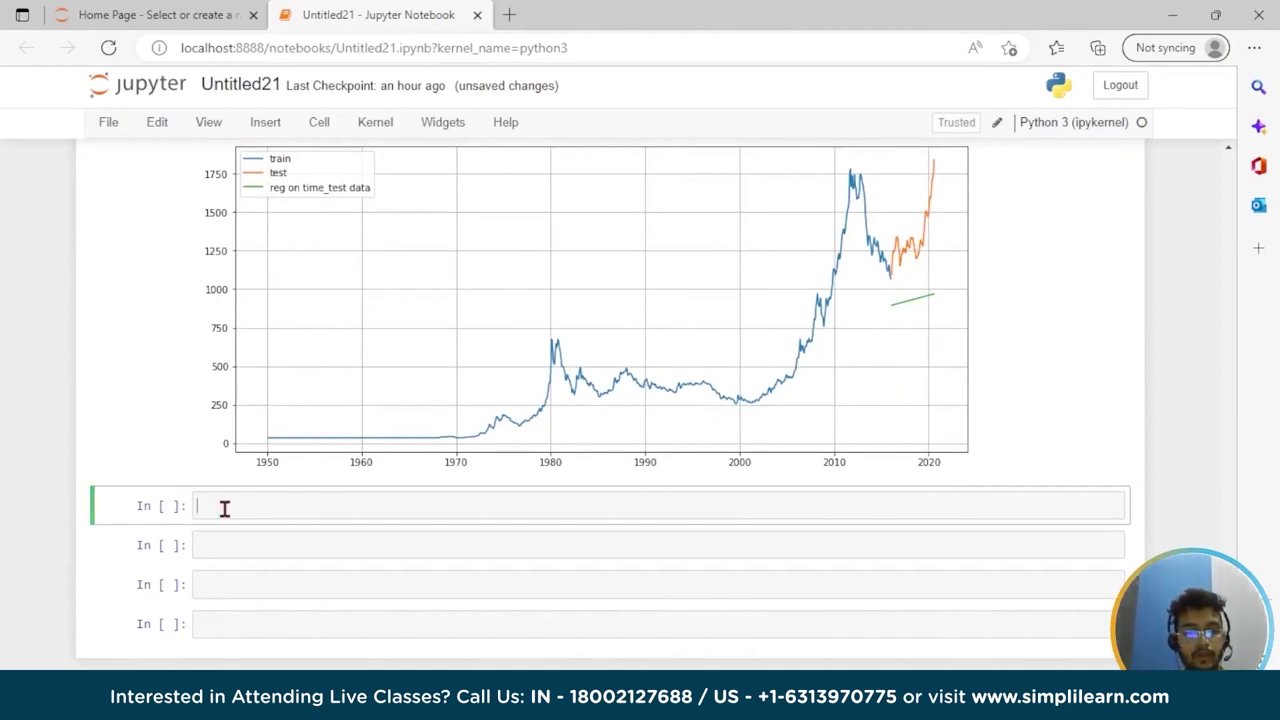
click(217, 614)
key(shift+Return)
key(shift+Return)
key(shift+Return)
key(shift+Return)
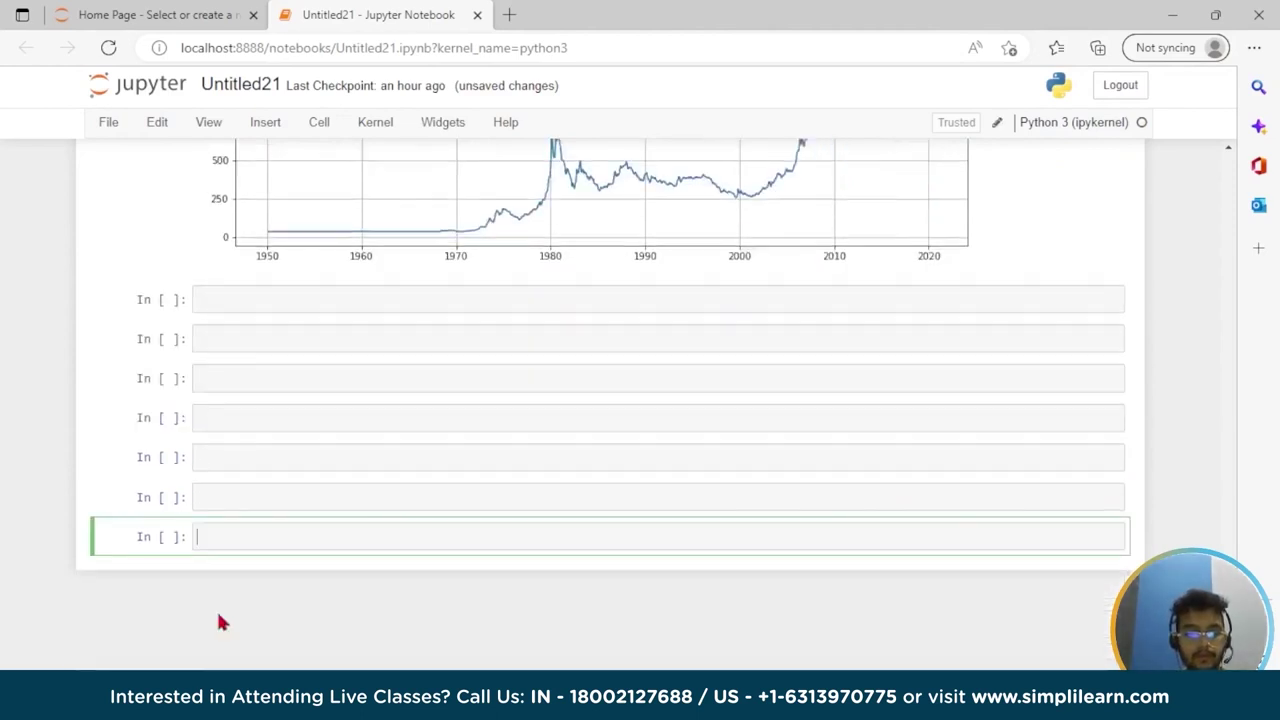
Start a function in the first empty cell below the plot with the header def mape(actual, pred):
click(266, 258)
text(def)
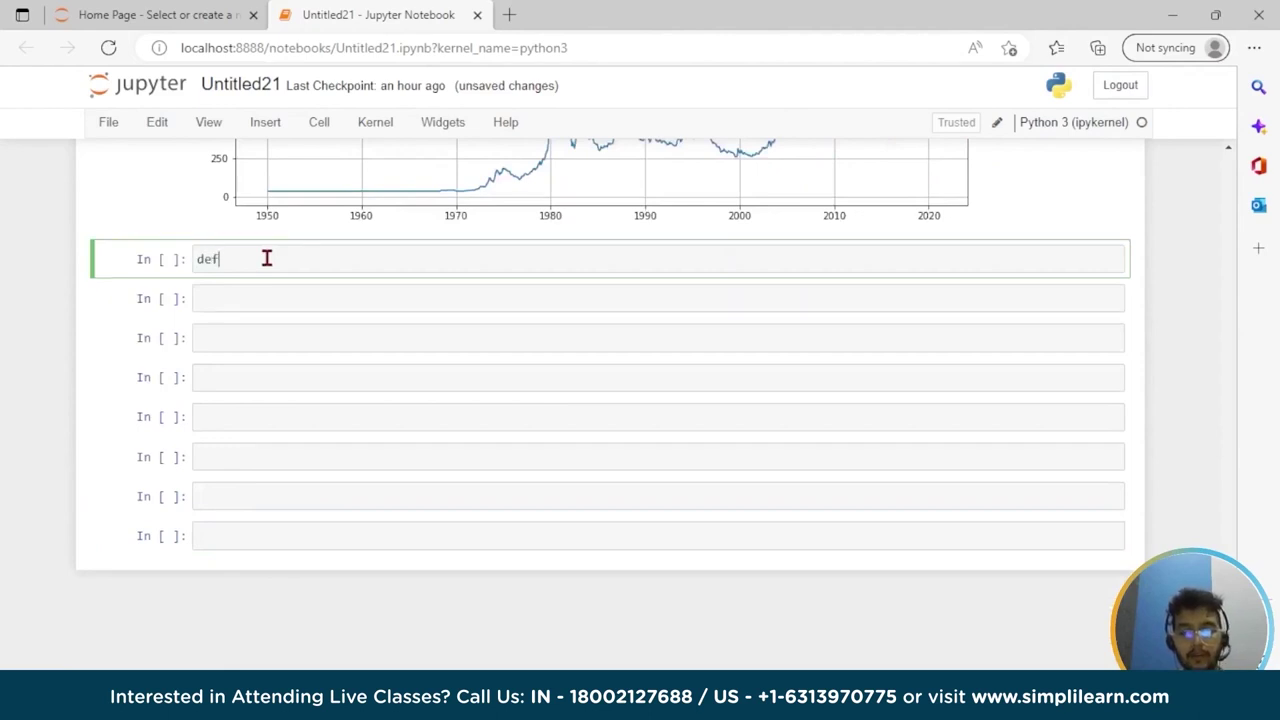
text( mape)
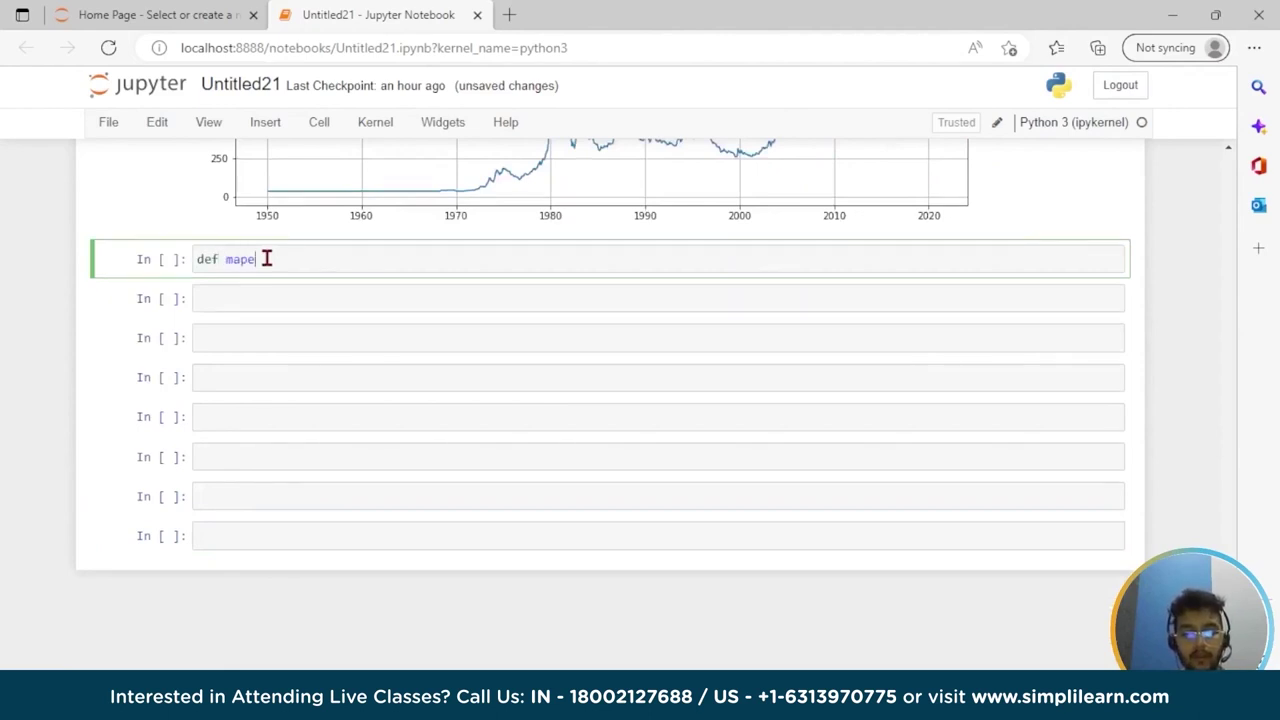
text((actua)
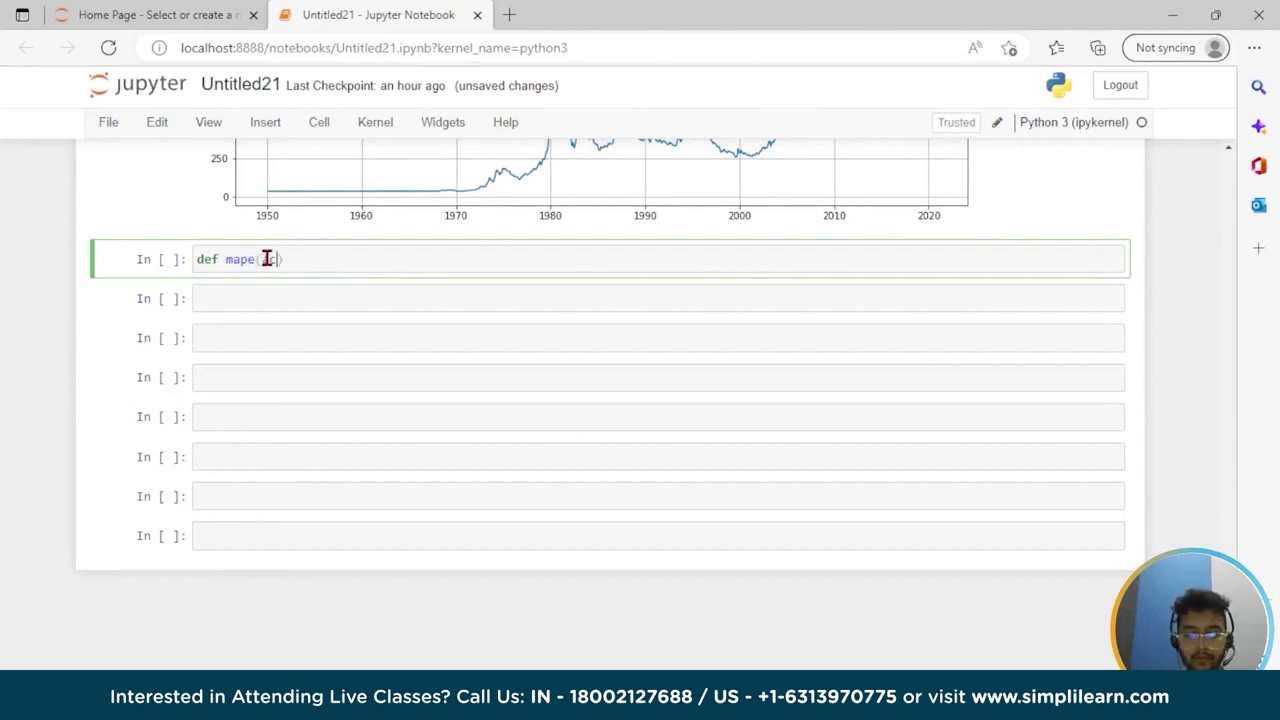
text(l, pred))
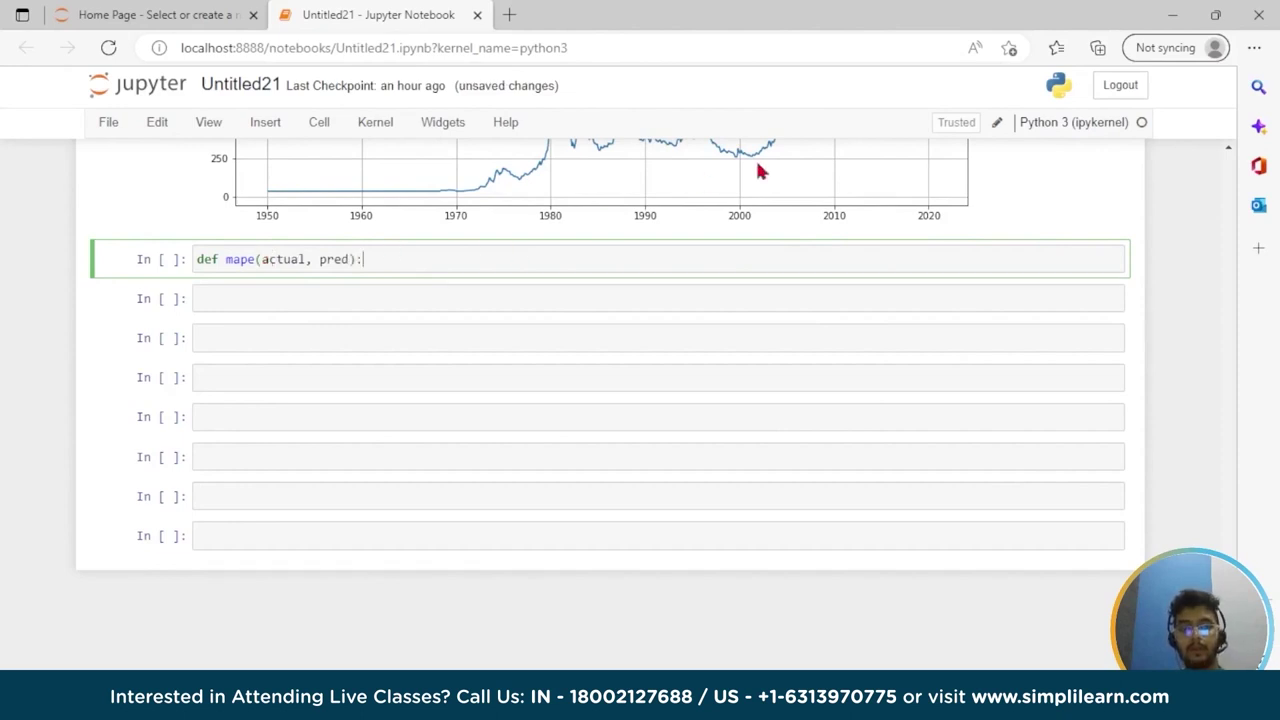
Begin the function's return expression as return round((np.mean(abs(Actual - pred)
text(:retur)
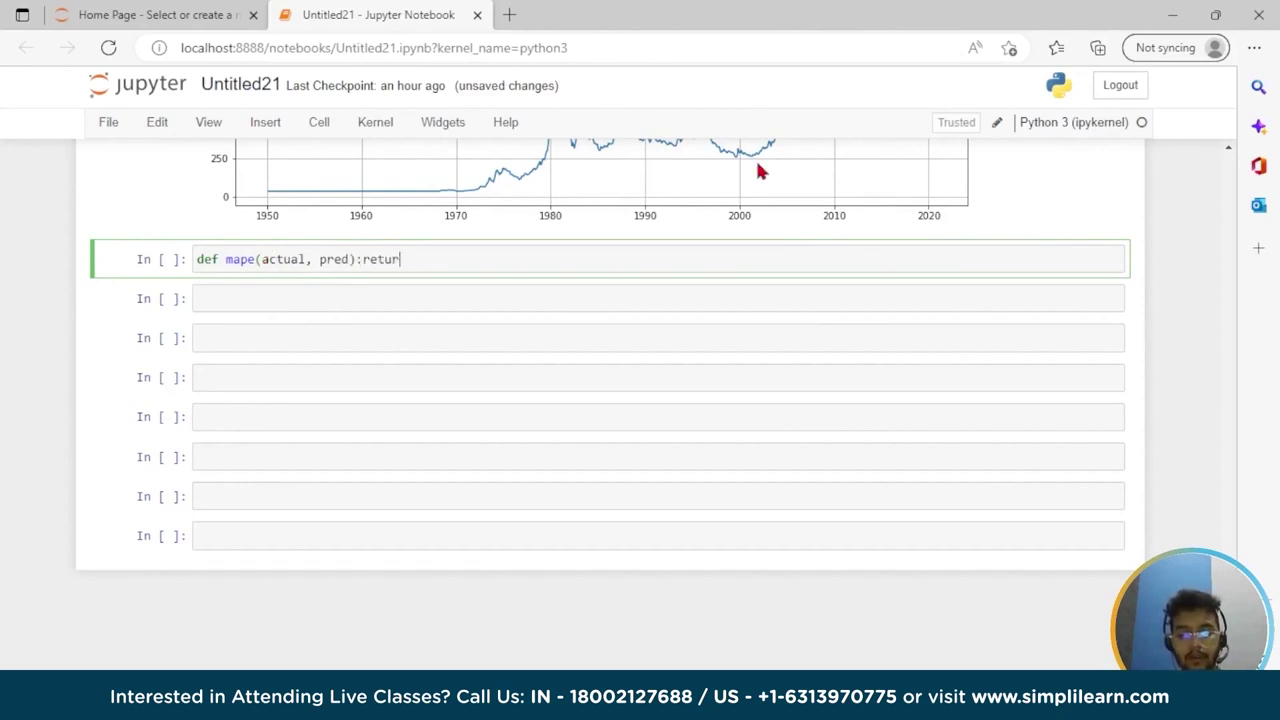
text(n rou)
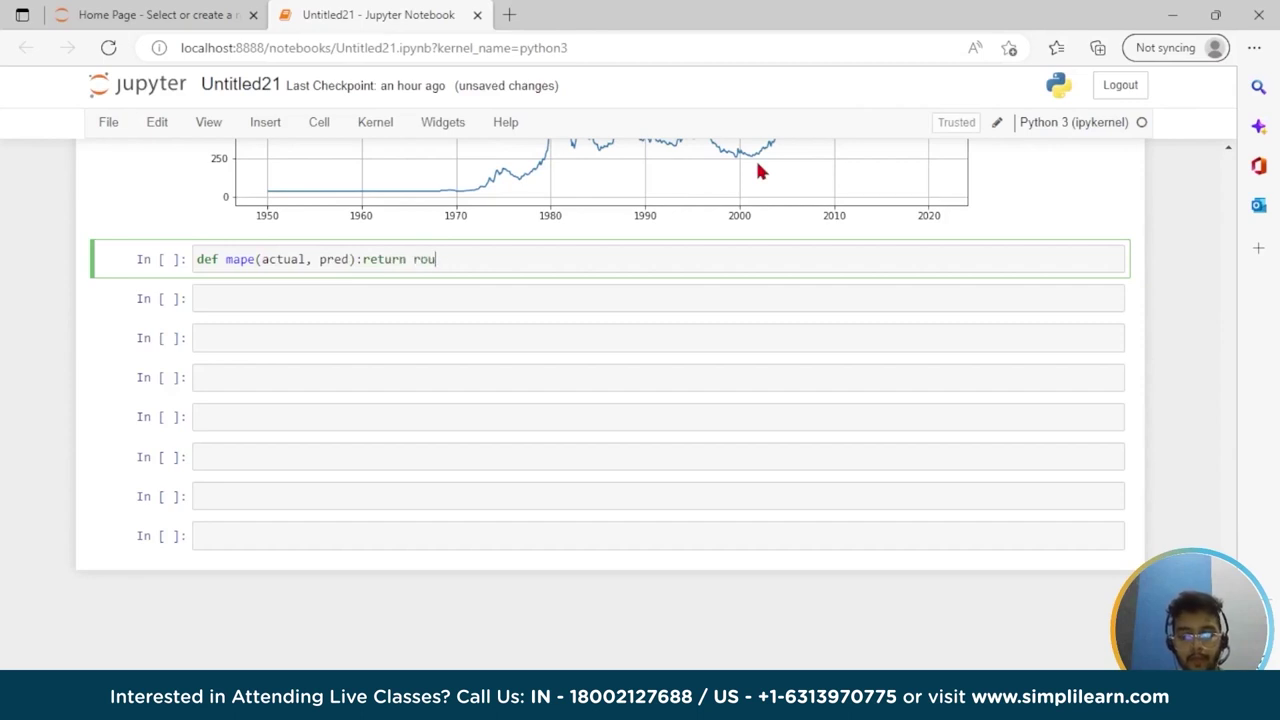
text(nd)
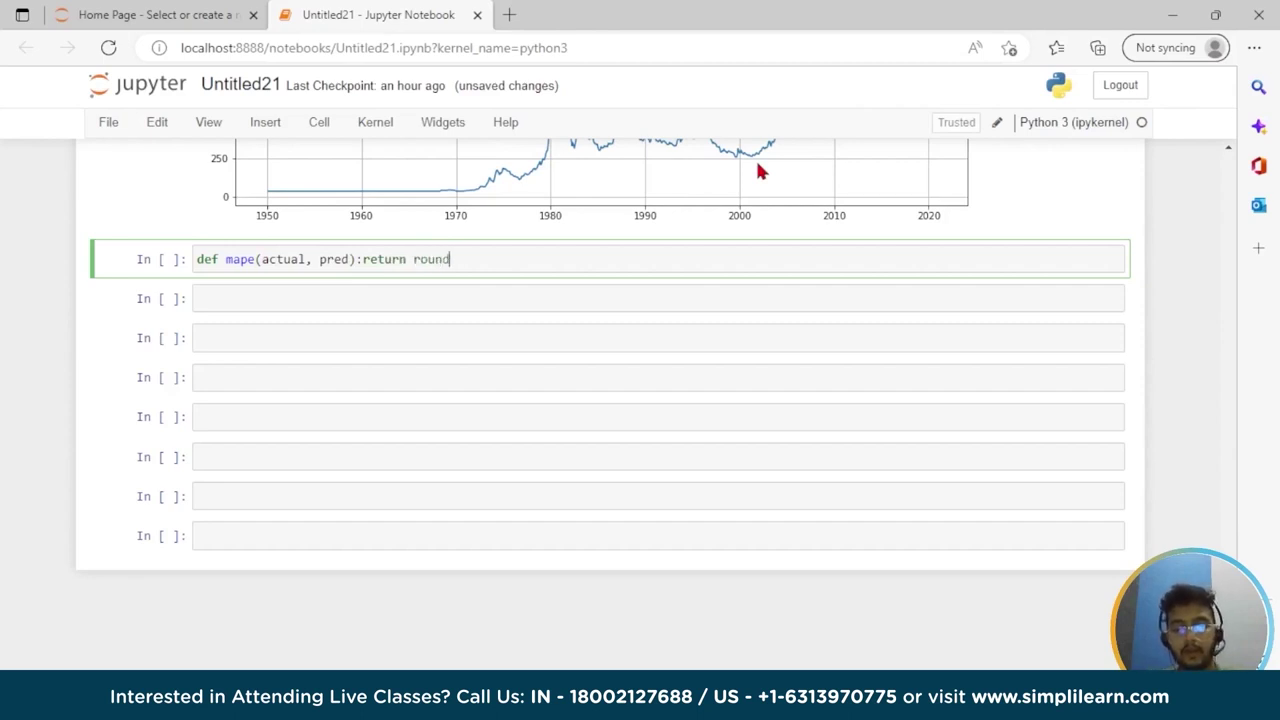
text(((np.mean)
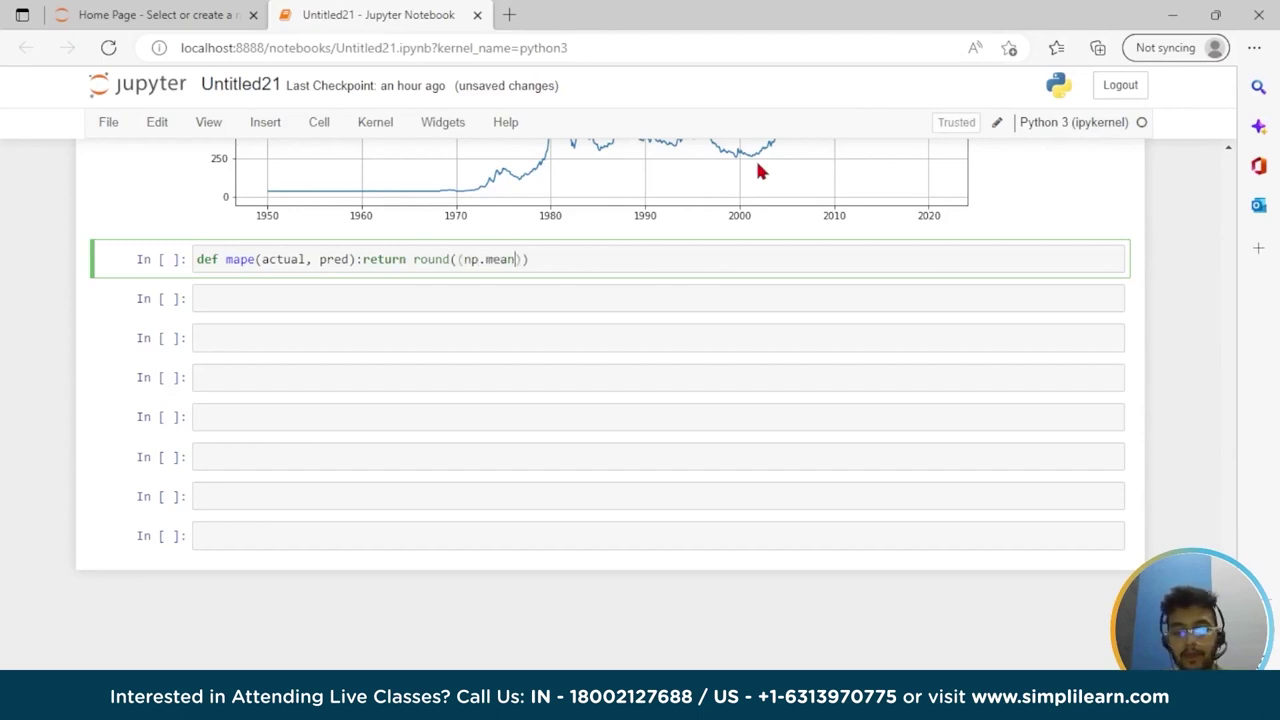
text((abs()
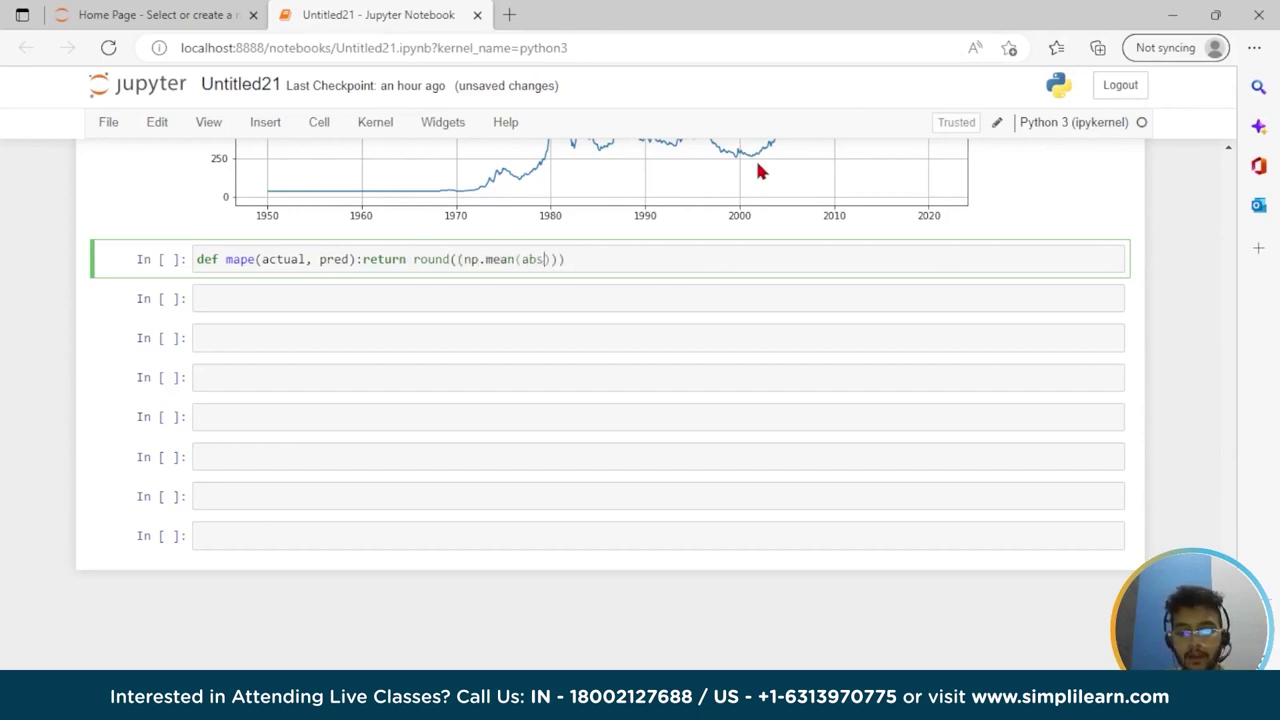
text(Actual)
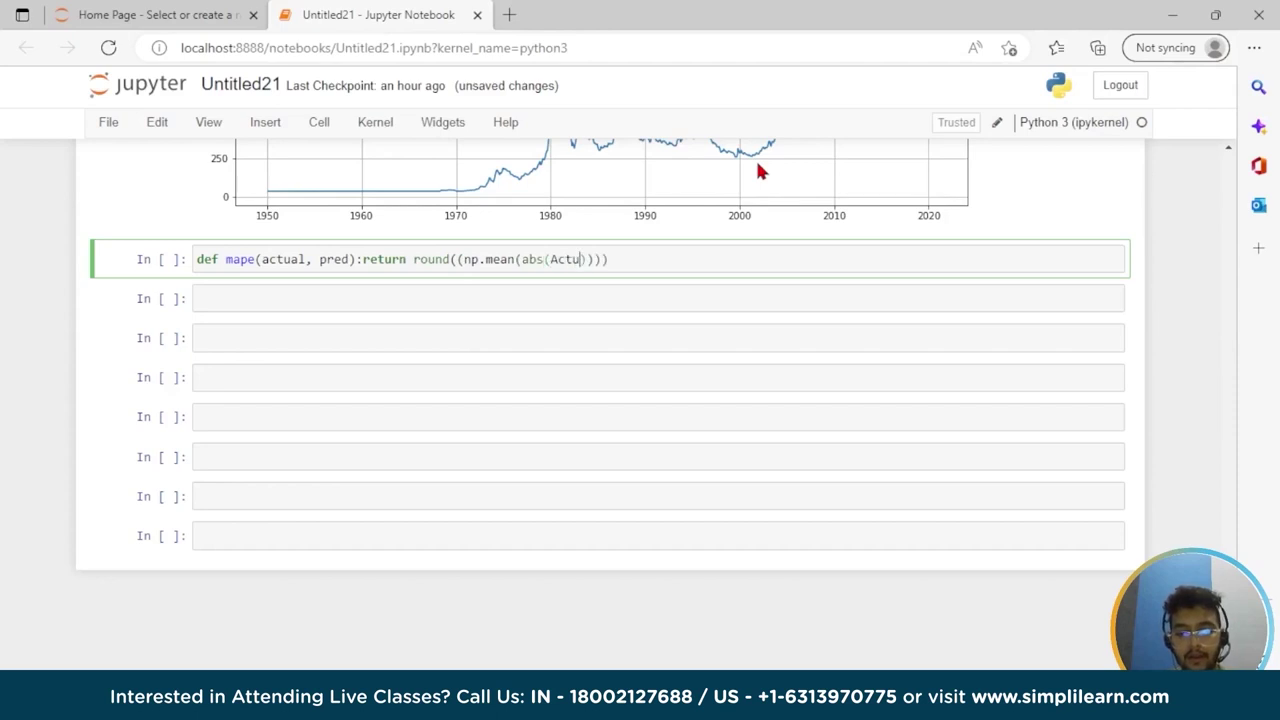
text( - p)
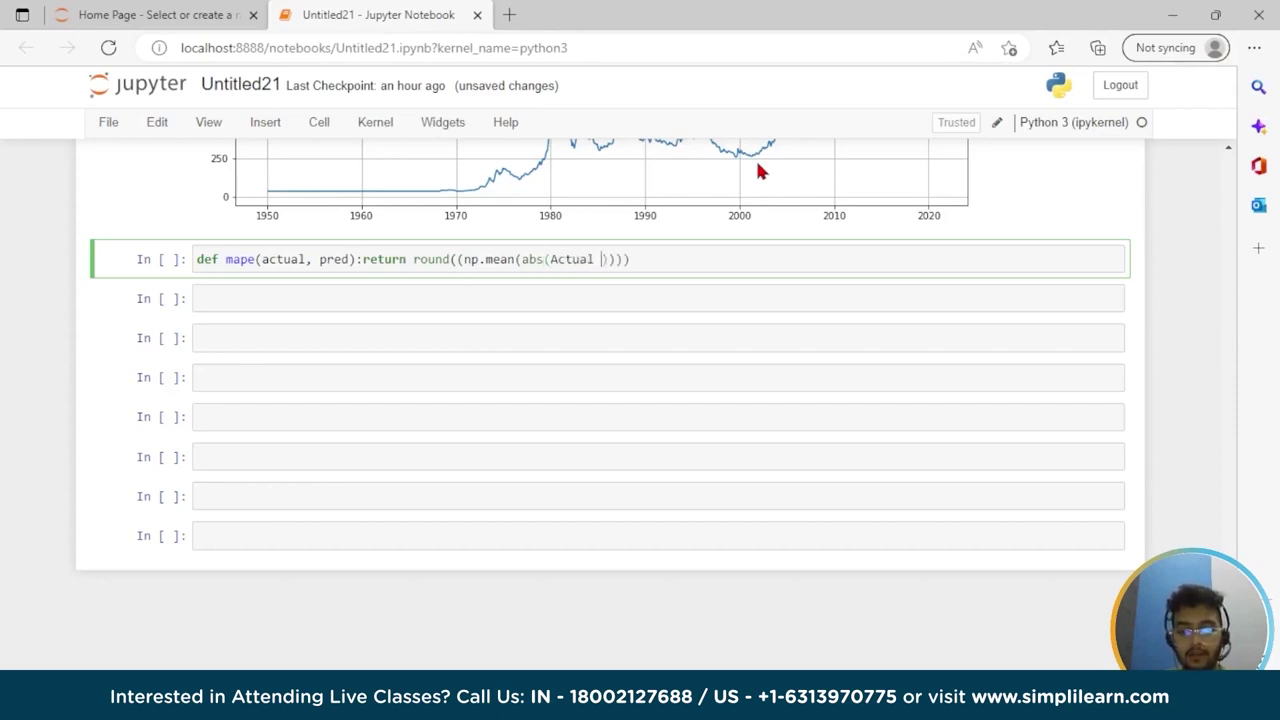
text(red)
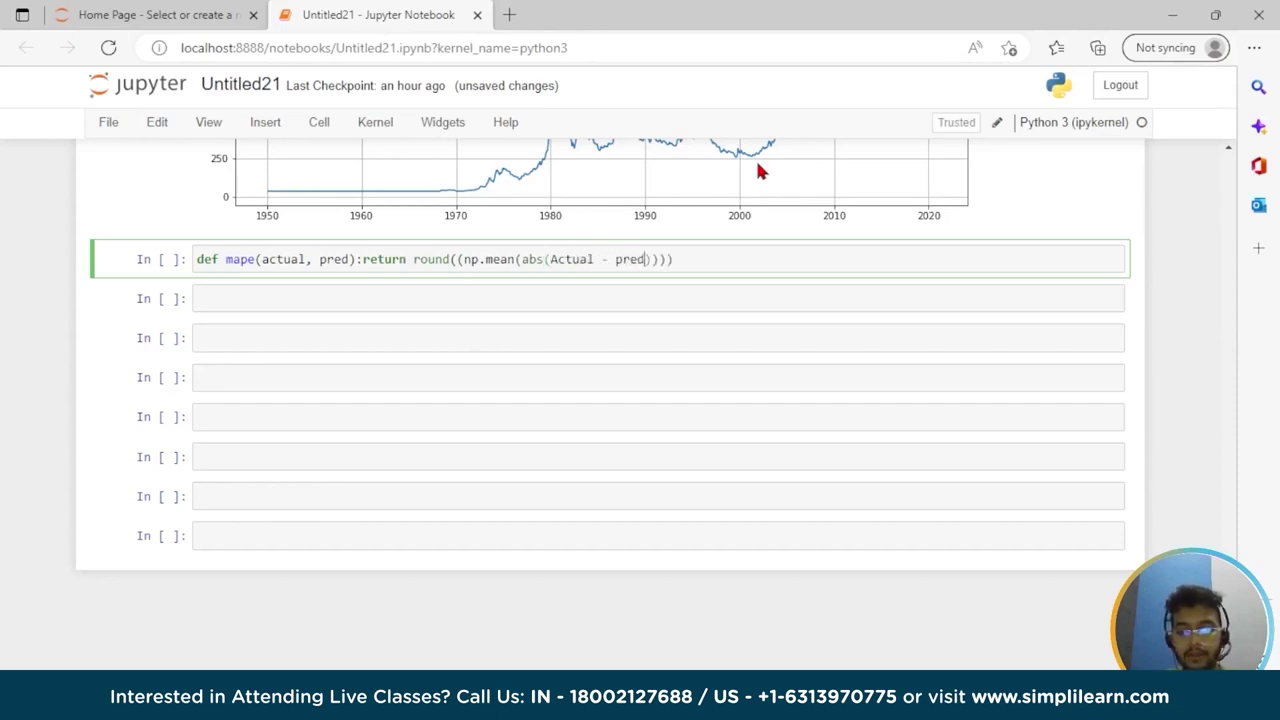
Complete the return expression by dividing by actual, multiplying the mean by 100 and rounding to 2 decimals
text()/ )
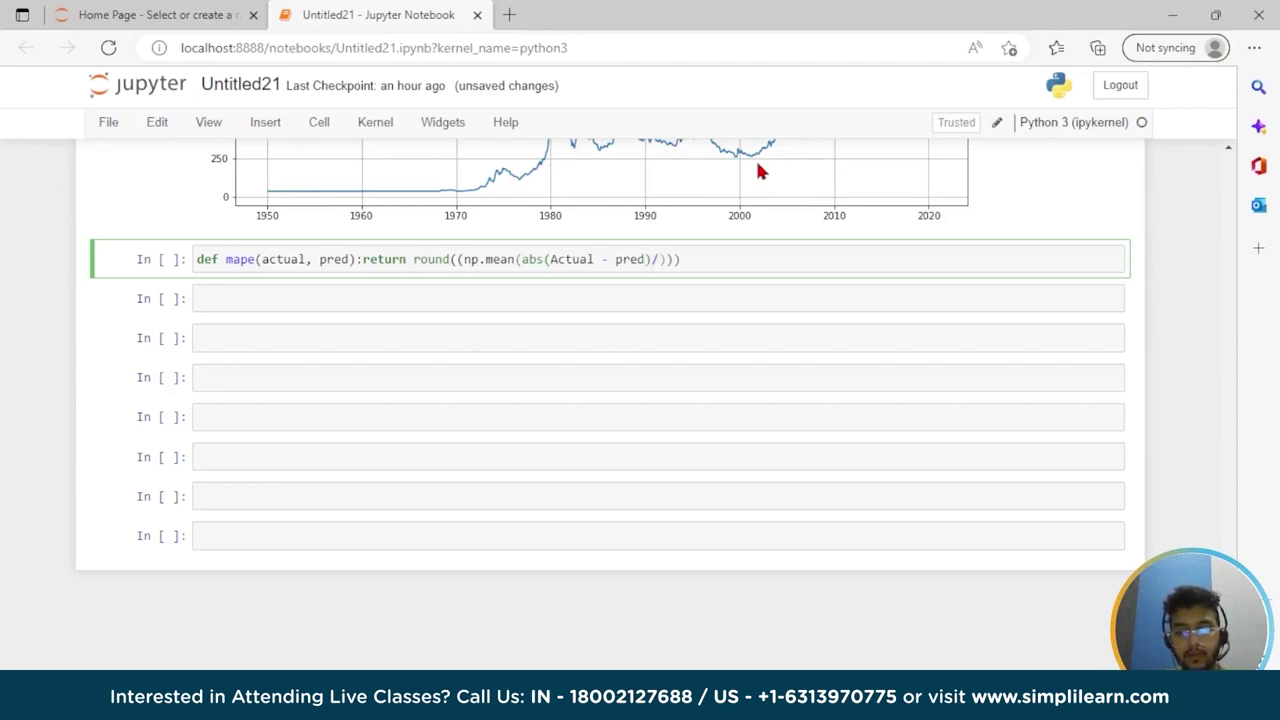
text(actual)
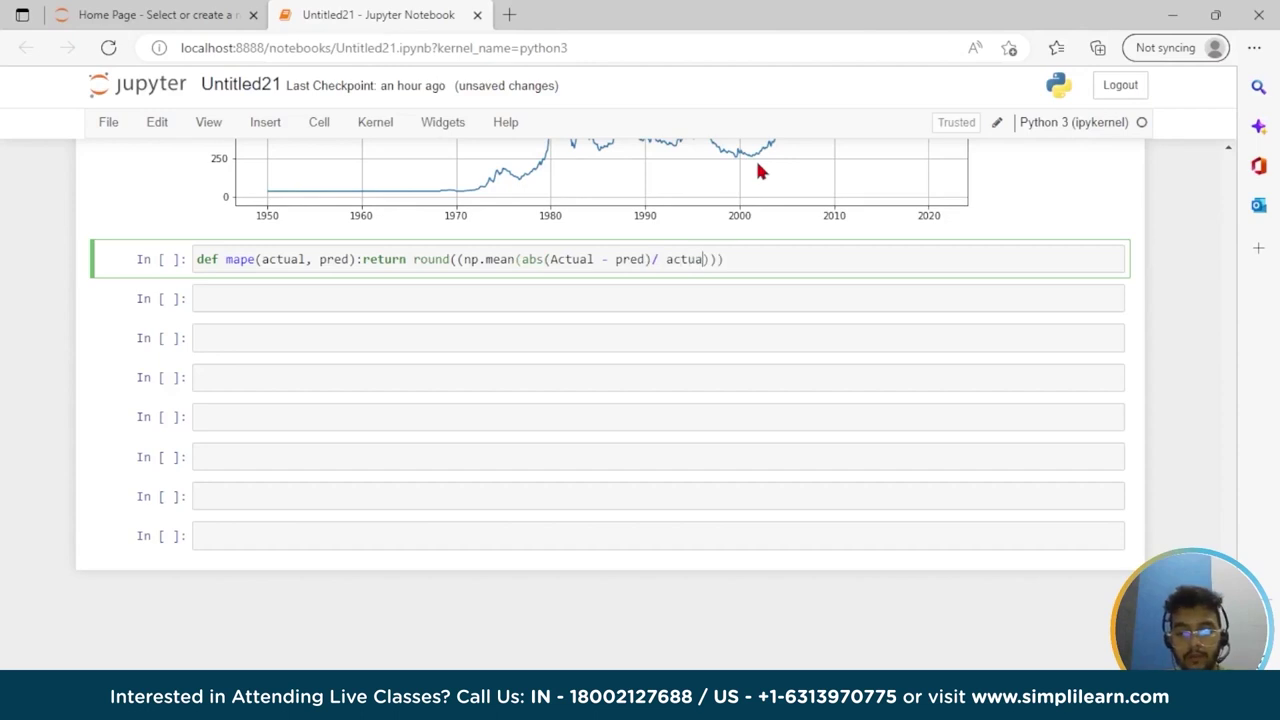
text())
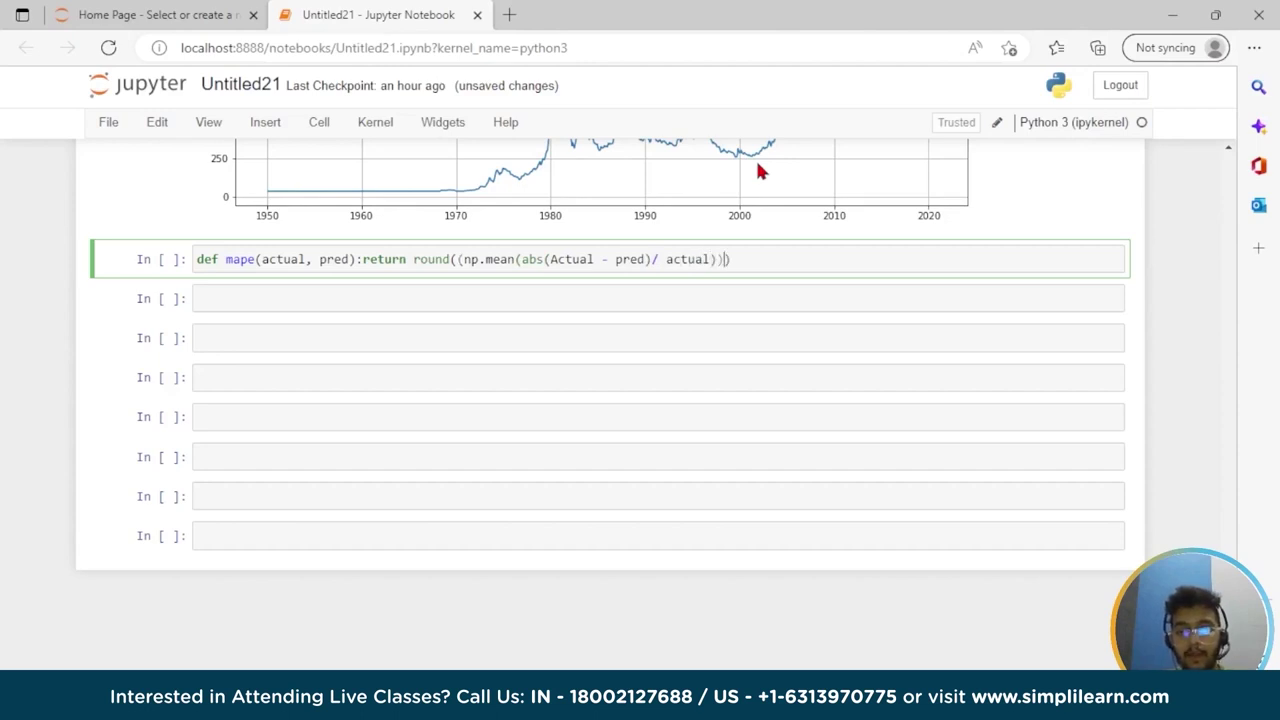
text()*100)
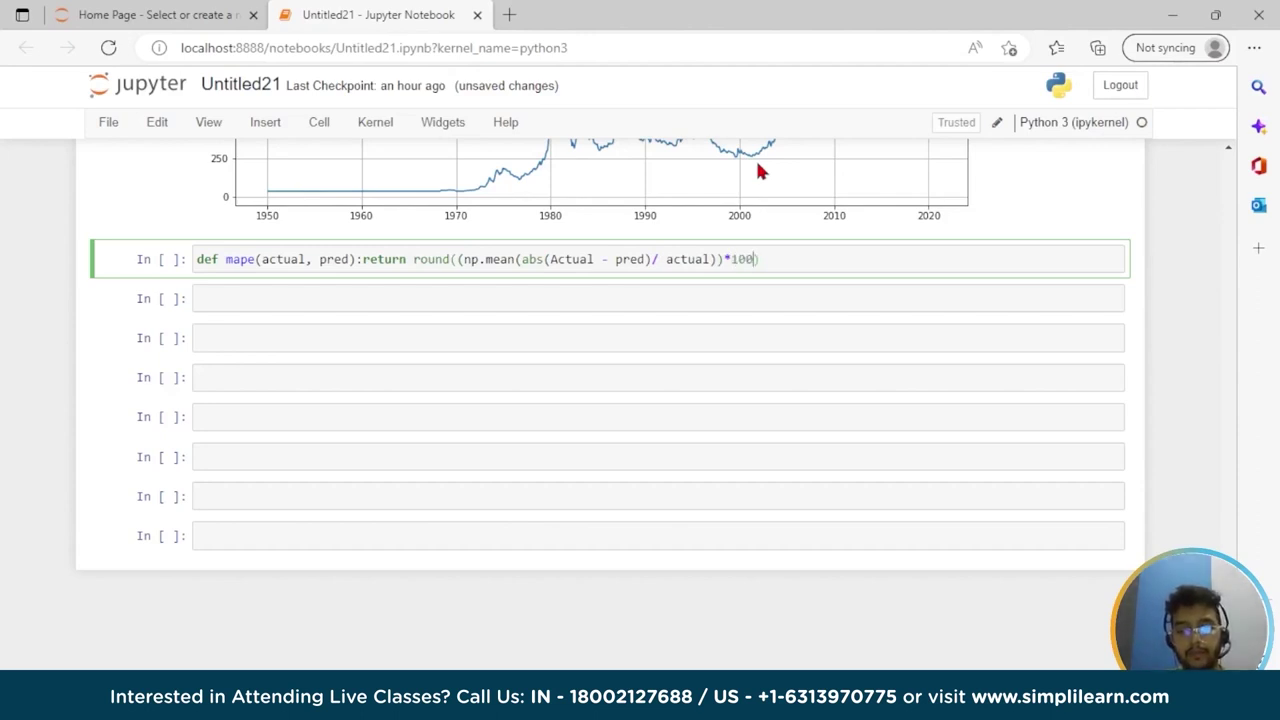
text(, 2)
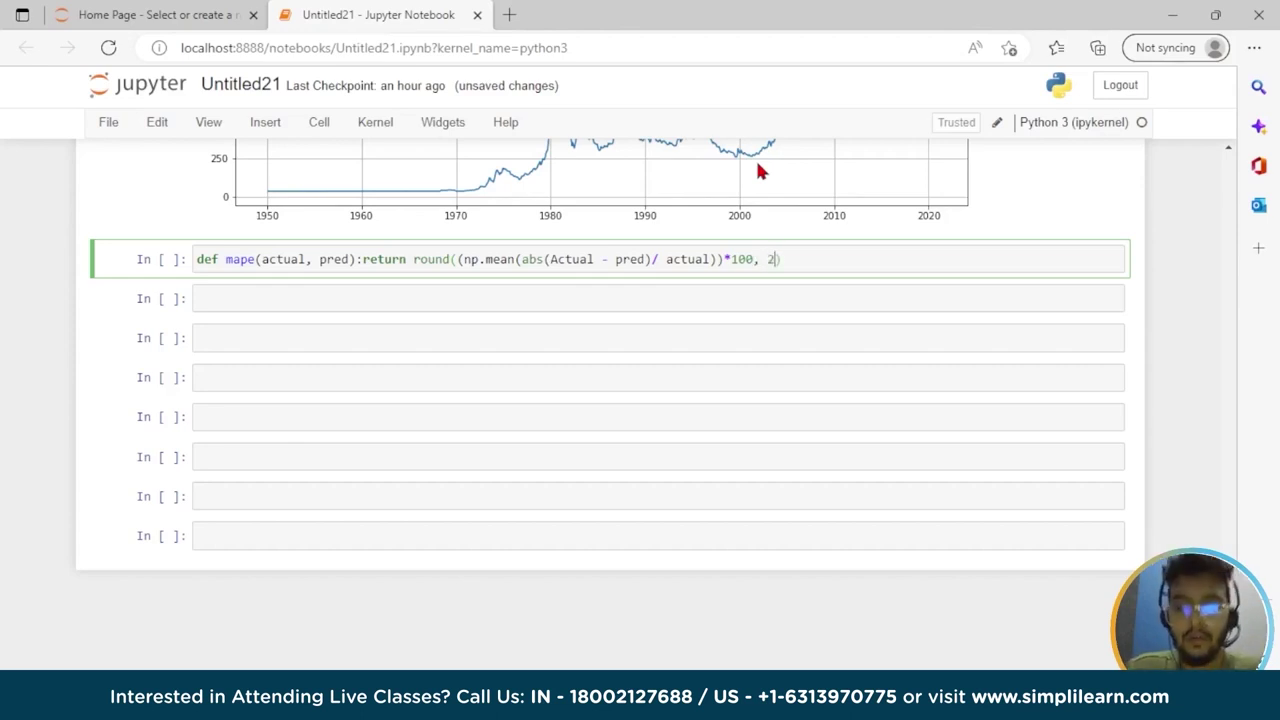
Put the return statement on its own indented line below the mape header and run the cell
key(Return)
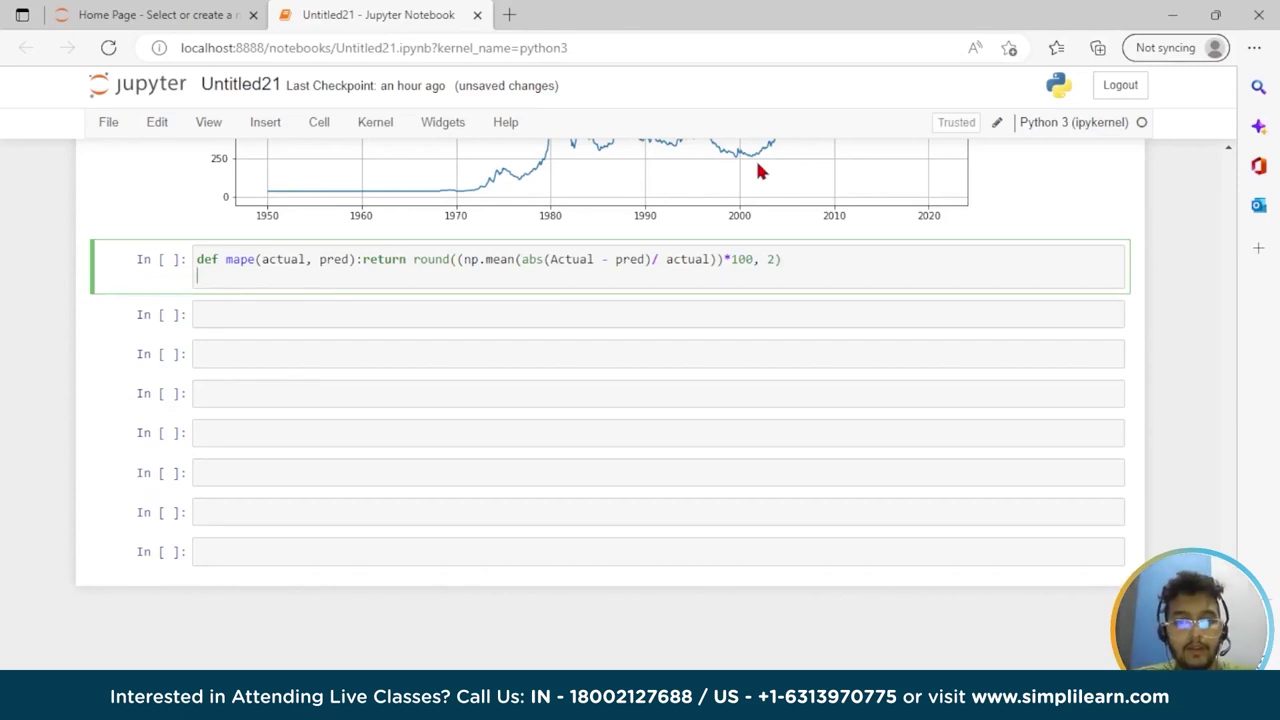
key(BackSpace)
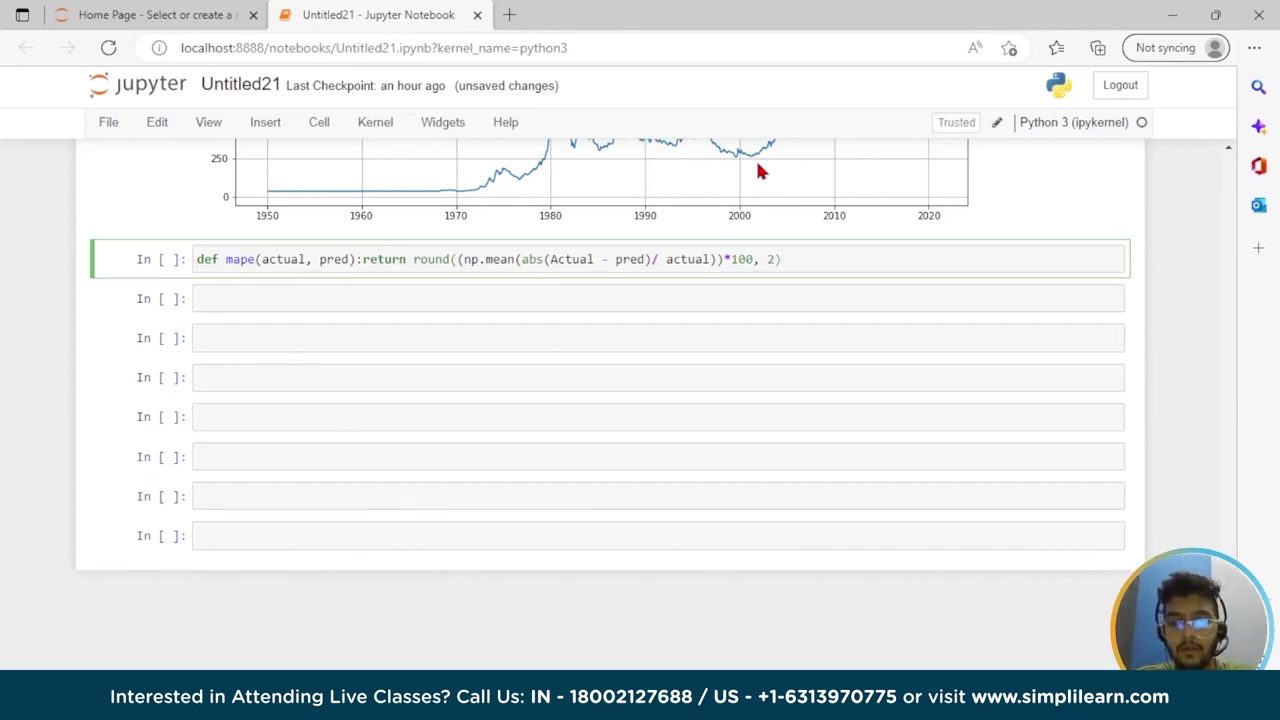
click(361, 260)
key(Return)
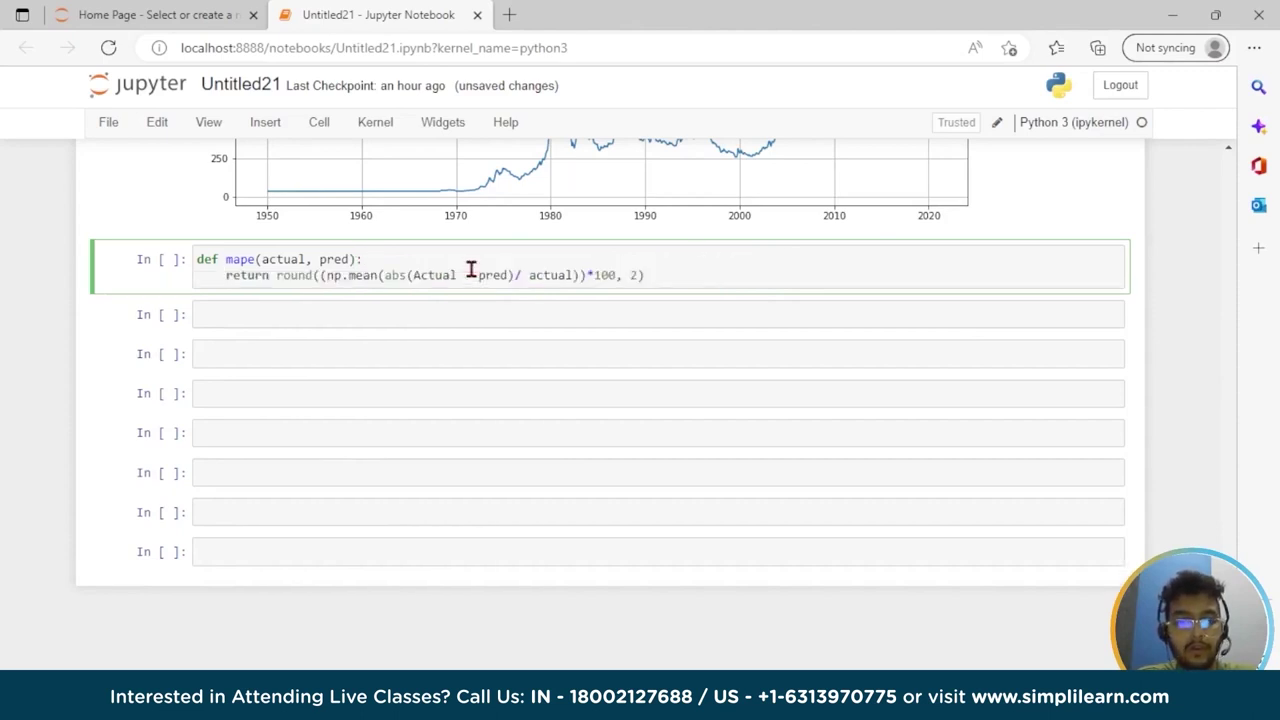
key(shift+Return)
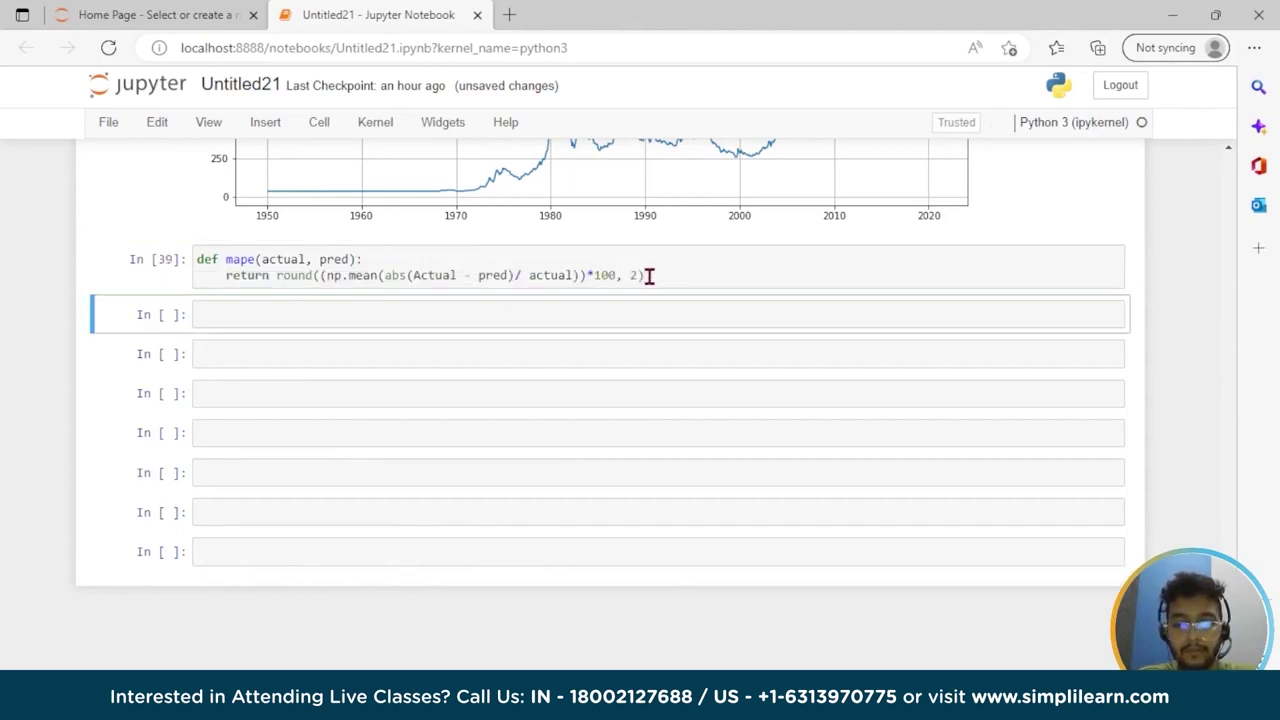
In the next empty cell, start an assignment of the mape function to mape_model1_test
click(391, 318)
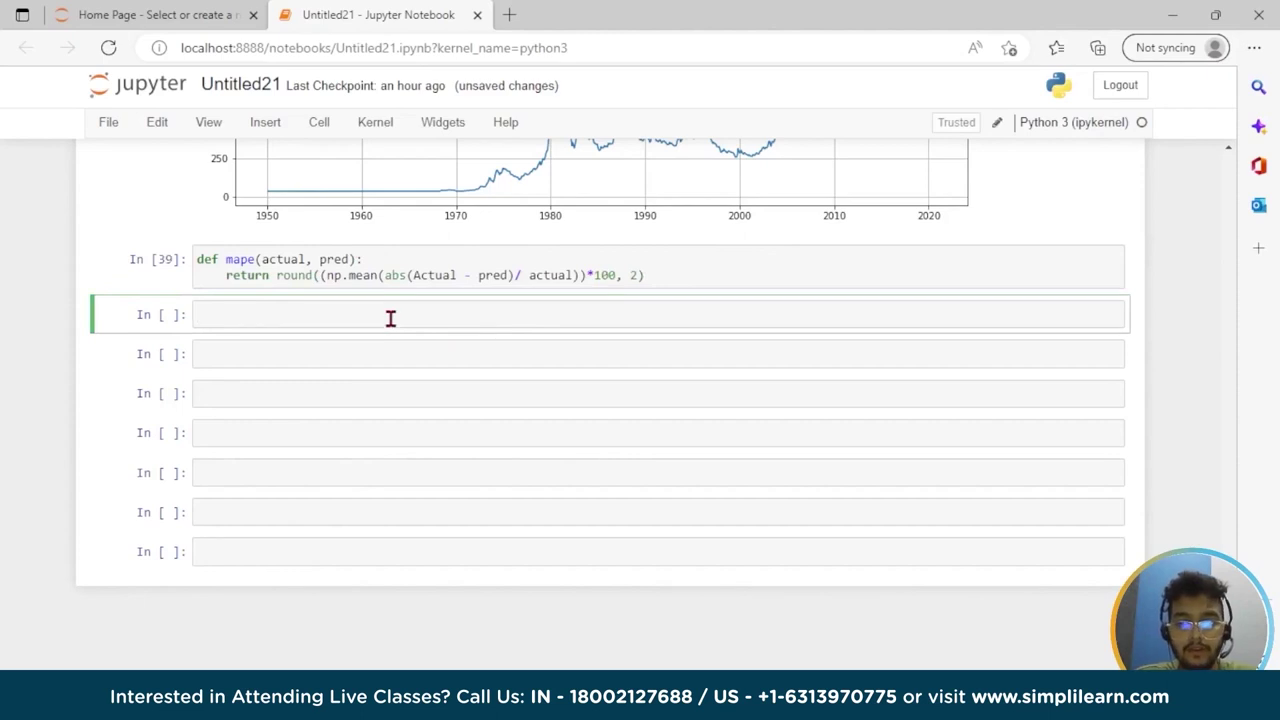
text(m)
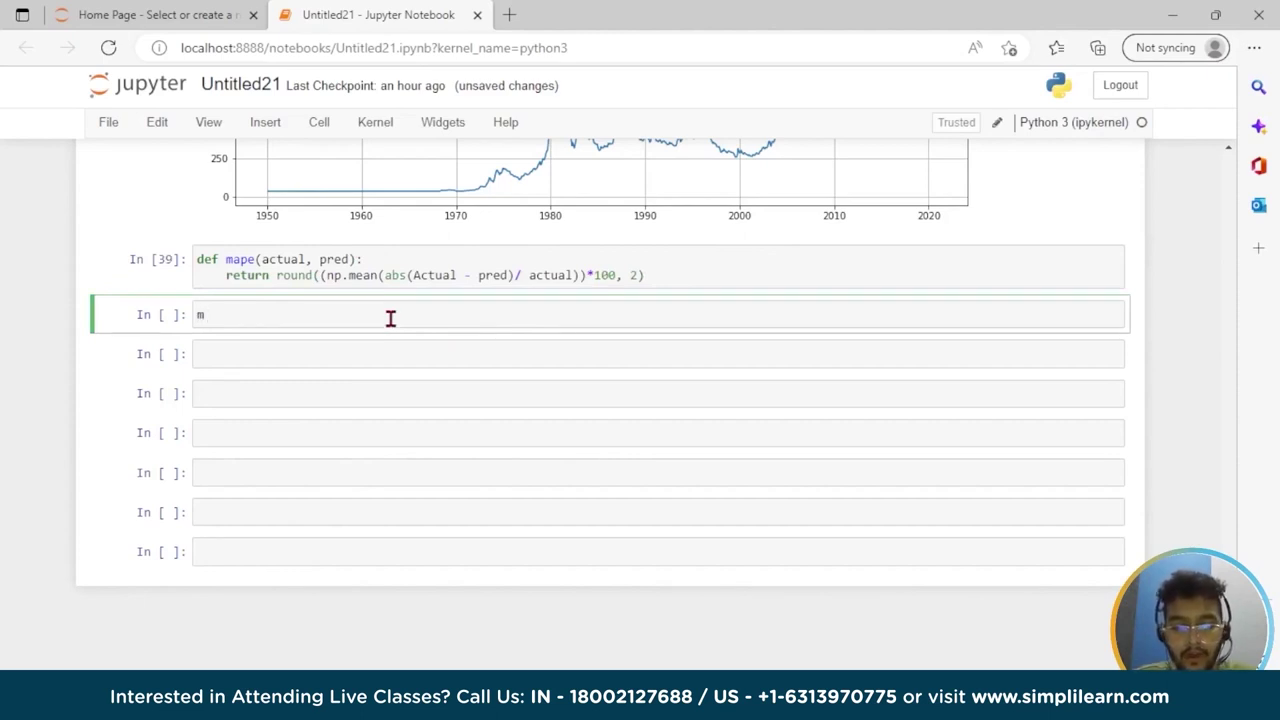
text(ape)
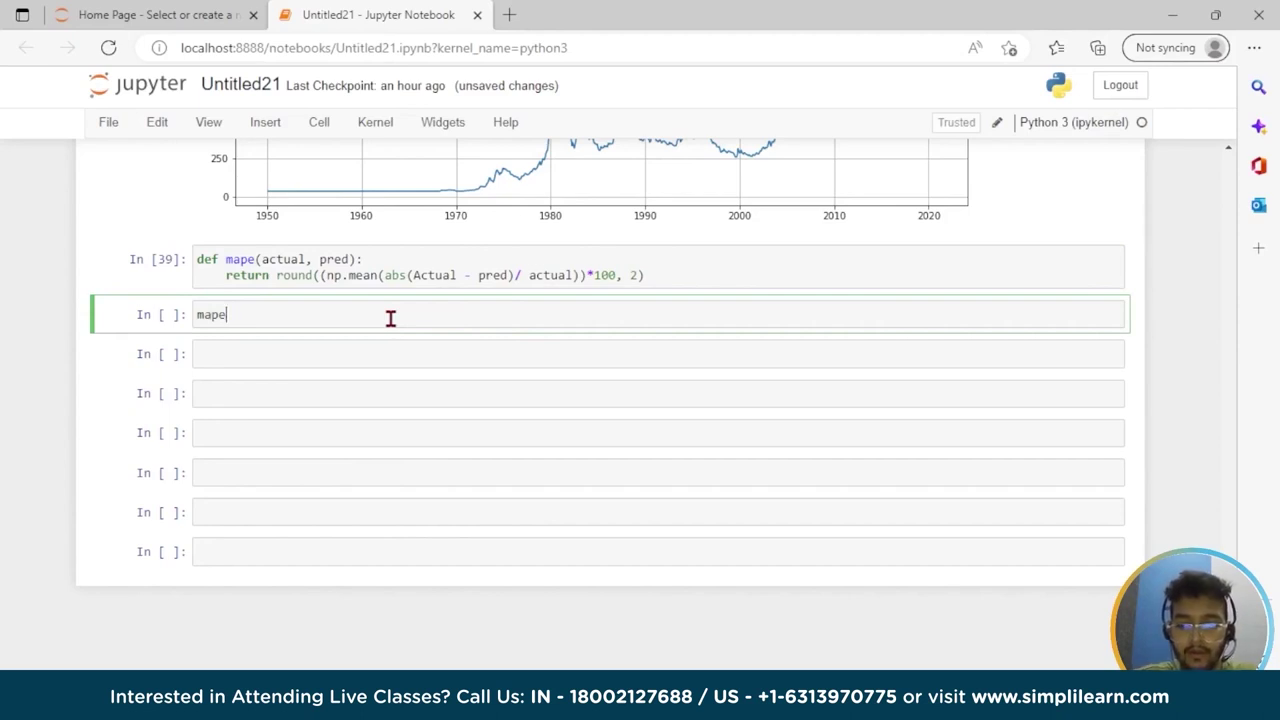
text(_mode)
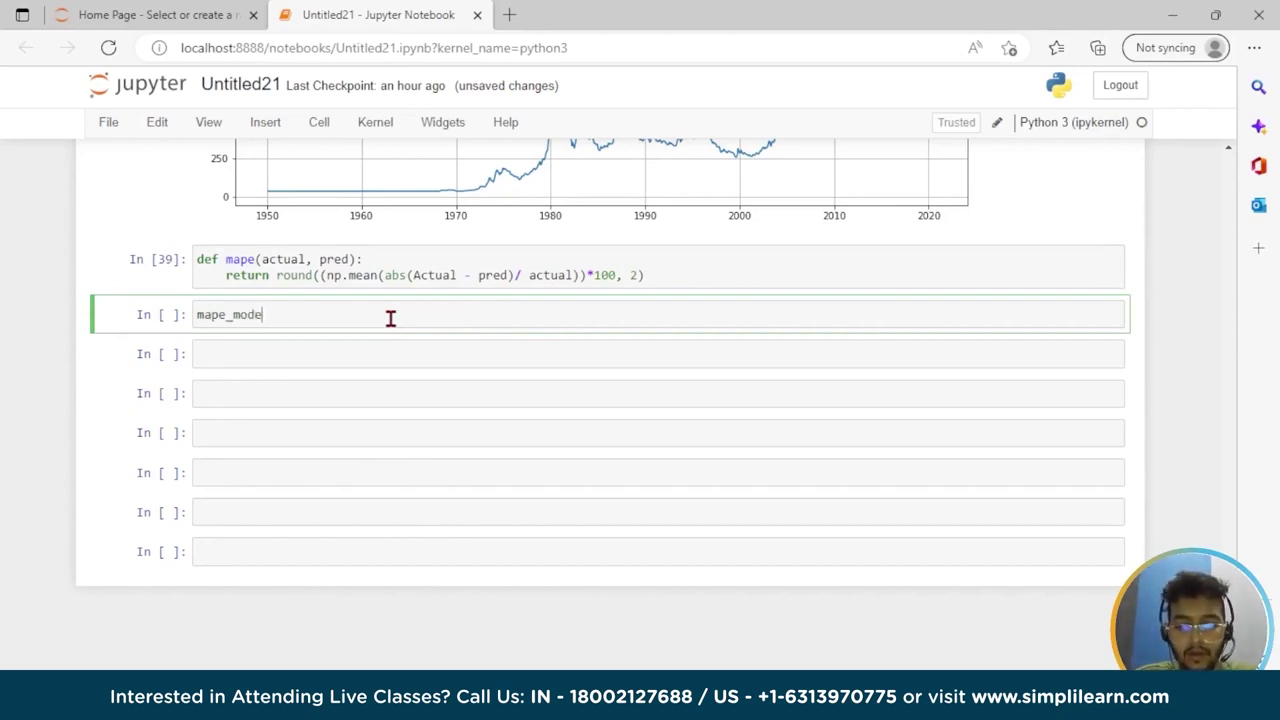
text(l1)
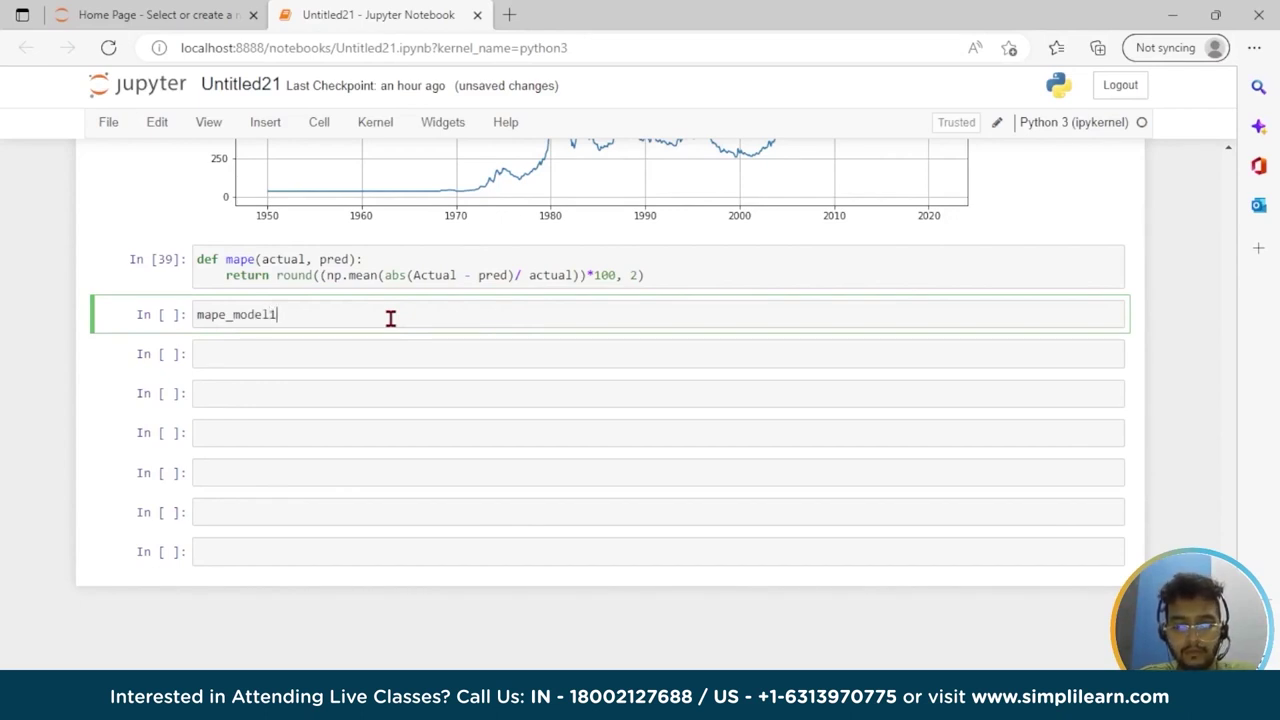
text(_test)
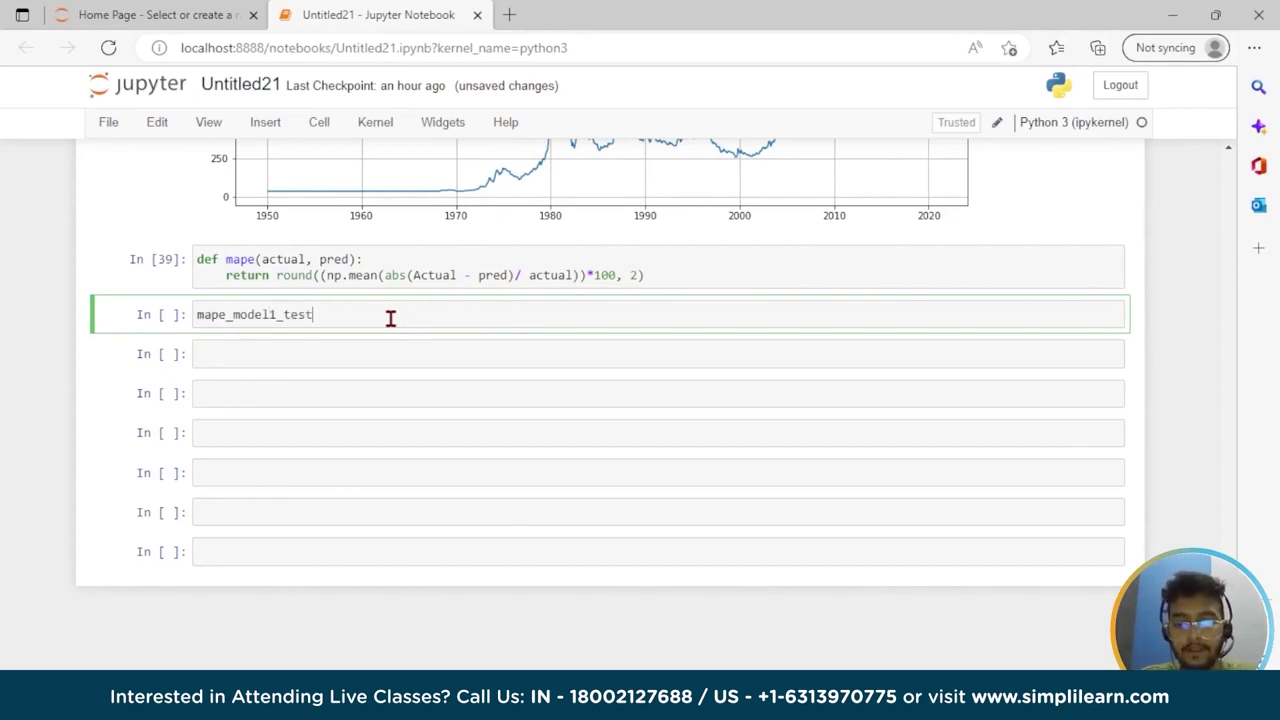
text( =  mape )
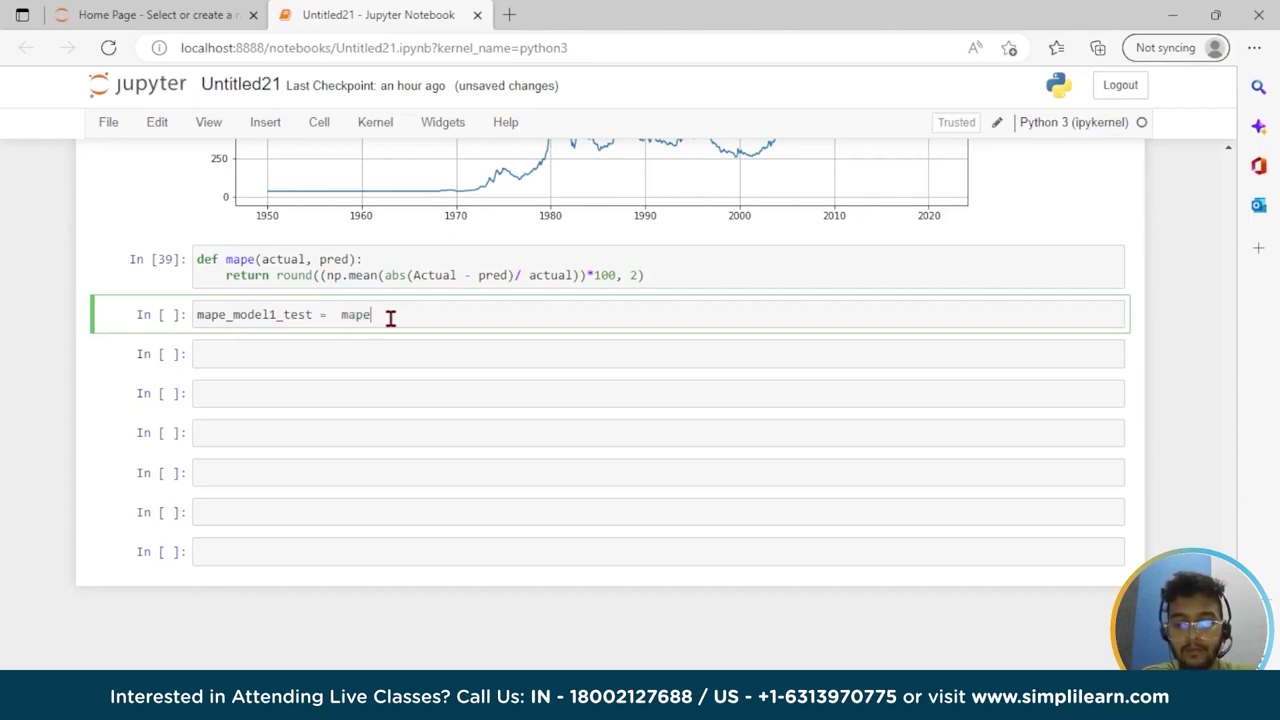
Complete the mape call with test['Price'].values as the actual values and test_predictions_model1 as the predictions
text((test)
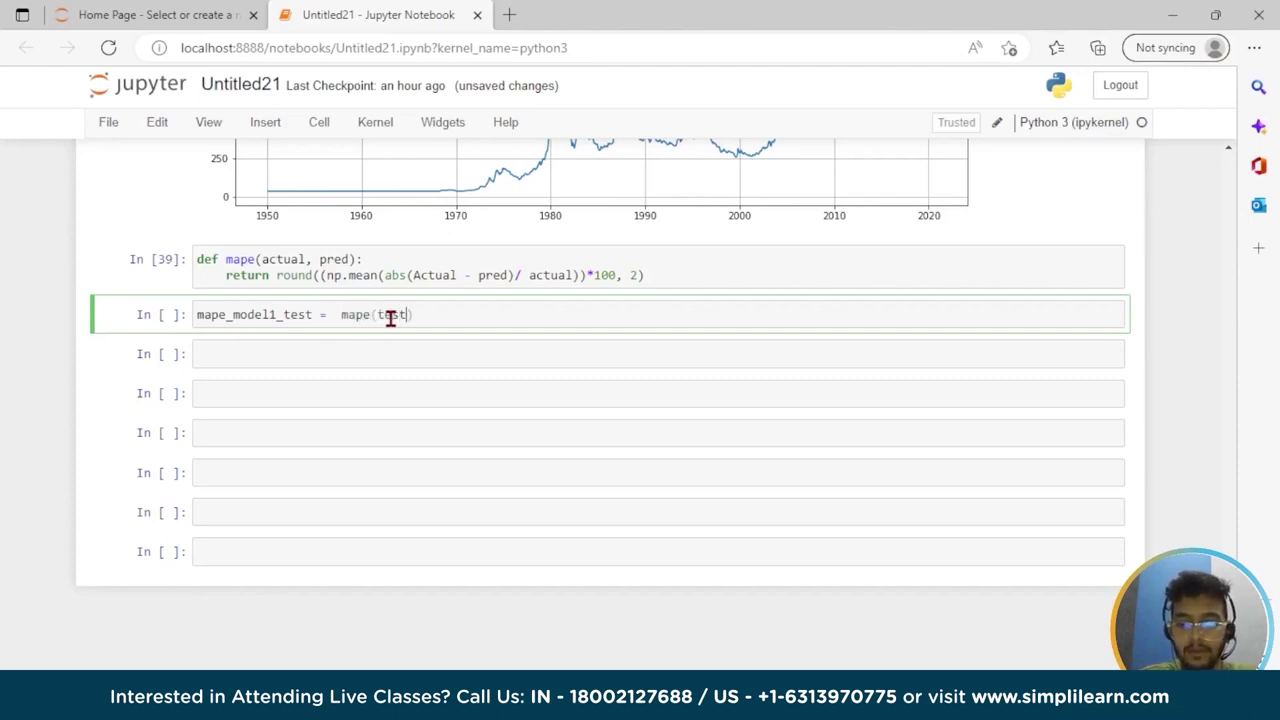
text([)
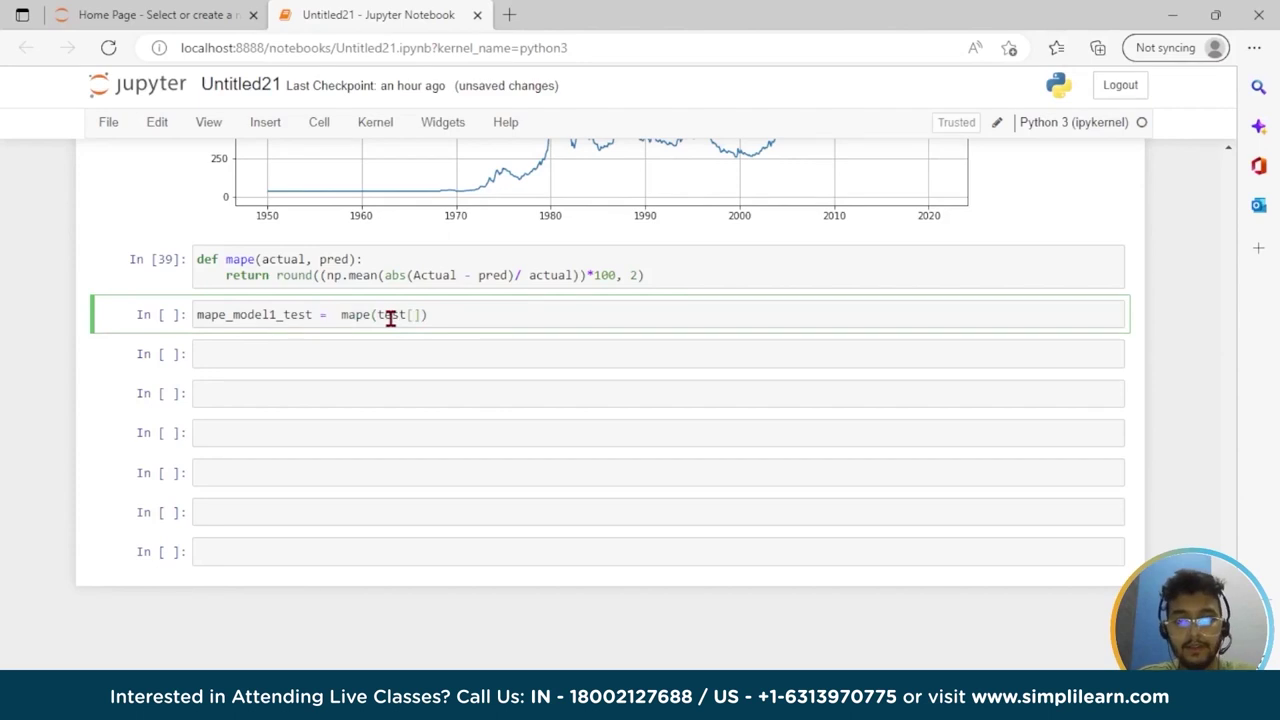
text('Price)
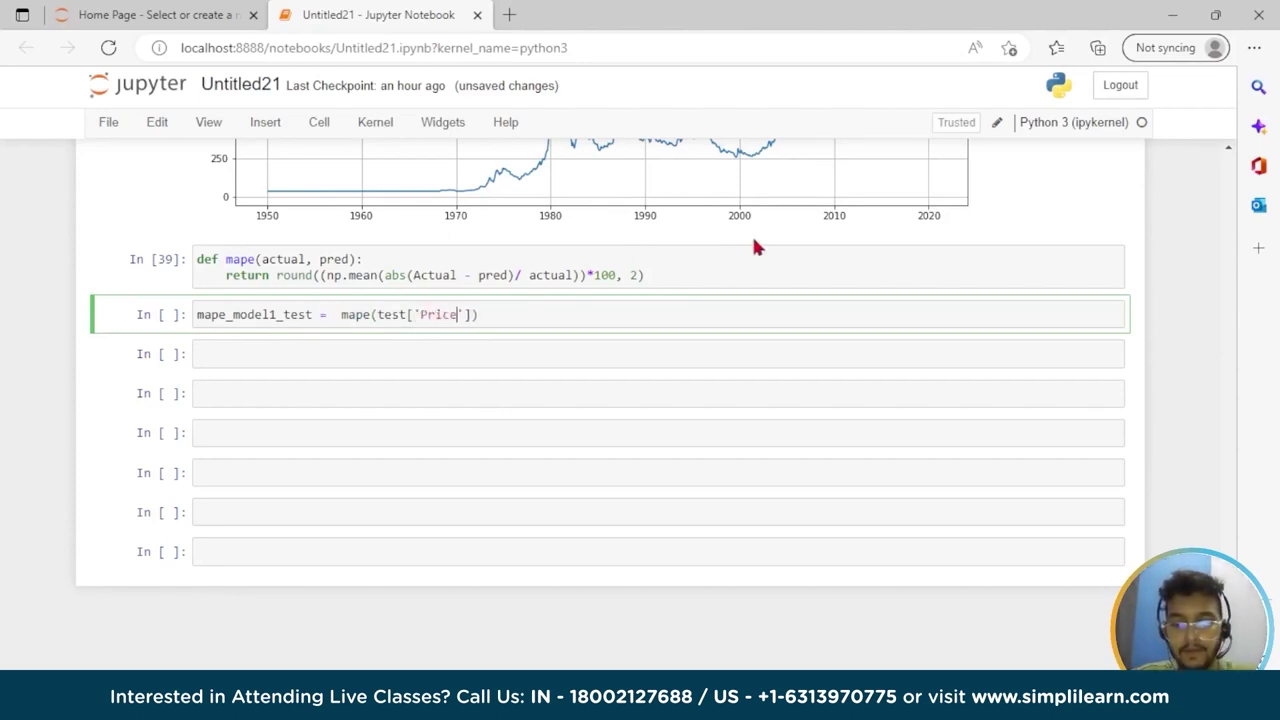
text('].values,)
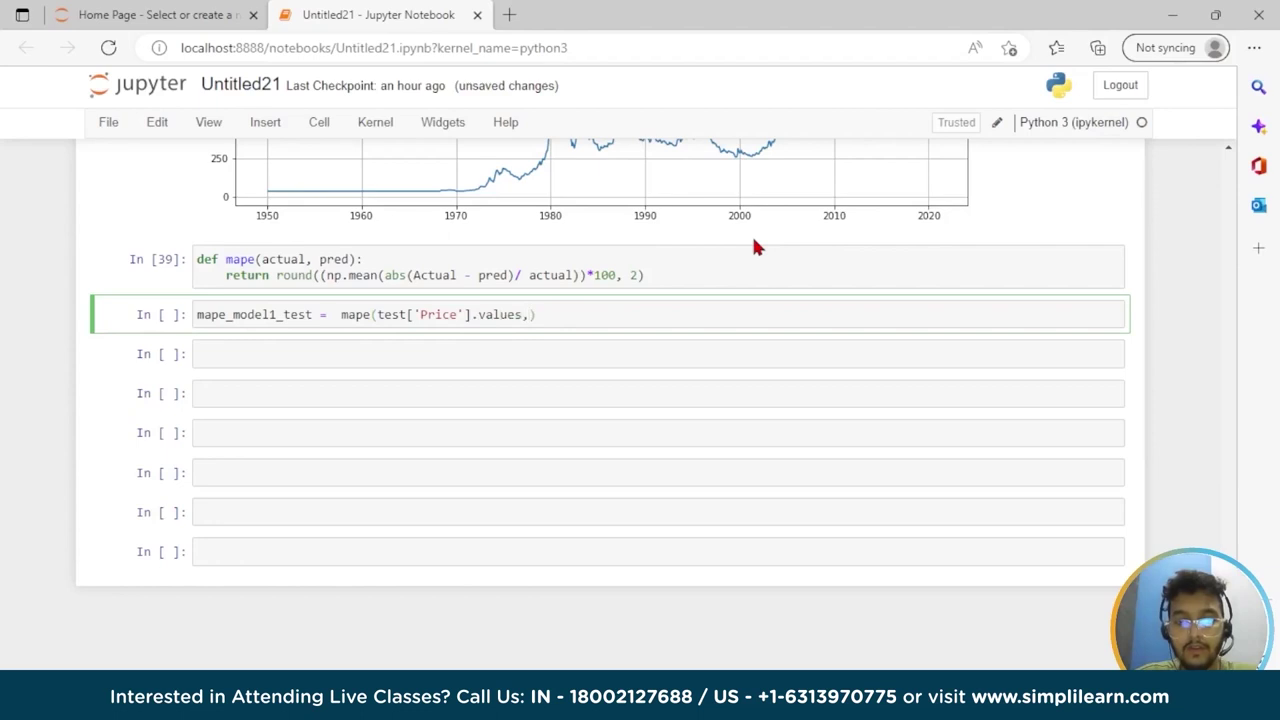
text(test_)
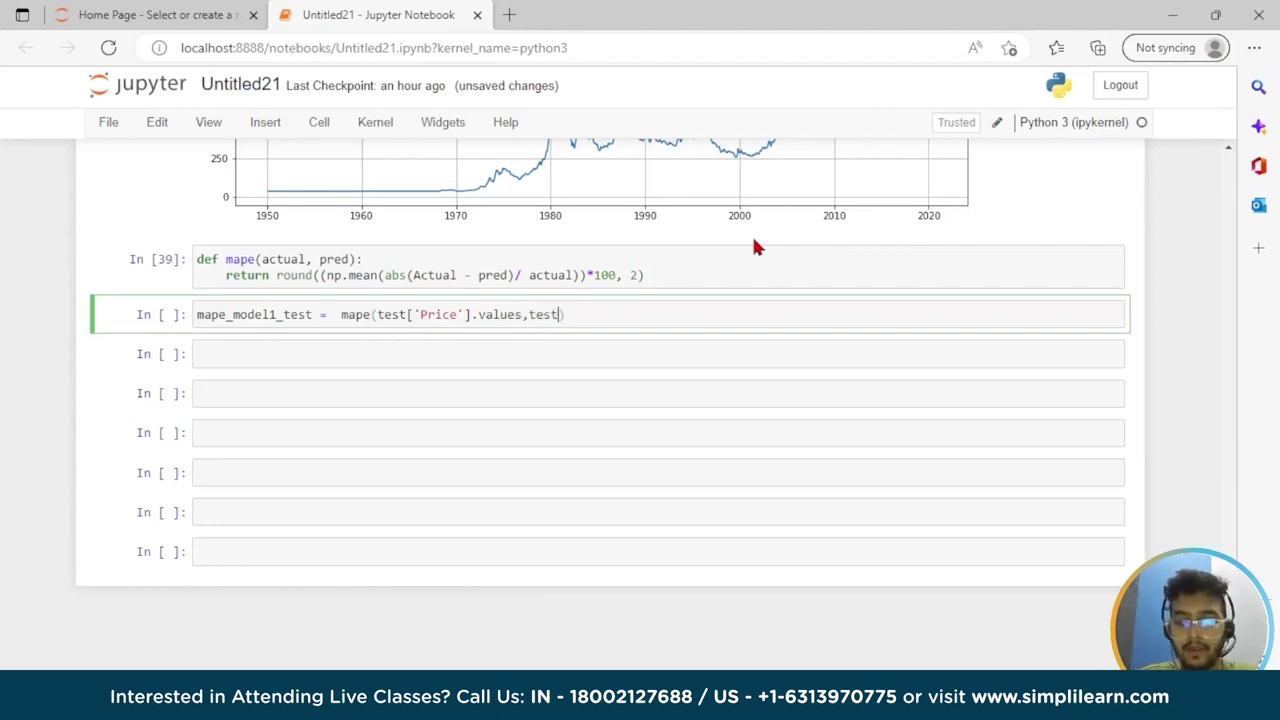
text(pred)
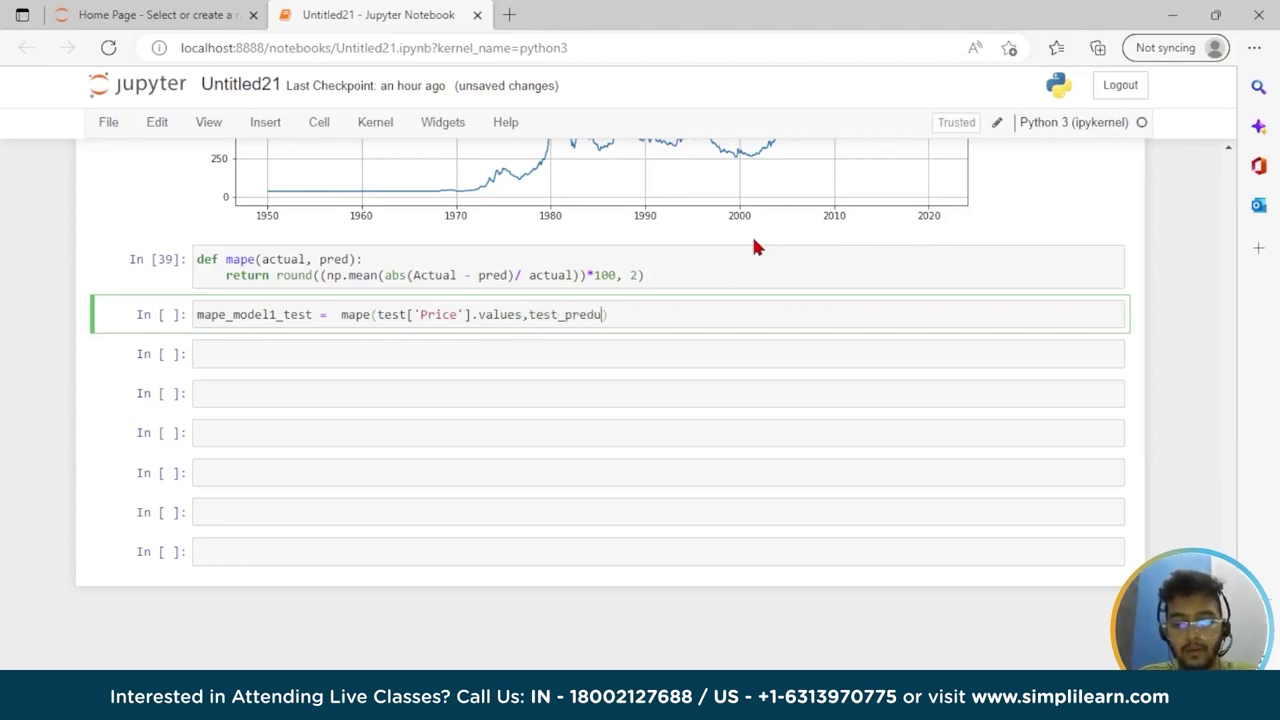
text(iction)
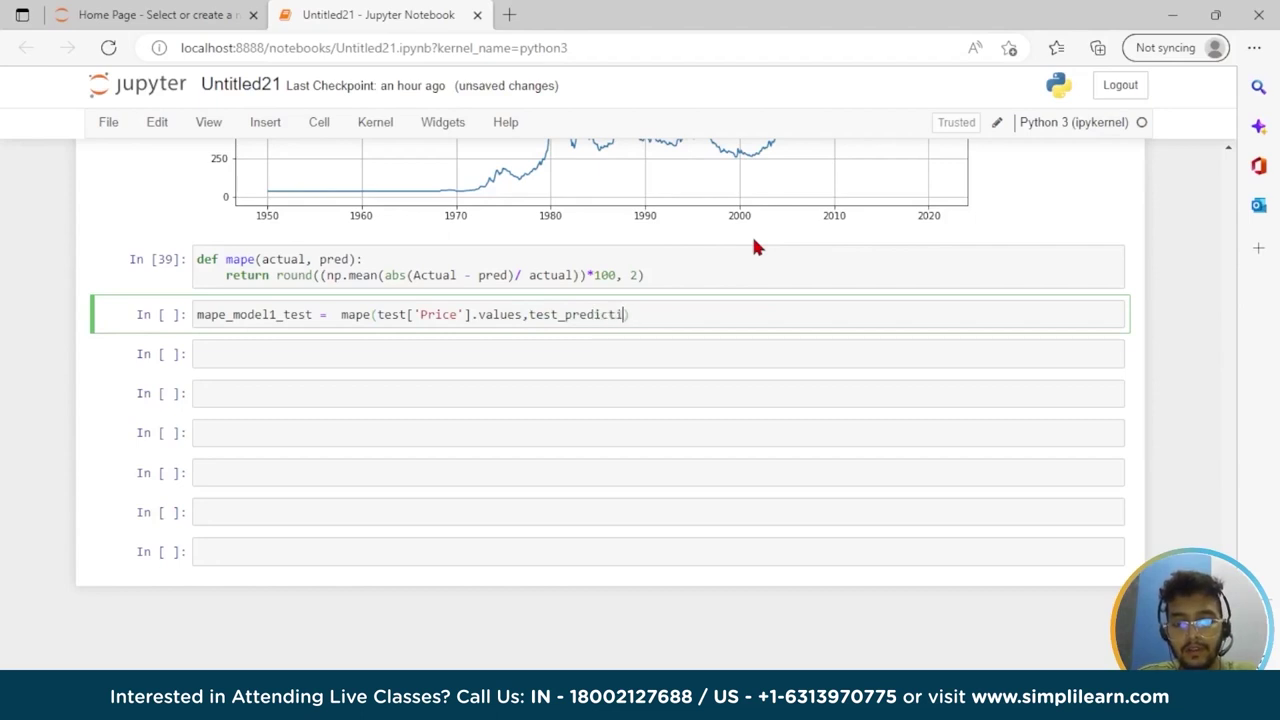
text(s_model1)
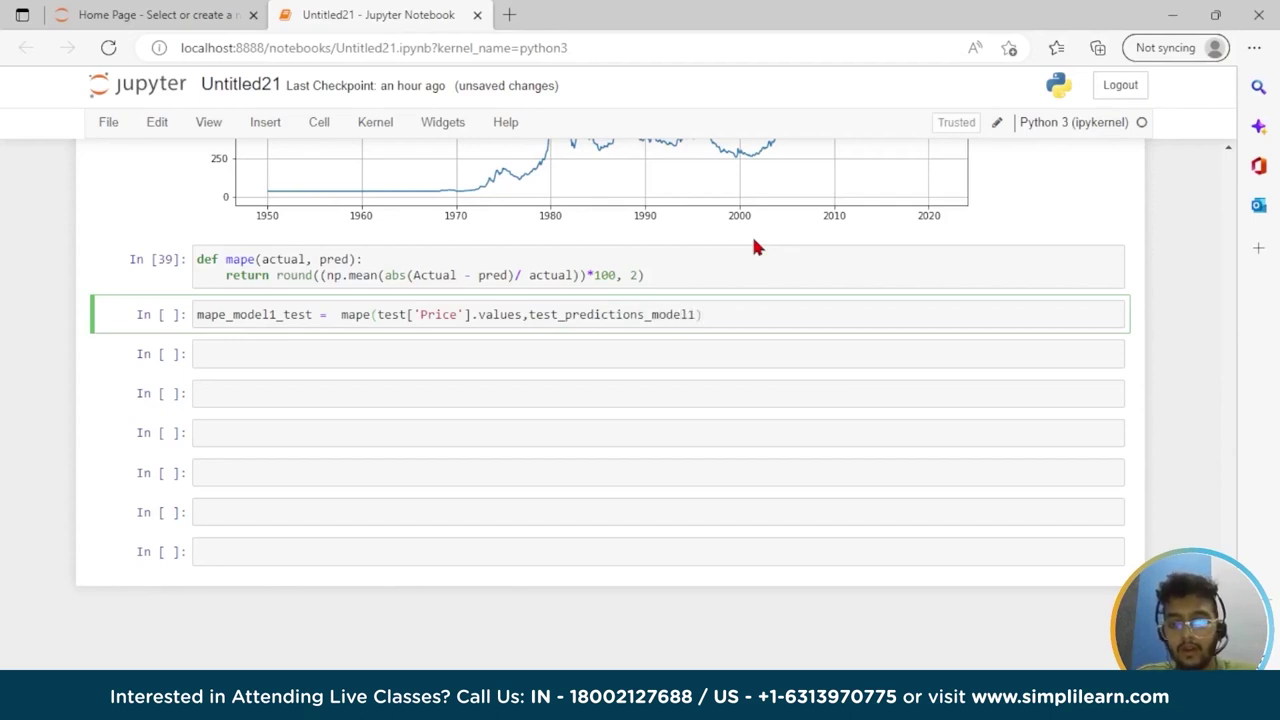
text())
On a new line below the assignment, begin a print statement with the format string "MAPE is %3.3f"
key(Return)
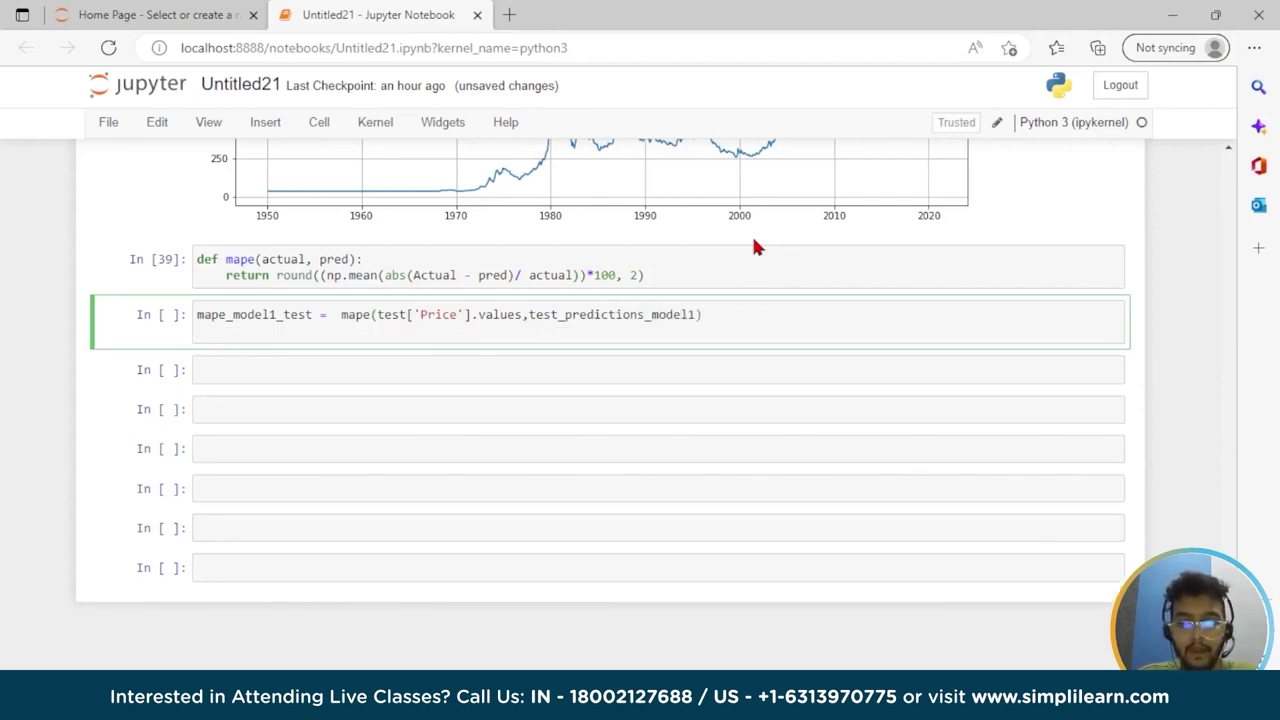
text(print)
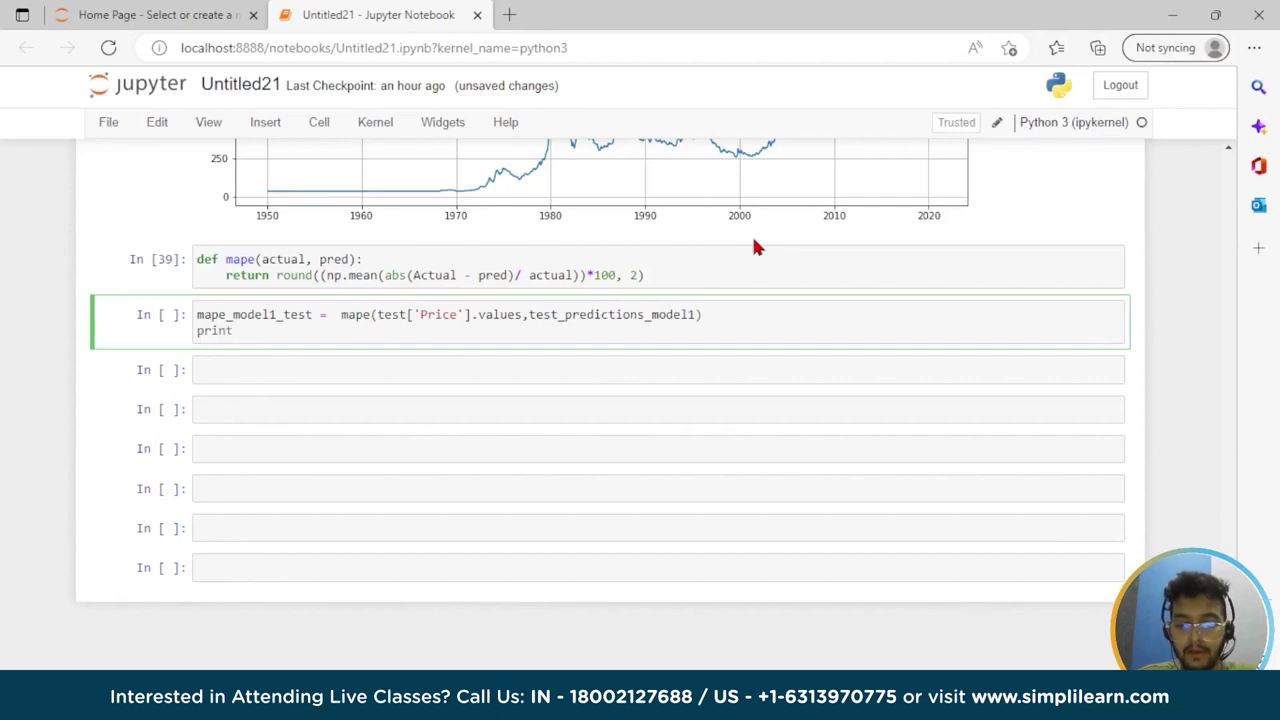
text(()
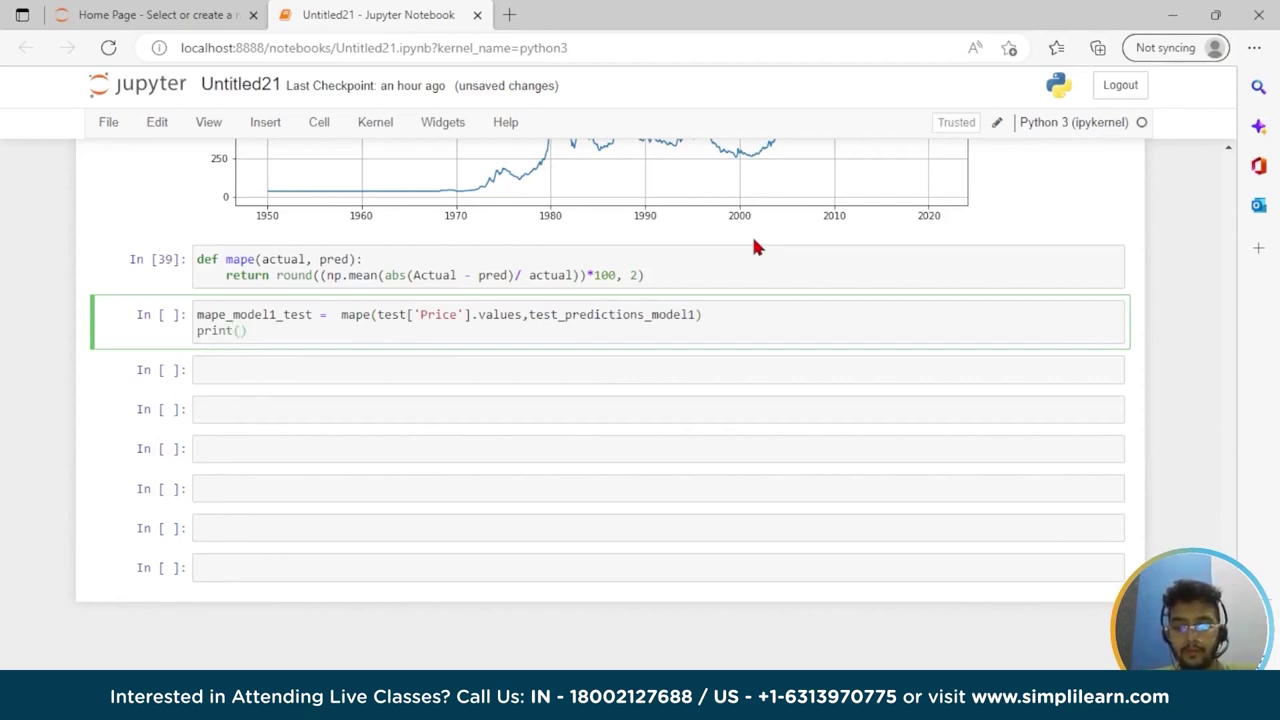
text("MAP)
text(E)
text( is )
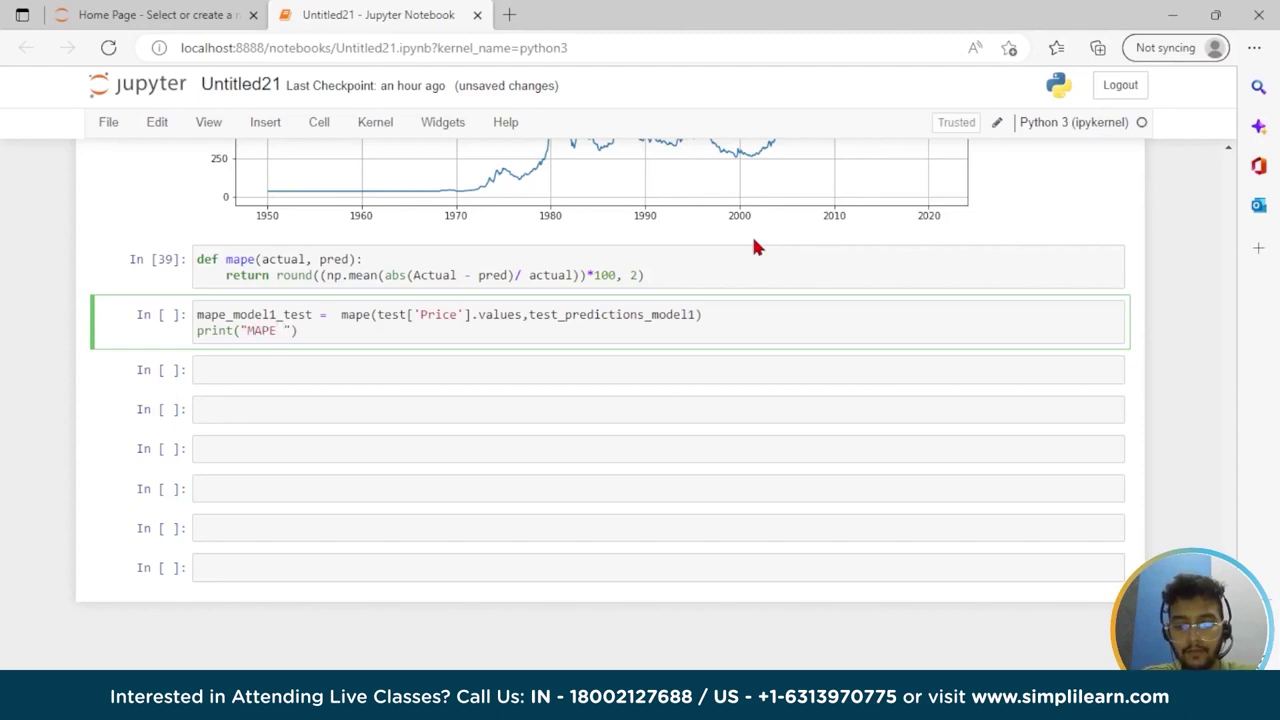
text(%3.)
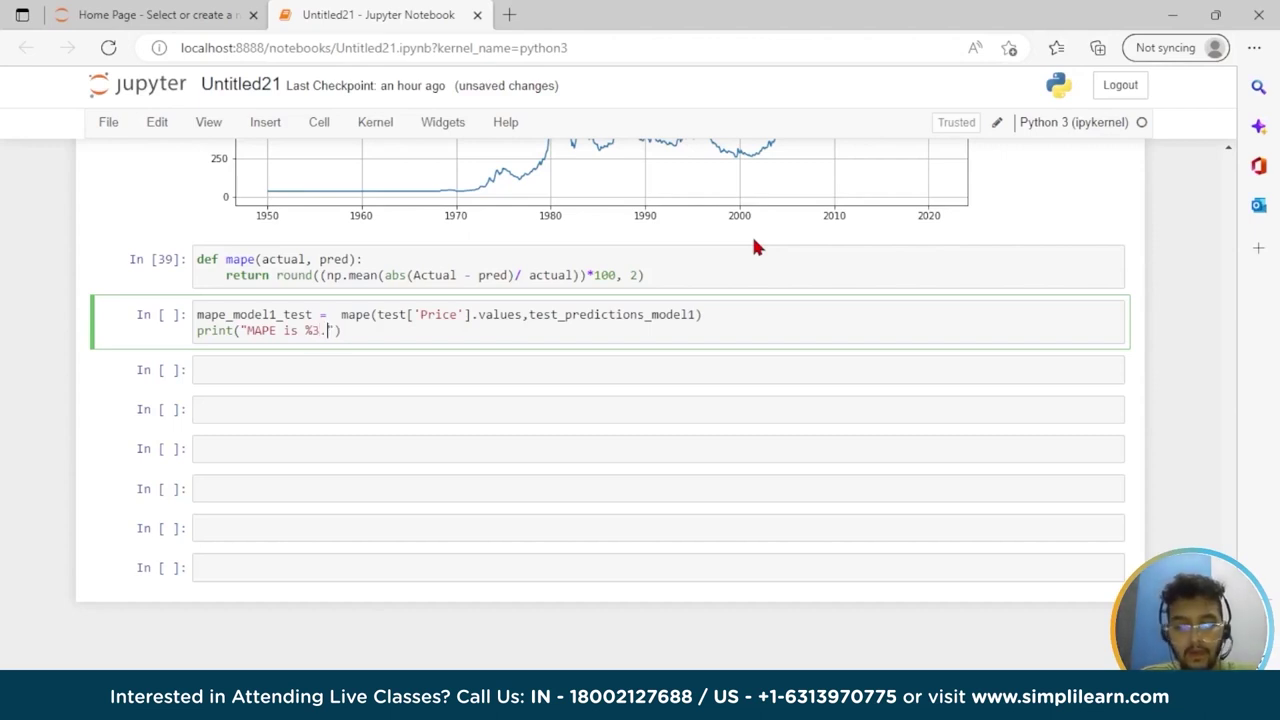
text(3f)
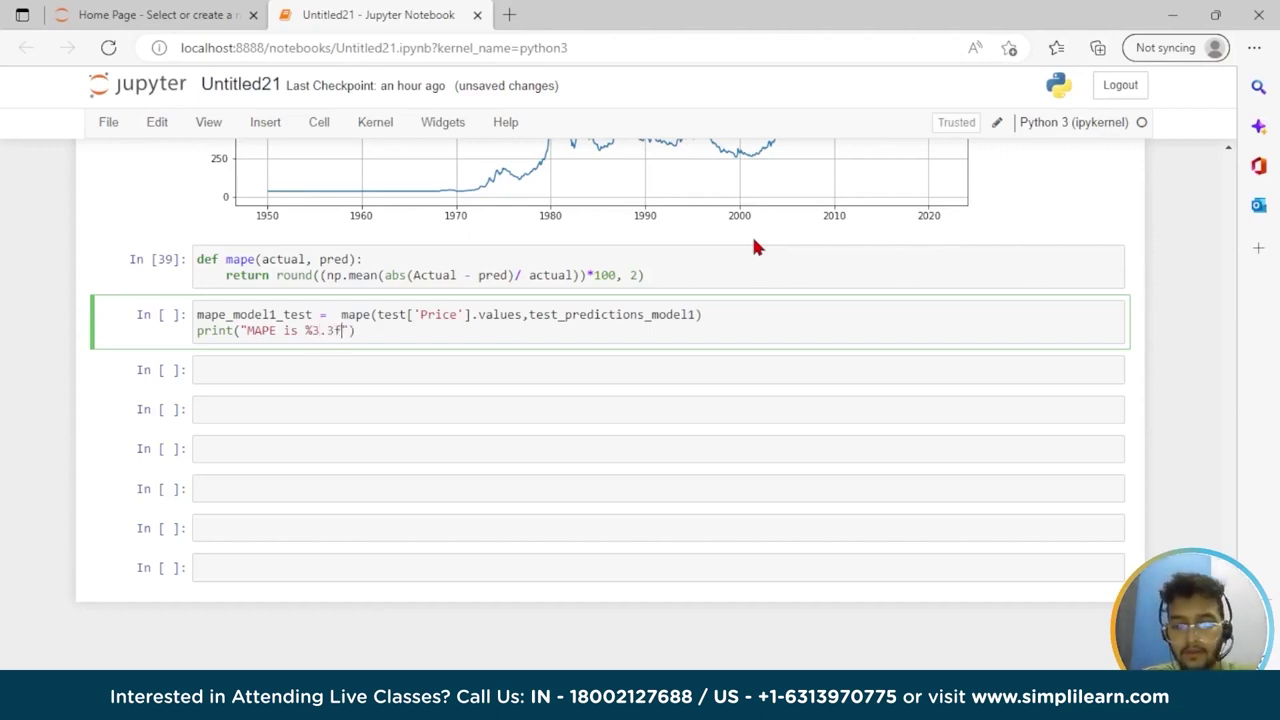
After the print statement's format string and closing parenthesis, append 5(mape_model1_test)
key(Right)
key(Right)
text(5)
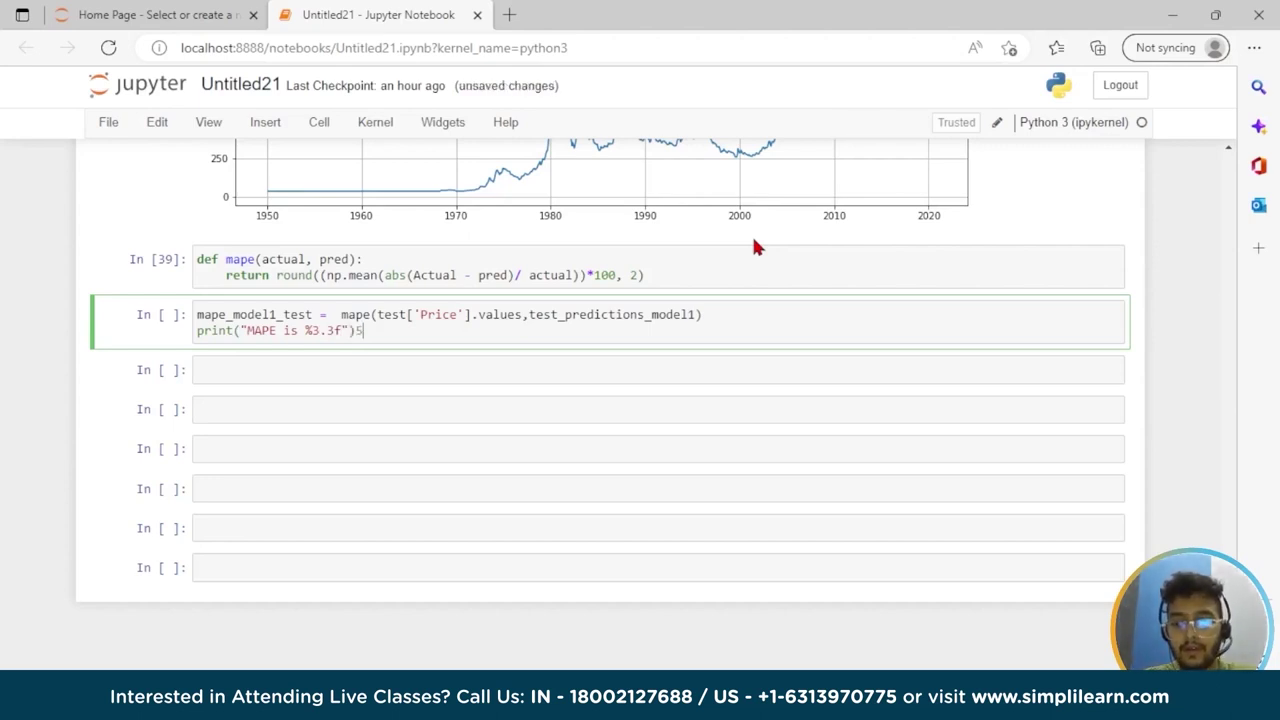
text((mape)
key(Delete)
text(_m)
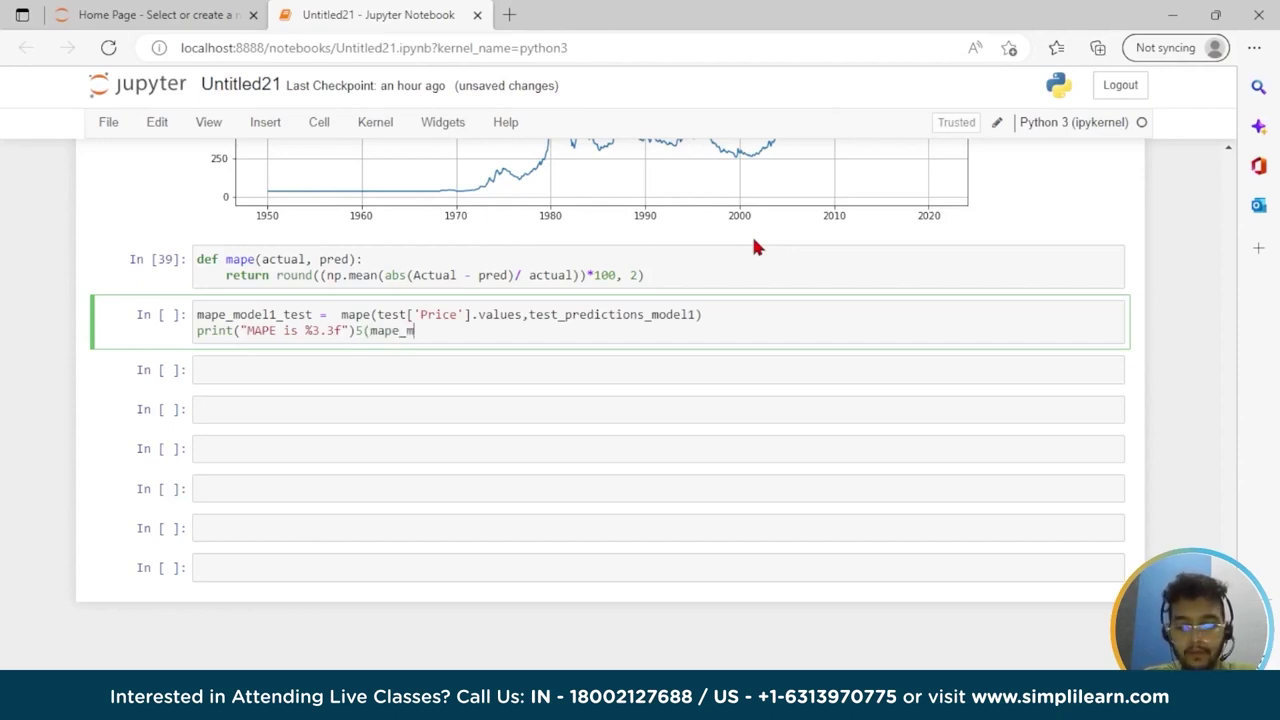
text(odel1_test)
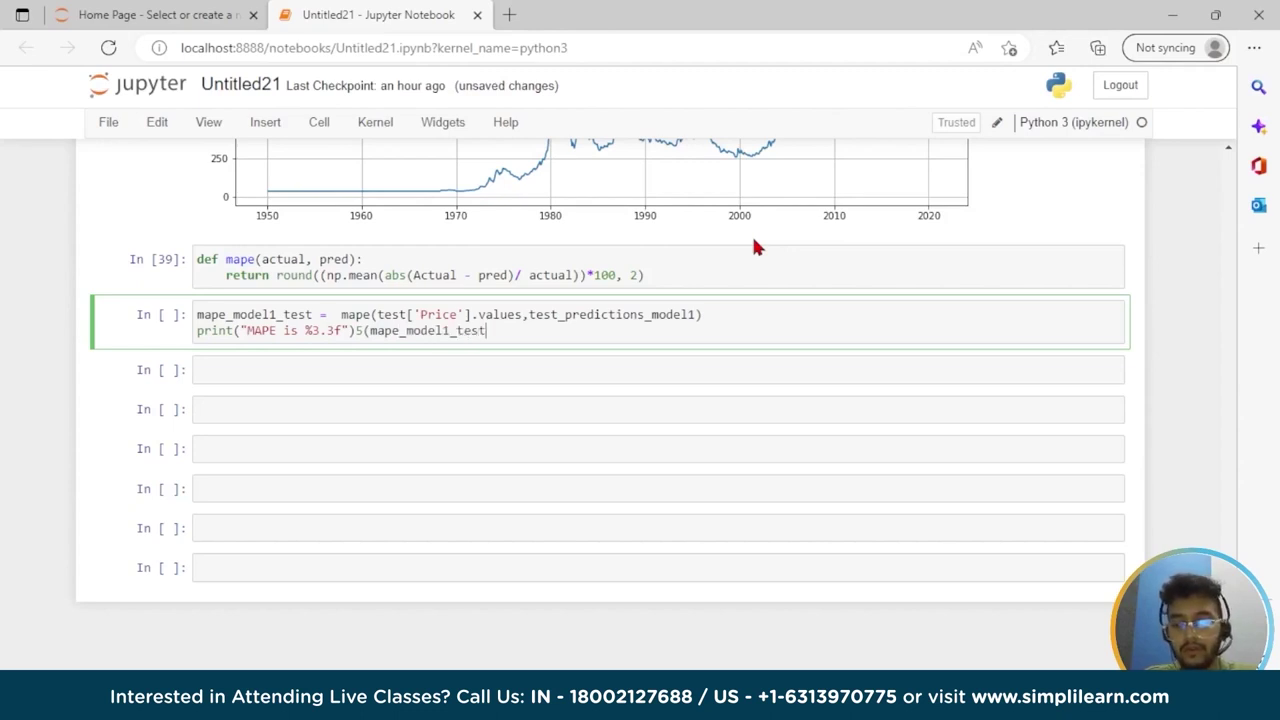
text())
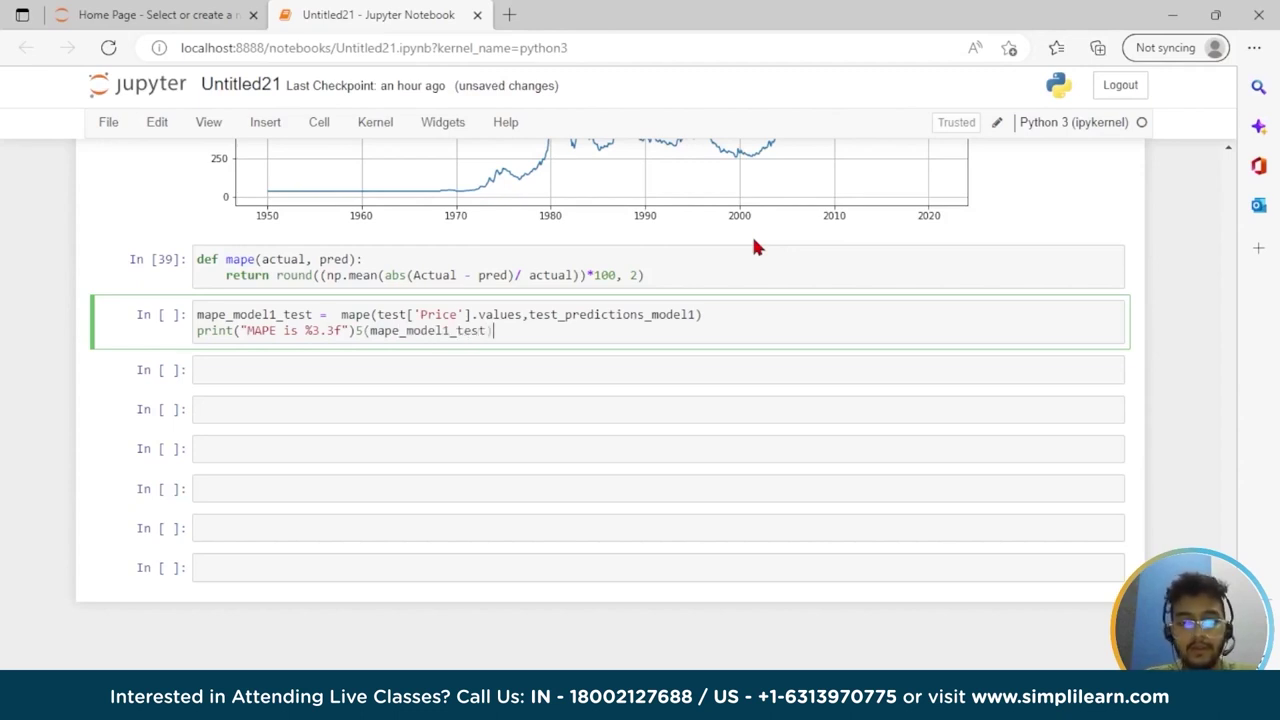
Add "%" as the last item of the print statement, close the parenthesis and run the cell
text(,"5)
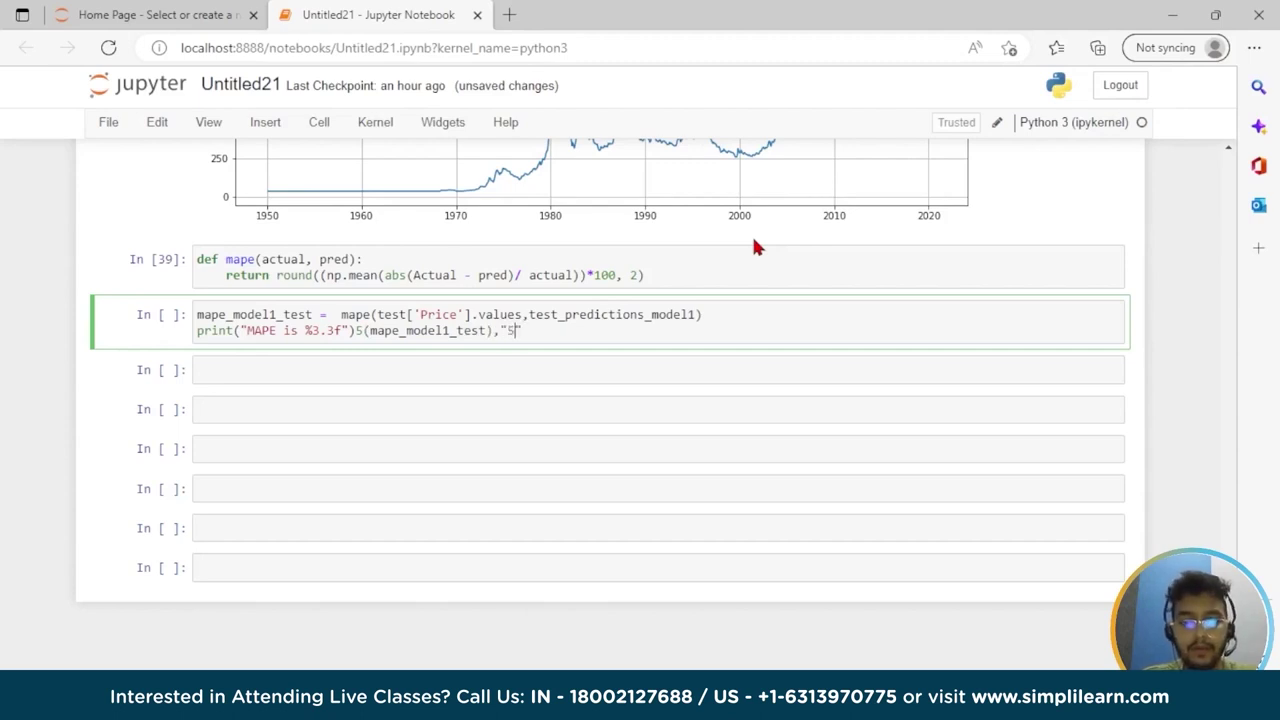
key(BackSpace)
text(%")
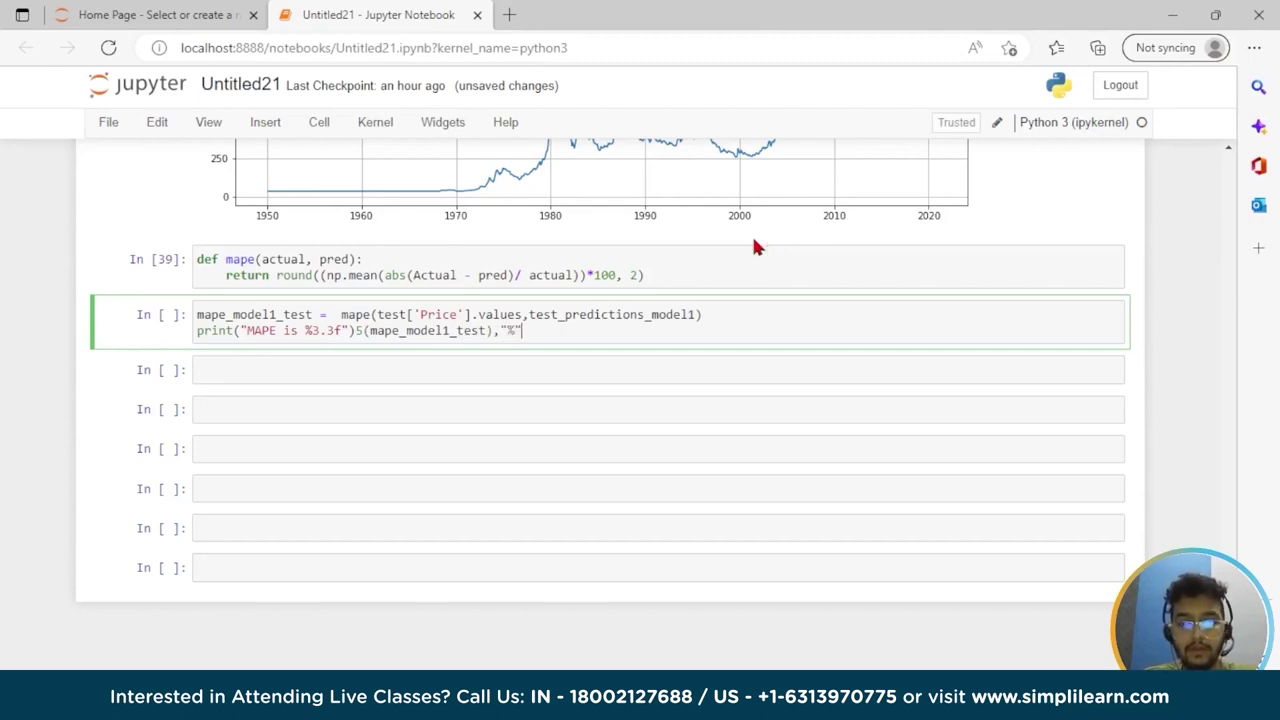
text())
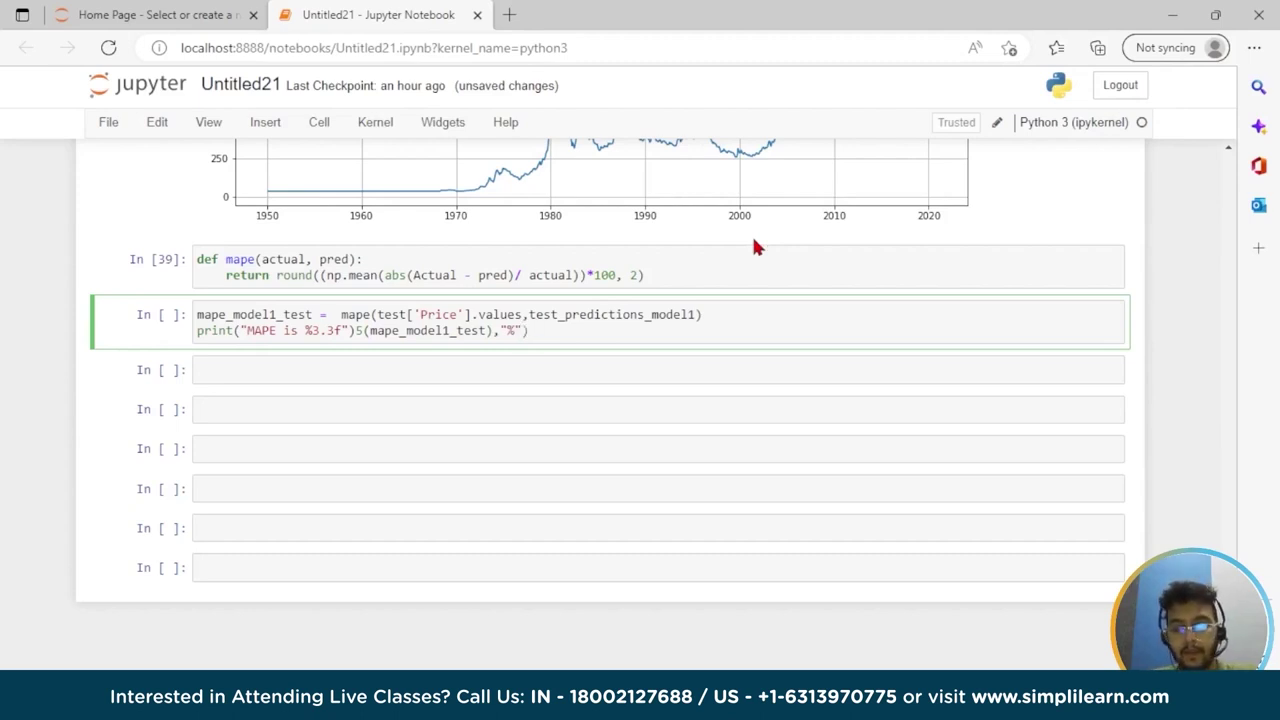
key(shift+Return)
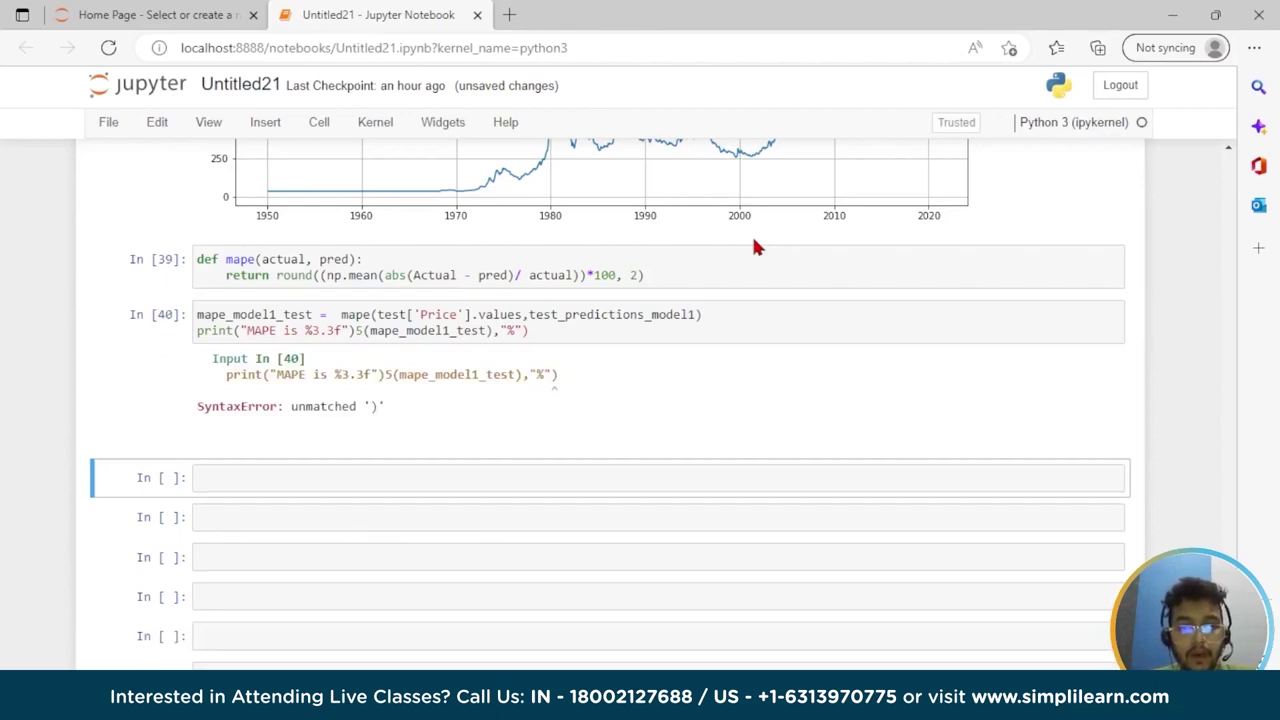
Remove the extra closing parenthesis and the stray 5 between the format string and (mape_model1_test) in the print line
click(354, 334)
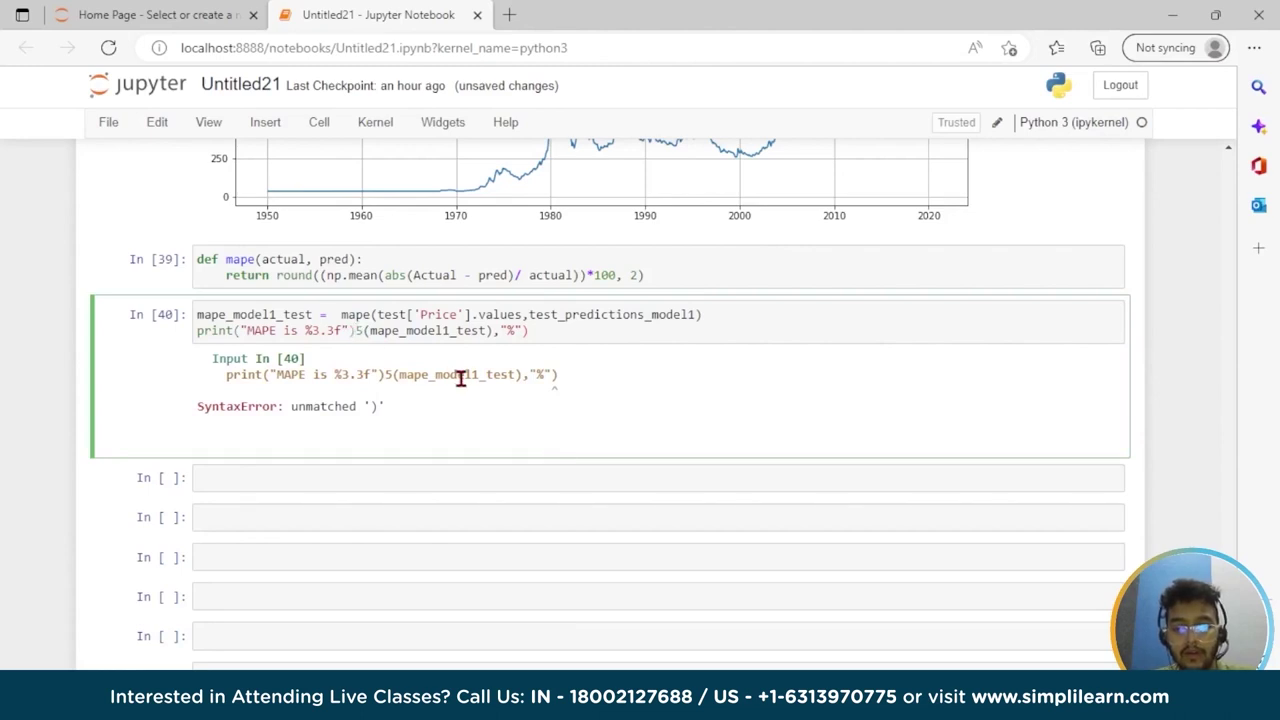
key(BackSpace)
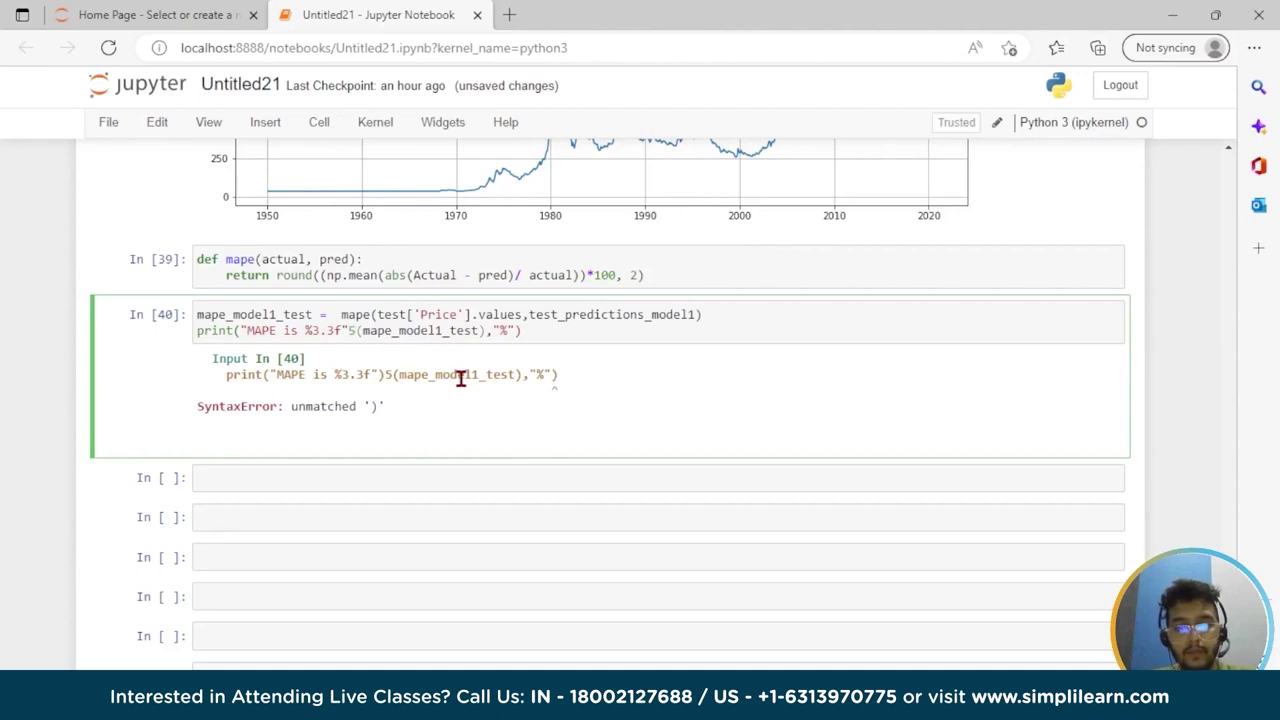
key(BackSpace)
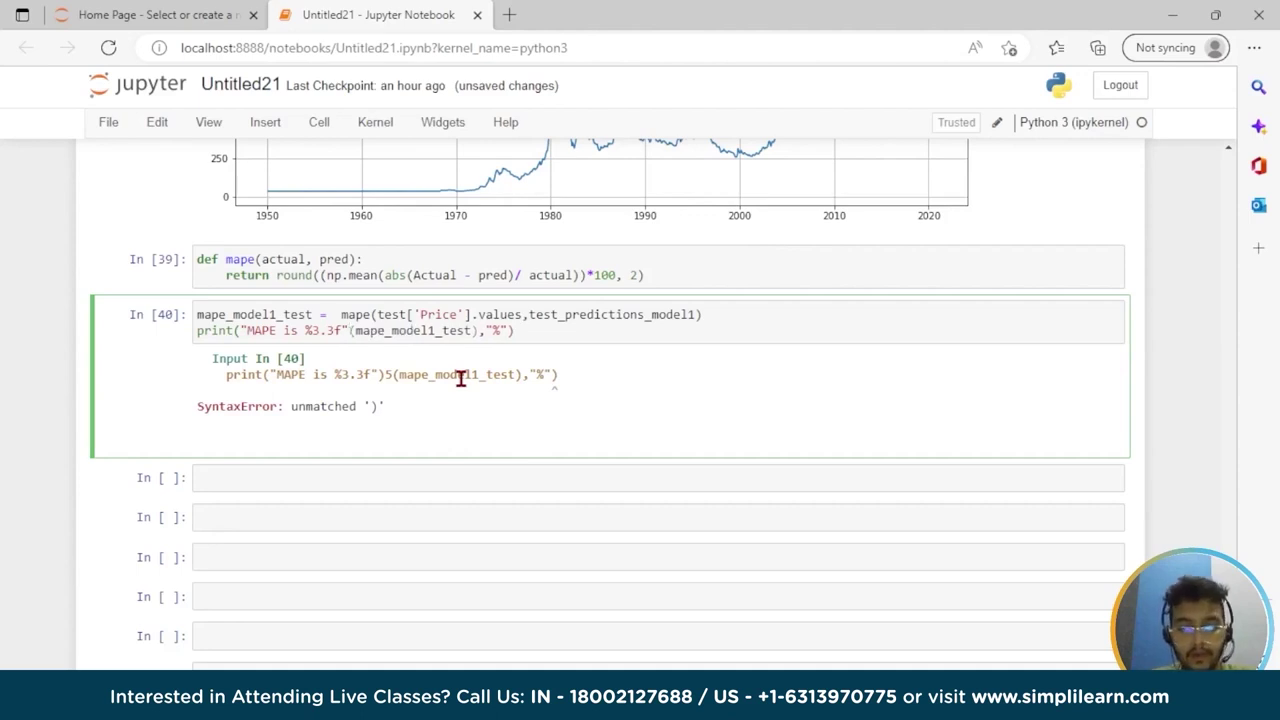
Insert the missing % operator before (mape_model1_test) in the MAPE print statement and run the cell
text(%)
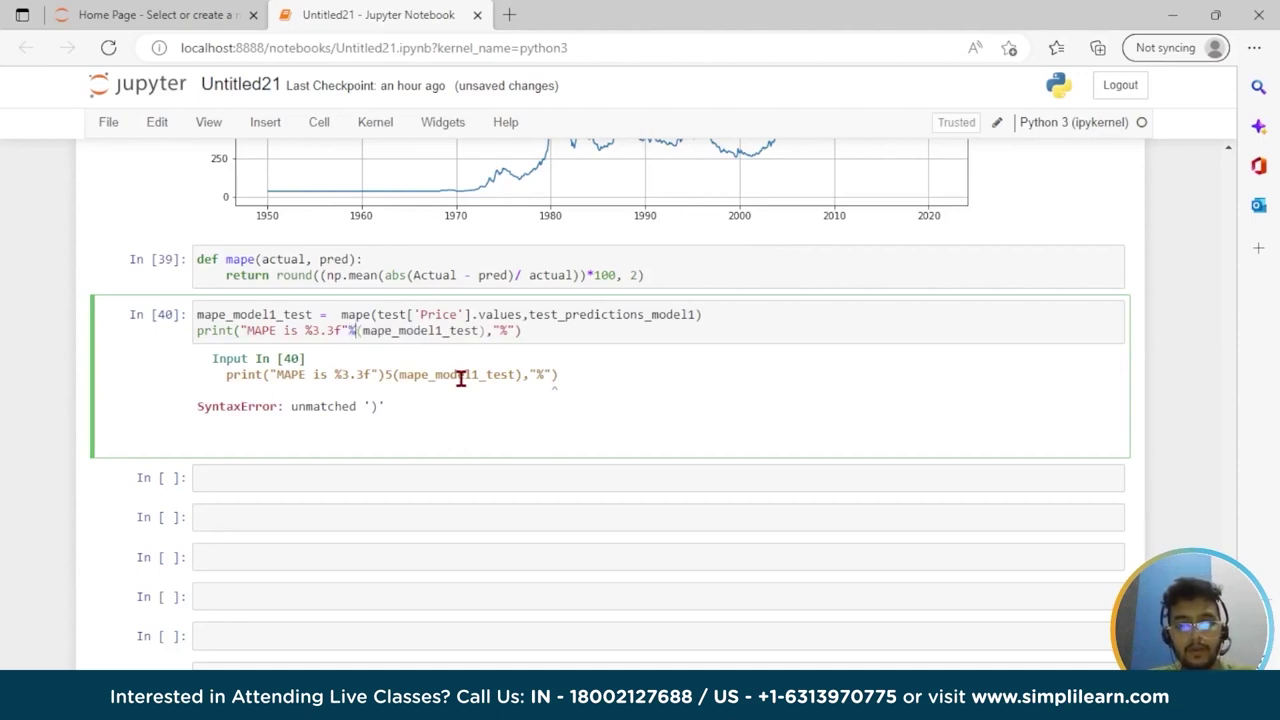
key(shift+Return)
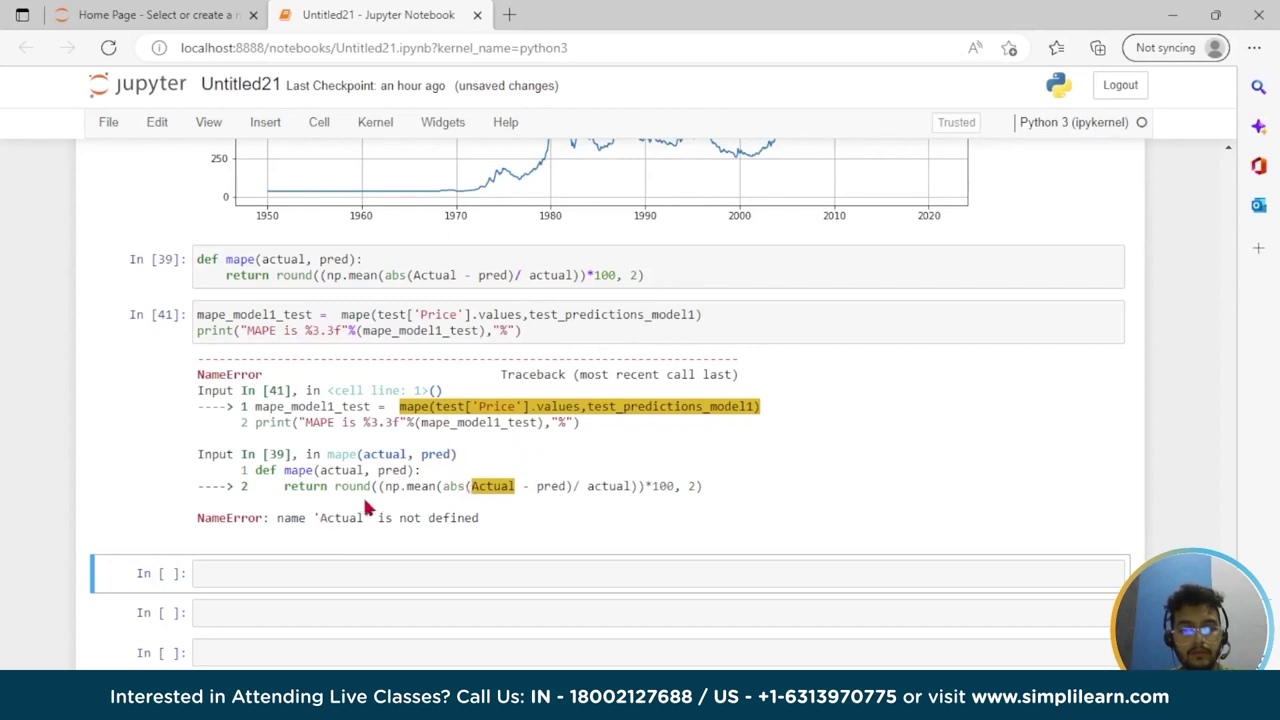
Correct Actual to lowercase actual in the mape function's return line, and rerun the function cell and the MAPE calculation cell
scroll(362, 510, up, 1)
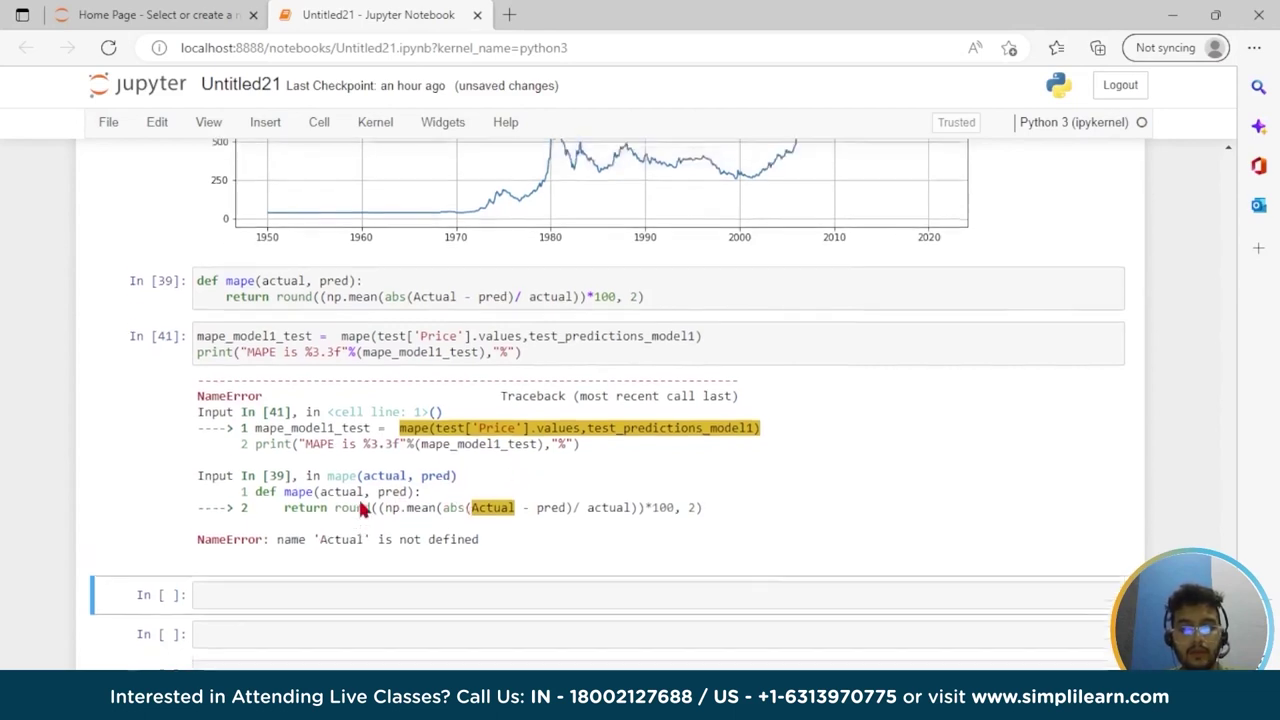
click(420, 318)
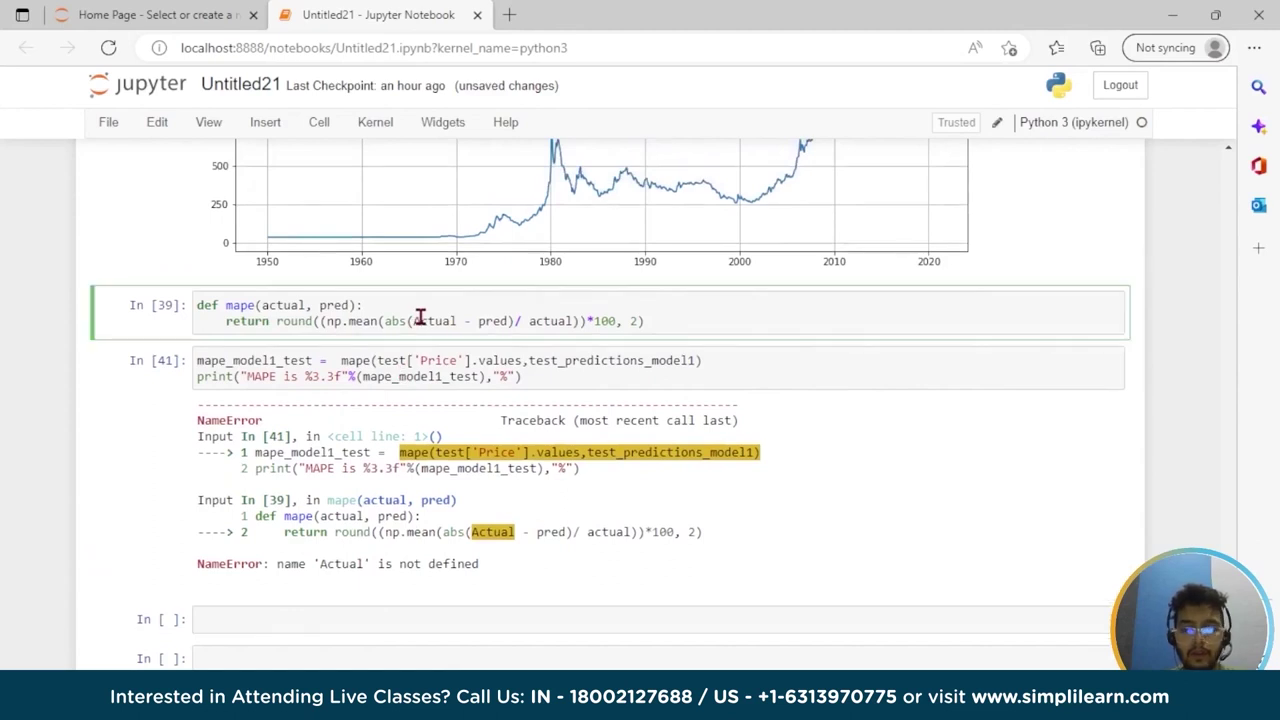
key(shift+Return)
click(448, 366)
key(shift+Return)
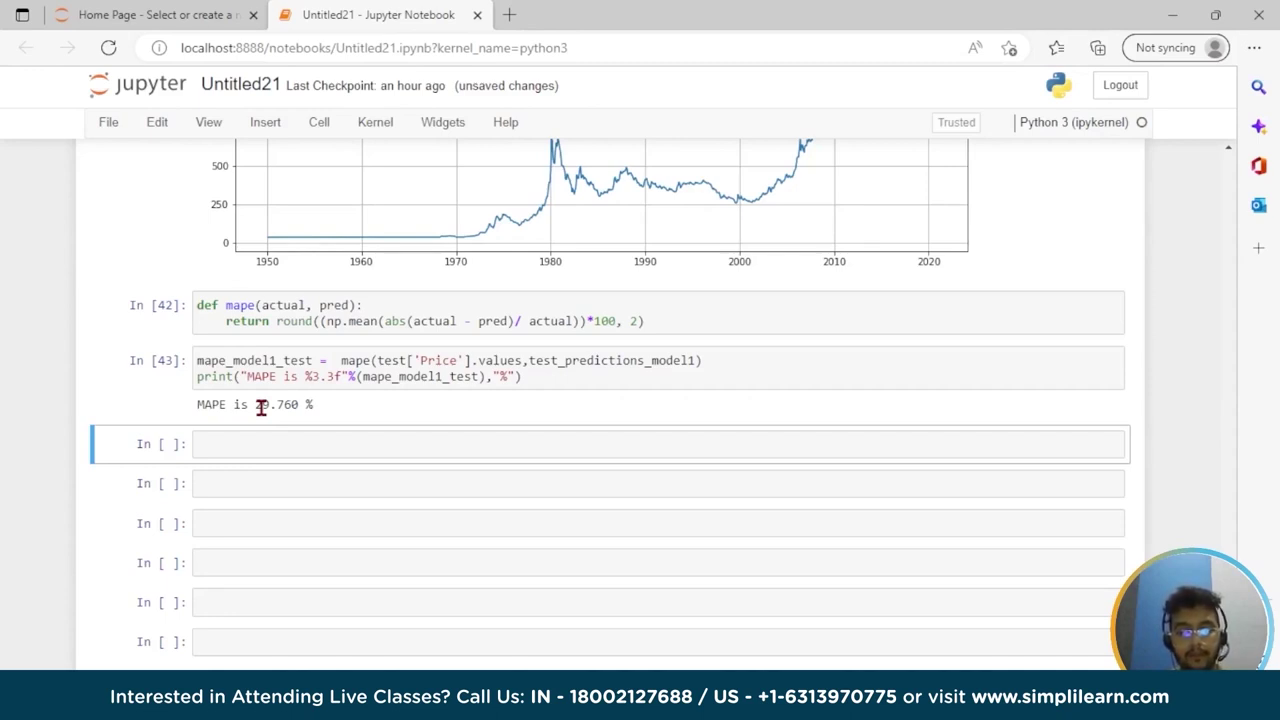
Start a results = pd.dataframe({}) assignment in the empty cell below the MAPE output
click(246, 440)
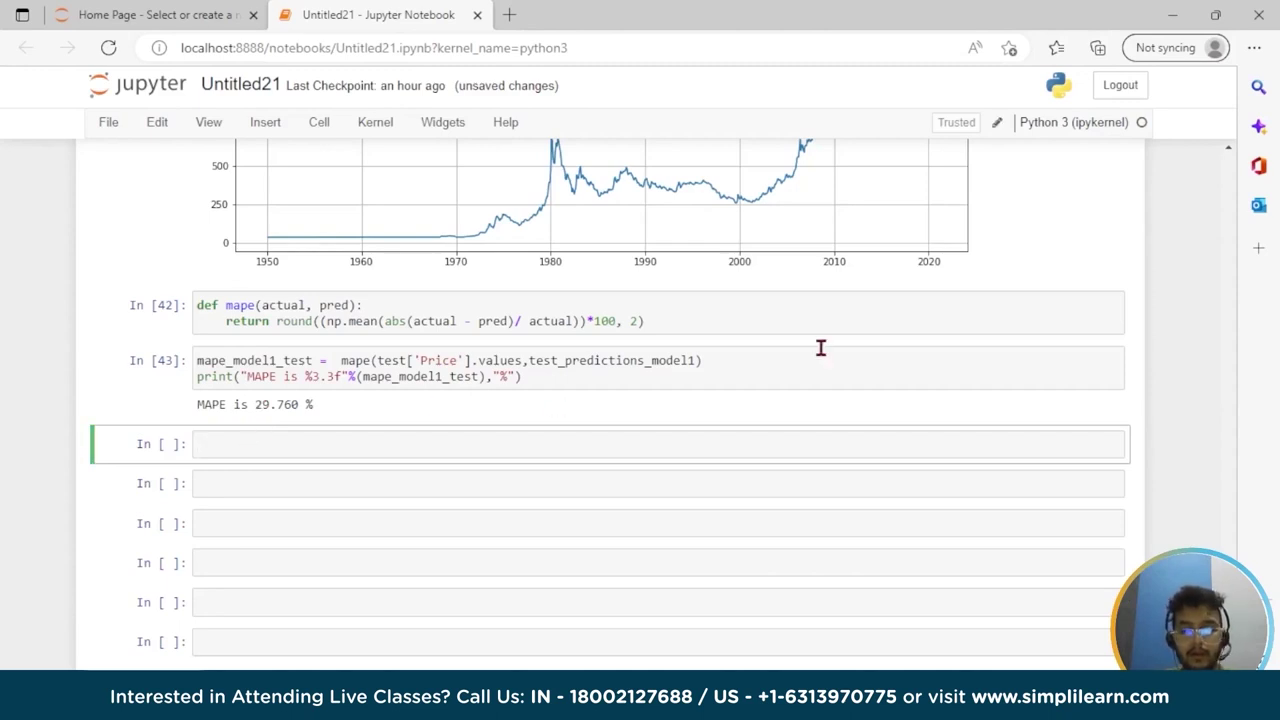
text(results()
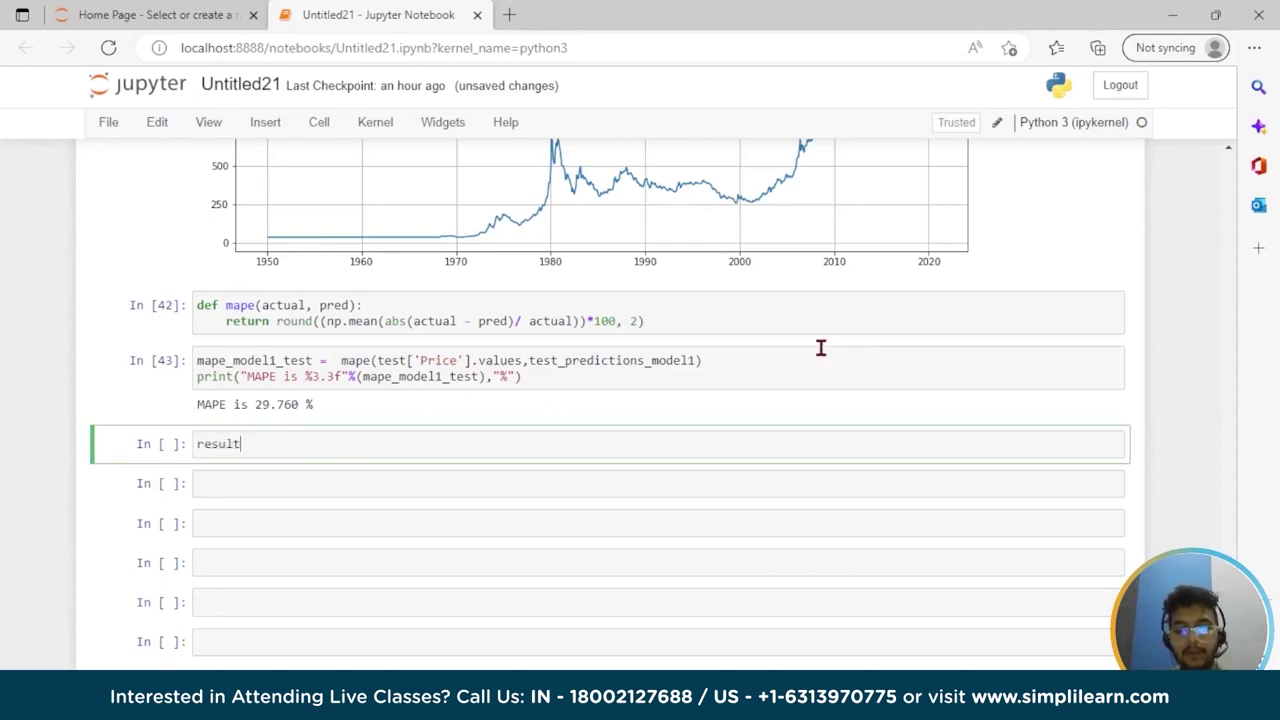
key(BackSpace)
text(p)
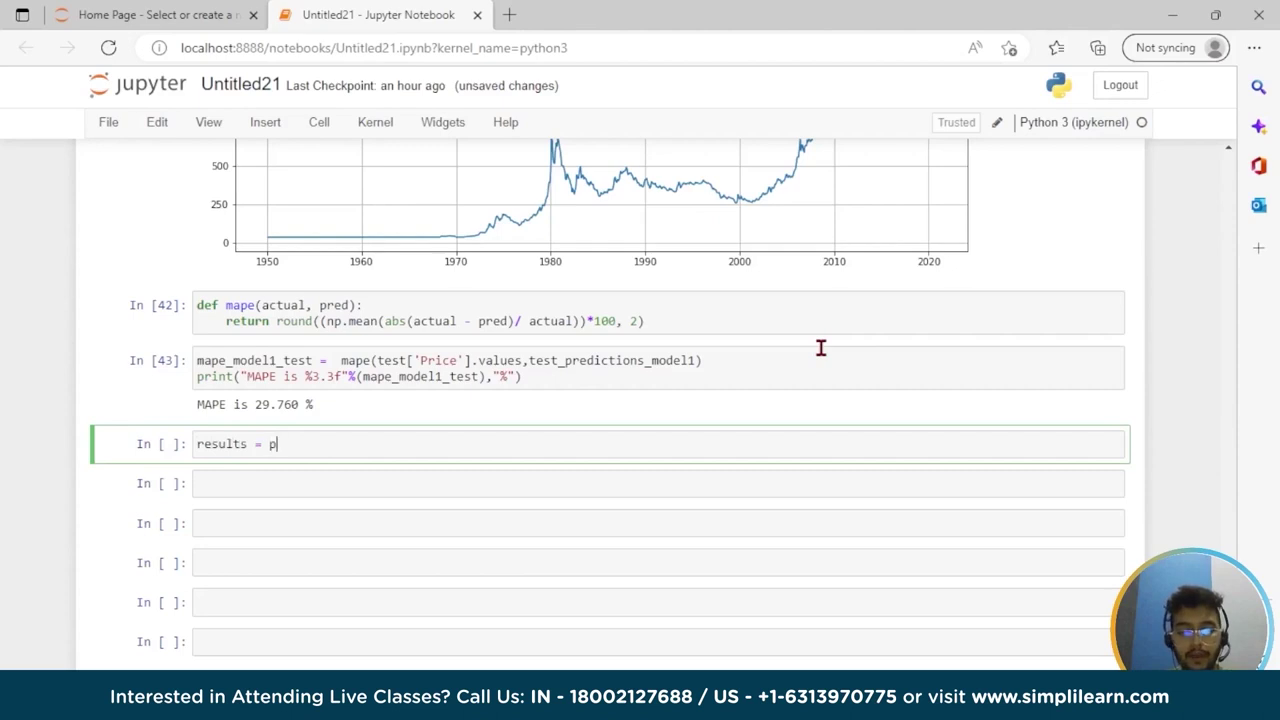
text(d.dataframe)
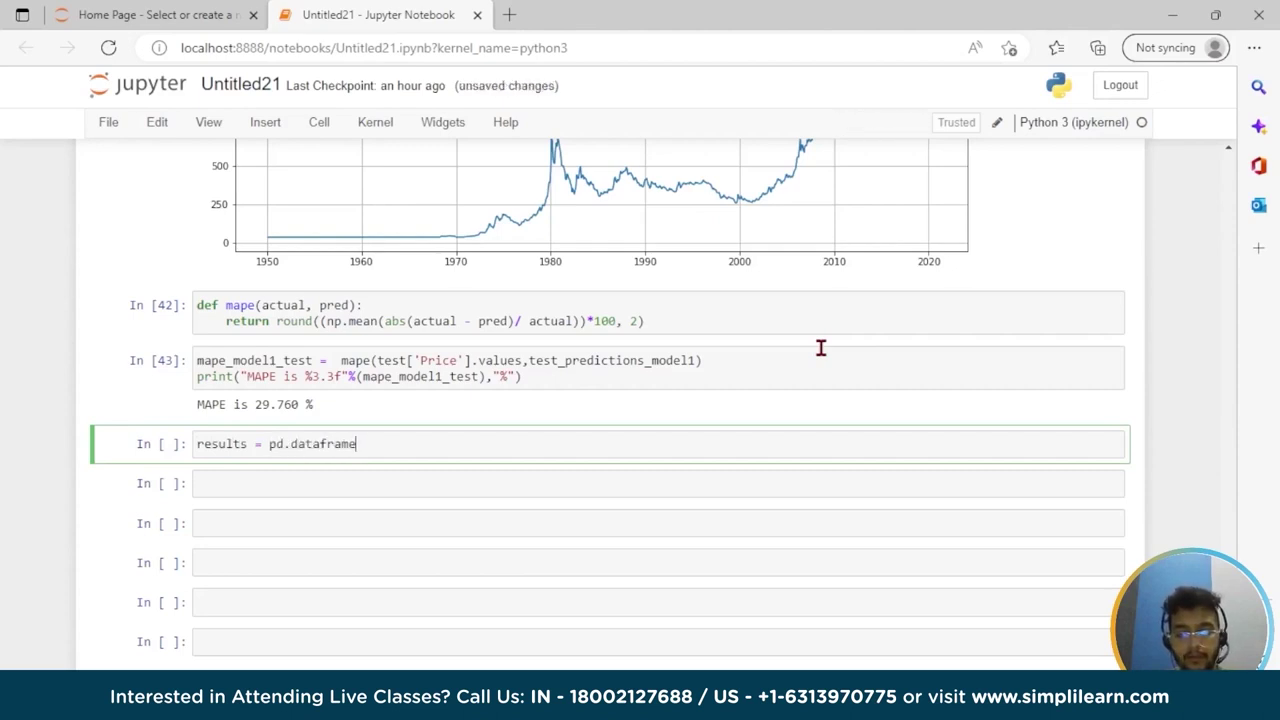
text(({)
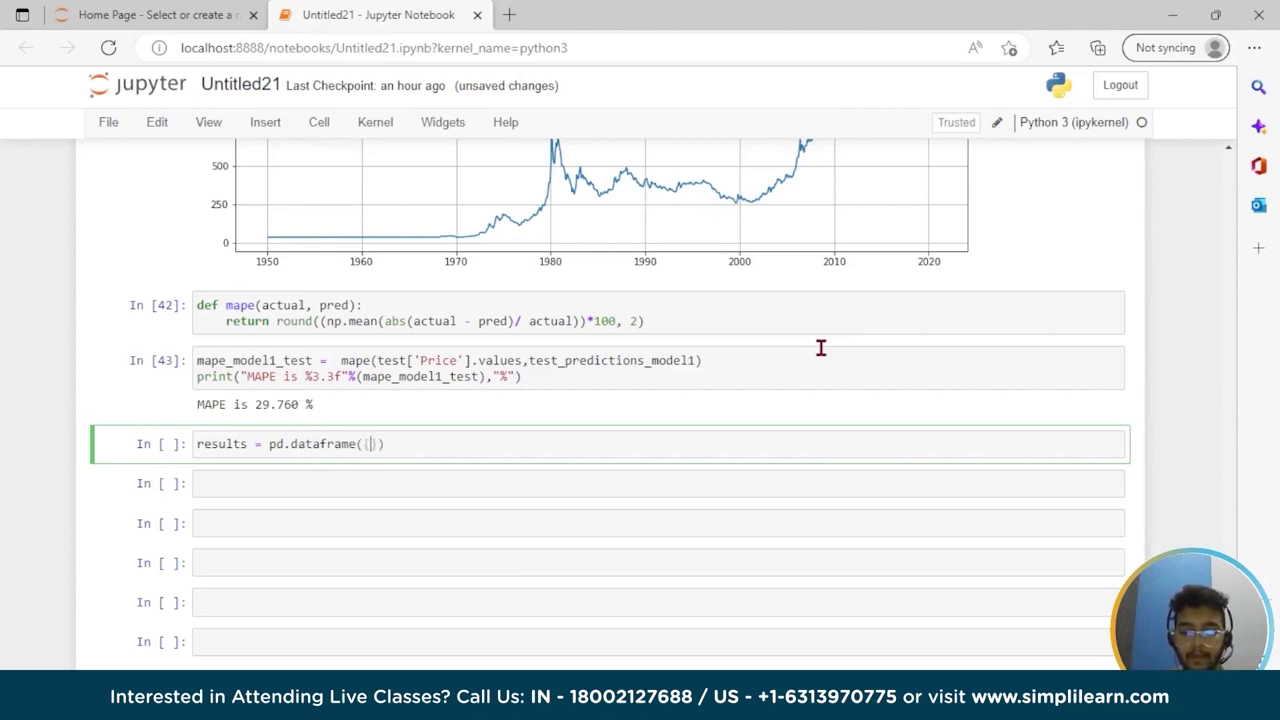
Fill the data frame's dictionary with the column 'Test Mape (%)' holding the list [mape_model1]
text(')
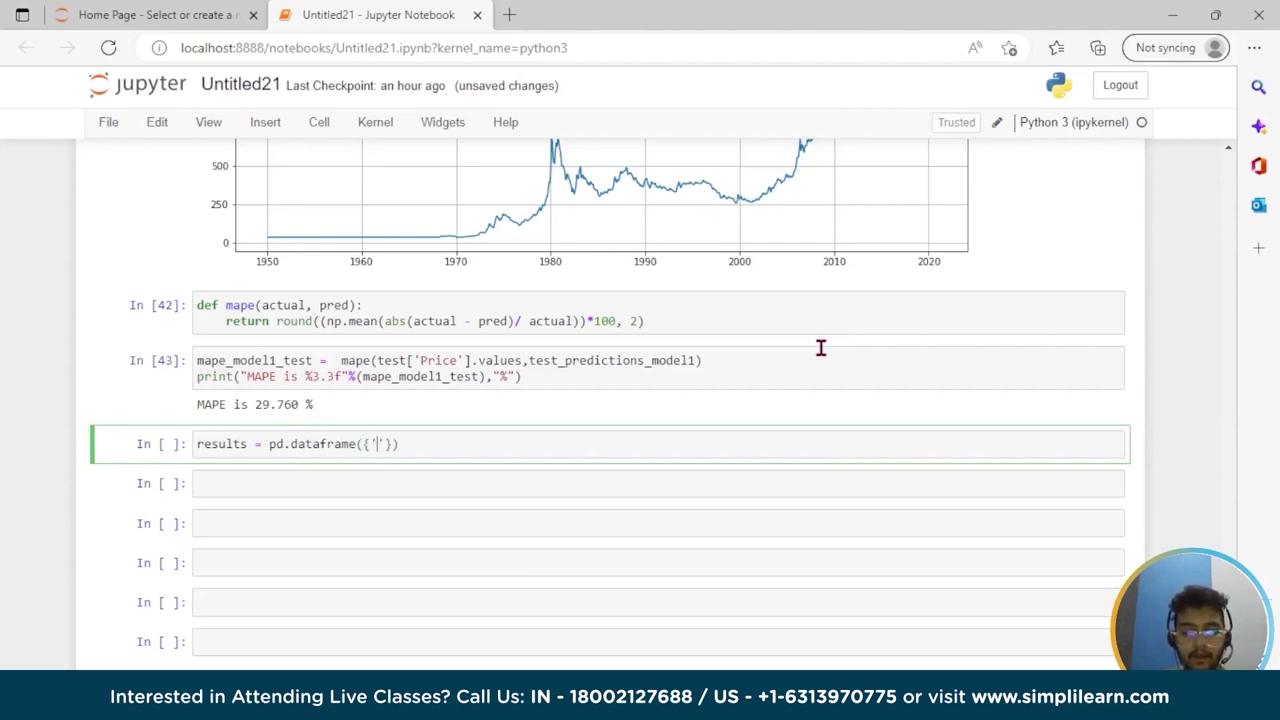
text(Test M)
text(ape)
text( (%)
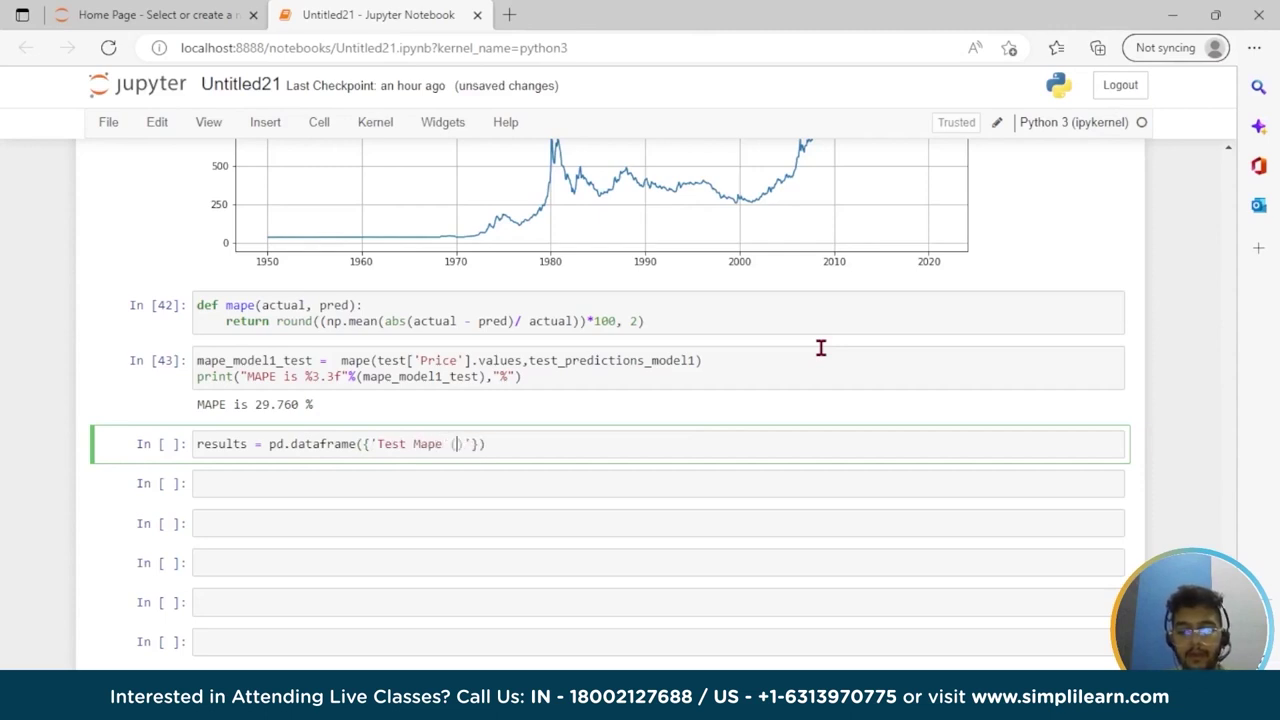
text()')
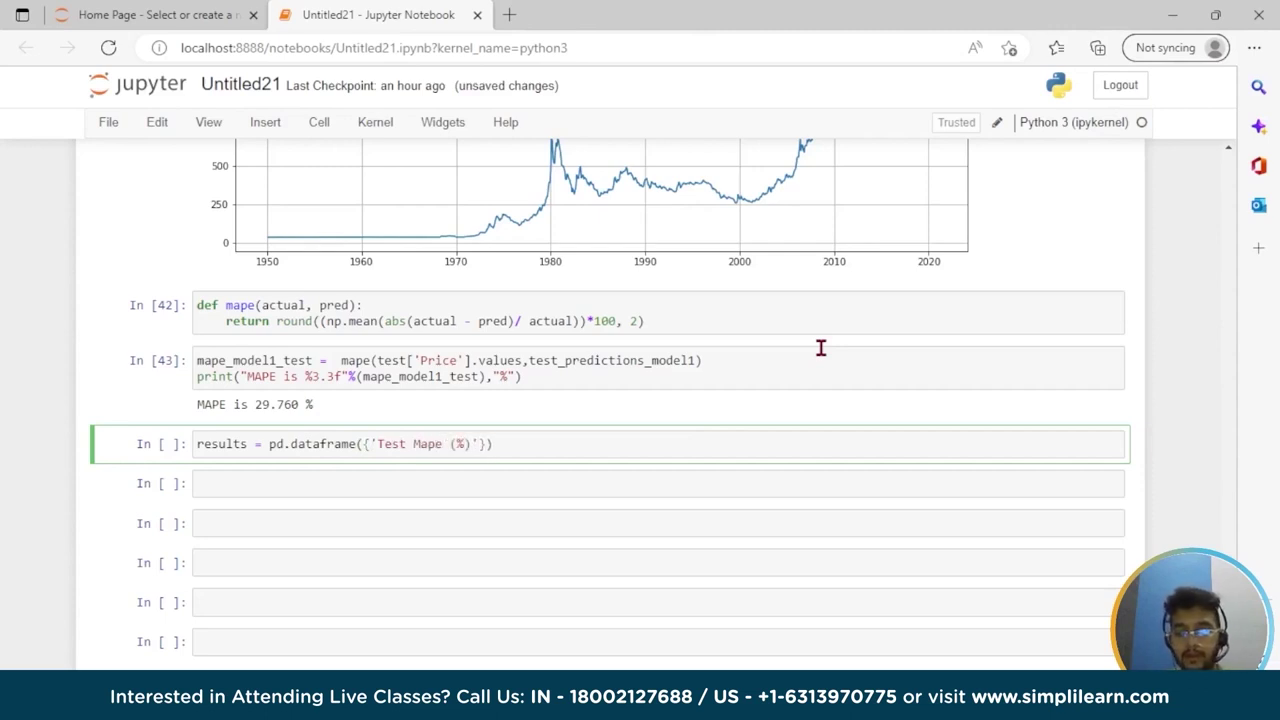
text(: )
text([ma)
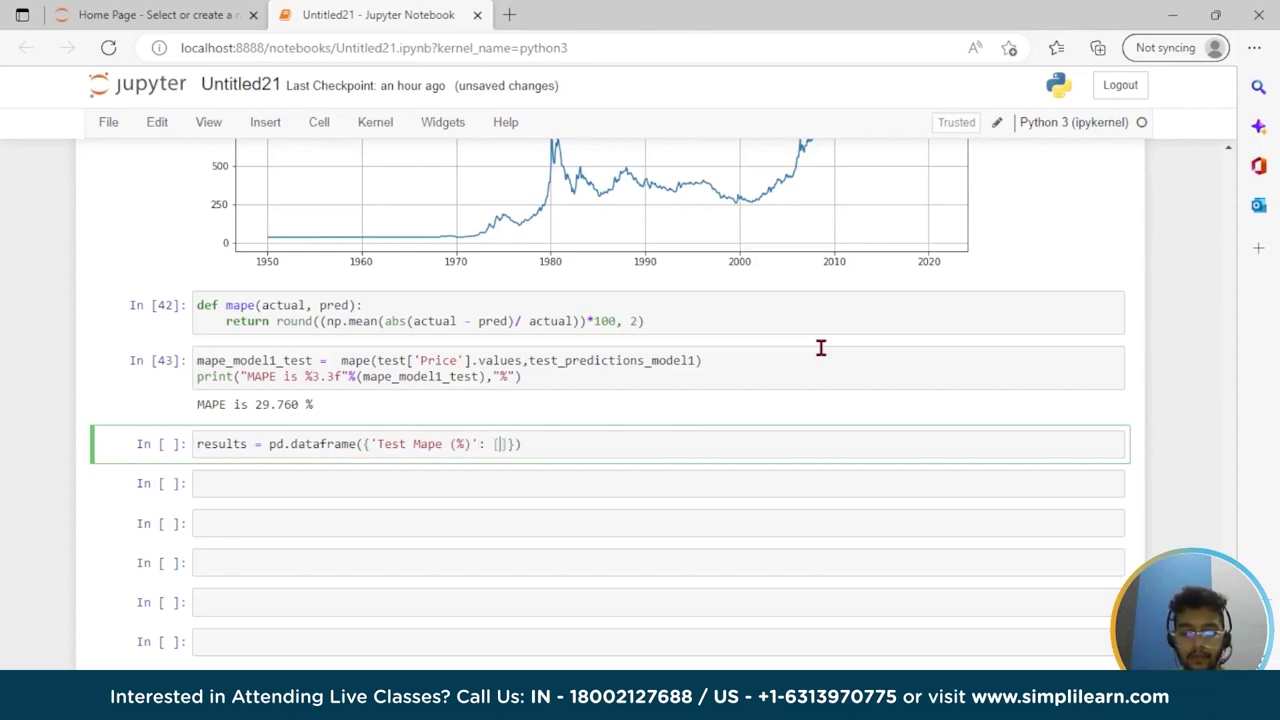
text(pe_)
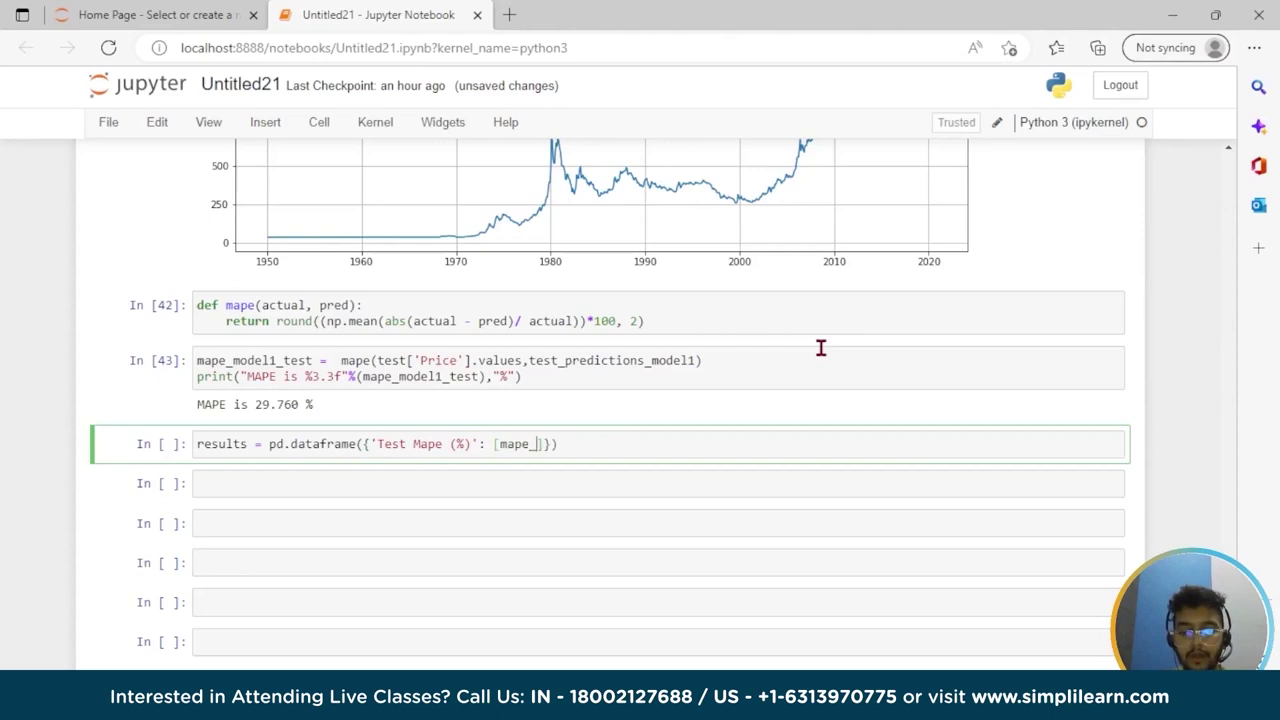
text(model1)
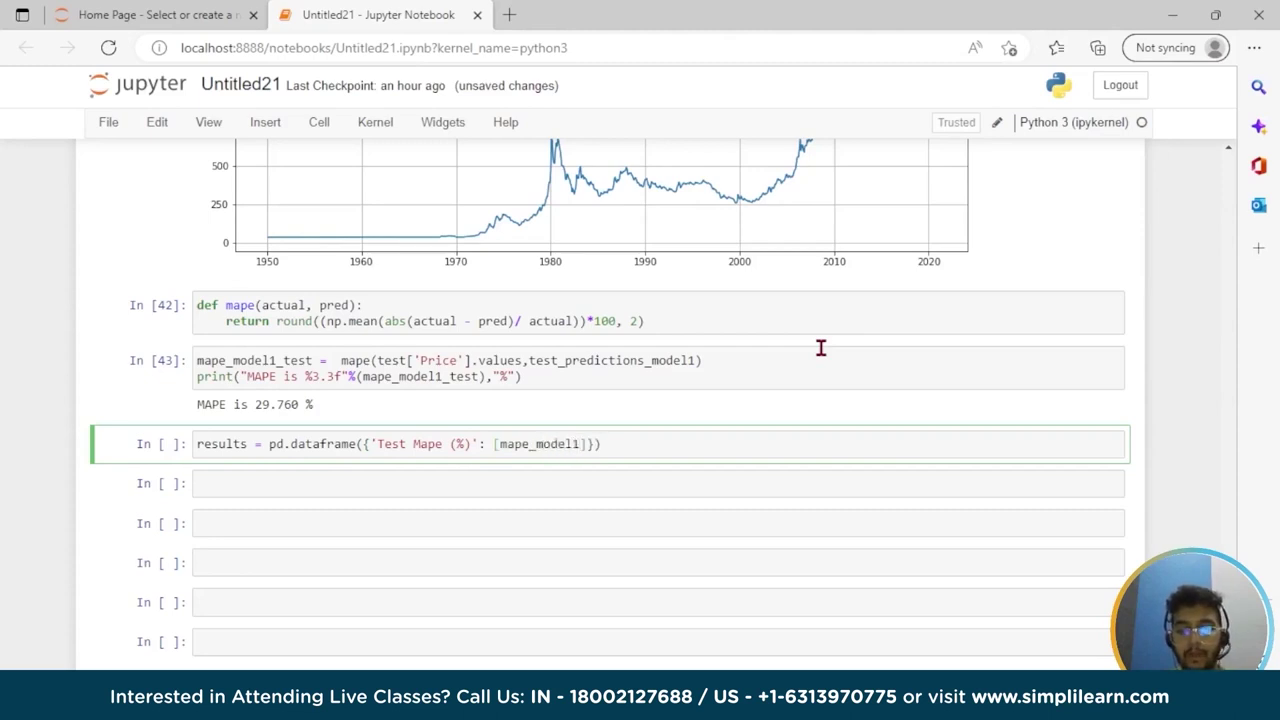
Add index=["RegressionOnTime"] to the data frame call, put results on a second line, and run the cell
key(Right)
key(Right)
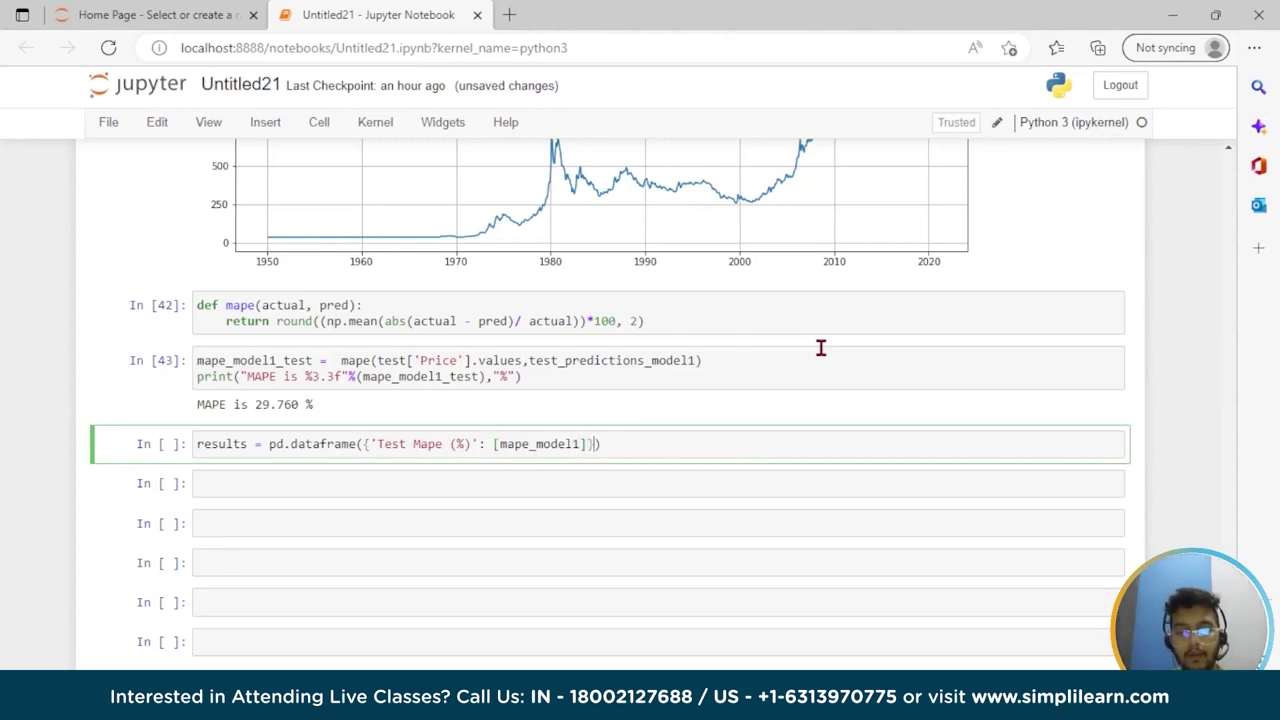
text(, index=["RegressionOnTime)
key(Right)
key(Right)
key(Right)
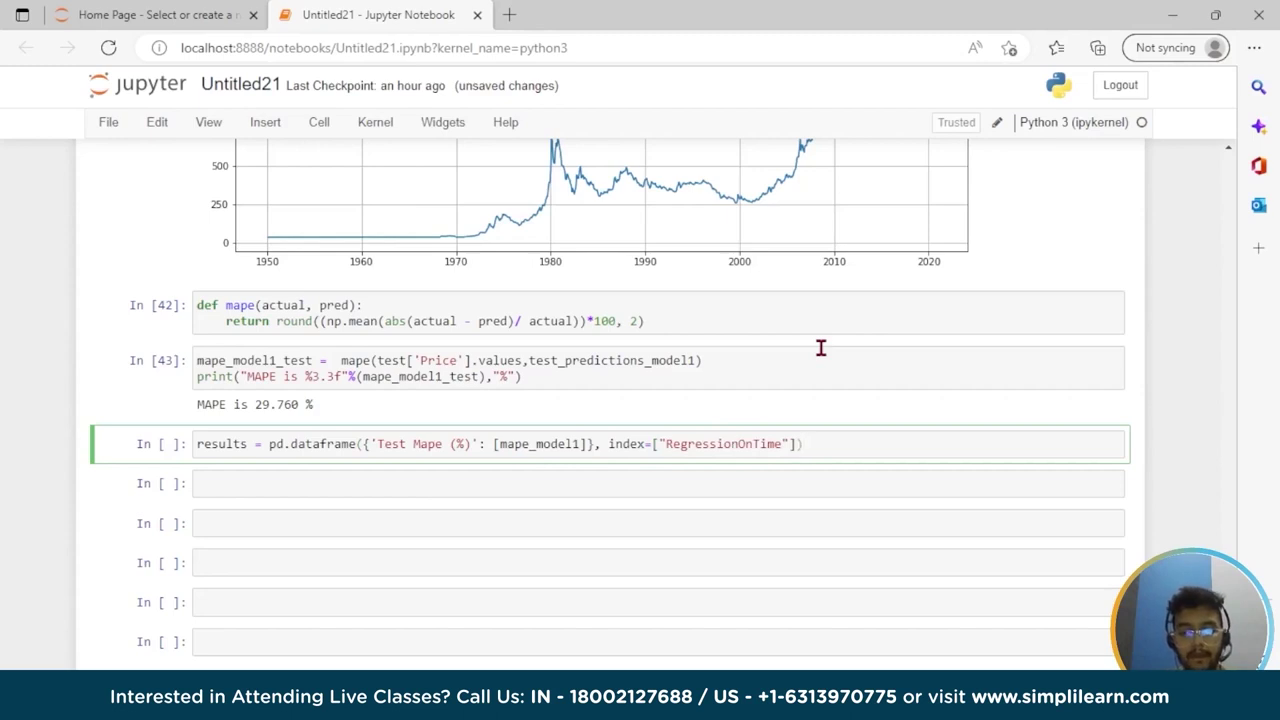
key(Return)
text(results)
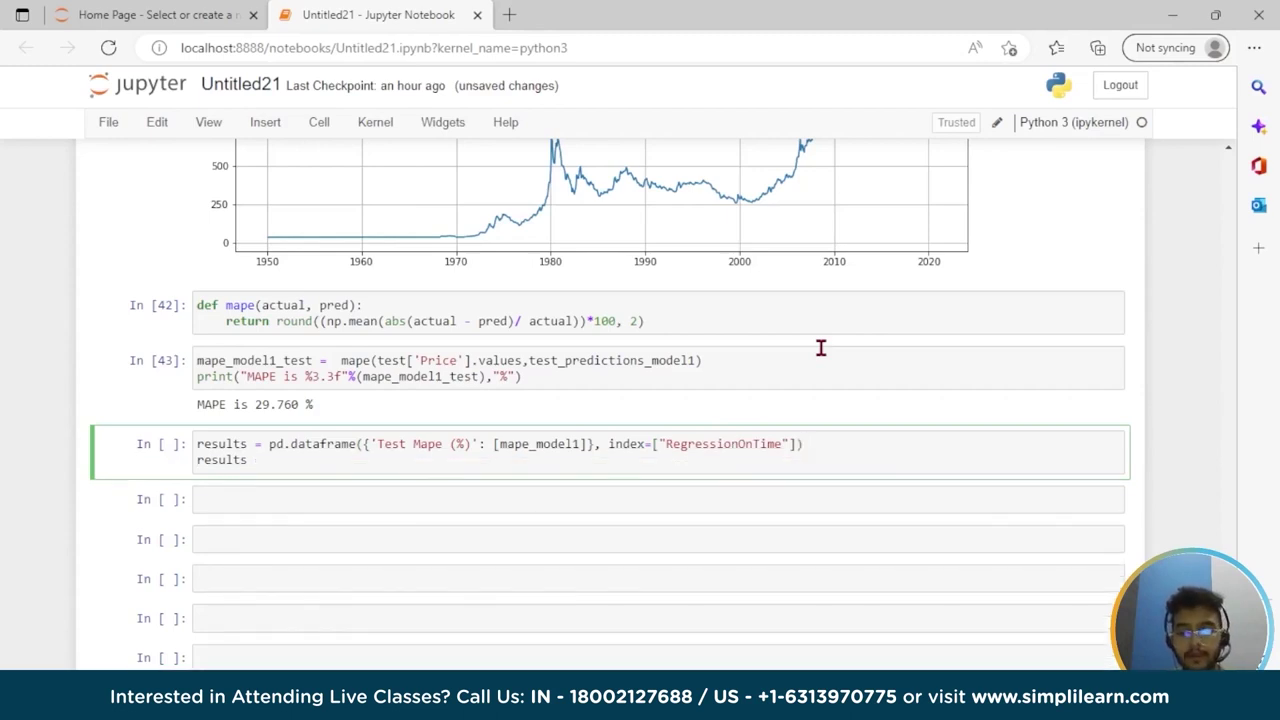
key(shift+Return)
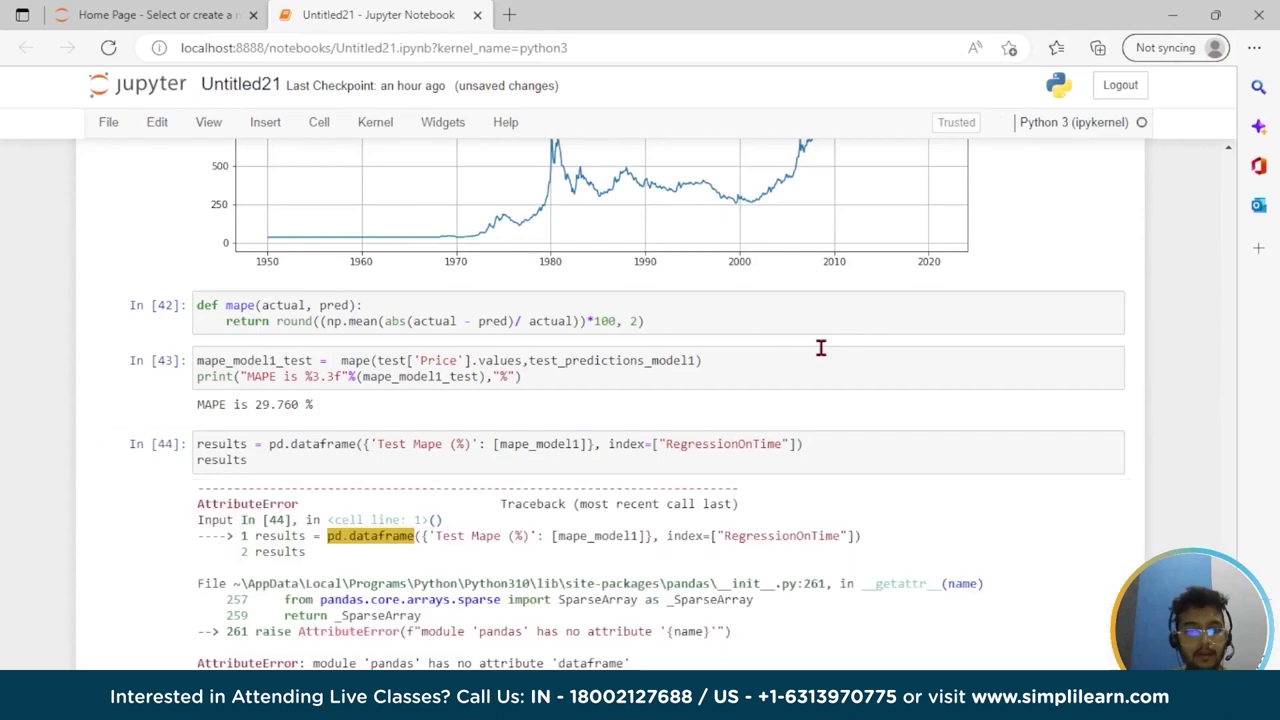
Capitalize the first letter of the call to make it pd.Dataframe, rerun the cell and check its output
click(298, 443)
key(BackSpace)
text(D)
key(shift+Return)
scroll(442, 538, down, 3)
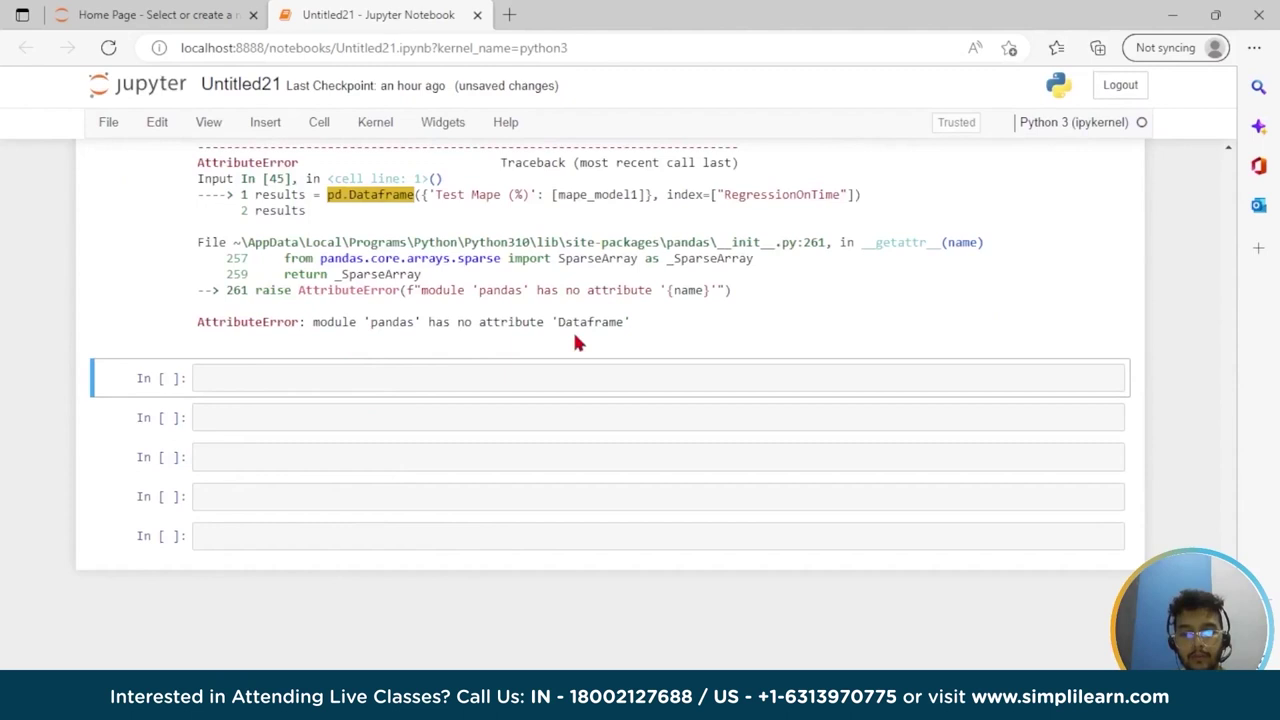
scroll(575, 343, up, 3)
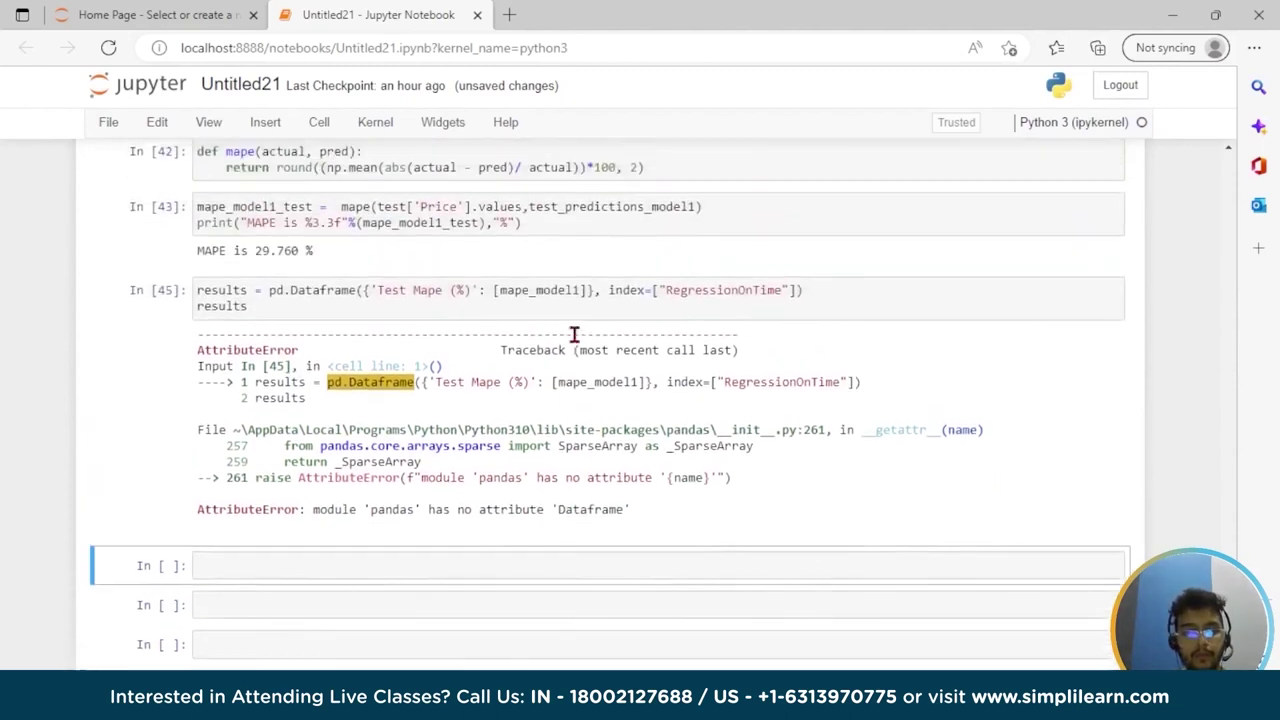
scroll(575, 333, up, 1)
drag(328, 369, 571, 366)
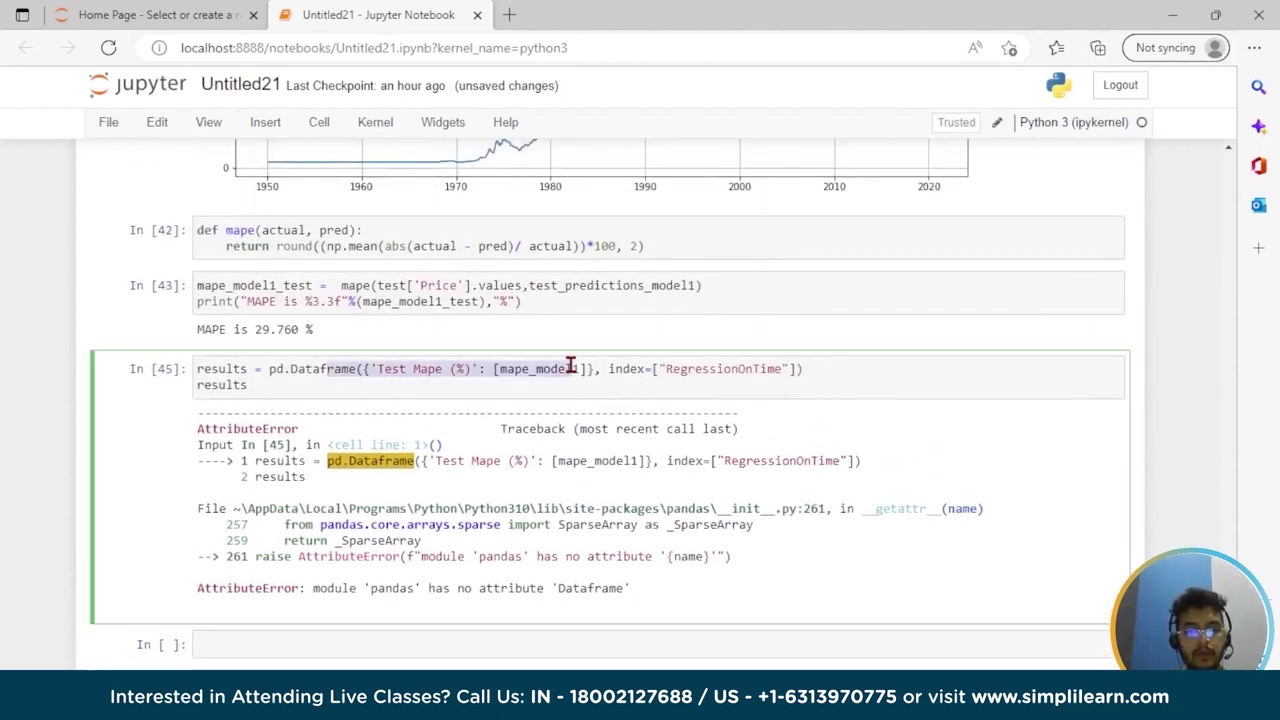
key(BackSpace)
key(Left)
text(F)
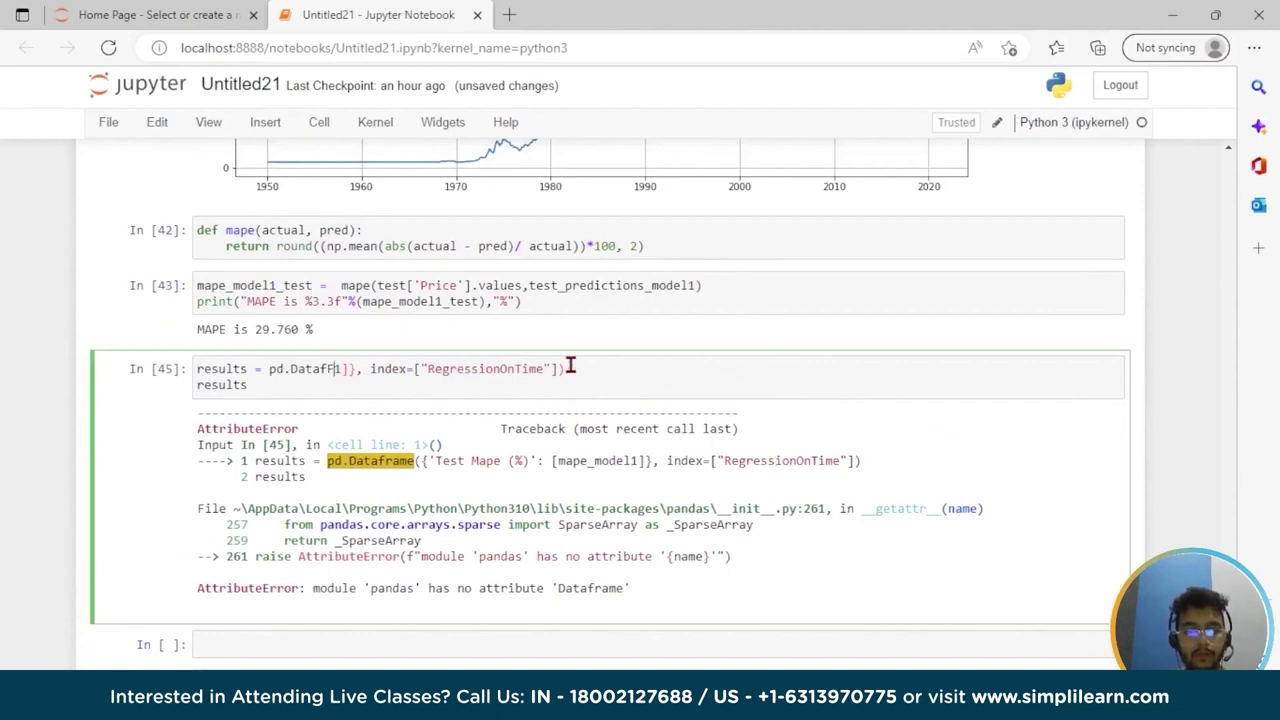
key(ctrl+z)
key(ctrl+z)
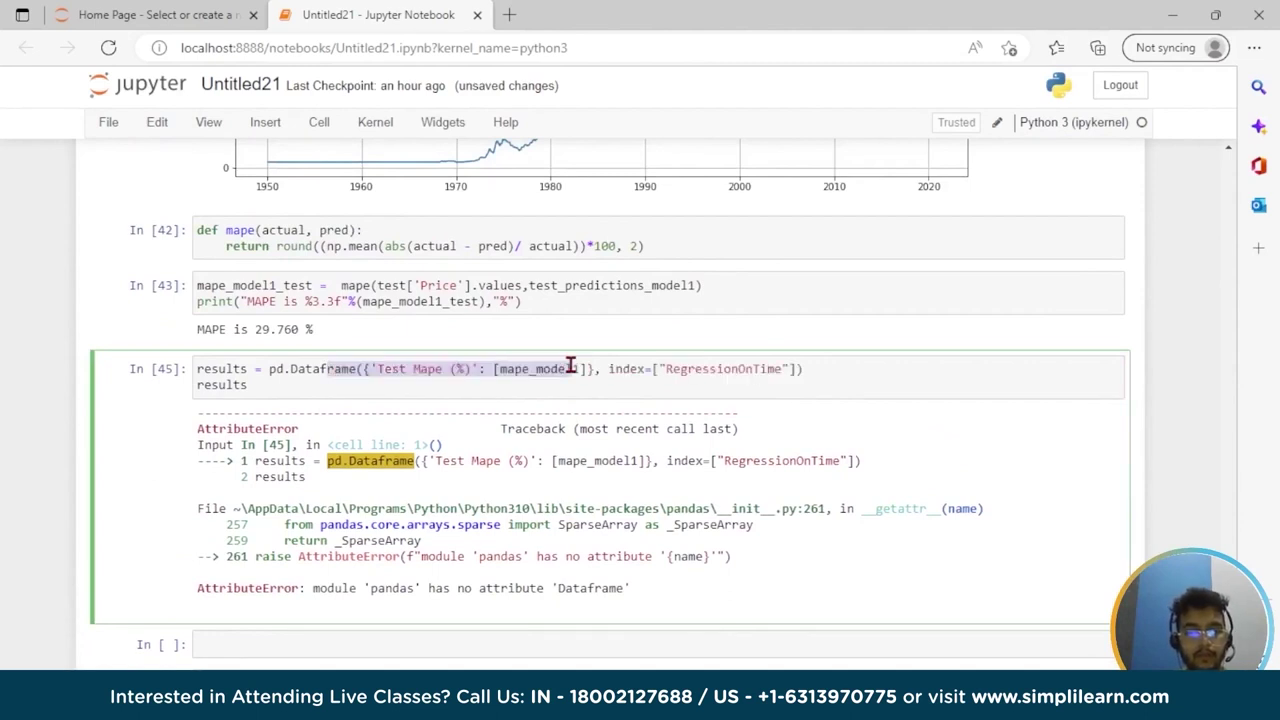
Capitalize the F so the results cell calls pd.DataFrame, and run the cell
click(337, 369)
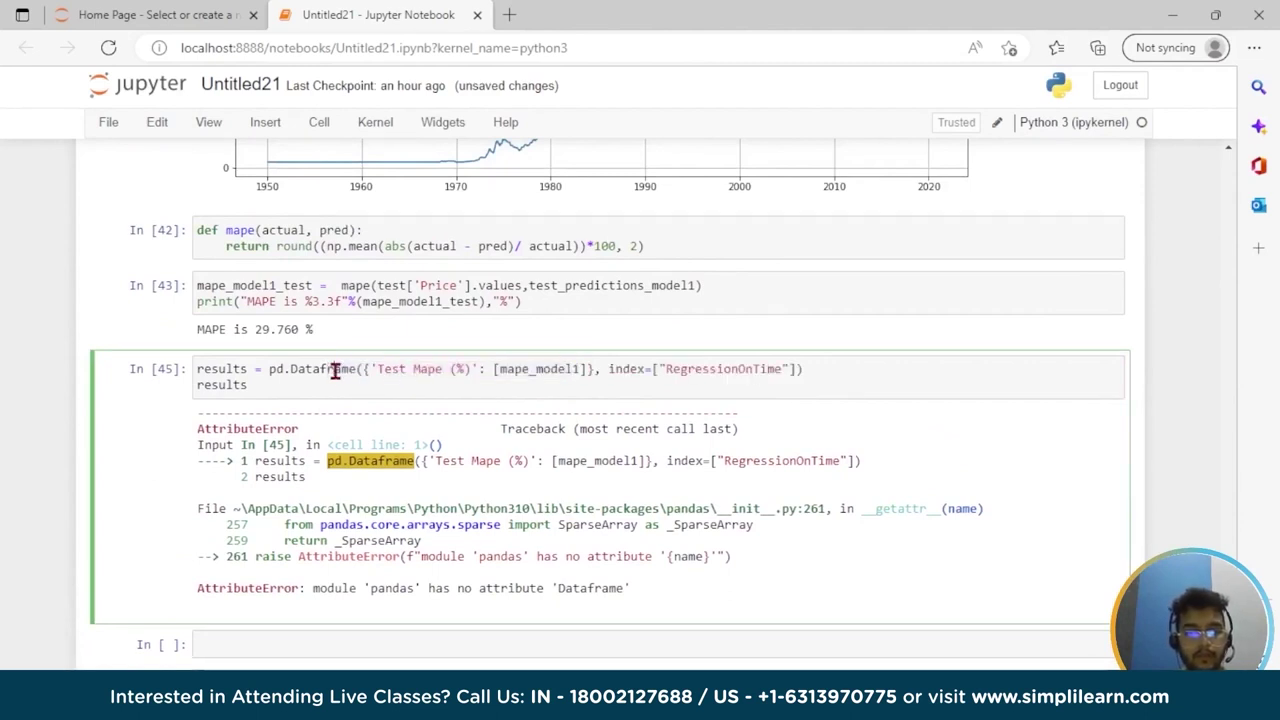
text(F)
key(Delete)
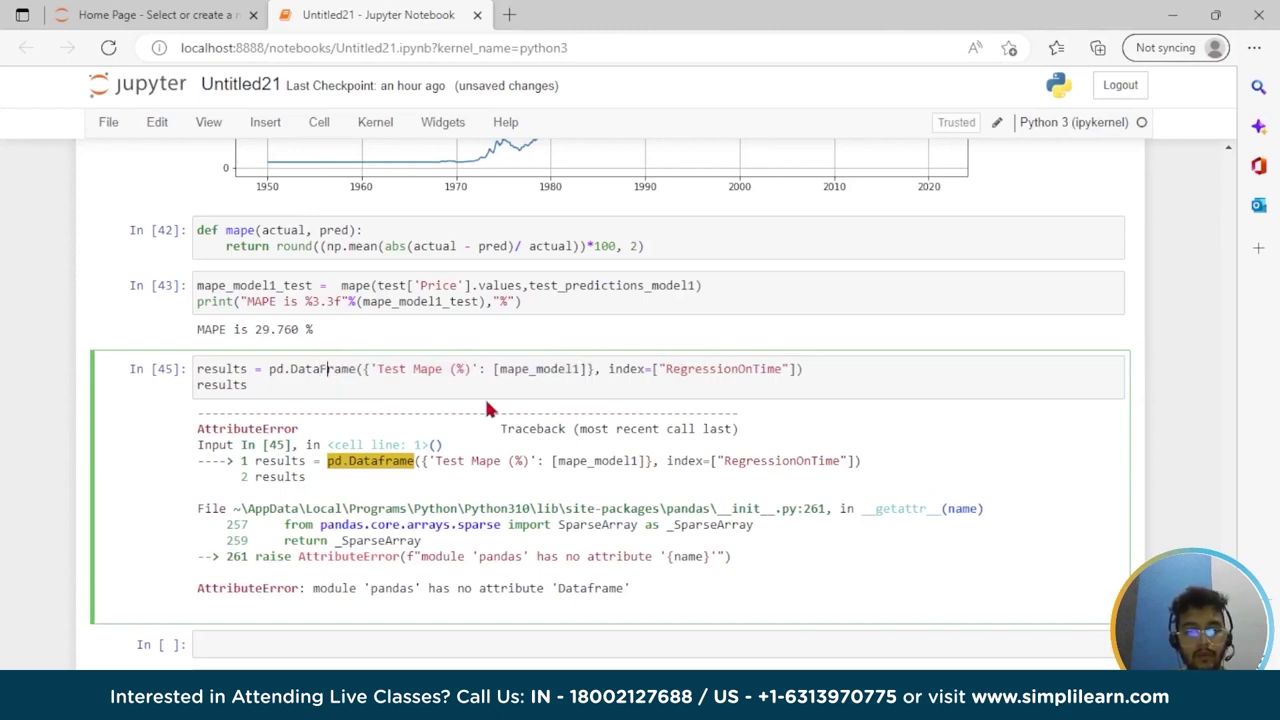
key(shift+Return)
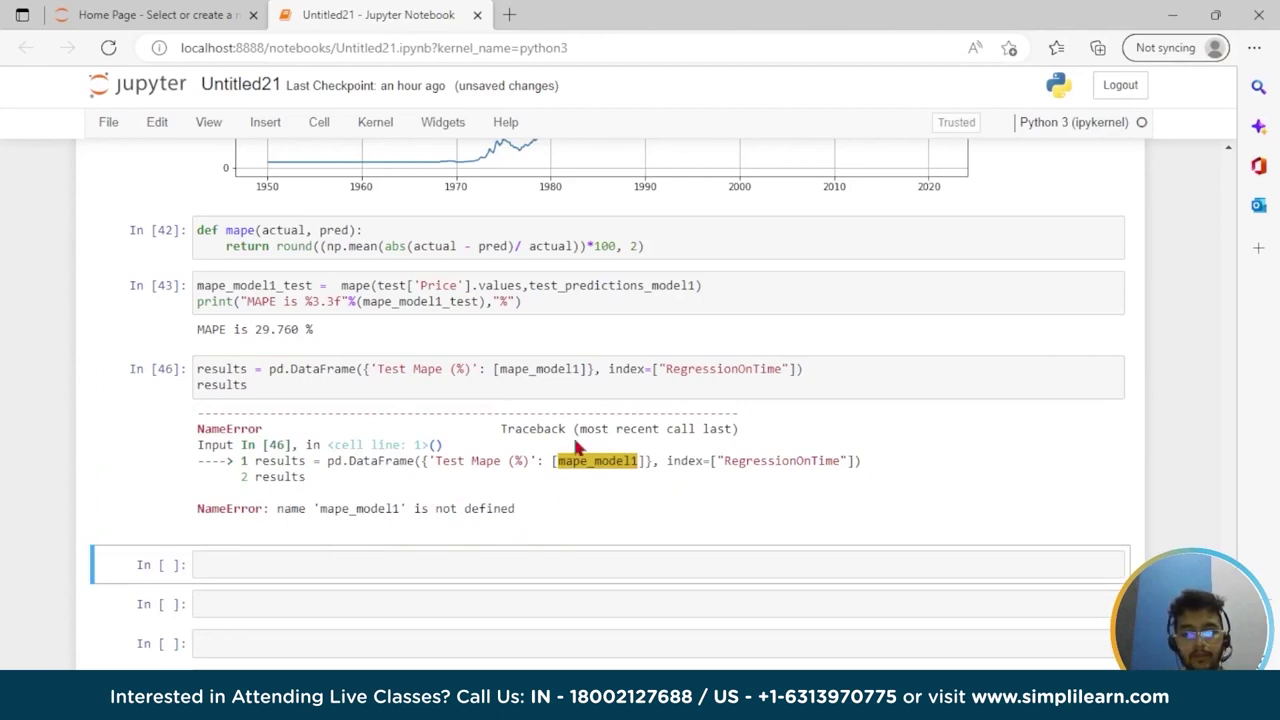
Insert _test directly after [mape_model1] in the results data frame and run the cell
click(584, 374)
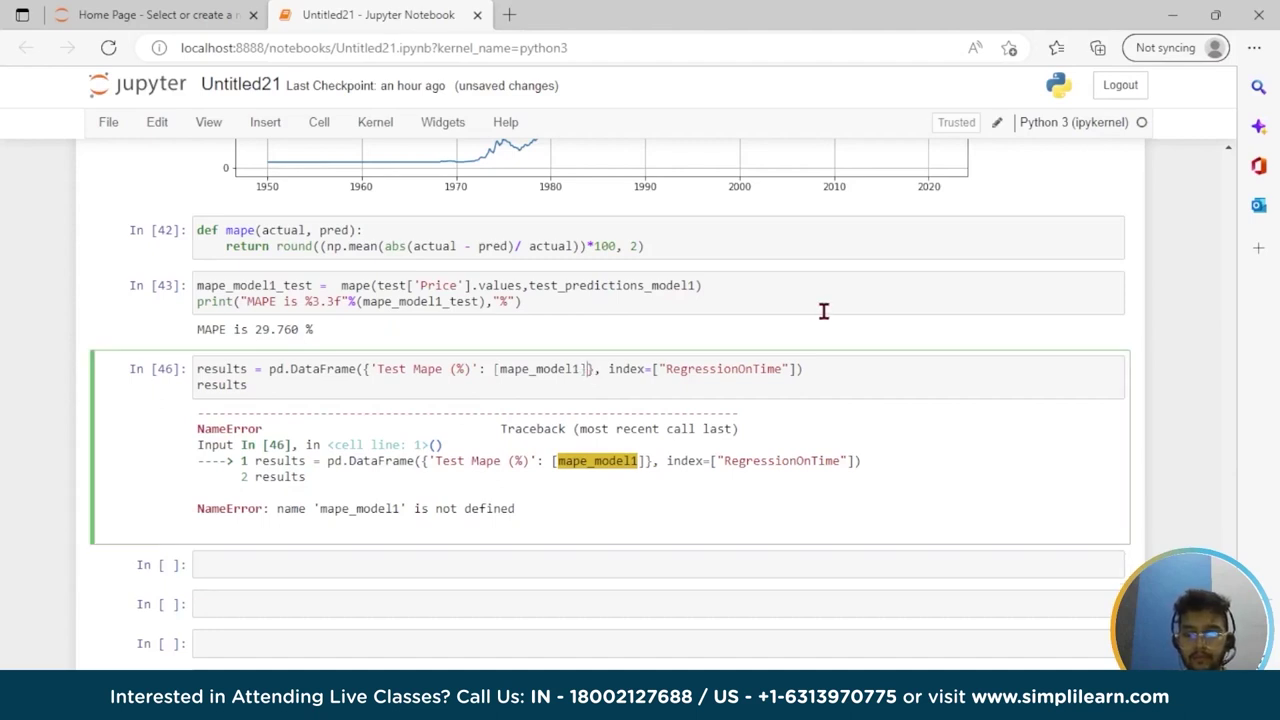
text(_test)
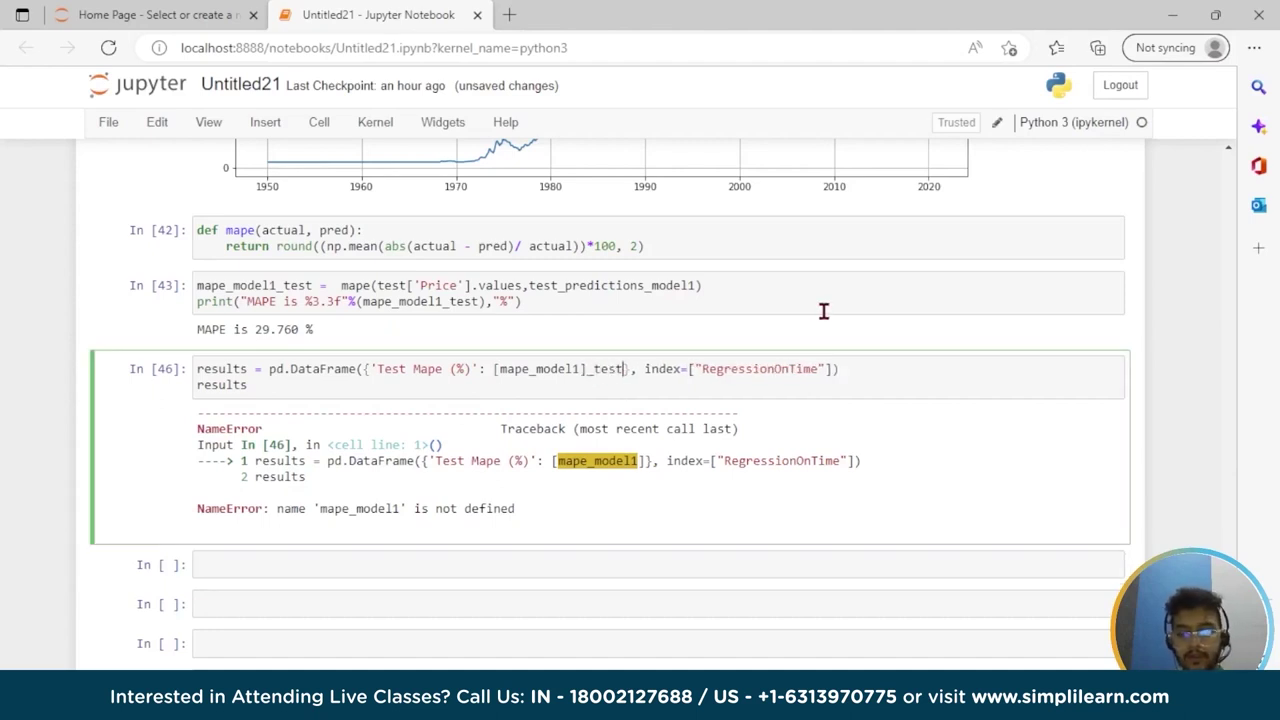
key(shift+Return)
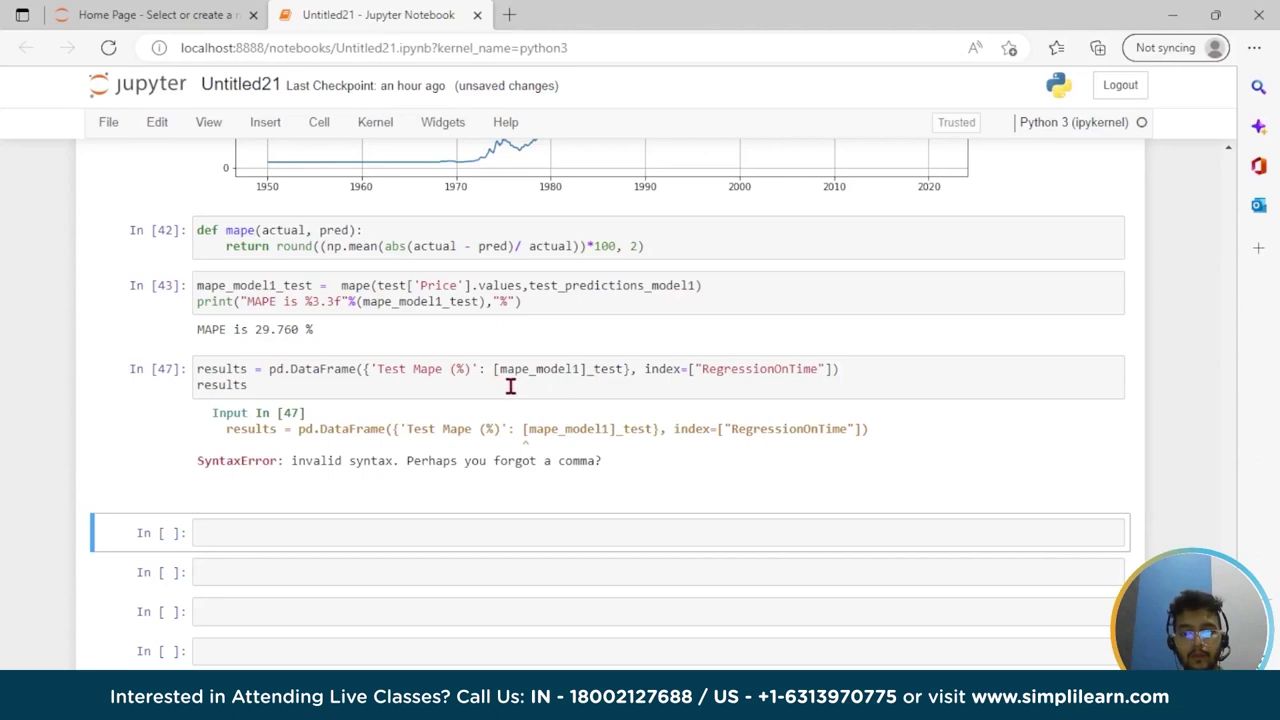
Move the closing square bracket behind _test so the list reads [mape_model1_test], and run the cell
click(588, 376)
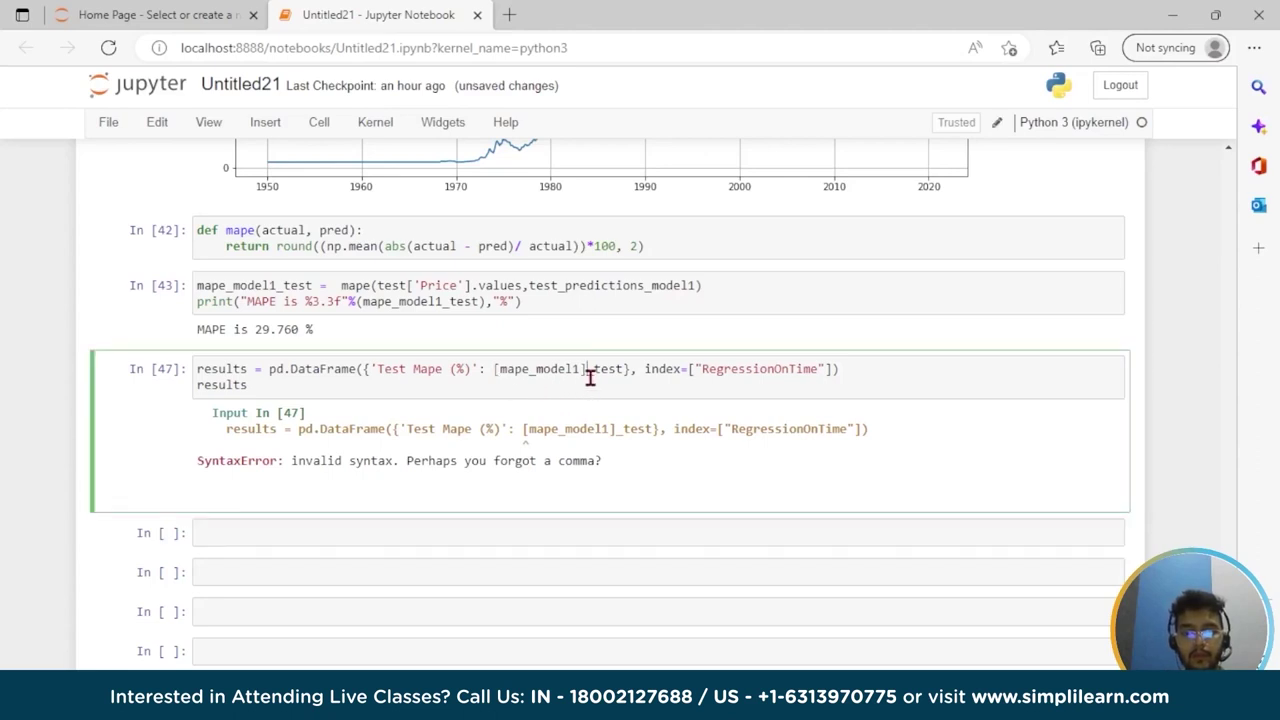
key(BackSpace)
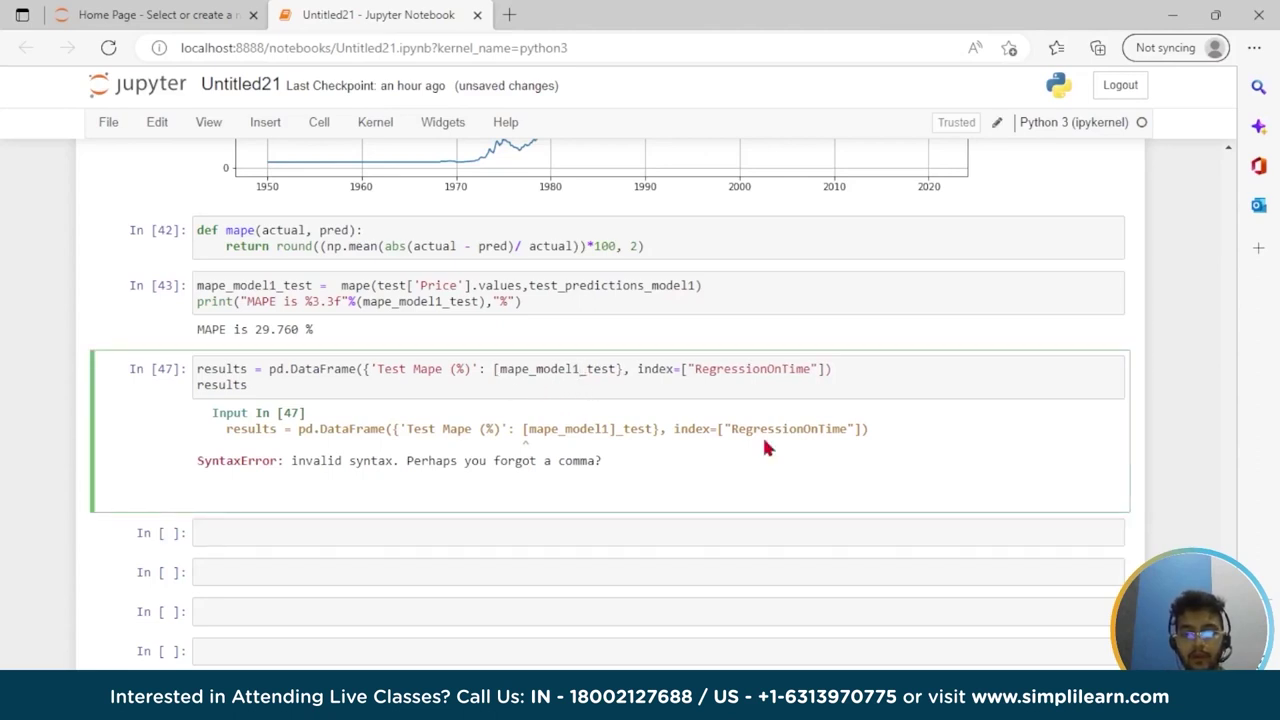
key(Right)
key(Right)
key(Right)
key(Right)
key(Right)
text(])
key(shift+Return)
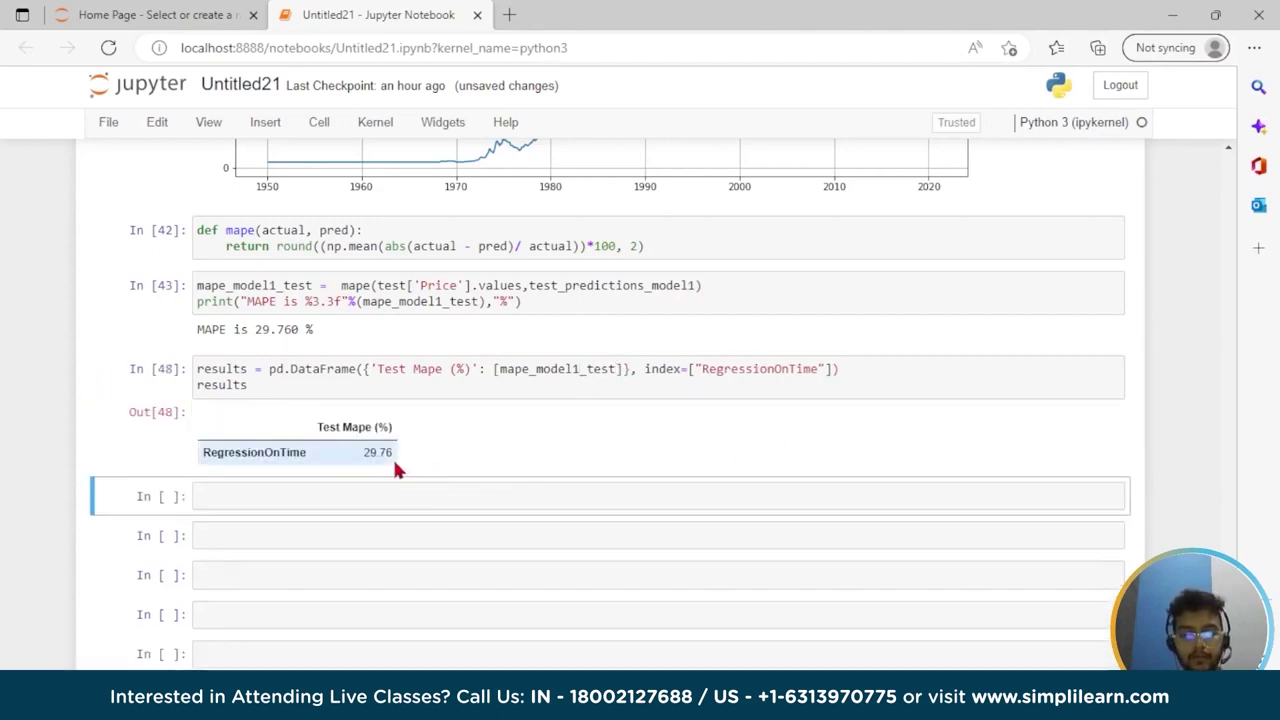
scroll(395, 470, down, 2)
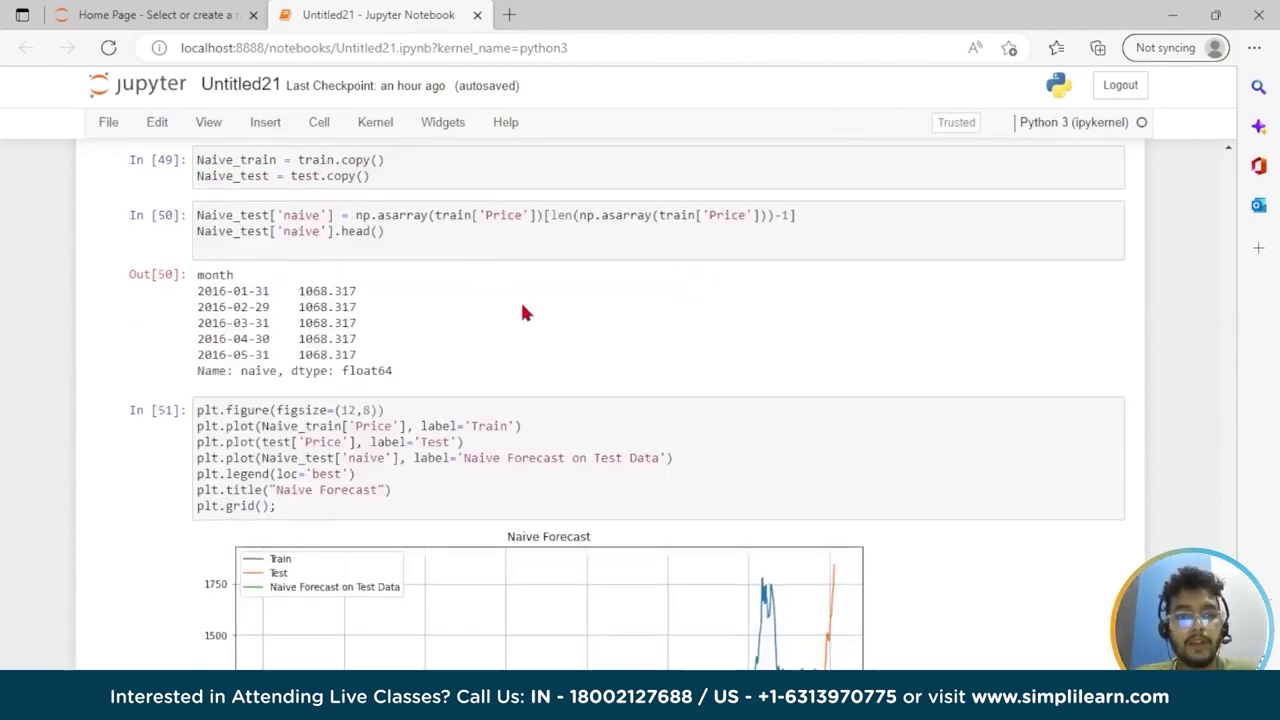
Run the empty cells below the combined results table to add more blank cells at the end of the notebook
scroll(523, 306, up, 1)
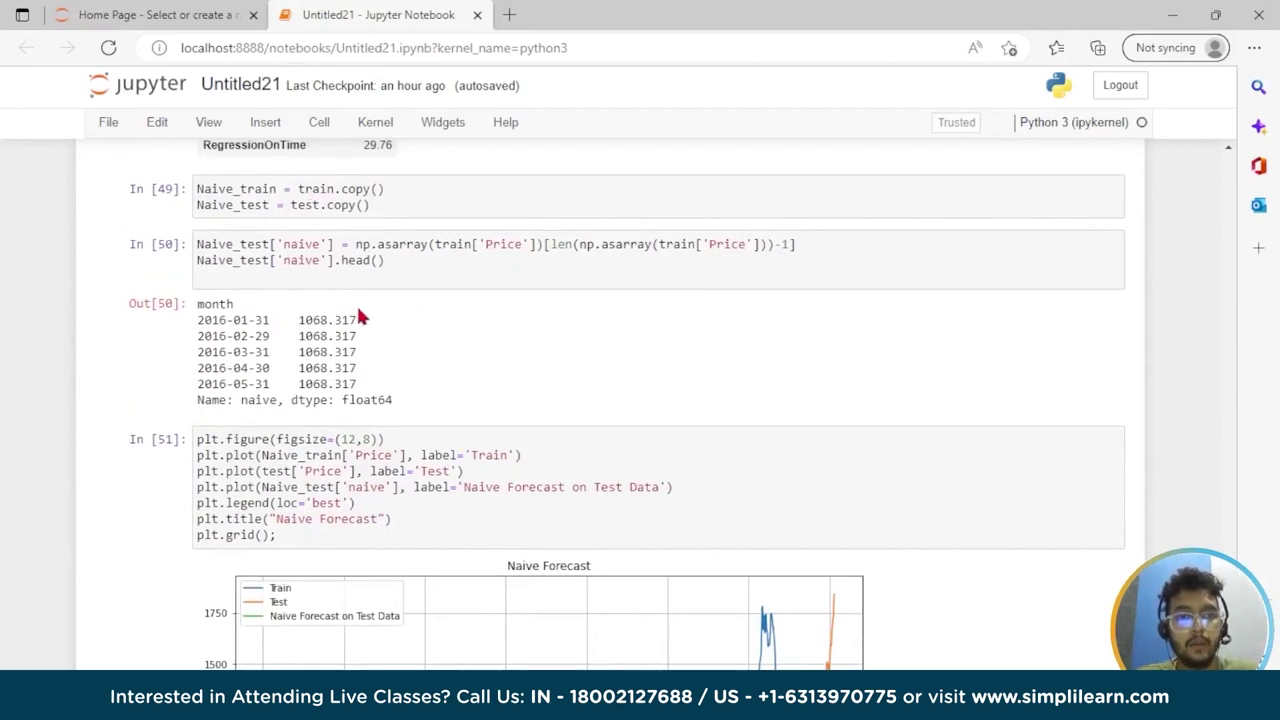
scroll(360, 317, down, 4)
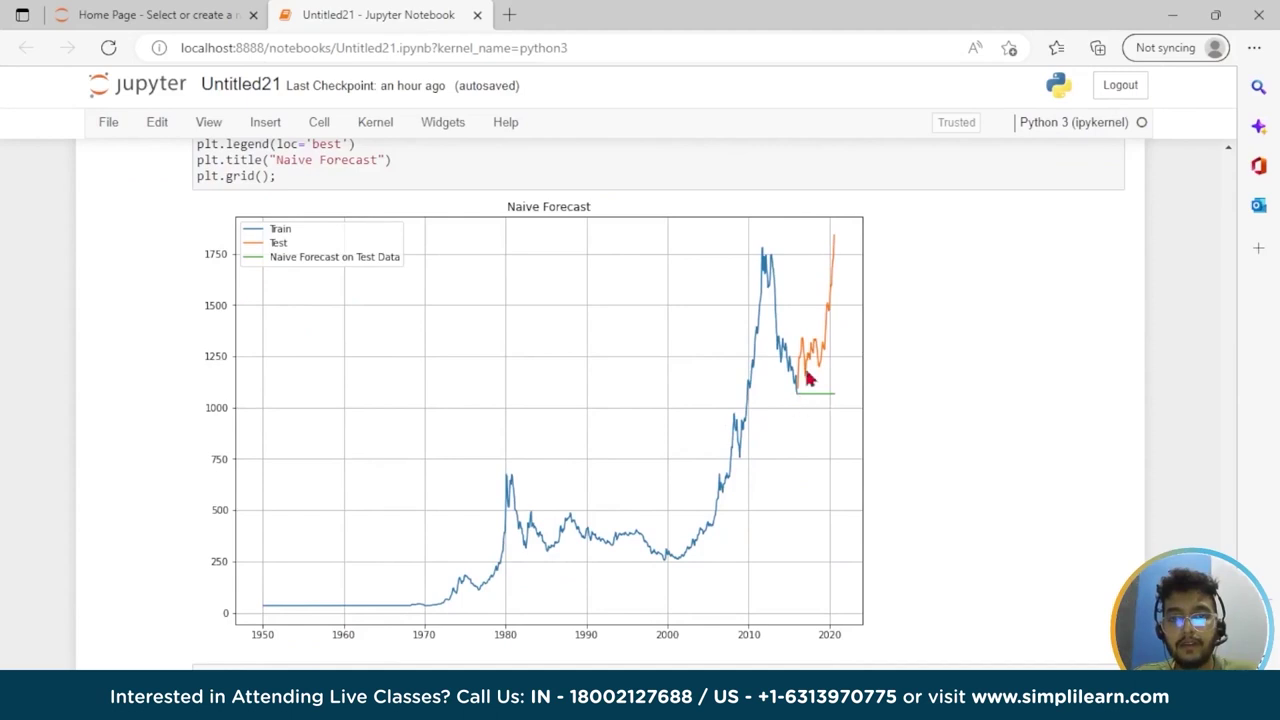
scroll(773, 424, down, 3)
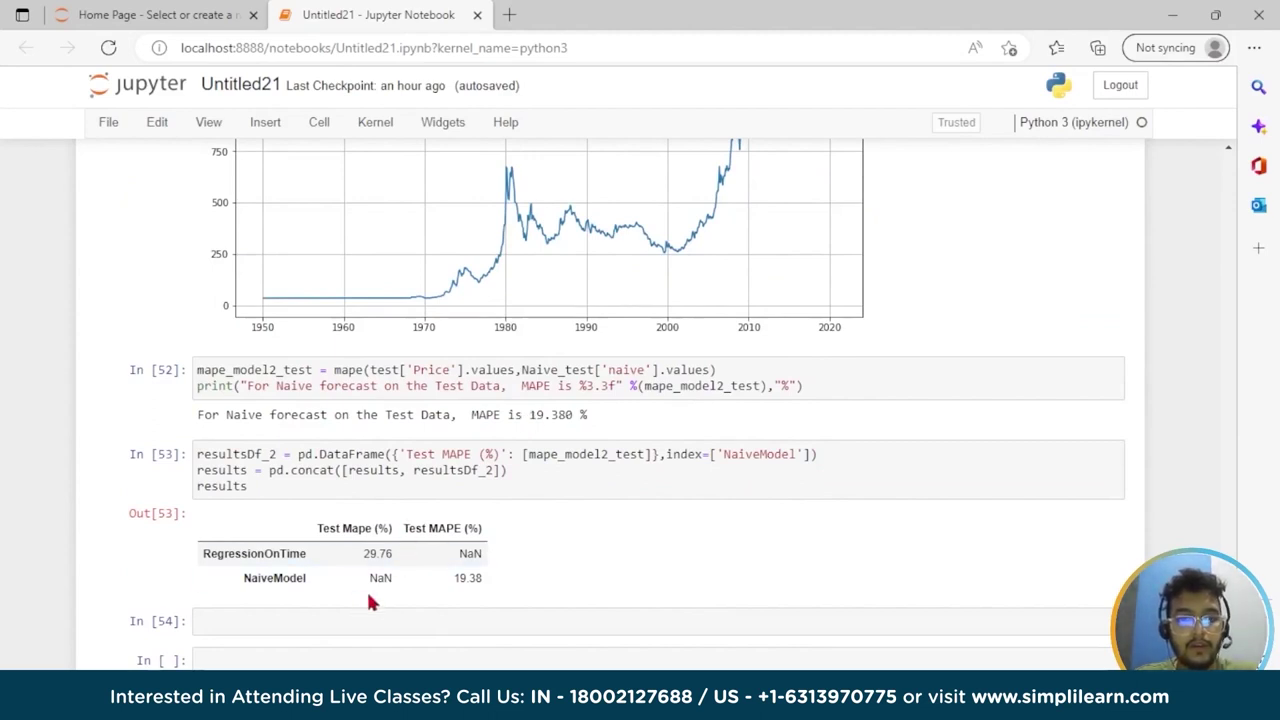
key(shift+Return)
key(shift+Return)
key(shift+Return)
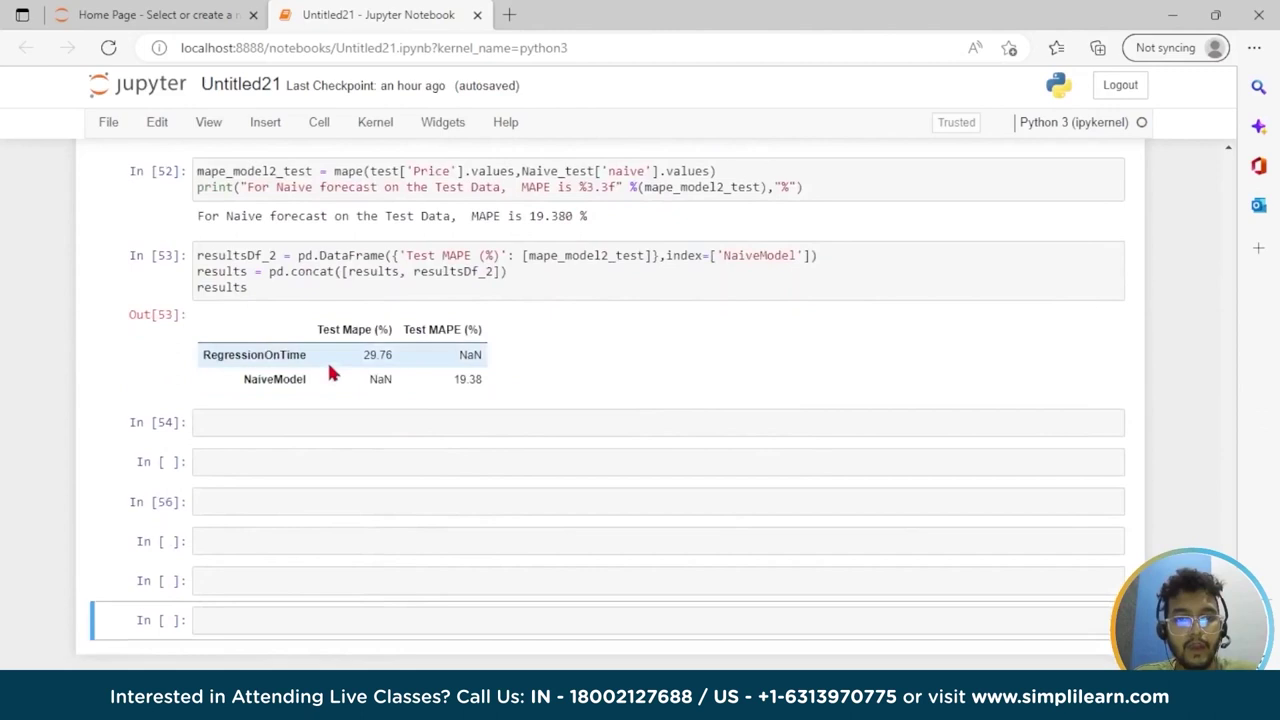
In the first empty cell below the results table, write final_model = ExpoentialSmoothing(df, as the start of the model definition
click(338, 430)
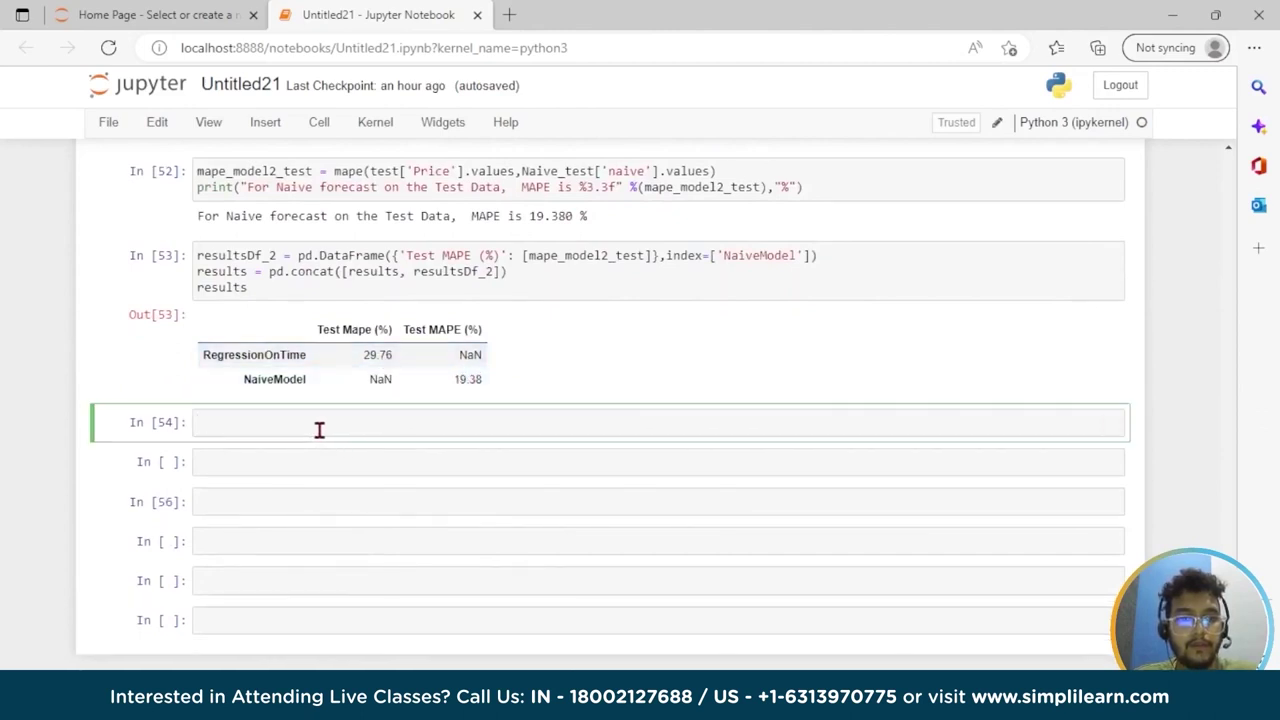
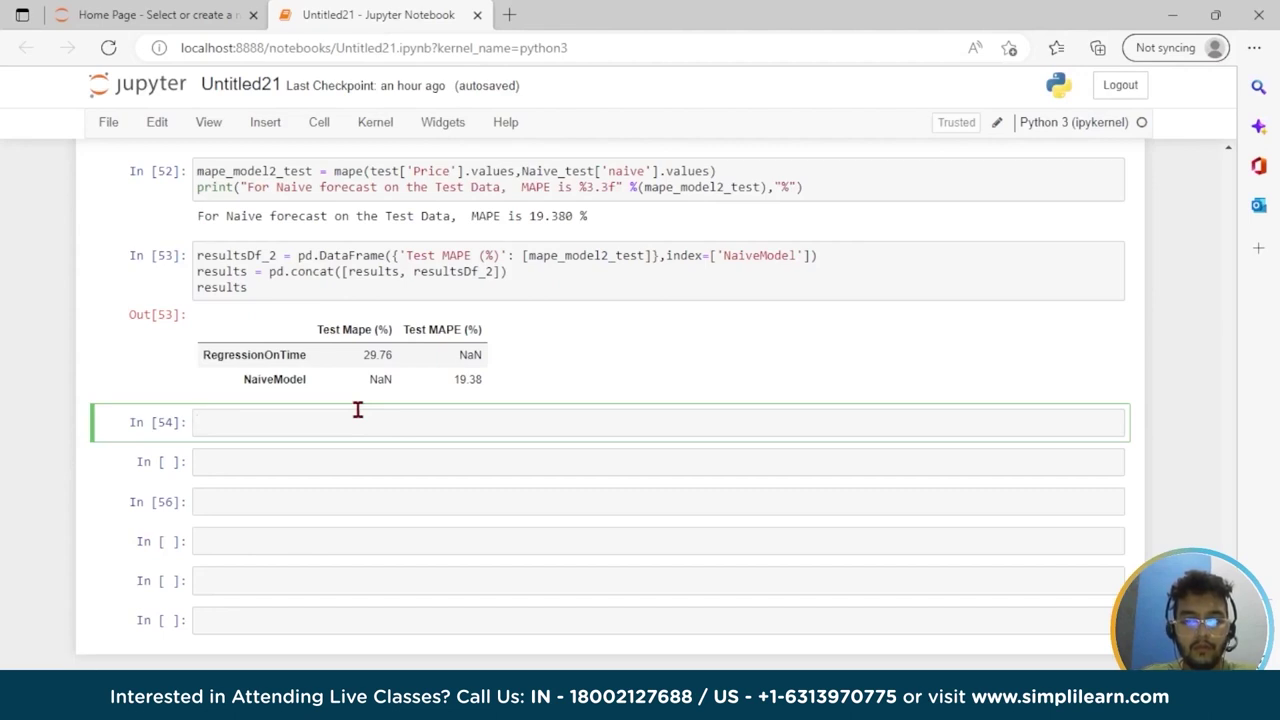
text(final_model = Expoential)
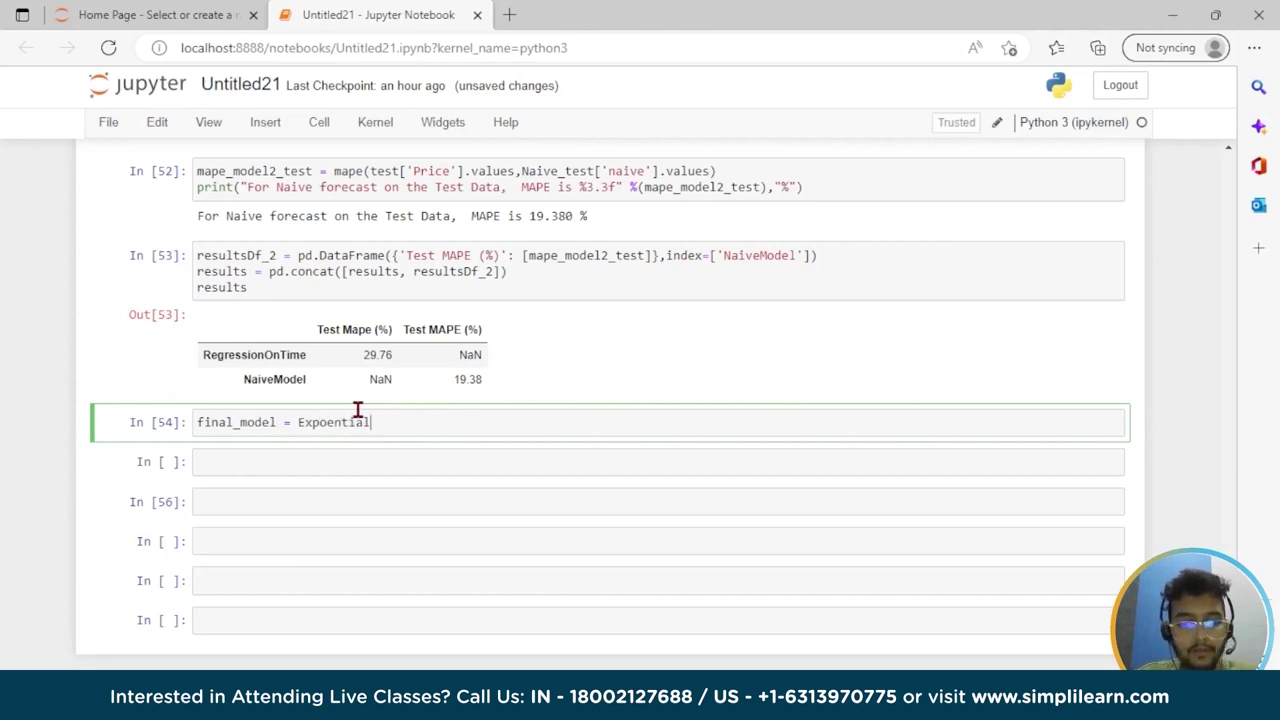
text(Sm)
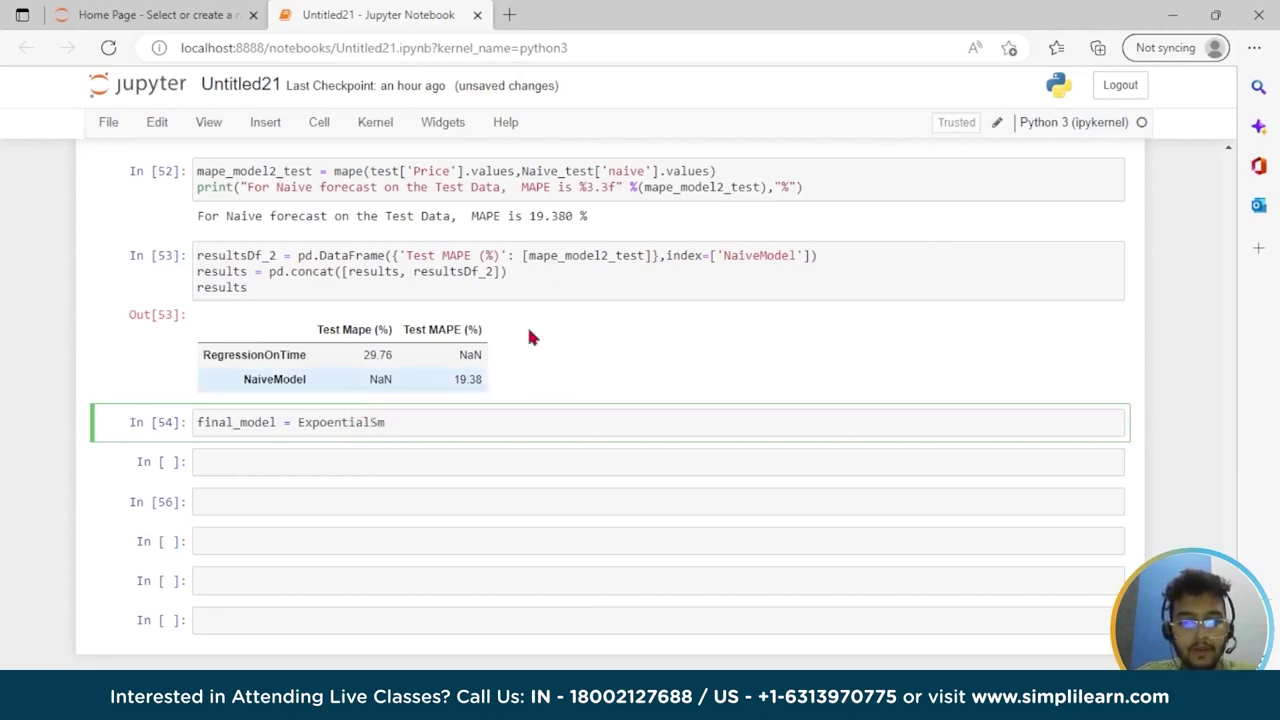
text(oothin)
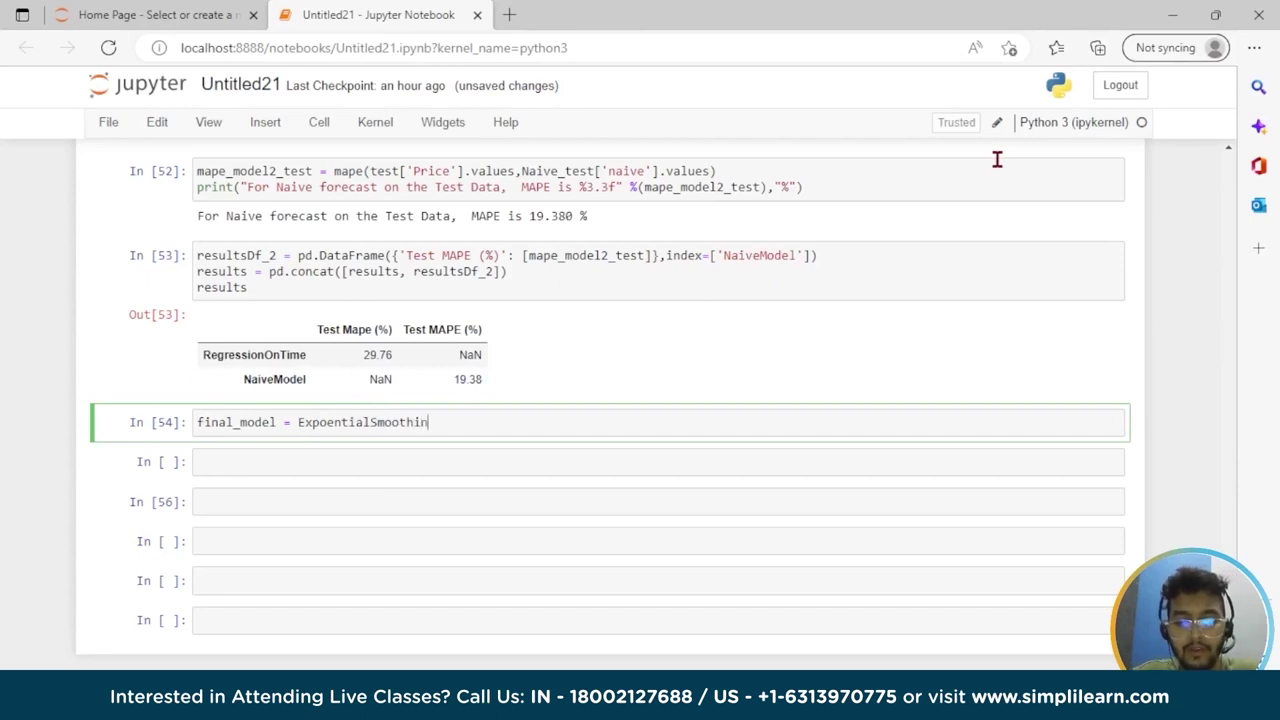
text(g(df)
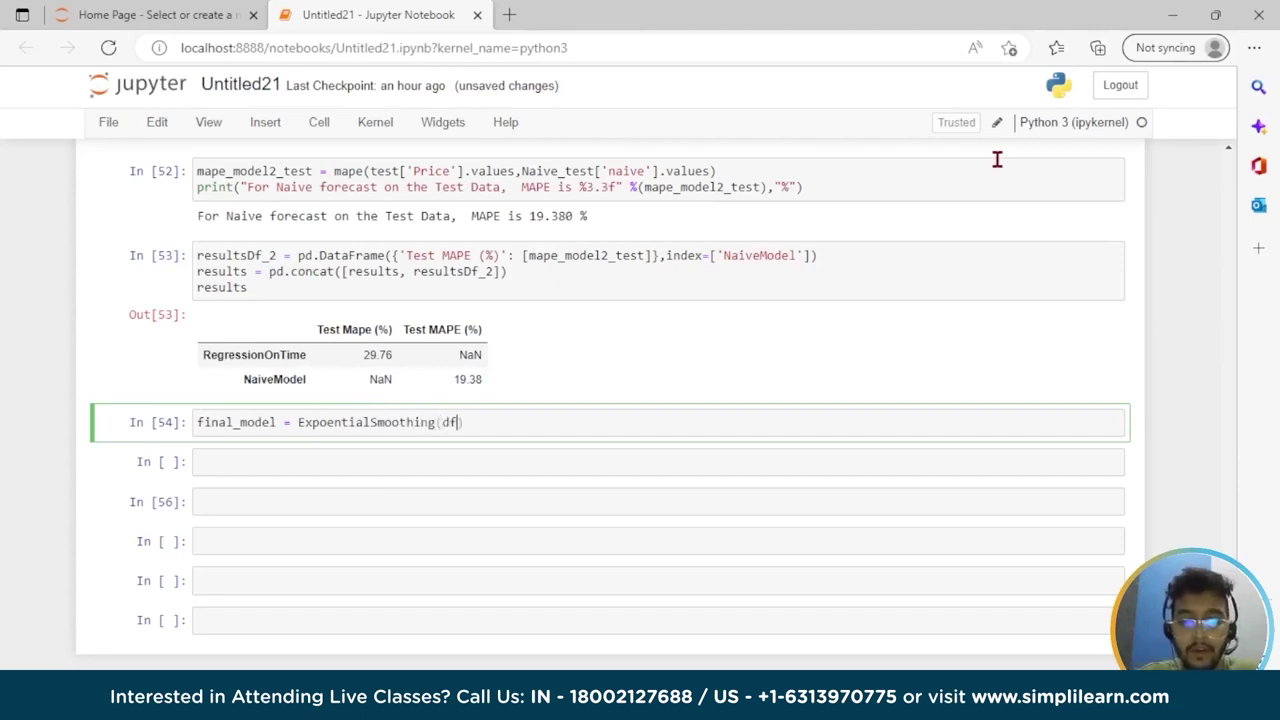
text(,)
Add the argument trend = 'additive', on a new line of the smoothing model call
key(Return)
text(tr)
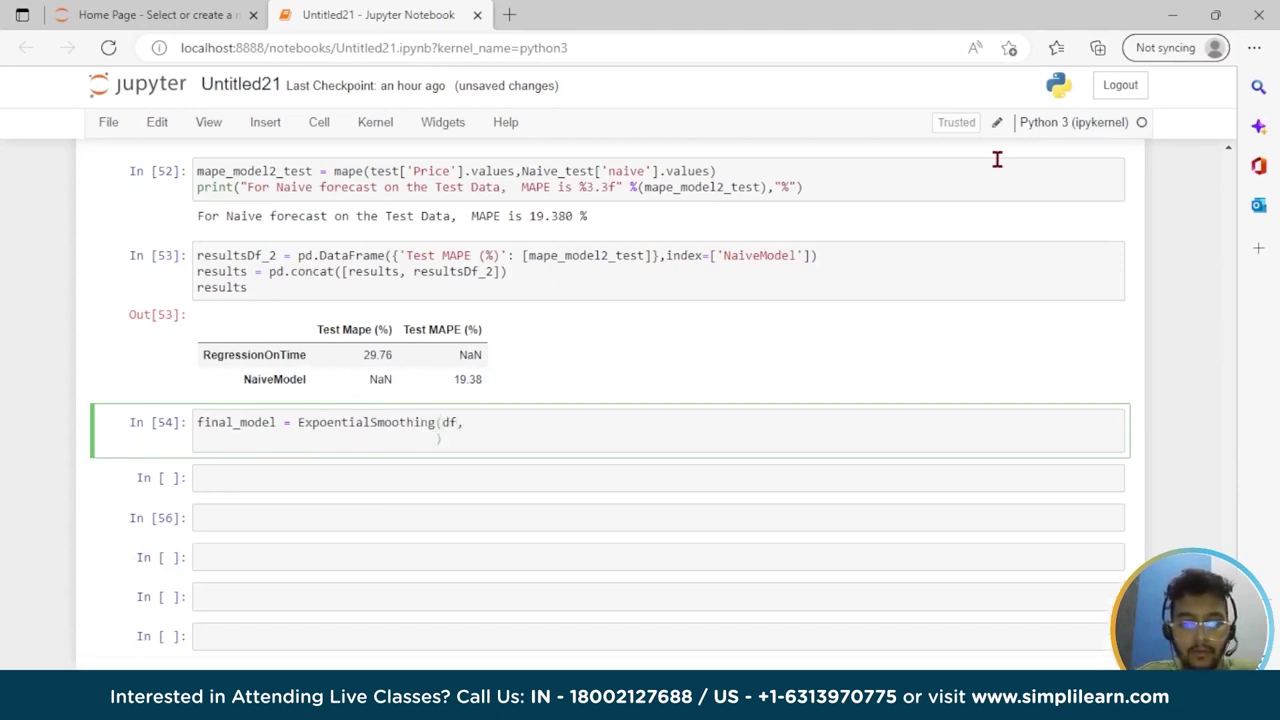
text(a\e)
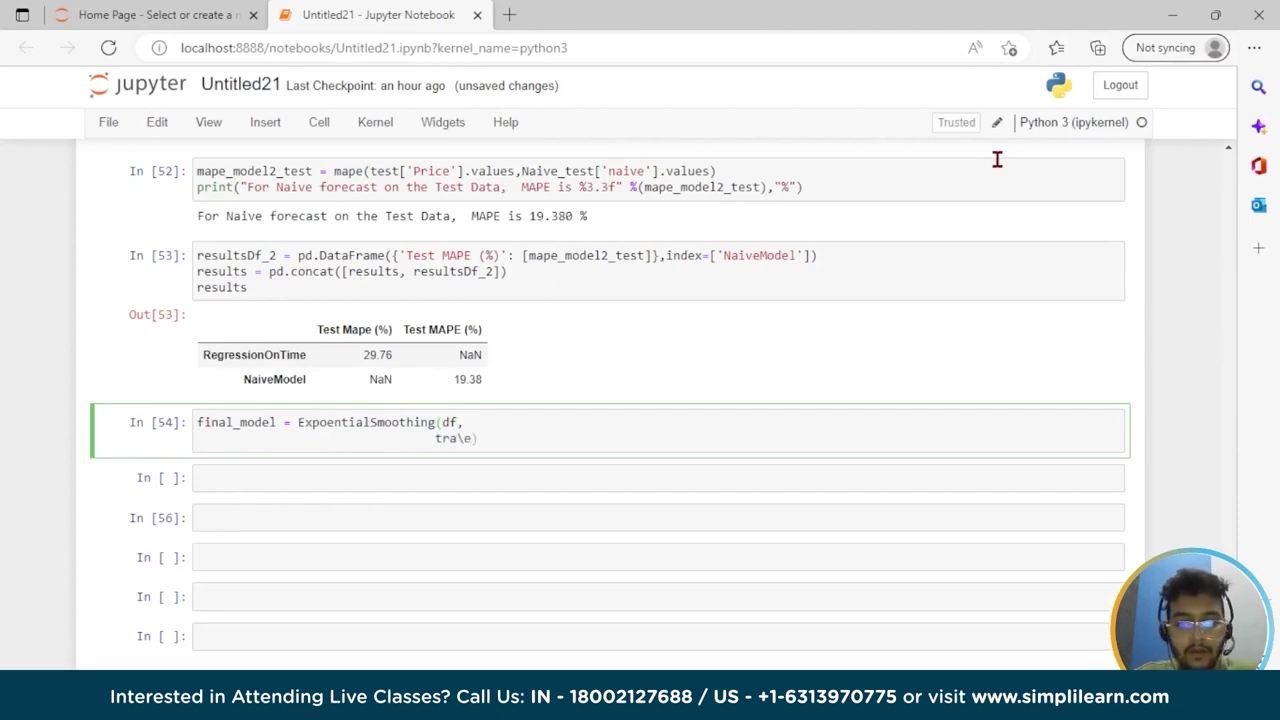
key(BackSpace)
key(BackSpace)
key(BackSpace)
text(end)
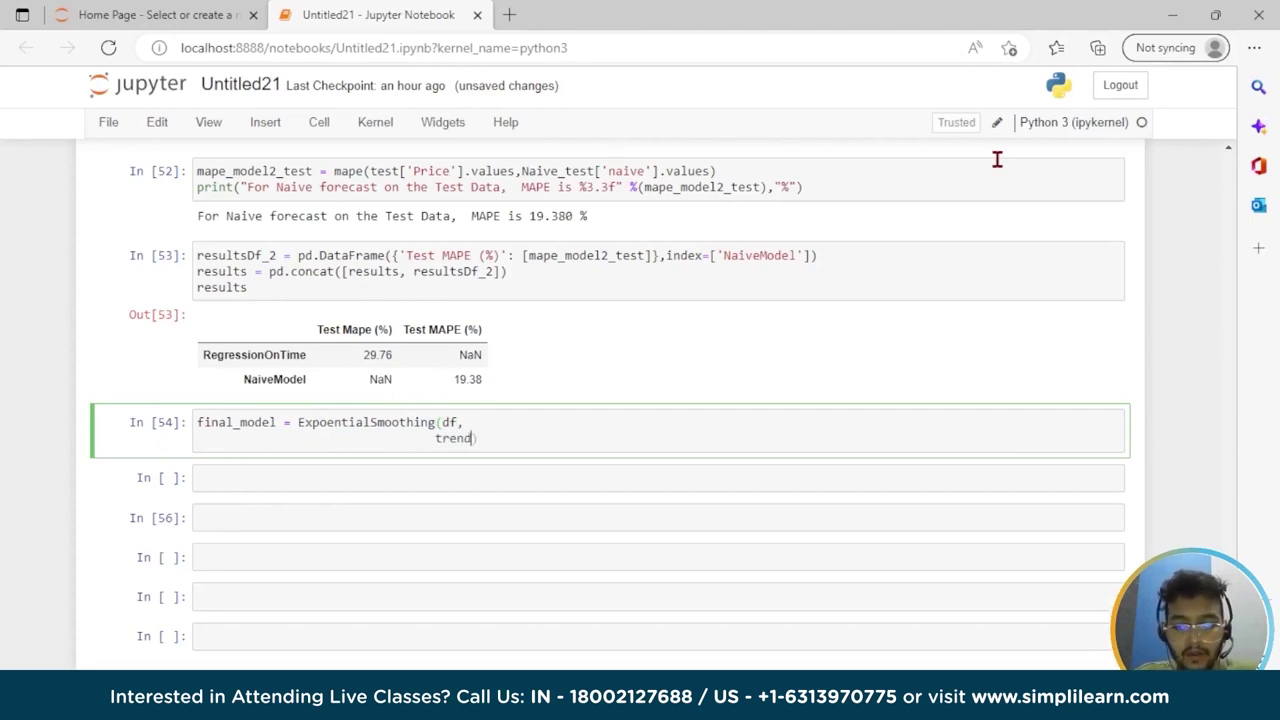
text( = ')
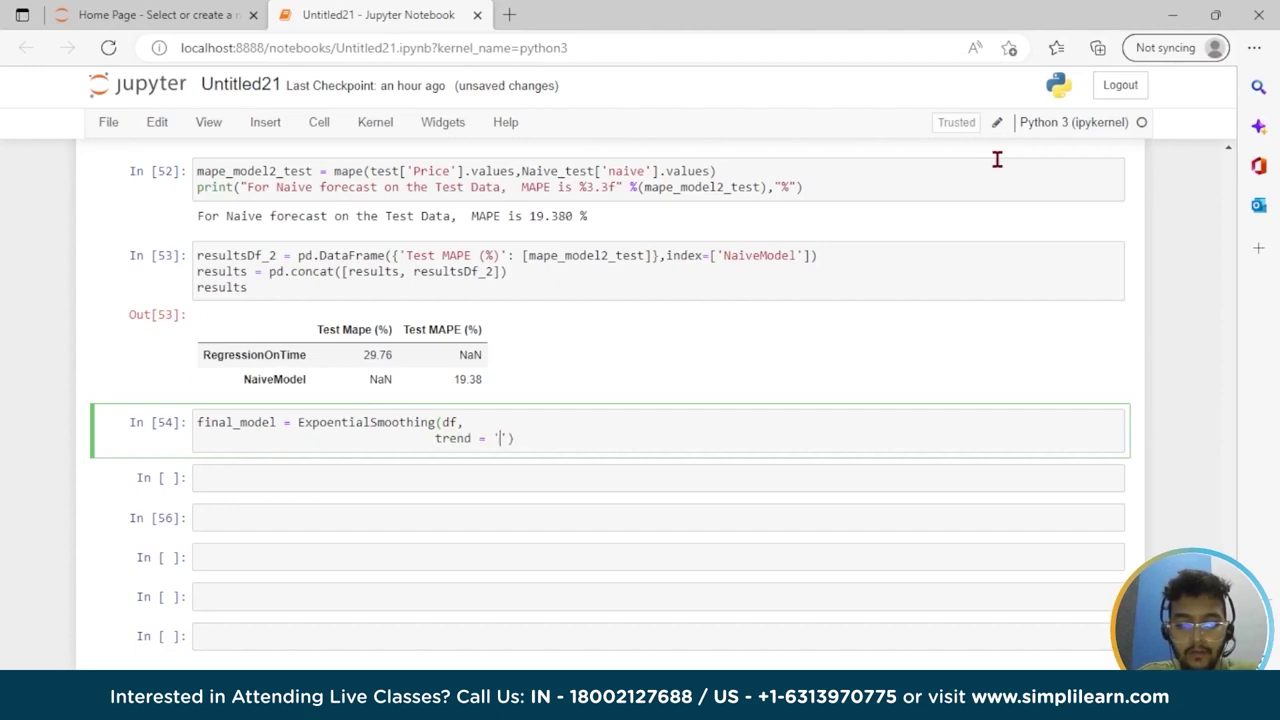
text(add)
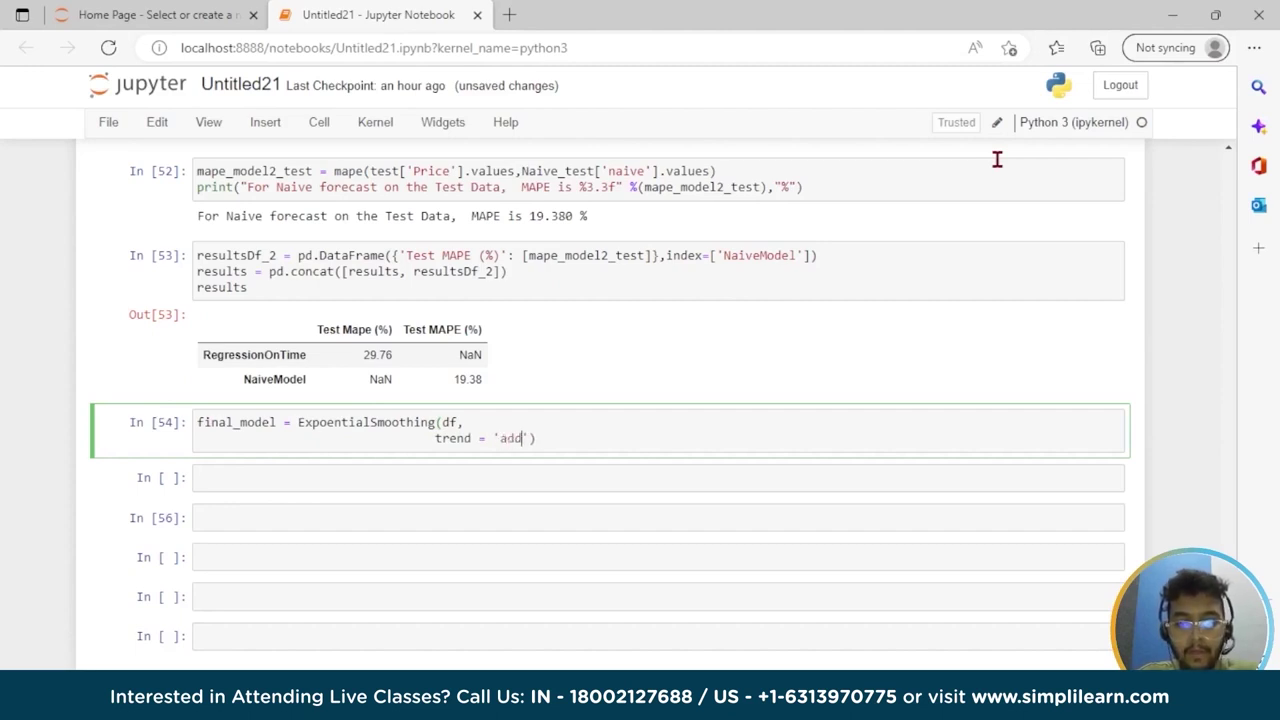
text(itive)
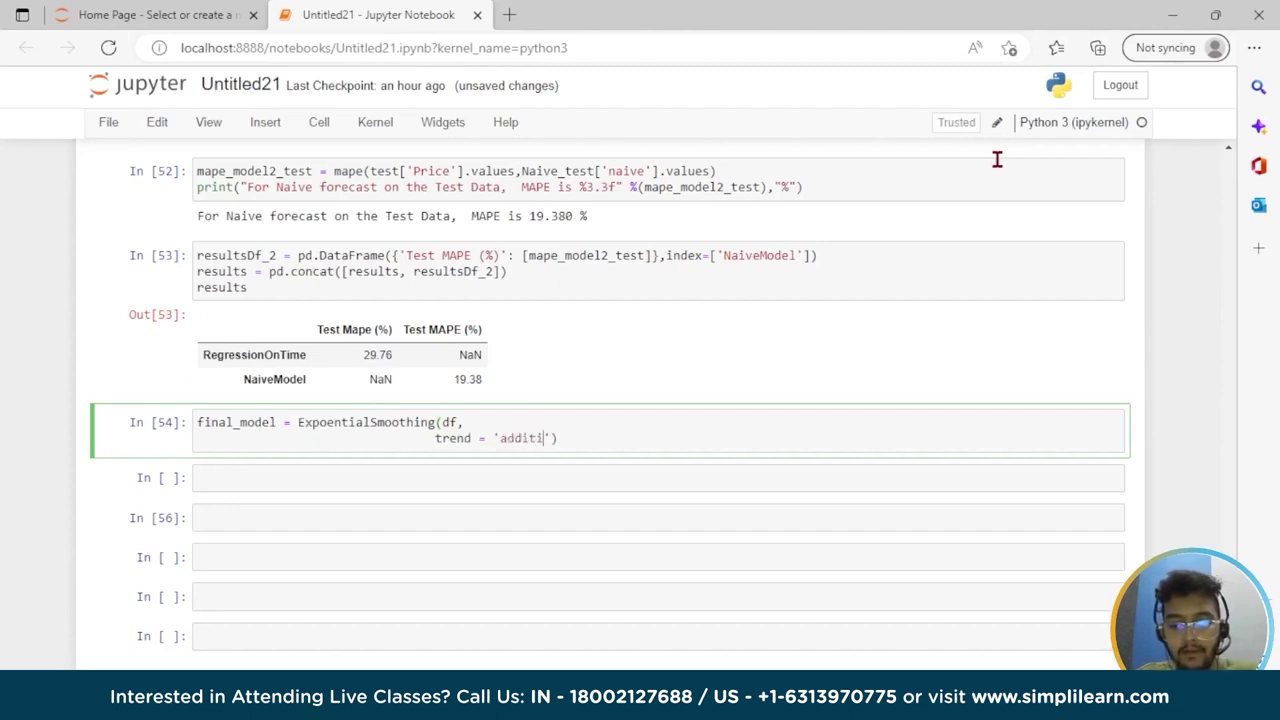
text(',)
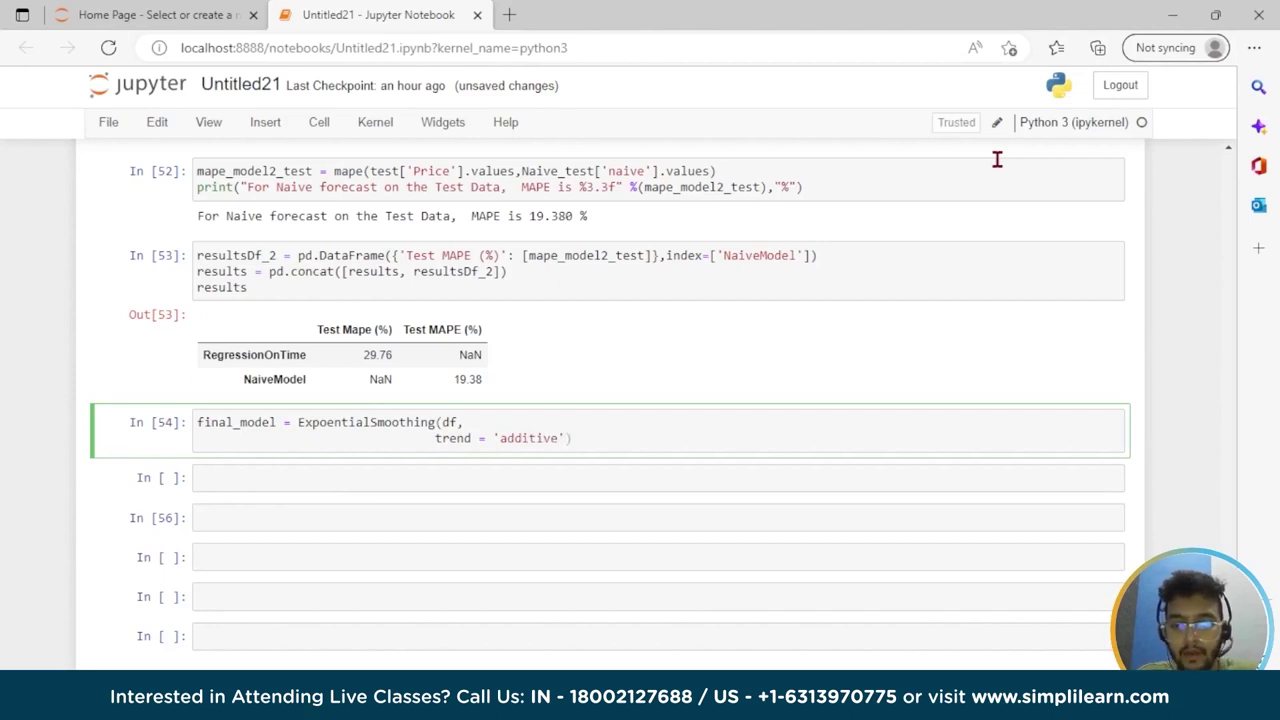
Add the argument seasonal = 'additive' on the line below the trend argument
key(Return)
text(seasona)
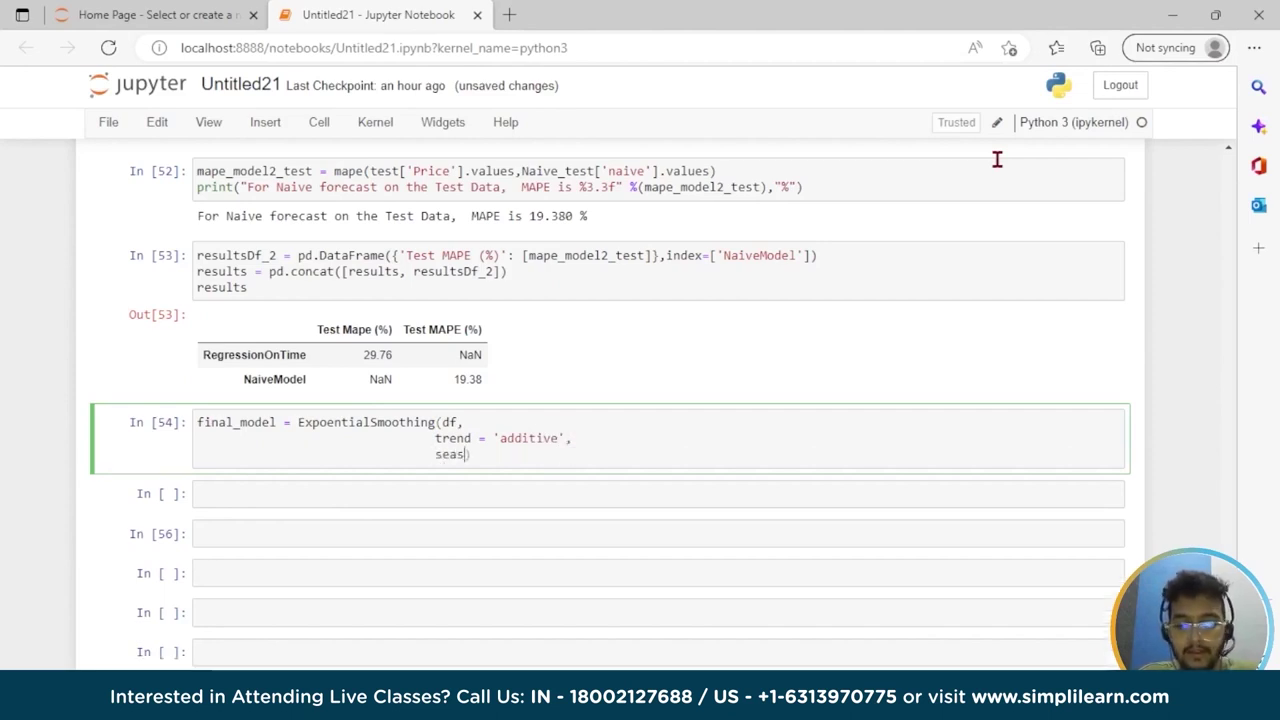
text(l = ')
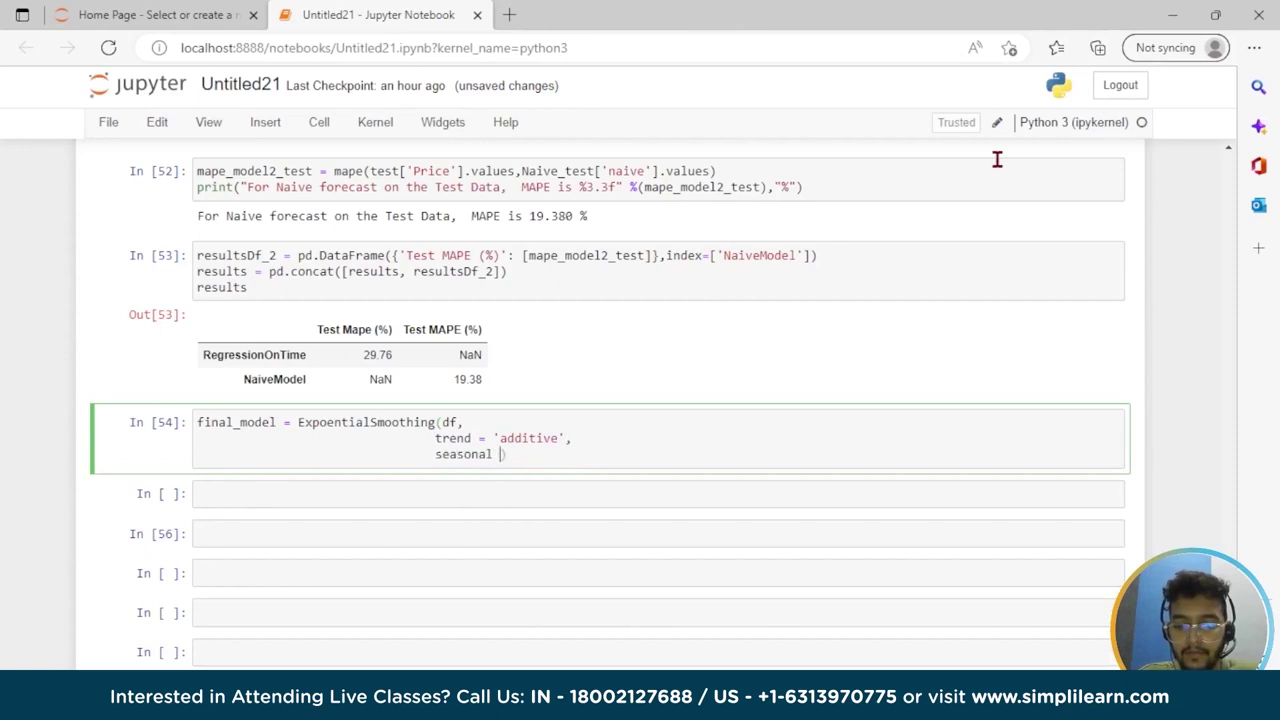
text(additive)
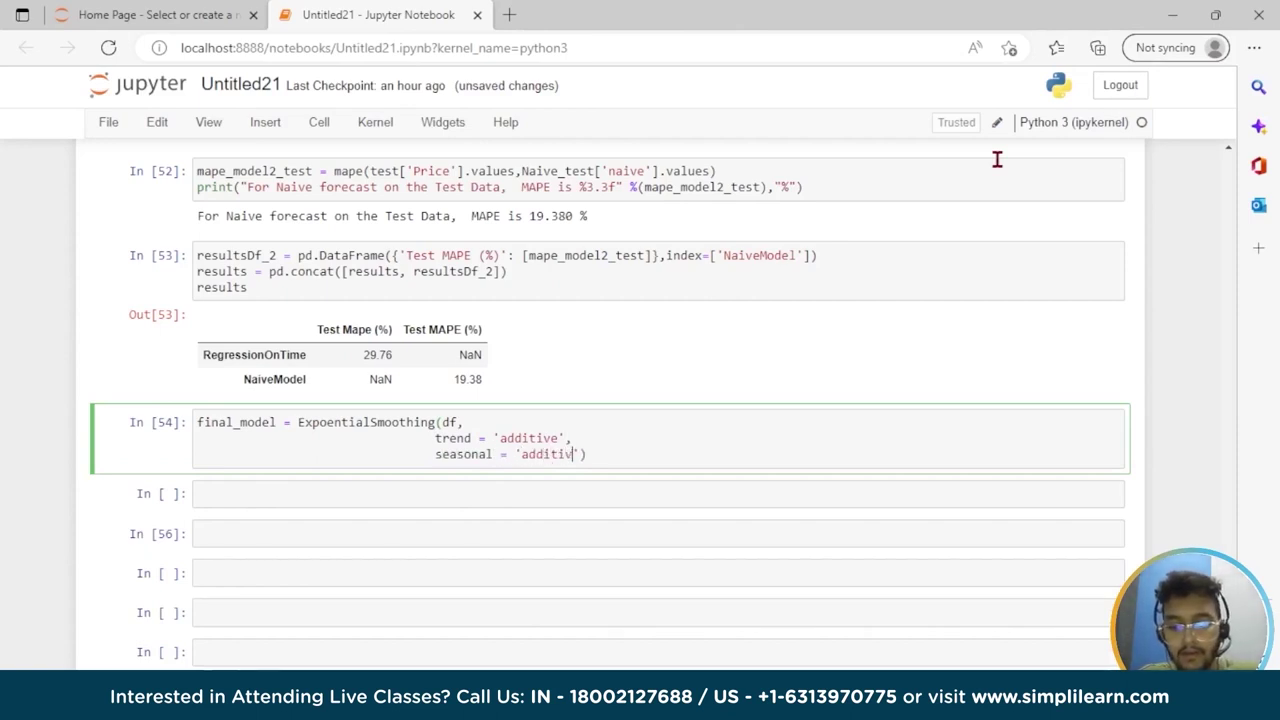
Close the model call and chain .fit(smoothing_level = 0.4, directly after it
text(').fit)
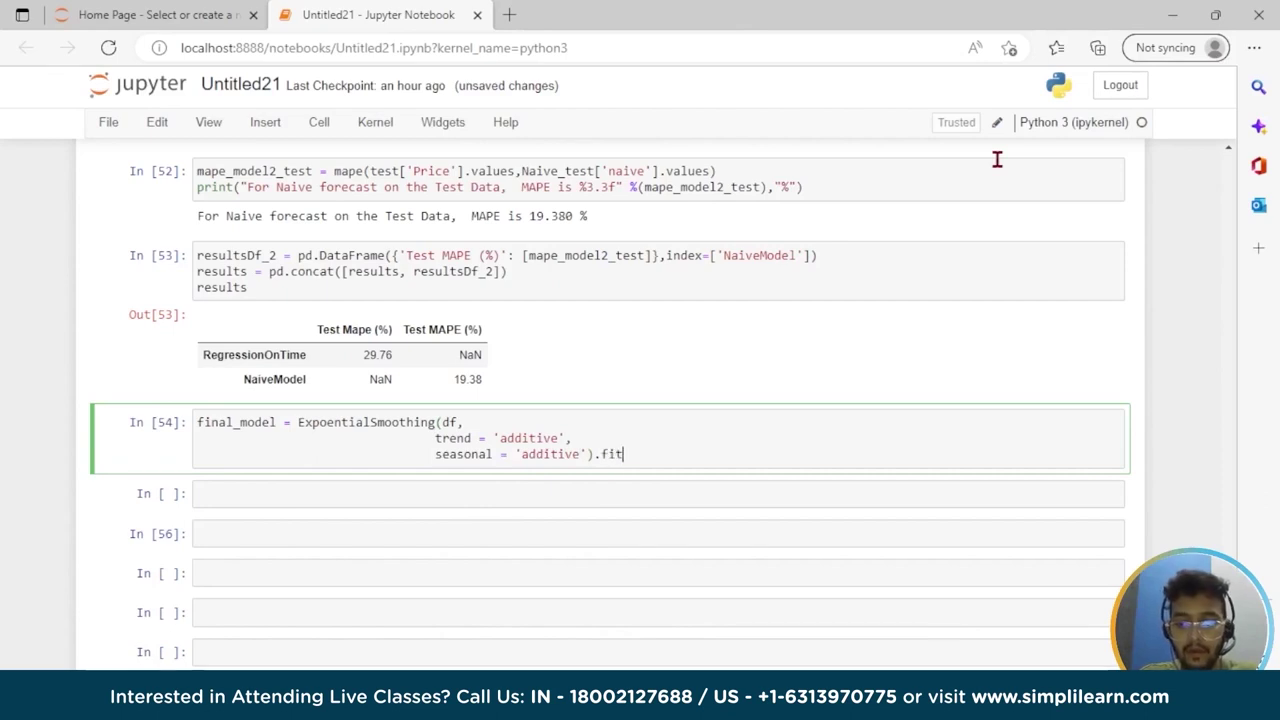
text((smooth)
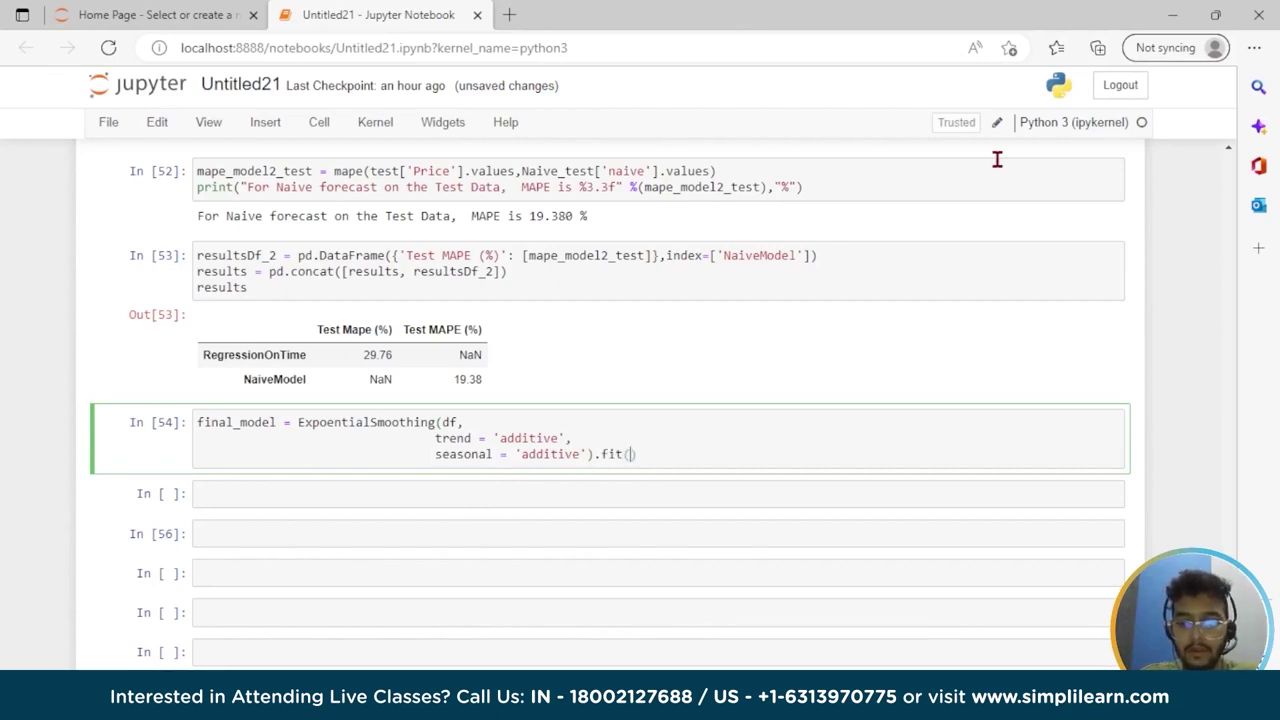
text(ing)
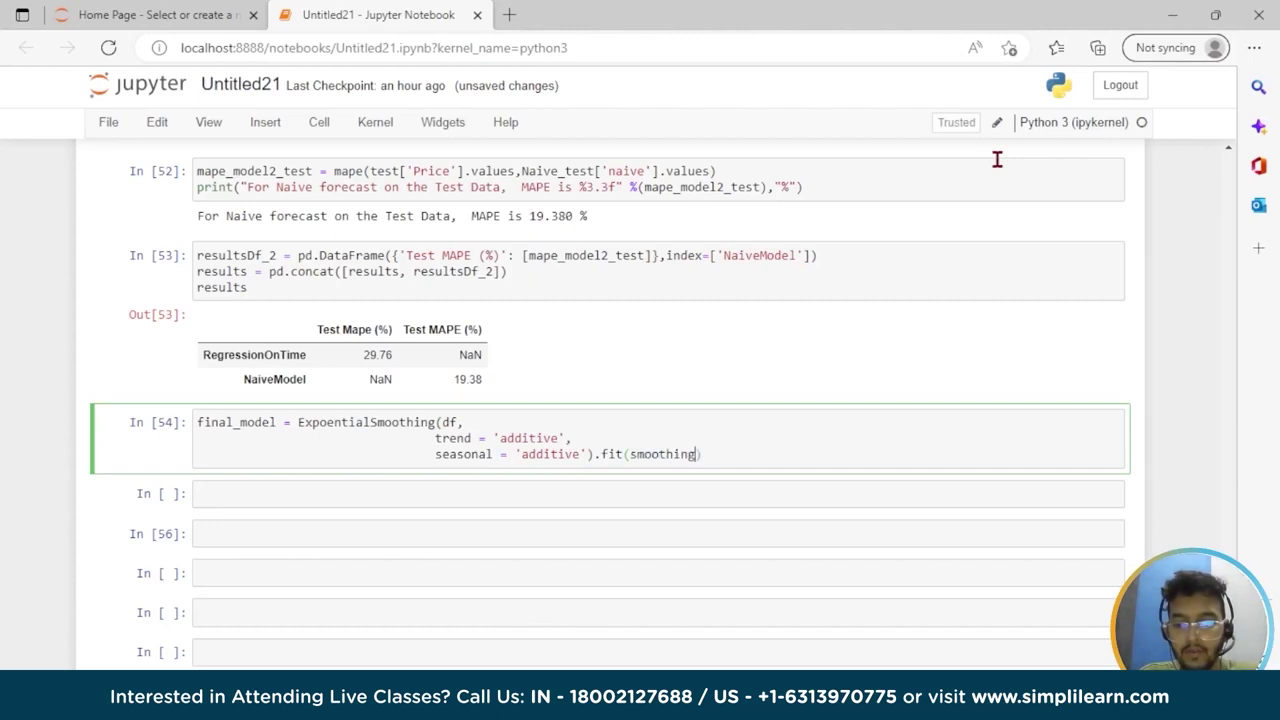
text(_level)
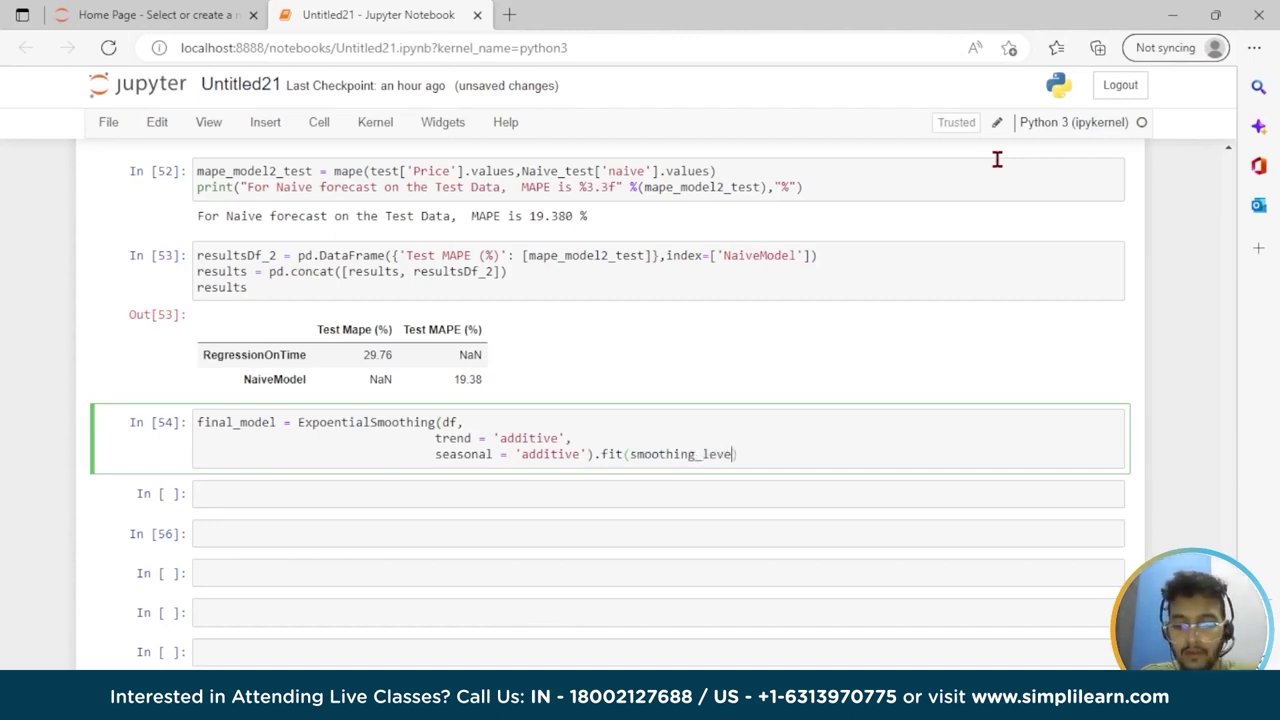
text( = 0.)
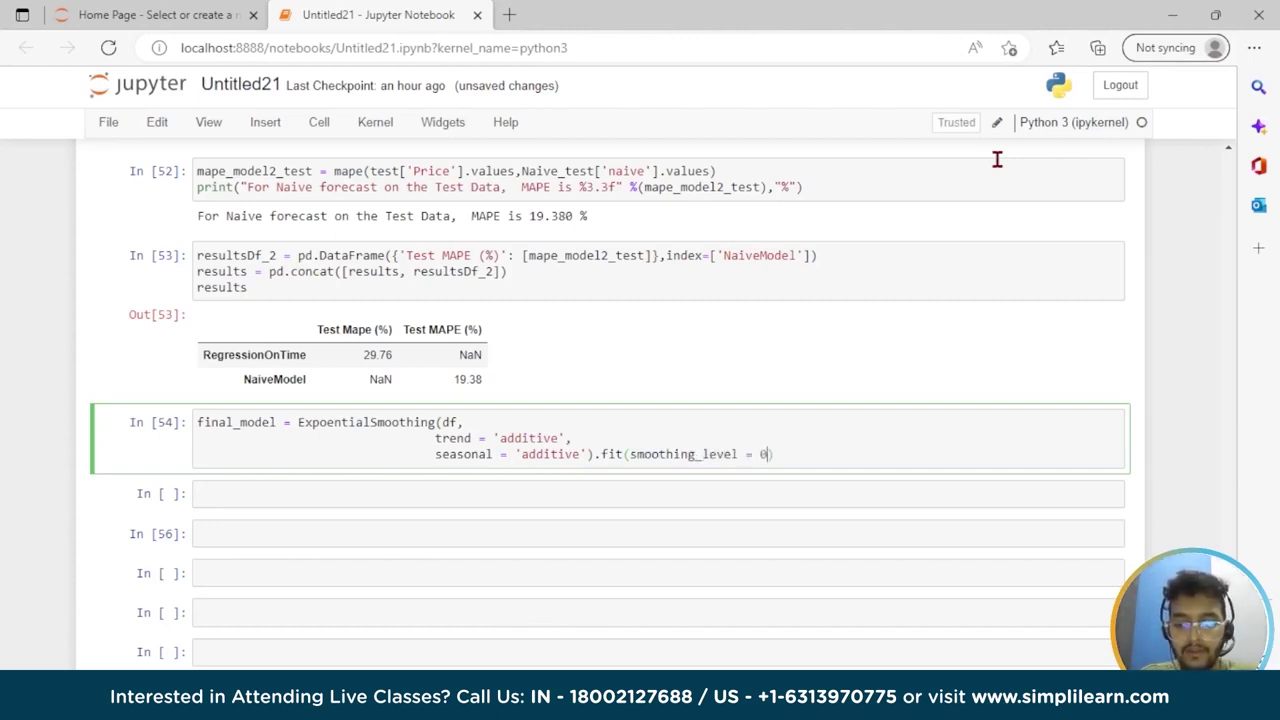
text(4)
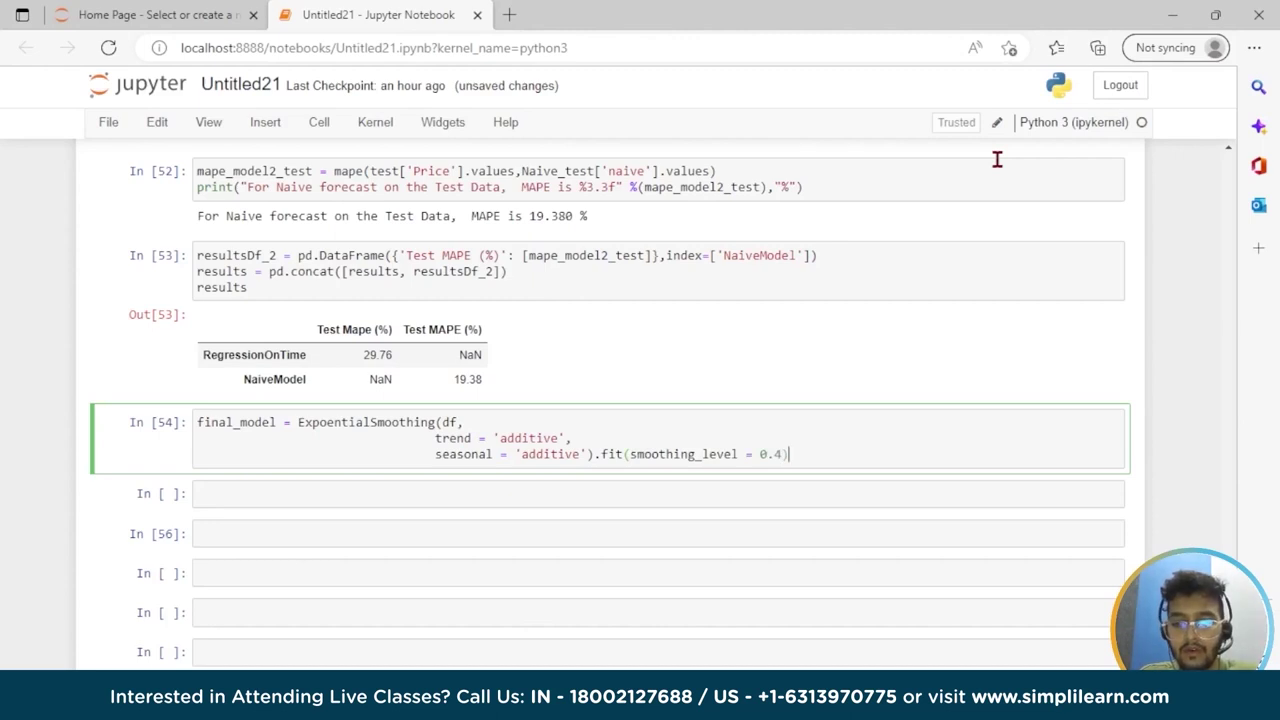
text(,)
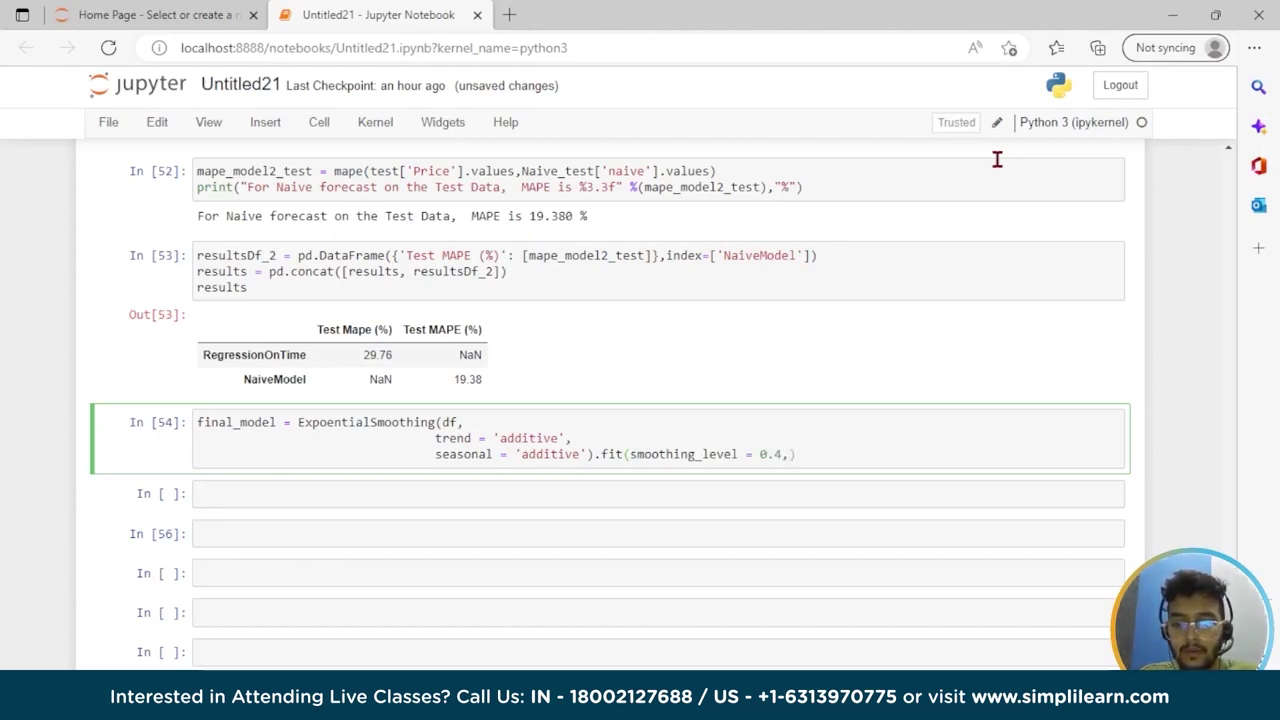
Add the argument smoothing_trend = 0.3, on a new line of the fit call
key(Return)
text(smoothing)
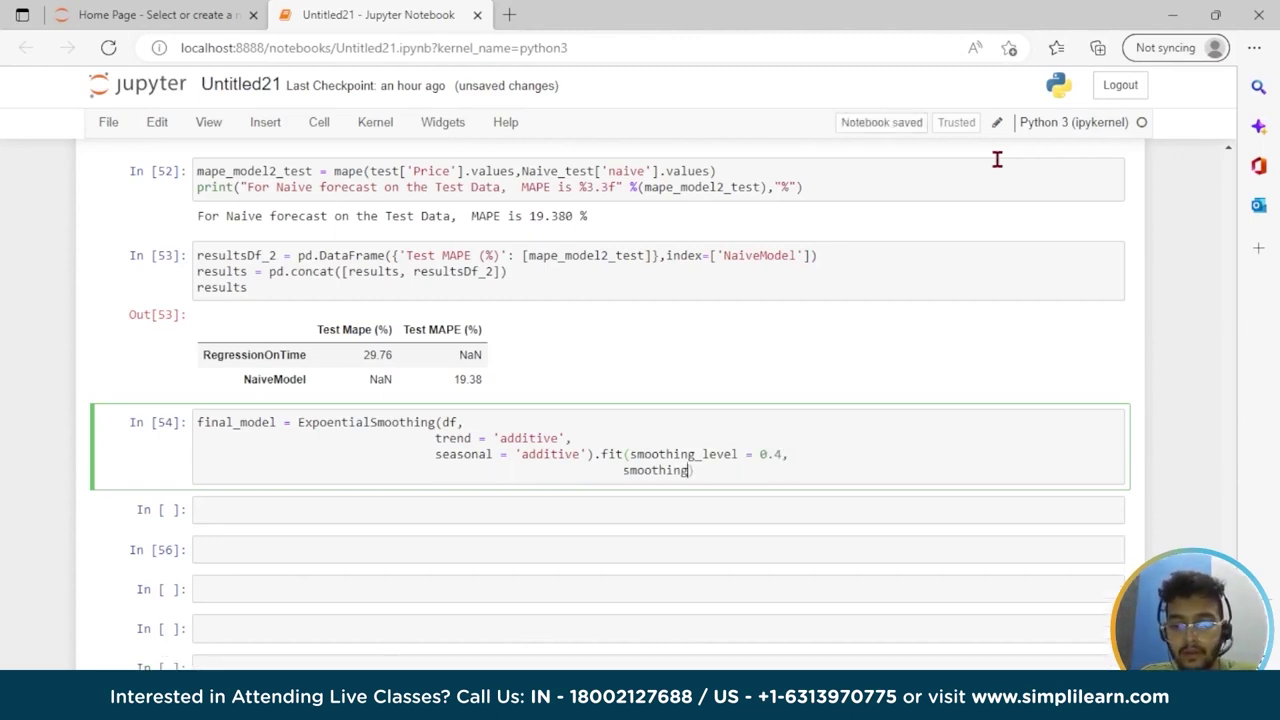
text(_trend = 0.3)
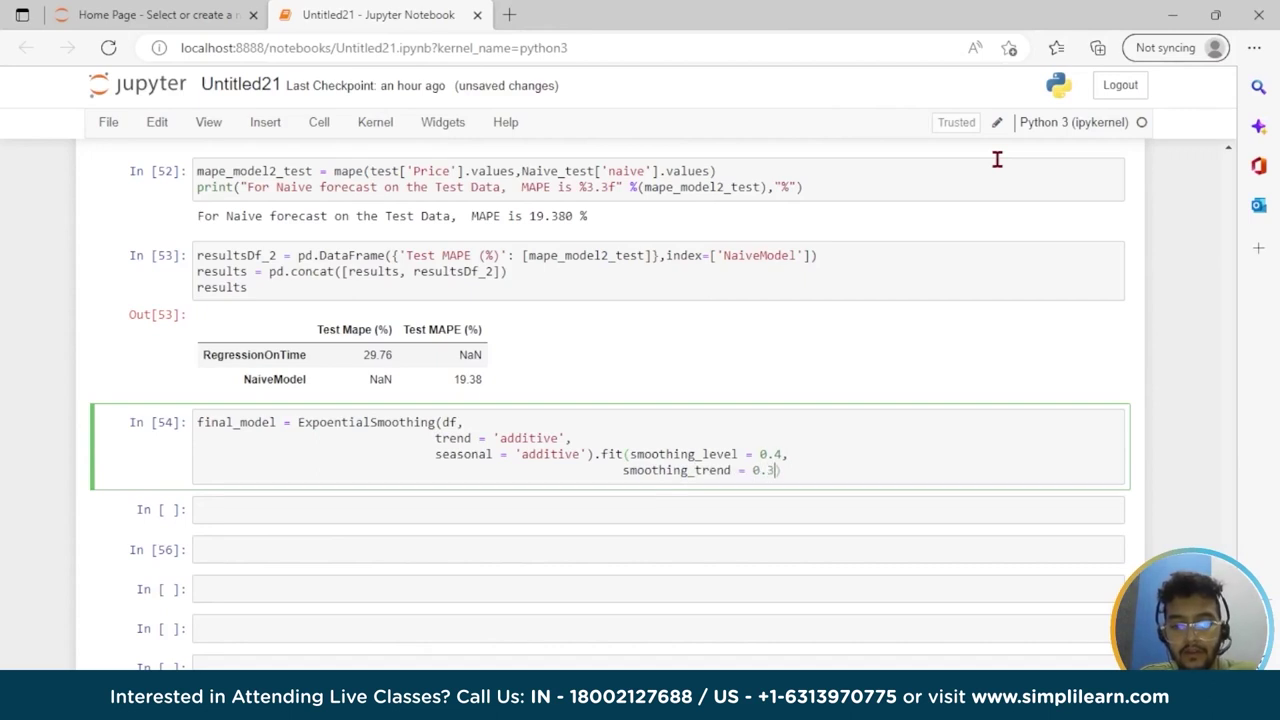
text(,)
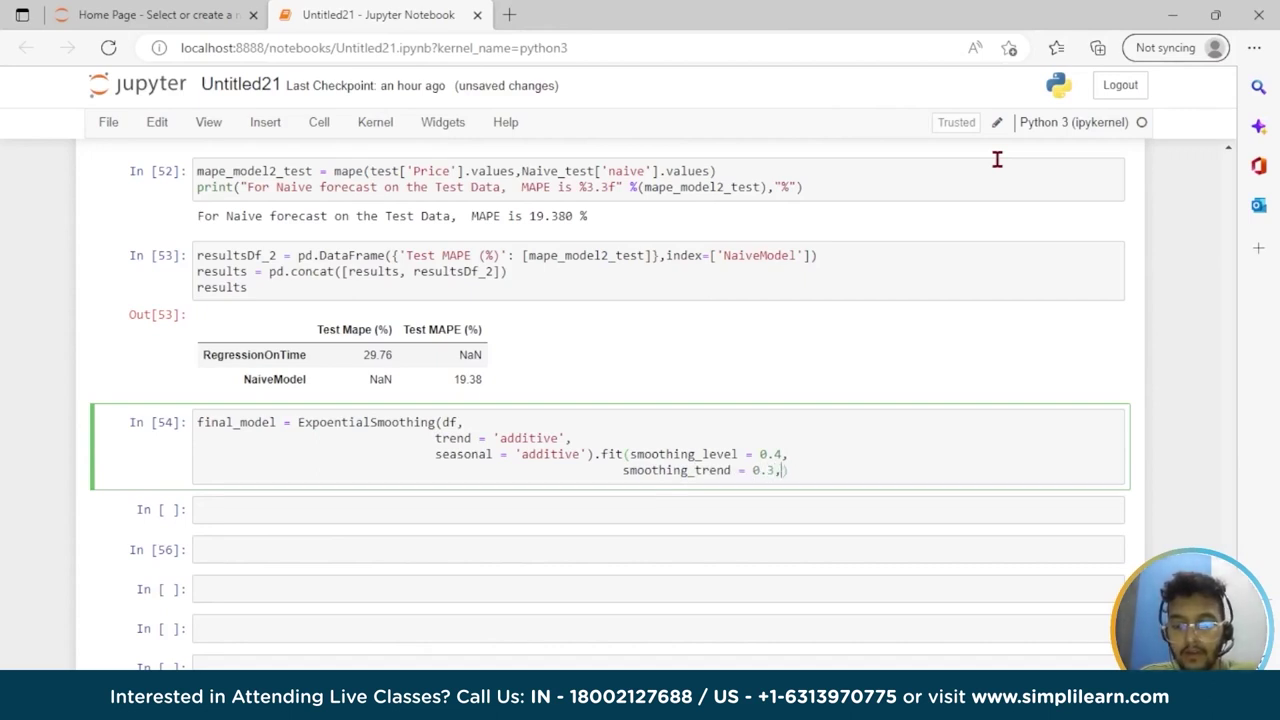
Add the argument smoothing_seasonal = 0.6 on a new line of the fit call and run the cell
key(Return)
text(smoo)
text(thing_s)
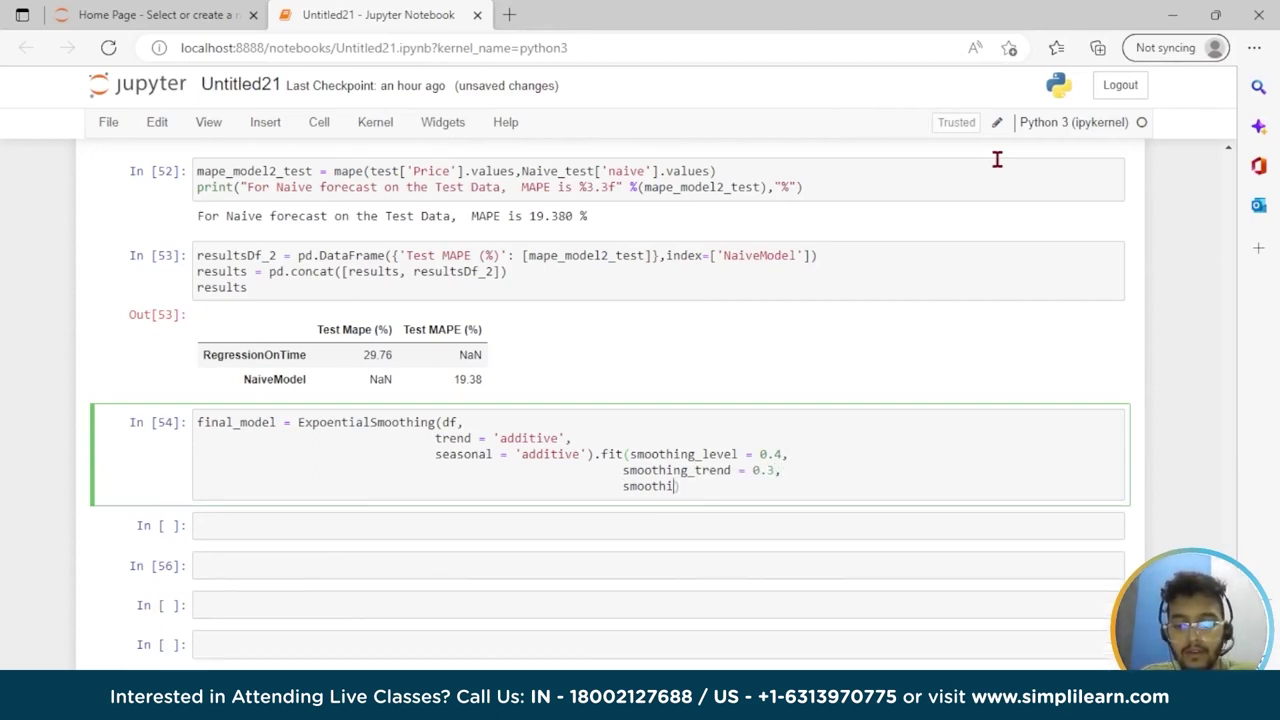
text(ea)
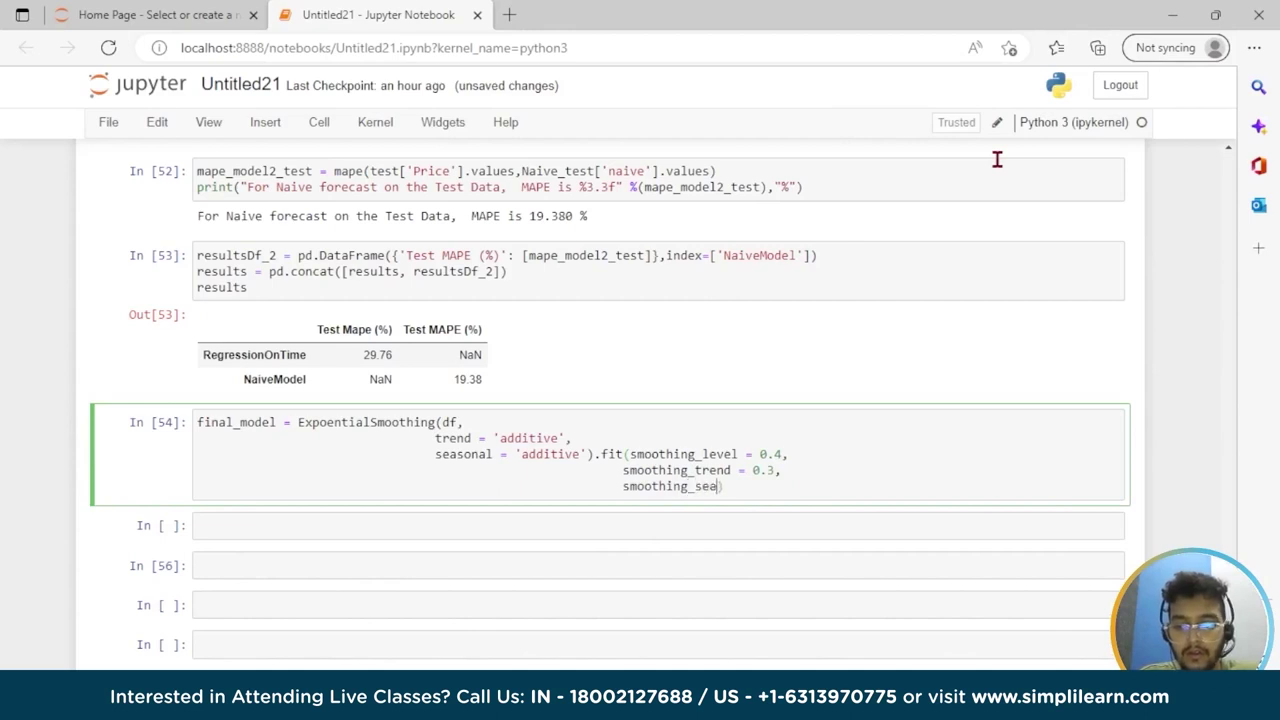
text(son)
key(BackSpace)
key(BackSpace)
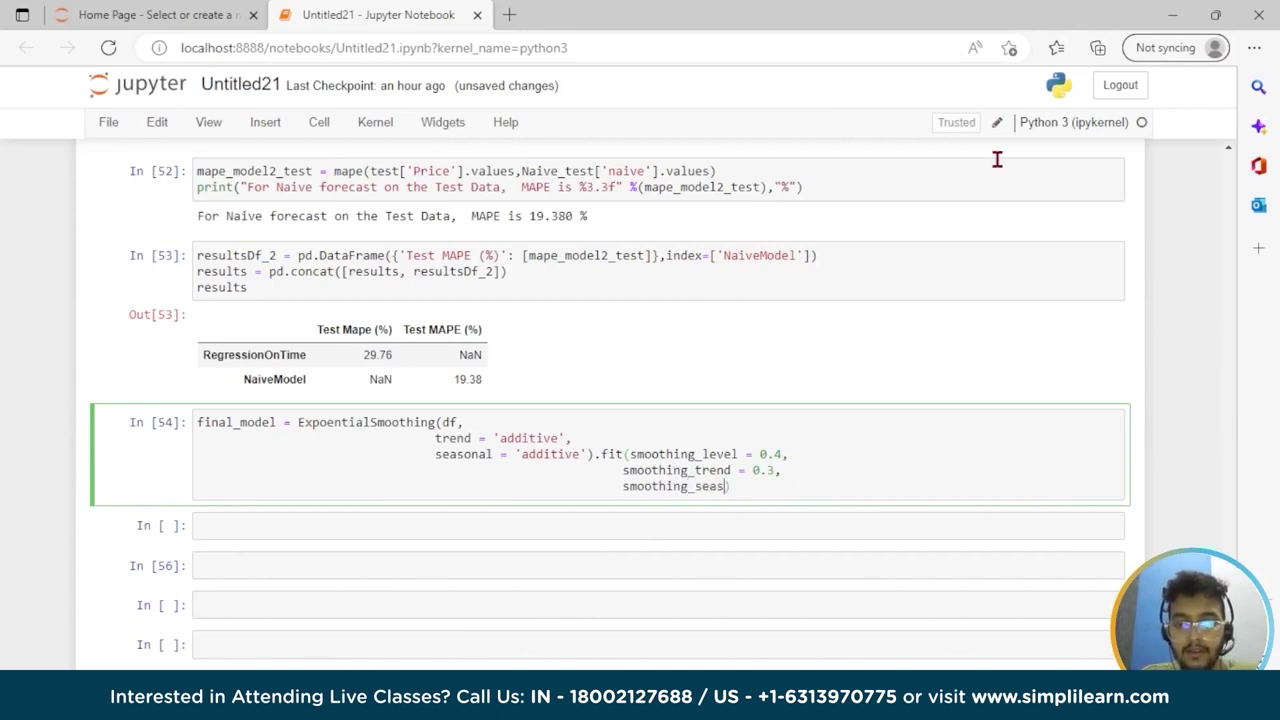
text(onal = )
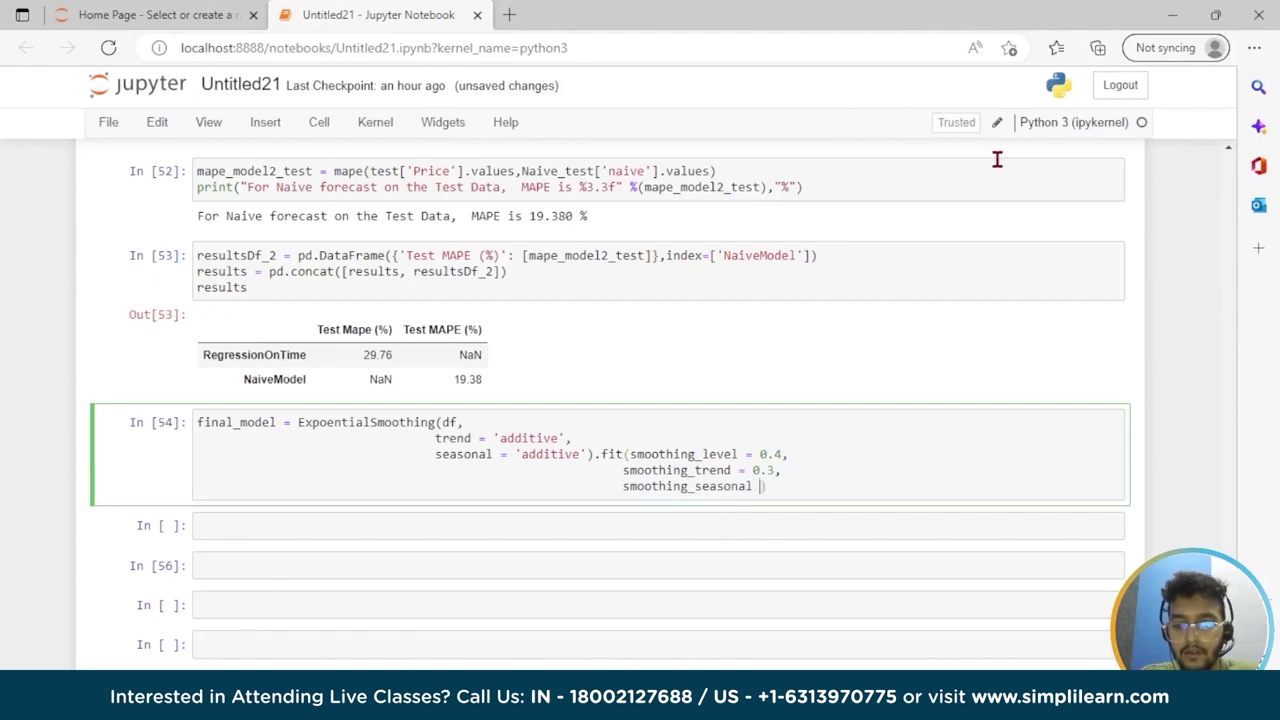
text(0.)
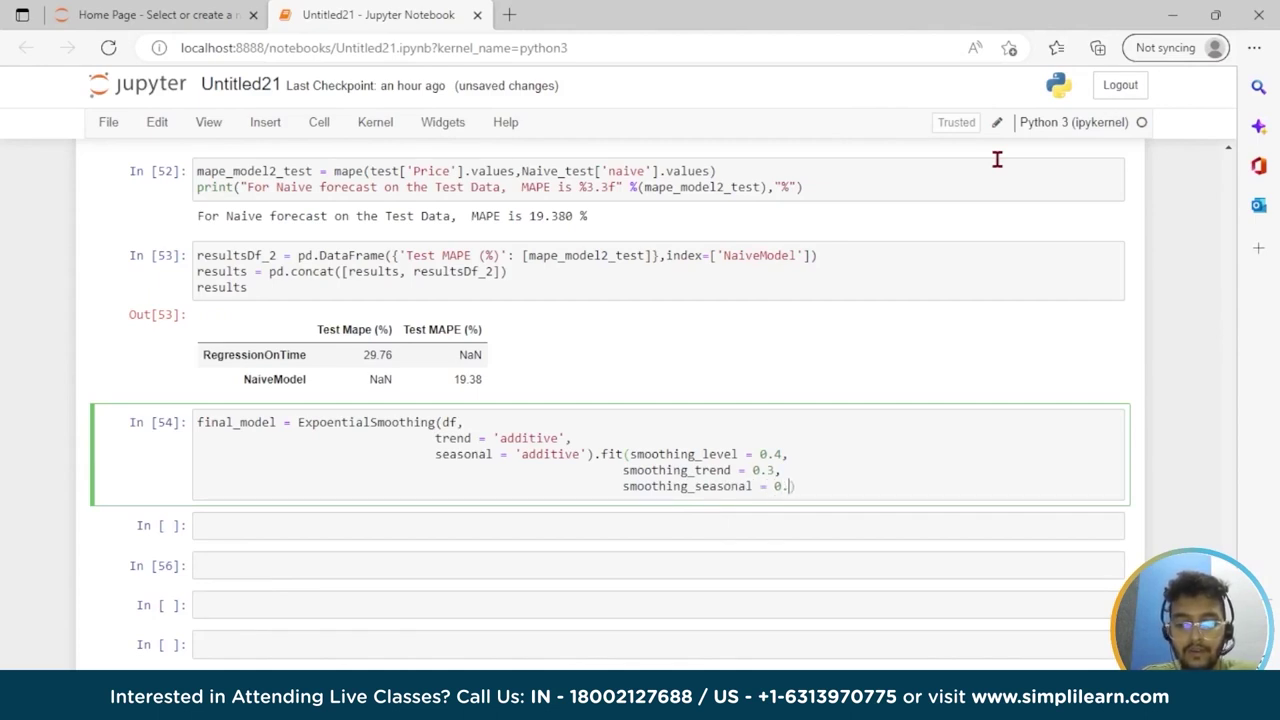
text(6)
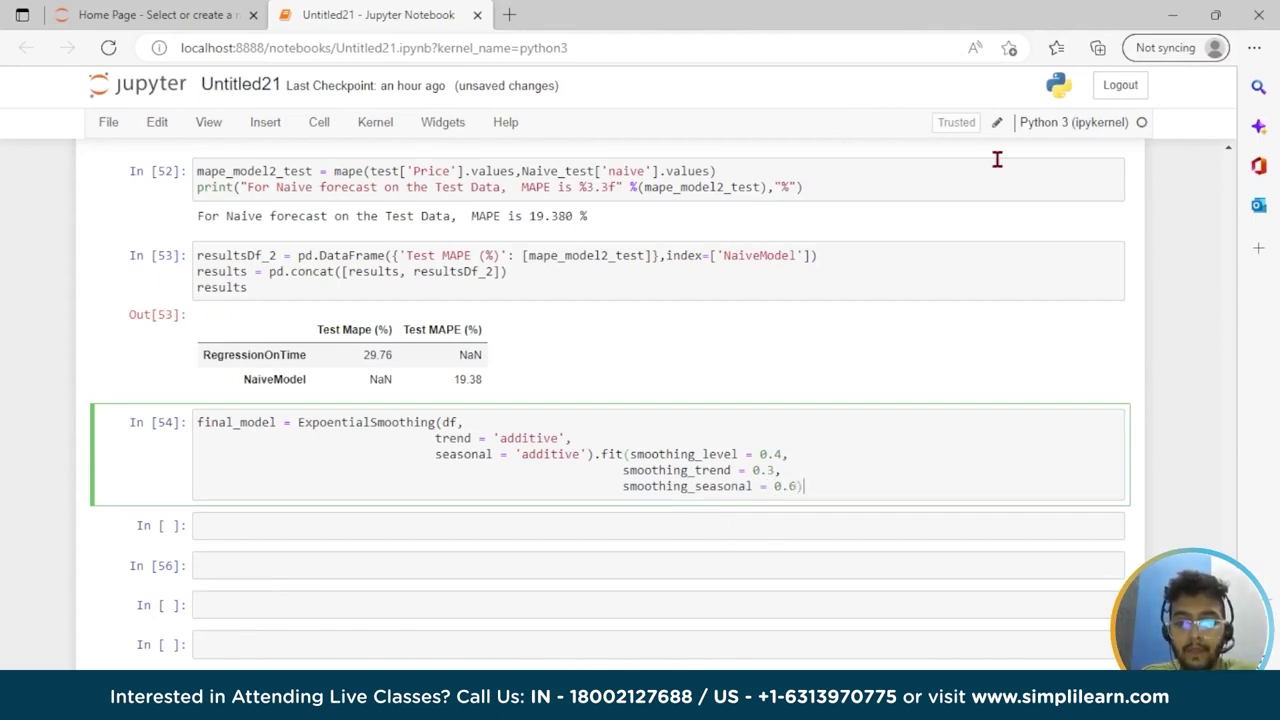
key(shift+Return)
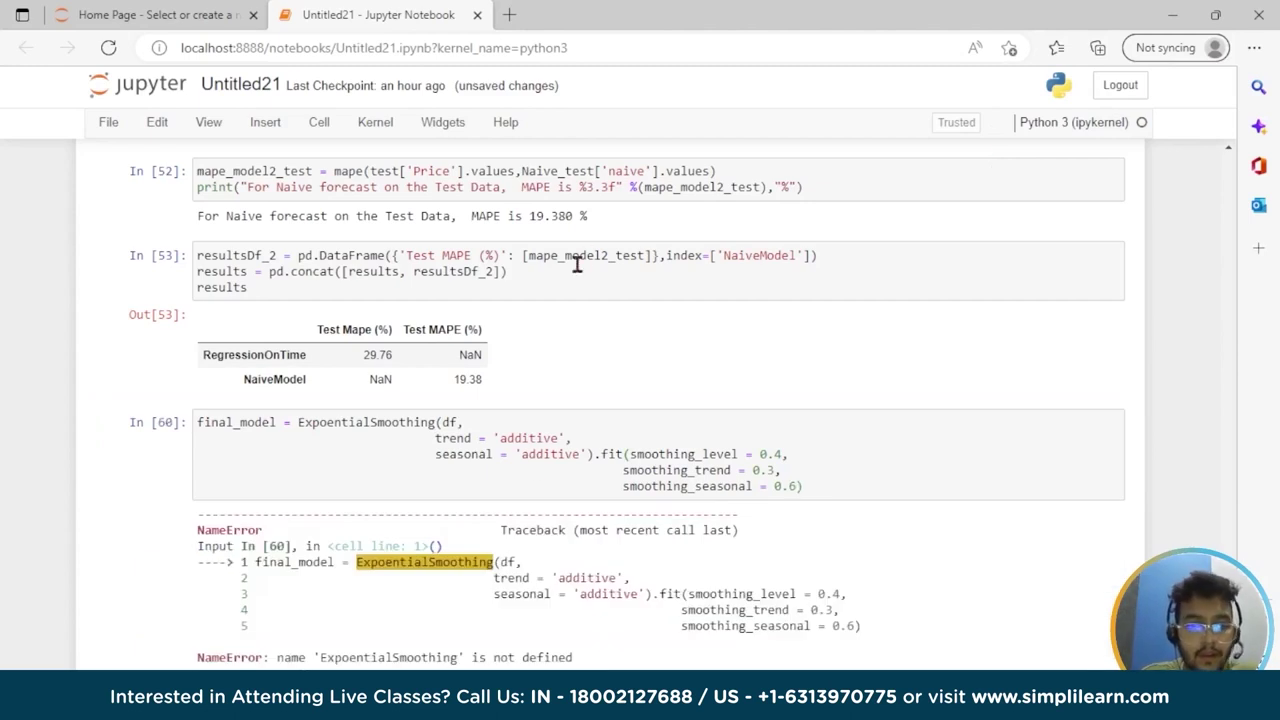
Correct the misspelled class name to ExponentialSmoothing in the final_model cell and rerun the cell
click(329, 424)
text(n)
key(shift+Return)
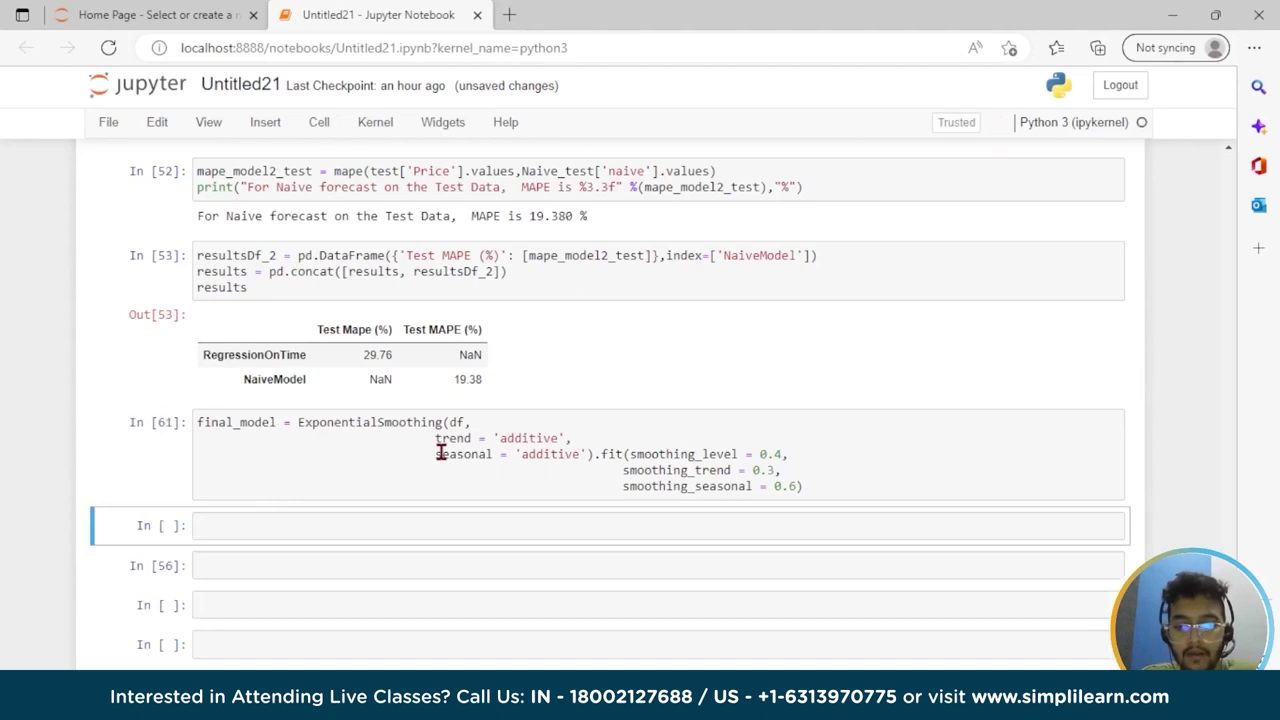
Begin the assignment Mape_final_model = mape( in the empty cell below the final model
click(339, 535)
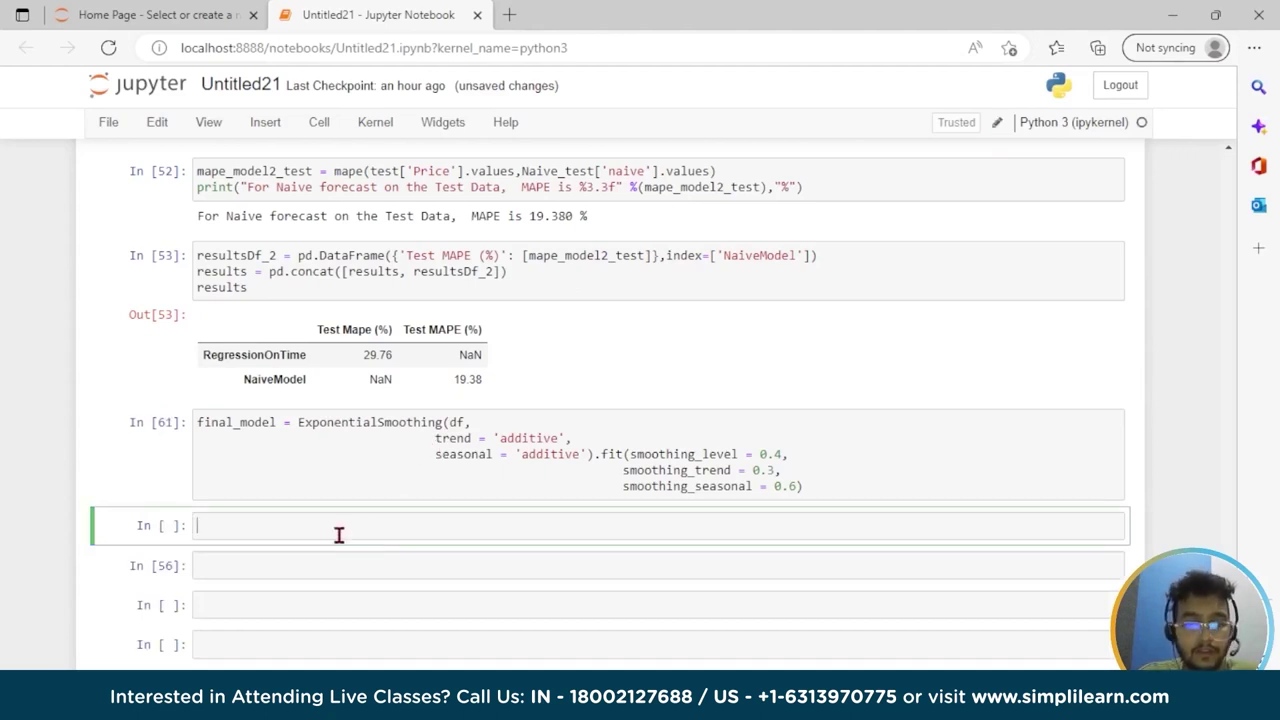
text(Mape)
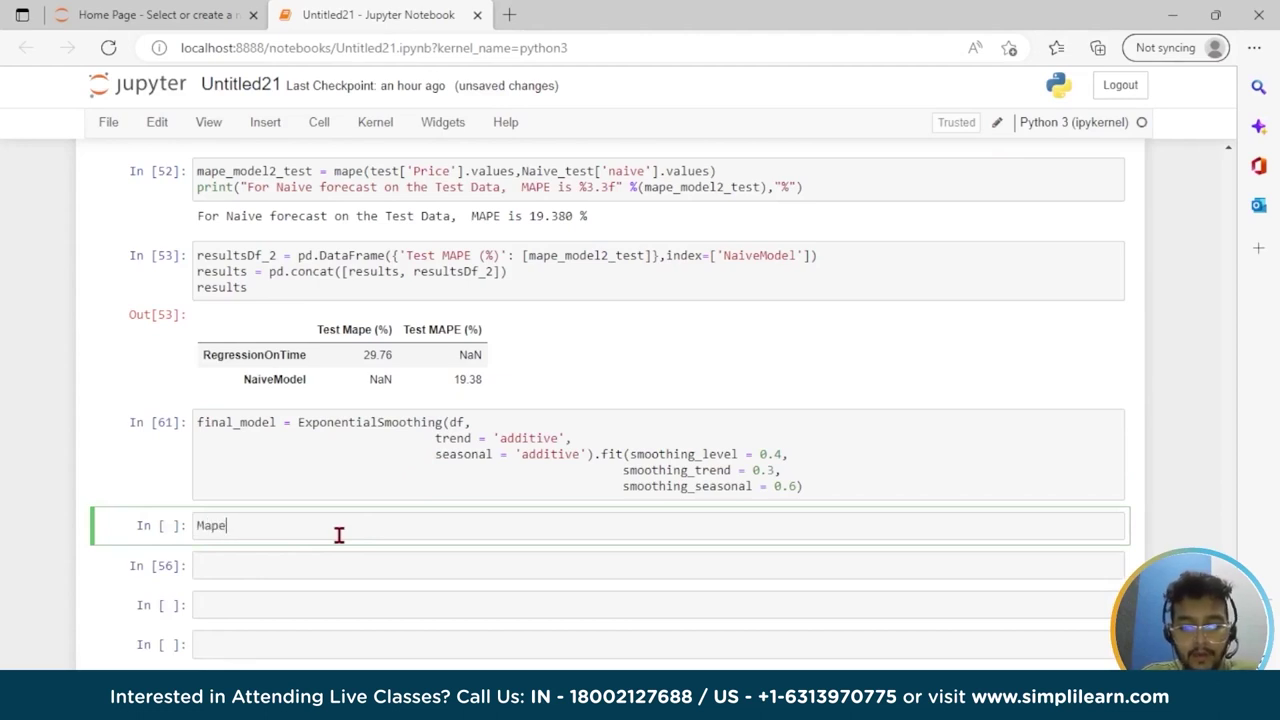
text(_fi)
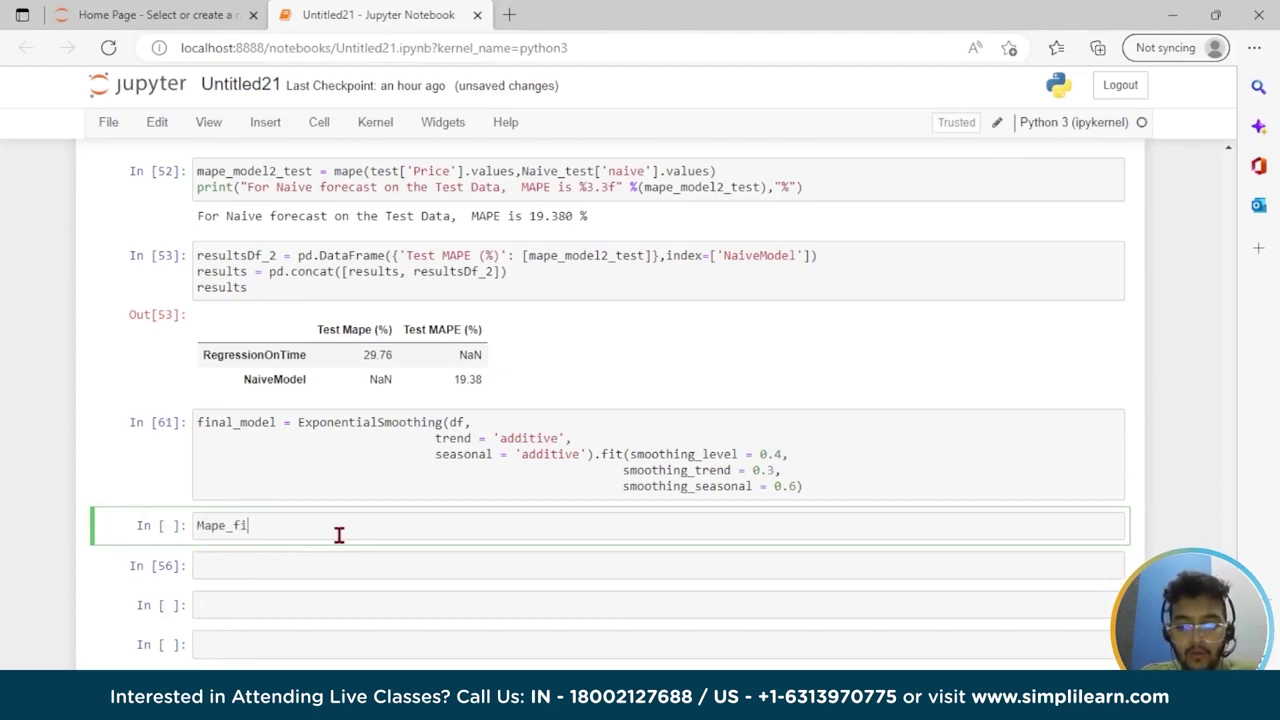
text(nal_mode)
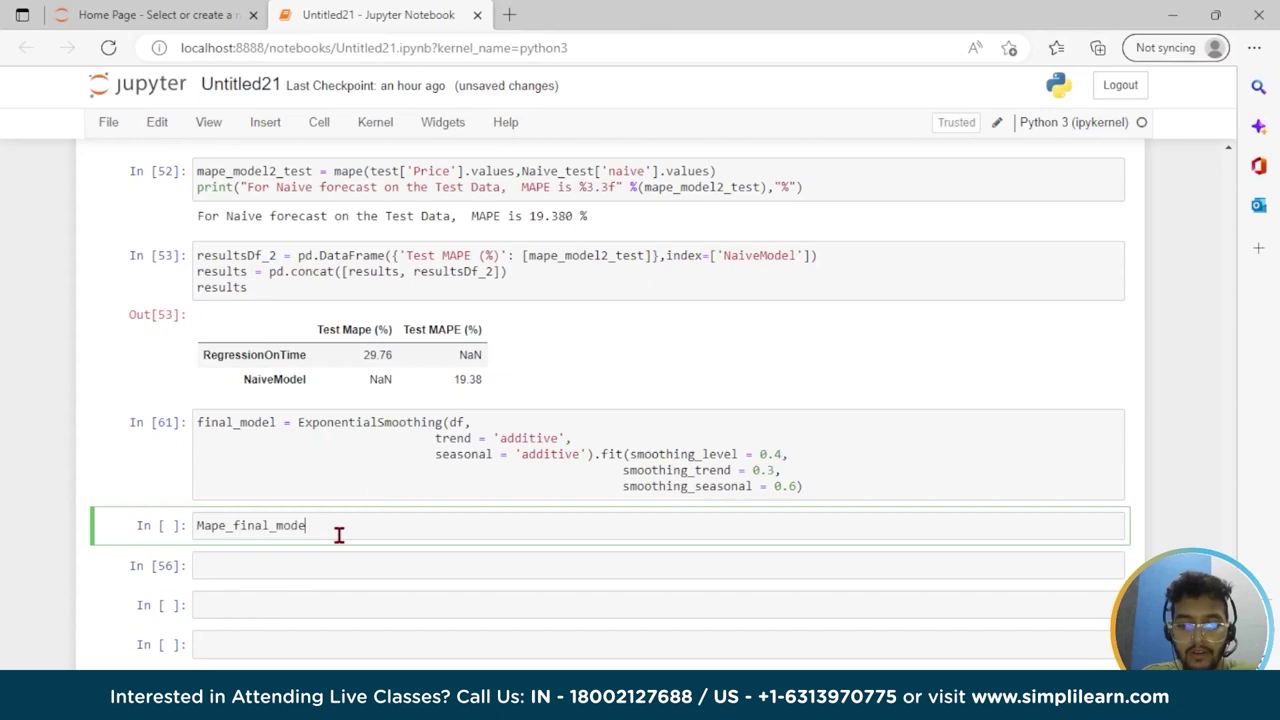
text(l = mape()
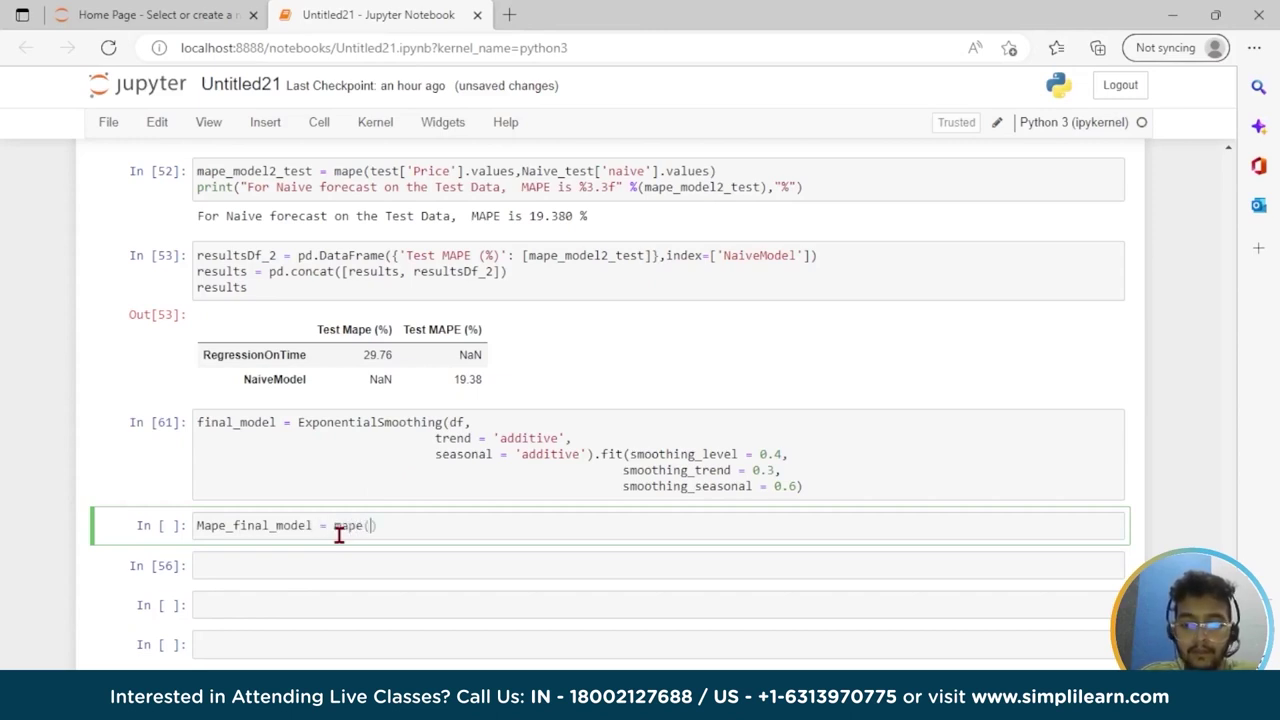
Pass df['Price'].values and final_model.fittedvalues as the arguments of the mape call
text(df)
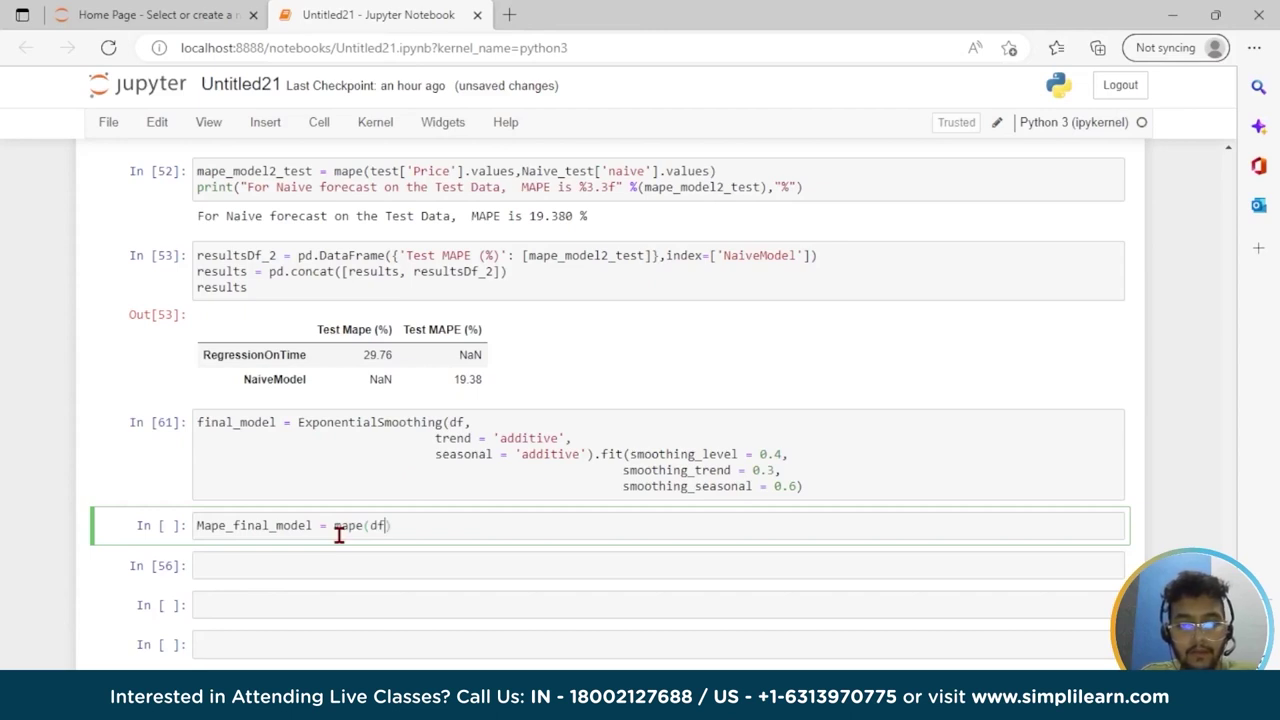
text(['P)
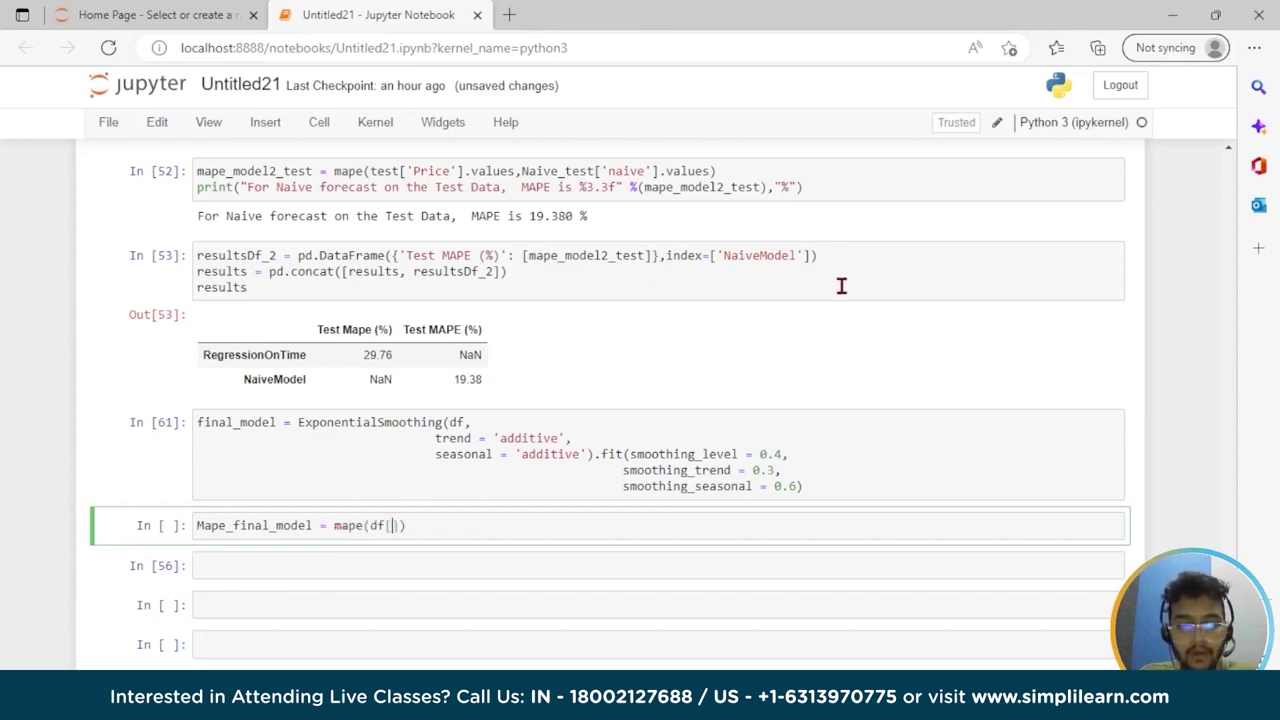
text(rice)
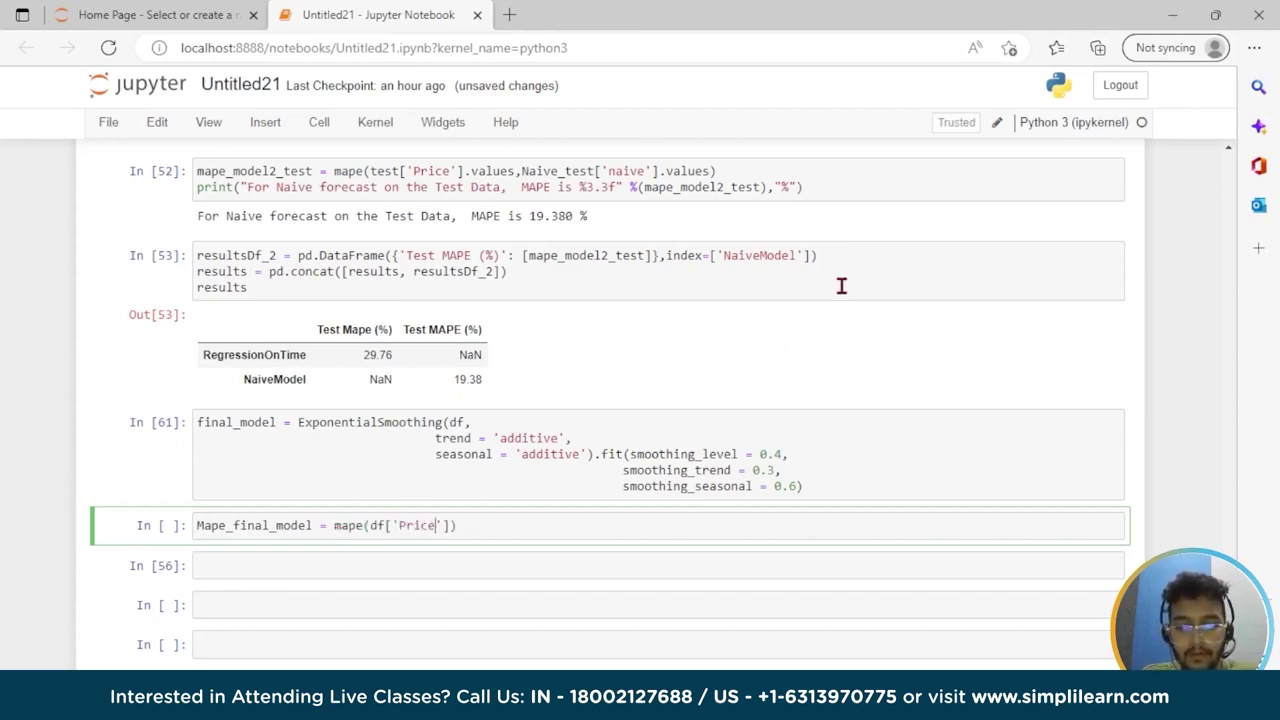
text('].values, final_)
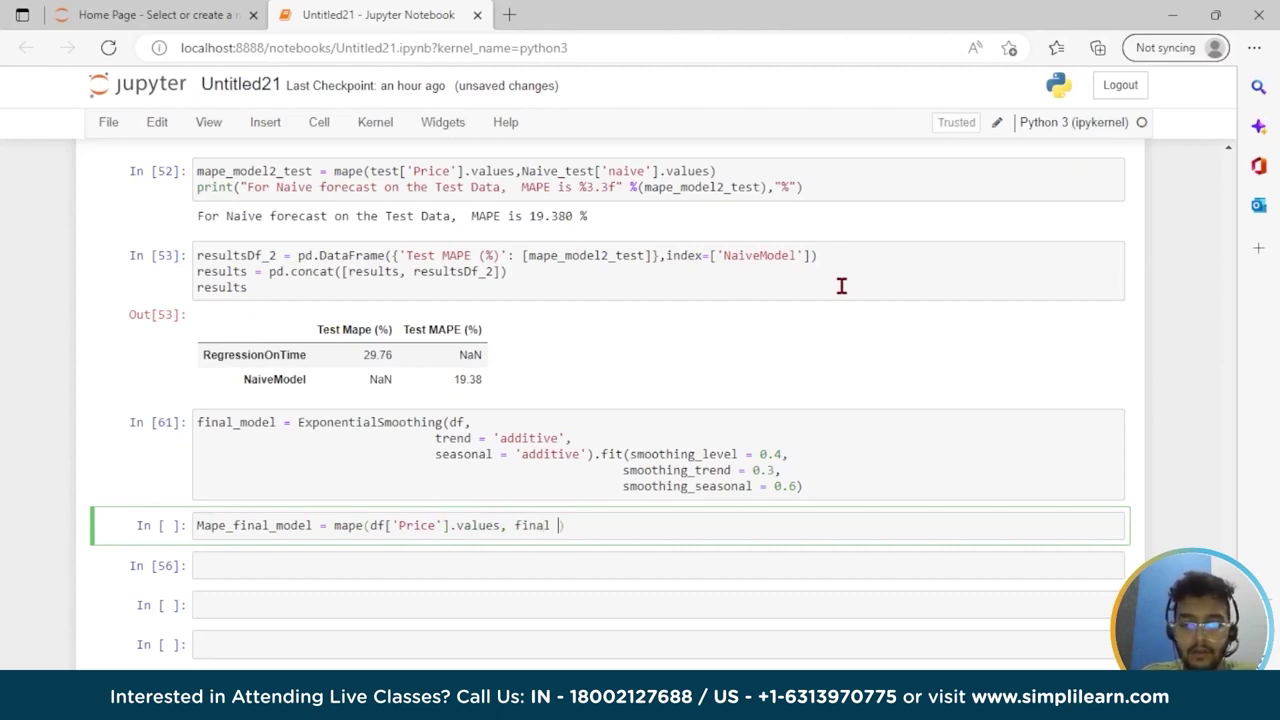
key(BackSpace)
text(_model)
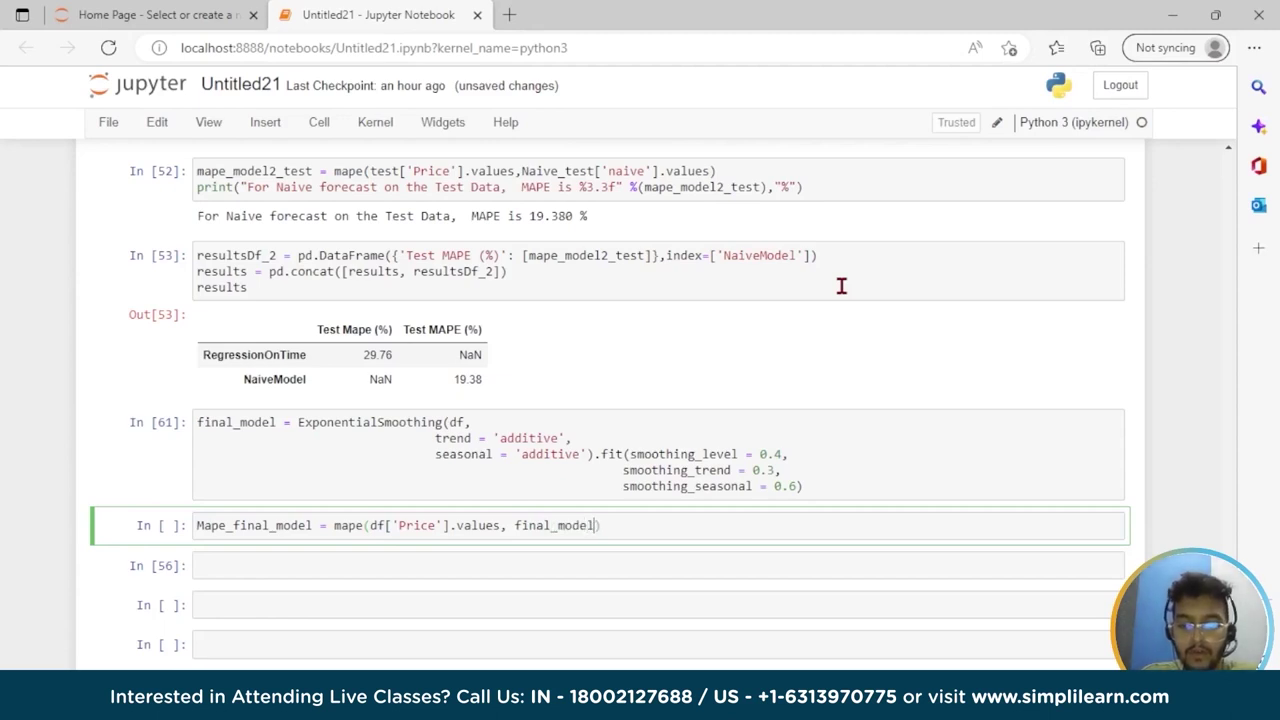
text(.fi)
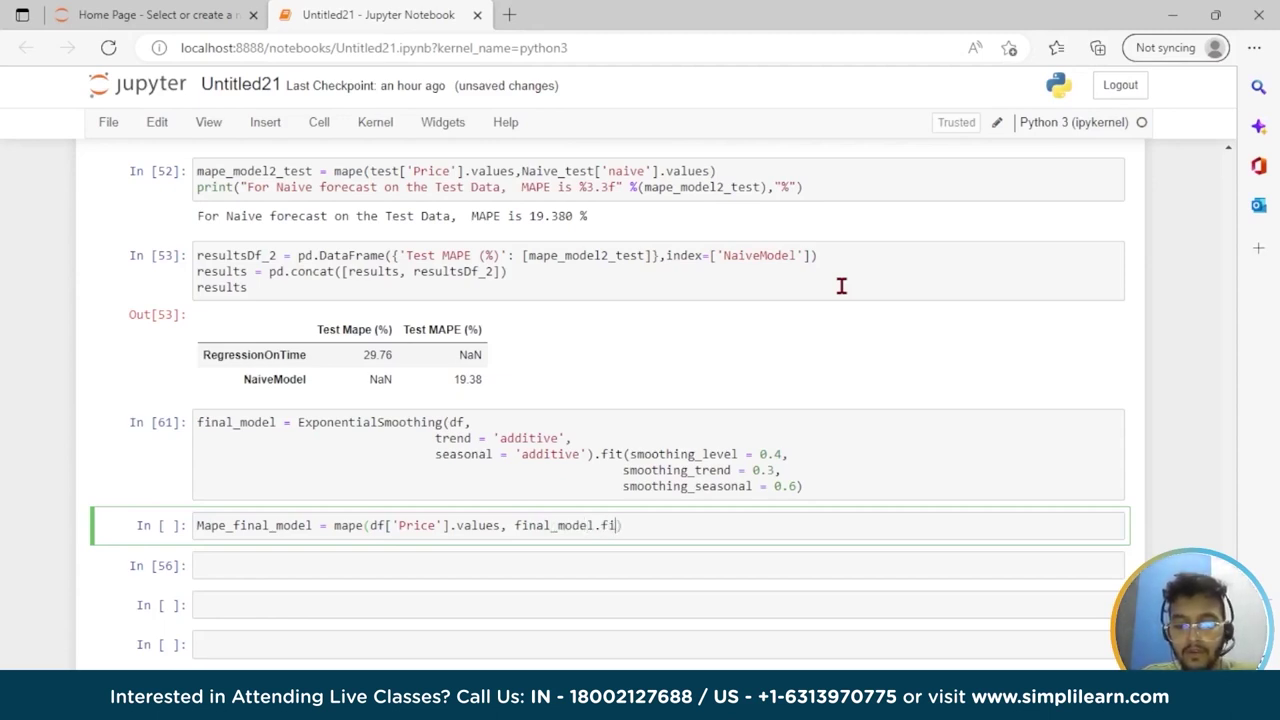
text(tted)
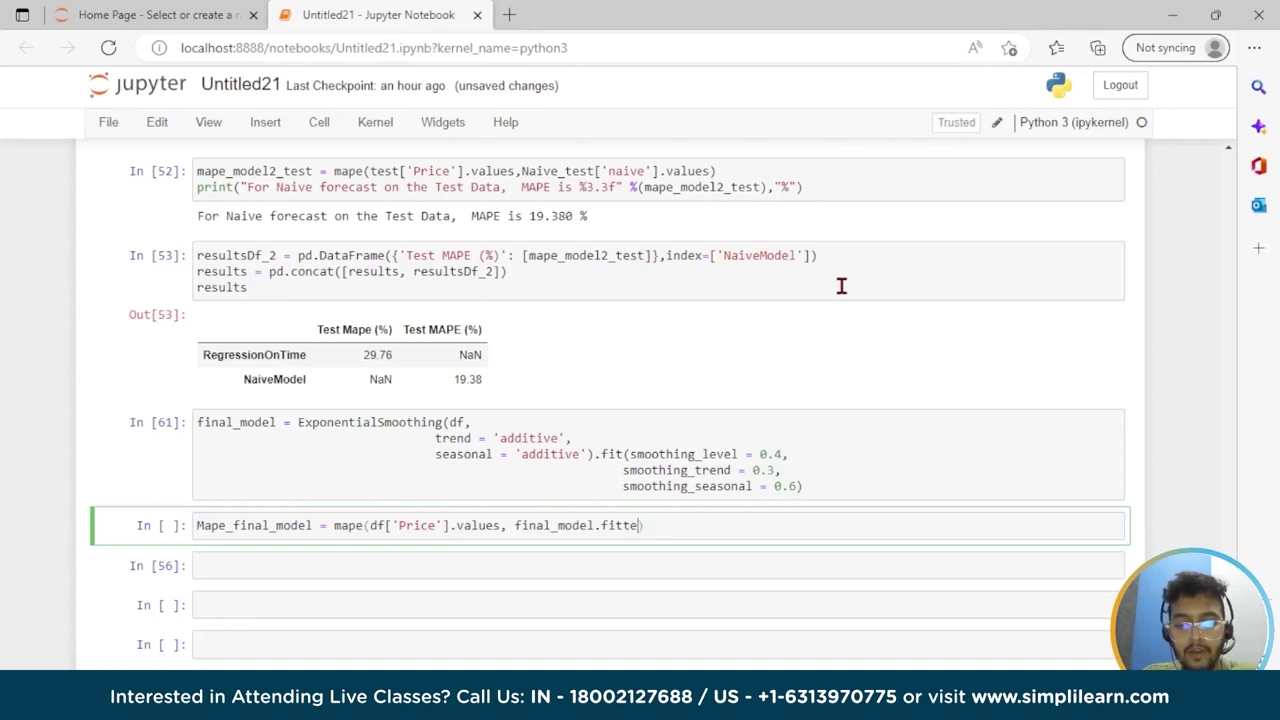
text(values)
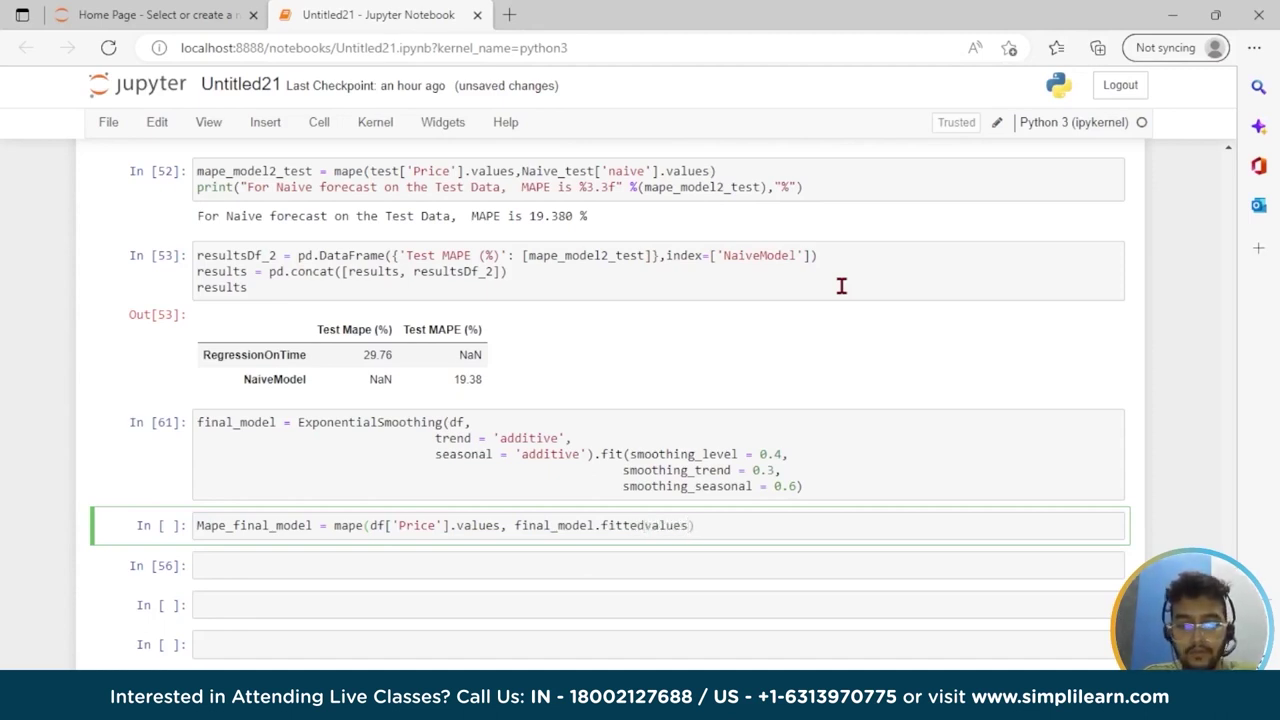
Add the line print("MAPE:", MAPE_final_model) below the mape assignment and run the cell
key(Return)
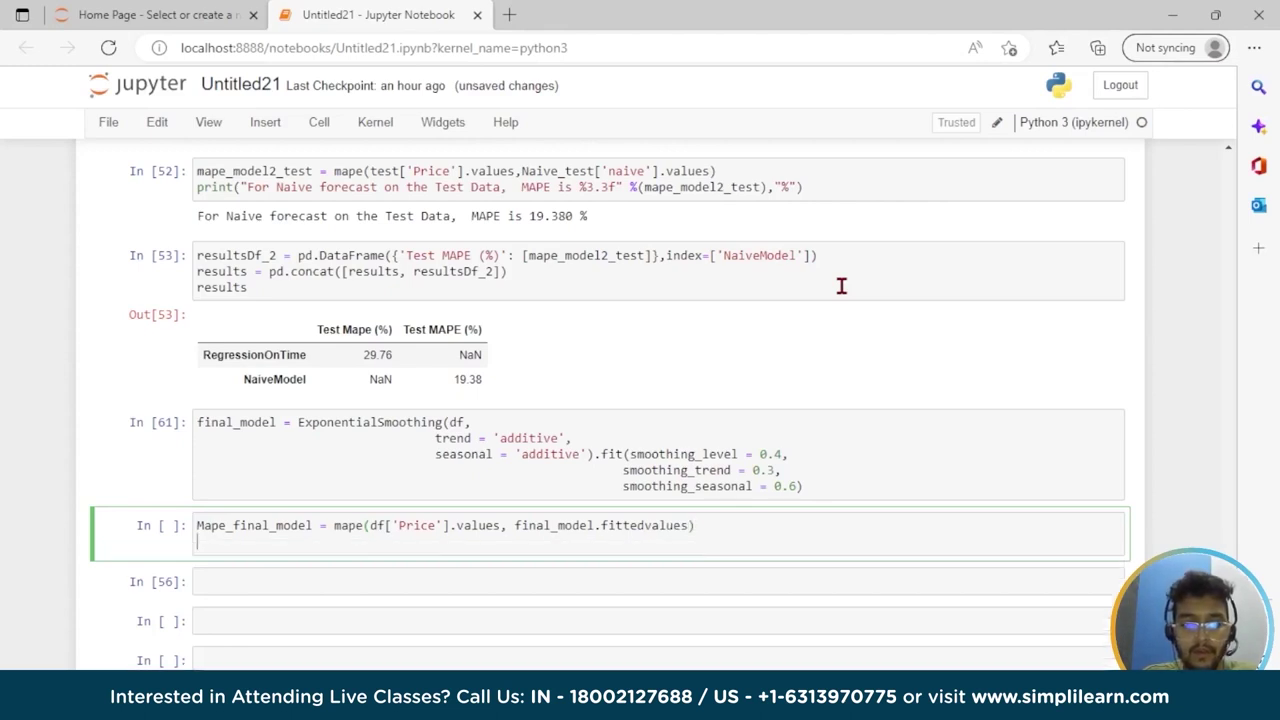
text(print)
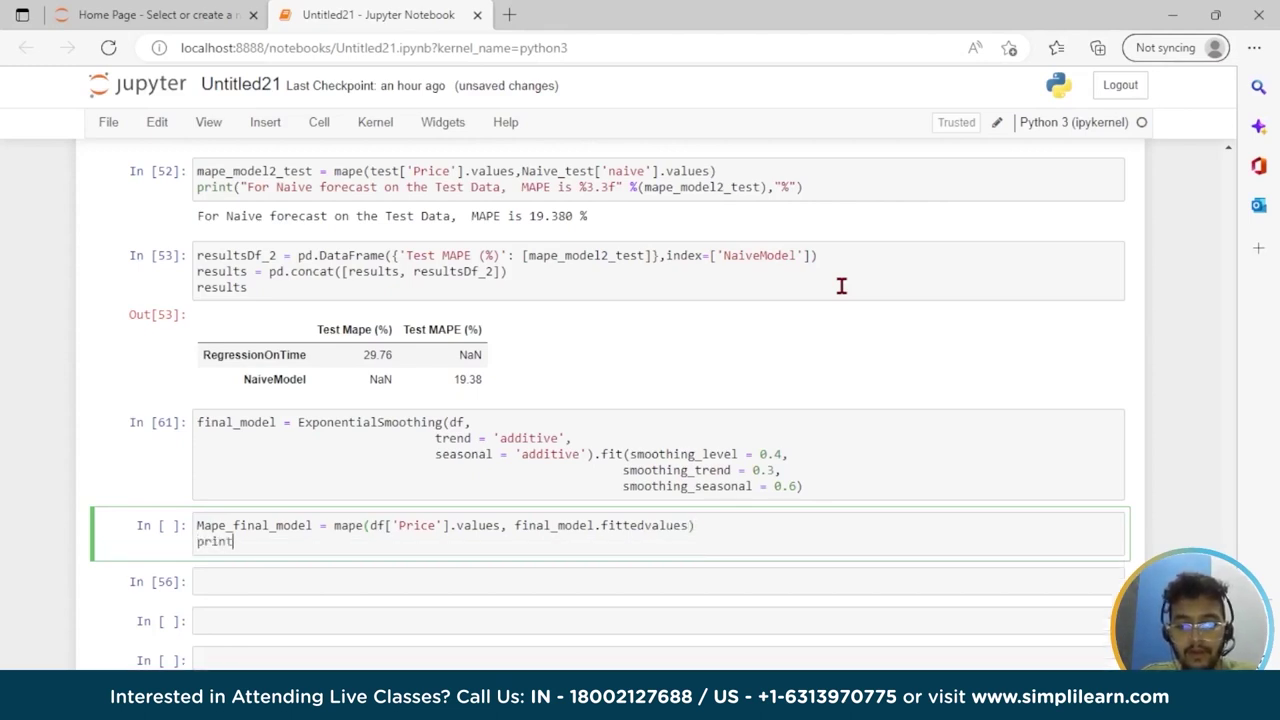
text(()
text("MAP)
text(E)
text(:")
text(, MA)
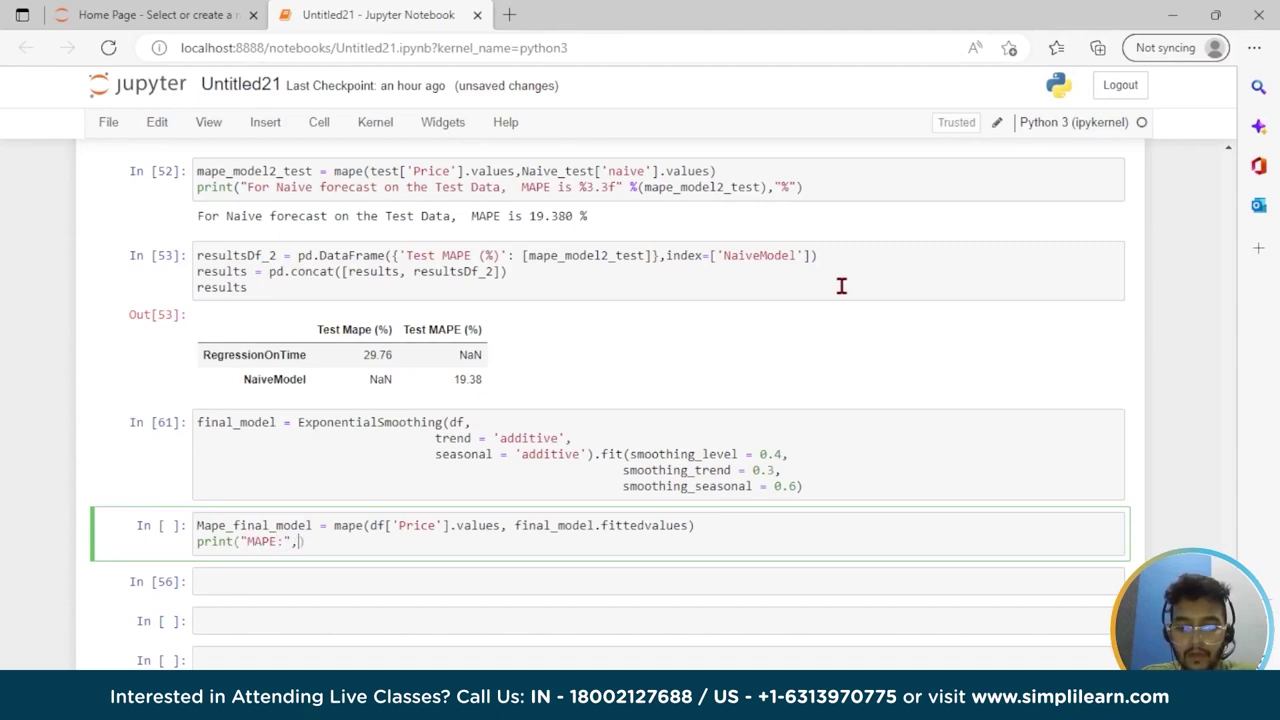
text(PE)
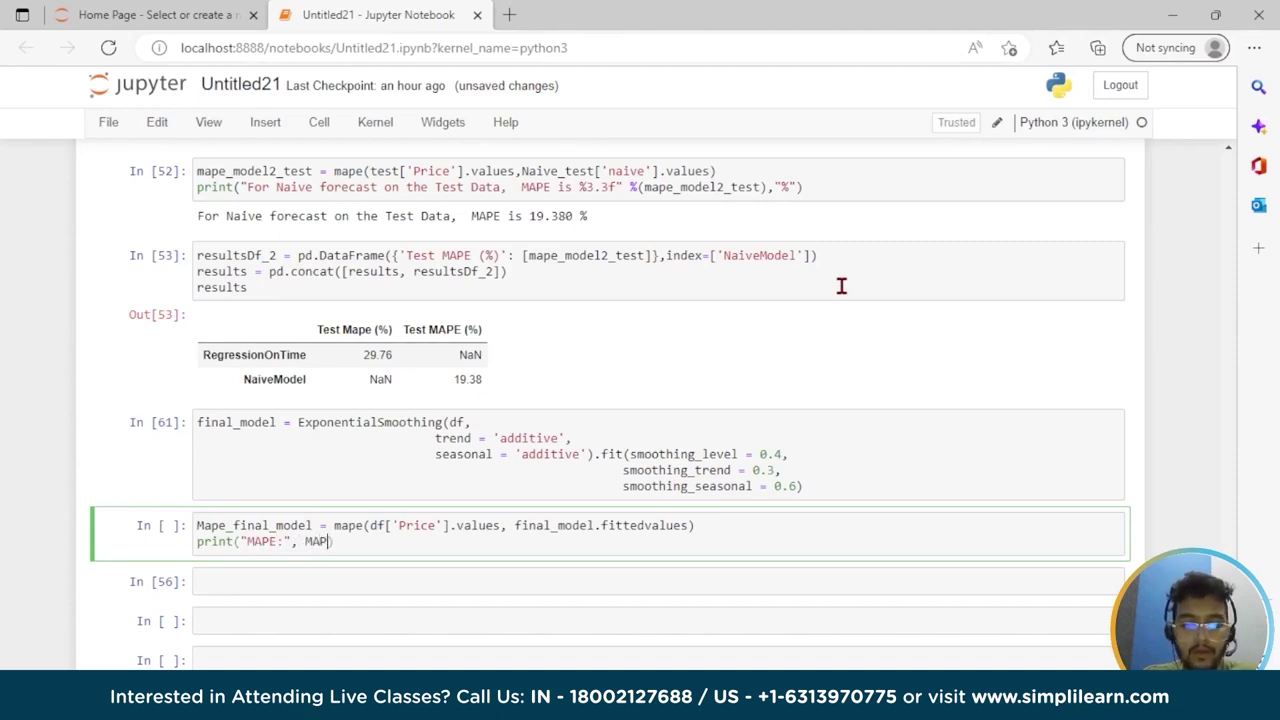
text(_f)
text(inal)
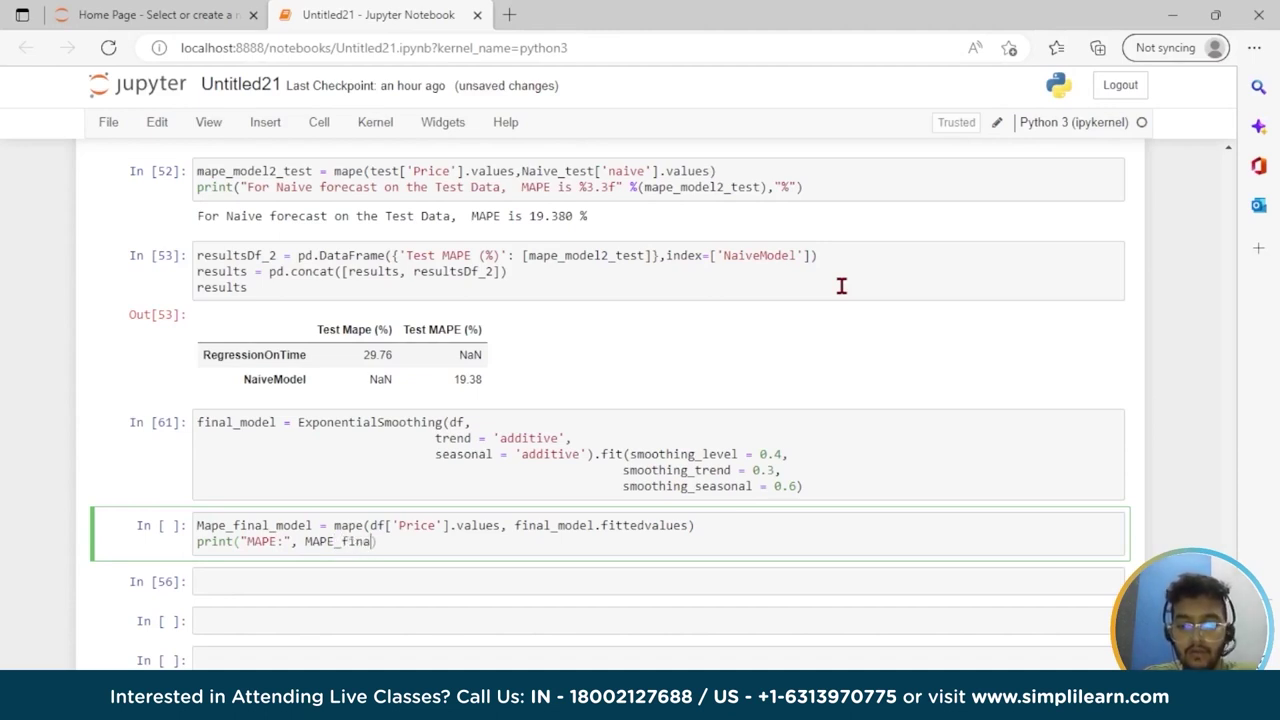
text(_model)
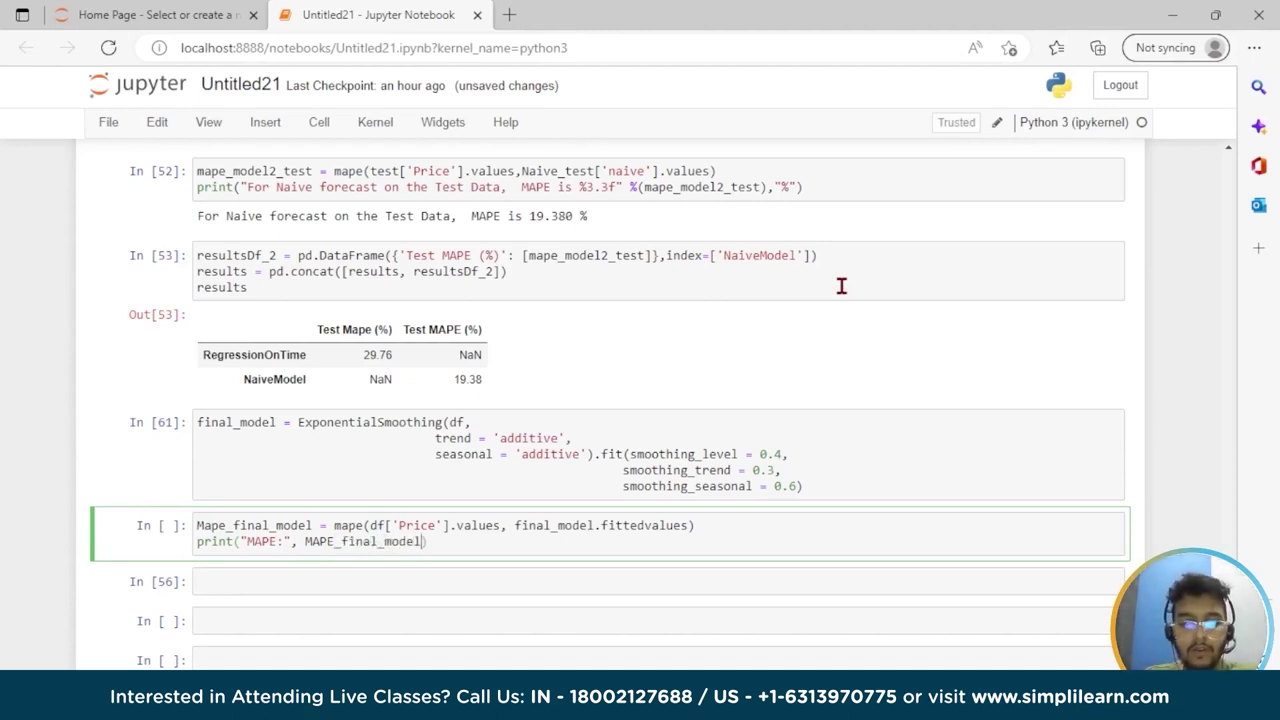
key(shift+Return)
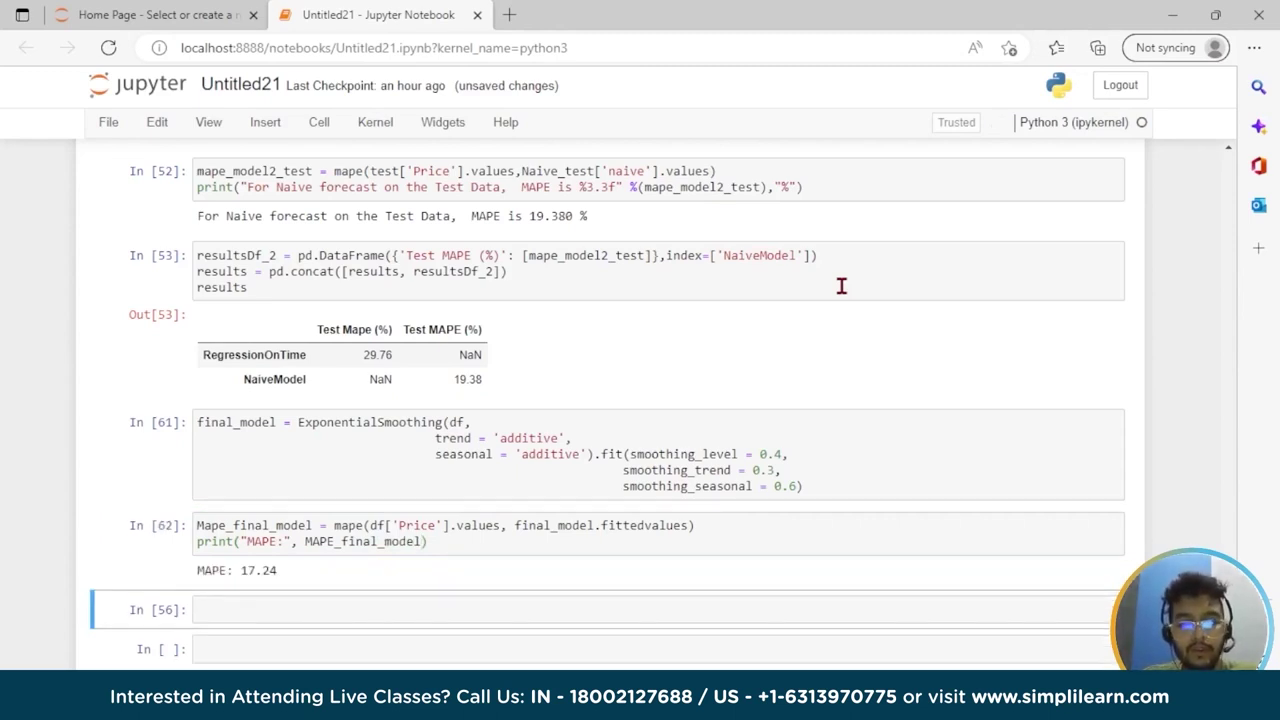
Append three more empty cells at the end of the notebook
scroll(841, 286, down, 2)
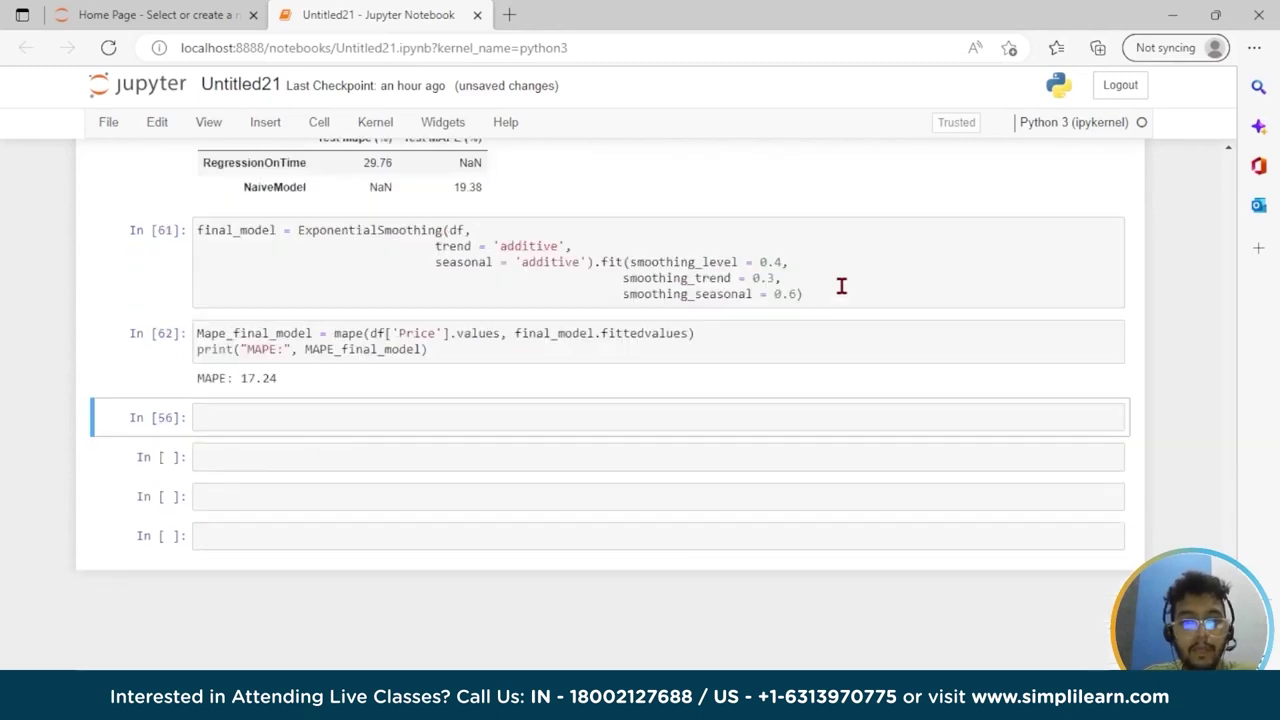
click(345, 547)
key(shift+Return)
key(shift+Return)
key(shift+Return)
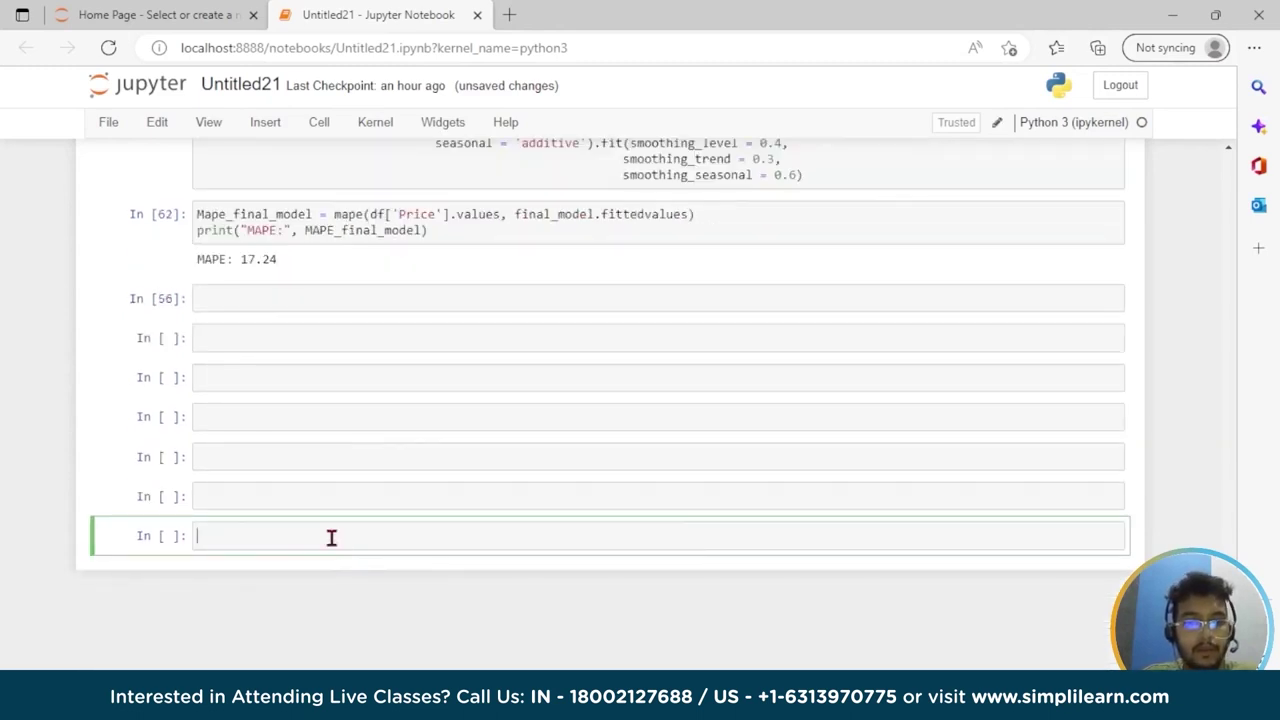
Enter predictions = final_model.forecast(steps=len(test)) in the empty cell below the MAPE output and run the cell
click(263, 293)
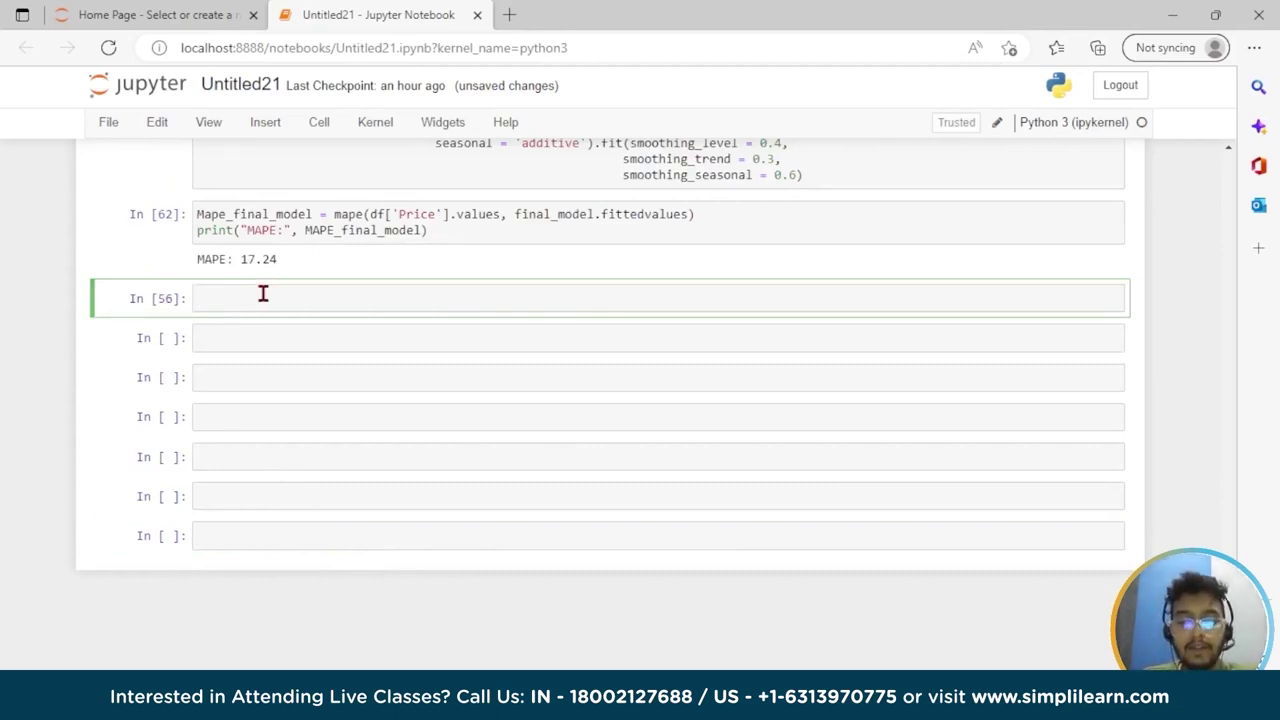
text(predictions)
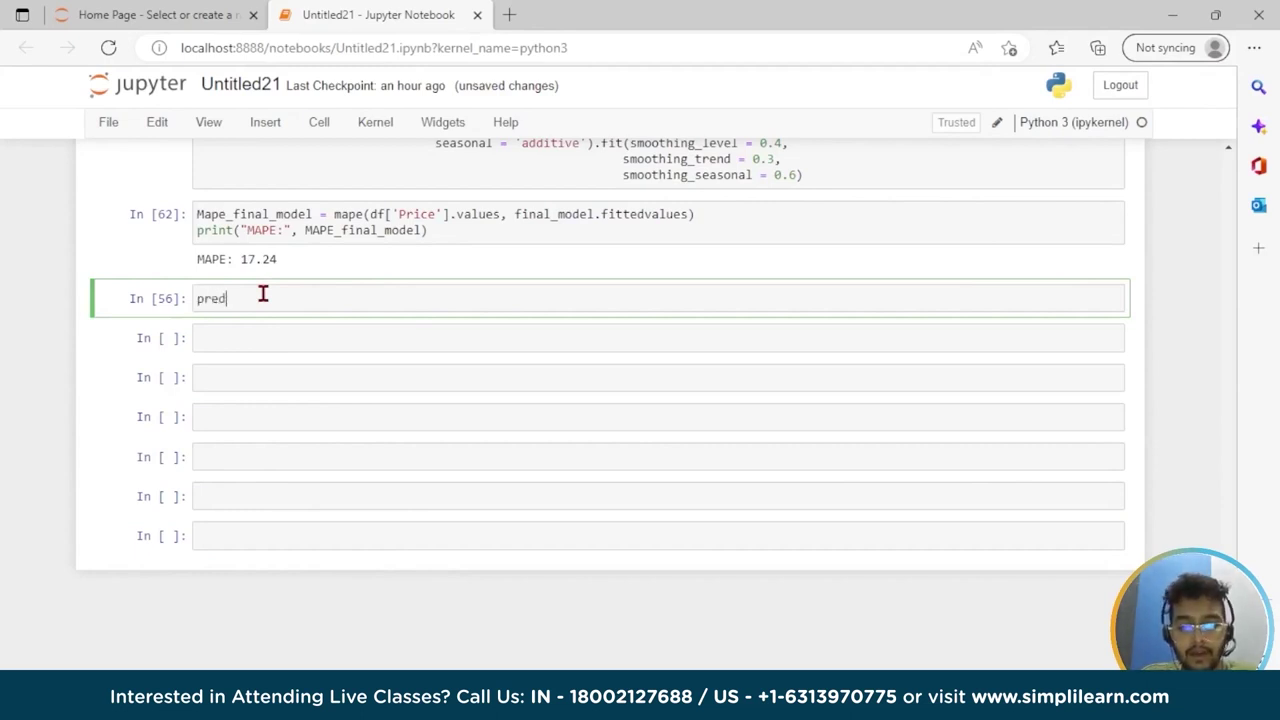
key(BackSpace)
key(BackSpace)
text(ns )
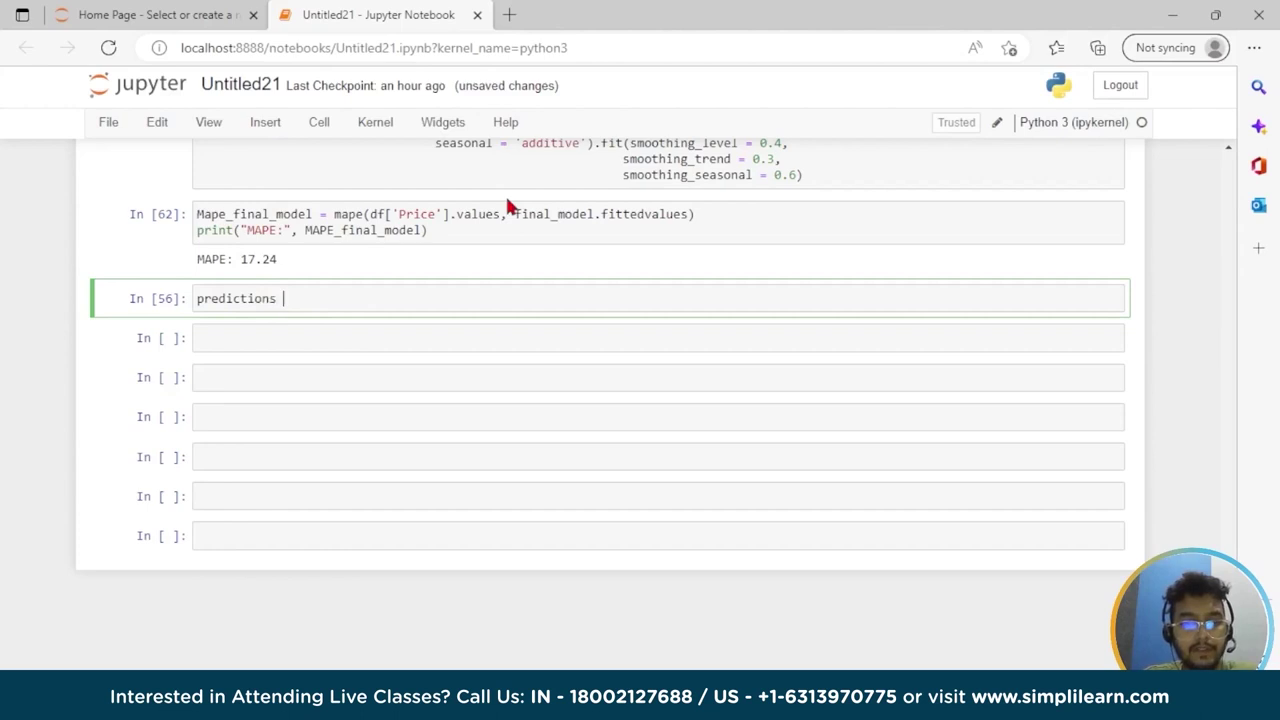
text(= final)
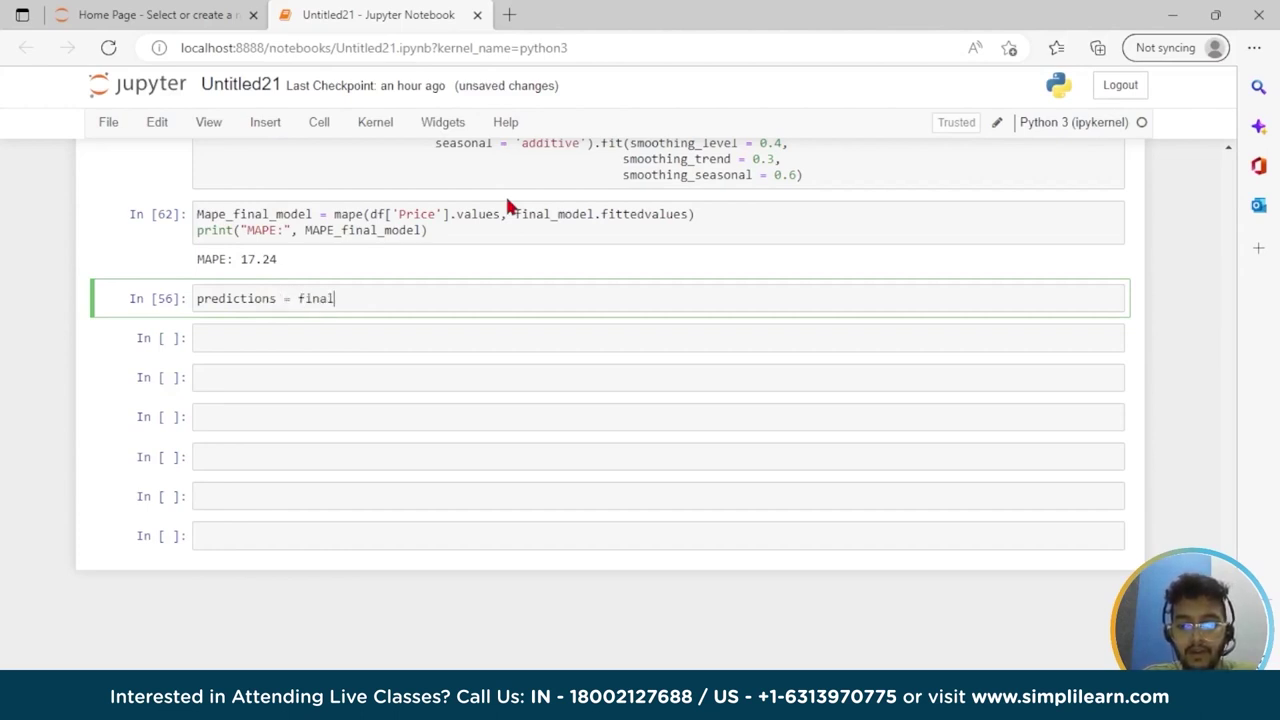
text(_model.forecast)
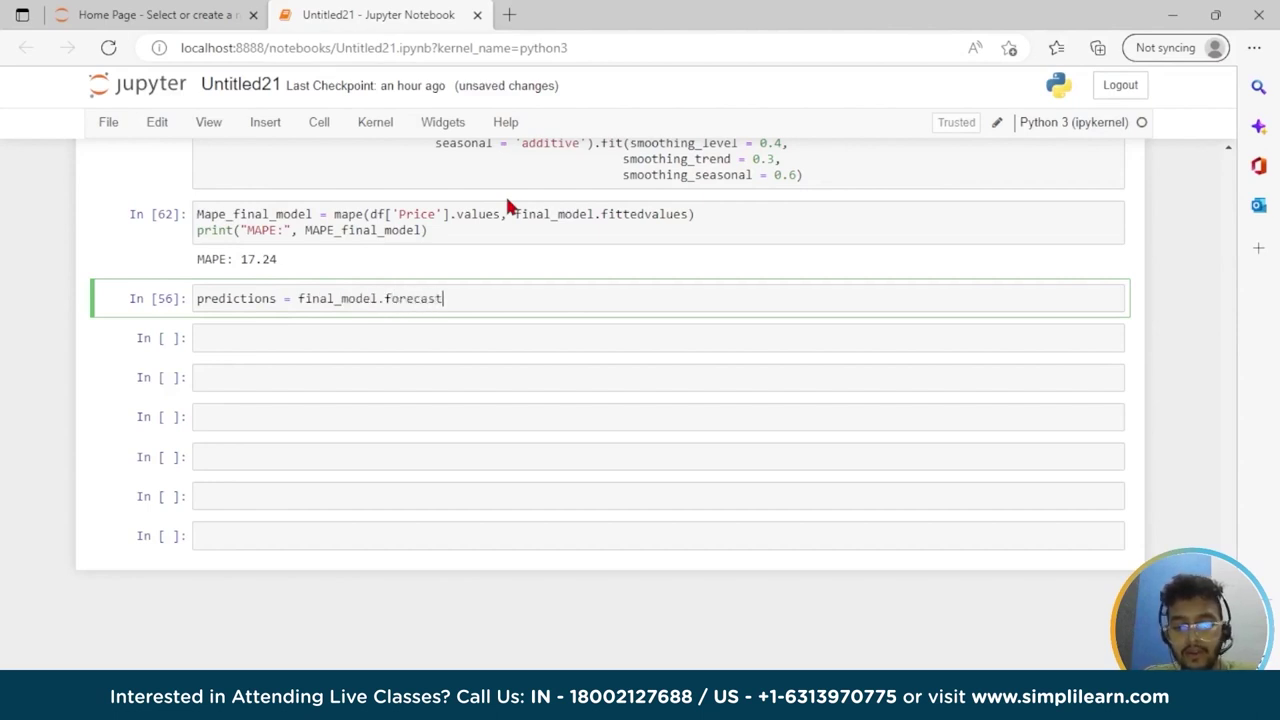
text((ste)
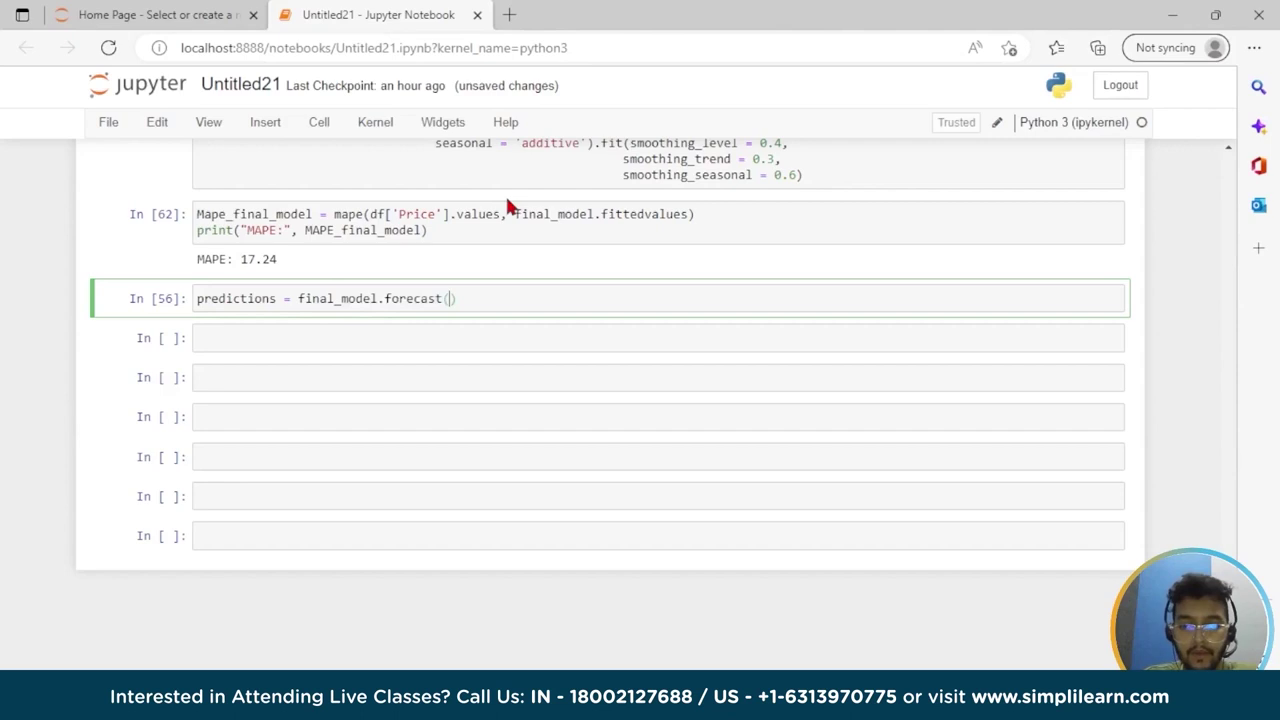
text(ps=)
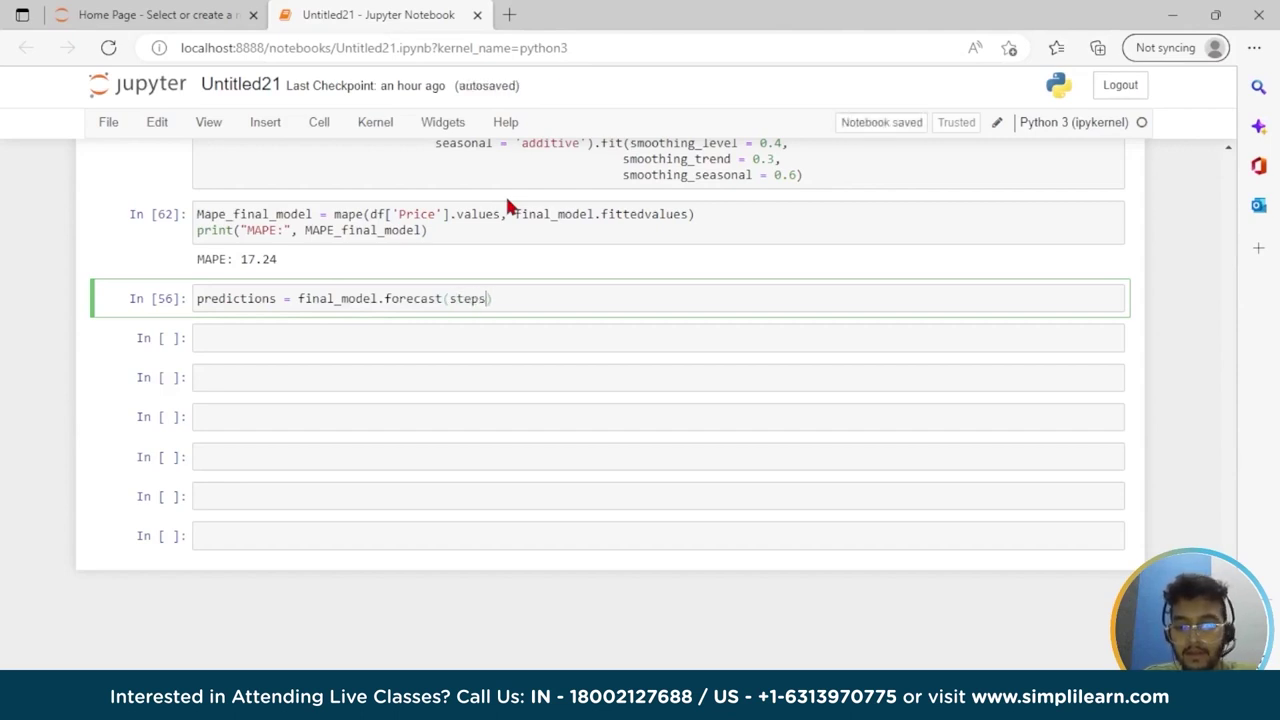
text(len(te)
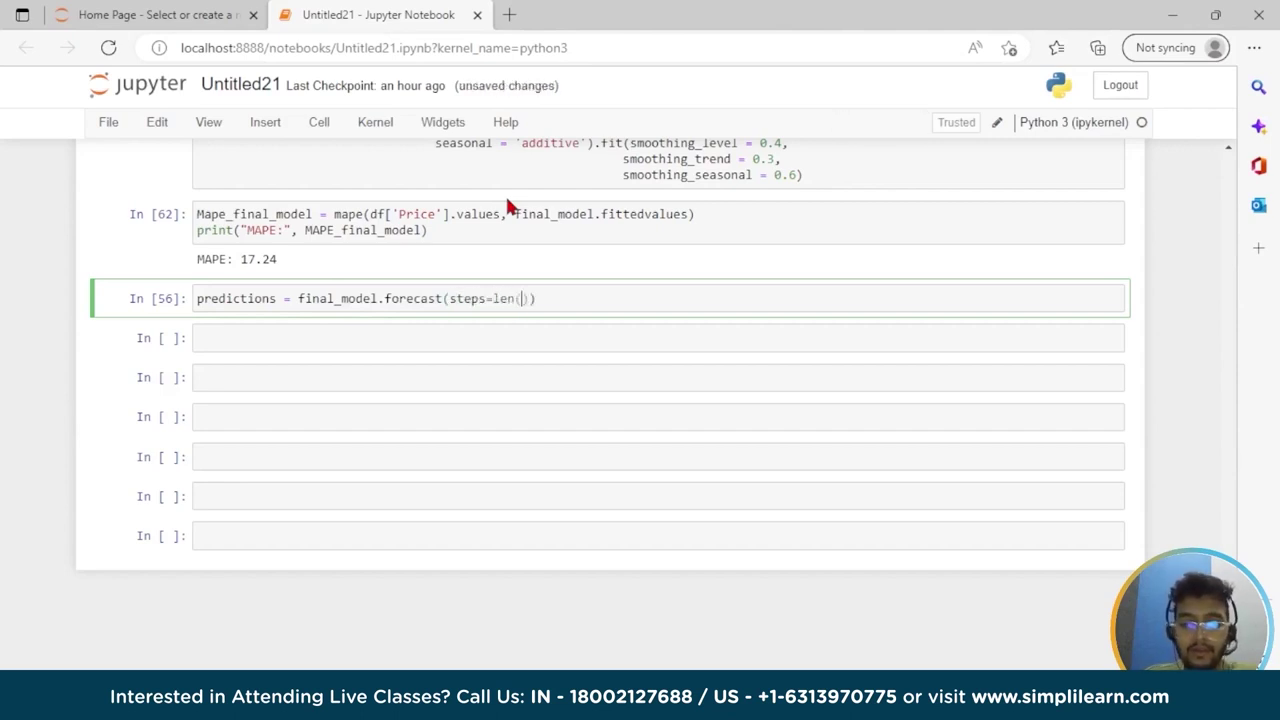
text(st)
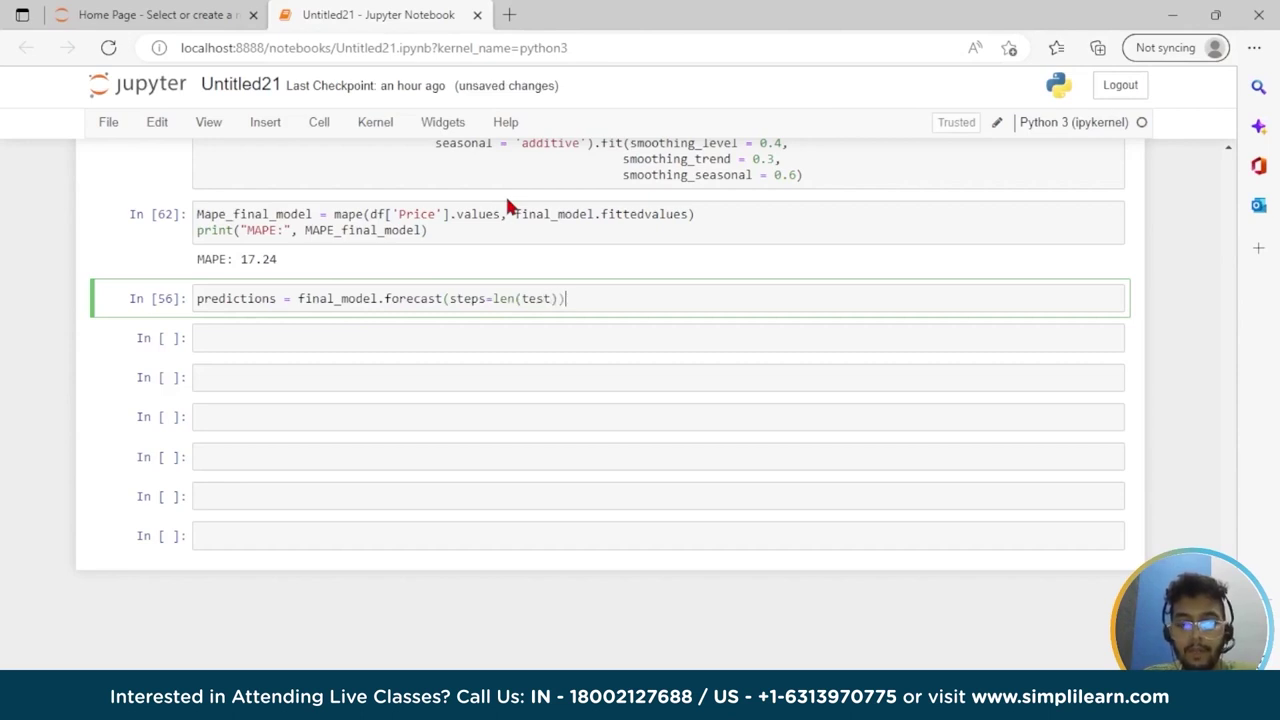
key(shift+Return)
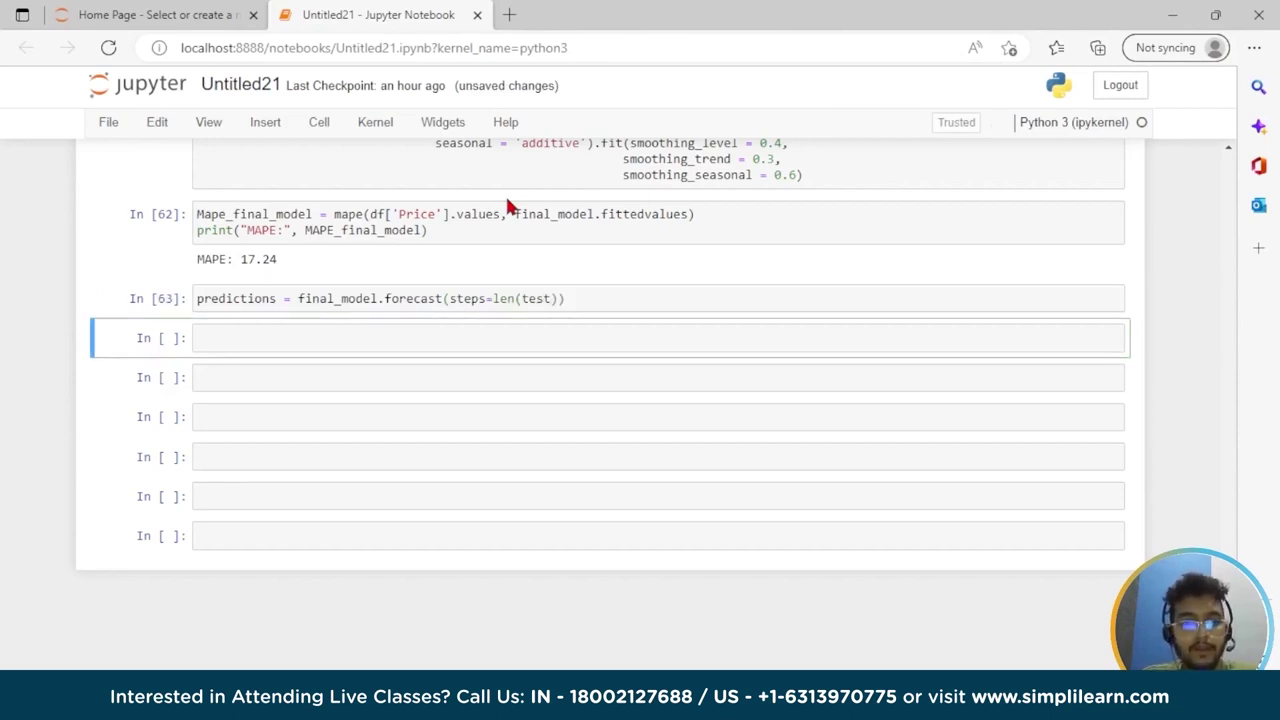
Begin the assignment pred_df = pd.DataFrame in the empty cell below the predictions cell
click(340, 329)
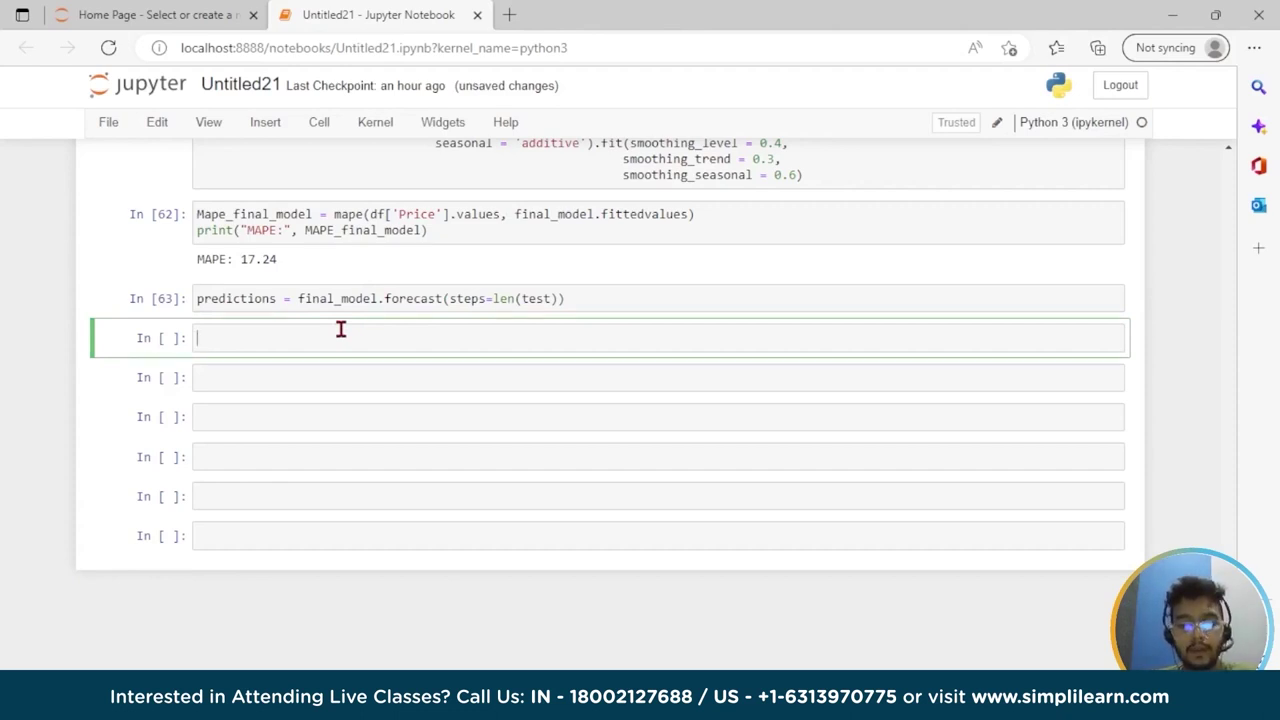
text(pred_)
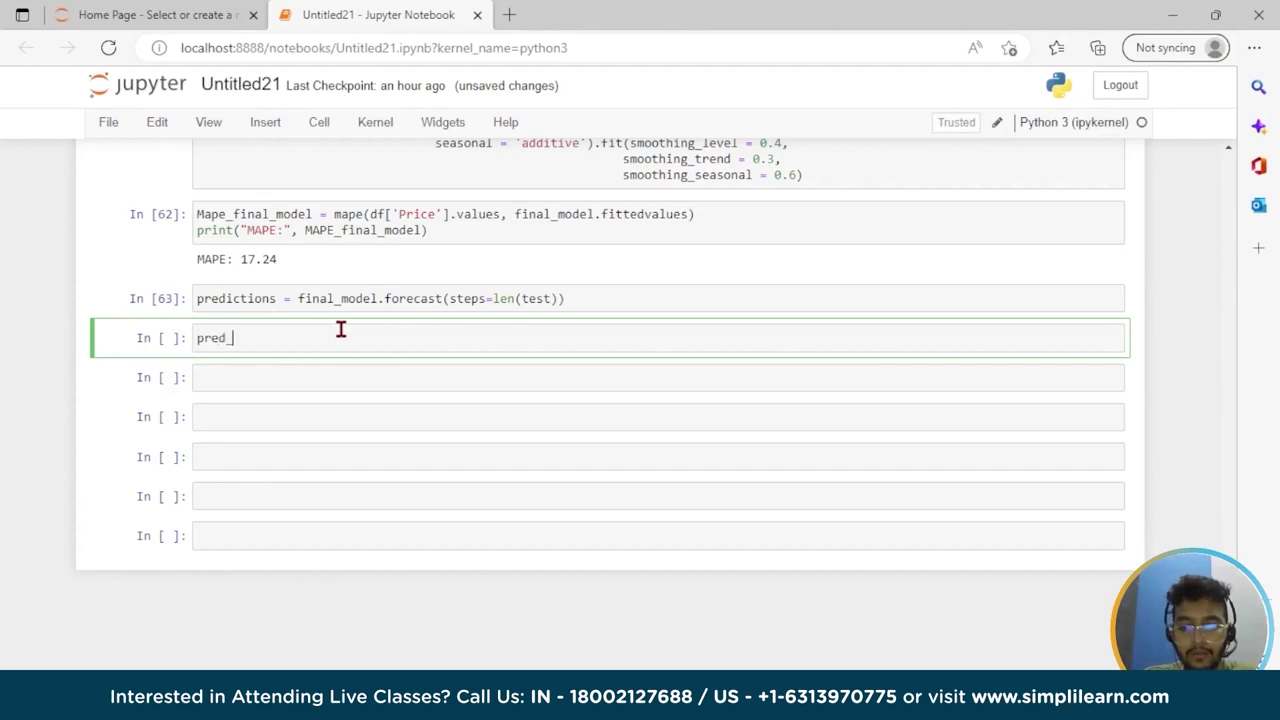
text(df = )
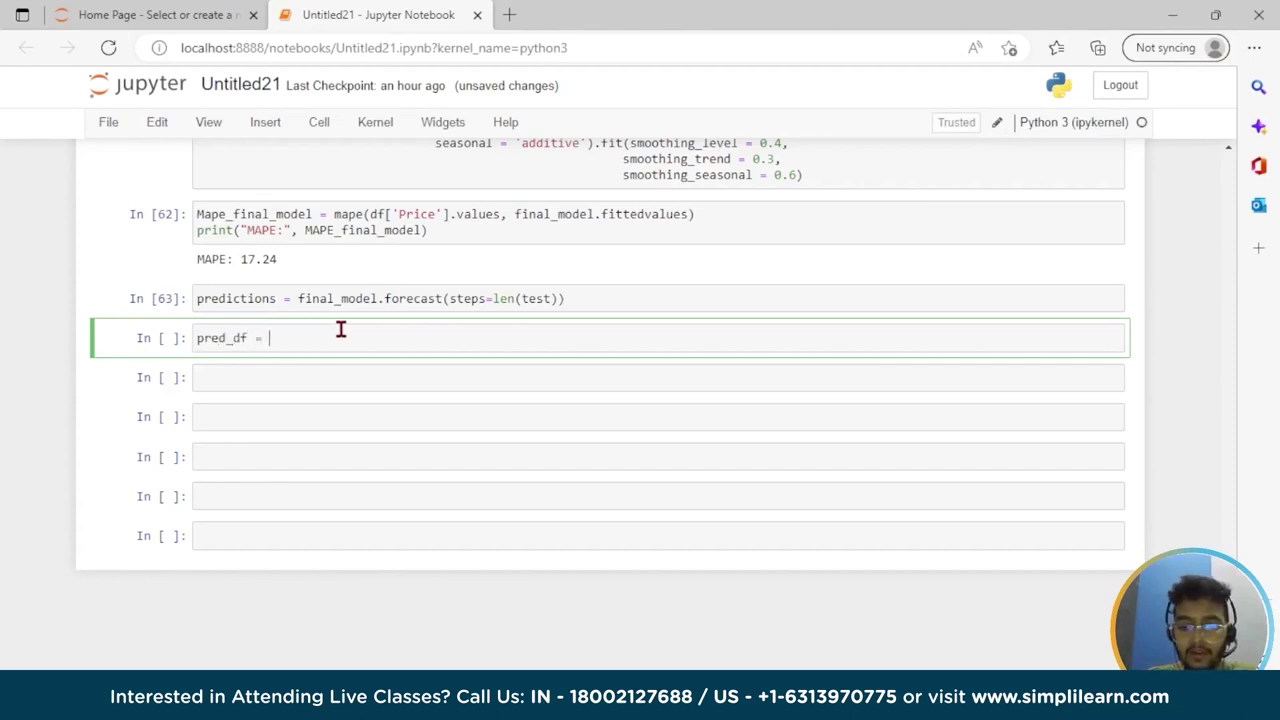
text(pd.D)
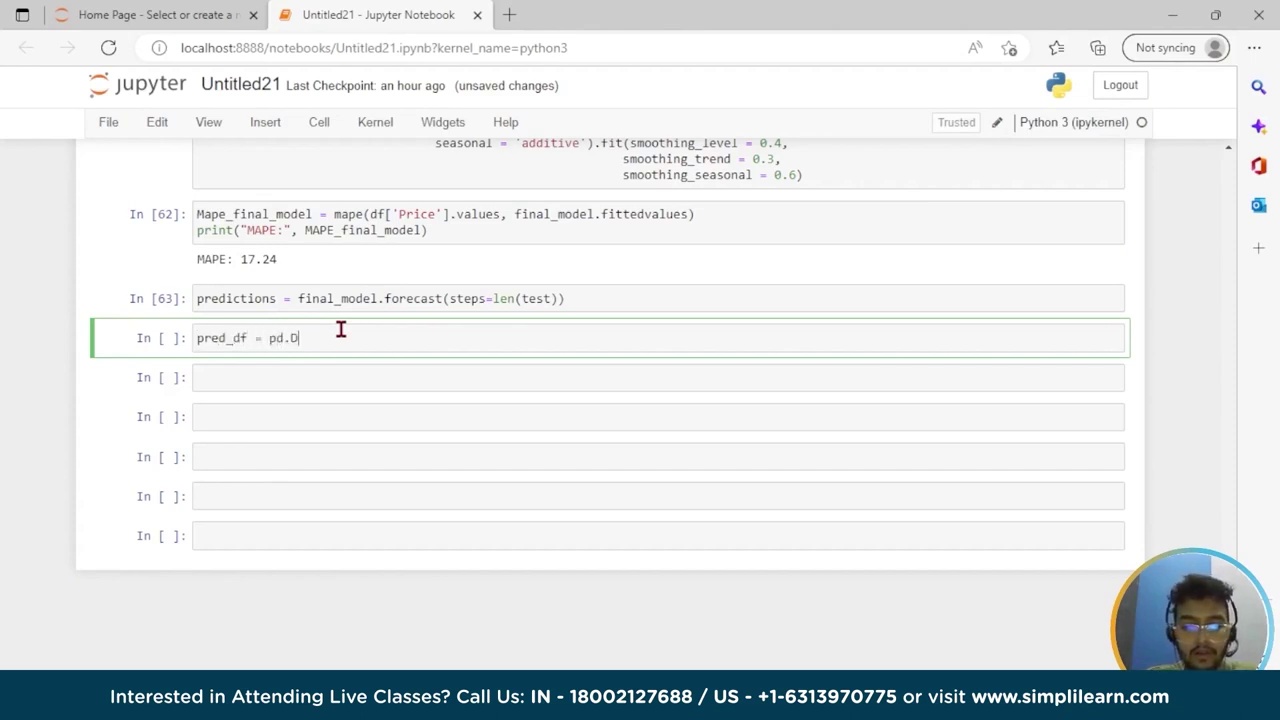
text(ataFrames)
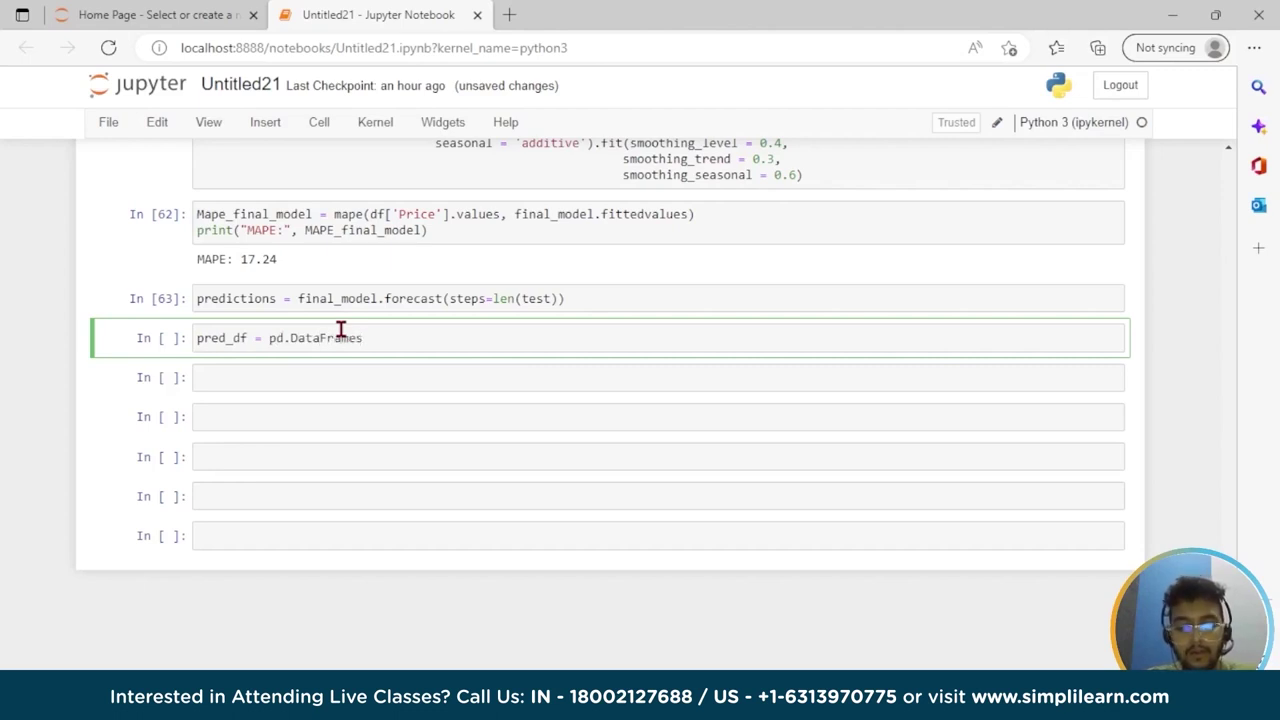
key(BackSpace)
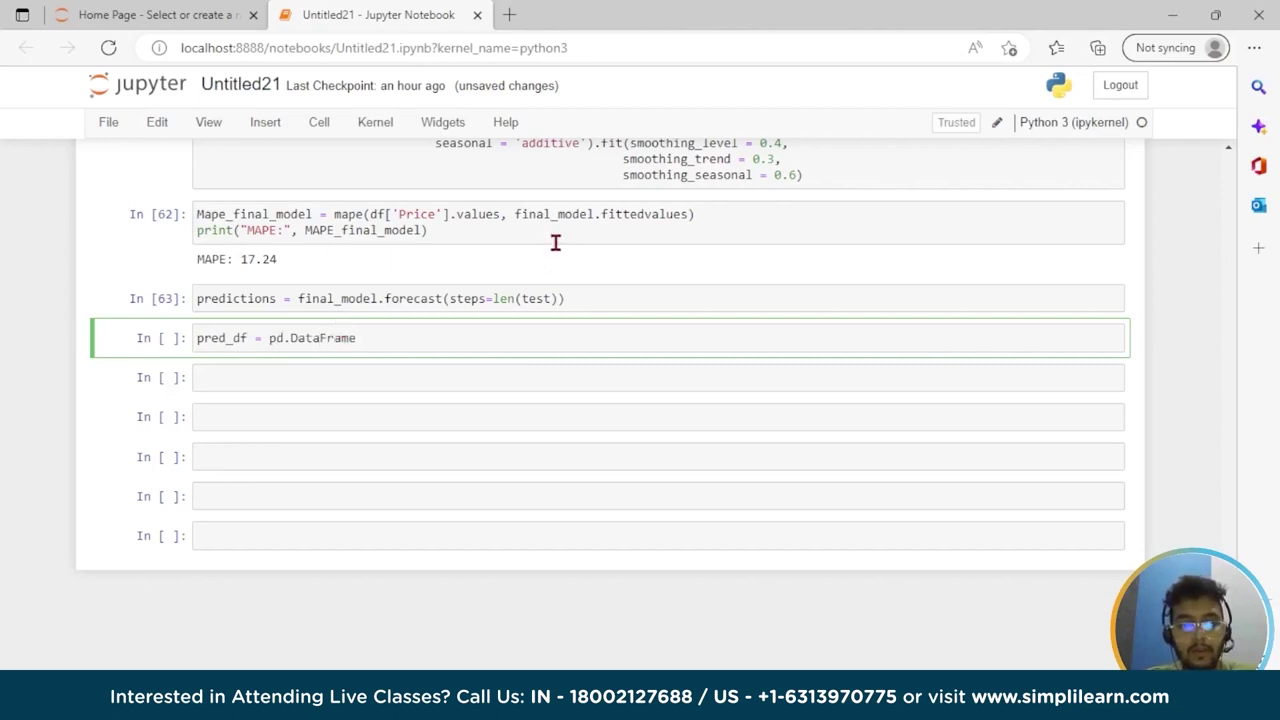
Open a dictionary argument in the pd.DataFrame call with the quoted key 'lower_CI'
text(([lower_CI)
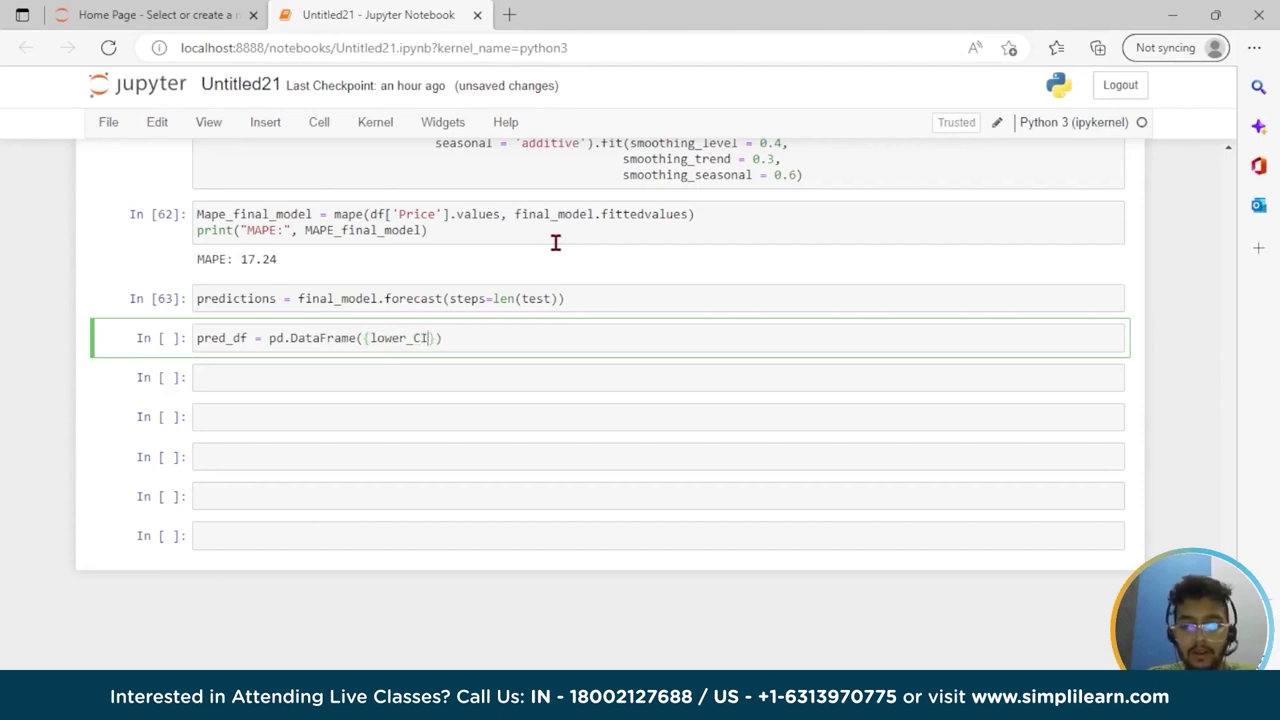
text(')
key(Left)
key(Left)
key(Left)
key(Left)
key(Left)
key(Left)
key(Left)
text(')
key(Right)
key(Right)
key(Right)
key(Right)
key(Right)
key(Right)
key(Right)
key(Right)
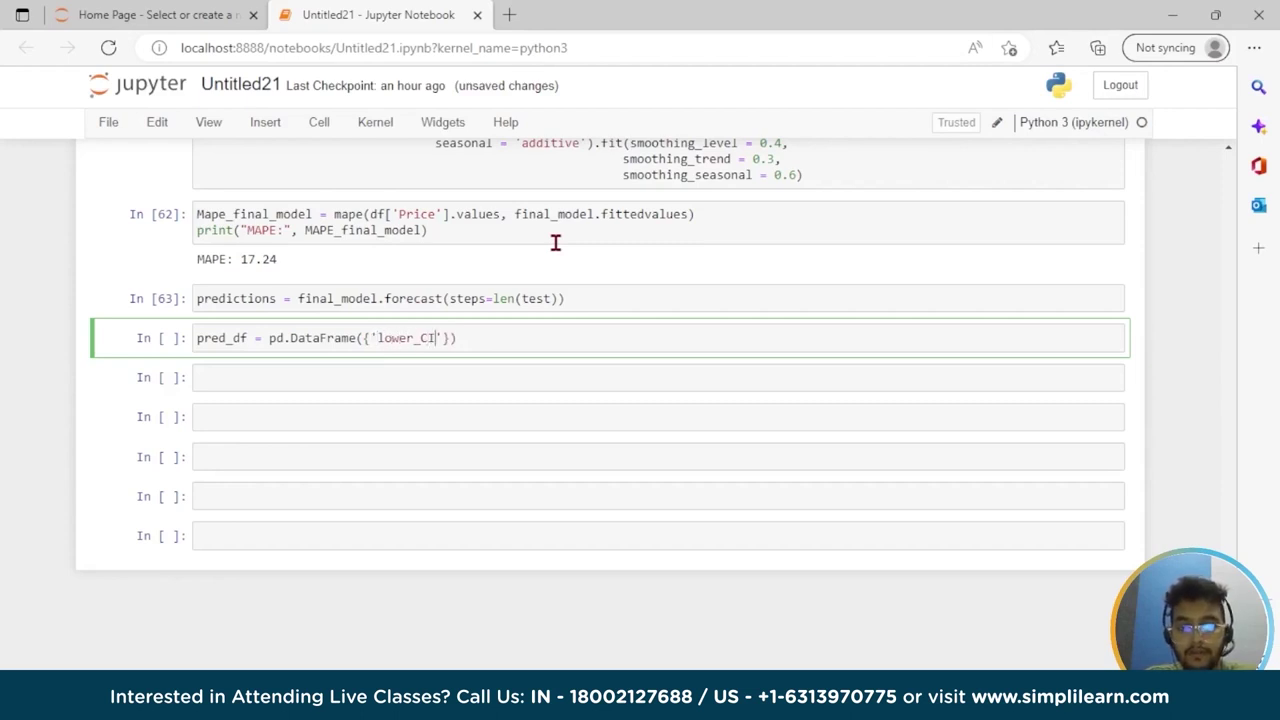
key(Right)
Give the 'lower_CI' key the value prediction - 1.96*np.std(final_model.resid,ddof=1), followed by a comma
text(: pred)
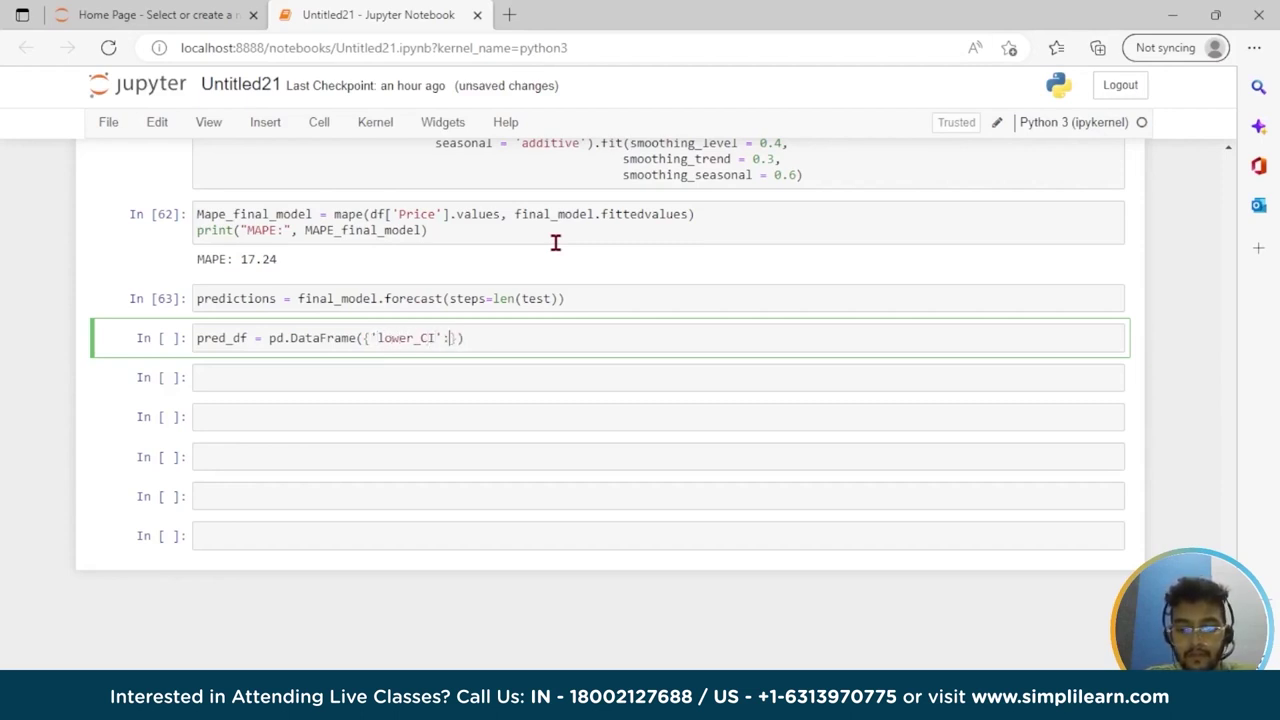
text(iction)
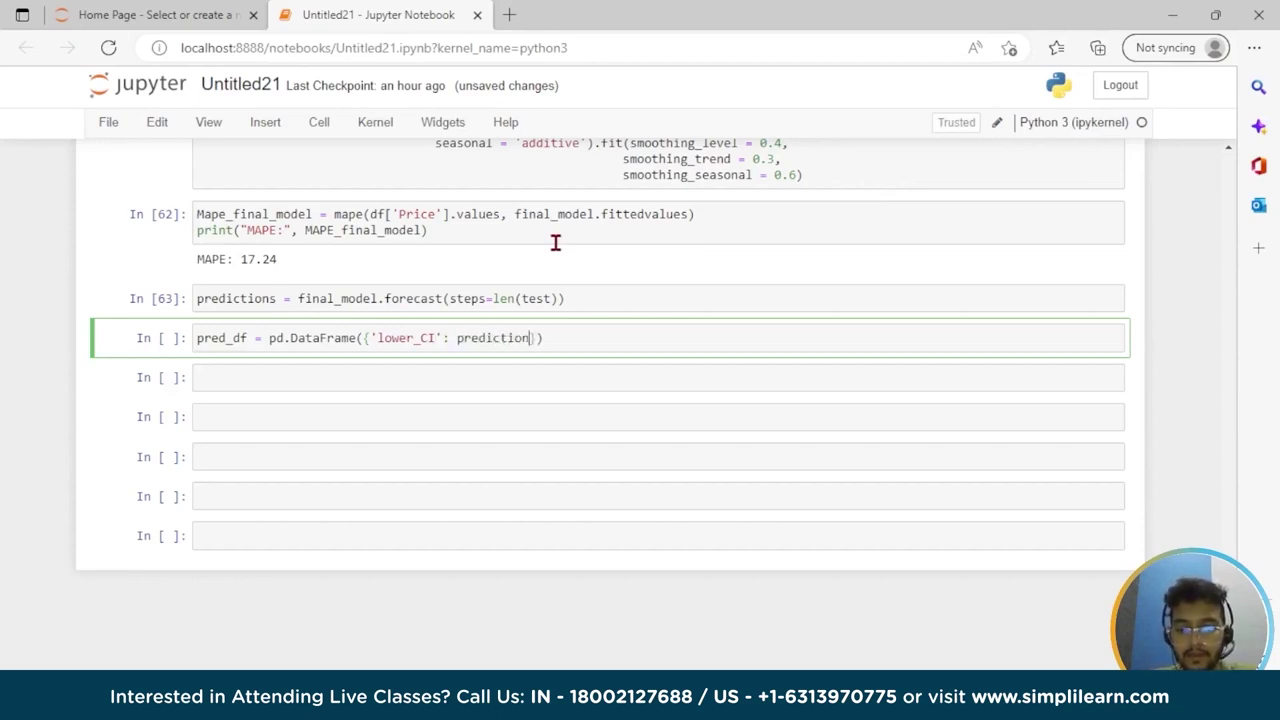
text( =)
text( 1.96)
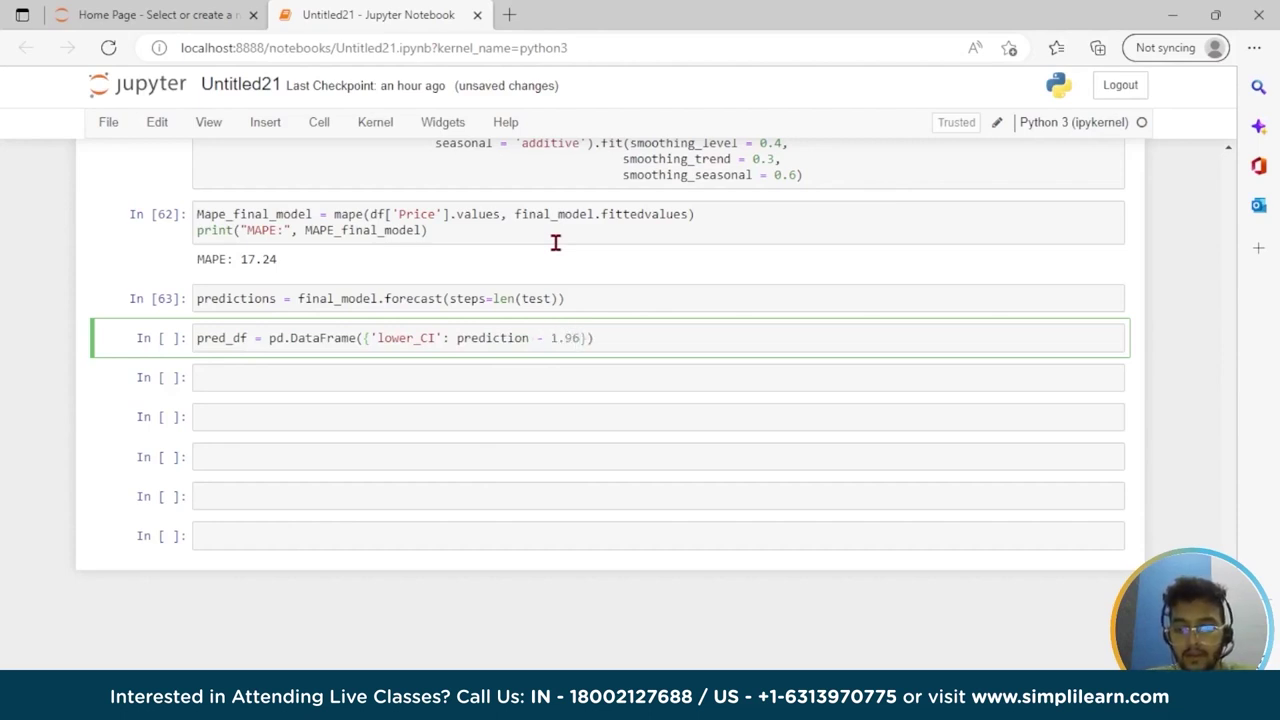
text(*np.std(final_model.resid,)
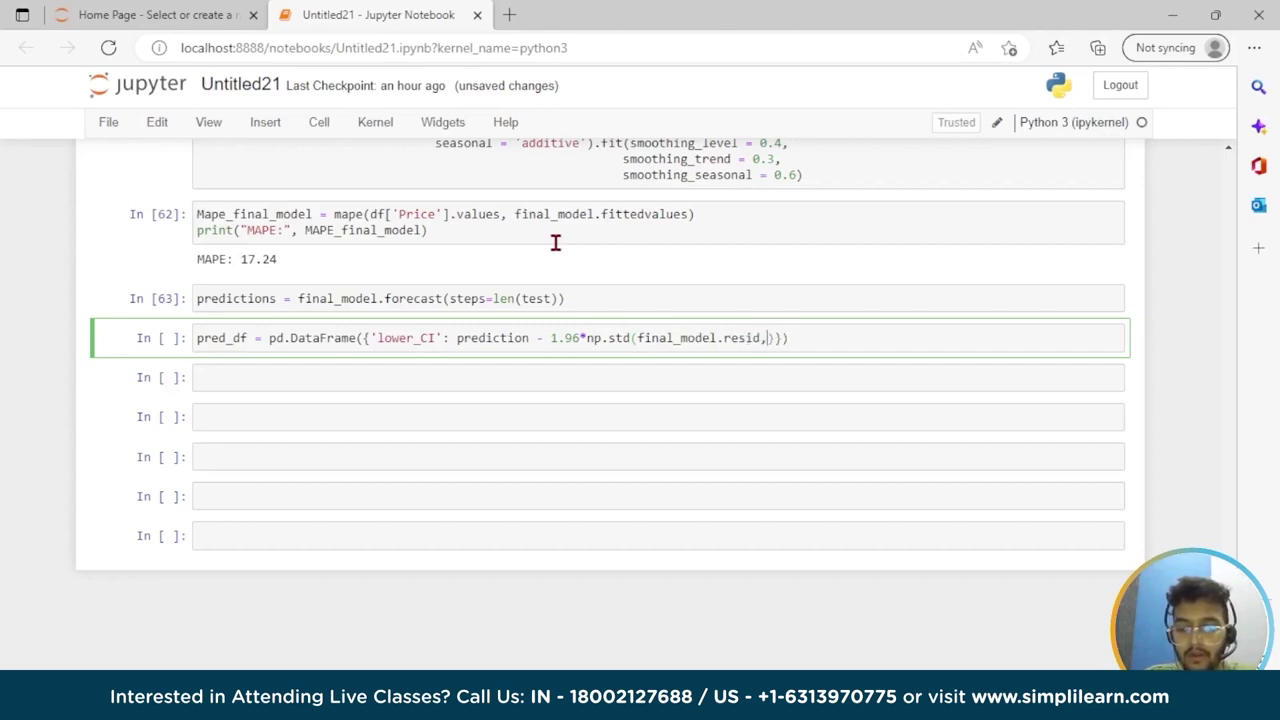
text(ddof)
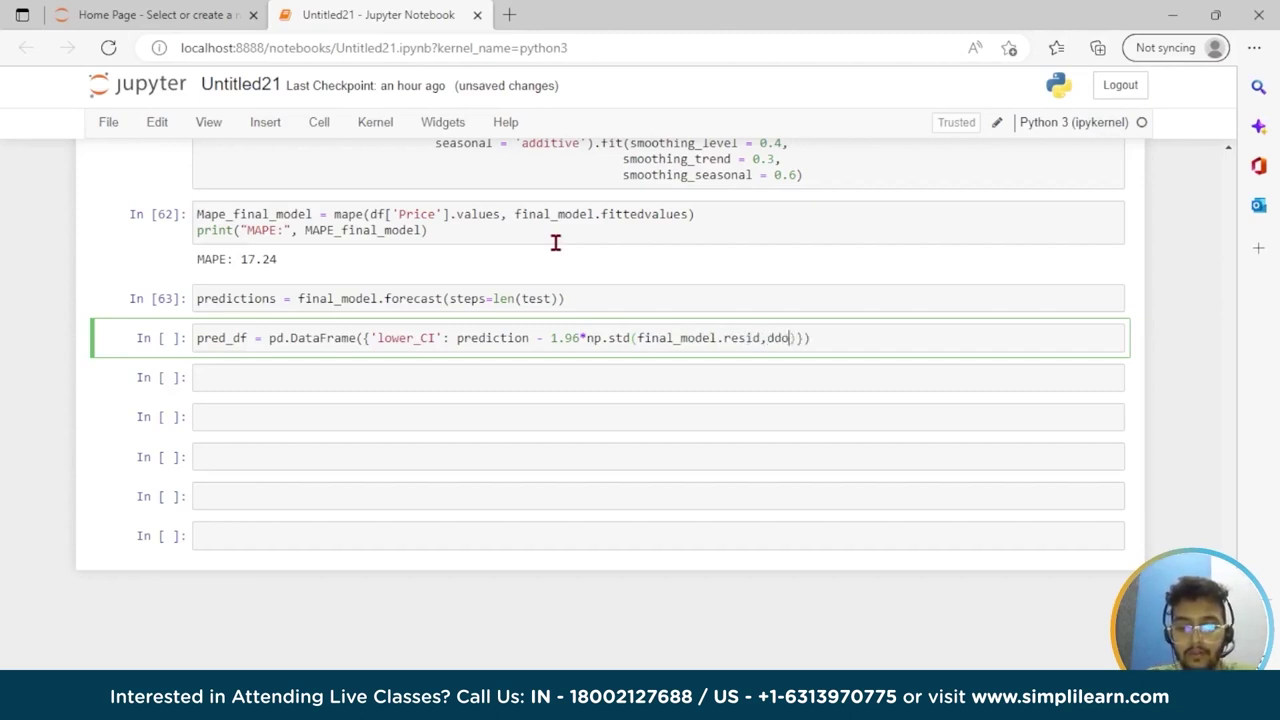
text(=1)
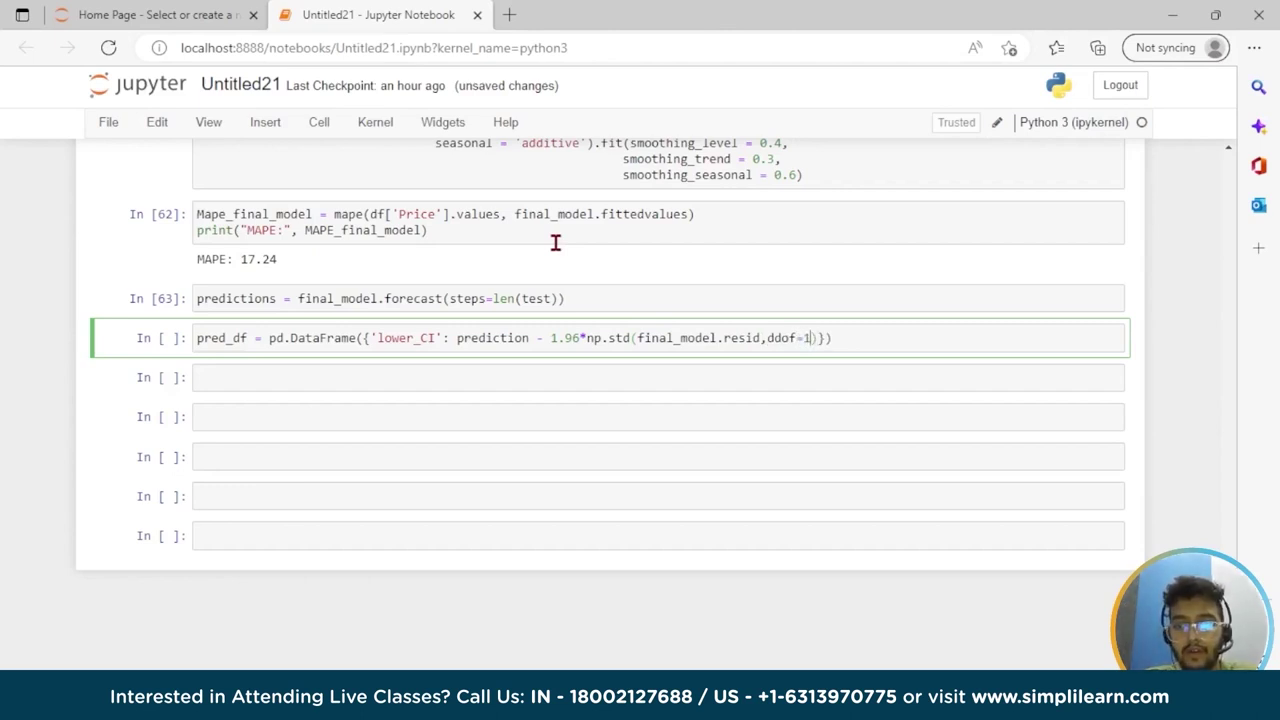
text(),)
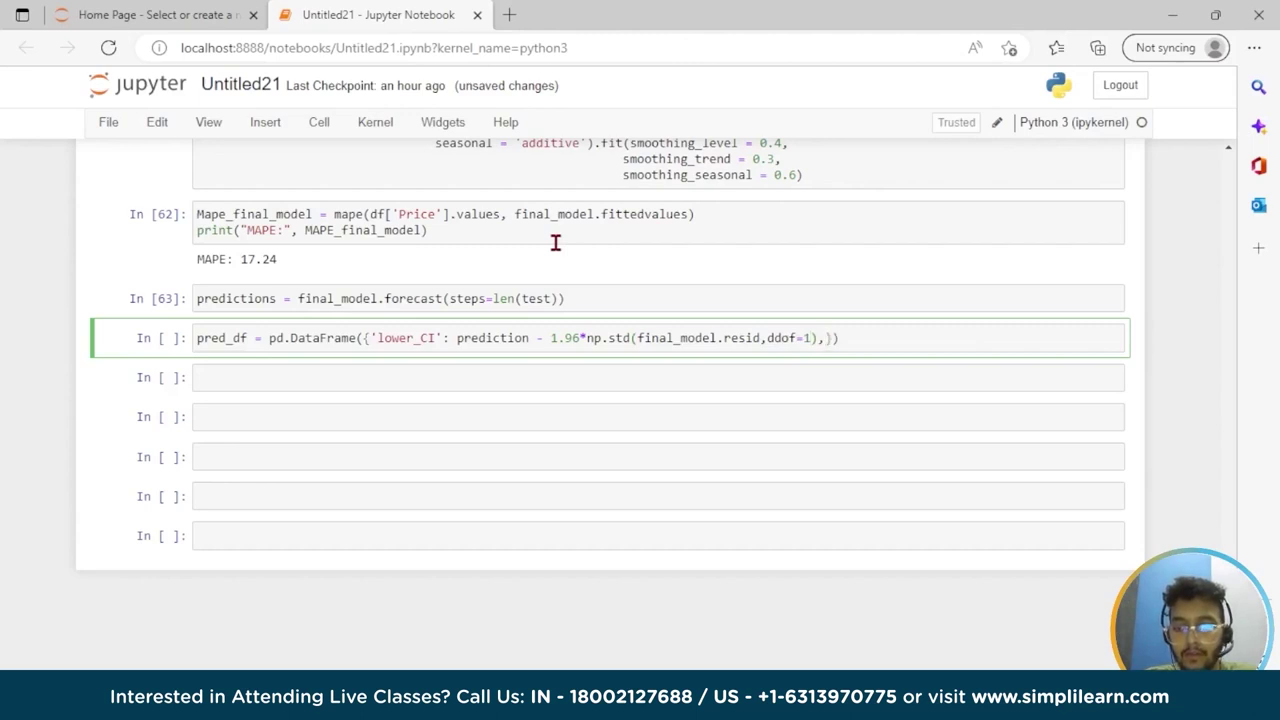
Add the entry 'prediction':prediction on a new line of the pred_df dictionary
key(Return)
text(')
text(prediction')
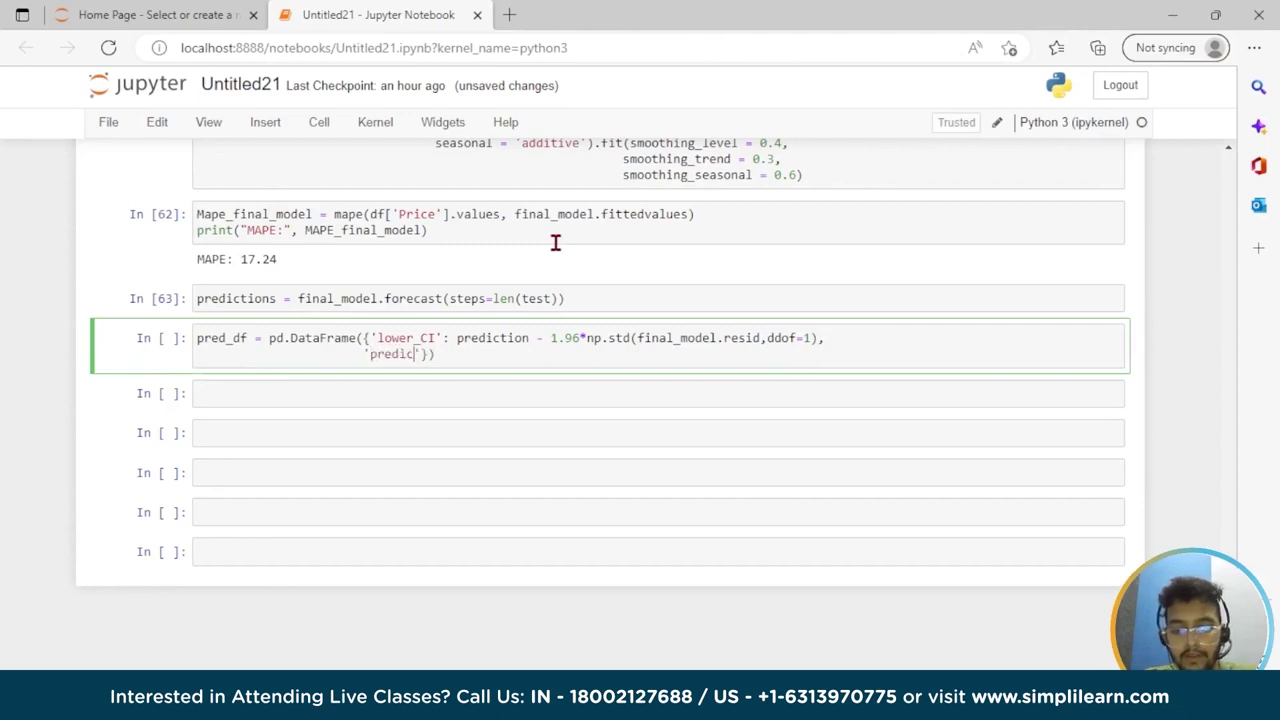
text(:prediction)
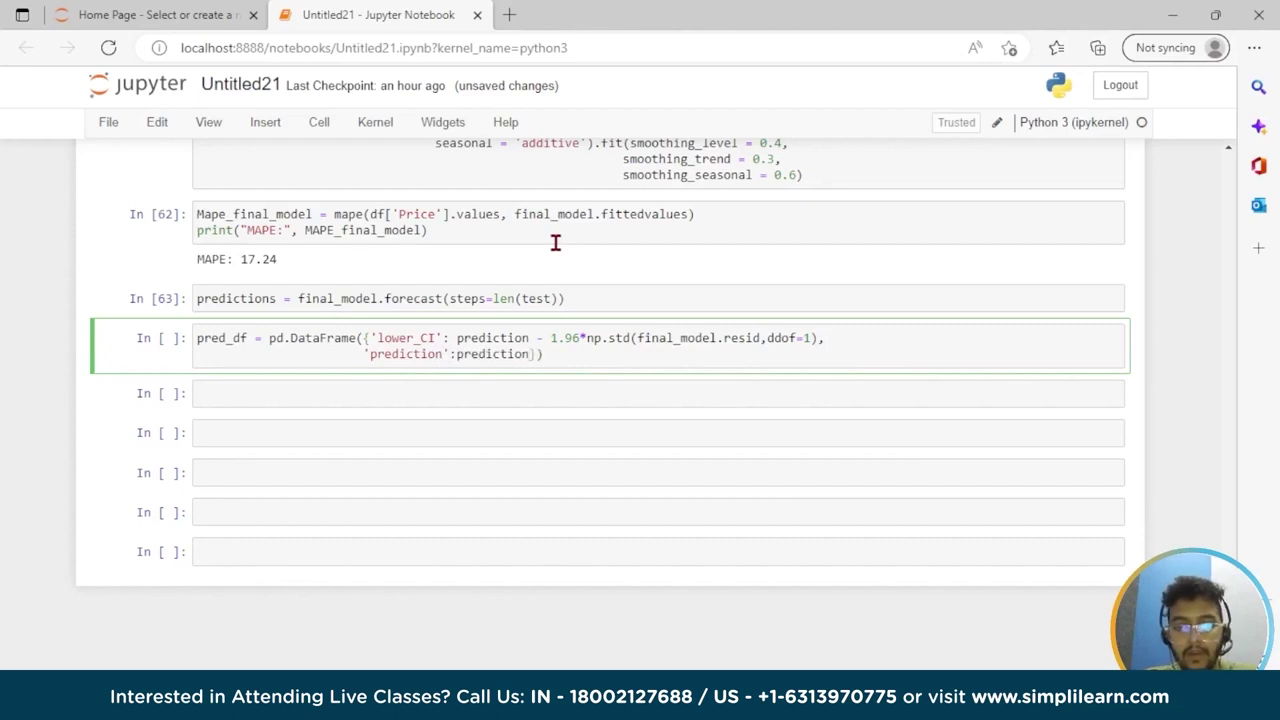
Add the key 'upper_CI' on a third line of the pred_df dictionary, after a separating comma
text(,)
key(Return)
text('upper)
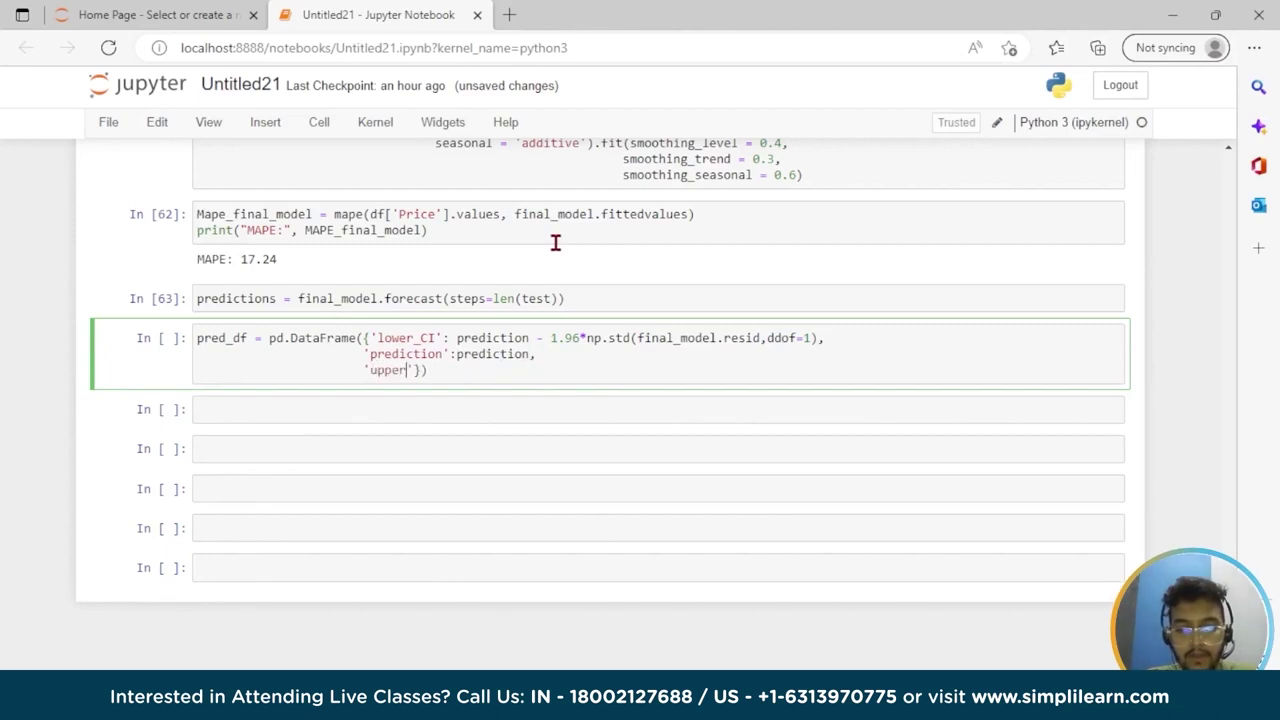
text(-)
key(BackSpace)
text(_CI)
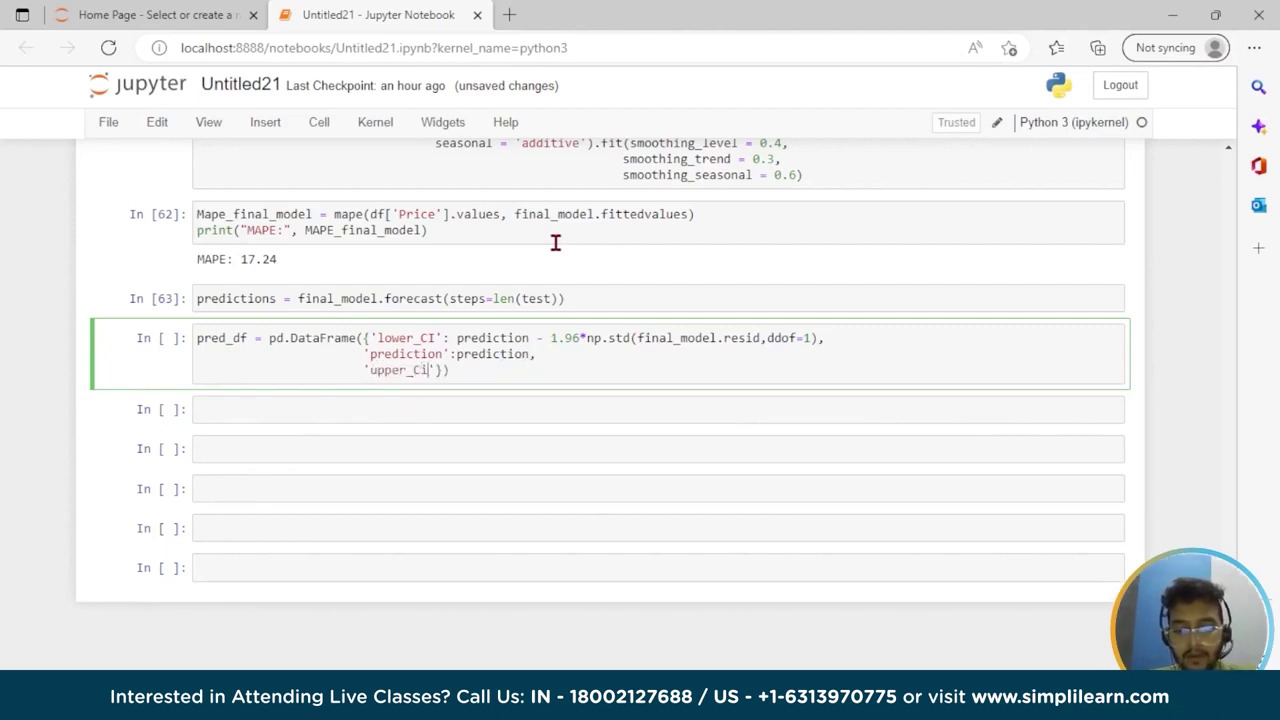
key(BackSpace)
text(I)
text(:)
key(BackSpace)
key(BackSpace)
key(Right)
Give the 'upper_CI' key the value prediction+ 1.96*np.std(final_model.resid,ddof =1) and close the pd.DataFrame call
text(: prediction)
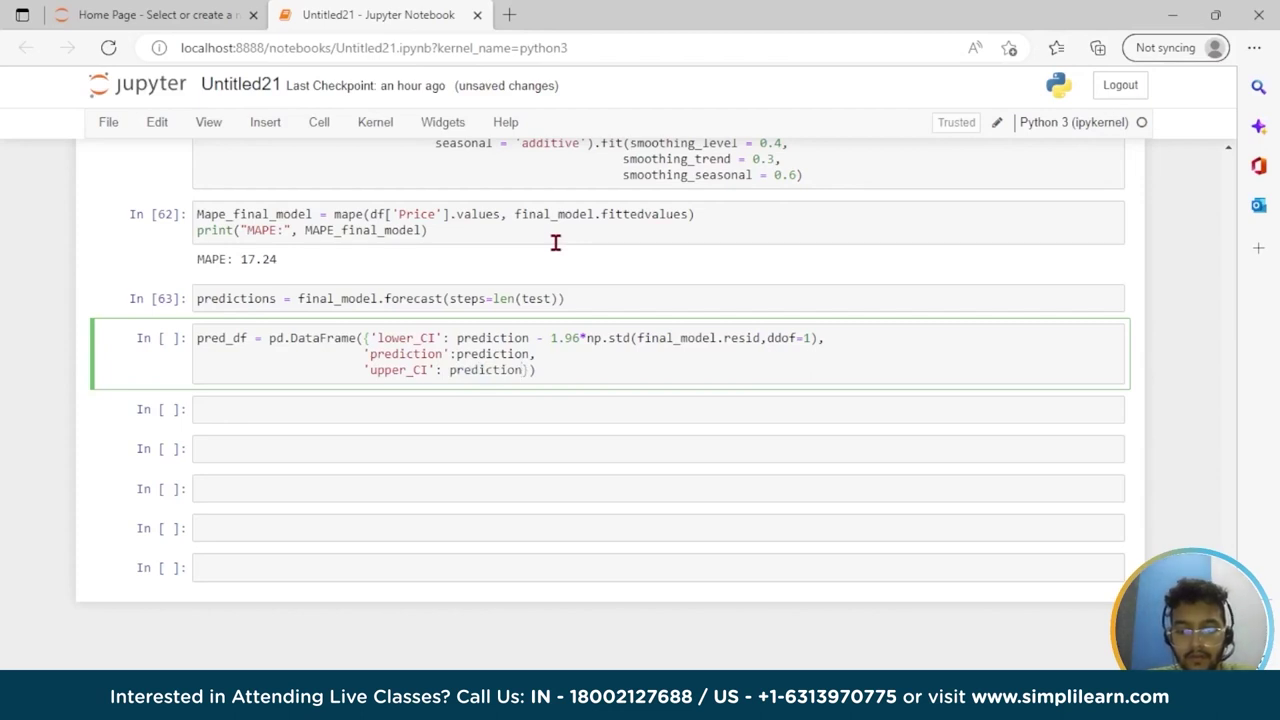
text(+)
text( 1.)
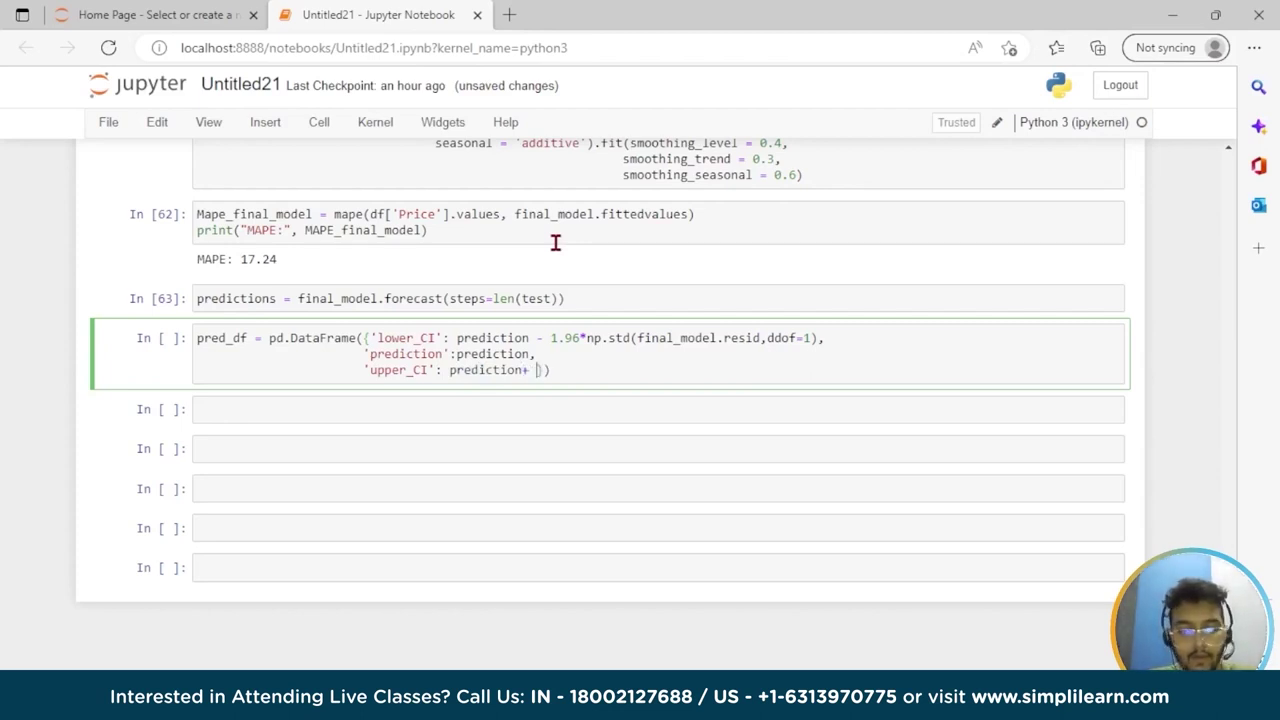
text(96)
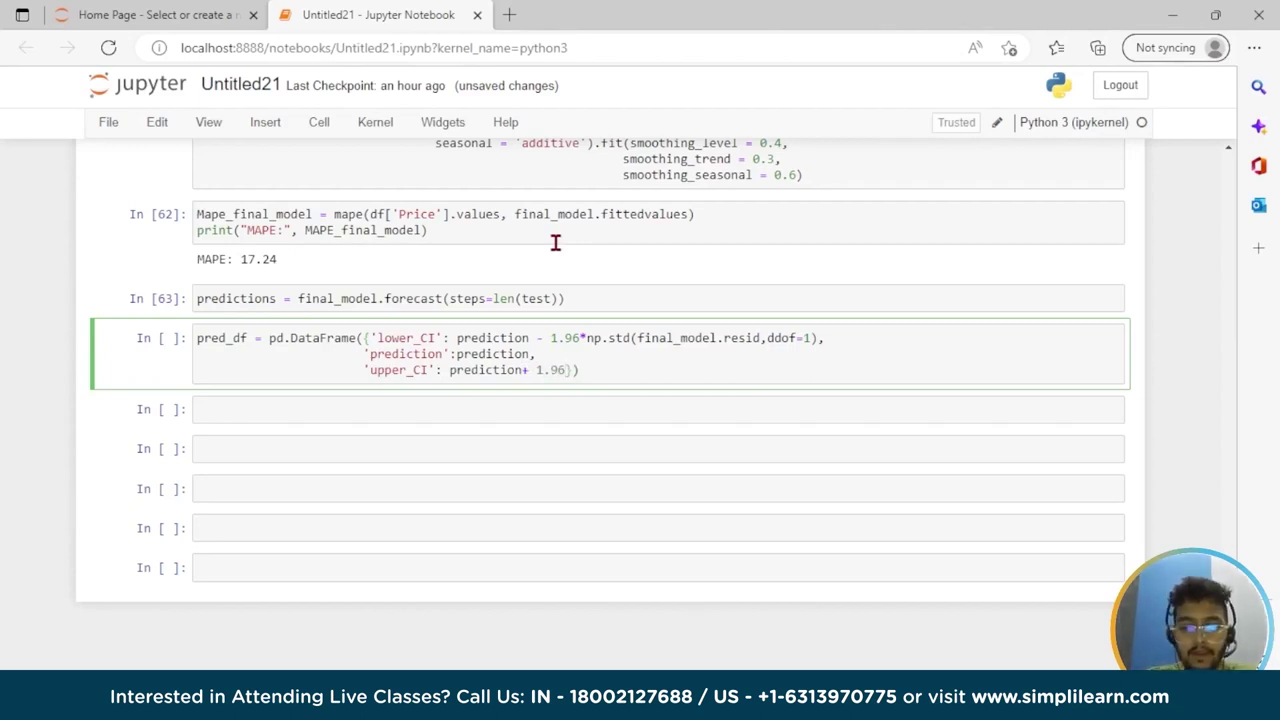
text(*np)
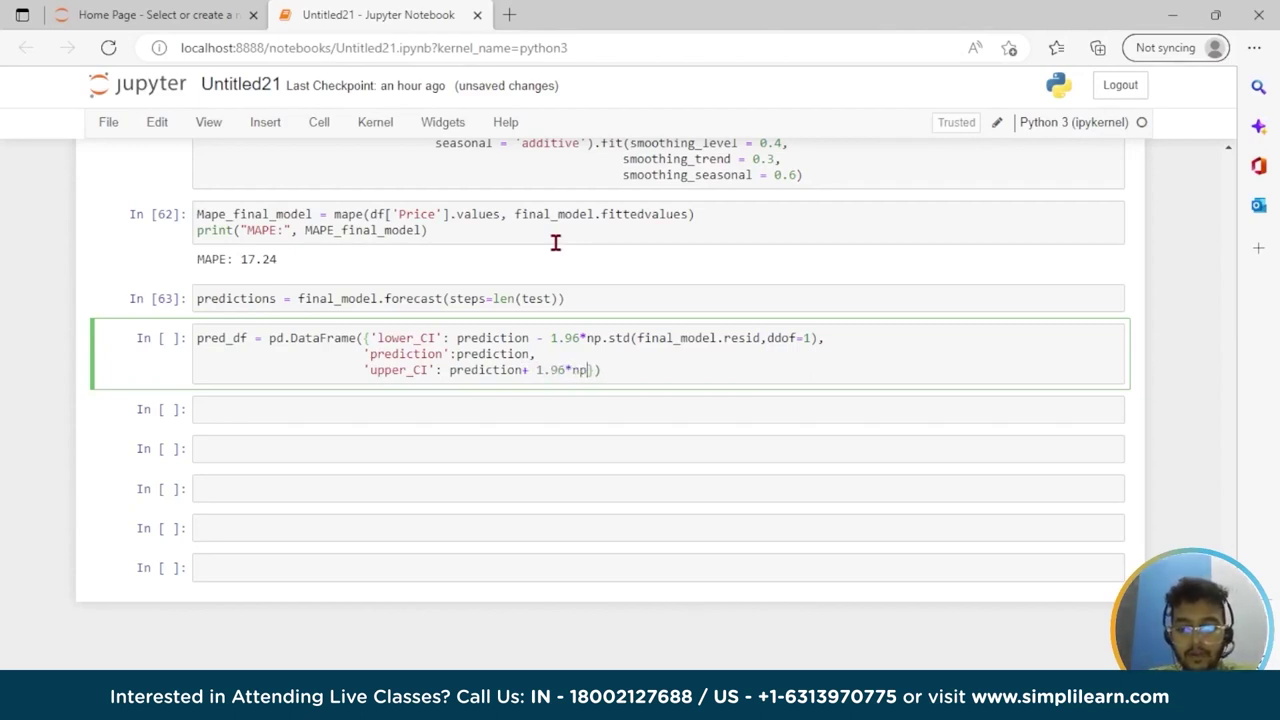
text(.std)
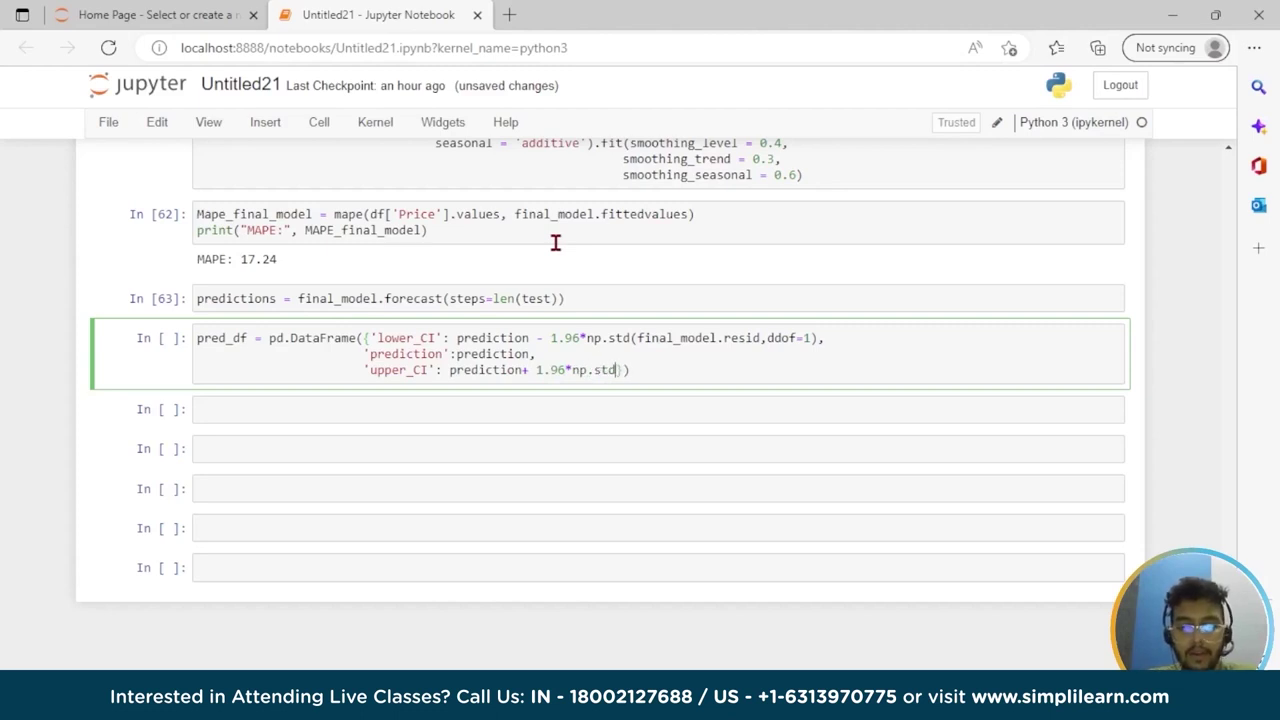
text((final)
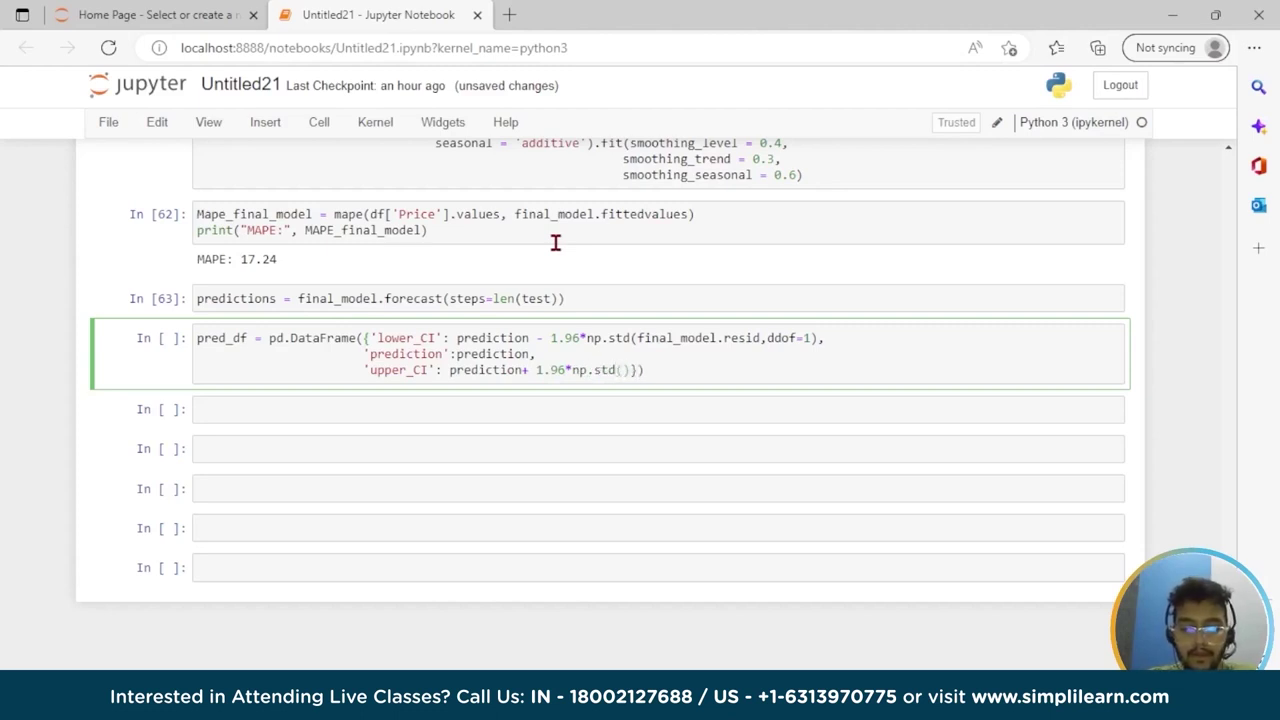
text(_model)
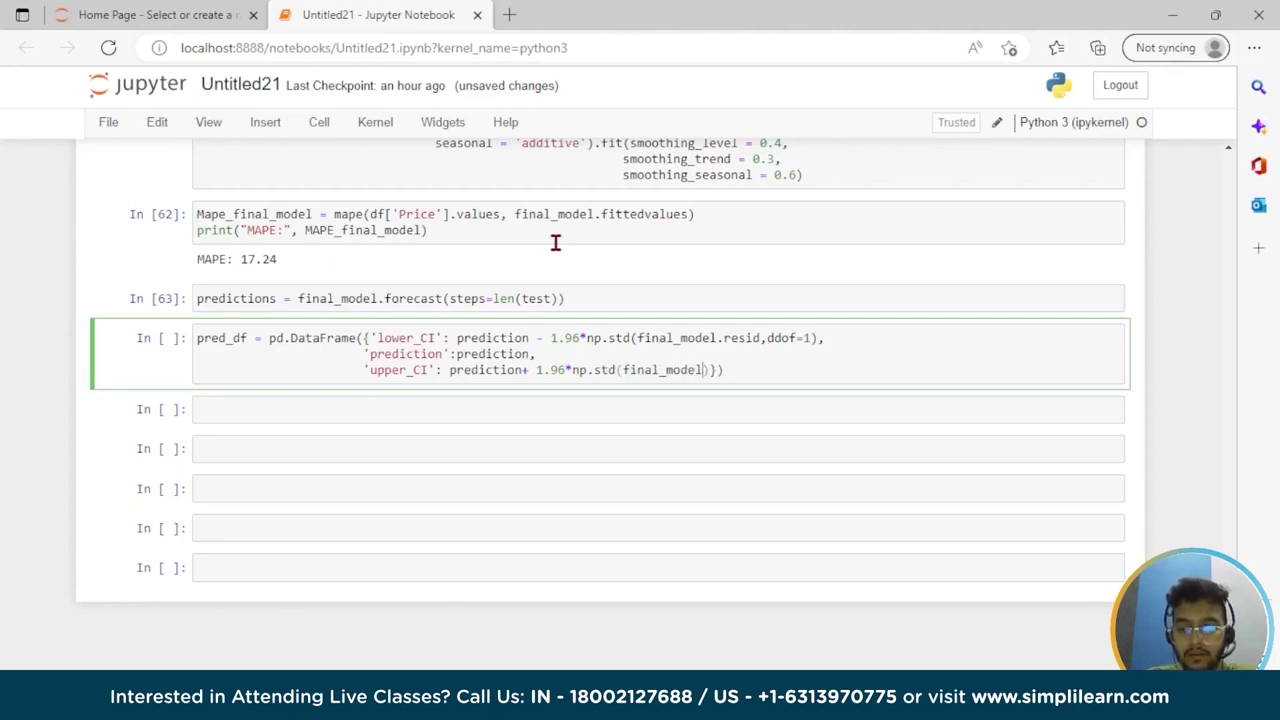
text(.res)
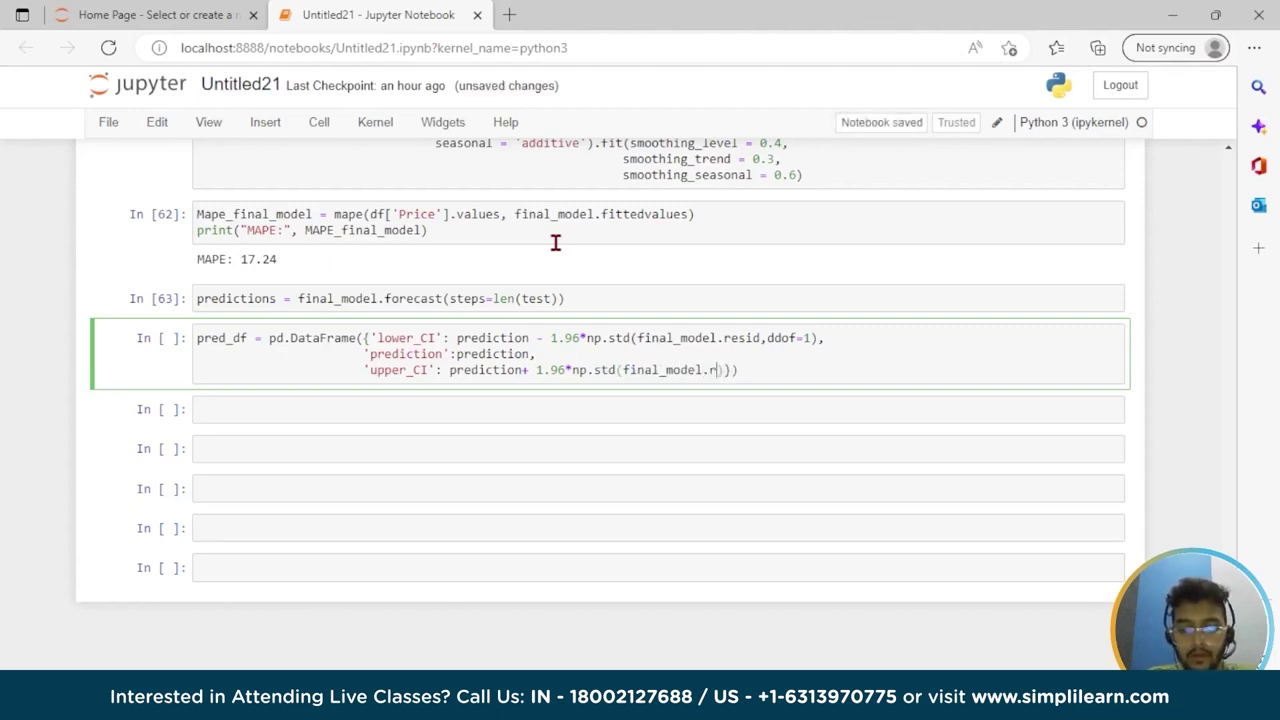
text(id,)
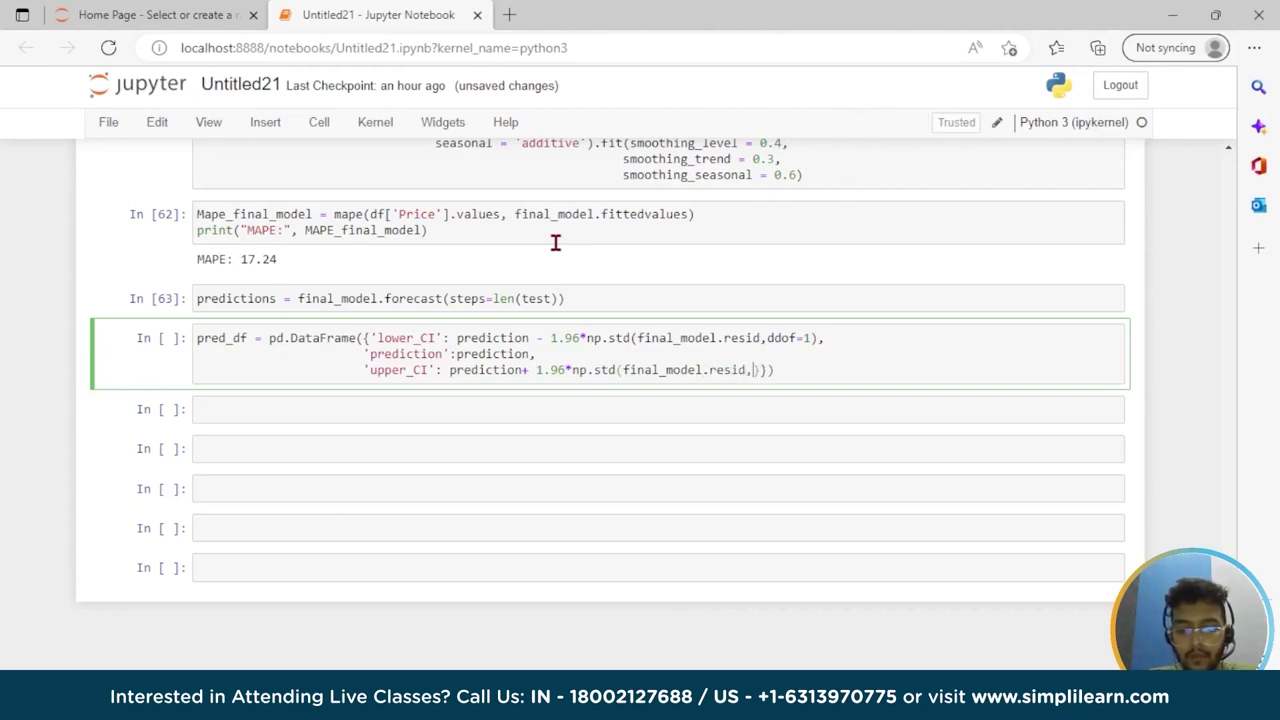
text(dd)
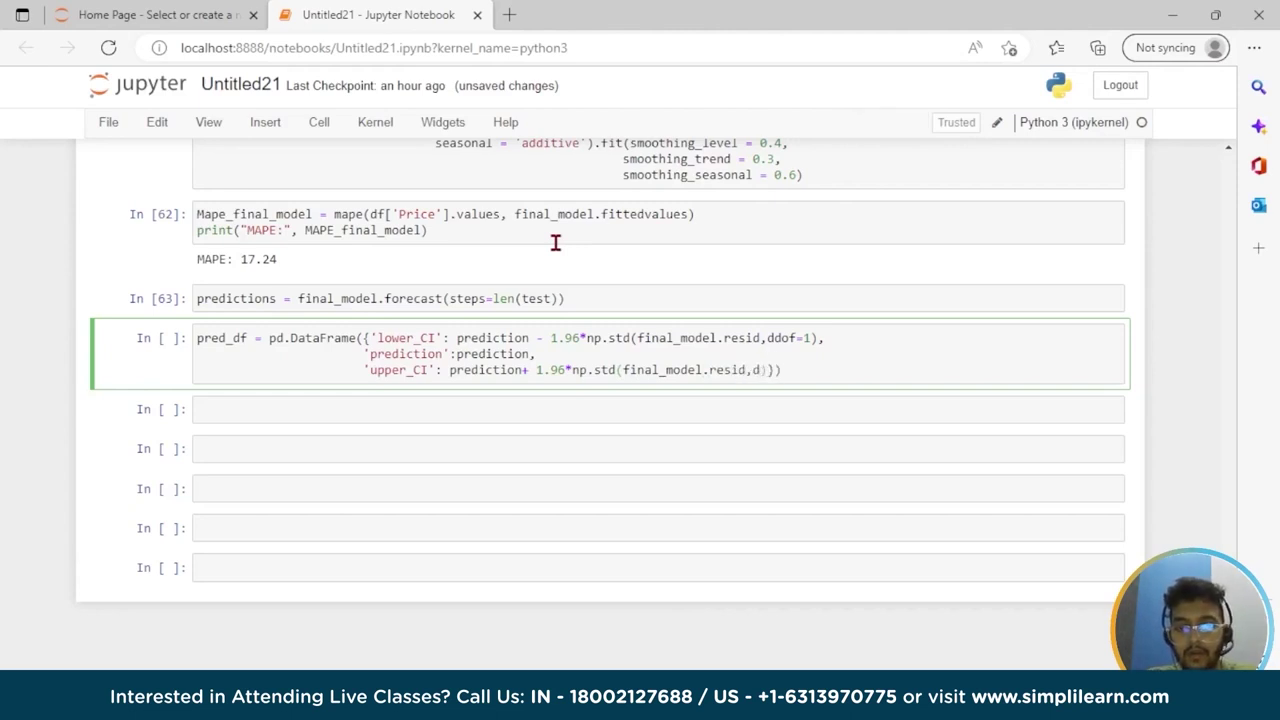
text(of)
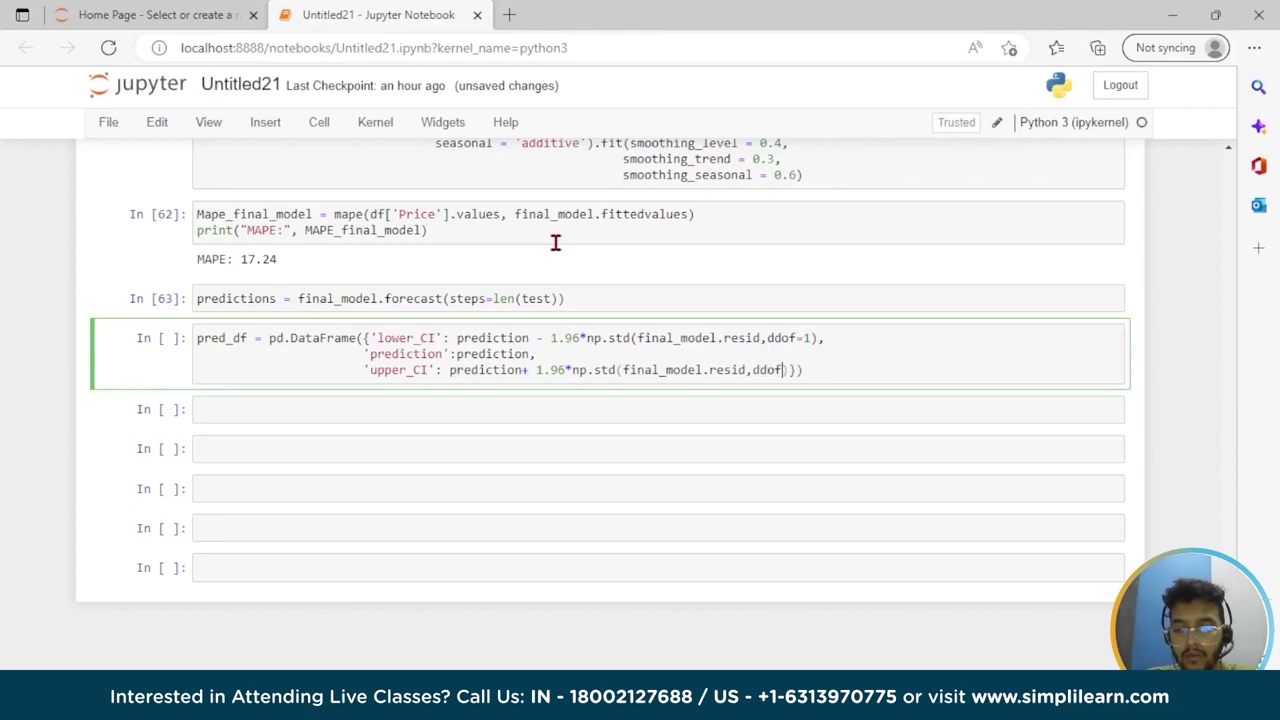
text( =1)}))
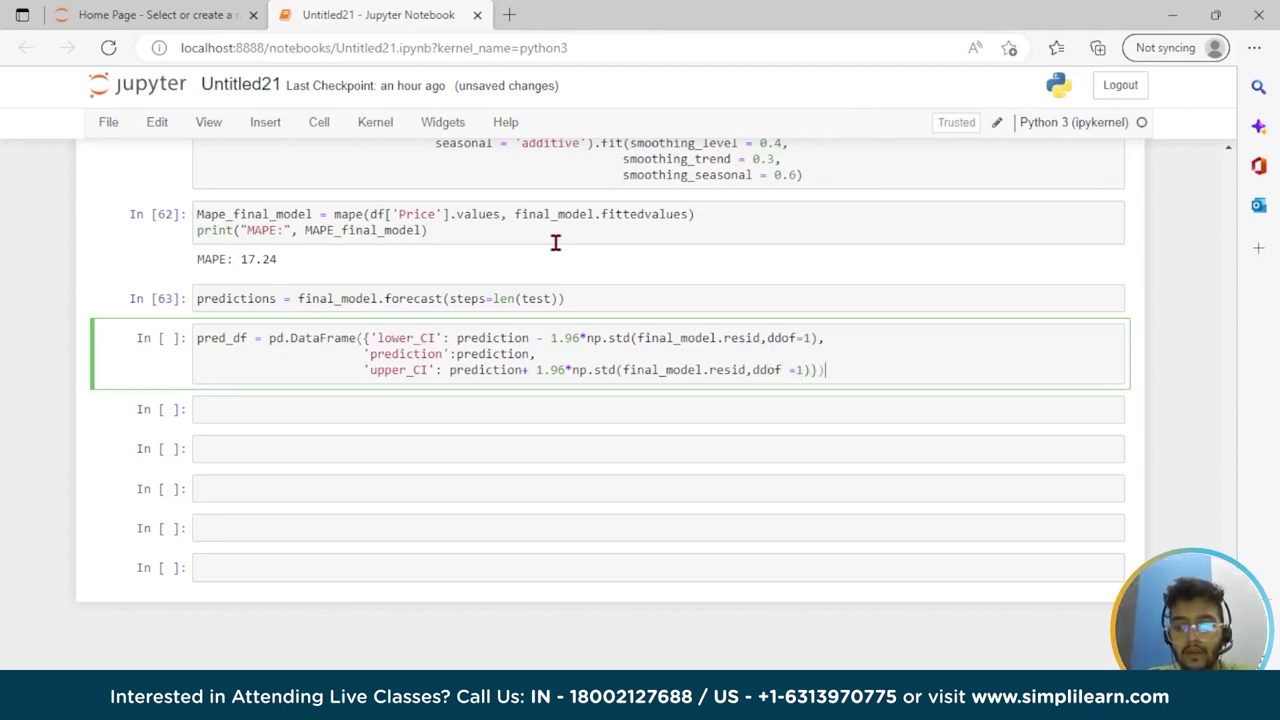
Add pred_df.head() on a new line below the data frame definition and run the cell
key(Return)
text(pred_df.)
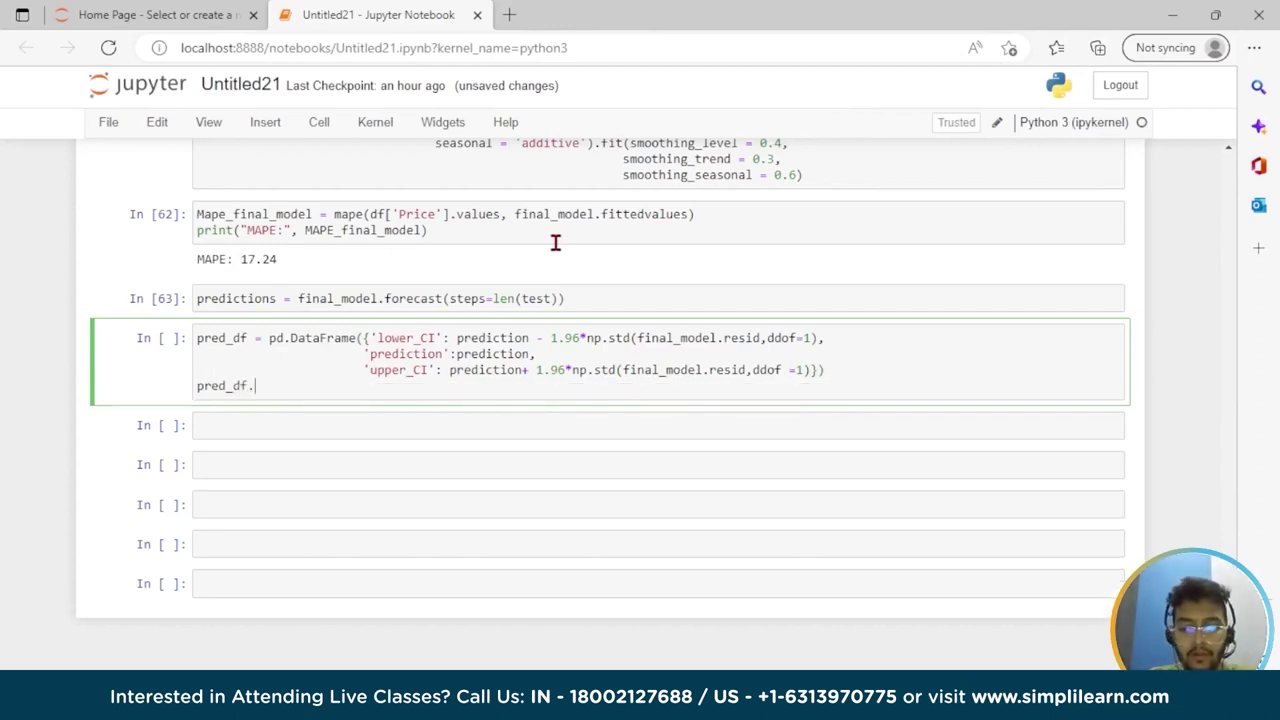
text(head()
key(shift+Return)
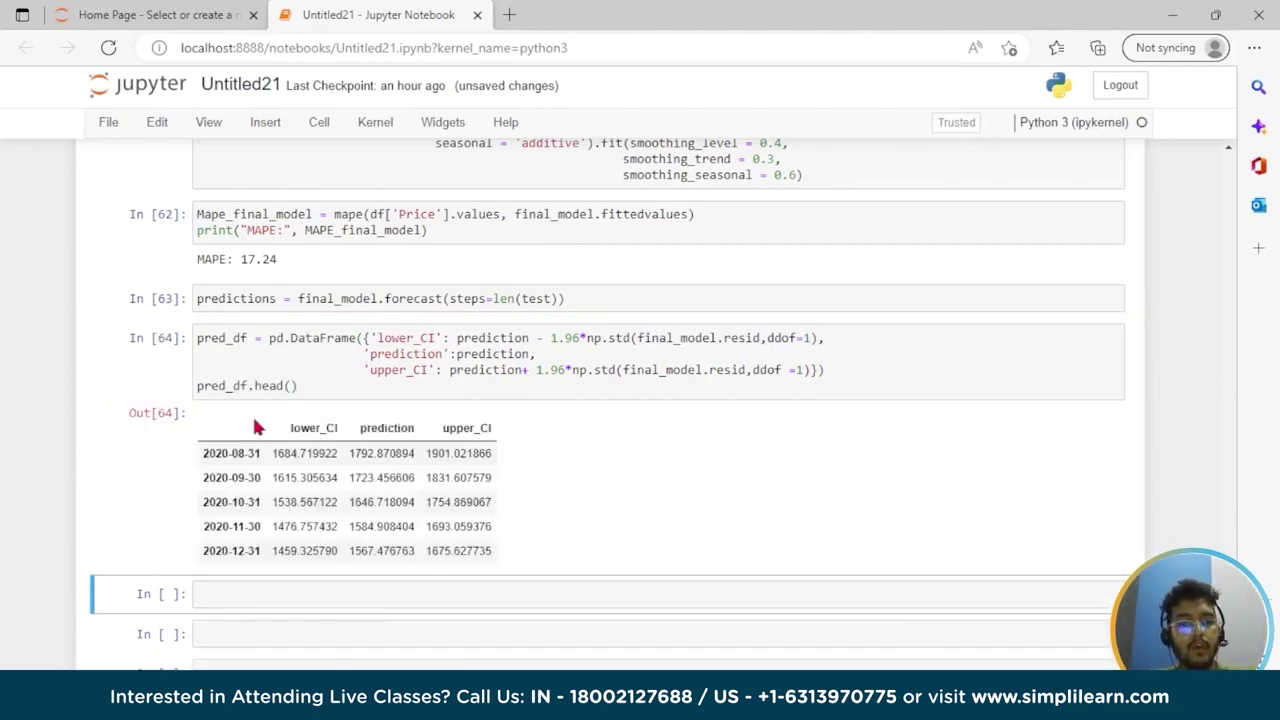
Begin the next empty cell with axis = df.plot(label = 'Actual')
scroll(253, 414, down, 2)
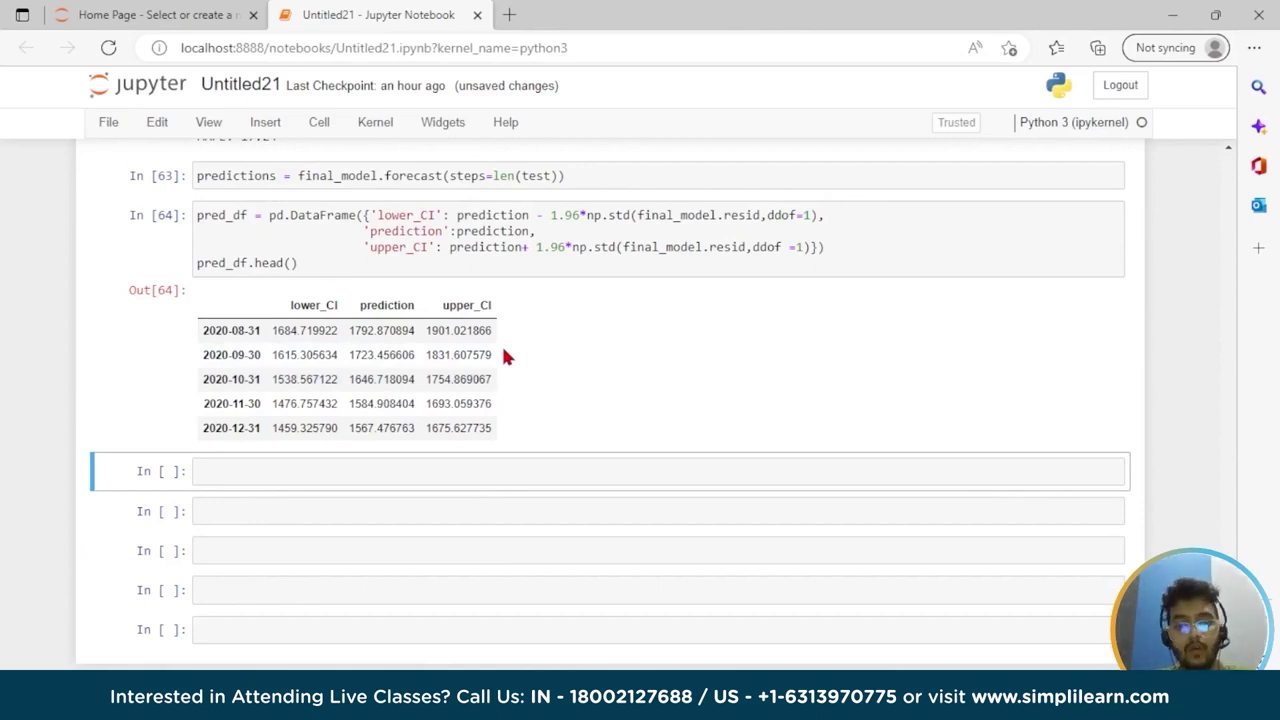
scroll(386, 408, down, 1)
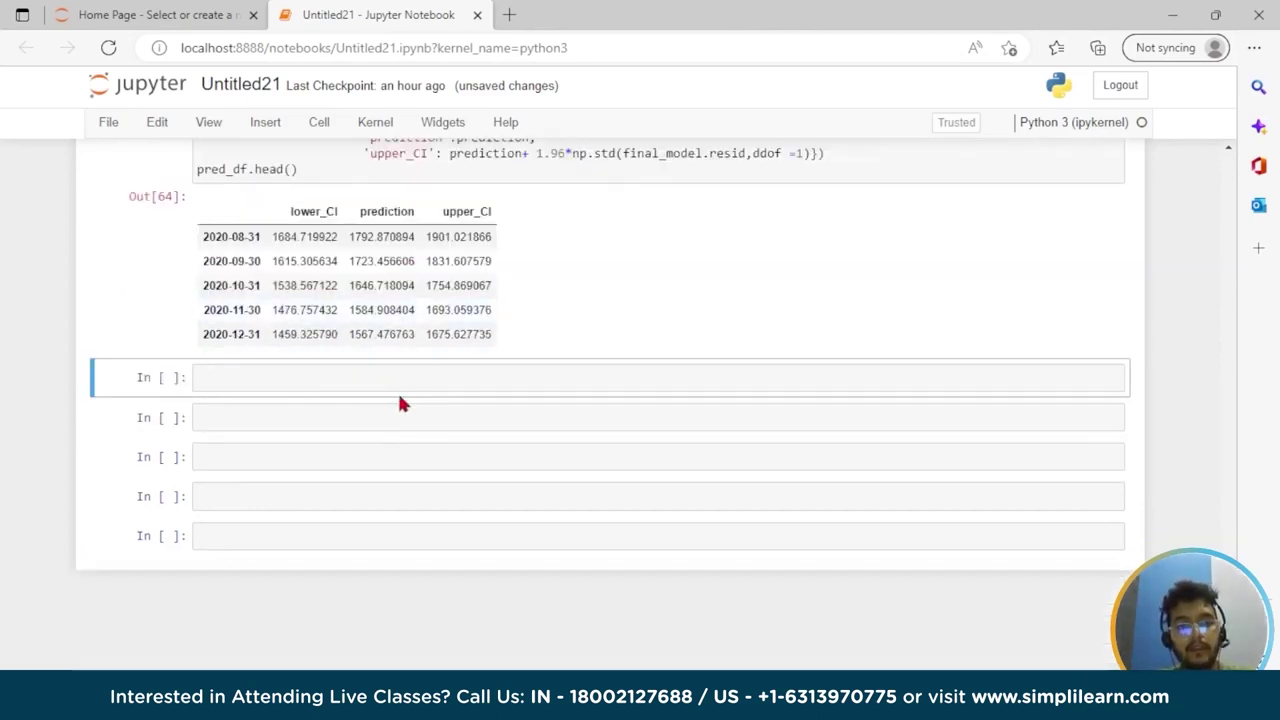
click(408, 387)
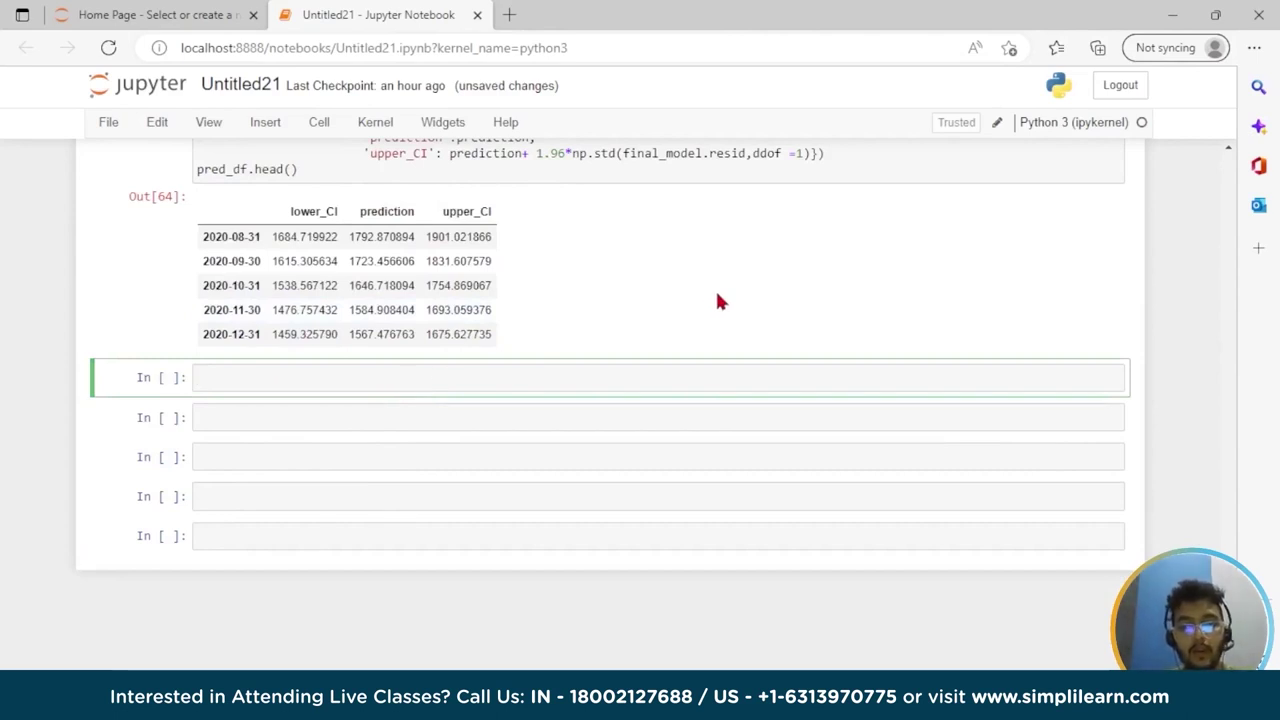
text(a)
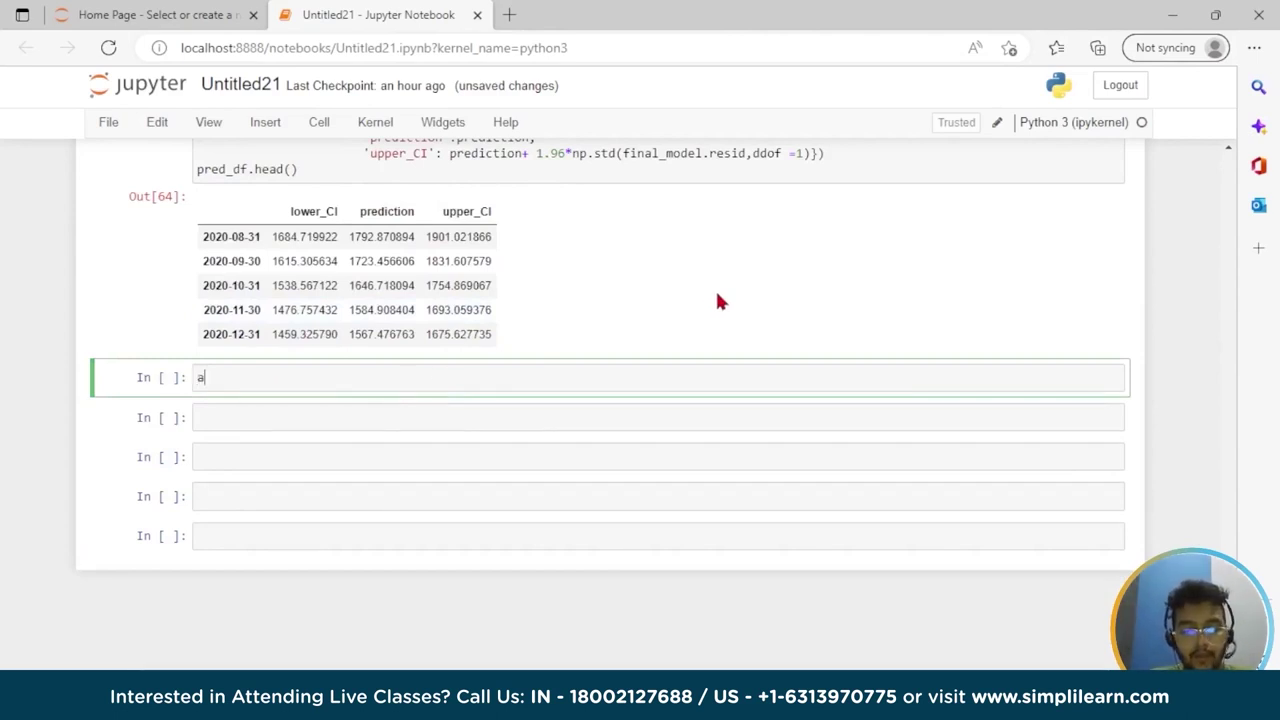
text(xis = d)
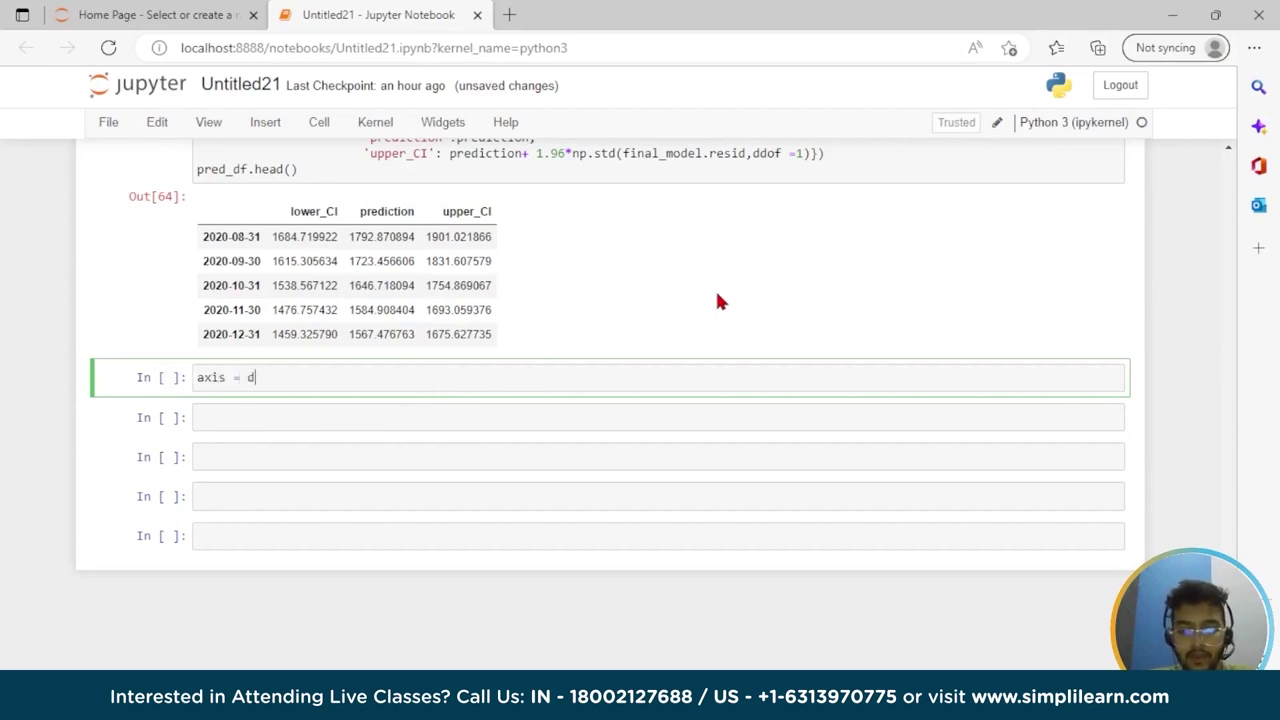
text(f.plot)
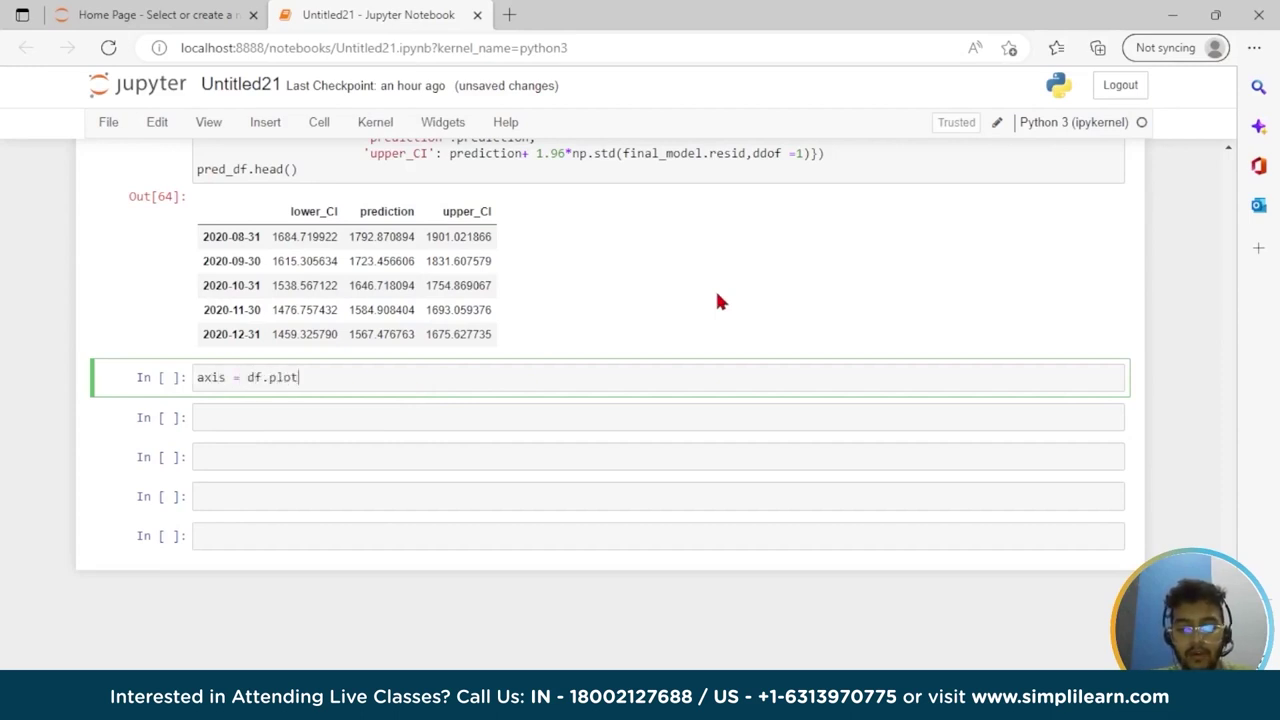
text((label)
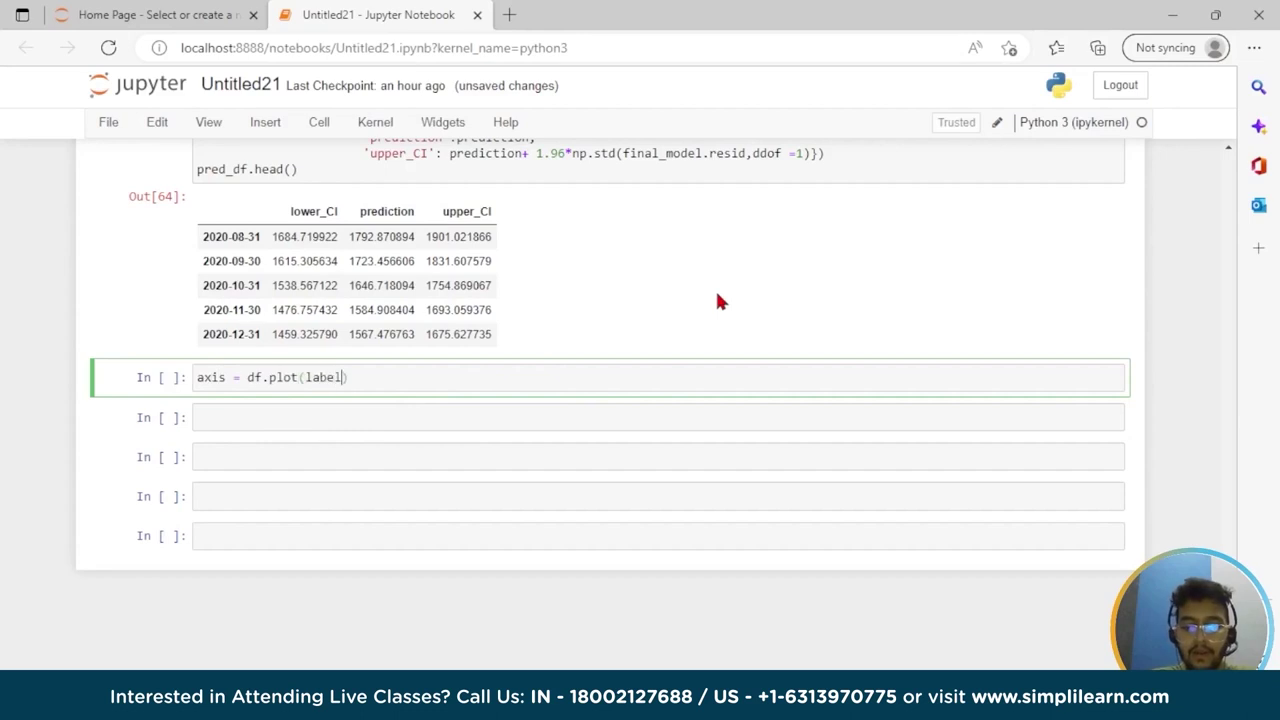
text( = ')
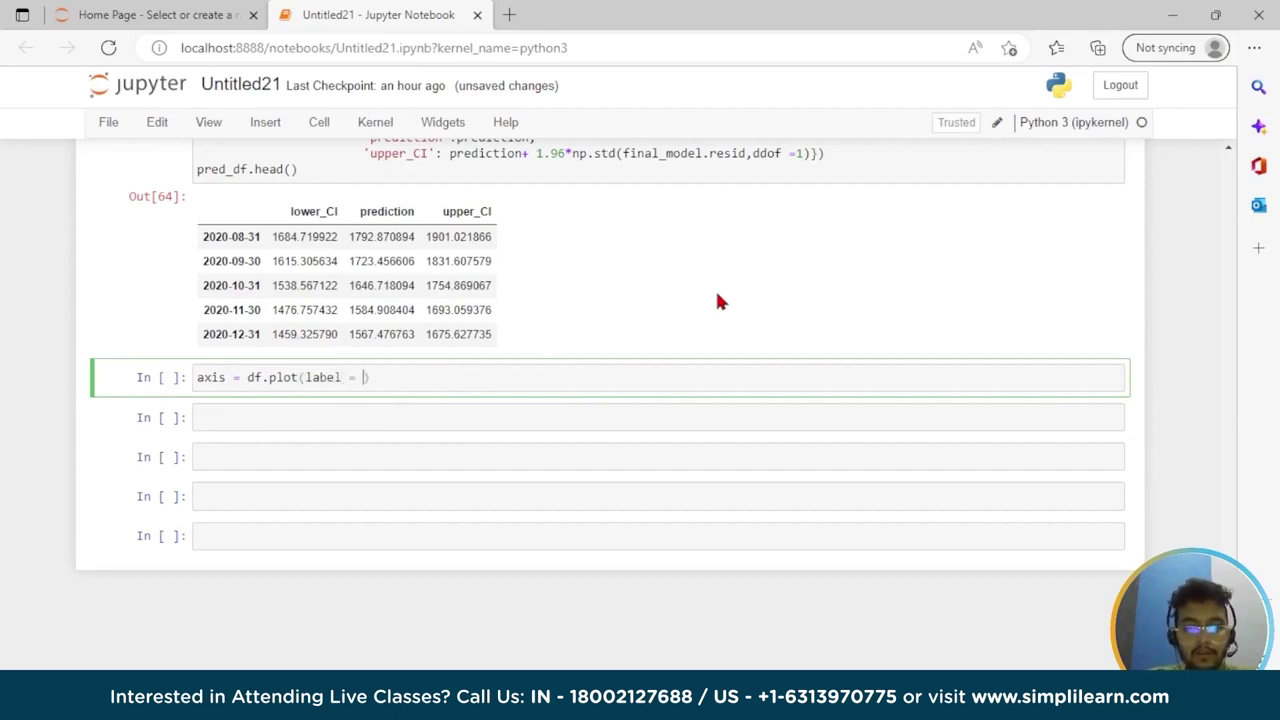
text(Actual)
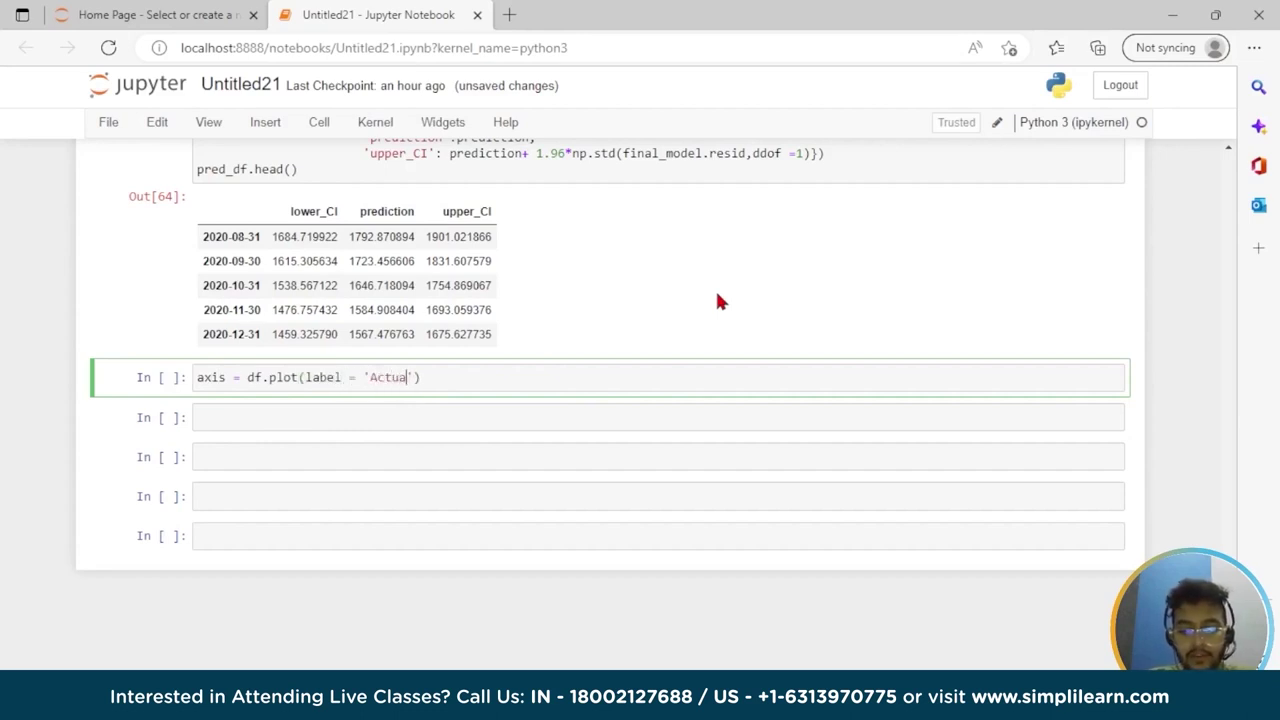
text(')
Add figsize(16,9) as a second argument of the df.plot call, after a comma
text(, figs)
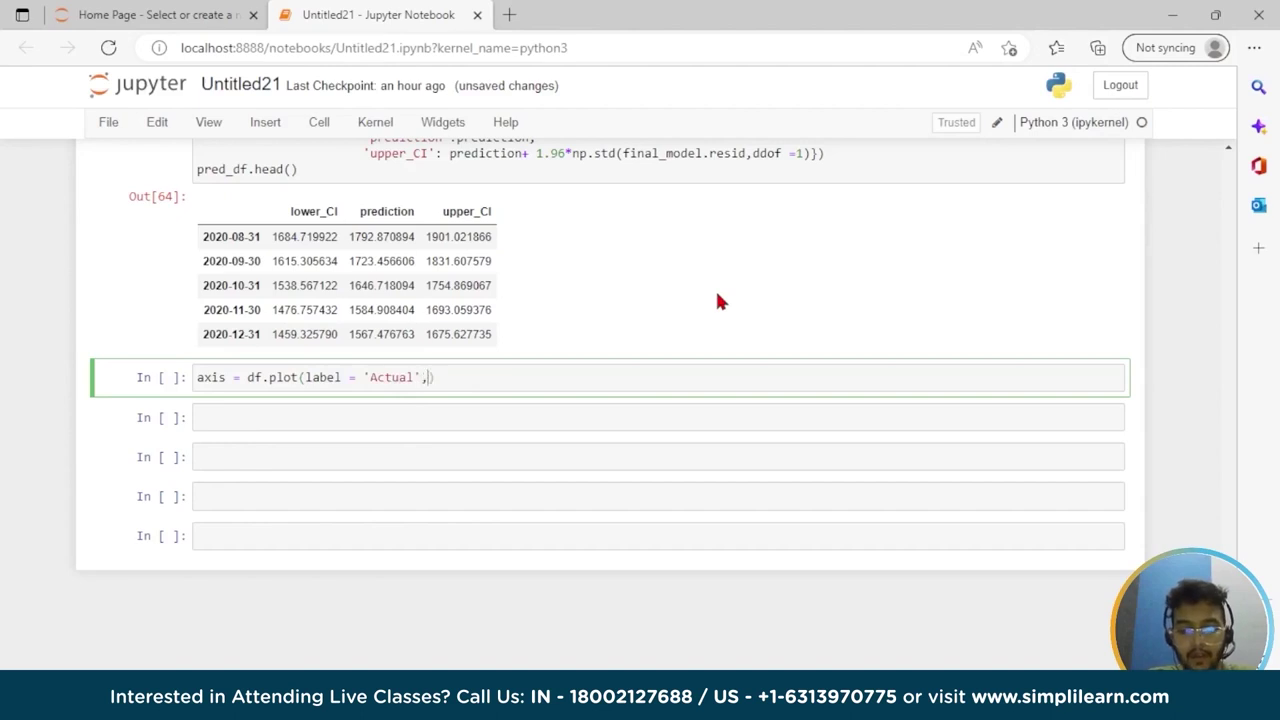
text(ize)
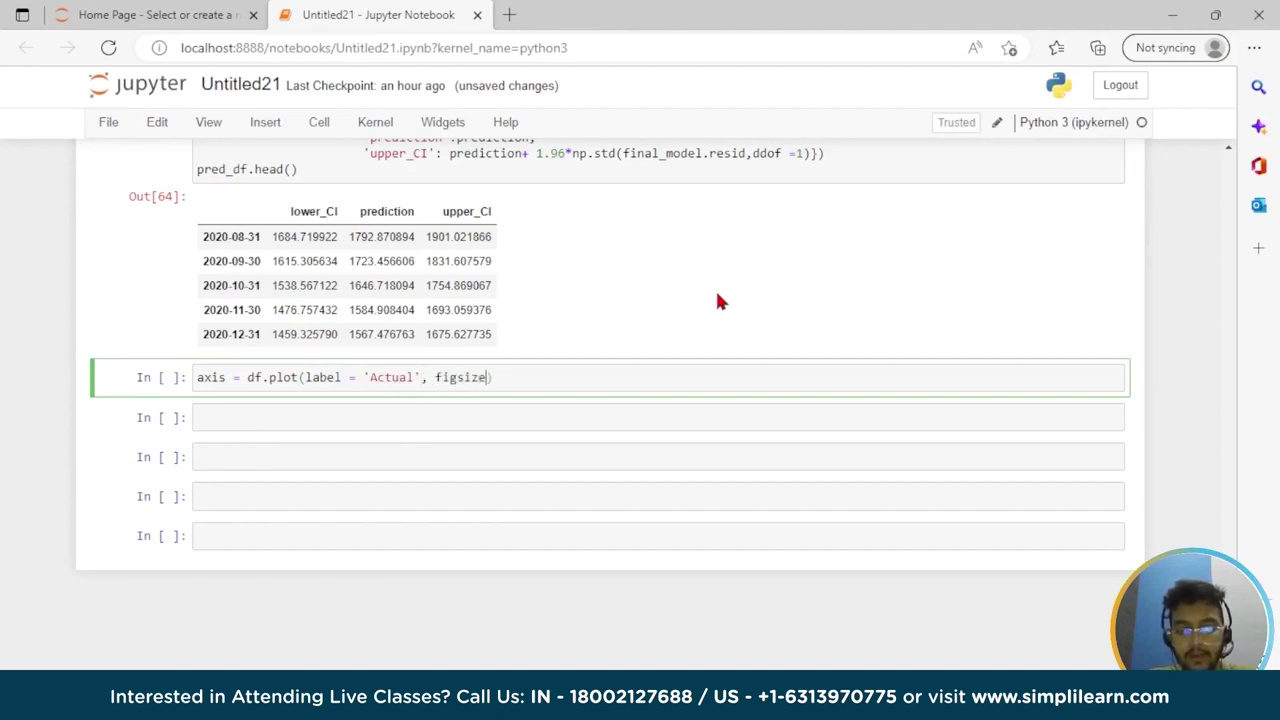
text((1)
text(6,)
text(8)
key(End)
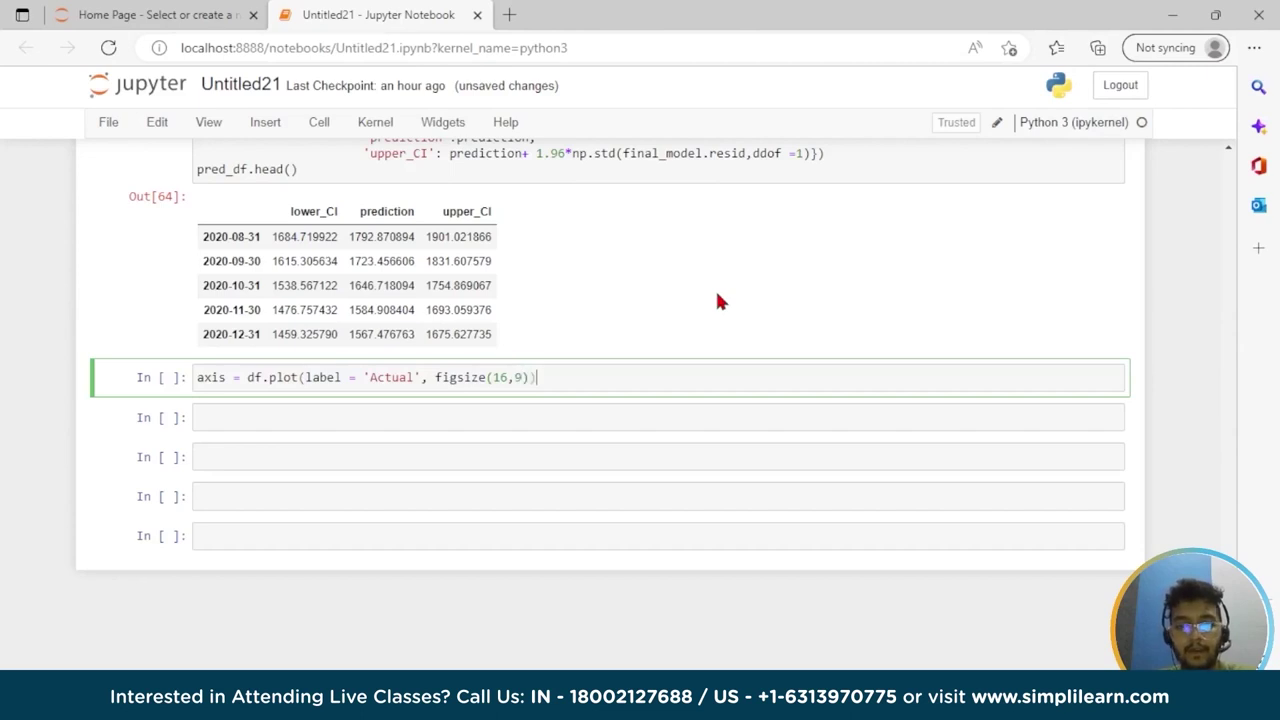
On a new line, write pred_df['prediction'].plot(ax= axis, label) to draw the forecast on the same axes
key(Return)
text(pred_df)
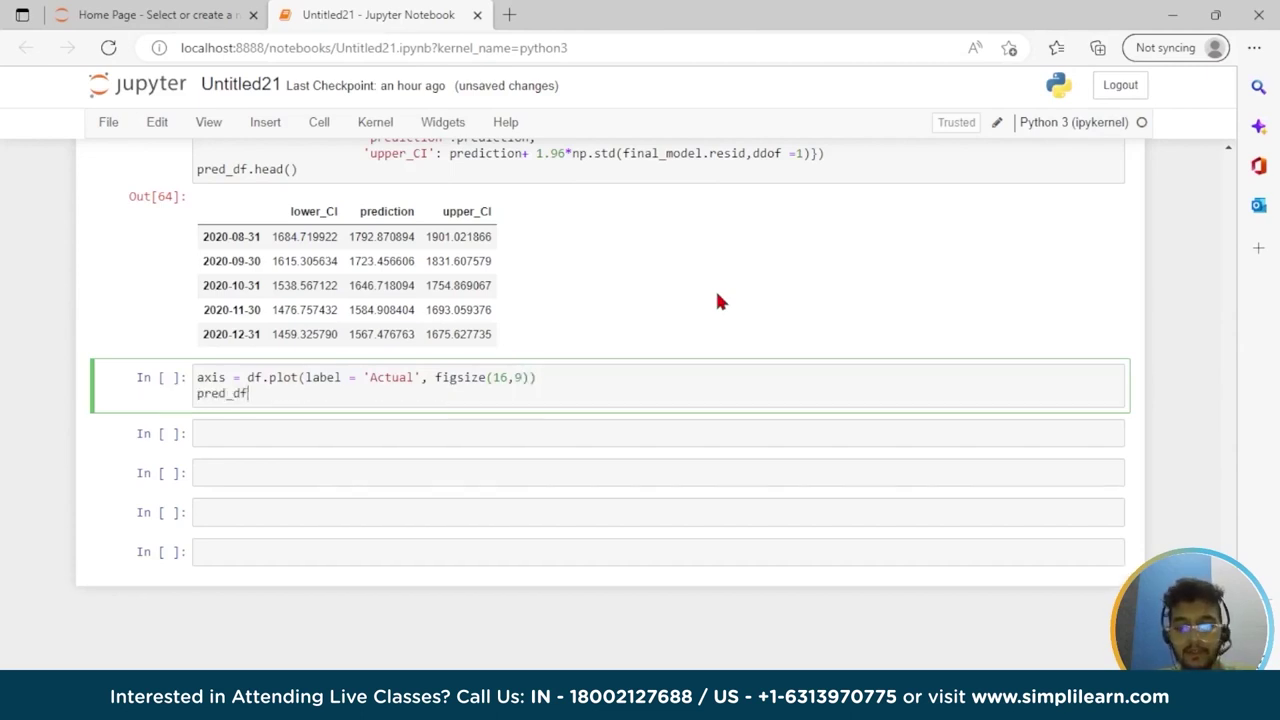
text(['prediction')
text(.plot(ax=)
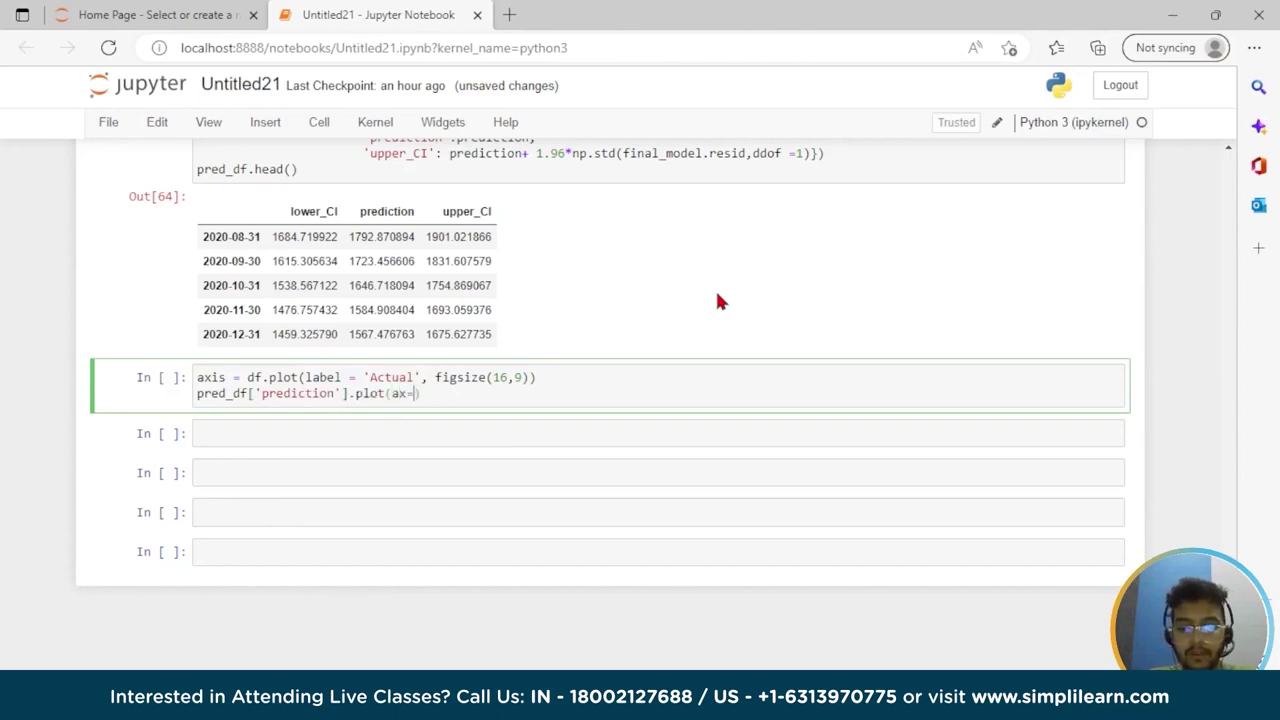
text( axi)
key(BackSpace)
key(BackSpace)
text(xis)
key(BackSpace)
text(s)
text(, label)
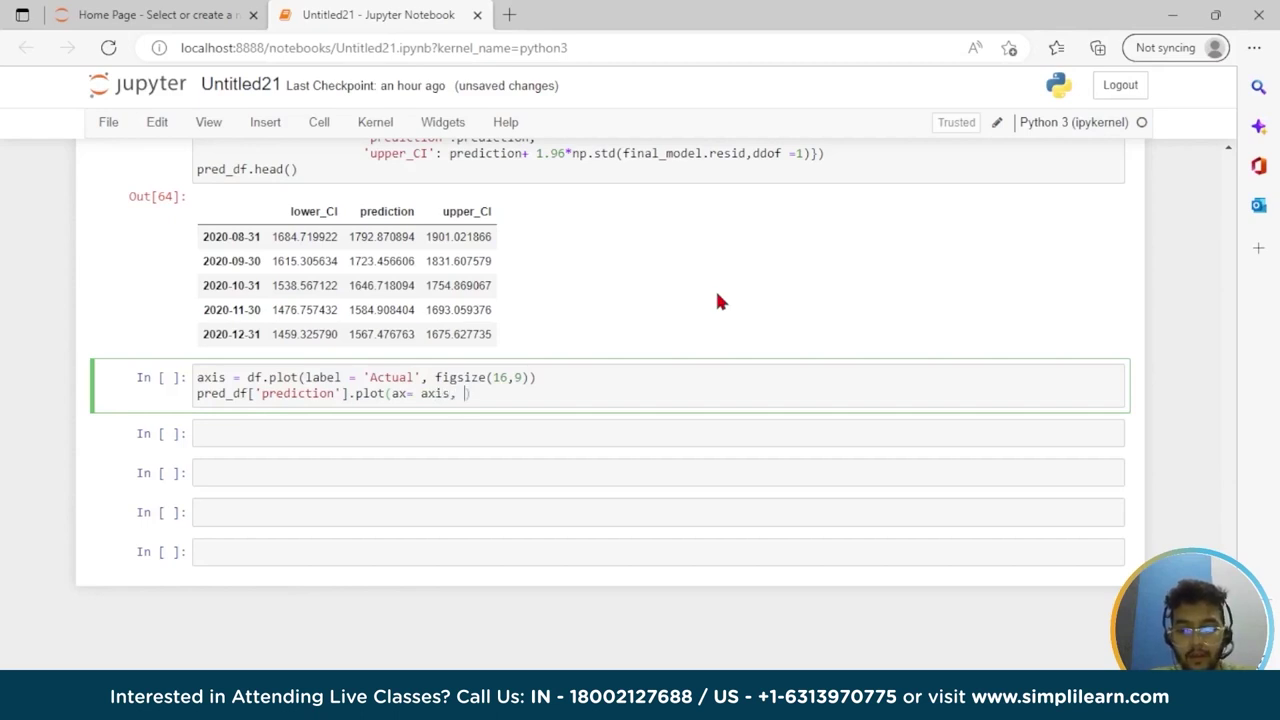
text(_df)
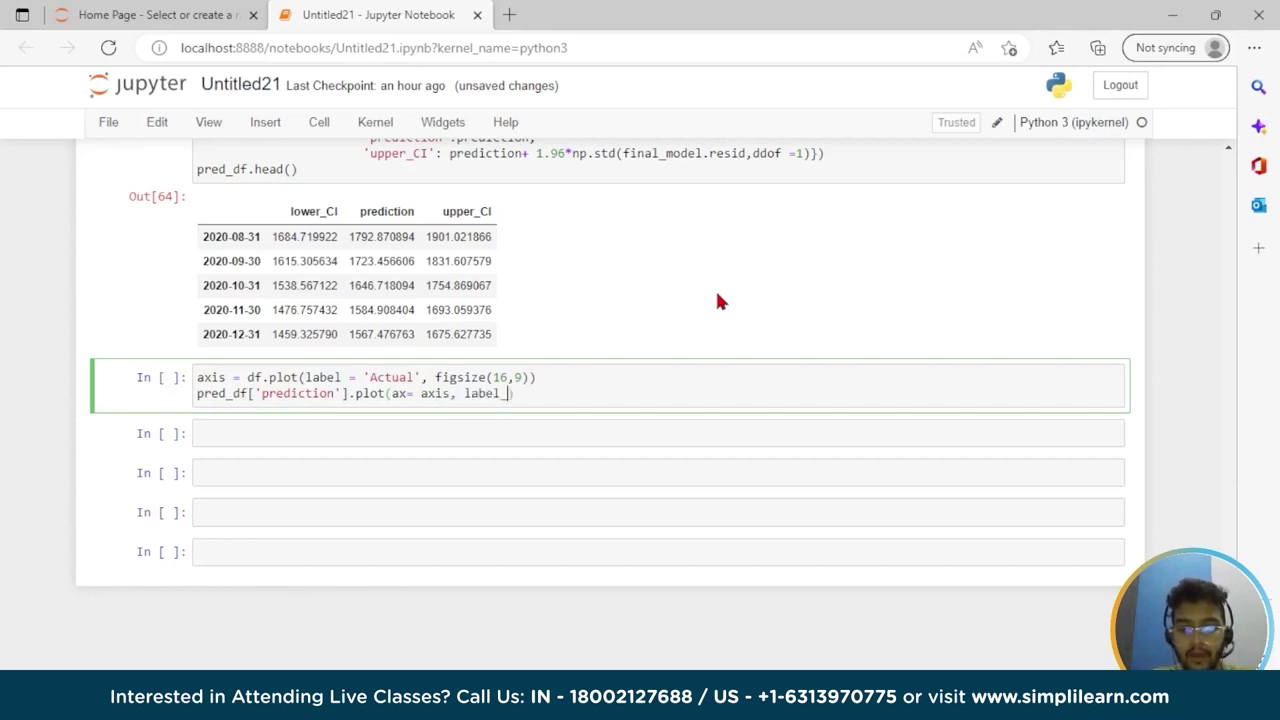
text([')
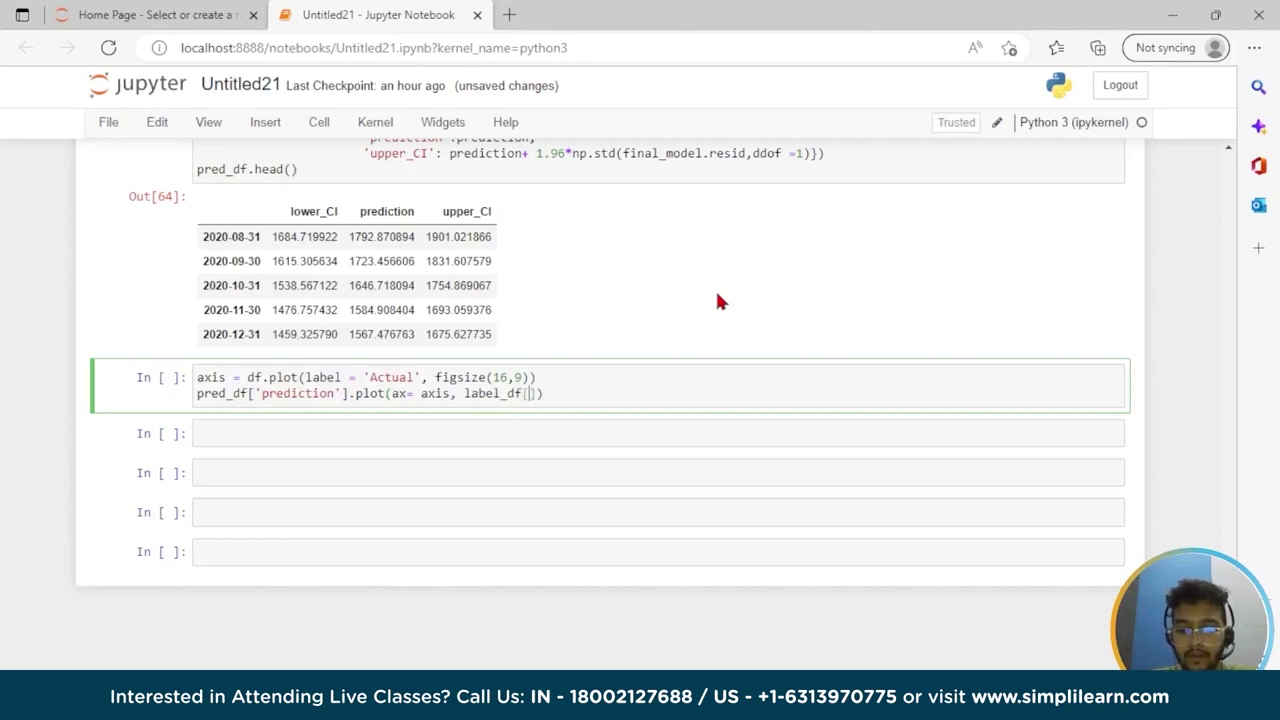
text(lower)
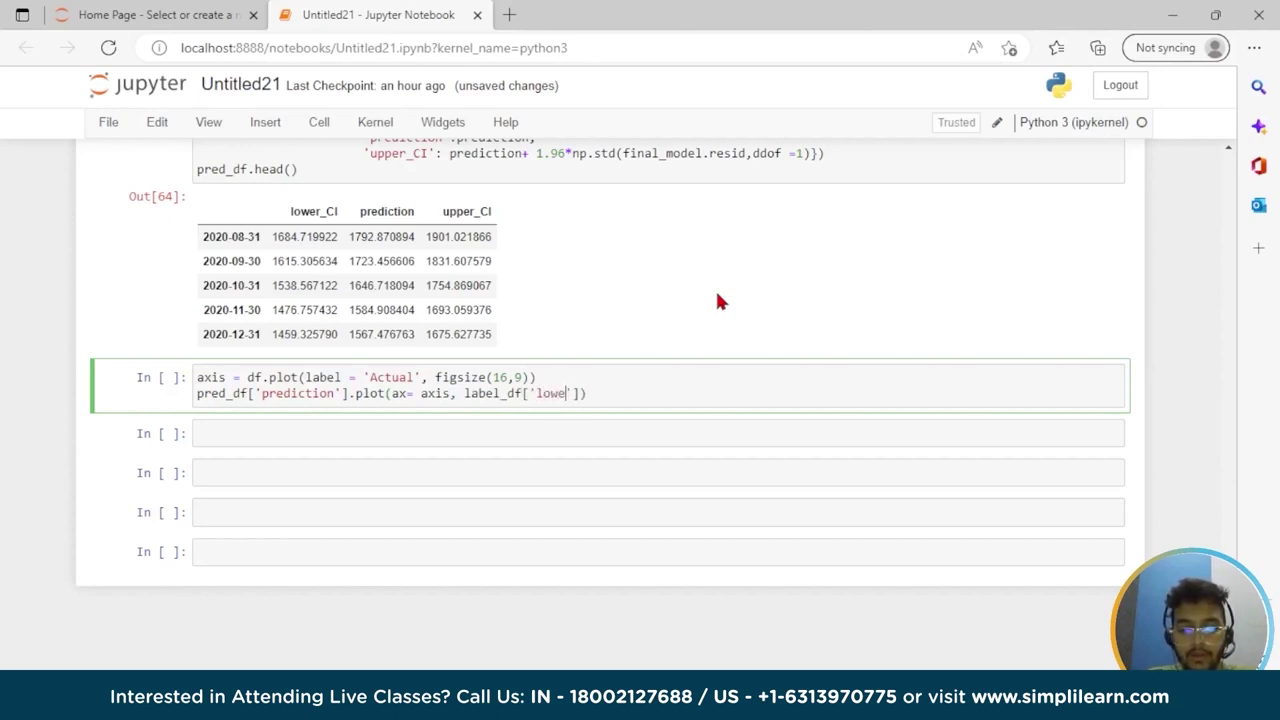
text(_CI)
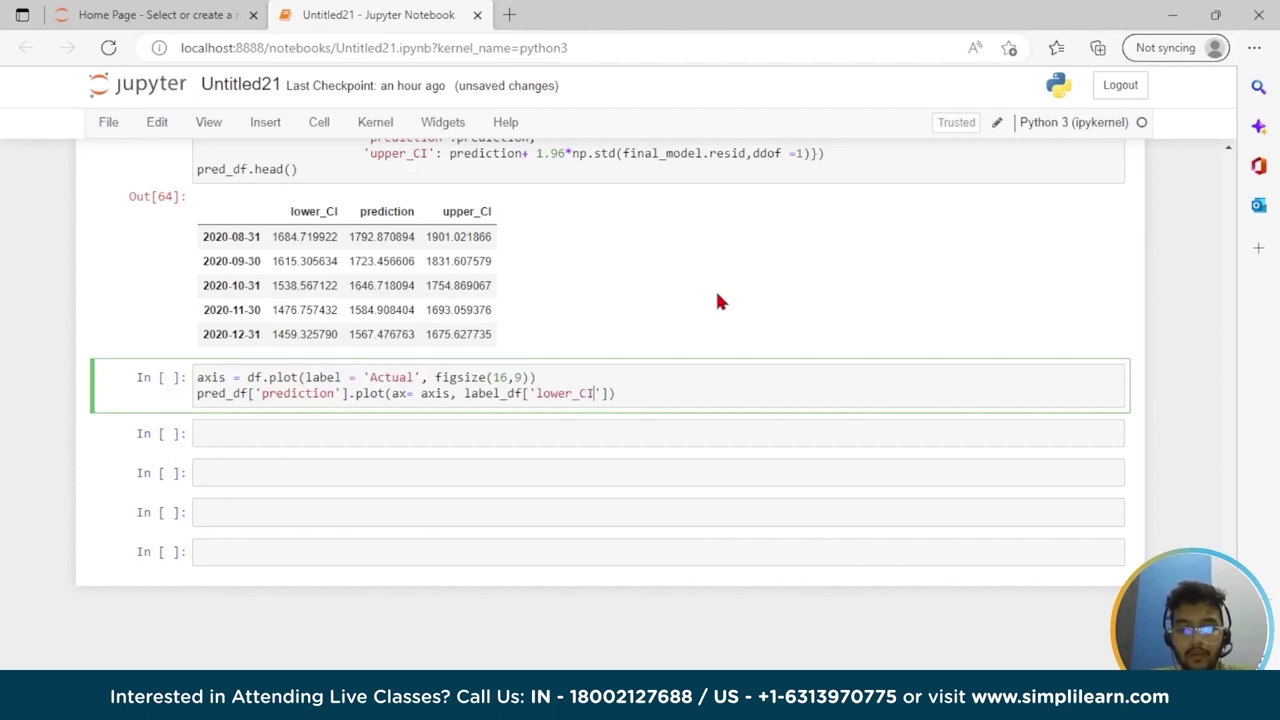
key(BackSpace)
key(BackSpace)
key(BackSpace)
key(BackSpace)
key(BackSpace)
key(BackSpace)
key(BackSpace)
key(BackSpace)
key(BackSpace)
key(BackSpace)
key(BackSpace)
key(BackSpace)
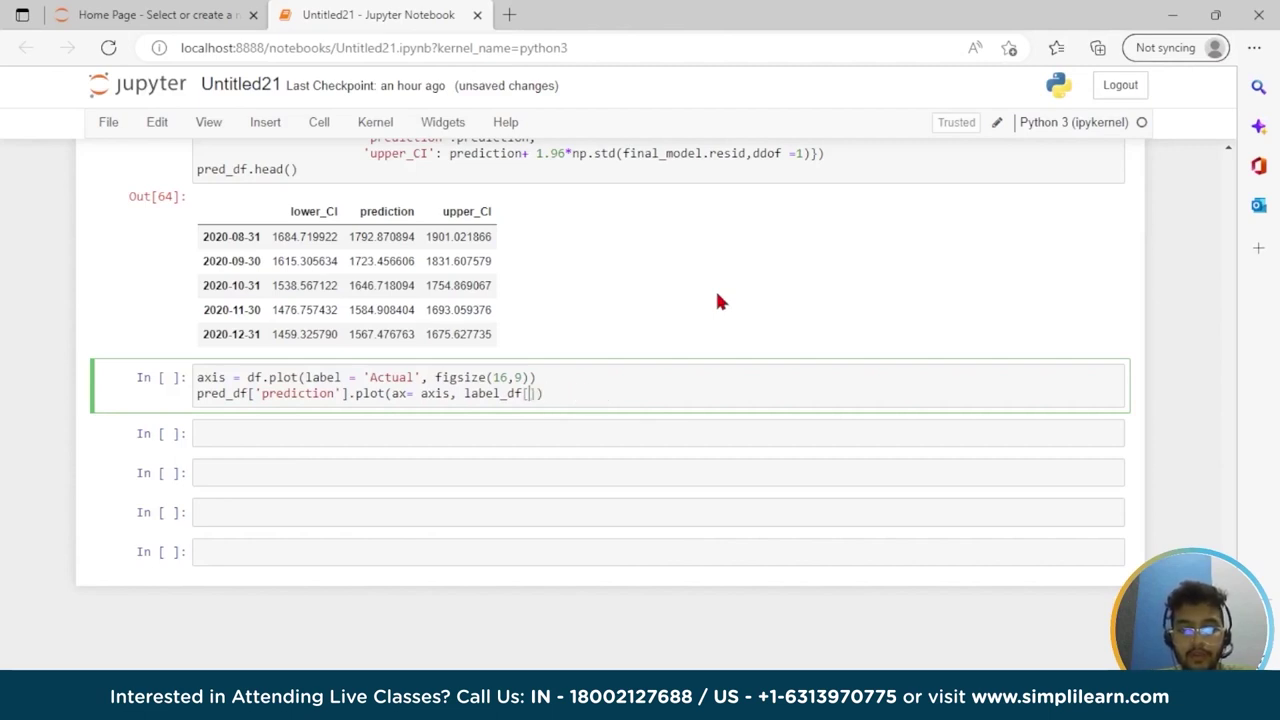
key(BackSpace)
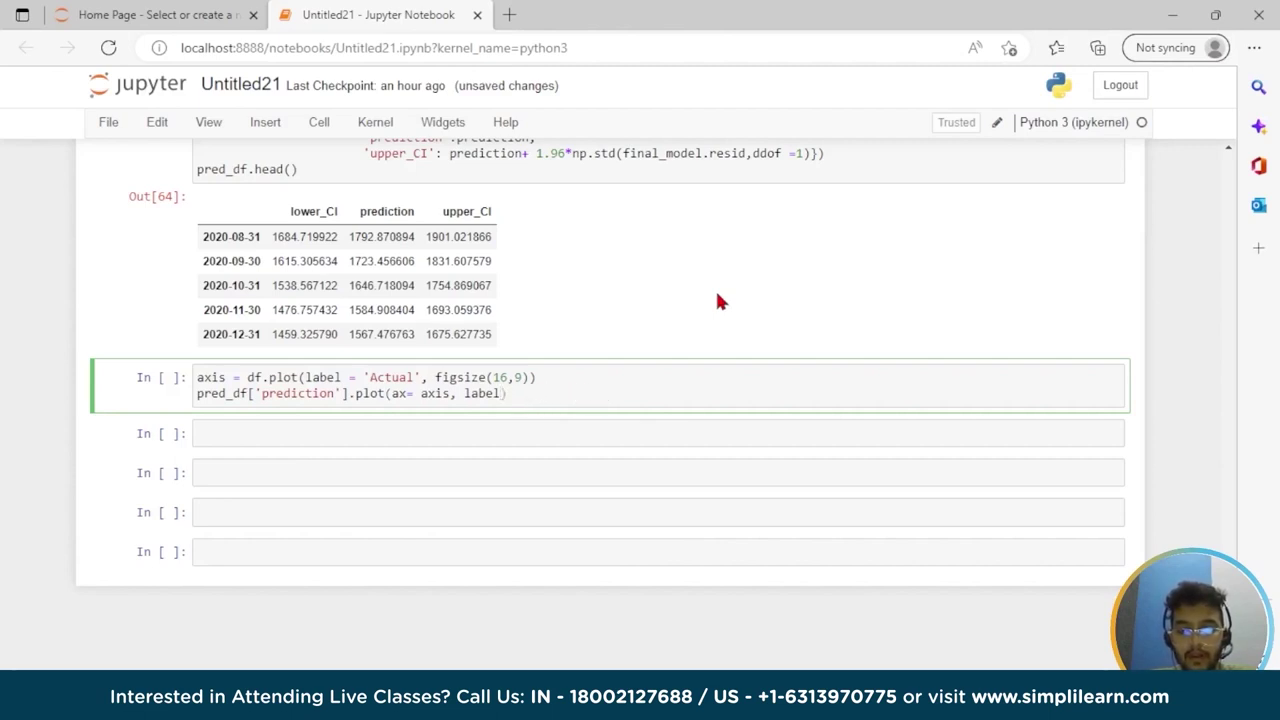
Complete the prediction plot call with label = 'Forecast' and alpha =0.5
text(= ')
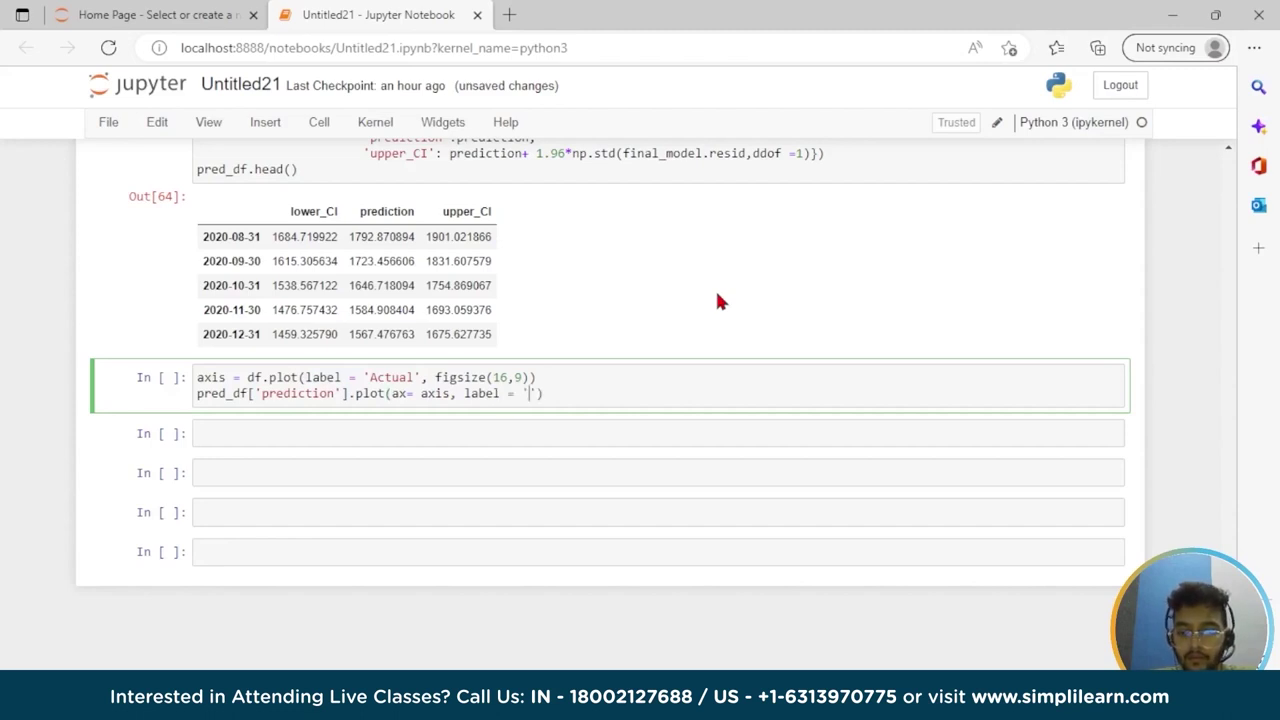
text(Forecast)
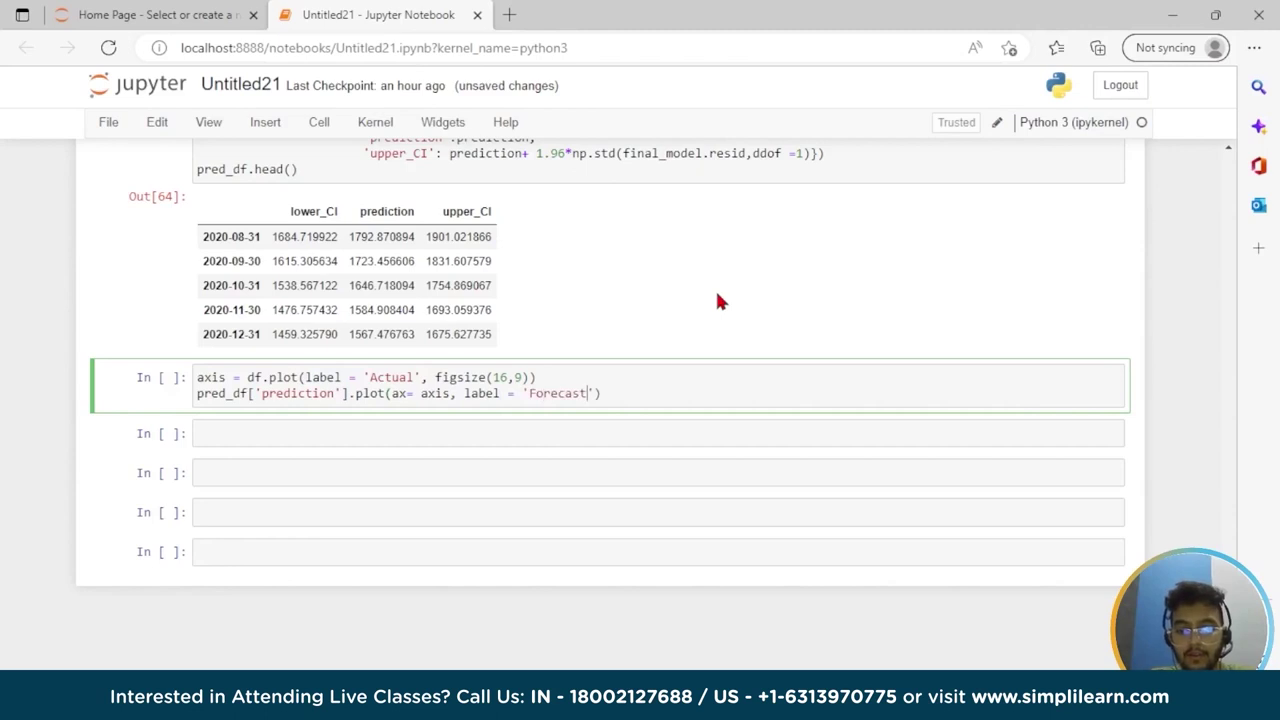
text(', al)
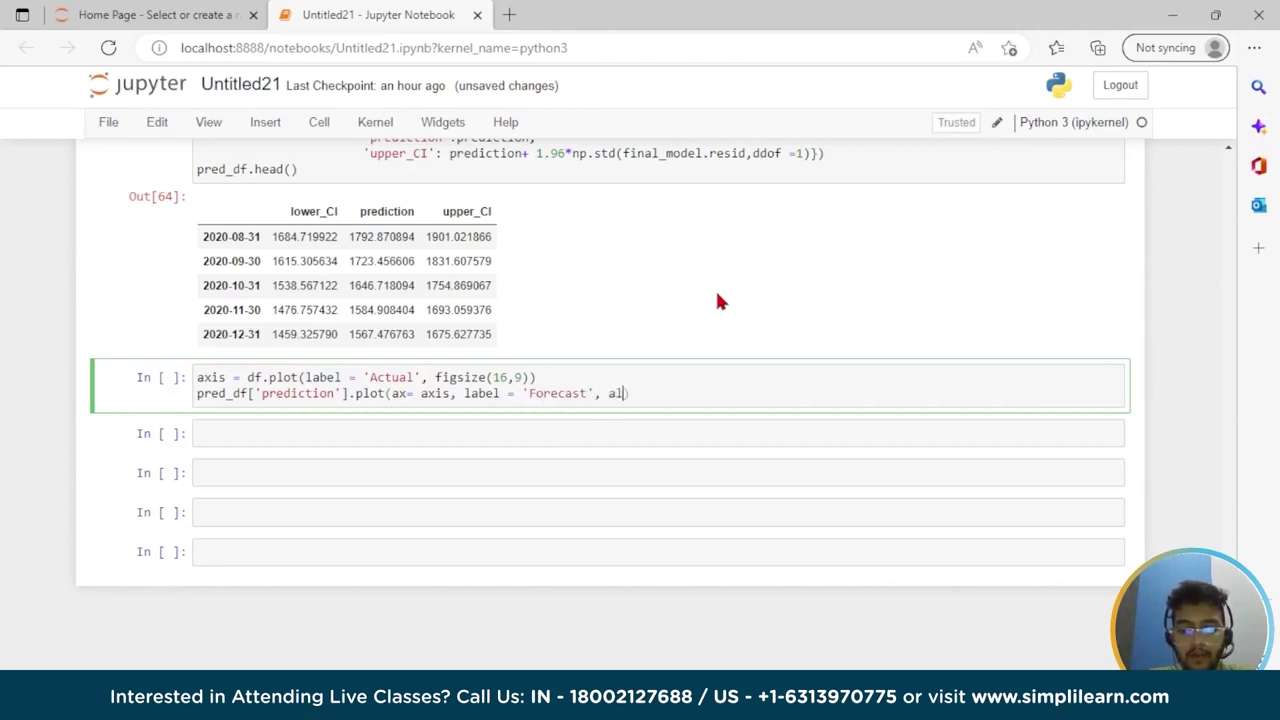
text(pha =0.5)
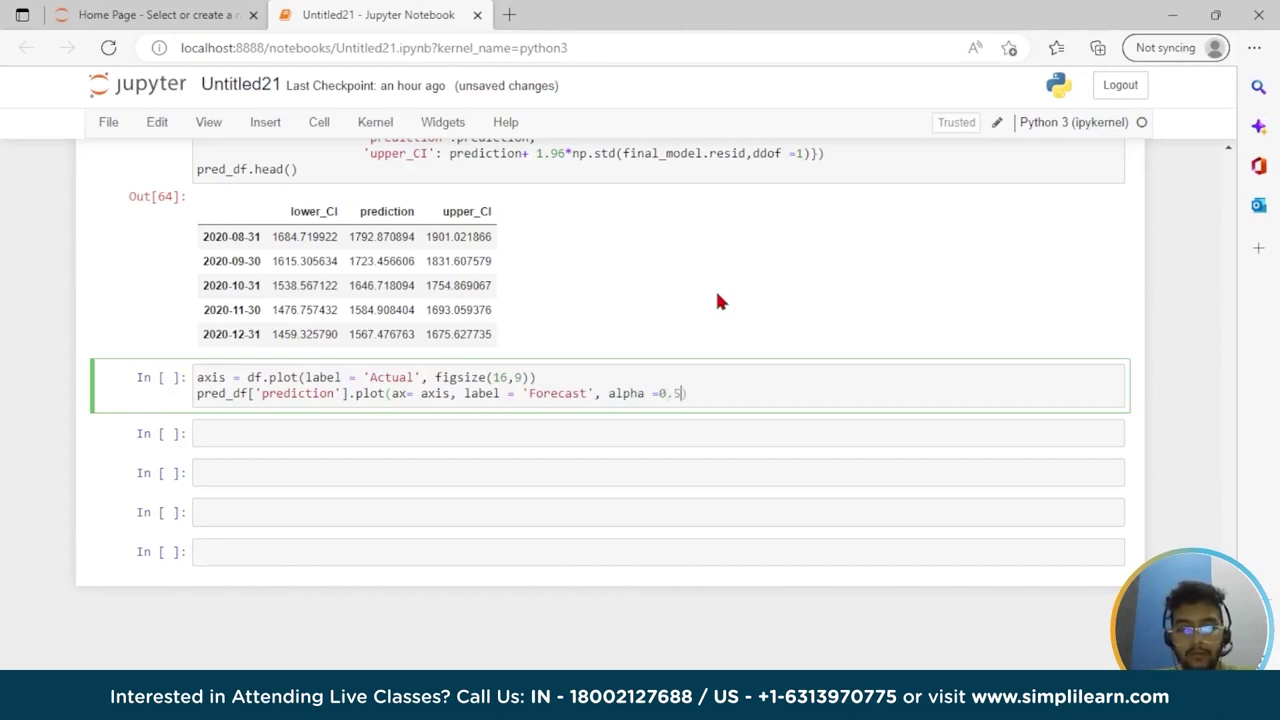
On a new line, start an axis.fill_between call with pred_df.index as its first argument
key(Return)
text(a)
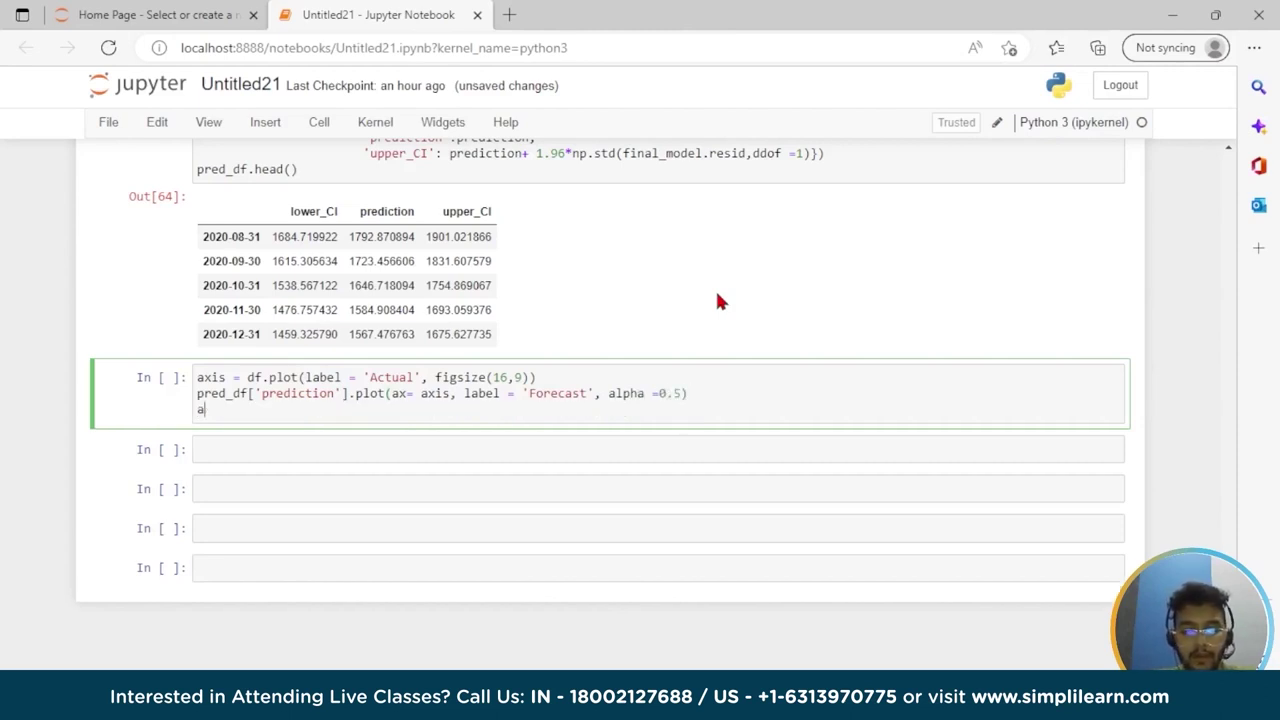
text(xis.fill)
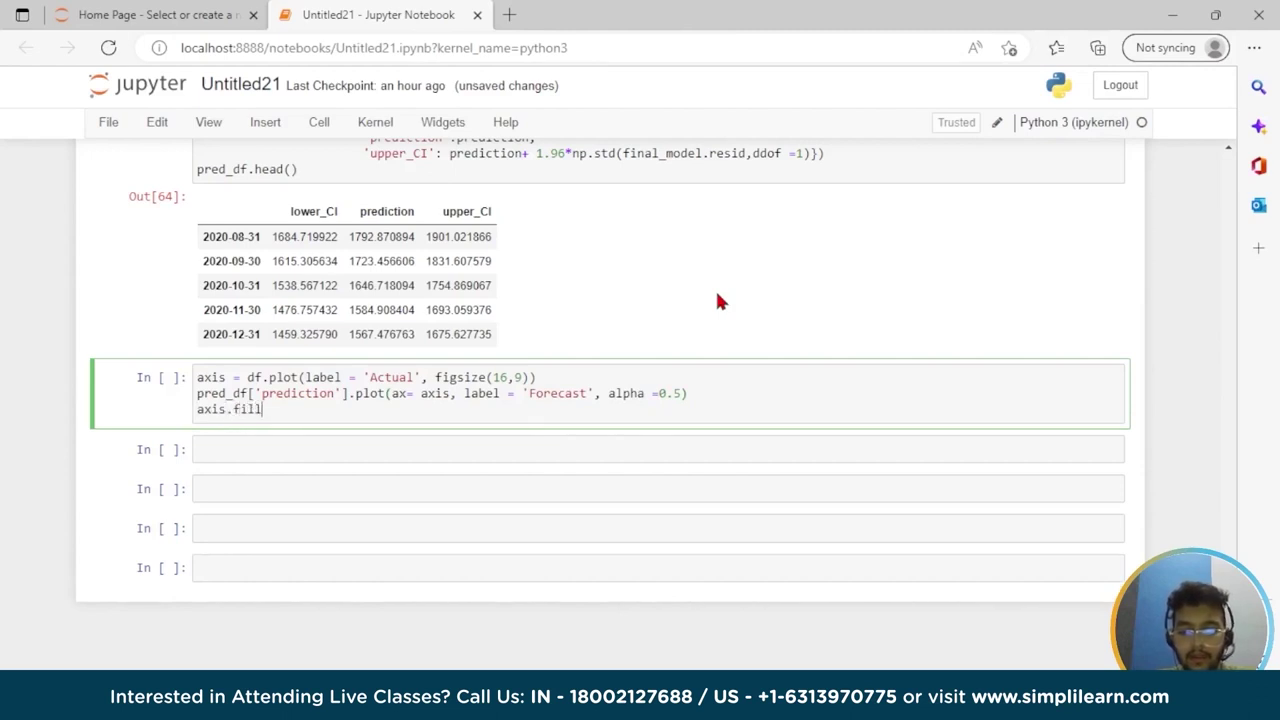
text(_between)
text((pred_df)
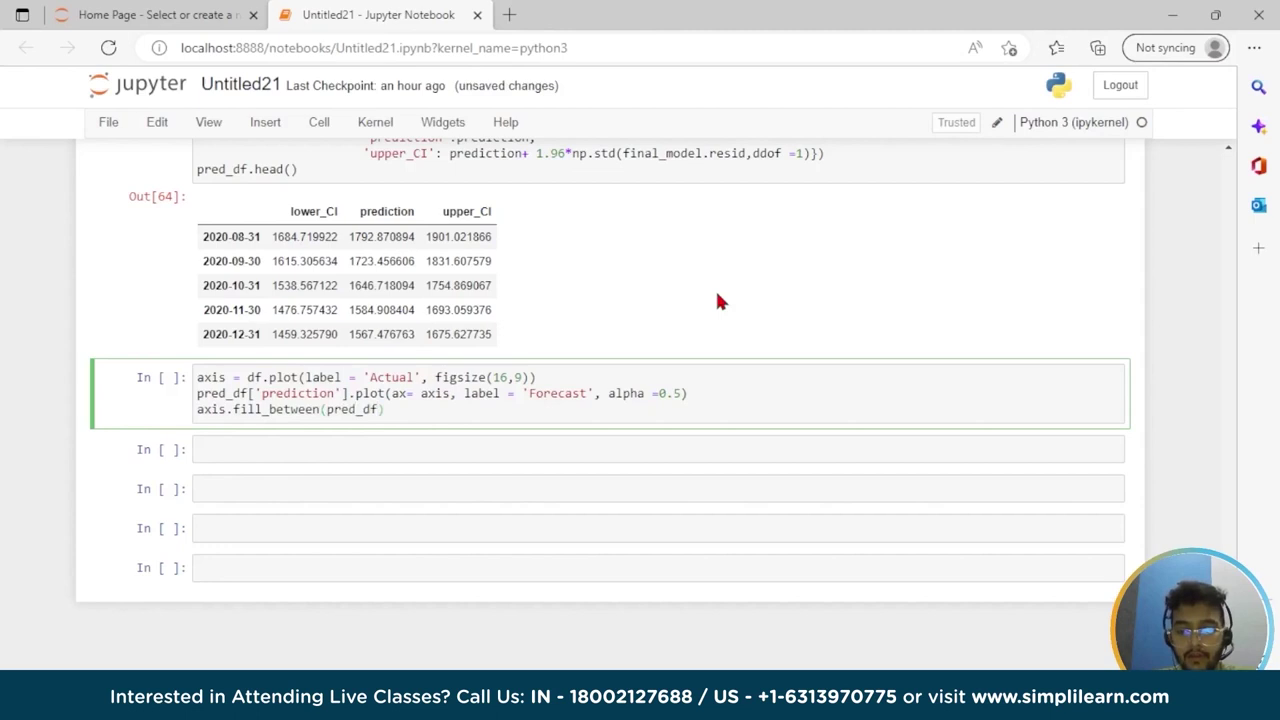
text(.index)
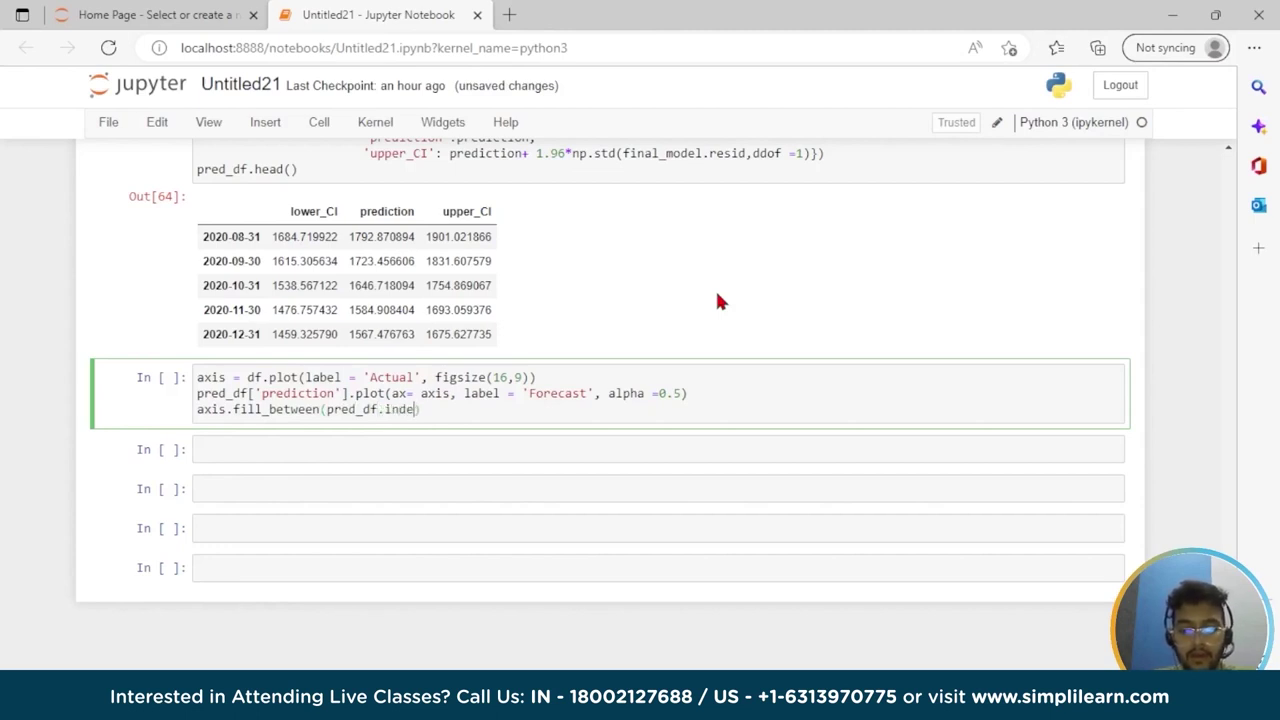
Add pred_df['lower_CI'] and pred_df['Upper_CI'] as the band limits in the fill_between call
text(, pred)
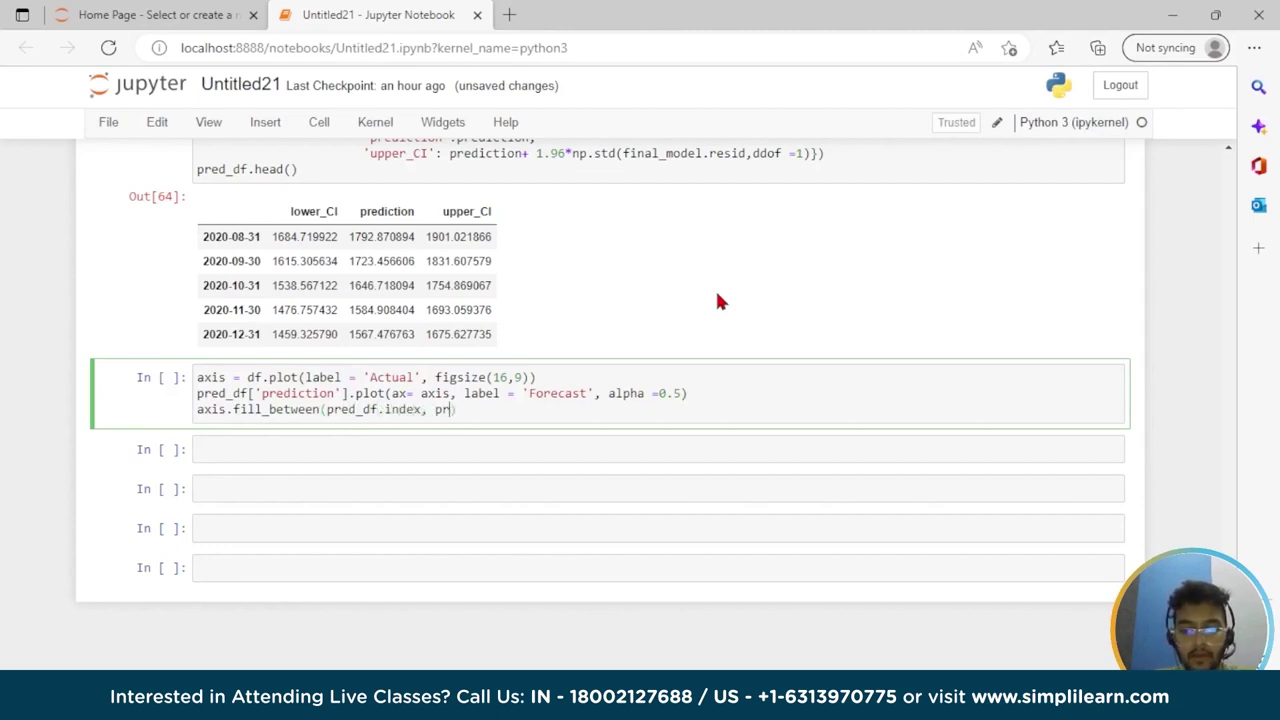
text(_df)
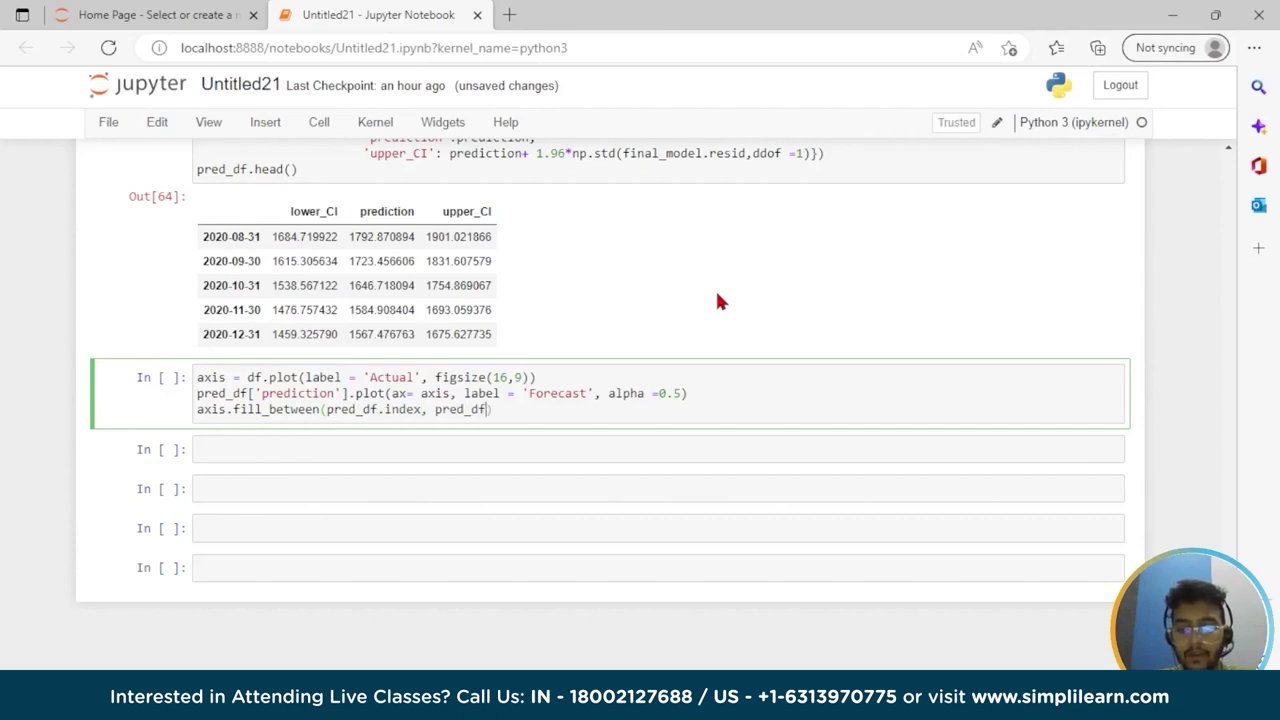
text(['l)
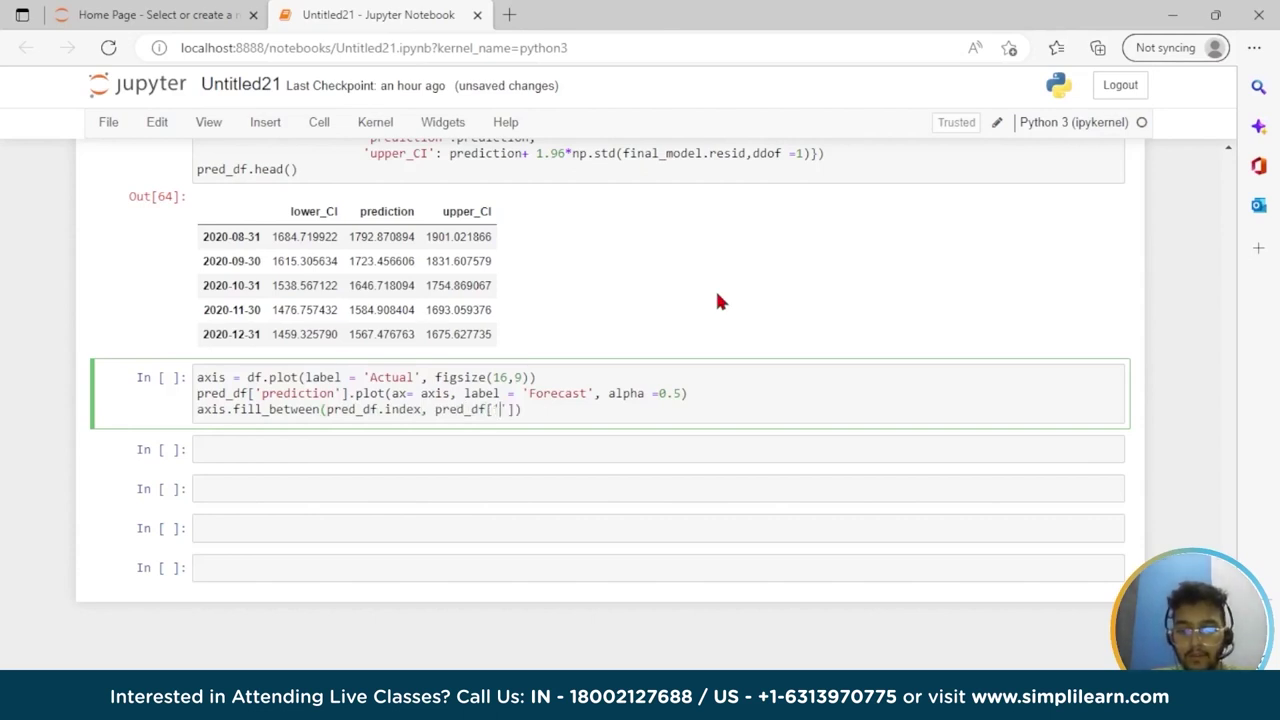
text(ower_CI'], pred)
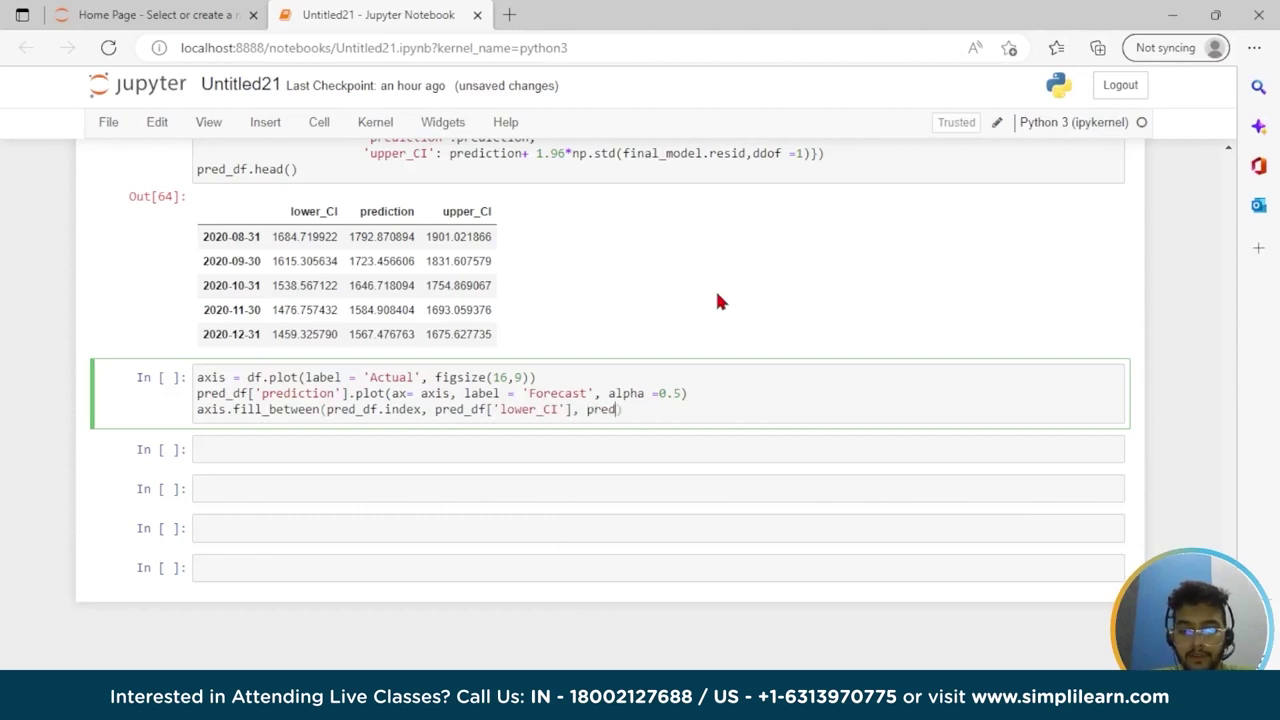
text(_df['Up)
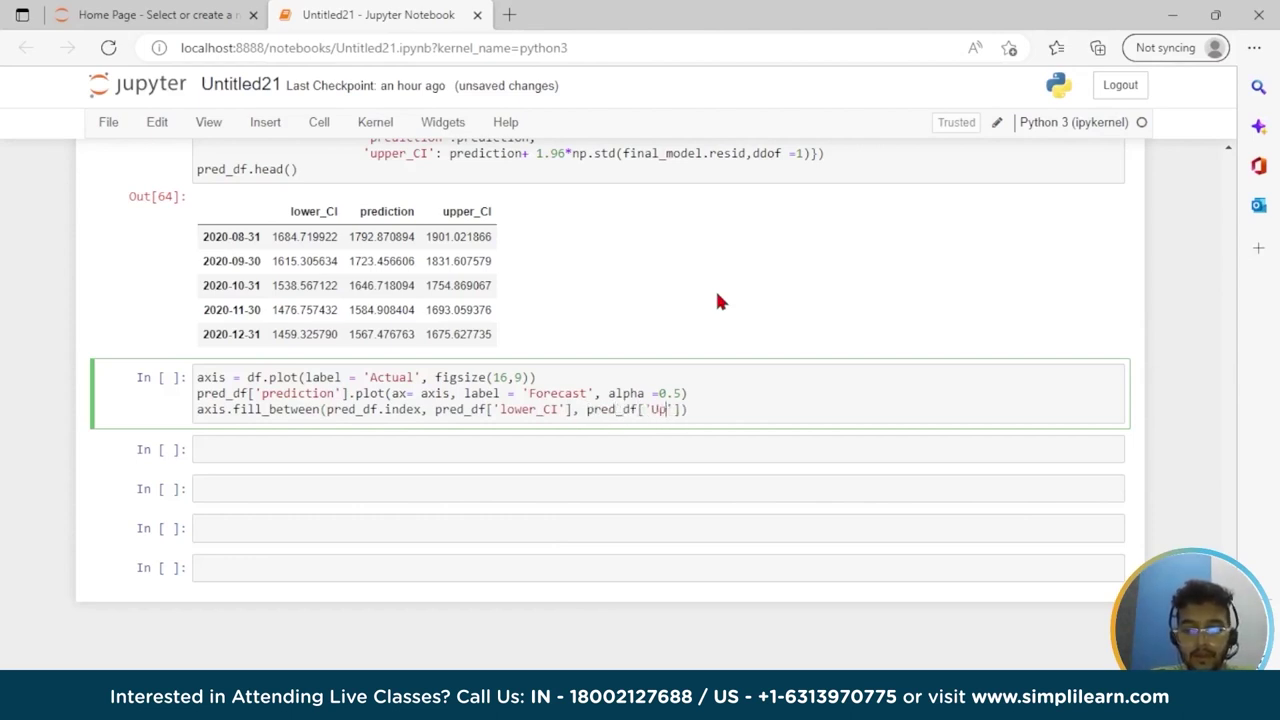
text(per_CI)
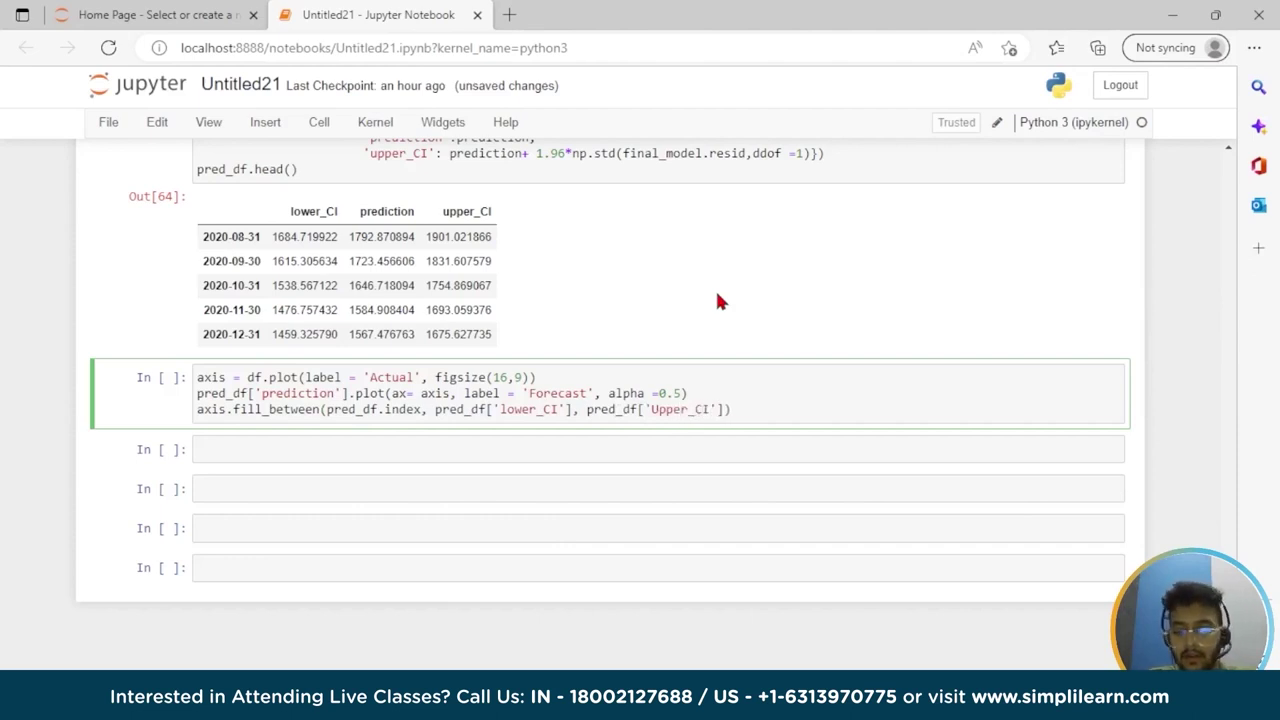
text('])
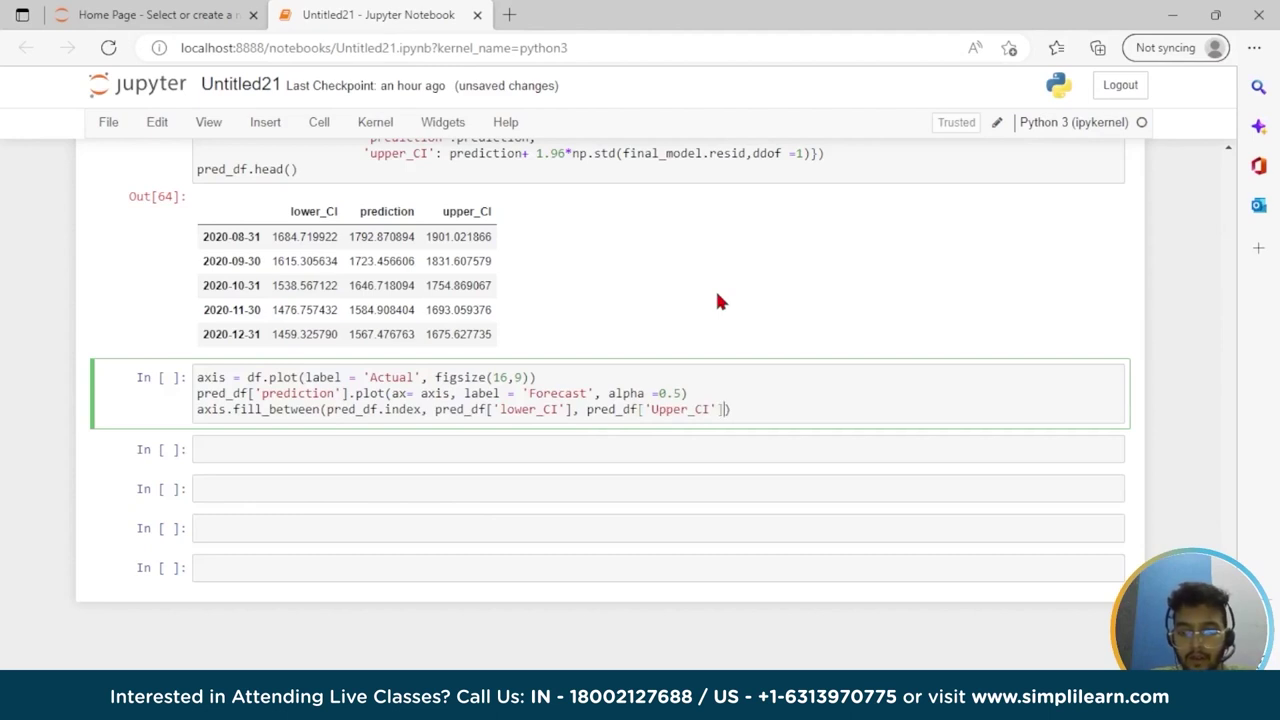
Give the fill_between band color = 'm' and alpha = .15 as further arguments
text(, color)
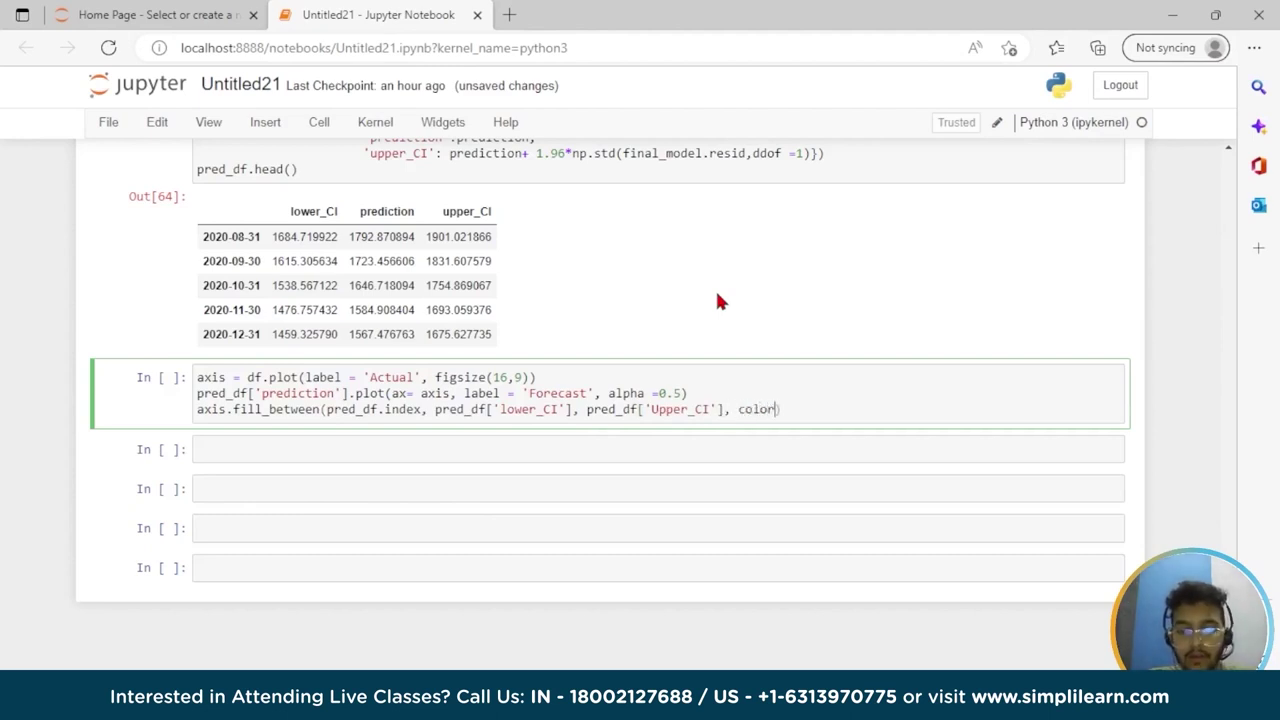
text( = ')
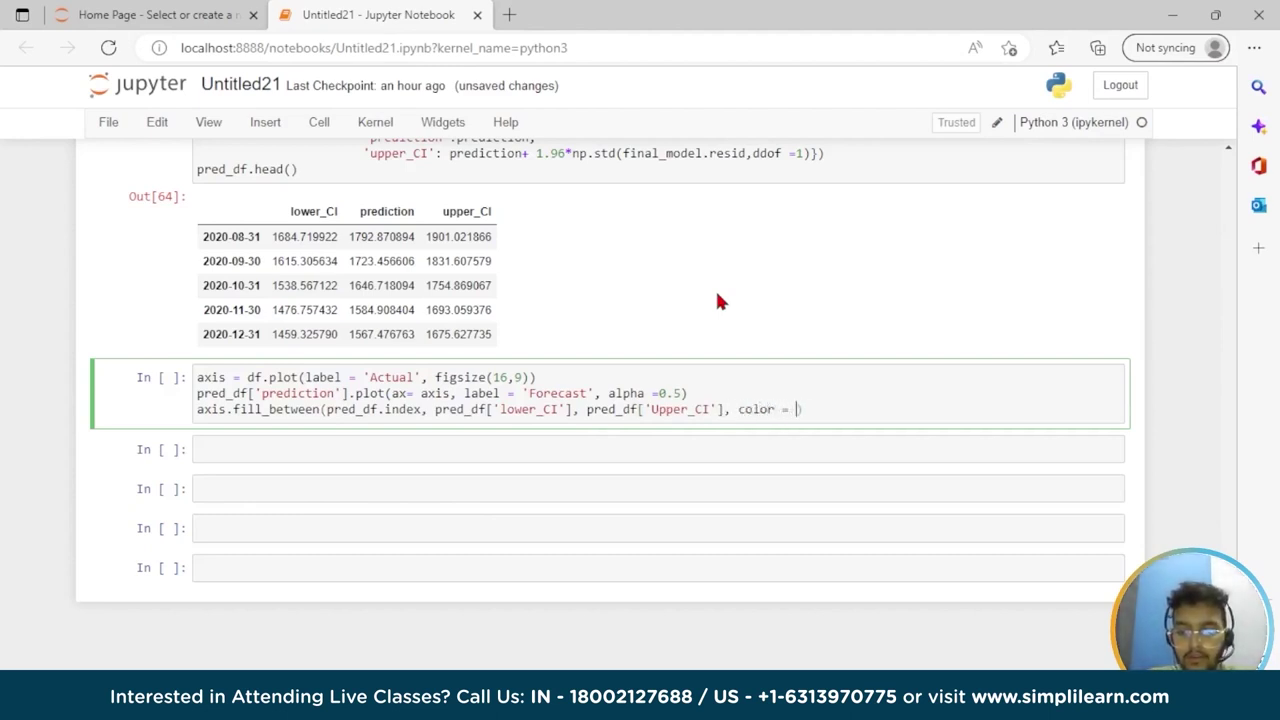
text(m)
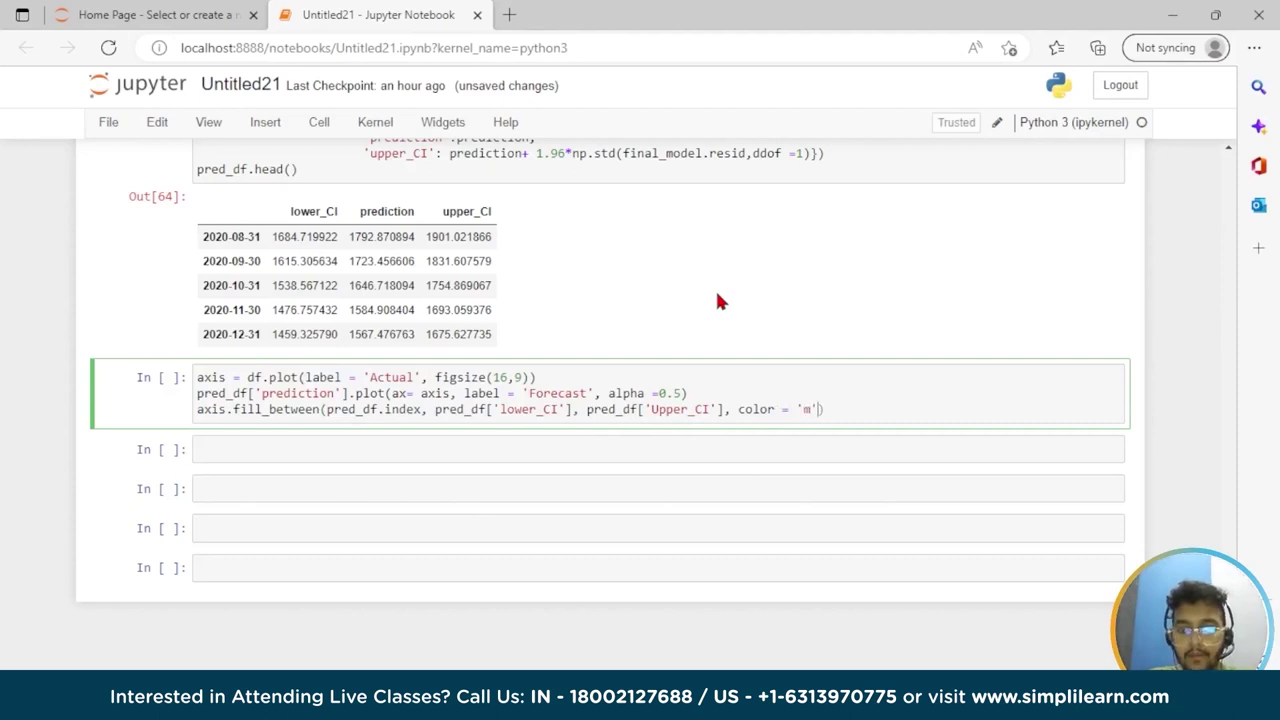
text(', )
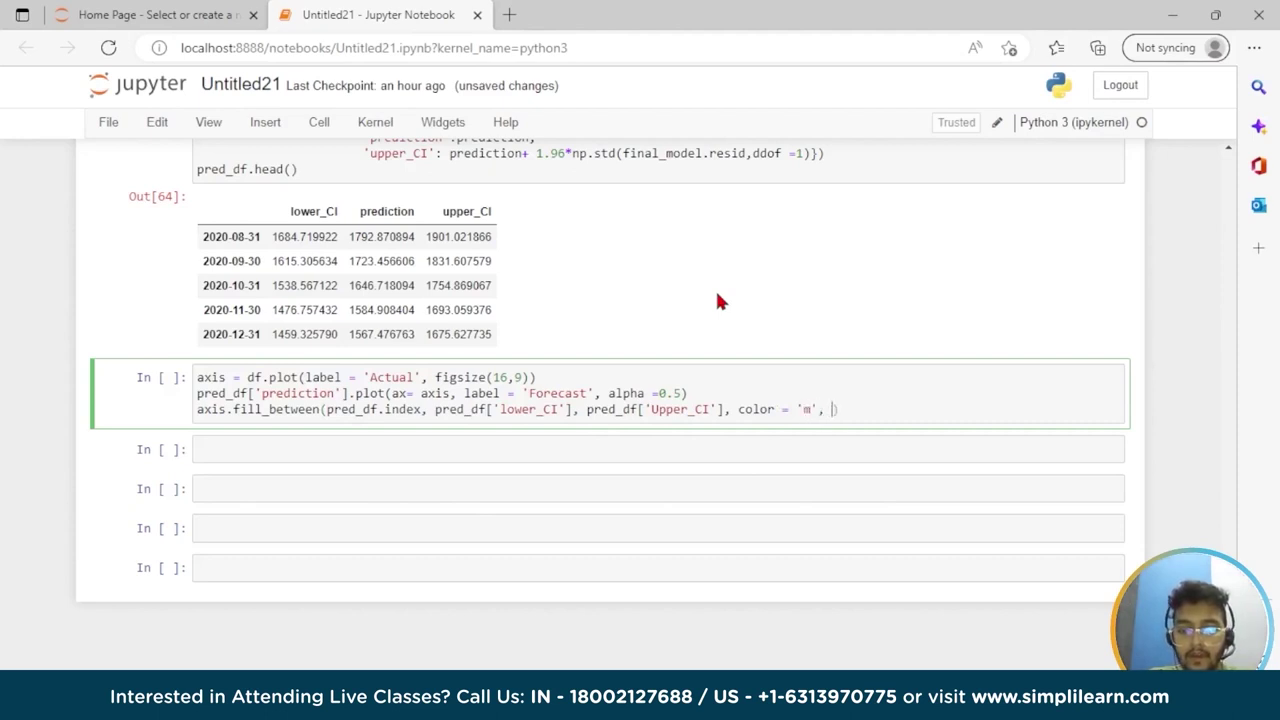
text(ap)
key(BackSpace)
key(BackSpace)
text(alpha)
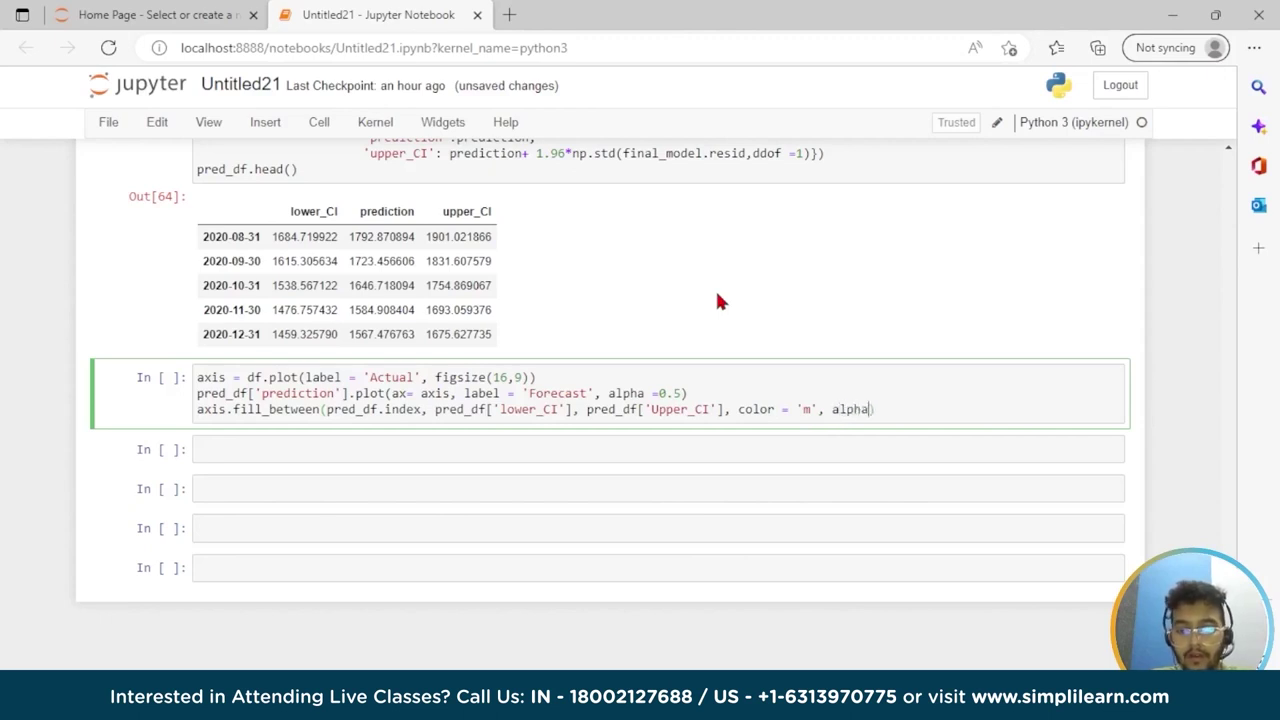
text( = )
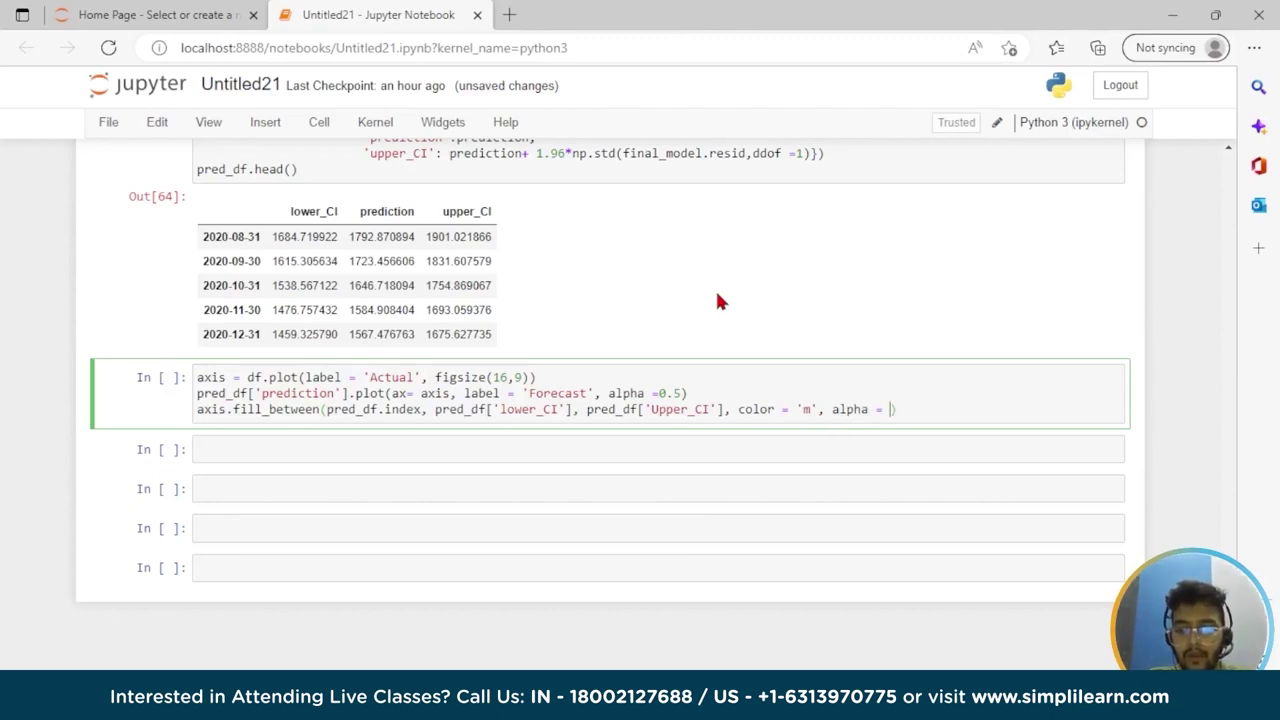
text(.15))
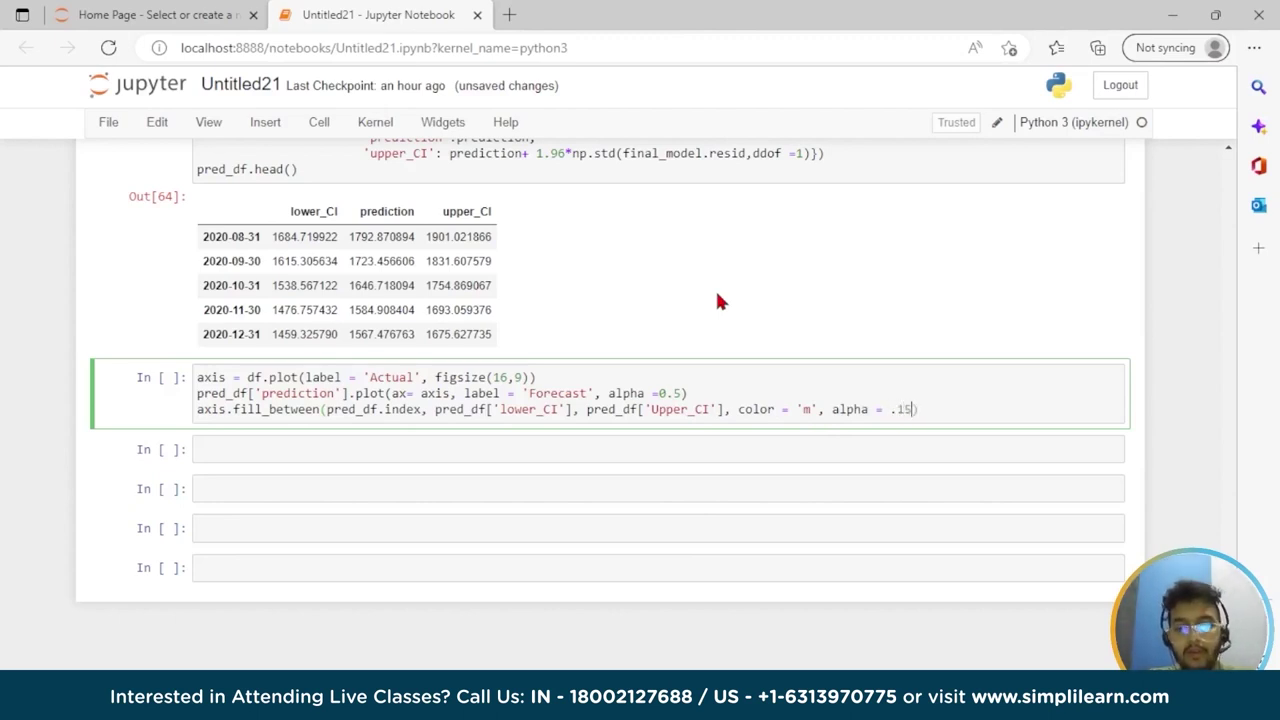
Add a line that labels the x-axis with axis.set_xlabel('year-month')
key(Return)
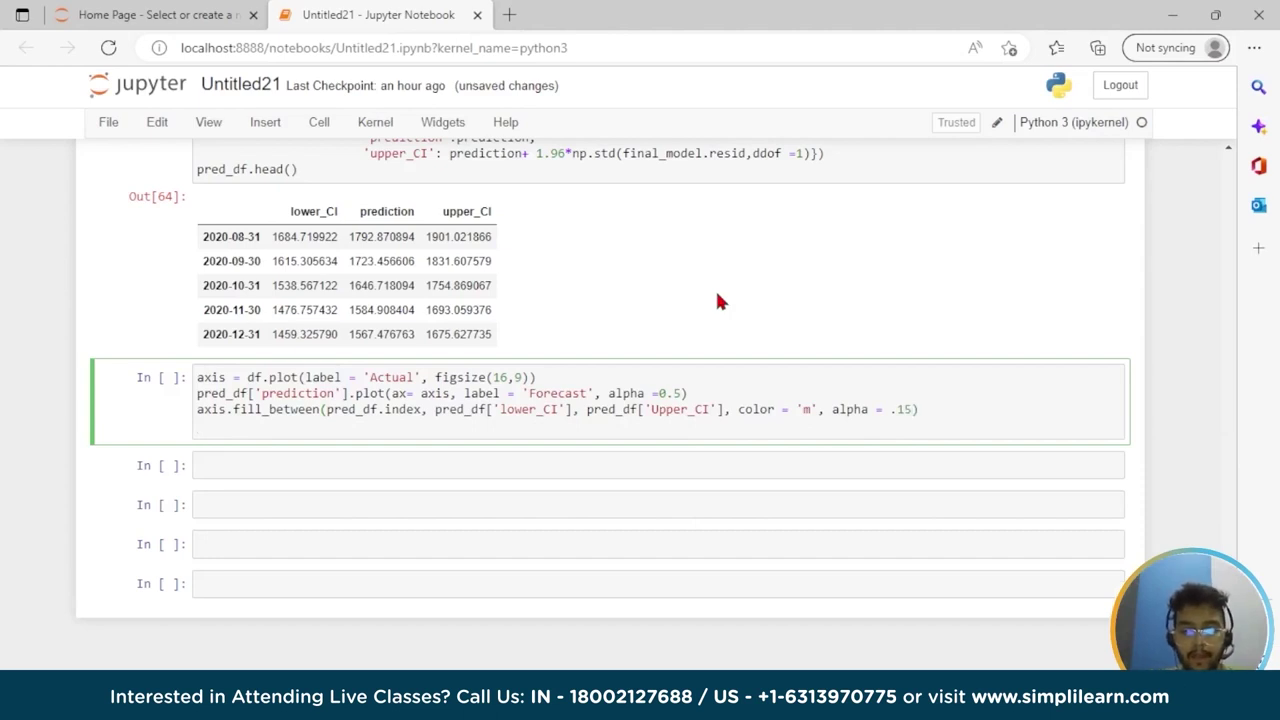
text(axis)
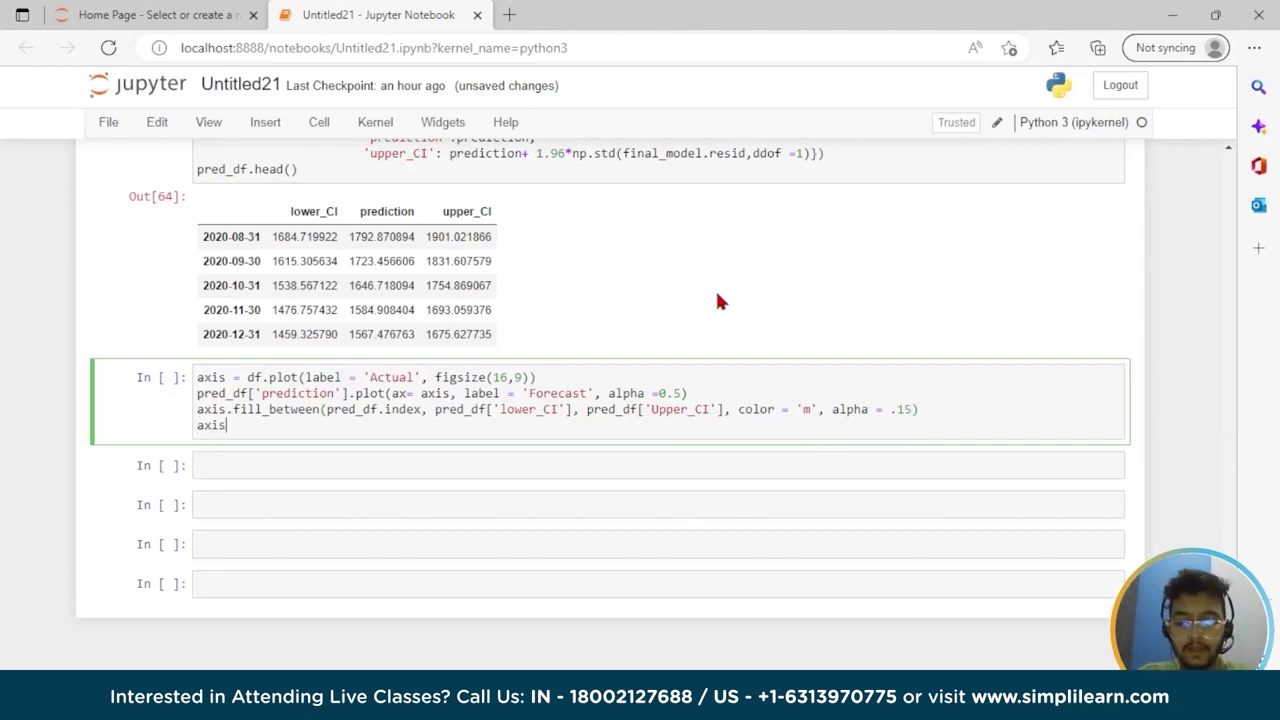
text(.set)
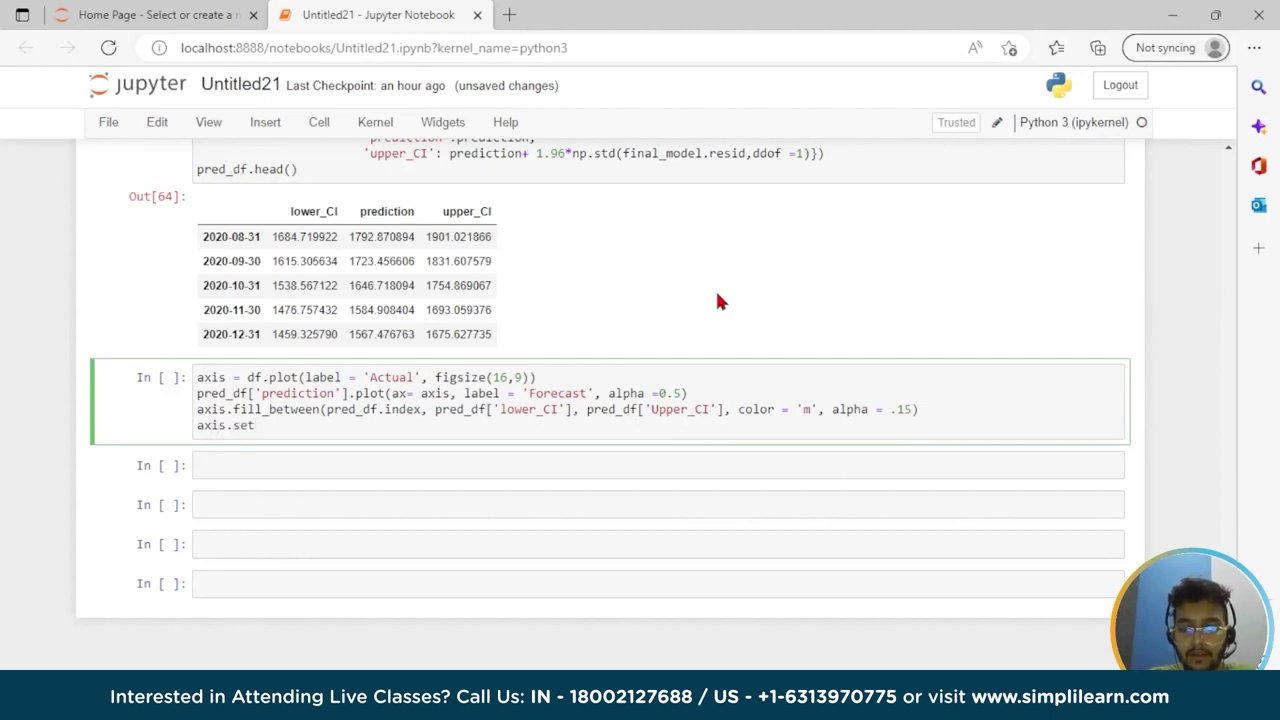
text(_x)
text(label)
text((')
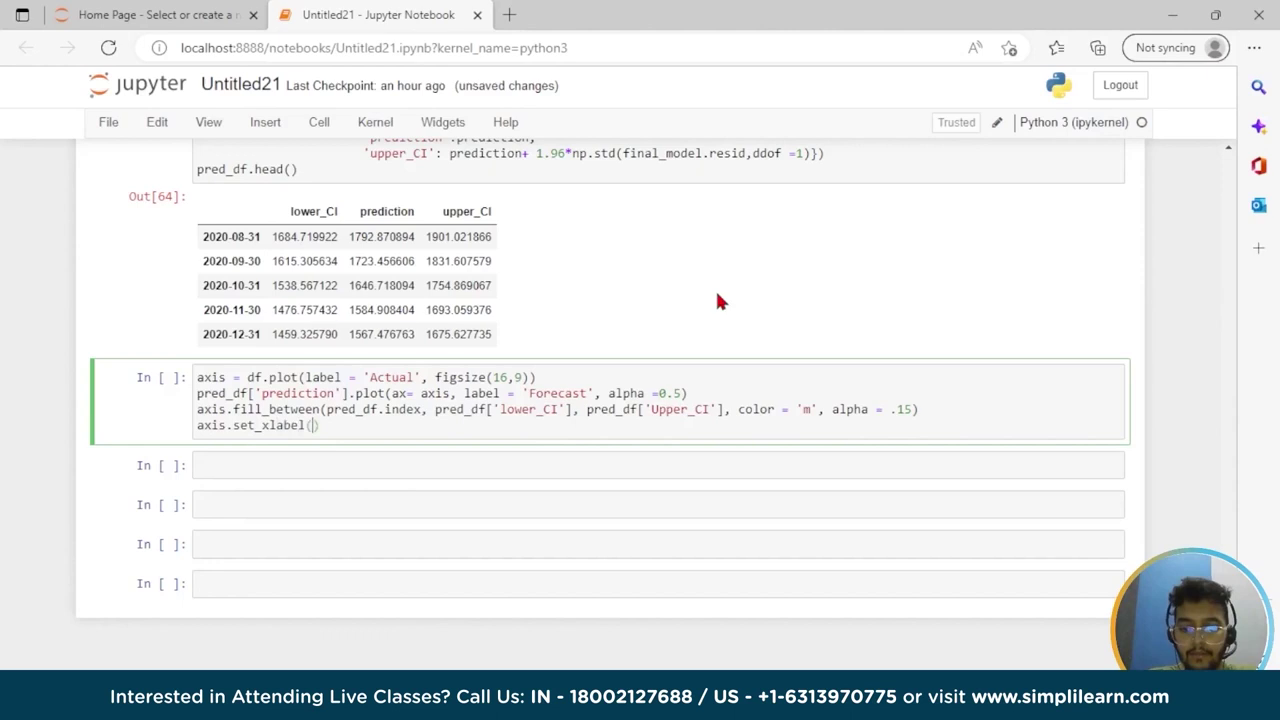
text(year-mon)
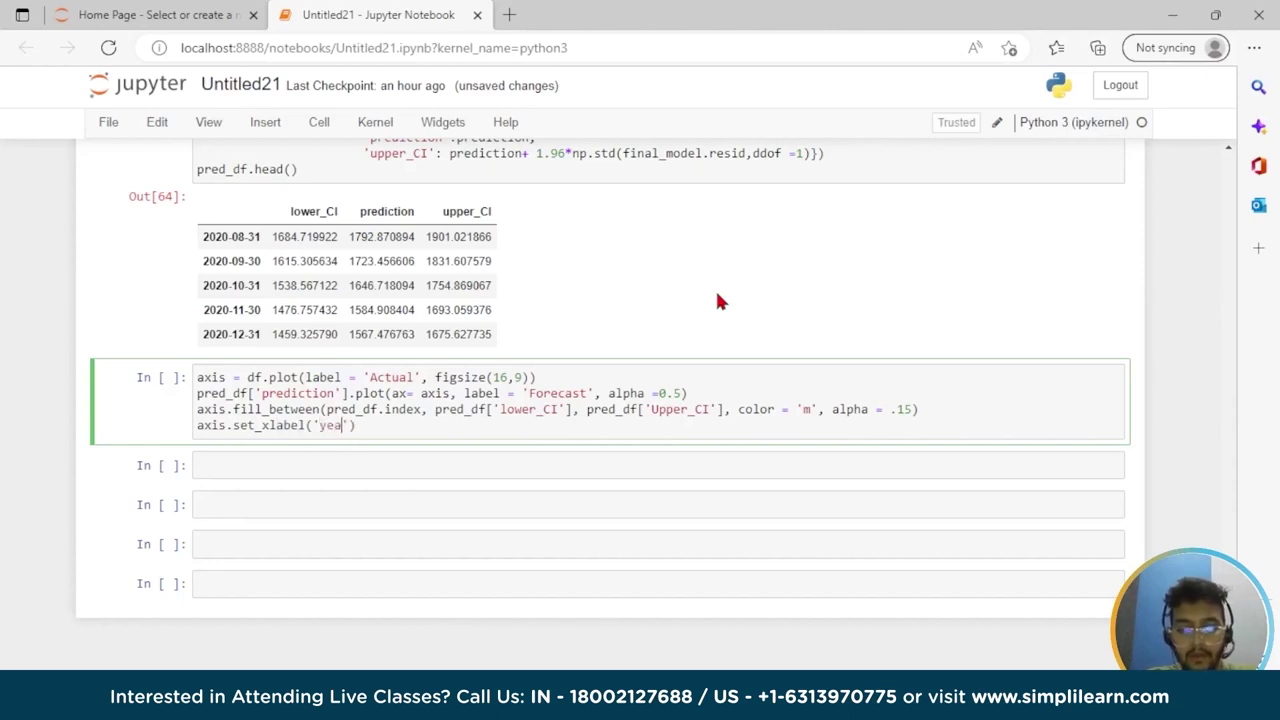
text(th')
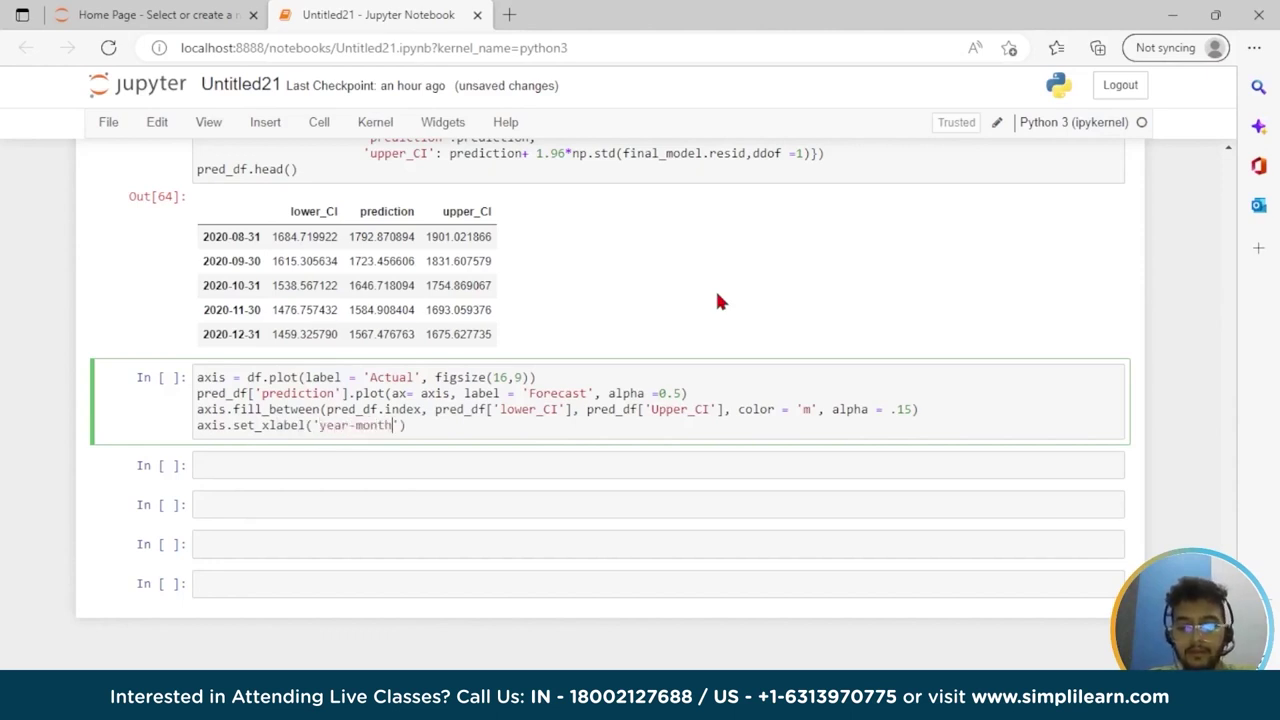
text())
Add a line that labels the y-axis with axis.set_ylabel('price')
key(Return)
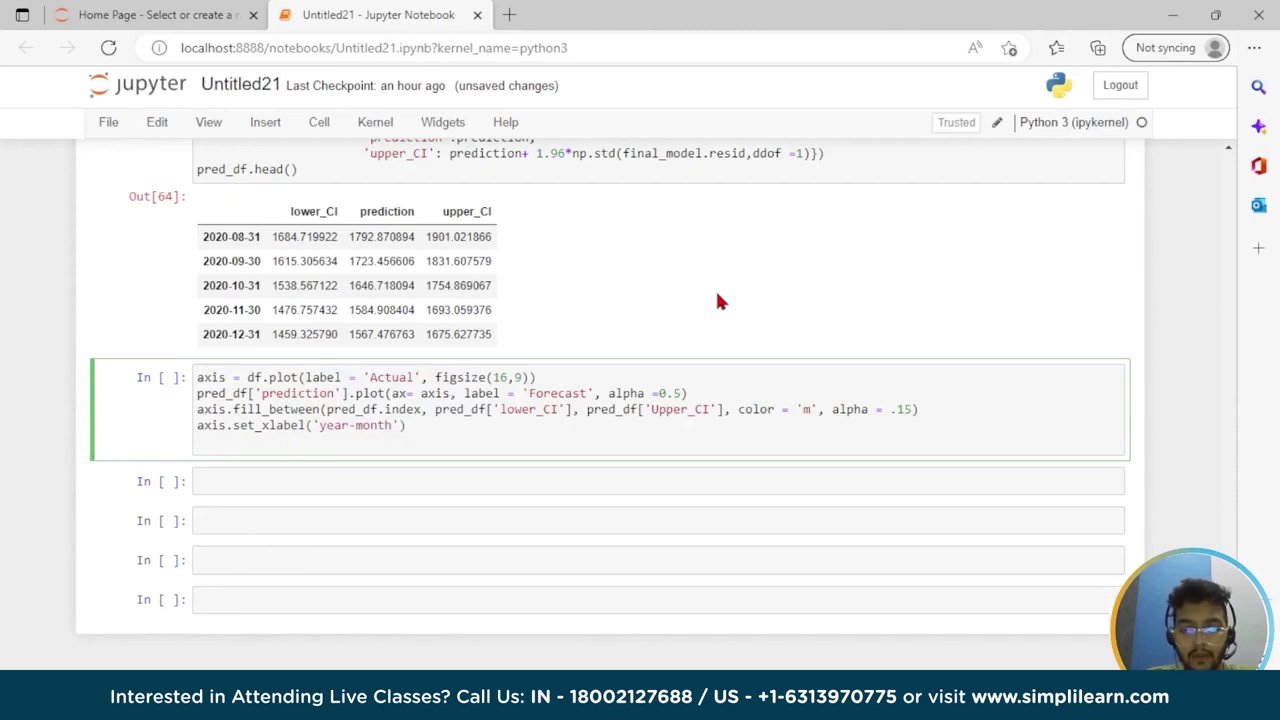
text(axis)
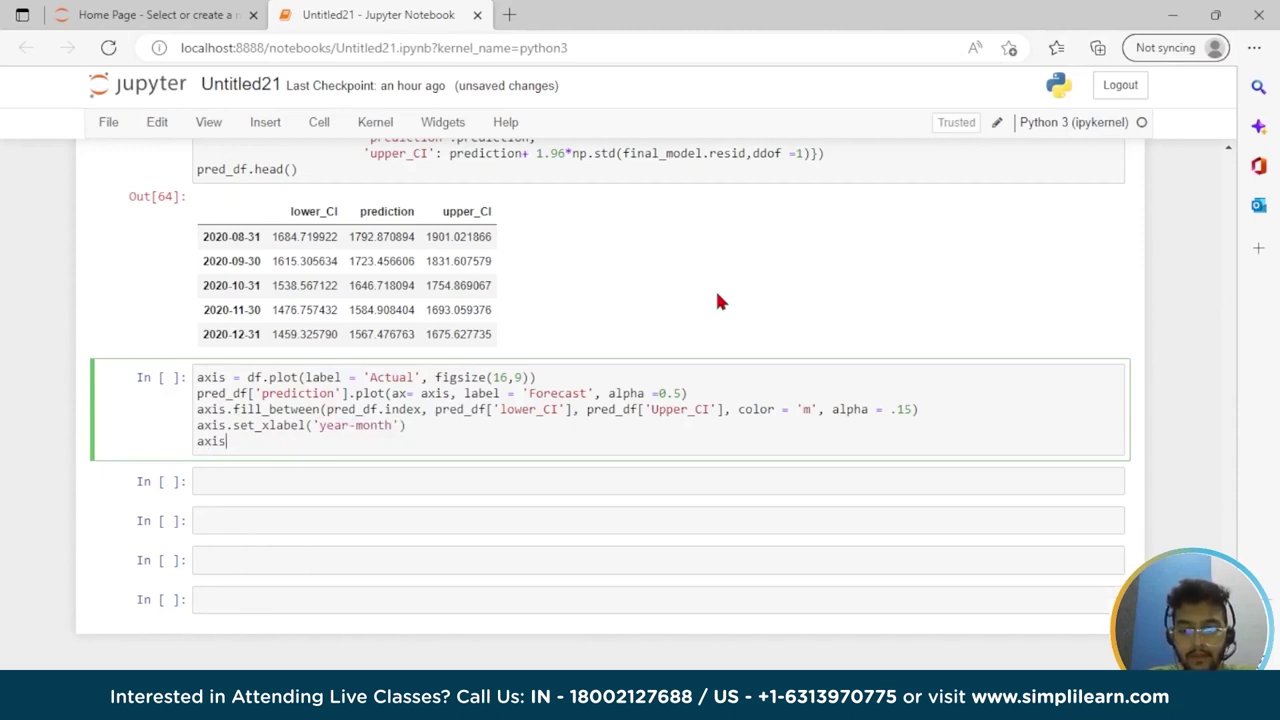
text(.set)
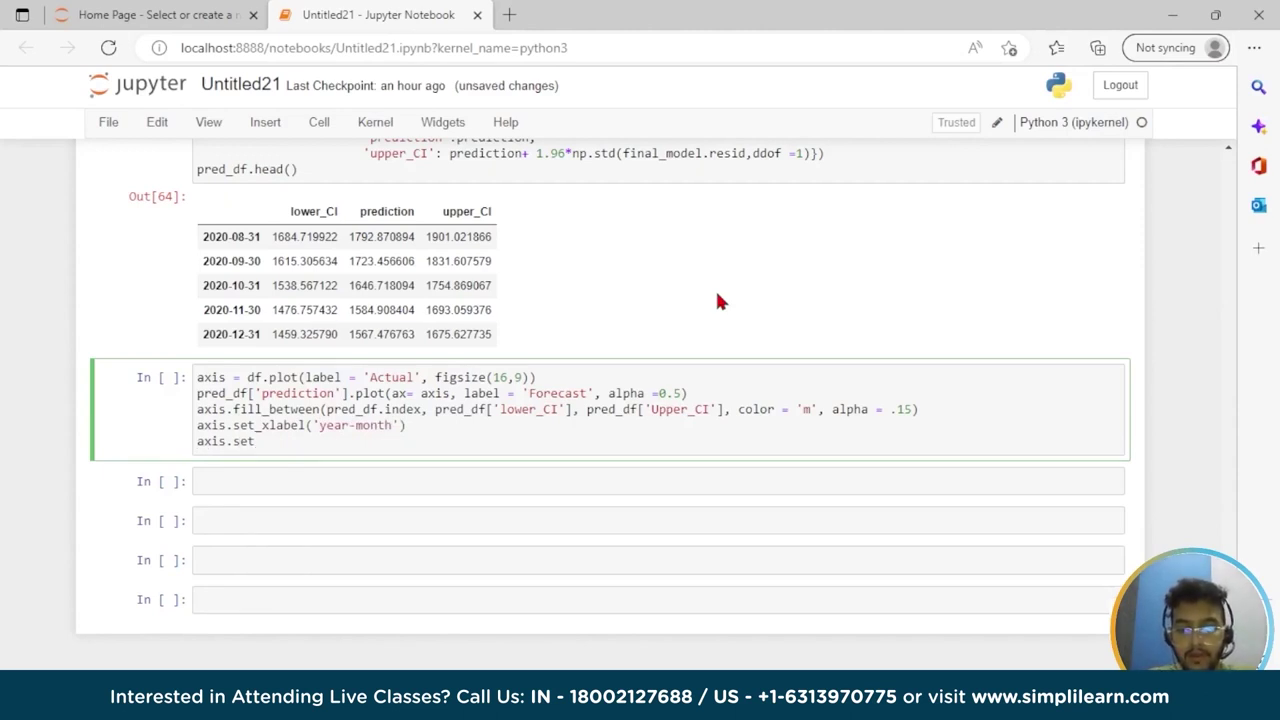
text(_ylabel)
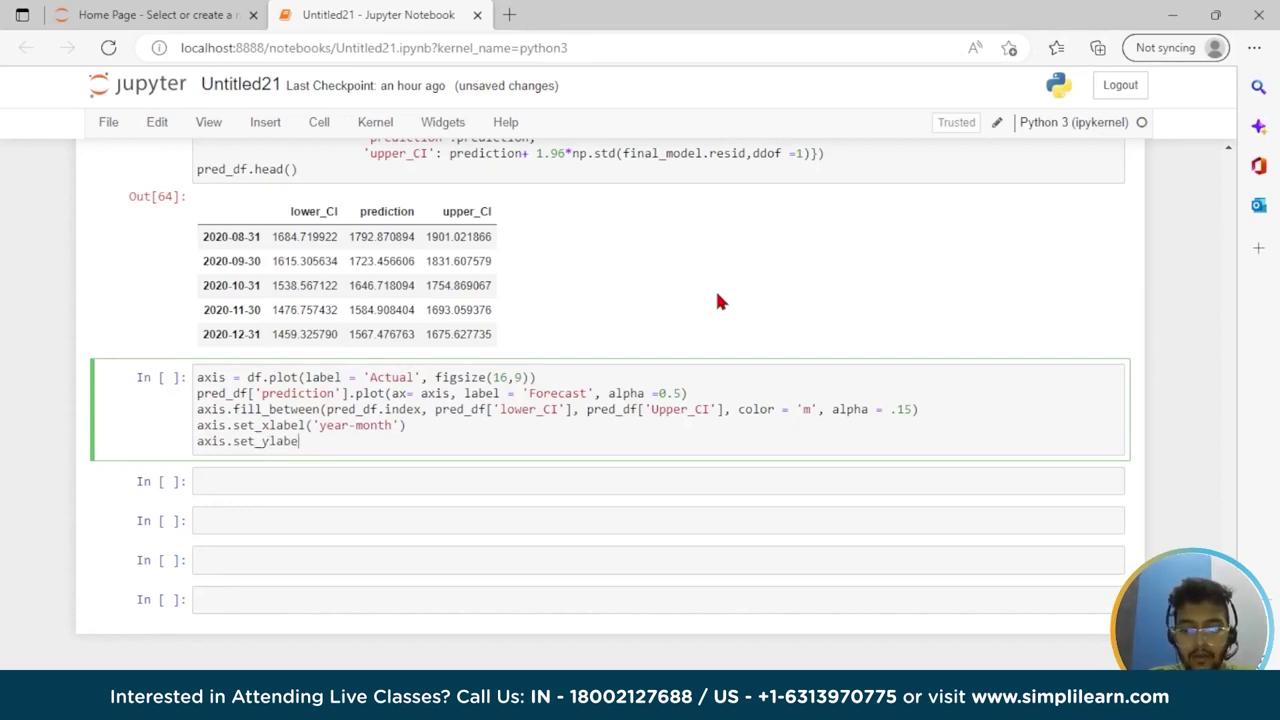
text(('price)
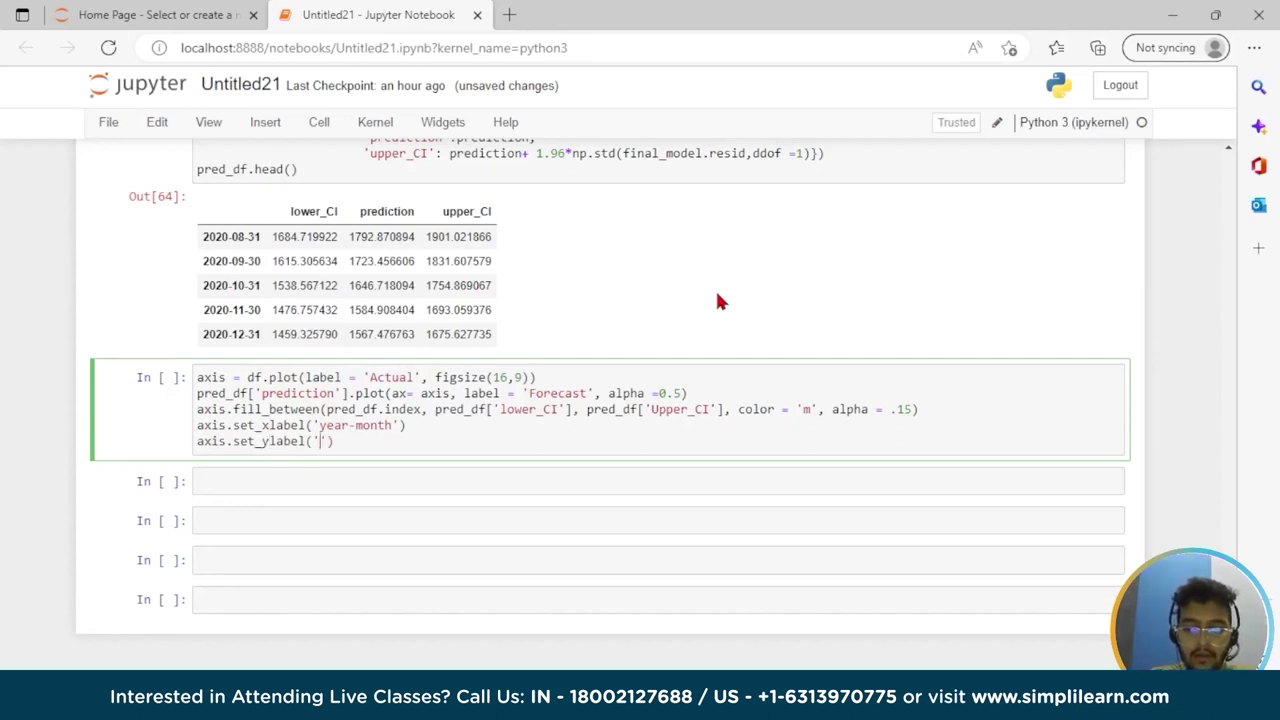
key(Right)
key(Right)
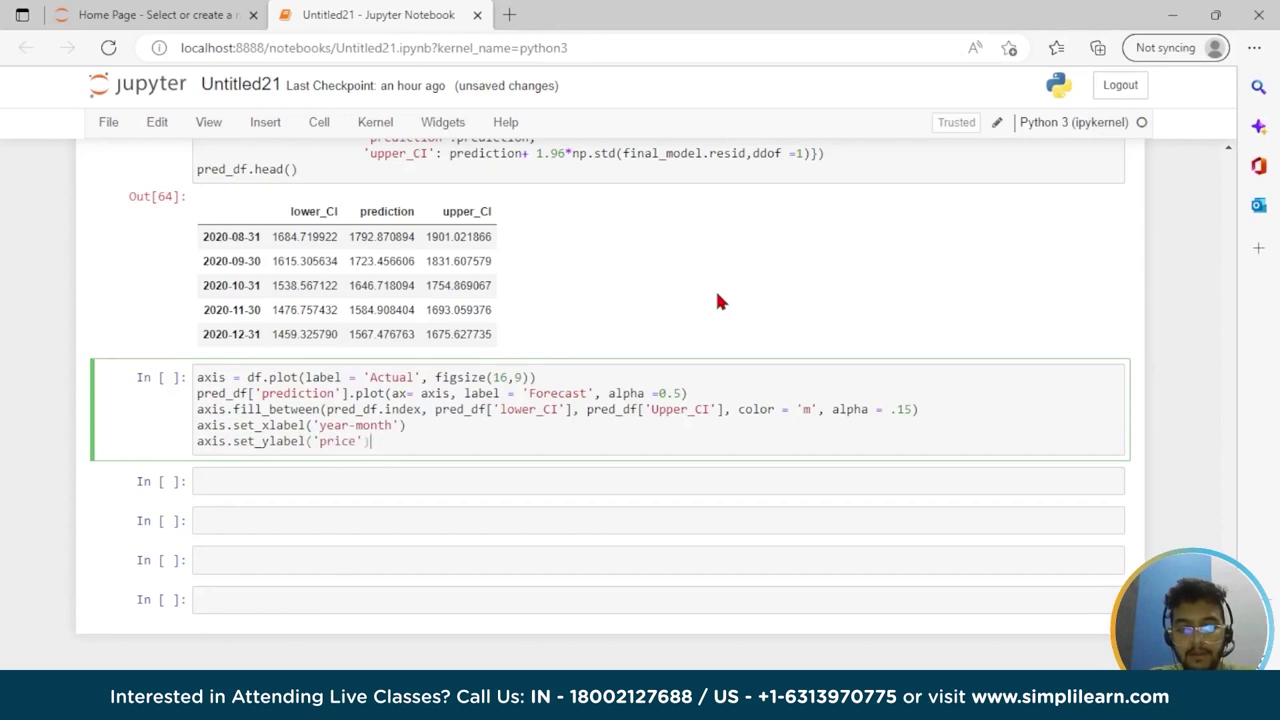
Add a line that places the plot legend with plt.legend(loc = 'best')
key(Return)
text(pl)
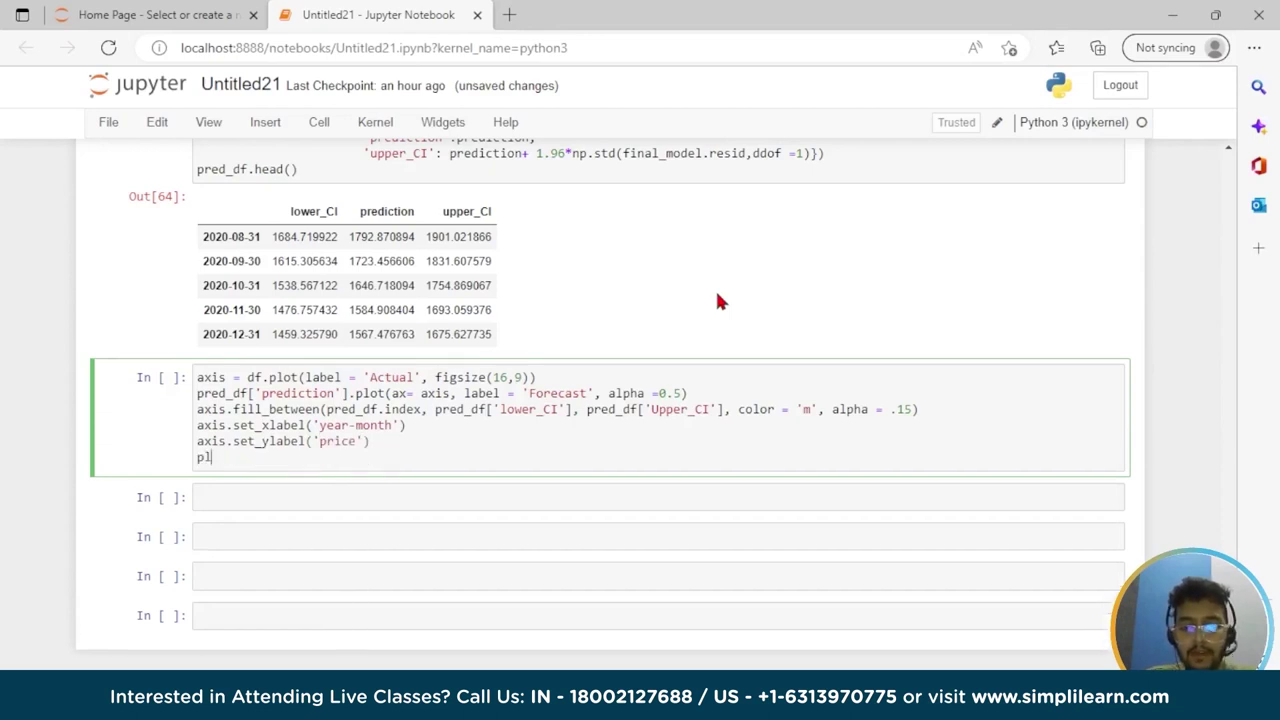
text(t.legend)
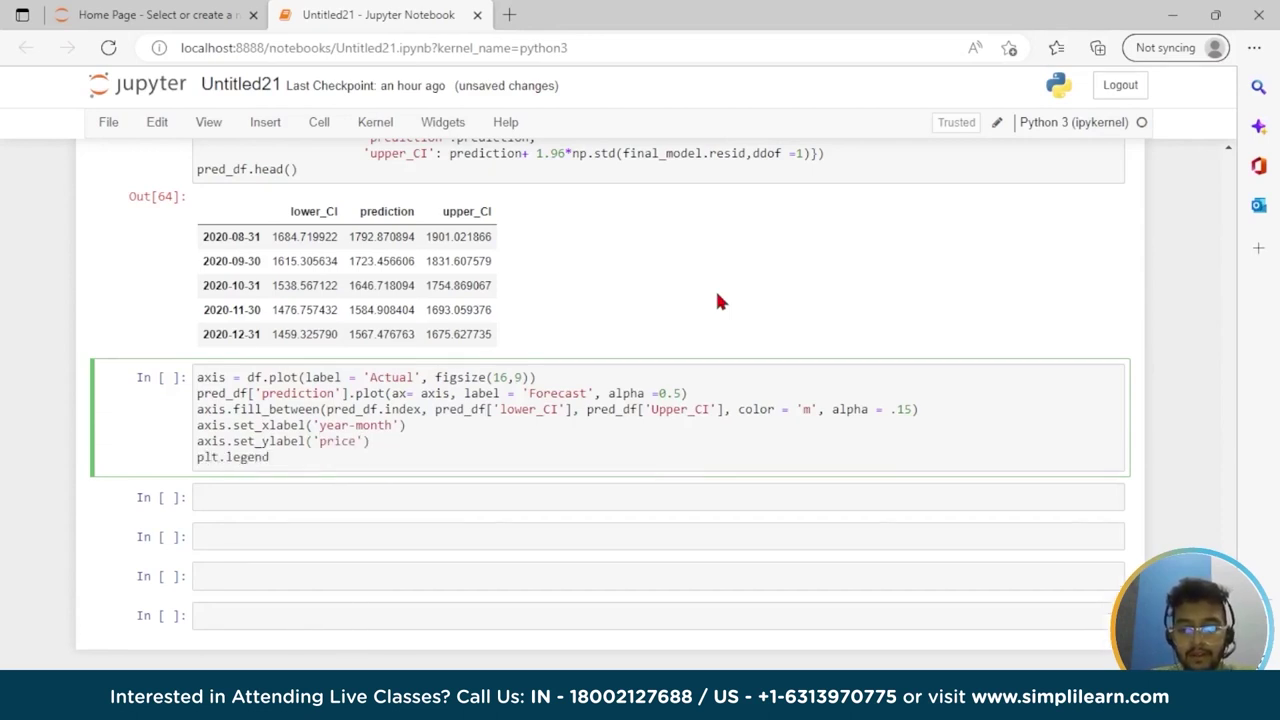
text(()
text(loc)
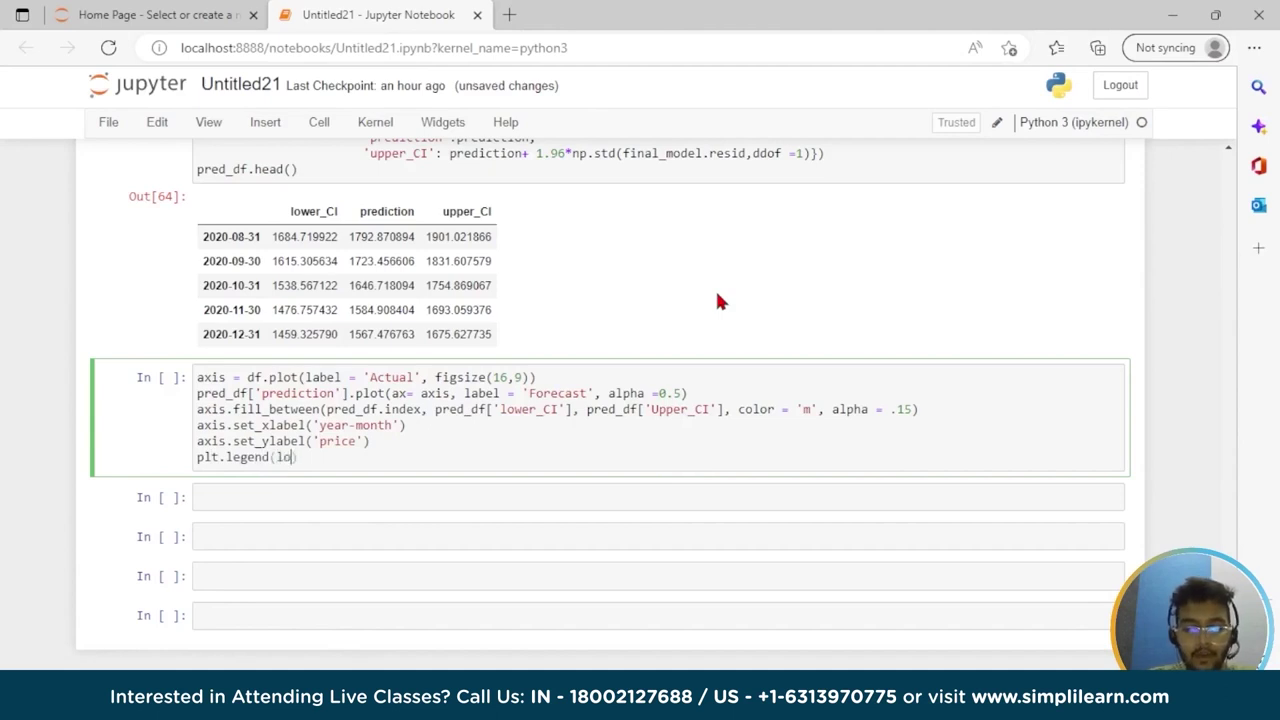
text( = 'best)
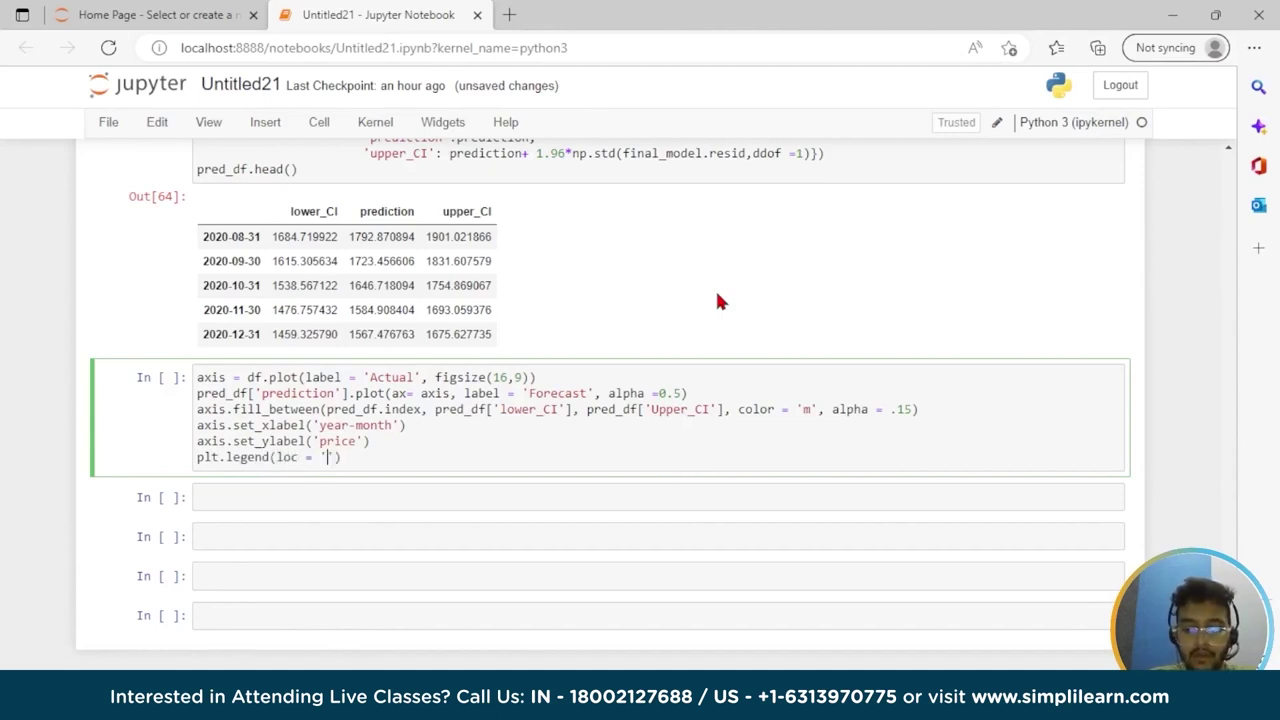
text('))
key(Return)
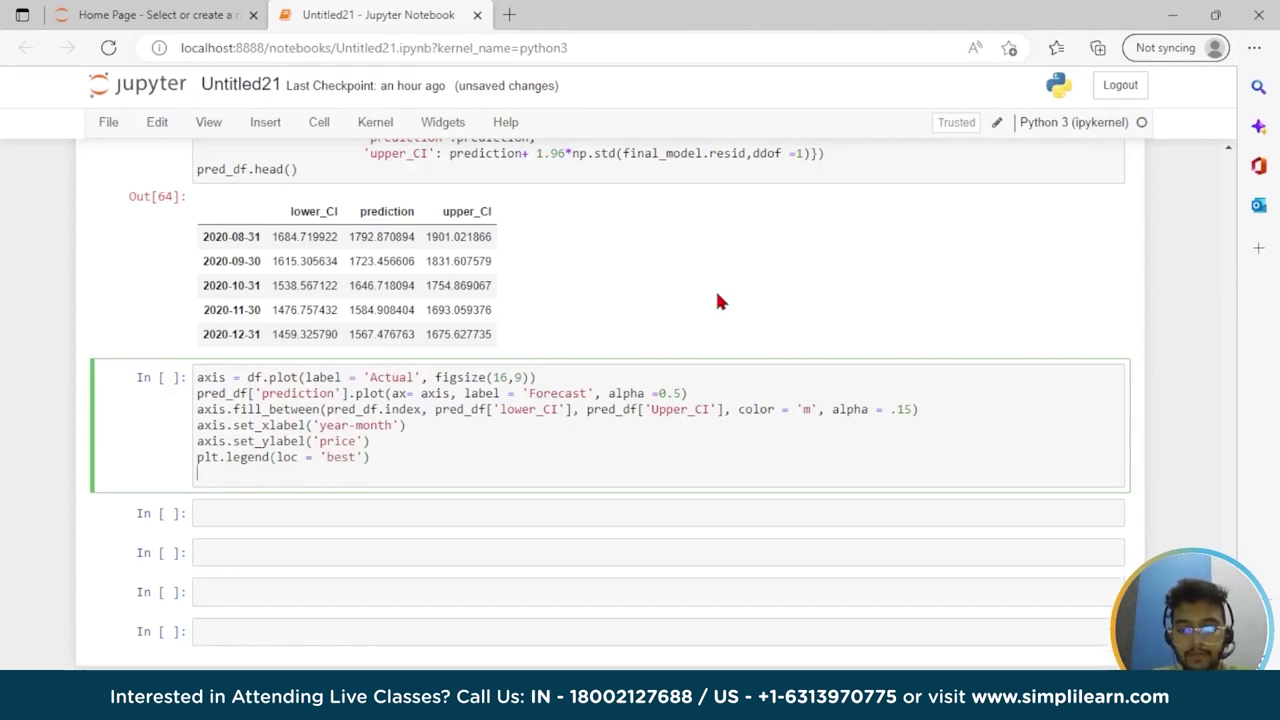
Add a grid() call below the legend line, followed by plt.show() as the last line
text(pr)
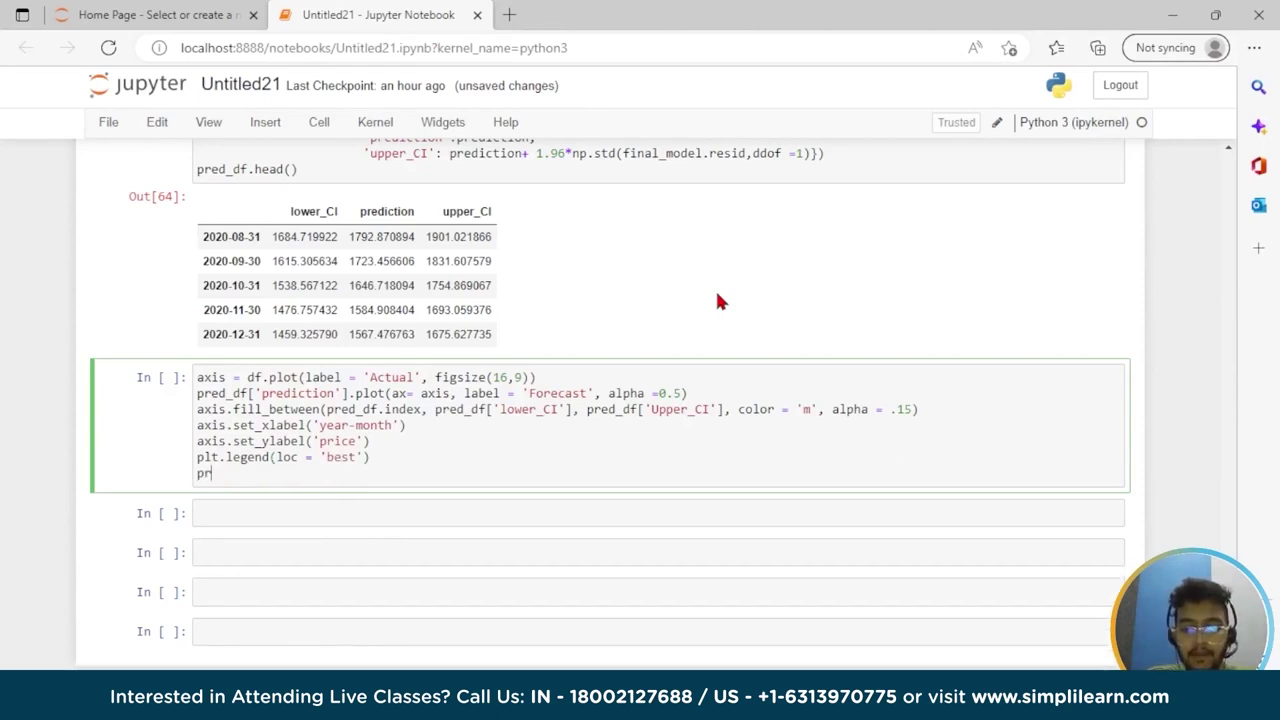
text(lt.grid)
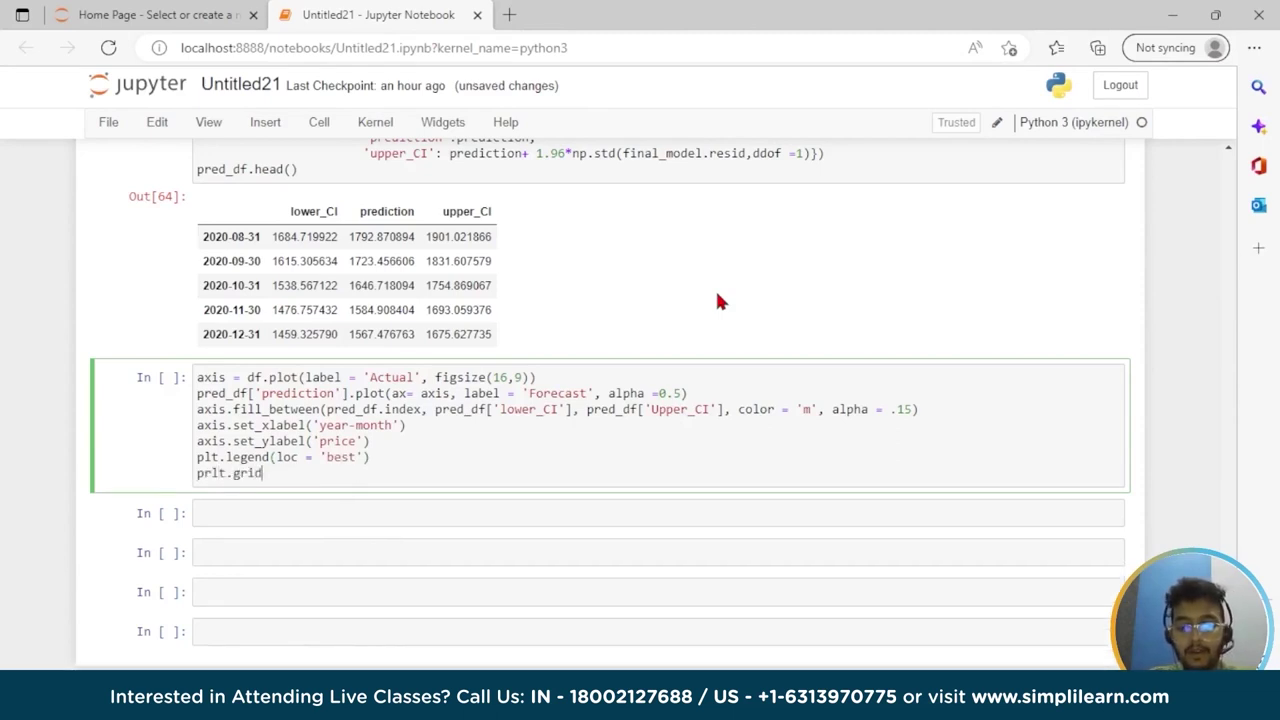
text(e())
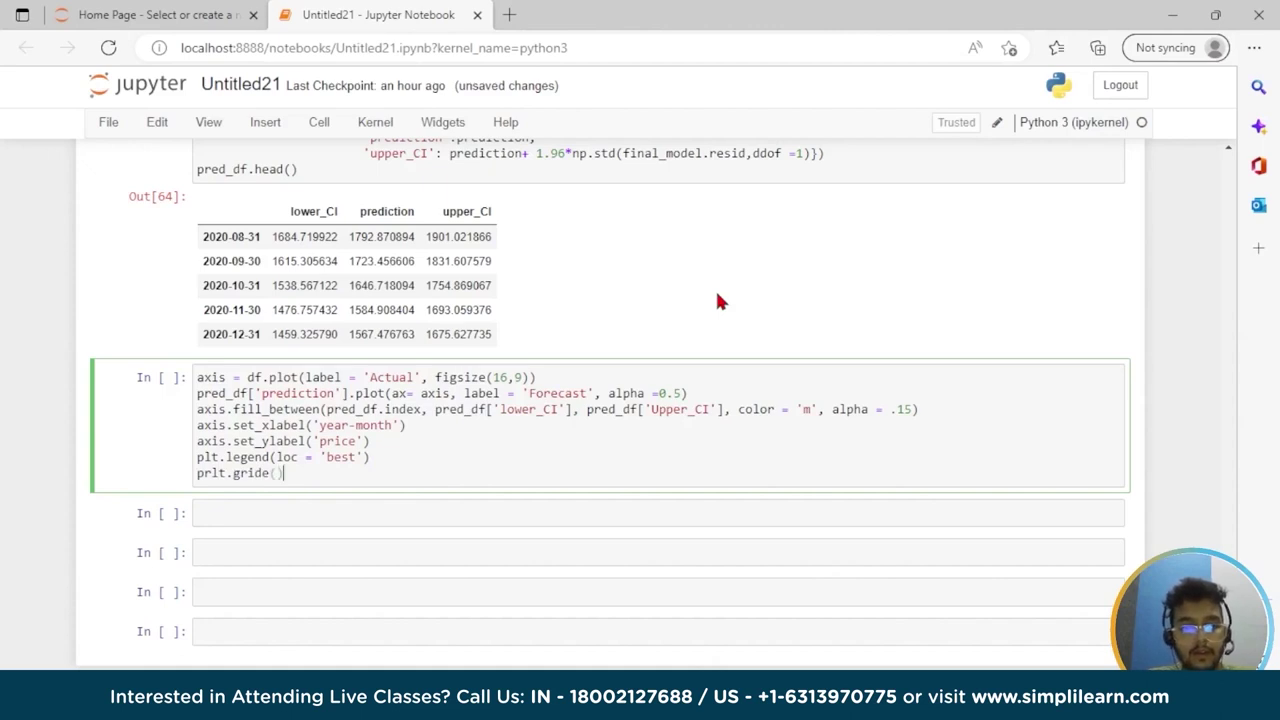
key(BackSpace)
key(End)
key(Return)
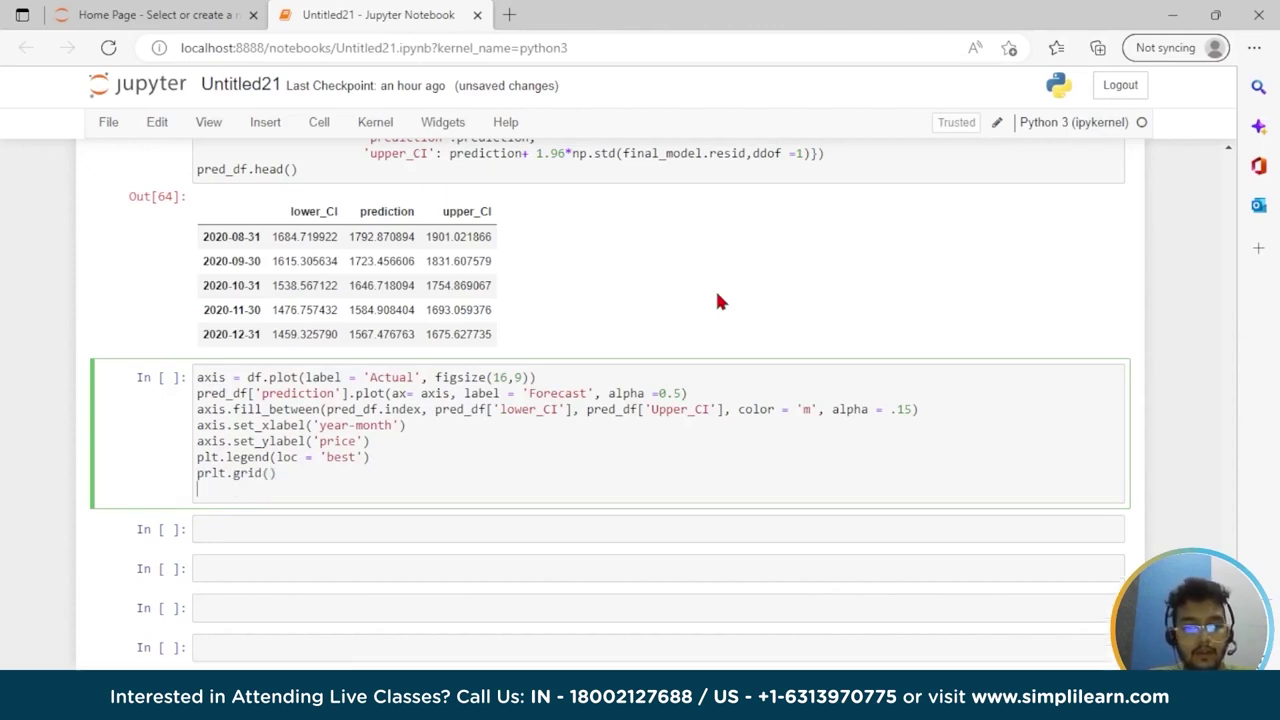
text(plt.)
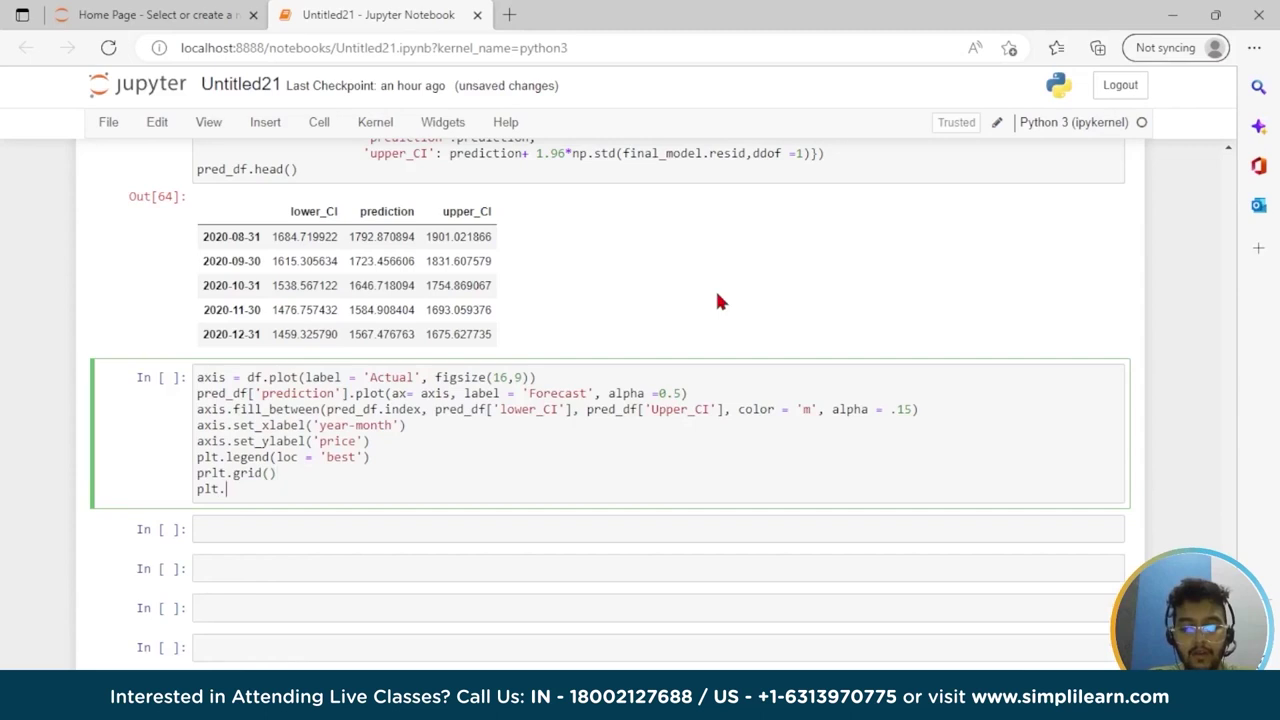
text(show())
Correct the module name in the grid line to plt.grid() and run the plotting cell
key(Up)
key(Left)
key(Left)
key(Left)
key(BackSpace)
key(shift+Return)
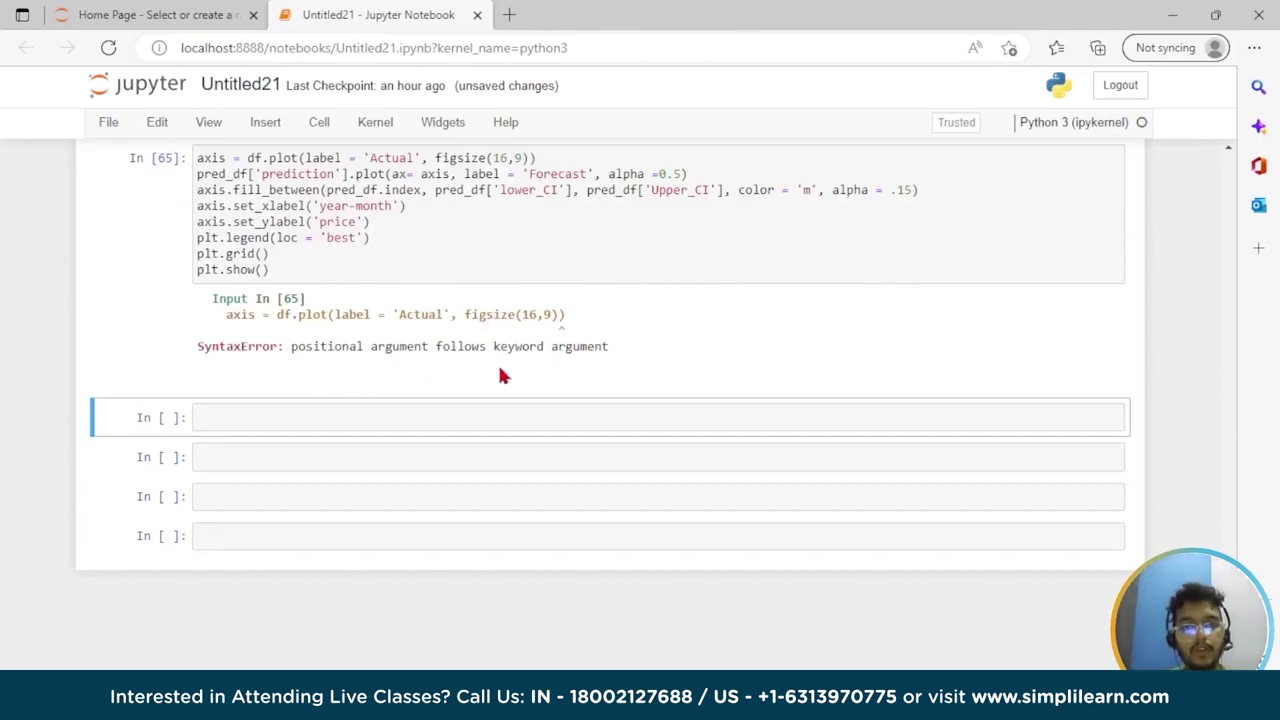
Change the figsize width in the df.plot call to 15 and rerun the cell
scroll(501, 368, up, 1)
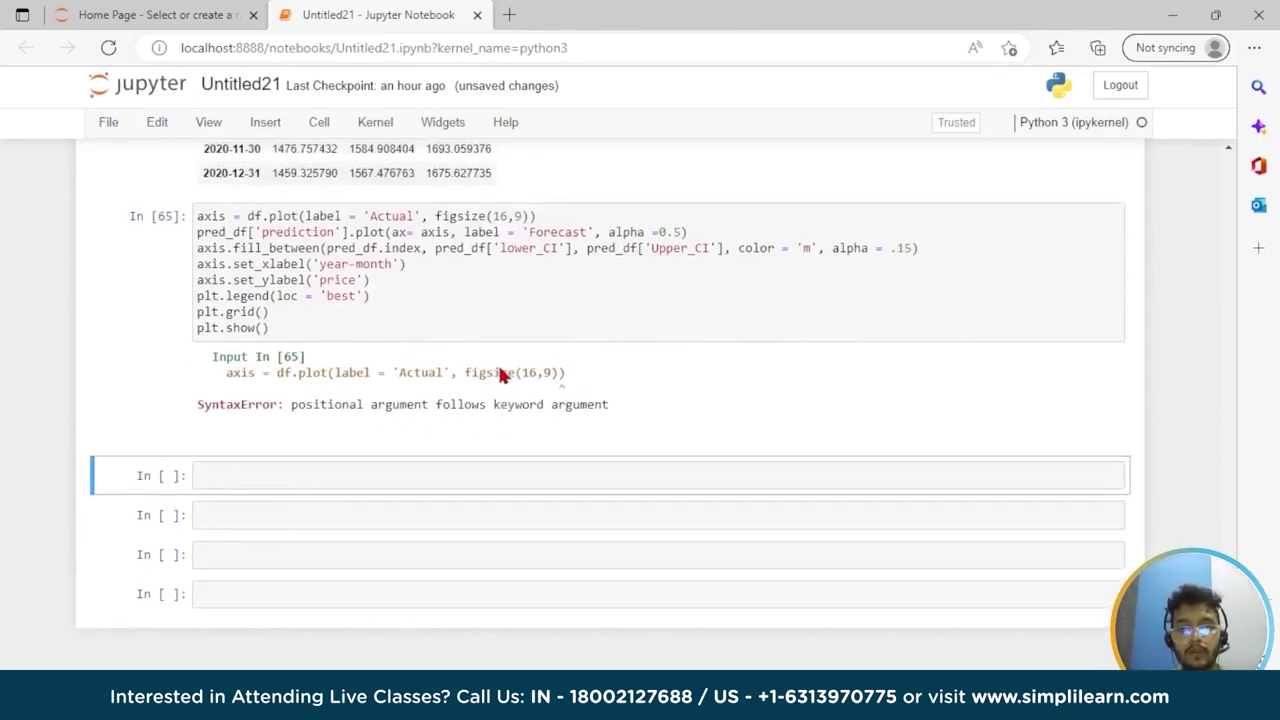
click(505, 218)
key(BackSpace)
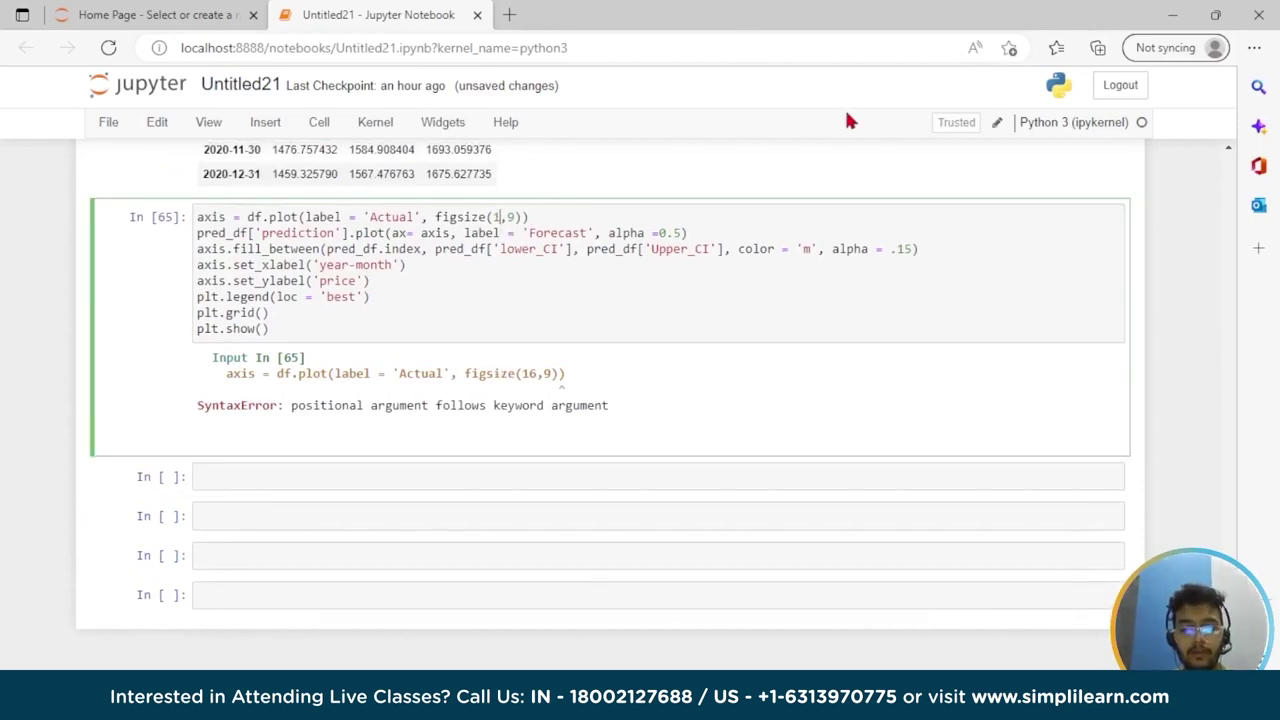
text(5)
key(shift+Return)
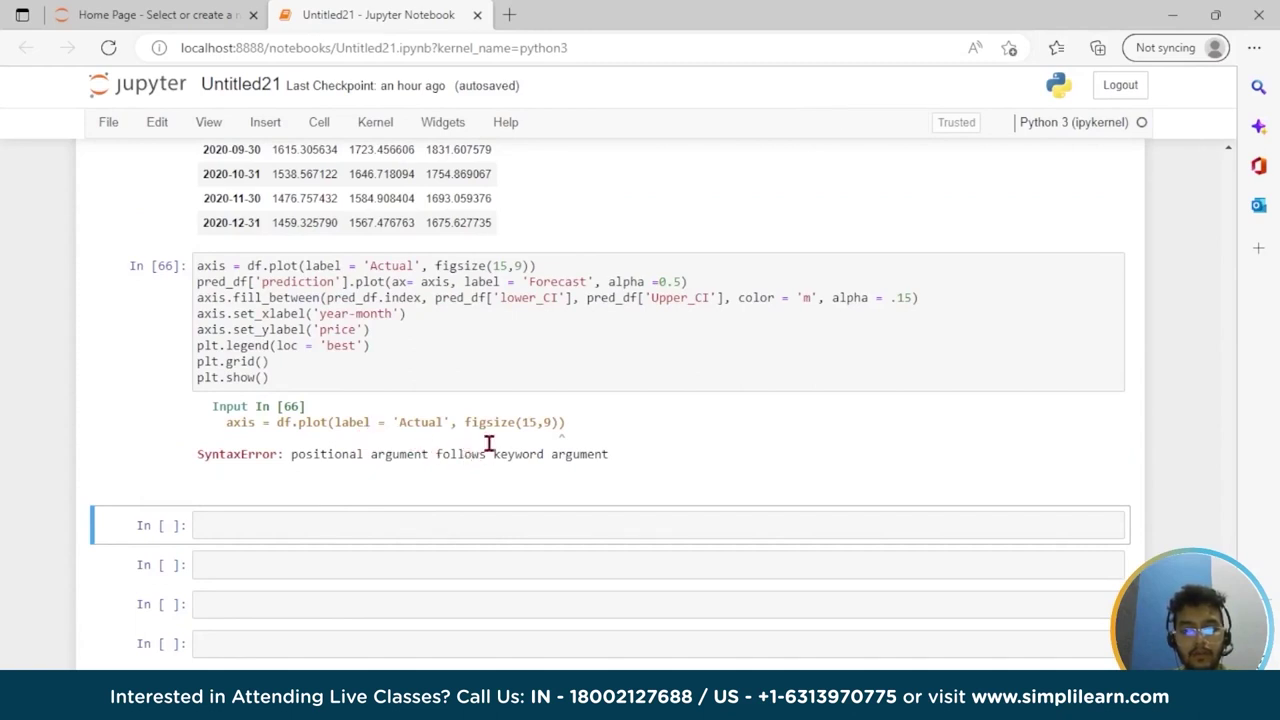
Insert the missing equals sign to make the argument figsize=(15,9) and rerun the cell
click(488, 266)
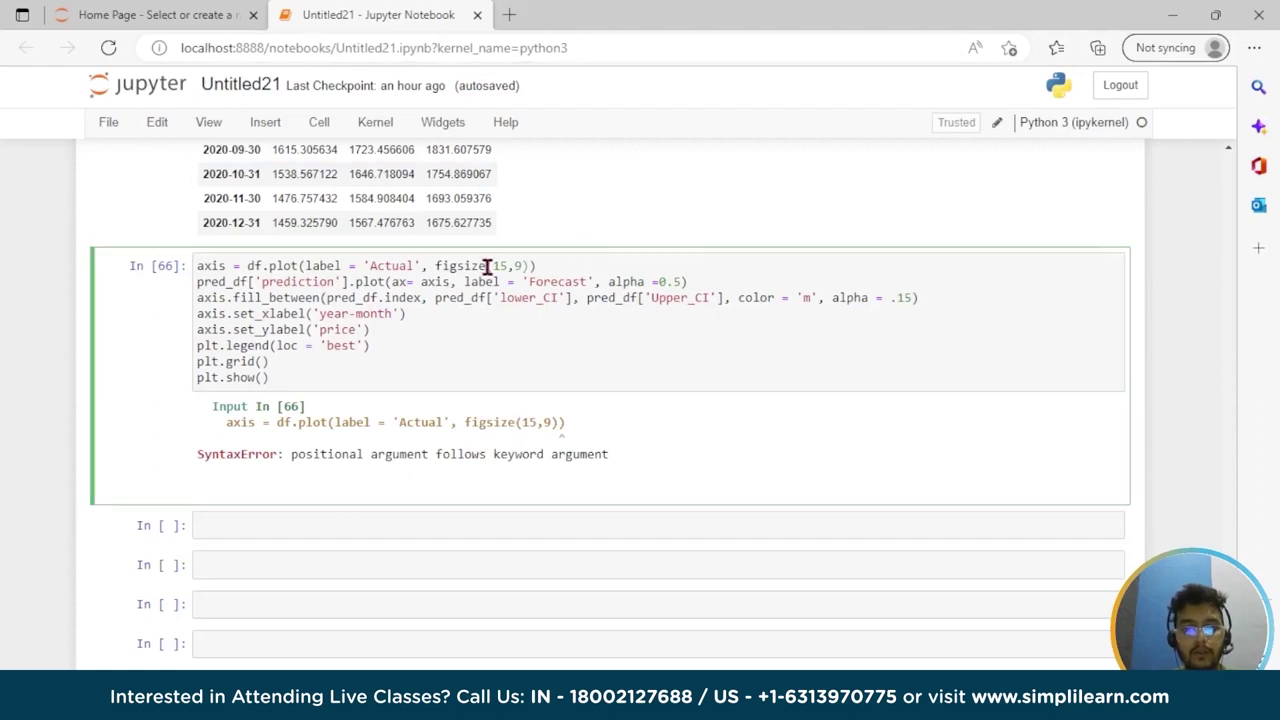
text(=)
key(shift+Return)
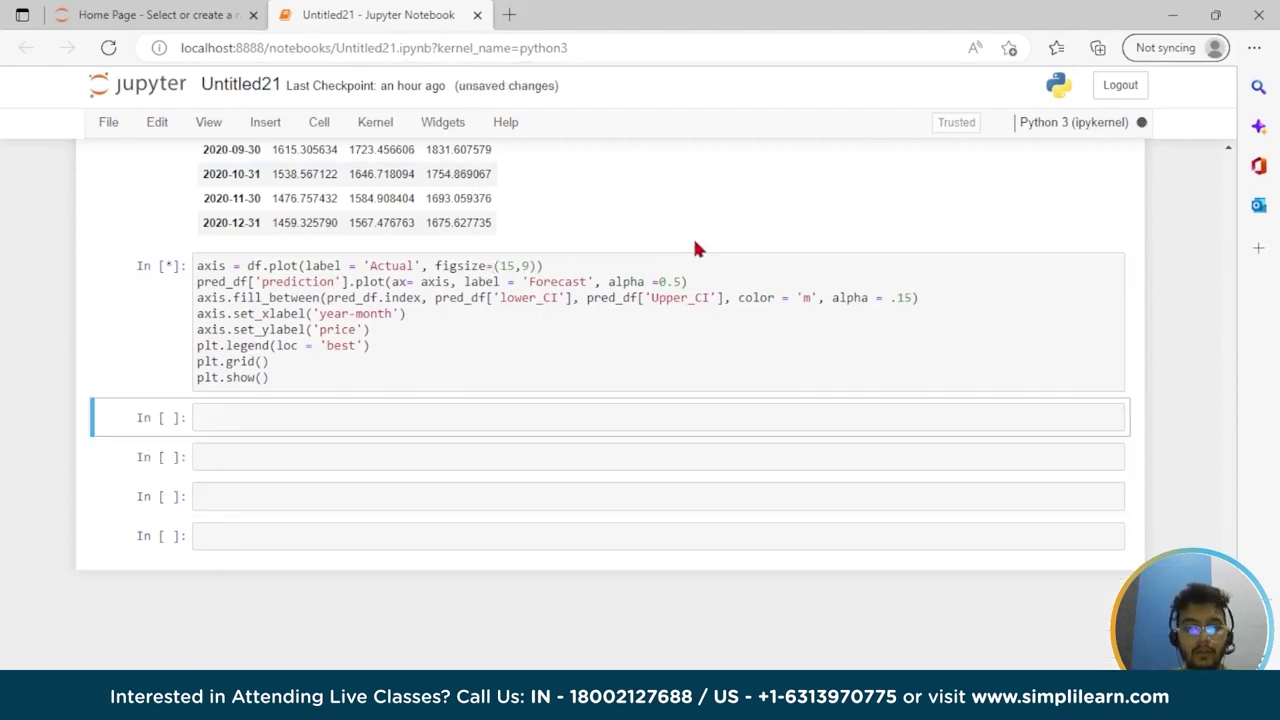
Trace the KeyError and change the column name in the fill_between call to 'upper_CI', rerunning the plotting cell
scroll(697, 249, down, 5)
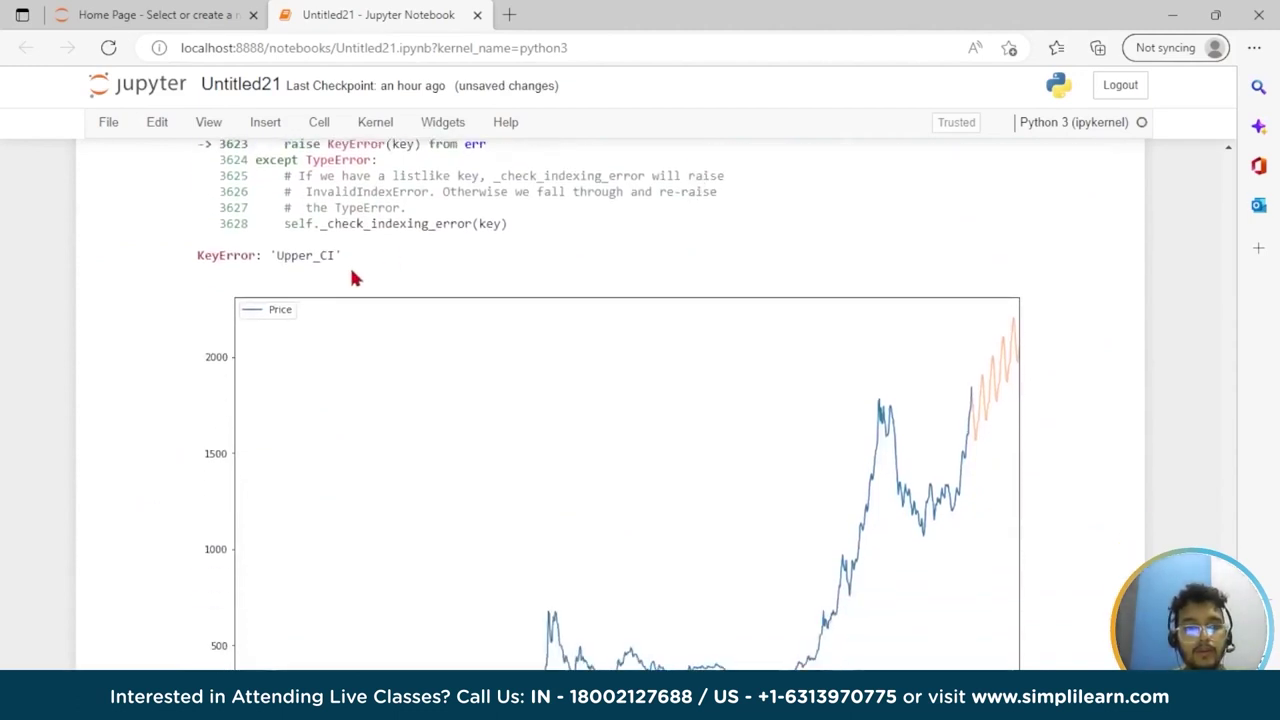
scroll(351, 279, up, 10)
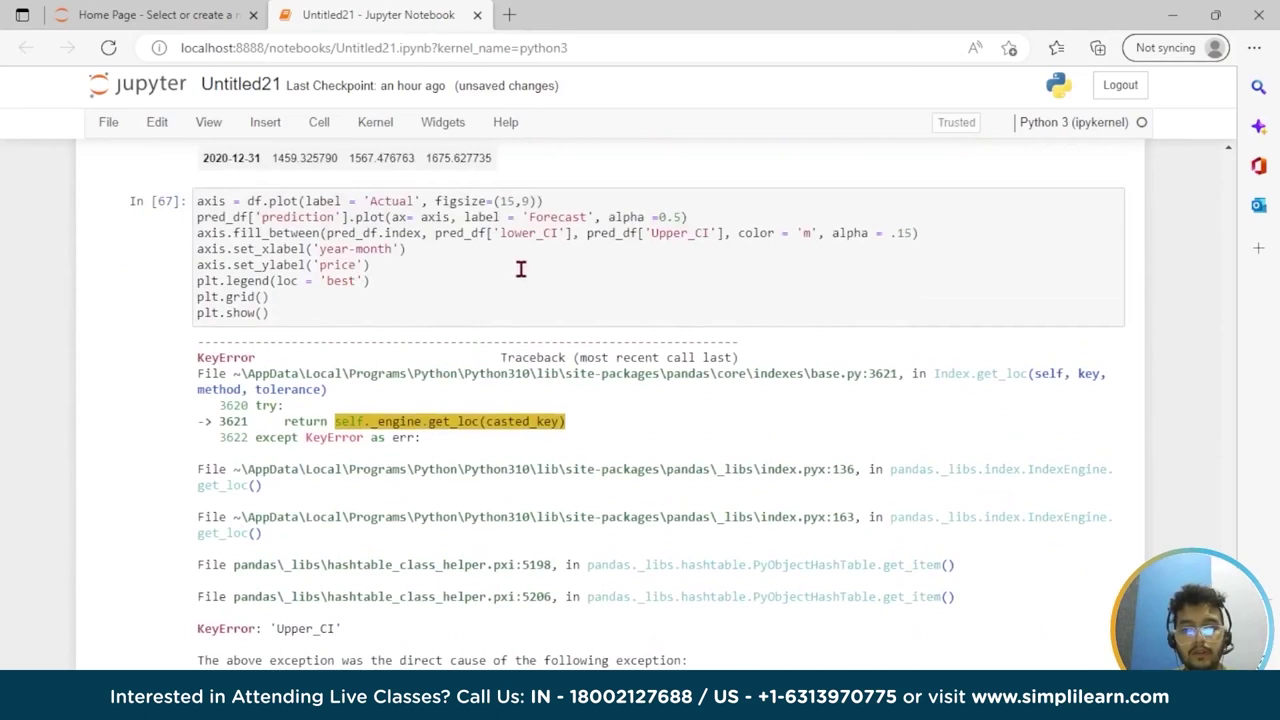
scroll(520, 269, up, 4)
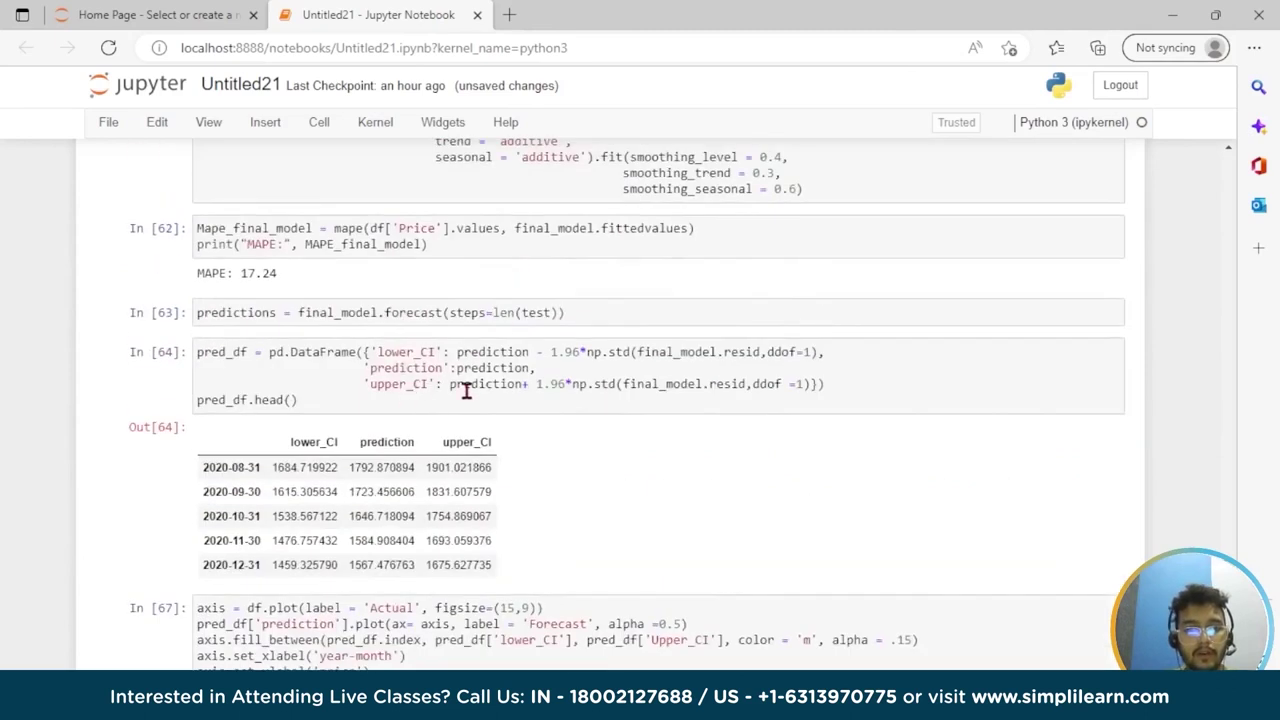
scroll(466, 390, down, 4)
click(659, 209)
key(BackSpace)
text(u)
key(shift+Return)
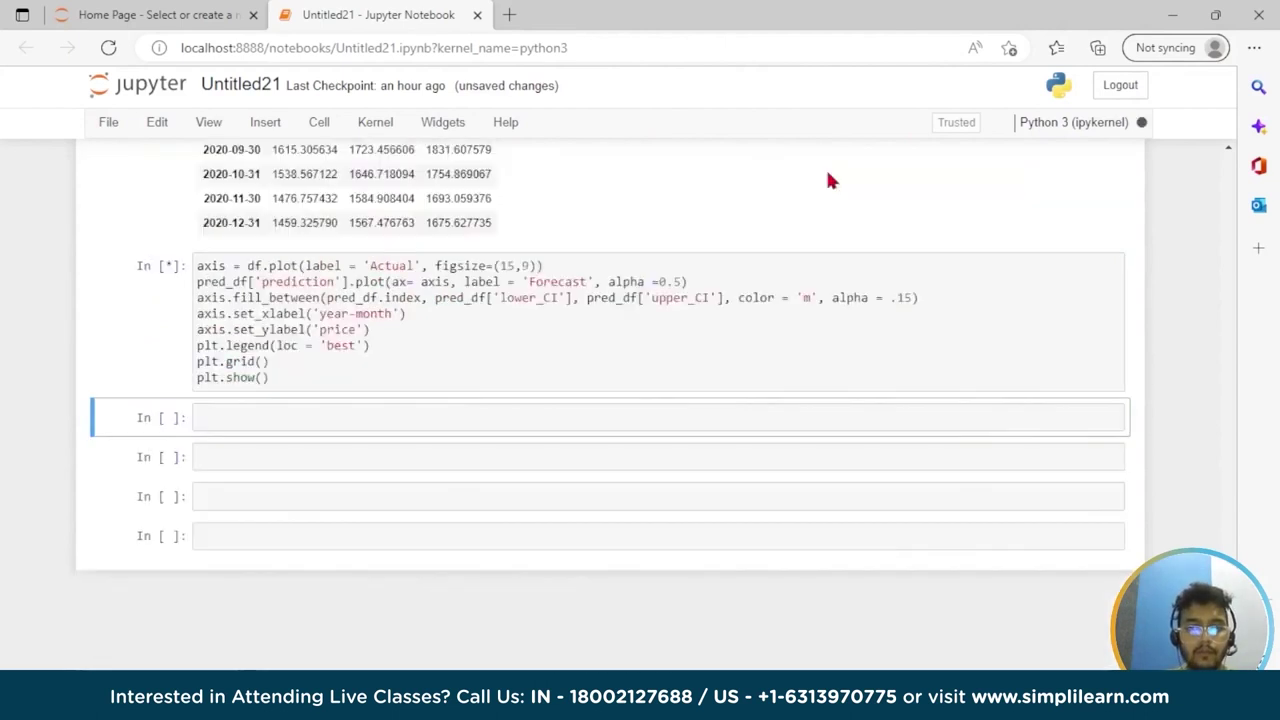
Examine the plot of prices and forecast, including its confidence band and legend, together with its code
scroll(828, 181, down, 3)
scroll(828, 181, up, 1)
scroll(884, 320, down, 3)
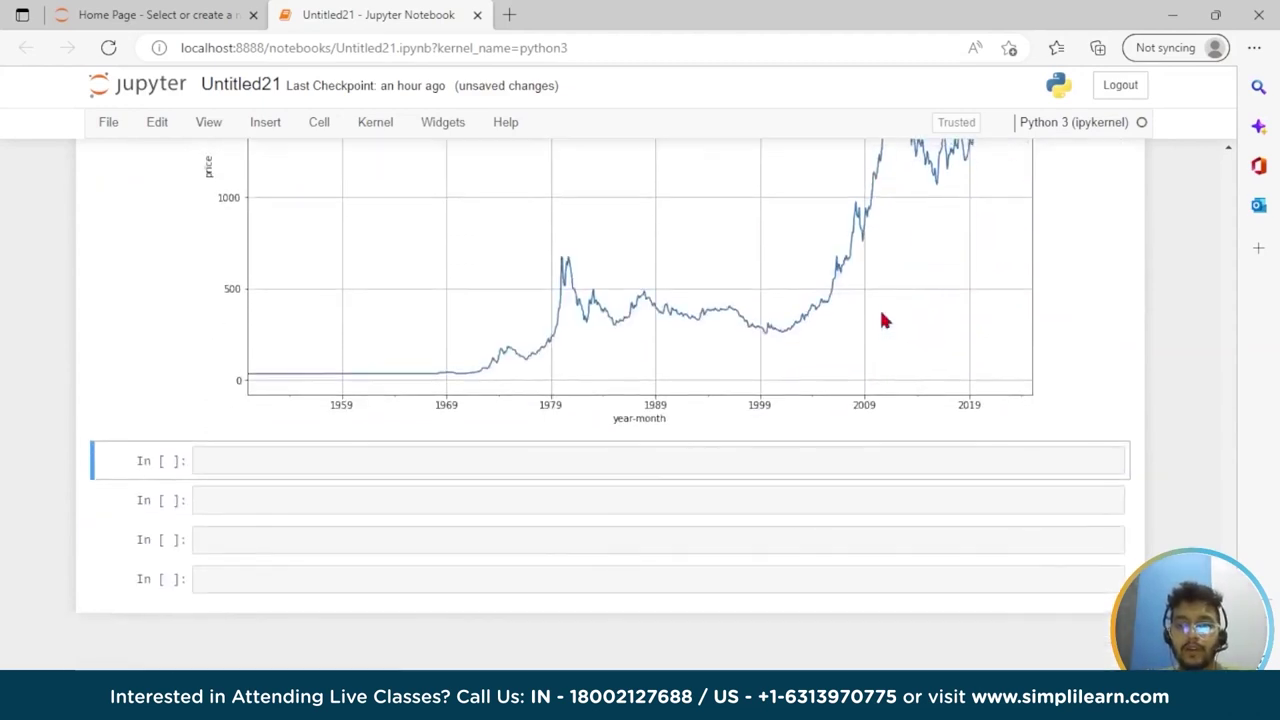
scroll(931, 352, up, 2)
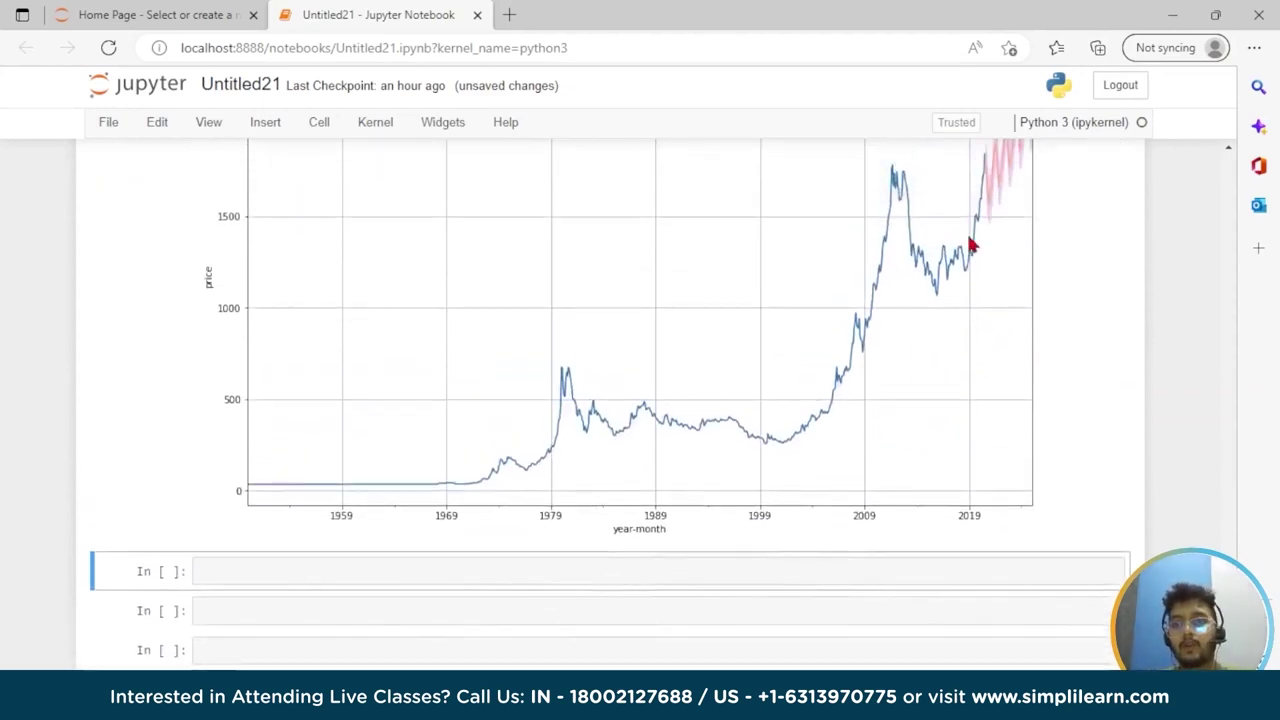
scroll(970, 245, up, 1)
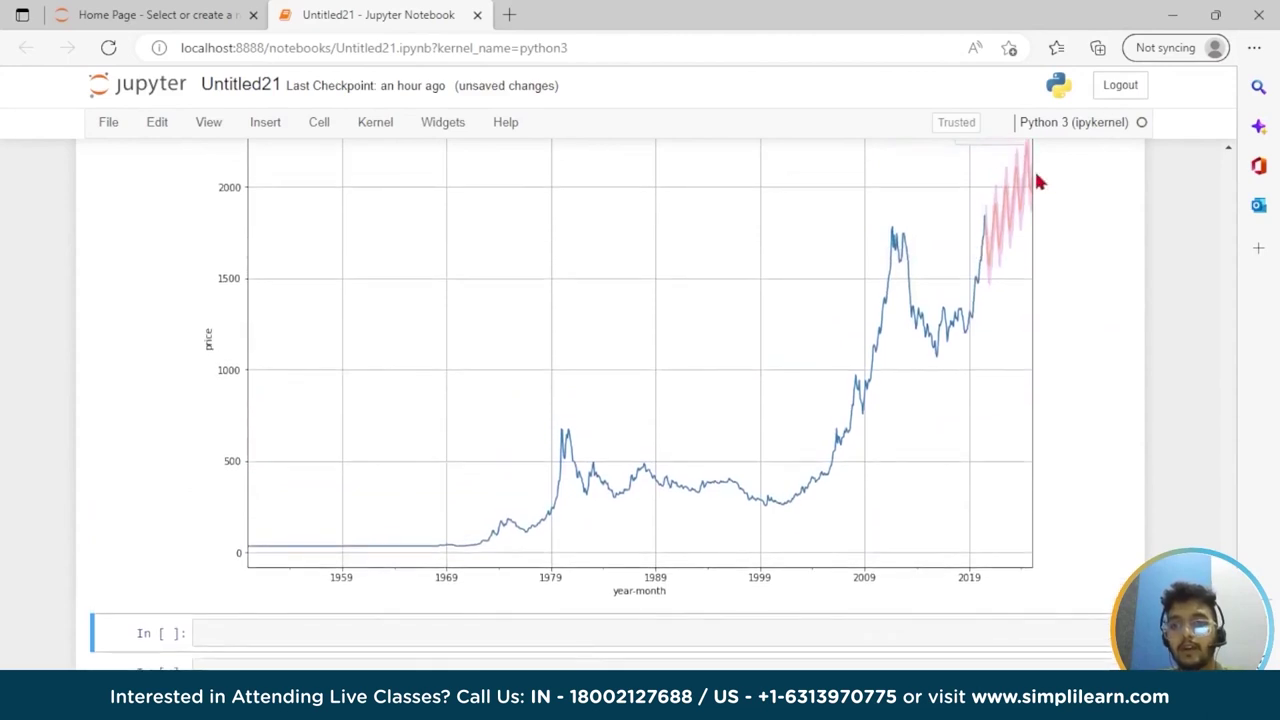
scroll(1036, 177, up, 1)
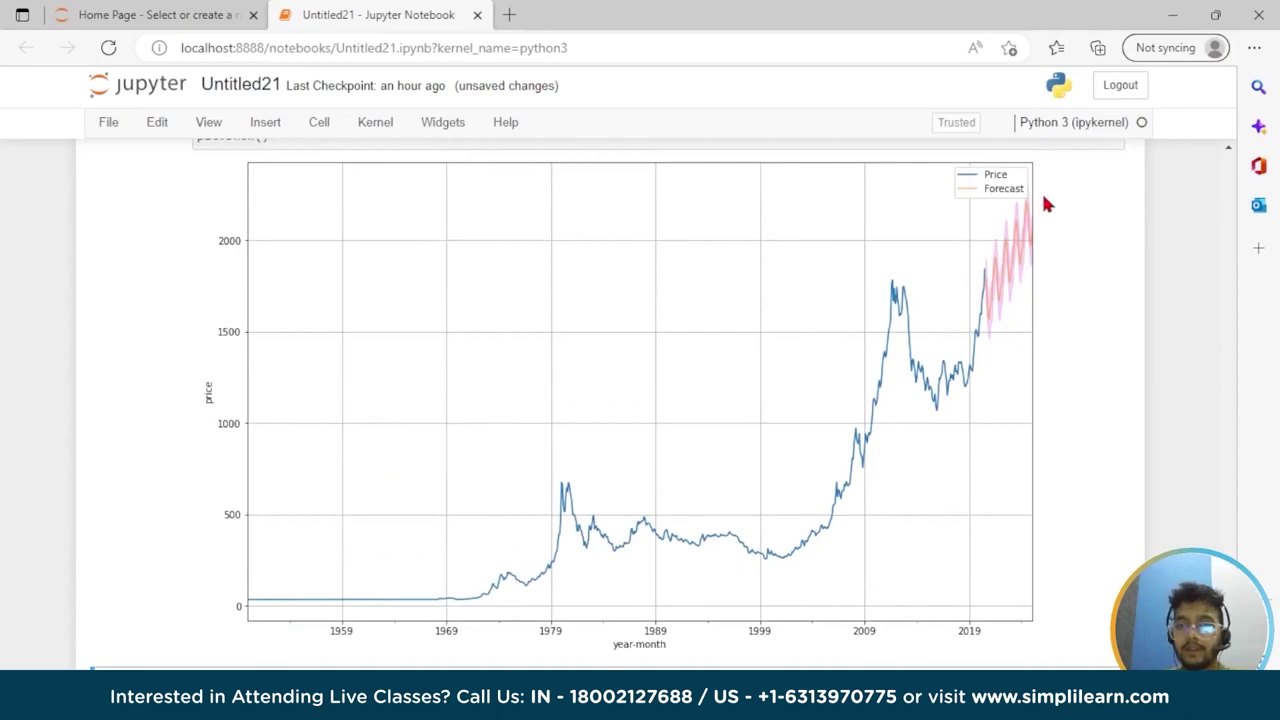
scroll(1043, 200, down, 5)
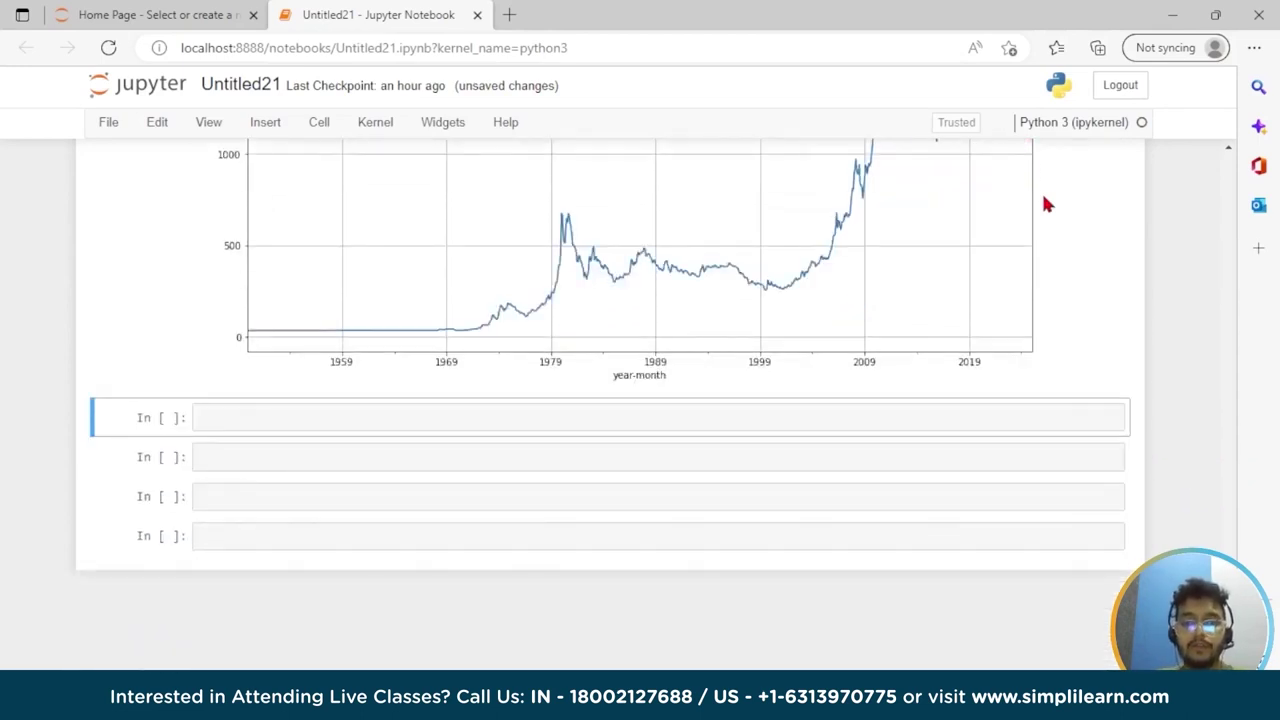
scroll(1043, 200, up, 7)
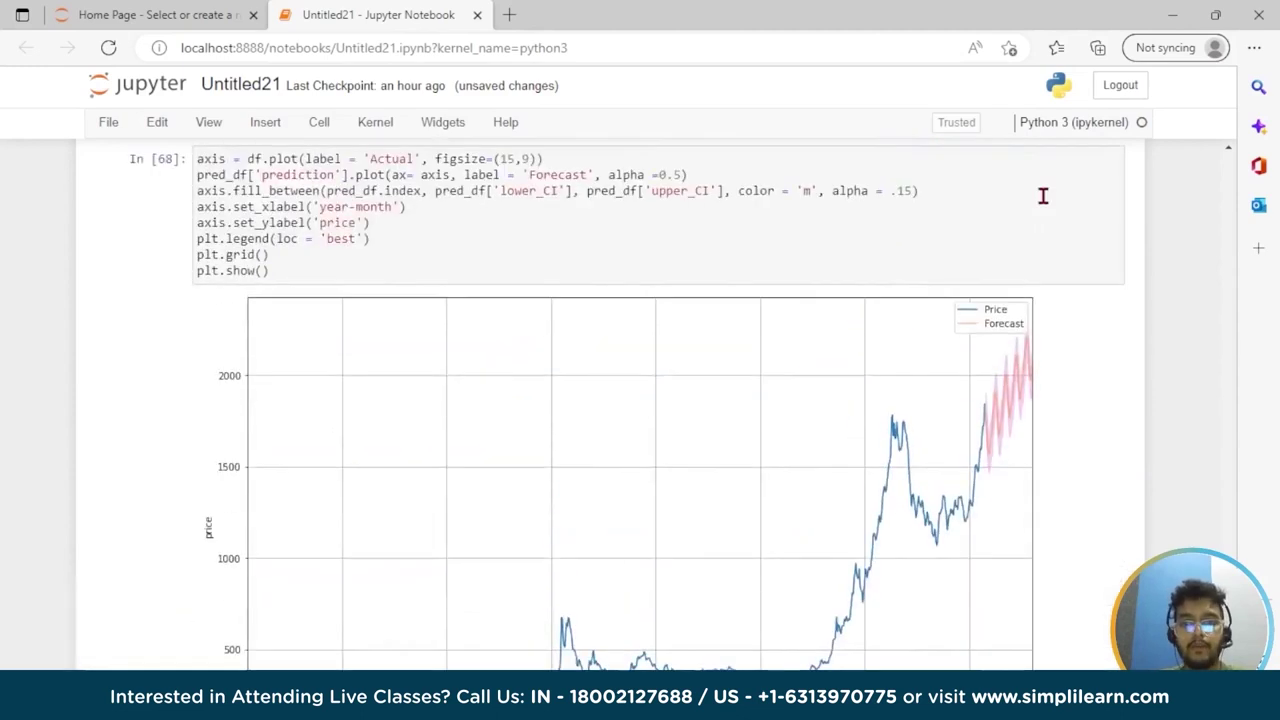
scroll(1043, 196, up, 2)
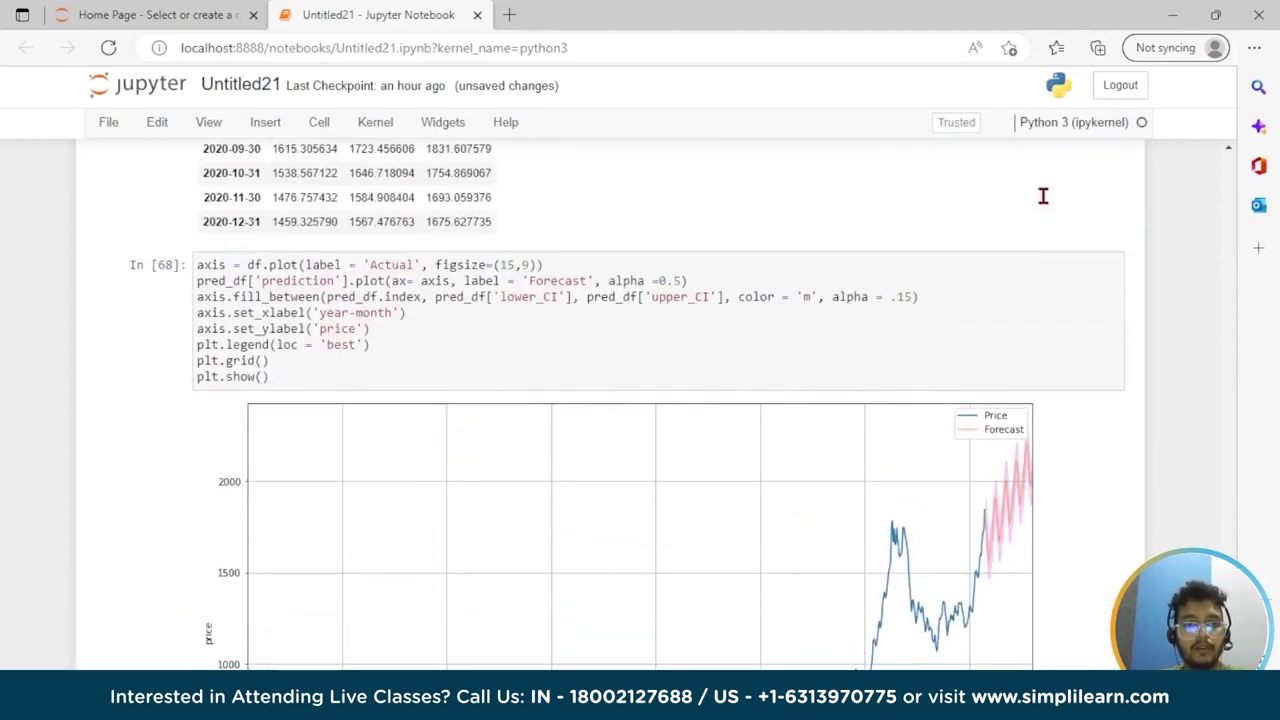
scroll(1045, 200, up, 1)
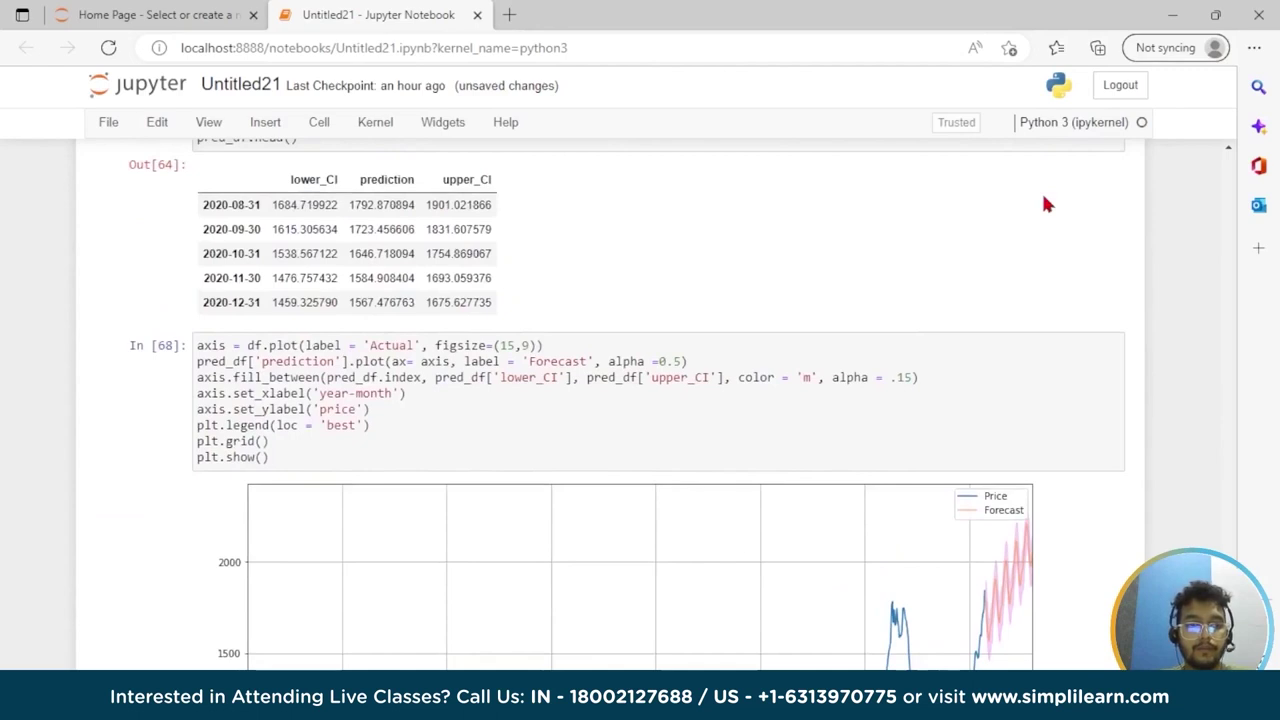
Review the final model's MAPE output, the forecast call, the pred_df confidence interval code and table, and the resulting plot
scroll(648, 300, up, 1)
scroll(648, 300, up, 6)
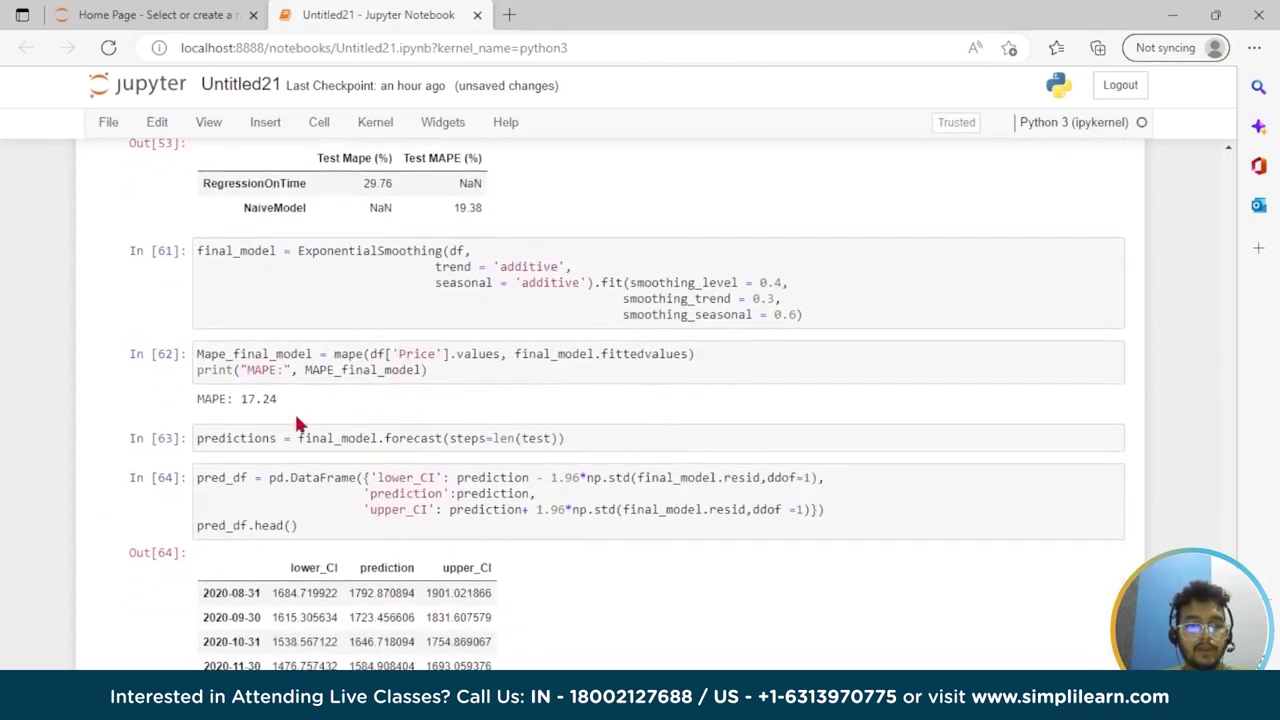
drag(290, 402, 212, 407)
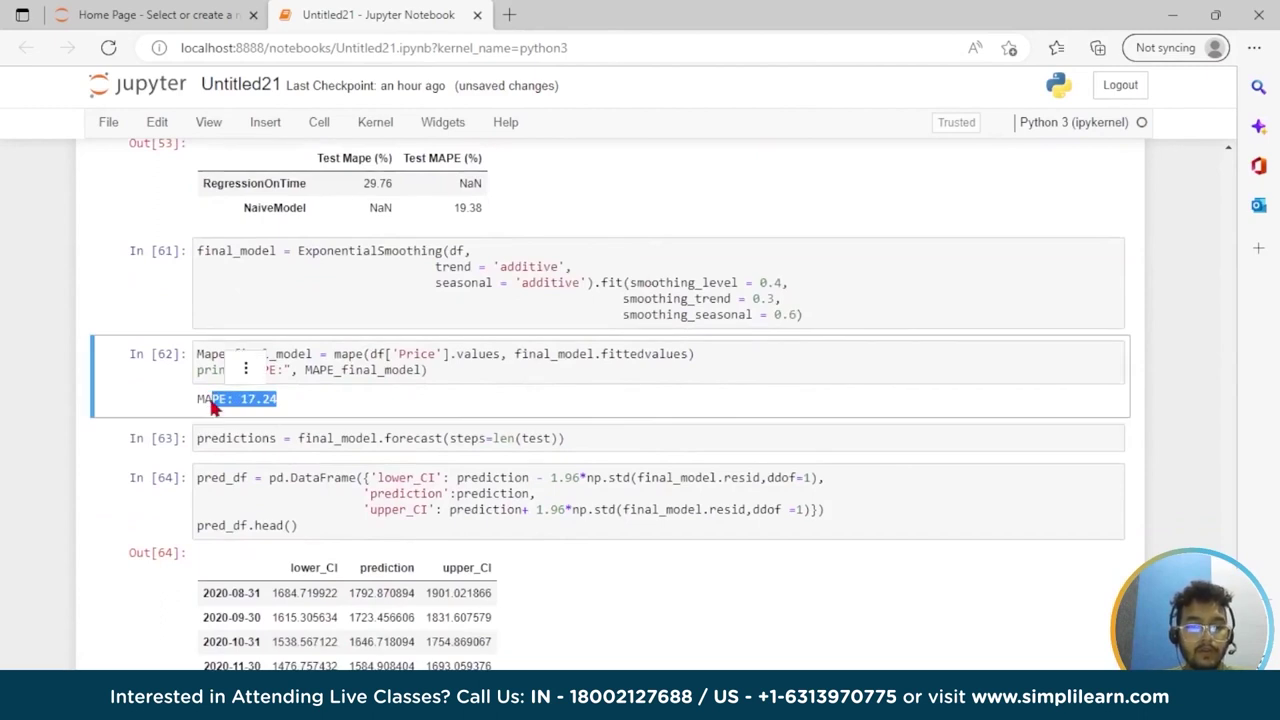
click(296, 393)
scroll(300, 392, down, 2)
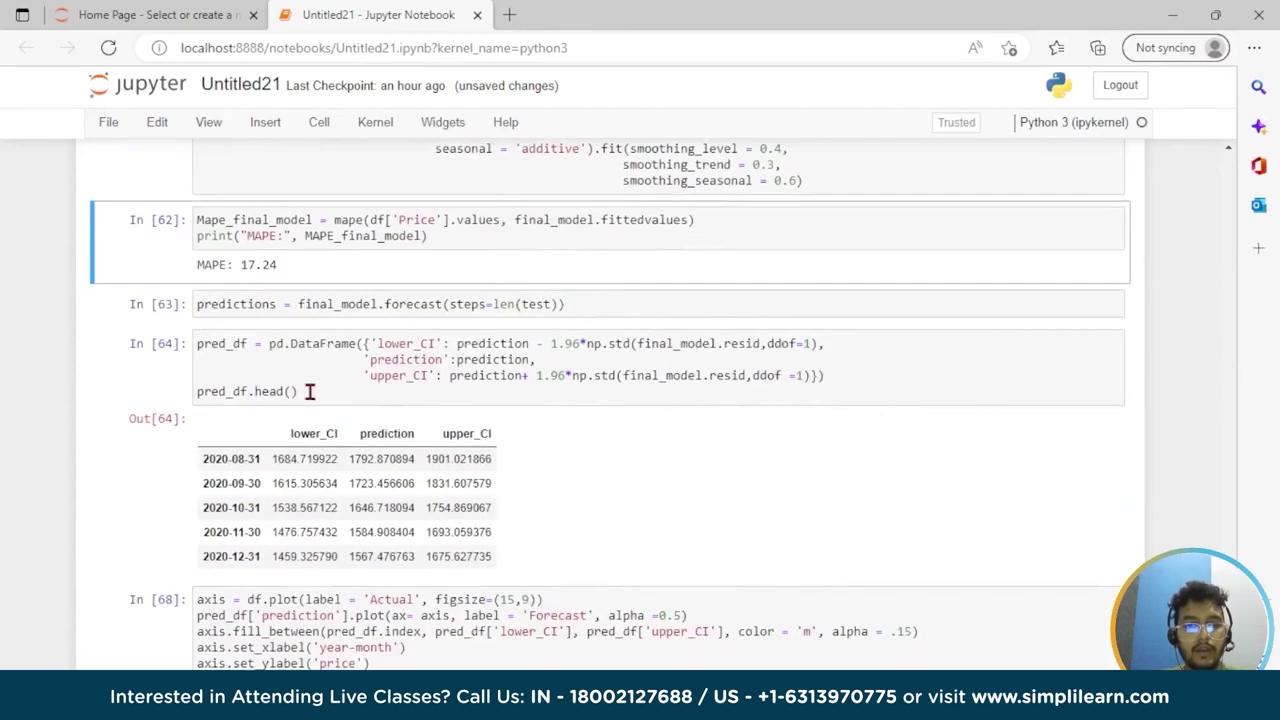
click(580, 307)
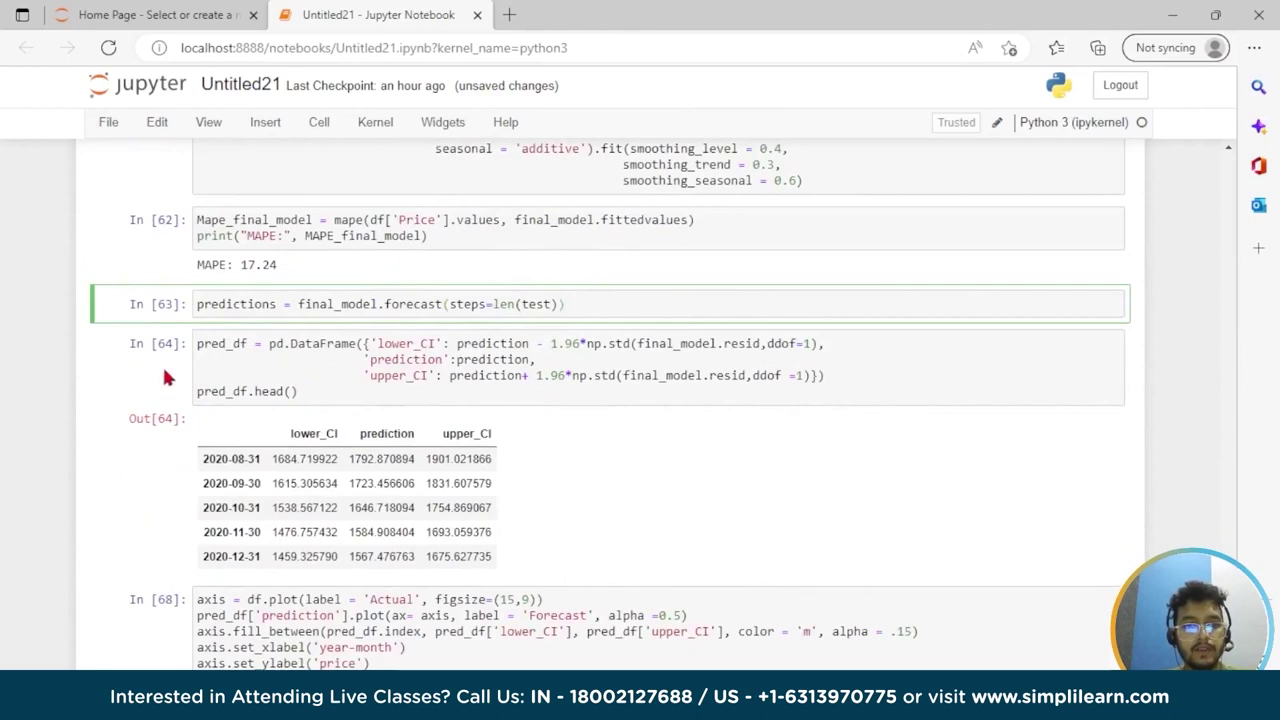
click(168, 388)
drag(300, 391, 180, 345)
click(440, 412)
scroll(500, 400, down, 2)
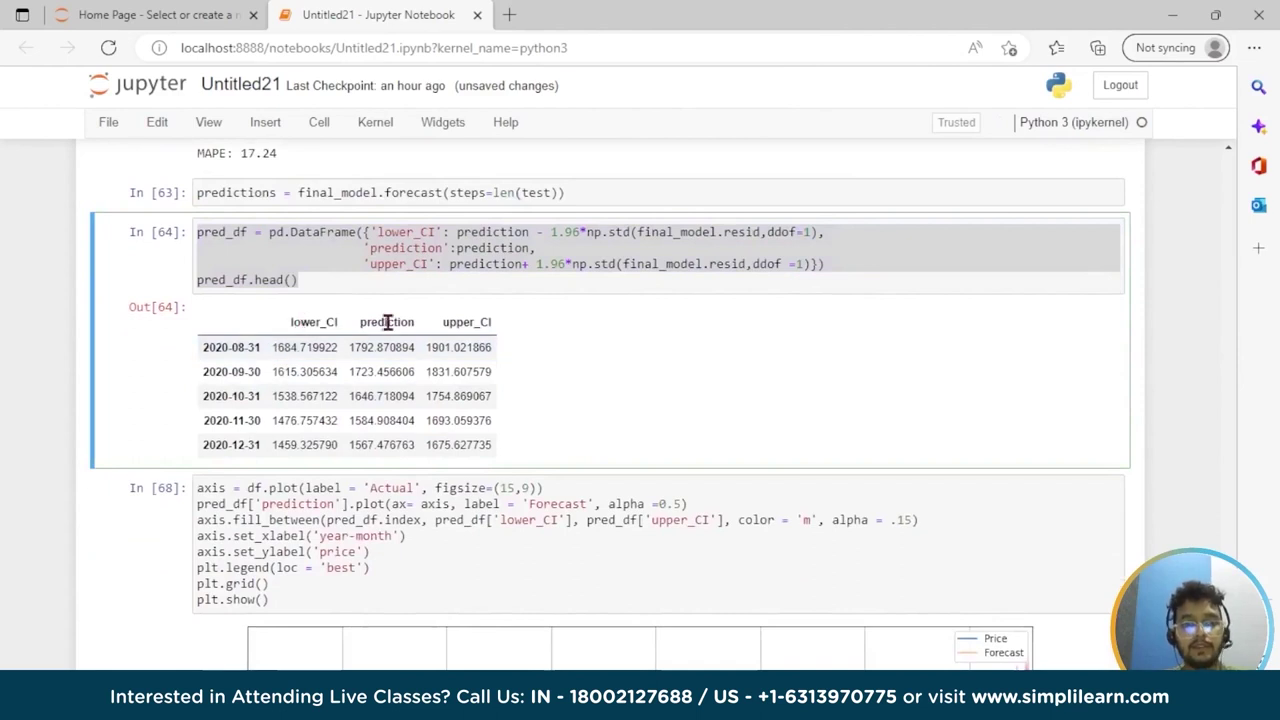
scroll(467, 348, down, 7)
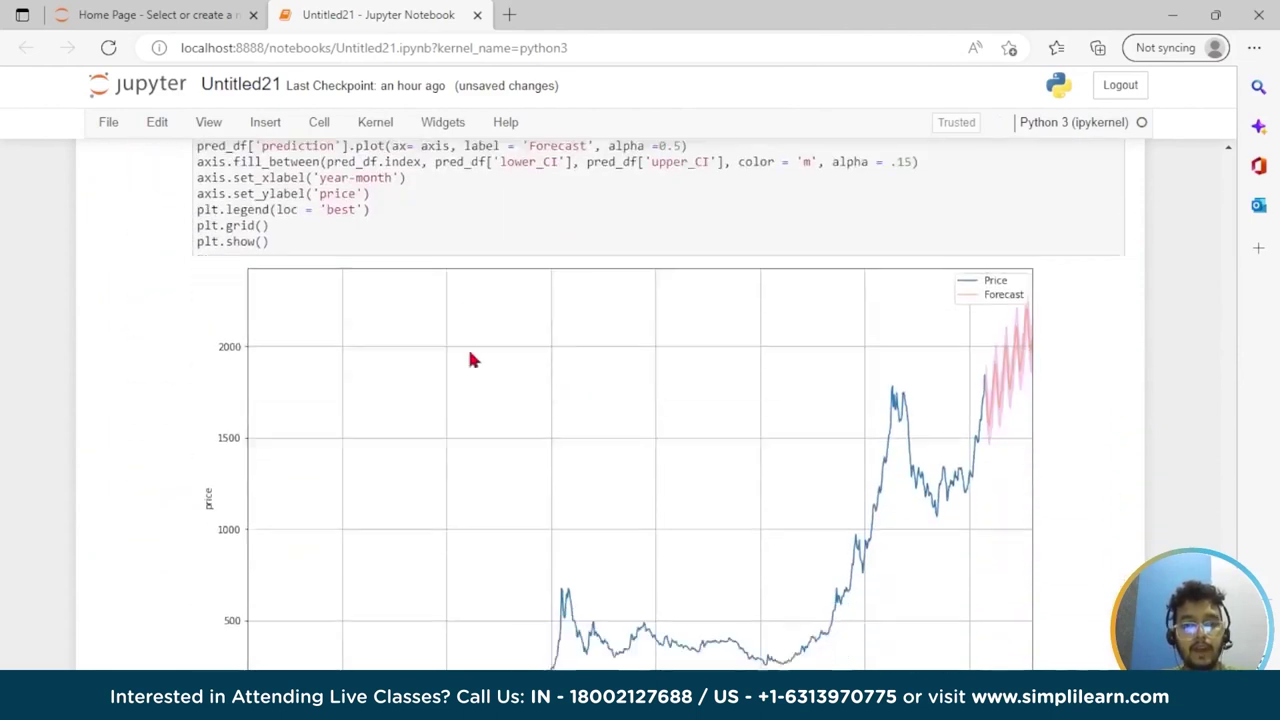
scroll(470, 354, up, 1)
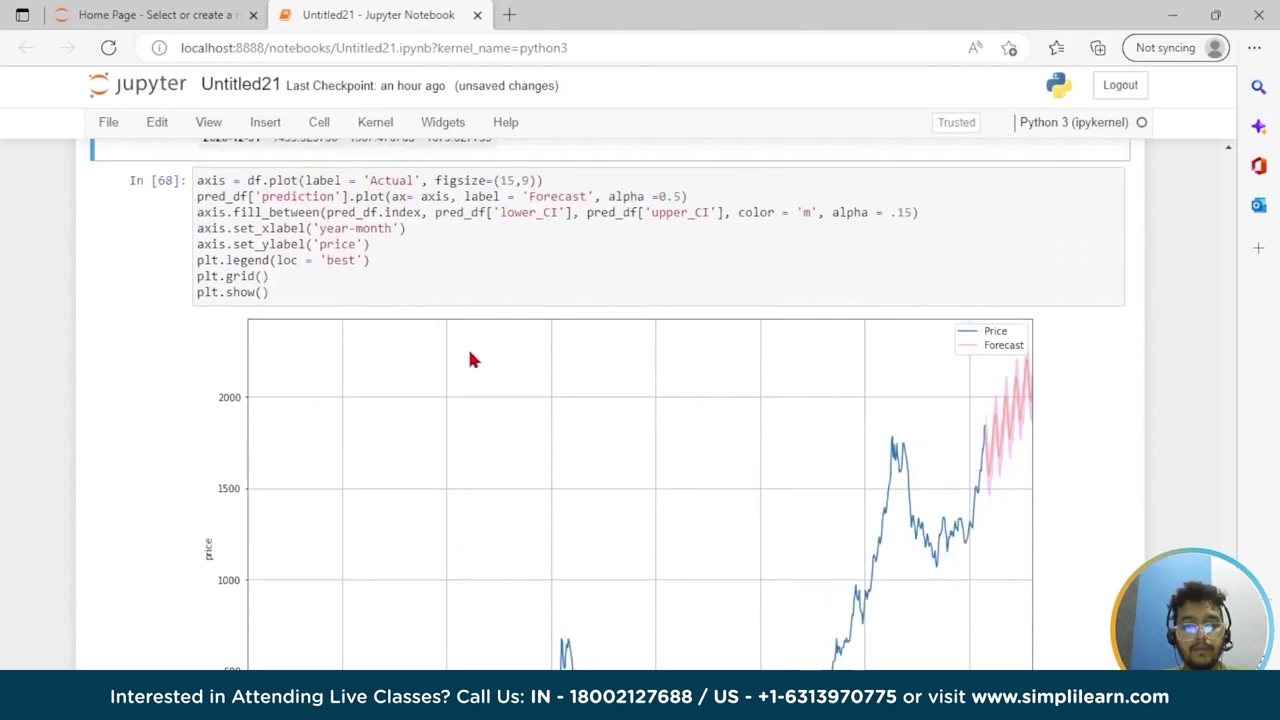
Review the forecast plot and the notebook's earlier train/test split, linear regression, MAPE and naive model sections
scroll(470, 360, down, 3)
scroll(470, 355, up, 5)
scroll(466, 351, down, 5)
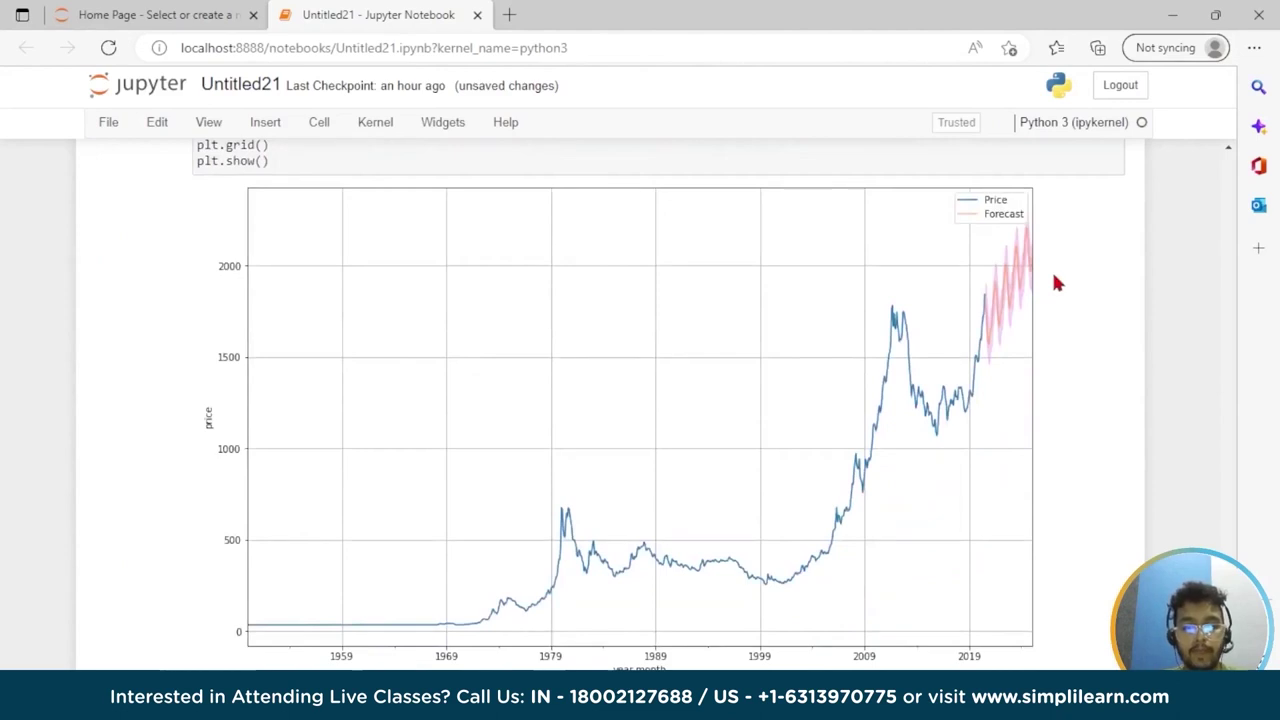
scroll(1057, 284, down, 3)
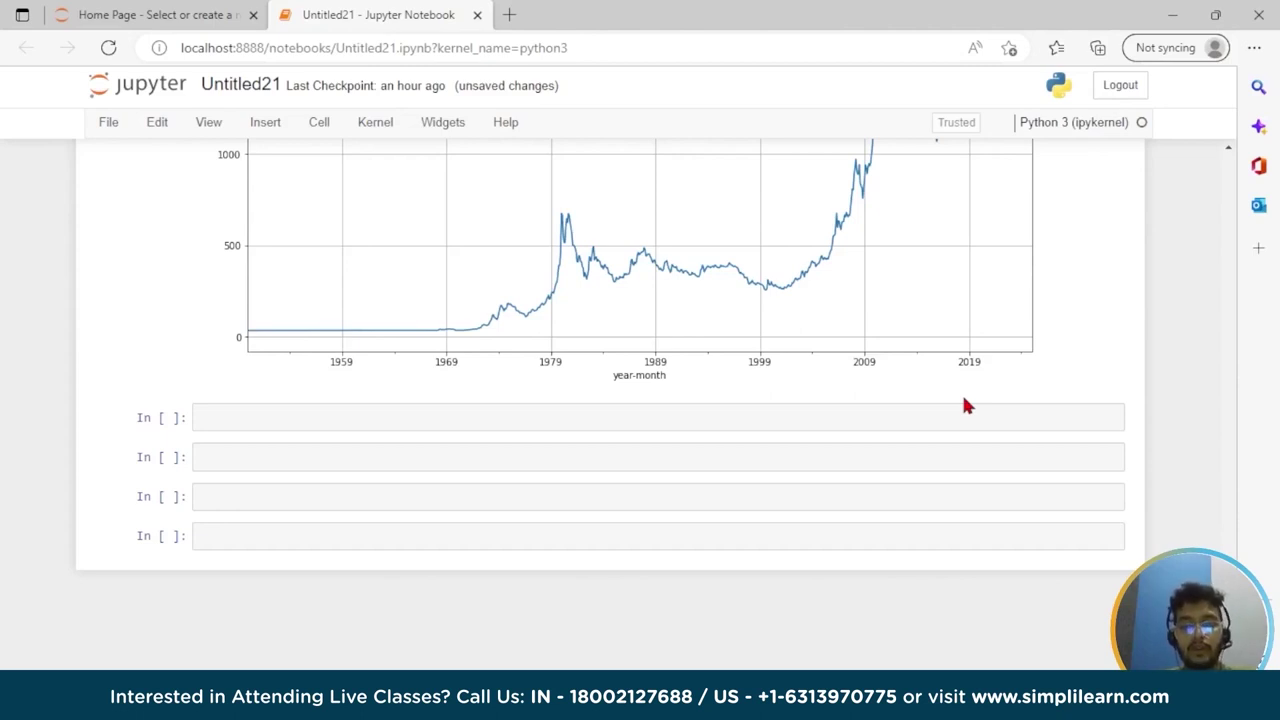
scroll(964, 399, up, 20)
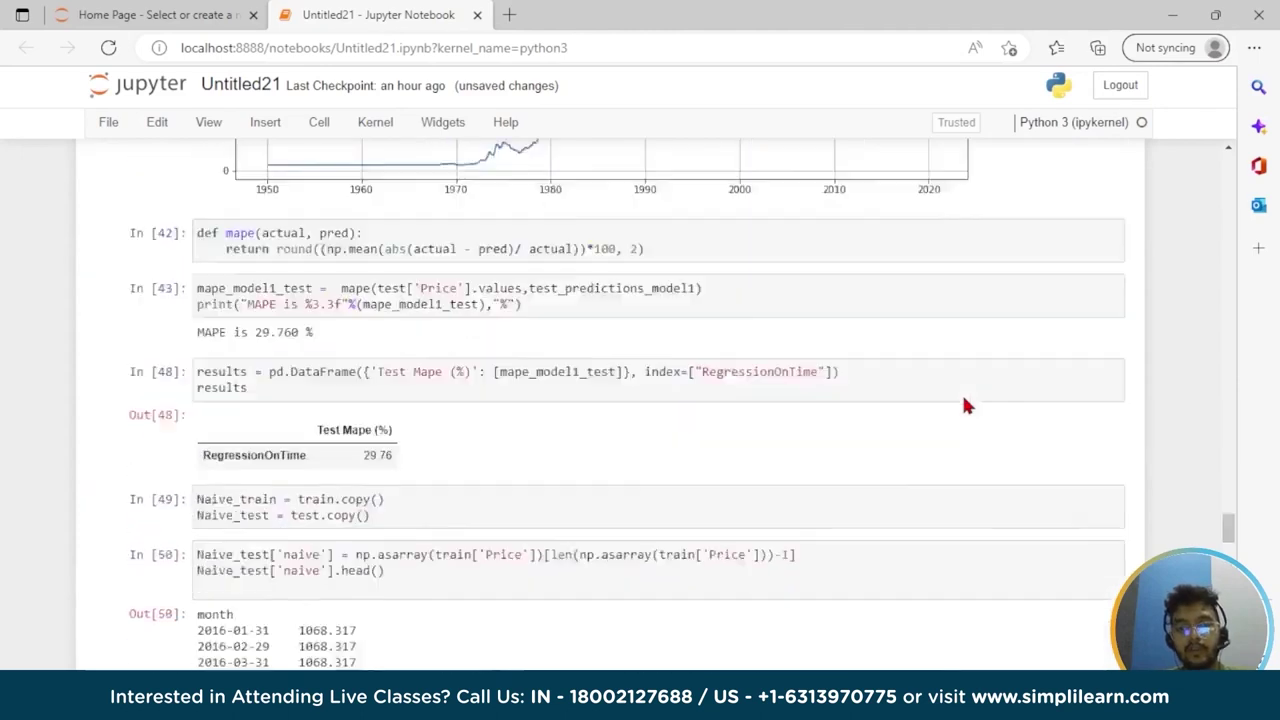
scroll(963, 398, down, 15)
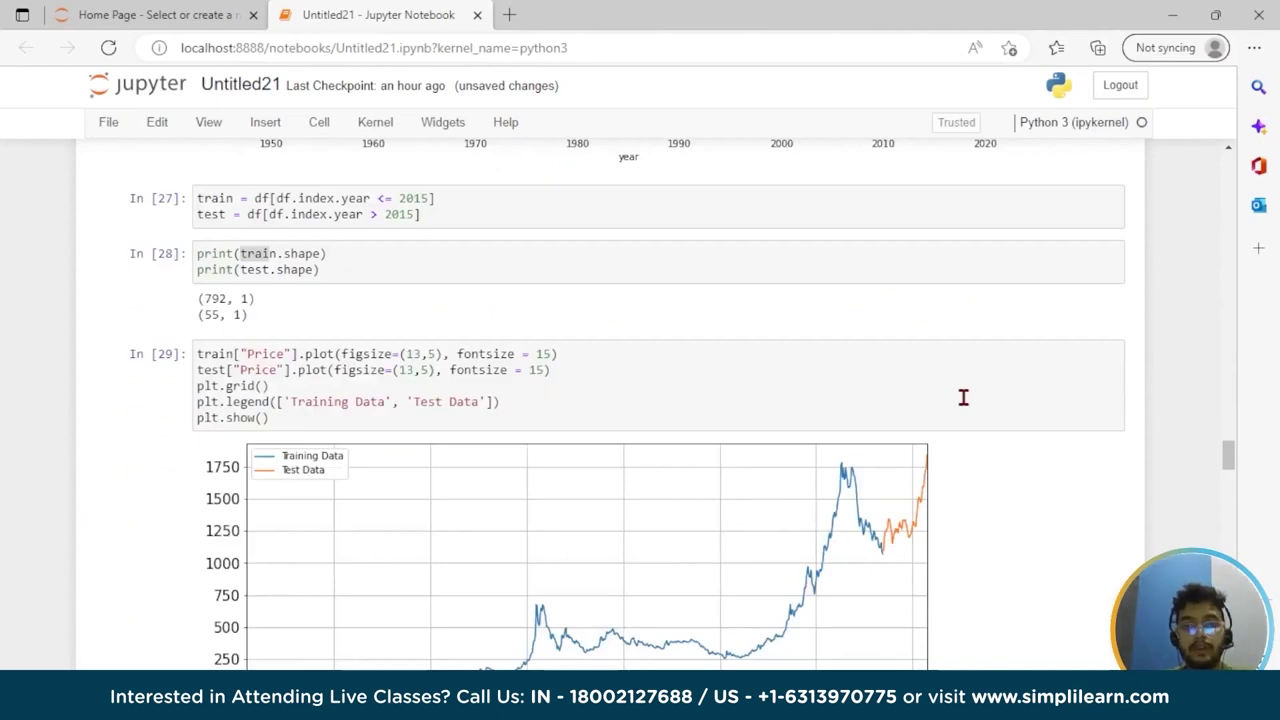
scroll(963, 398, down, 20)
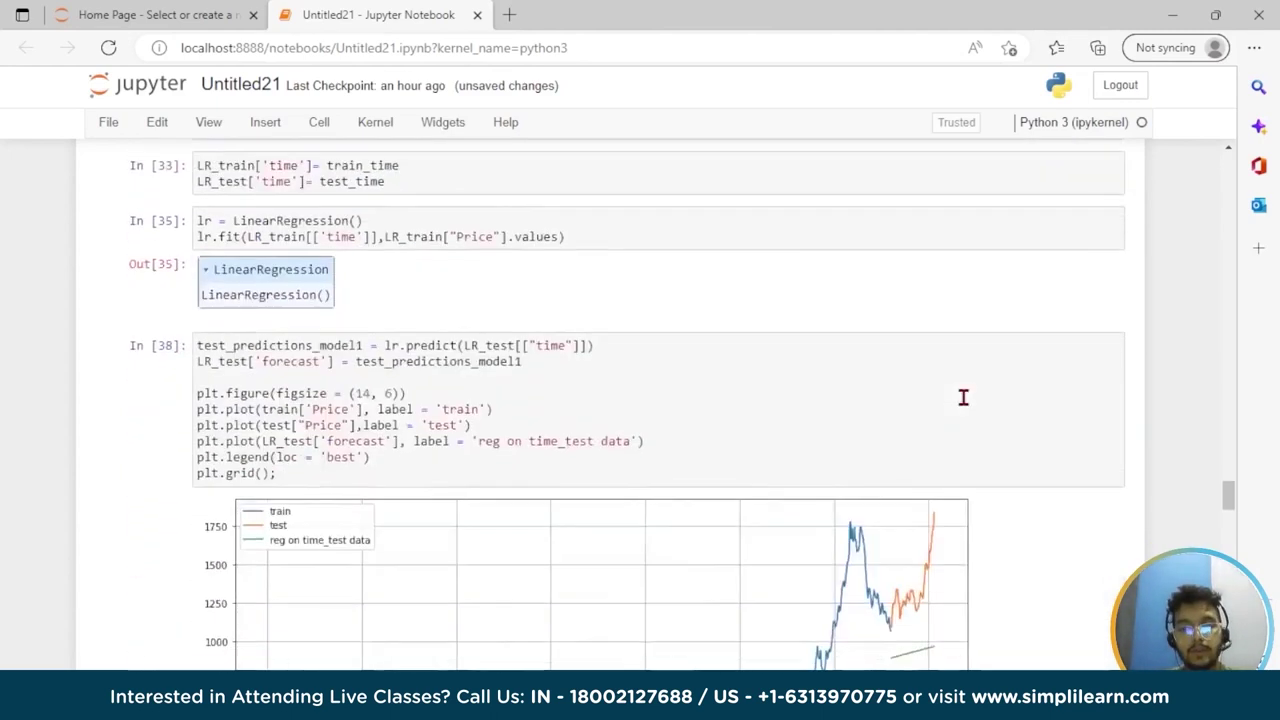
scroll(963, 398, down, 2)
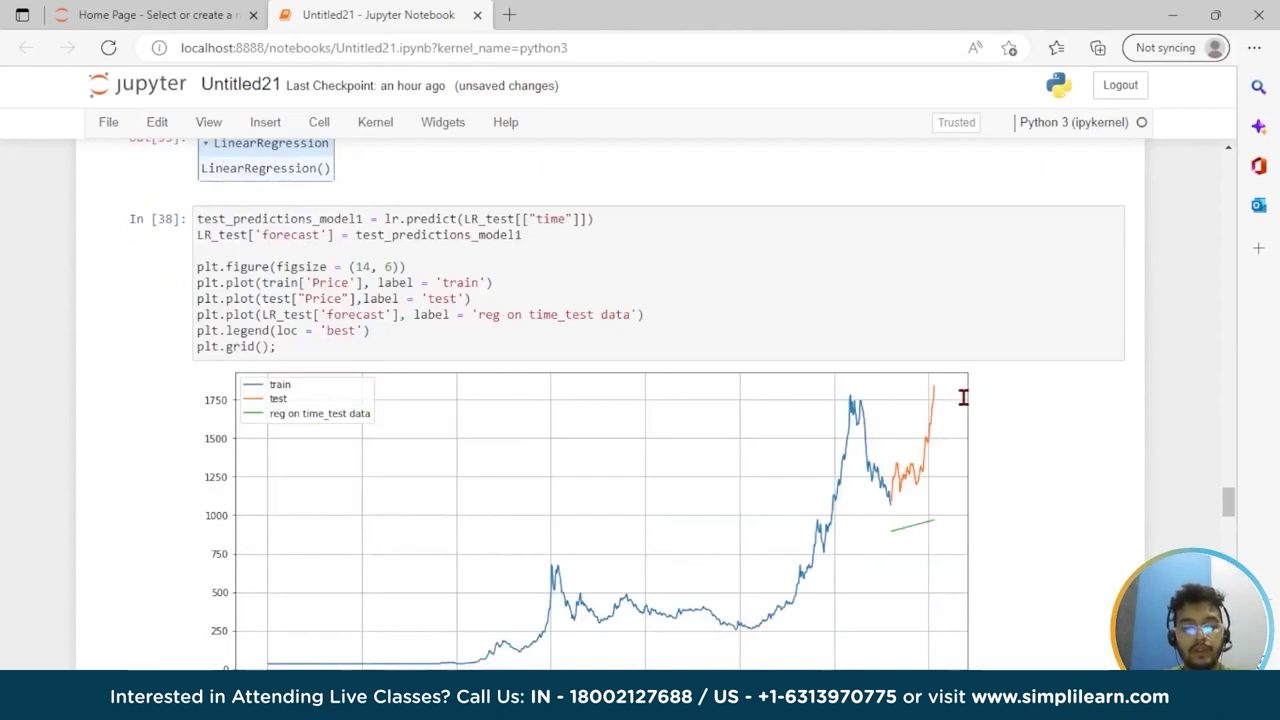
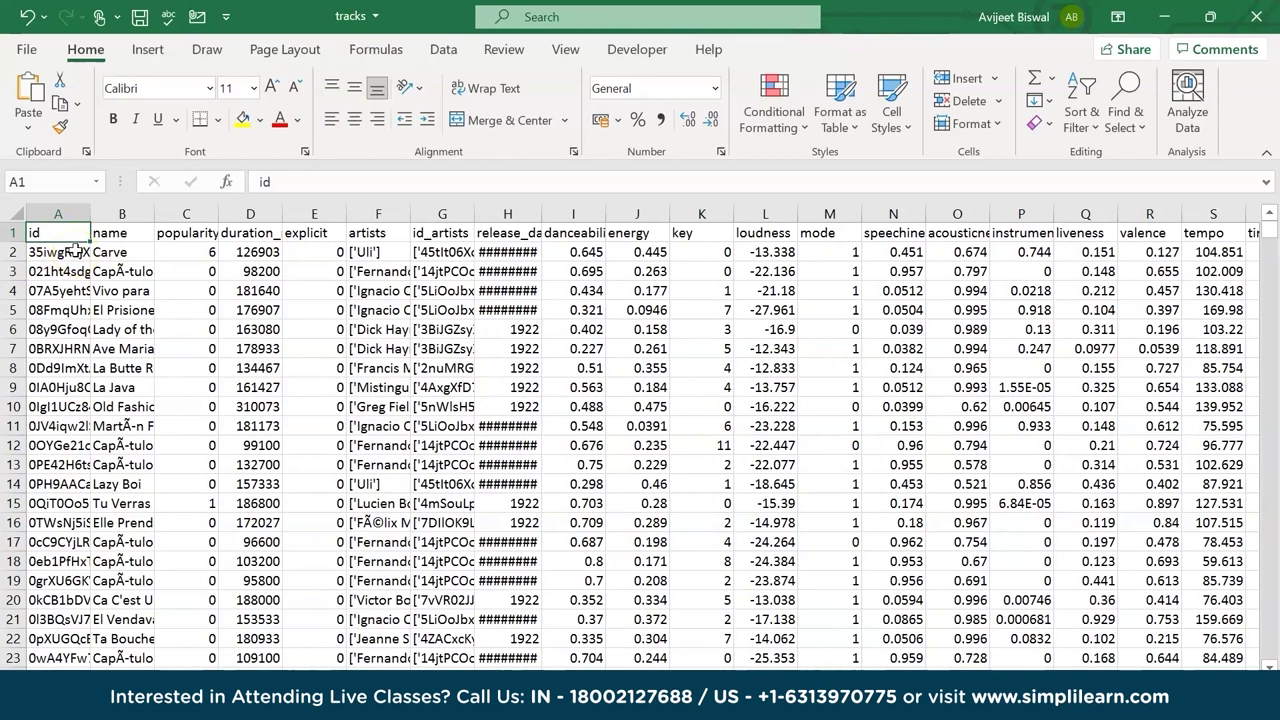
In the tracks workbook, inspect the name and popularity headers and fit the duration_ms column to its full header
click(112, 236)
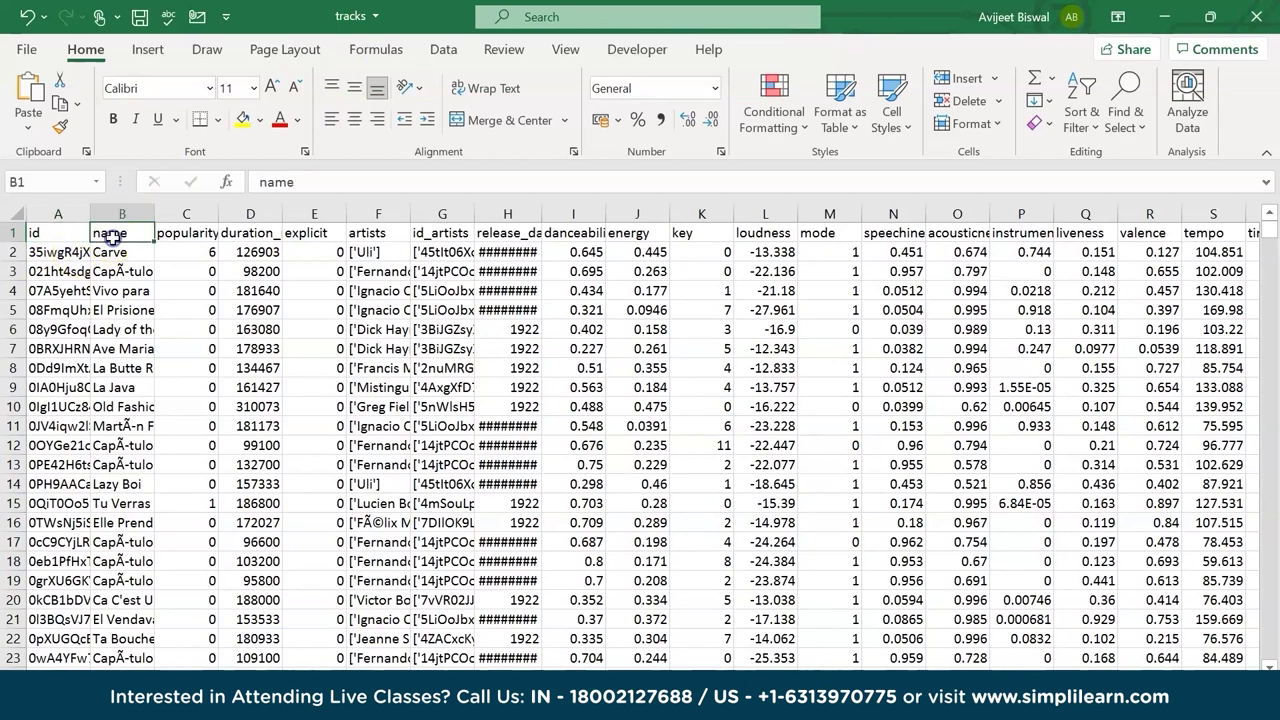
click(190, 234)
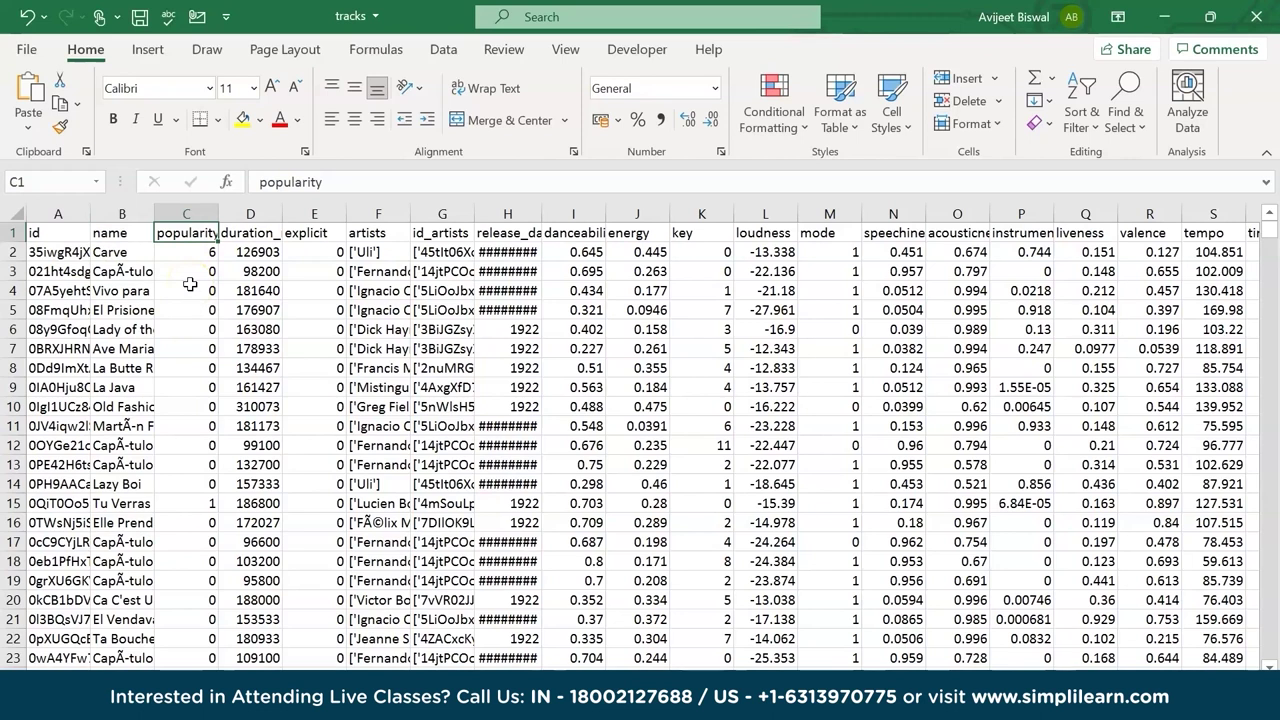
click(256, 246)
click(270, 232)
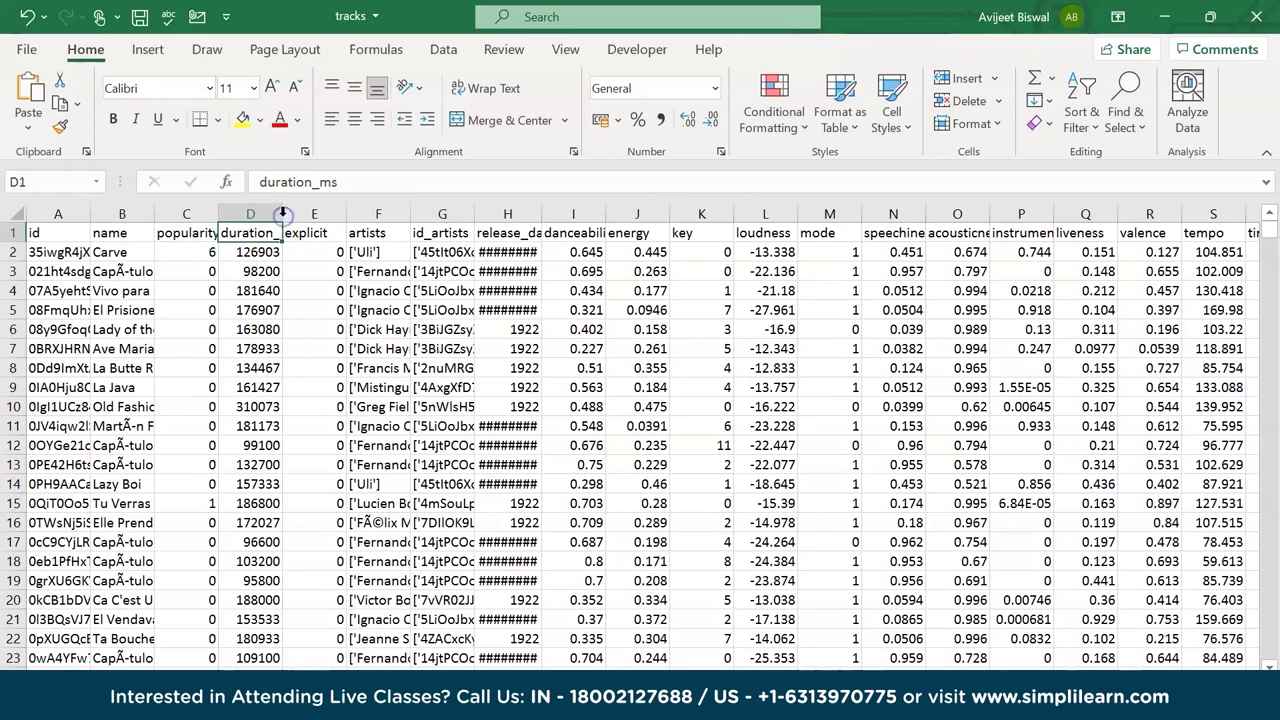
double_click(283, 215)
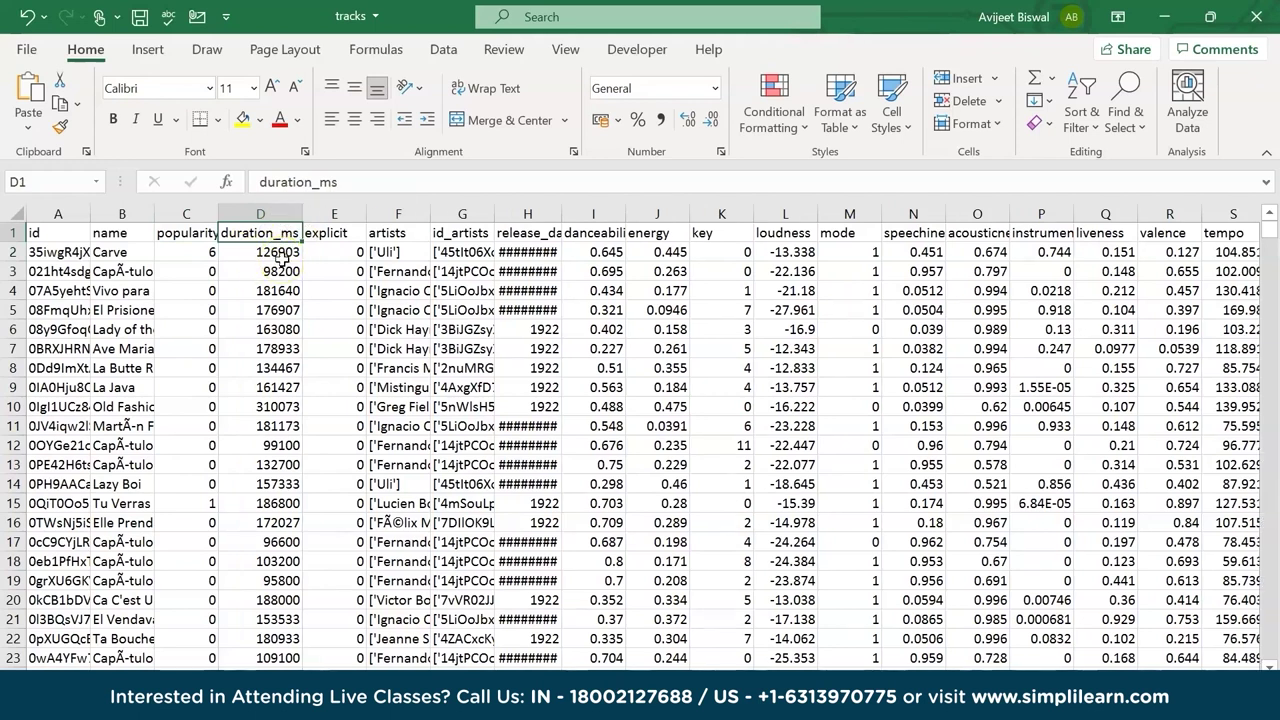
Inspect the explicit, artists and id_artists headers and fit the release_date column so its dates show in full
click(330, 233)
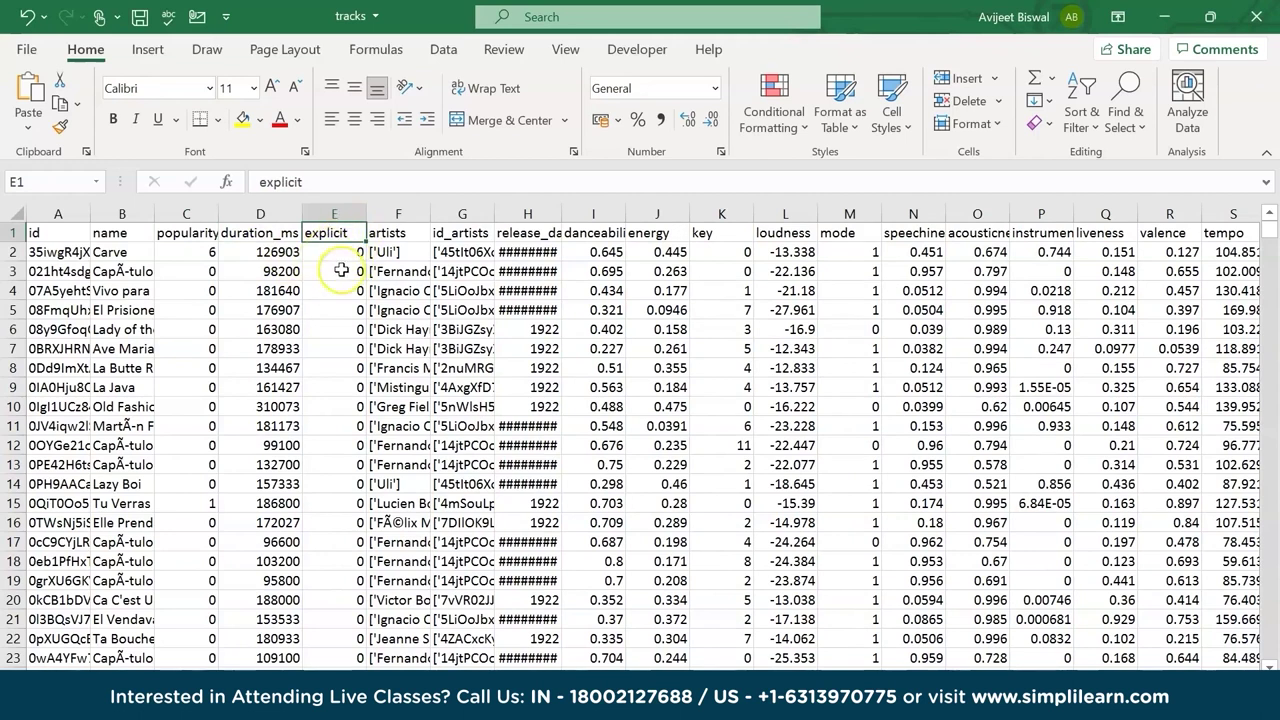
click(393, 236)
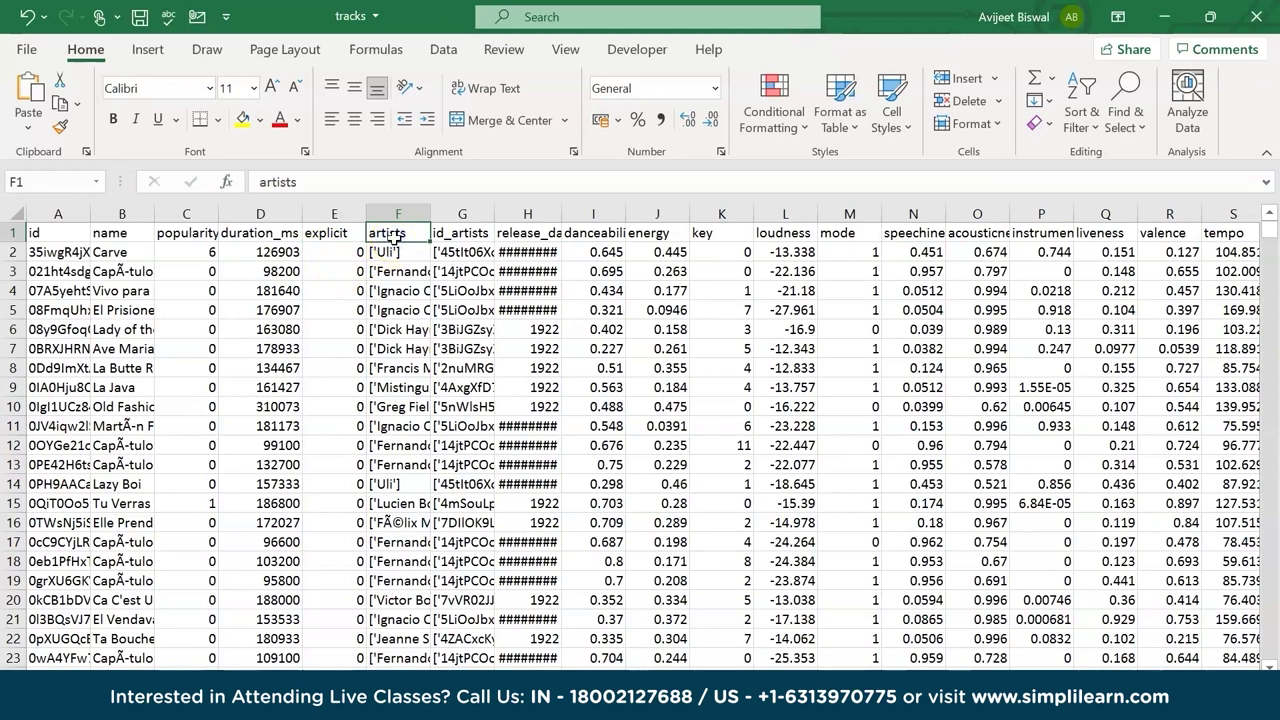
click(470, 233)
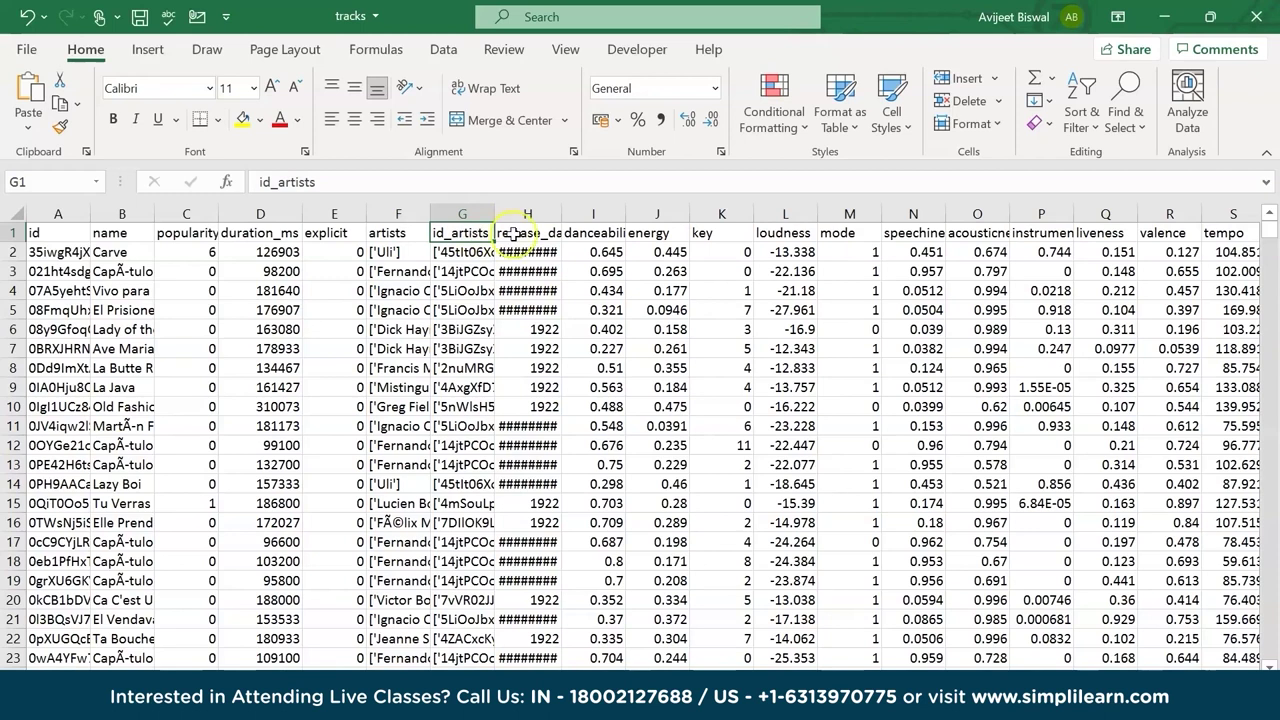
click(512, 233)
double_click(563, 213)
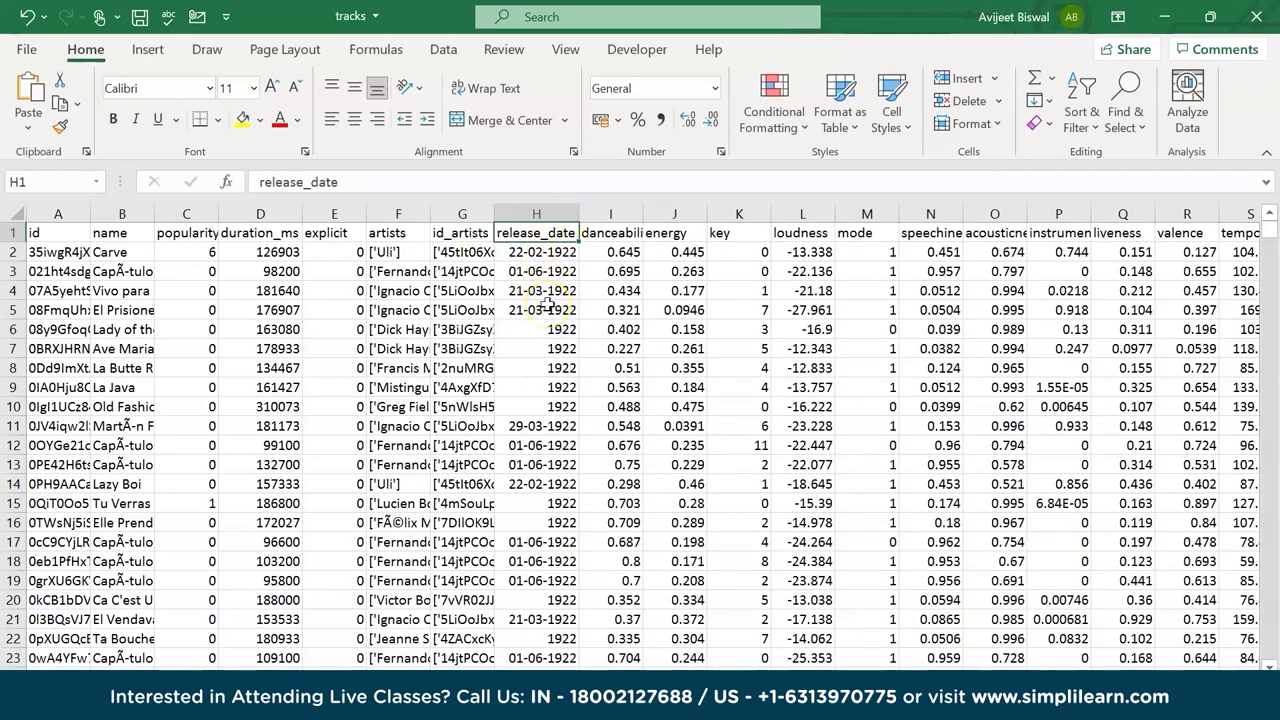
Fit the danceability column to its full header and select the column's first value
click(607, 238)
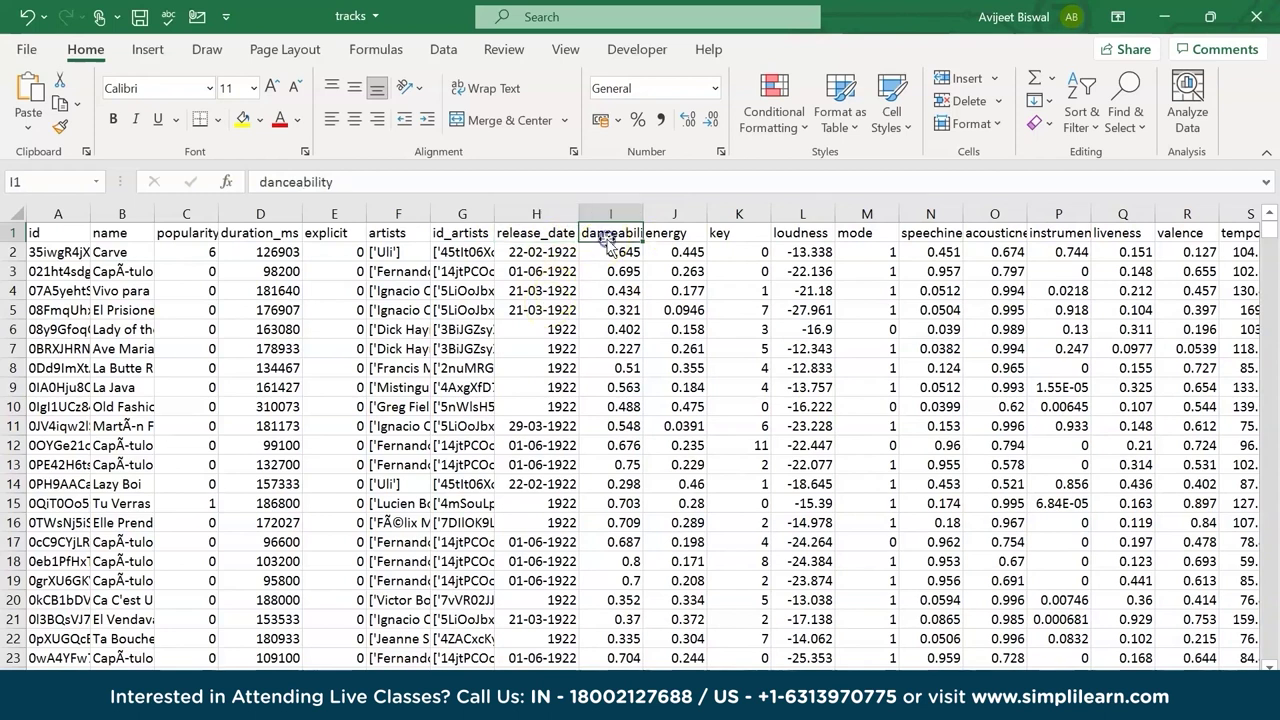
double_click(641, 214)
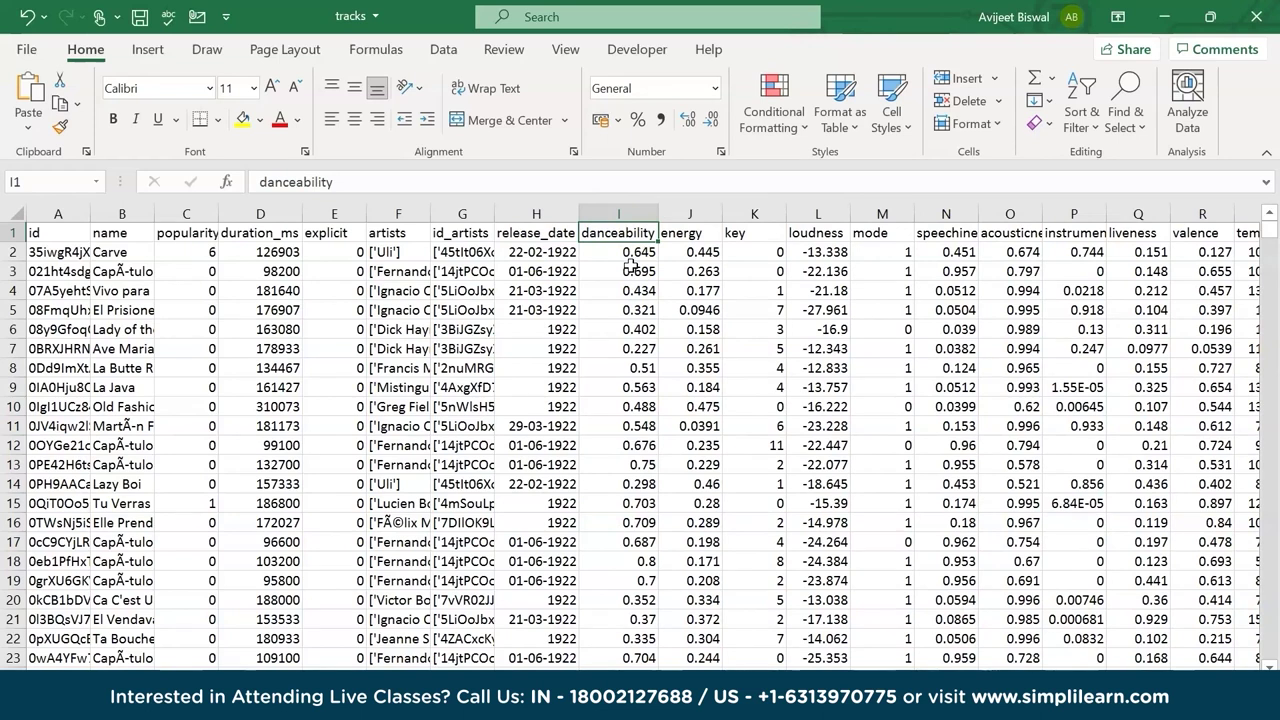
click(634, 255)
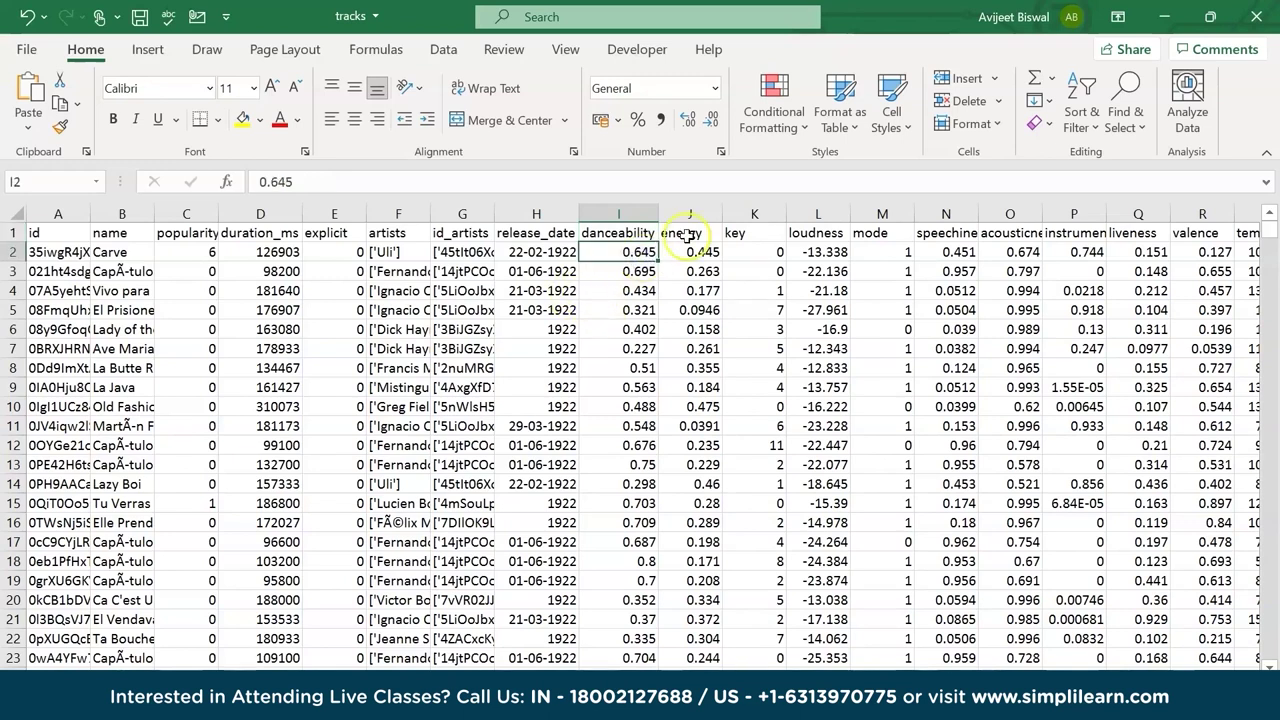
Examine the energy, key, loudness and mode columns of the tracks data, including the first mode value
click(688, 234)
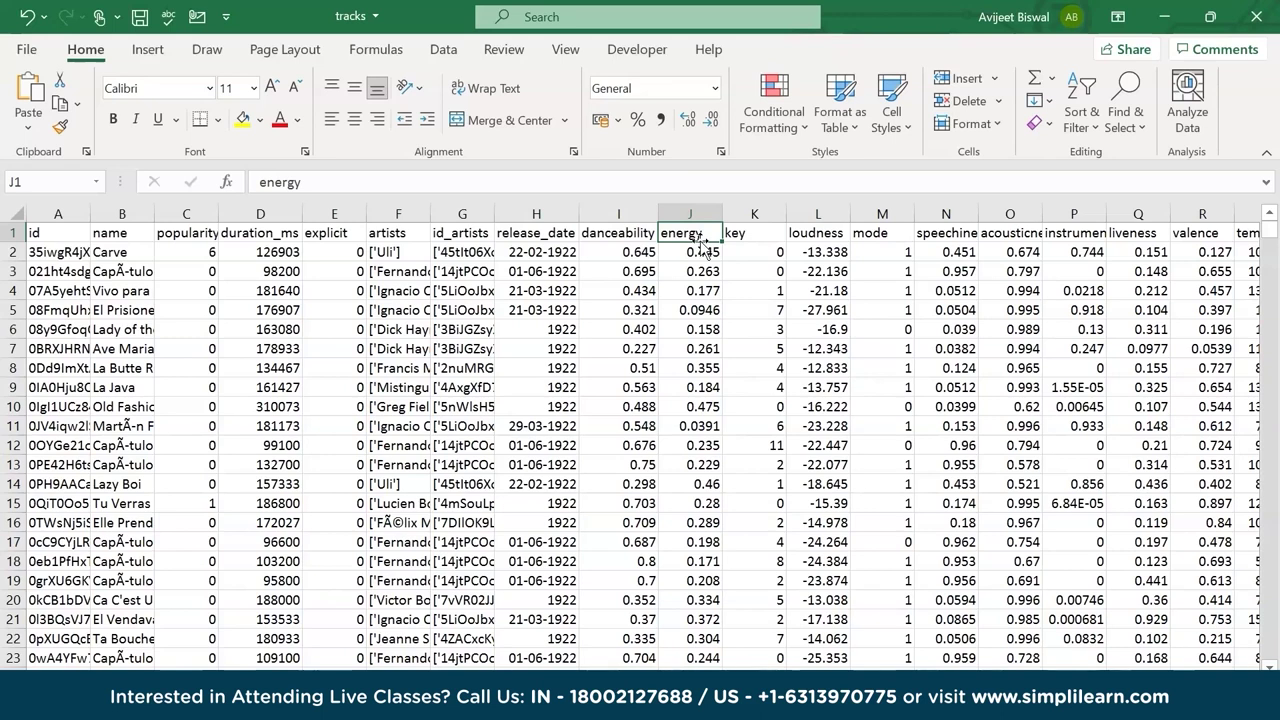
click(752, 234)
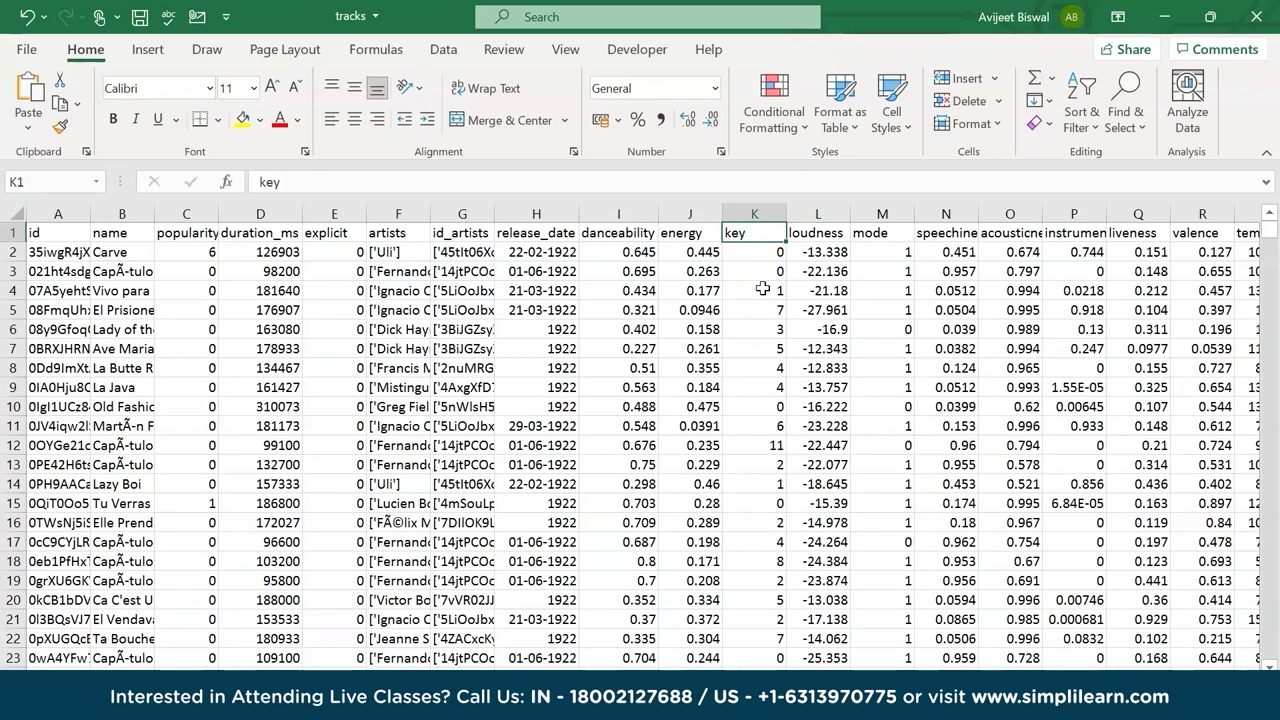
click(822, 233)
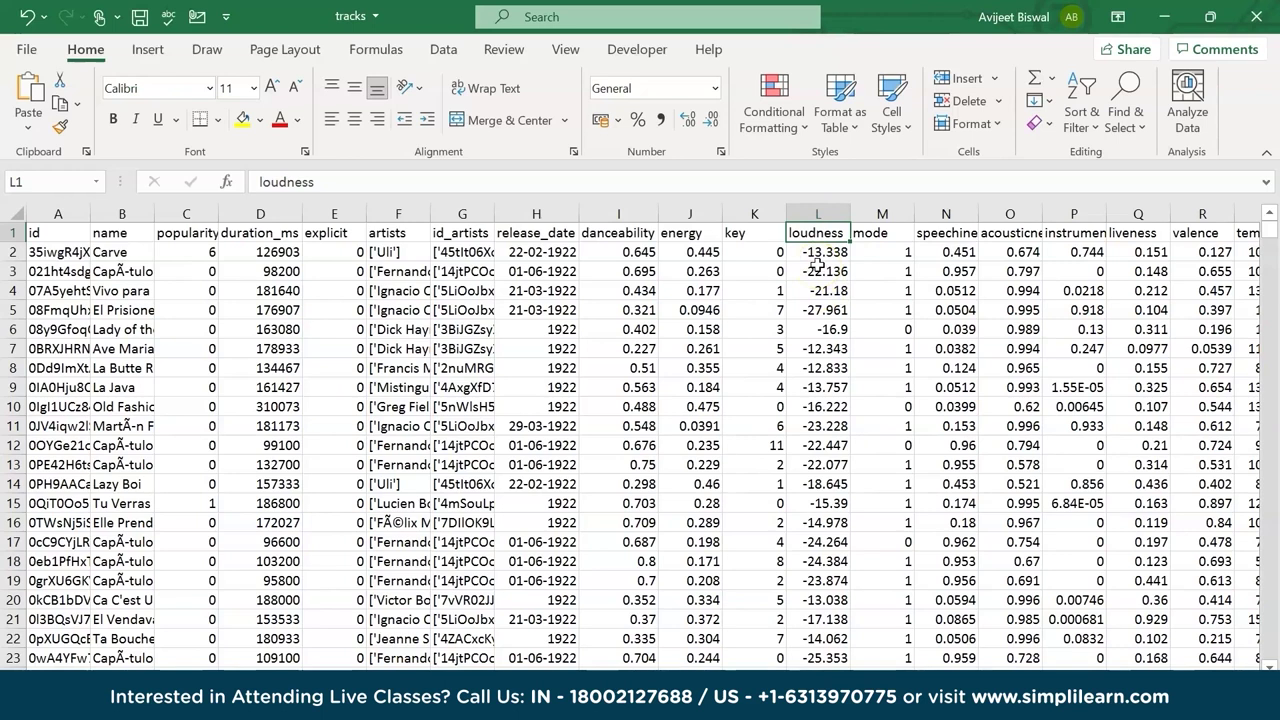
click(872, 233)
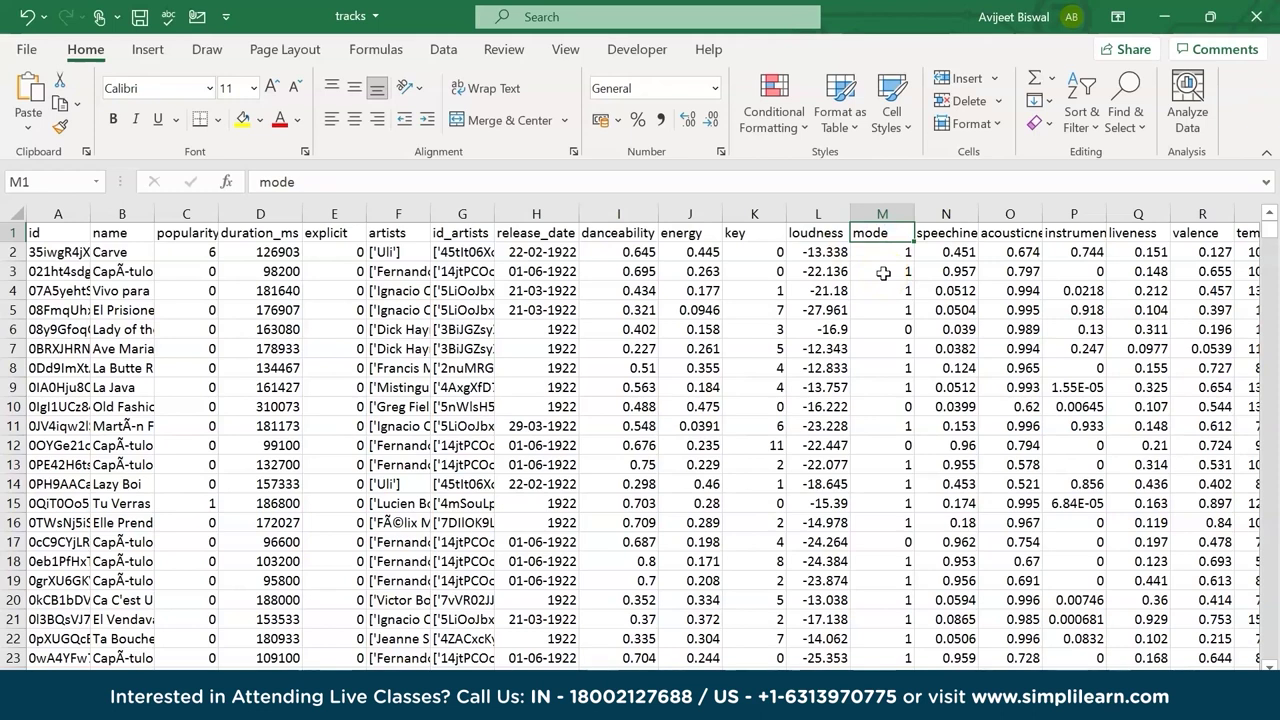
click(887, 251)
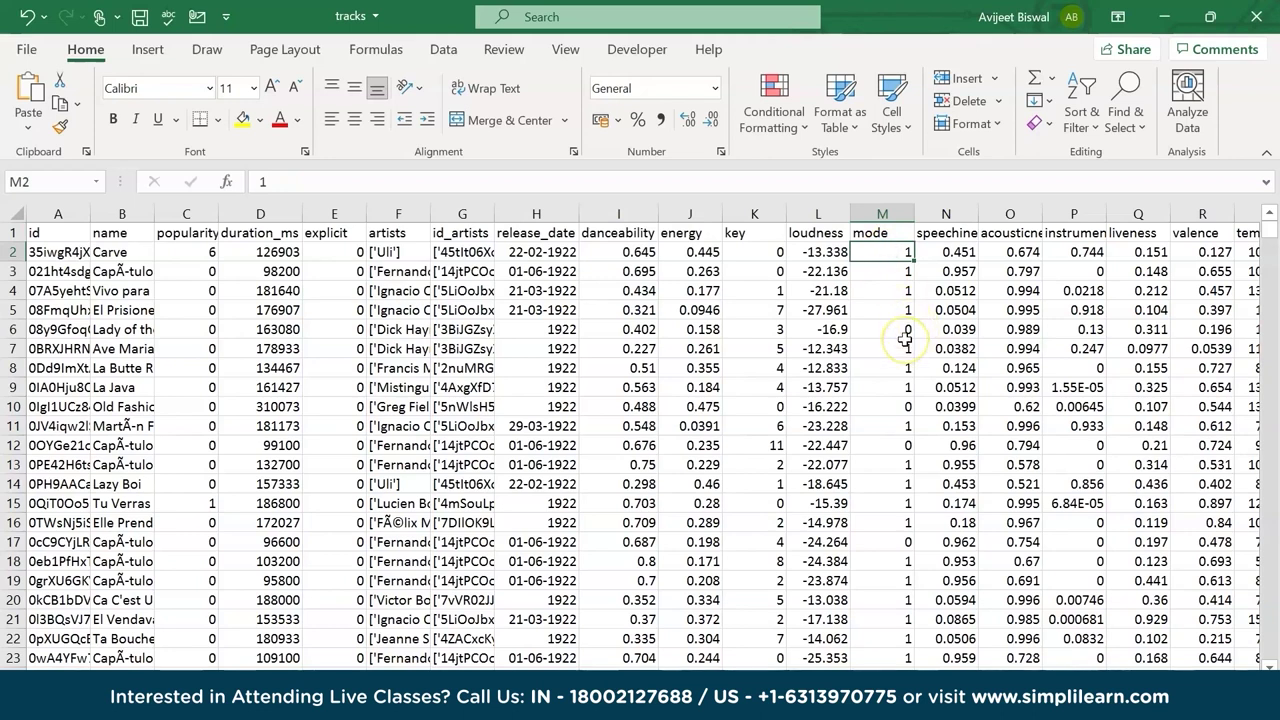
Widen the speechiness, acousticness and instrumentalness columns so that their headers show in full
drag(980, 214, 994, 214)
click(962, 233)
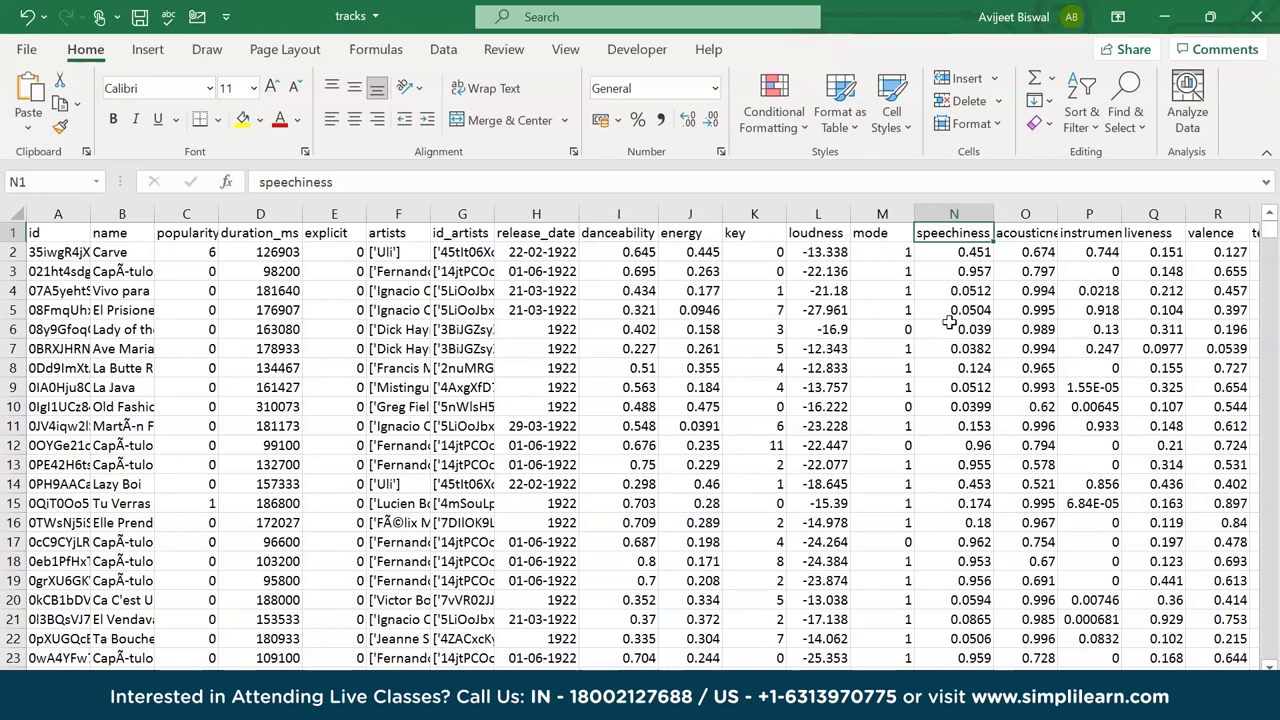
click(1040, 232)
drag(1057, 220, 1075, 220)
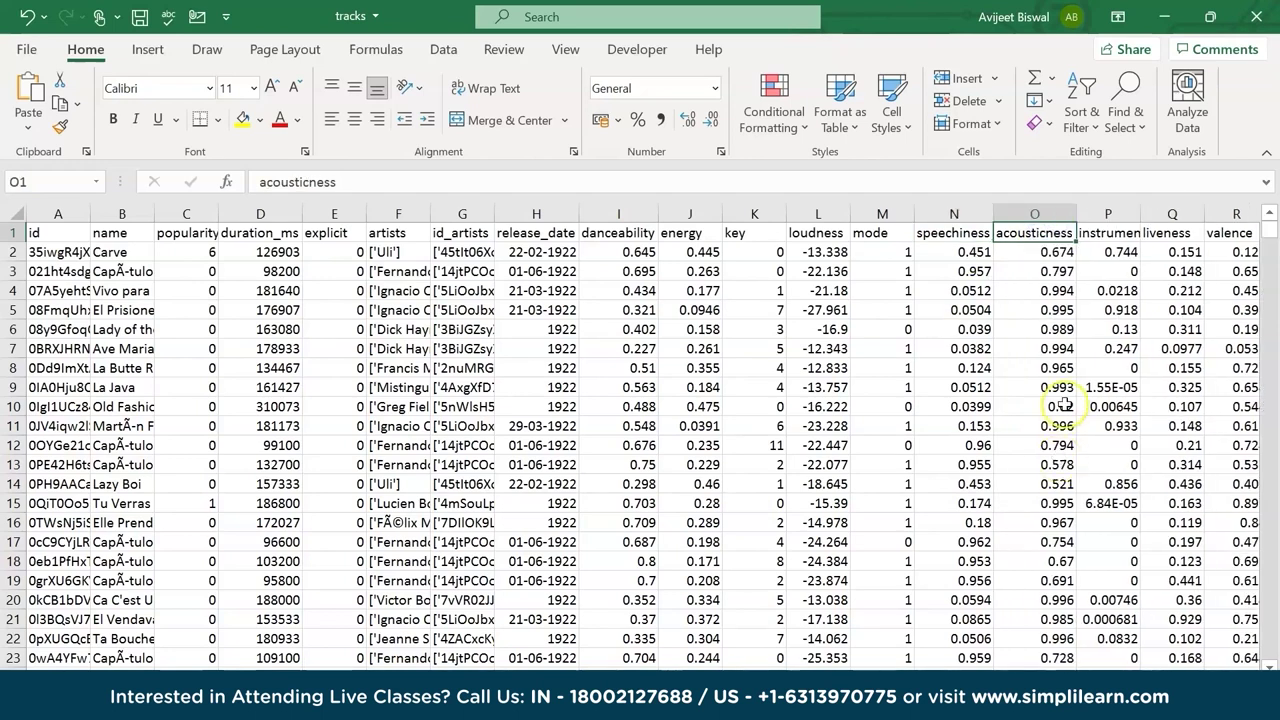
scroll(640, 440, right, 2)
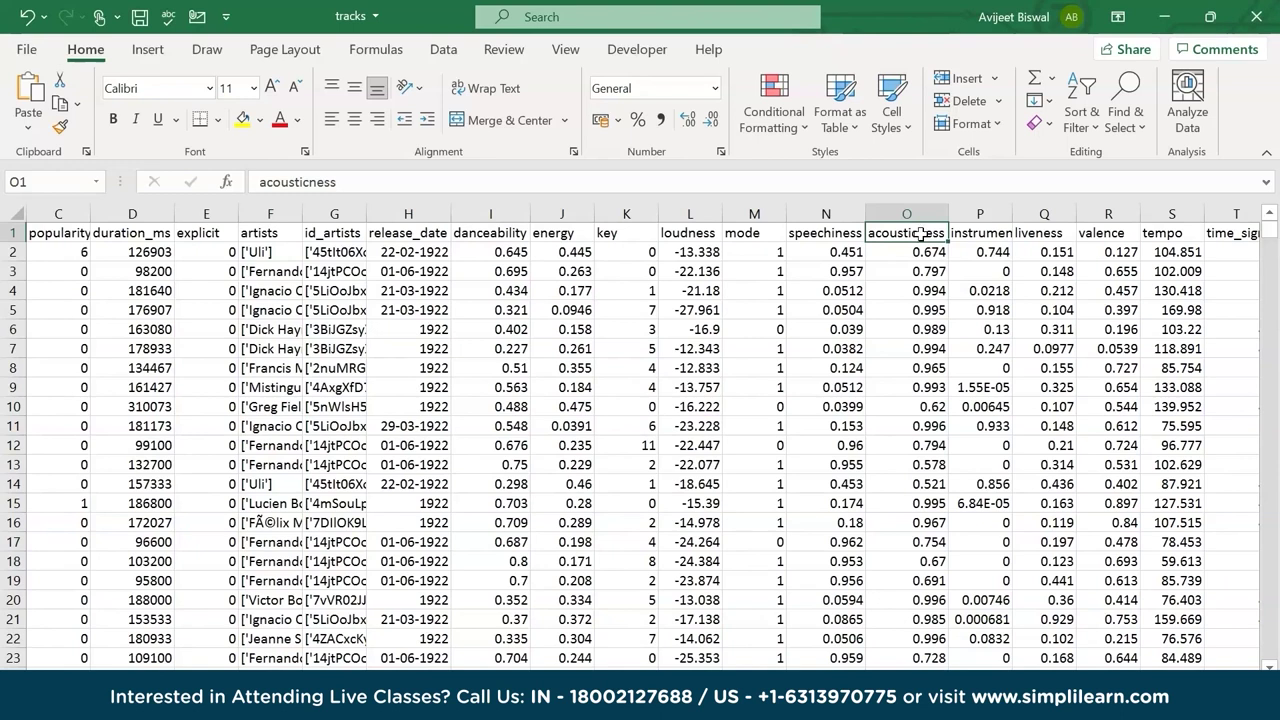
click(985, 235)
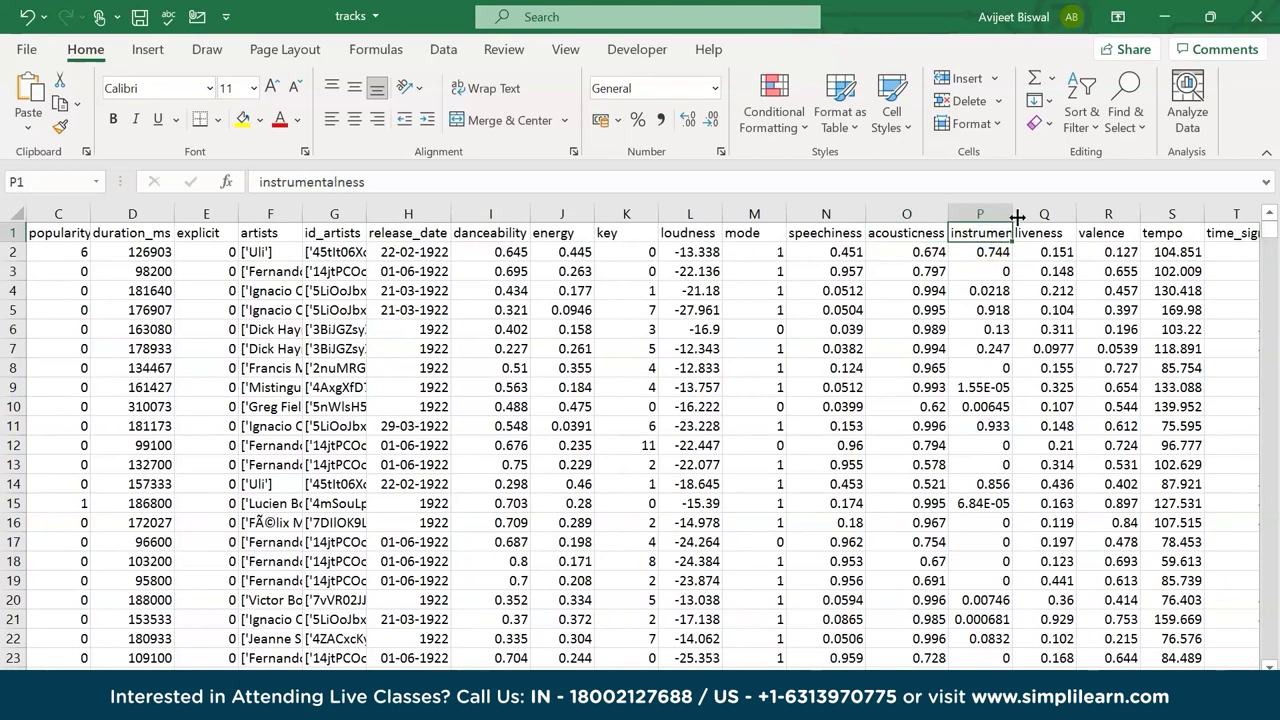
double_click(1016, 217)
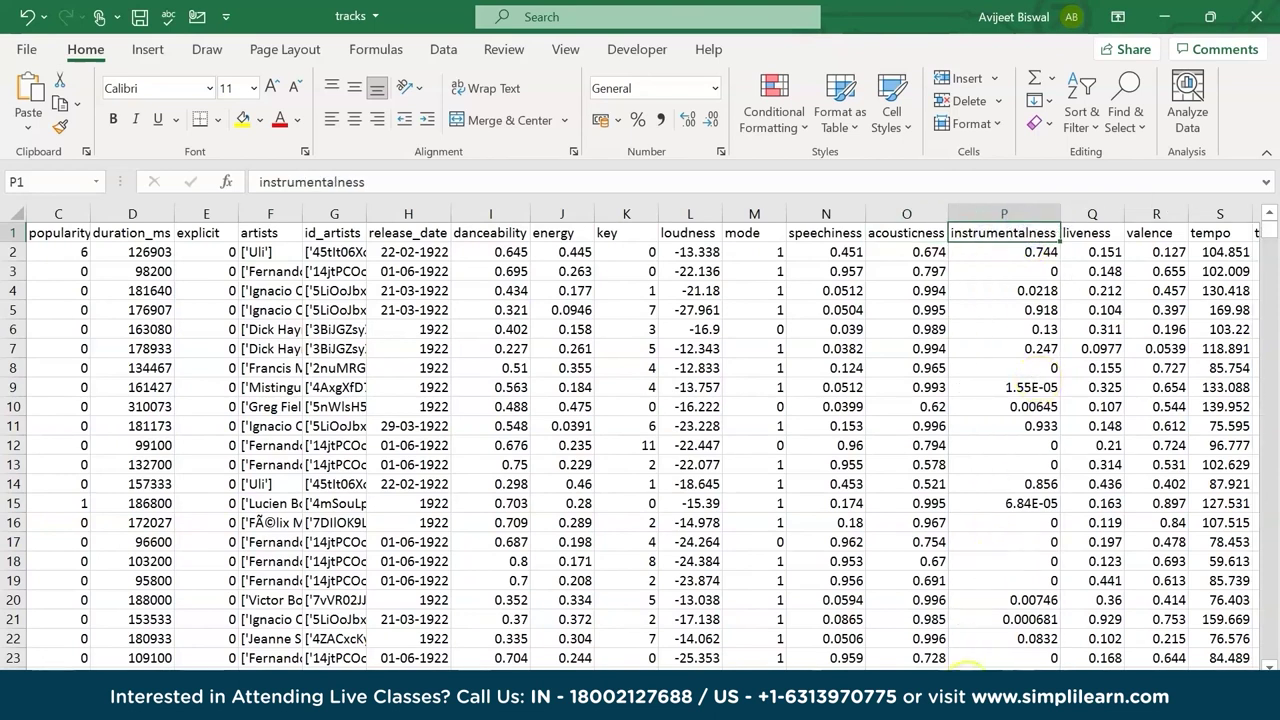
Examine the remaining liveness, valence, tempo and time_signature columns of the tracks data
scroll(1000, 450, right, 1)
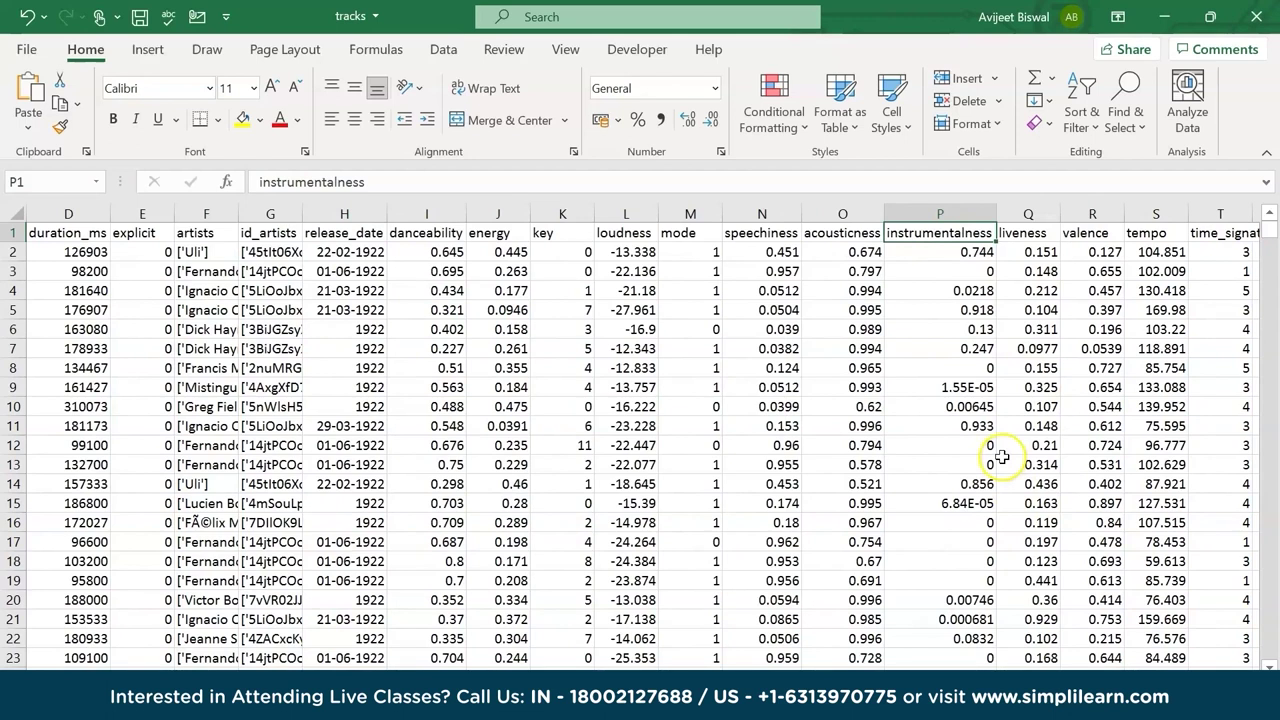
click(1038, 234)
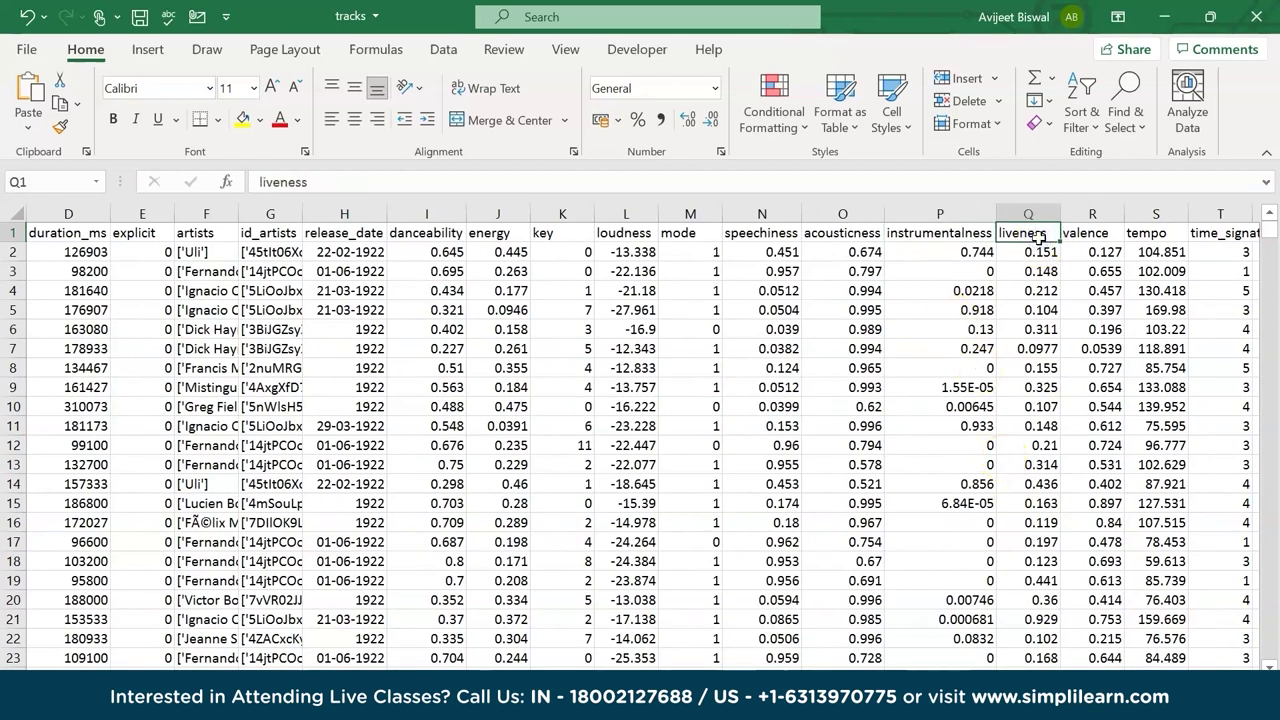
click(1086, 233)
click(1092, 271)
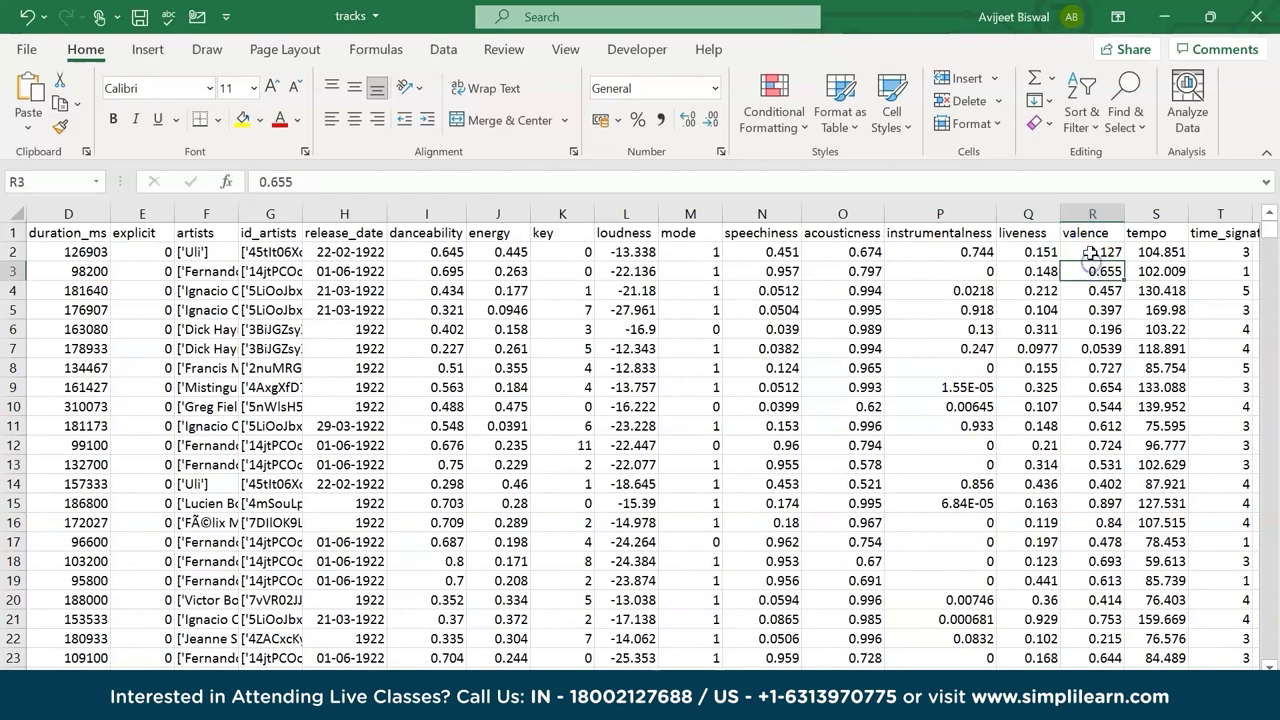
click(1086, 233)
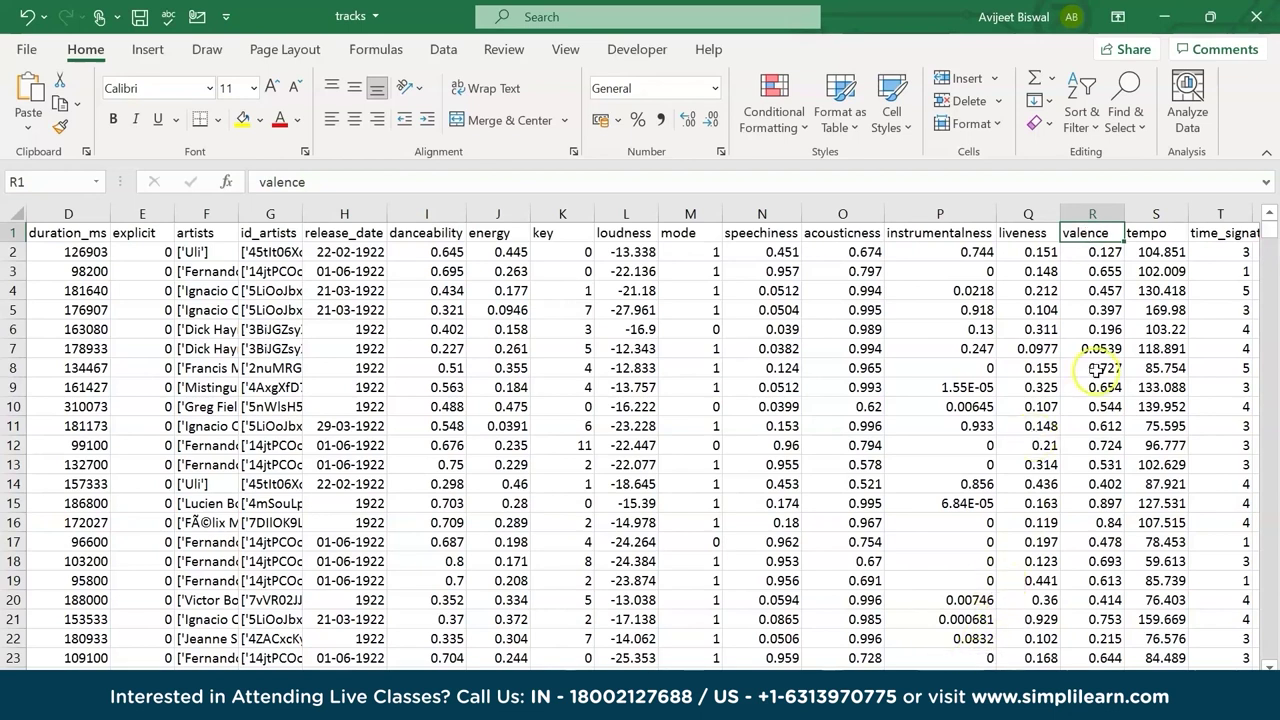
click(1144, 233)
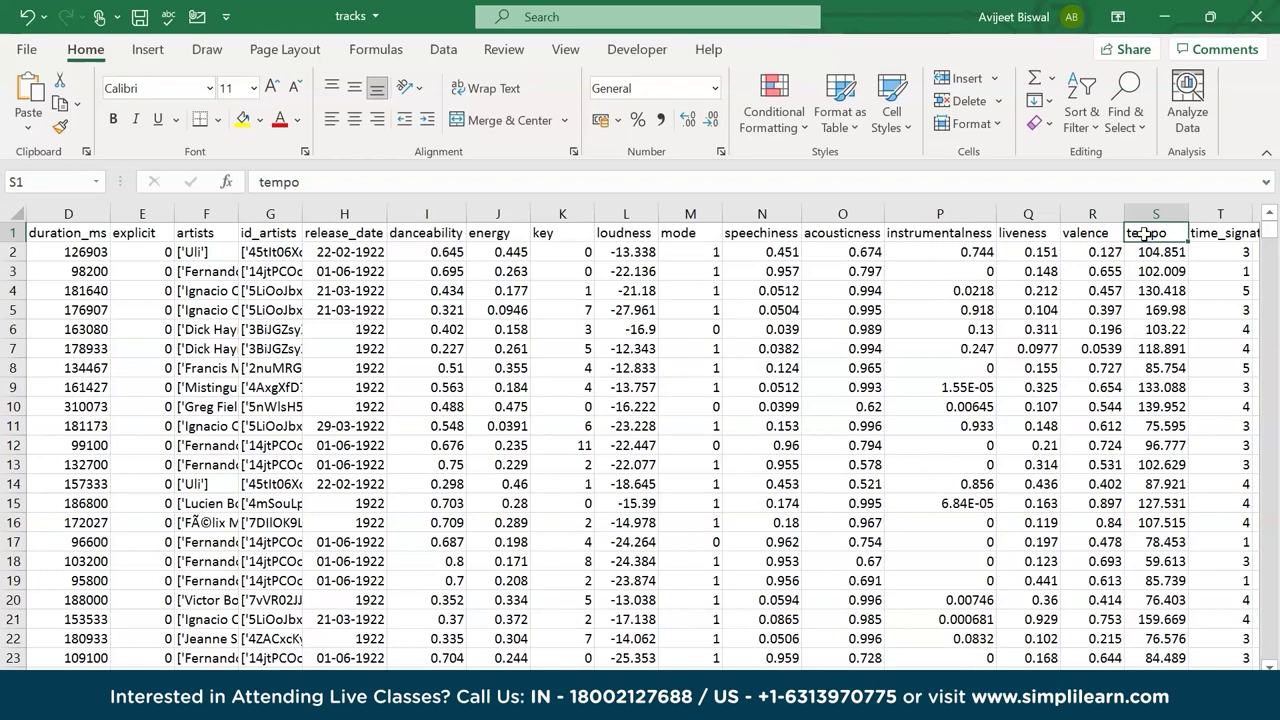
click(1218, 240)
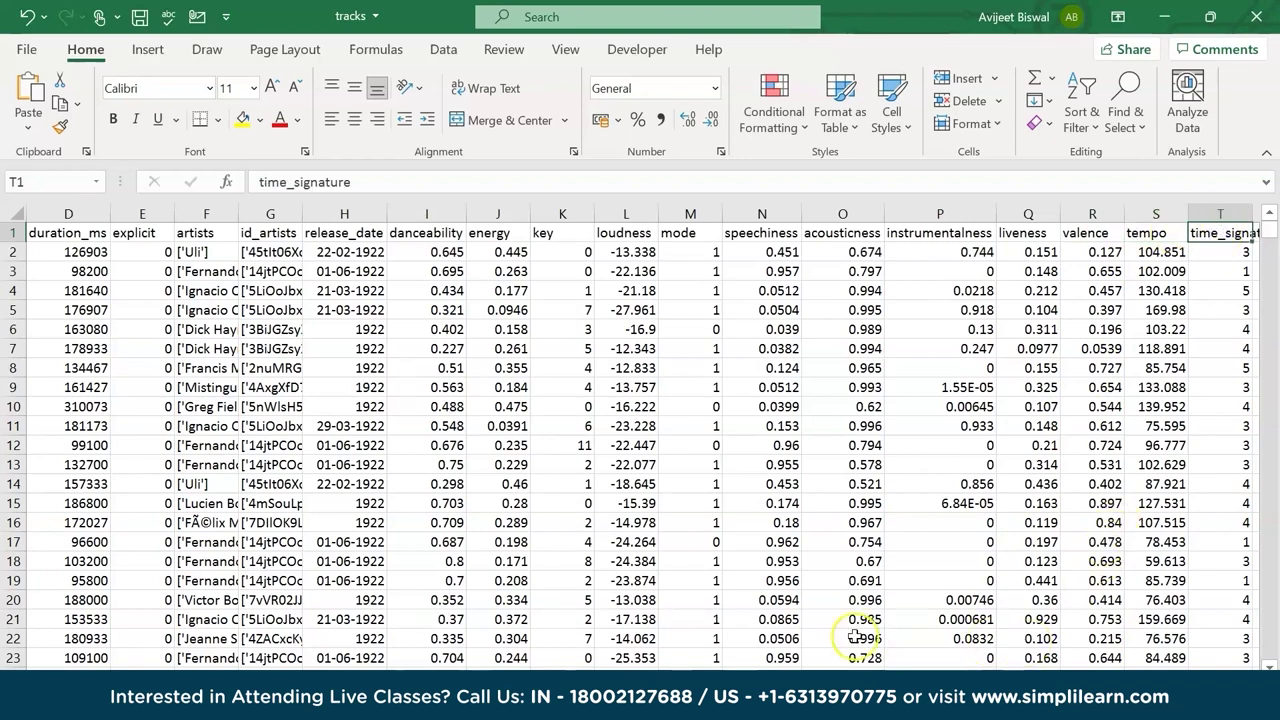
Switch to the SpotifyFeatures workbook and look through its column headers
click(719, 700)
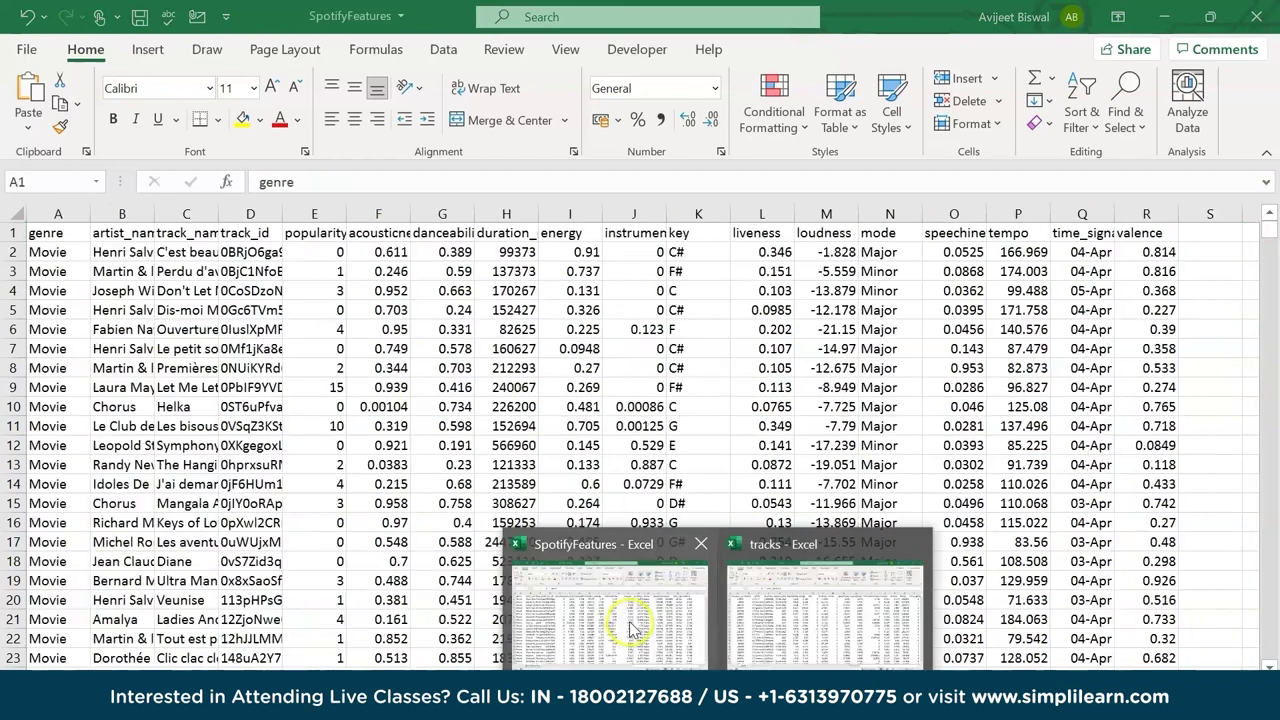
click(632, 628)
key(Tab)
key(Tab)
key(Tab)
key(Tab)
key(Tab)
key(Tab)
key(Tab)
key(Tab)
key(Tab)
key(Tab)
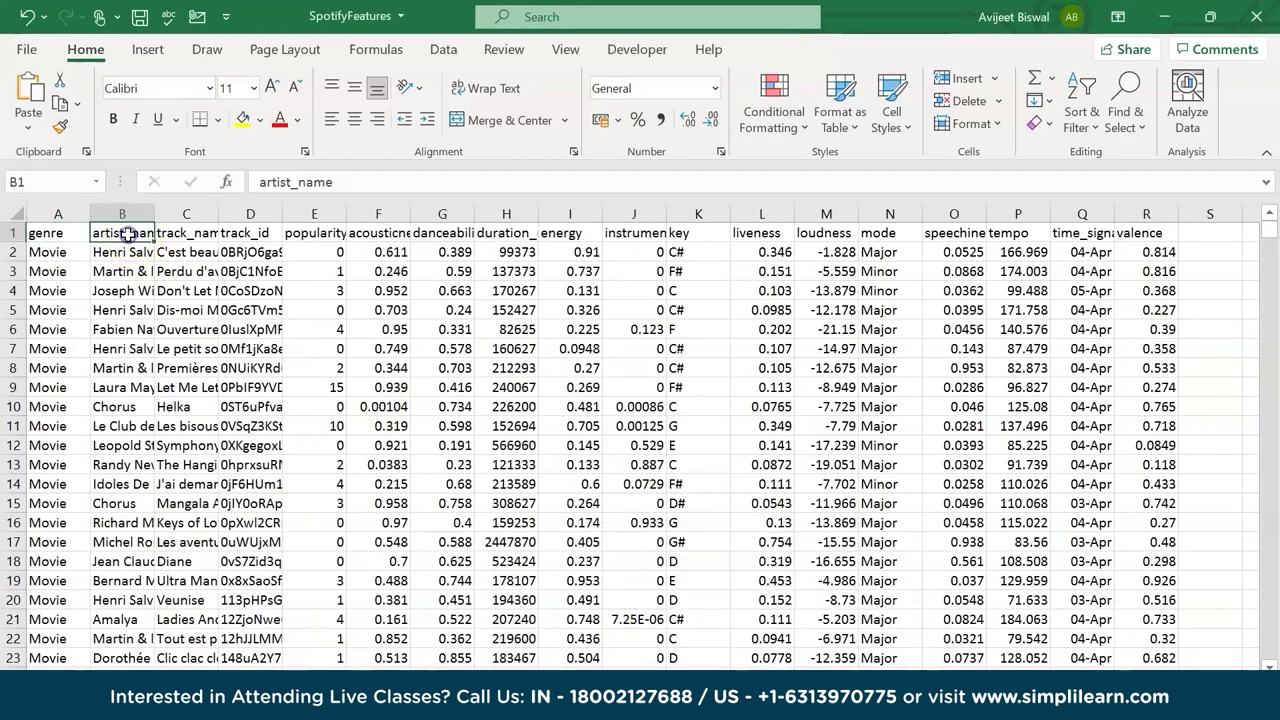
key(Return)
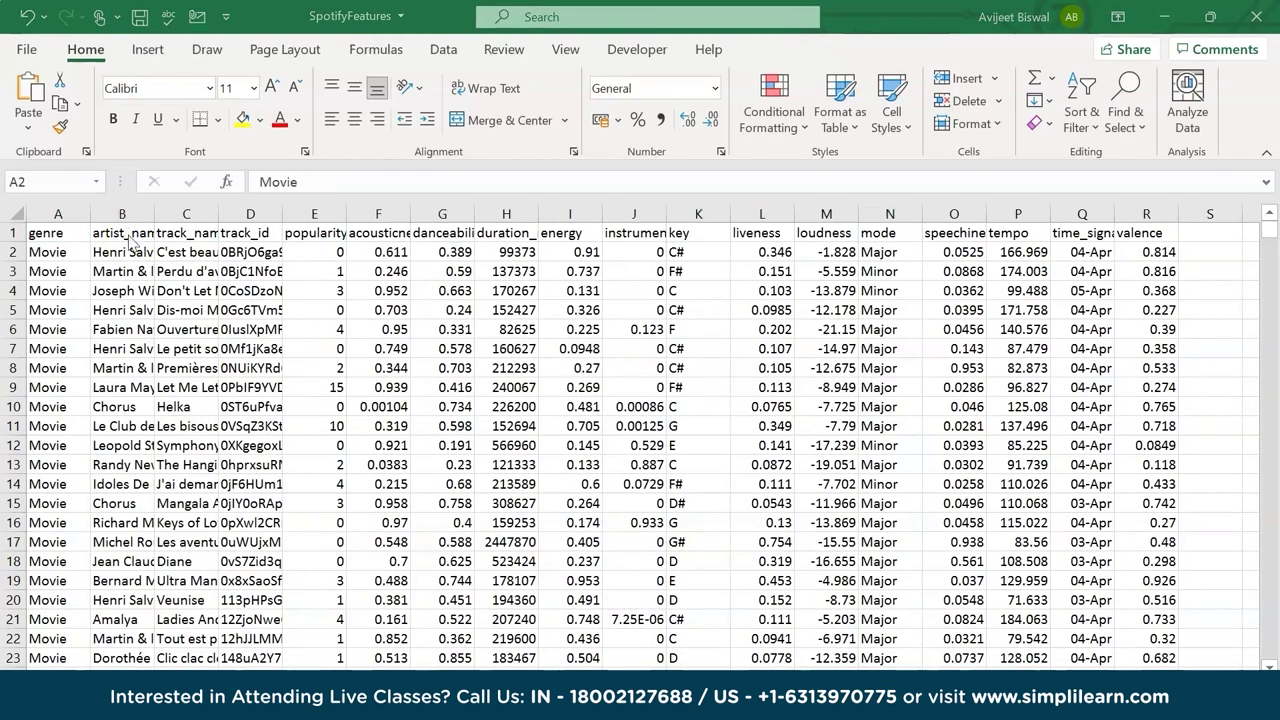
Examine the genre column of SpotifyFeatures, including its first value and header
click(69, 213)
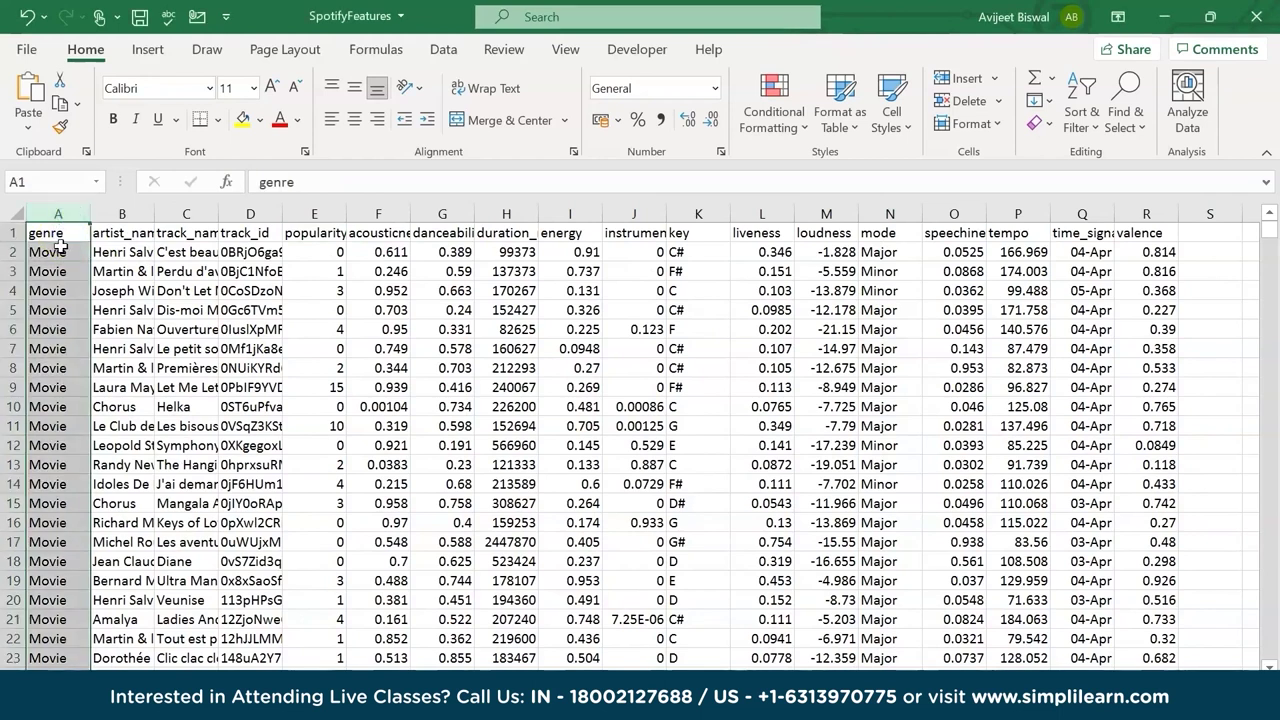
click(60, 251)
click(60, 235)
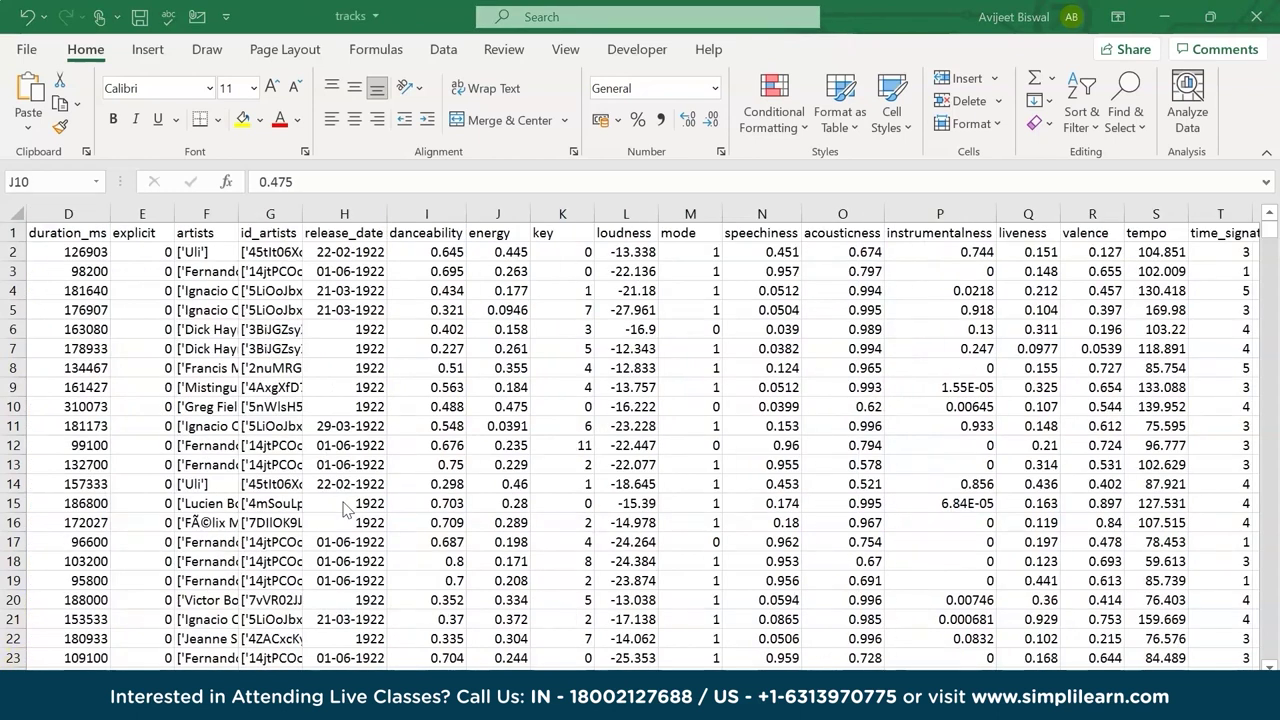
In the tracks workbook, look at the energy and danceability values and select the first release_date value
click(472, 311)
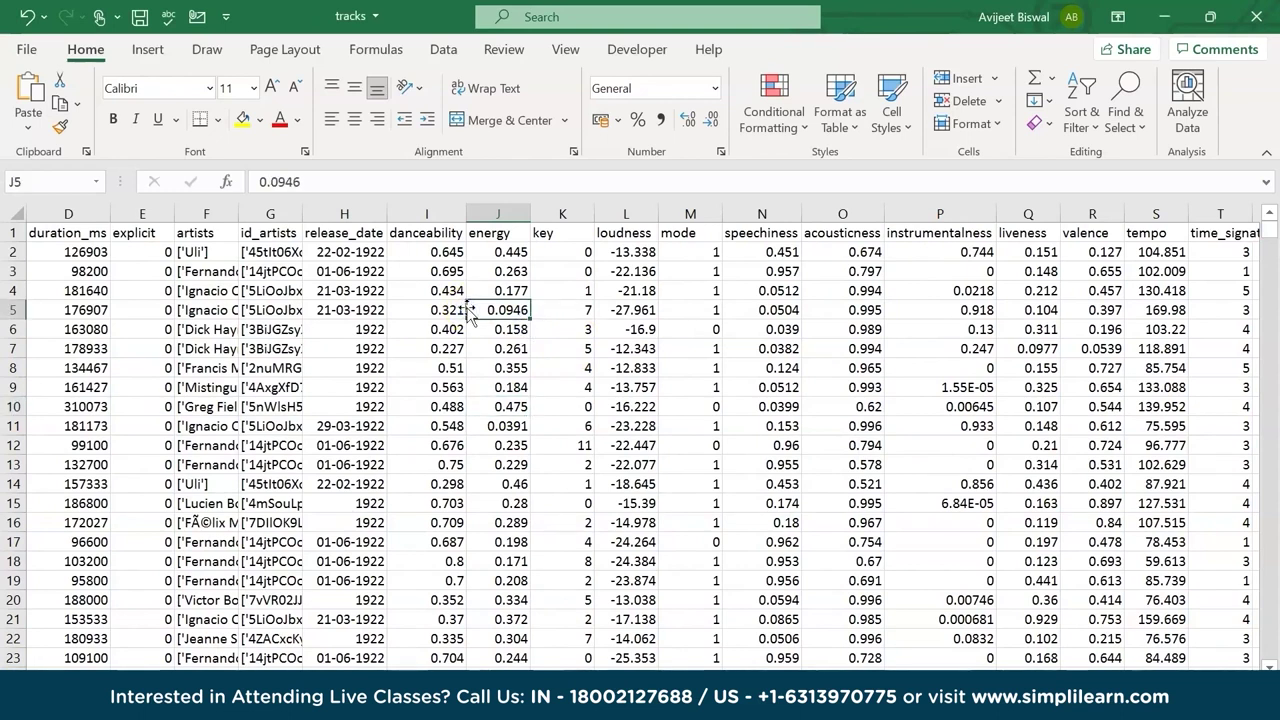
click(395, 252)
click(371, 252)
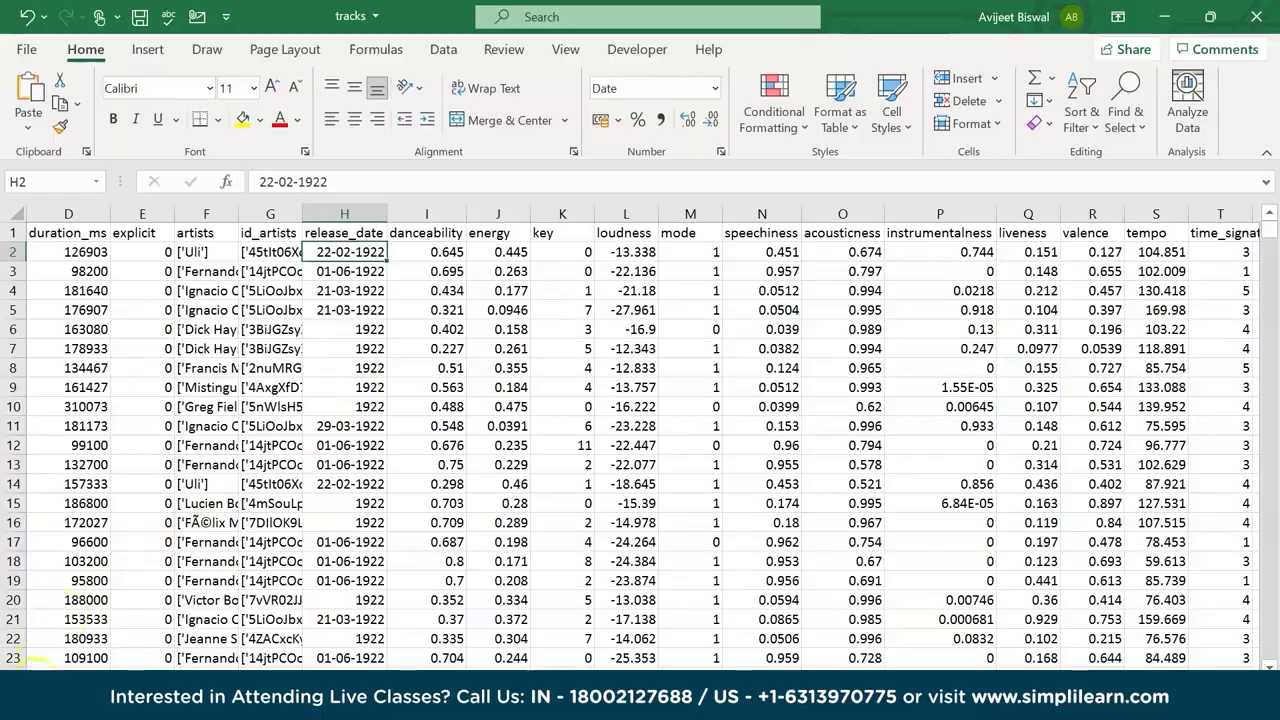
Switch to the Spotify EDA Rec notebook in Chrome and place the cursor in the import cell
click(40, 700)
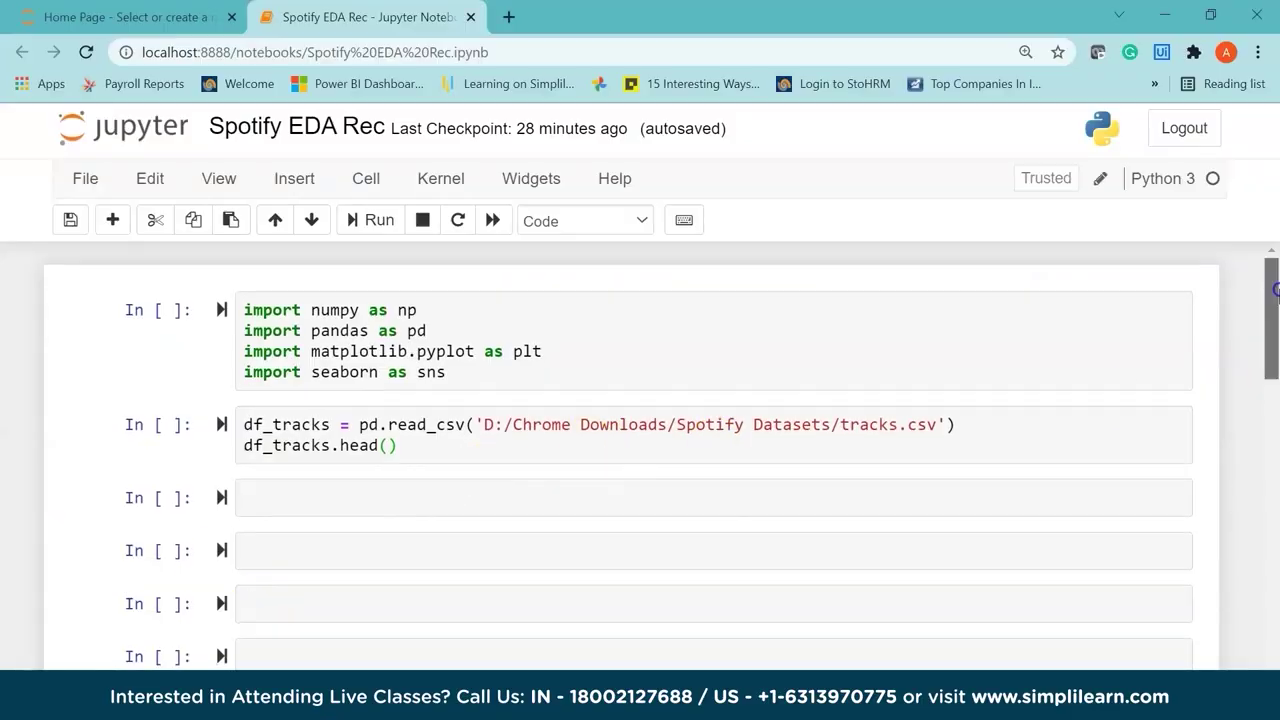
drag(1276, 290, 1276, 312)
scroll(1276, 312, up, 1)
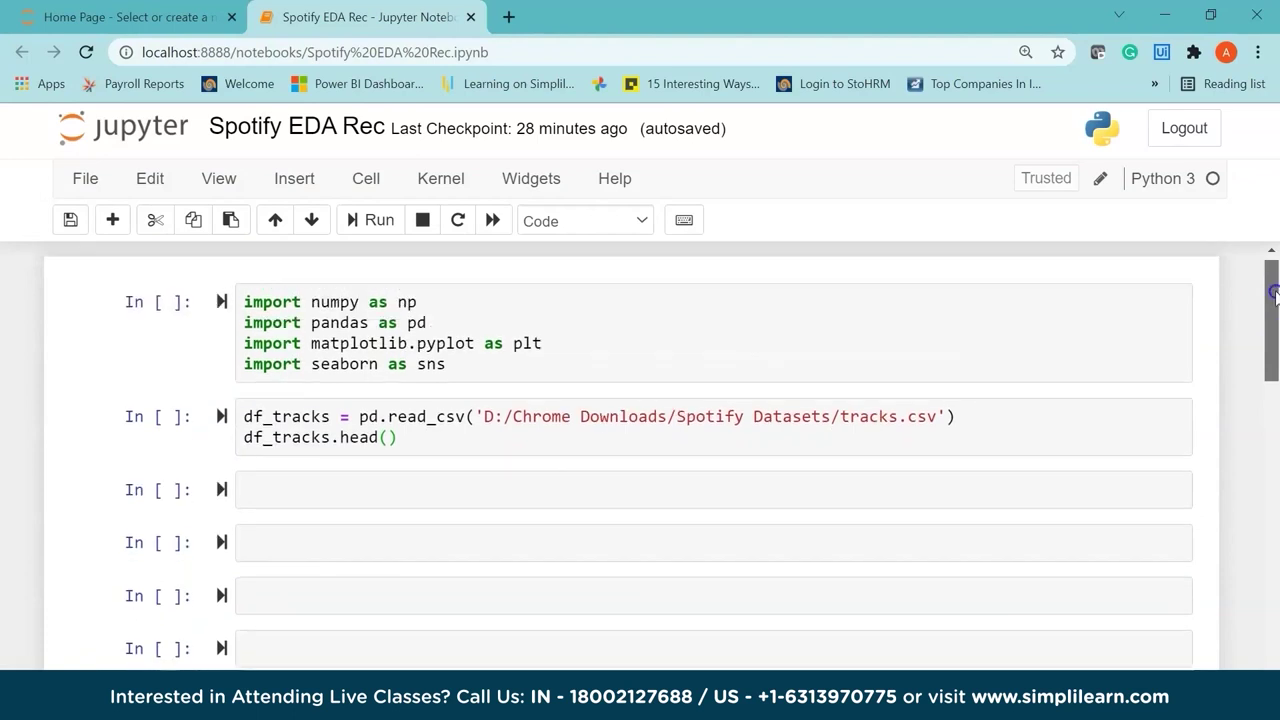
click(731, 300)
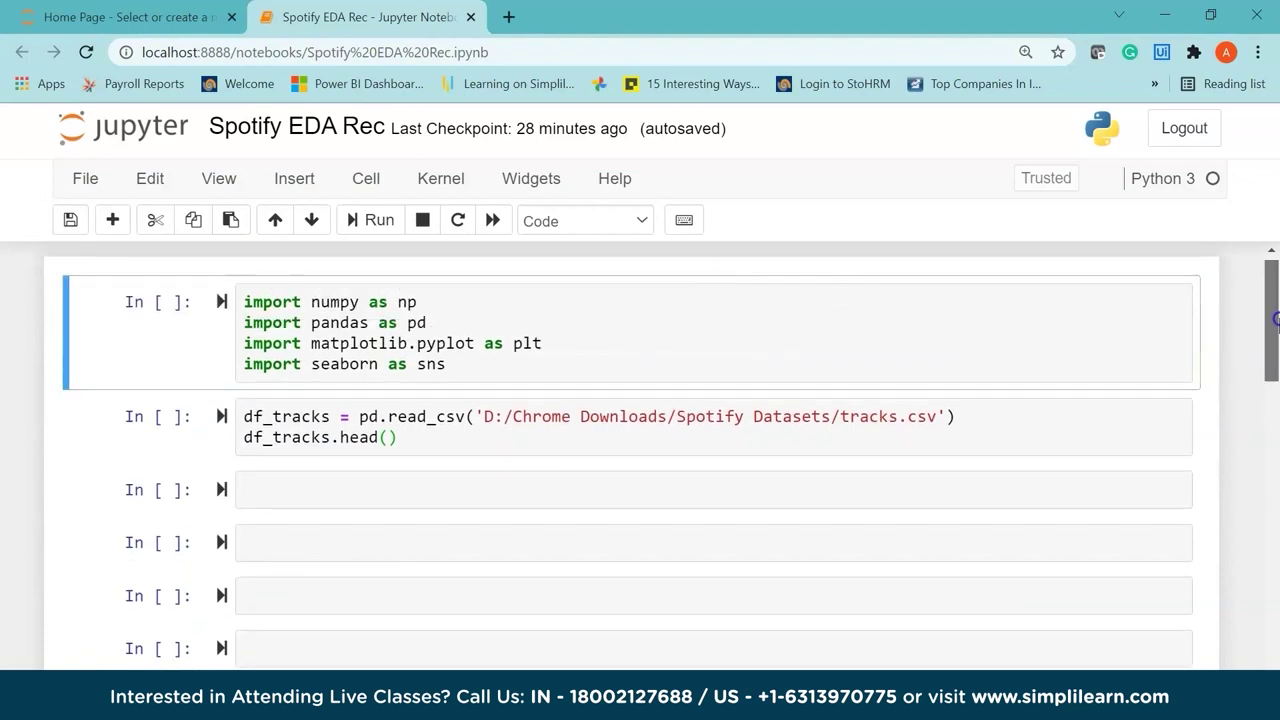
mouse_move(1276, 320)
mouse_down()
mouse_move(1274, 652)
mouse_move(1274, 300)
mouse_up()
click(614, 372)
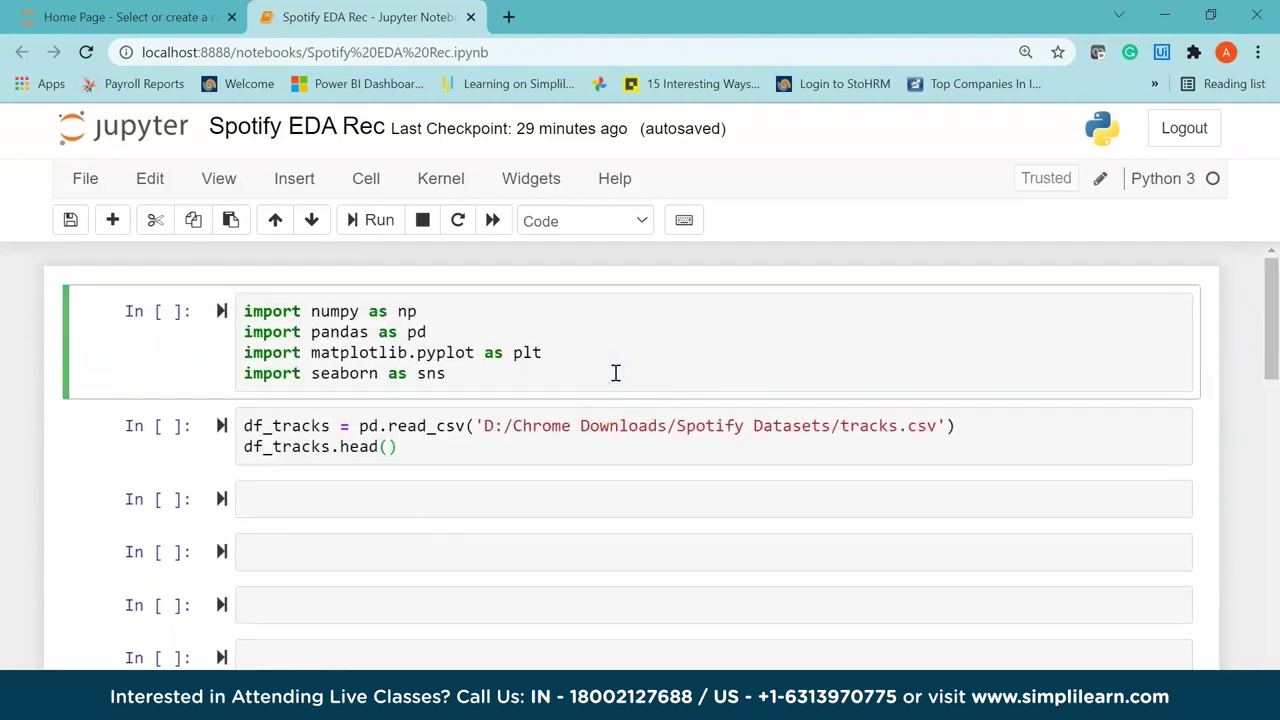
Review and run the cell that imports numpy, pandas, matplotlib.pyplot and seaborn with their aliases
drag(320, 311, 424, 352)
click(384, 373)
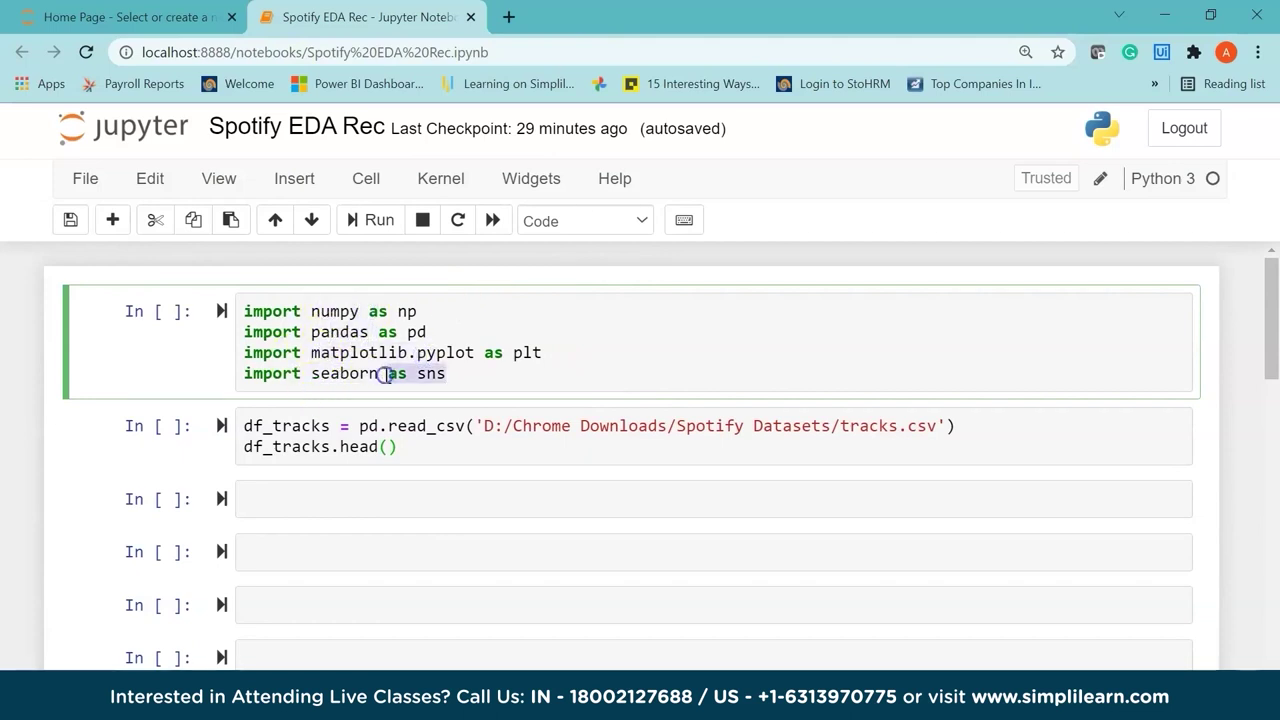
click(446, 375)
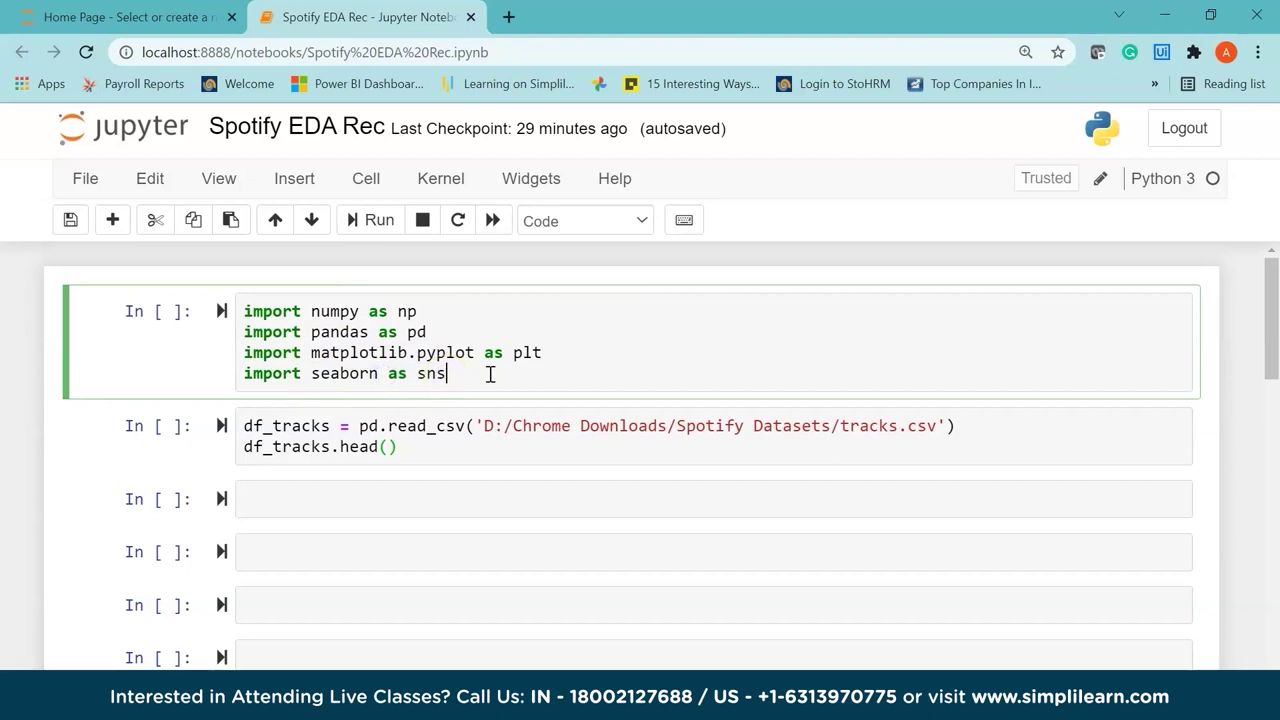
key(shift+Return)
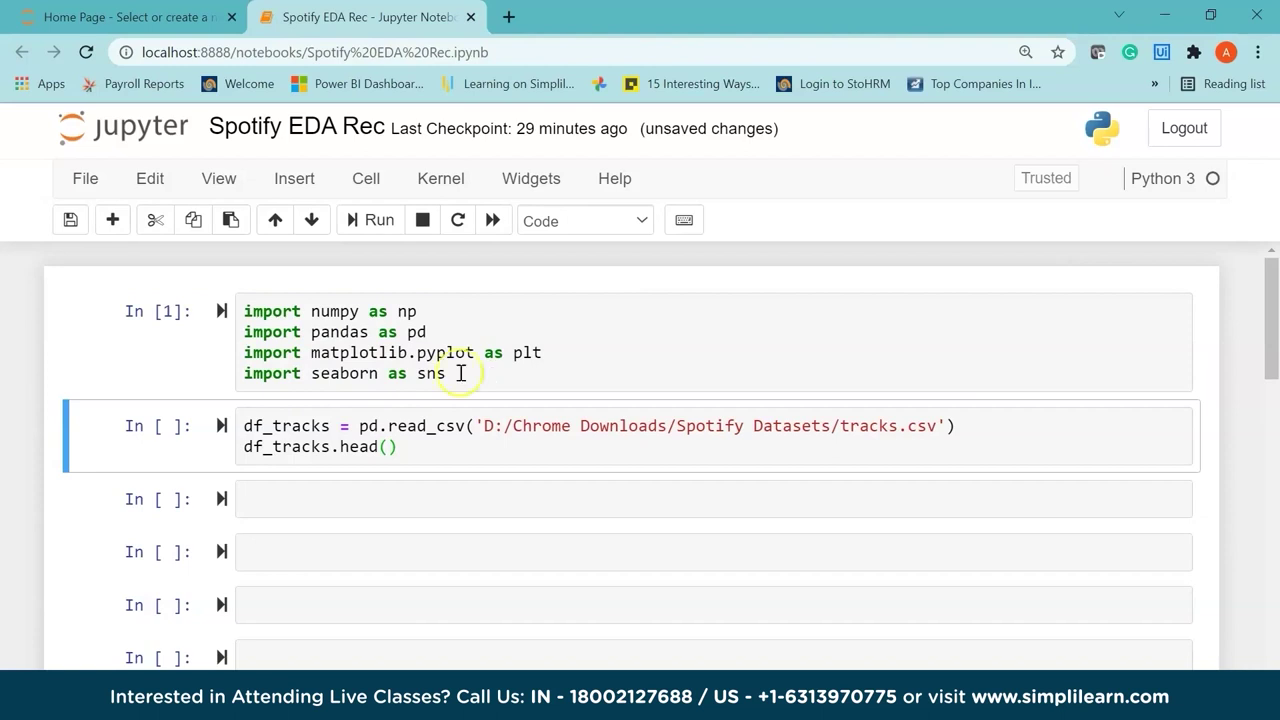
Examine the read_csv call and the tracks.csv file path in the df_tracks cell
click(443, 427)
click(423, 443)
drag(388, 426, 940, 427)
click(483, 427)
double_click(693, 428)
click(623, 437)
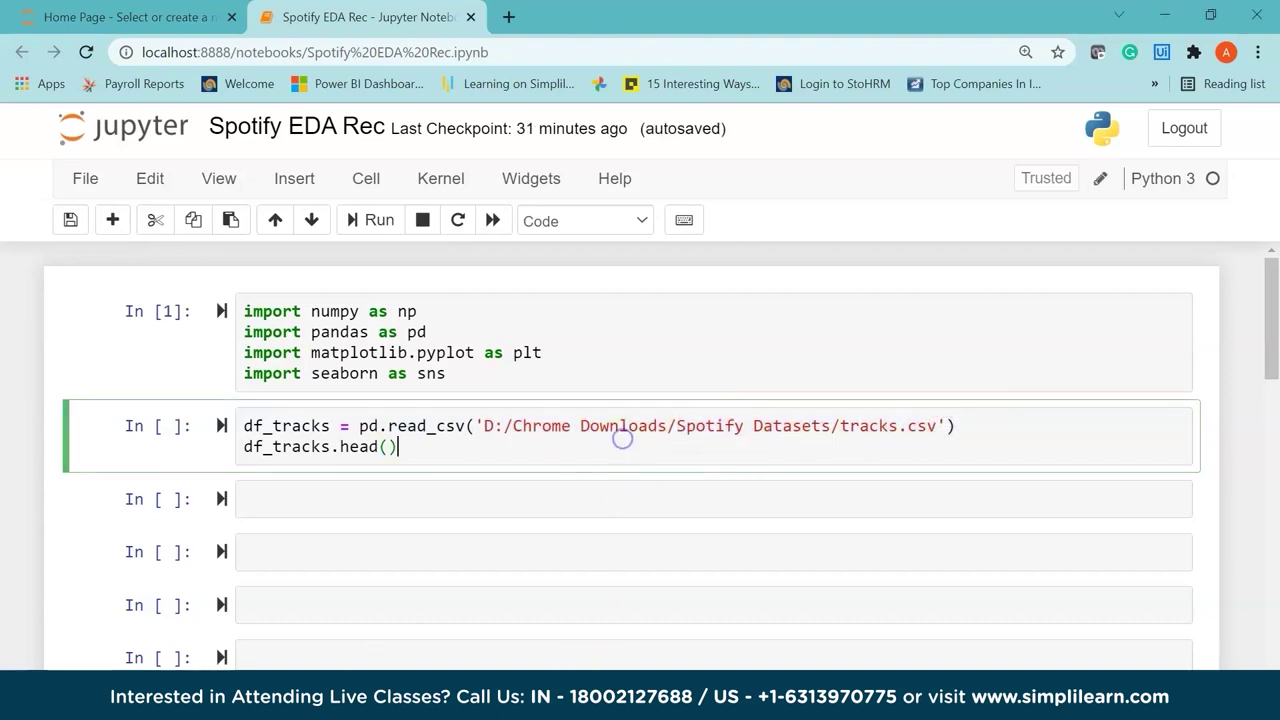
Switch to the Spotify Datasets folder in File Explorer and check its full path and files
mouse_move(515, 705)
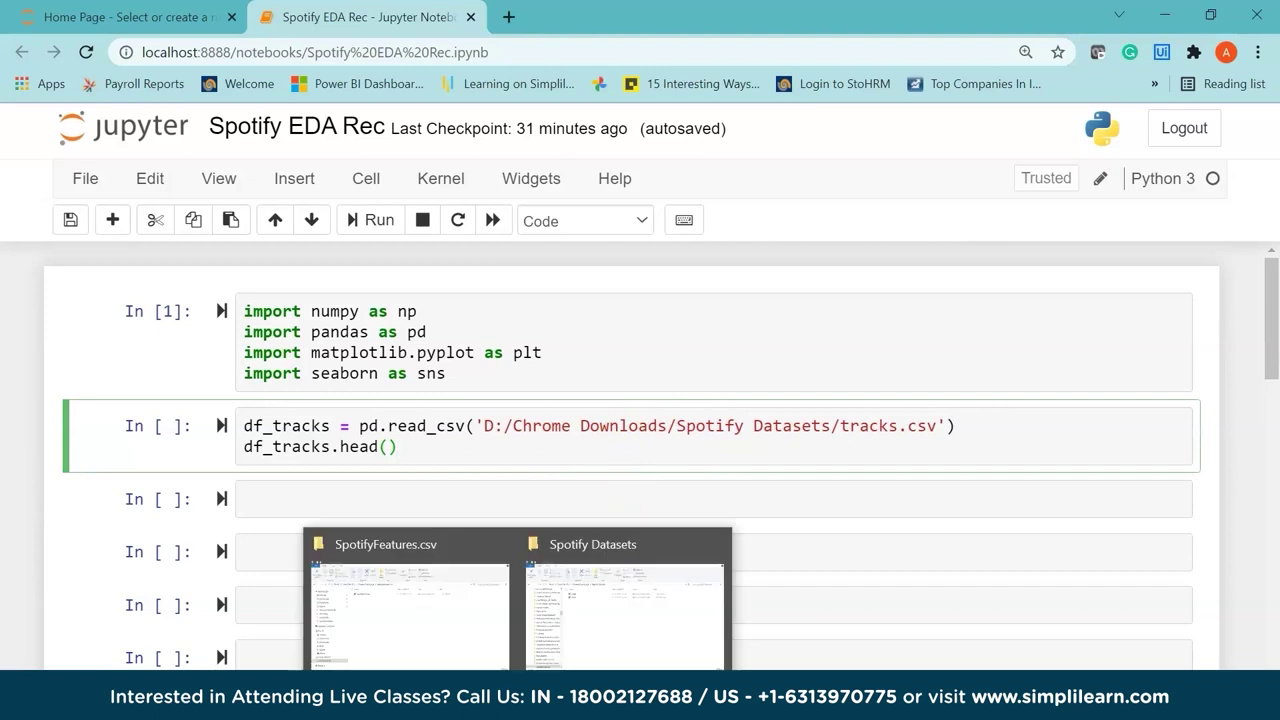
click(579, 625)
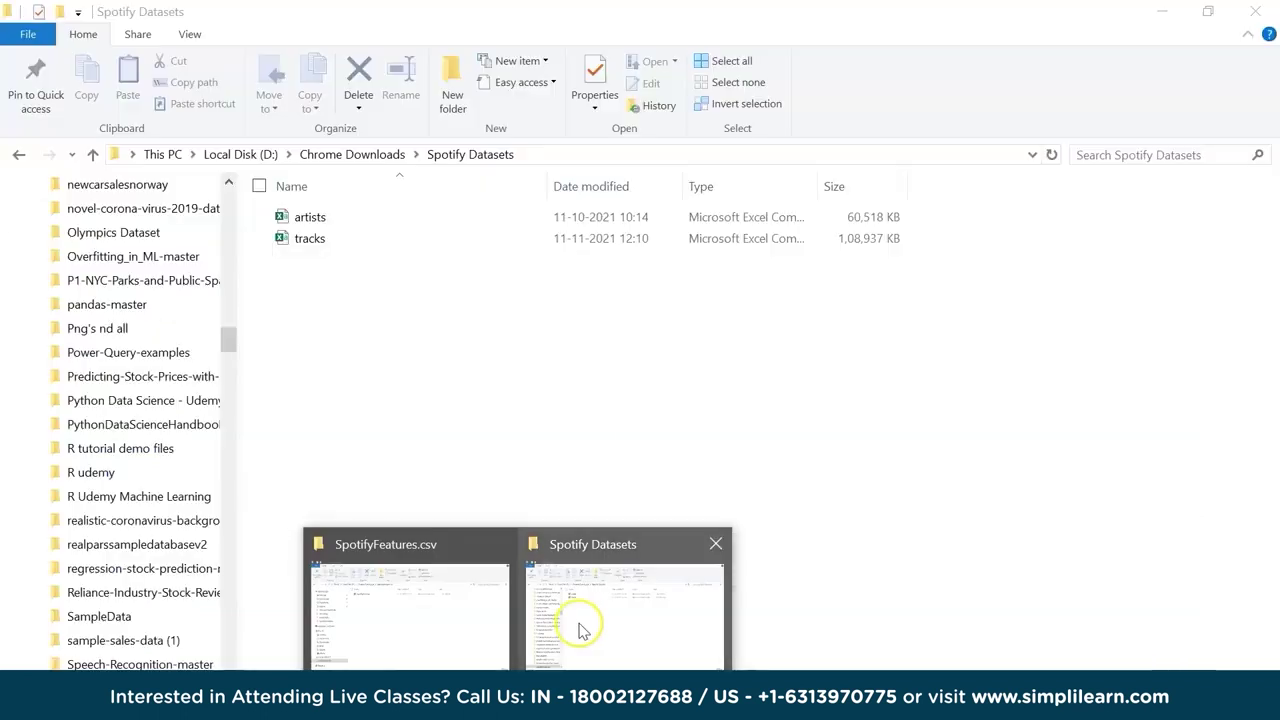
click(590, 155)
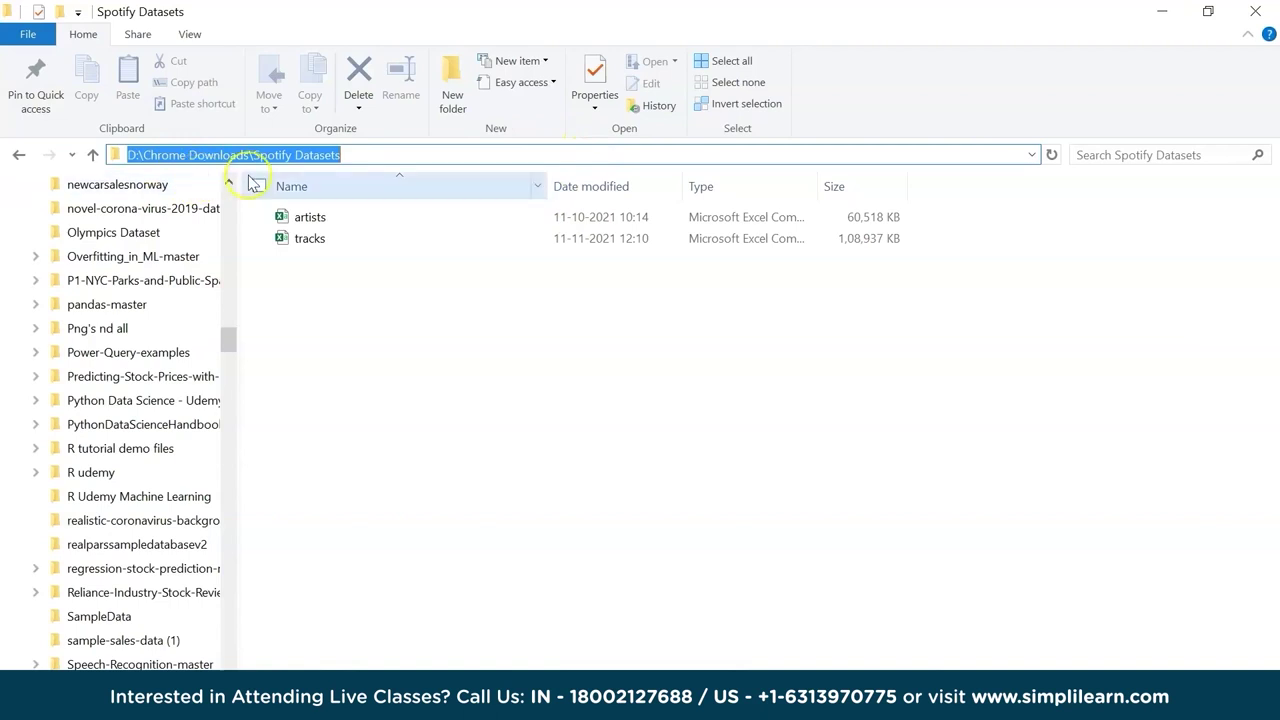
click(335, 273)
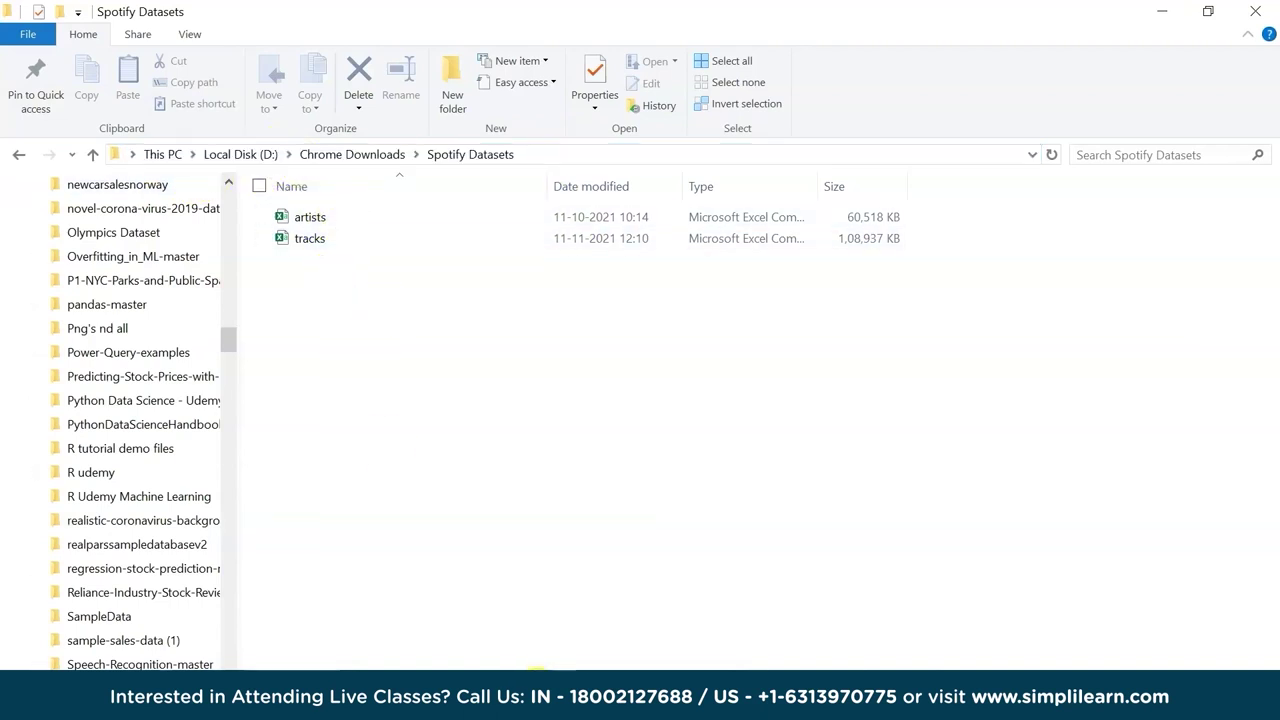
Back in the notebook, run the cell that loads tracks.csv into df_tracks and shows its first rows
click(409, 450)
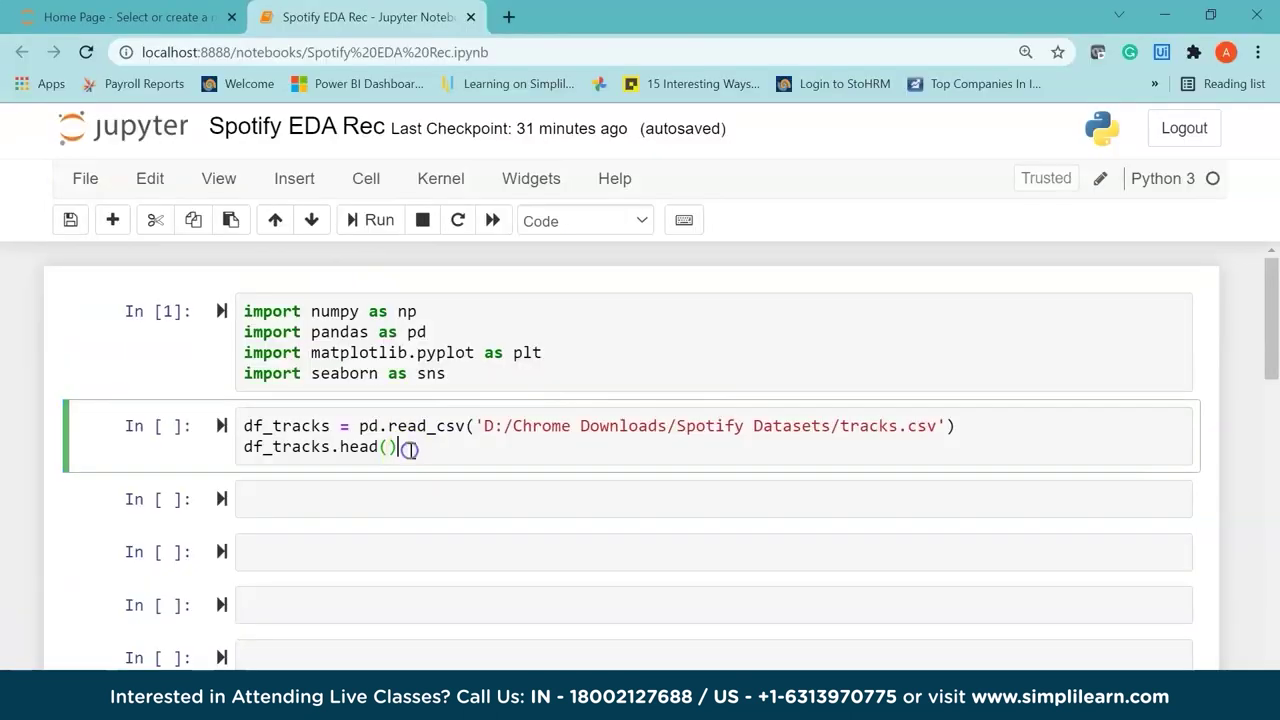
scroll(596, 331, down, 2)
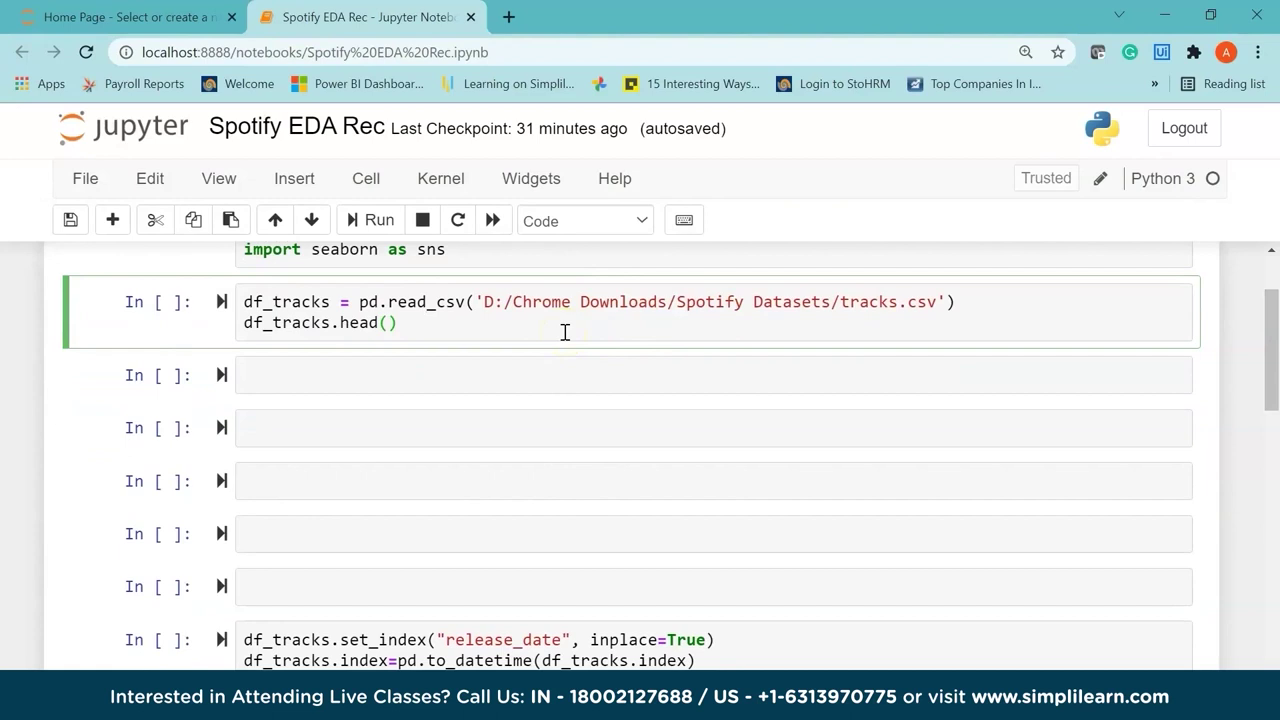
key(shift+Return)
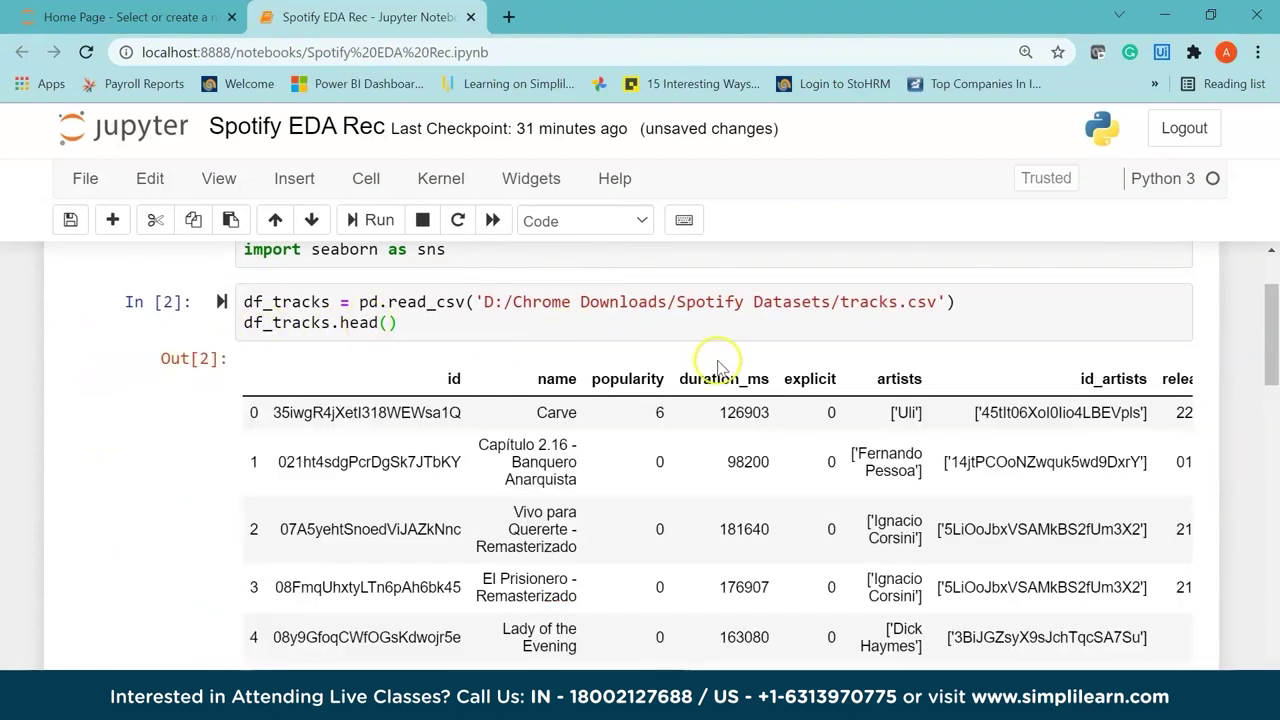
Examine the df_tracks.head() output across all columns from id to time_signature
scroll(1275, 345, down, 1)
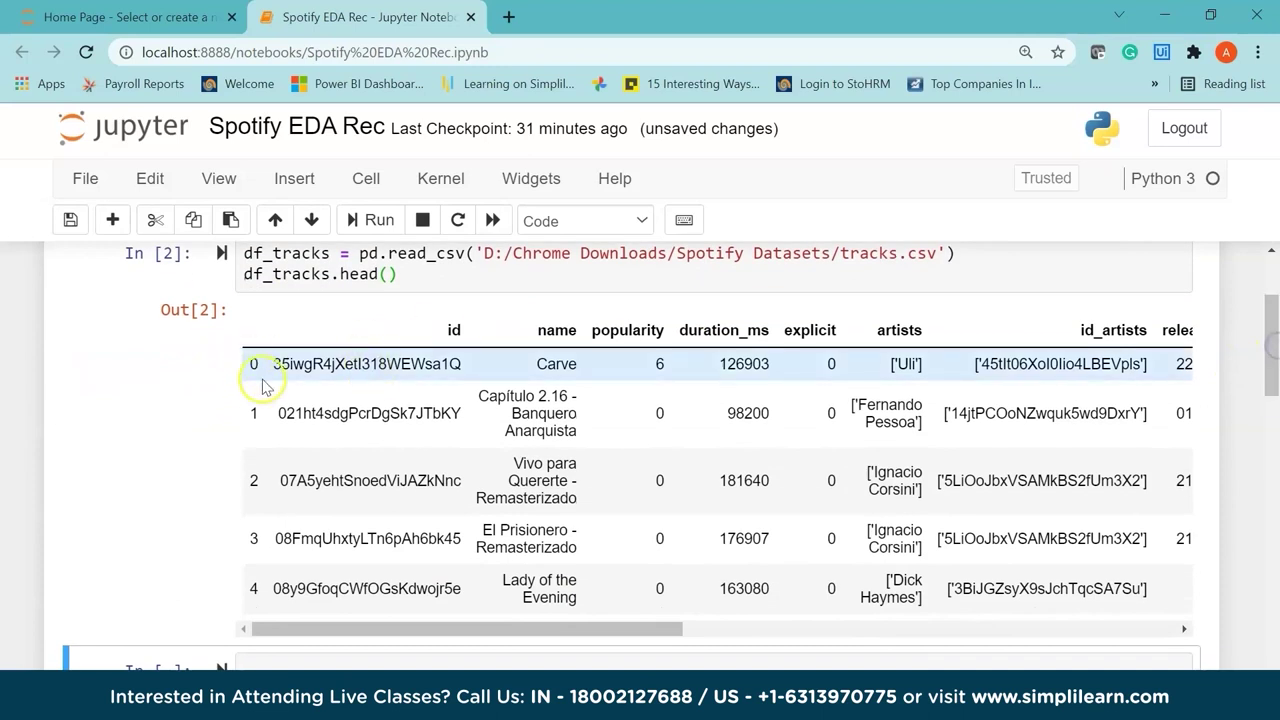
drag(363, 622, 390, 628)
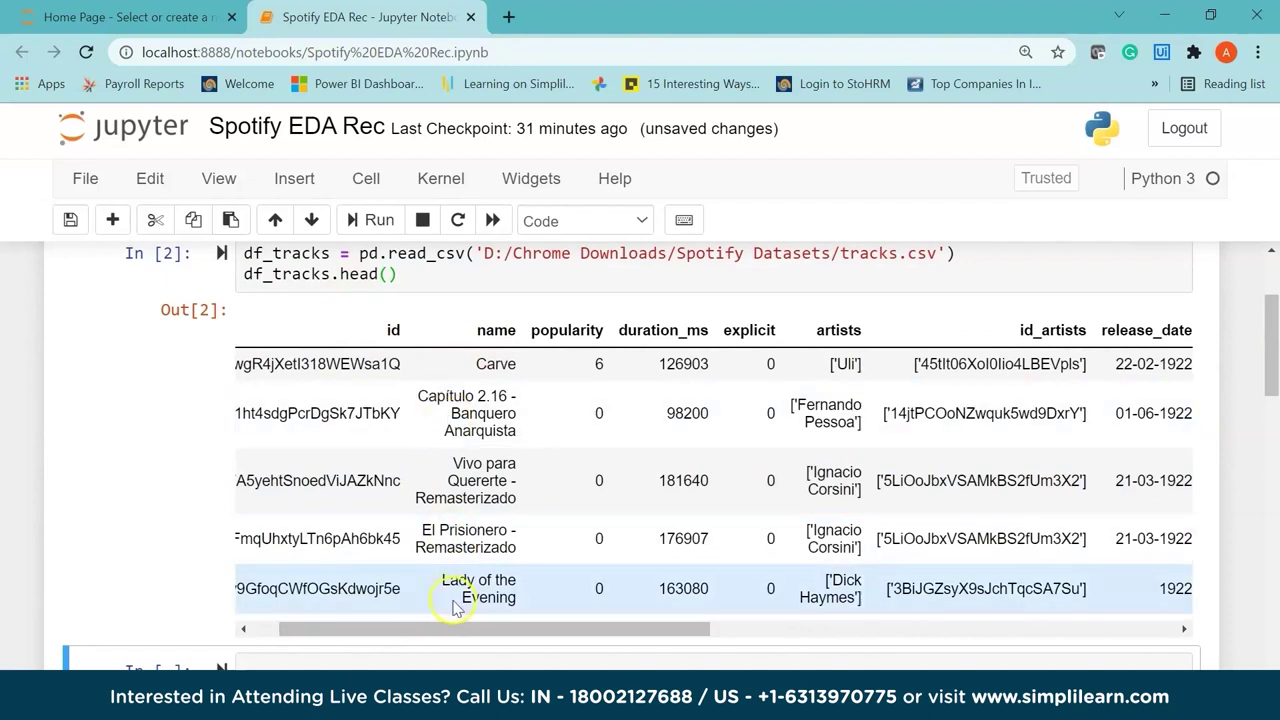
drag(450, 625, 766, 640)
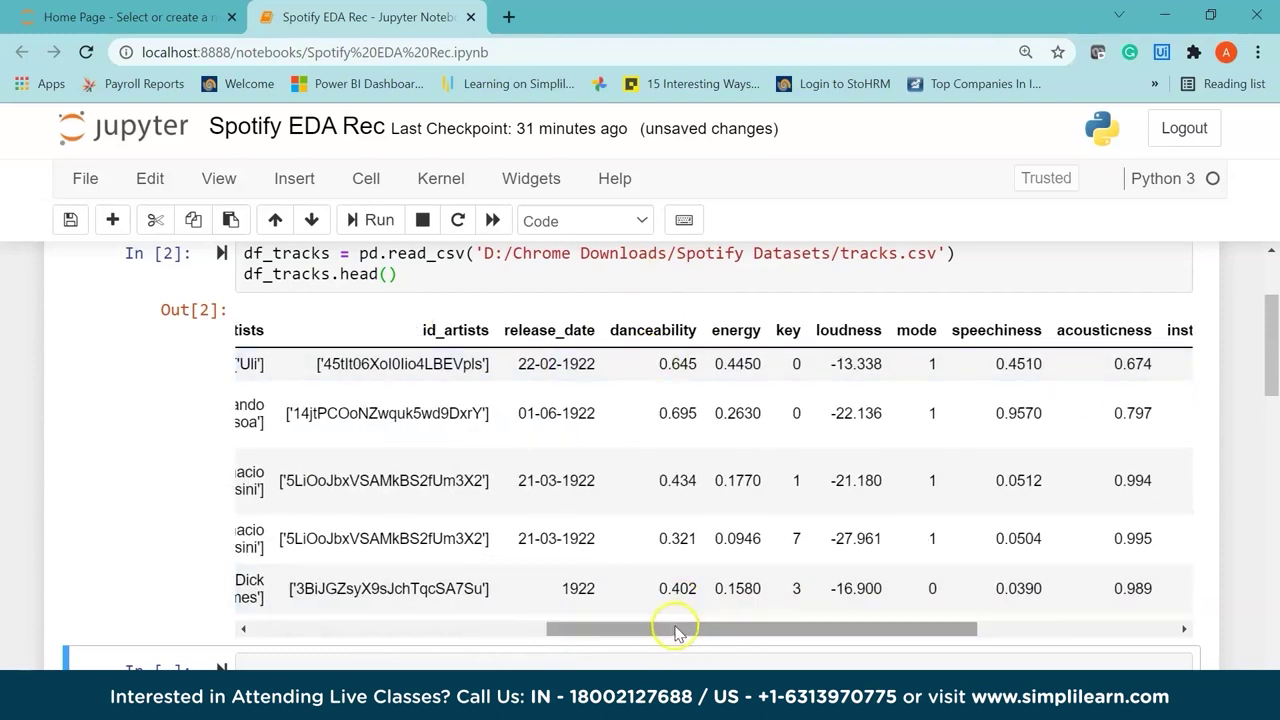
drag(677, 630, 927, 632)
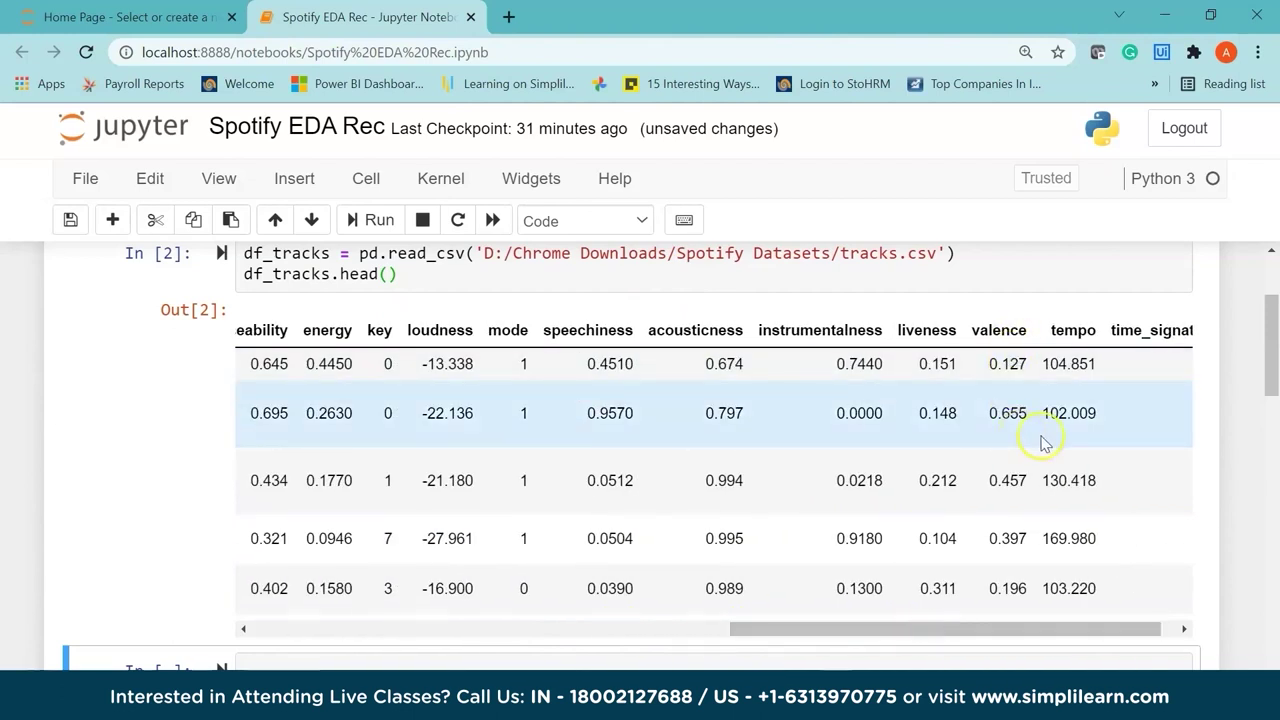
drag(930, 630, 465, 595)
Add the comment "# null values" to the empty cell below the df_tracks output and start a new line
drag(1274, 392, 1274, 458)
click(608, 386)
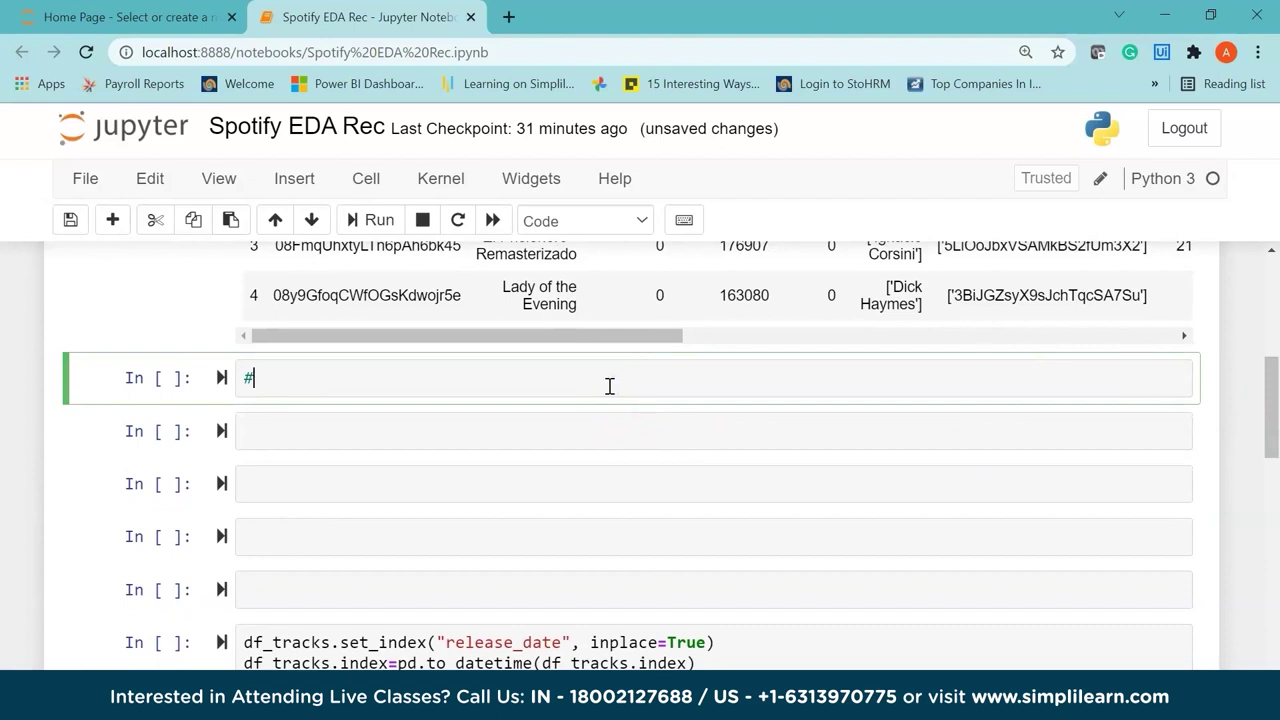
text(# Chec)
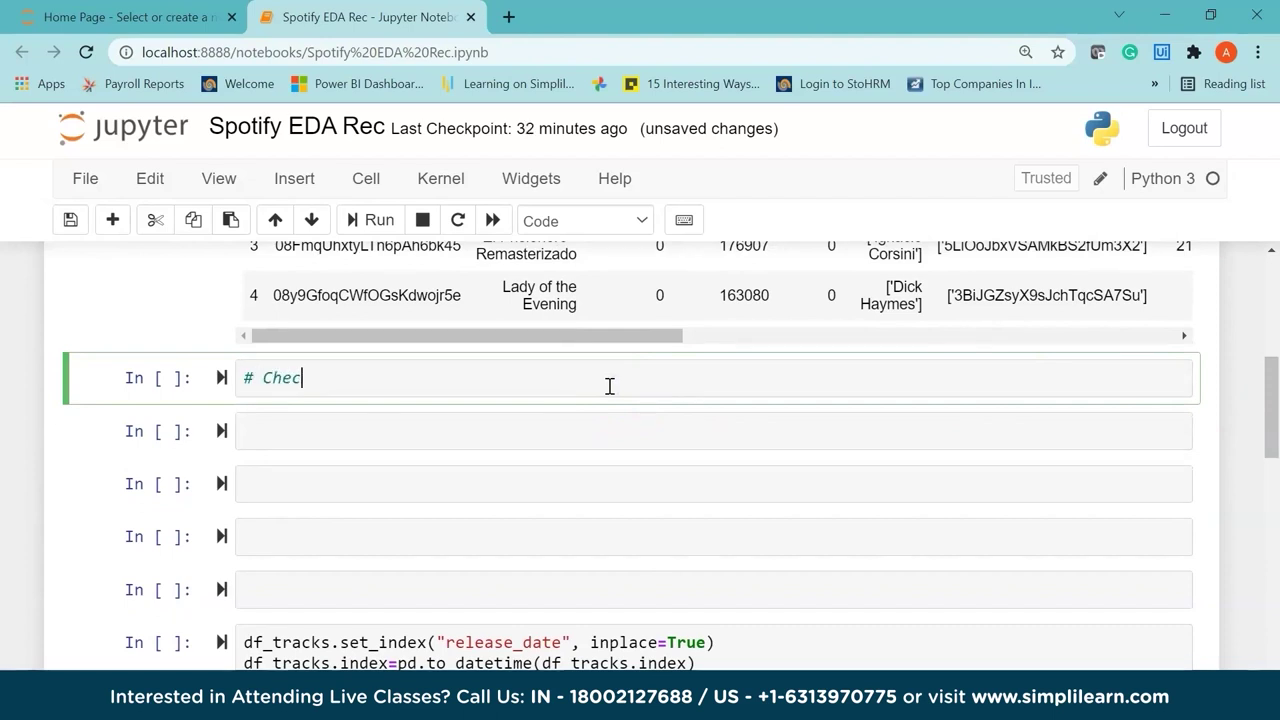
key(BackSpace)
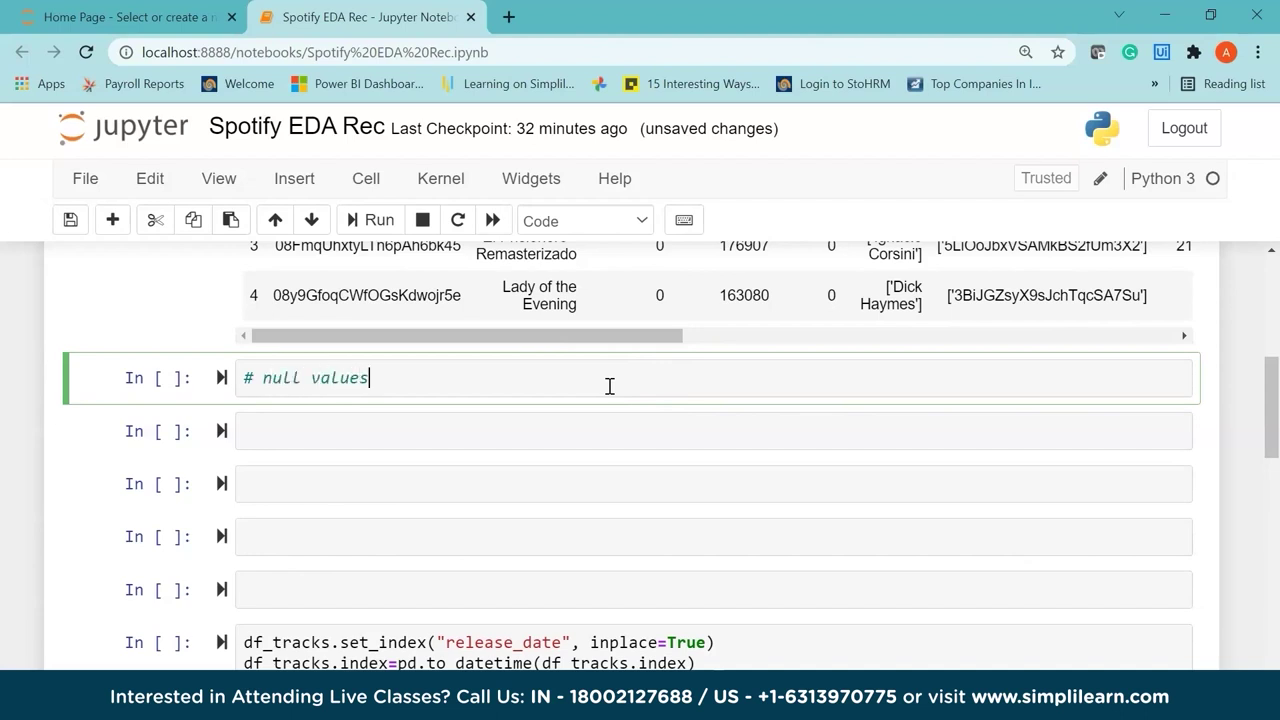
key(Return)
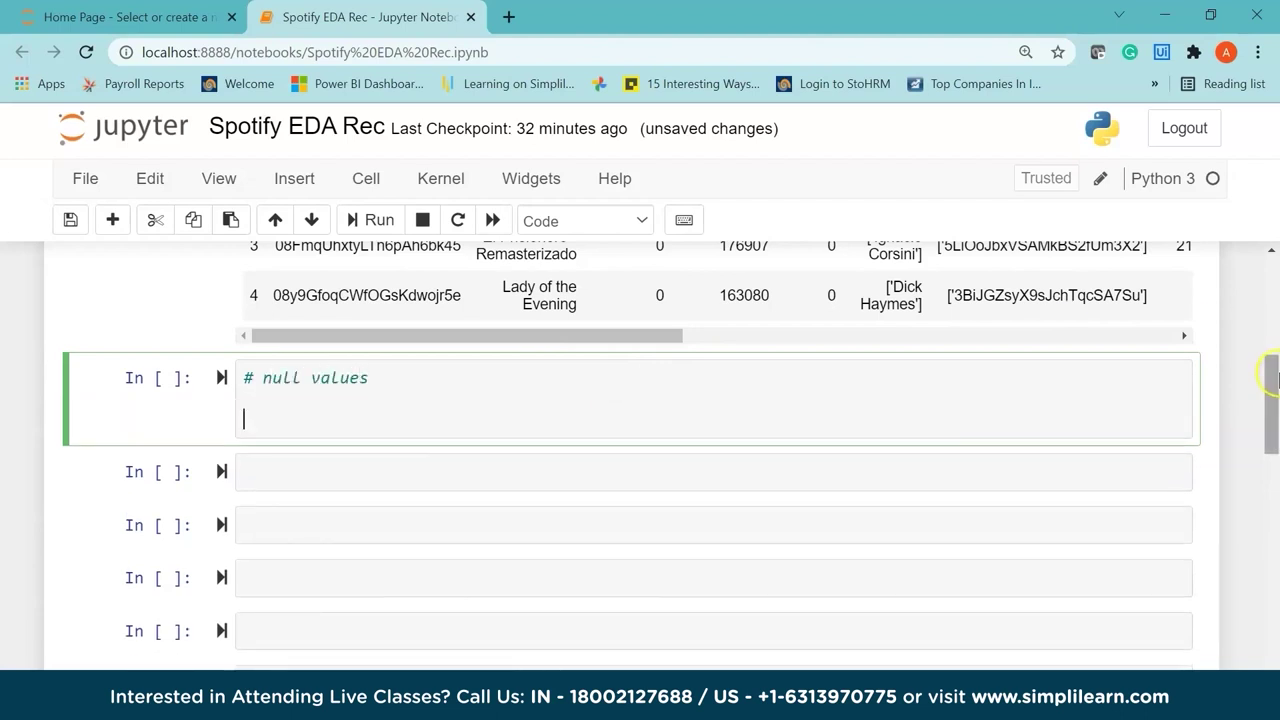
Write pd.isnull(df_tracks).sum() below the "# null values" comment and run the cell
drag(1270, 372, 1270, 387)
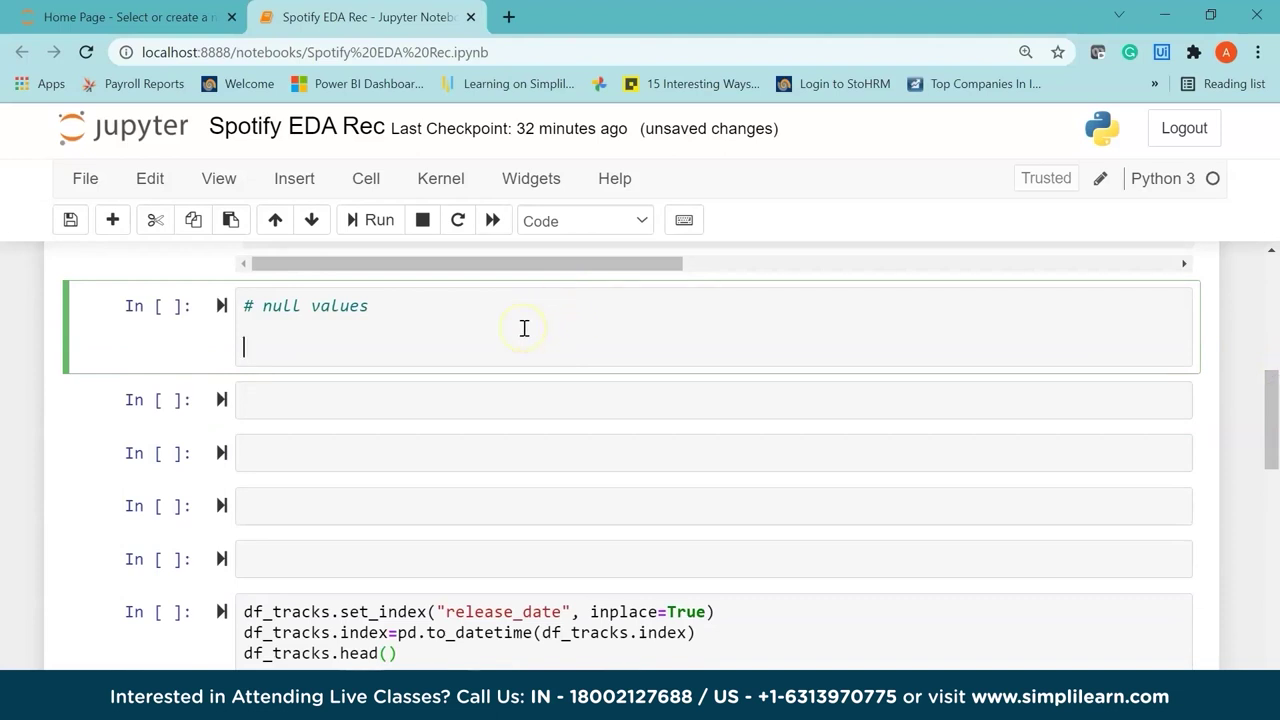
text(pd)
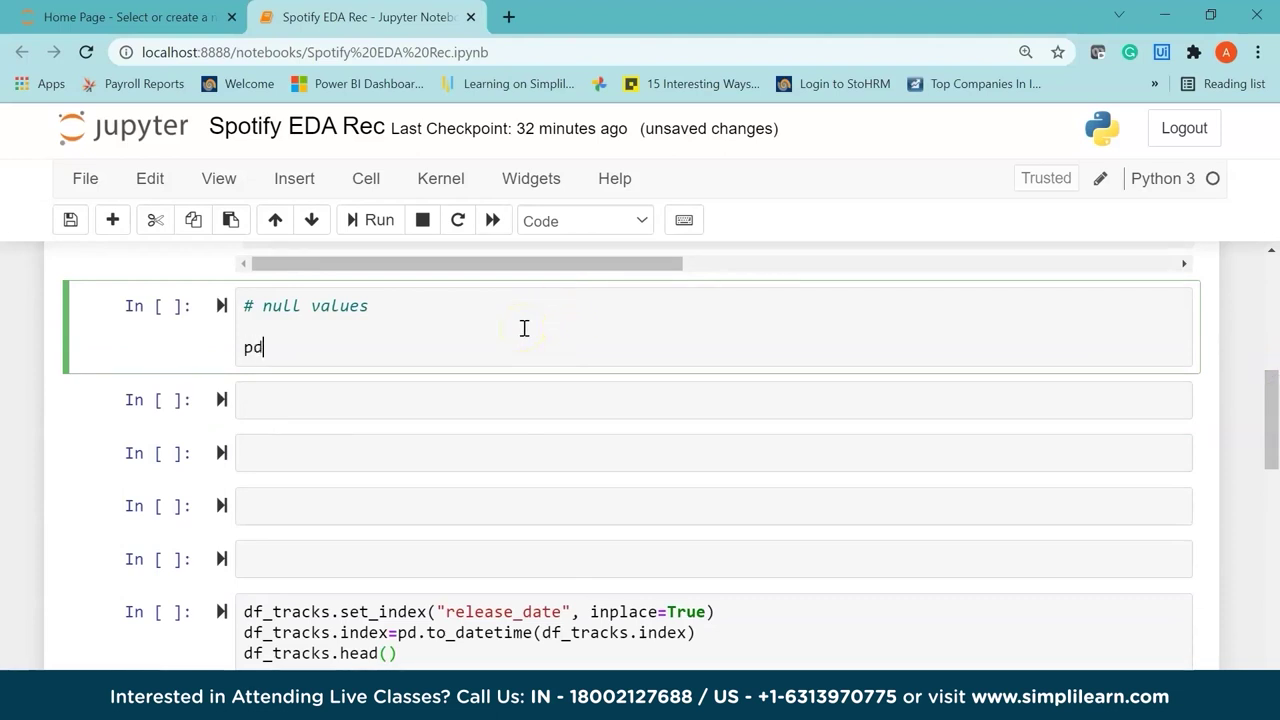
text(.)
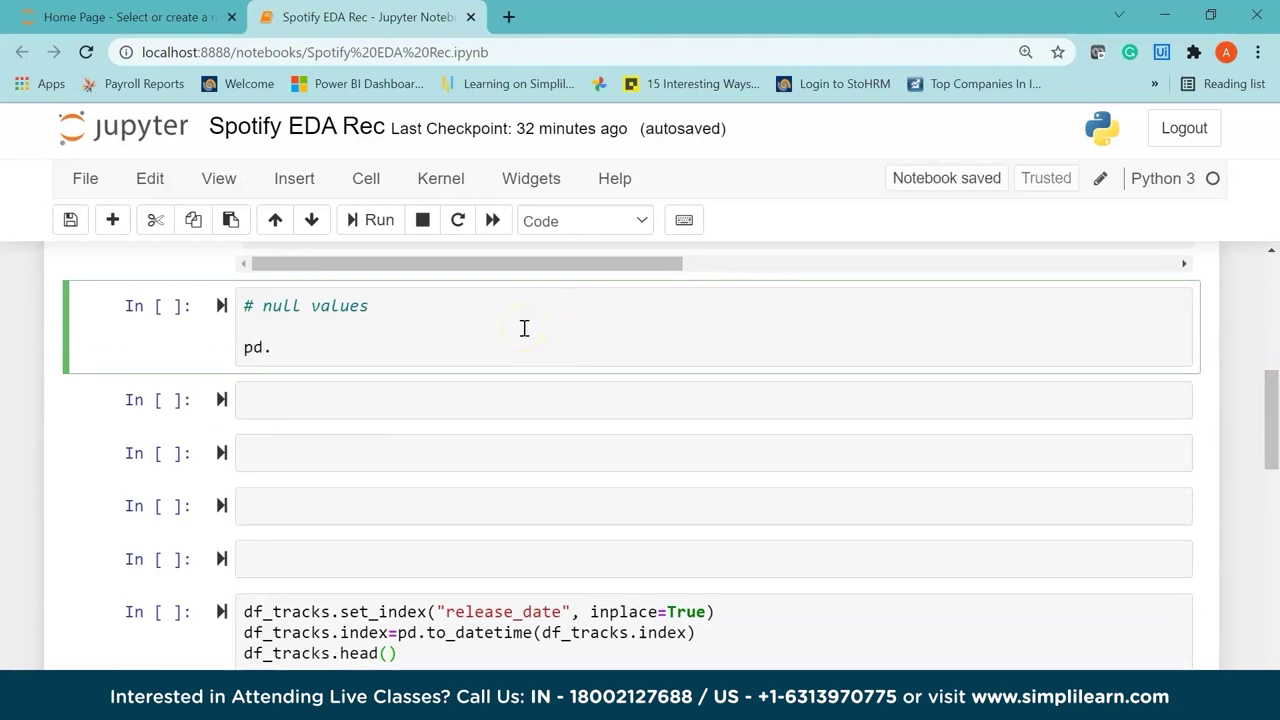
text(isnull(d)
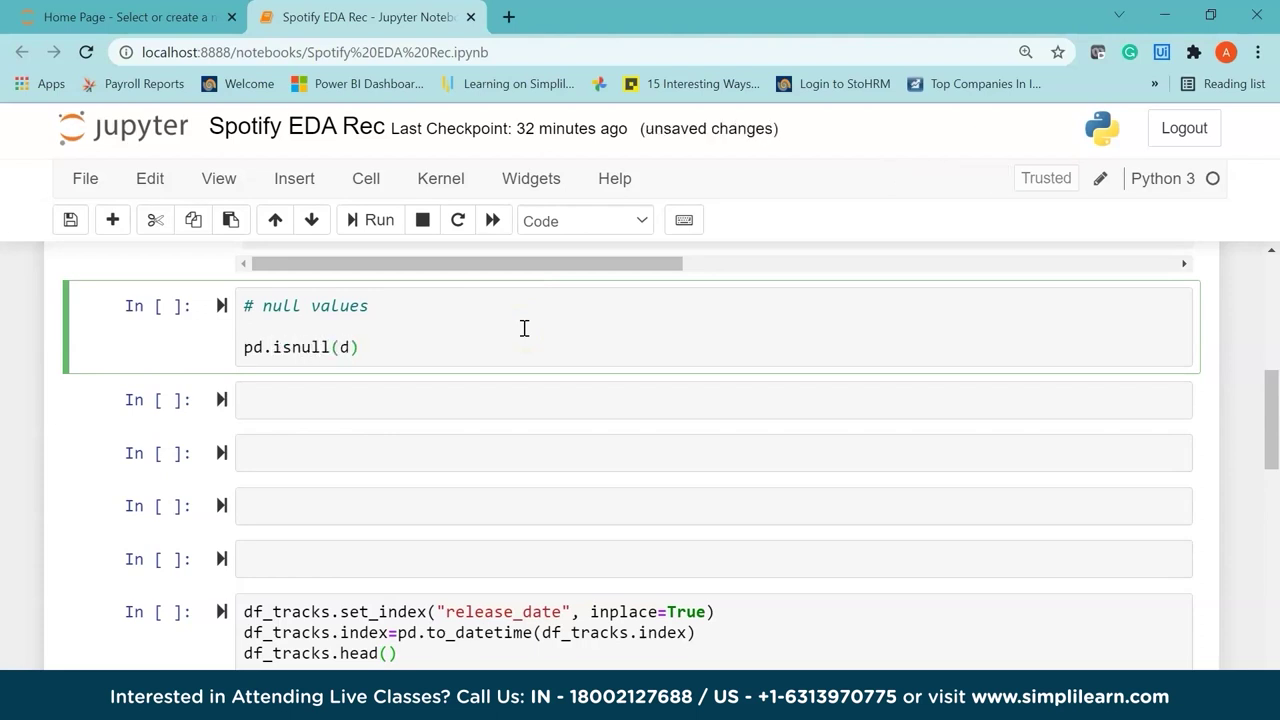
click(343, 349)
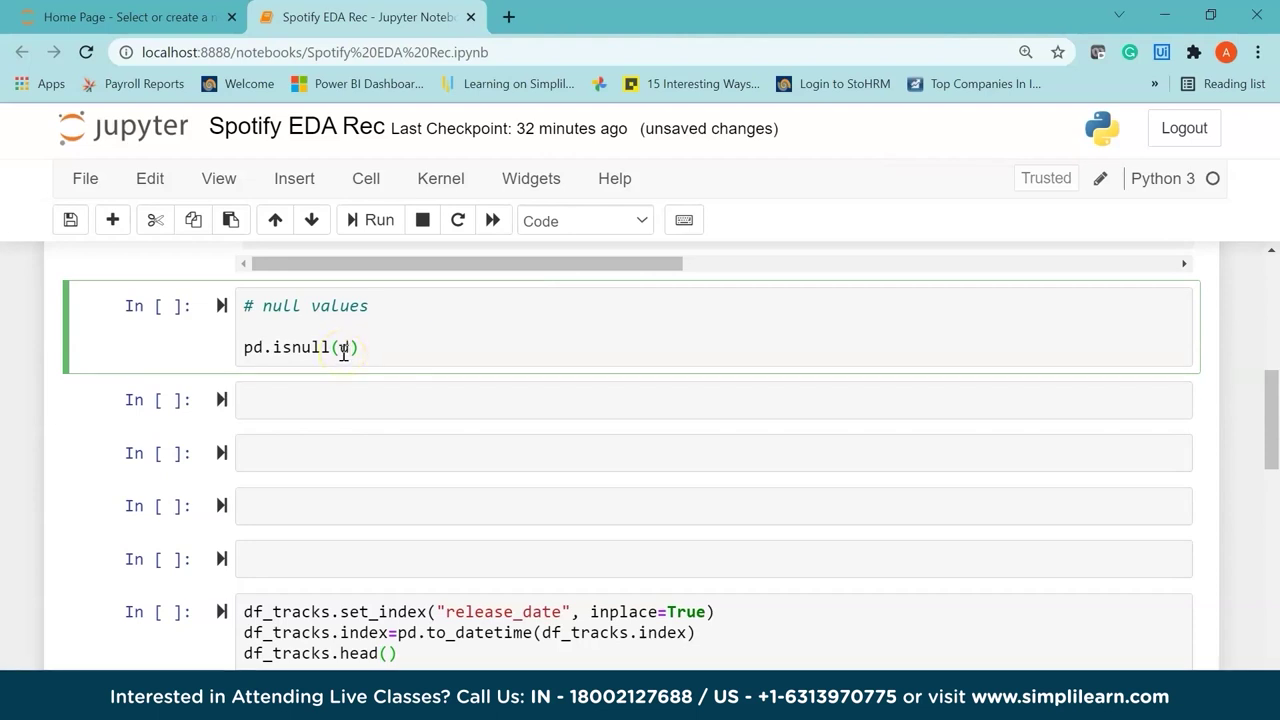
mouse_move(1272, 410)
mouse_down()
mouse_move(1275, 280)
mouse_move(1272, 410)
mouse_up()
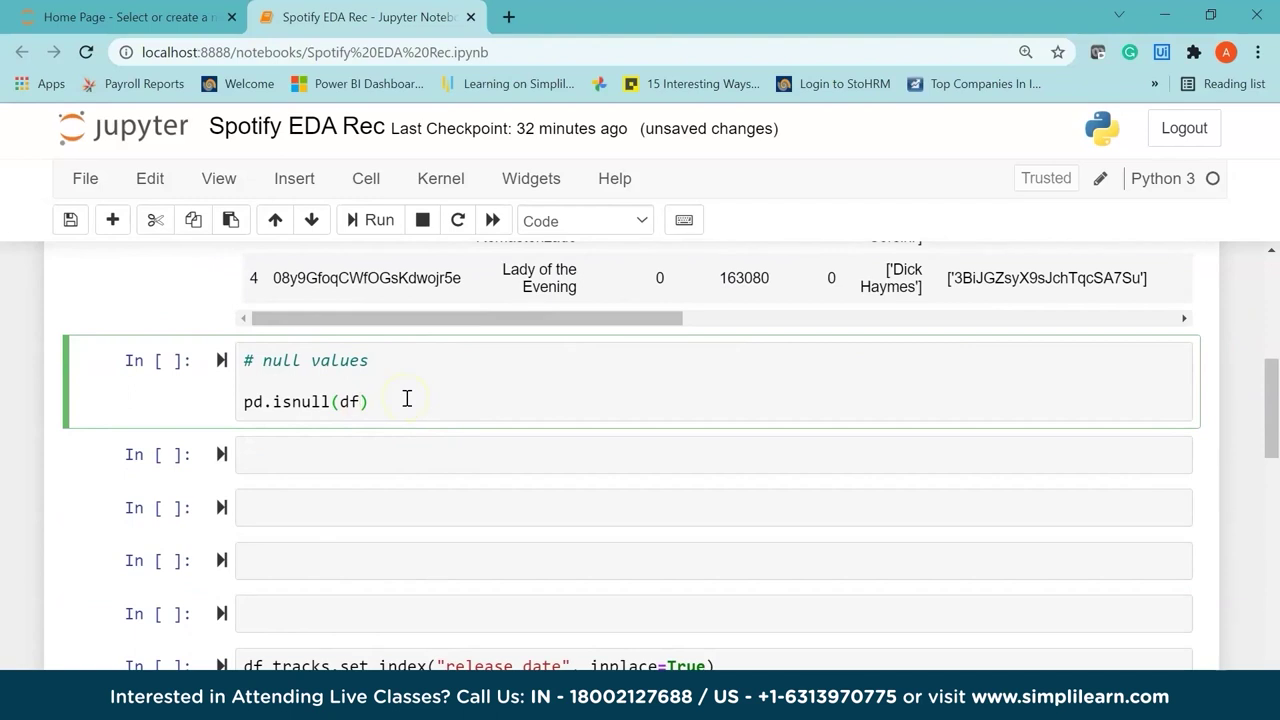
drag(1274, 388, 1276, 313)
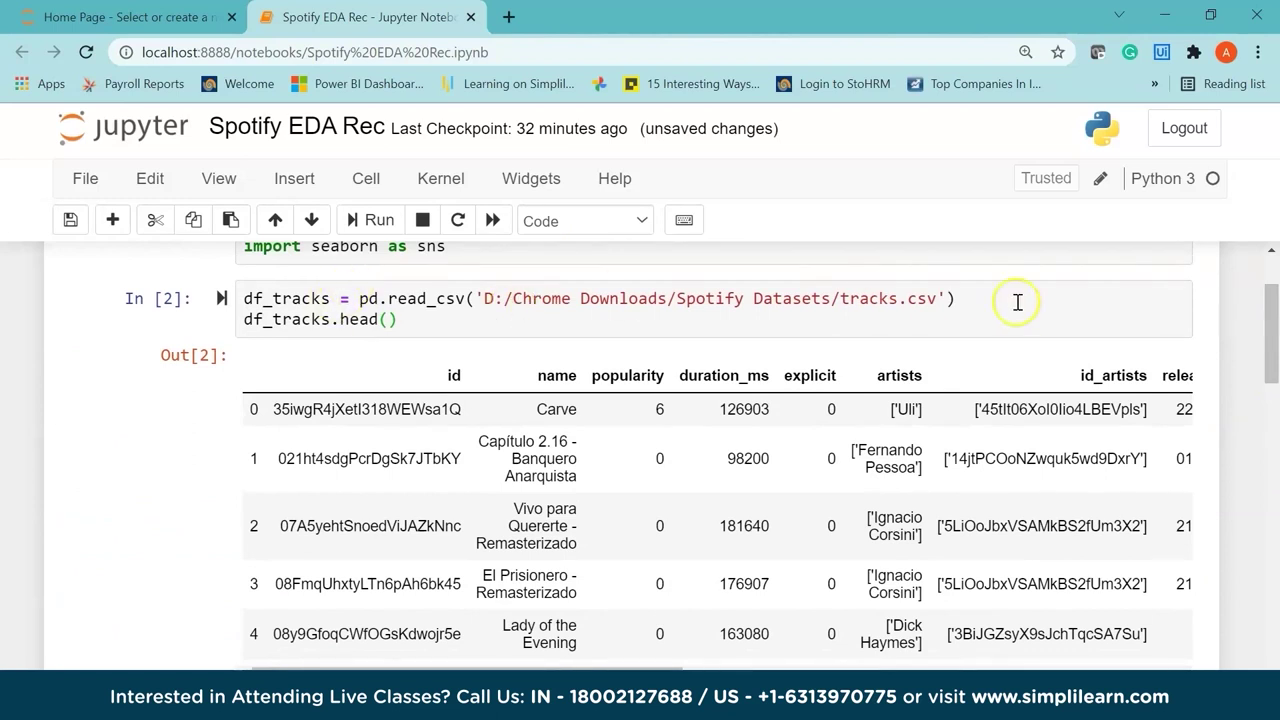
drag(333, 298, 238, 296)
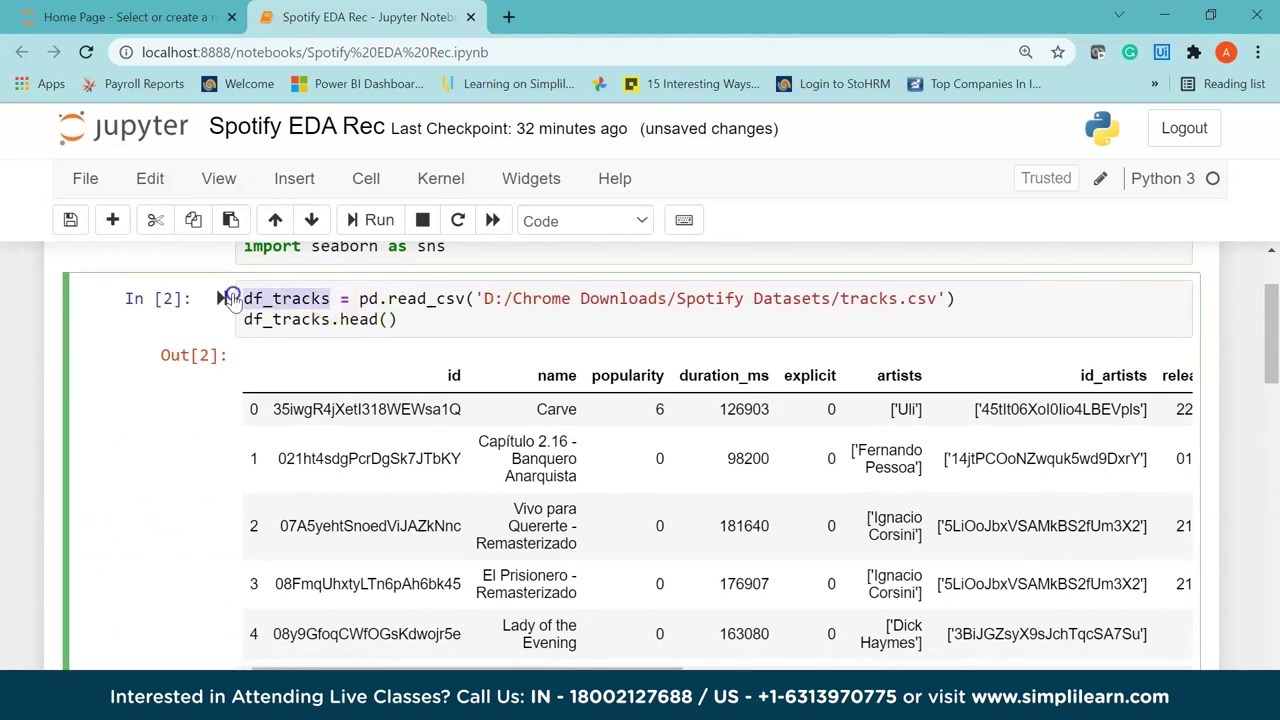
drag(1275, 355, 1276, 412)
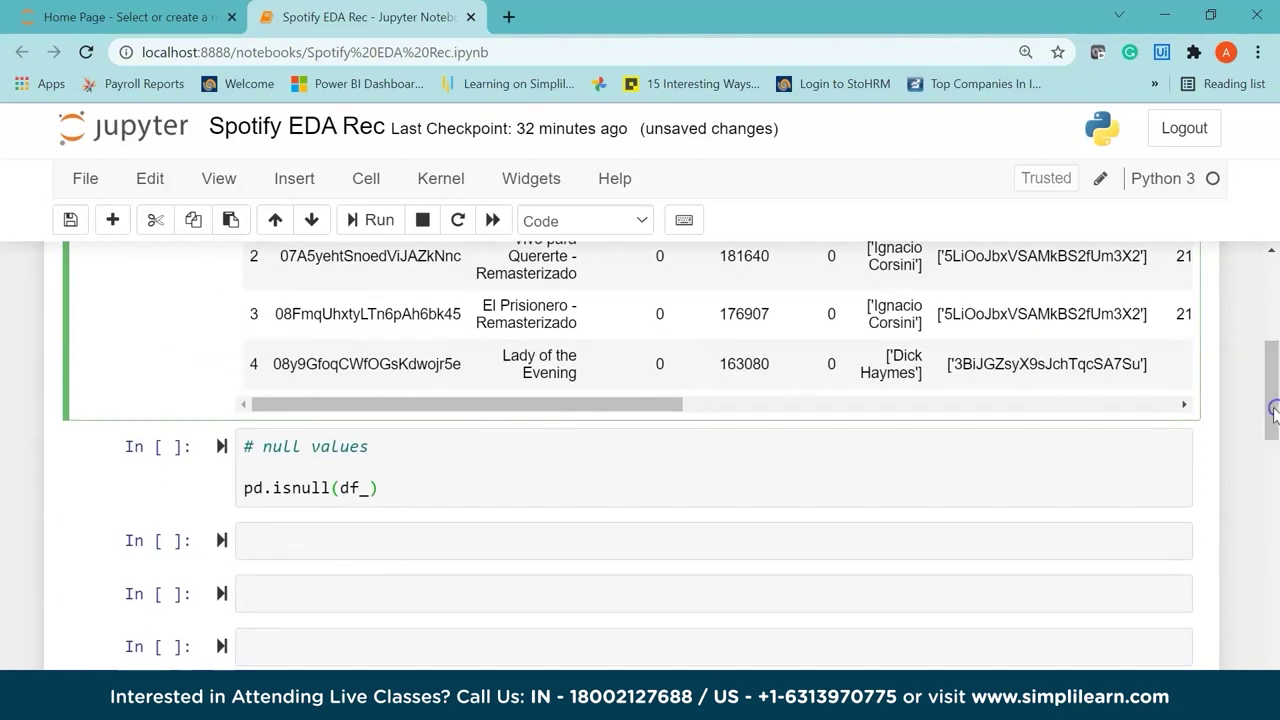
click(370, 487)
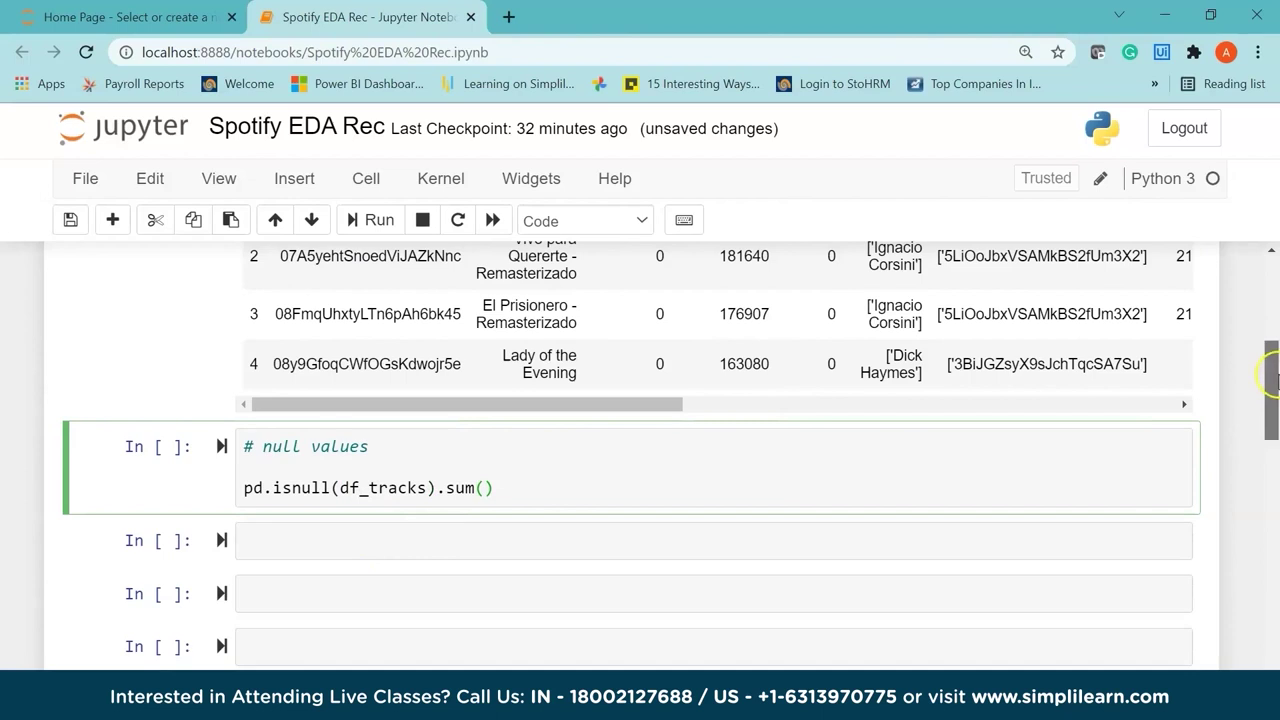
drag(1272, 390, 1272, 398)
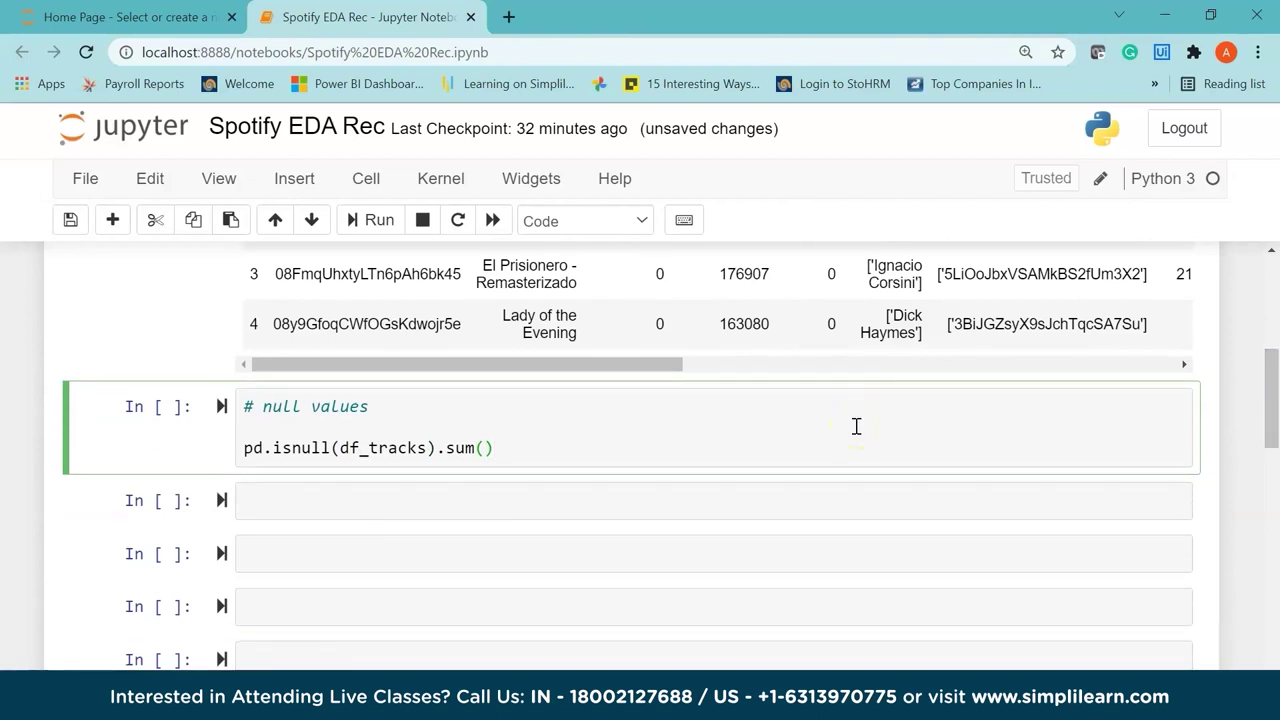
key(shift+Return)
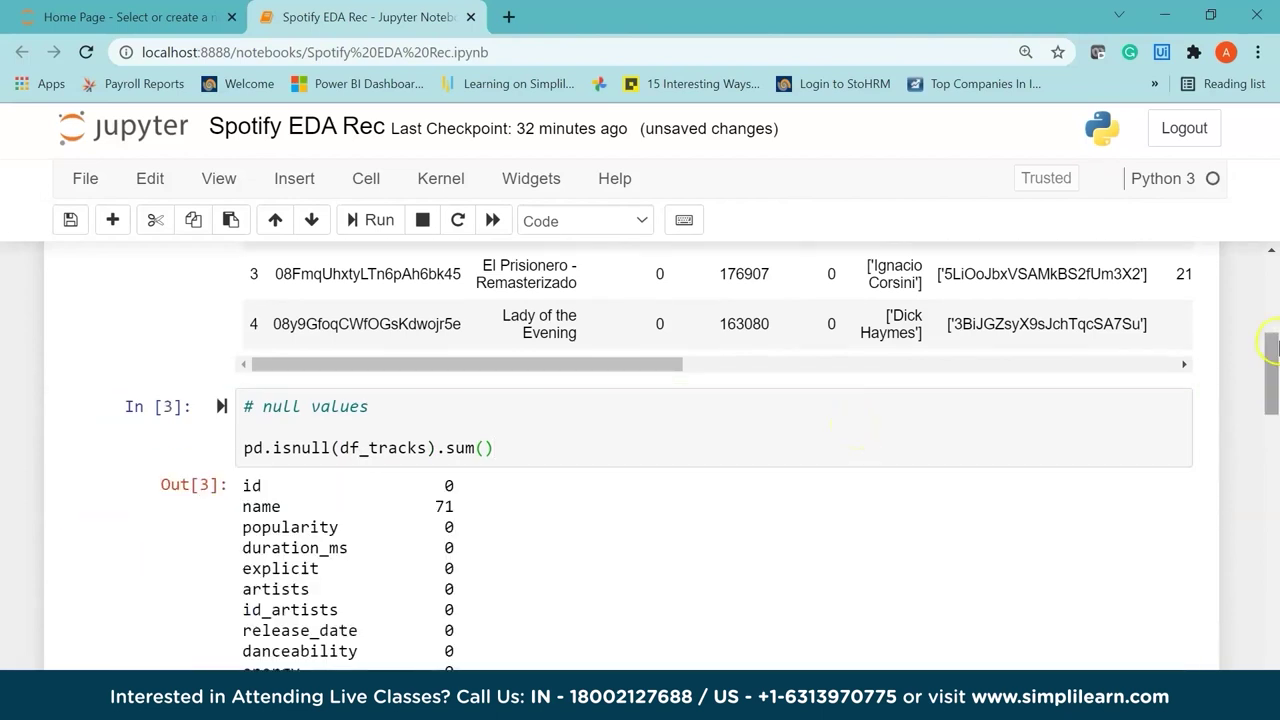
Review the null counts per column, and run df_tracks.info() in the empty cell below them
drag(1276, 357, 1276, 392)
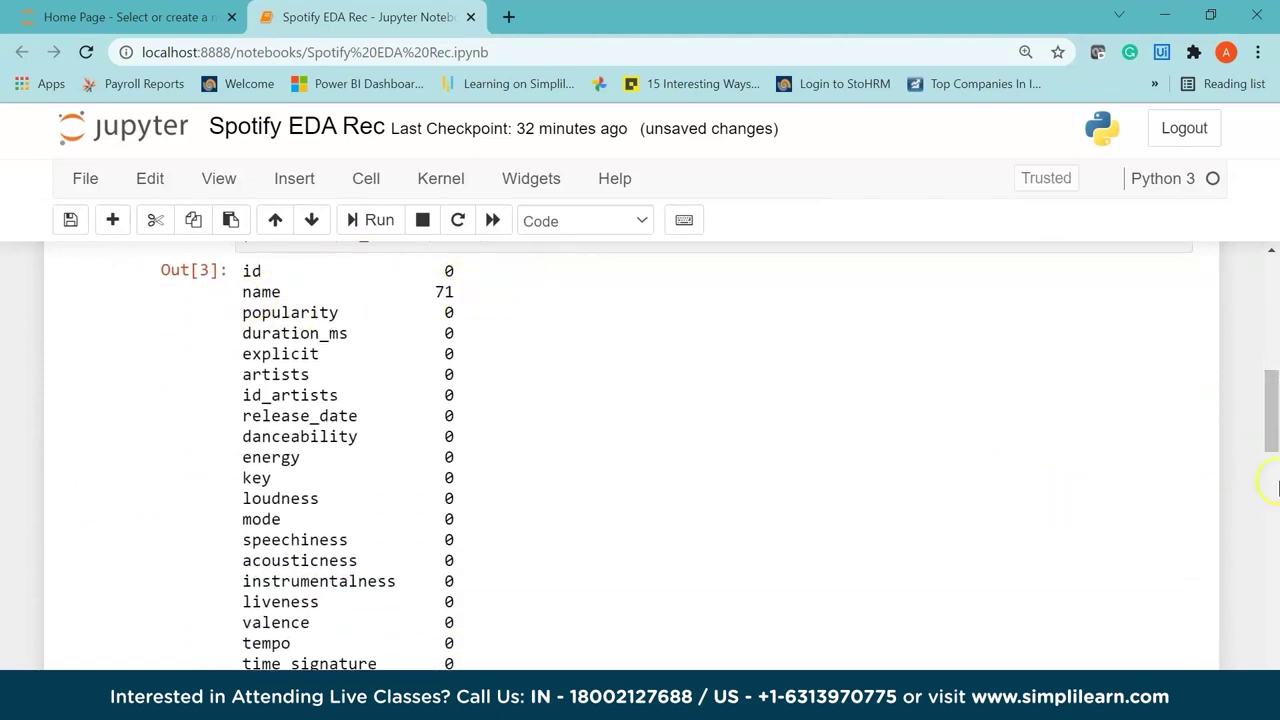
mouse_move(1272, 410)
mouse_down()
mouse_move(1274, 391)
mouse_move(1275, 413)
mouse_up()
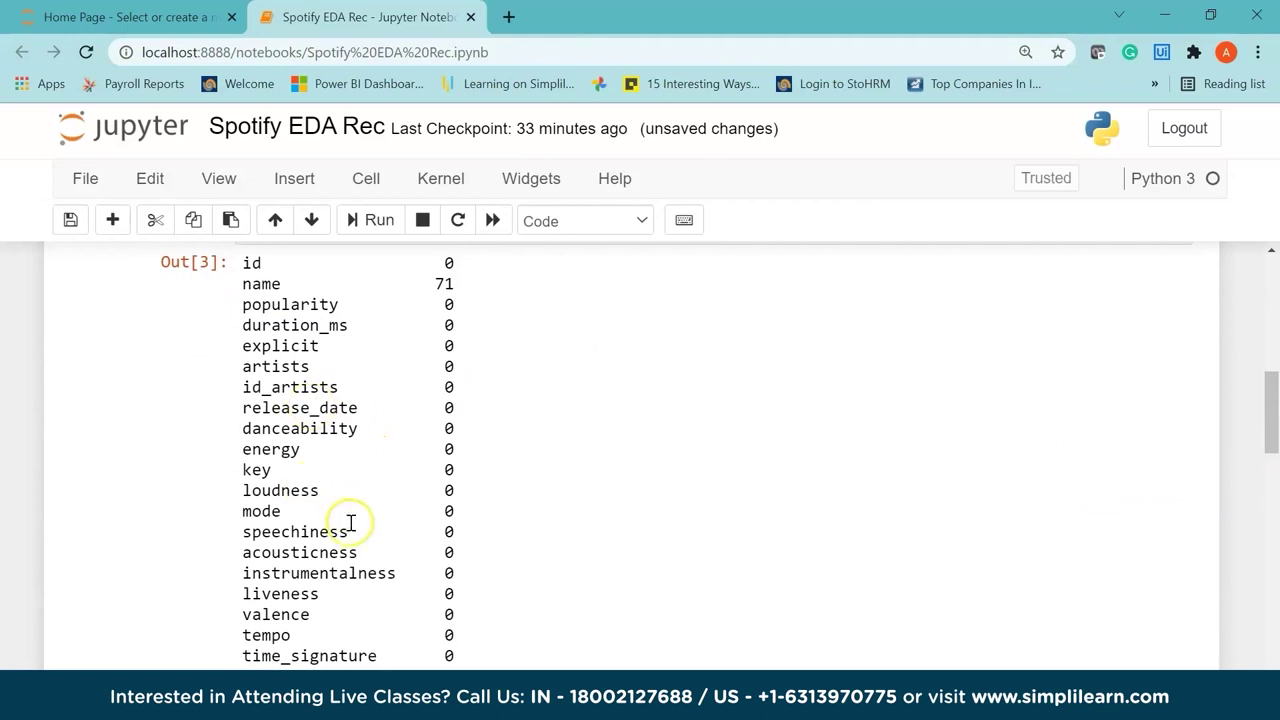
drag(1274, 423, 1274, 488)
click(650, 417)
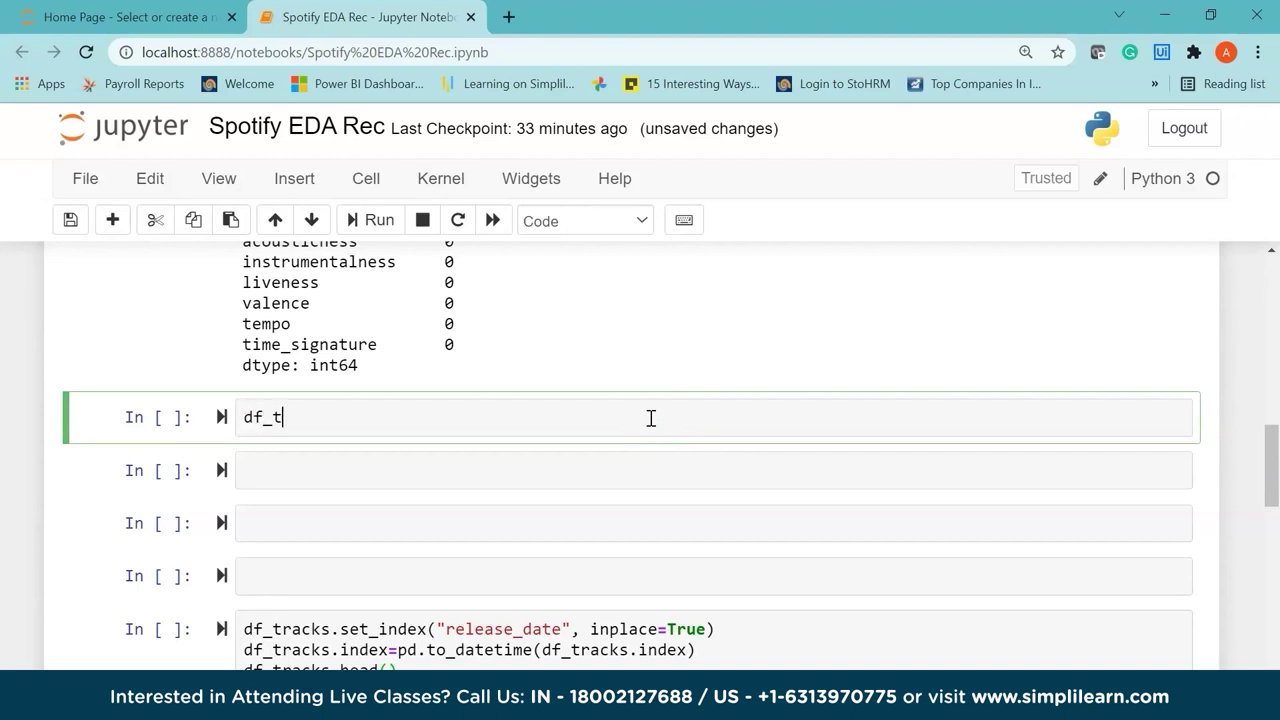
text(ks.info()
key(shift+Return)
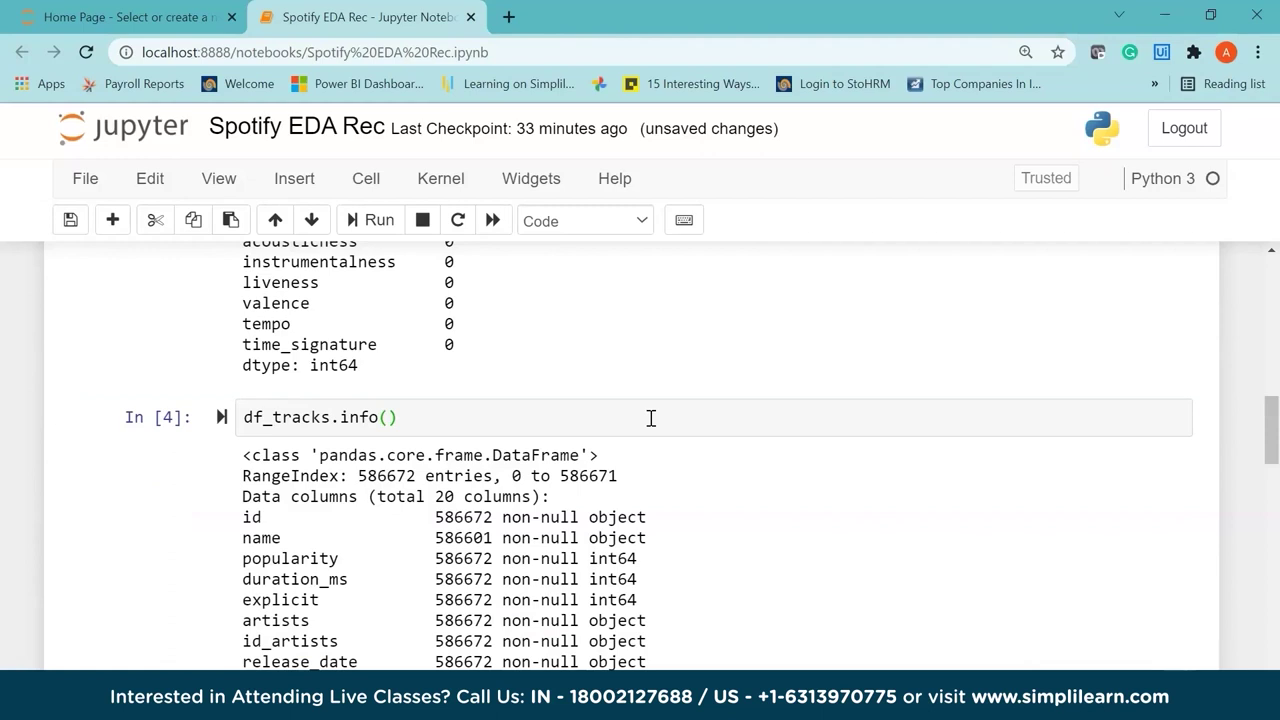
Examine the column counts, data types and memory usage in the df_tracks.info() output, comparing them with the null counts above
drag(1270, 445, 1275, 463)
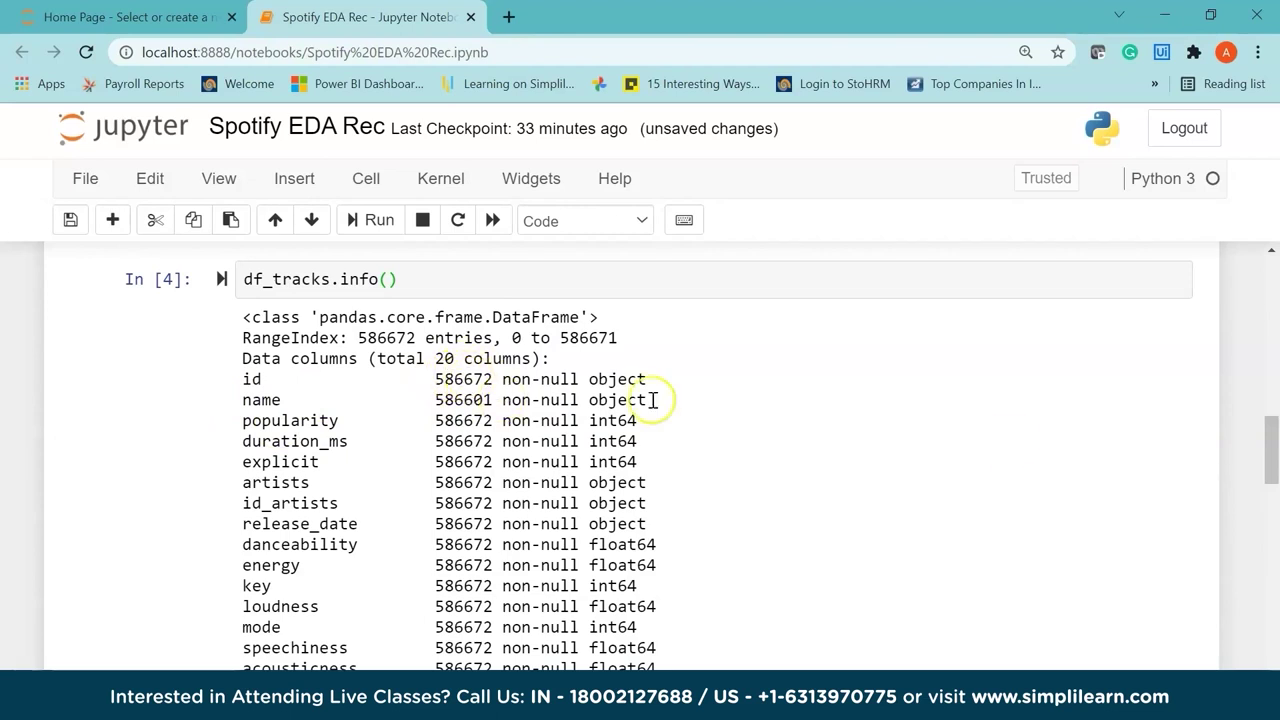
drag(1270, 430, 1274, 327)
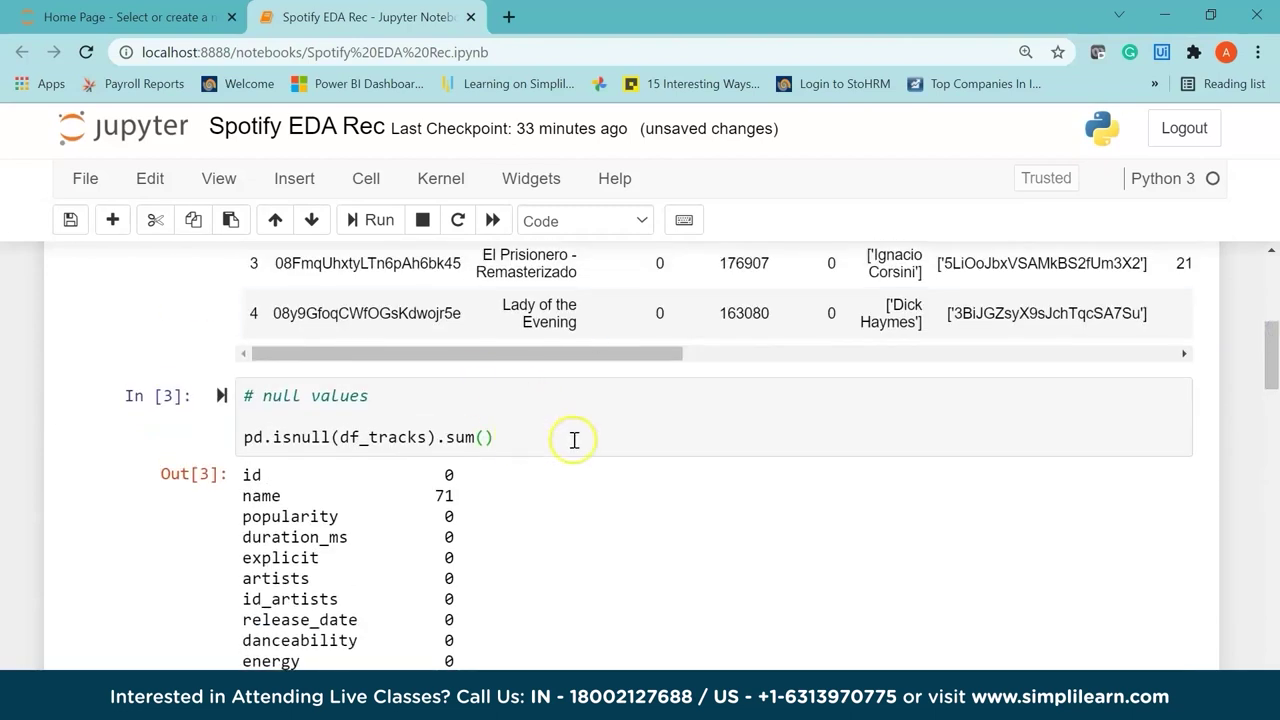
drag(1274, 345, 1276, 455)
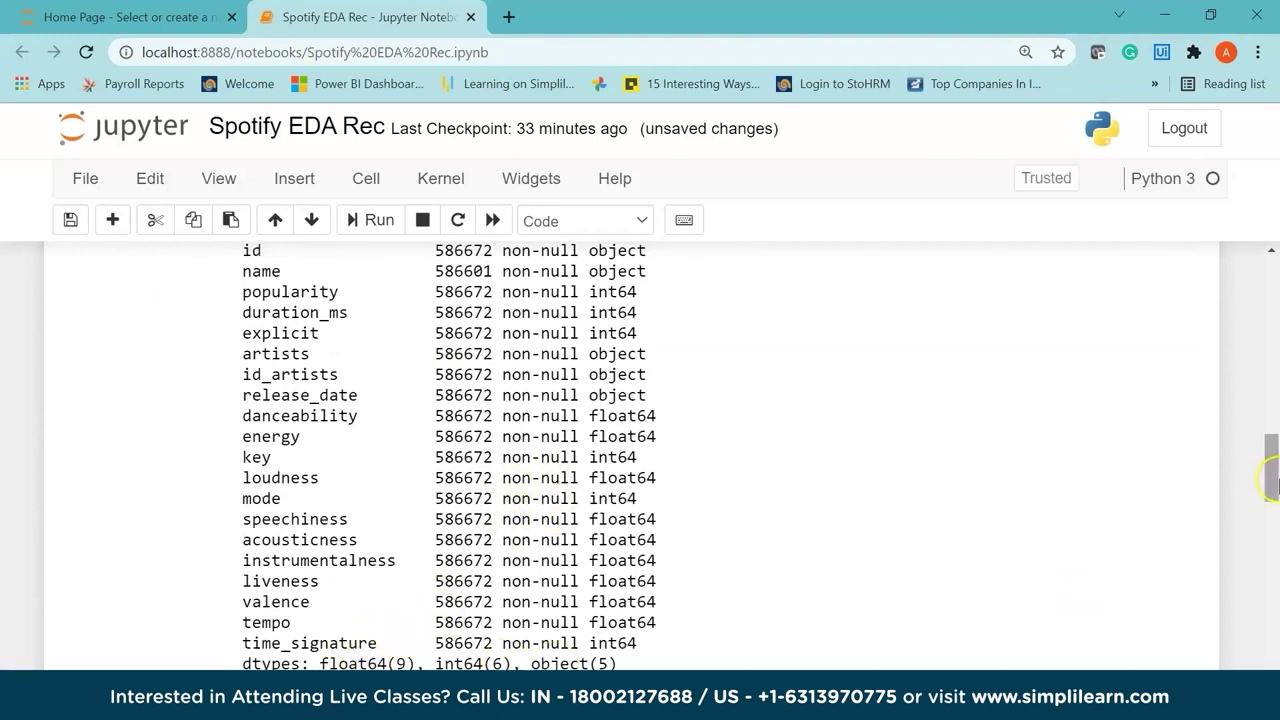
drag(1271, 465, 1271, 479)
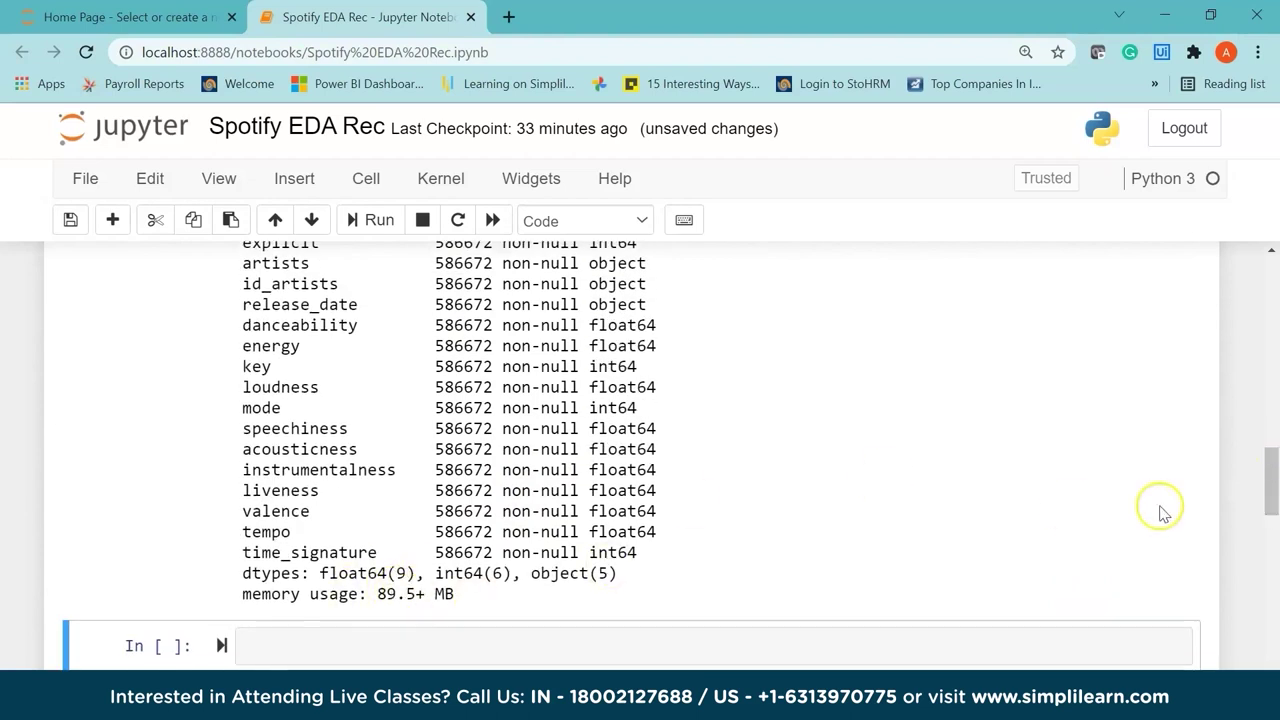
scroll(1274, 500, down, 1)
In the empty cell below the info output, write sorted_df = df_tracks.sort_values('popularity')
drag(1274, 500, 1274, 533)
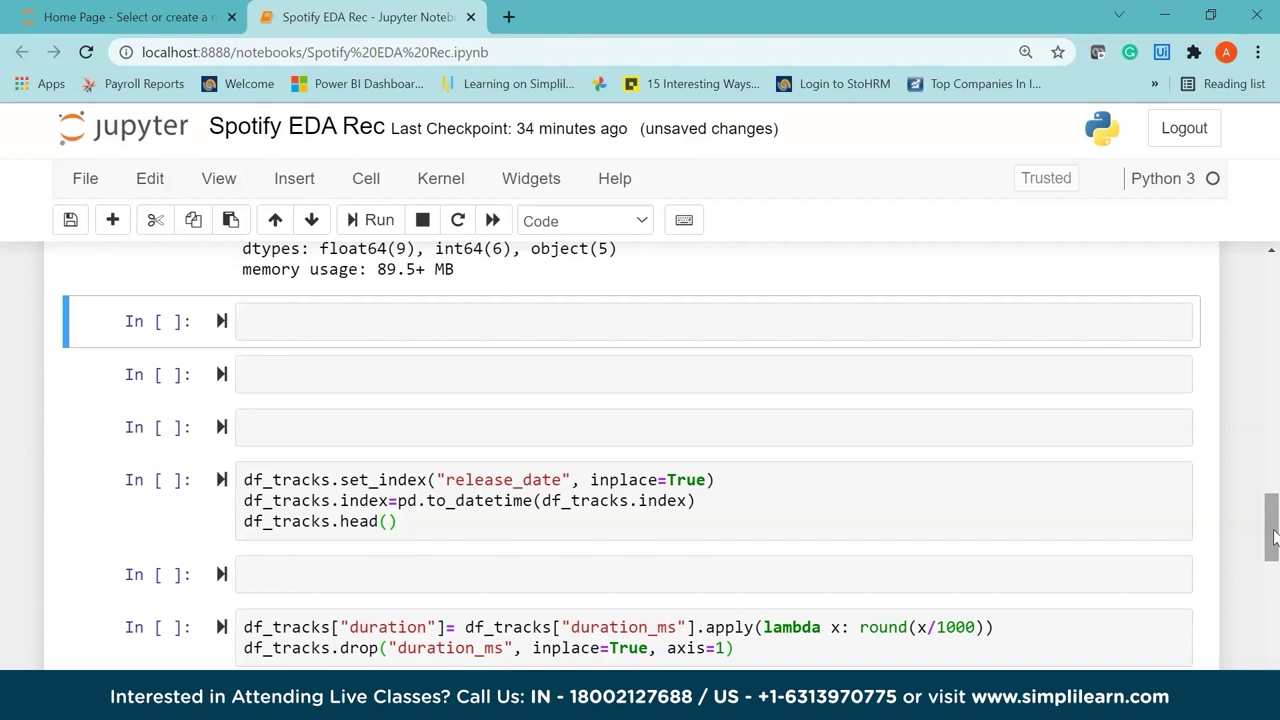
click(672, 311)
text(so)
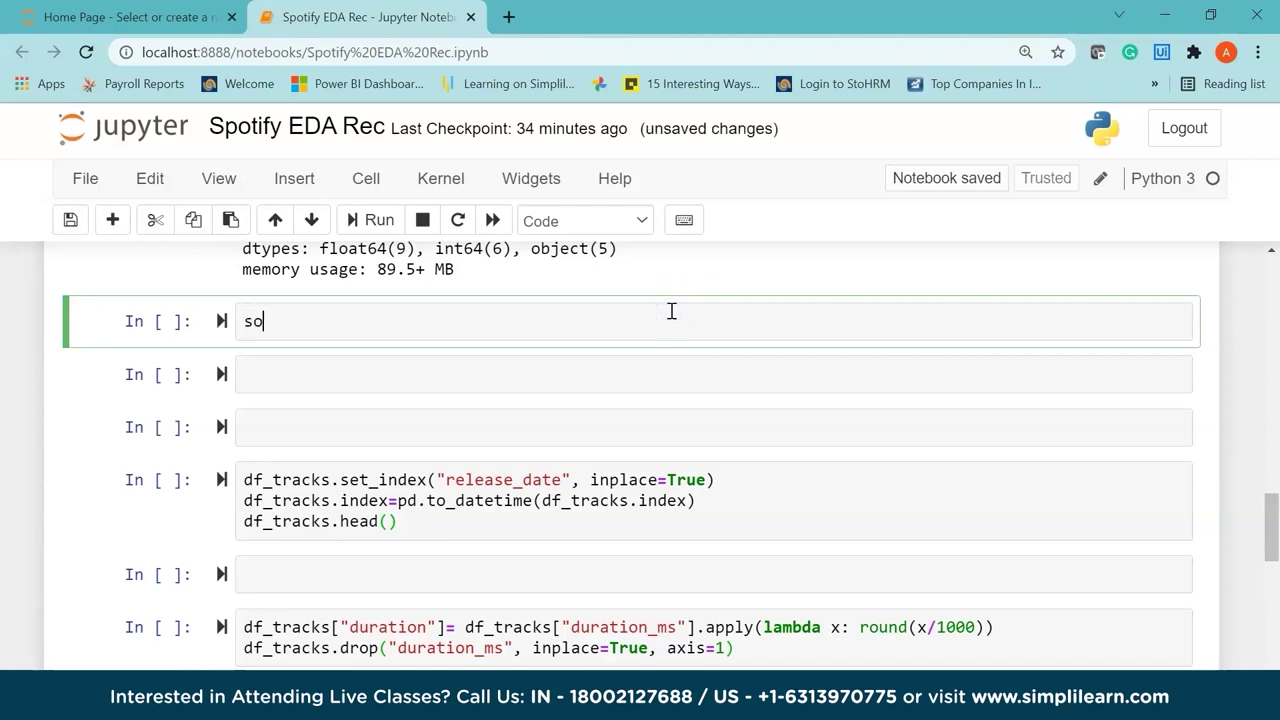
text(rted_df)
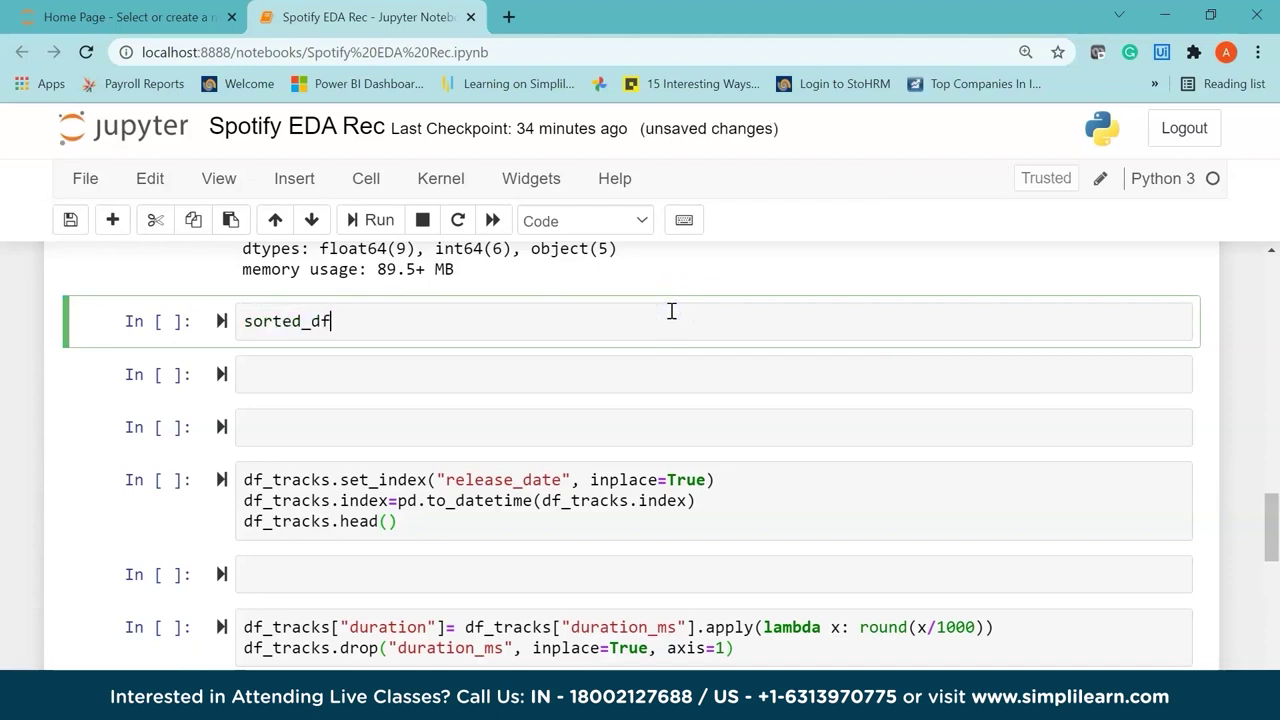
text( = df_trr)
text(cks)
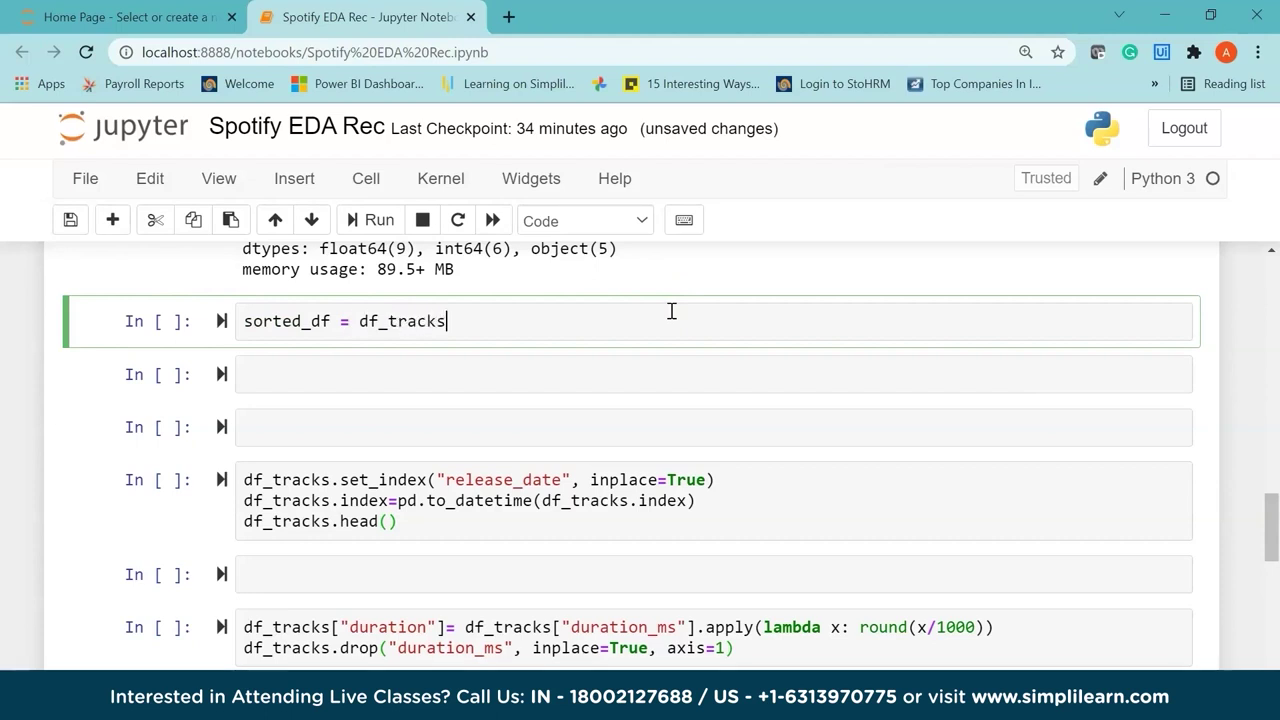
text(.sort_values('pi)
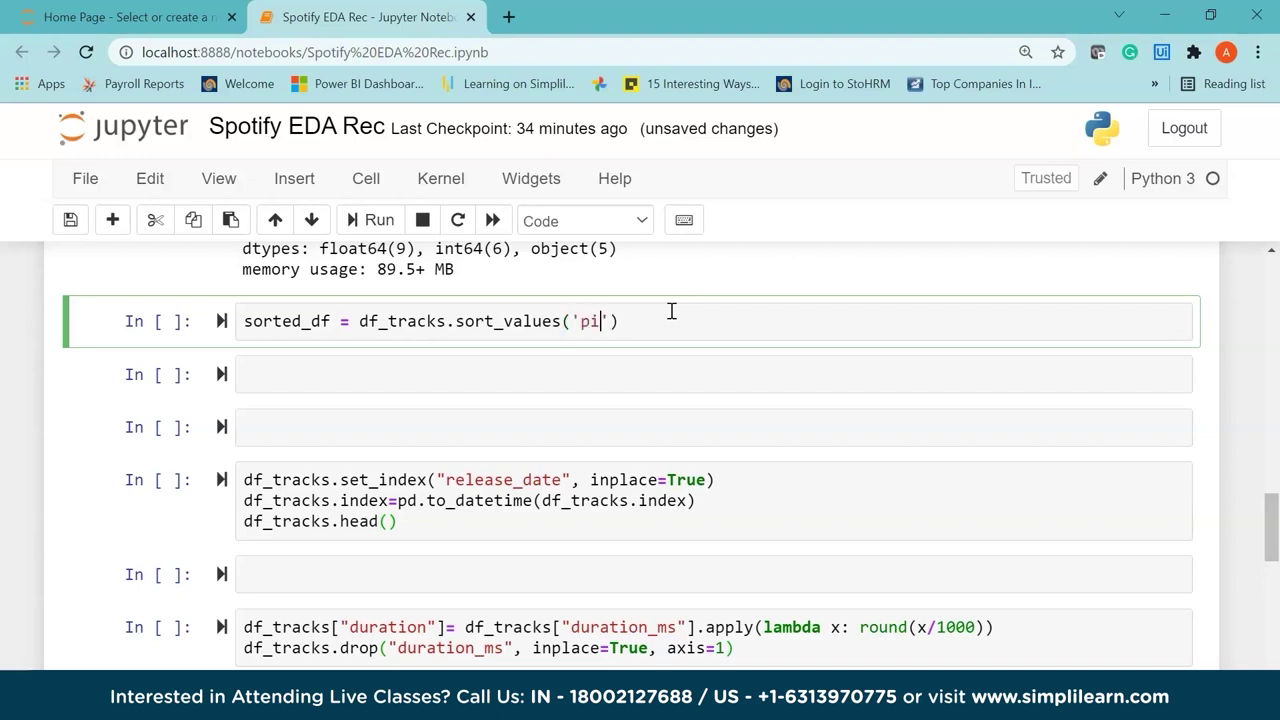
key(BackSpace)
text(pu)
key(BackSpace)
key(BackSpace)
text(p)
key(BackSpace)
text(opularity)
key(Right)
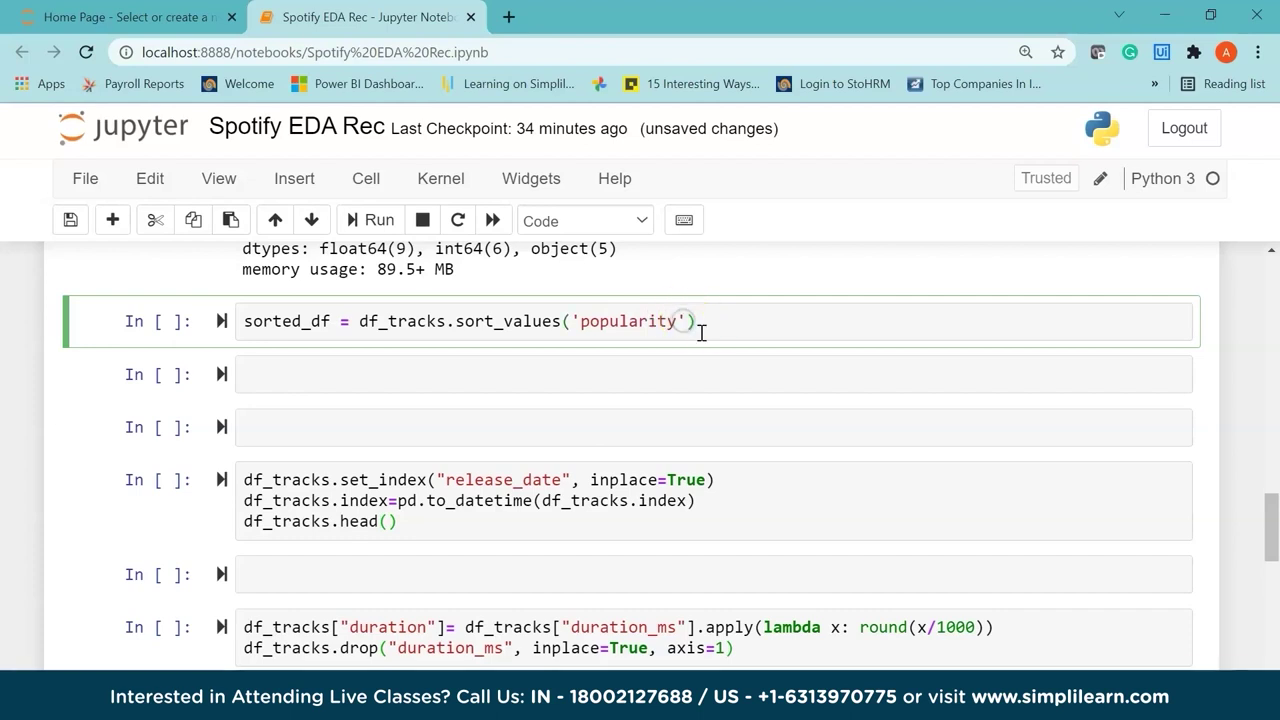
Add the argument ascending = True to the sort and limit its result with .head(10)
text(, ascending =)
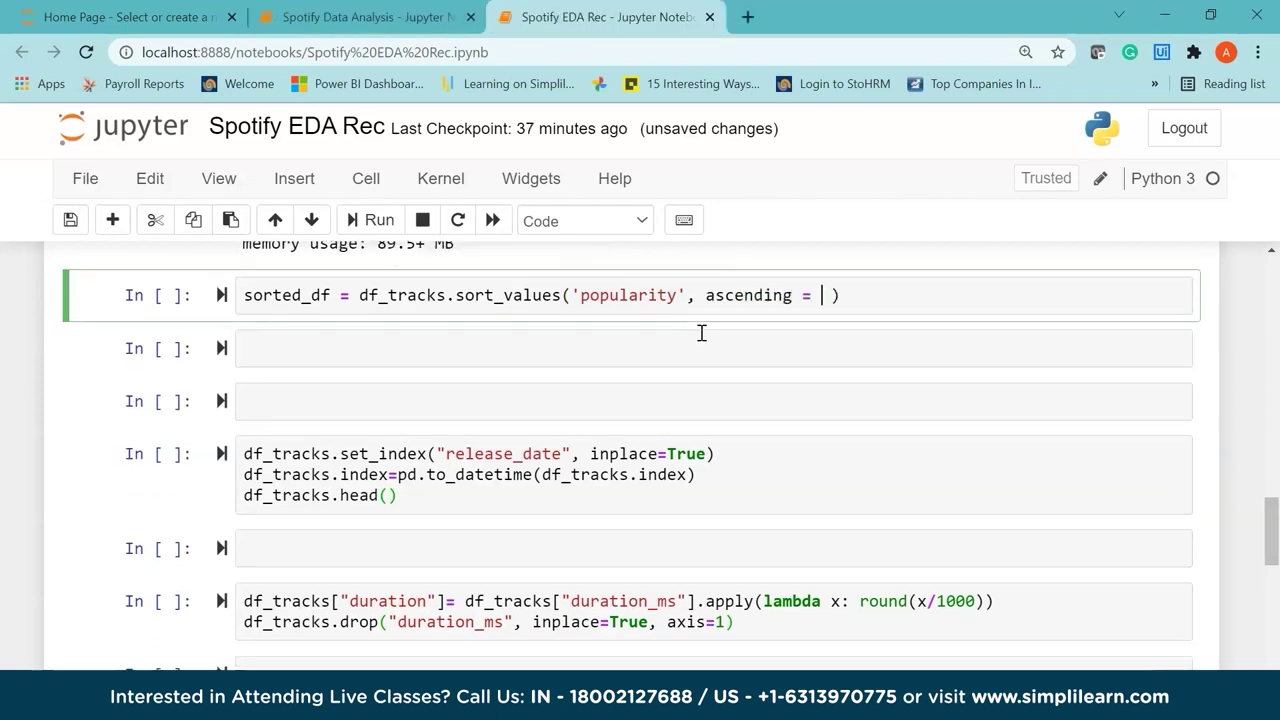
text(True)
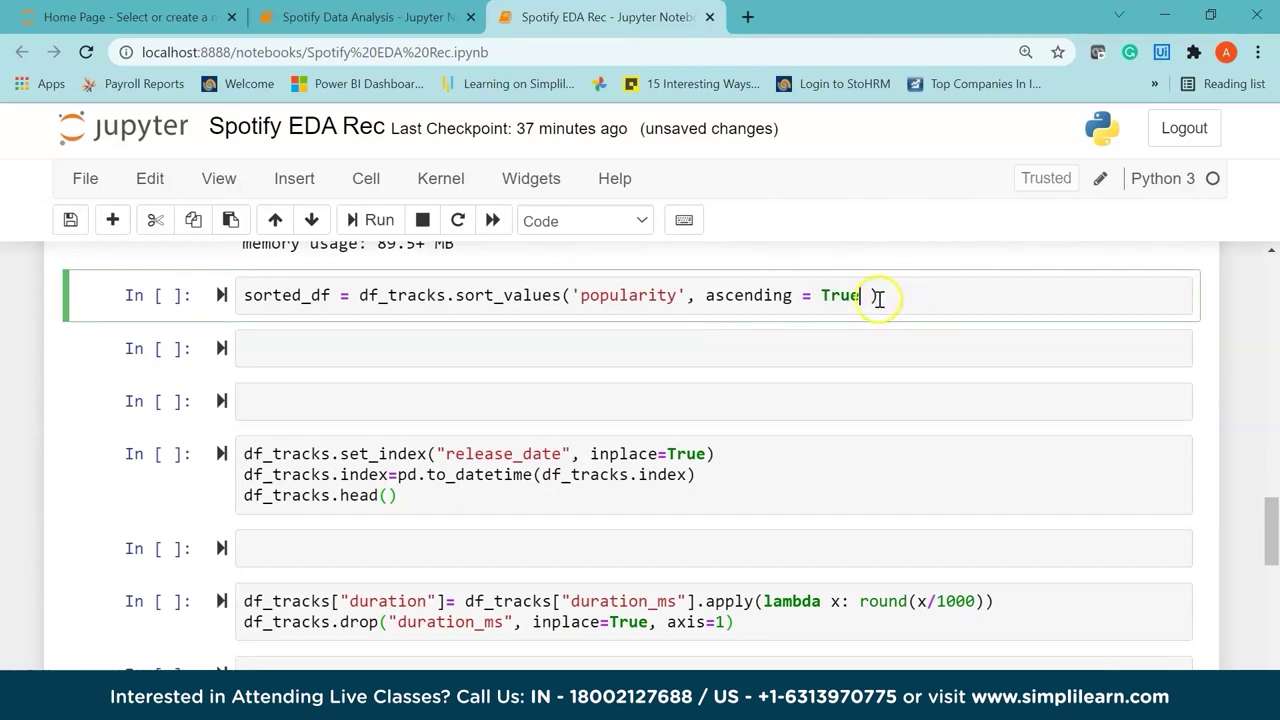
click(875, 297)
key(BackSpace)
text(.head(10)
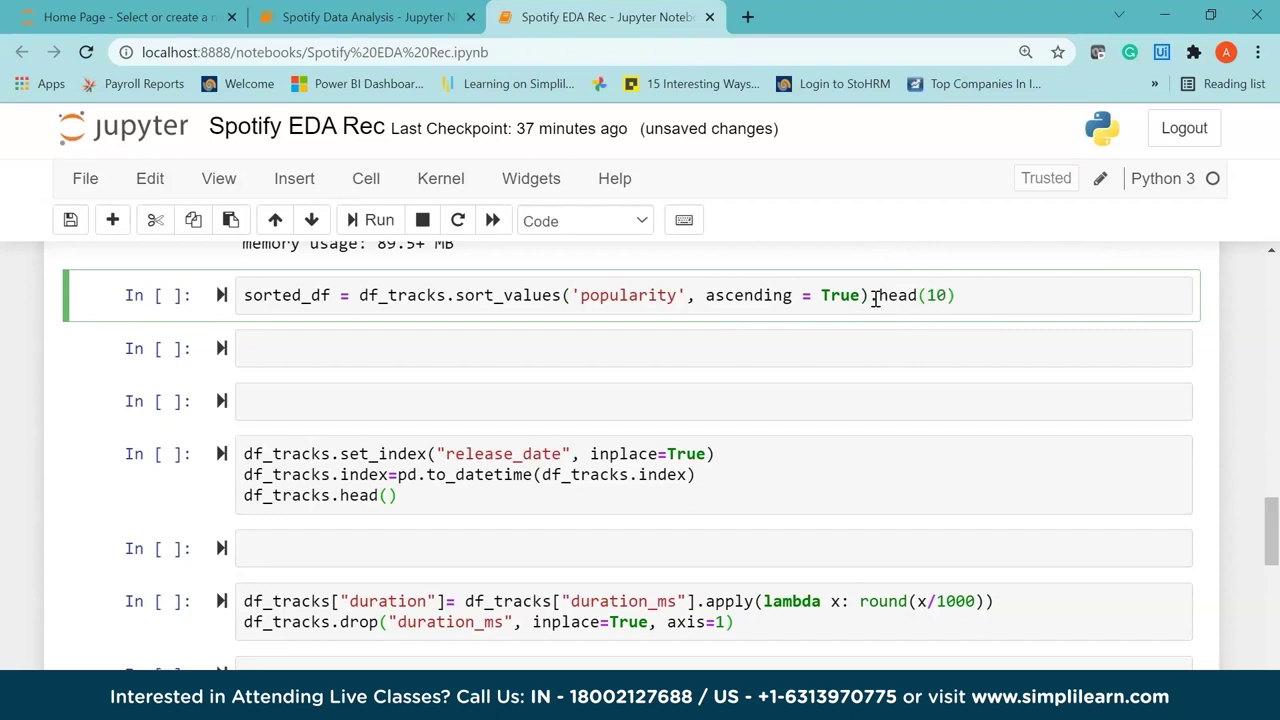
Add sorted_df as the cell's second line, run the cell and look through the sorted tracks
key(Return)
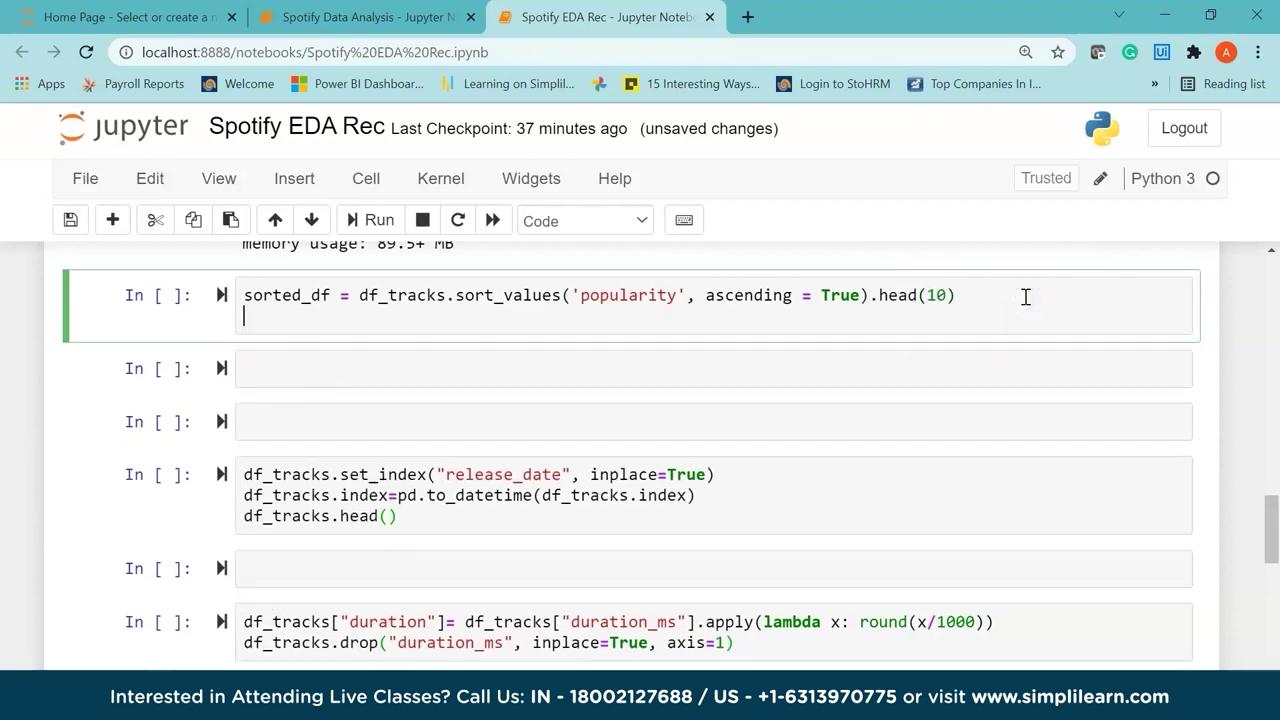
text(sr)
key(BackSpace)
text(orted_df)
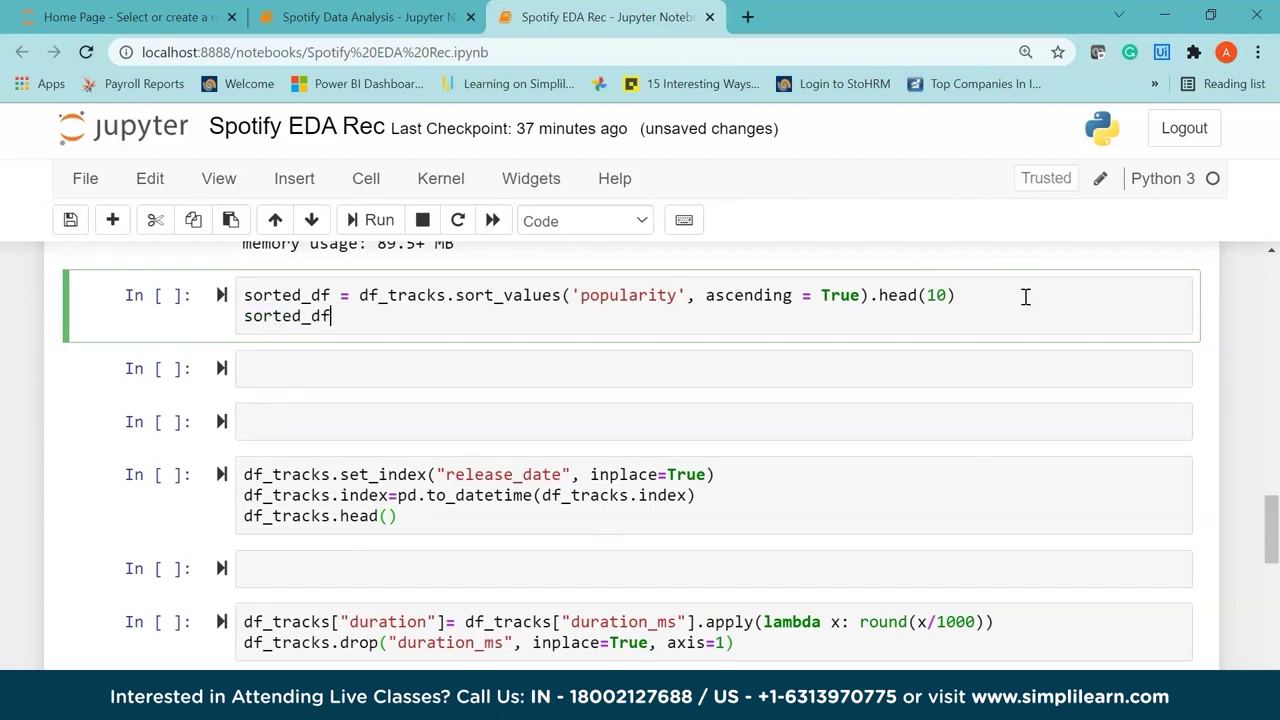
key(shift+Return)
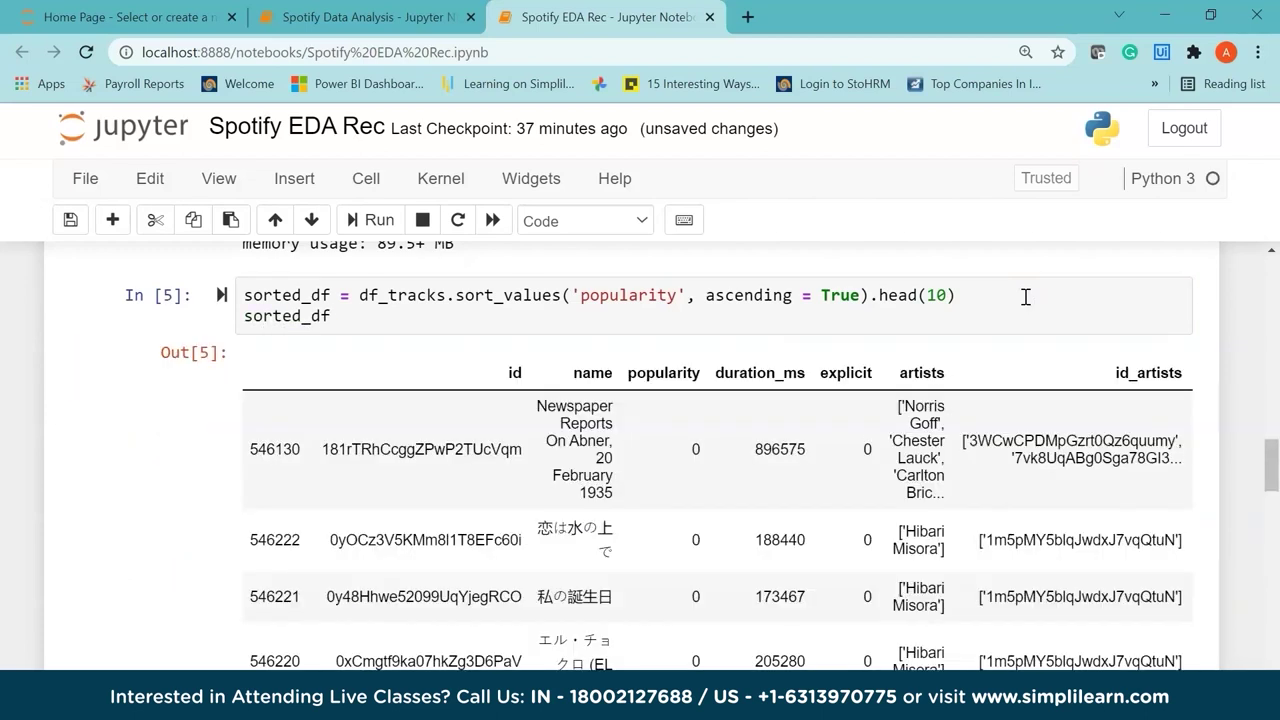
scroll(1274, 487, down, 1)
scroll(1274, 487, down, 1)
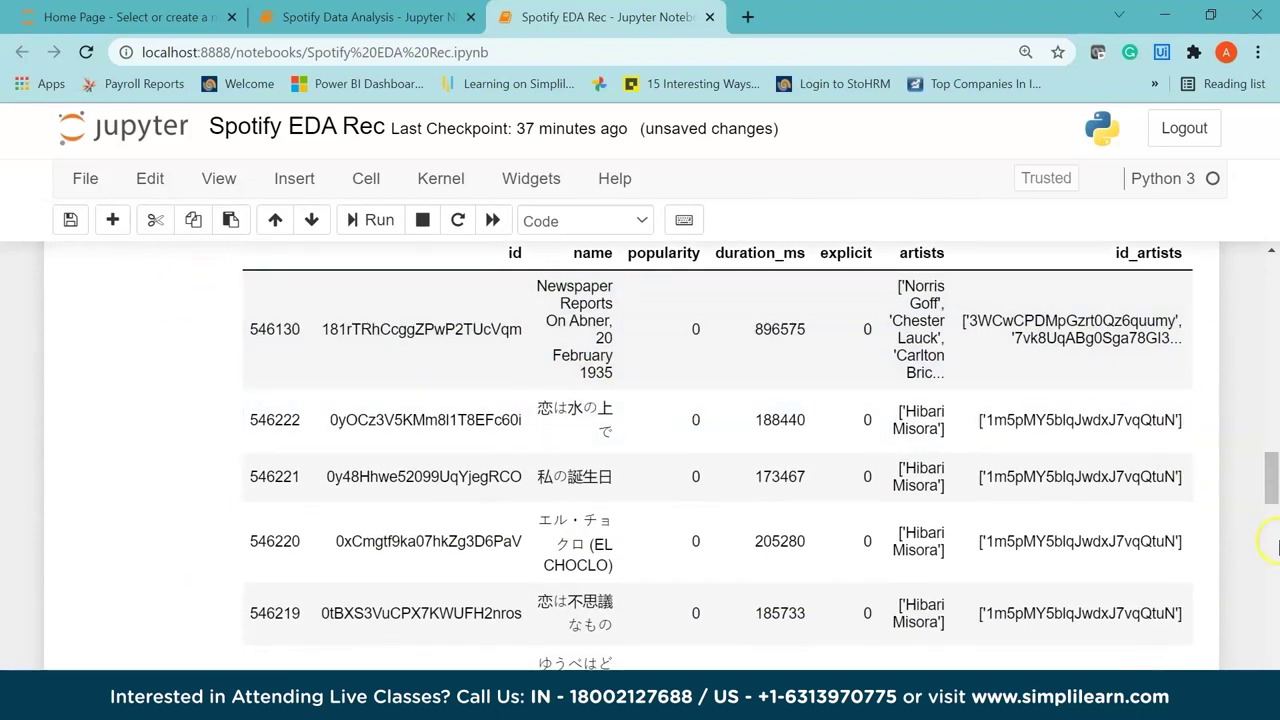
scroll(1271, 495, down, 1)
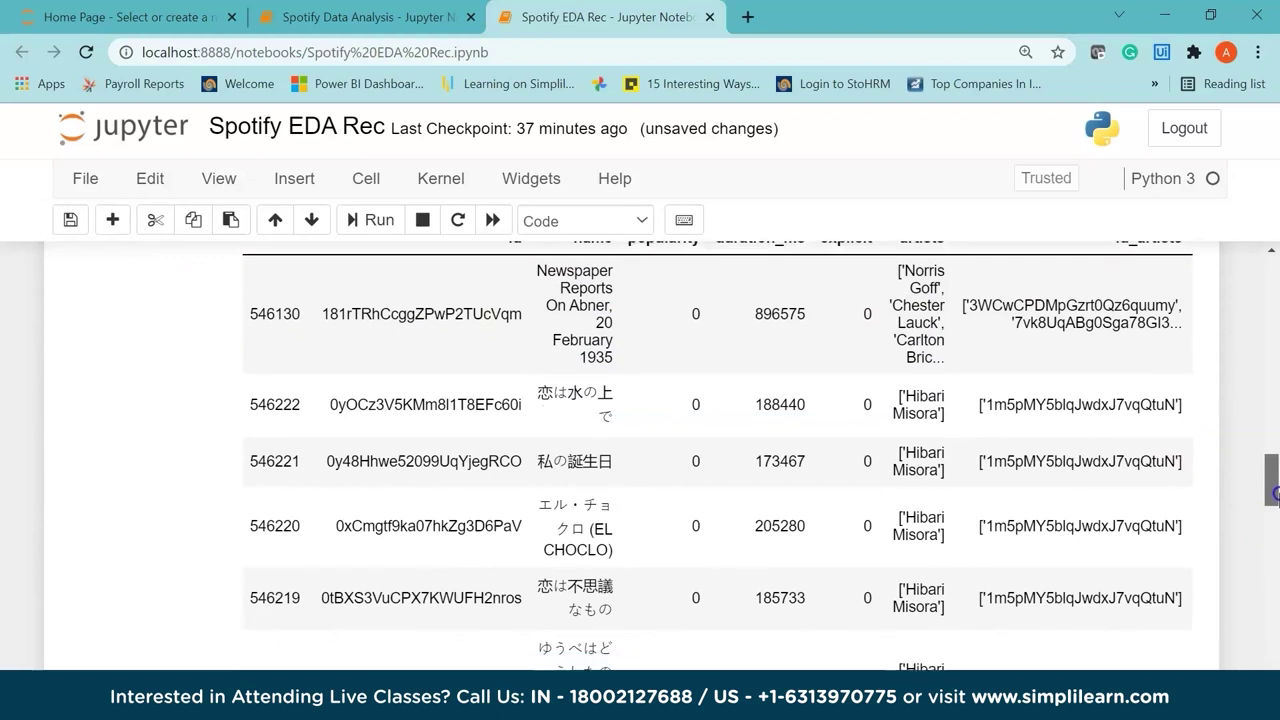
scroll(1272, 495, up, 4)
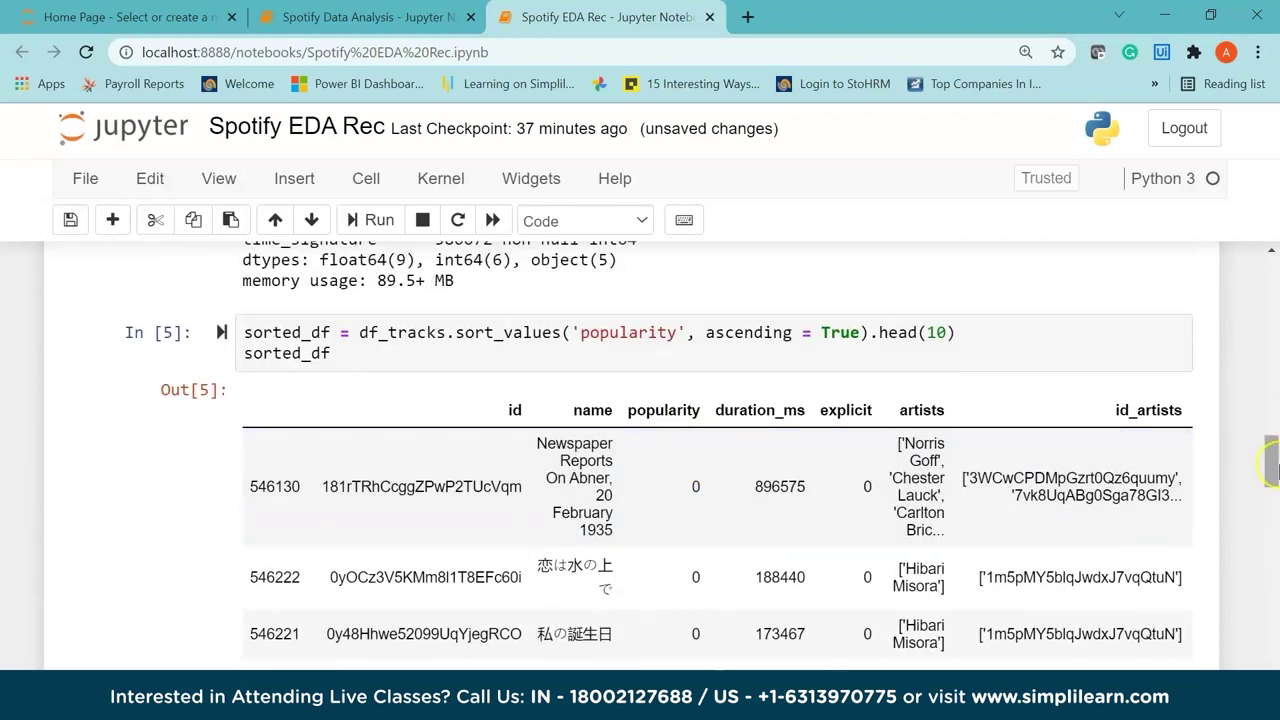
Examine the names, popularity values and artists of the remaining tracks in the sorted_df output
scroll(1272, 470, down, 3)
scroll(1272, 470, down, 1)
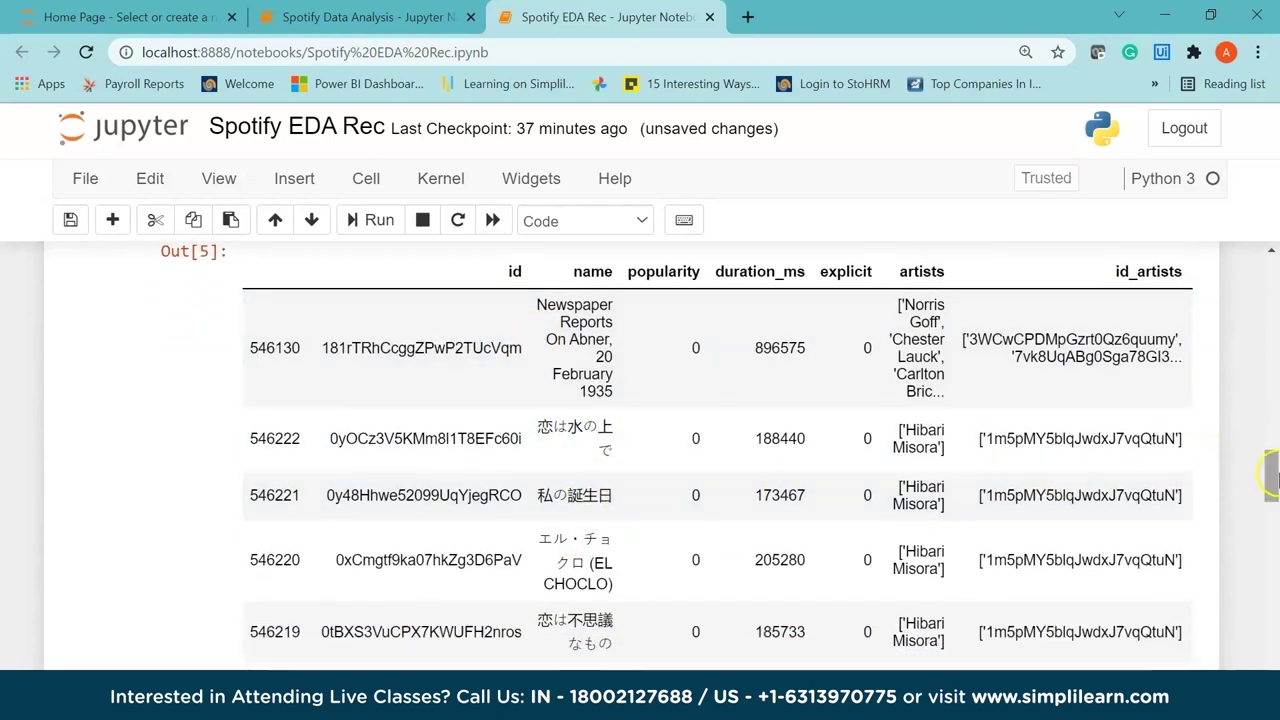
scroll(1274, 481, down, 1)
scroll(1274, 481, down, 1)
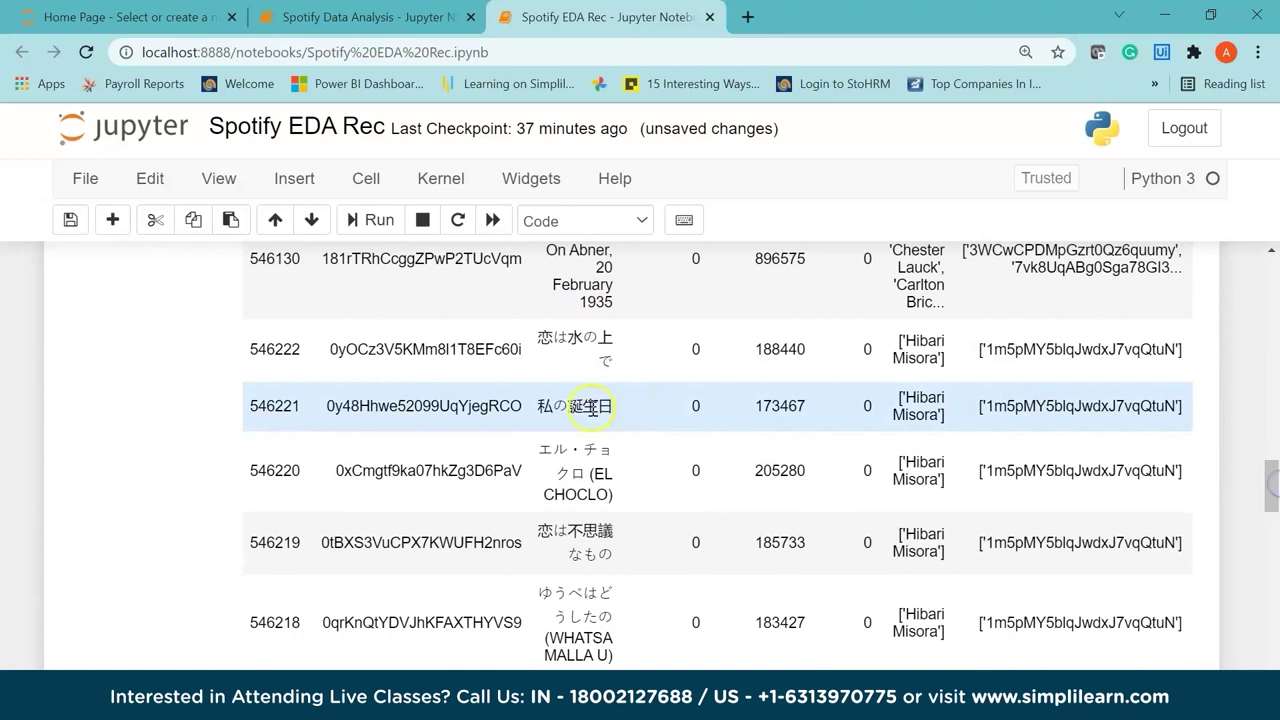
scroll(1270, 460, down, 4)
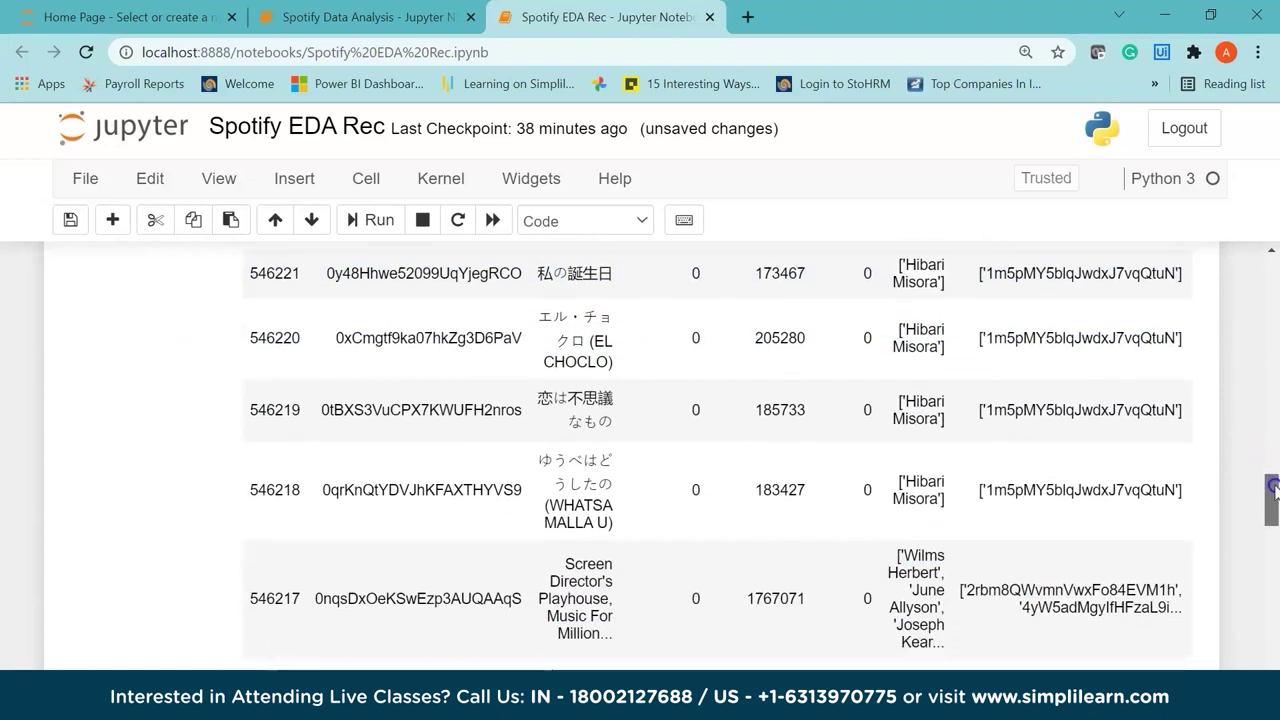
drag(1272, 492, 1273, 576)
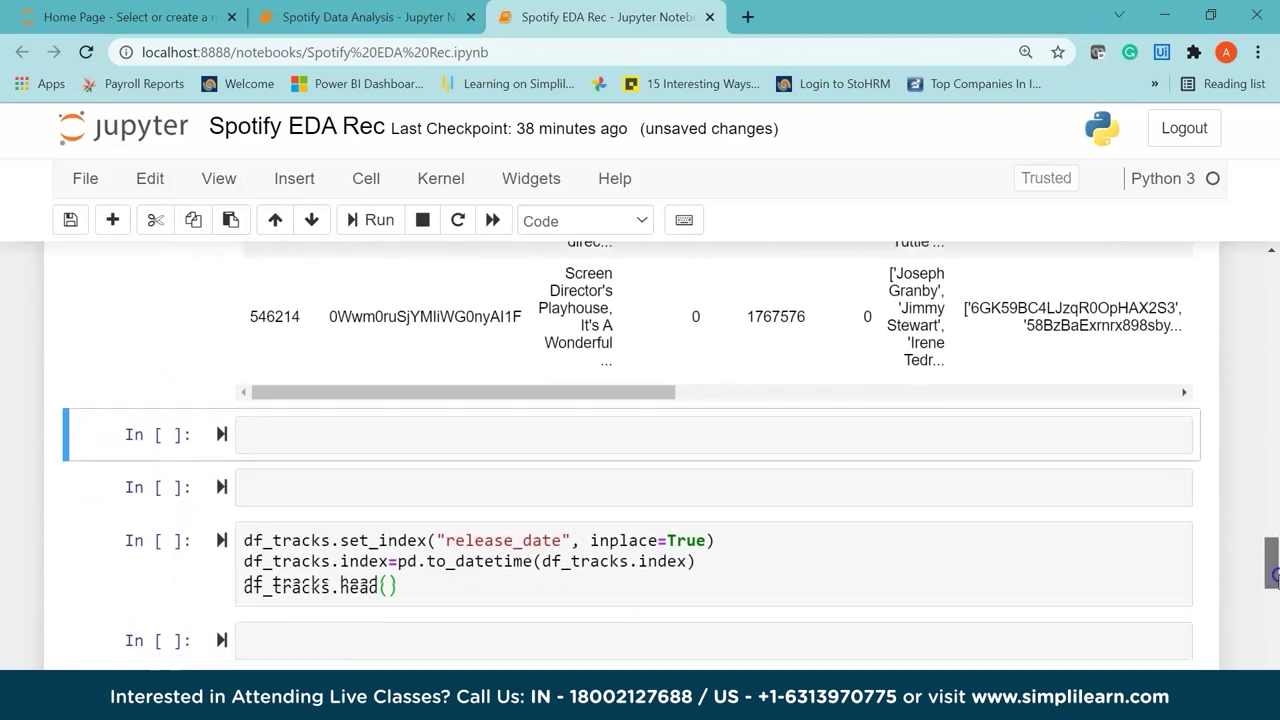
In the empty cell below the sorted tracks, write df_tracks.describe().transpose() and run it
click(488, 432)
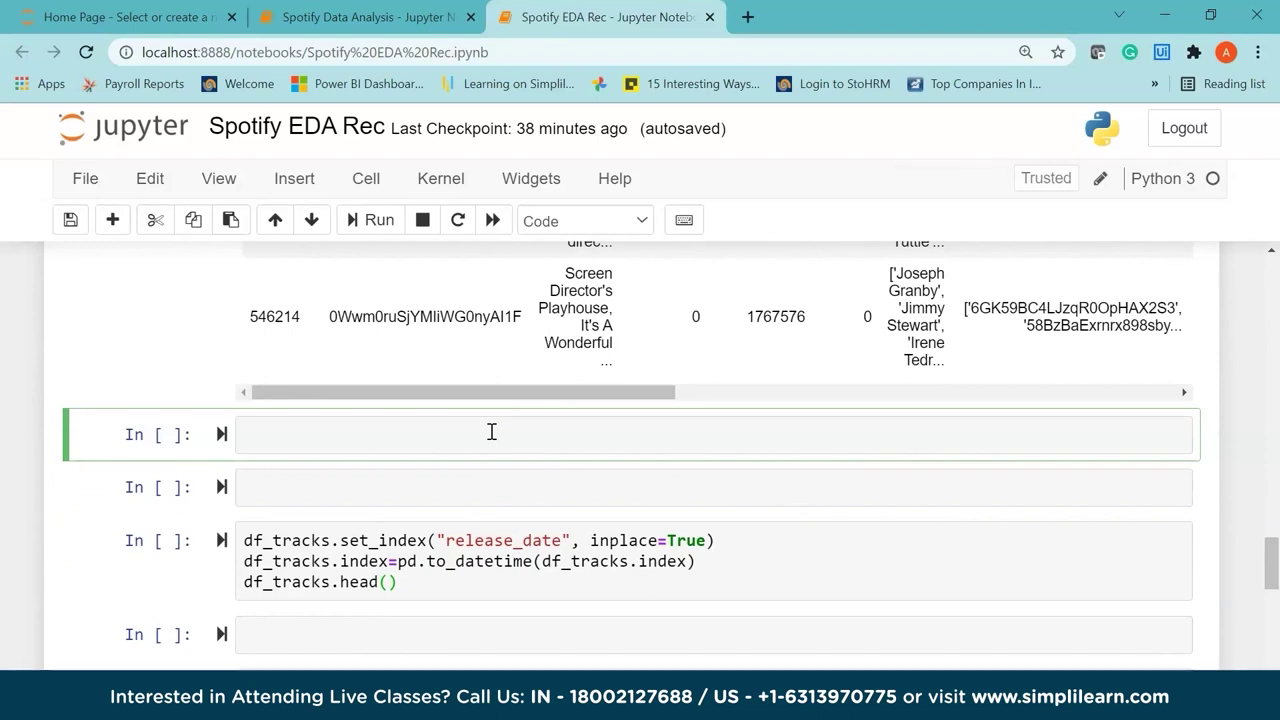
text(df_tracjs)
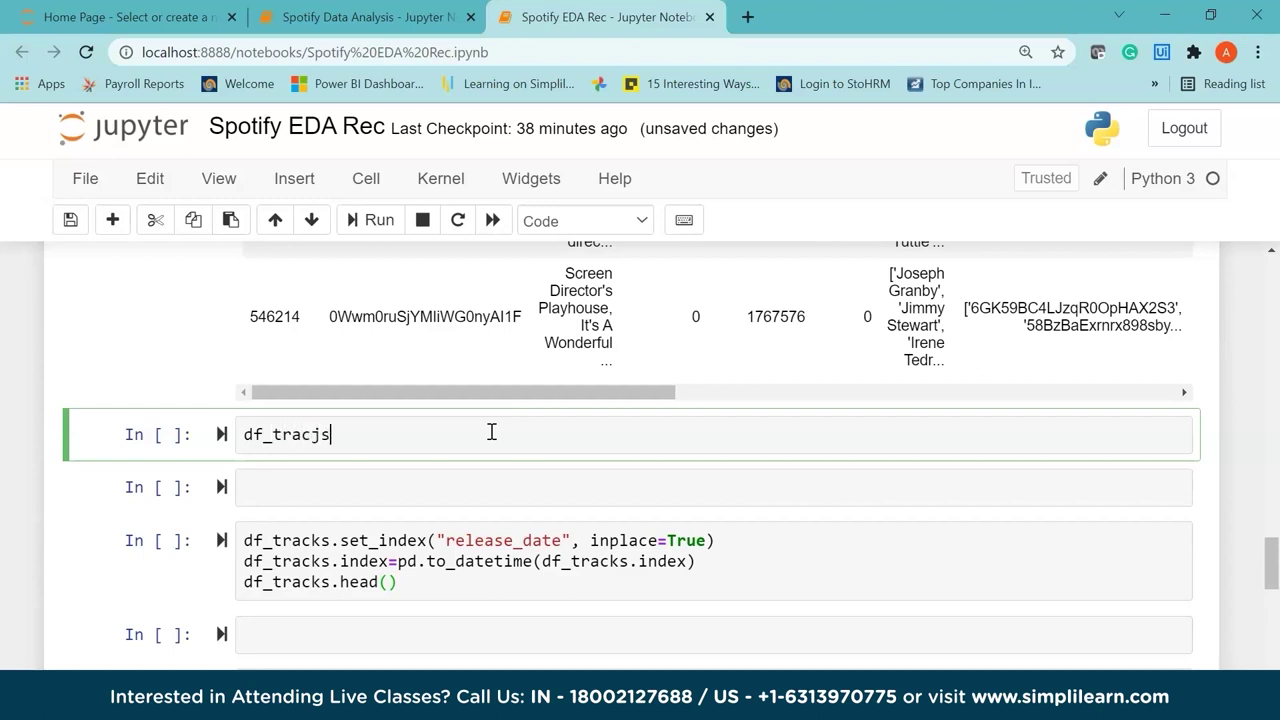
text(ks.descriob)
key(BackSpace)
key(BackSpace)
text(b)
text(e().rr)
key(BackSpace)
key(BackSpace)
text(transpose())
key(shift+Return)
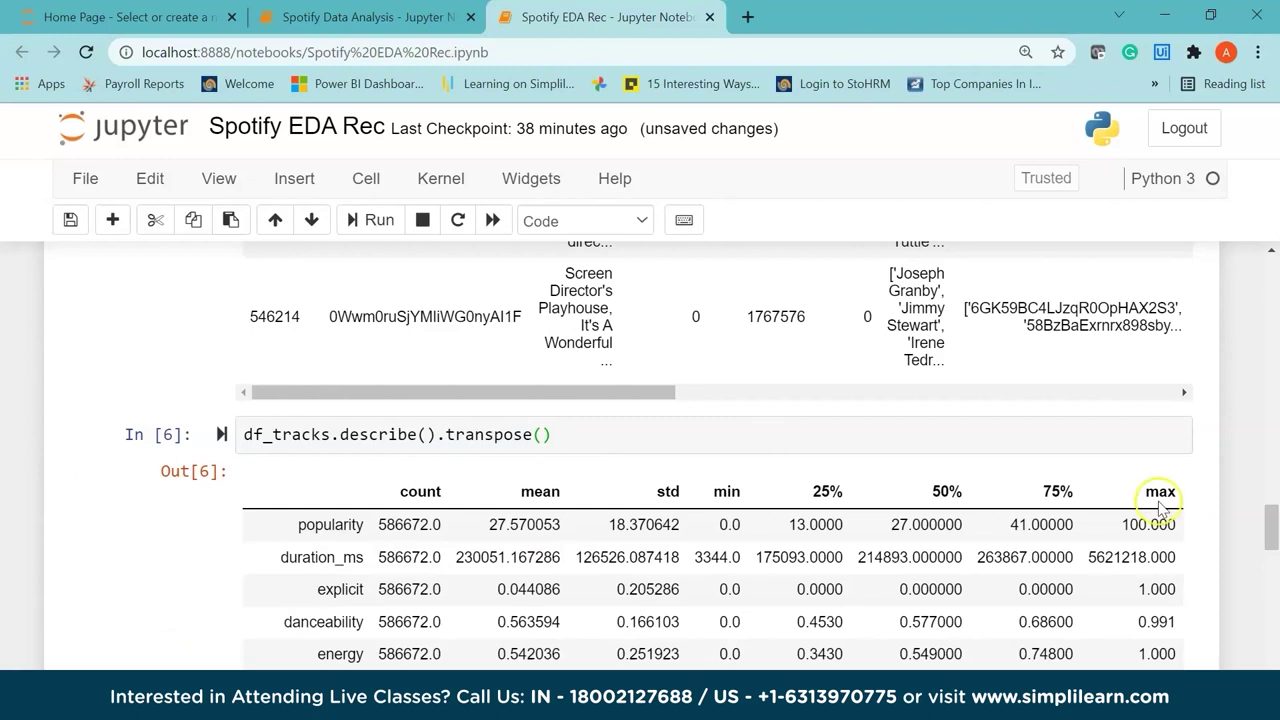
Examine the transposed summary statistics, comparing the mean, min, quartile and max values of the track features from popularity down to time_signature
drag(1274, 520, 1275, 541)
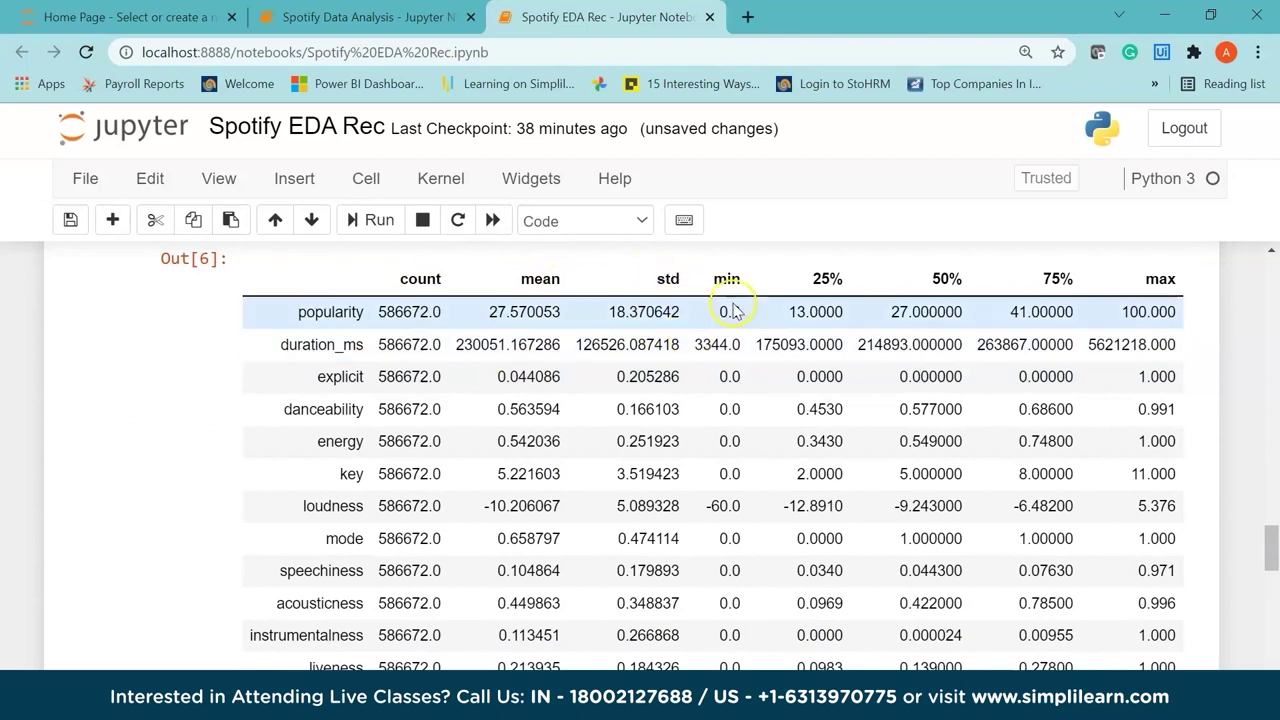
drag(1274, 545, 1275, 550)
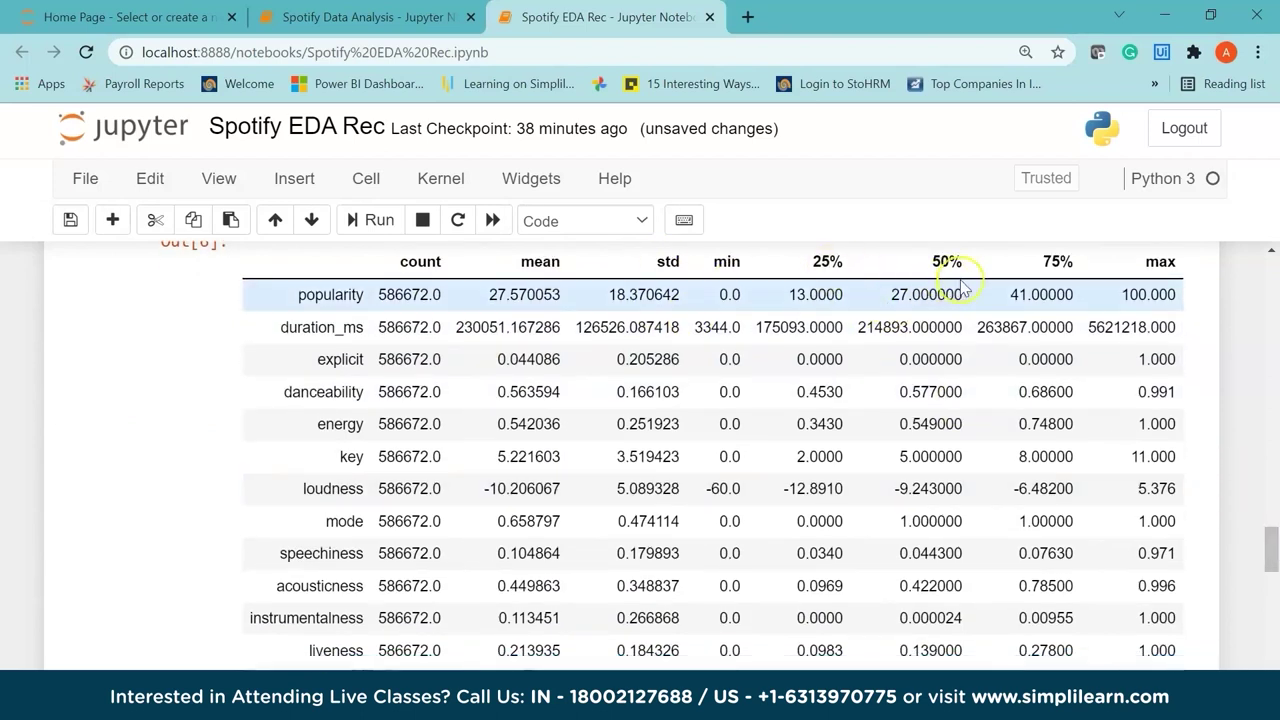
click(1055, 265)
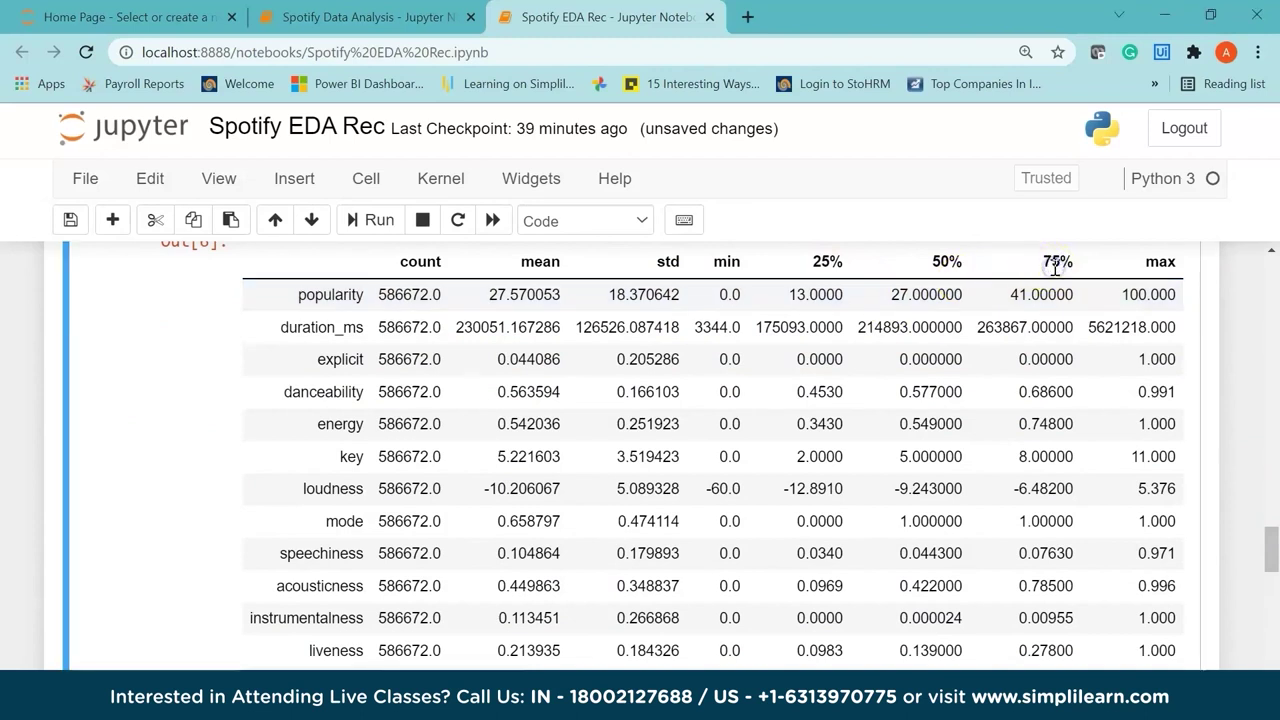
click(365, 300)
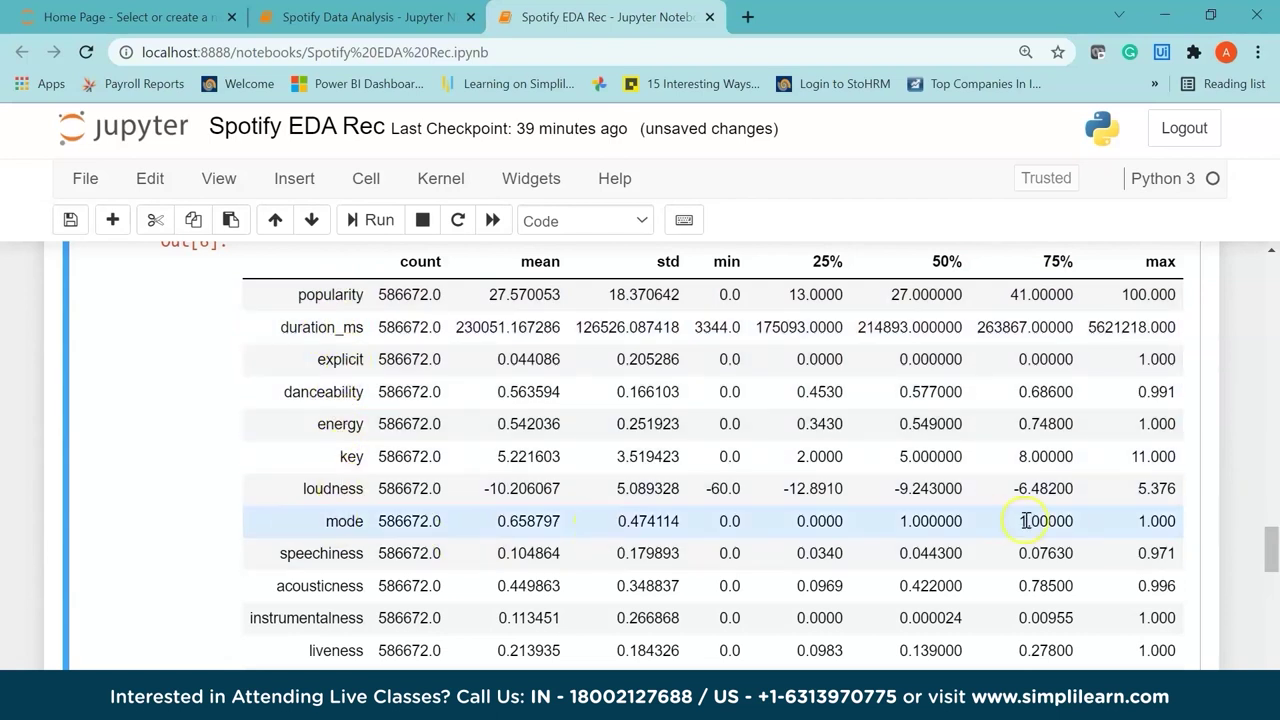
mouse_move(1271, 555)
mouse_down()
mouse_move(1272, 568)
mouse_move(1270, 555)
mouse_up()
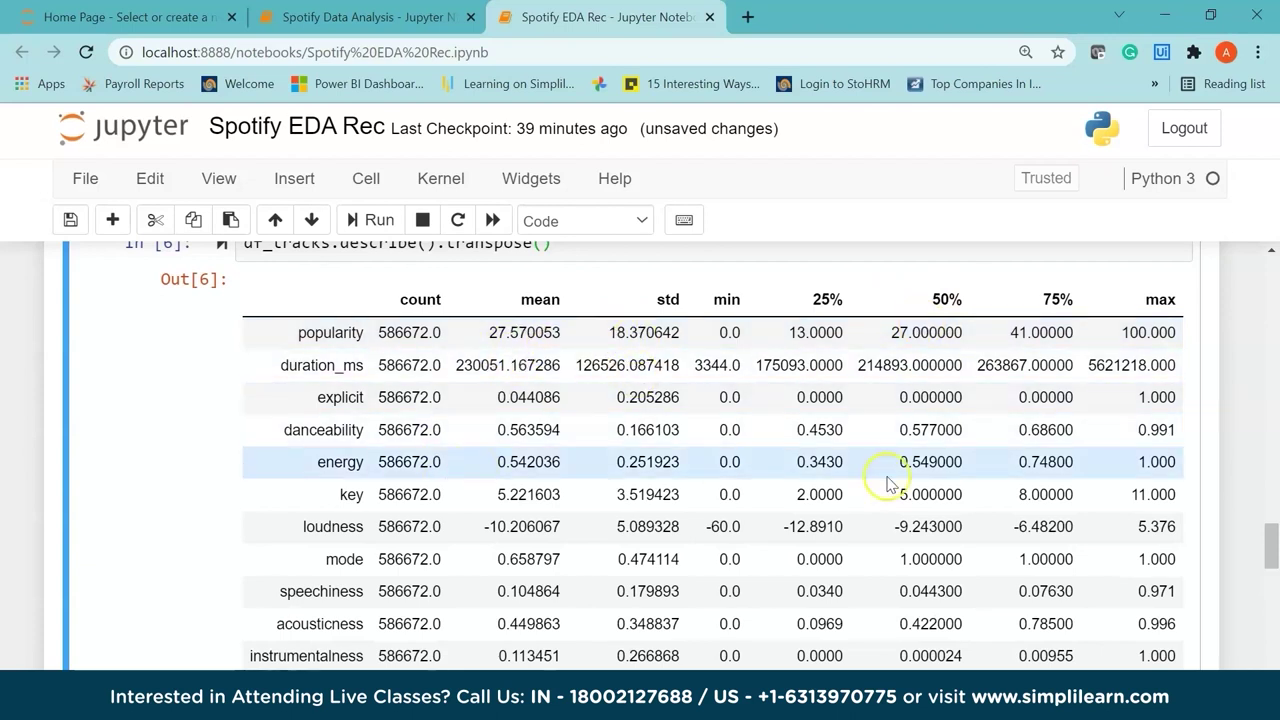
drag(1272, 545, 1272, 565)
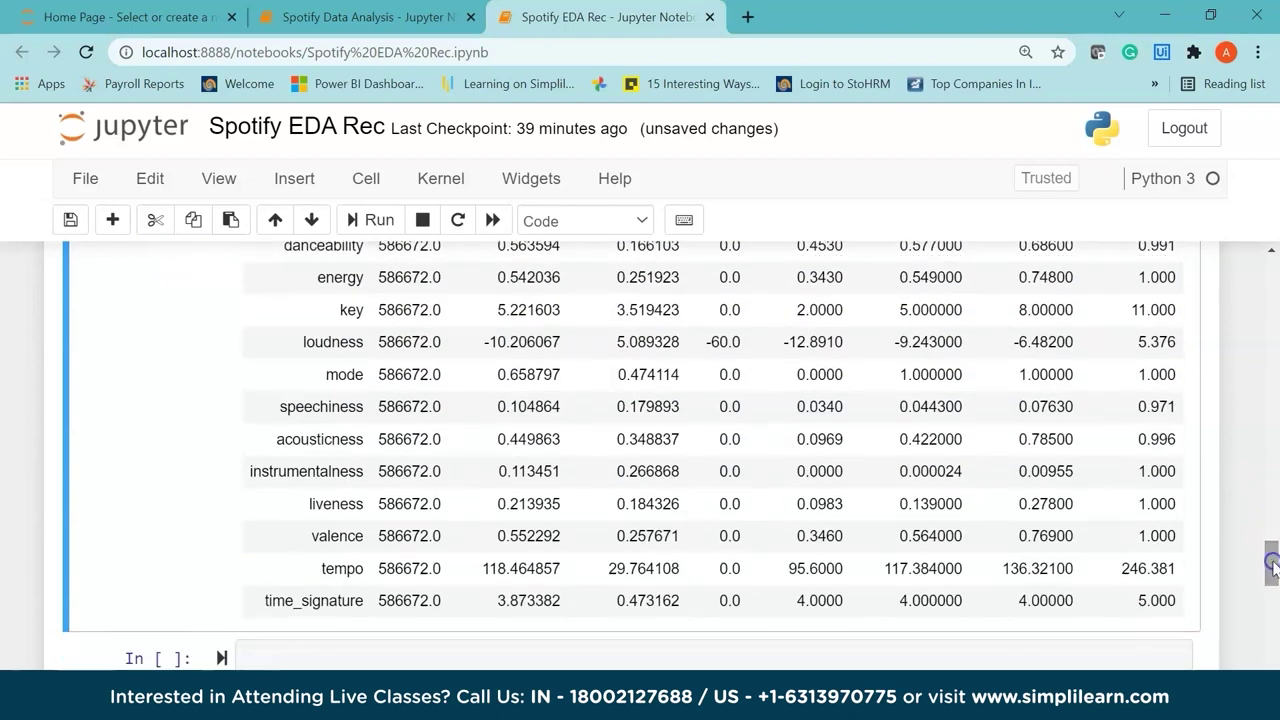
drag(1275, 552, 1275, 570)
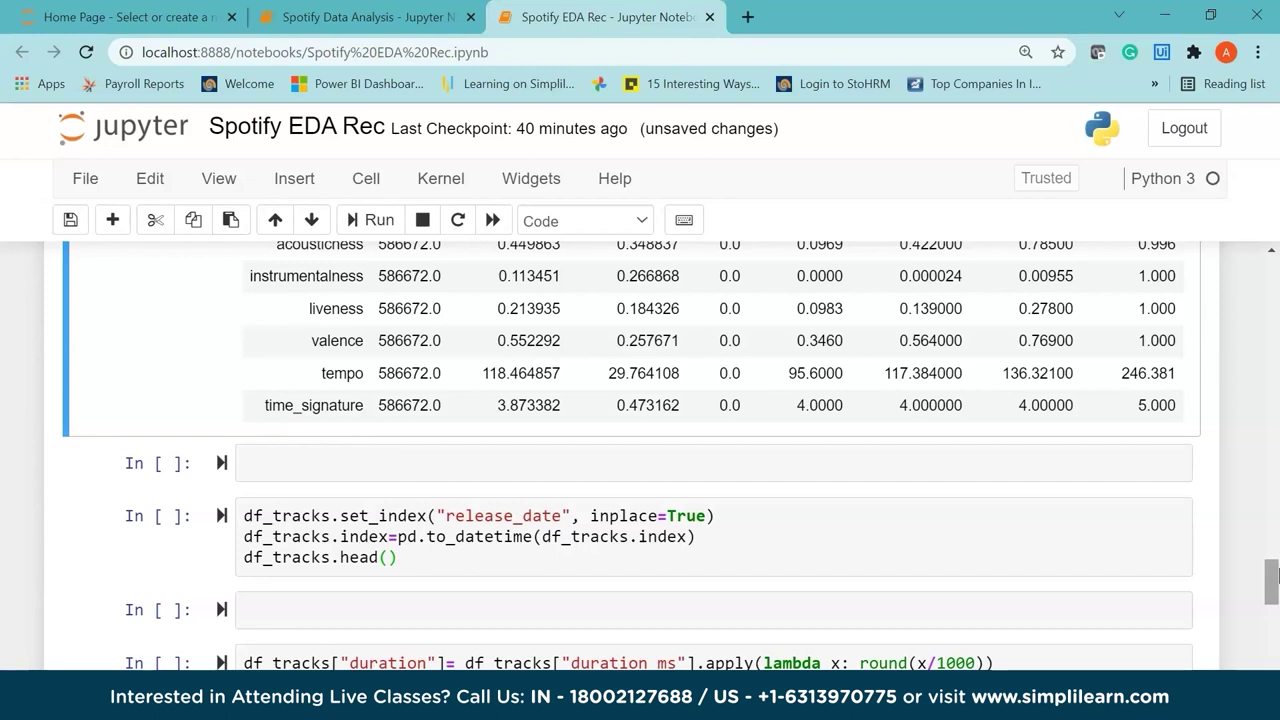
In the empty cell below the summary statistics, begin the assignment most_popular = df_tracks.query()
scroll(1277, 572, down, 1)
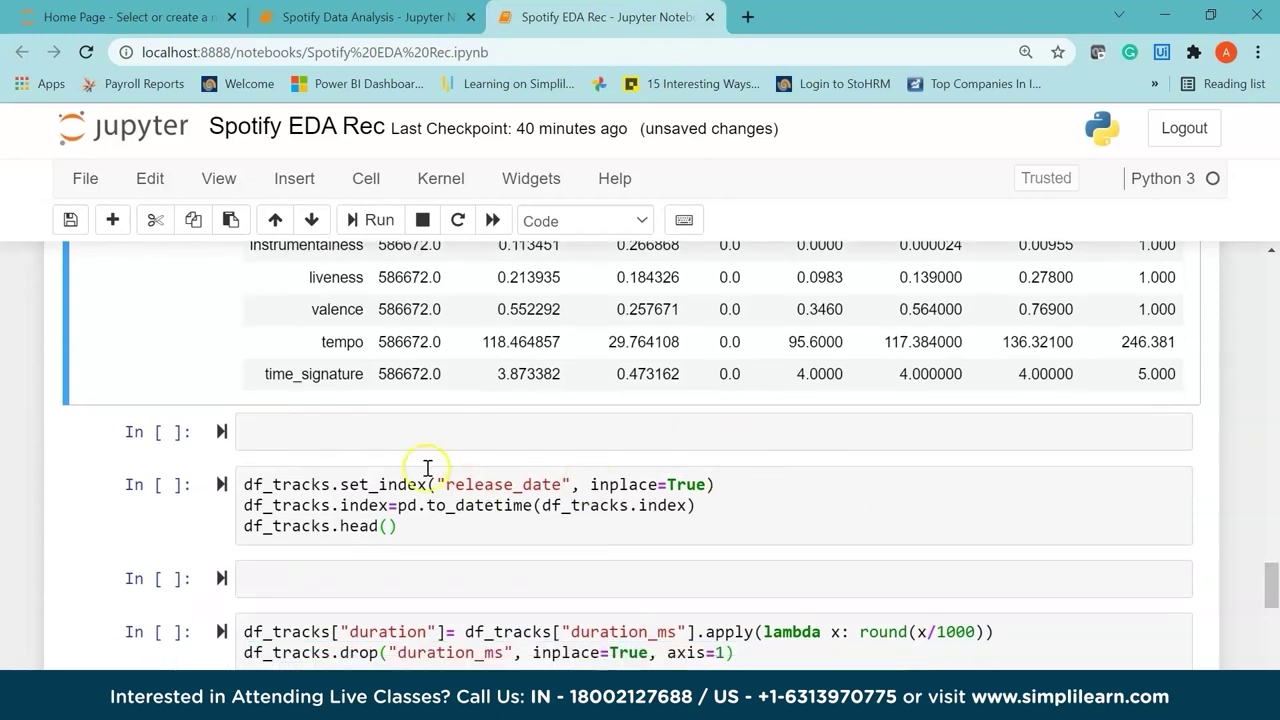
click(423, 435)
text(most_pr)
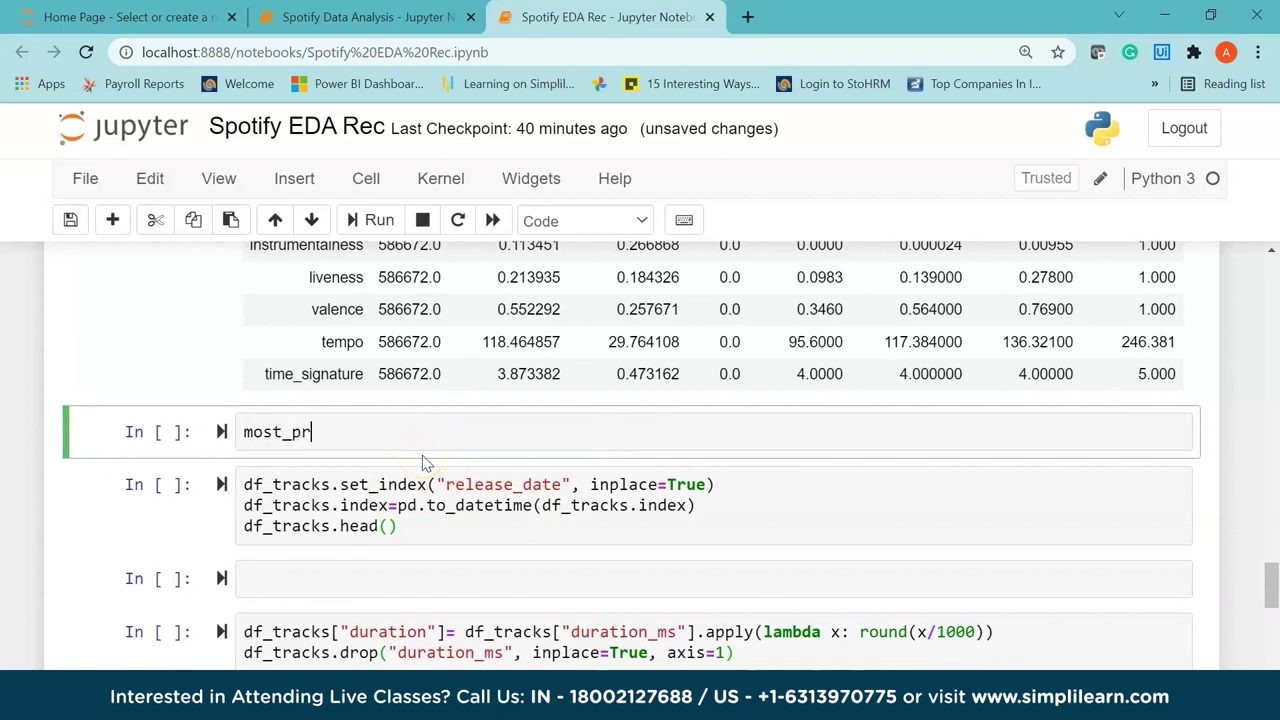
key(BackSpace)
text(p)
key(BackSpace)
text(opular =)
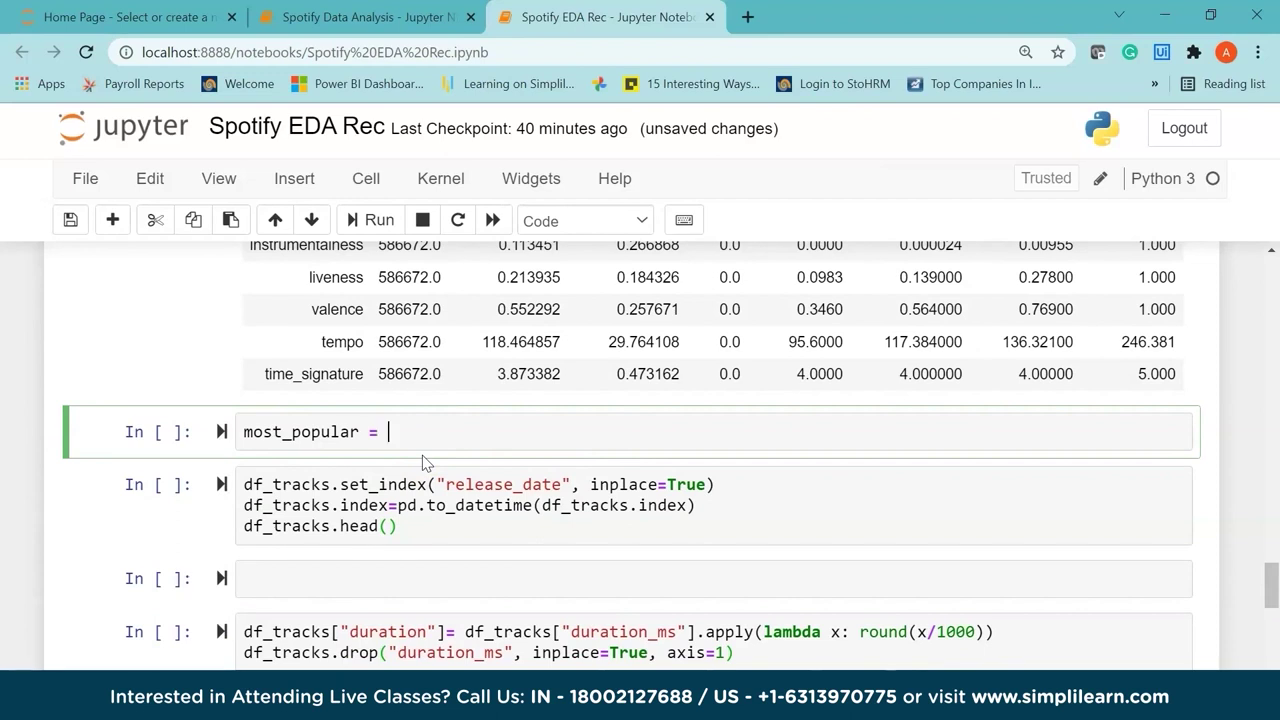
text( df_tracks.query()
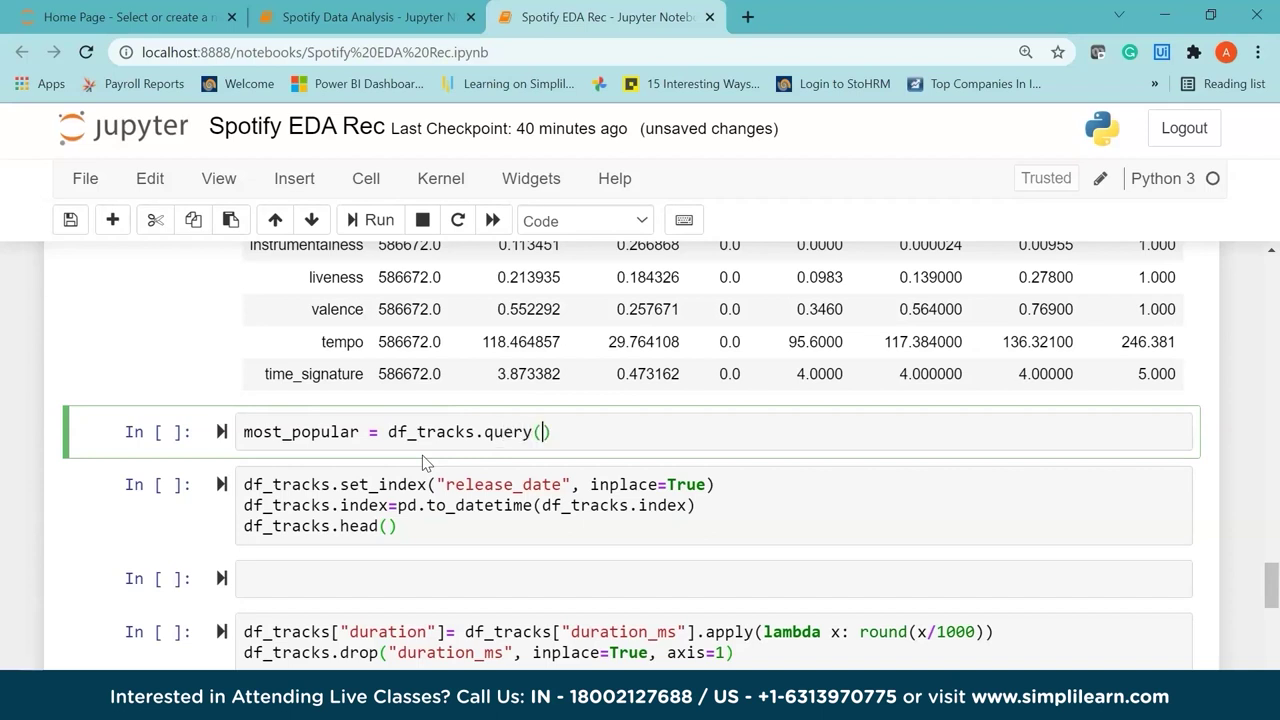
Give the query the filter condition 'popularity>90'
text('popila)
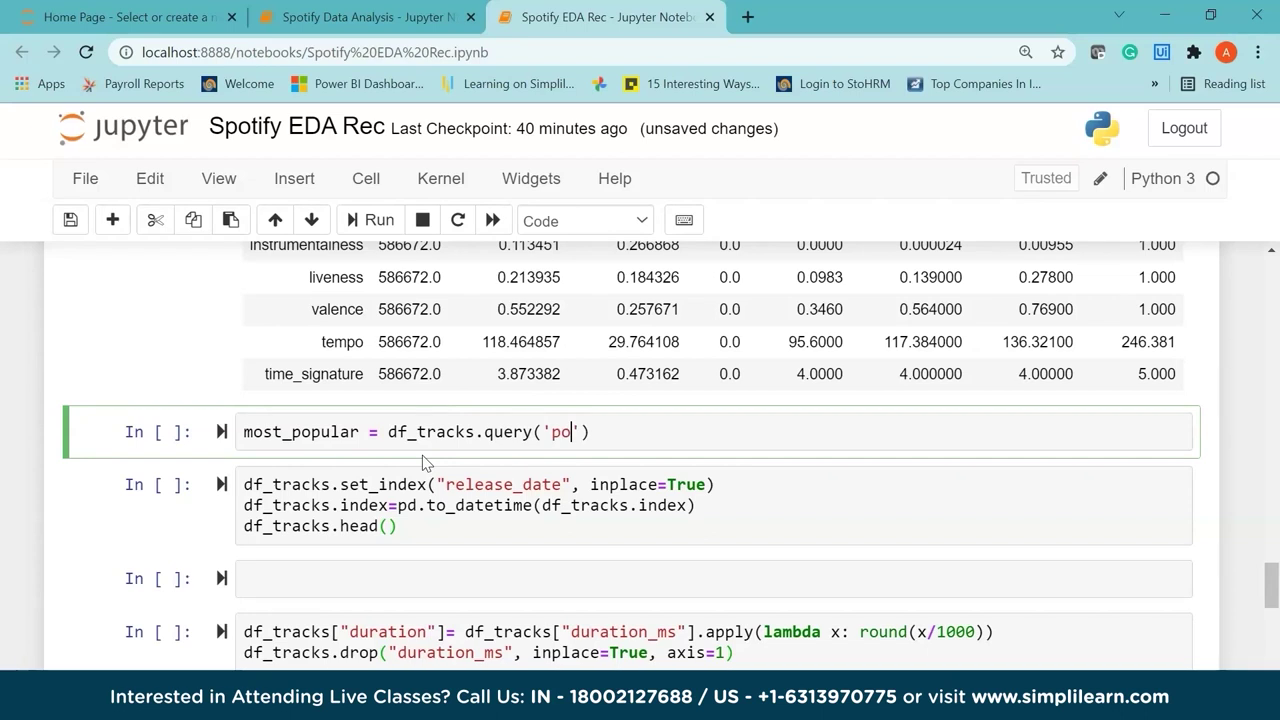
key(BackSpace)
key(BackSpace)
key(BackSpace)
text(ulary)
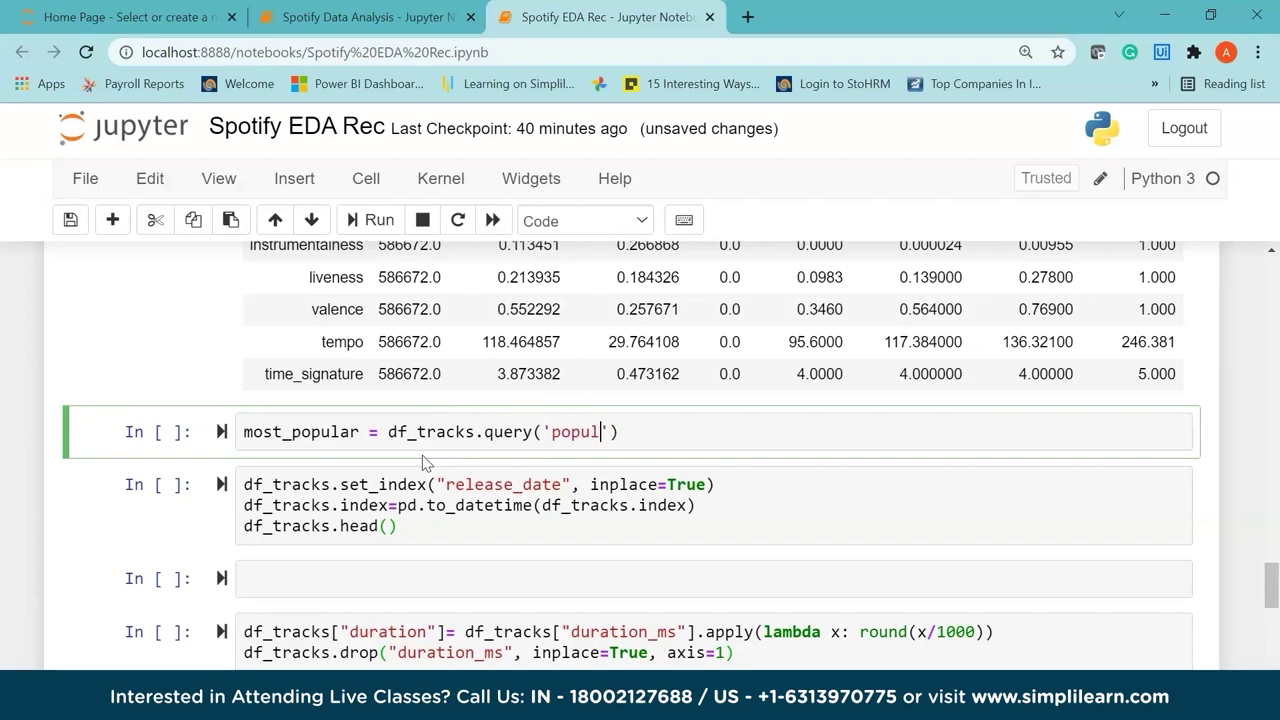
key(BackSpace)
text(ity>90)
Add the argument inplace = False to the query after the popularity condition
key(Right)
text(, in[p)
key(BackSpace)
key(BackSpace)
text(place)
text( =)
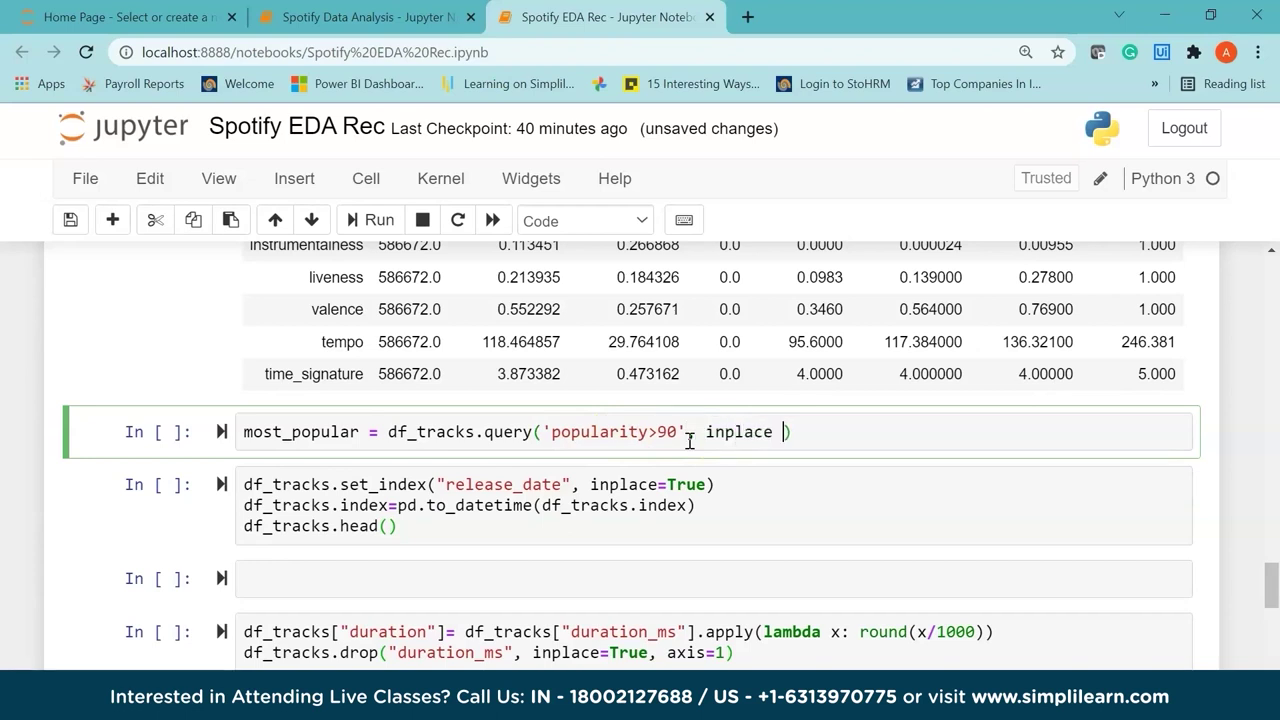
text( F)
key(BackSpace)
text(Fak)
text(lse)
Chain .sort_values('popularity') onto the query so the filtered tracks are sorted by popularity
text(.sort)
text(_vba)
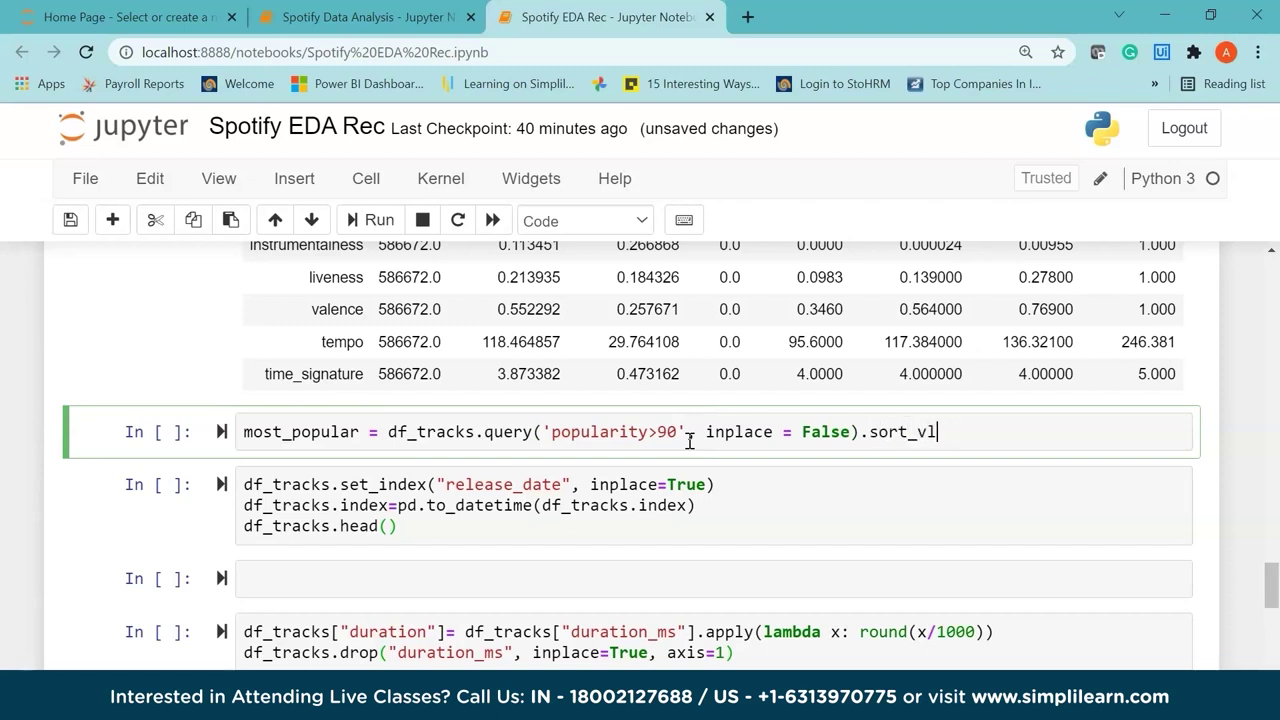
key(BackSpace)
text(alues('port)
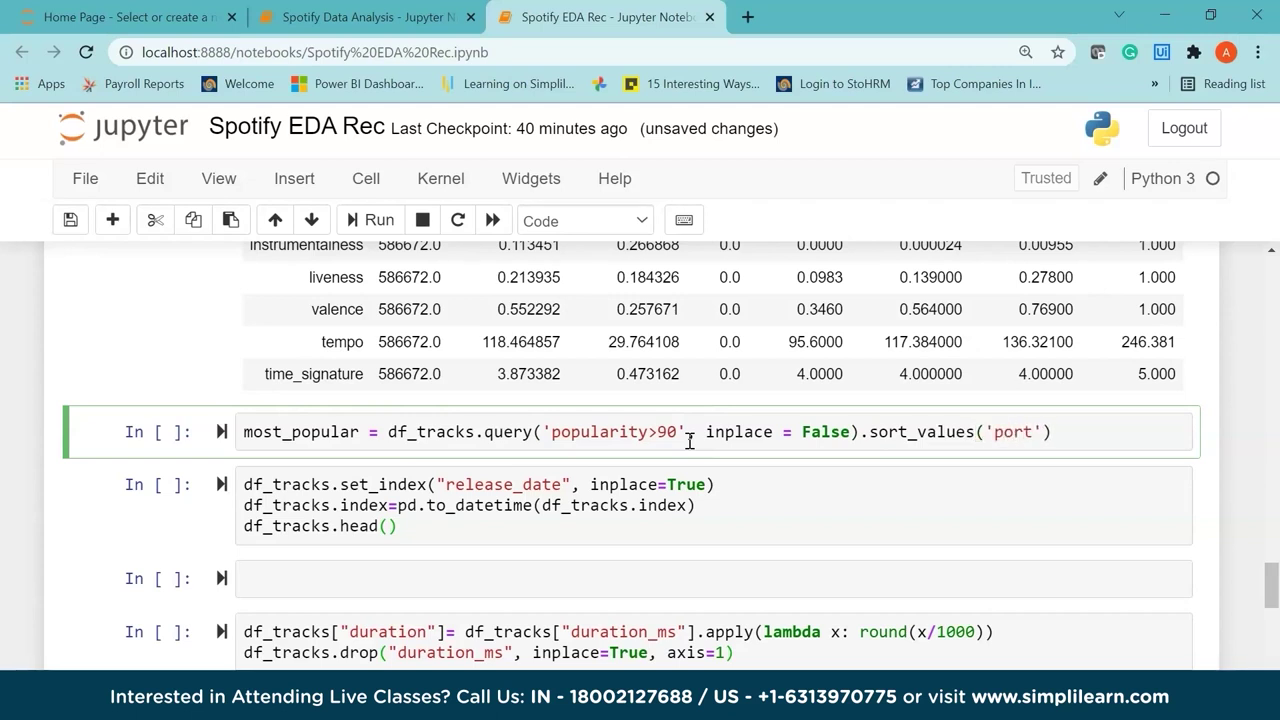
key(BackSpace)
key(BackSpace)
key(BackSpace)
text(opu)
text(larity)
Add the argument ascending = False to the sort_values call
text(, asc)
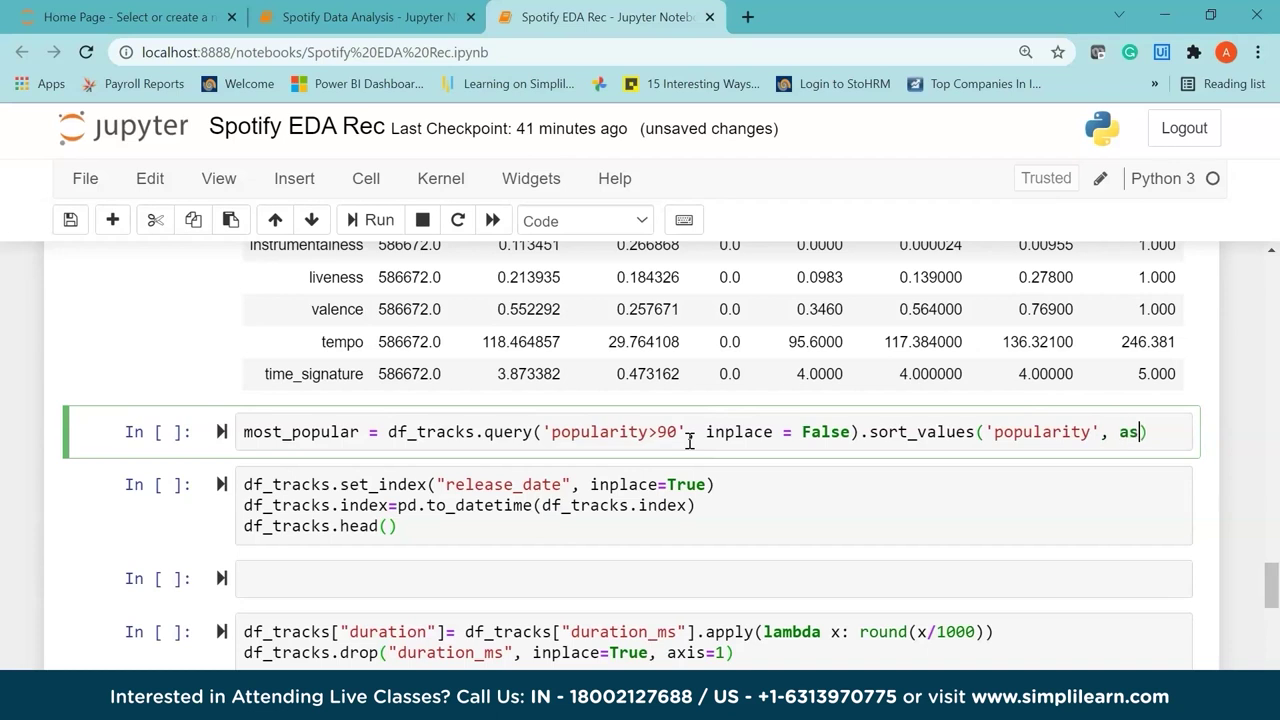
text(endi)
key(BackSpace)
key(BackSpace)
key(BackSpace)
text(nding =)
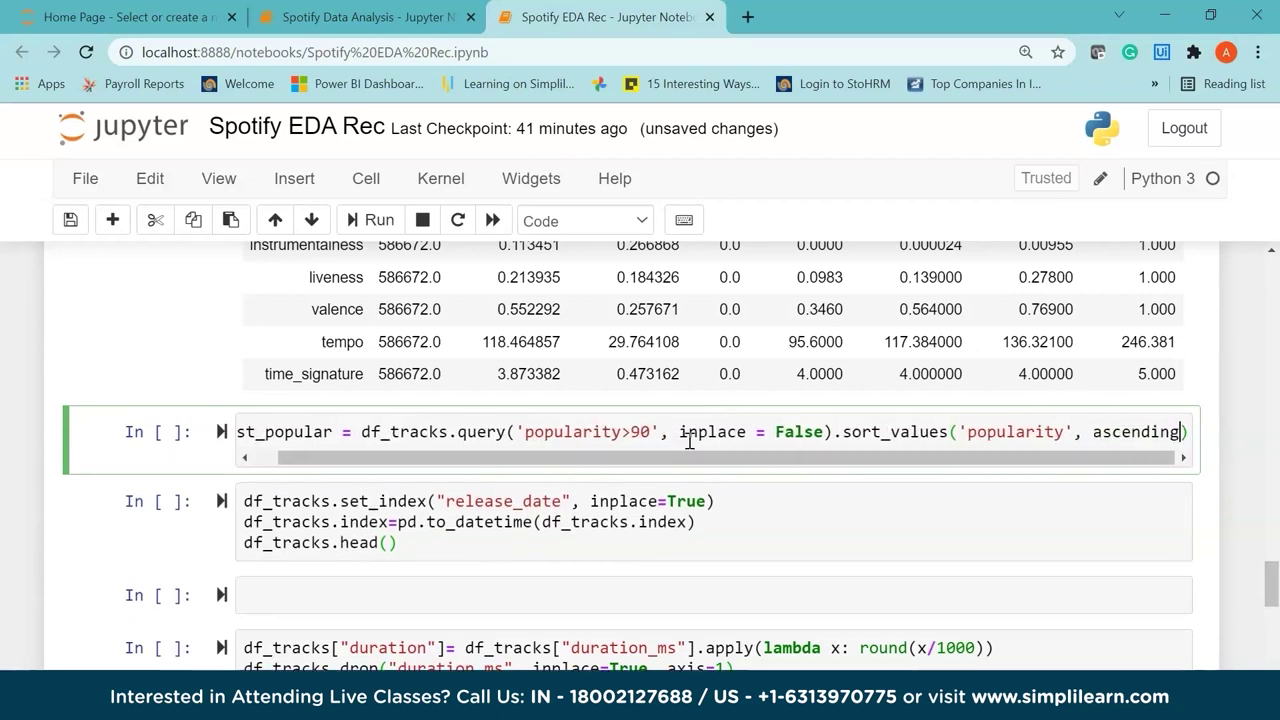
text( False)
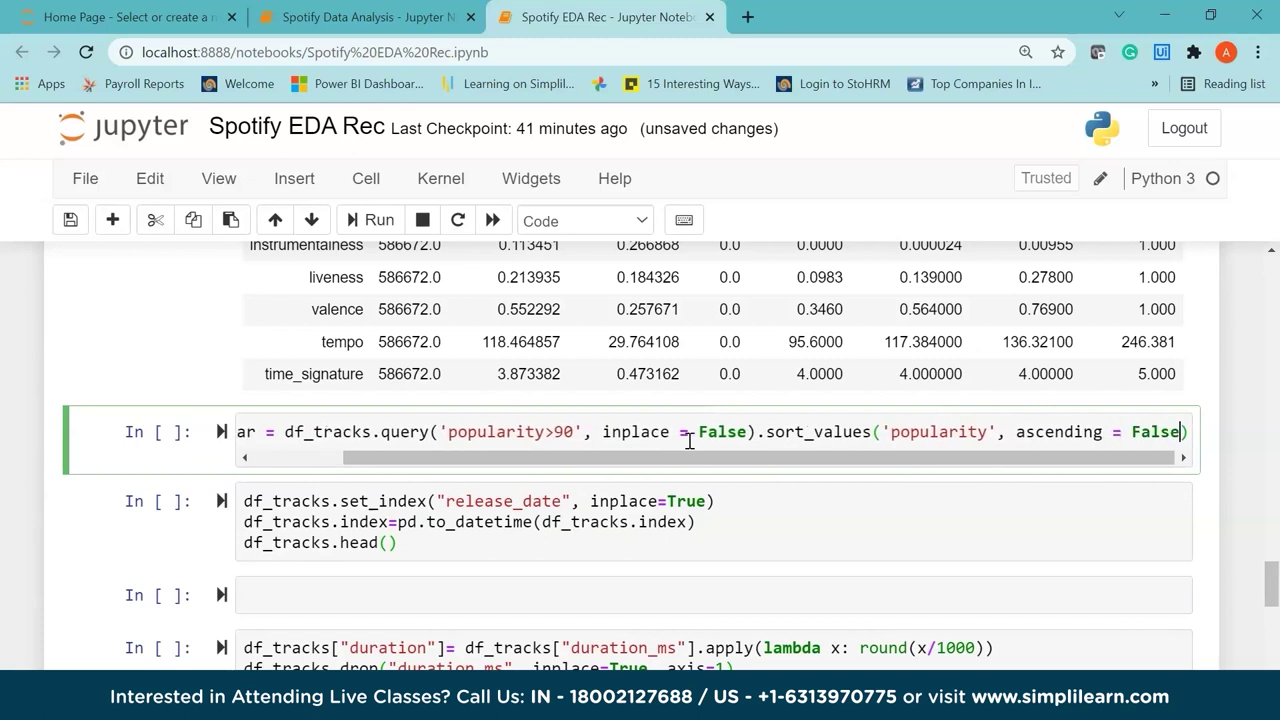
Add most_popular[:10] as the cell's second line and run the cell
key(Return)
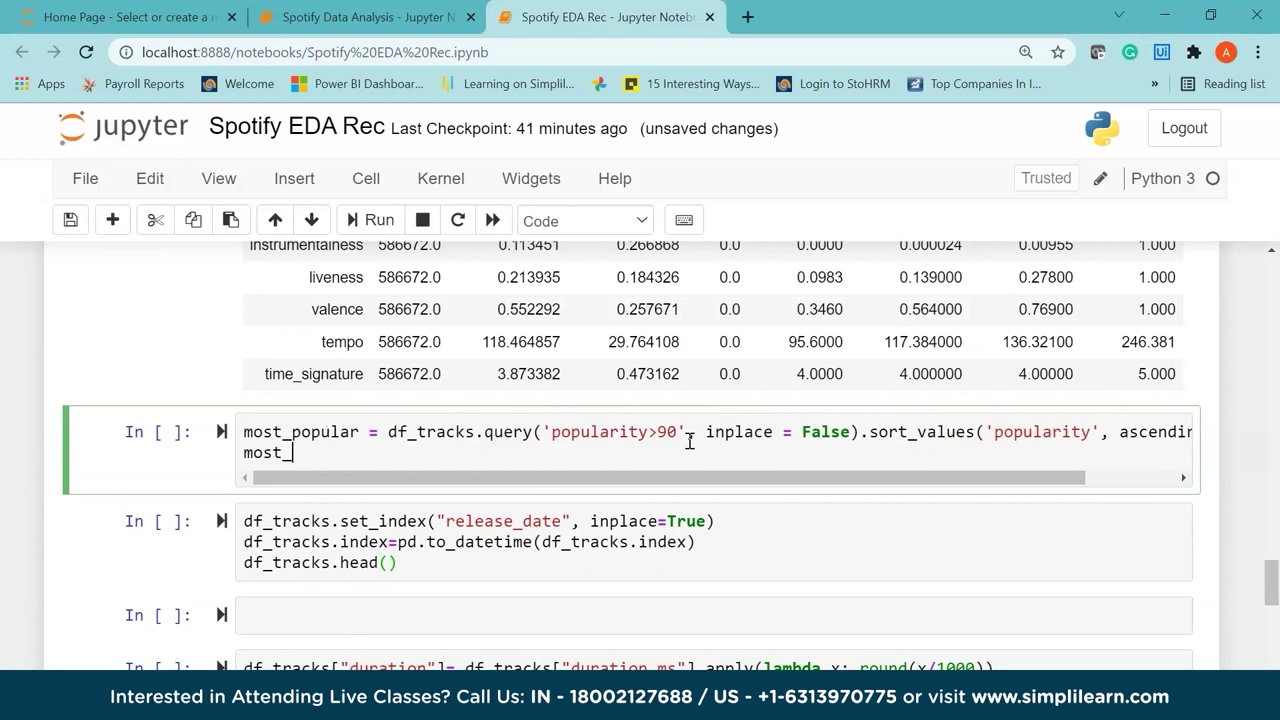
key(BackSpace)
text(most_popular[)
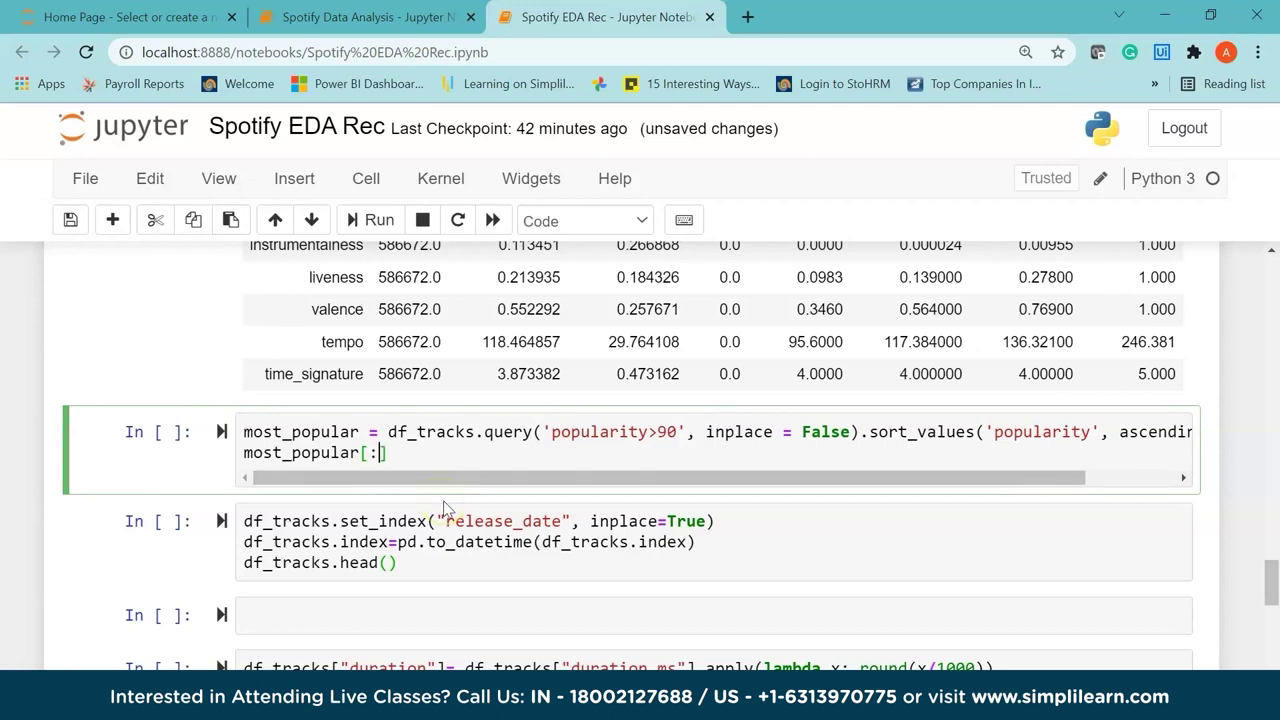
text(:10)
click(494, 464)
key(shift+Return)
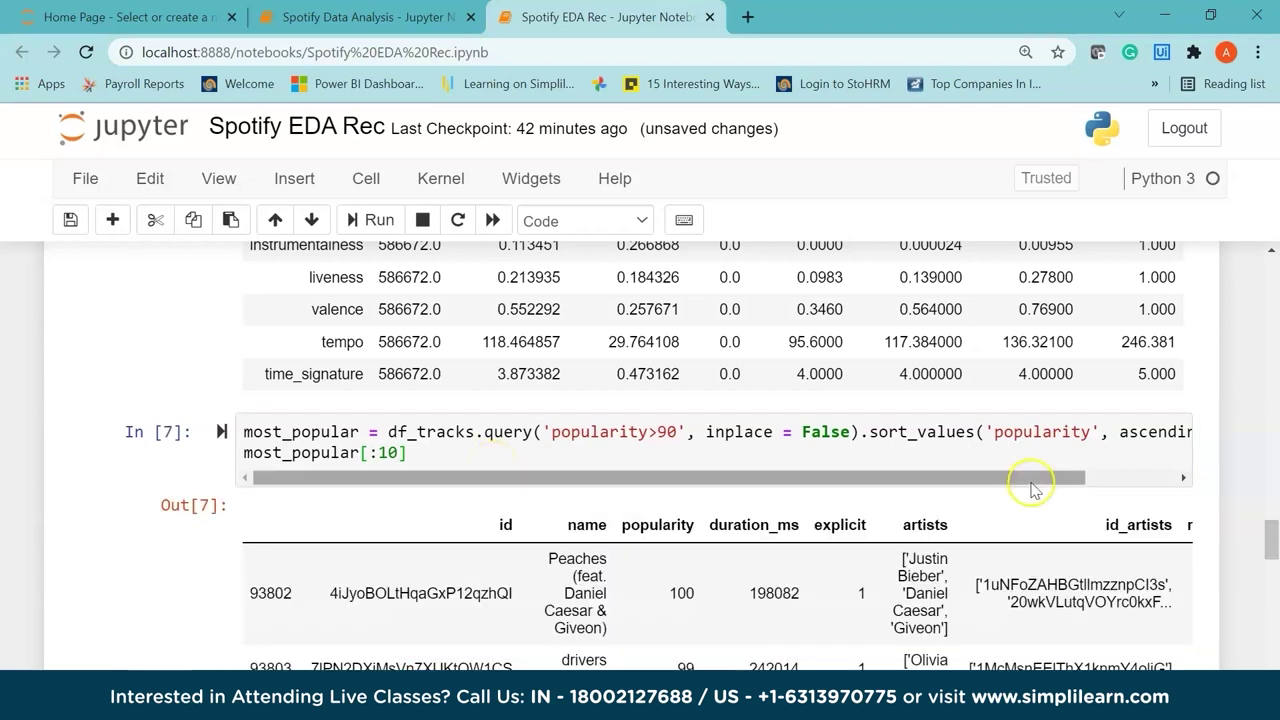
Examine the names, popularity values and artists in the ten most popular tracks output
drag(1274, 547, 1274, 563)
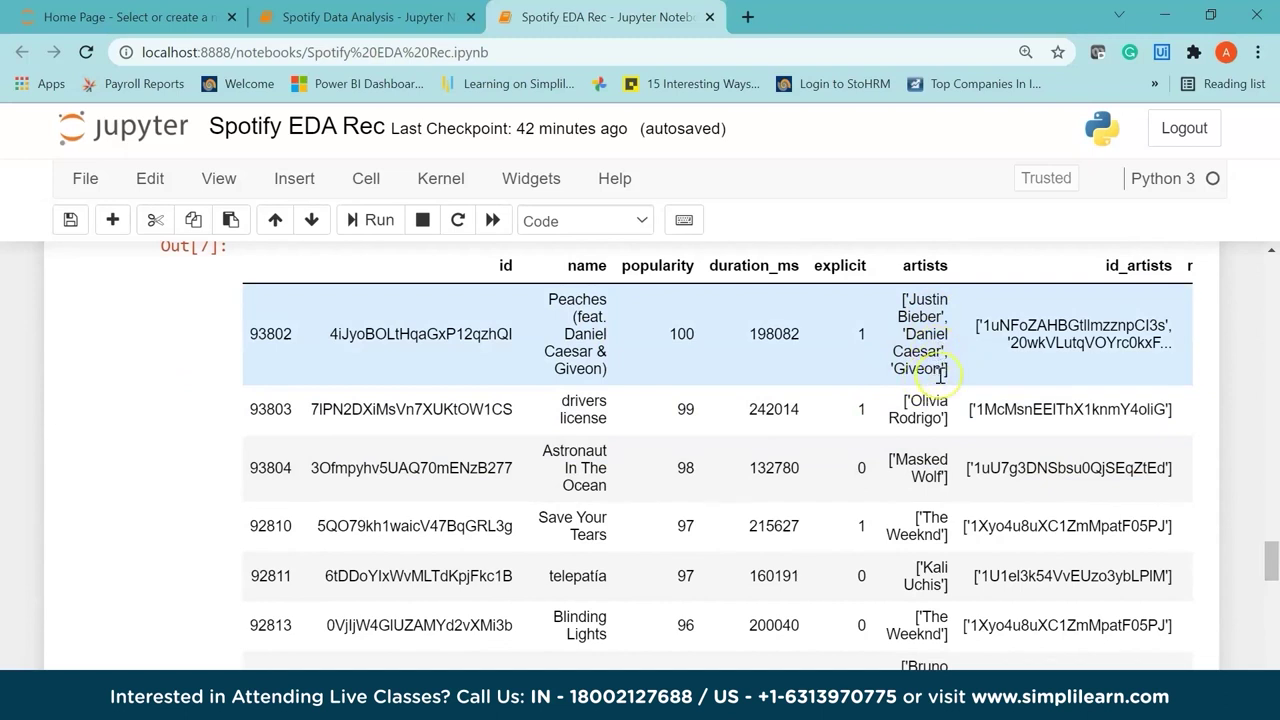
click(576, 410)
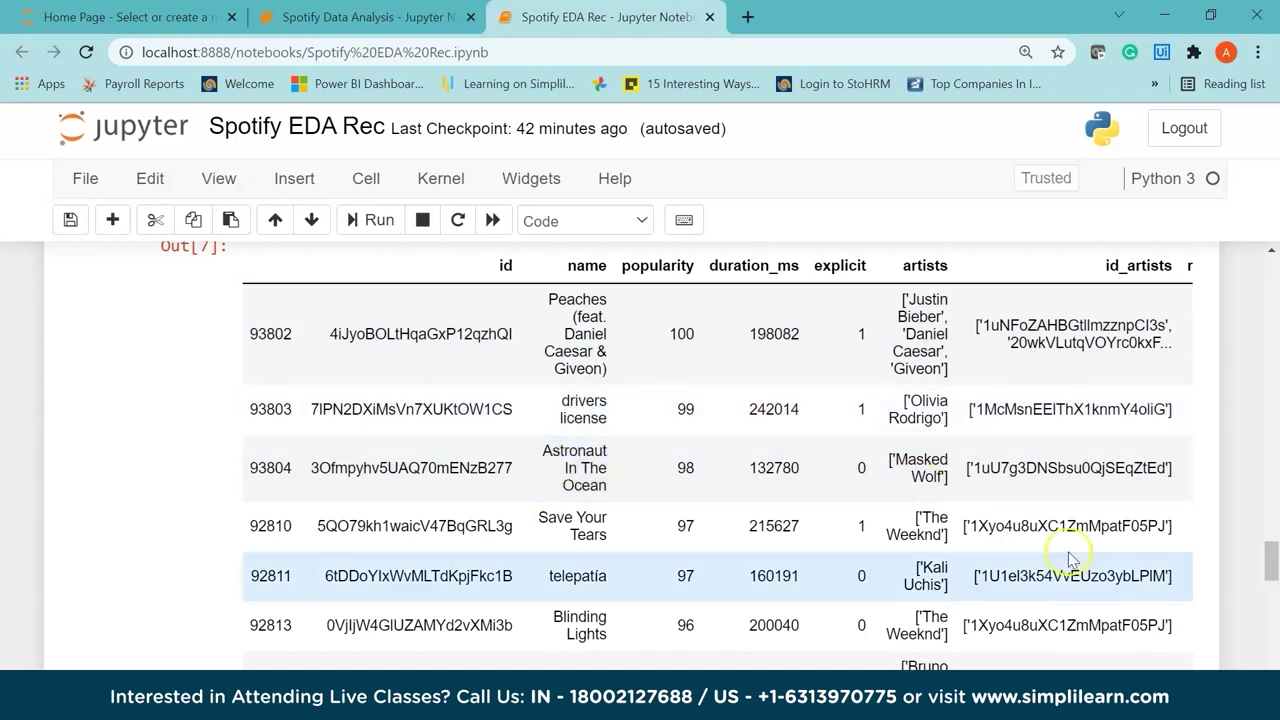
drag(1270, 560, 1270, 583)
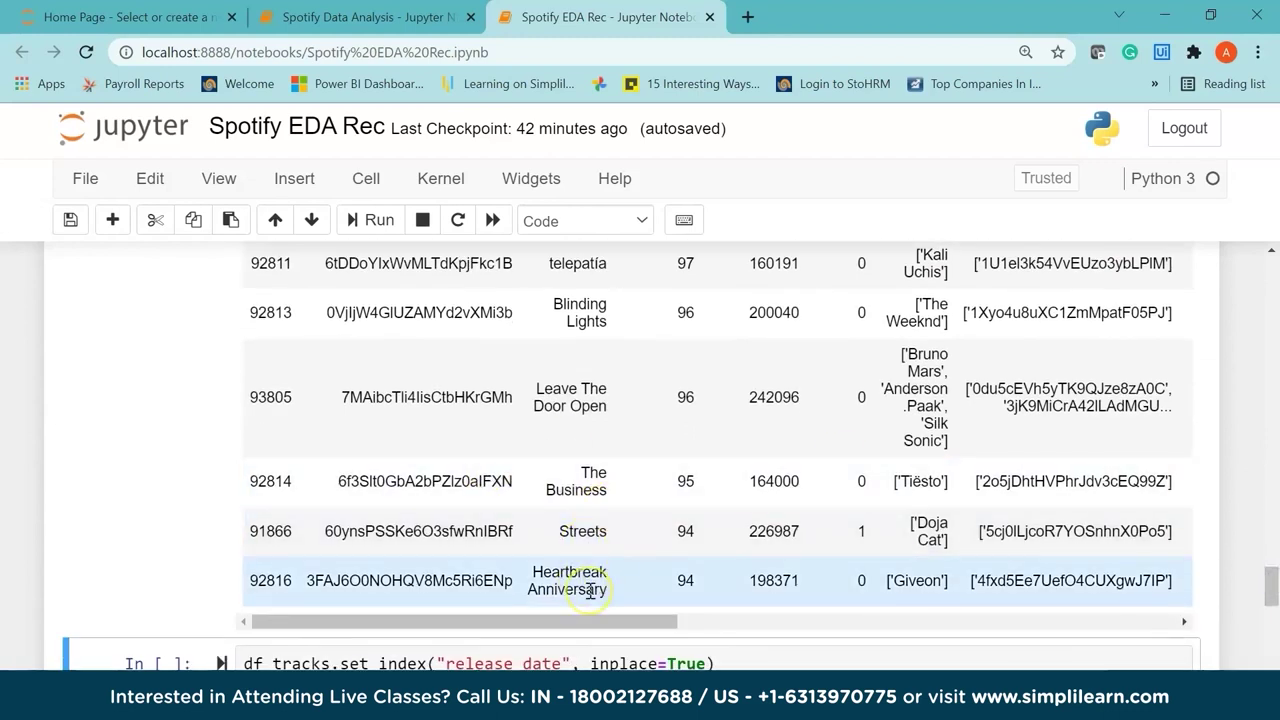
mouse_move(1268, 582)
mouse_down()
mouse_move(1270, 548)
mouse_move(1272, 567)
mouse_up()
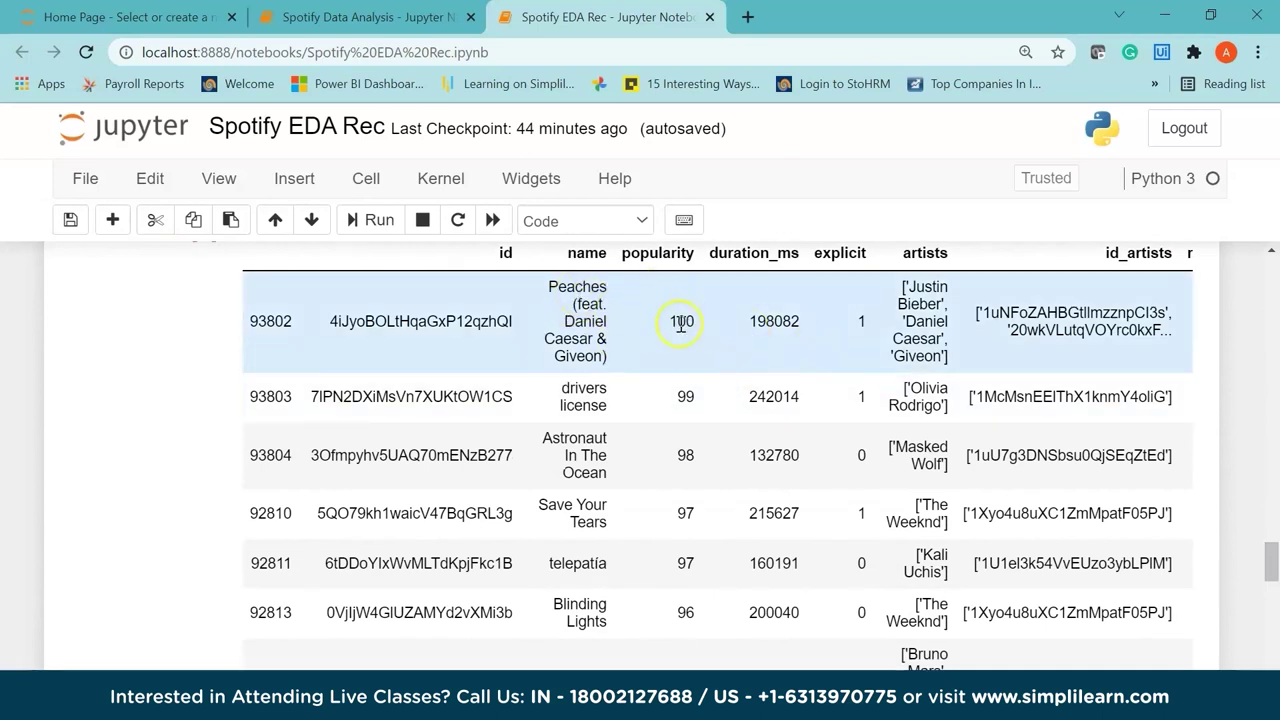
Run the cell that sets release_date as the df_tracks index in place, converts the index to datetime and displays the first rows
drag(1270, 565, 1273, 604)
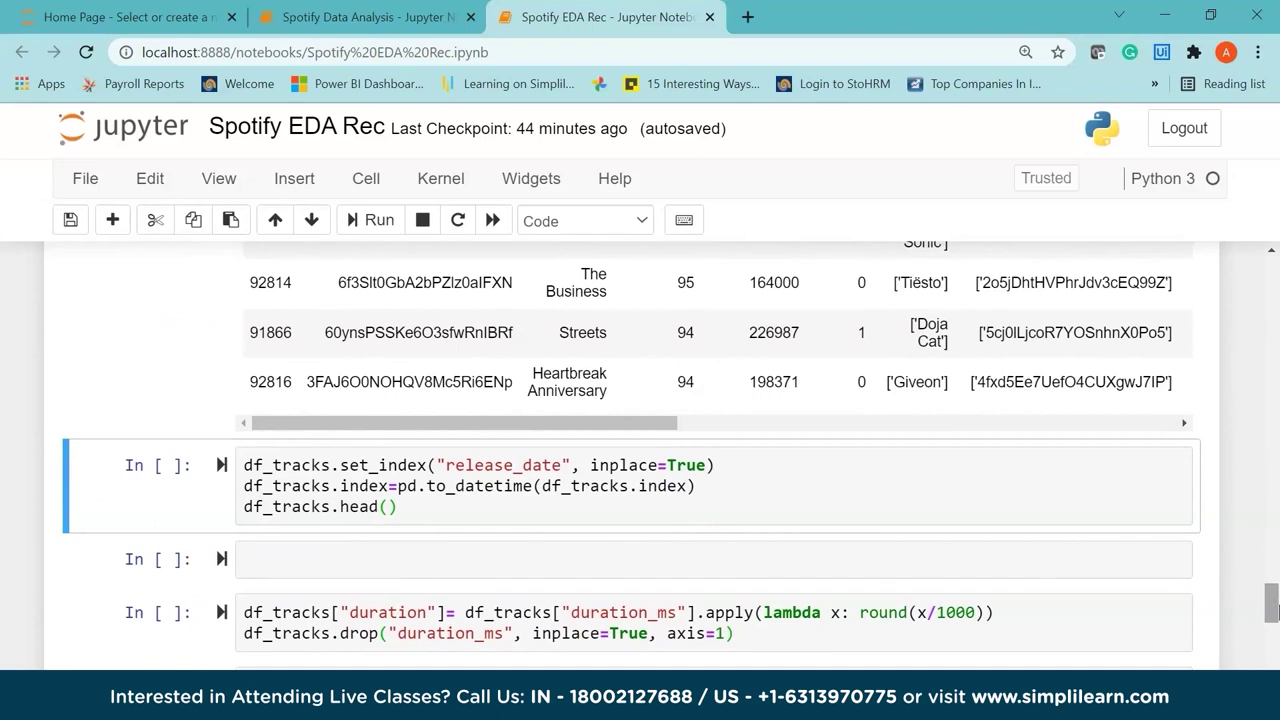
click(499, 504)
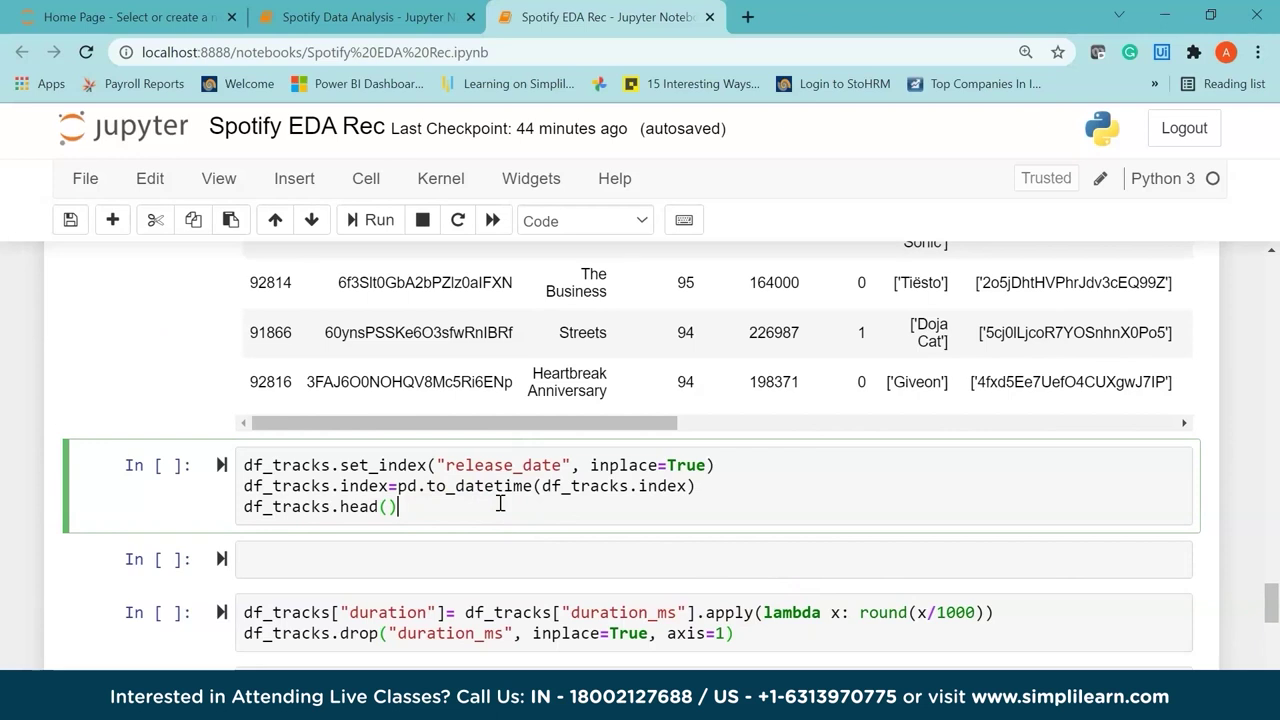
click(353, 467)
drag(445, 465, 563, 466)
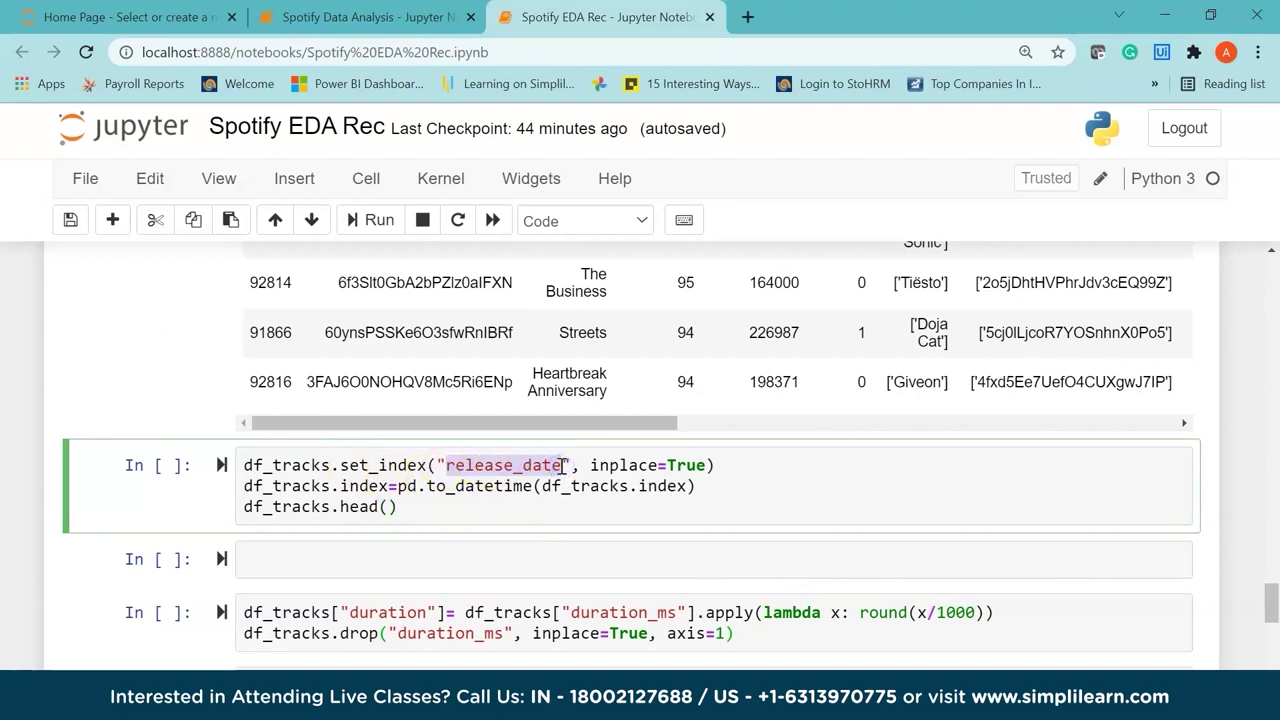
drag(591, 465, 697, 465)
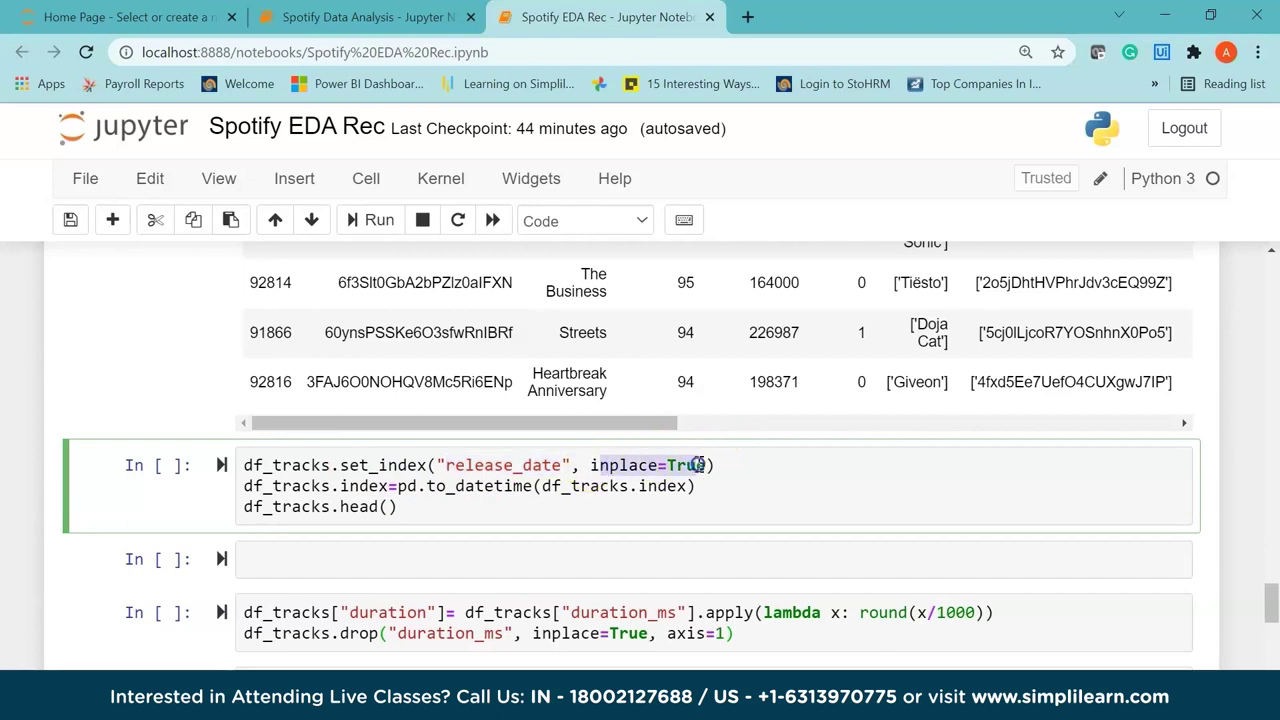
click(697, 465)
click(1062, 541)
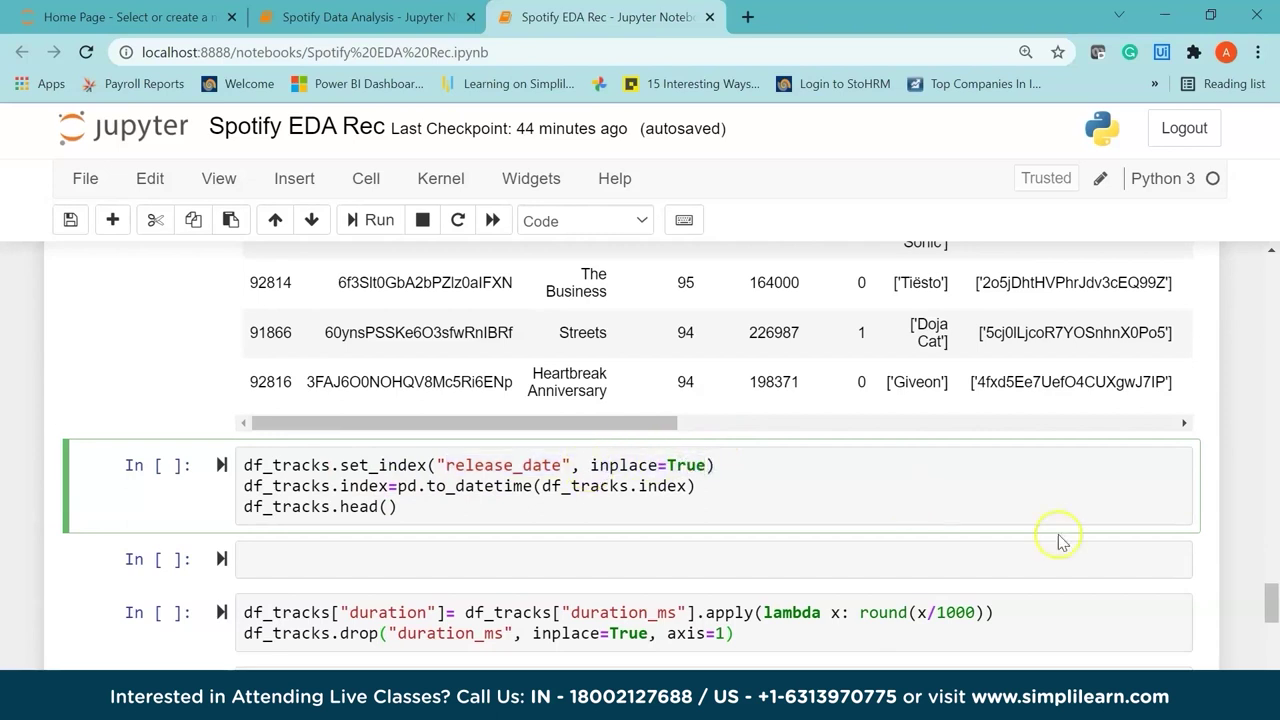
scroll(655, 462, down, 1)
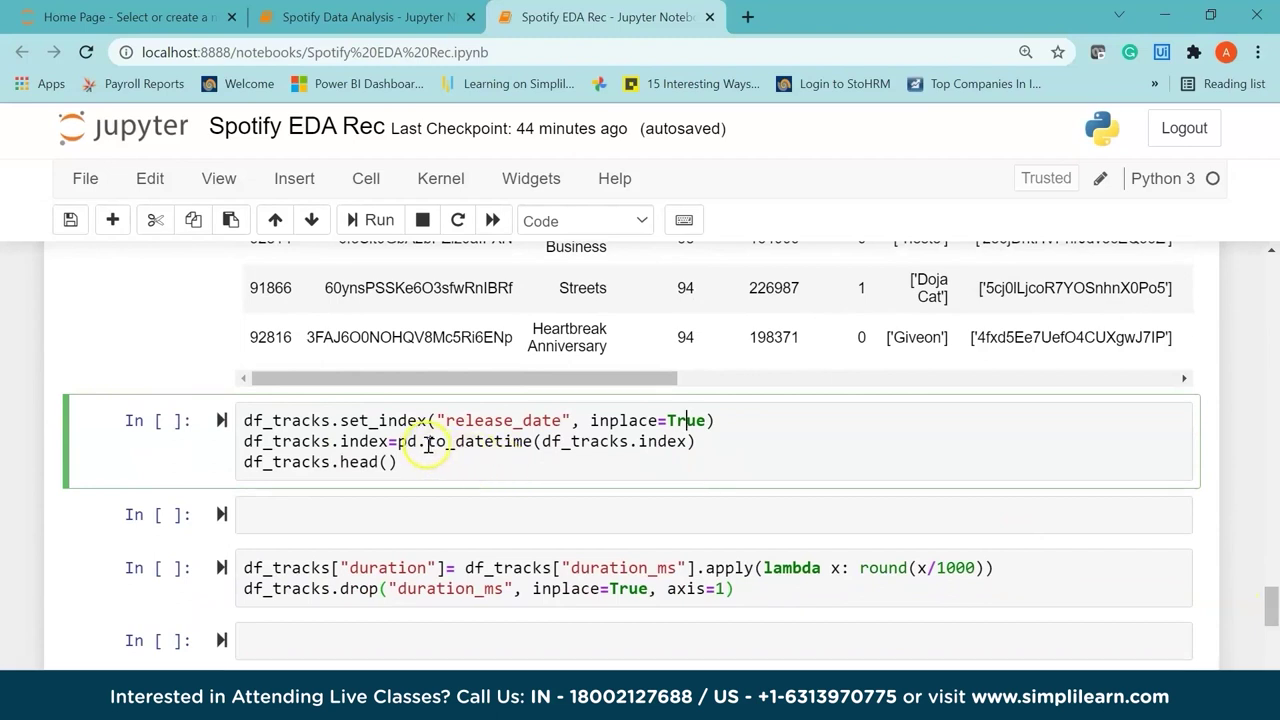
drag(427, 443, 484, 443)
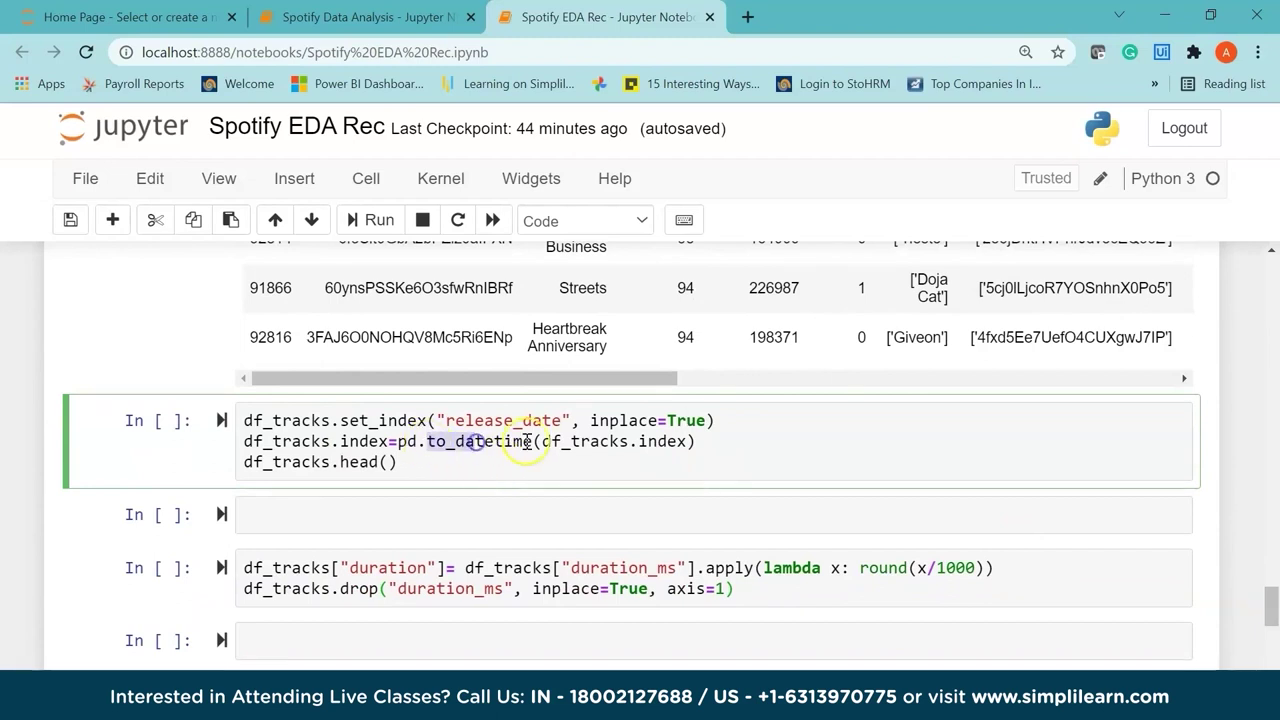
click(505, 464)
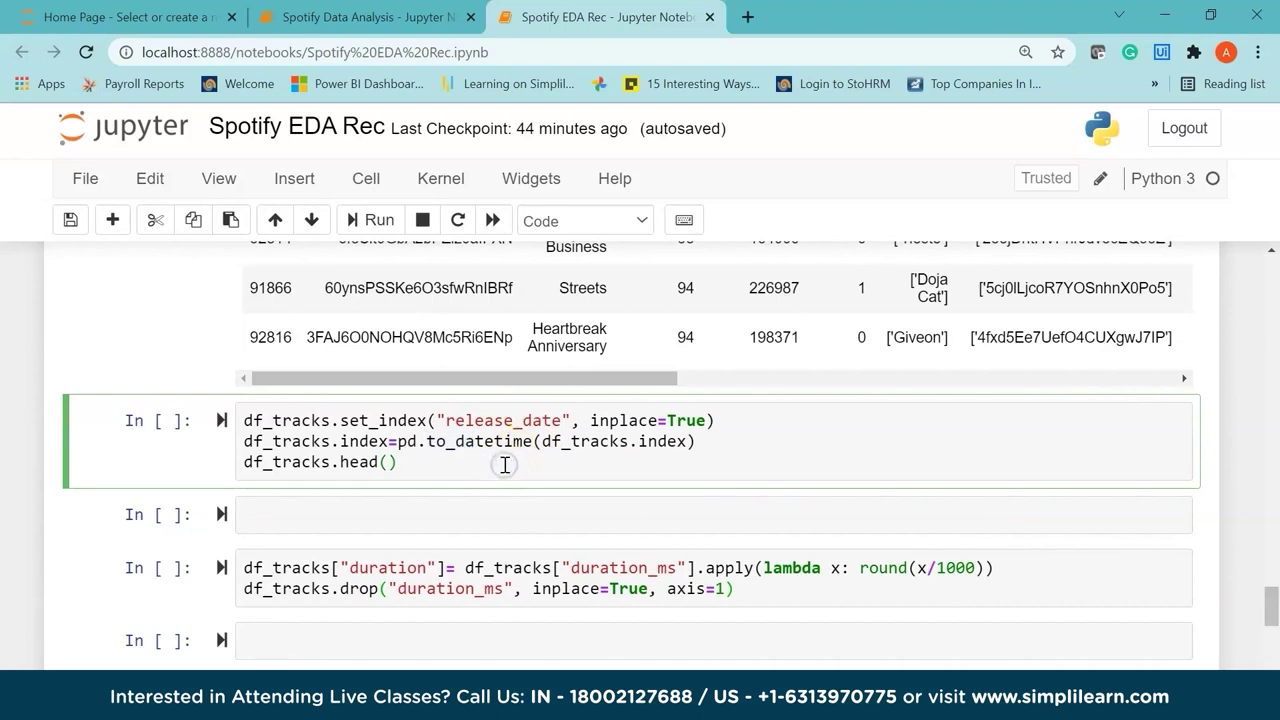
key(shift+Return)
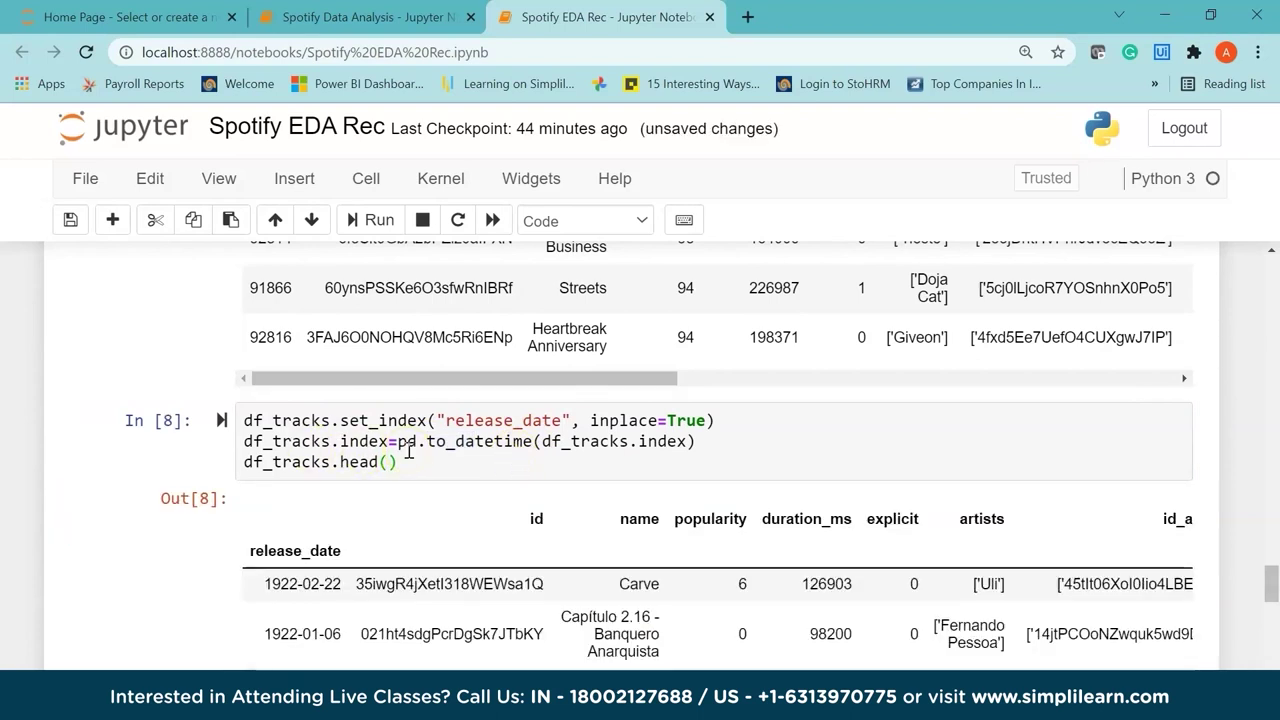
Examine the re-indexed track rows in the output, from the release dates across to the audio feature columns
drag(1273, 571, 1273, 585)
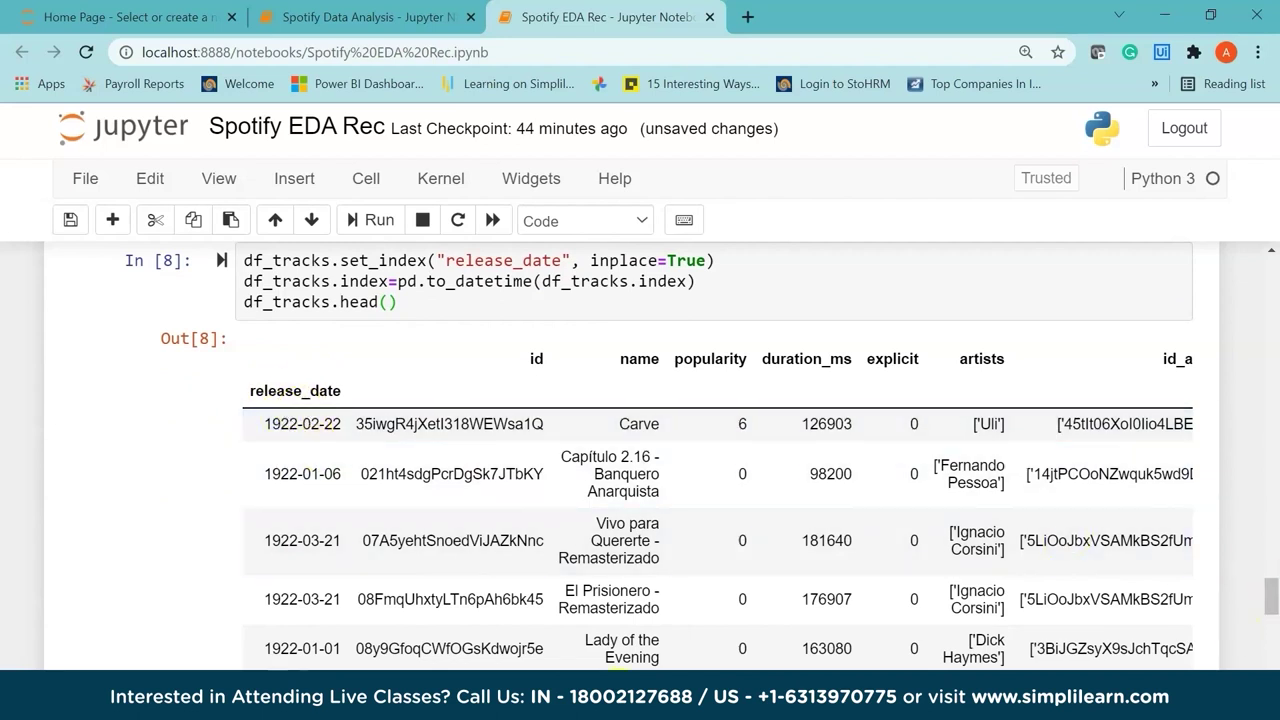
scroll(714, 510, right, 10)
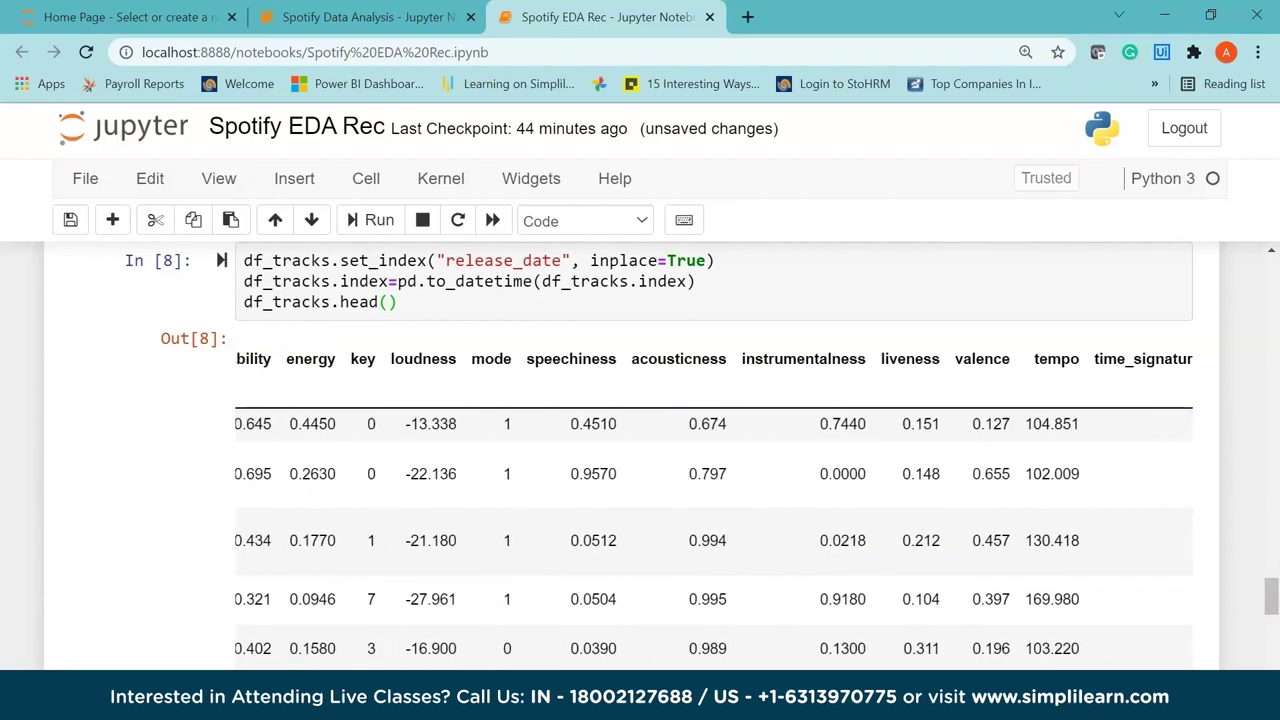
Begin code in the empty cell below the track table that selects the artists column: df_tracks[["artists"]]
scroll(489, 655, left, 10)
drag(1271, 598, 1272, 627)
click(558, 374)
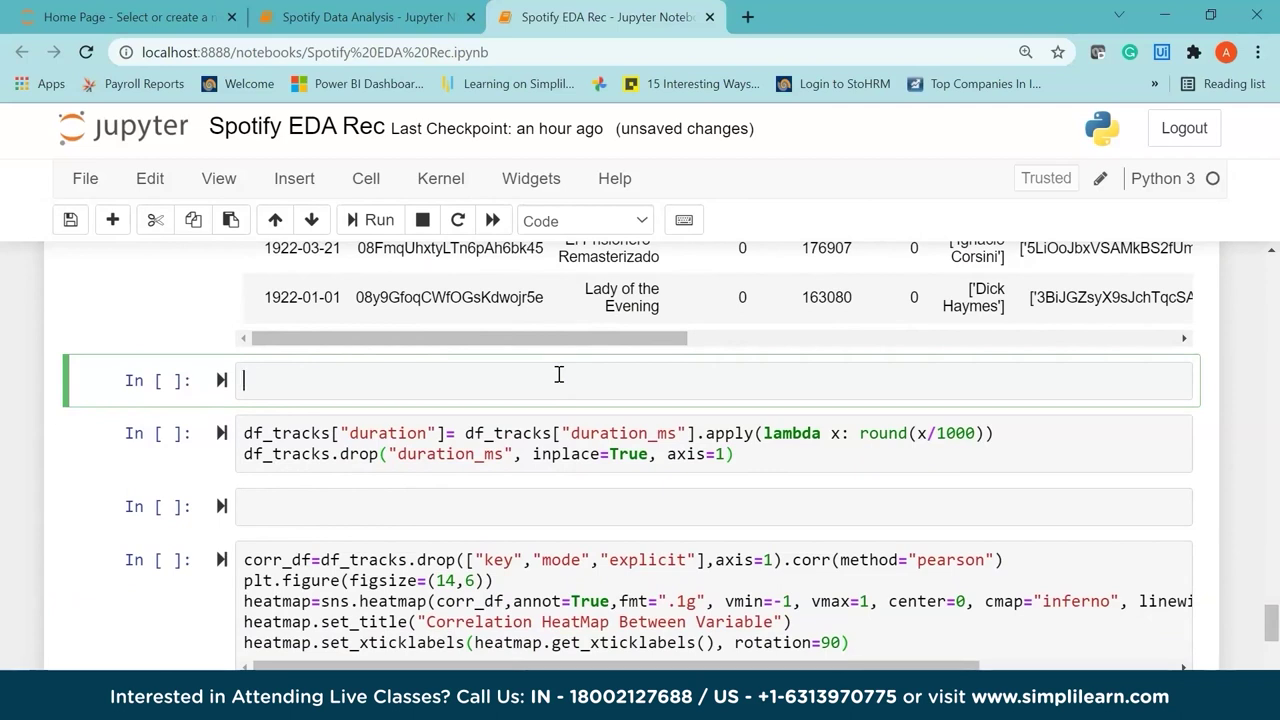
text(df_trac)
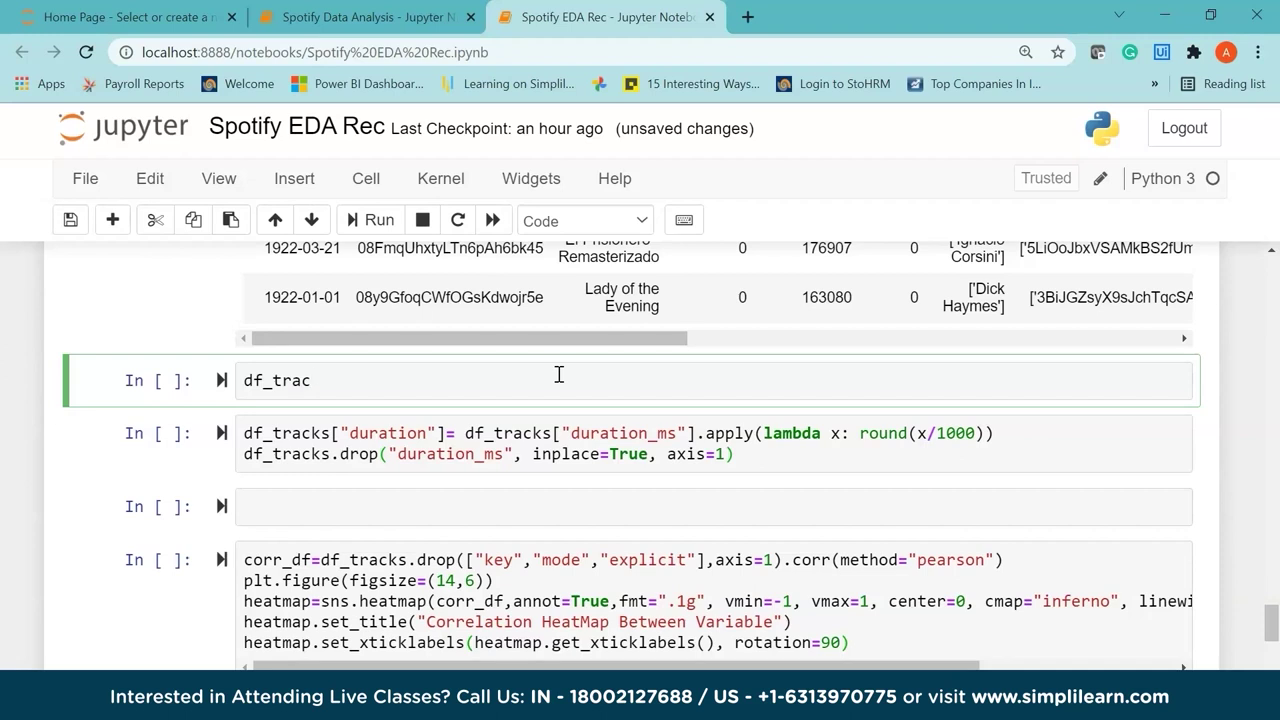
text(ks[[)
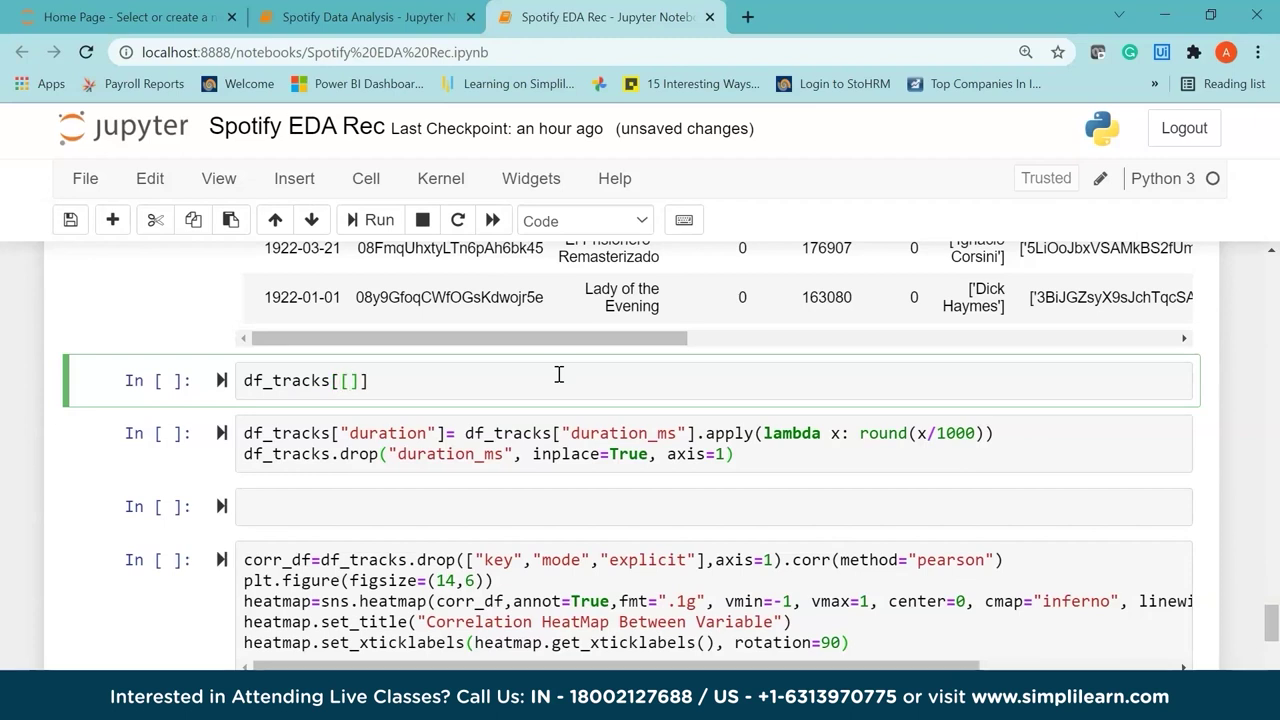
text("arit)
key(BackSpace)
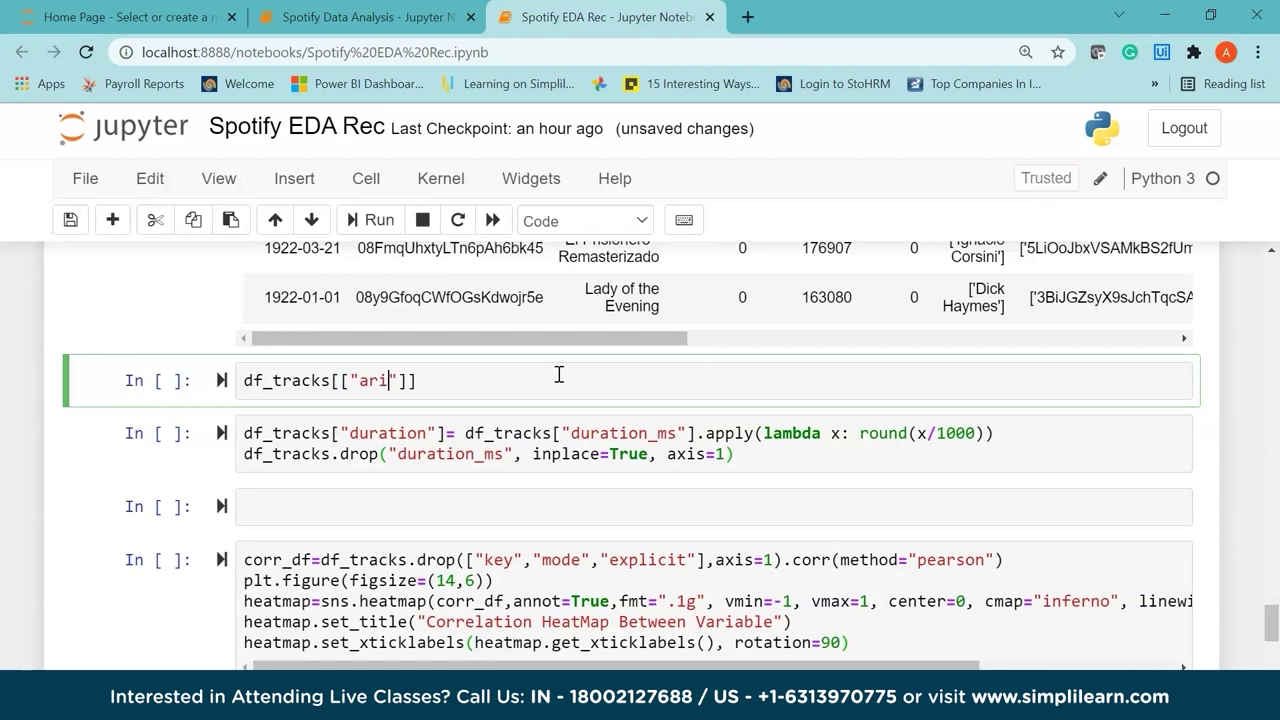
key(BackSpace)
text(tists)
Append .iloc[18] to the artists selection and run the cell to look up the artist in that row
key(Right)
key(Right)
key(Right)
text(.iloc[)
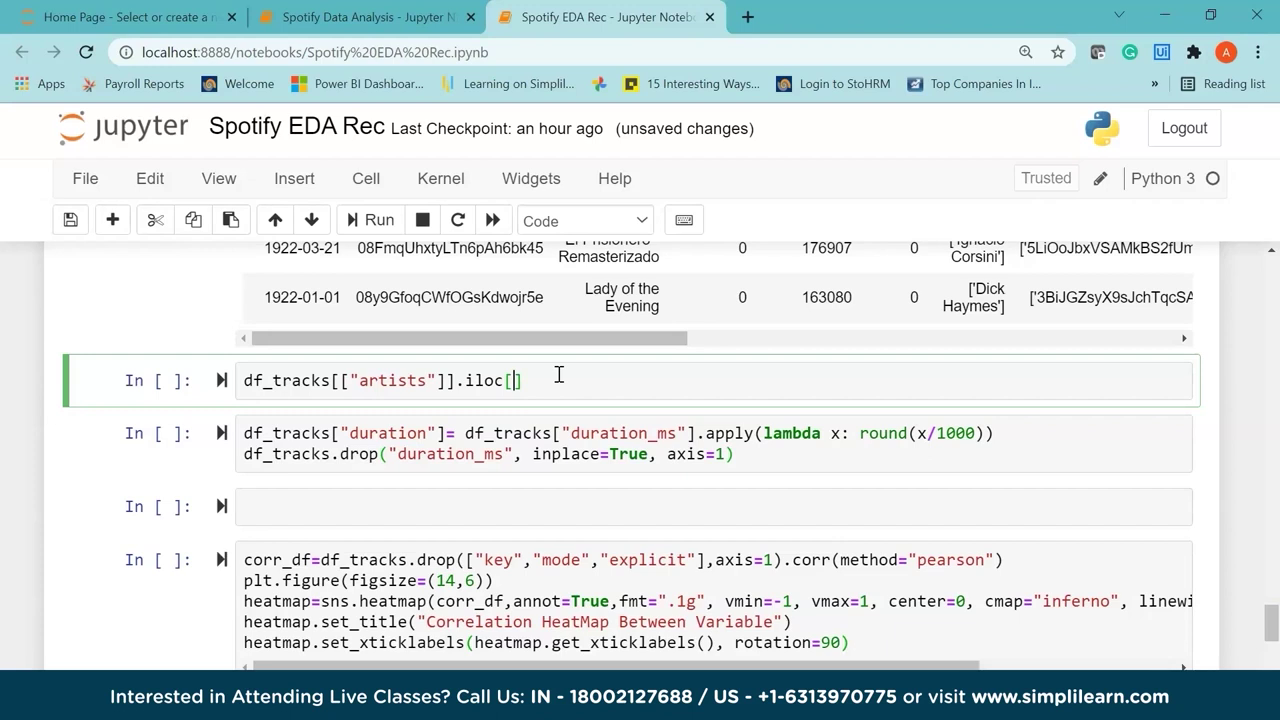
text(18)
click(548, 390)
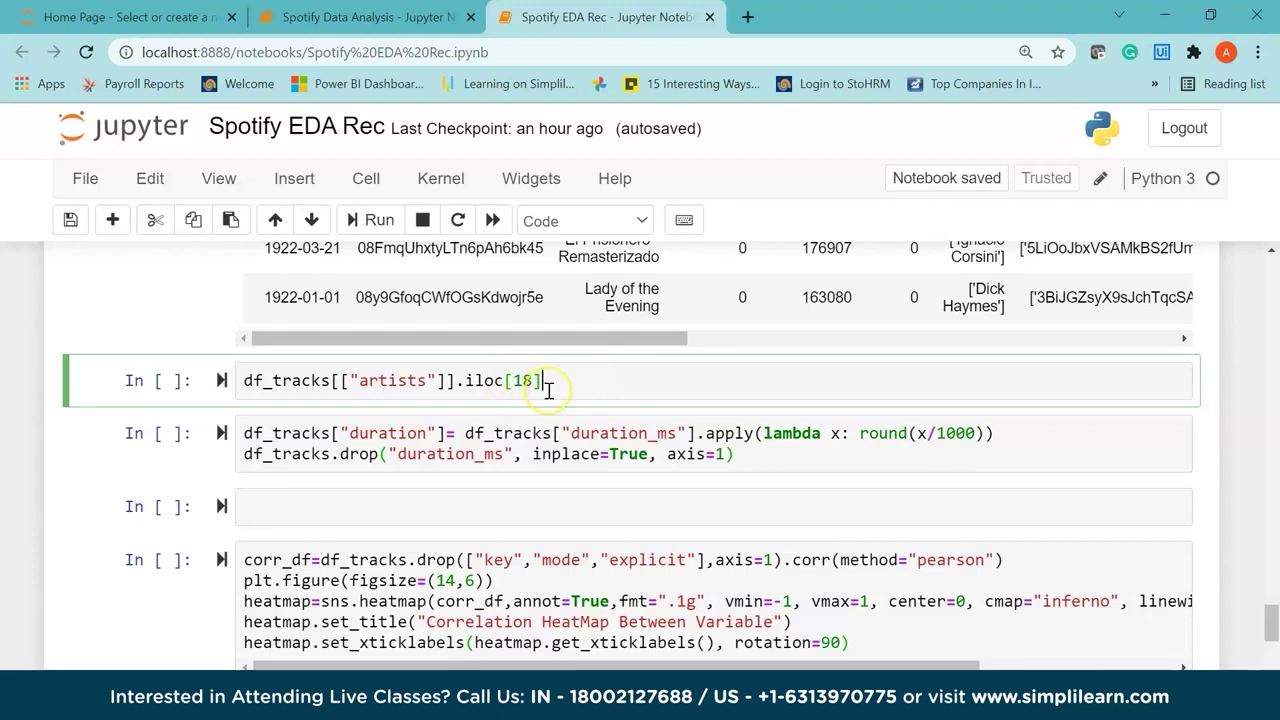
key(shift+Return)
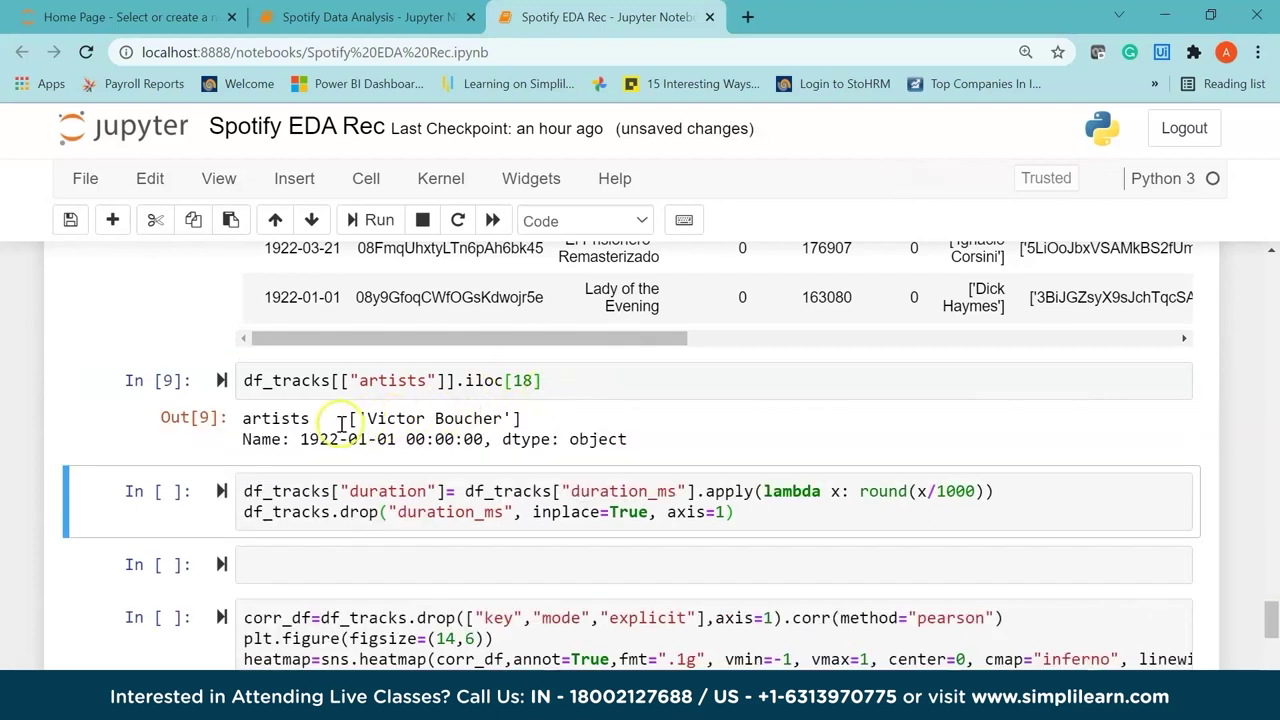
drag(366, 420, 522, 424)
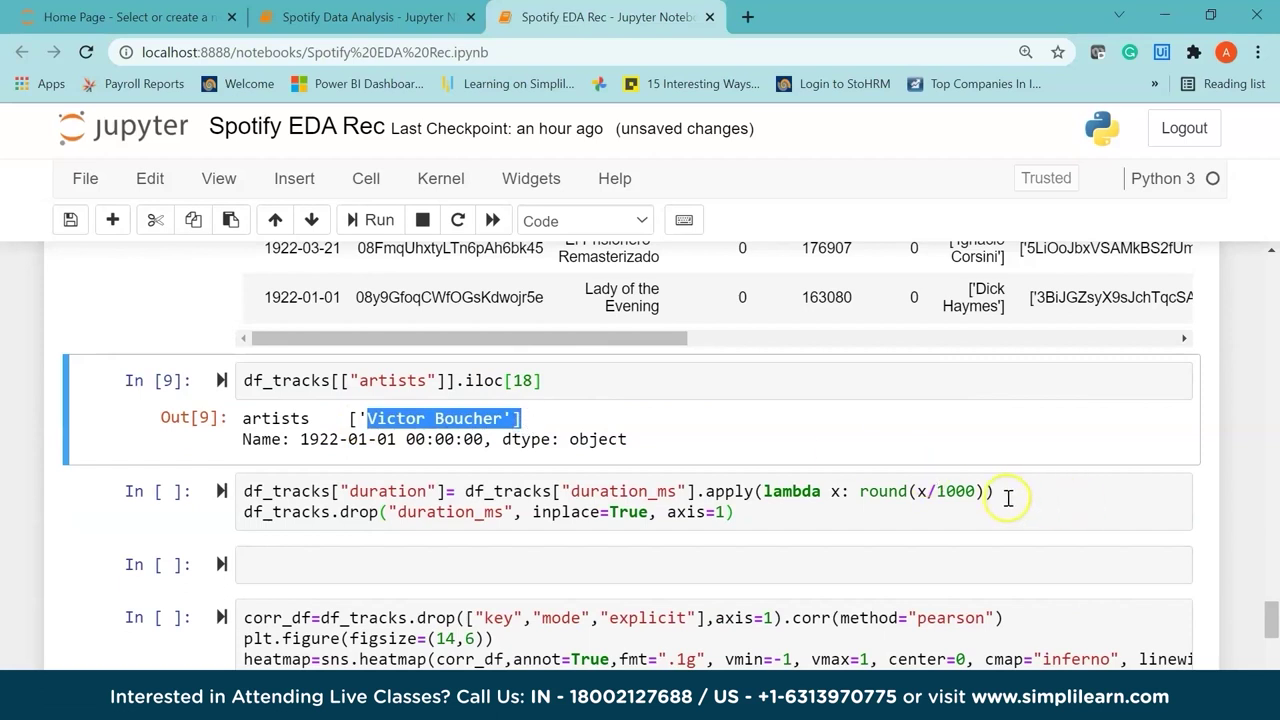
Check the duration_ms column in the track table and run the cell that converts it to rounded seconds and drops the original column
click(897, 491)
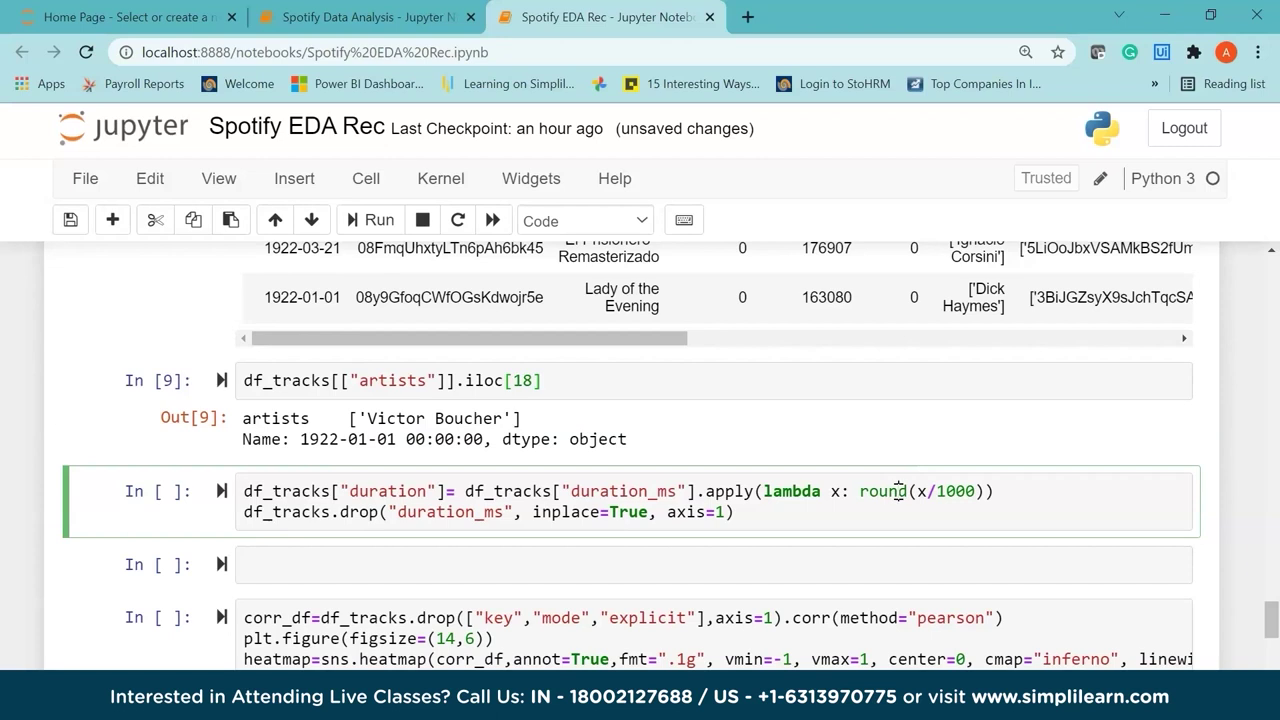
drag(1272, 618, 1273, 593)
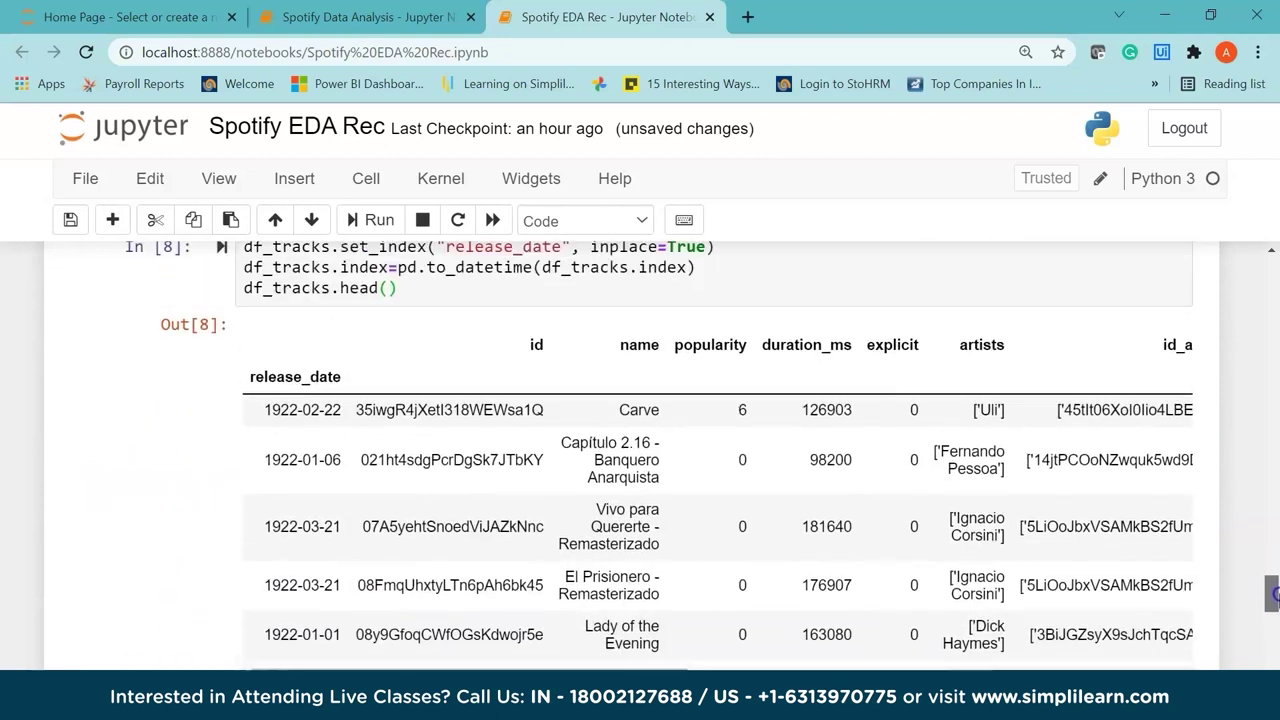
drag(619, 669, 711, 670)
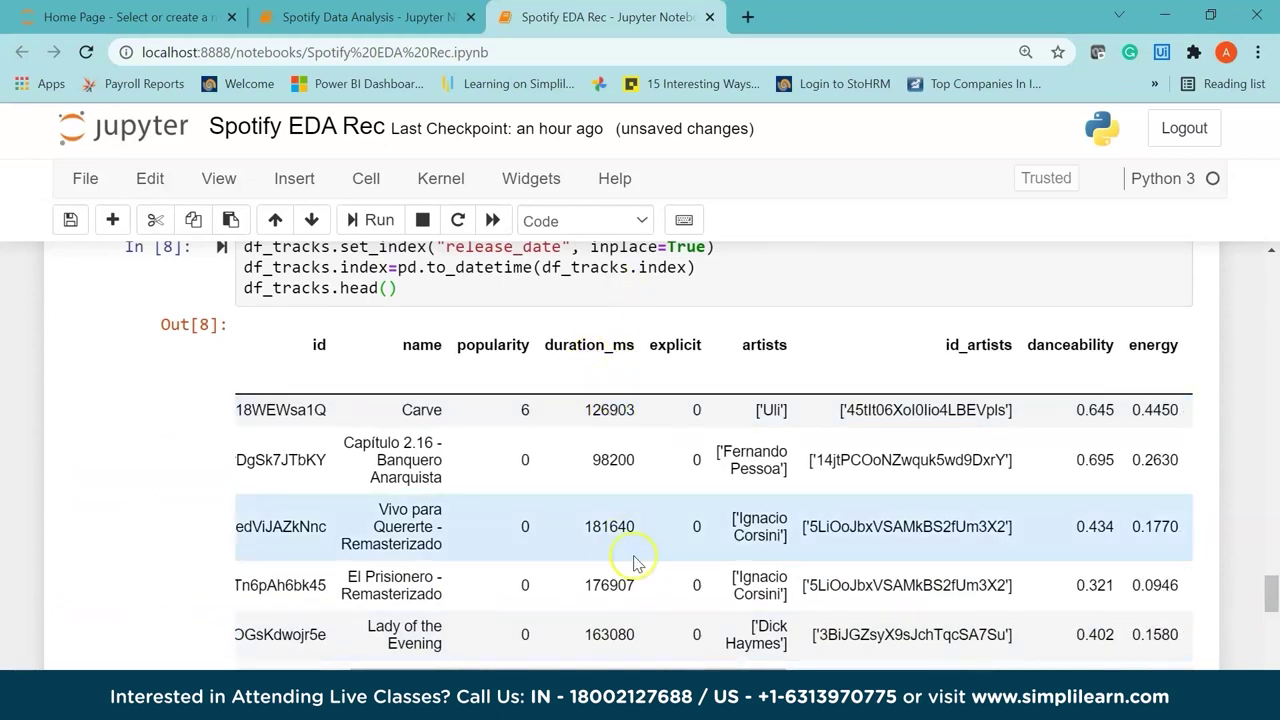
drag(1271, 595, 1272, 625)
click(849, 455)
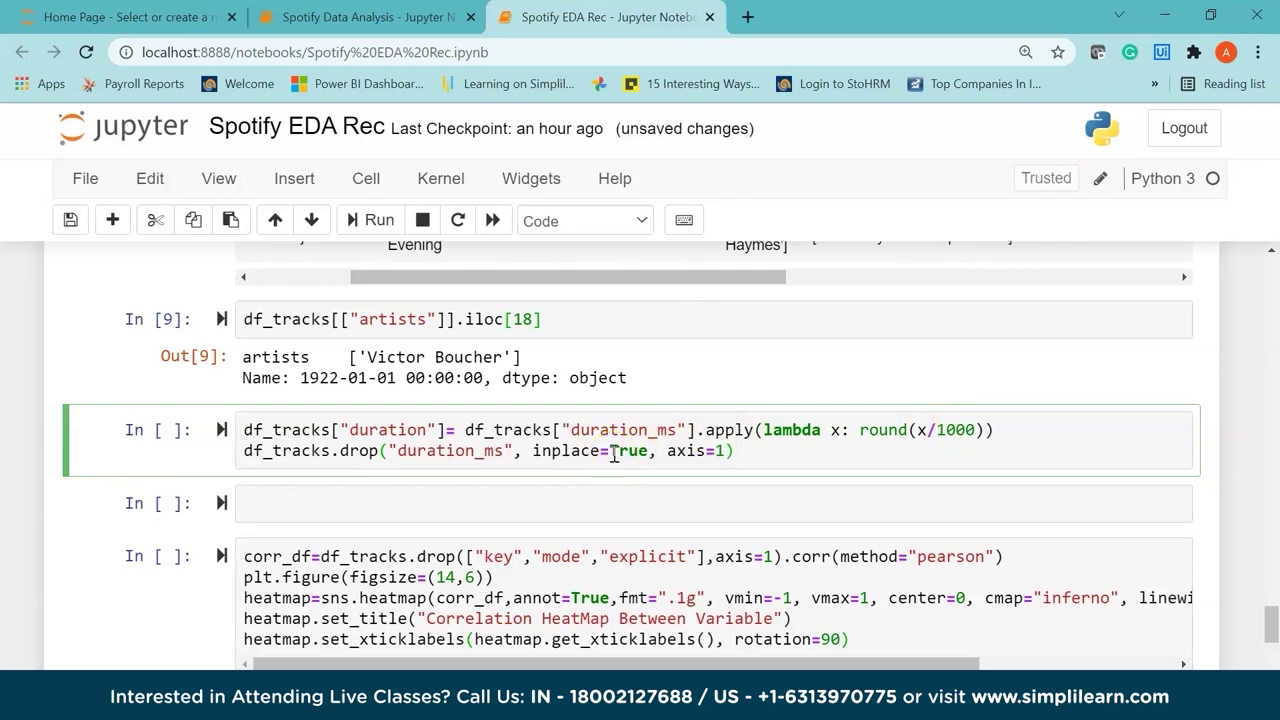
key(shift+Return)
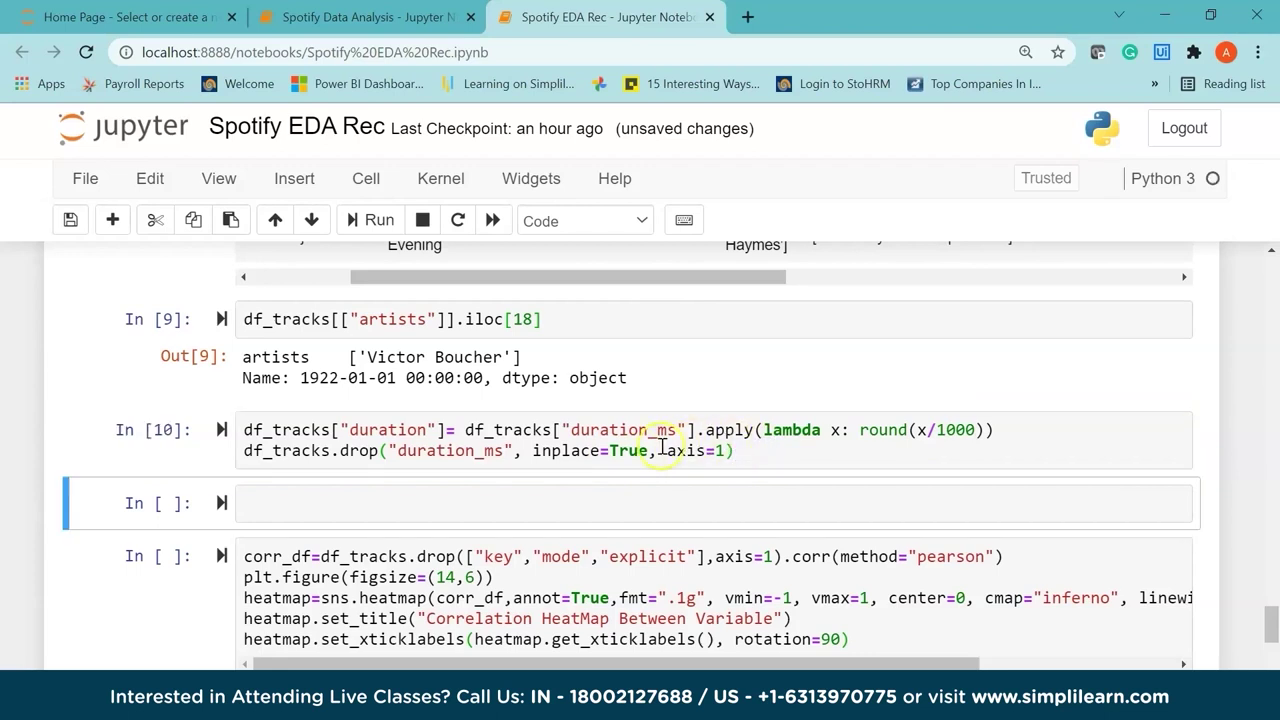
Enter df_tracks.duration.head() in the empty cell below the duration conversion, run it and review the converted durations
click(474, 510)
text(df_tracjs)
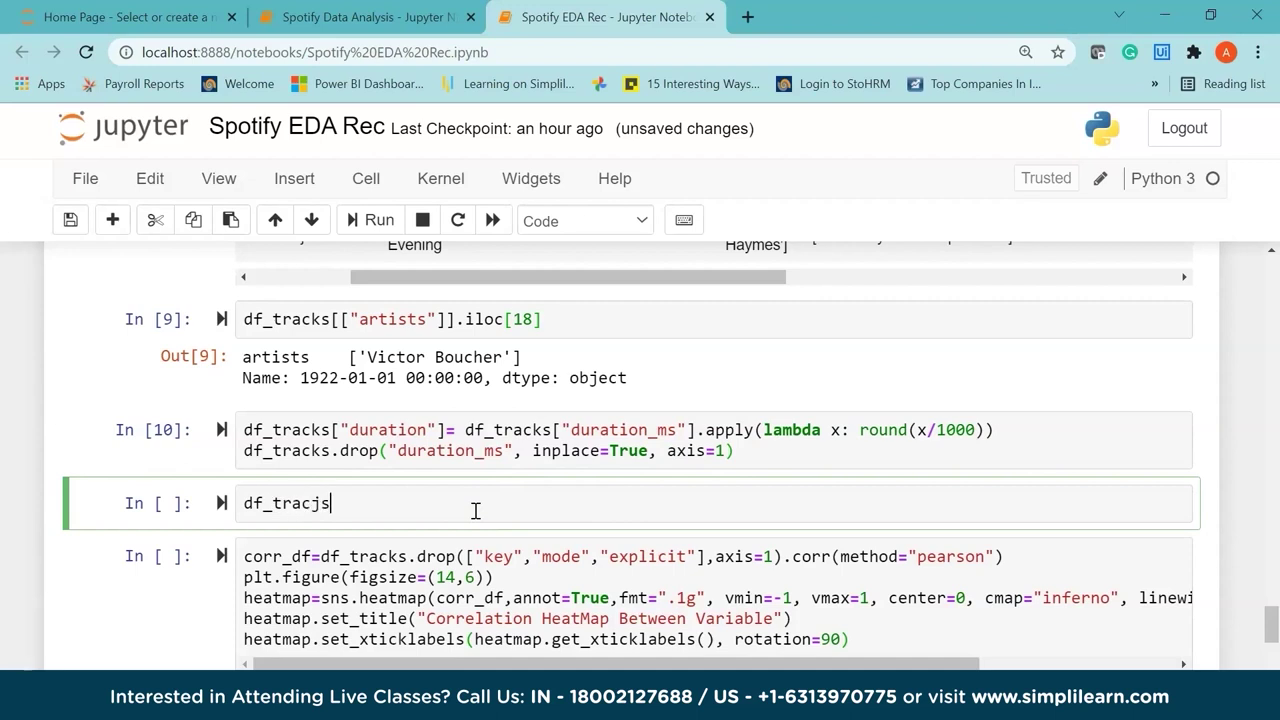
key(BackSpace)
key(BackSpace)
text(ks.duration.head())
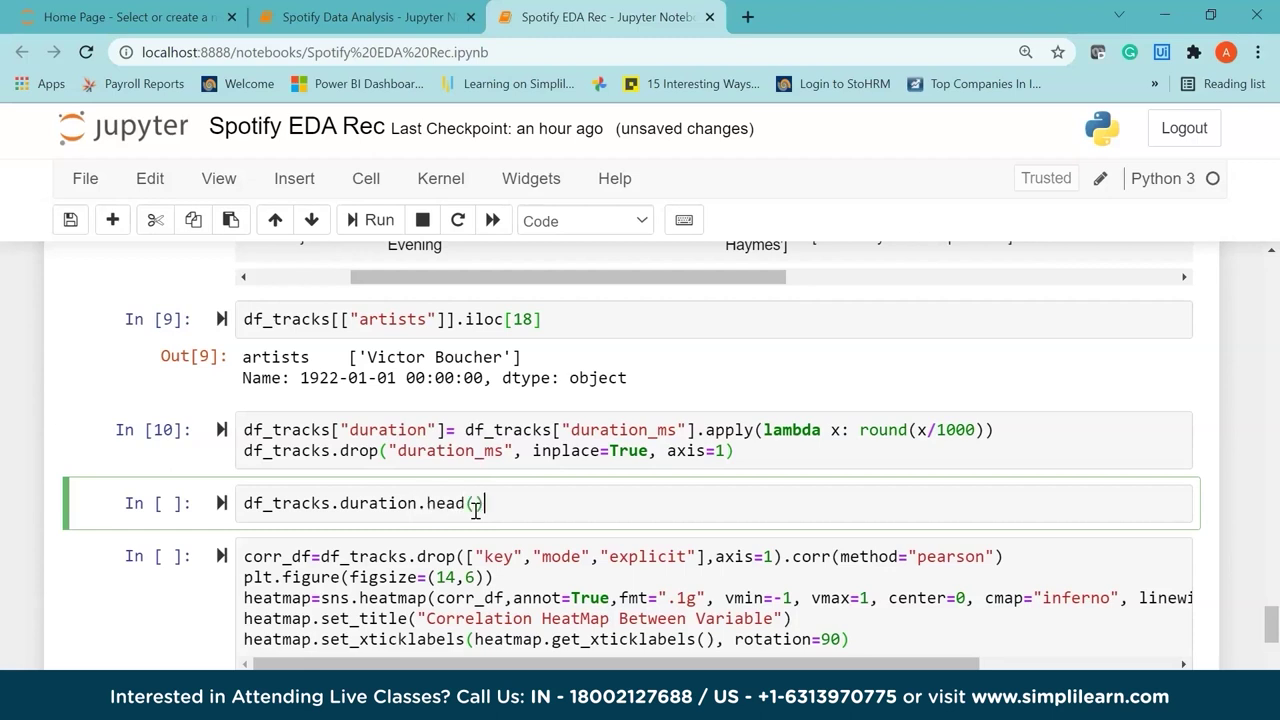
key(shift+Return)
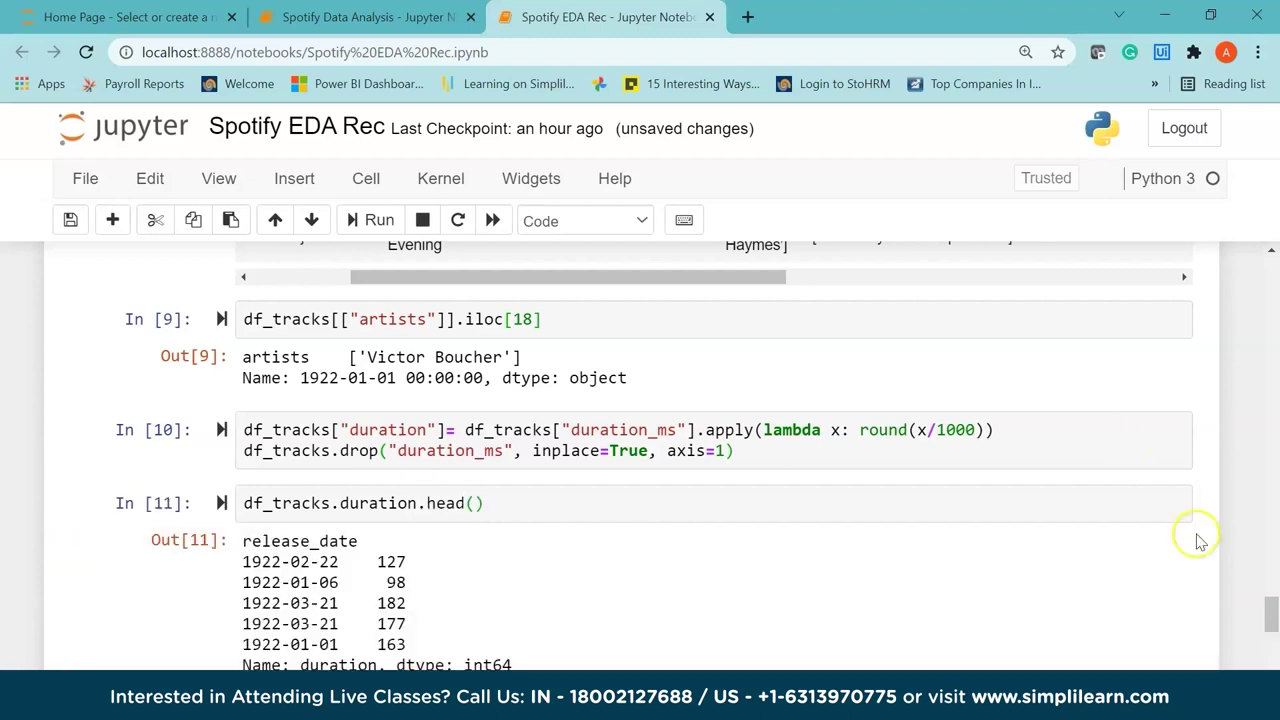
scroll(1273, 616, down, 1)
scroll(1273, 616, down, 1)
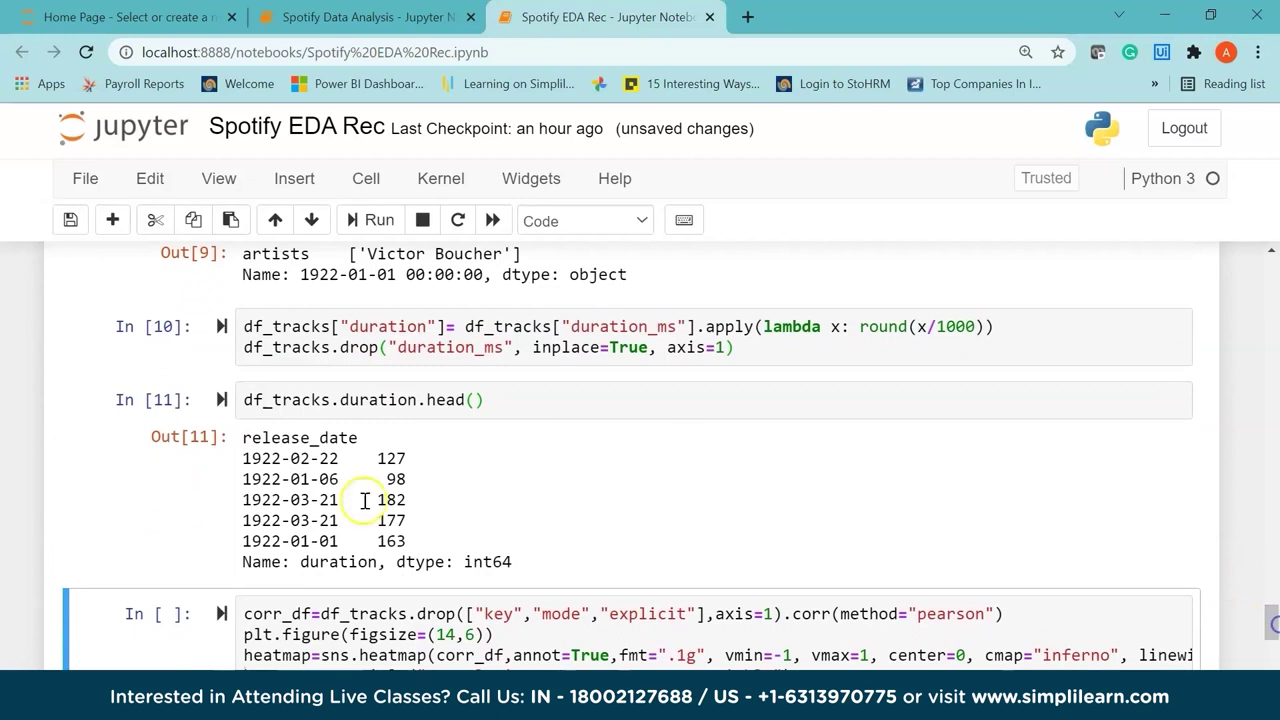
drag(384, 457, 378, 500)
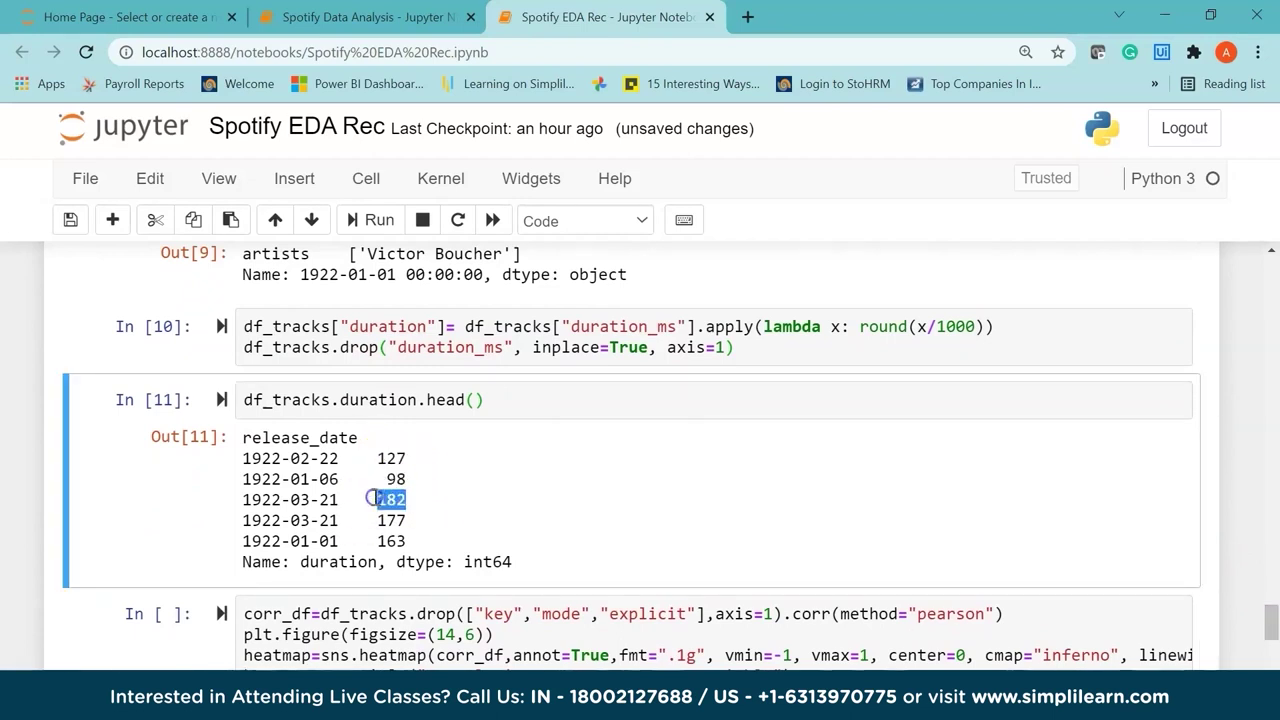
click(405, 520)
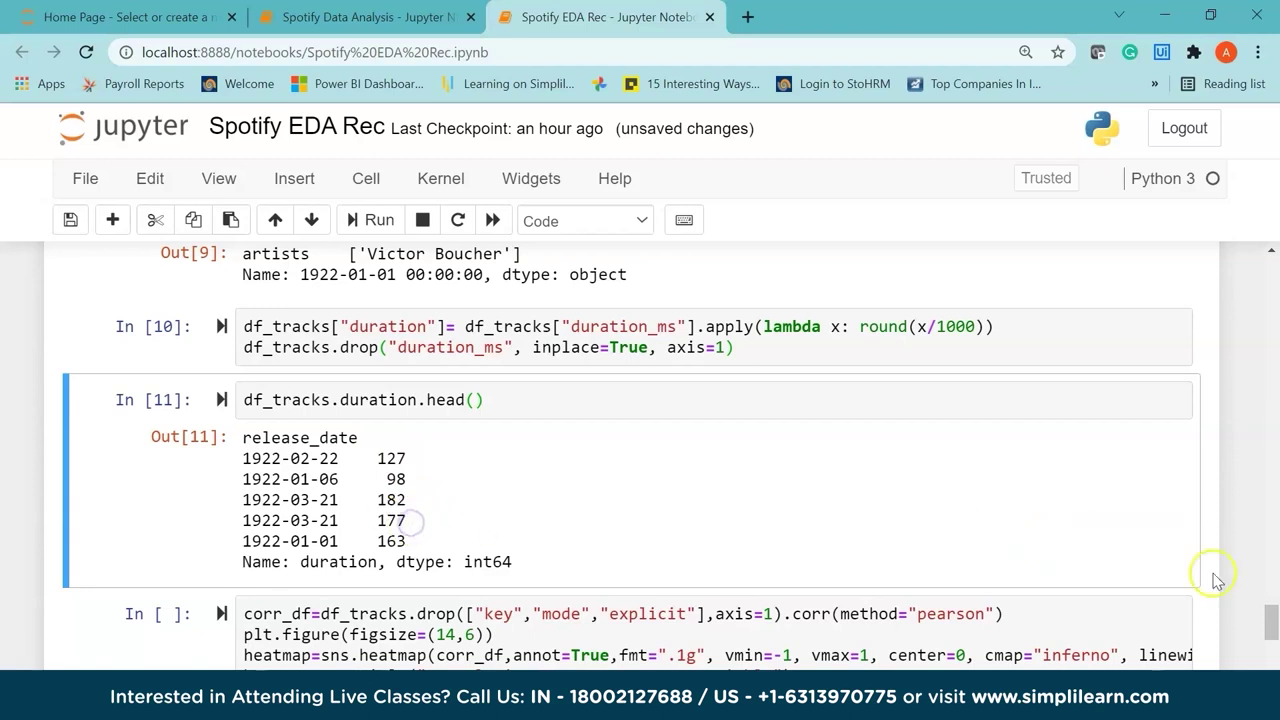
scroll(1273, 618, down, 1)
scroll(1273, 612, up, 1)
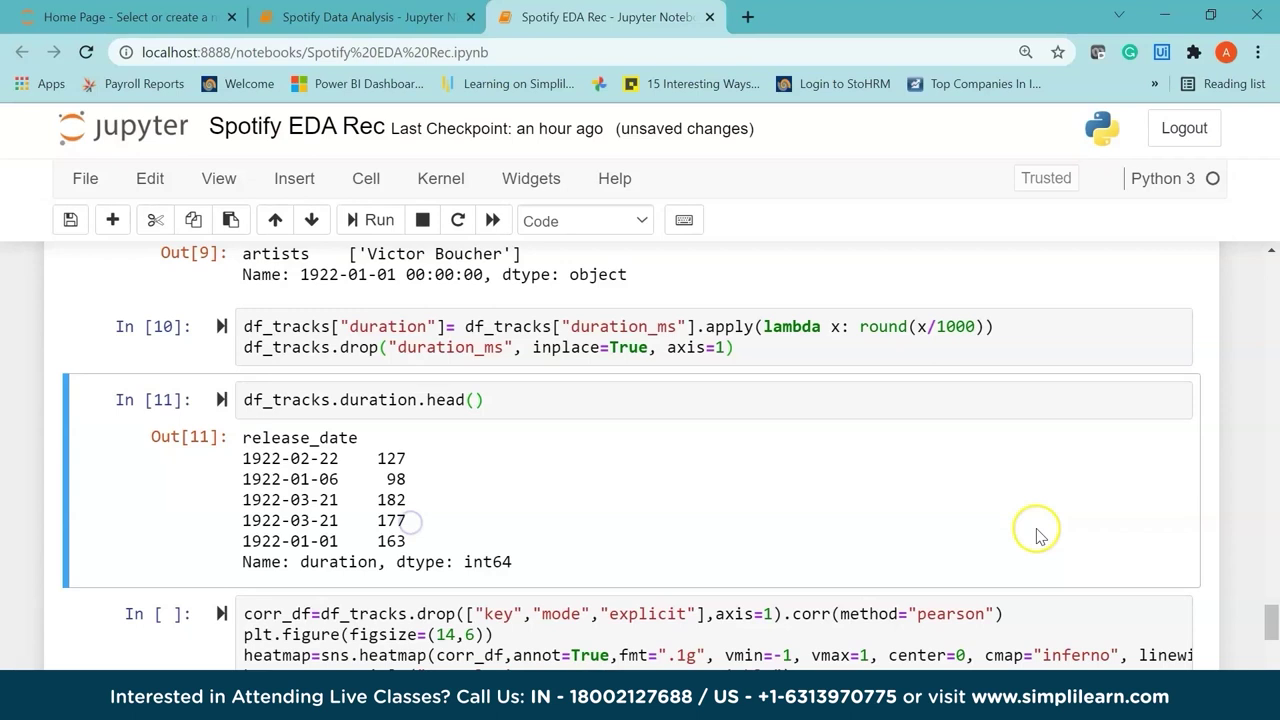
Examine the correlation heatmap cell, including the Pearson method, the corr_df input and the sns.heatmap arguments
key(Down)
key(Return)
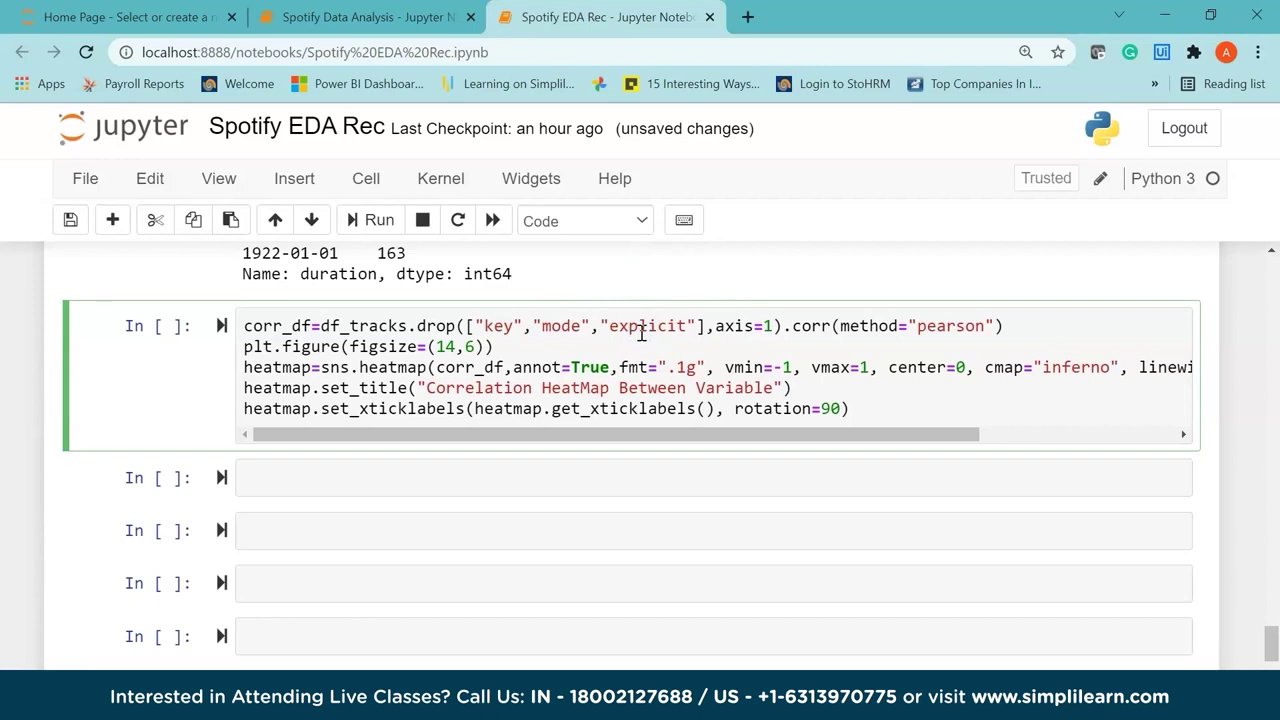
drag(795, 327, 996, 328)
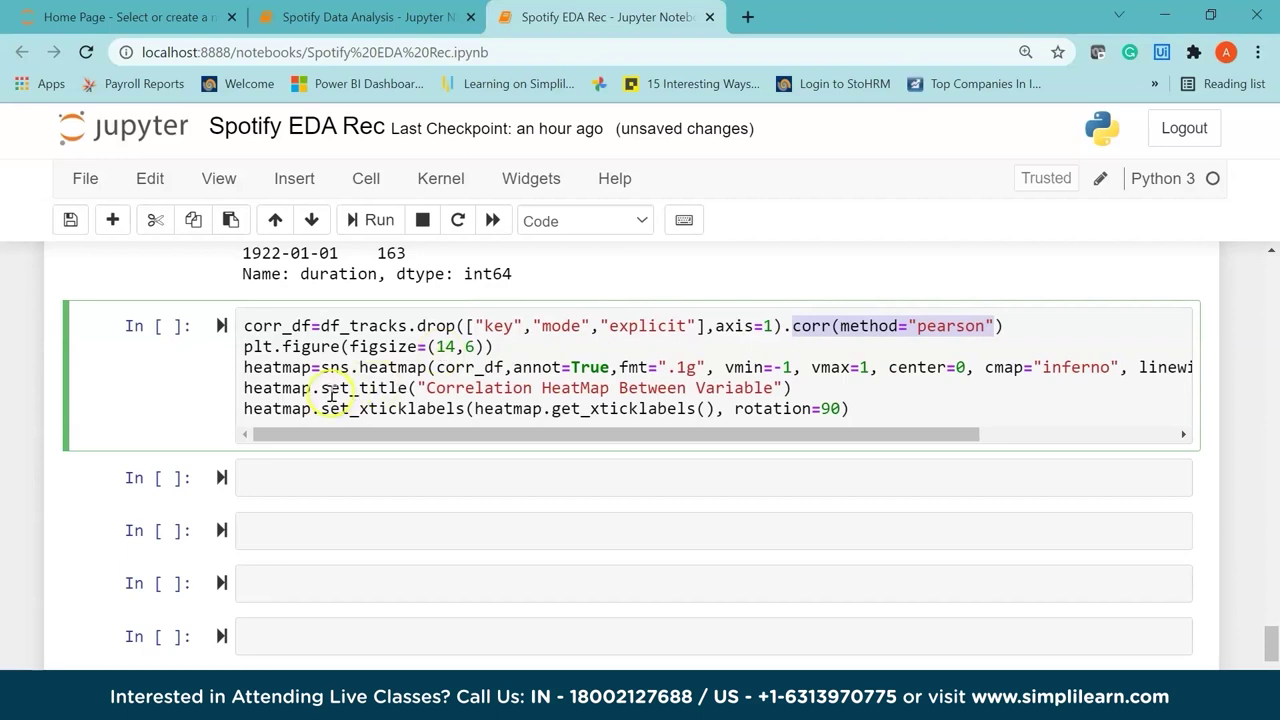
click(364, 368)
drag(365, 368, 407, 368)
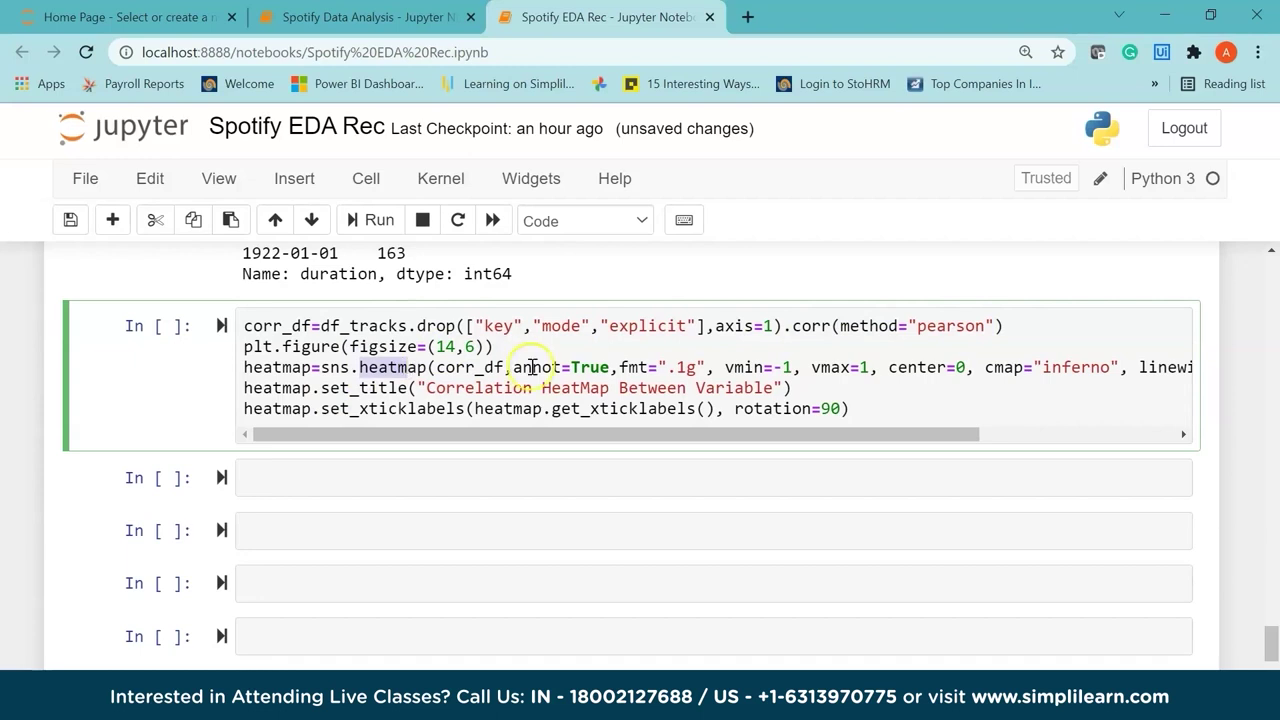
drag(514, 368, 434, 368)
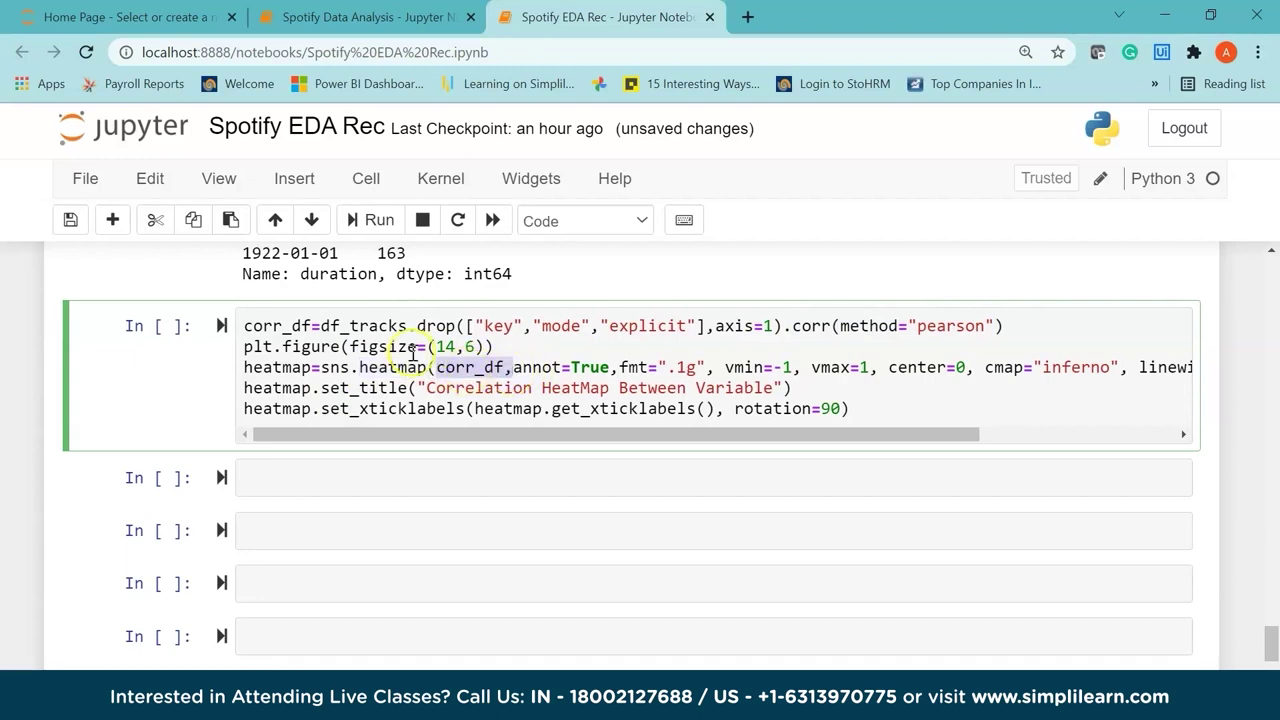
drag(311, 326, 245, 325)
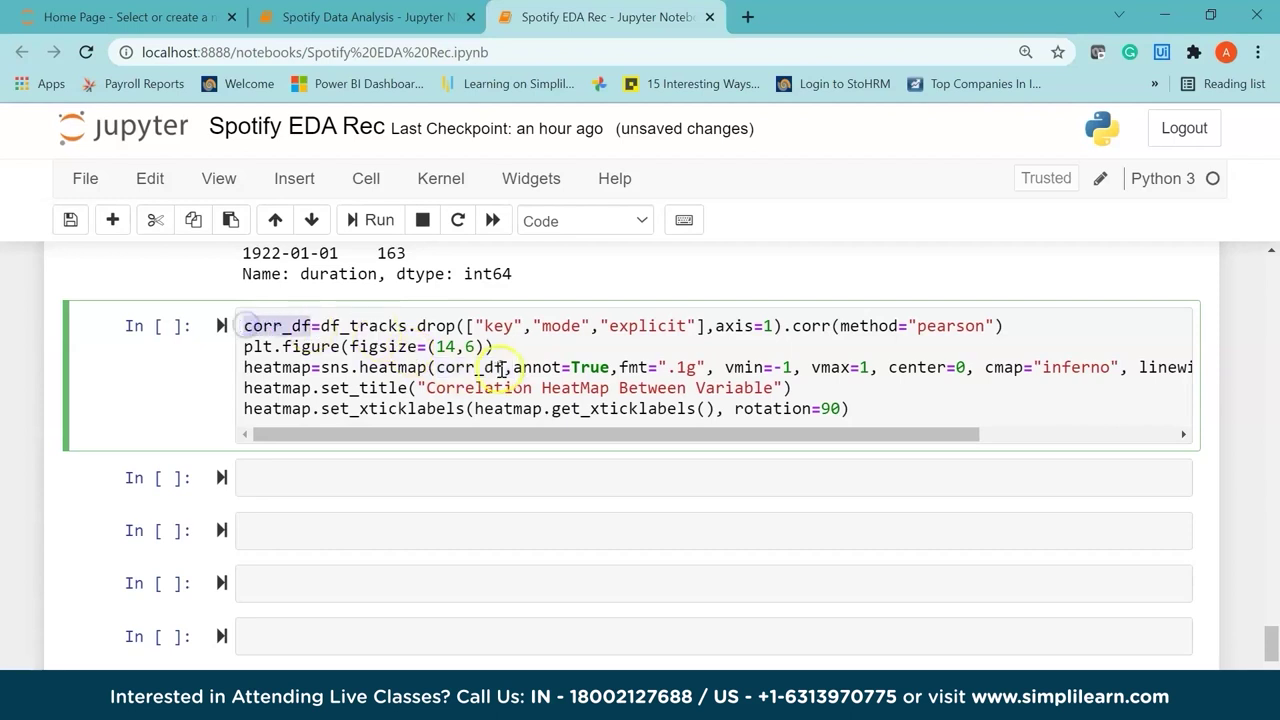
click(517, 367)
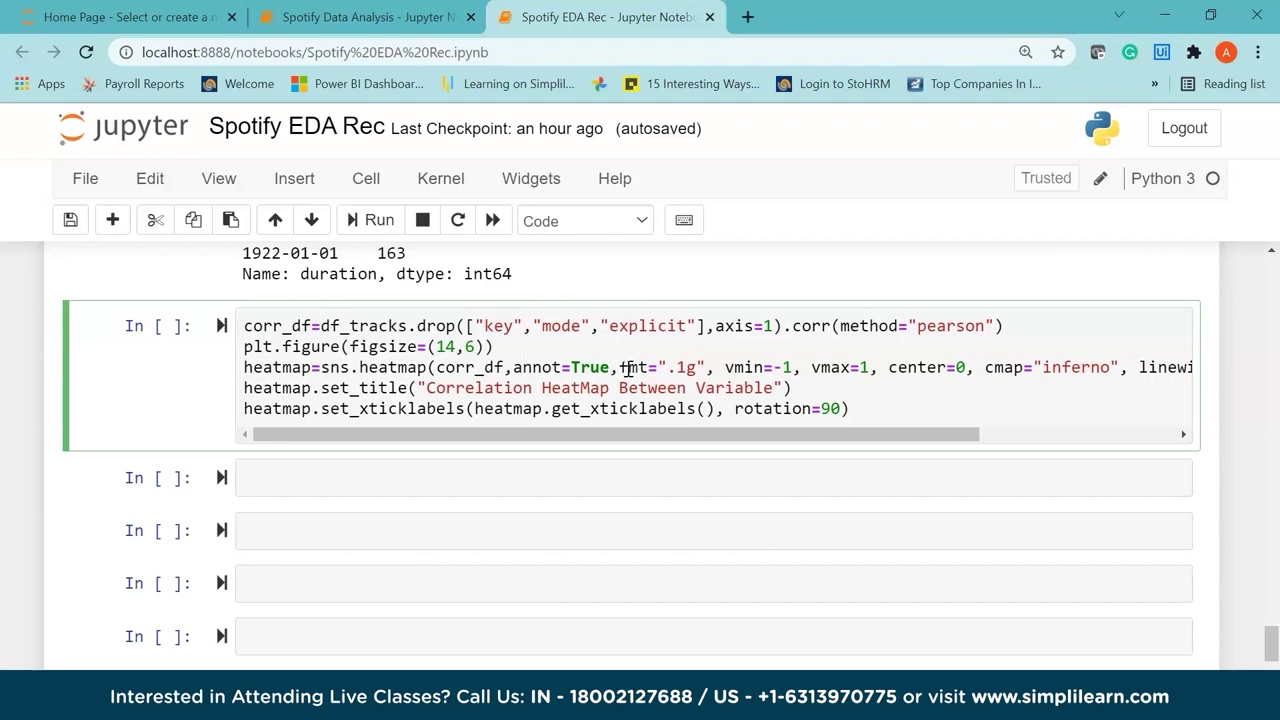
scroll(628, 368, right, 5)
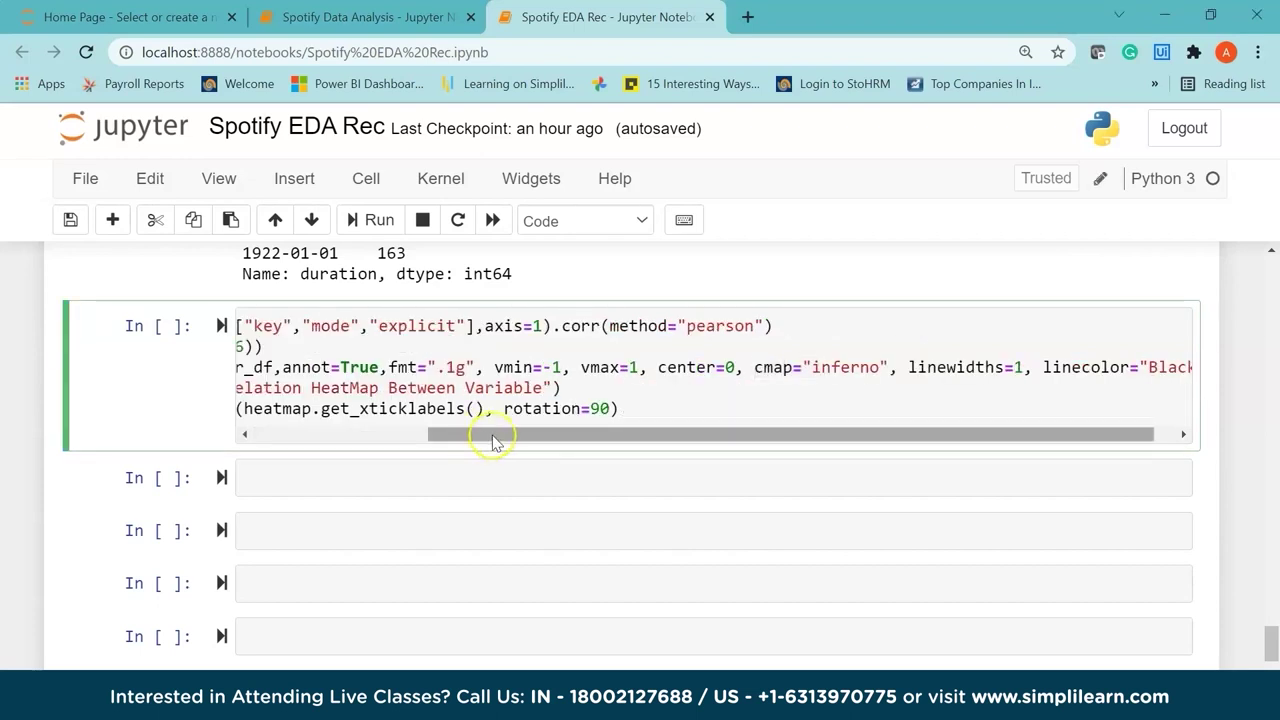
drag(490, 440, 441, 440)
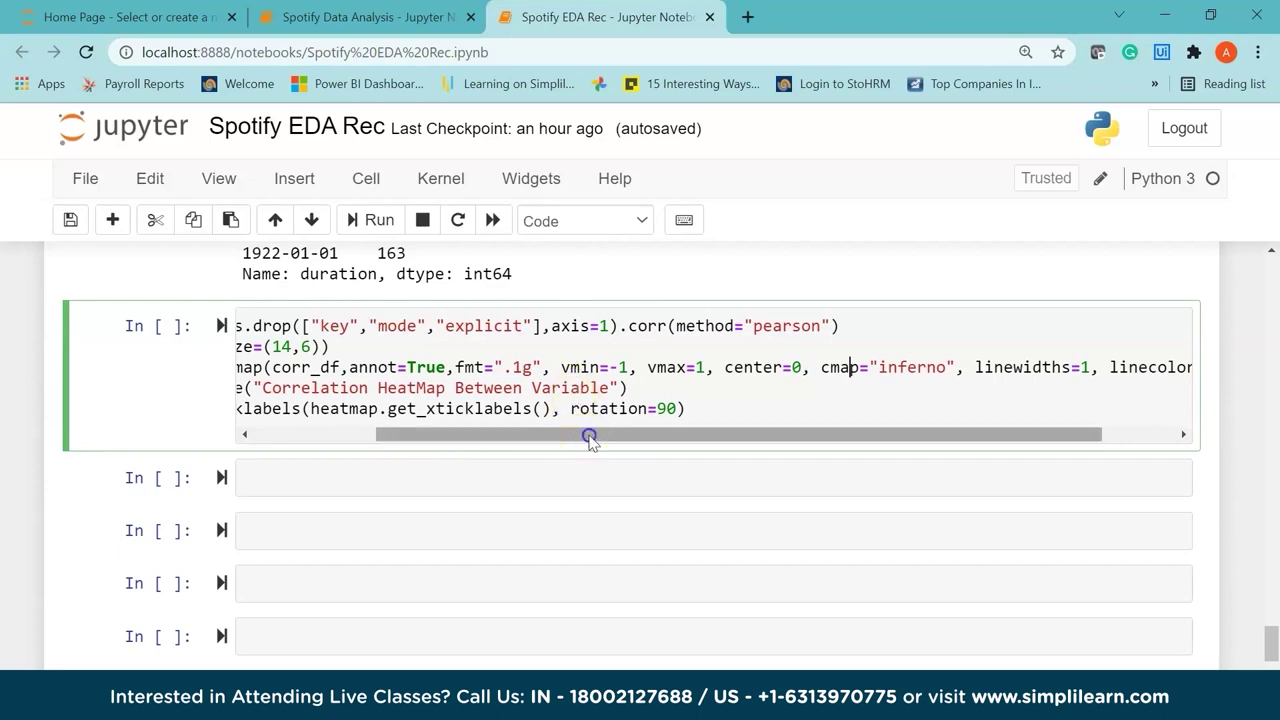
drag(590, 437, 650, 437)
Search Google for "sns cmap" in a new browser tab and open seaborn's Choosing color palettes tutorial
click(747, 16)
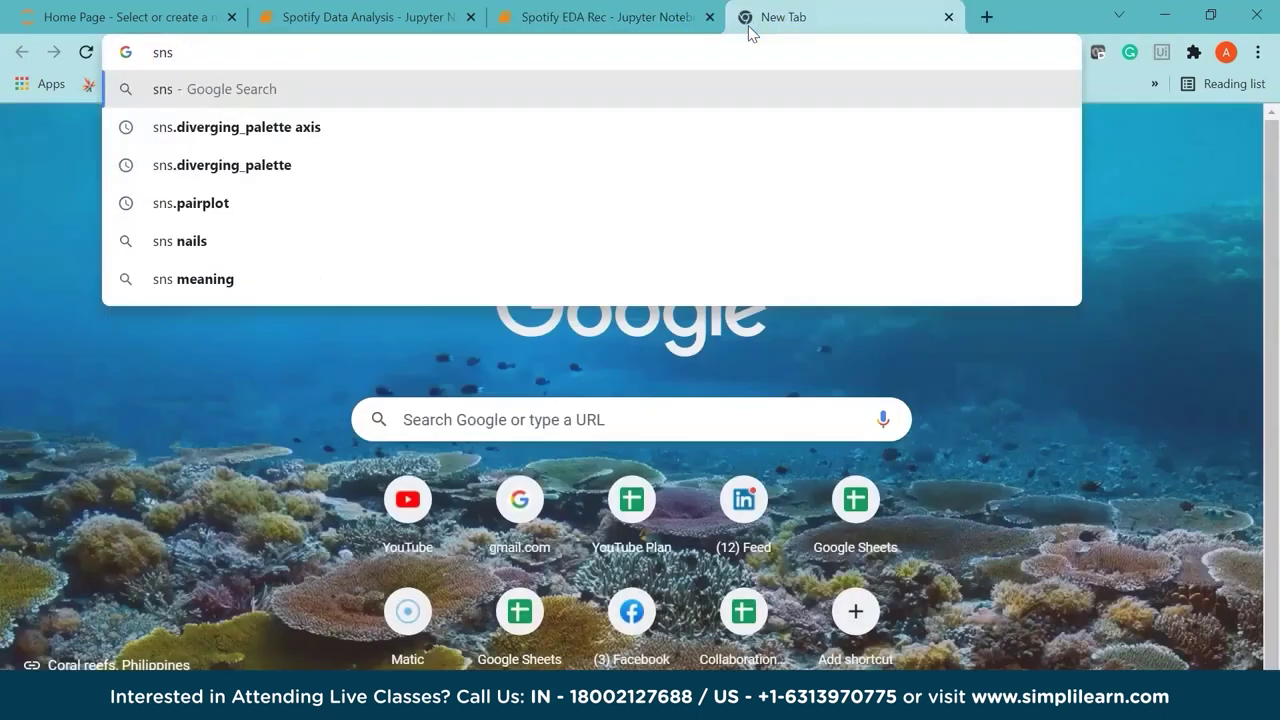
text(cmap)
key(Return)
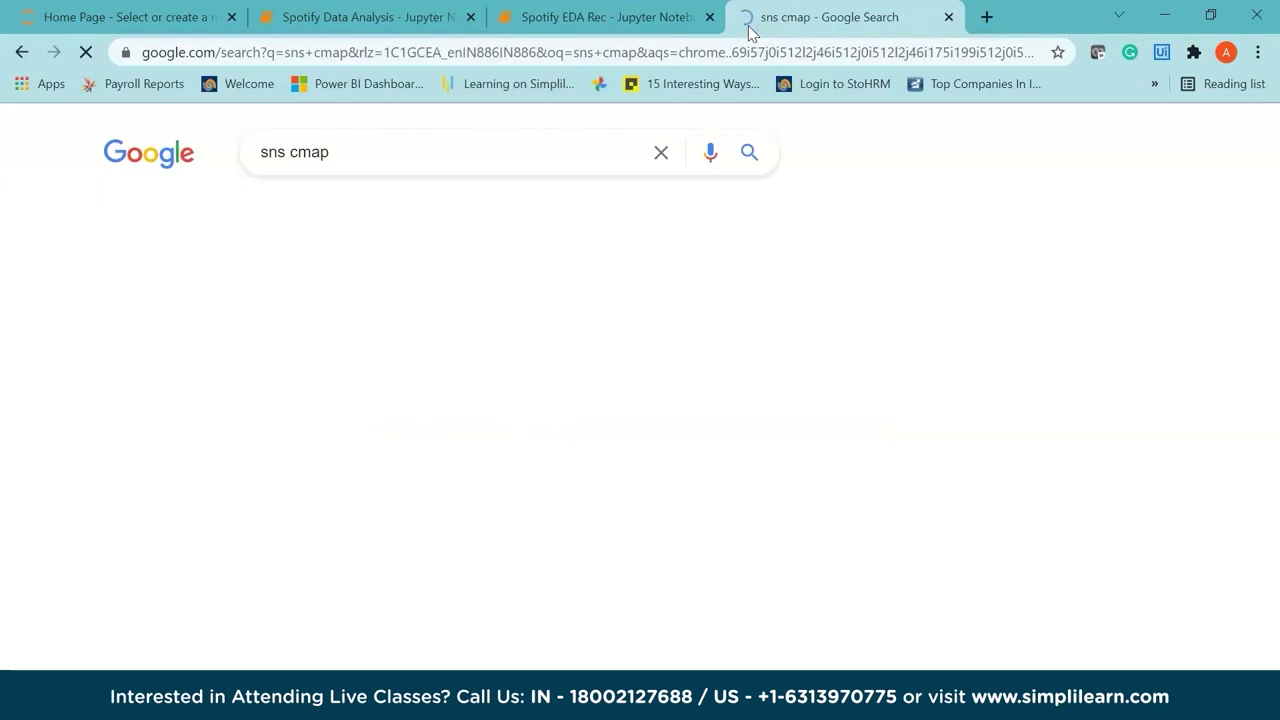
click(267, 318)
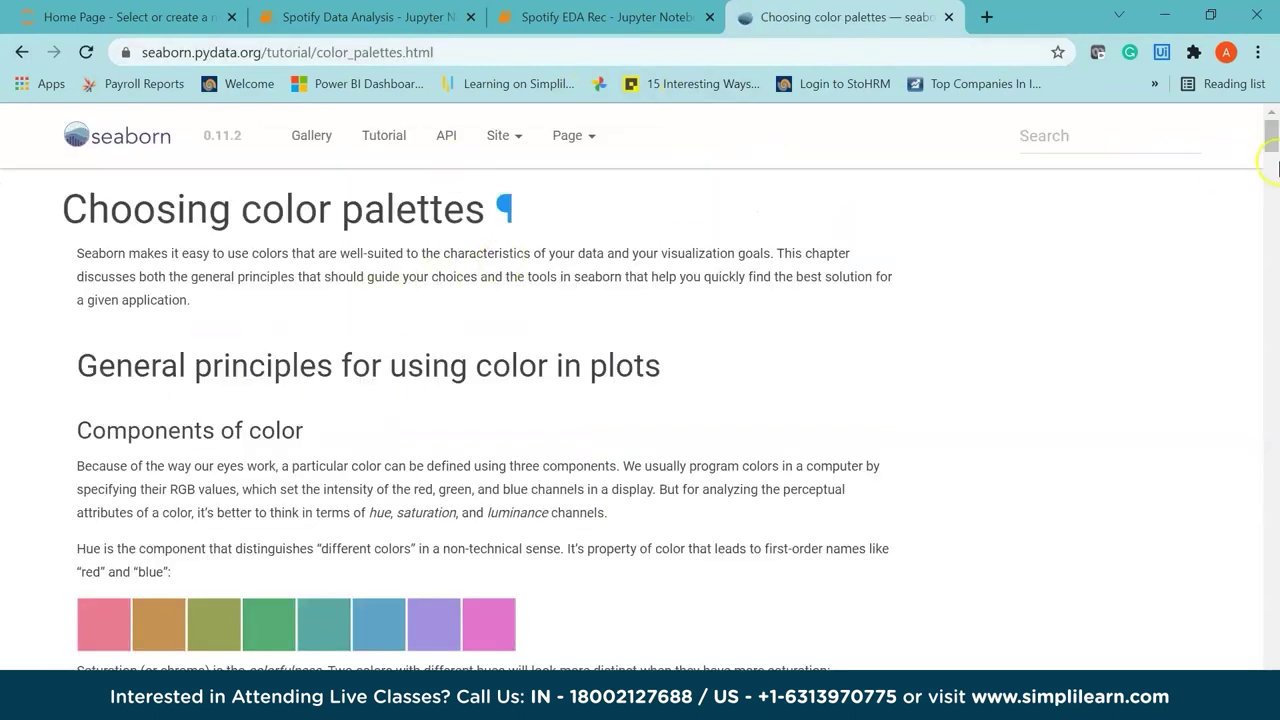
drag(1271, 135, 1275, 45)
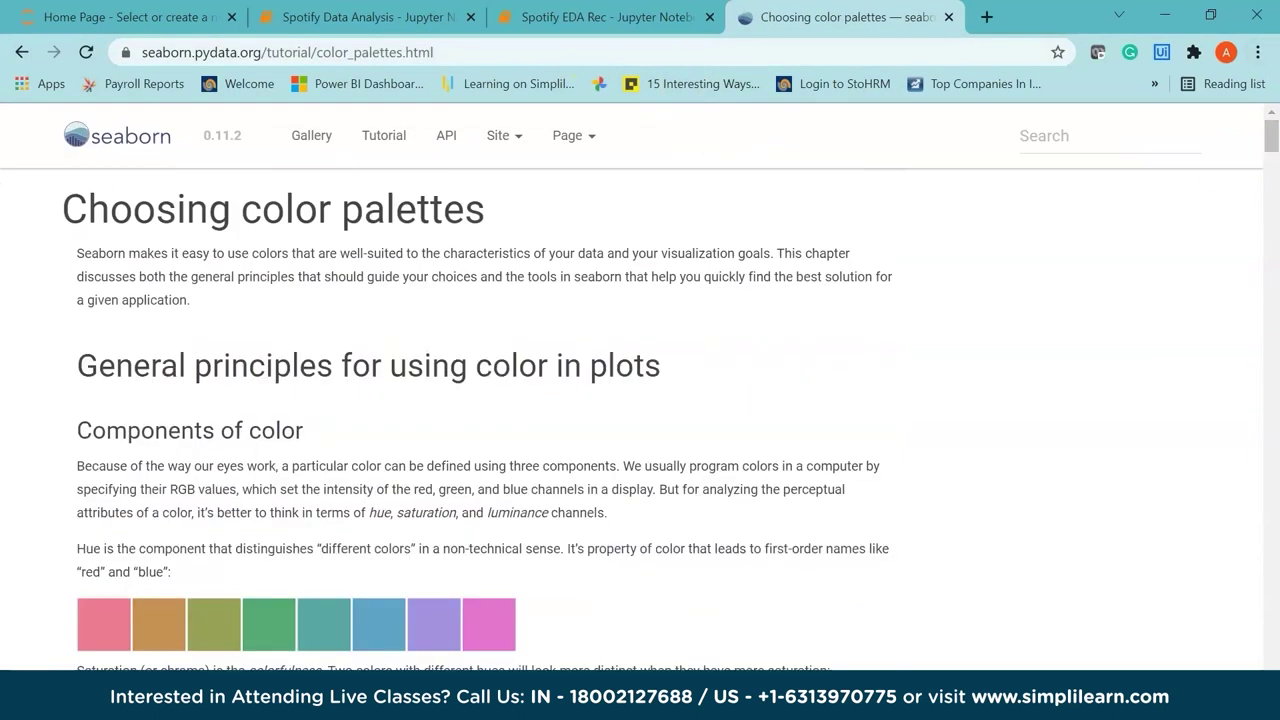
Return to the Spotify EDA Rec notebook and examine the heatmap's cmap, linewidths and linecolor arguments
click(600, 17)
drag(801, 437, 815, 437)
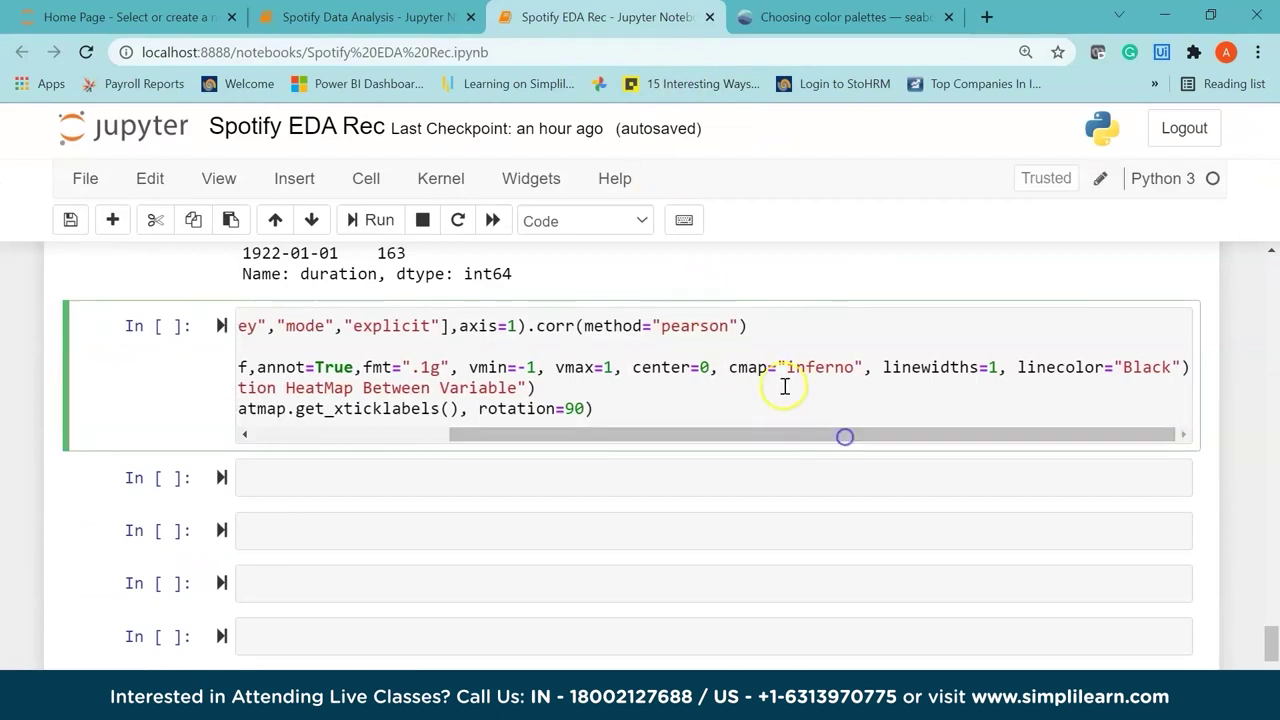
click(762, 368)
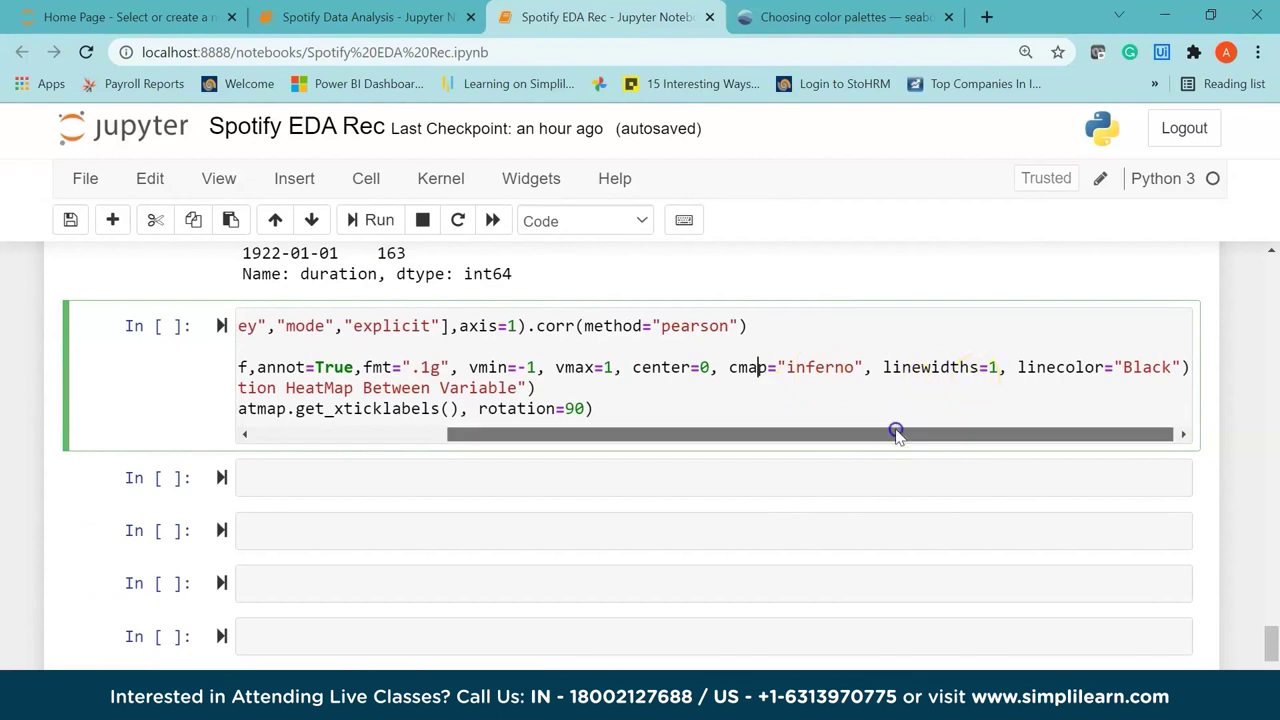
drag(897, 434, 405, 447)
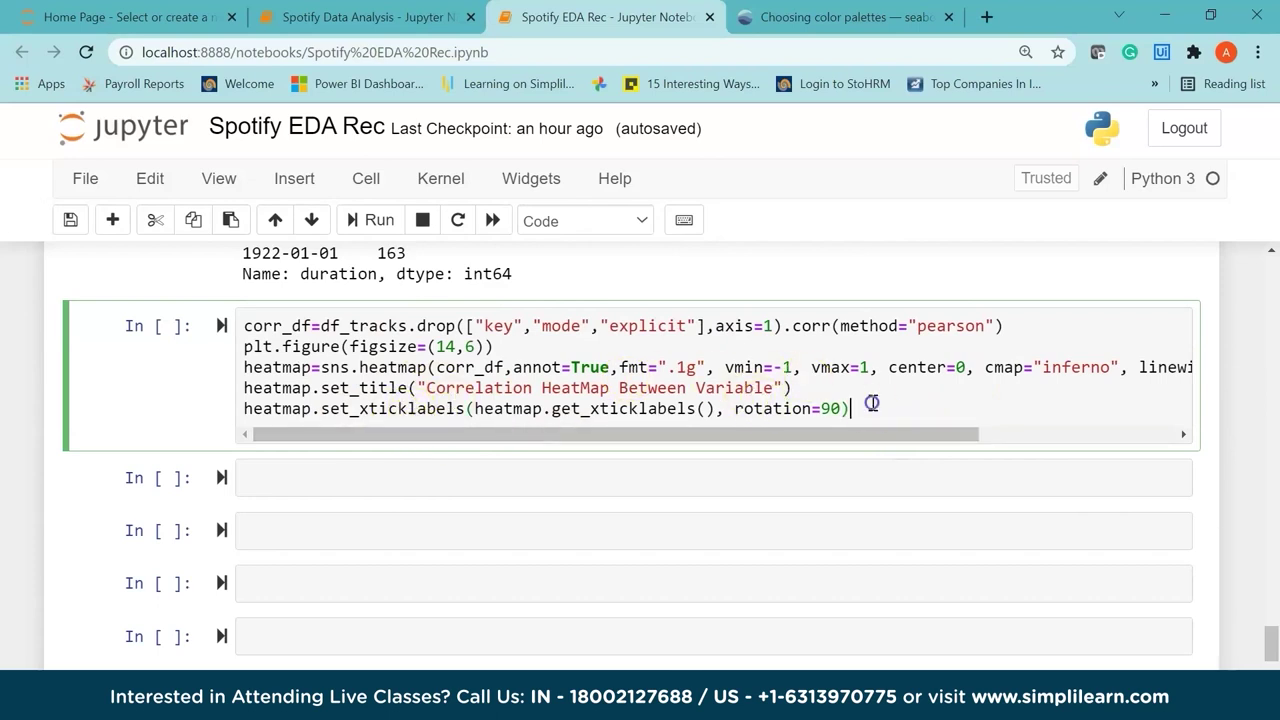
Run the correlation heatmap cell and review the resulting Correlation HeatMap Between Variable plot
key(shift+Return)
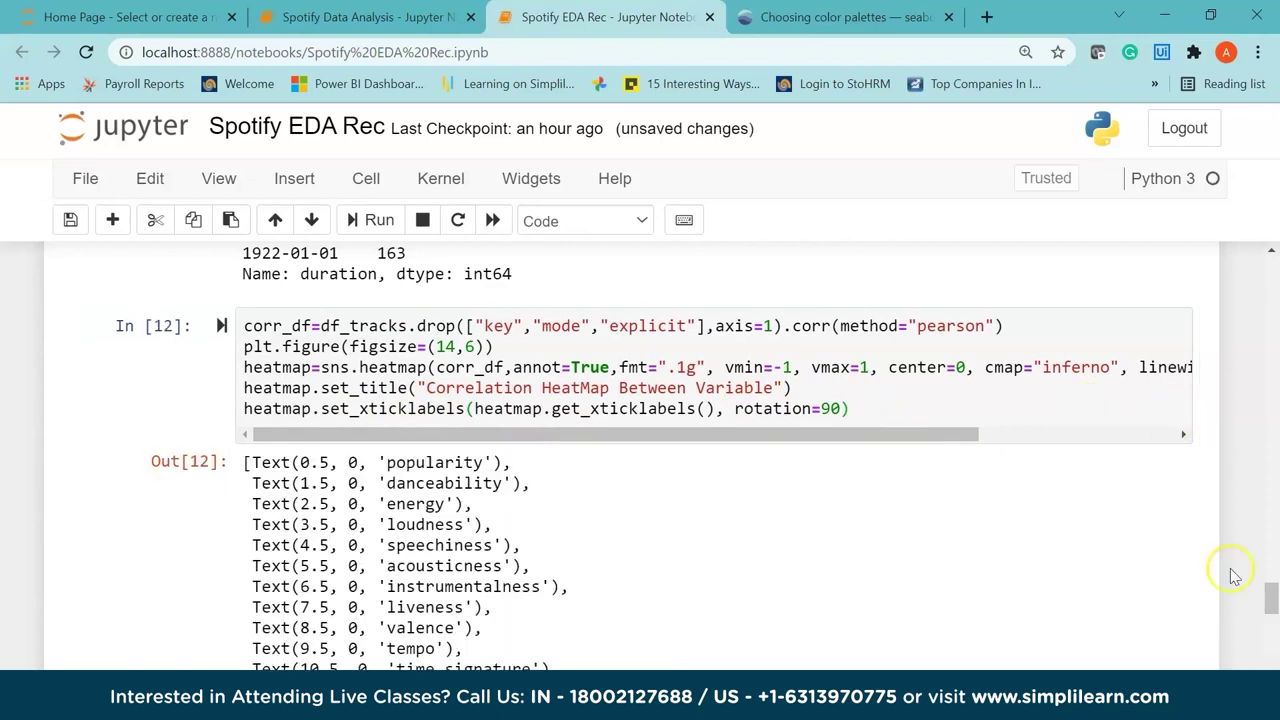
drag(1270, 595, 1272, 622)
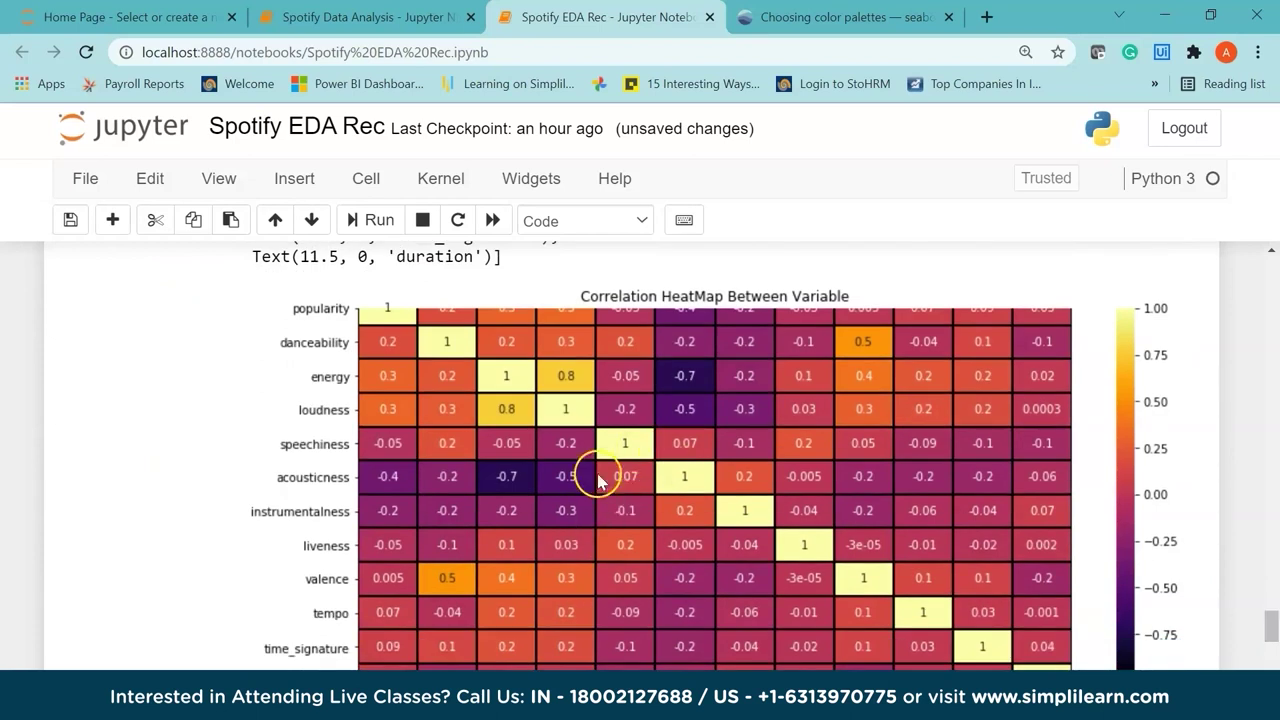
drag(1270, 622, 1272, 627)
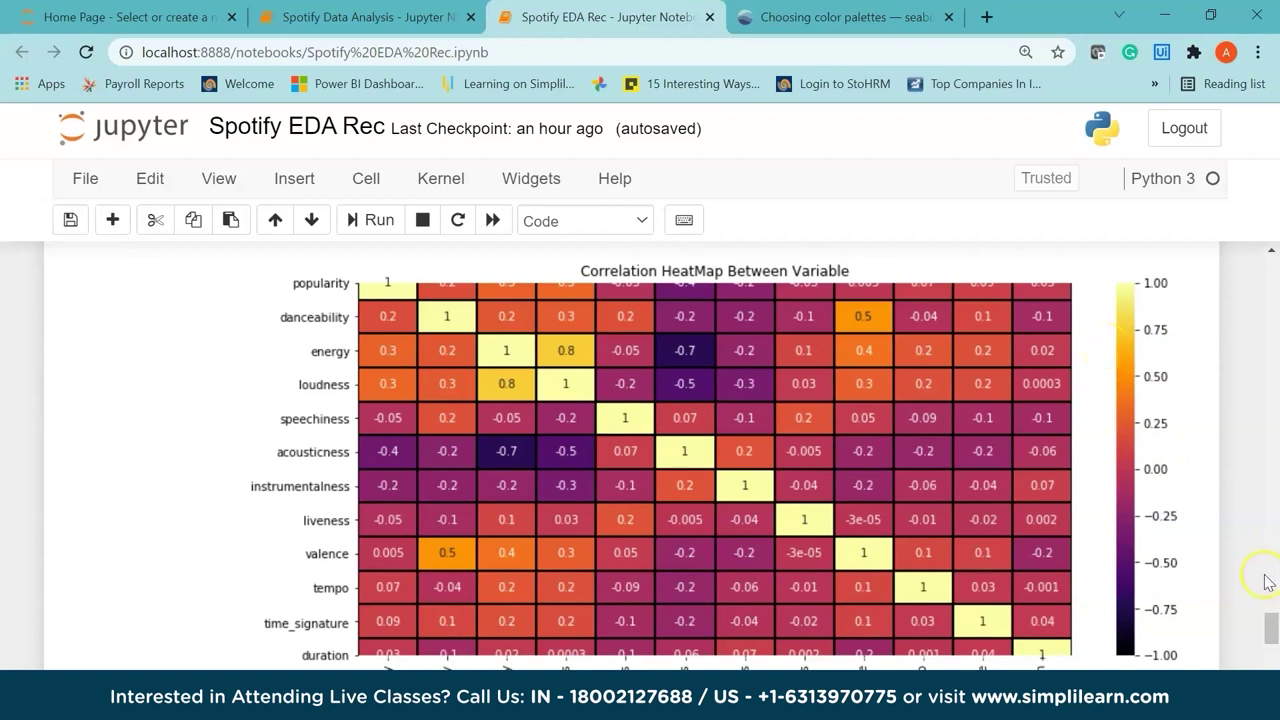
scroll(1266, 632, down, 1)
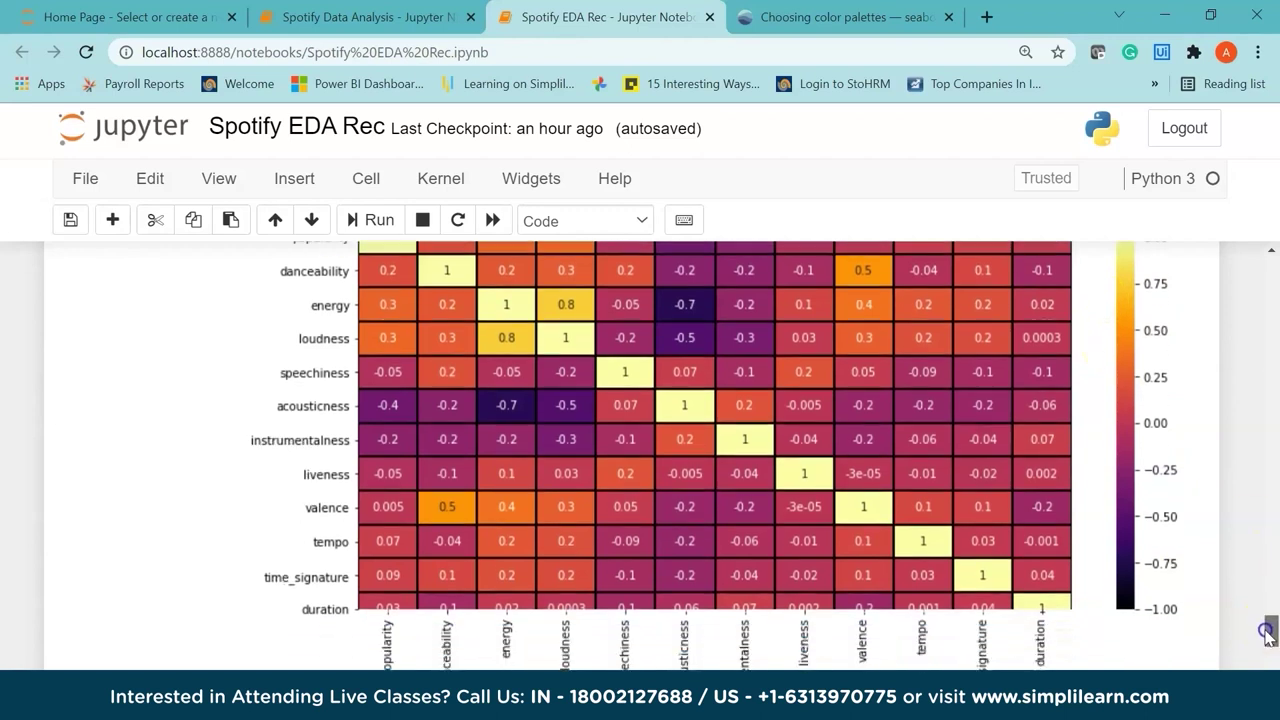
scroll(1266, 632, up, 1)
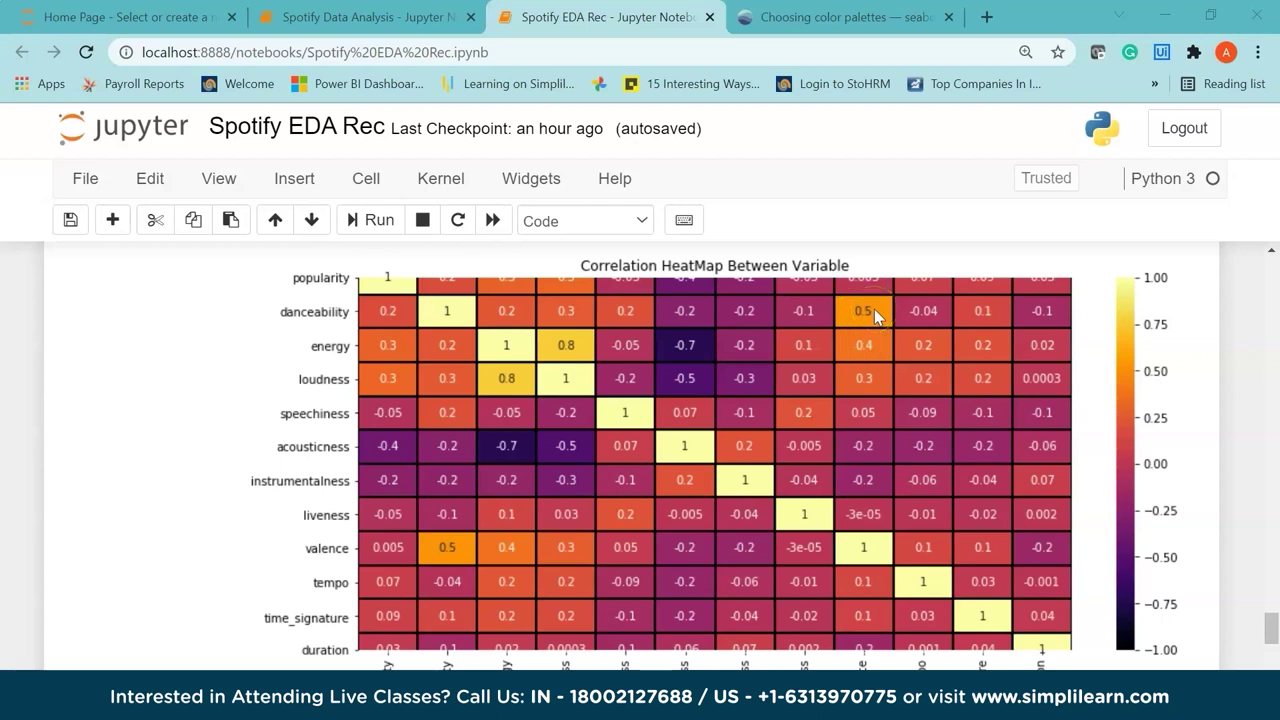
Enter sample_df = df_tracks.sample(int(0.004*len(df_tracks))) in the empty cell below the heatmap and run it
scroll(874, 309, down, 4)
click(420, 403)
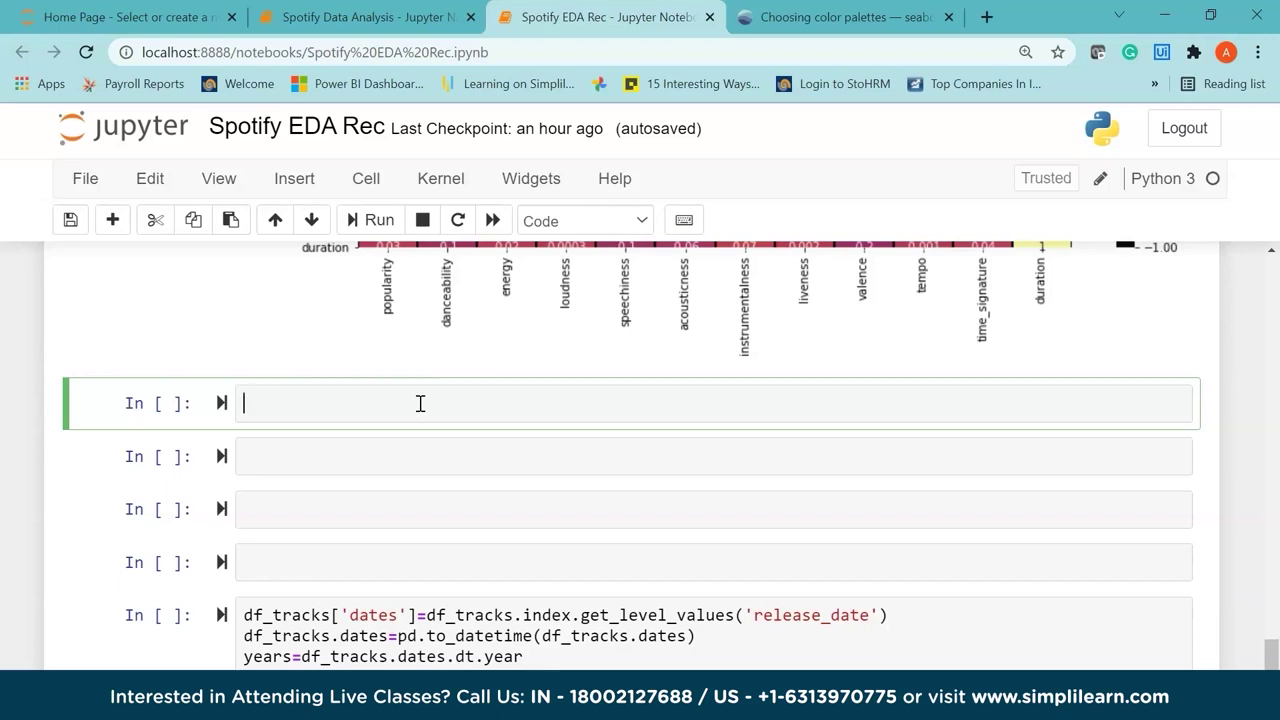
text(sample_df = df_tracks)
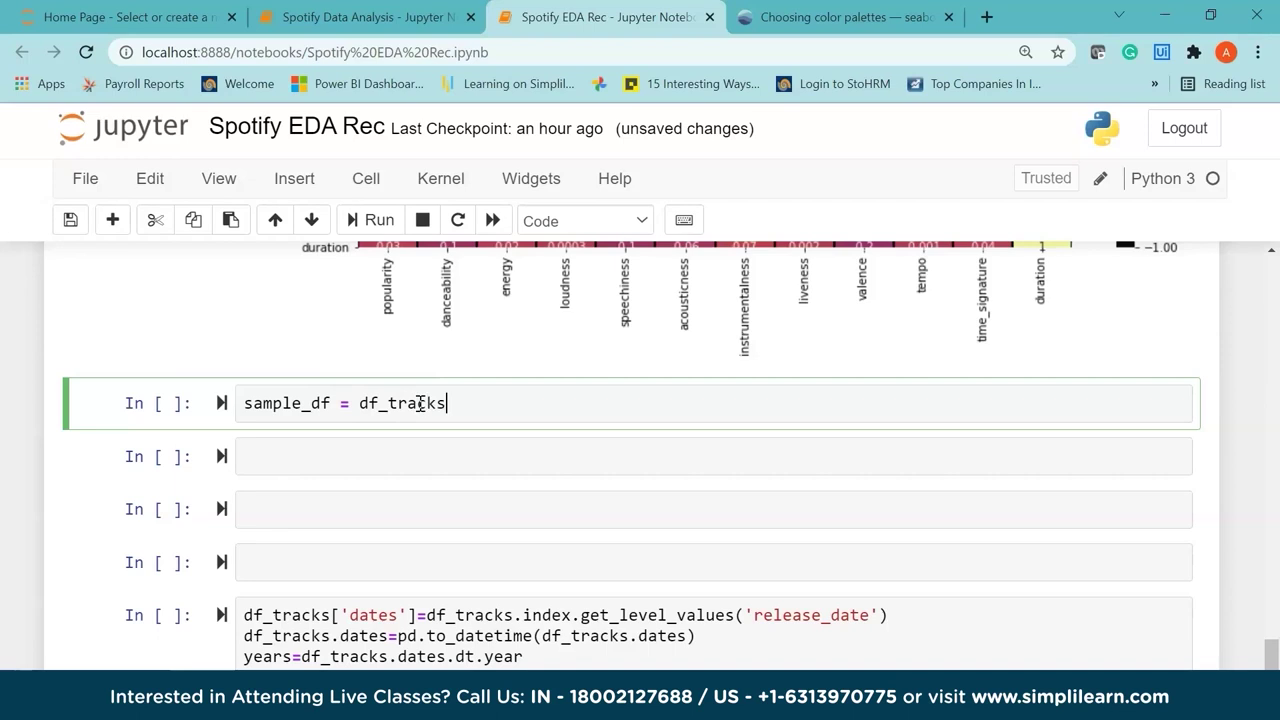
click(530, 437)
text(.sample()
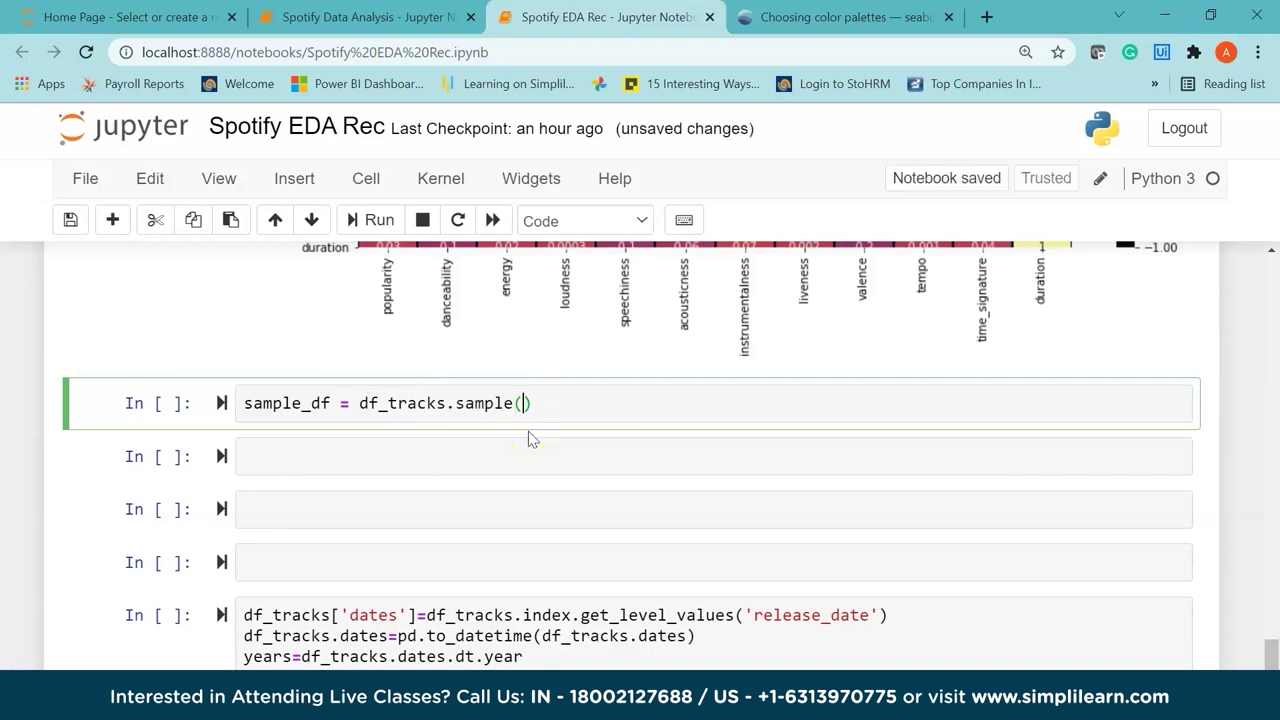
text(int()
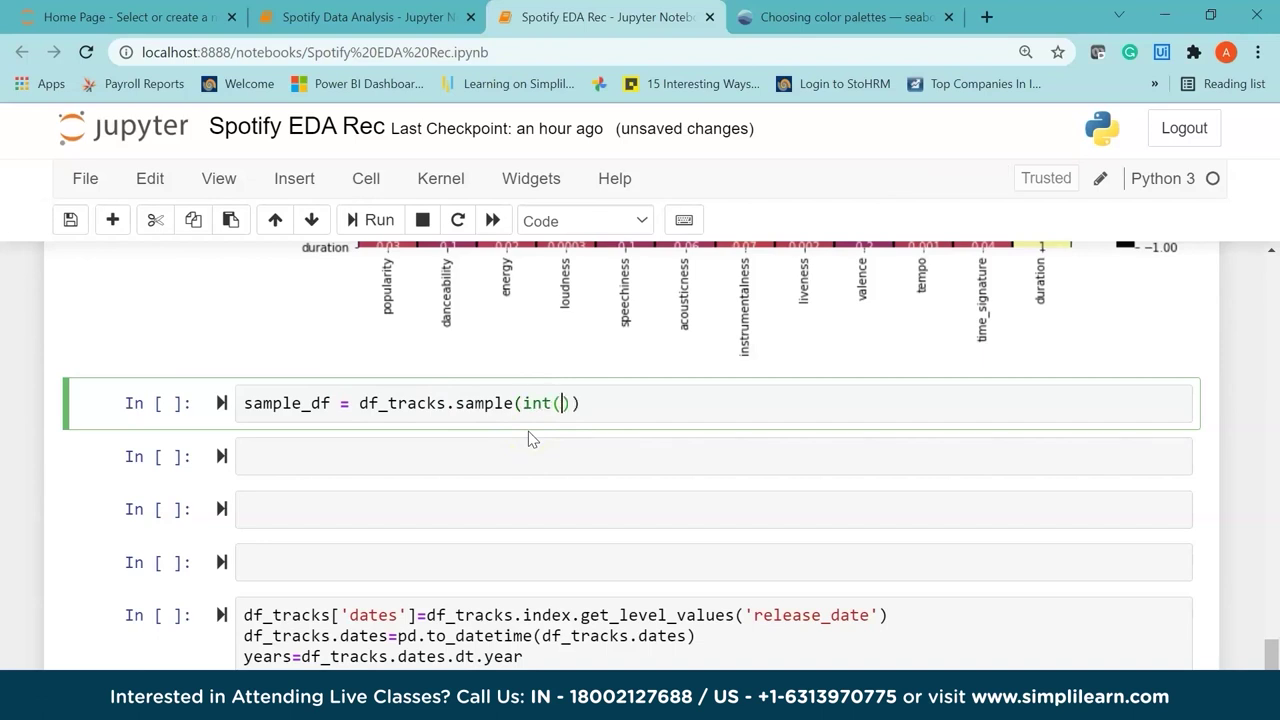
text(0.00)
text(4*len()
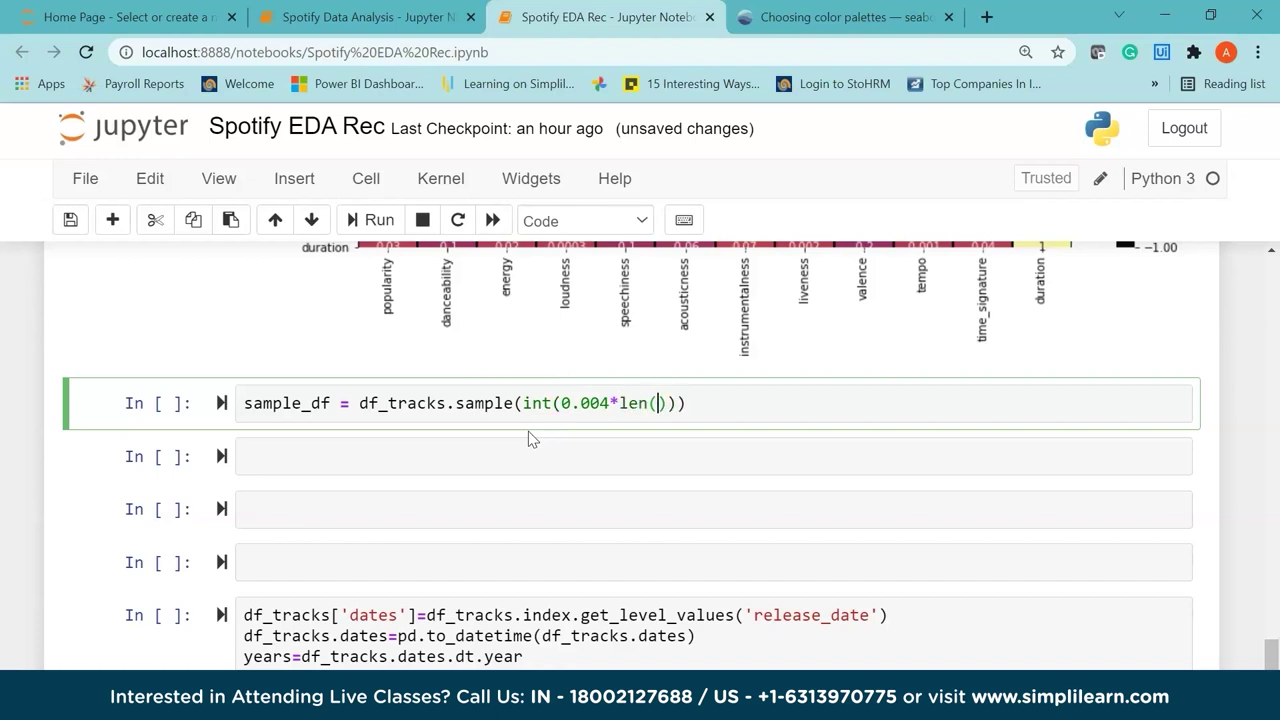
text(df))
key(BackSpace)
text(_tracis)
key(BackSpace)
key(BackSpace)
text(ks)
key(End)
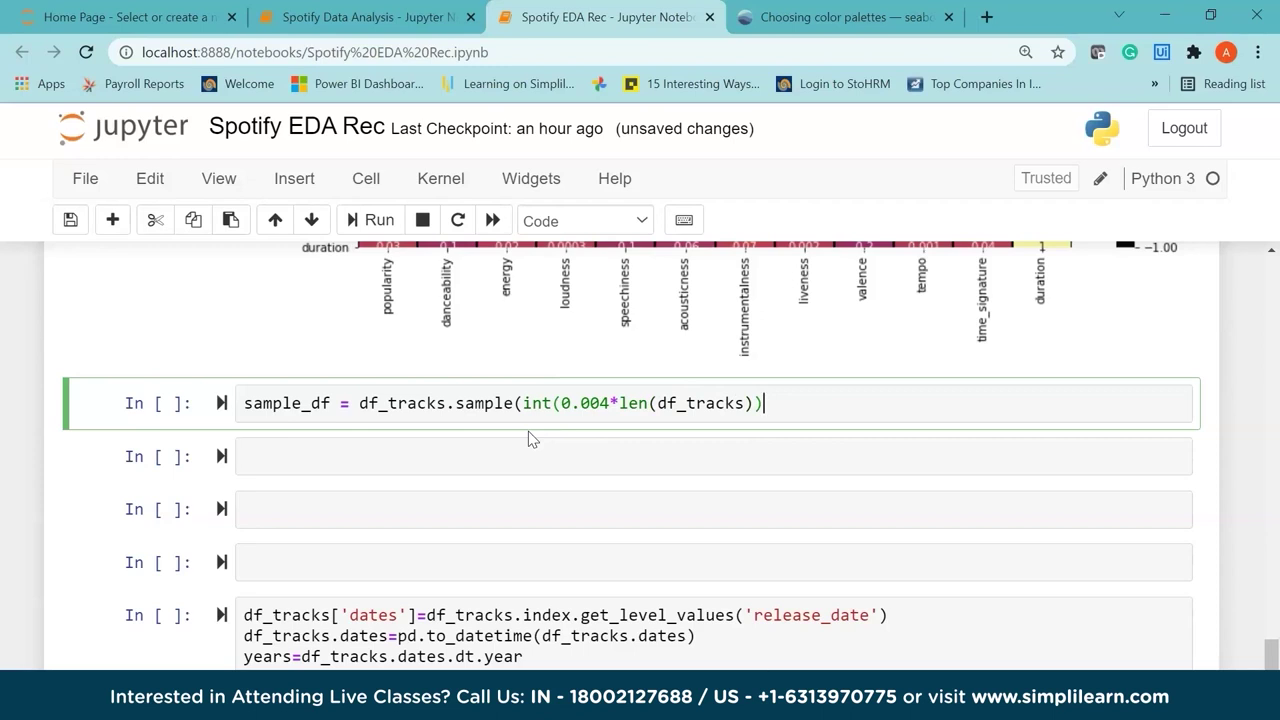
text())
key(shift+Return)
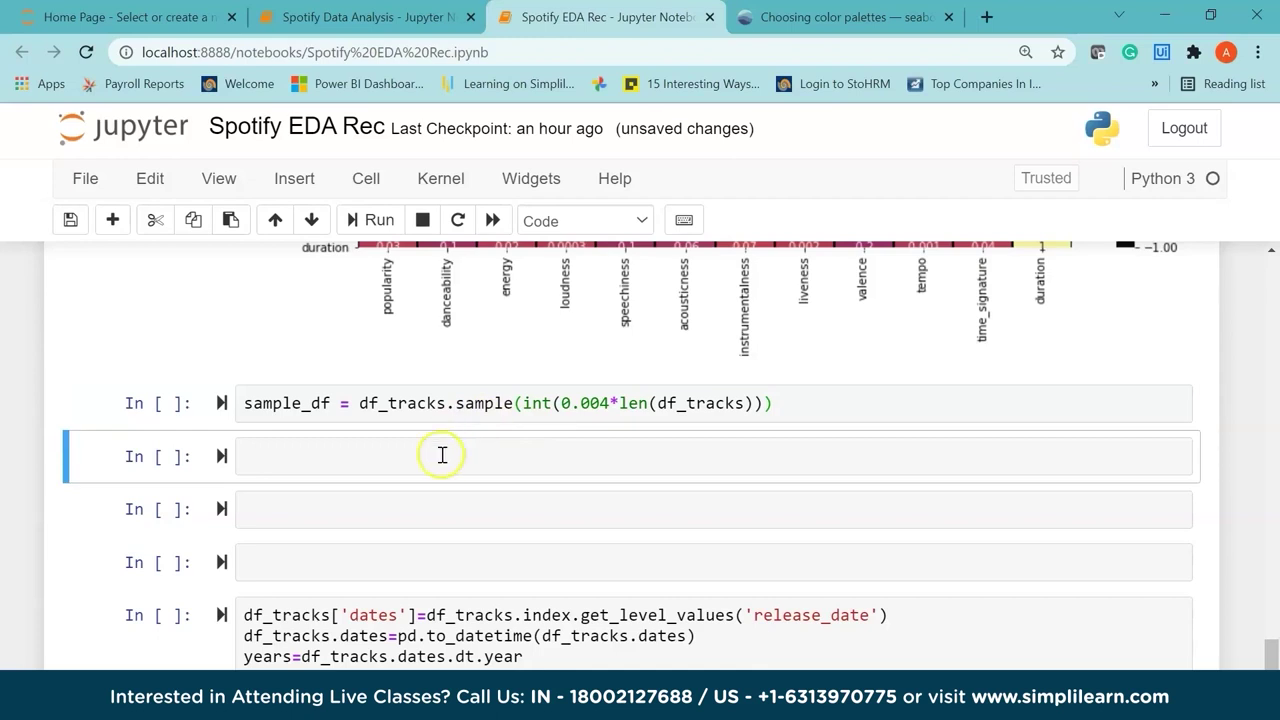
click(503, 410)
key(shift+Return)
Enter print(len(sample_df)) in the cell below the sampling code and run it
click(484, 460)
text(print(len(sample_df)
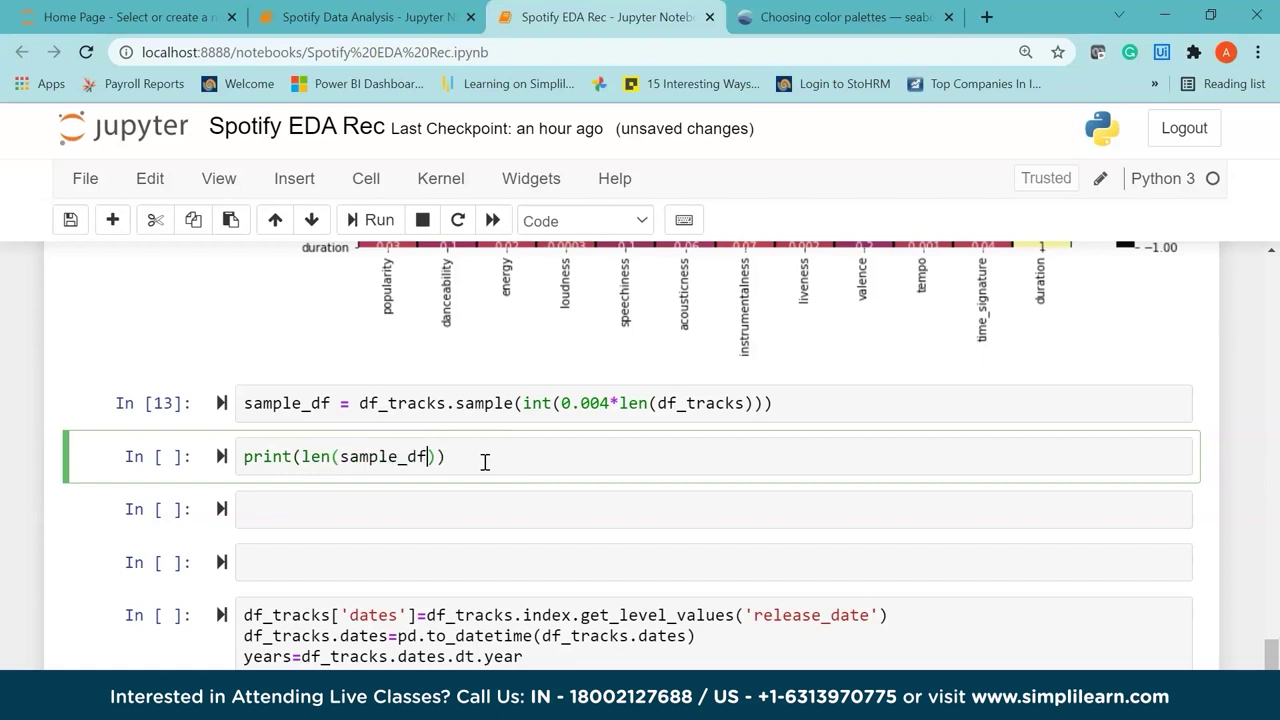
key(shift+Return)
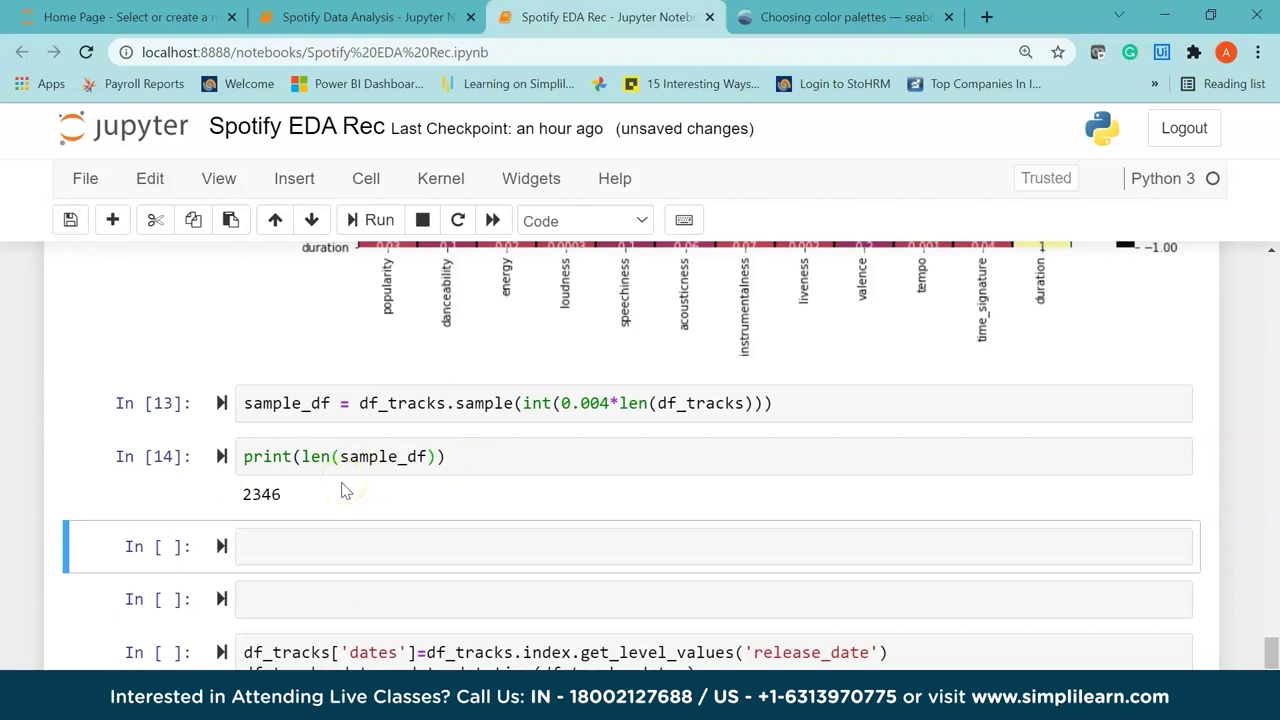
Look back over the correlation heatmap's variable pairs, returning to the empty cell below the sample length output
click(1272, 655)
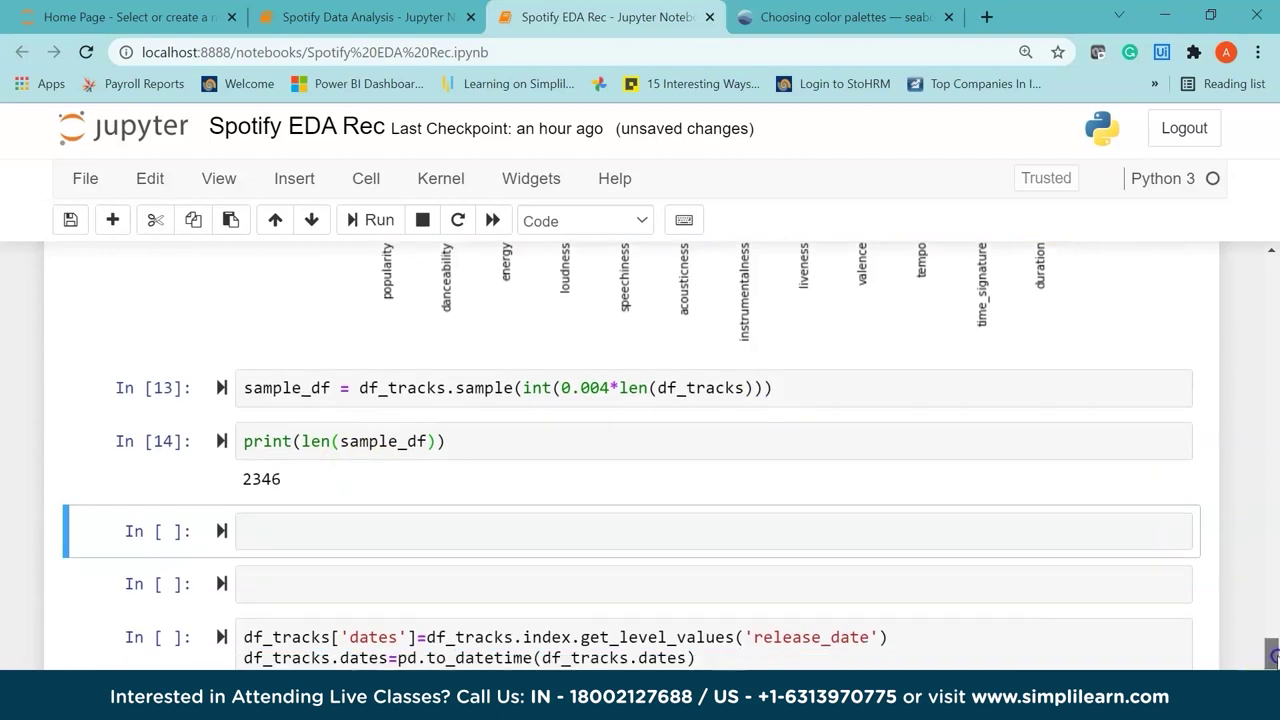
click(247, 452)
click(274, 499)
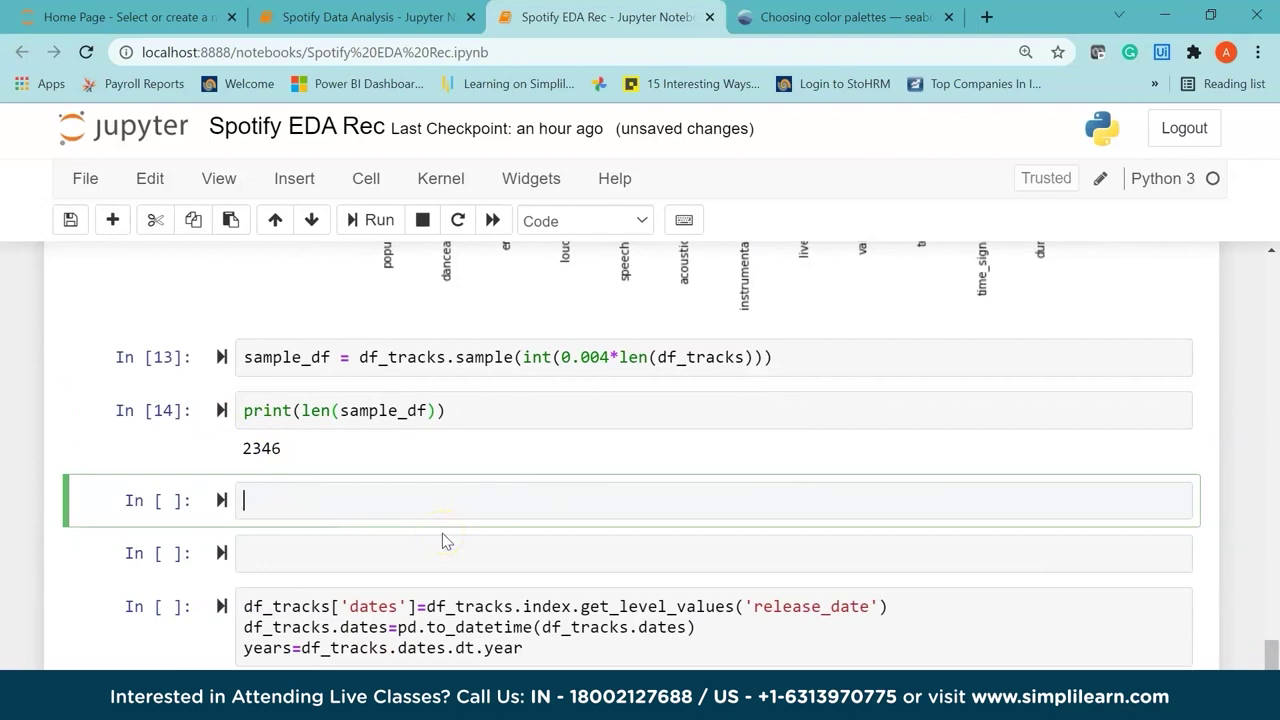
click(420, 496)
scroll(1272, 640, up, 4)
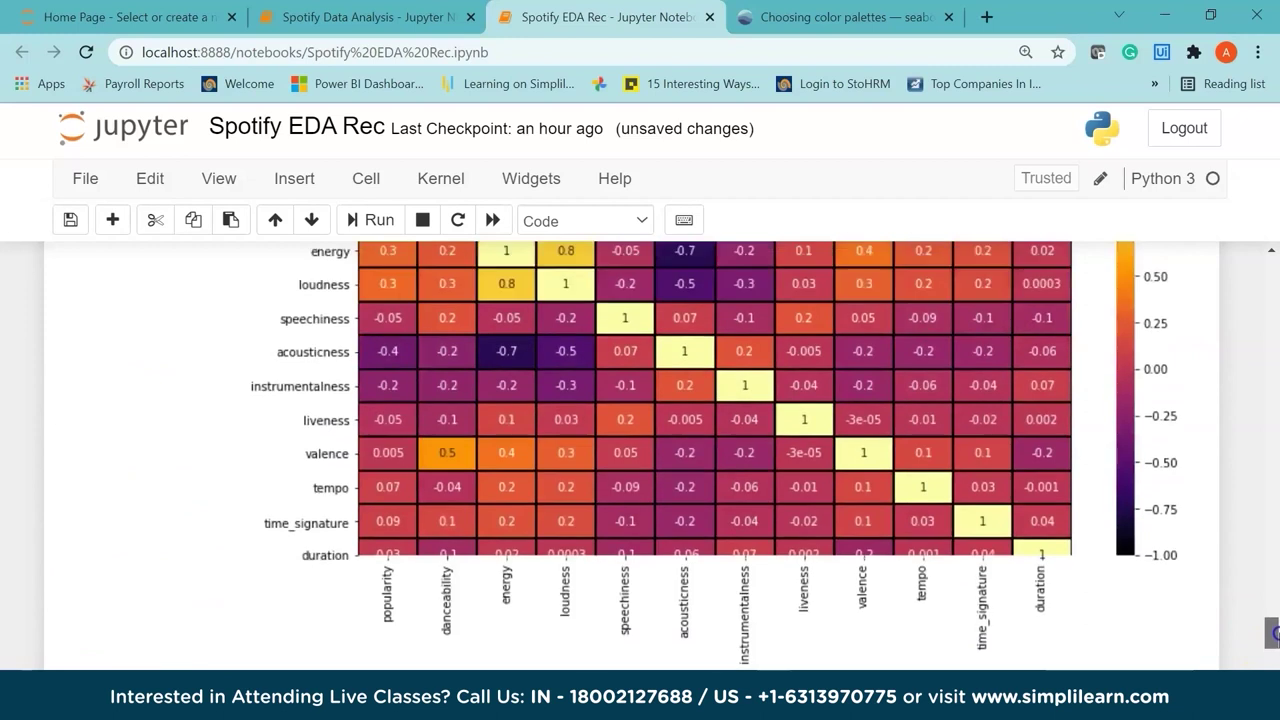
scroll(1272, 632, up, 2)
scroll(1272, 630, down, 1)
click(818, 545)
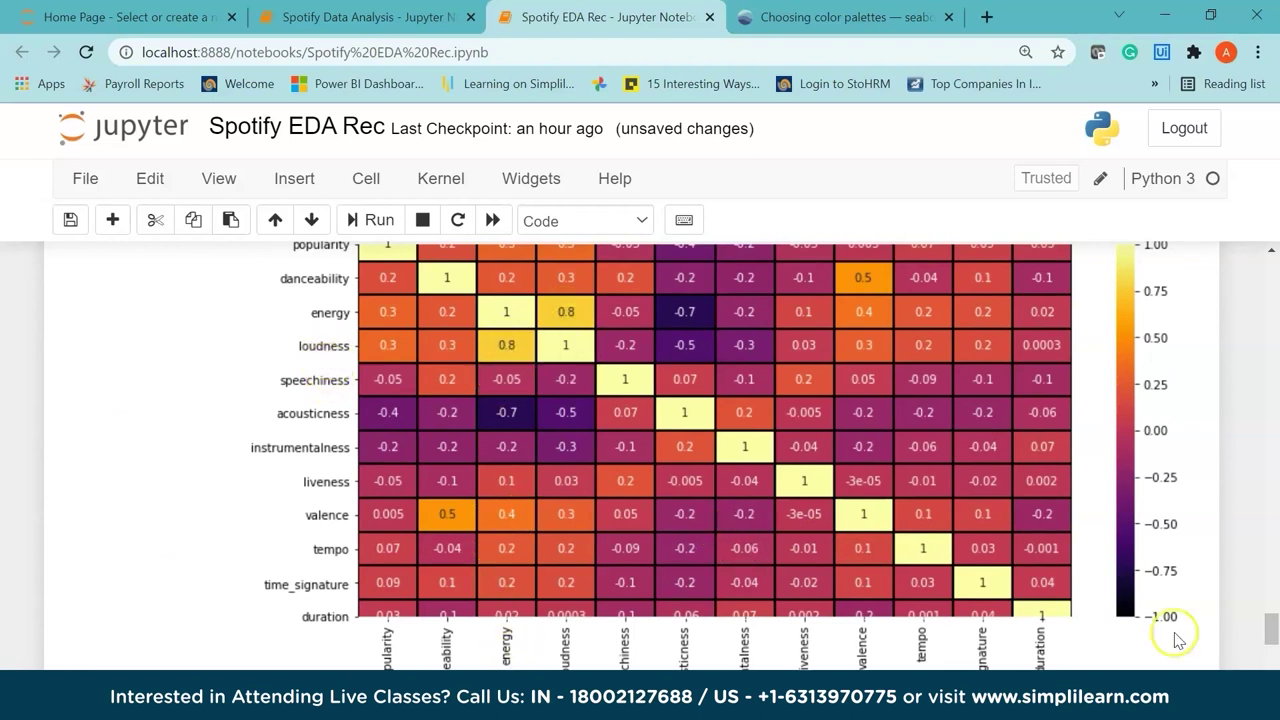
drag(1271, 628, 1271, 650)
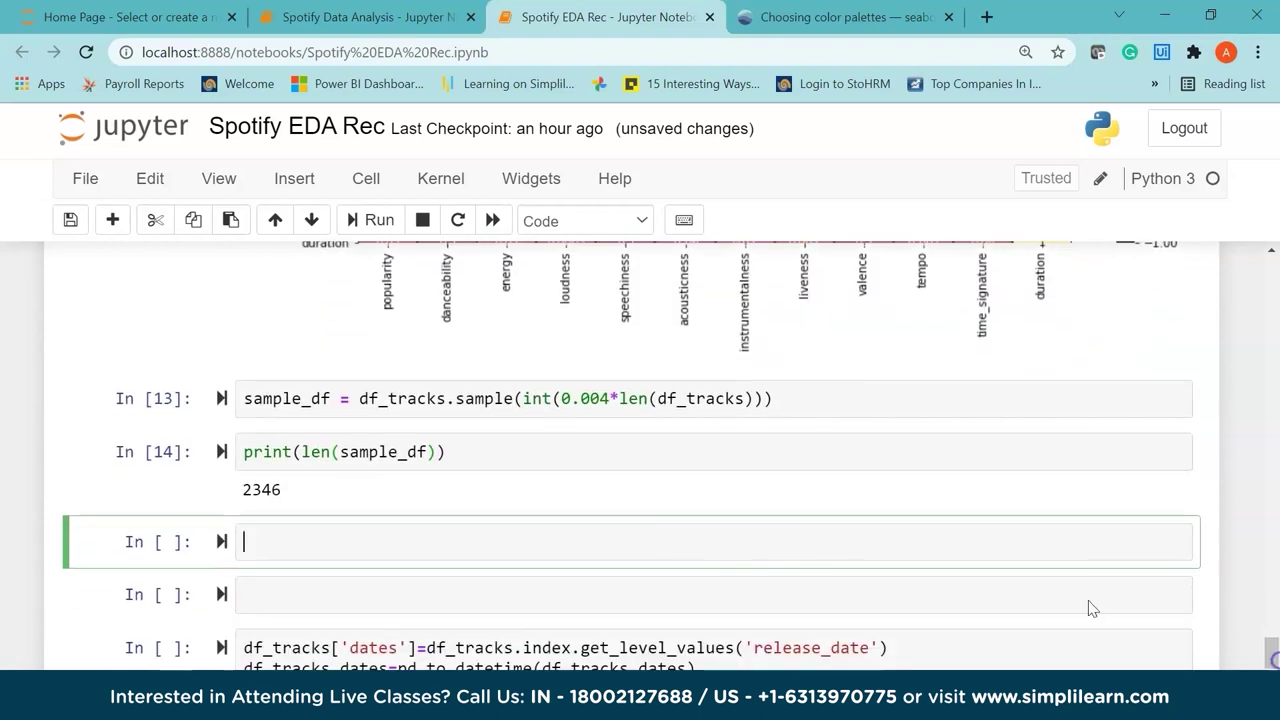
Start the empty cell below the sample length output with plt.figure(figsize=(10,6))
text(plt)
drag(1271, 652, 1273, 670)
text(.fi)
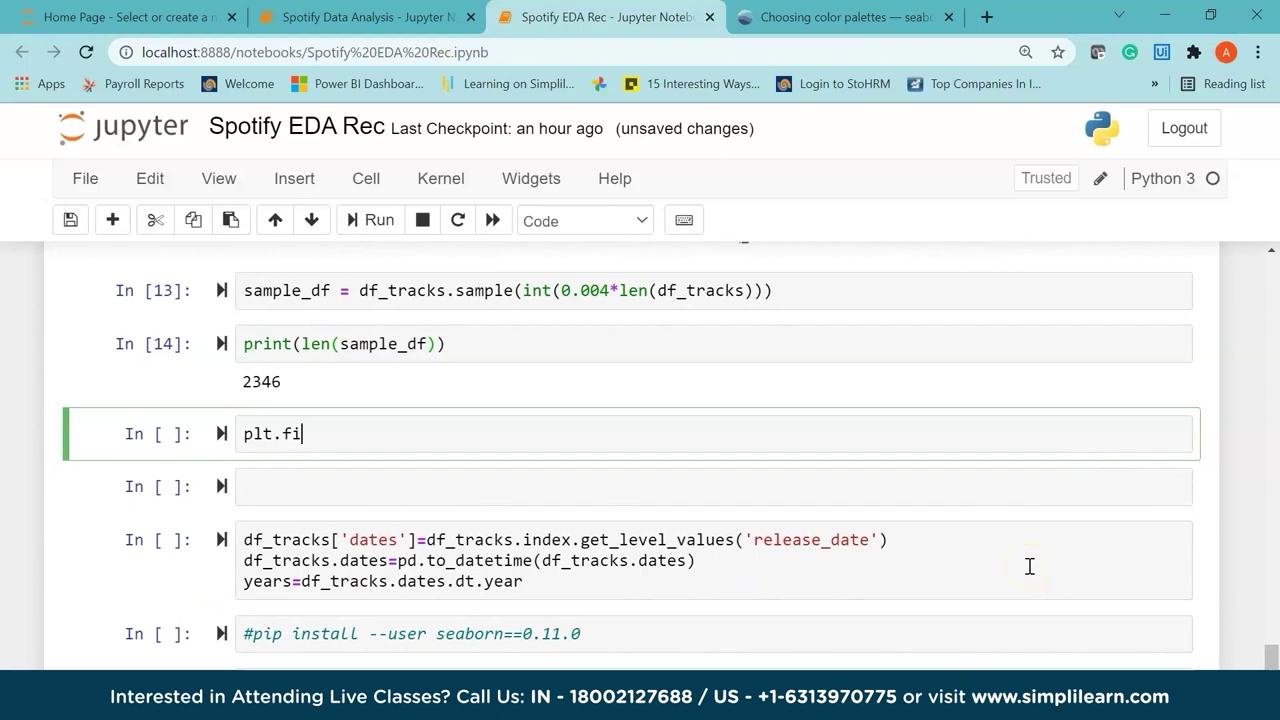
text(gure(figsize=(10,)
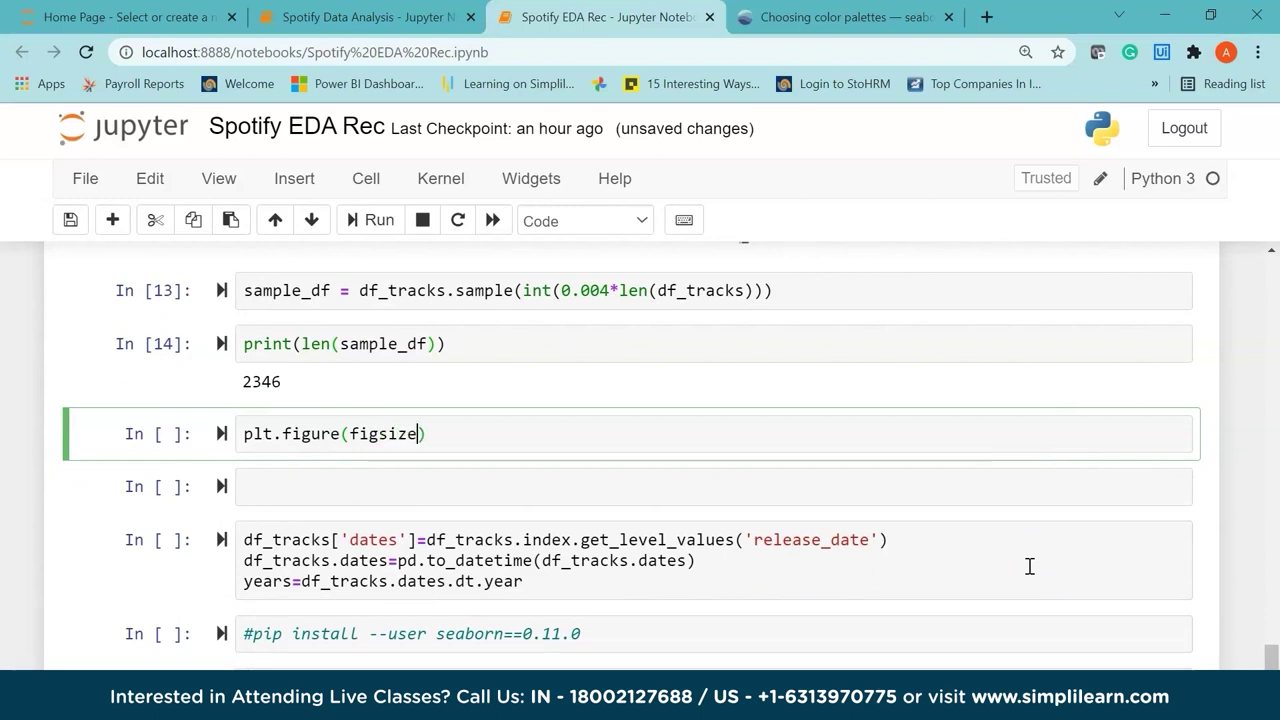
text(6)
key(End)
key(Return)
Begin an sns.regplot call on the cell's second line with data = sample_df
text(sns.reg)
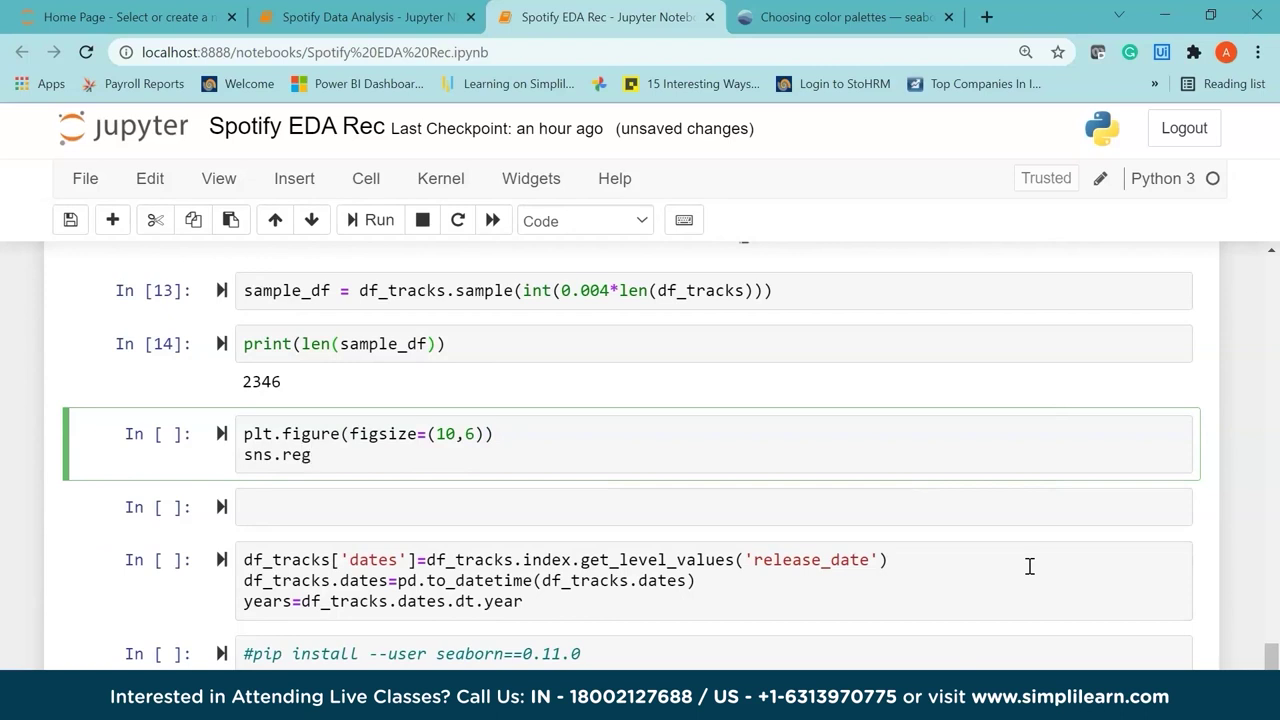
text(plt)
key(BackSpace)
text(ot(data = sampled)
key(BackSpace)
key(Delete)
text(_df)
text(m)
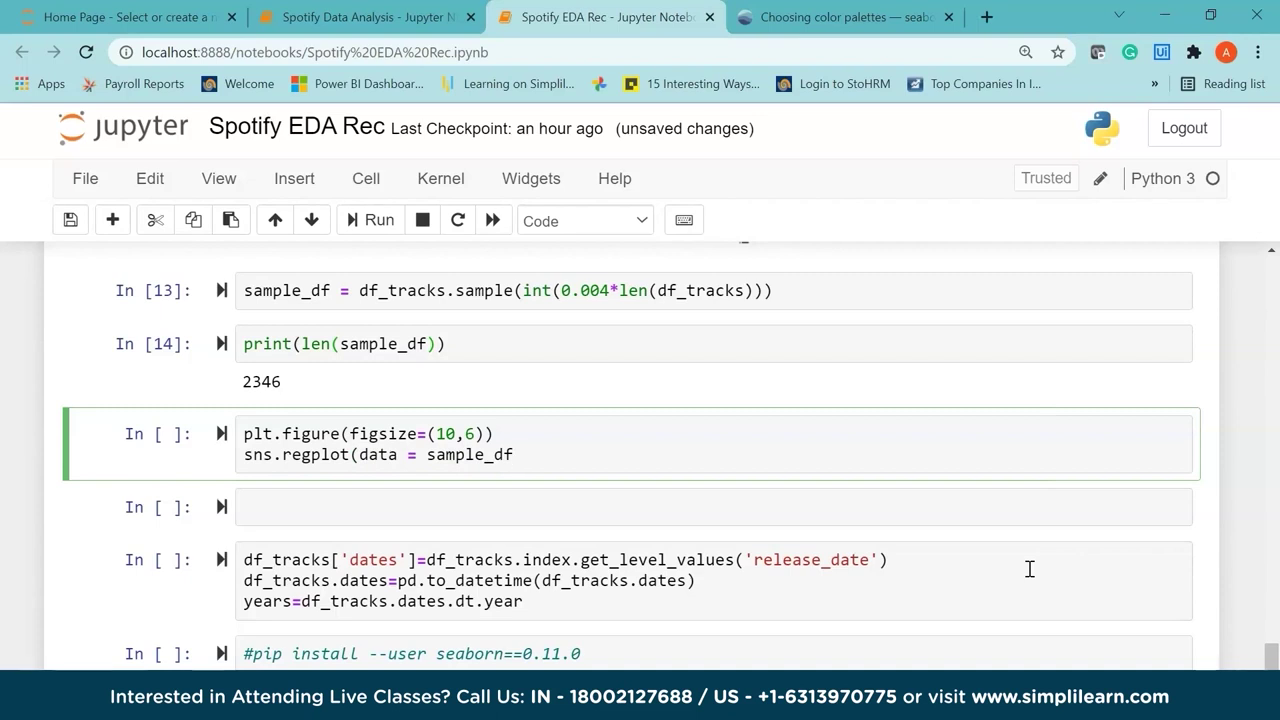
Add the regplot arguments y = "loudness", x = "energy" and color = "c"
text( y = "lound)
key(BackSpace)
text(dned)
key(BackSpace)
text(ss)
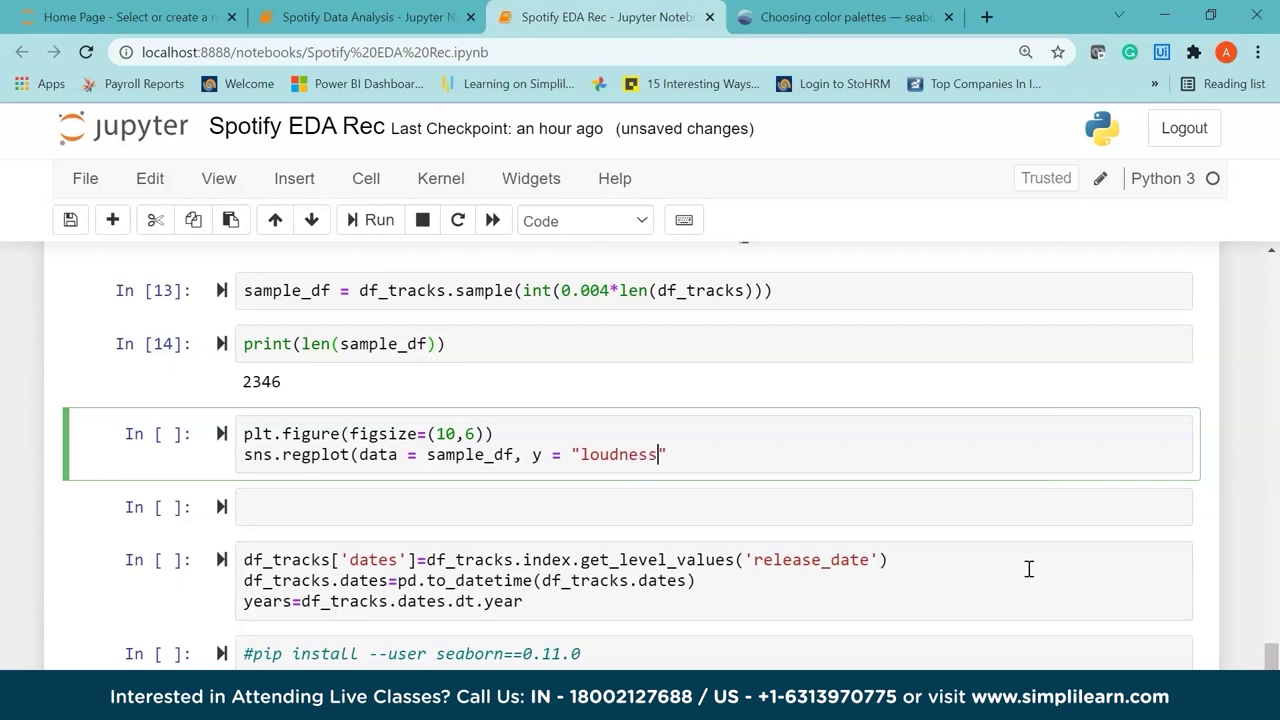
text(, x = "ener)
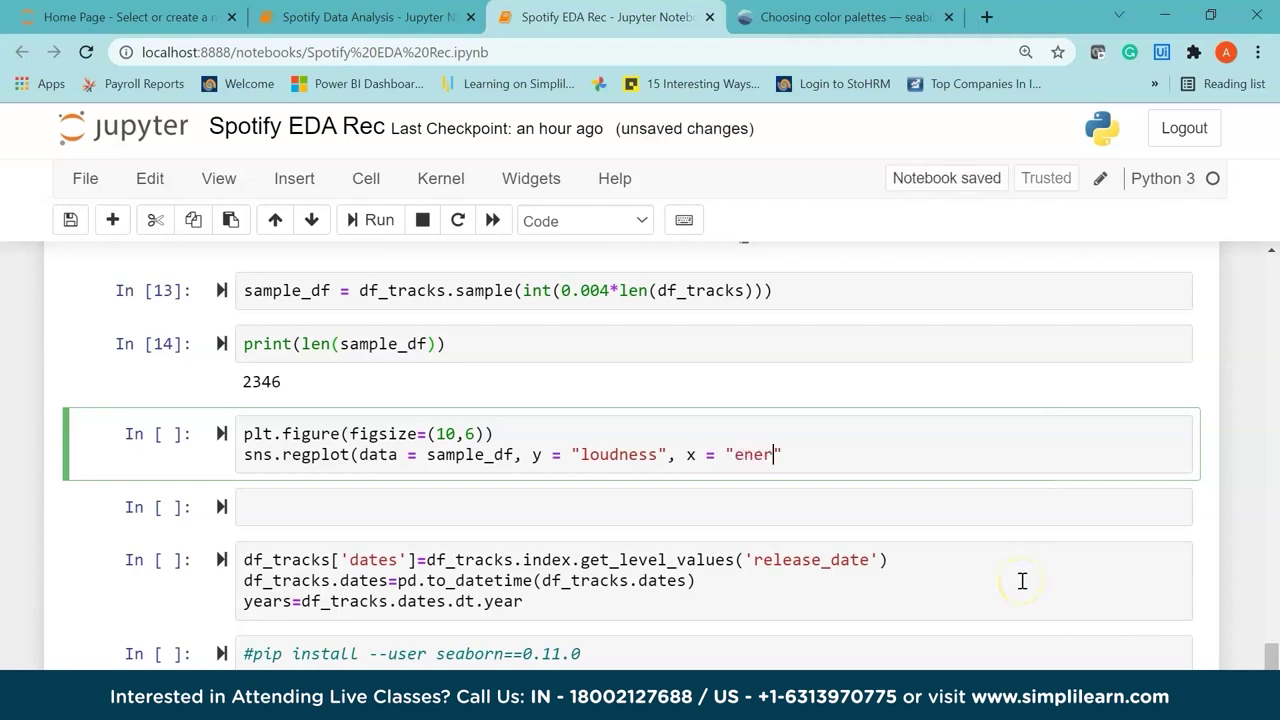
text(gy)
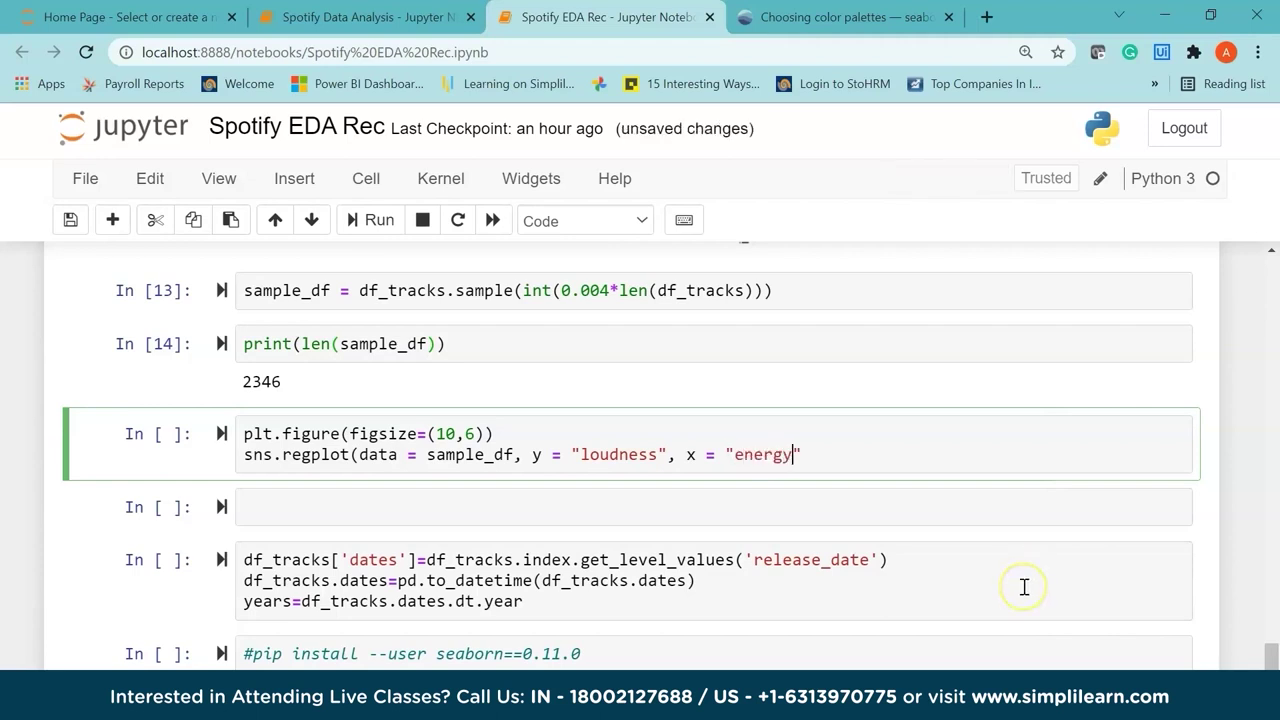
text(, color)
text( = "c)
Chain .set(title = "Loudness vs Energy Correlation") onto the regplot call
text(.set)
text((tit)
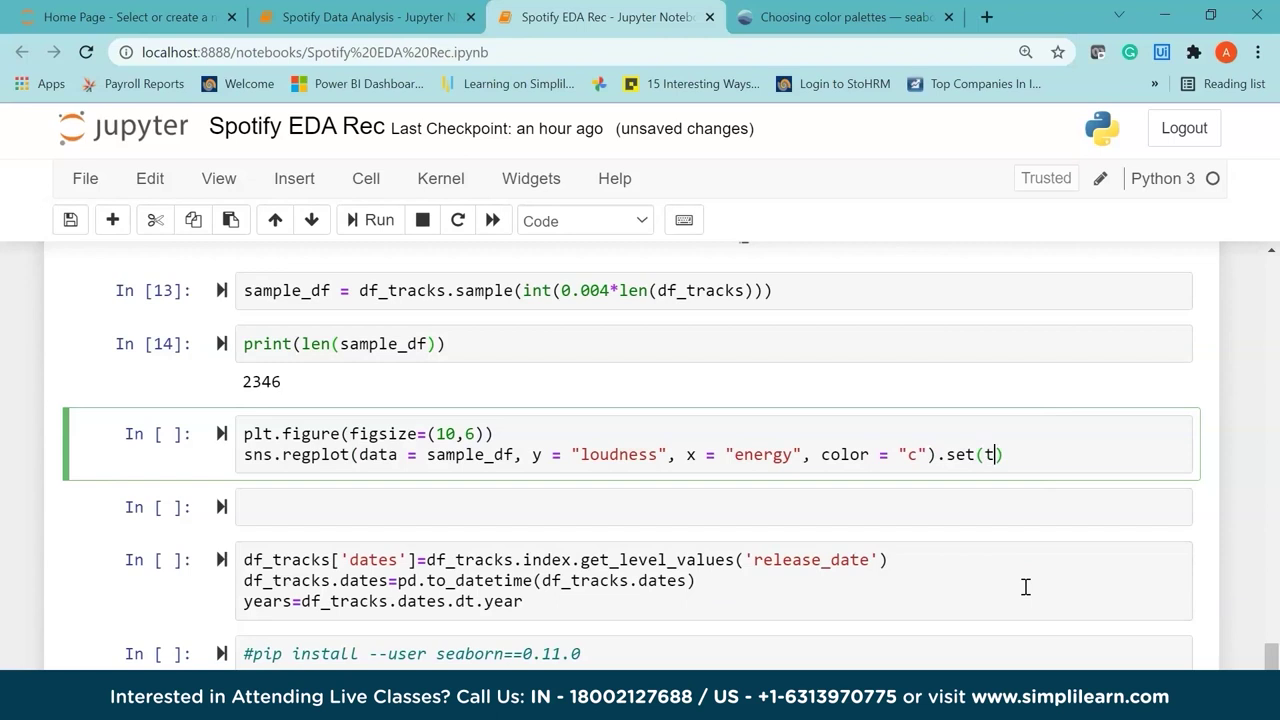
text(lr)
text( = ")
text(Lo)
text(und)
key(BackSpace)
key(BackSpace)
text(dness vs Energy)
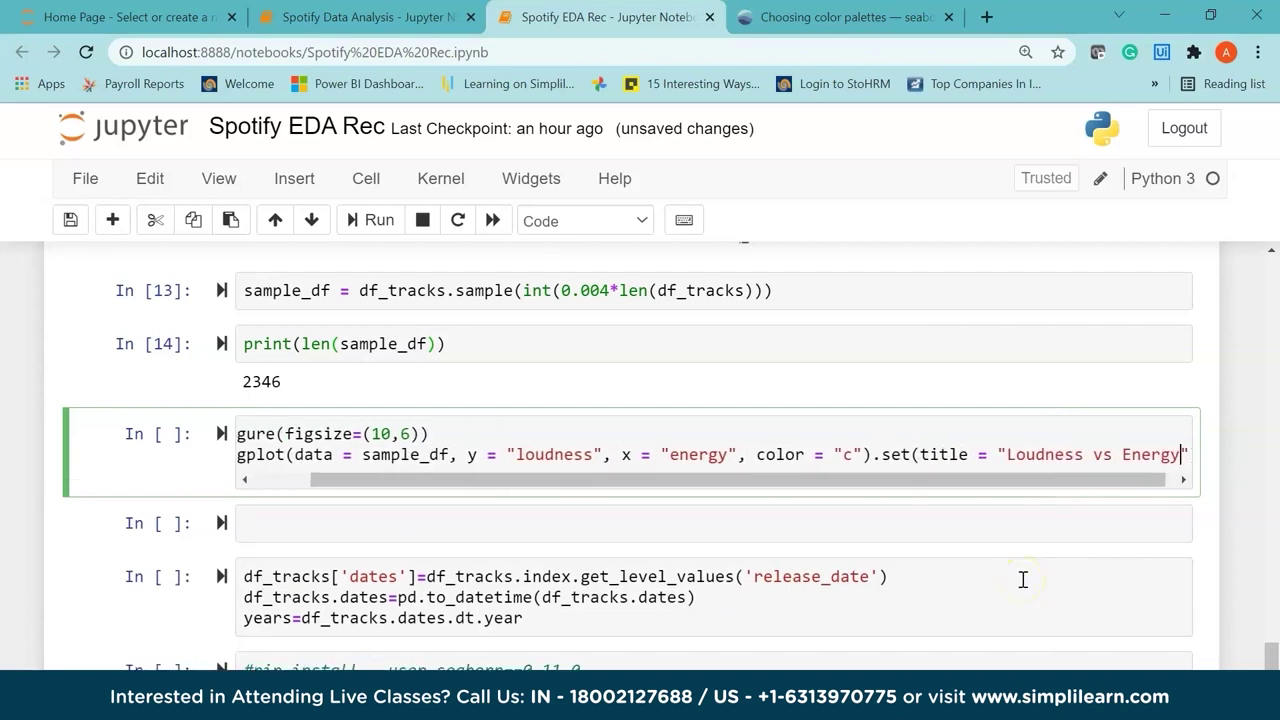
text( Correlatiob)
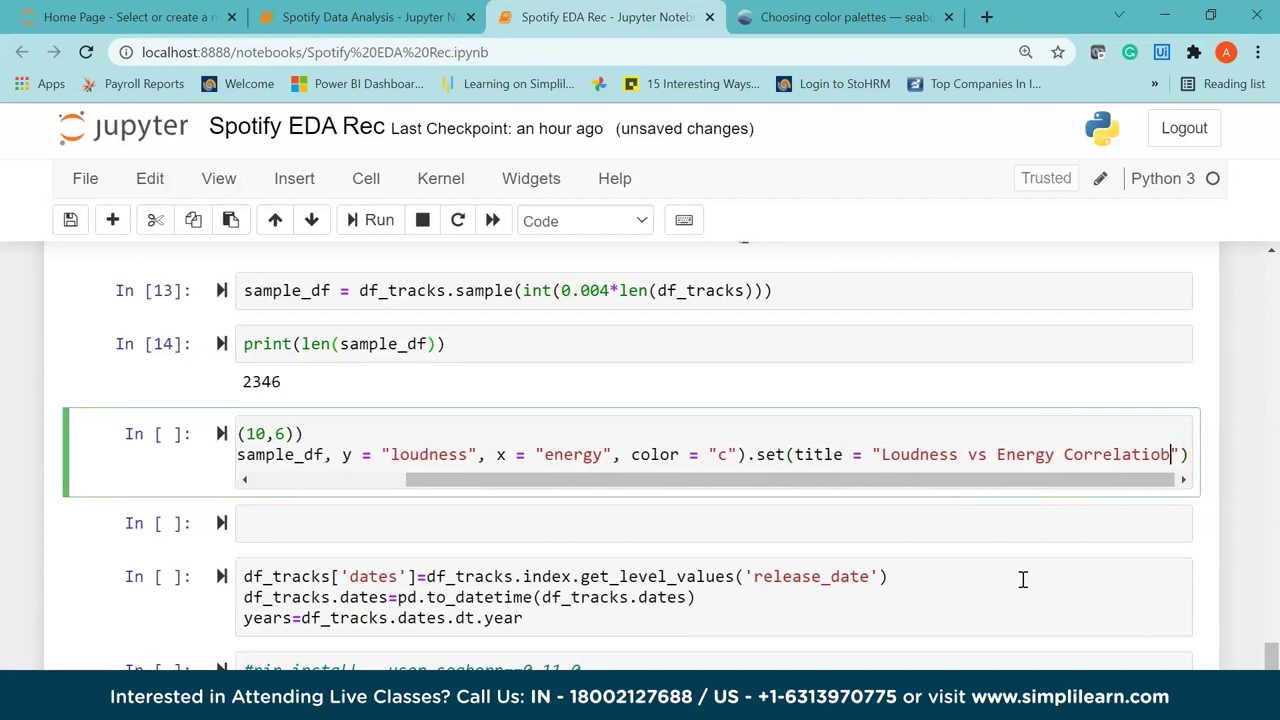
key(BackSpace)
text(n)
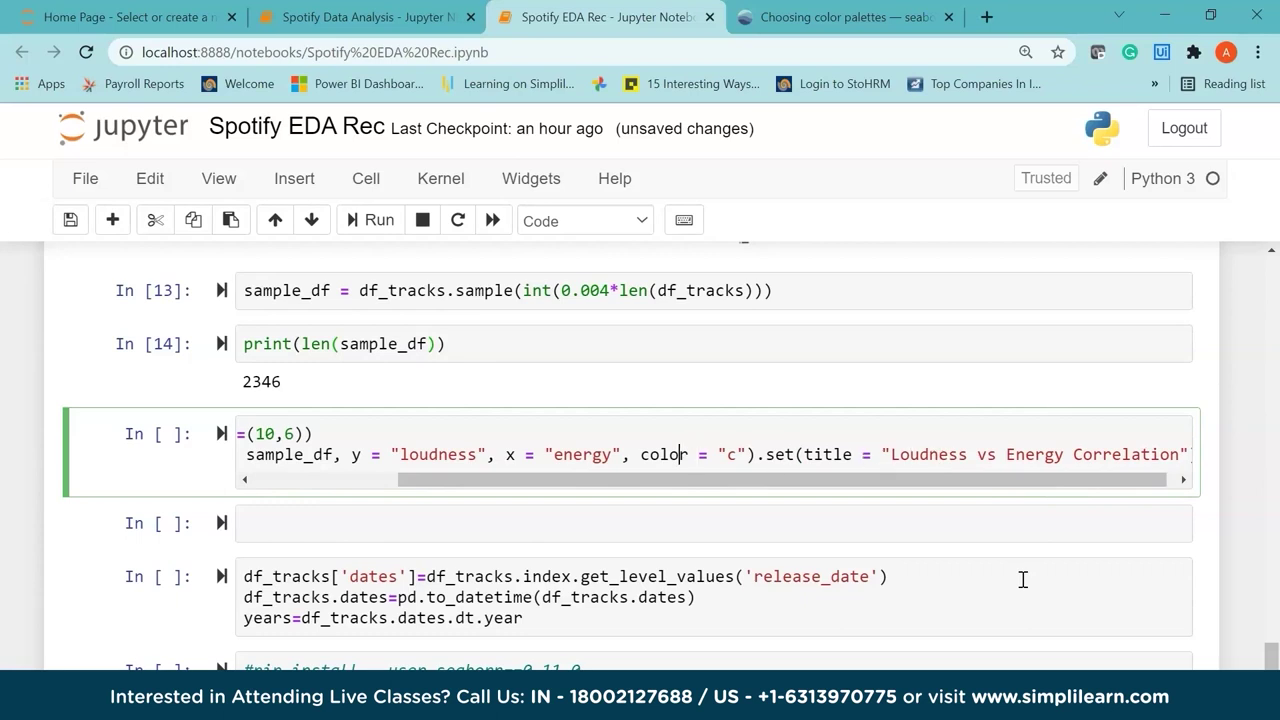
Check the finished regplot code, run the cell and review the regression plot of loudness against energy
key(Left)
key(Left)
key(Left)
key(Left)
key(Left)
key(Left)
key(Left)
key(Left)
key(Left)
key(Left)
key(Left)
key(Left)
key(Left)
key(Left)
key(Left)
key(Left)
key(Left)
key(Left)
key(Left)
key(Left)
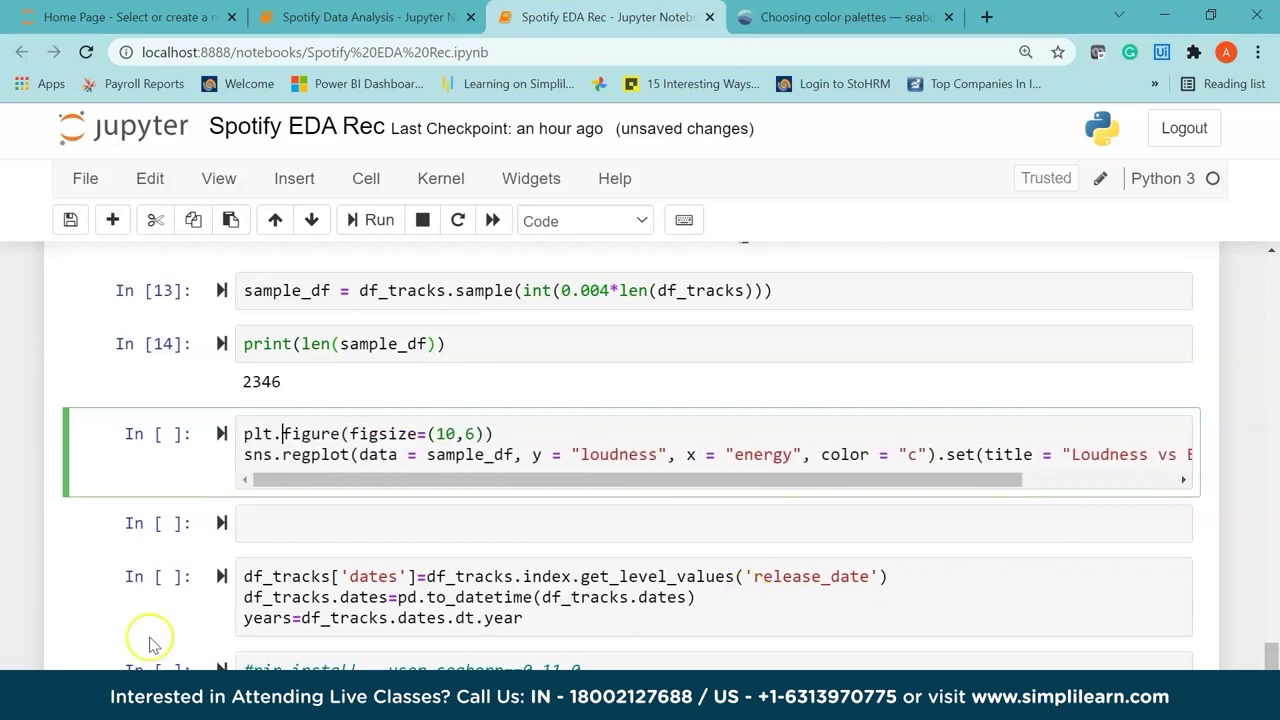
click(1273, 655)
scroll(1273, 655, down, 2)
click(787, 290)
key(shift+Return)
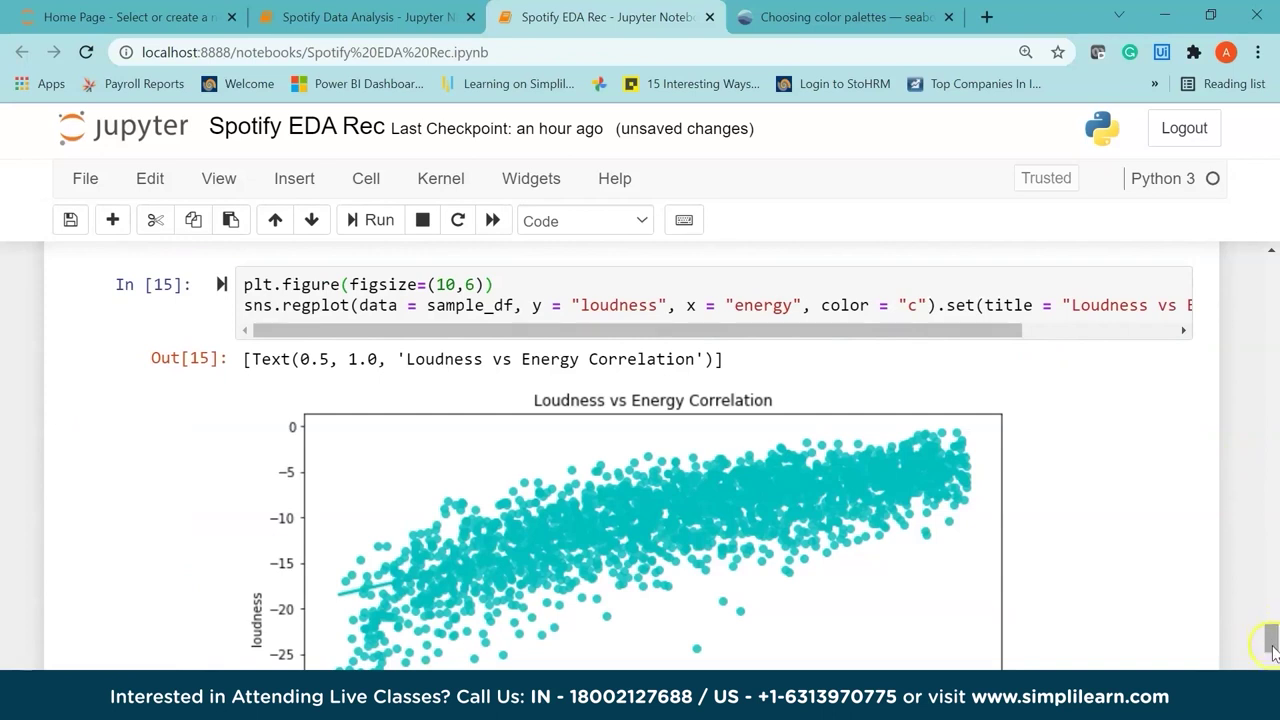
scroll(1273, 648, down, 1)
scroll(1273, 647, down, 1)
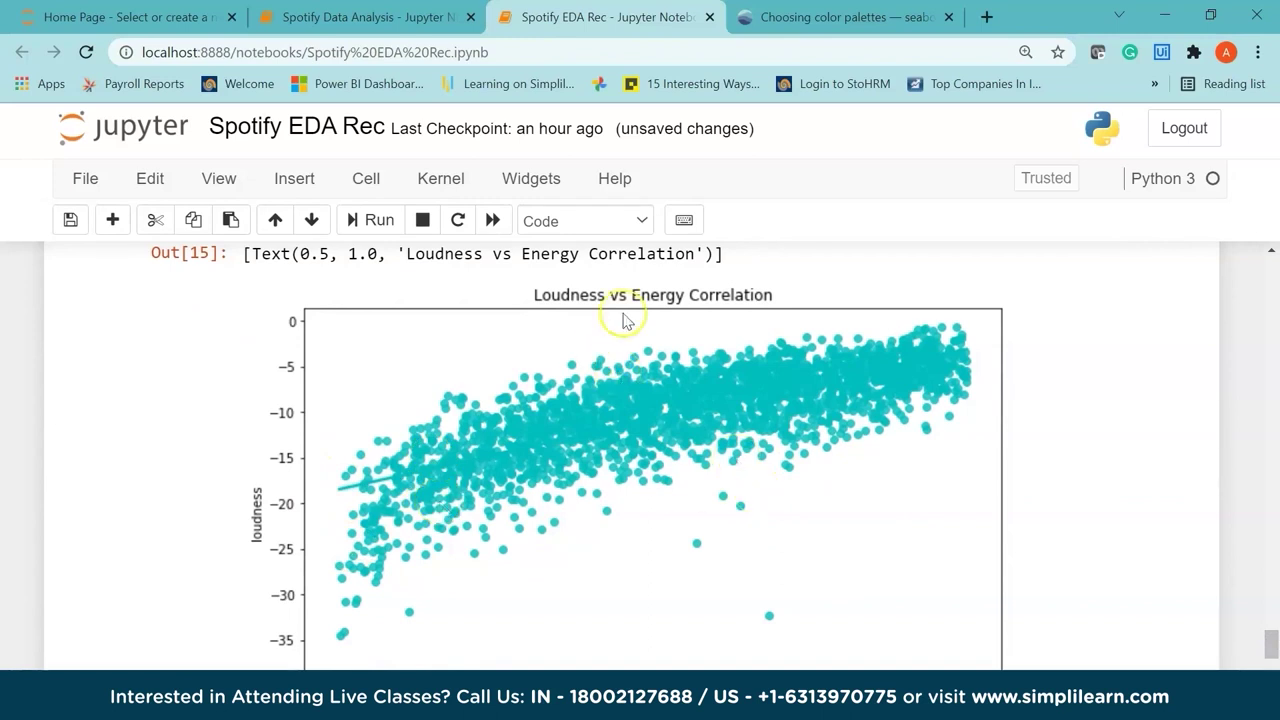
scroll(1273, 648, down, 1)
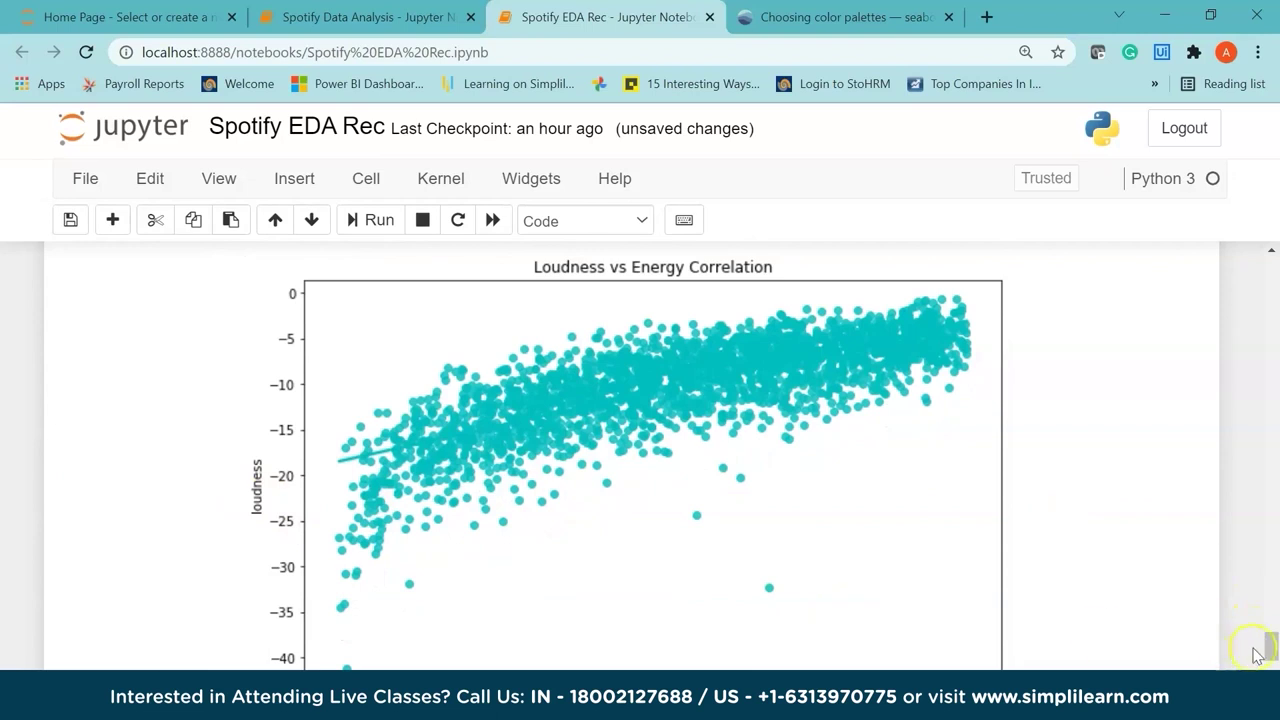
scroll(1257, 655, down, 2)
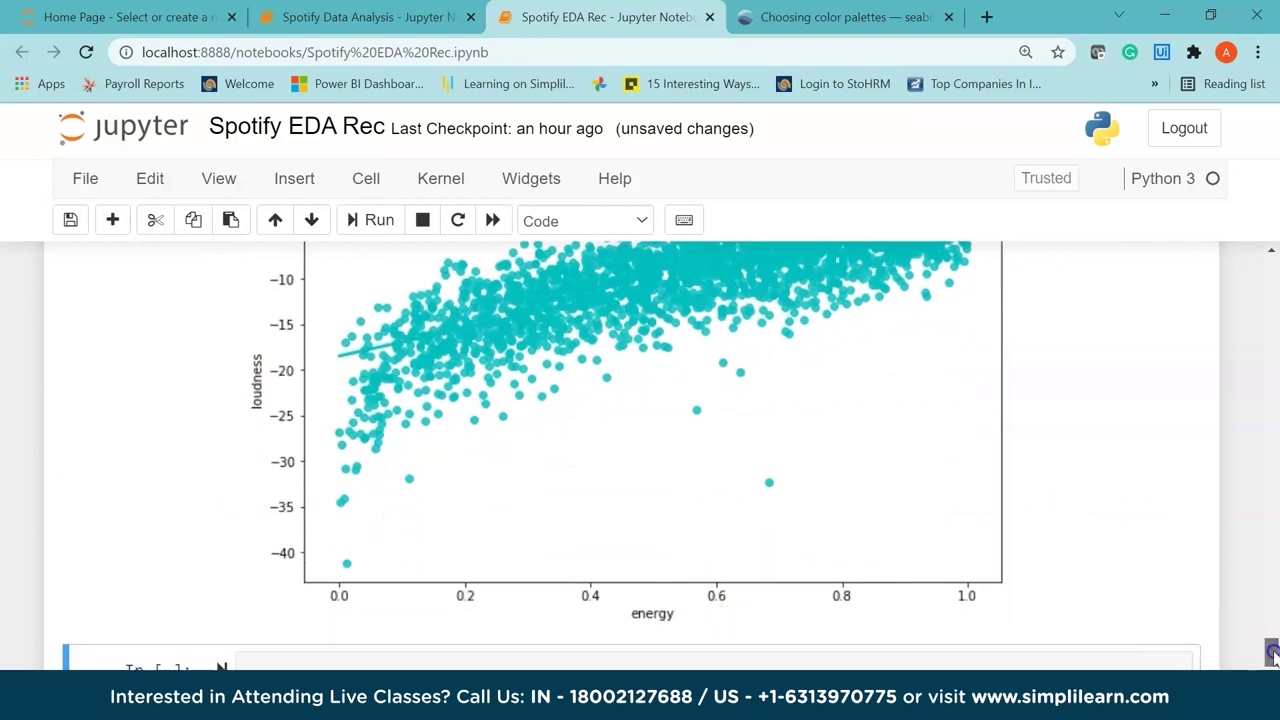
Review the loudness vs energy regression plot and copy its plotting code into the empty cell below it
scroll(1272, 652, up, 5)
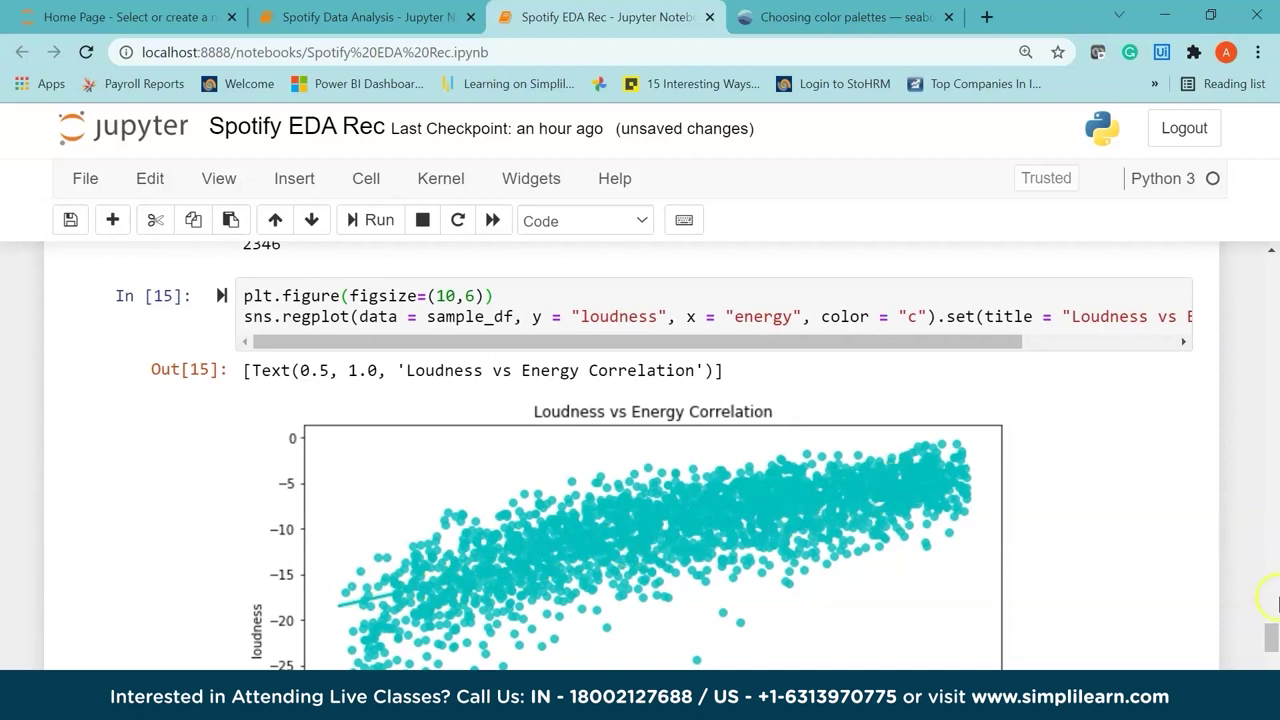
drag(1271, 636, 1271, 646)
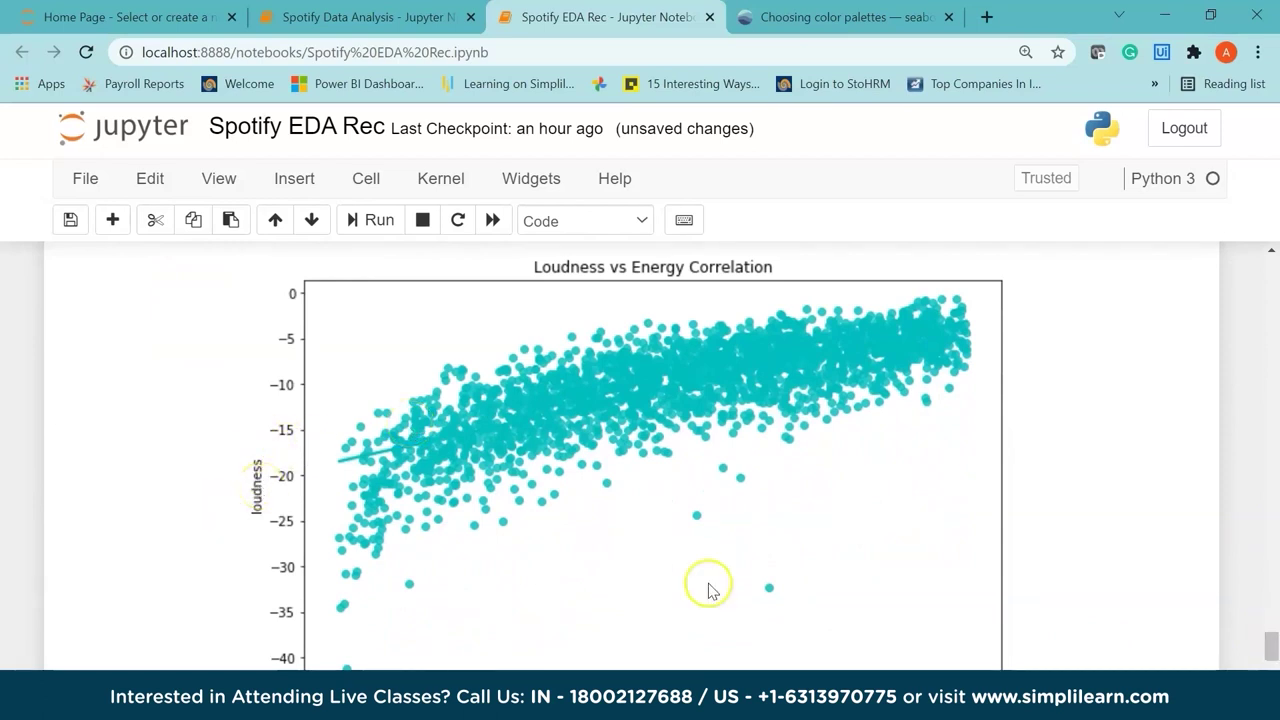
drag(1270, 646, 1272, 641)
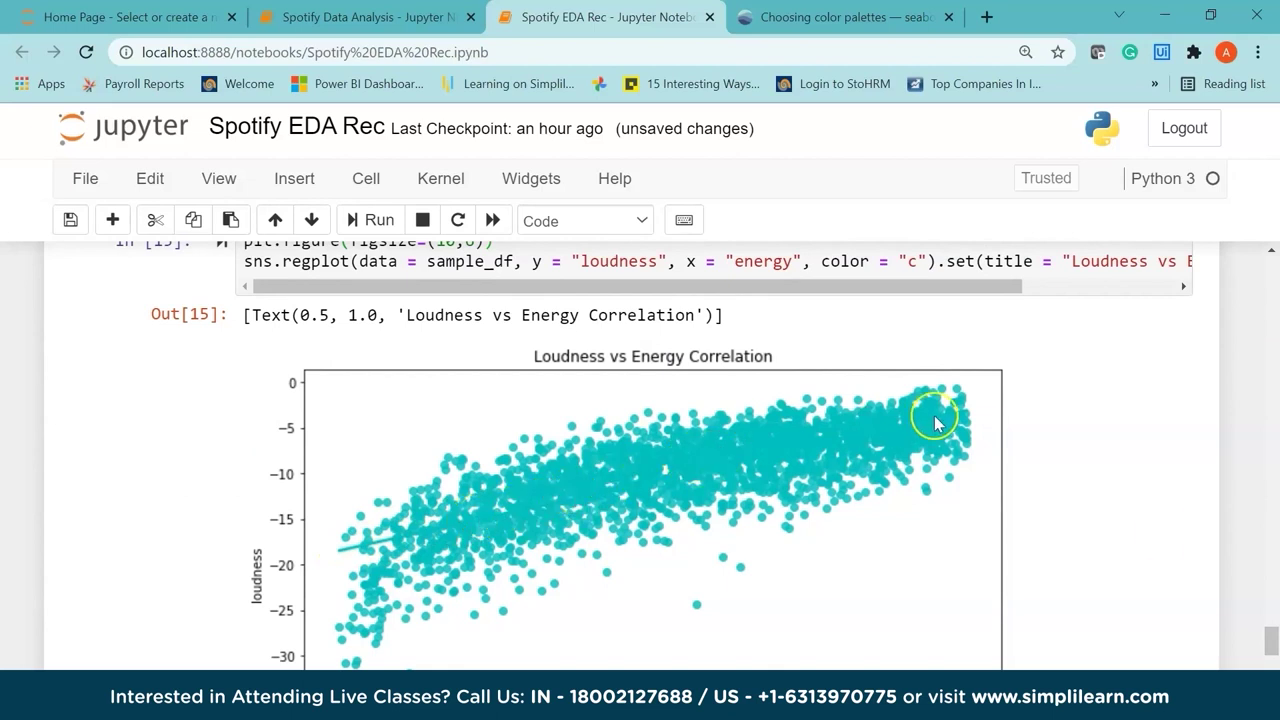
scroll(1272, 638, down, 5)
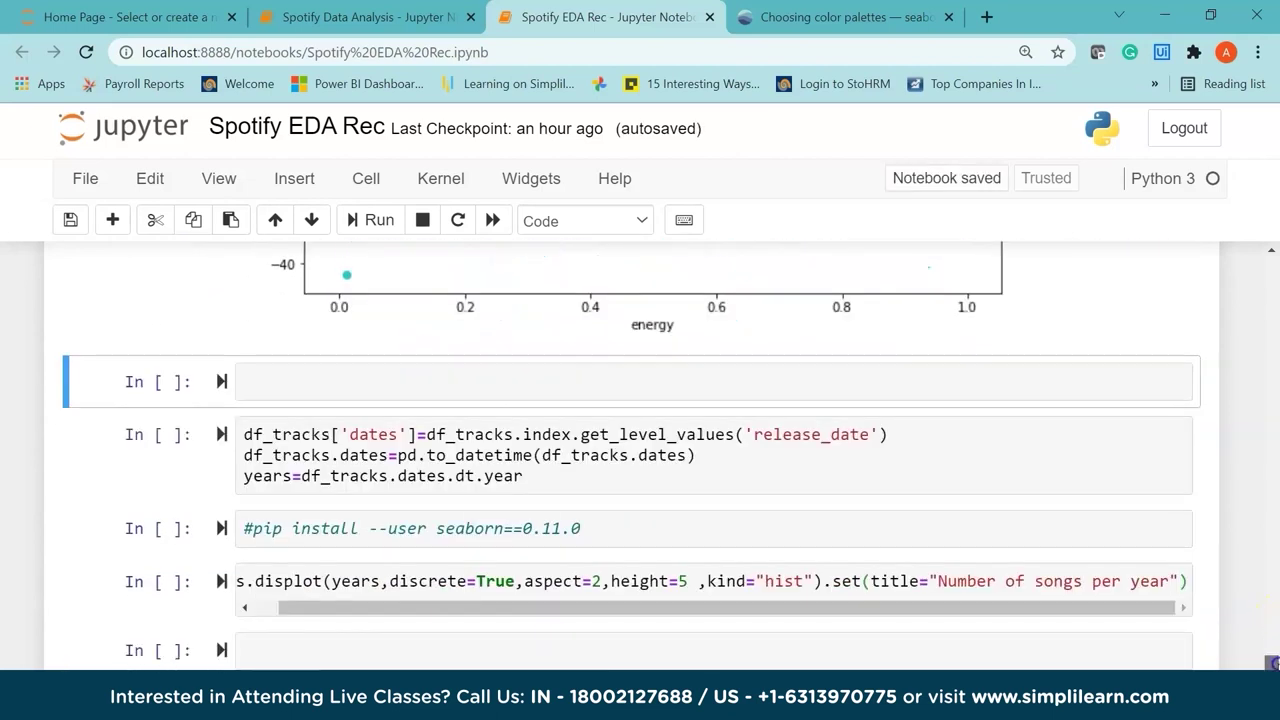
scroll(1268, 636, up, 6)
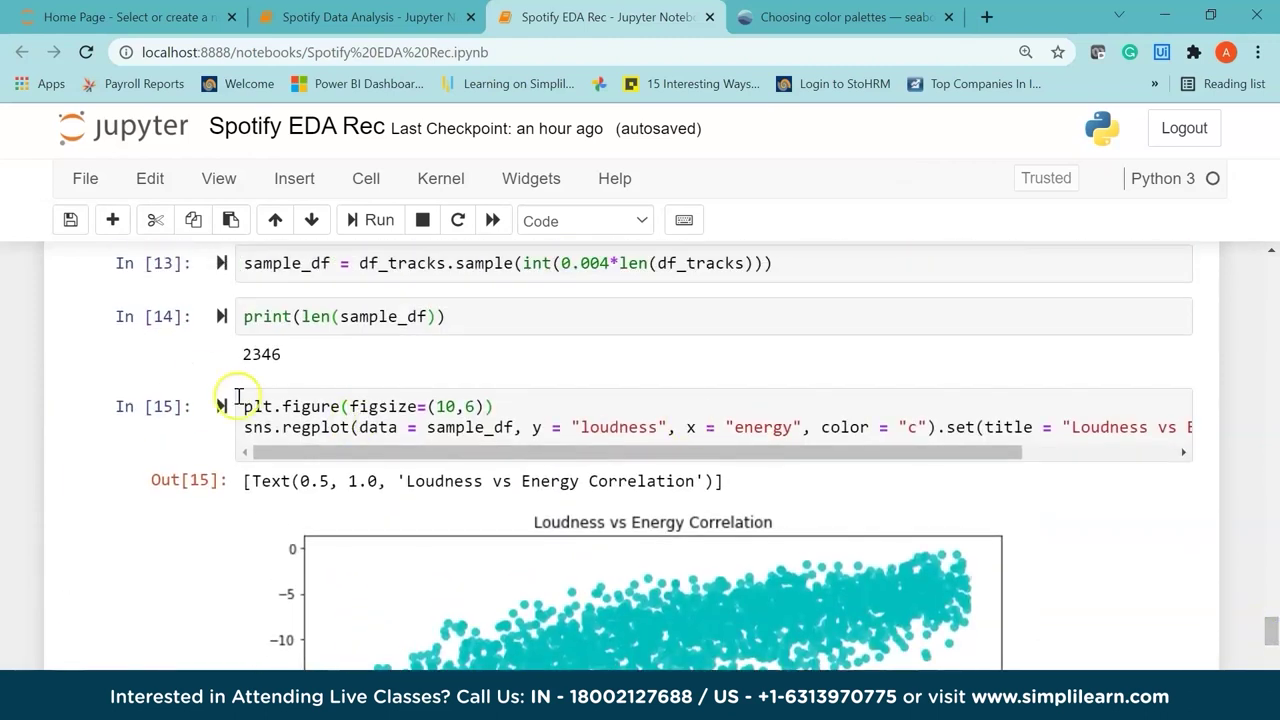
drag(238, 404, 948, 465)
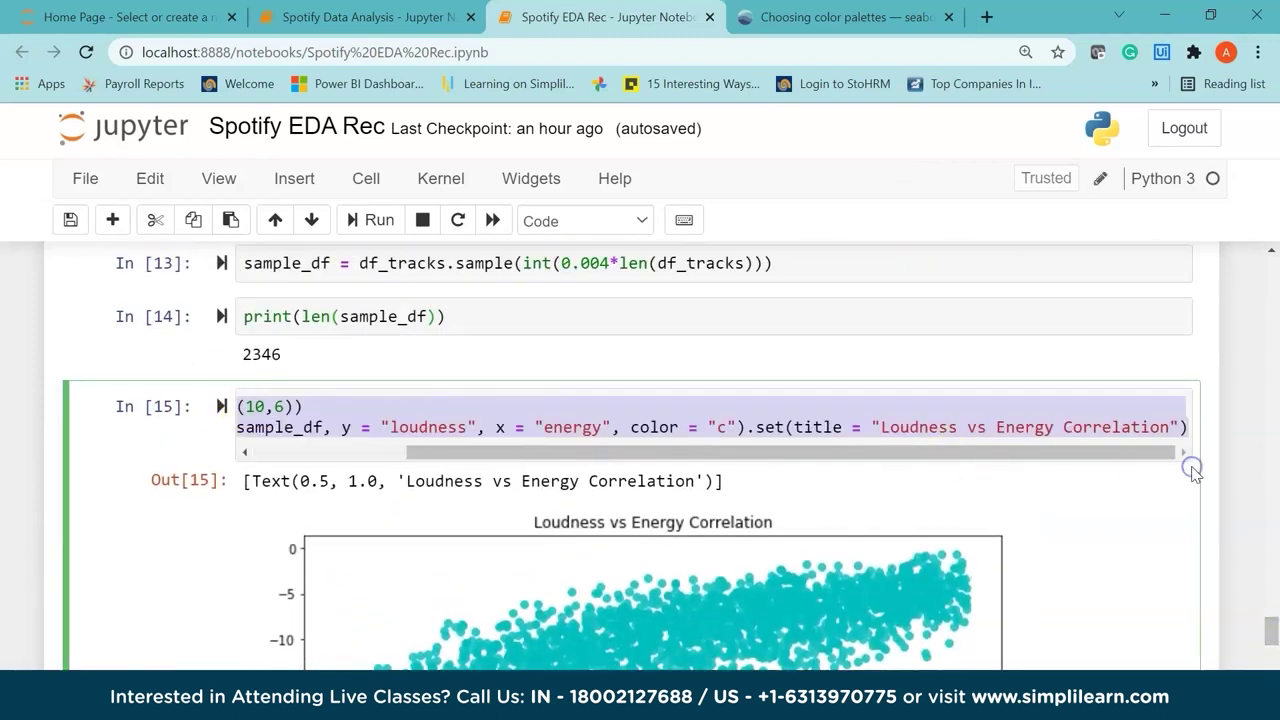
drag(1271, 612, 1271, 658)
click(586, 485)
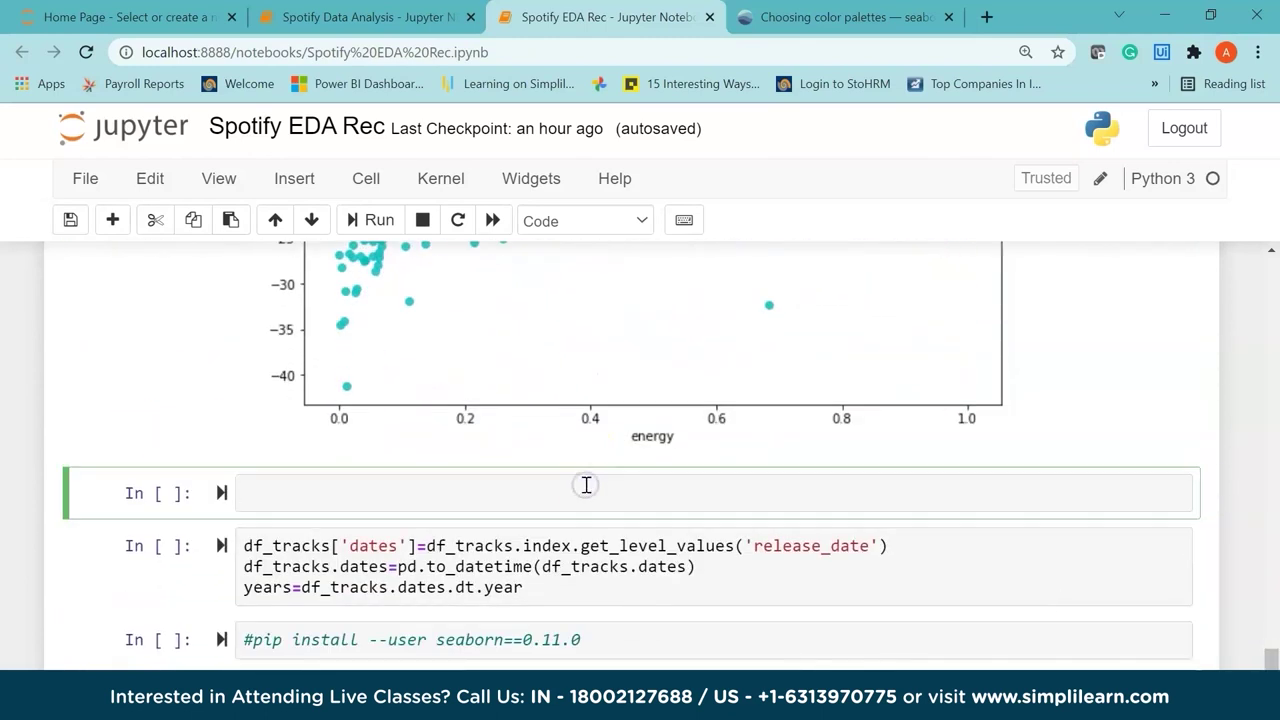
key(ctrl+v)
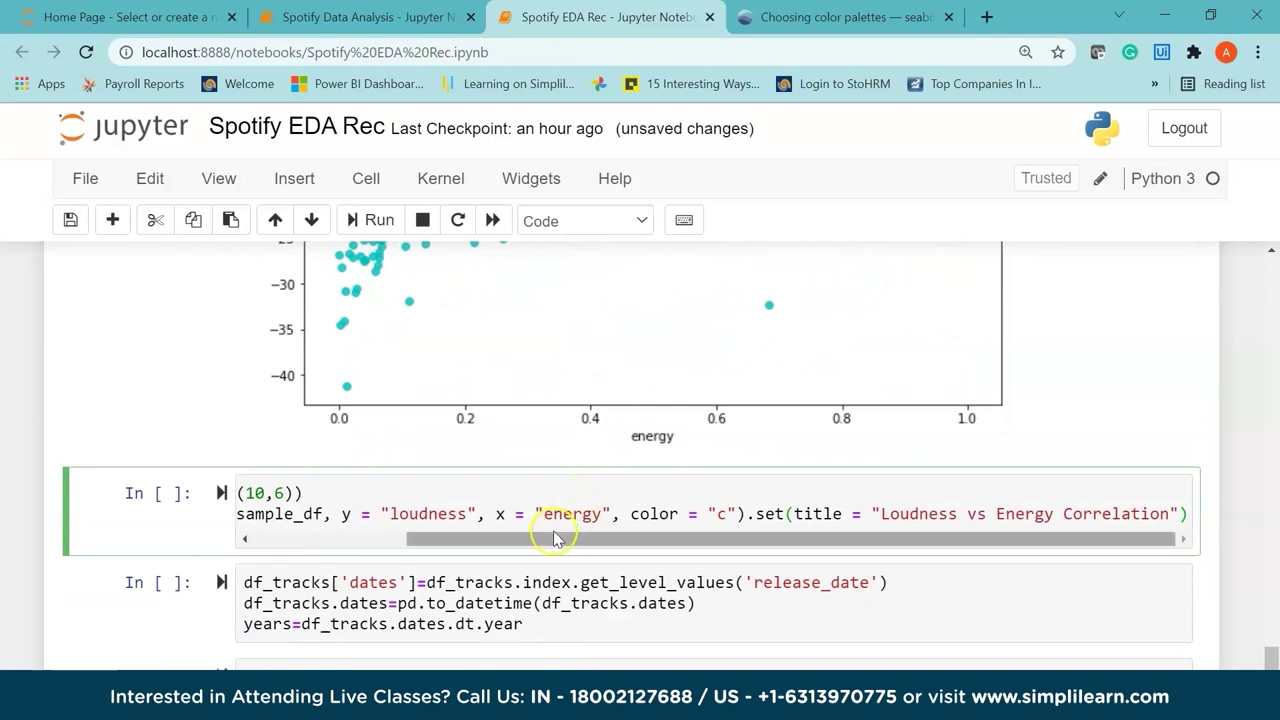
Set the y argument of the copied regplot call to "popularity"
drag(557, 538, 294, 543)
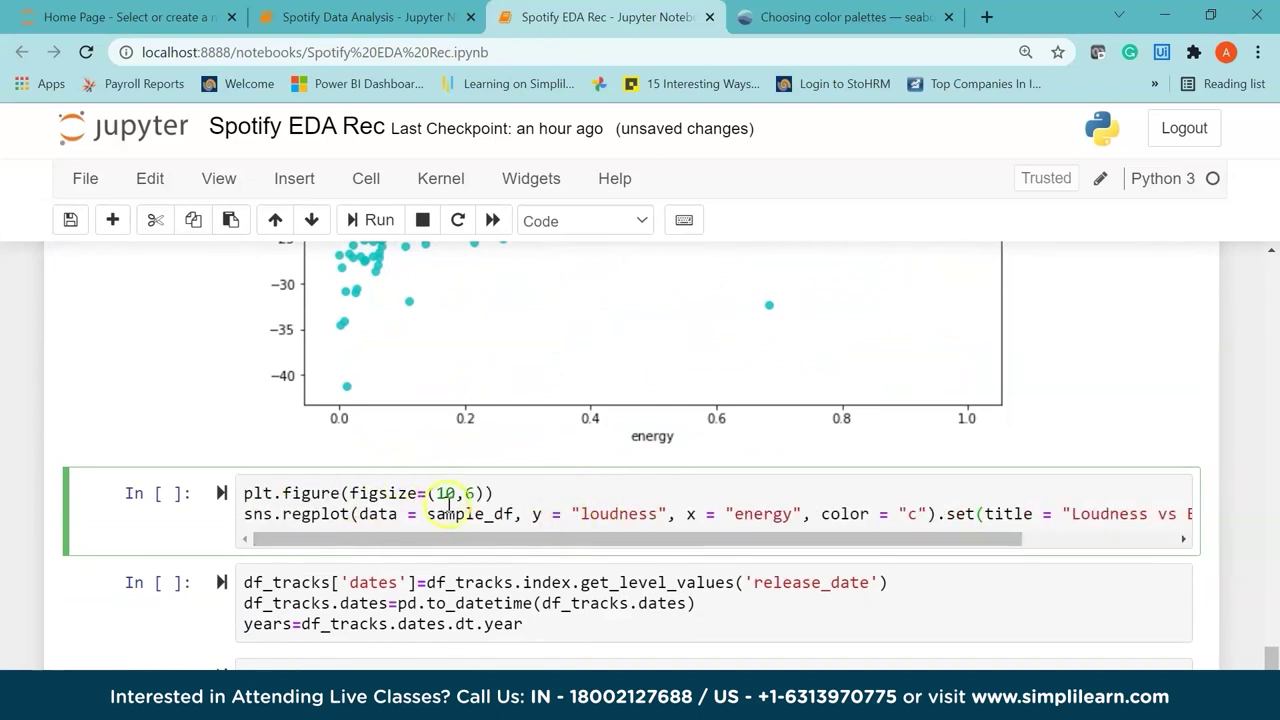
double_click(608, 516)
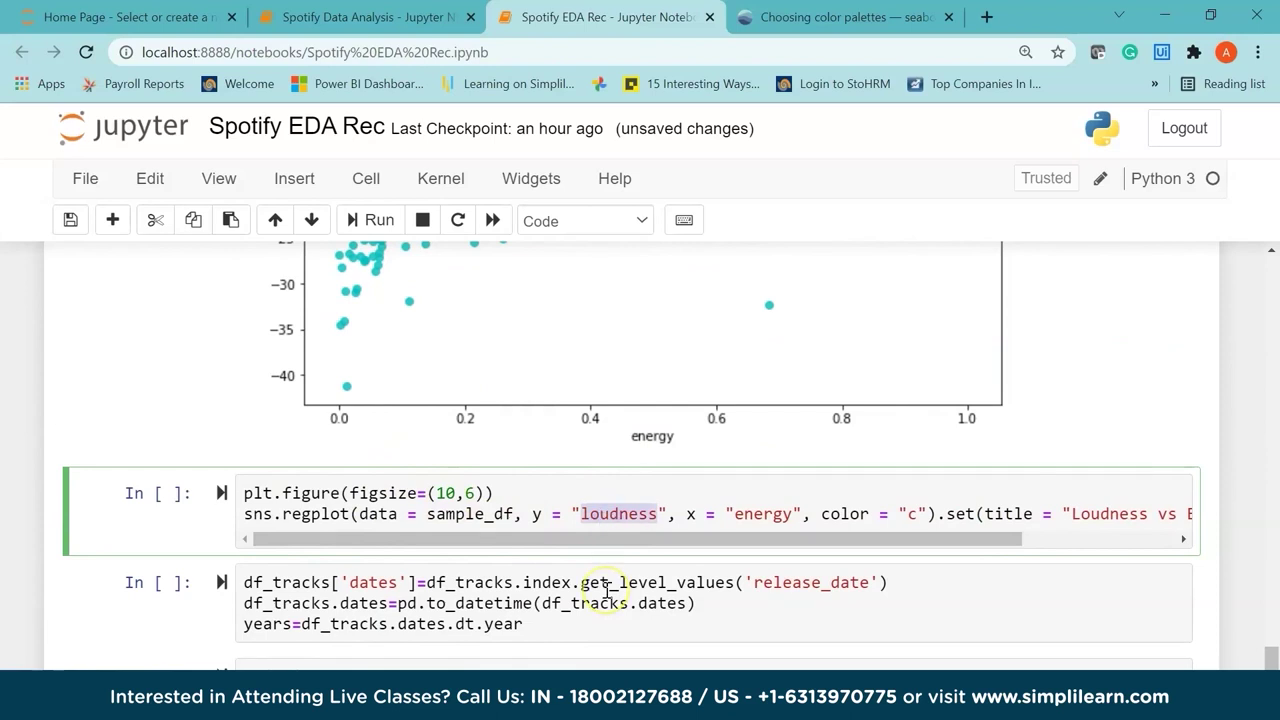
text(popua)
key(BackSpace)
text(larity)
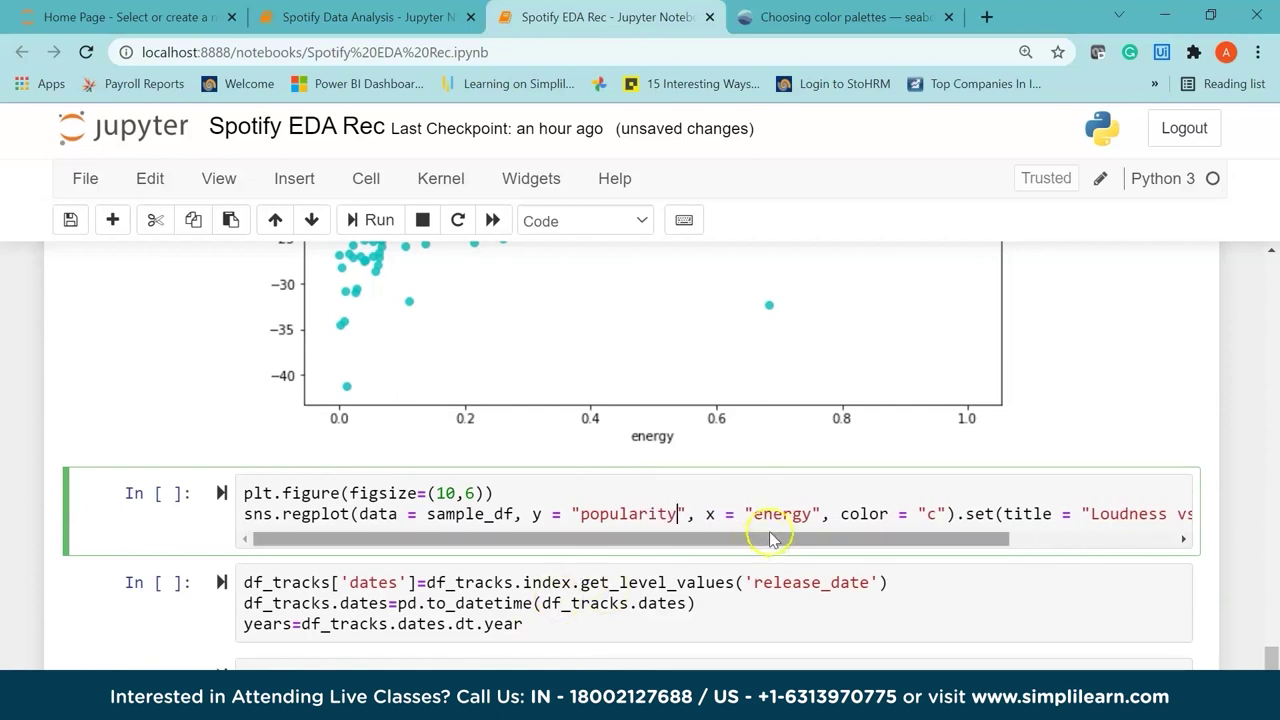
Set the regplot call's x argument to "acousticness" and its color to "b"
double_click(778, 508)
text(acc)
text(ustin)
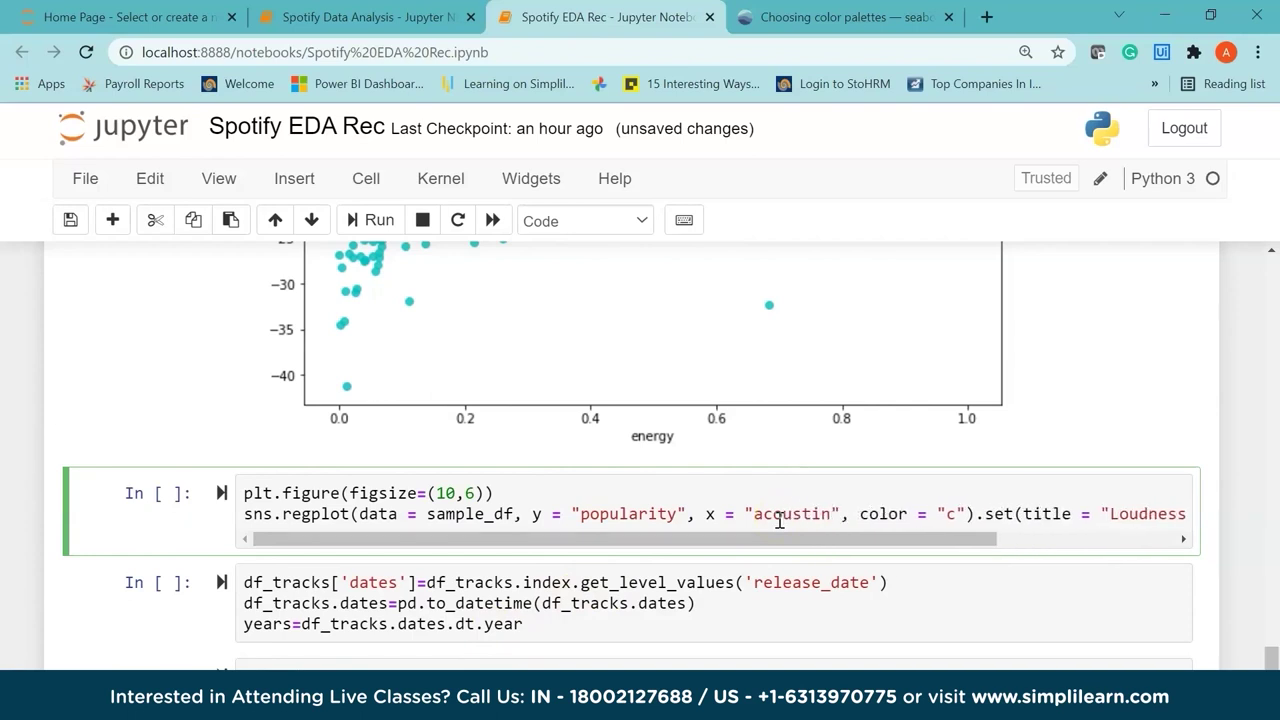
text(ness)
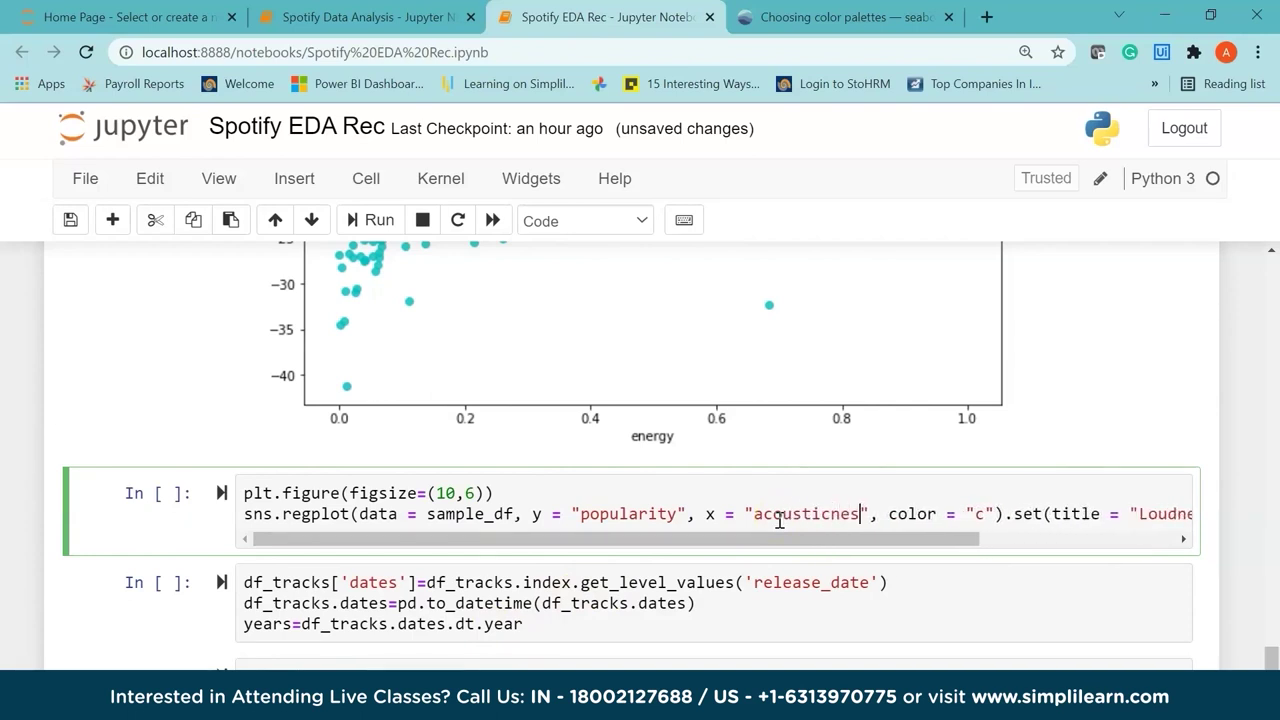
drag(809, 540, 917, 539)
click(842, 513)
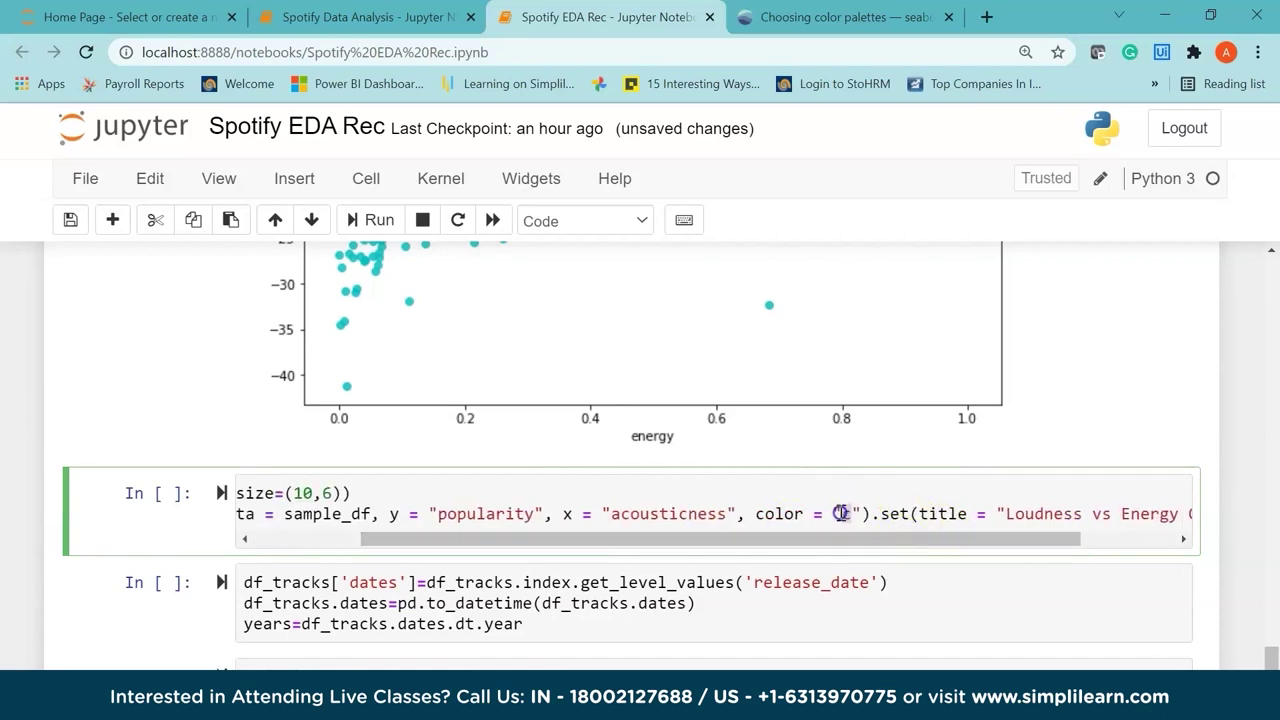
Change the plot title in the copied code to "Popularity vs Acousticness Correlation"
drag(871, 536, 1012, 548)
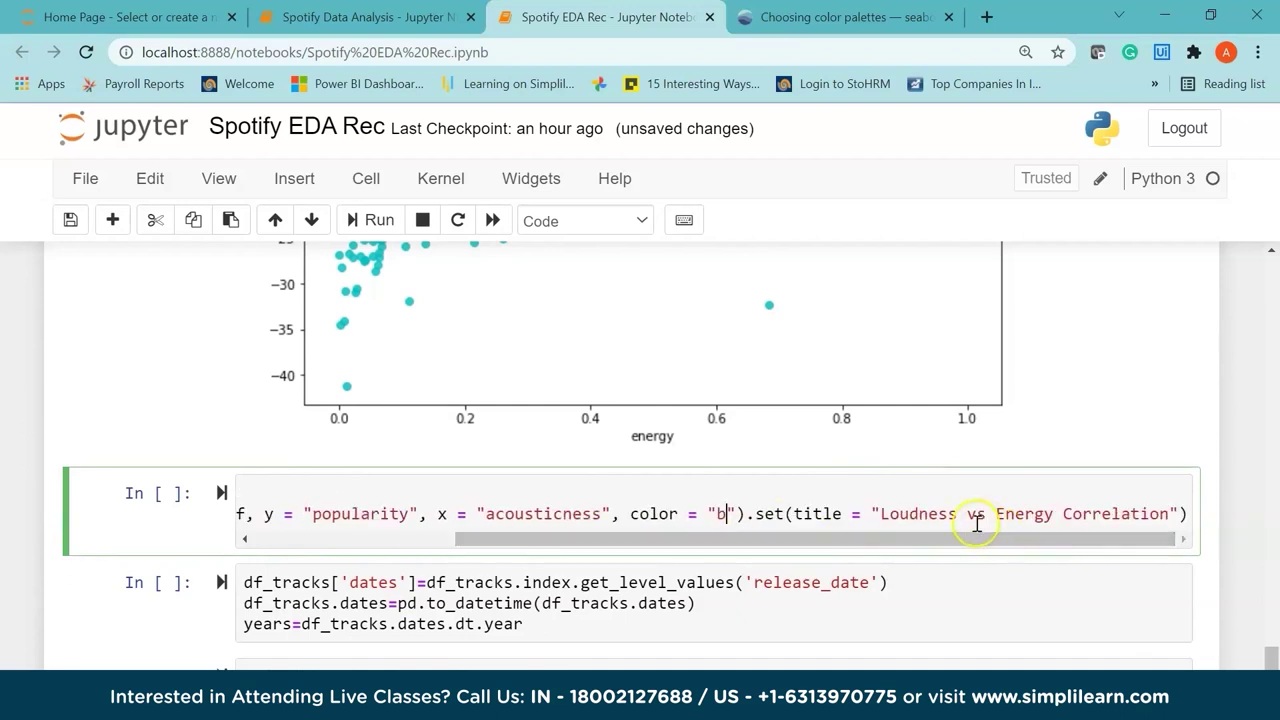
double_click(912, 513)
text(Populati)
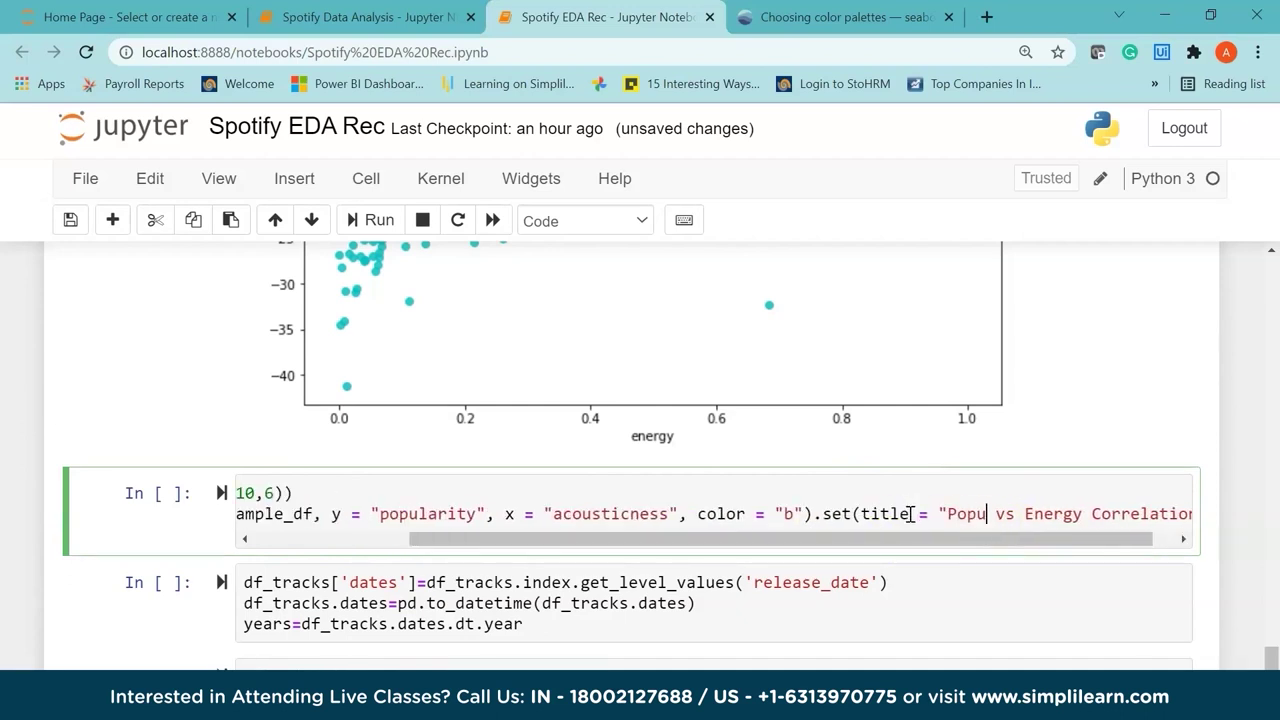
key(BackSpace)
key(BackSpace)
text(rit)
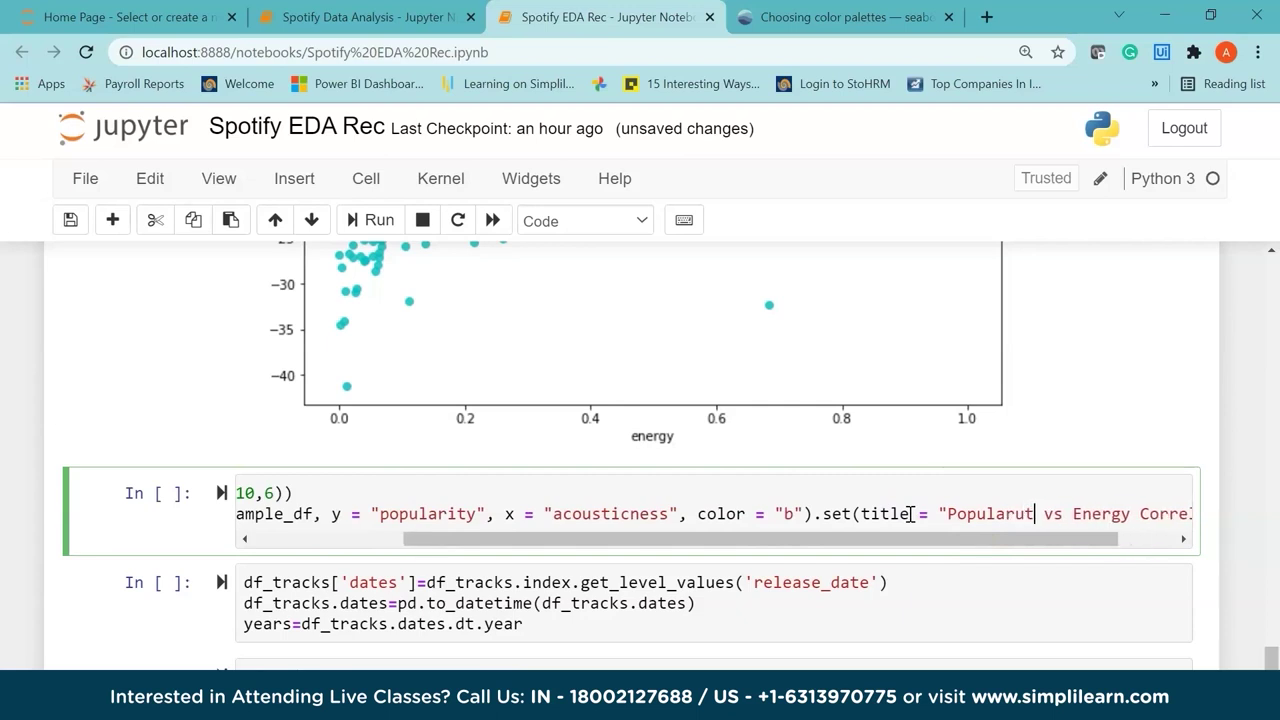
key(BackSpace)
key(BackSpace)
text(ity)
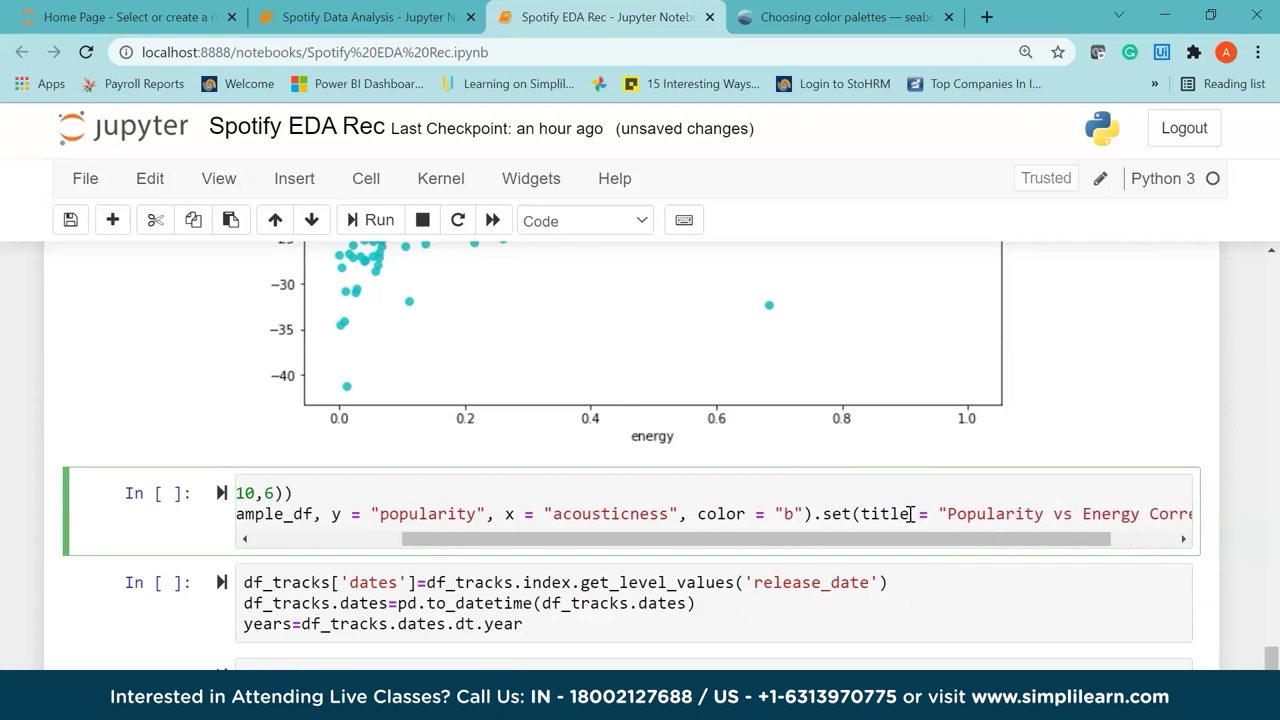
drag(951, 540, 1134, 545)
double_click(1035, 514)
text(Acous)
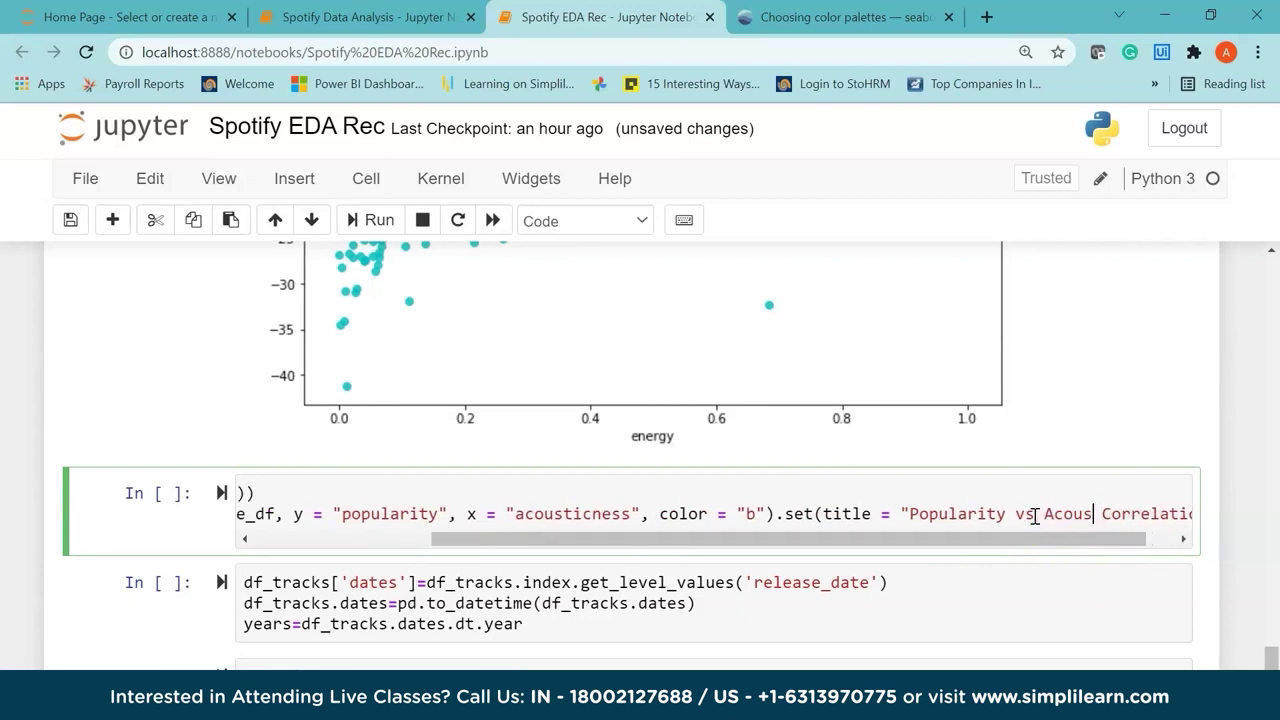
text(ticness)
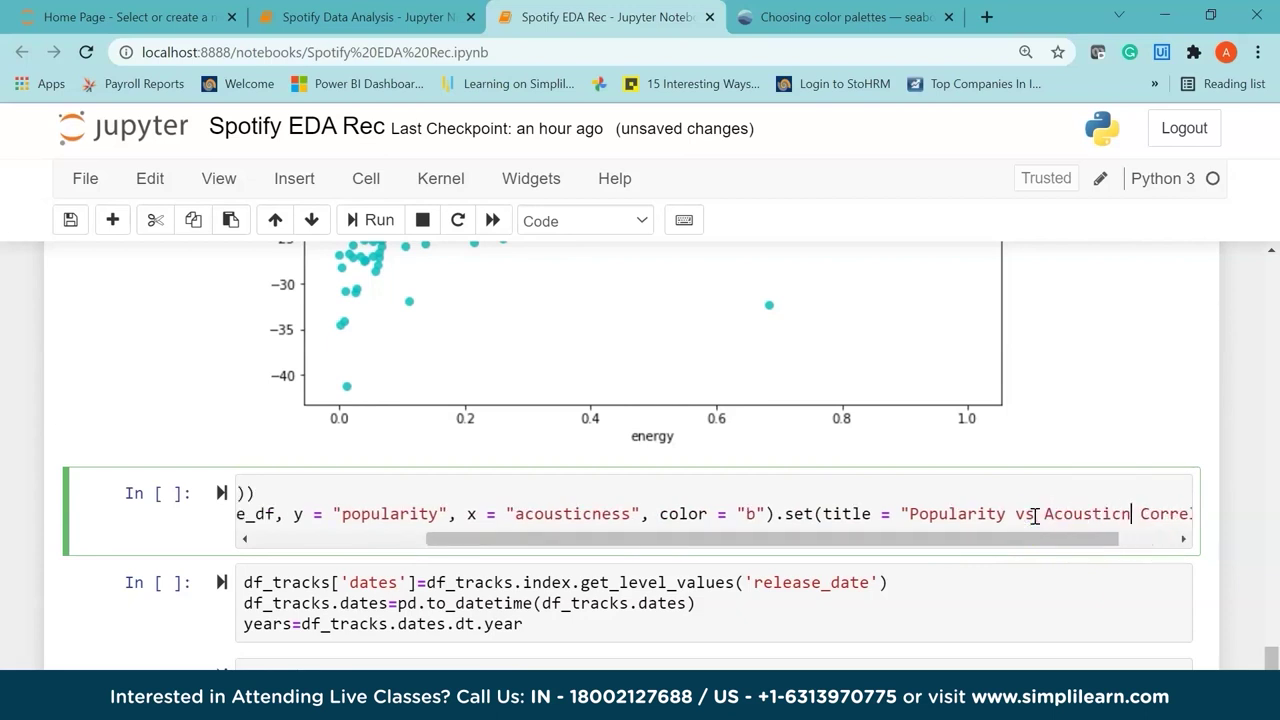
click(1017, 545)
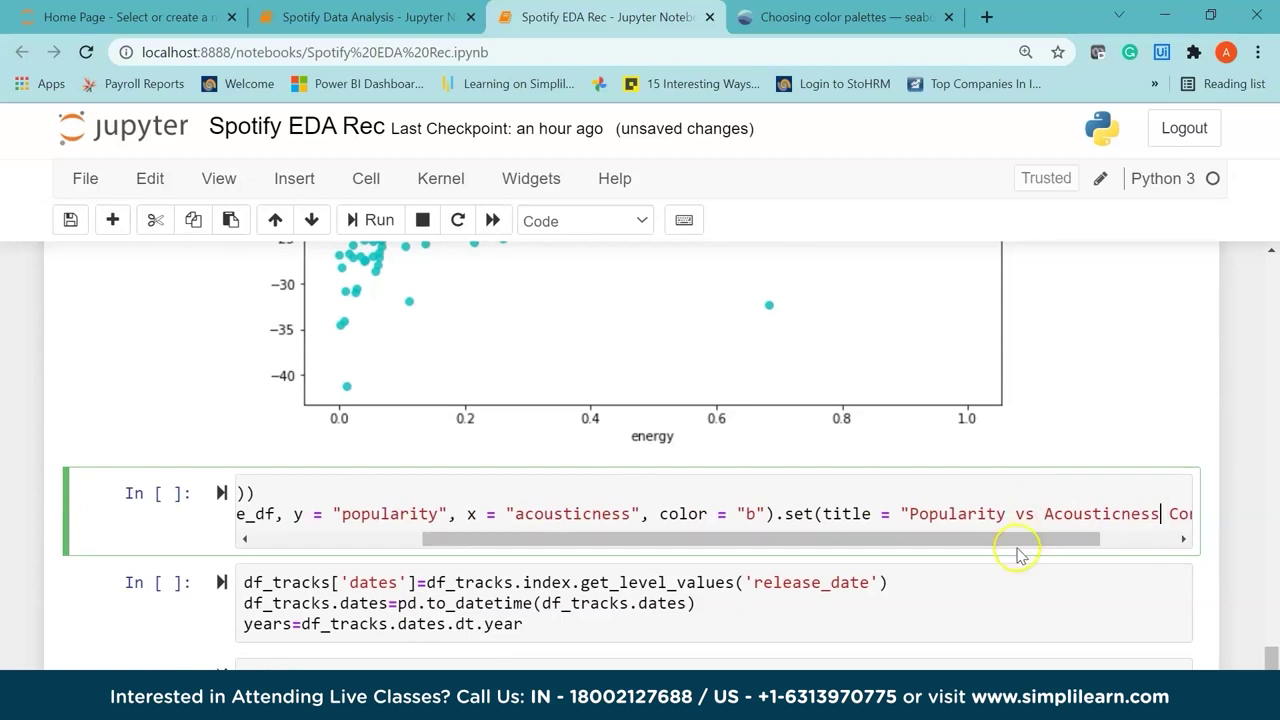
Check the edited regplot code, run the cell and review the plot of popularity against acousticness
scroll(1268, 658, down, 2)
drag(846, 430, 412, 407)
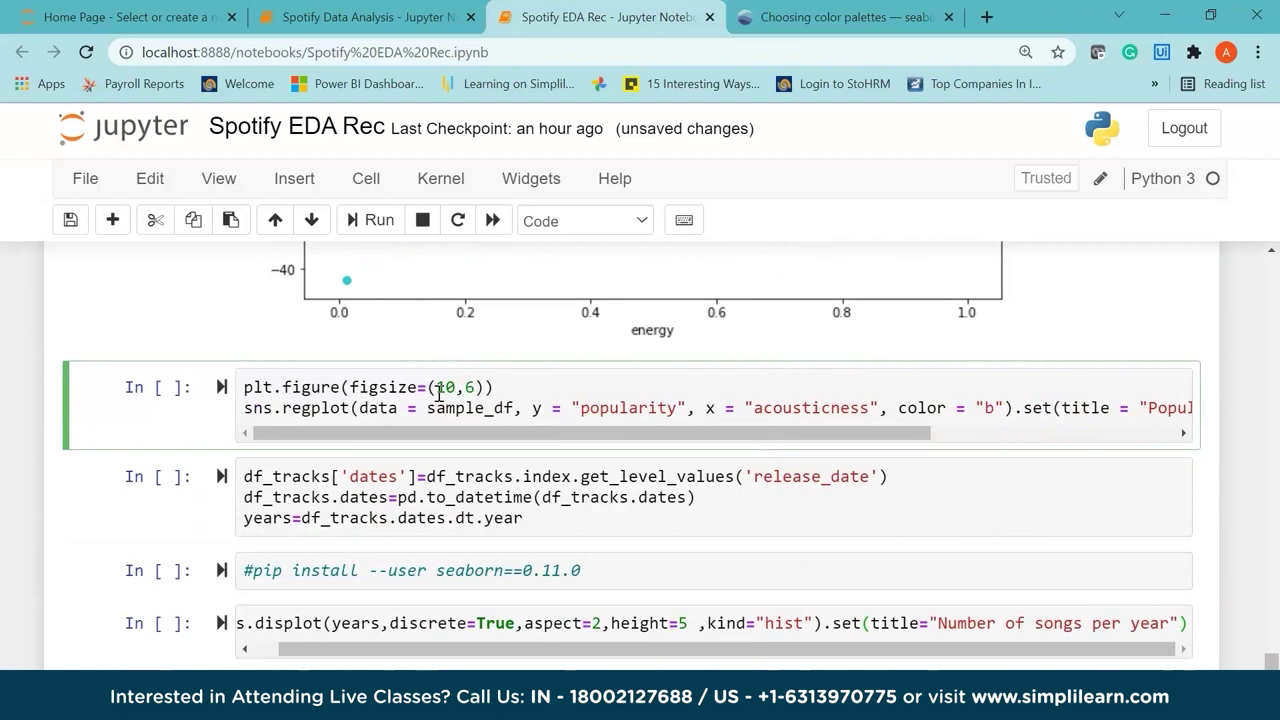
key(shift+Return)
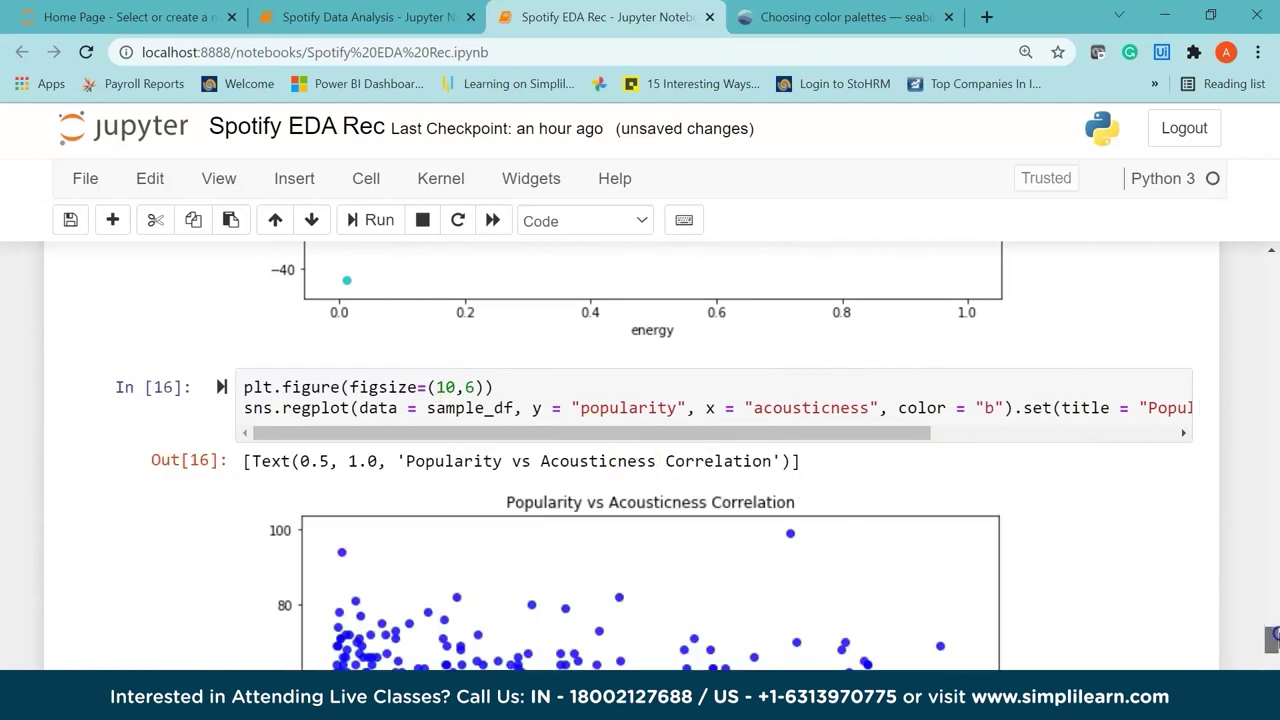
scroll(1272, 640, down, 3)
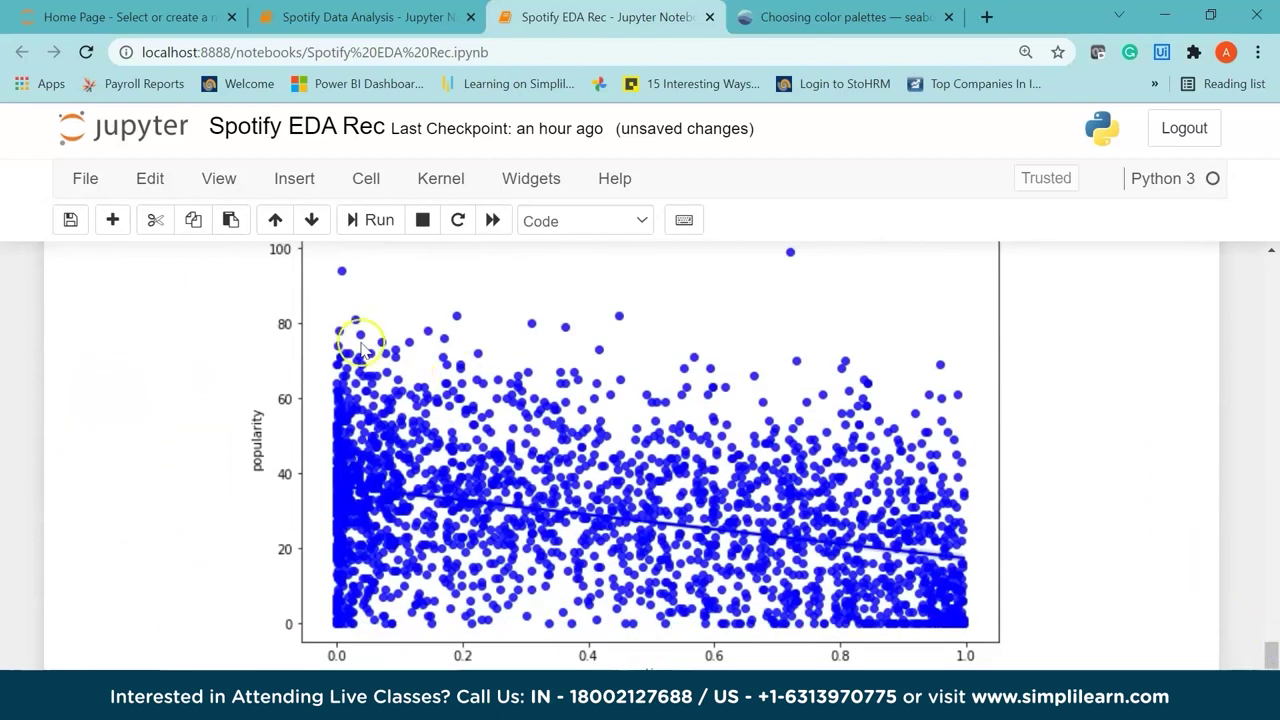
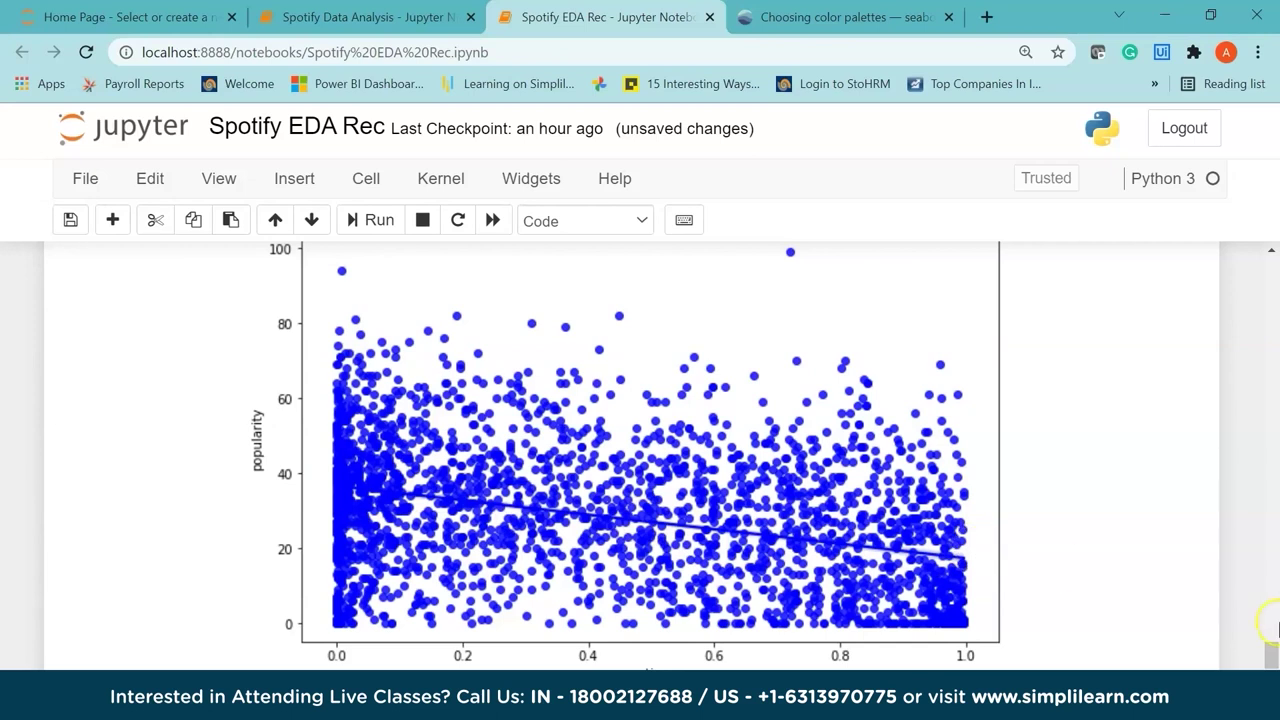
Run the cell that converts the release_date index values to datetime and extracts the years
scroll(1268, 652, down, 3)
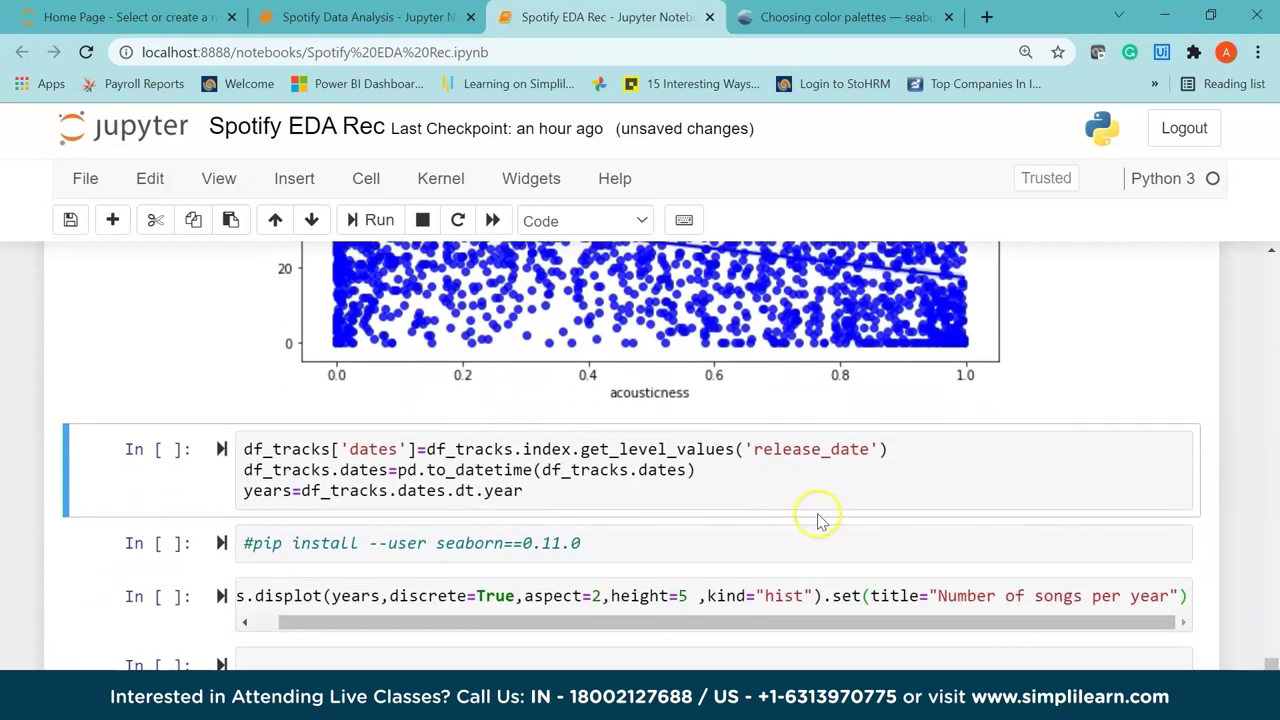
click(784, 493)
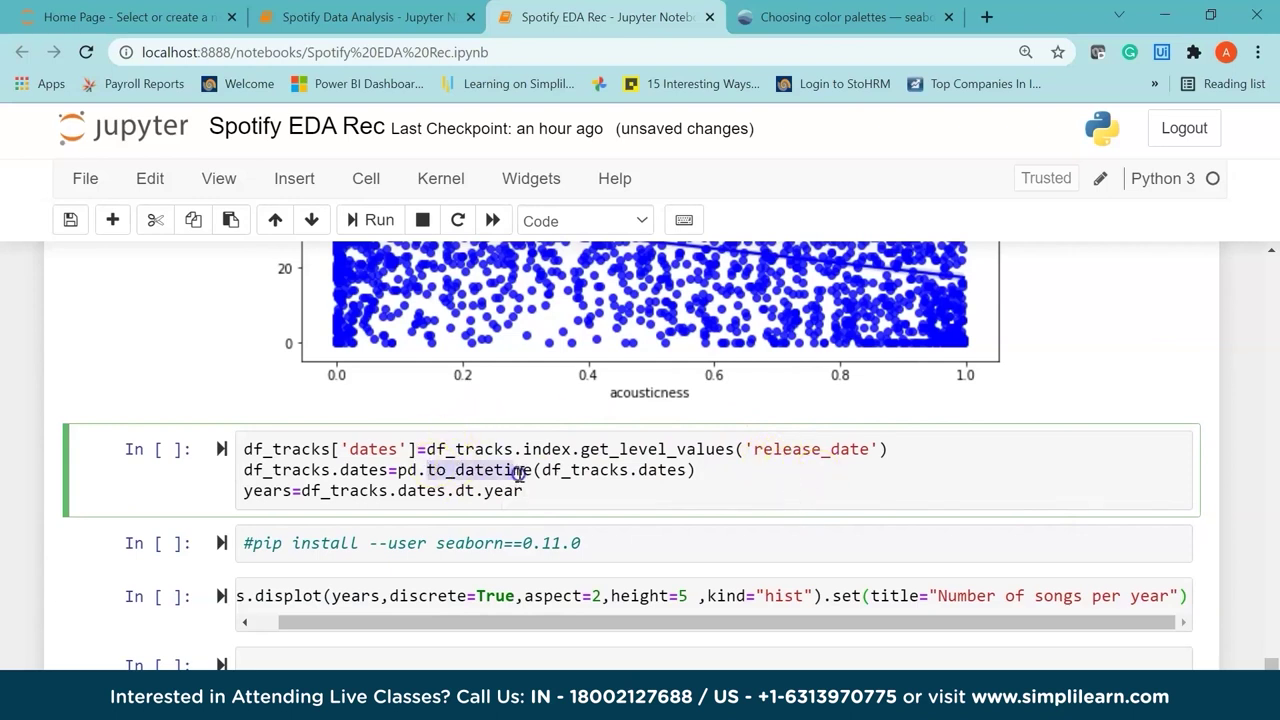
key(shift+Return)
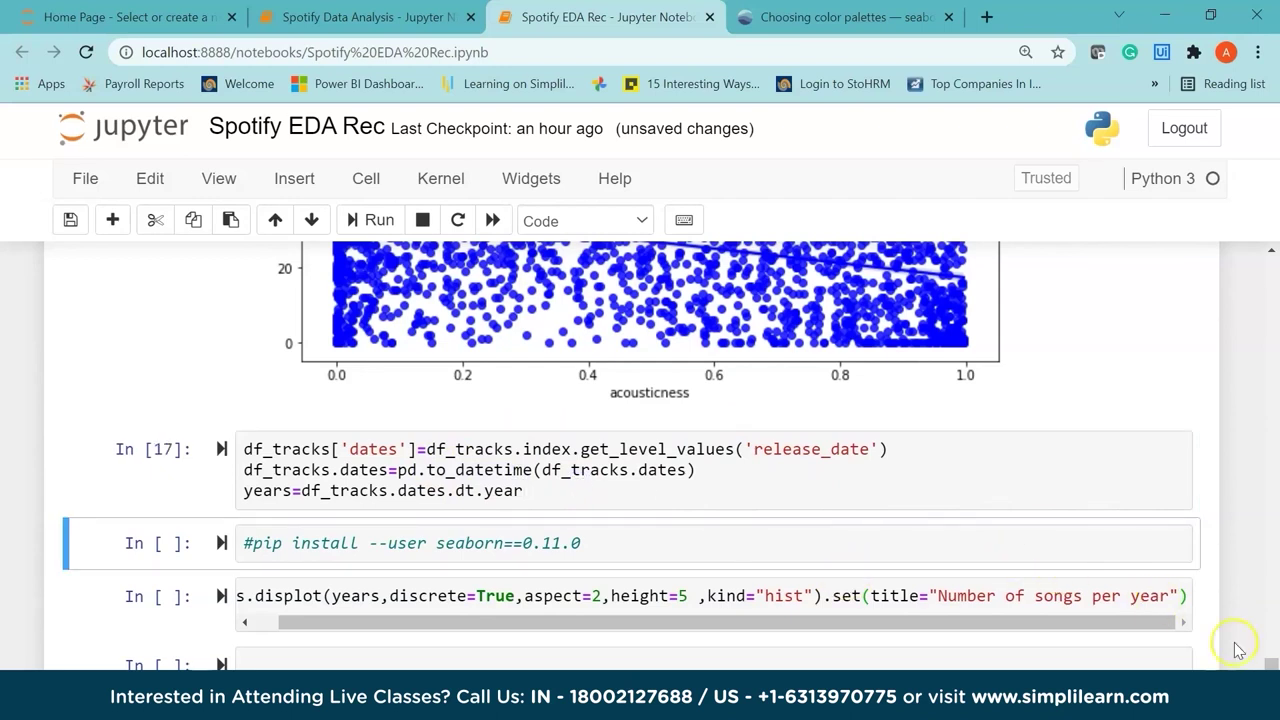
Examine the commented seaborn==0.11.0 install line and the sns.displot call for the number of songs per year
scroll(1268, 658, down, 2)
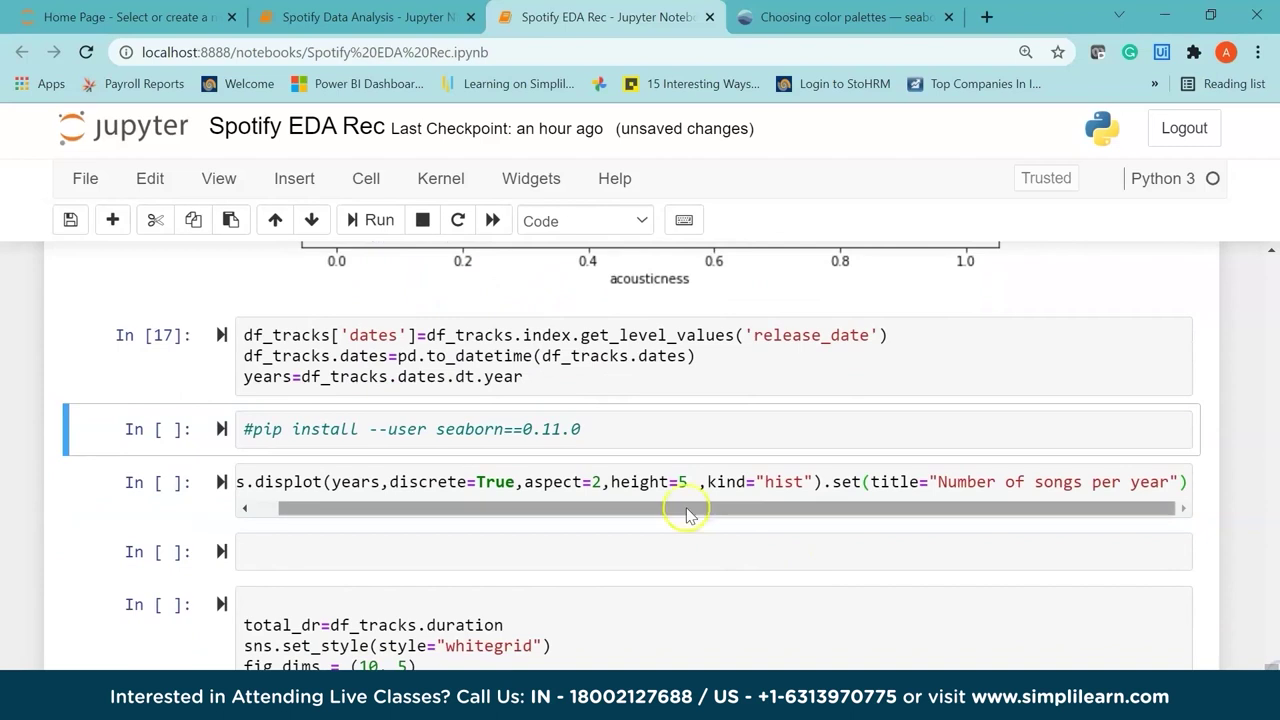
drag(672, 510, 508, 510)
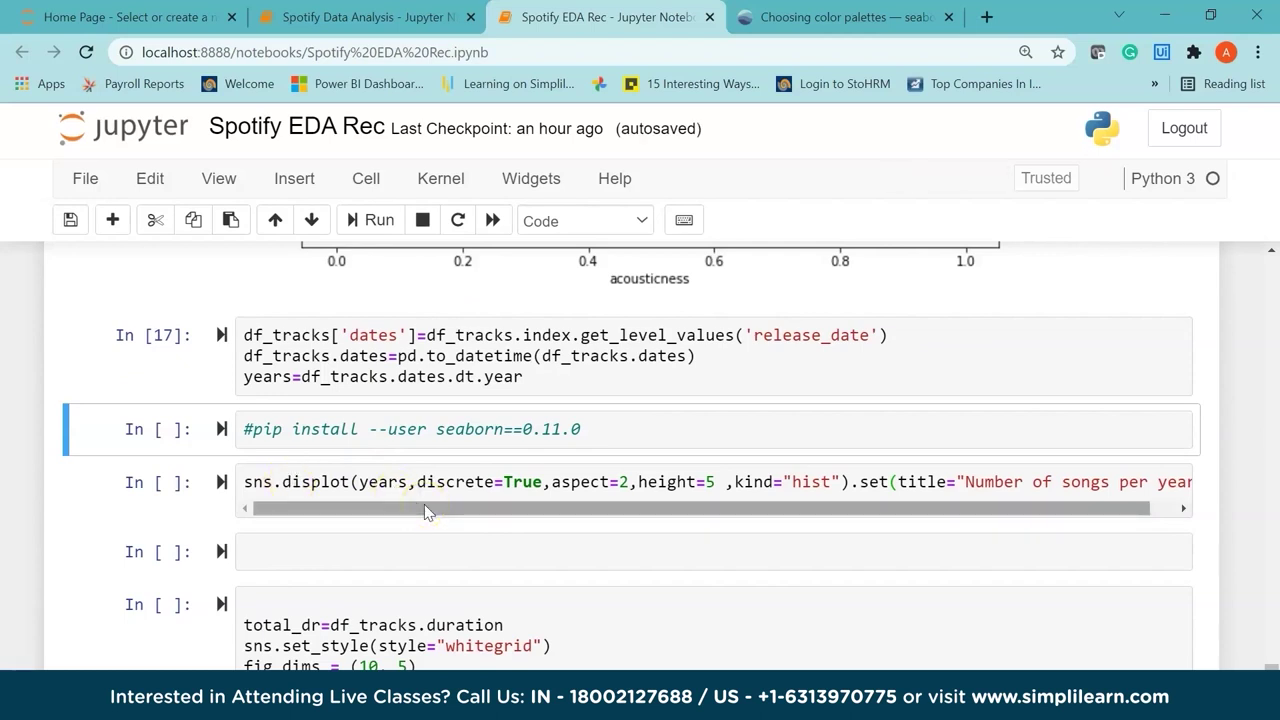
click(524, 429)
drag(529, 428, 571, 428)
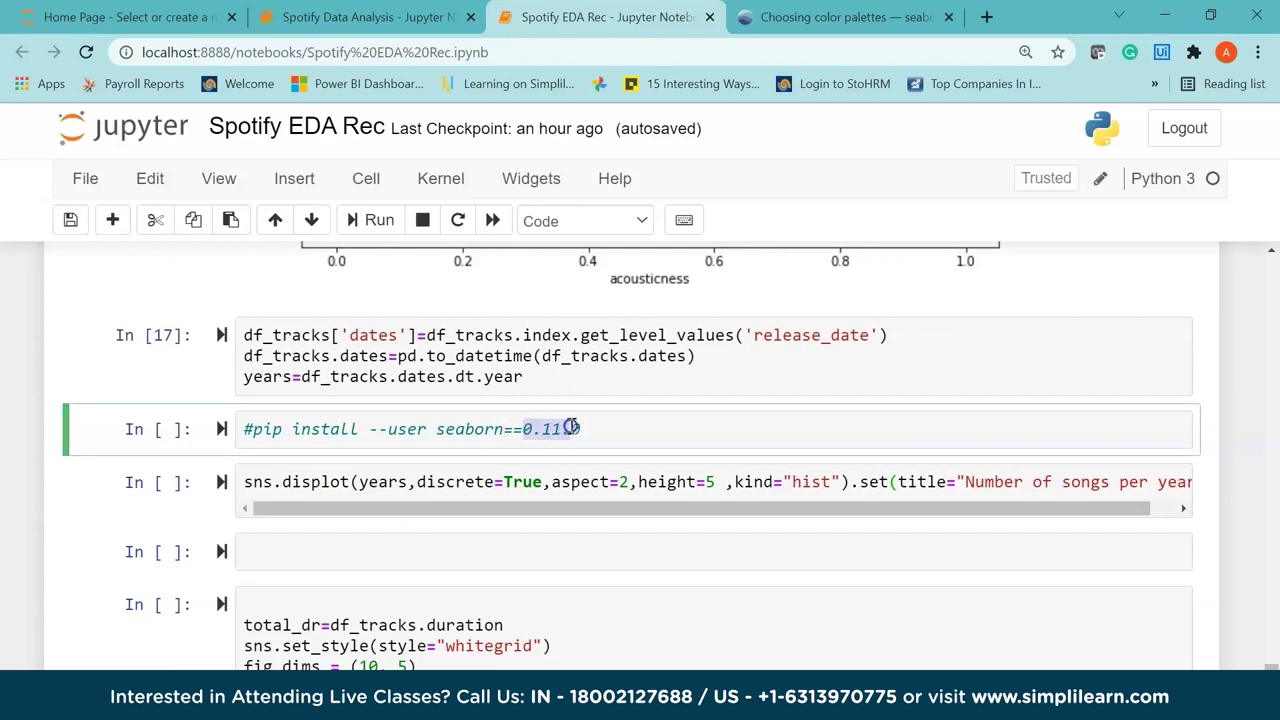
key(Escape)
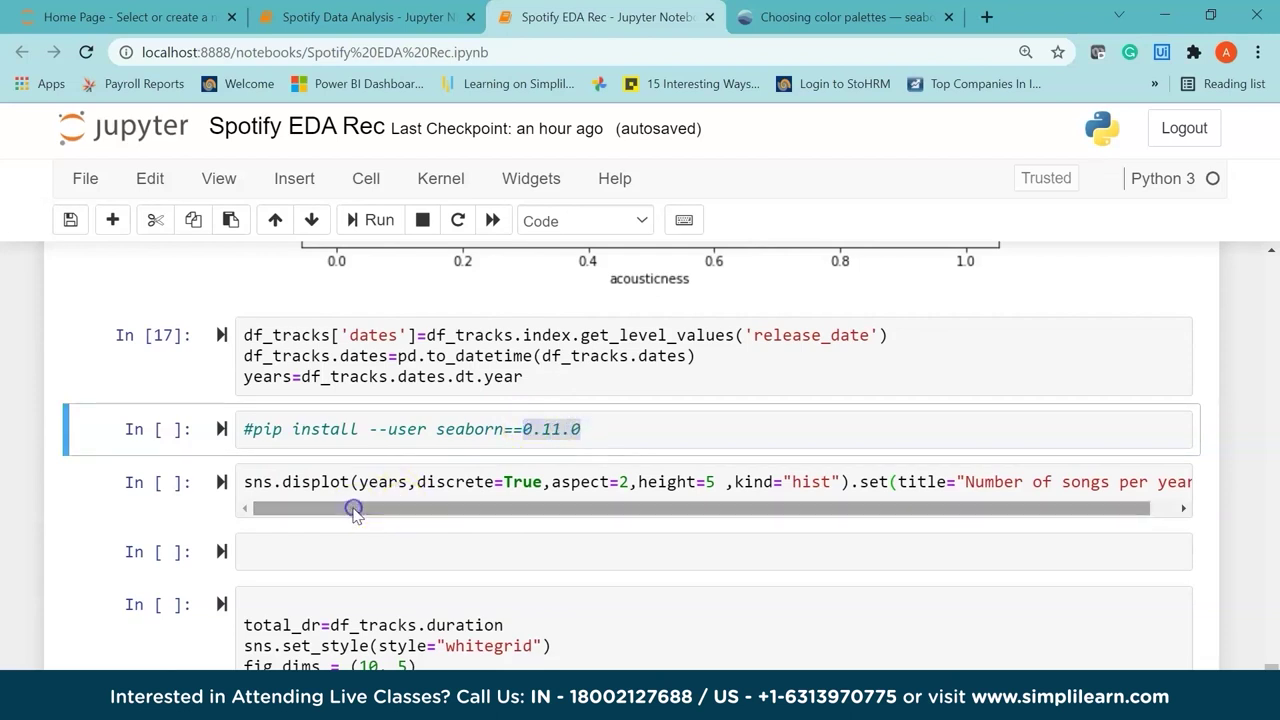
click(624, 434)
click(273, 437)
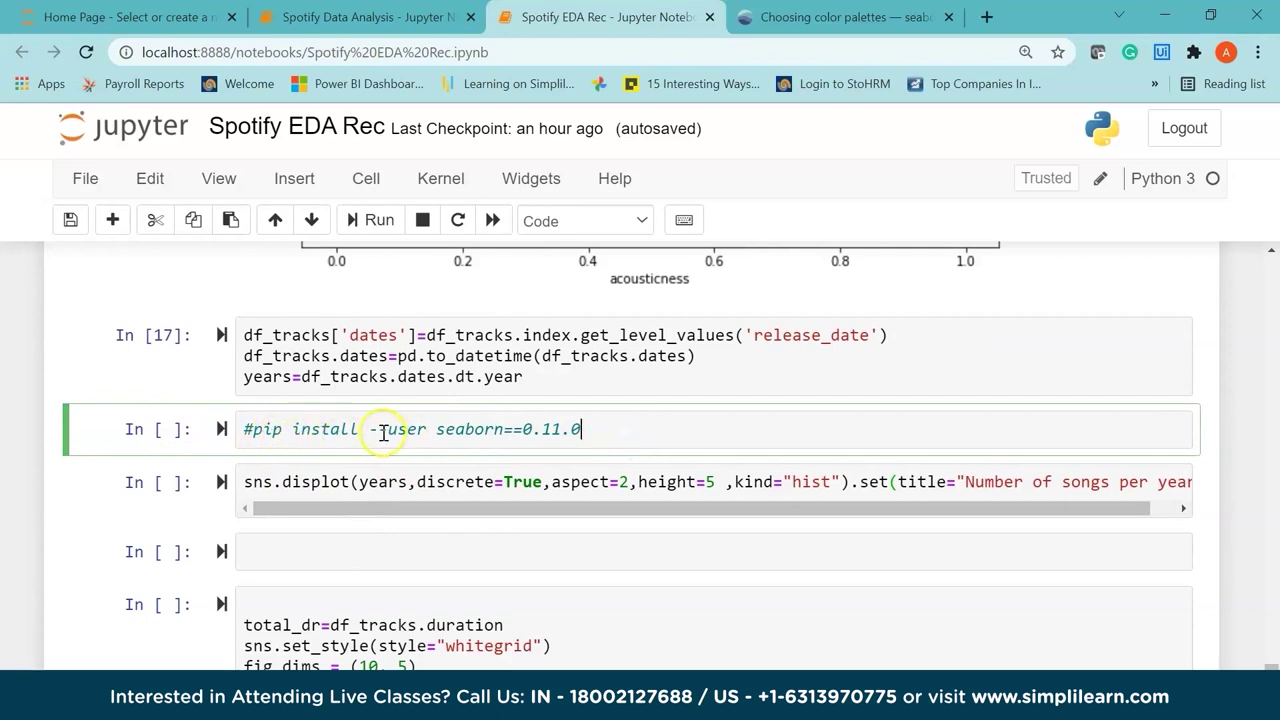
drag(515, 429, 582, 429)
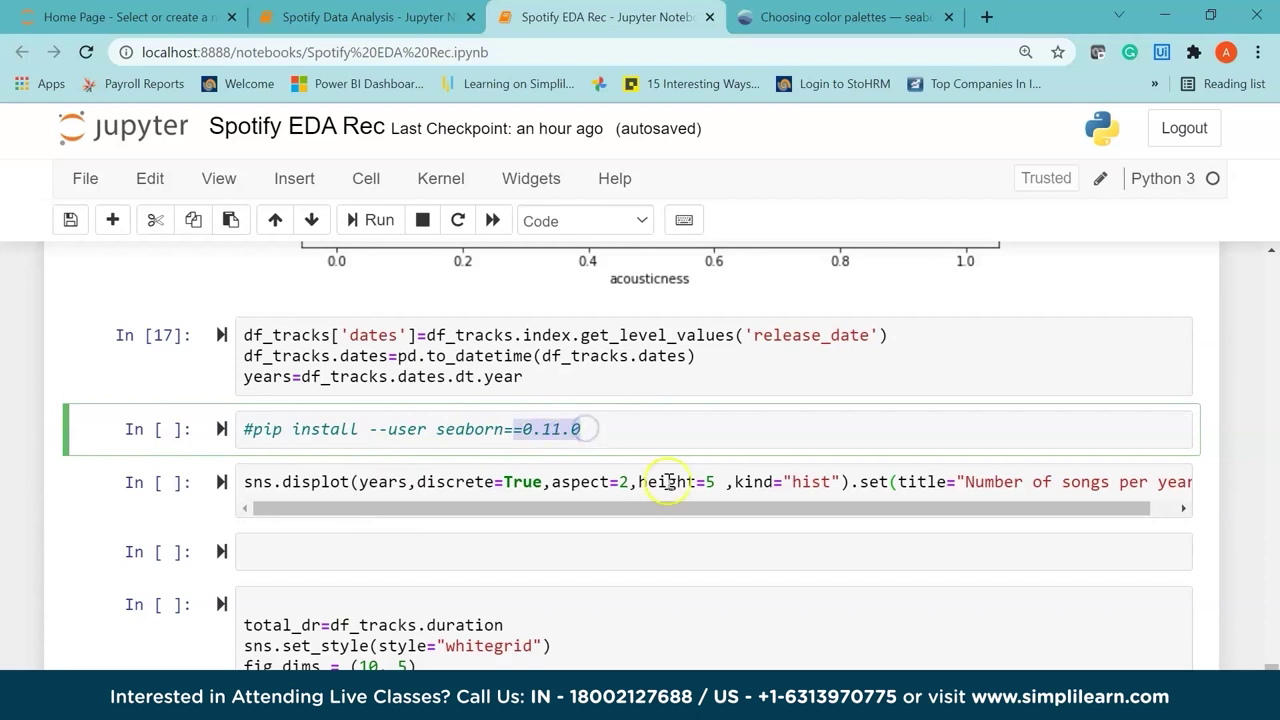
click(668, 482)
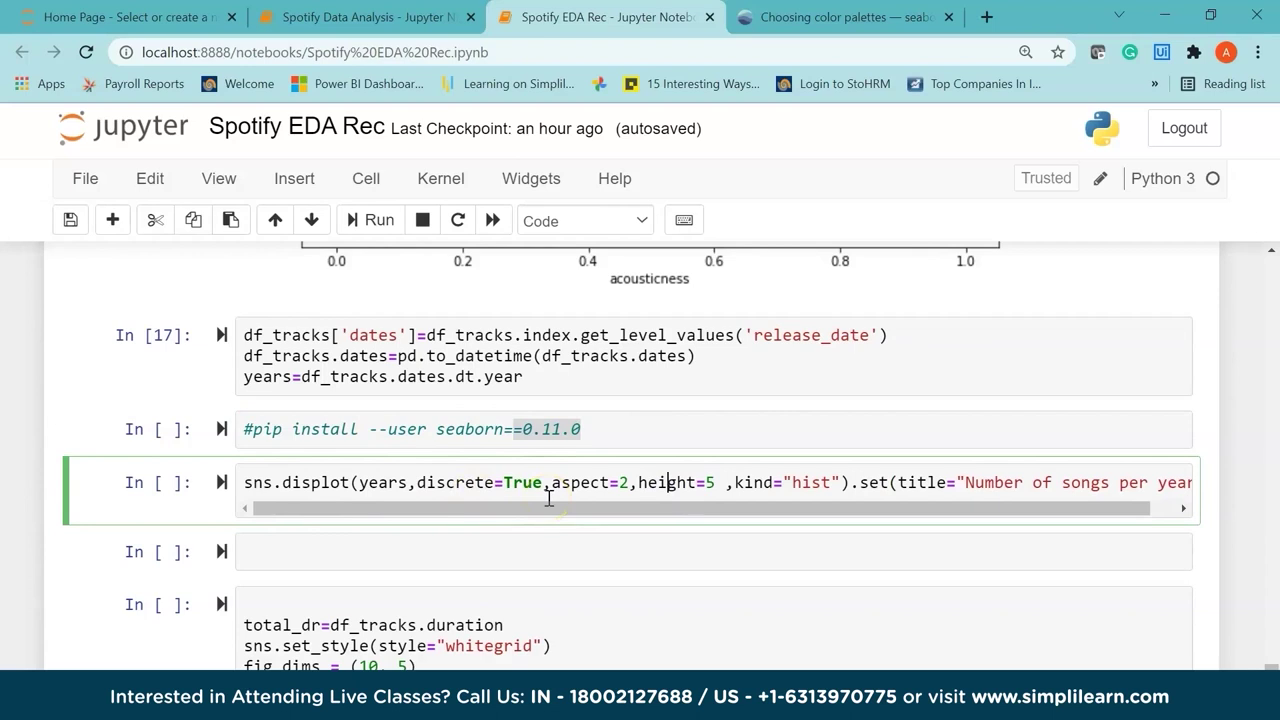
Run the sns.displot cell and review the histogram of the number of songs per year
key(Escape)
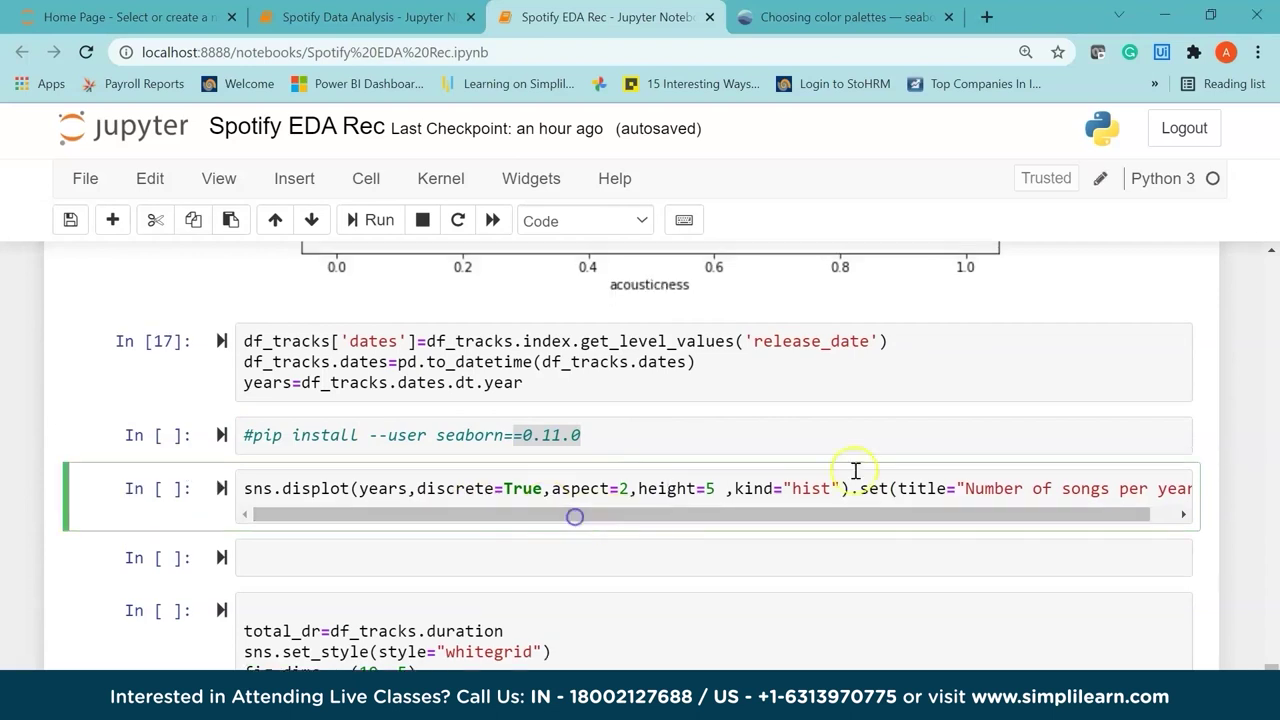
click(610, 436)
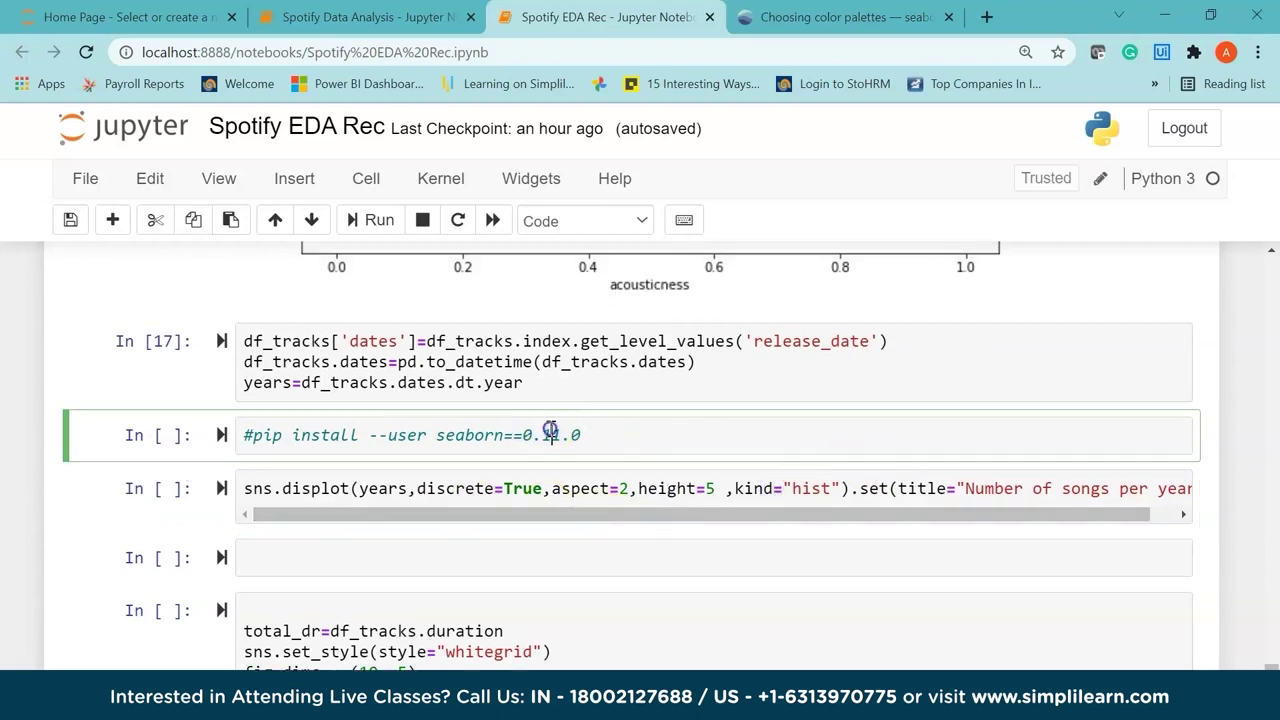
drag(632, 514, 714, 514)
click(680, 490)
key(shift+Return)
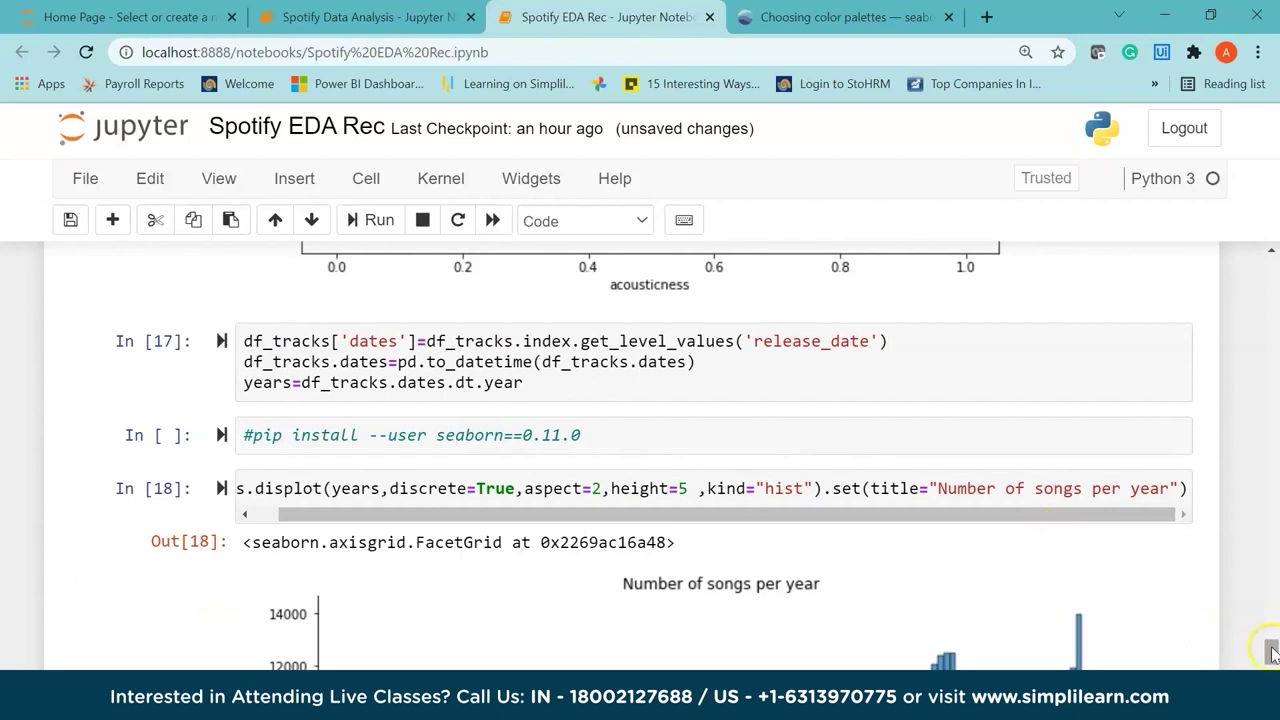
scroll(1272, 660, down, 2)
scroll(1272, 660, down, 2)
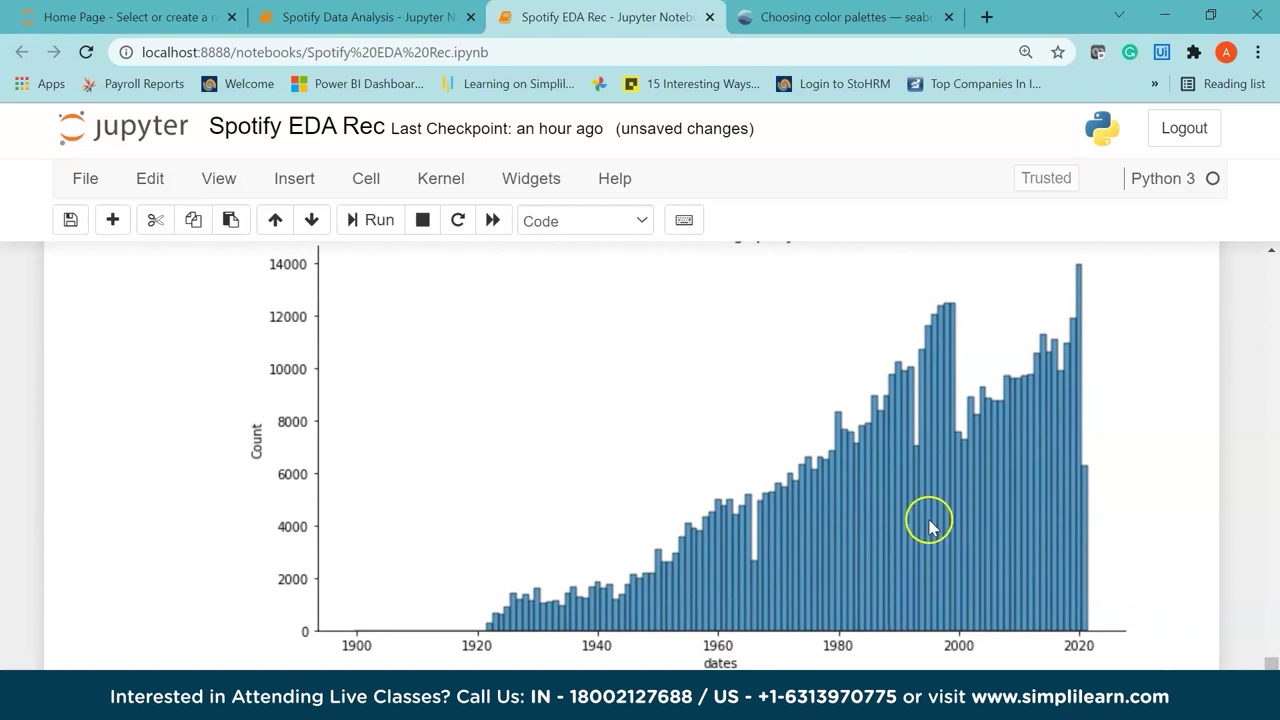
click(867, 552)
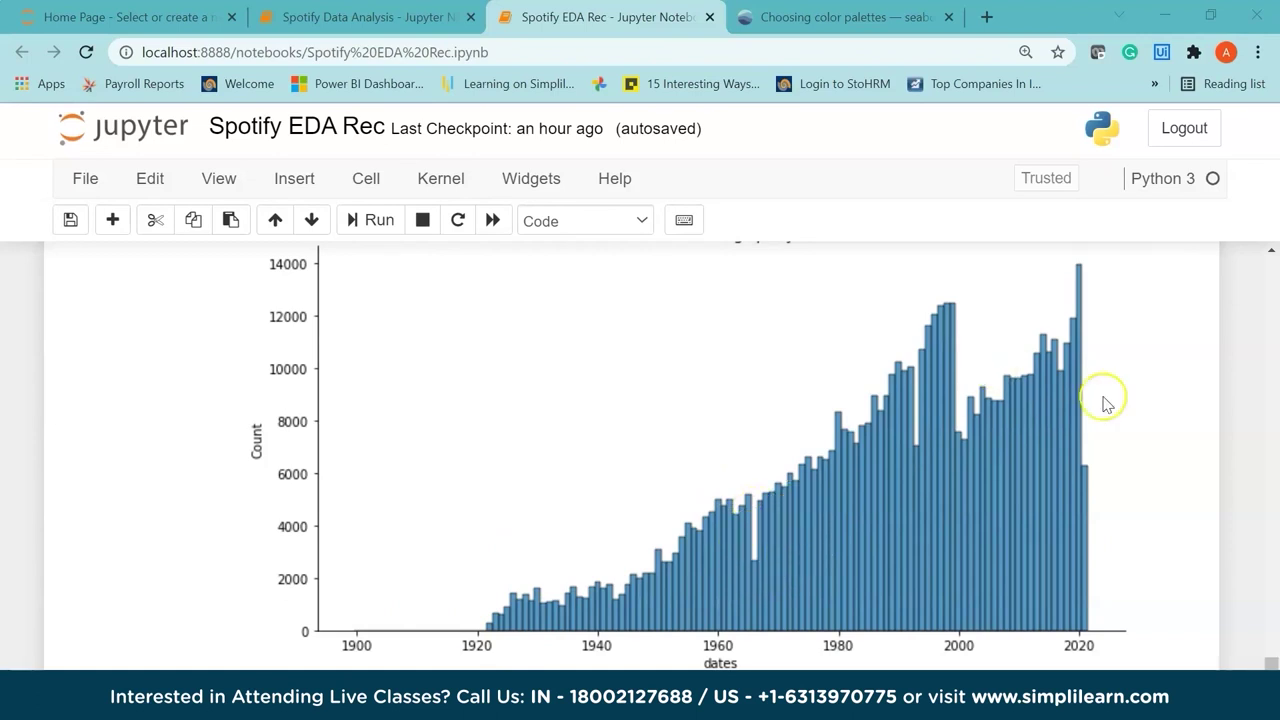
scroll(1260, 650, up, 1)
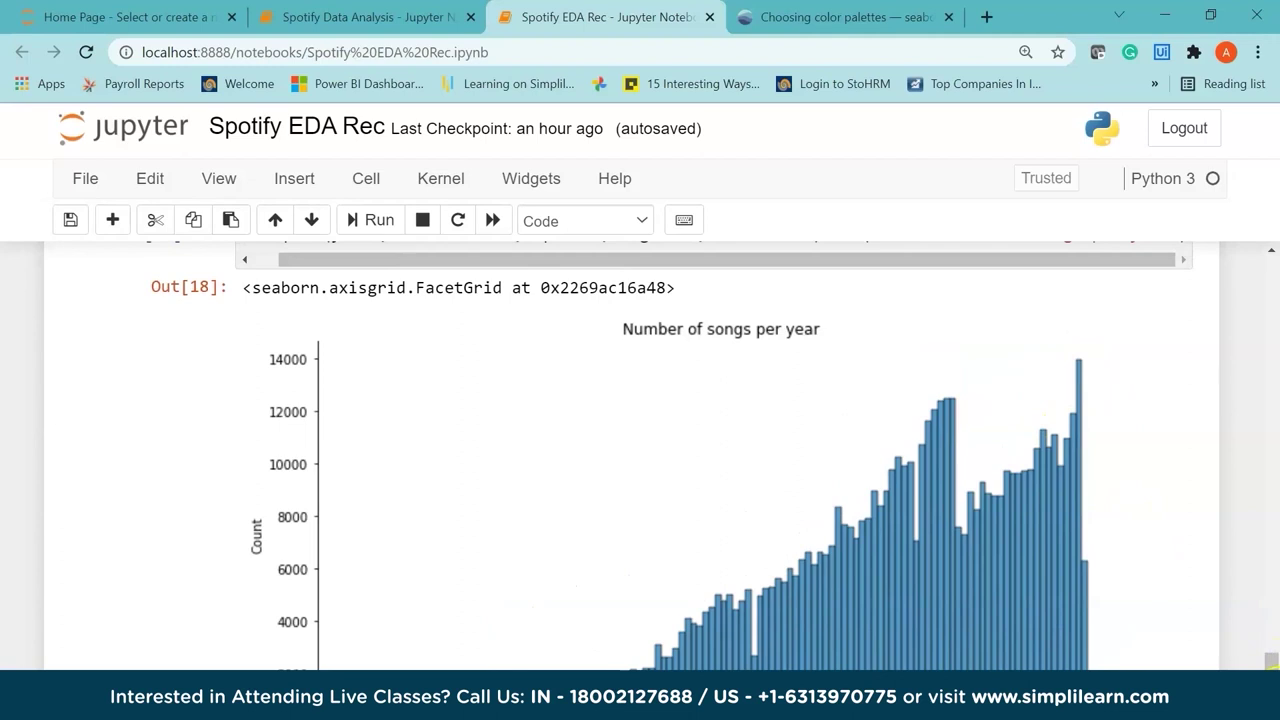
scroll(1266, 660, down, 3)
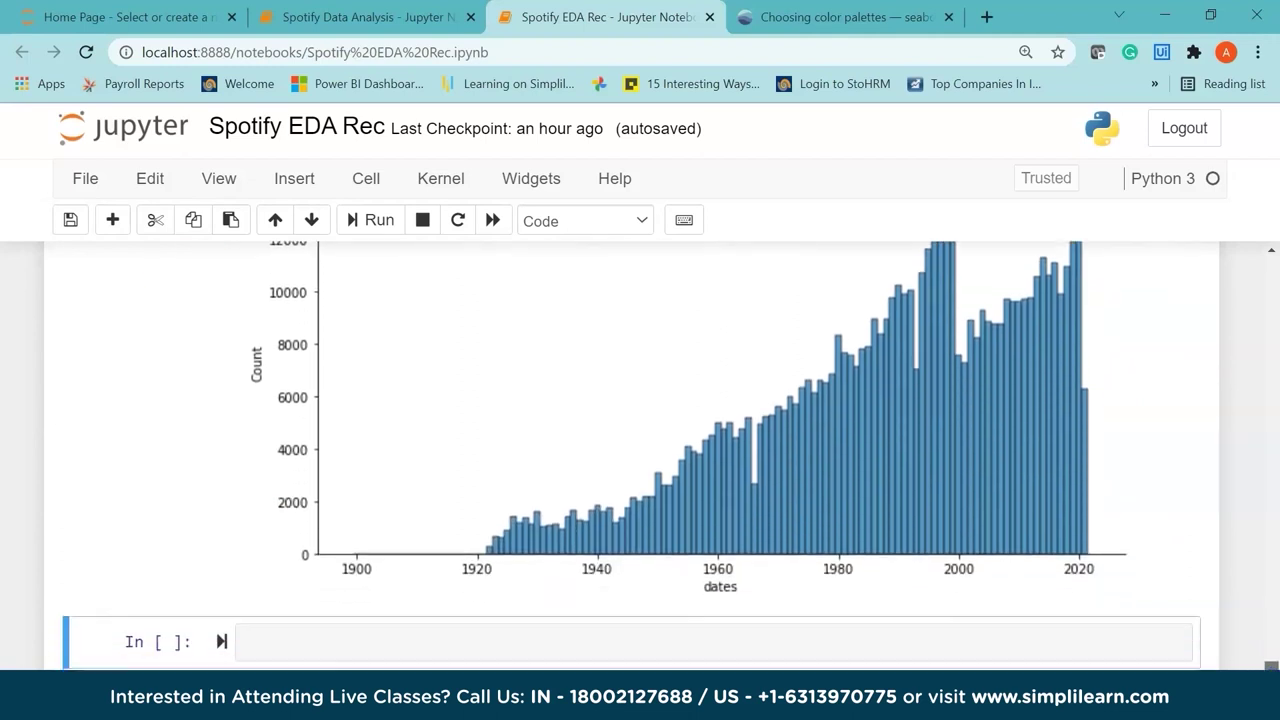
scroll(631, 456, down, 1)
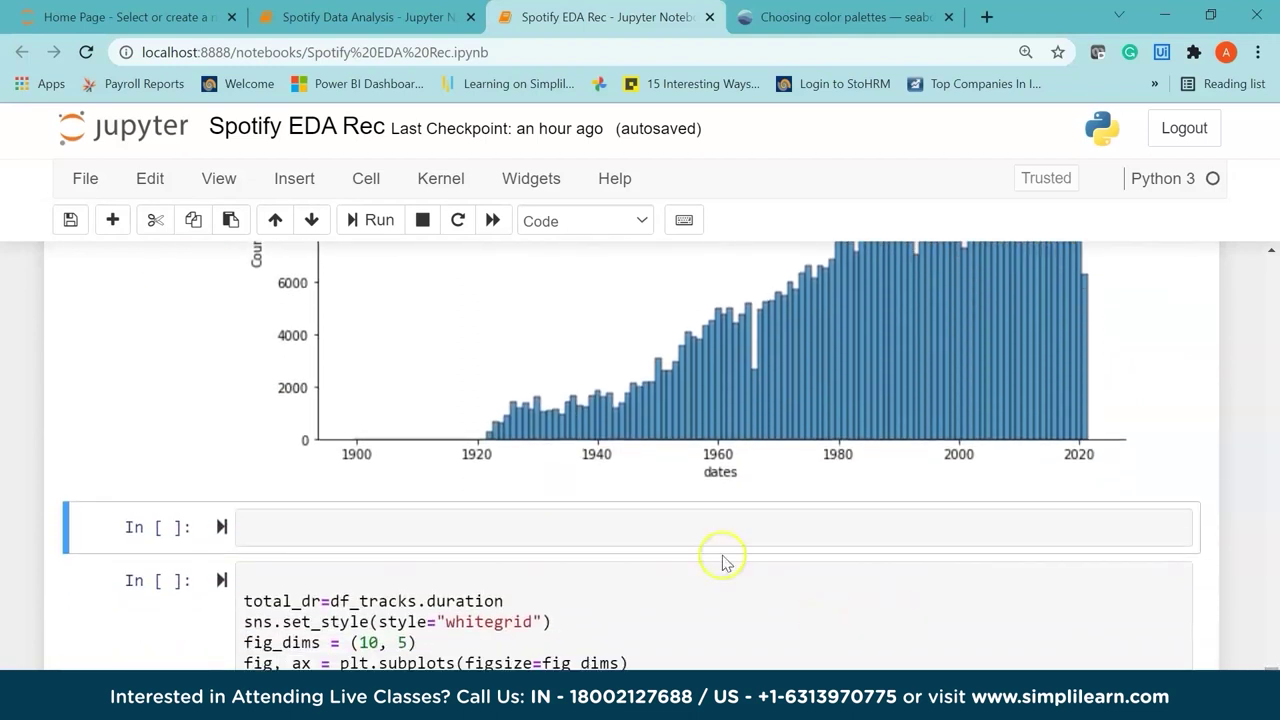
In the empty cell below the histogram, assign df_tracks.duration to the variable total_dr
click(674, 522)
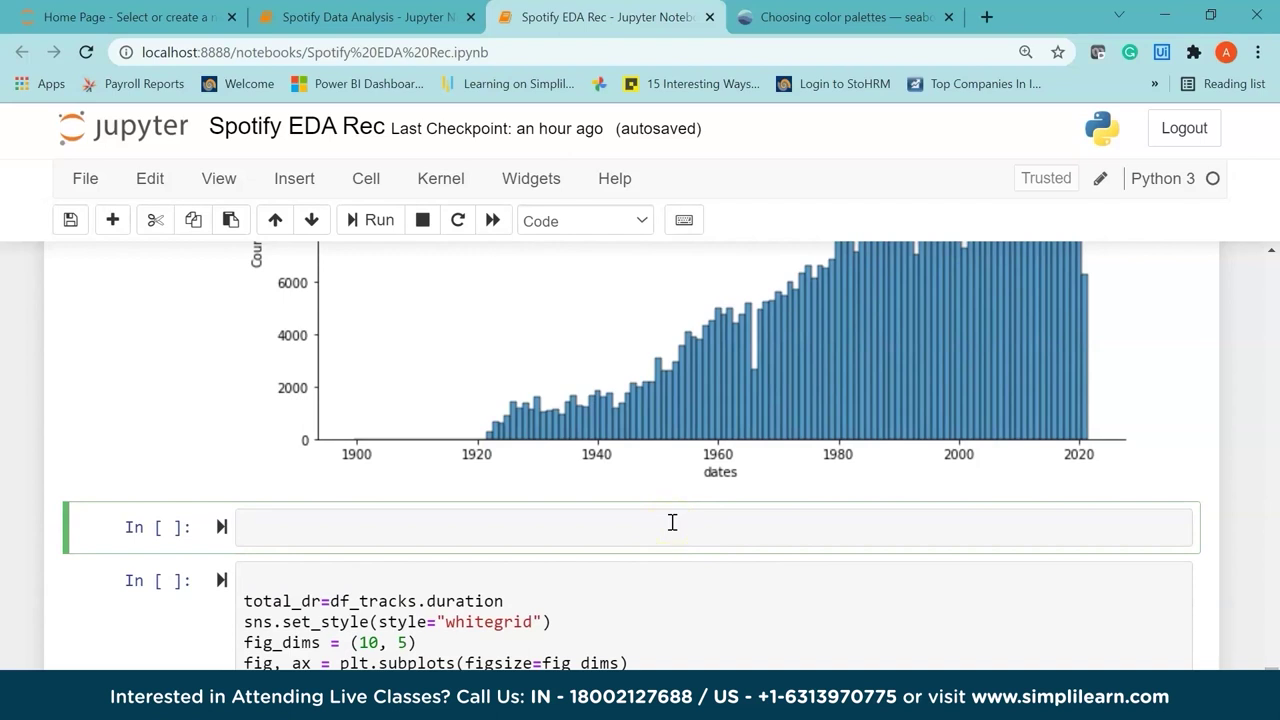
click(673, 522)
text(tpot)
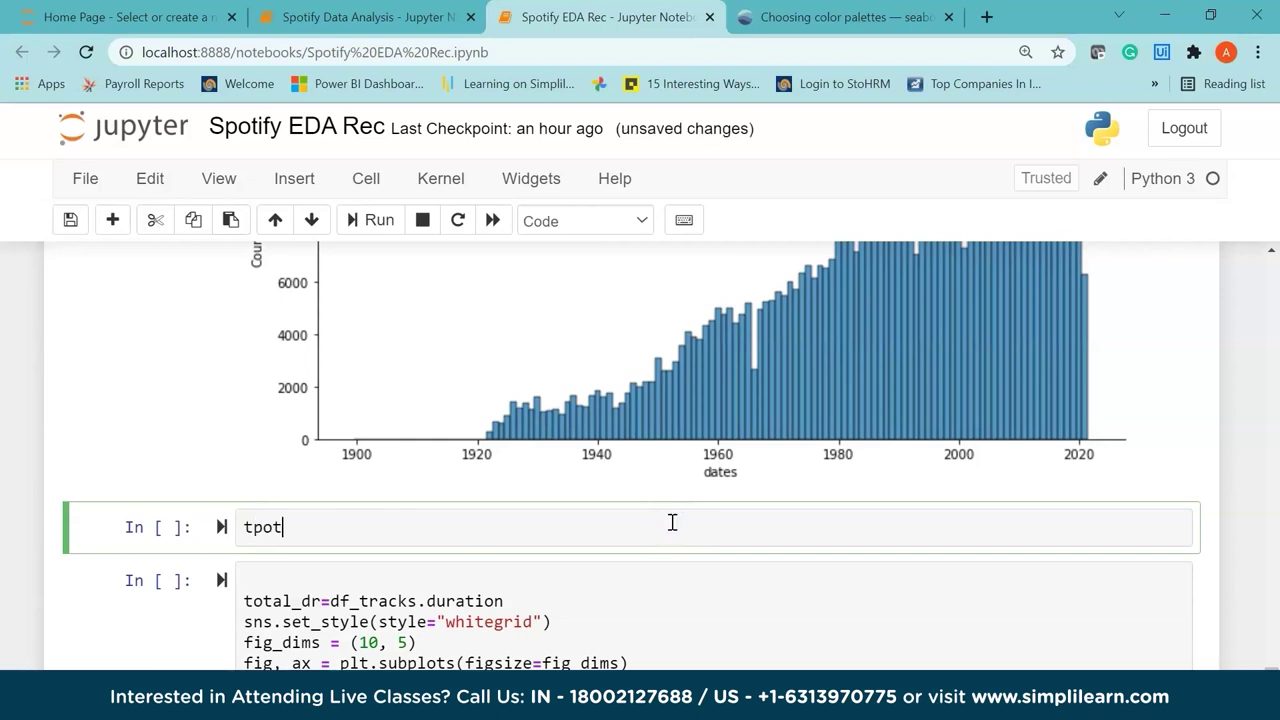
key(BackSpace)
key(BackSpace)
key(BackSpace)
text(otal_dr = df_tracks.d)
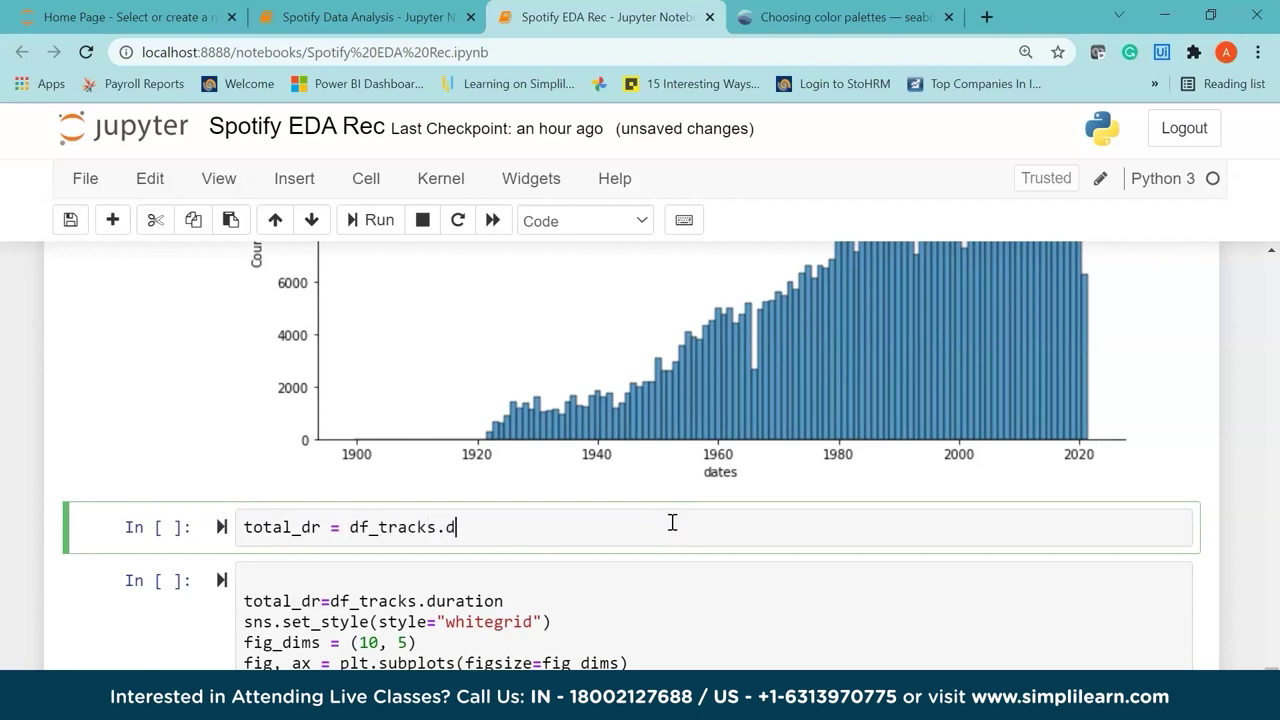
text(utration)
key(Return)
Add a line that defines the figure dimensions as fig_dims = (18,7)
text(df)
key(BackSpace)
key(BackSpace)
text(fig_dim)
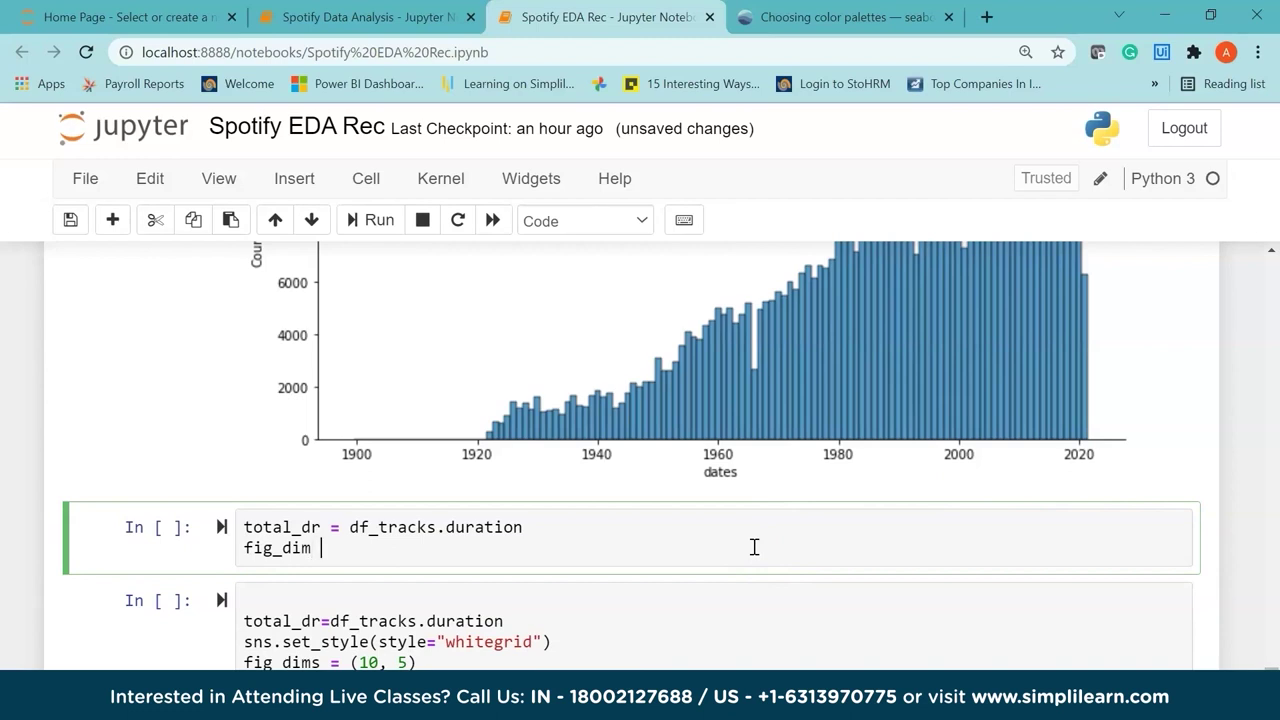
text(s = (18,7))
key(Return)
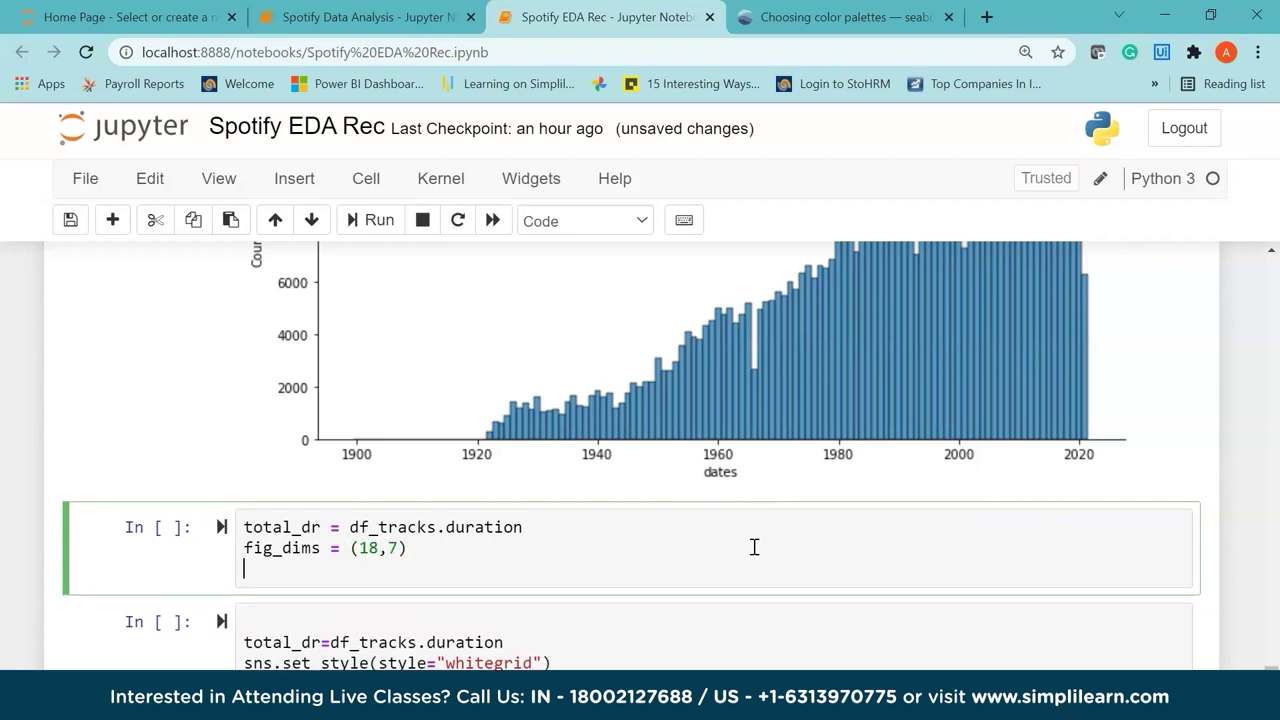
Add the line fig, ax = plt.subplots(figsize = fig_dims) to create the figure and axes
text(fig, ax - plt)
key(BackSpace)
key(BackSpace)
key(BackSpace)
text(= plt.subpot)
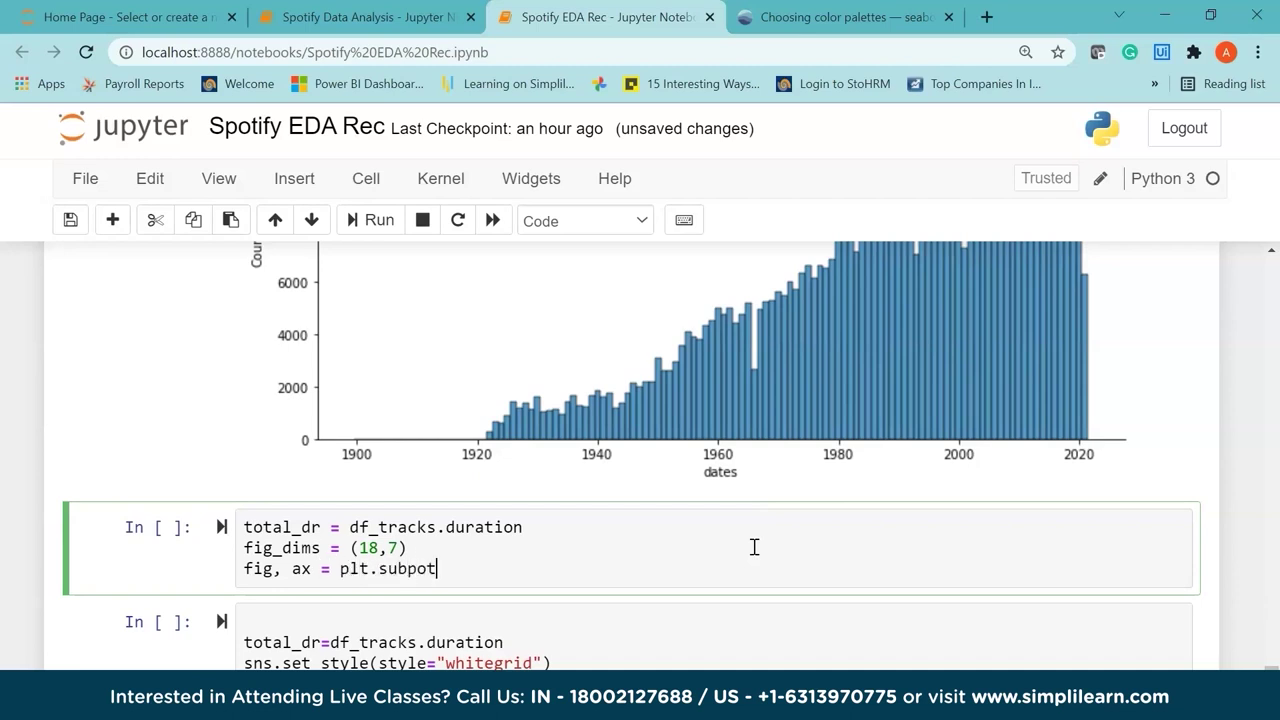
key(BackSpace)
key(BackSpace)
key(BackSpace)
text(plot())
key(Left)
text(s)
key(Right)
text(figzize )
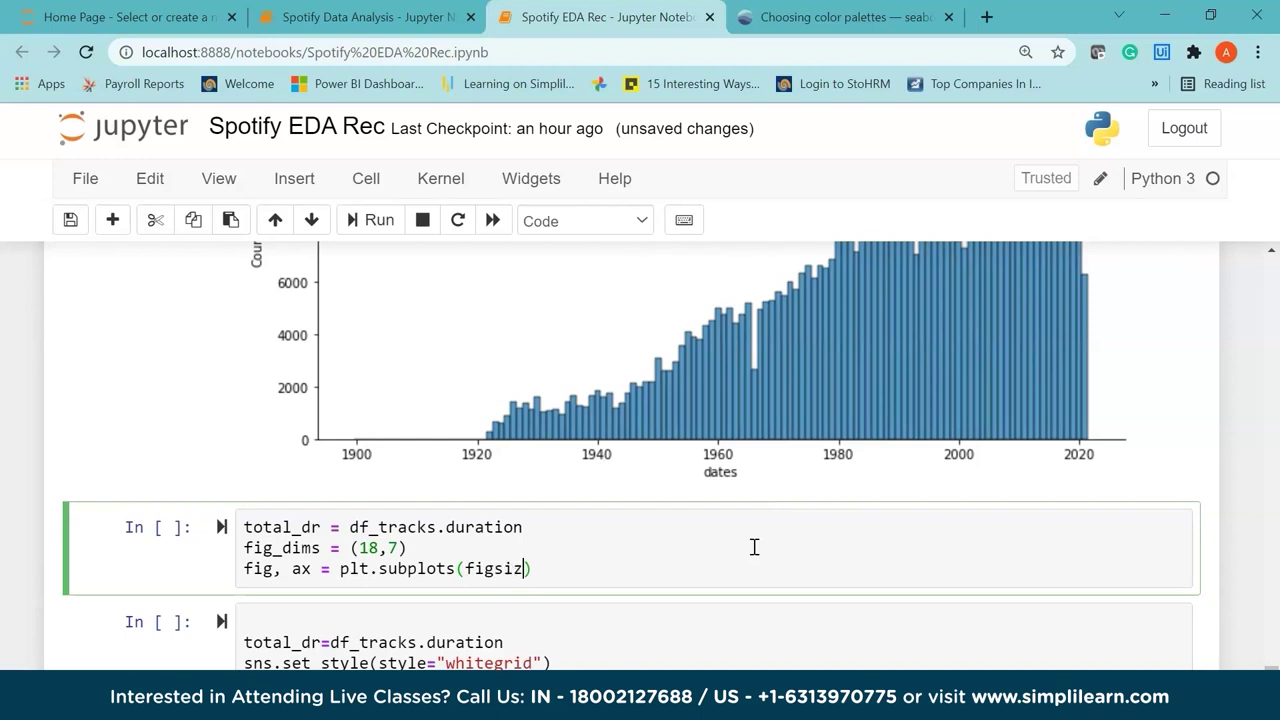
text(= )
text(fig)
key(BackSpace)
text(f)
key(BackSpace)
text(g_dims)
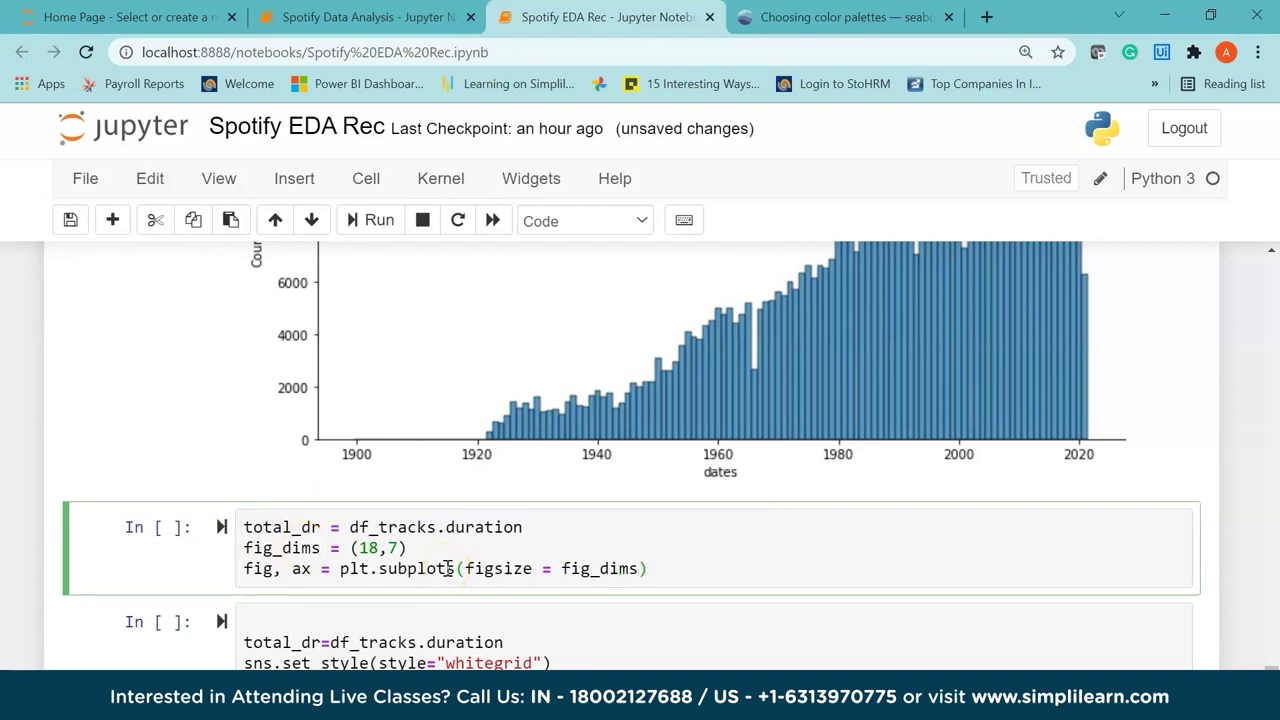
Add a line assigning fig to sns.barplot with x = years, y = total_dr and ax = ax
key(Return)
text(fig = sins.)
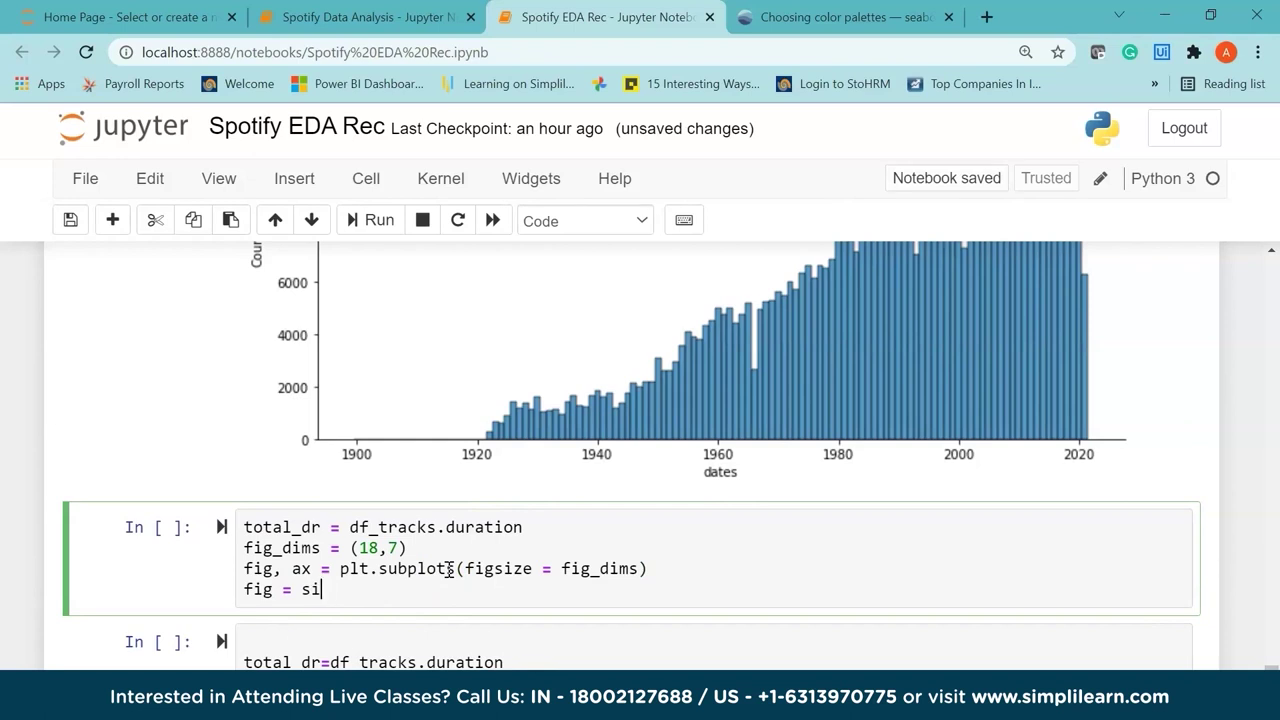
key(BackSpace)
key(BackSpace)
key(BackSpace)
key(BackSpace)
text(ns.)
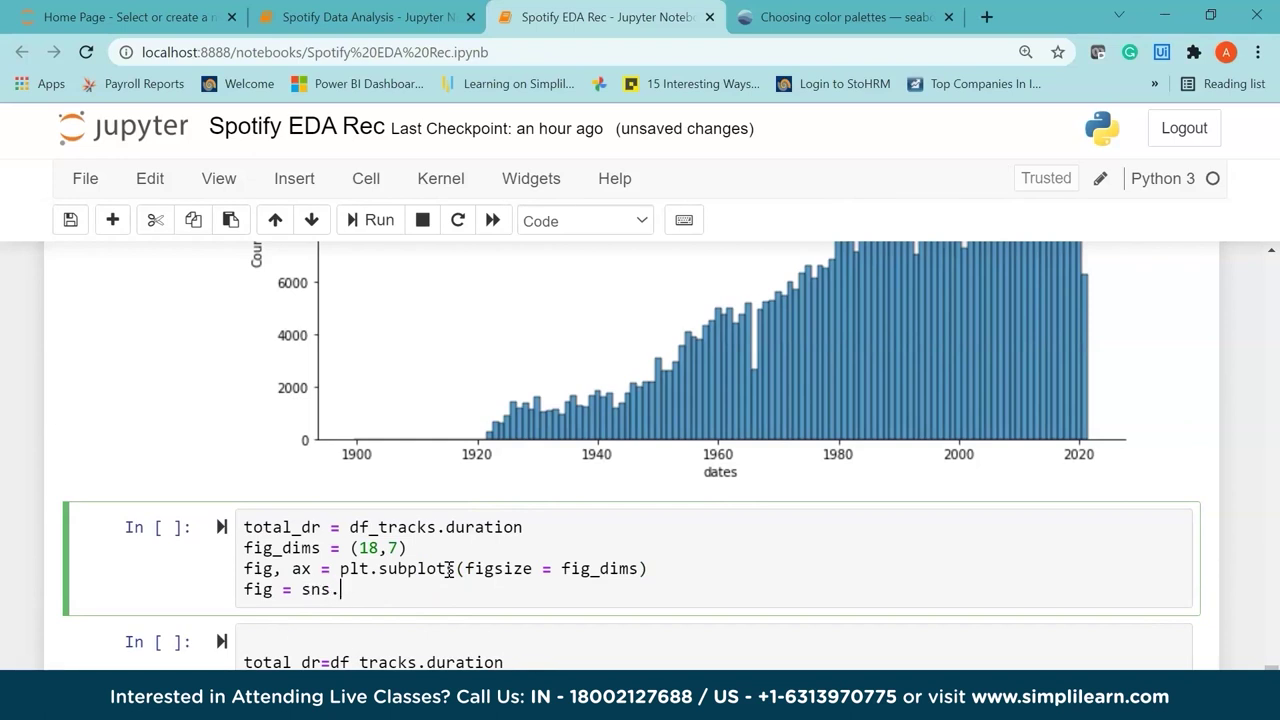
text(barplot(x = years, y = total_d)
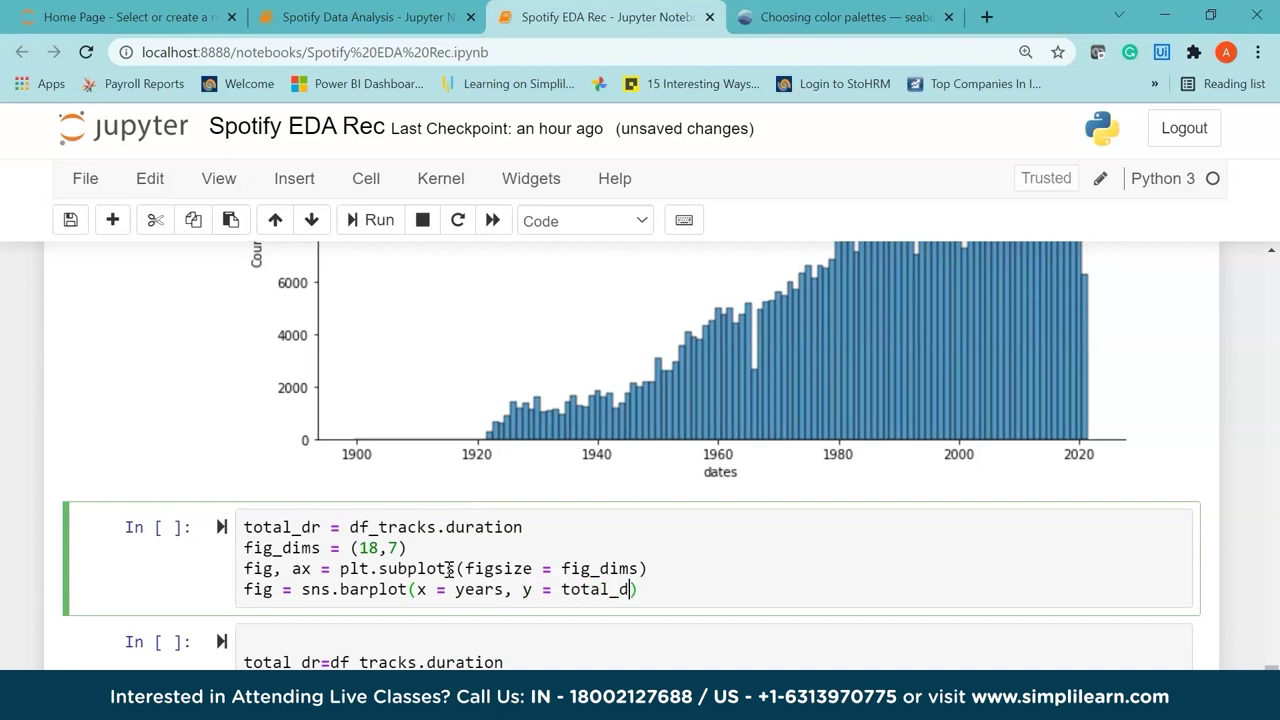
text(r, ax = s)
key(BackSpace)
text(ax, w)
key(BackSpace)
Add the argument errwidth = False to the sns.barplot call
text(err)
text(width )
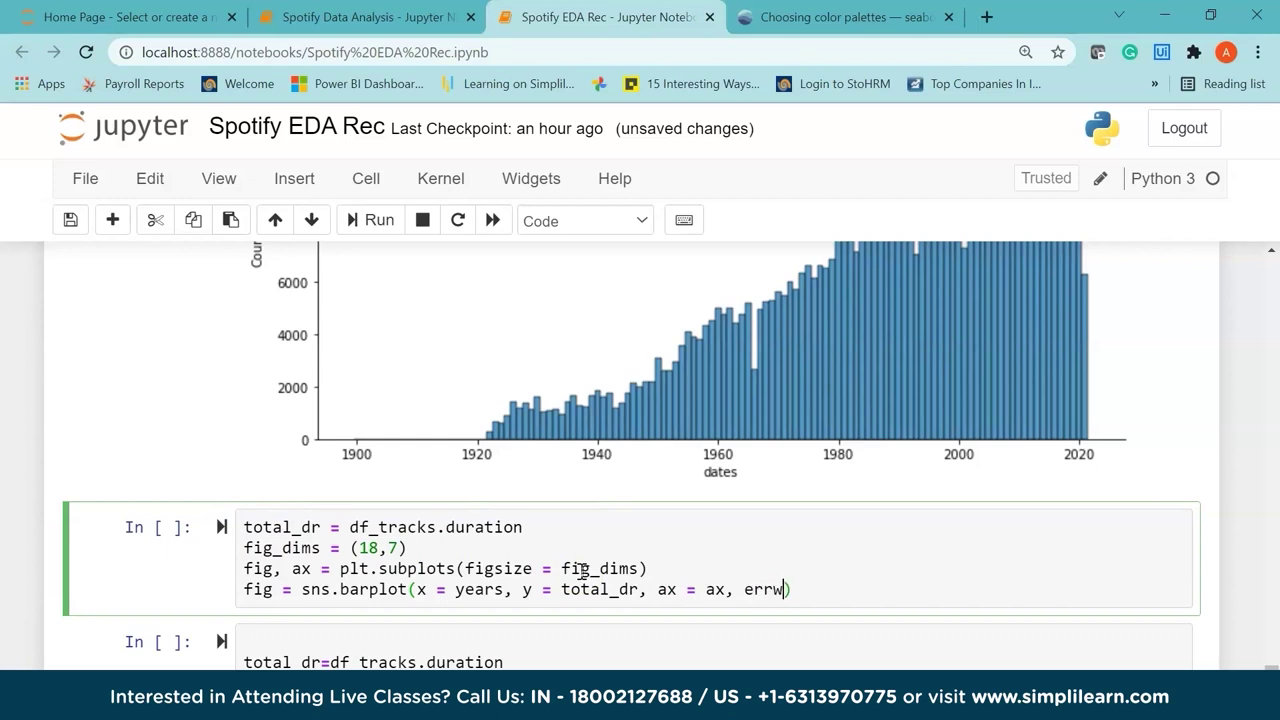
text(-)
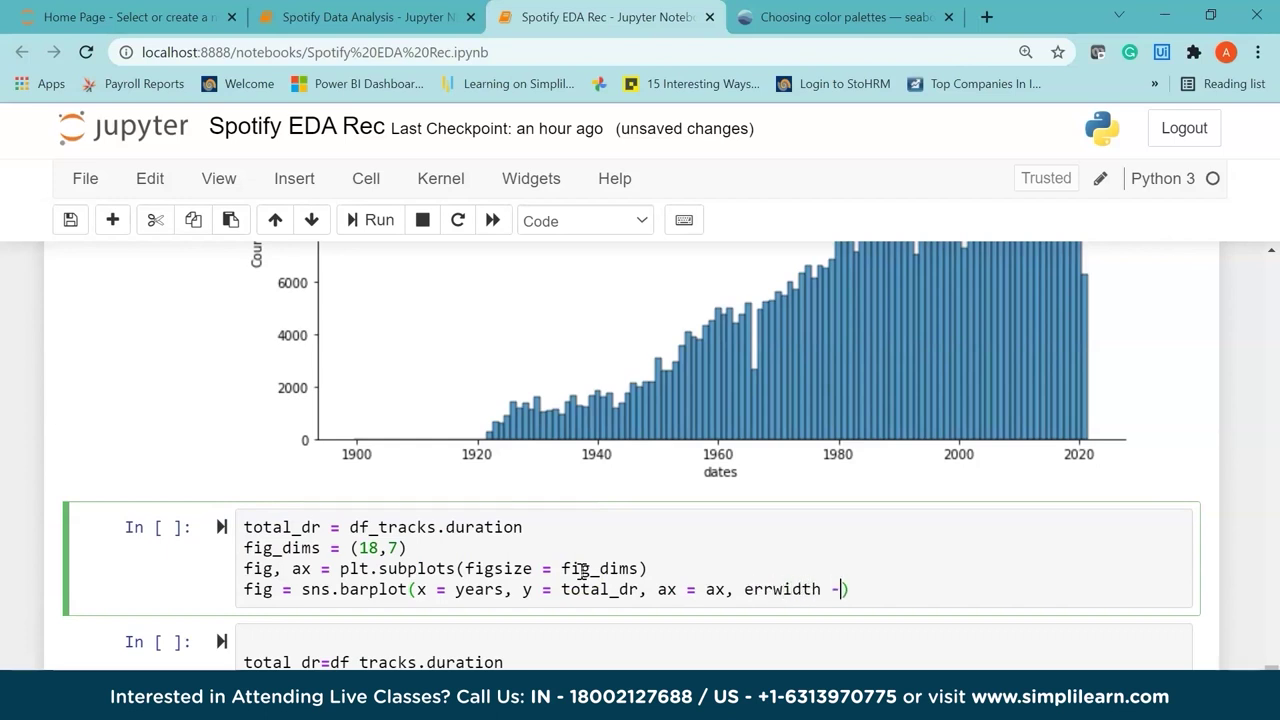
key(BackSpace)
key(BackSpace)
text(= Fasl)
key(BackSpace)
key(BackSpace)
text(lse)
Chain .set(title="Year vs Duration") onto the barplot call to title the chart
key(End)
text(.set)
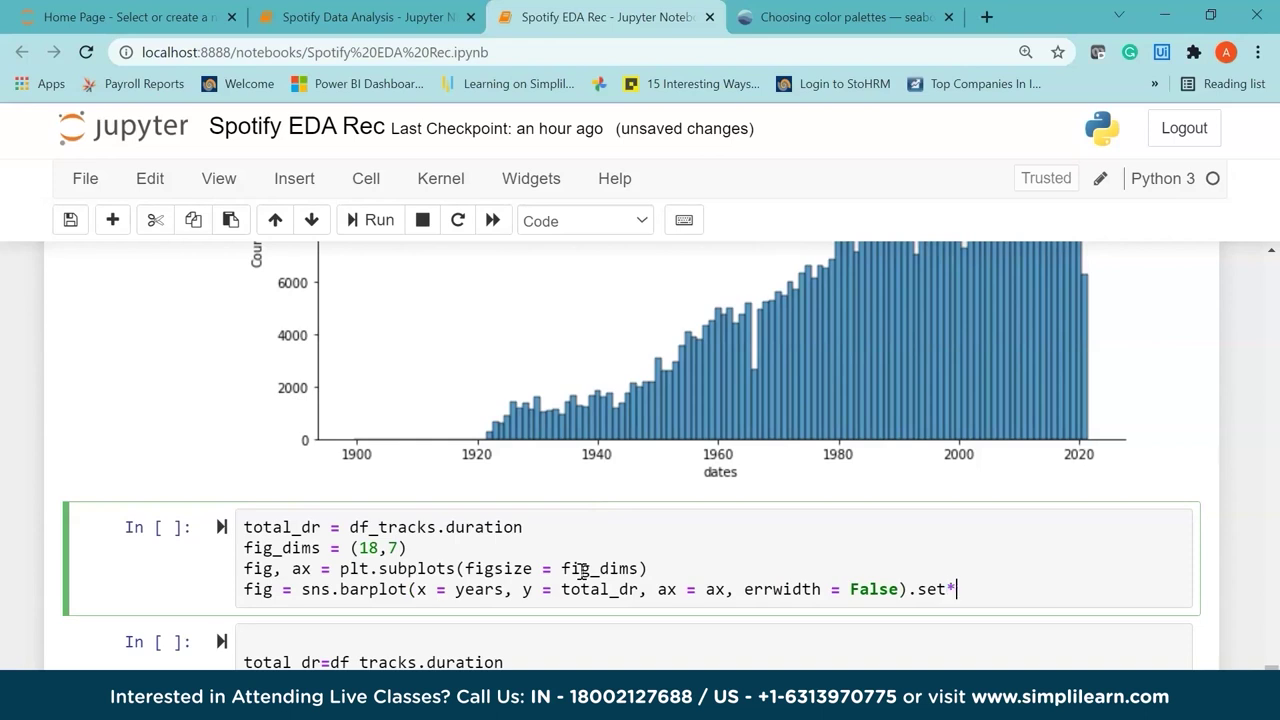
text((:)
key(BackSpace)
text(title)
key(BackSpace)
text(=")
text(Year vs)
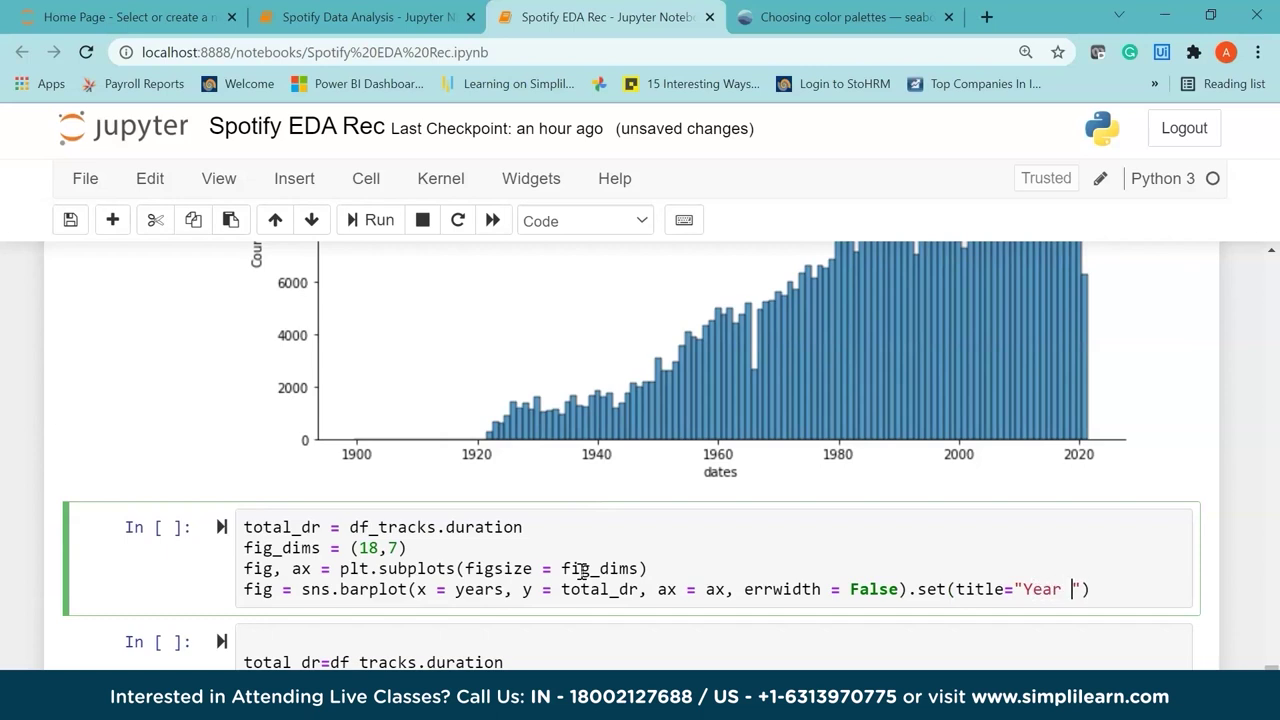
text( Duratio)
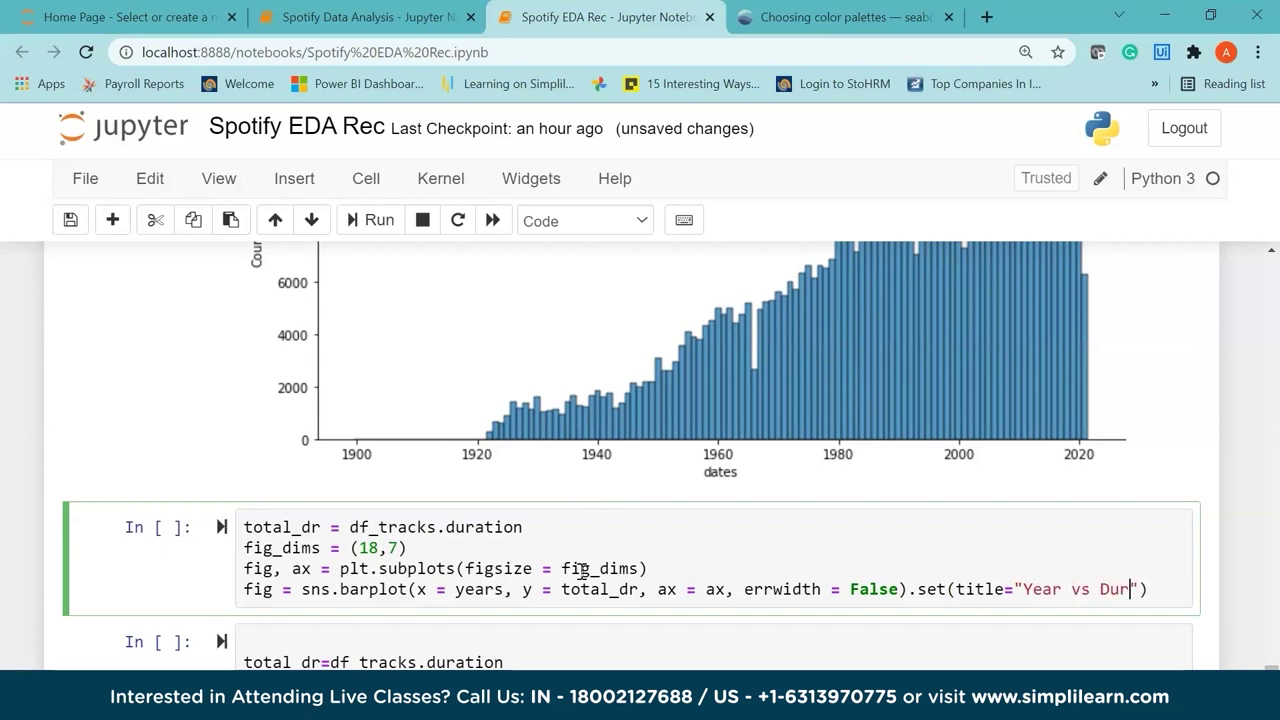
text(n)
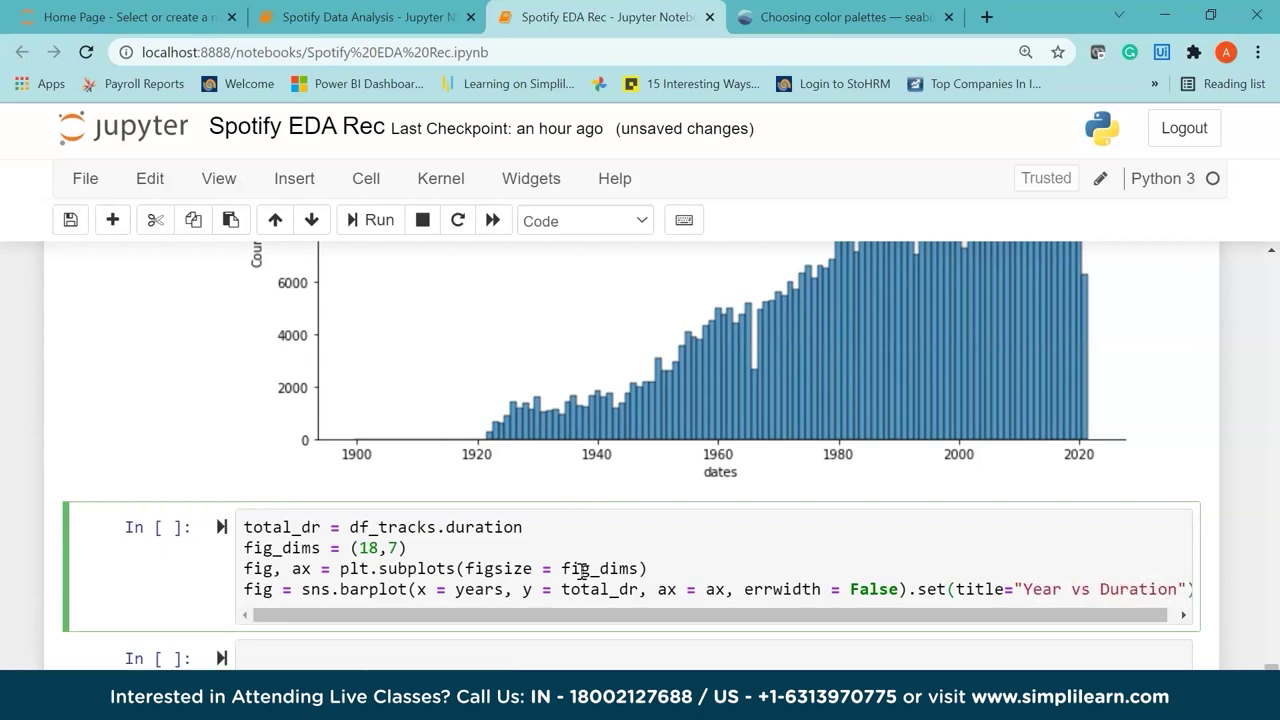
Add the line plt.xticks(rotation=90) and check the full barplot line of the cell
key(Return)
text(plt.xticks(rotation=90)
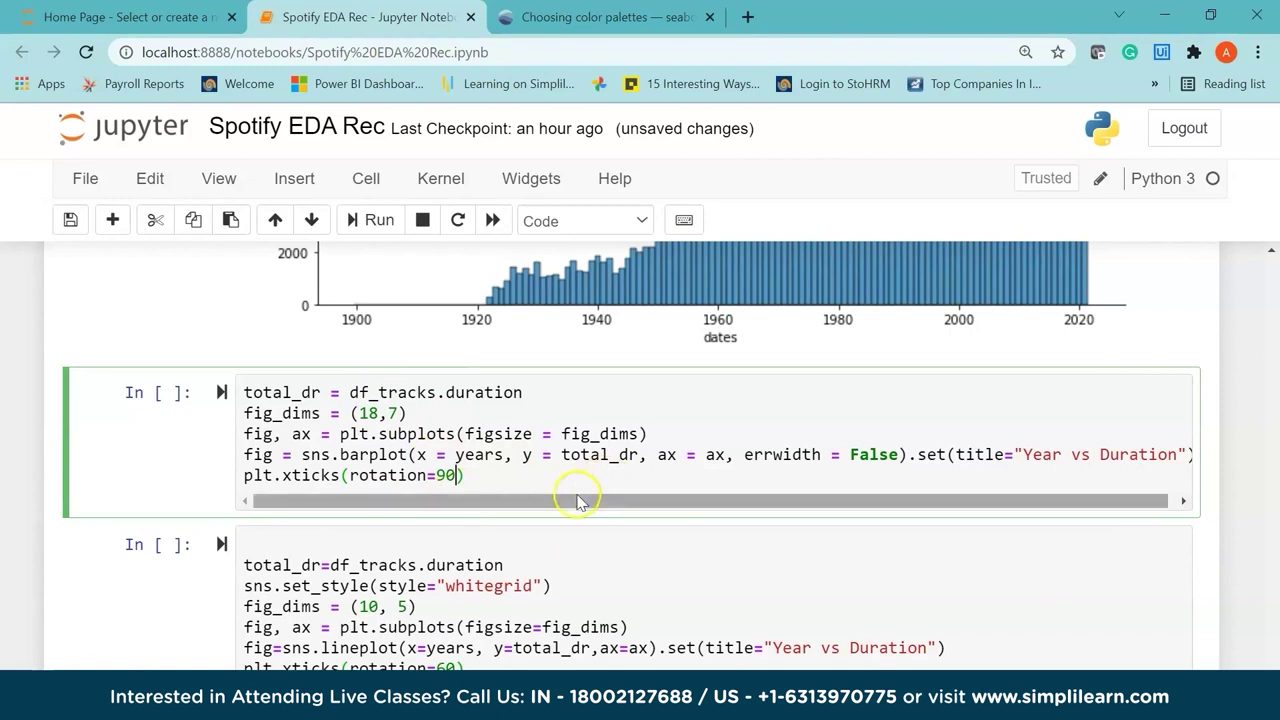
drag(663, 505, 703, 505)
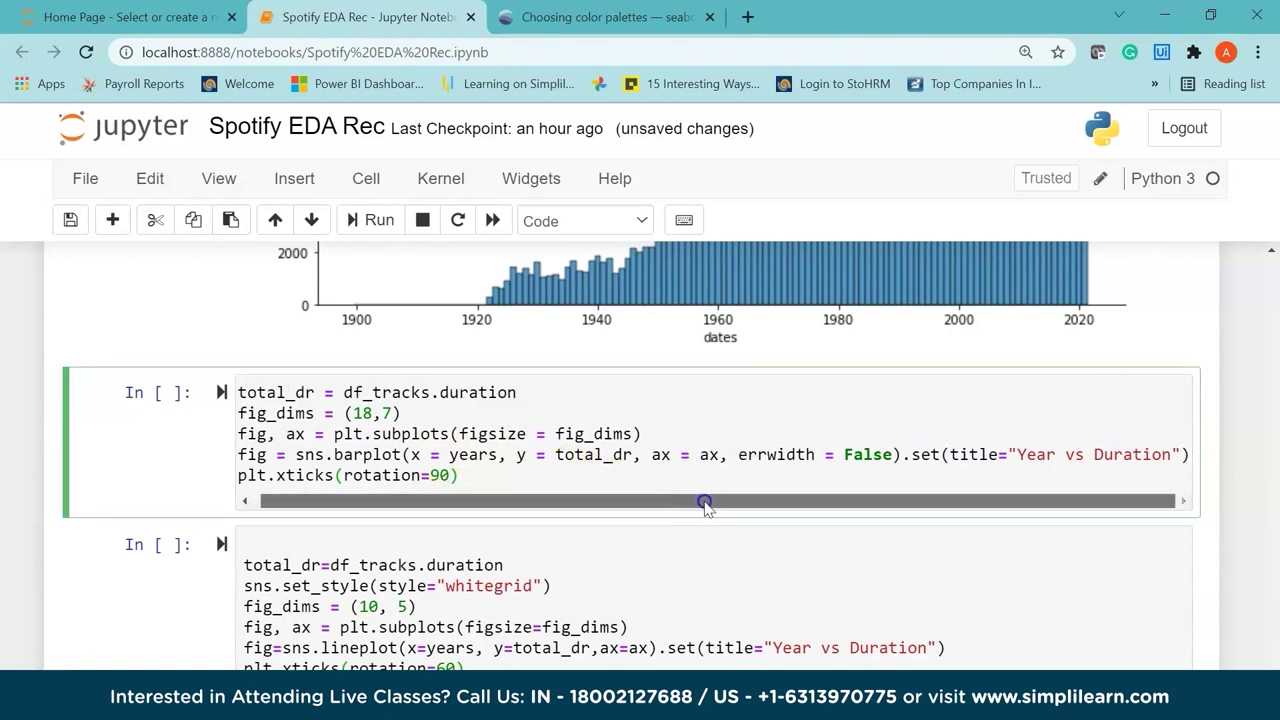
drag(948, 503, 820, 506)
click(556, 434)
Run the barplot cell and review the Year vs Duration bar chart
key(shift+Return)
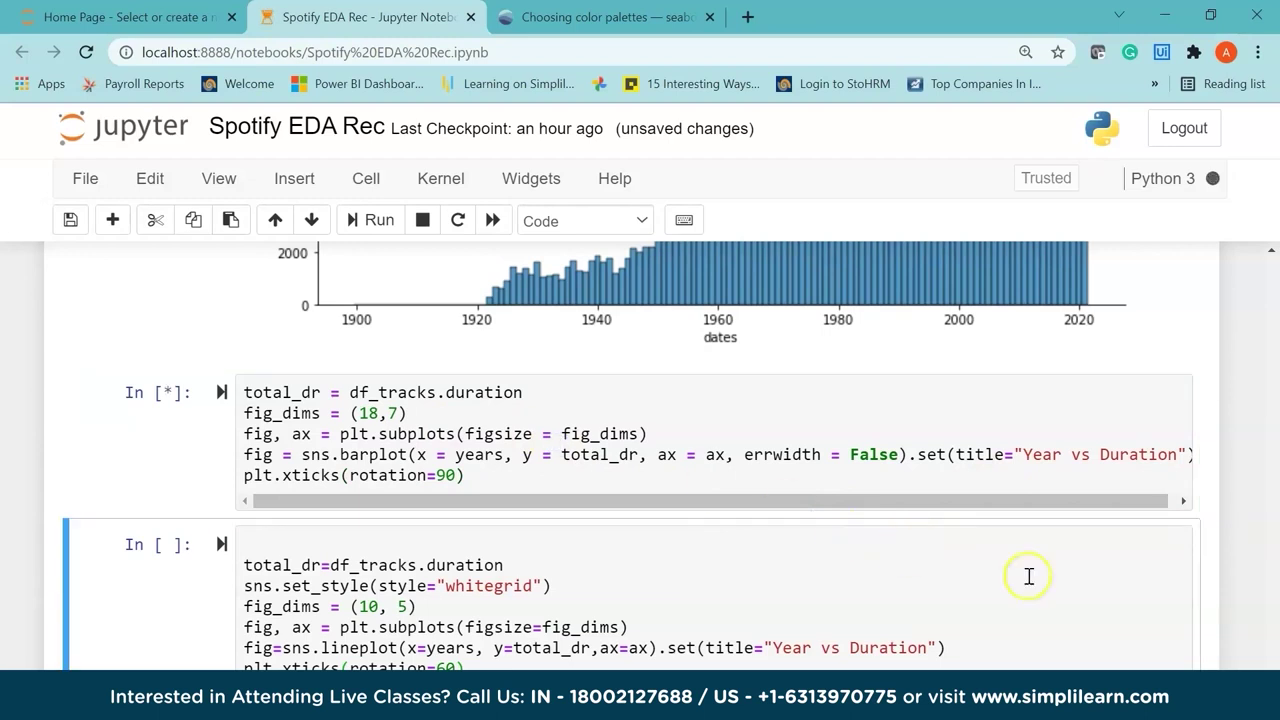
scroll(1268, 666, down, 1)
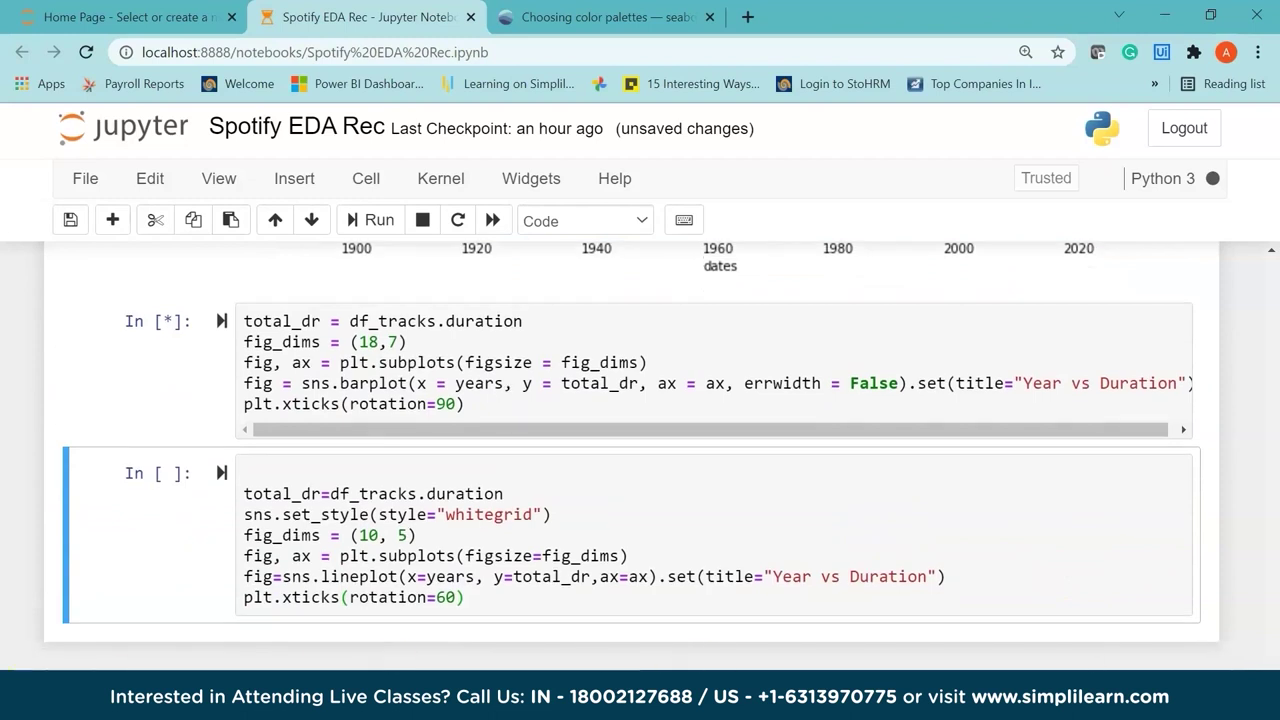
scroll(1270, 667, down, 3)
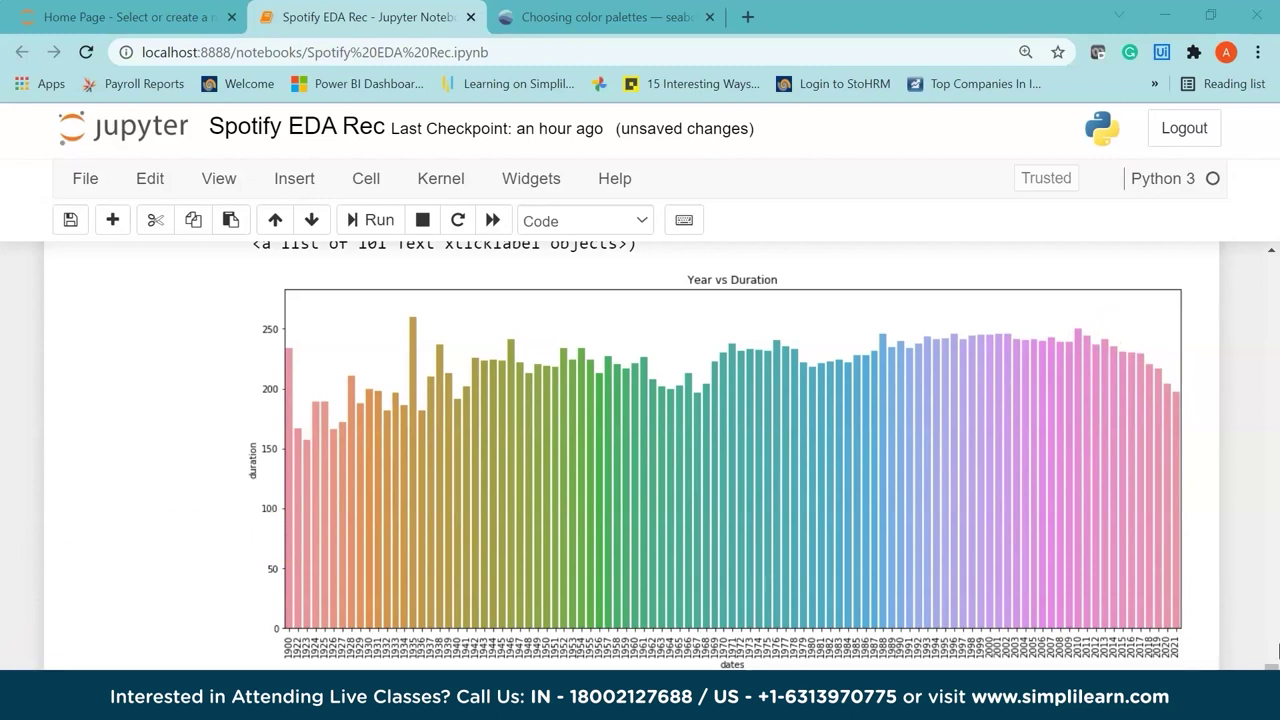
scroll(640, 450, down, 3)
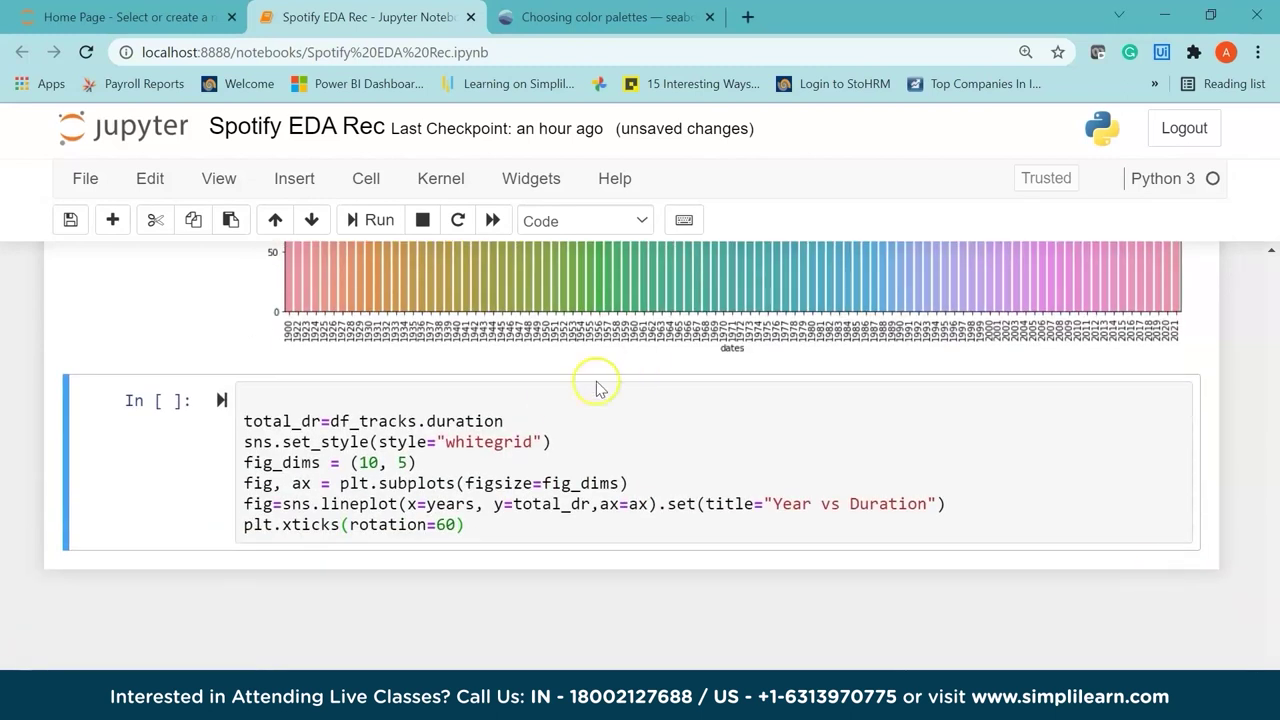
Remove the blank first line above total_dr in the cell with the sns.lineplot code
click(475, 466)
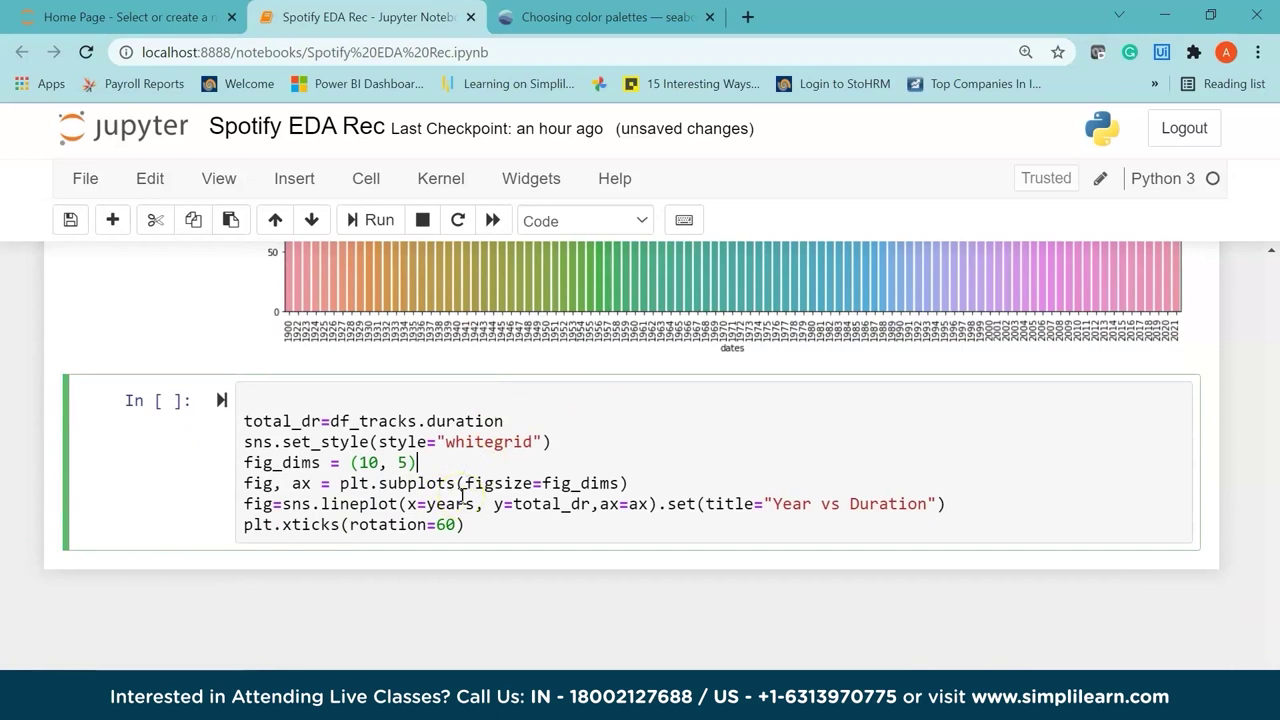
click(1220, 641)
key(shift+Return)
click(1258, 645)
scroll(1268, 660, down, 4)
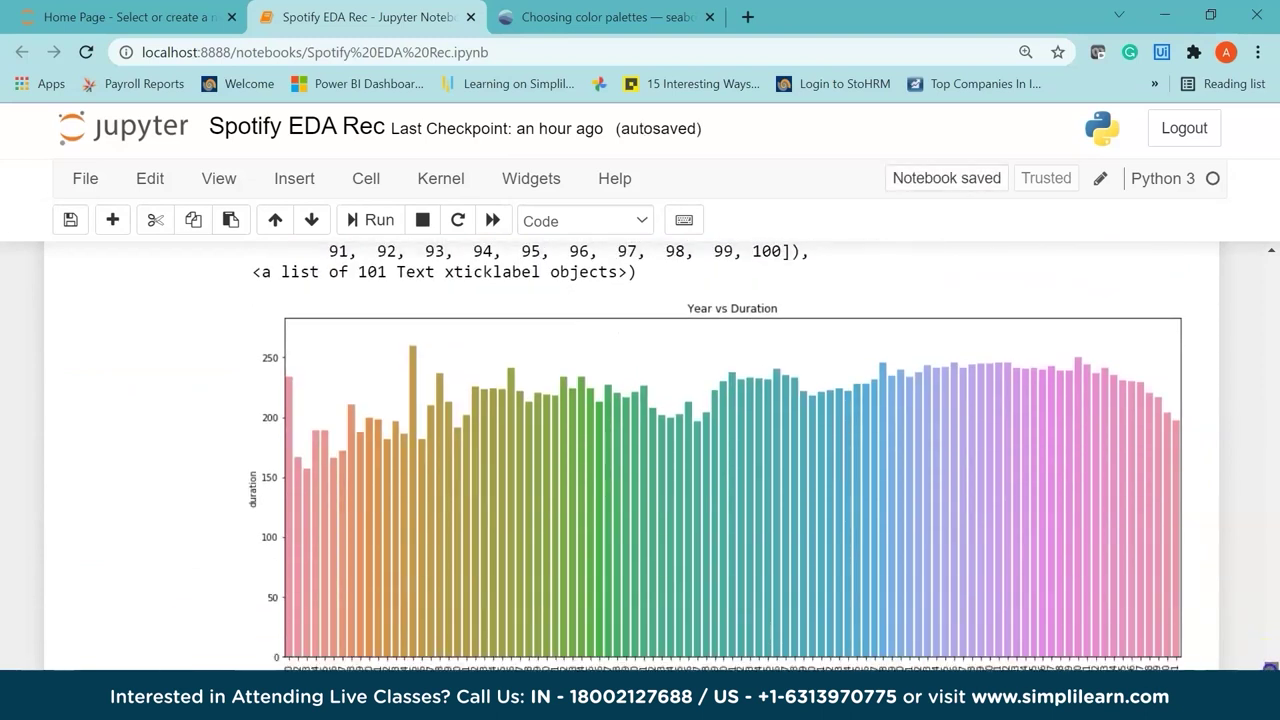
scroll(632, 410, down, 3)
click(651, 533)
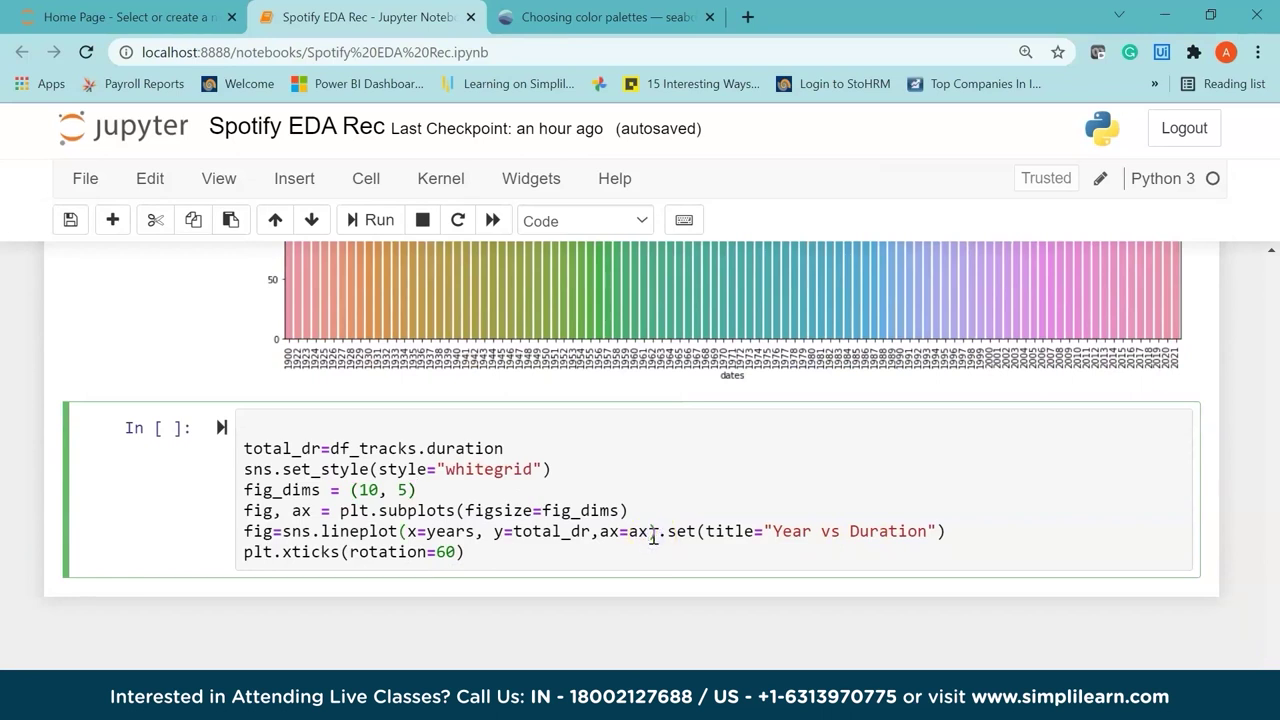
click(243, 449)
key(BackSpace)
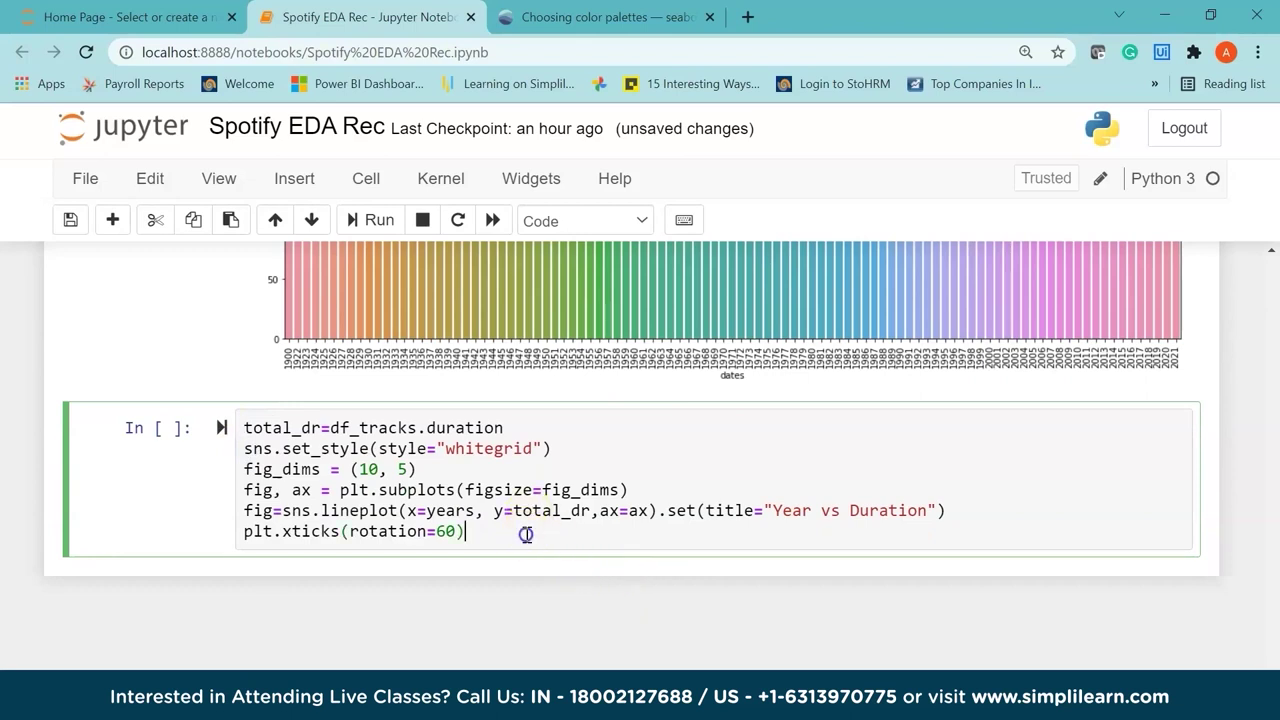
Run the sns.lineplot cell and review the Year vs Duration line chart
click(526, 535)
key(shift+Return)
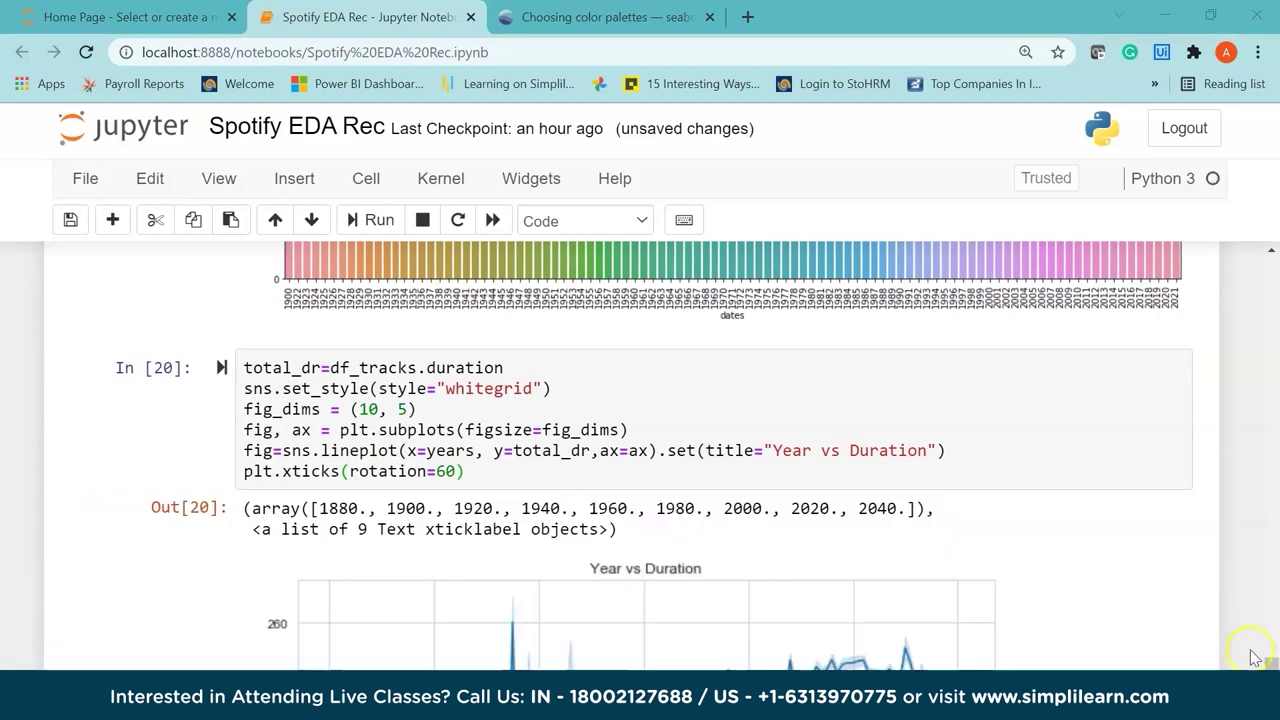
scroll(1268, 660, down, 3)
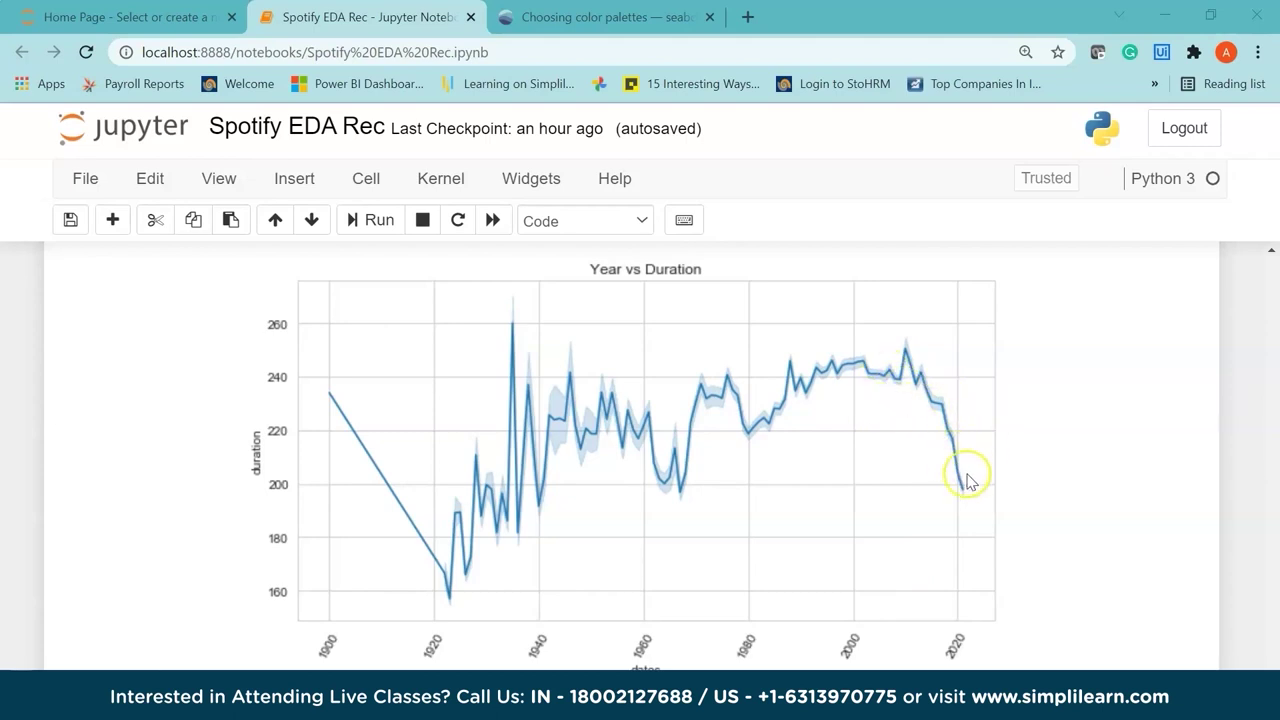
scroll(968, 482, down, 3)
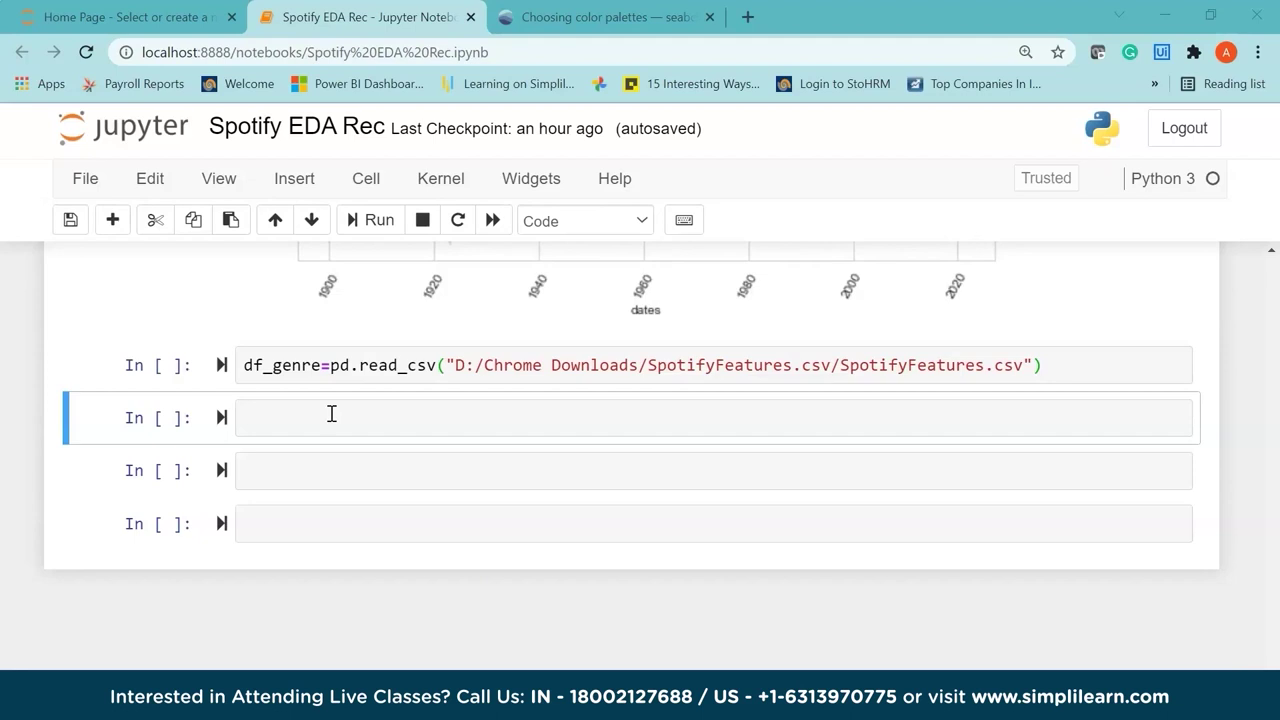
Check the SpotifyFeatures.csv path in the pd.read_csv cell and run it to load the data into df_genre
click(503, 367)
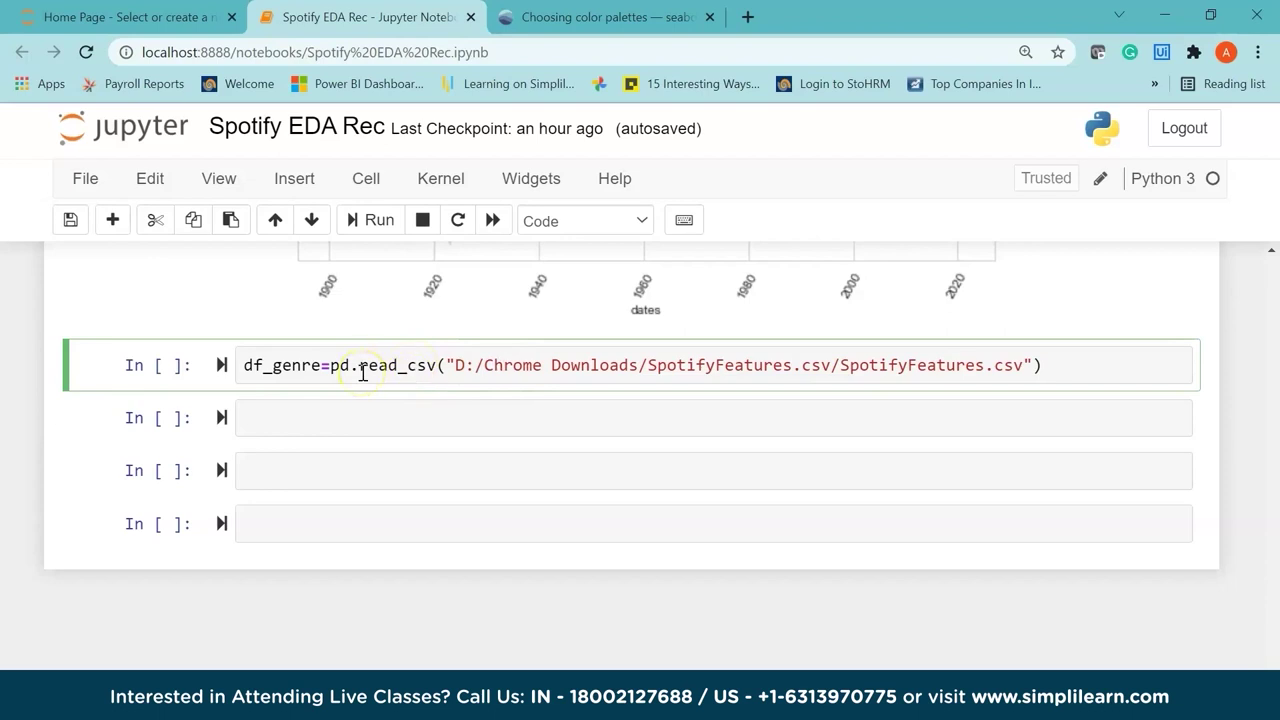
drag(456, 366, 1024, 364)
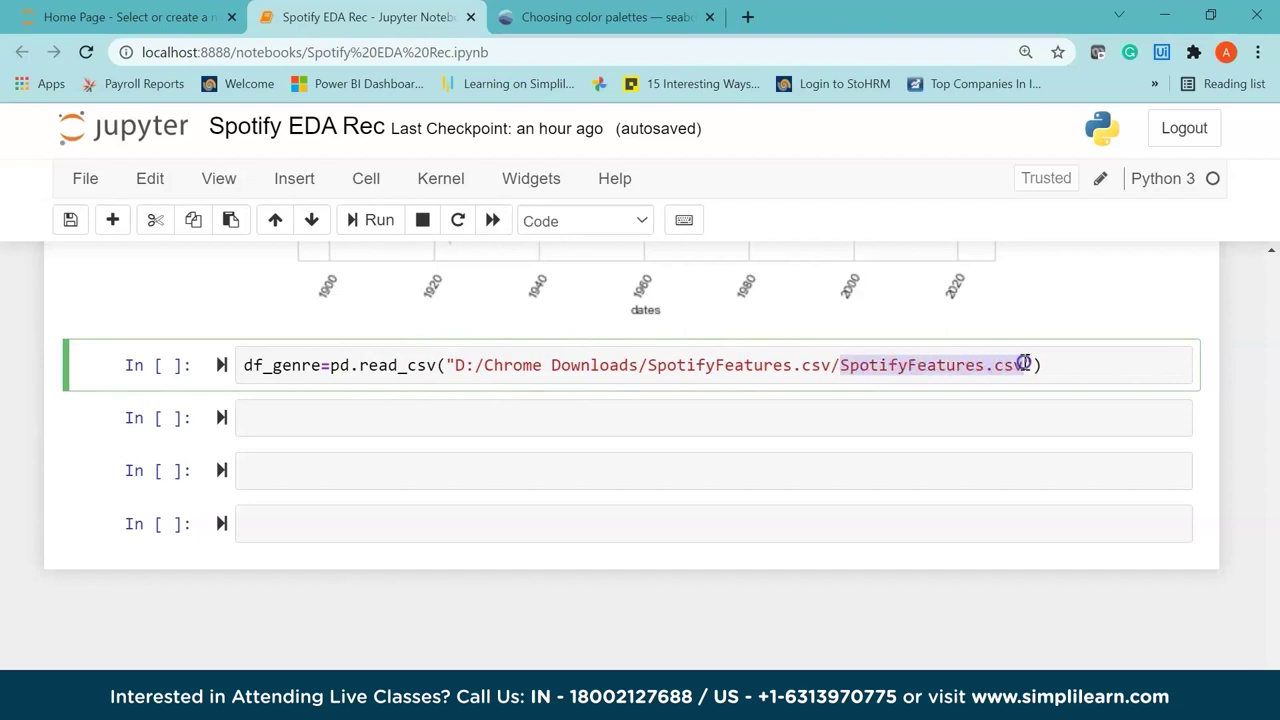
click(987, 365)
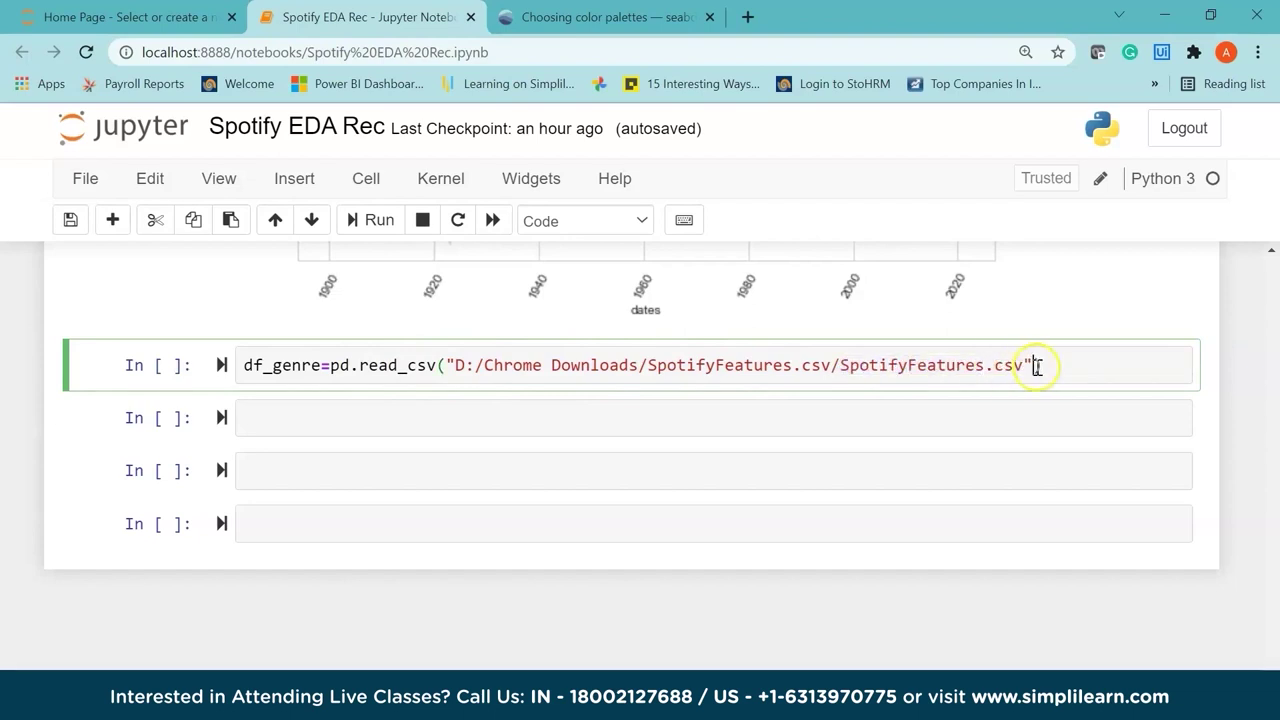
drag(1025, 368, 992, 365)
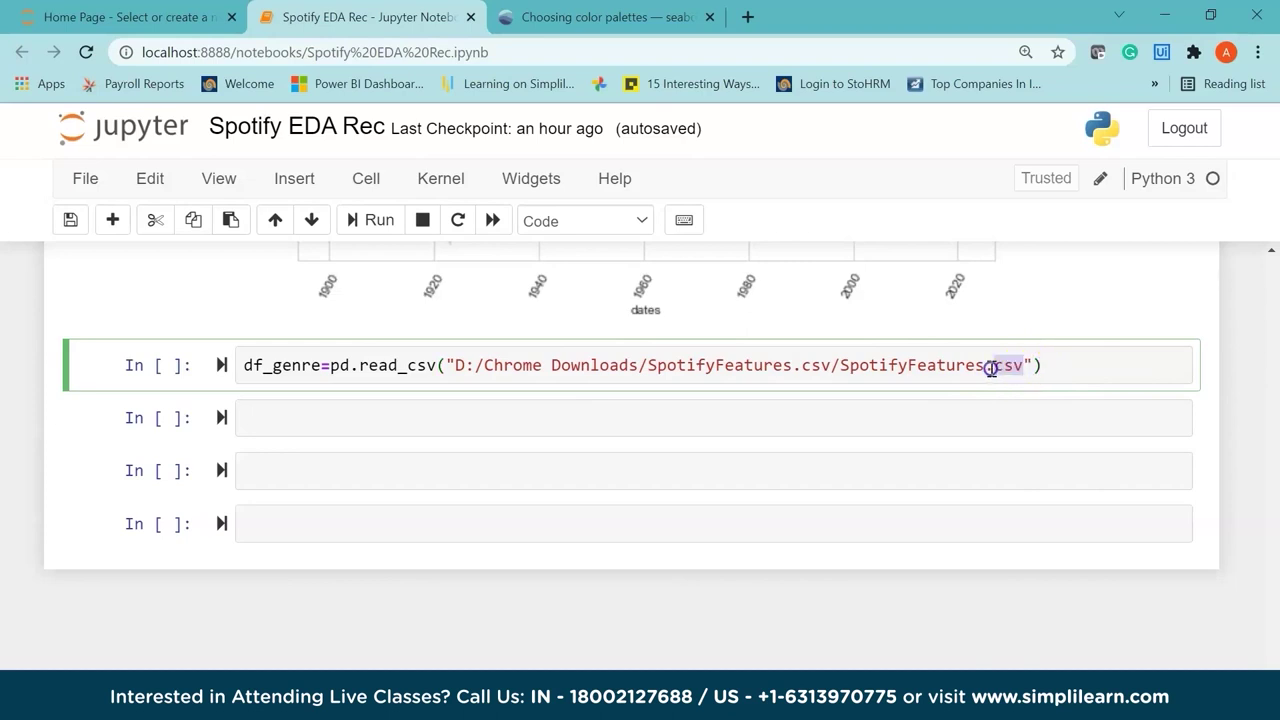
click(1062, 366)
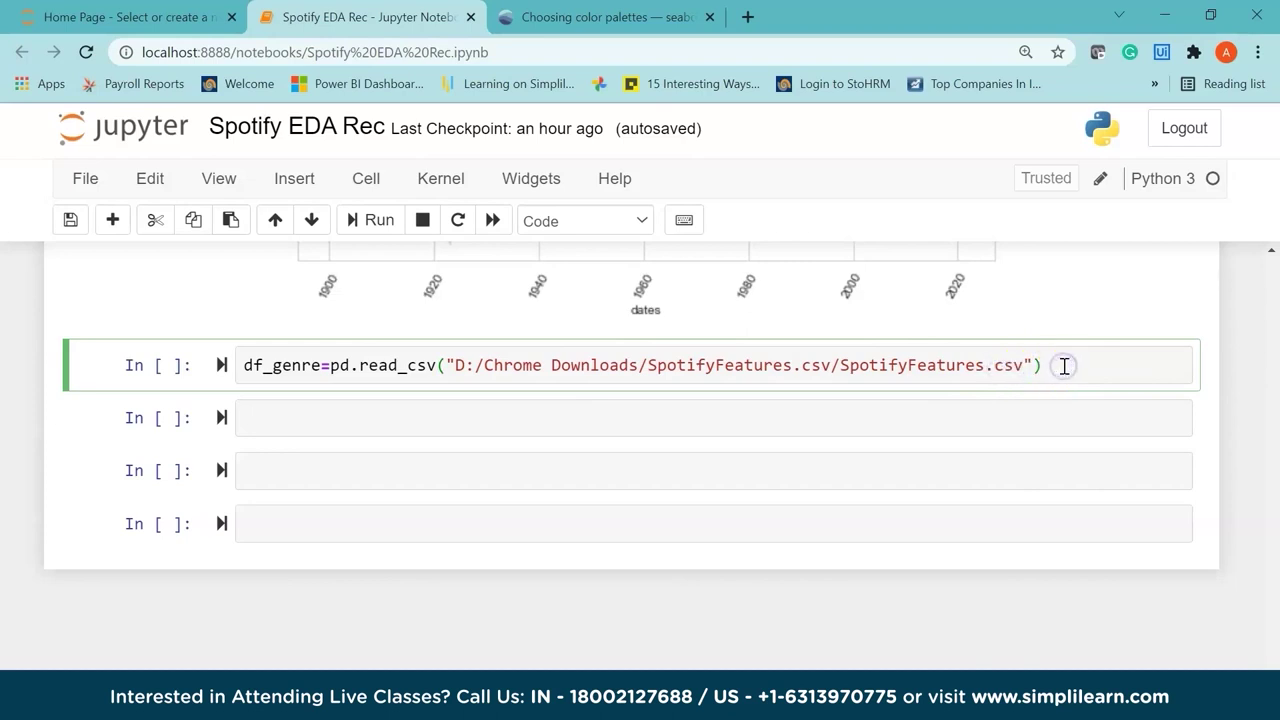
key(shift+Return)
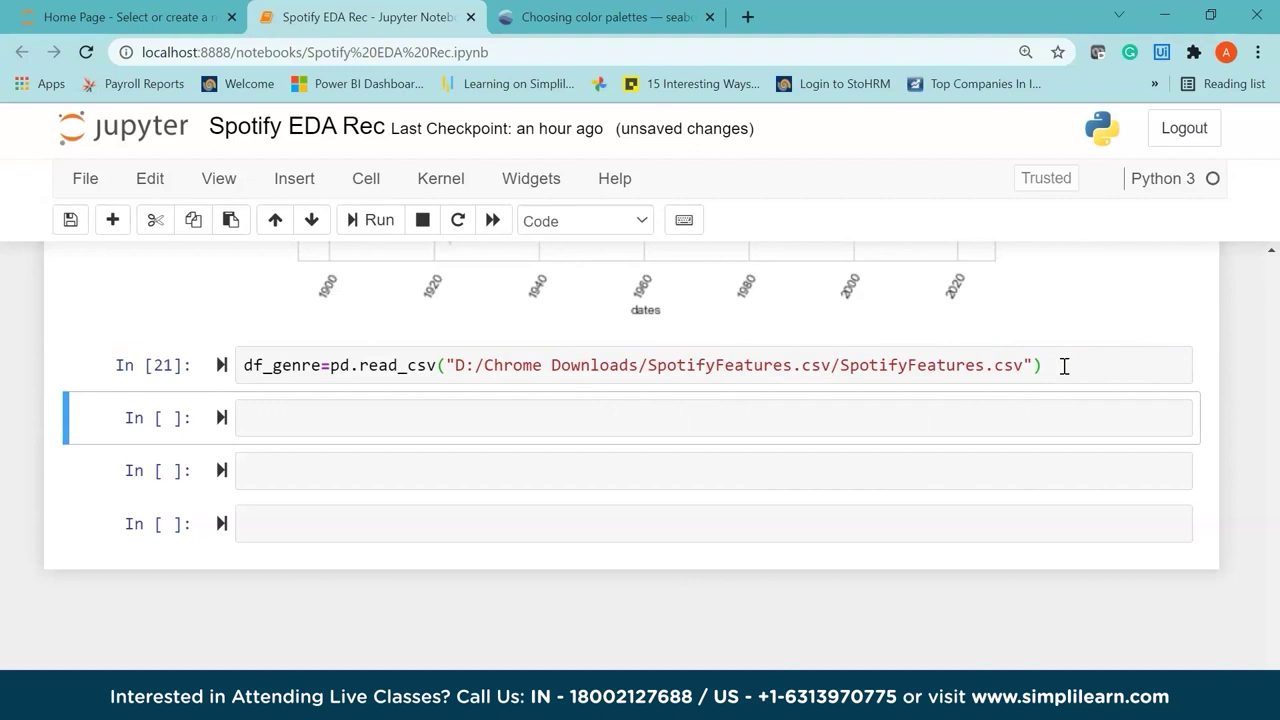
Enter df_genre.head() in the empty cell below the CSV import and run it
click(634, 423)
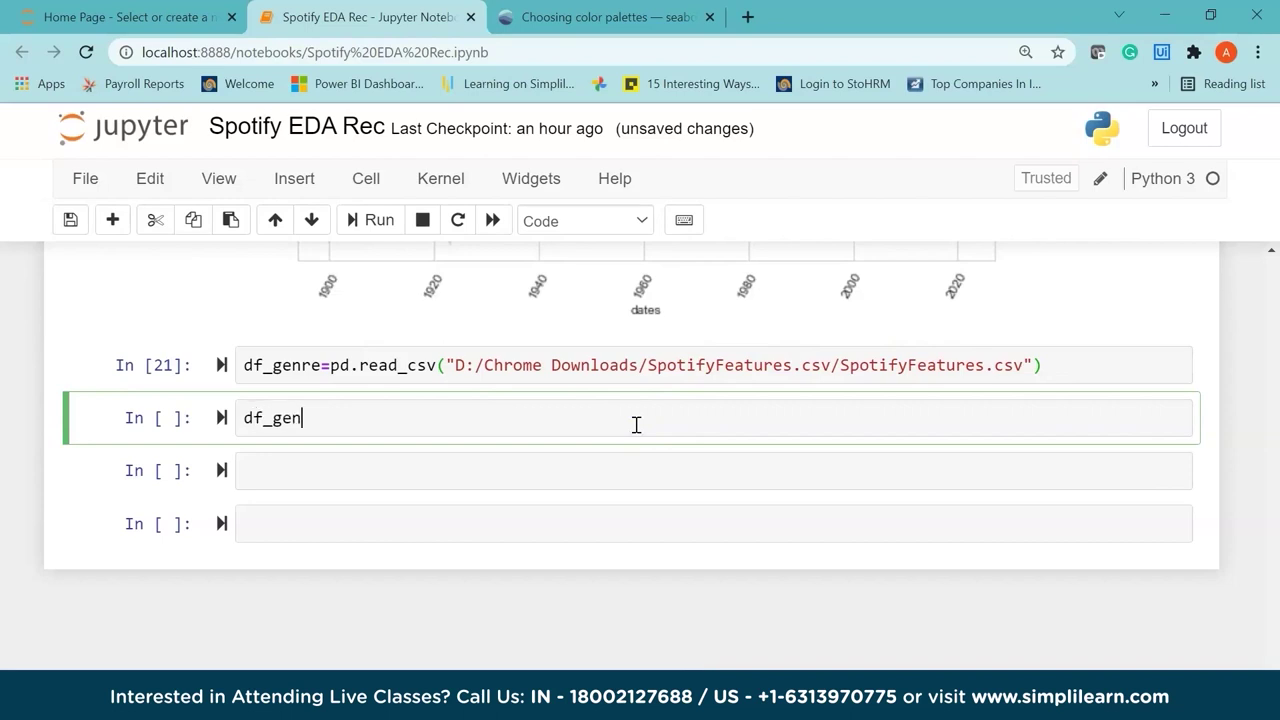
click(366, 414)
key(shift+Return)
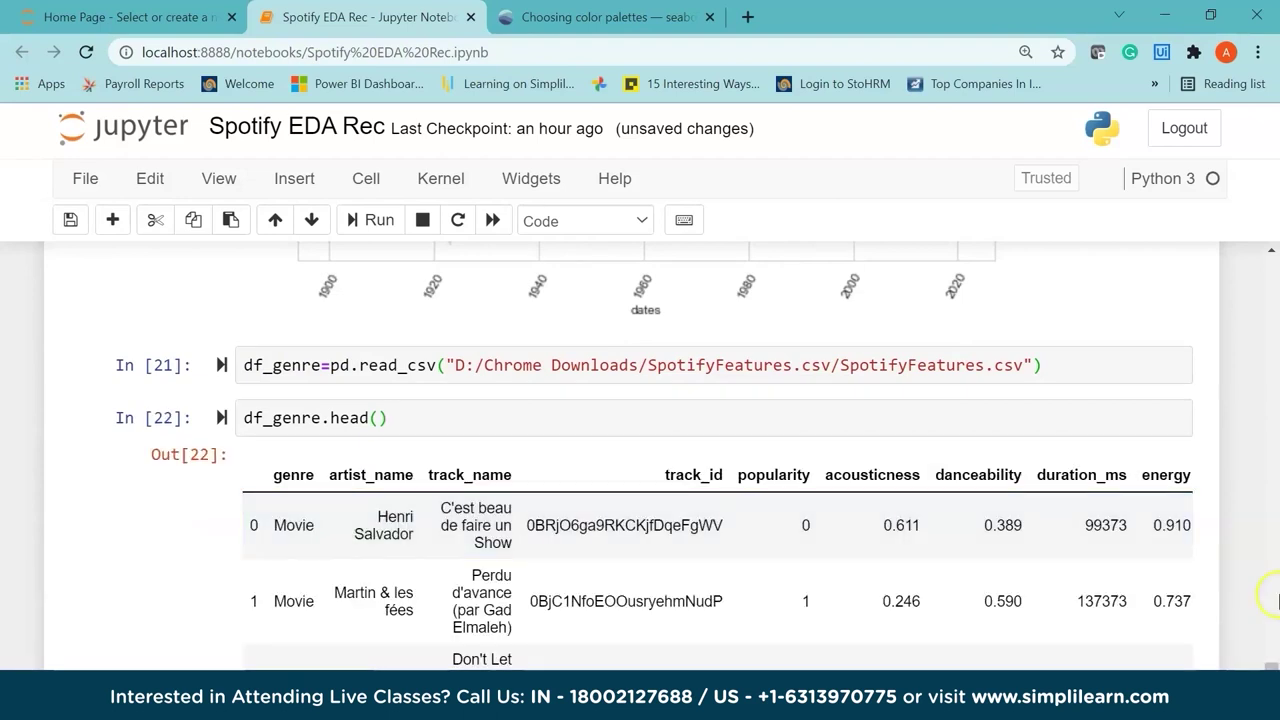
Examine the df_genre preview table across all its columns, from genre and artist_name to tempo and time signature
scroll(1268, 660, down, 4)
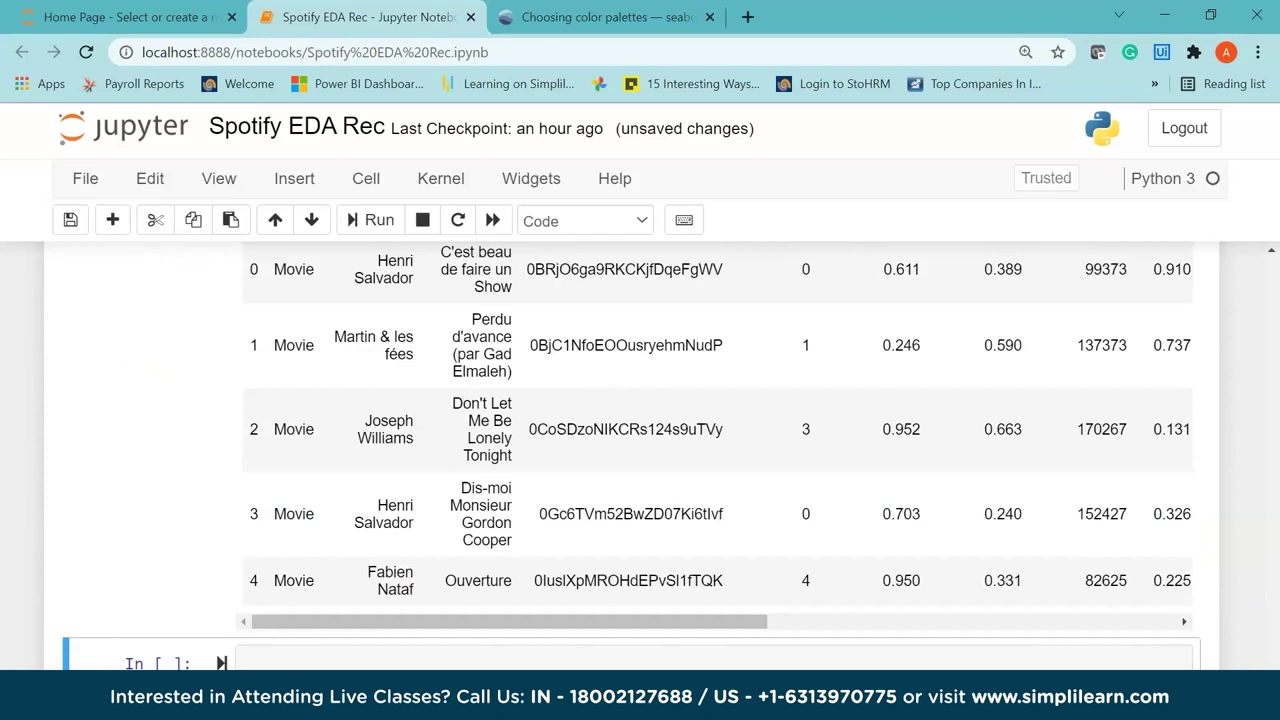
scroll(432, 347, up, 2)
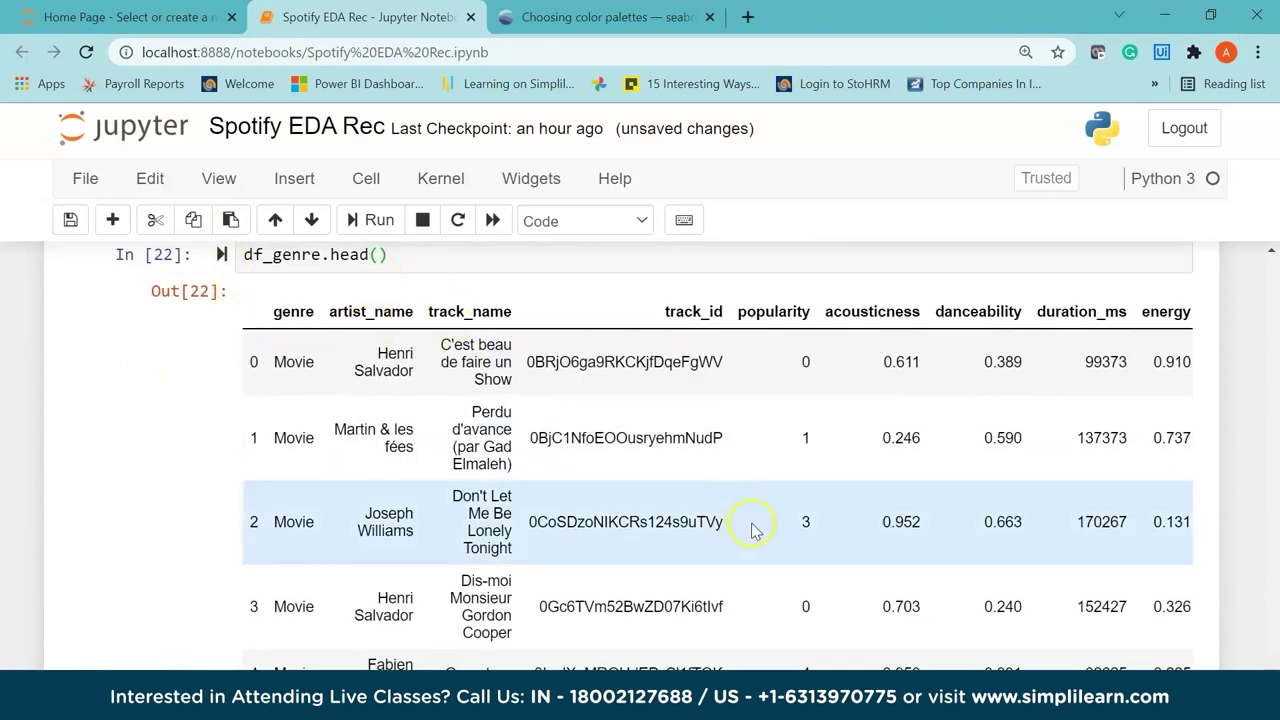
scroll(651, 471, right, 5)
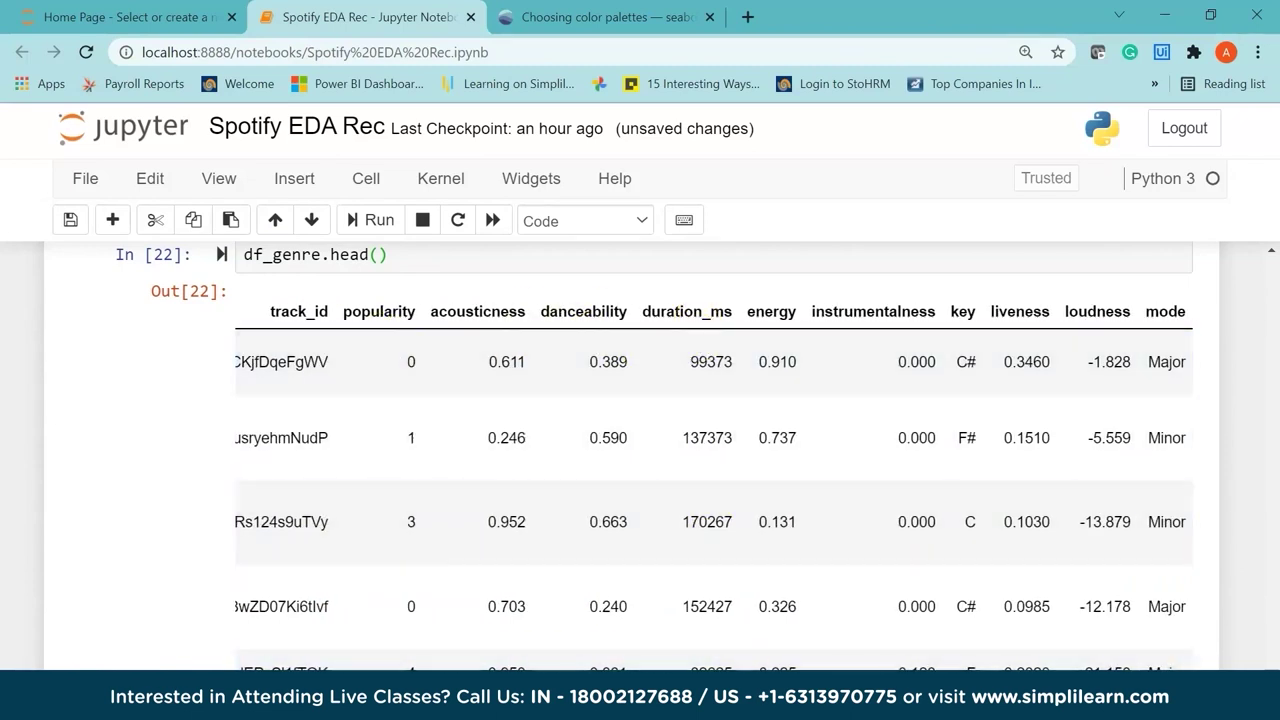
scroll(553, 355, right, 3)
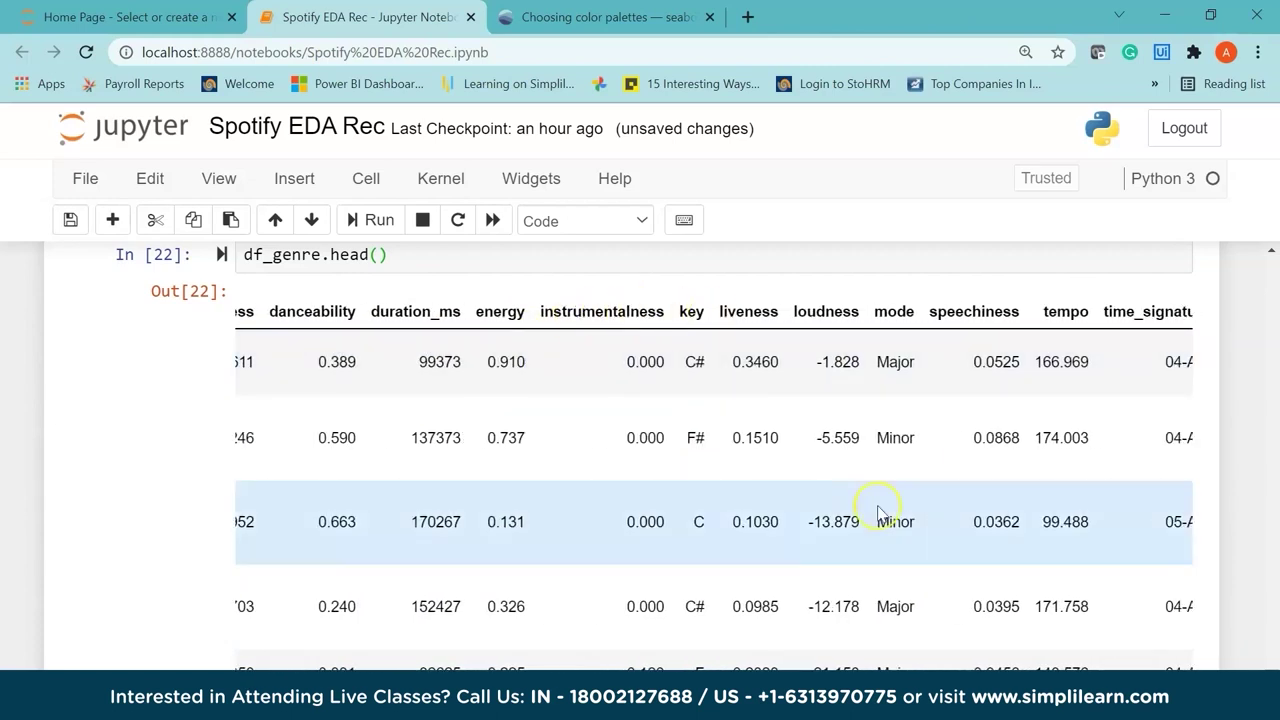
scroll(845, 420, down, 1)
scroll(845, 420, up, 1)
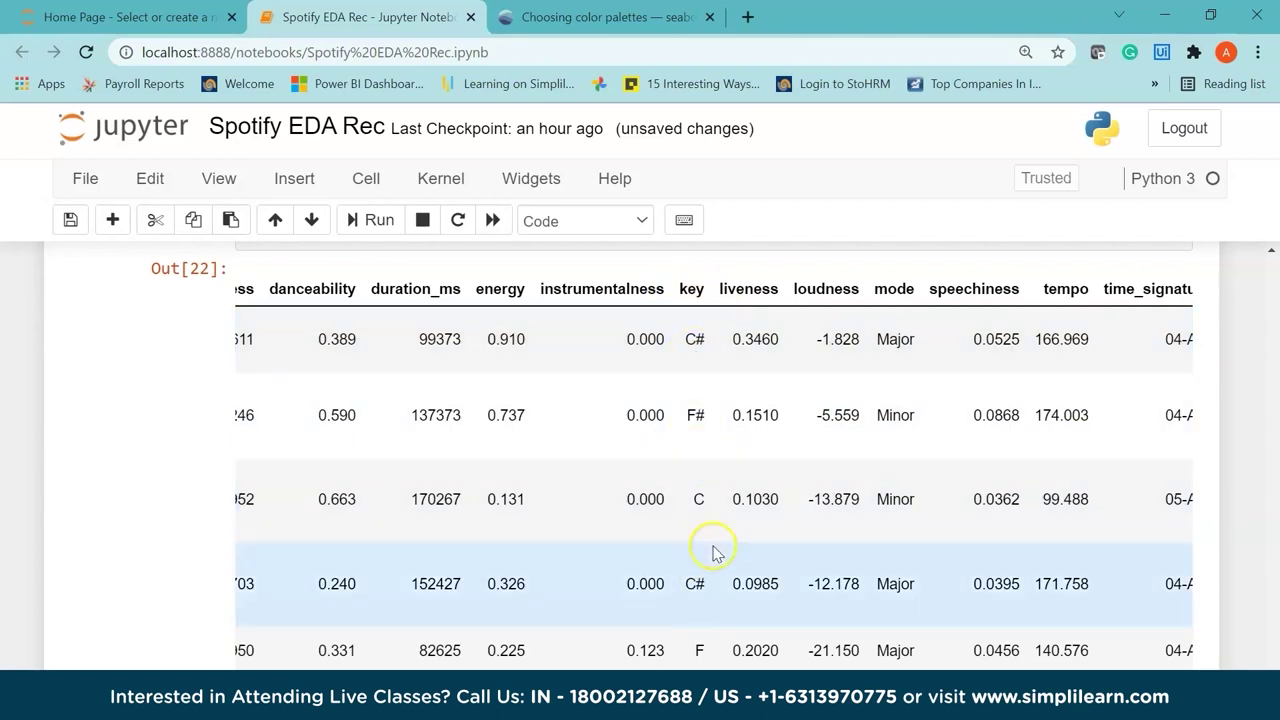
scroll(700, 665, left, 2)
scroll(700, 665, right, 3)
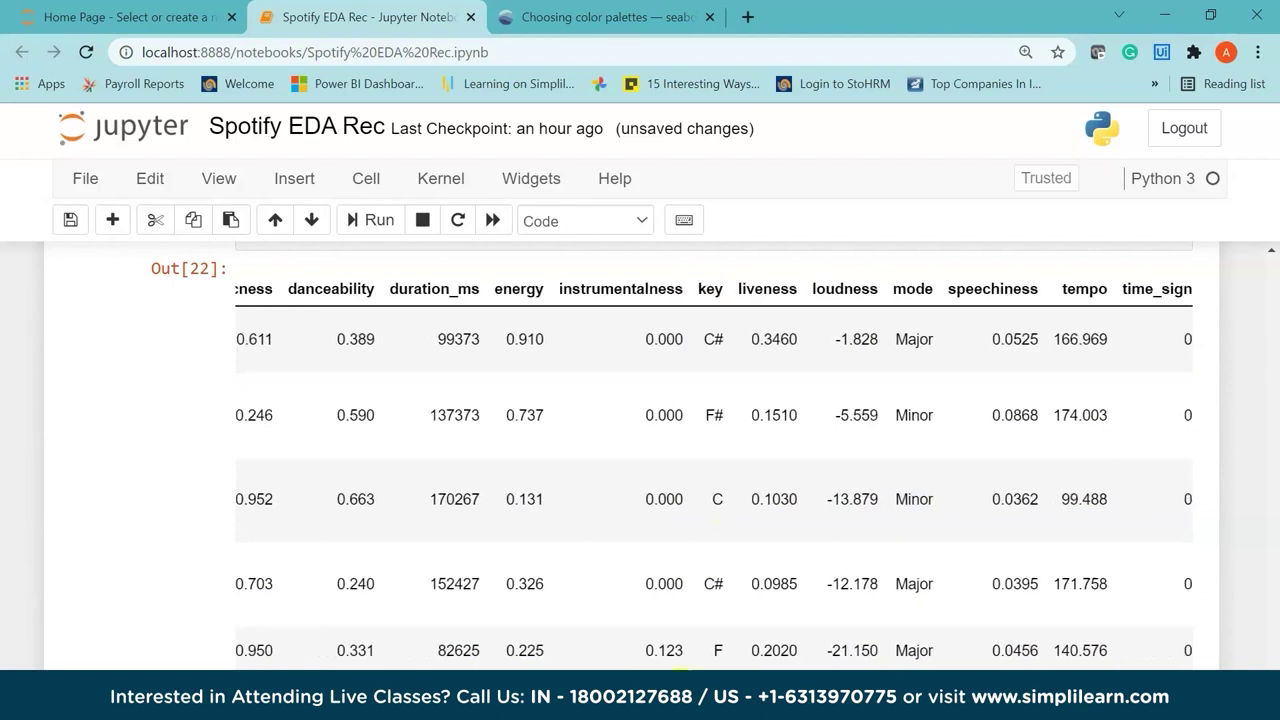
scroll(870, 680, down, 2)
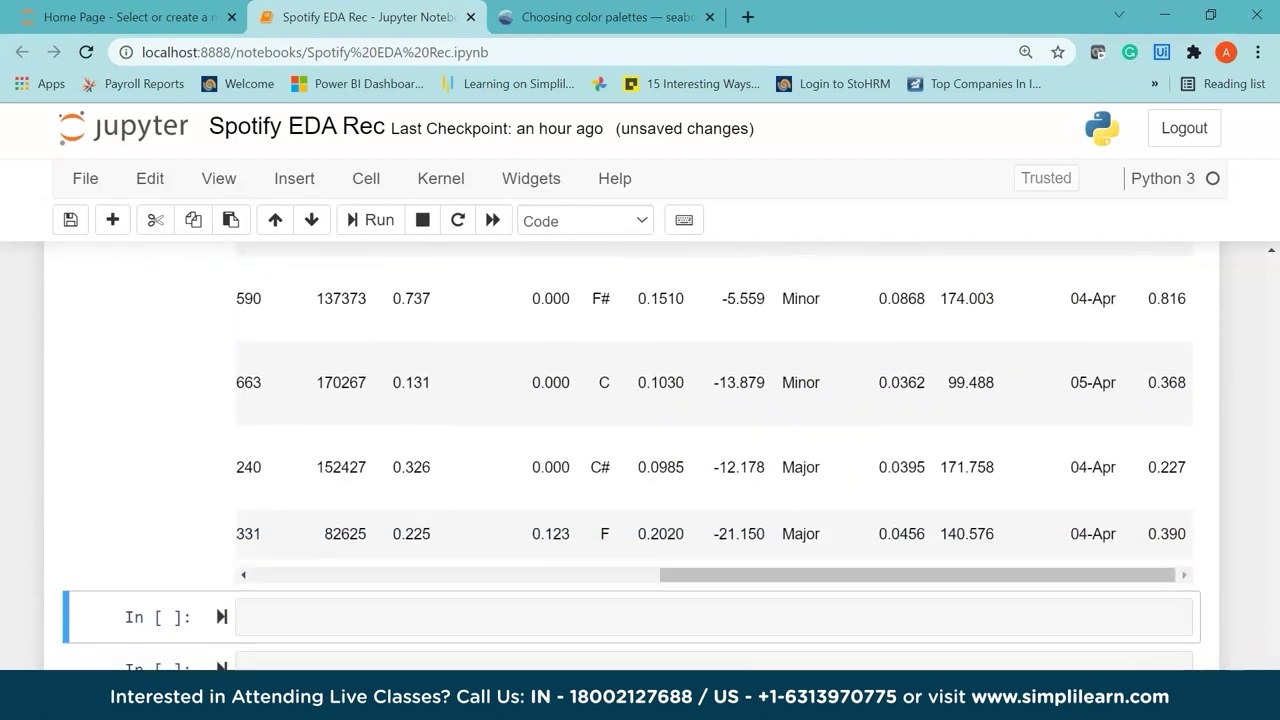
Enter plt.title("Duration of the Songs in Different Genres") in the empty cell below the df_genre preview
click(873, 598)
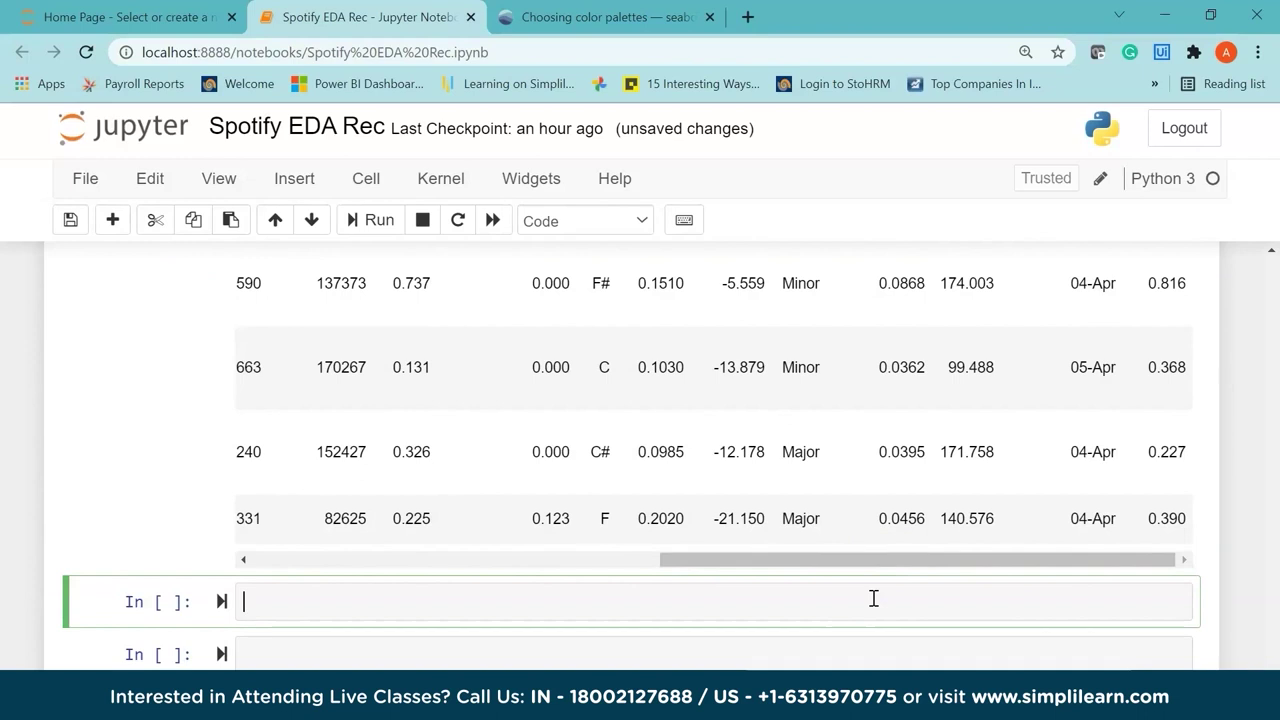
scroll(640, 400, down, 1)
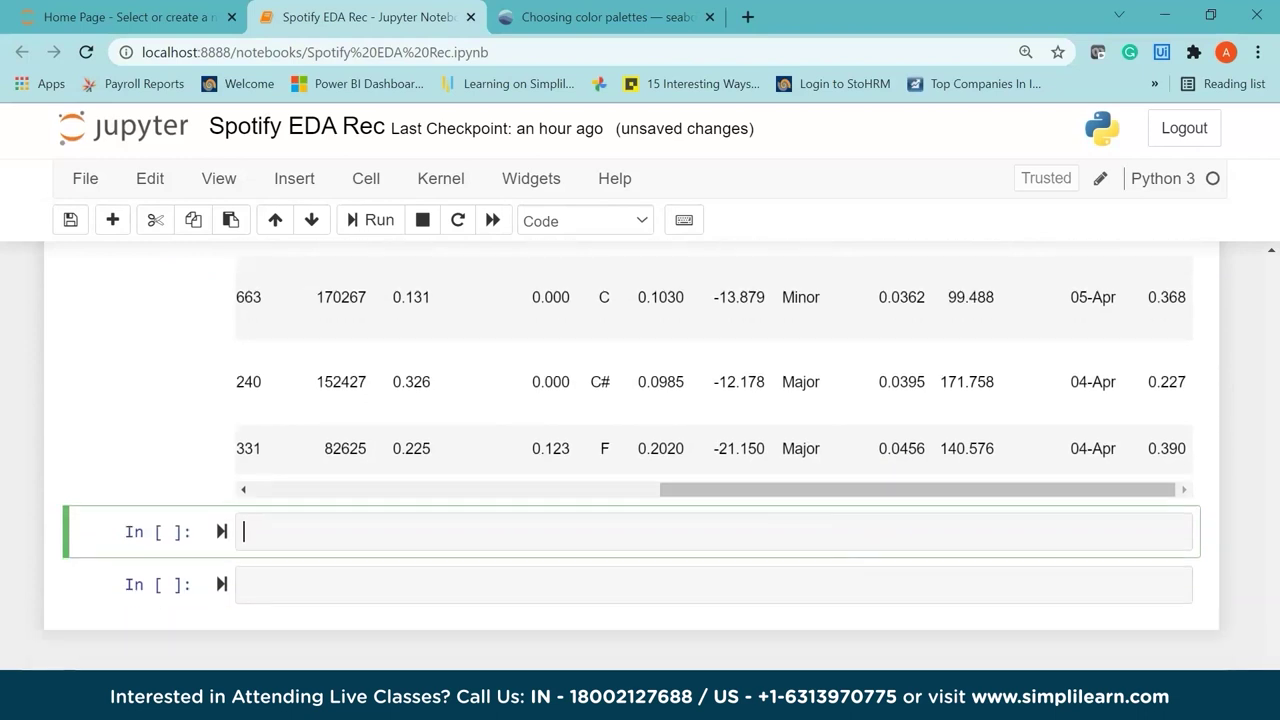
text(plt.ti)
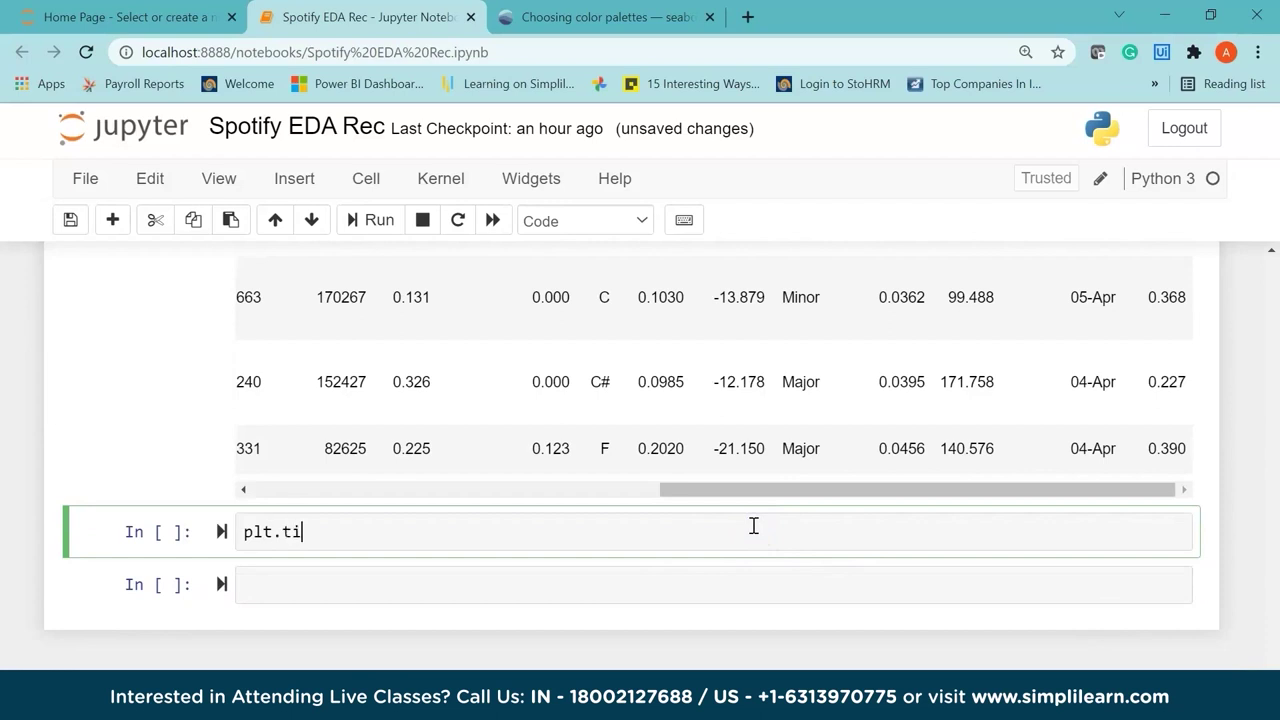
text(tle("Duration fo t)
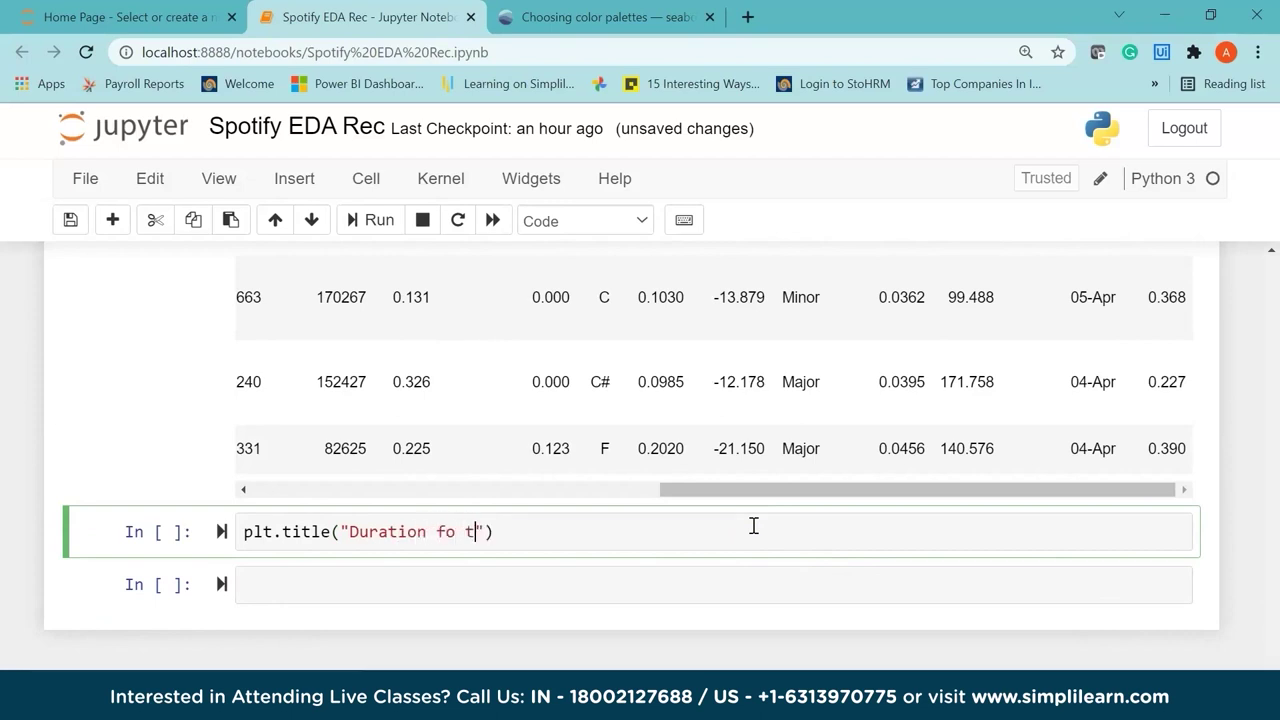
key(BackSpace)
key(BackSpace)
key(BackSpace)
key(BackSpace)
text(of the Sin)
key(BackSpace)
key(BackSpace)
text(om)
key(BackSpace)
text(ngs in D)
text(ifferent Ge)
text(ner)
text(es)
key(End)
Add a seaborn color palette line under the title with the arguments "rocket" and as_cmap= True
key(Return)
text(s)
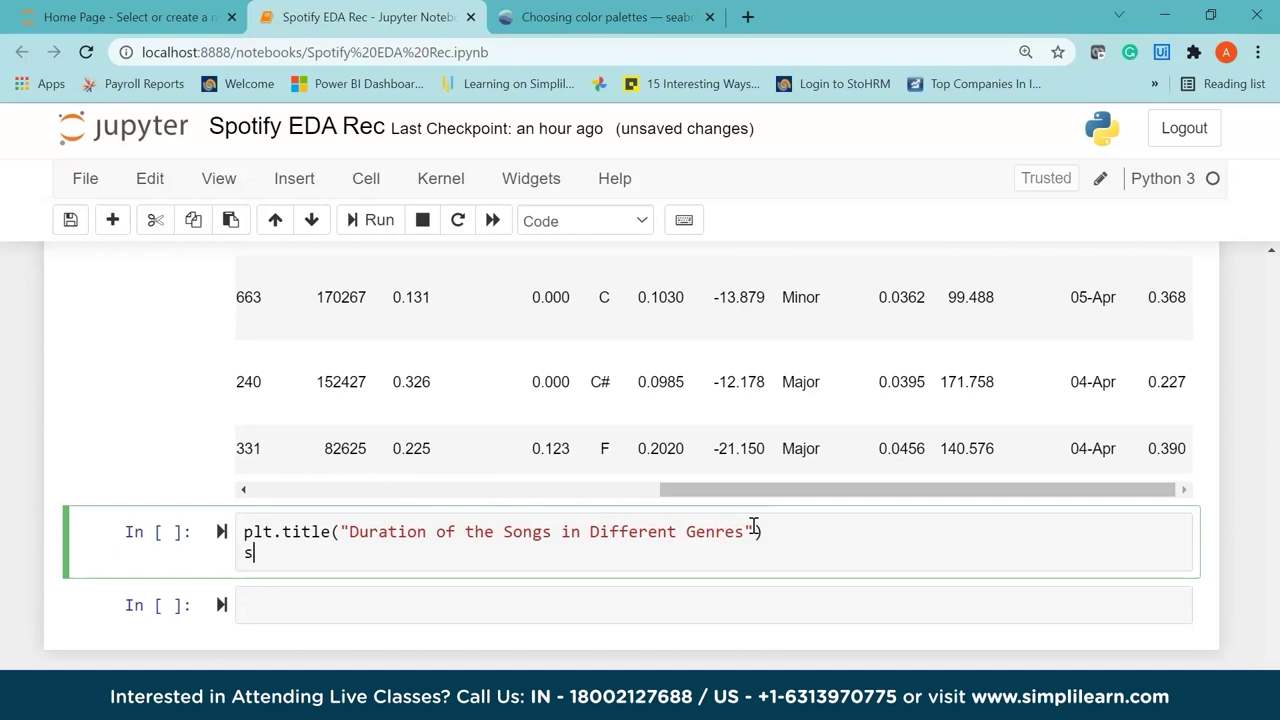
text(ns)
scroll(1262, 640, down, 1)
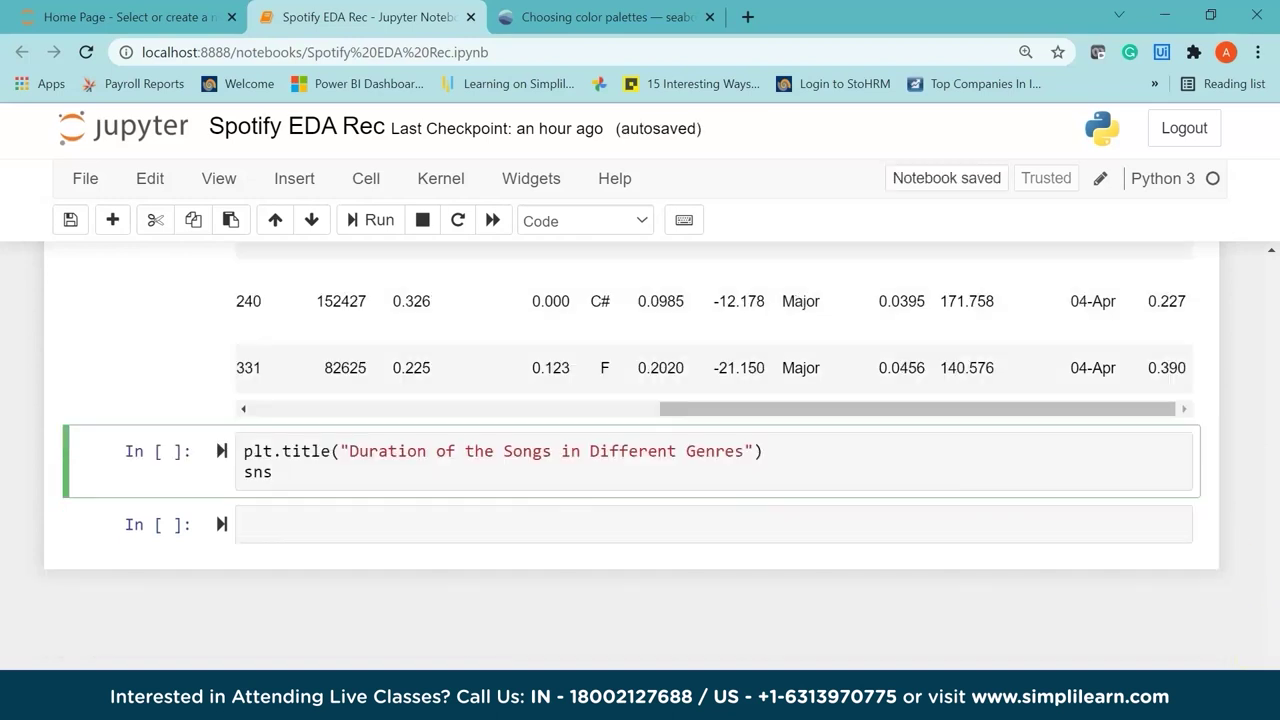
text(.color_pal)
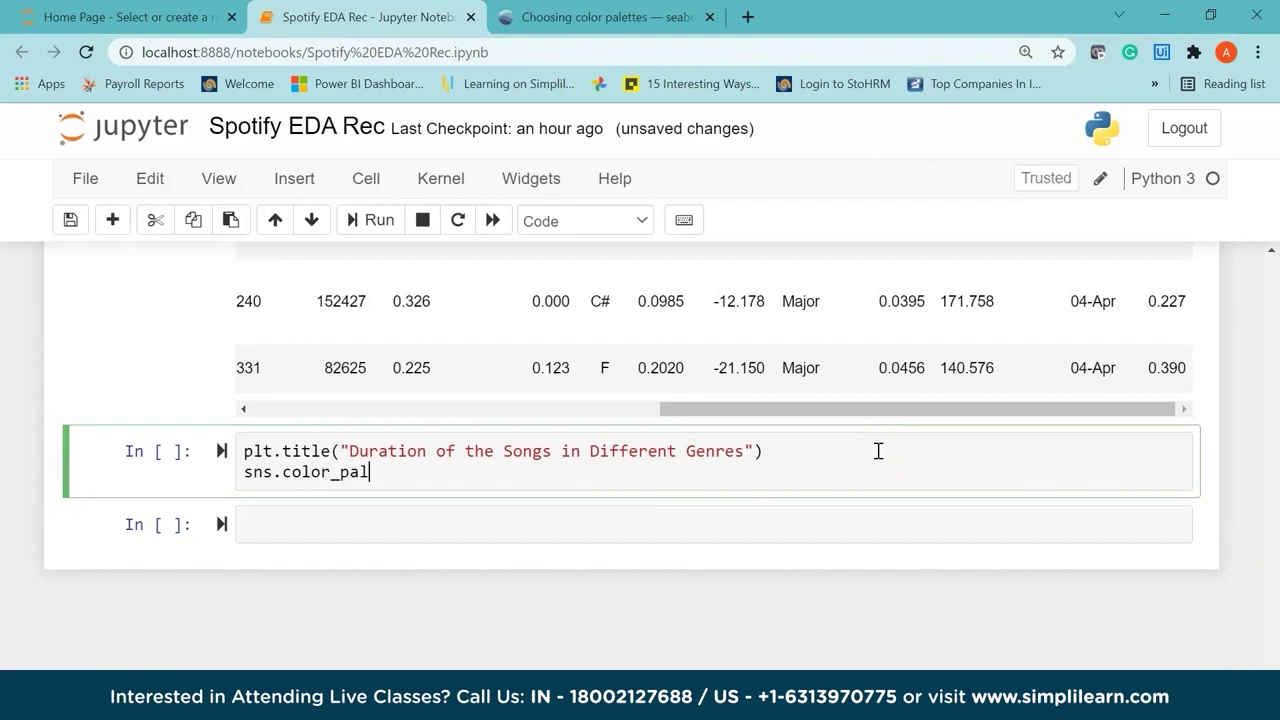
text(etter("rocket", as)
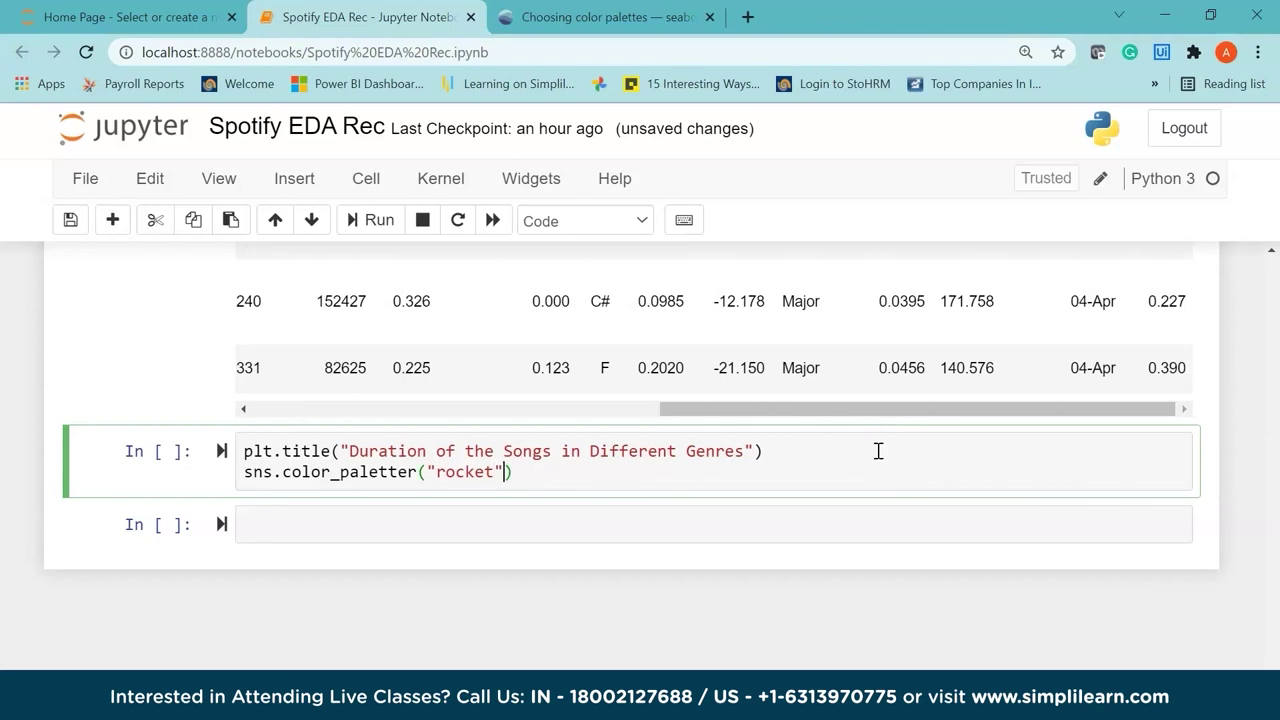
text(_cmap= True))
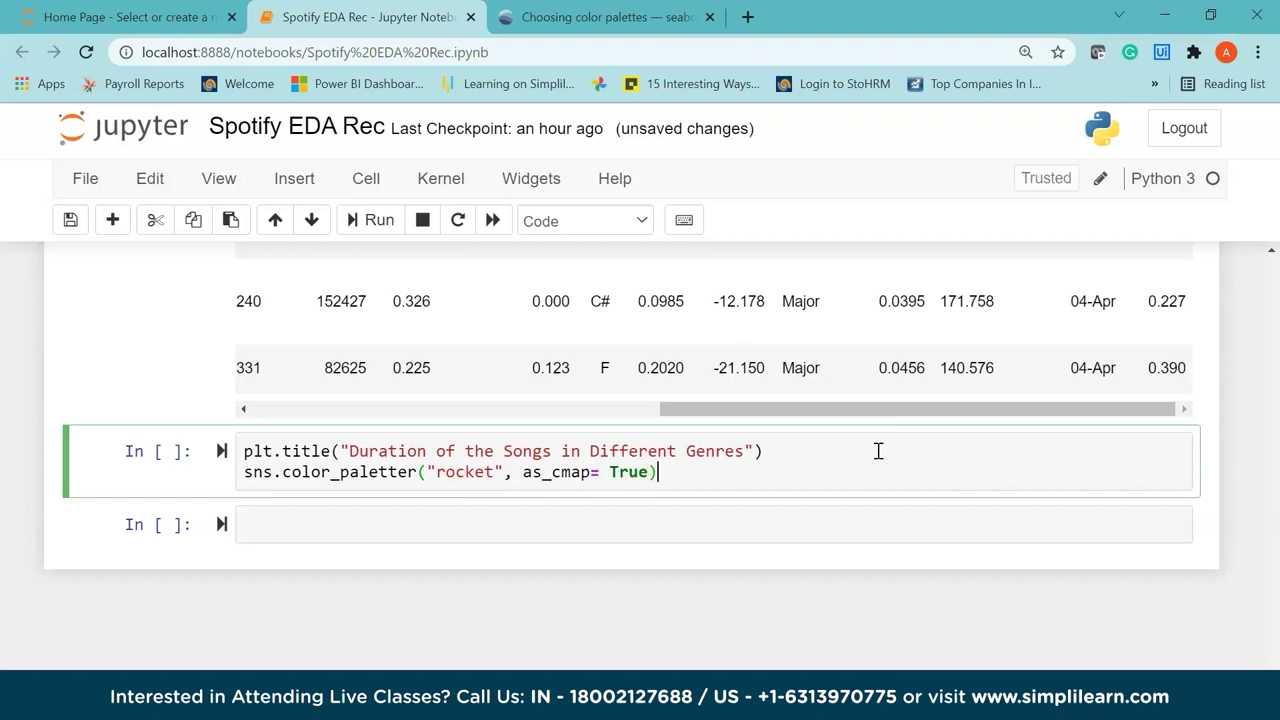
Correct the misspelled palette function name to sns.color_palette
key(Left)
key(Left)
key(Left)
key(Left)
key(Left)
key(Left)
key(Left)
key(Left)
key(Left)
key(Left)
key(Left)
key(Left)
key(Left)
key(Left)
key(Left)
key(Left)
key(Left)
key(Left)
key(Left)
key(Left)
key(Delete)
text(t)
key(BackSpace)
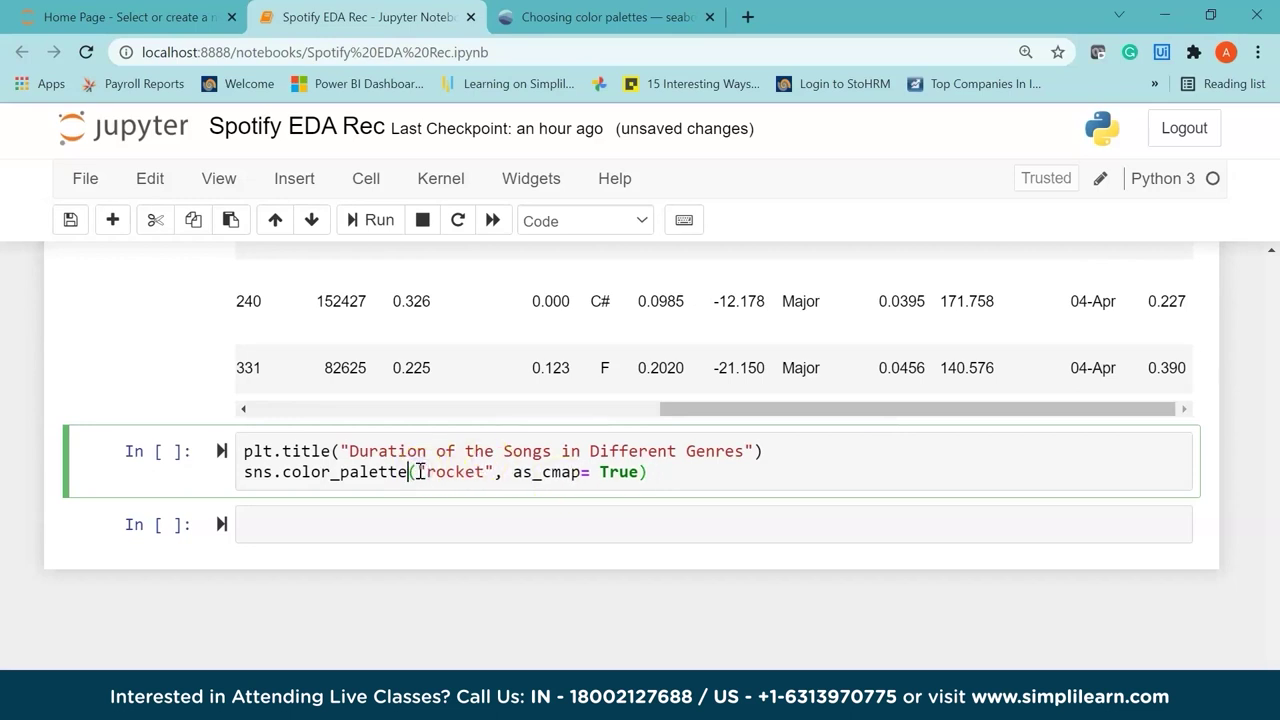
Add the line sns.barplot(y='genre', x='duration_ms', data=df_genre) below the color palette line
click(686, 479)
key(Return)
text(sns.)
text(barplot)
text()y=)
key(BackSpace)
key(BackSpace)
key(BackSpace)
text(()
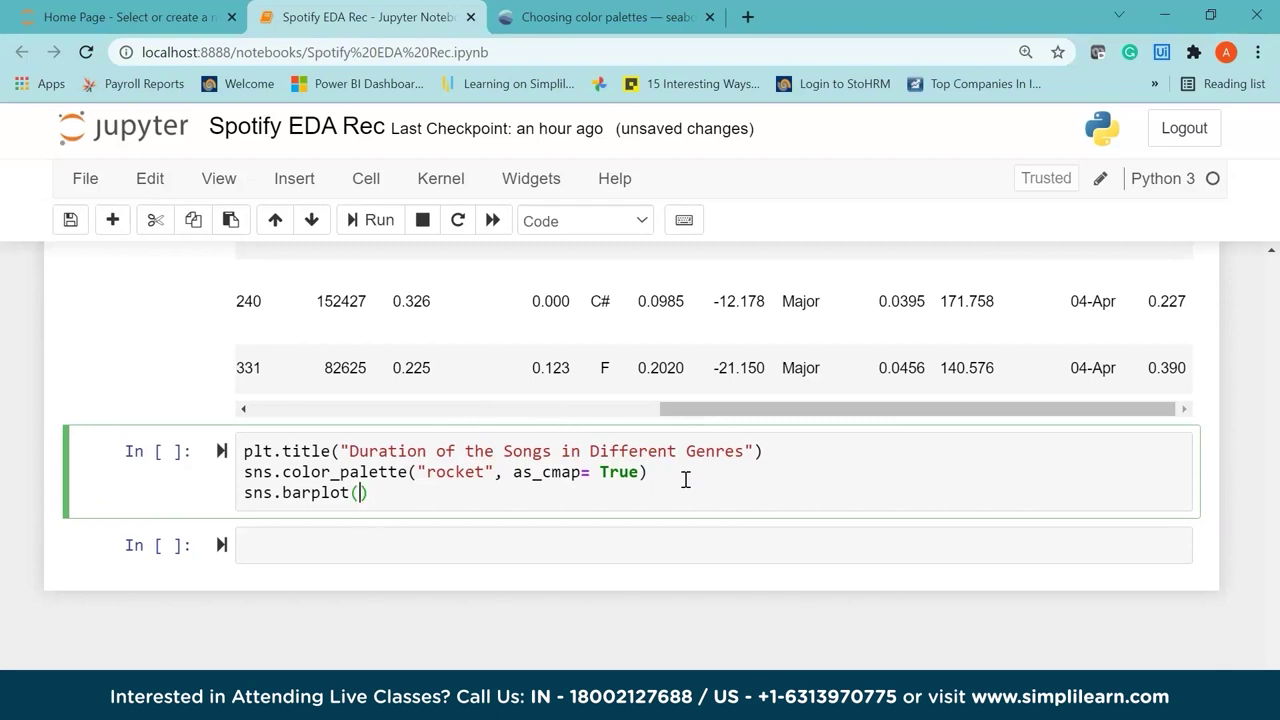
text(y=')
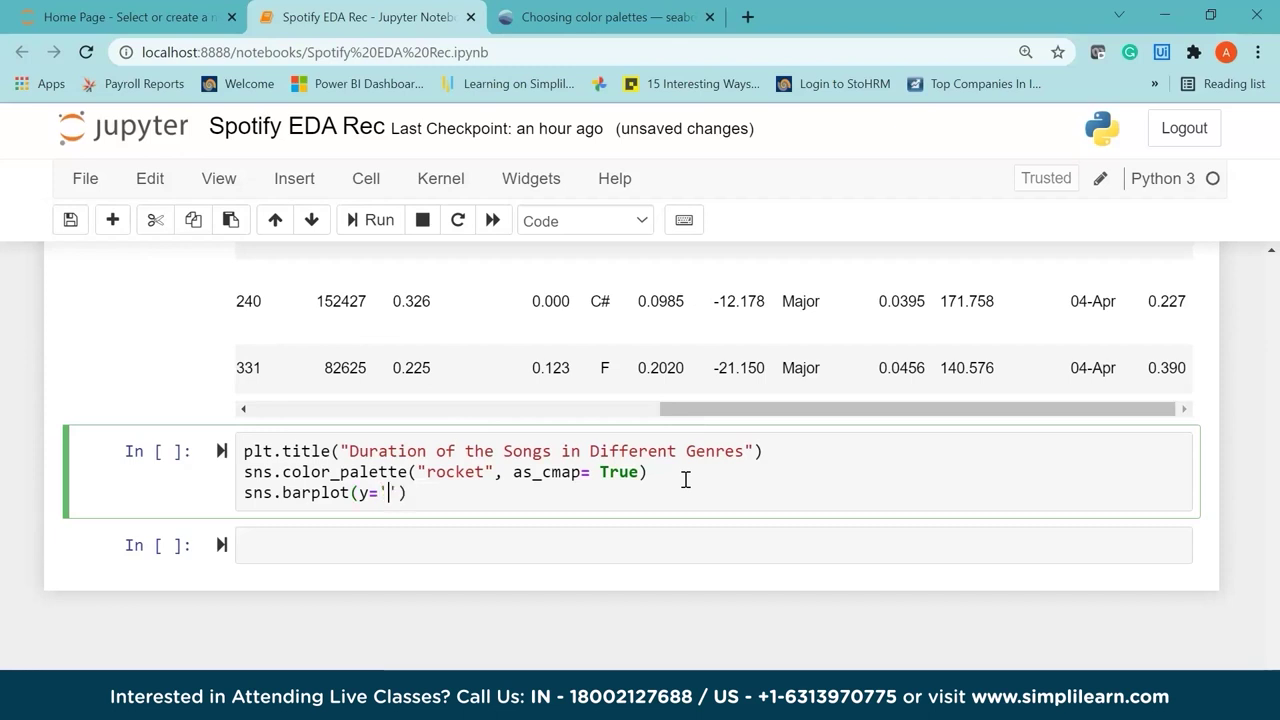
text(genre)
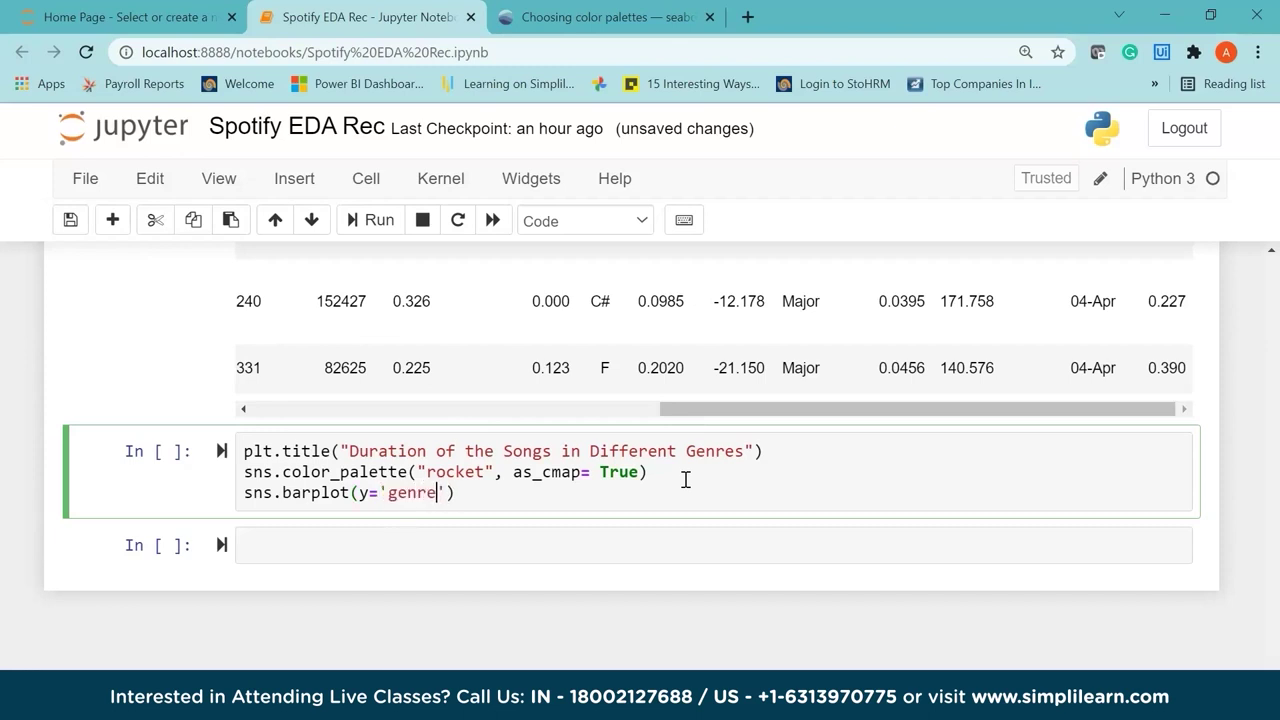
text(', x='duration_ms)
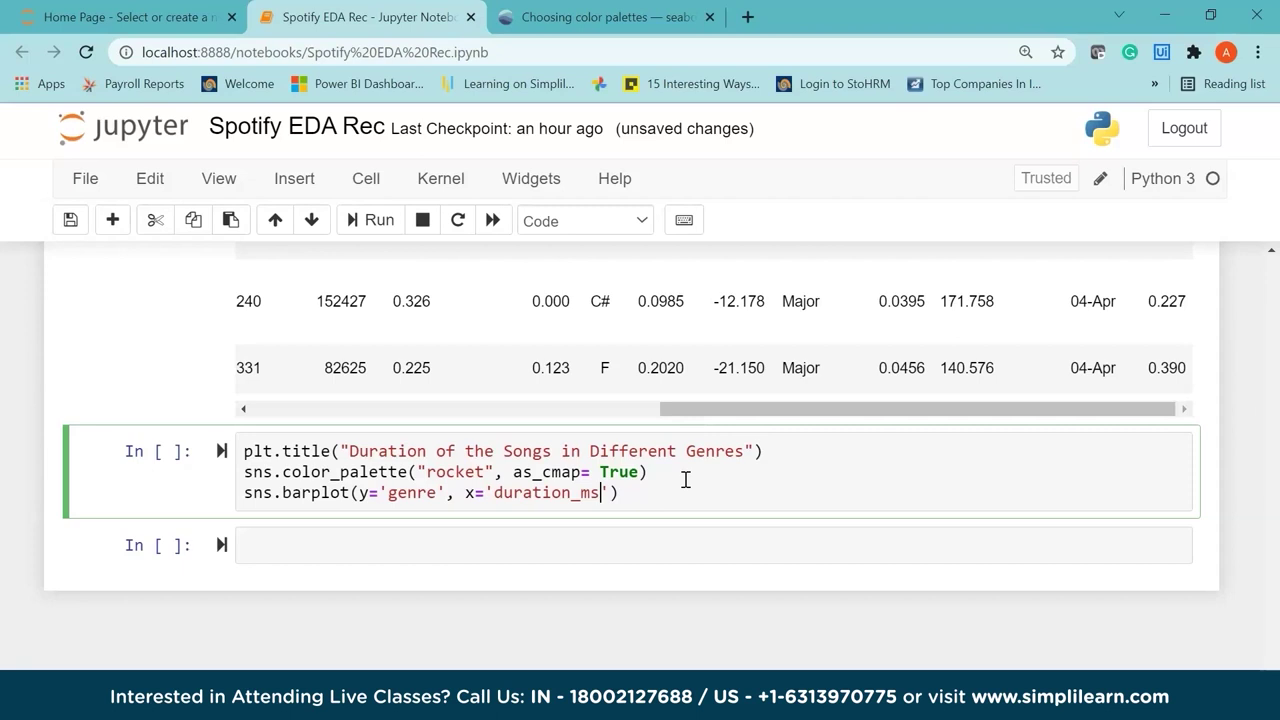
text(', data)
key(BackSpace)
key(BackSpace)
text(ata=df_genre)
key(End)
Add the line plt.xlabel("Duration in milli seconds") below the duration-by-genre bar plot line
key(Return)
text(p)
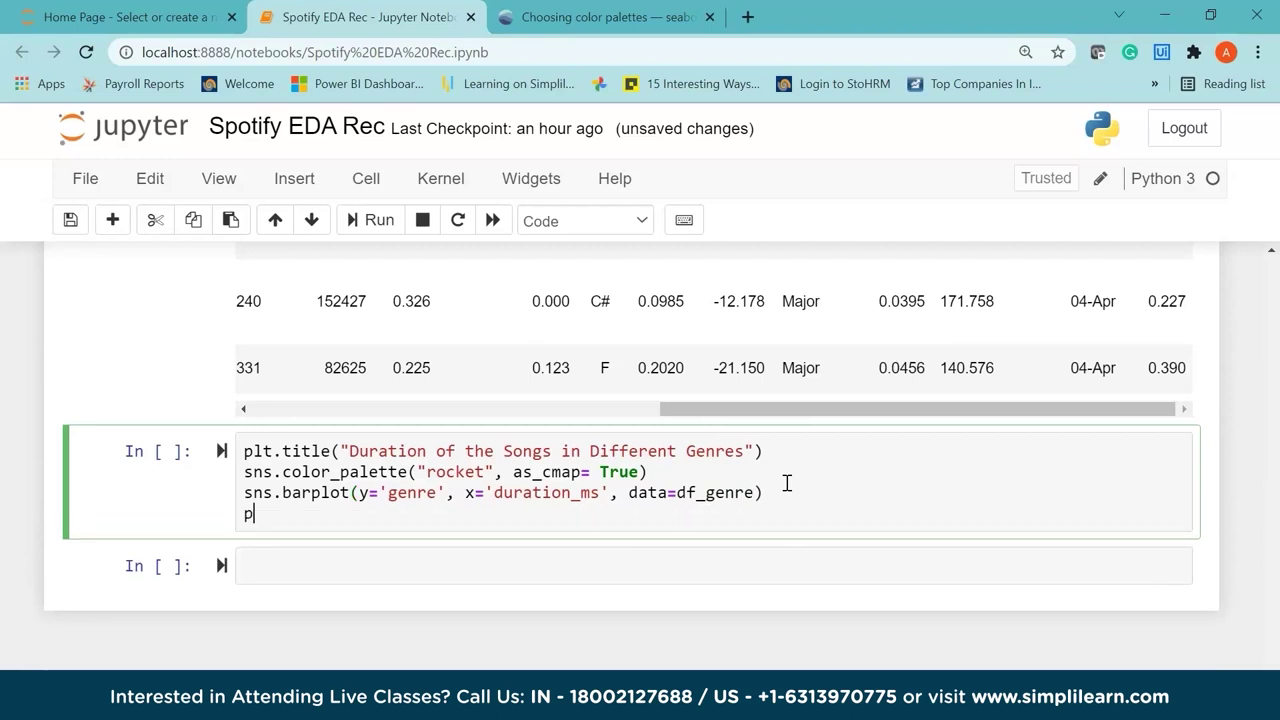
text(lt.xlabel("Du)
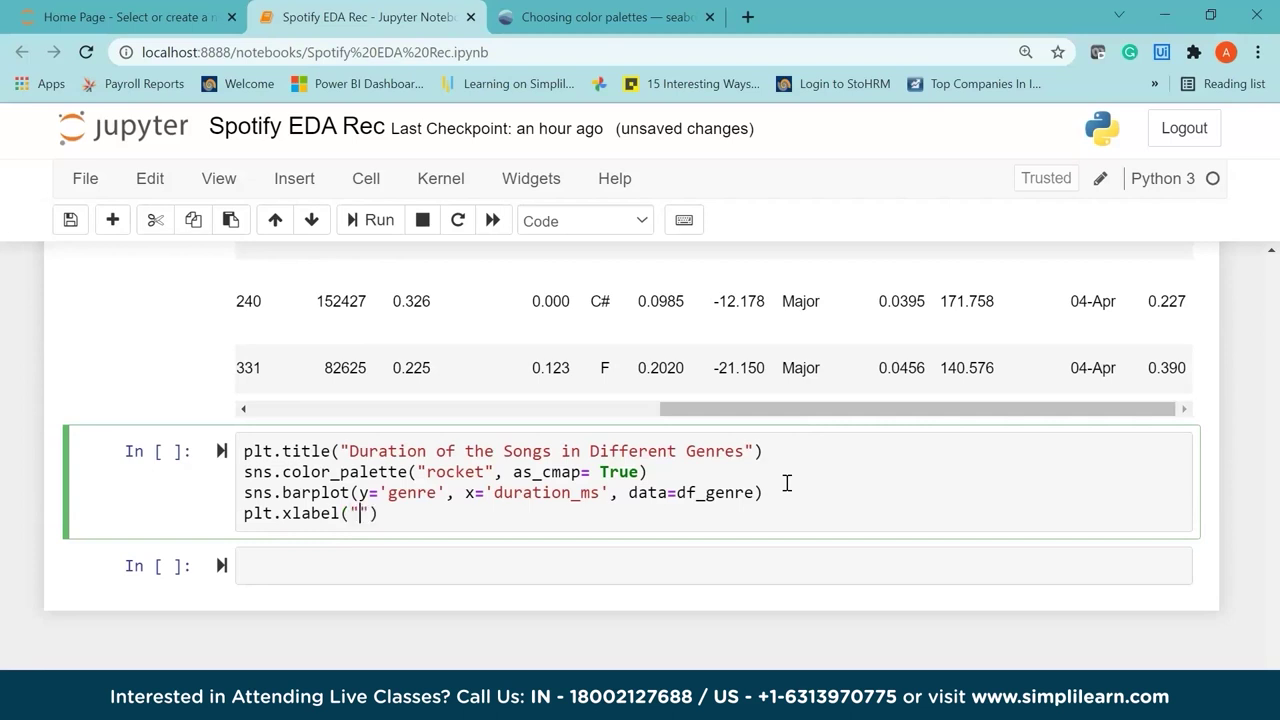
text(ration in milli)
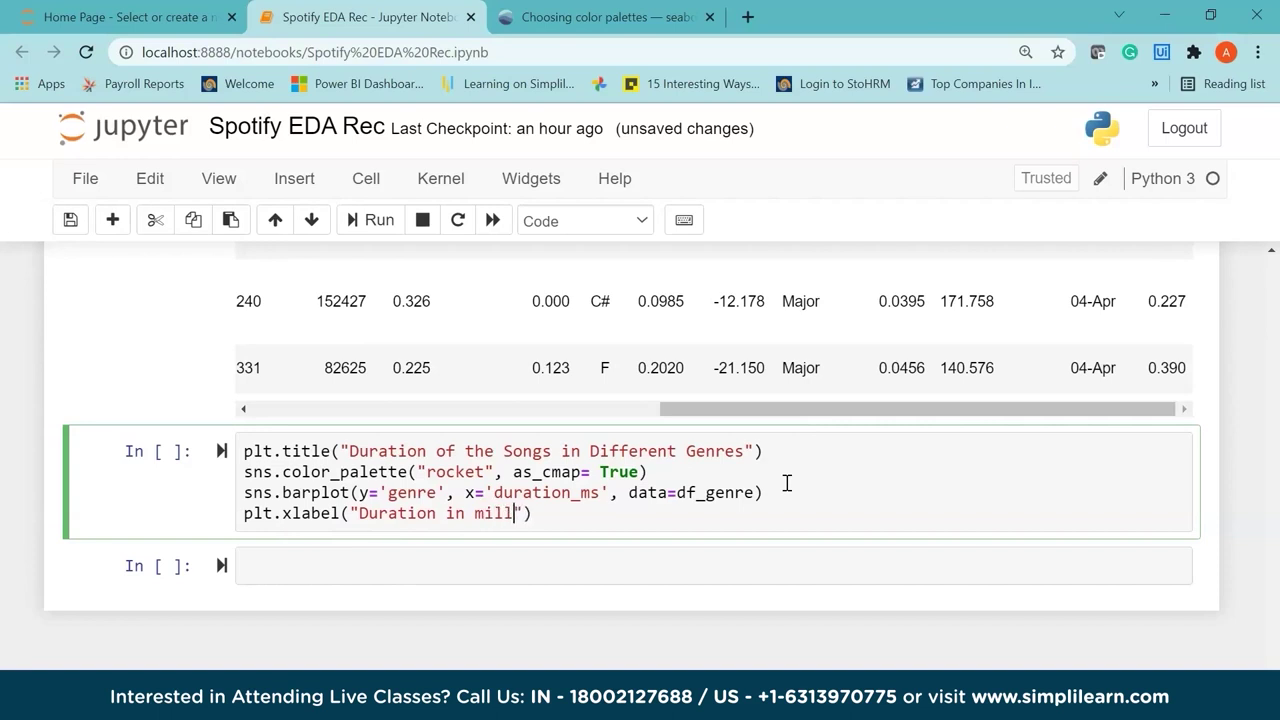
text( scor)
key(BackSpace)
key(BackSpace)
key(BackSpace)
text(econds)
key(End)
Add plt.ylabel("Genres") as the last line and run the cell to draw the duration-by-genre bar plot
key(Return)
text(plt.y)
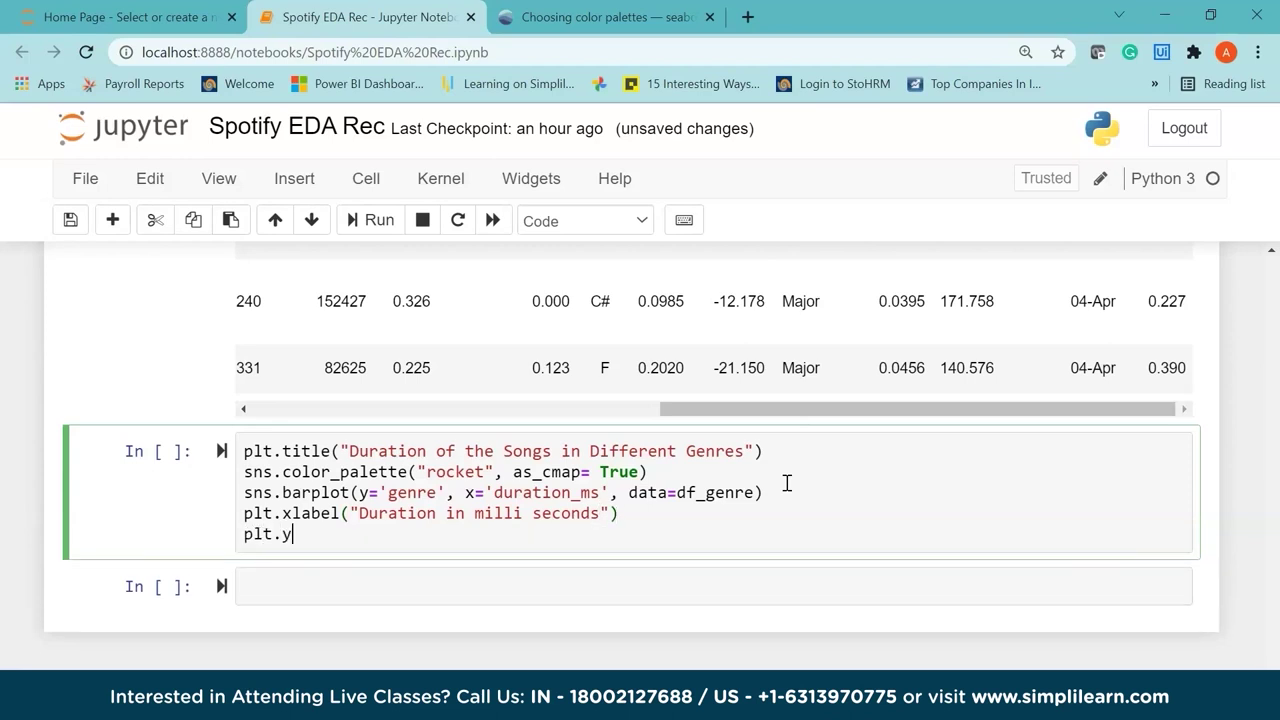
text(label("Genre)
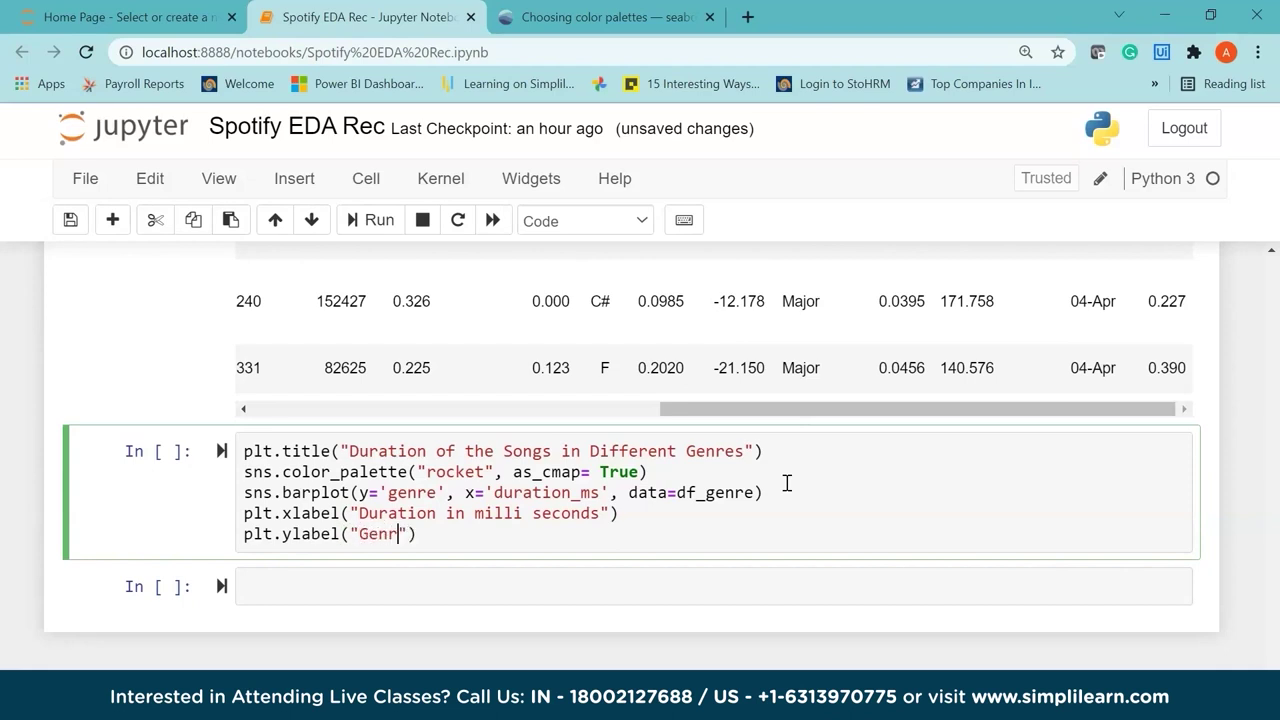
text(s)
key(Right)
key(Right)
key(shift+Return)
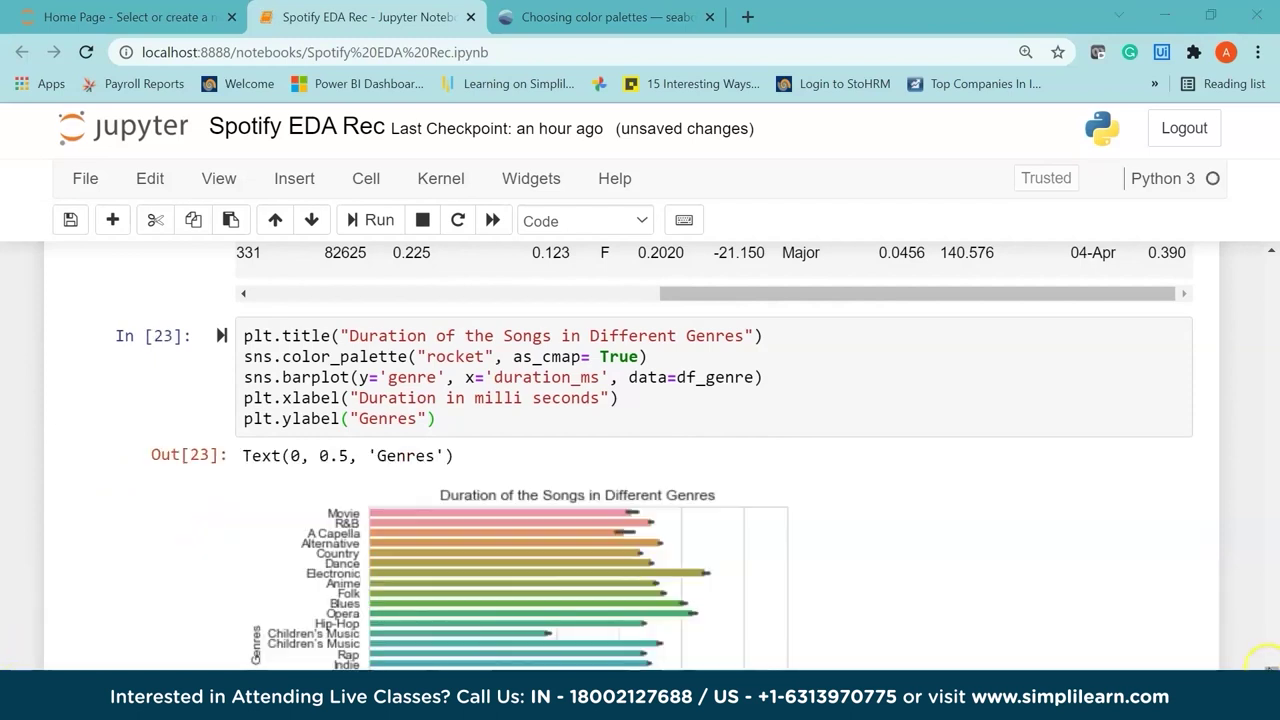
scroll(630, 450, down, 3)
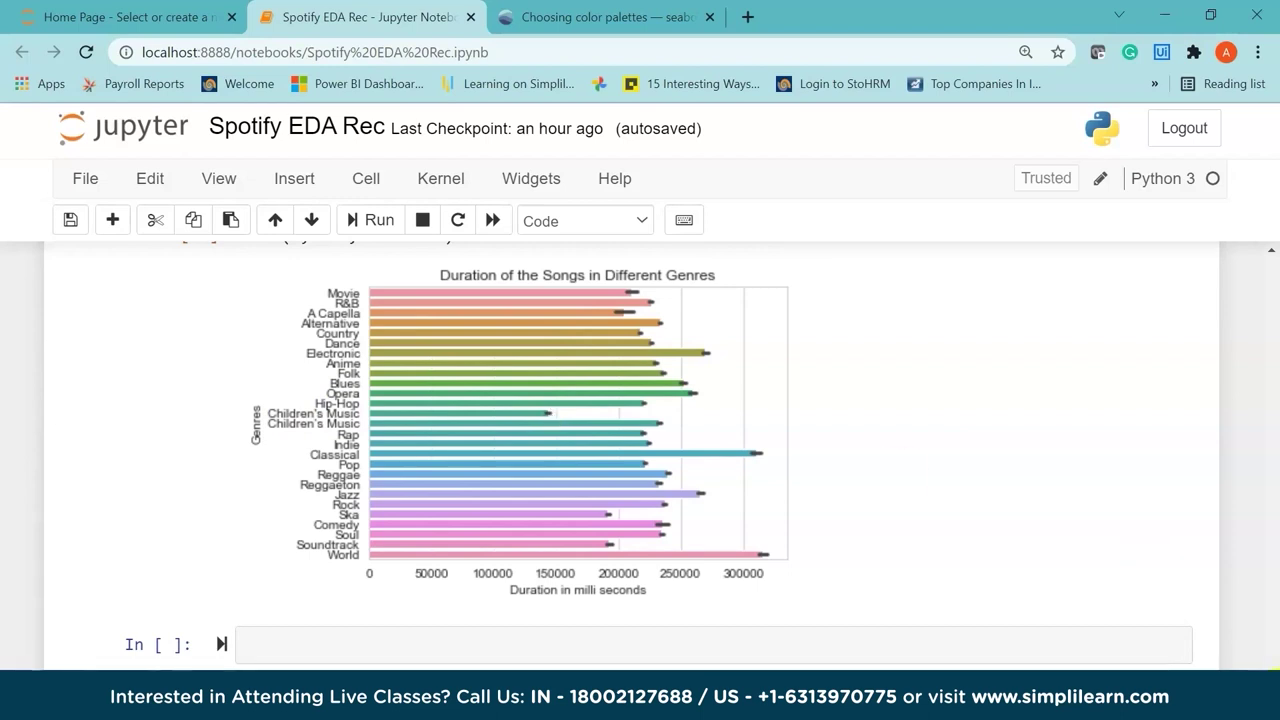
Enter sns.set_style(style = "darkgrid") in the empty cell below the duration-by-genre chart
key(shift+Return)
click(698, 487)
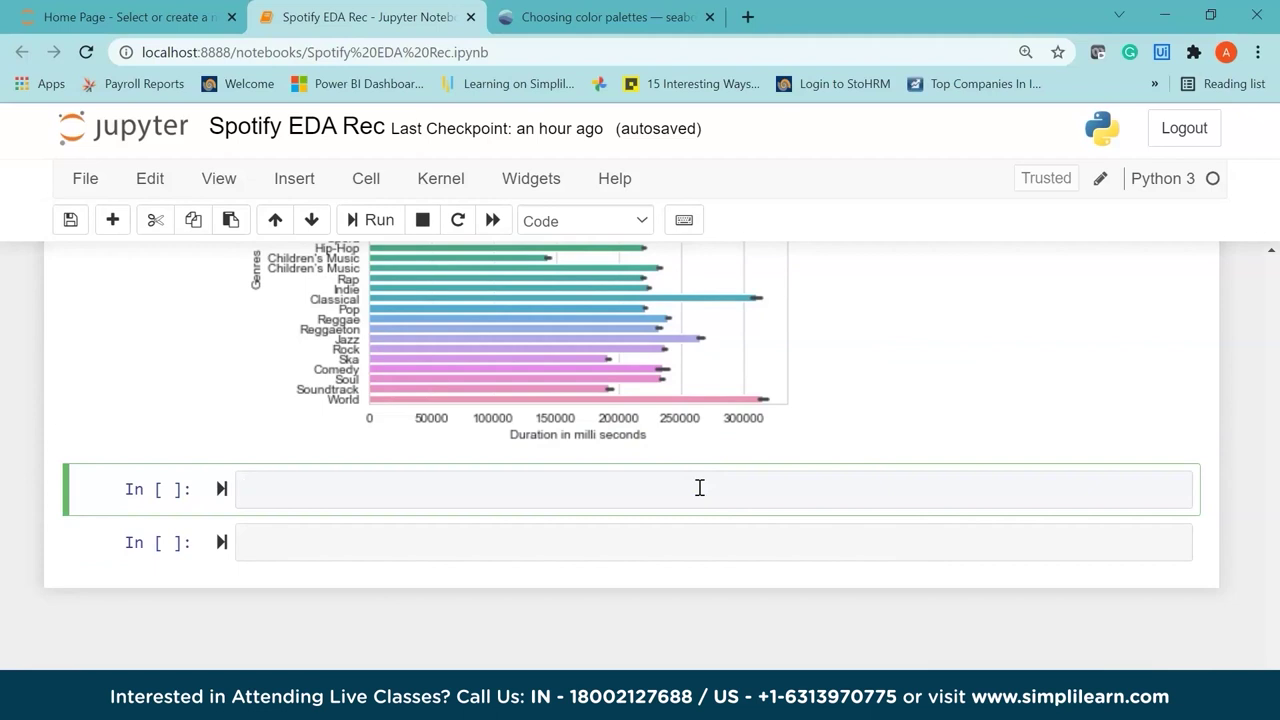
text(sns.)
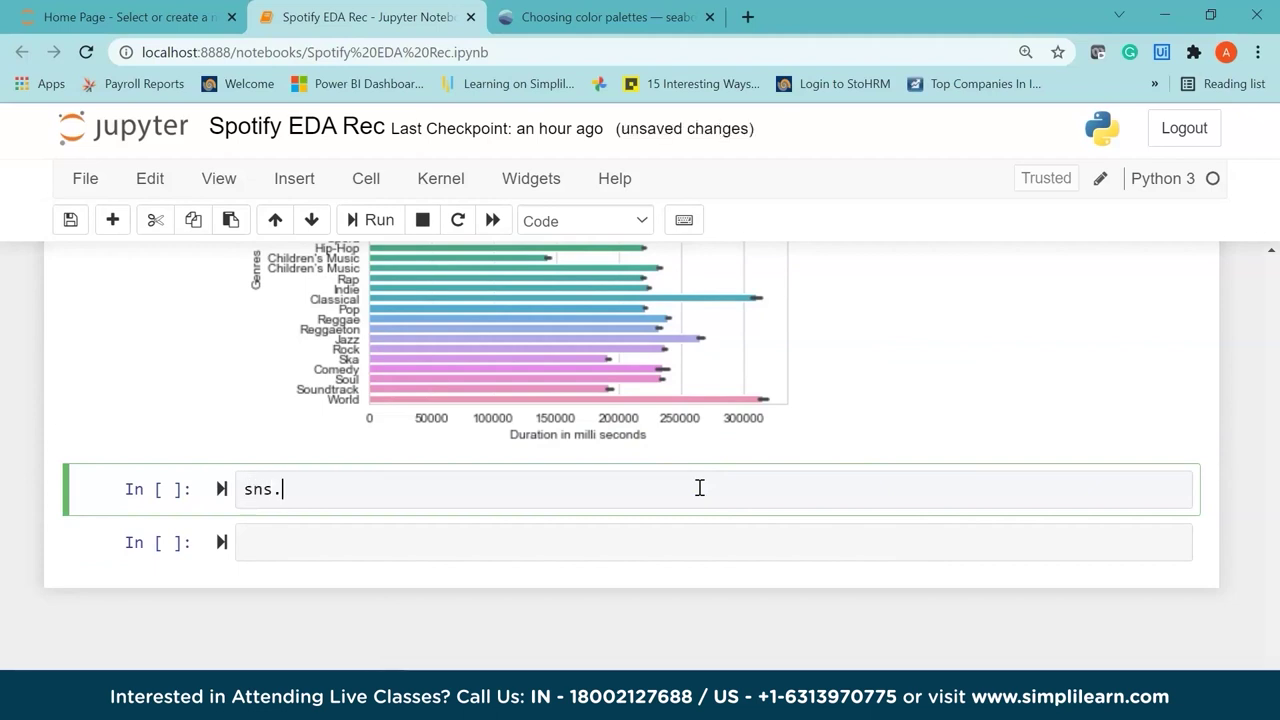
text(set-st)
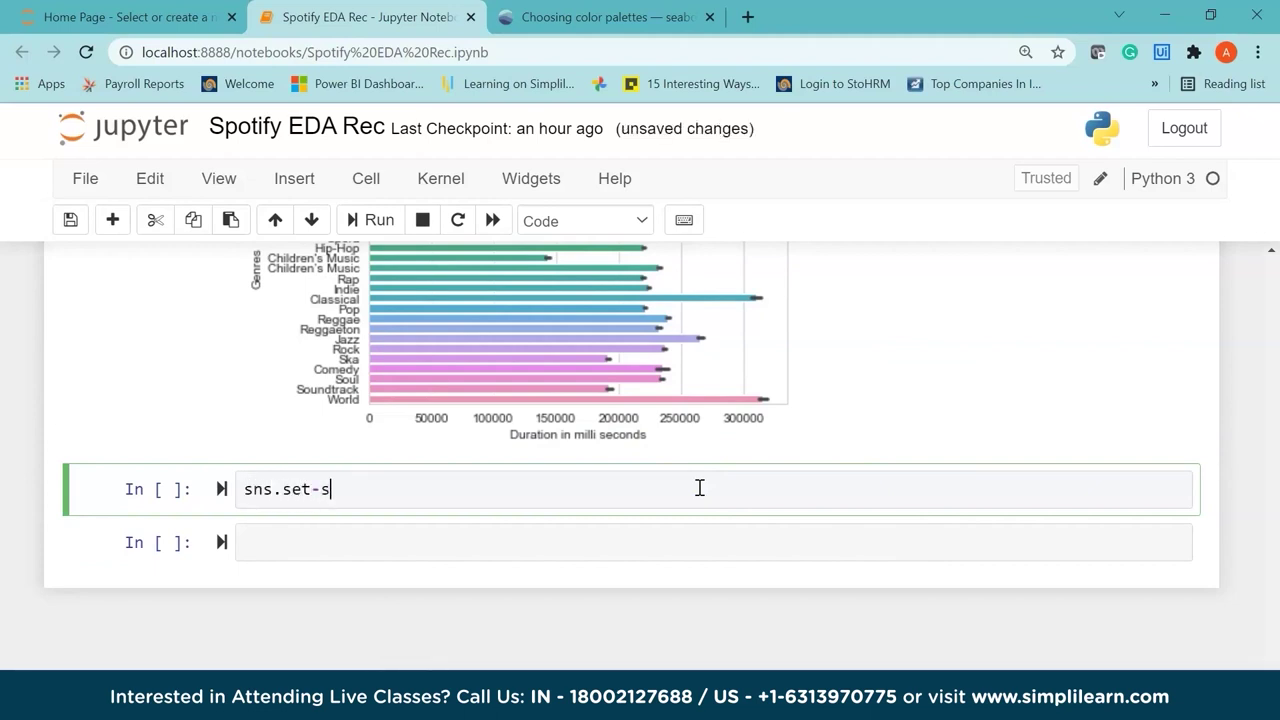
key(BackSpace)
key(BackSpace)
key(BackSpace)
text(_style(sy)
key(BackSpace)
text(tyle )
text(= ")
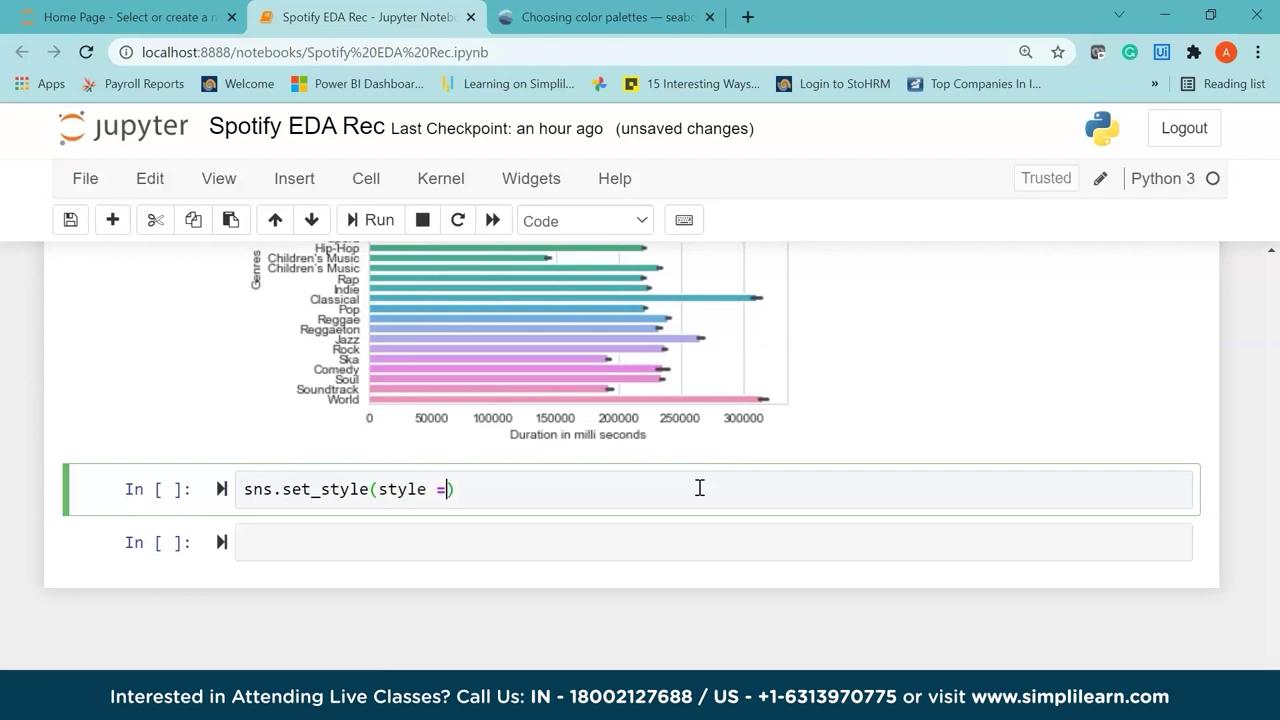
text(darkgrid)
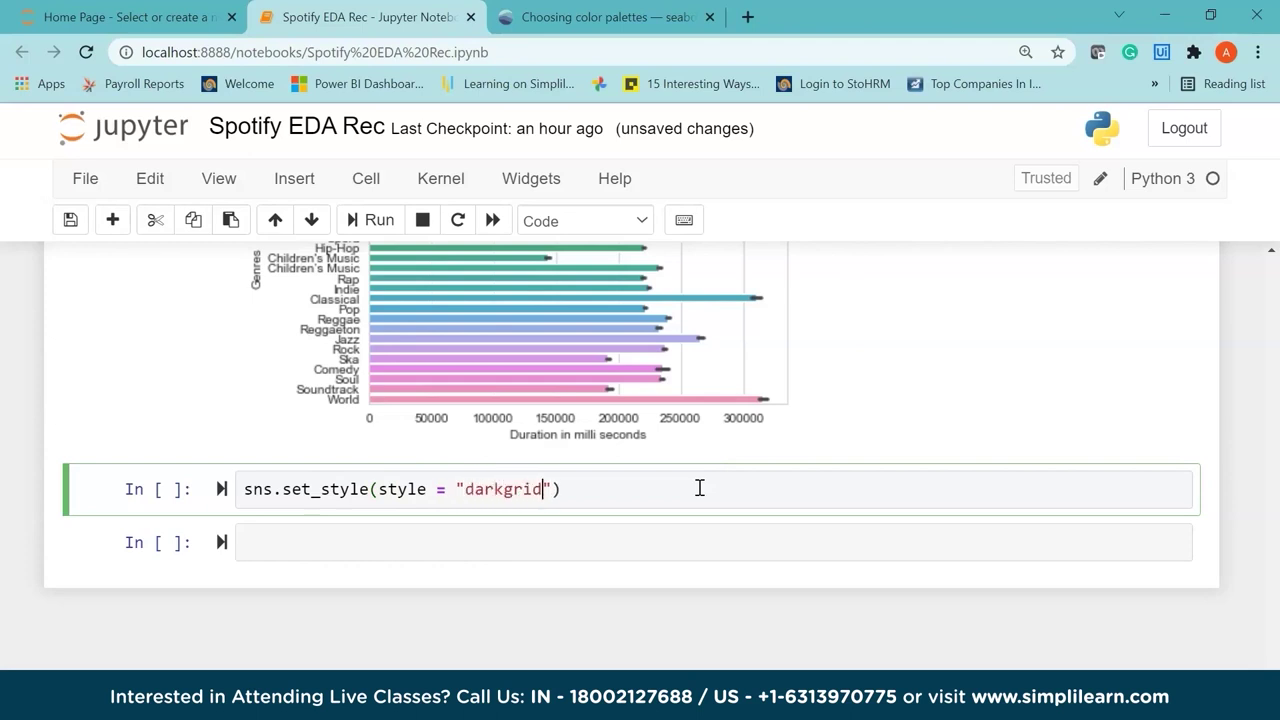
key(Right)
key(Right)
Add the line plt.figure(figsize=(10,5)) below the darkgrid style line
key(Return)
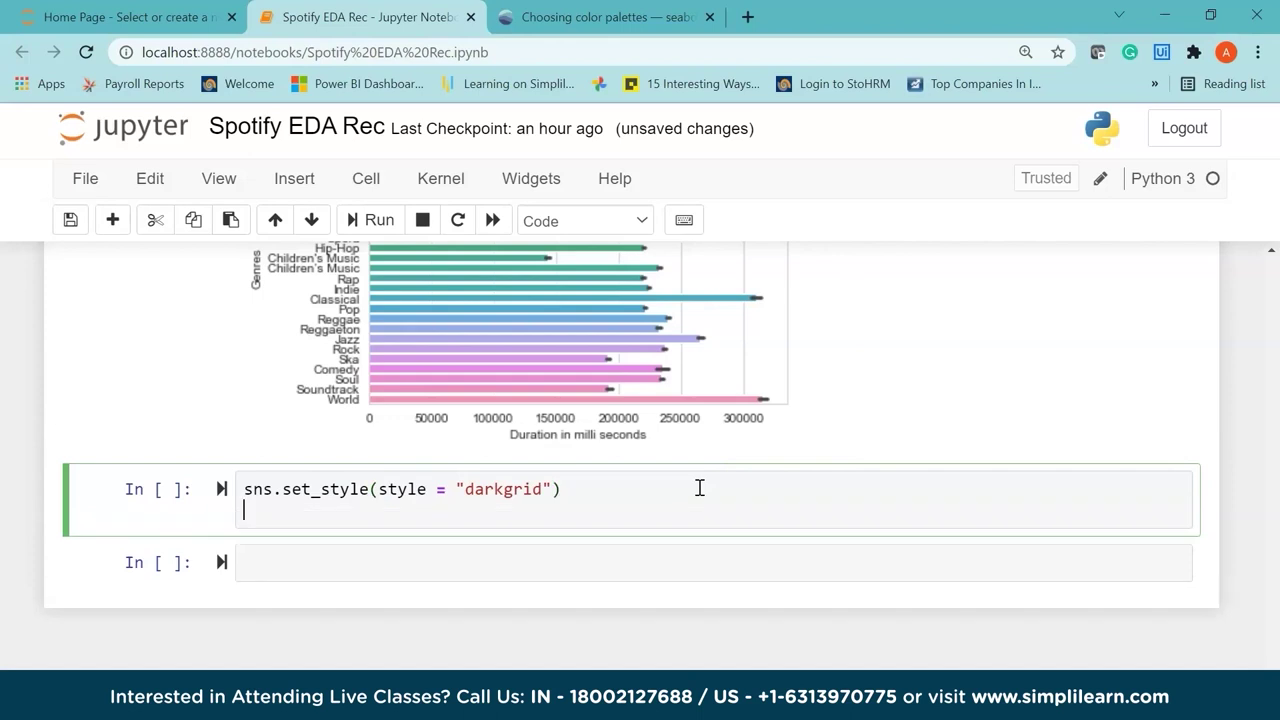
text(plt.)
text(f)
text(igure)
text((fir)
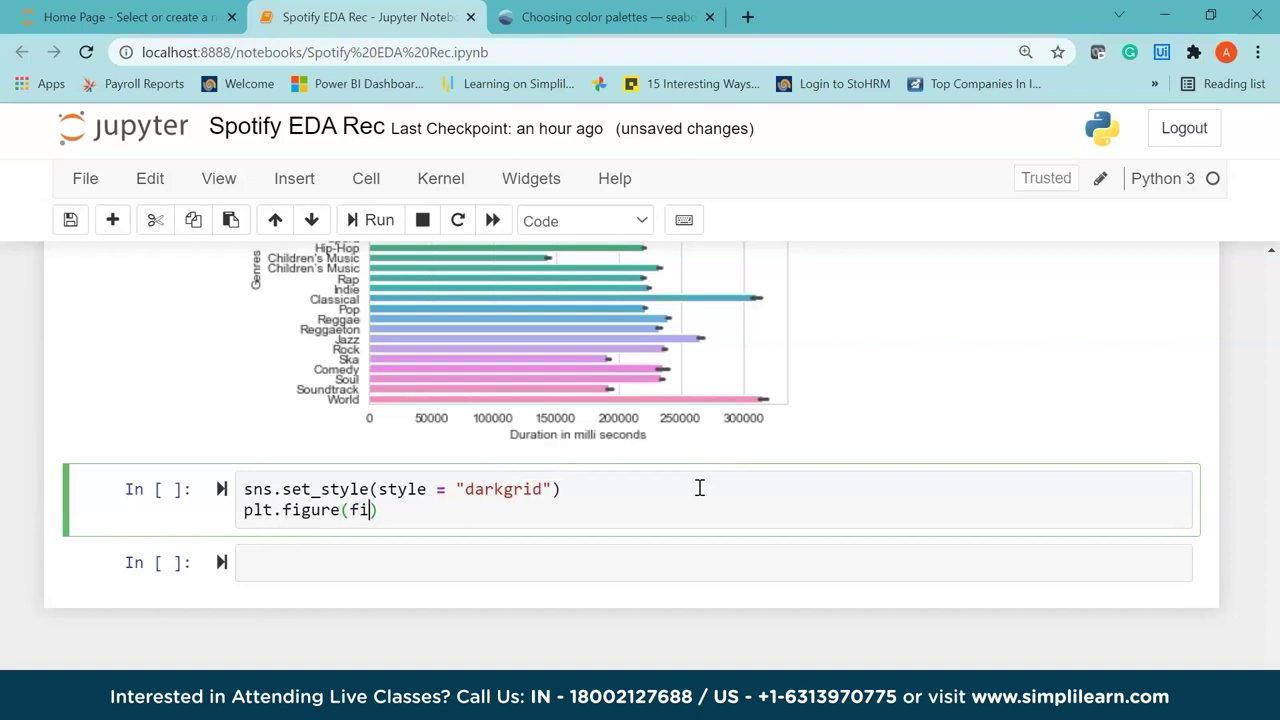
key(BackSpace)
text(gsize=(10,5)
key(End)
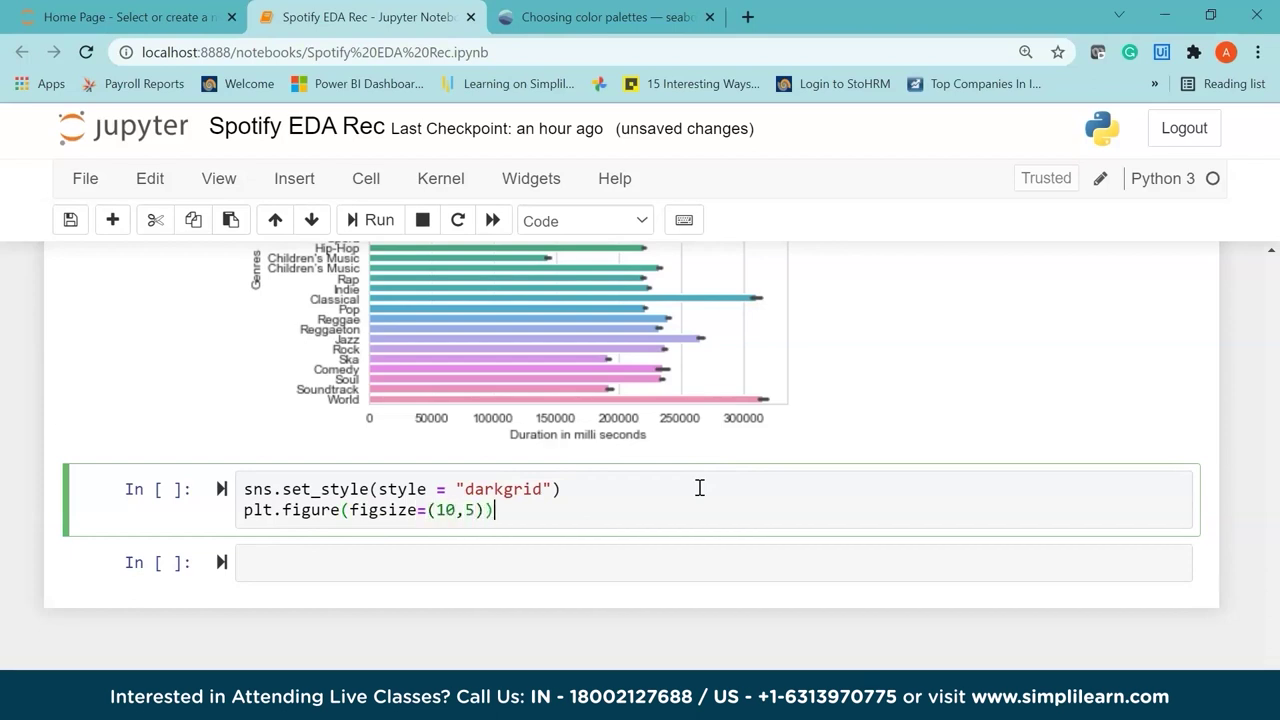
Add the line famous = df_genre.sort_values("popularity", ascending = False).head(10) below the figure size line
key(Return)
text(d)
key(BackSpace)
text(famous )
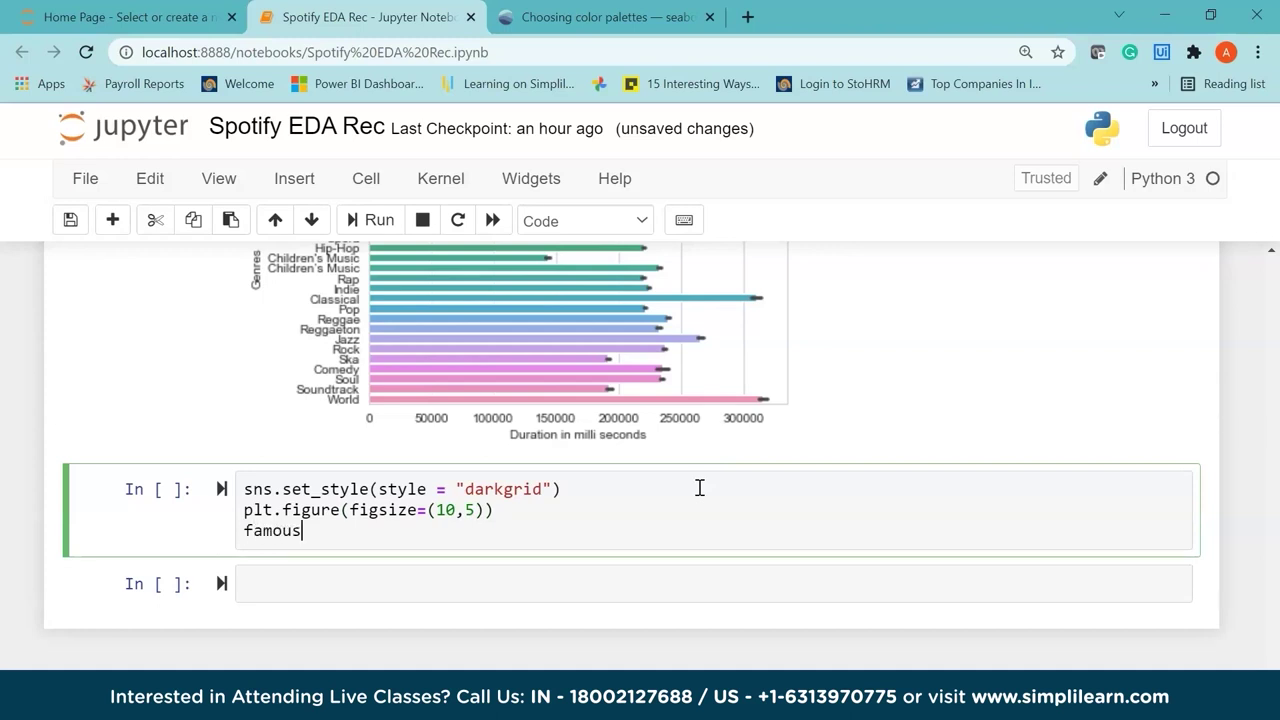
text(=)
text(df_genre.sort_a)
key(BackSpace)
text(values))
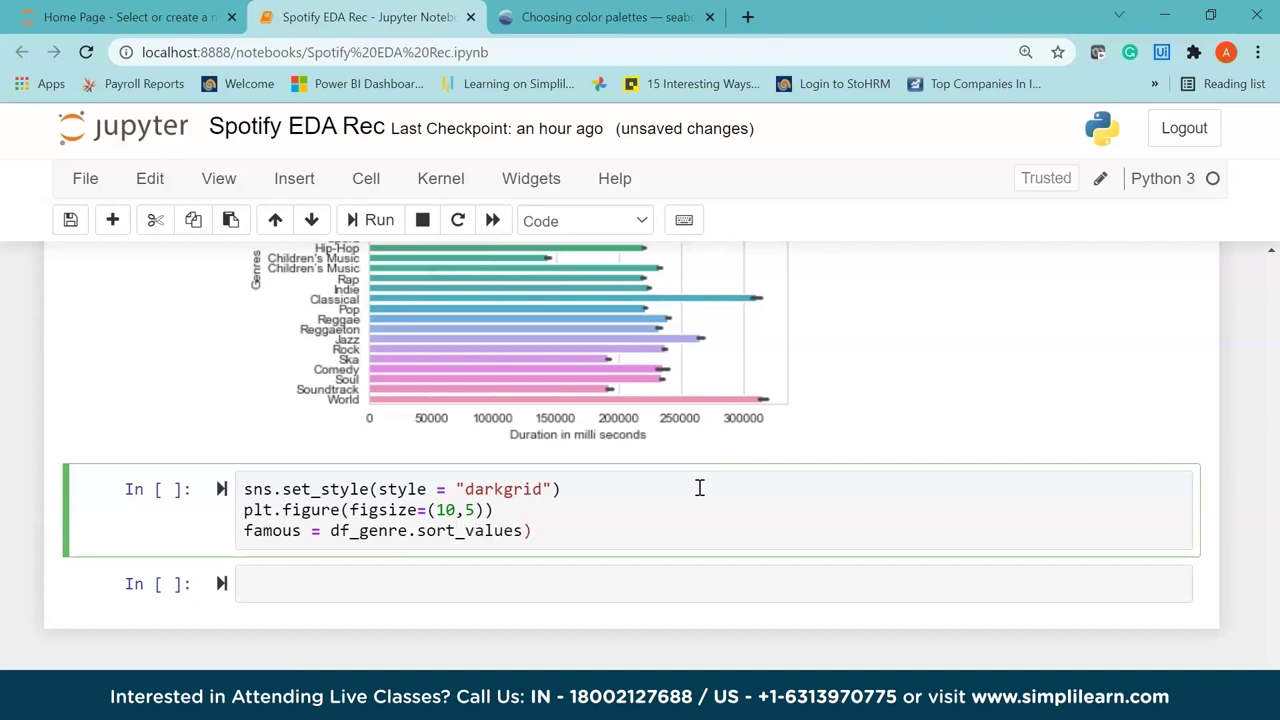
key(BackSpace)
text((")
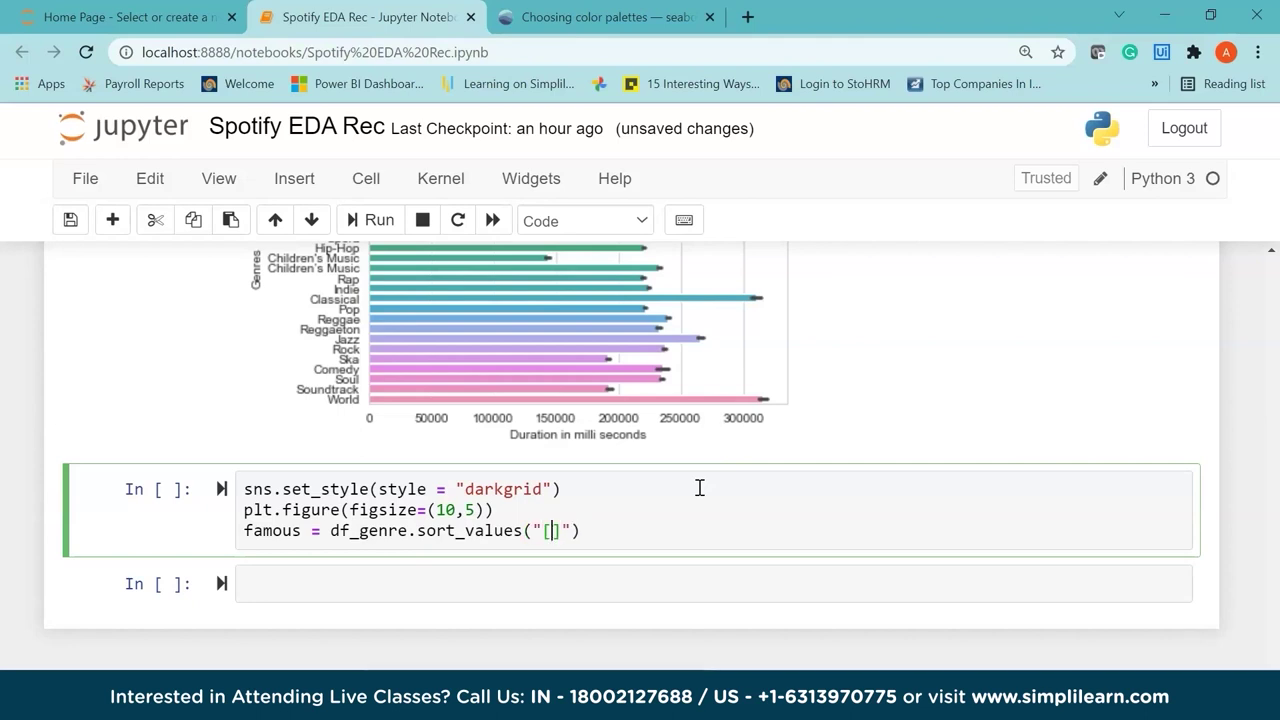
text(popular)
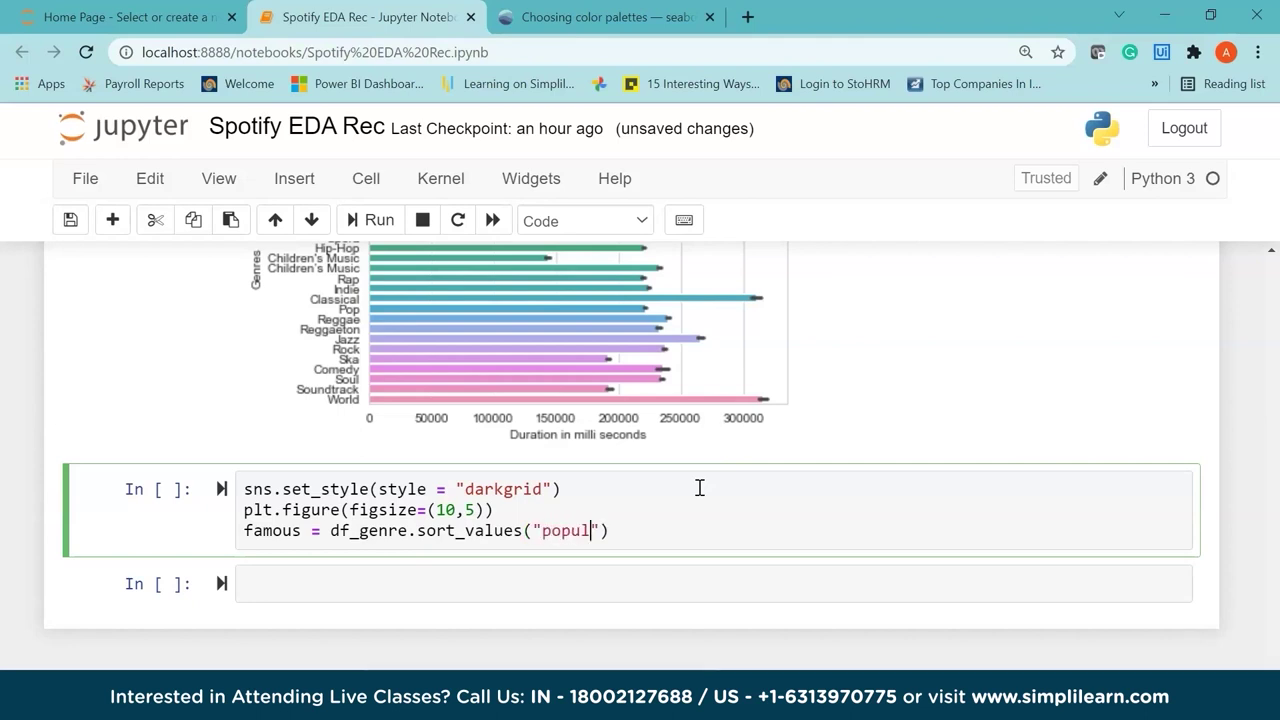
text(ity", ascending = )
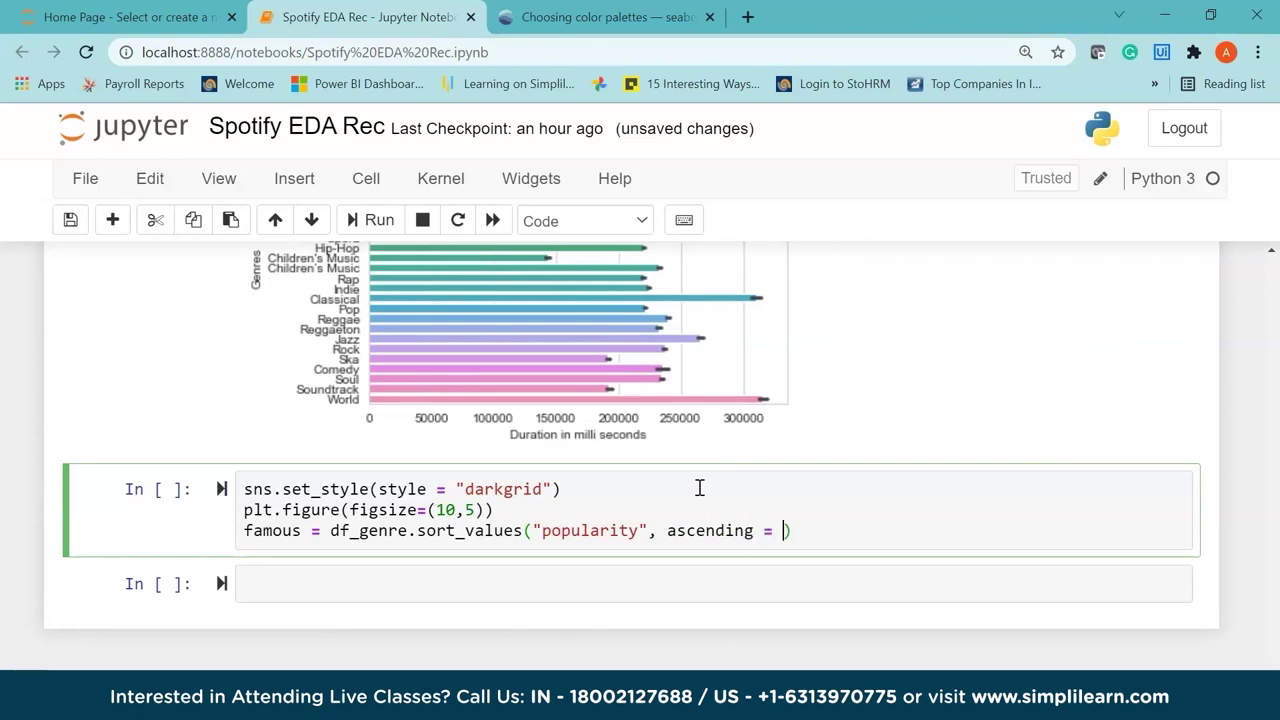
text(False)
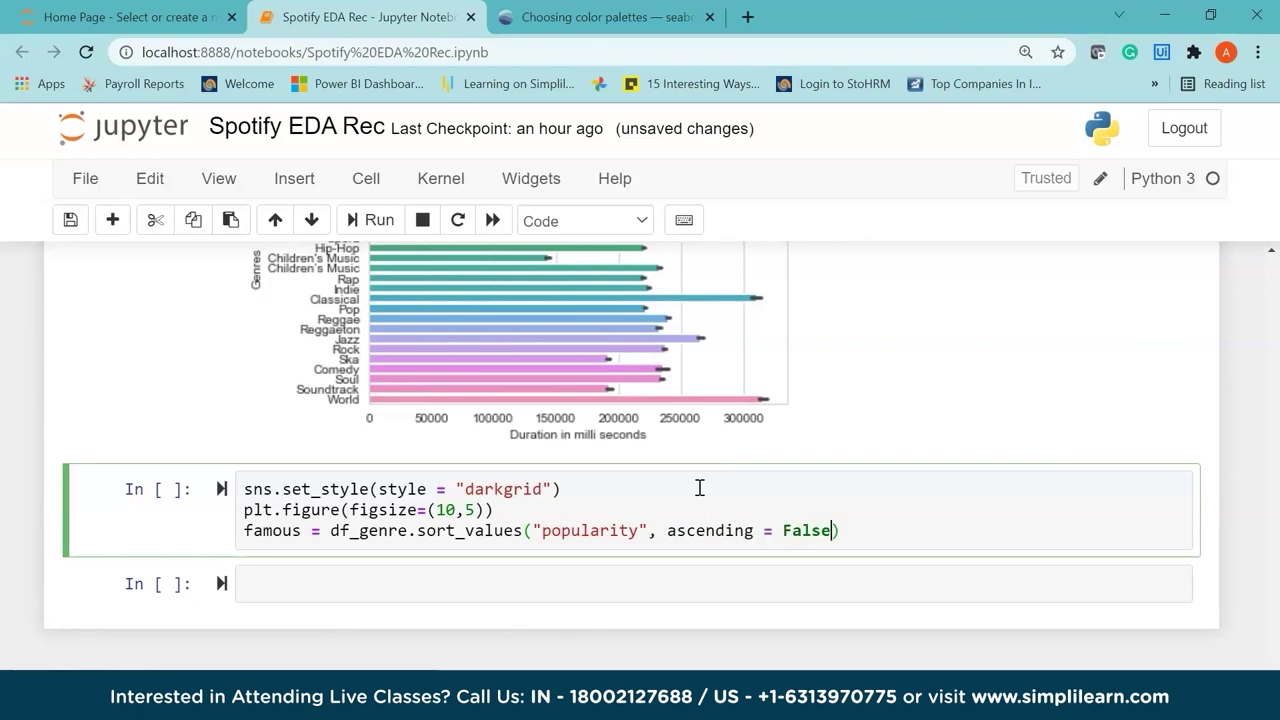
text().head(1)
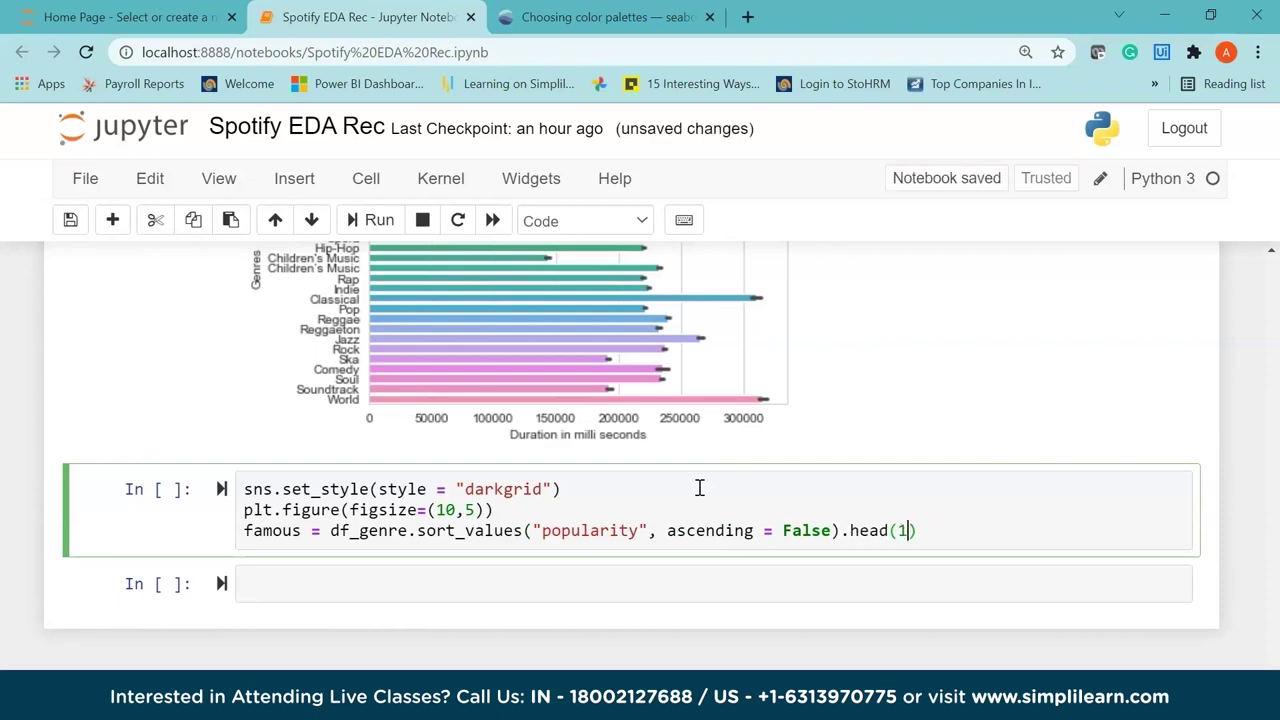
text(0)
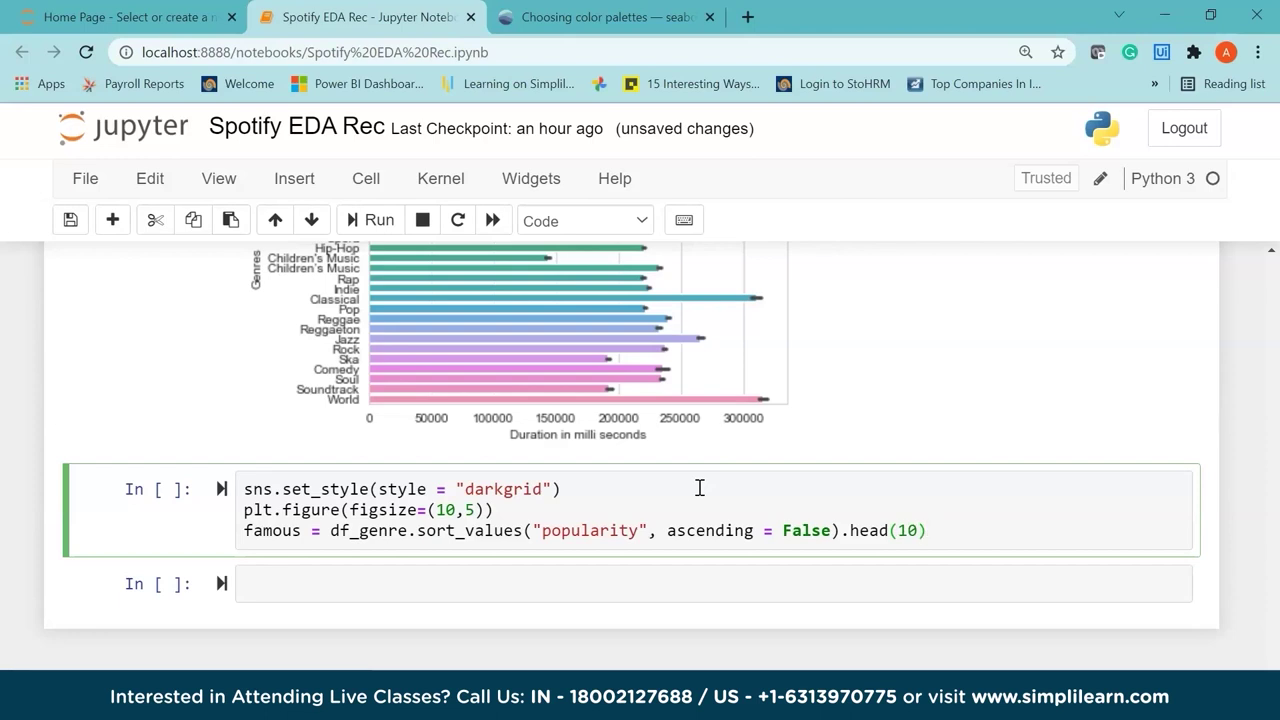
Add the line sns.barplot(y='genre', x='popularity', data = famous) below the sorting line
key(Return)
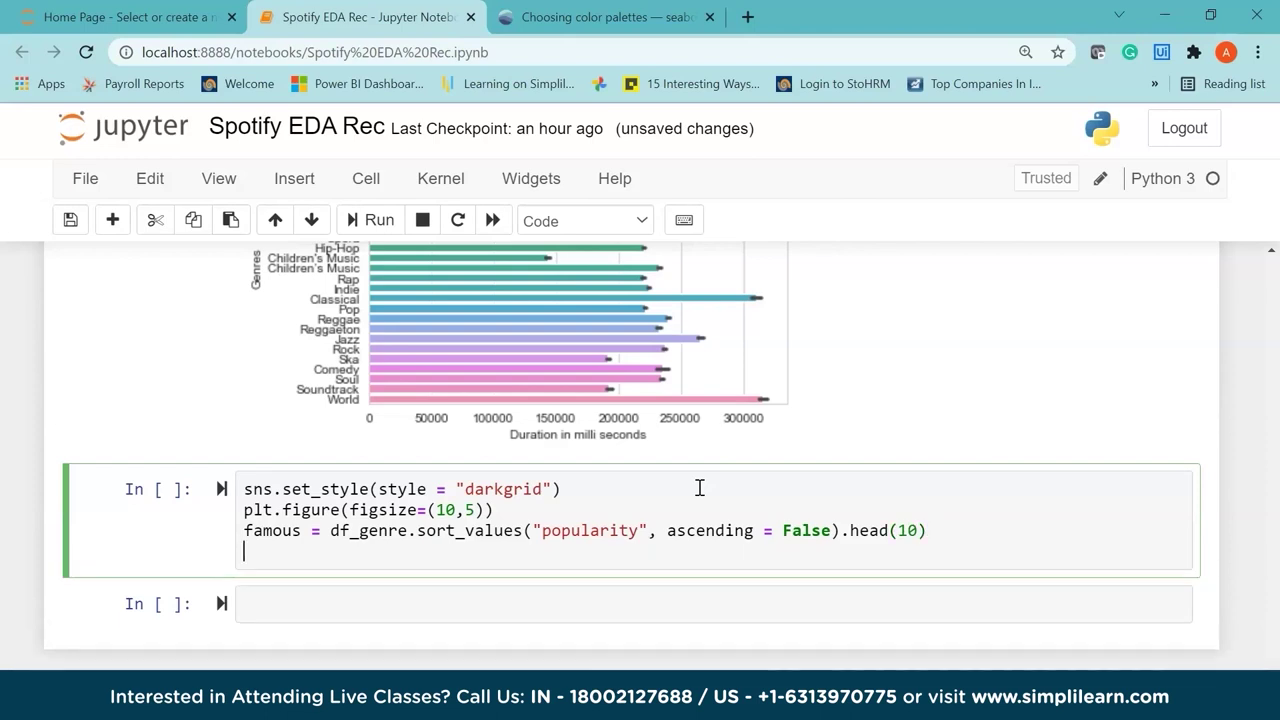
text(sns.)
text(barpl)
text(ot()
text(y='ge)
text(nre')
text(, x)
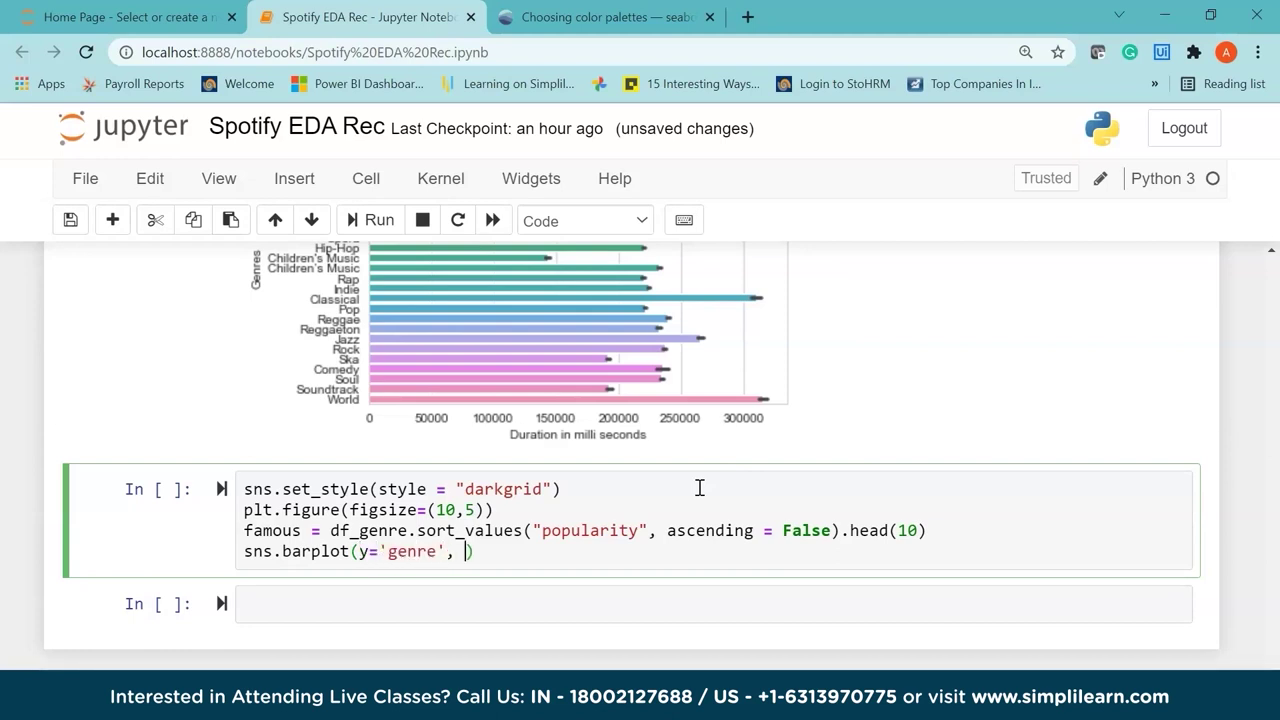
text(='popularity)
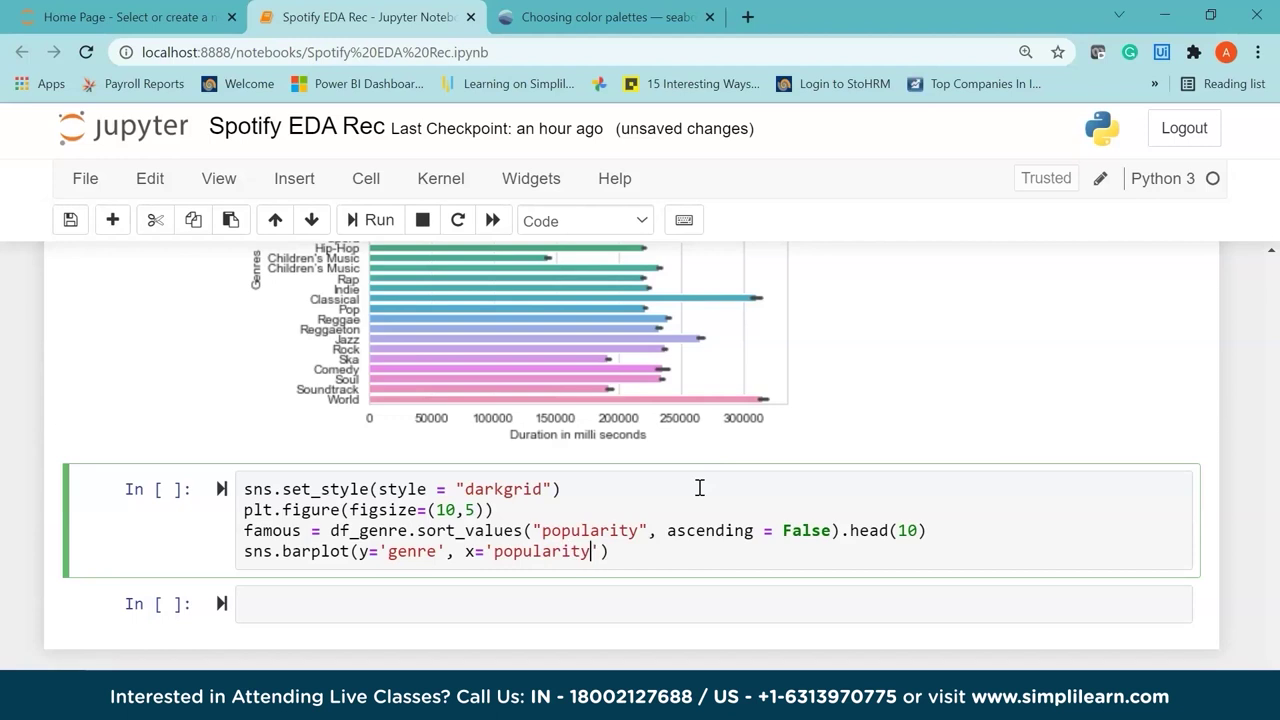
text(', da)
text(ta = fa)
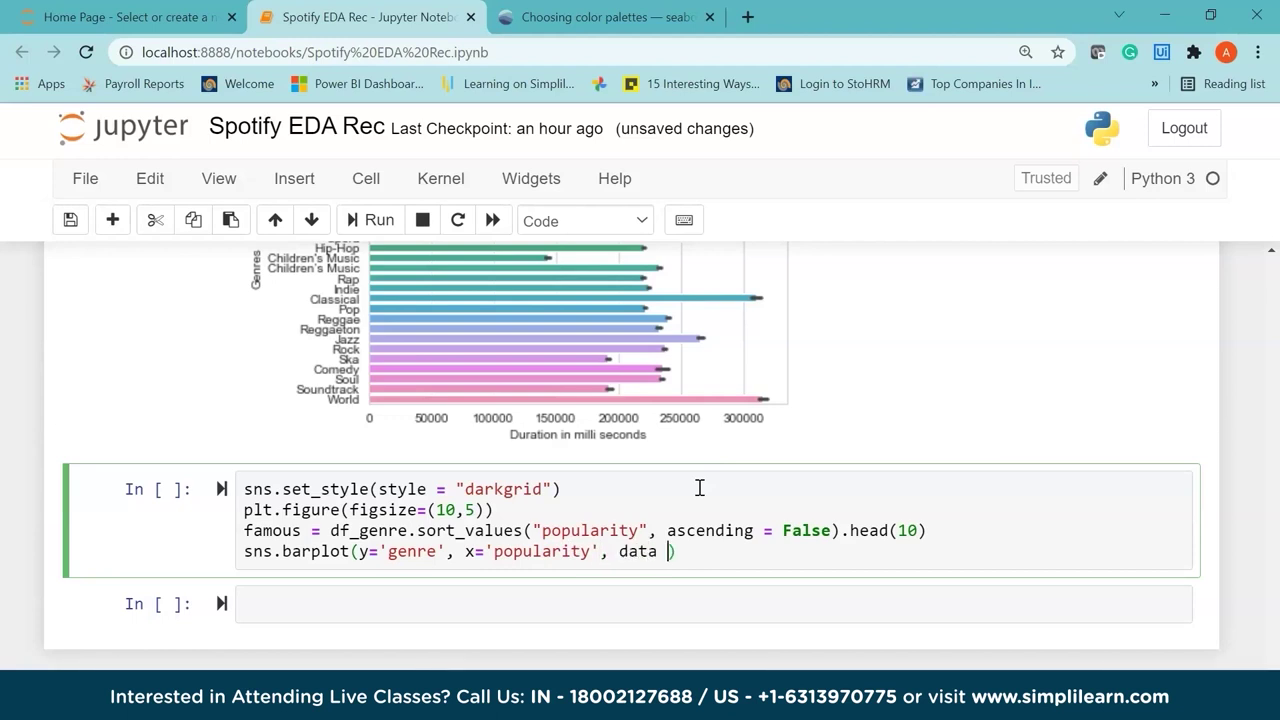
text(mous)
click(770, 550)
key(Return)
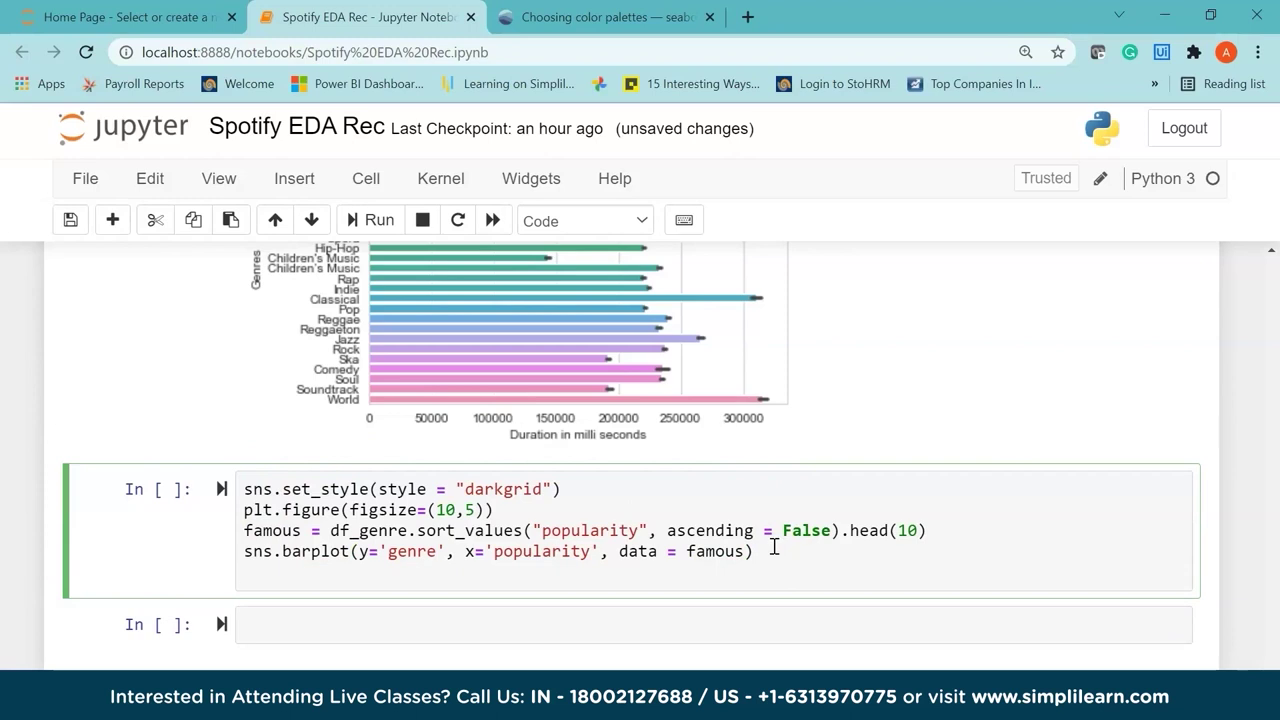
key(BackSpace)
Append .set(title= "Top 5 Genres by Popularity") to the popularity bar plot call
text(.set)
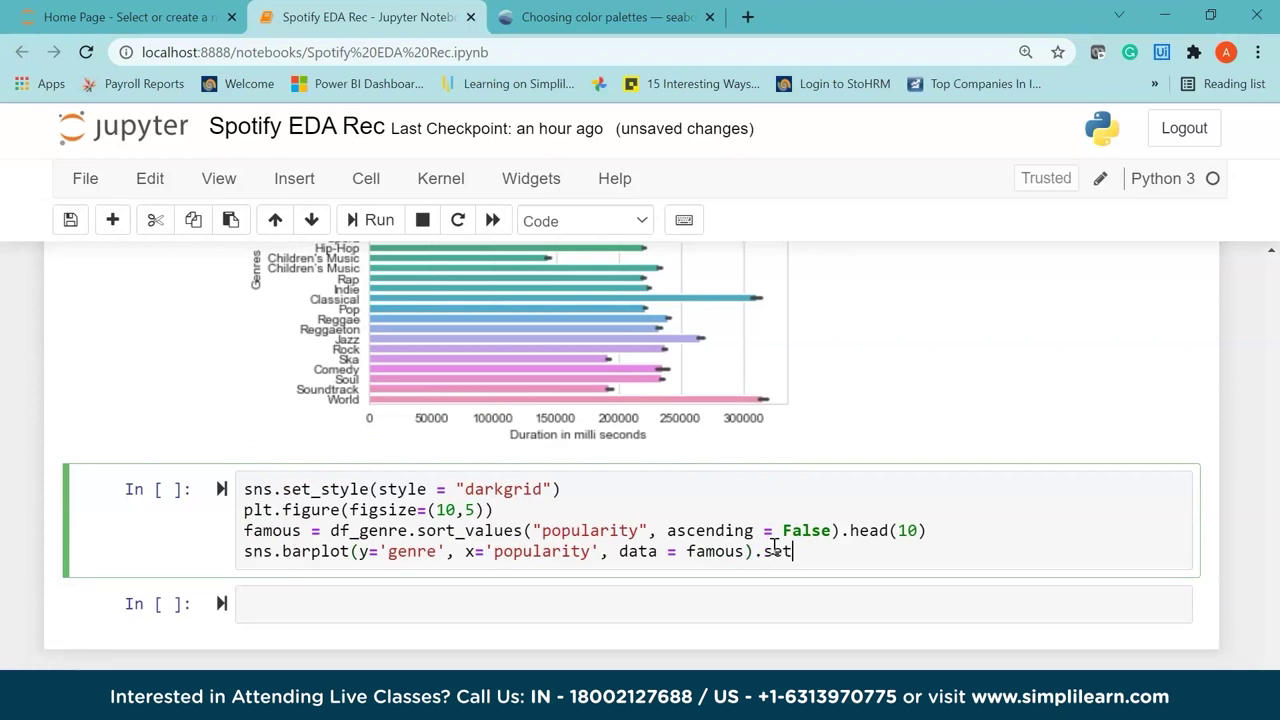
text((title= "Top 5 Genr)
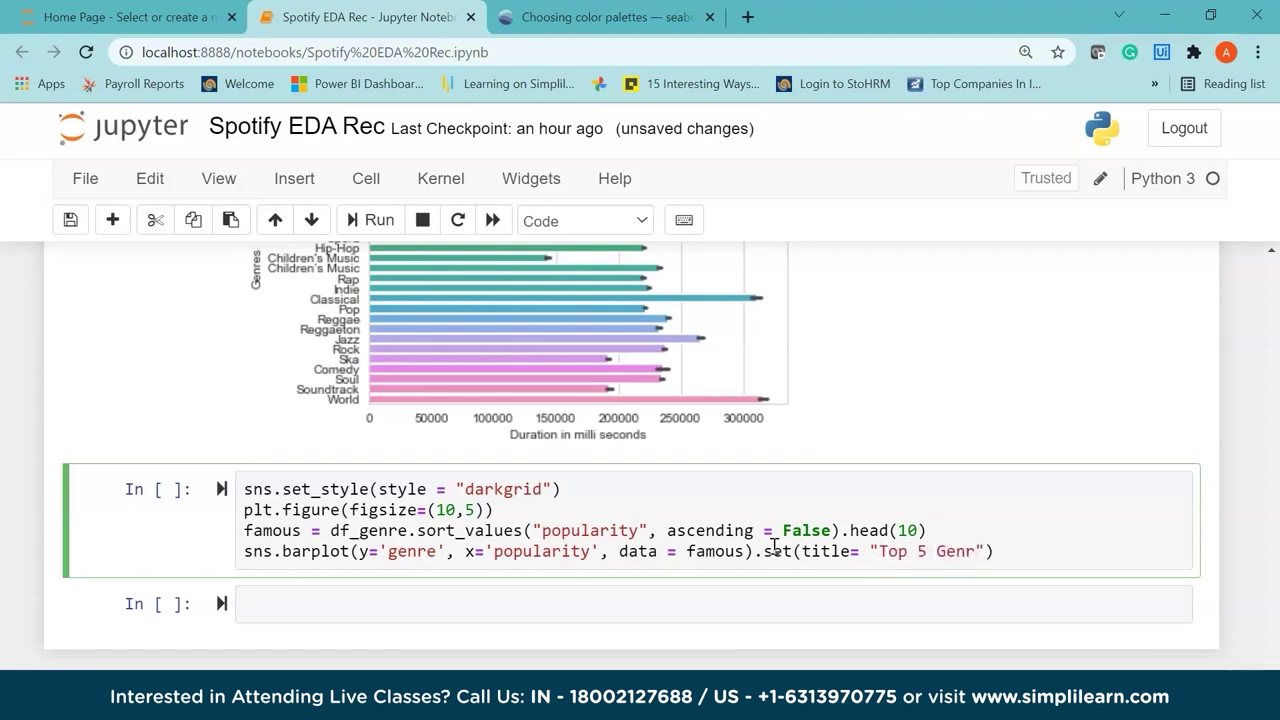
text(es bu)
key(BackSpace)
text(y Popularit)
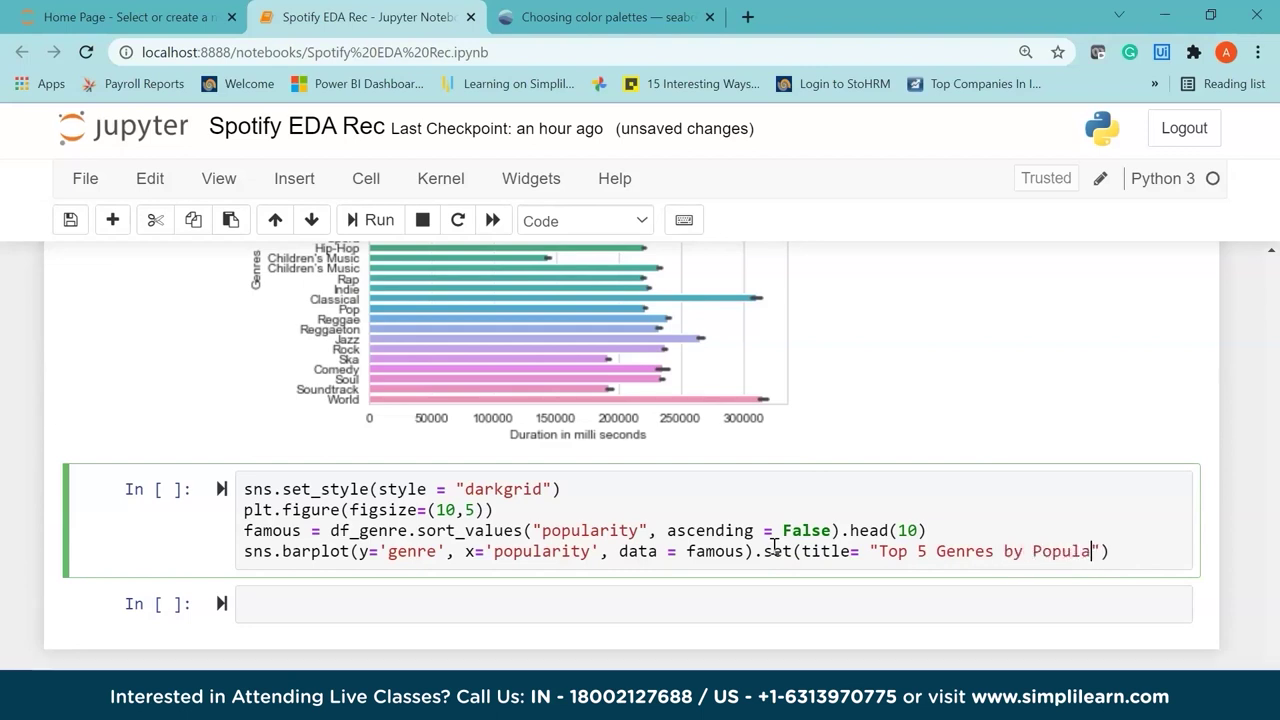
text(y)
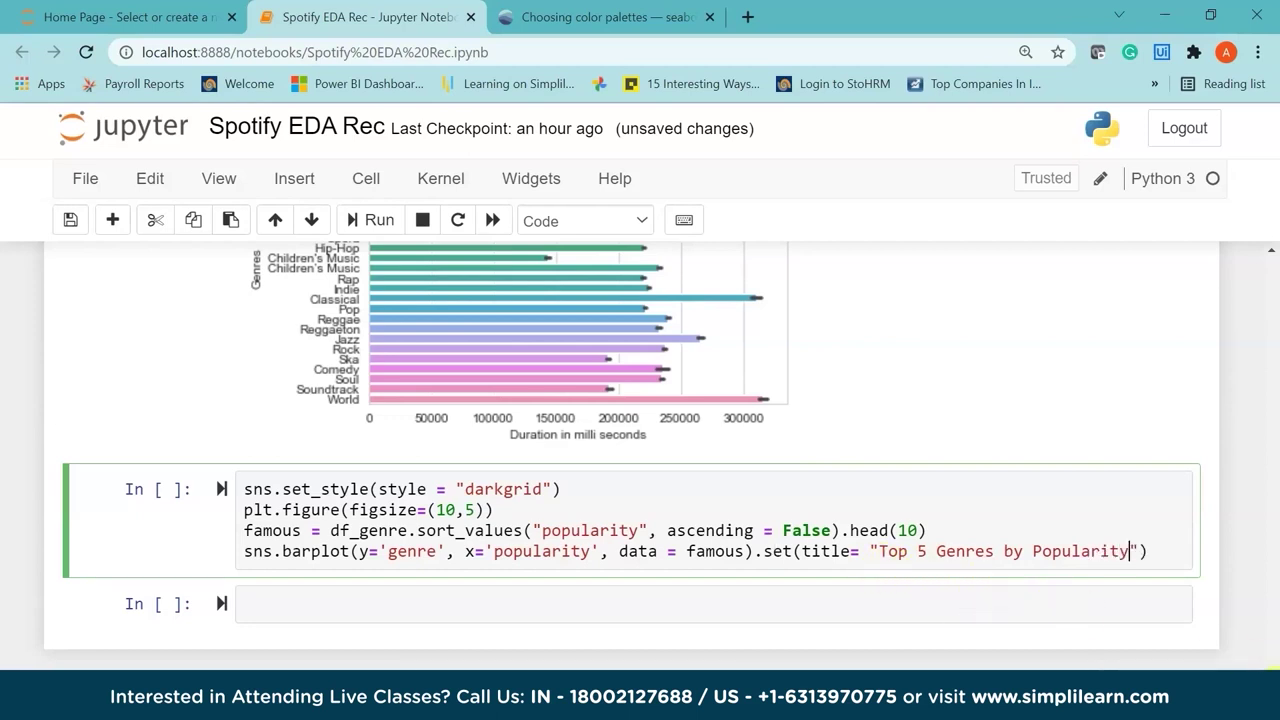
scroll(1203, 557, down, 2)
click(959, 450)
scroll(640, 420, up, 3)
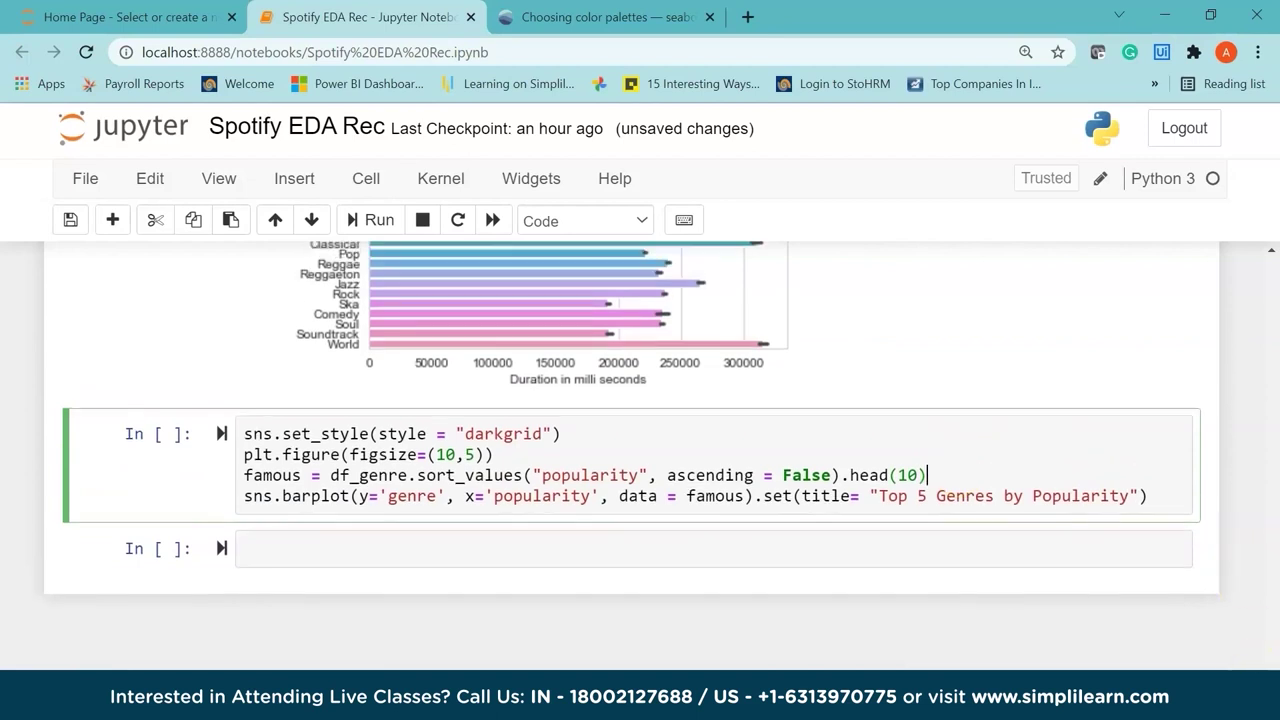
scroll(520, 460, up, 1)
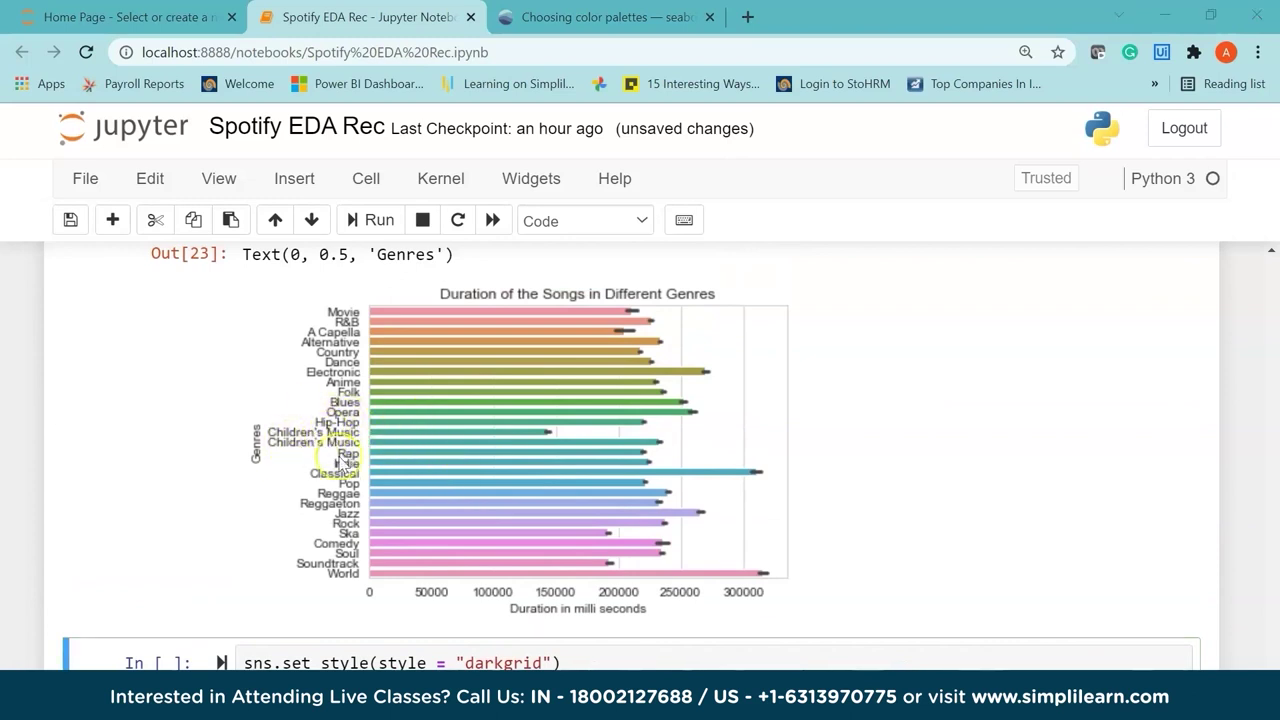
scroll(640, 450, down, 3)
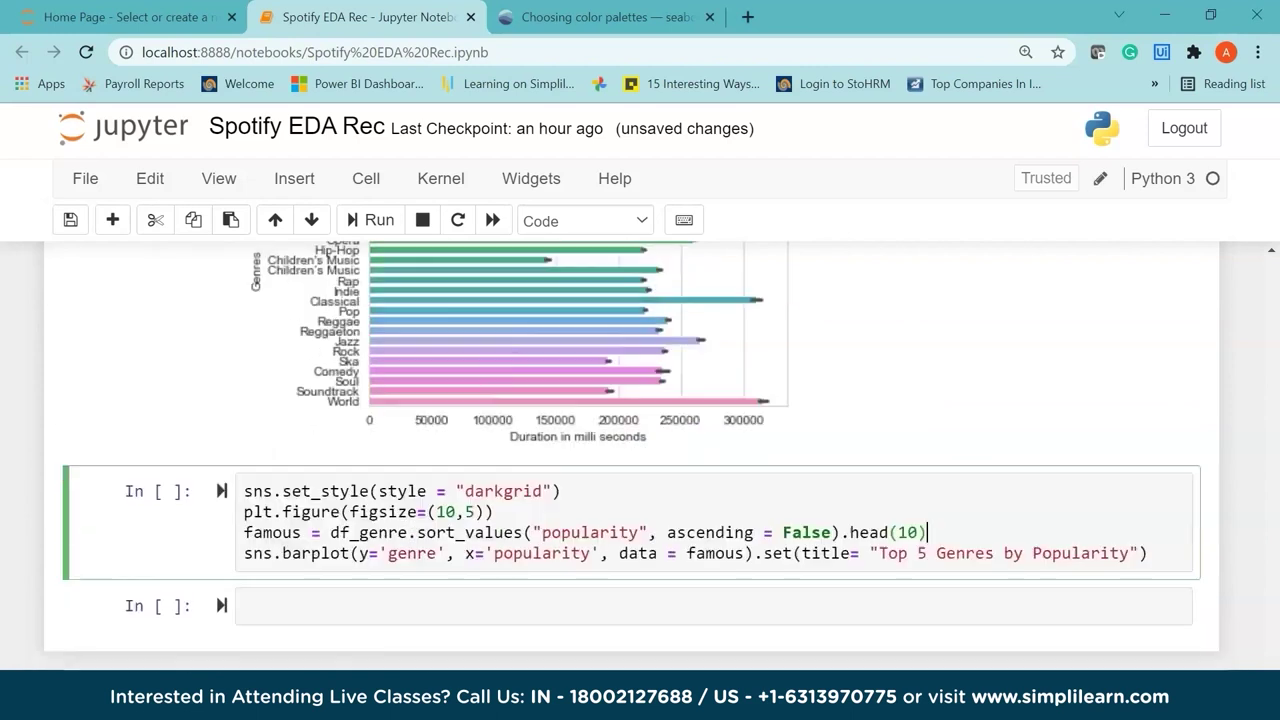
Run the cell with the popularity bar plot and review the resulting chart together with its code
click(1011, 472)
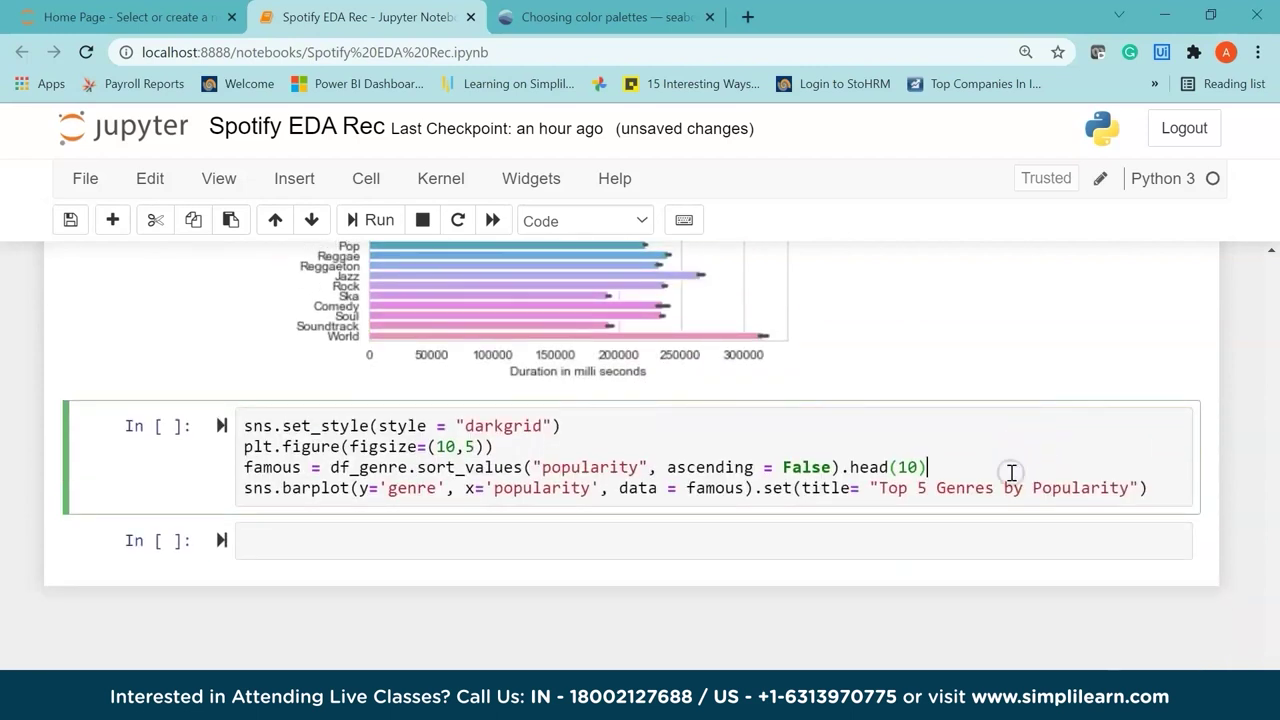
key(shift+Return)
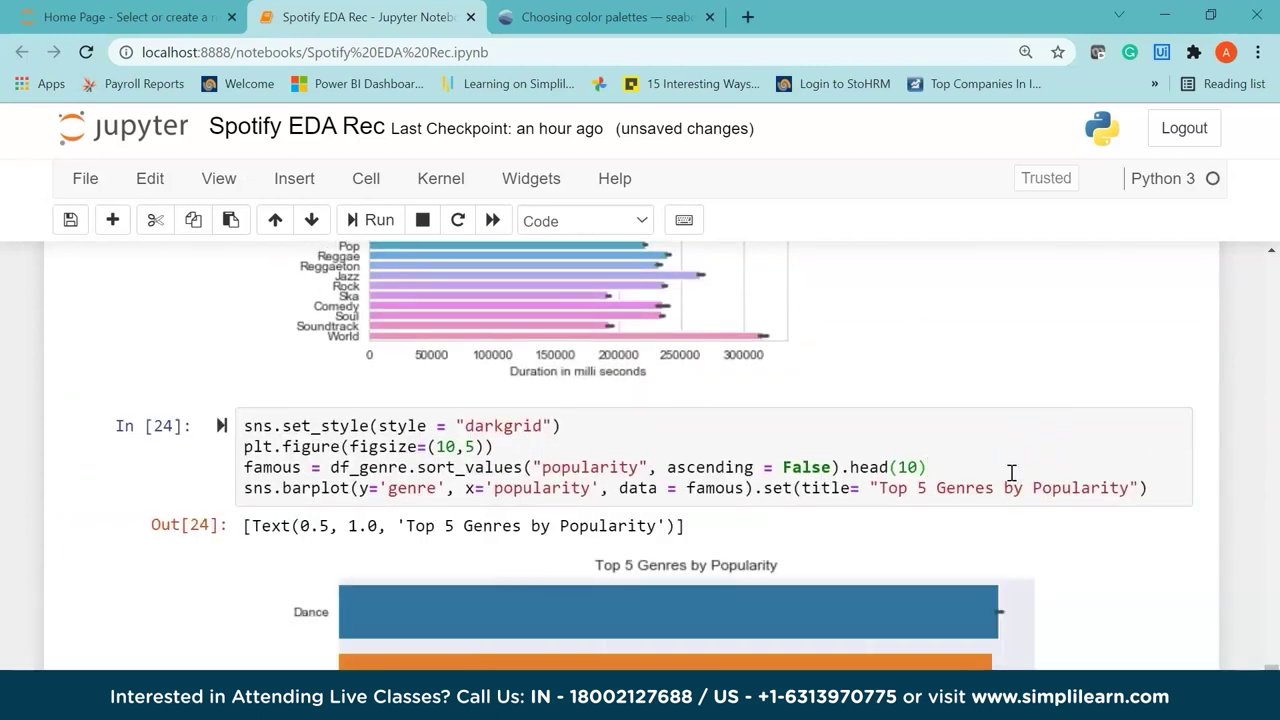
scroll(1268, 655, up, 5)
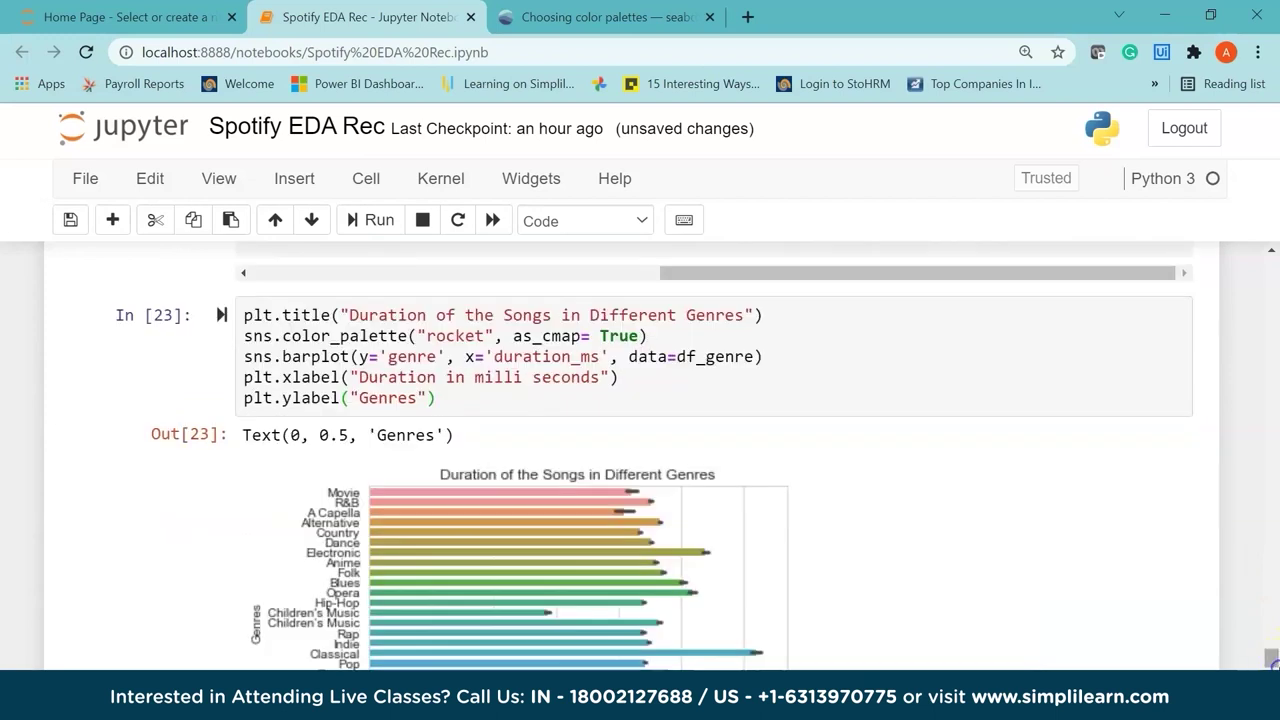
scroll(1268, 652, down, 6)
scroll(1268, 652, down, 2)
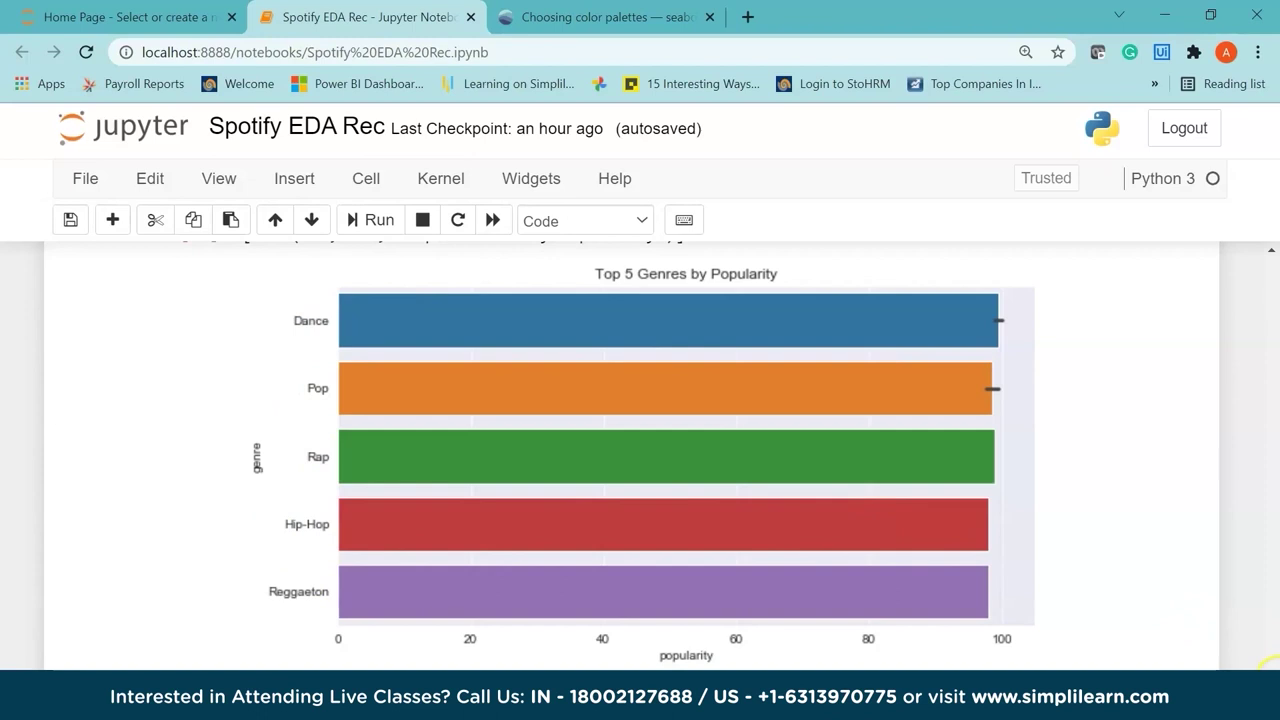
scroll(1266, 664, down, 2)
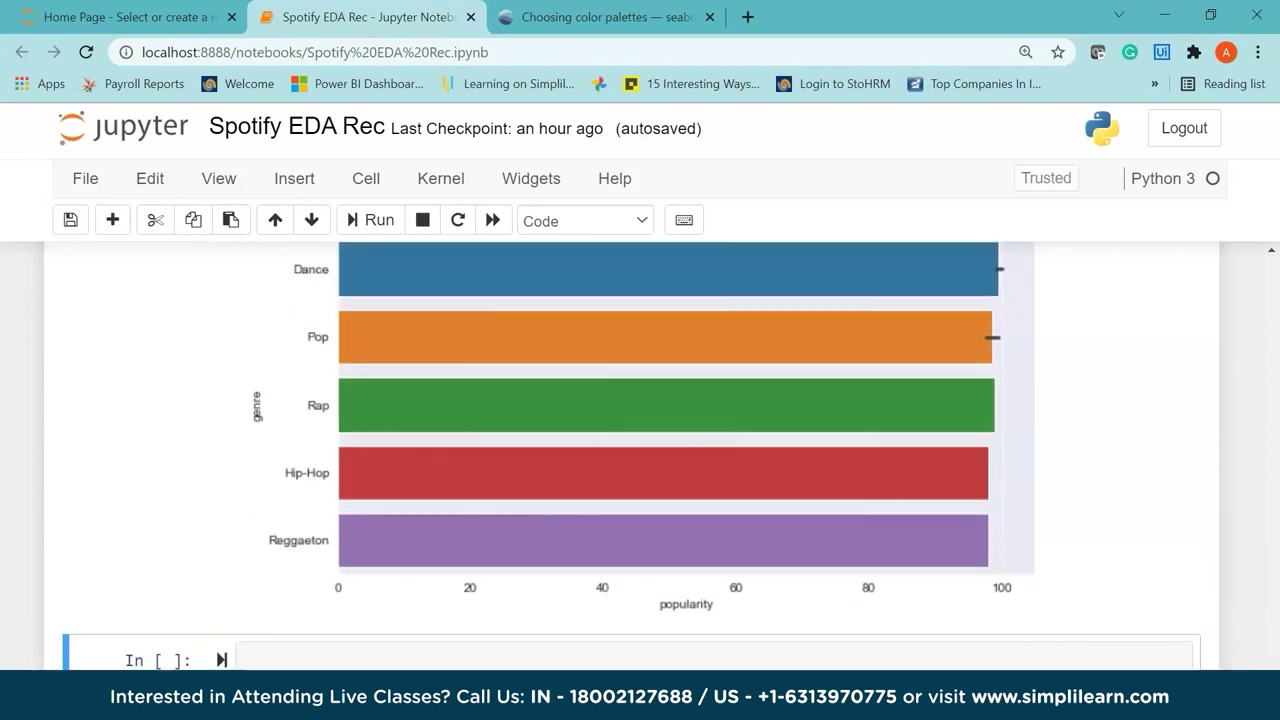
scroll(640, 450, up, 2)
scroll(640, 450, up, 3)
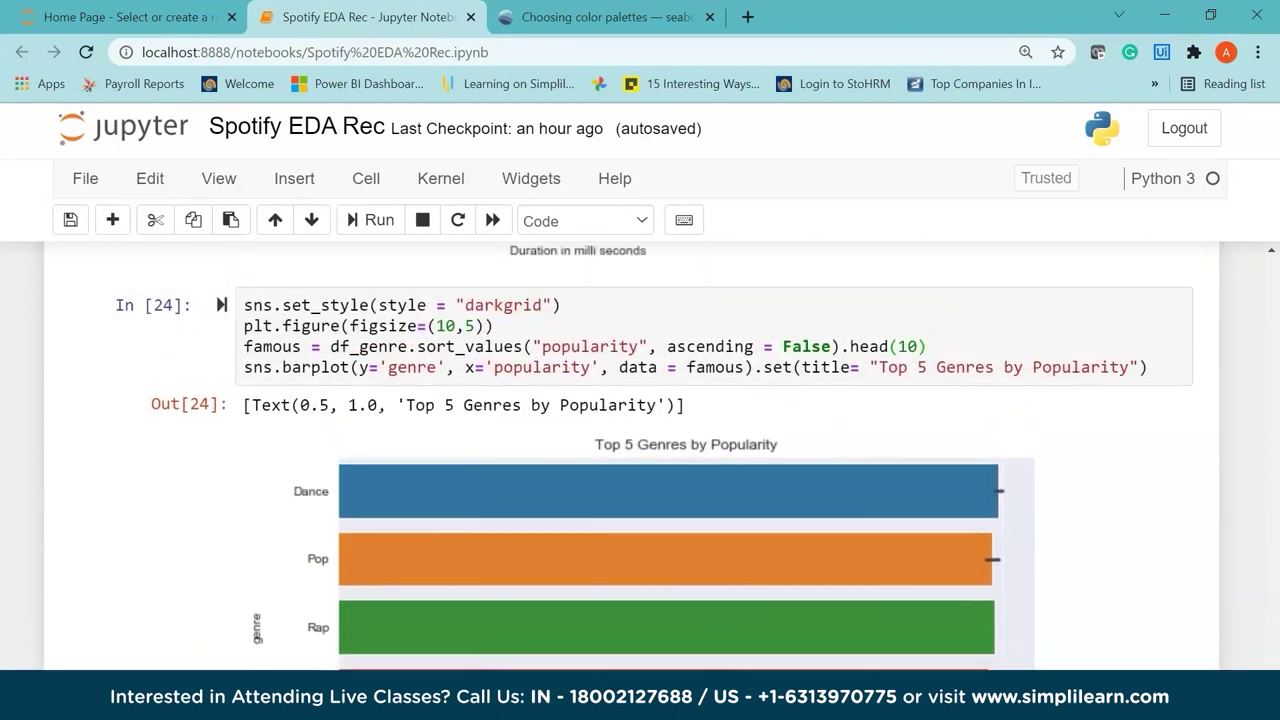
scroll(640, 450, up, 1)
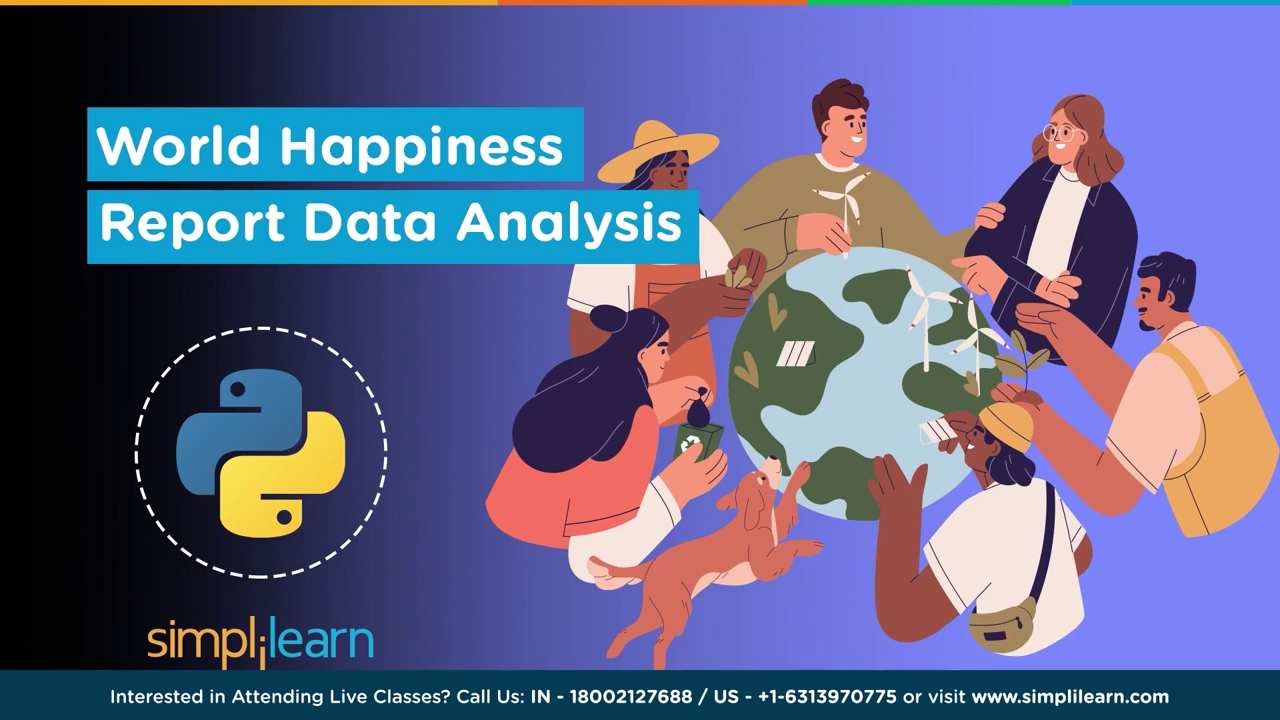
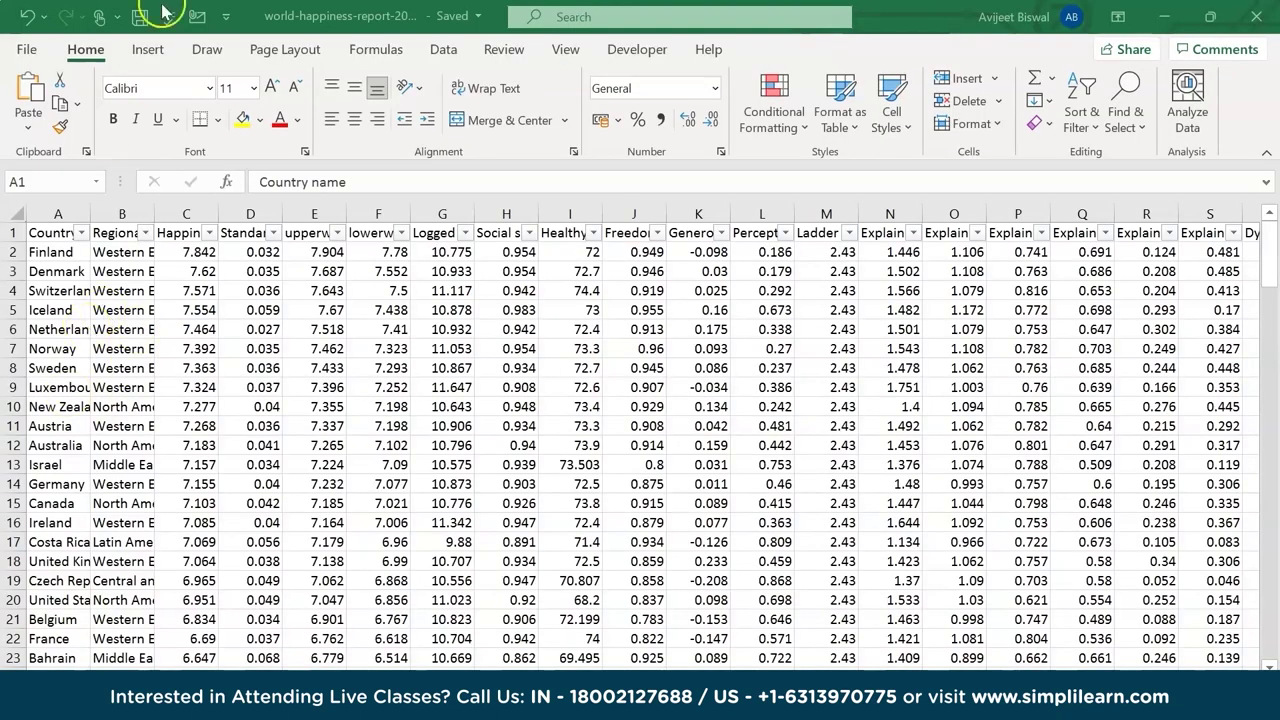
In the Excel world-happiness-report workbook, examine the Country name column by selecting its entries from A2 down to the last row
click(269, 233)
click(345, 300)
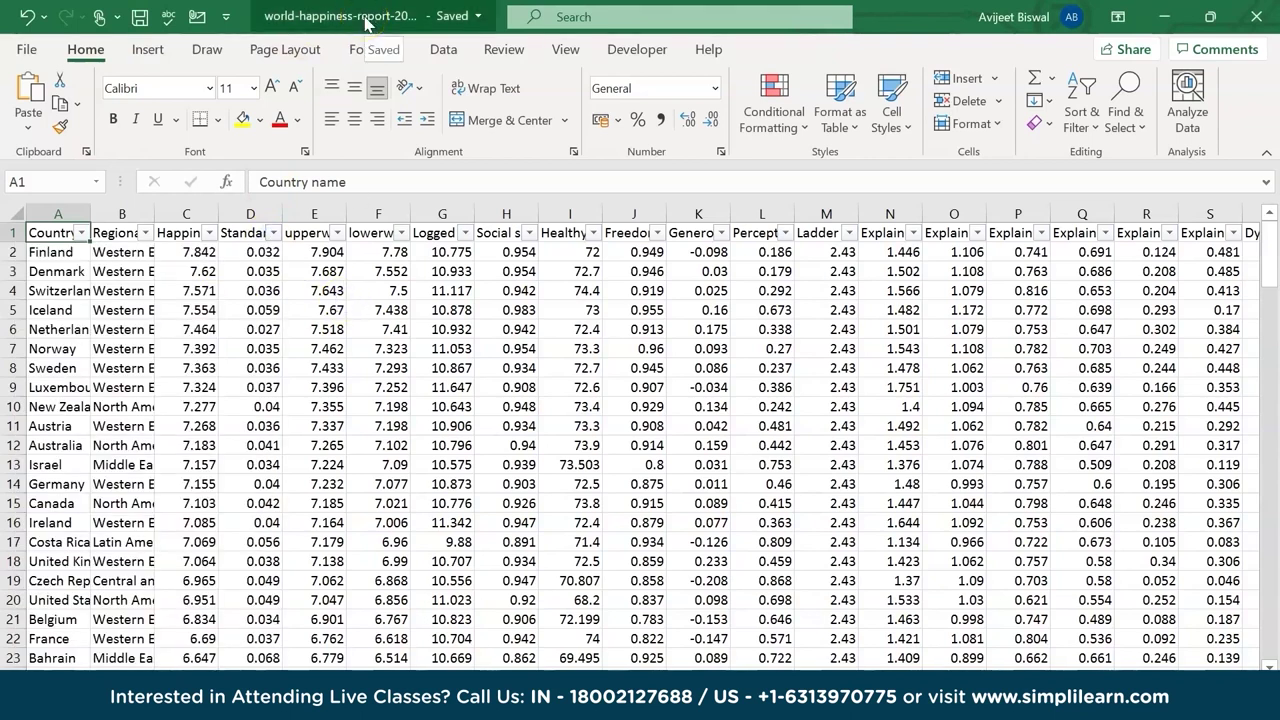
click(376, 88)
click(57, 253)
key(ctrl+shift+Down)
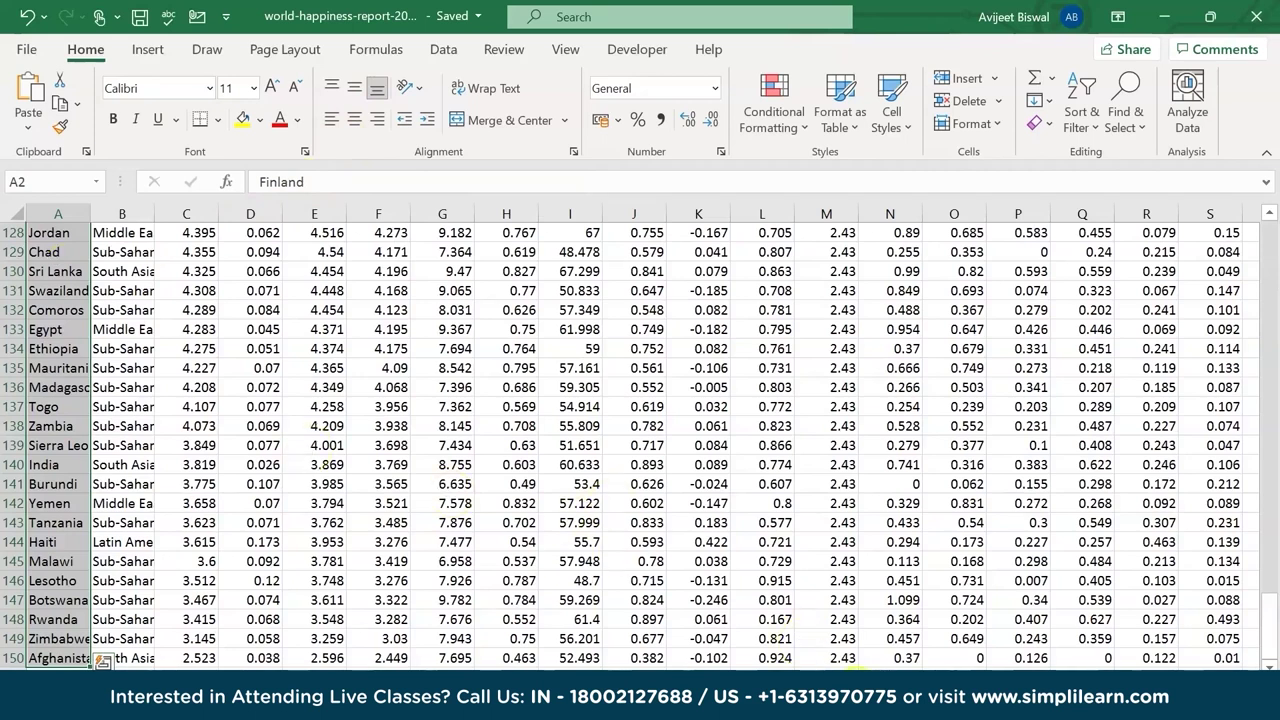
drag(1269, 624, 1272, 209)
click(170, 269)
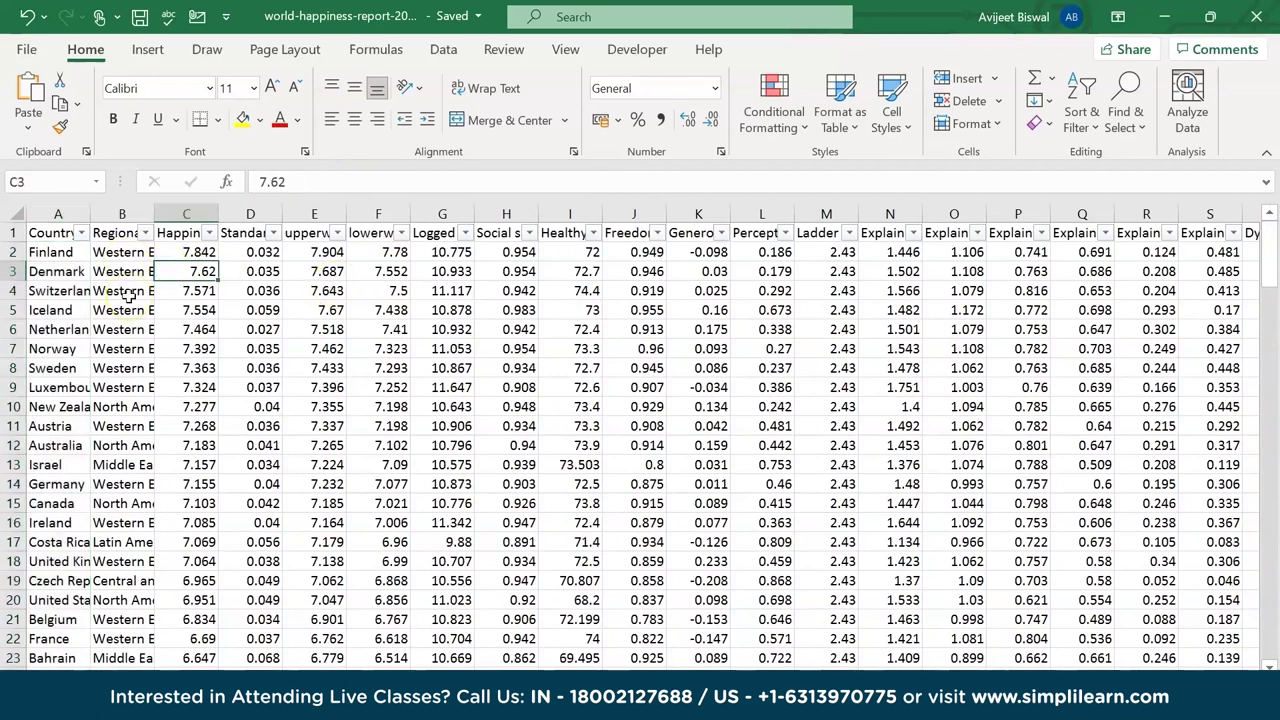
key(ctrl+Up)
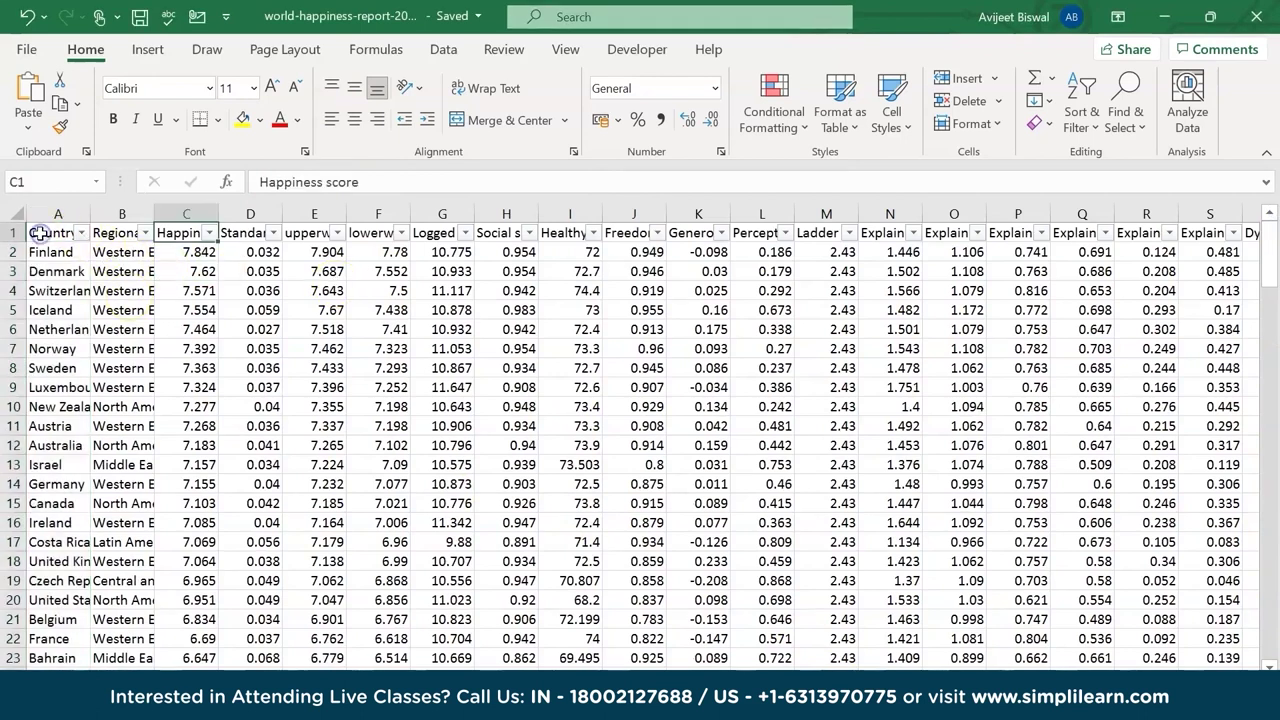
click(38, 231)
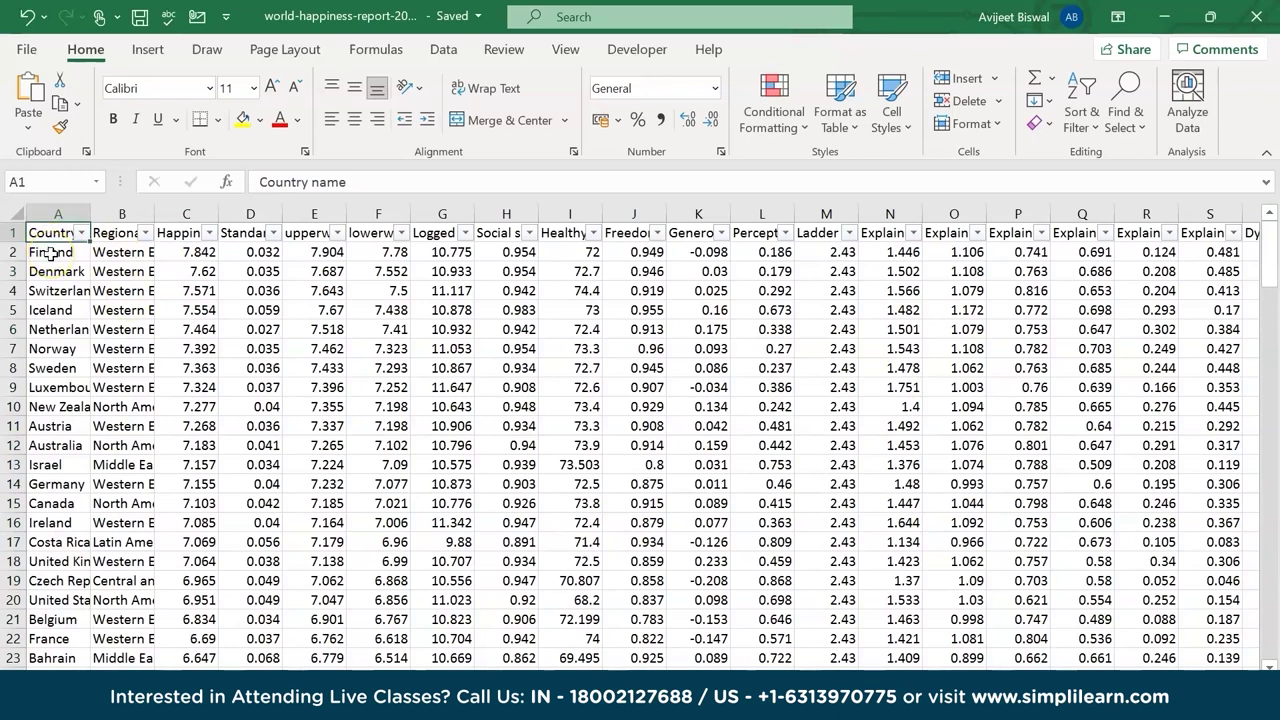
Review all the regions offered in the Regional indicator column's filter, leaving the filter unapplied
click(114, 231)
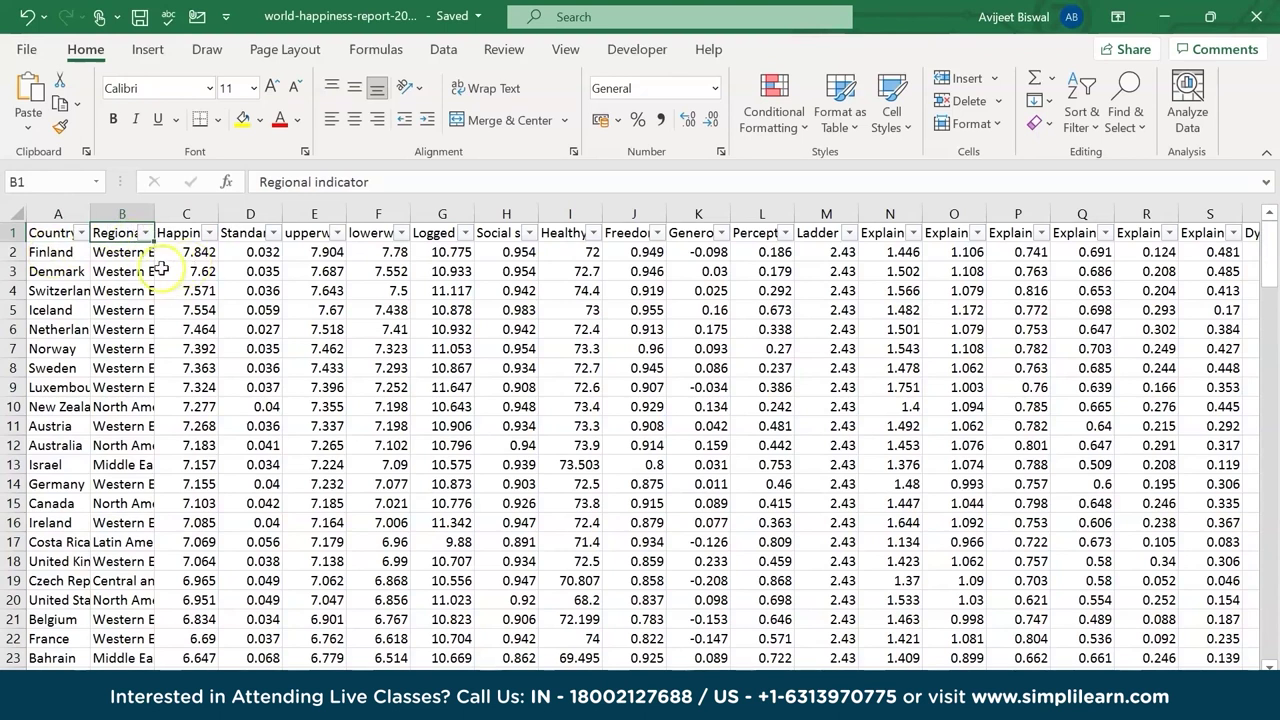
click(145, 233)
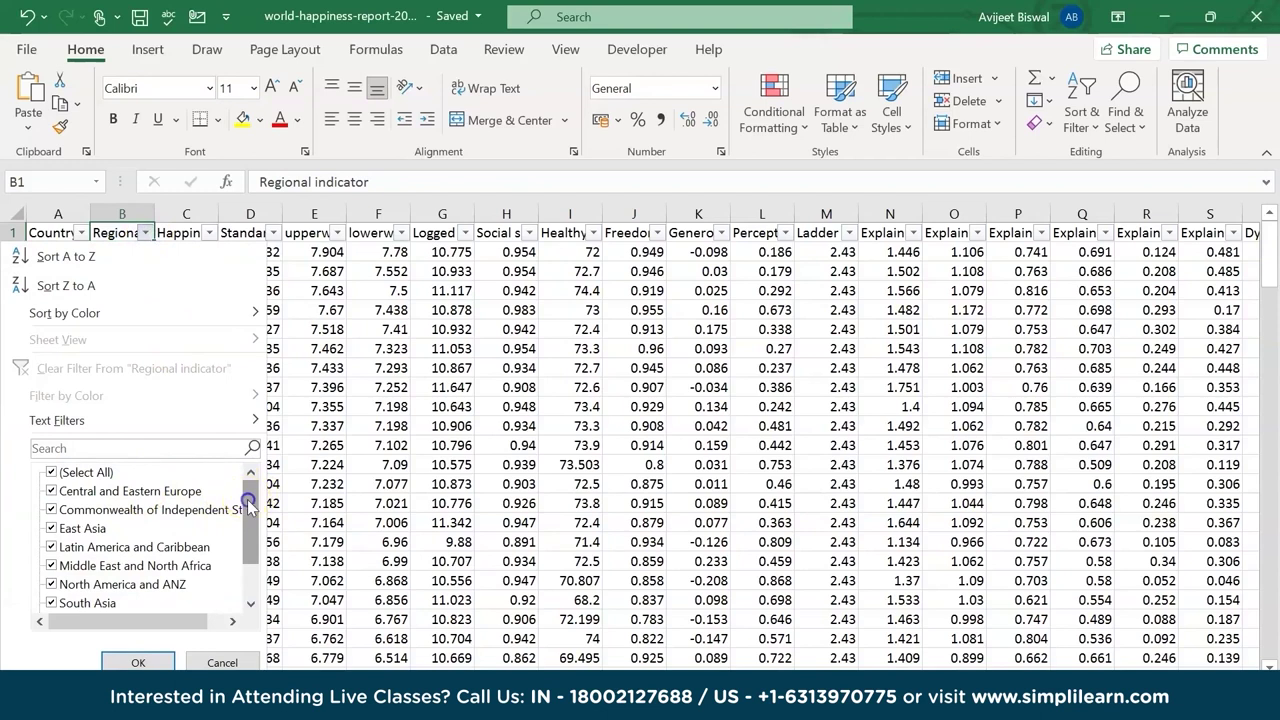
scroll(249, 505, down, 2)
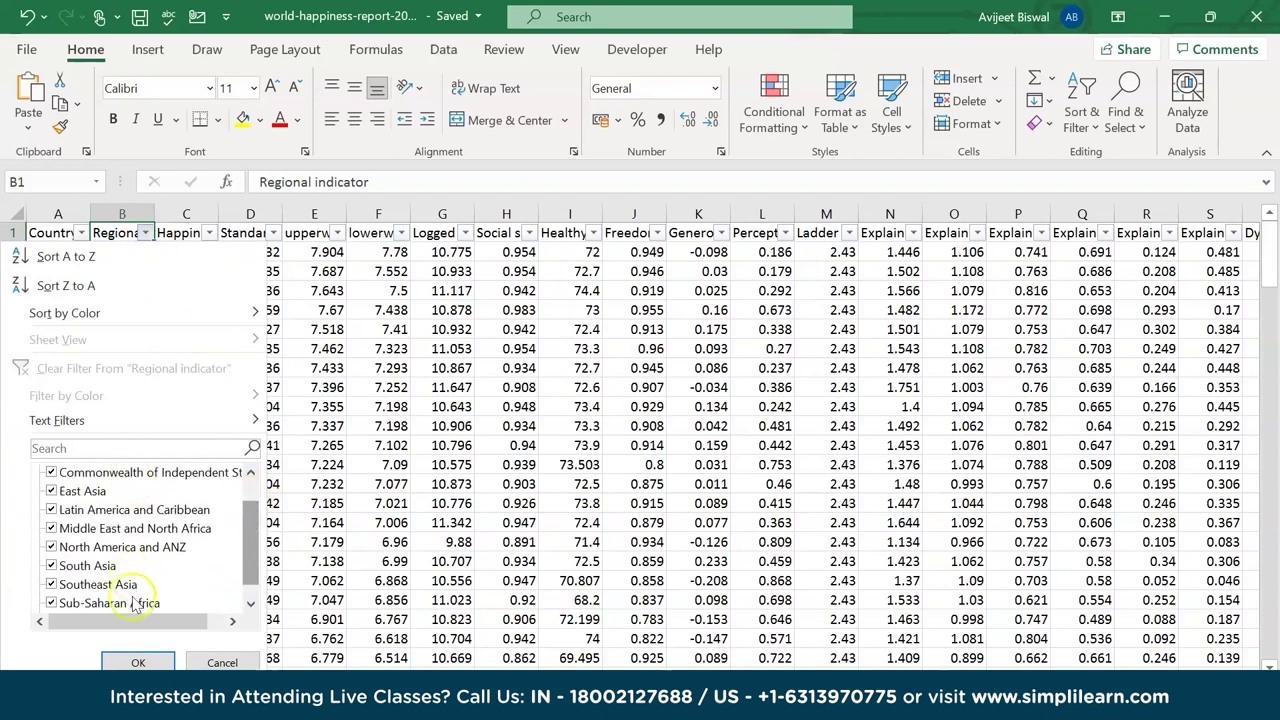
mouse_move(160, 621)
mouse_down()
mouse_move(183, 622)
mouse_move(165, 622)
mouse_up()
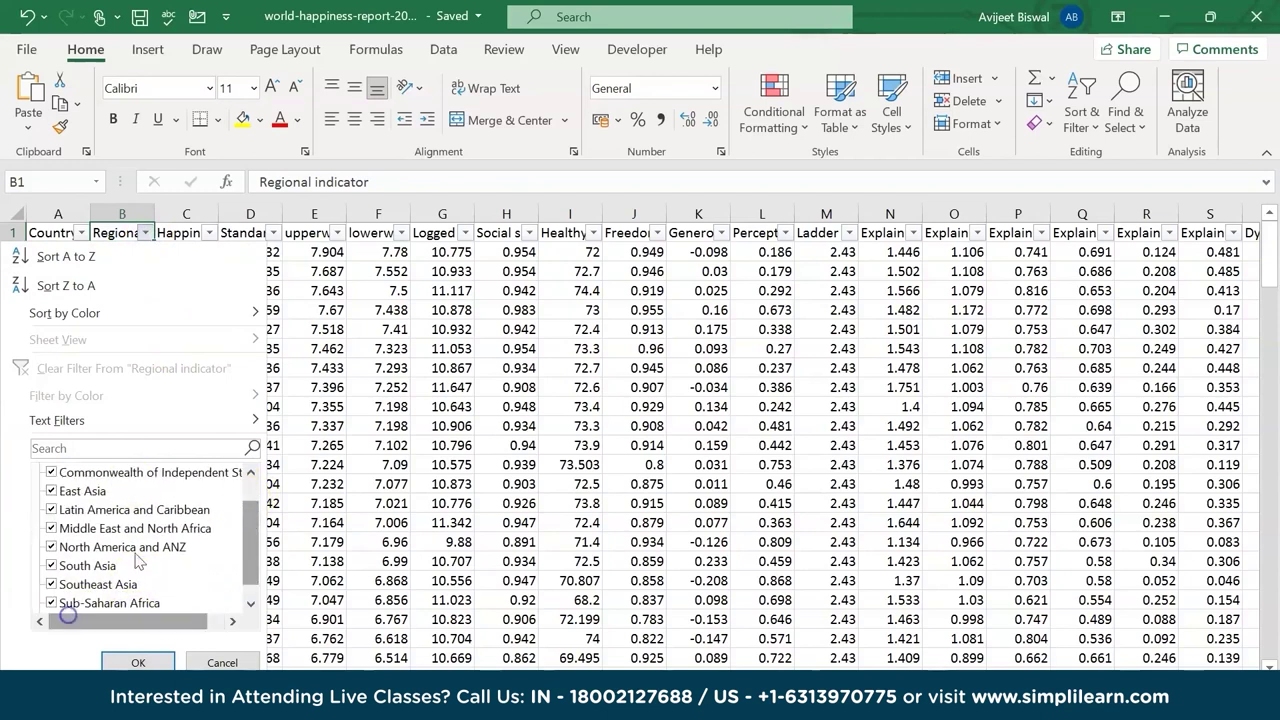
scroll(252, 515, up, 2)
scroll(252, 515, down, 2)
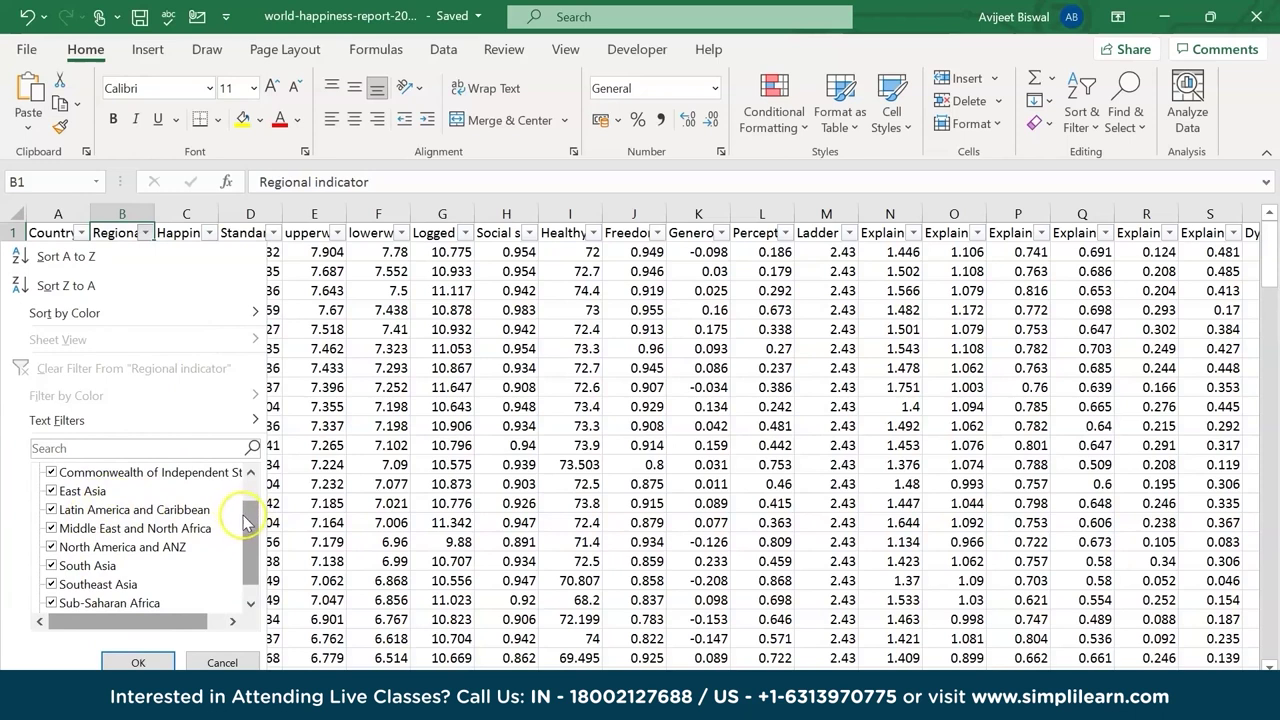
scroll(250, 523, down, 1)
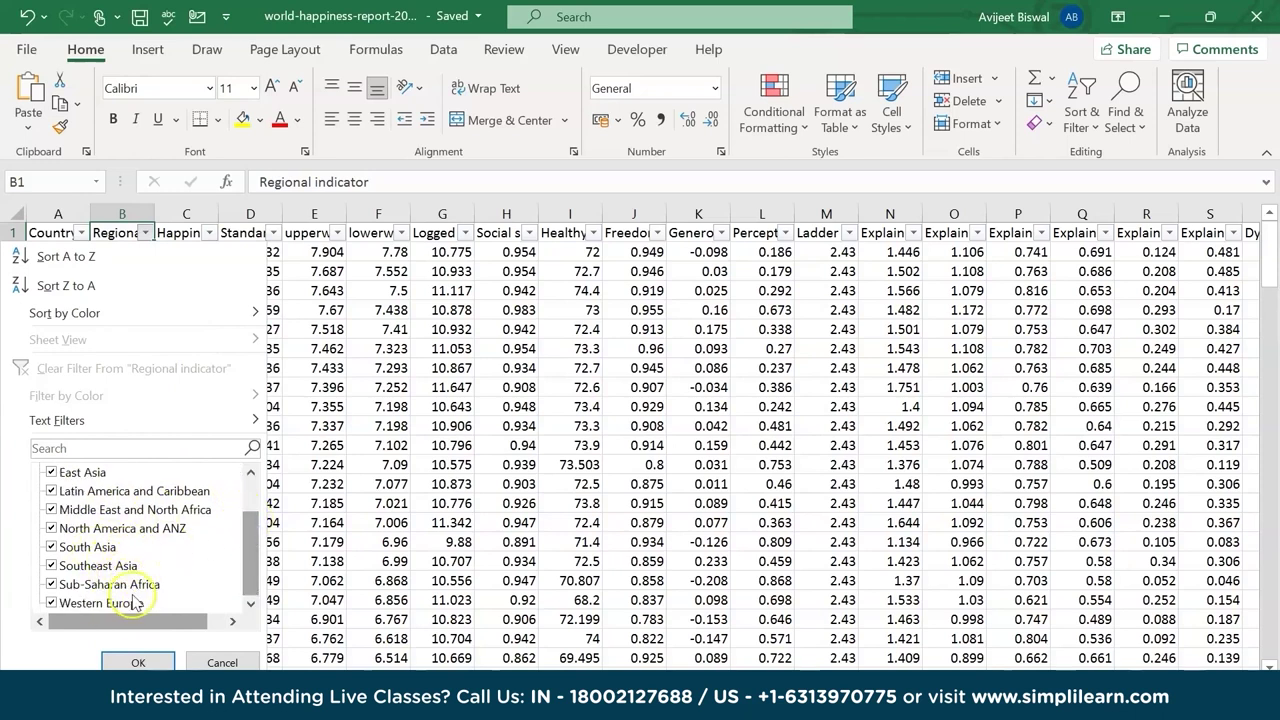
drag(255, 560, 255, 522)
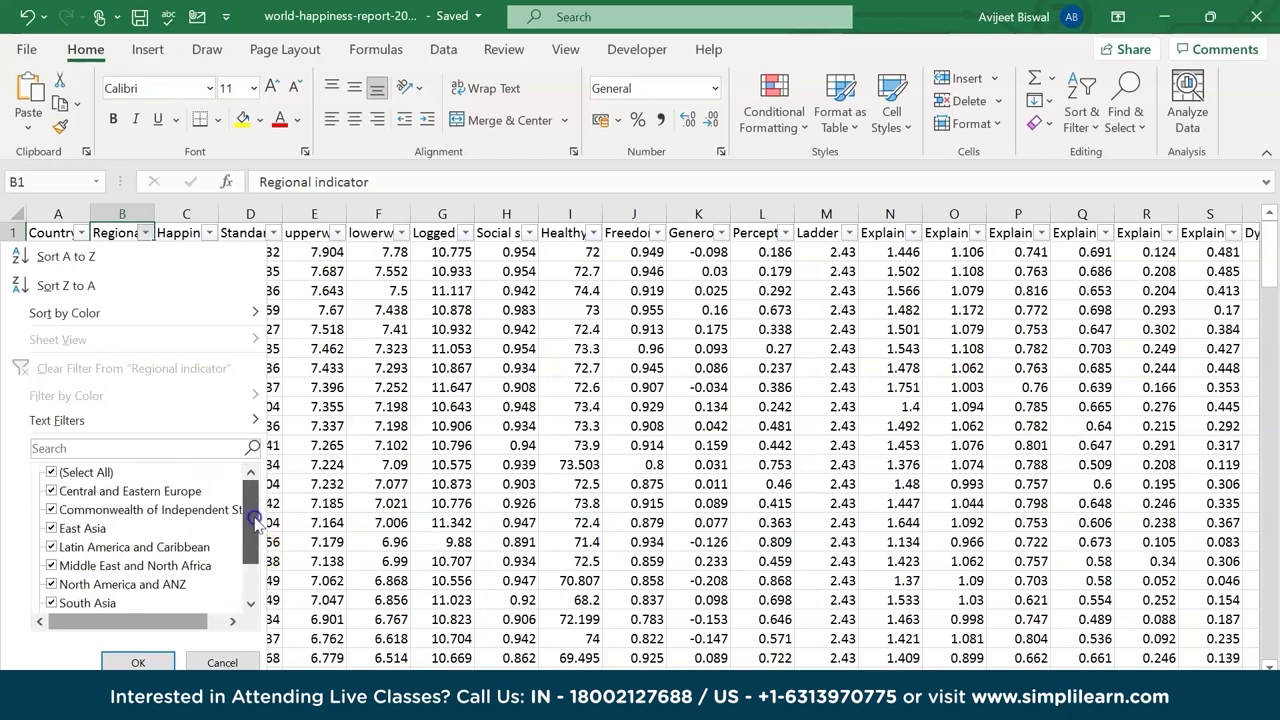
click(222, 662)
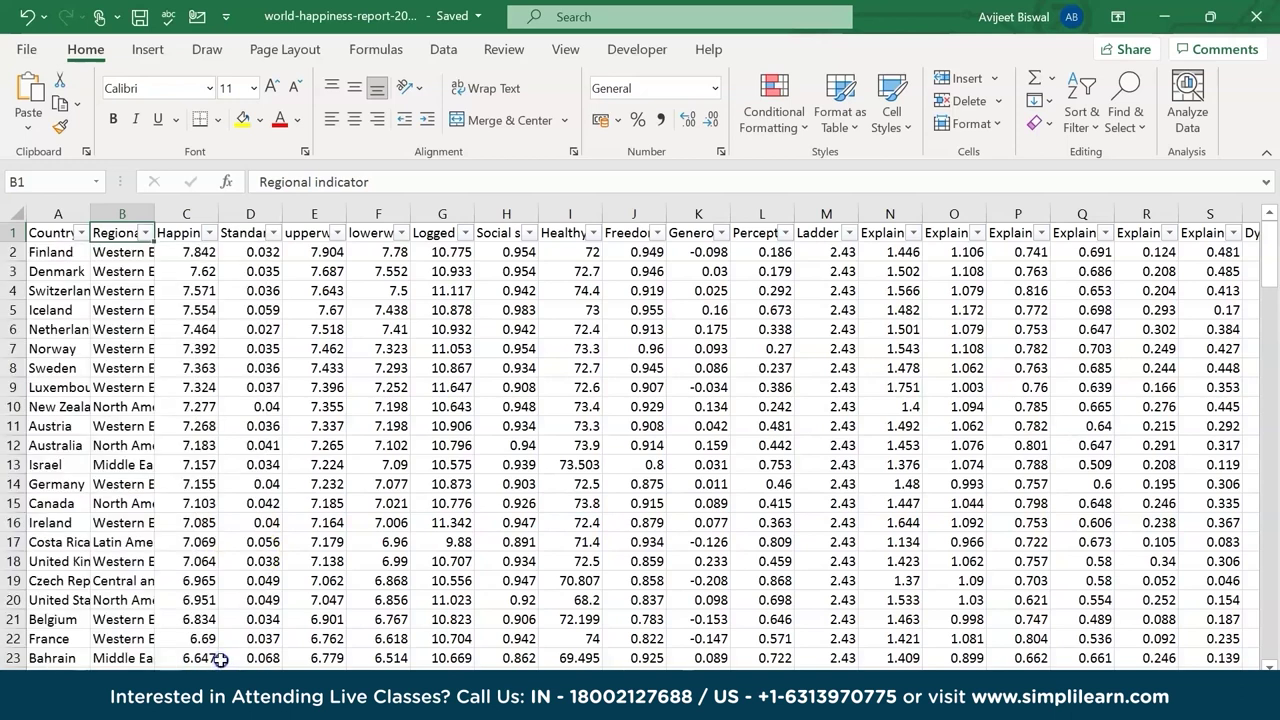
Examine the Happiness score column, comparing the first three countries with the last three in the sheet
click(176, 234)
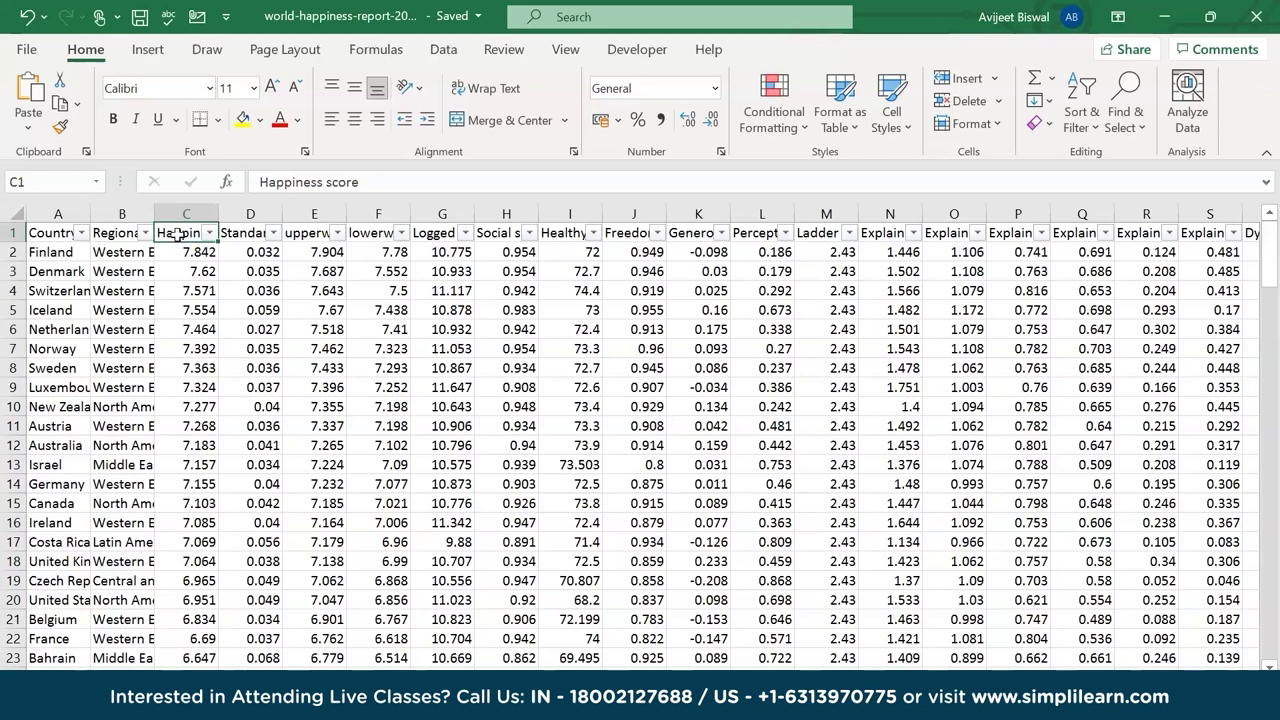
click(50, 252)
click(52, 270)
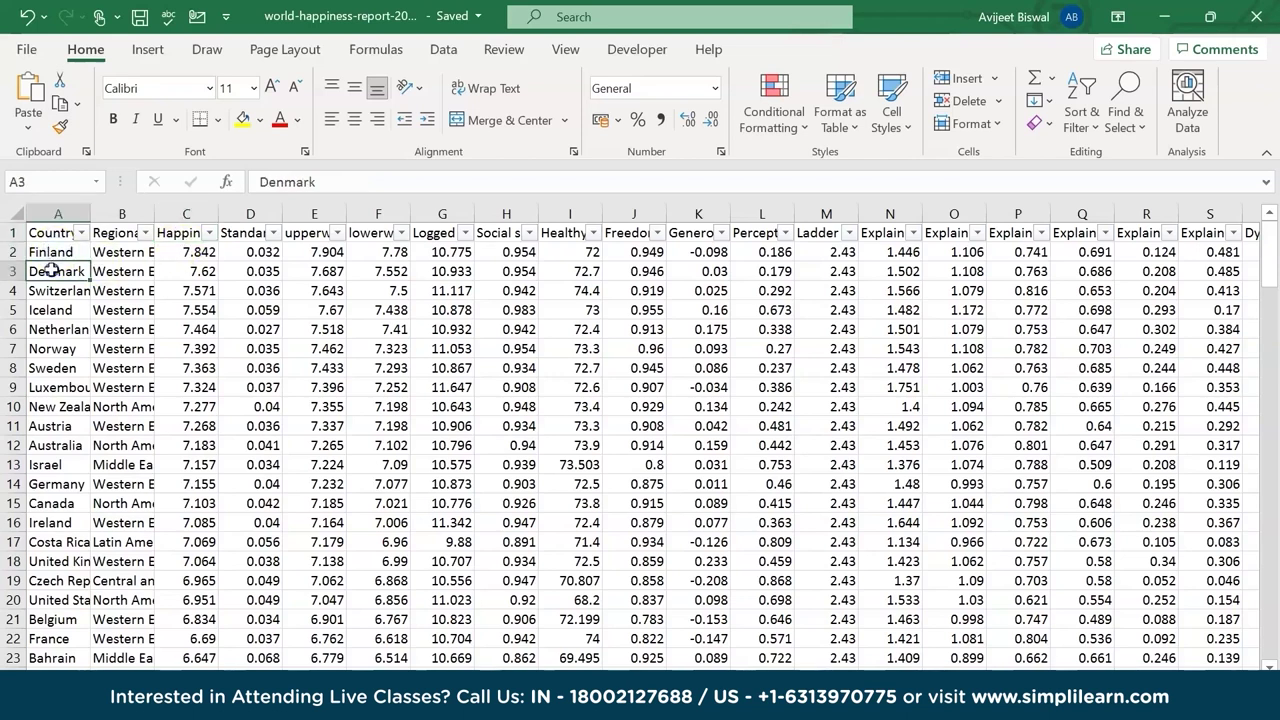
click(50, 289)
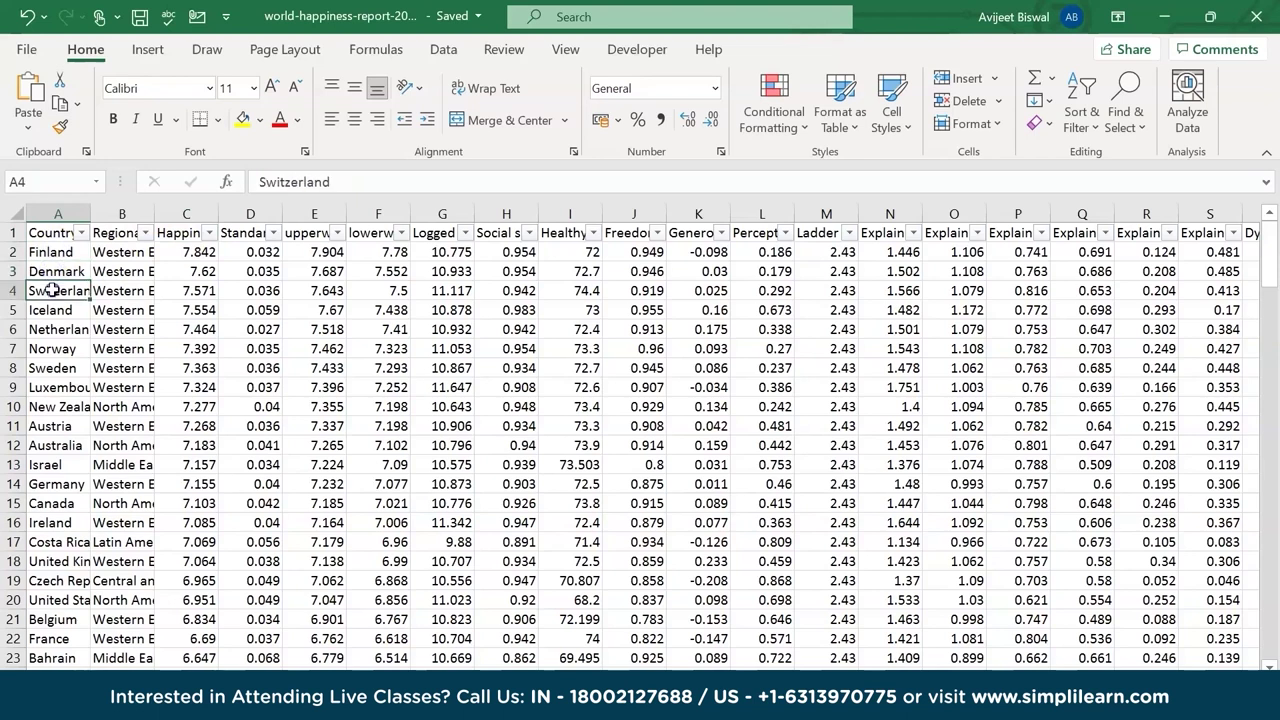
click(188, 252)
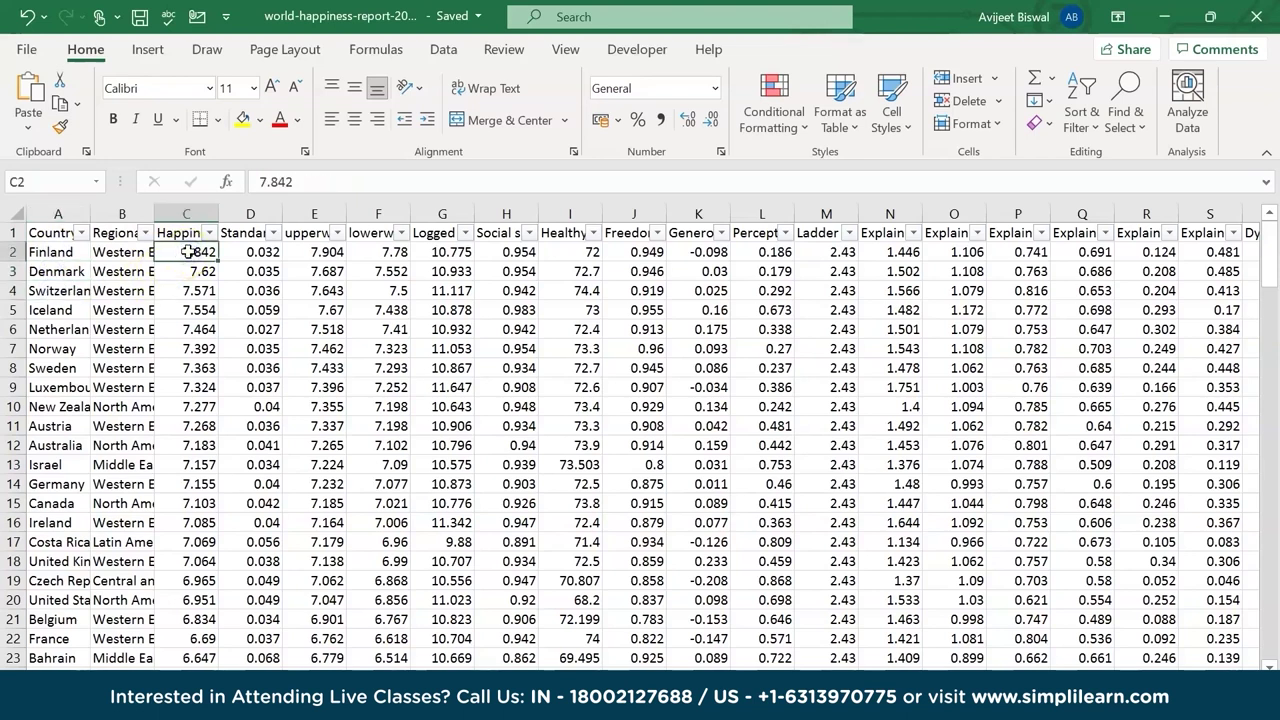
drag(1268, 252, 1274, 641)
click(50, 620)
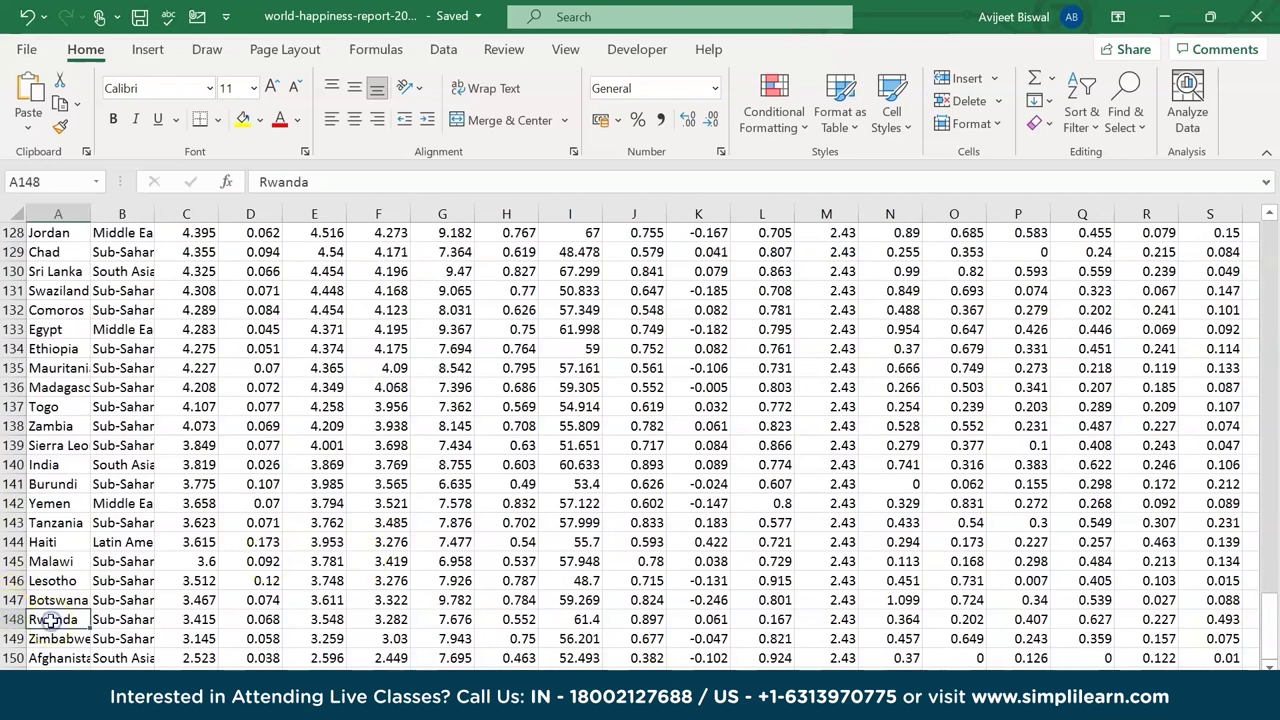
click(57, 638)
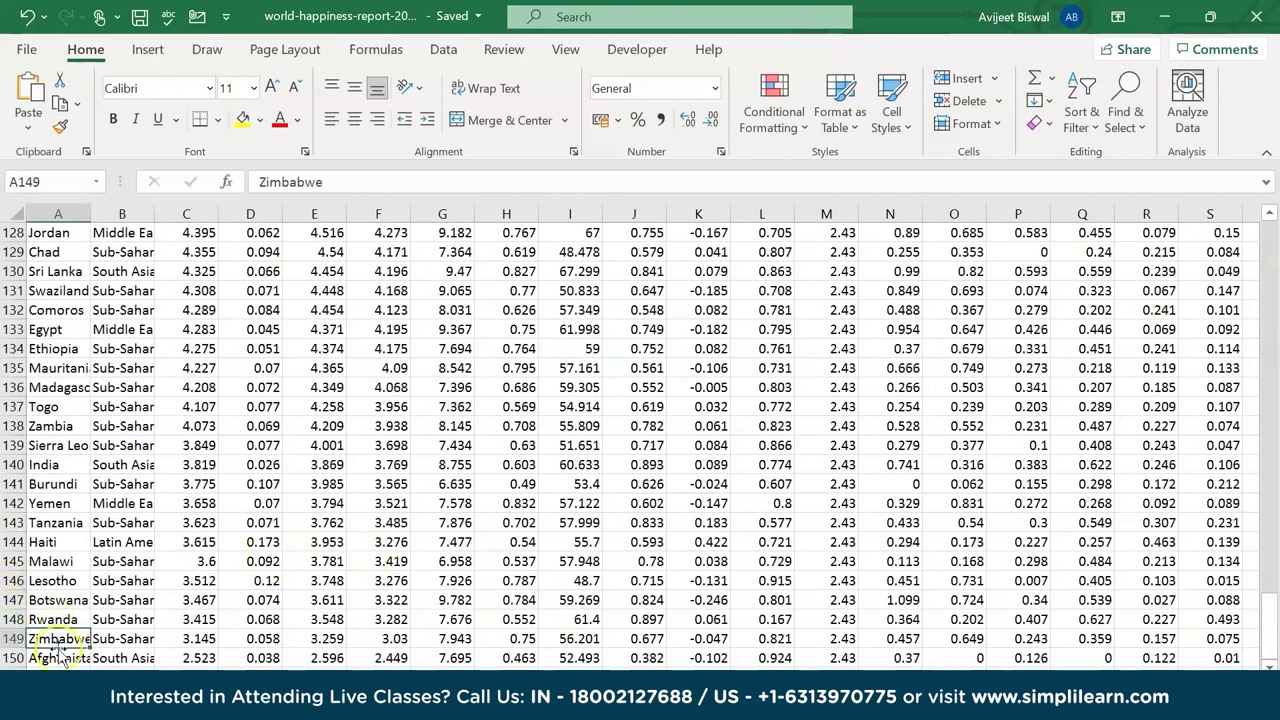
click(58, 658)
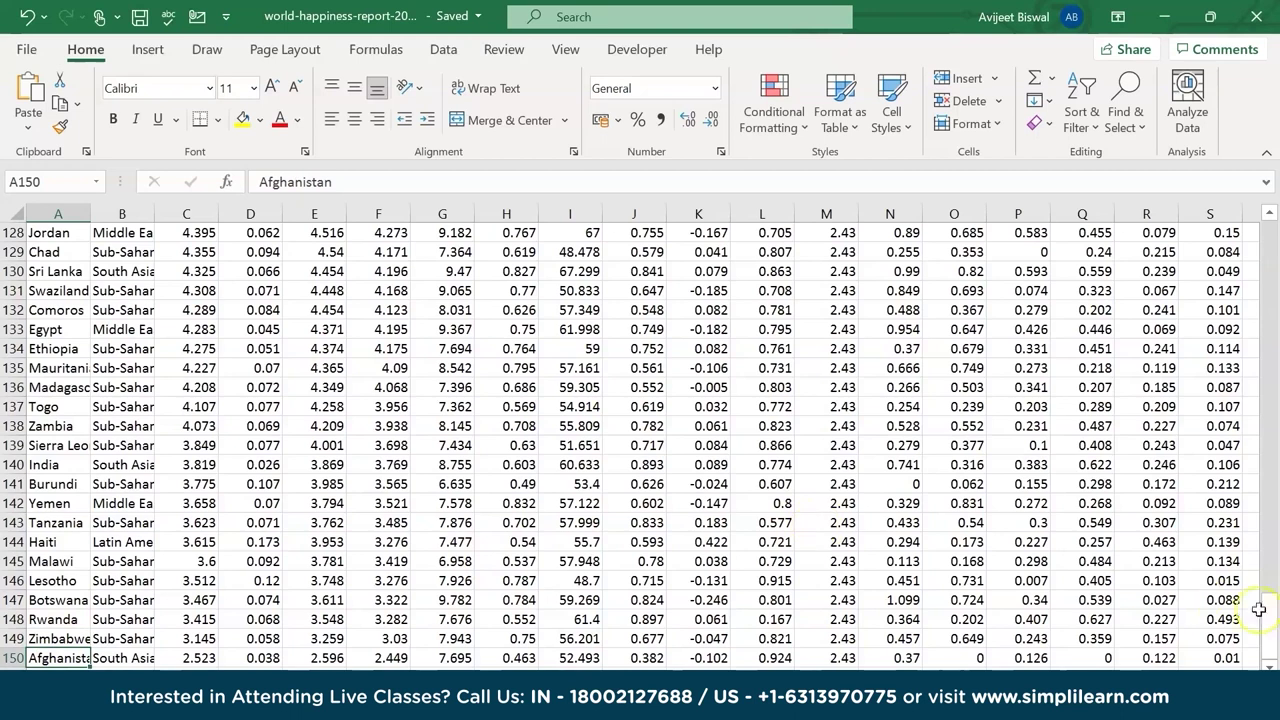
drag(1268, 625, 1268, 140)
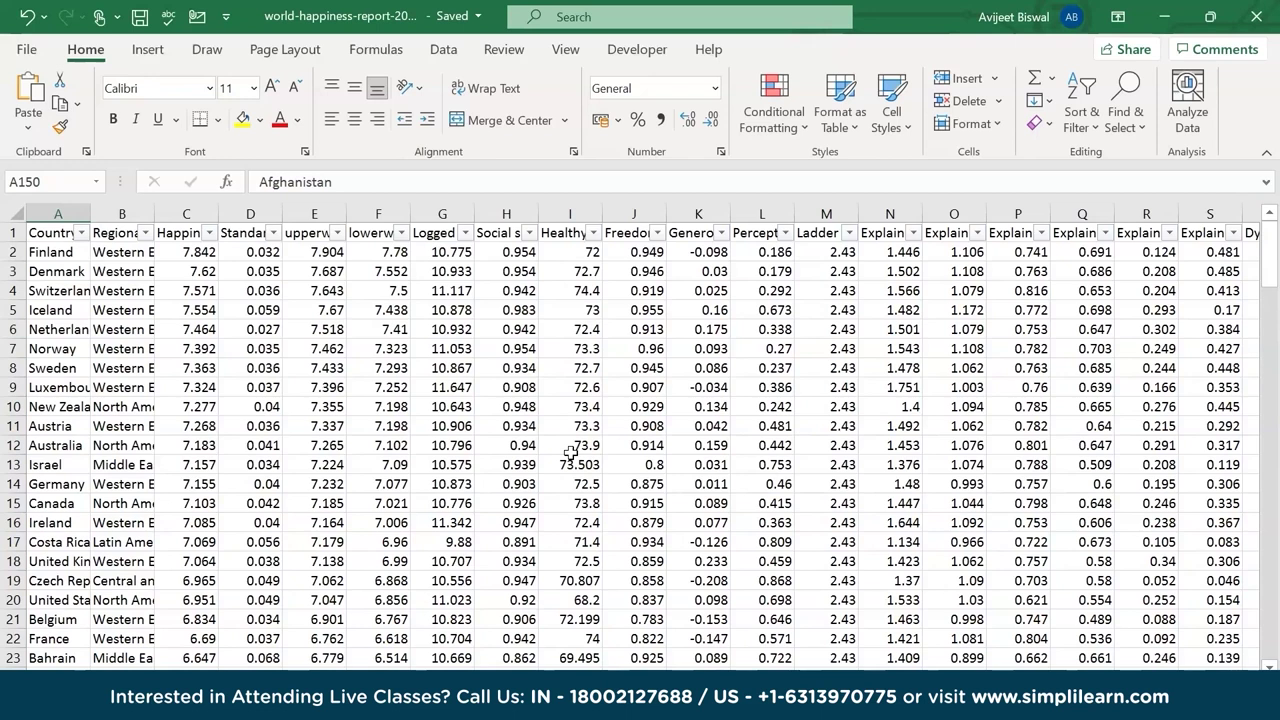
Read the full header names of the columns from D1 through M1 one after another
click(244, 232)
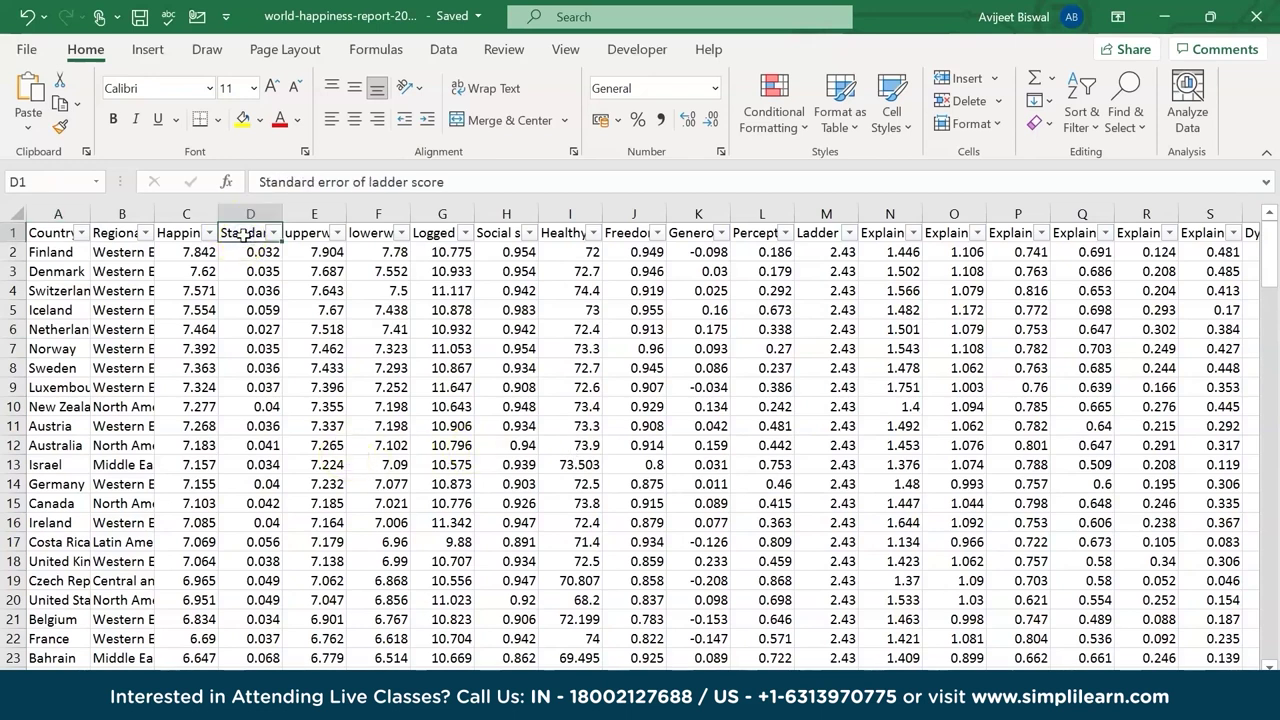
click(302, 236)
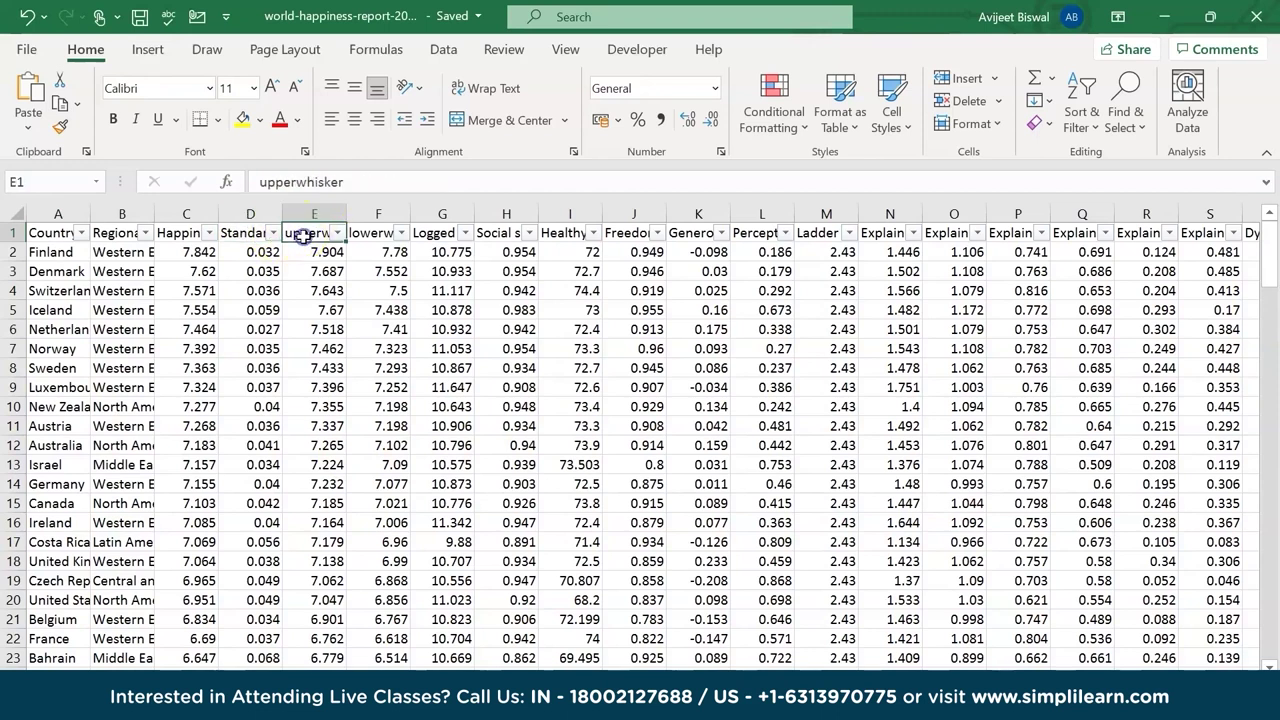
click(365, 232)
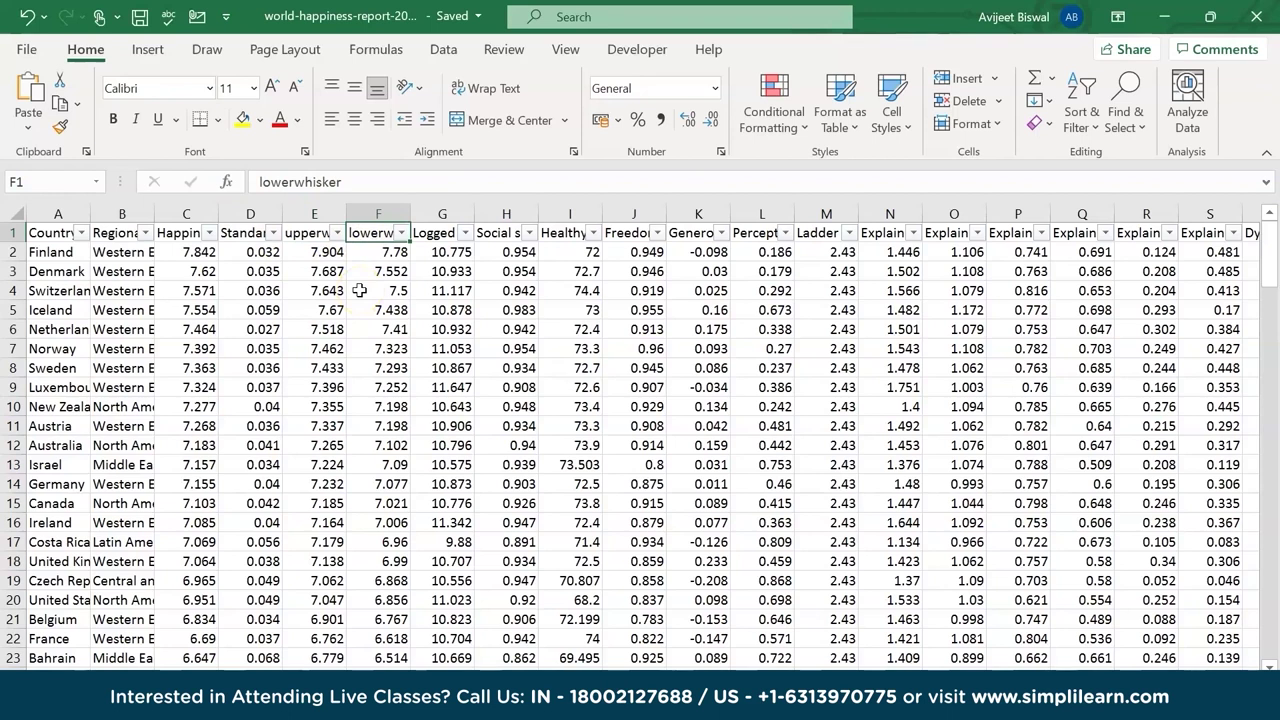
click(440, 234)
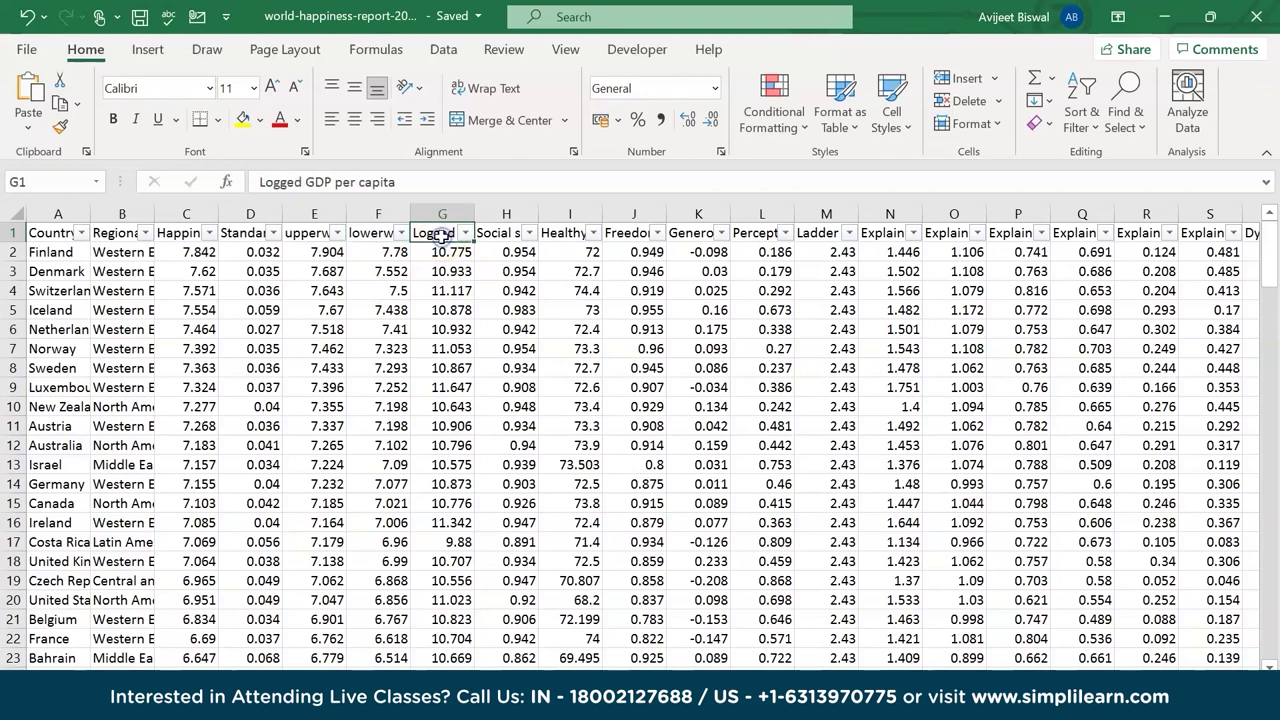
click(508, 234)
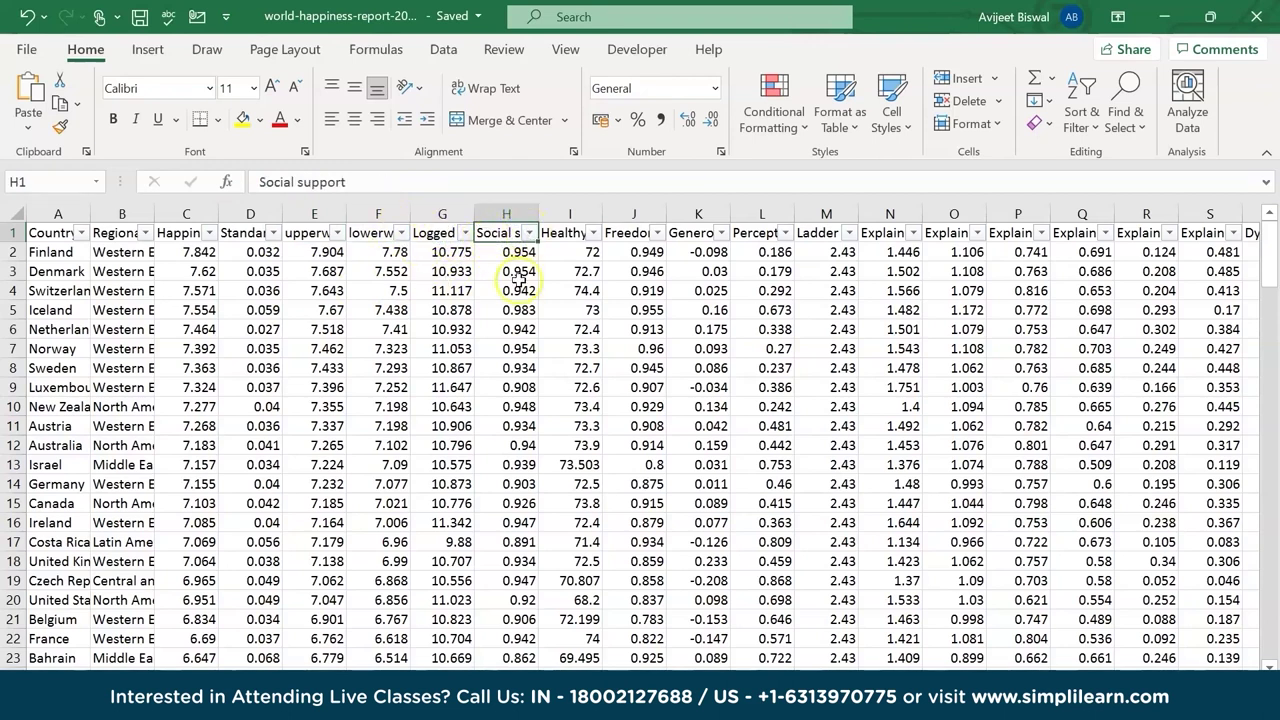
click(572, 234)
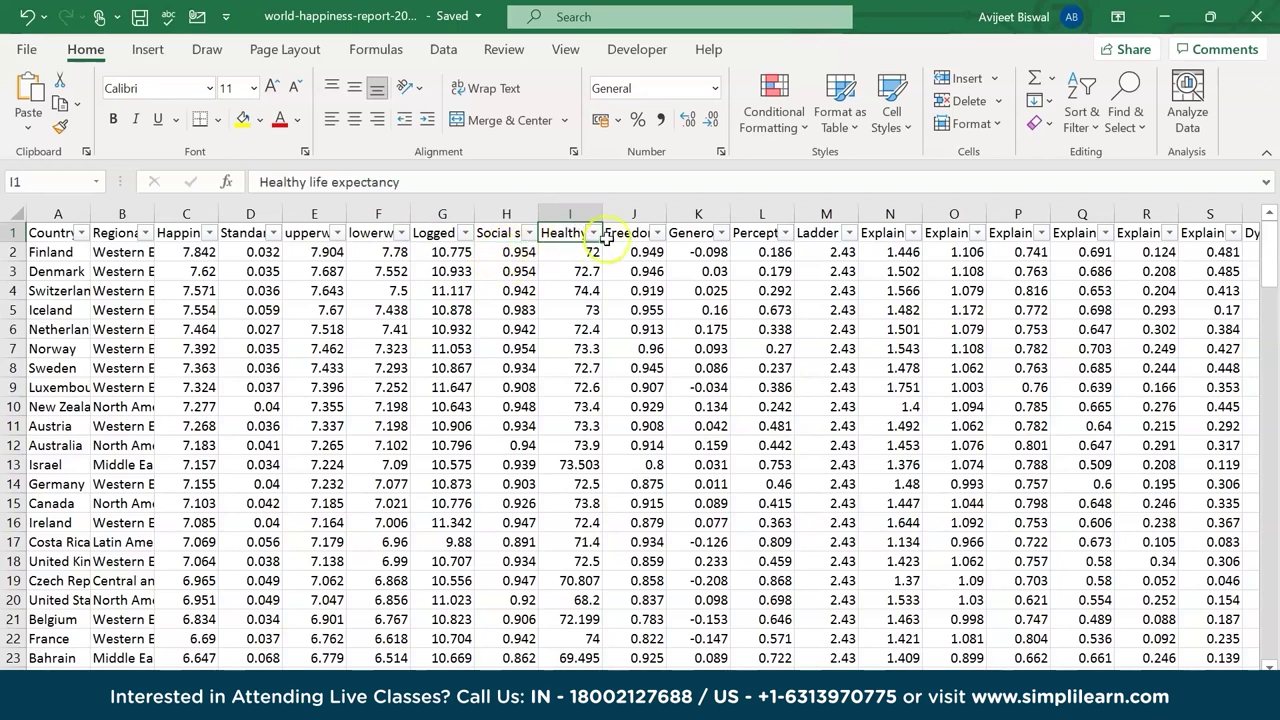
click(610, 236)
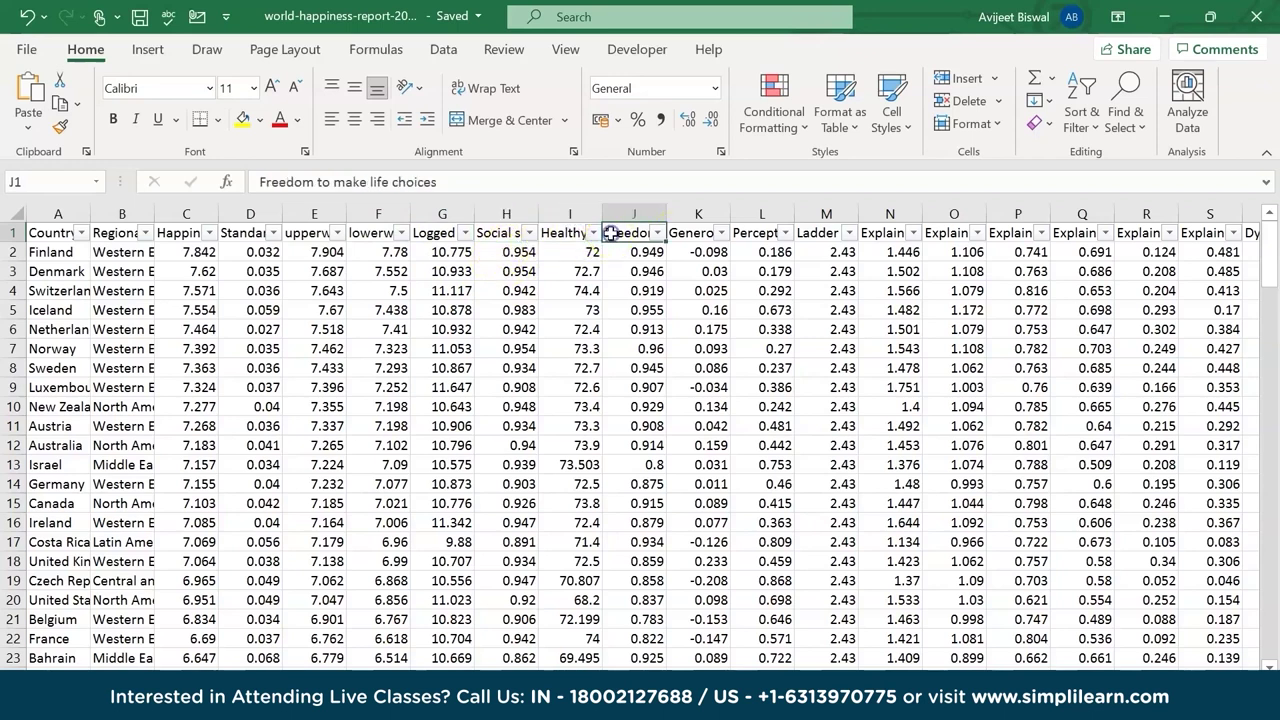
click(688, 233)
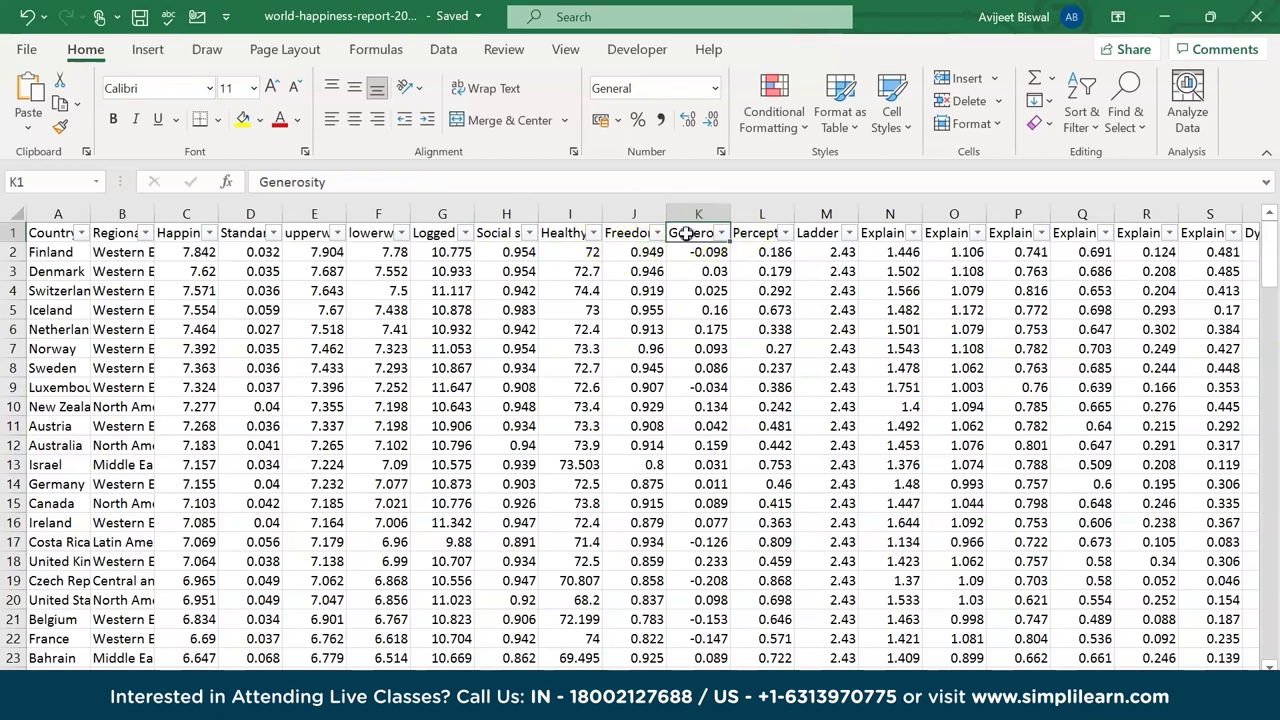
click(750, 233)
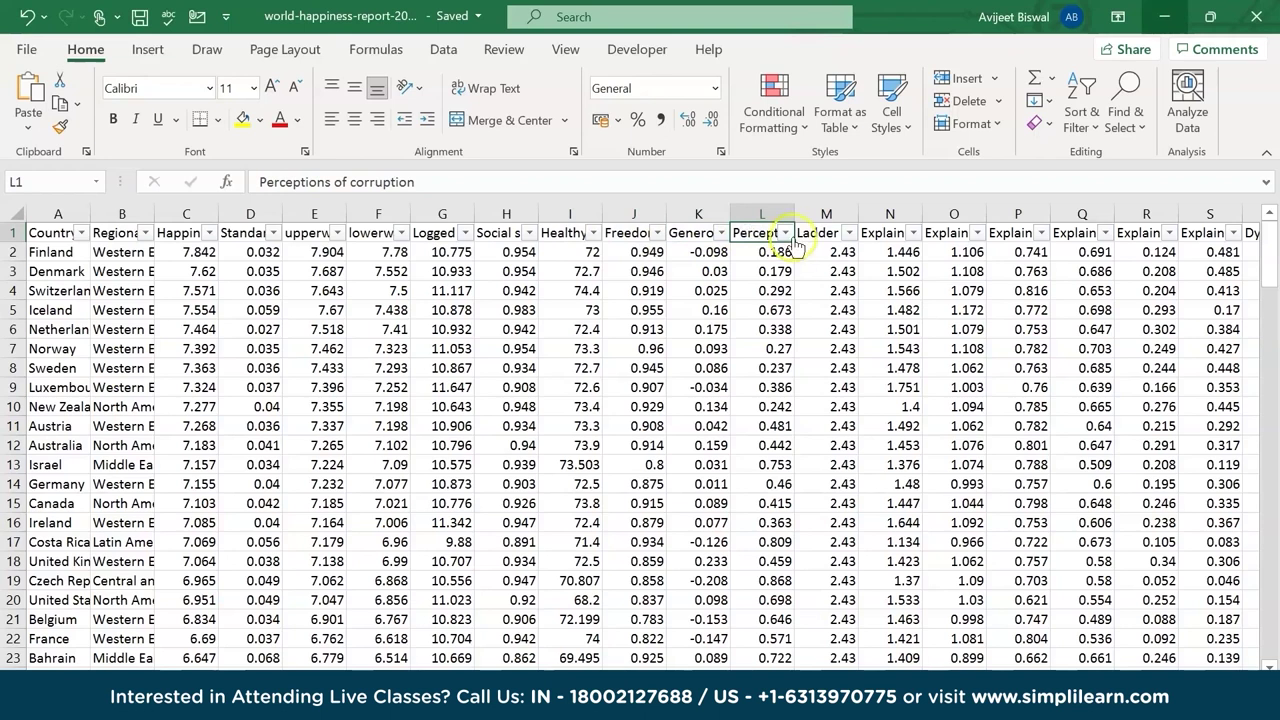
click(800, 232)
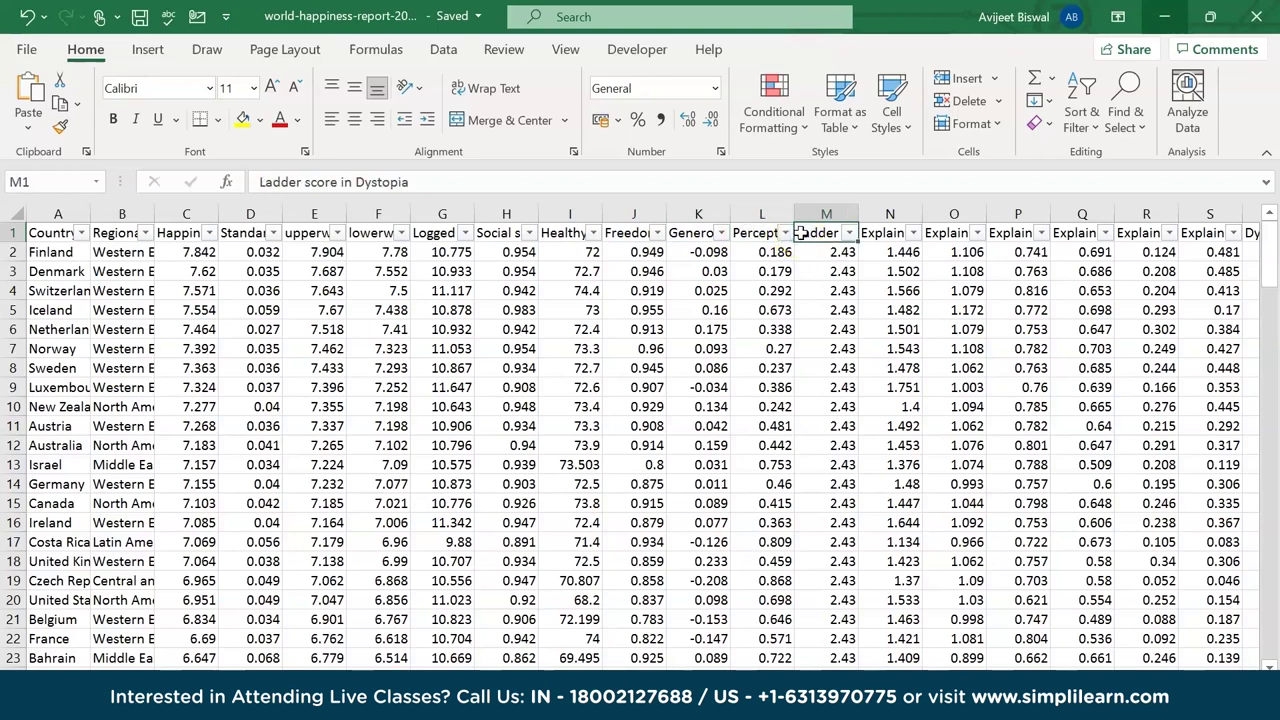
Examine the remaining headers through the last column, U, then return to the first "Explained by" header in N1
key(Right)
key(Right)
key(Right)
key(Right)
key(Right)
key(Right)
key(Right)
key(Right)
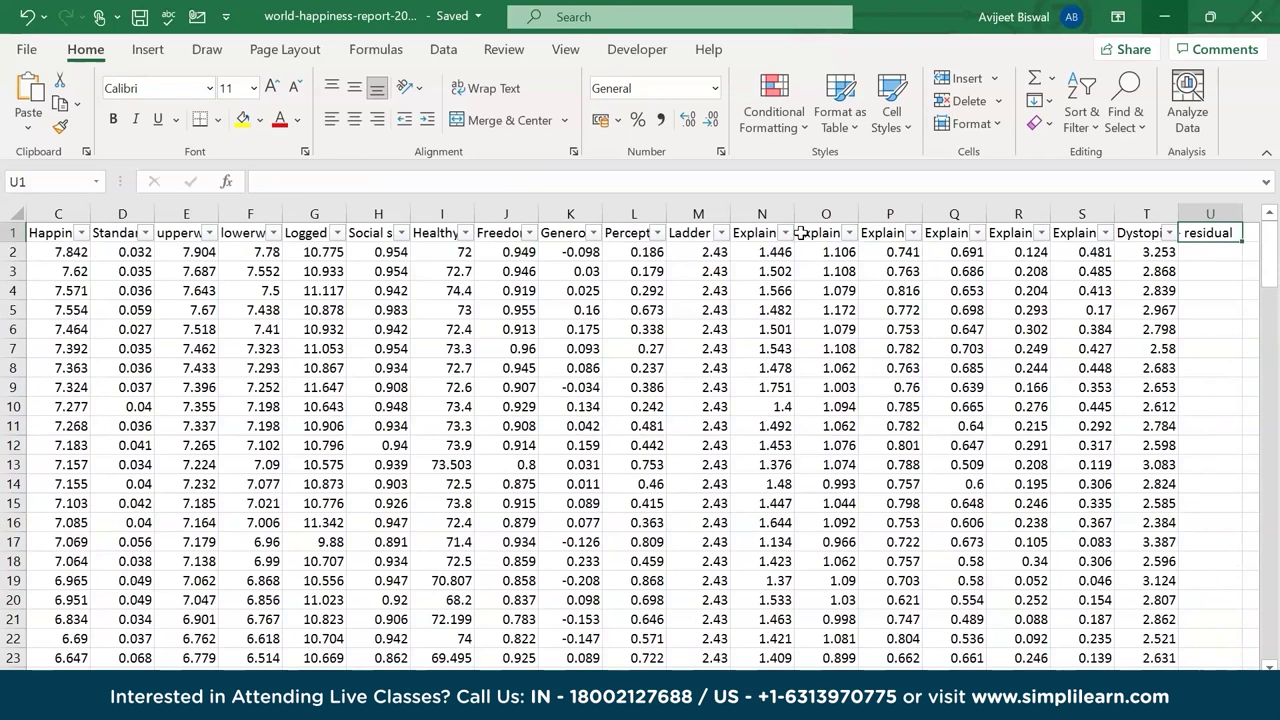
key(Right)
key(Left)
key(Left)
key(Left)
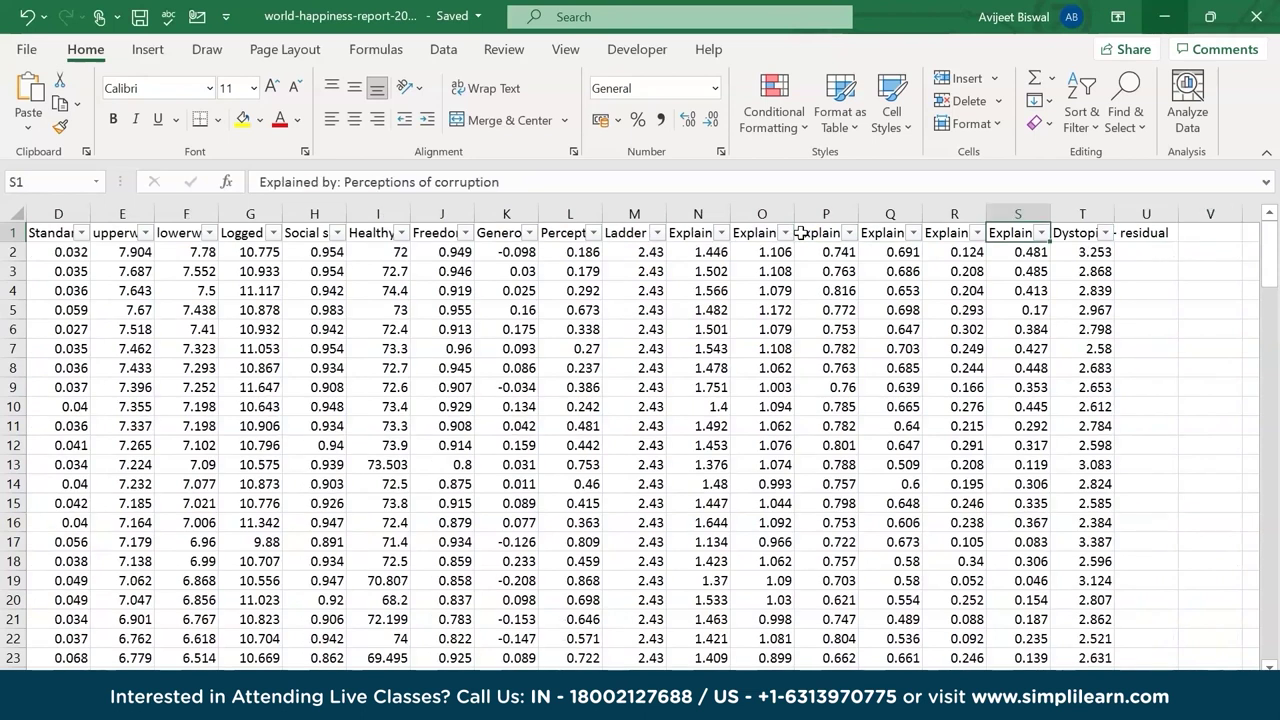
key(Left)
key(Left)
key(Left)
key(Left)
key(Left)
key(Left)
key(Left)
key(Right)
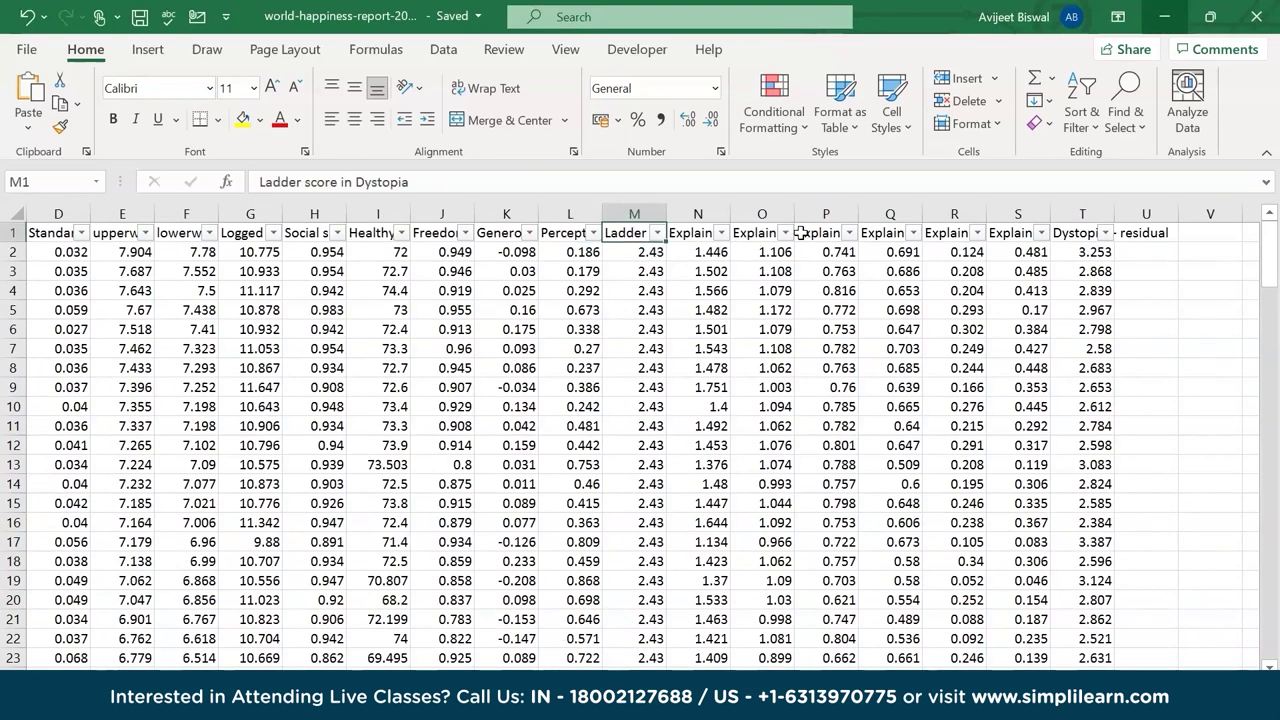
key(Right)
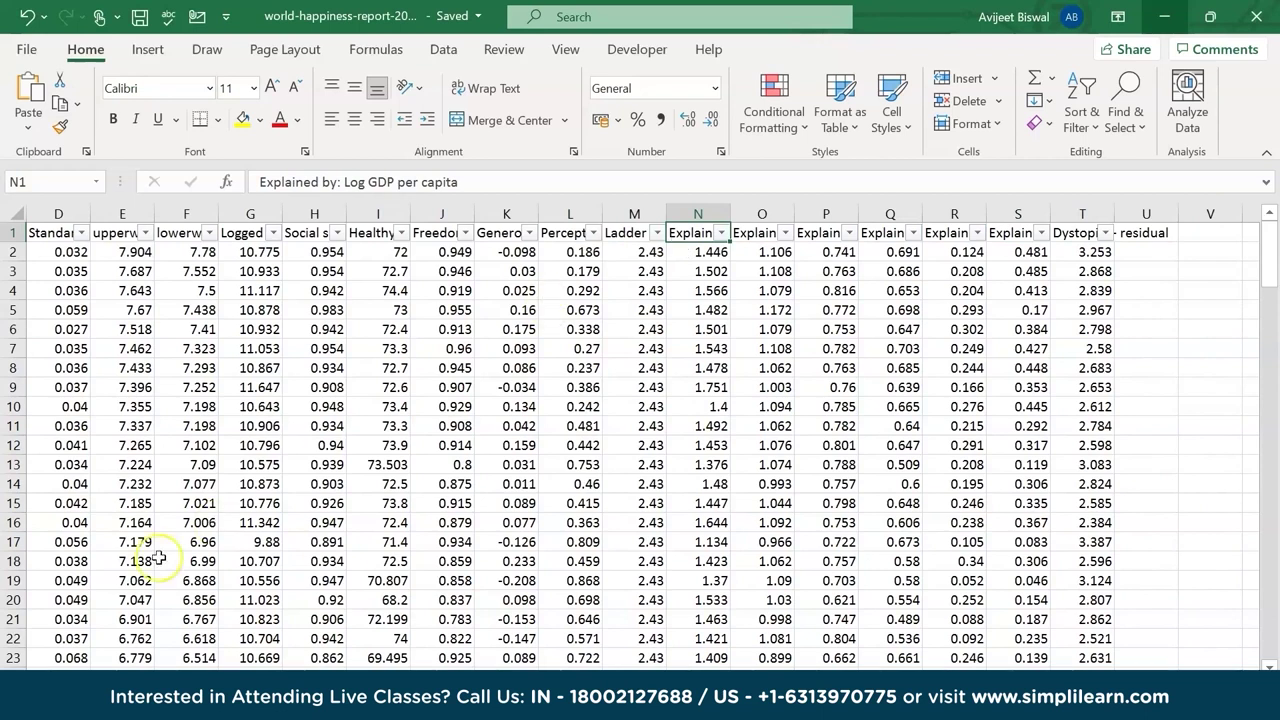
Switch to the untitled Jupyter notebook and rename it "Happiness Report Data Analysis"
click(54, 700)
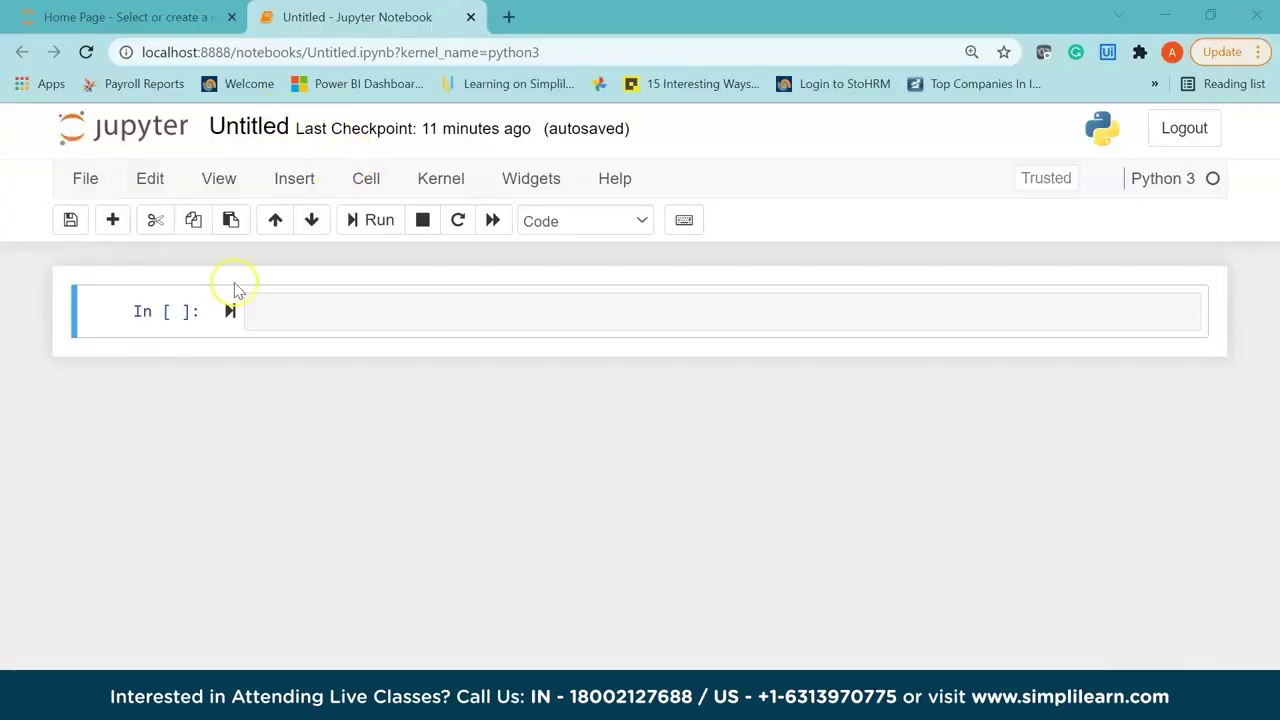
click(273, 133)
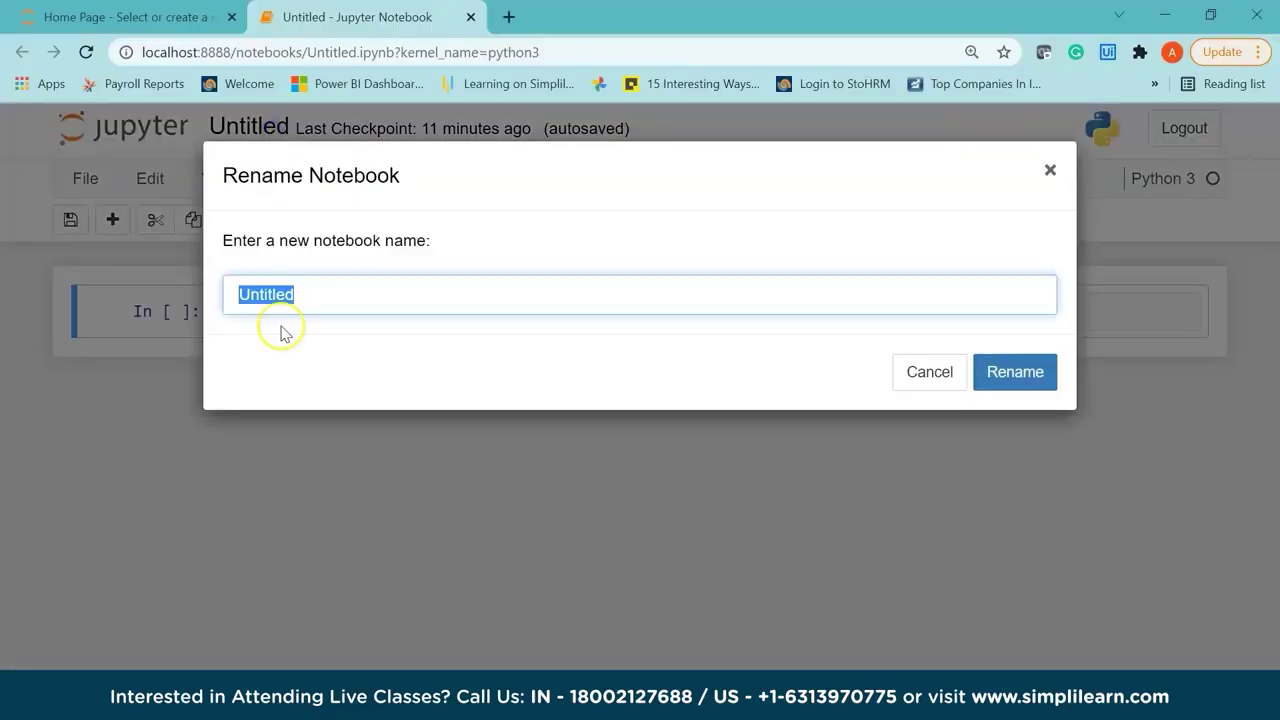
drag(306, 294, 192, 302)
text(Happiness )
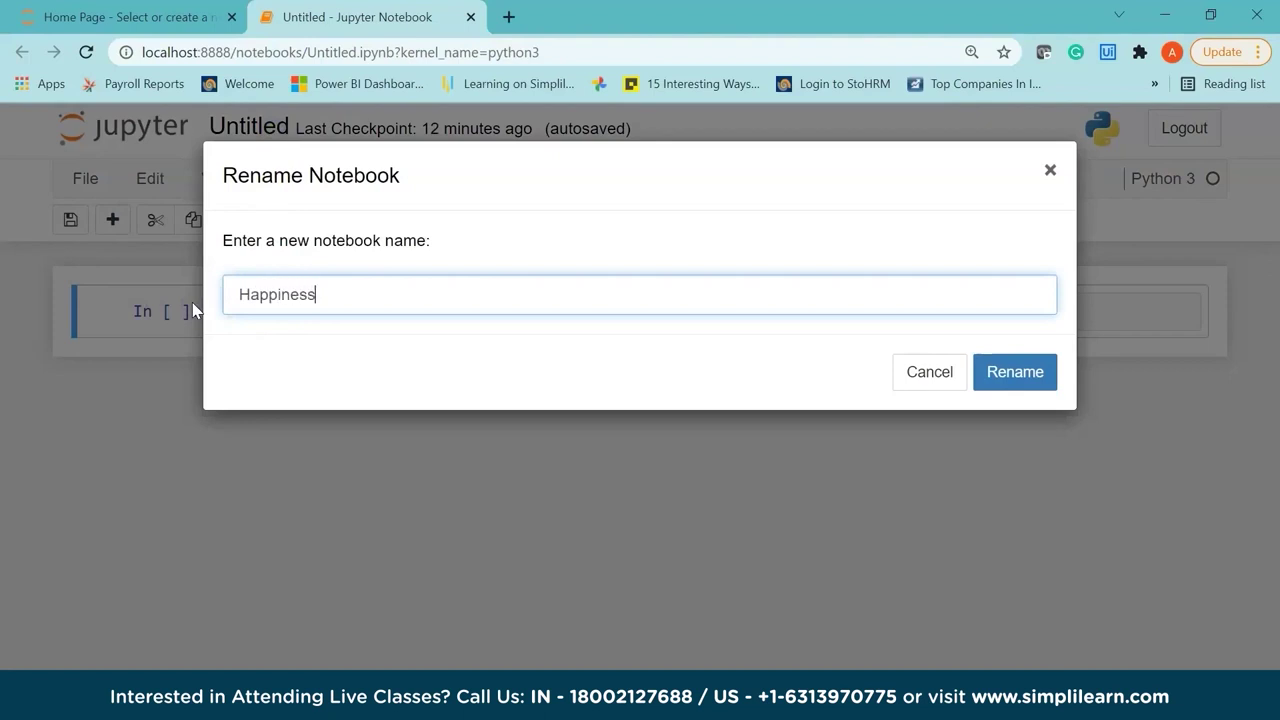
text(Report Data S)
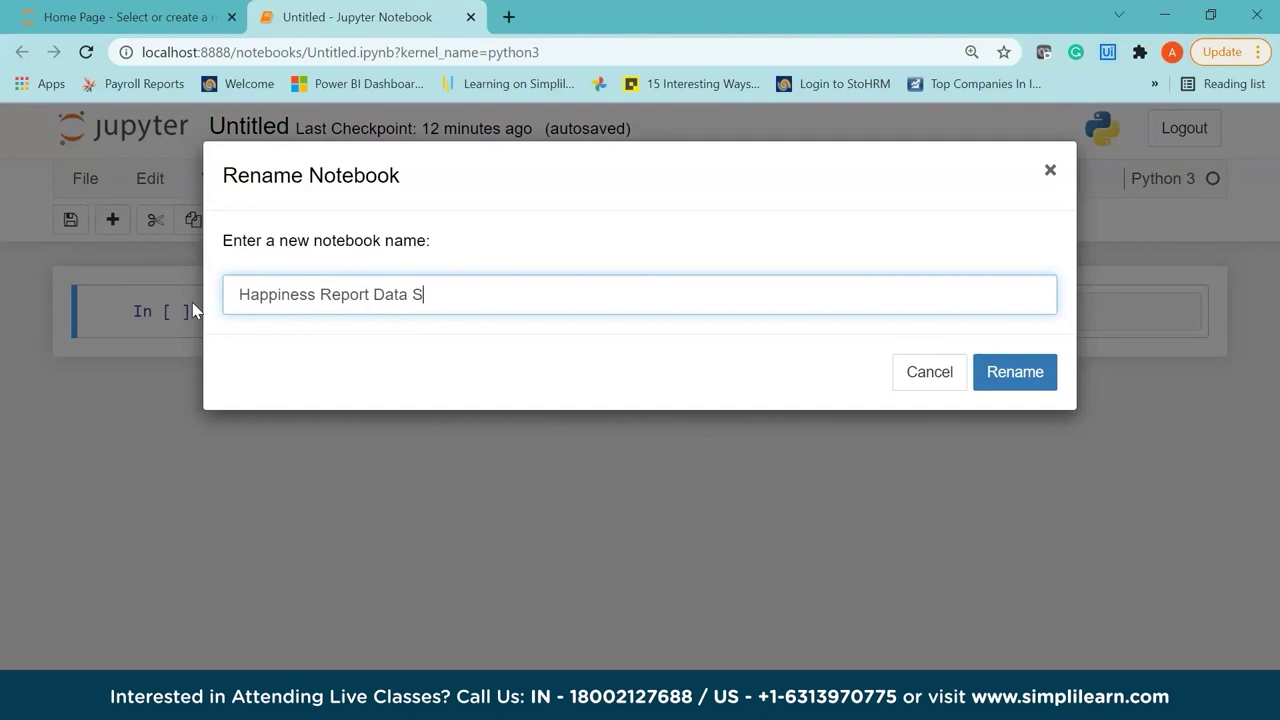
key(BackSpace)
text(Analysis)
click(1000, 374)
In the first cell, write the imports of numpy as np, pandas as pd and seaborn as sns on separate lines
click(354, 320)
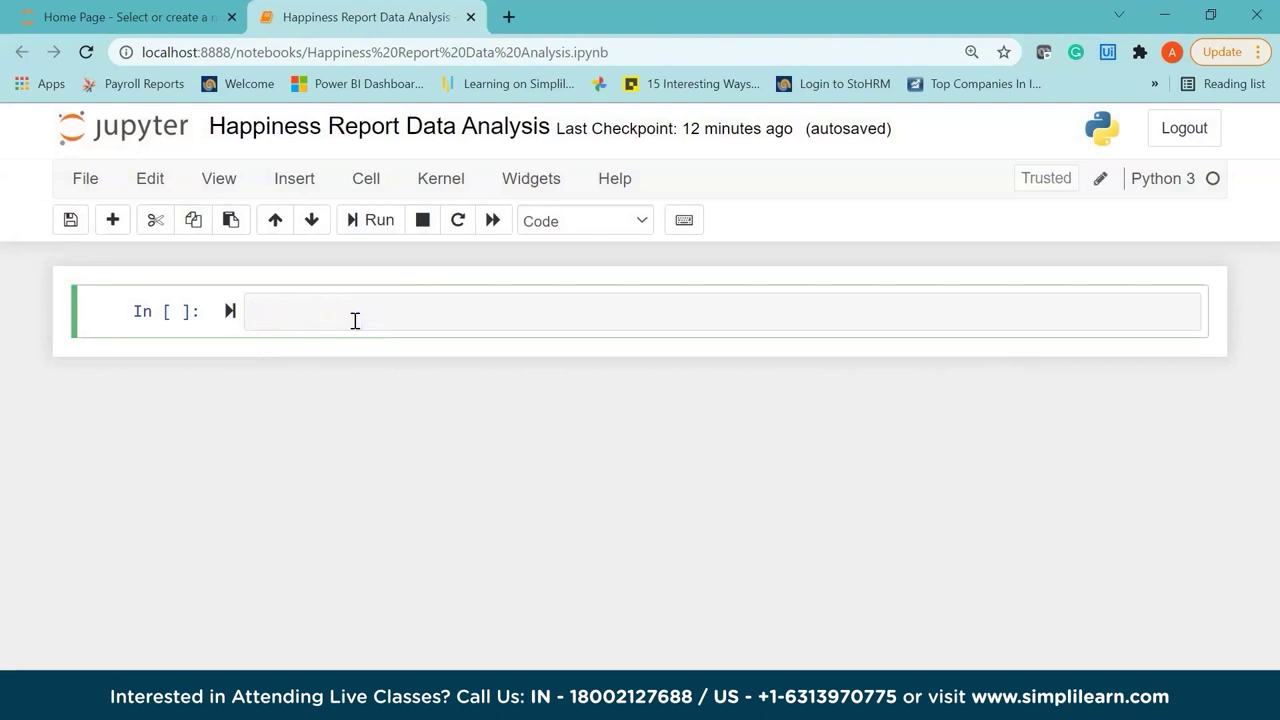
text(imp)
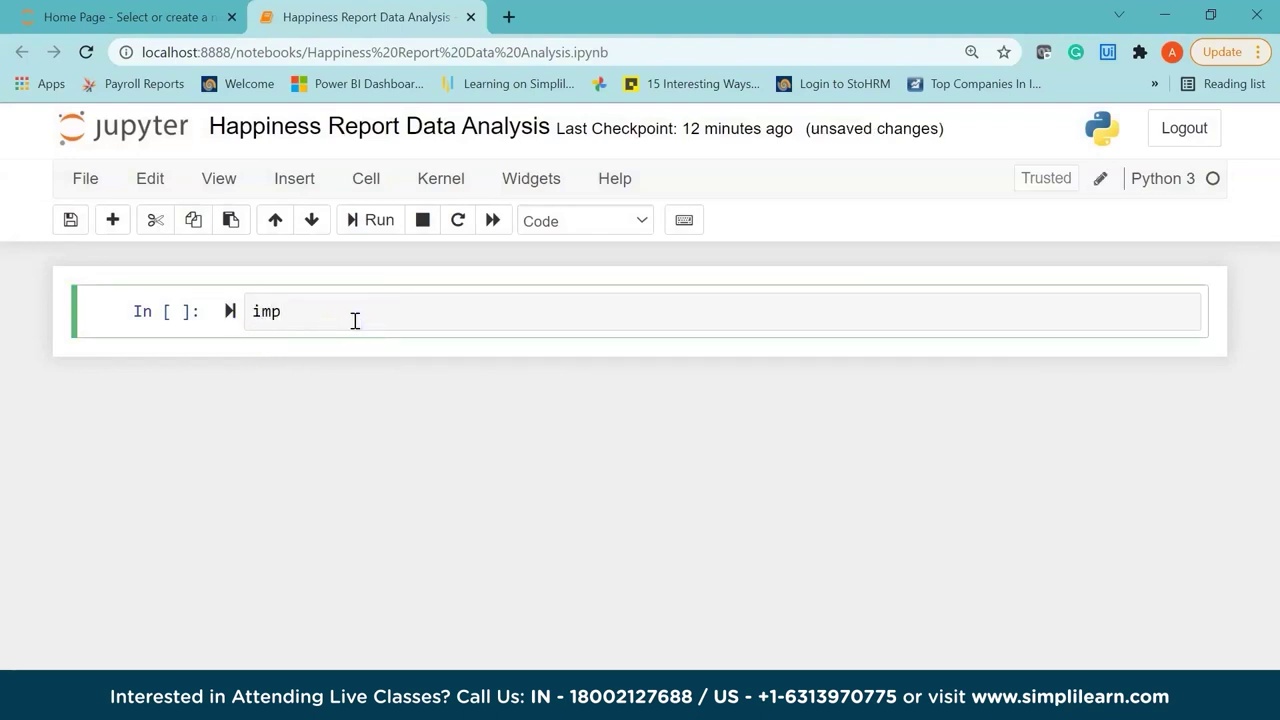
text(ort numpy as np)
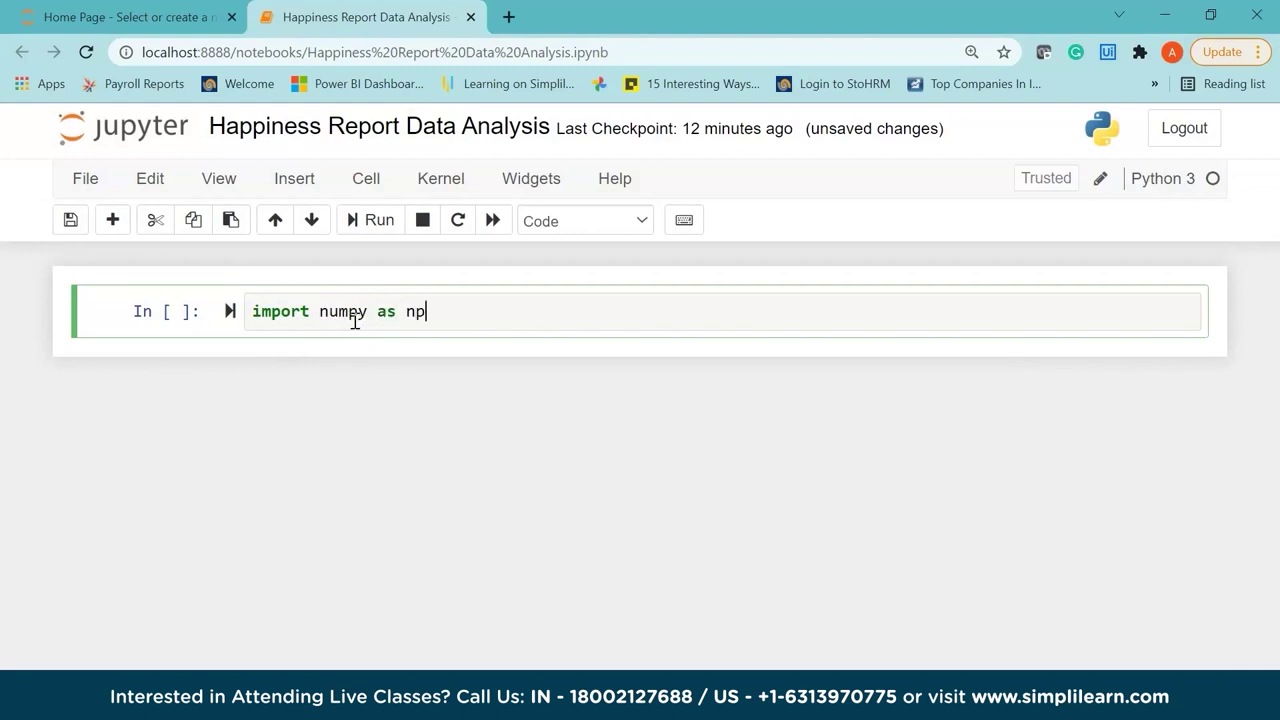
key(Return)
text(import pandas as pd)
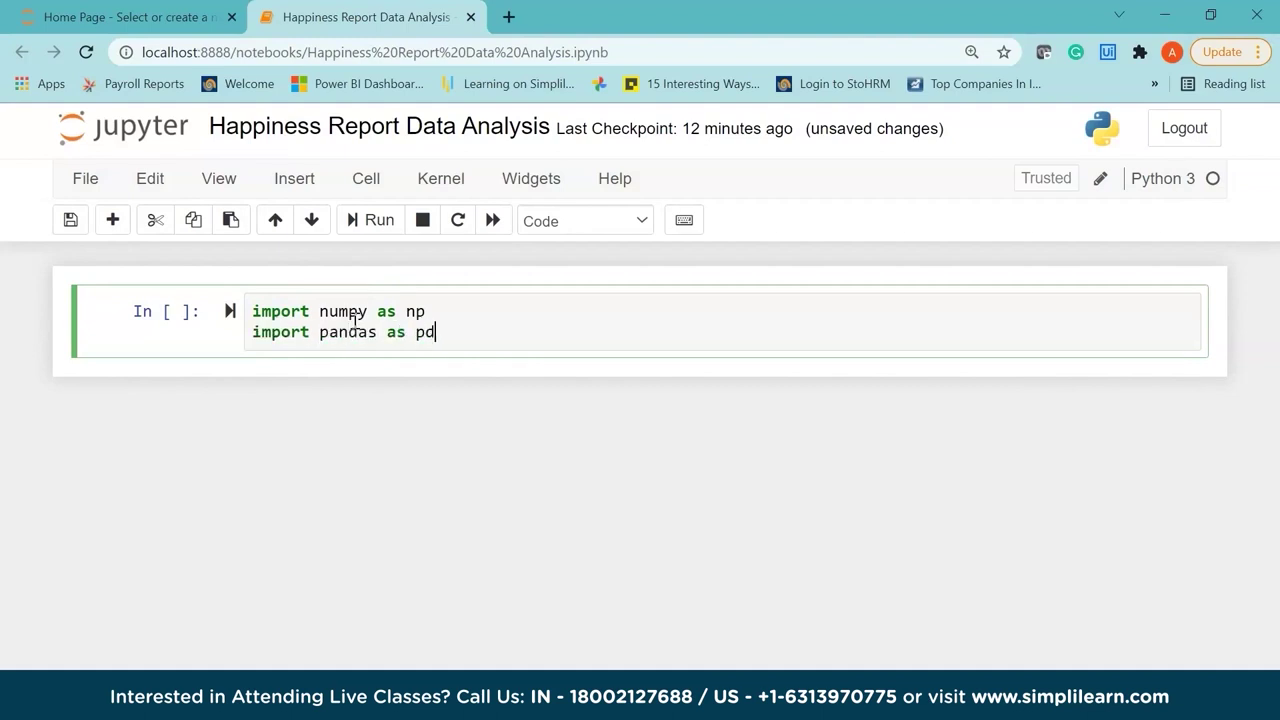
key(Return)
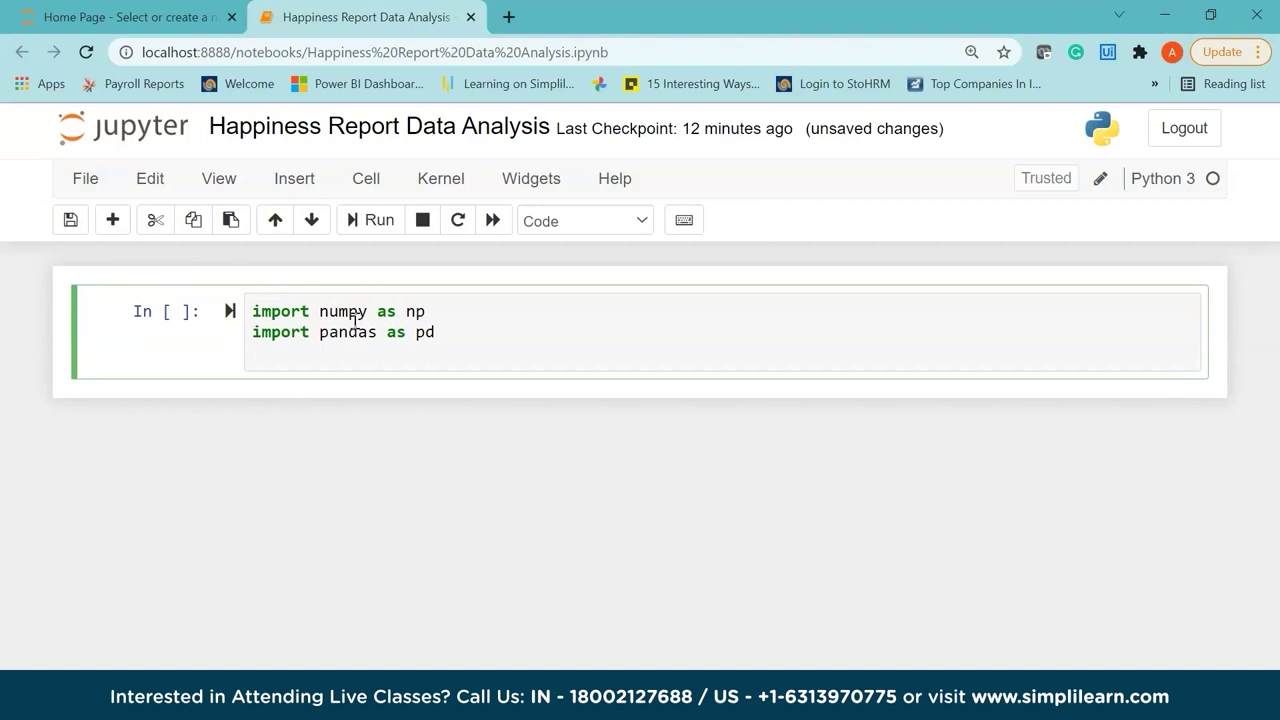
text(impotrtseaborn as sns)
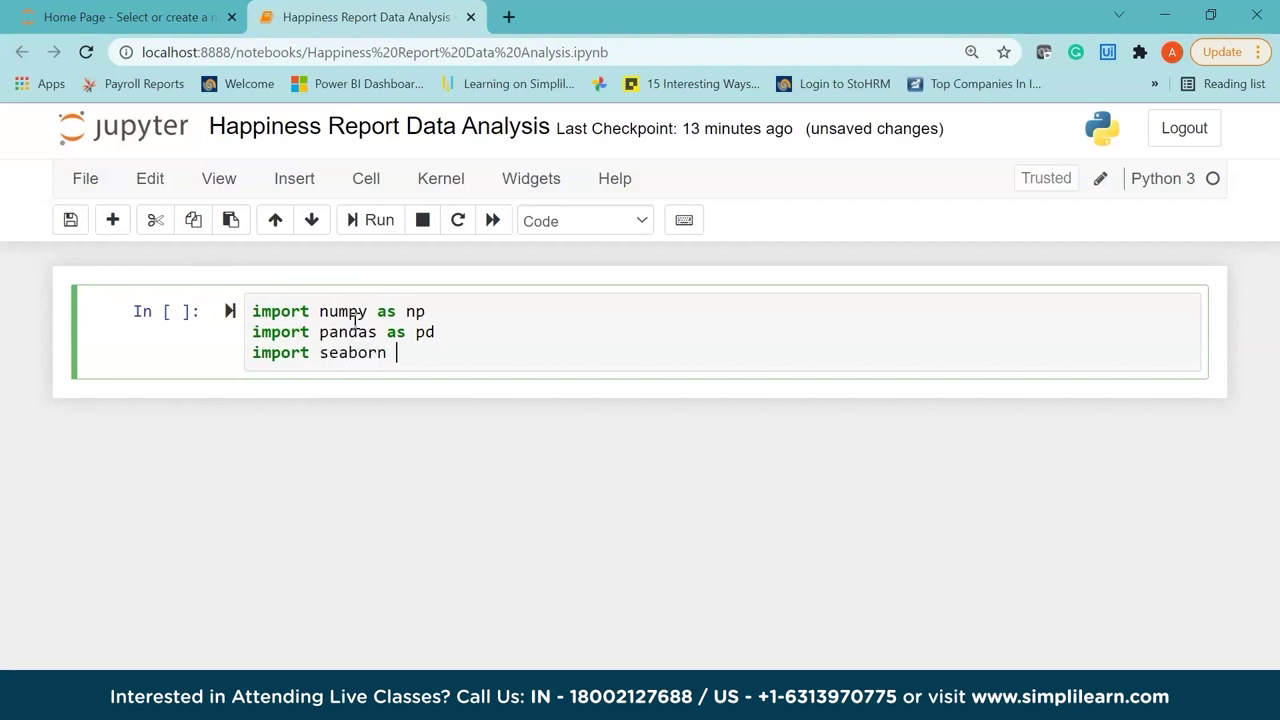
Add the line import matplotlib.pyplot as plt below the seaborn import
key(Return)
text(iom)
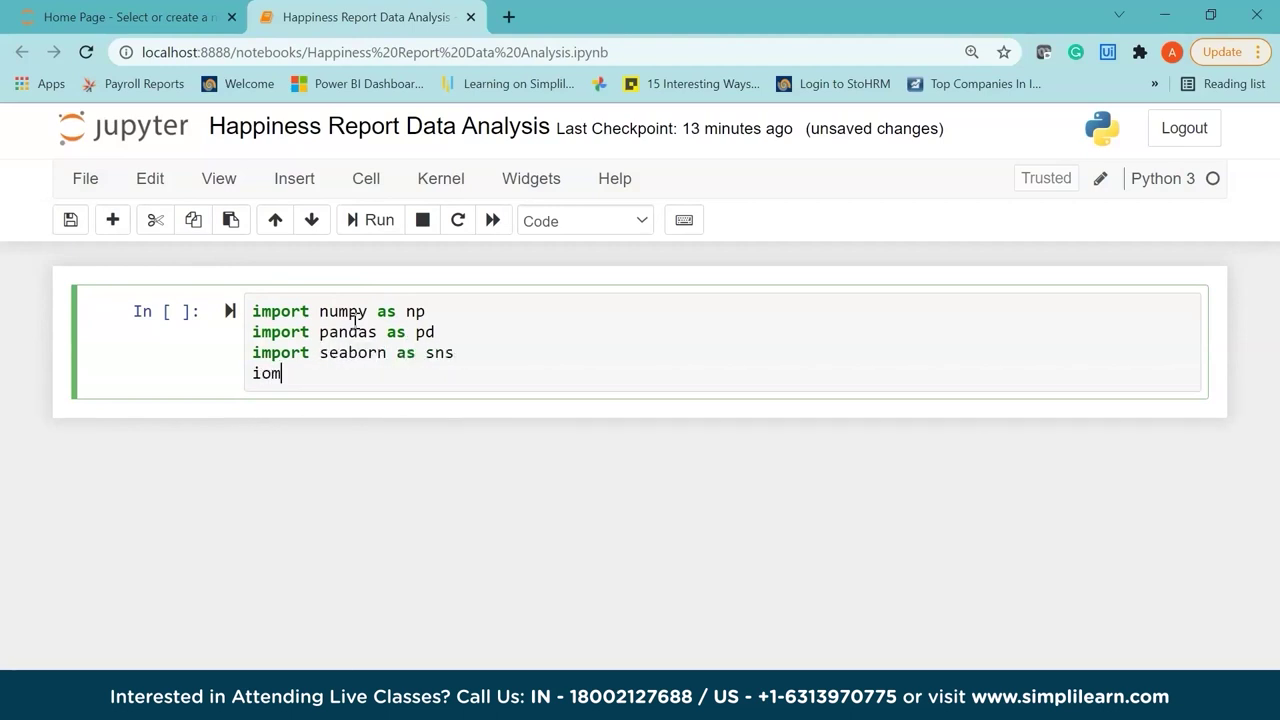
key(BackSpace)
key(BackSpace)
text(mpoty)
key(BackSpace)
text(rt matl)
text(tlib)
text(.pyl)
text(plot)
text( as [l)
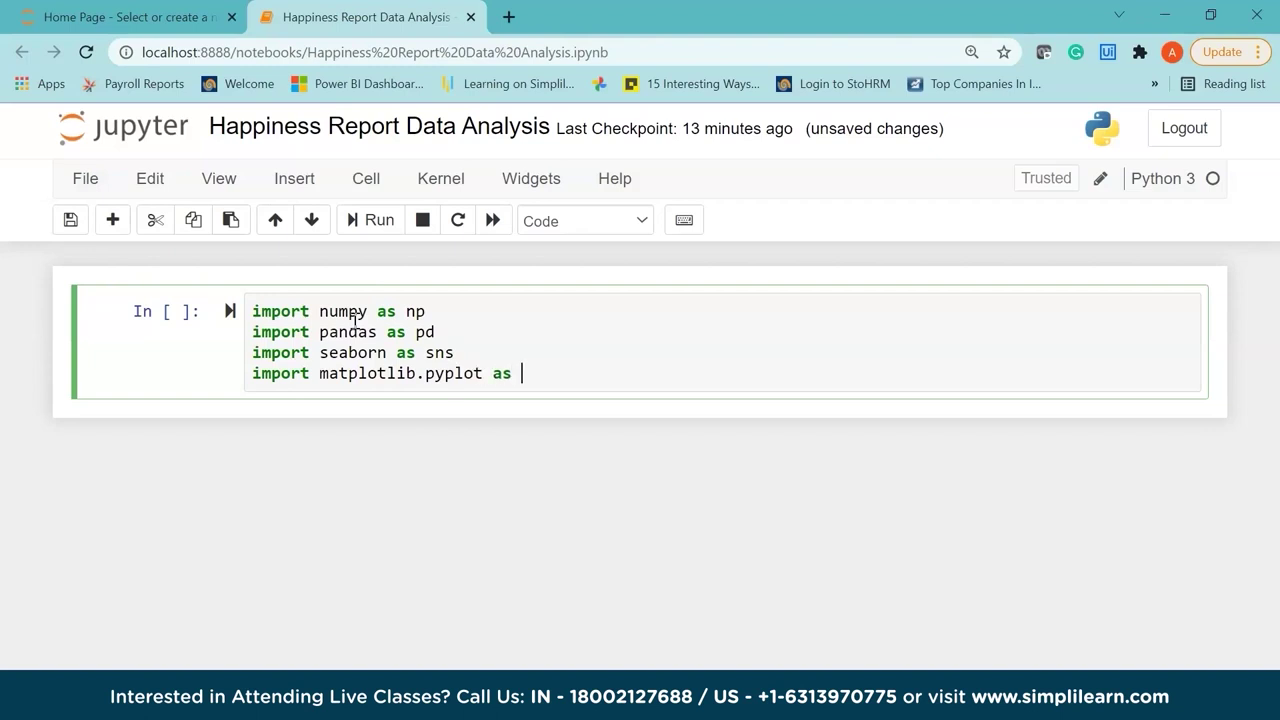
key(BackSpace)
key(BackSpace)
text(plt)
Add %matplotlib inline as the last line of the import cell and run the cell
key(Return)
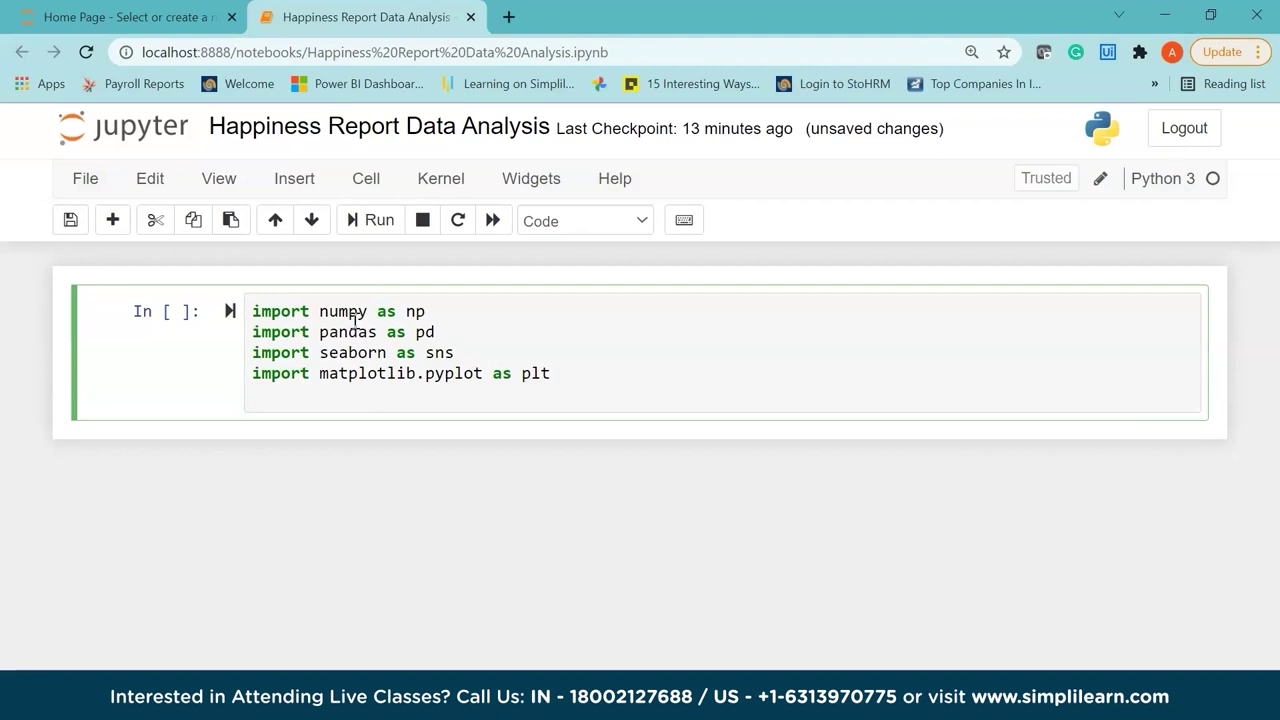
text(%ma)
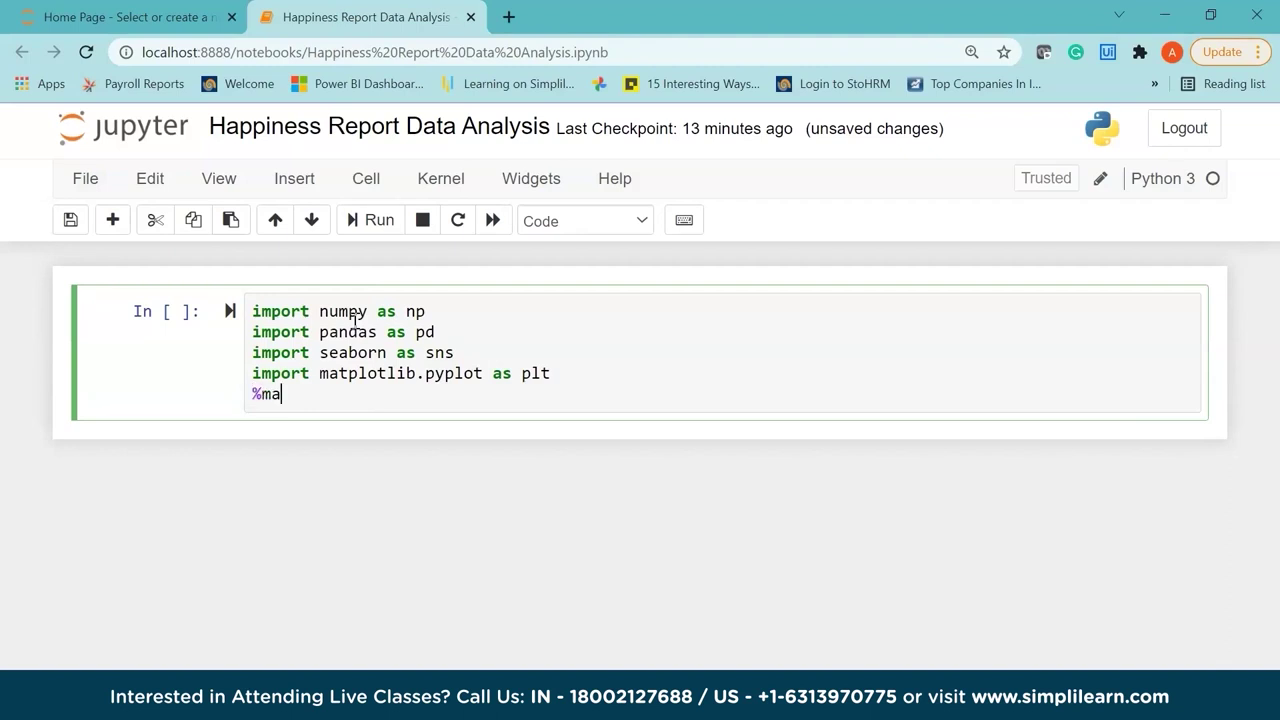
text(tplotlib inline)
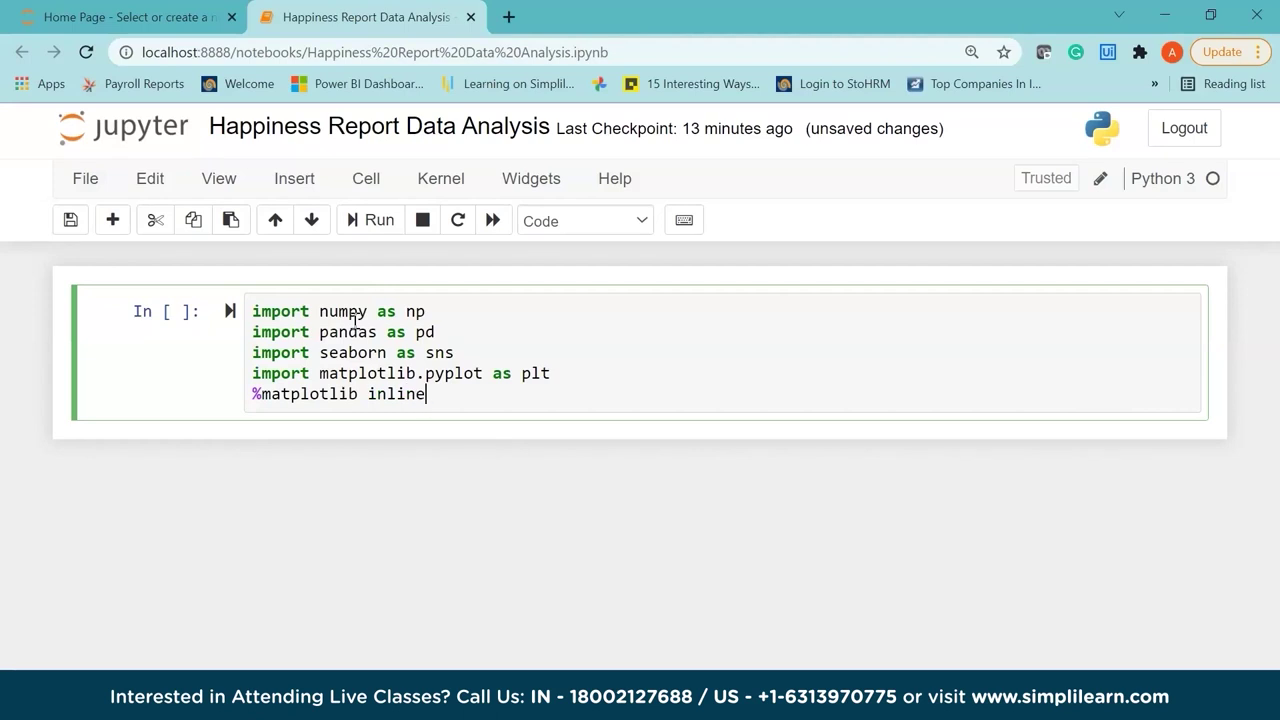
key(shift+Return)
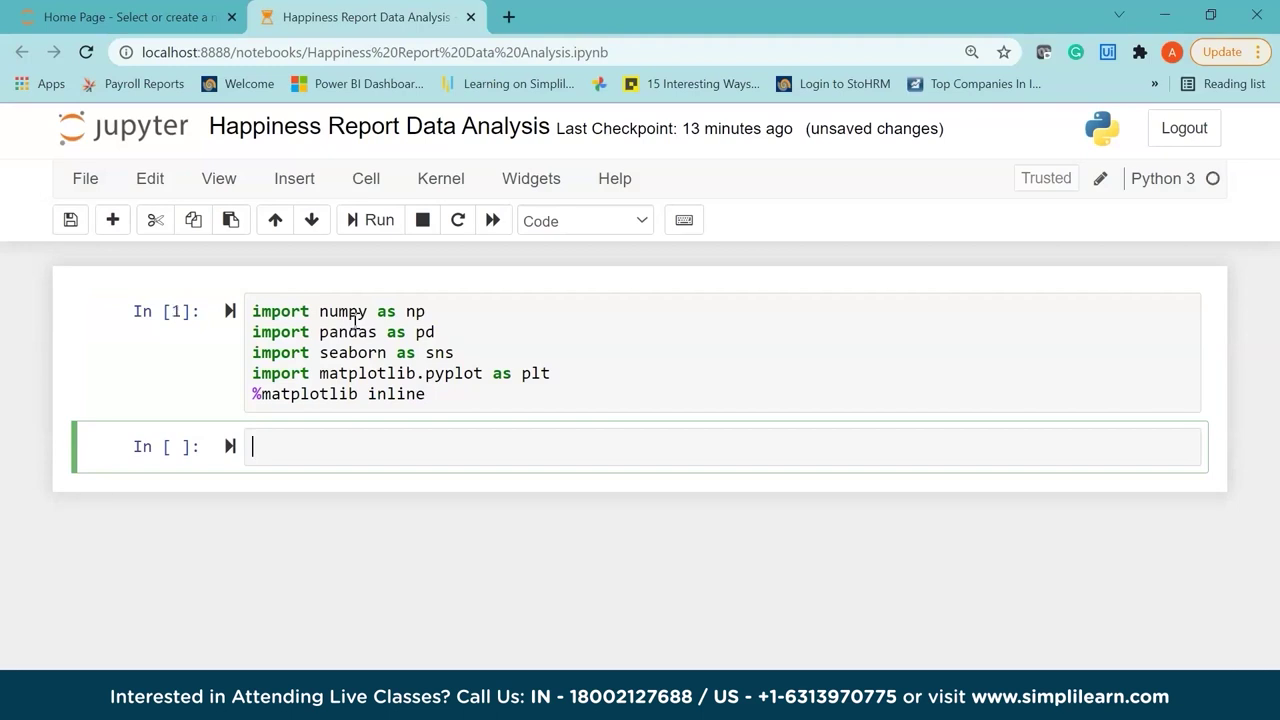
In the empty second cell, write sns.set_style('darkgrid') and start a new line below it
click(346, 451)
text(sns.)
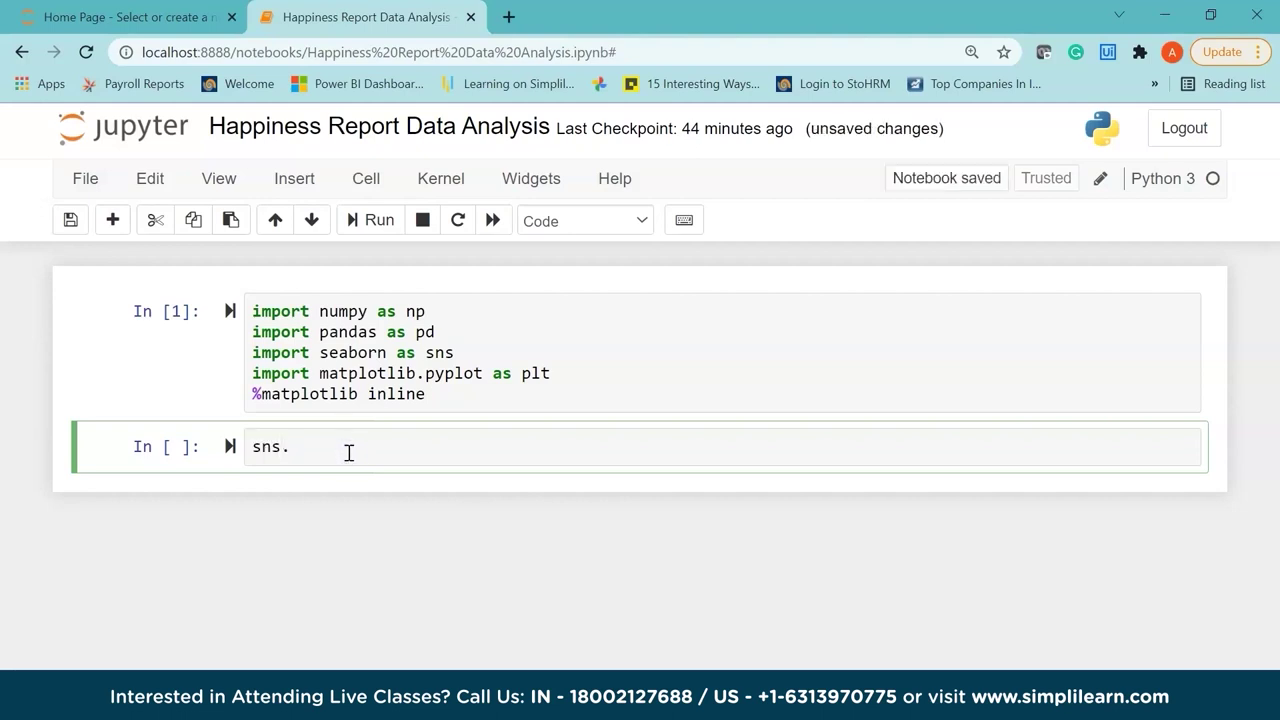
text(set_sty)
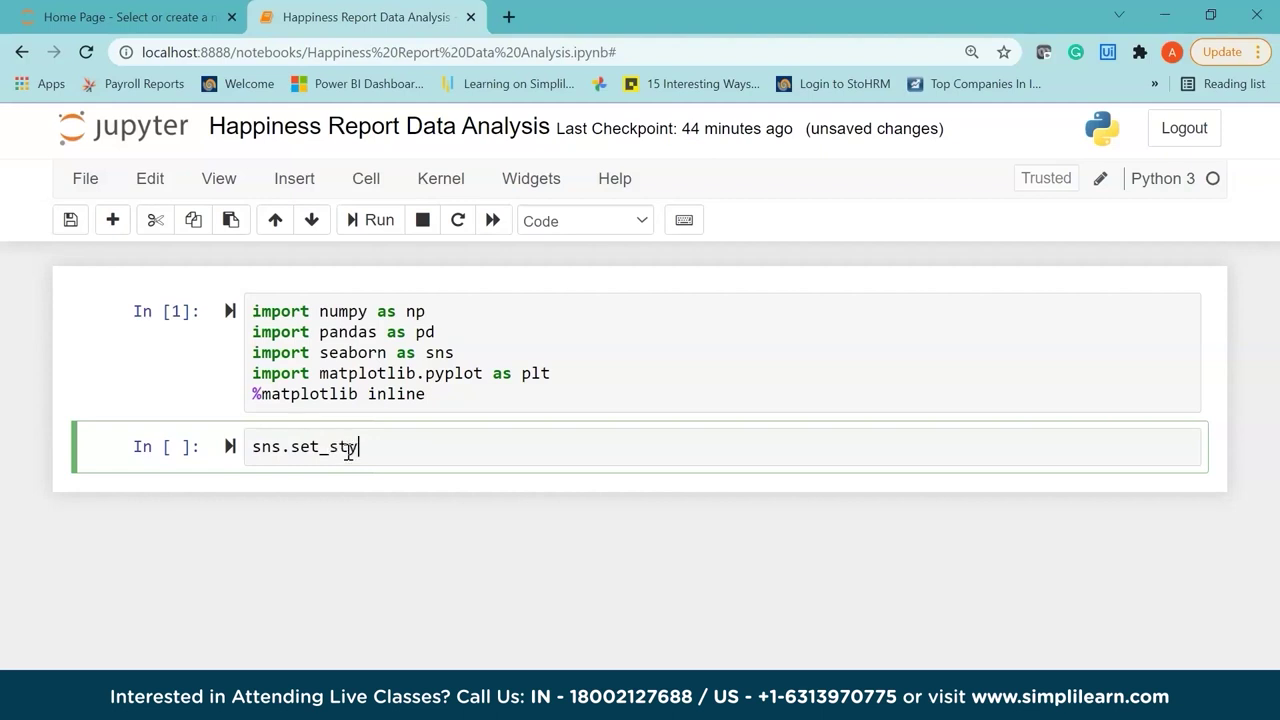
text(le()
text(')
text(dar)
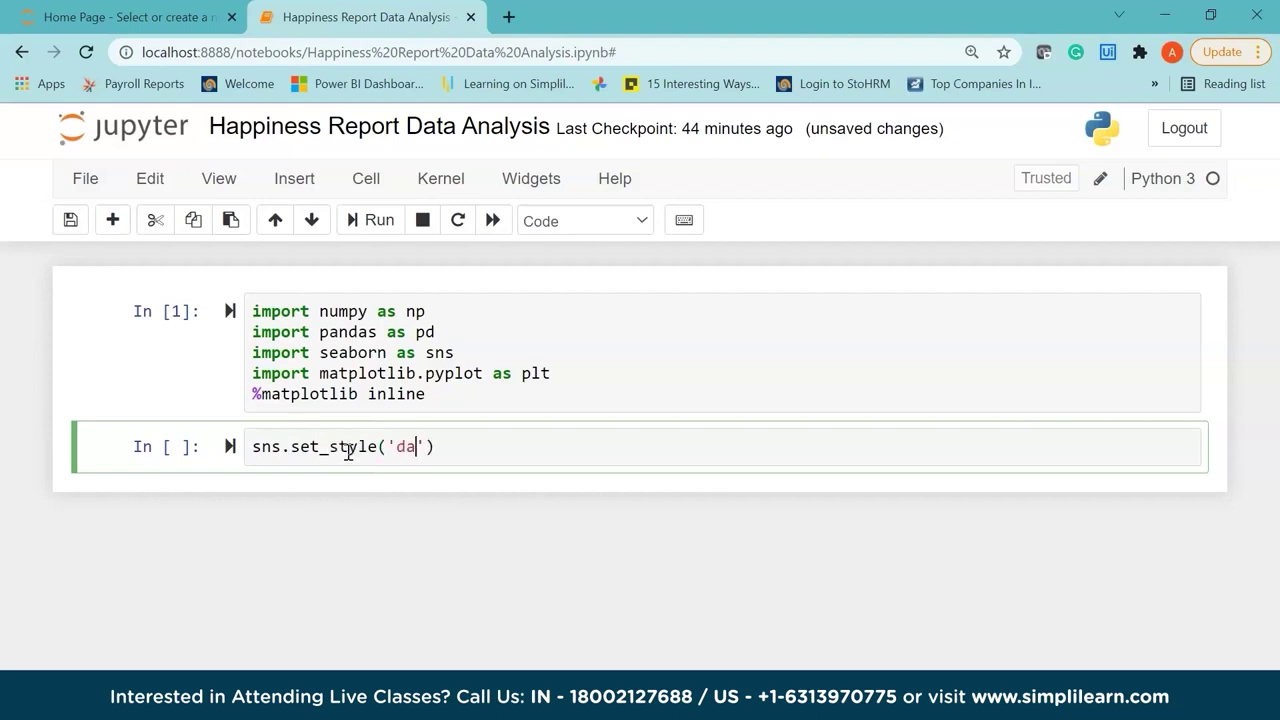
text(kgrid')
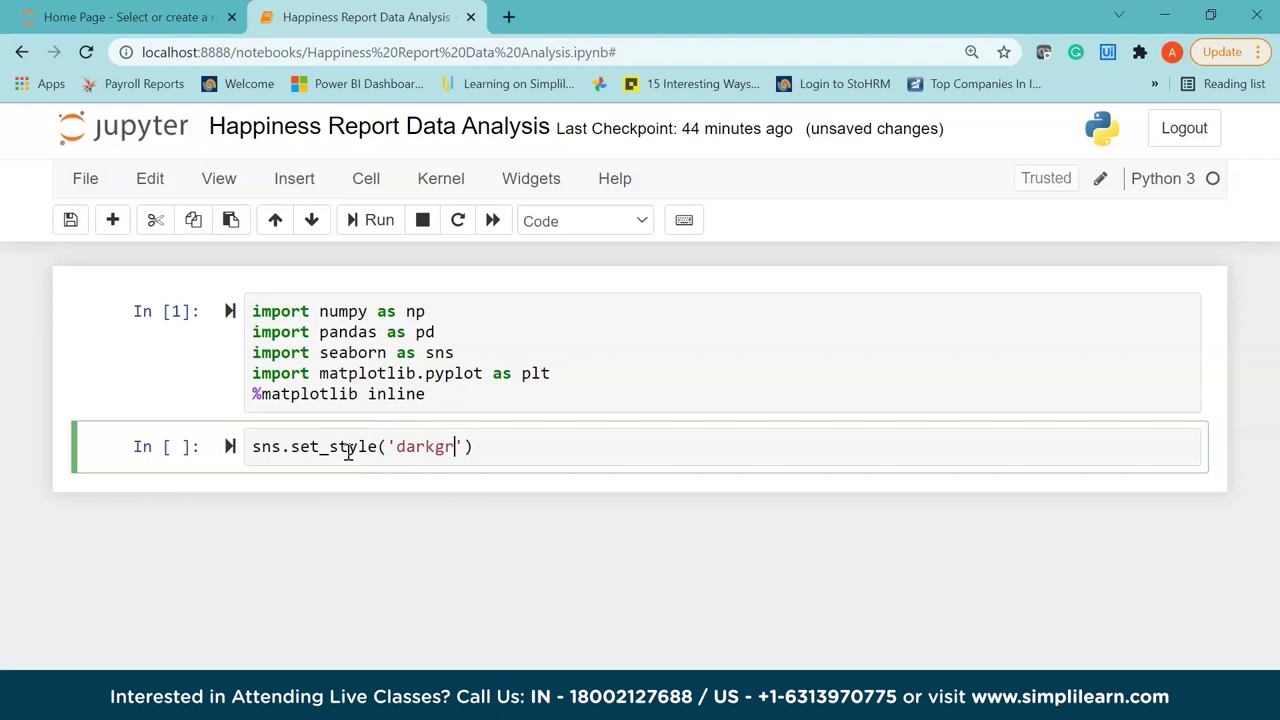
text())
key(Return)
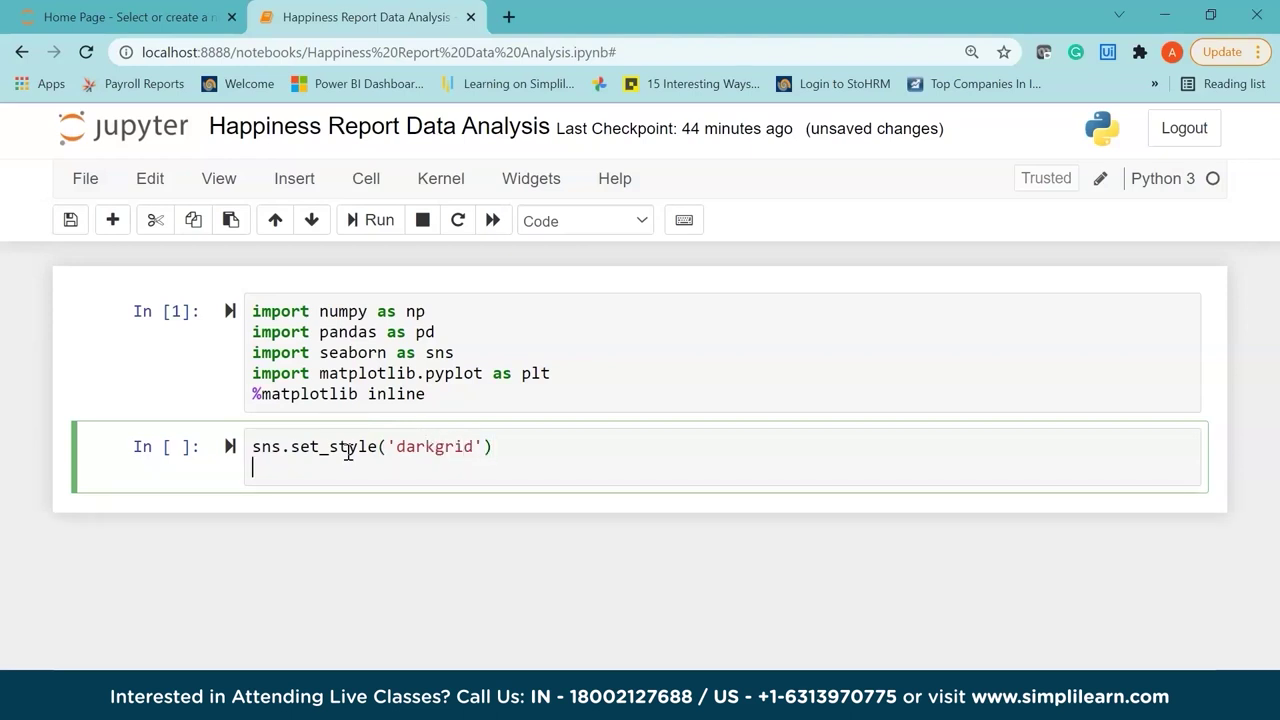
text(matplotlib)
key(BackSpace)
key(BackSpace)
key(BackSpace)
key(BackSpace)
key(BackSpace)
key(BackSpace)
key(BackSpace)
key(BackSpace)
key(BackSpace)
key(BackSpace)
Write plt.rcParams['font.size'] = 15 below the set_style line and start a new line
text(plt.rc)
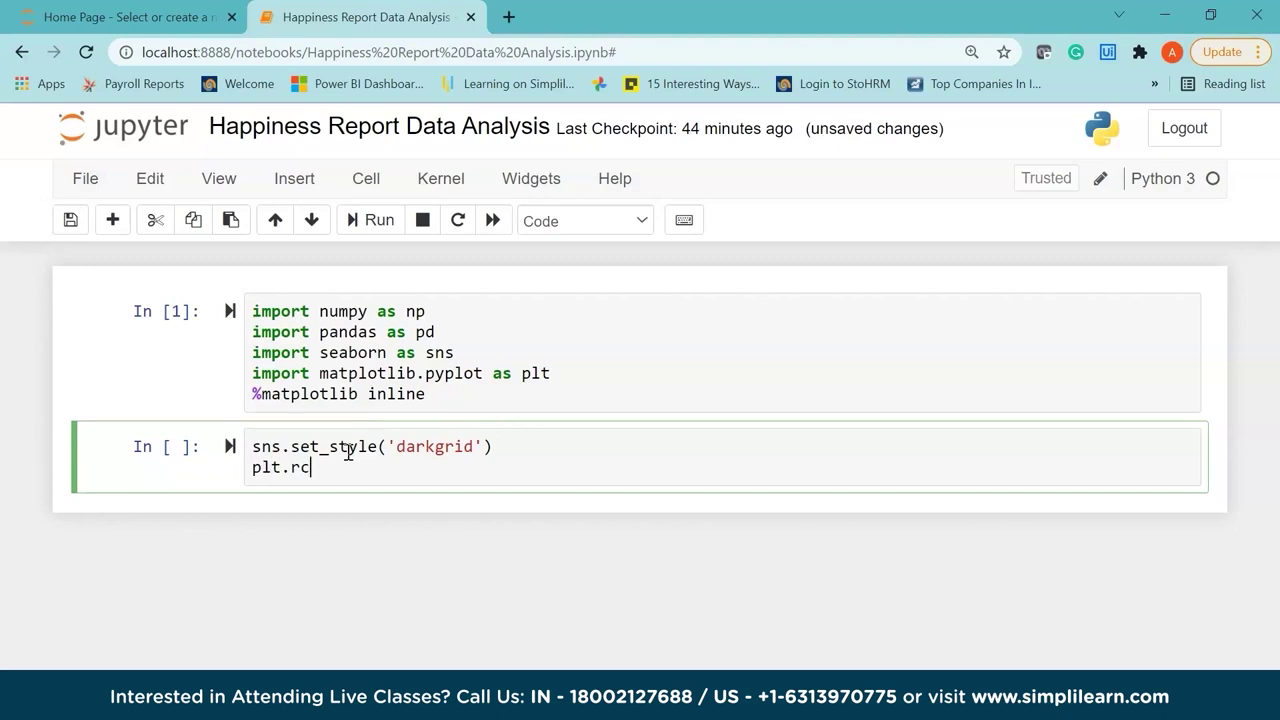
text(Params[)
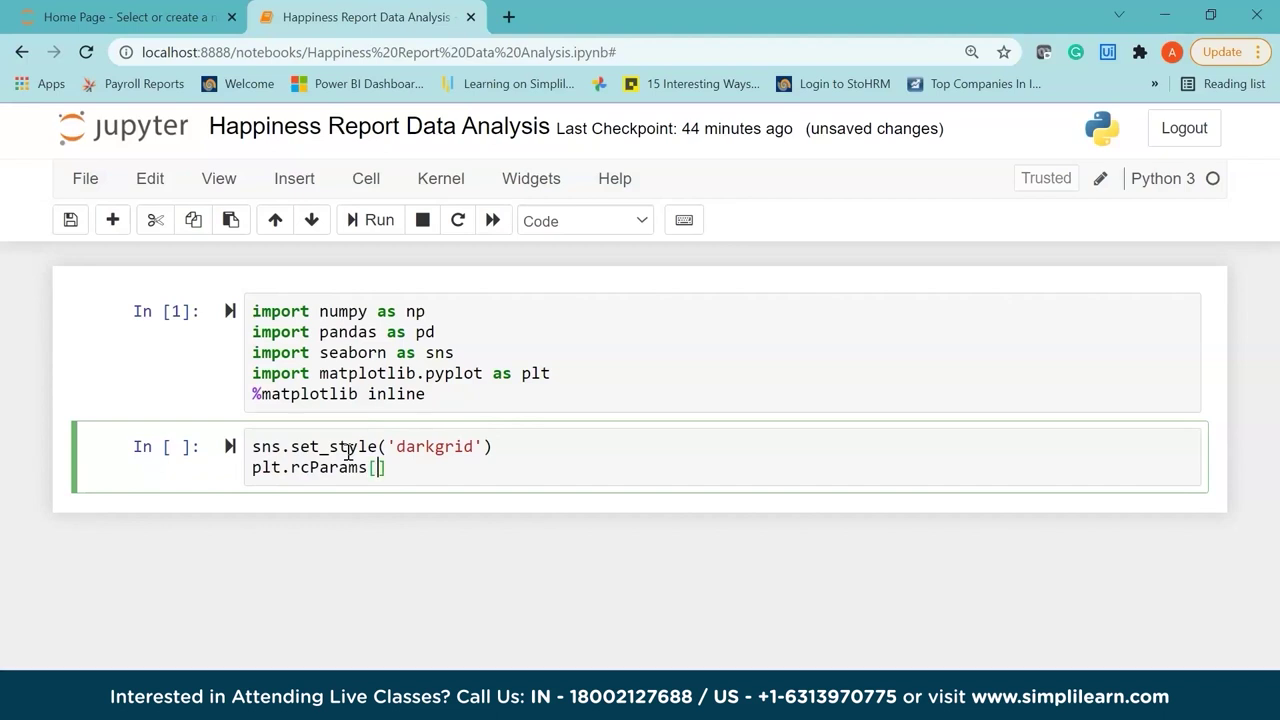
text('font)
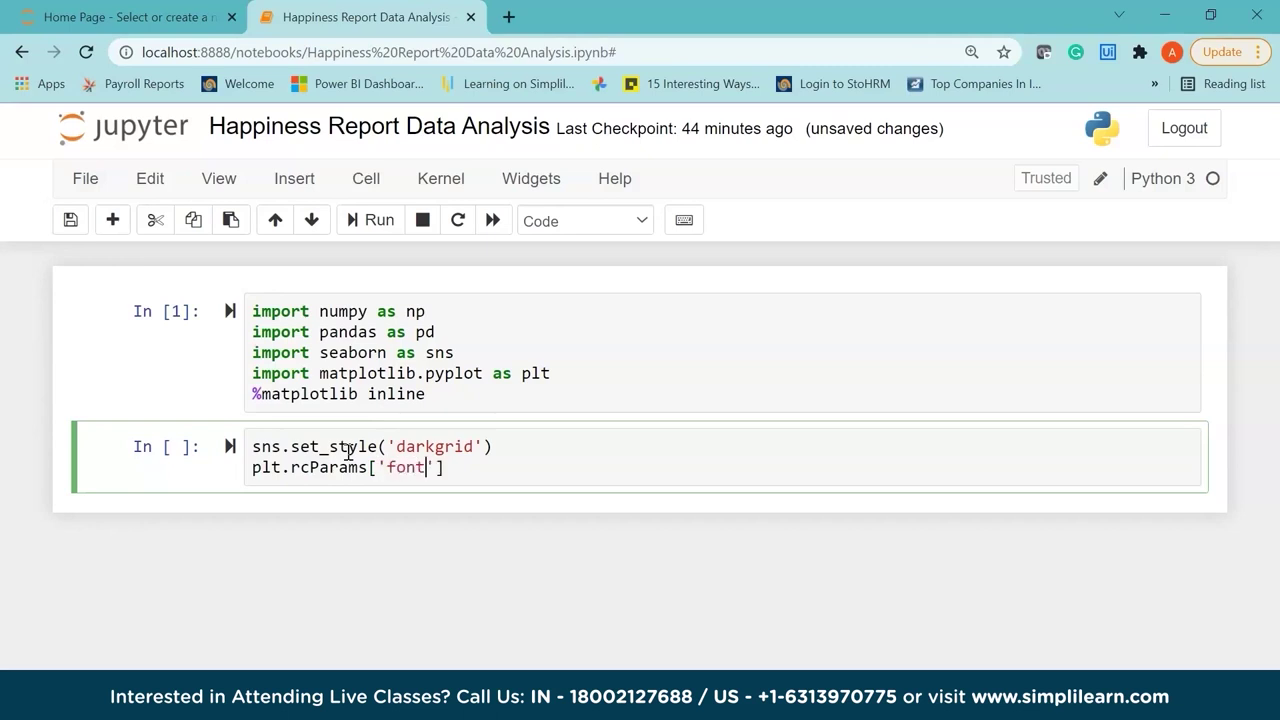
text(.s)
key(BackSpace)
key(BackSpace)
text(.size)
key(BackSpace)
key(BackSpace)
key(BackSpace)
text(ize)
key(End)
text(= 15)
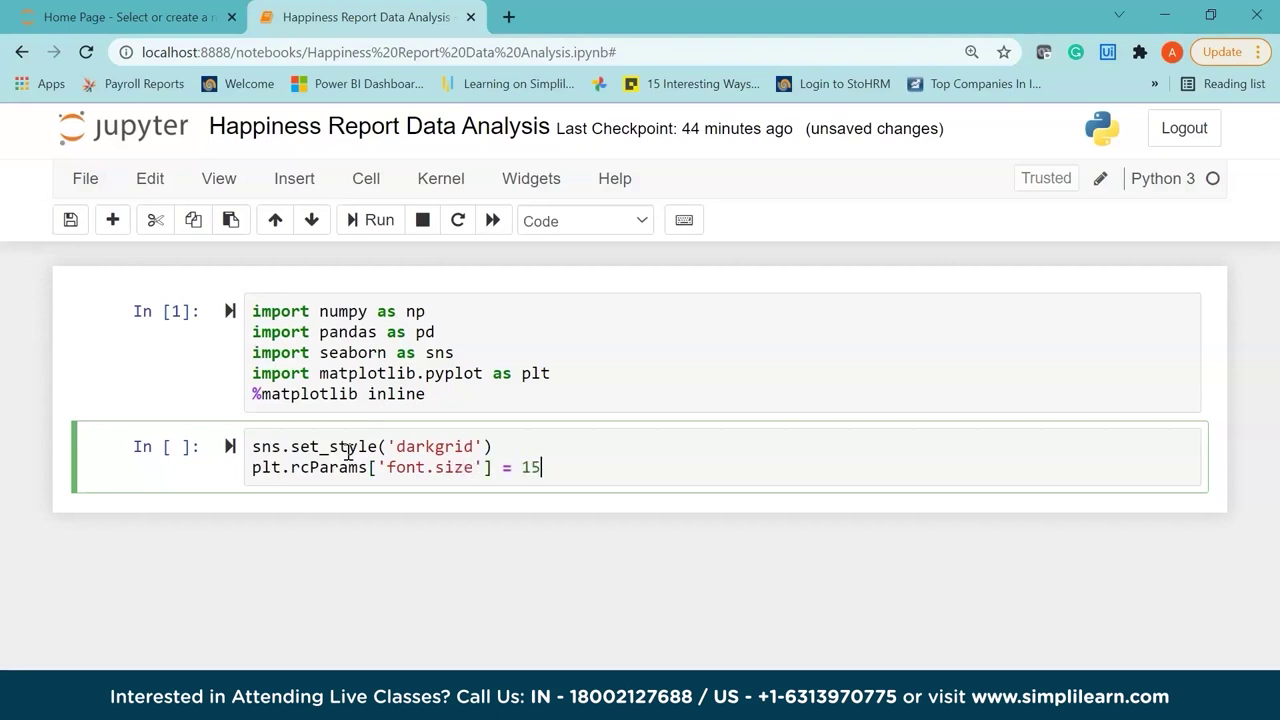
key(Return)
text(matplt)
key(BackSpace)
key(BackSpace)
key(BackSpace)
key(BackSpace)
key(BackSpace)
key(BackSpace)
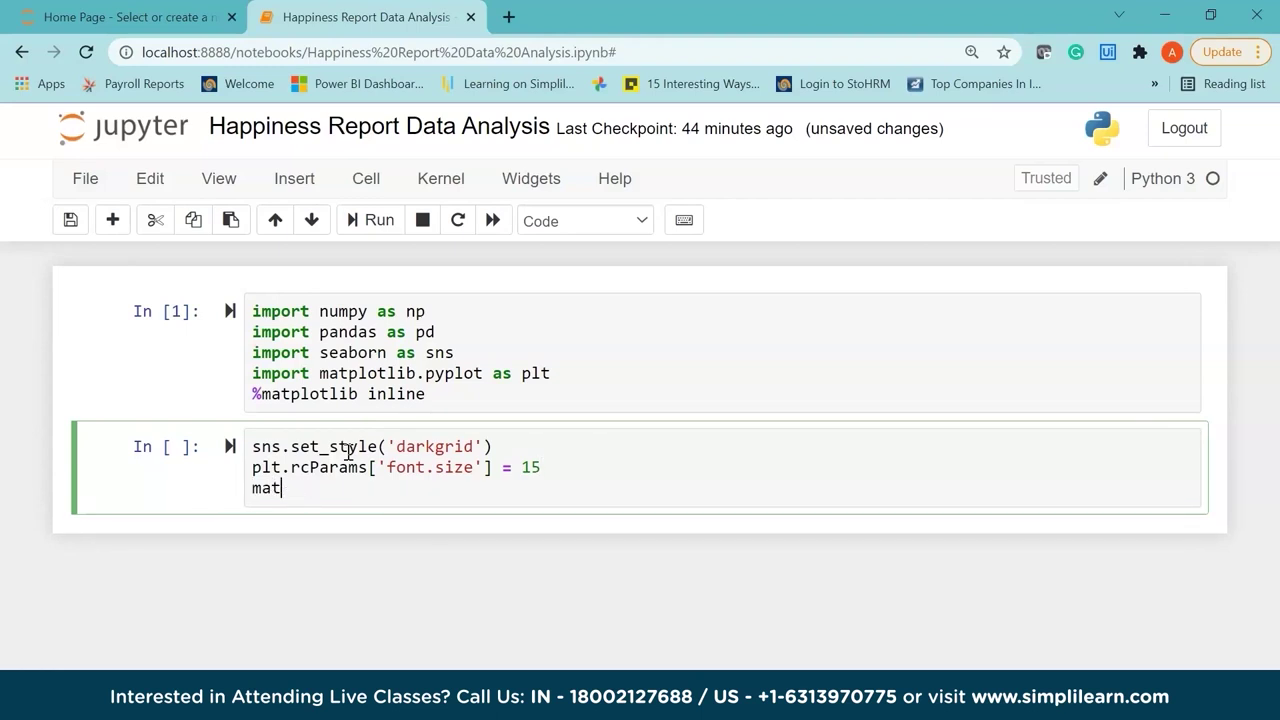
Write plt.rcParams['figure.figsize'] = (10, 7) on the line below the font size setting
text(plt.rcParam)
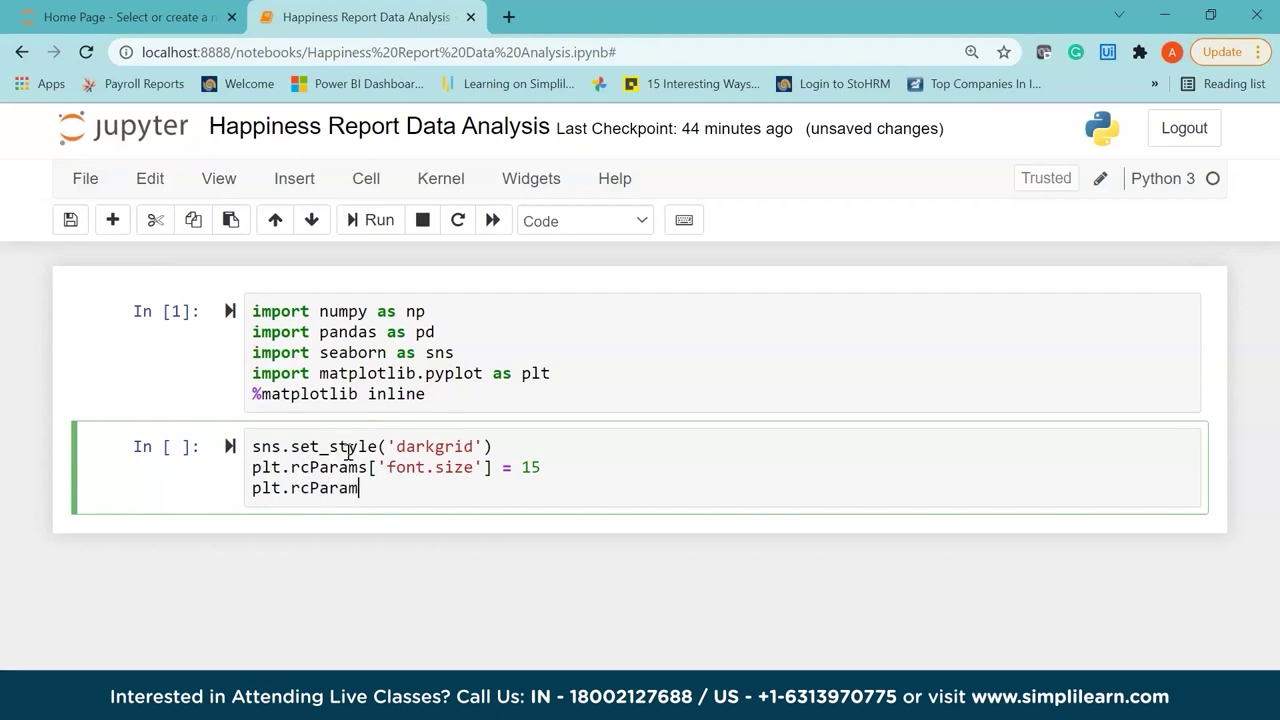
text(s)
text([')
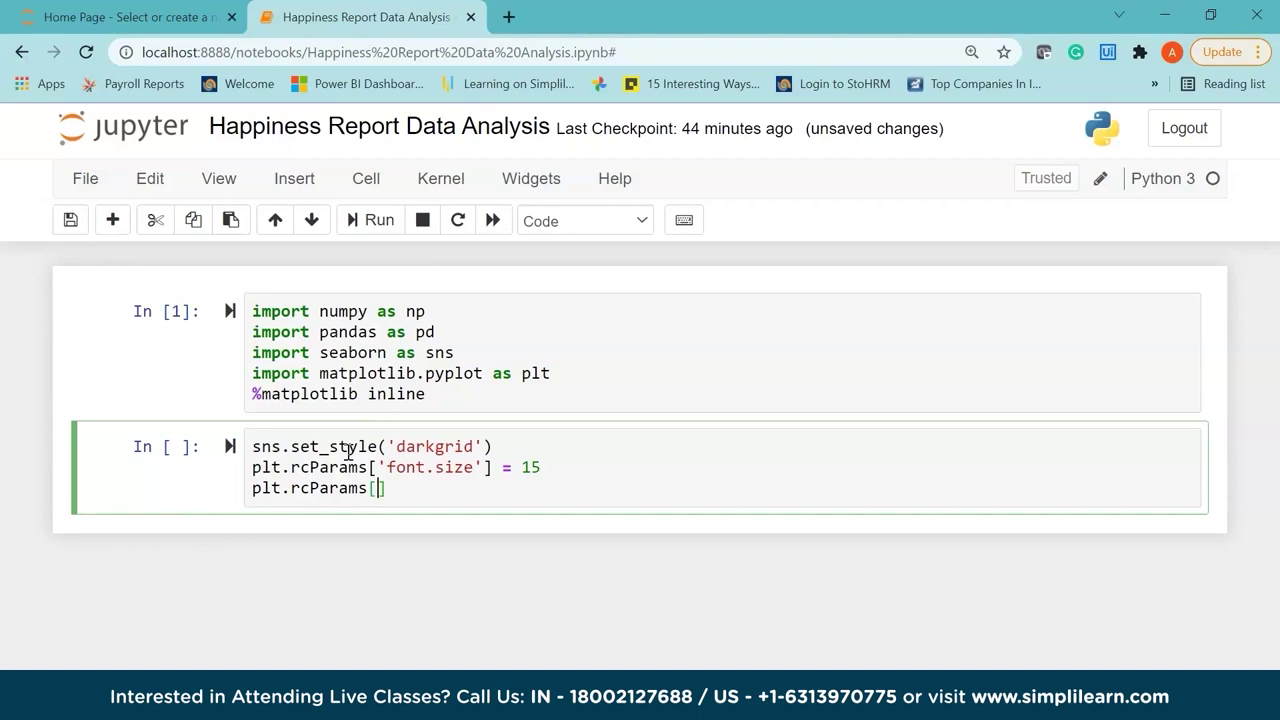
text(figure)
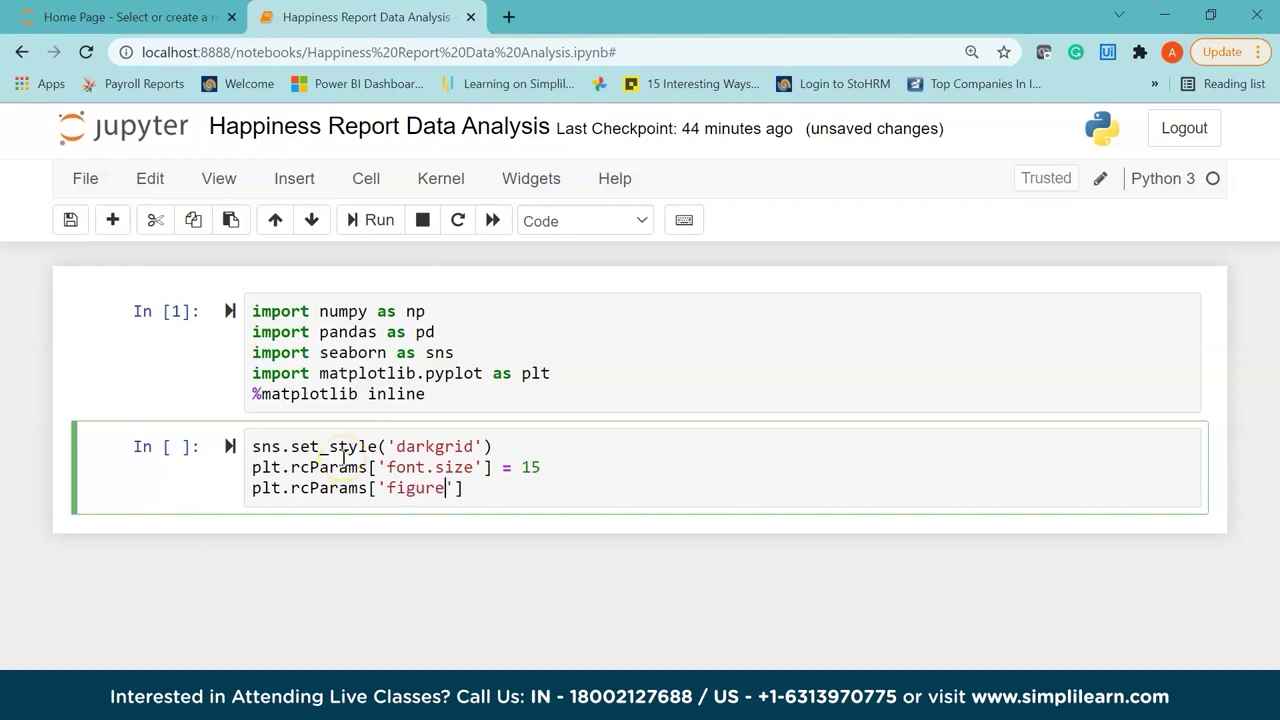
text(.fi)
text(gzi)
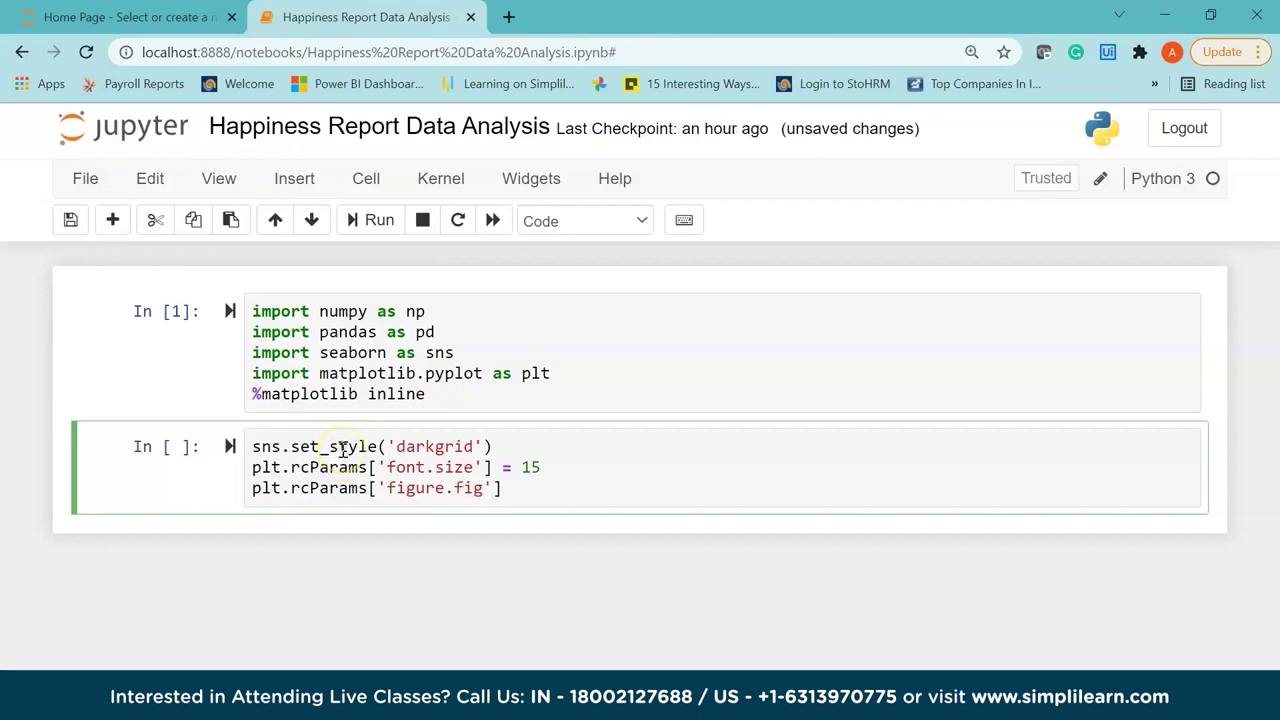
text(s)
key(BackSpace)
key(BackSpace)
text(ize)
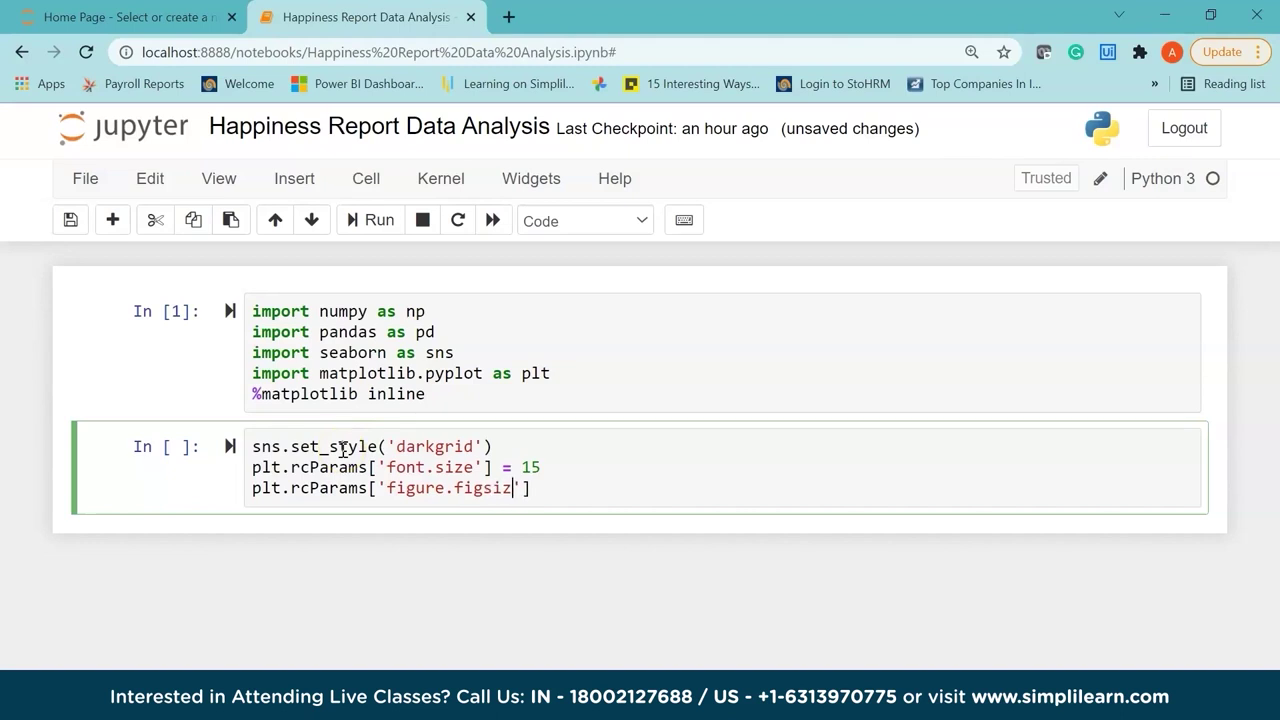
key(End)
text(= )
text((1)
text(0, 7)
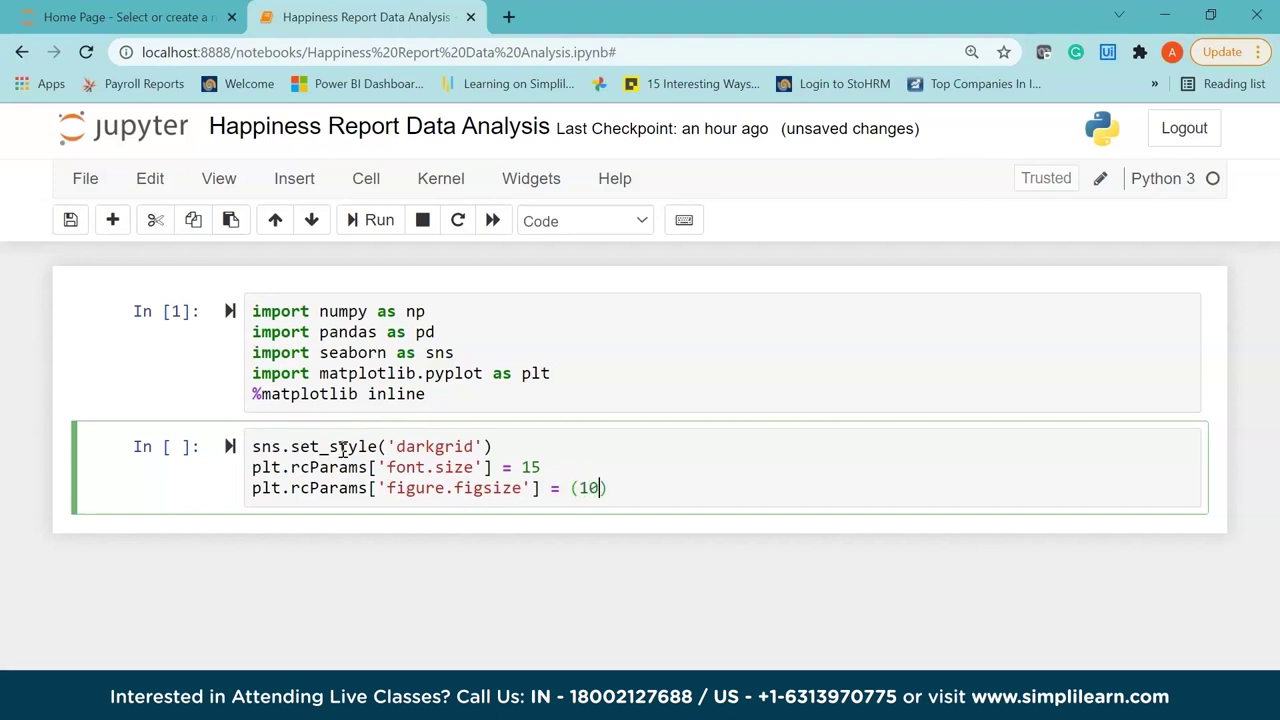
text())
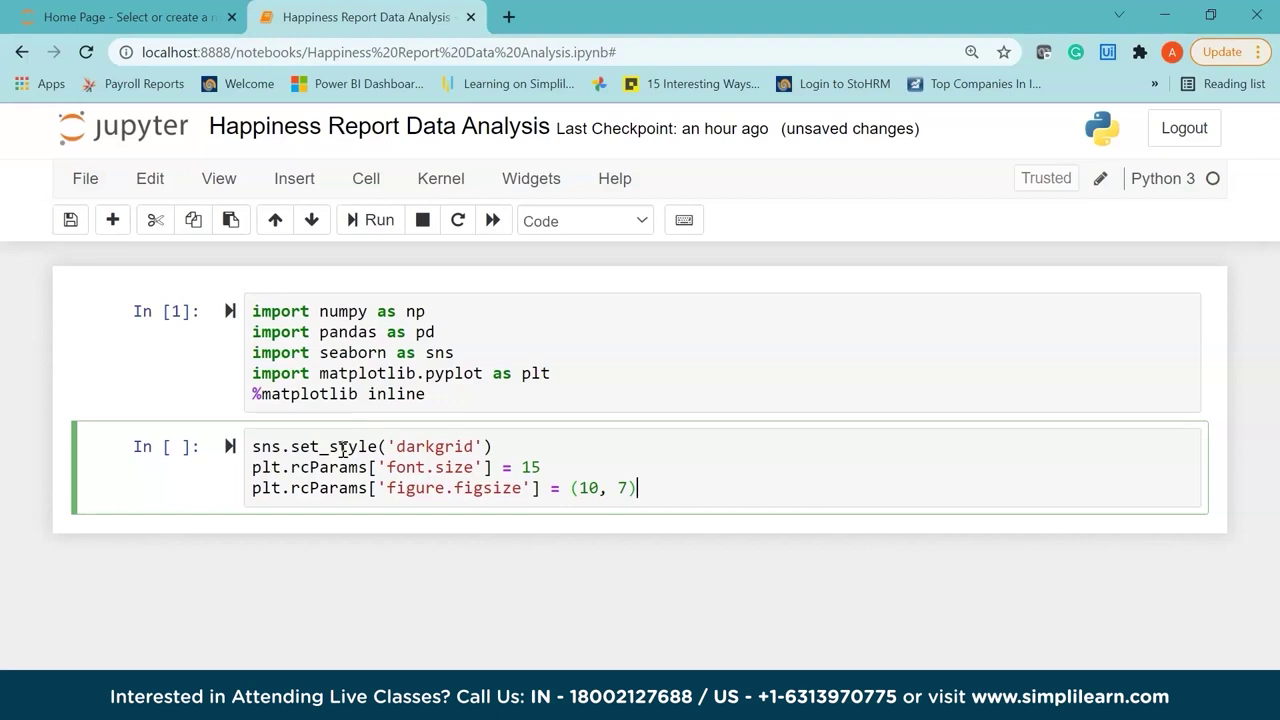
Copy plt.rcParams from the figsize line onto a new line below it and append the key ['figure.facecolor']
key(Return)
drag(368, 488, 252, 488)
key(ctrl+c)
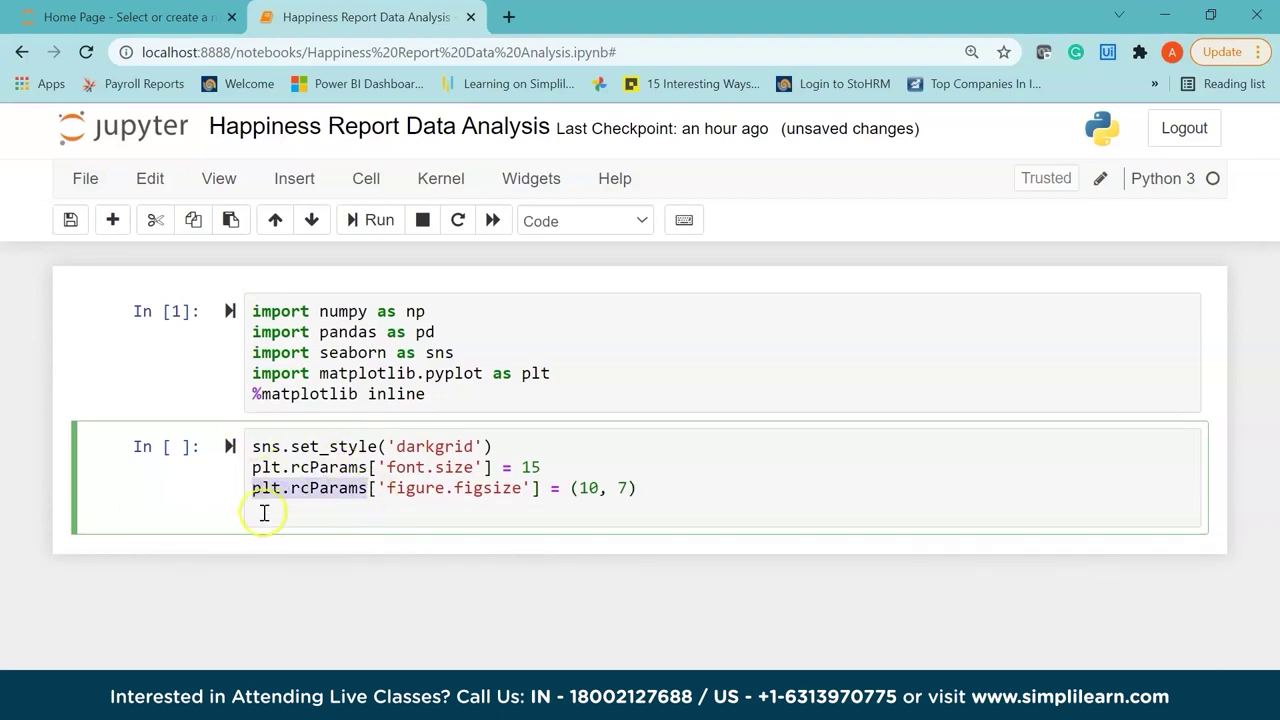
click(263, 514)
key(ctrl+v)
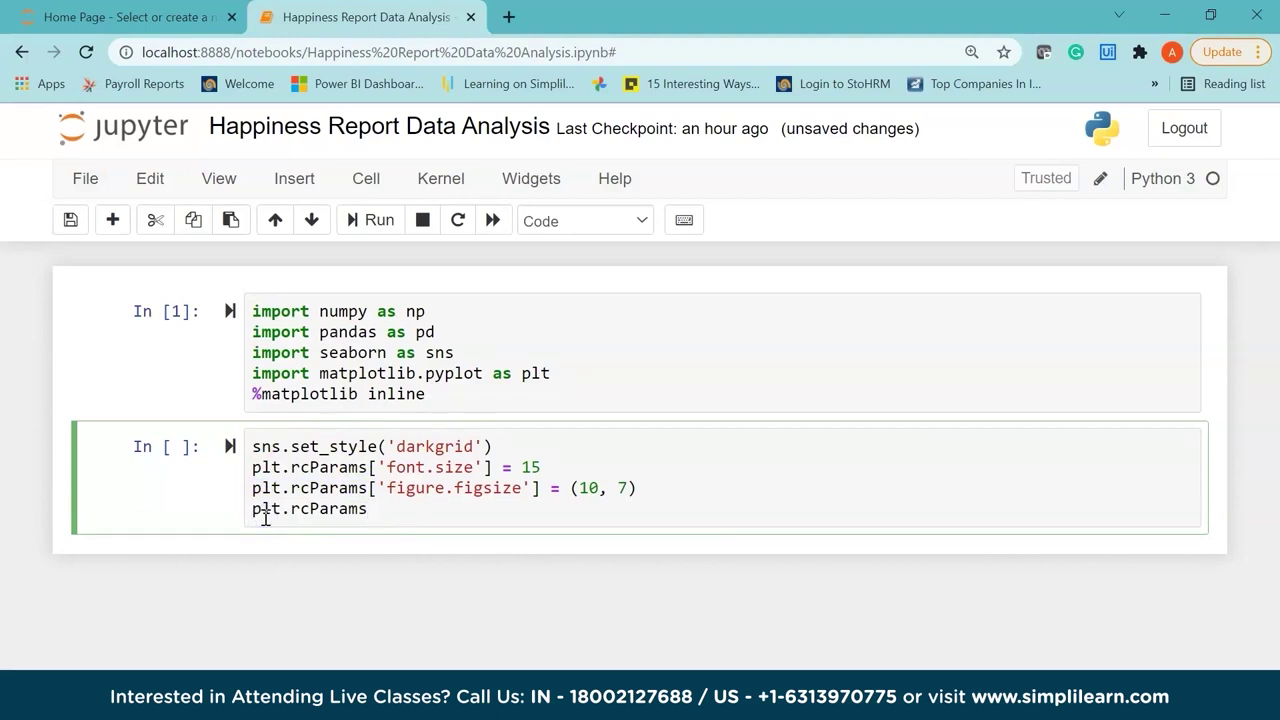
text(['figure.facecl)
key(BackSpace)
text(olor)
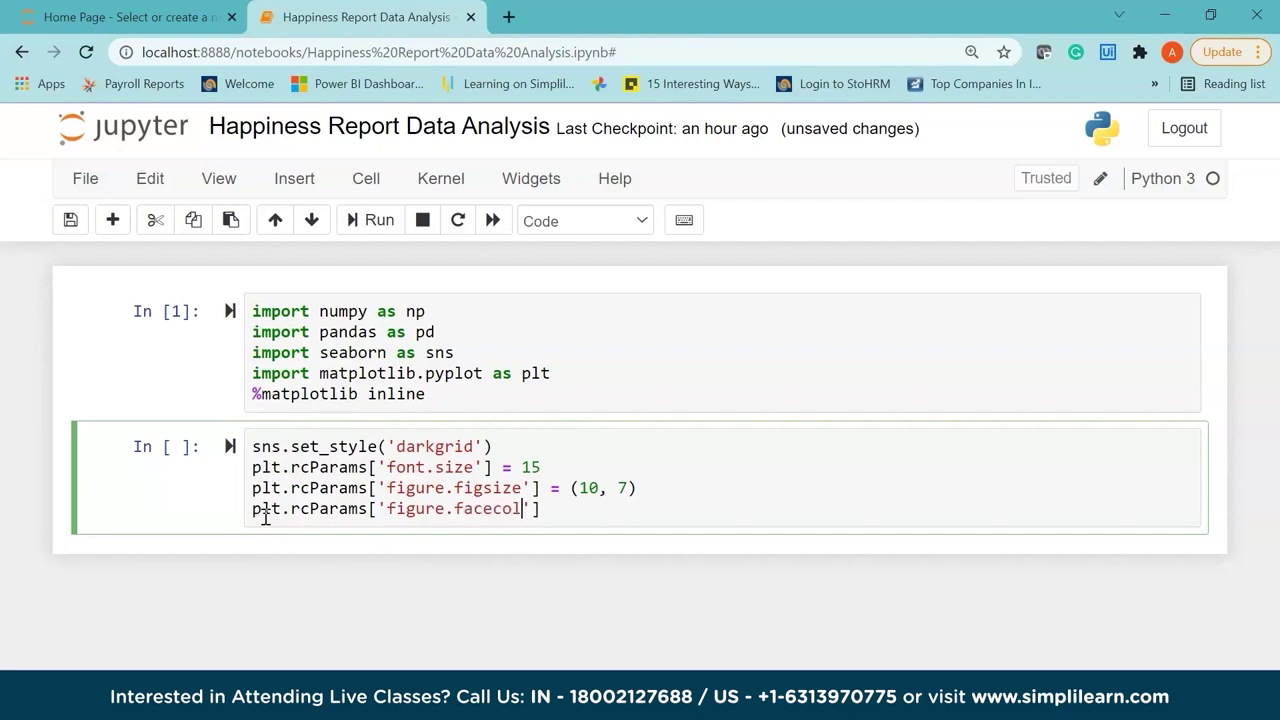
Assign '#FFE5B4' to the figure.facecolor setting and run the cell
key(End)
text(=)
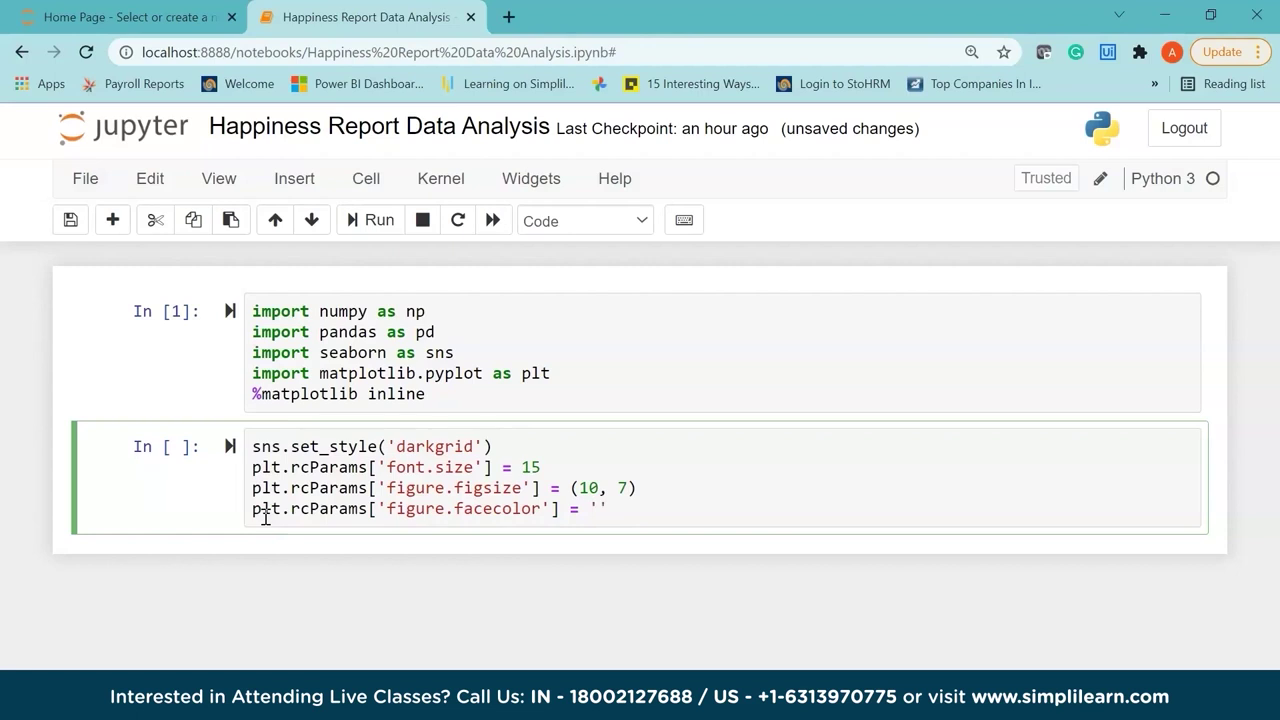
text('#FD)
key(BackSpace)
text(FE)
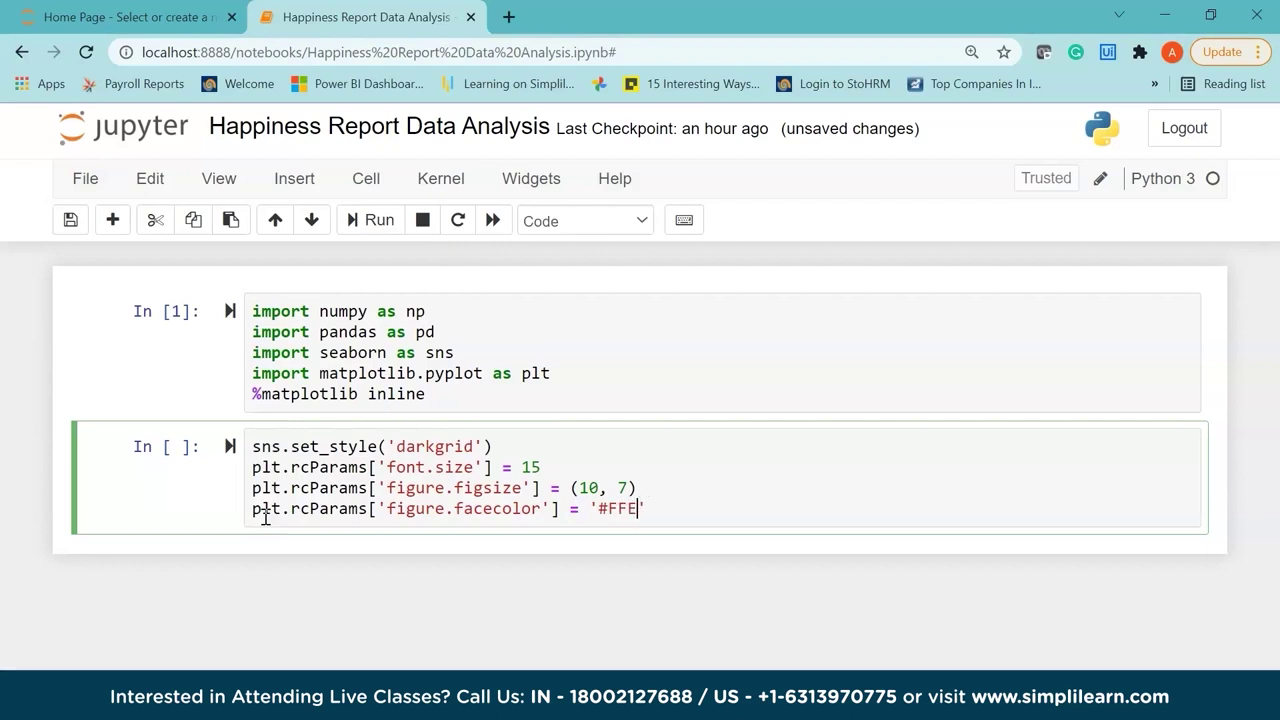
text(5B4)
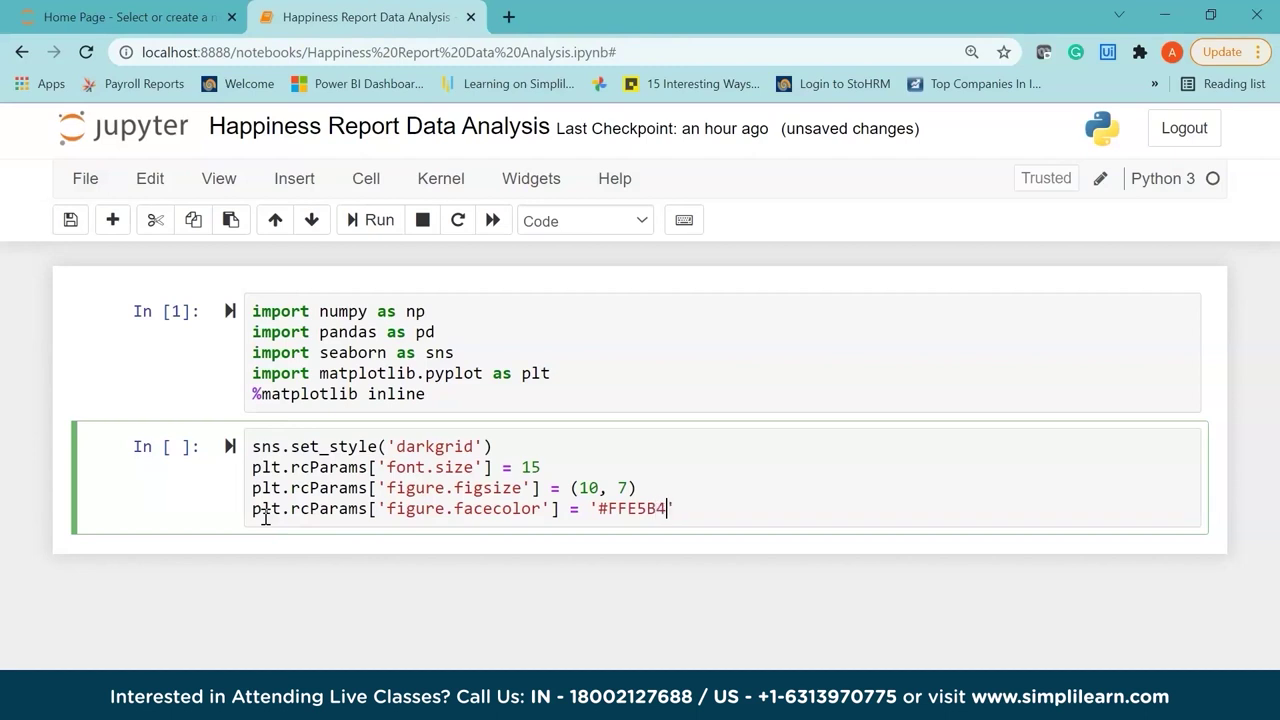
key(shift+Return)
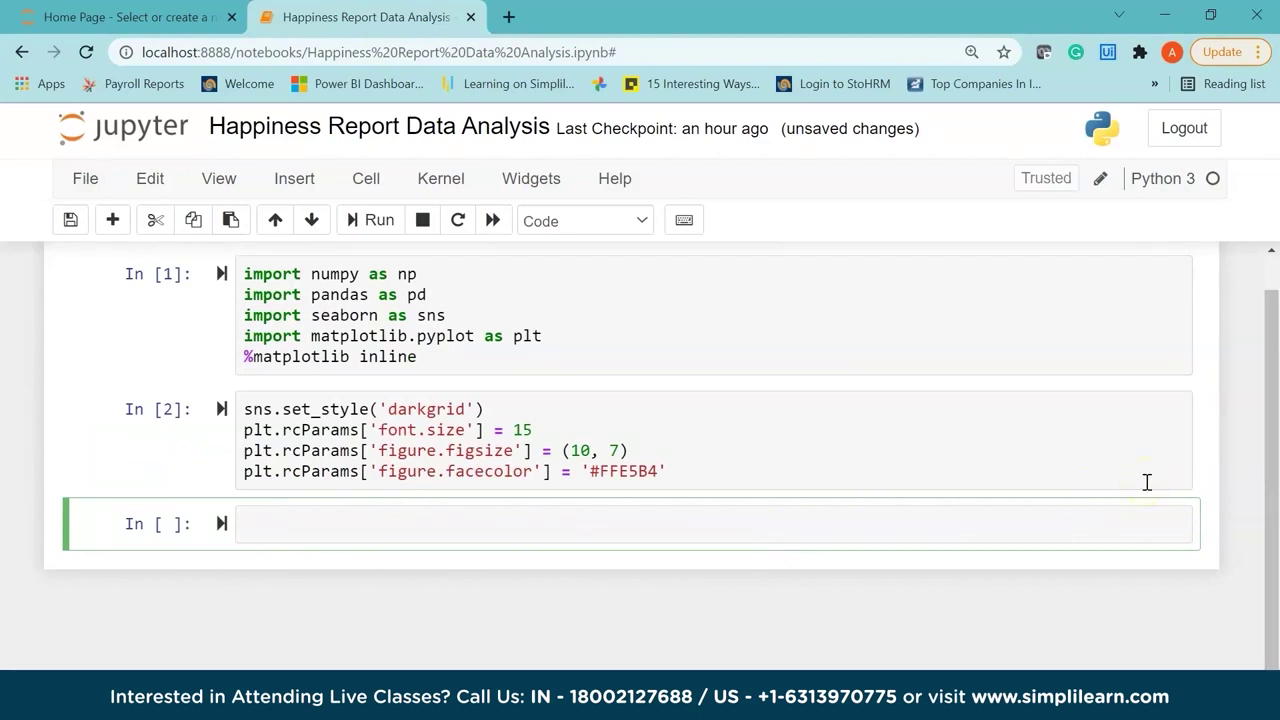
In the new empty cell, write data = pd.read_csv() and place the cursor between the parentheses
text(data = pd.)
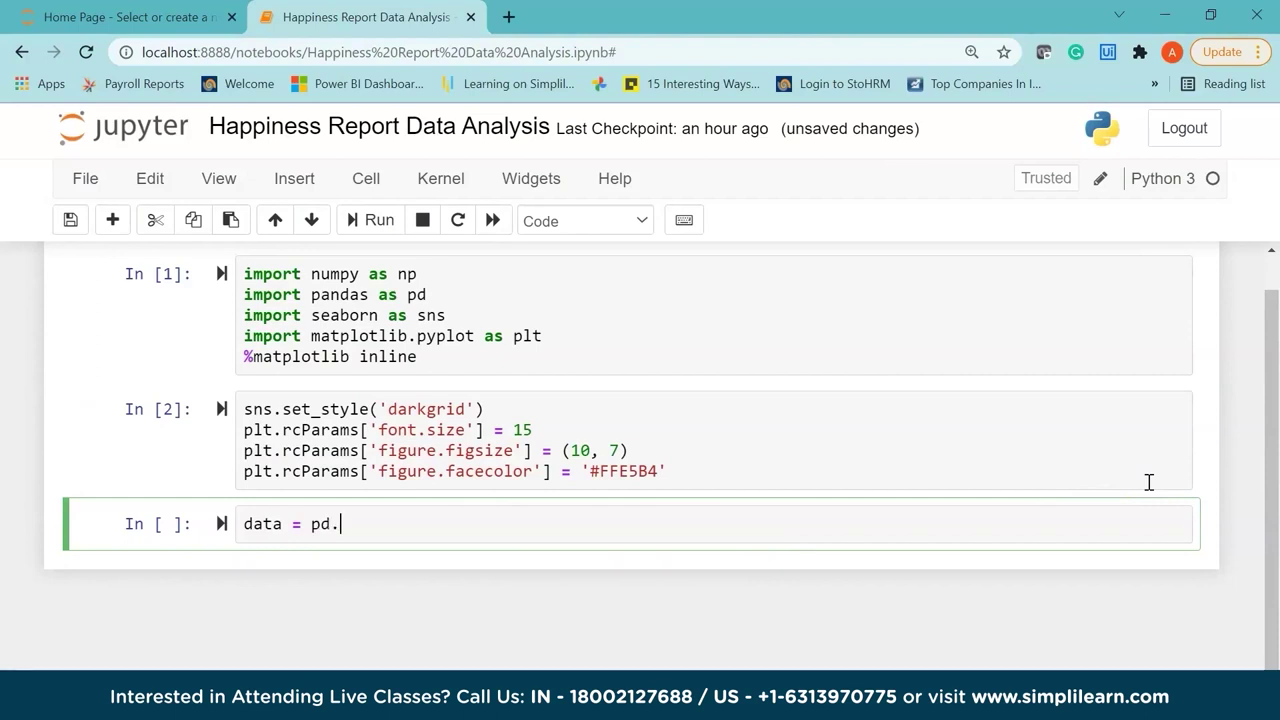
text(read_csv()
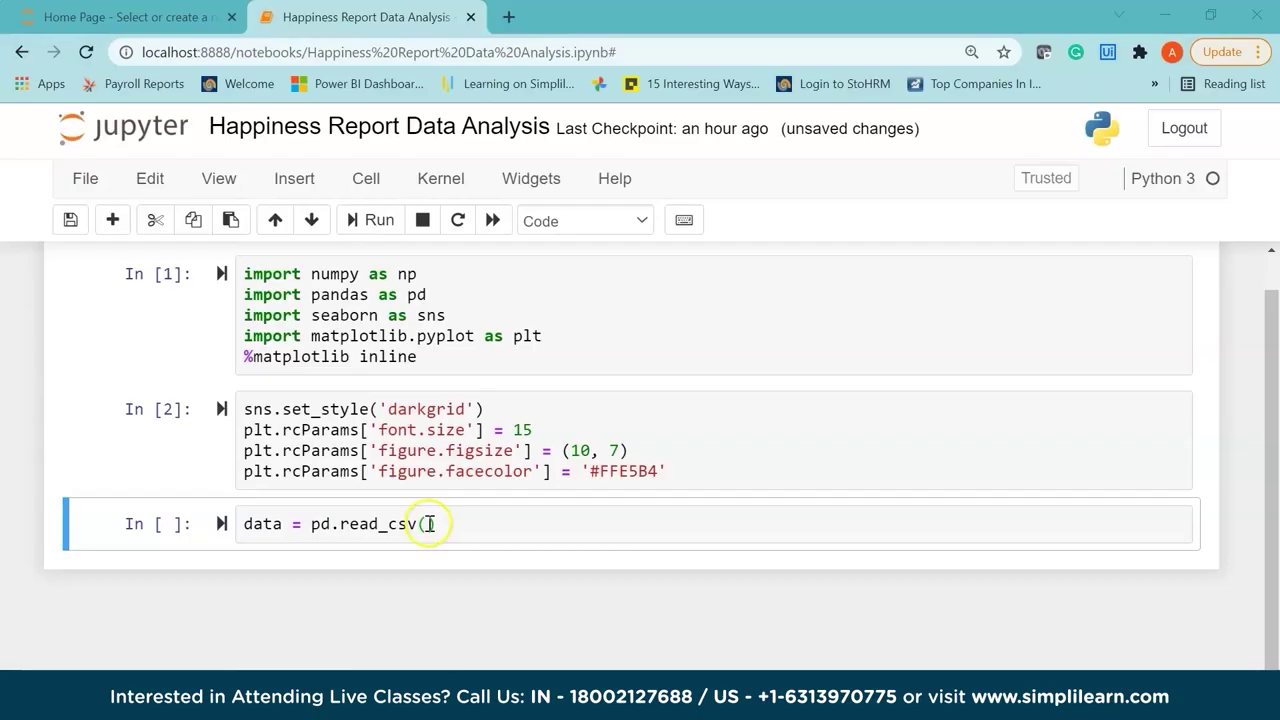
click(428, 524)
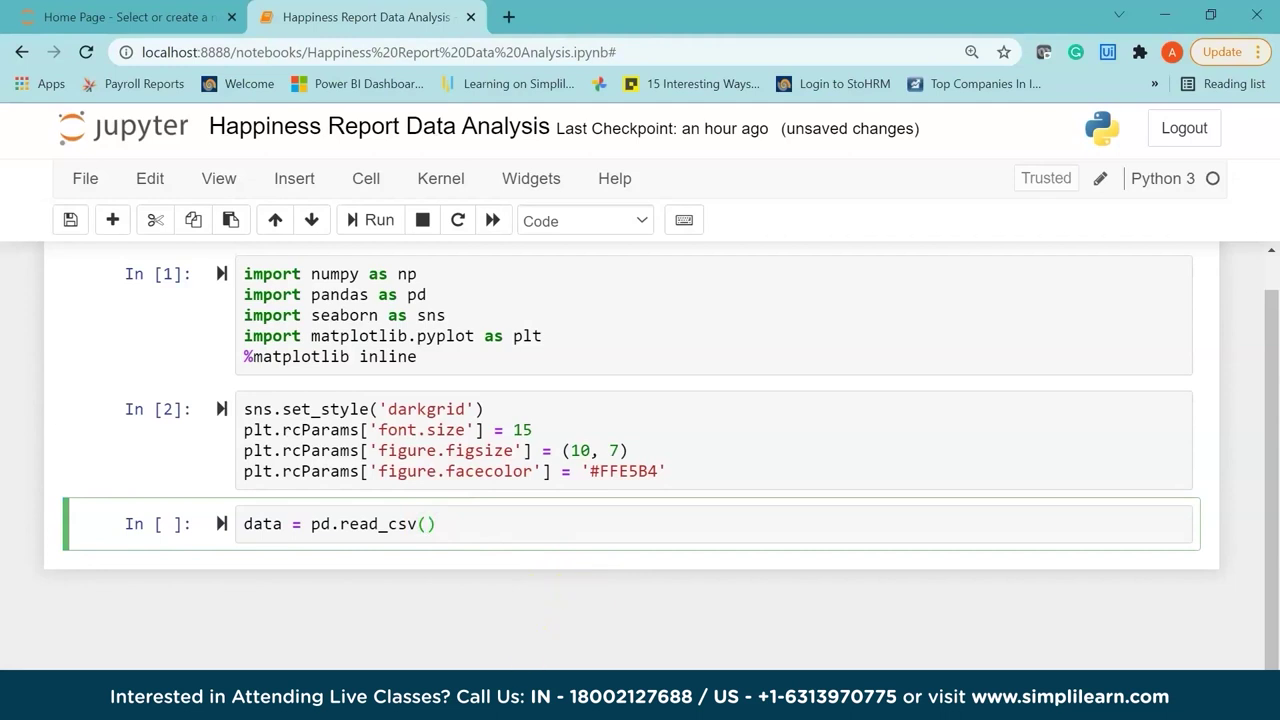
Copy the World Happiness Report folder path from File Explorer and paste it between the read_csv parentheses in the notebook
key(alt+Tab)
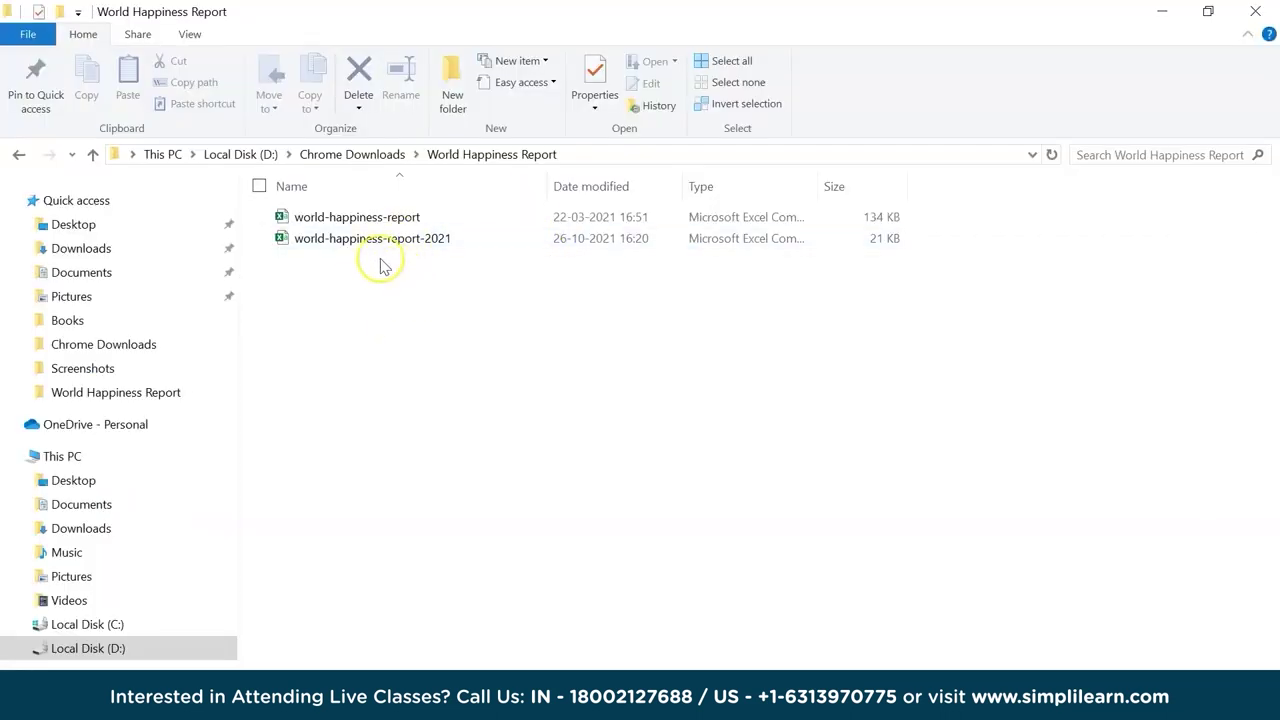
click(612, 155)
key(ctrl+c)
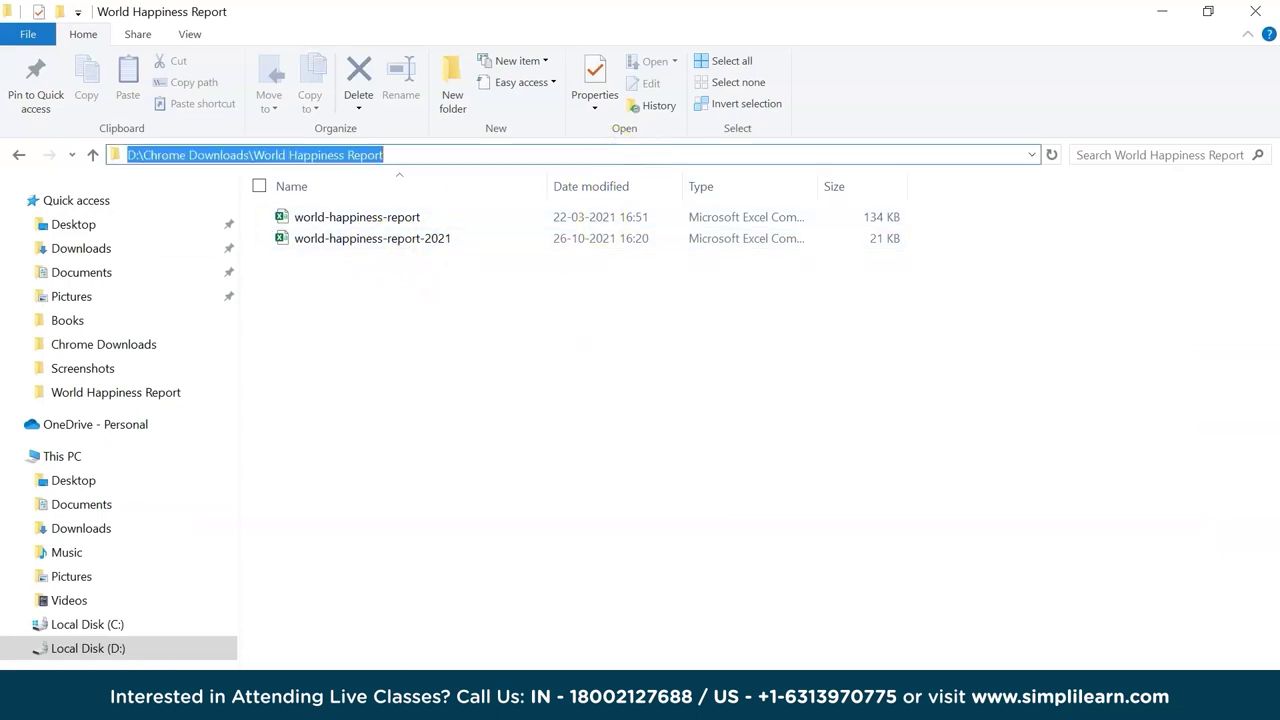
key(alt+Tab)
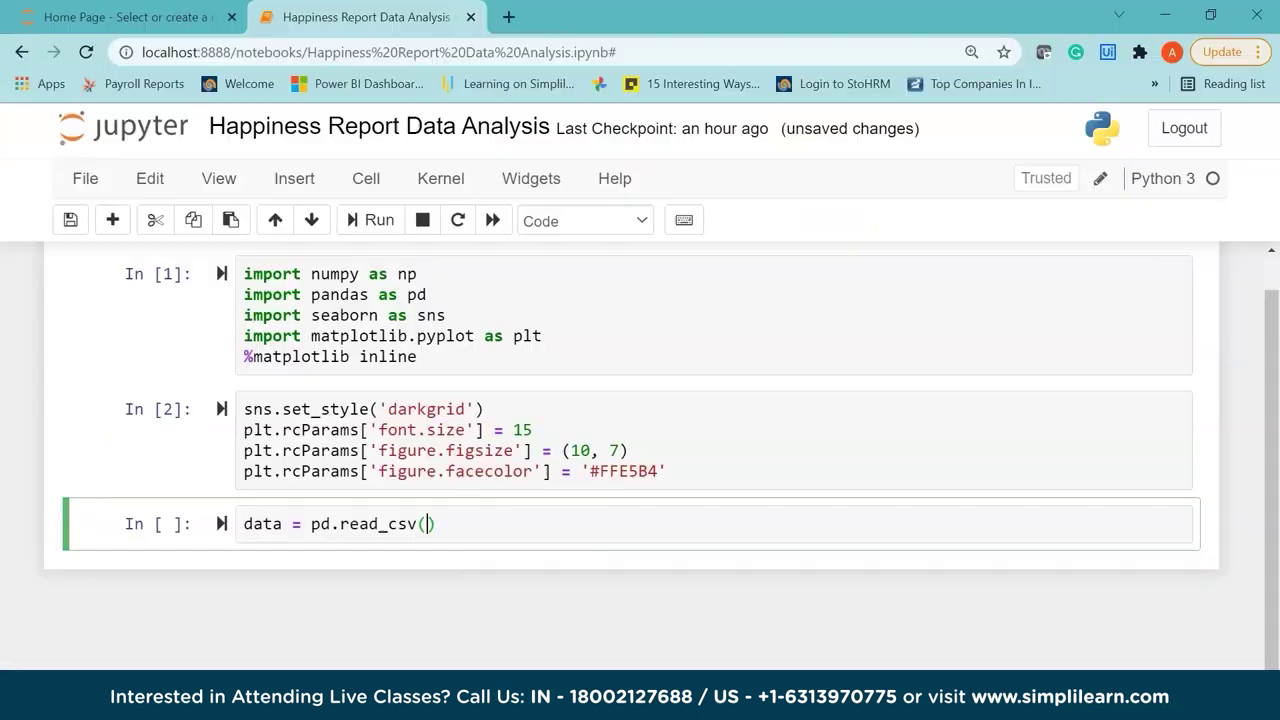
key(ctrl+v)
Put an opening single quote before the pasted path, double its backslashes and end it with a double backslash
click(430, 524)
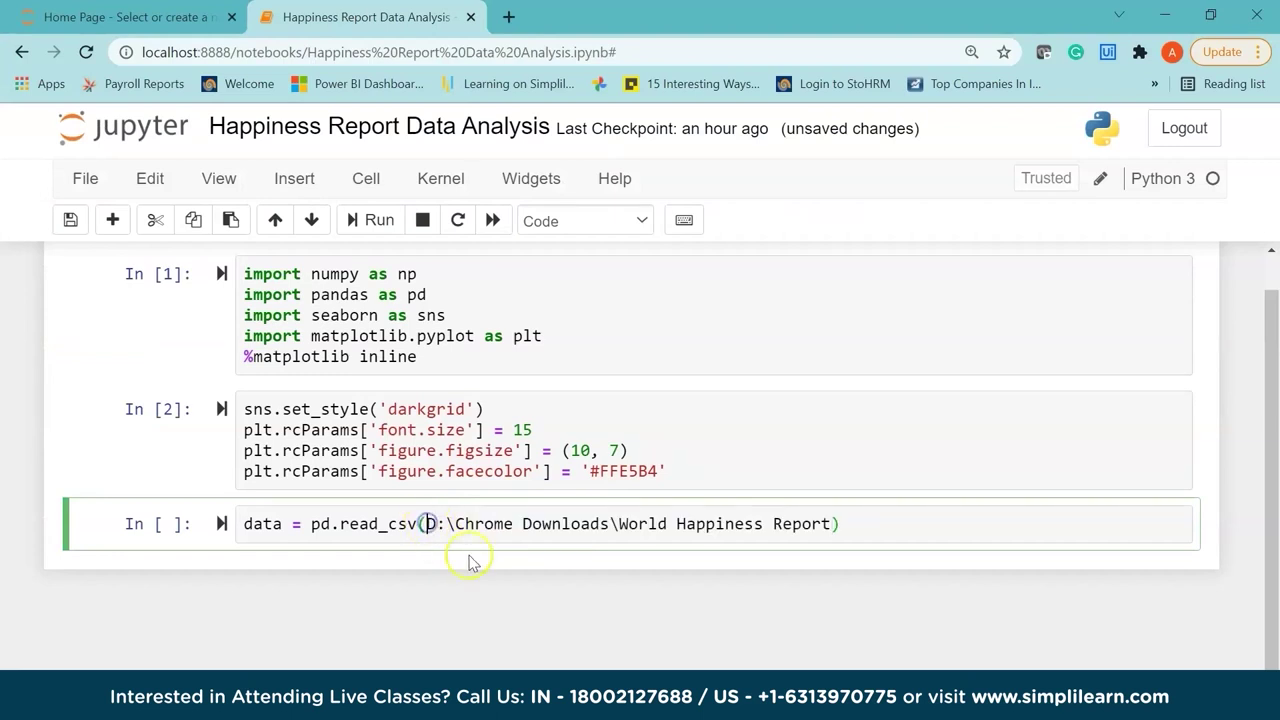
text(')
click(842, 522)
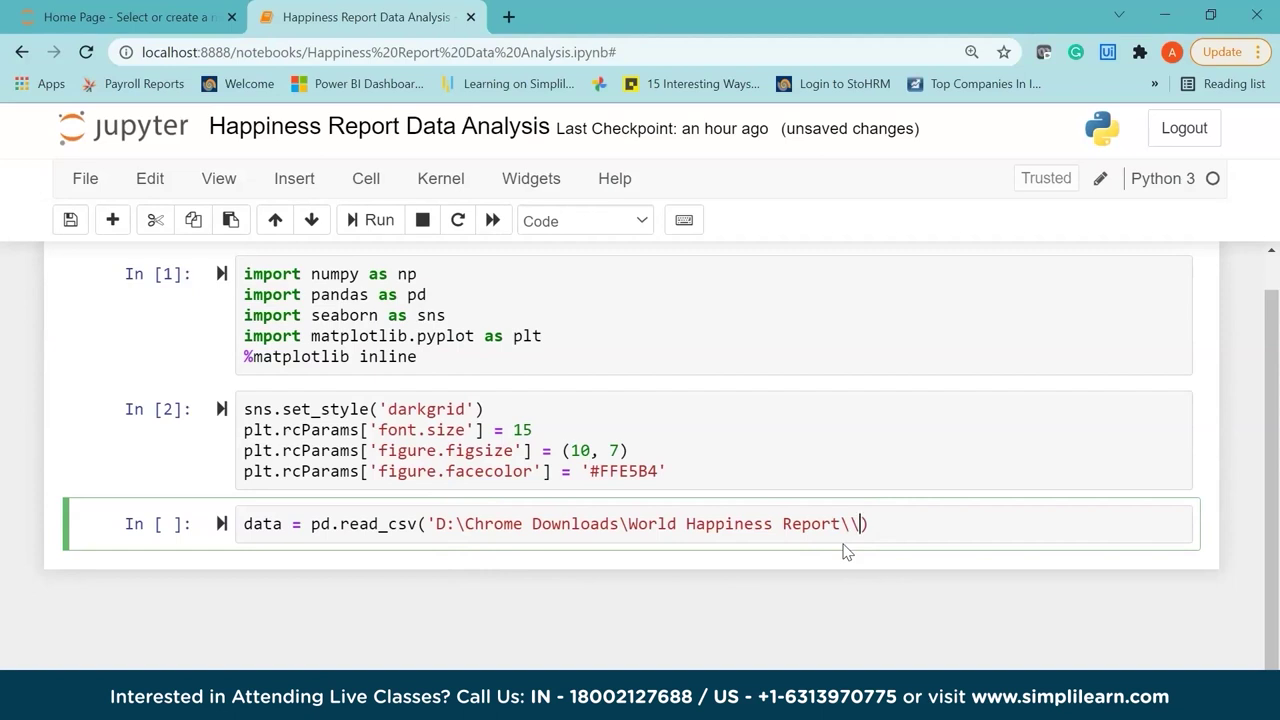
click(456, 524)
text(\)
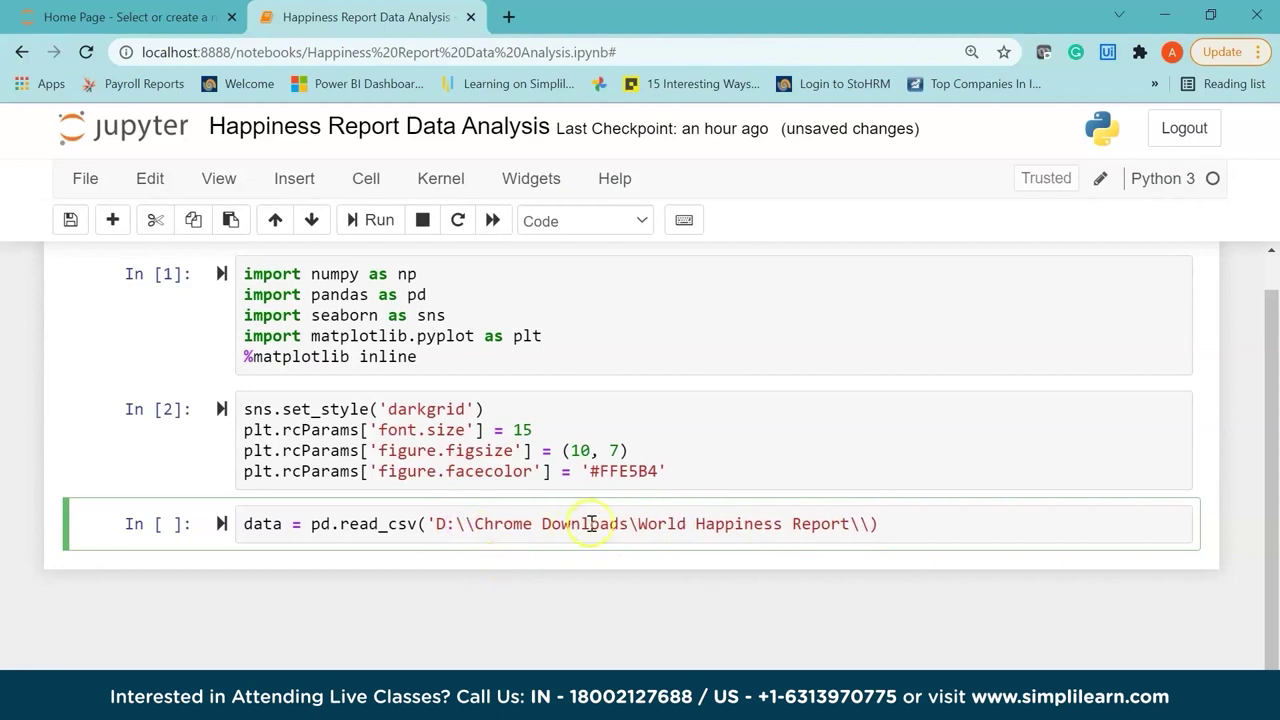
click(640, 524)
text(\)
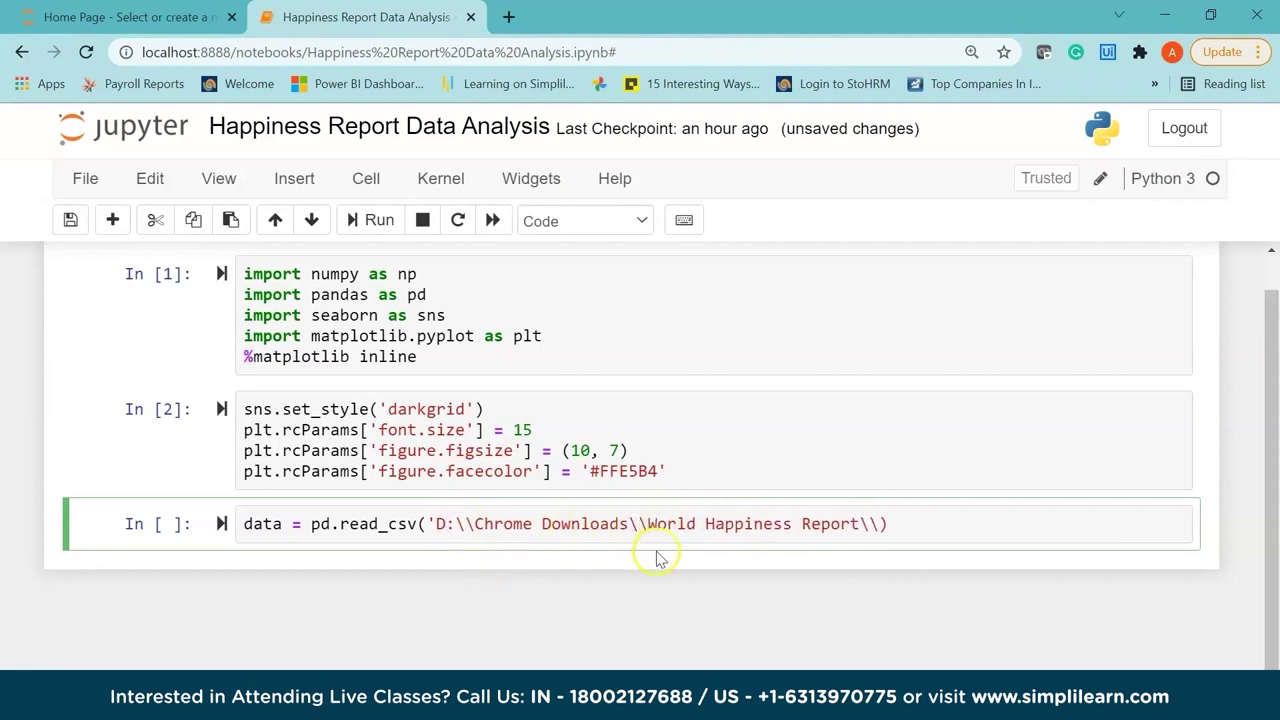
click(868, 524)
text(\)
Complete the path with world-happiness-report-2021.csv and a closing quote, and run the cell
text(world-happo)
key(BackSpace)
text(iness-report)
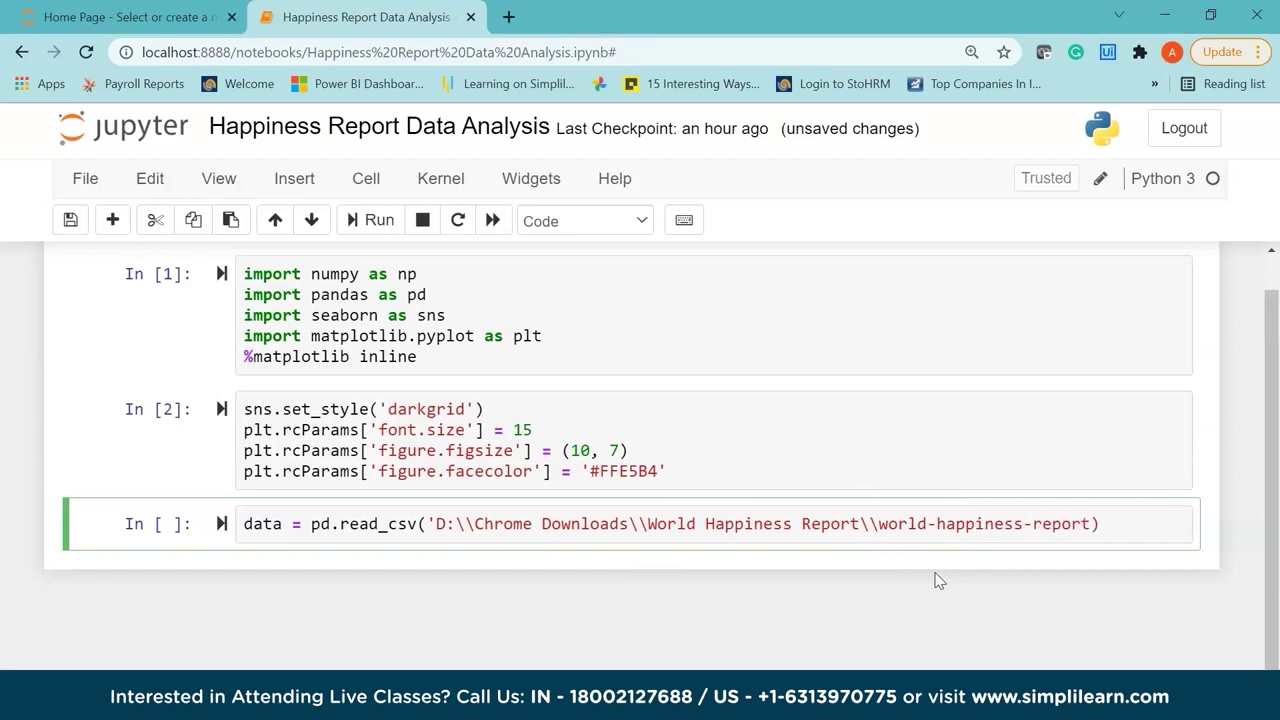
text(-2021.csv')
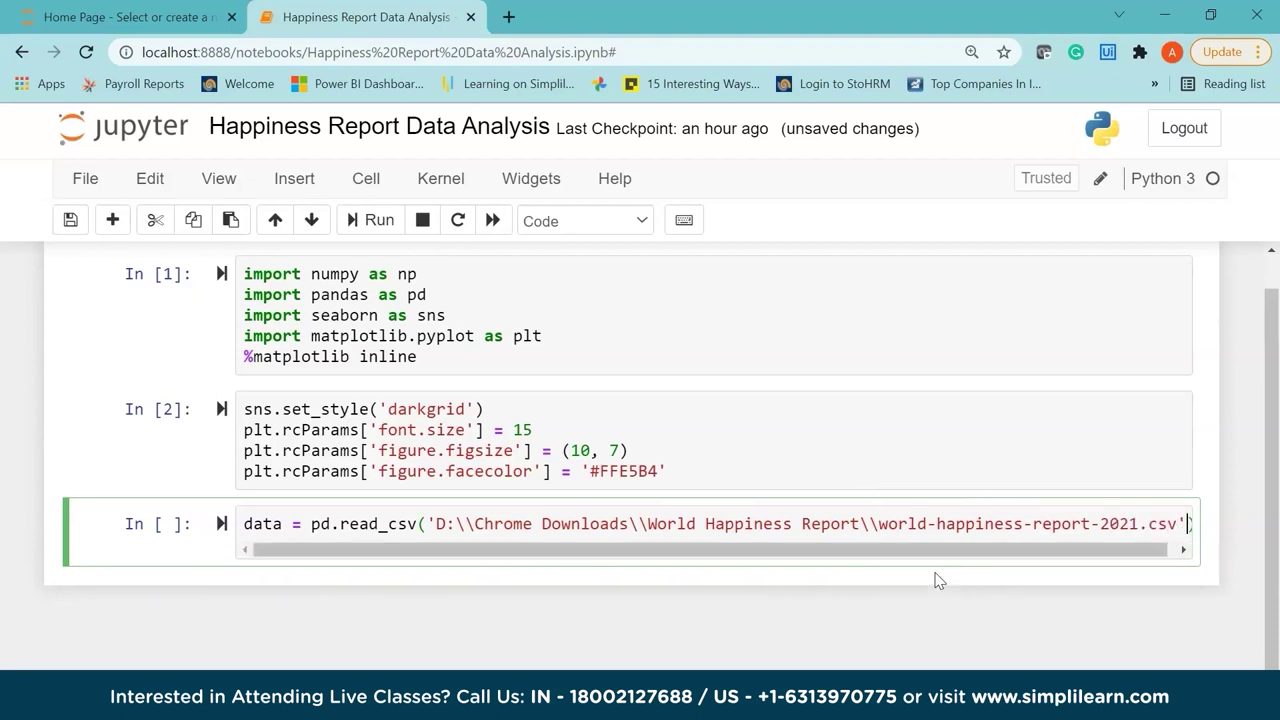
key(shift+Return)
Run data.head() in the next cell and look through the columns of the resulting table
text(de)
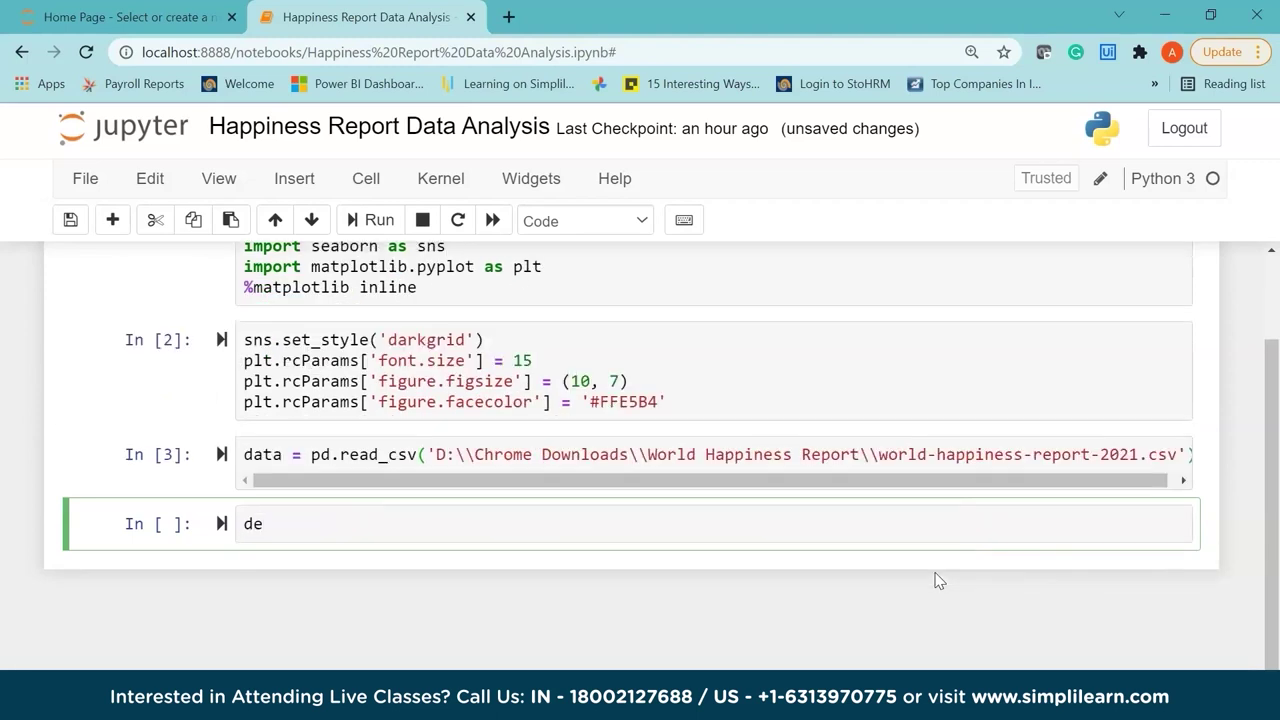
key(BackSpace)
text(ata.head()
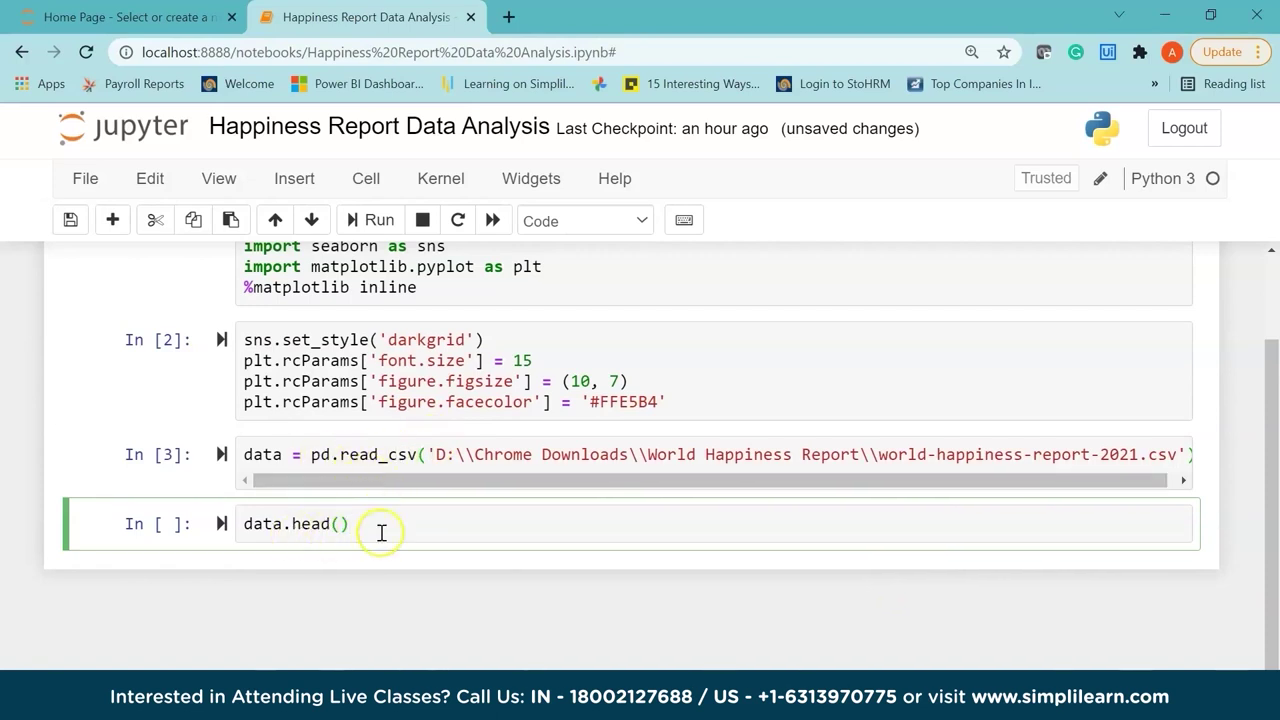
key(shift+Return)
drag(1266, 417, 1276, 514)
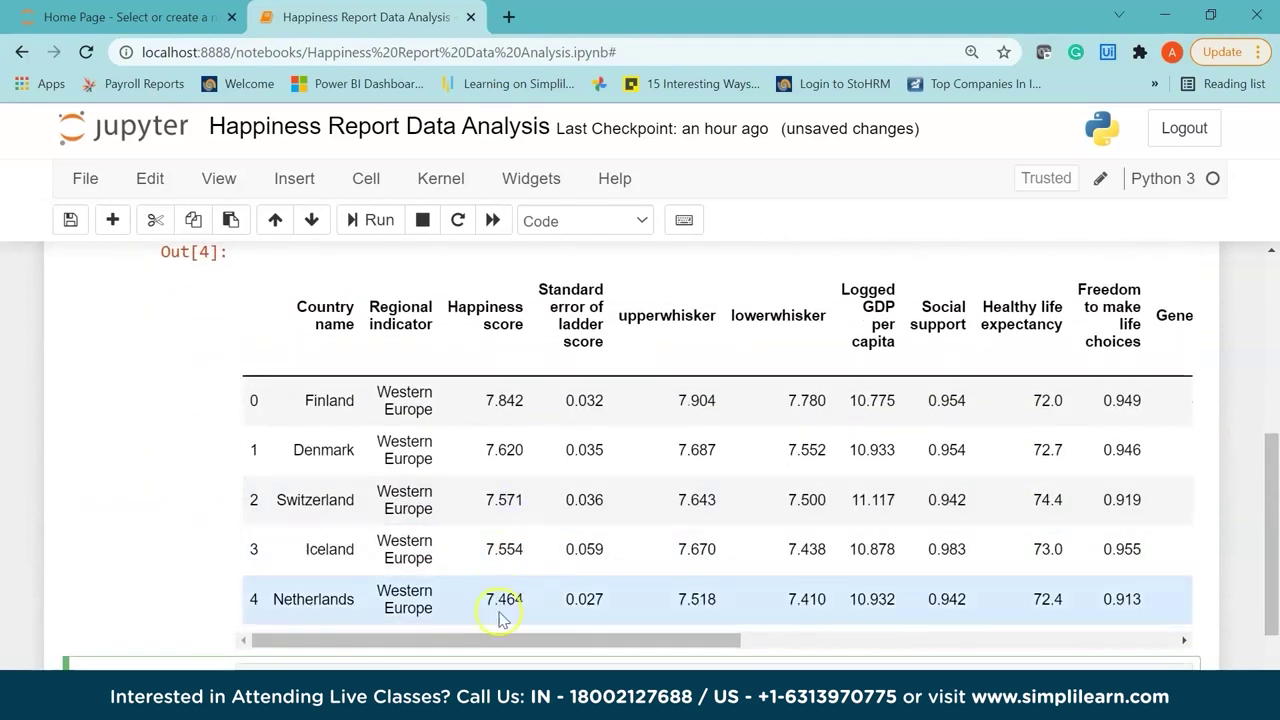
click(500, 641)
drag(571, 646, 706, 646)
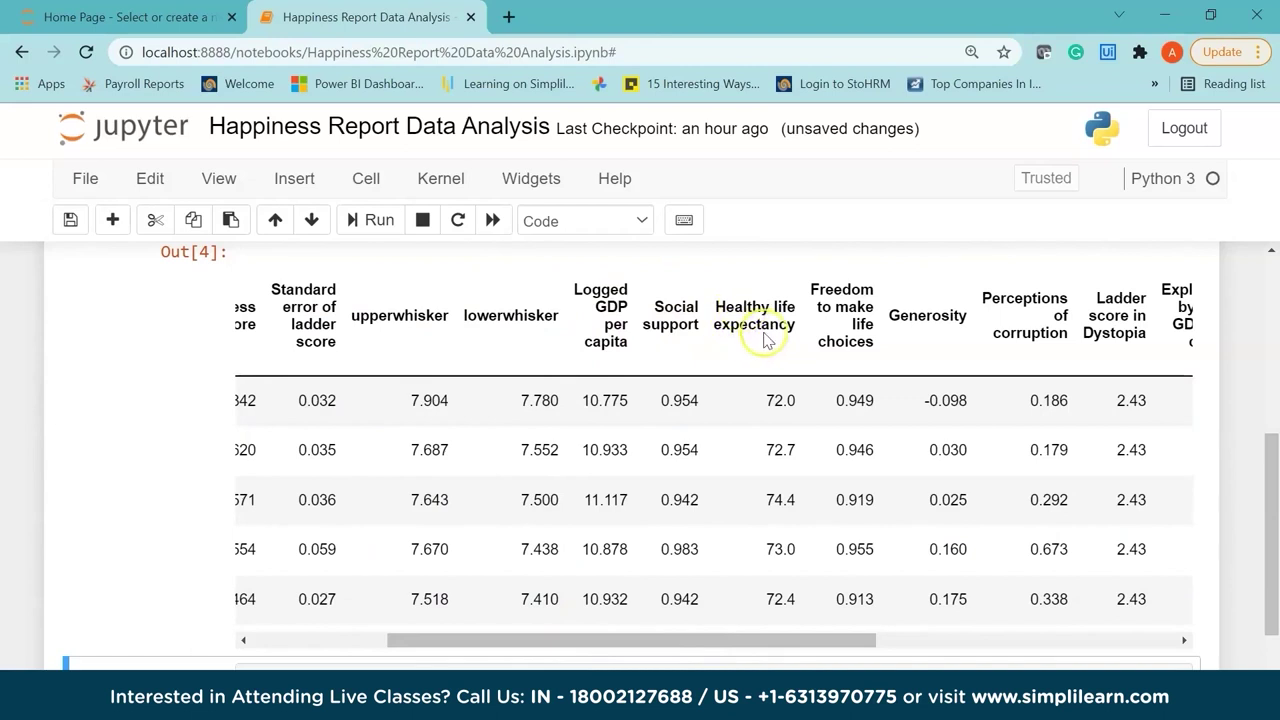
Look through the remaining table columns, then start a data_columns list in the empty cell with 'Country name' as its first entry
drag(694, 643, 928, 640)
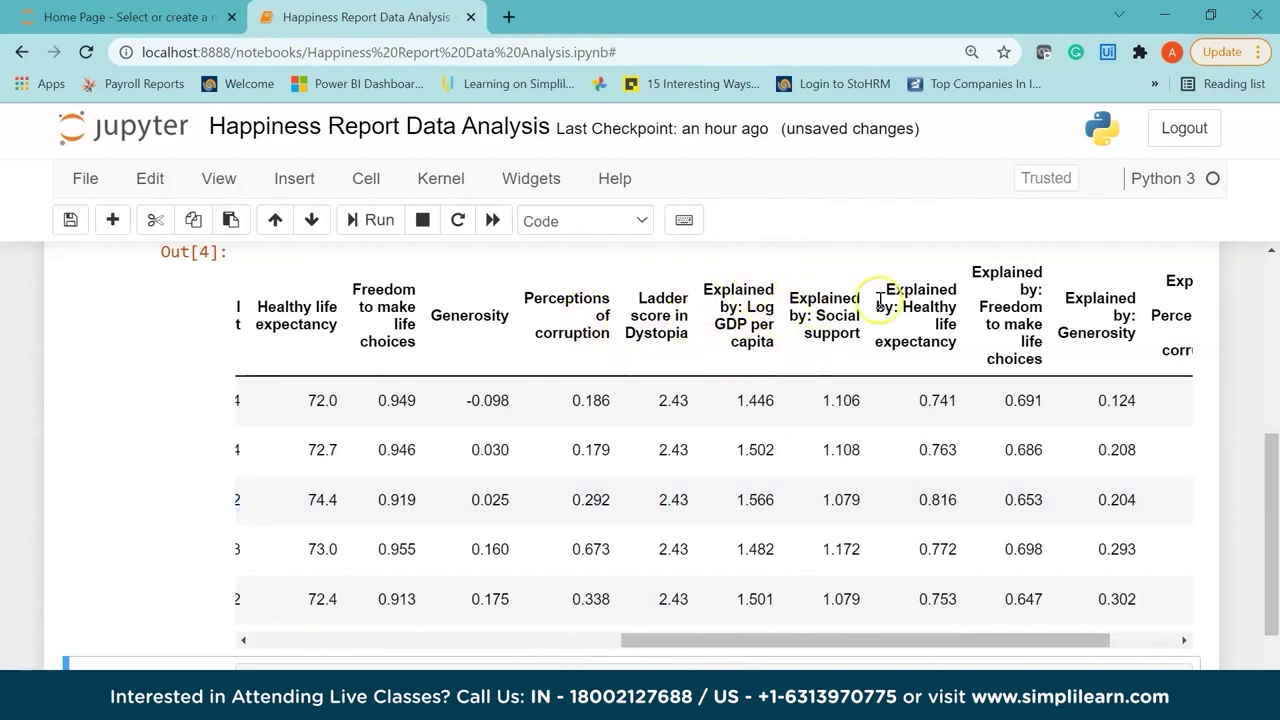
drag(817, 642, 440, 650)
mouse_move(1268, 545)
mouse_down()
mouse_move(1274, 530)
mouse_move(1271, 612)
mouse_up()
click(384, 540)
text(data_columns =)
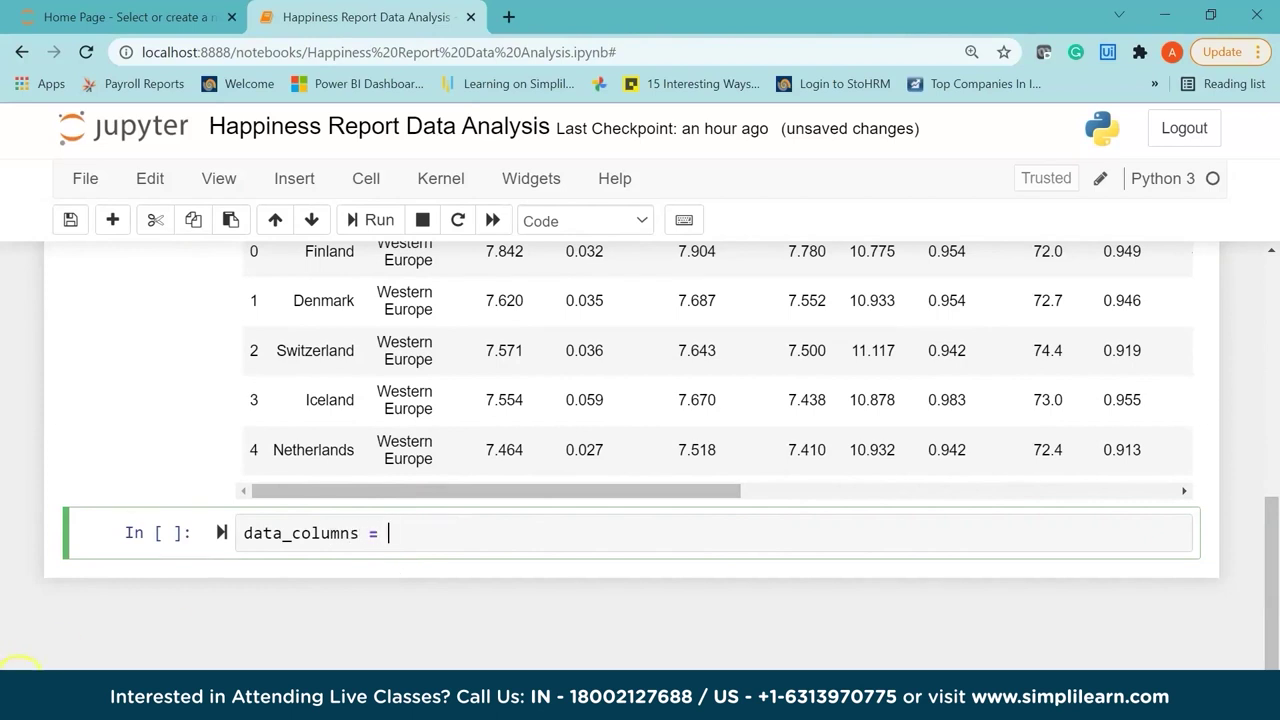
click(400, 533)
text(['Country )
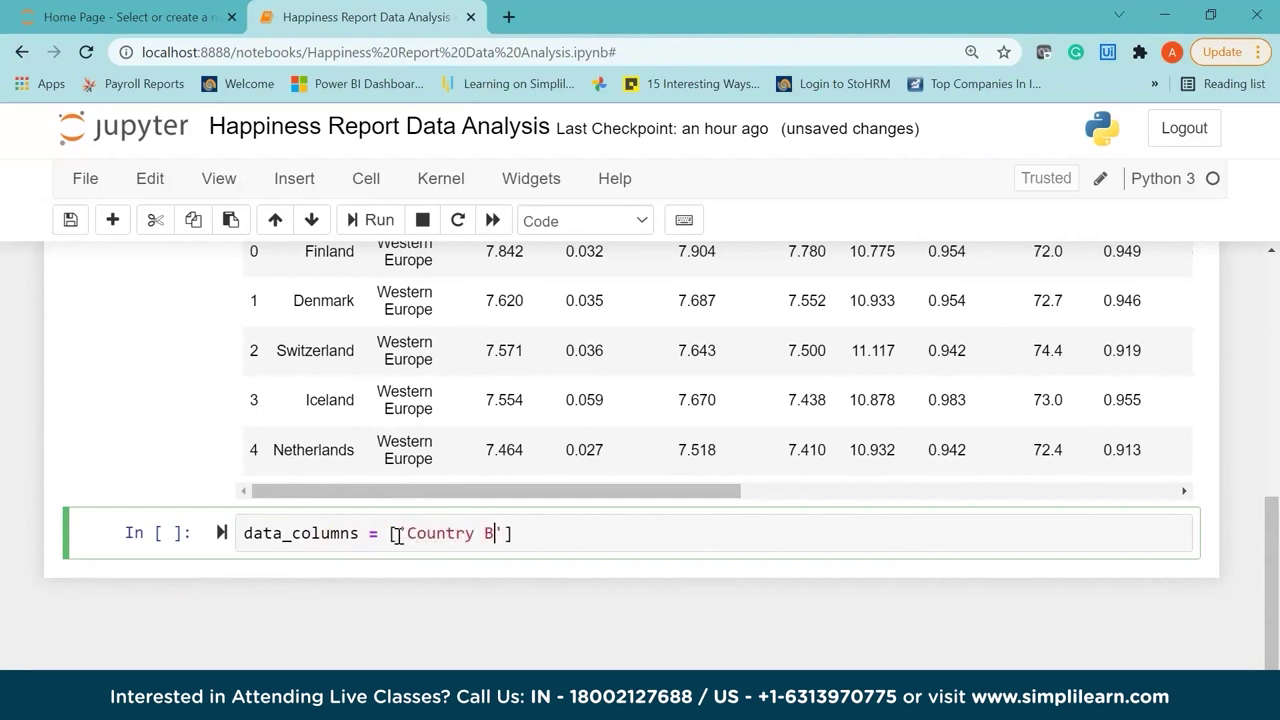
text(name',)
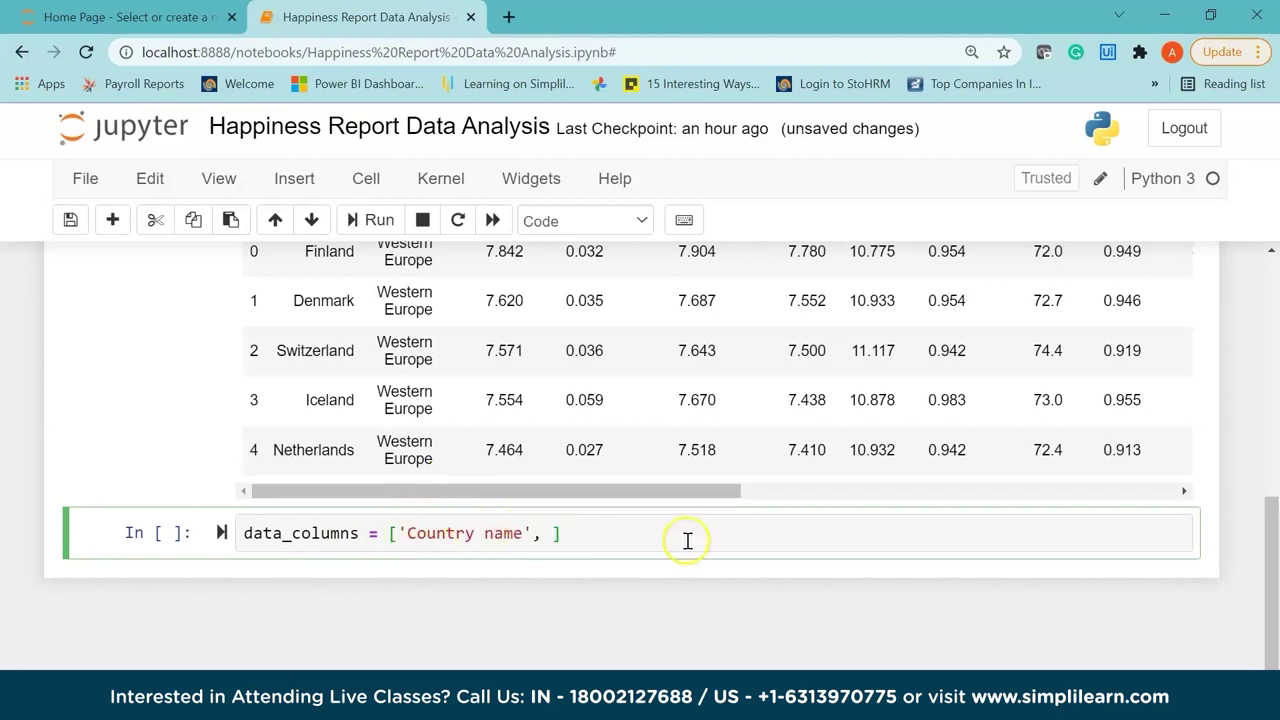
Add 'Regional indicator' as the second entry of the data_columns list
scroll(1276, 565, up, 3)
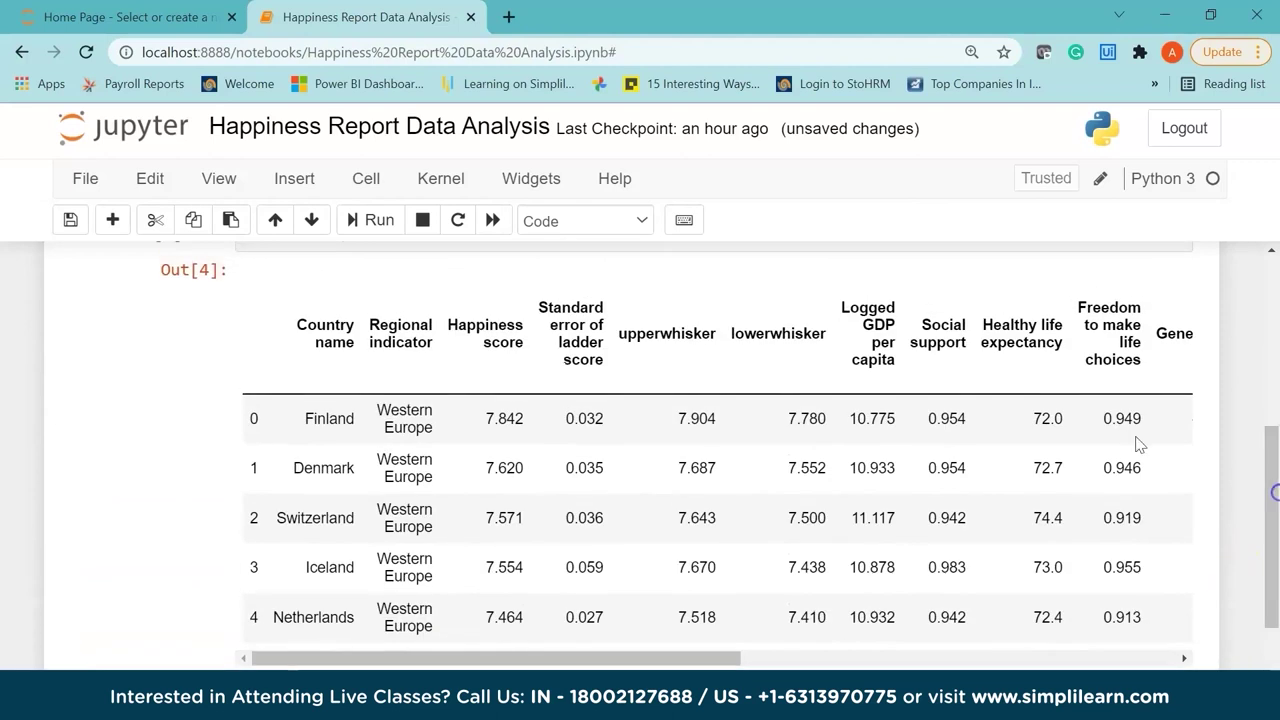
scroll(1275, 505, down, 1)
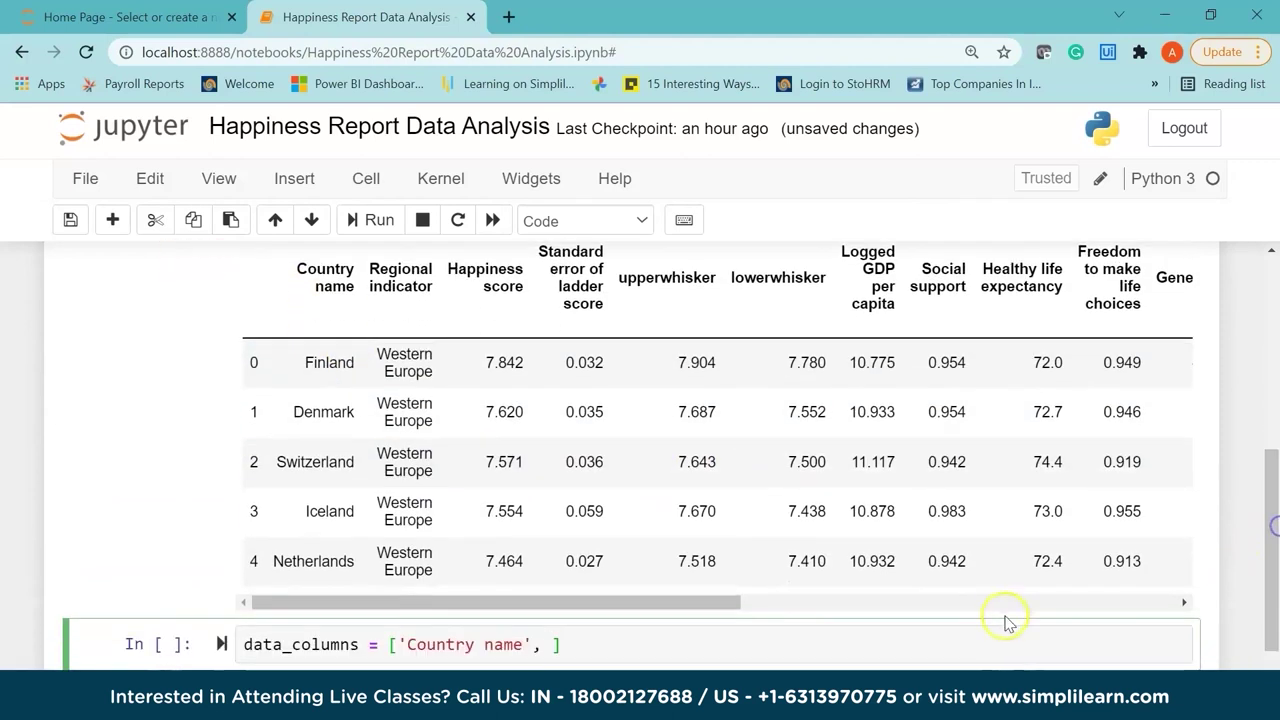
text(')
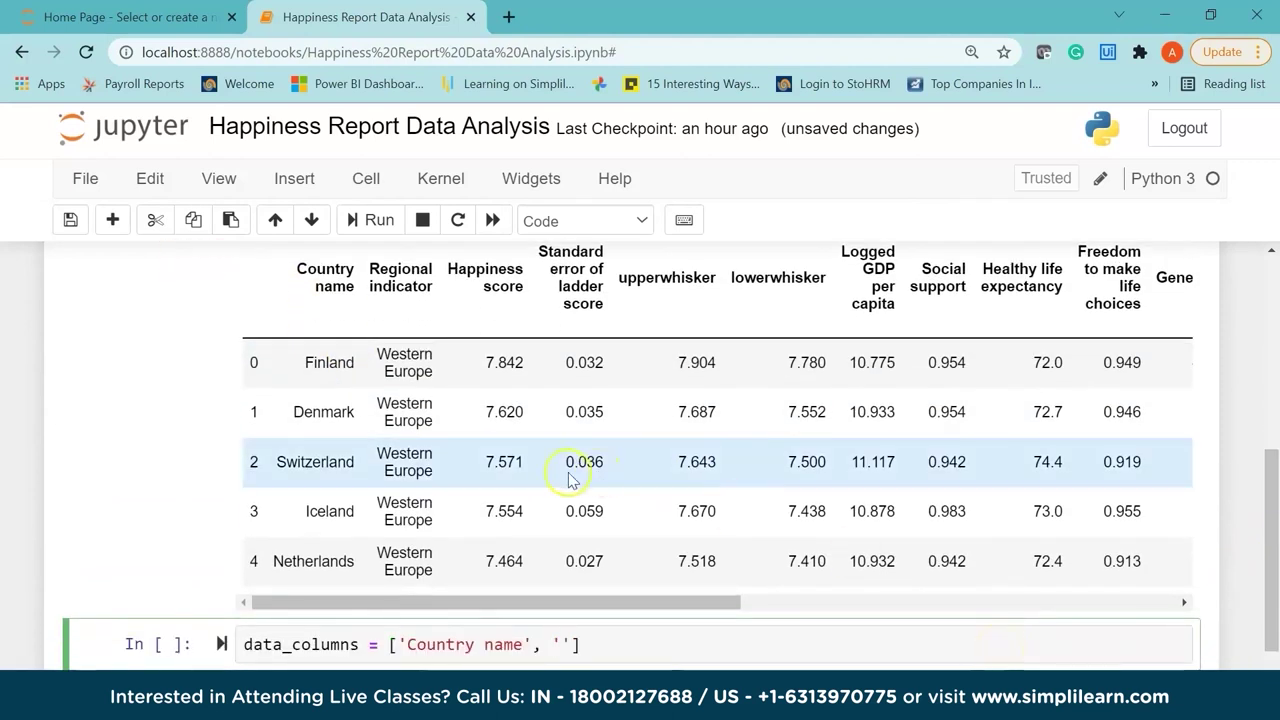
text(Regional)
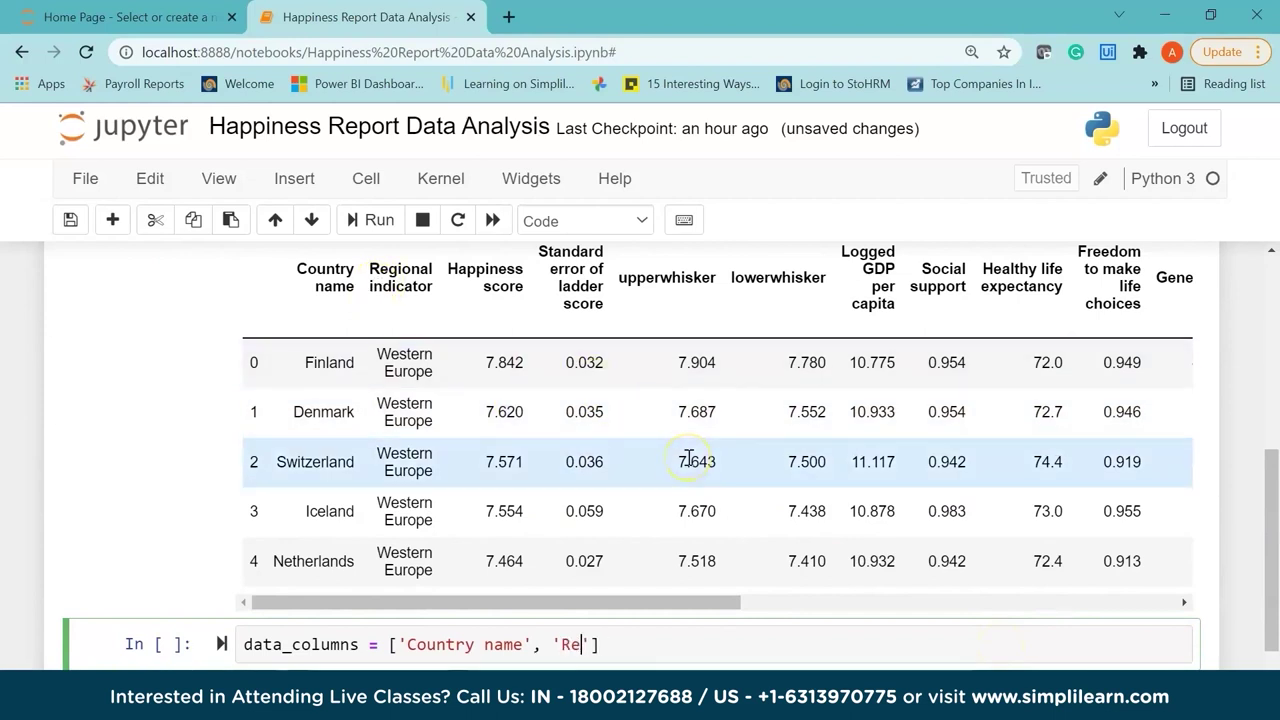
text( ide)
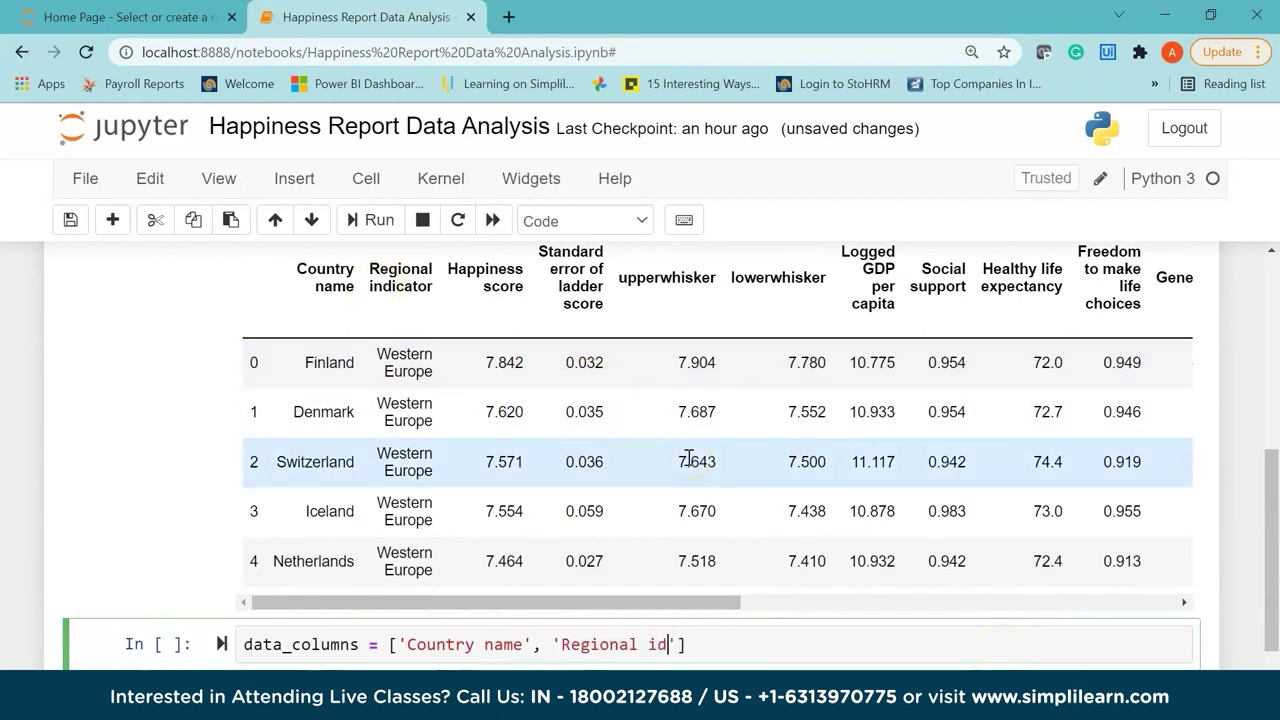
key(BackSpace)
key(BackSpace)
text(nci)
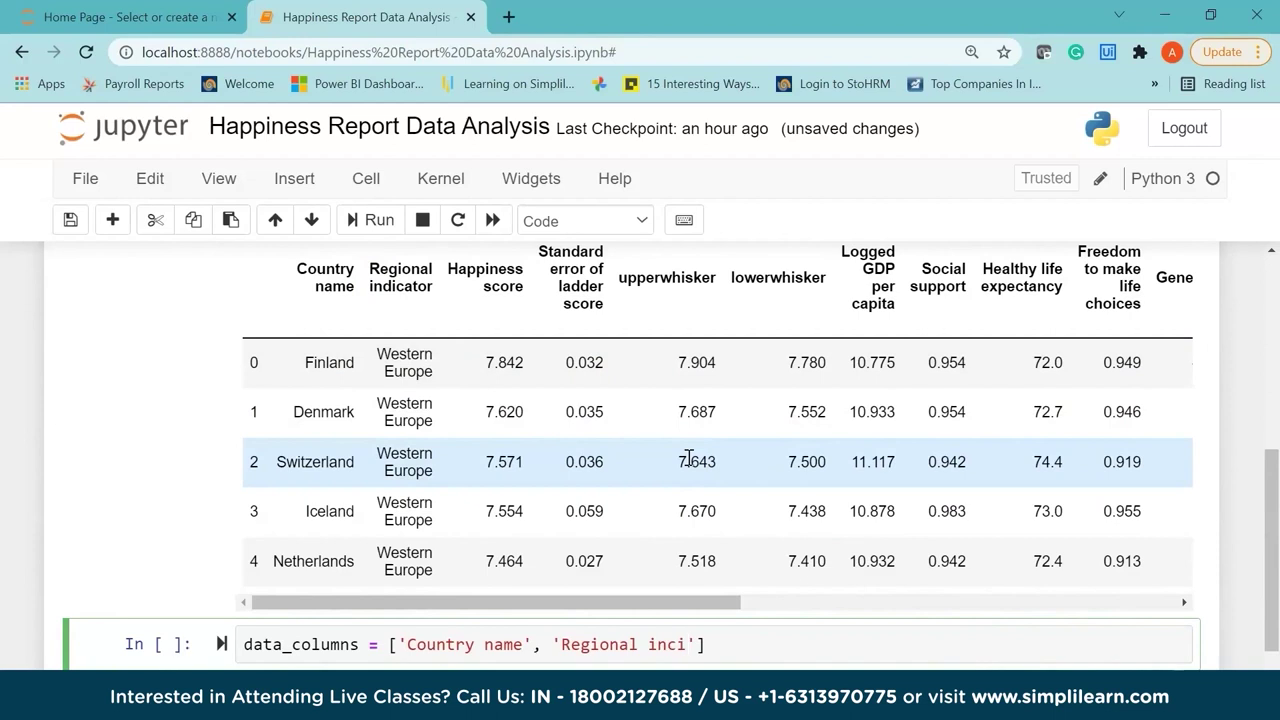
text(cator)
Add 'Happiness score' to the data_columns list after 'Regional indicator'
text(, 'Ha)
key(BackSpace)
key(BackSpace)
text(Happ)
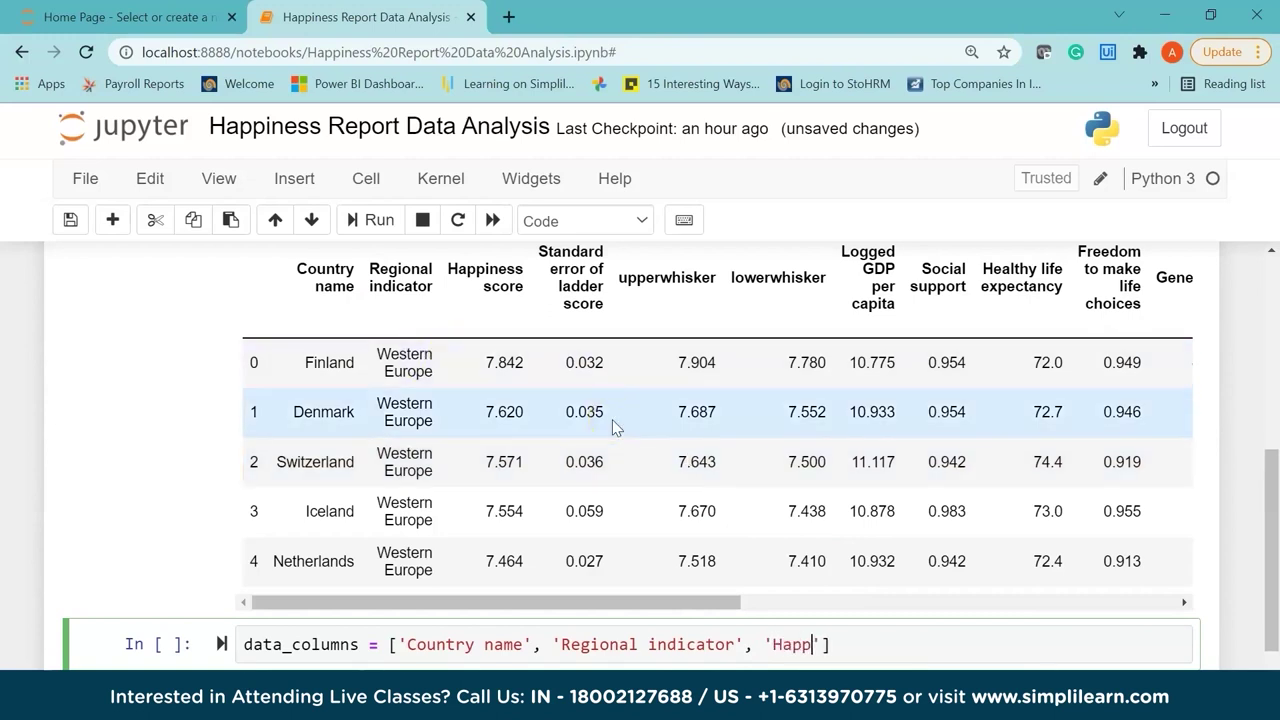
text(iness score',)
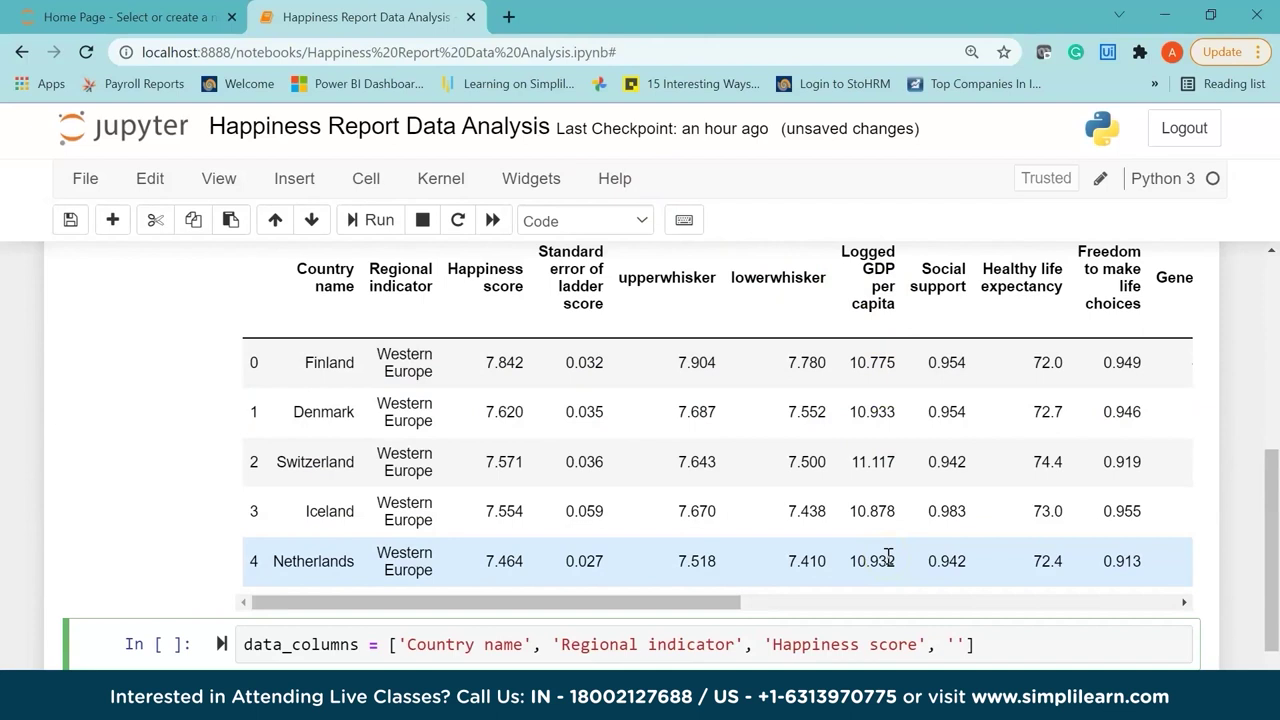
Extend the data_columns list with 'Logged GDP per capita' and 'Social support'
text(gged)
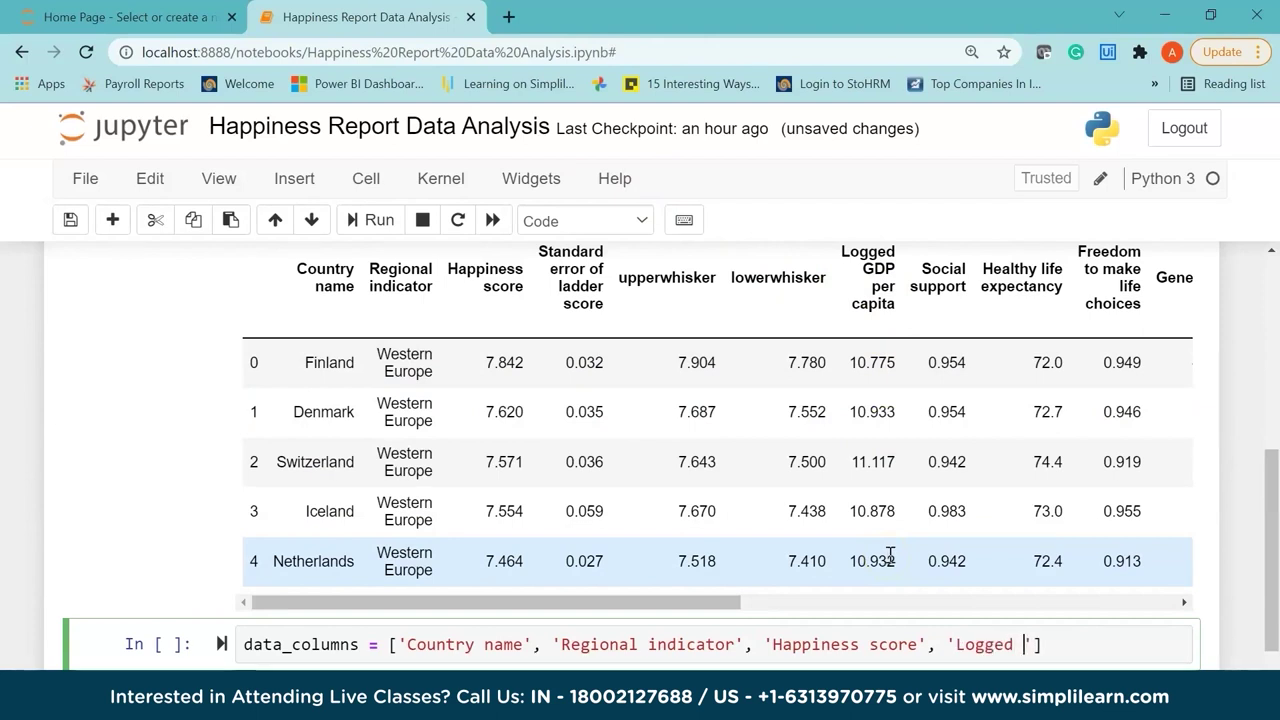
text( GDP per ca)
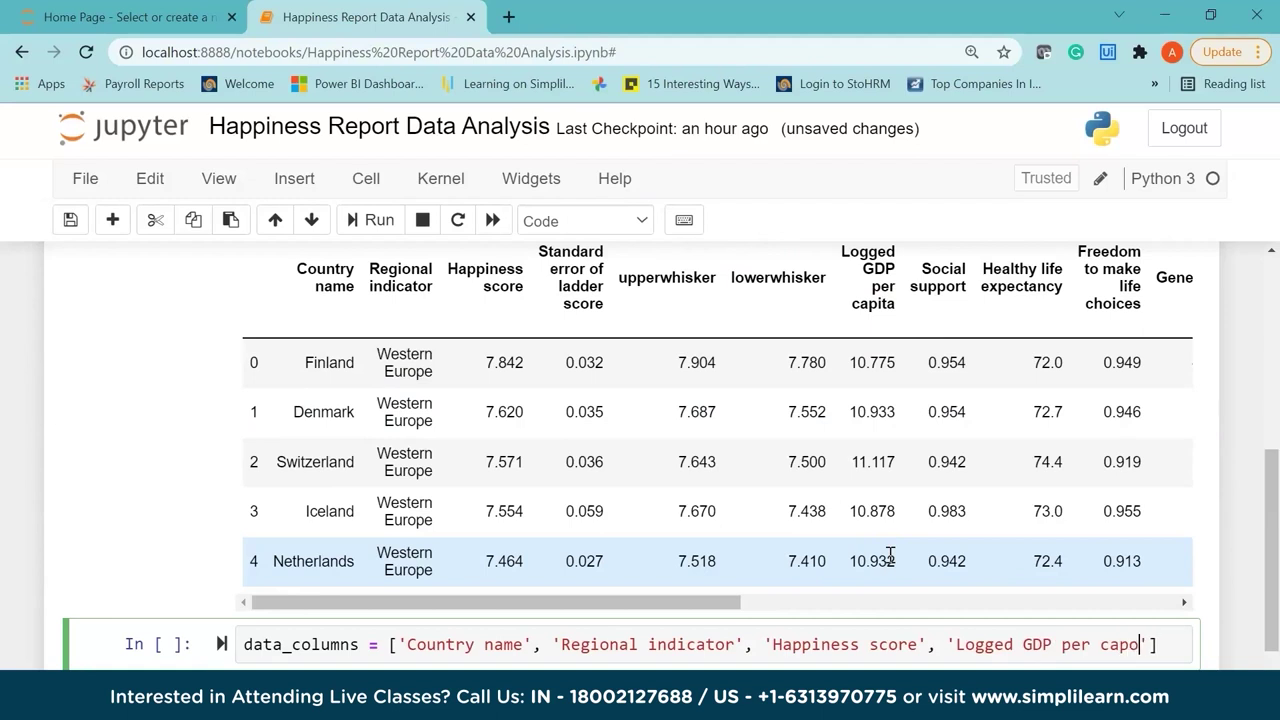
text(pita',)
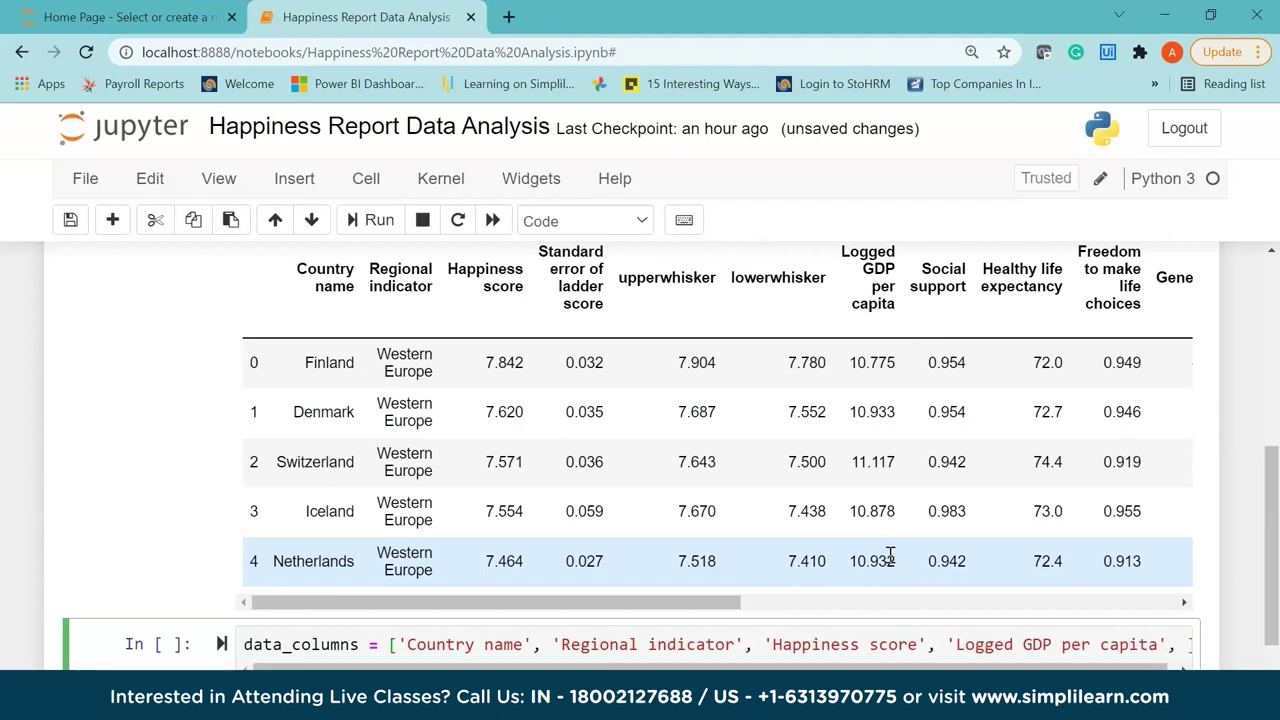
text( 'S)
text(oci)
text(al suppor)
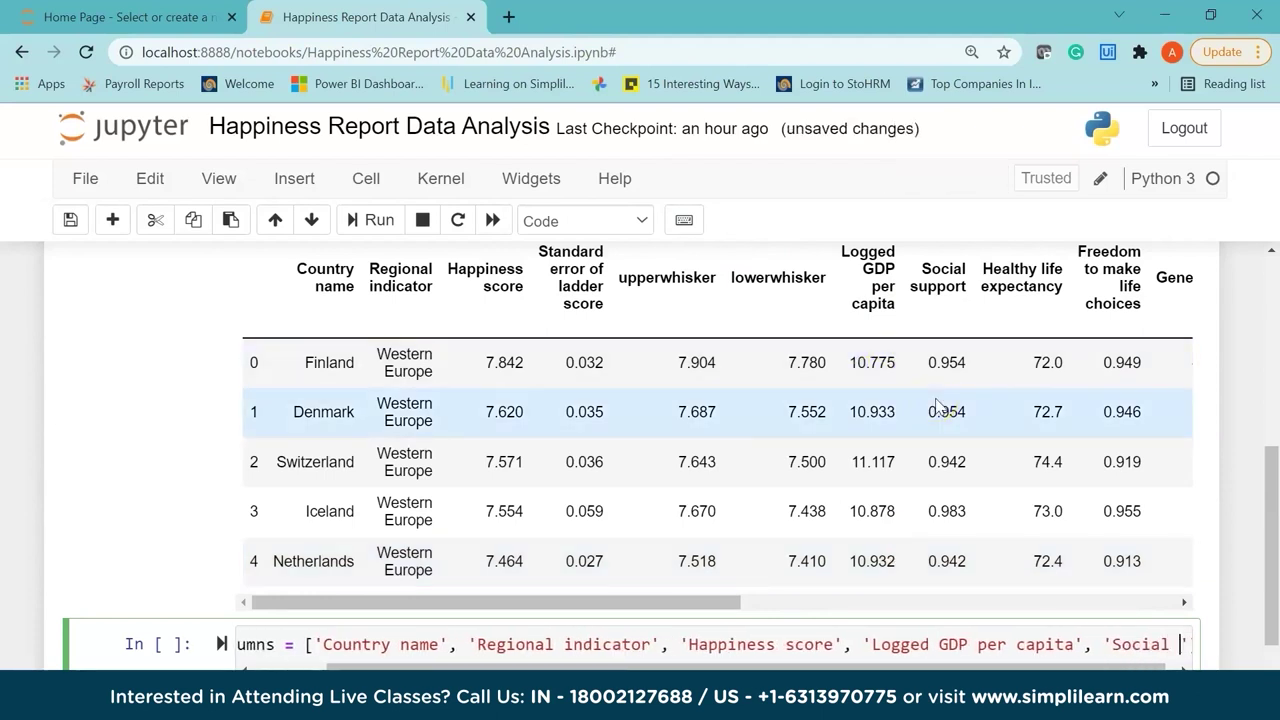
text(t')
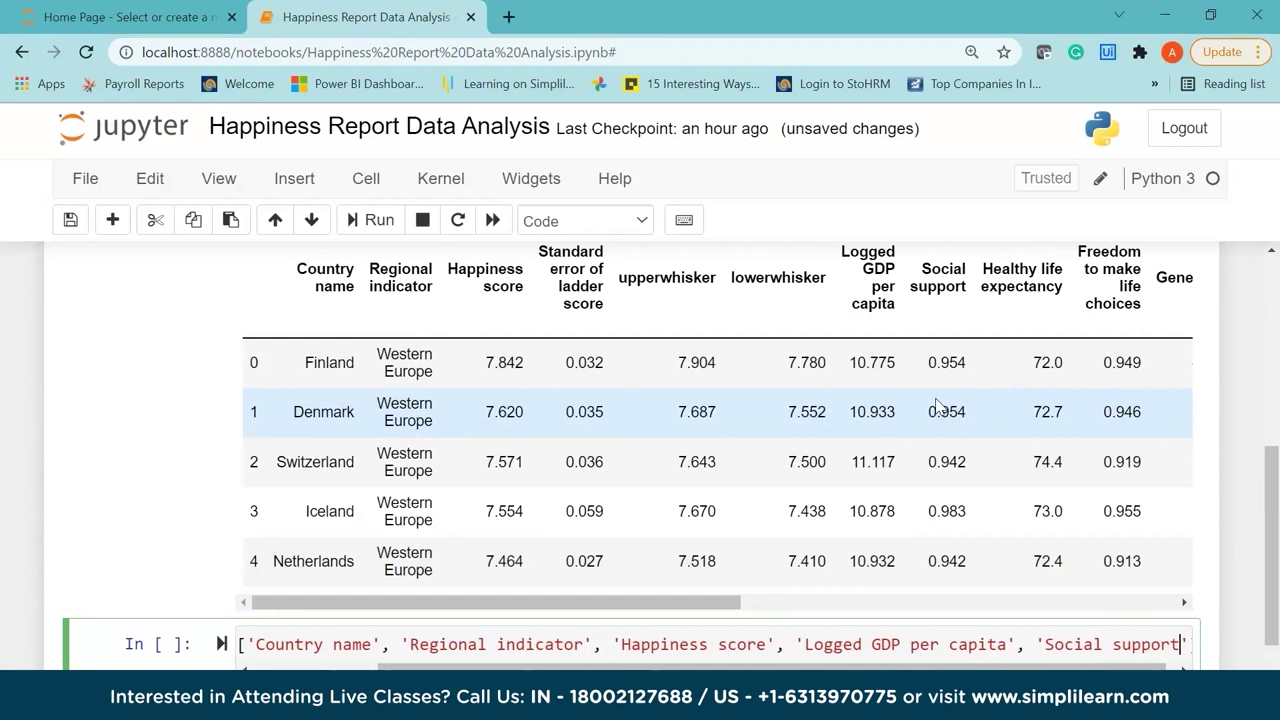
Add 'Health life expectancy' to the data_columns list after 'Social support'
text(, ')
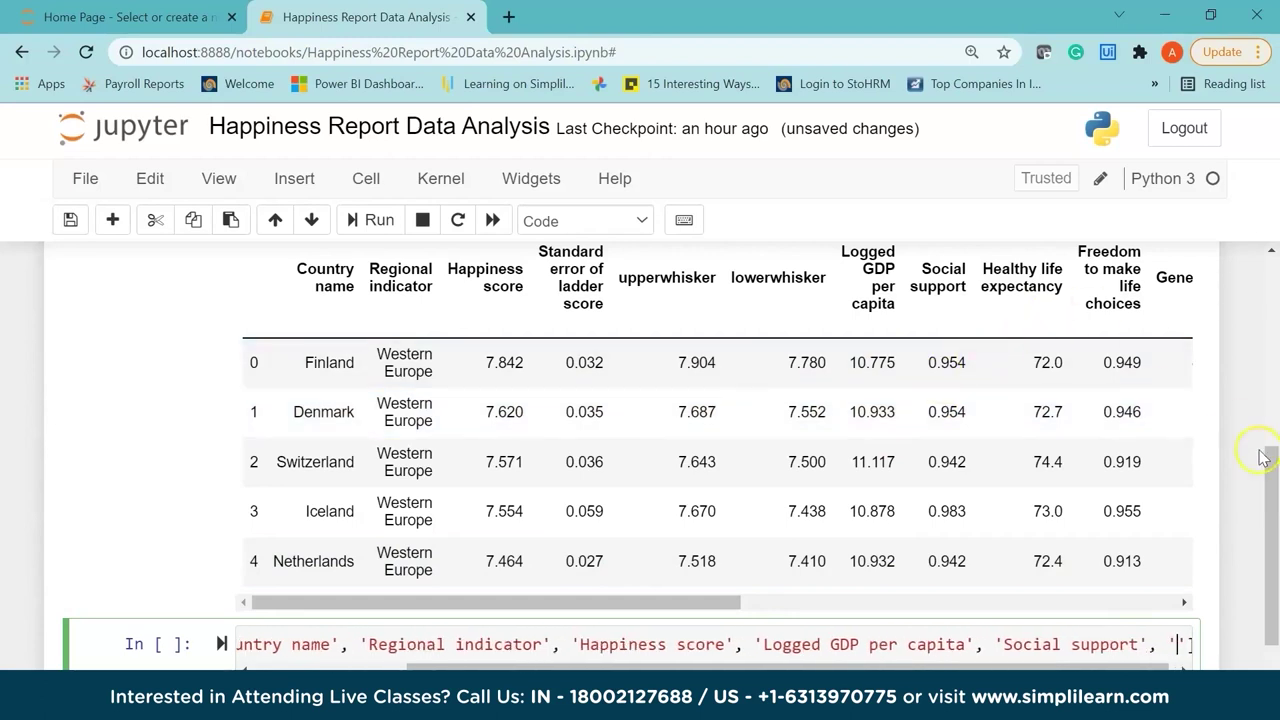
scroll(1263, 455, down, 1)
drag(1276, 565, 1276, 540)
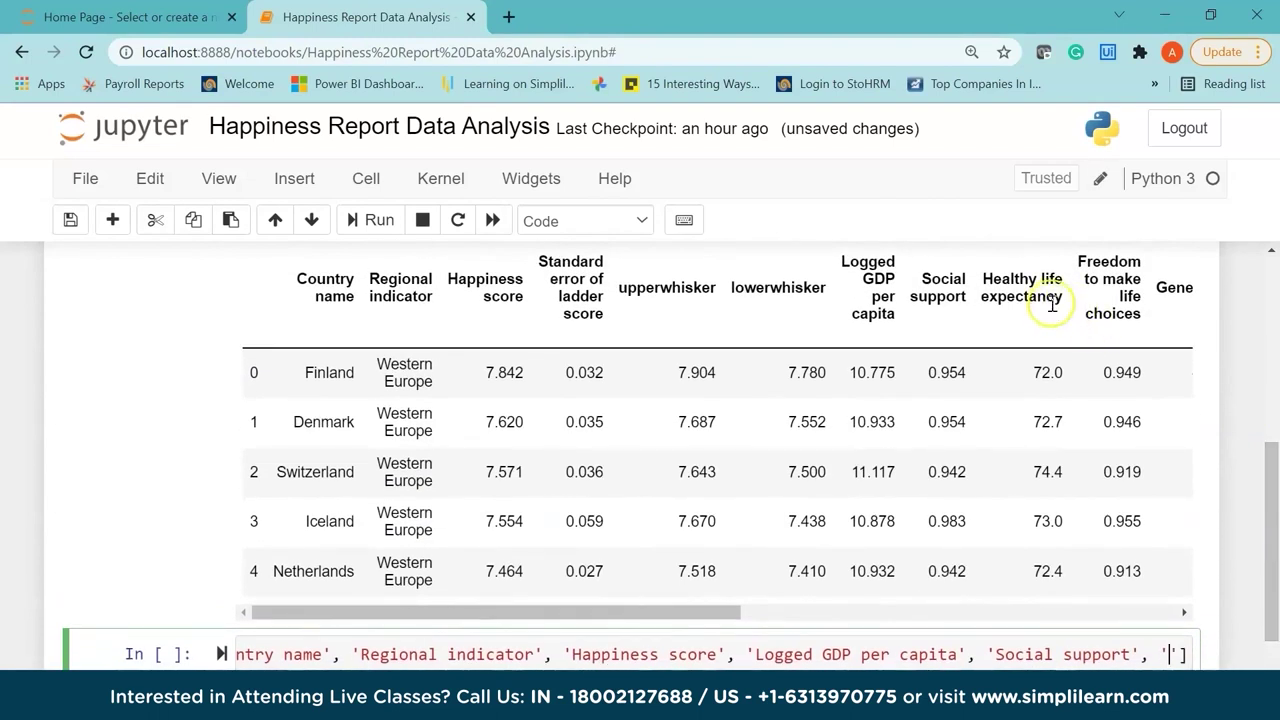
text(Health li)
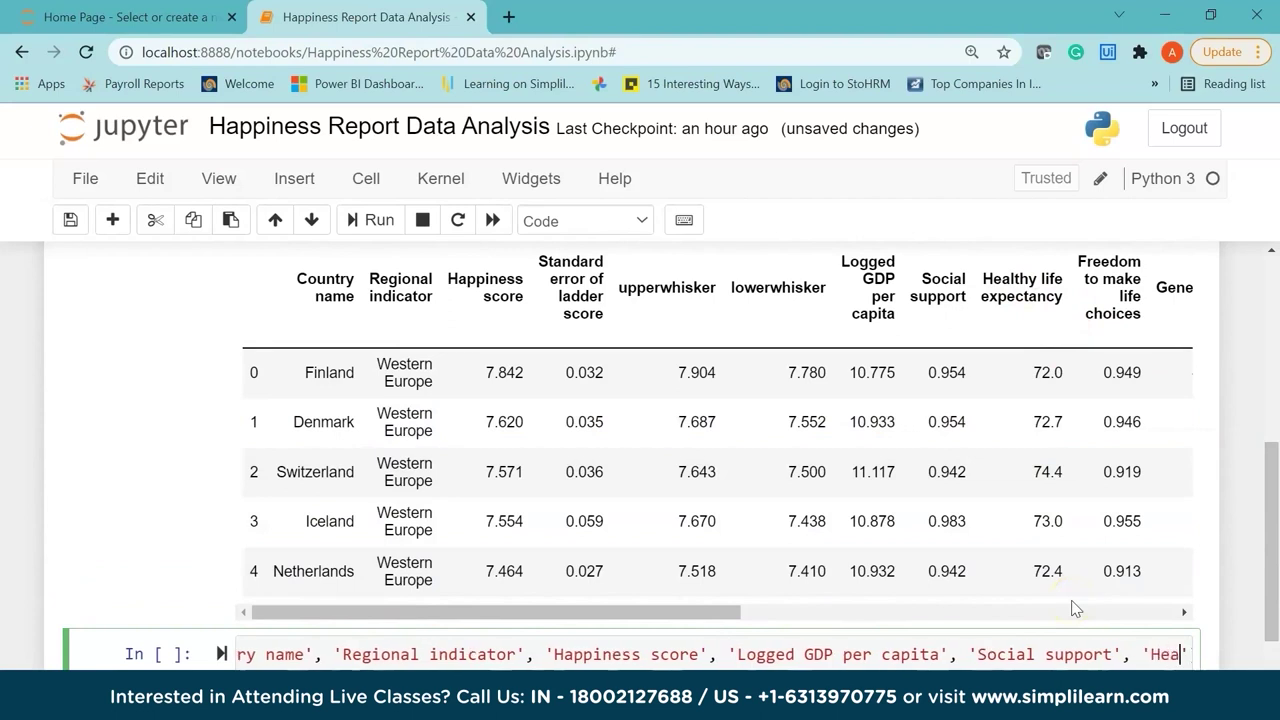
text(fe expectancy)
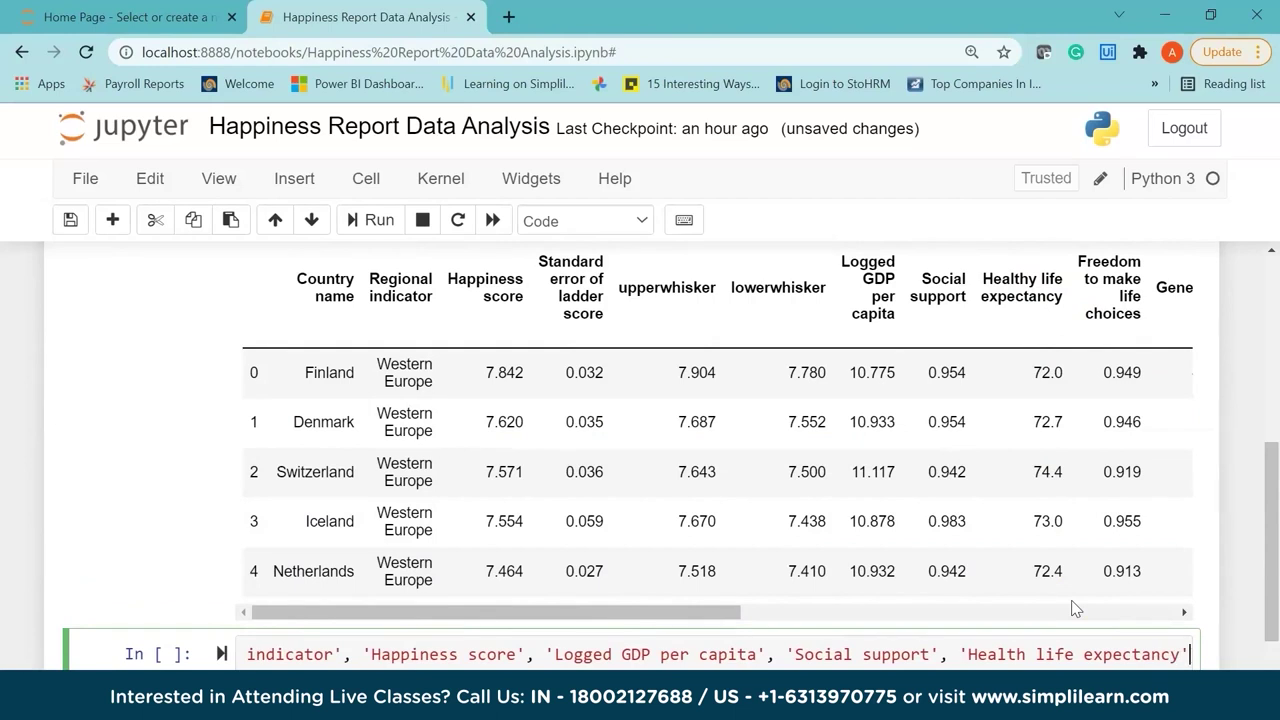
text(,)
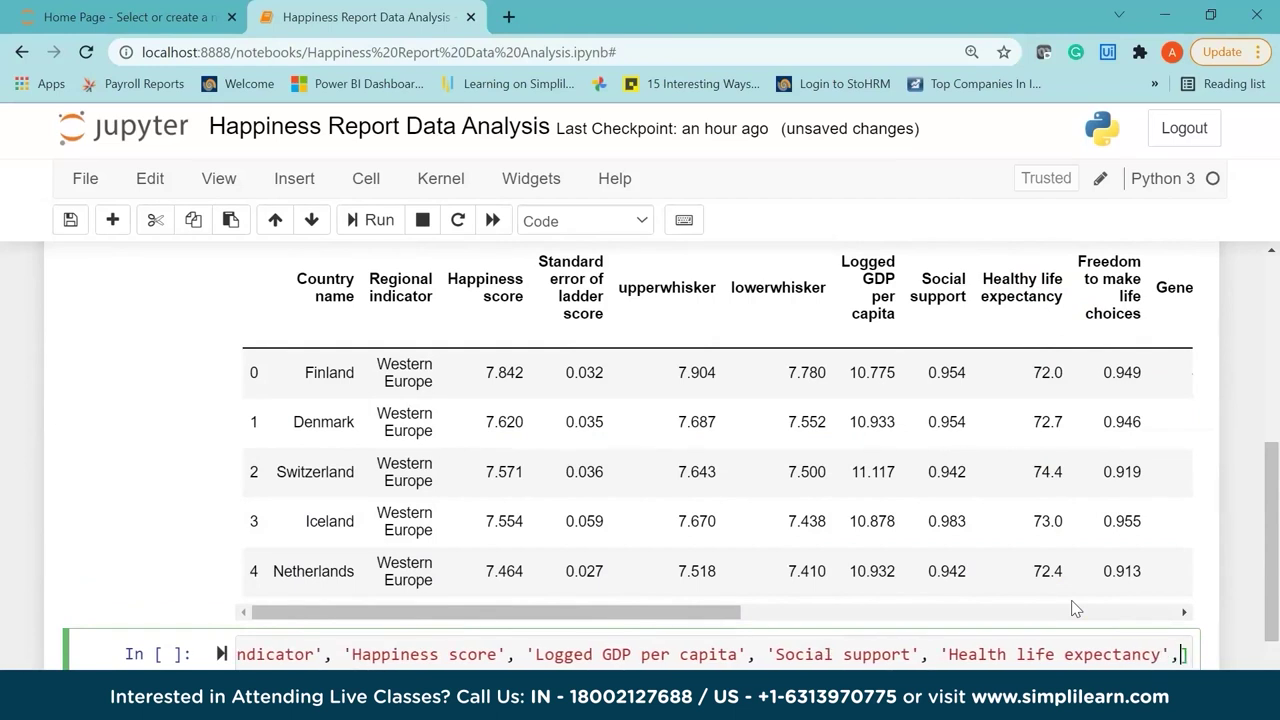
Add 'Freedom to make life choices' as the next entry of the data_columns list
text( ')
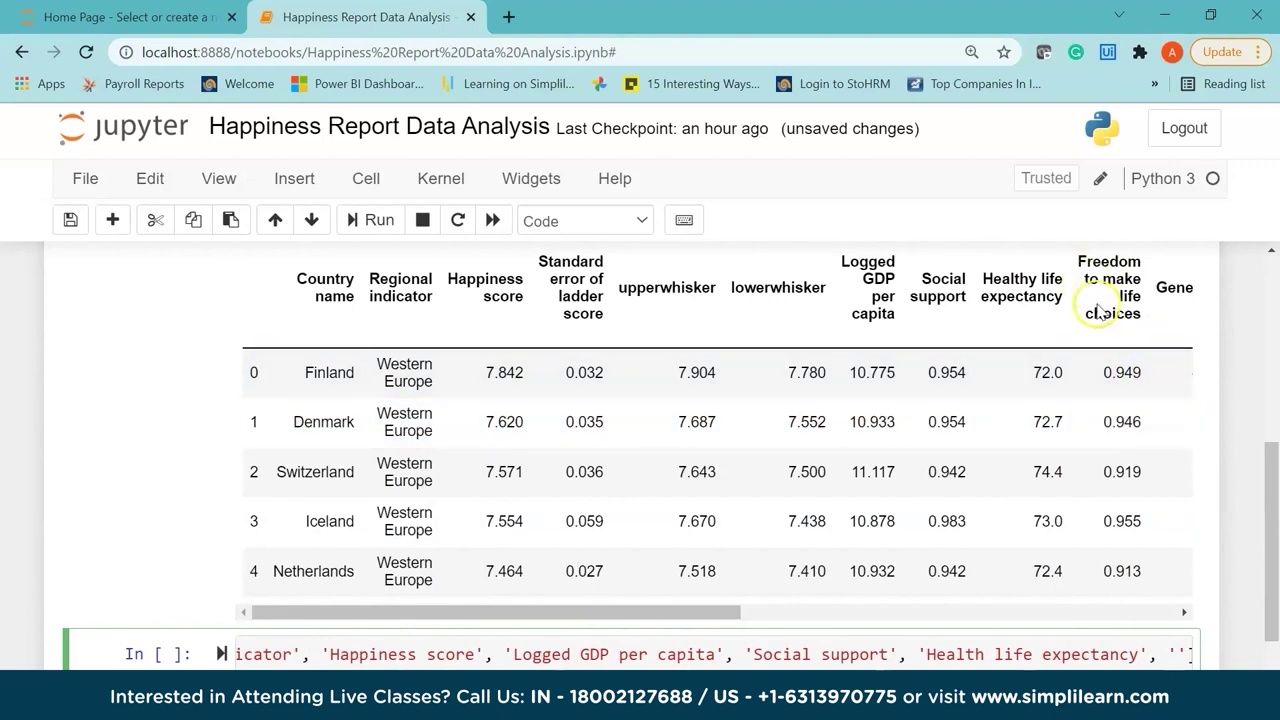
text(F)
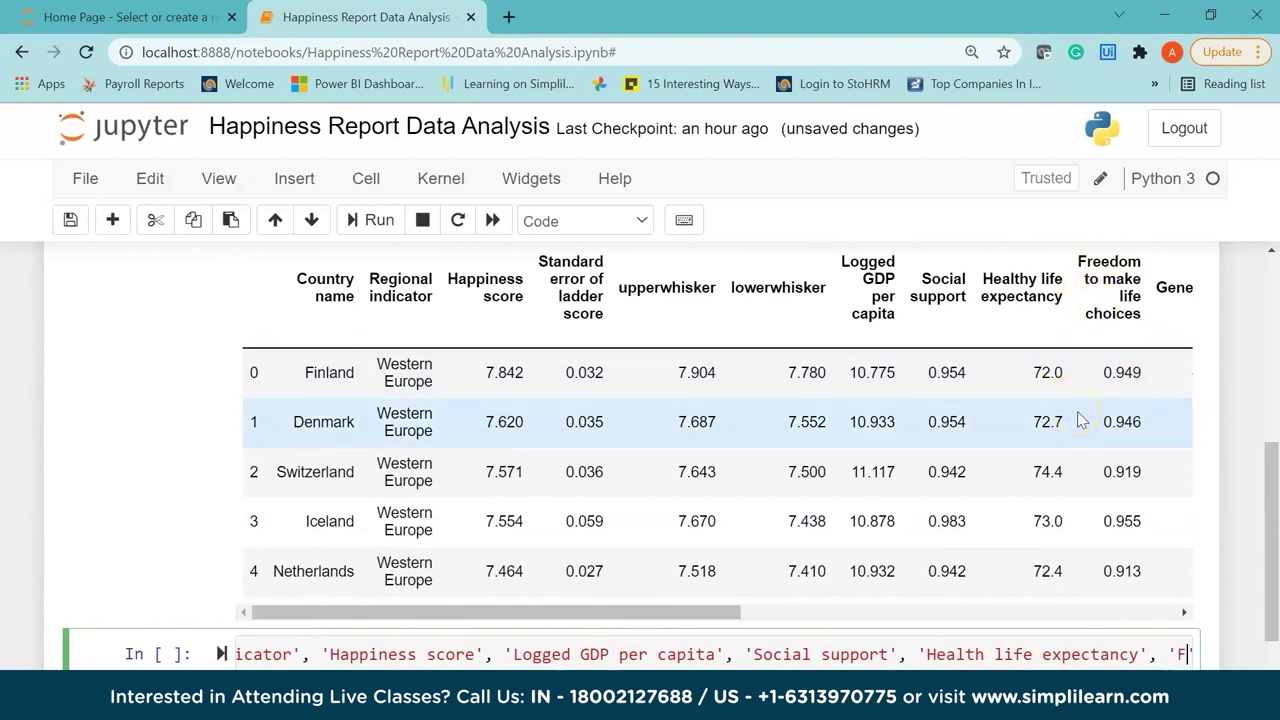
text(reedom to make k)
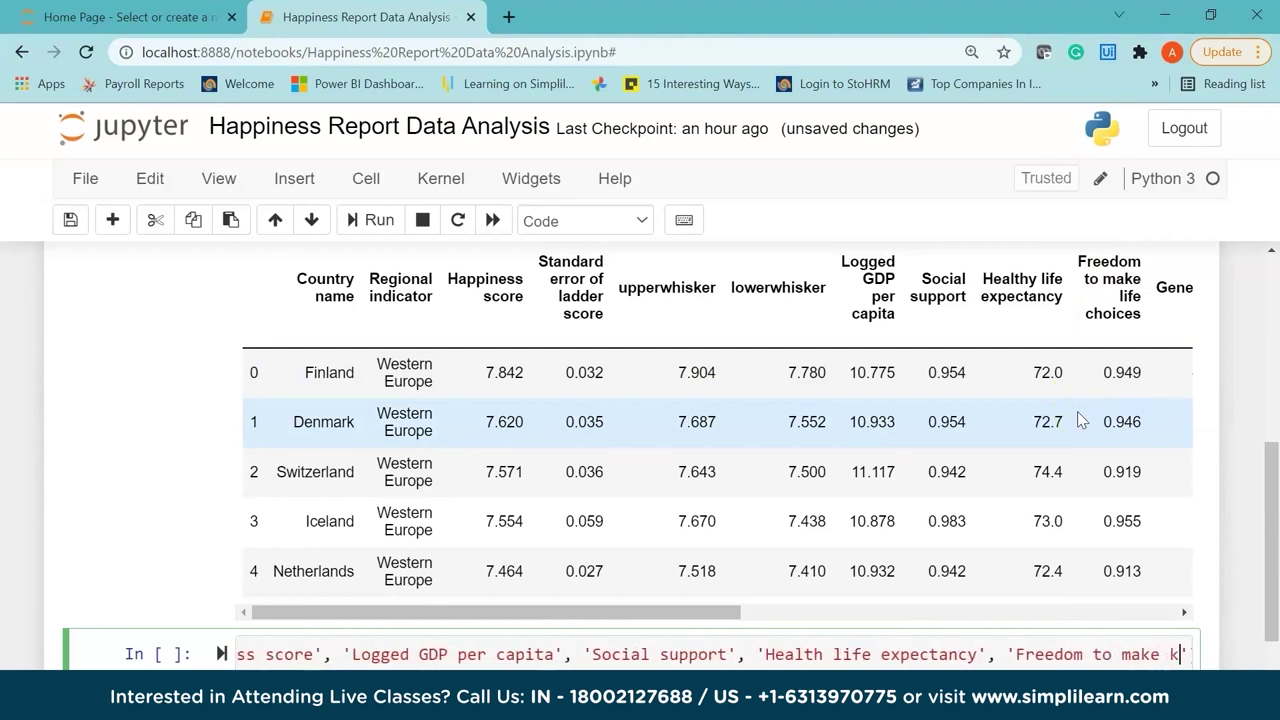
text(life)
key(BackSpace)
key(BackSpace)
key(BackSpace)
key(BackSpace)
text(life cho)
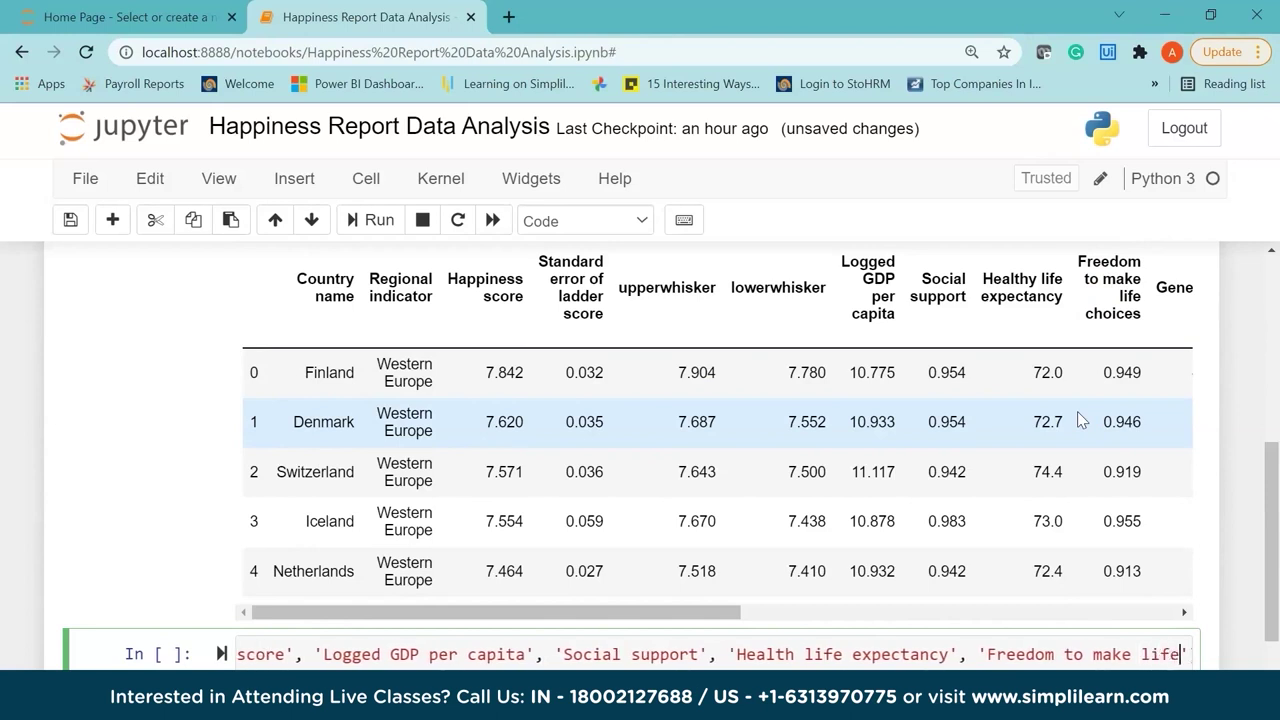
text(i)
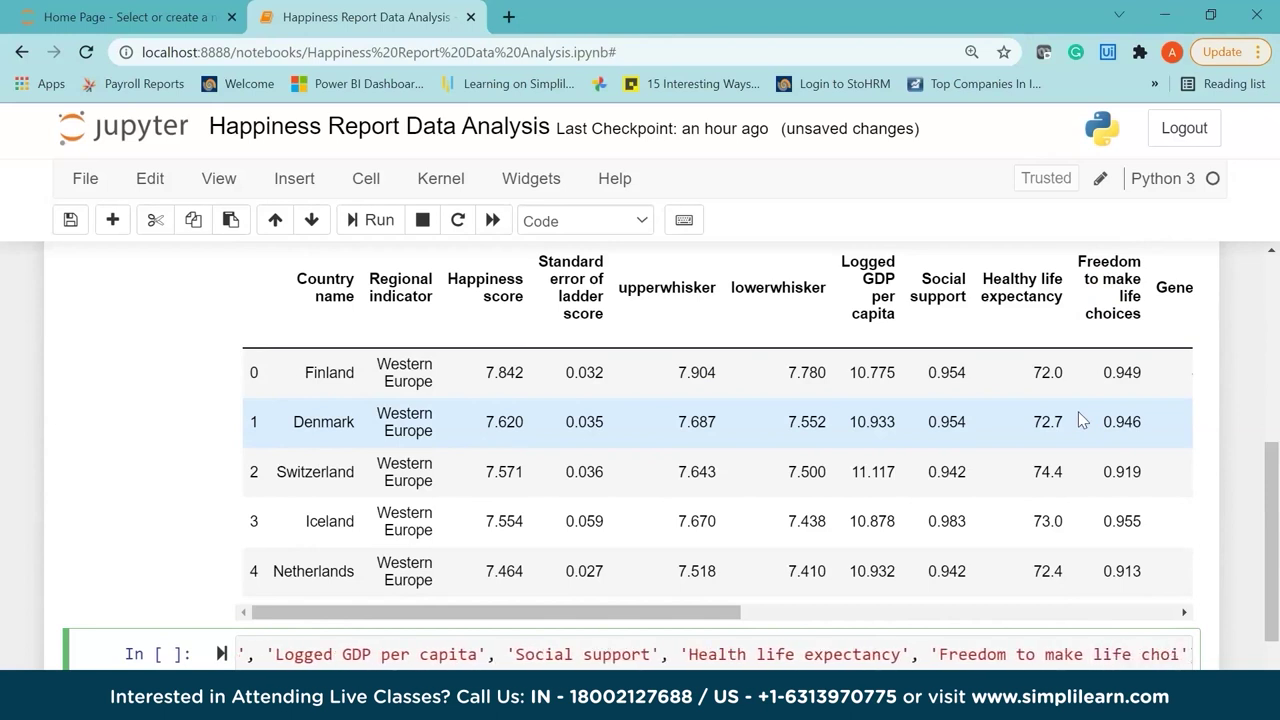
text(ces',)
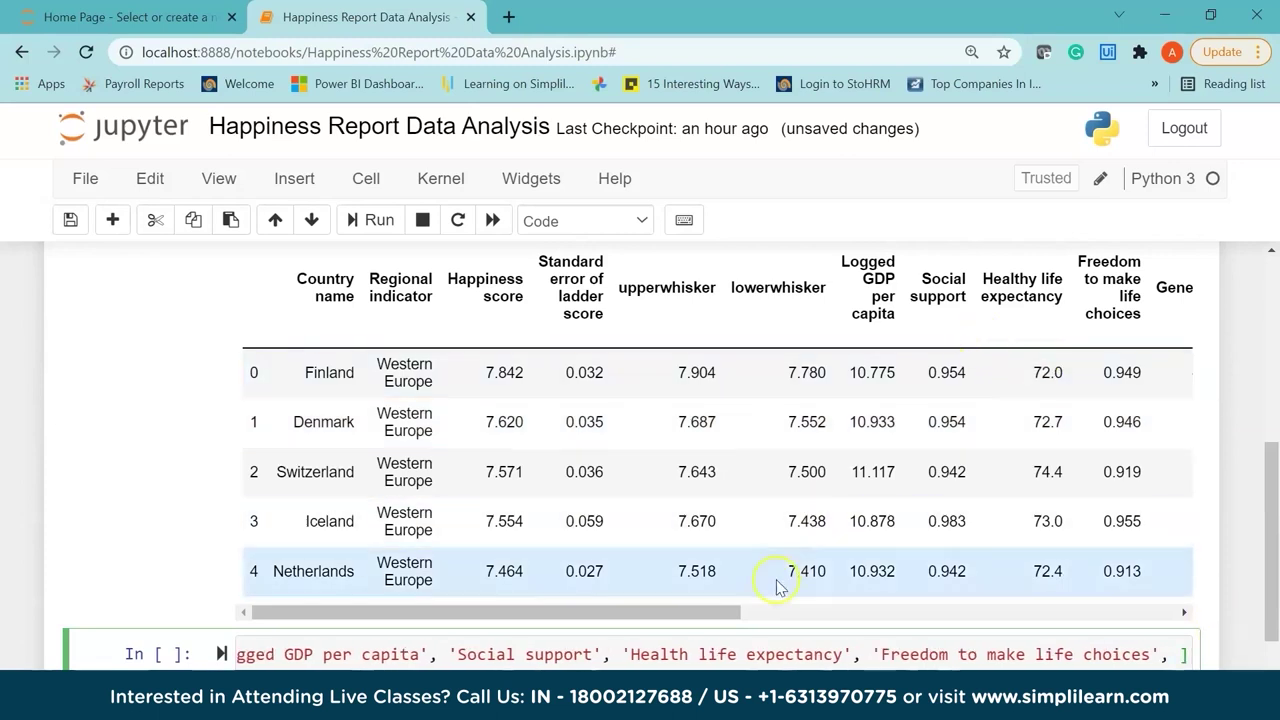
Check the further column names in the table and add 'Generosity' to the data_columns list
drag(726, 612, 864, 625)
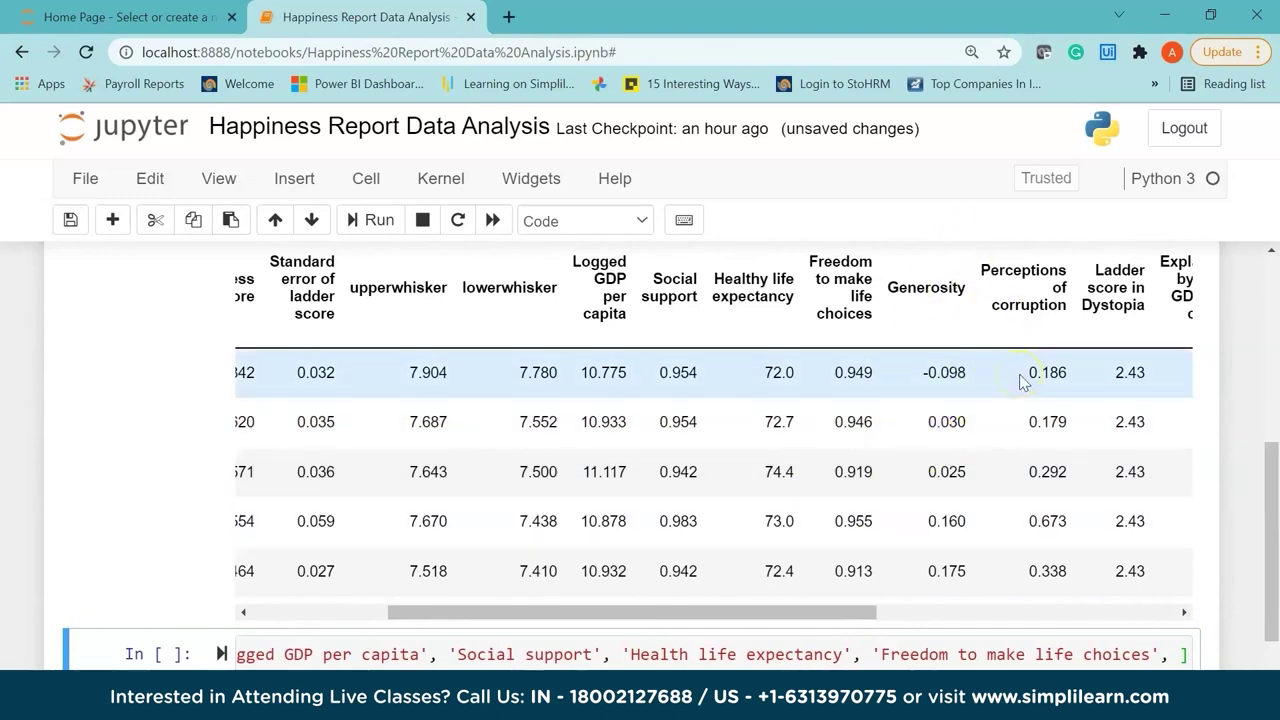
click(1170, 654)
text(')
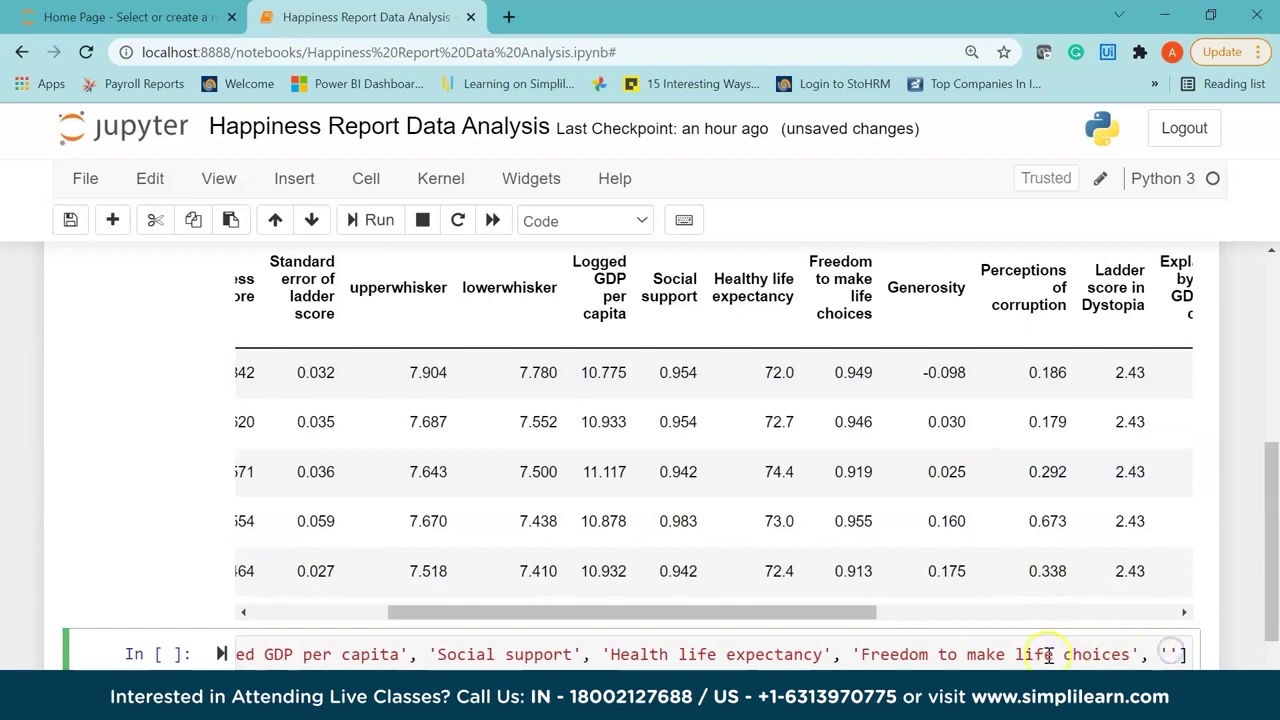
text(Generosity')
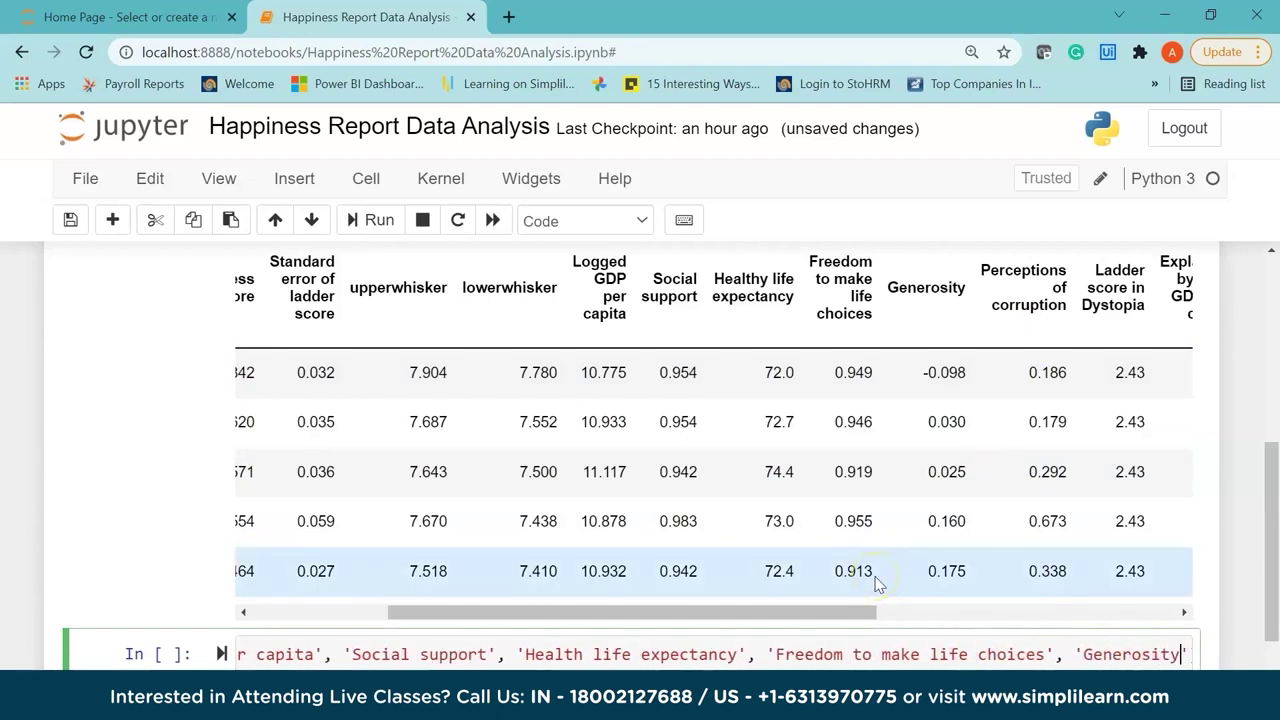
text(,)
Complete the data_columns list with 'Perceptions of corruption' as its last entry and run the cell
text(')
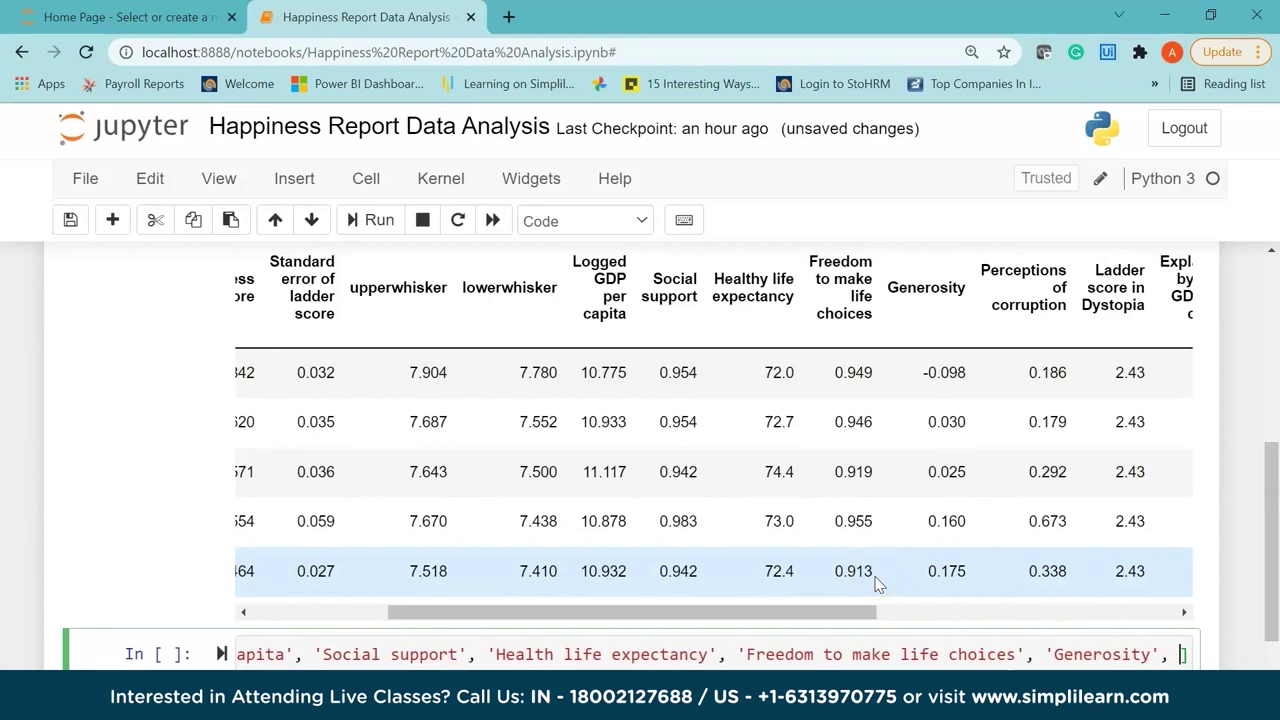
text(Per)
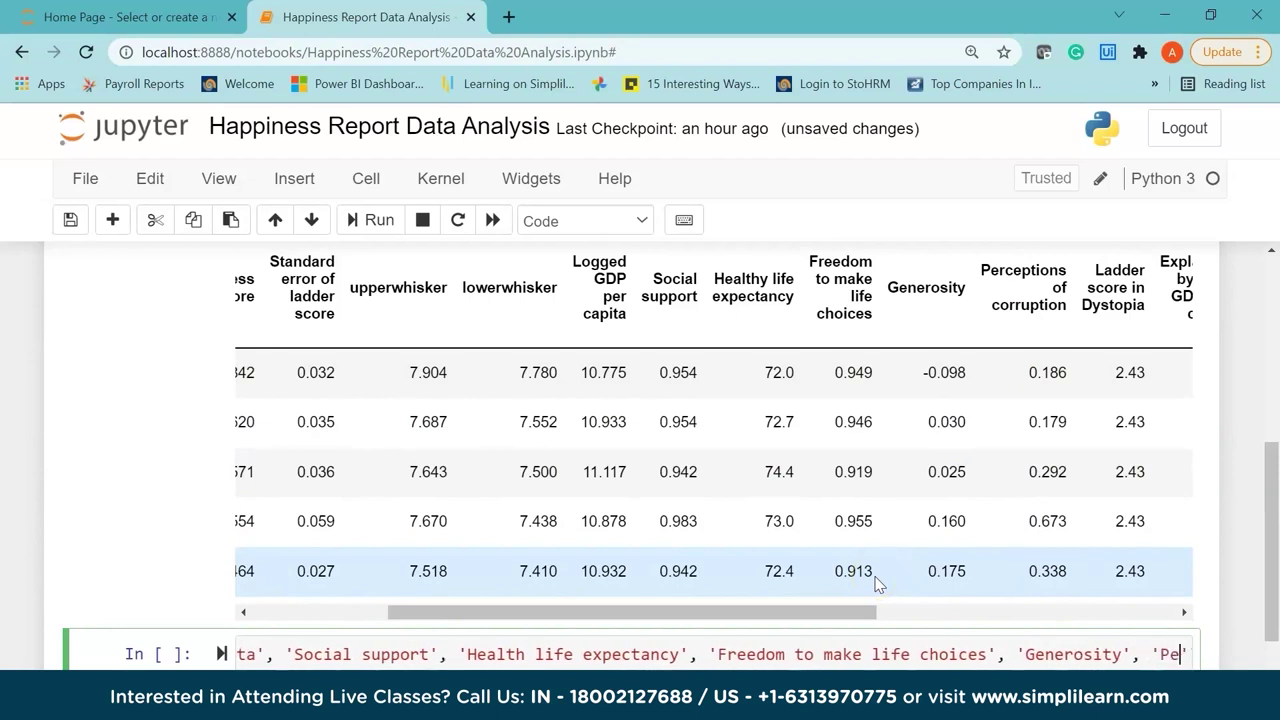
text(ceptions of corr)
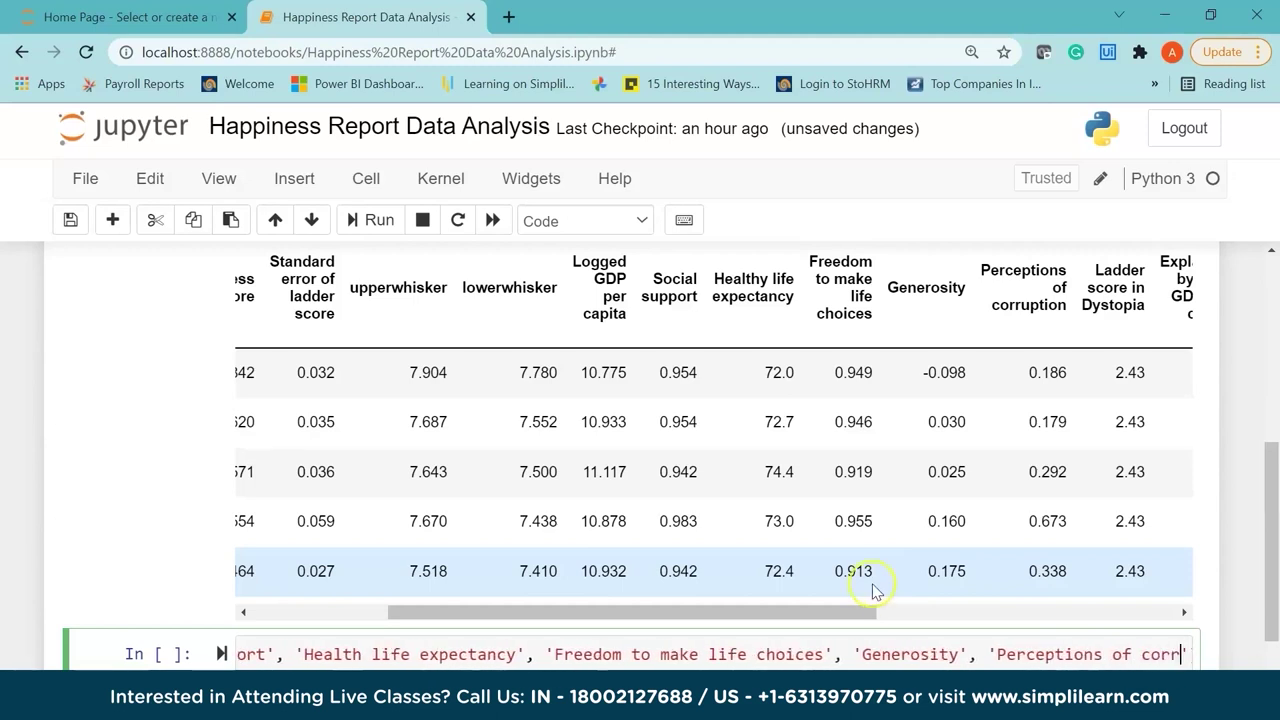
text(utio)
key(BackSpace)
key(BackSpace)
key(BackSpace)
text(pti)
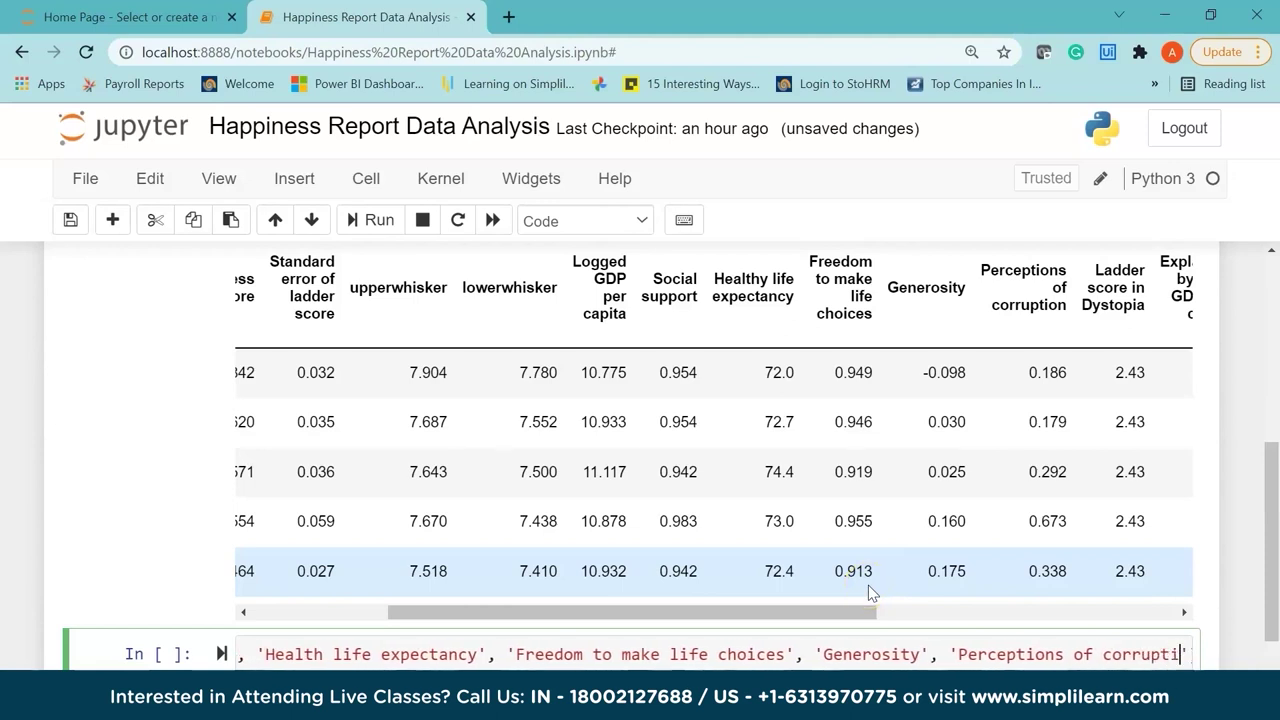
text(on)
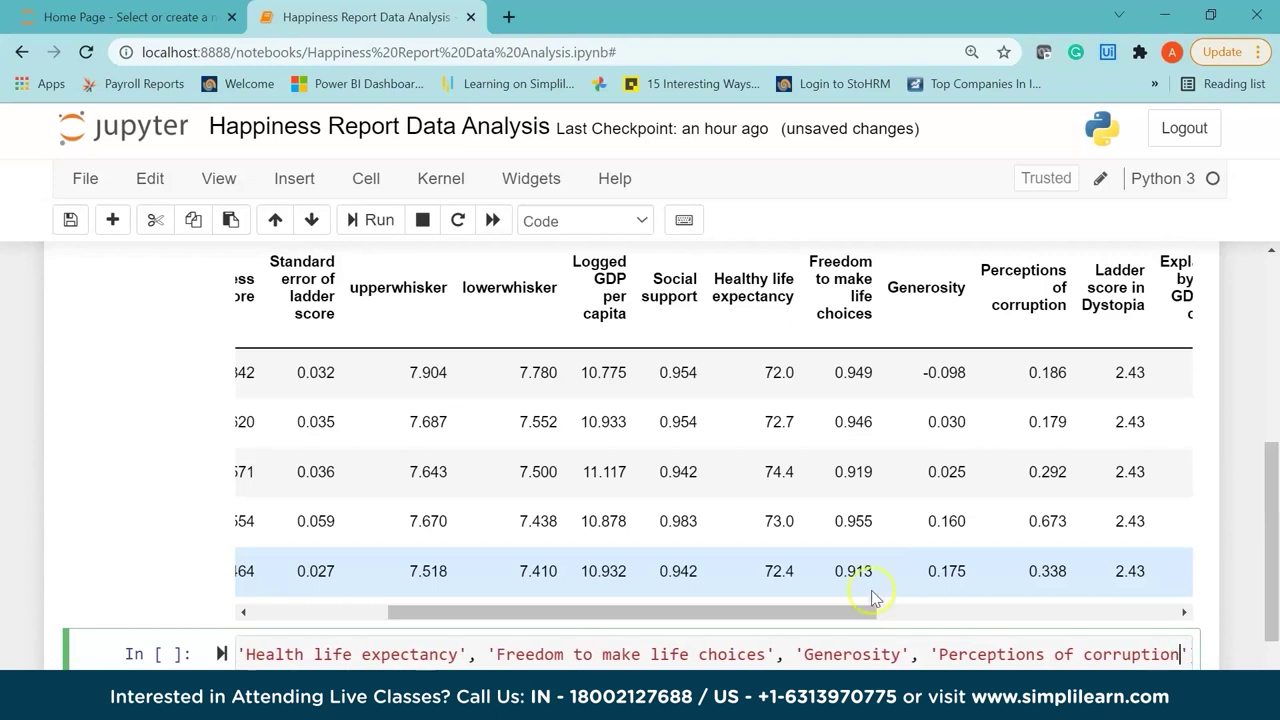
scroll(715, 654, left, 10)
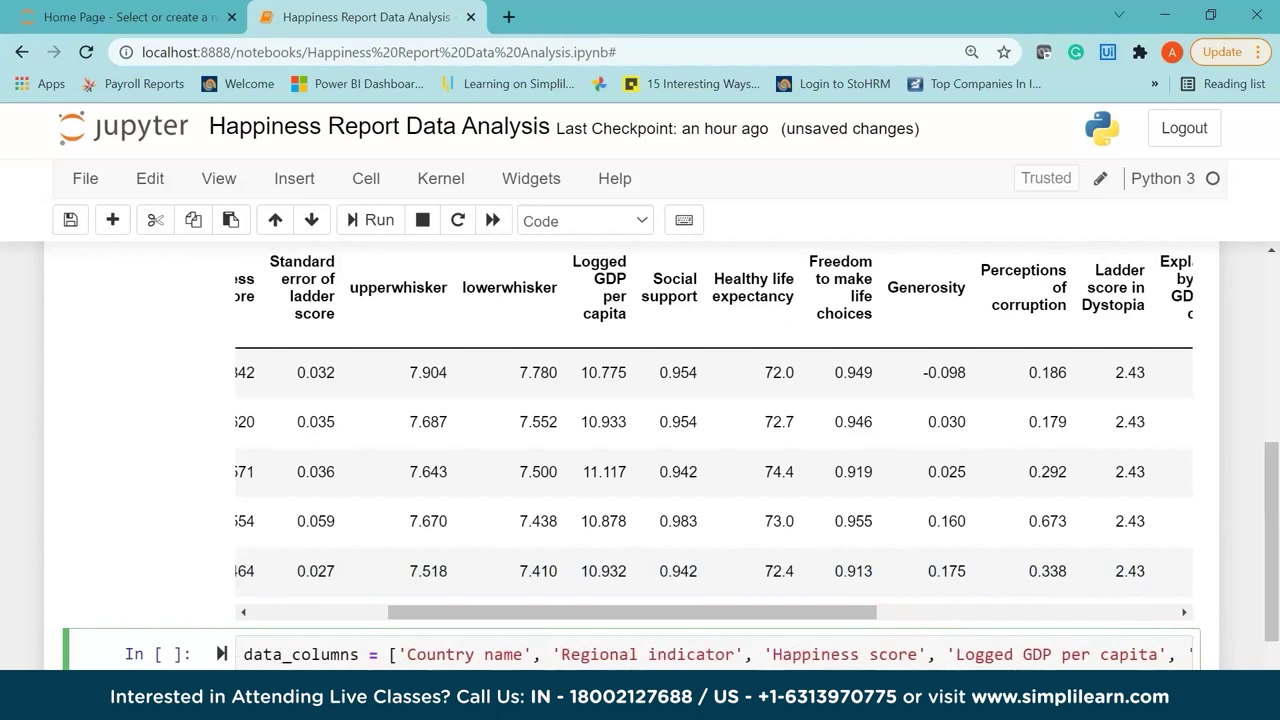
scroll(935, 497, down, 2)
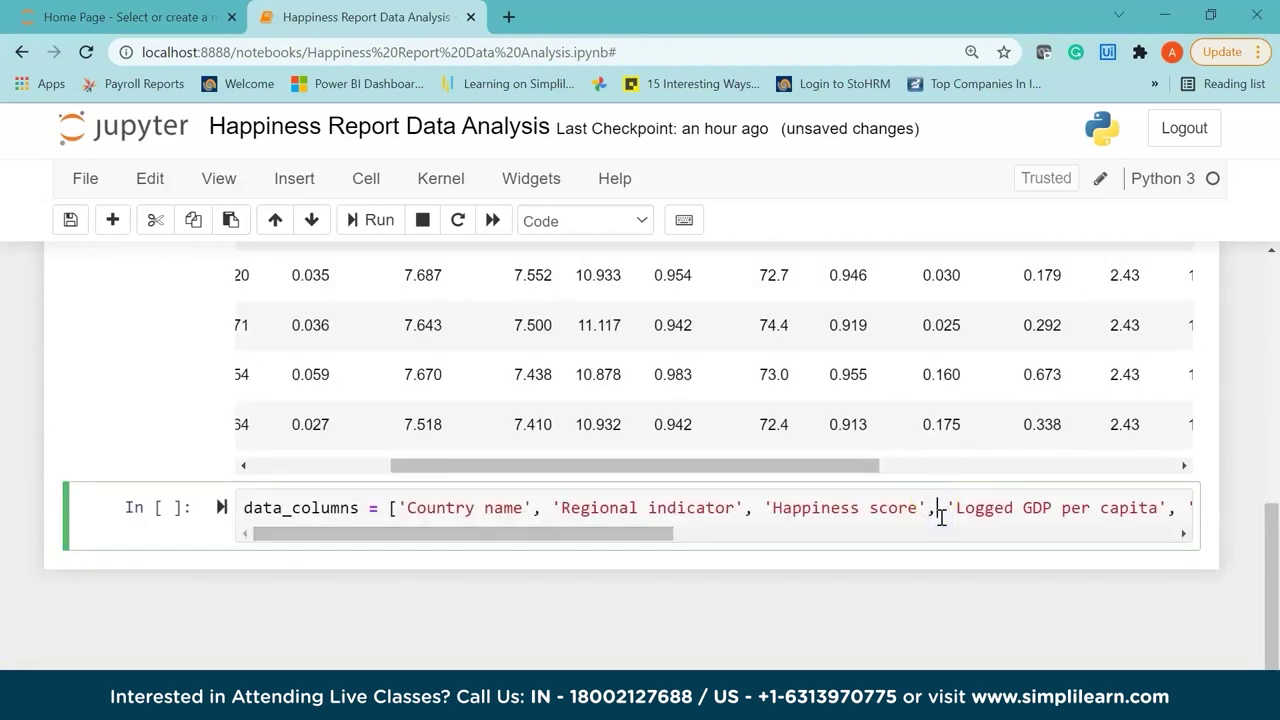
key(shift+Return)
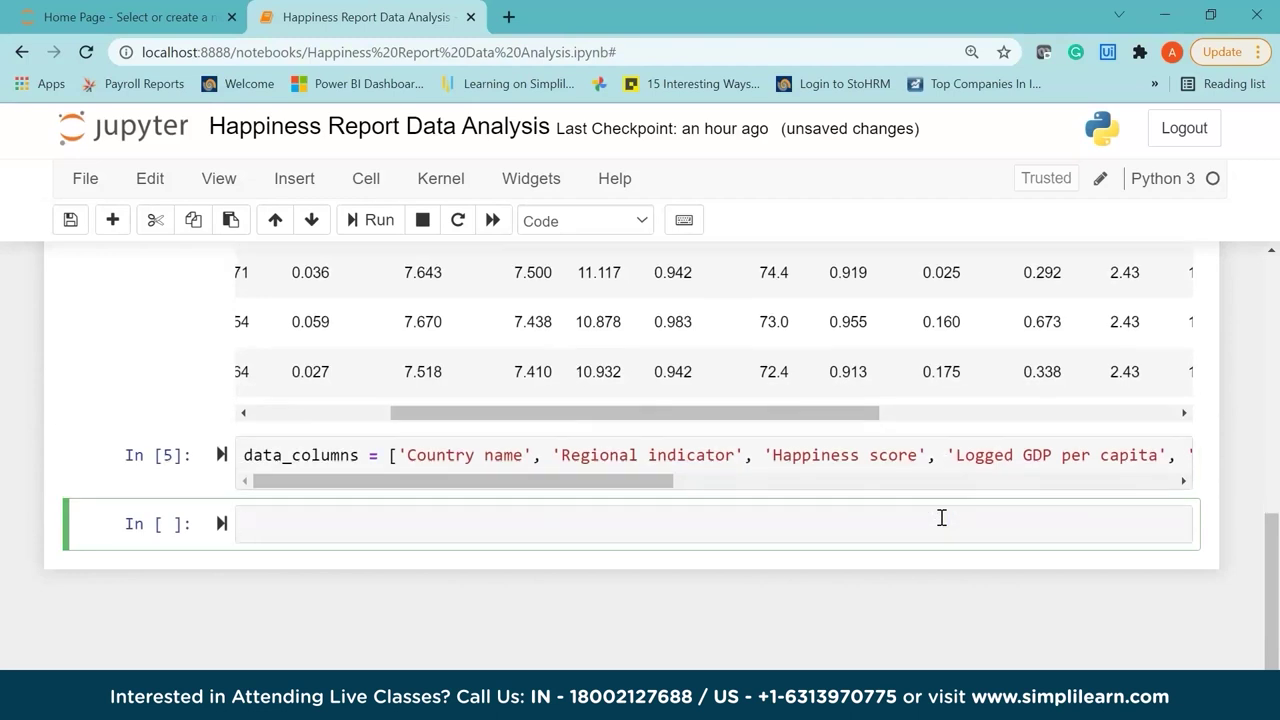
In the new cell, enter data = data[data_column].copy() and run it
drag(583, 486, 539, 429)
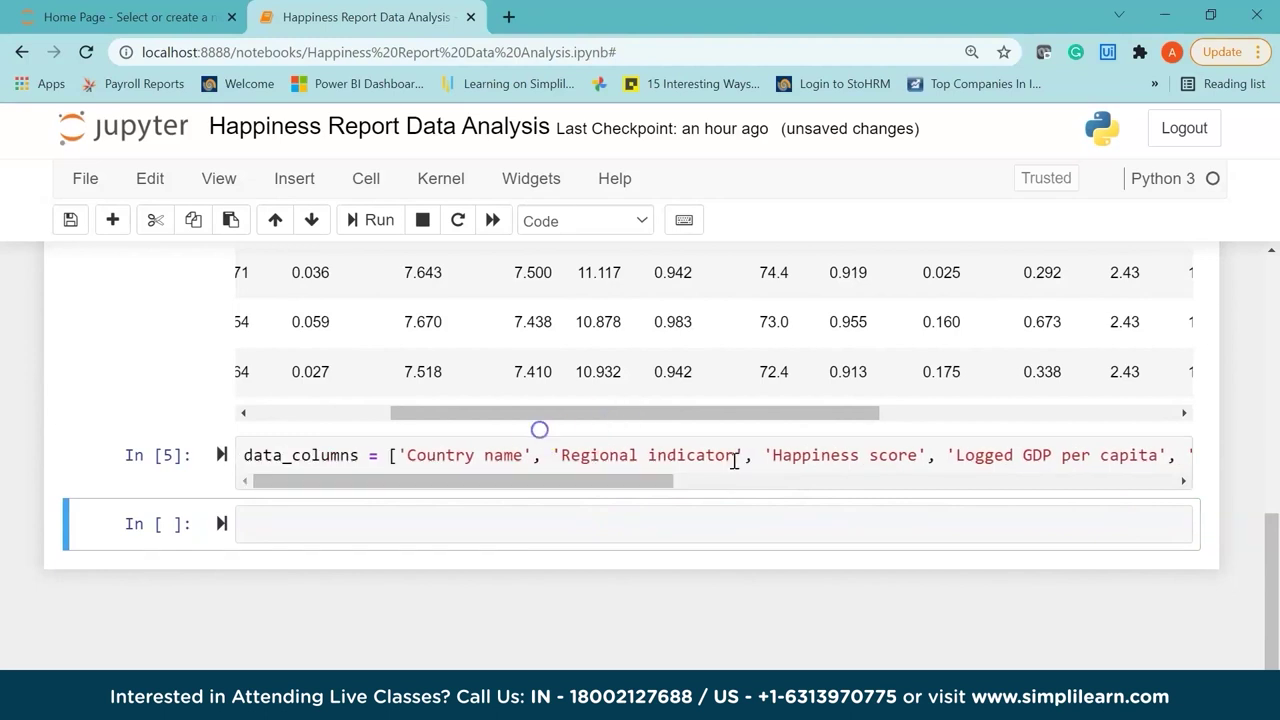
click(480, 525)
text(data = data)
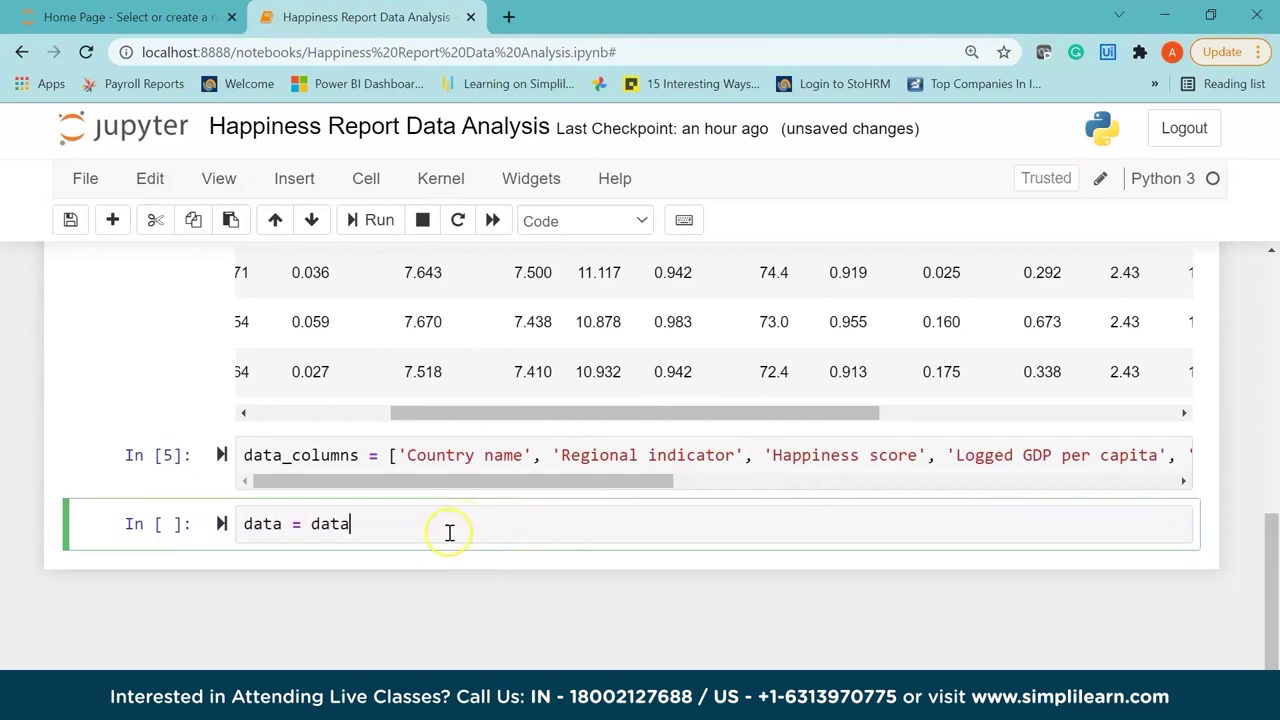
text([dat)
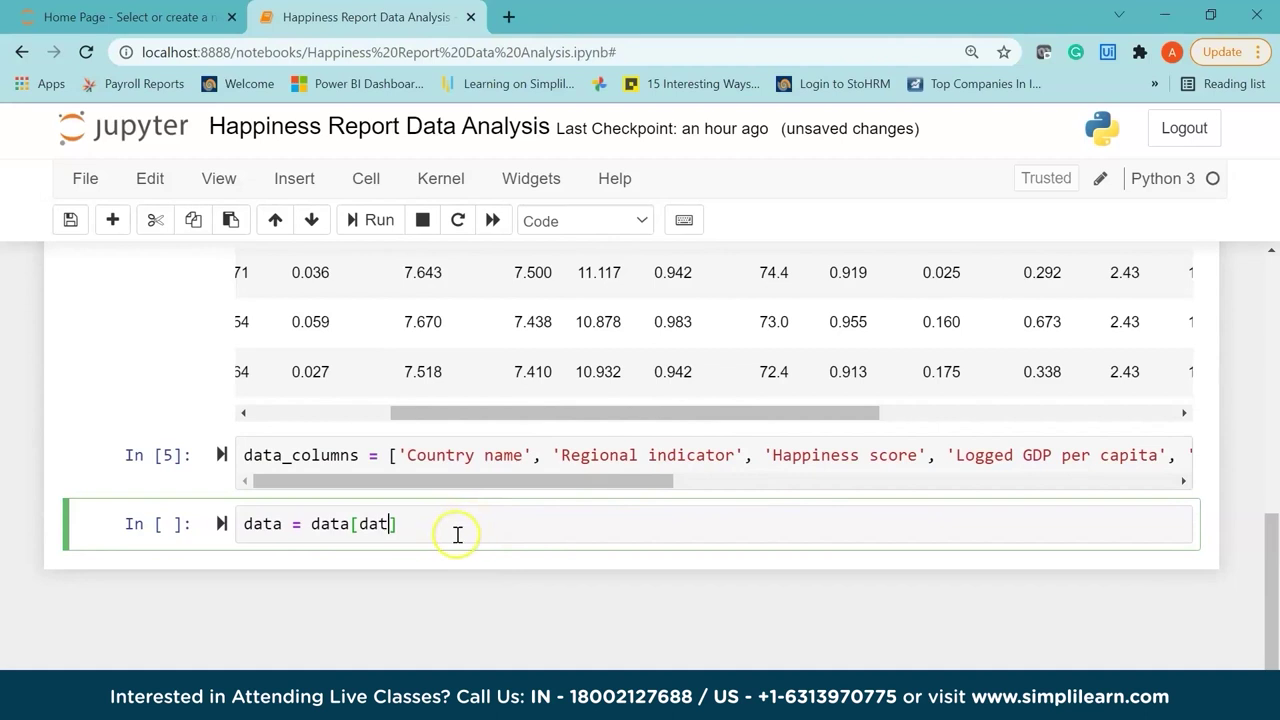
text(a_column)
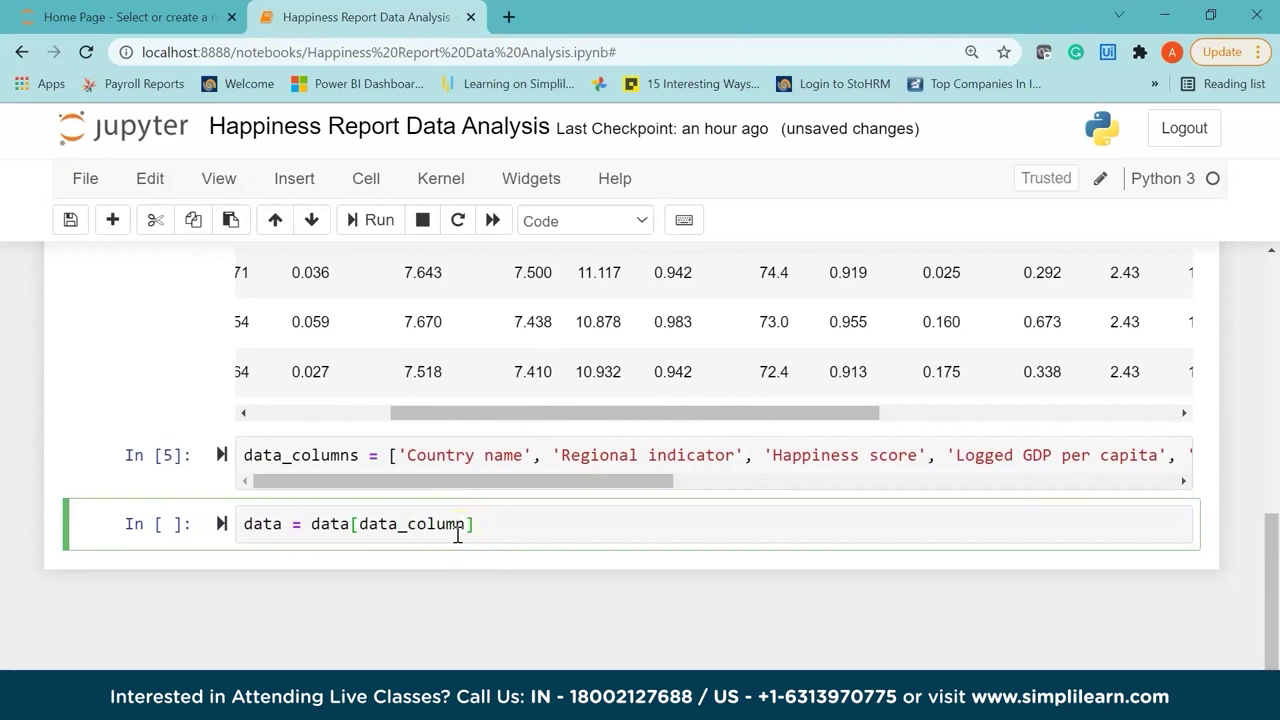
text(.copu)
text(())
key(shift+Return)
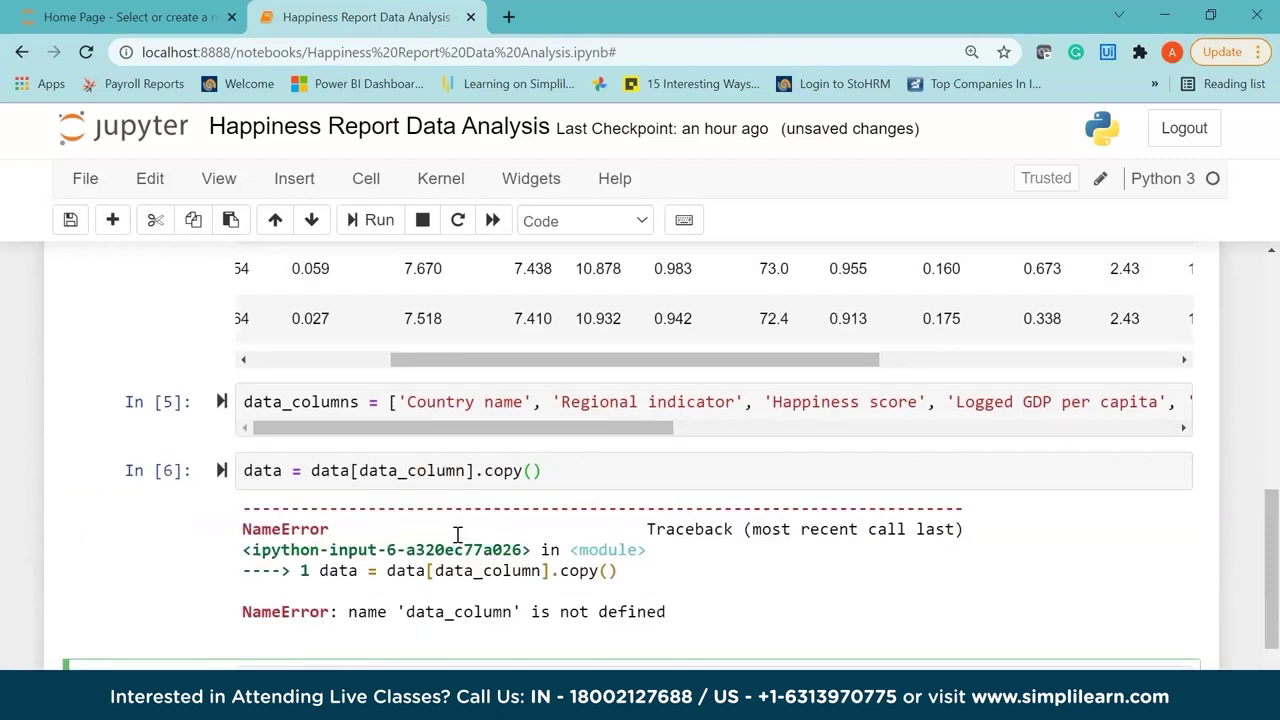
Correct the list name in the copy statement to data_columns and rerun the cell
click(473, 470)
text(s)
key(shift+Return)
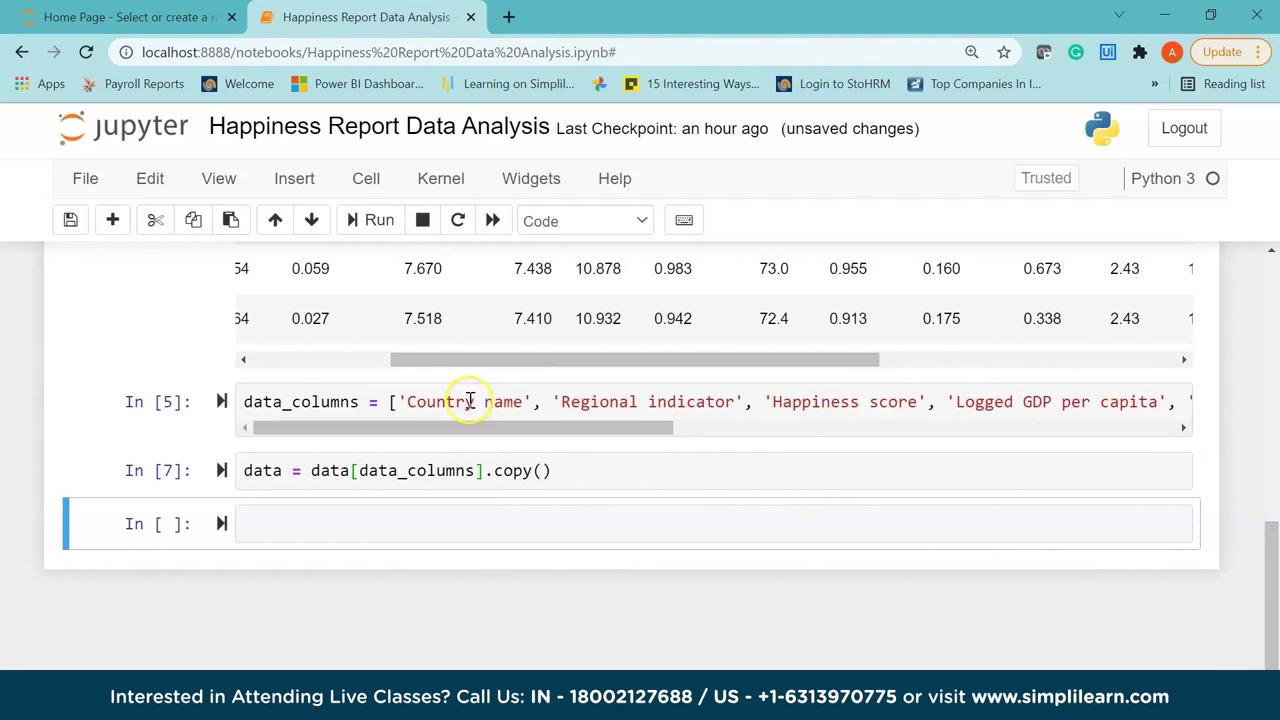
In the empty cell, create happy_df with data.rename, mapping 'Country name' to 'country_name'
mouse_move(491, 430)
mouse_down()
mouse_move(1034, 486)
mouse_move(507, 443)
mouse_move(351, 517)
mouse_up()
click(350, 525)
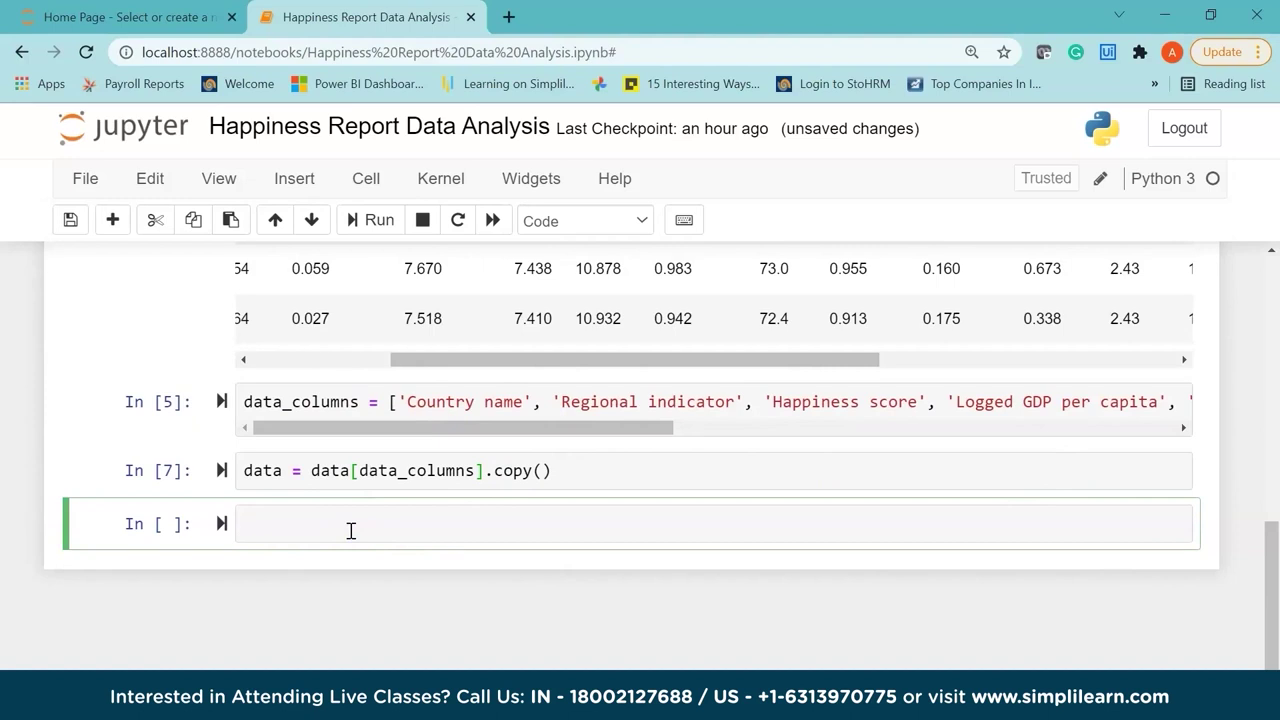
text(happy_df = data.rename({)
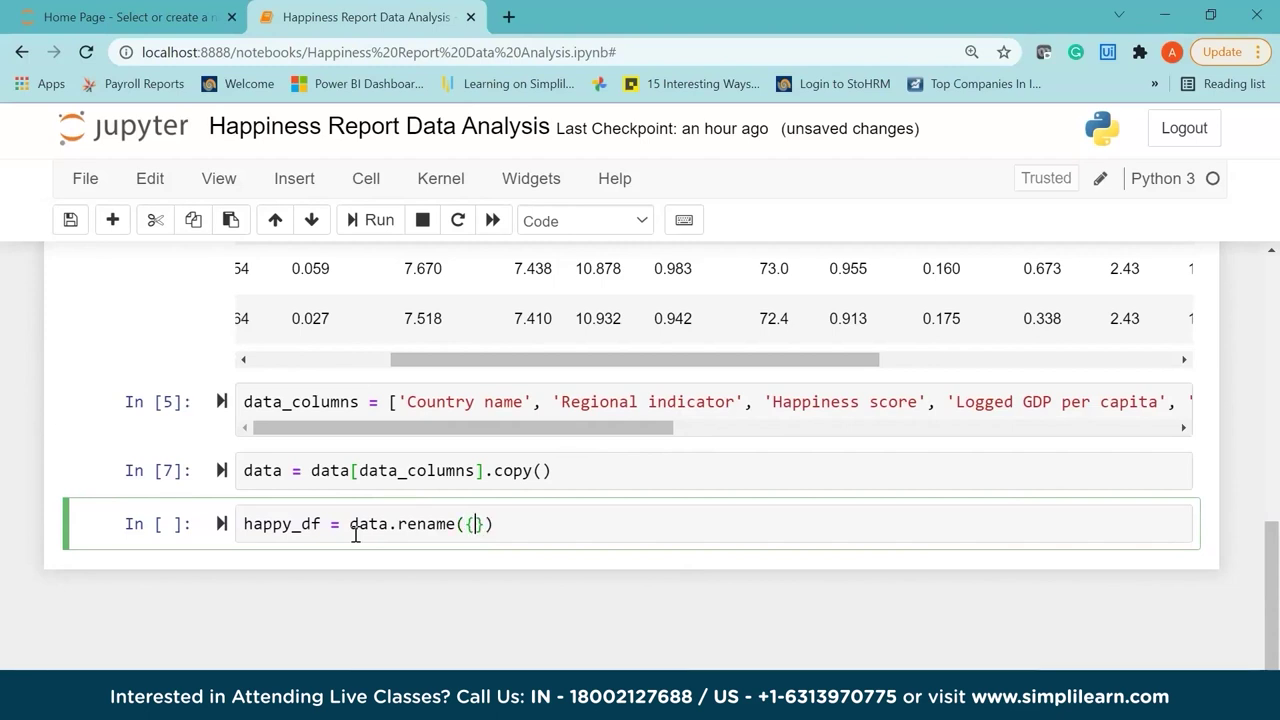
text('Co)
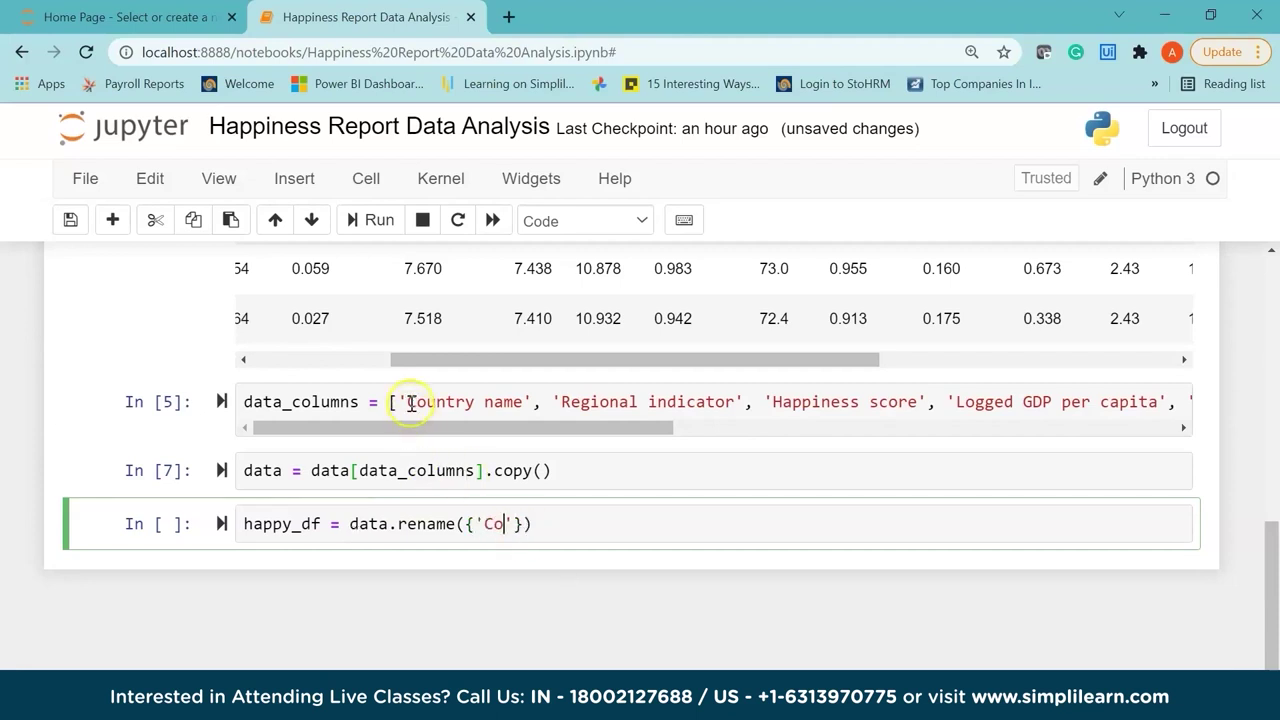
drag(408, 403, 523, 403)
key(ctrl+c)
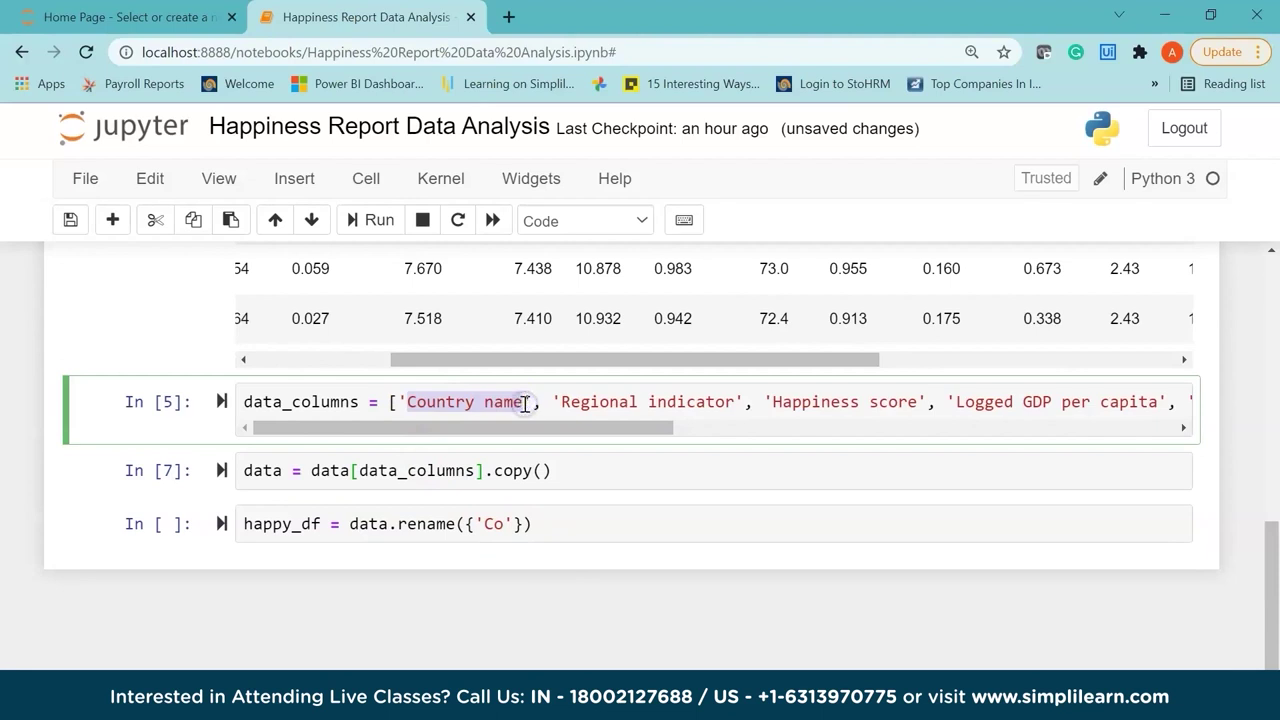
double_click(495, 524)
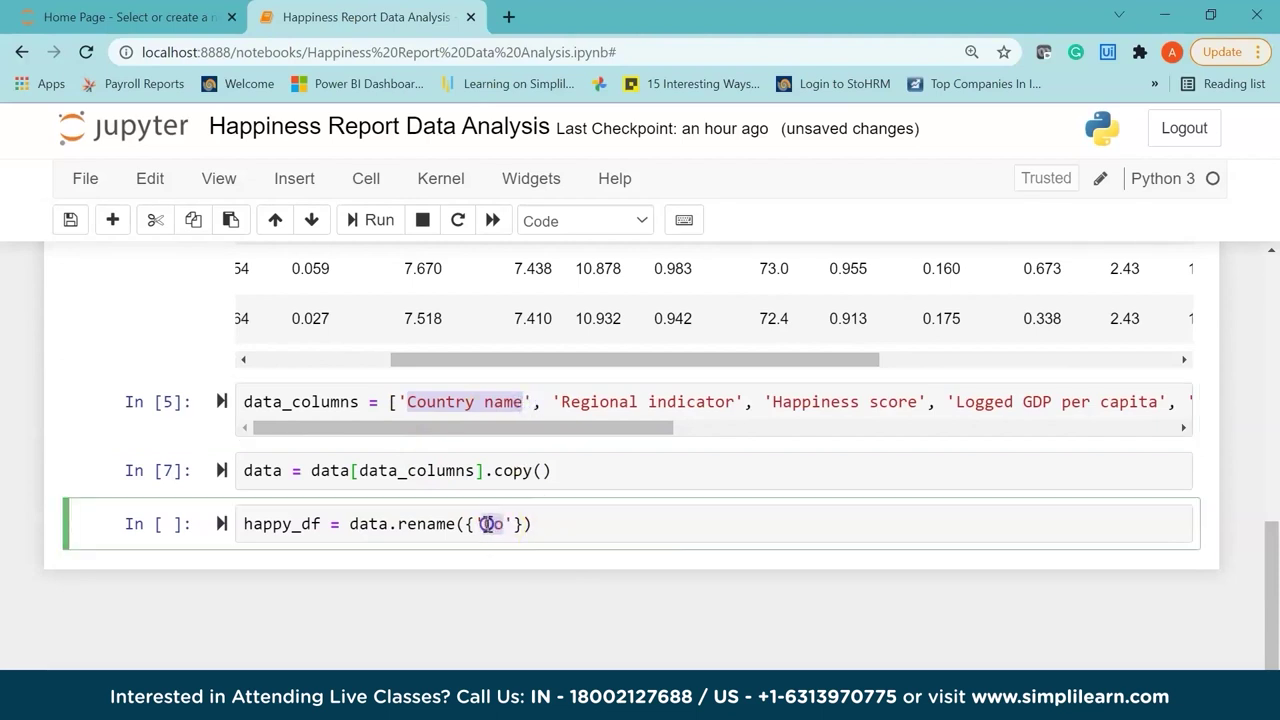
key(ctrl+v)
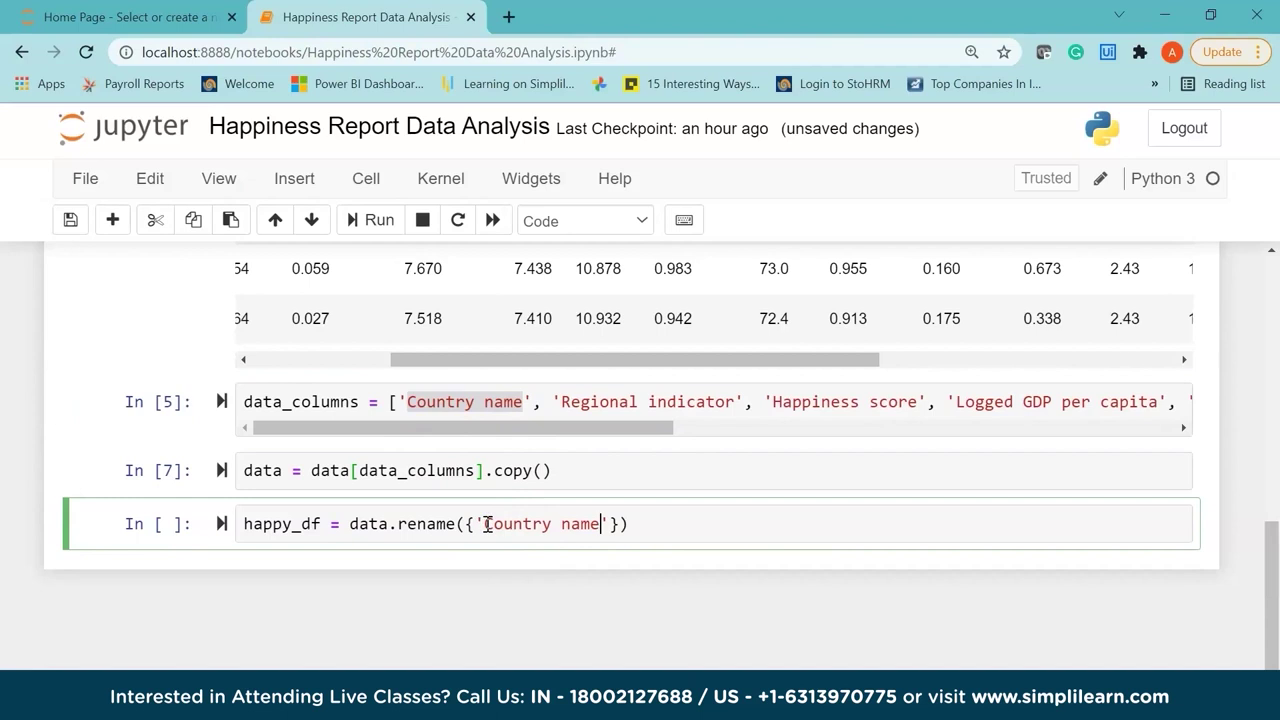
key(Right)
text(:'country_)
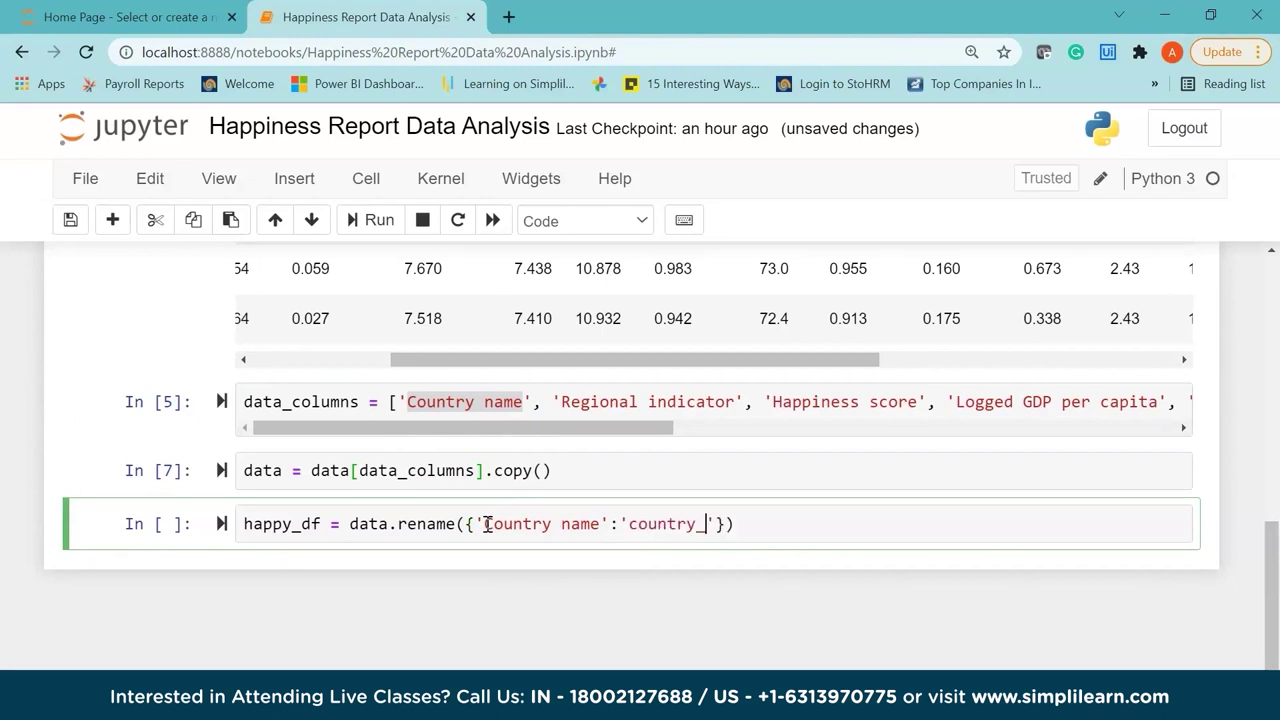
text(name')
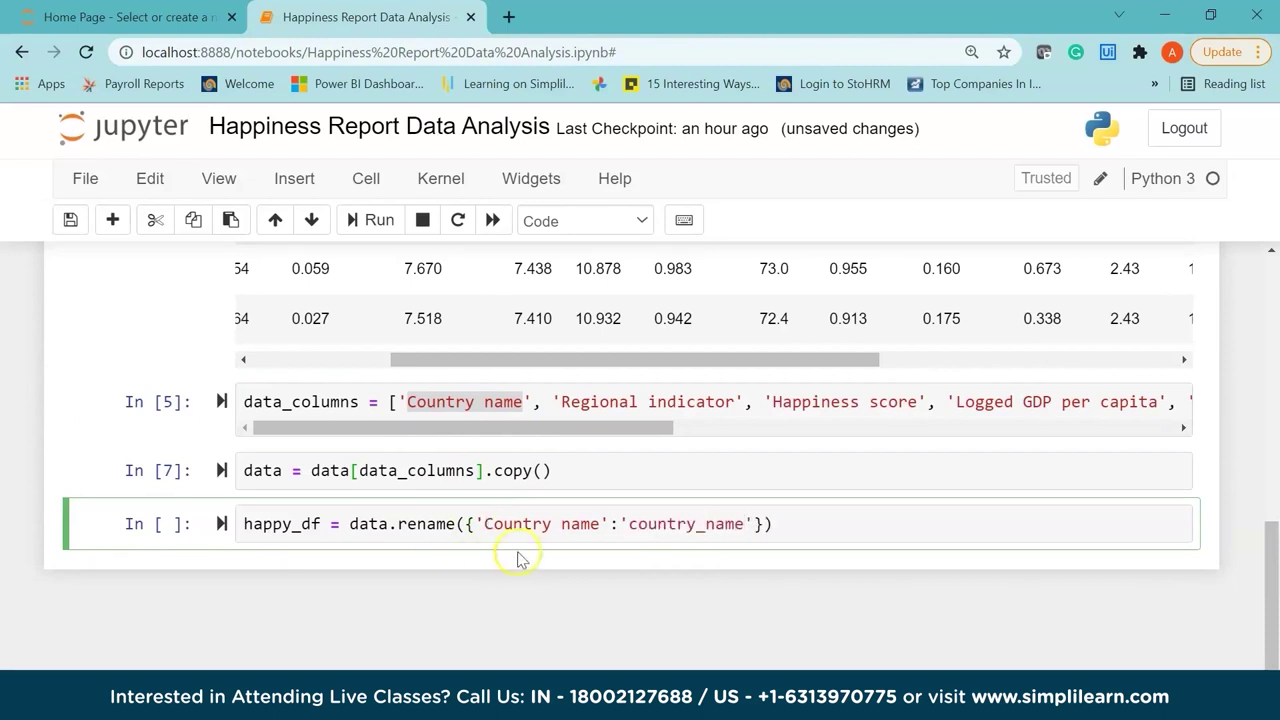
Add the mapping of 'Regional indicator' to 'regional_indicator' to the rename dictionary
text(,)
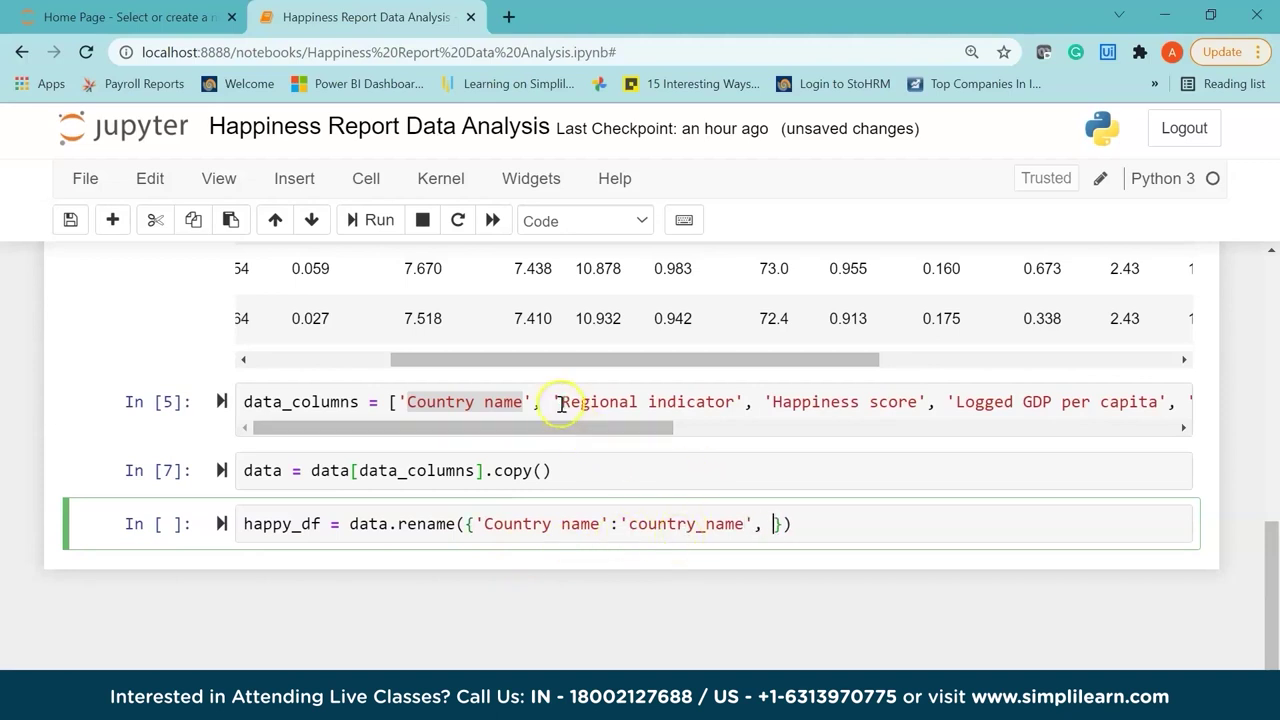
drag(553, 402, 743, 401)
key(ctrl+c)
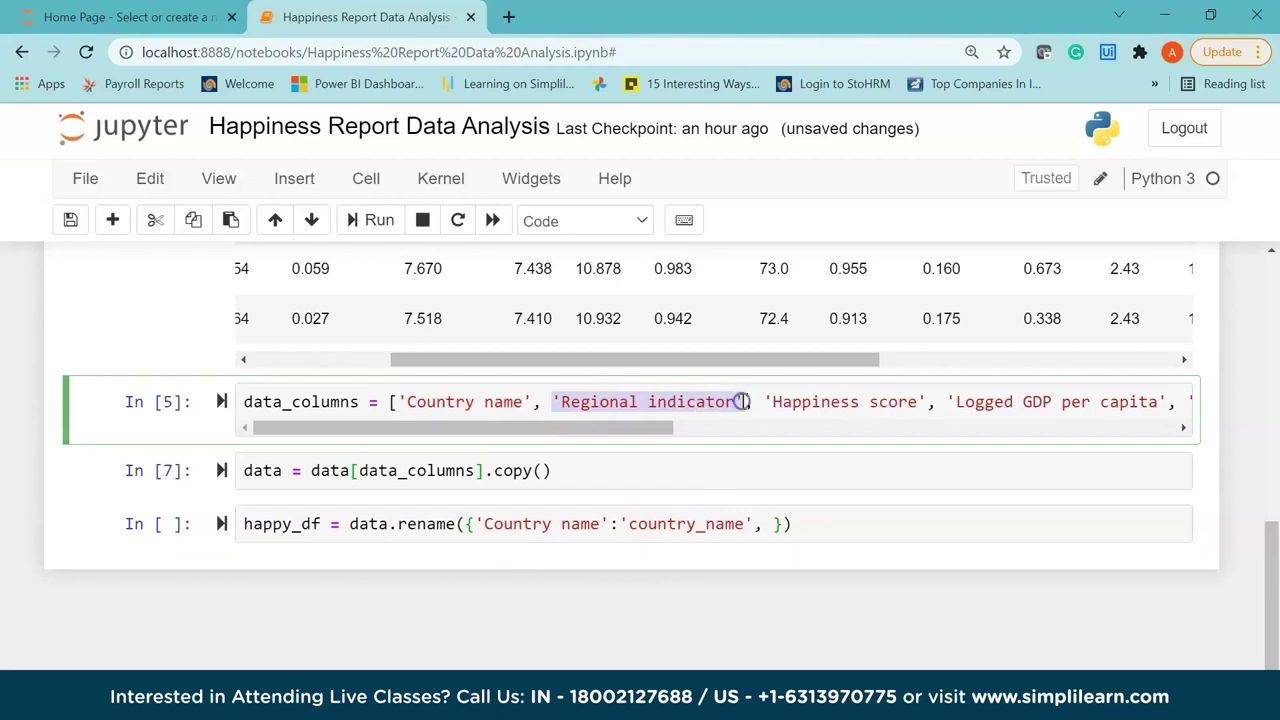
click(775, 527)
key(ctrl+v)
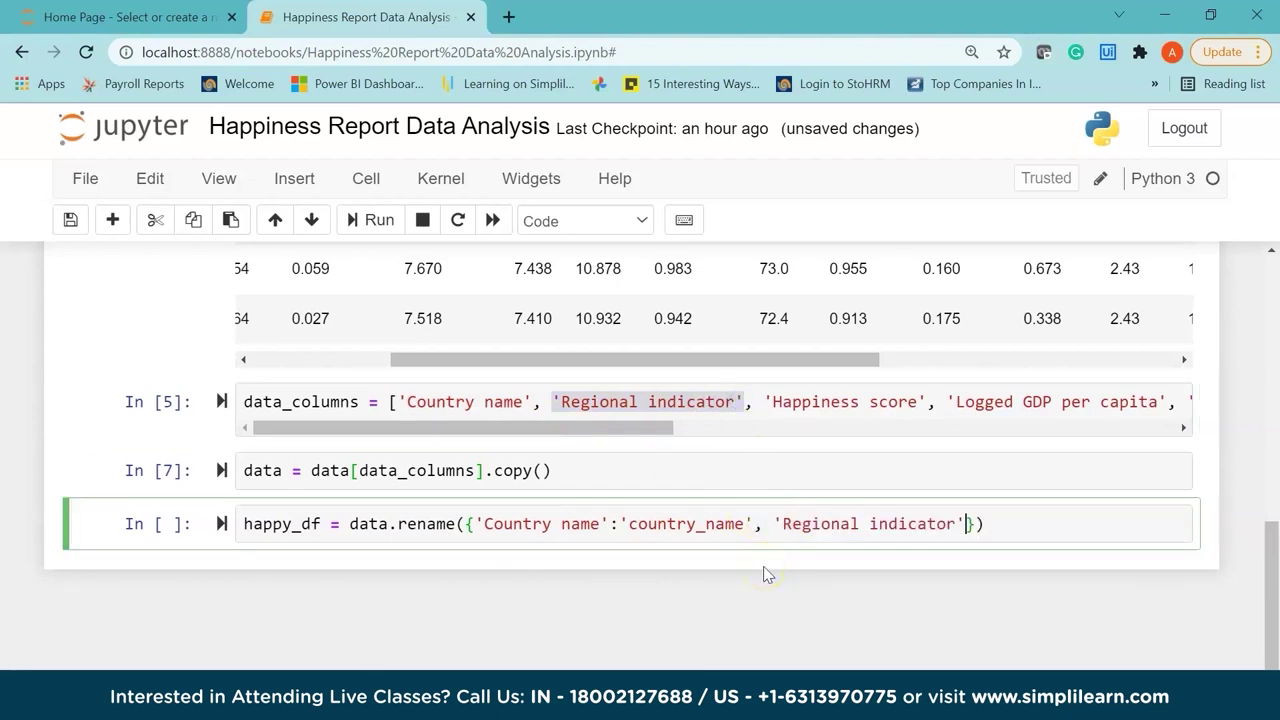
text(:)
text('regional_indeicator)
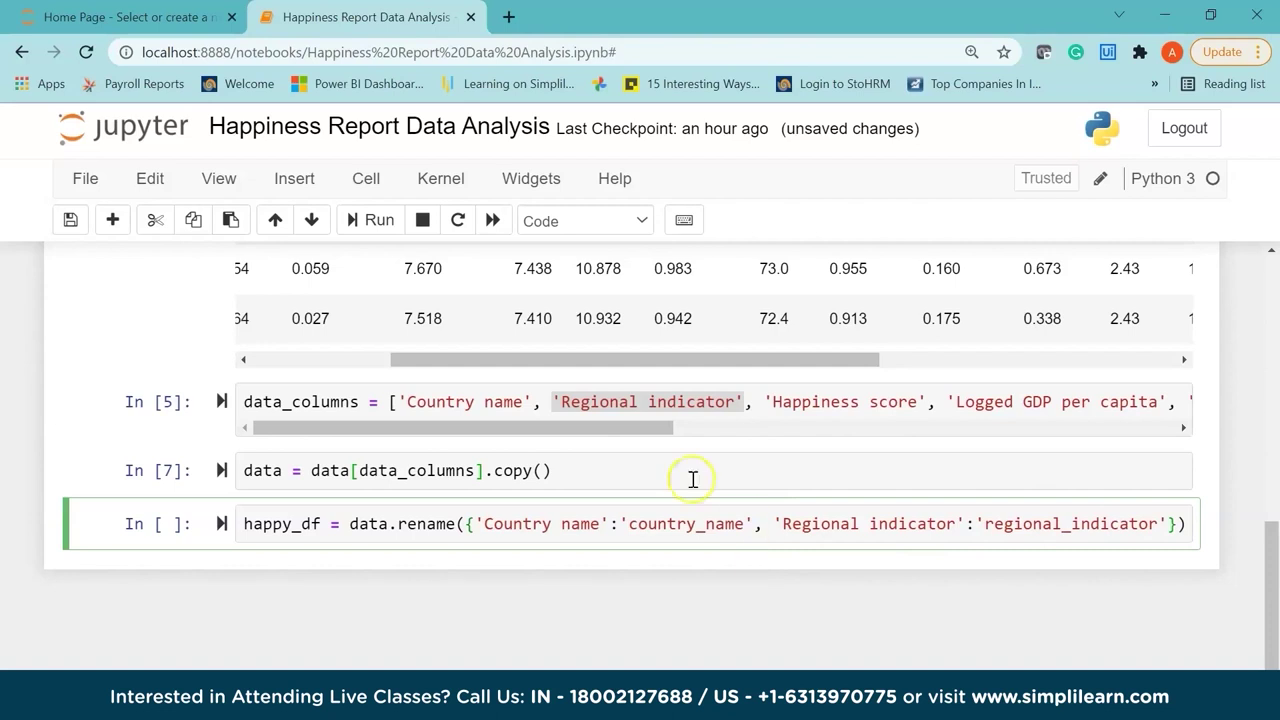
Add underscored names for the remaining columns, from 'Happiness score' to 'Perceptions of corruption', to the rename dictionary and run the cell
click(630, 432)
drag(630, 432, 865, 437)
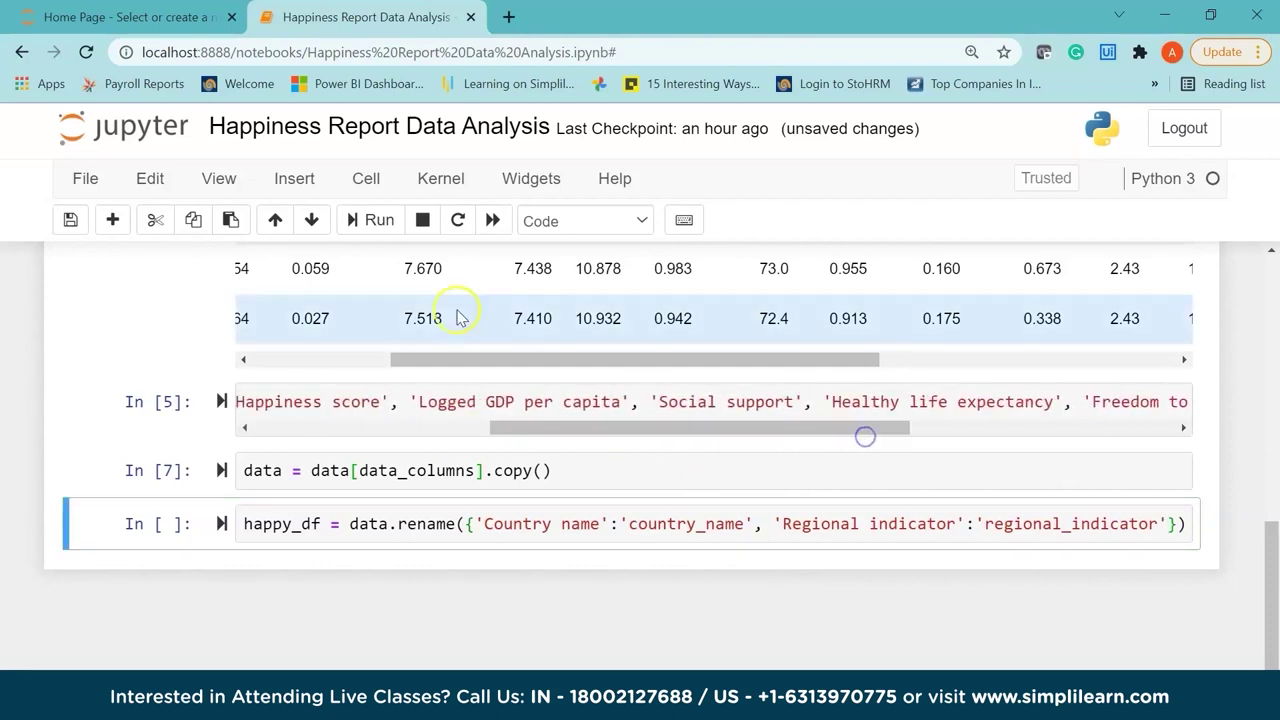
drag(680, 436, 357, 406)
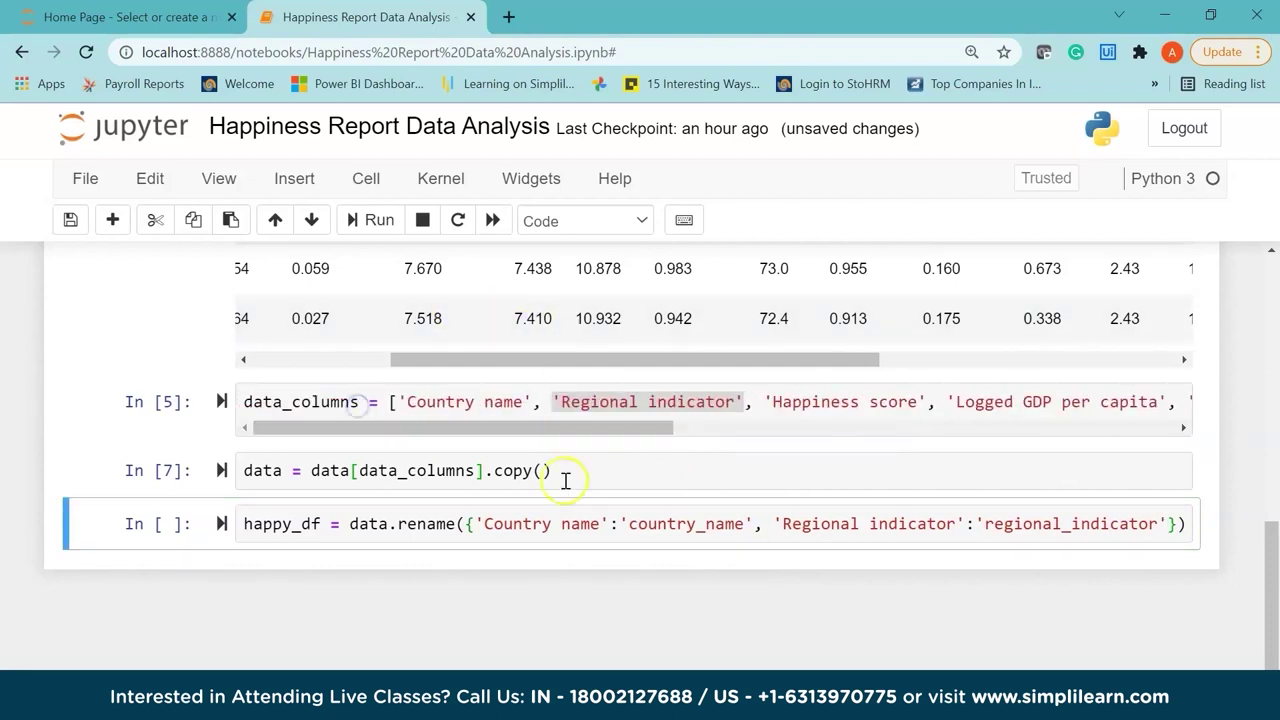
click(1170, 521)
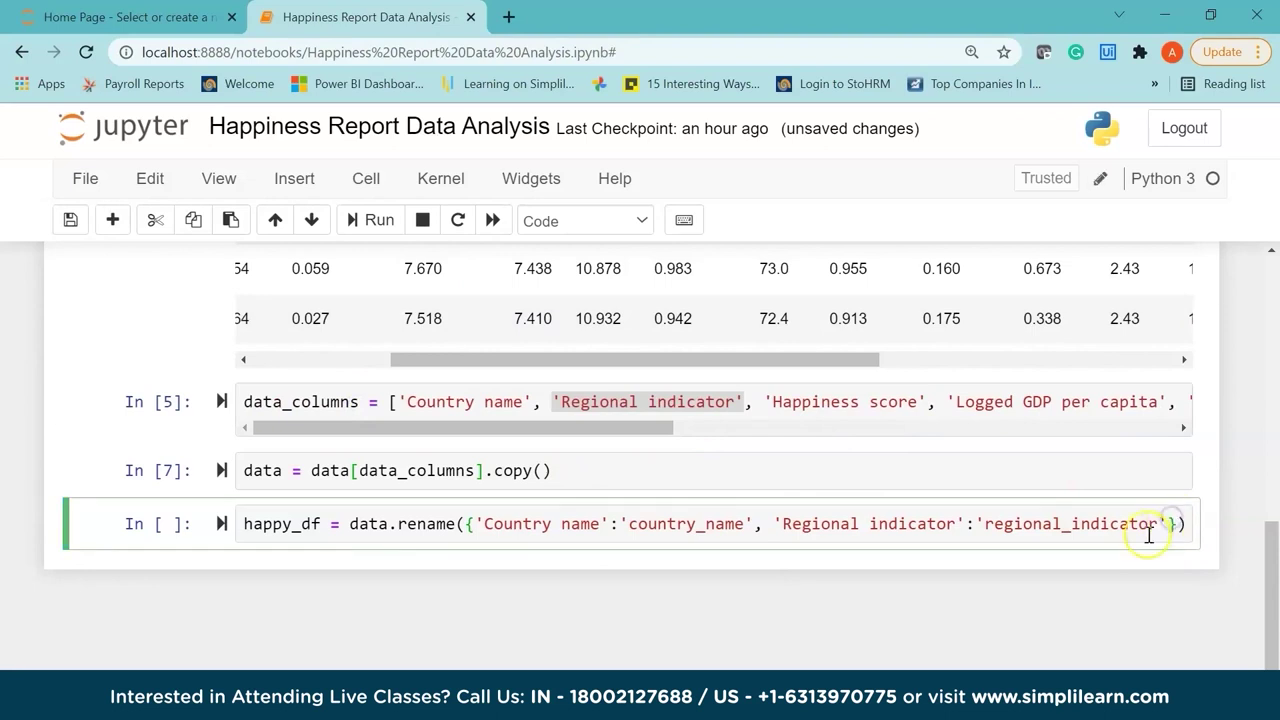
key(ctrl+v)
drag(449, 549, 400, 594)
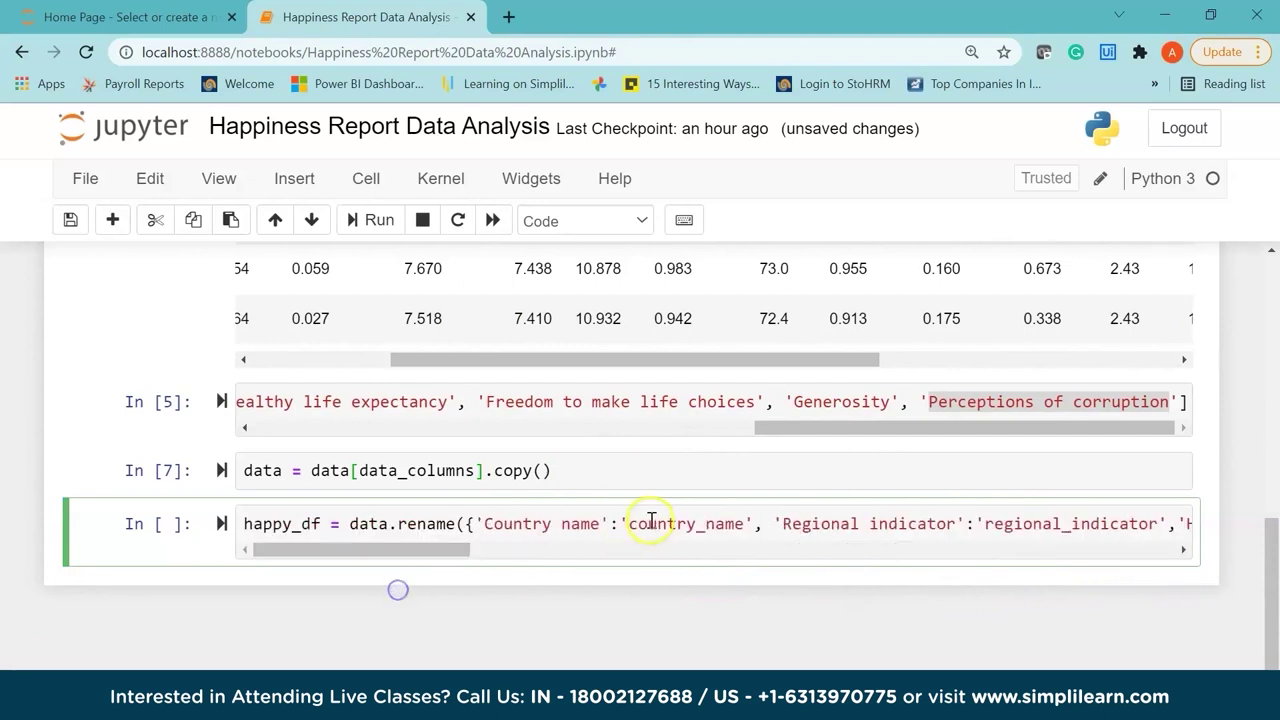
key(shift+Return)
Preview the renamed dataframe with happy_df.head() and check its column names through to perceptions_of_corruption
text(happy)
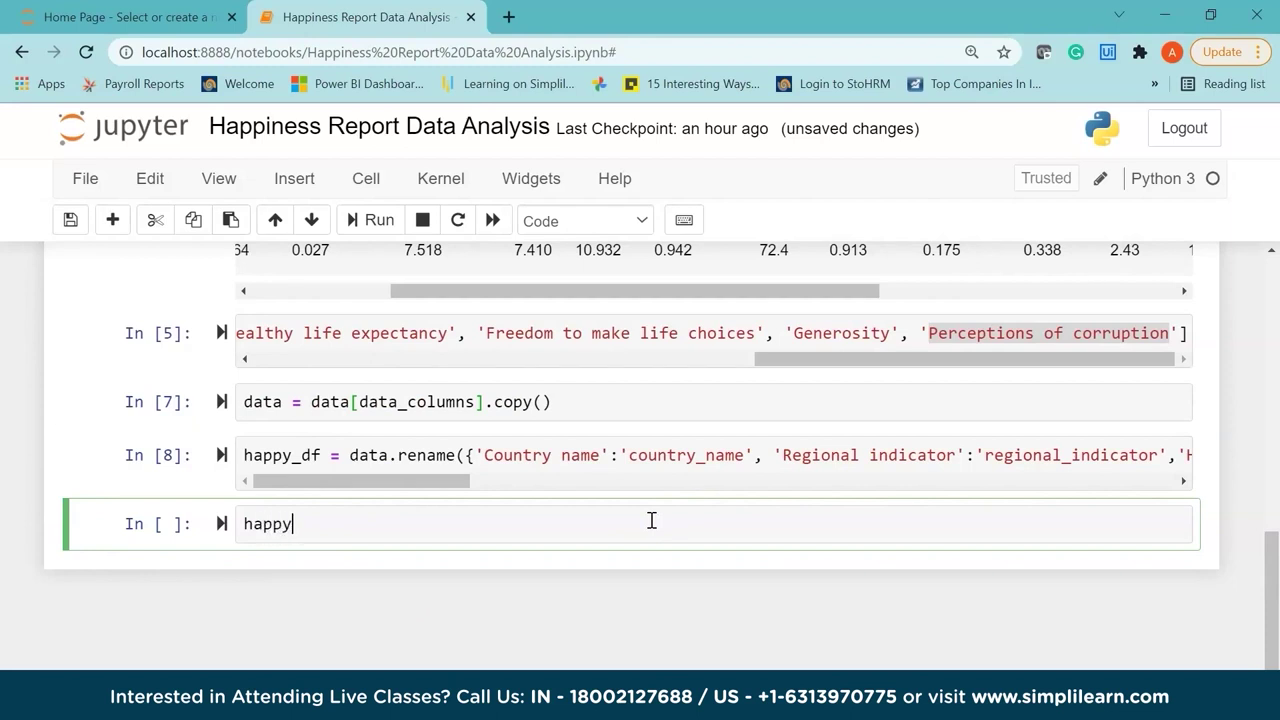
text(_df.head())
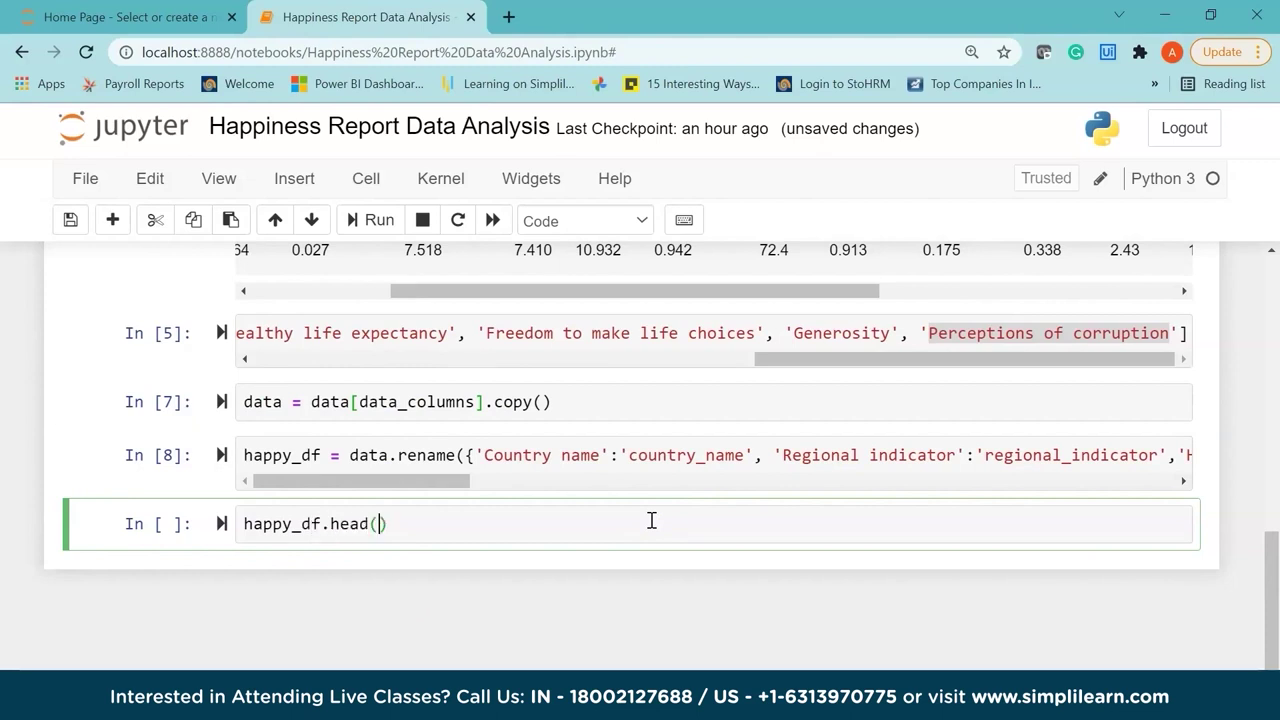
key(shift+Return)
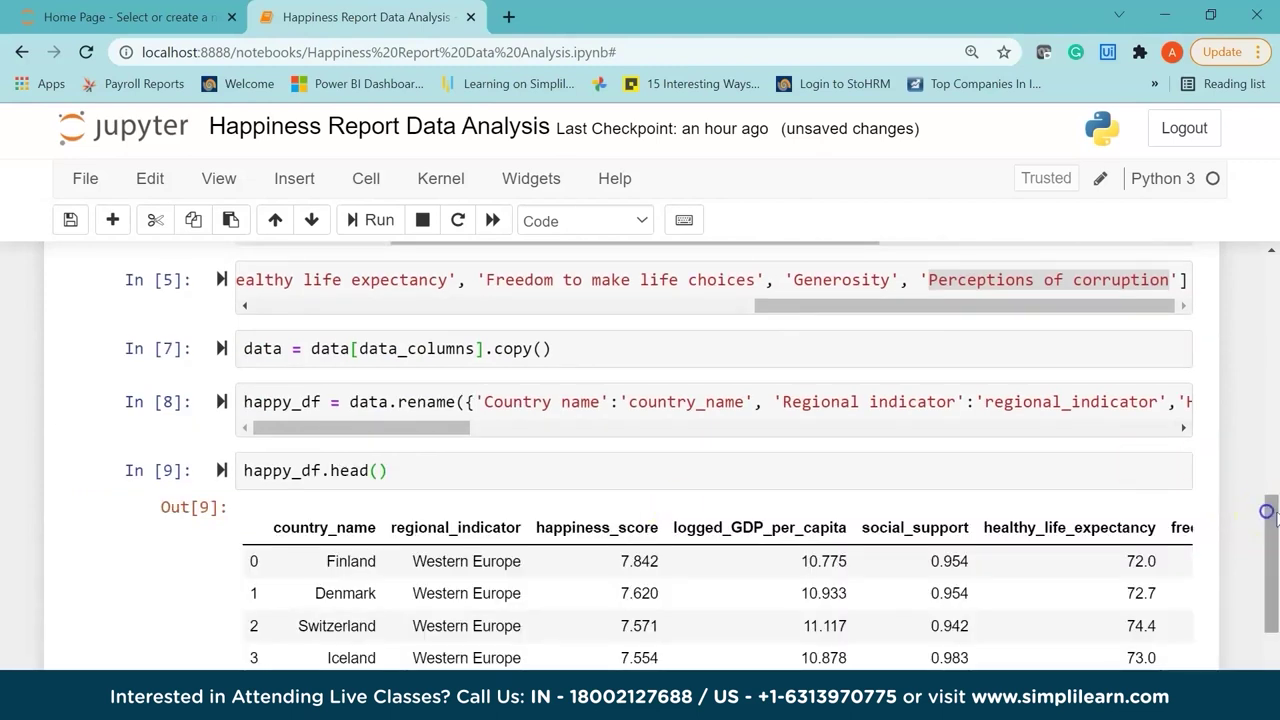
scroll(1274, 548, down, 1)
drag(626, 607, 944, 612)
click(352, 405)
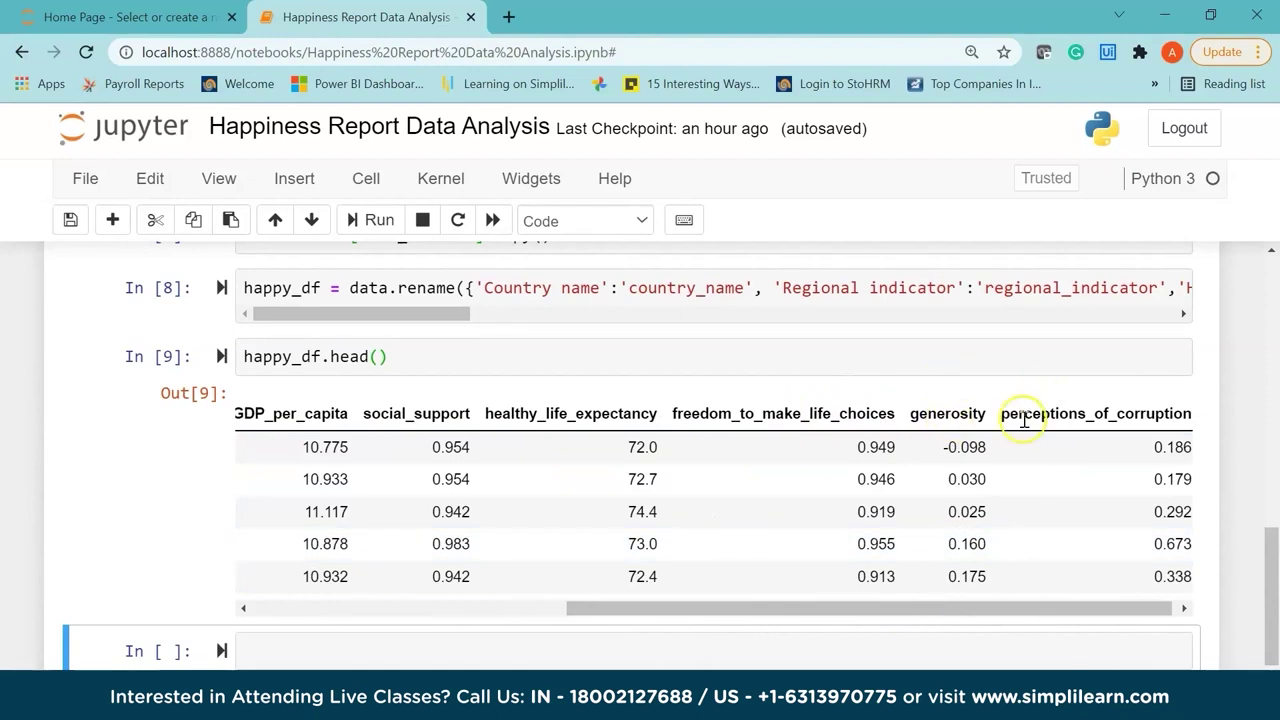
drag(1271, 545, 1272, 578)
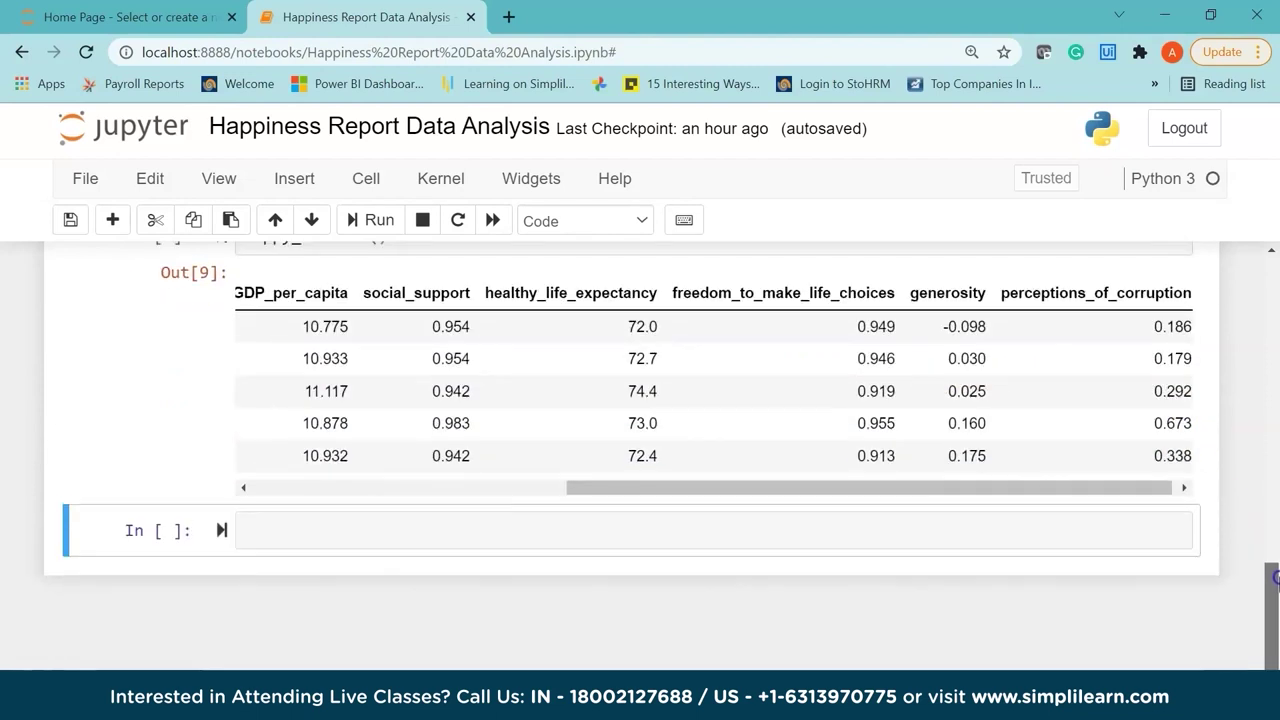
Count the missing values per column by running happy_df.isnull().sum() in the empty cell below the table
click(587, 530)
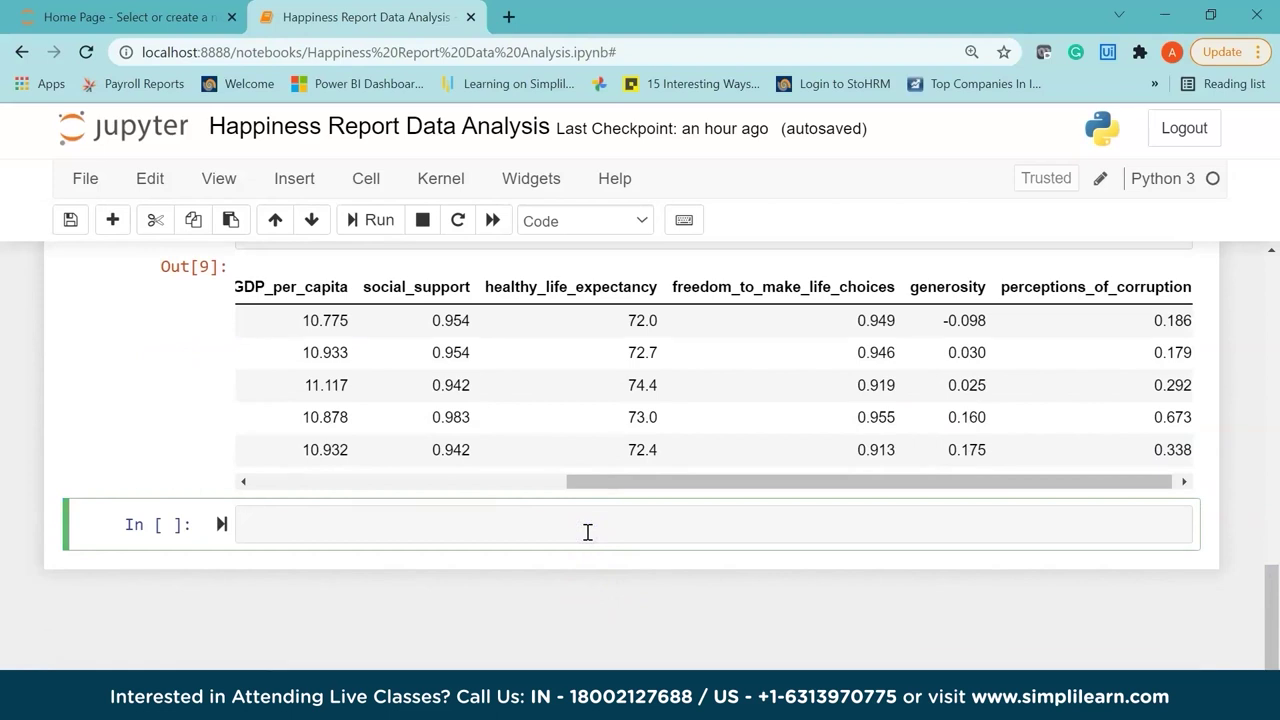
drag(600, 481, 280, 490)
click(300, 522)
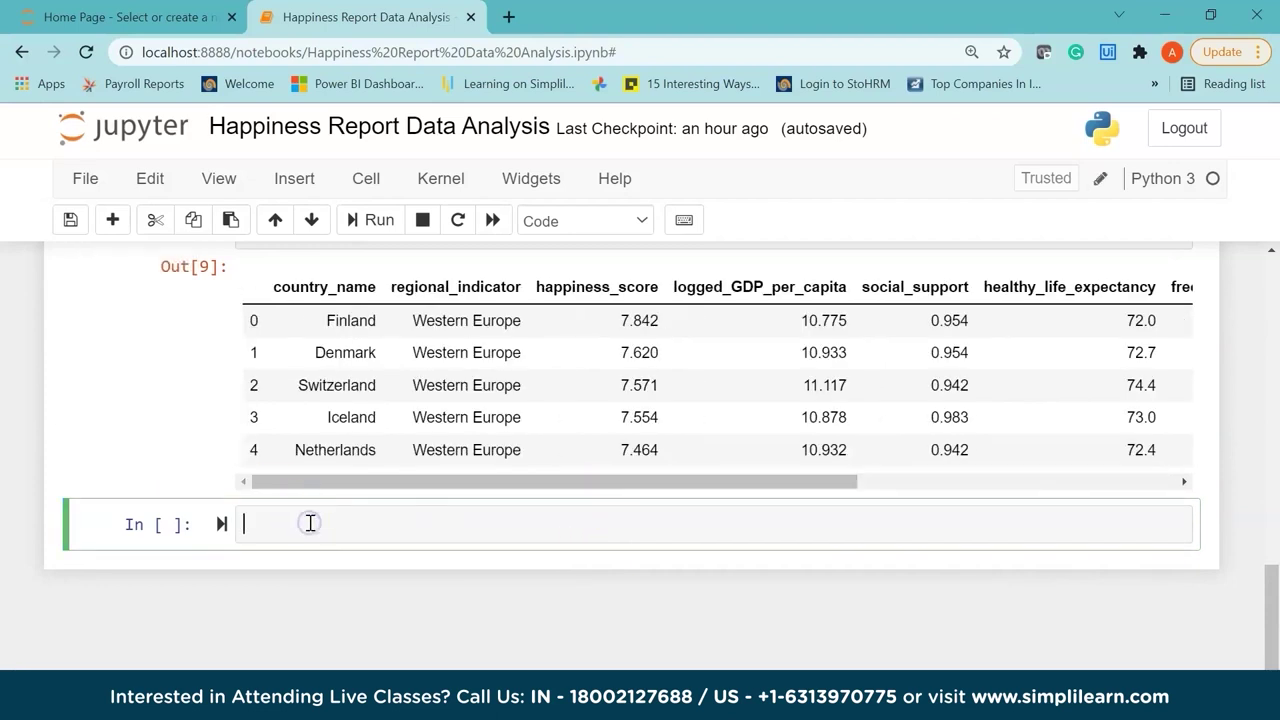
text(happy_df.isnull)
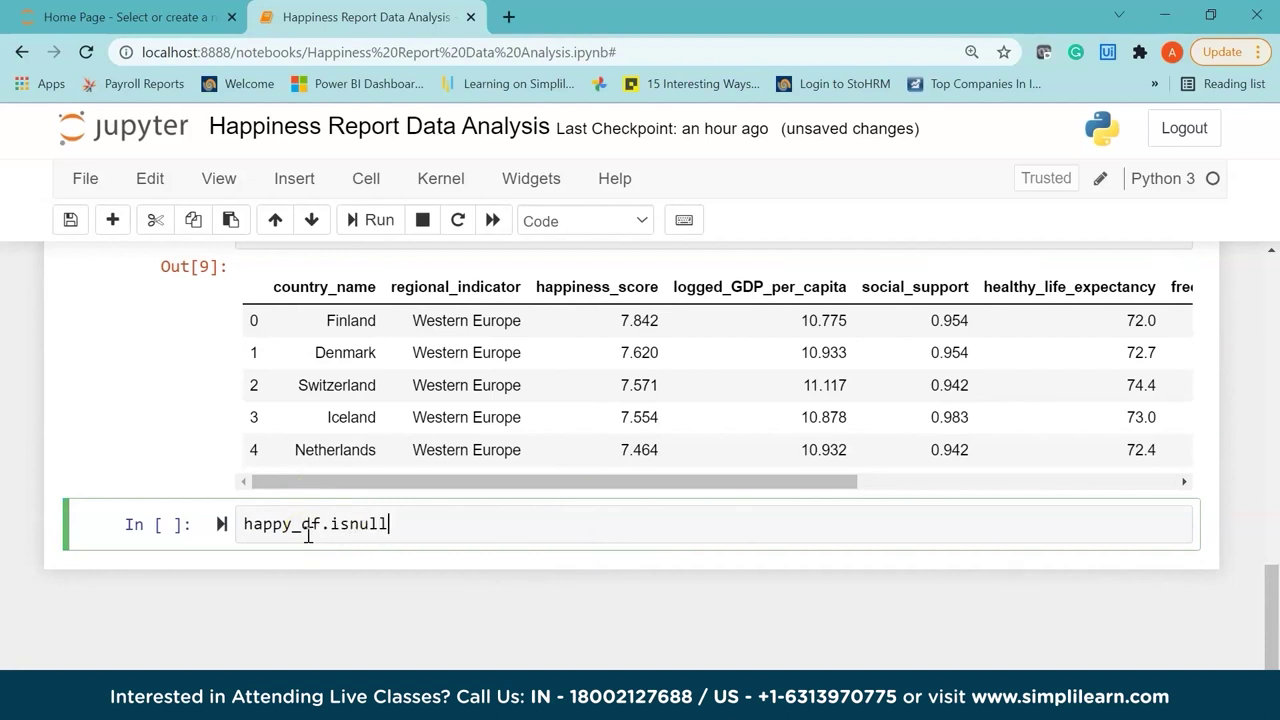
text(().sum()
key(shift+Return)
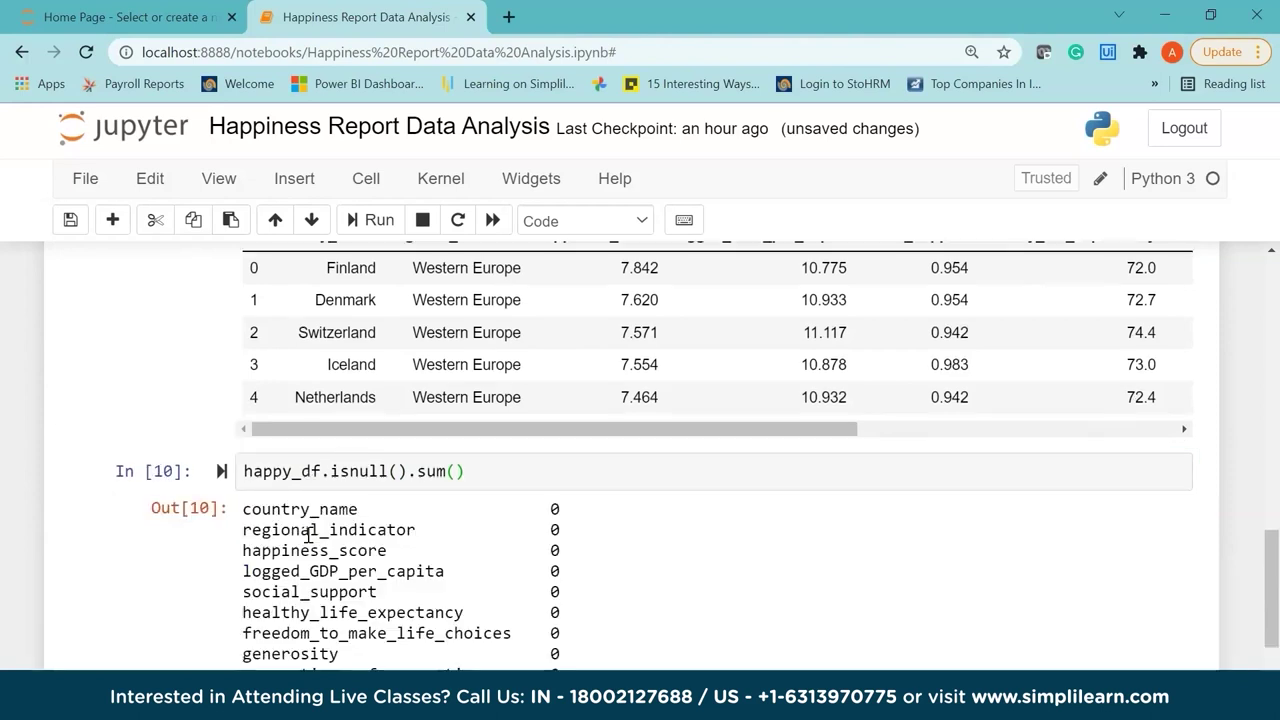
Begin the next empty cell with the comment "# Plor b/w happiness and GDP", leaving a blank line below it
scroll(1271, 570, down, 1)
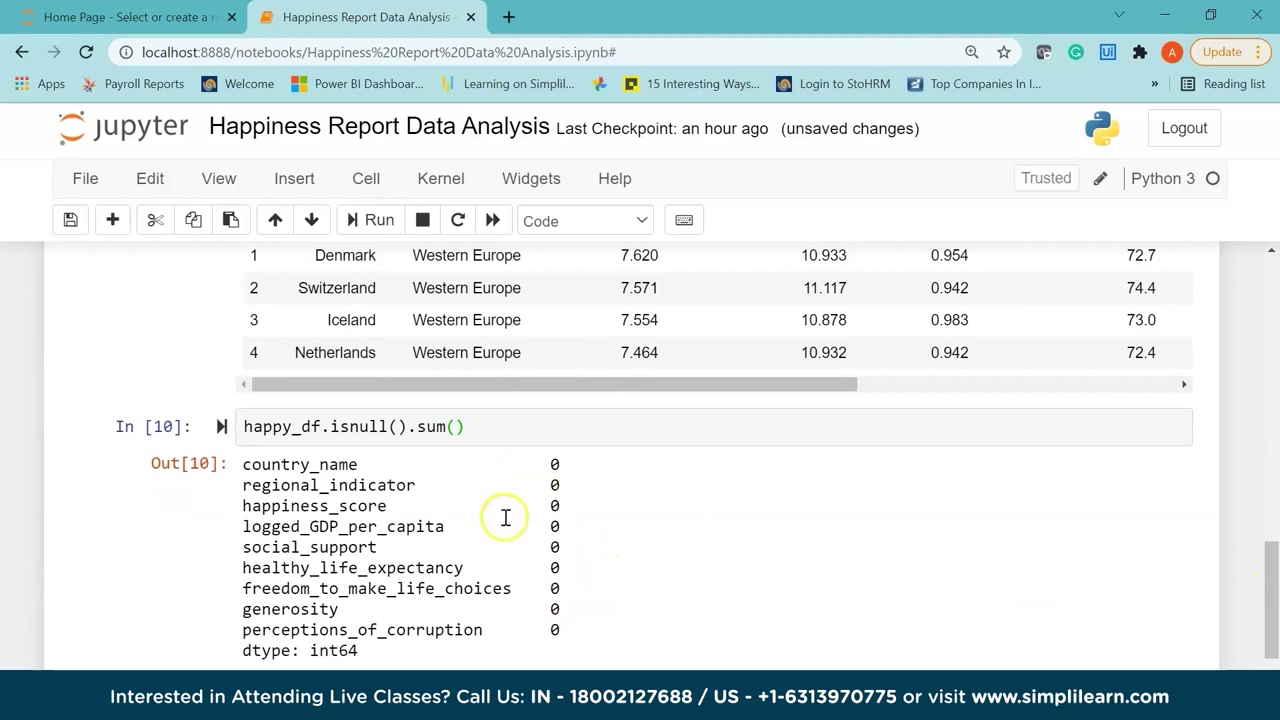
click(1271, 632)
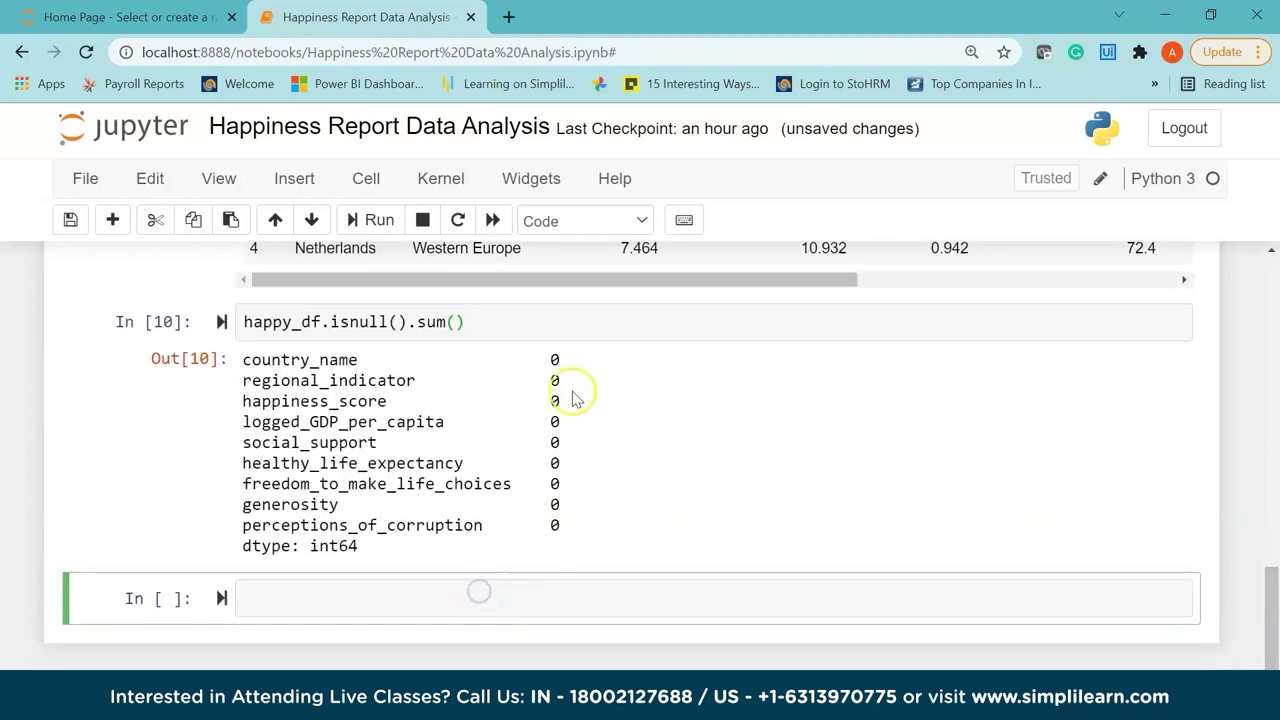
click(506, 597)
text(# Plor b/w happ)
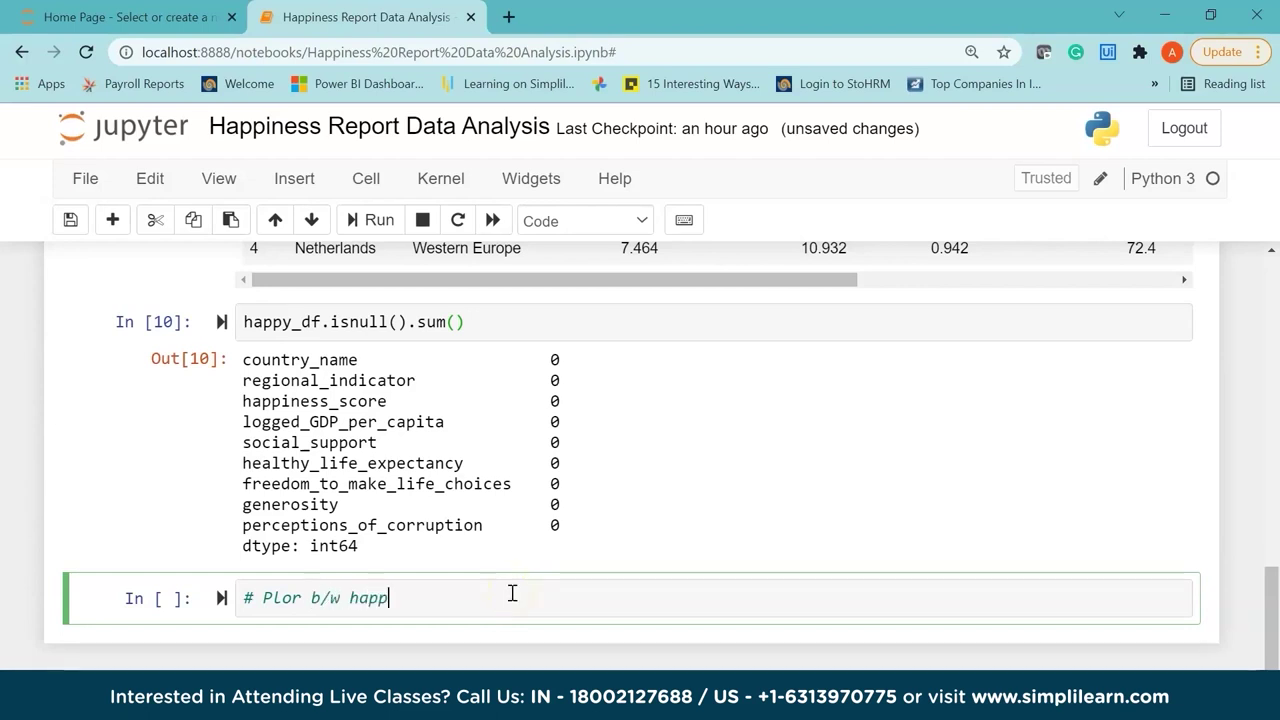
text(iness and)
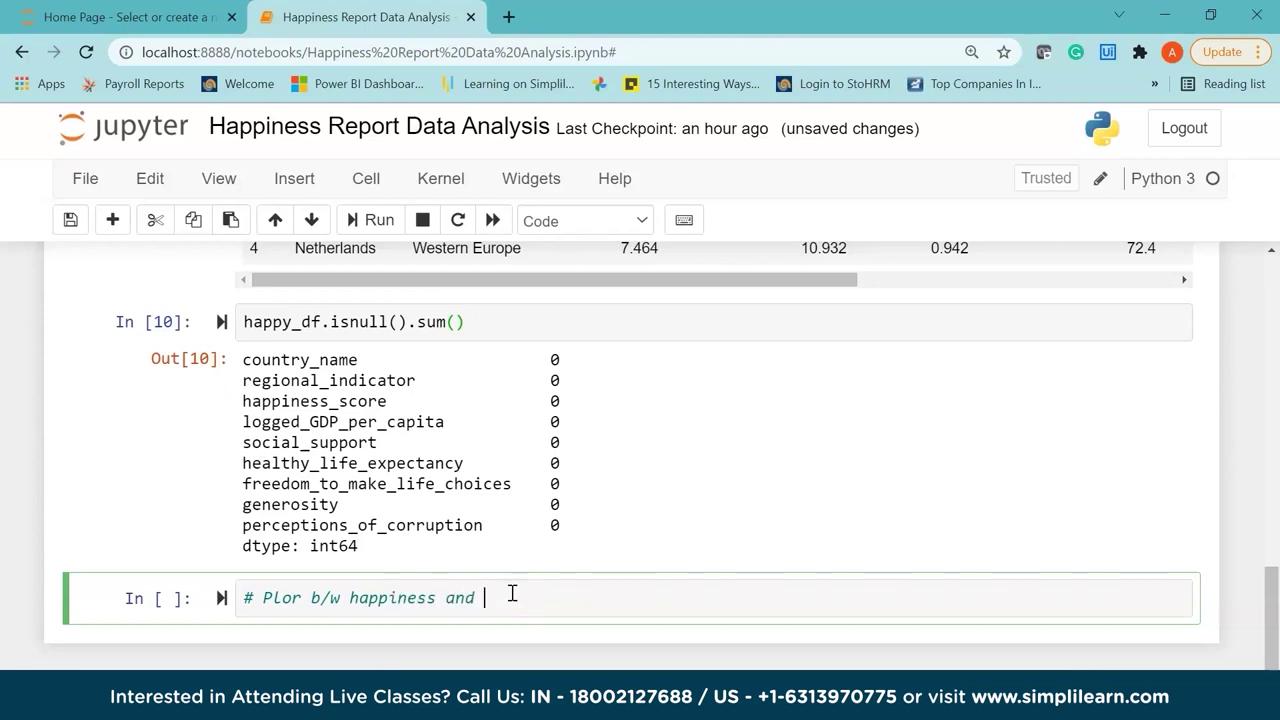
click(511, 594)
text(GDP)
scroll(508, 592, down, 1)
click(709, 549)
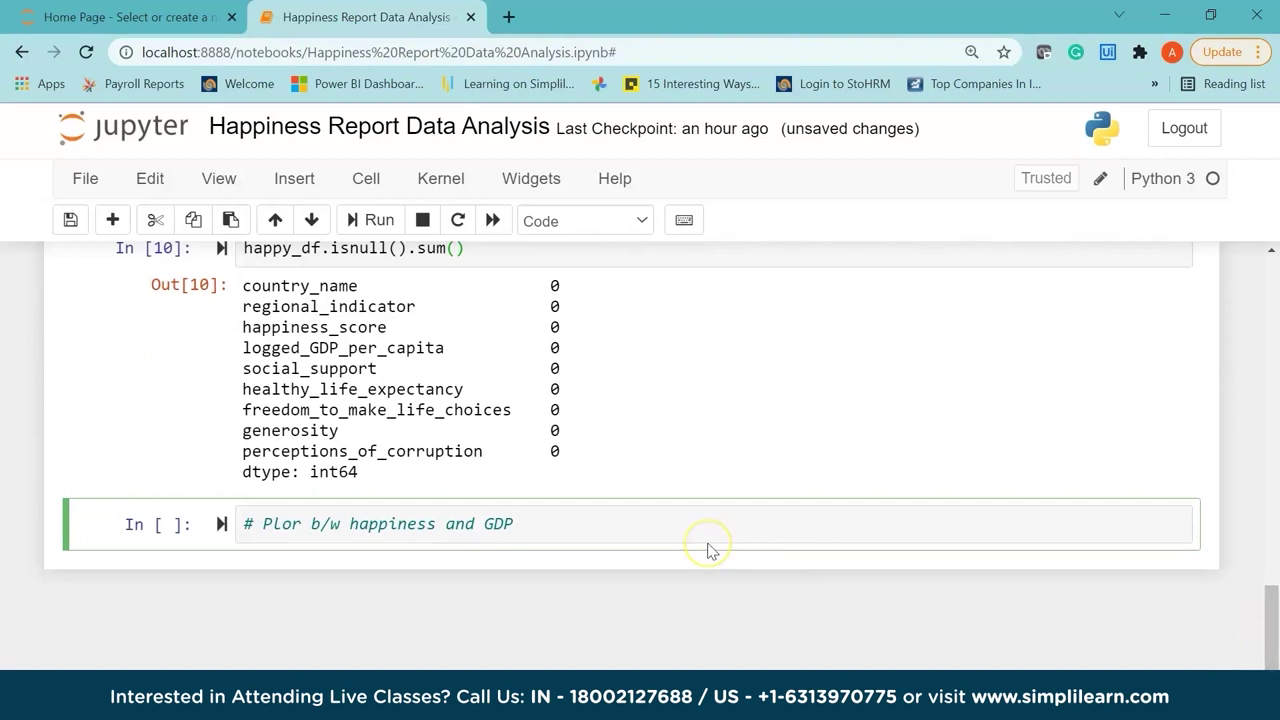
key(Return)
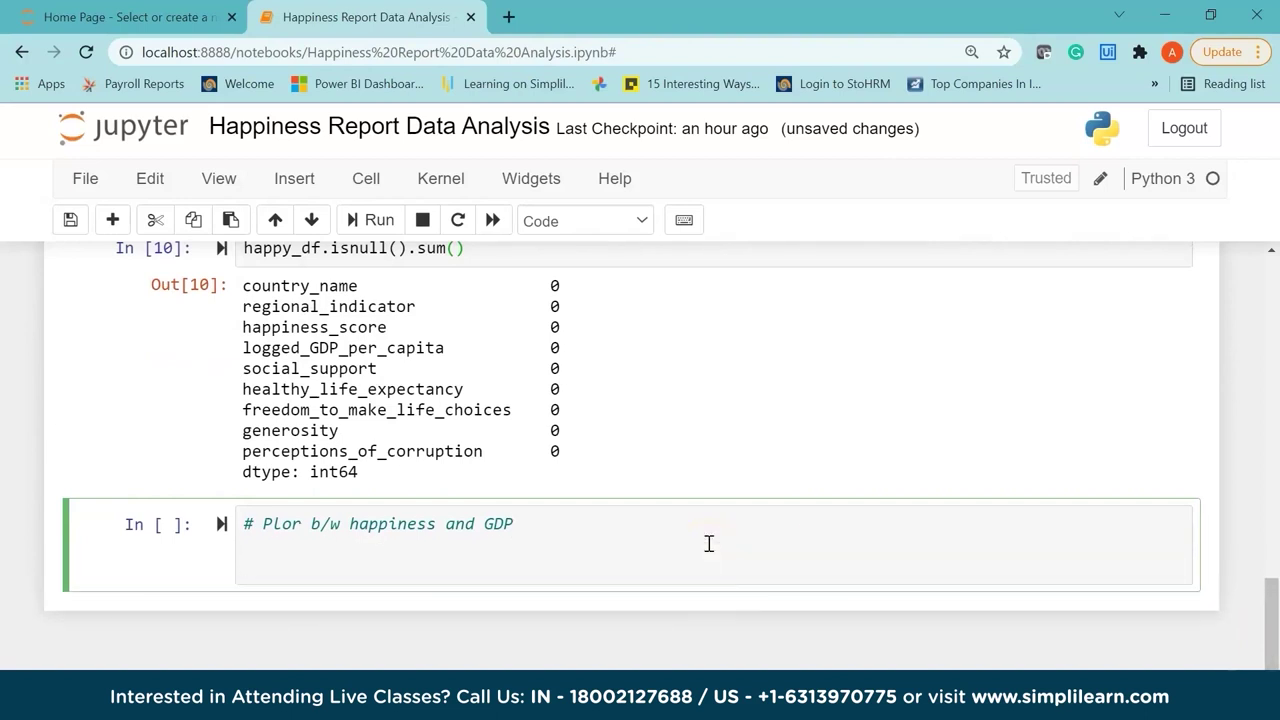
Set the plot's figure size to (15, 7) through plt.rcParams['figure.figsize'] under the comment
text(plt.rcParams['figure)
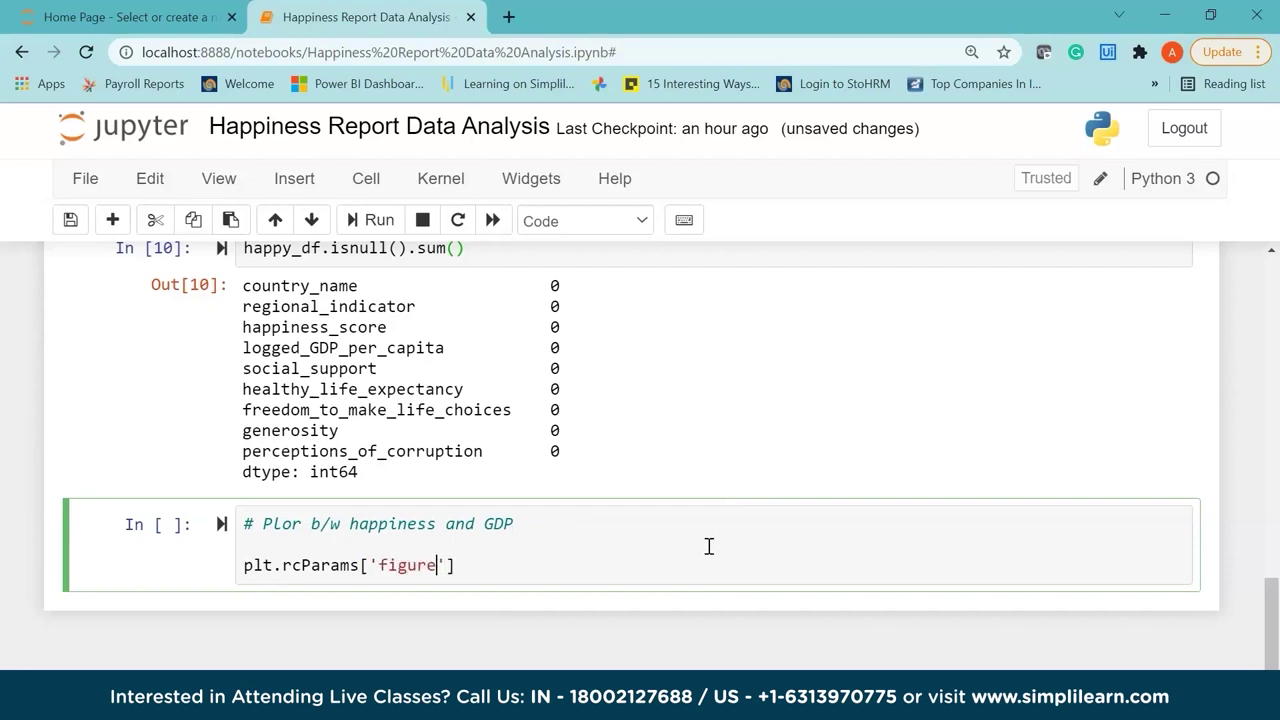
text(.figsize)
key(End)
text(= (15, 7)
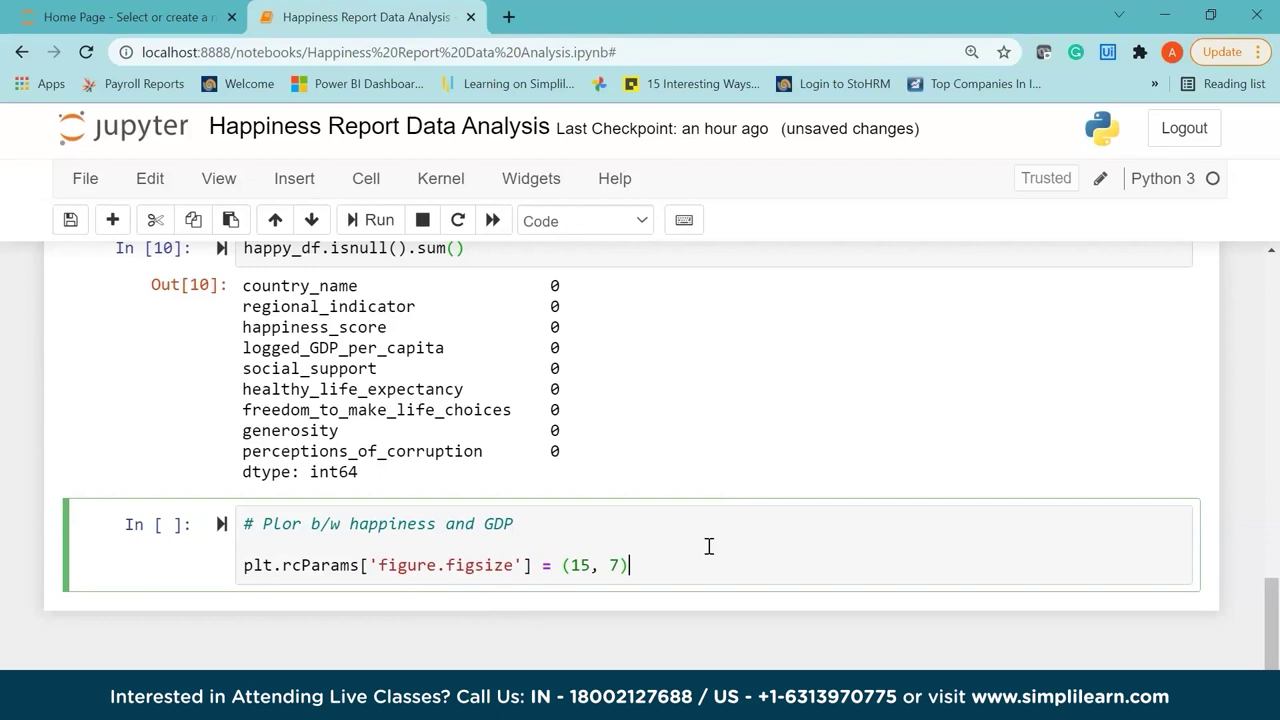
Add a plt.title line that titles the chart 'Plot between Happiness Score and GDP'
key(Return)
text(plt)
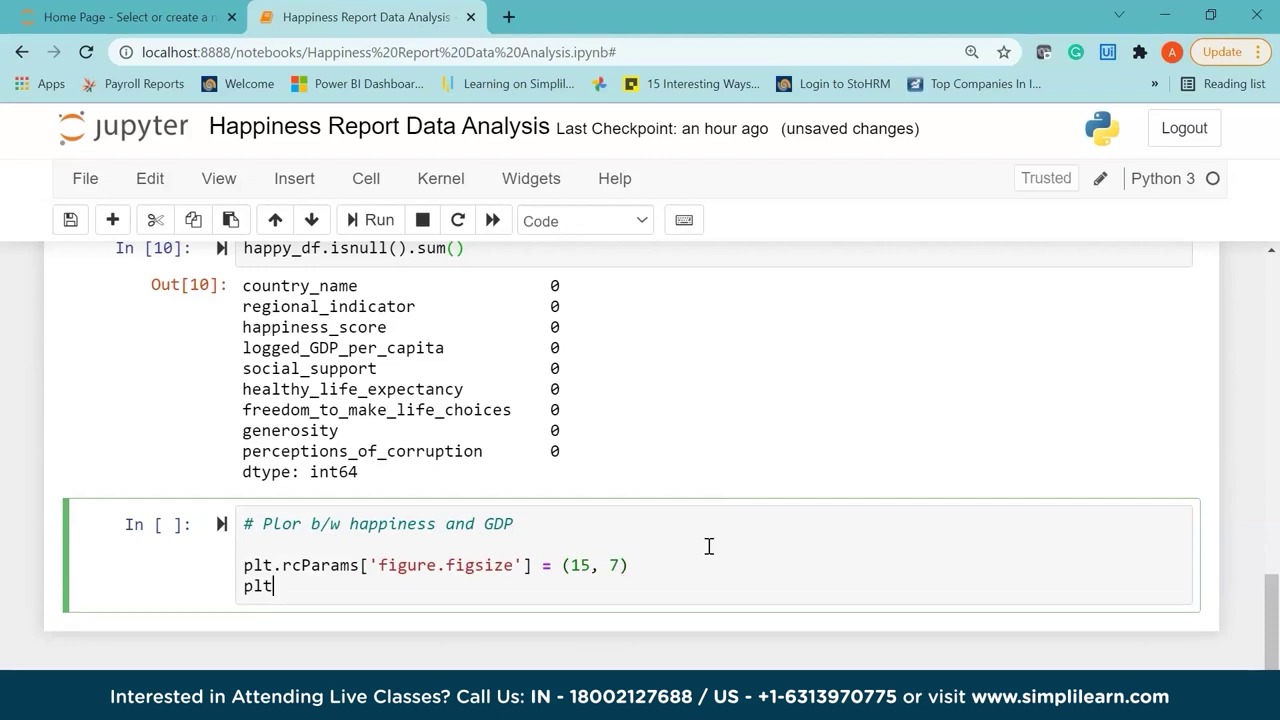
text(.title)
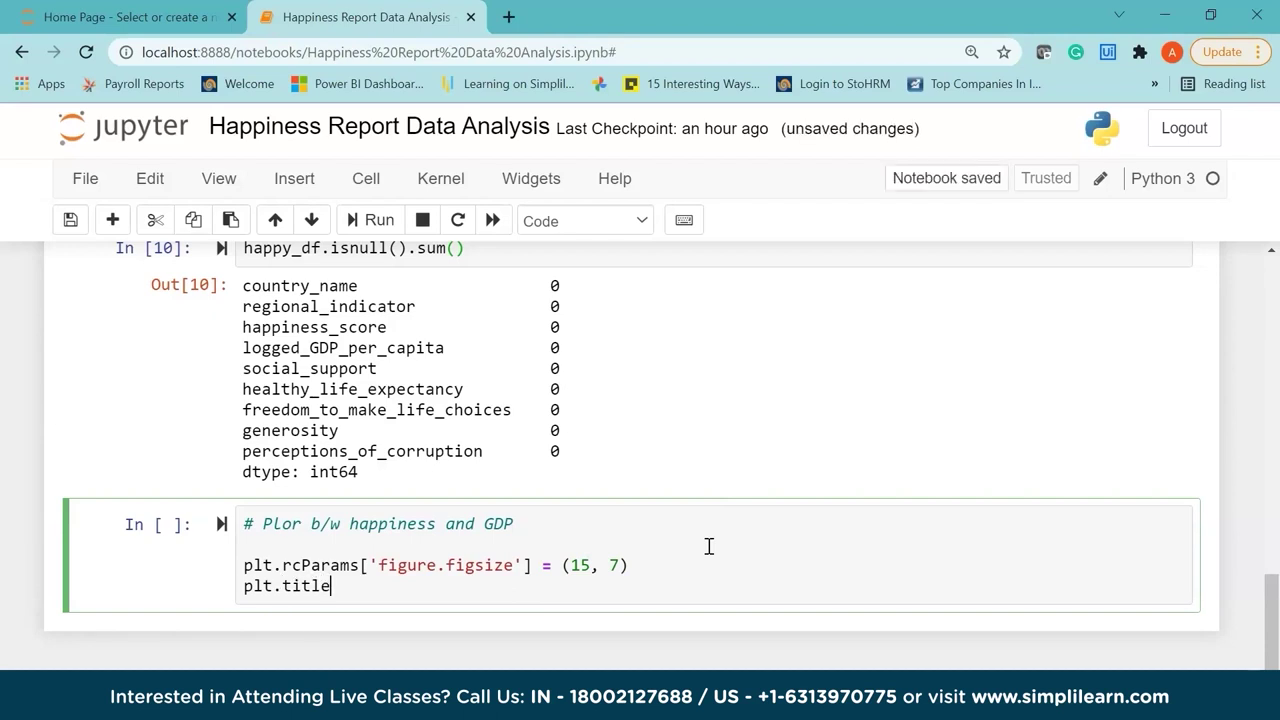
text(('PO)
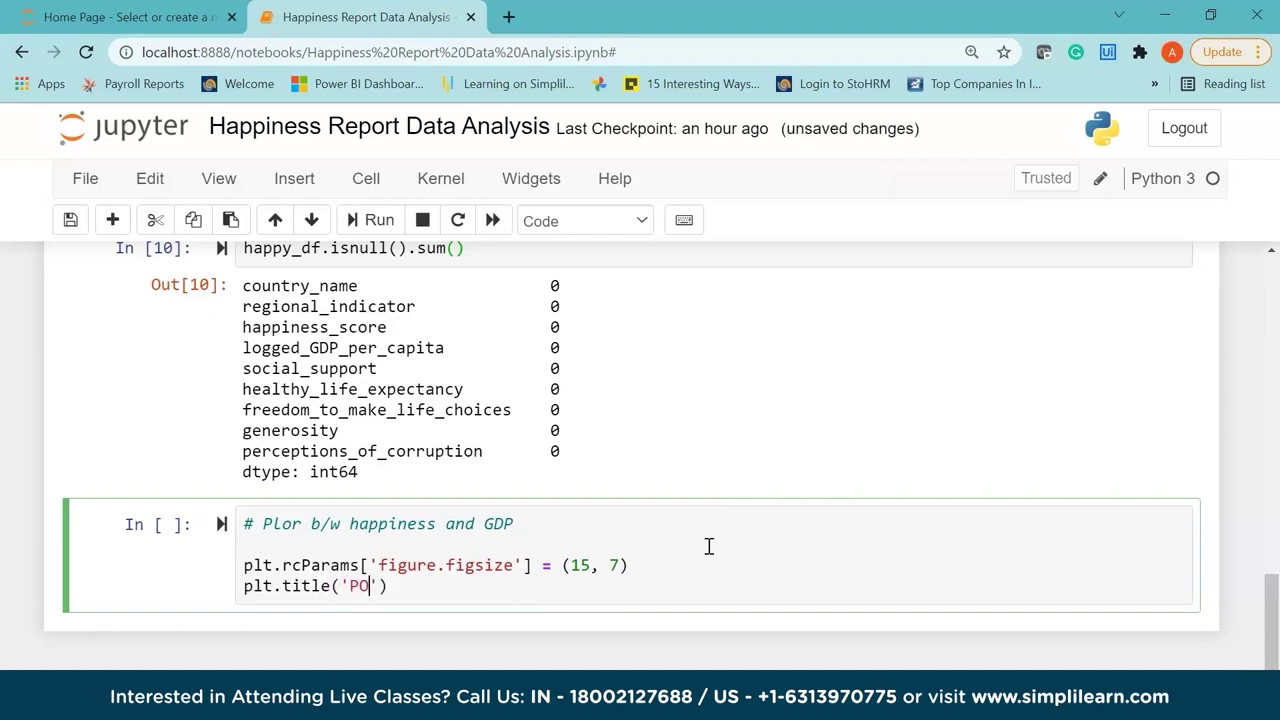
key(BackSpace)
text(l)
text(ot between)
text( Happine)
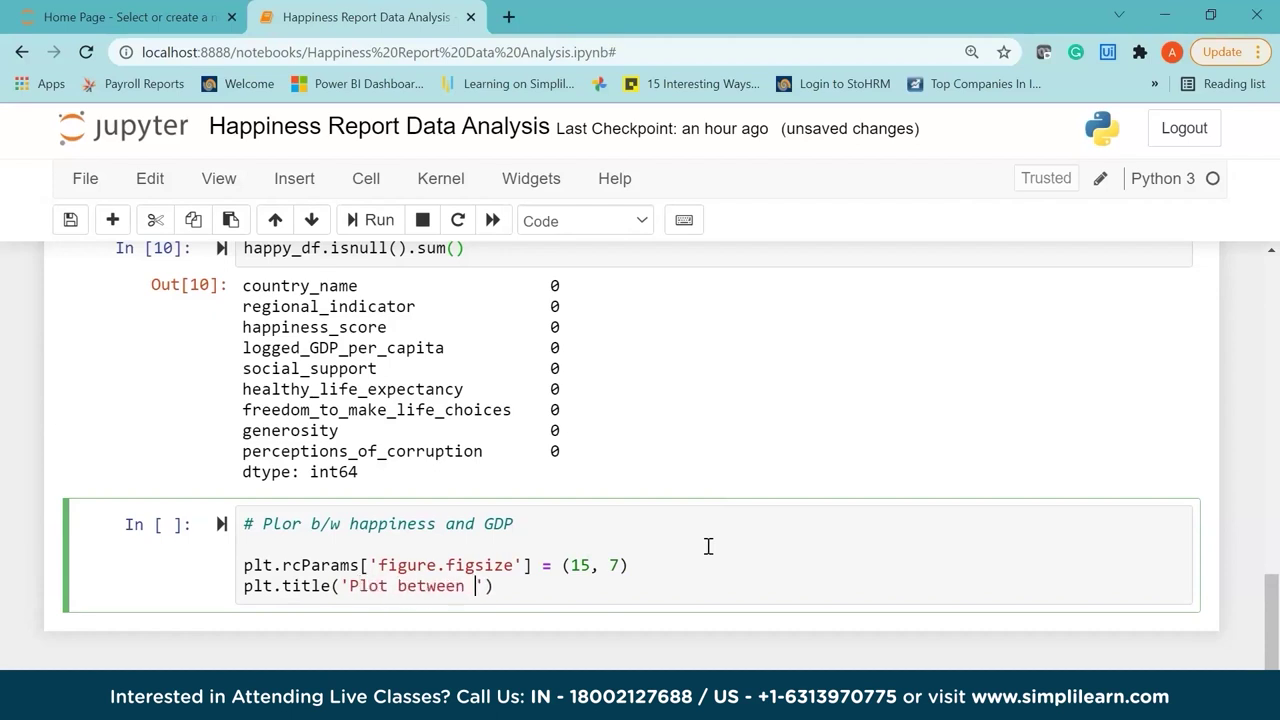
text(ss Score and )
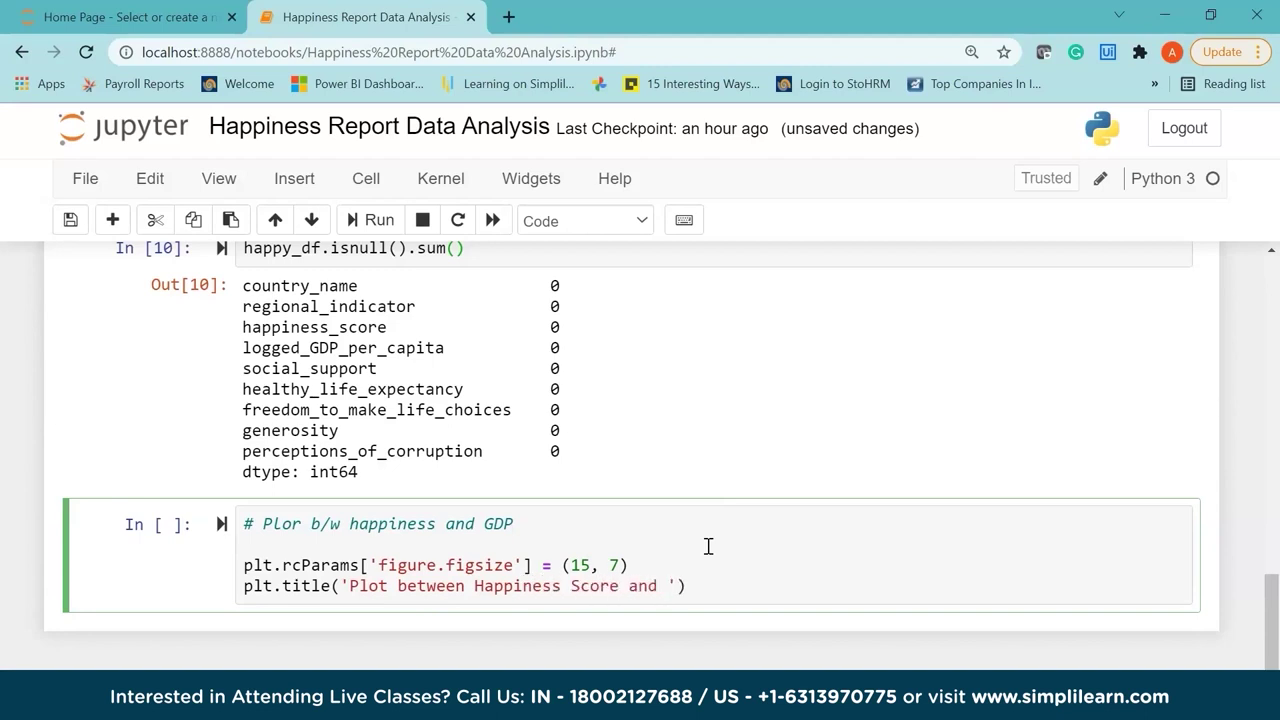
text(GDP)
key(Right)
key(Right)
Start an sns.scatterplot call on a new line under the title statement
key(Return)
text(snsb)
key(BackSpace)
key(BackSpace)
text(s)
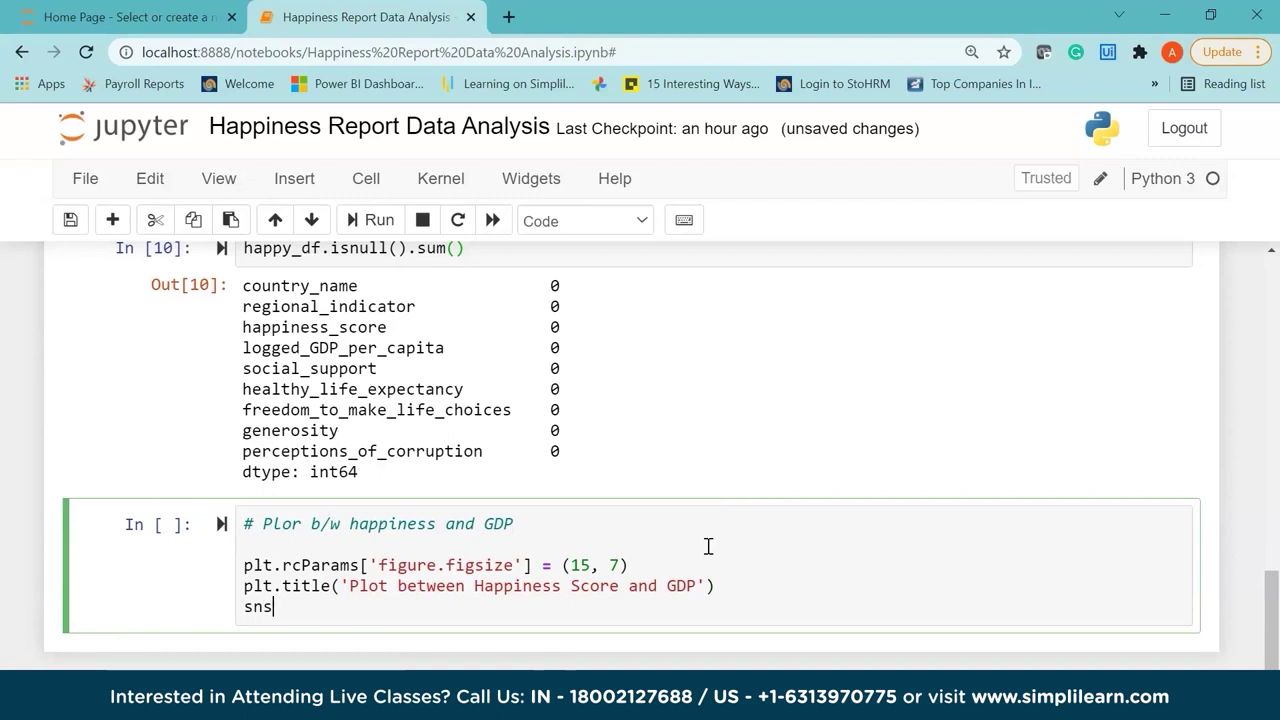
text(.scaree)
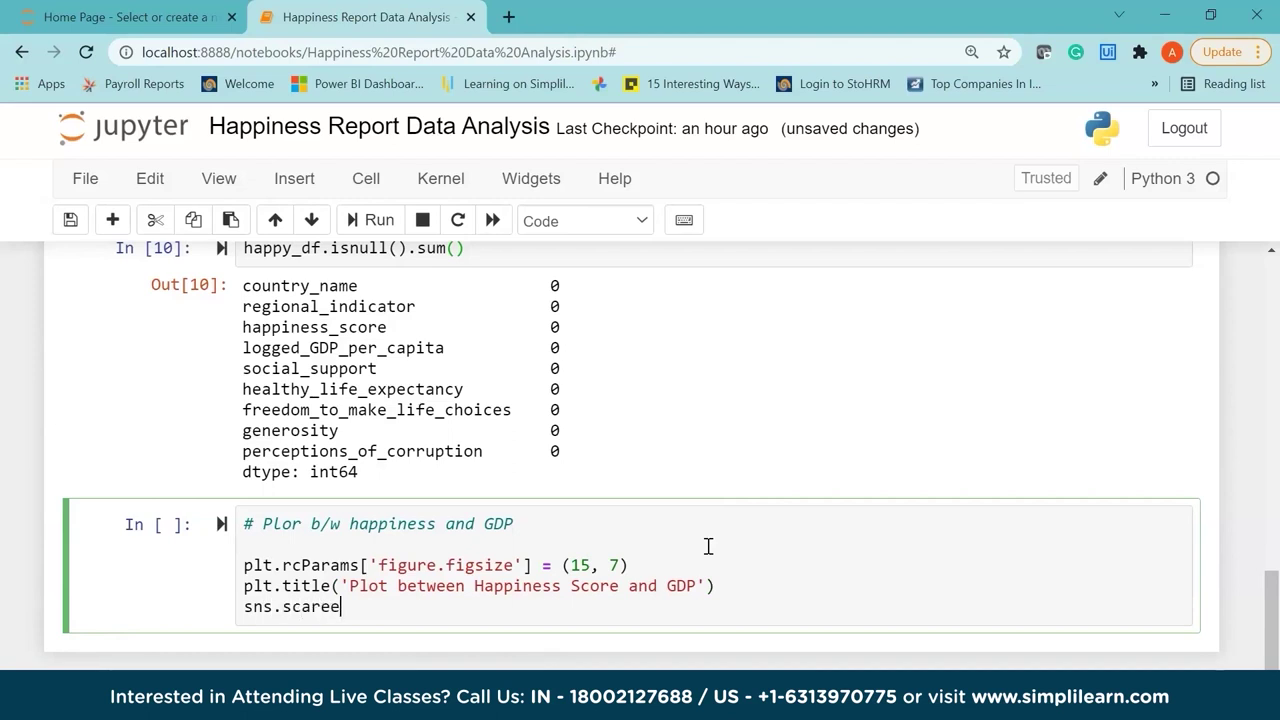
key(BackSpace)
key(BackSpace)
key(BackSpace)
text(tterplot(z)
key(BackSpace)
Set the scatterplot's x argument to happy_df.happiness_score
text(x = ')
key(BackSpace)
text(happ)
text(y+df)
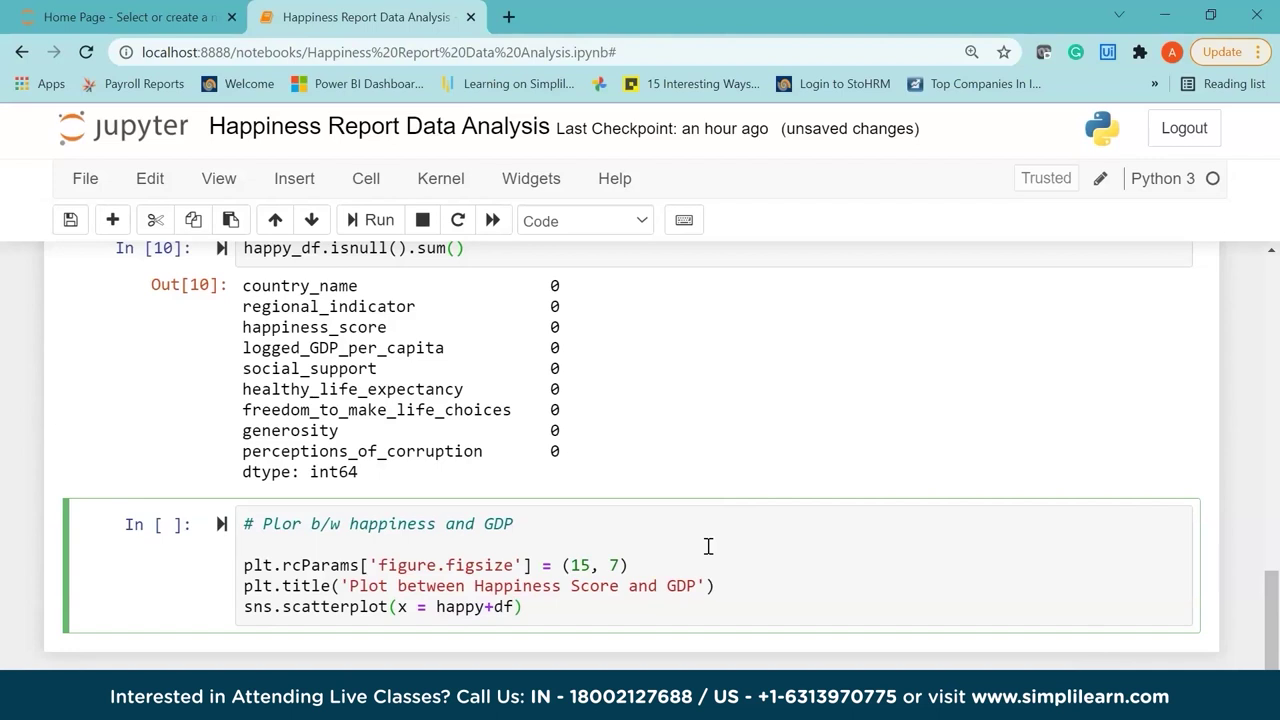
text(.)
key(Left)
key(Left)
key(BackSpace)
text(_)
key(Right)
key(Right)
key(Right)
text(happiness_score)
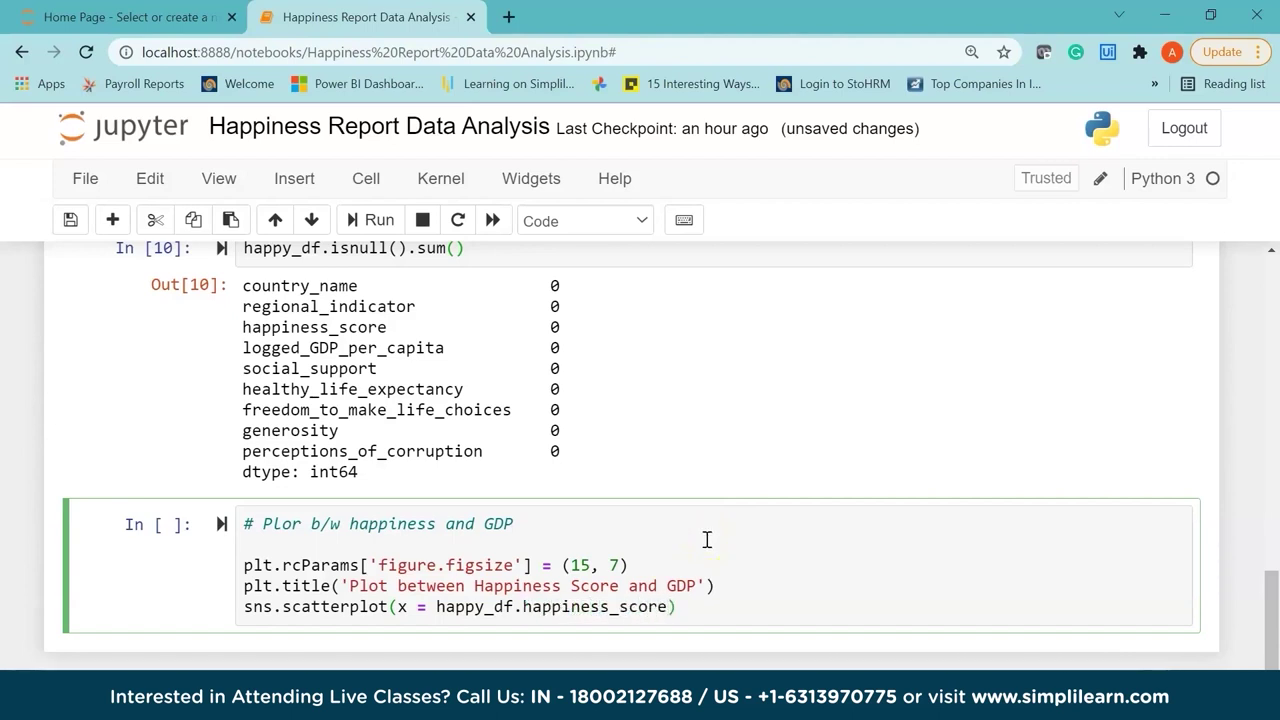
Add the y argument happy_df.logged_GDP_per_capita to the scatterplot call
text(, y = happy_df.logge)
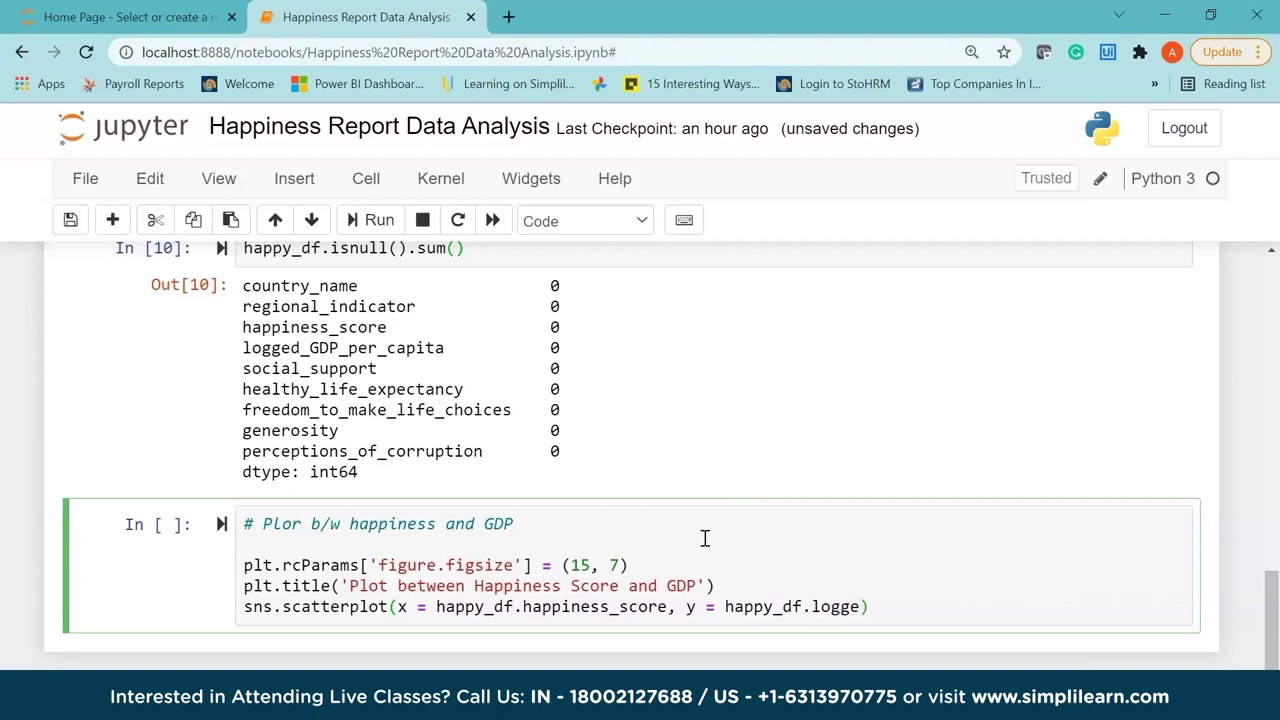
text(d)
text(_GDP)
text(_per)
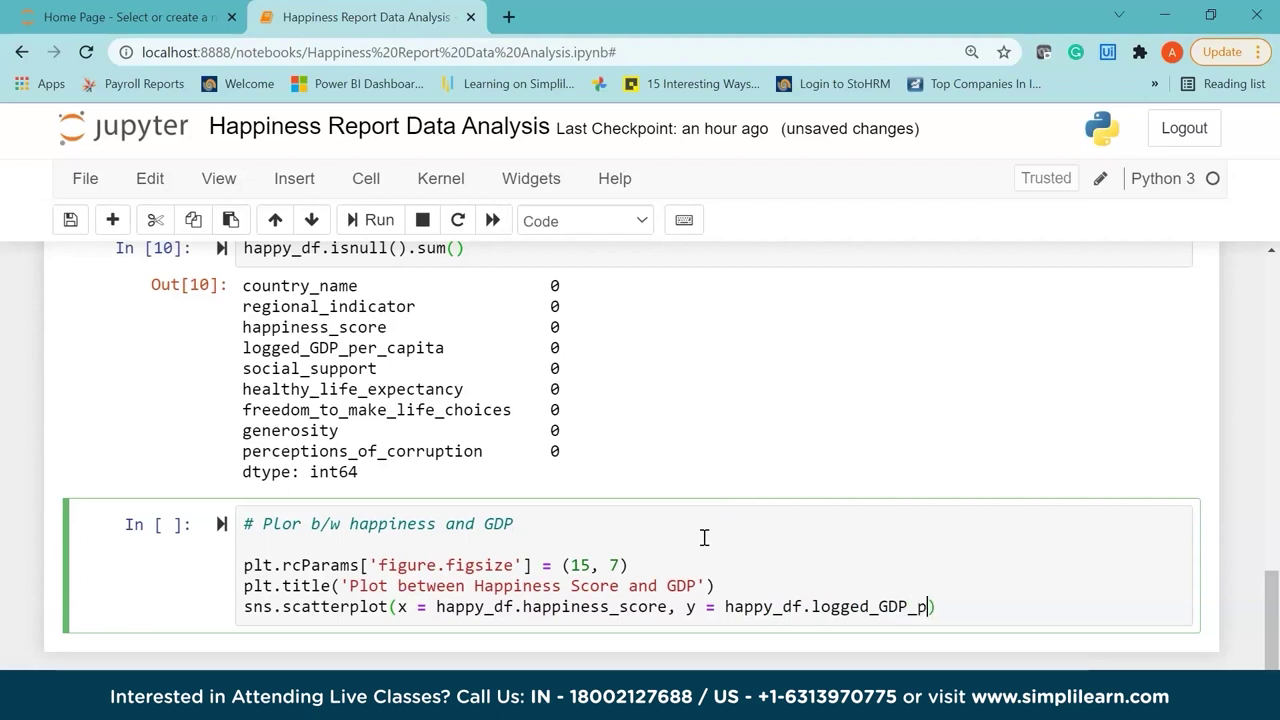
text(_capt)
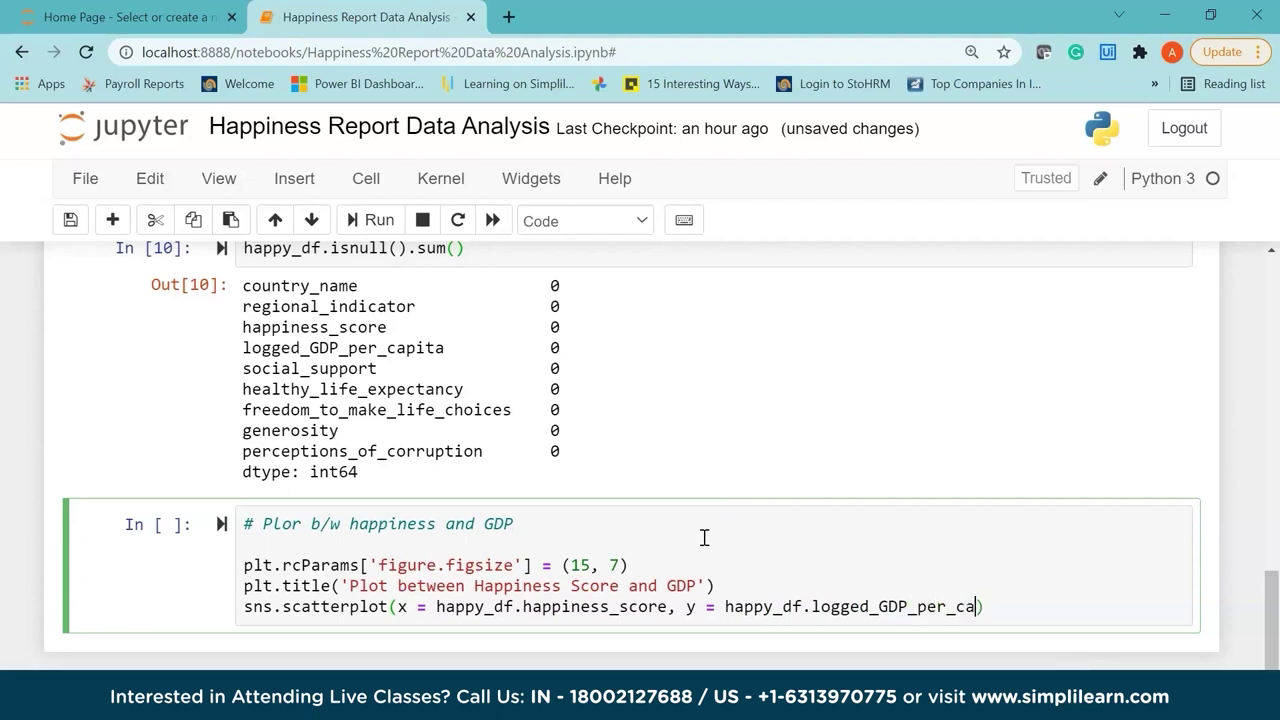
key(BackSpace)
text(ita)
Add a hue argument to the scatterplot call, entered as happy_df.regional_indicatory
text(, )
text(hue )
text(=)
text(happy)
text(_df)
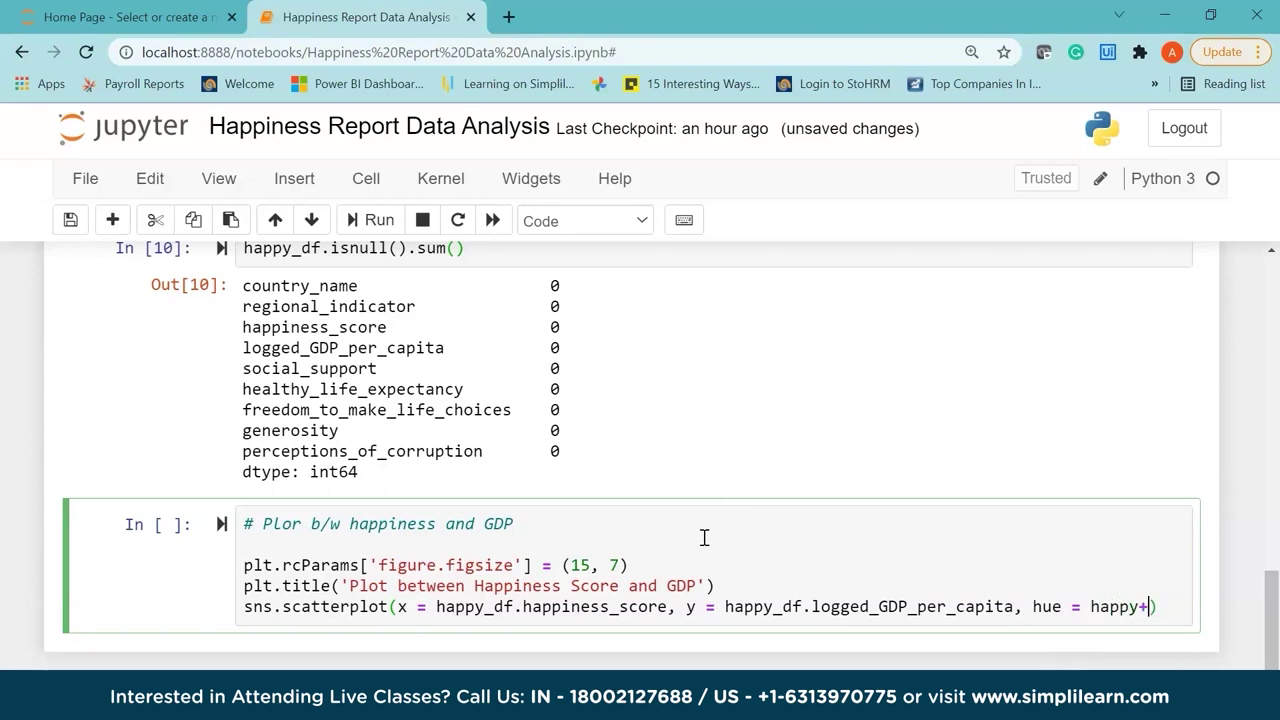
key(BackSpace)
key(BackSpace)
key(BackSpace)
text(_df.regio)
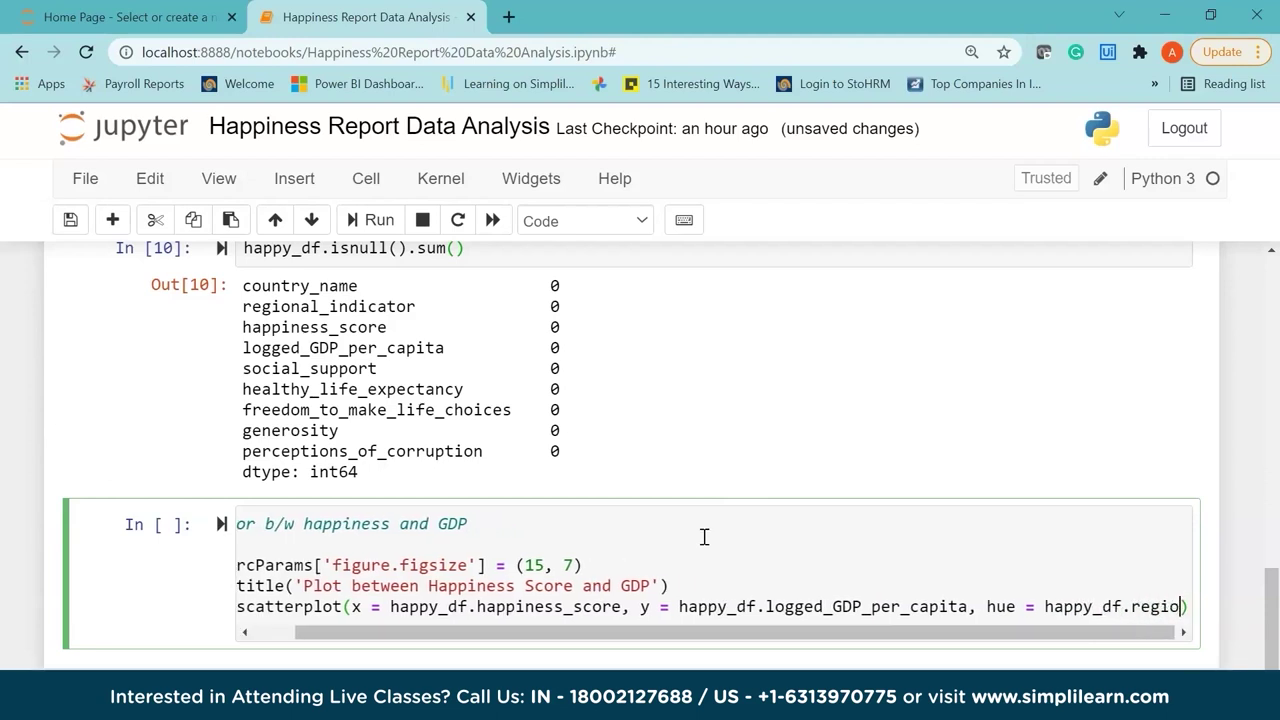
text(nal_)
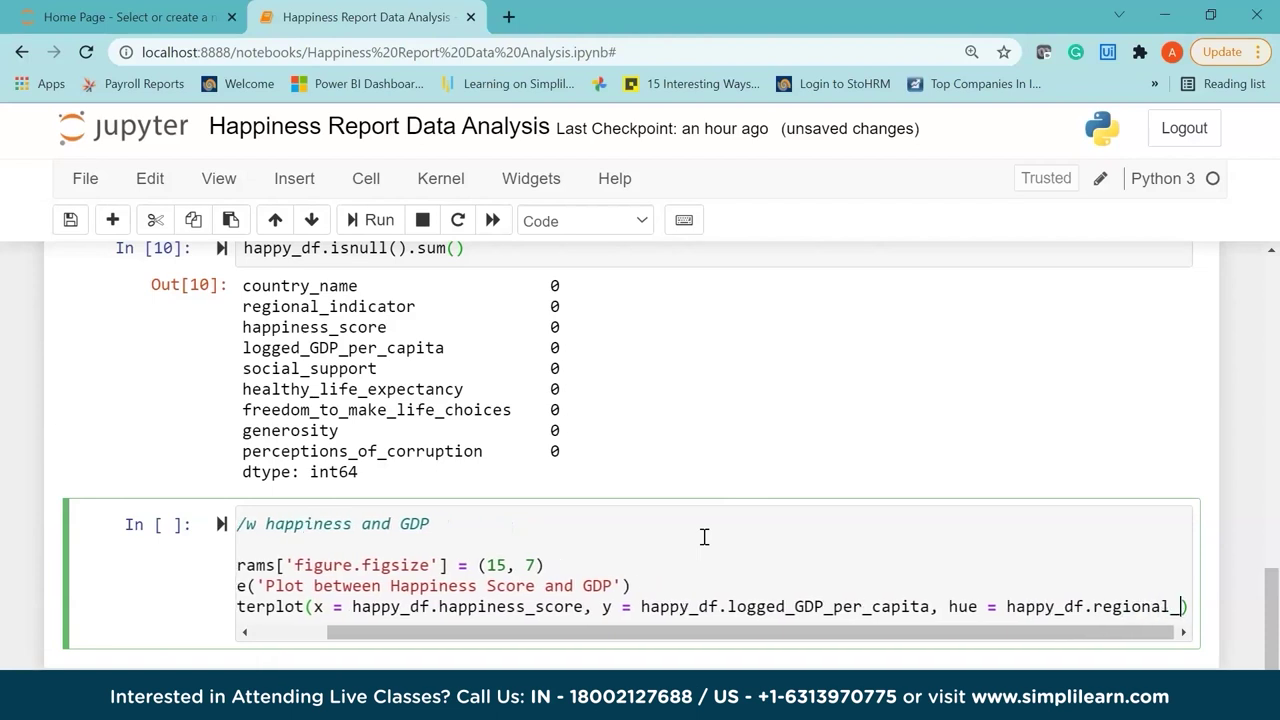
text(indeicato)
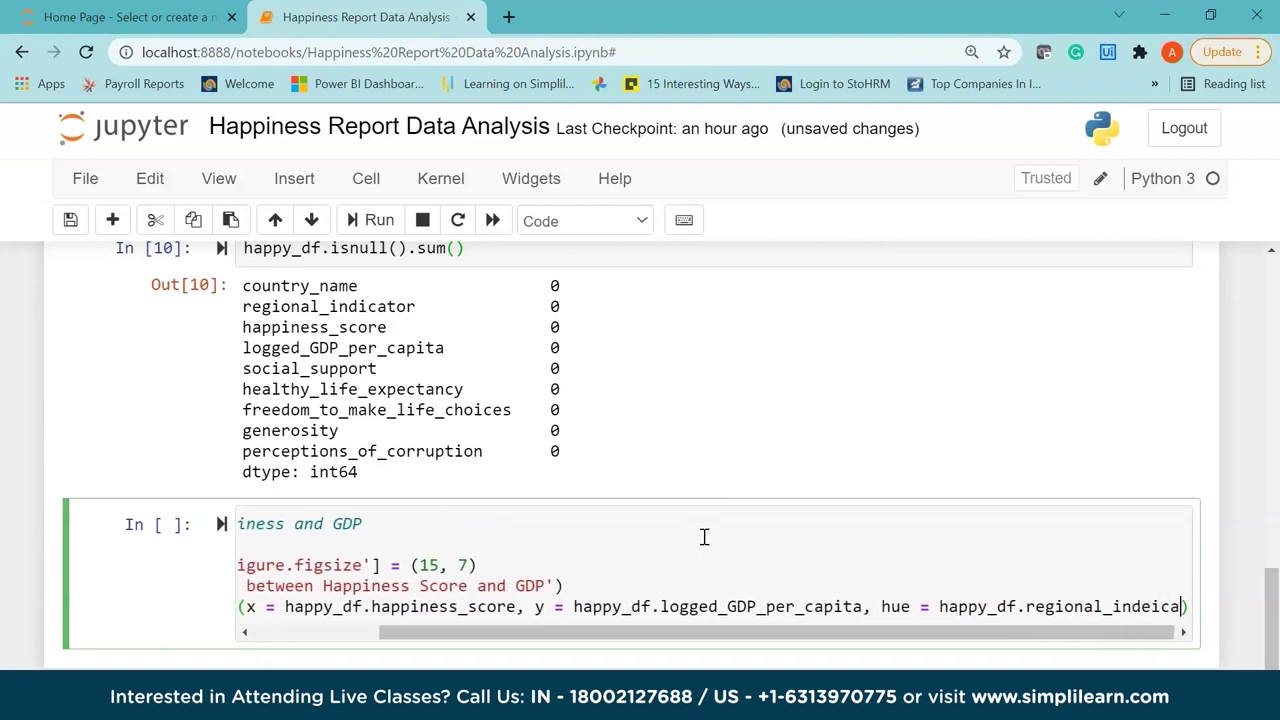
key(BackSpace)
key(BackSpace)
key(BackSpace)
key(BackSpace)
key(BackSpace)
key(BackSpace)
text(icato)
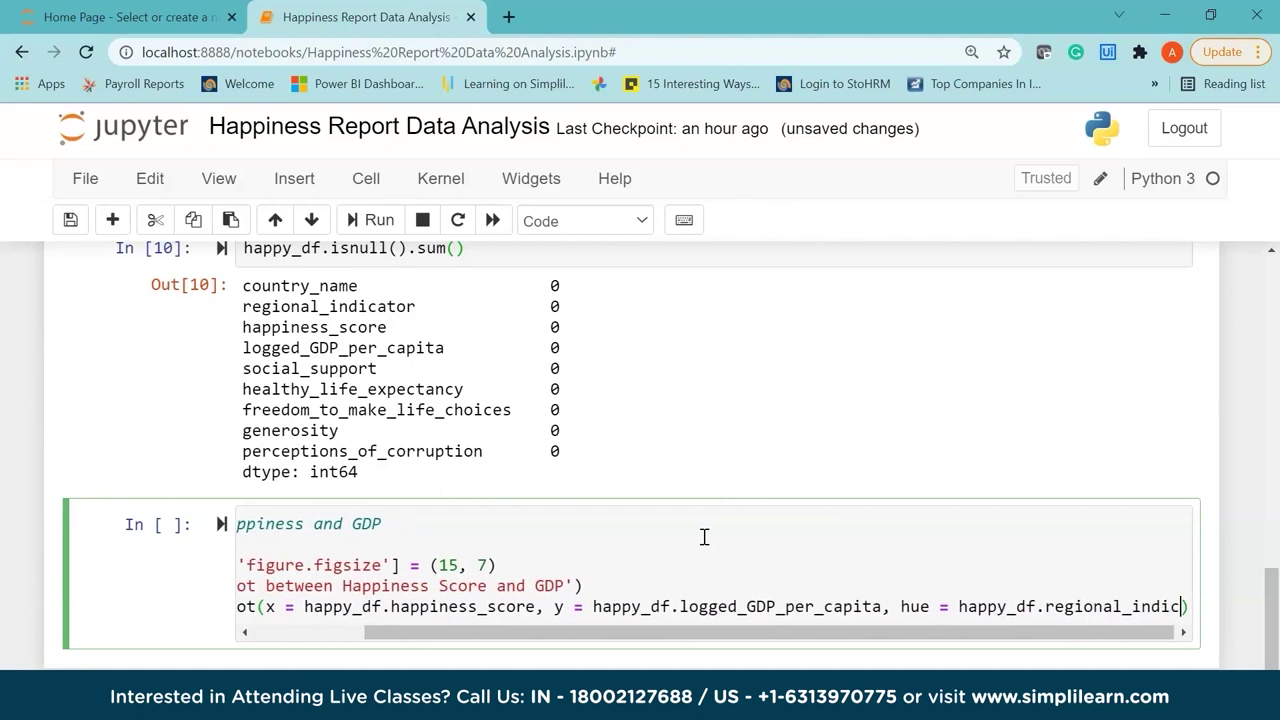
text(ry)
click(699, 543)
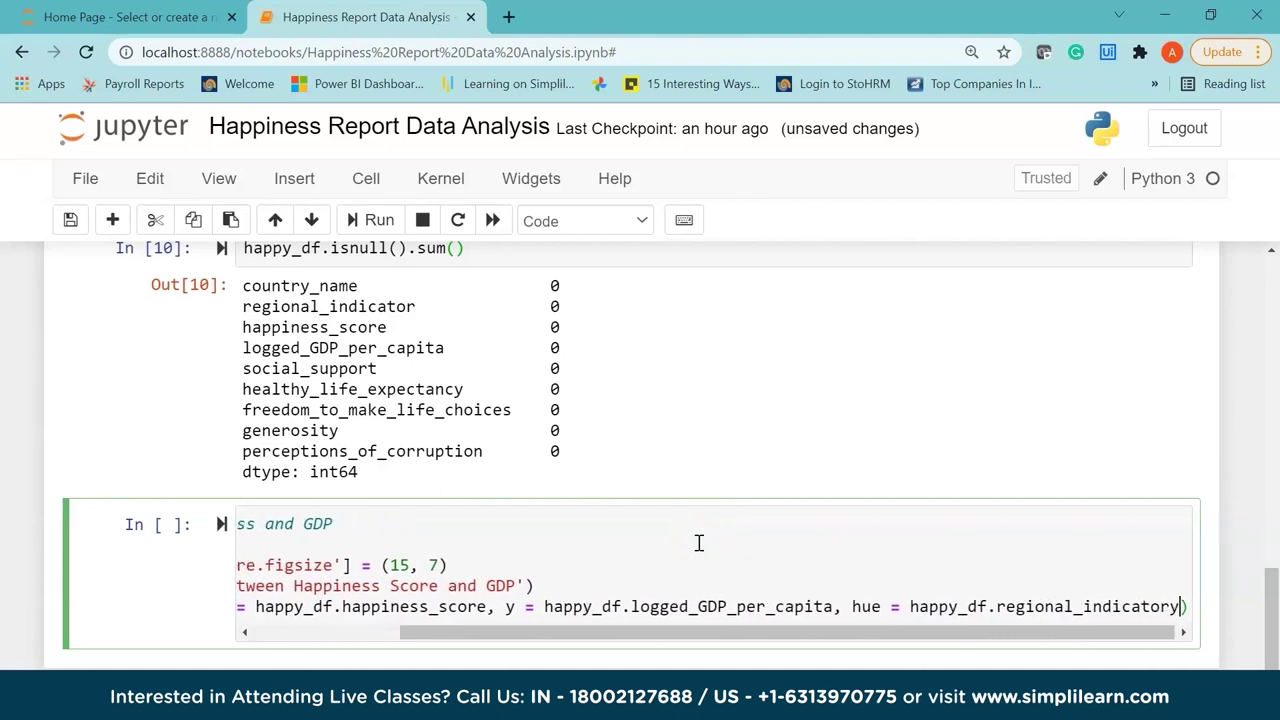
Set the scatterplot's marker size with the argument s = 200
text(, s)
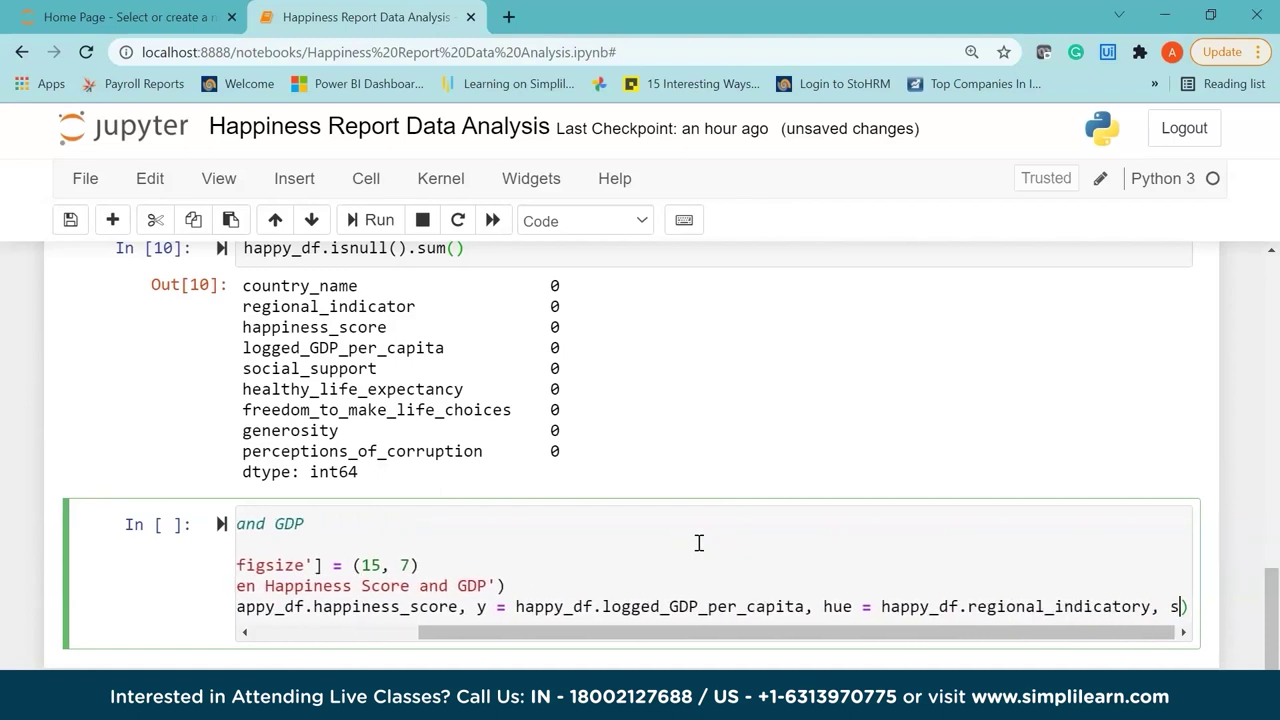
text( = 2)
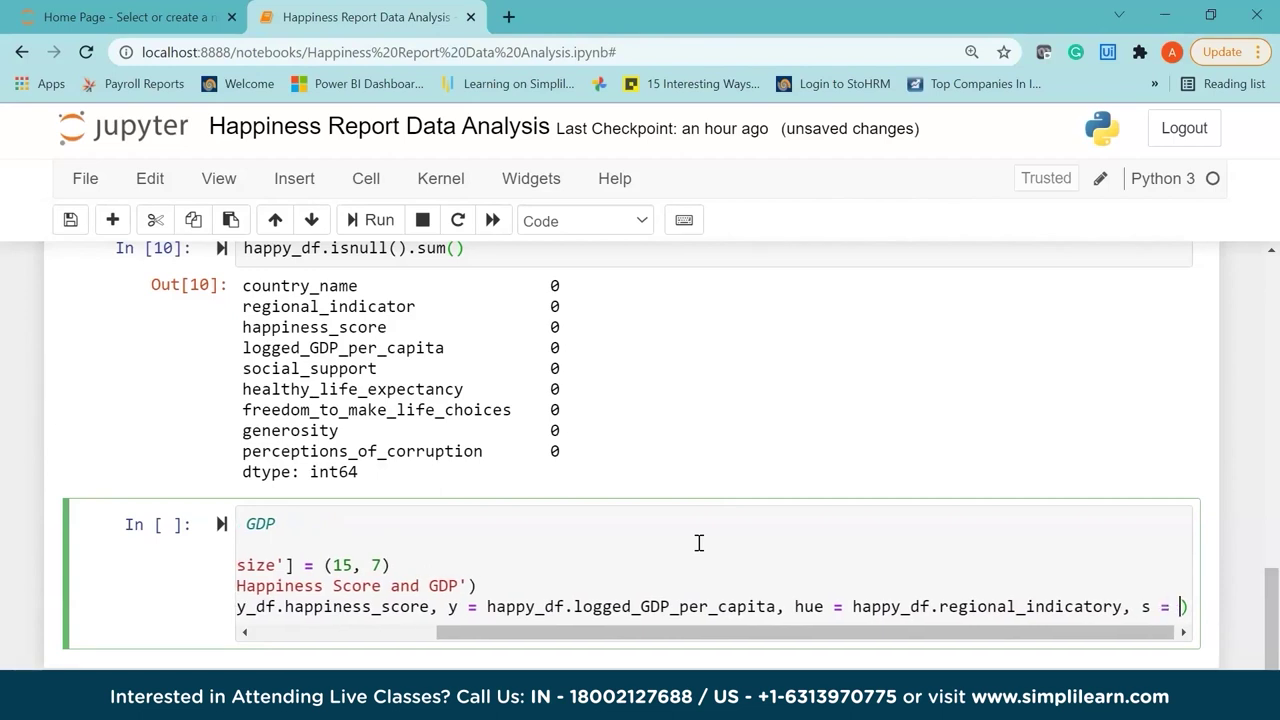
text(00)
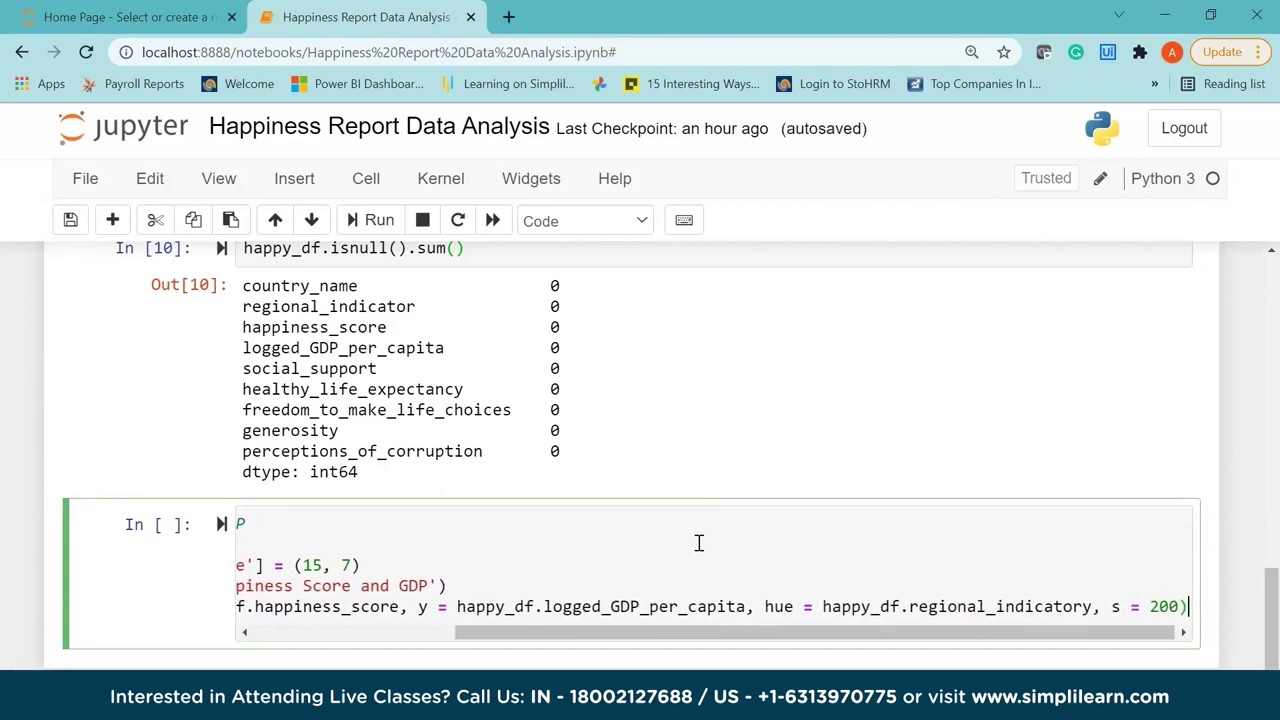
key(End)
Add a plt.legend call below the scatterplot line with loc = 'upper left' and fontsize = '10'
key(Return)
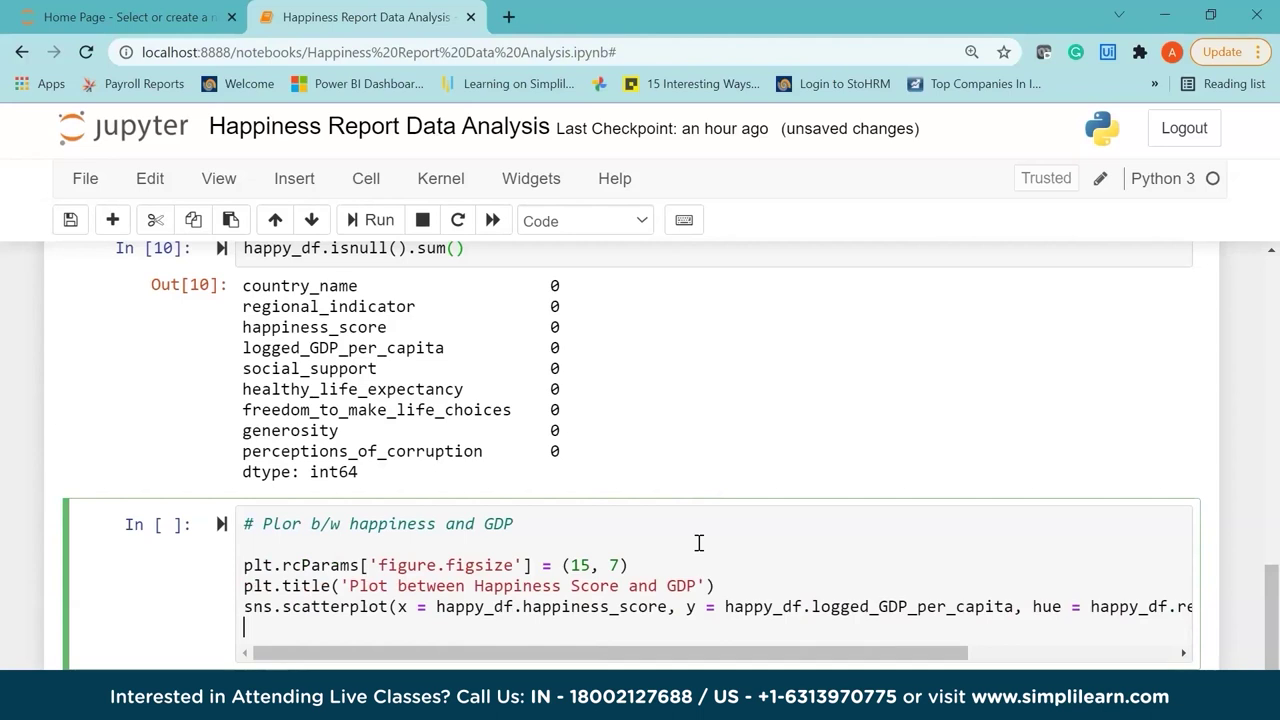
key(Return)
text(plt.)
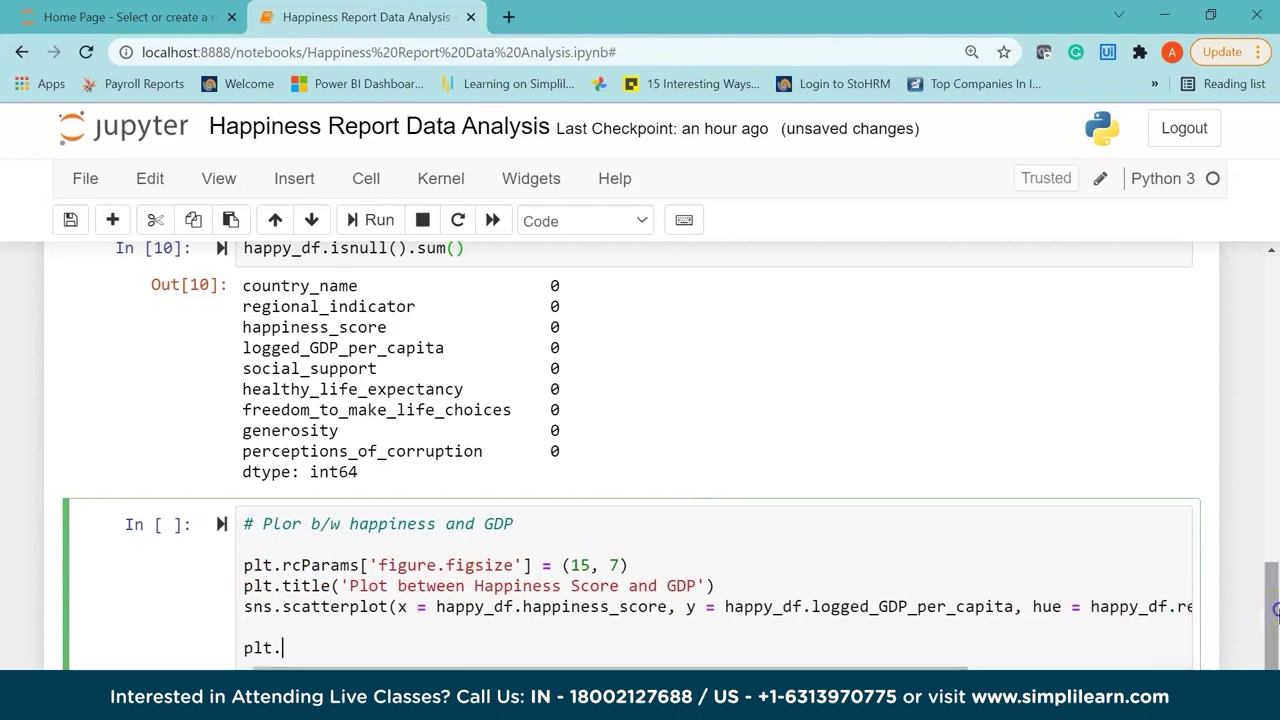
scroll(1270, 622, down, 2)
scroll(614, 551, up, 2)
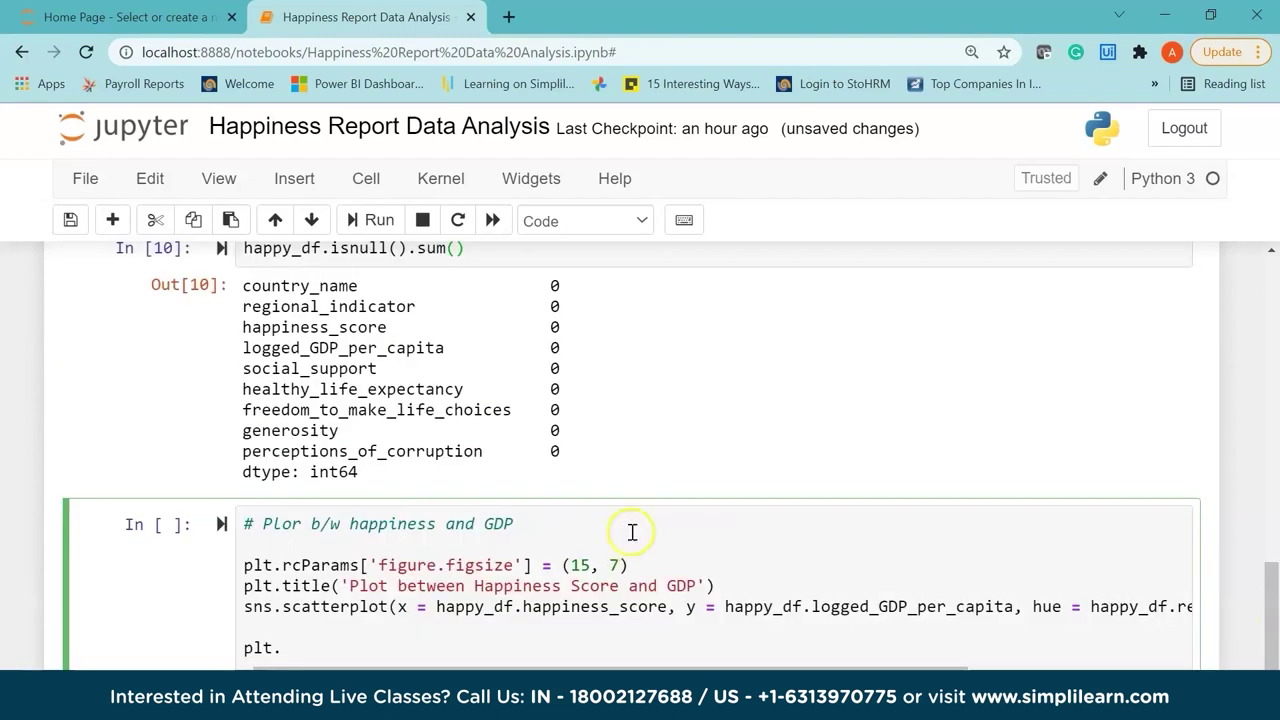
scroll(1000, 557, down, 2)
text(l)
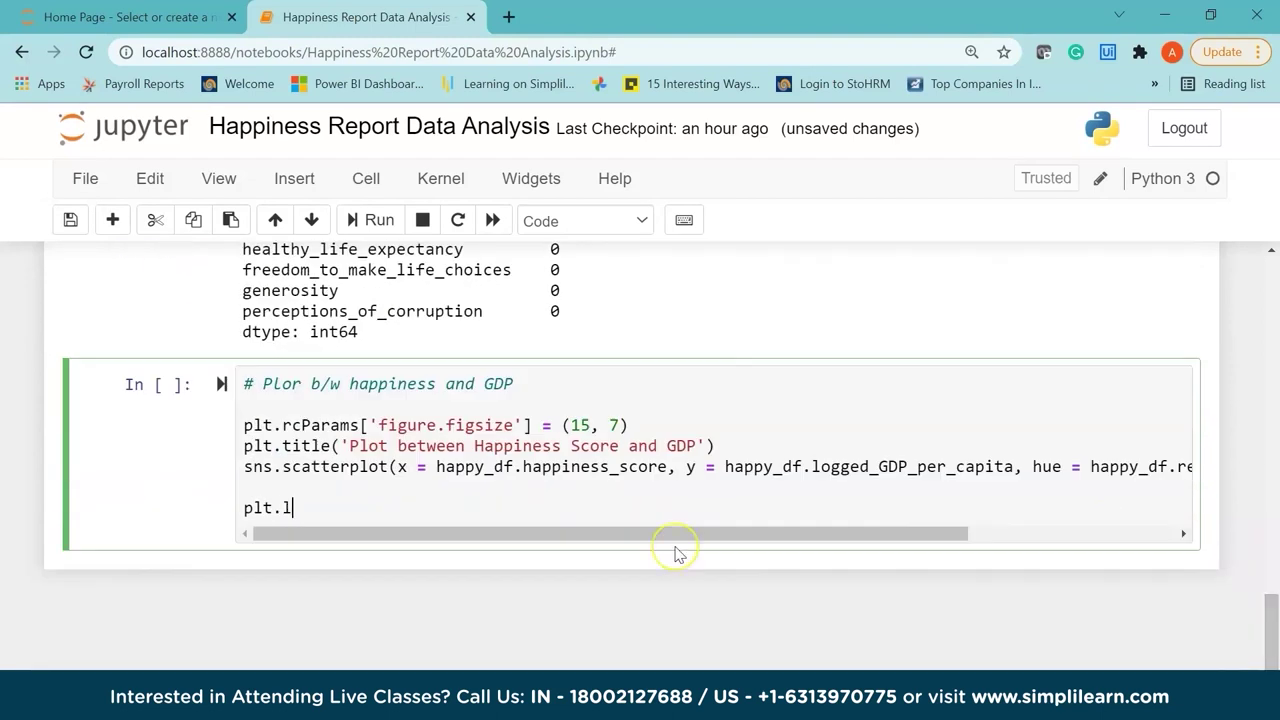
text(egend()
text(loc)
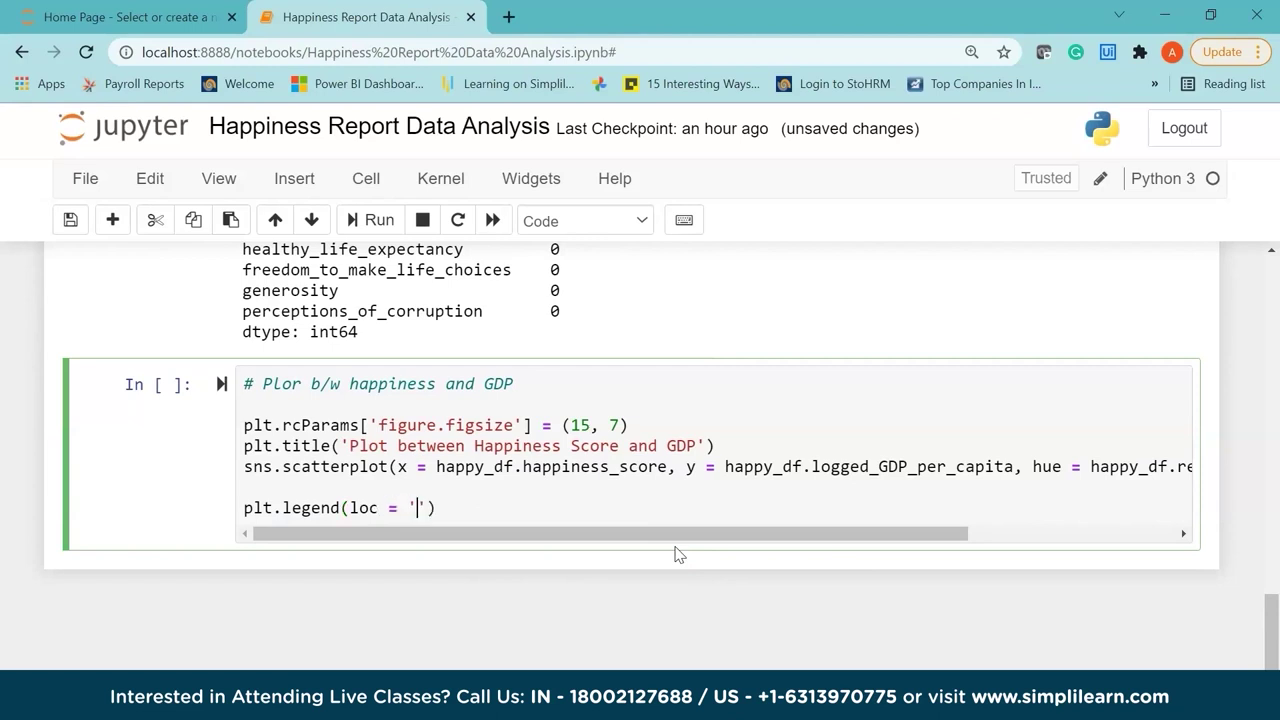
text( = 'upper left', fontsize)
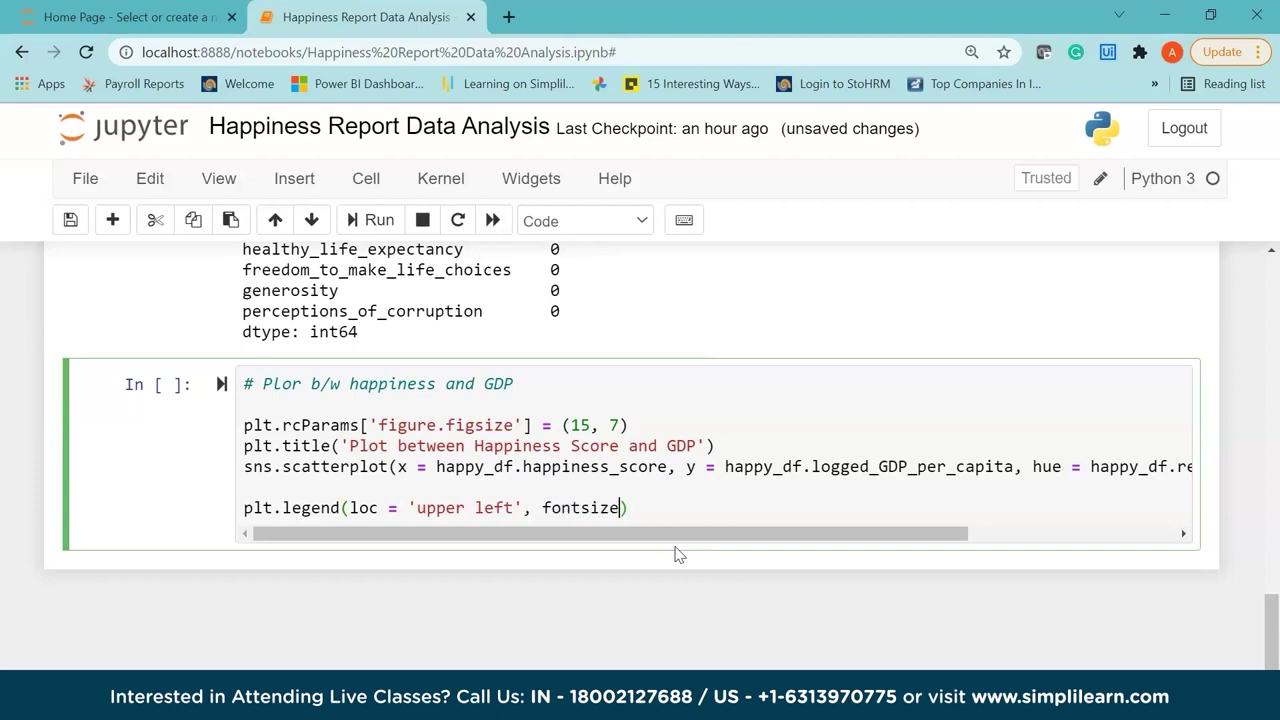
text( = 1'10')
key(Return)
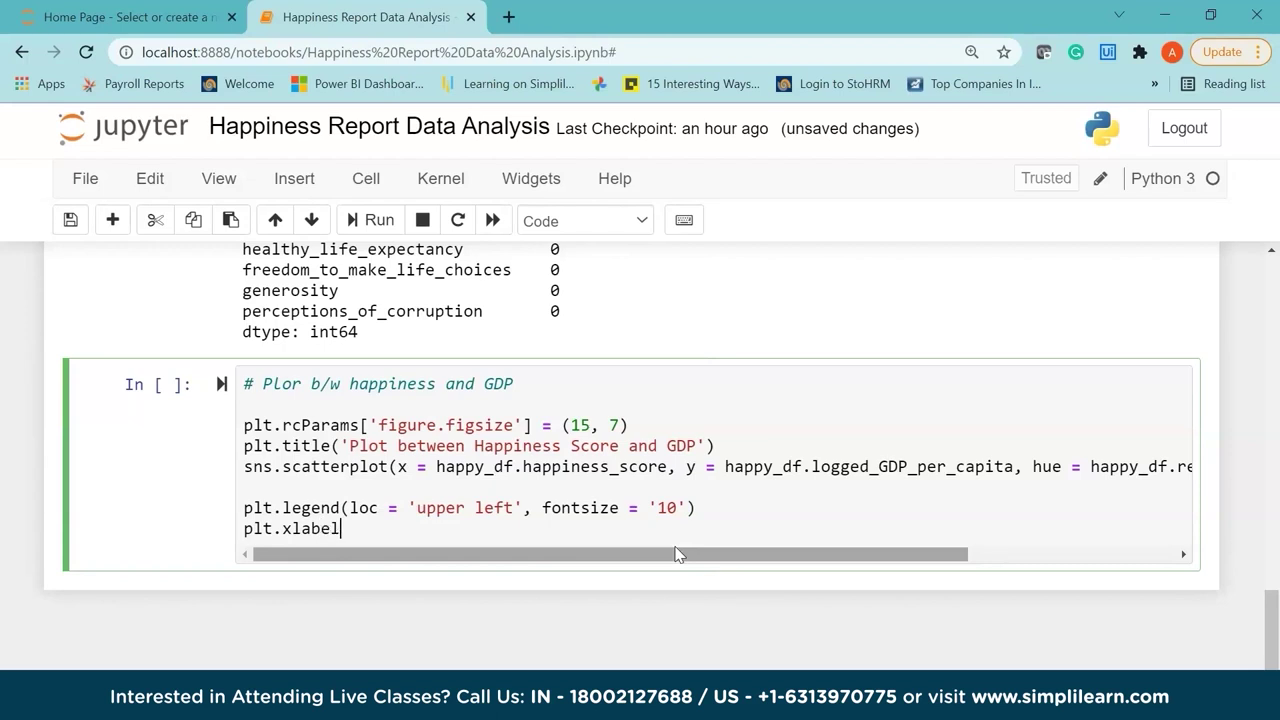
Label the plot's x-axis 'Happiness Score' with a plt.xlabel call below the legend line
text(plt.xlabel('Happlin)
key(BackSpace)
key(BackSpace)
key(BackSpace)
text(iness Score'))
key(Return)
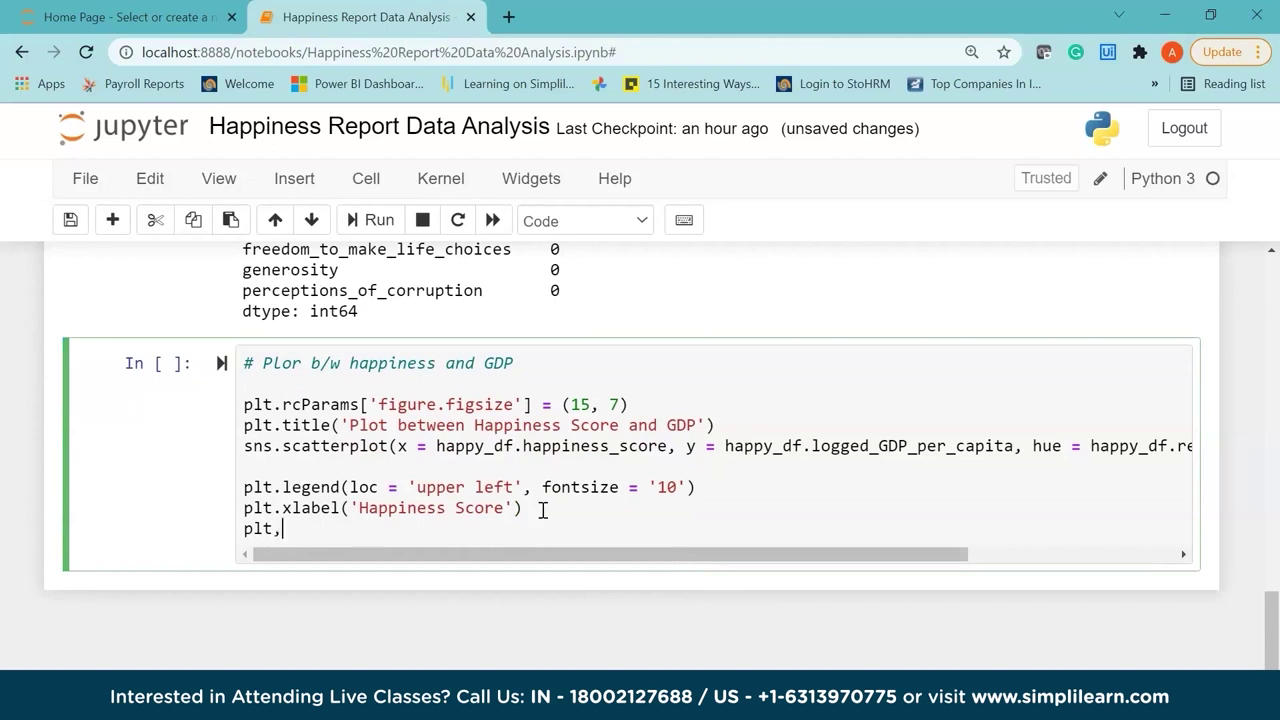
Label the plot's y-axis 'GDP per capita' with a plt.ylabel call
text(plt.yla)
text(bel('GDP per ca)
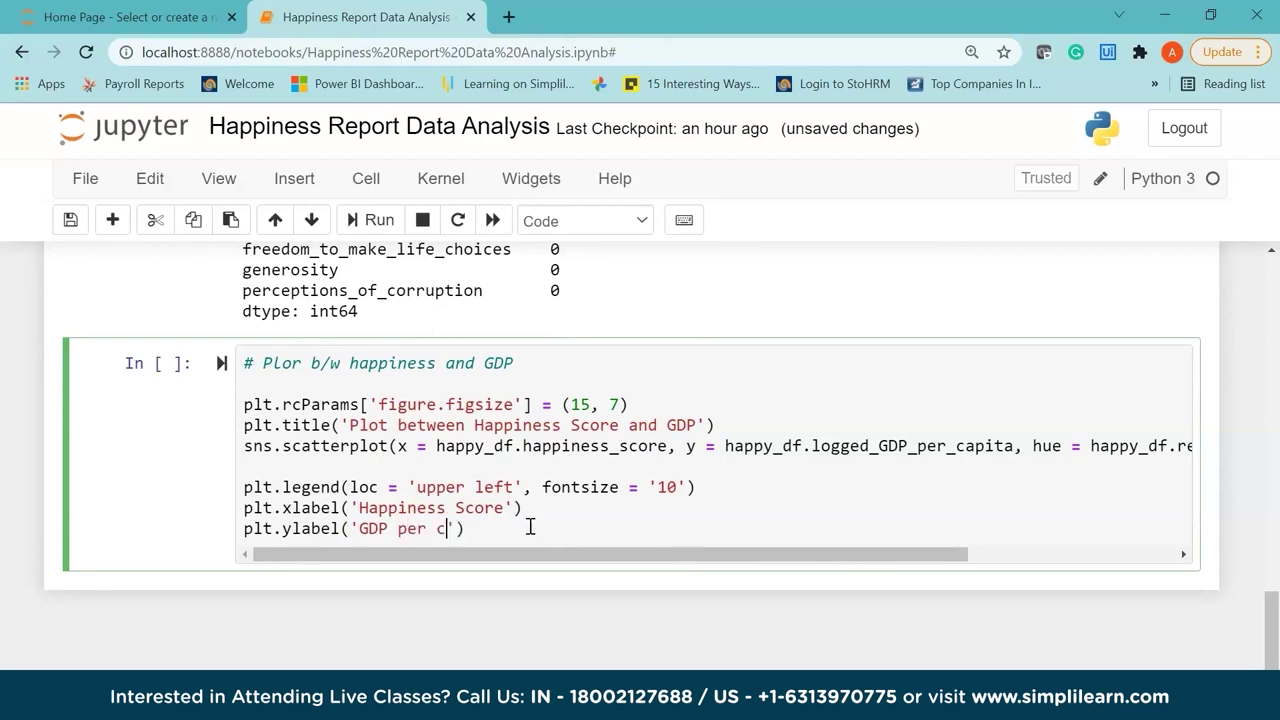
text(pita)
Correct the first word of the cell's comment to Plot and run the plotting cell
key(BackSpace)
text(t)
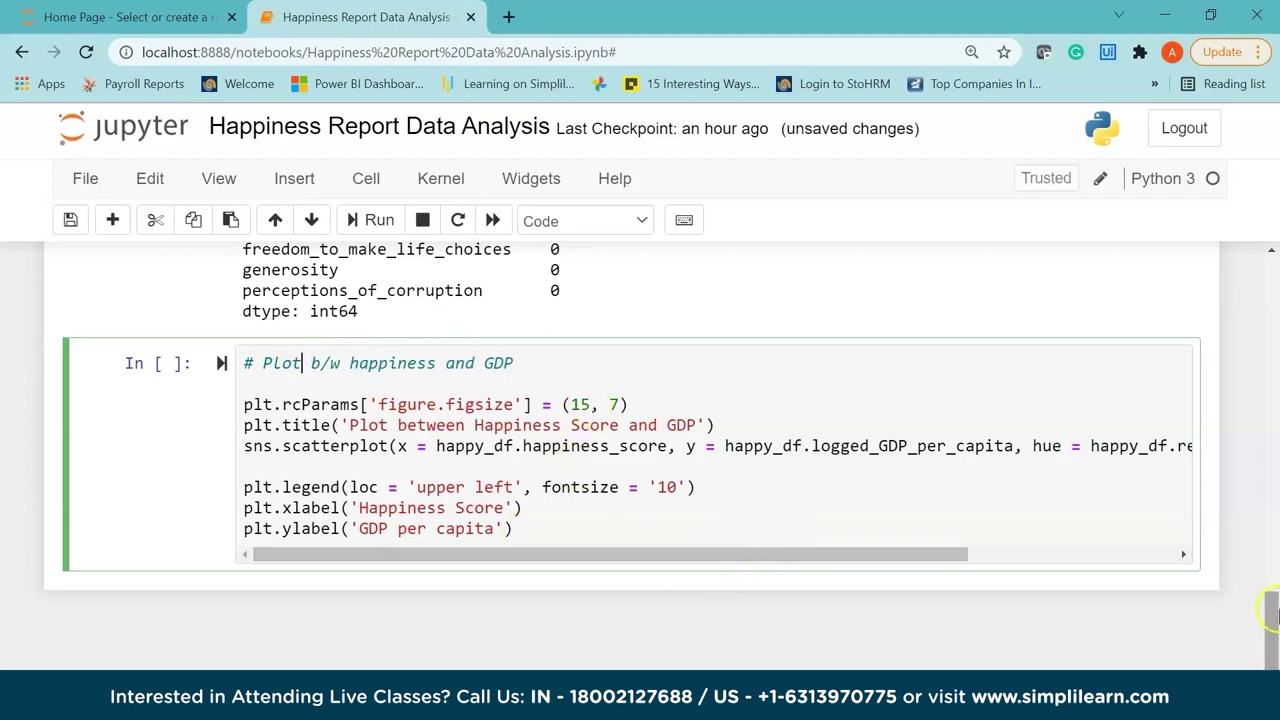
scroll(1255, 543, down, 1)
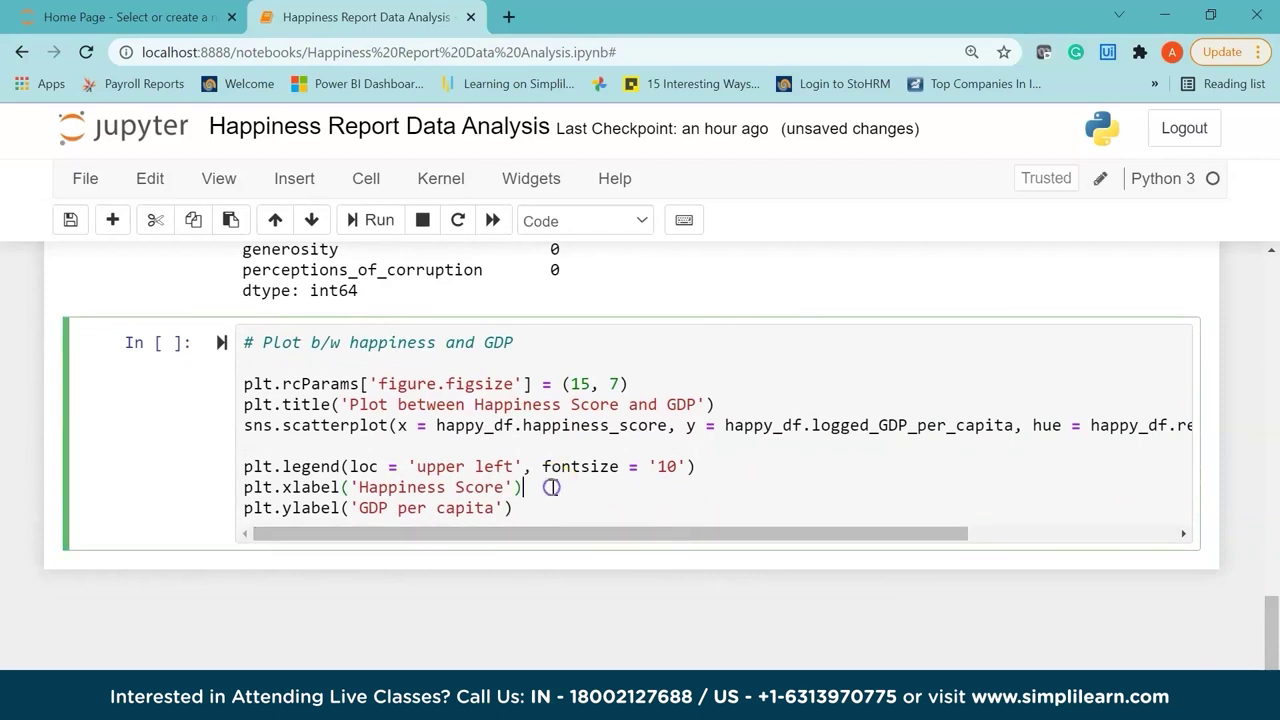
key(shift+Return)
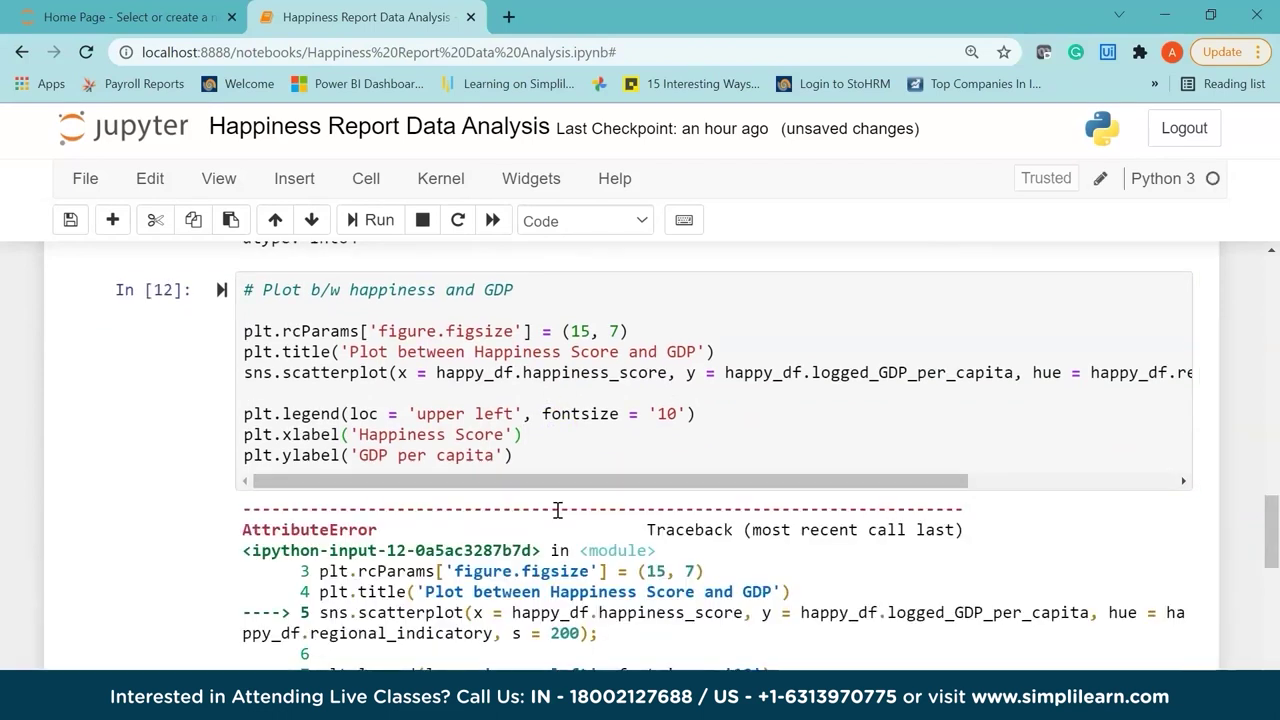
Correct the scatterplot's hue argument to happy_df.regional_indicator and rerun the cell
drag(1272, 534, 1276, 607)
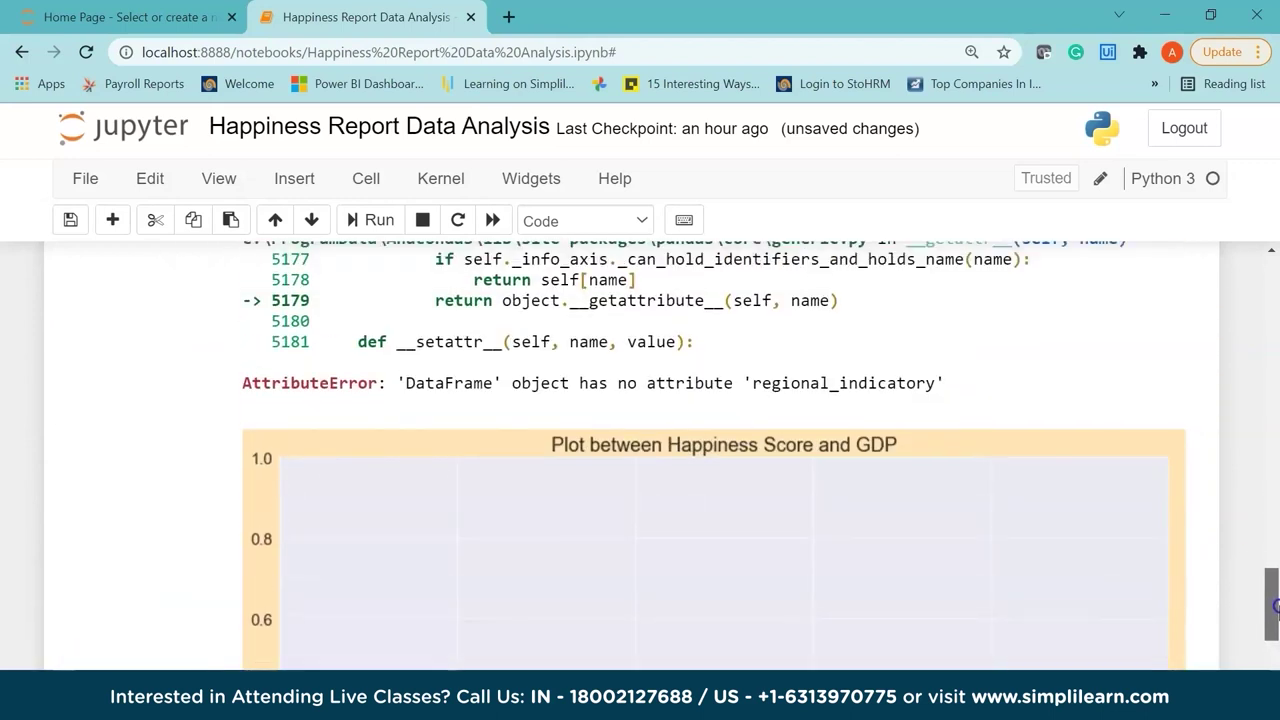
scroll(937, 517, up, 6)
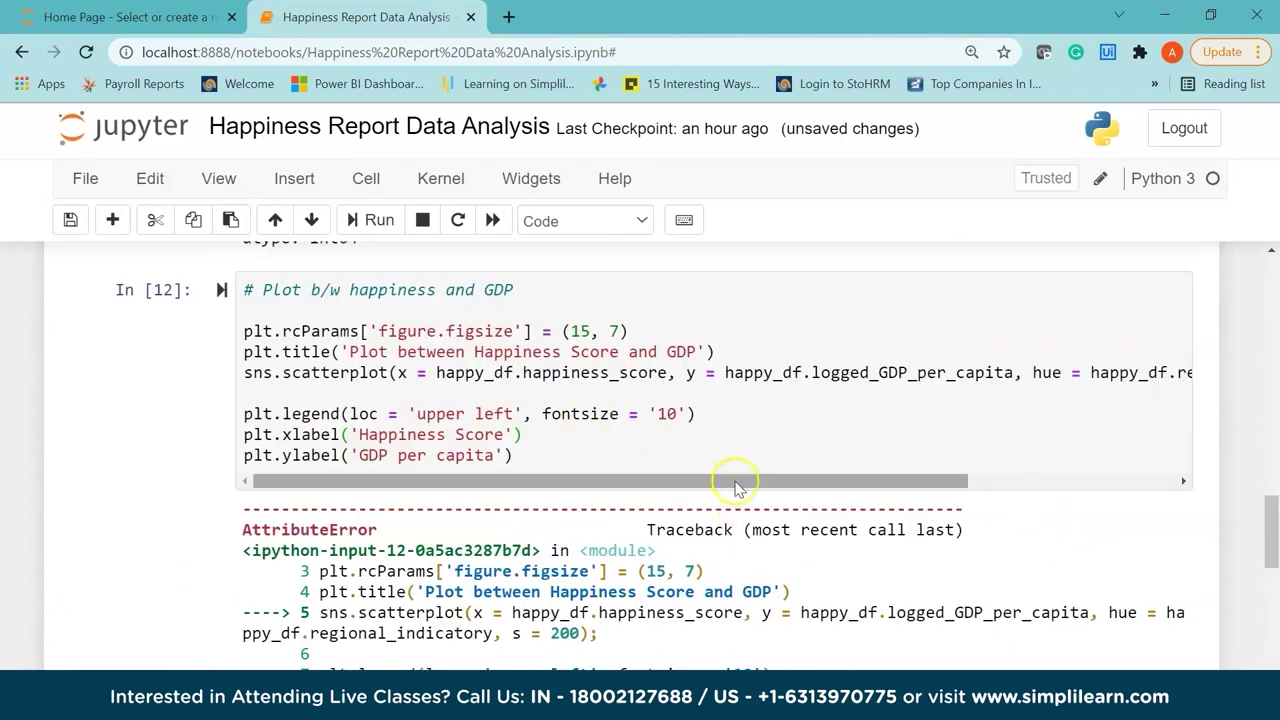
drag(735, 485, 914, 493)
click(1076, 372)
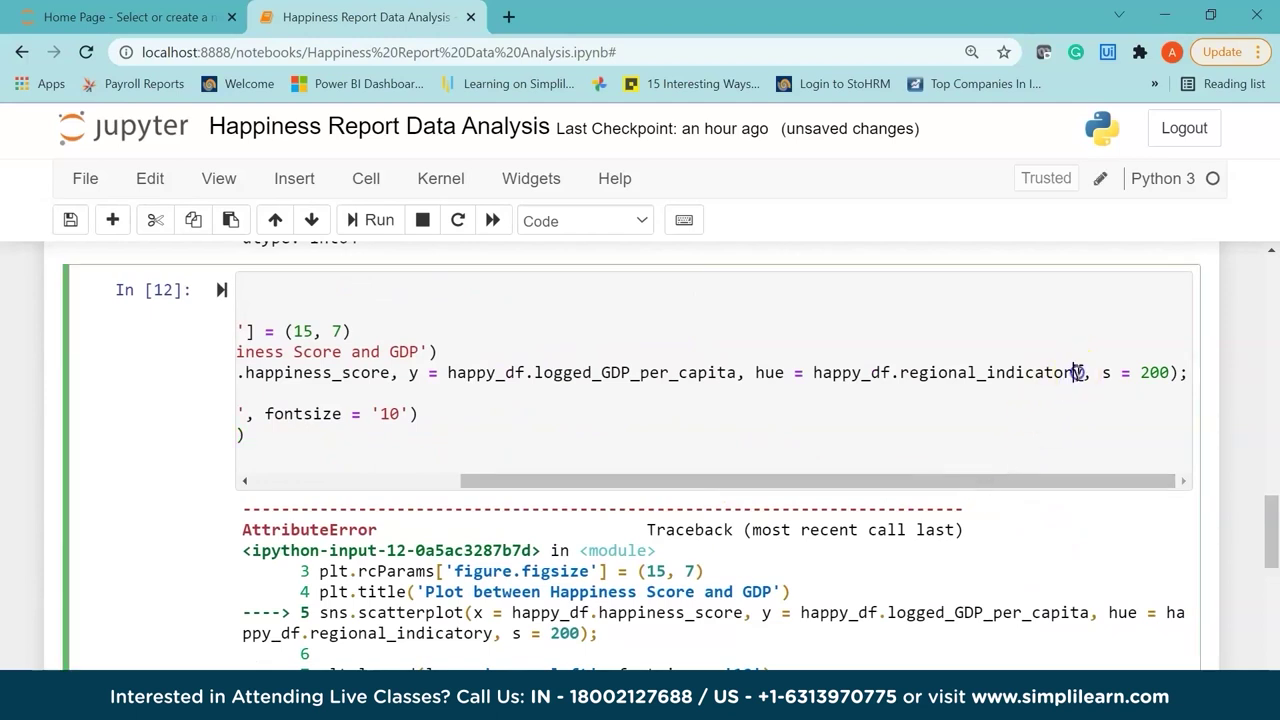
key(BackSpace)
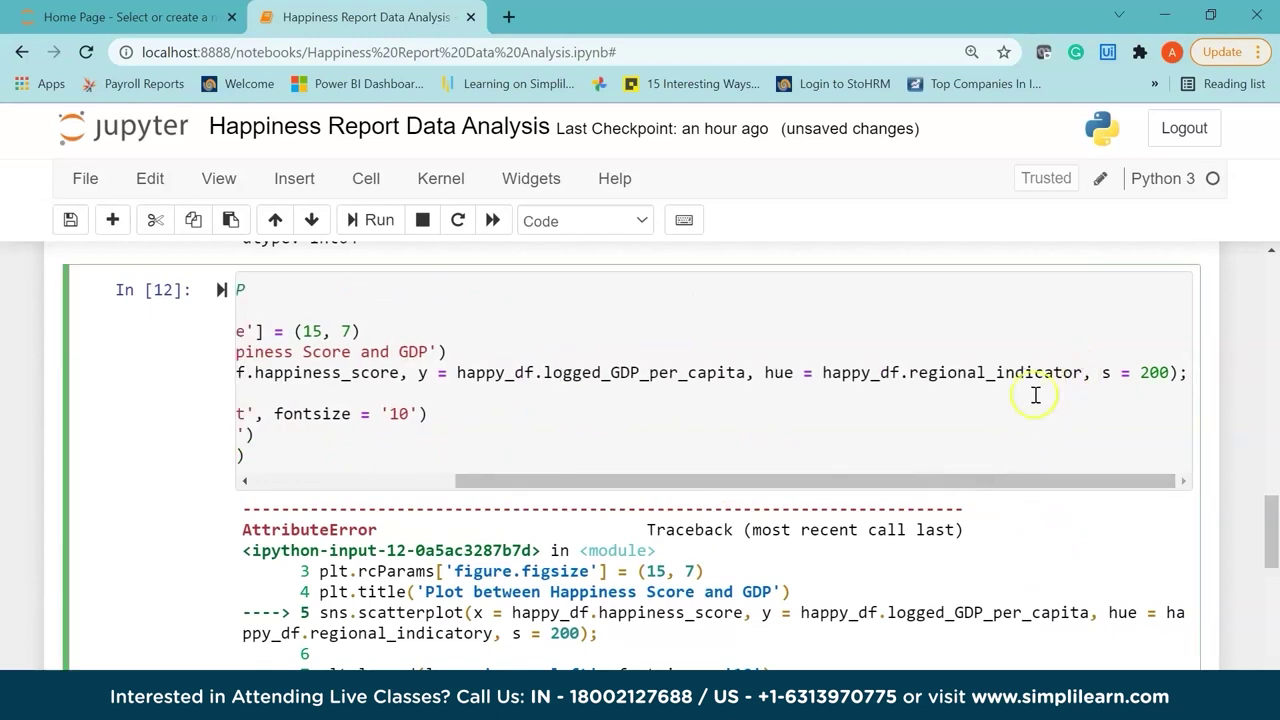
key(shift+Return)
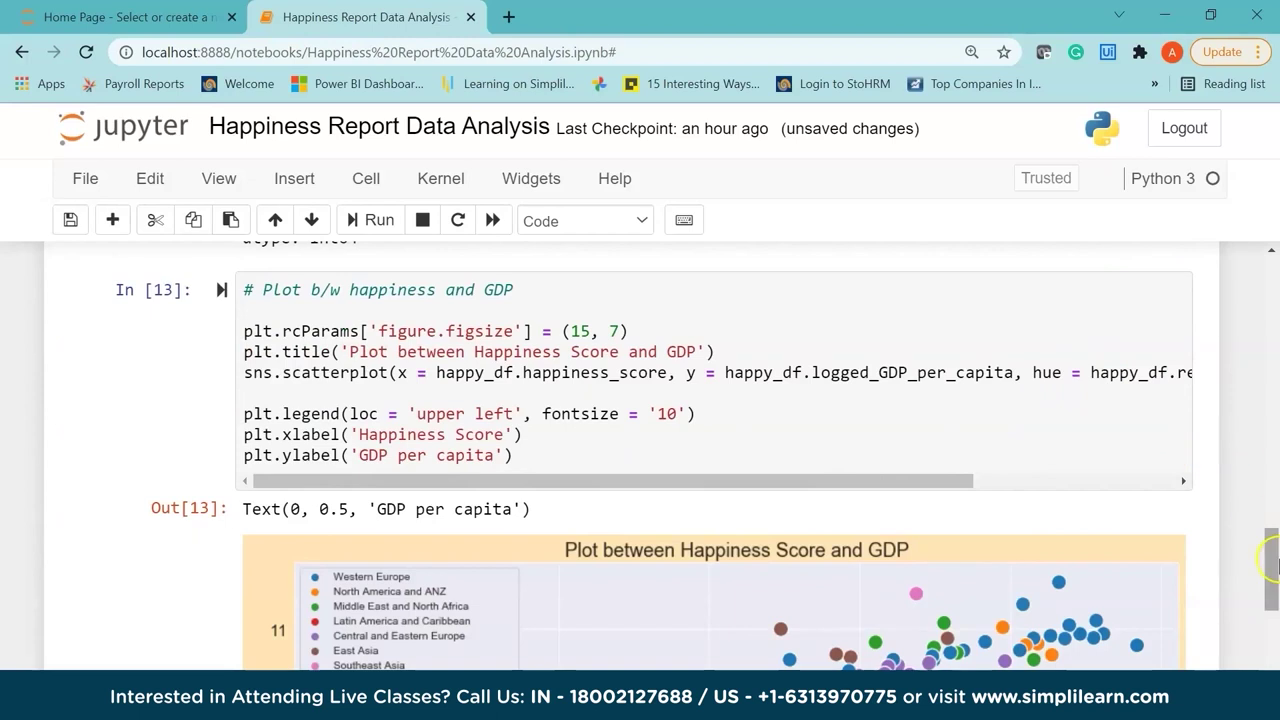
Examine how the regions are distributed by happiness score and GDP per capita in the scatter plot
drag(1275, 560, 1276, 607)
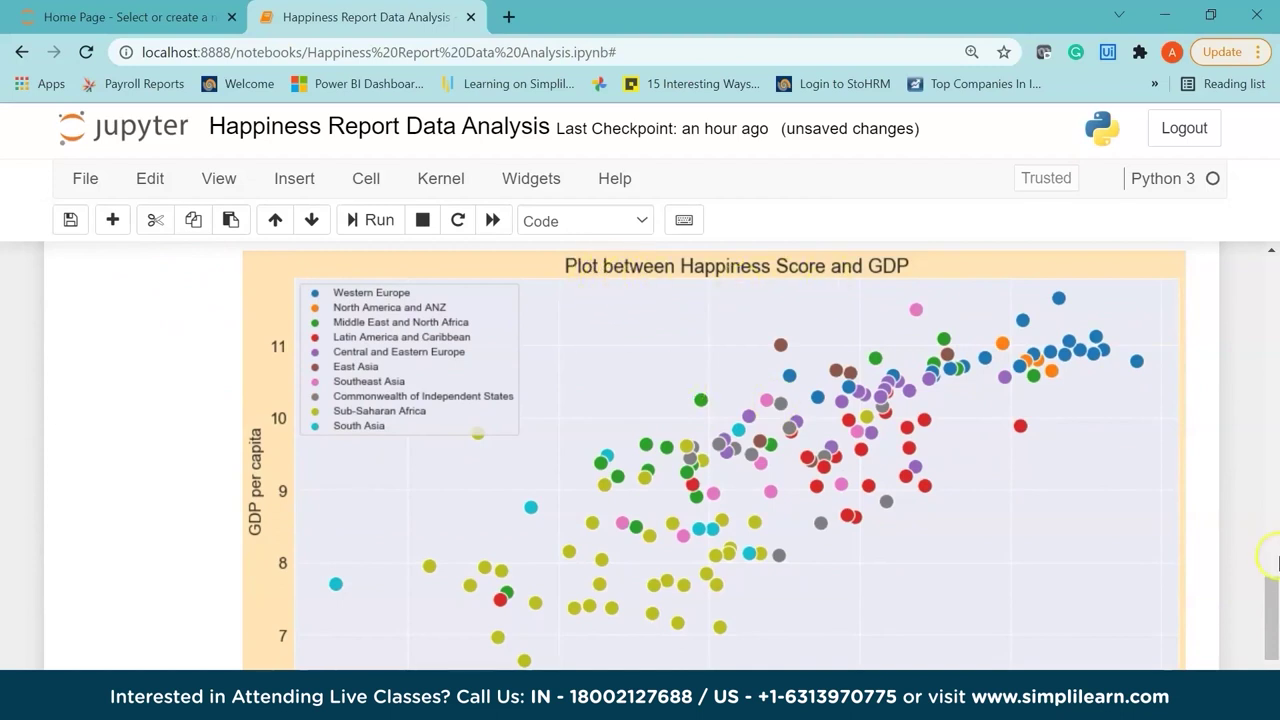
scroll(1270, 560, down, 2)
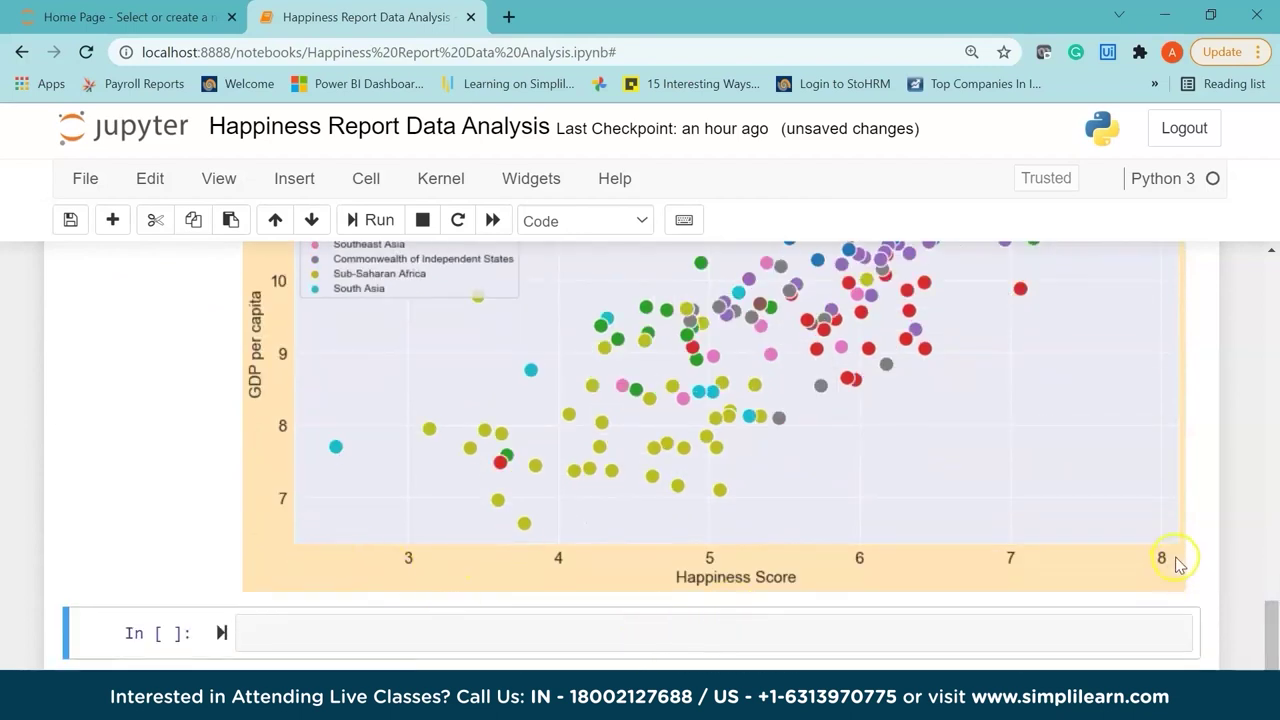
drag(1274, 622, 1276, 584)
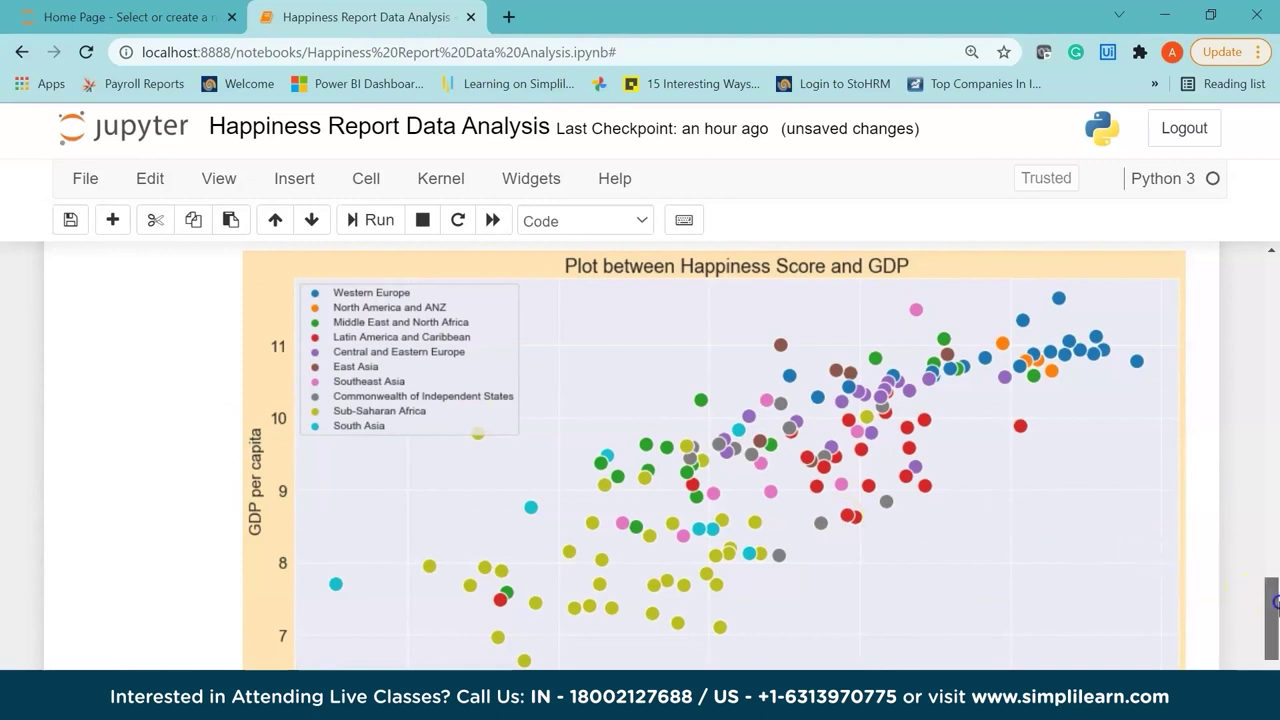
drag(1274, 598, 1276, 602)
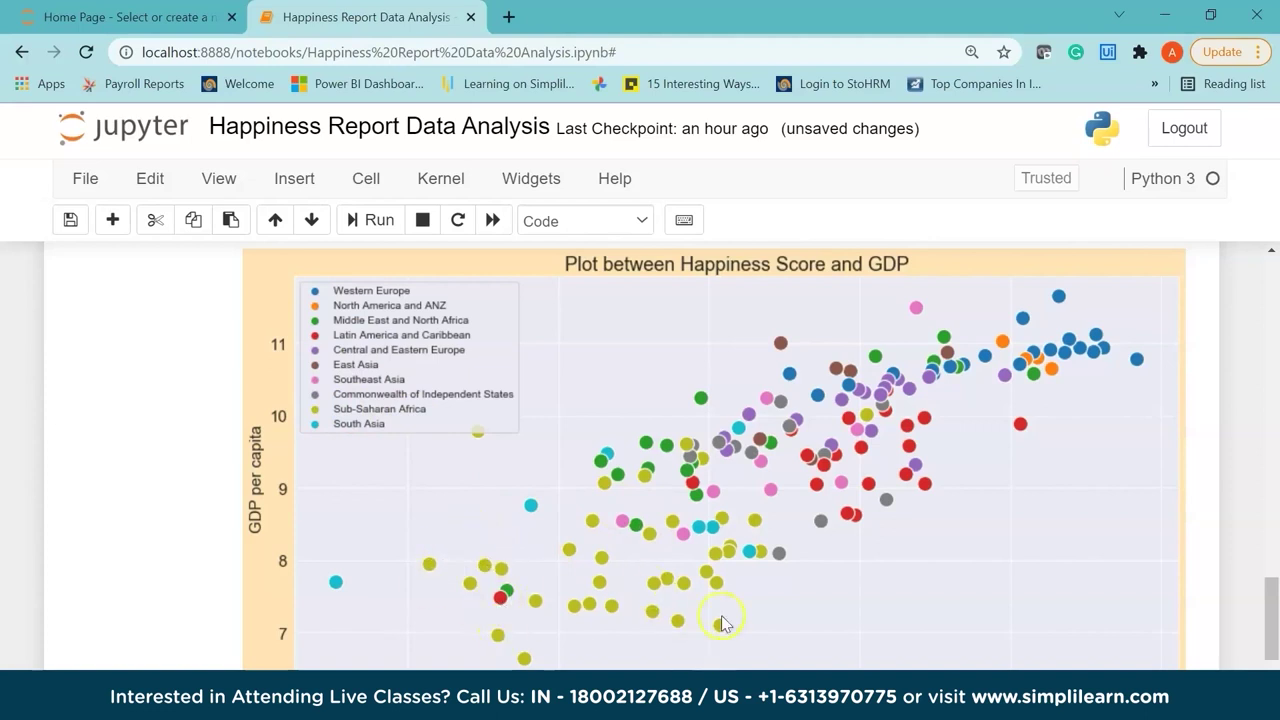
scroll(1270, 612, down, 1)
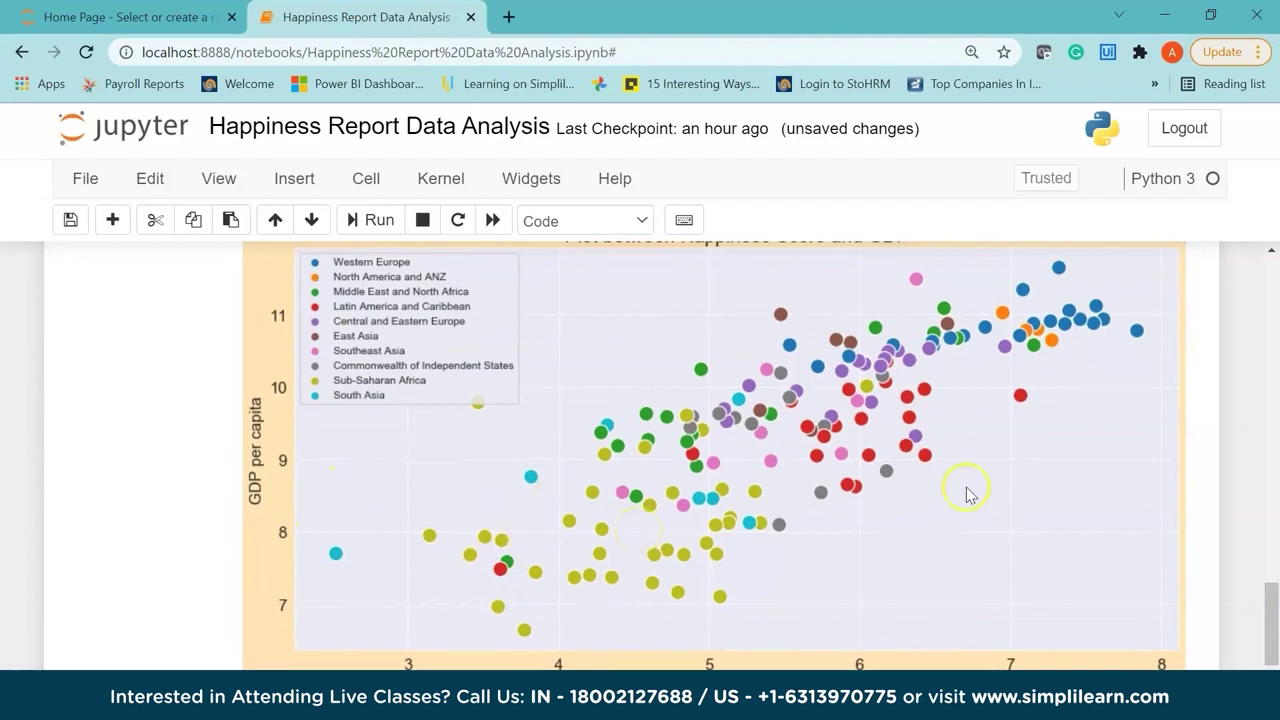
scroll(1273, 600, up, 1)
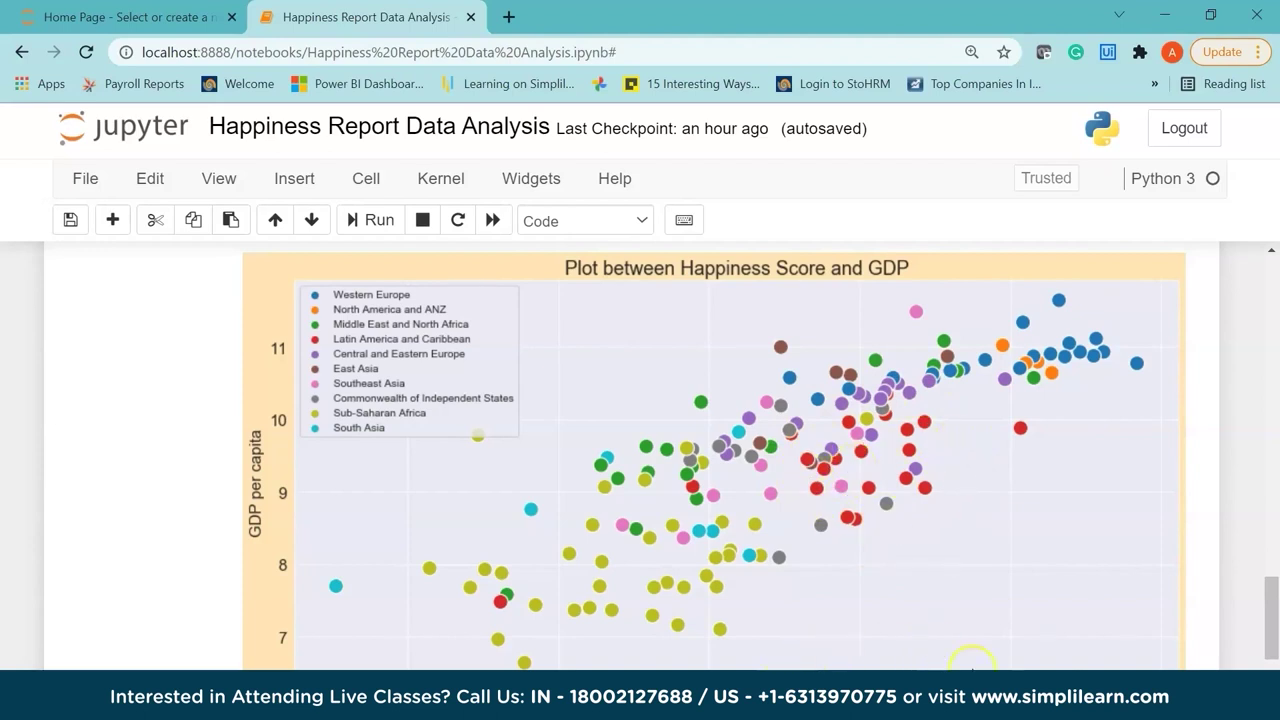
drag(1273, 612, 1273, 613)
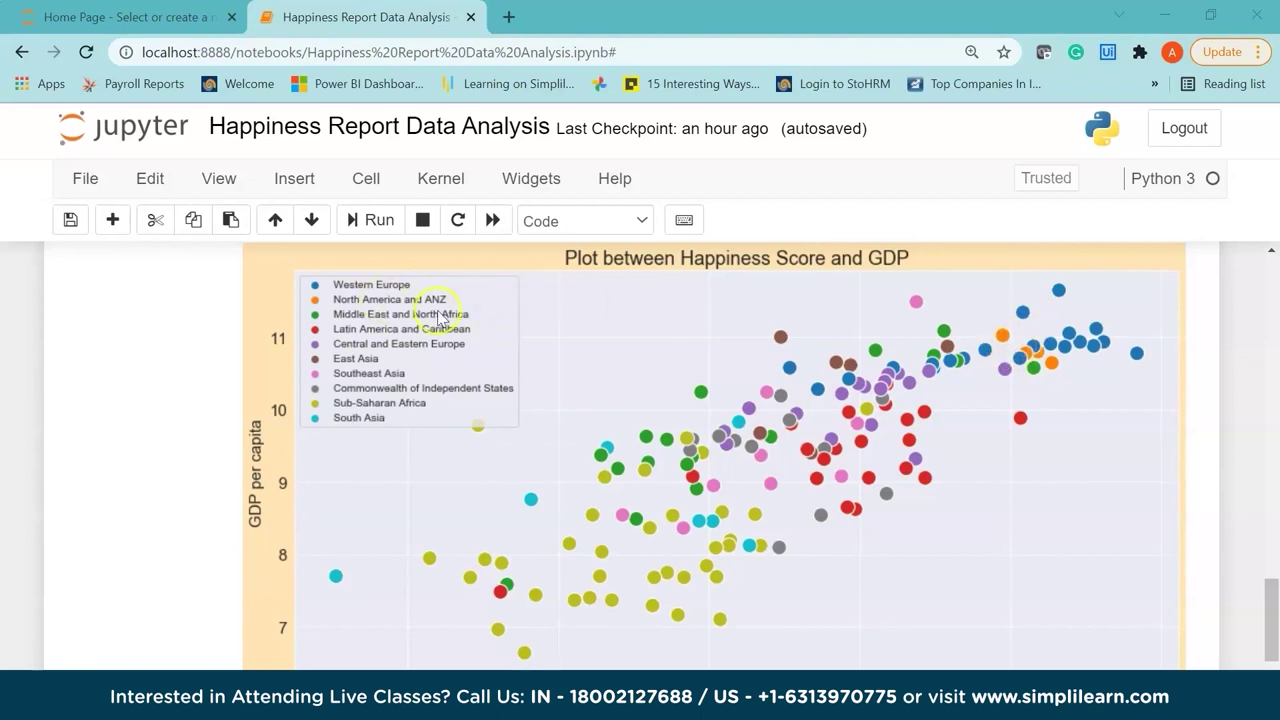
mouse_move(1272, 615)
mouse_down()
mouse_move(1275, 630)
mouse_move(1276, 610)
mouse_up()
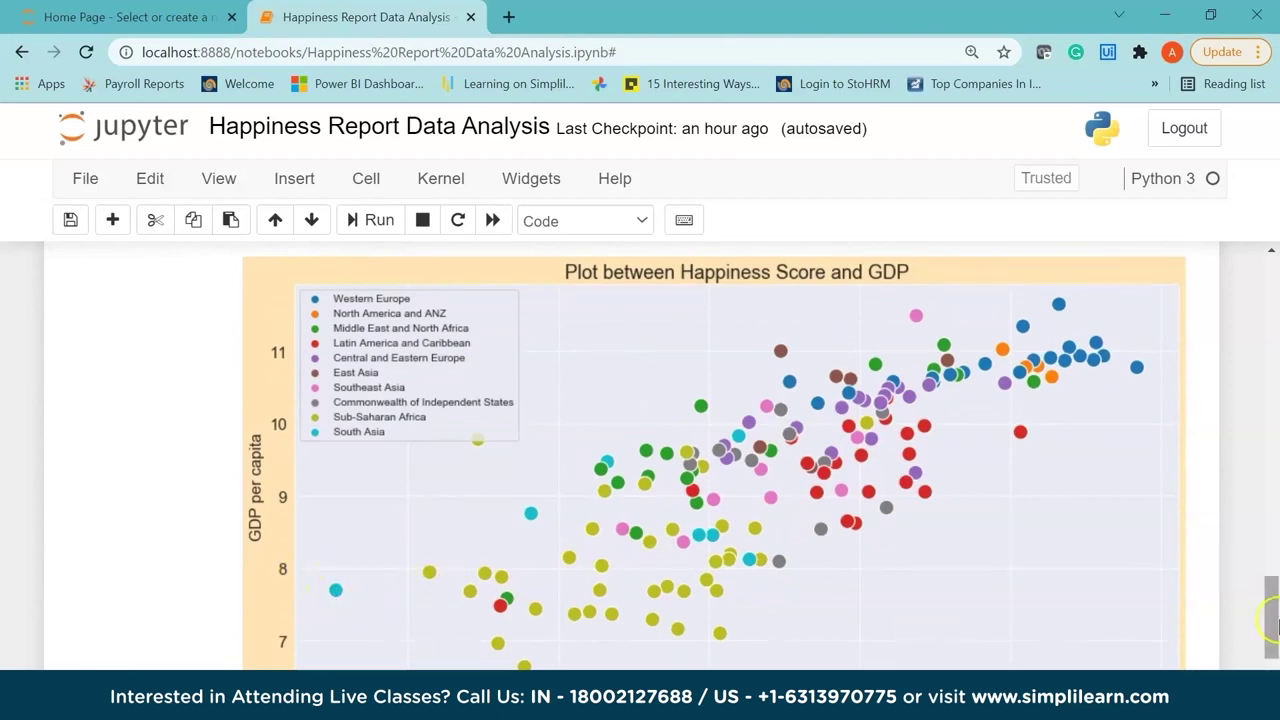
scroll(350, 590, down, 1)
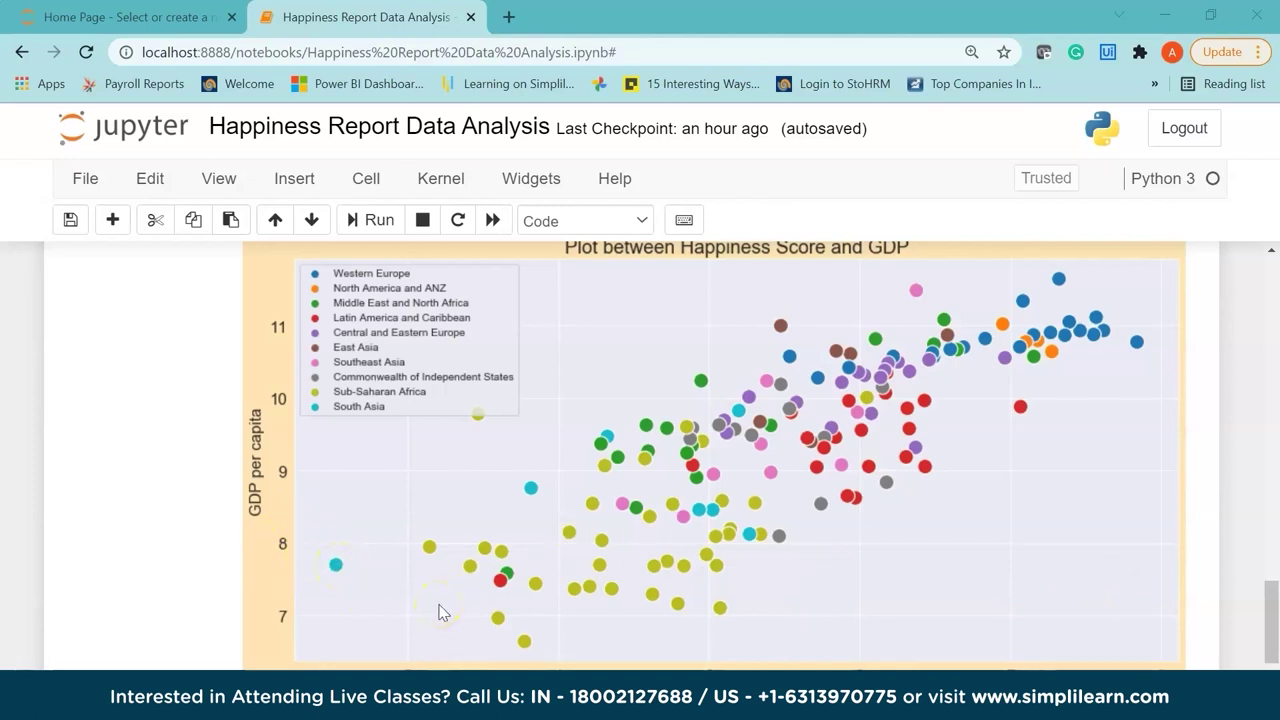
drag(1272, 624, 1276, 655)
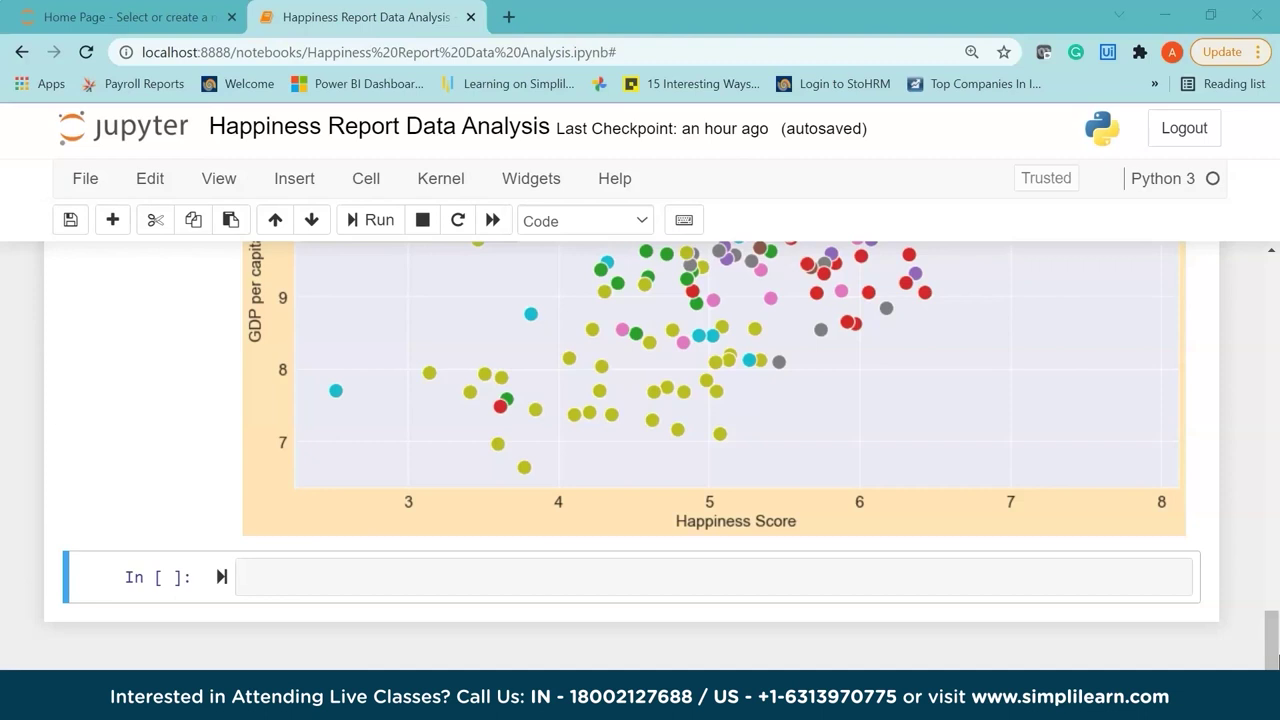
In the empty cell below the plot, assign gdp_region to happy_df.groupby('regional_indicator')
scroll(1272, 640, down, 1)
click(501, 532)
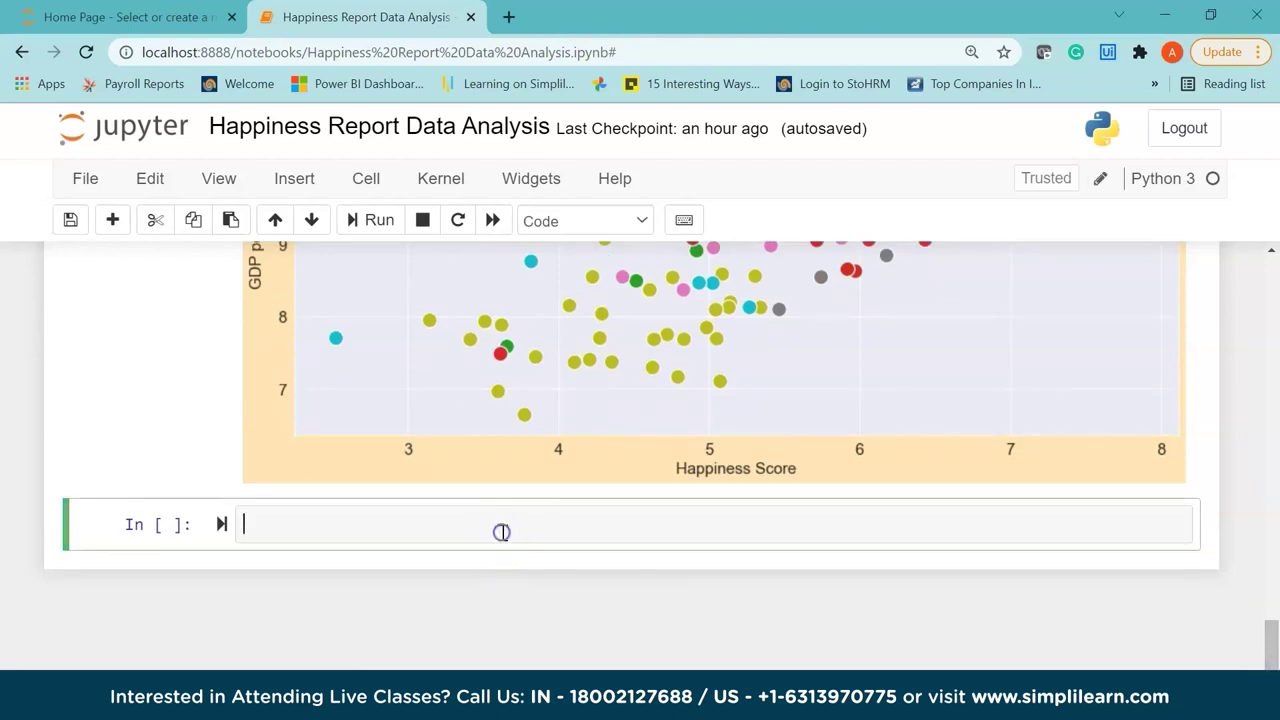
text(gdp)
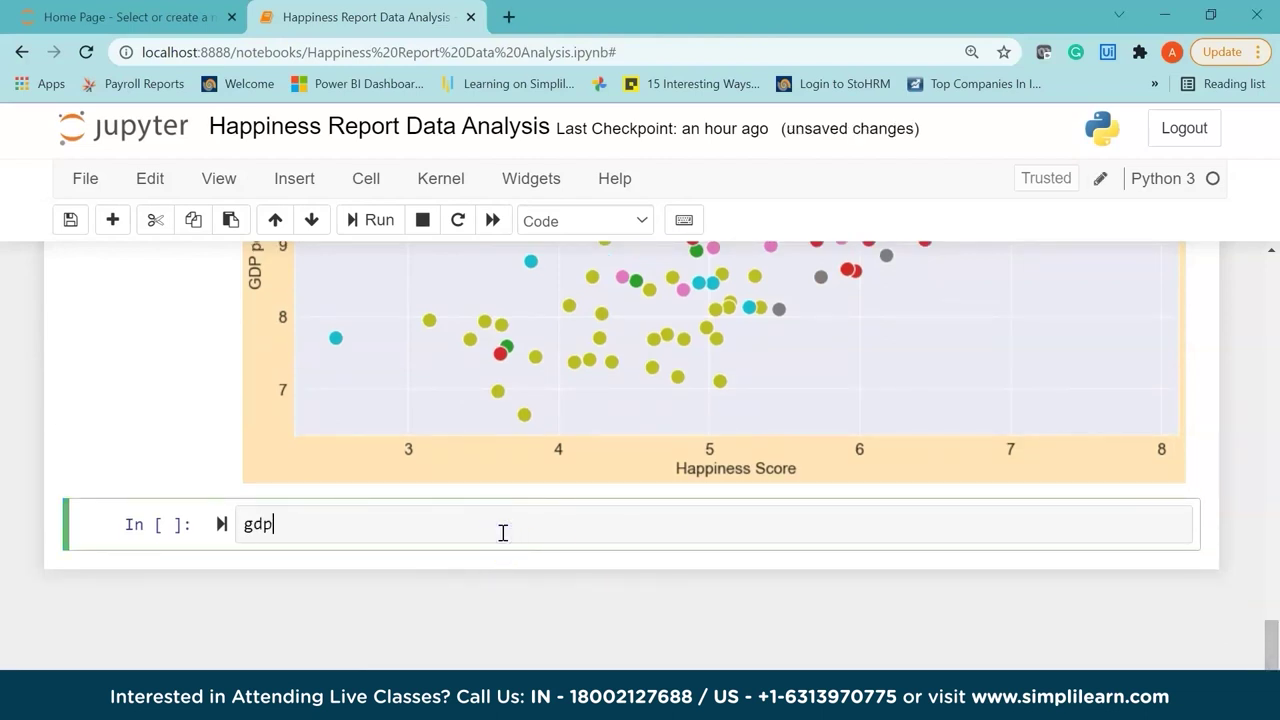
text(_region = happ)
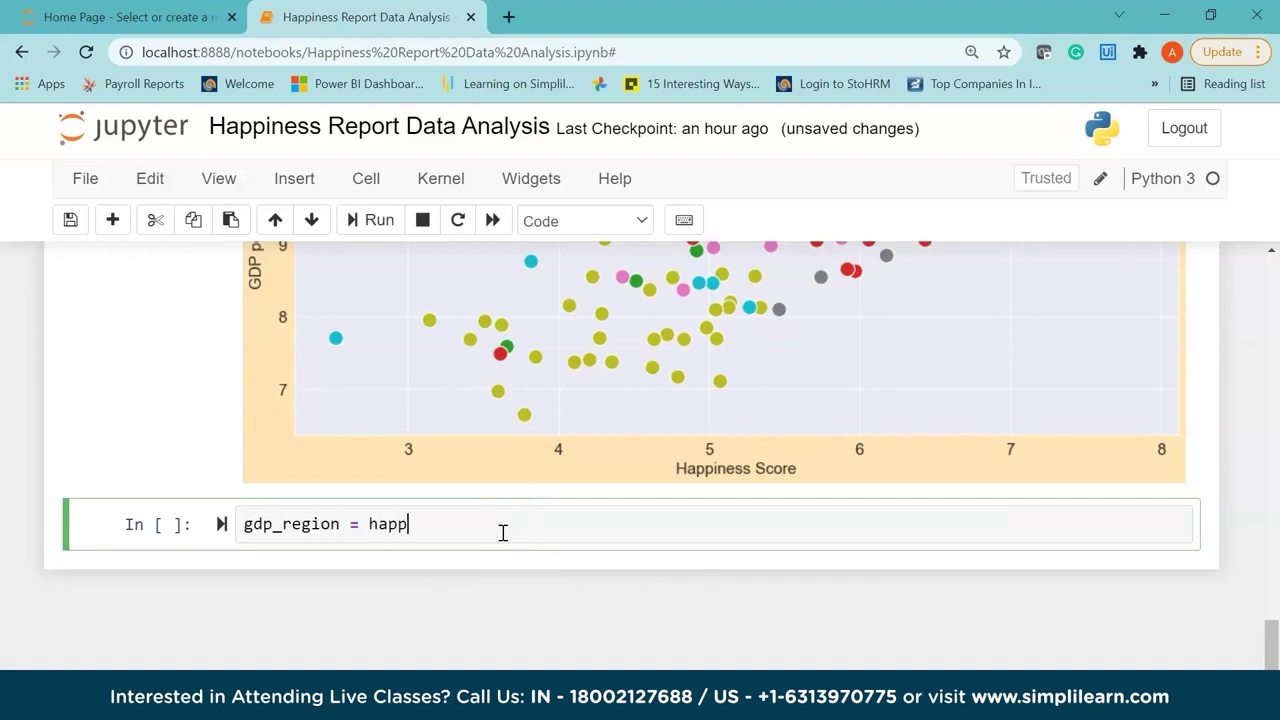
text(y_df.groupby('regional)
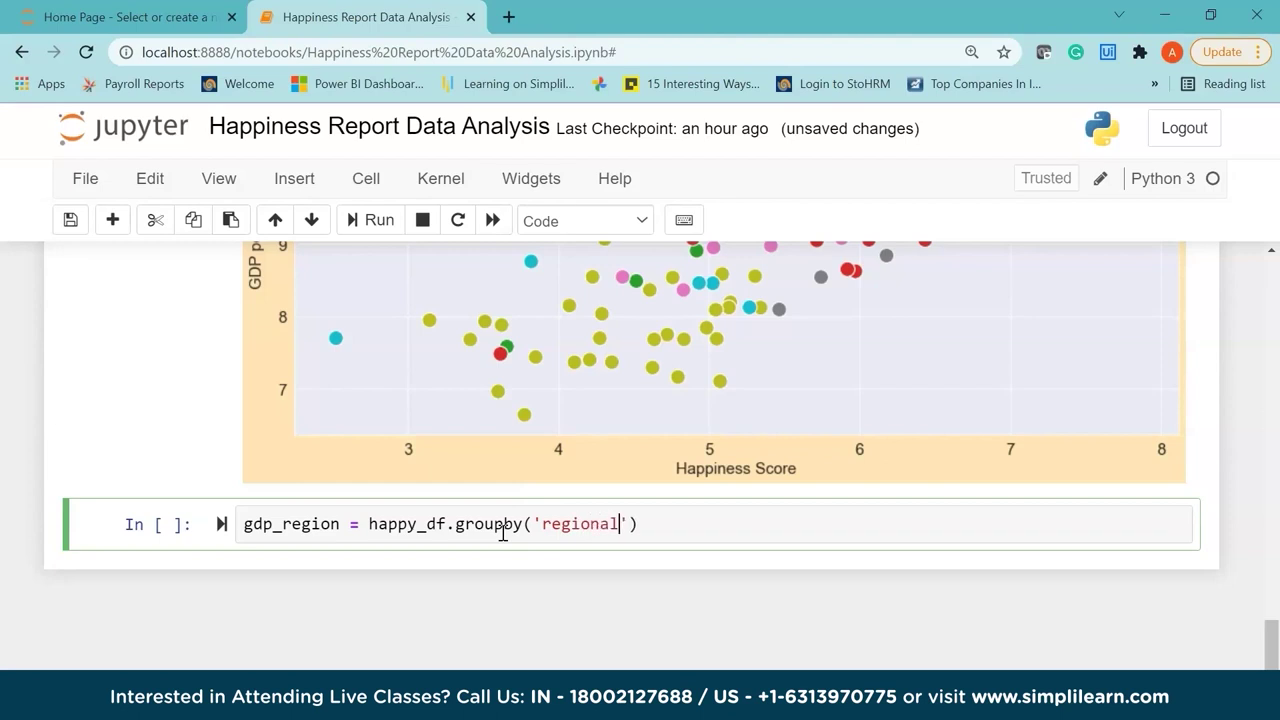
text(_indicator)
Select the 'logged_GDP_per_capita' column of the grouped data, apply .sum() and start a new line
text(['lo)
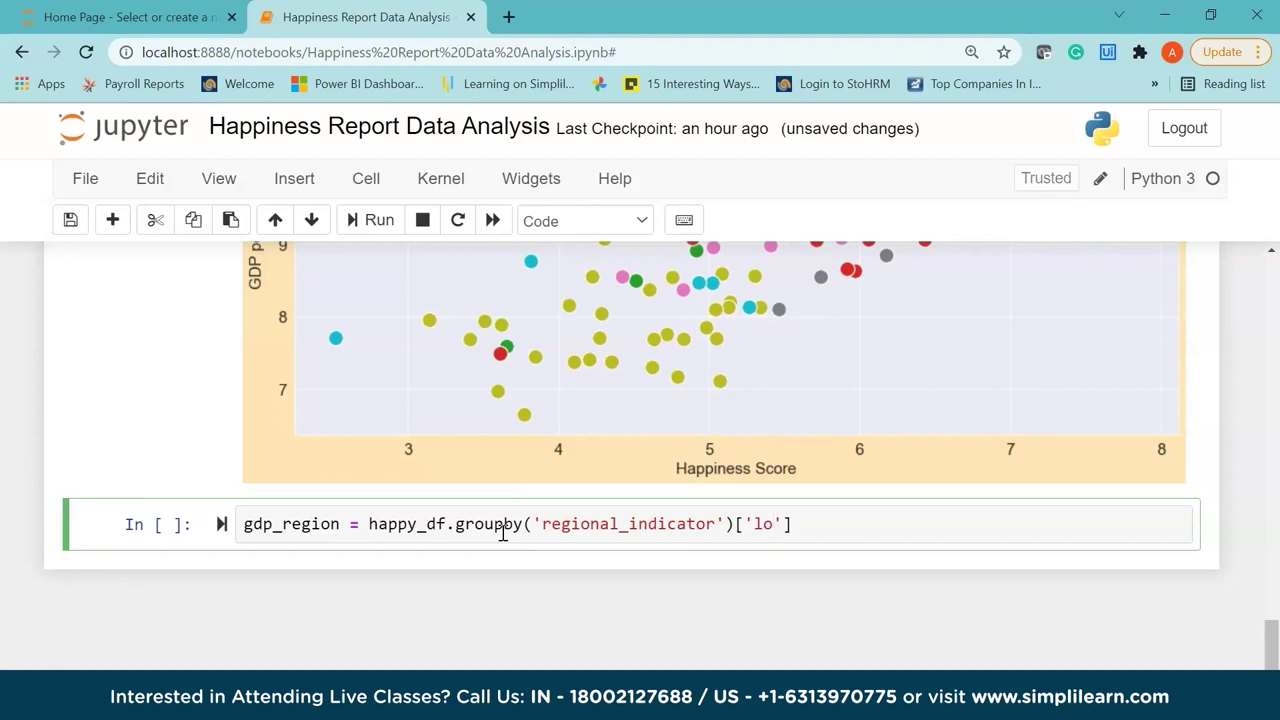
text(gged_G)
text(DP_per)
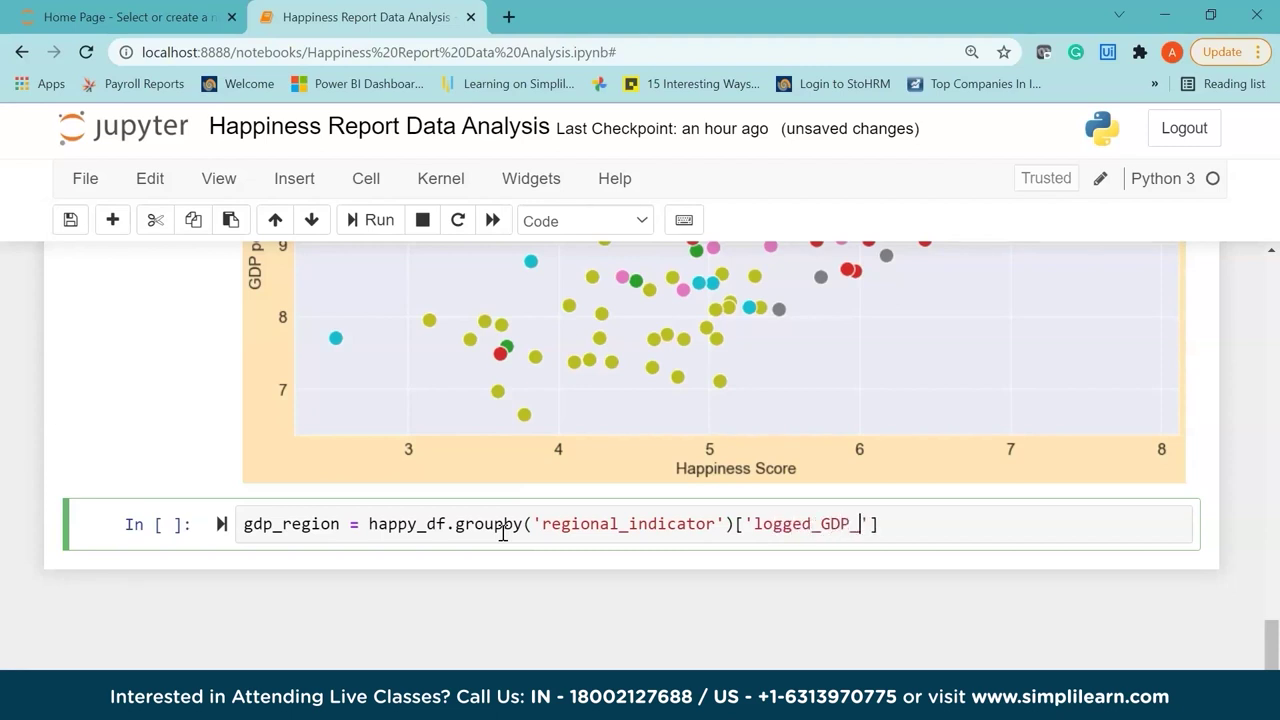
text(-cap)
key(BackSpace)
key(BackSpace)
key(BackSpace)
text(_)
key(BackSpace)
key(BackSpace)
text(_capita'].sun)
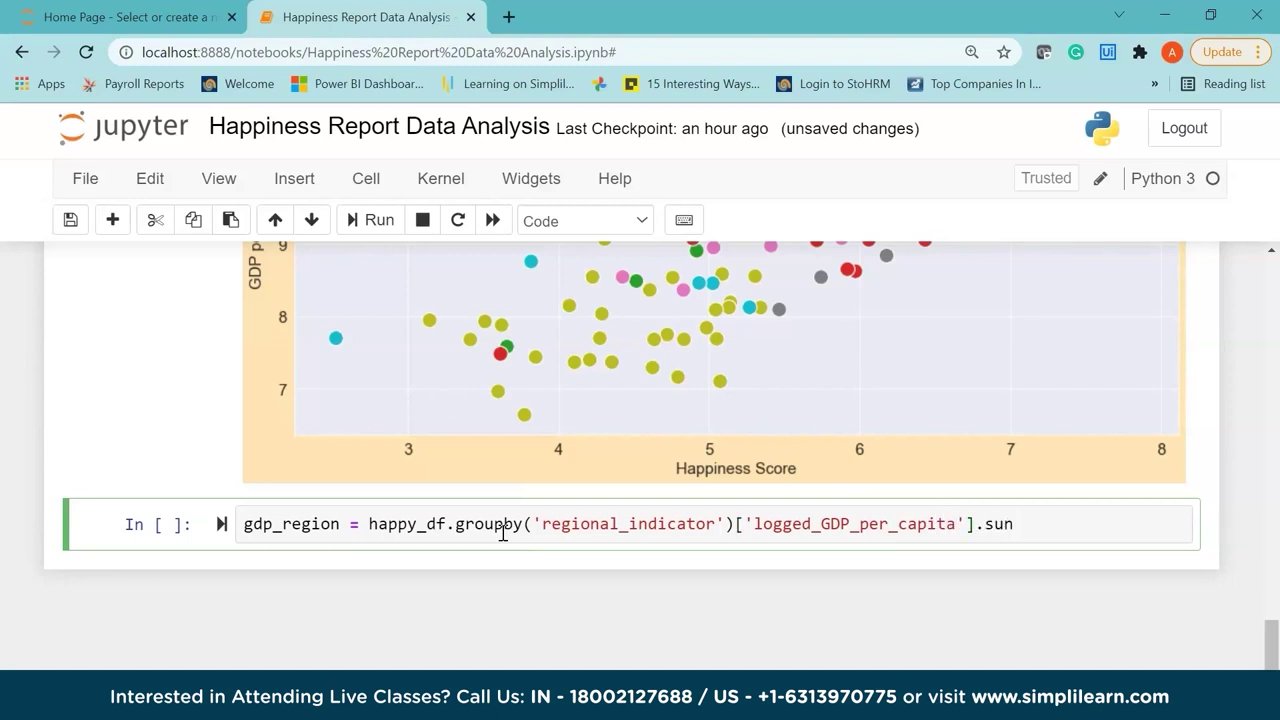
key(BackSpace)
text(m())
key(Return)
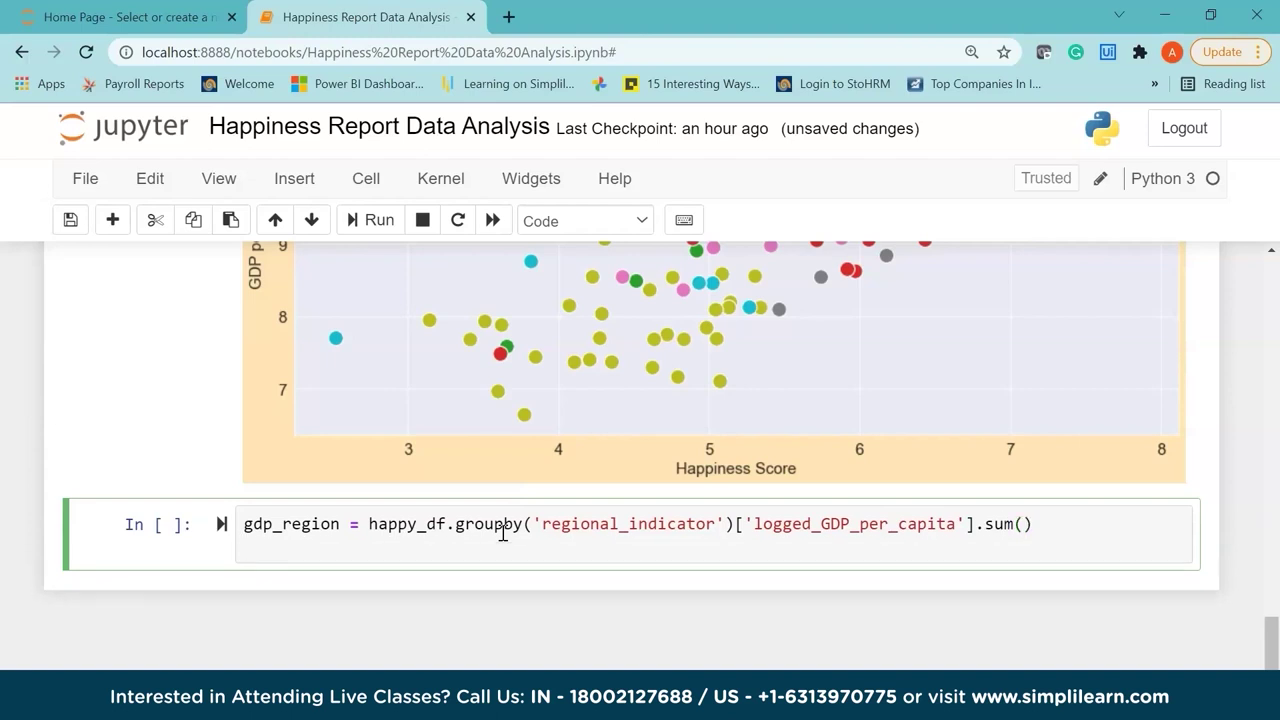
Add gdp_region on the cell's second line and run it to display the GDP totals per region
text(gdp_region)
key(shift+Return)
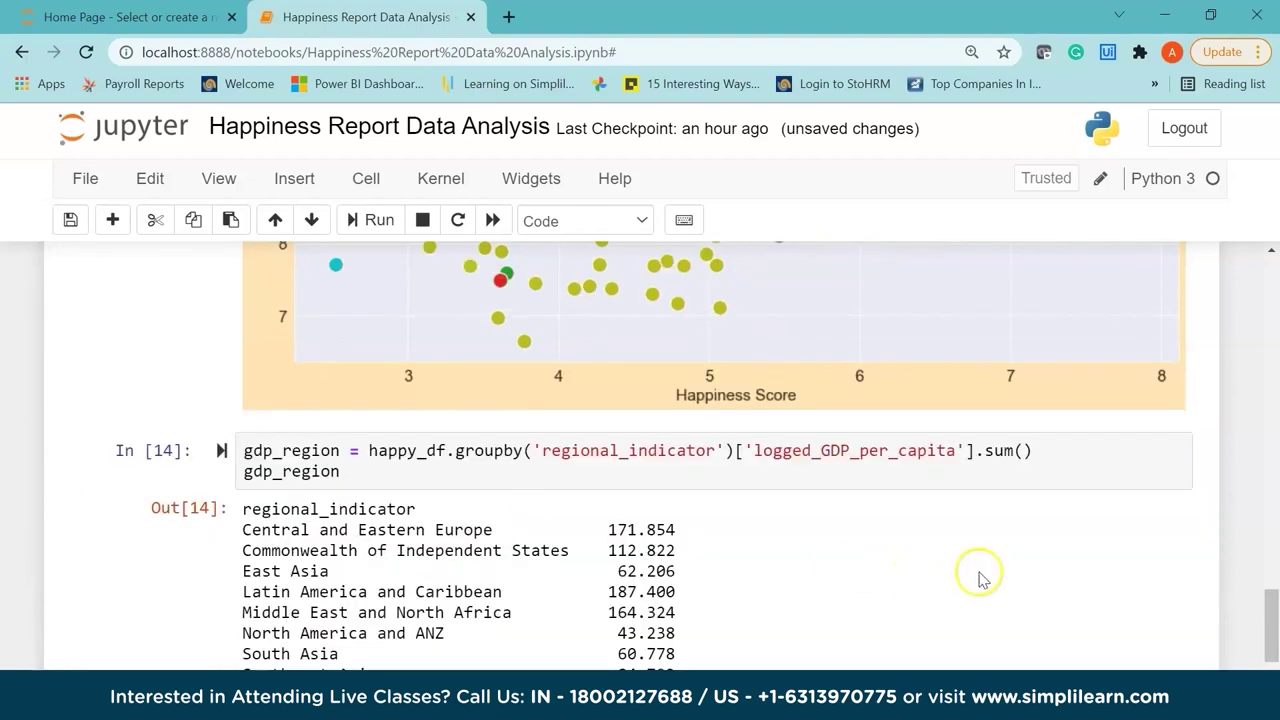
drag(1272, 620, 1272, 635)
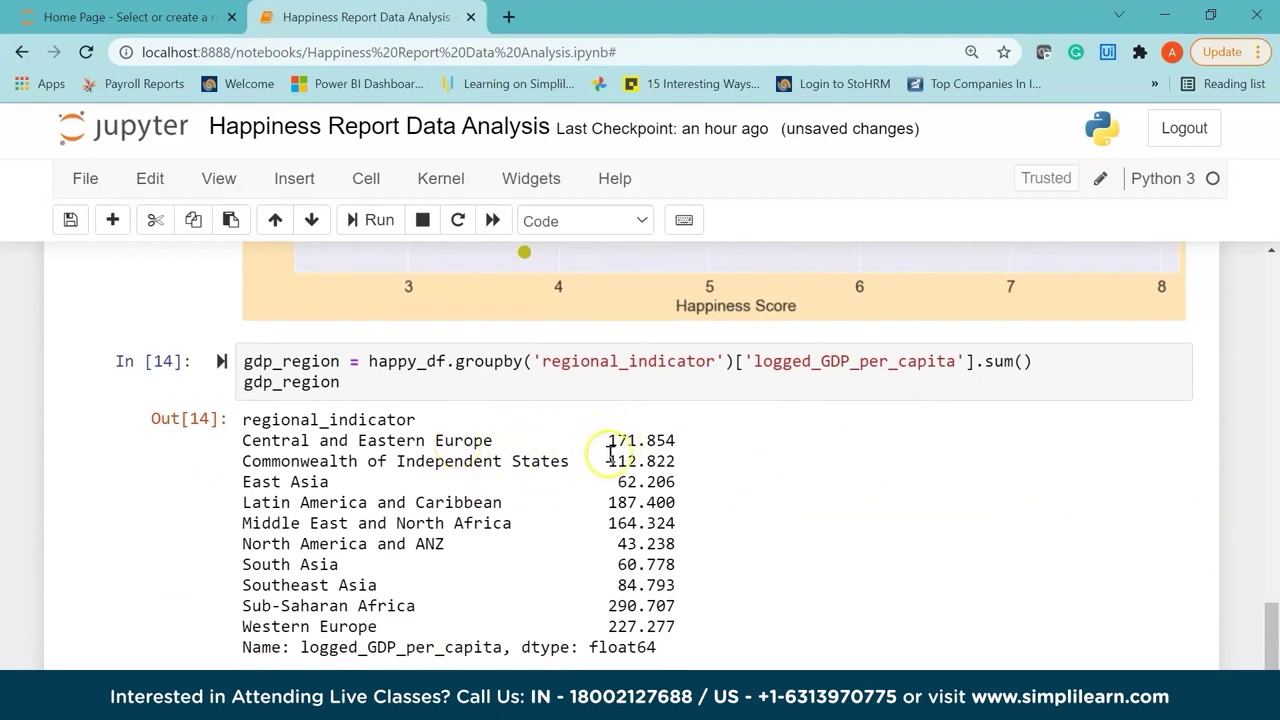
drag(1270, 615, 1274, 652)
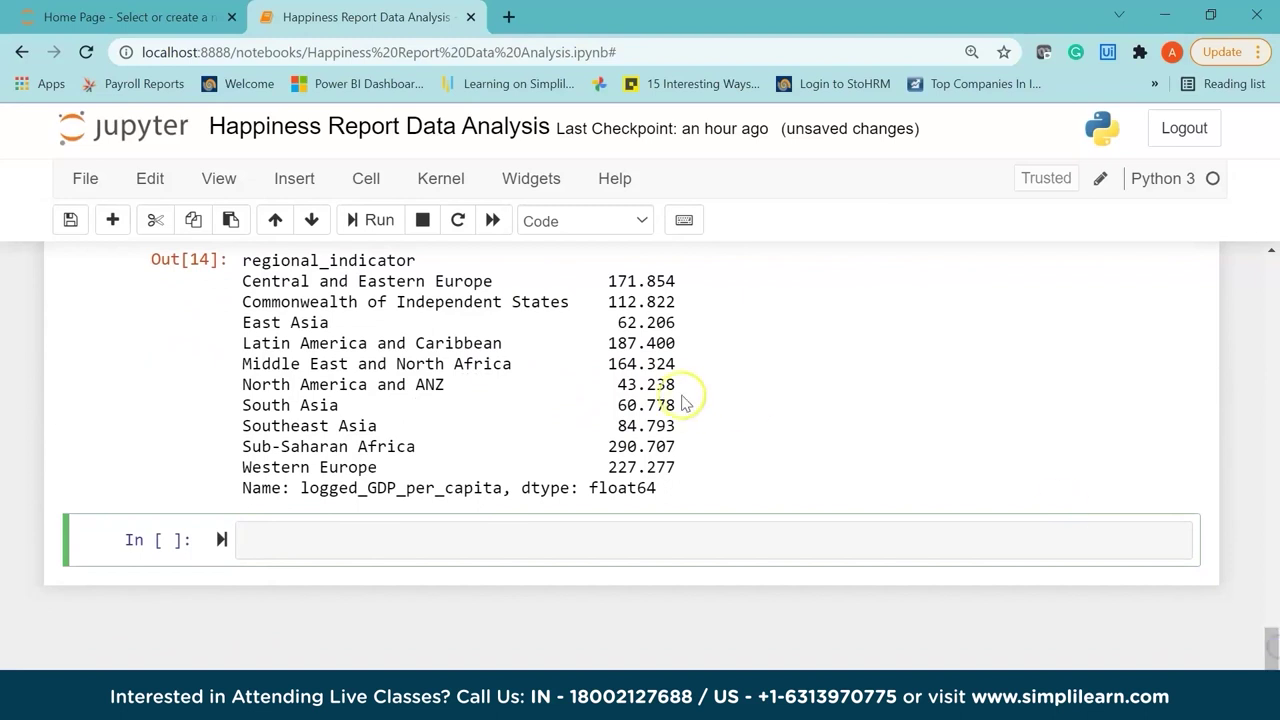
scroll(1274, 632, down, 1)
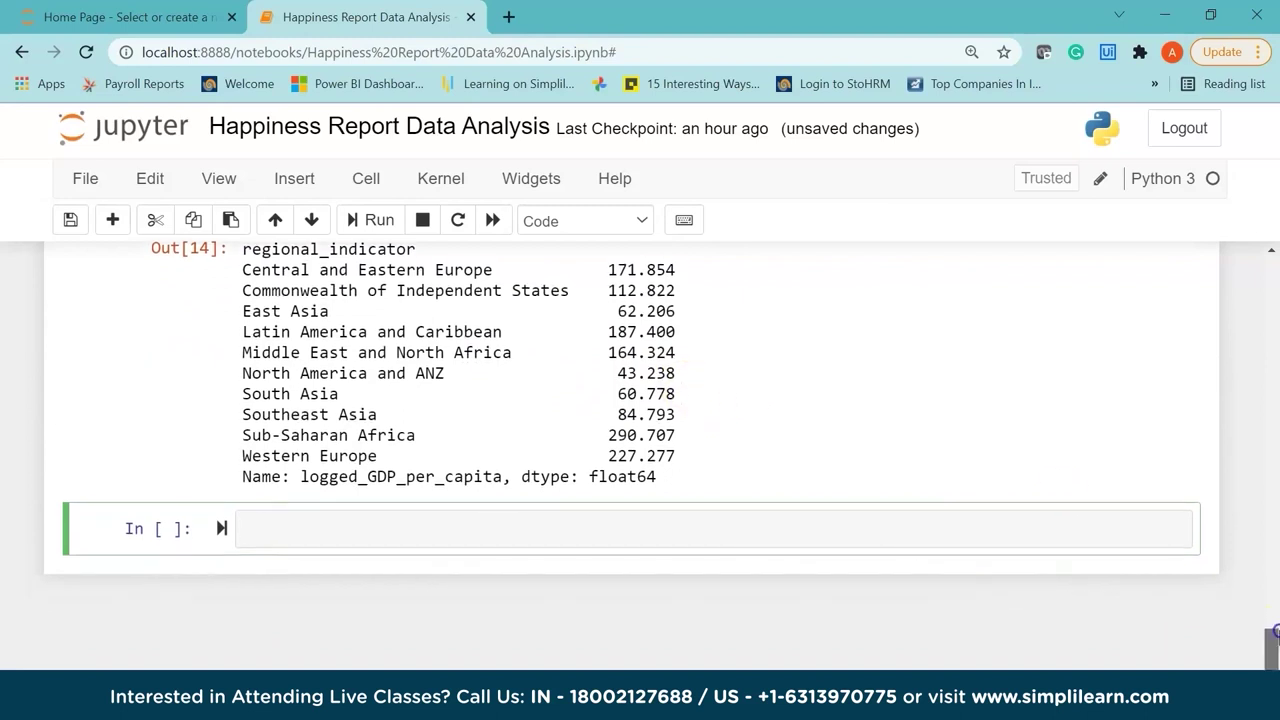
In the empty cell below the totals, write gdp_region.plot.pie(autopct = '%1.1f%%')
click(742, 527)
text(gdp_regi)
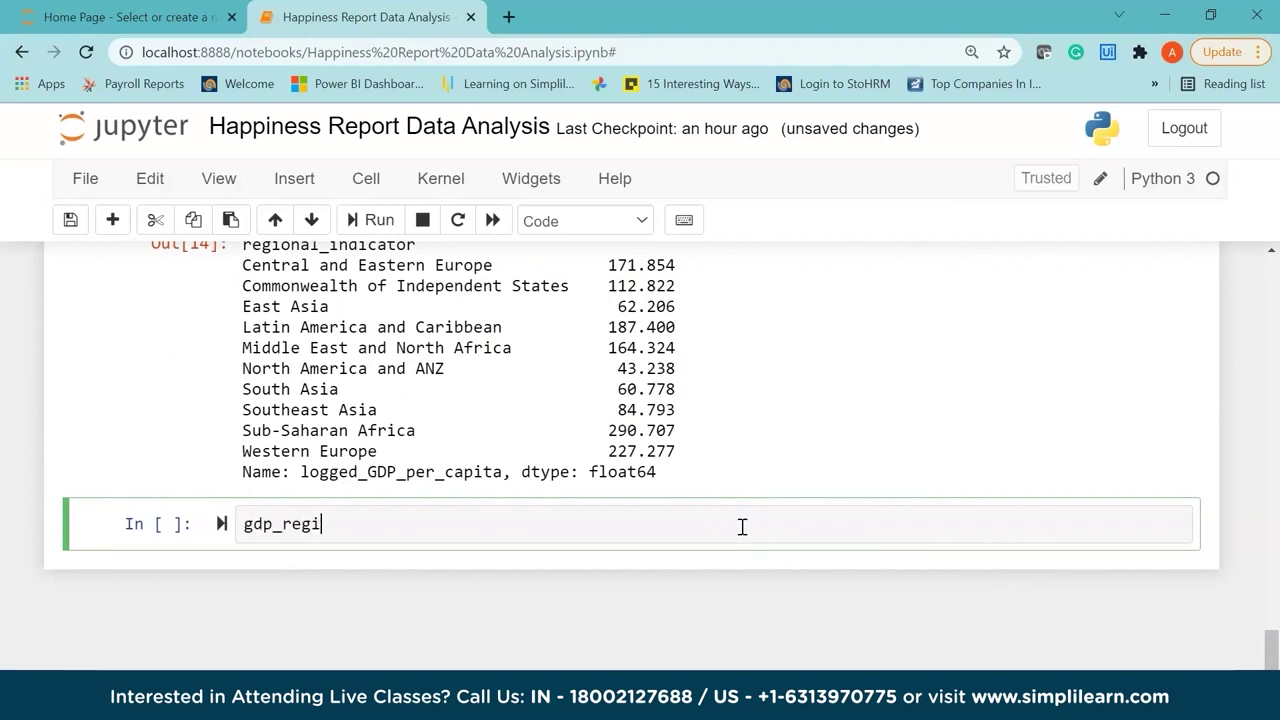
text(on.plor)
key(BackSpace)
text(t.pie)
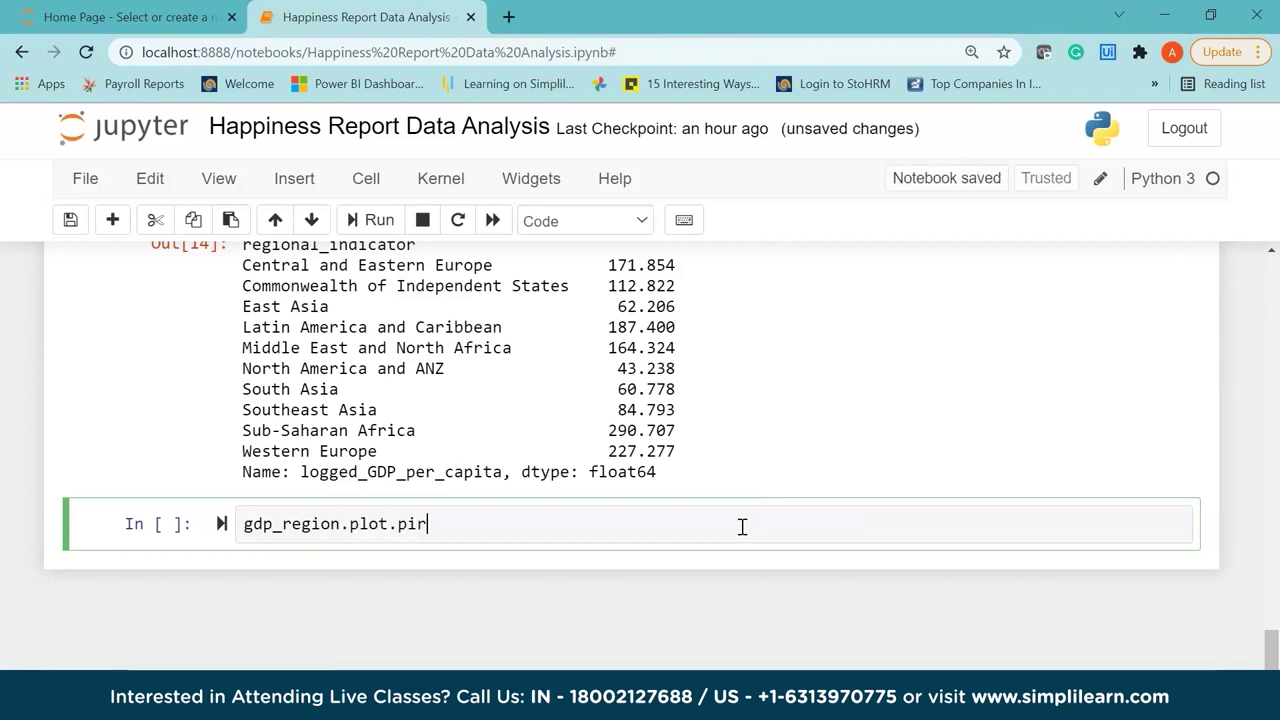
text()a)
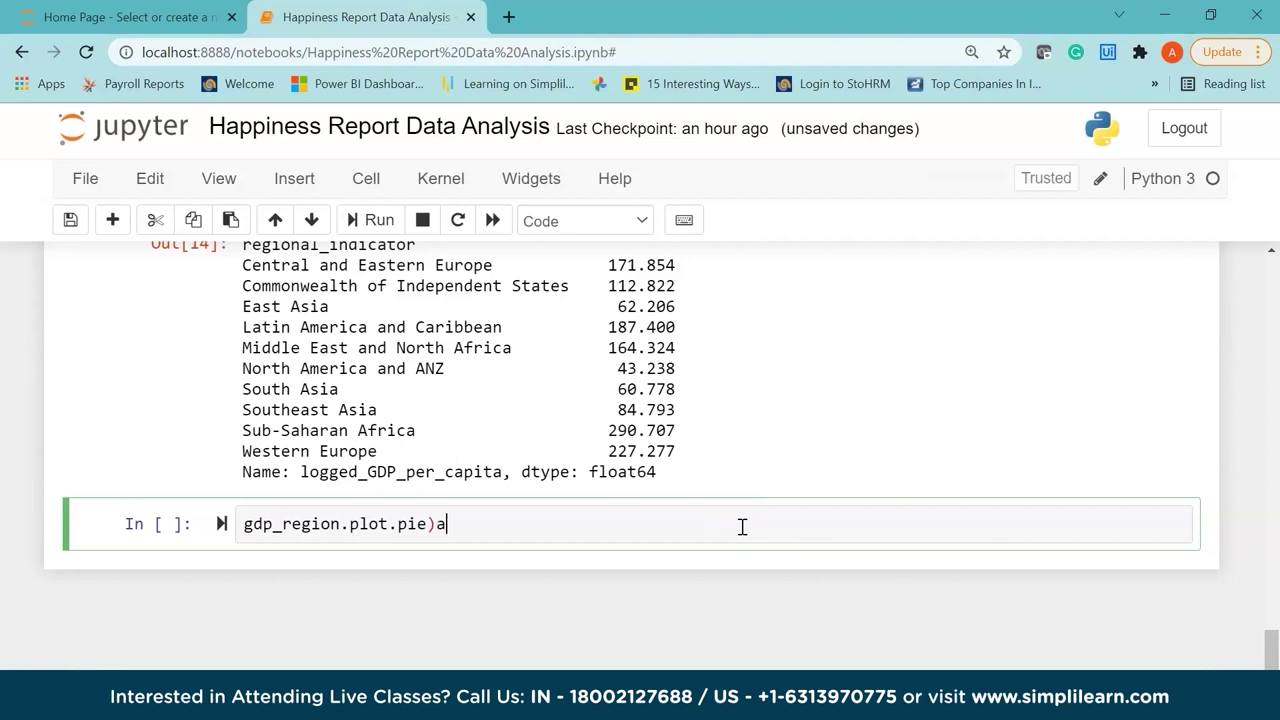
text(ut)
key(BackSpace)
key(BackSpace)
key(BackSpace)
key(BackSpace)
text((autopct = '%1)
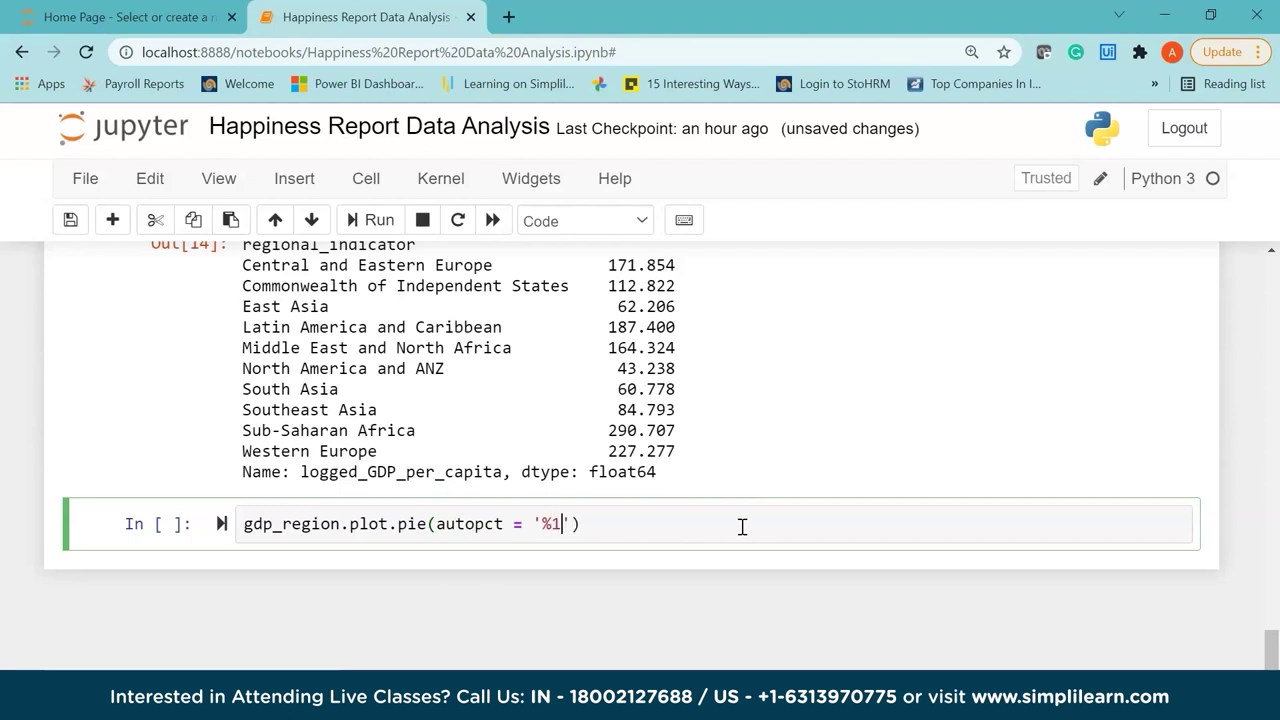
text(.1f%%)
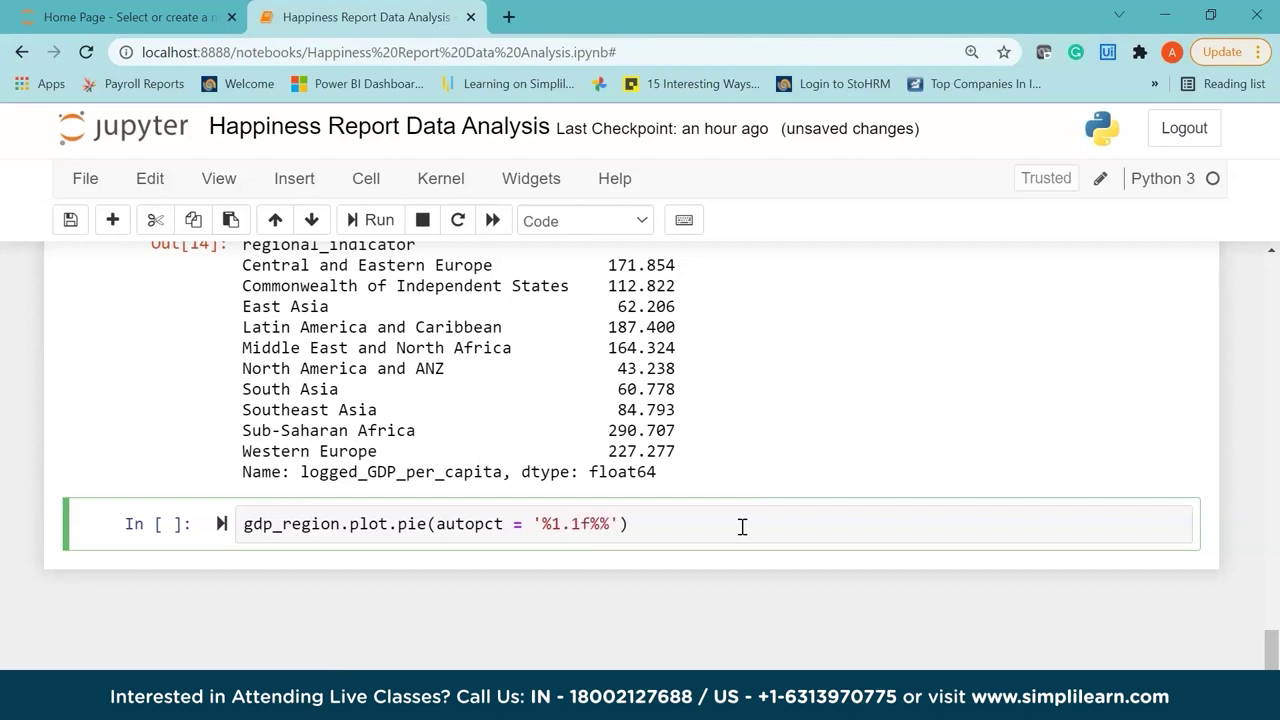
Add the plot title 'GDP by Region' and an empty y-axis label, and run the pie chart cell
key(Return)
text(plt.t)
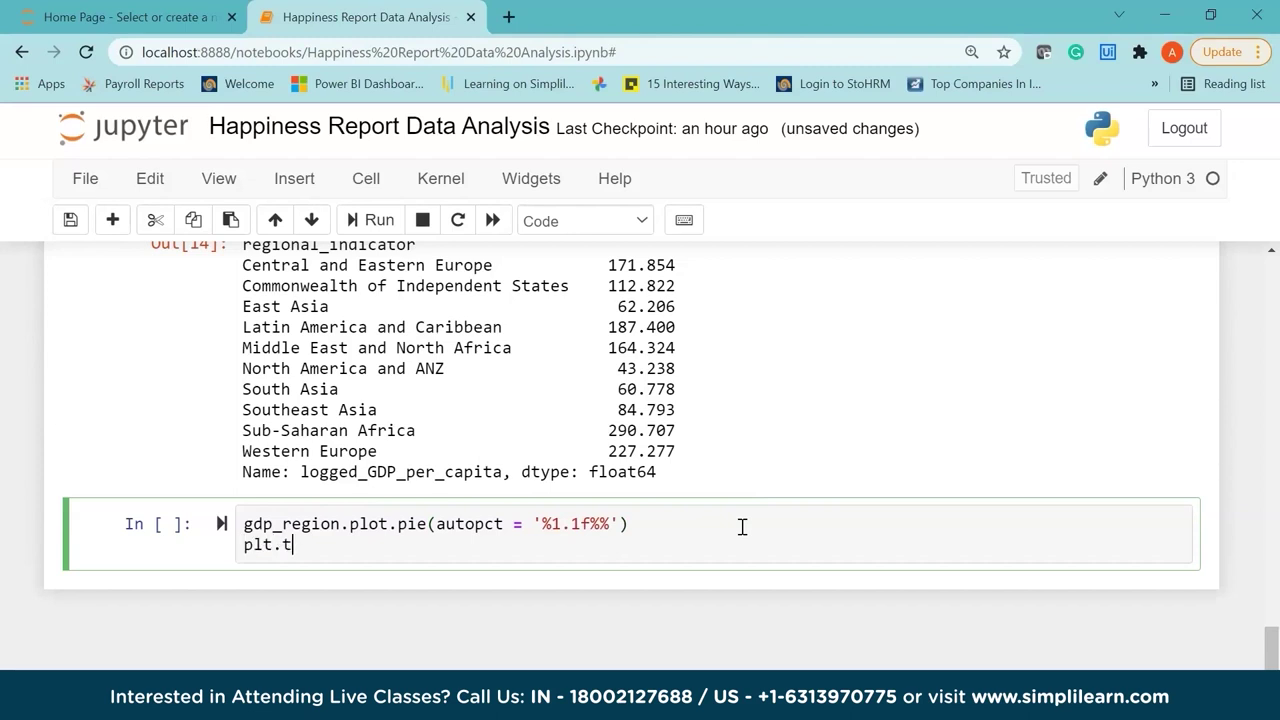
text(itle('GDP by Region)
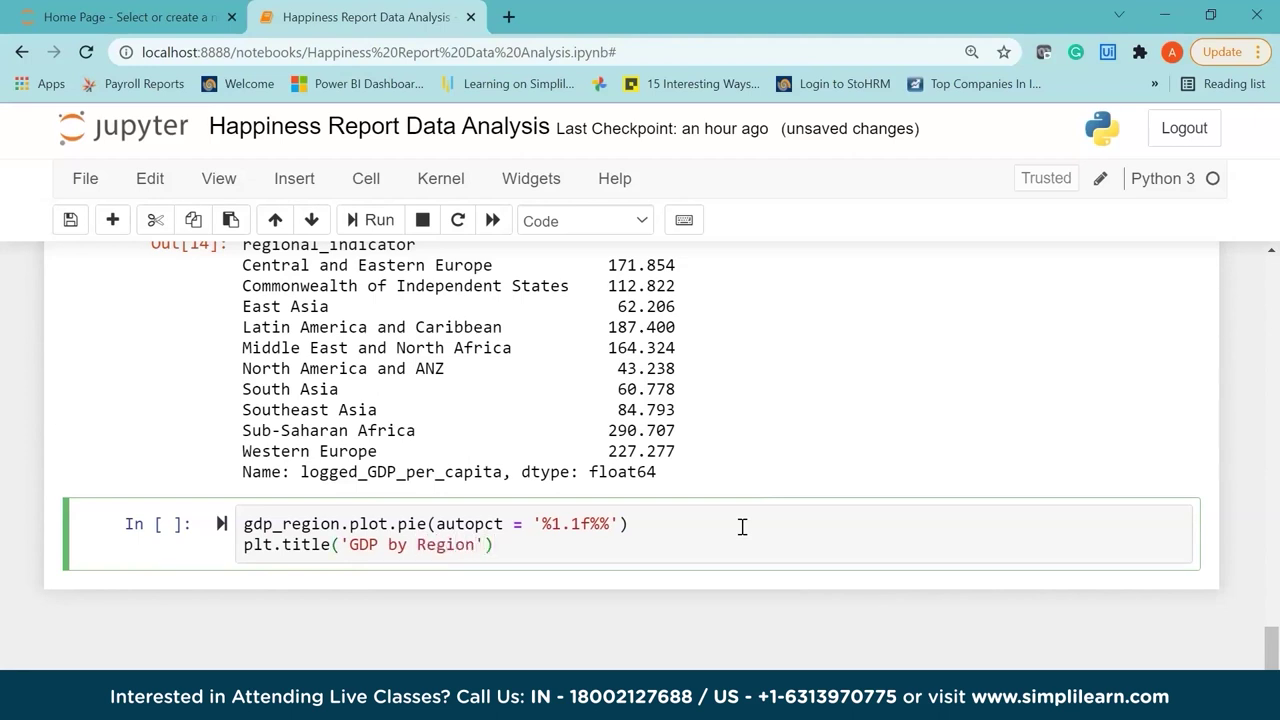
key(Return)
text(plr)
text(t)
text(.yb)
text(label(')
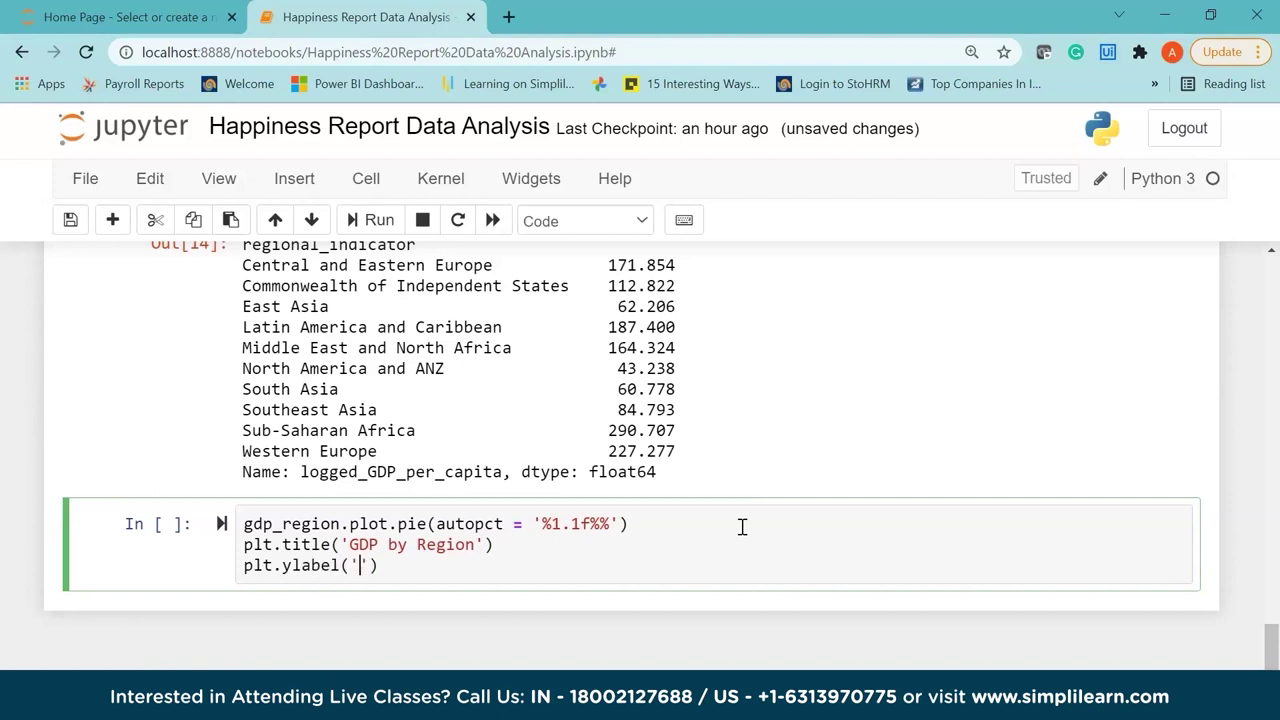
key(shift+Return)
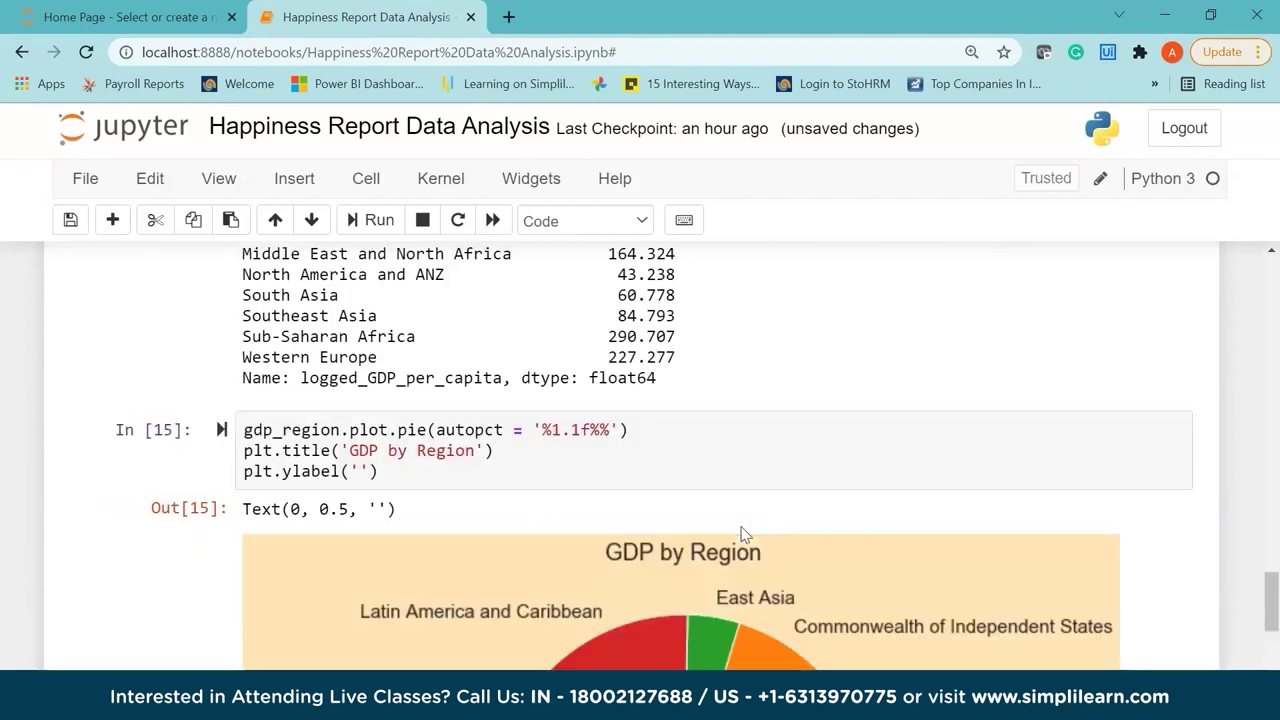
Examine the regional shares in the GDP by Region pie chart, checking back against the notebook's earlier outputs
drag(1272, 590, 1275, 624)
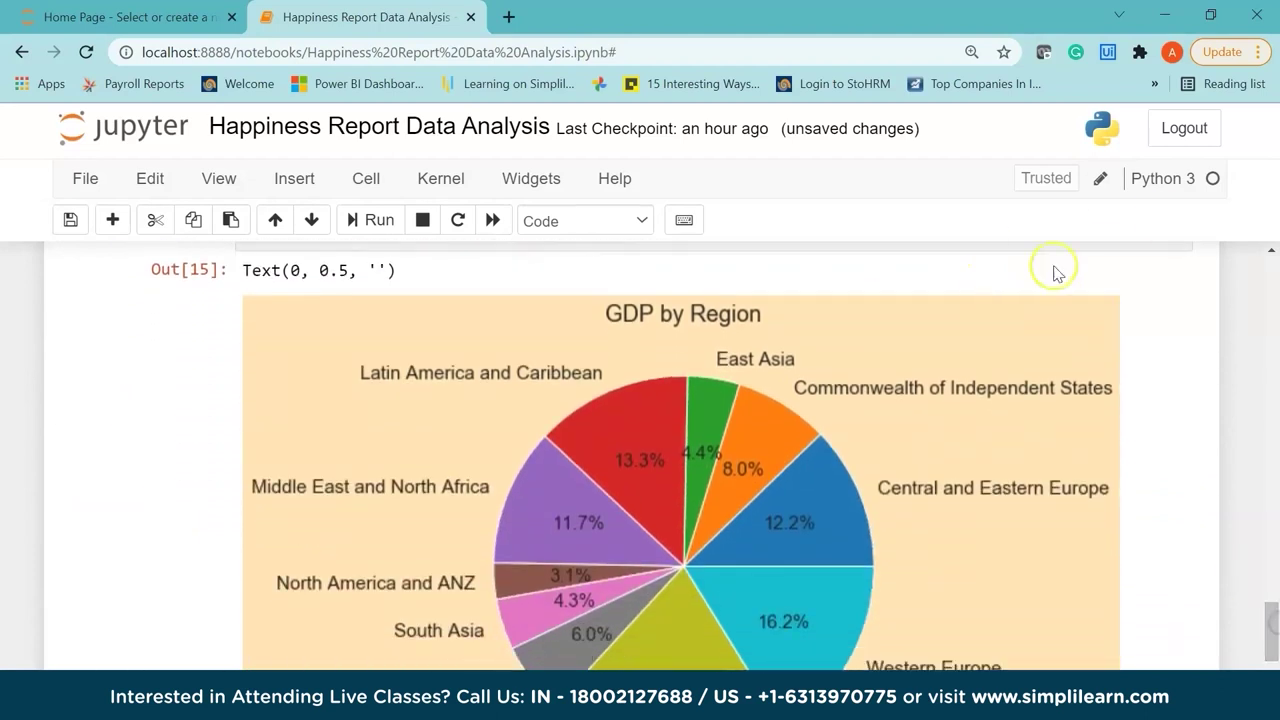
drag(1270, 585, 1275, 275)
drag(668, 508, 302, 508)
drag(1275, 295, 1275, 510)
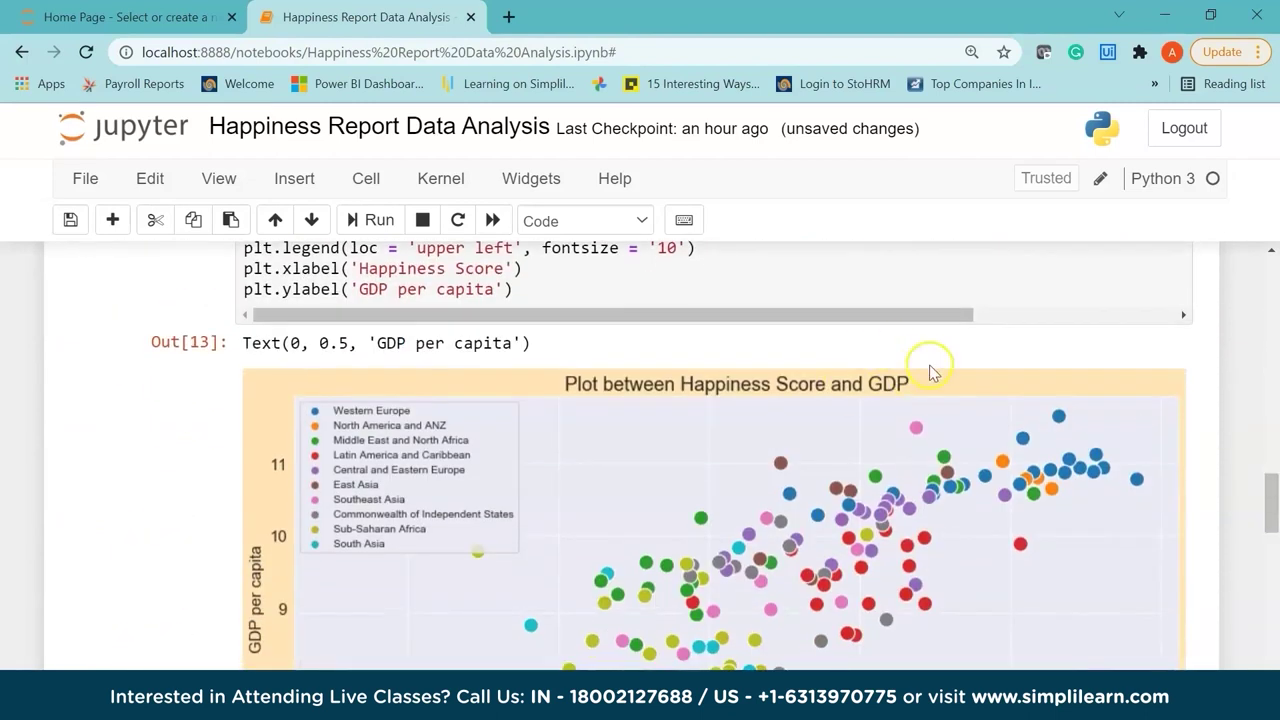
drag(1275, 495, 1274, 617)
drag(1273, 645, 1275, 636)
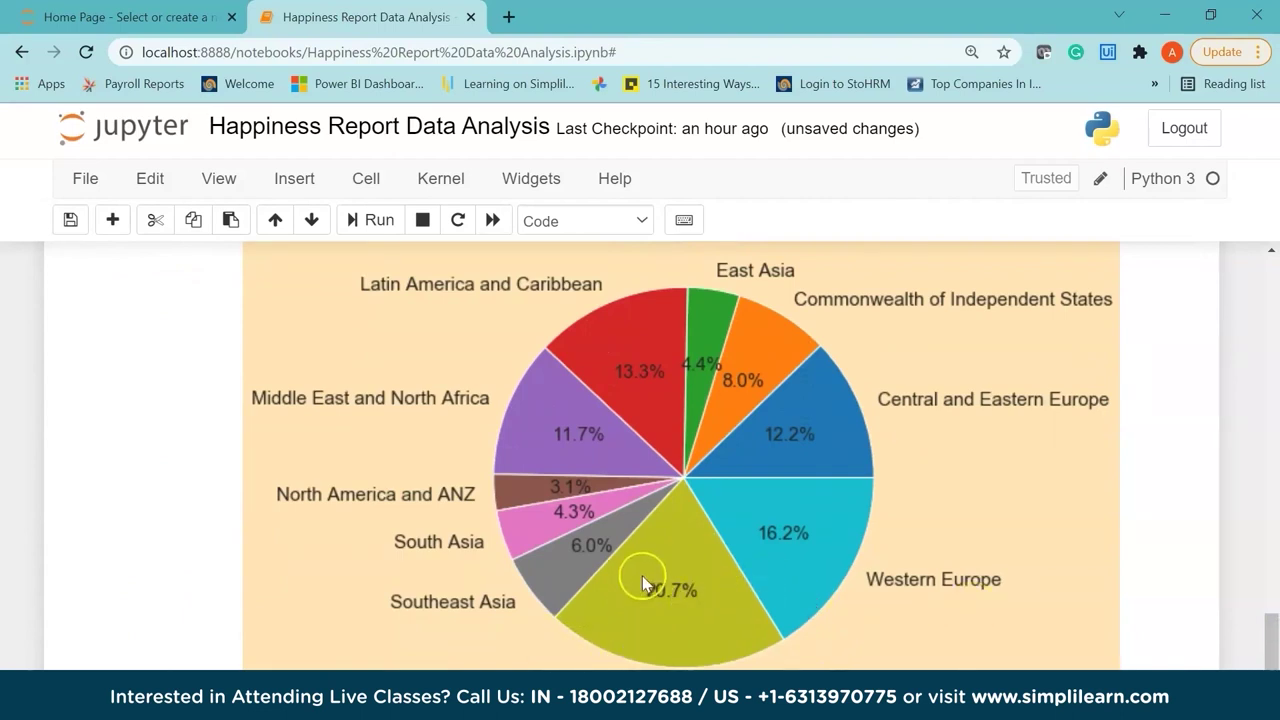
drag(1275, 630, 1275, 632)
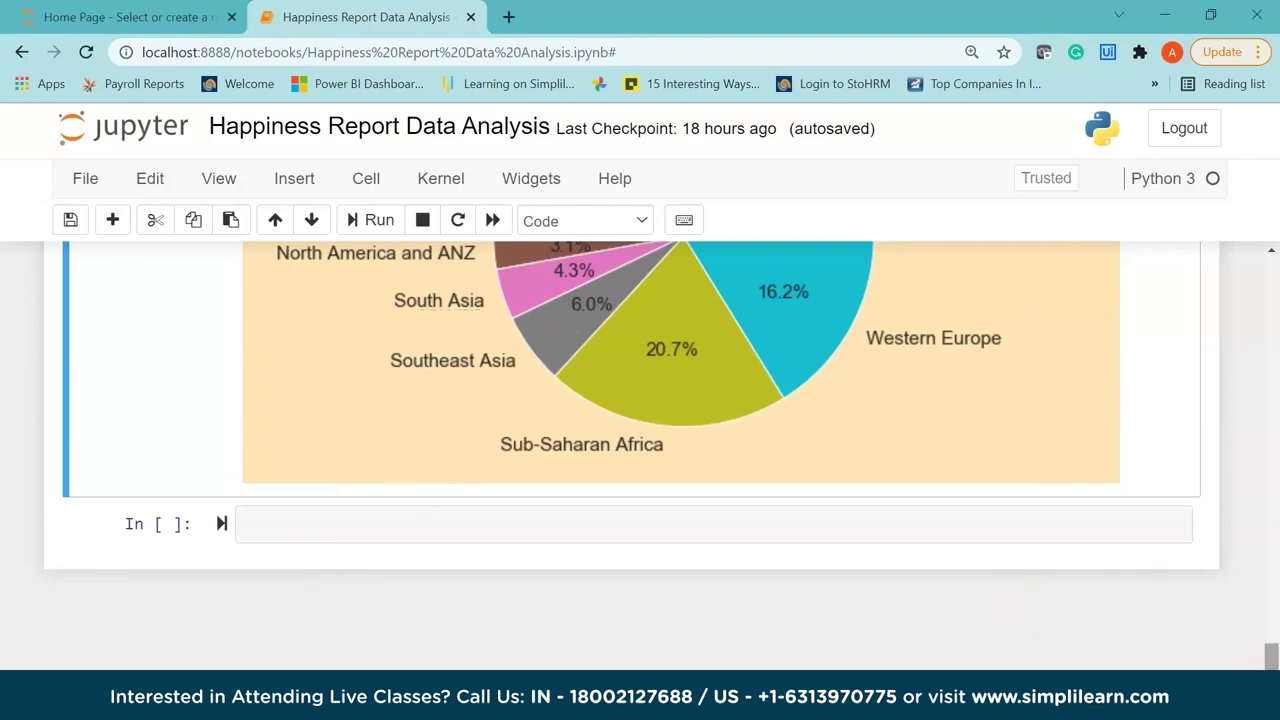
Start the empty cell below the pie chart with the comment '# Total countries', followed by a blank line
click(729, 530)
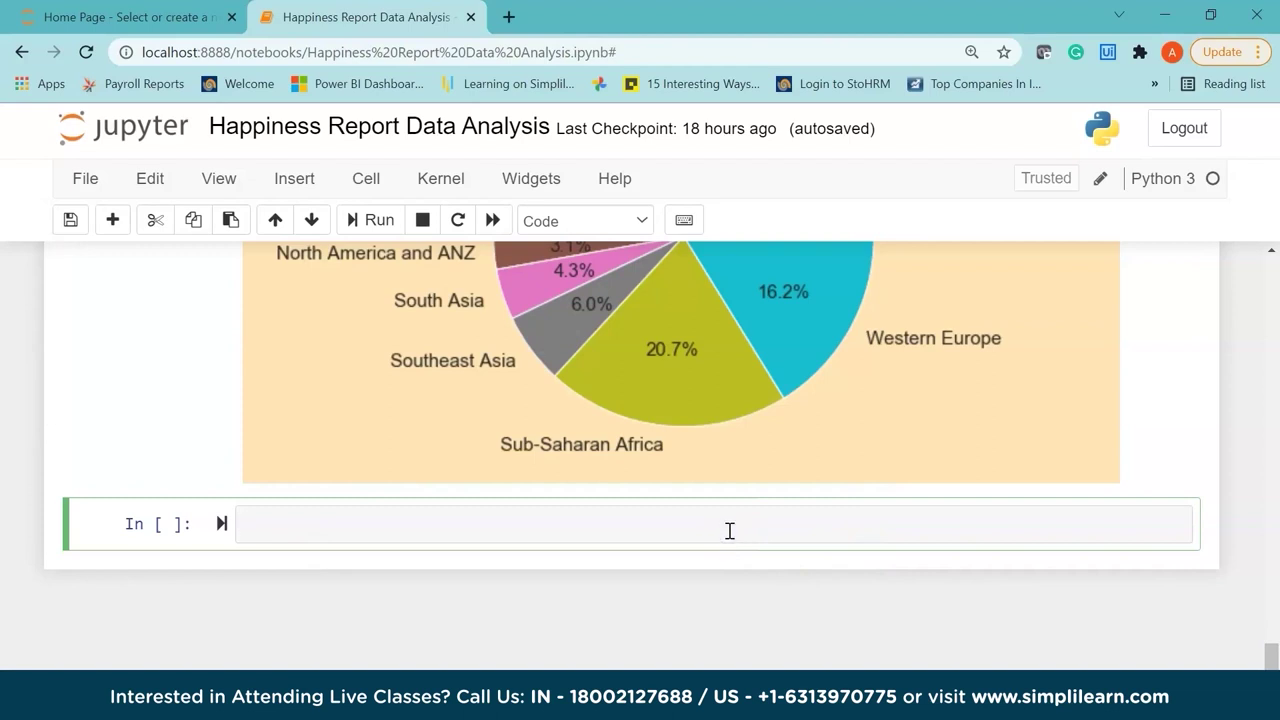
click(297, 600)
click(284, 558)
click(286, 527)
text(# T)
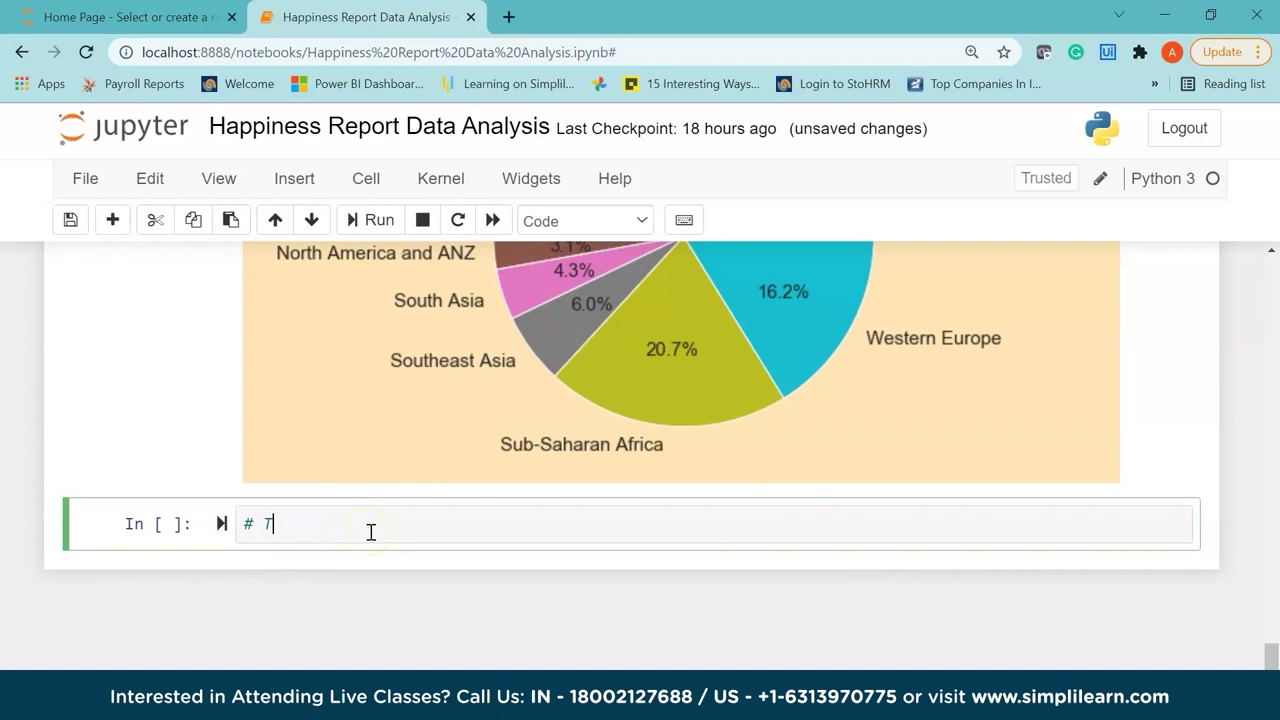
text(otal countries)
key(Return)
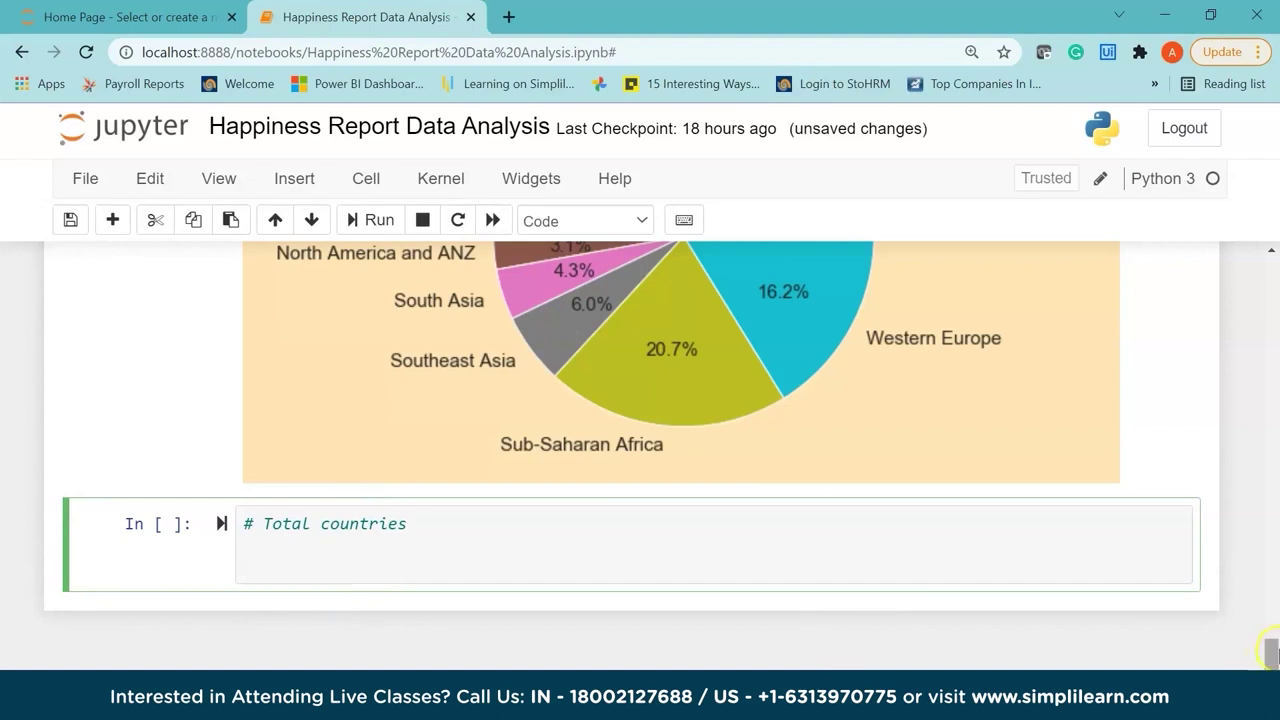
Below the comment, assign total_country to happy_df.groupby('regional_indicator')
scroll(478, 524, down, 1)
text(tota)
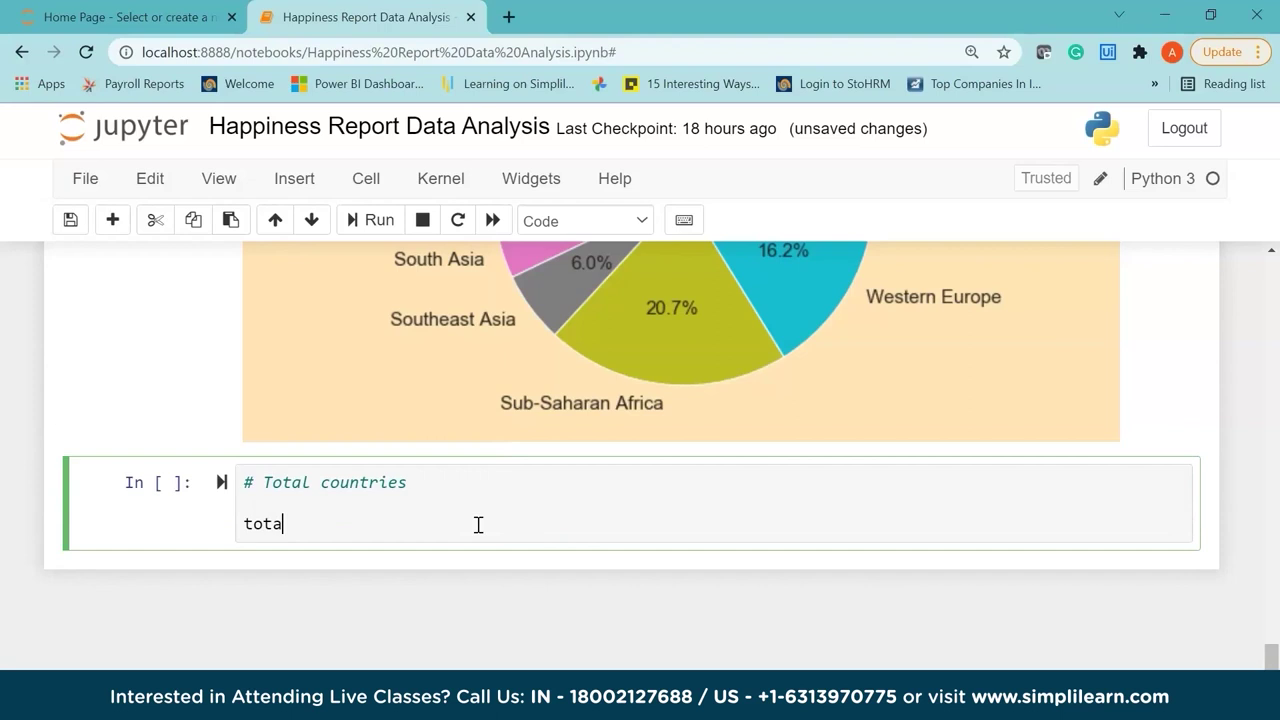
text(l_country = happy_df.groy)
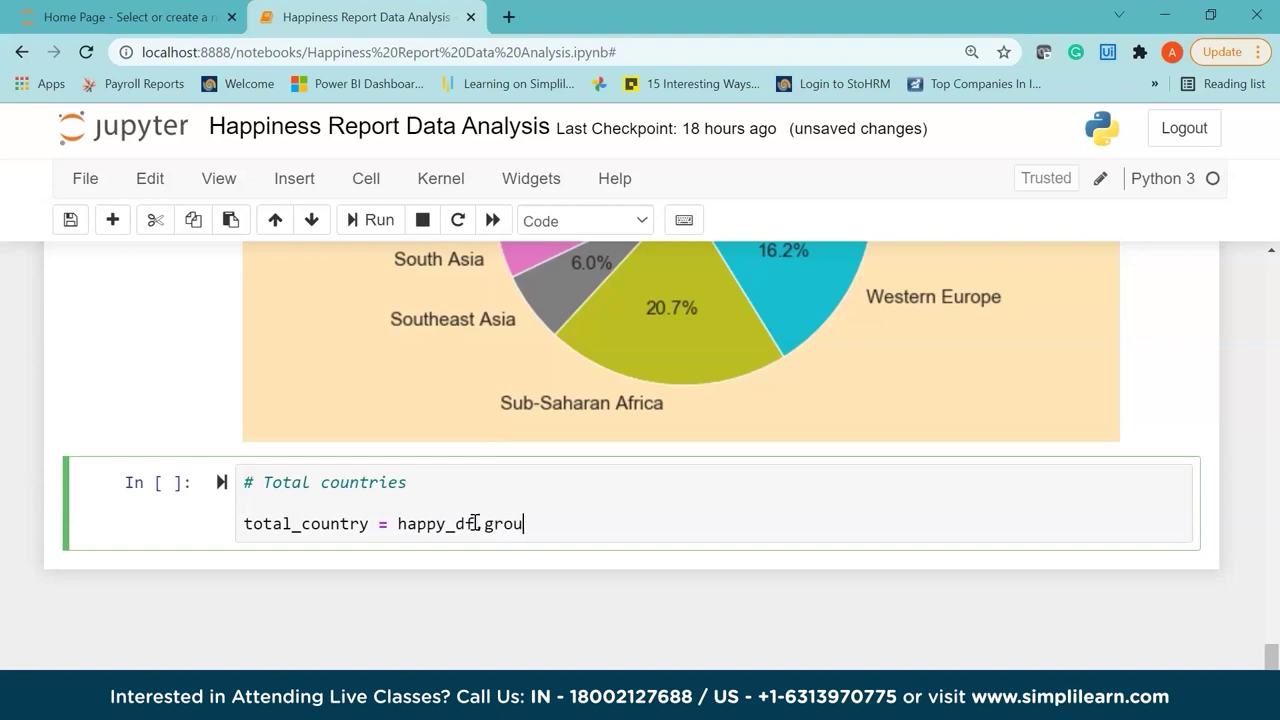
text(pby()
click(650, 480)
text(')
text(regiona)
text(l_indica)
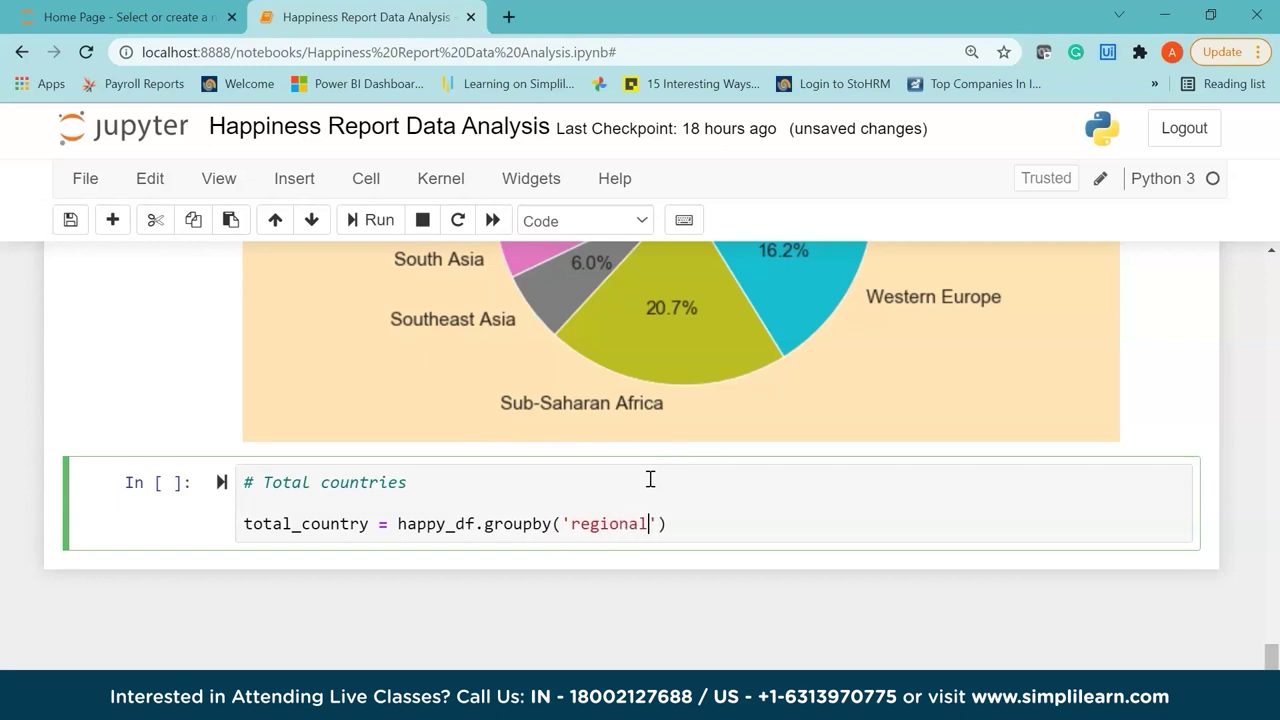
text(tor'))
Select [['country_name']] from the grouped data and apply .count()
text([['co)
text(untry_)
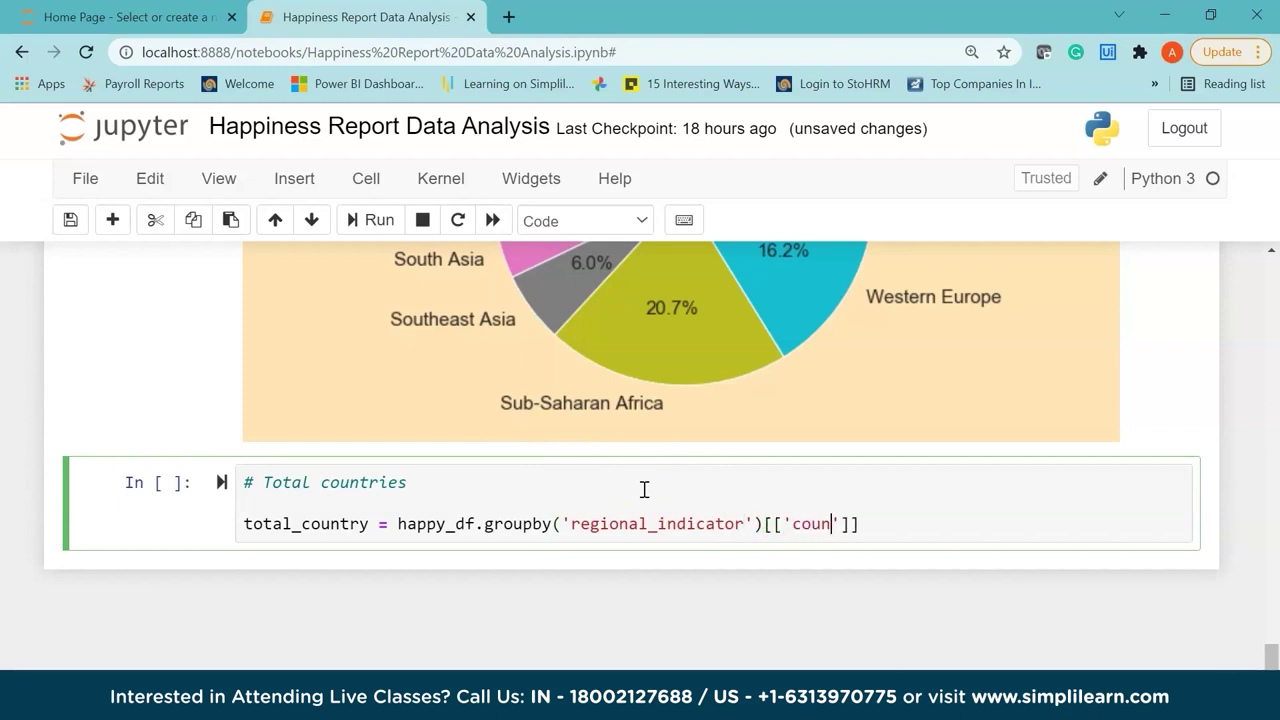
text(name)
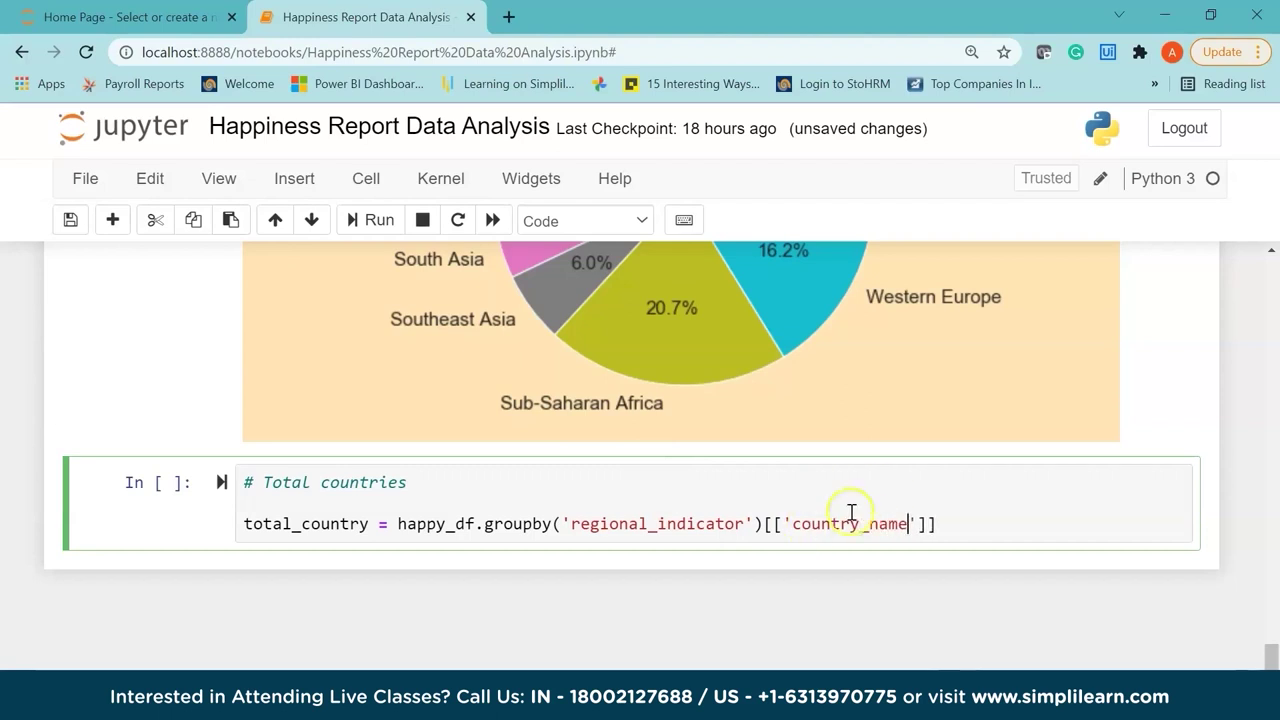
click(935, 524)
text(.count())
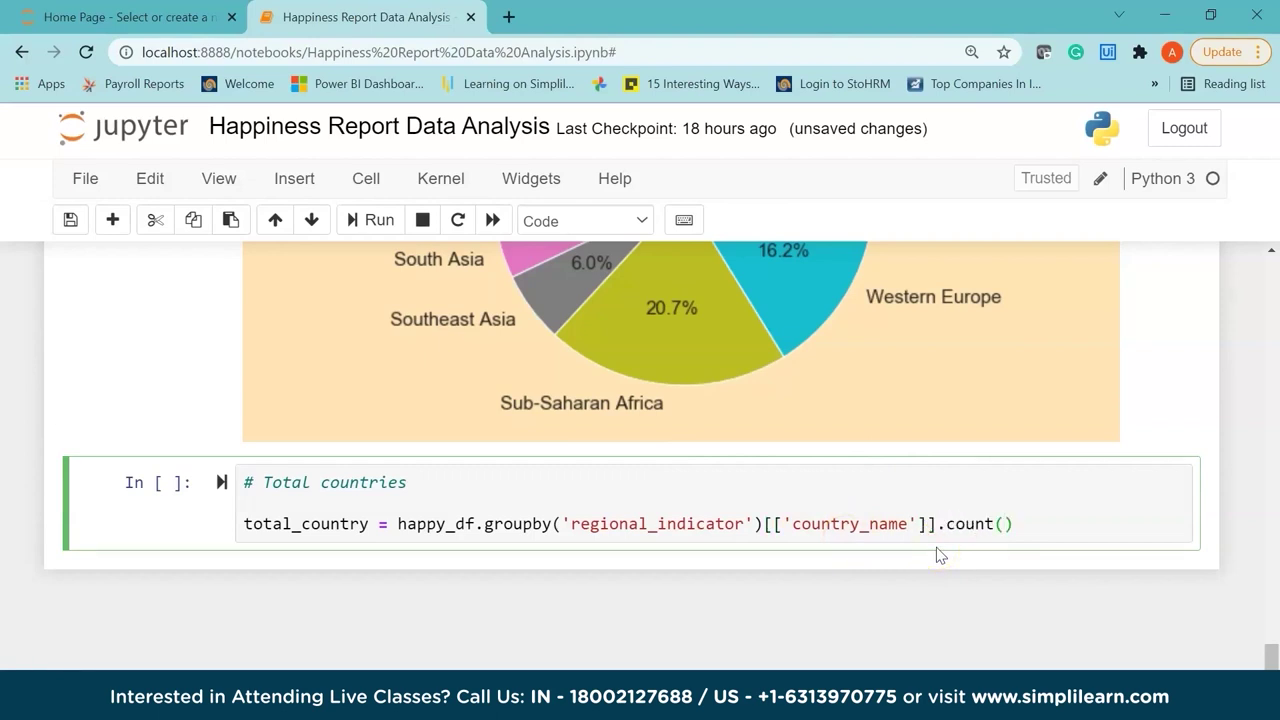
Add print(total_country) on a new line and run the cell
key(Return)
text(orus)
key(BackSpace)
key(BackSpace)
key(BackSpace)
key(BackSpace)
text(print()
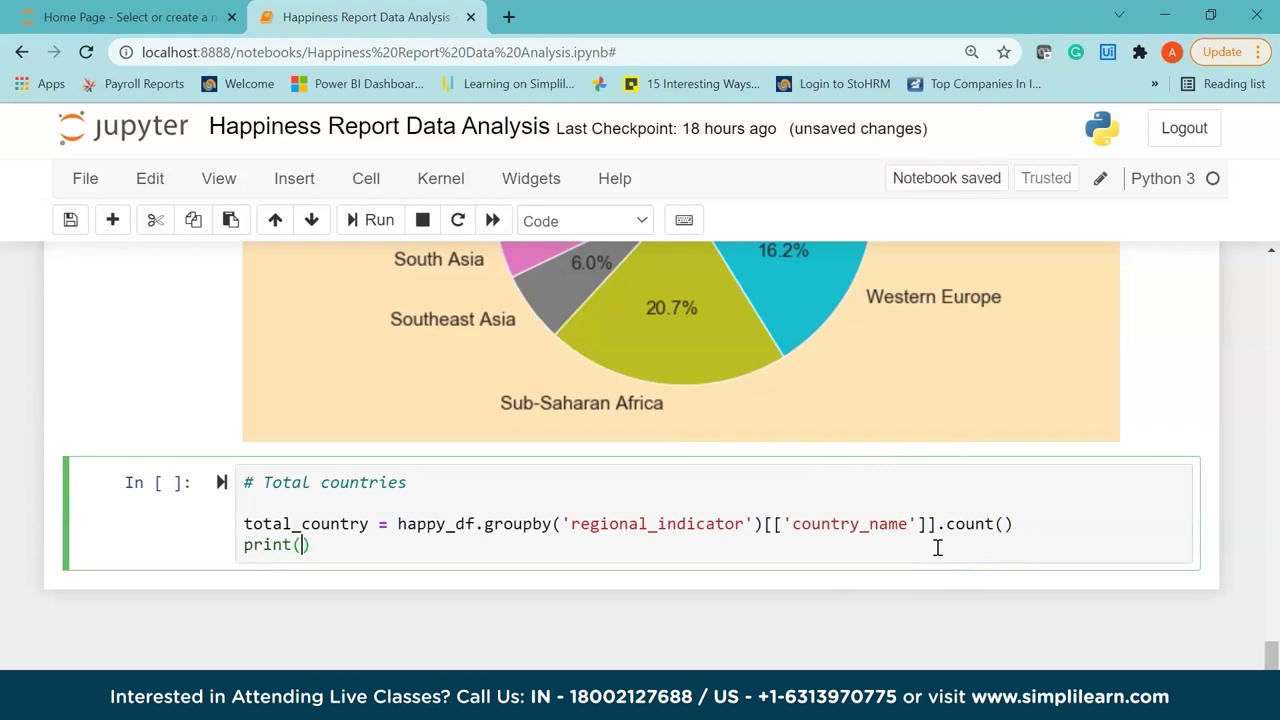
text(tot)
key(BackSpace)
text(otal)
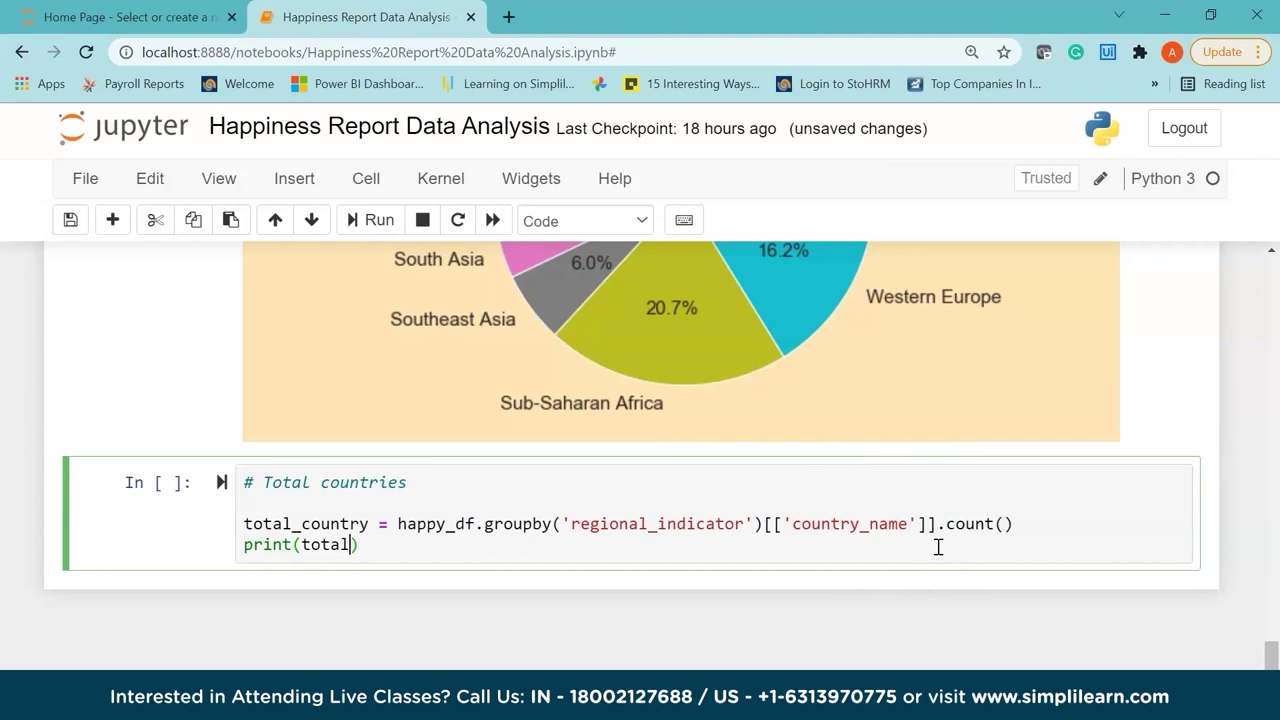
key(BackSpace)
text(_country)
key(shift+Return)
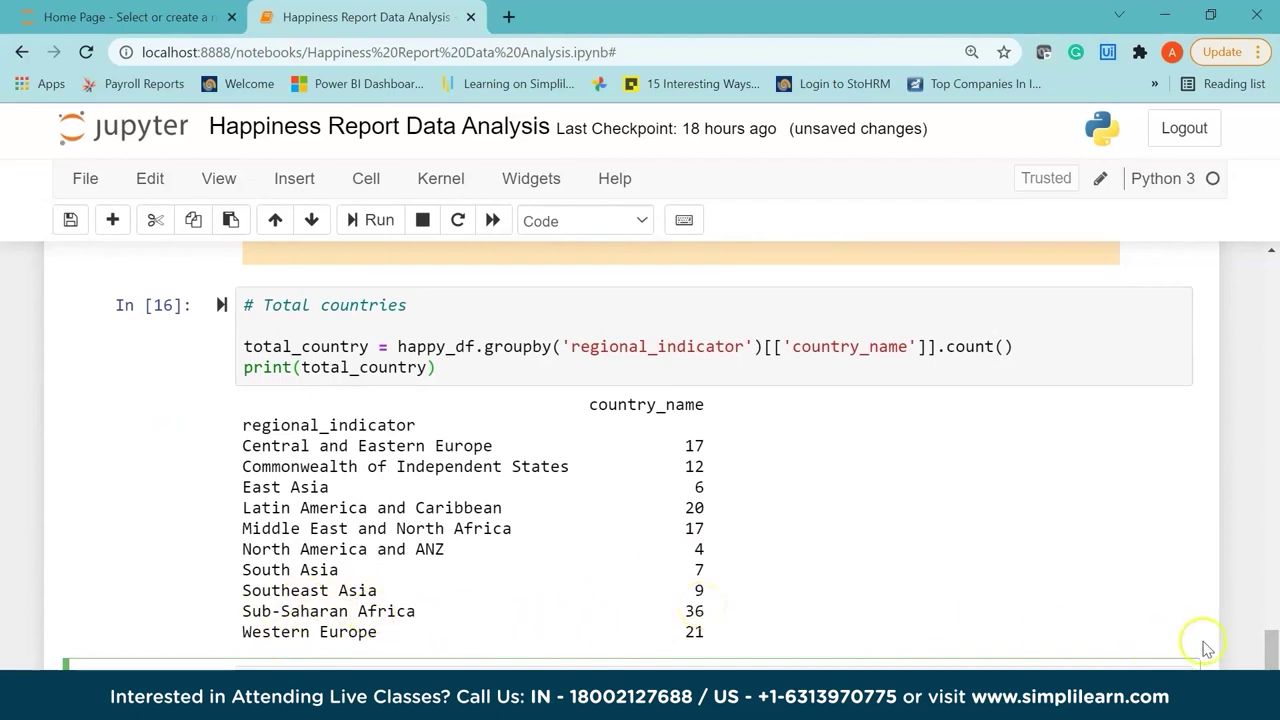
Compare the country counts per region with the GDP by Region pie chart, and return to the empty cell
scroll(1200, 646, up, 4)
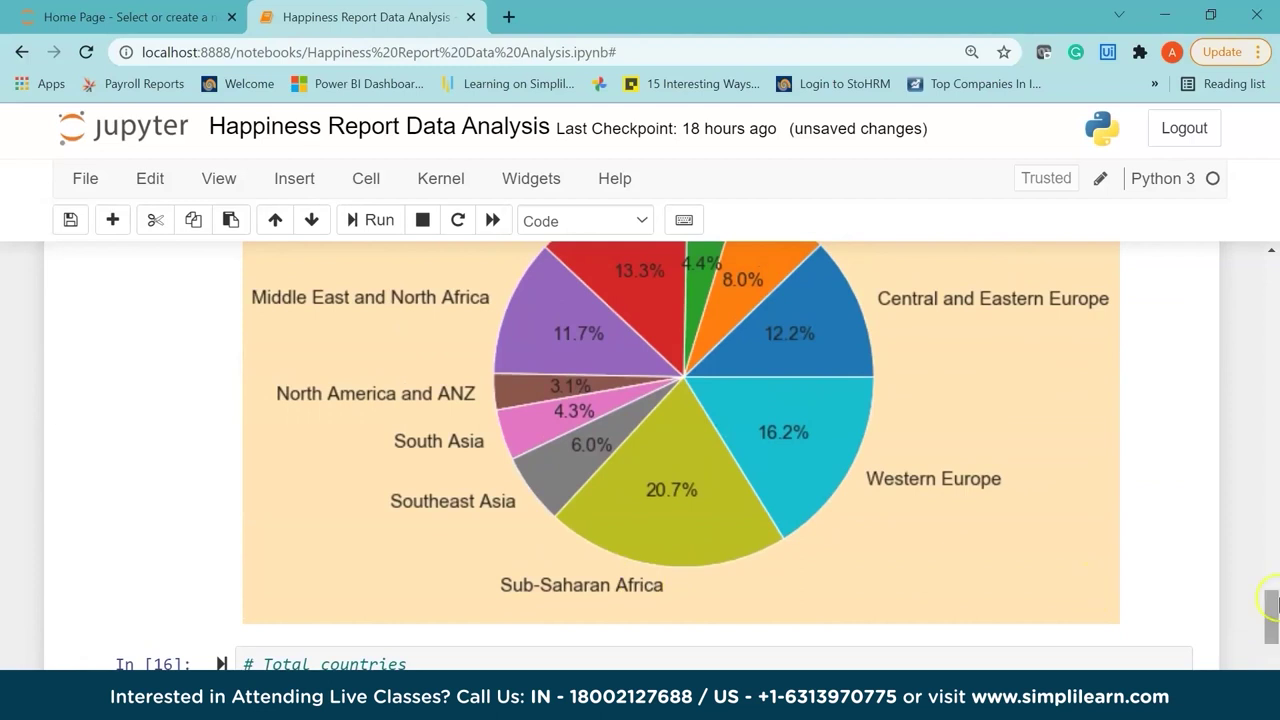
scroll(1272, 640, down, 4)
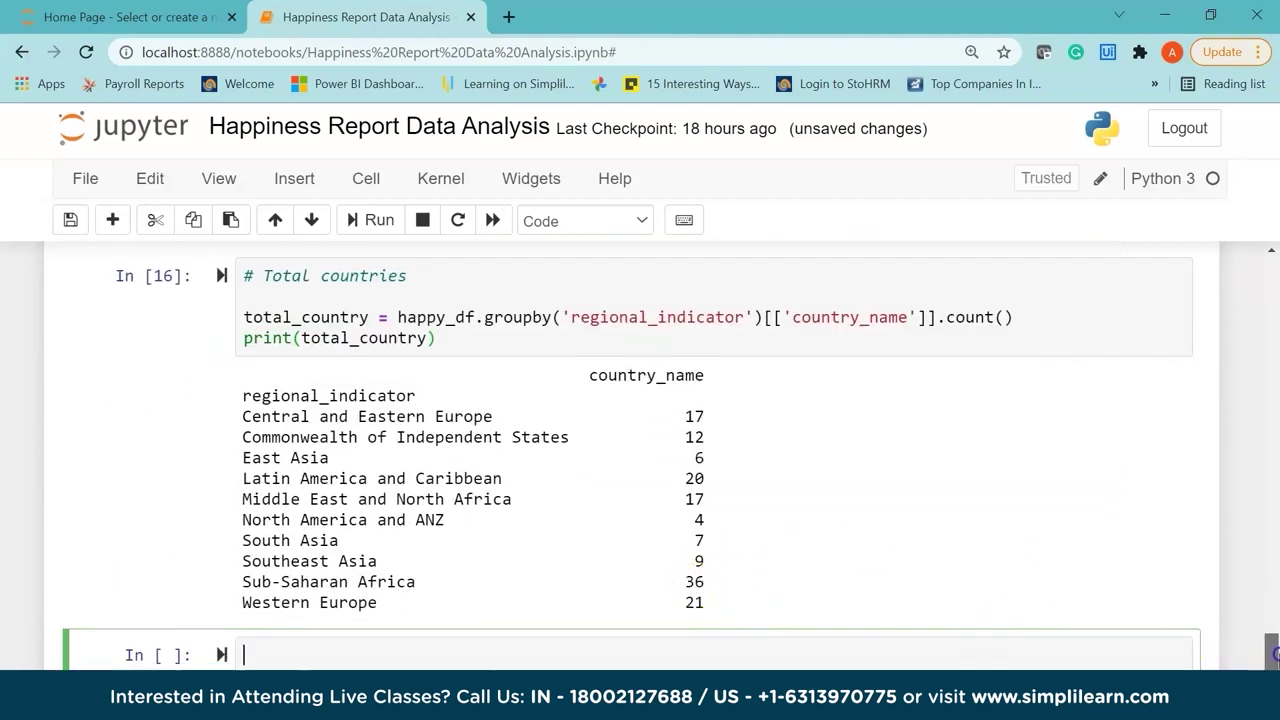
scroll(1220, 658, up, 4)
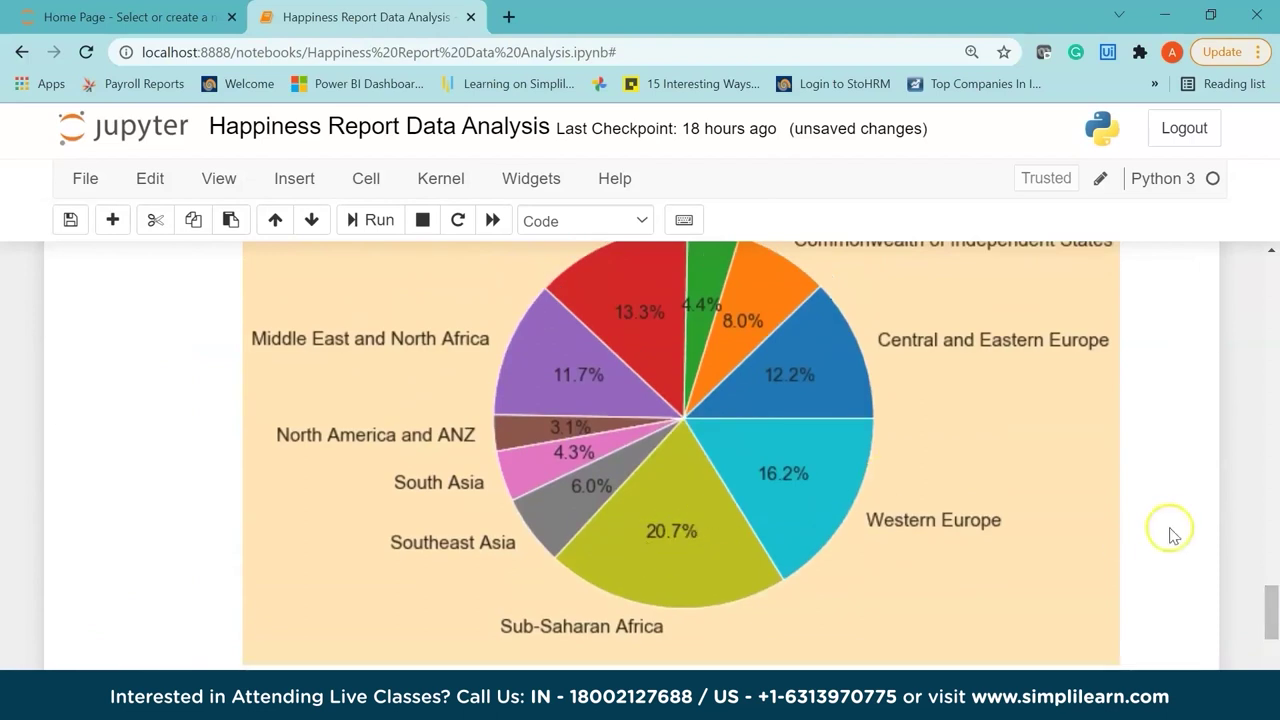
drag(1268, 600, 1266, 651)
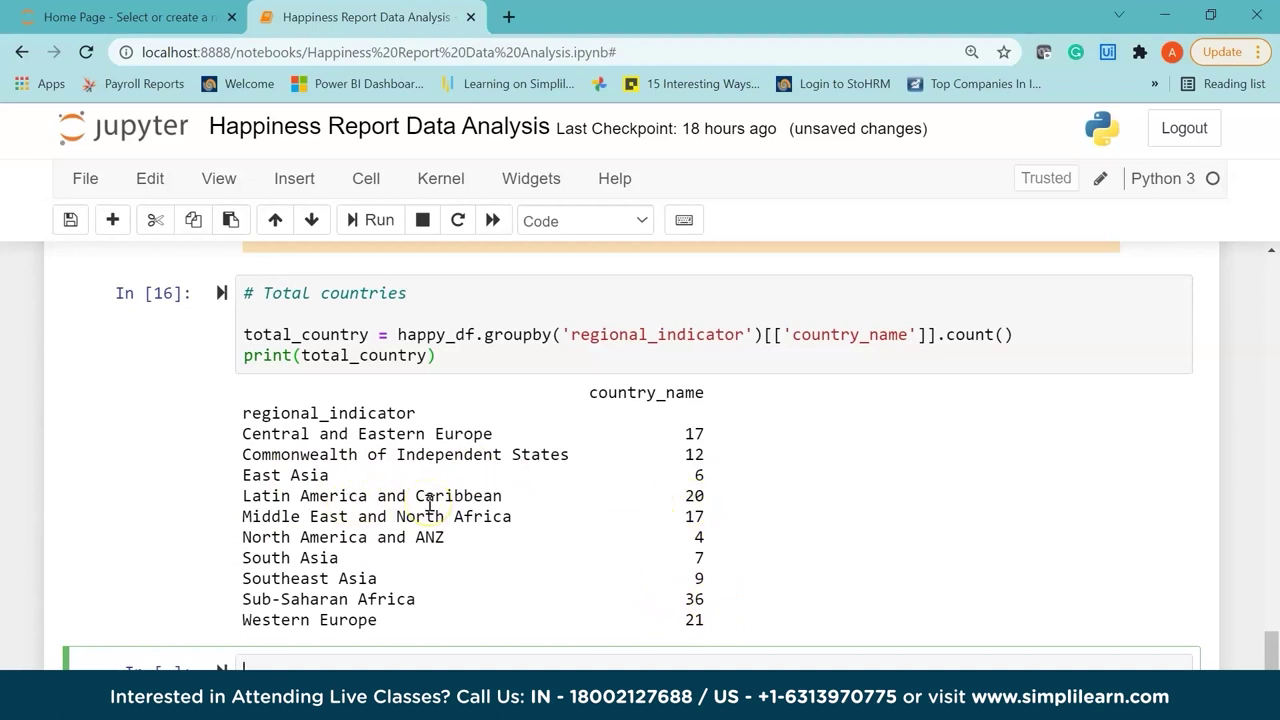
key(Escape)
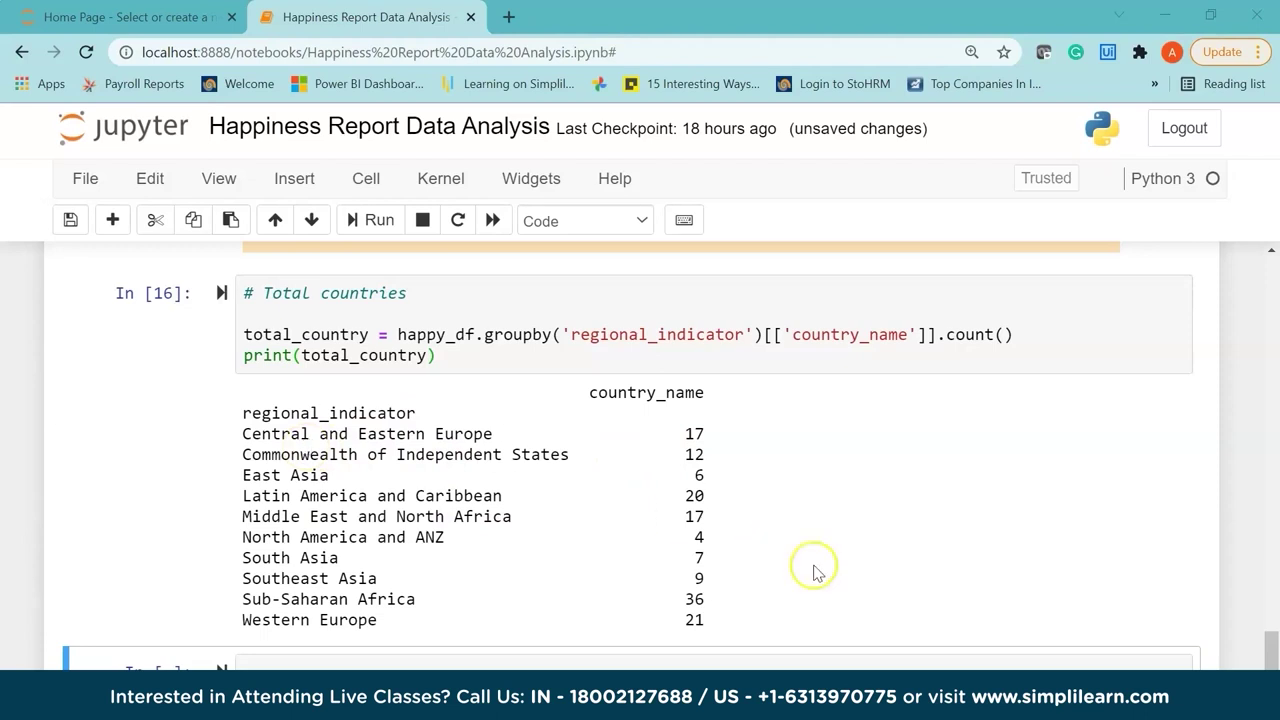
key(Return)
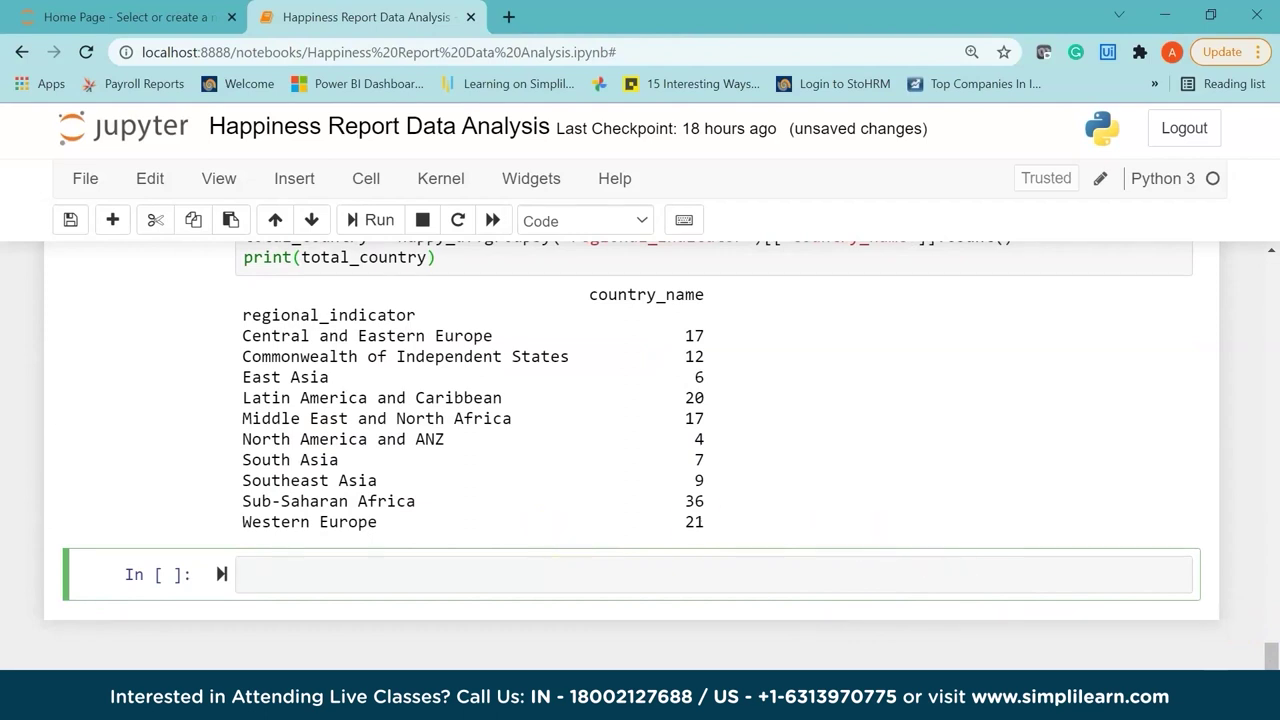
Review the corr method in the Correlation Map cell, consult the Wikipedia article on the Pearson correlation coefficient, and return to the notebook
scroll(1272, 655, down, 1)
scroll(1272, 655, down, 1)
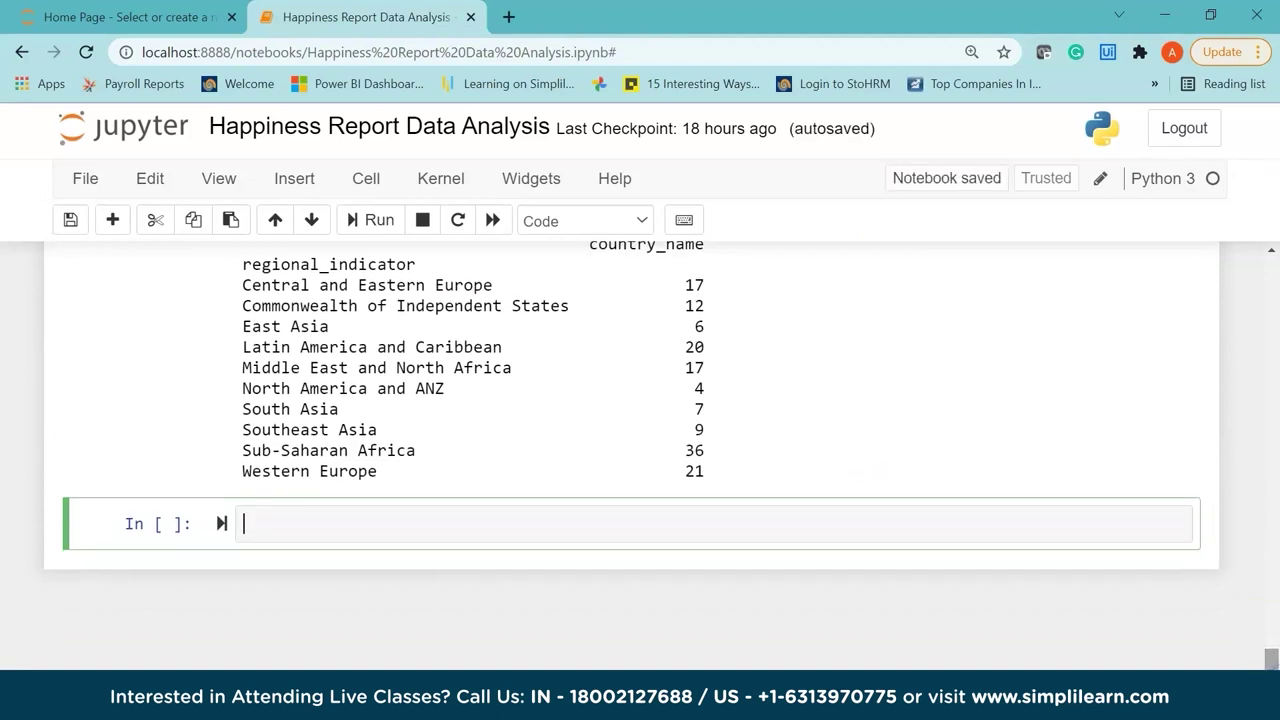
click(1272, 650)
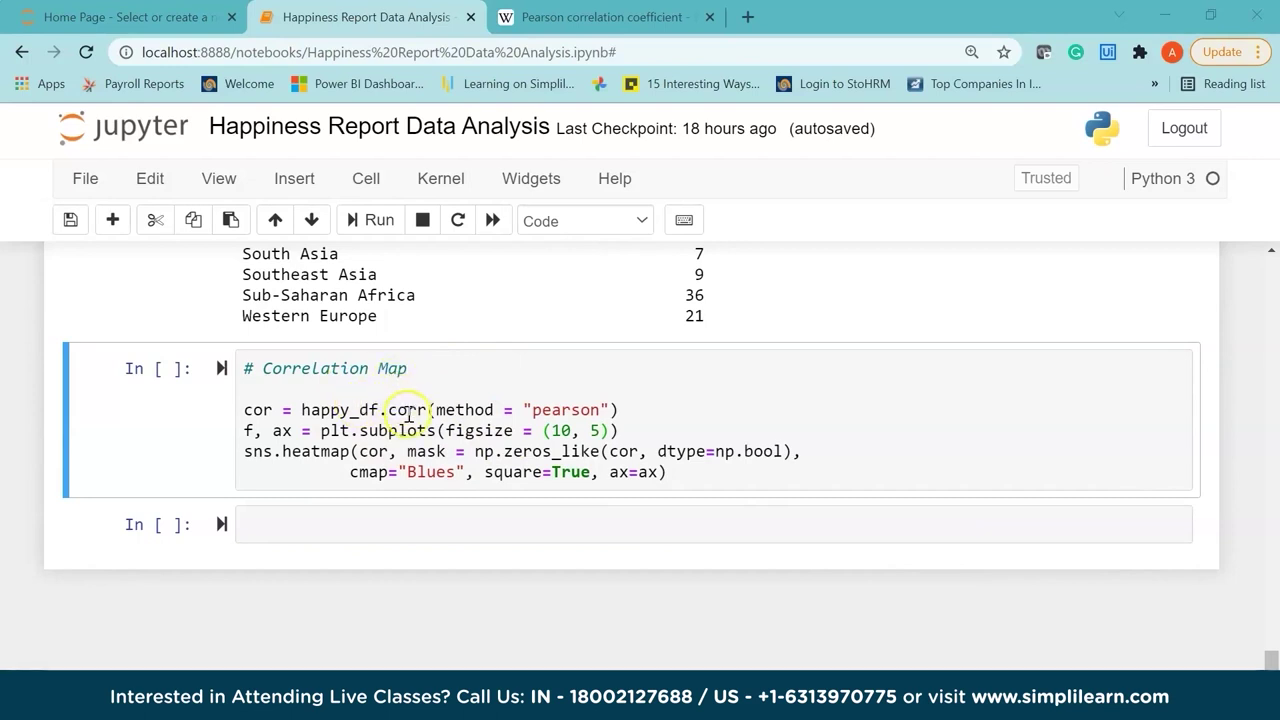
drag(429, 410, 392, 412)
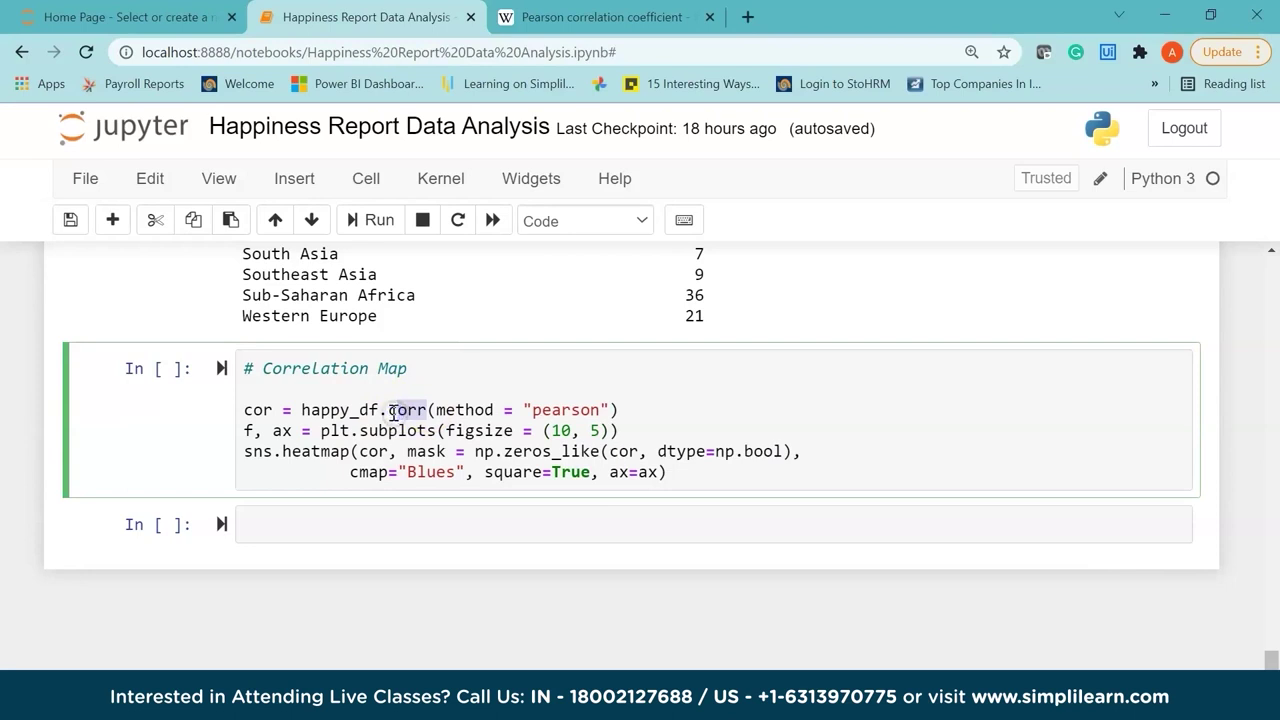
click(395, 411)
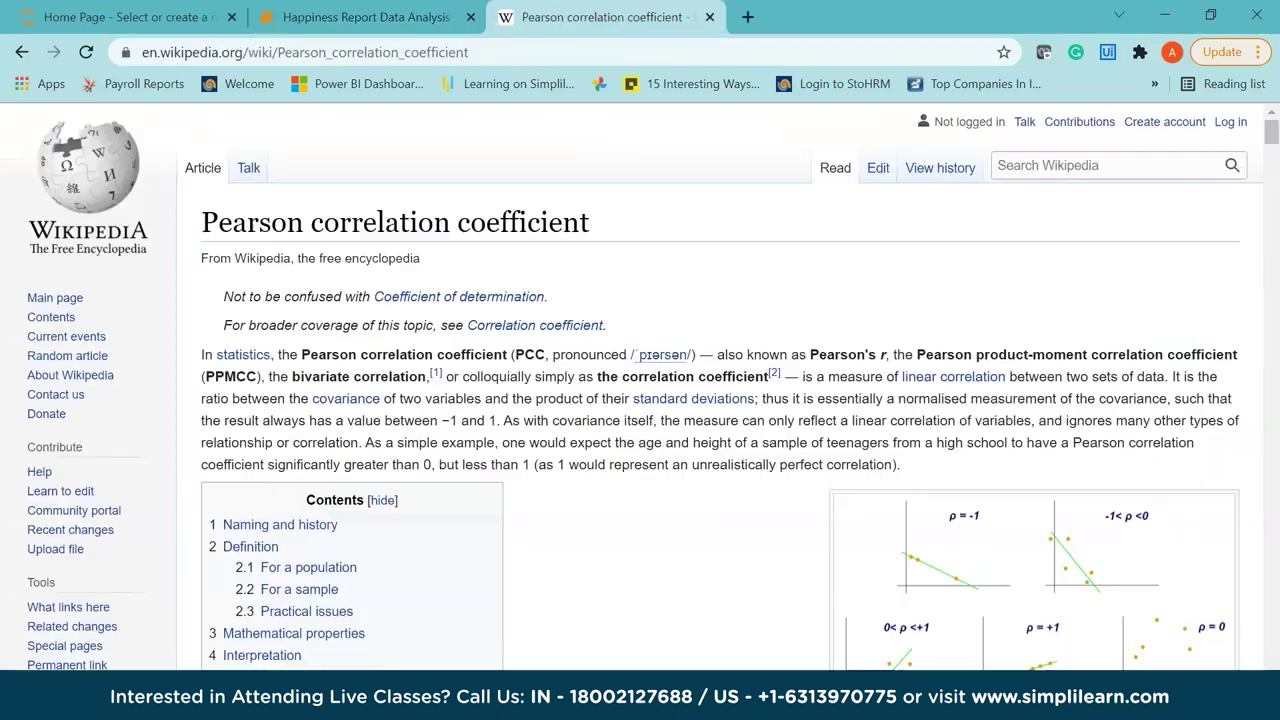
click(600, 17)
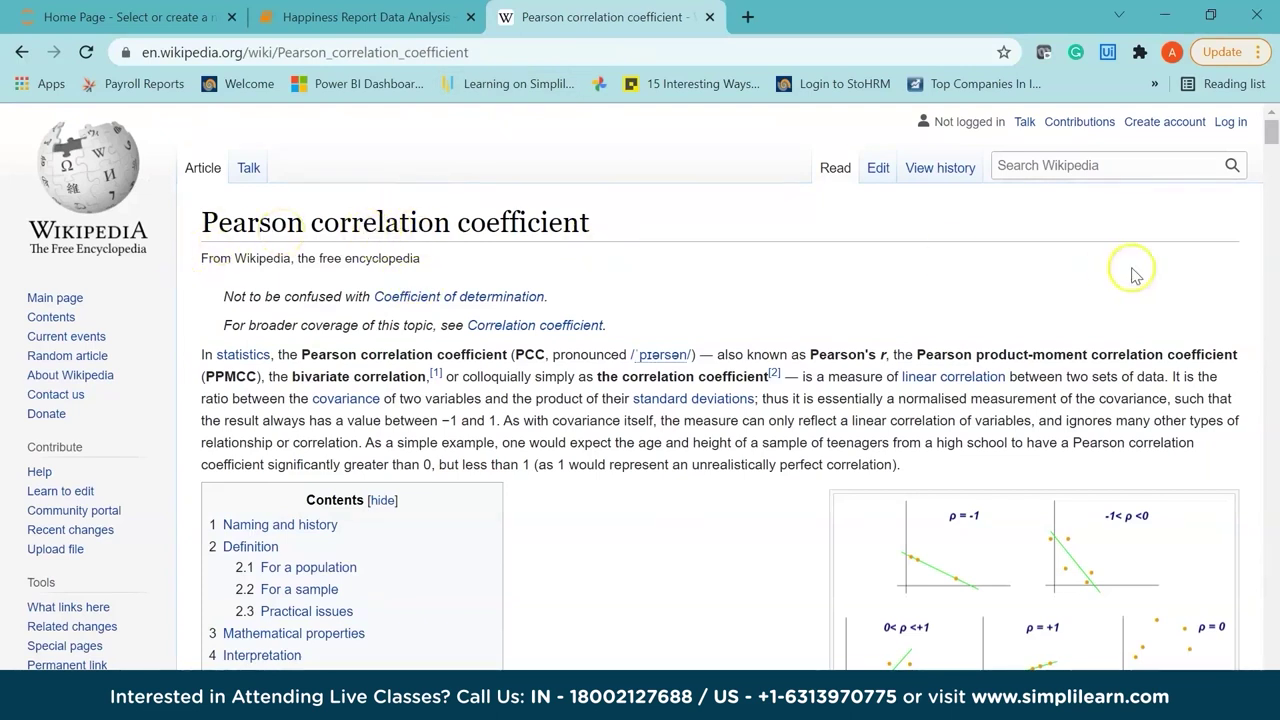
drag(1272, 131, 1272, 522)
drag(1273, 598, 1273, 122)
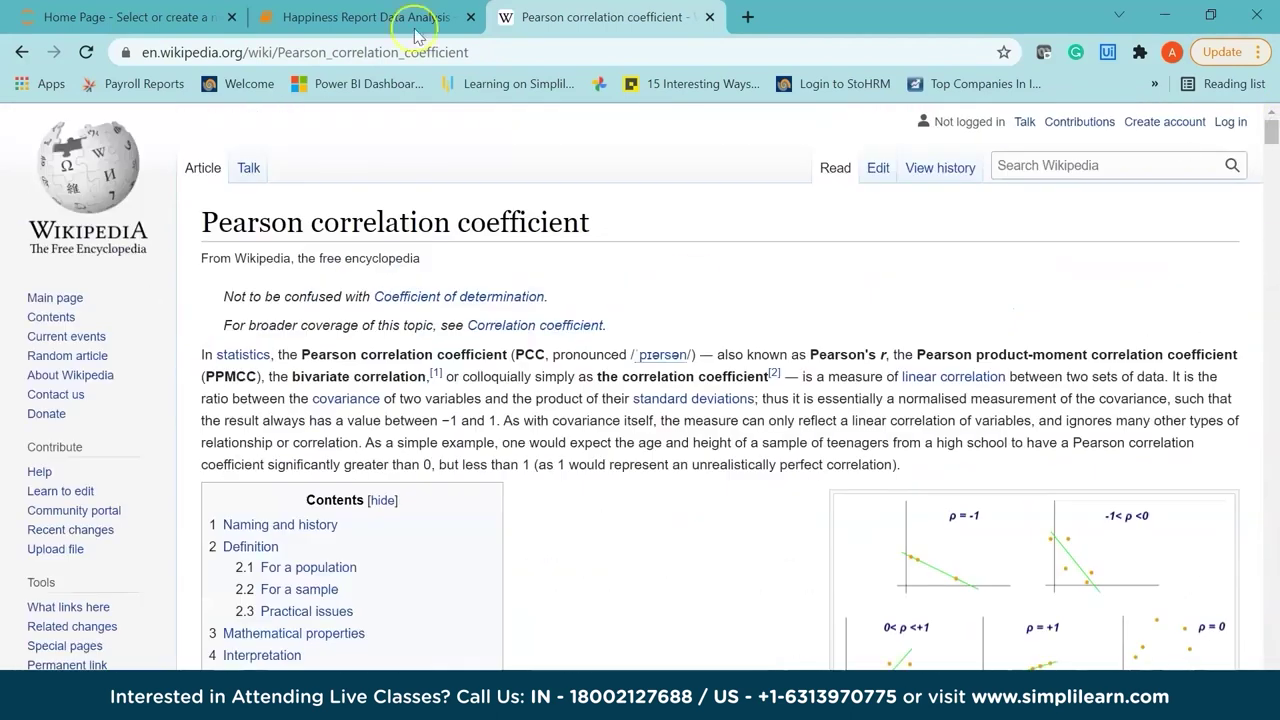
click(352, 18)
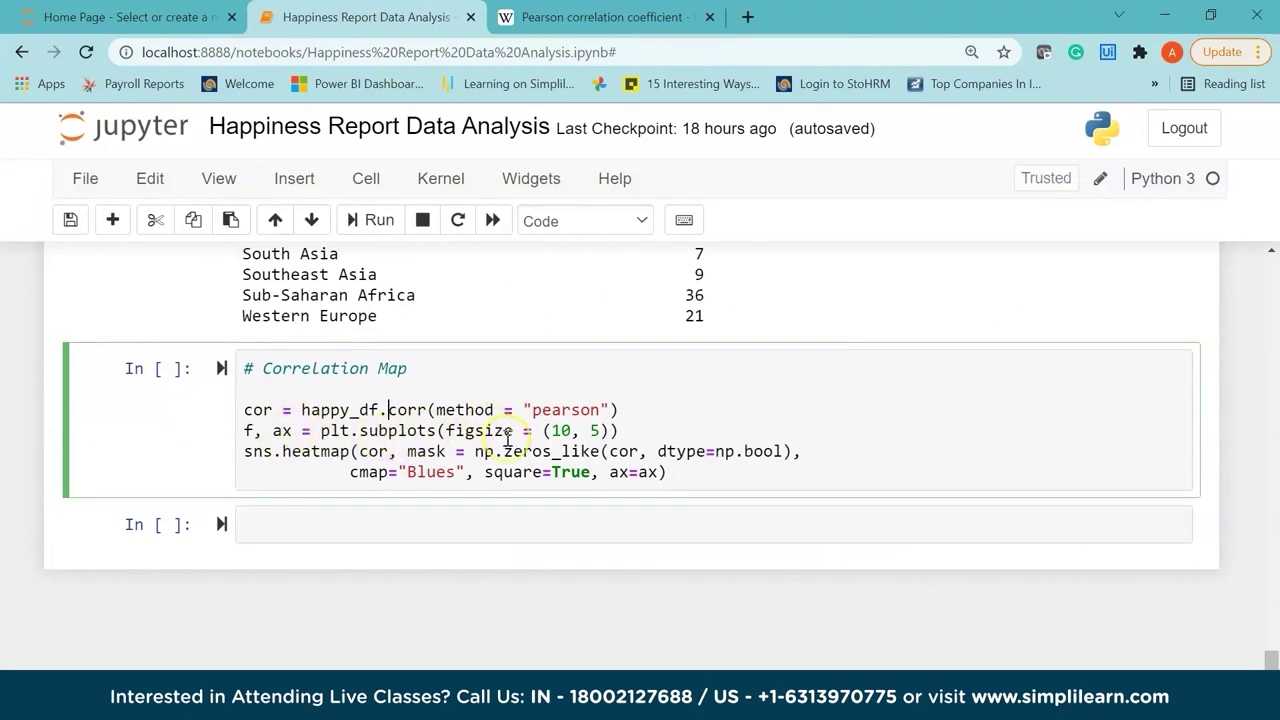
Go through the subplots and sns.heatmap arguments in the Correlation Map cell and run it to draw the Pearson correlation heatmap
click(564, 432)
click(508, 457)
click(320, 452)
click(375, 455)
key(Up)
key(Up)
click(418, 465)
click(427, 462)
click(455, 449)
click(584, 488)
click(725, 481)
click(725, 481)
key(shift+Return)
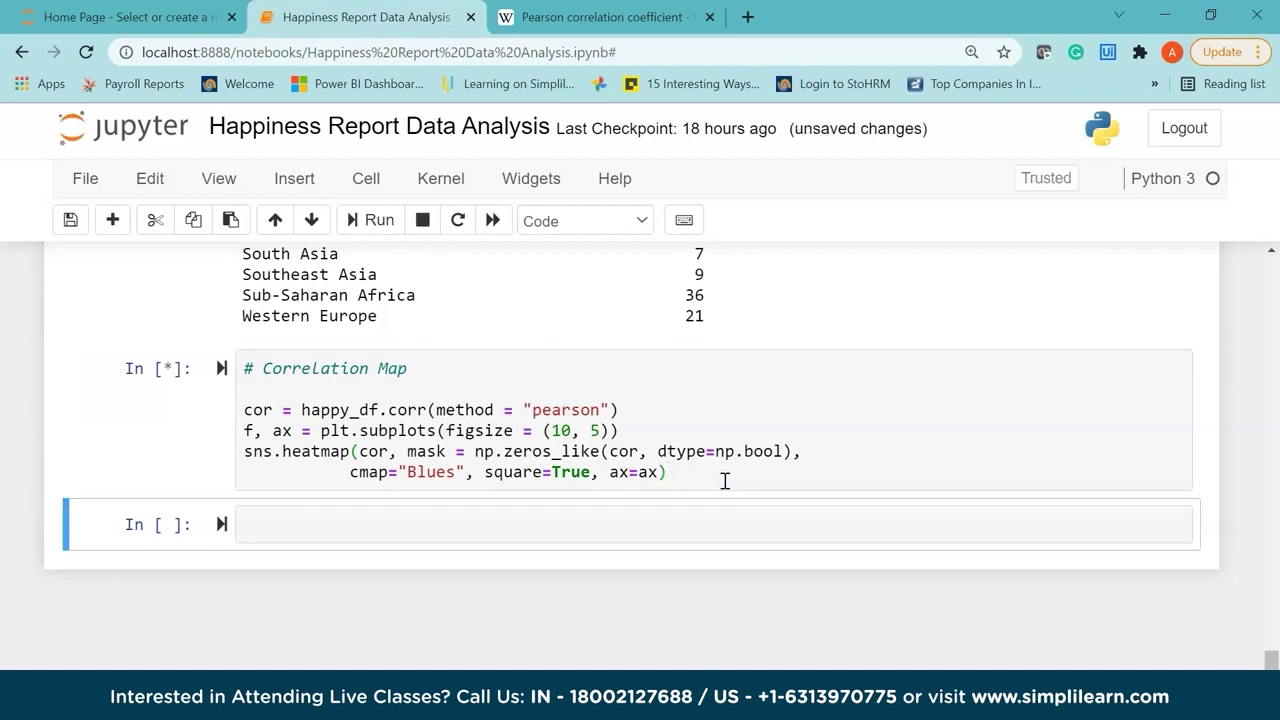
Examine the correlation heatmap, comparing happiness_score, GDP, social support, life expectancy, freedom, generosity and corruption against the colour scale
click(1063, 520)
drag(1271, 614, 1274, 652)
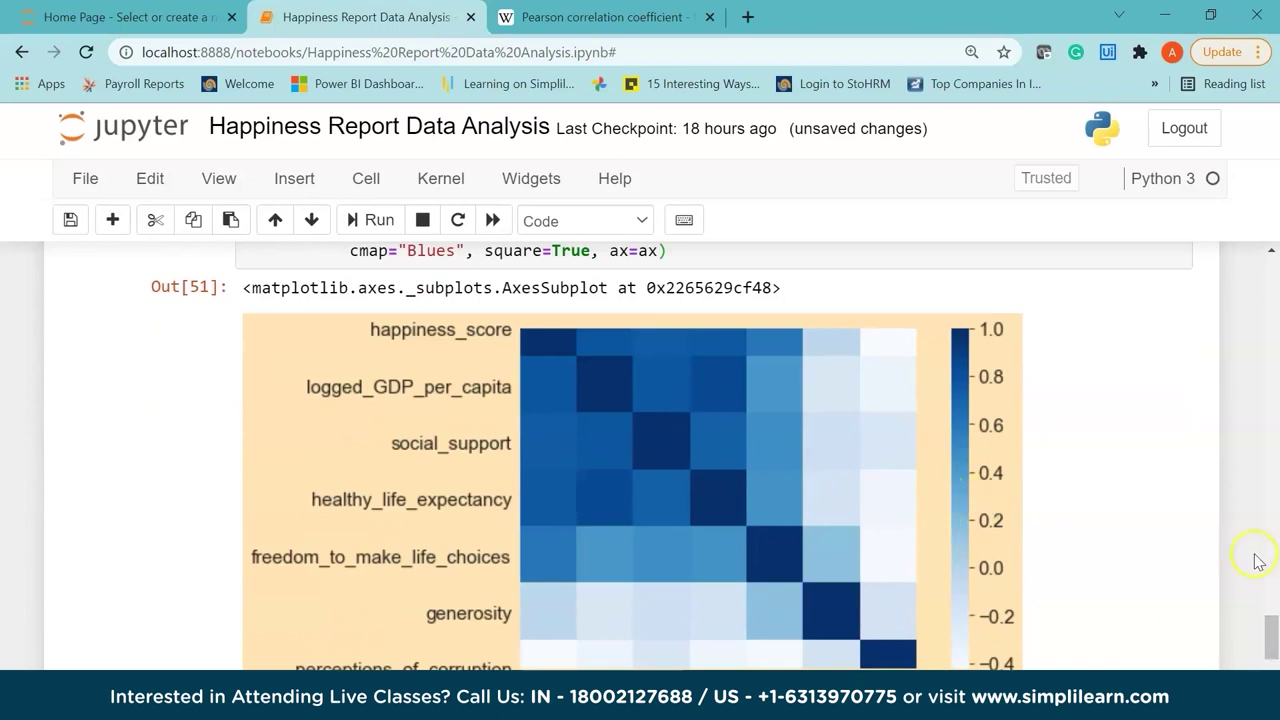
drag(1273, 632, 1273, 634)
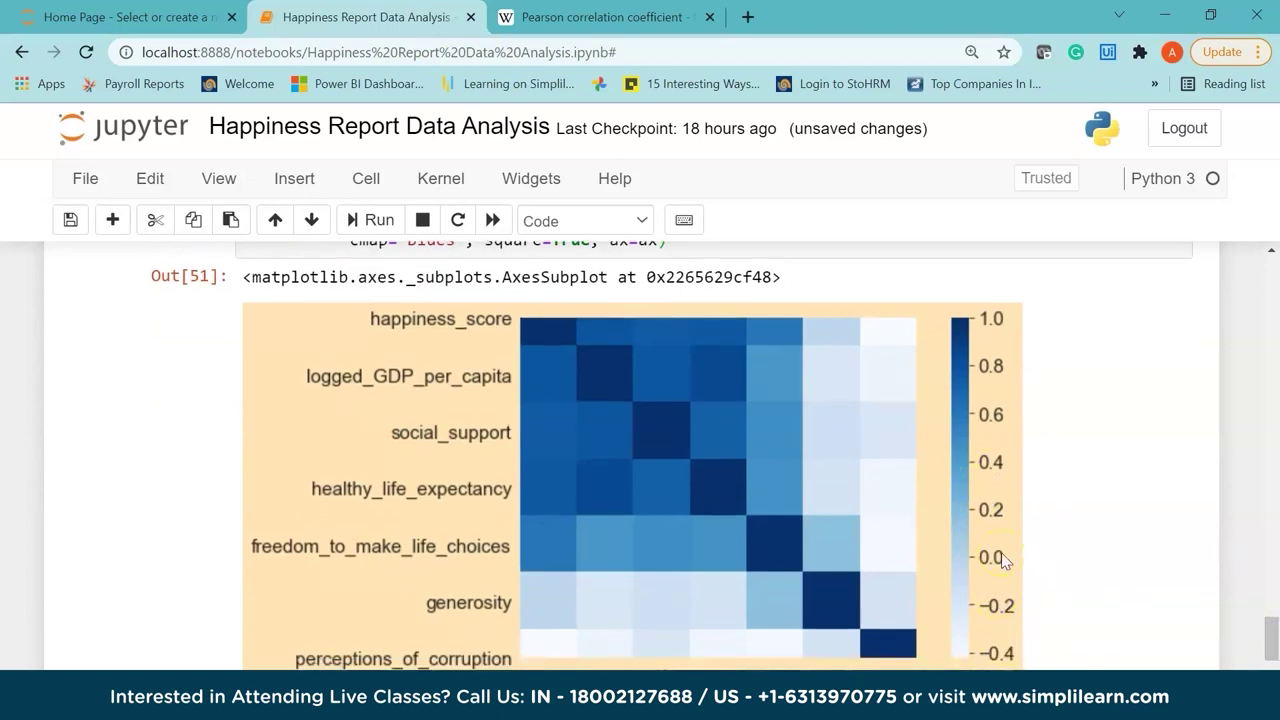
click(1272, 640)
drag(1272, 640, 1272, 642)
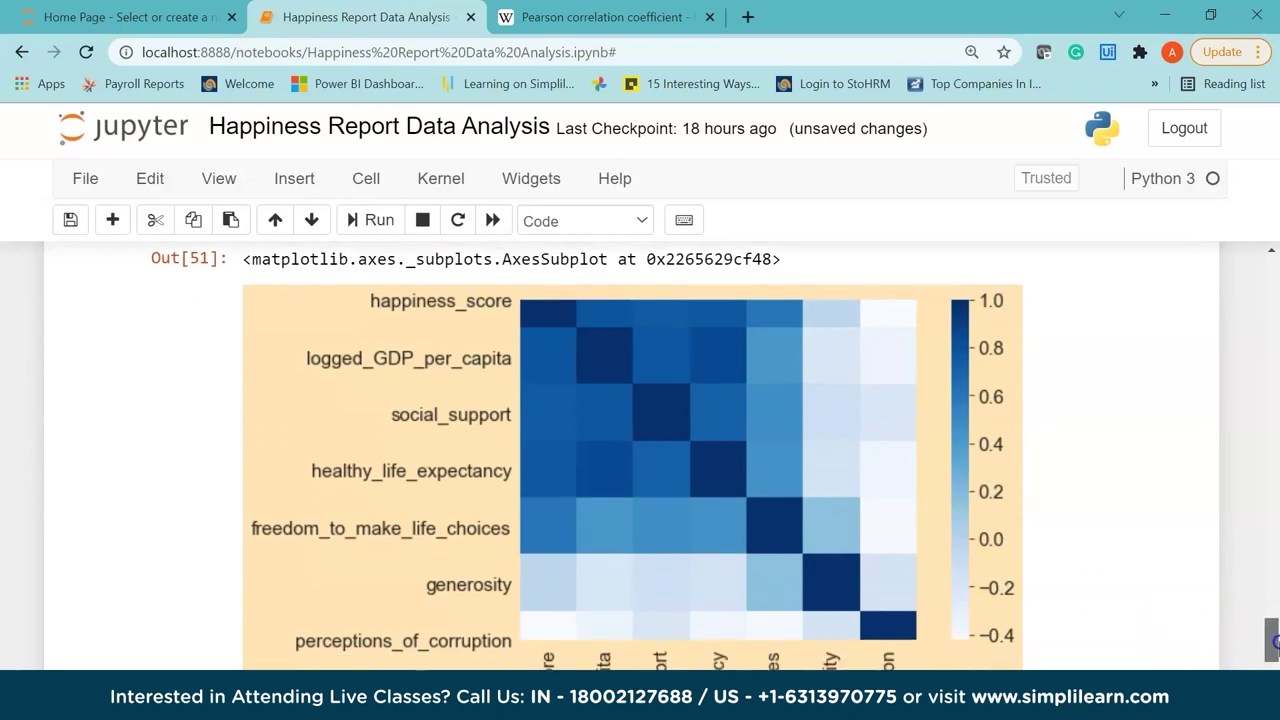
scroll(853, 428, down, 1)
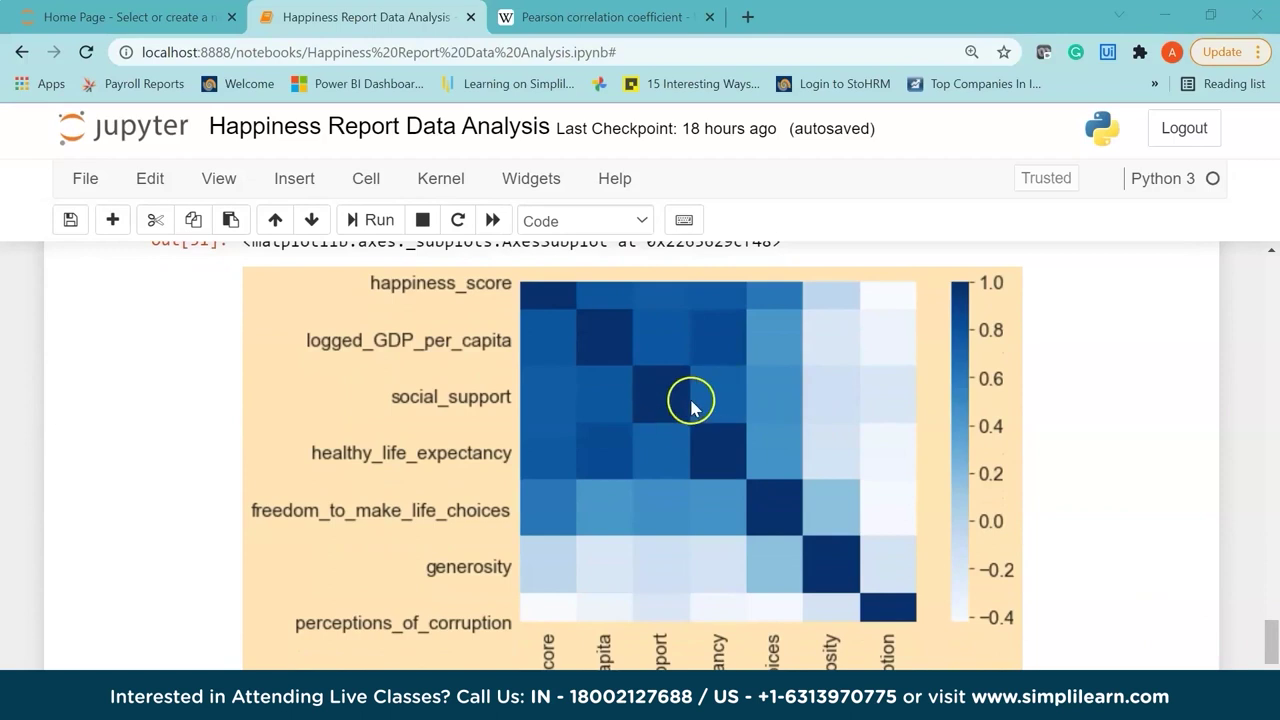
drag(1272, 638, 1274, 641)
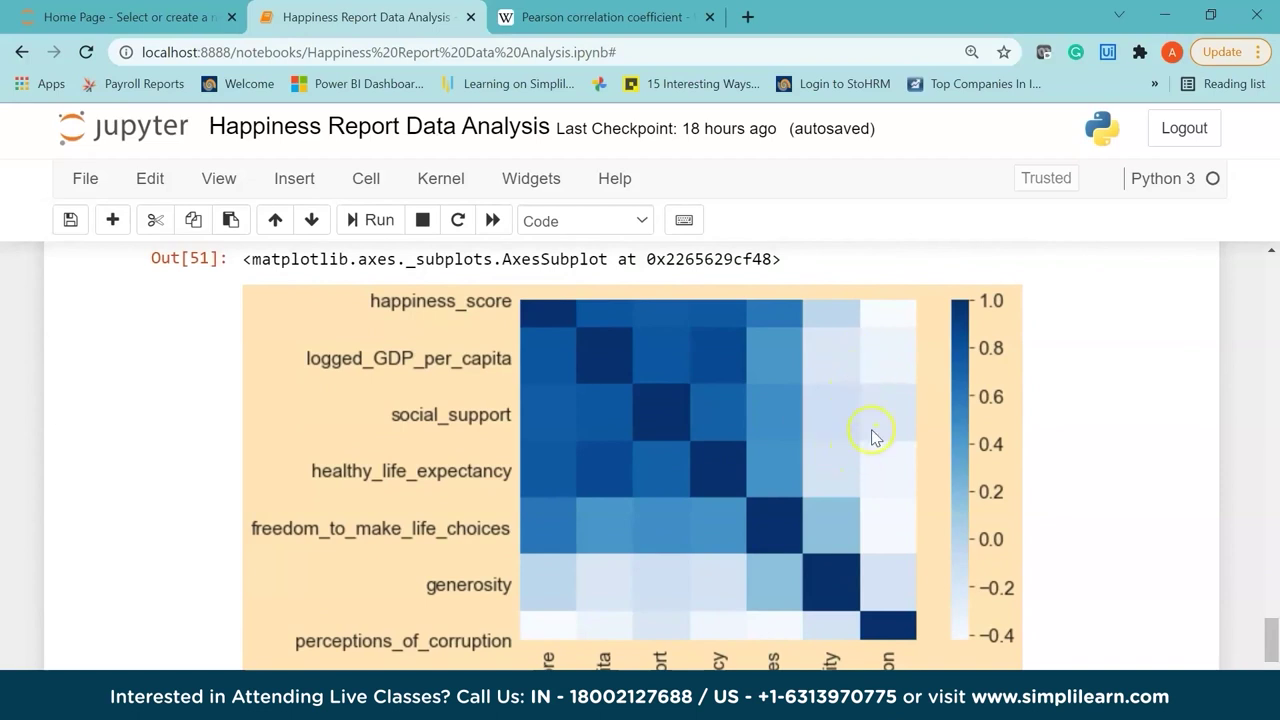
mouse_move(1273, 640)
mouse_down()
mouse_move(1274, 662)
mouse_move(1273, 640)
mouse_up()
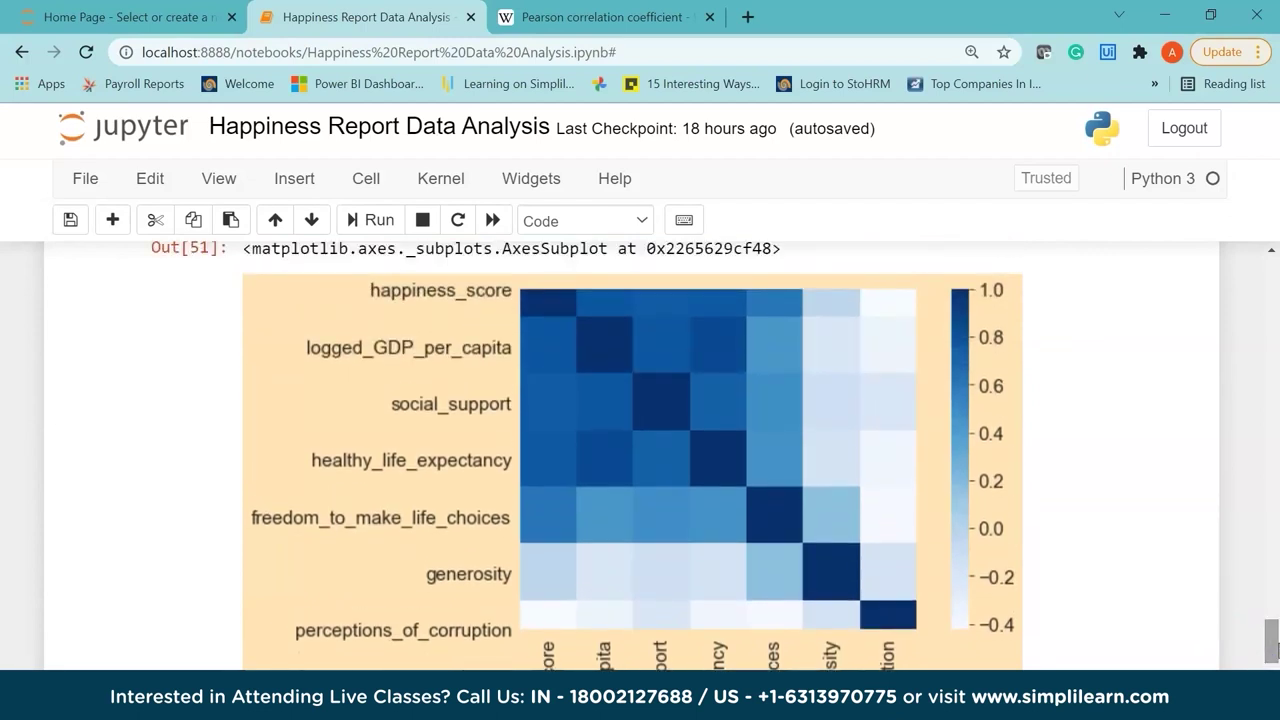
scroll(1274, 652, down, 1)
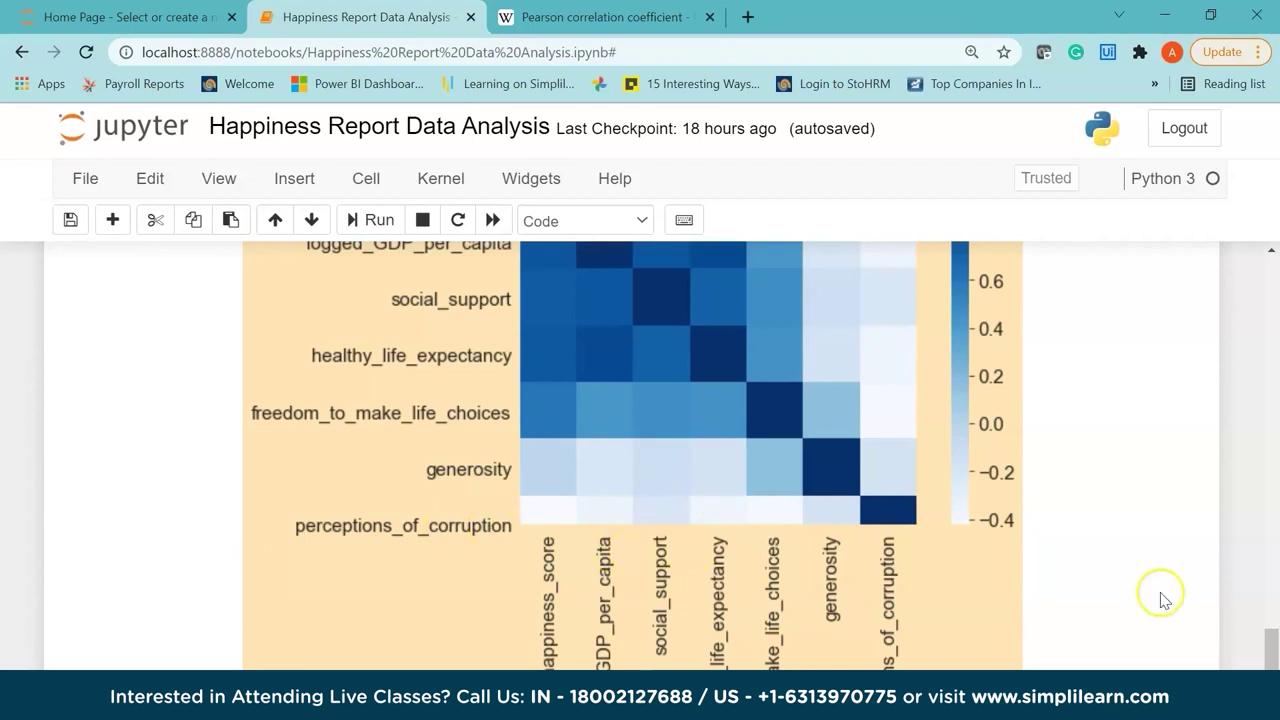
drag(1270, 645, 1274, 646)
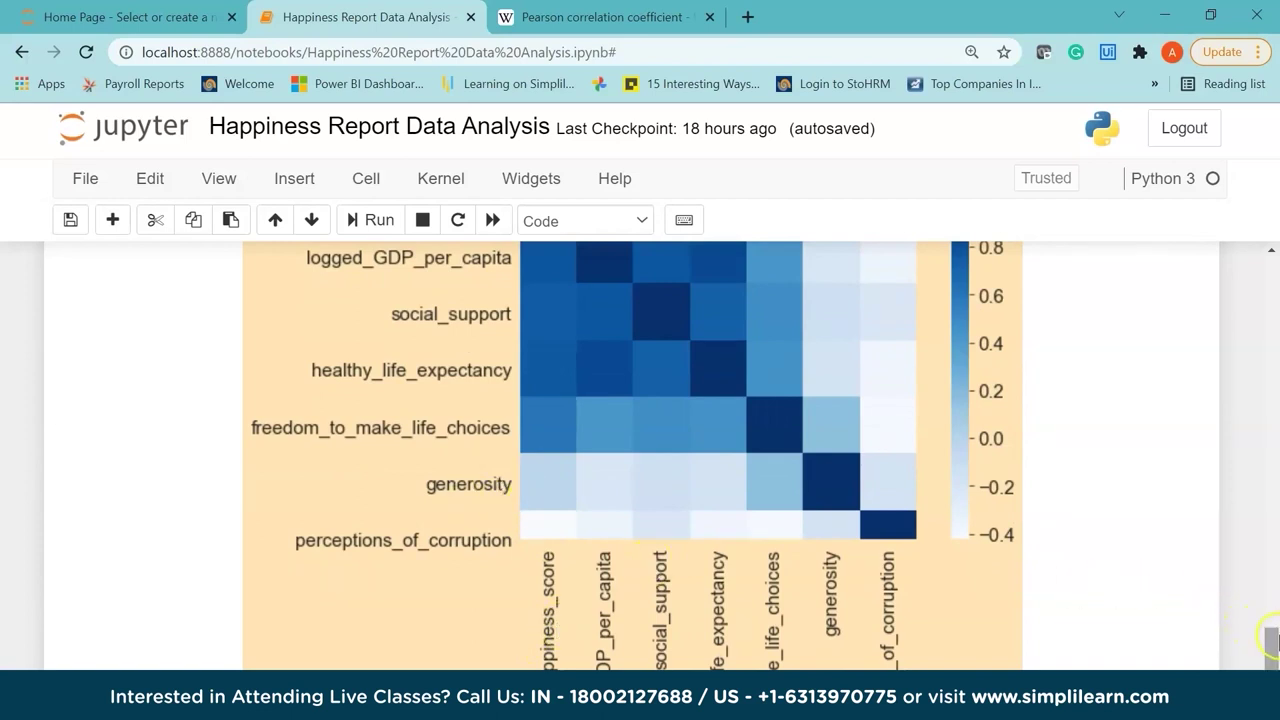
drag(1268, 641, 1268, 644)
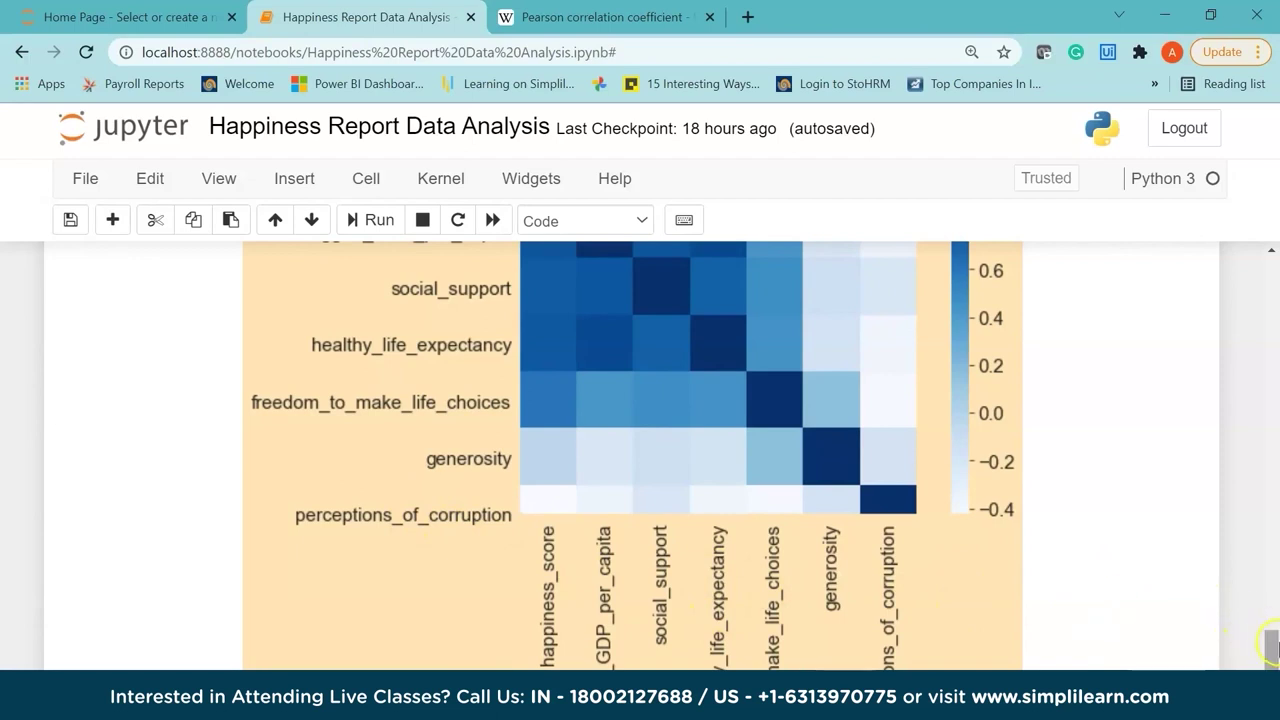
drag(1270, 645, 1270, 637)
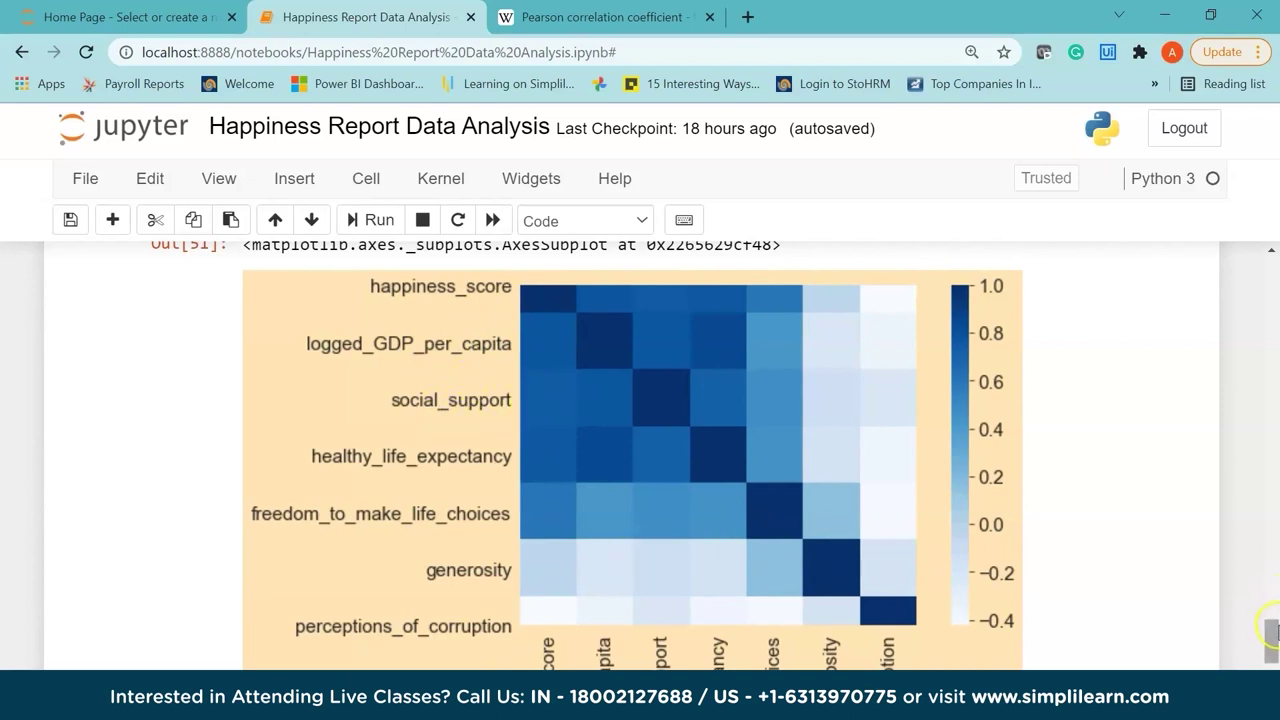
scroll(1270, 630, down, 1)
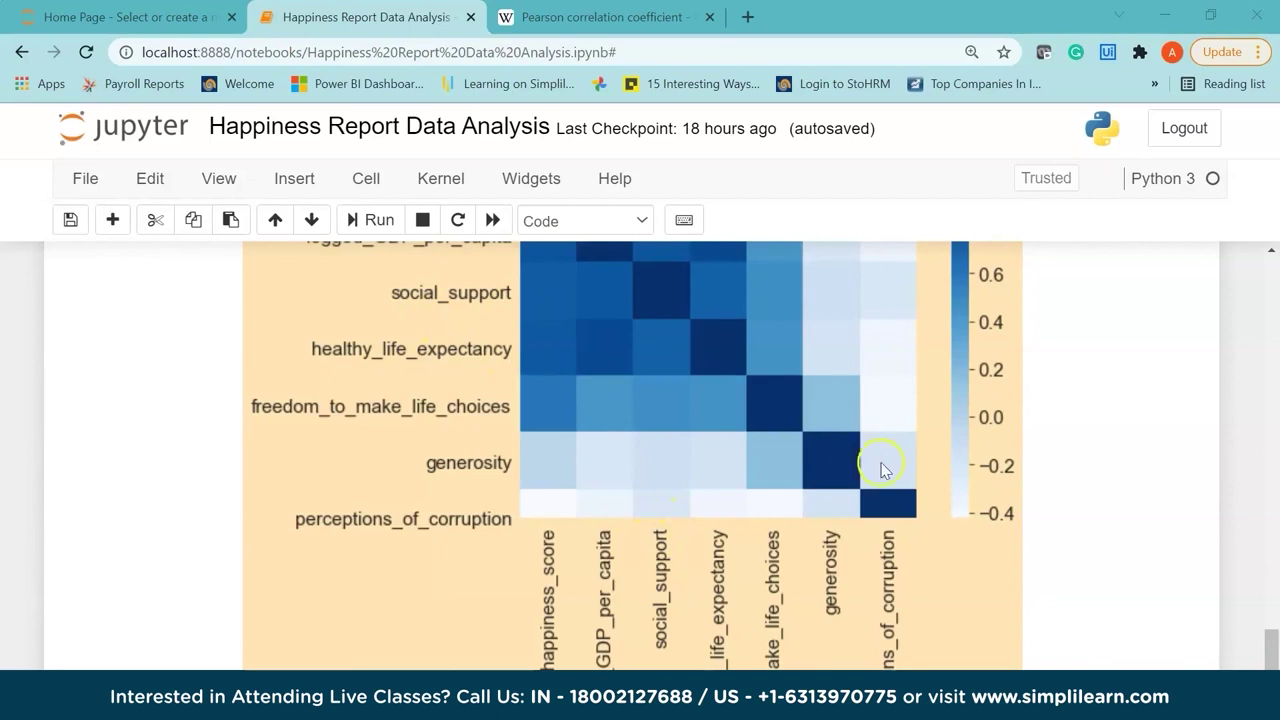
mouse_move(1272, 645)
mouse_down()
mouse_move(1277, 613)
mouse_move(1272, 650)
mouse_up()
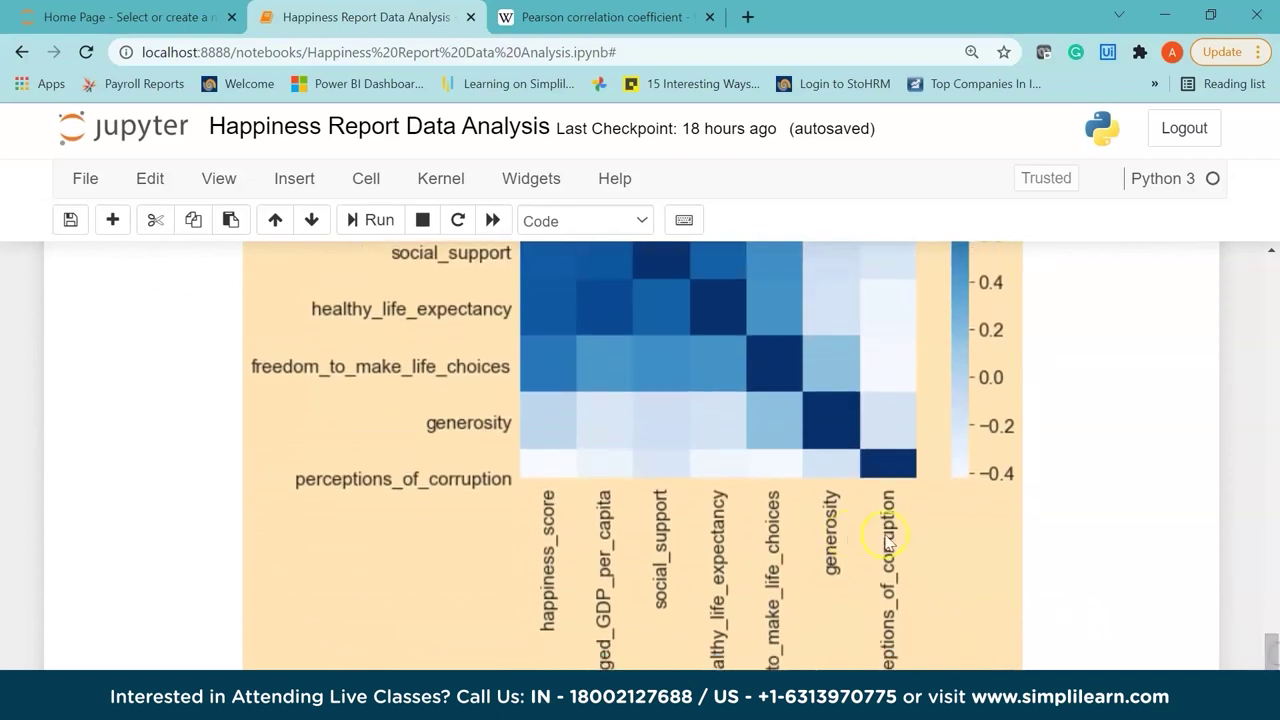
scroll(566, 546, up, 1)
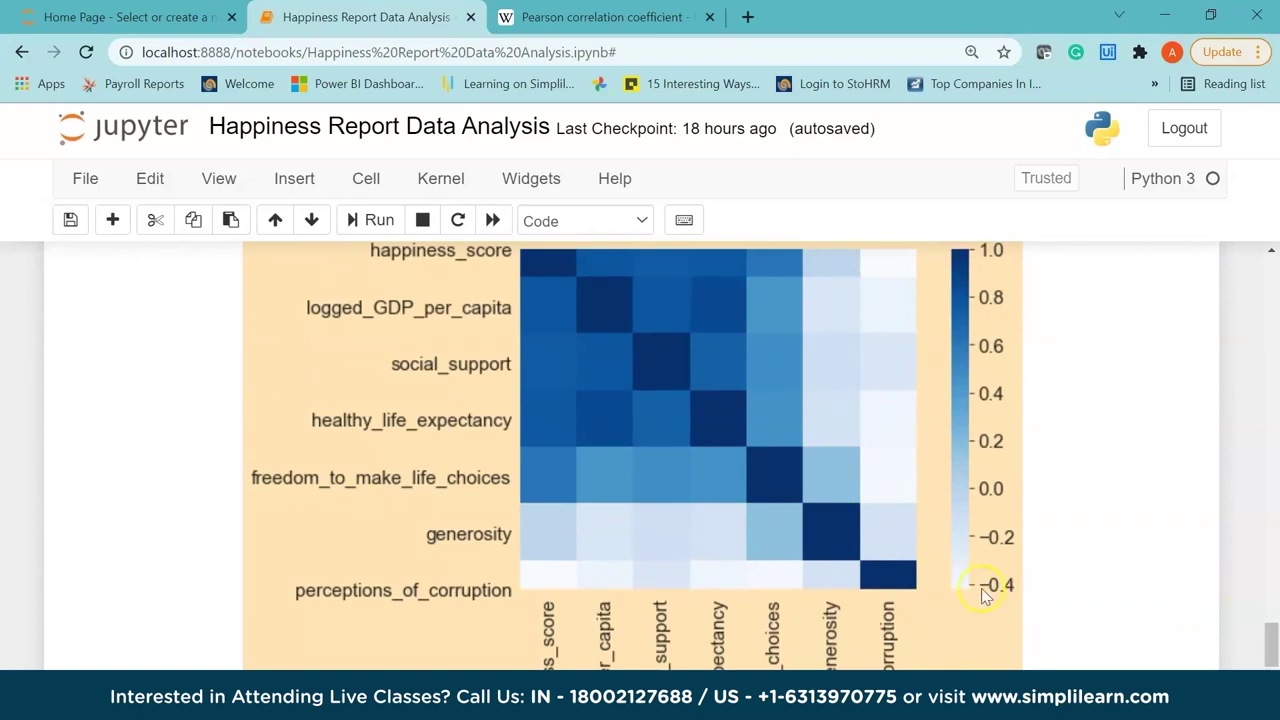
drag(1270, 645, 1274, 648)
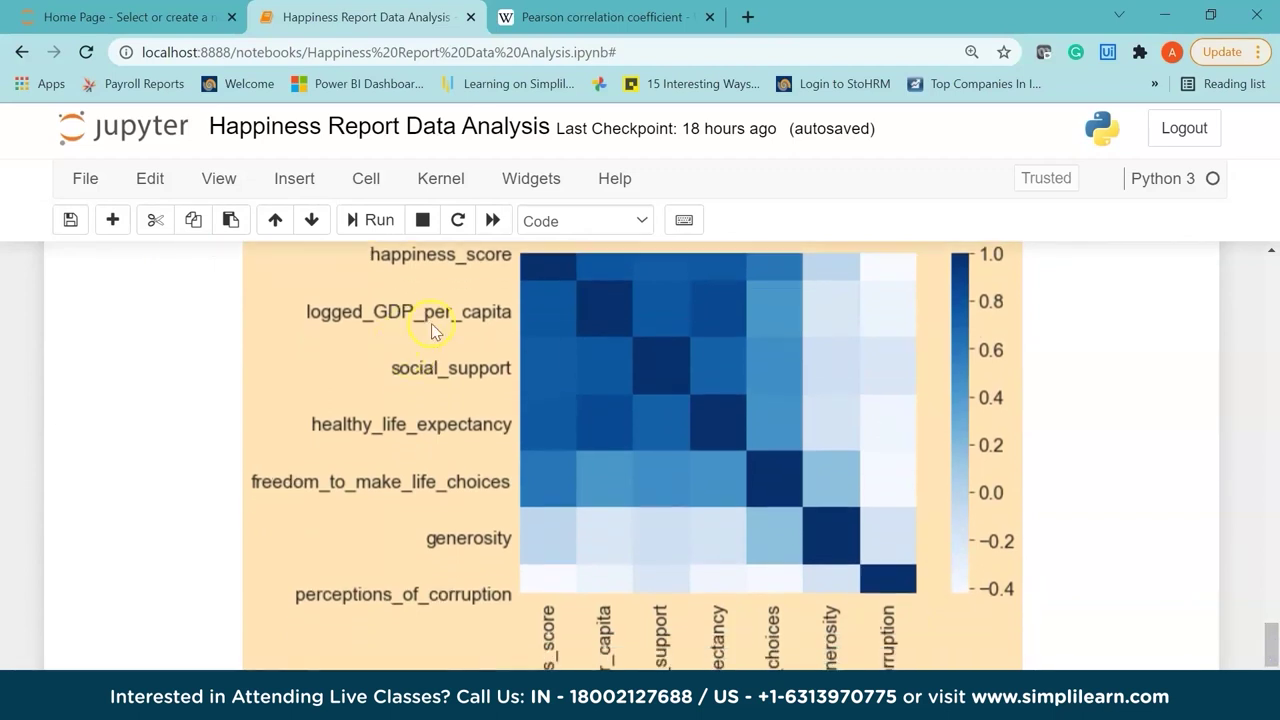
drag(1271, 633, 1273, 650)
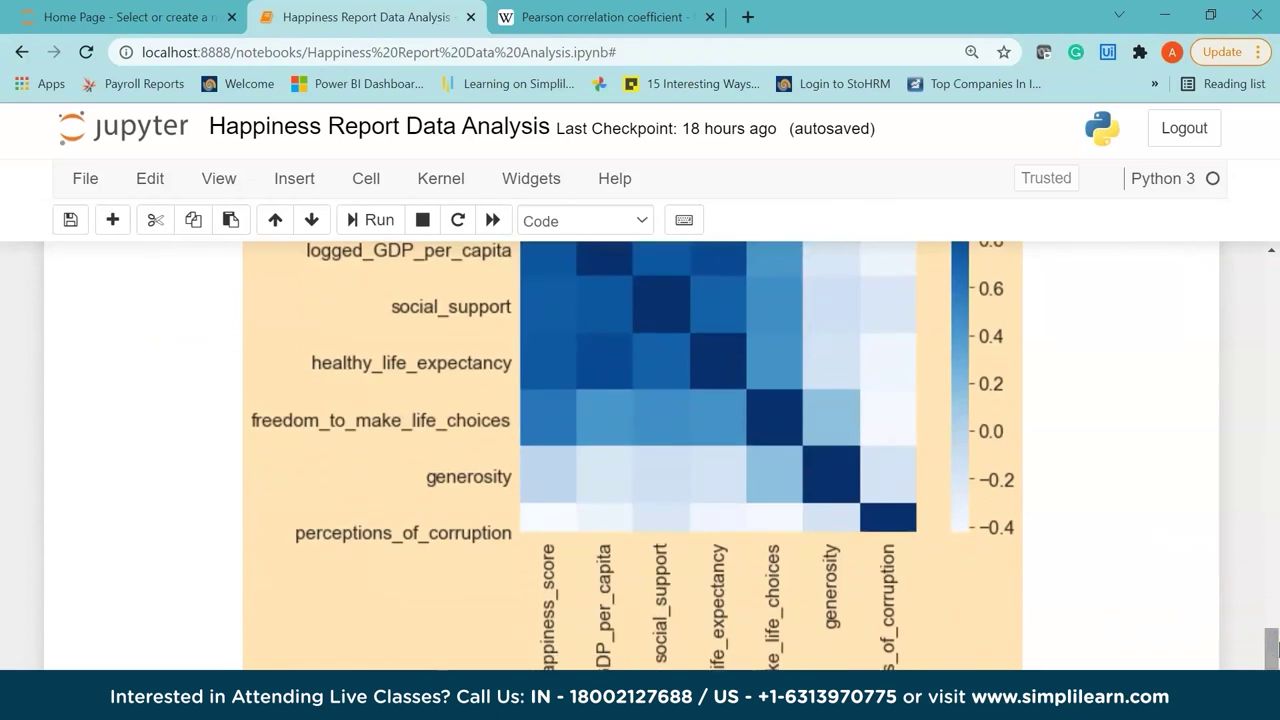
Add the comment "# corruption in regions" to the empty cell below the heatmap
drag(1272, 648, 1271, 666)
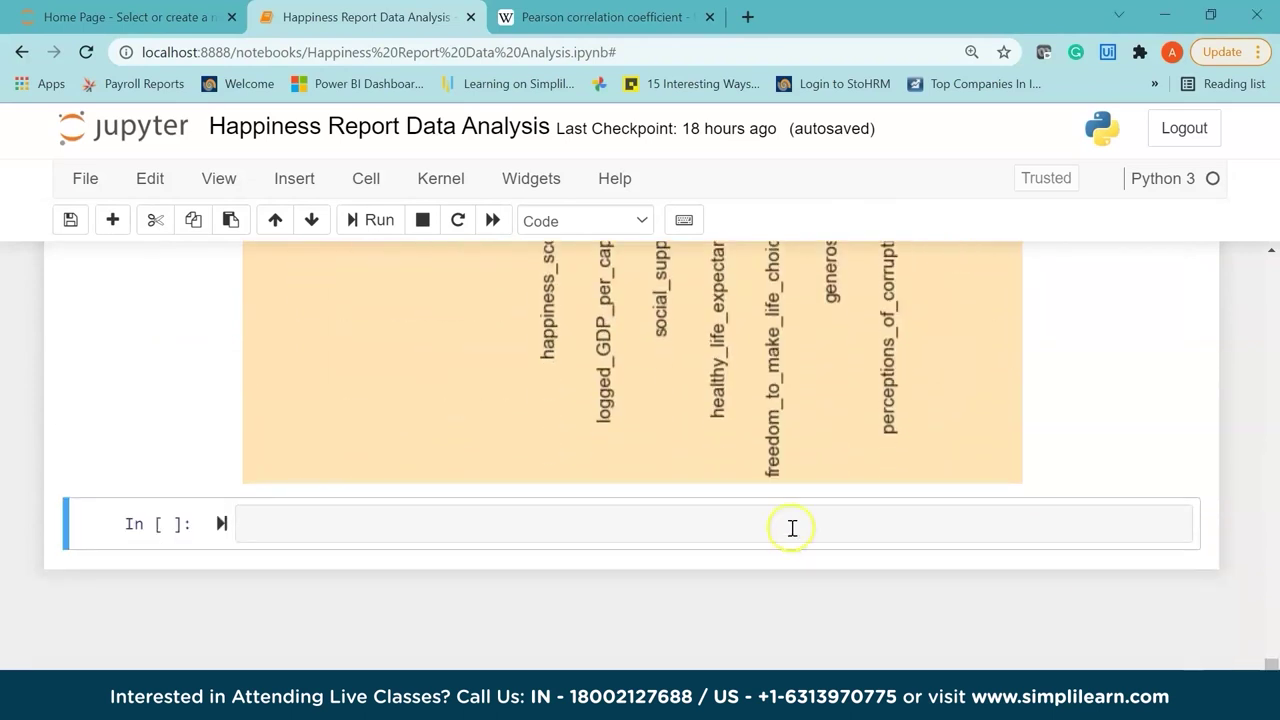
click(677, 537)
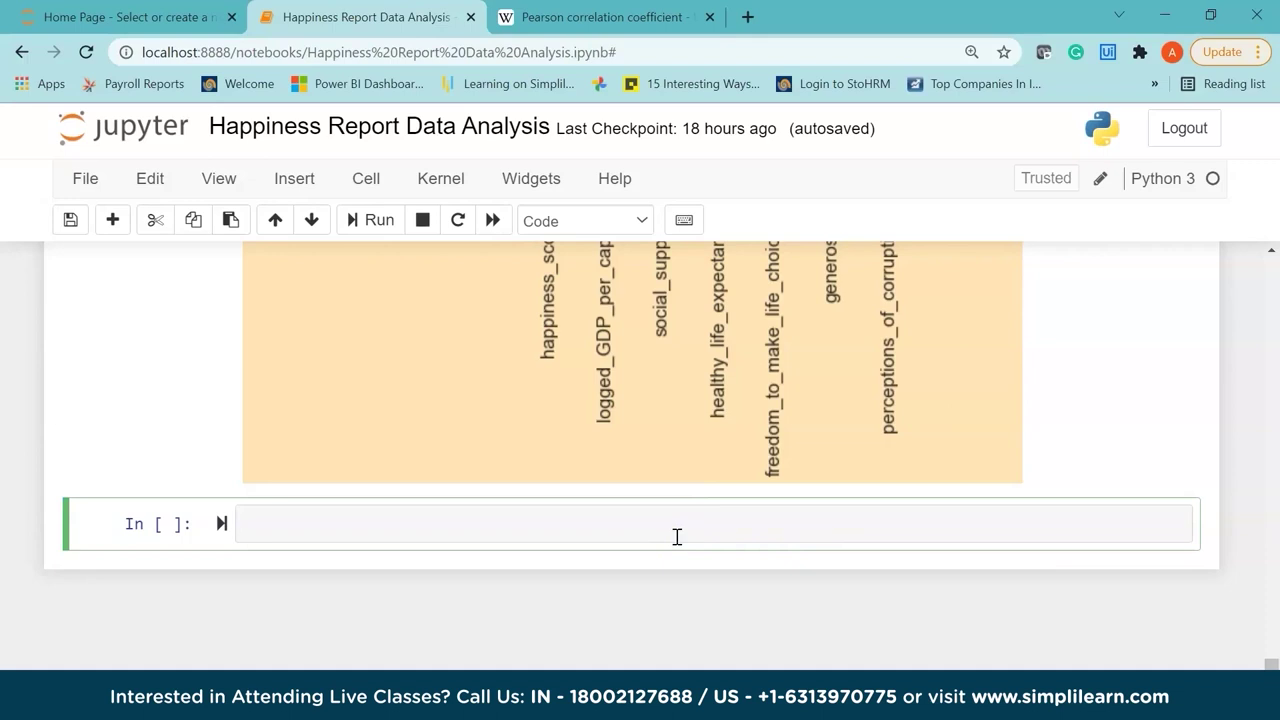
text(# co)
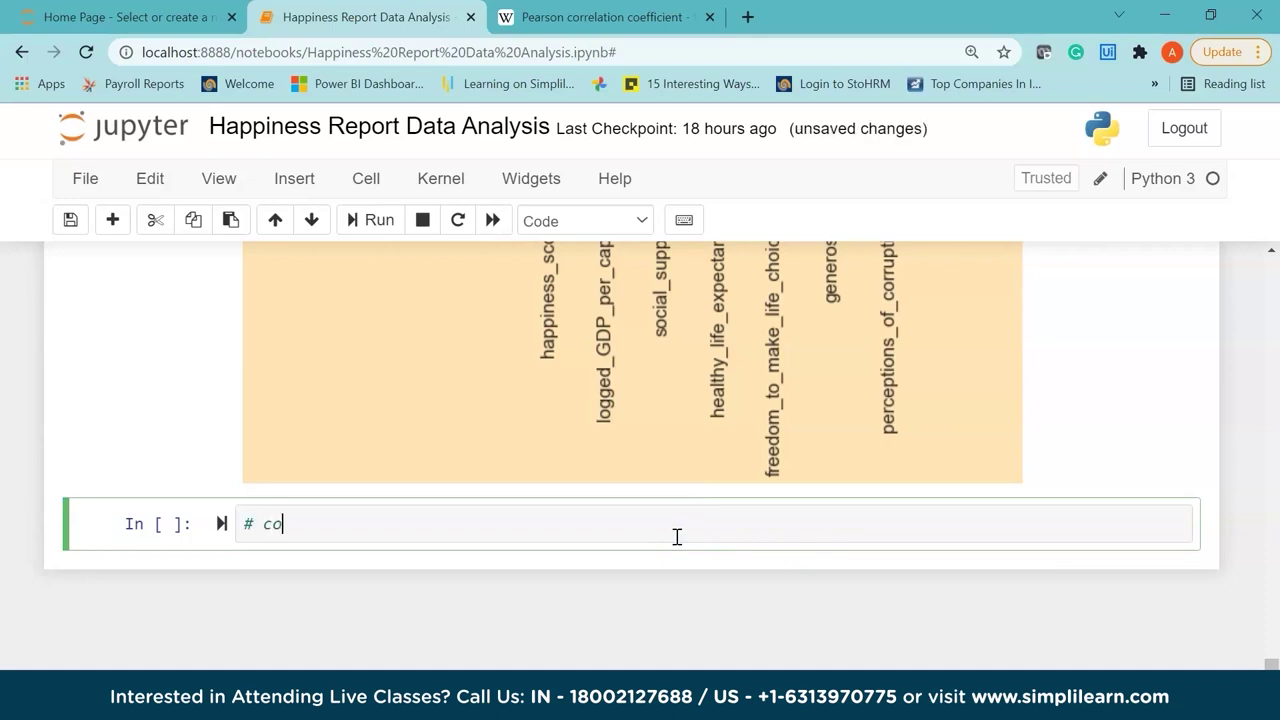
text(rruption in regions)
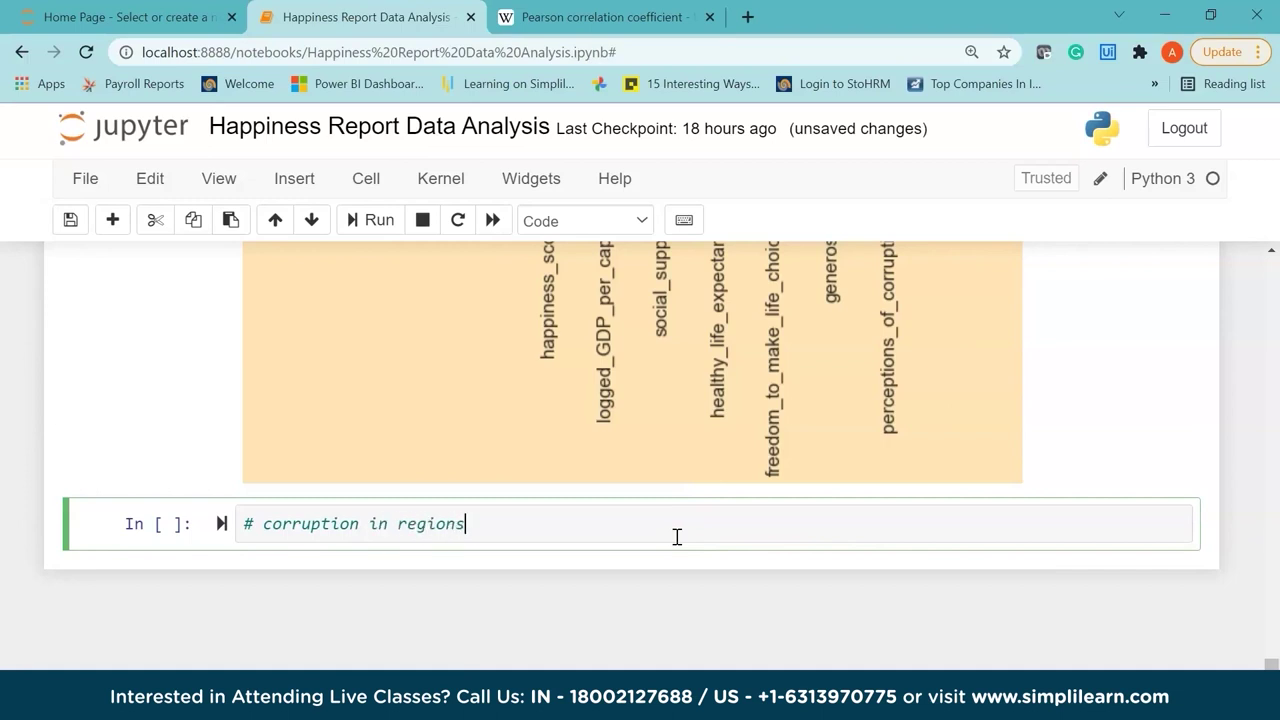
key(Return)
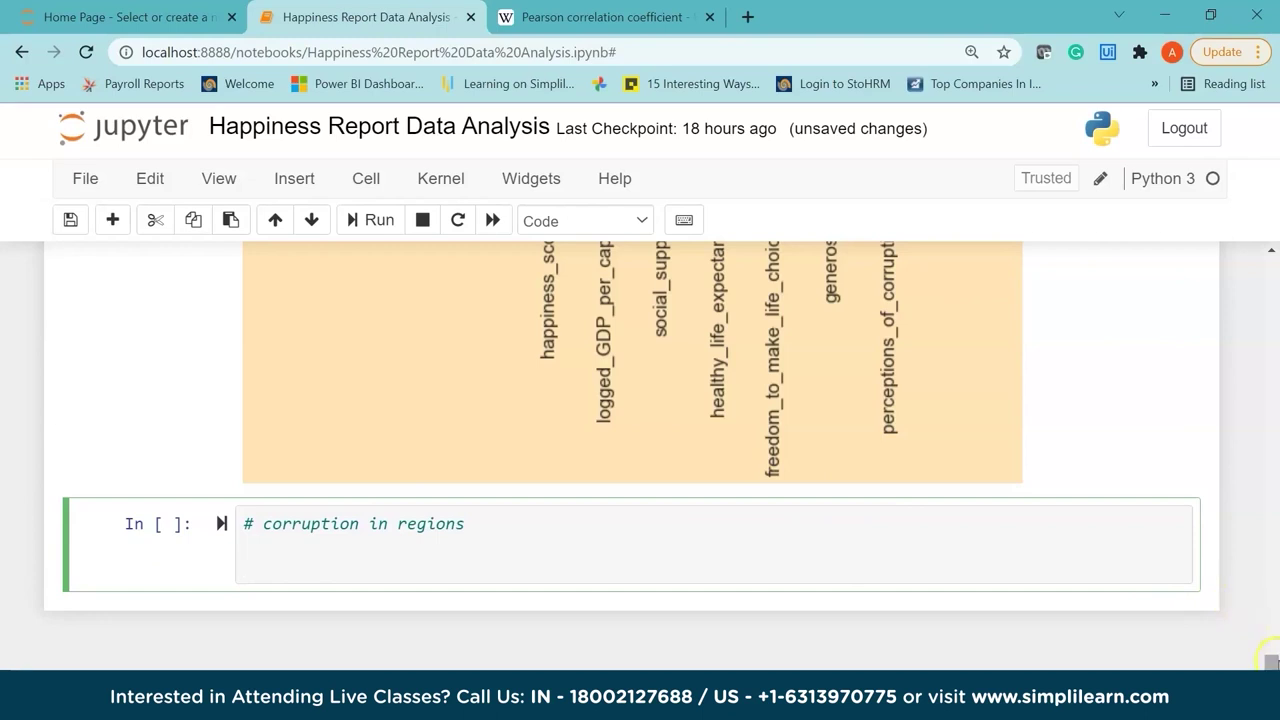
Below the comment, assign corruption to happy_df.groupby('regional_indicator') and open a double-bracket column selection
click(1271, 662)
text(corru)
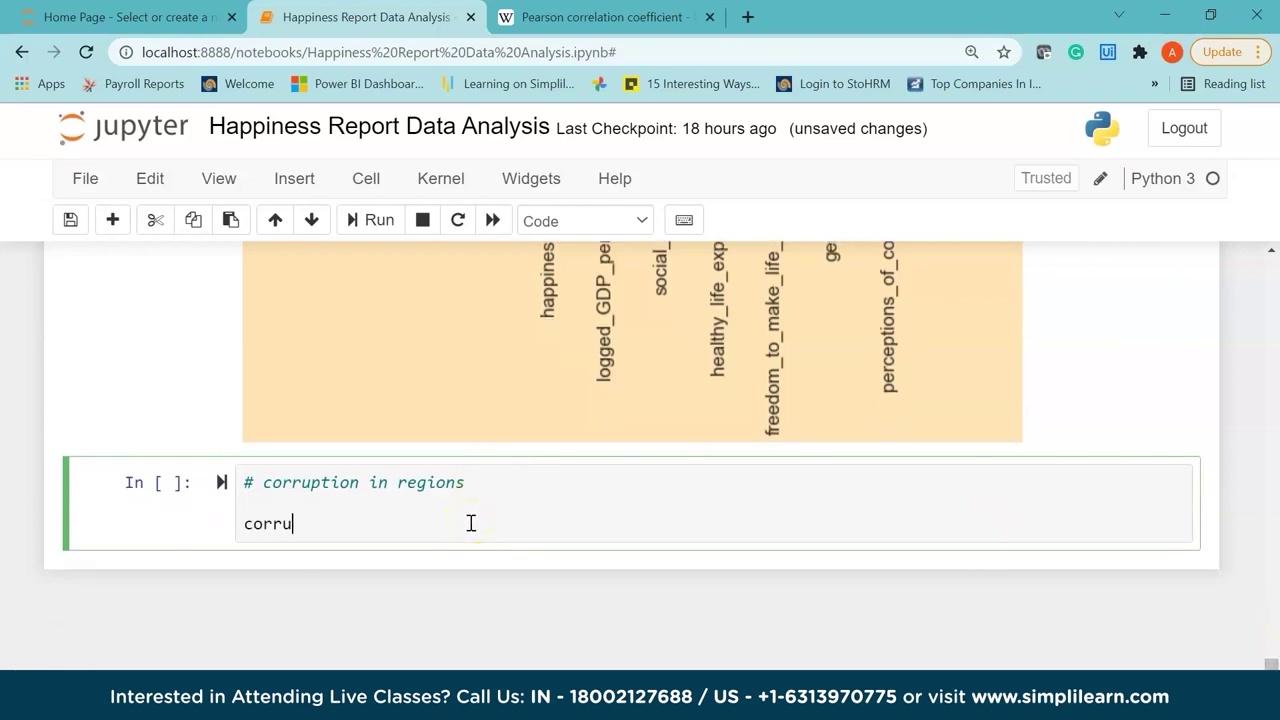
text(ption = happy_df.)
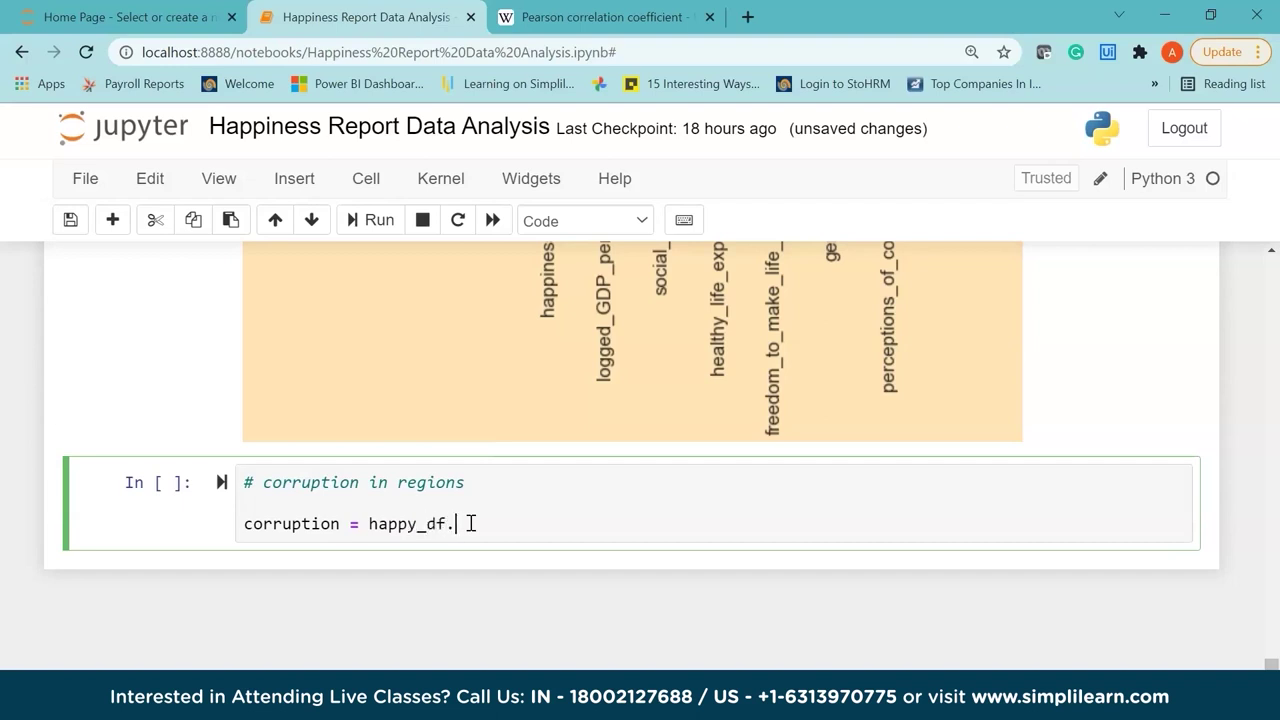
text(groupby('regional_ind)
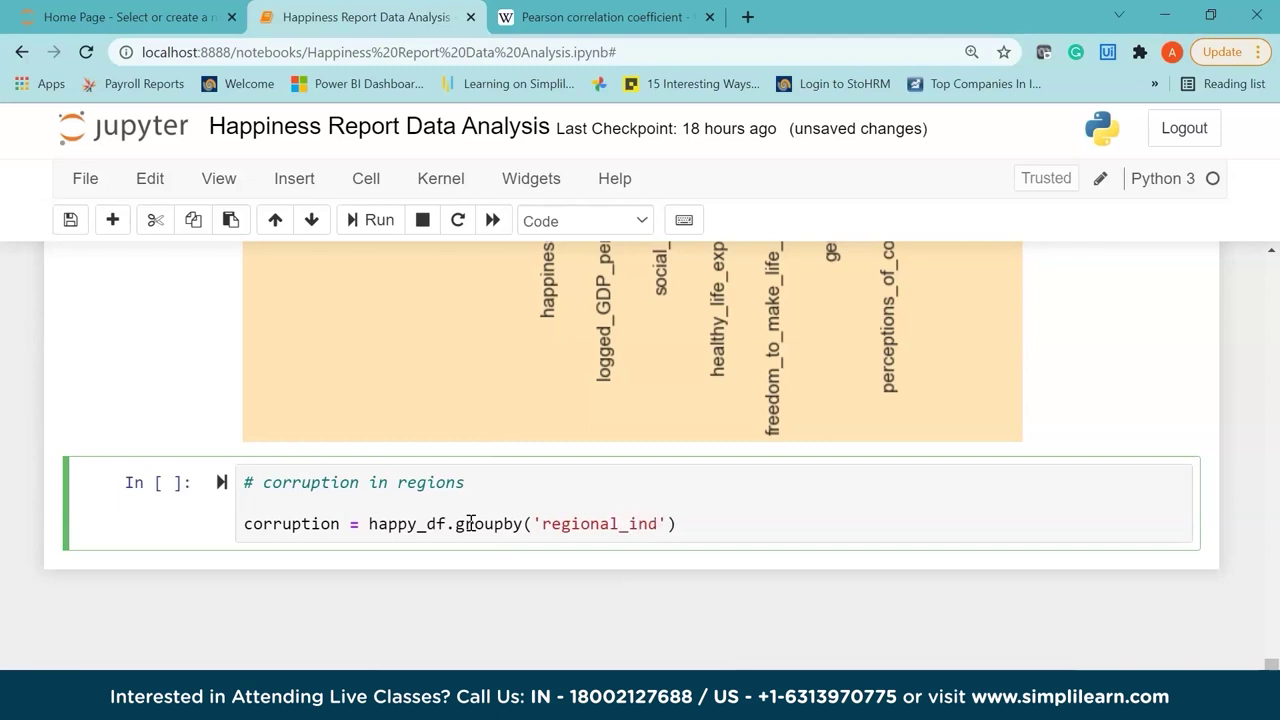
text(icator')[[)
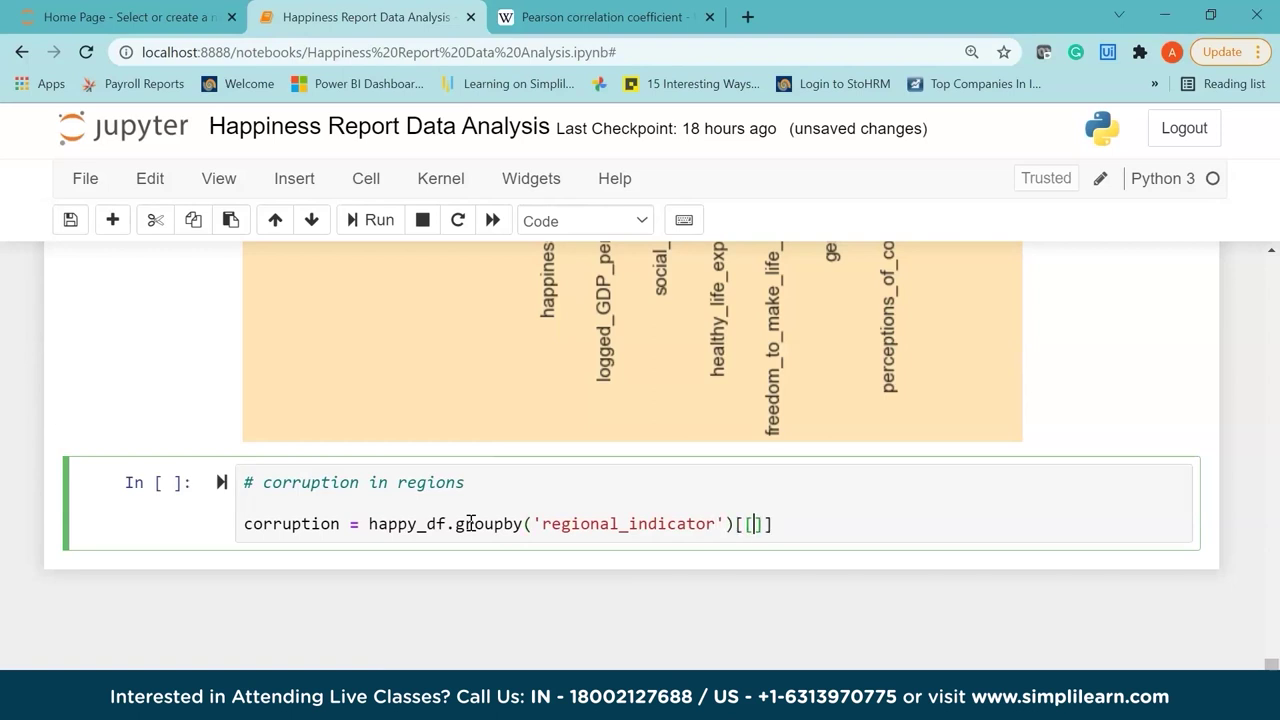
Enter 'perceptions_of_corruption' as the column selected in the double brackets after the regional_indicator groupby
text(')
text(per)
text(cept)
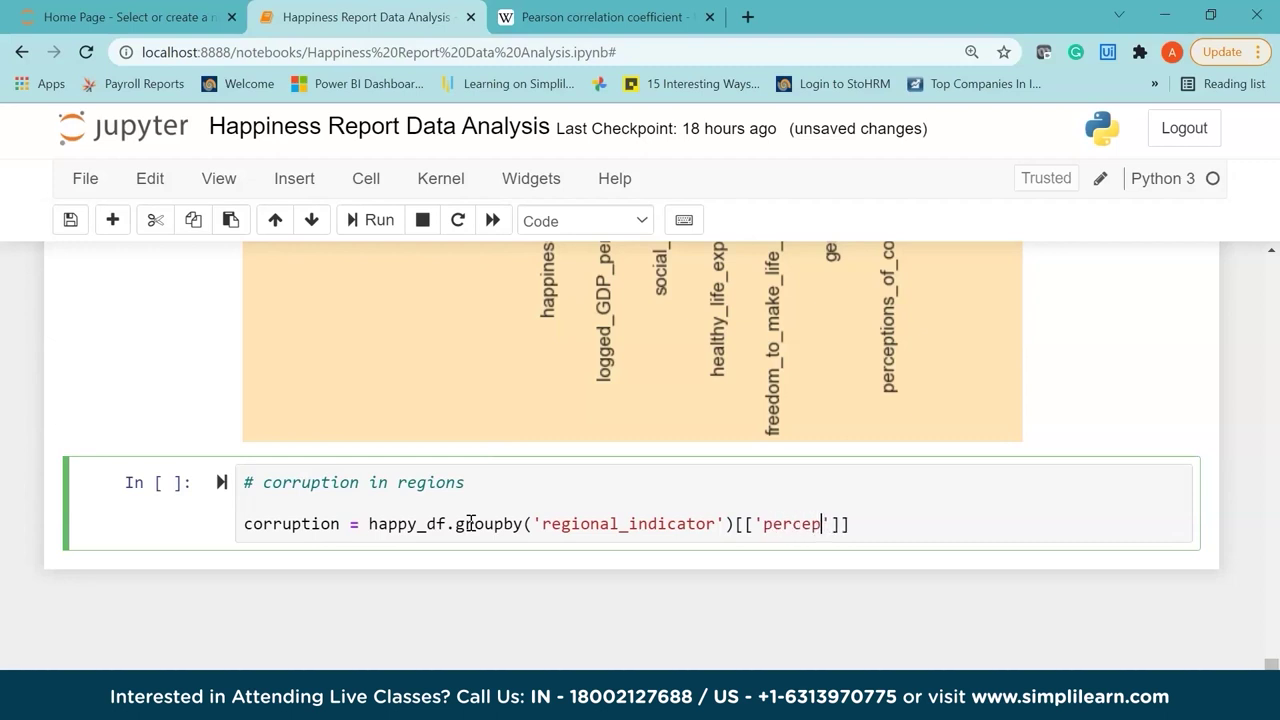
text(ions)
text(_of_co)
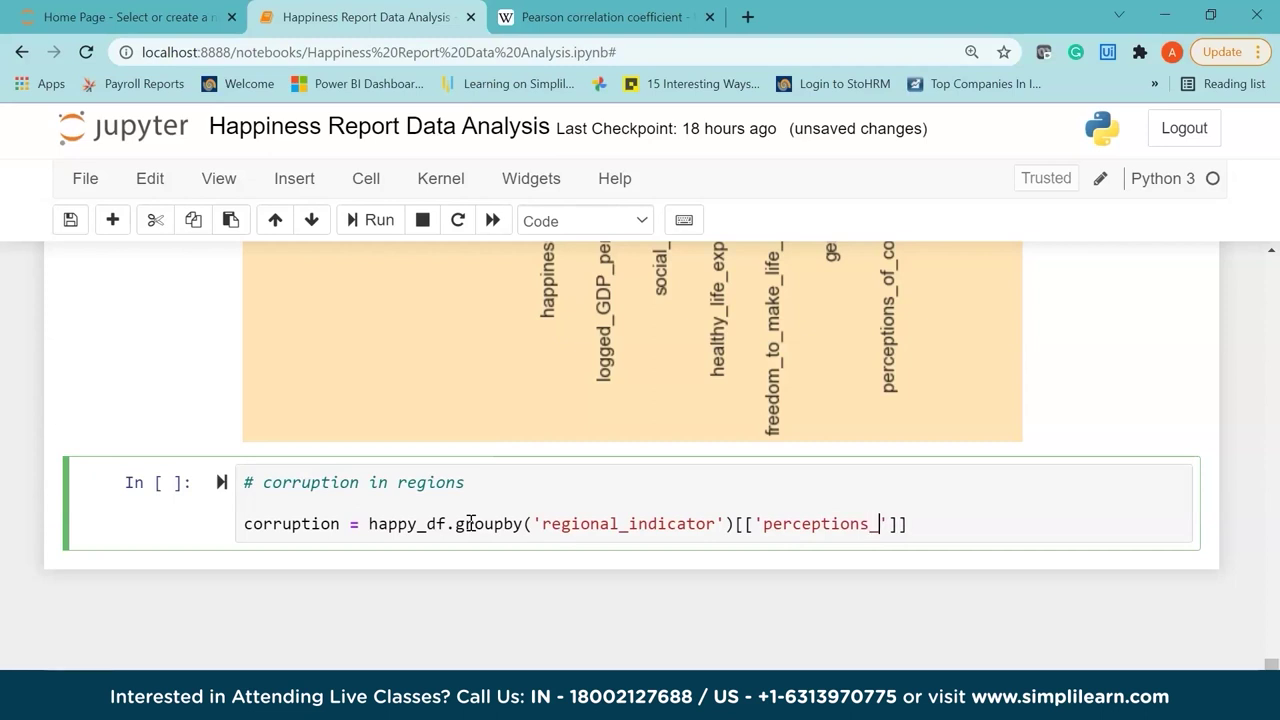
text(rruptio)
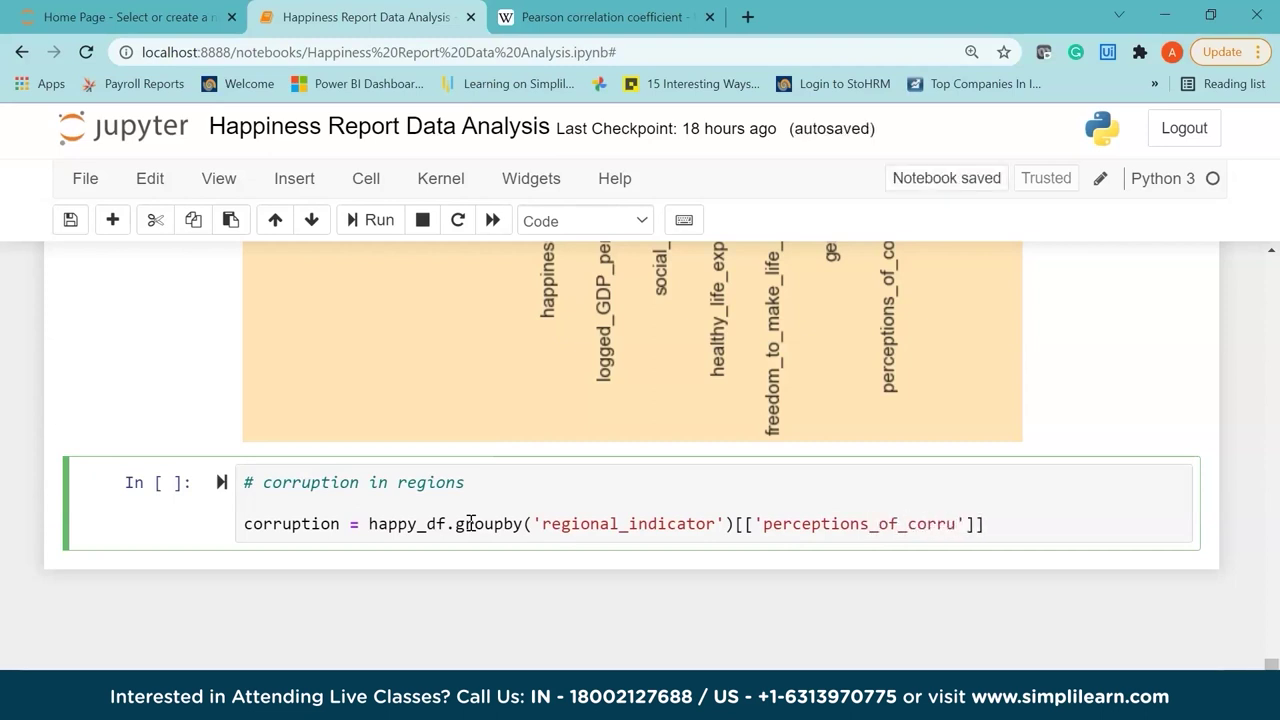
text(n)
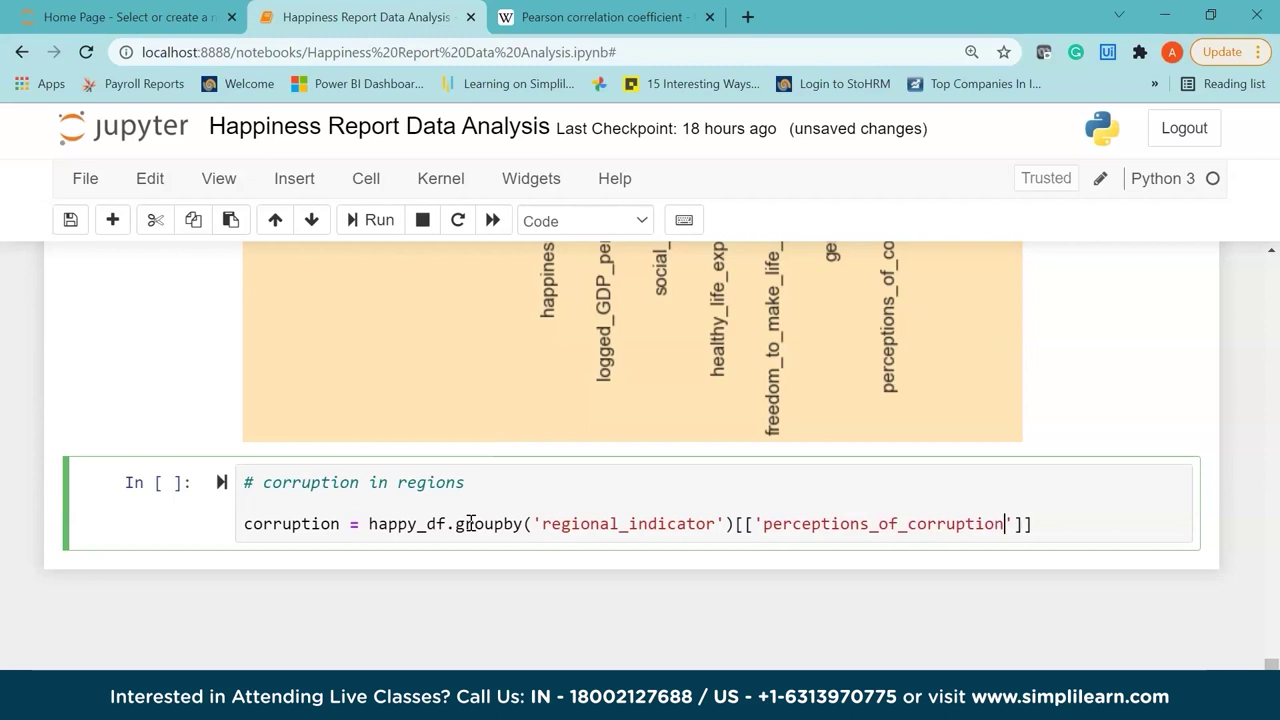
Append .mean() to the groupby expression, add a line displaying corruption, and run the cell to list the average per region
key(Right)
key(Right)
key(Right)
text(.mean())
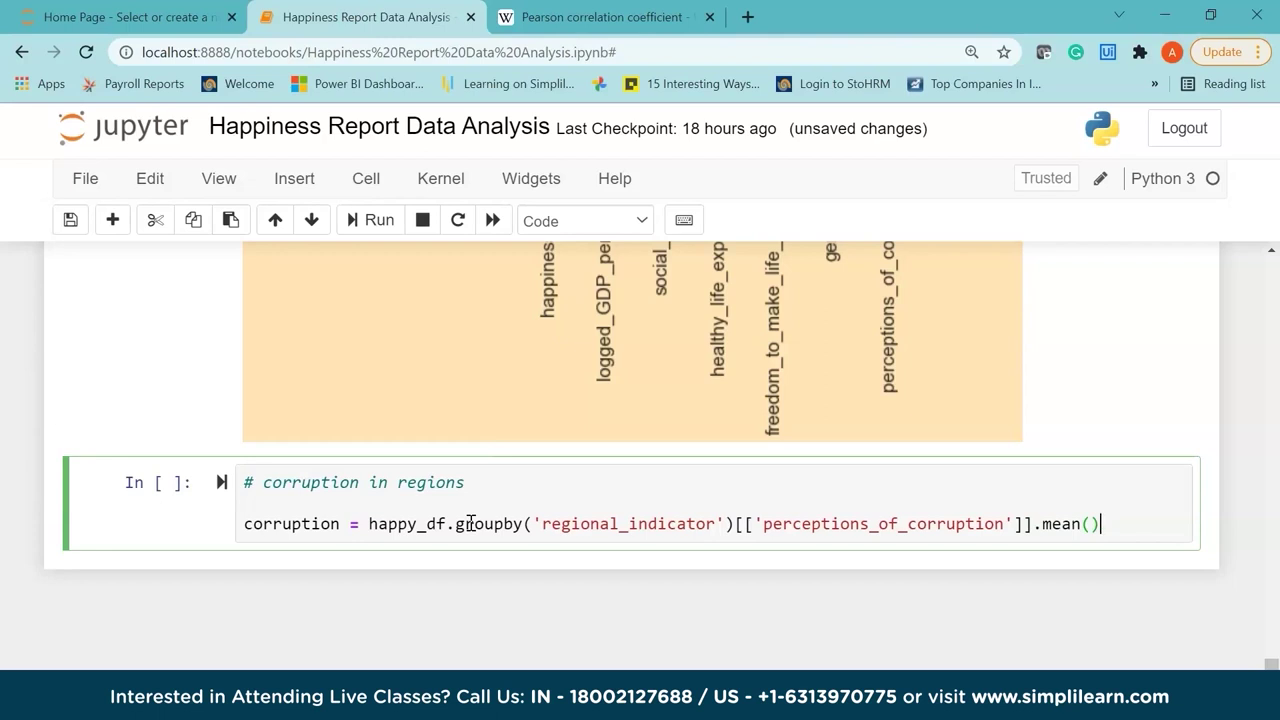
key(Return)
text(corruption)
key(shift+Return)
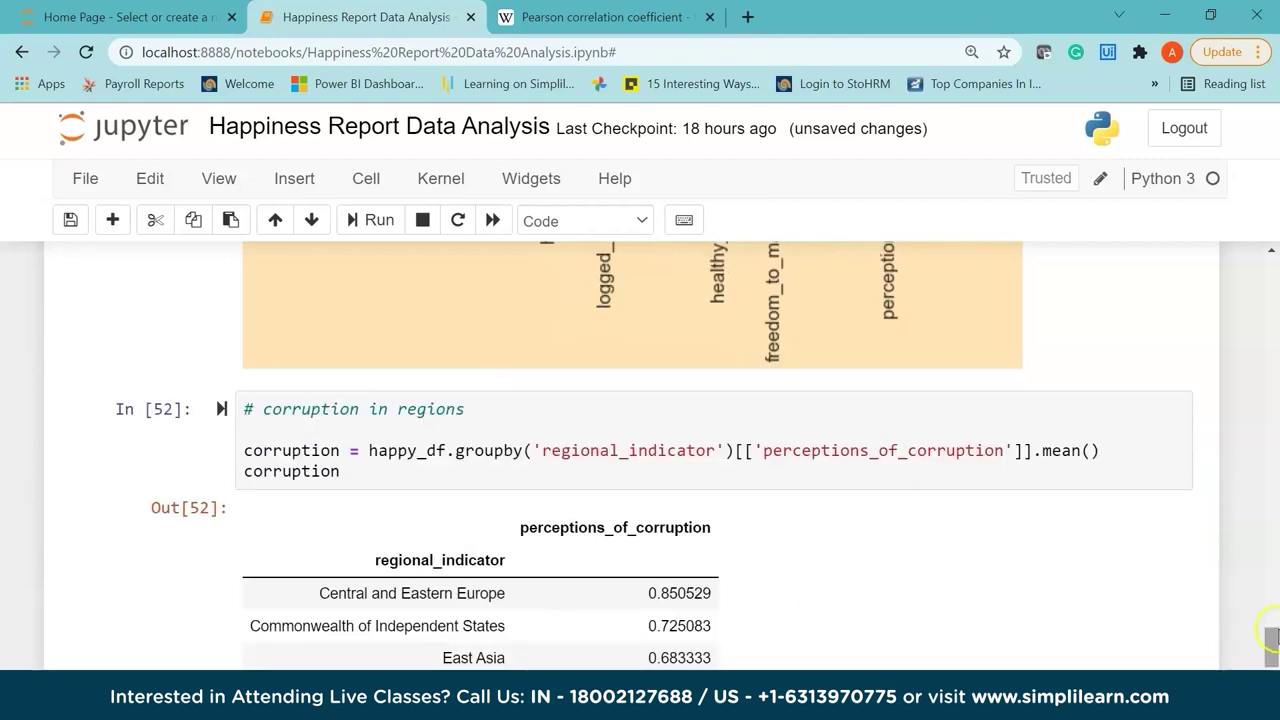
scroll(1272, 652, down, 2)
scroll(1272, 652, down, 1)
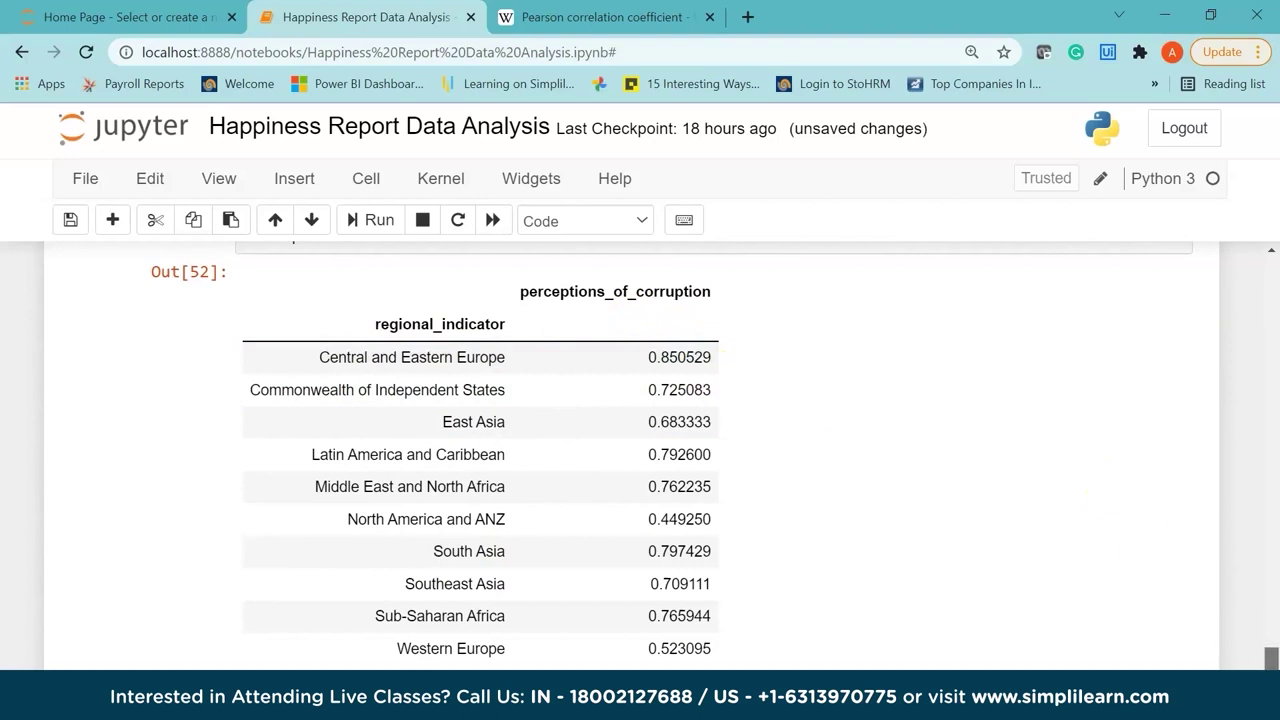
click(1271, 657)
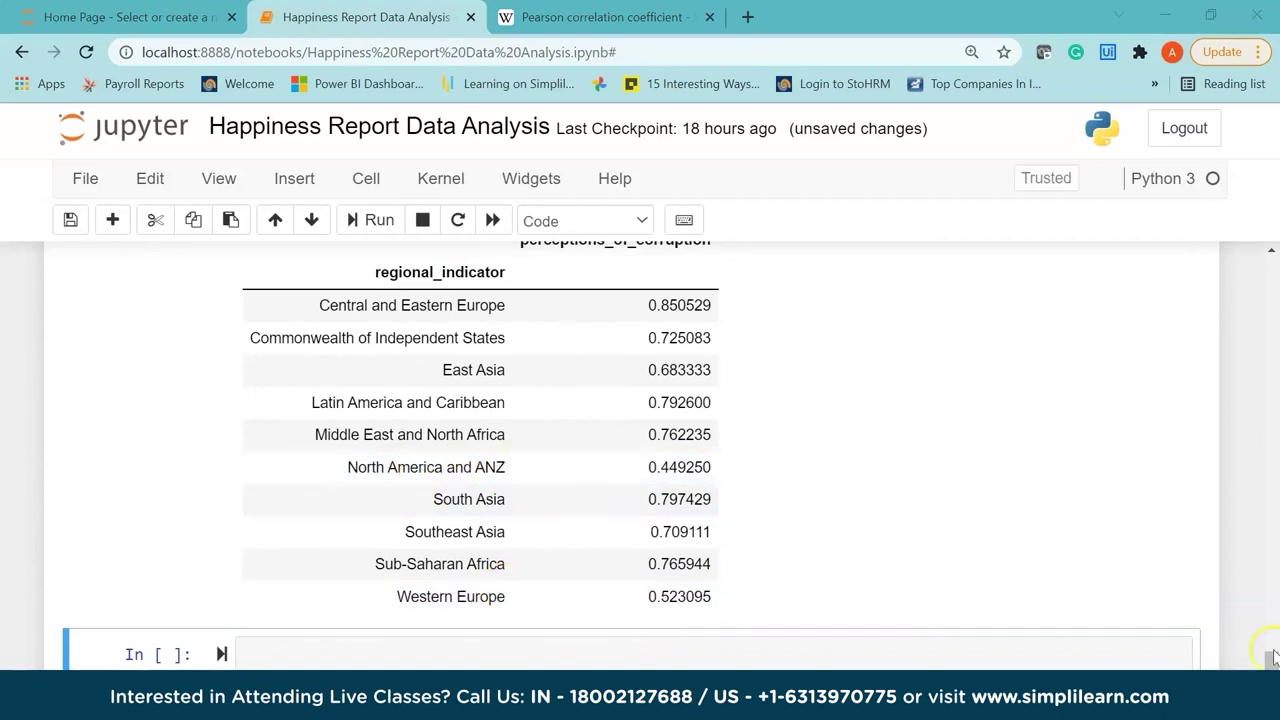
In the empty cell below the table, set the plot size with plt.rcParams['figure.figsize'] = (12, 8)
click(1150, 655)
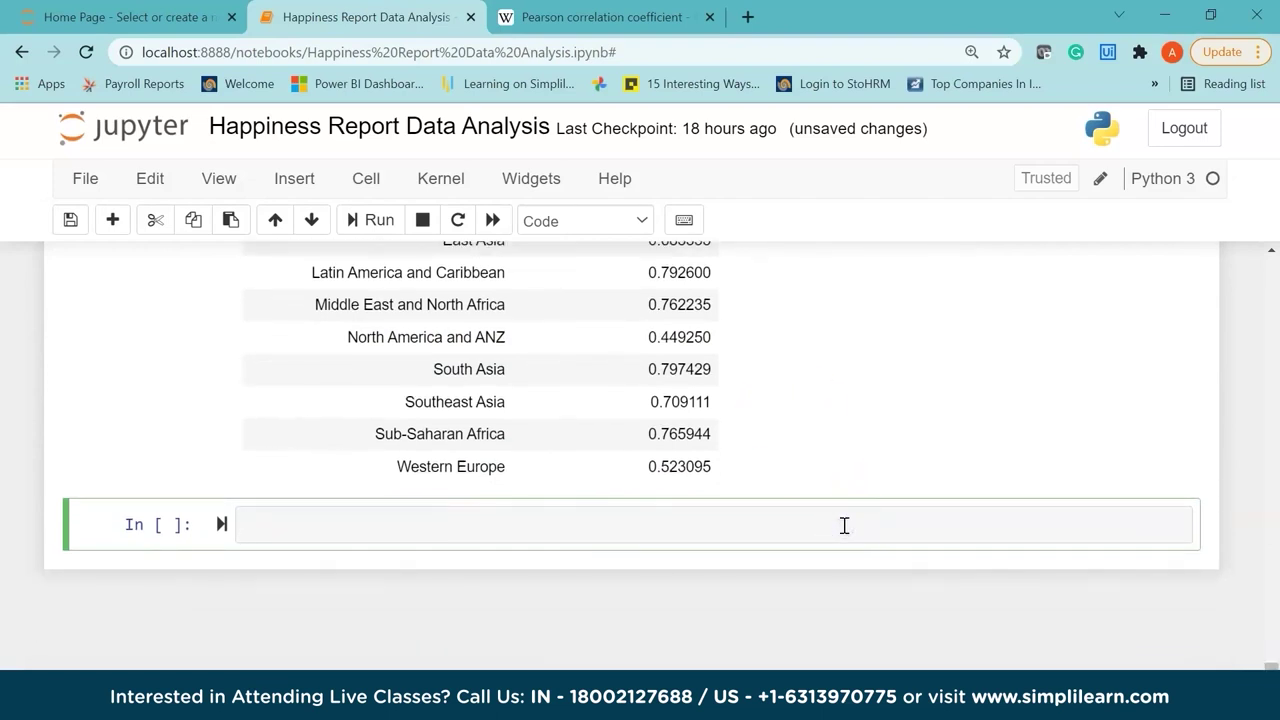
text(plt.rcParams['figsize)
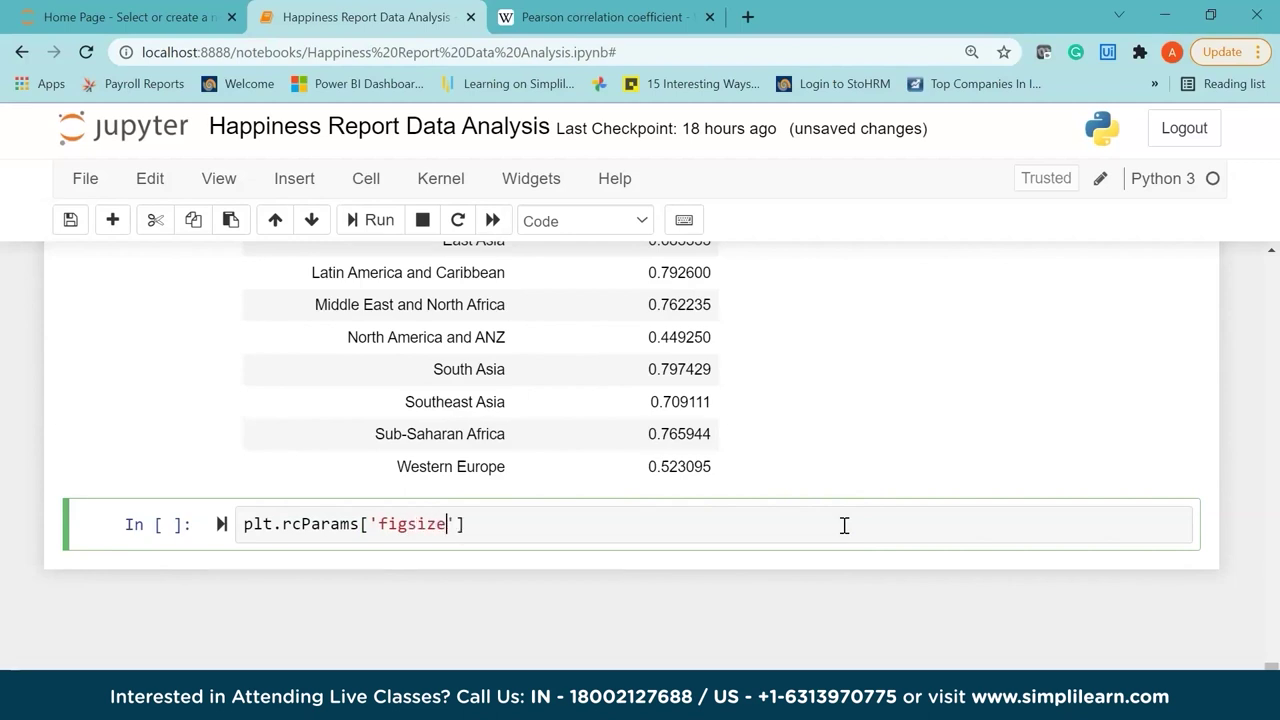
key(BackSpace)
key(BackSpace)
text(ze)
key(Left)
key(Left)
key(Left)
key(Right)
text(figure.)
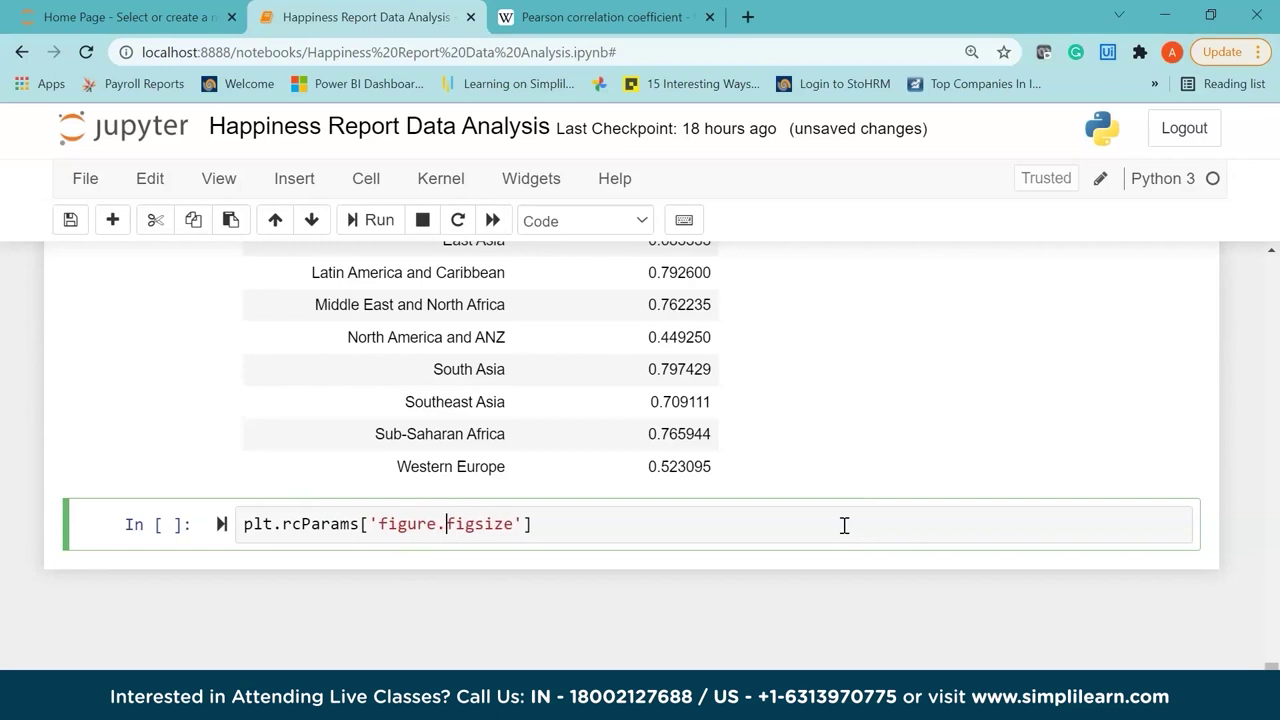
key(Right)
key(Right)
key(Right)
key(Right)
key(Right)
key(Right)
key(Right)
key(Right)
text(= (12, 8)
Add a plt.title line with the text 'Perception of Corruption in various Regions'
key(Return)
text(plt.title)
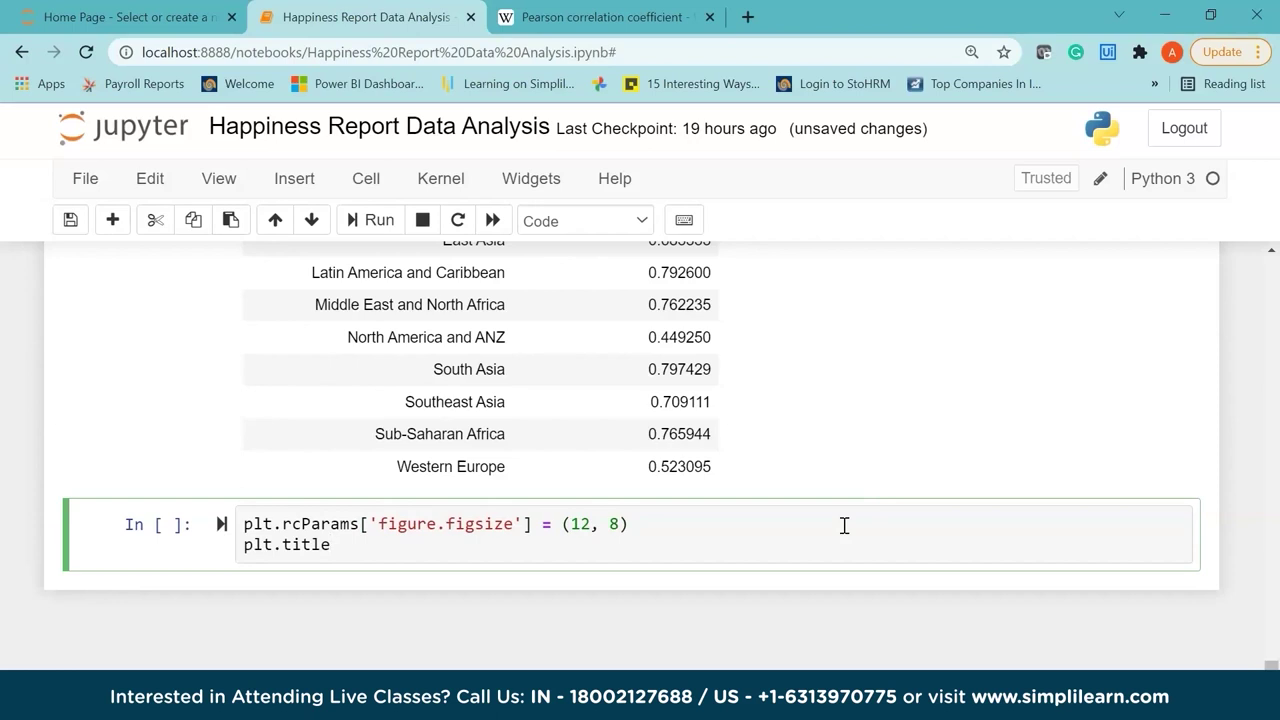
text(('Perception of)
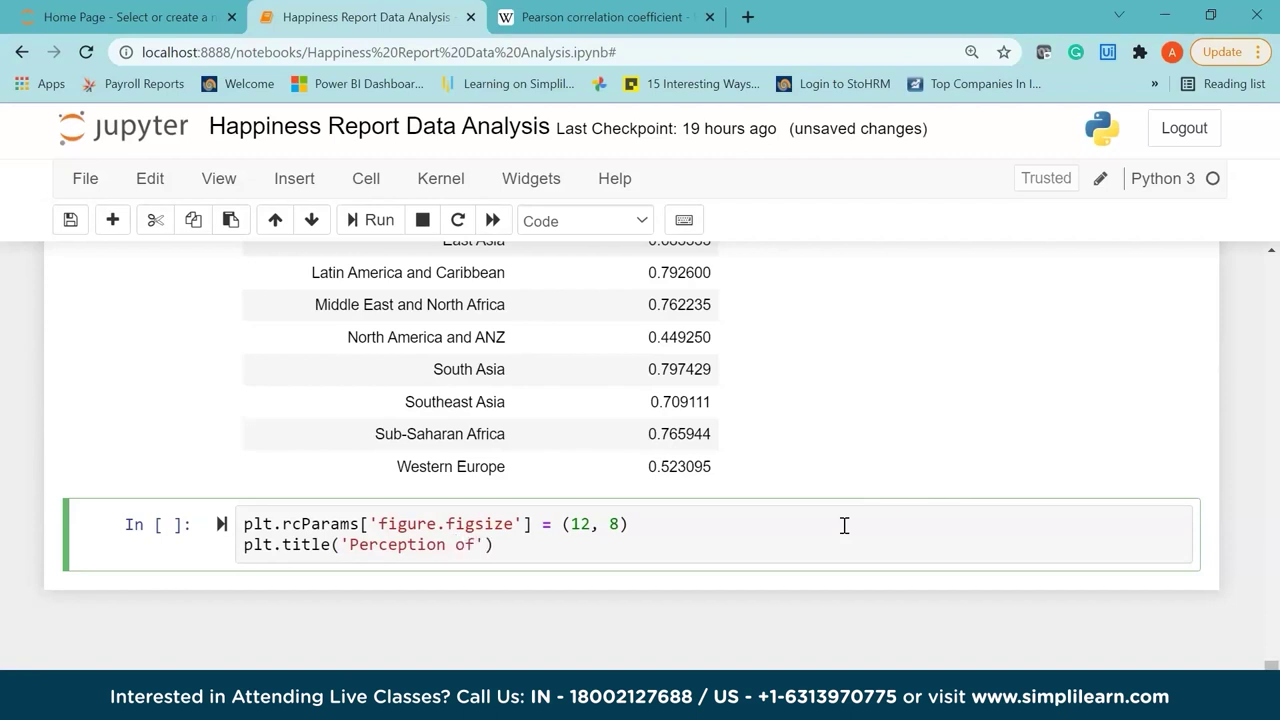
text( Corruption in vairou)
key(BackSpace)
key(BackSpace)
key(BackSpace)
text(ious Re)
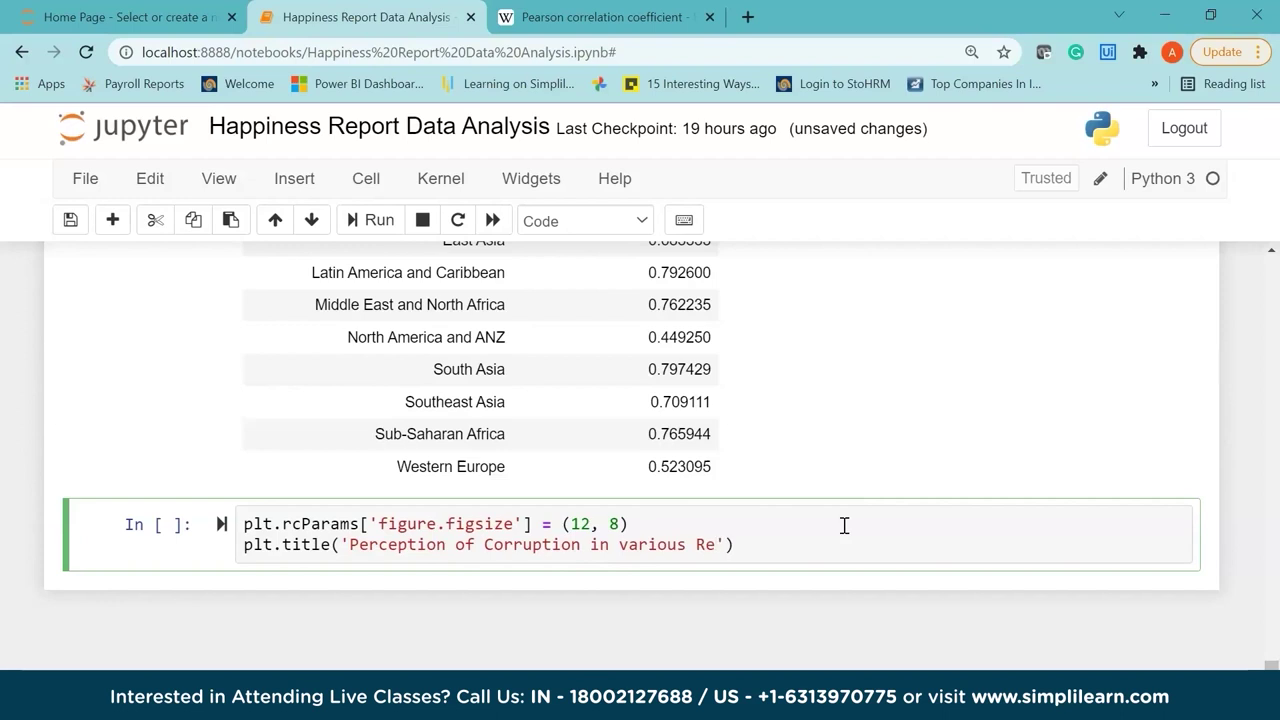
text(gion)
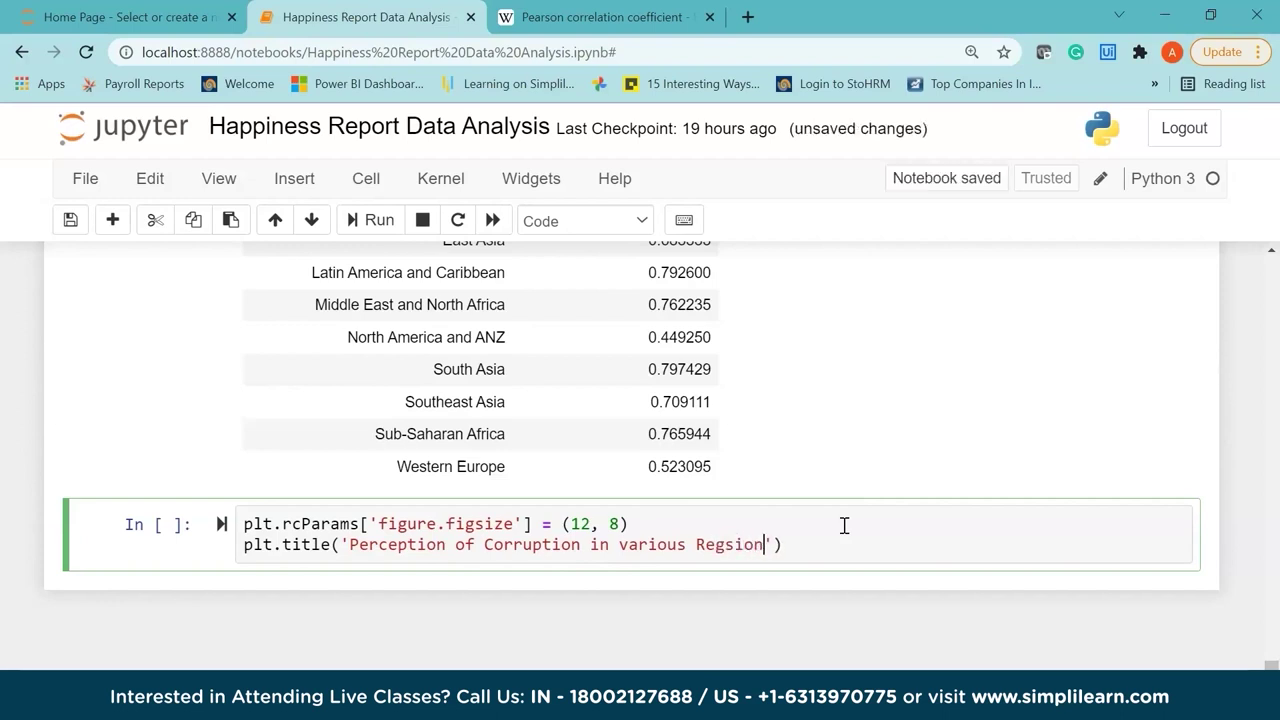
key(BackSpace)
key(BackSpace)
text(ons'))
Add the x-axis label line plt.xlabel('Regions', fontsize = 15)
key(Return)
text(plt.xlabe)
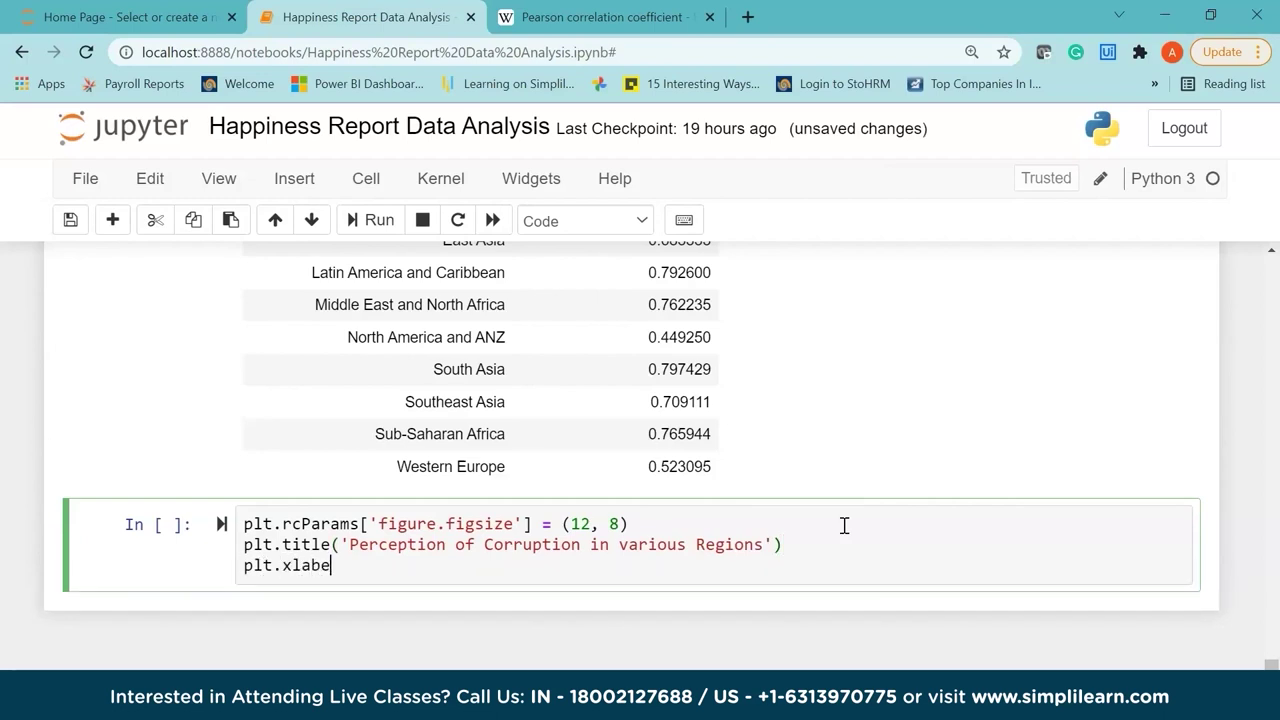
text(l('Regions'nt)
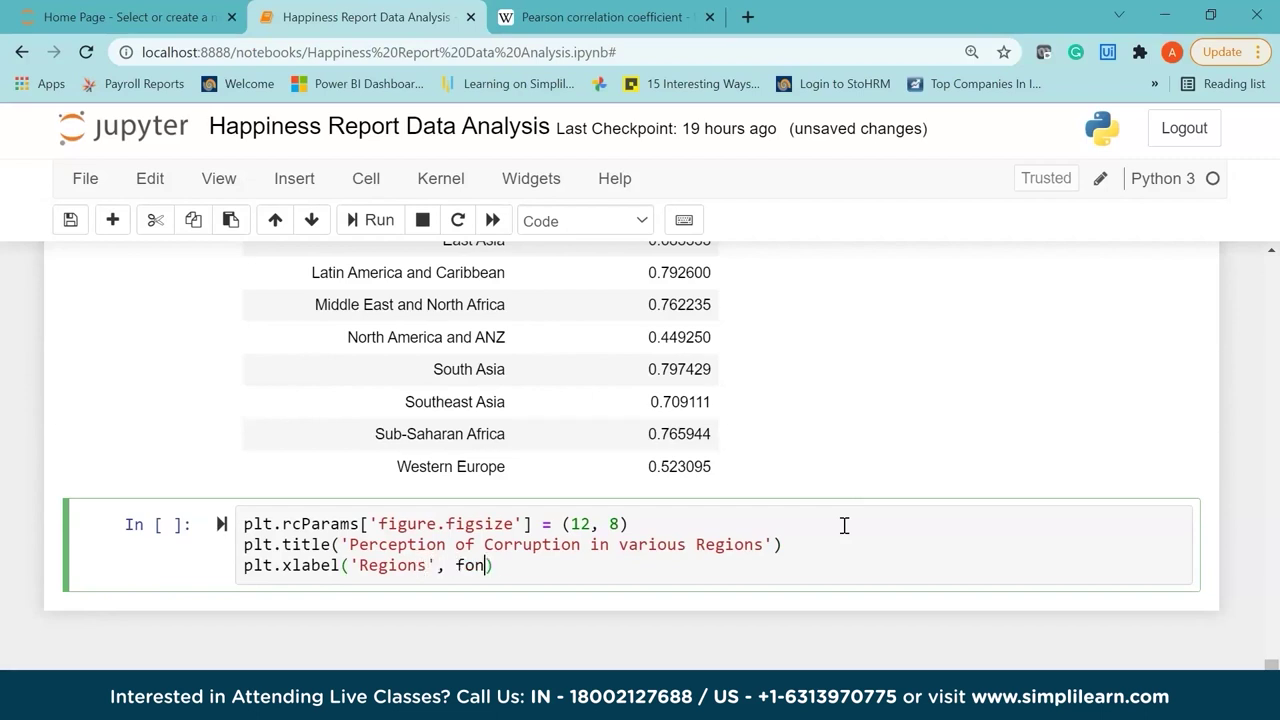
text(s)
key(BackSpace)
text(size = 15)
Add the y-axis label line plt.ylabel('Corruption Index', fontsize = 15)
key(Return)
text(plt.ylabel()
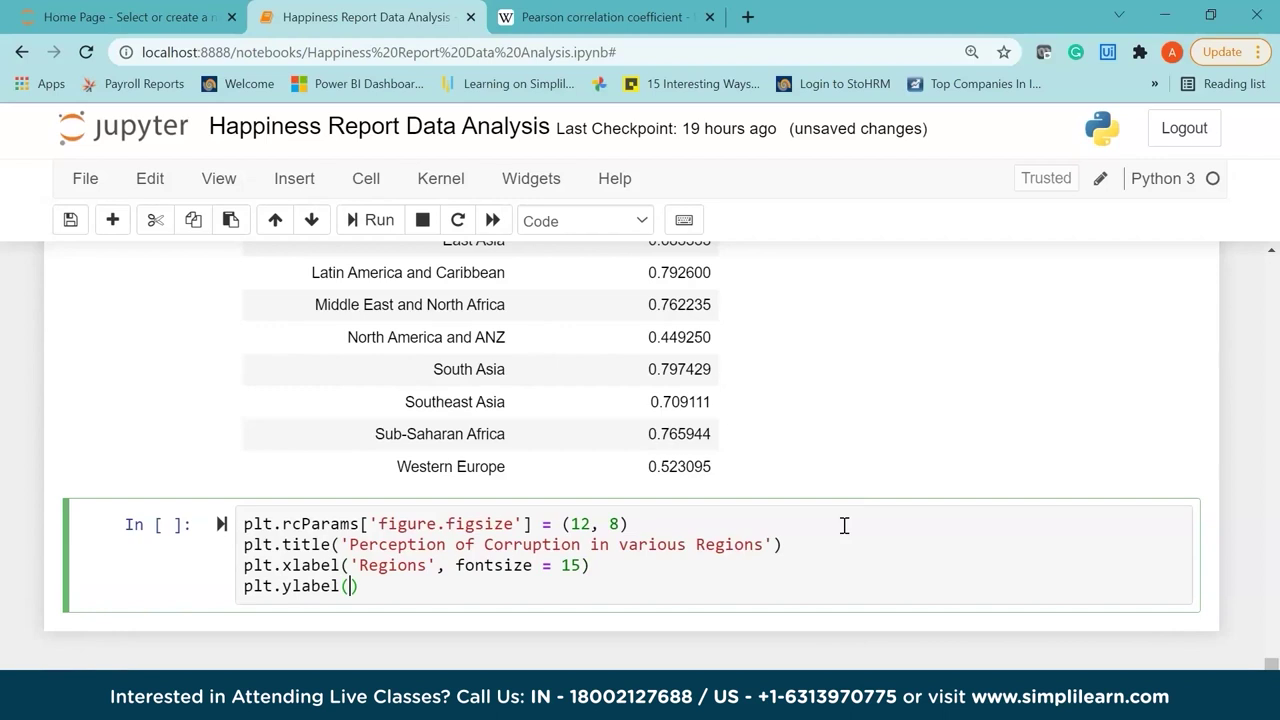
text('Corru)
text(ption In)
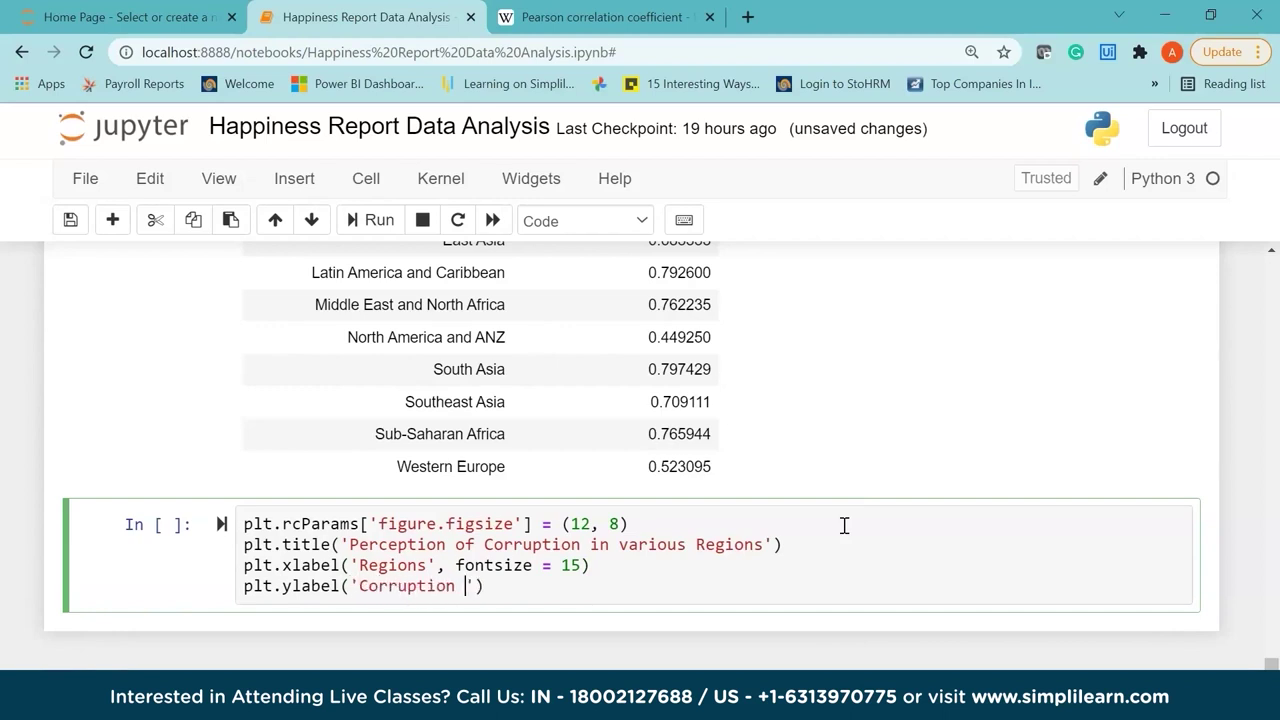
text(dex)
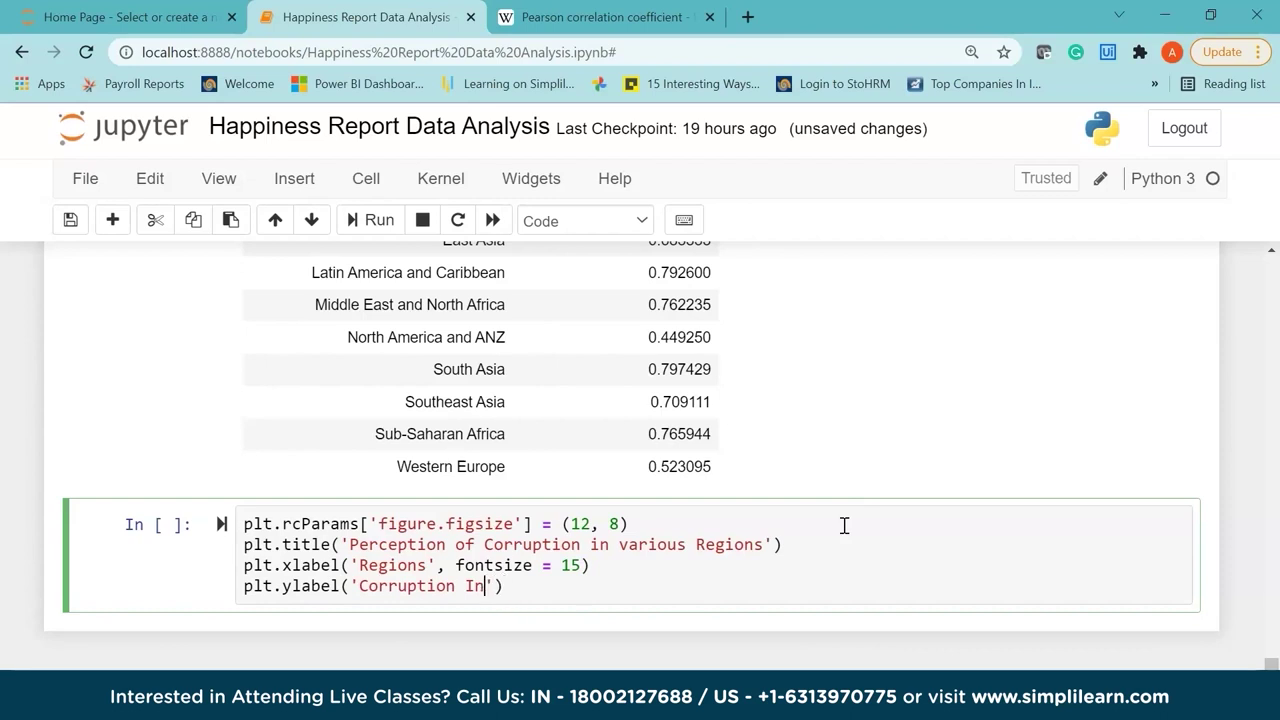
text(', fontsize = 15)
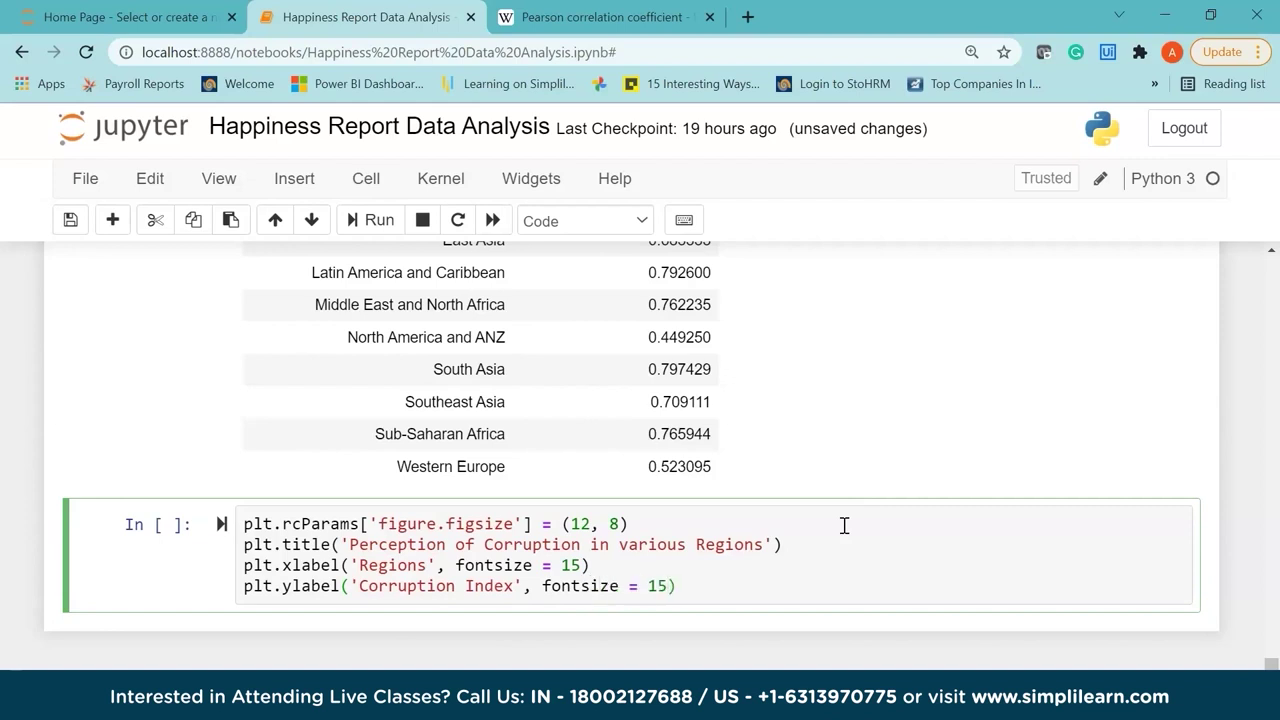
Add the tick label line plt.xtick(rotation = 30, ha='right') below the axis labels
key(Return)
text(plr)
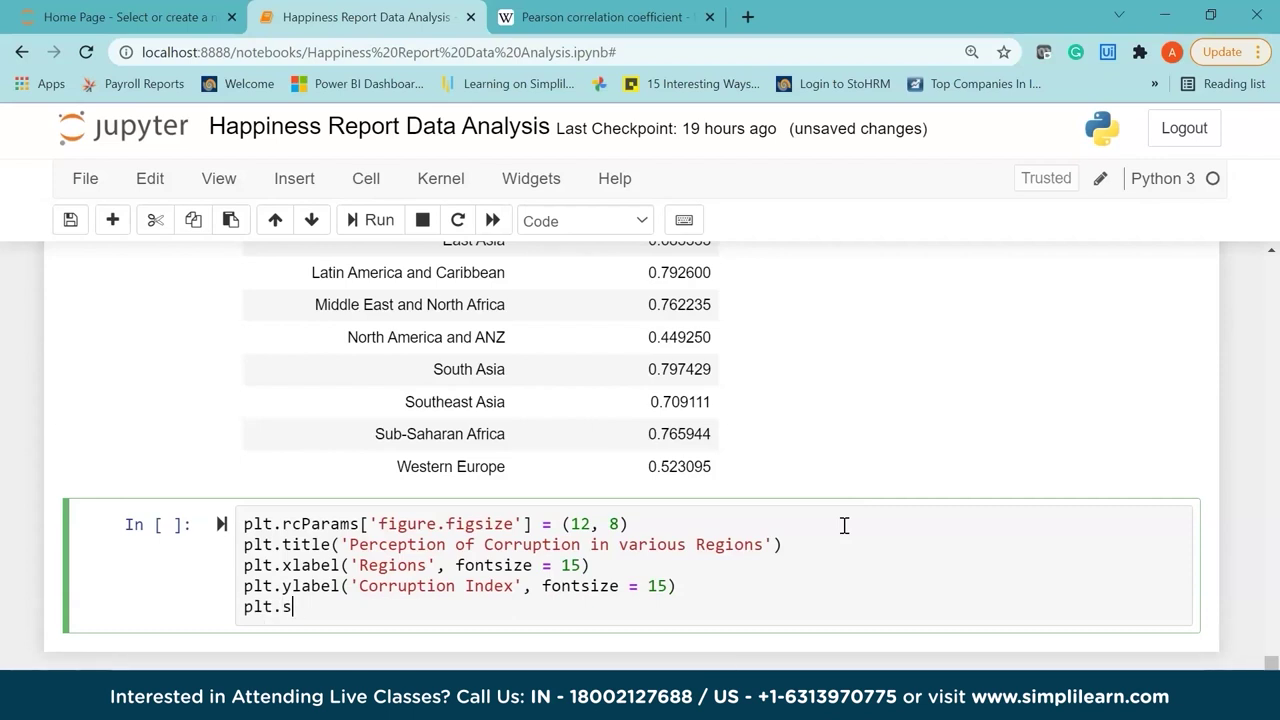
text(xtick)
text((rol)
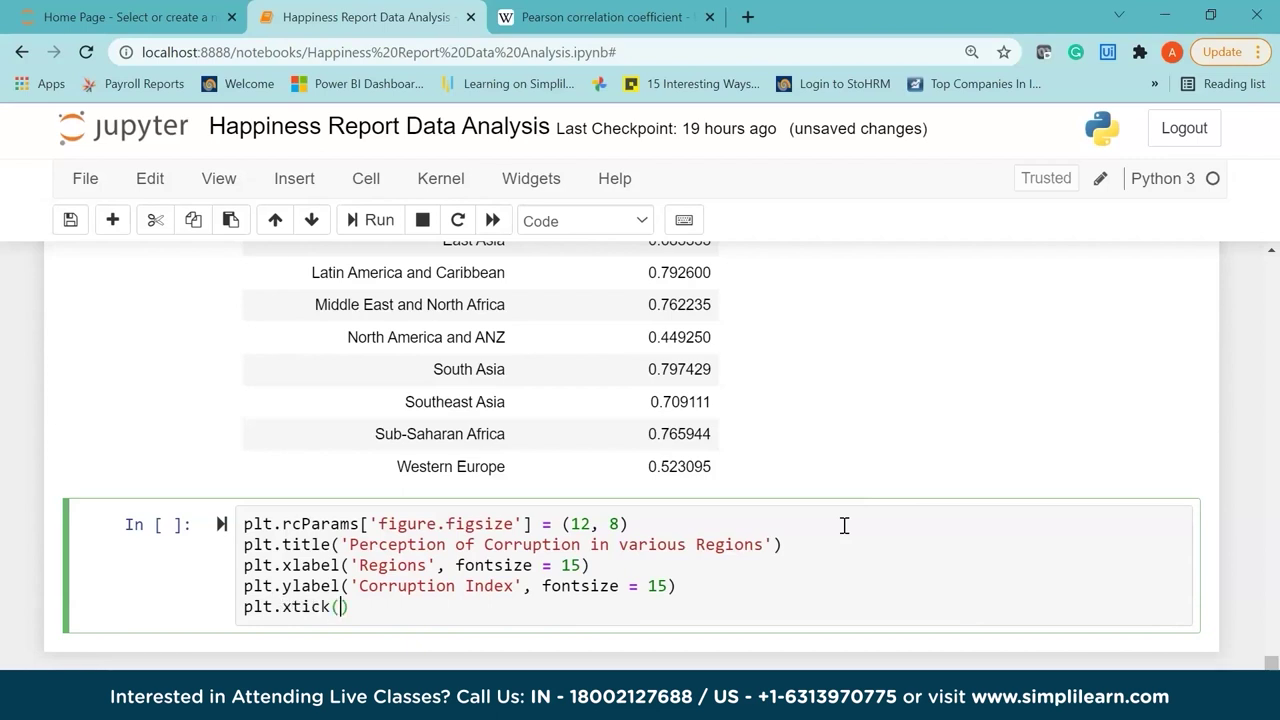
key(BackSpace)
text(tai)
text(tion = )
text(20)
key(BackSpace)
key(BackSpace)
text(30)
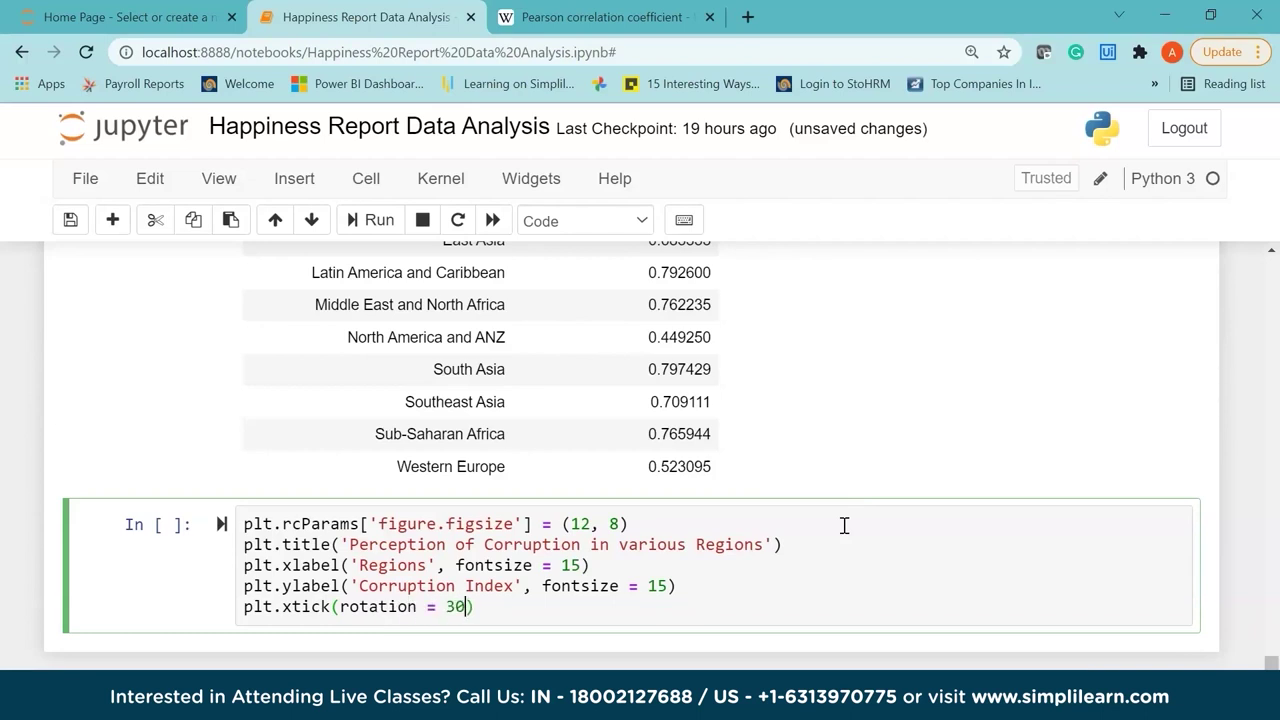
text(, j)
key(BackSpace)
text(ha=)
key(BackSpace)
text(ru)
key(BackSpace)
key(BackSpace)
text('right)
Add a plt.bar call that plots the corruption table's index against its perceptions_of_corruption column
key(Return)
text(plr)
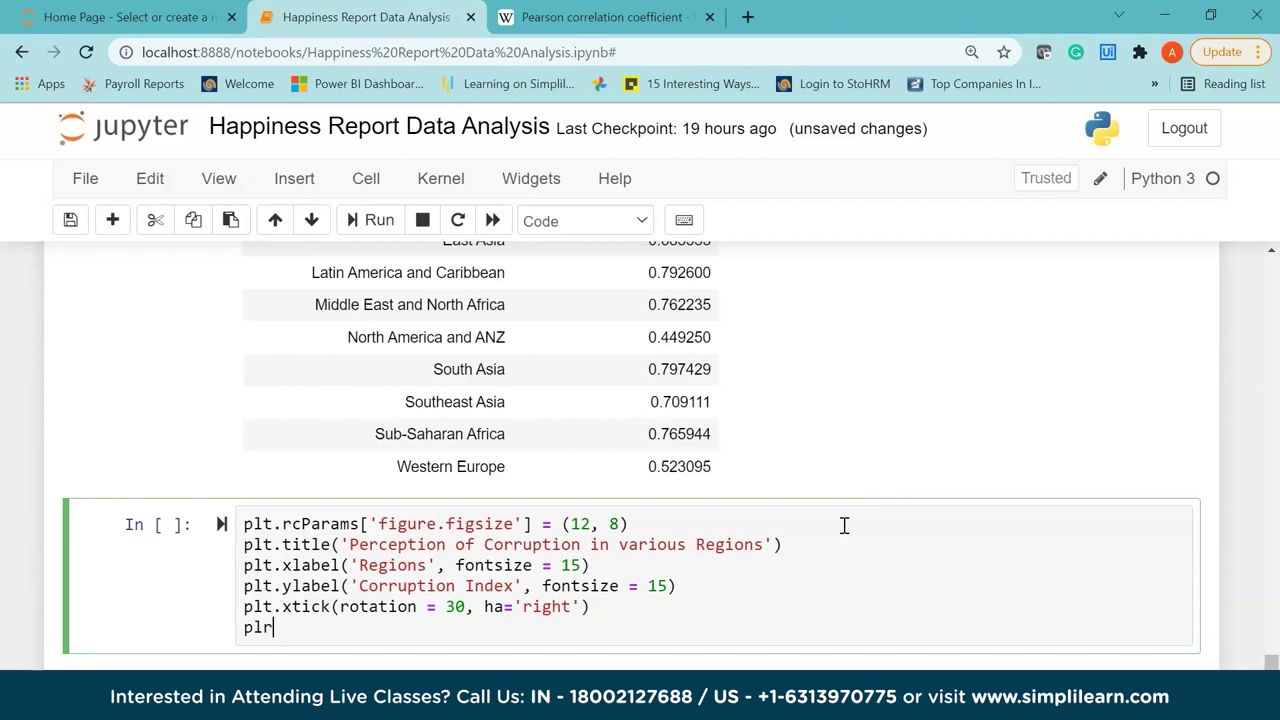
text(.bar()
scroll(1270, 662, down, 1)
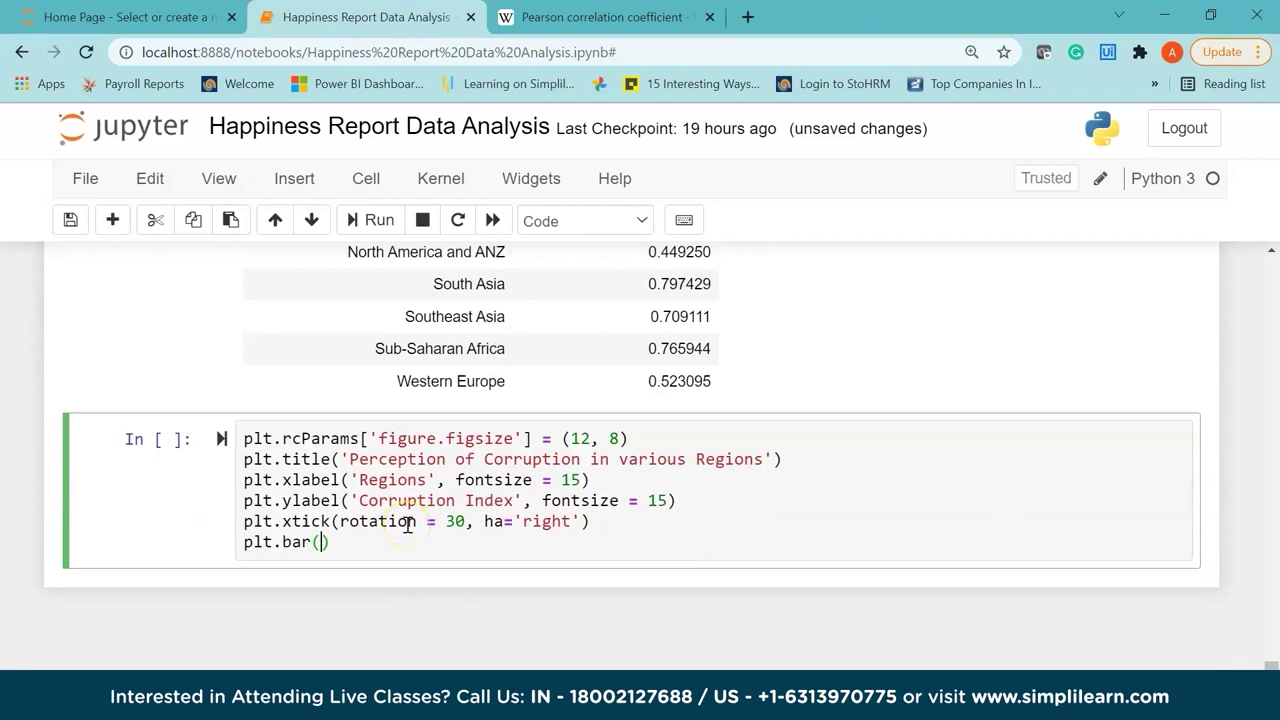
text(r(corru)
text(t)
text(tio.)
text(inex)
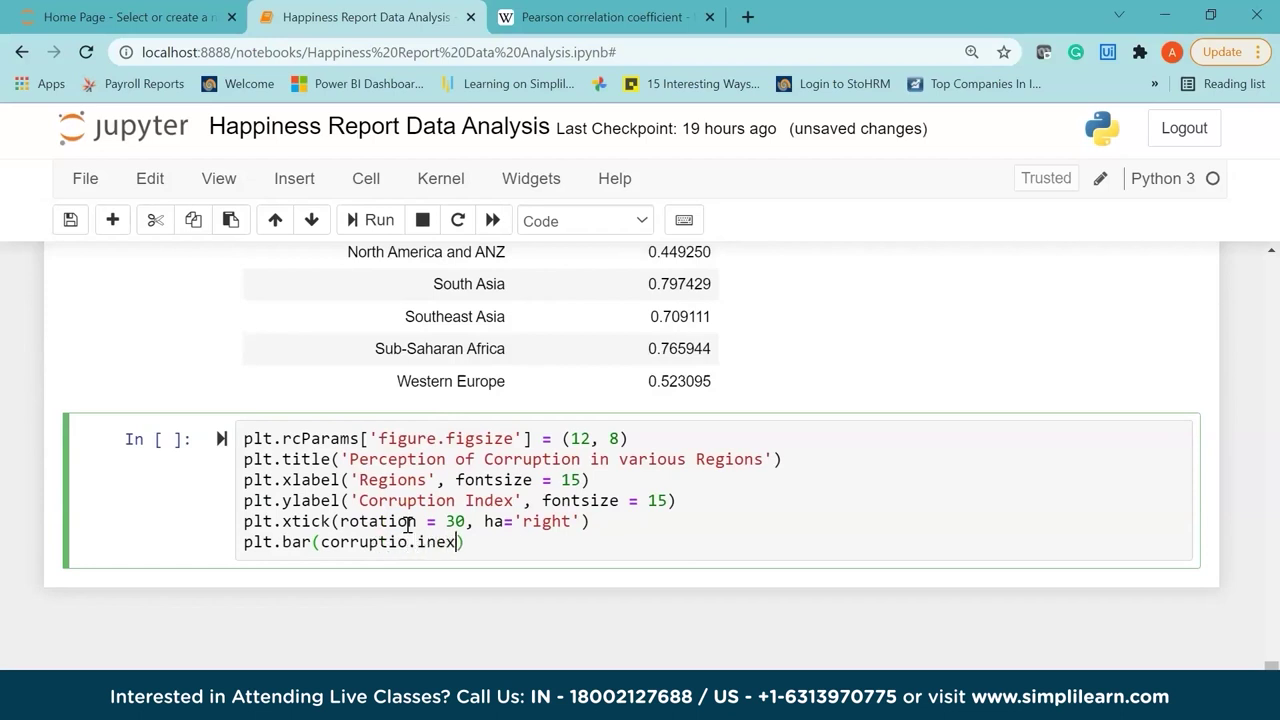
text(x, co)
text(urr)
key(BackSpace)
key(BackSpace)
key(BackSpace)
text(rr)
key(BackSpace)
text(ruptiom.)
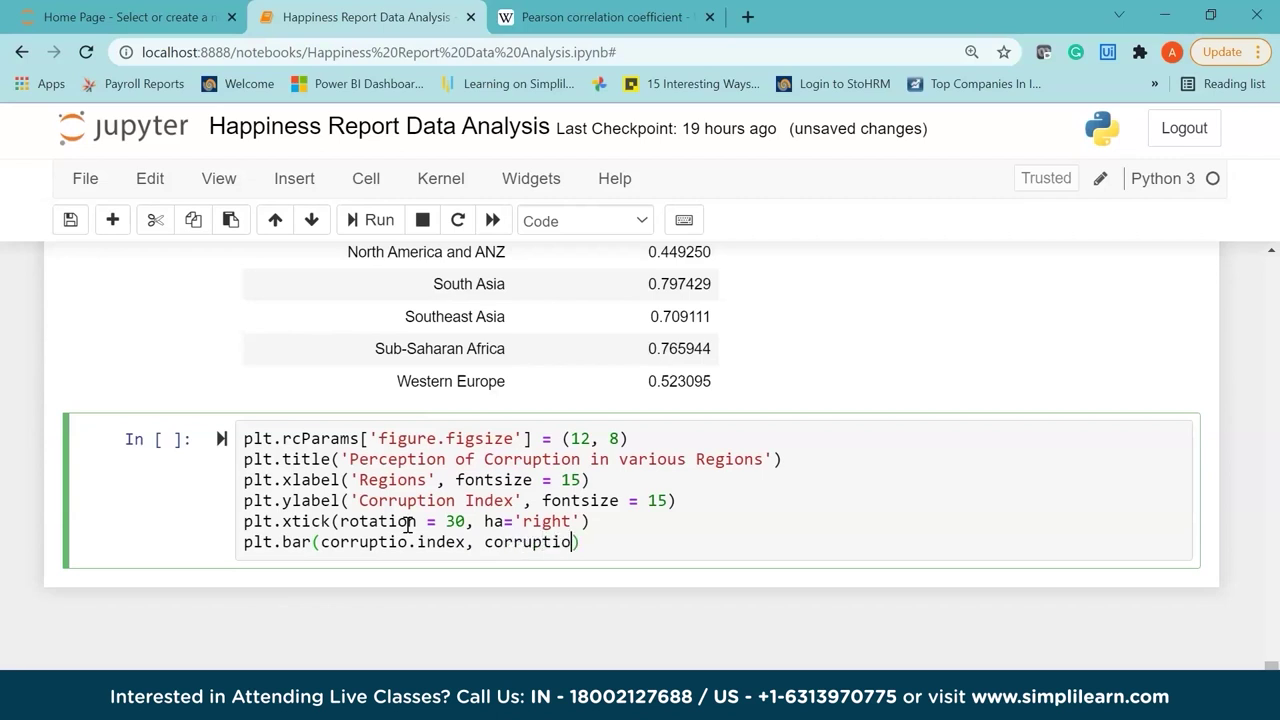
text(perception)
text(s_of_)
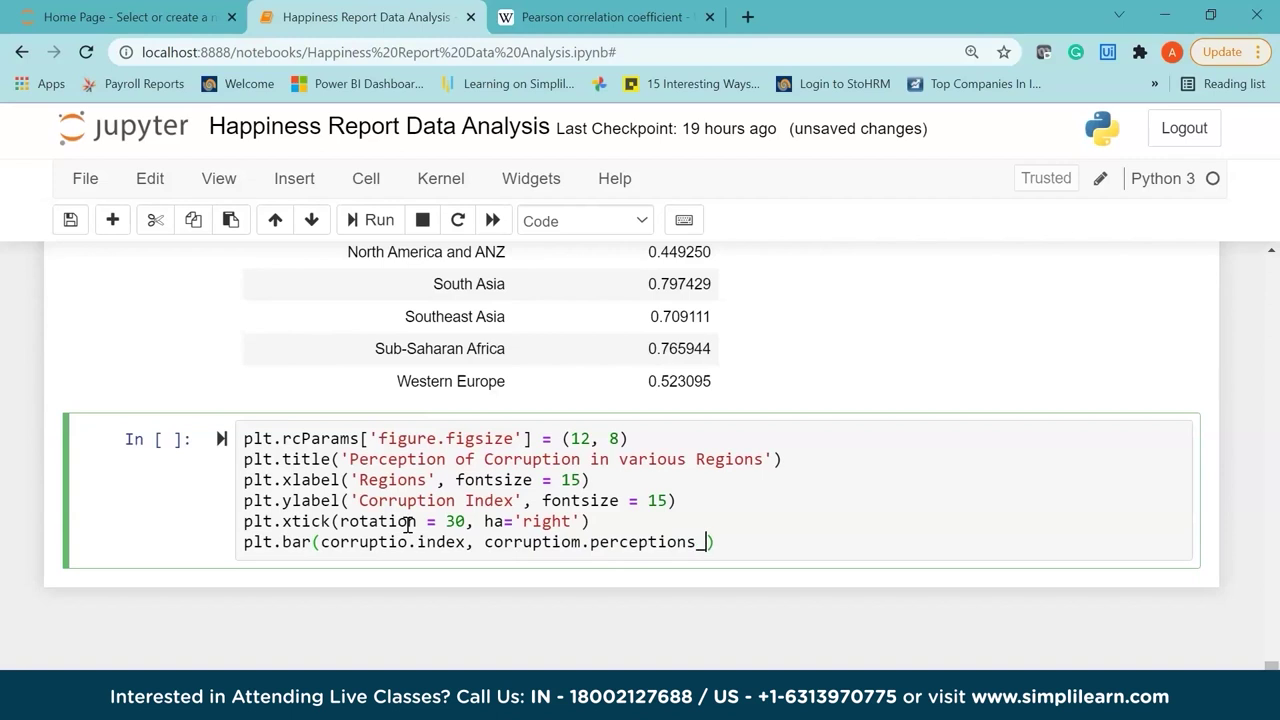
text(corruption)
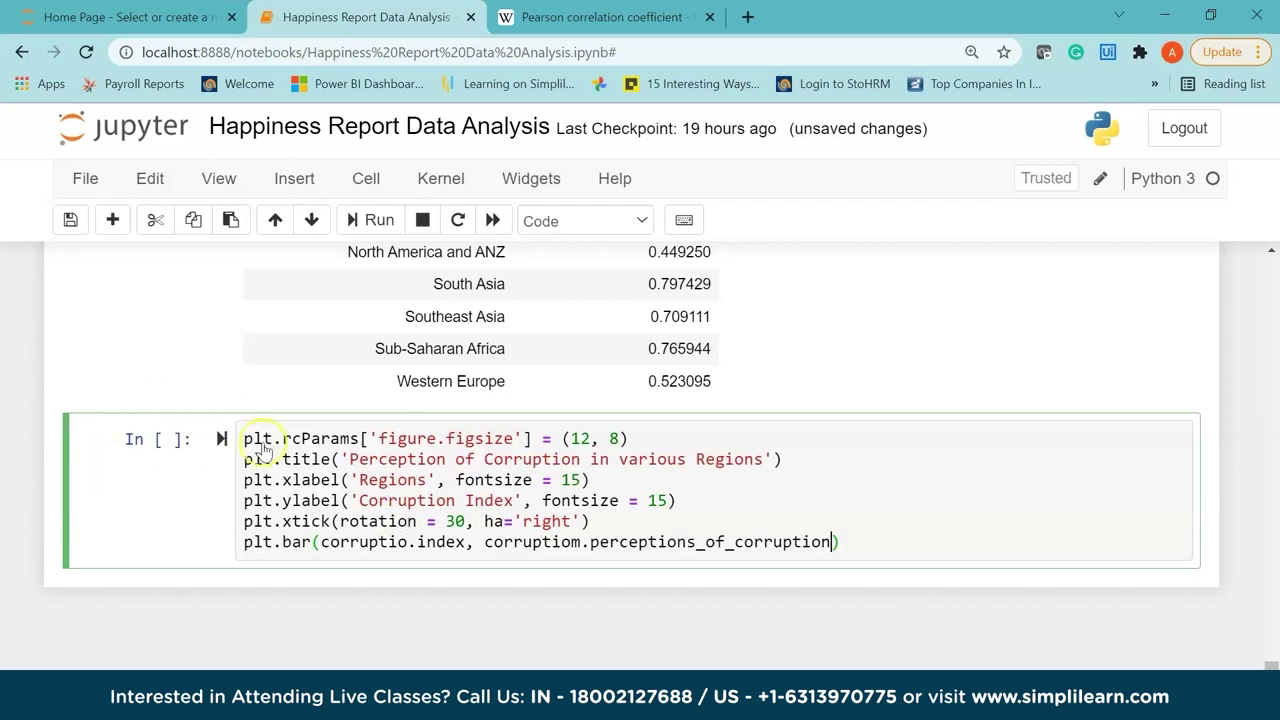
Correct both misspelled variable names in the plt.bar call to corruption and run the cell
click(1270, 666)
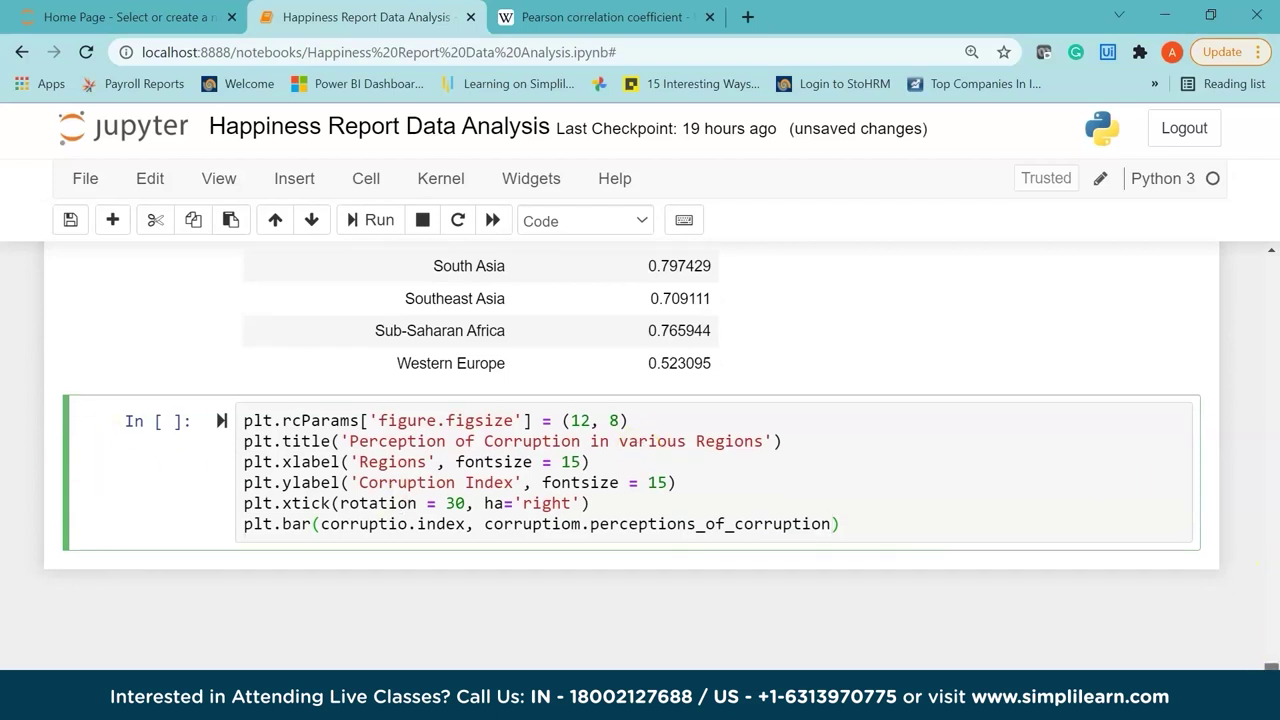
click(904, 527)
click(582, 527)
key(BackSpace)
text(n)
click(410, 526)
text(n)
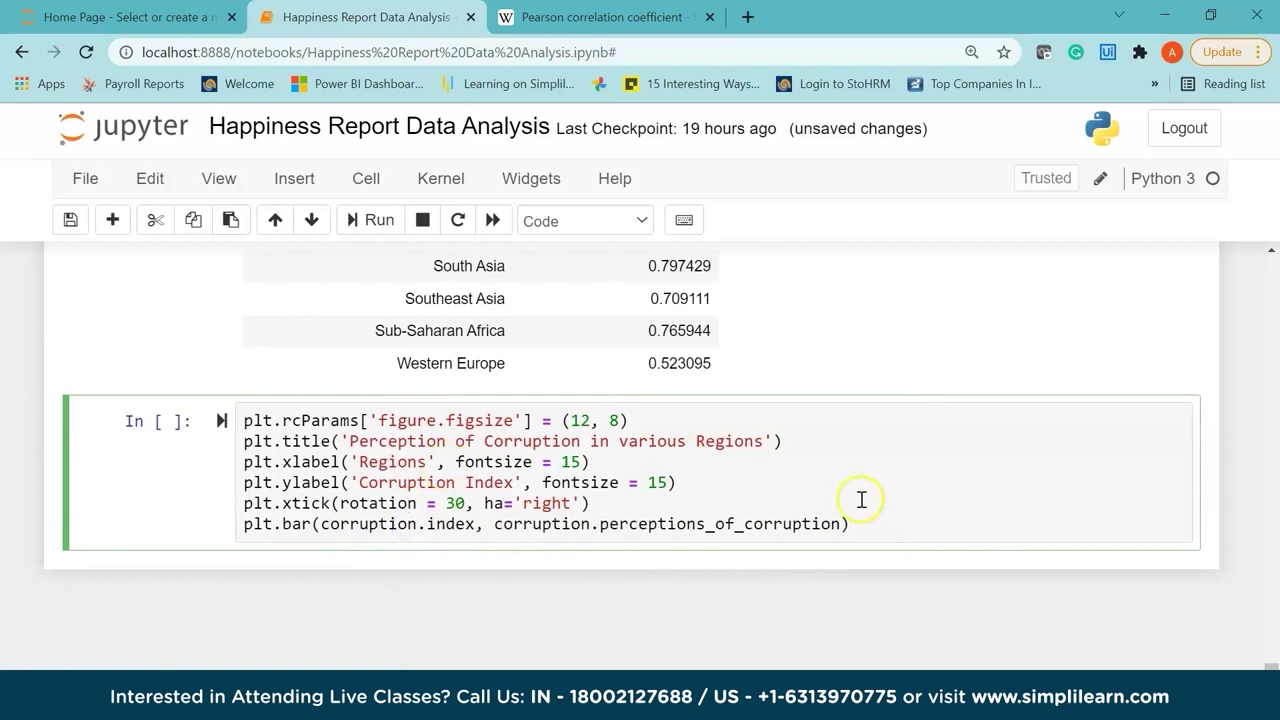
key(shift+Return)
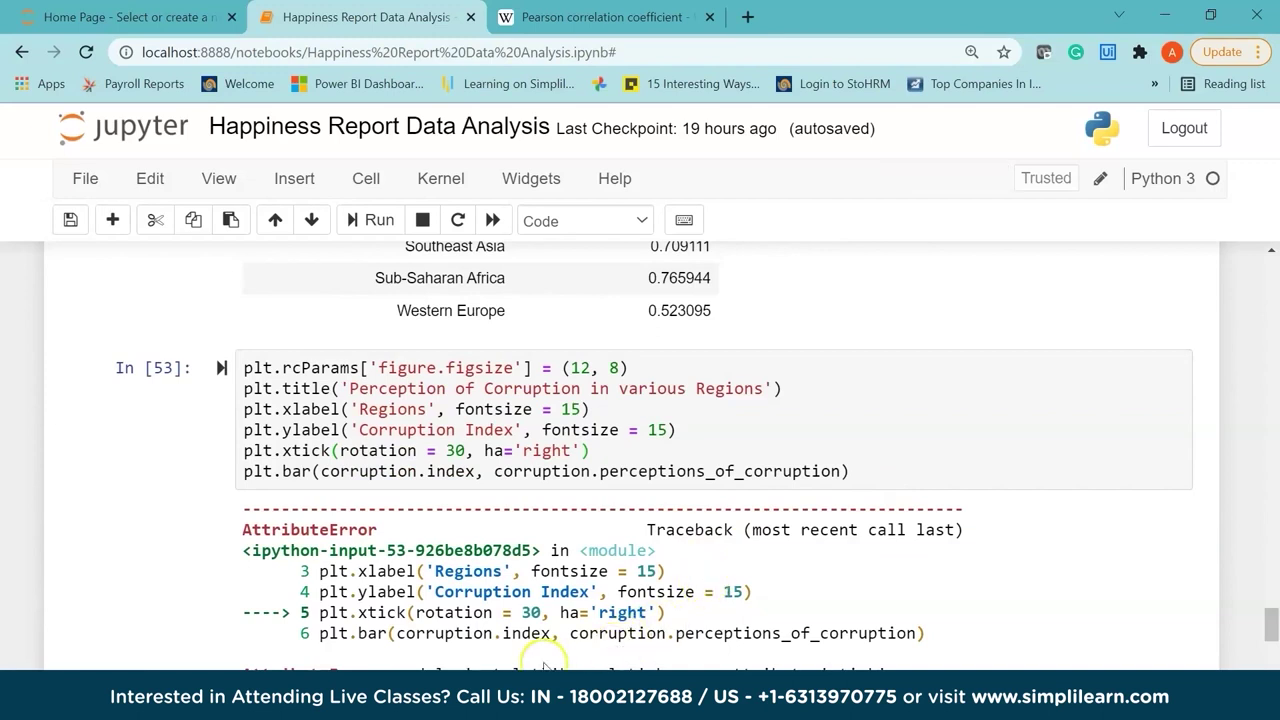
Change plt.xtick to plt.xticks and rerun the cell to draw the corruption bar chart
click(326, 450)
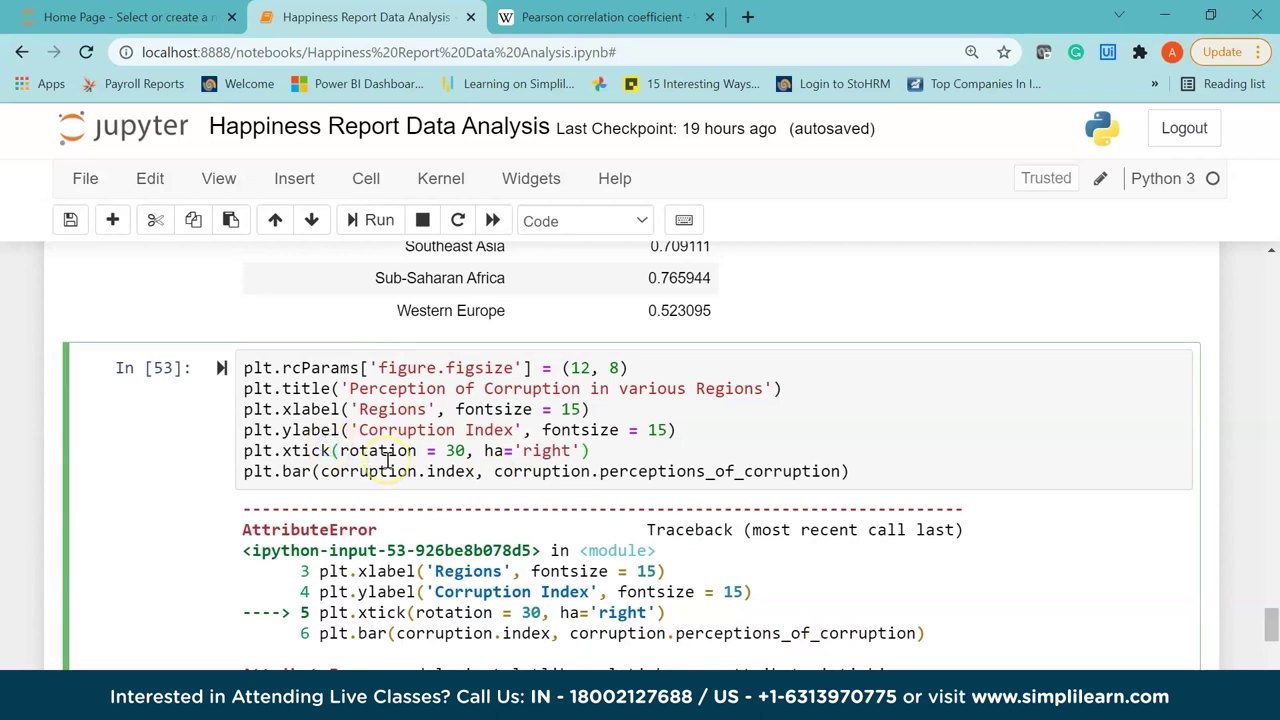
text(s)
key(shift+Return)
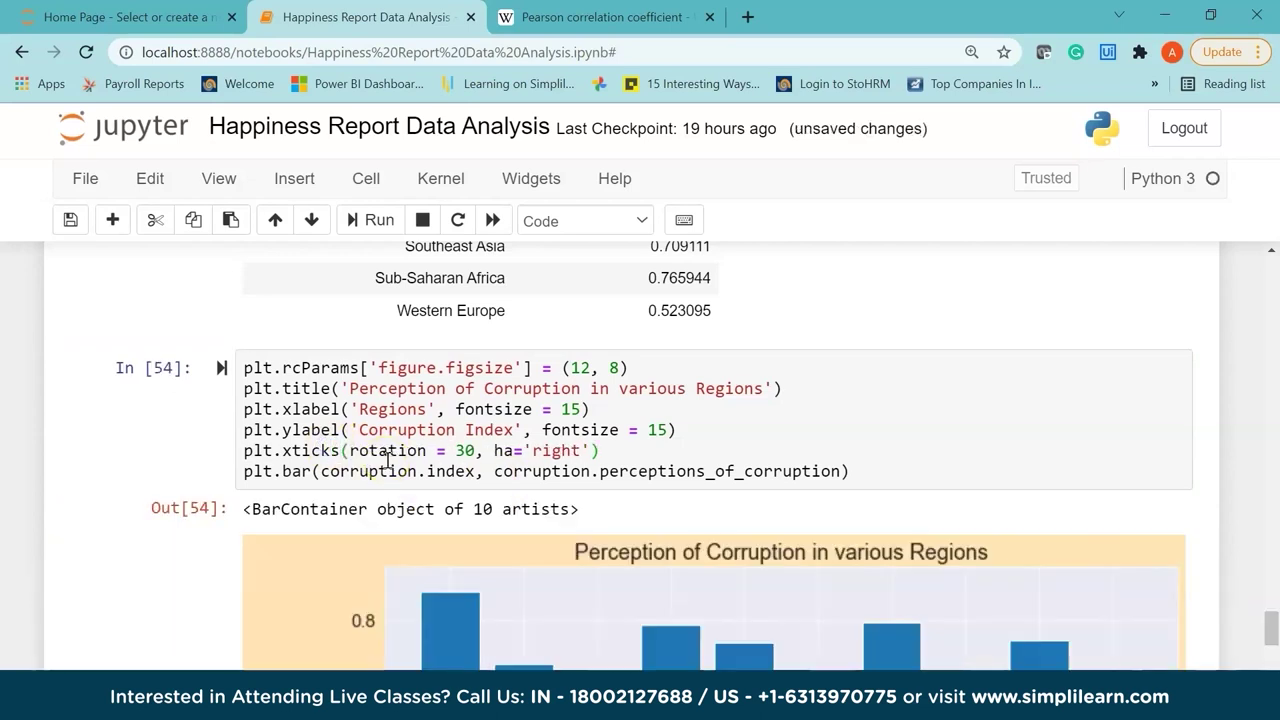
Examine the perception of corruption bar chart from its title to the region labels below the bars
drag(1272, 620, 1274, 640)
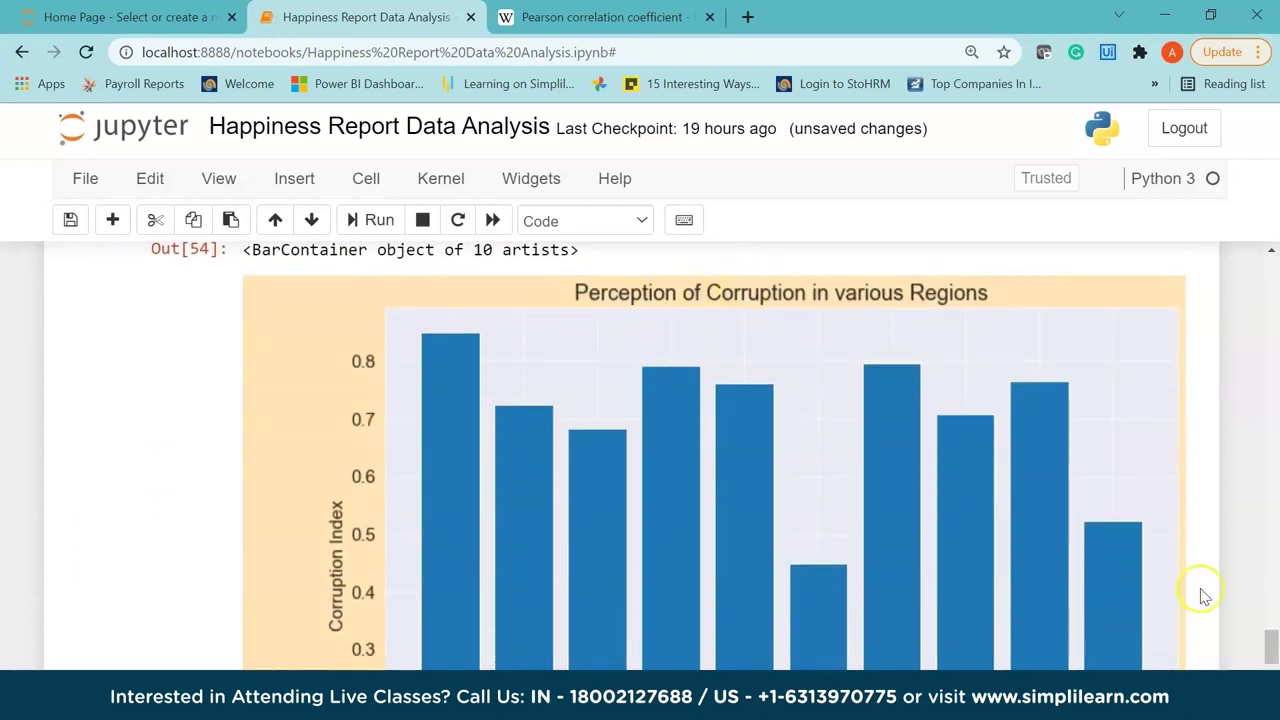
mouse_move(1271, 645)
mouse_down()
mouse_move(1272, 667)
mouse_move(1271, 648)
mouse_up()
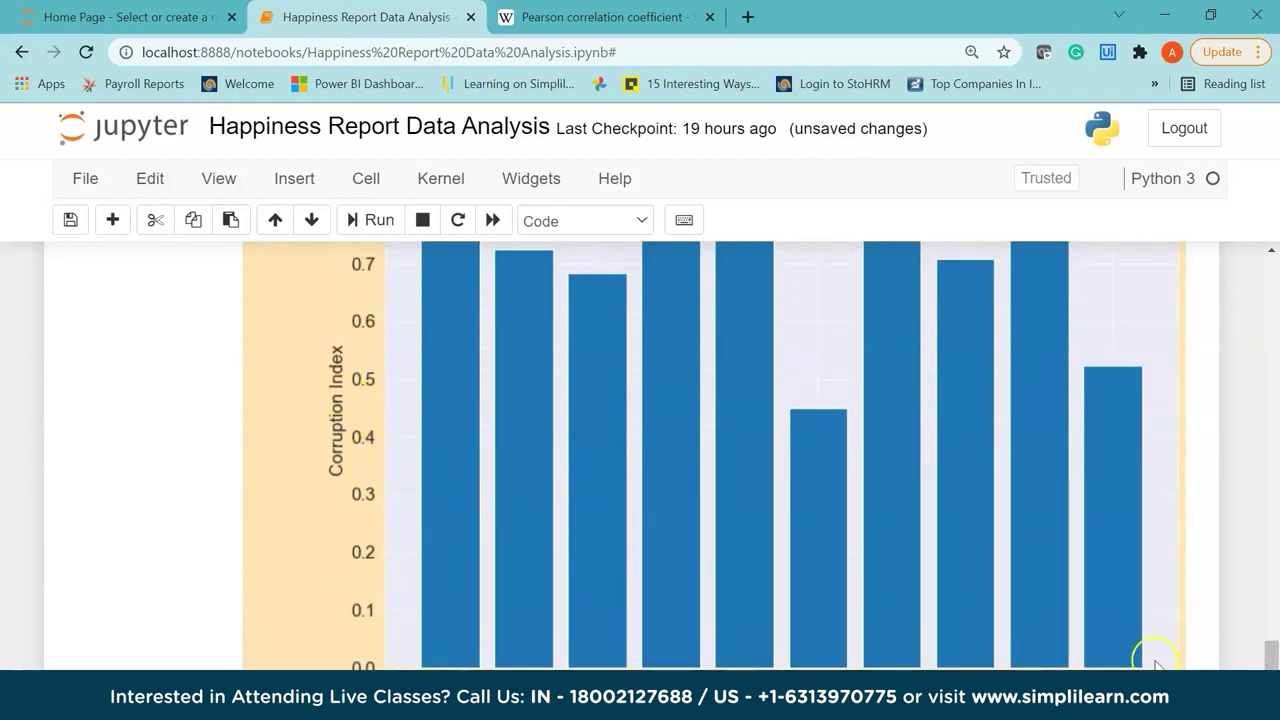
mouse_move(1271, 650)
mouse_down()
mouse_move(1271, 588)
mouse_move(1272, 662)
mouse_up()
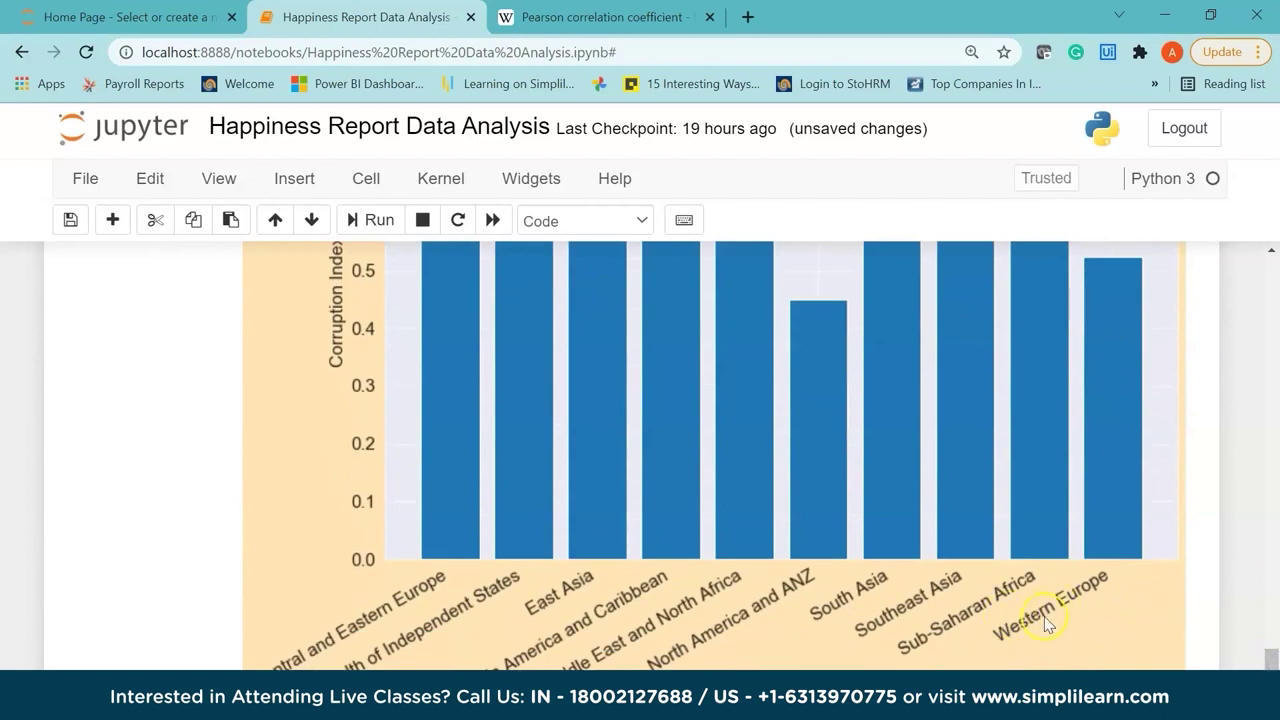
mouse_move(1272, 658)
mouse_down()
mouse_move(1273, 645)
mouse_move(1273, 659)
mouse_up()
click(275, 613)
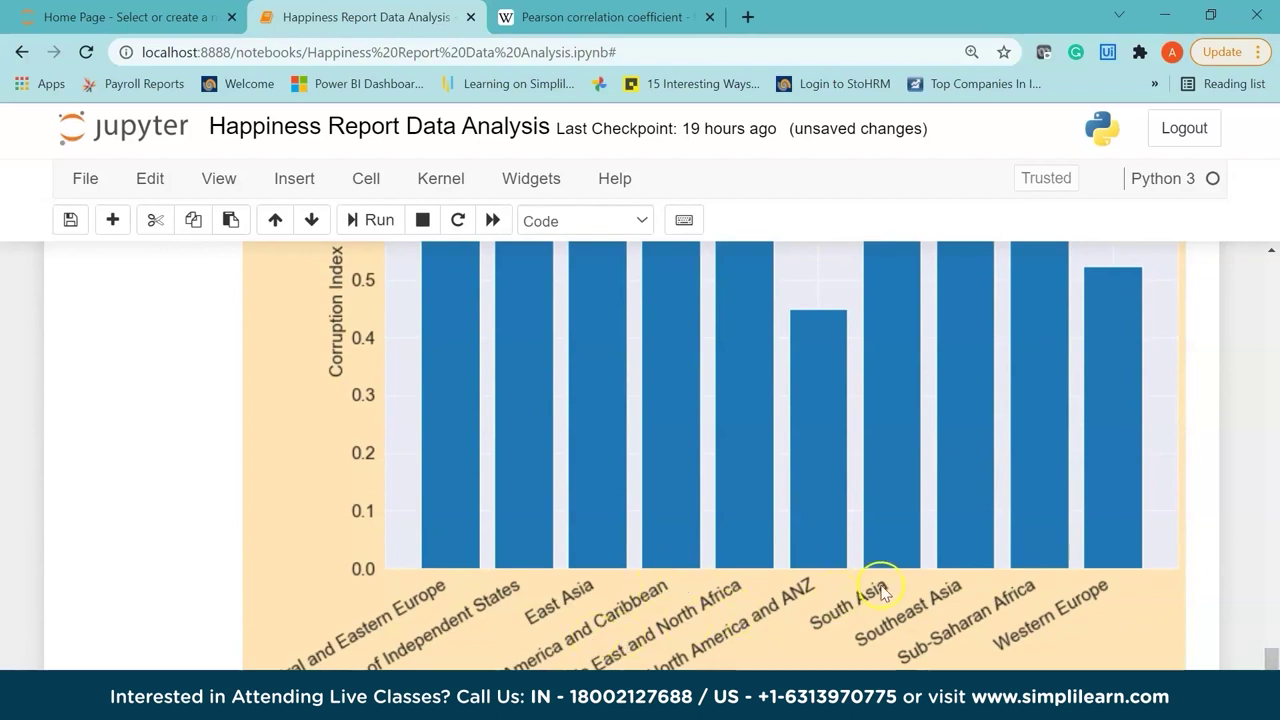
drag(1273, 658, 1271, 670)
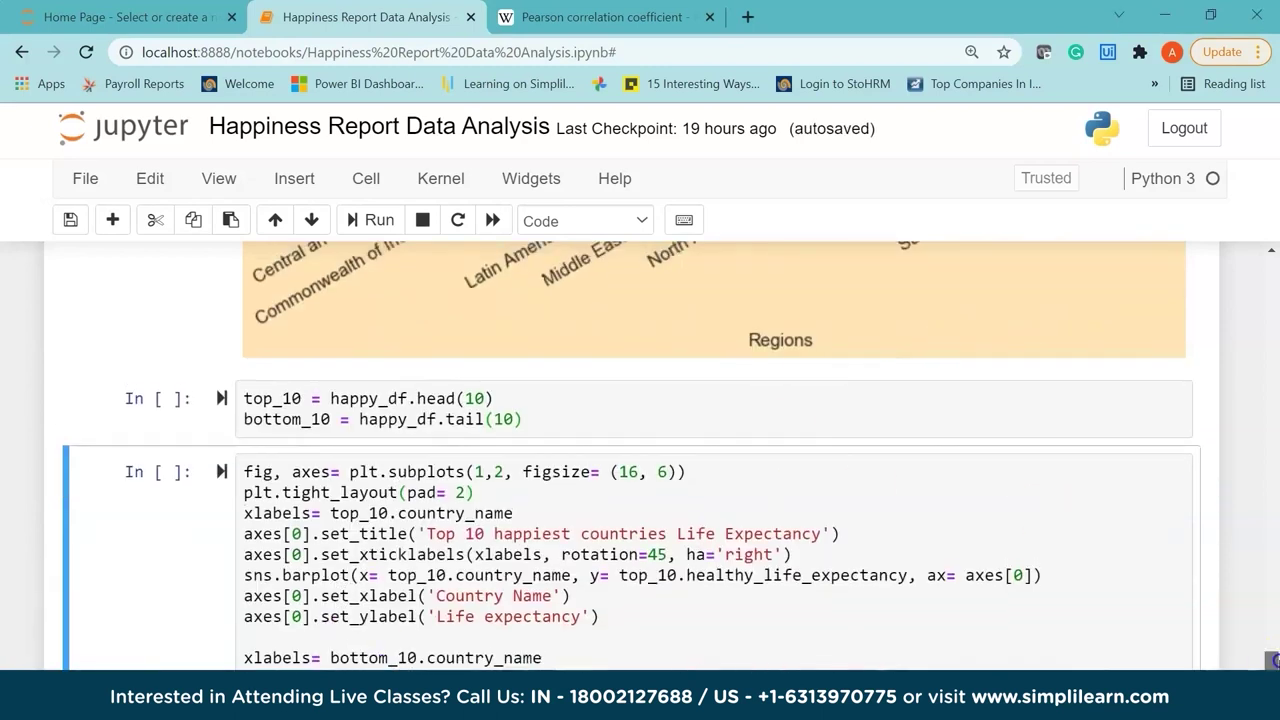
Run the cell that assigns happy_df.head(10) to top_10 and happy_df.tail(10) to bottom_10
scroll(1268, 648, down, 2)
scroll(1270, 660, up, 1)
scroll(1270, 662, up, 2)
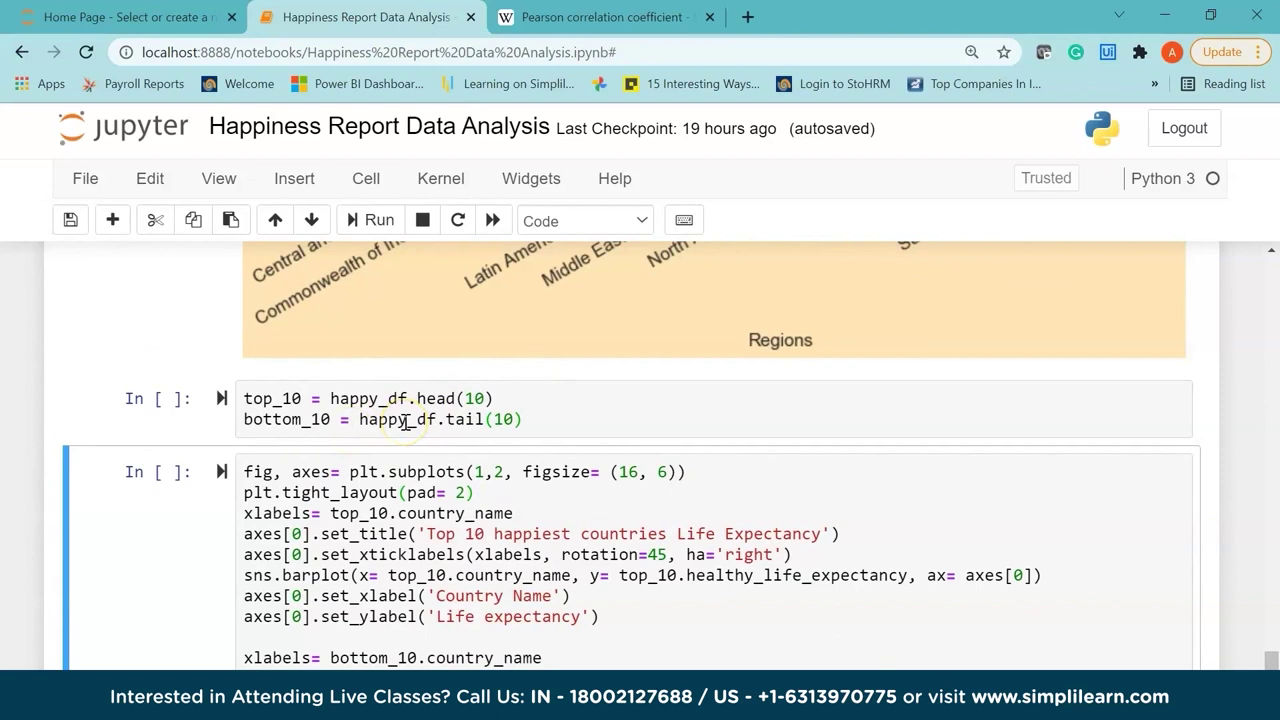
click(469, 420)
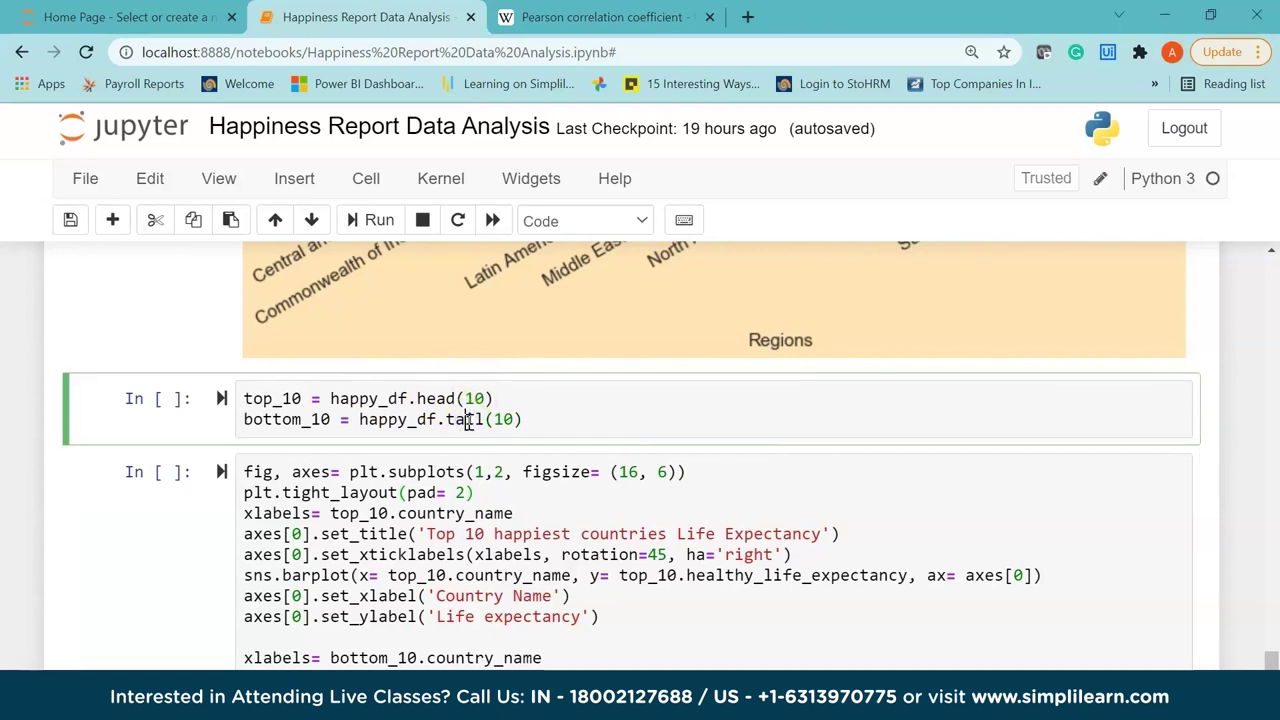
click(464, 428)
click(609, 425)
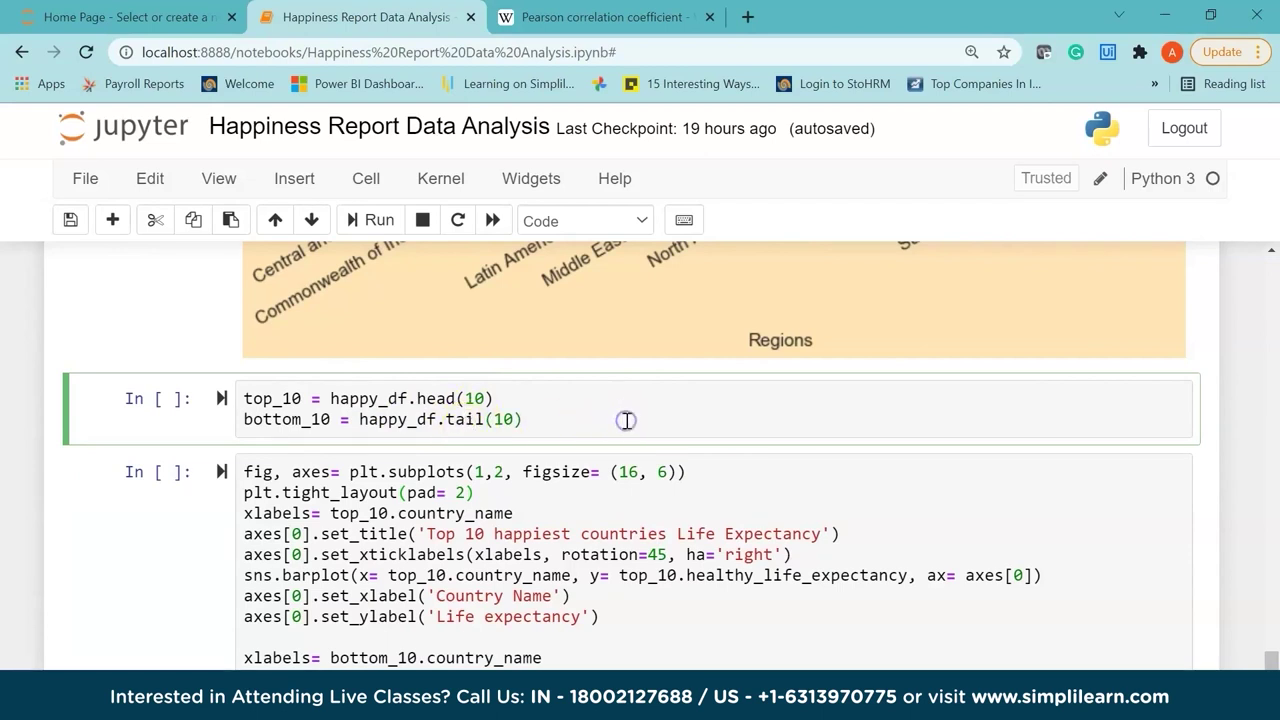
key(shift+Return)
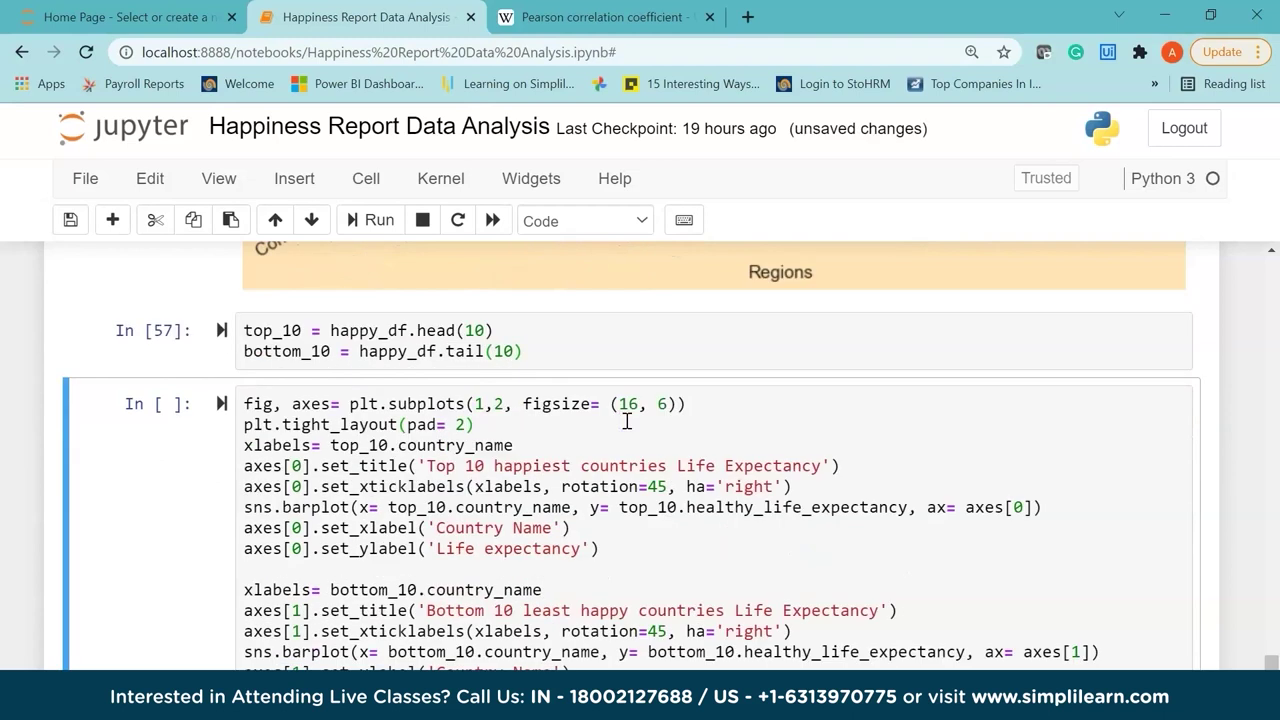
Review the subplot code for the top 10 and bottom 10 countries, including the country_name and healthy_life_expectancy arguments
click(315, 333)
scroll(1270, 660, down, 1)
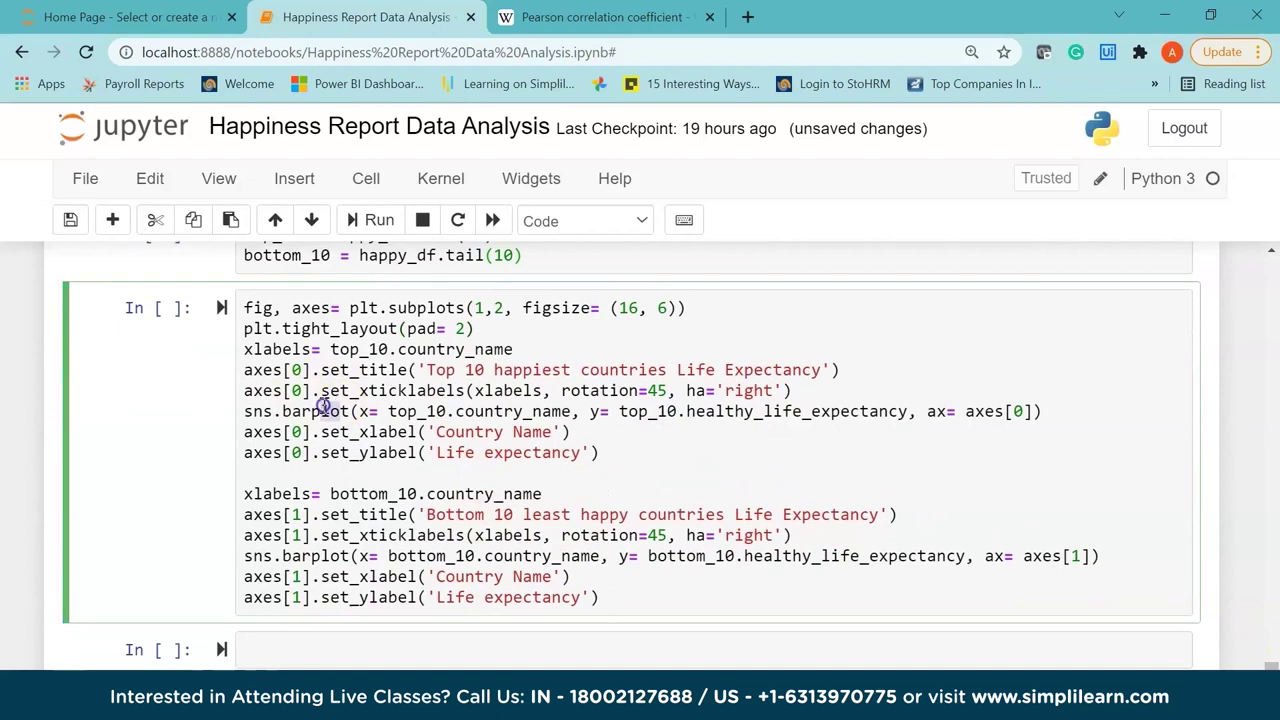
drag(600, 452, 205, 333)
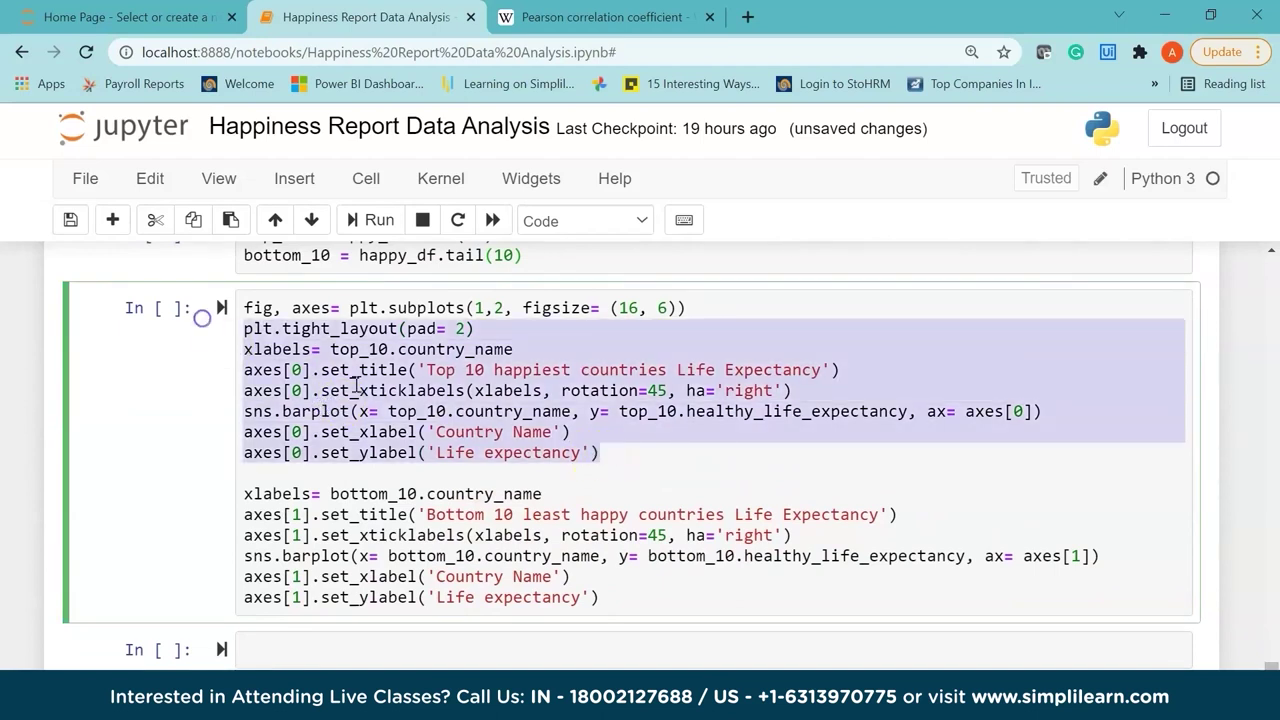
drag(605, 597, 206, 486)
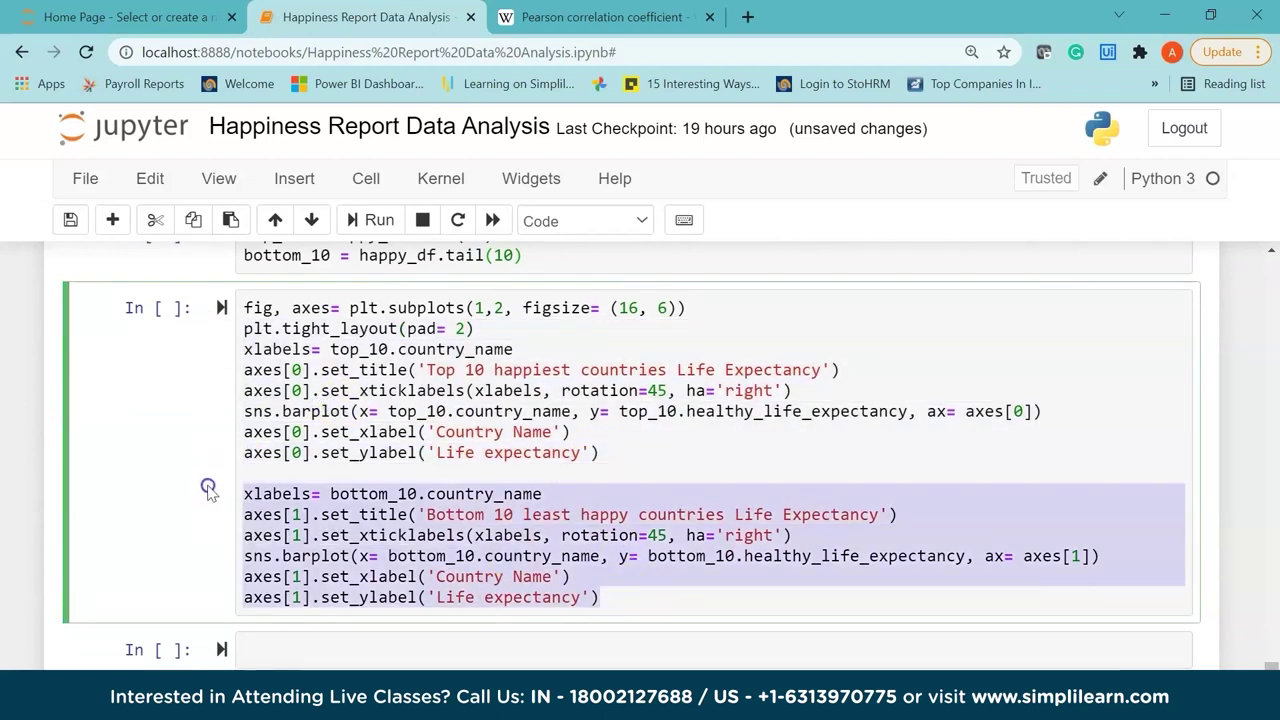
drag(602, 452, 234, 334)
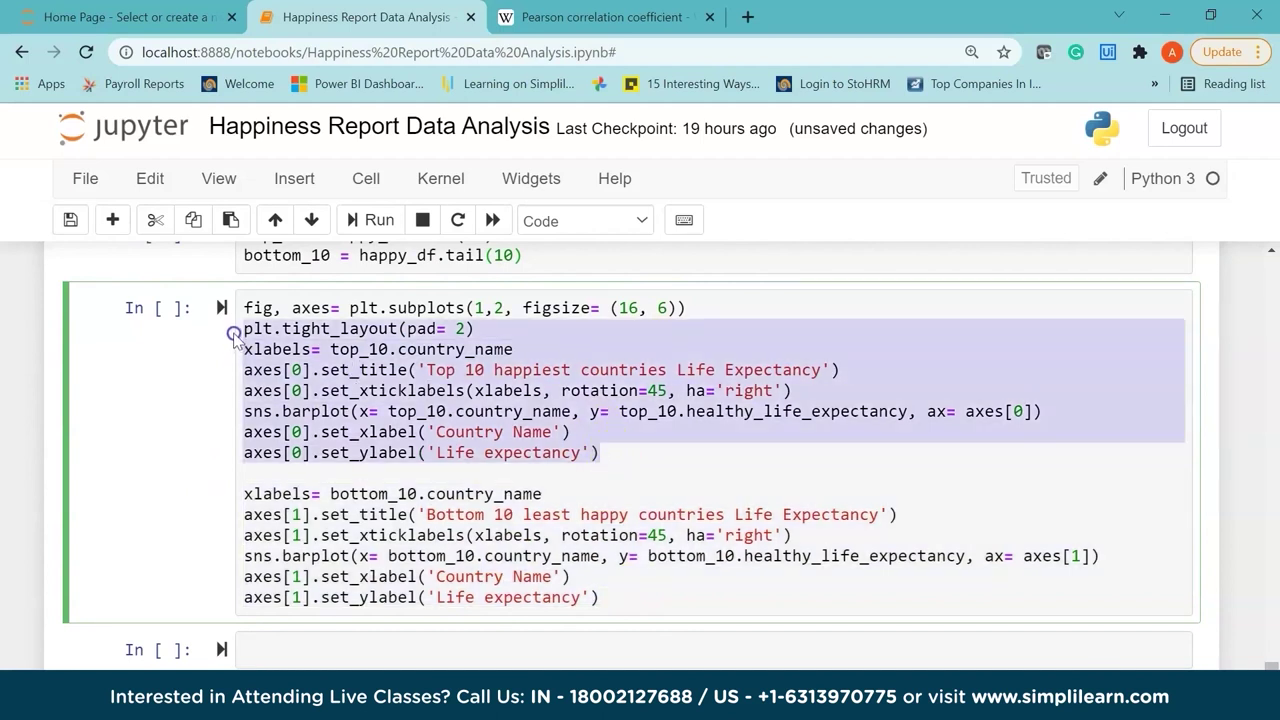
click(340, 310)
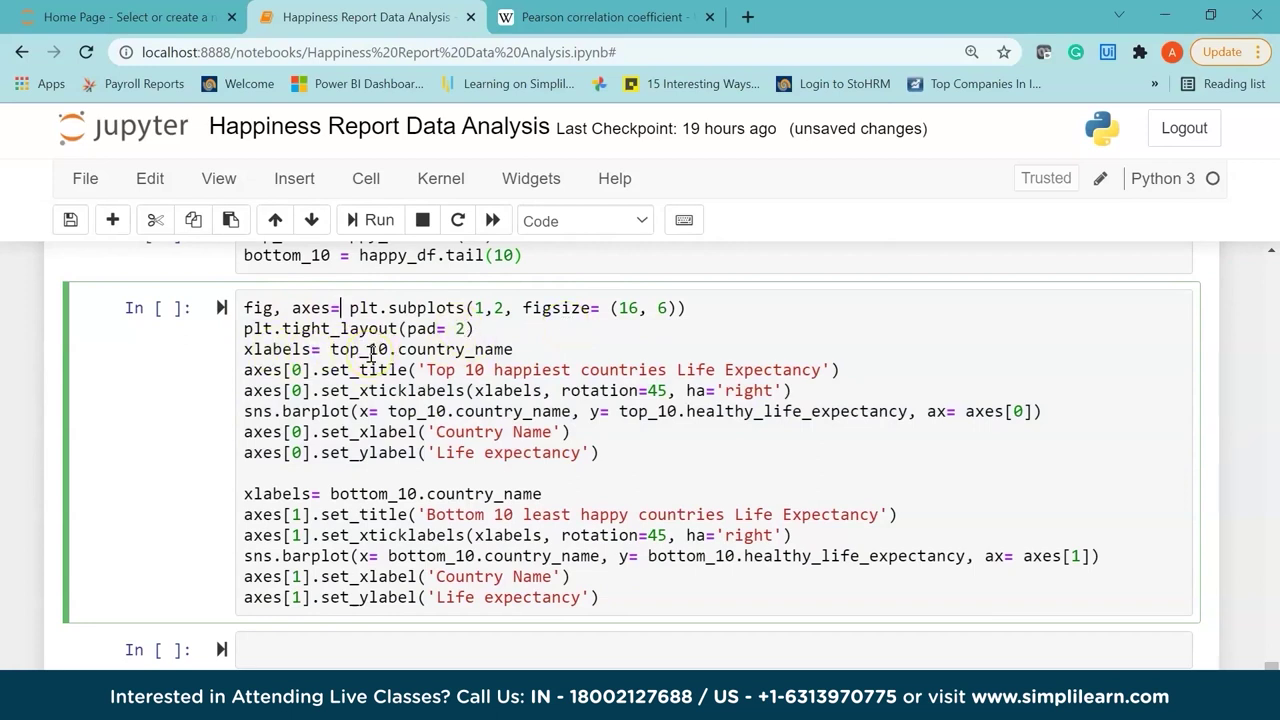
click(402, 370)
drag(455, 411, 564, 411)
click(610, 411)
drag(686, 411, 908, 411)
click(830, 411)
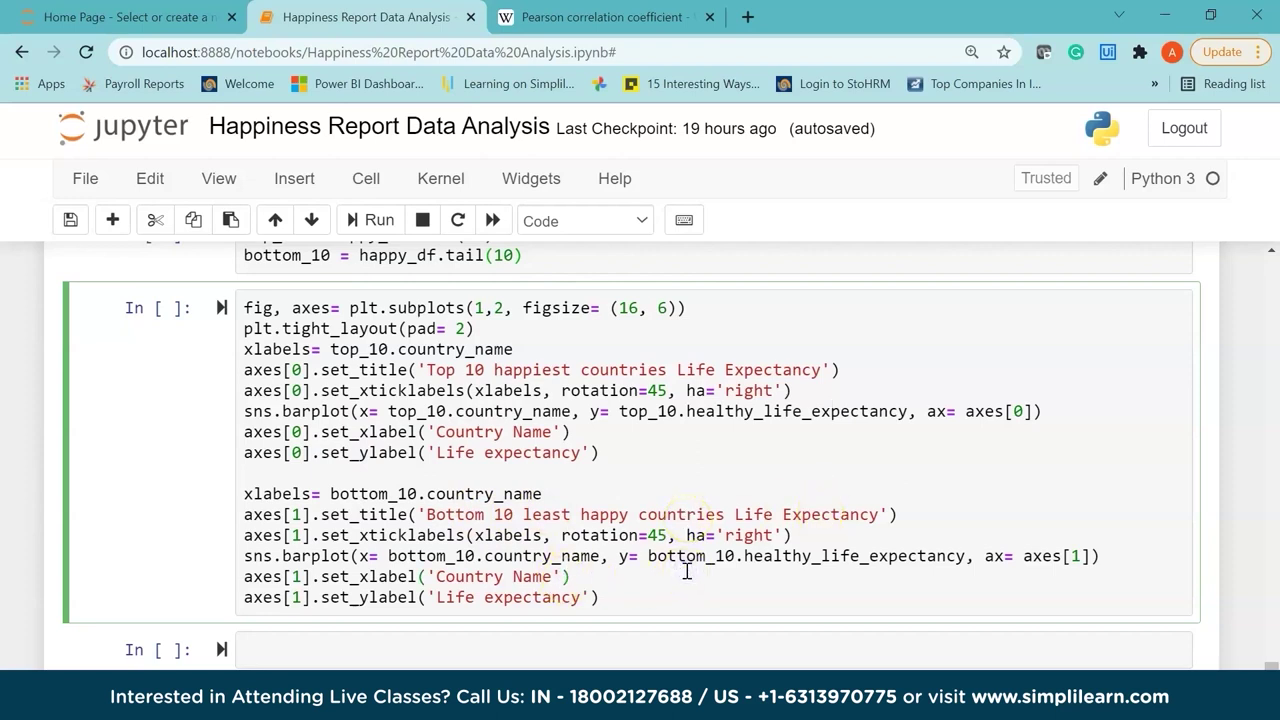
Run the subplot cell and view the life expectancy bar charts for the happiest and least happy countries
key(shift+Return)
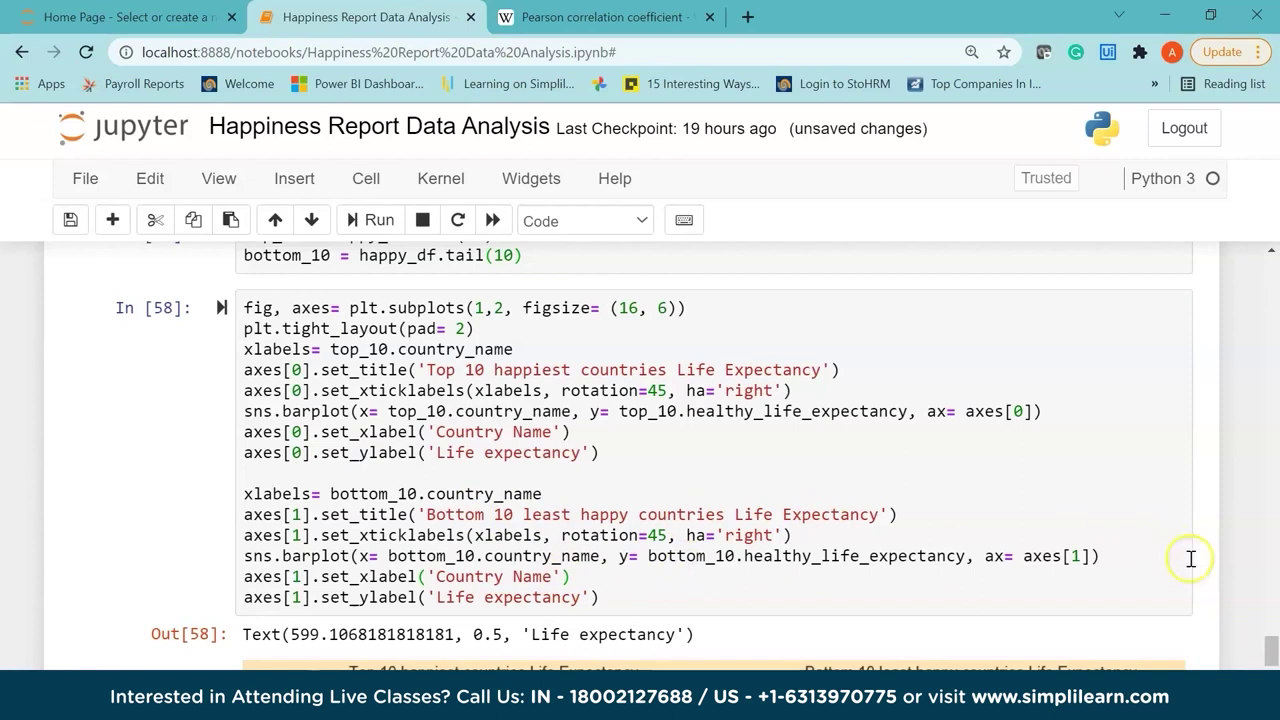
drag(1271, 650, 1271, 667)
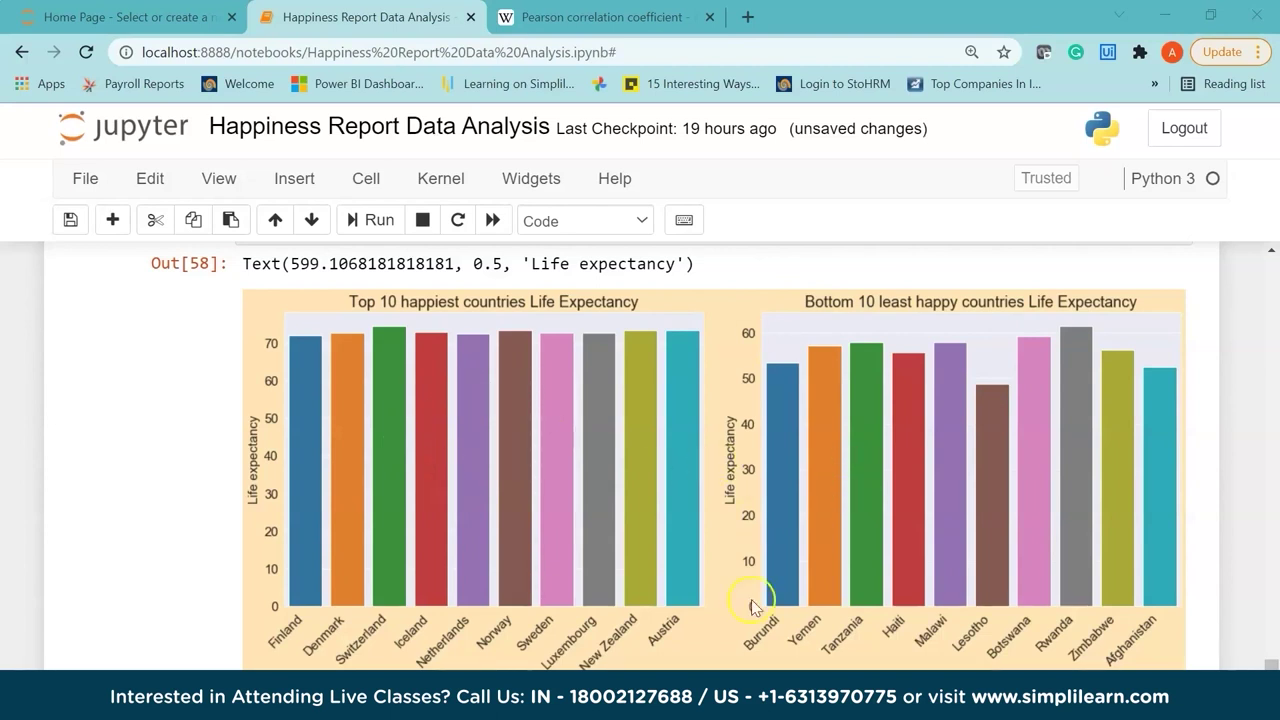
scroll(950, 530, down, 1)
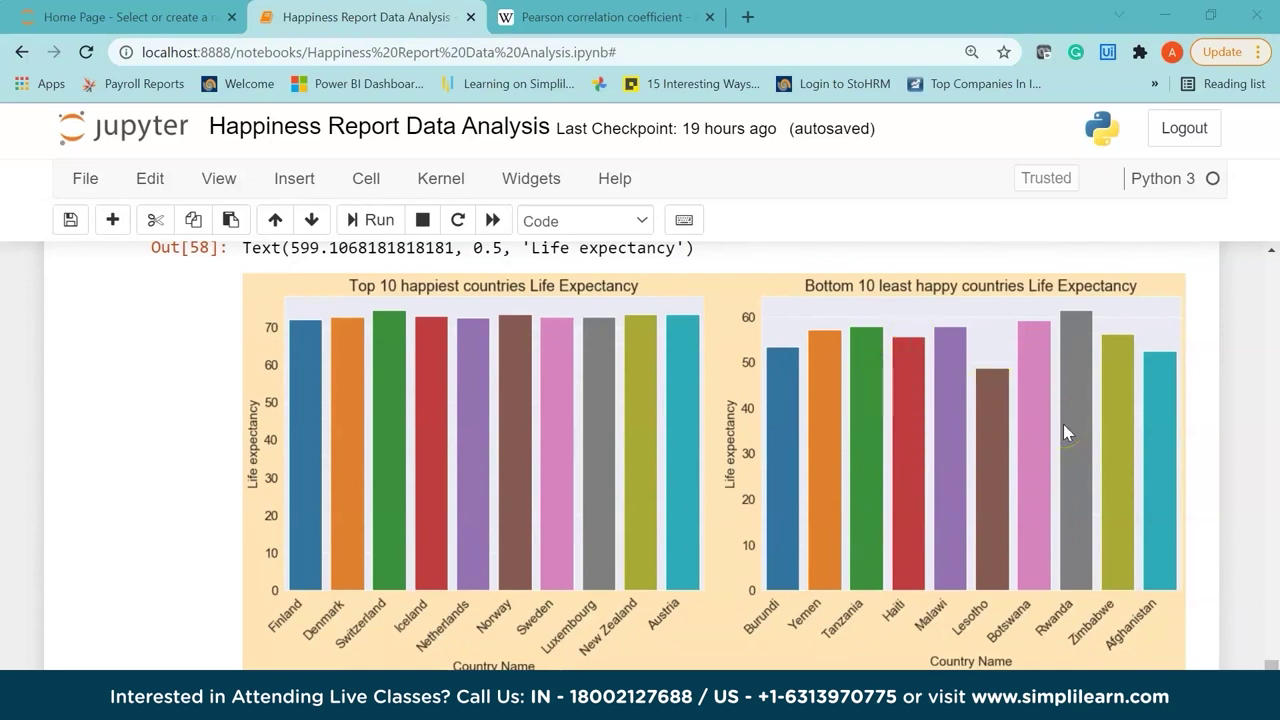
scroll(586, 480, down, 2)
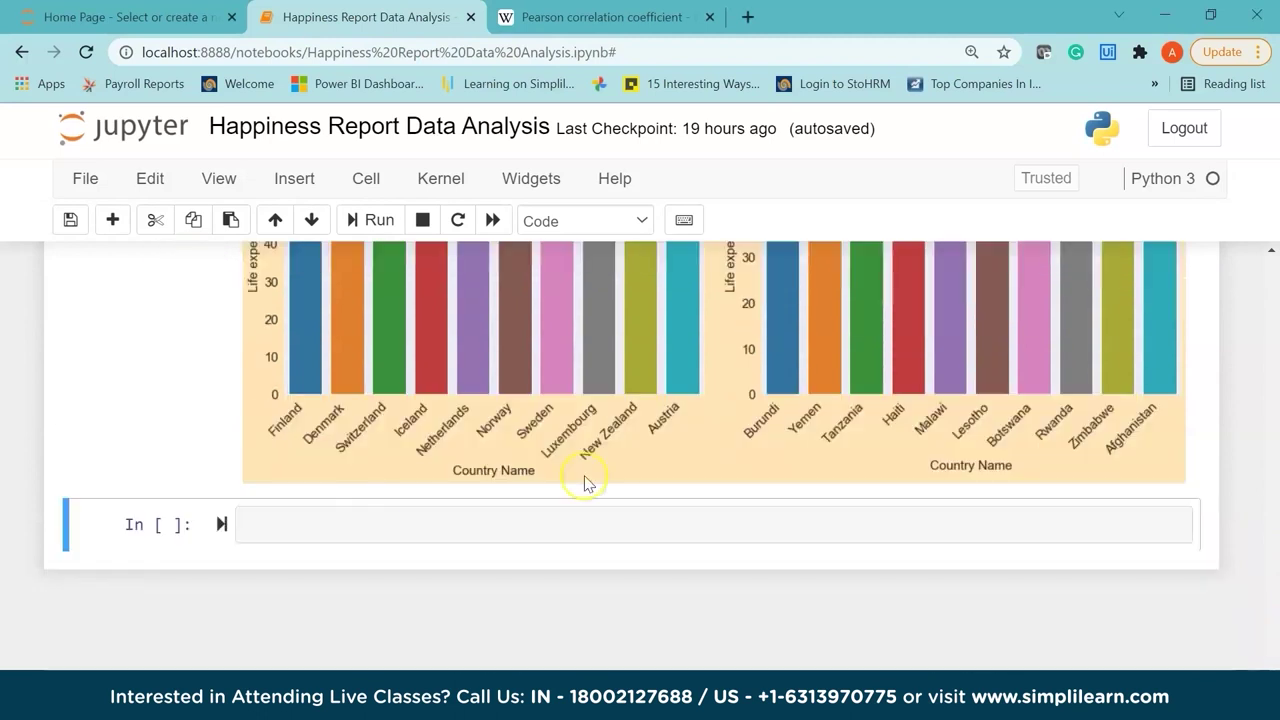
Begin the empty last cell with the line plt.rcParams['figure.figsize']=(15, 7)
click(308, 522)
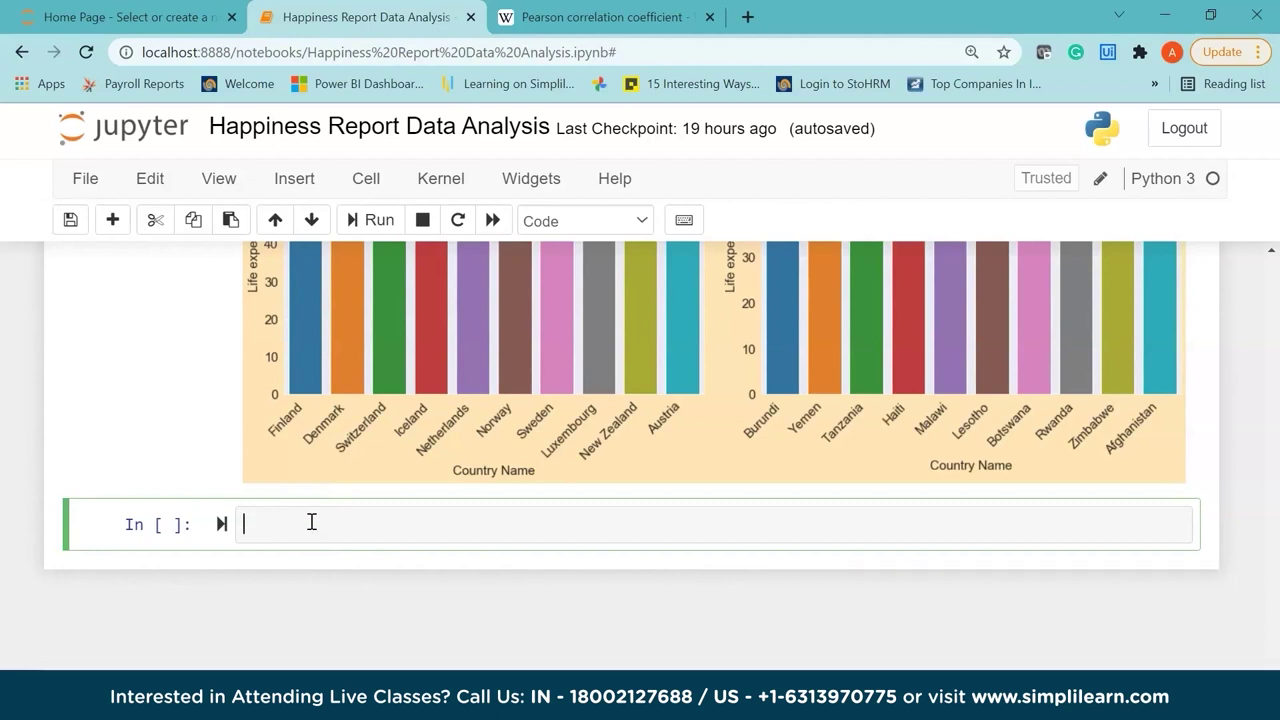
text(plt)
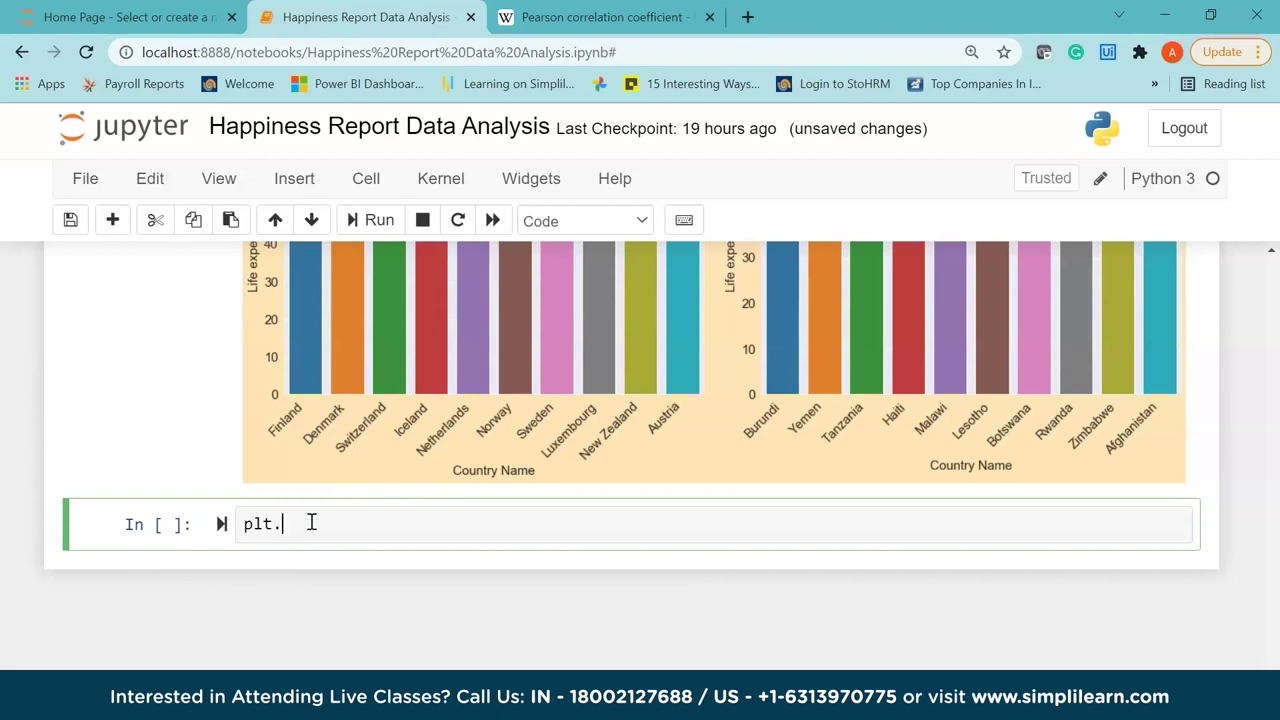
text(.rcParams[)
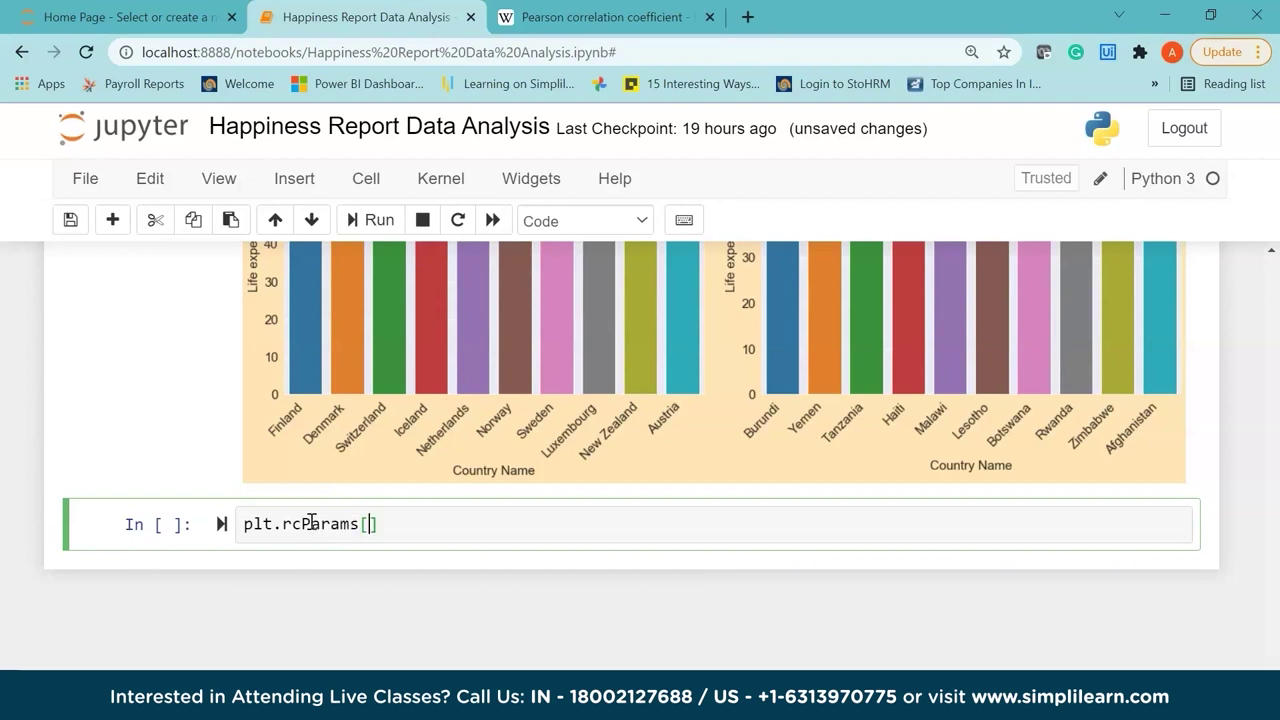
text('figure.)
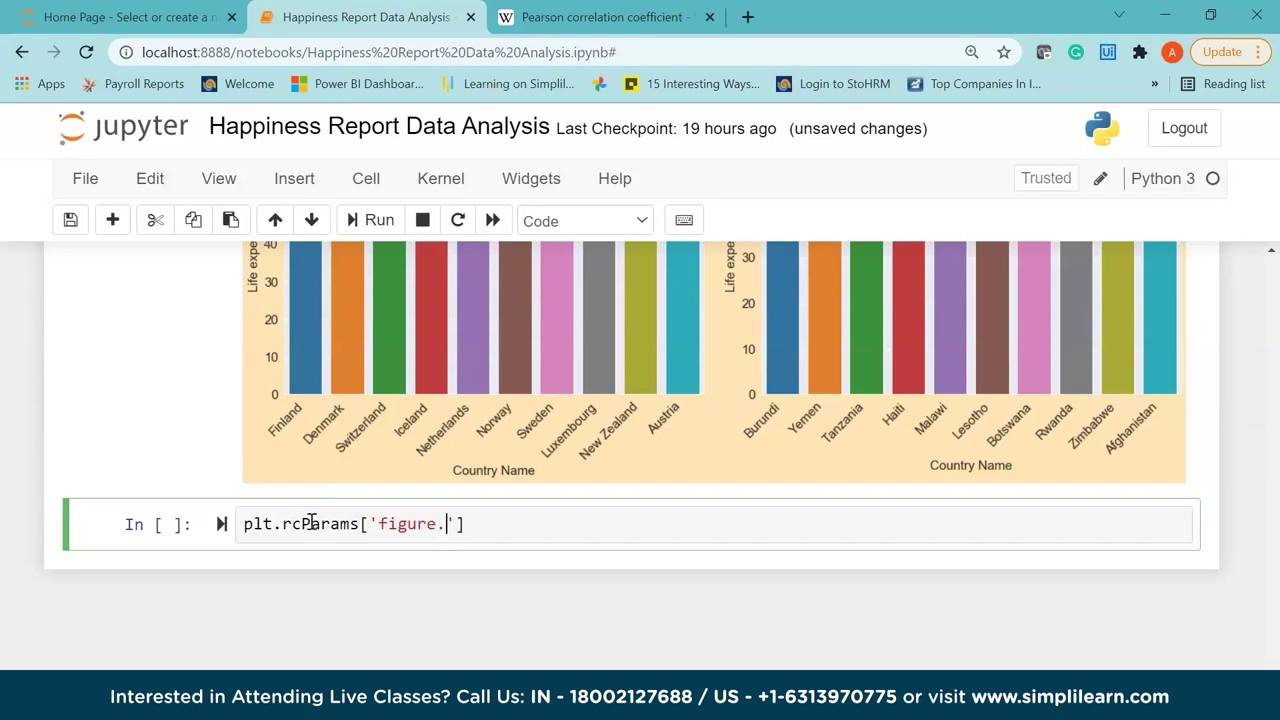
text(fi)
text(gsize')
text(]=)
text((15, )
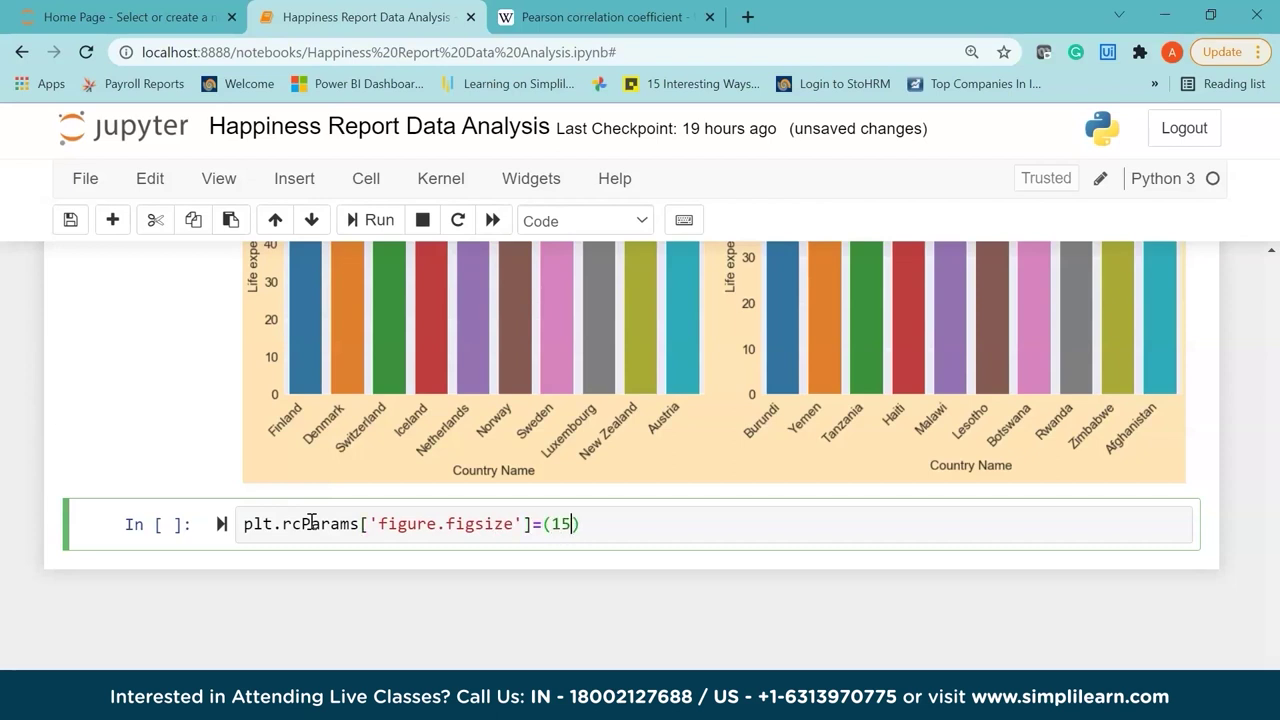
text(7))
key(Return)
Add an sns.scatterplot call with x set to happy_df.freedom_to_make_life_choices
text(sns)
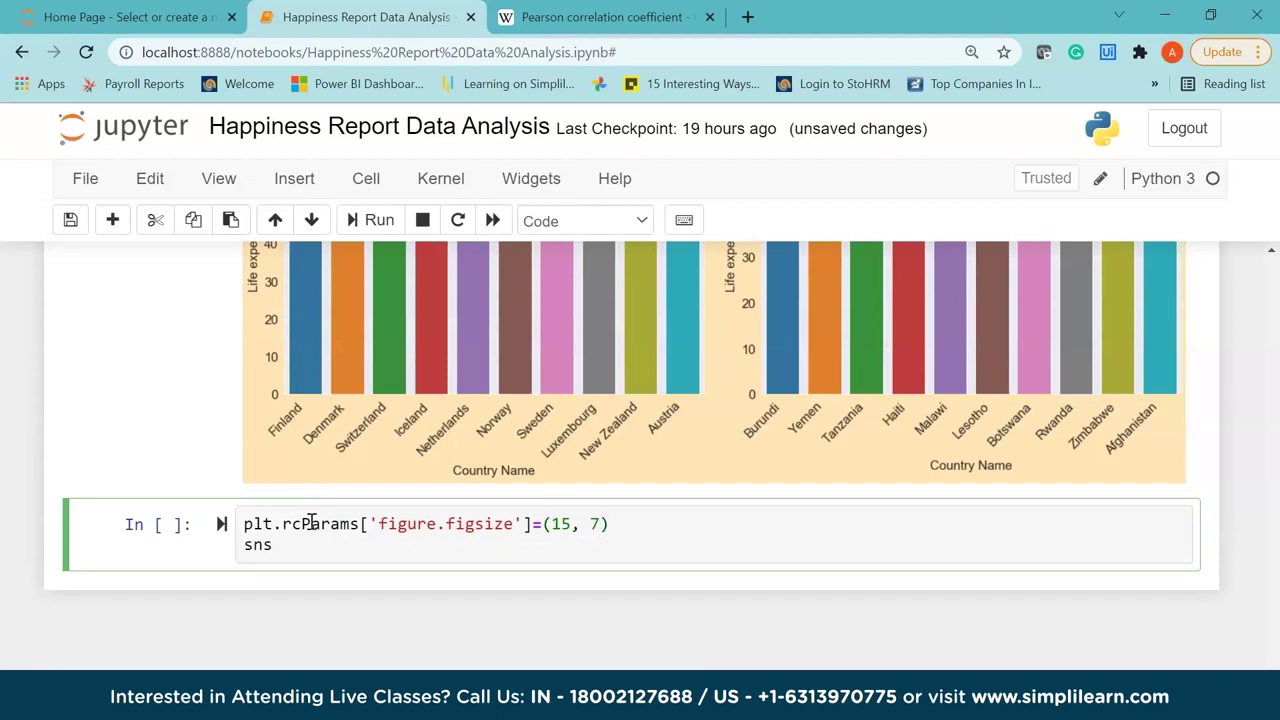
text(.scatterpl)
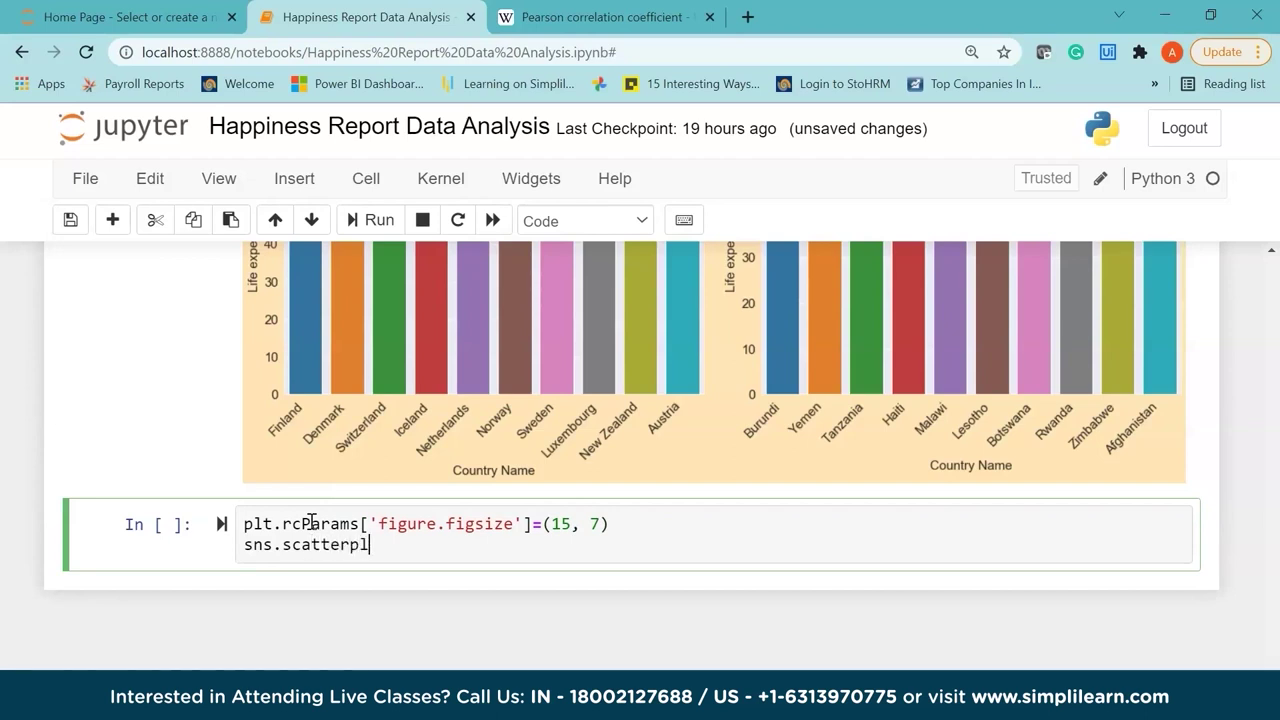
text(ot)
text(*x)
key(BackSpace)
key(BackSpace)
text((x = happ)
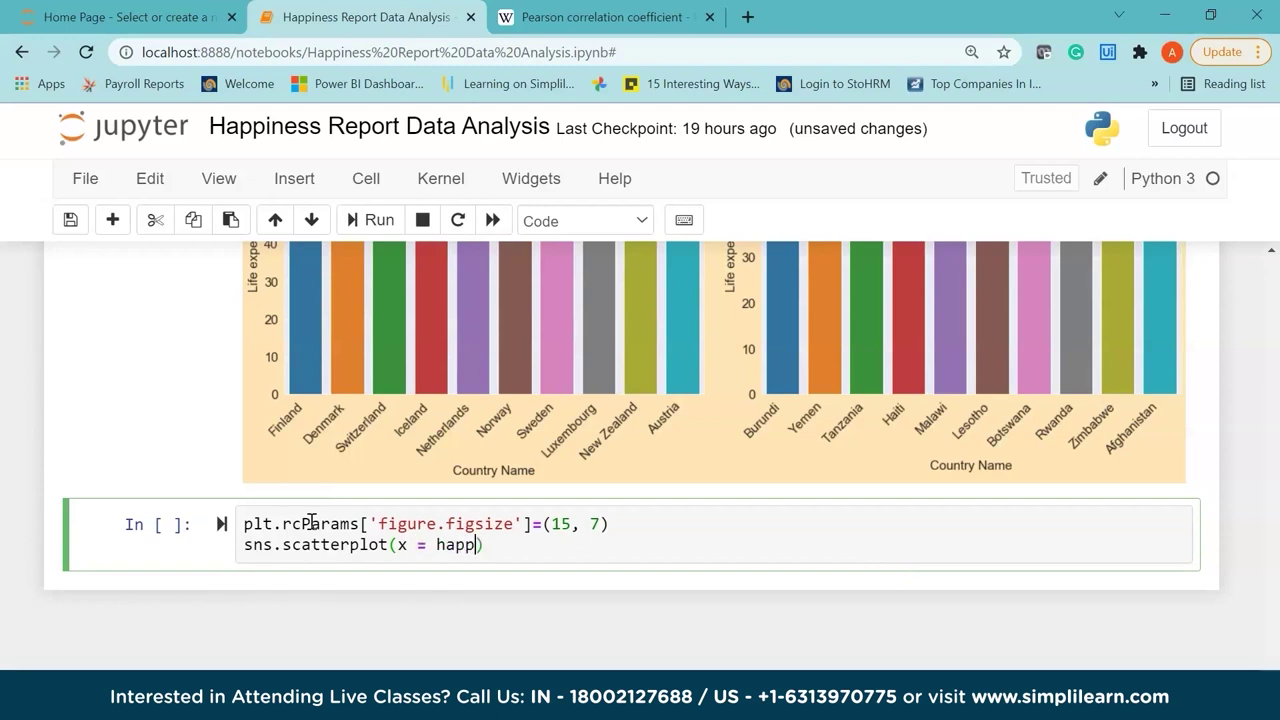
text(y_)
text(df.freedom_to_)
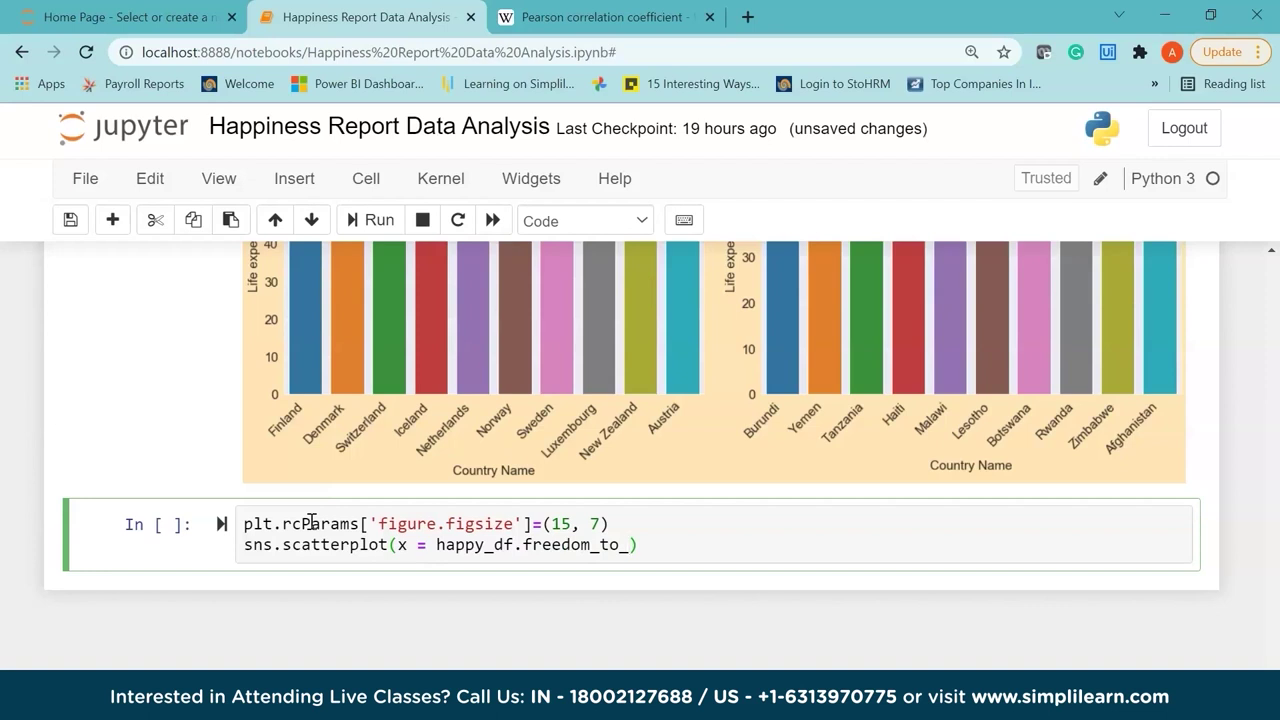
text(make_lik)
key(BackSpace)
text(fe_choices)
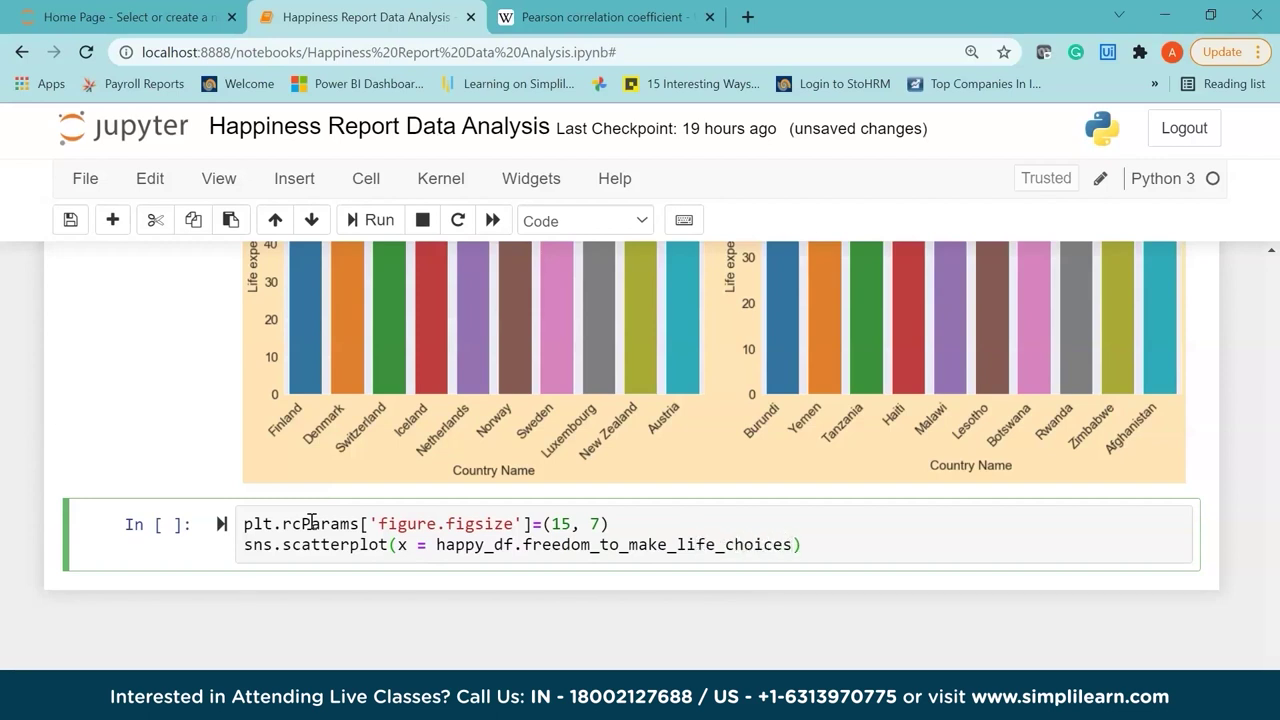
Set the scatterplot's y argument to happy_df.happiness_score
text(, y=happy_df)
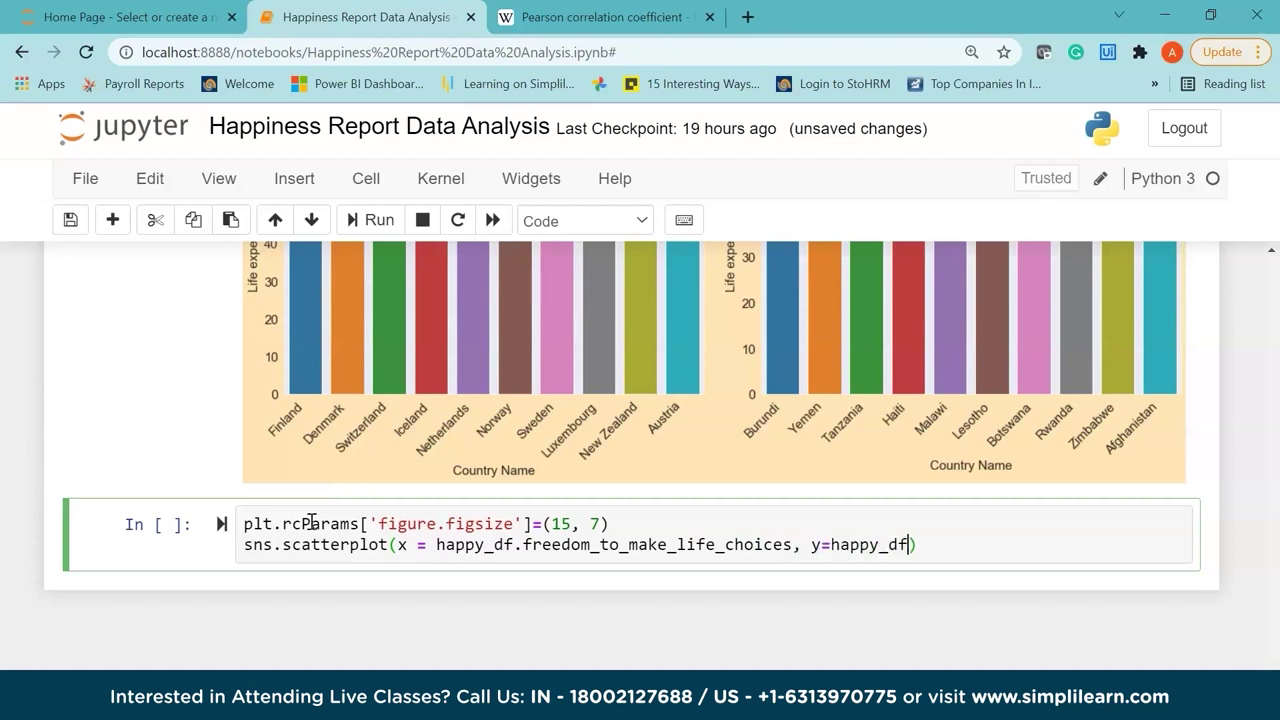
text(.)
text(happiness_s)
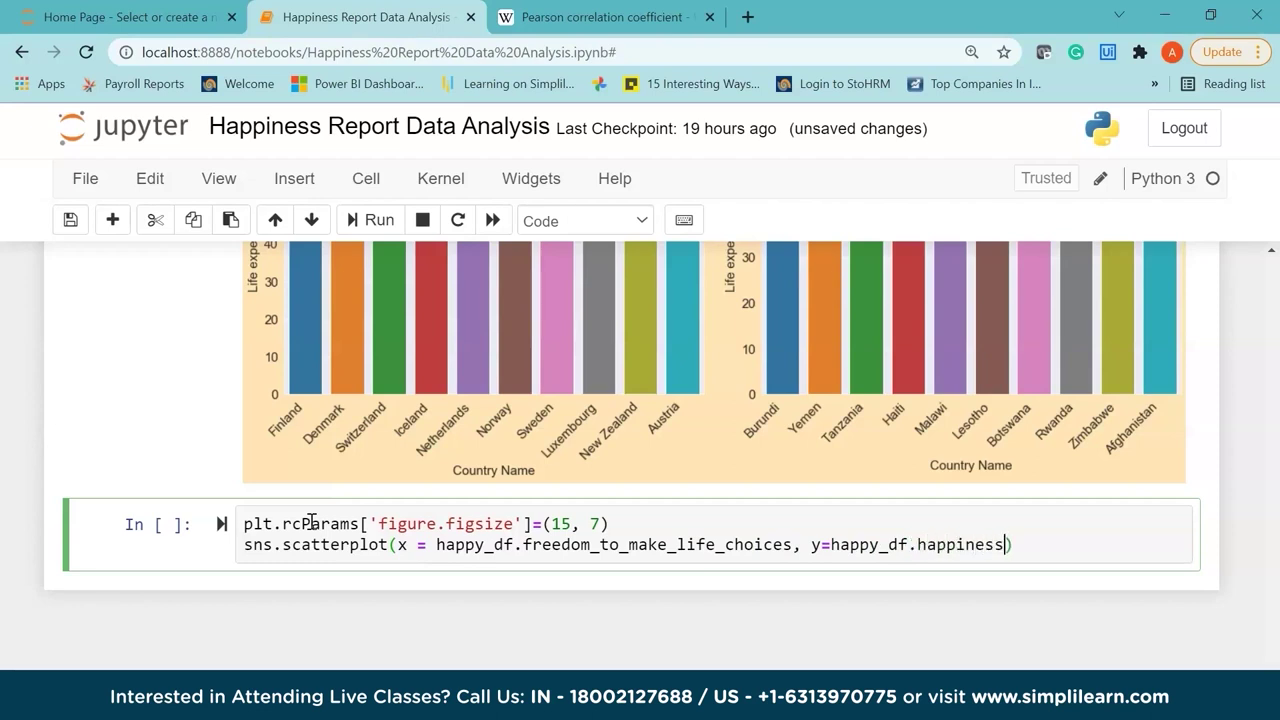
text(coe)
text(e)
Add the arguments hue = happy_df.regional_indicator and s = 200 to the sns.scatterplot call
text(, hue)
text( =)
text( ha)
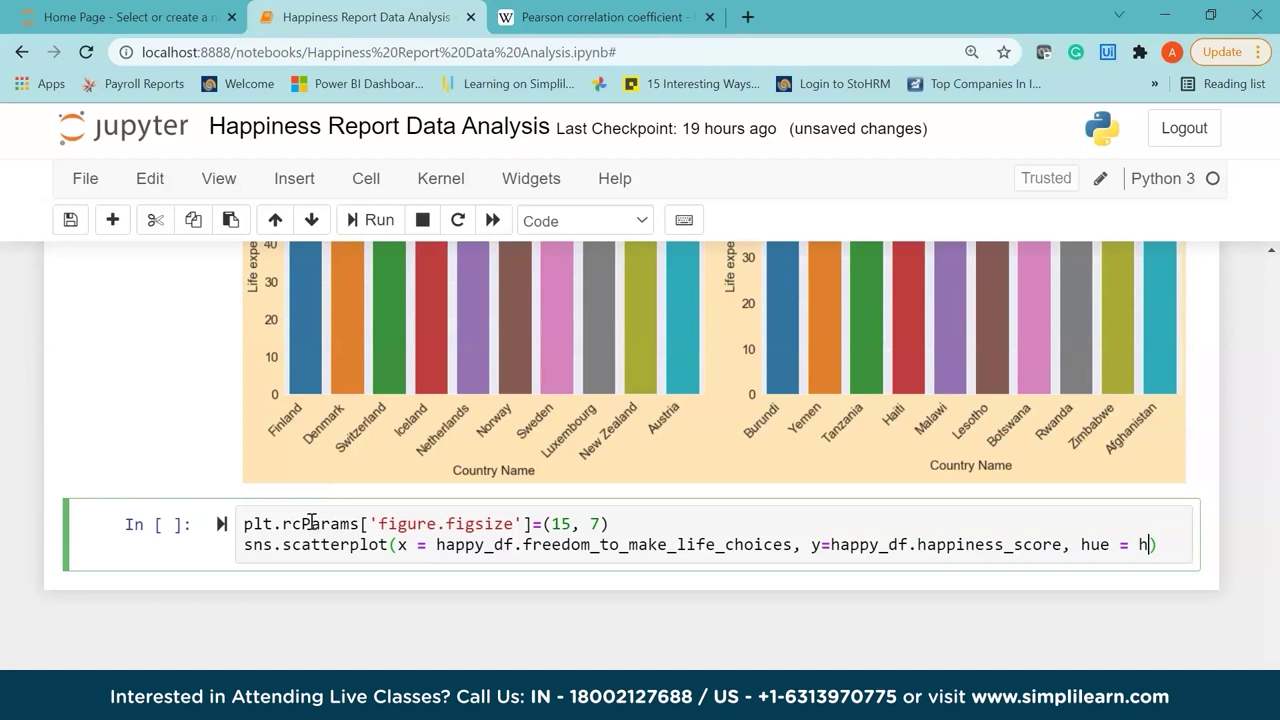
text(ppy_df.)
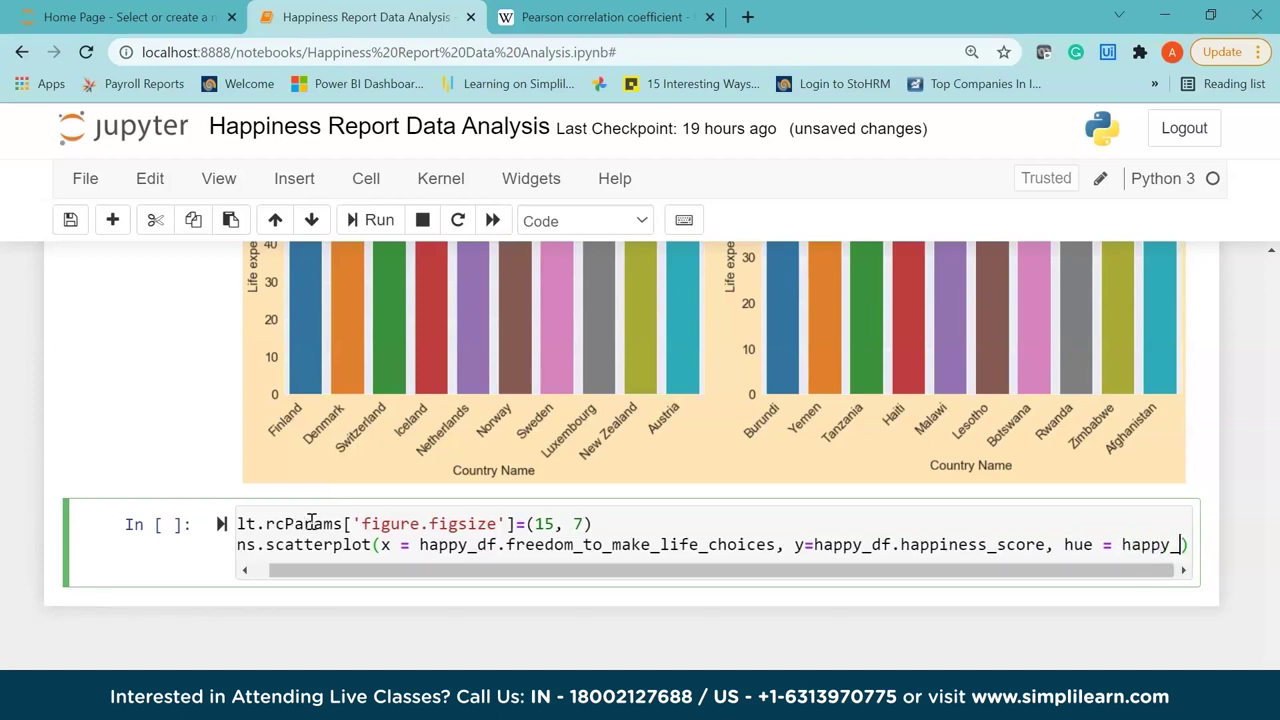
text(regional_)
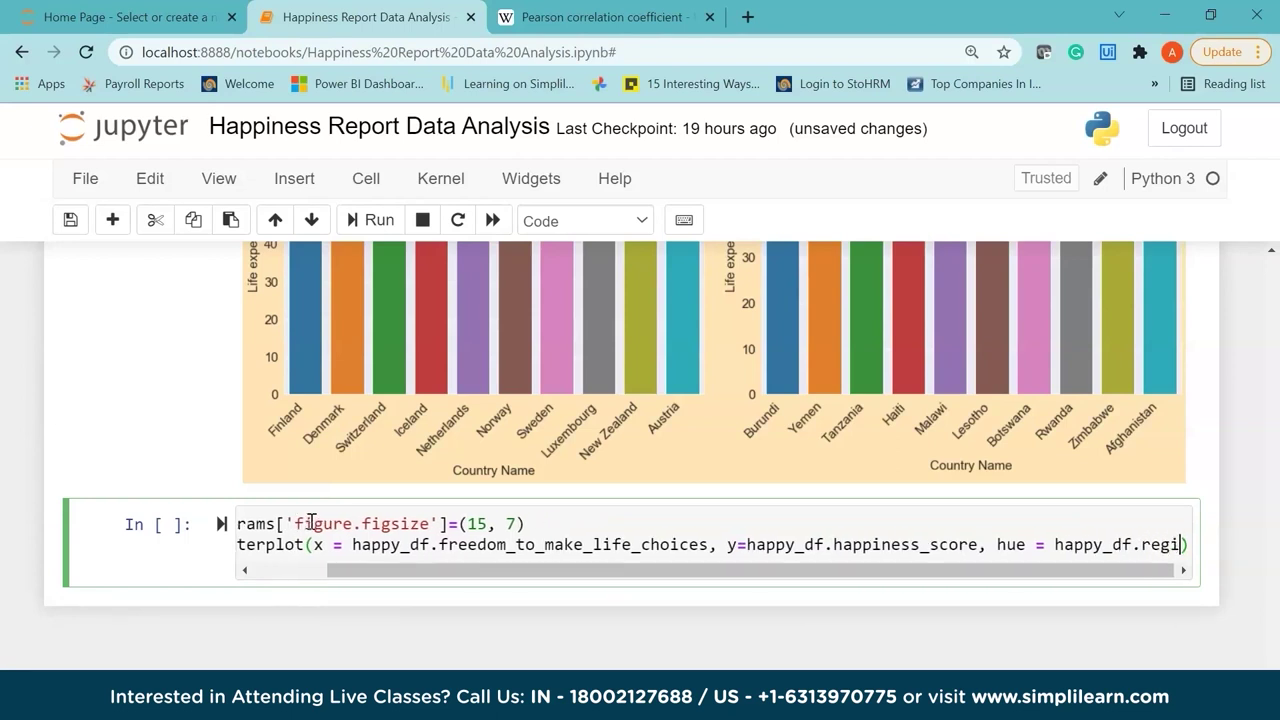
text(indi)
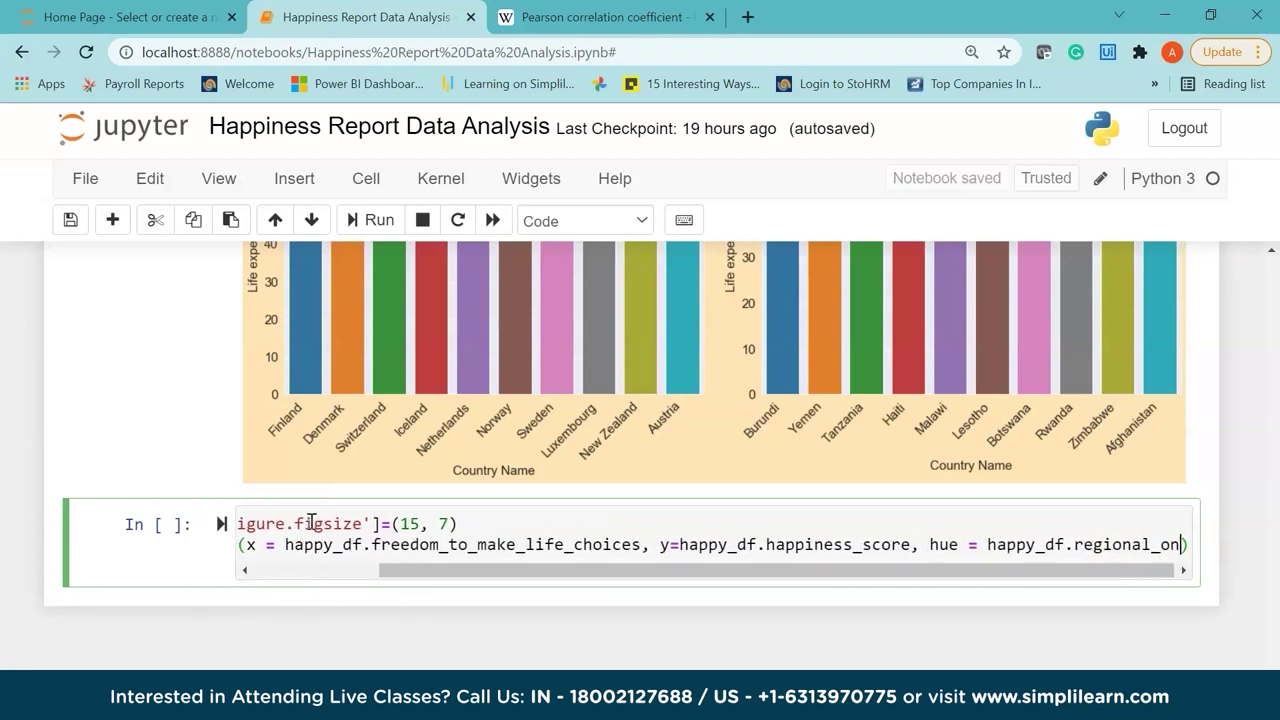
text(cator)
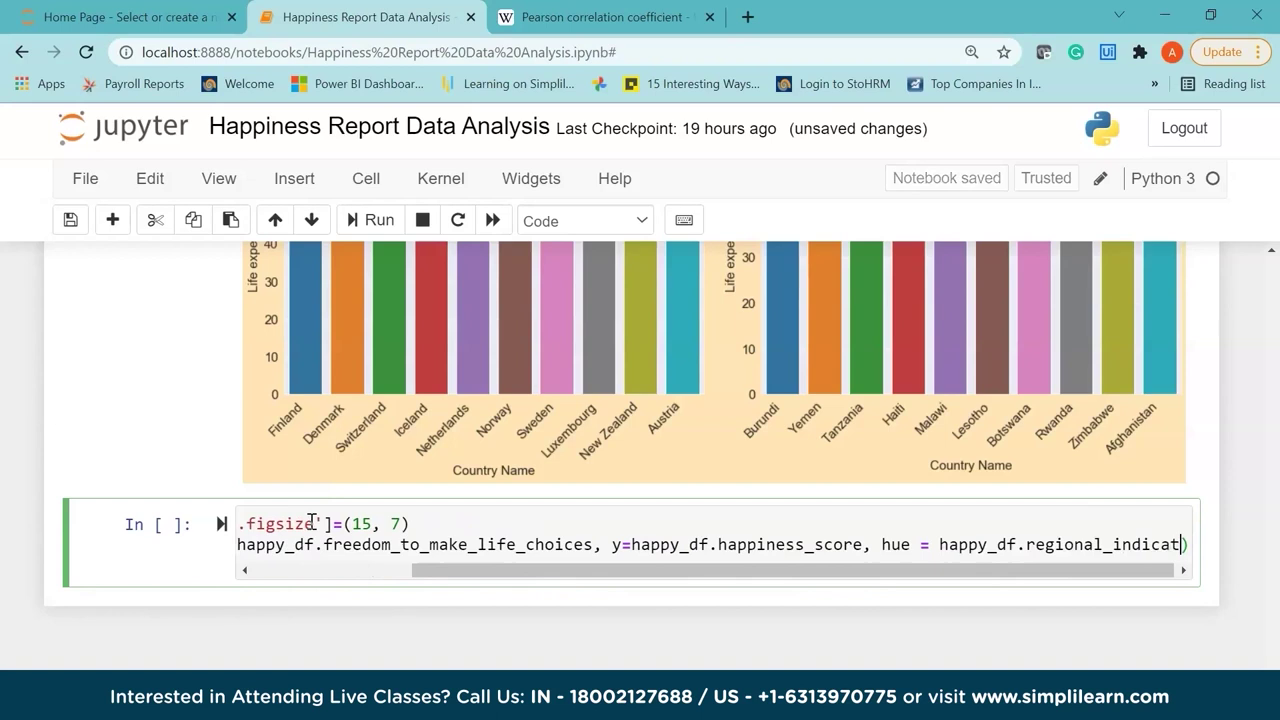
text(, s)
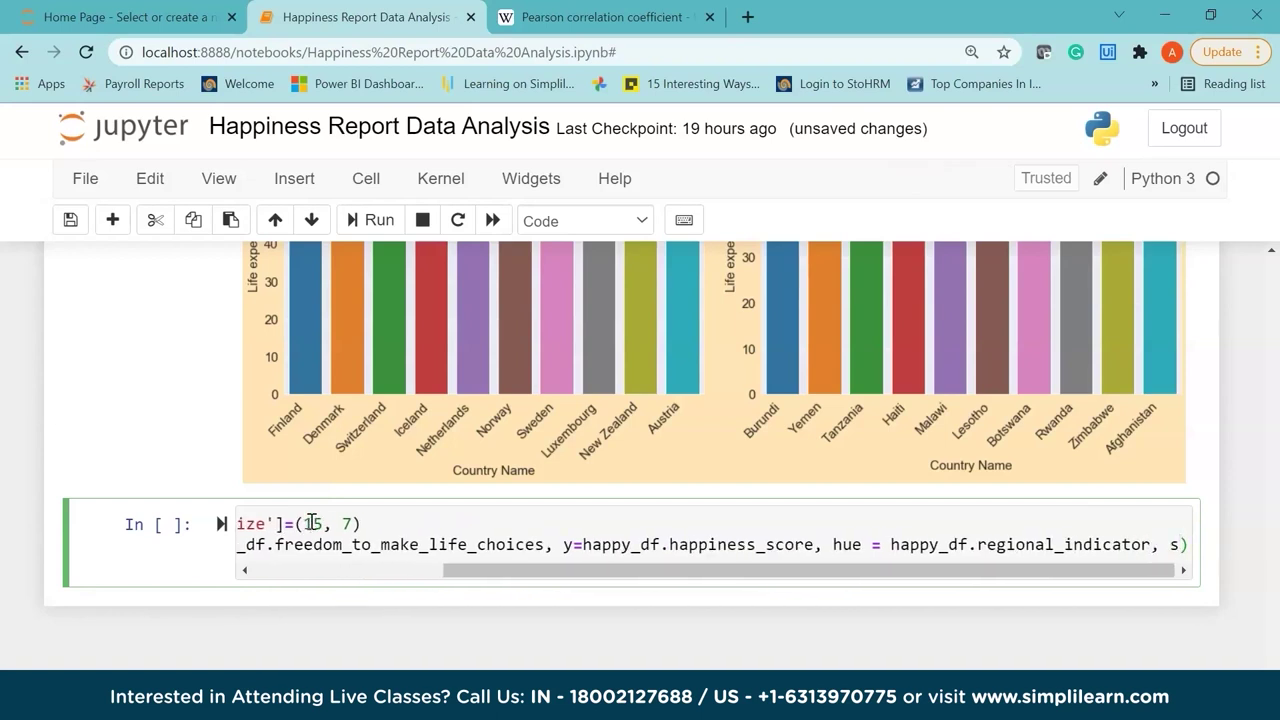
text( = 200)
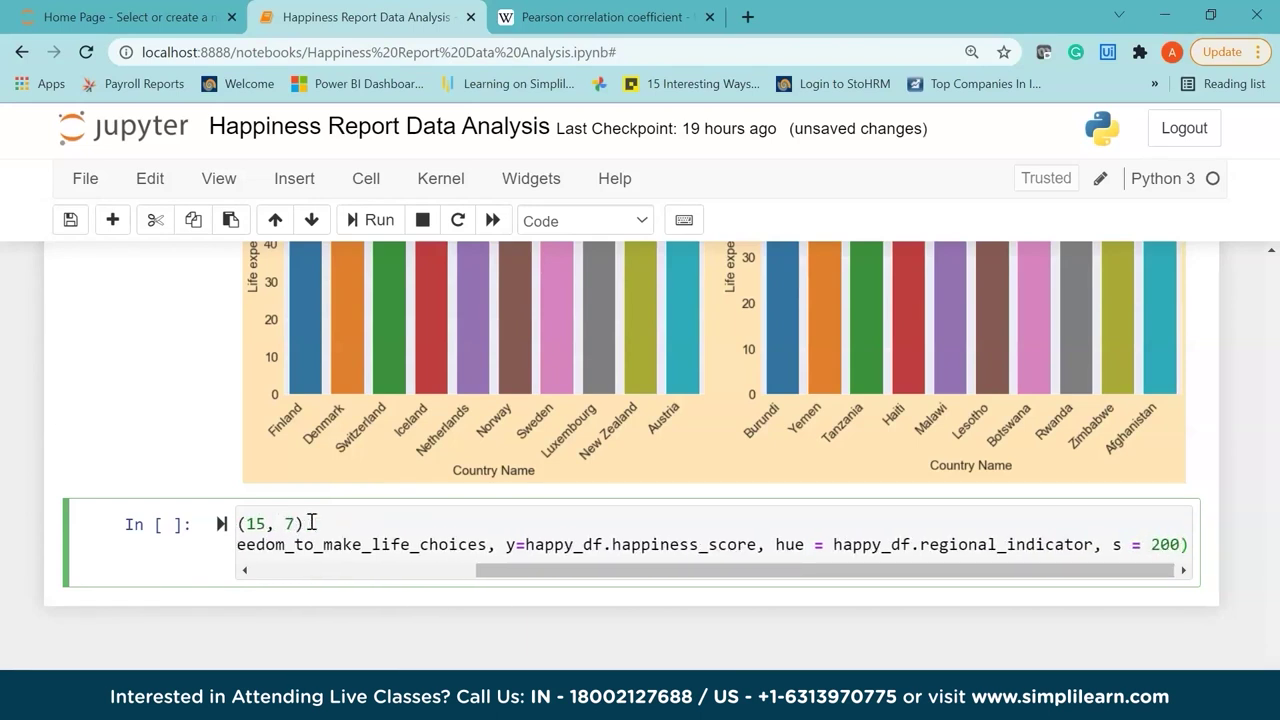
Add a plt.legend line with loc = 'upper left' and fontsize = '12' below the scatterplot call
key(Return)
text(pl)
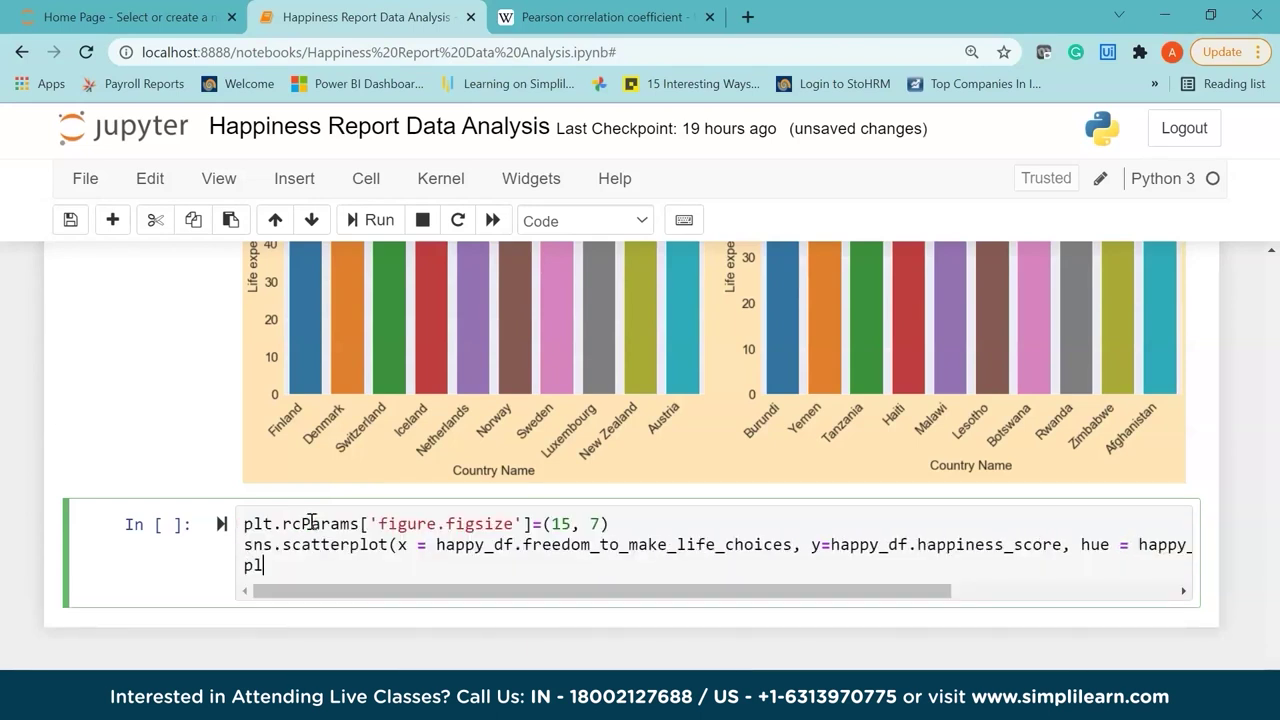
text(t.lgen)
key(BackSpace)
key(BackSpace)
key(BackSpace)
text(egend(loc)
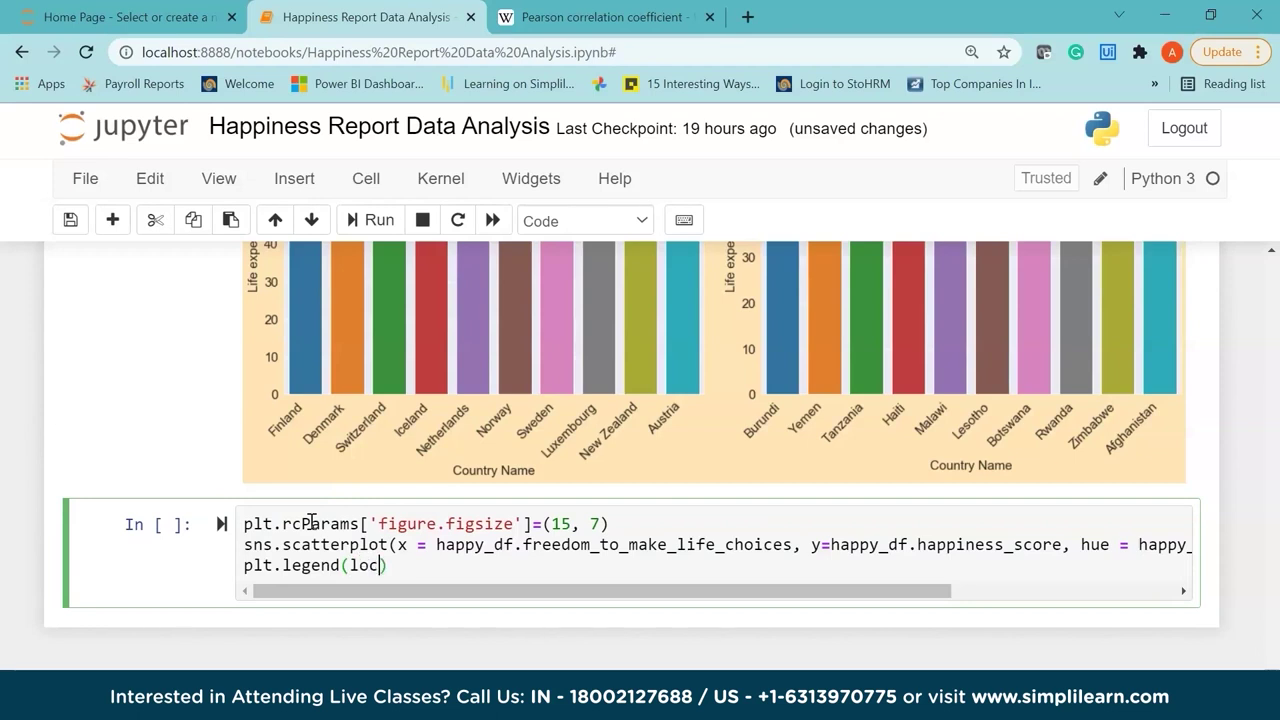
text( = 'upper)
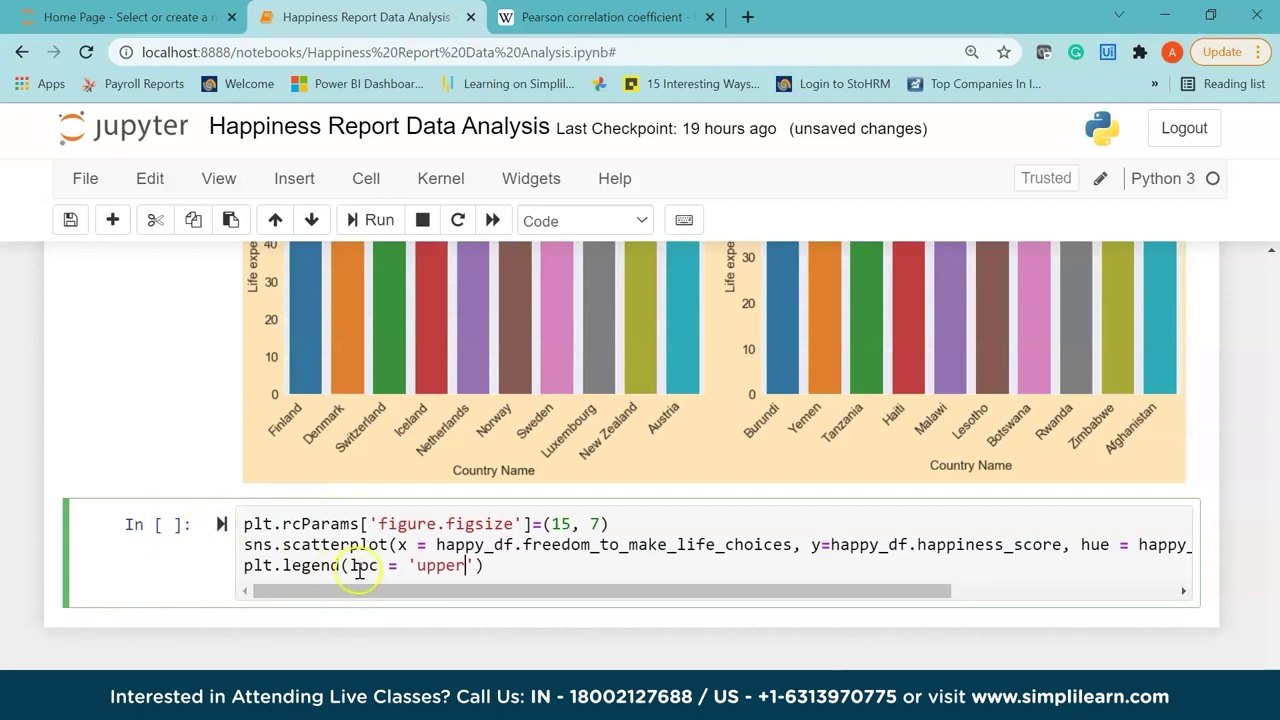
text( left', fontsize = '12)
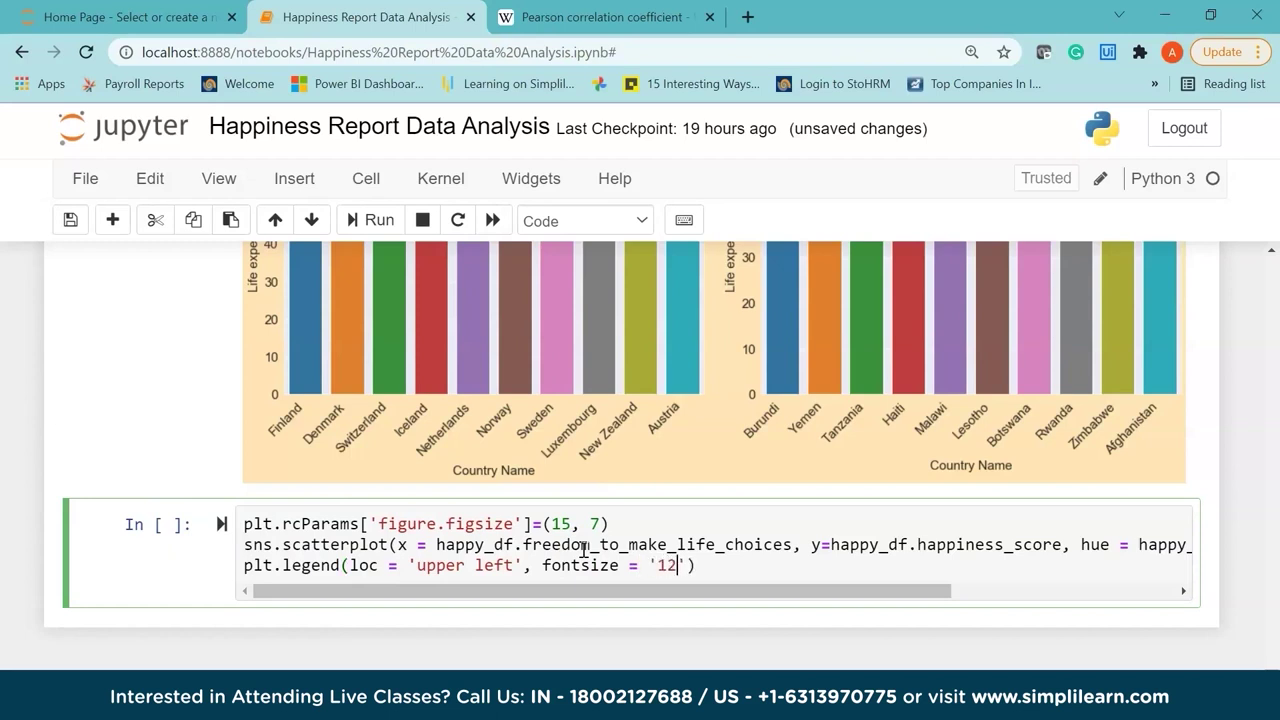
Add a plt.xlabel line with the text 'Freedom to make life choices'
key(Return)
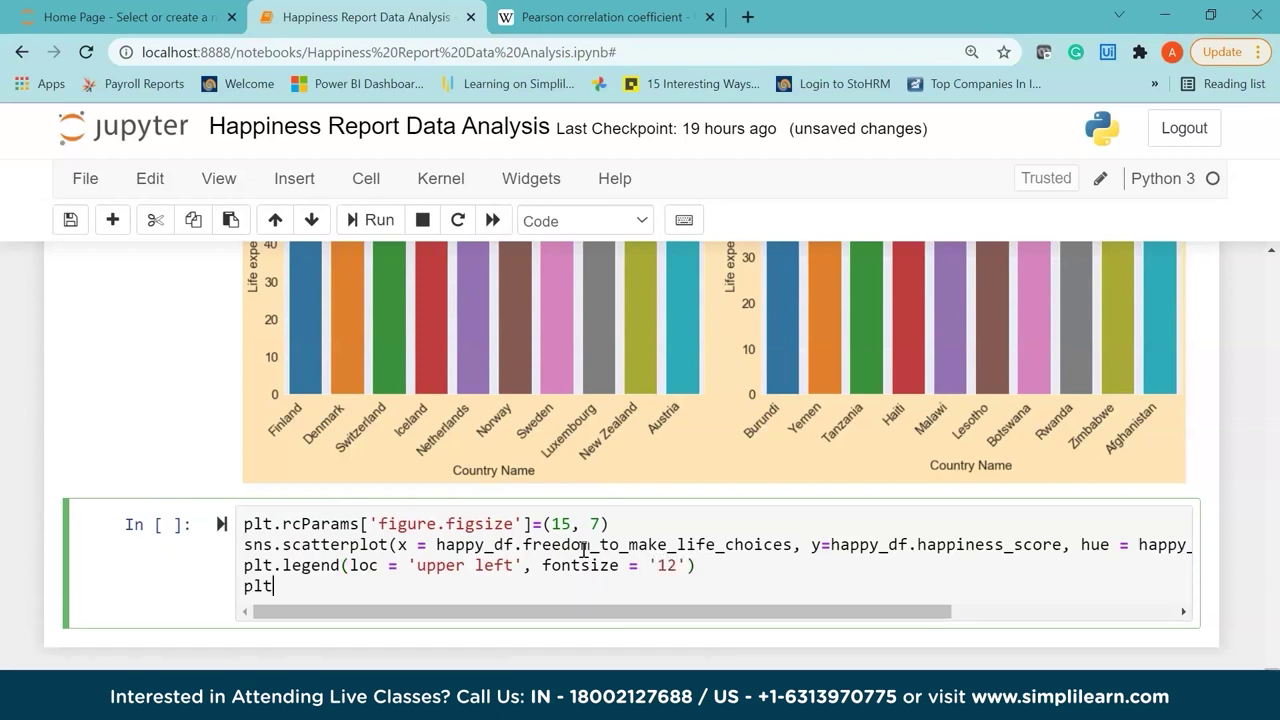
text(plt.xlabe)
text(l('Freed)
text(om to make li)
text(ge)
key(BackSpace)
key(BackSpace)
text(fe cho)
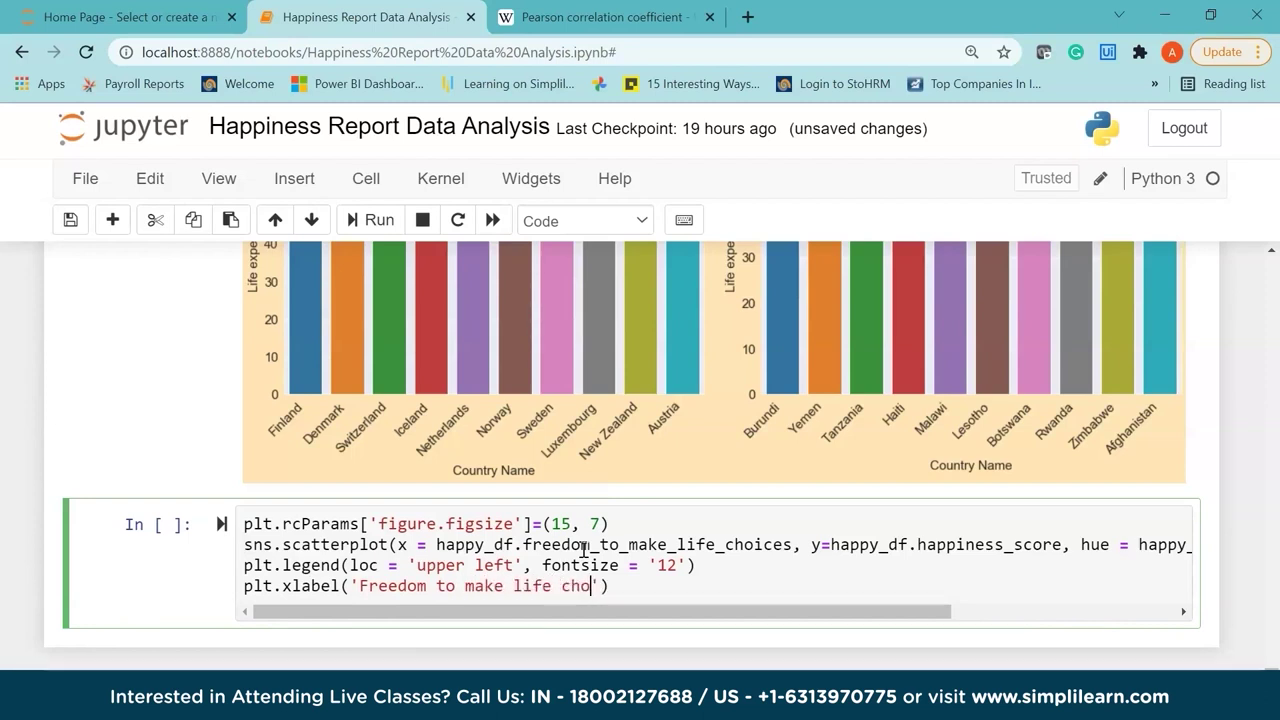
text(ices)
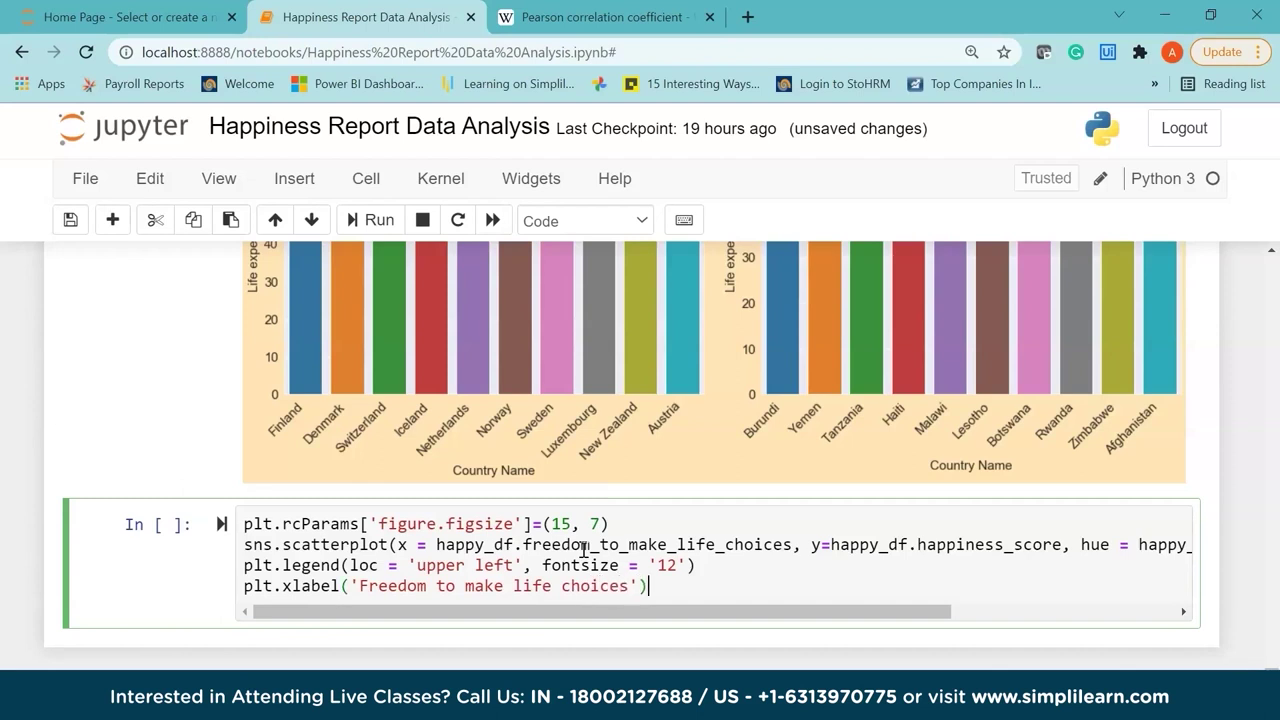
Add a plt.ylabel line with the text 'Happiness Score'
key(Return)
text(plt.)
text(ylabel()
text('hap)
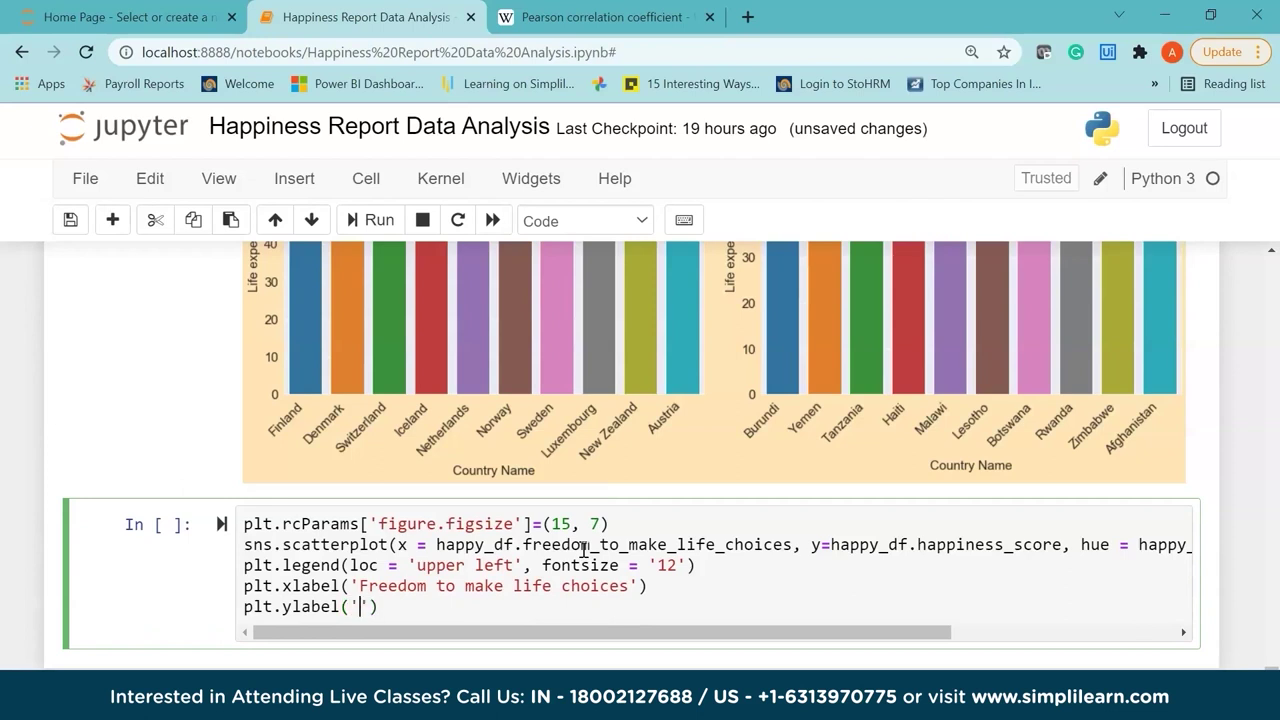
text(p)
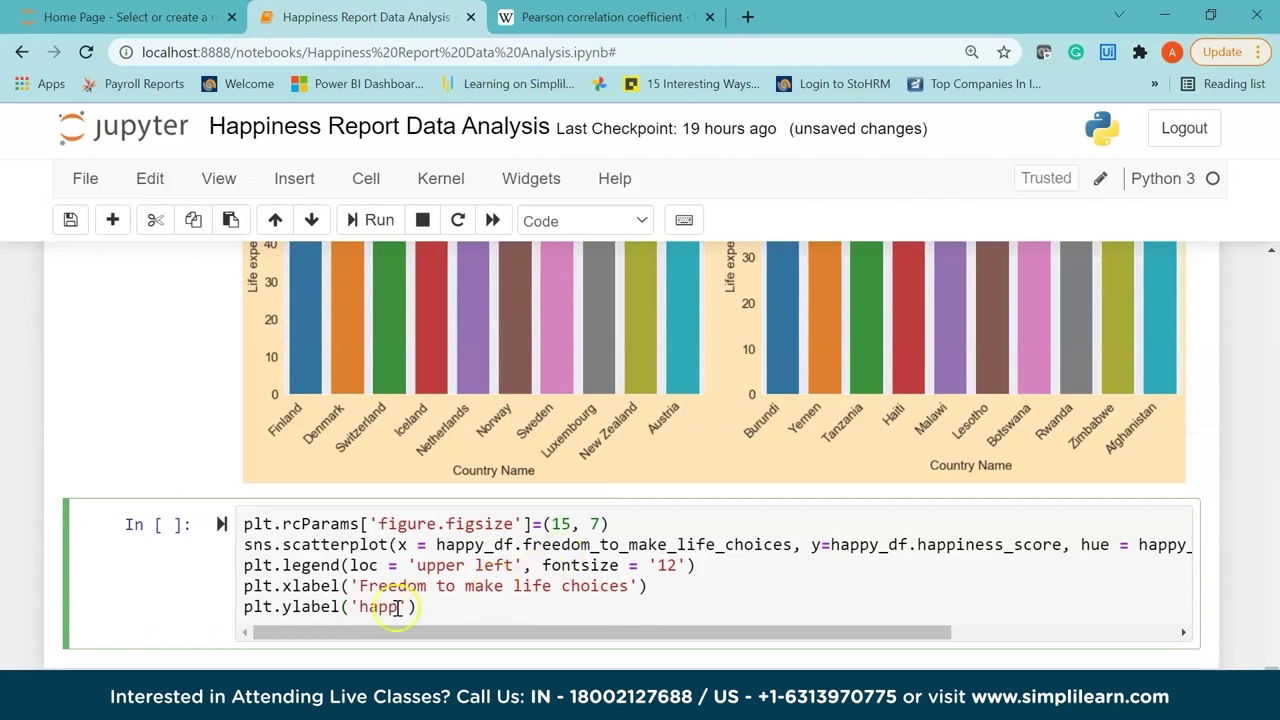
click(366, 607)
key(BackSpace)
text(Happinee)
key(BackSpace)
text(ss Score)
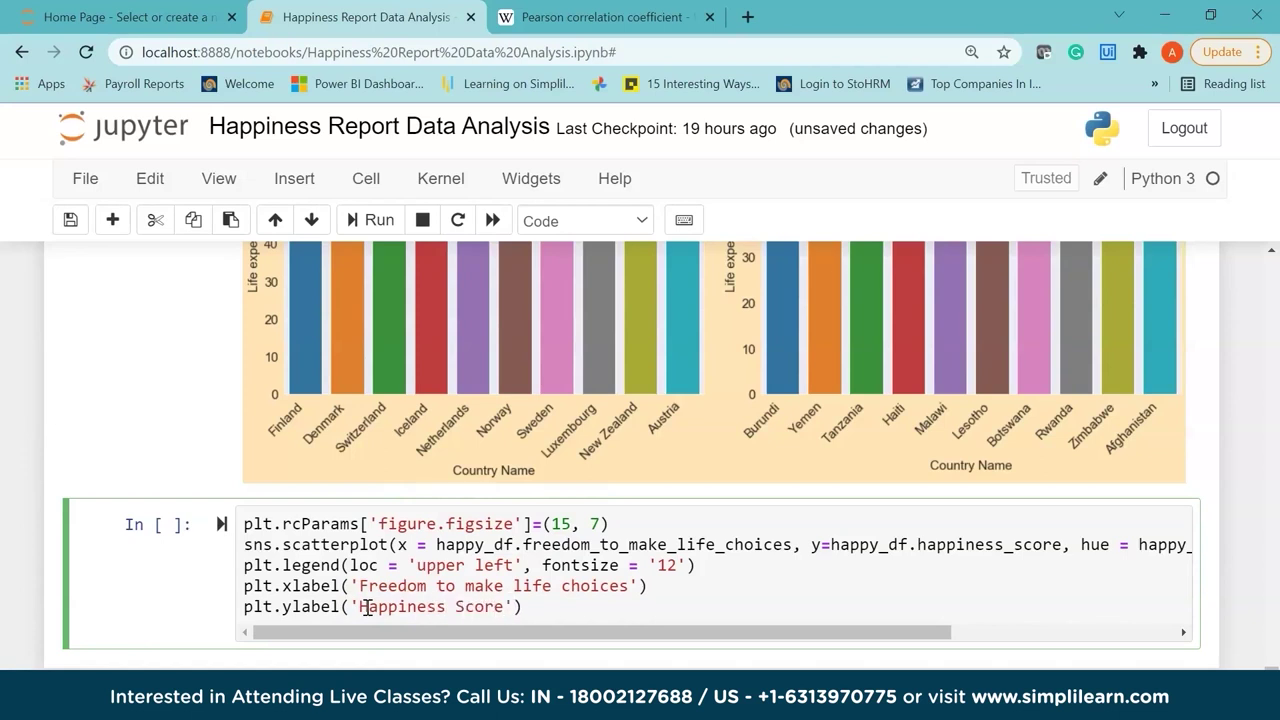
Run the scatterplot cell and bring its chart into view
scroll(553, 497, down, 1)
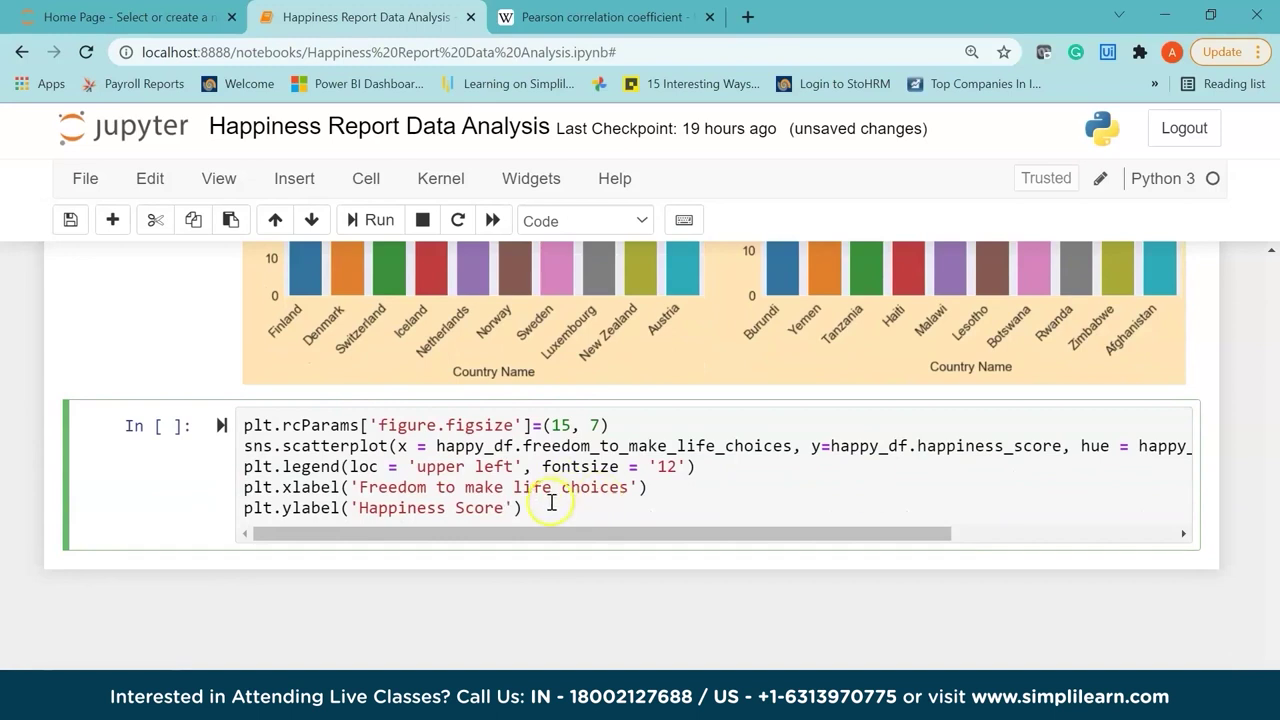
key(shift+Return)
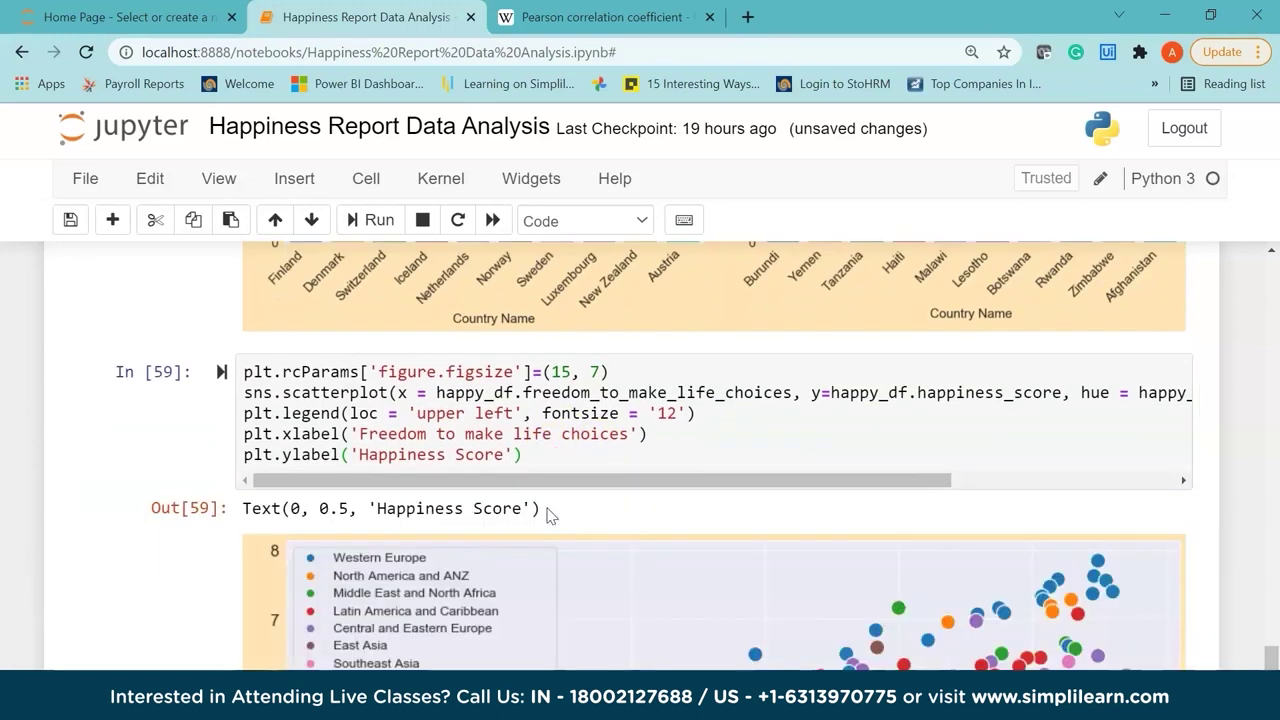
scroll(1270, 660, down, 3)
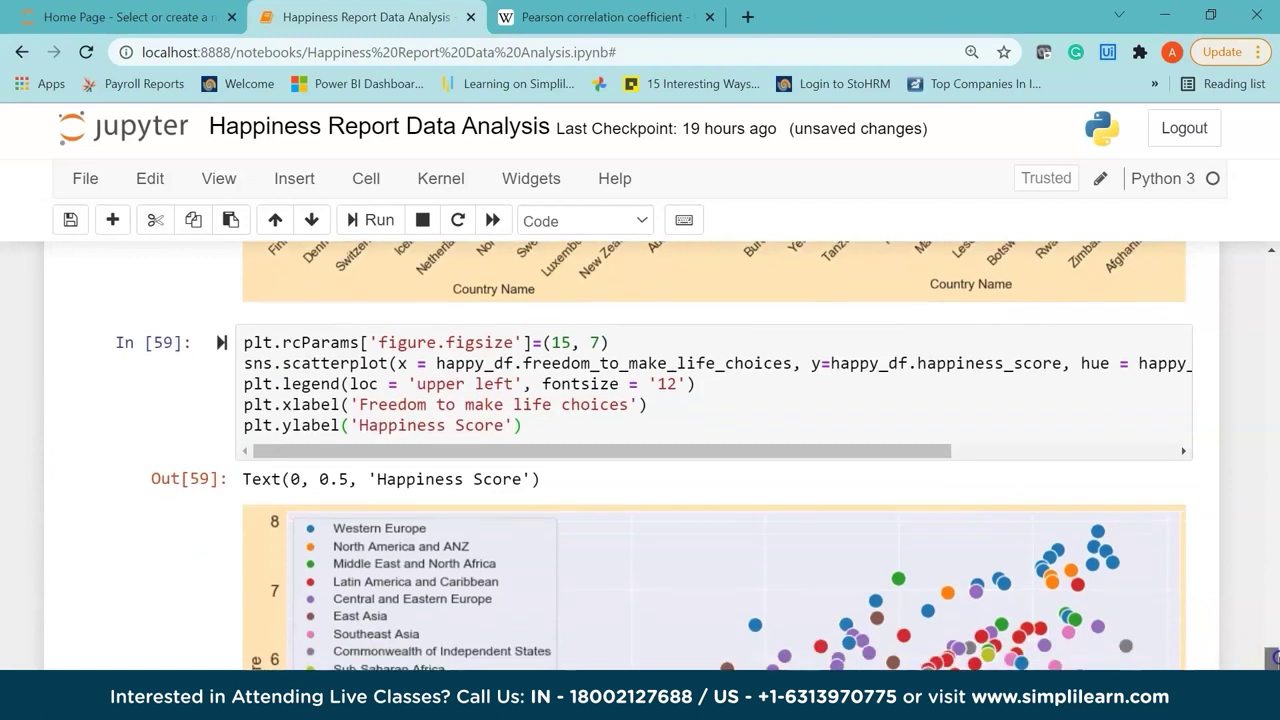
Examine how the regions in the legend spread across freedom to make life choices and happiness score in the scatterplot
scroll(1009, 430, down, 1)
scroll(1009, 430, up, 1)
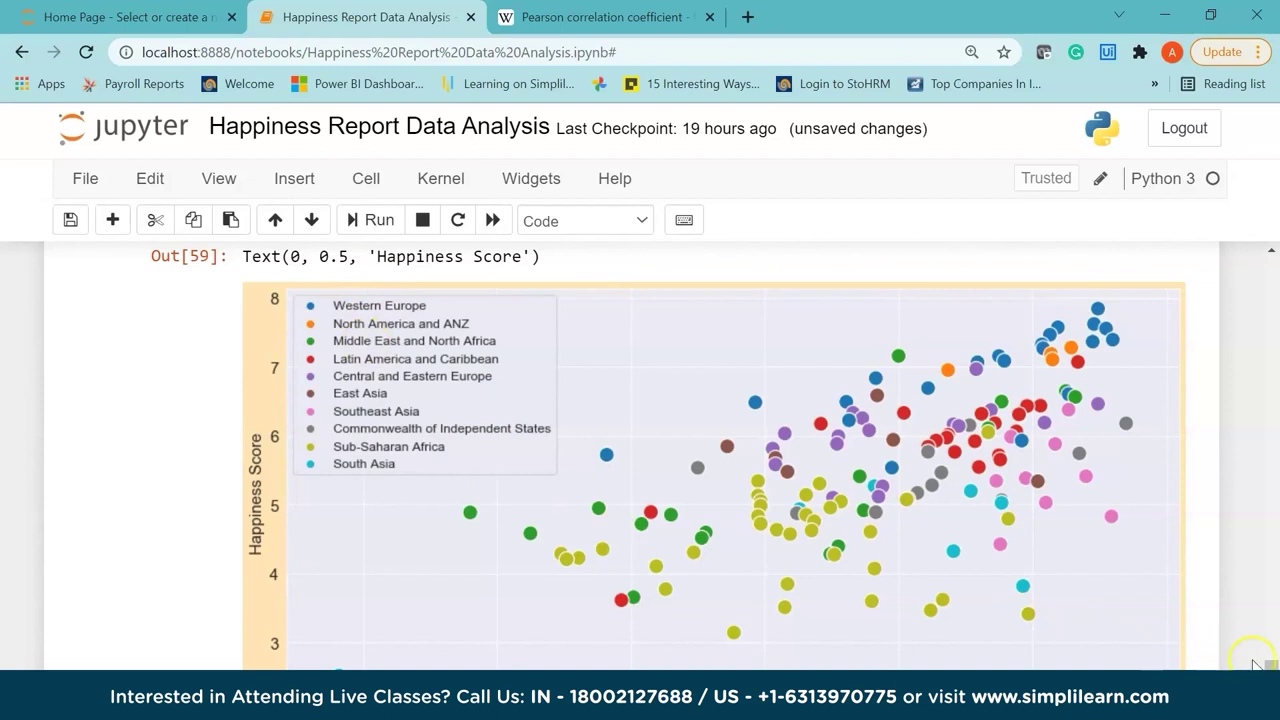
scroll(1271, 666, down, 1)
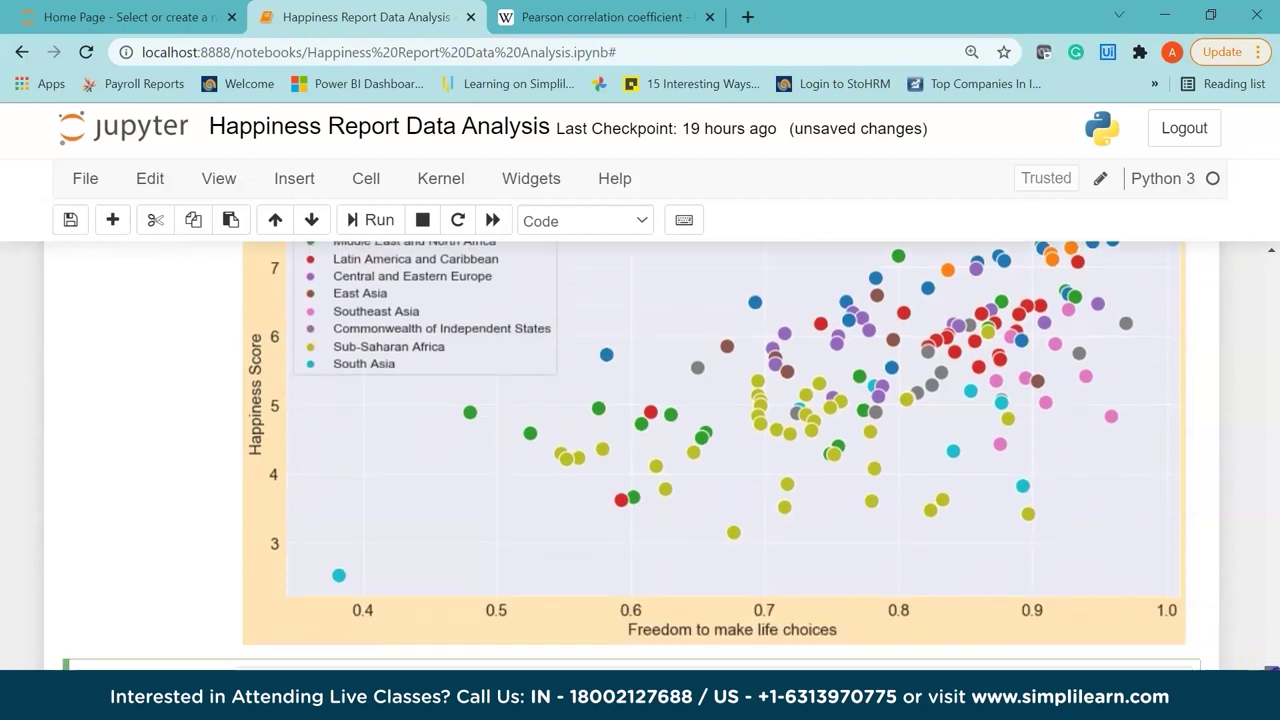
scroll(1271, 666, up, 1)
scroll(1271, 666, down, 1)
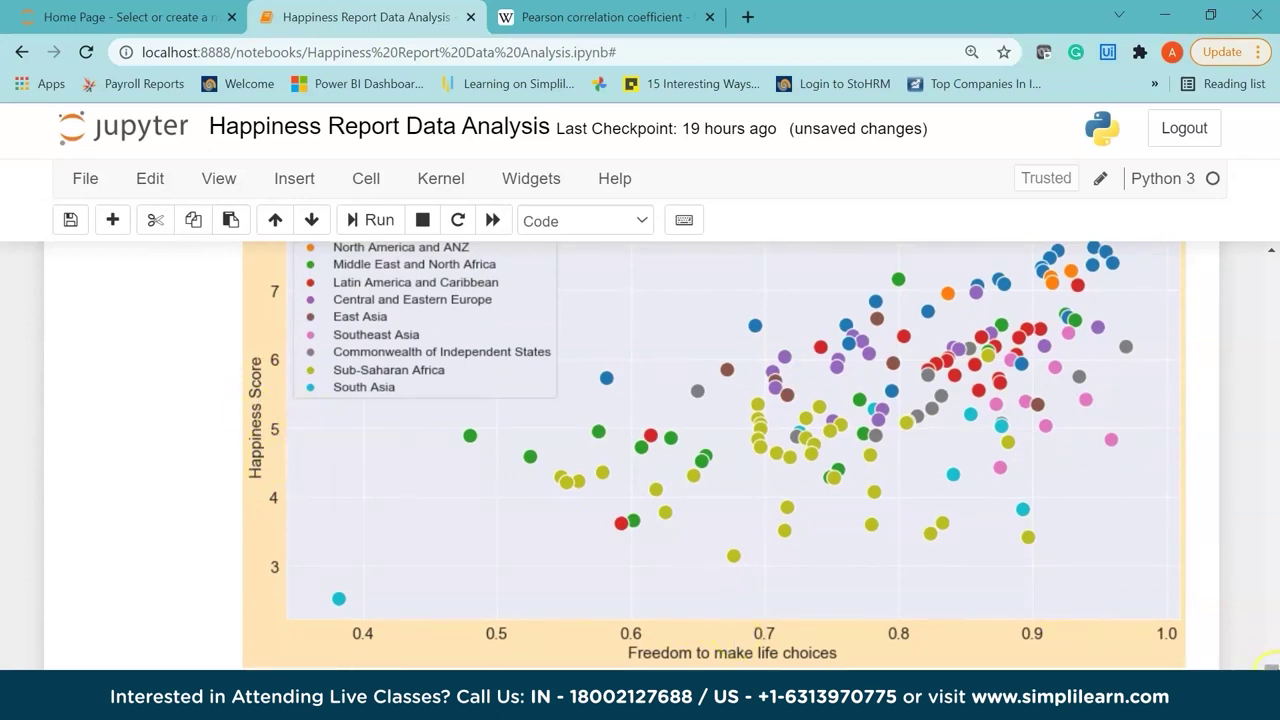
scroll(1266, 662, up, 3)
scroll(1266, 662, down, 2)
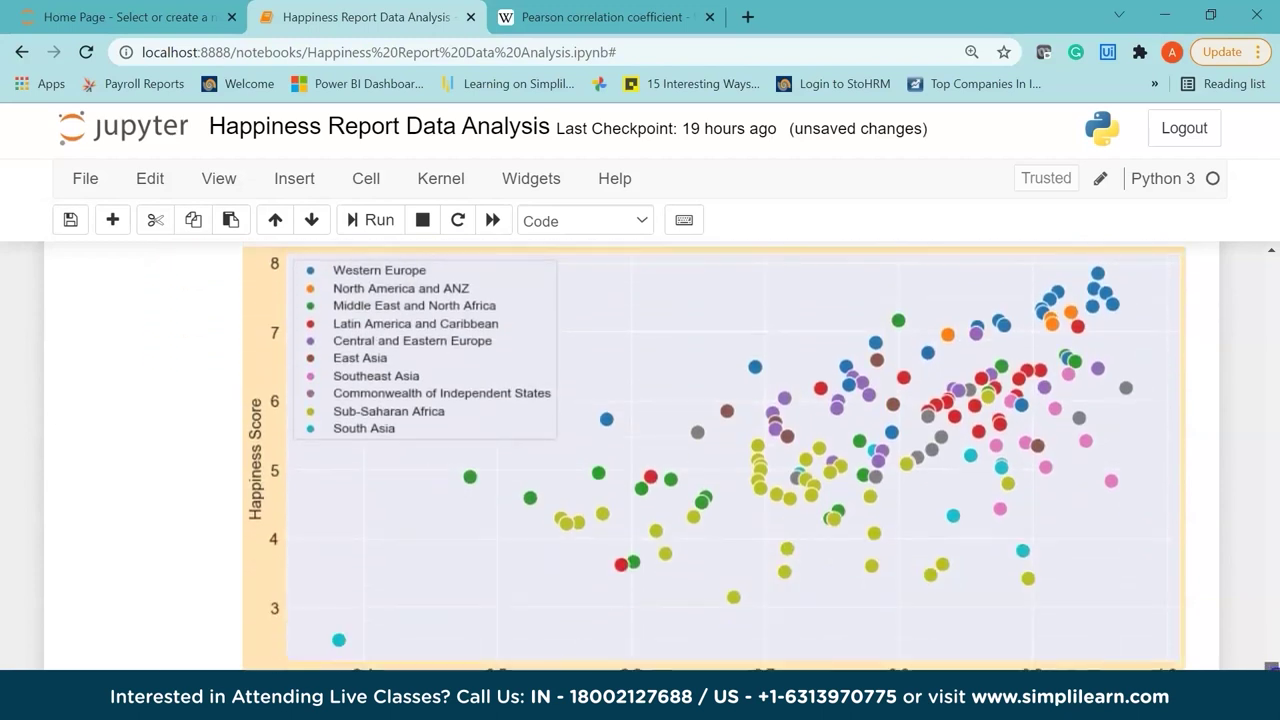
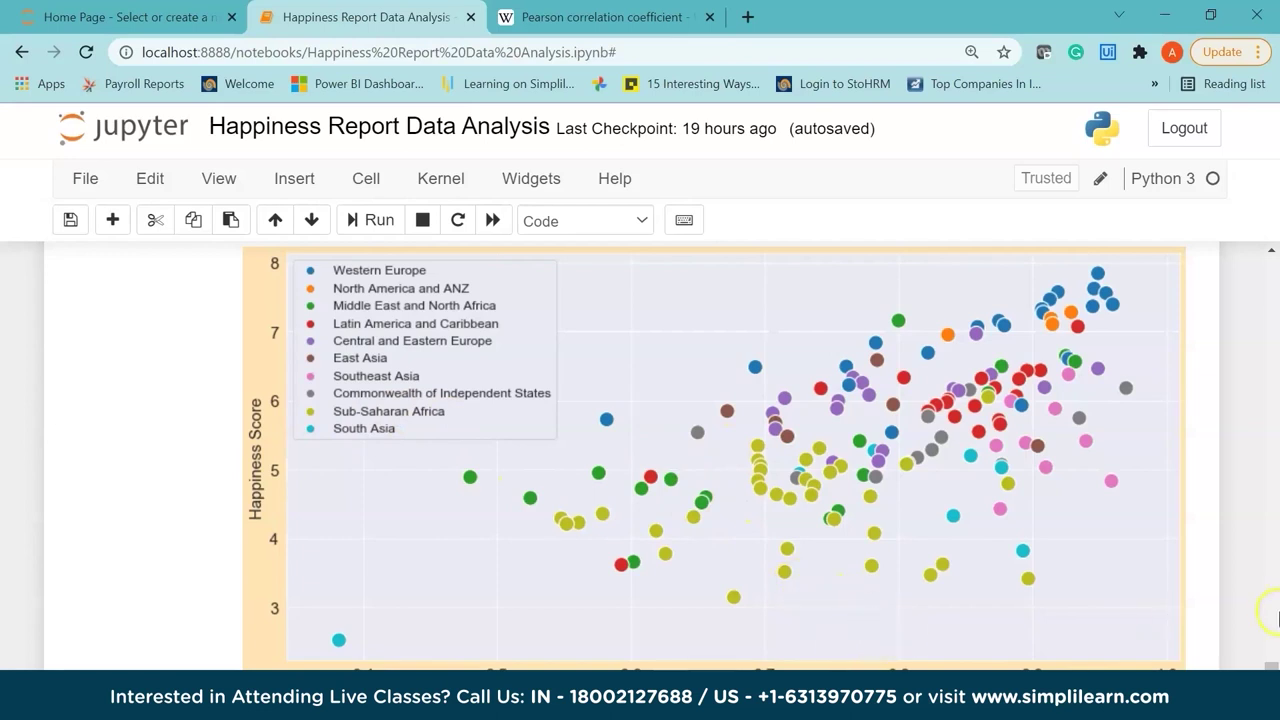
scroll(1268, 612, down, 1)
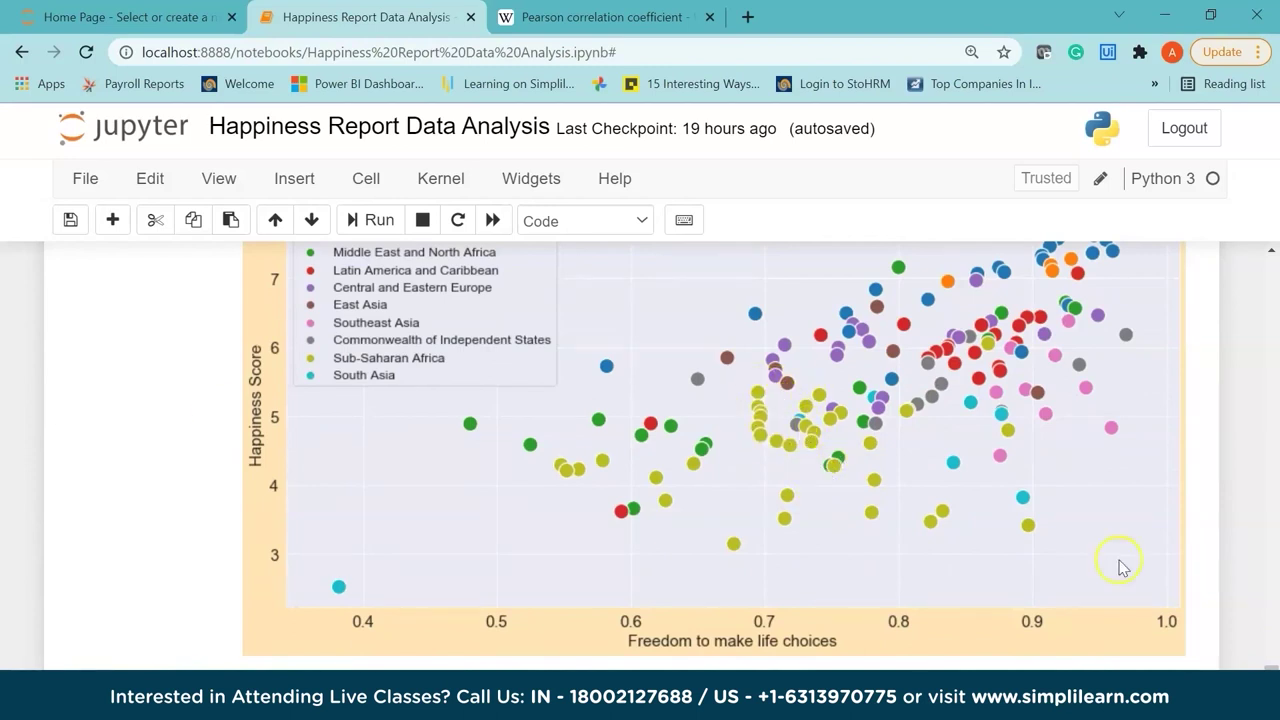
scroll(1030, 440, up, 2)
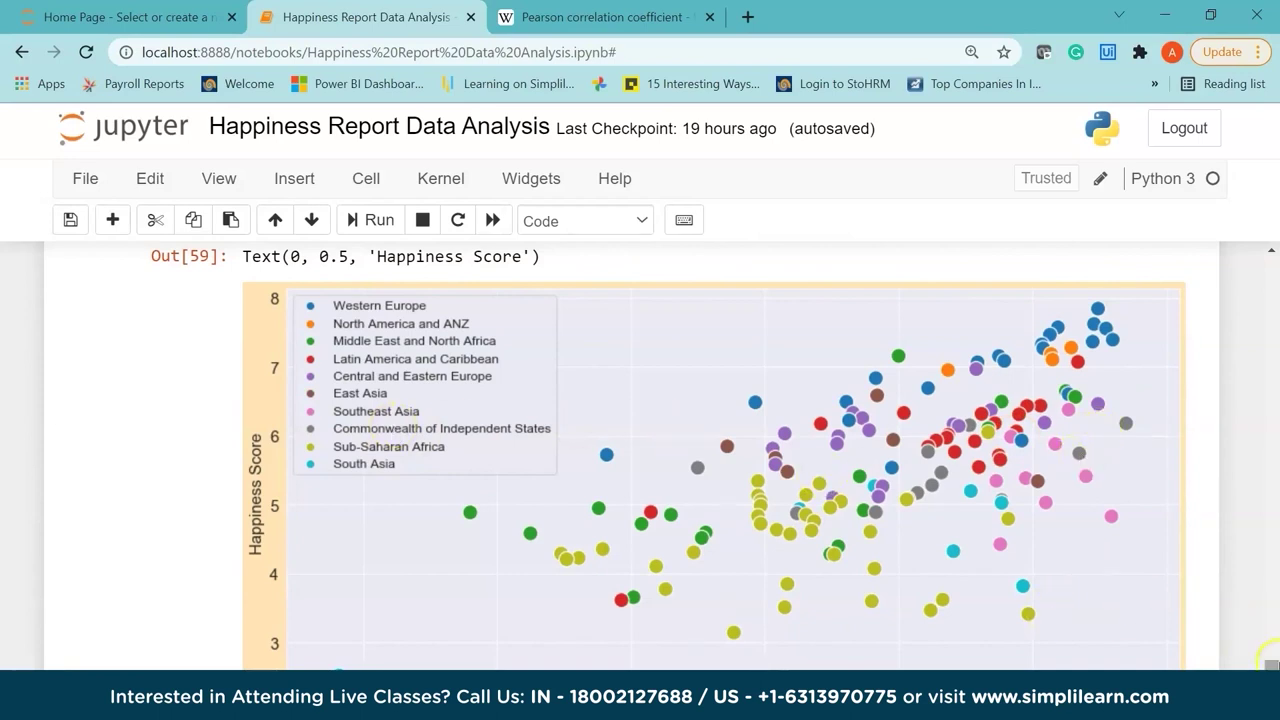
scroll(1238, 630, down, 1)
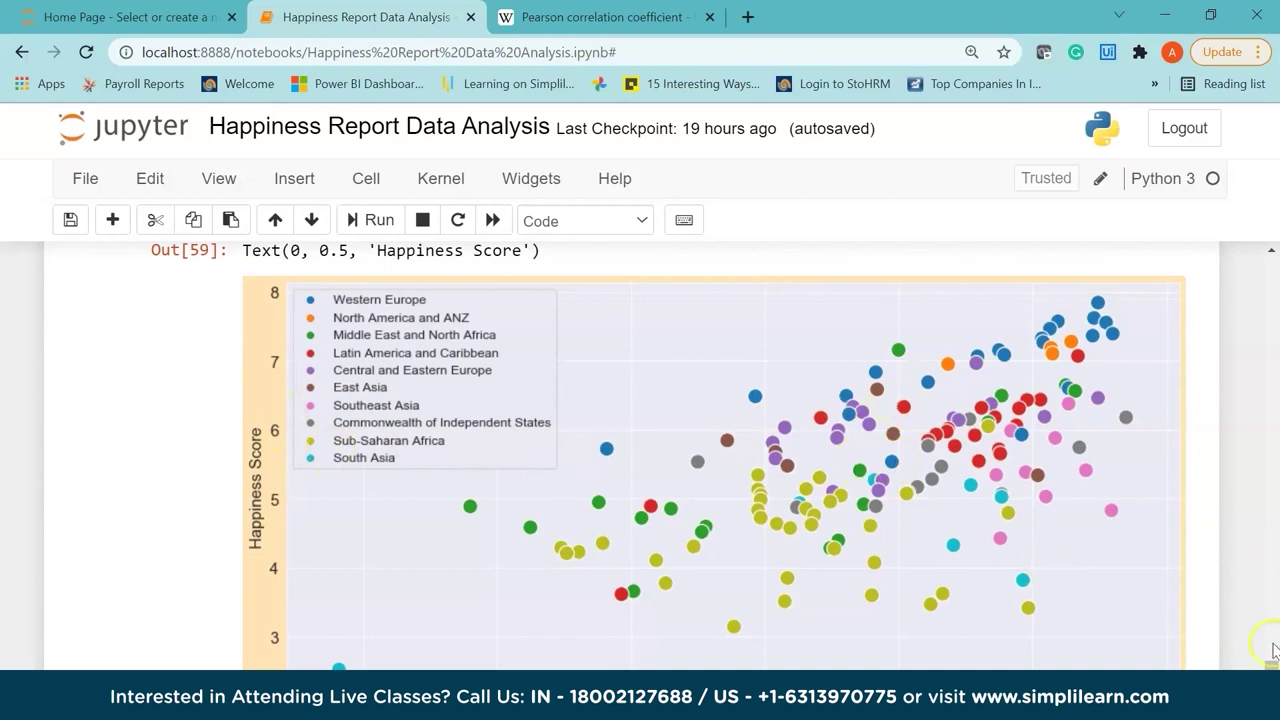
scroll(1270, 660, down, 1)
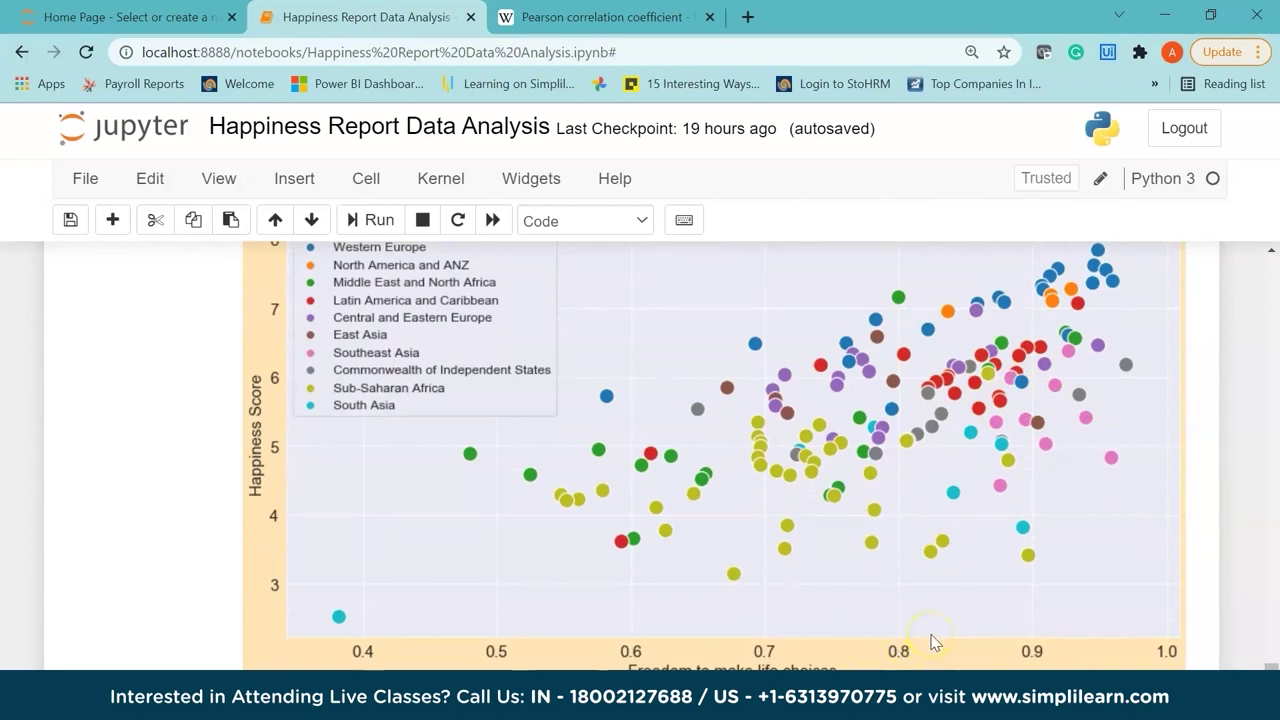
scroll(1270, 666, down, 1)
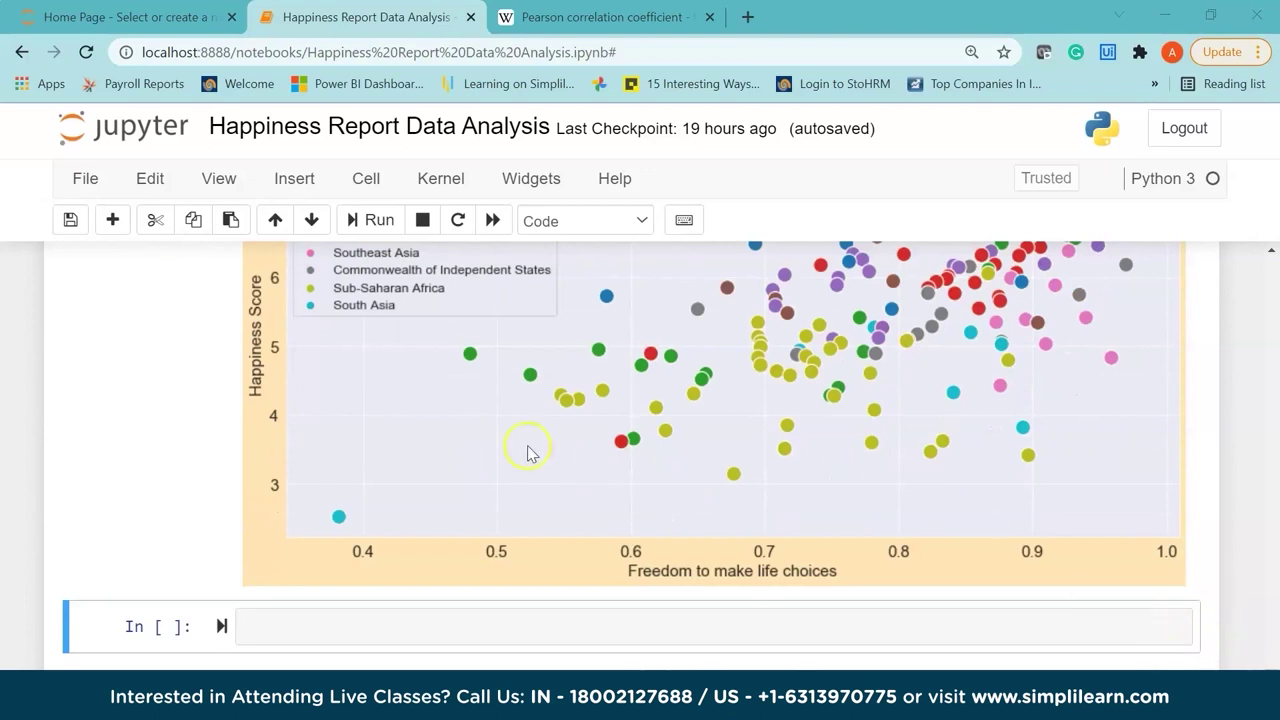
scroll(1225, 668, up, 1)
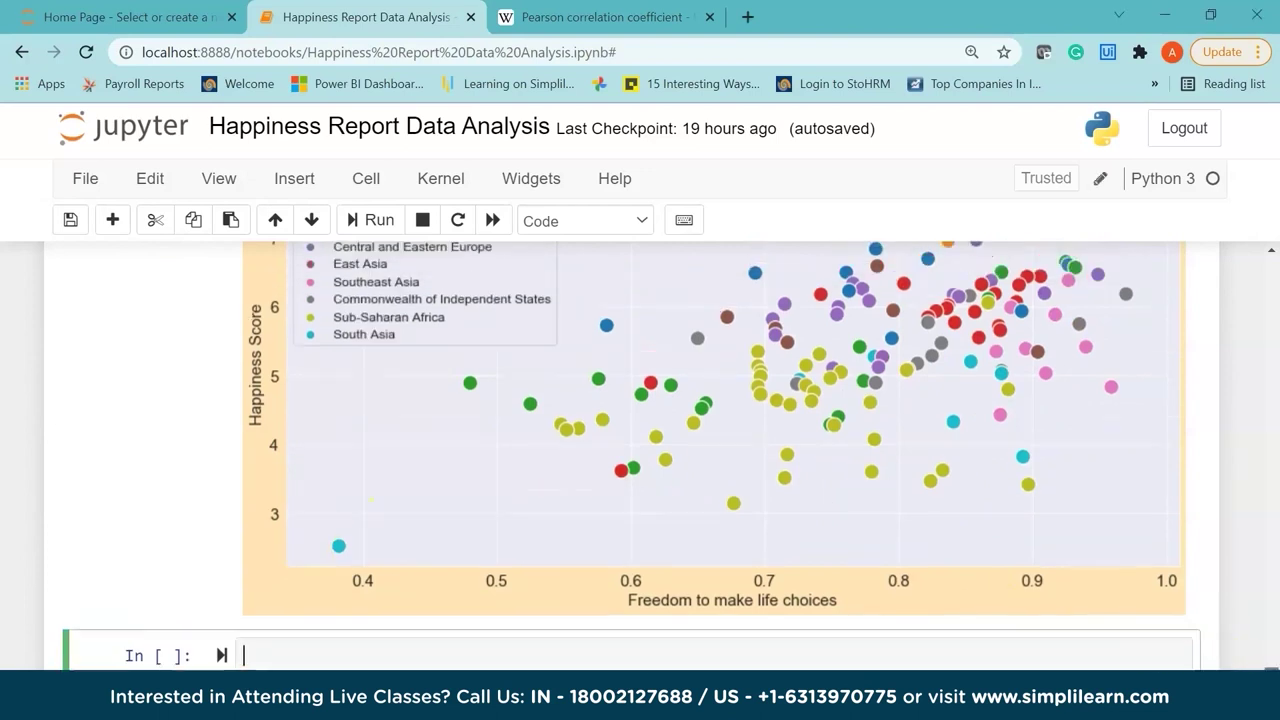
scroll(660, 455, up, 1)
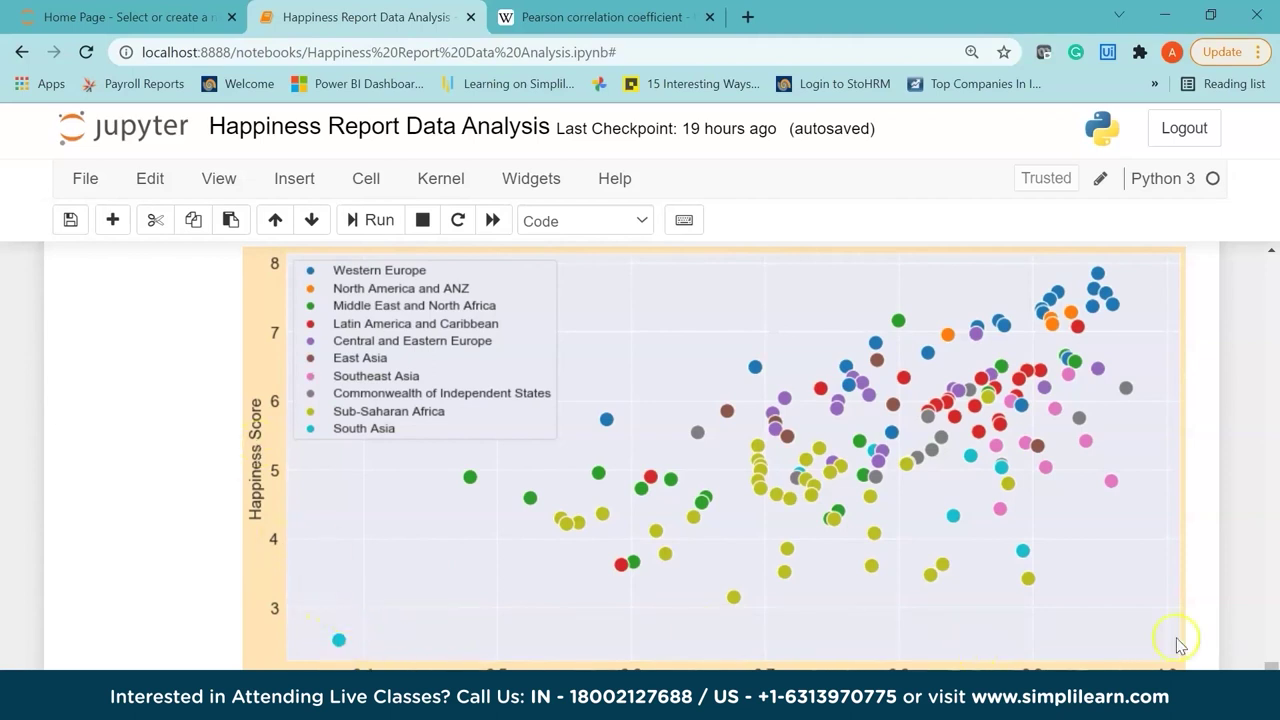
In the empty cell, assign country to happy_df.sort_values(by='perceptions_of_corruption').head(10)
scroll(1177, 643, down, 2)
scroll(760, 456, down, 1)
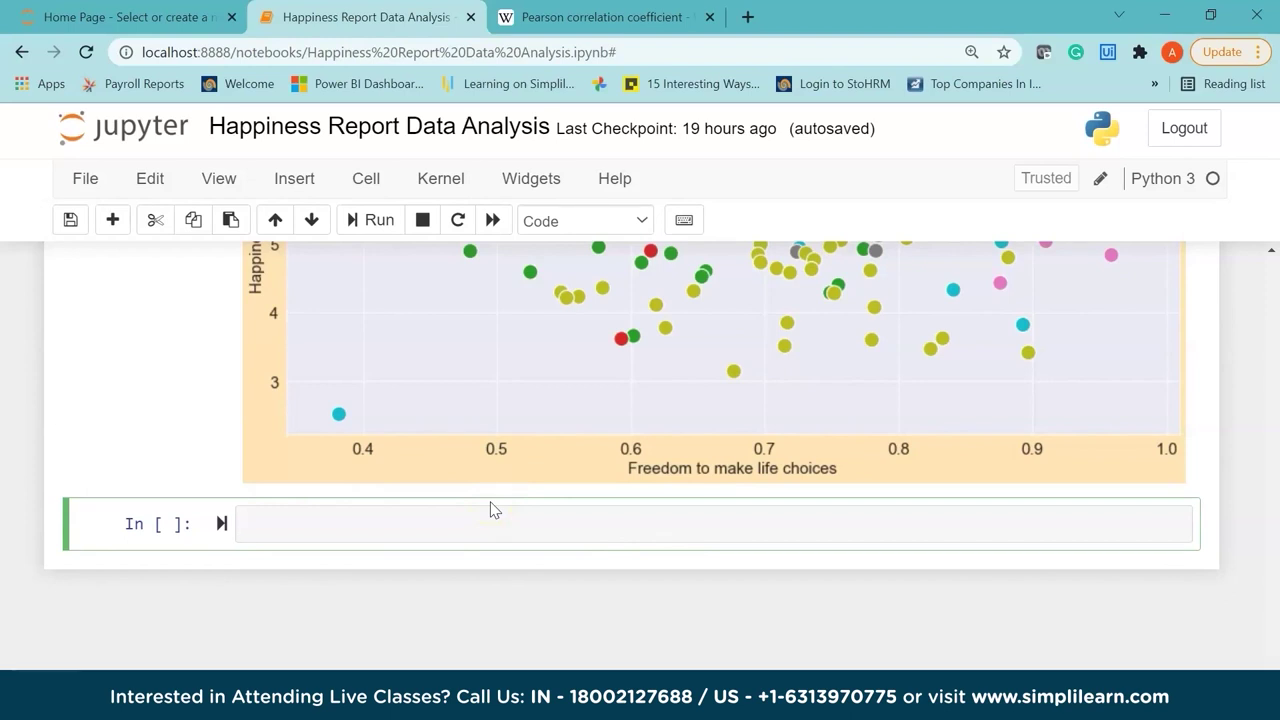
click(326, 531)
text(cpun)
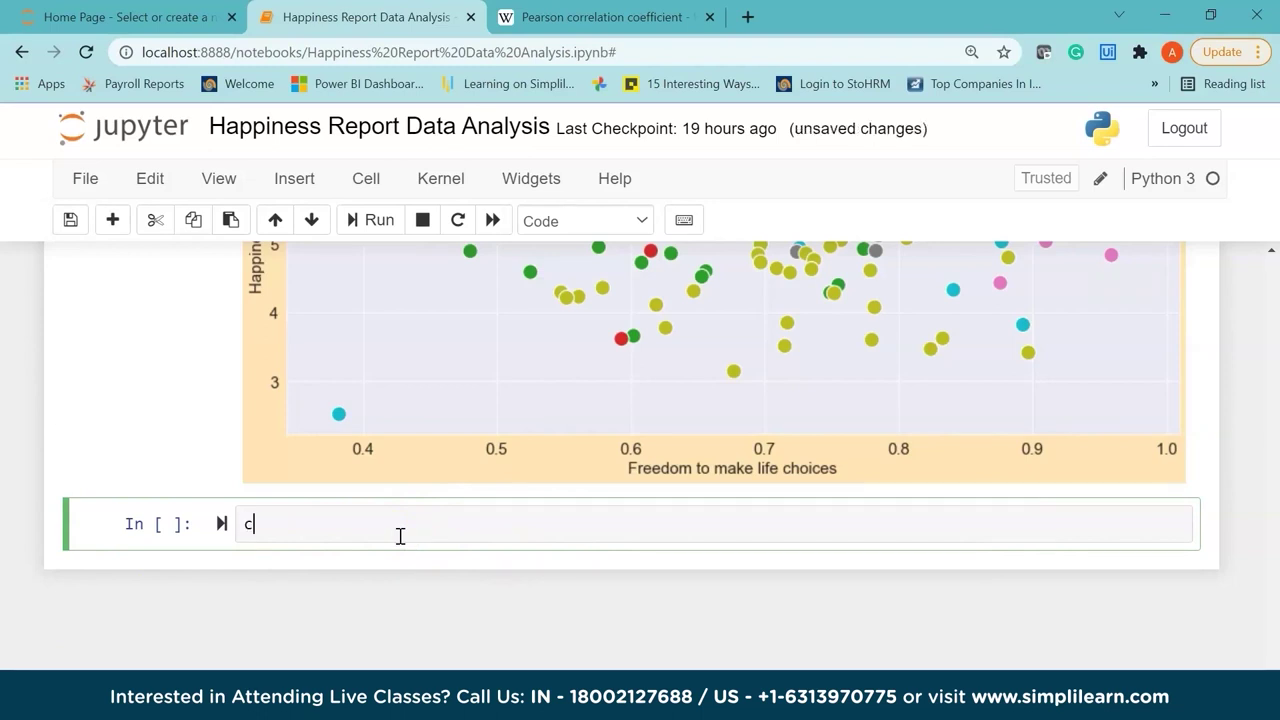
key(BackSpace)
key(BackSpace)
key(BackSpace)
text(ountry = happy_df)
click(343, 450)
text(.sor)
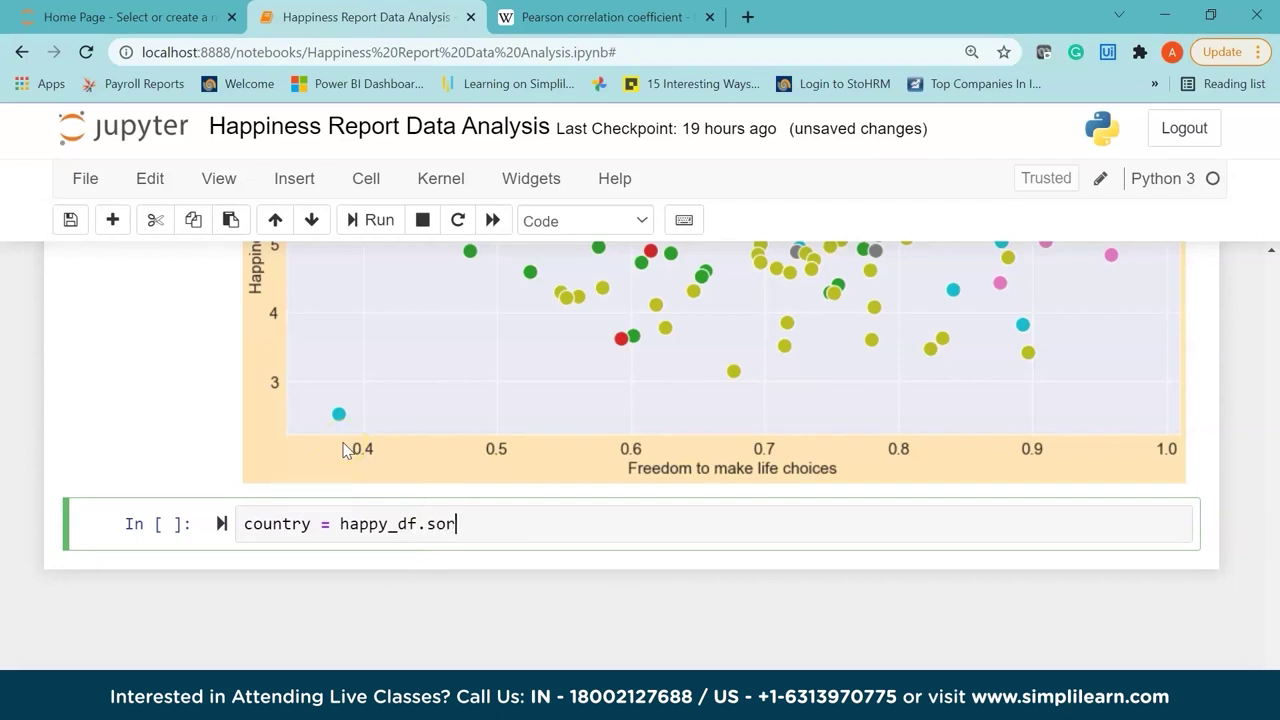
text(t_values(by='percept)
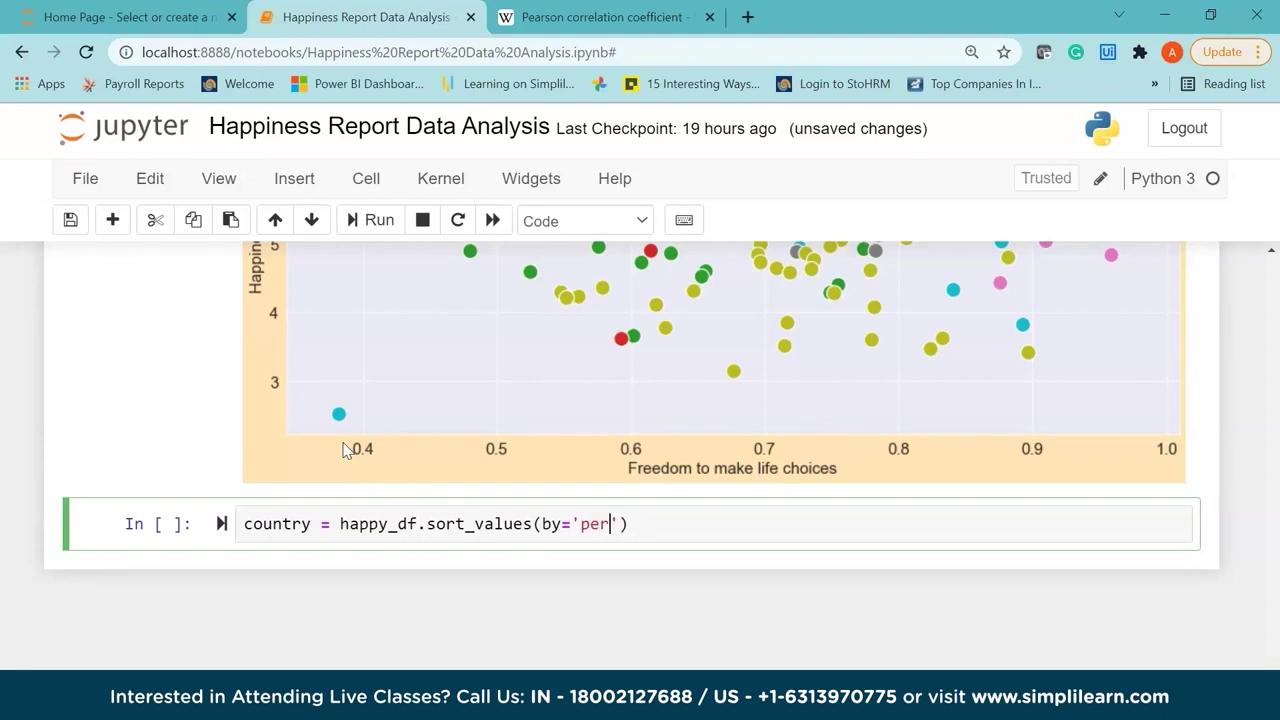
text(ions)
text(_of_co)
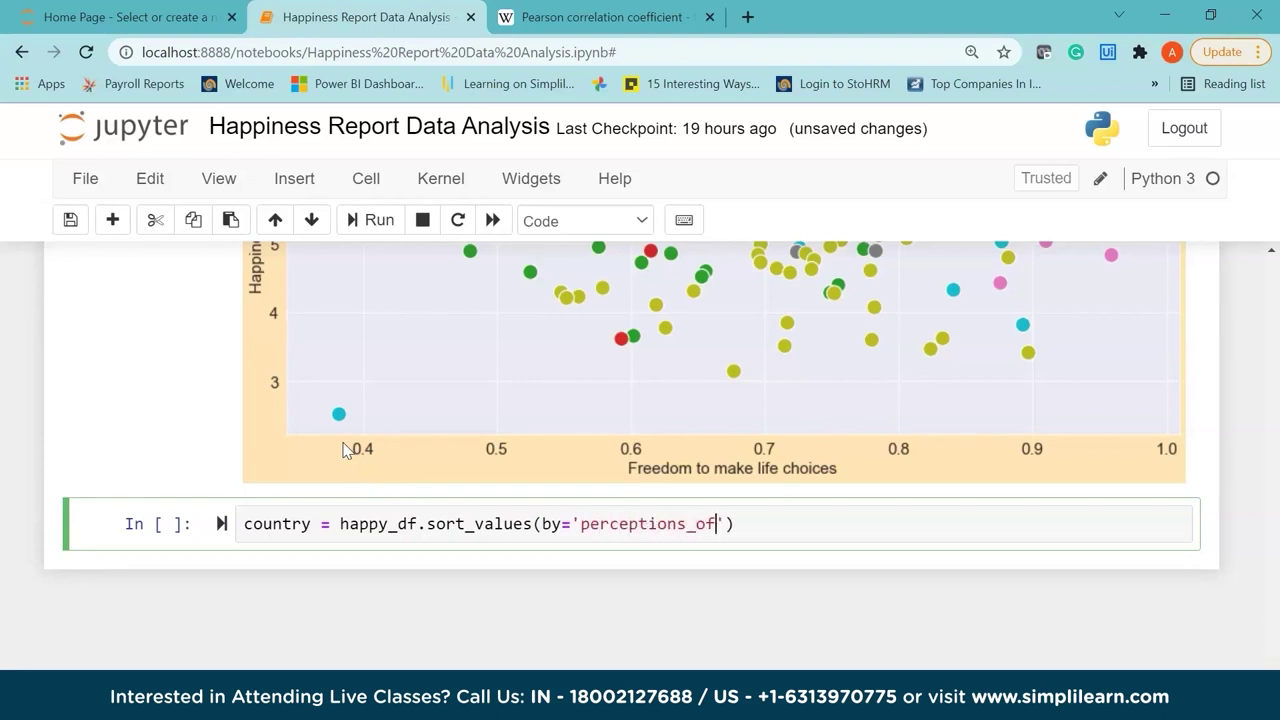
text(rruption').head))
key(BackSpace)
text((10)
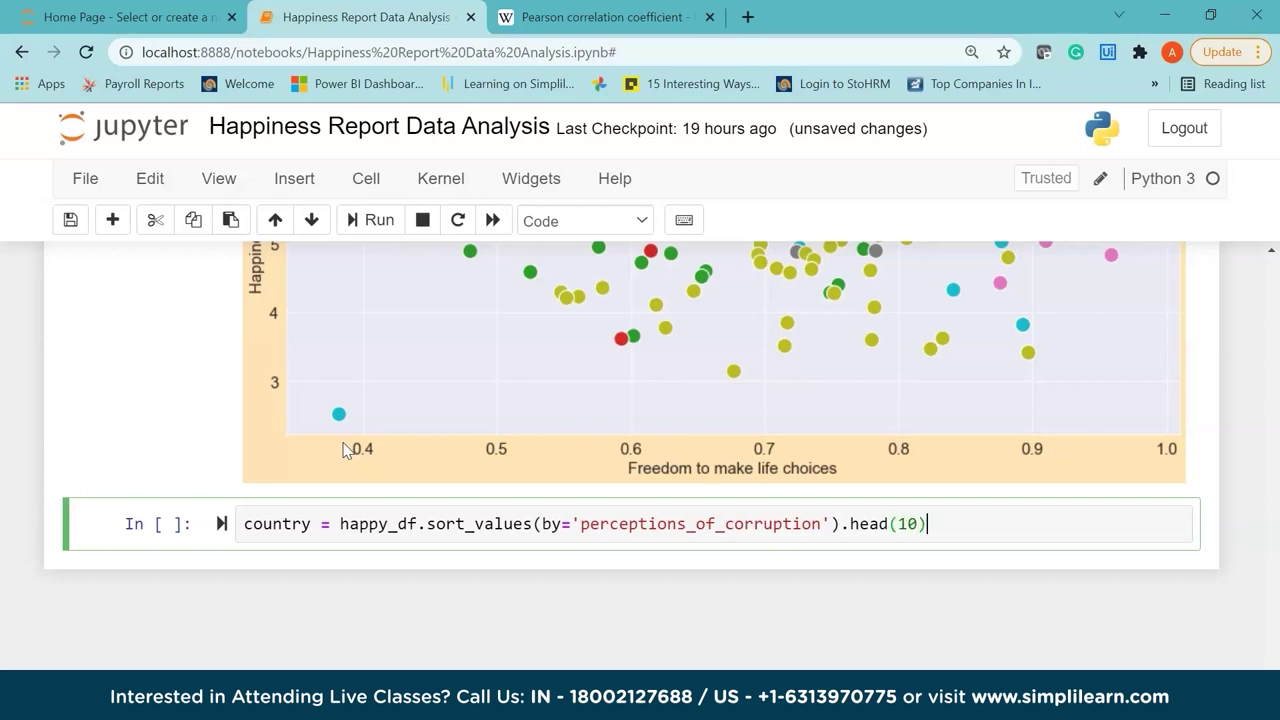
key(End)
key(Return)
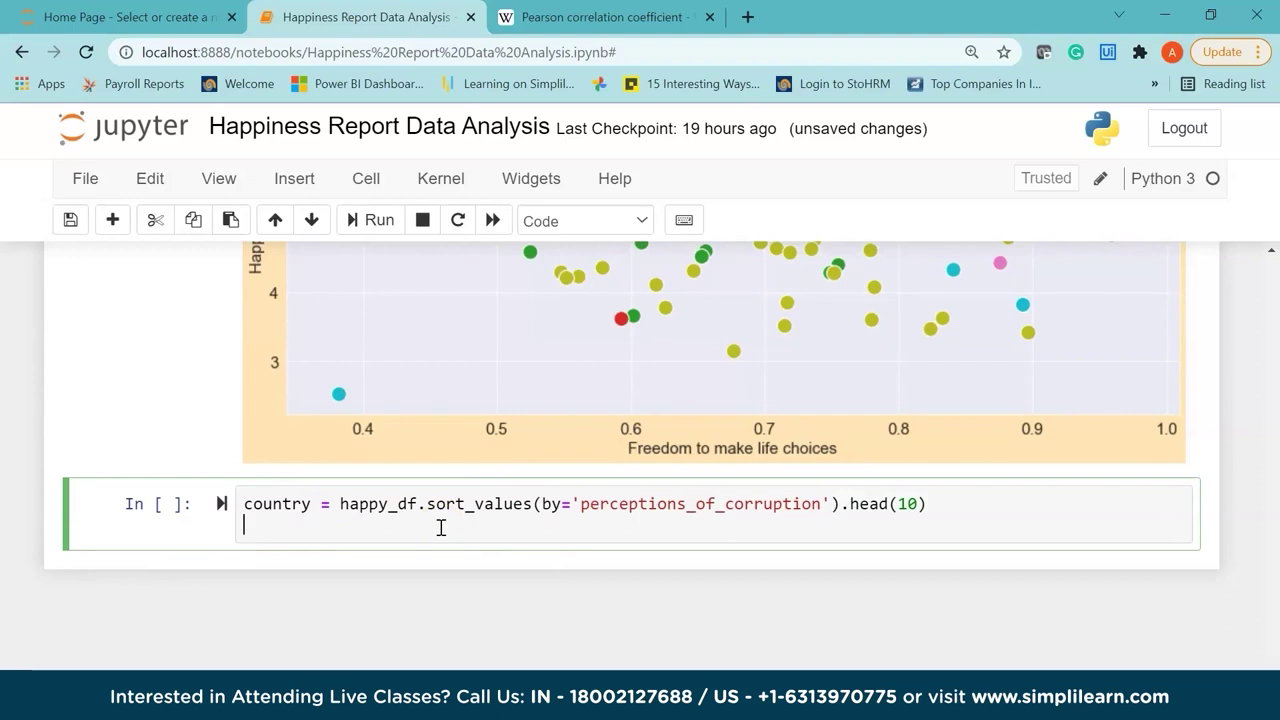
Add a line setting plt.rcParams['figure.figsize'] to (12, 6)
text(plt.rcParams)
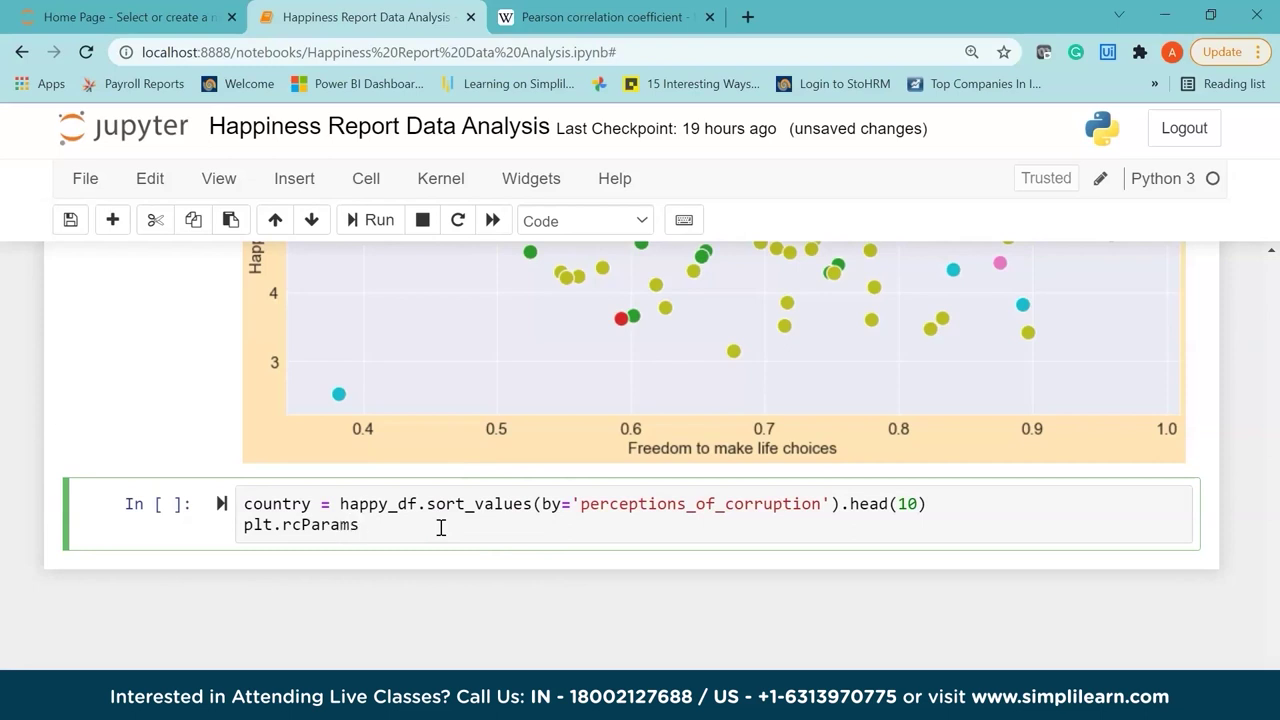
text(['fu)
key(BackSpace)
text(igure)
text(.f)
text(igz)
text(zie')
key(Left)
key(Left)
key(Left)
key(Left)
key(BackSpace)
key(Right)
text(z)
key(Right)
key(Right)
text(= )
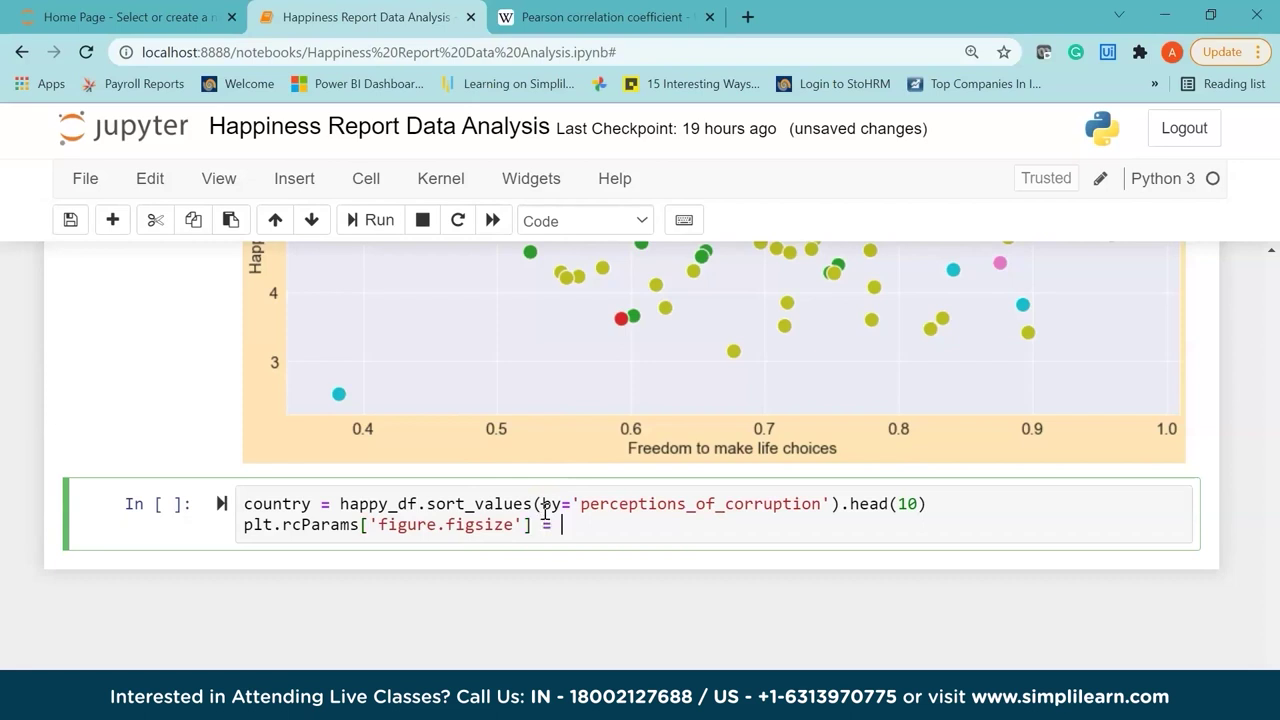
text((12, 6)
key(Return)
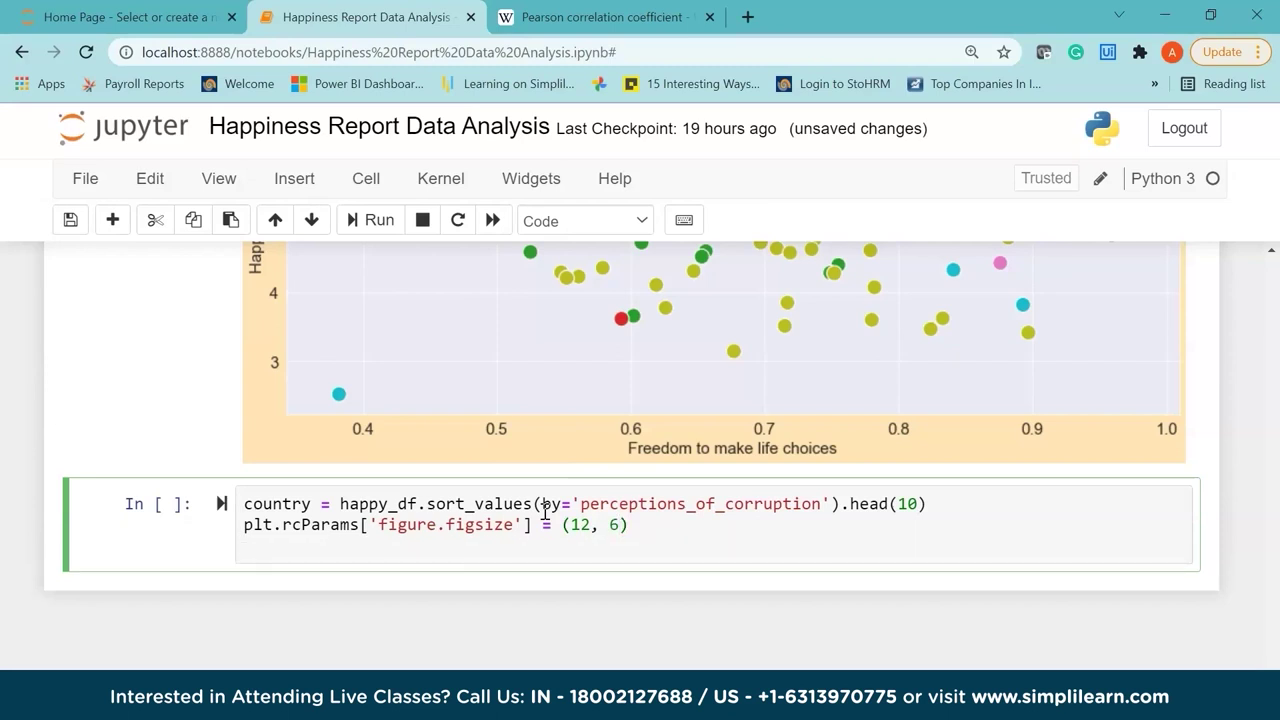
Add a plt.title line with the text 'Countries with Most Perception of Corruption'
text(plt.ti)
text(tle()
text('Countr)
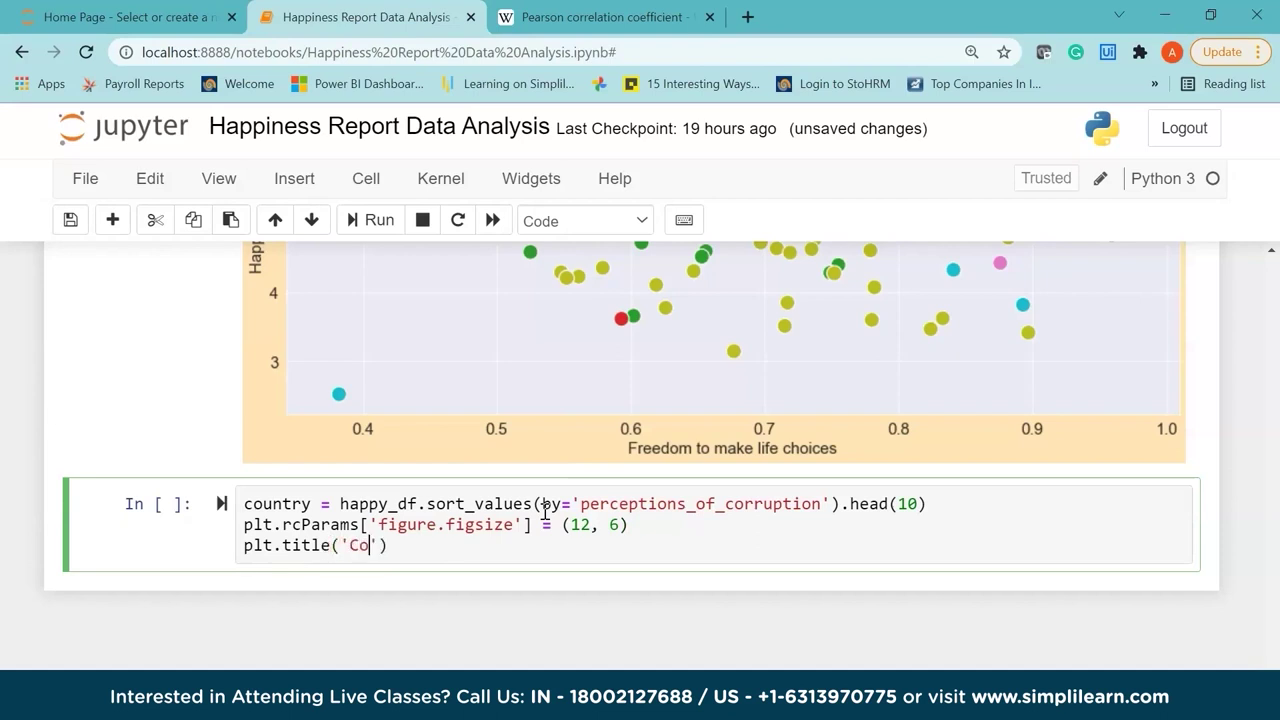
text(y)
key(BackSpace)
key(BackSpace)
text(ies with Most Perception of Corruption')
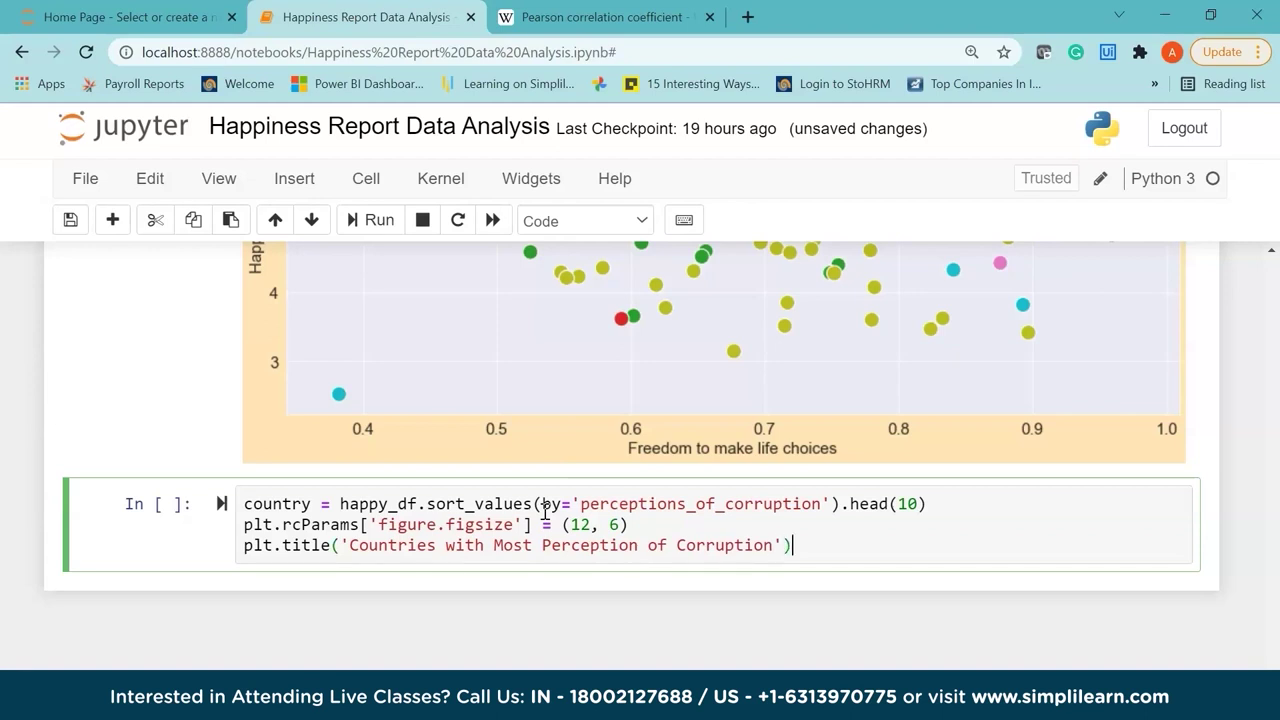
key(Return)
Add a plt.xlabel line with the text 'Country' and fontsize = 13
text(p)
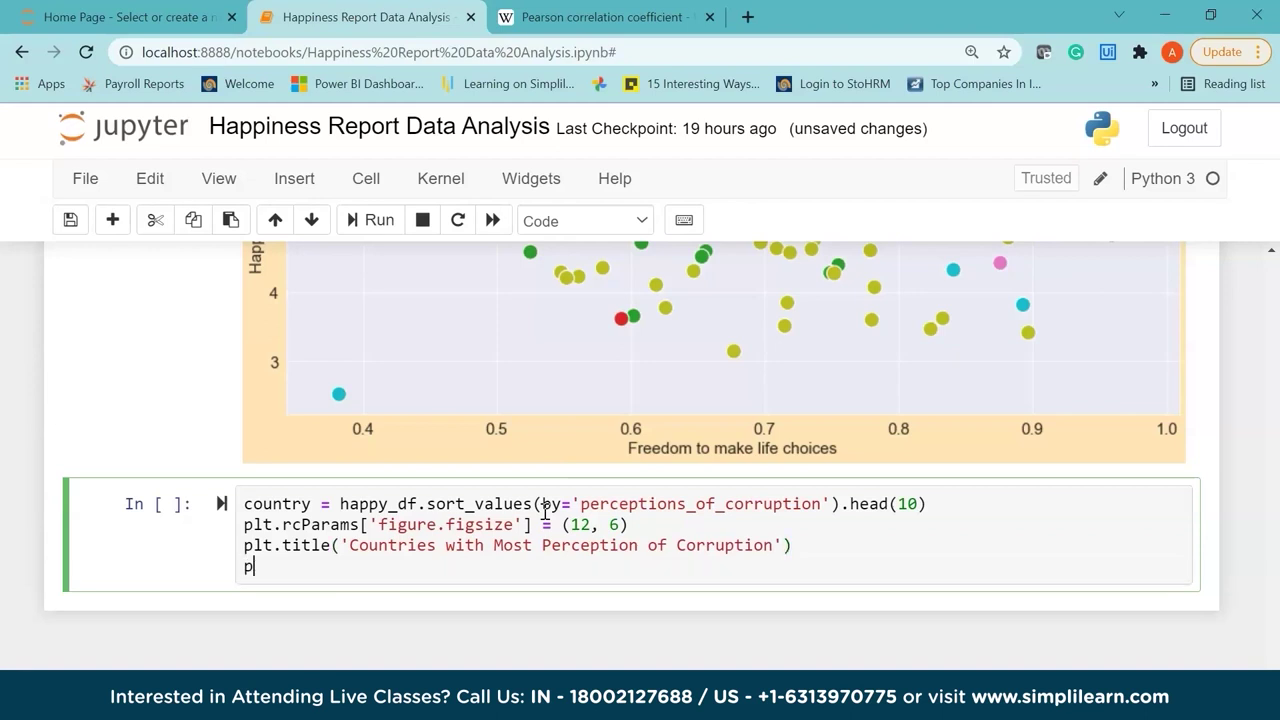
text(lt.xlabel)
text(('Countey)
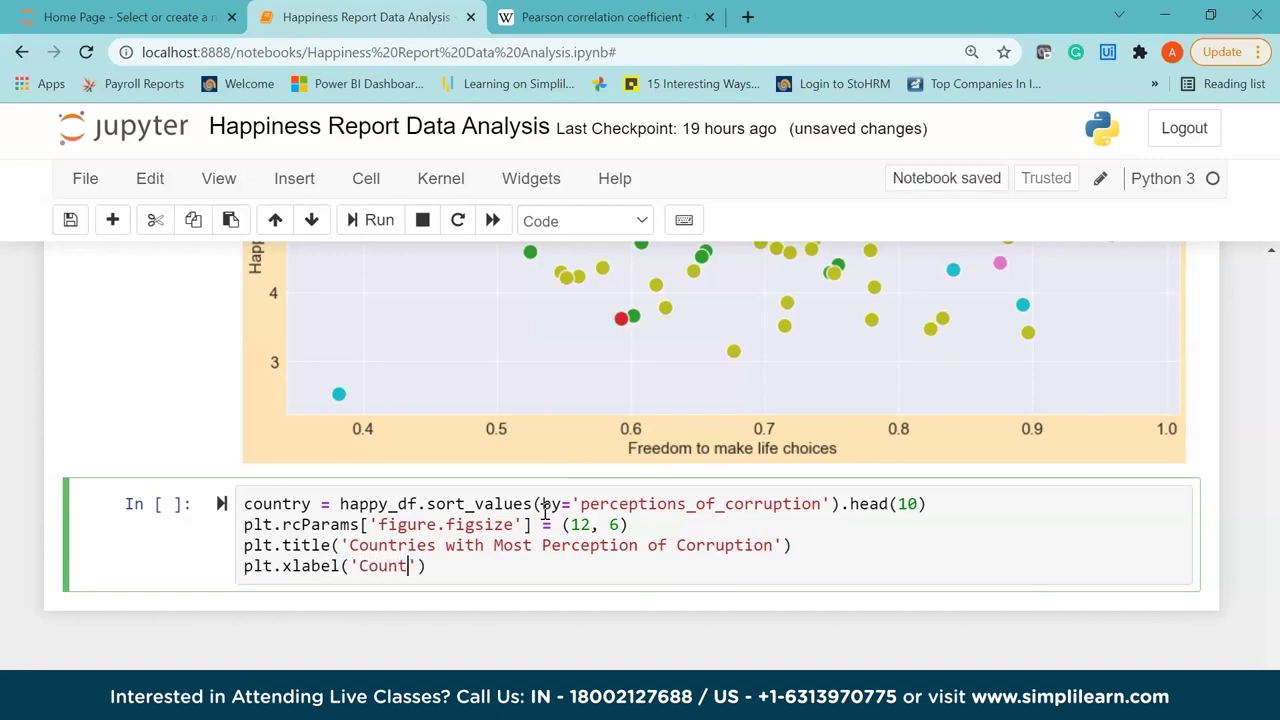
key(BackSpace)
key(BackSpace)
text(ry)
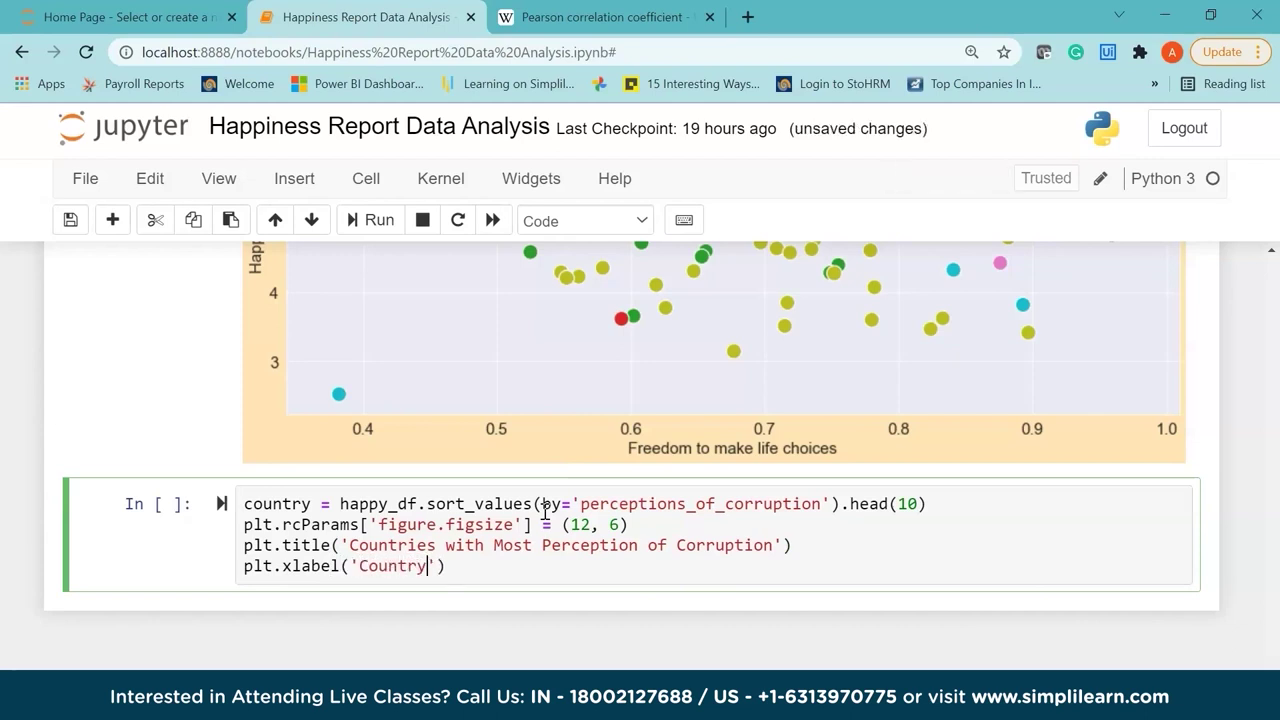
text(, foun)
key(BackSpace)
key(BackSpace)
text(nt)
text(size = 13))
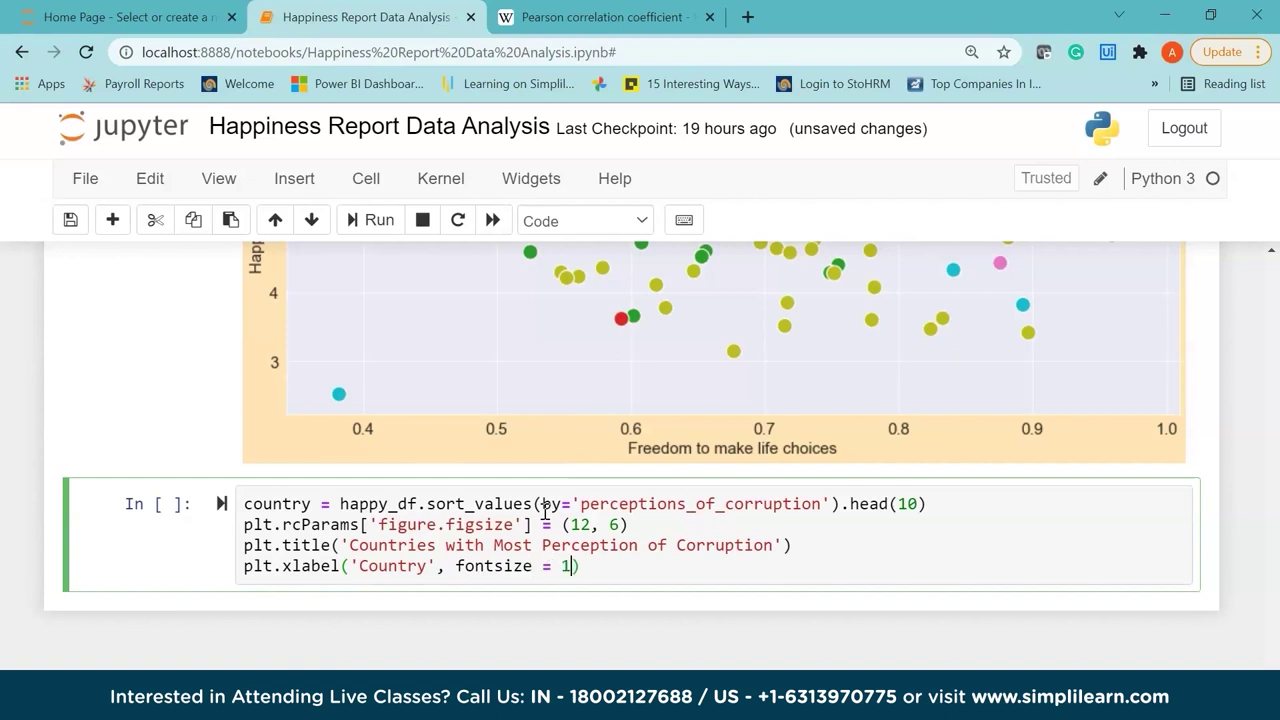
key(Return)
Add a plt.ylabel line with the text 'Corruption Index' and fontsize = 13
text(p)
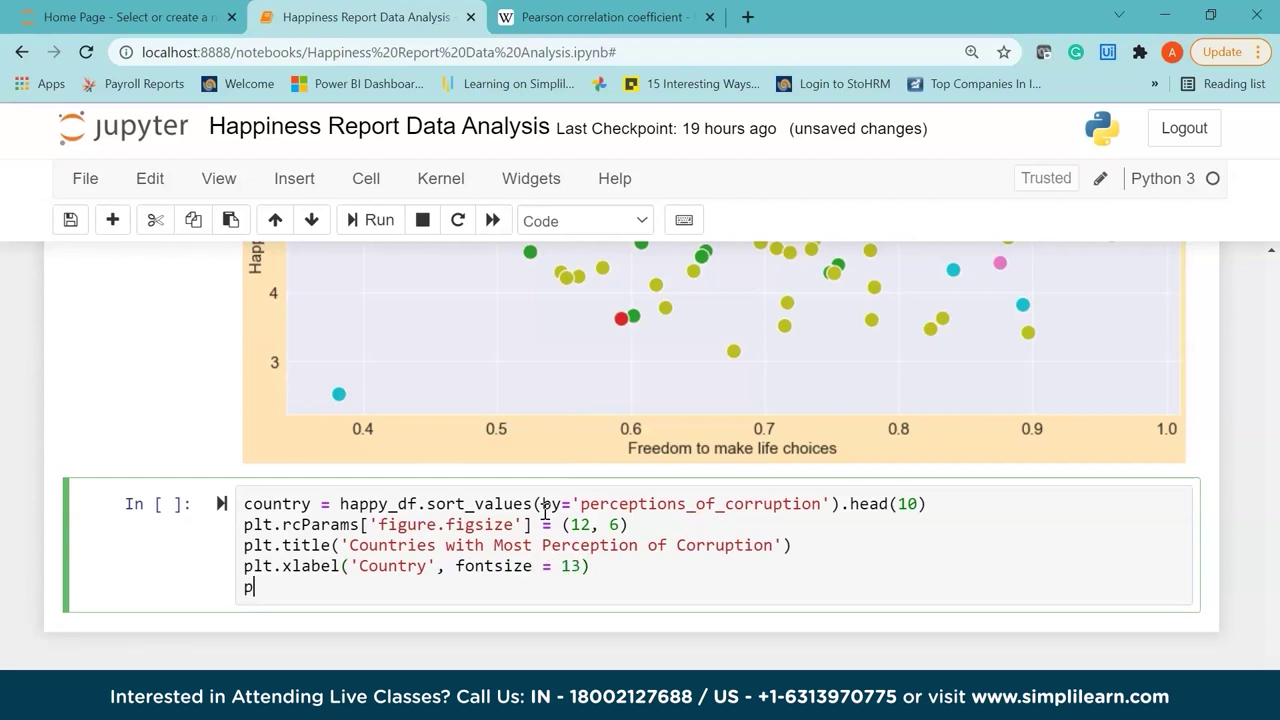
text(lt.ylabel('Corruption Index)
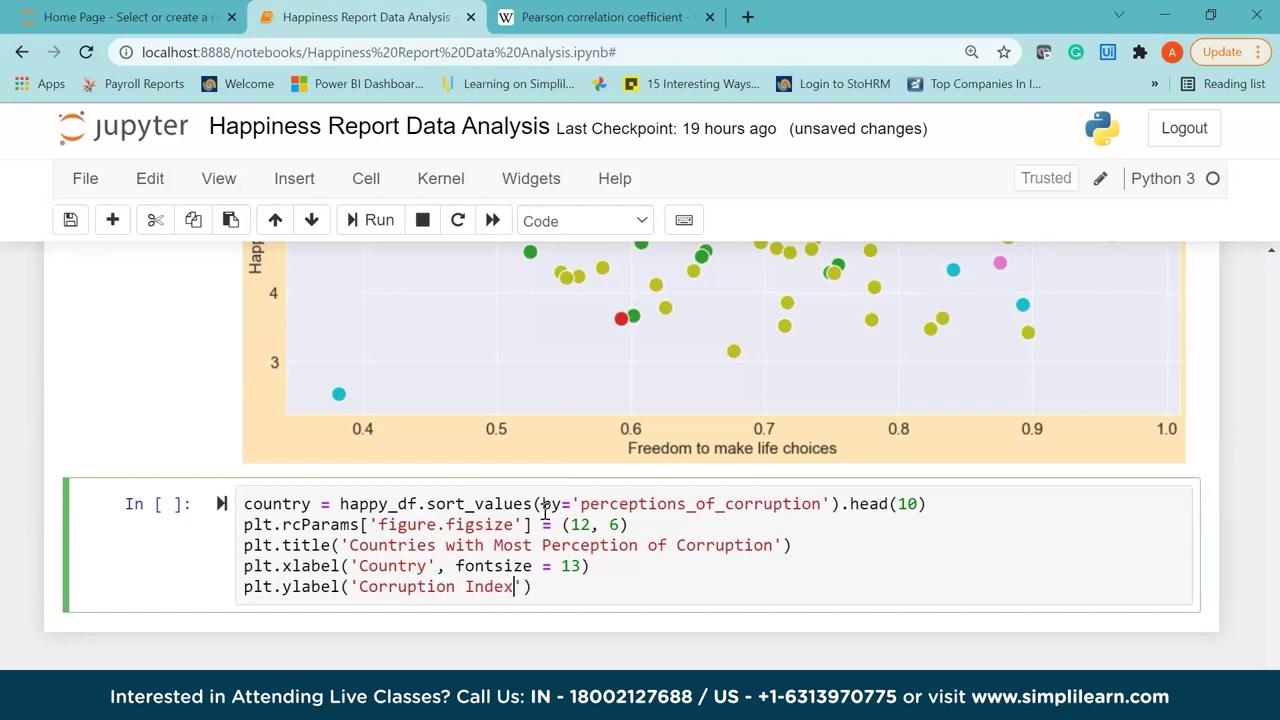
key(Right)
text(, font)
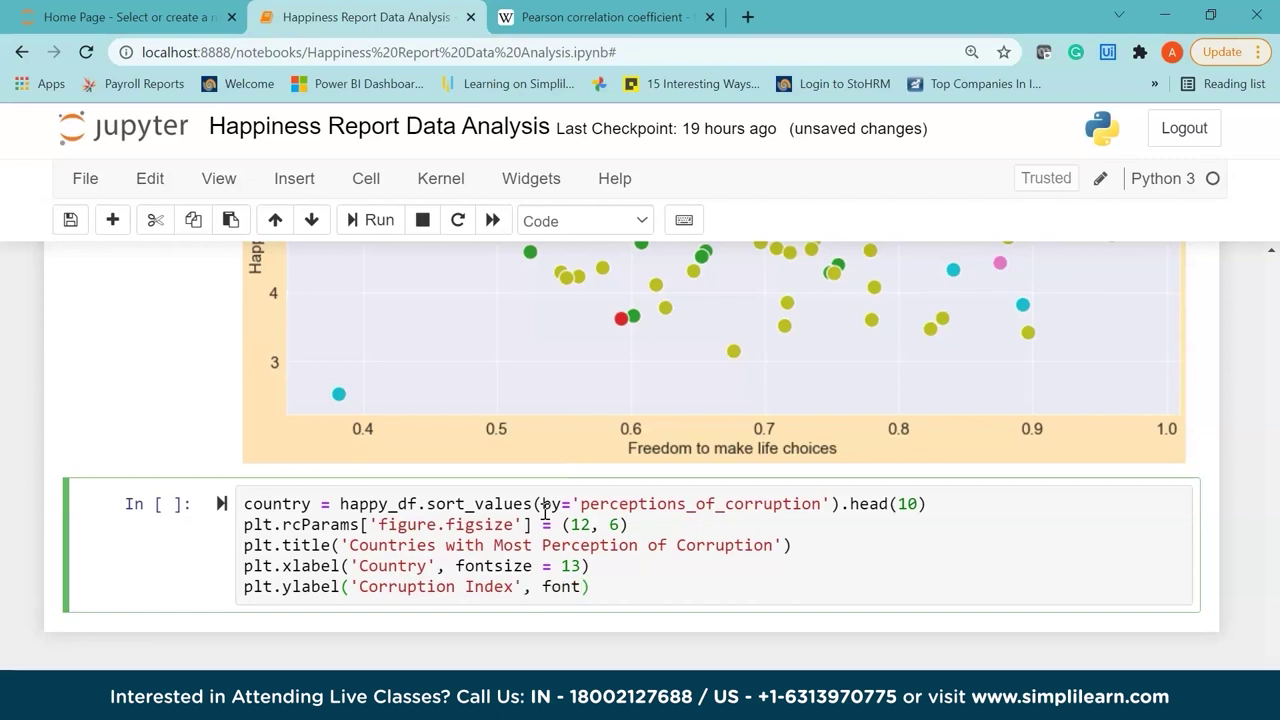
text(size -)
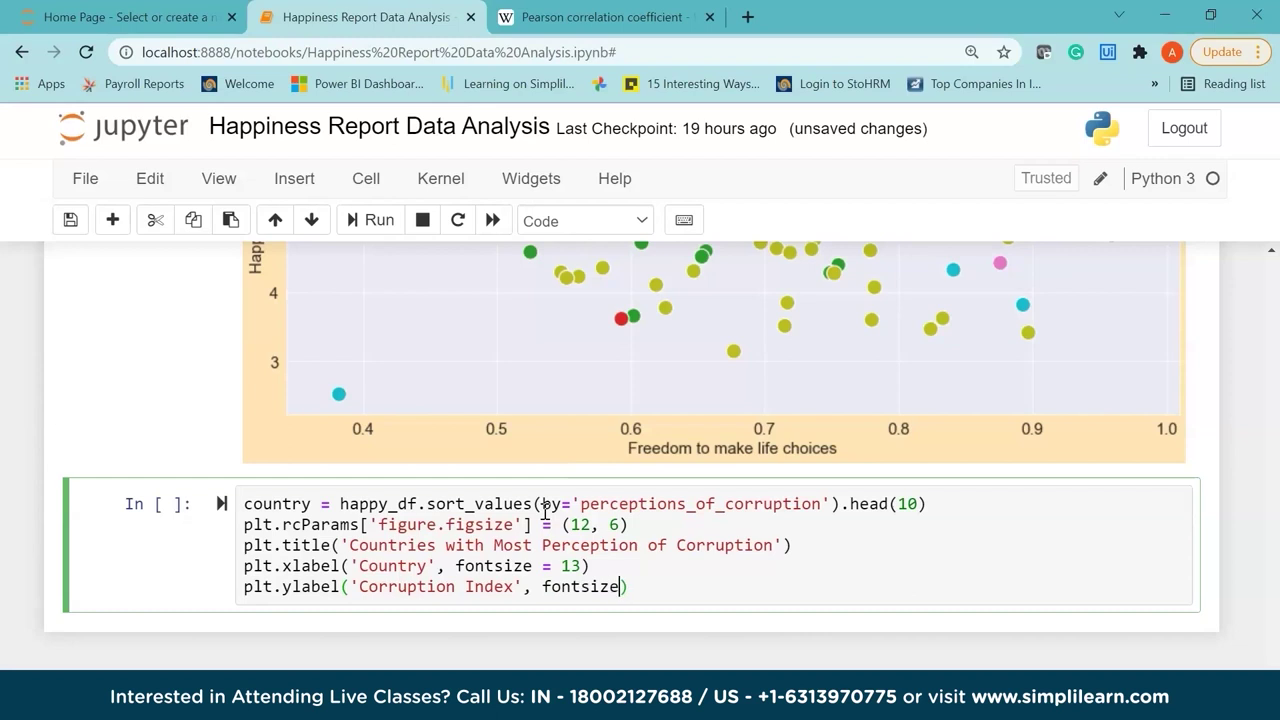
key(BackSpace)
text(= 13)
key(Return)
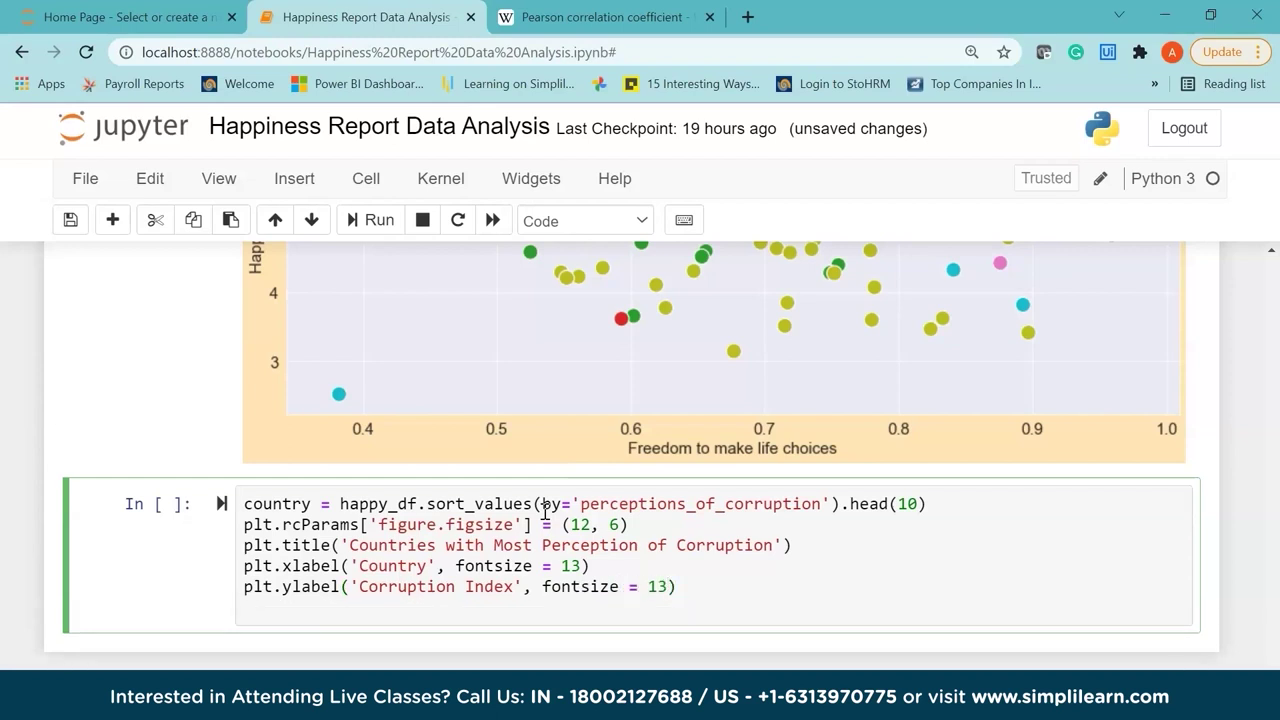
Add a plt.xticks line with rotation = 30 and ha='right'
text(plt.xticks(rotatio)
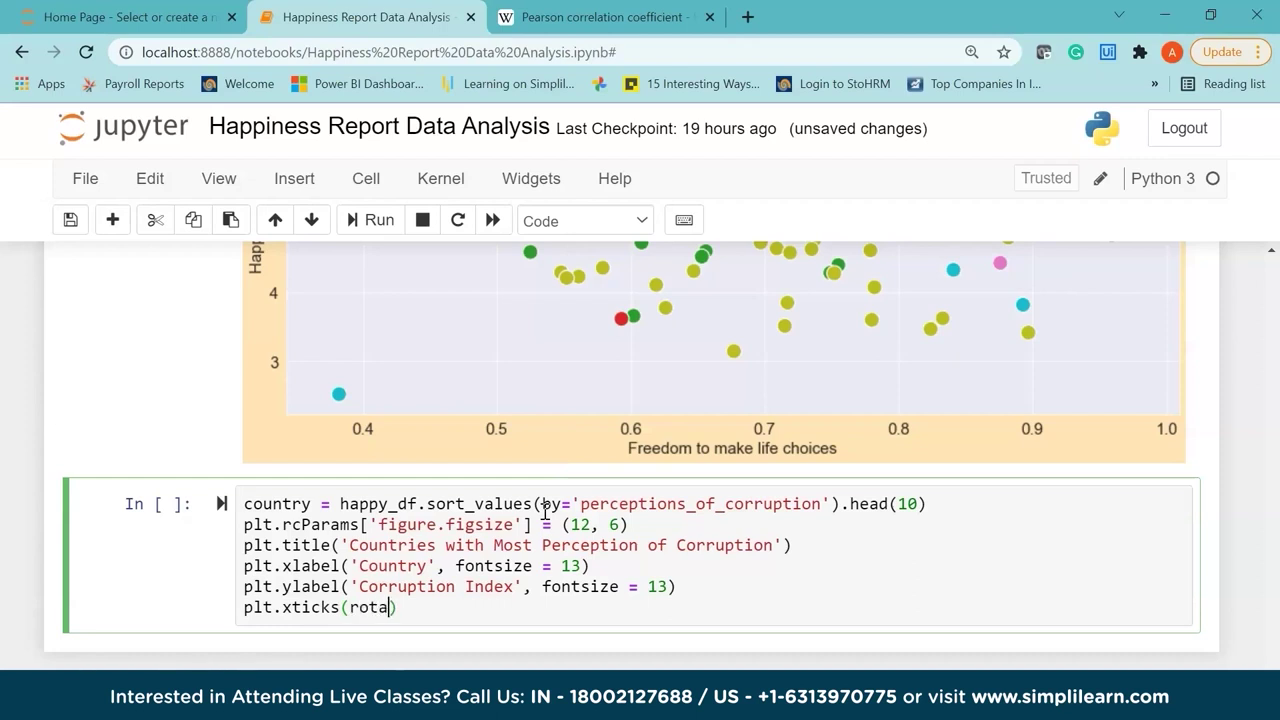
text(n = 30)
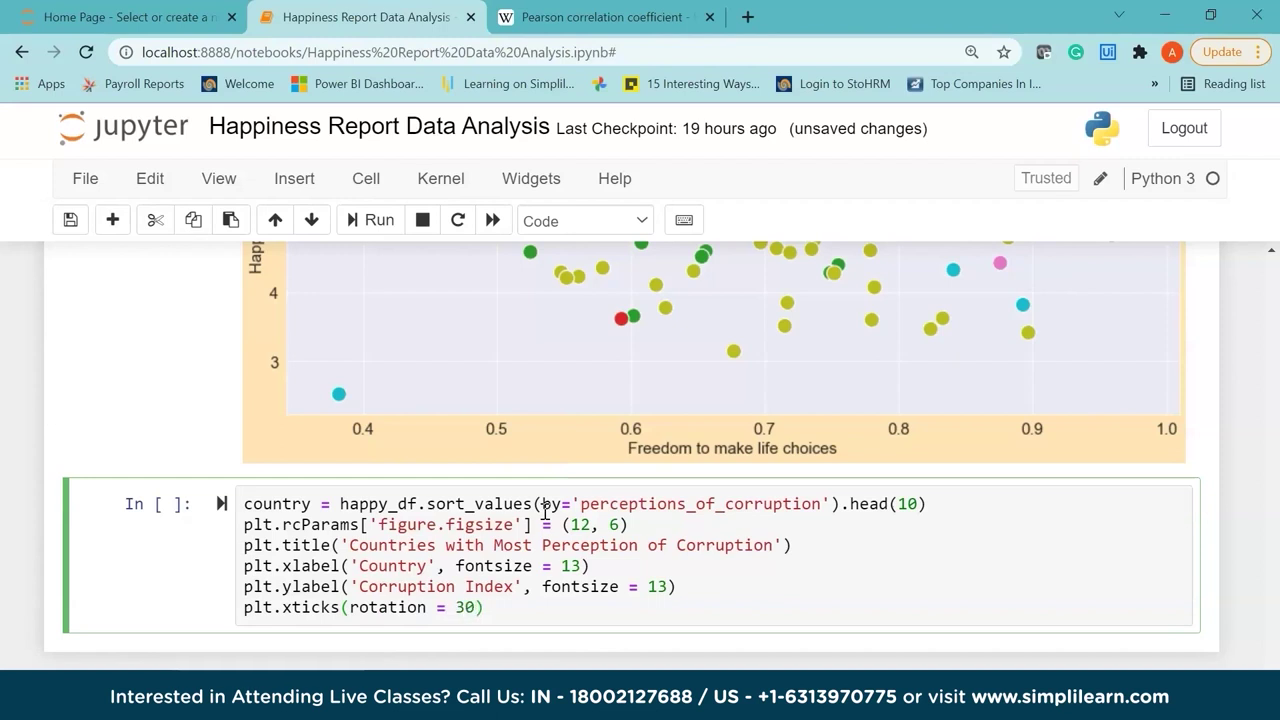
text(, ha)
text(right)
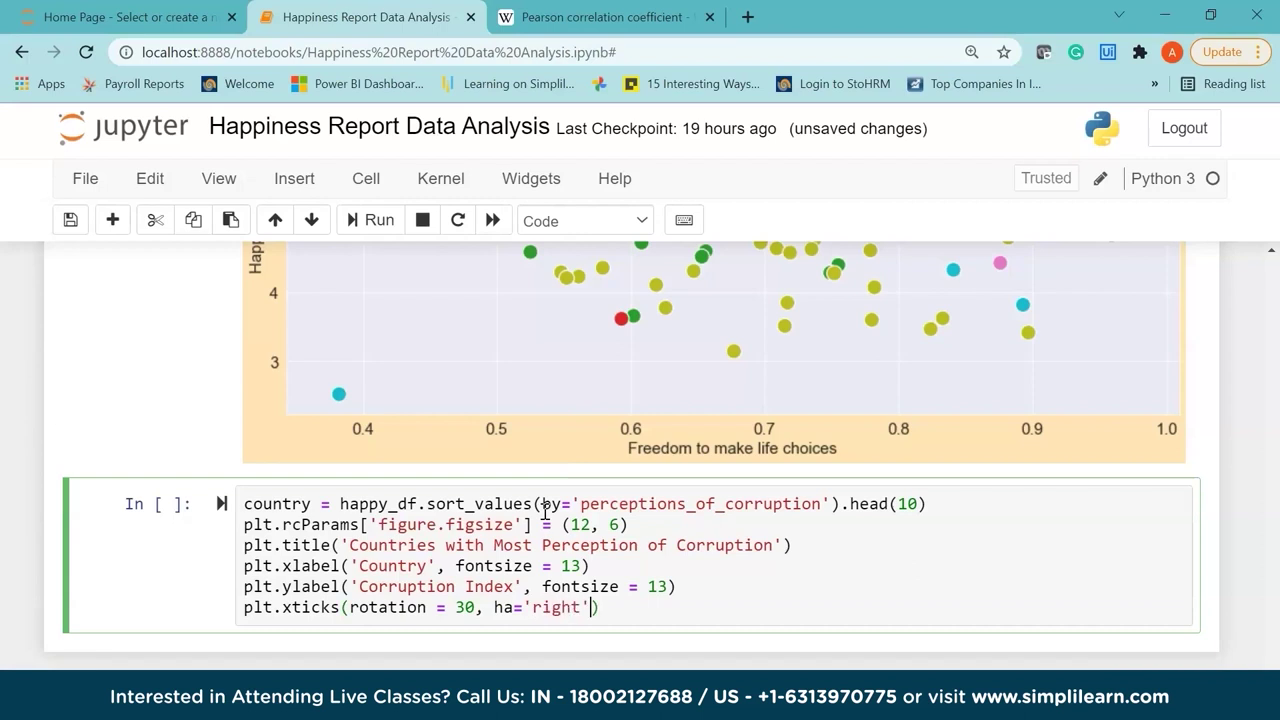
key(Return)
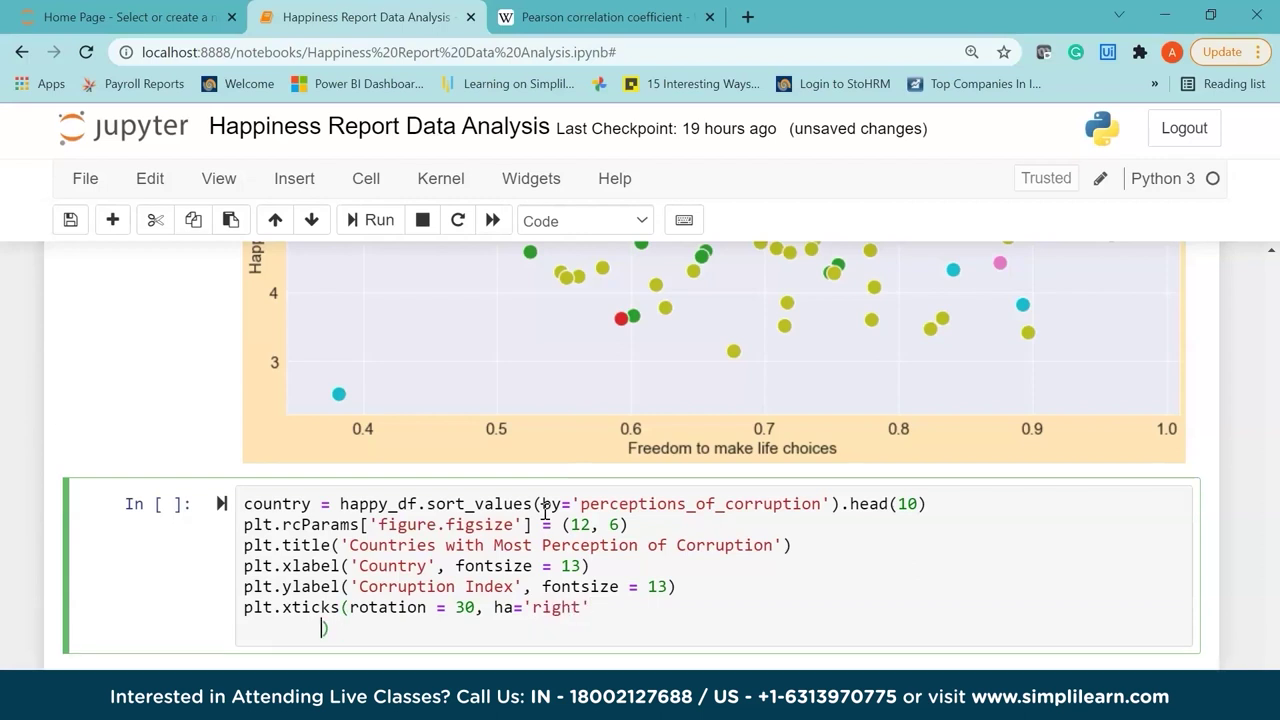
key(BackSpace)
key(BackSpace)
key(BackSpace)
key(End)
key(Return)
Add a plt.bar call with country.country_name as its first argument
text(plt.bar())
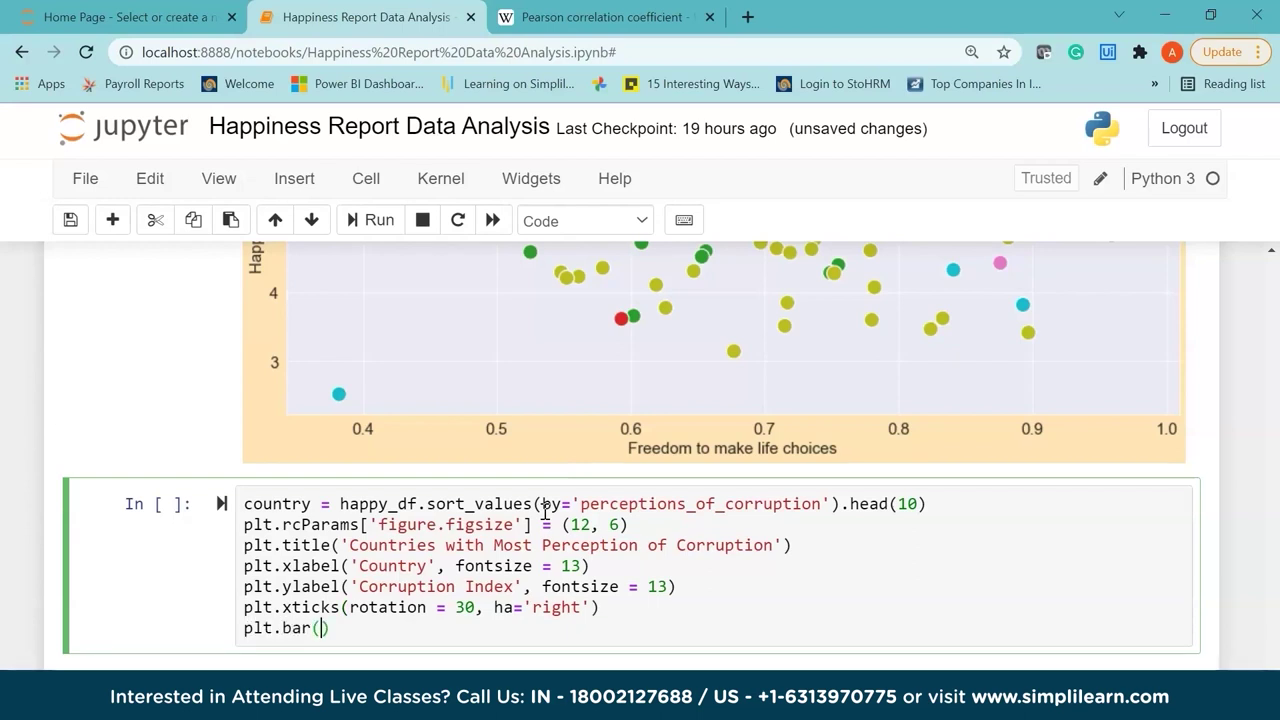
text(coutn)
key(BackSpace)
key(BackSpace)
text(ntry.)
text(countey)
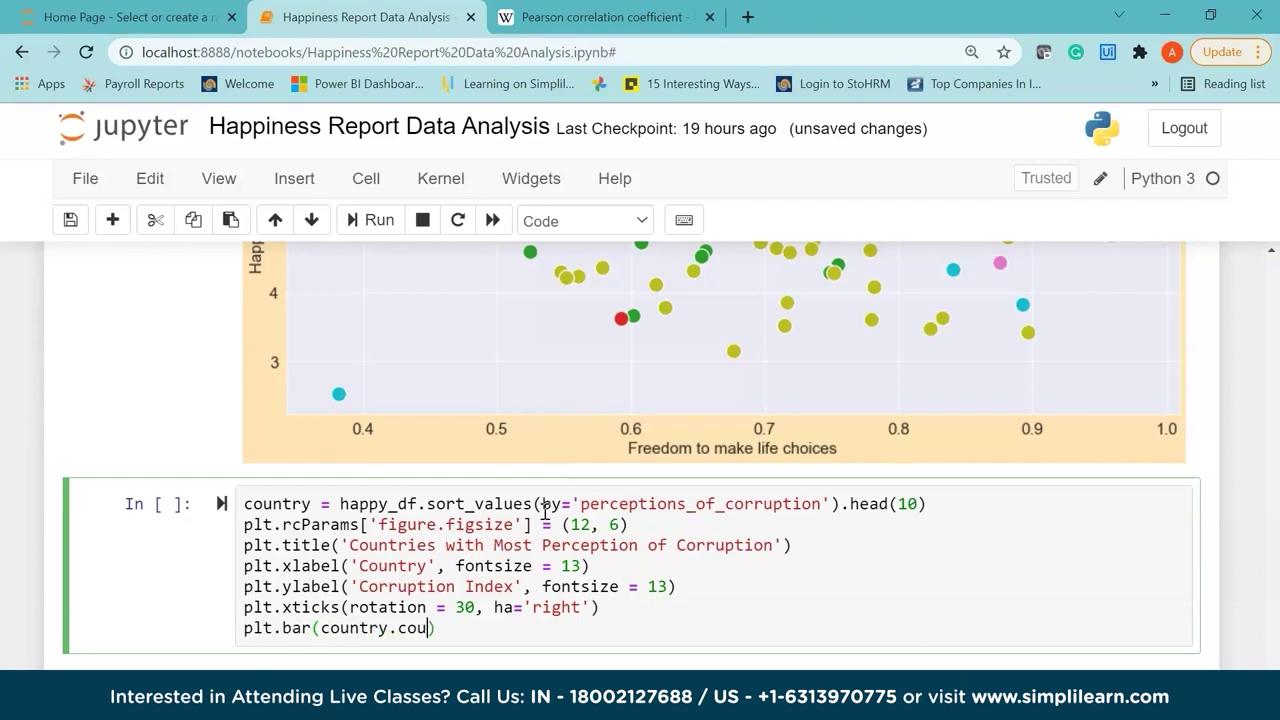
key(BackSpace)
key(BackSpace)
key(BackSpace)
text(try_name, count)
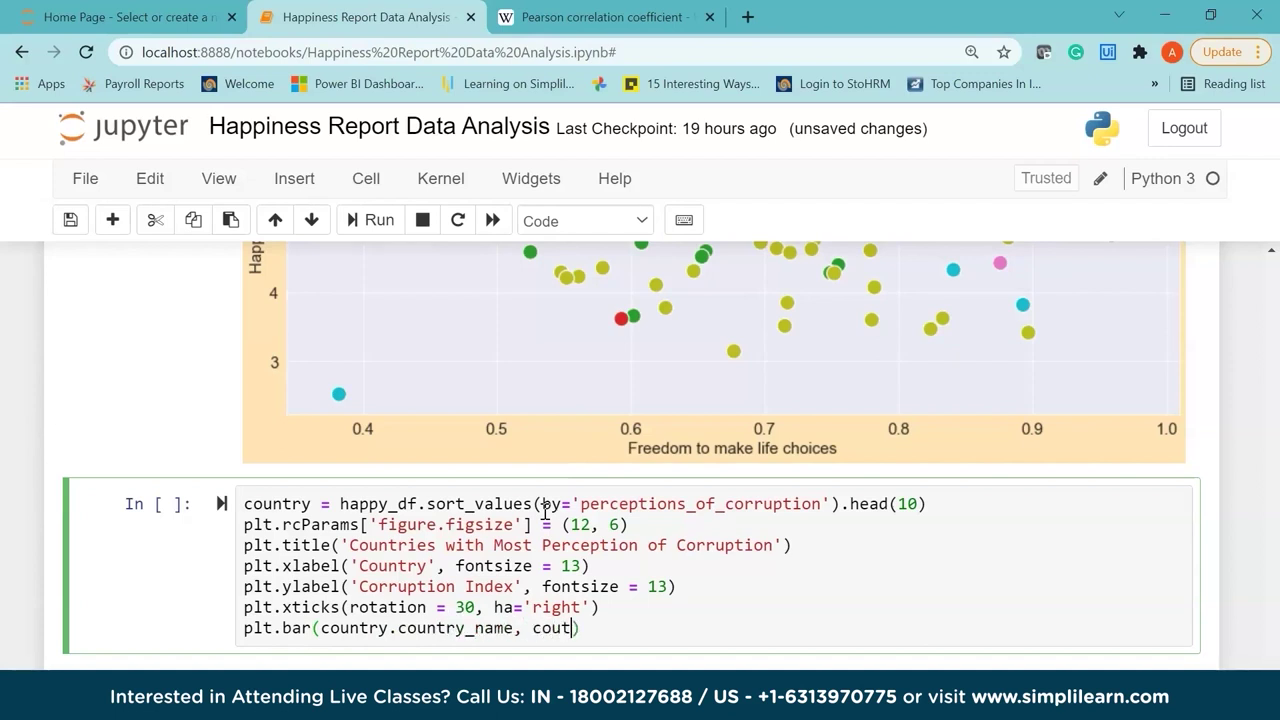
Complete the plt.bar call with country.perceptions_of_corruption as its second argument
text(ry.)
text(perceptio)
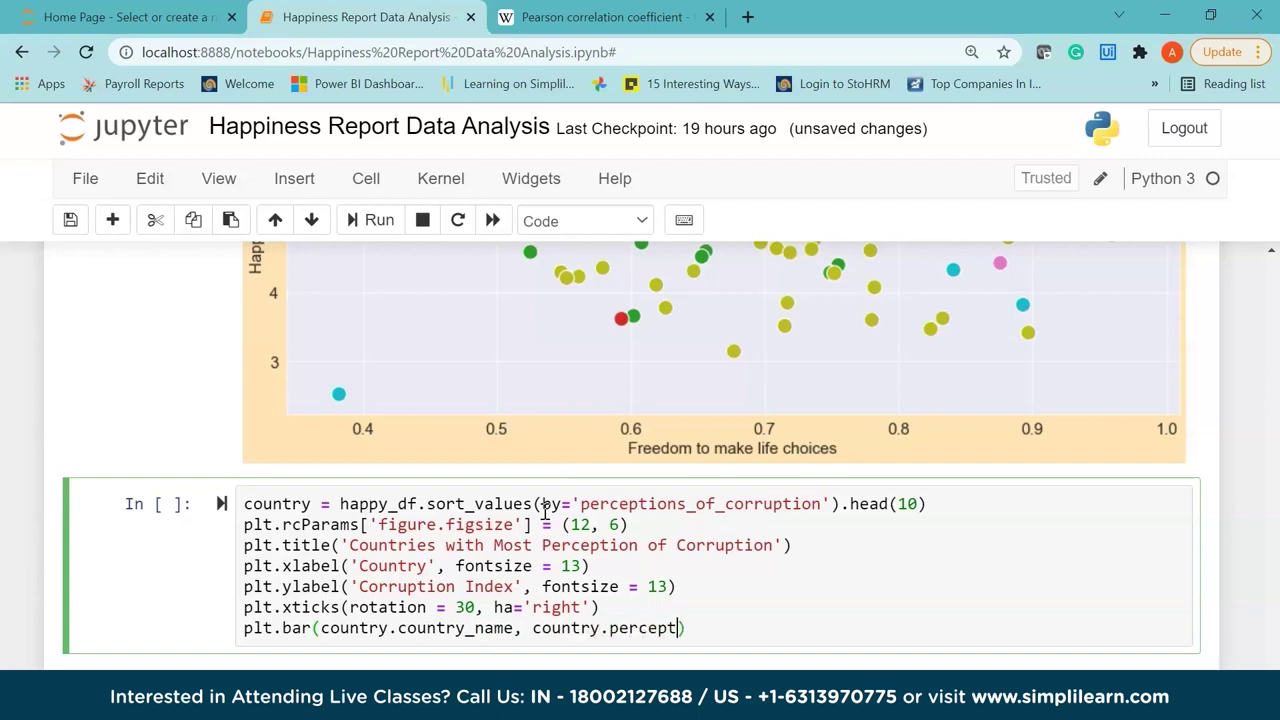
key(BackSpace)
key(BackSpace)
text(ions_)
text(of_co)
text(rruptioin)
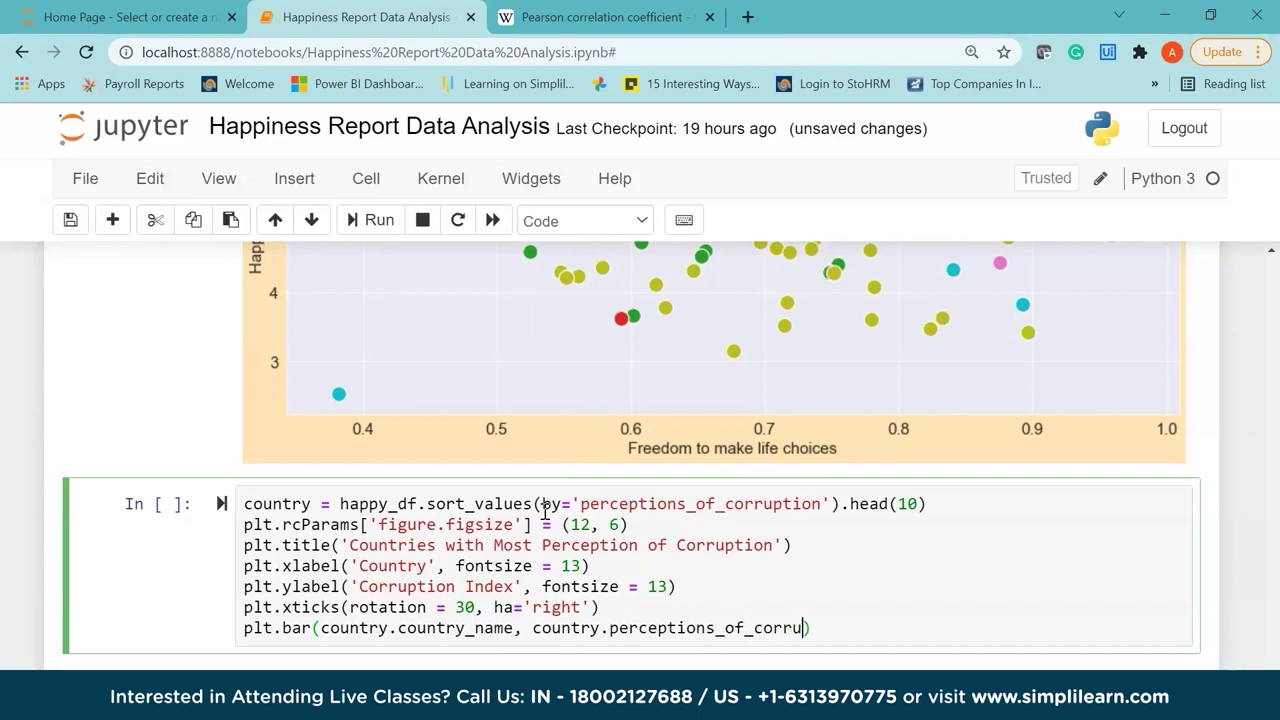
key(BackSpace)
key(BackSpace)
text(on)
key(BackSpace)
key(BackSpace)
text(i)
key(BackSpace)
text(on)
Run the corruption bar chart cell and look over the resulting chart's bars and country labels
key(shift+Return)
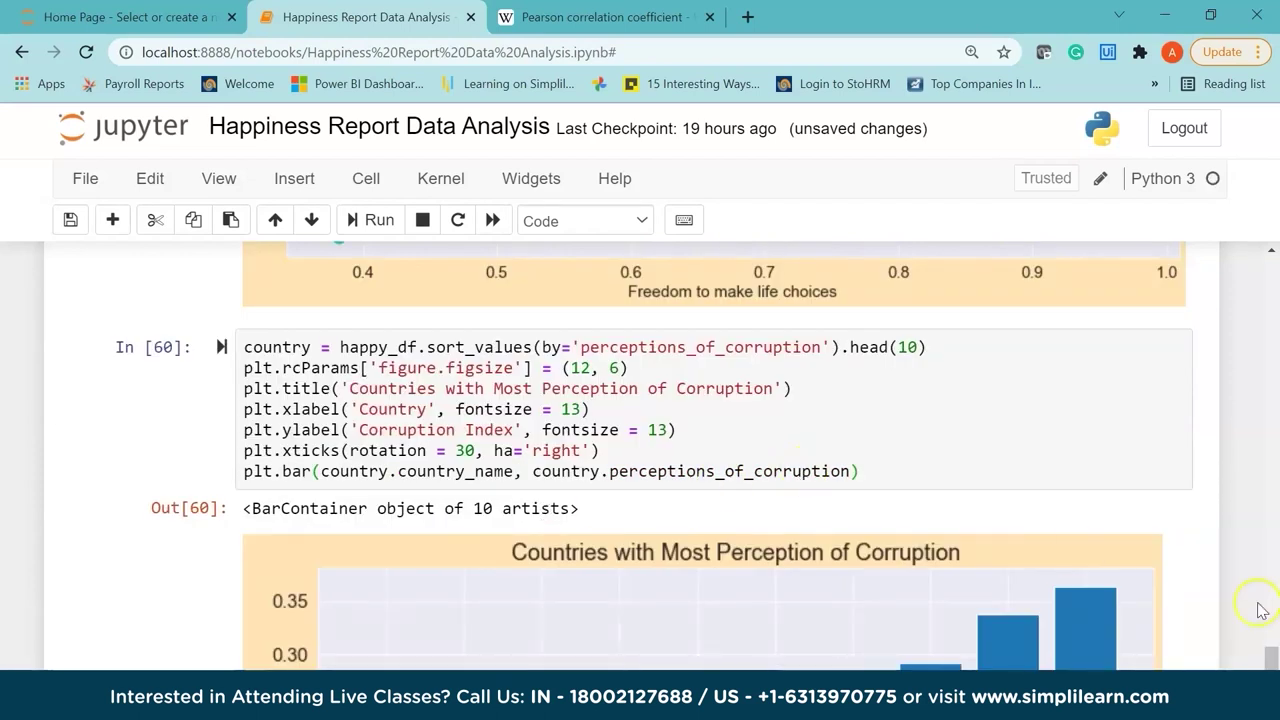
scroll(1270, 660, down, 4)
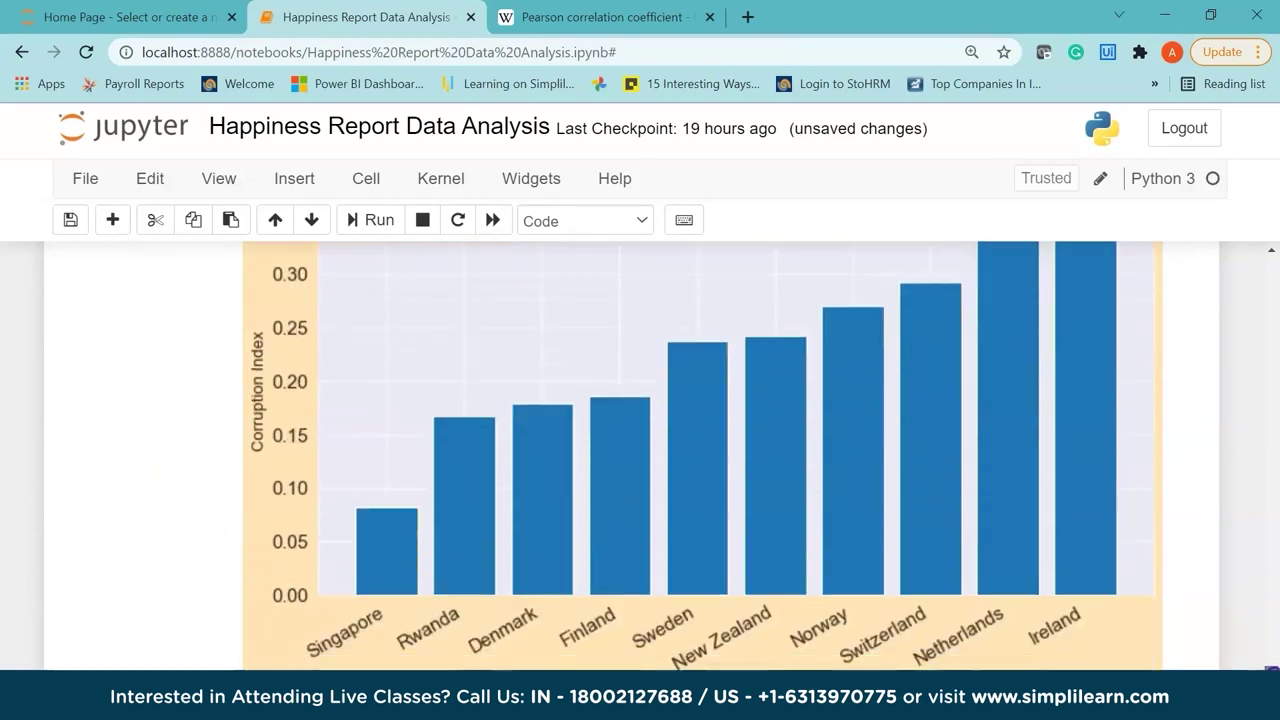
scroll(1022, 513, up, 3)
scroll(1022, 513, down, 3)
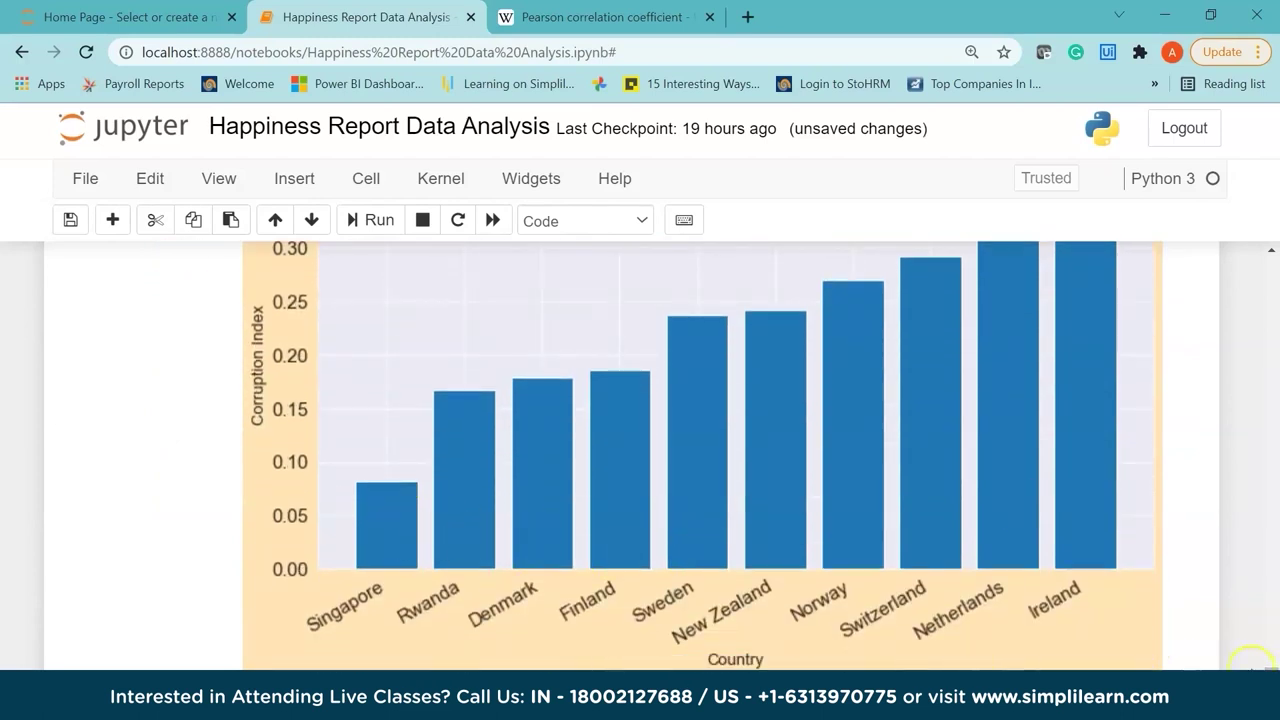
scroll(637, 572, down, 1)
scroll(637, 572, up, 1)
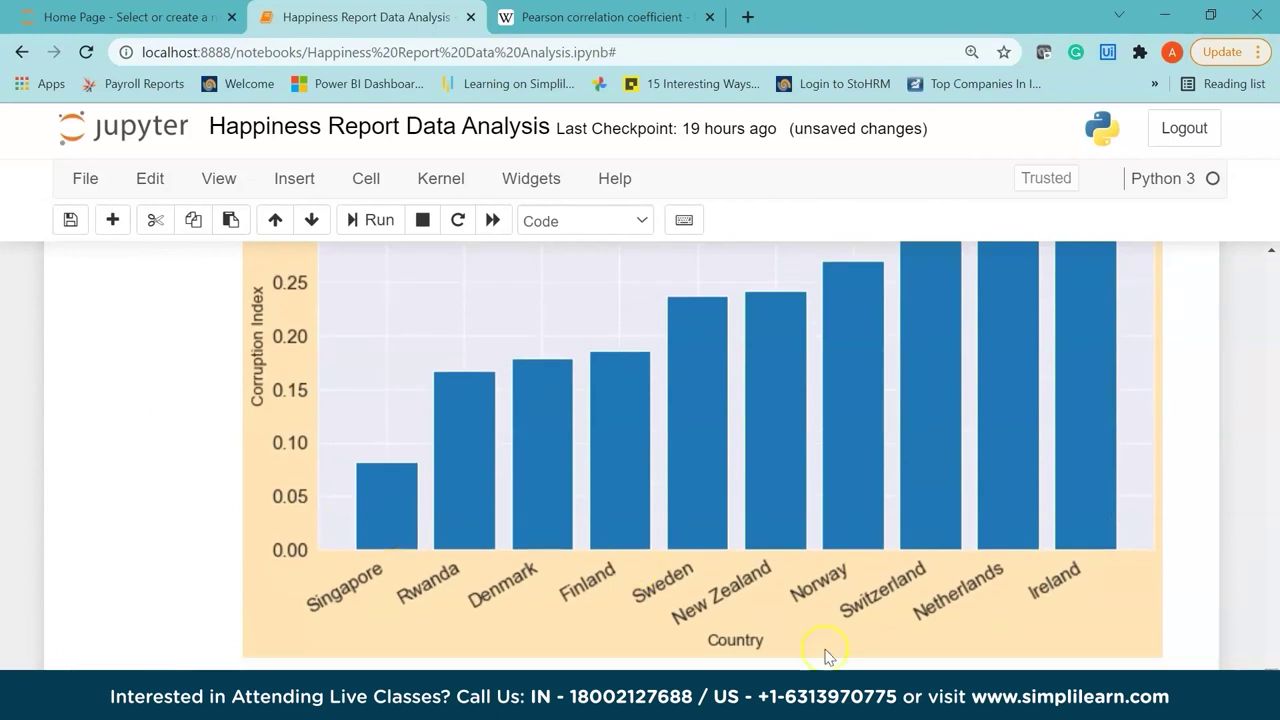
scroll(1190, 662, up, 2)
scroll(705, 549, up, 3)
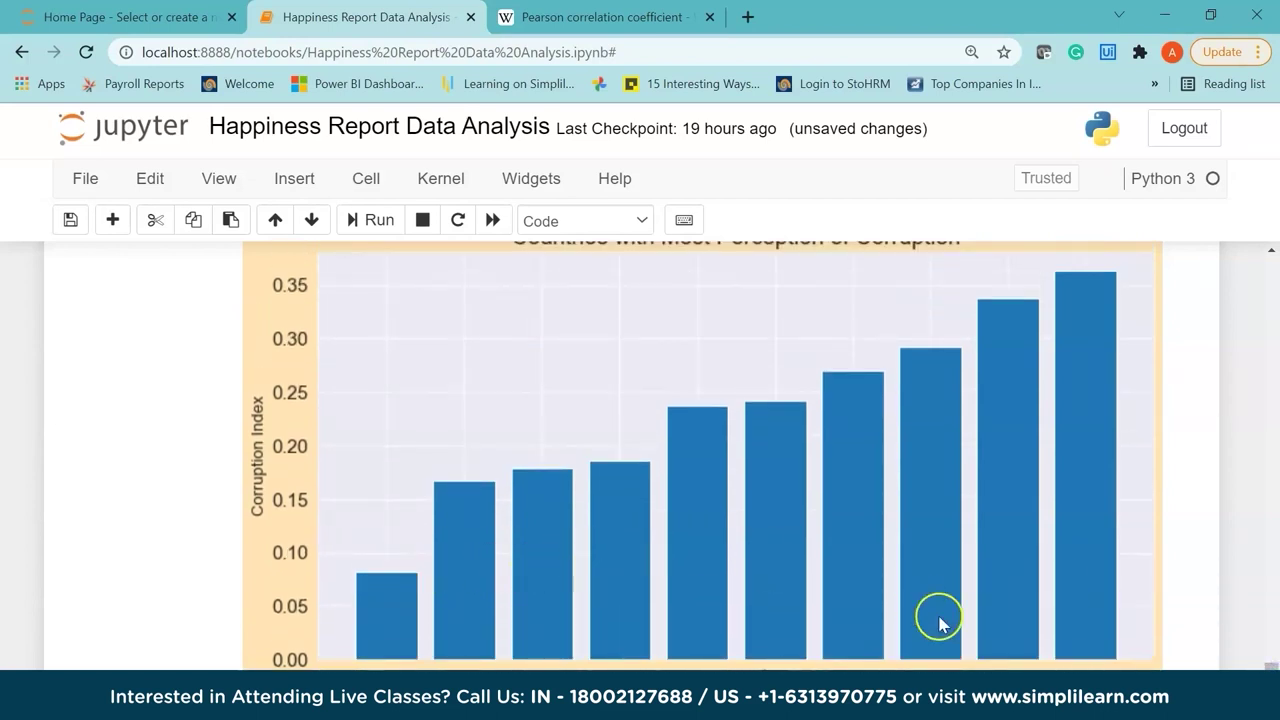
Replace head with tail in the sort_values line of the corruption bar chart cell
scroll(1265, 655, up, 5)
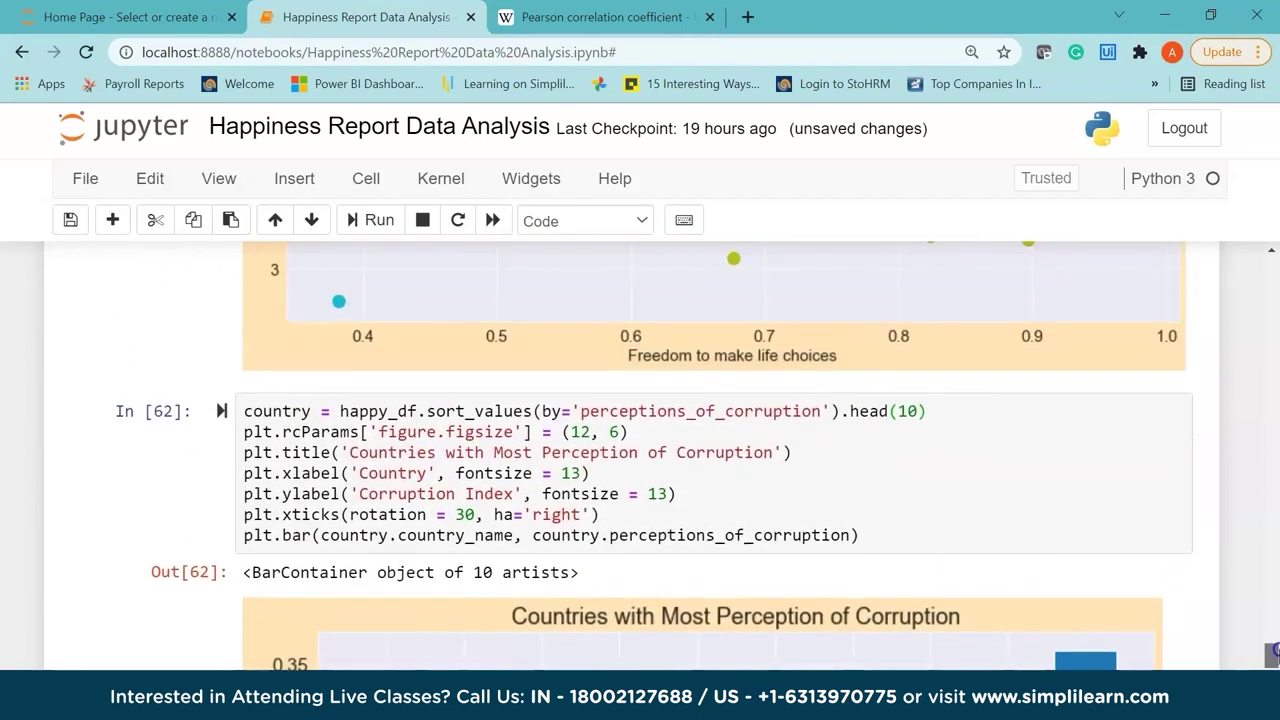
double_click(866, 411)
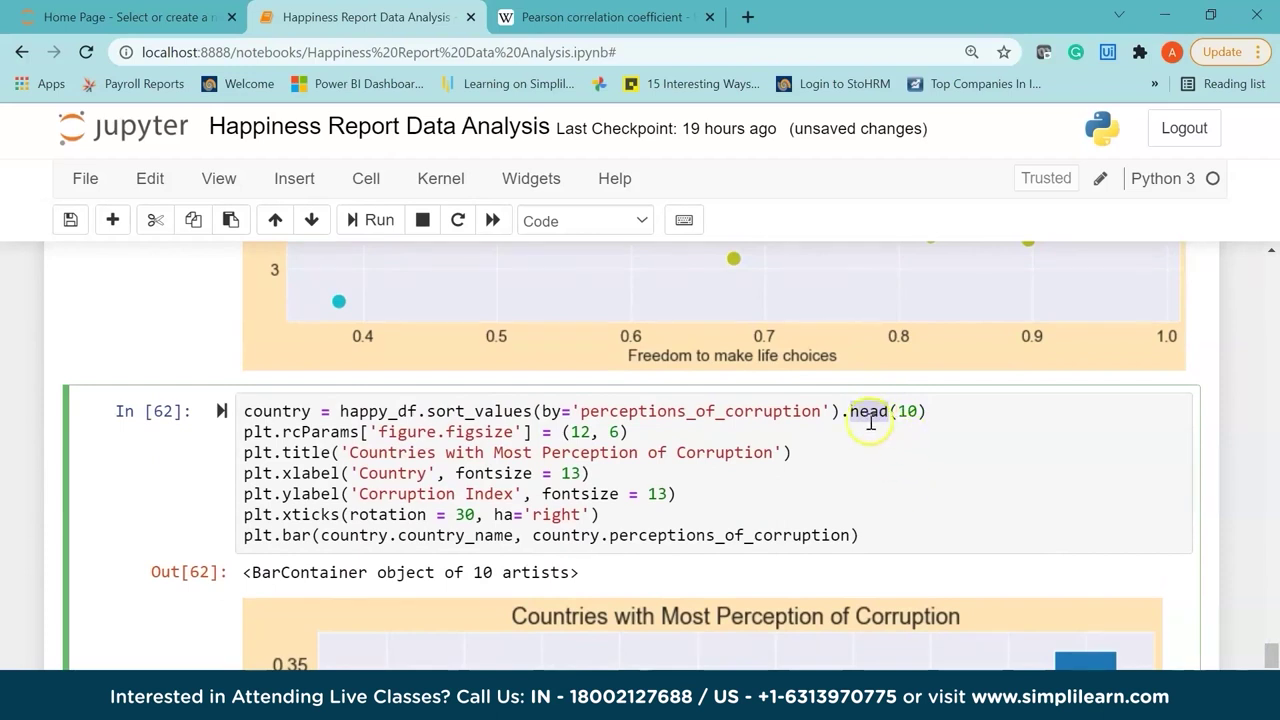
text(tail)
click(1271, 650)
drag(1271, 655, 1271, 658)
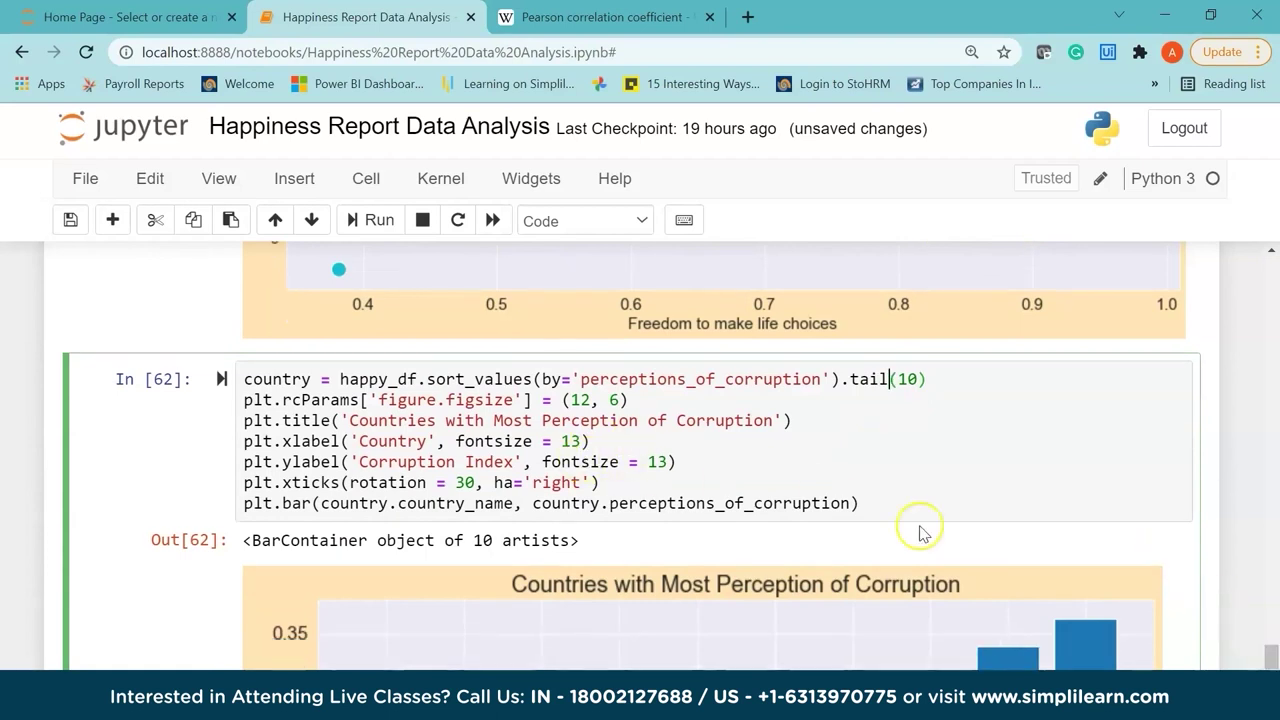
drag(1271, 655, 1272, 660)
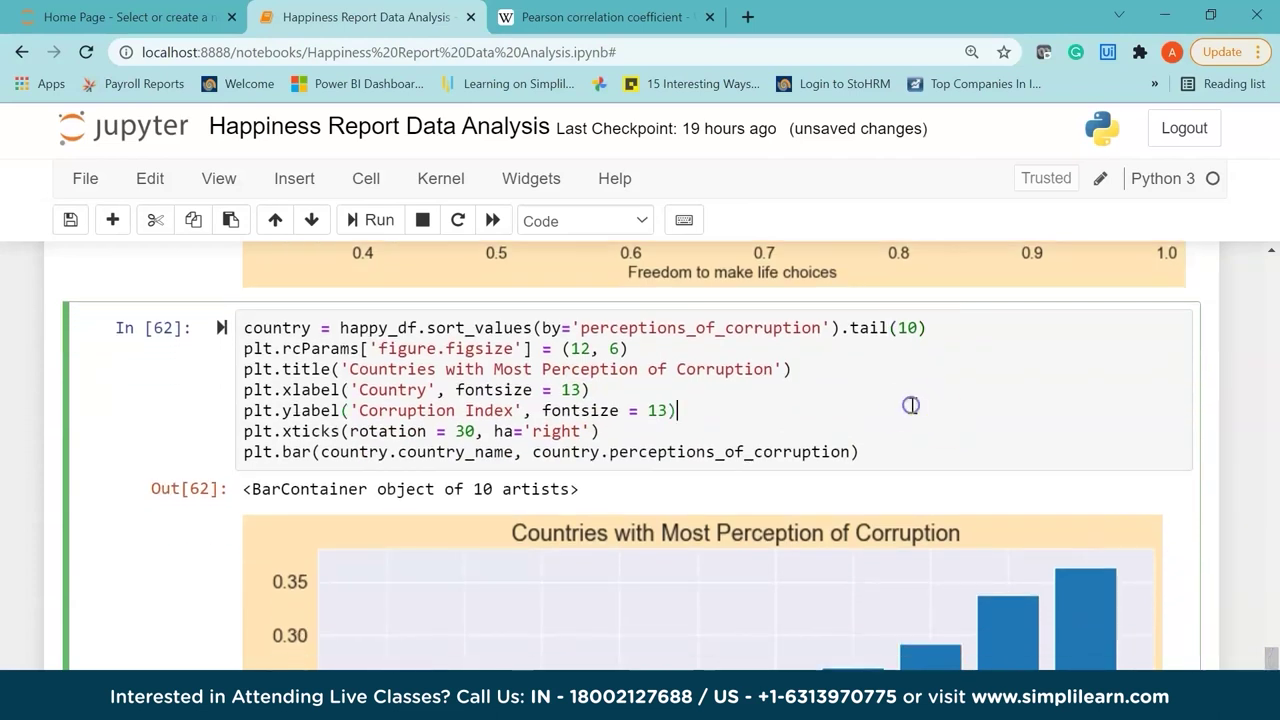
Rerun the corruption bar chart cell and look over the updated chart's bars and country labels
key(shift+Return)
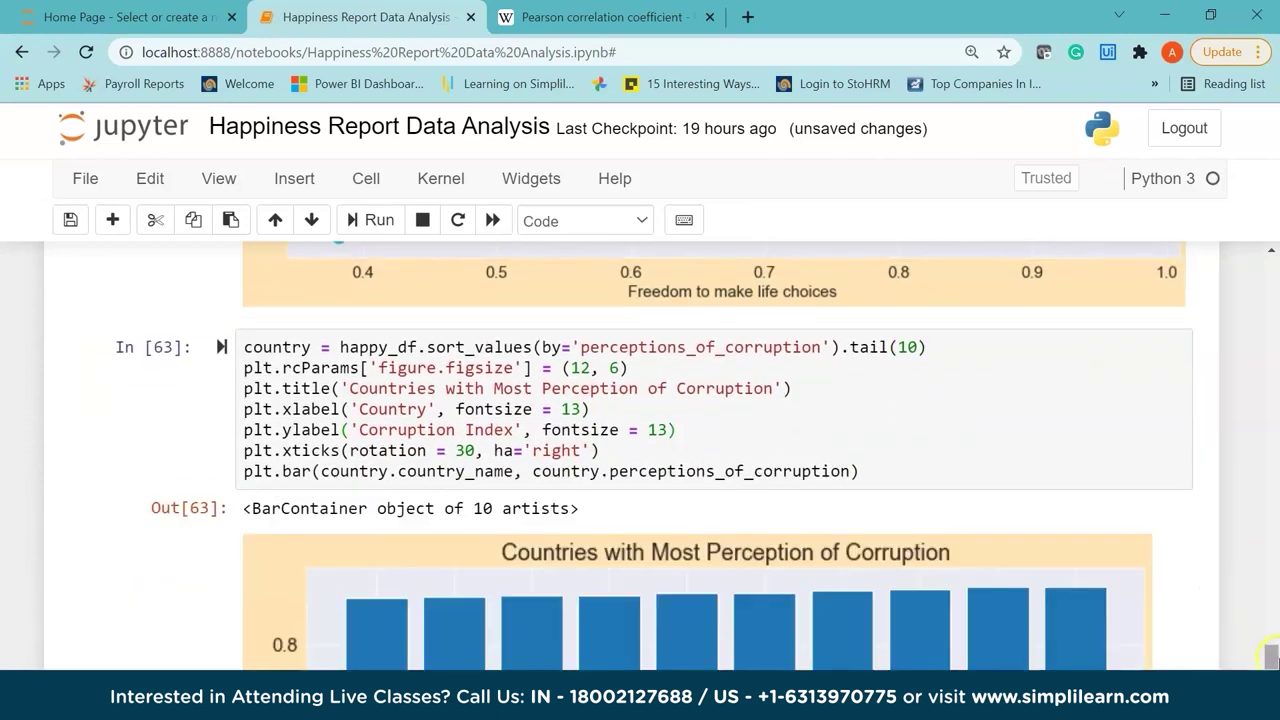
drag(1271, 655, 1273, 664)
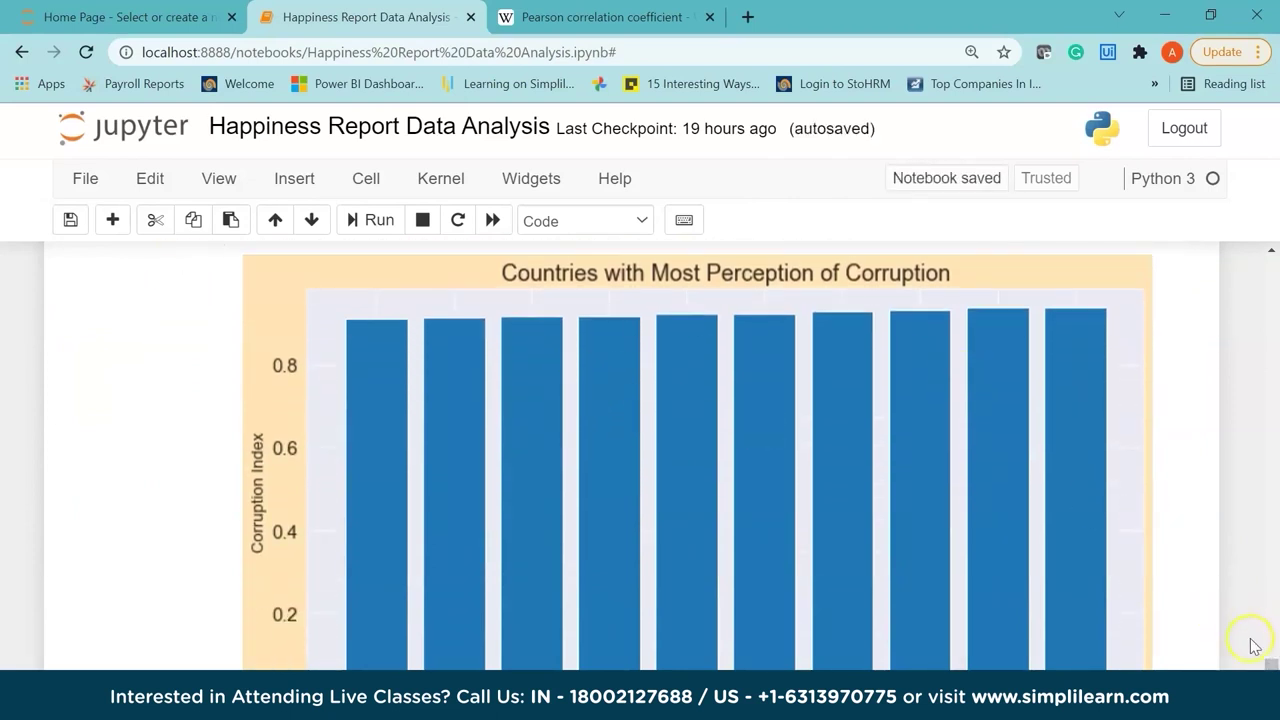
drag(1266, 660, 1271, 667)
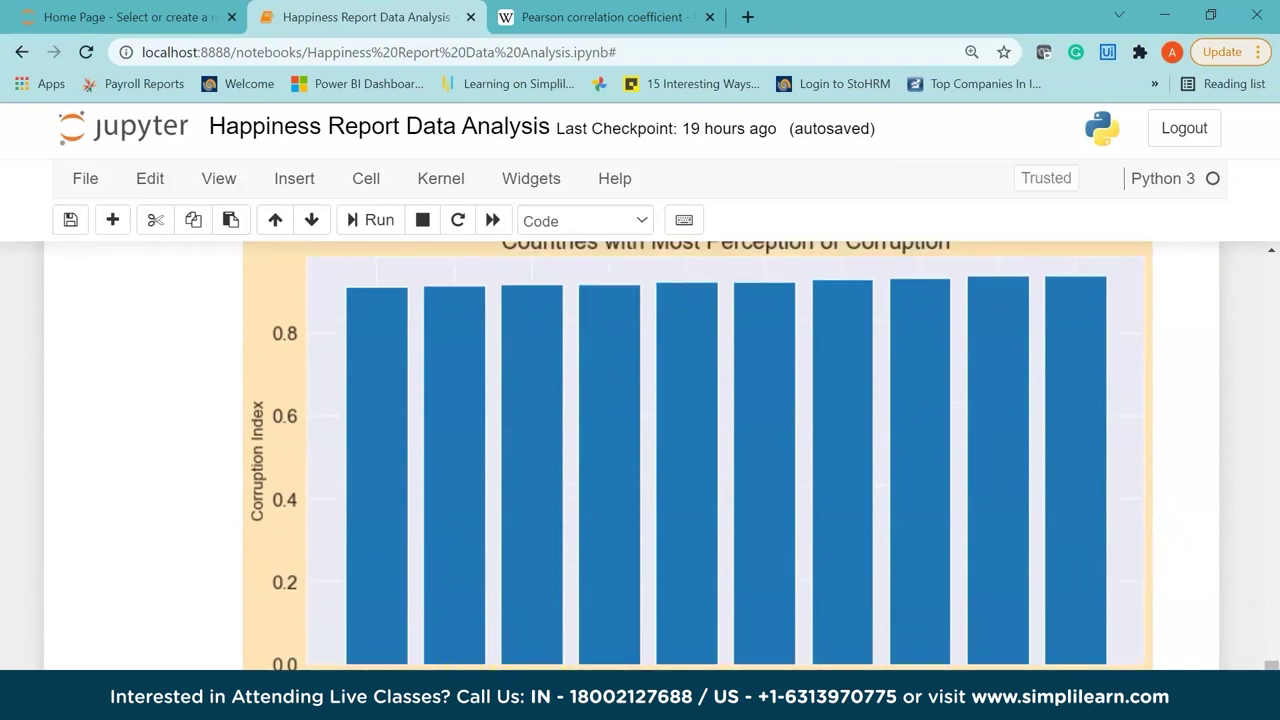
click(1270, 667)
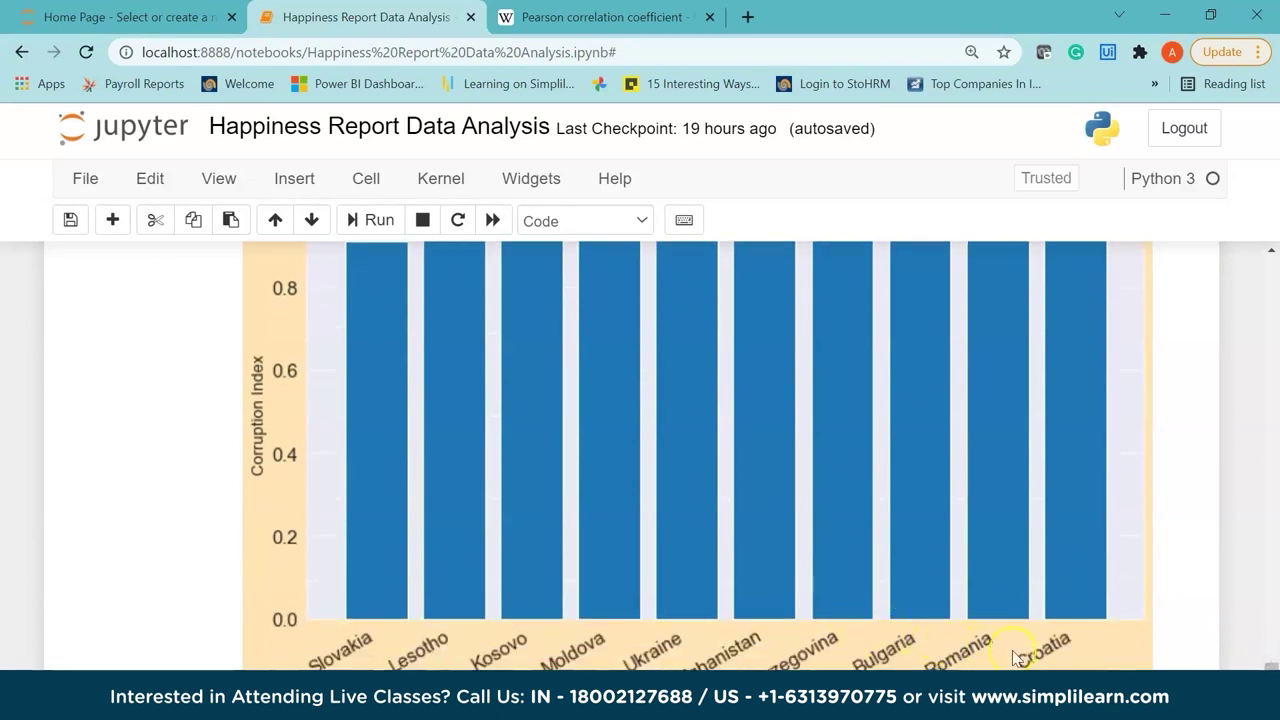
scroll(1266, 660, up, 3)
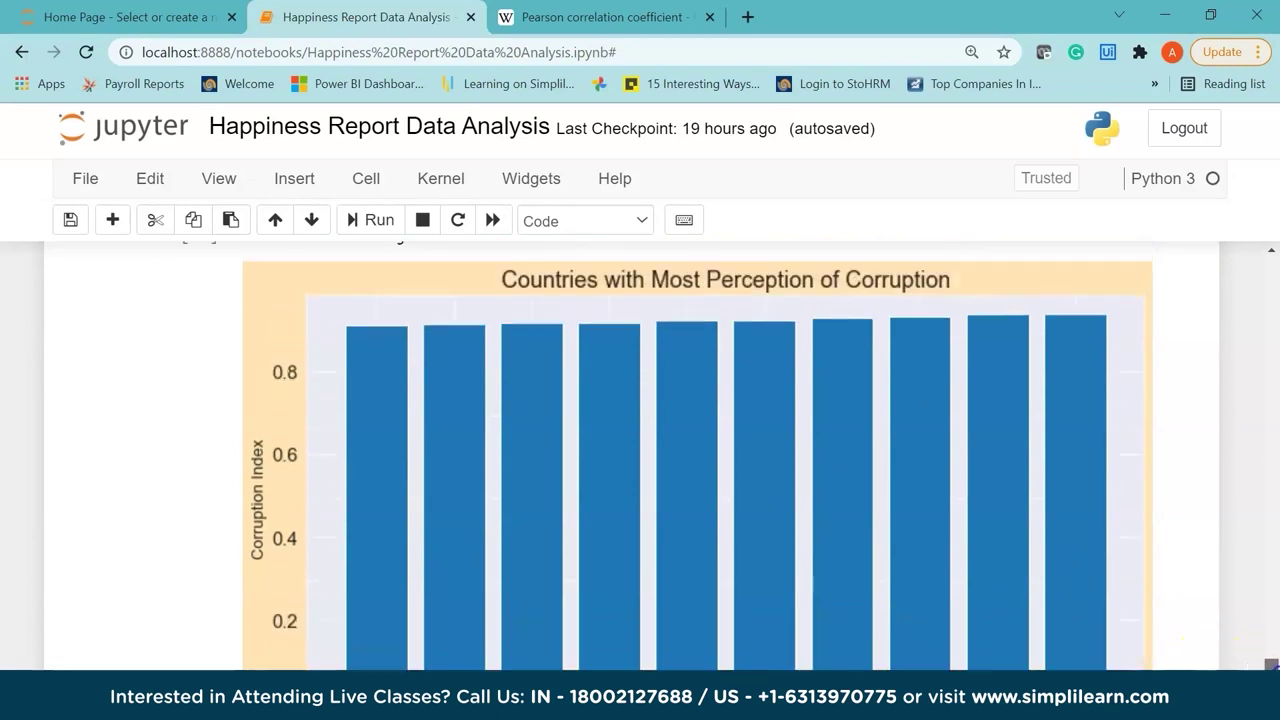
scroll(1270, 667, down, 1)
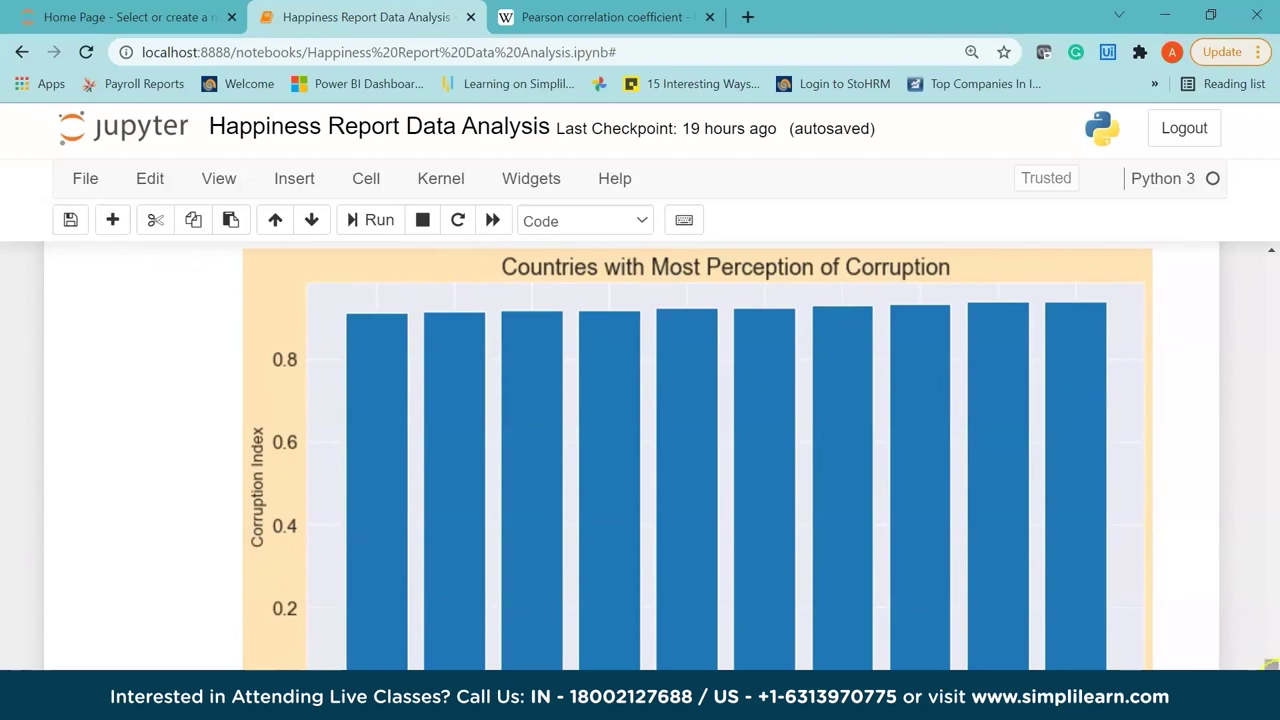
scroll(1270, 664, down, 4)
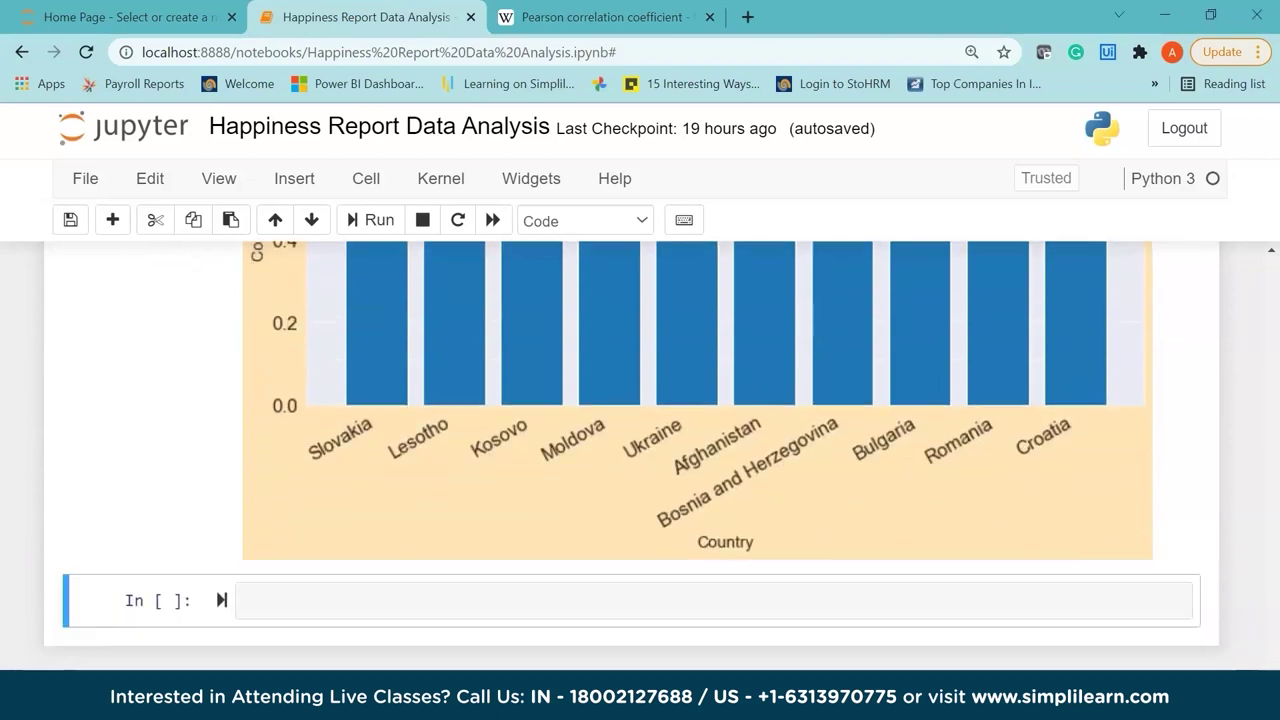
Begin the empty cell below the chart with the comment "# corruption vs happiness"
click(689, 529)
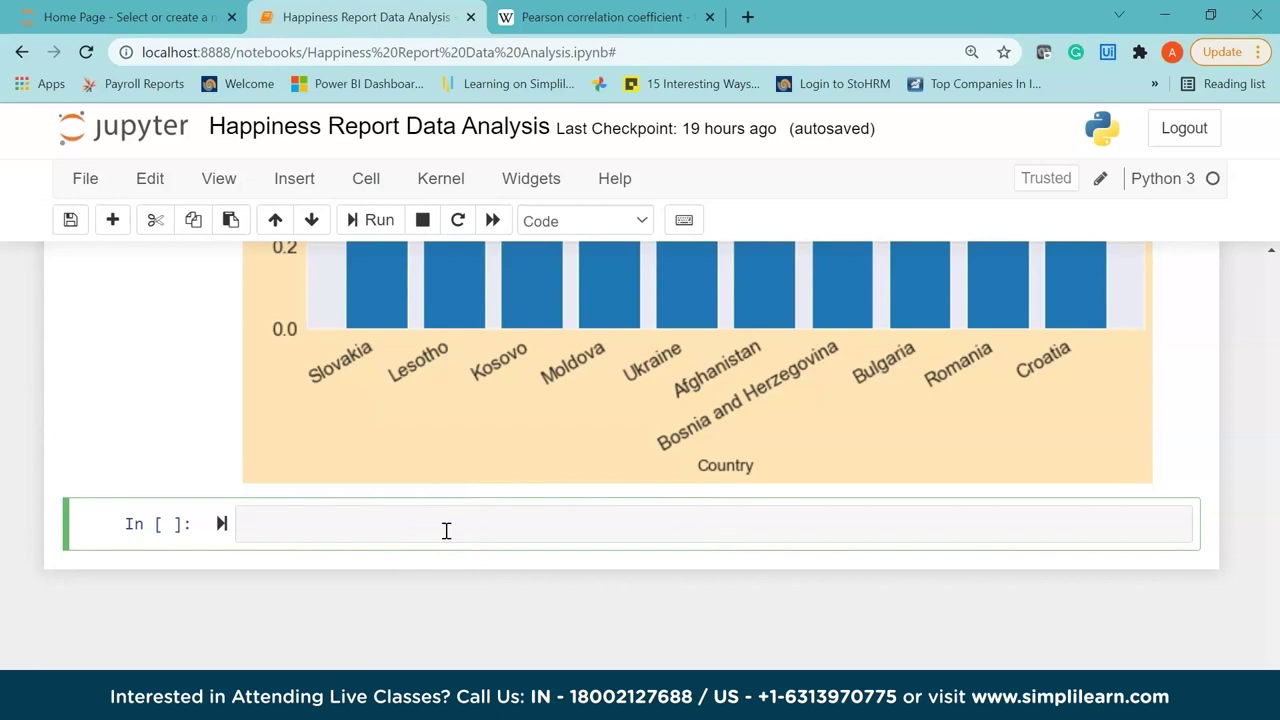
text(# corrupti)
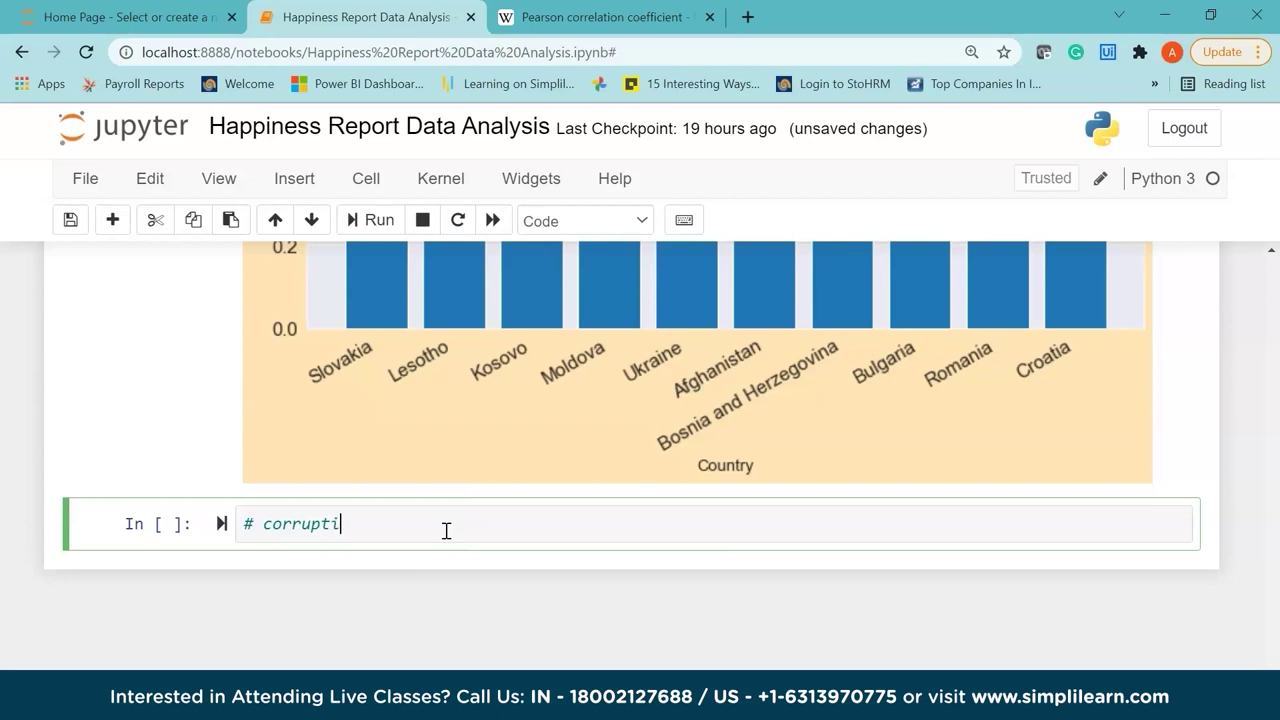
text(on vs happiness)
key(Return)
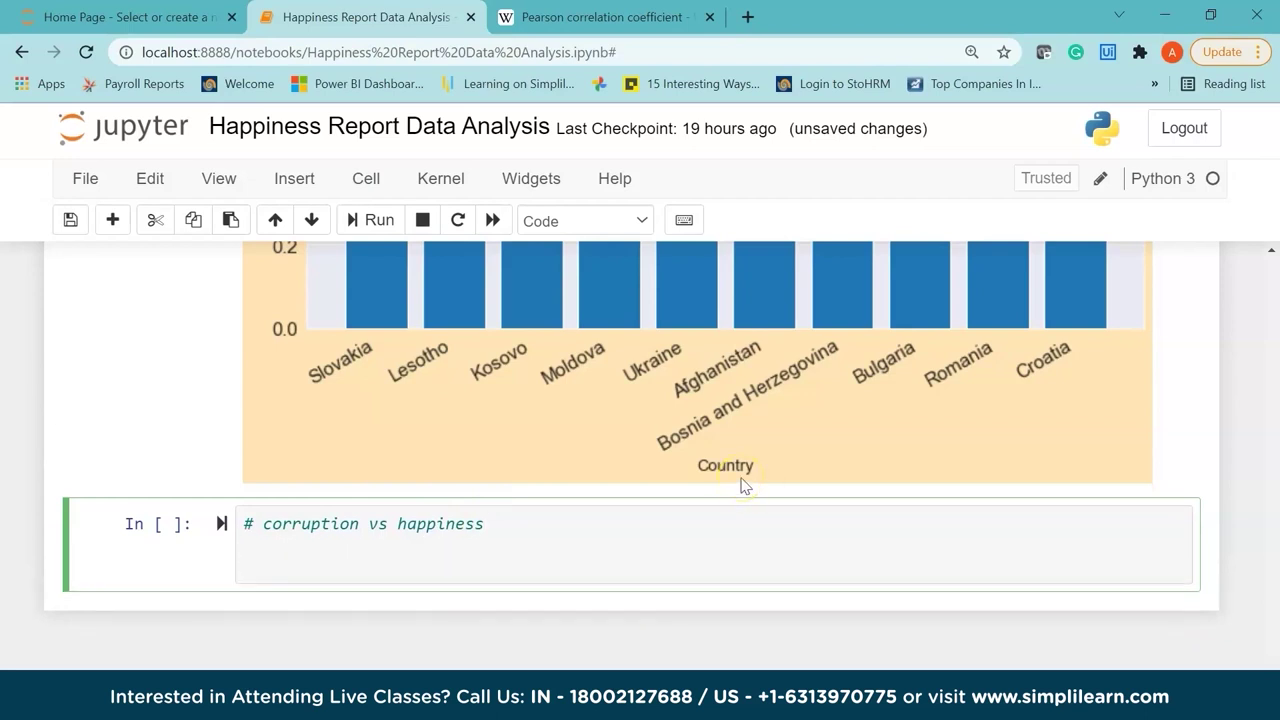
Add a plt.rcParams line setting 'figure.figsize' to (15, 7) below the comment
text(plt.rcPara)
key(BackSpace)
key(BackSpace)
text(arams['fig)
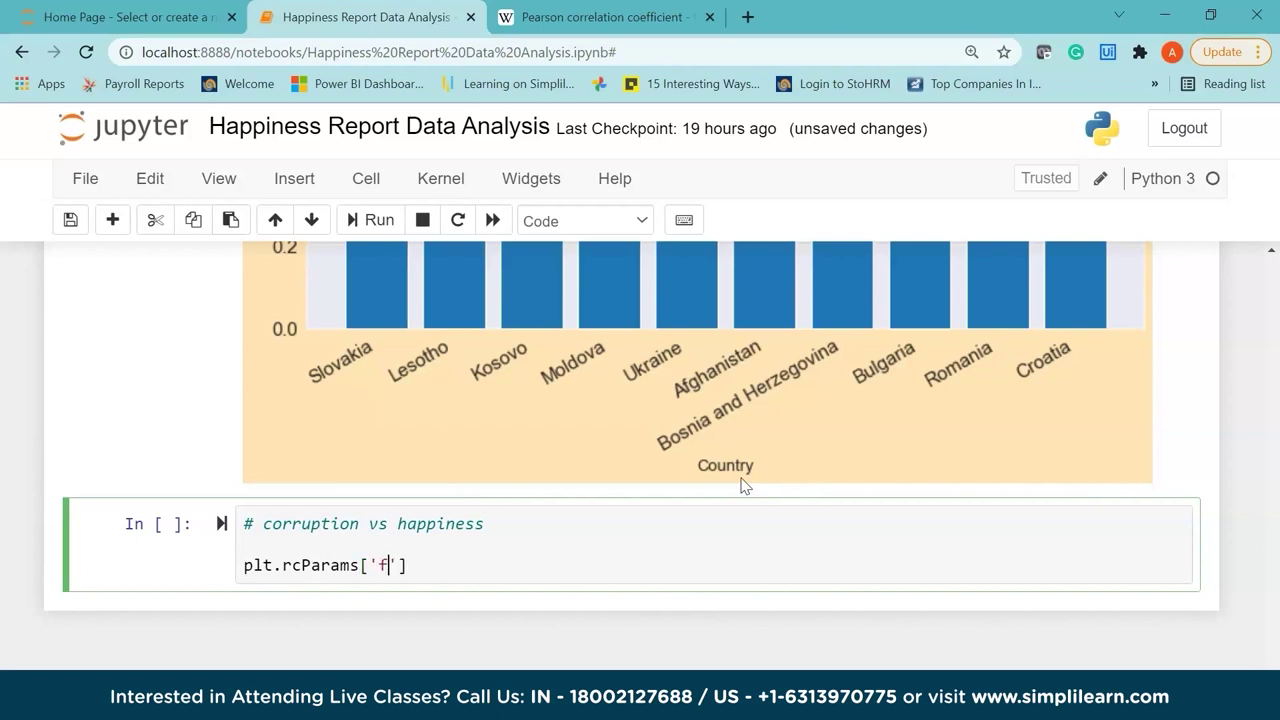
text(ure.figsize'])
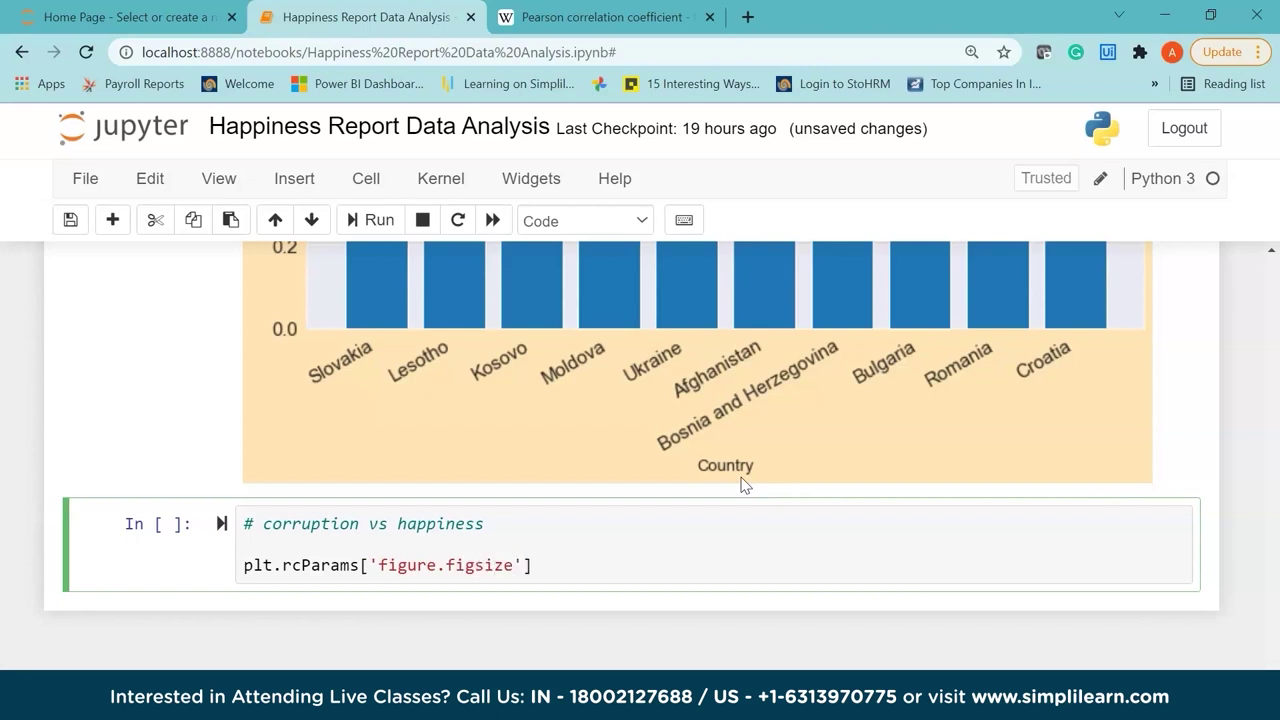
text(=(15, 7)
key(Return)
Add an sns.scatterplot call with x = happy_df.happiness_score
text(sns.s)
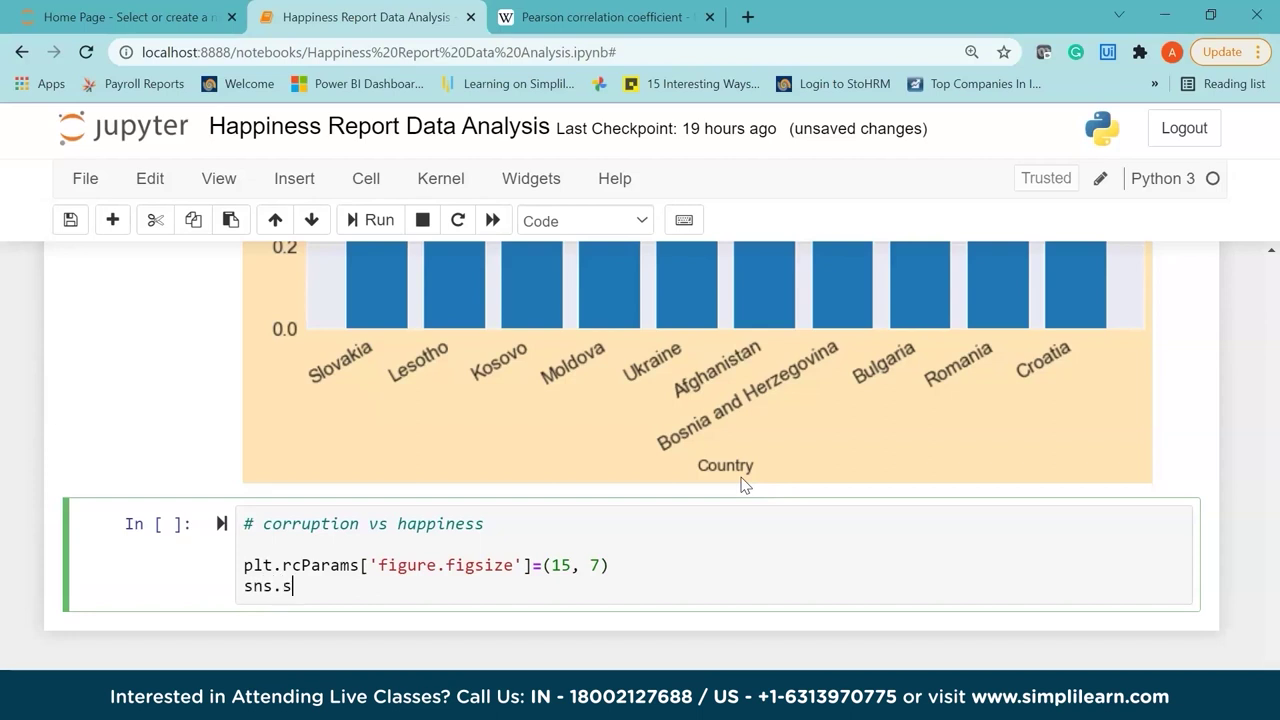
text(catterplot(x = happy)
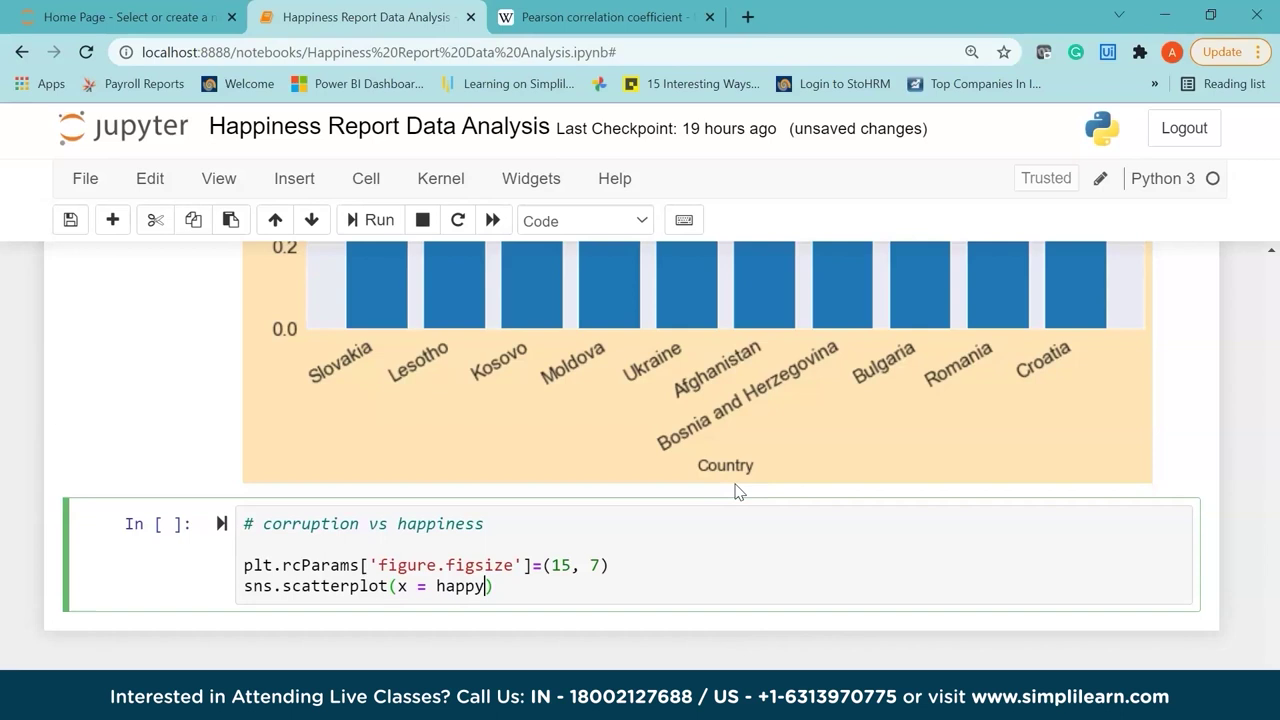
text(_df)
text(.)
text(happine)
text(ss_score)
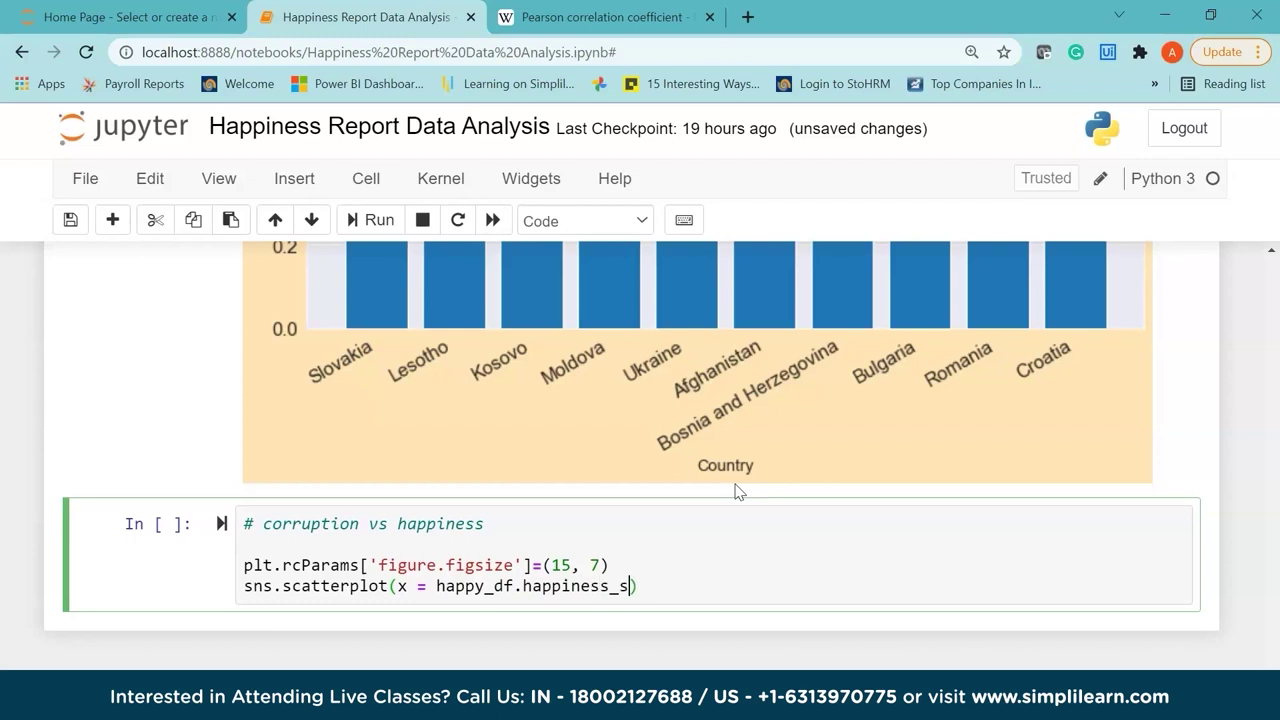
Add y=happy_df.perceptions_of_corruption as the second argument of the scatterplot call
text(, y =)
key(BackSpace)
key(BackSpace)
text(= happy_df)
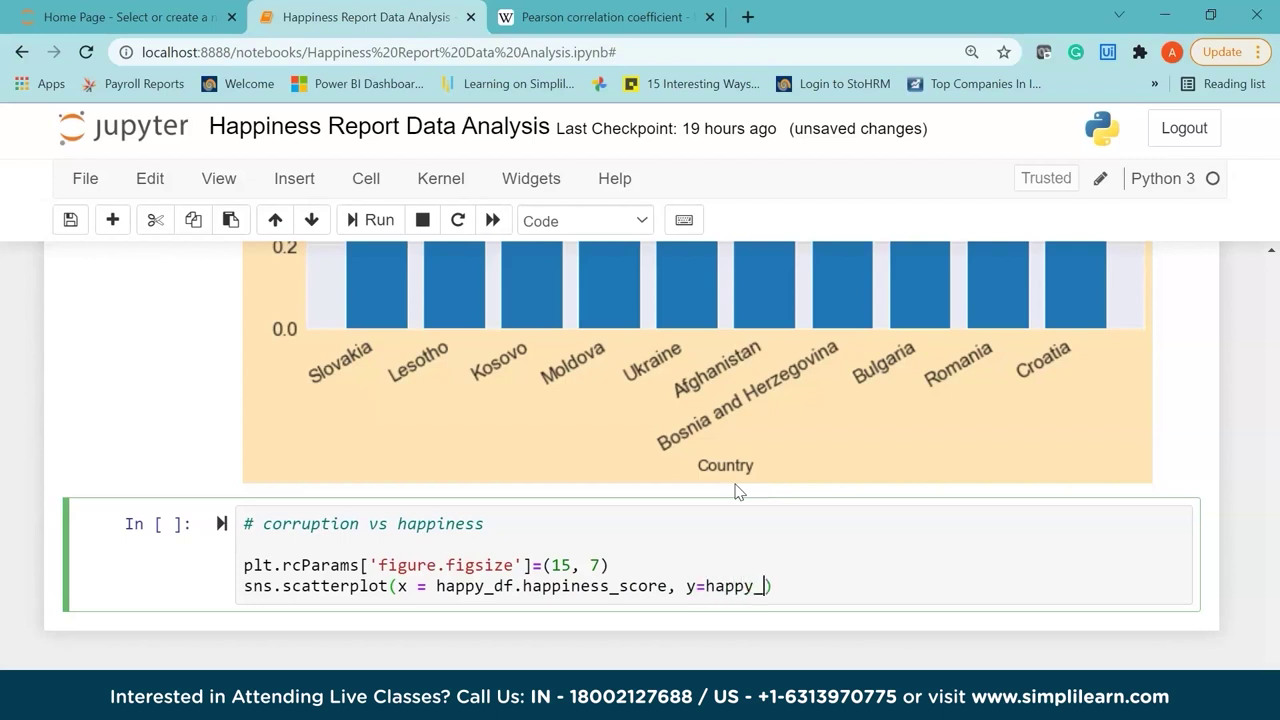
text(.happiness_sco)
key(BackSpace)
key(BackSpace)
text(perceptions_of)
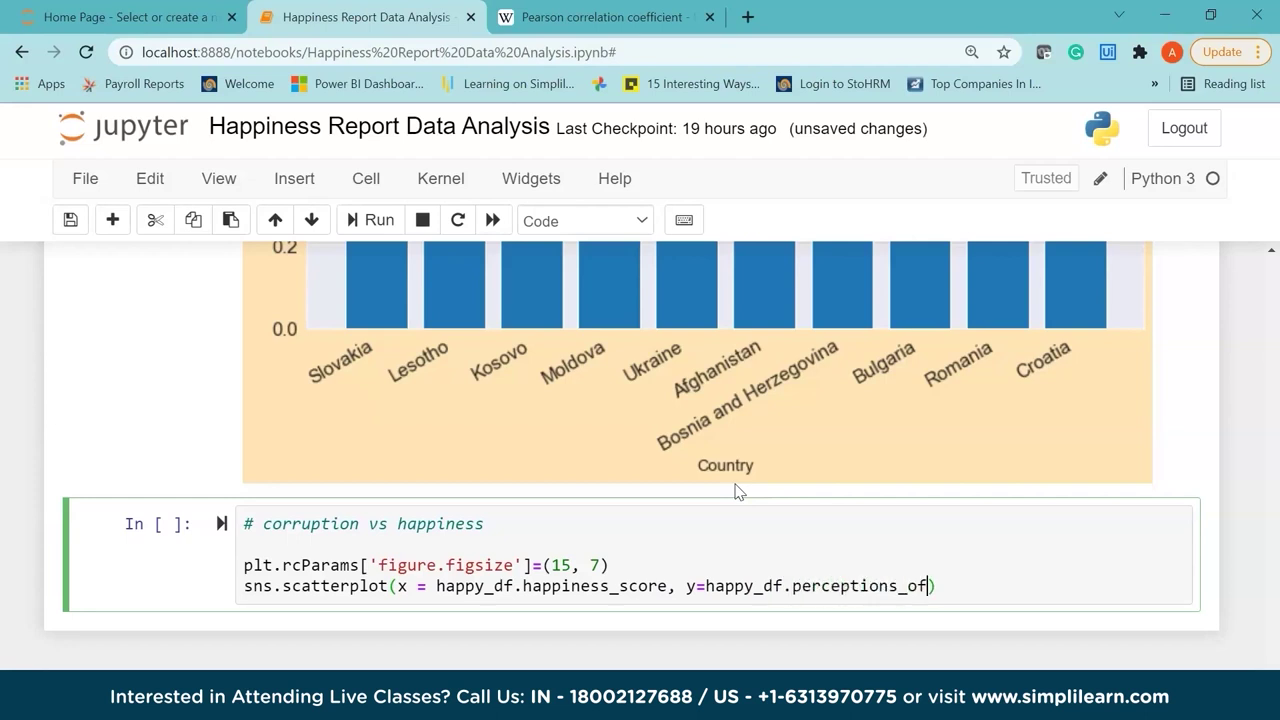
text(_corruption)
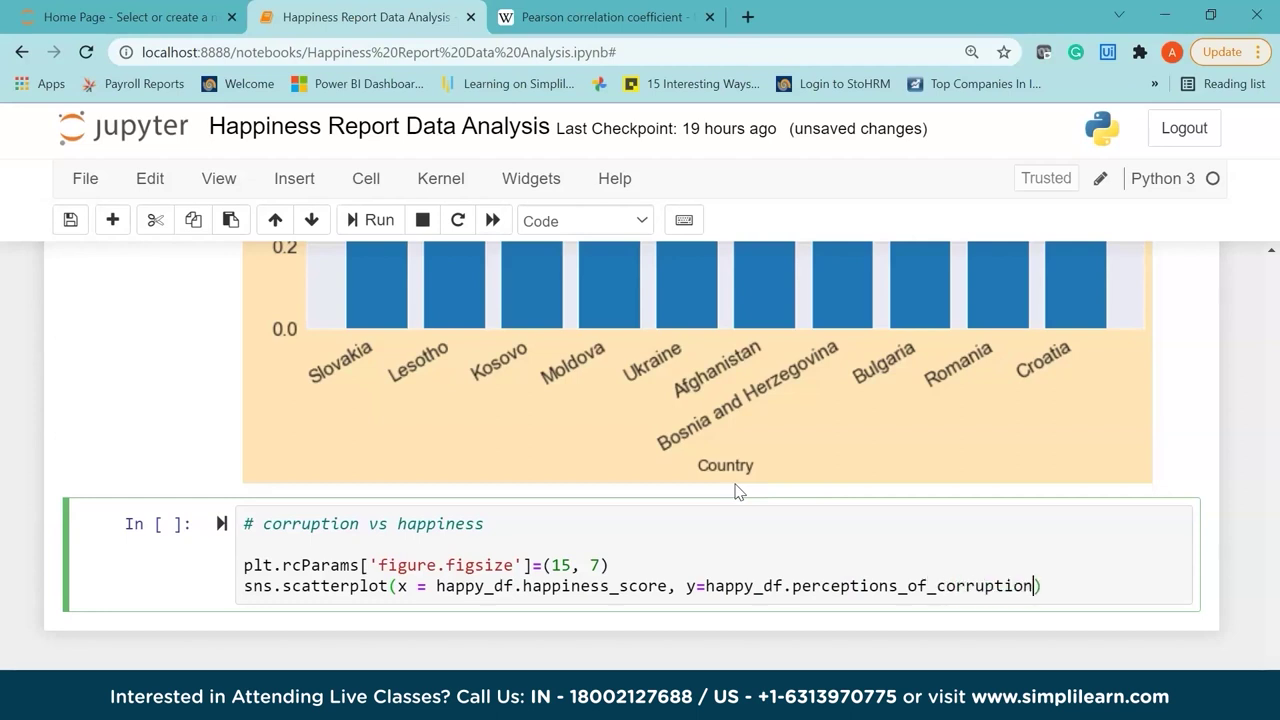
Add hue=happy_df.regional_indicator to the scatterplot call
text(, hue=happ)
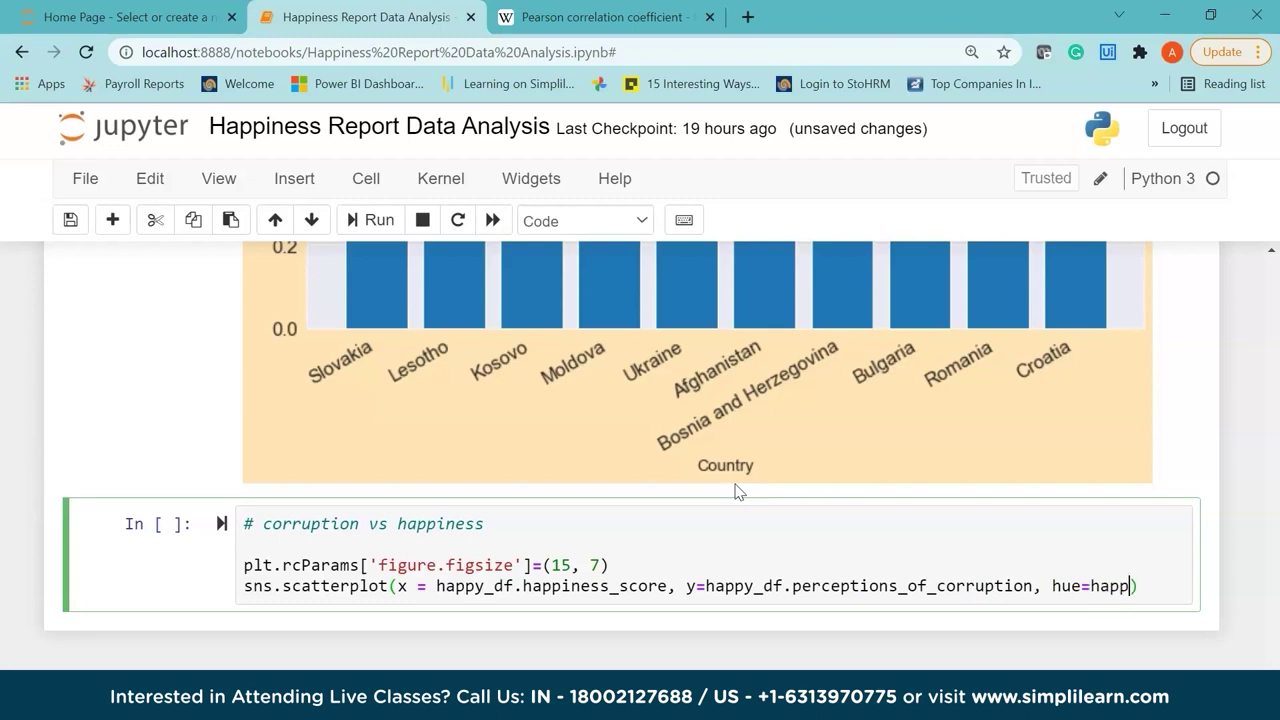
text(u)
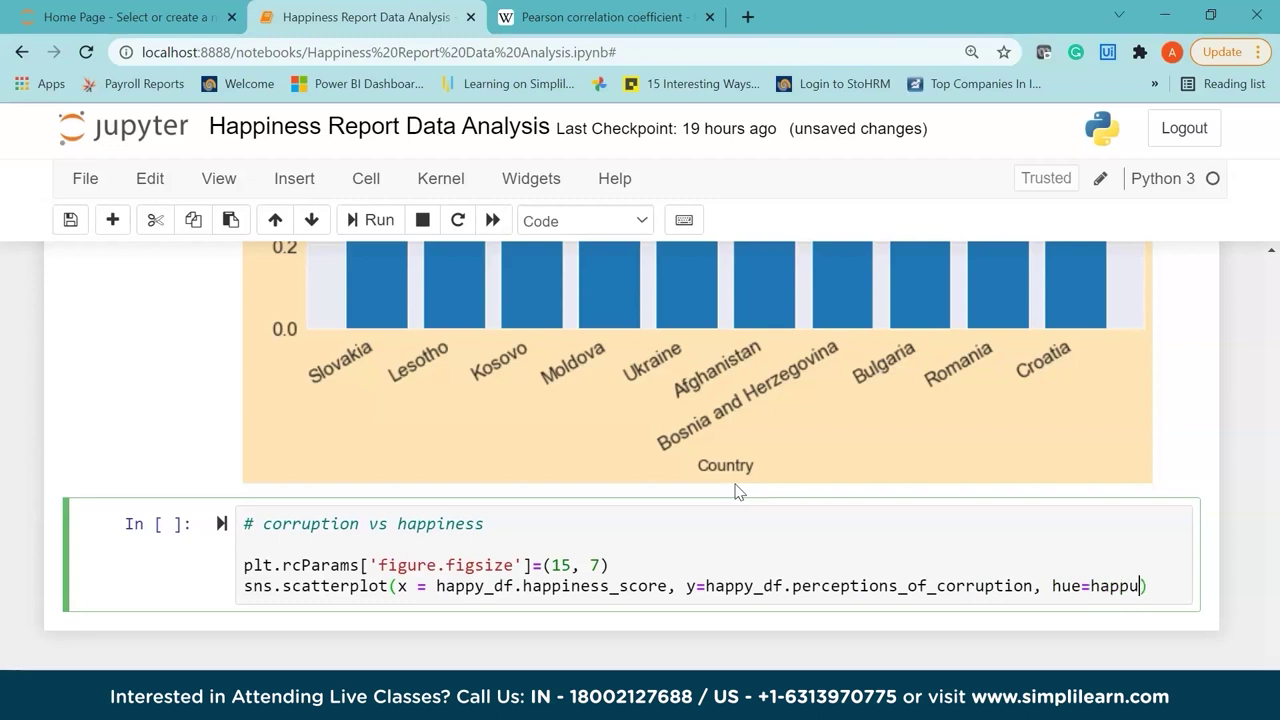
key(BackSpace)
text(y_df)
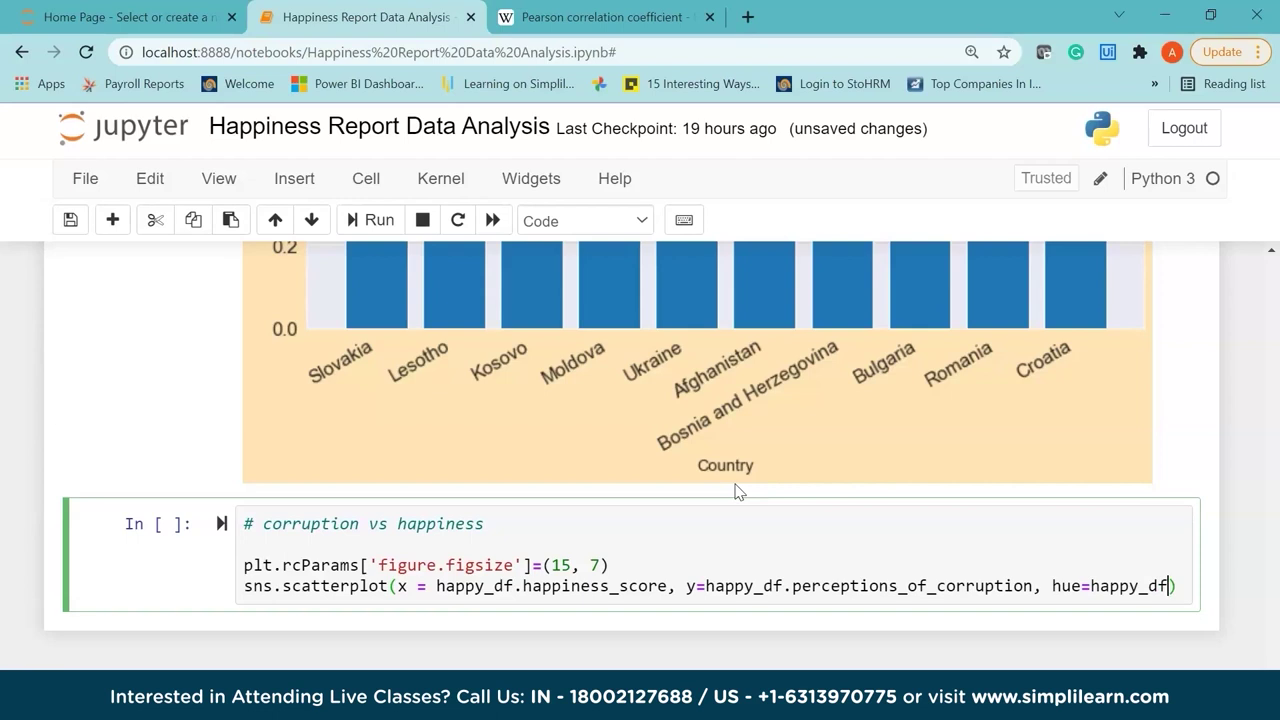
text(regio)
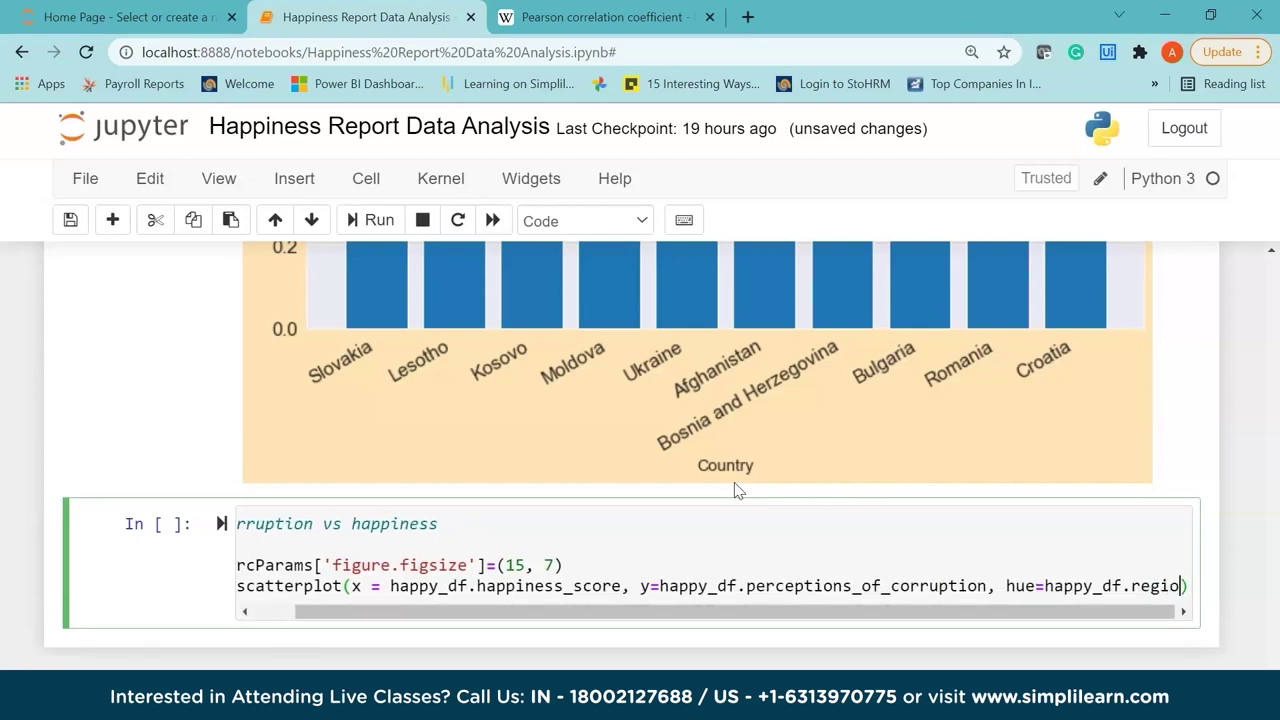
text(nal_indi)
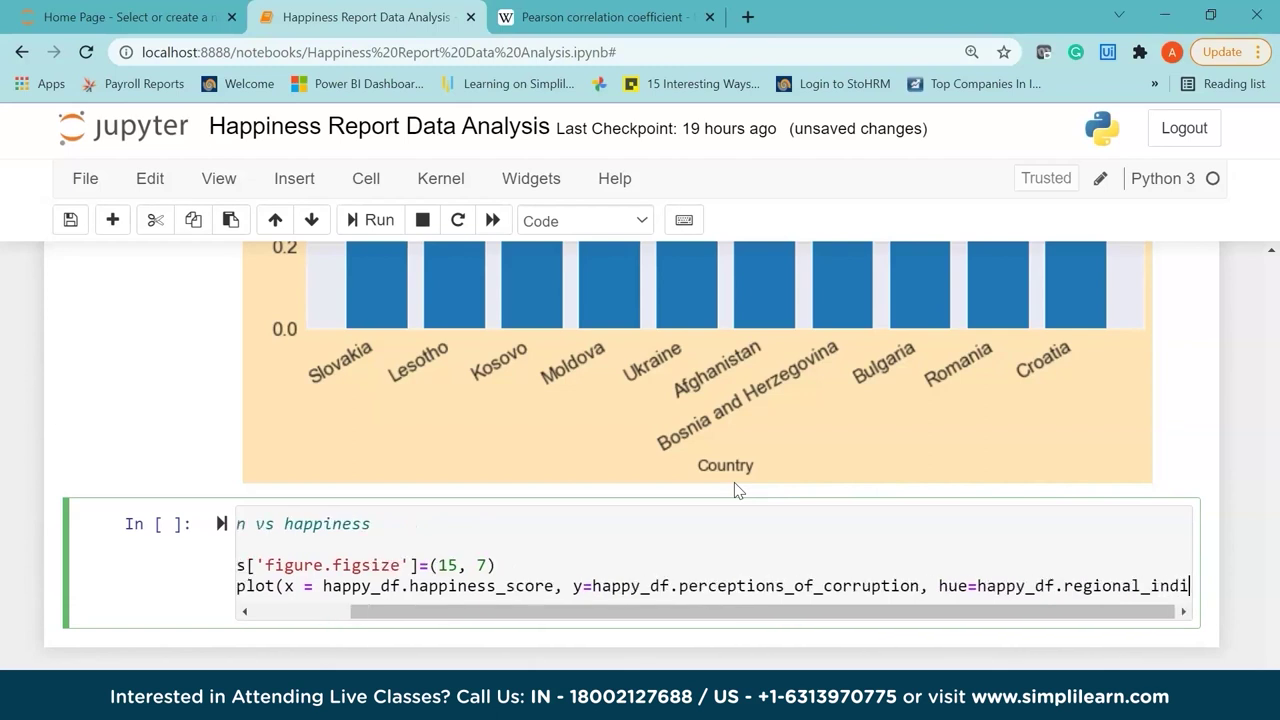
text(cator))
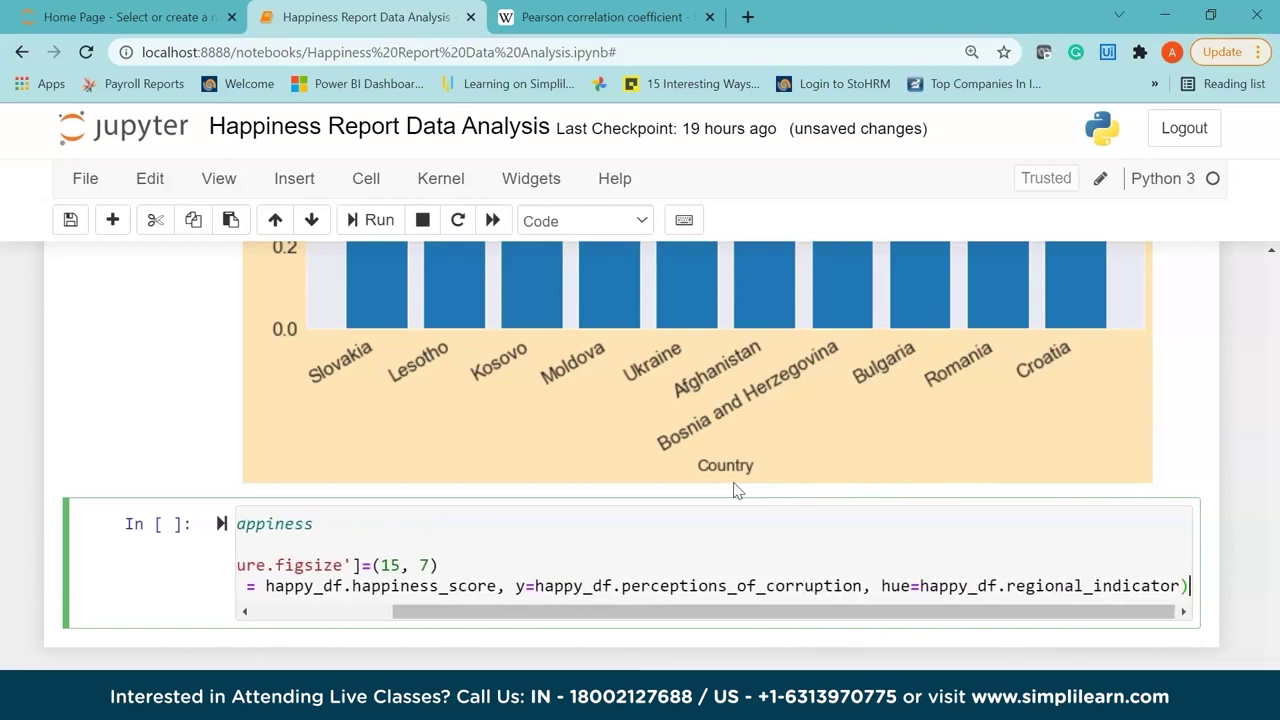
Add the marker size argument s=200 at the end of the scatterplot call
key(Left)
text(, size)
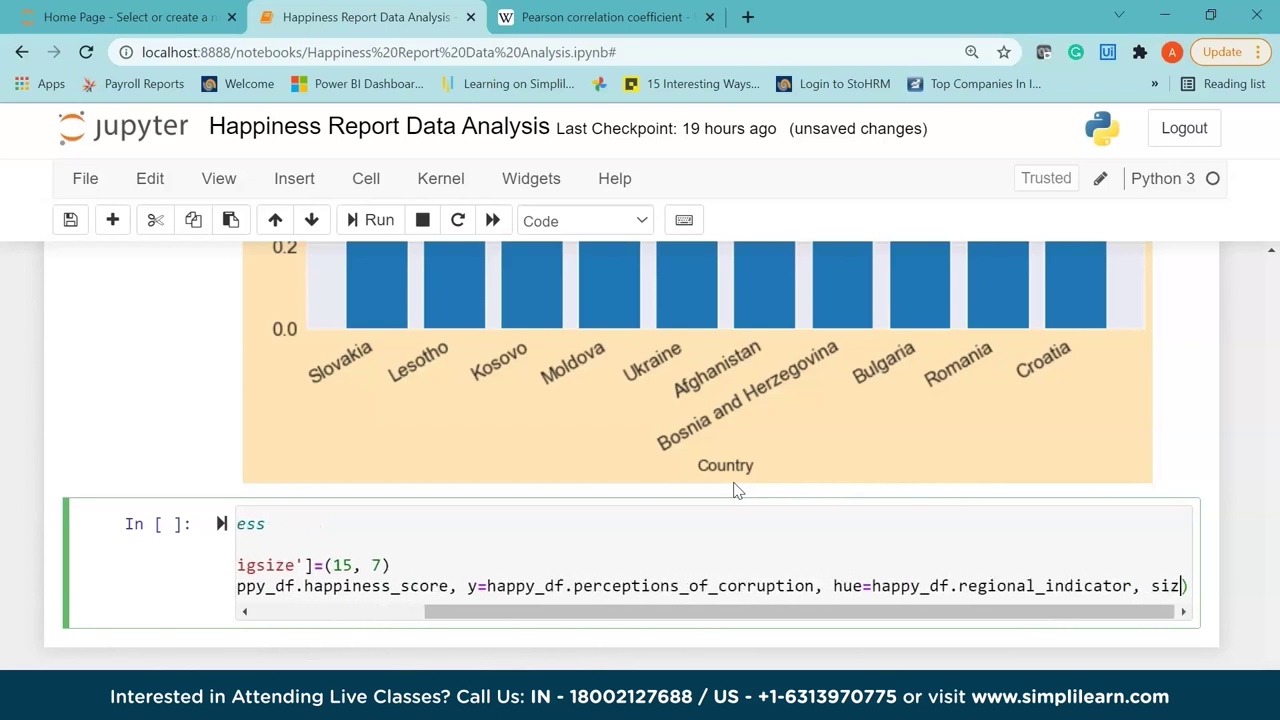
key(BackSpace)
key(BackSpace)
key(BackSpace)
text(-)
key(BackSpace)
text(=200)
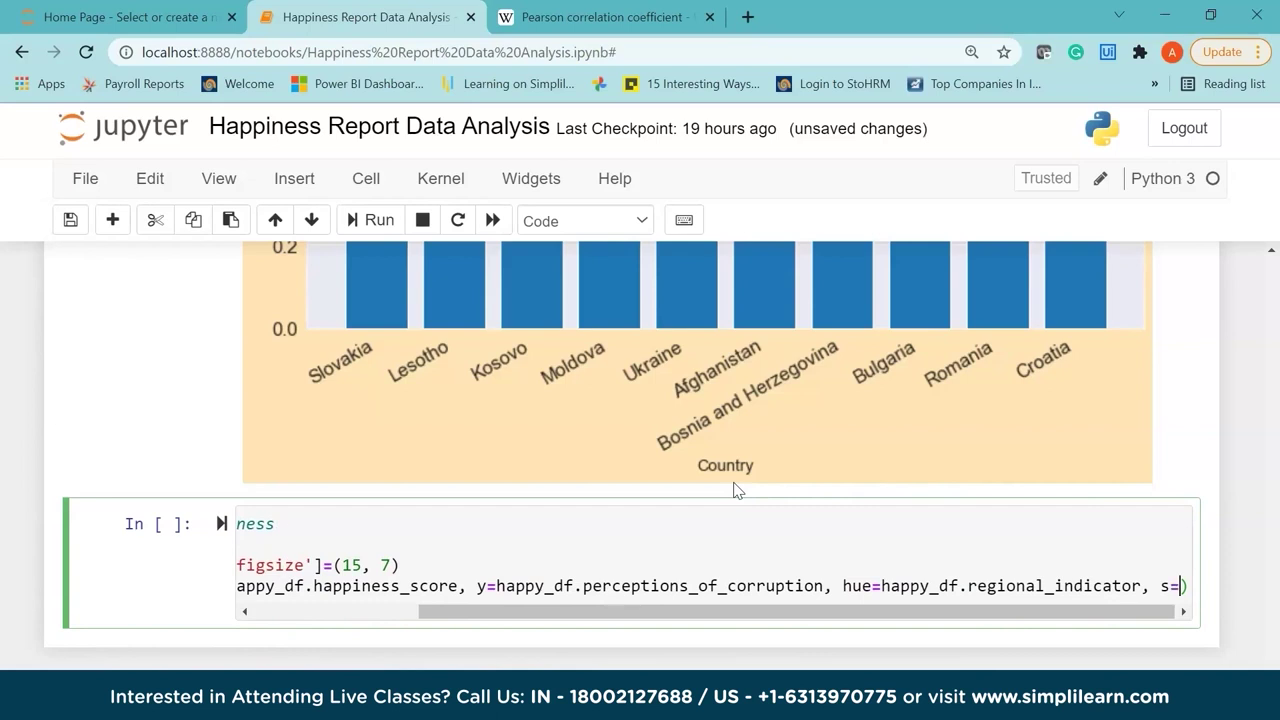
key(BackSpace)
key(BackSpace)
text(00)
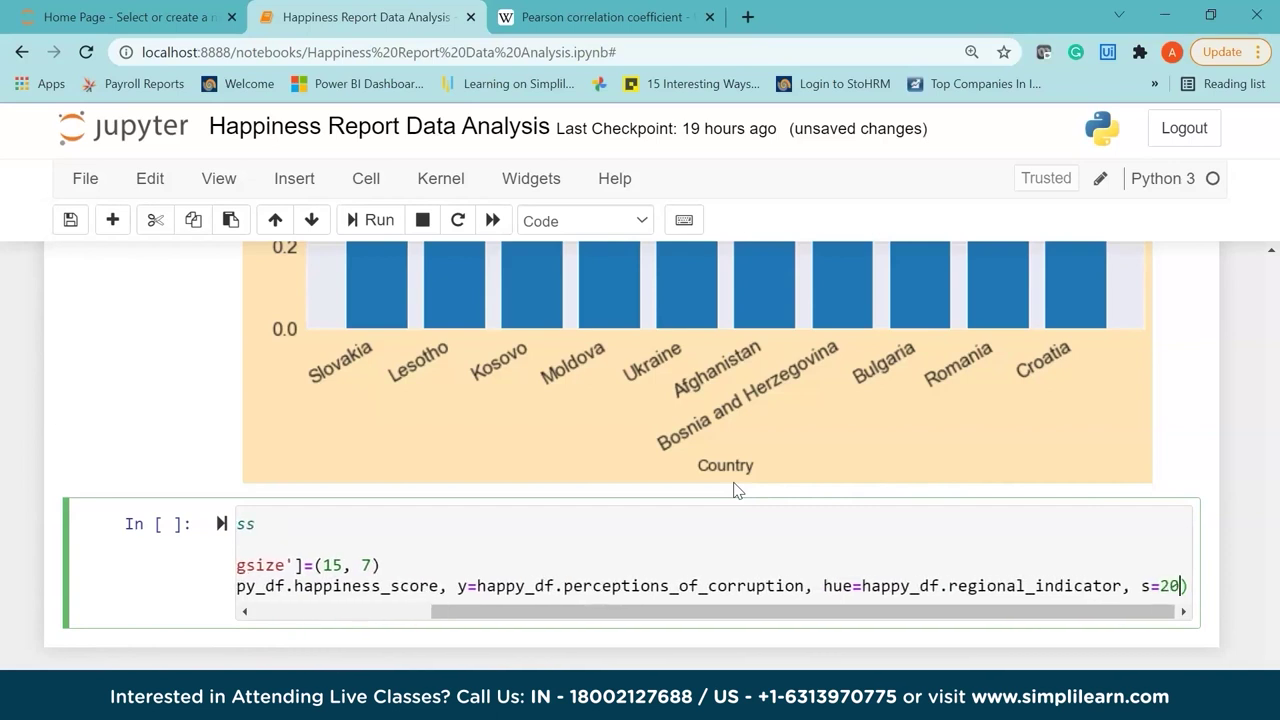
Add a plt.legend call with loc='lower left' below the scatterplot line
key(Return)
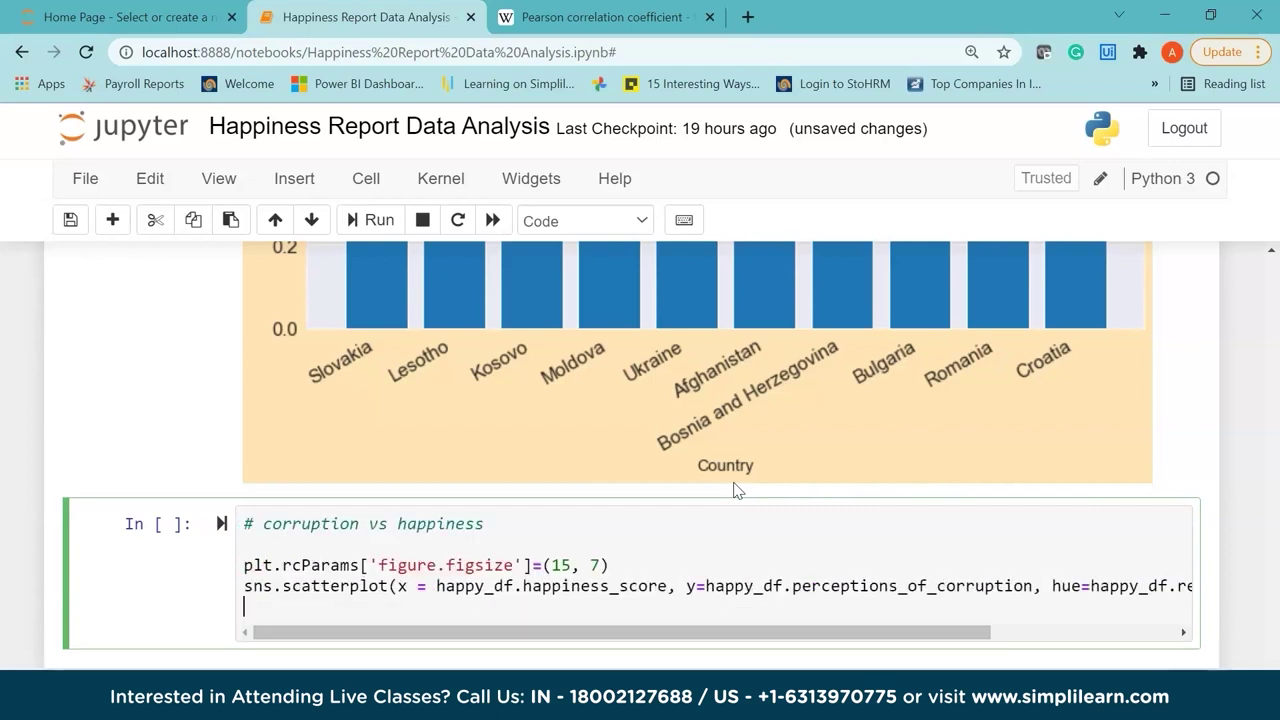
text(plt.)
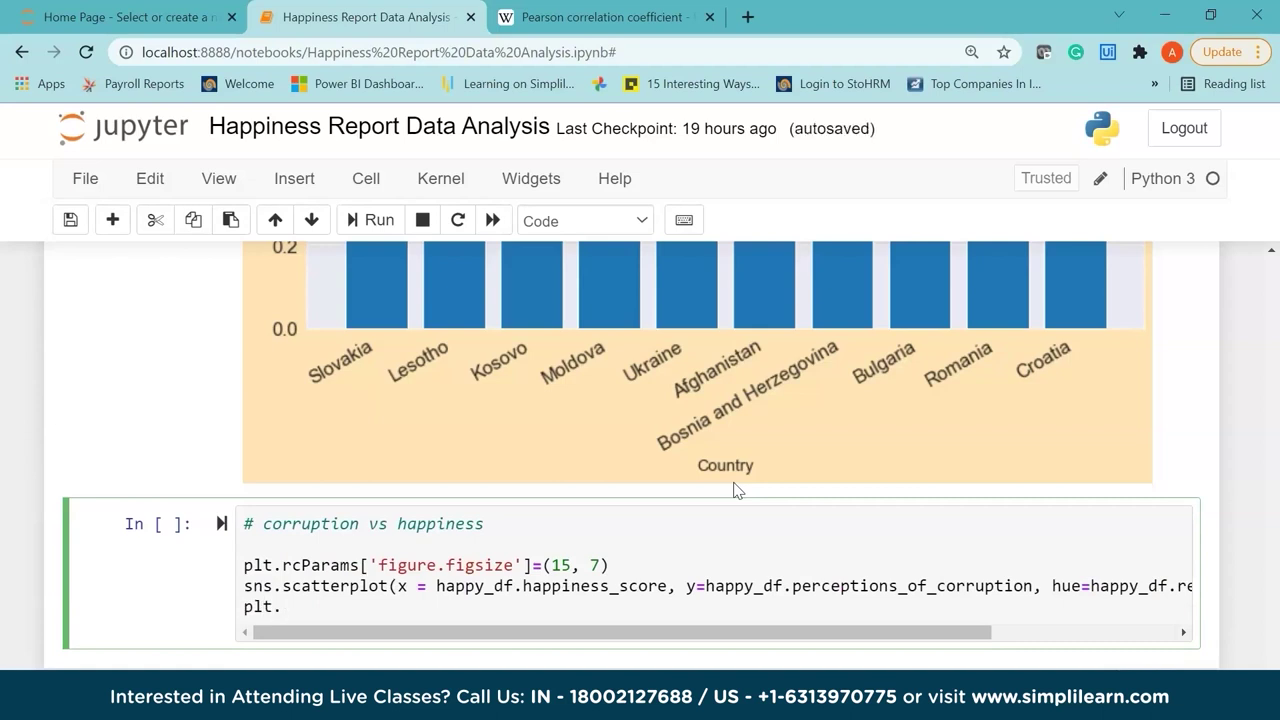
text(legend)
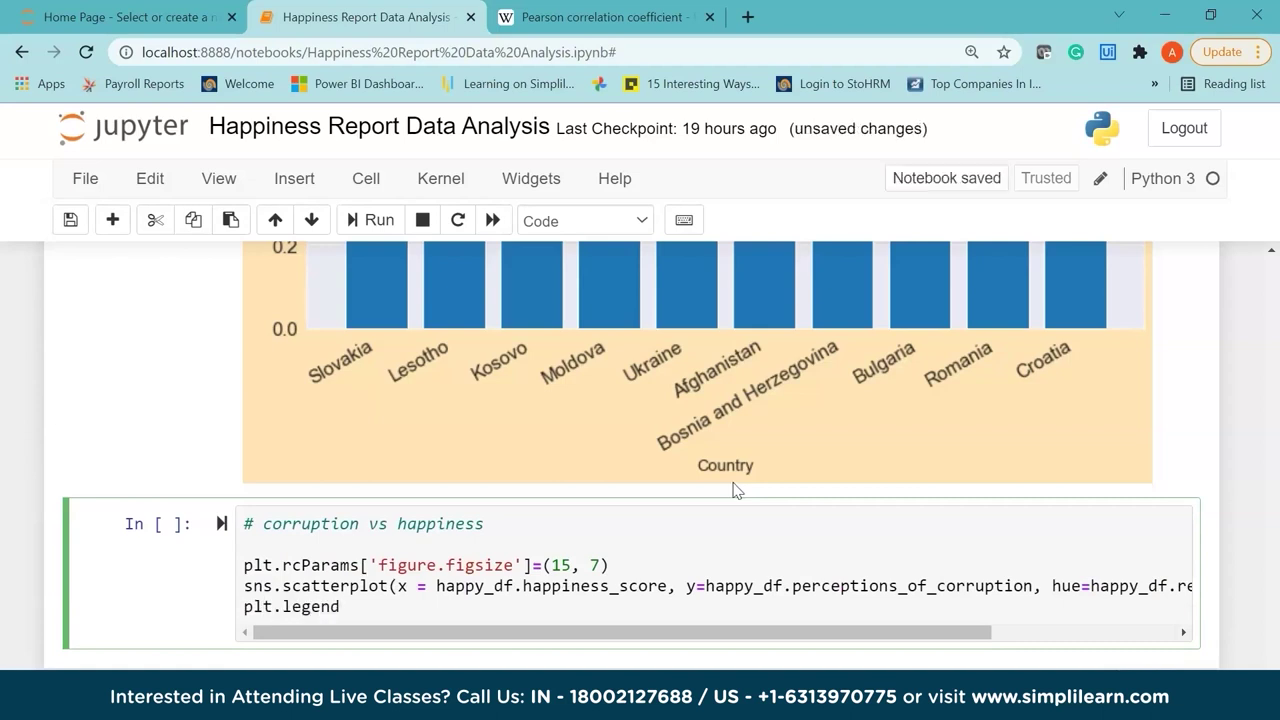
text((lo)
key(BackSpace)
key(BackSpace)
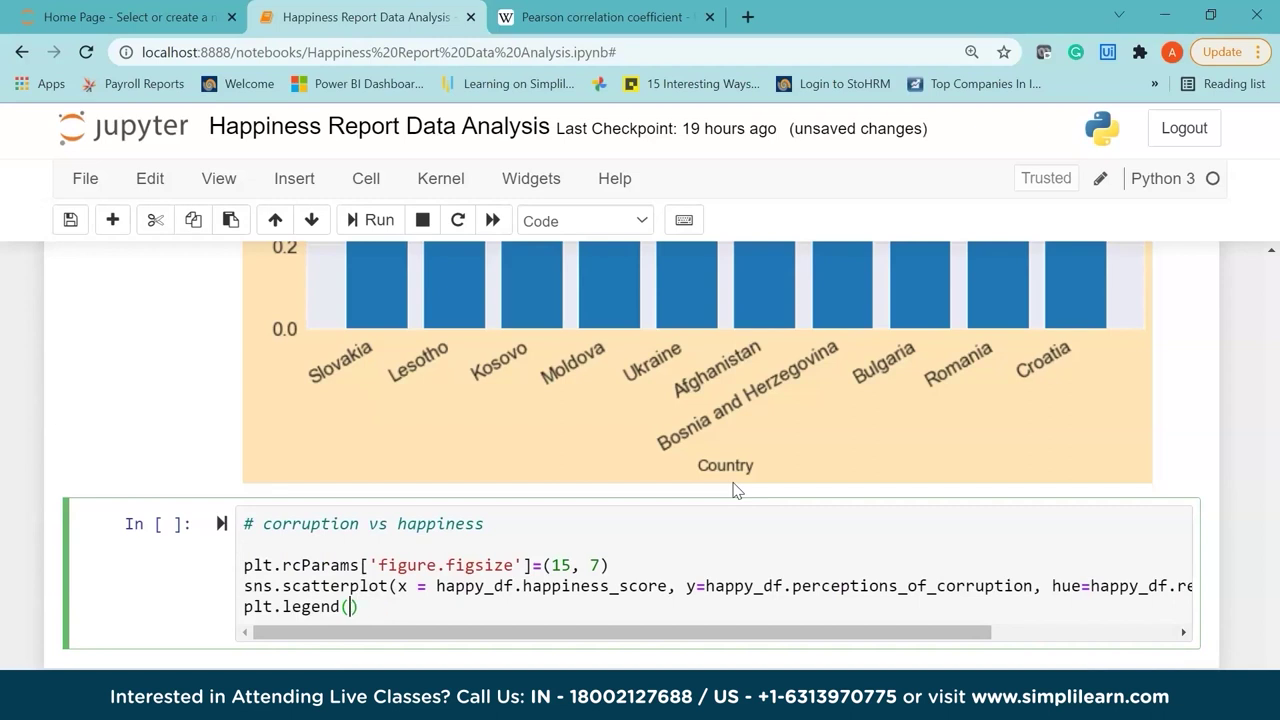
text(loc+)
key(BackSpace)
text(='lower left)
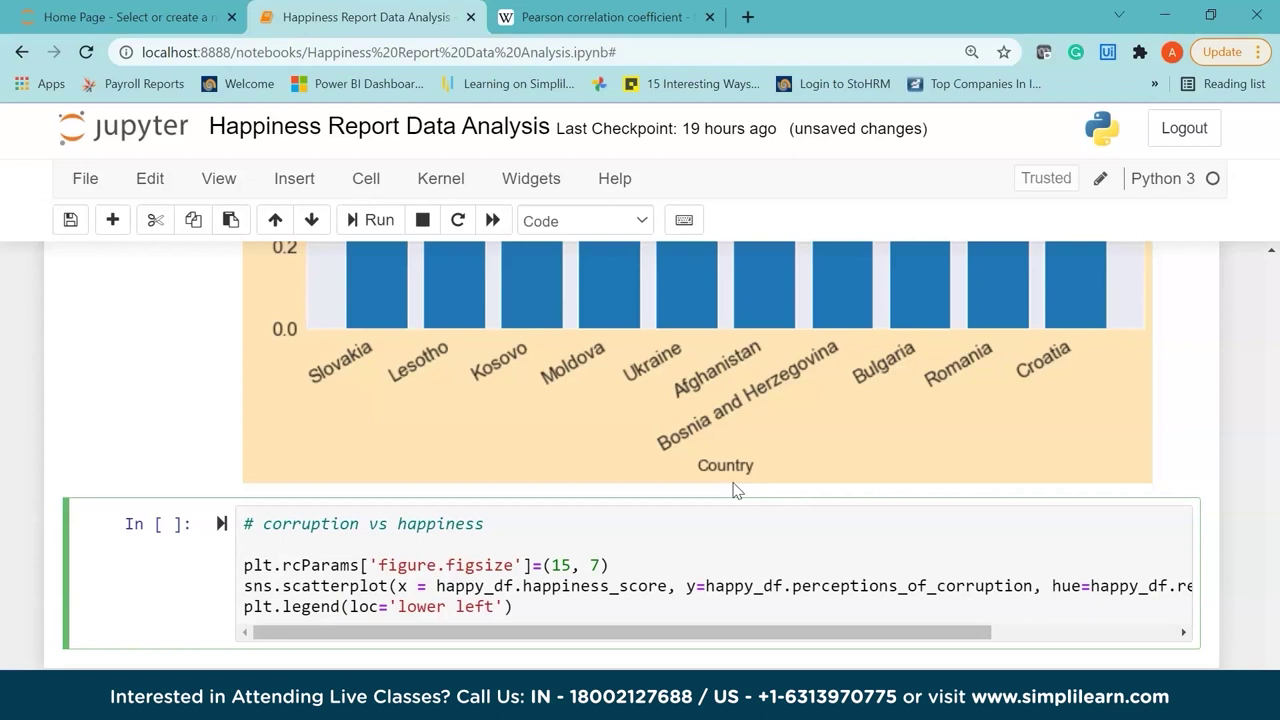
Add the argument fontsize = '14' to the legend call
key(Right)
text(, fonti)
key(BackSpace)
text(size =)
key(Return)
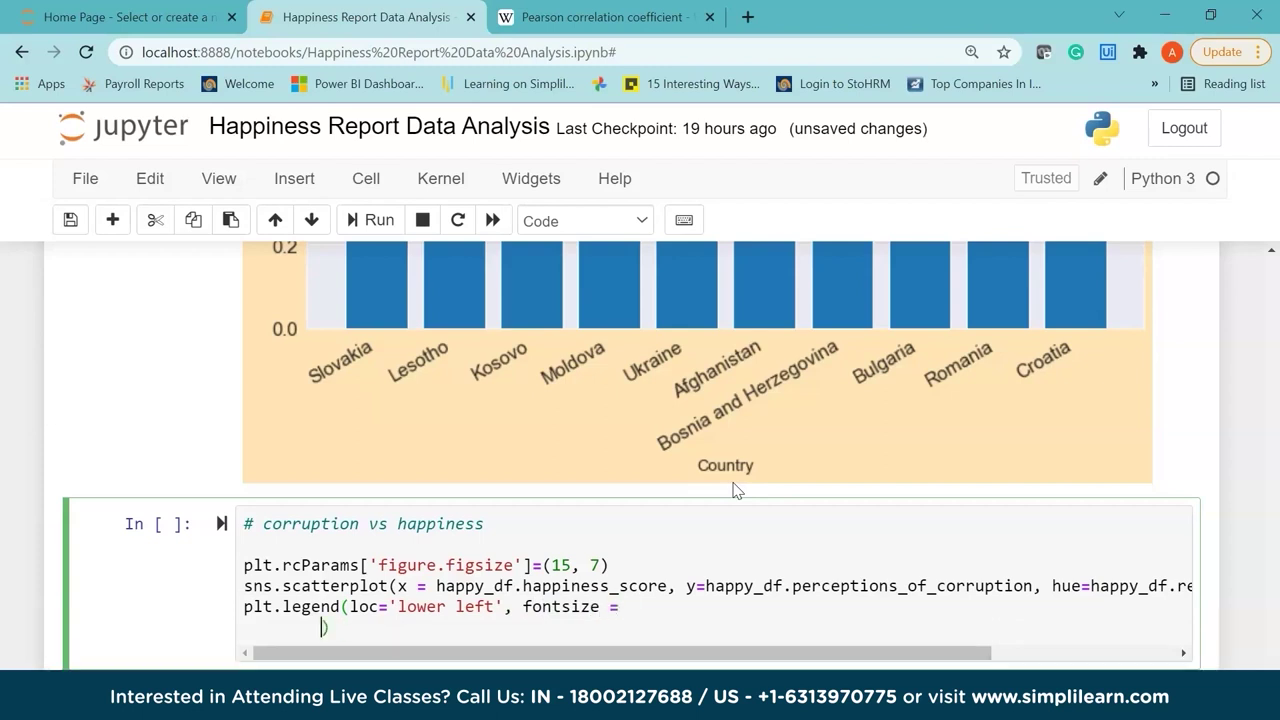
key(BackSpace)
key(BackSpace)
key(BackSpace)
text('14)
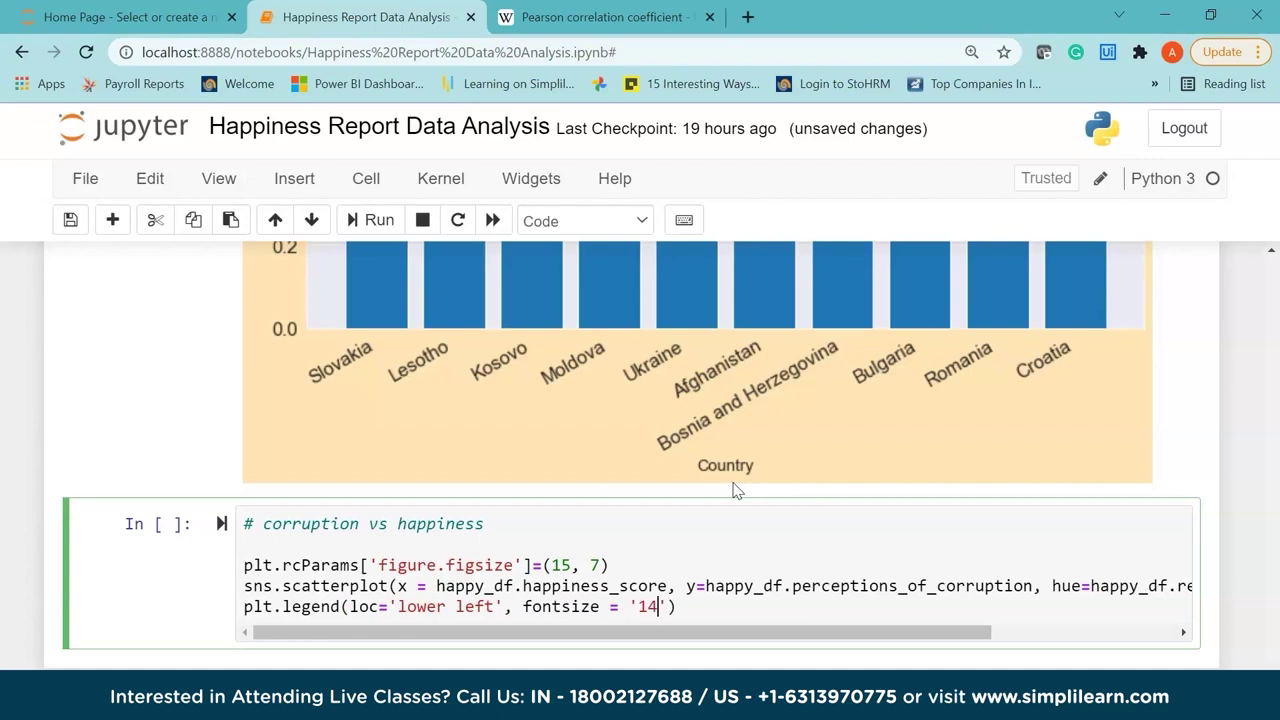
Add plt.xlabel('Corruption') and plt.ylabel('Happiness Score') on new lines below the legend call
key(Return)
text(plt.x)
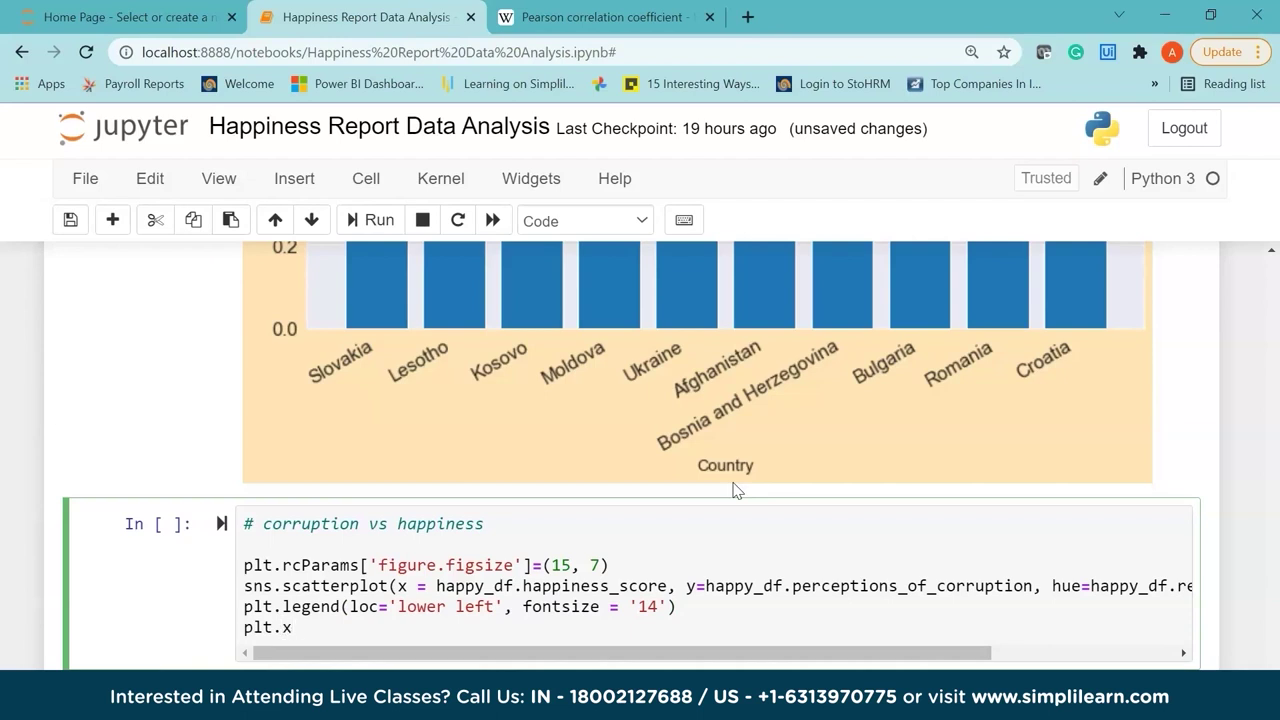
text(label('Corruption'))
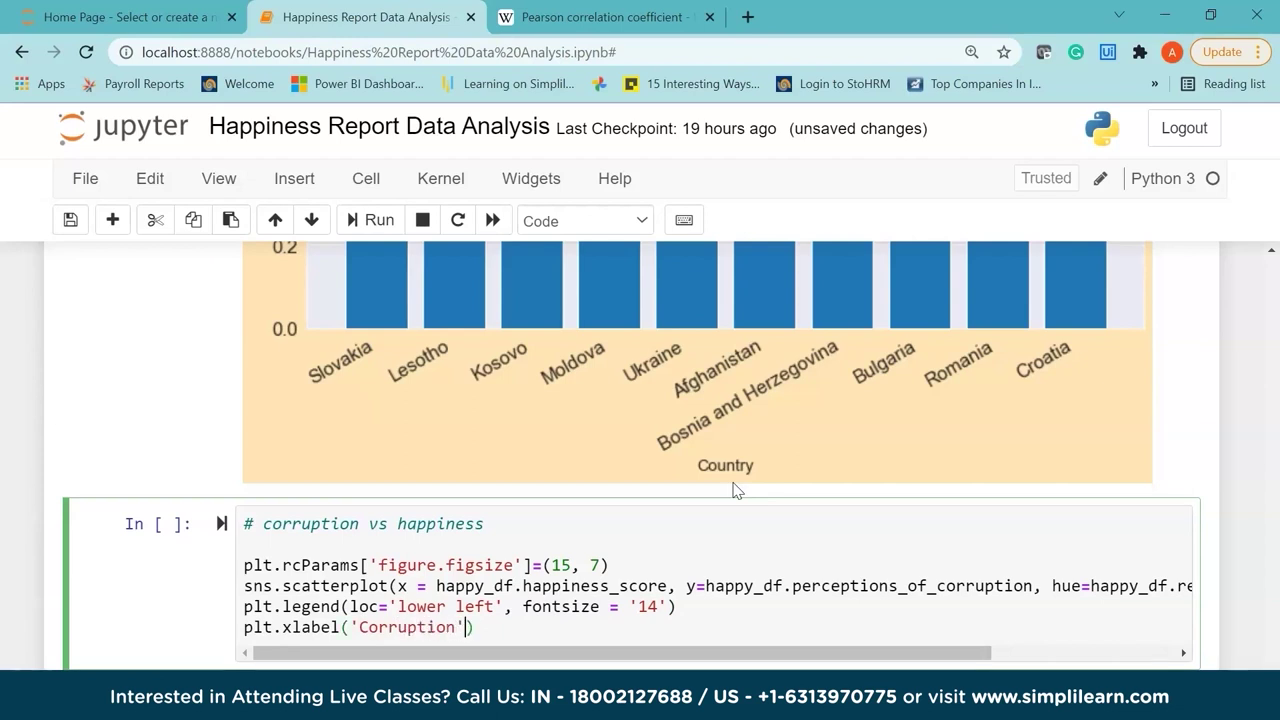
key(Return)
text(plt.)
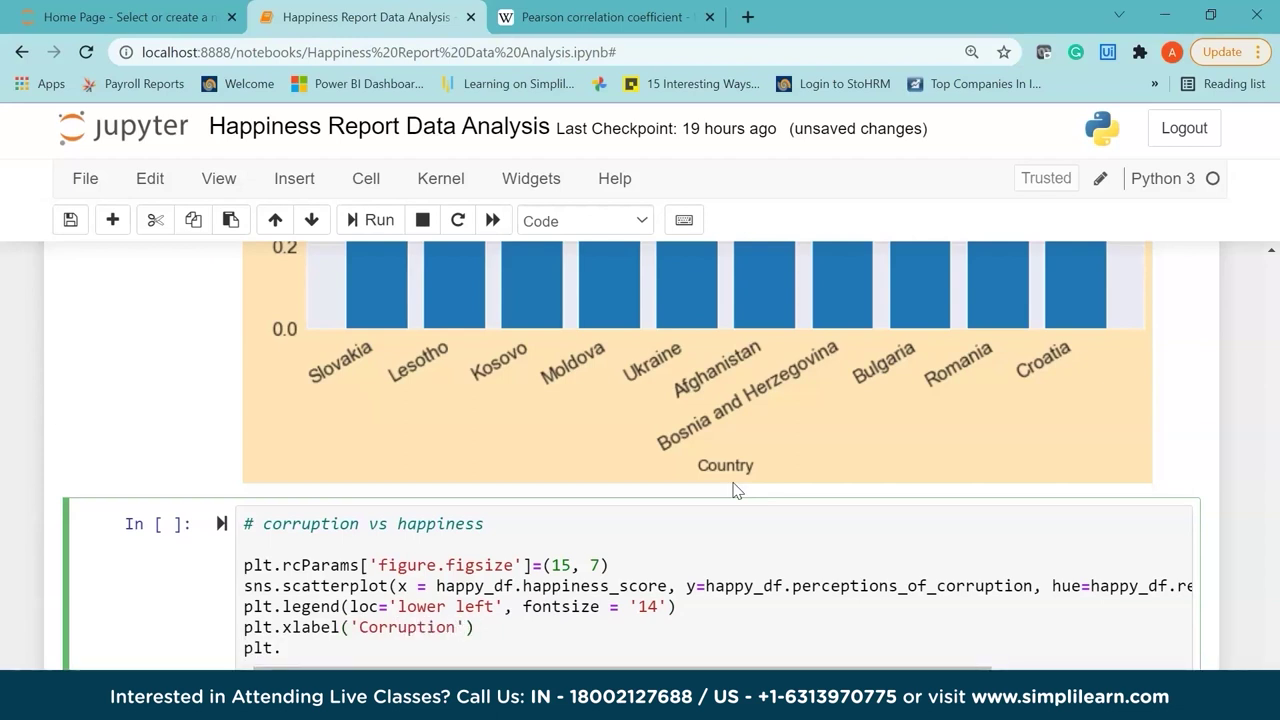
text(ylabel('Happiness S)
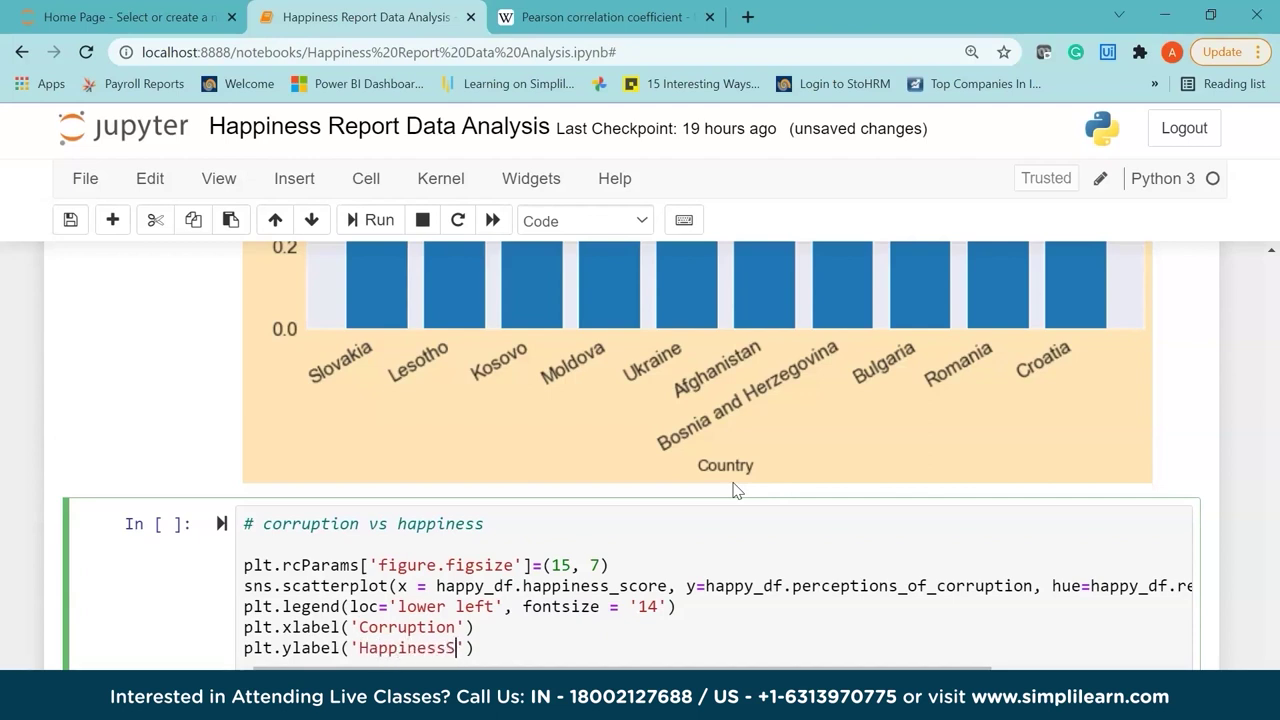
text(core)
Swap the axis label texts so xlabel reads 'Happiness Score' and ylabel reads 'Corruption'
scroll(735, 490, down, 1)
click(367, 501)
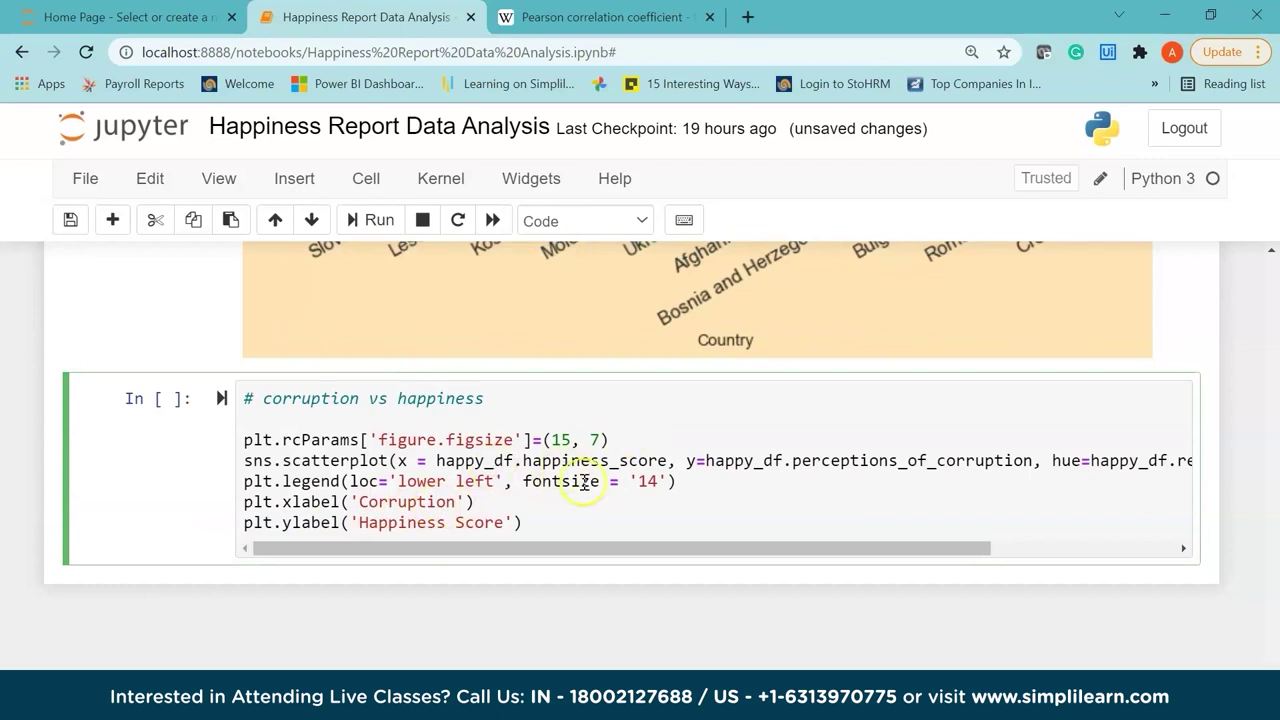
drag(506, 522, 361, 522)
text(Happiness Score)
text(Corruption)
key(BackSpace)
text(n)
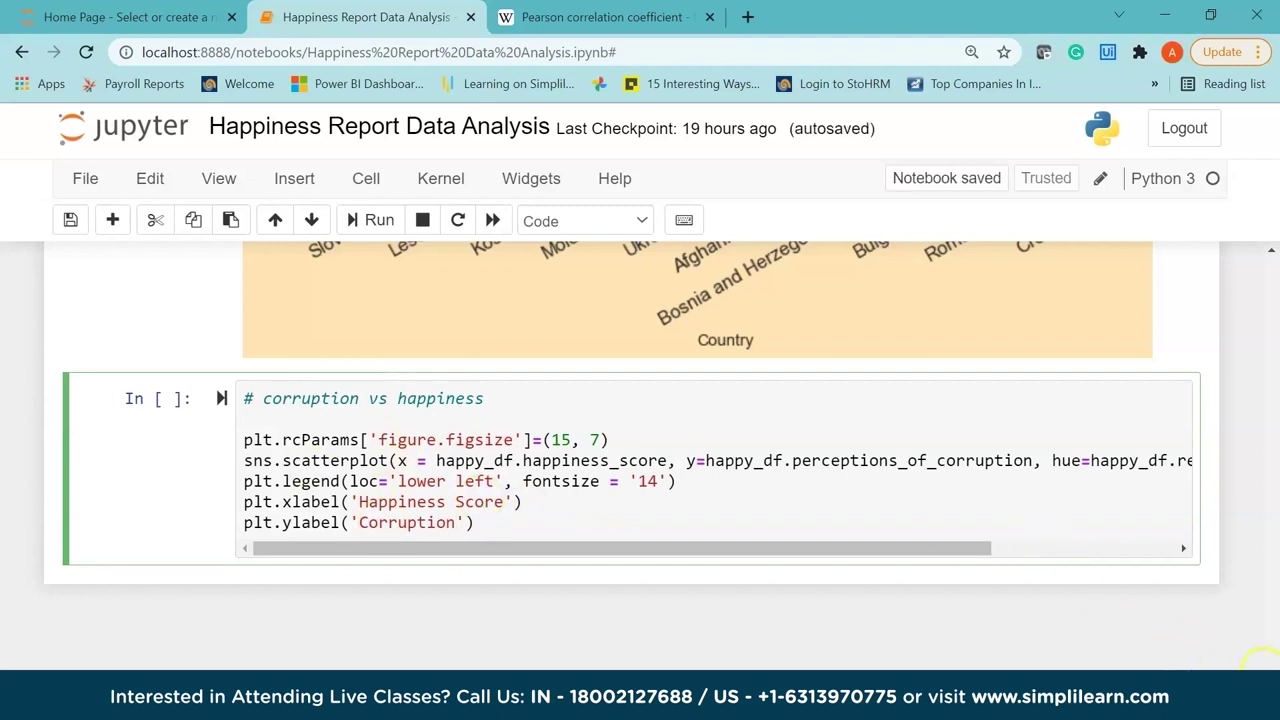
Run the corruption vs happiness cell and review the resulting scatterplot by region
scroll(720, 520, down, 1)
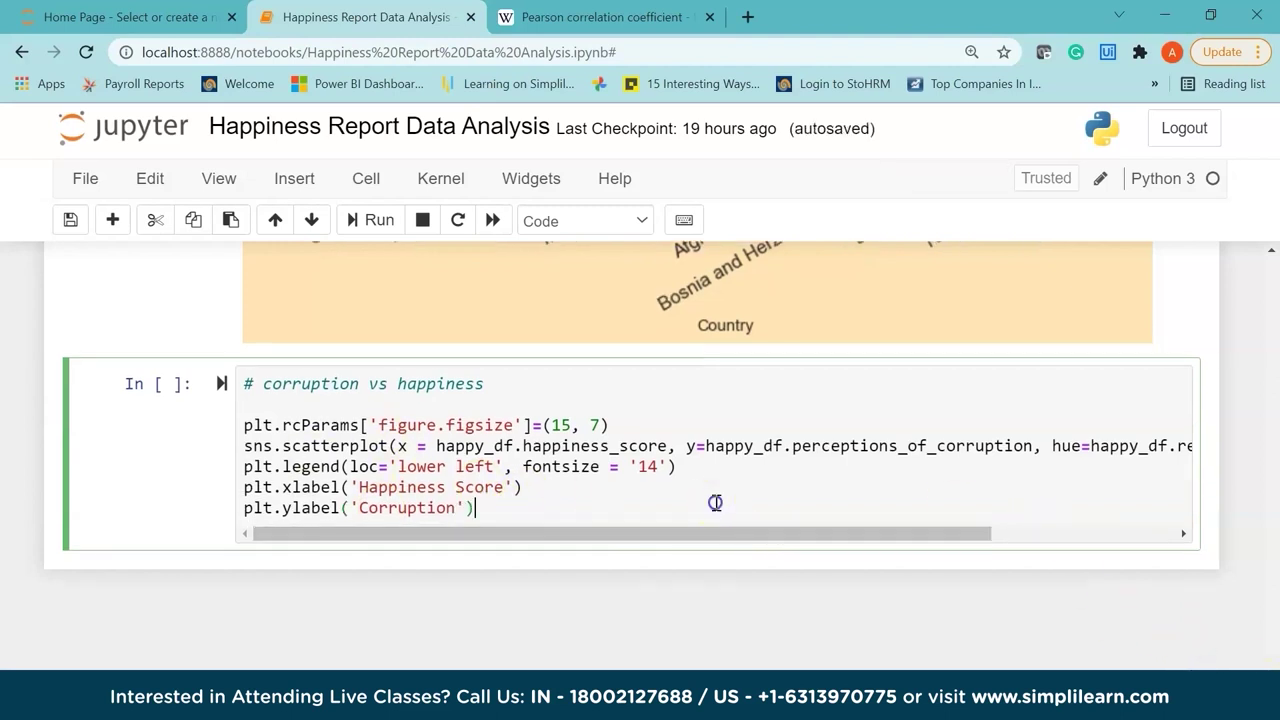
key(shift+Return)
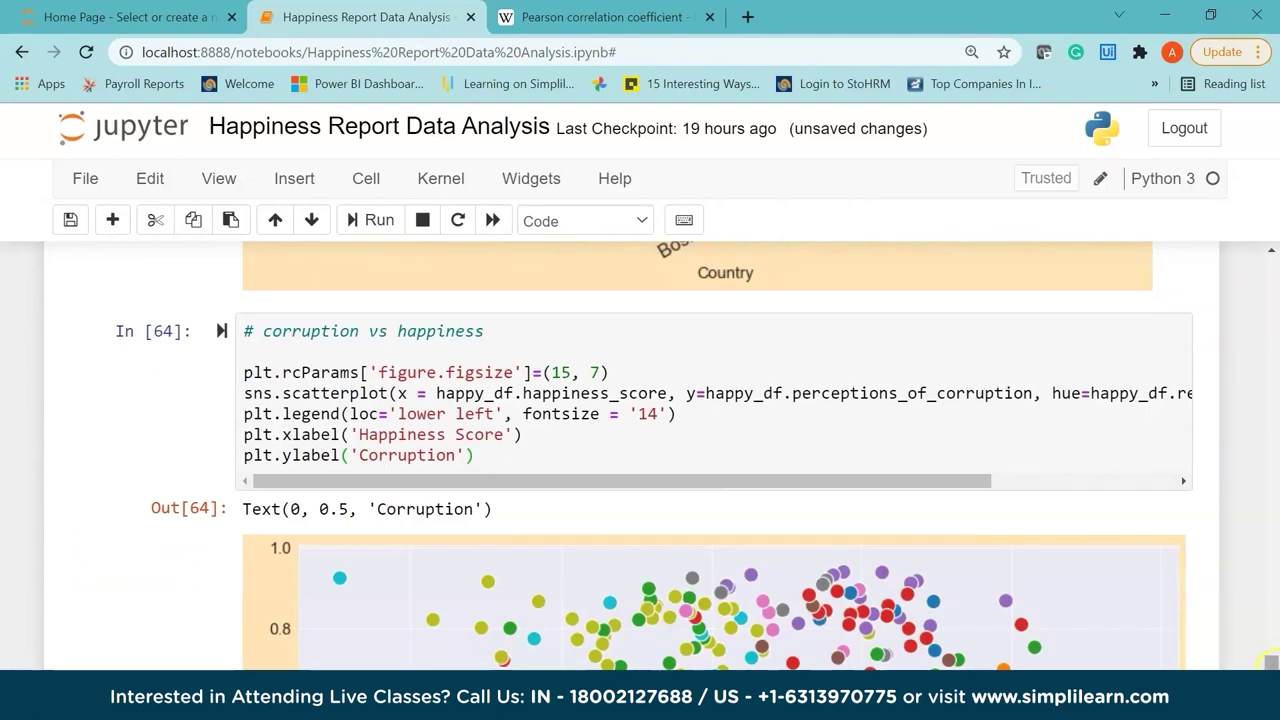
scroll(1270, 662, down, 3)
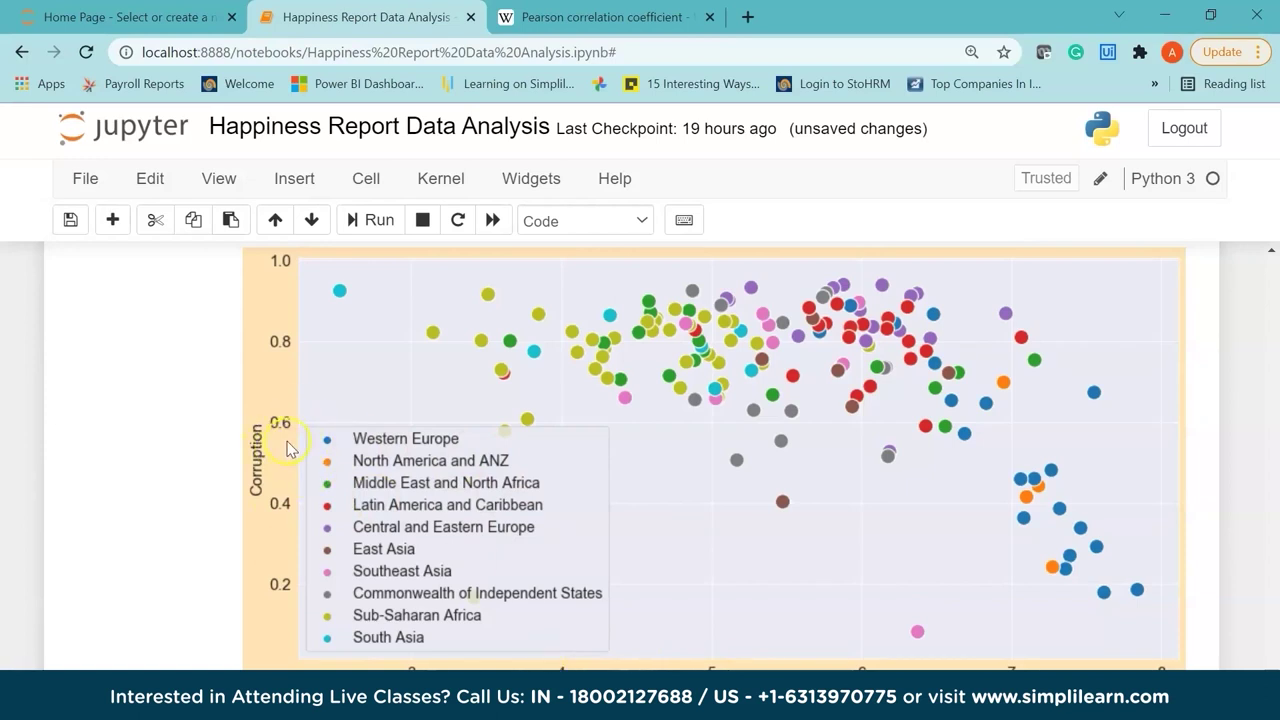
scroll(570, 480, up, 1)
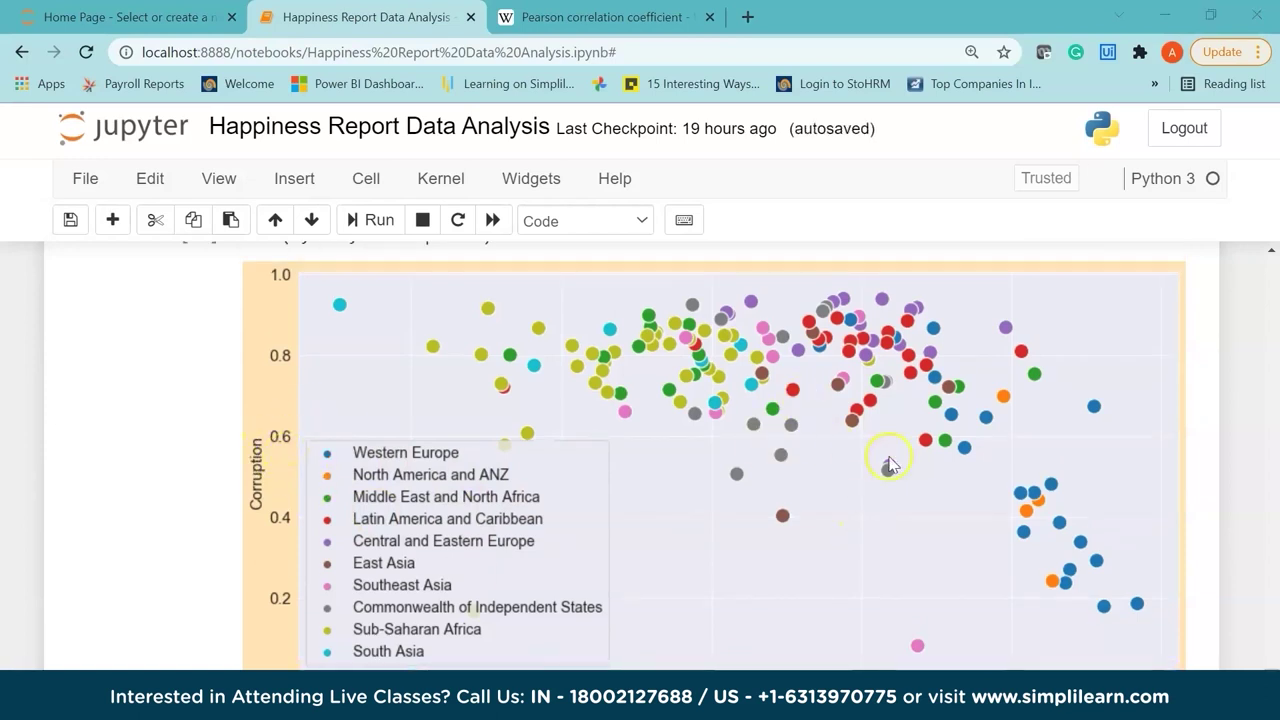
scroll(1272, 666, down, 1)
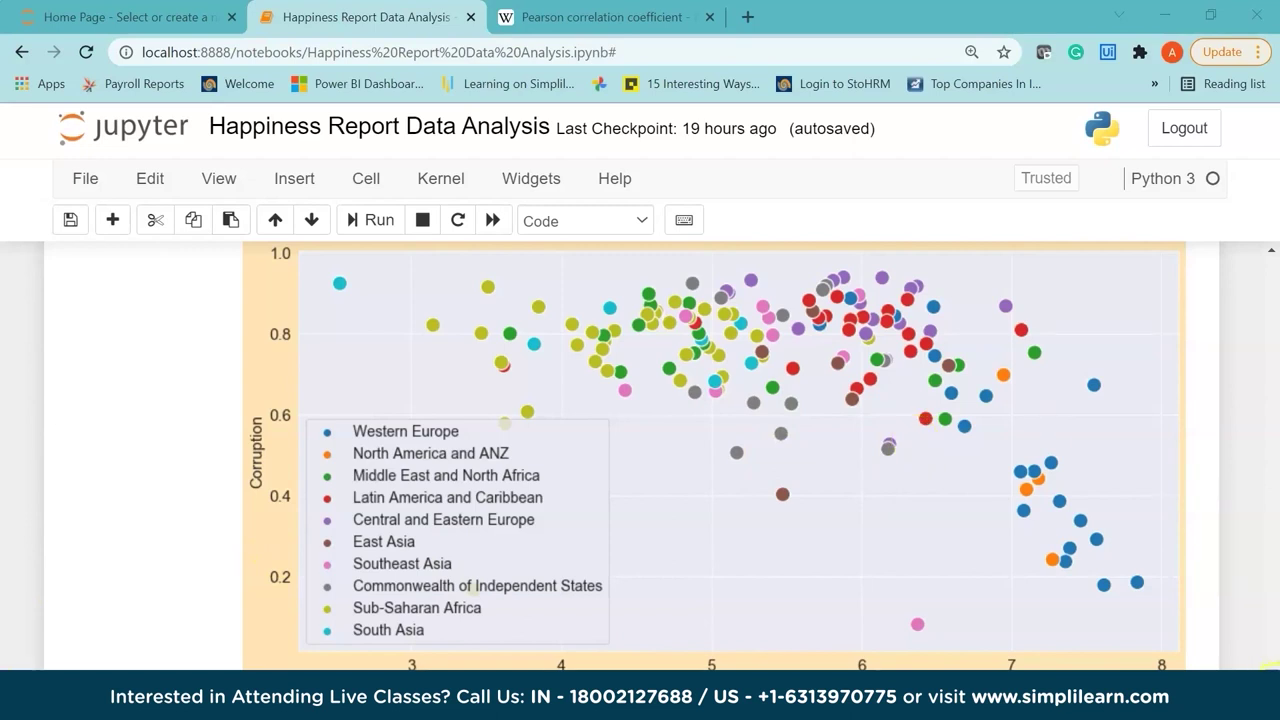
drag(1270, 668, 1272, 262)
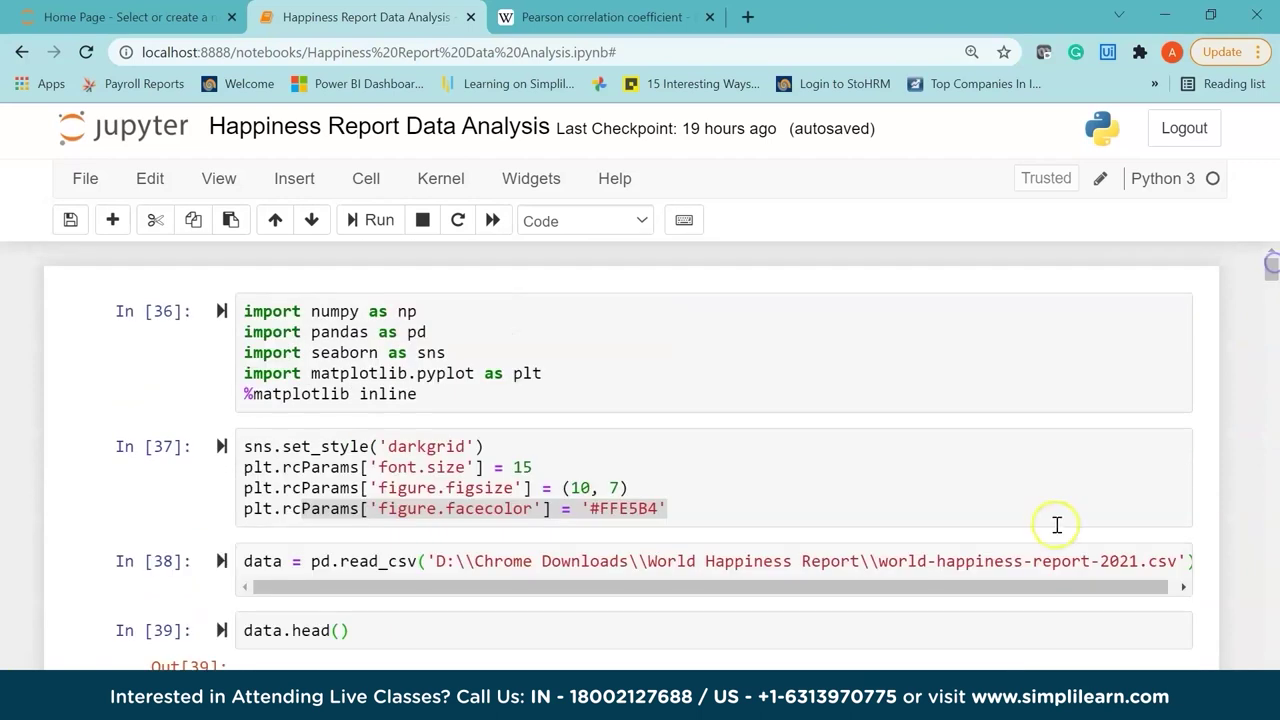
drag(1272, 270, 1272, 668)
click(518, 580)
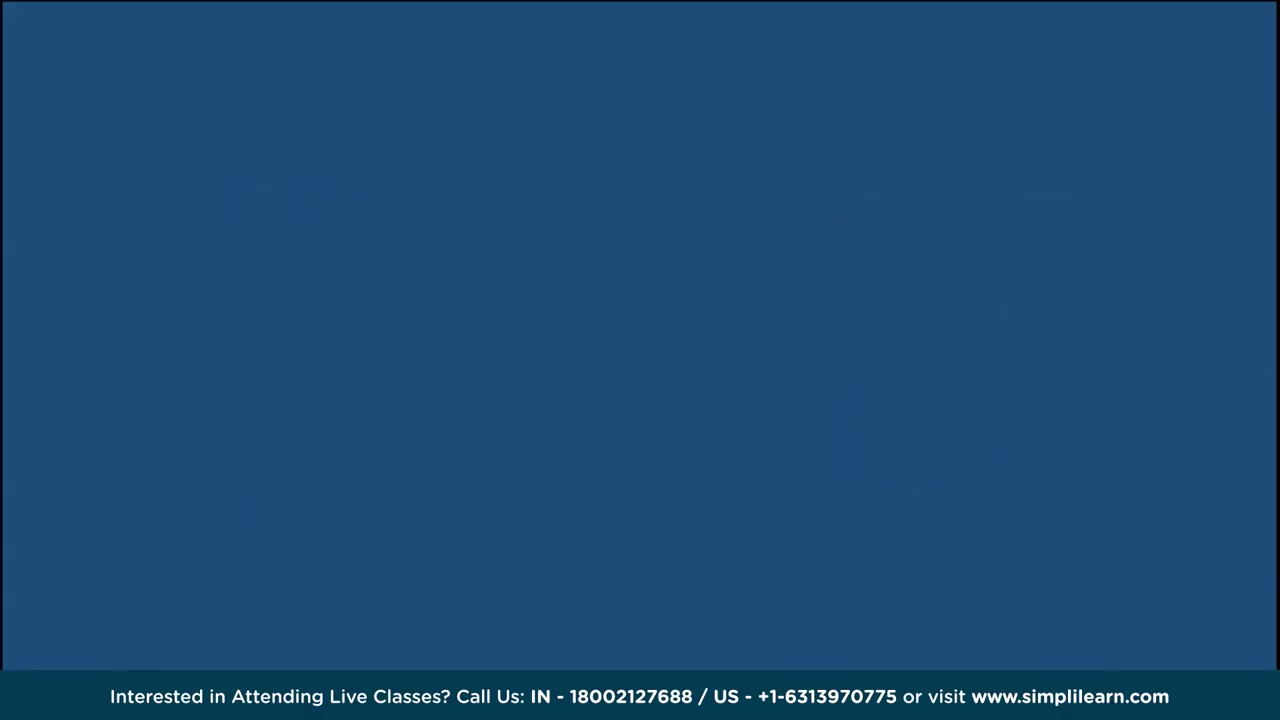
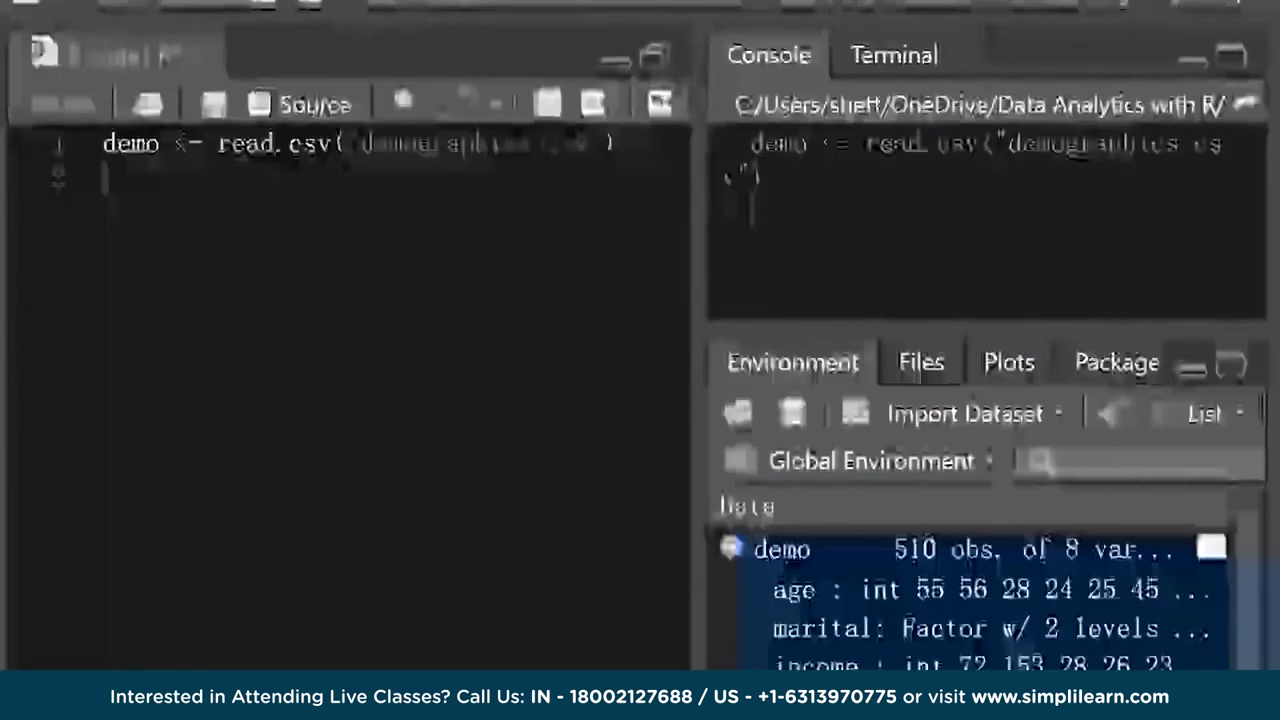
In RStudio, look through the variables of the demo data frame in the environment, then collapse its variable list
scroll(985, 590, down, 1)
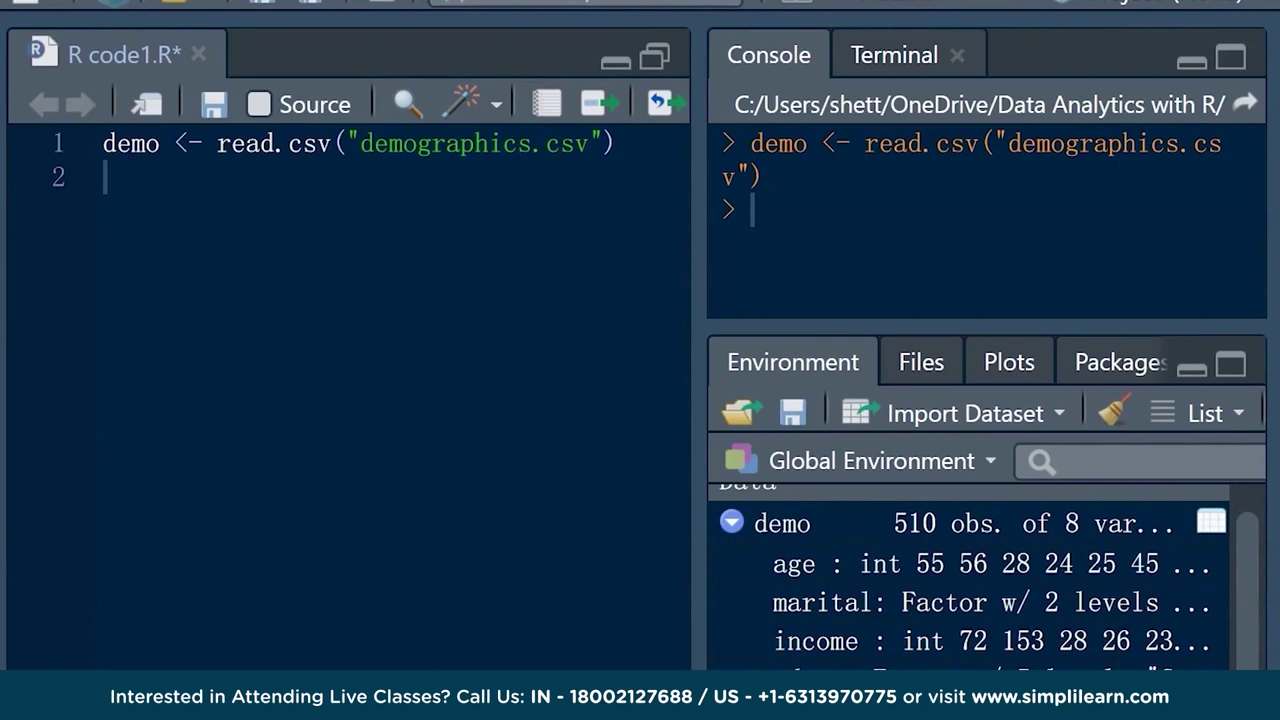
scroll(984, 578, down, 1)
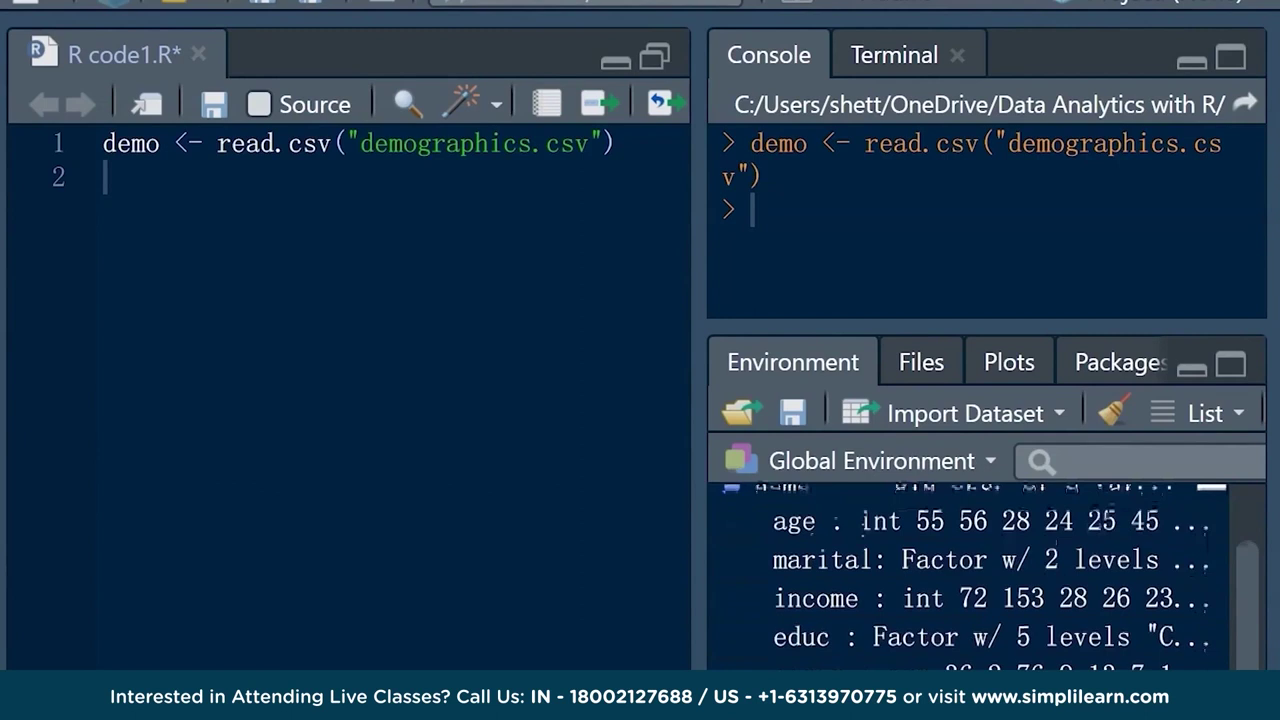
scroll(984, 578, down, 1)
scroll(984, 578, down, 1)
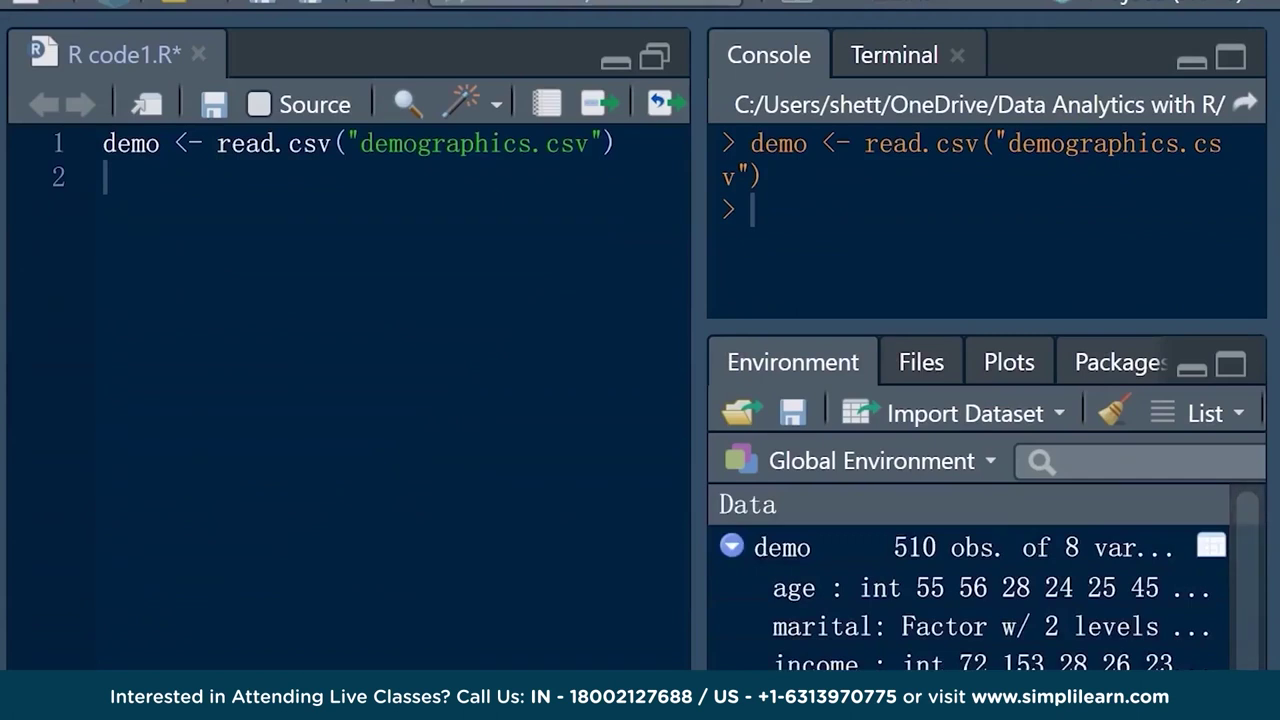
click(731, 545)
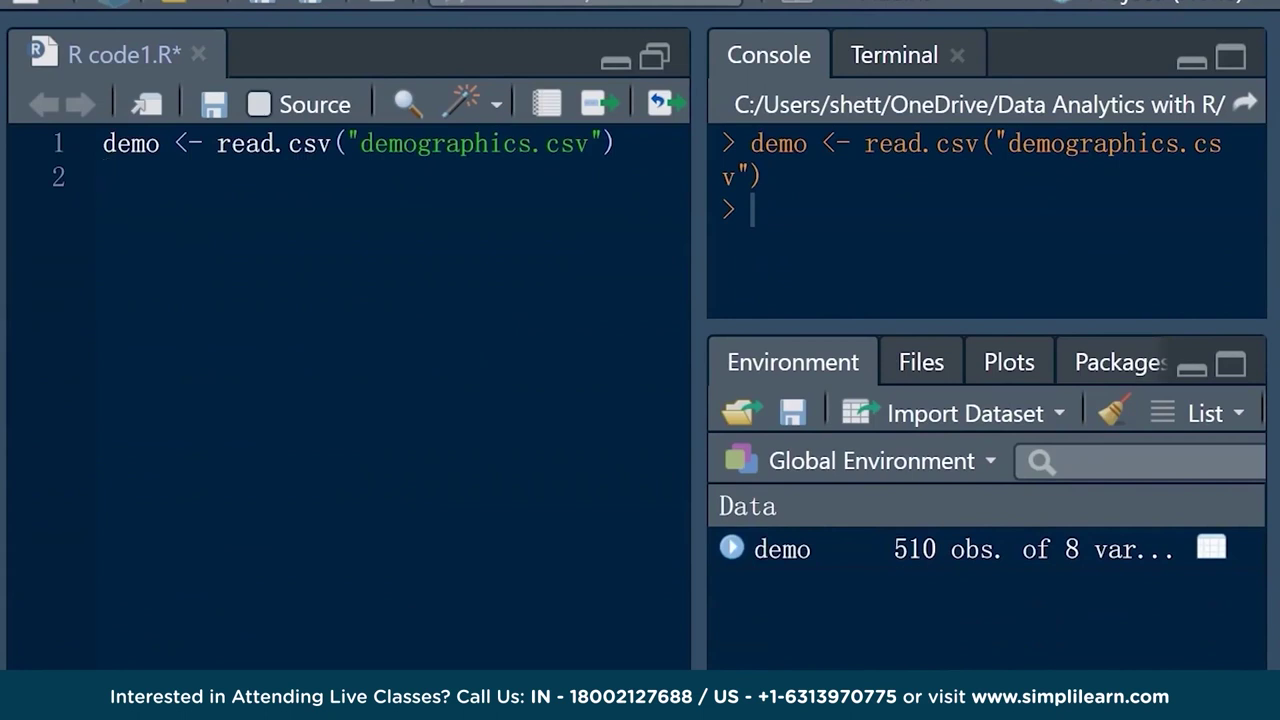
Add head(demo) on line 2 of the R script, run it and review the first rows from the start of the output
text(head)
text((demo)
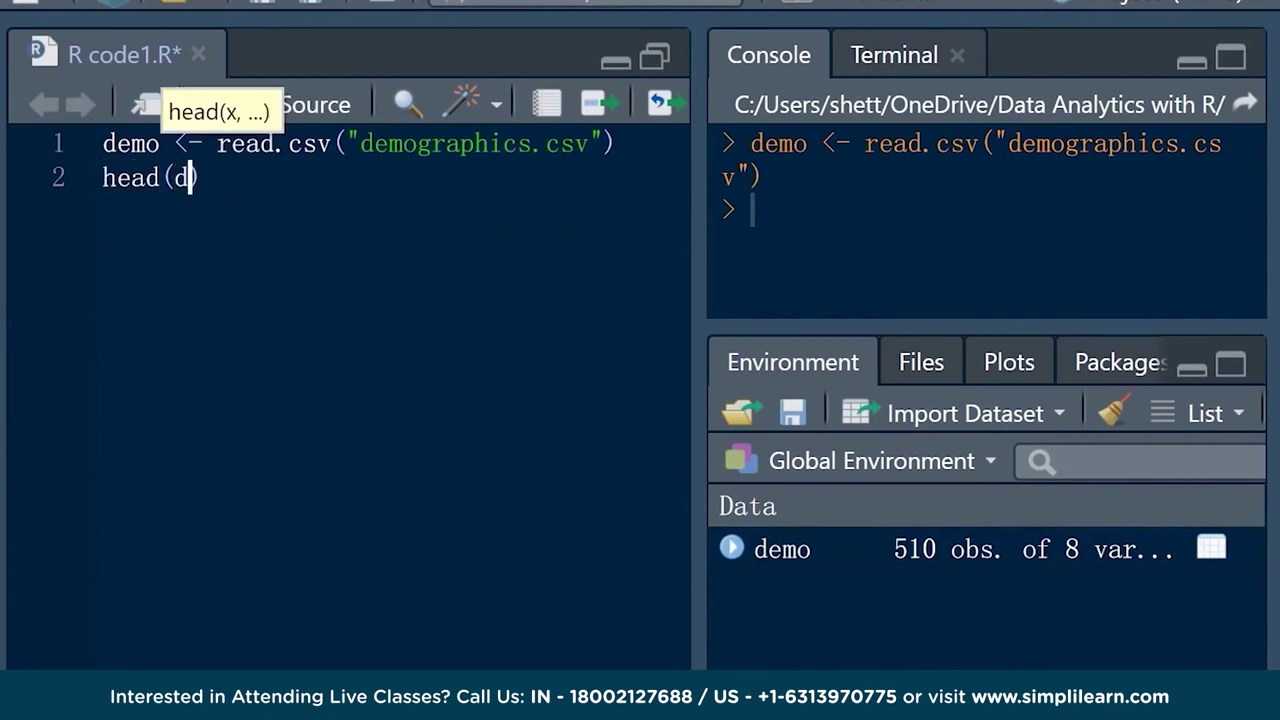
key(ctrl+Return)
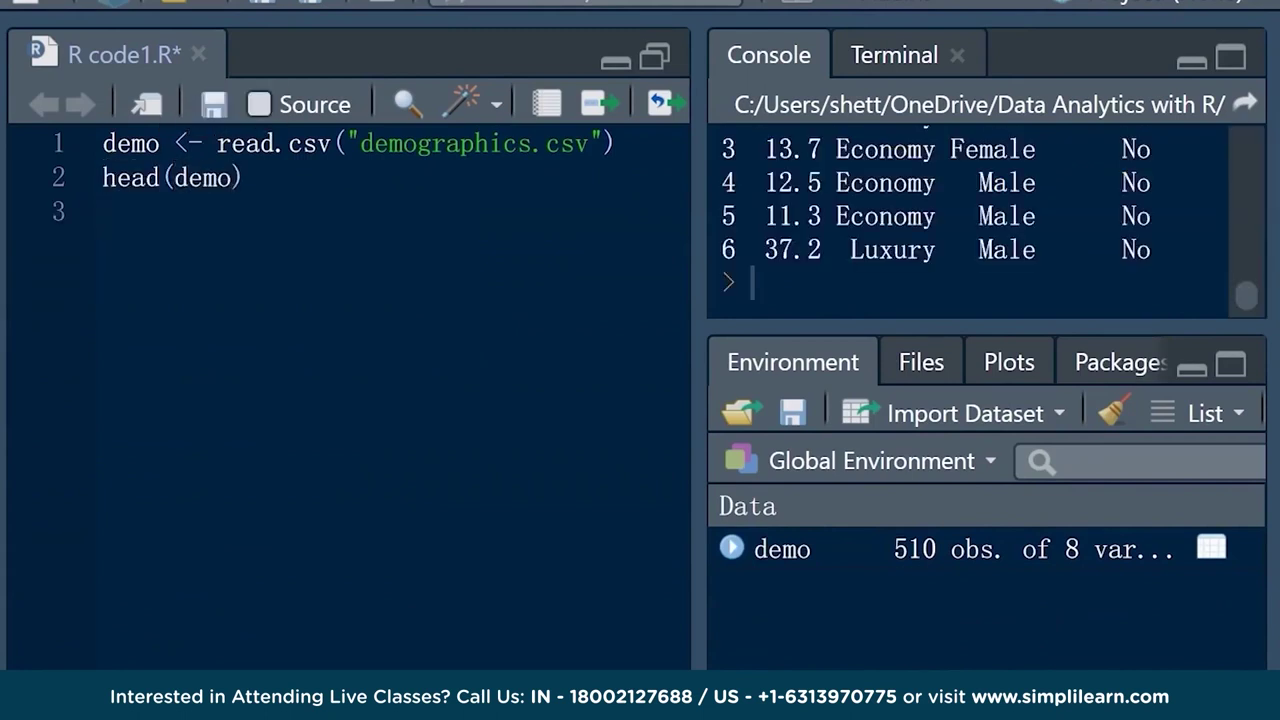
scroll(968, 220, up, 10)
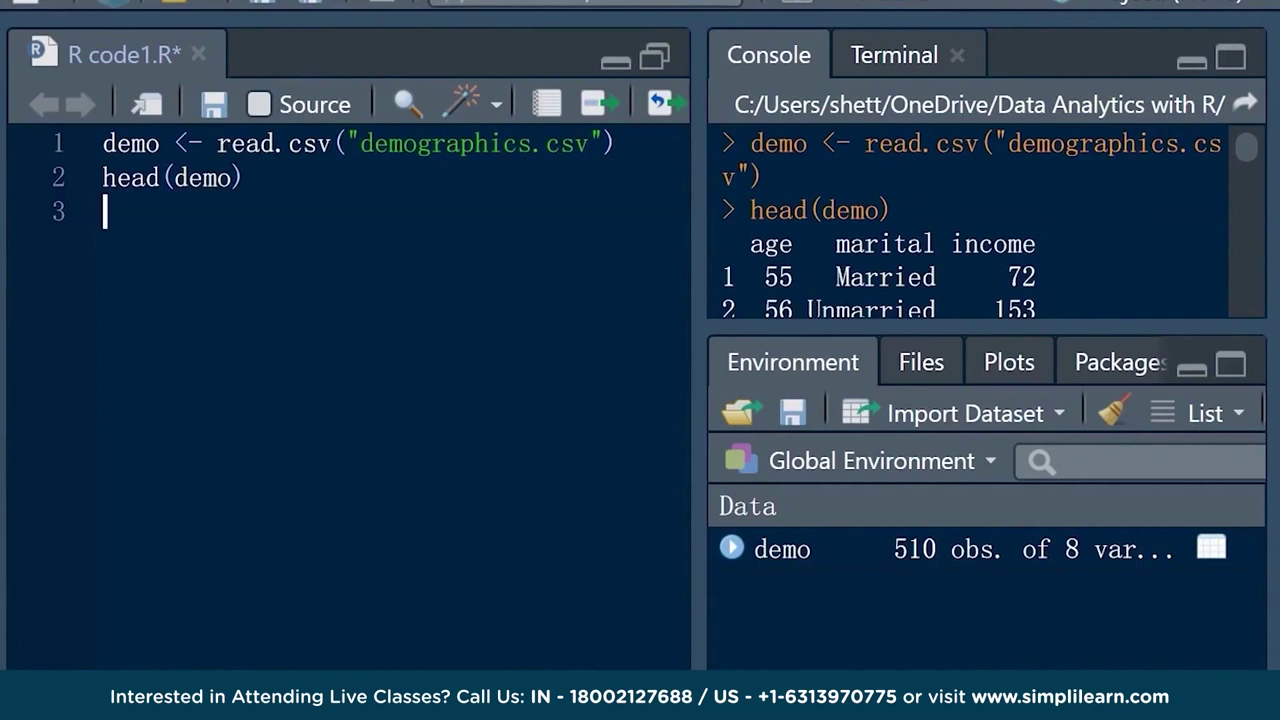
Add View(demo) on line 3 of the script, run it and look through the rows of the data table
text(View(demo)
key(ctrl+Return)
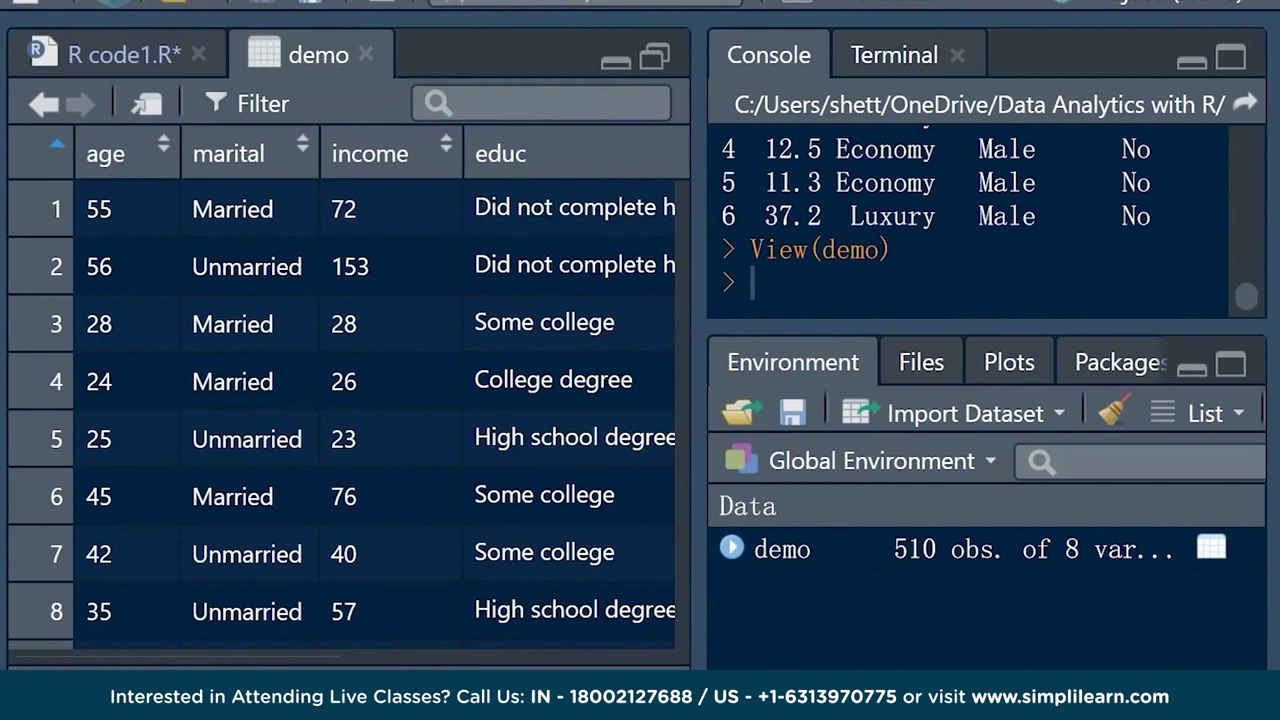
scroll(340, 400, down, 3)
scroll(340, 400, up, 3)
Show the column filters of the demo table, inspect the marital, age and income filter options, and close the table
click(250, 104)
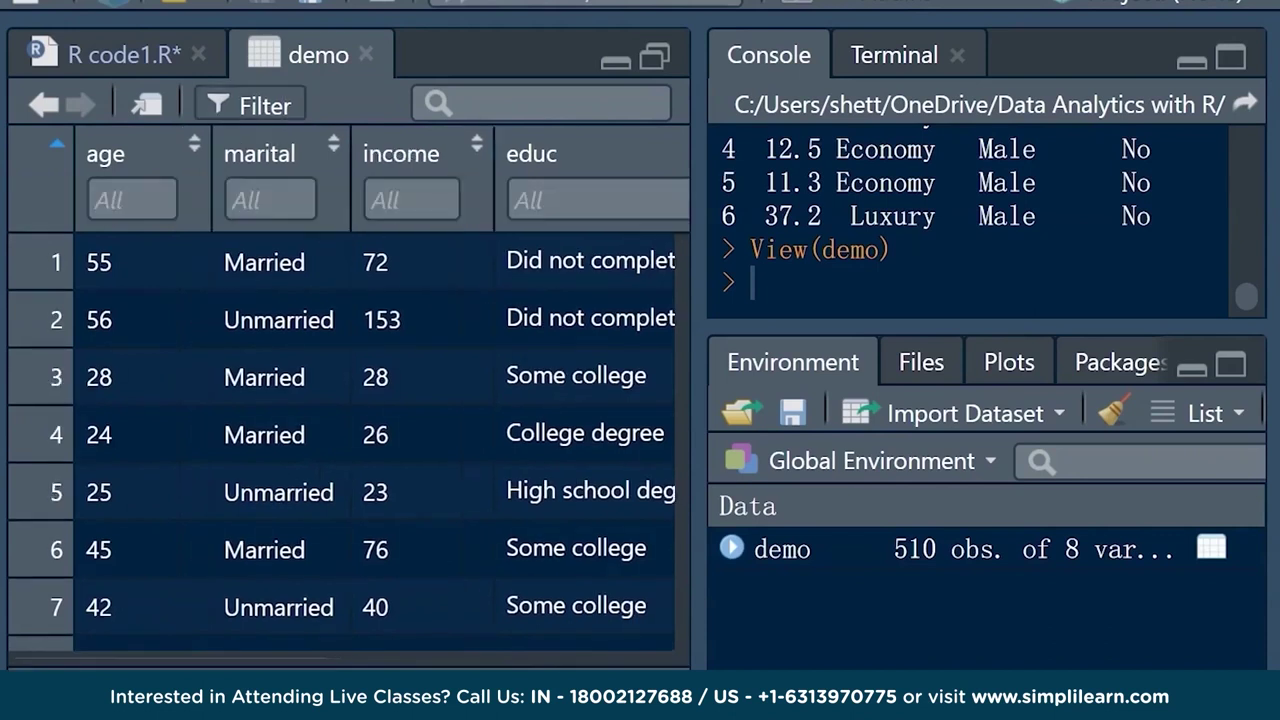
click(268, 199)
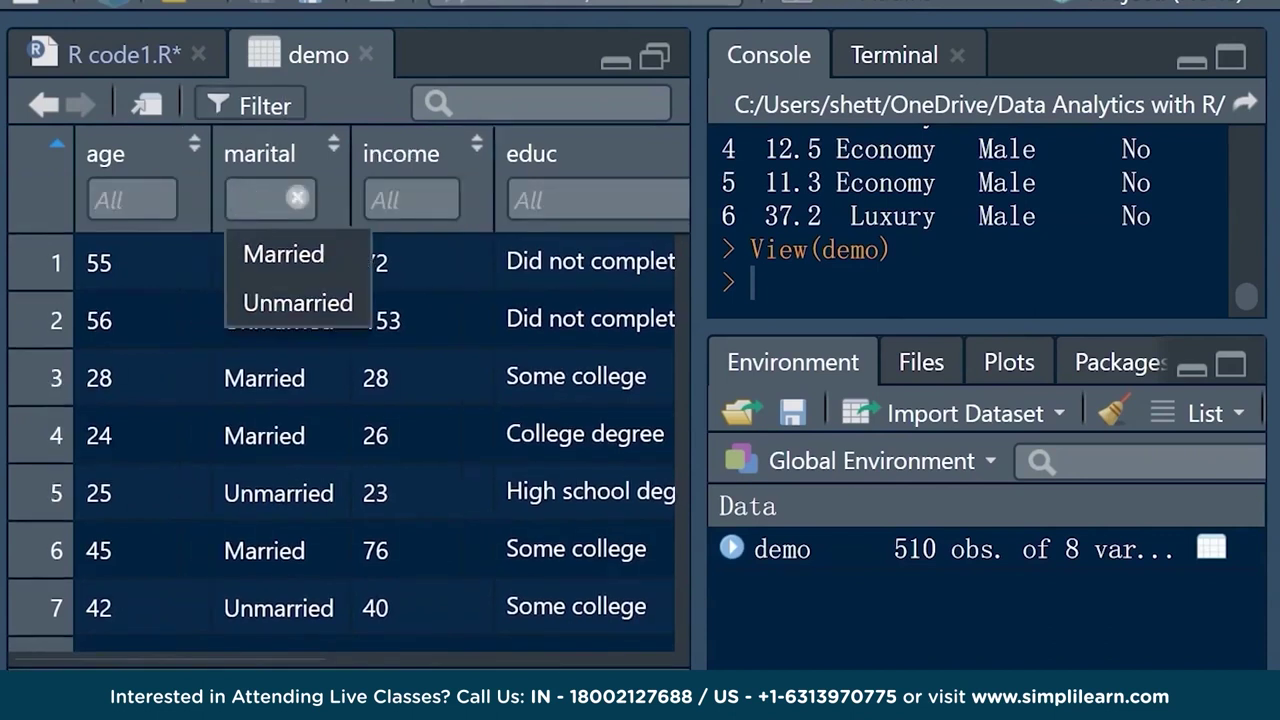
click(130, 199)
click(415, 199)
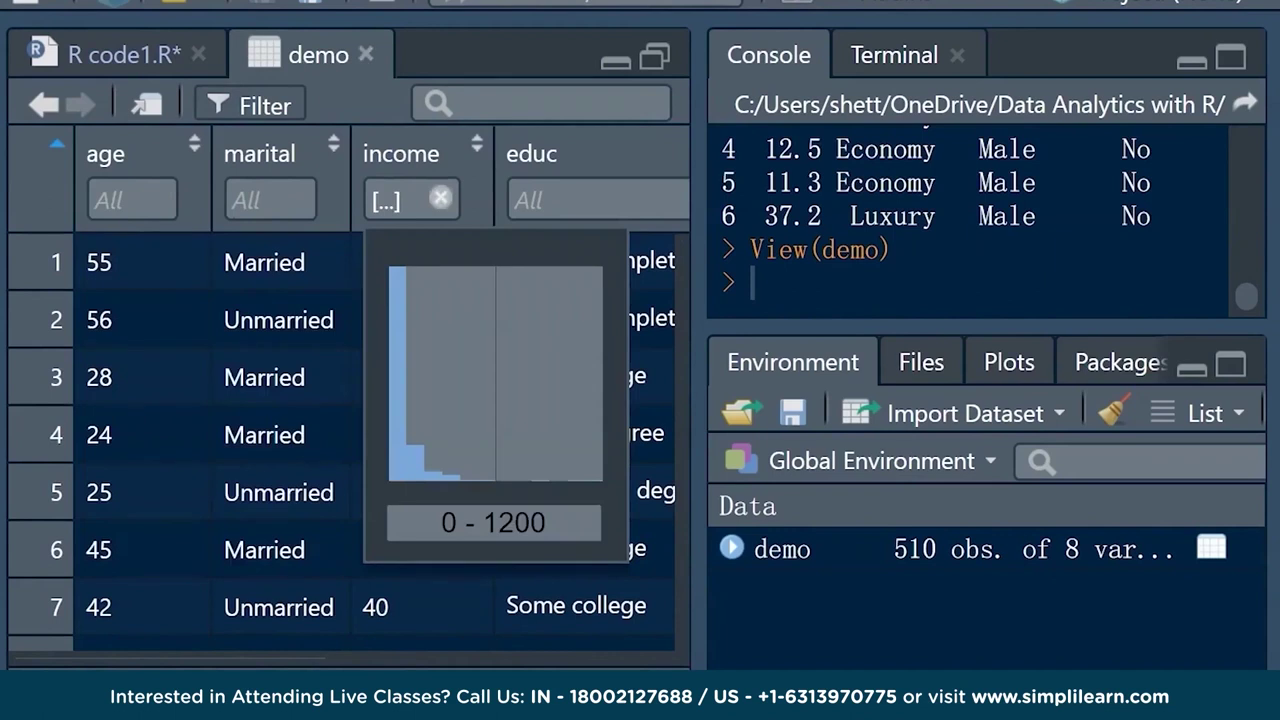
click(366, 54)
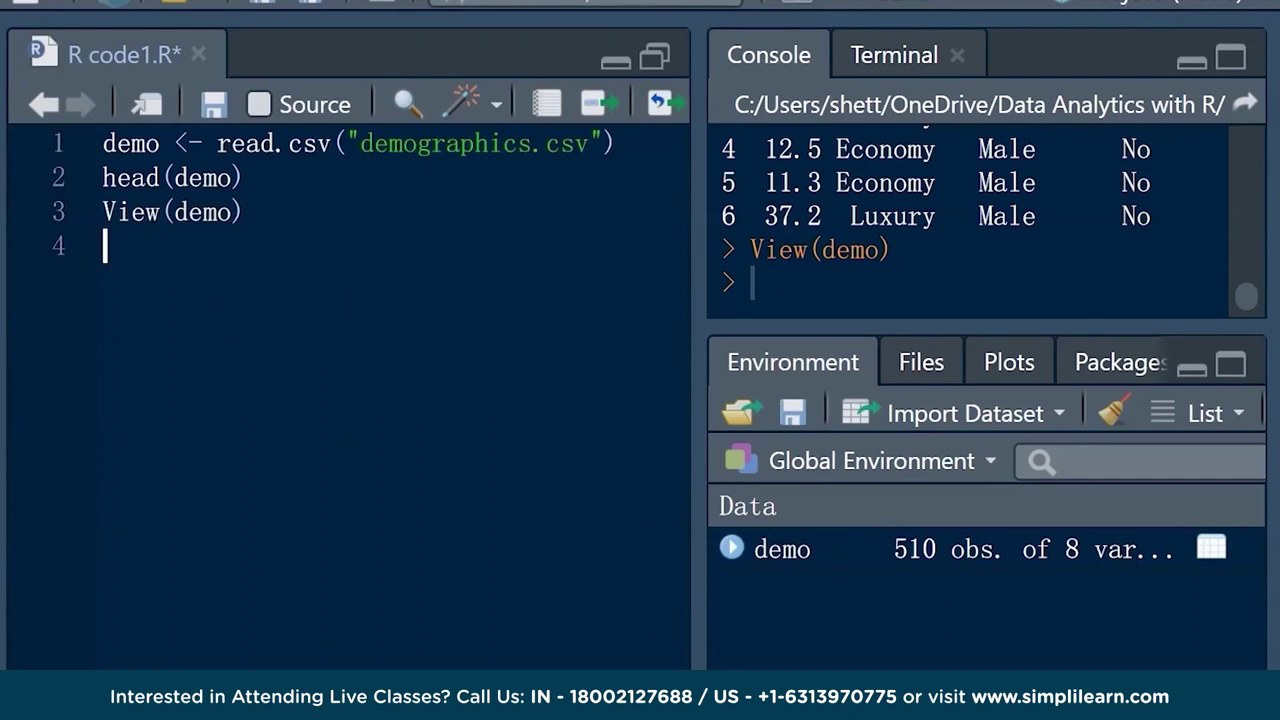
Add demo2 <- demo[demo$gender == "Female",] on line 5 of the script and run it
key(Return)
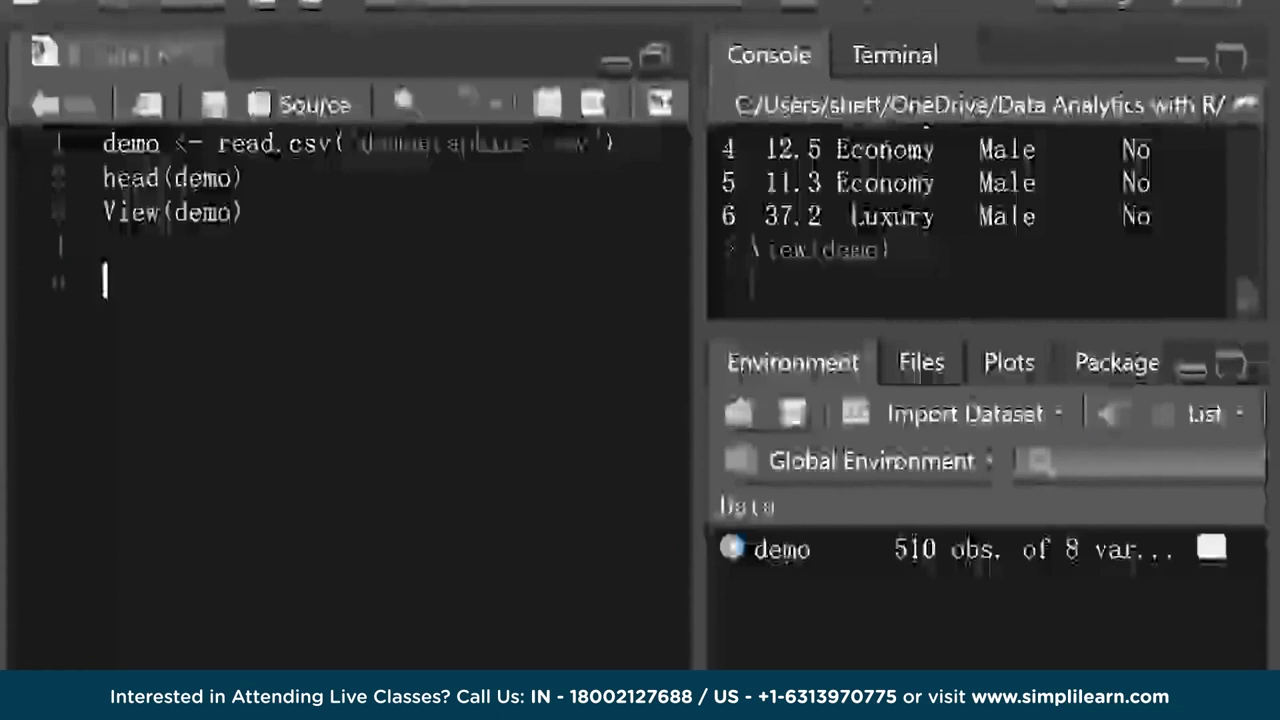
text(demo2 <-)
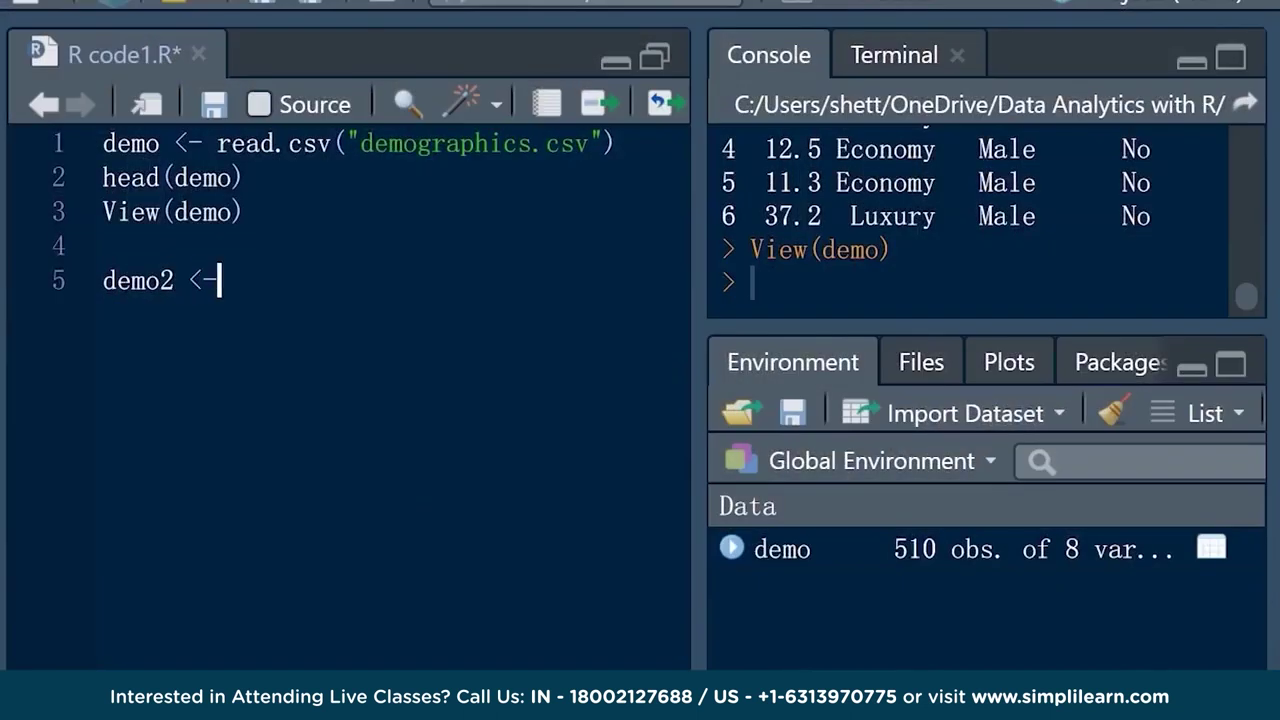
text( demo[demo$gender =)
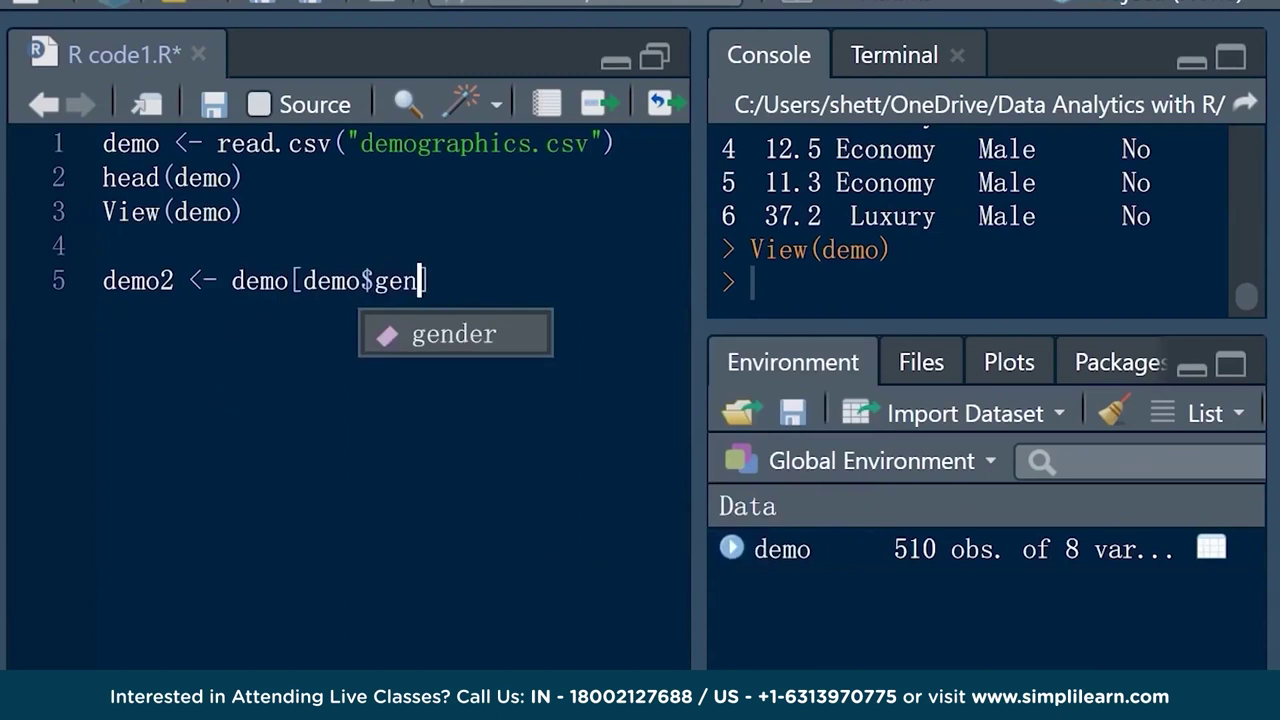
text(= "Female")
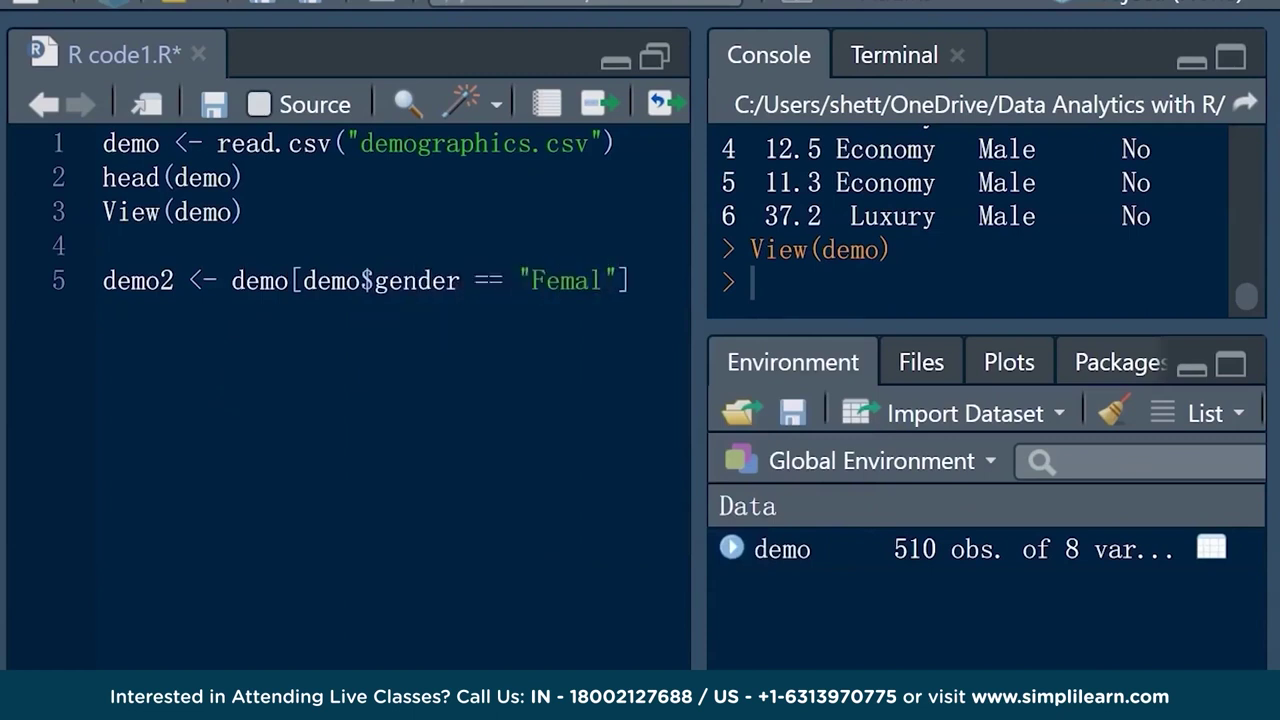
text(,)
key(ctrl+Return)
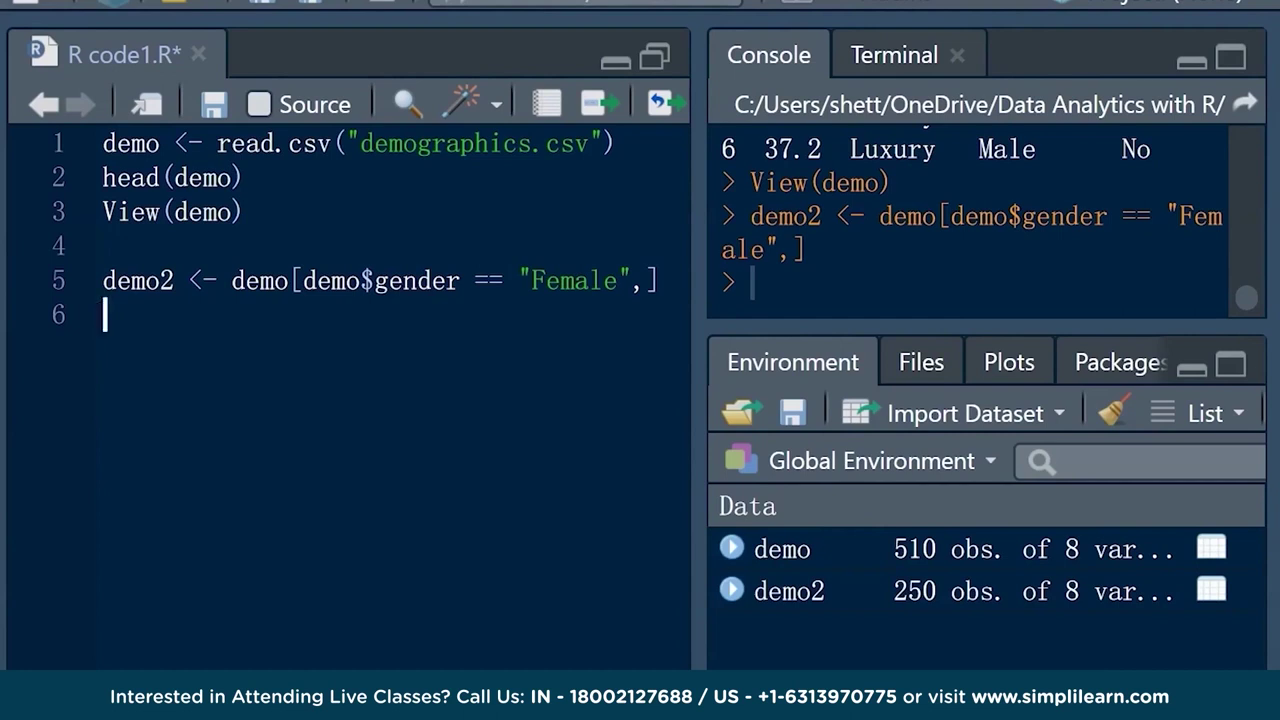
Add demo2 <- demo[demo$income > 100,] on line 6, run it, and check the demo2 table sorted by income before closing it
text(demo2 <- demo[)
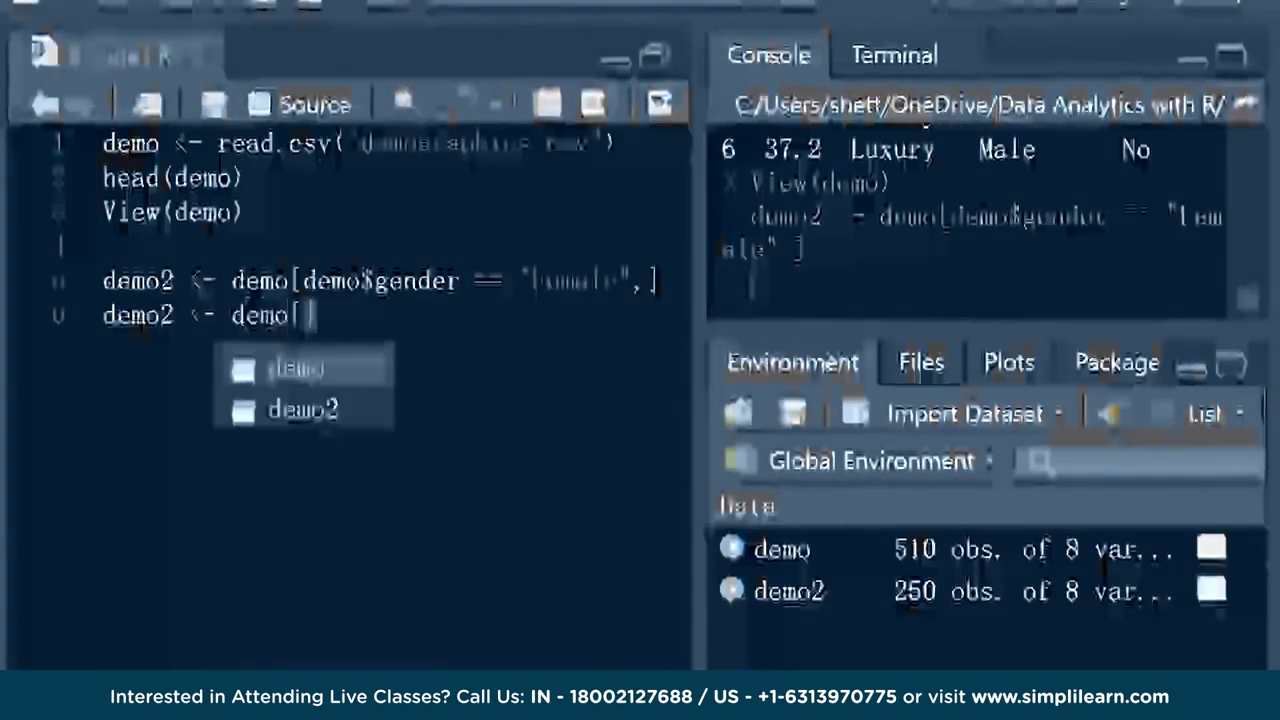
text(demo$income > 100)
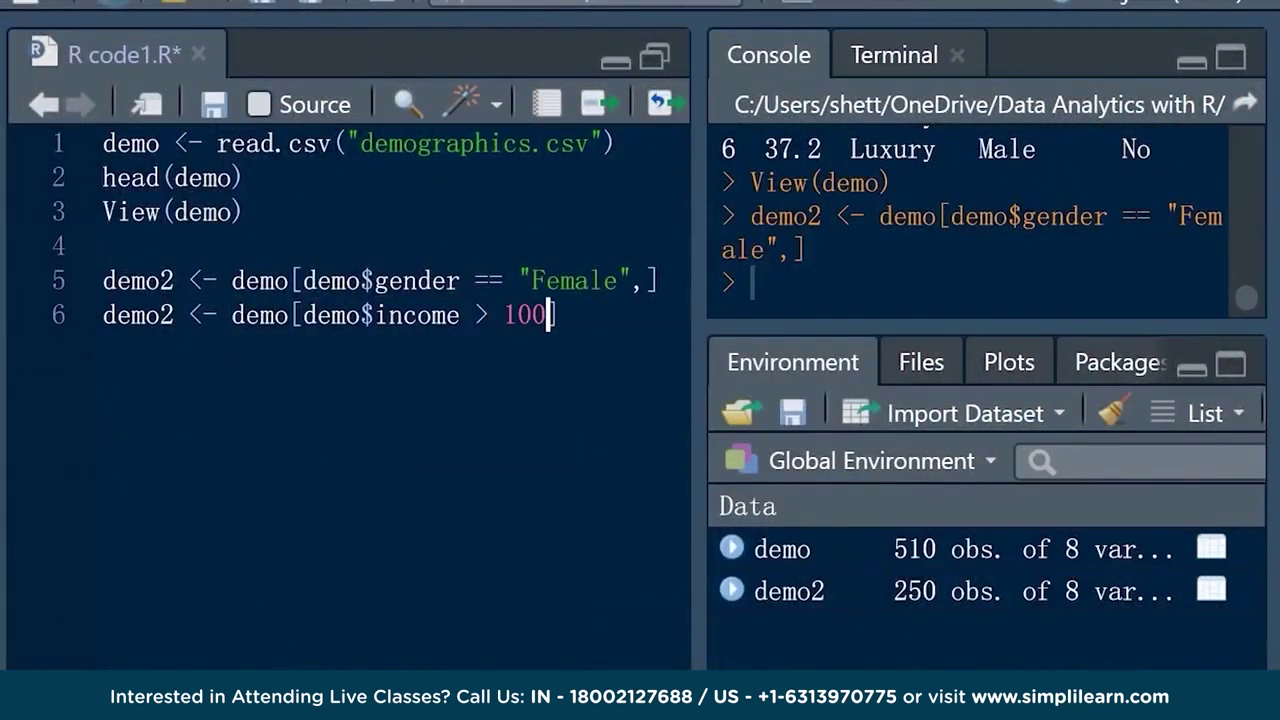
text(,)
key(ctrl+Return)
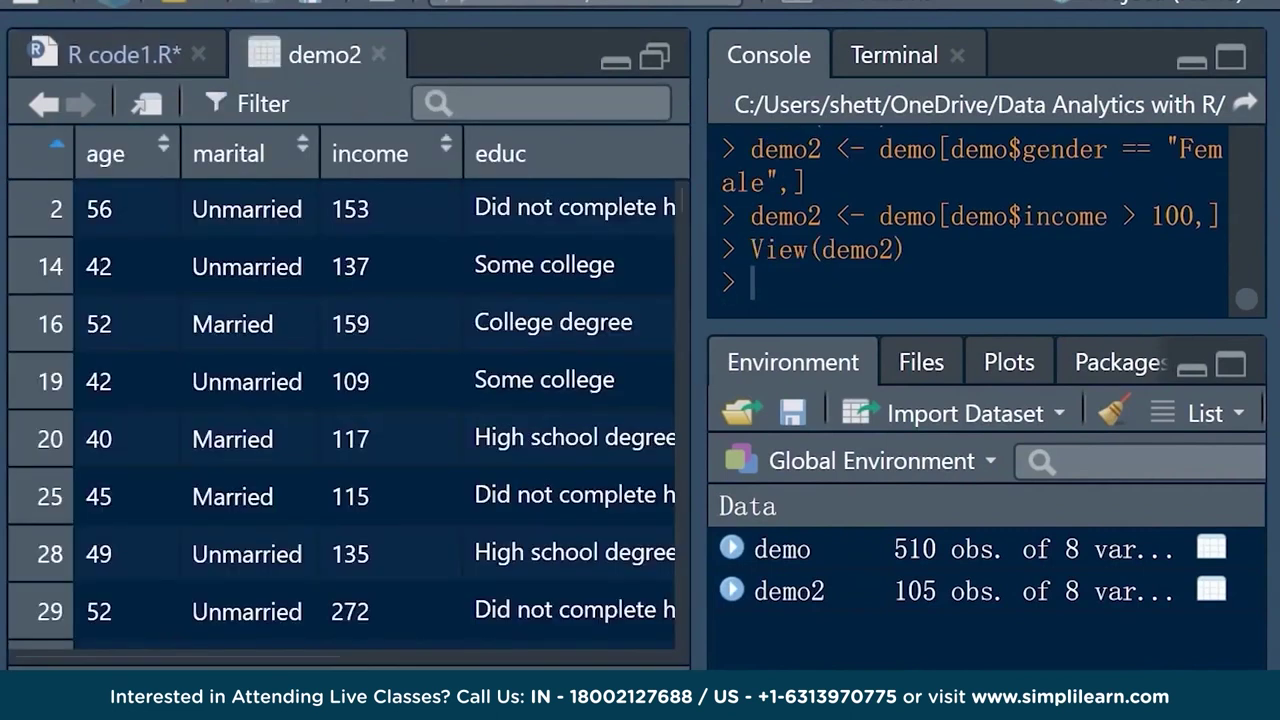
click(370, 153)
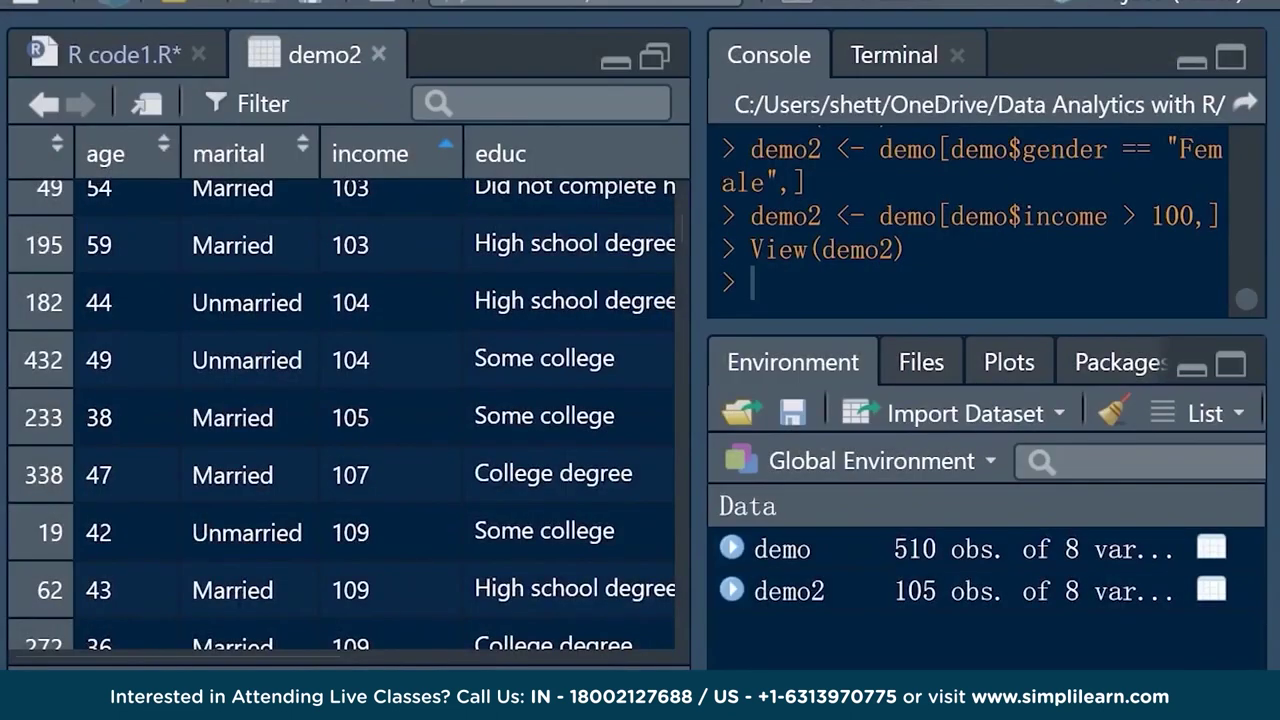
key(ctrl+w)
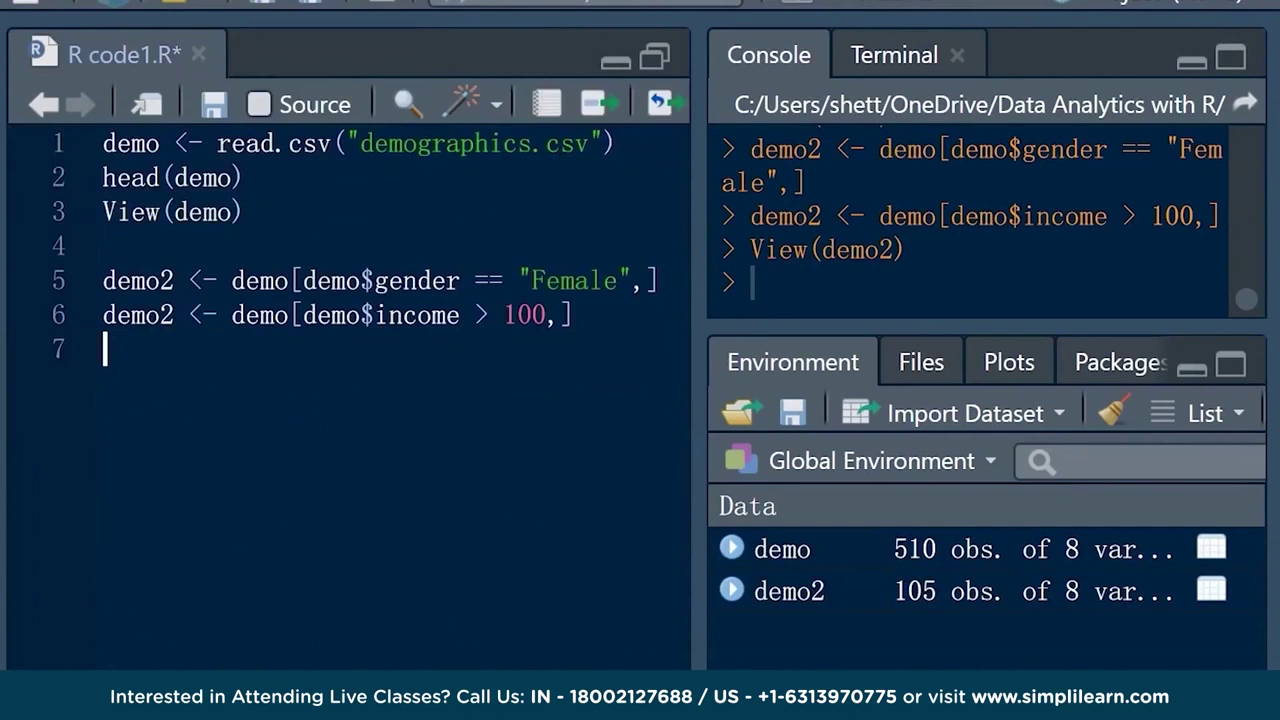
Copy line 6 to line 7 with the column selection c(1, 3, 7), run it, and check the demo2 table before closing it
drag(572, 315, 104, 315)
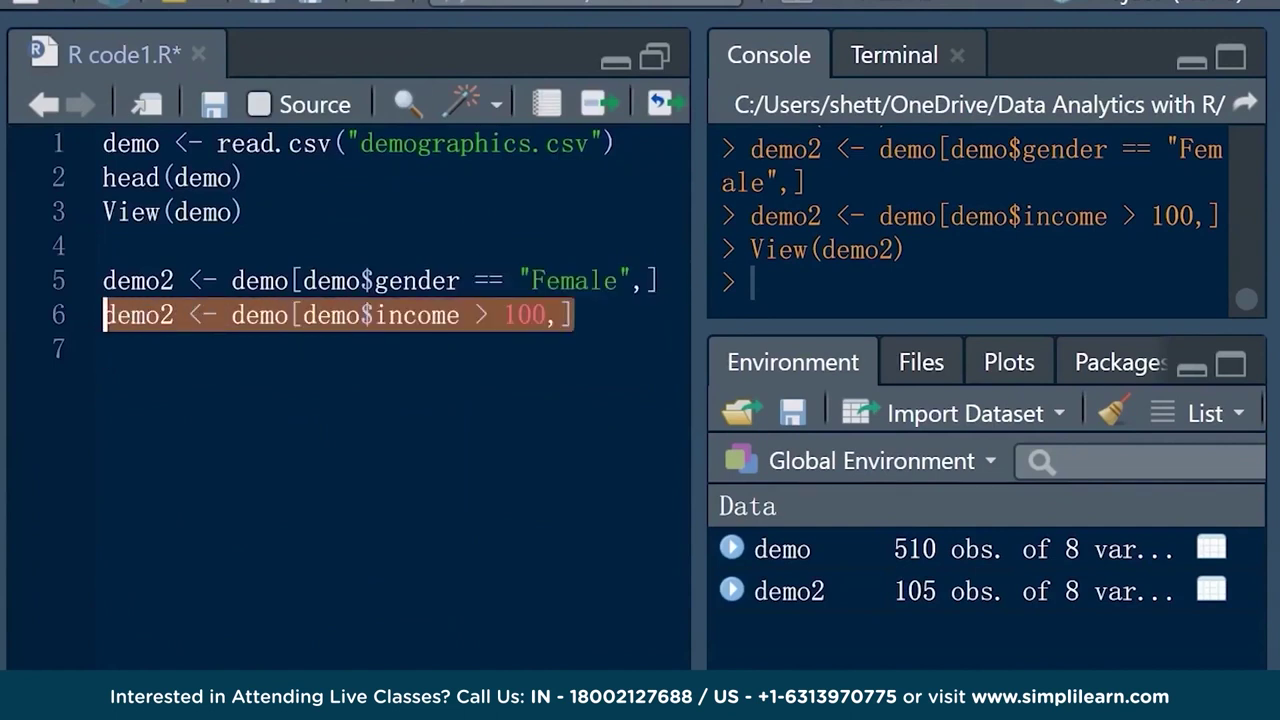
key(ctrl+c)
click(104, 349)
key(ctrl+v)
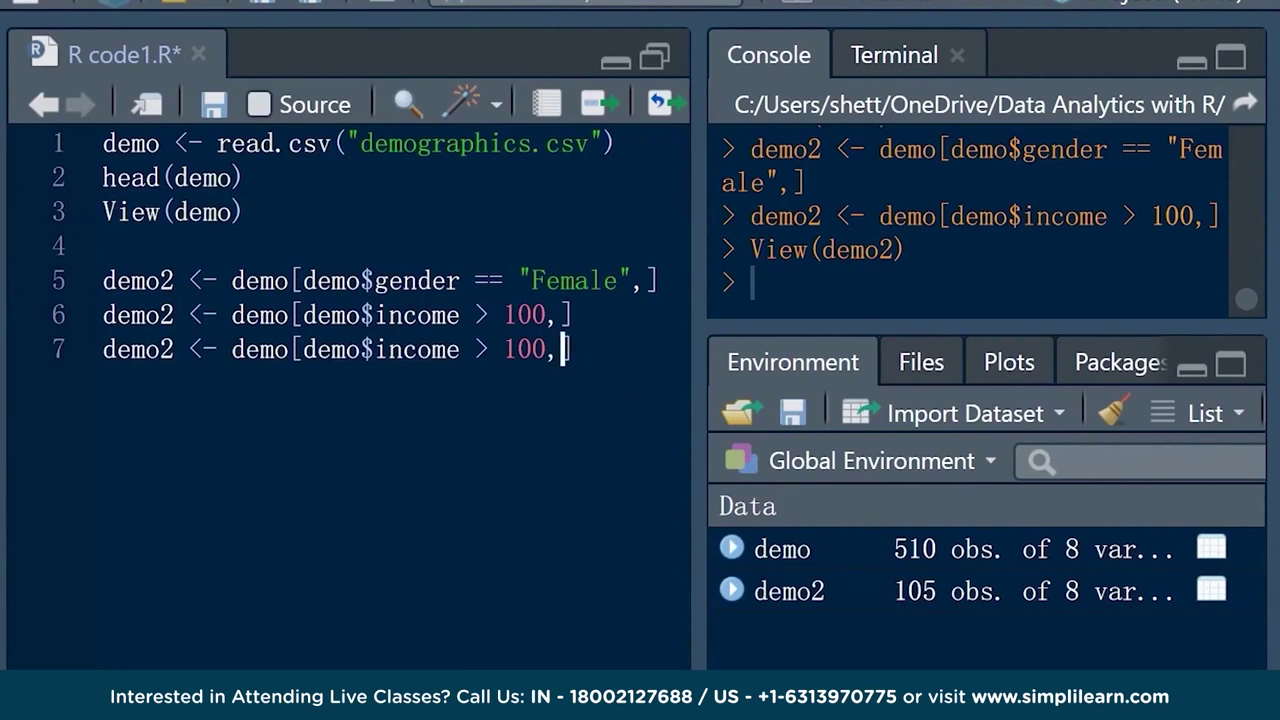
text(c()
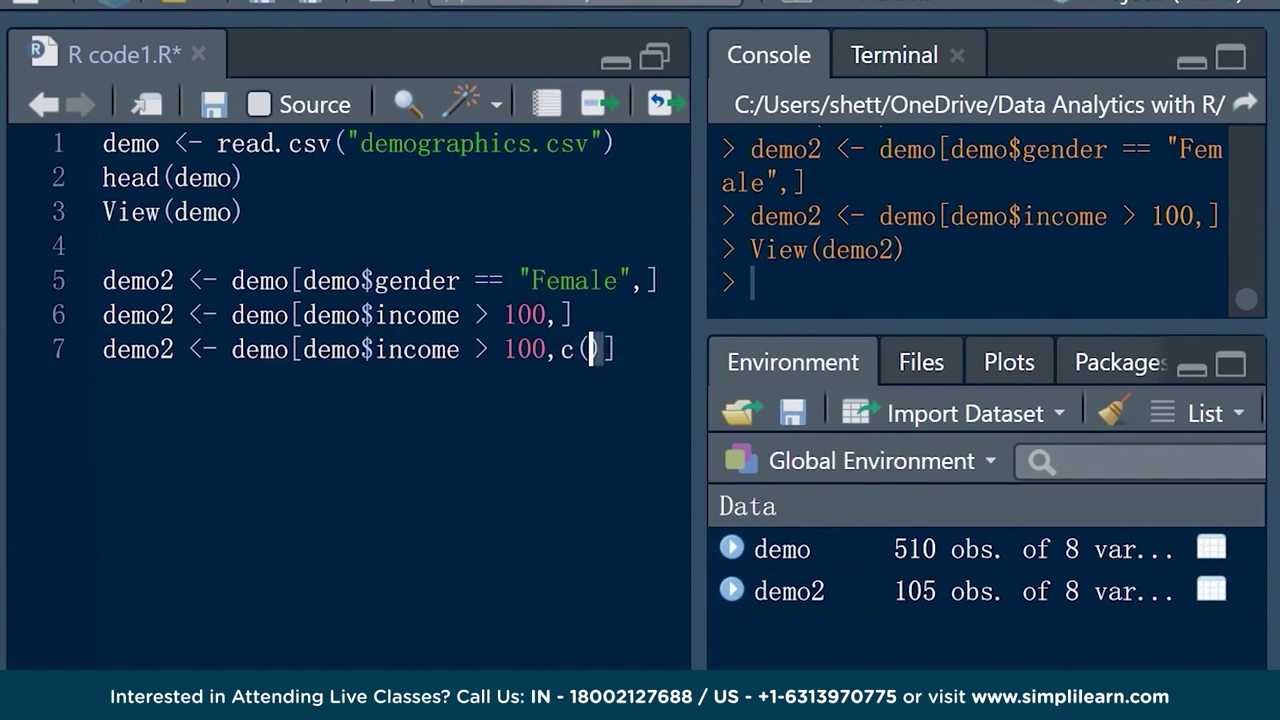
text(1, 3, )
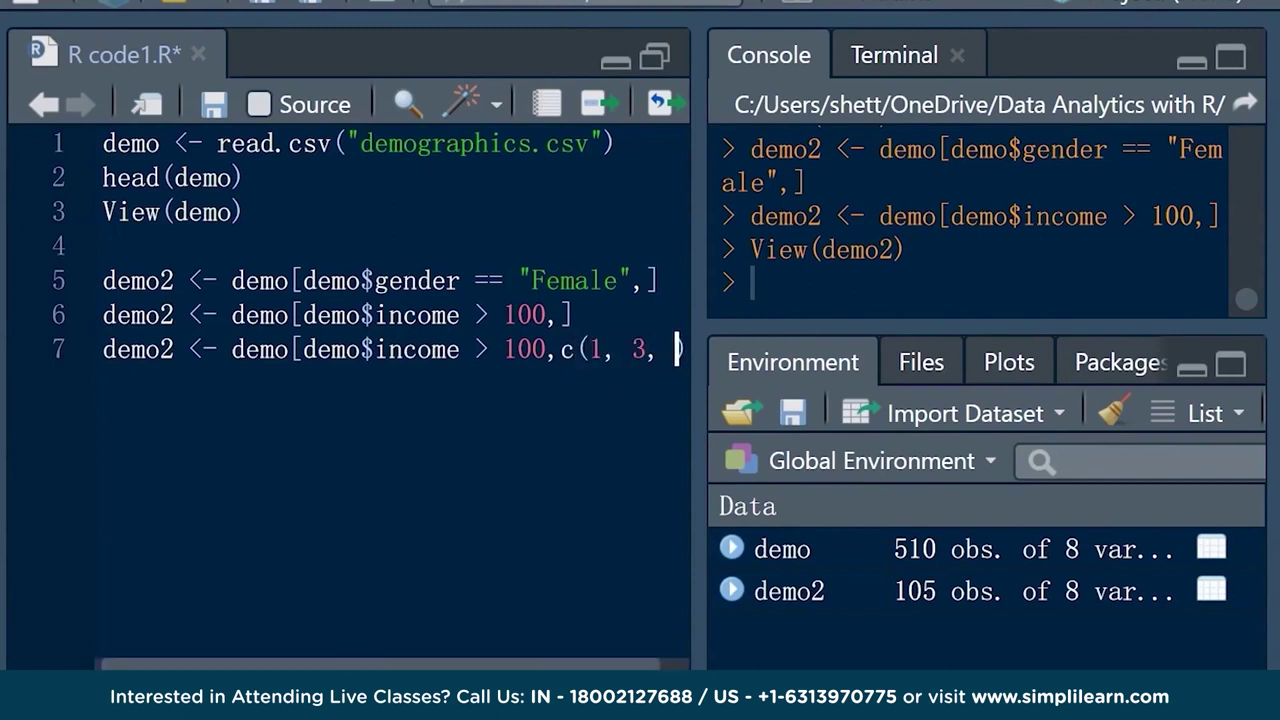
text(7)
key(ctrl+Return)
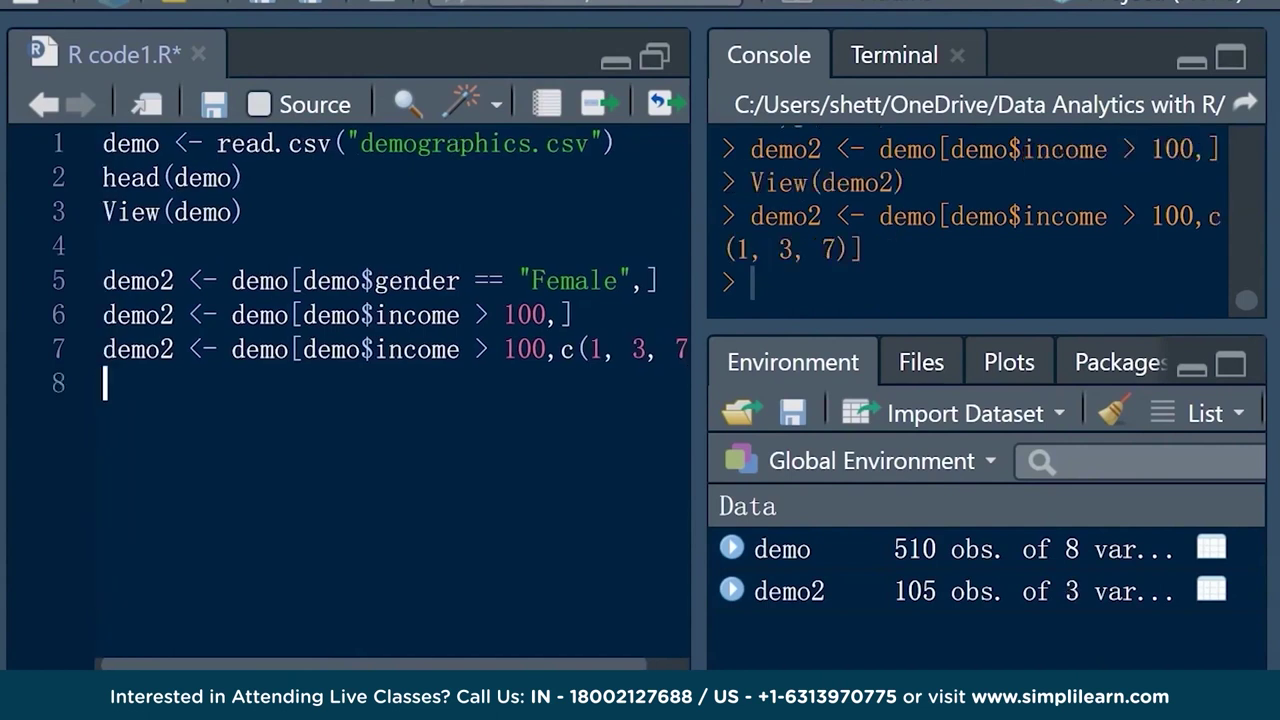
click(1211, 590)
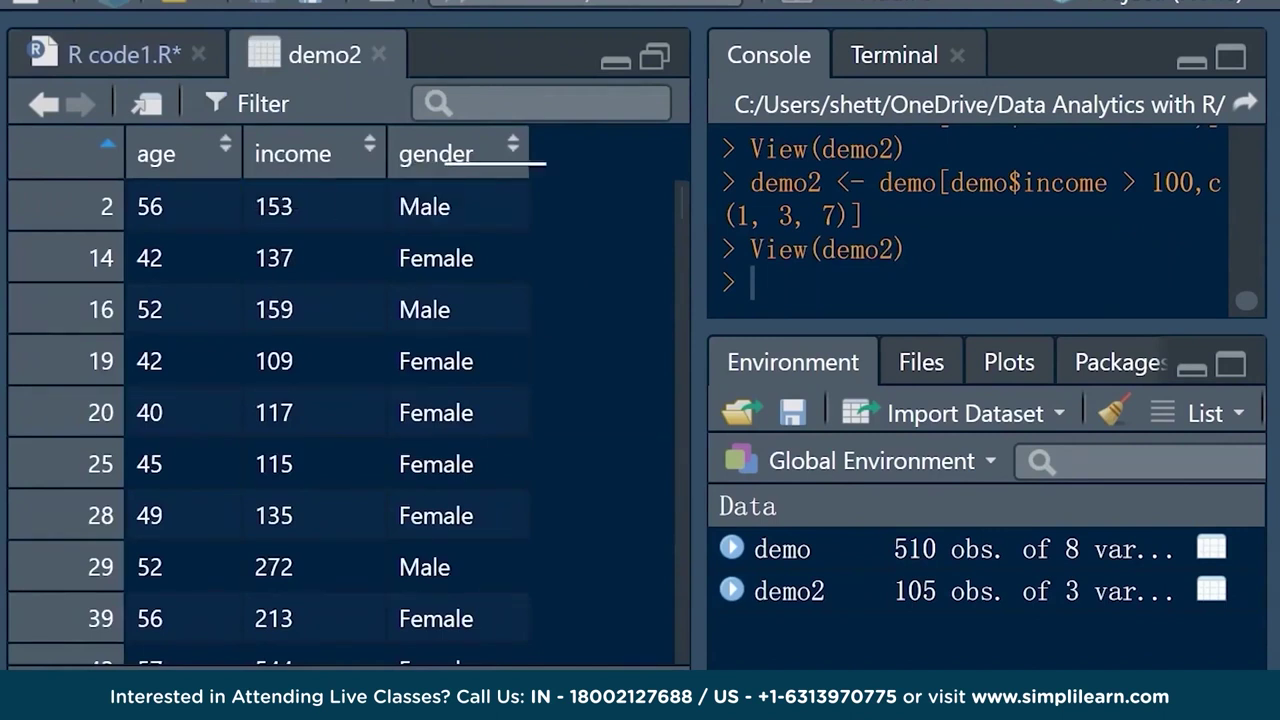
key(ctrl+w)
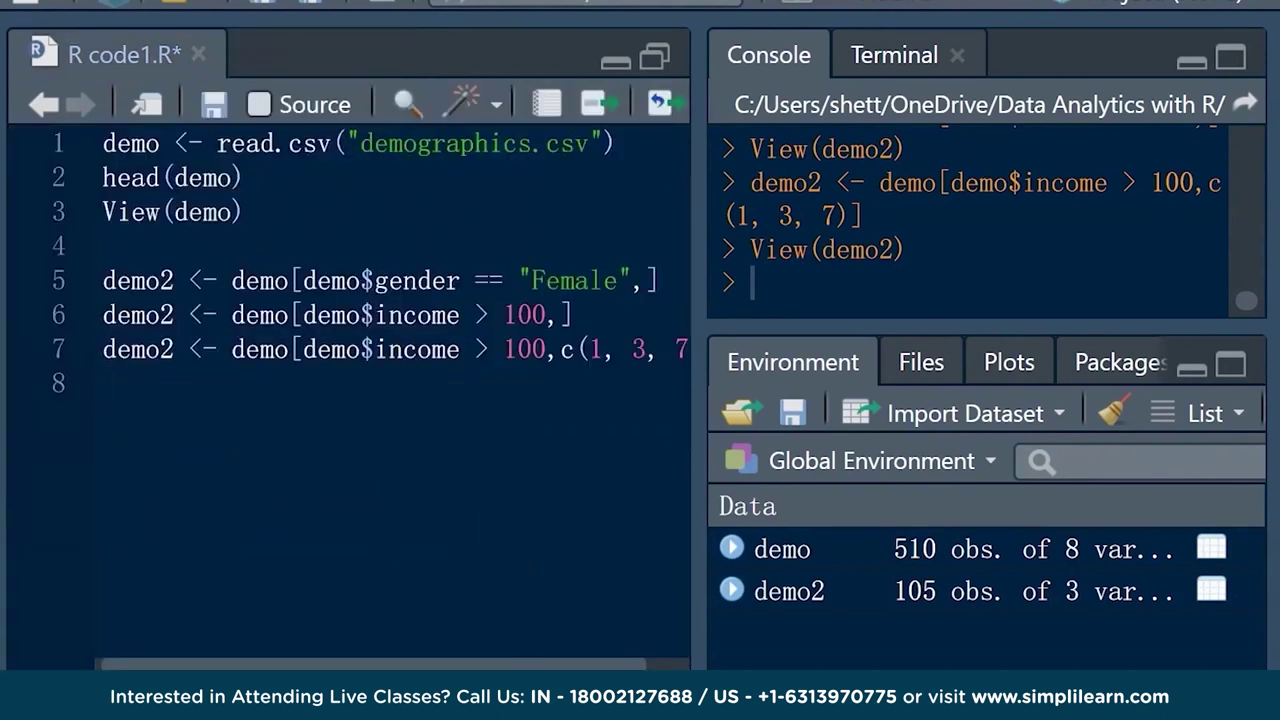
Copy line 7 of the script onto line 8
key(Up)
key(shift+End)
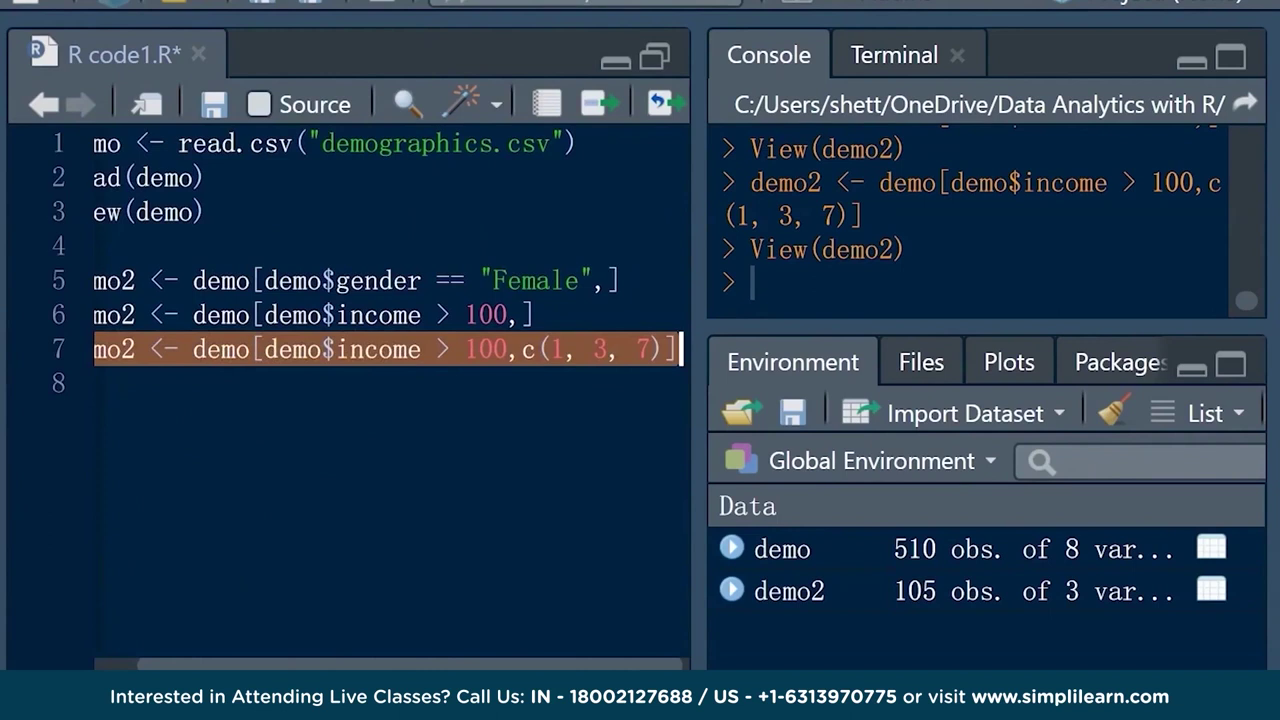
key(Down)
key(ctrl+v)
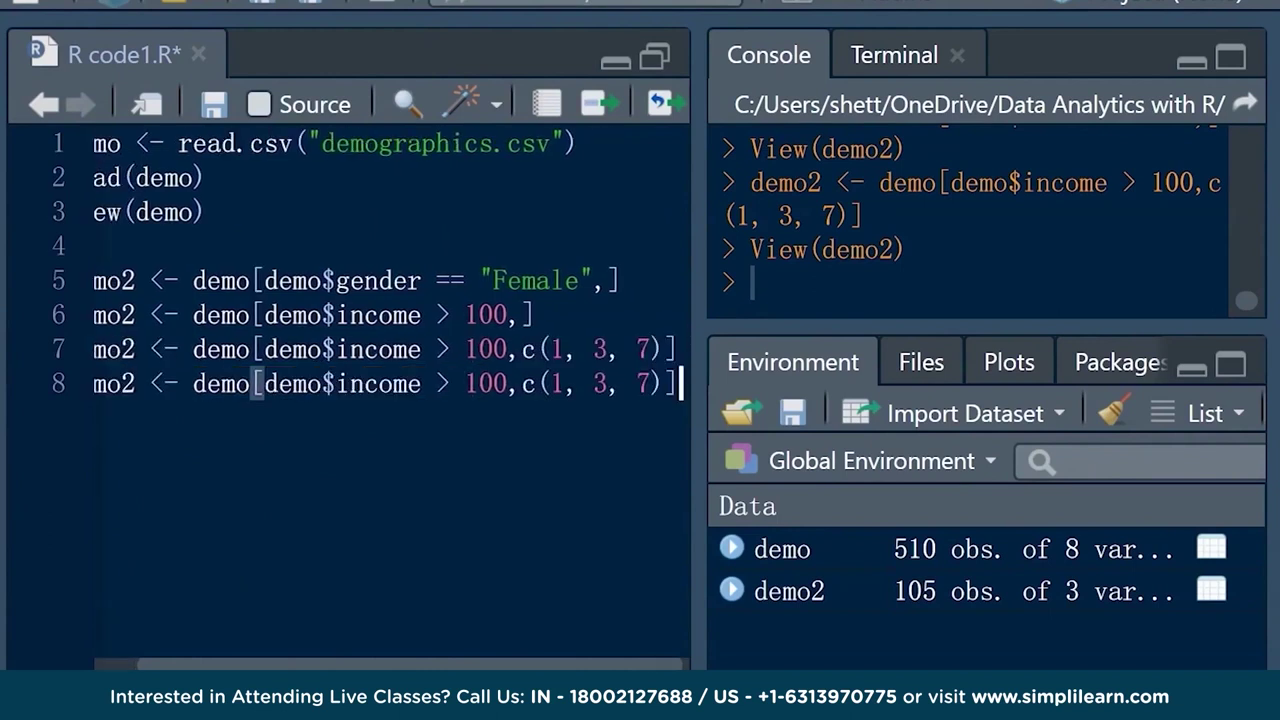
Change the column selection on line 8 to -c(6:8) and run the line
click(523, 383)
text(-)
key(Right)
key(Right)
key(Delete)
key(Delete)
key(Delete)
key(Delete)
key(Delete)
key(Delete)
key(Delete)
text(6:8)
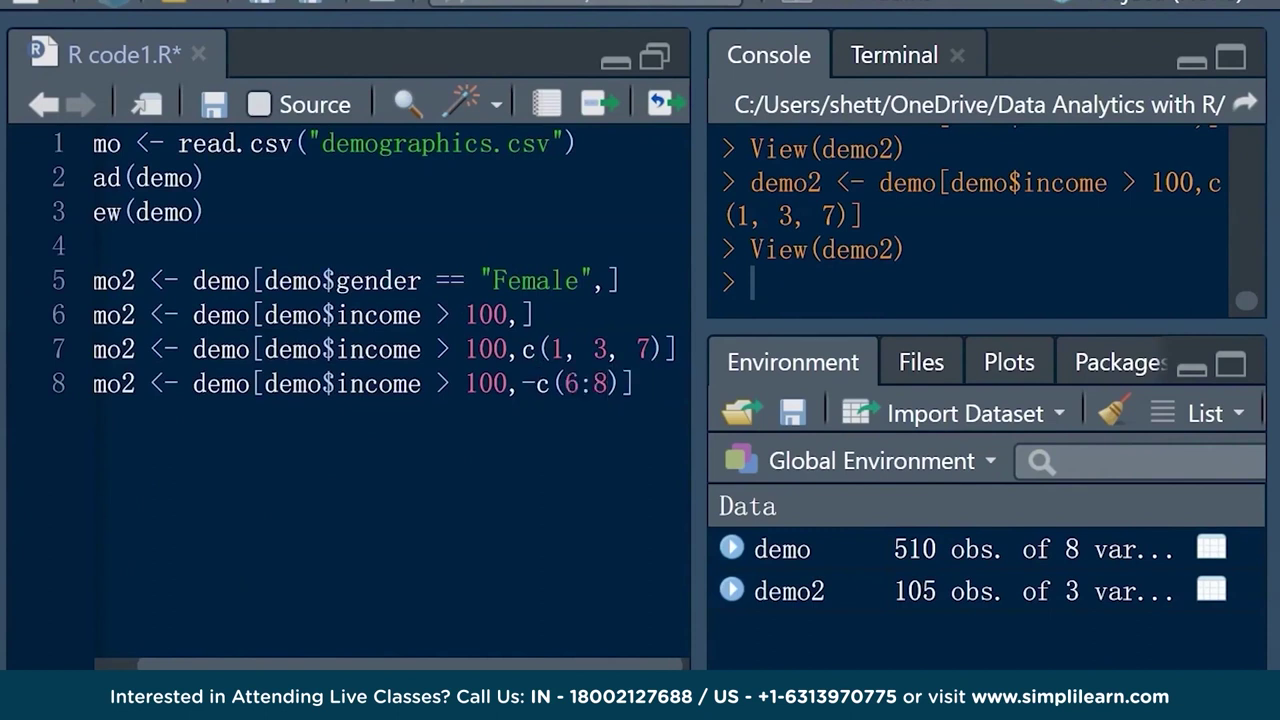
key(ctrl+Return)
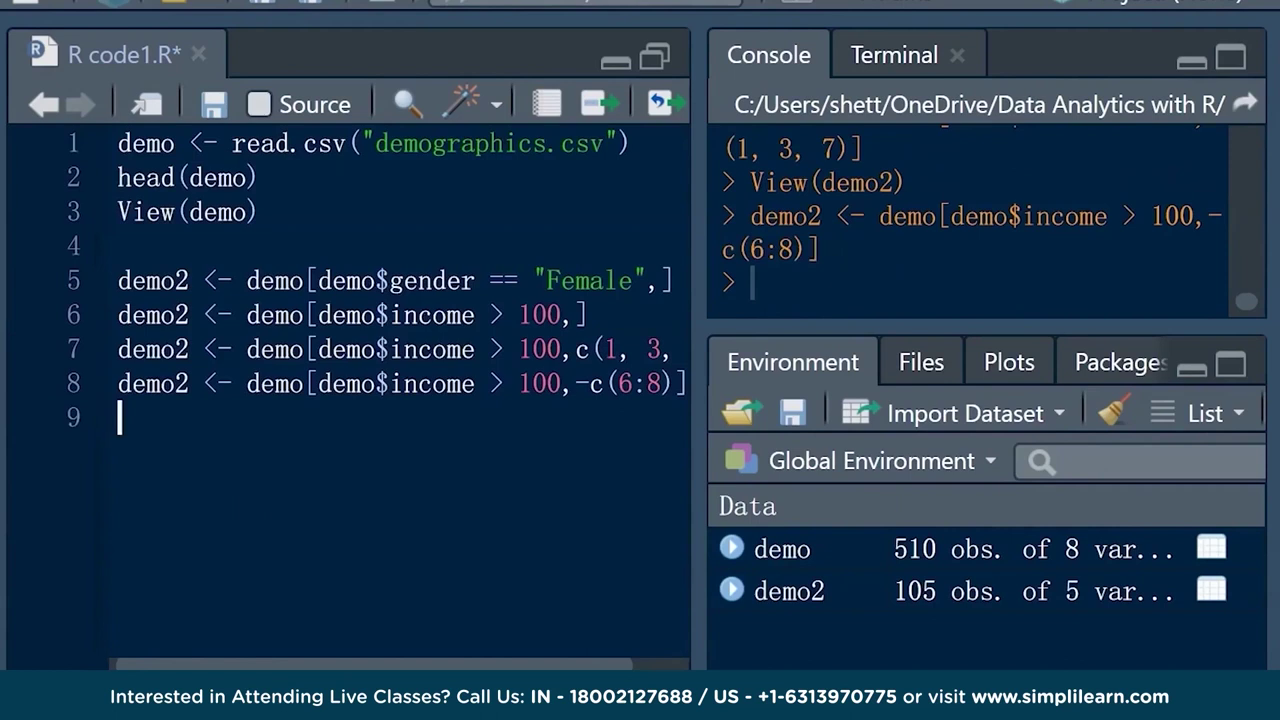
Open the demo2 data table, look through its columns and close it
text(View(demo2))
key(Return)
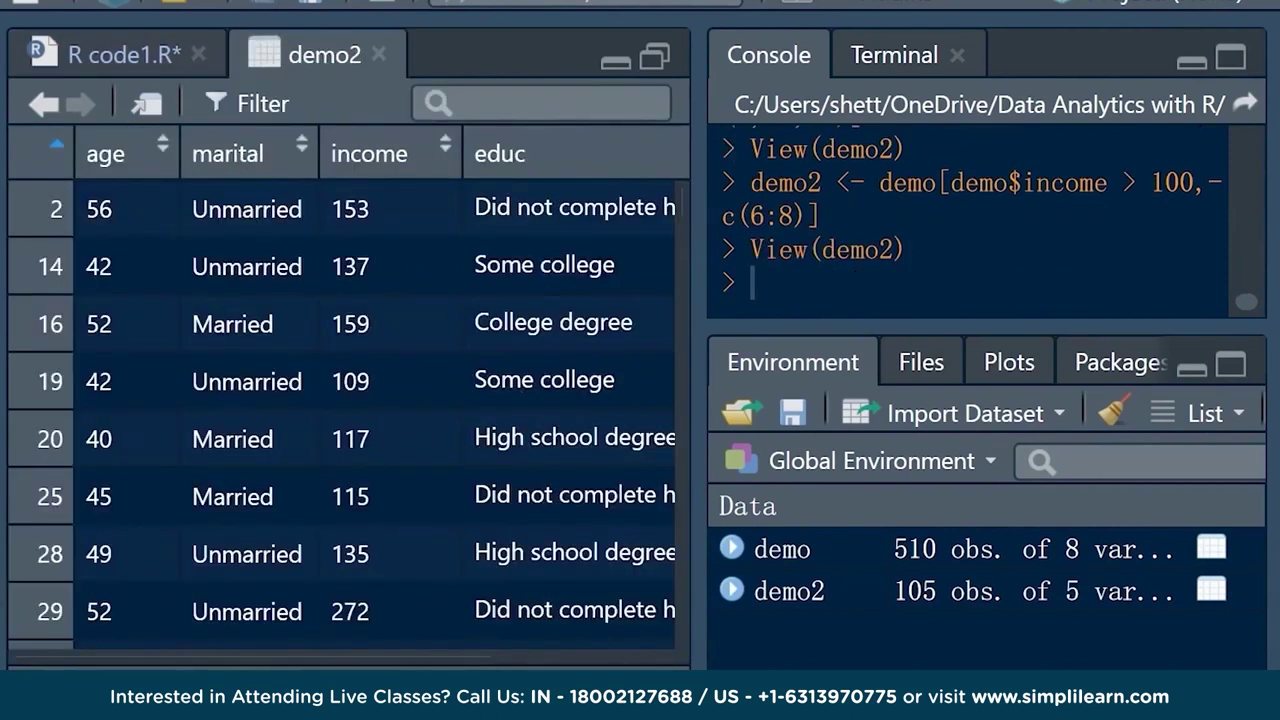
scroll(345, 400, right, 4)
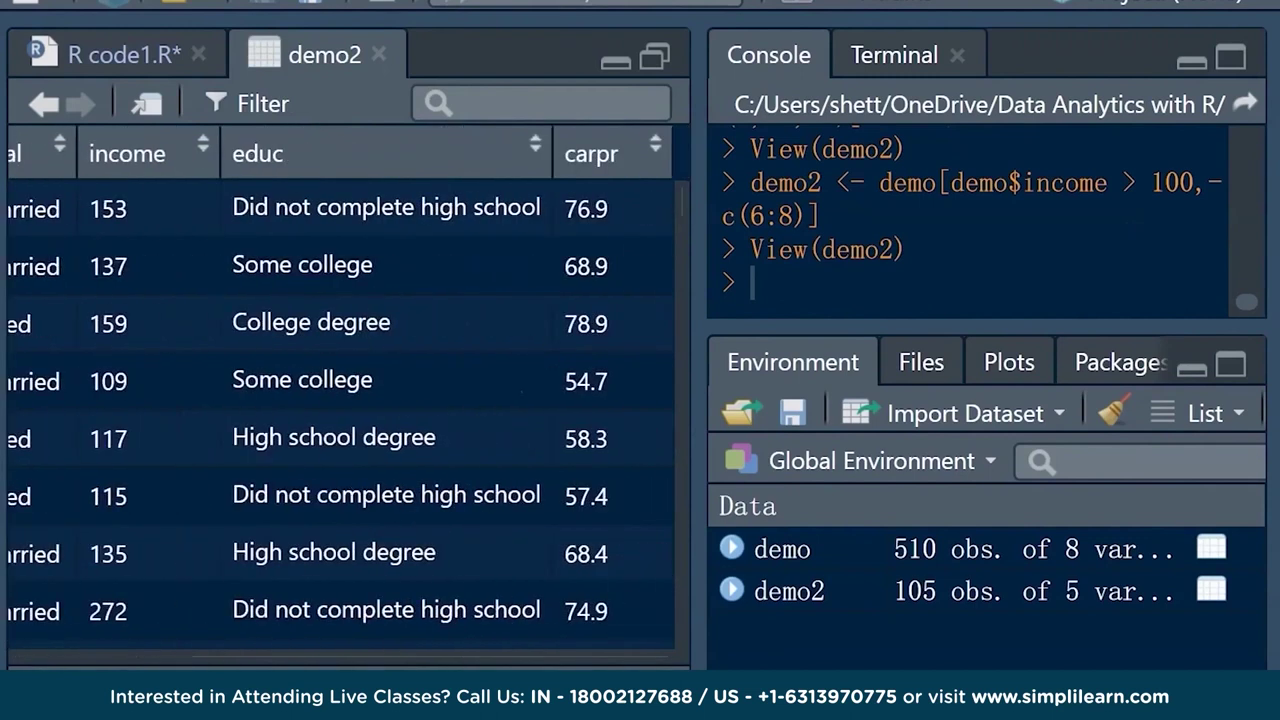
scroll(345, 400, left, 4)
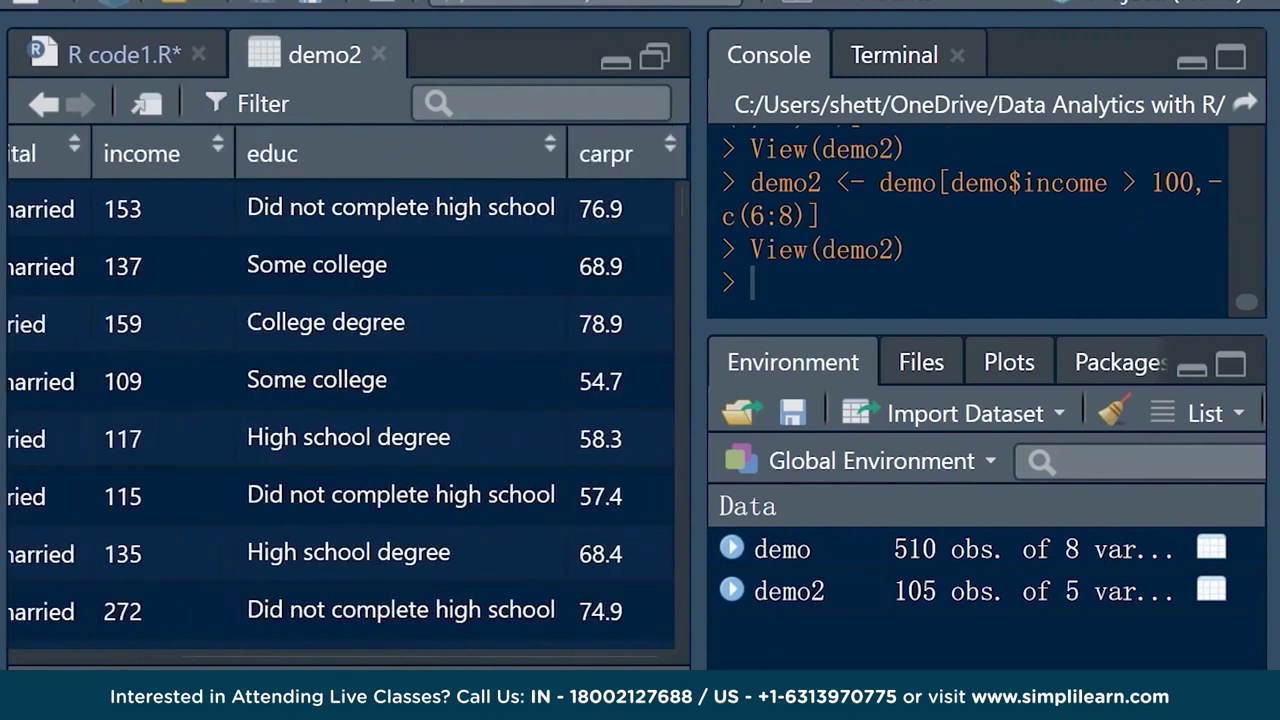
key(ctrl+w)
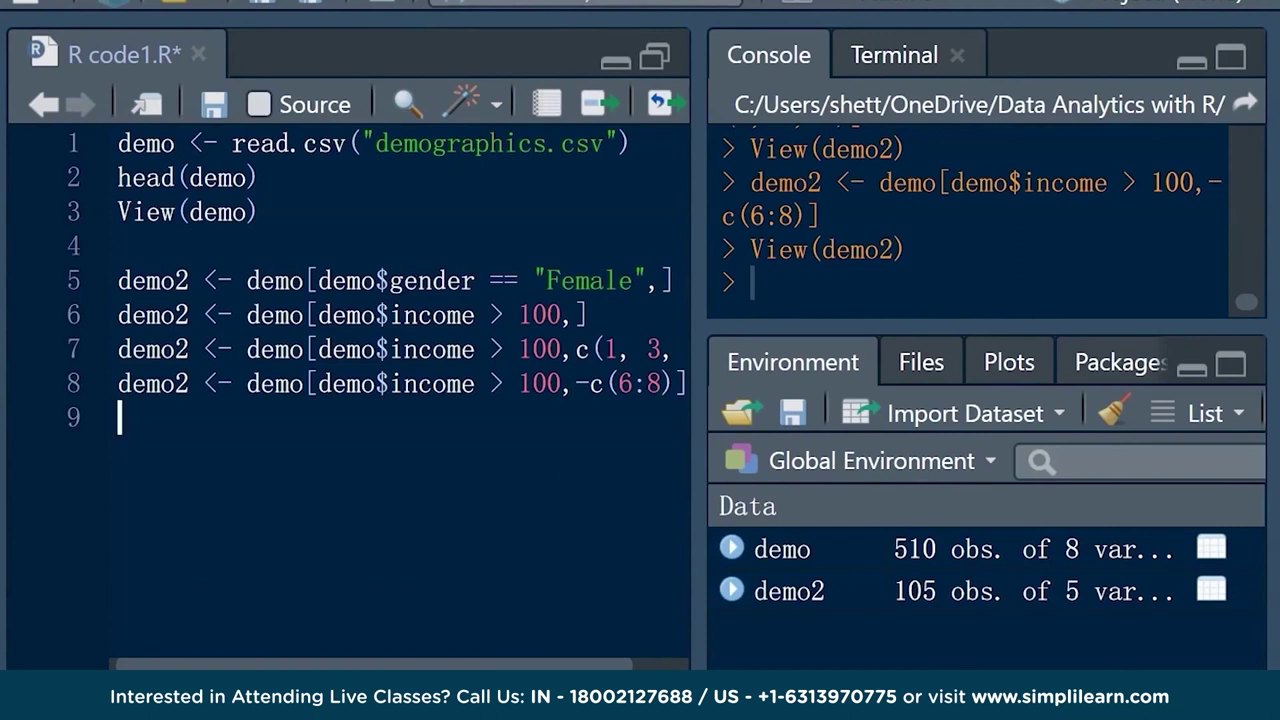
Start line 9 with demo2 <- demo[demo$gender == "Female" &], ready for a second condition
text(dem)
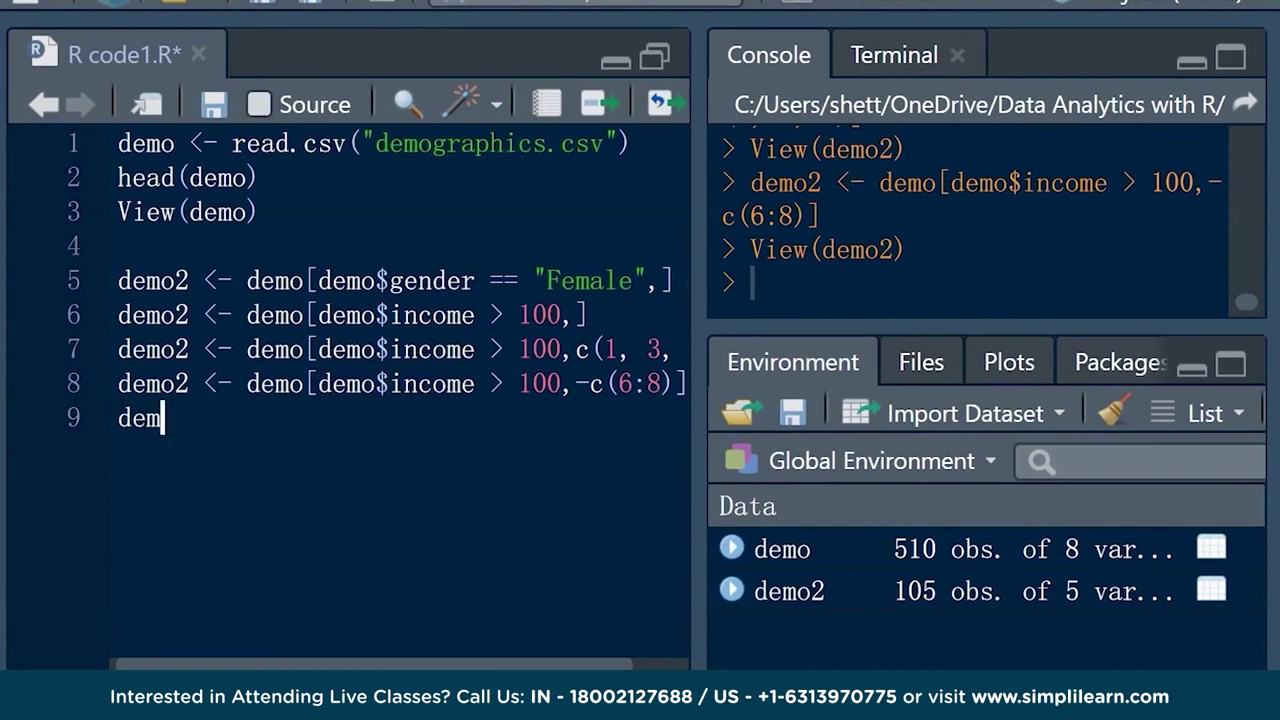
text(o2 <- demo)
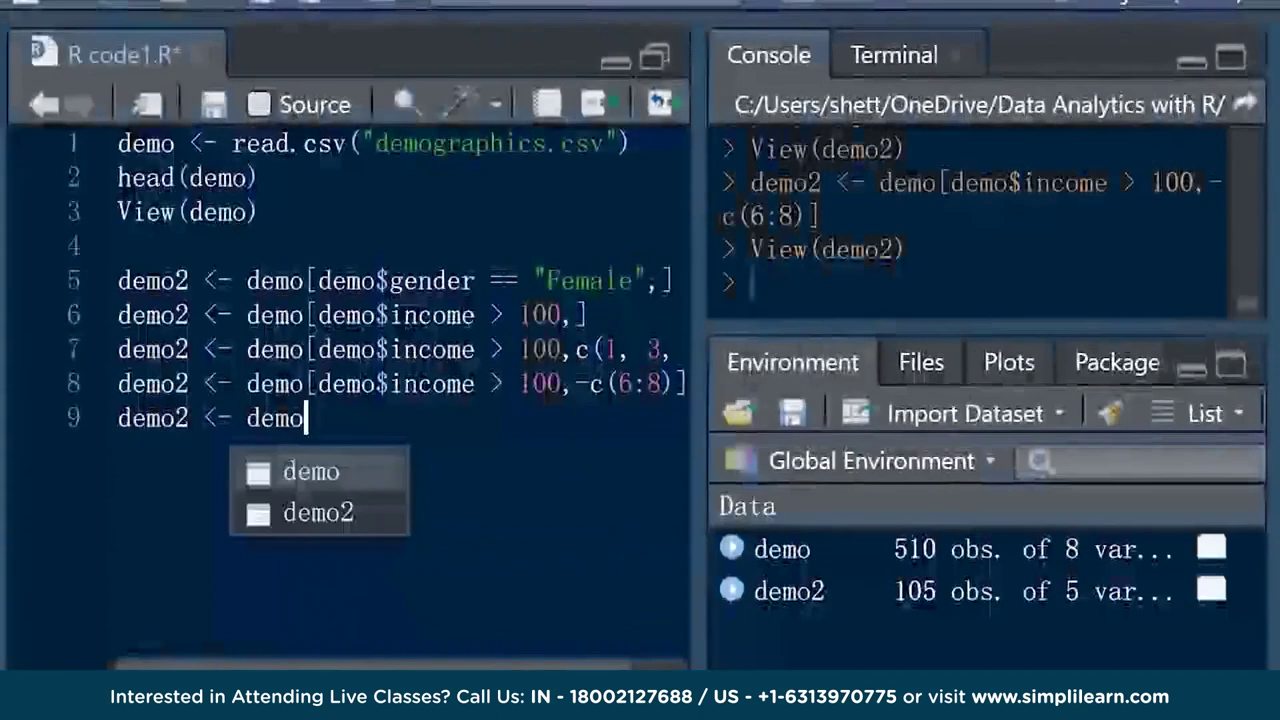
text([demo$gender == ")
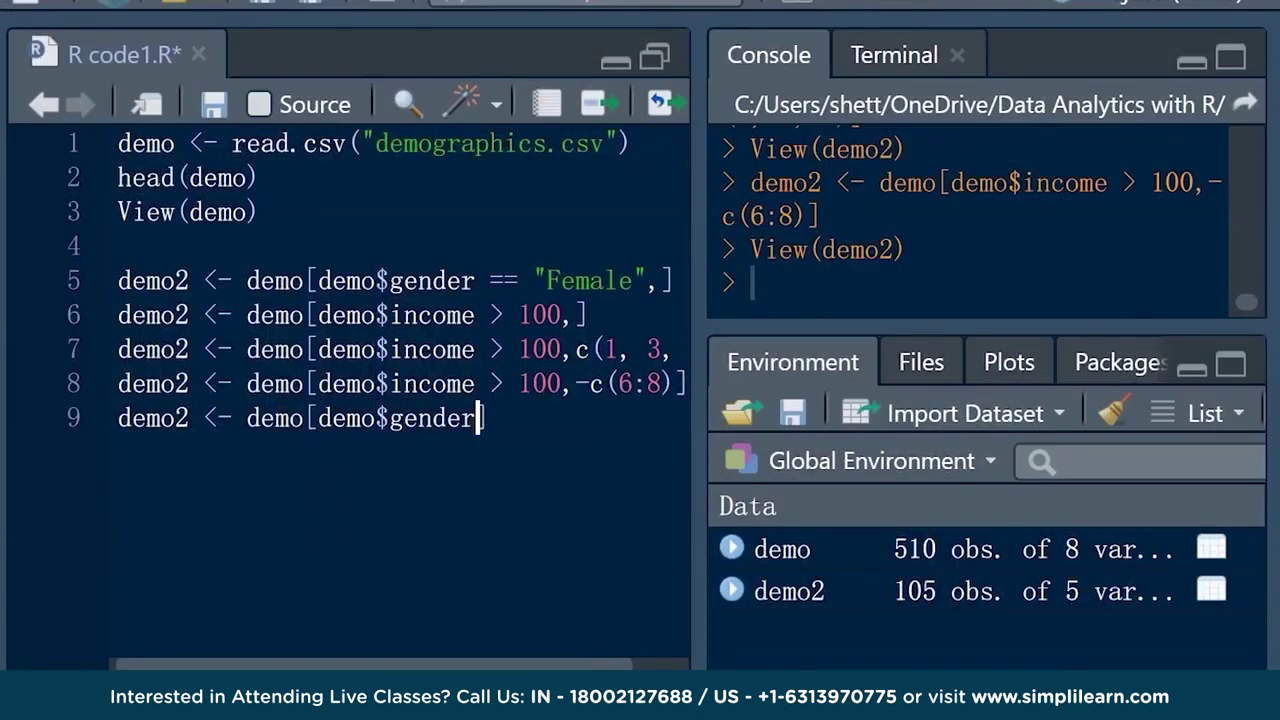
text(Female")
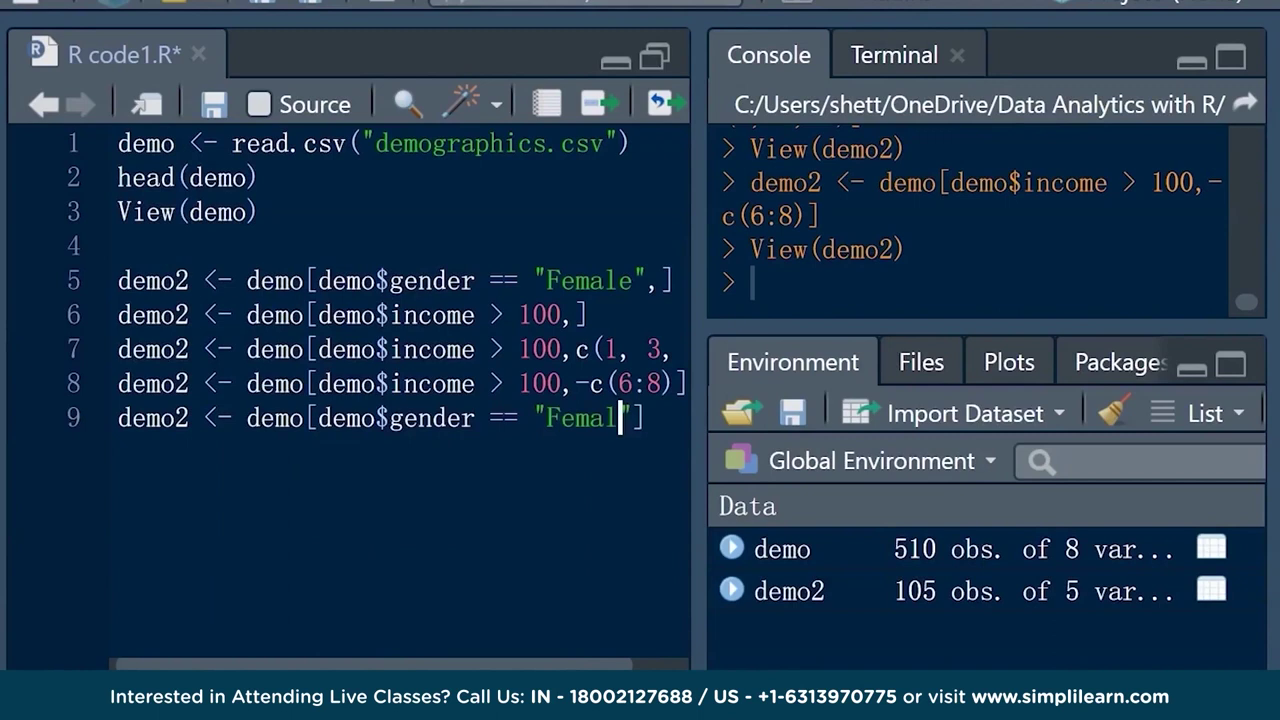
text( &)
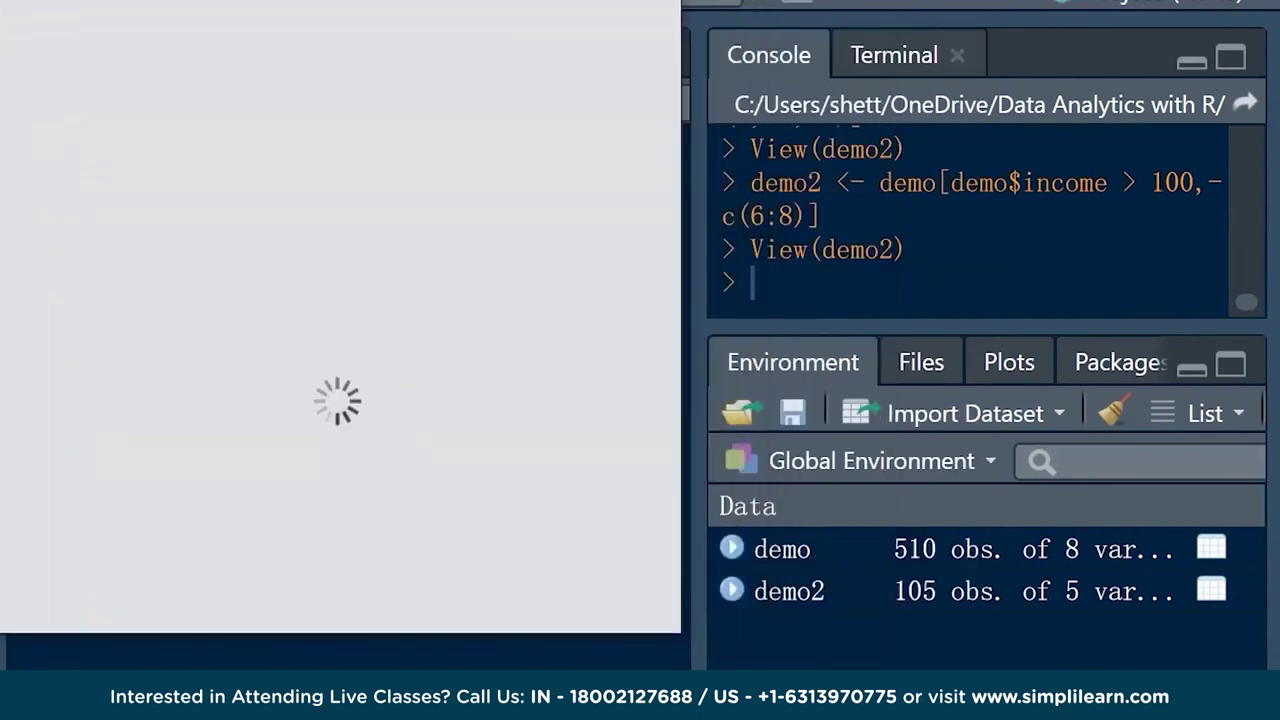
Show the script in its own resized window and add demo$age > after the ampersand on line 9
key(ctrl+shift+1)
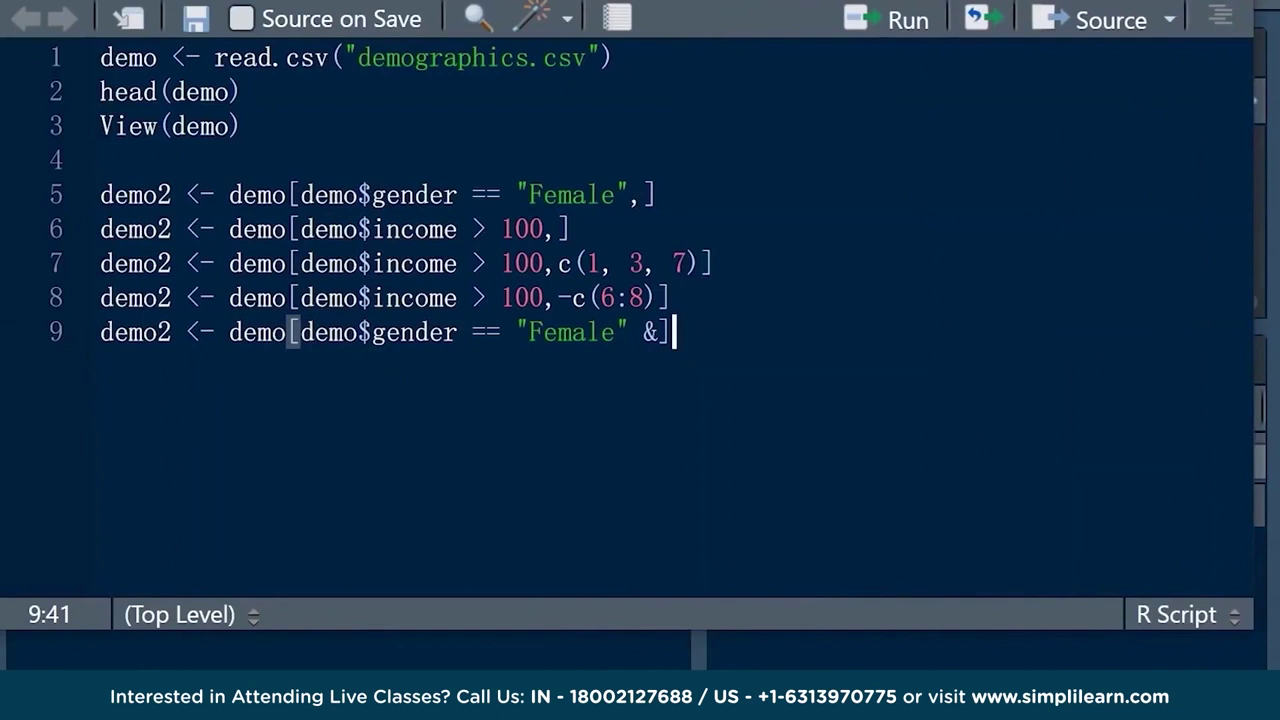
key(ctrl+shift+1)
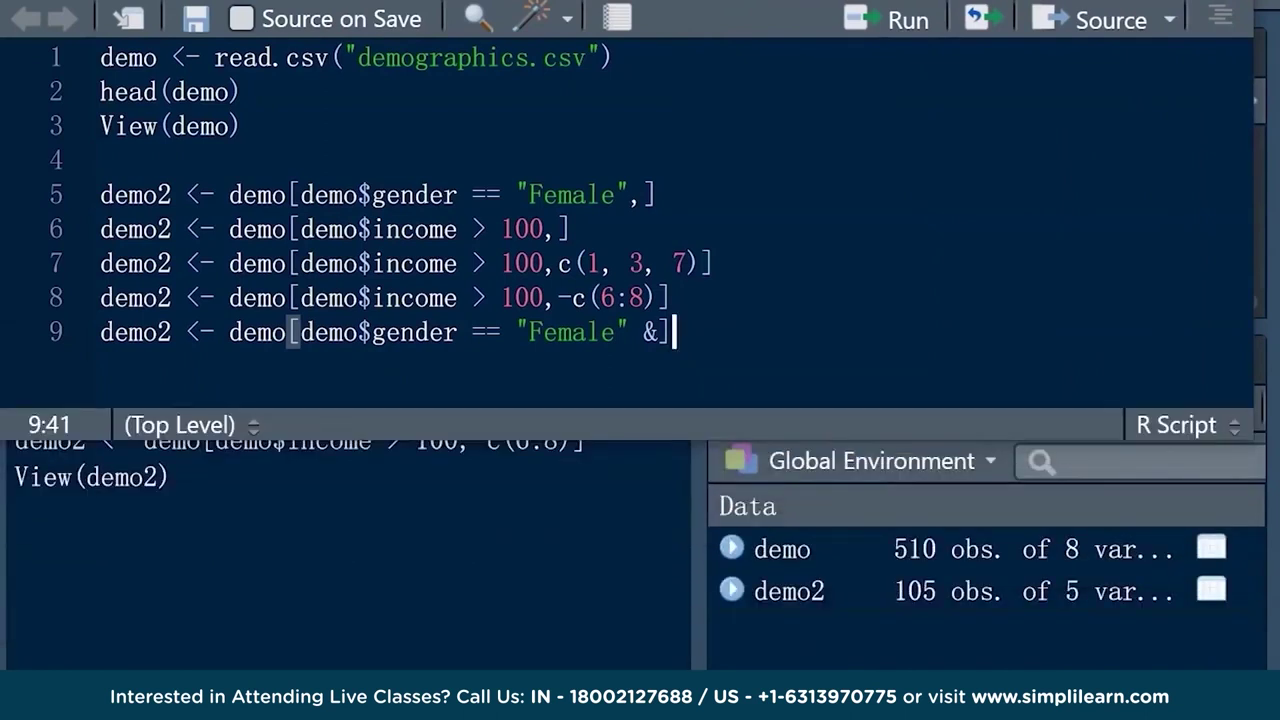
key(Left)
text(demo$age  >)
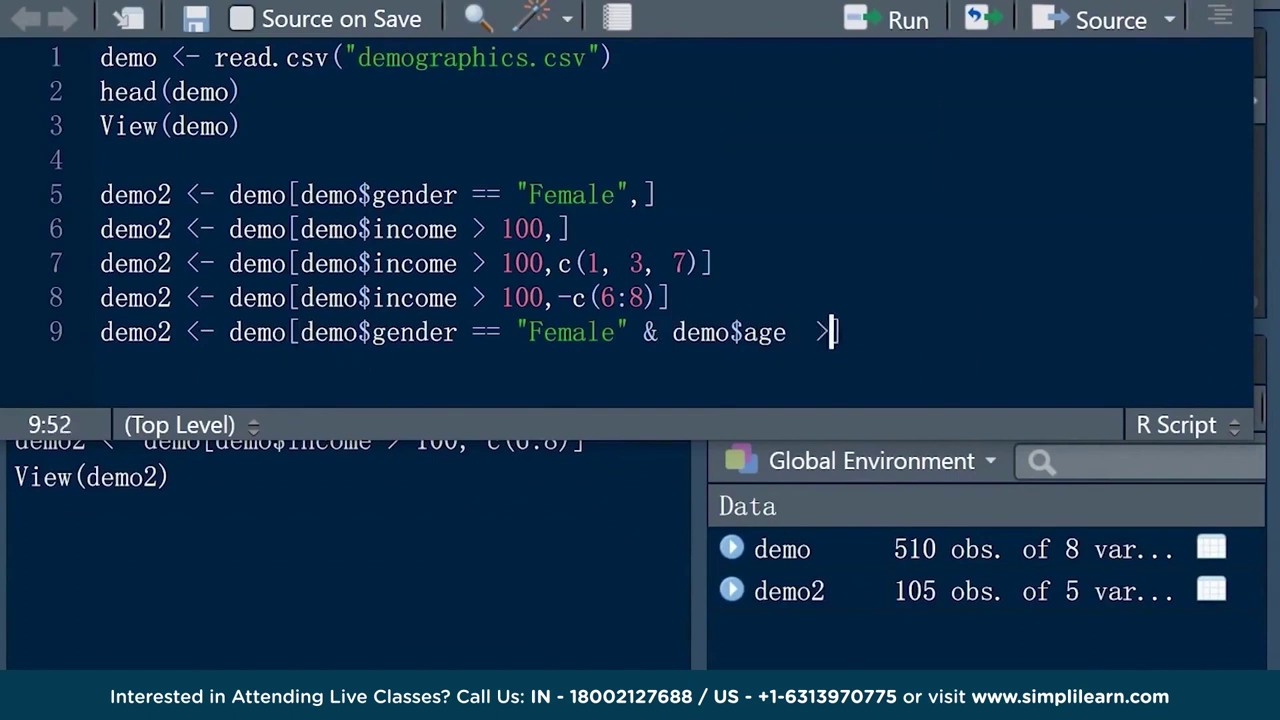
Replace age with income in the second condition on line 9, complete it as > 100, and run the line
key(Left)
key(Left)
key(Left)
key(Left)
key(shift+Left)
key(shift+Left)
key(shift+Left)
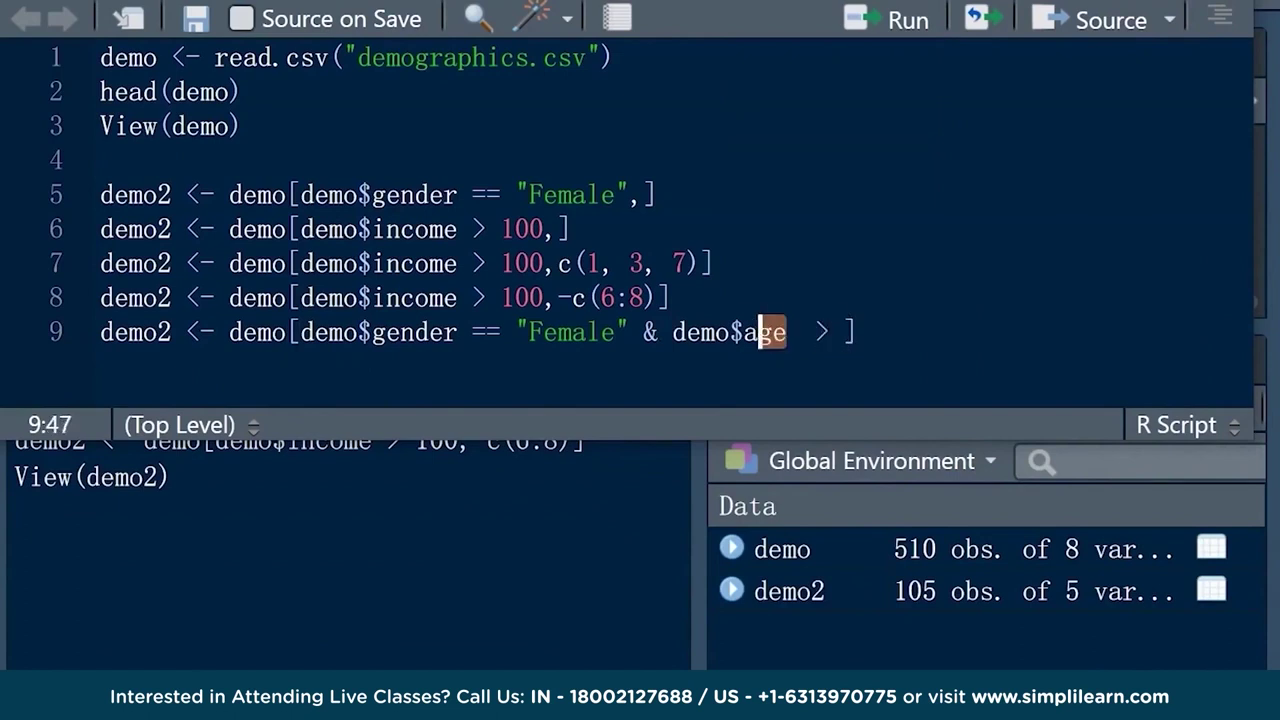
text(income)
key(Right)
key(Right)
key(Right)
key(Right)
text(100,)
key(ctrl+Return)
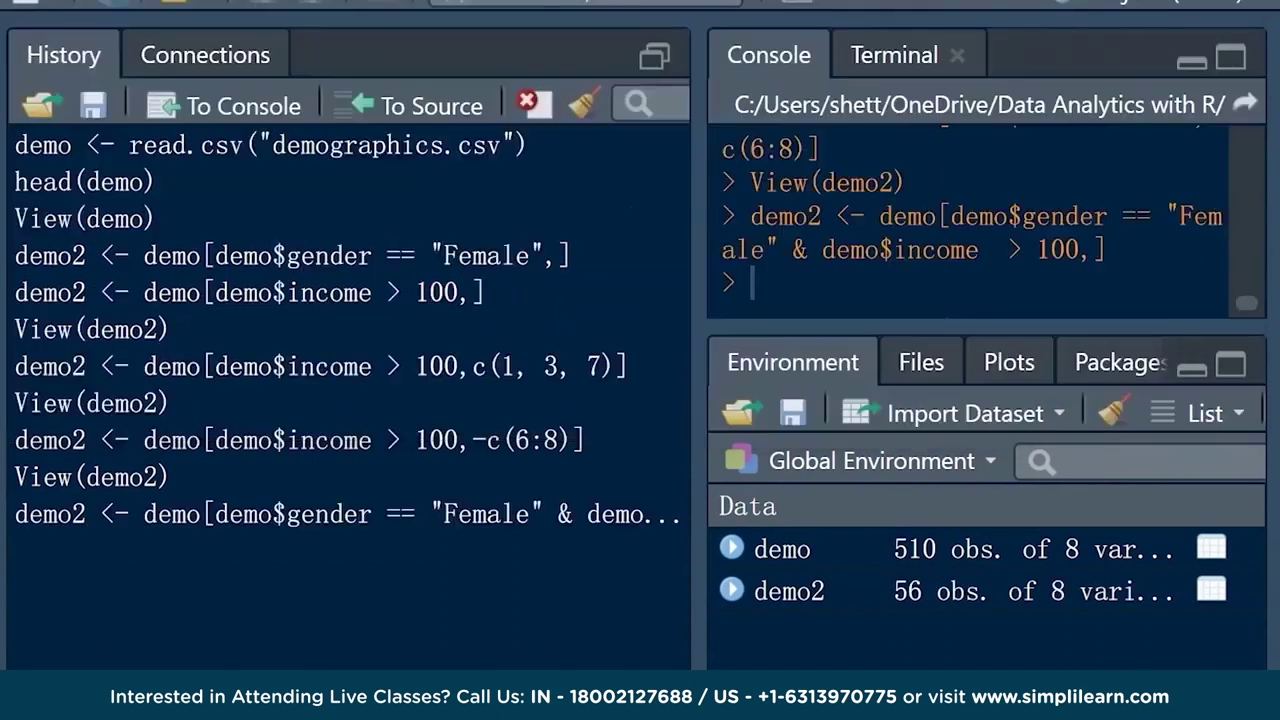
Open the demo2 table, sort it by income in ascending order, and look through its gender column and lower rows
click(1211, 590)
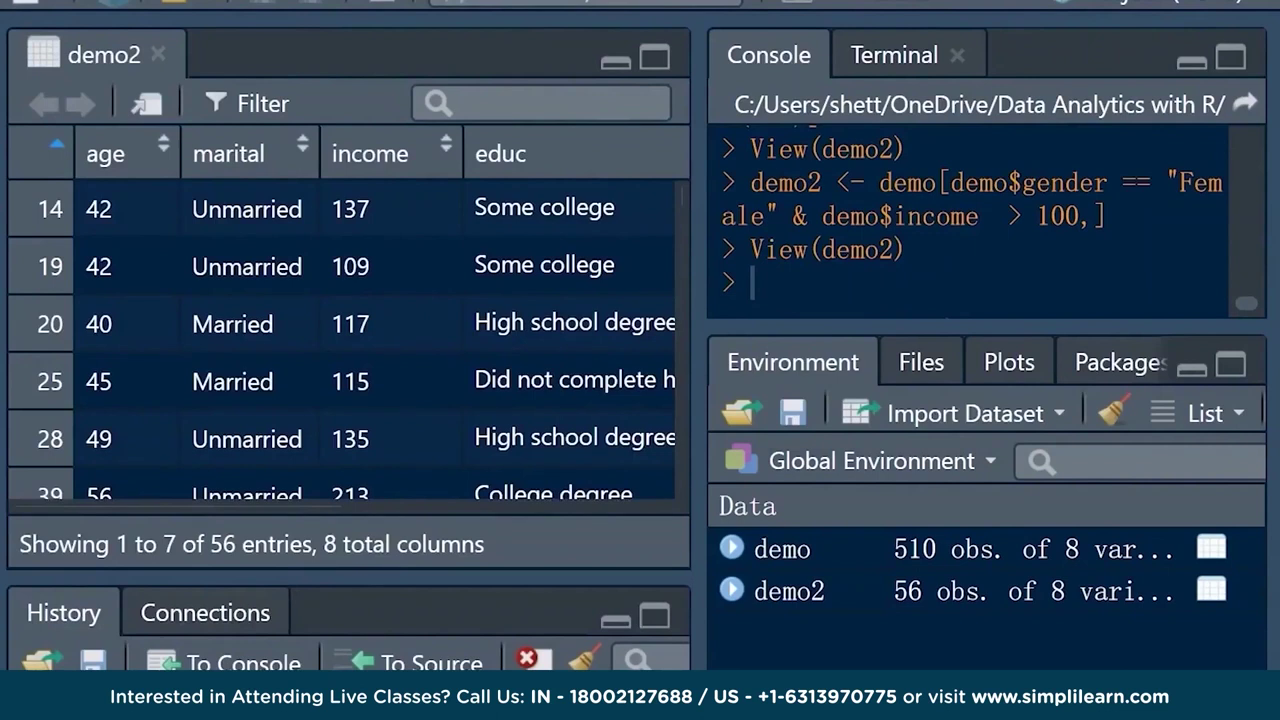
click(370, 153)
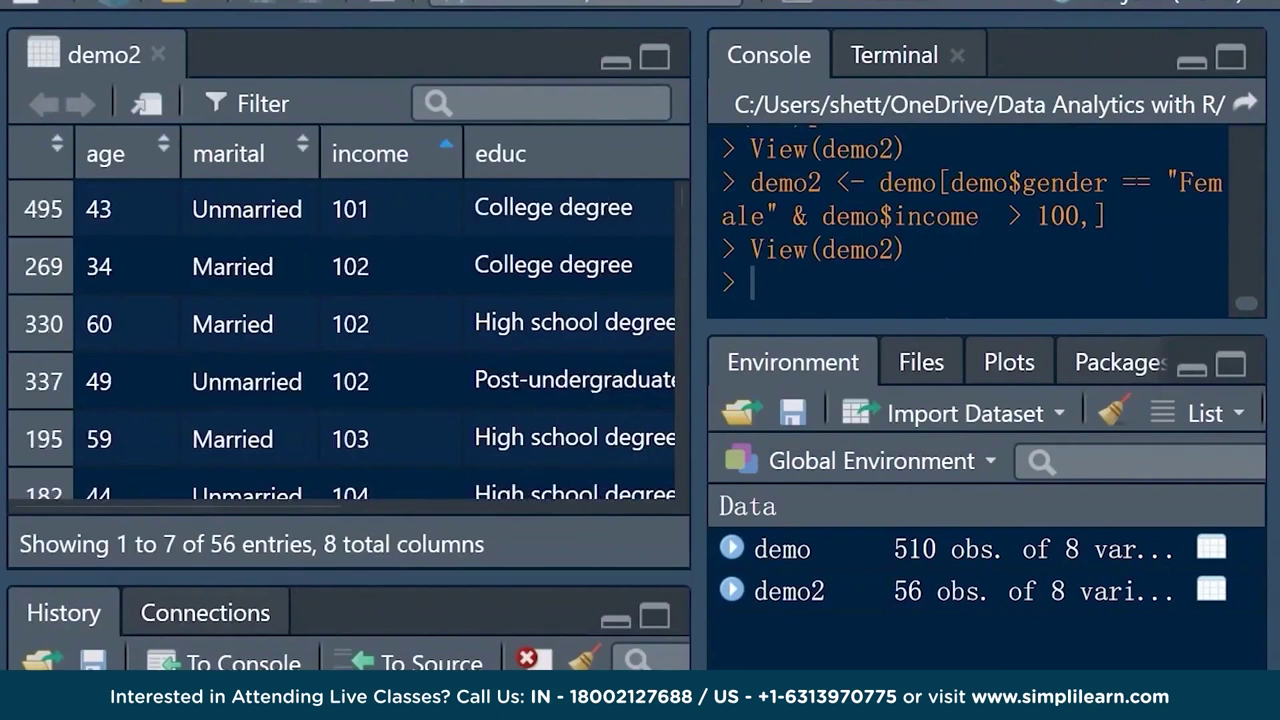
scroll(347, 313, right, 10)
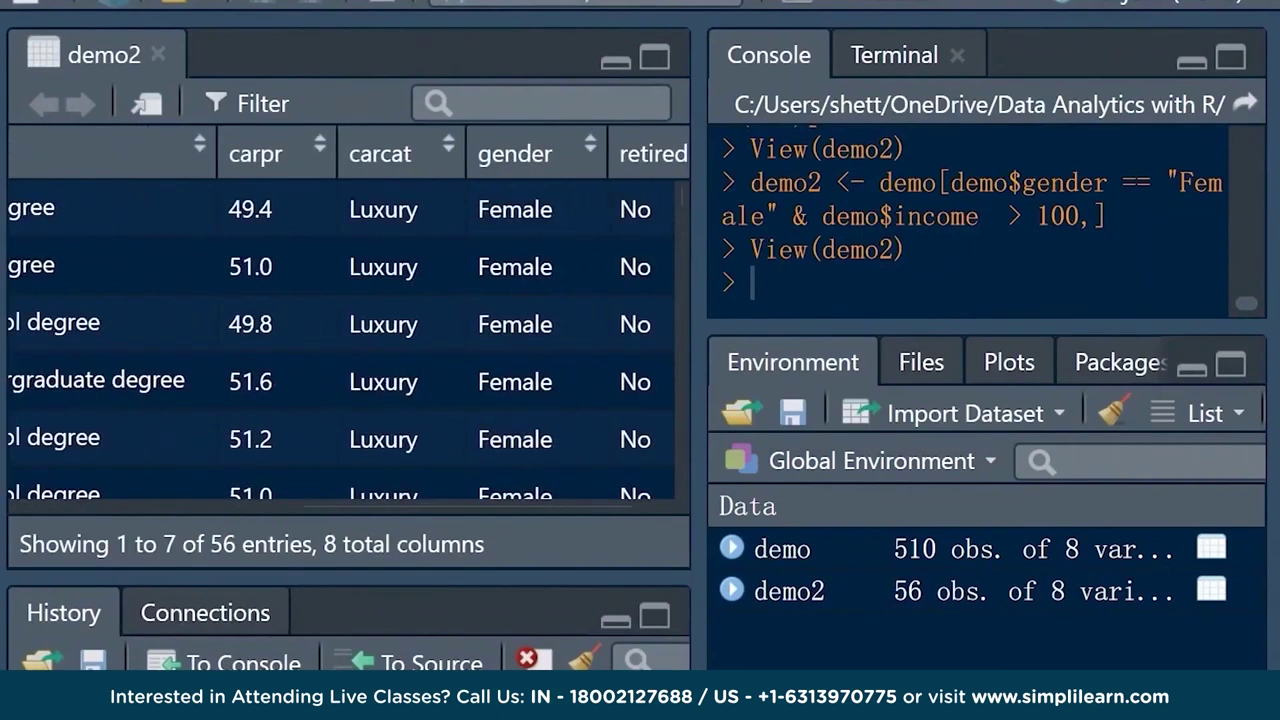
scroll(347, 340, down, 10)
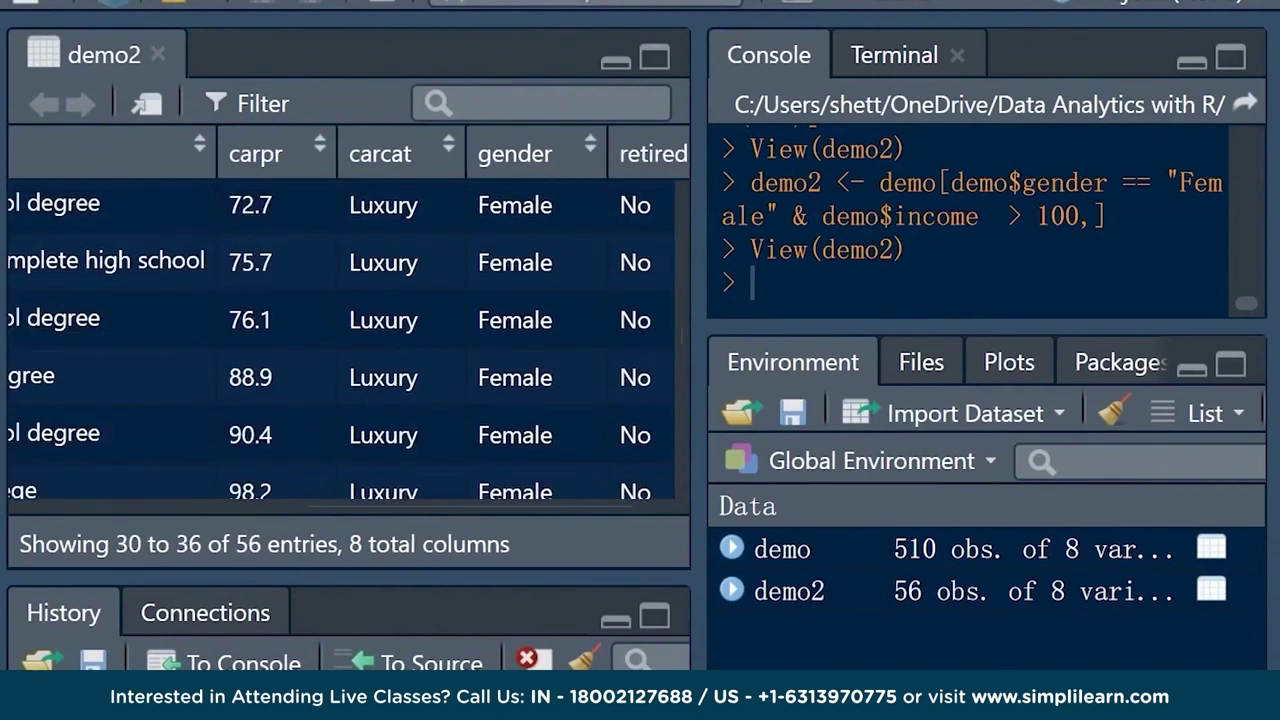
Add the comment "## Filtering records ##" on its own line above the first demo2 gender filter in the script
key(ctrl+shift+4)
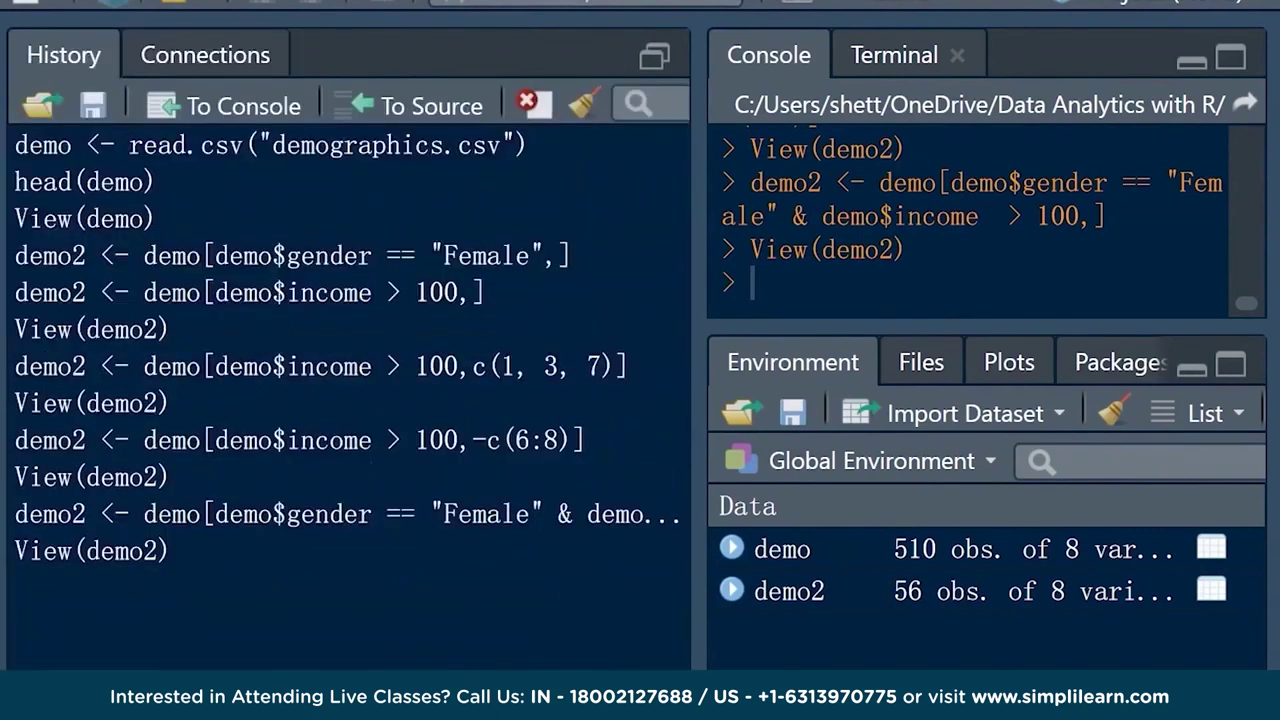
key(ctrl+1)
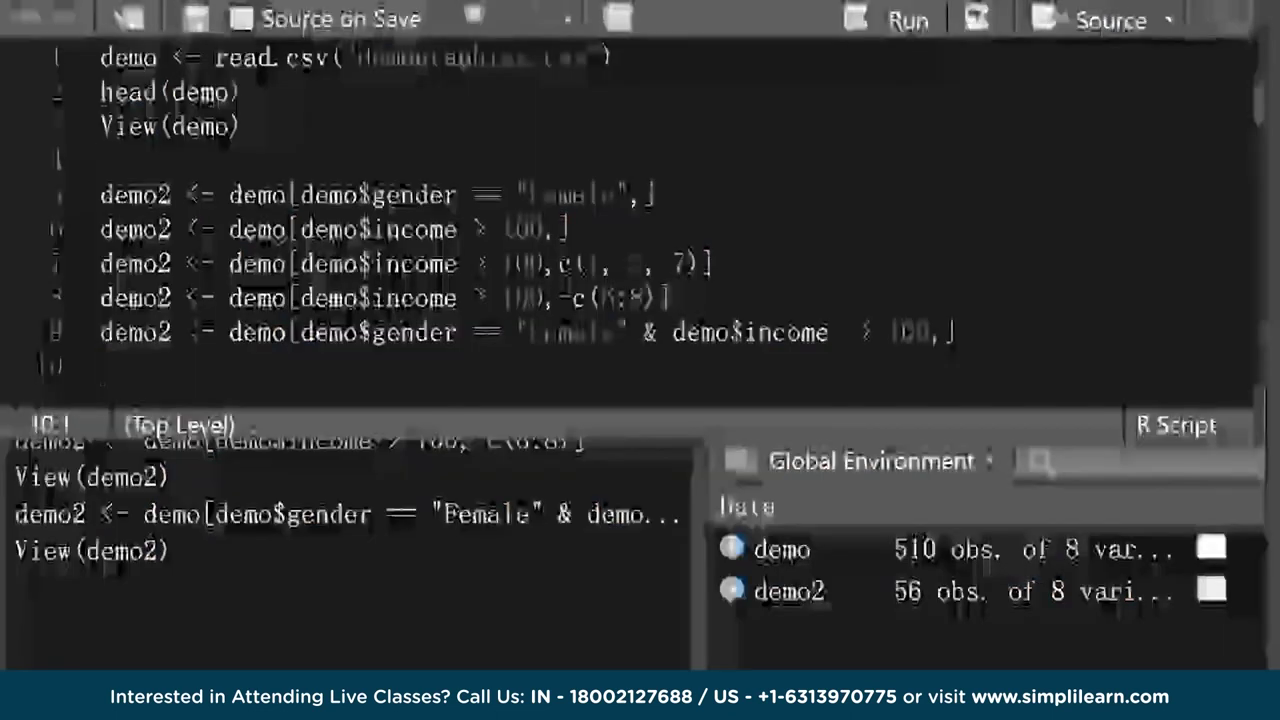
text(## Filtering recor)
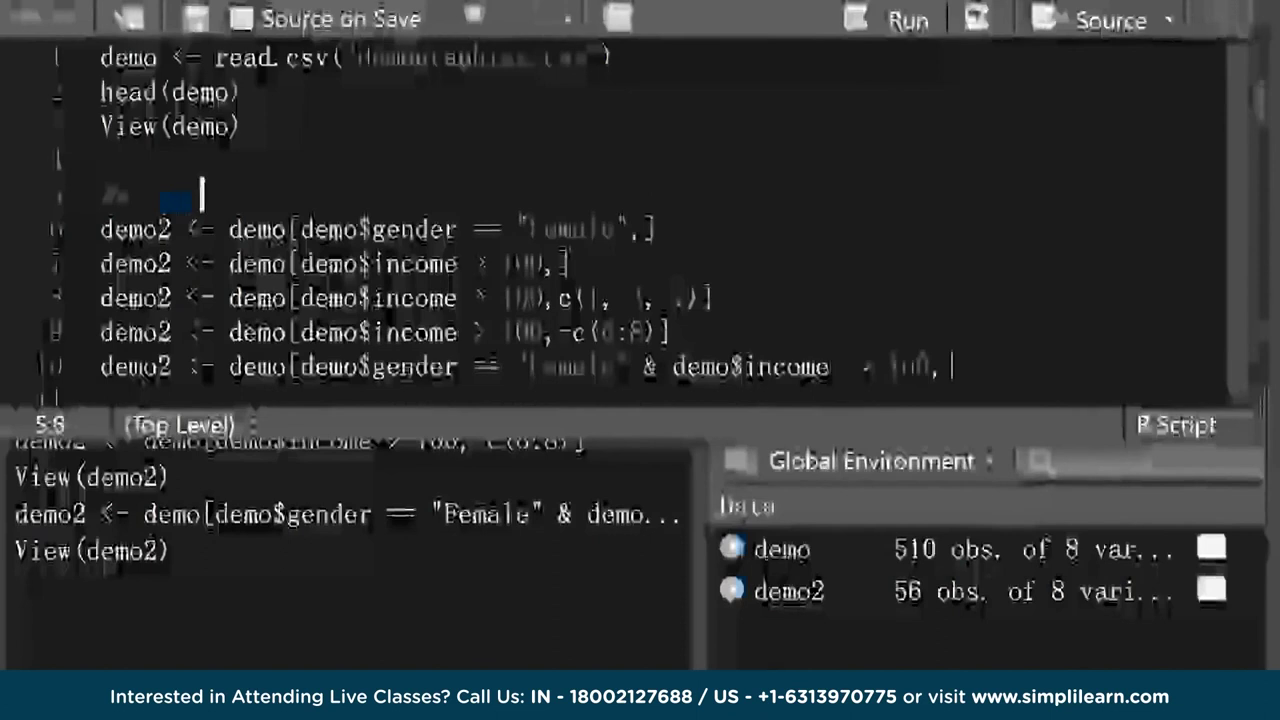
text(ds ##)
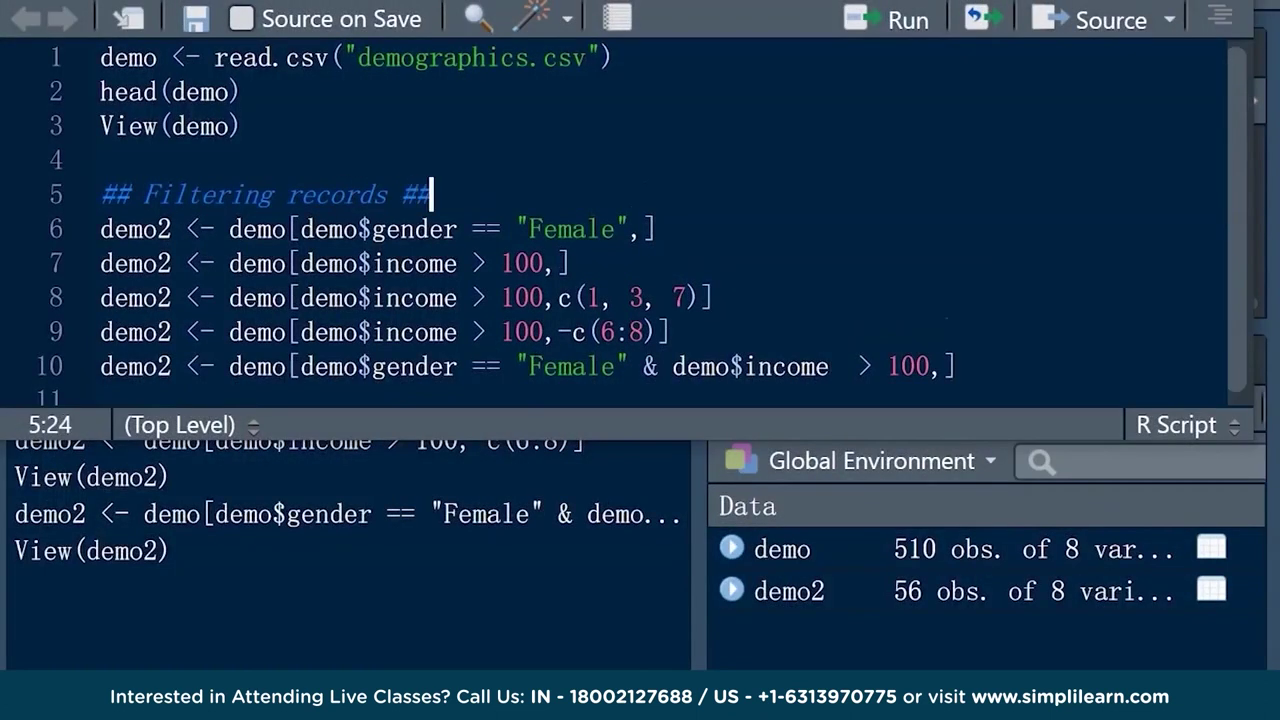
Add blank lines after the filter statements and enter the comment "## Create subsets ##" on line 12
click(100, 389)
key(Return)
key(Return)
key(Return)
key(Return)
key(Return)
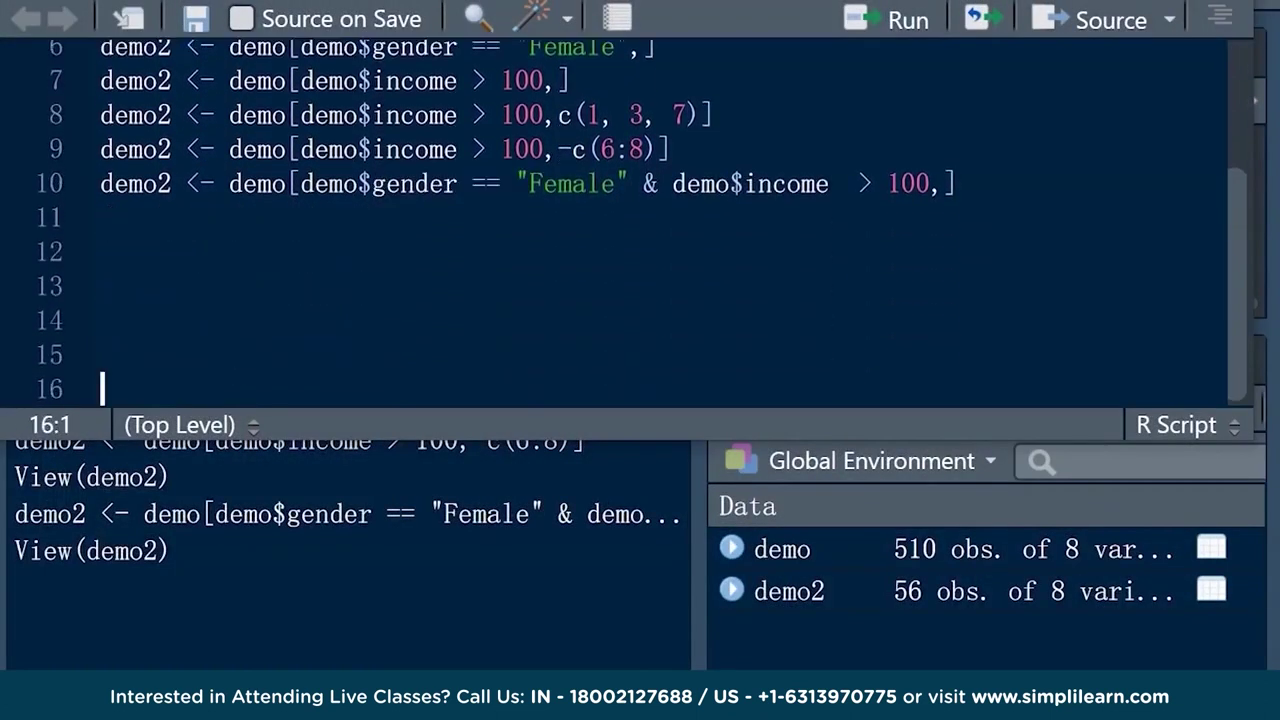
click(100, 252)
text(## )
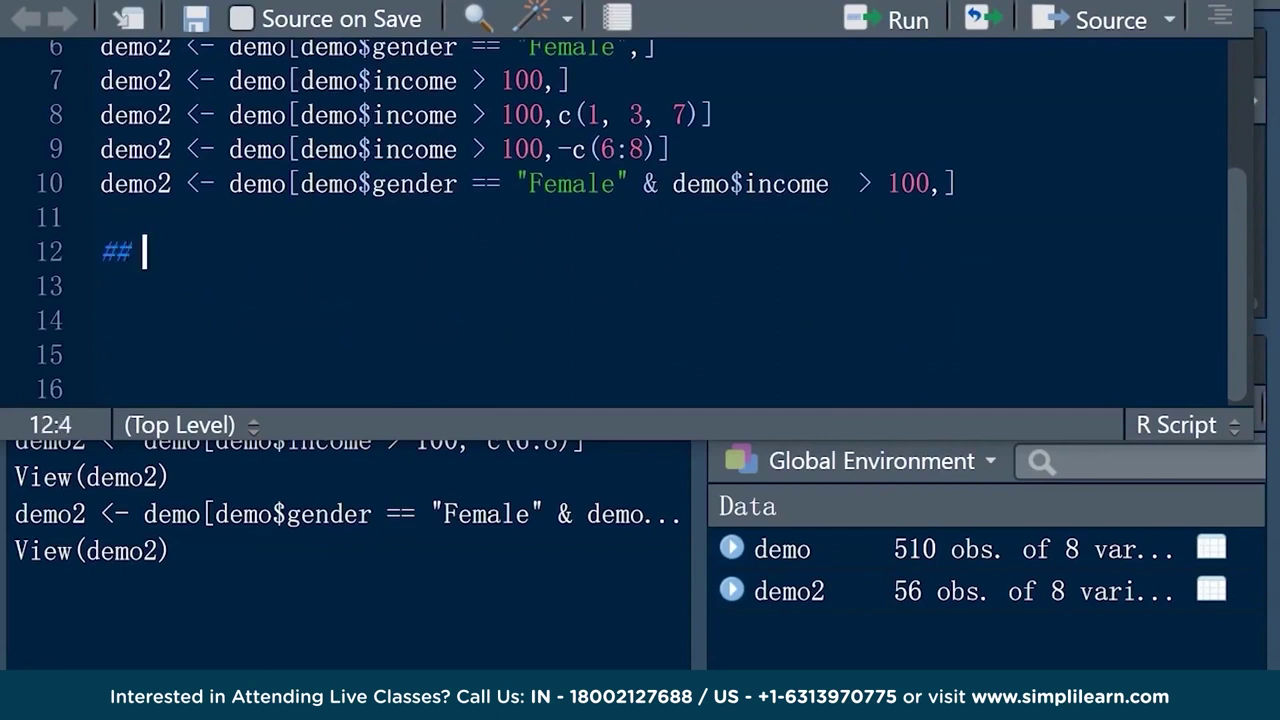
text(Create subsets ##)
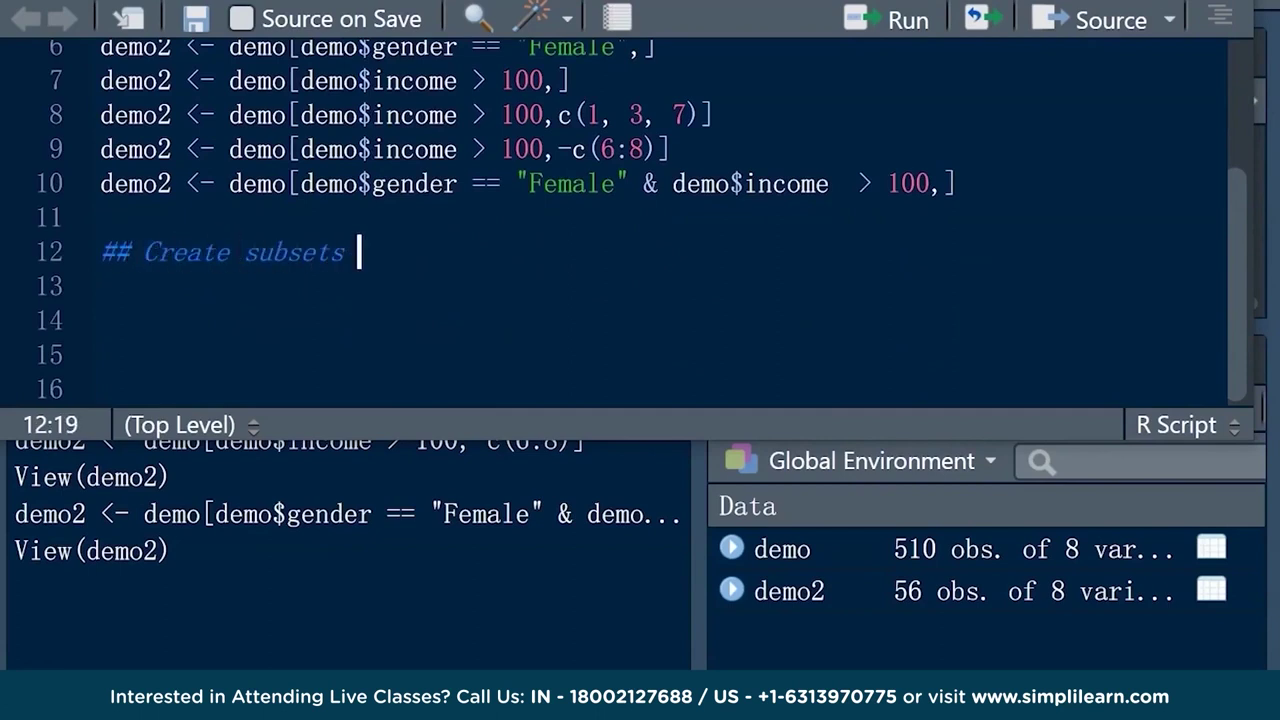
Write demo2 <- subset(demo, marital == "Married" & age > 35) on line 13 and run it
click(101, 286)
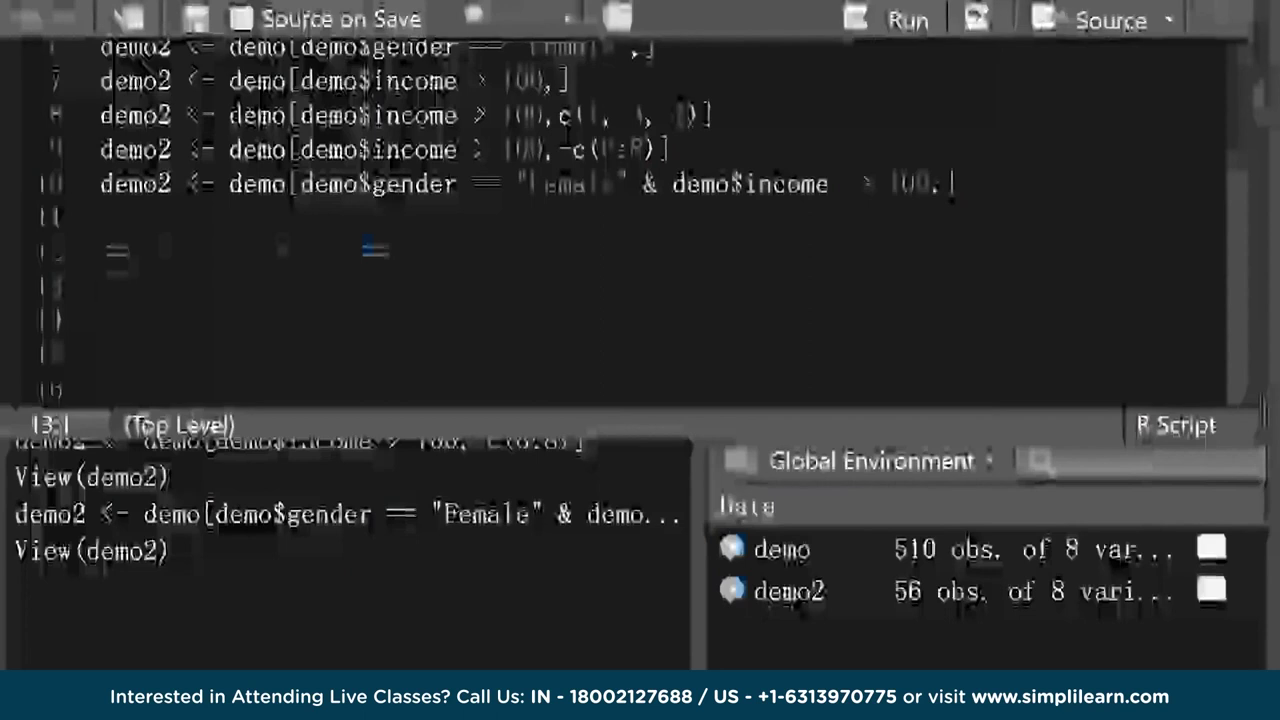
text(demo2 -<)
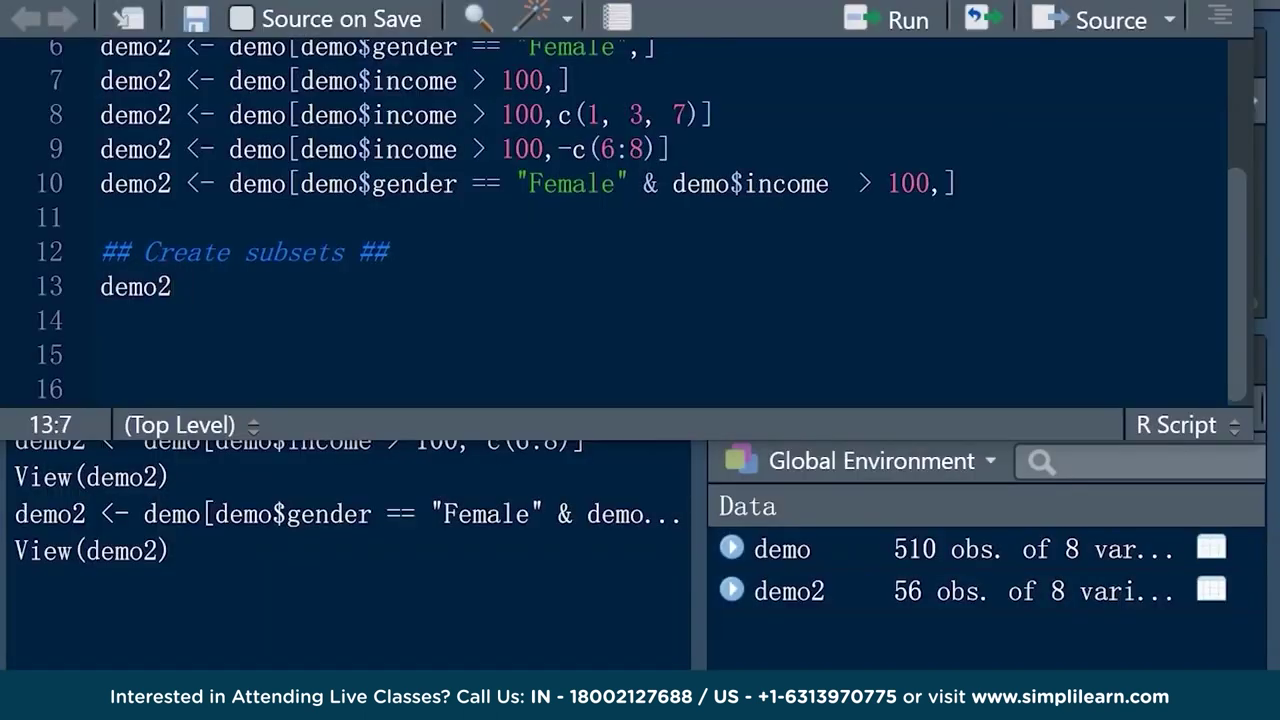
key(BackSpace)
key(BackSpace)
text(<- subse)
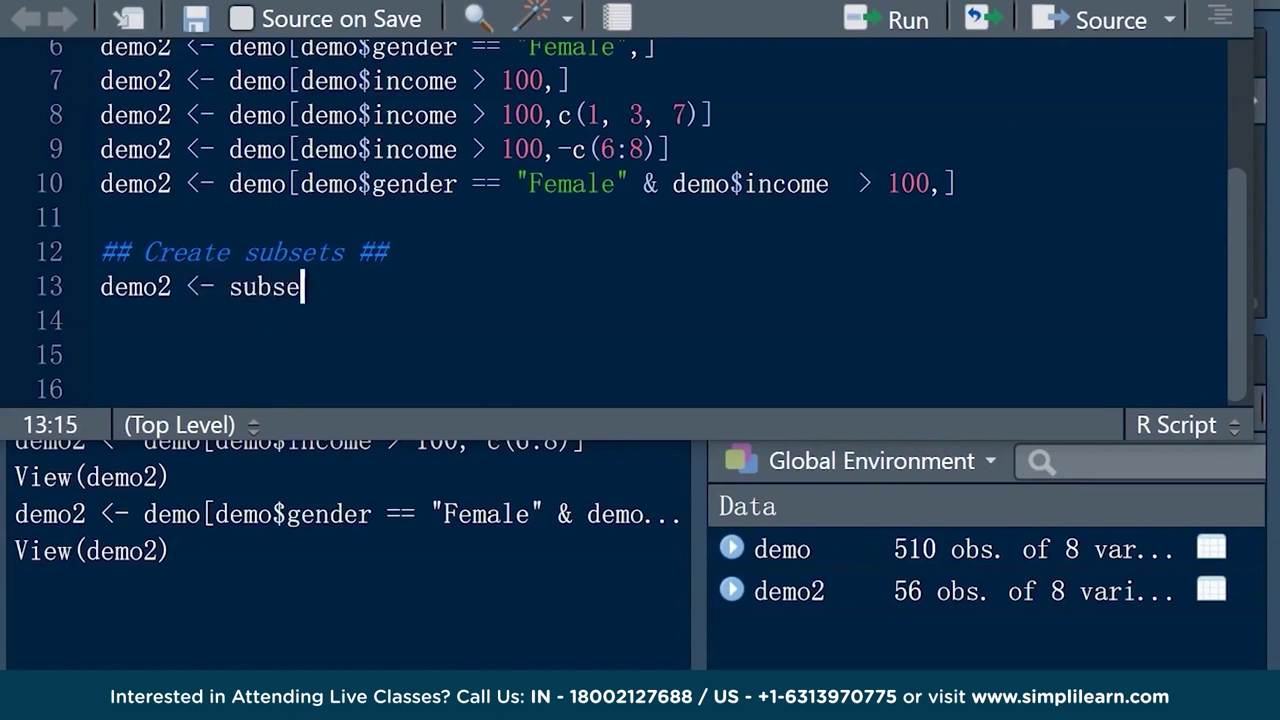
text(t(demo, marital == )
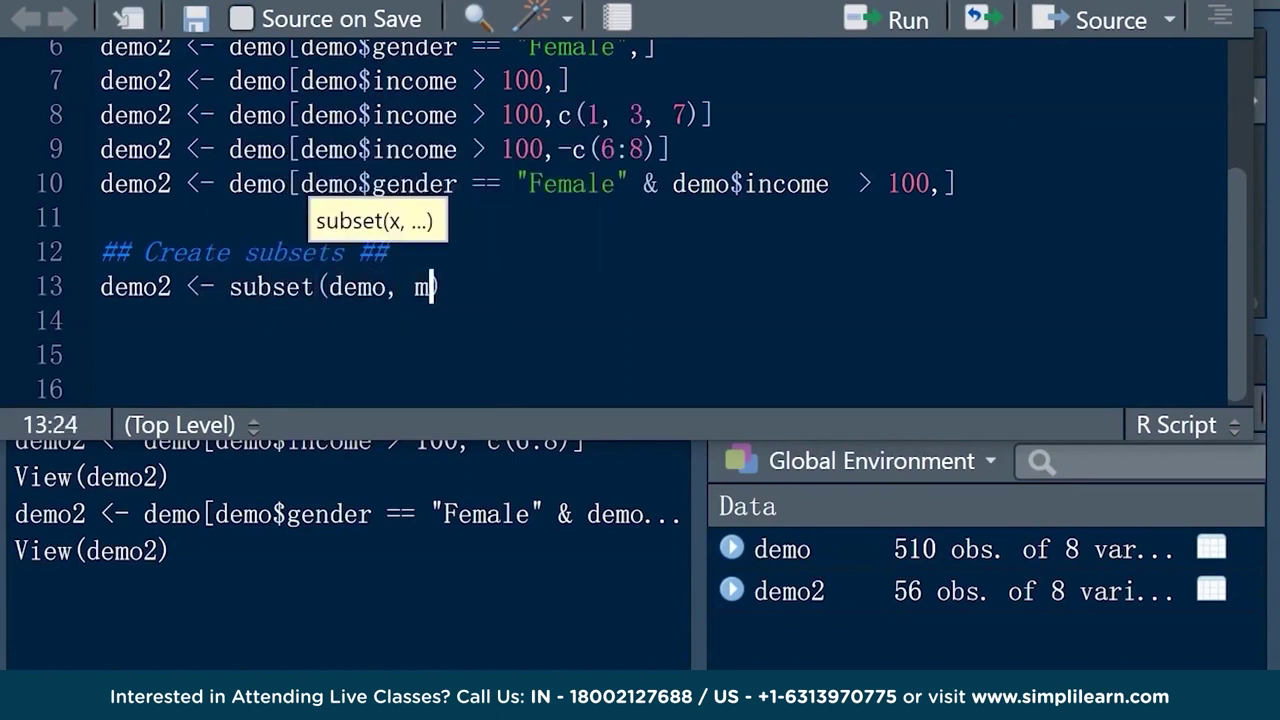
text("Married)
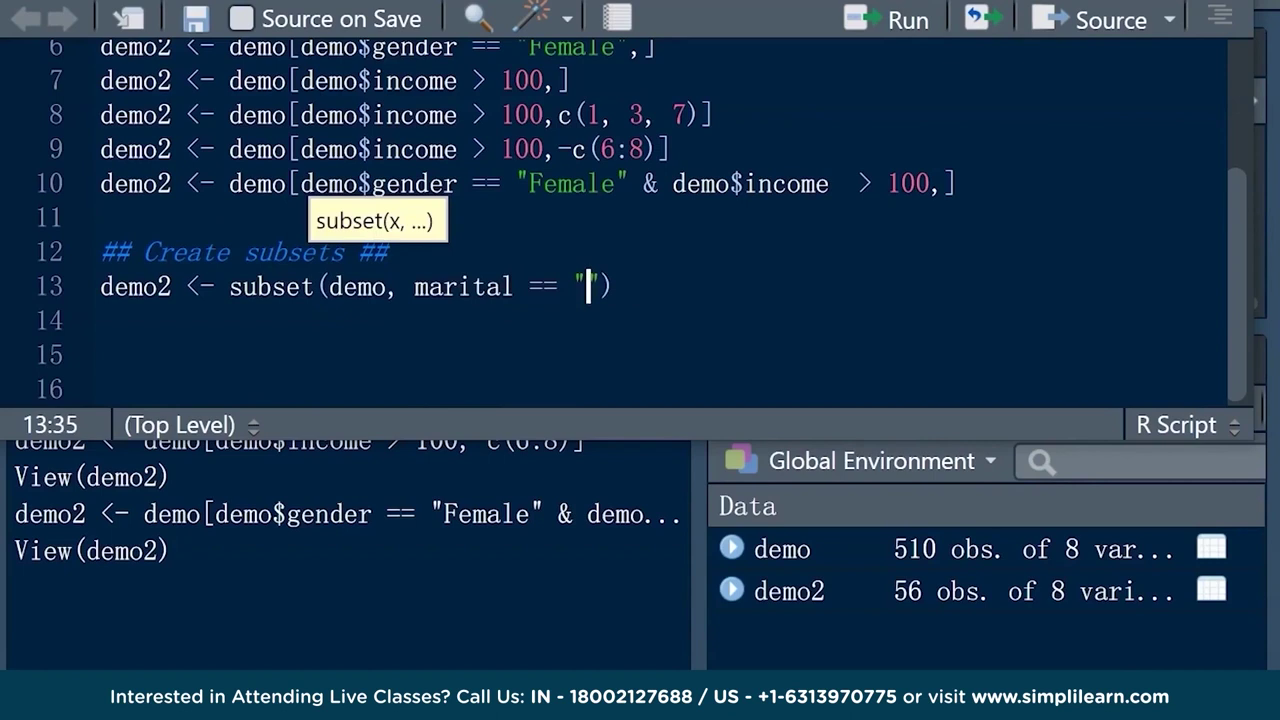
text(")
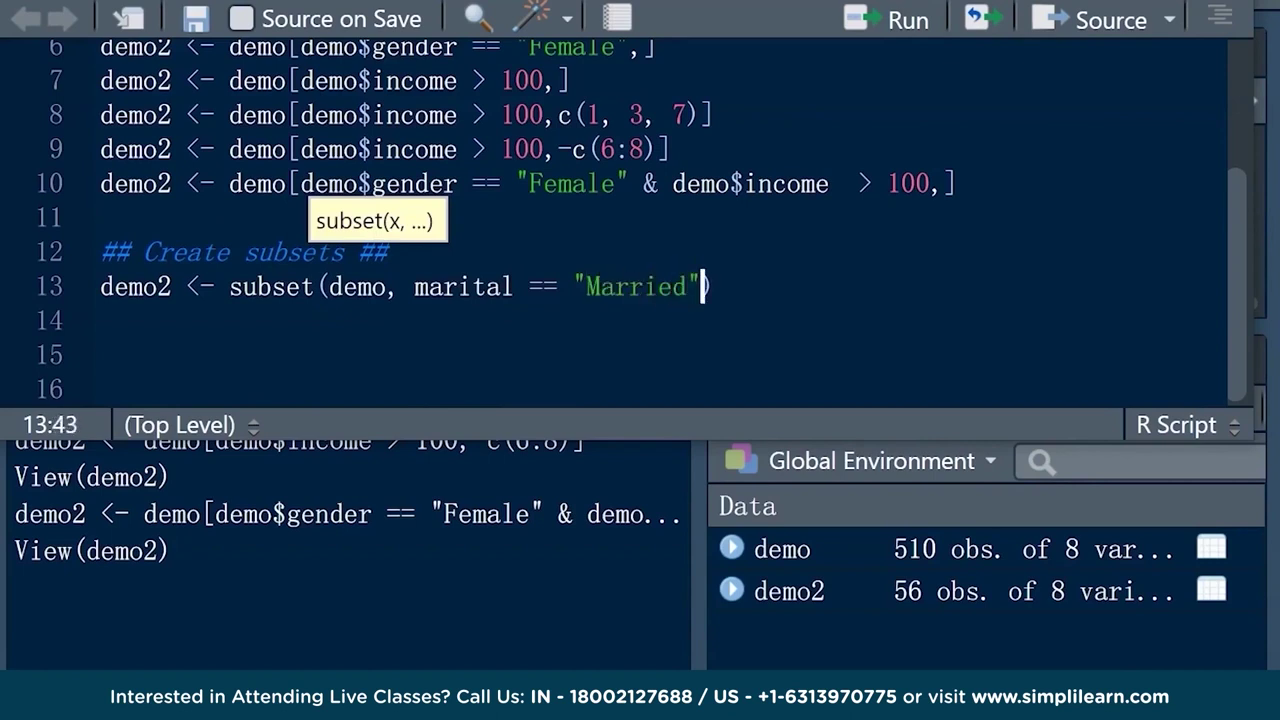
text( & age )
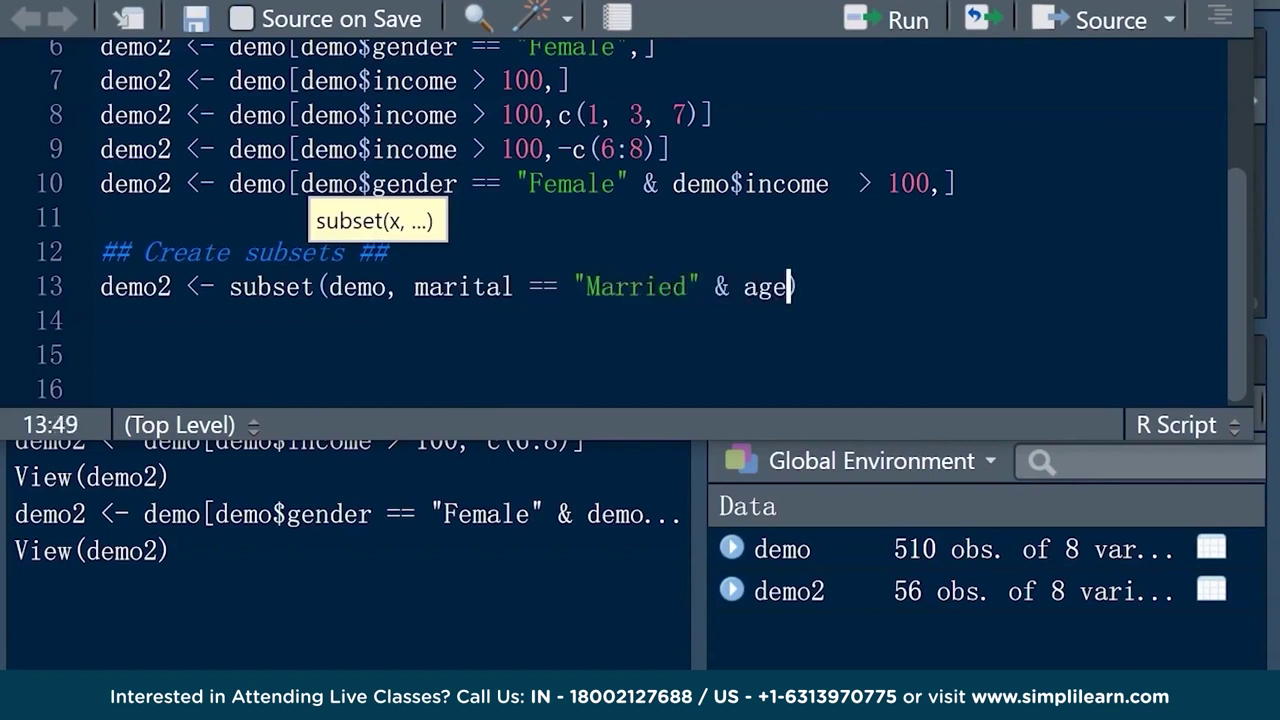
text(> 35)
key(ctrl+Return)
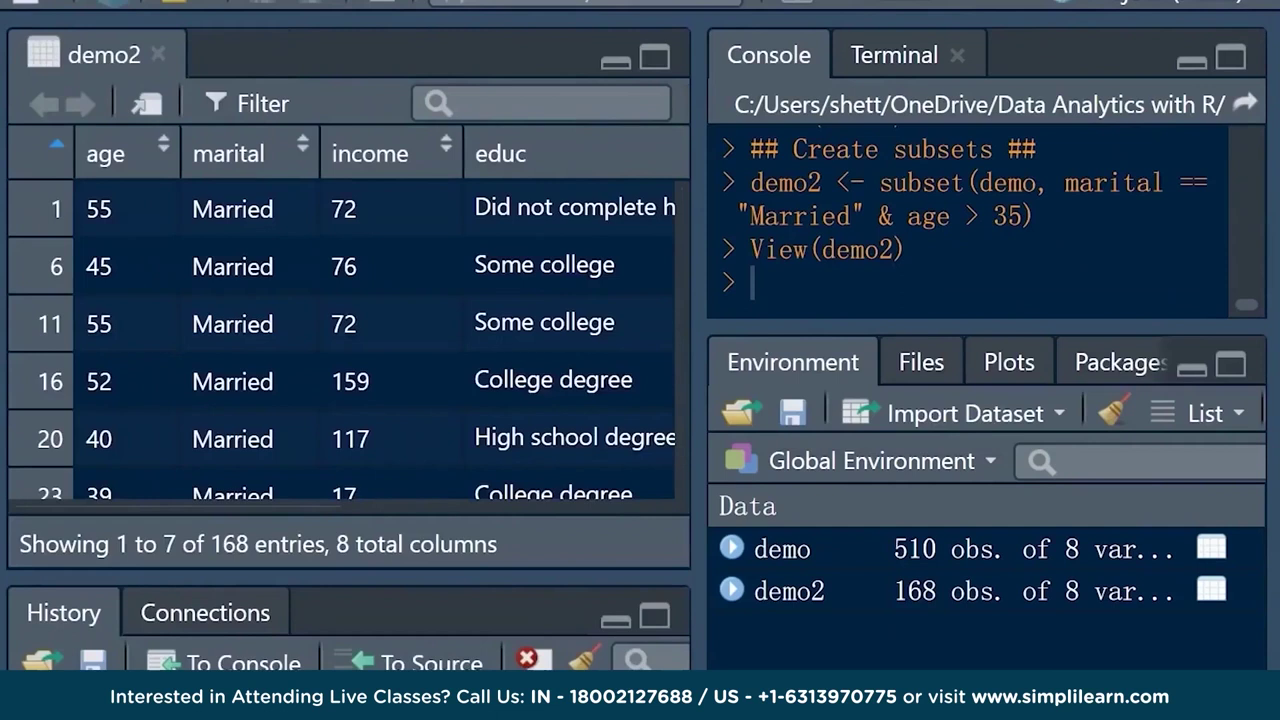
Sort the demo2 data view by age ascending, examine the ages and marital values, and close the view
click(105, 153)
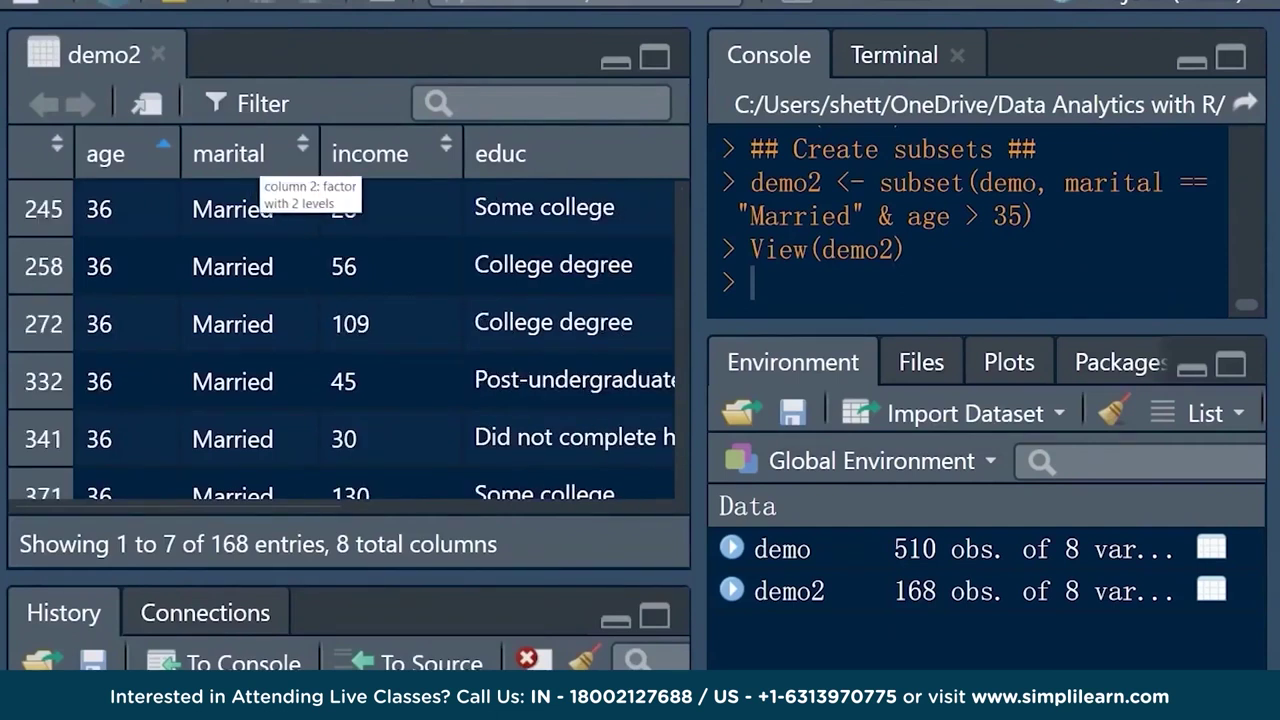
scroll(340, 340, down, 10)
scroll(340, 340, down, 2)
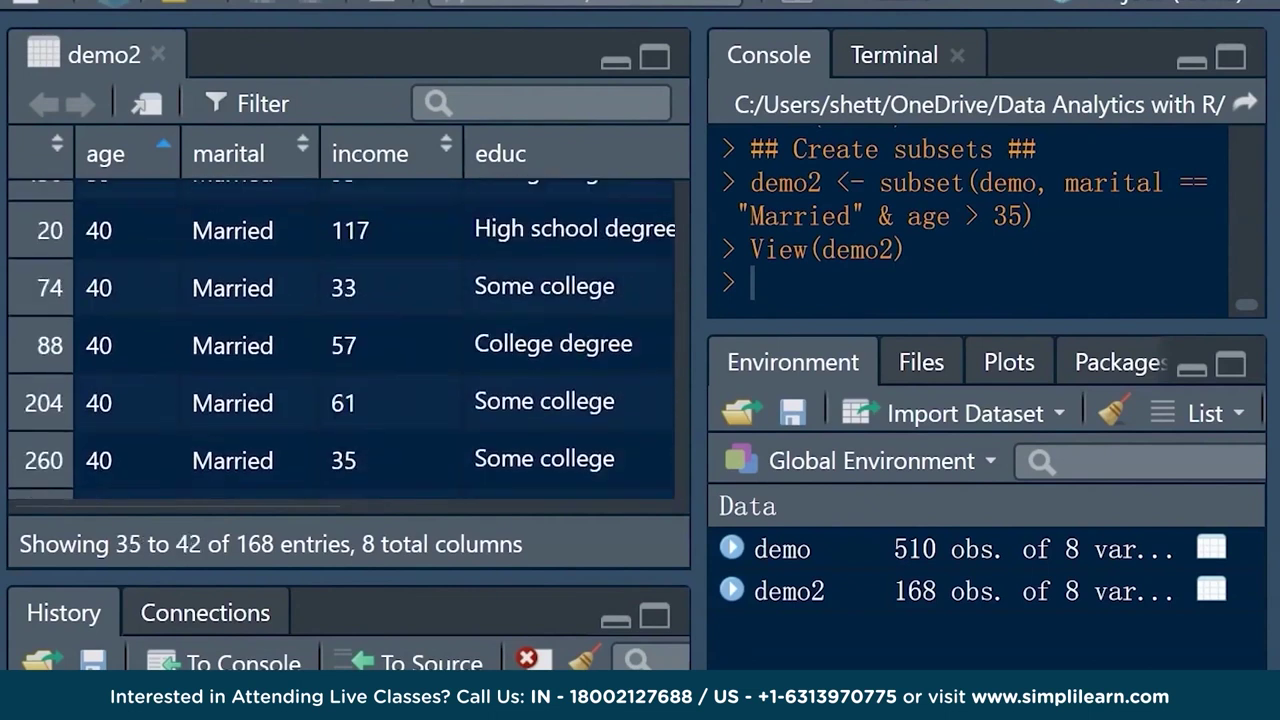
key(ctrl+w)
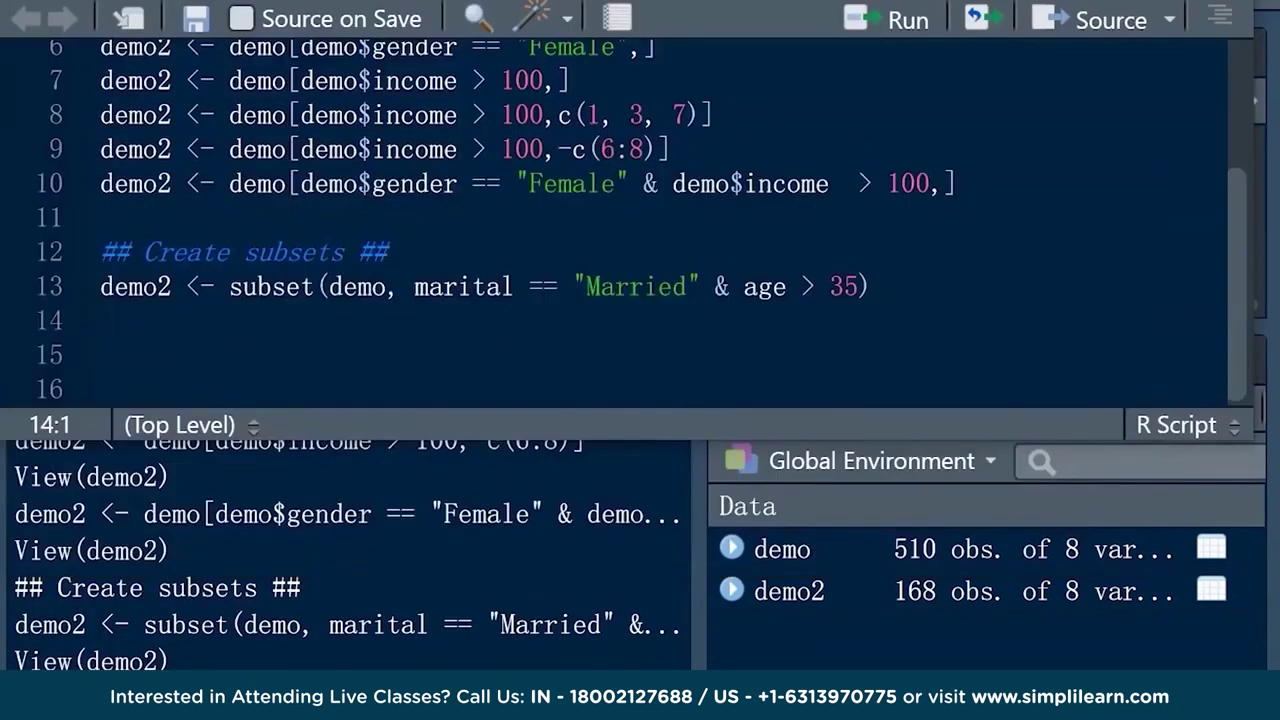
Duplicate the subset statement onto line 14, add the column selection c(1:3) as its last argument, and run it
drag(101, 320, 101, 287)
key(ctrl+c)
click(101, 320)
key(ctrl+v)
key(Left)
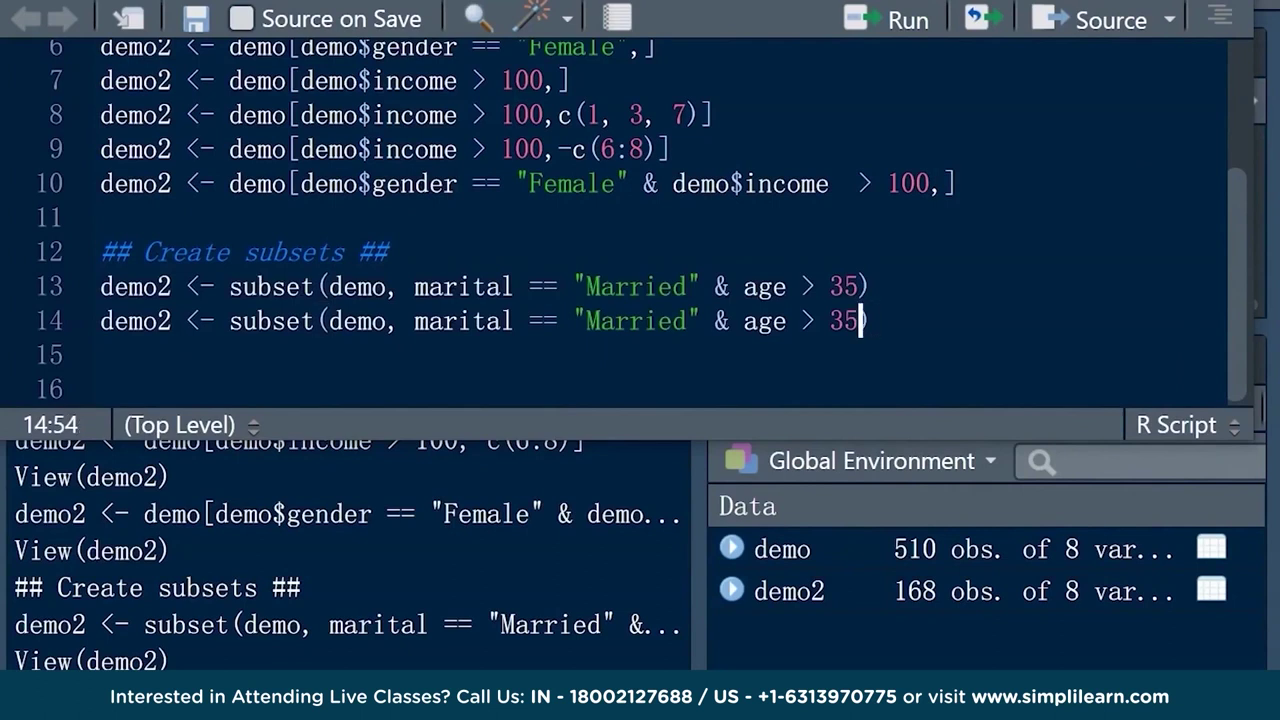
text(, c(1)
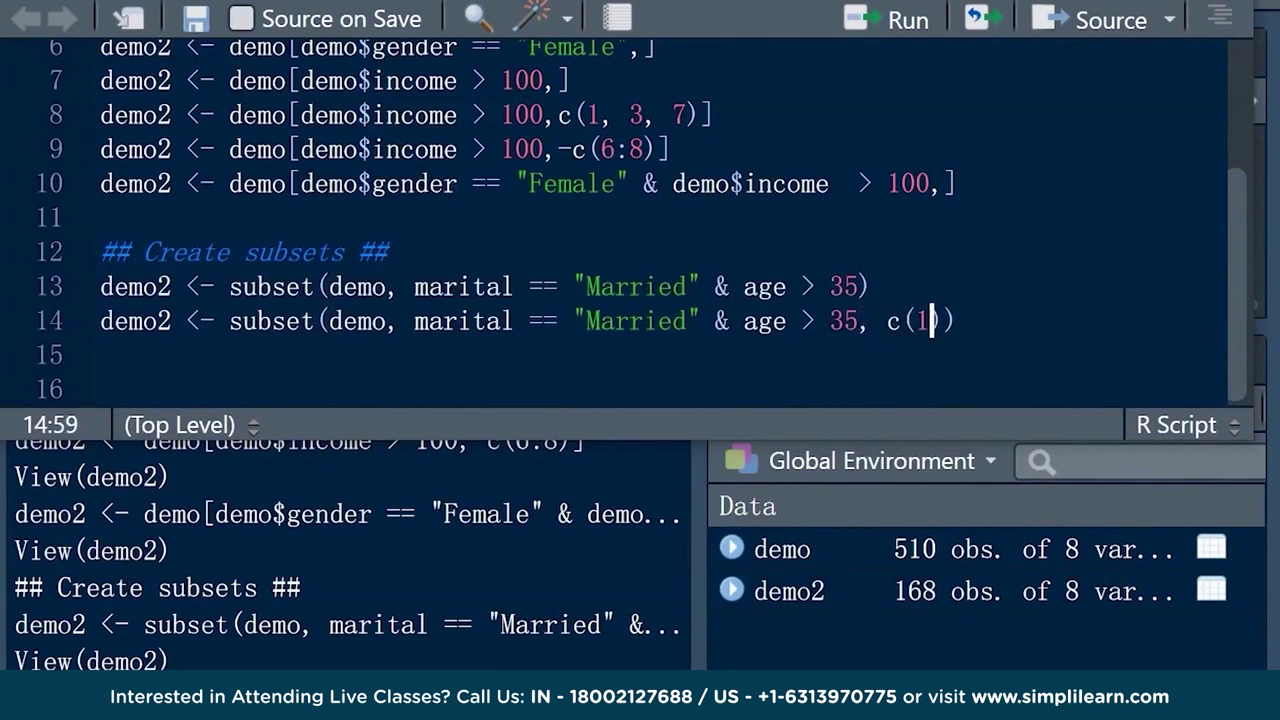
text(:3)
key(ctrl+Return)
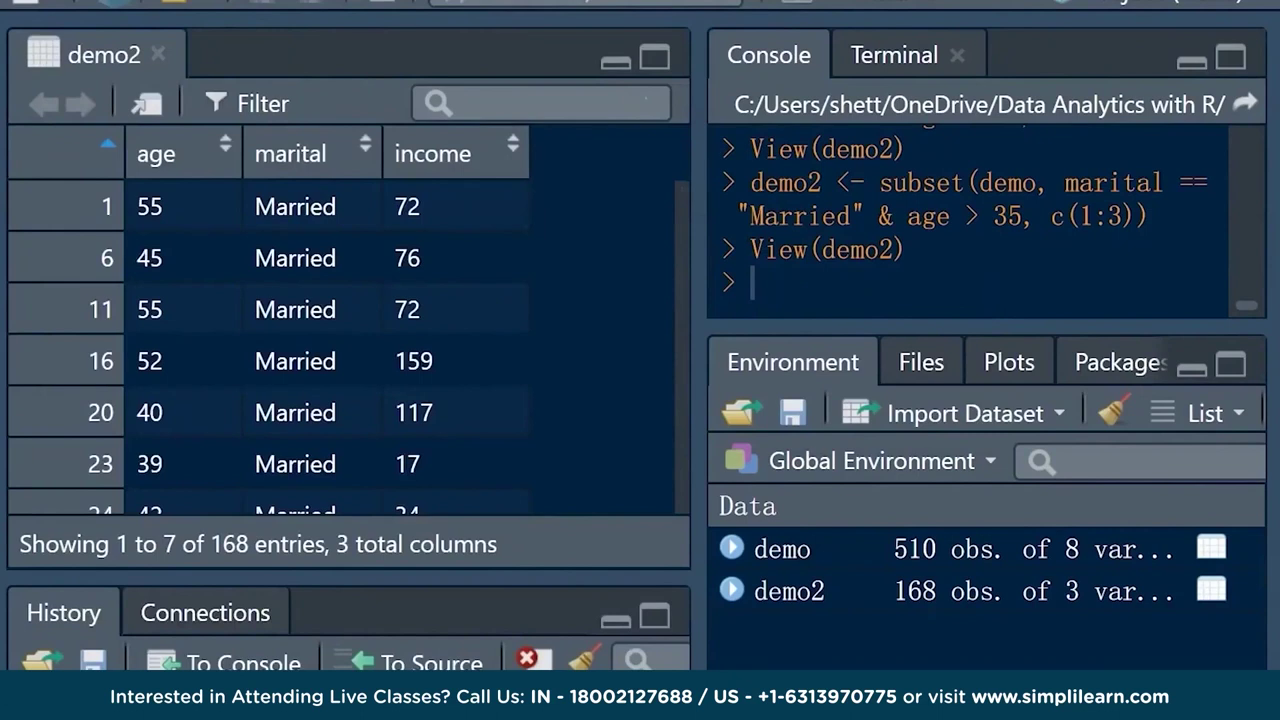
Sort the three-column demo2 view by age ascending, examine its rows, and close the view
click(165, 153)
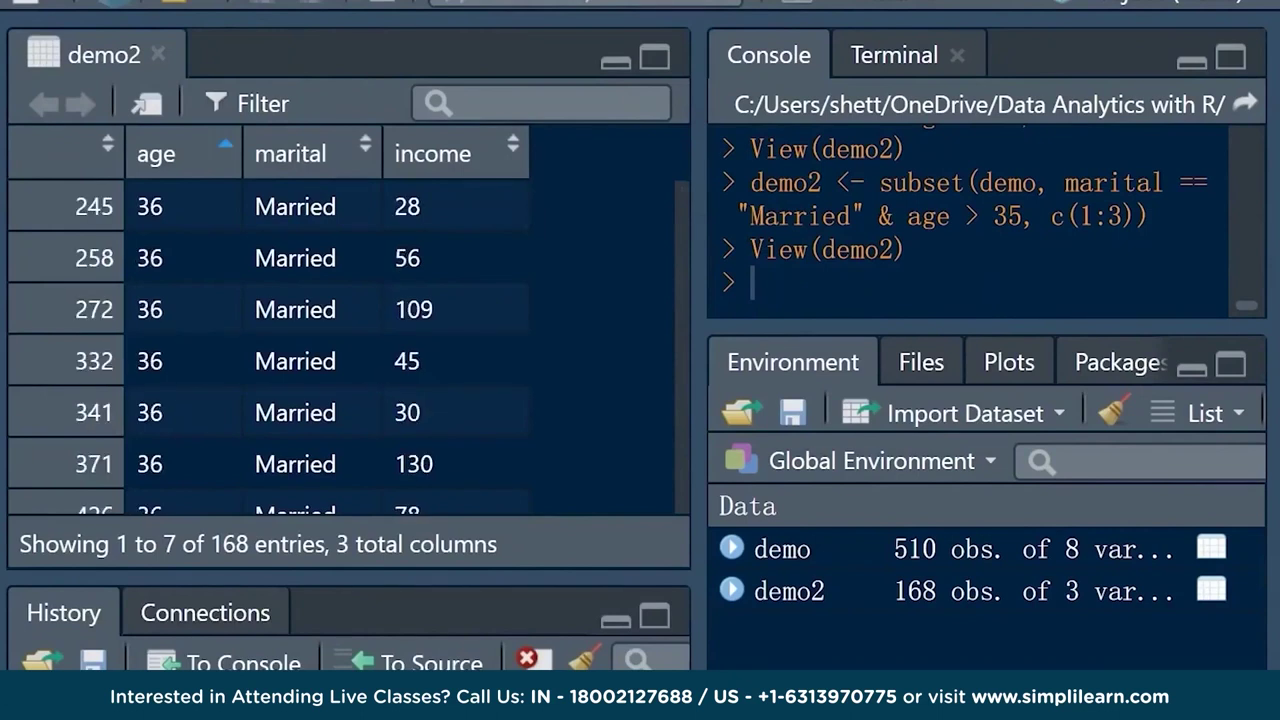
scroll(340, 340, down, 10)
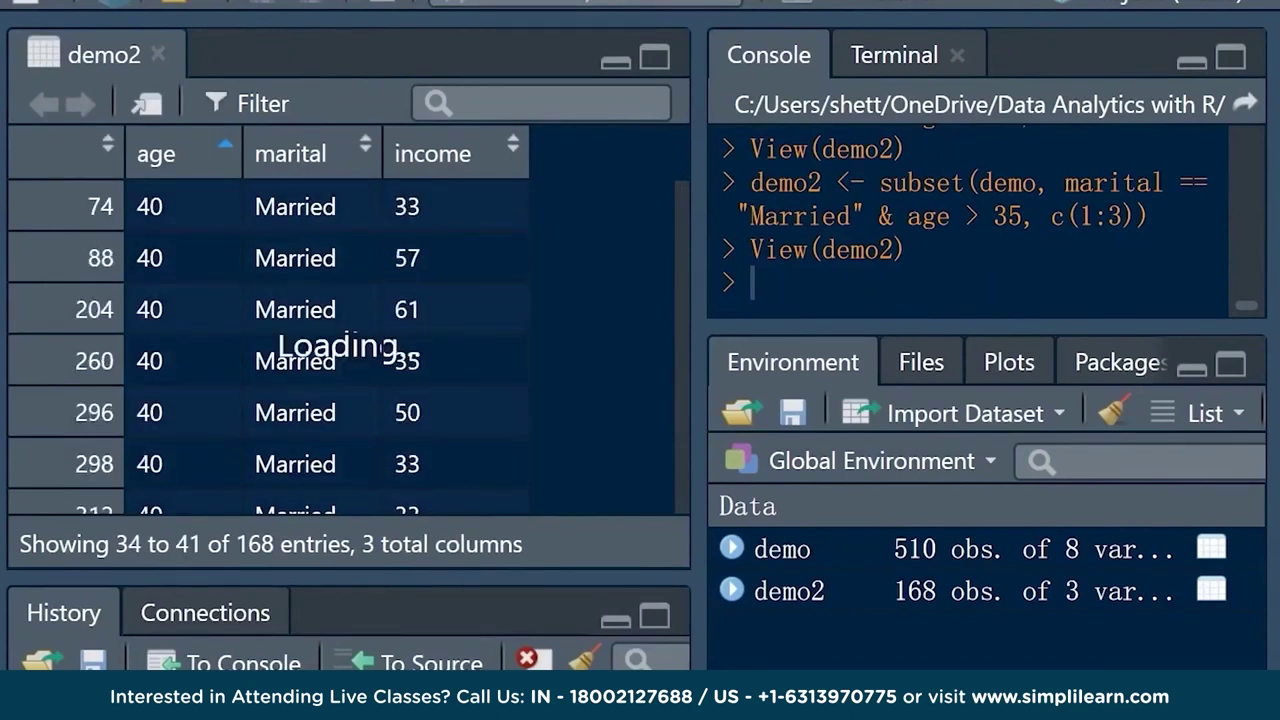
key(ctrl+w)
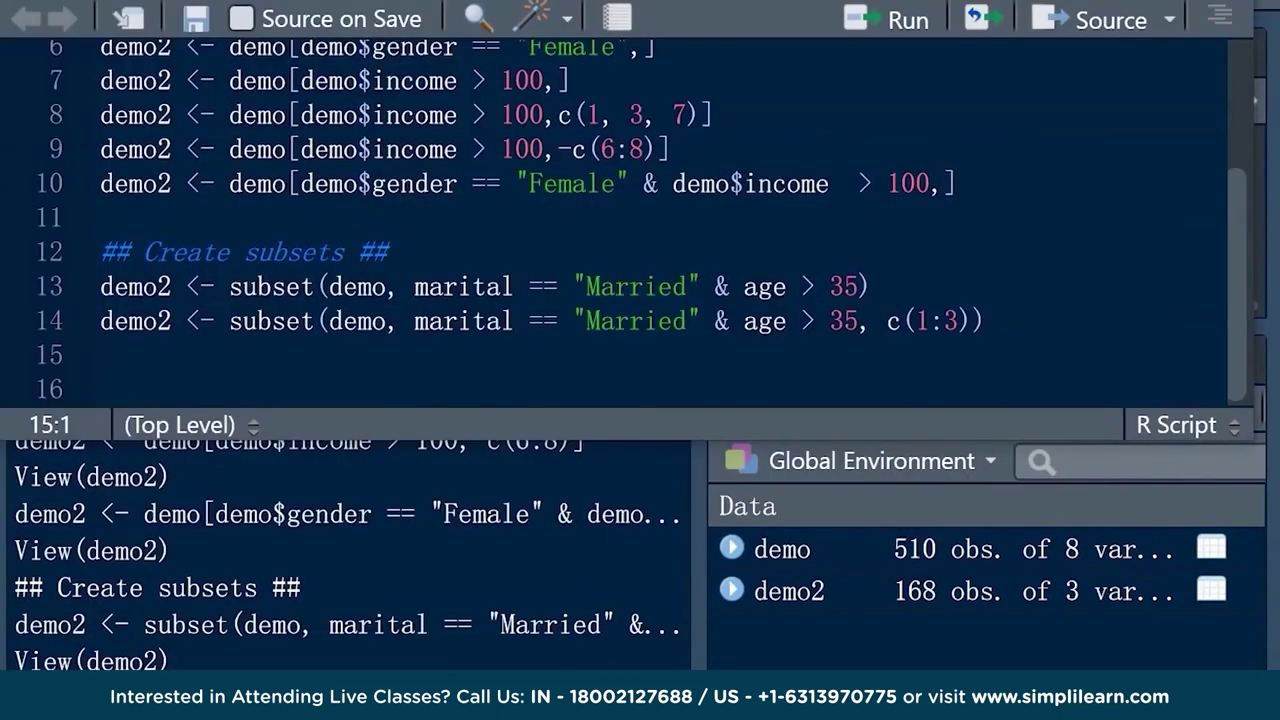
Add blank lines below the subset statements and enter the comment "## Sorting data frames ##" on line 16
key(Return)
key(Return)
key(Return)
key(Return)
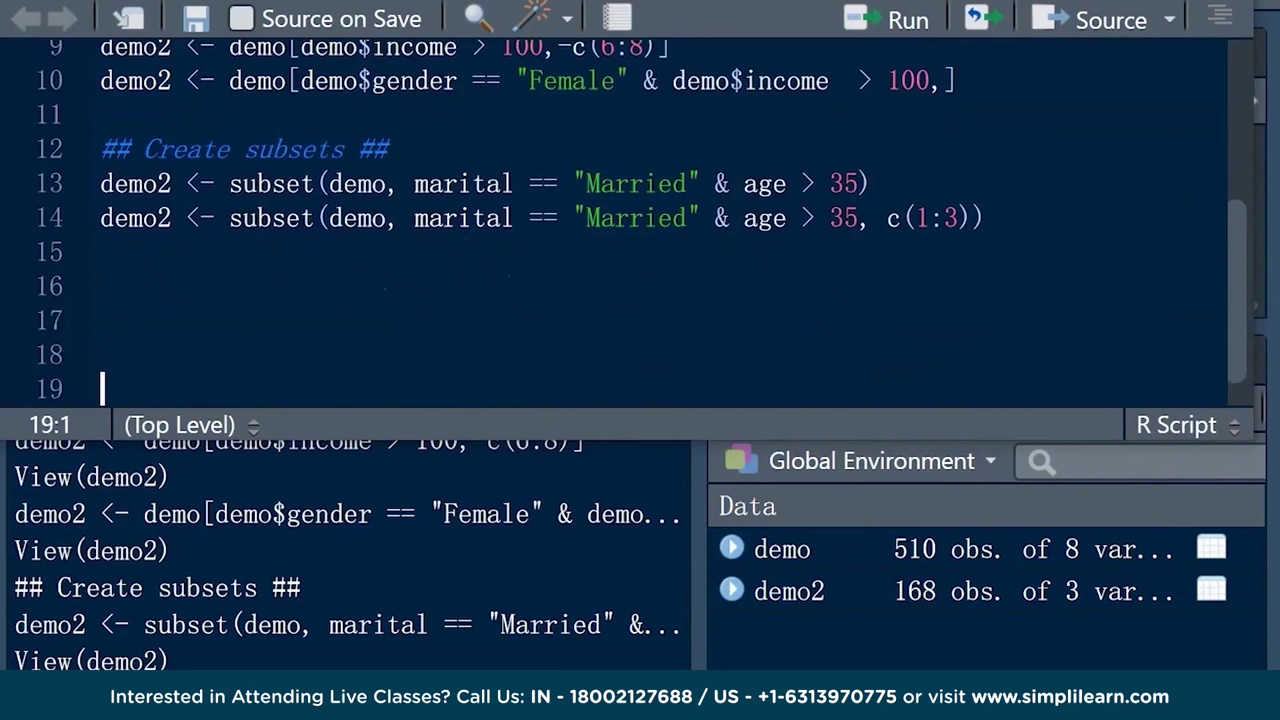
click(102, 286)
text(## Sorting data frames #)
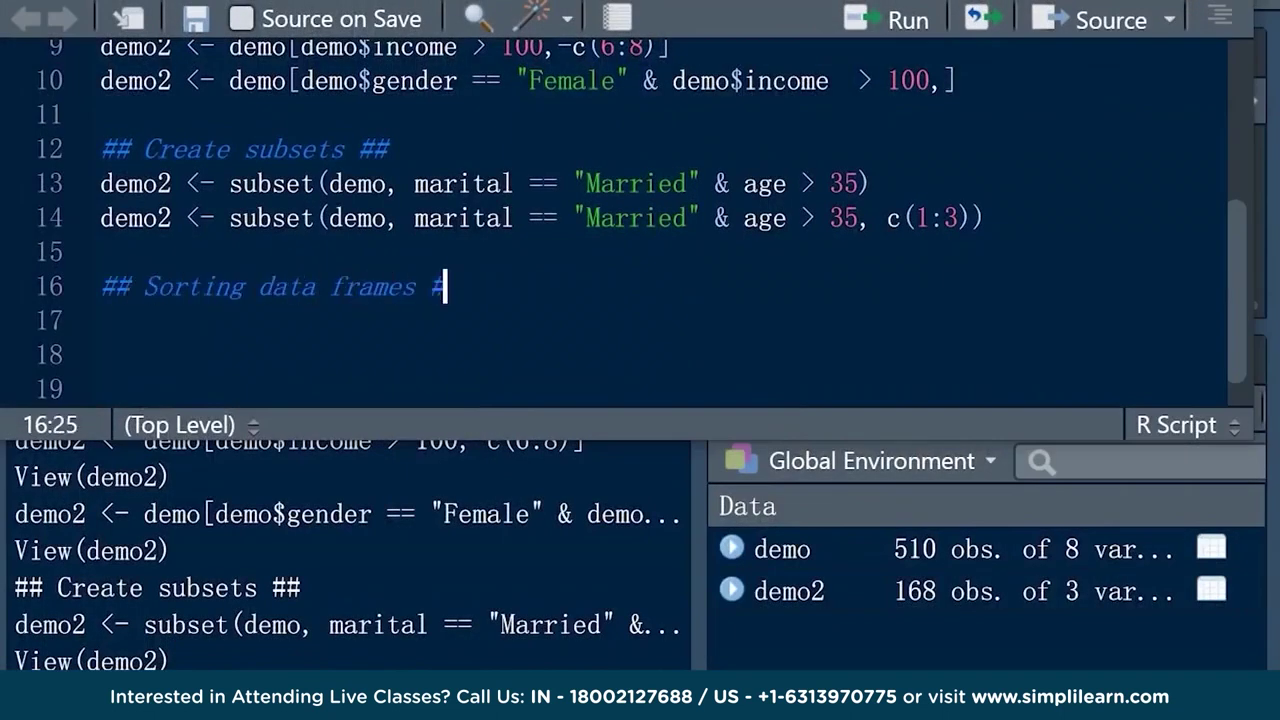
text(#)
Write demo2 <- demo[order(demo$income),] on line 17, run it, and view the sorted demo2 before returning to the script
key(Return)
text(demo2 <)
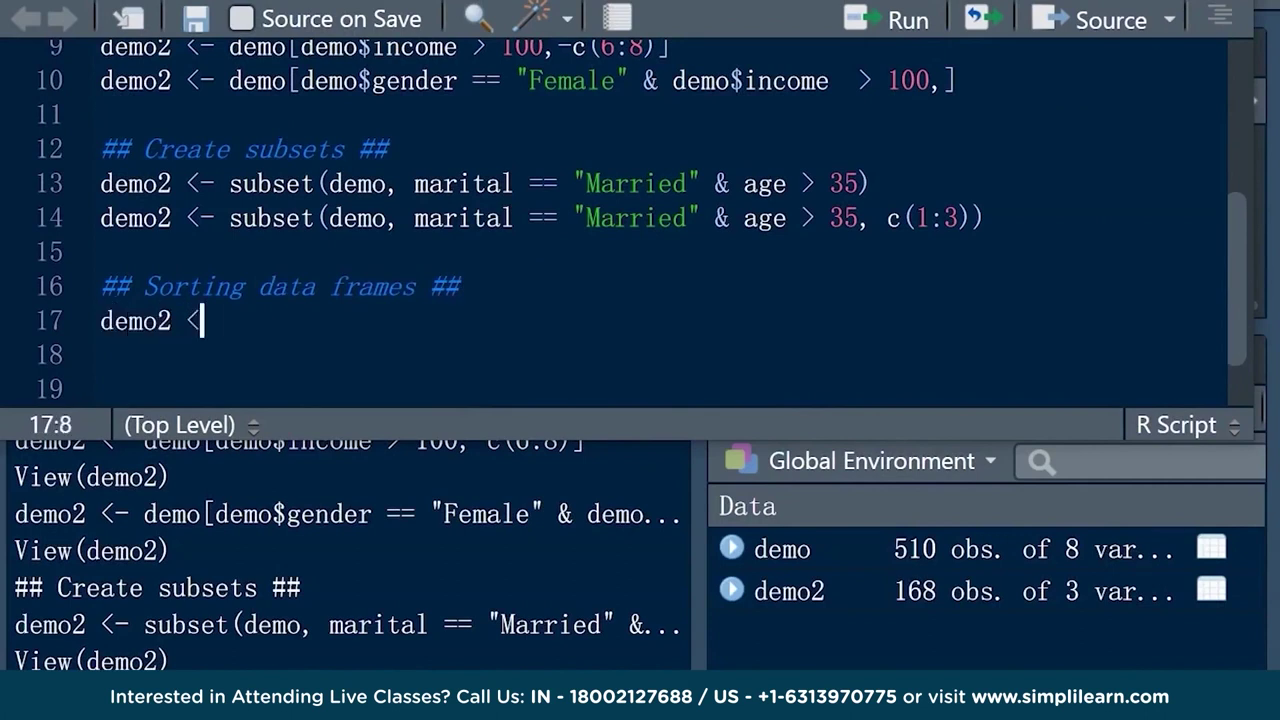
text(- demo[order(demo)
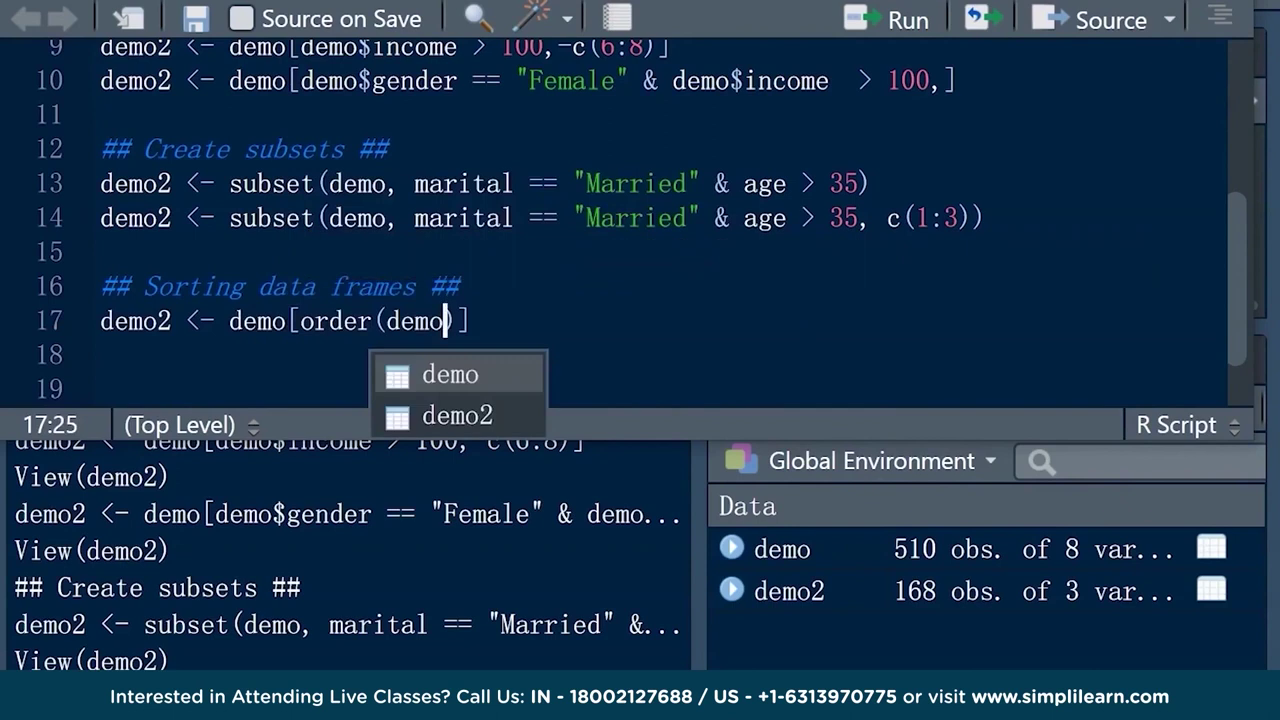
text($income)
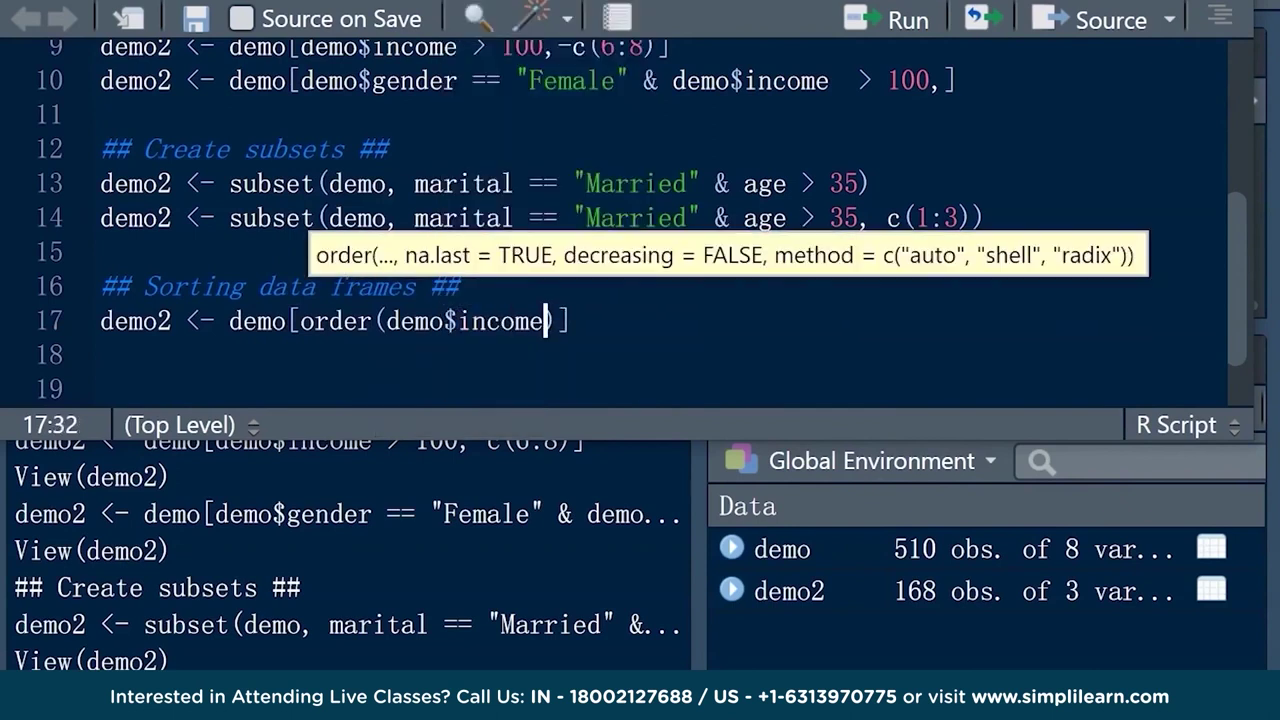
text(),)
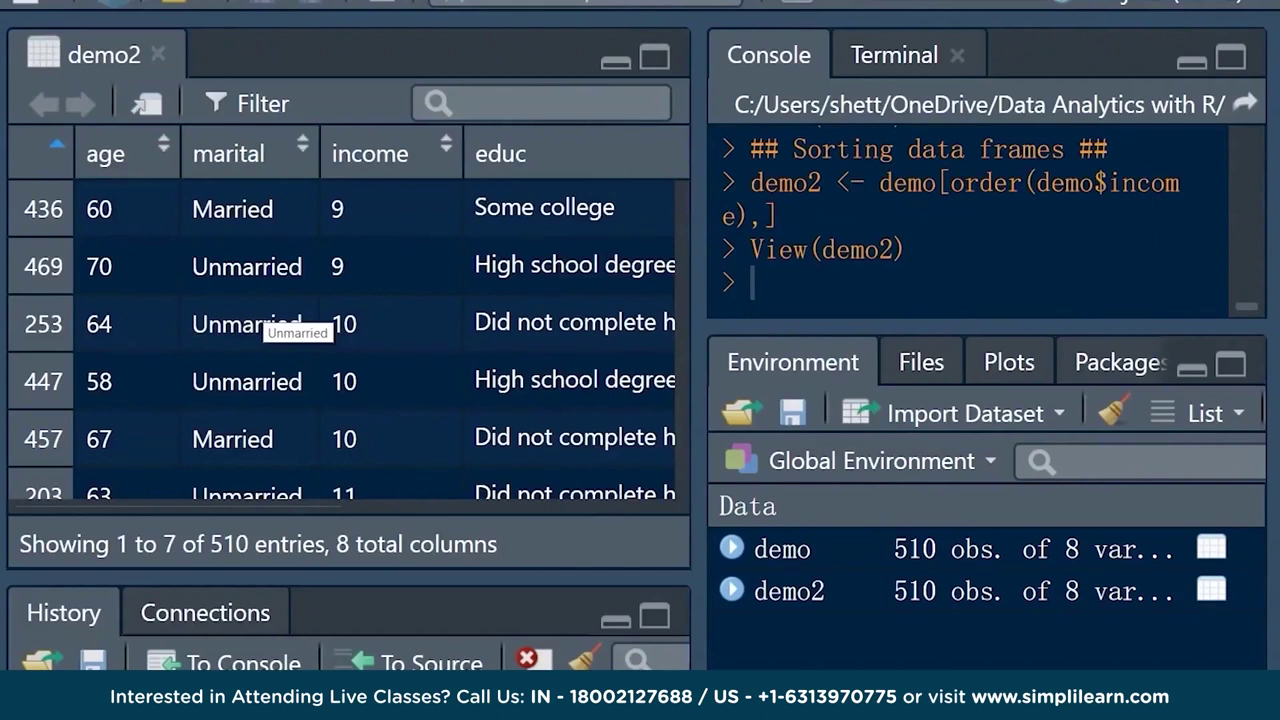
key(ctrl+w)
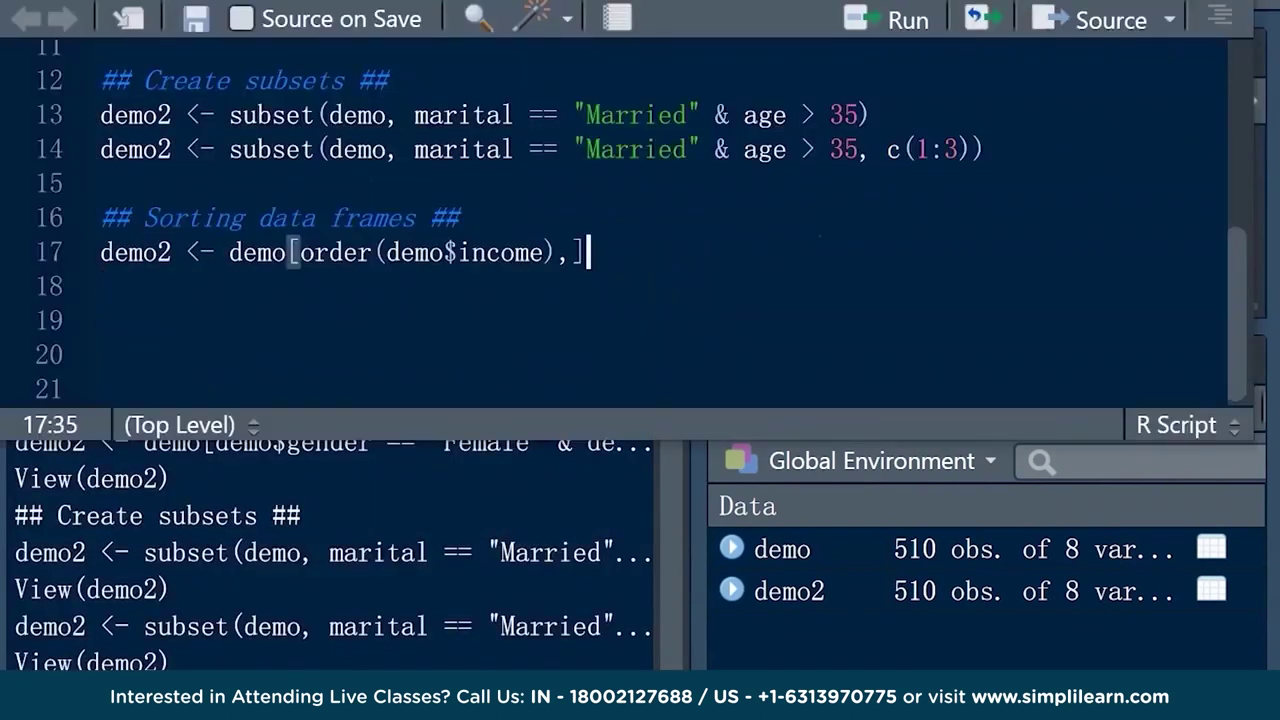
Duplicate the income sort statement onto line 18 and make it descending by ordering on -demo$income
drag(585, 252, 101, 252)
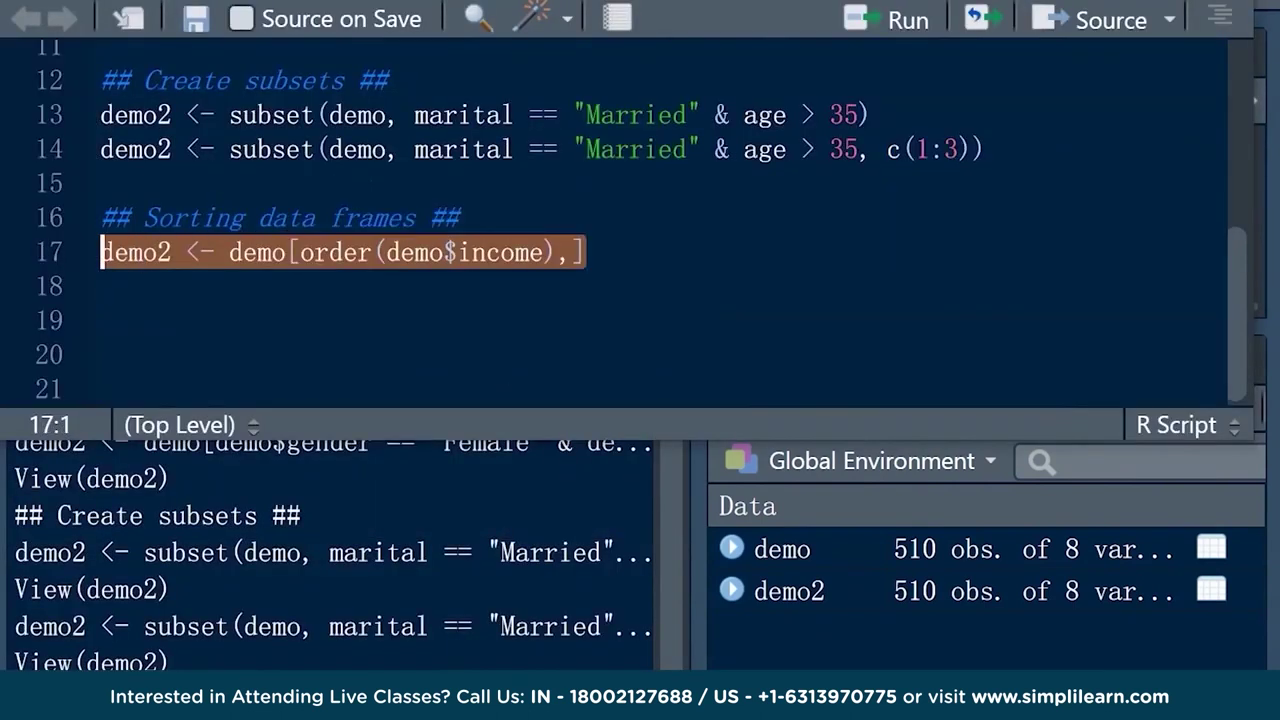
key(ctrl+c)
key(Down)
key(ctrl+v)
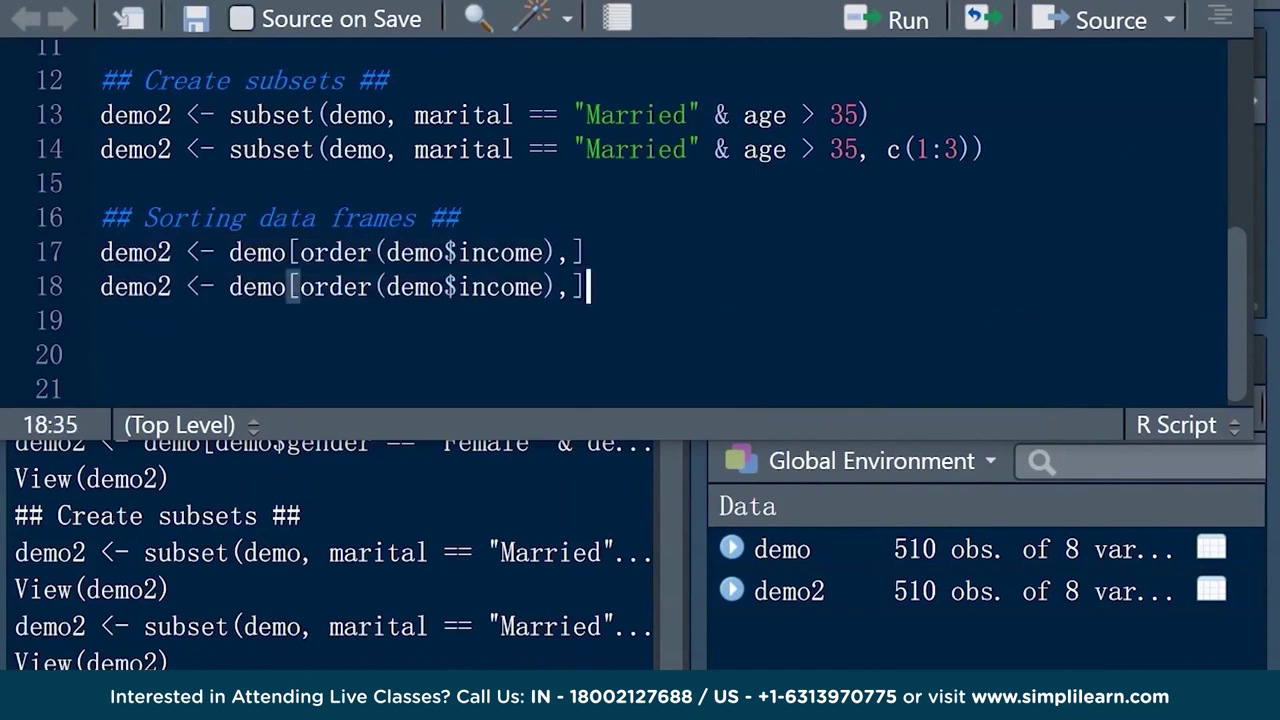
click(386, 287)
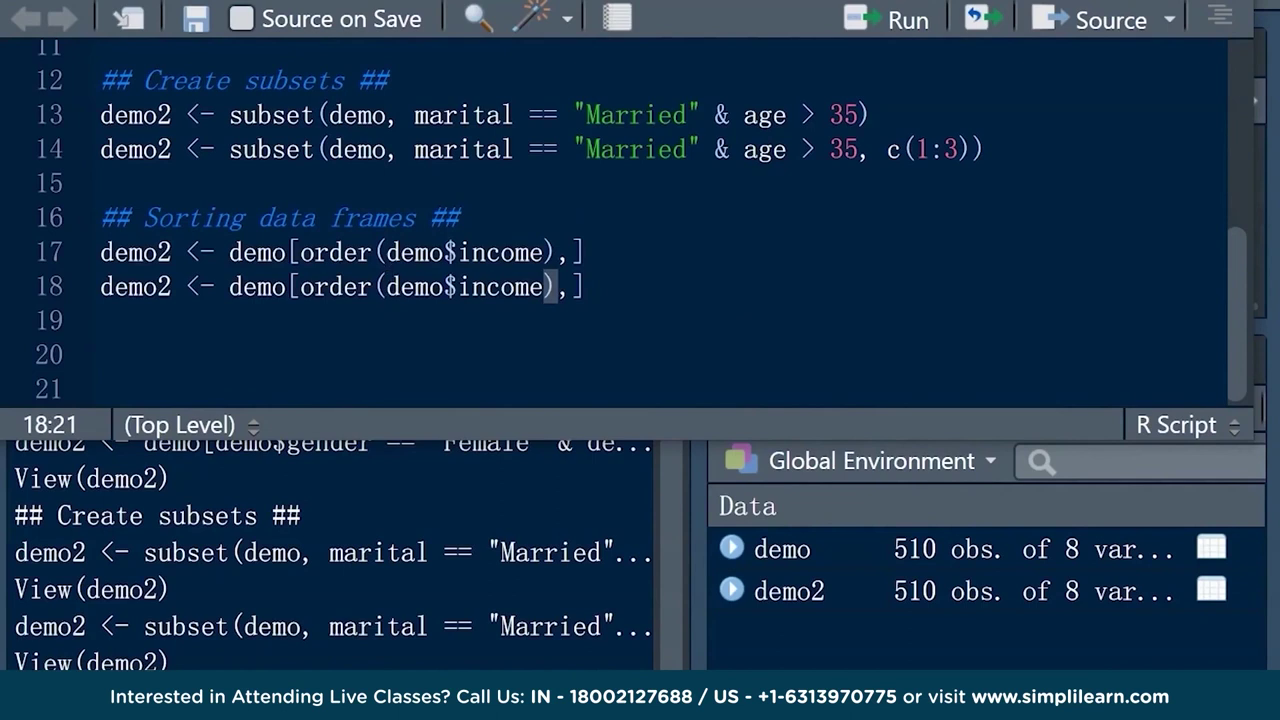
text(-)
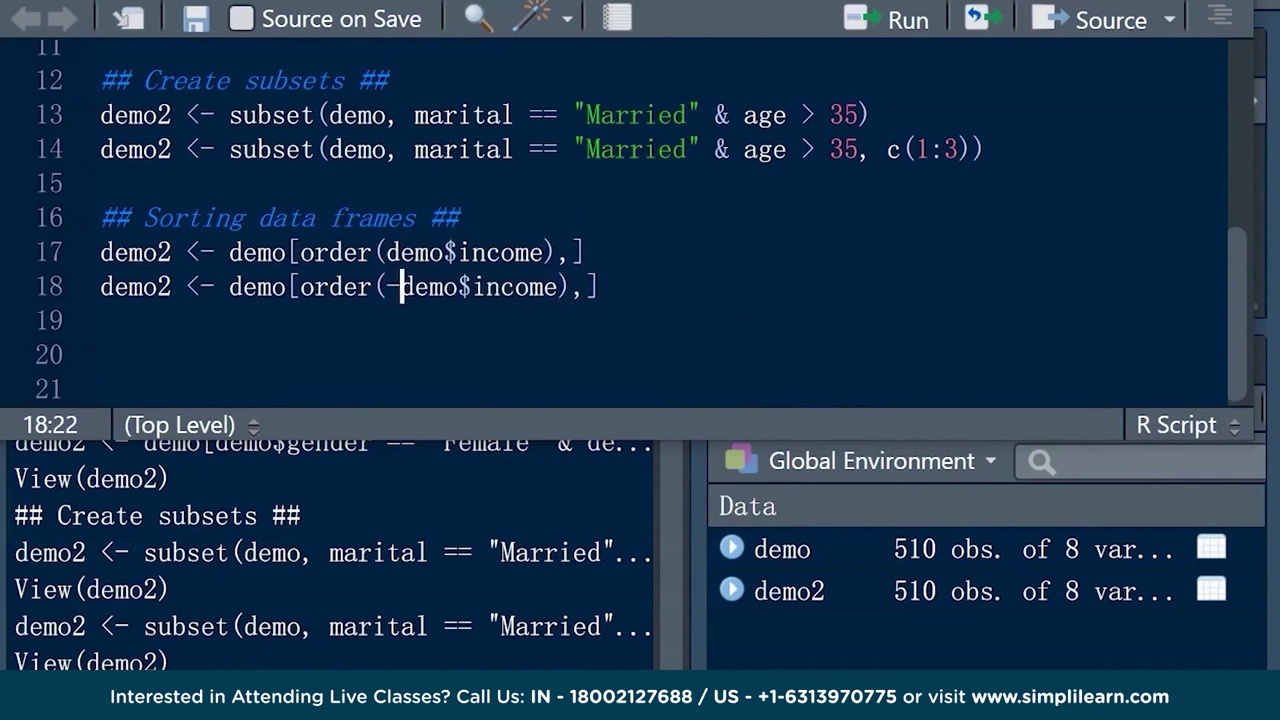
Run the descending income sort, then write demo2 <- demo[order(demo$income, demo$age),] on line 19 and run it
key(ctrl+Return)
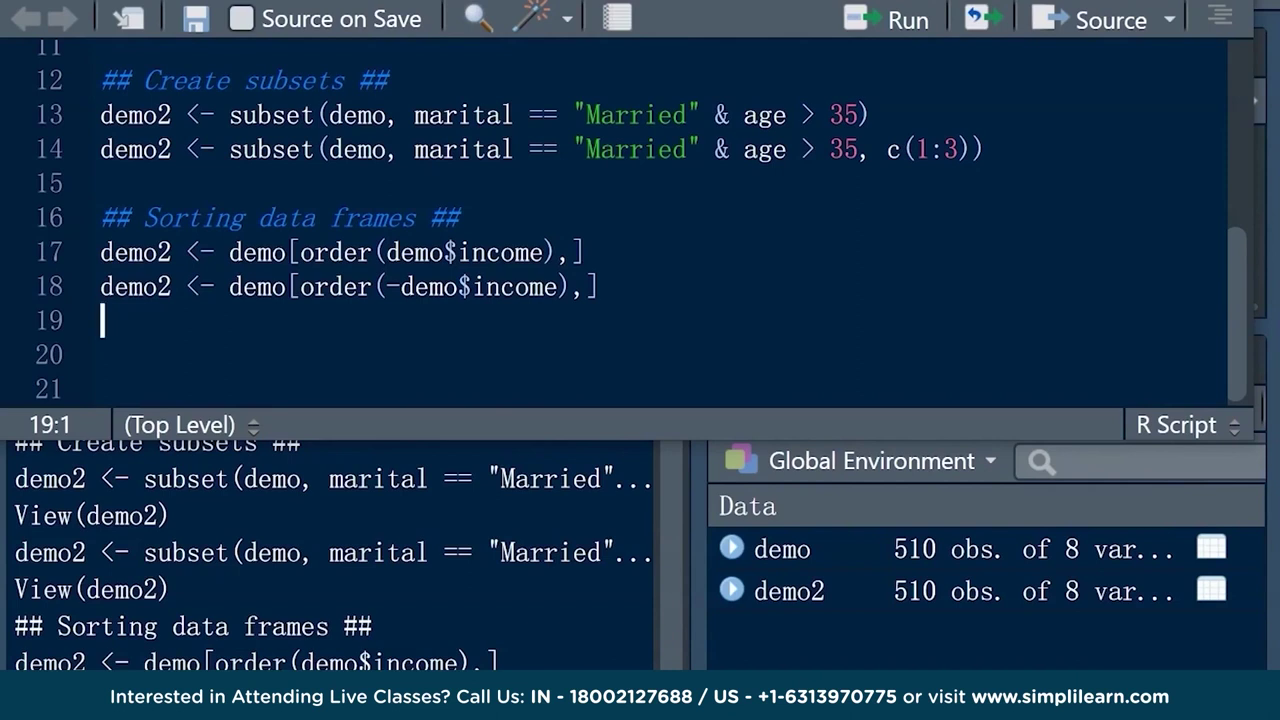
text(demo2 <-)
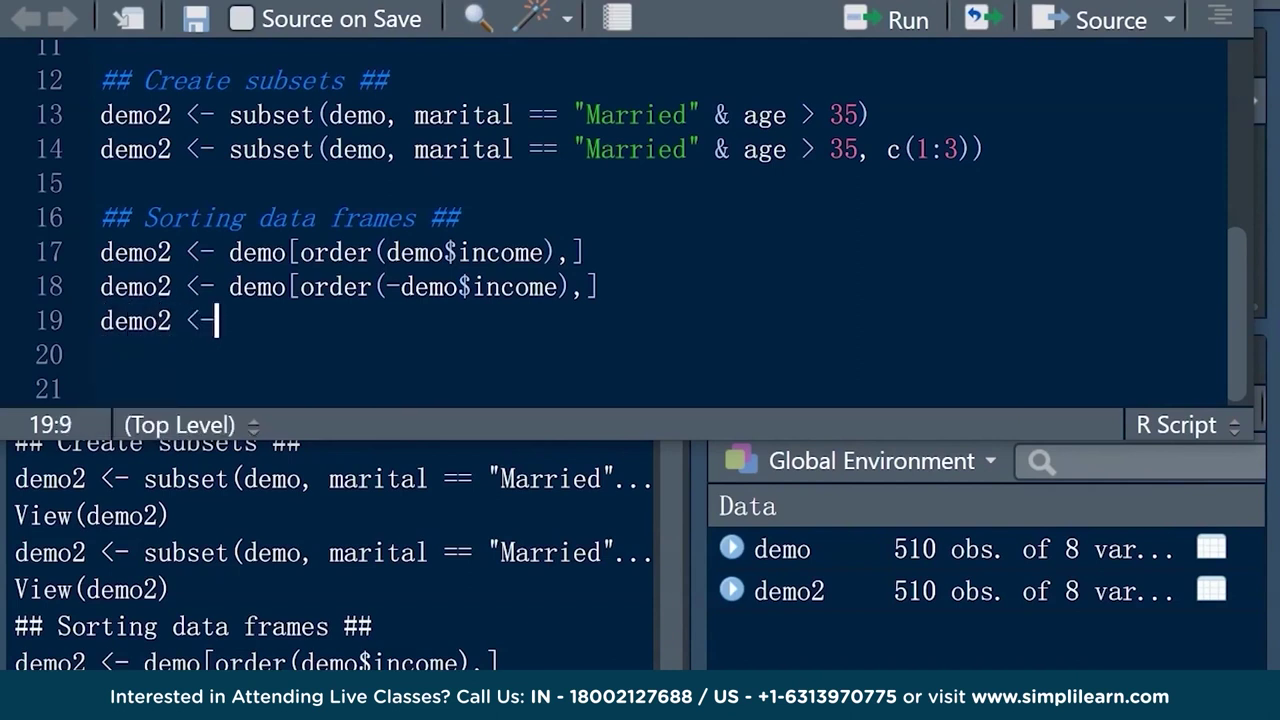
text( demo[order)
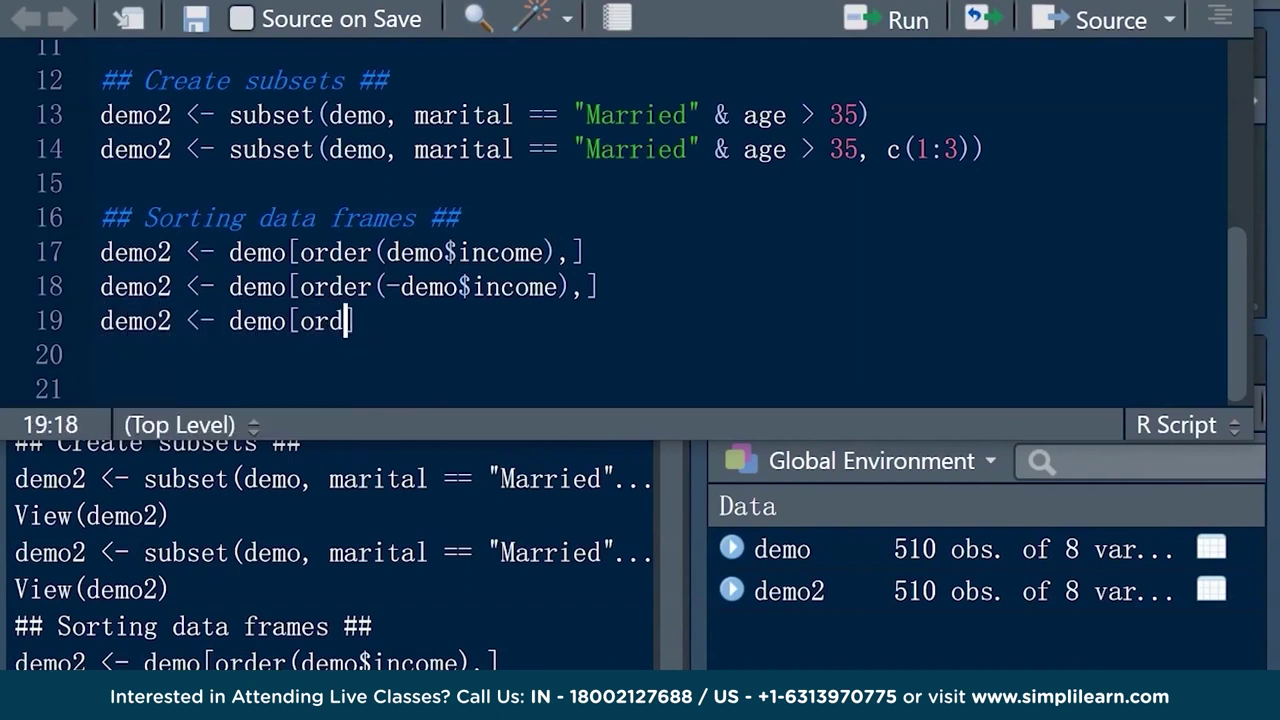
text((demo$)
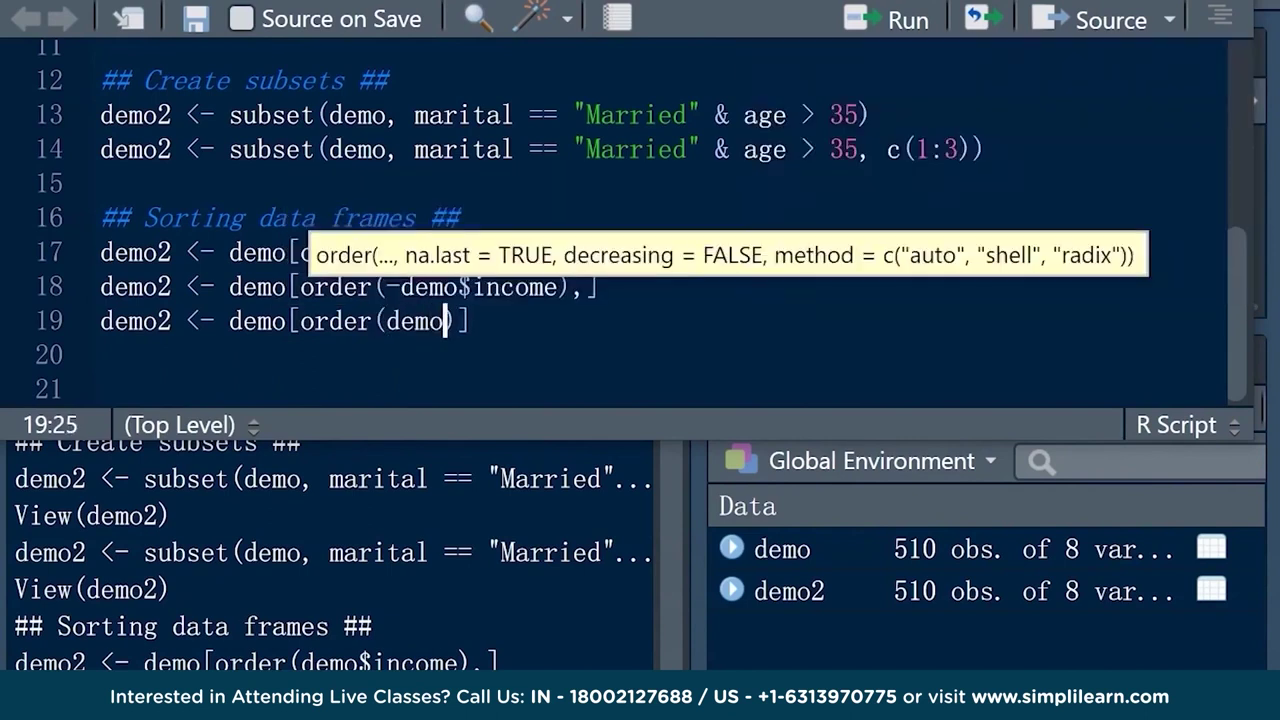
text(inc)
key(Tab)
text(, demo$age))
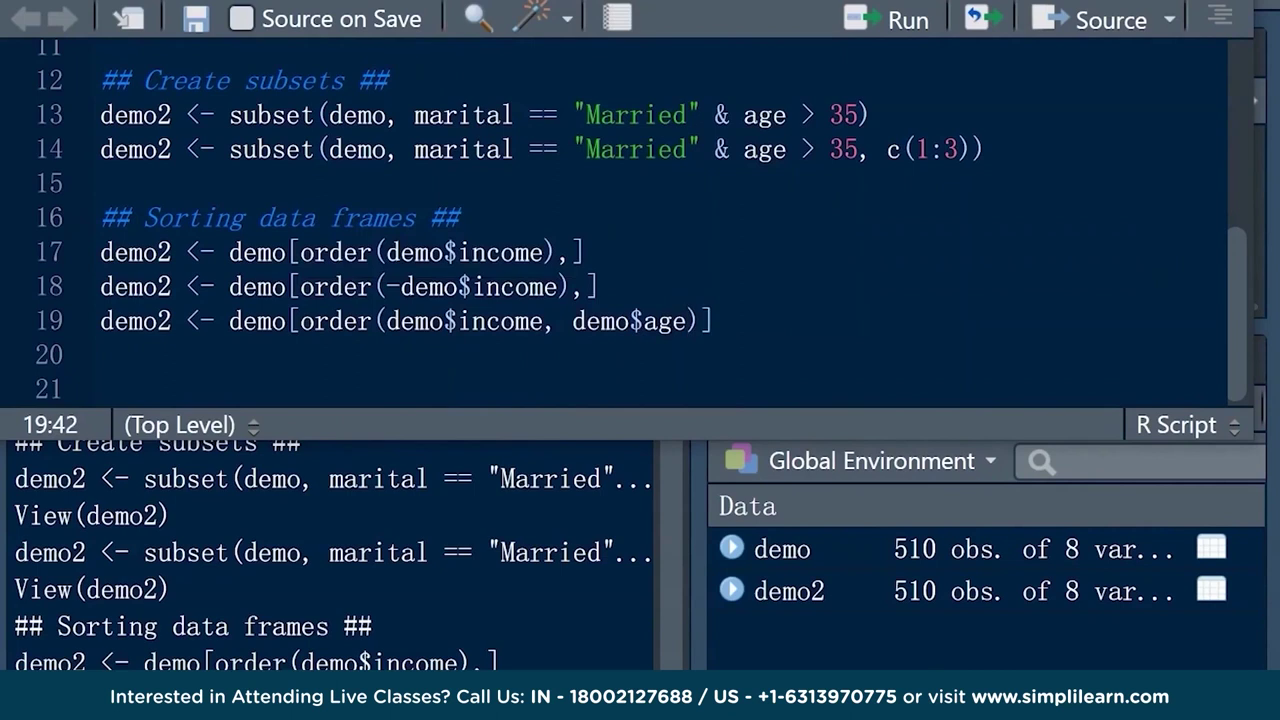
text(,)
key(ctrl+Return)
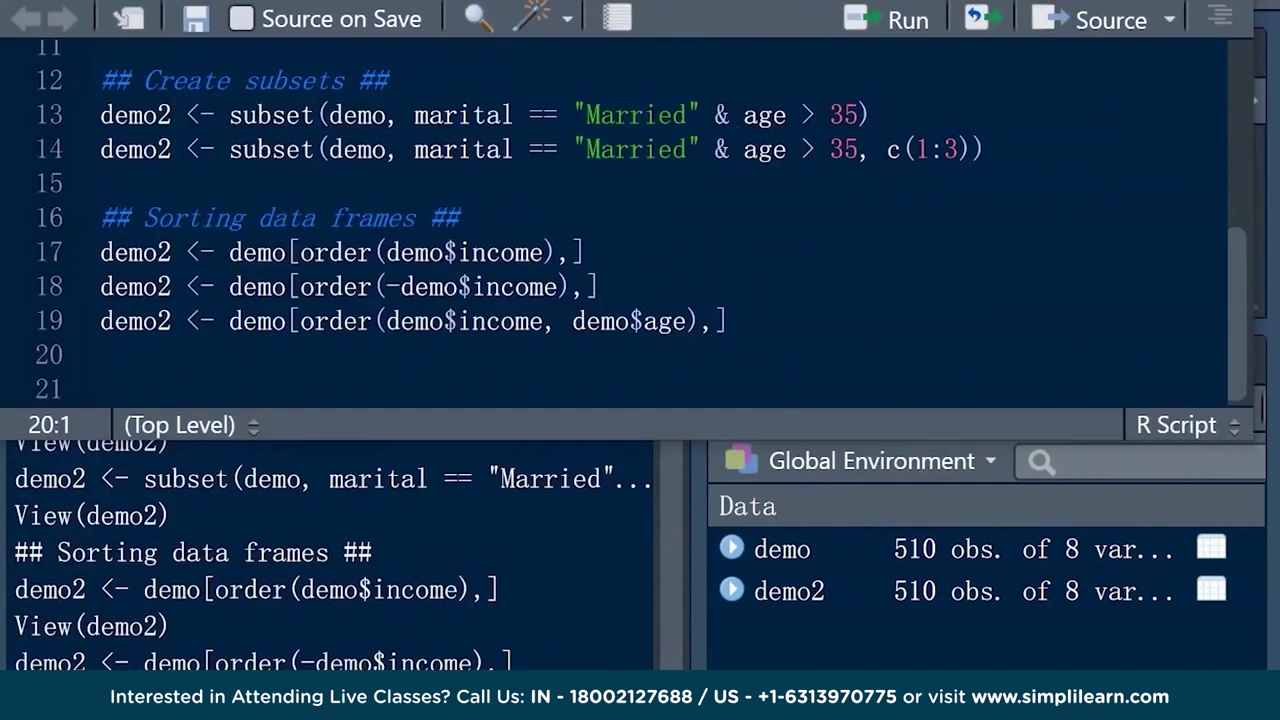
Duplicate the income and age sort statement onto line 20 and make income descending by ordering on -demo$income
drag(733, 321, 101, 321)
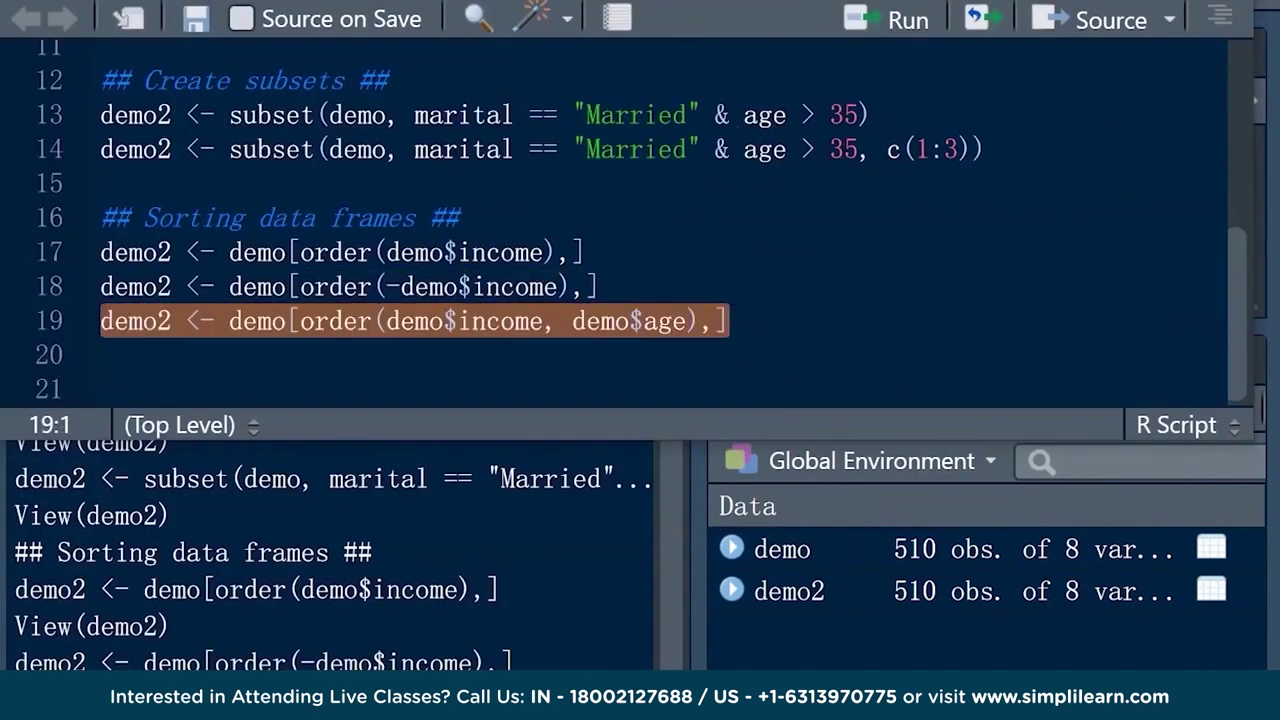
key(ctrl+c)
key(Down)
key(ctrl+v)
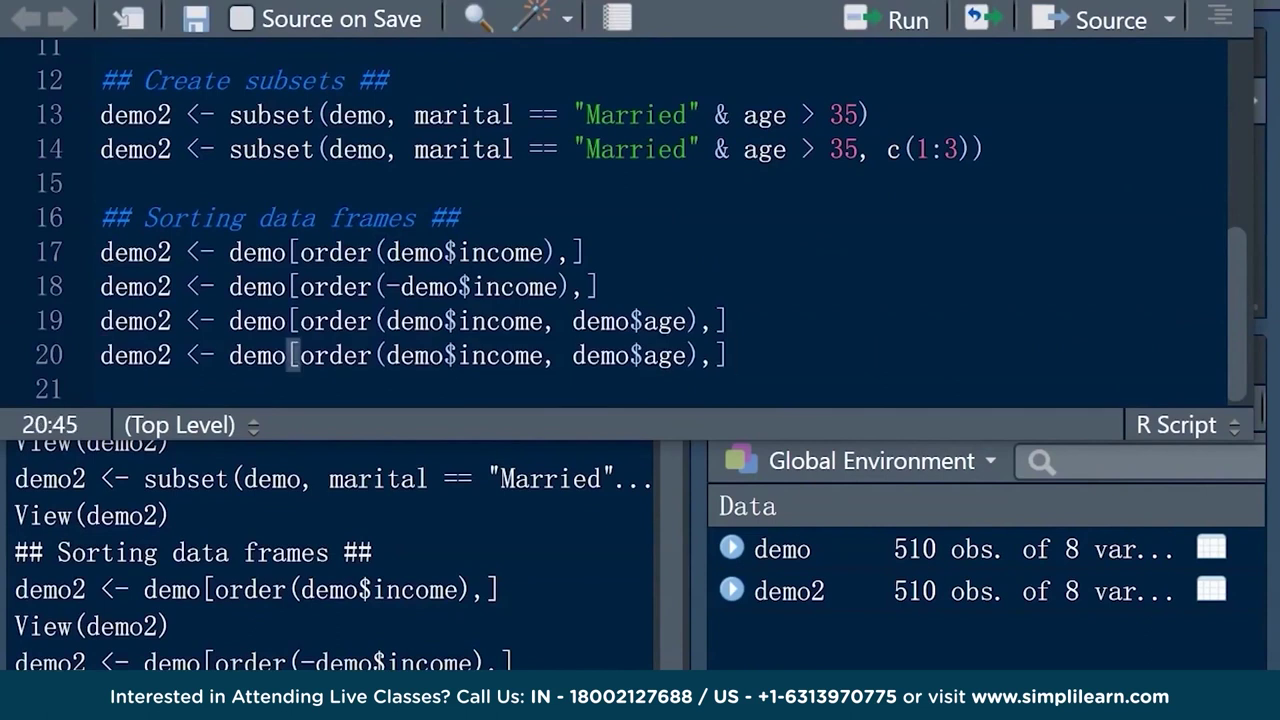
click(388, 355)
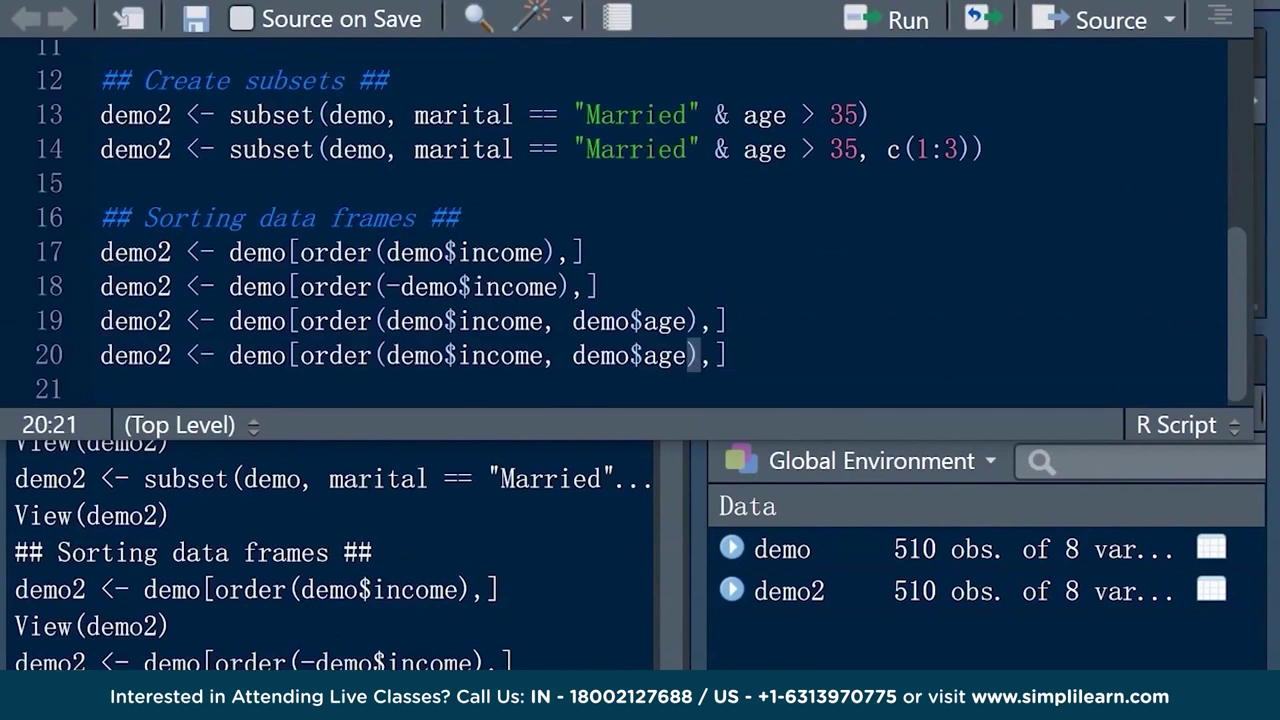
text(-)
key(End)
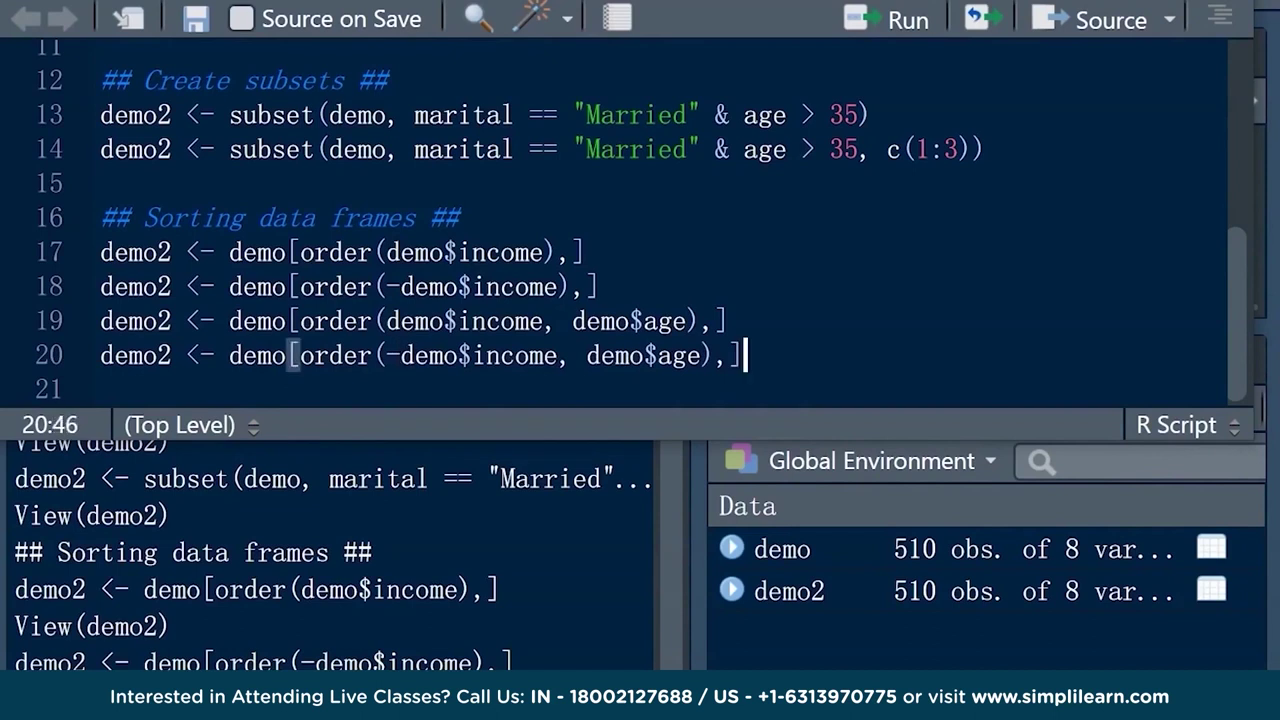
Run line 20, view the re-sorted demo2, and close the view to return to the script
key(ctrl+Return)
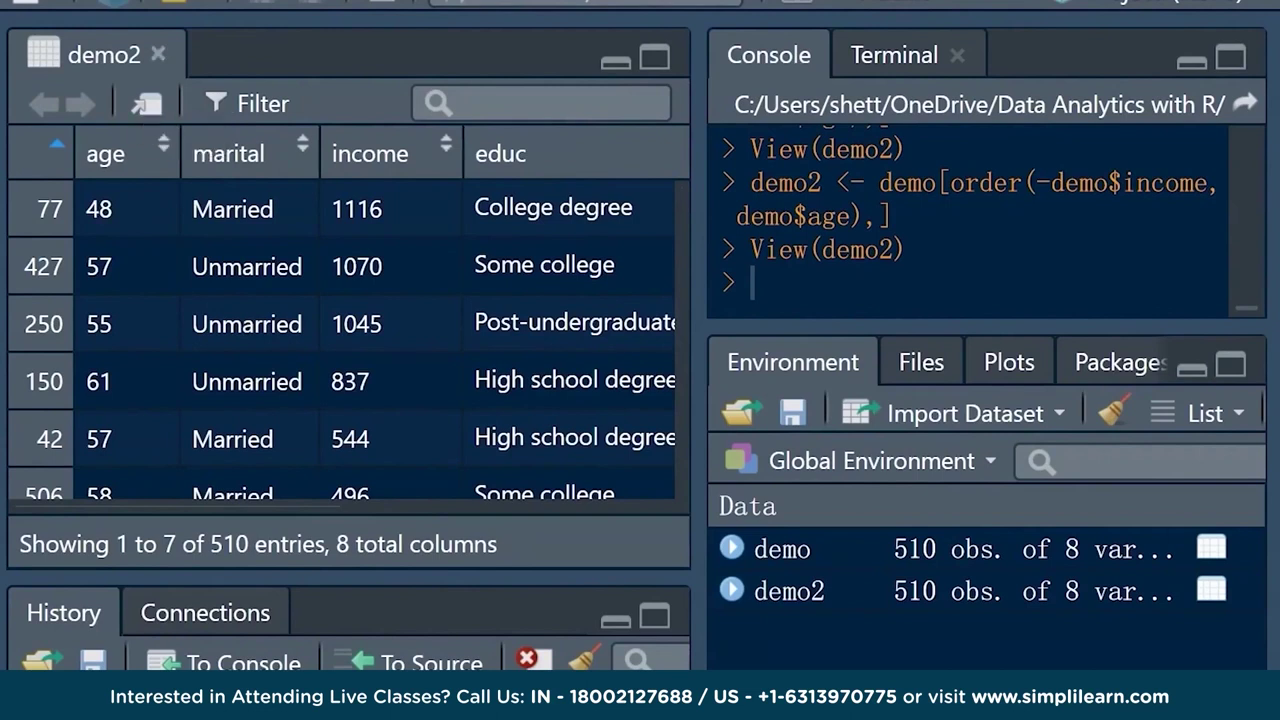
key(ctrl+w)
key(ctrl+1)
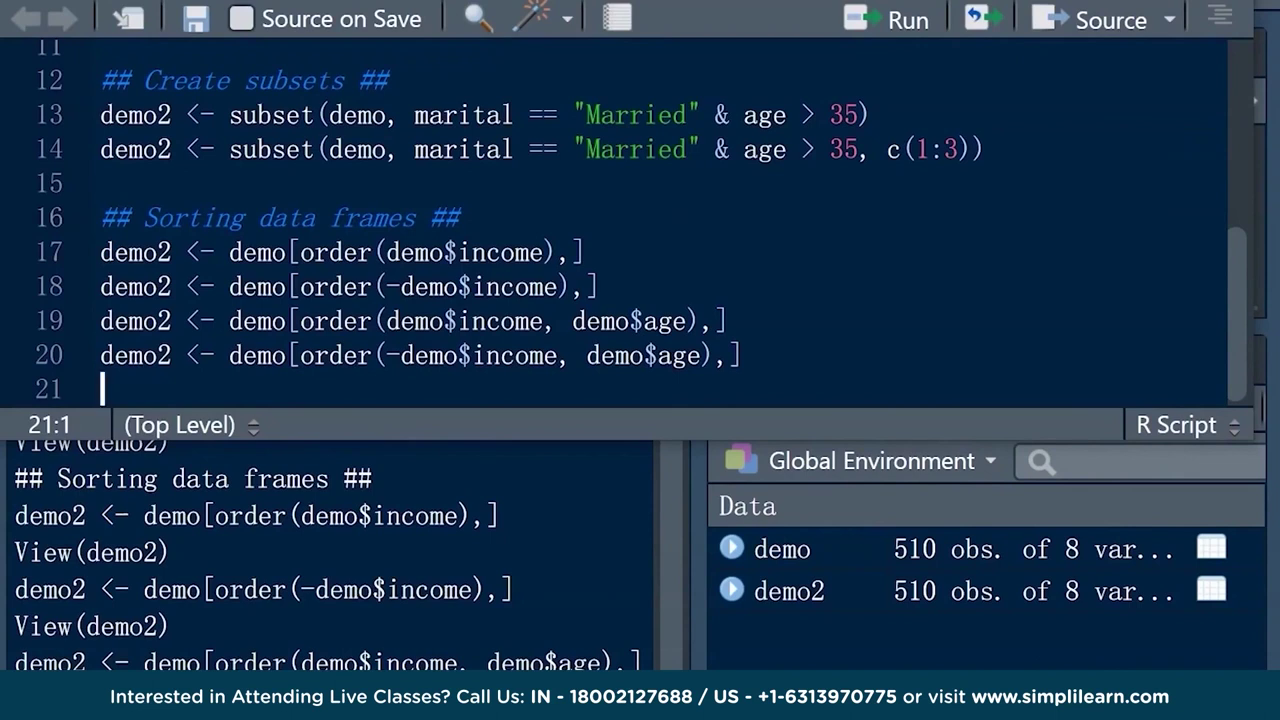
Enter the comments "## statistical analysis ##" on line 22 and "## Range of income#" on line 23, followed by several blank lines
key(Return)
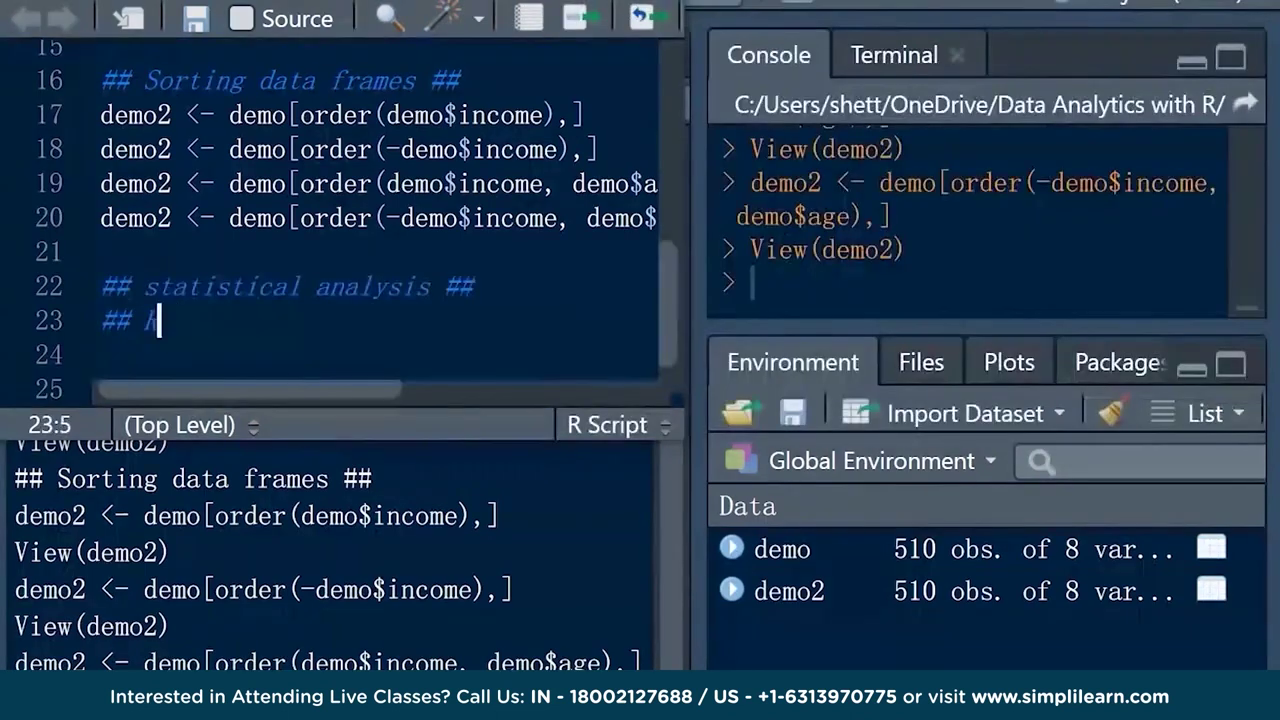
text(ange of incom)
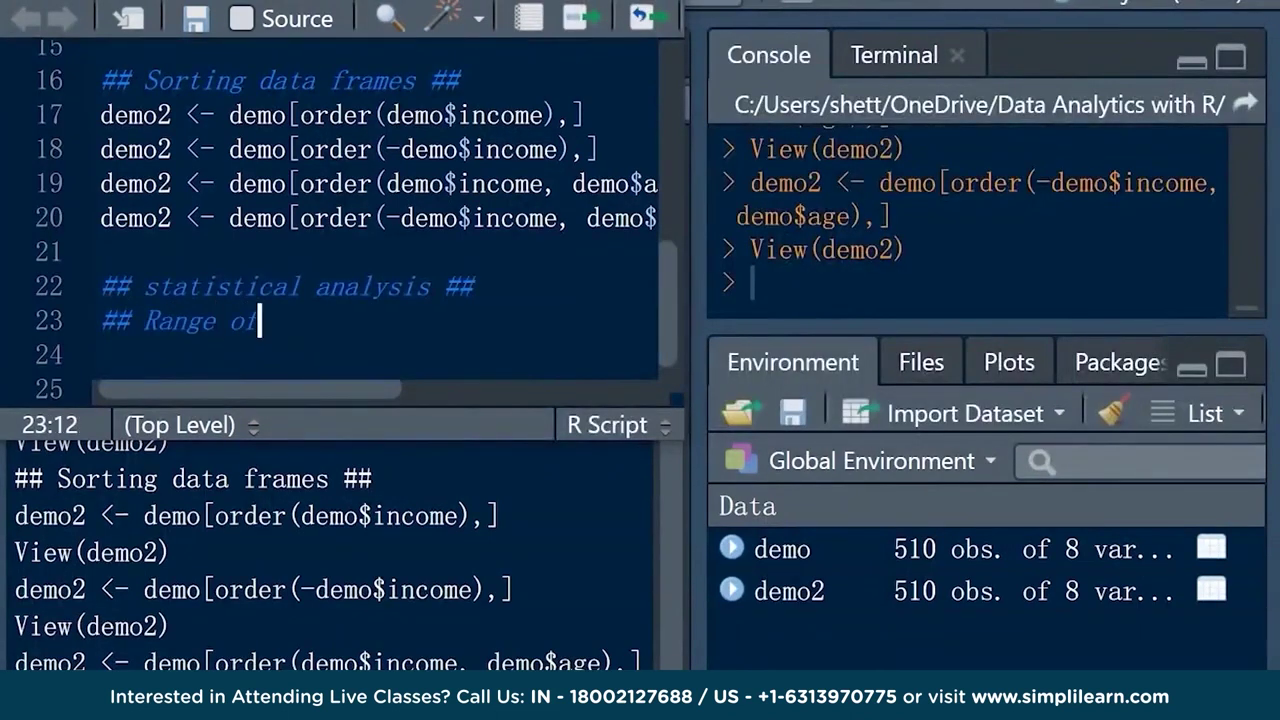
key(BackSpace)
text(e#)
key(Return)
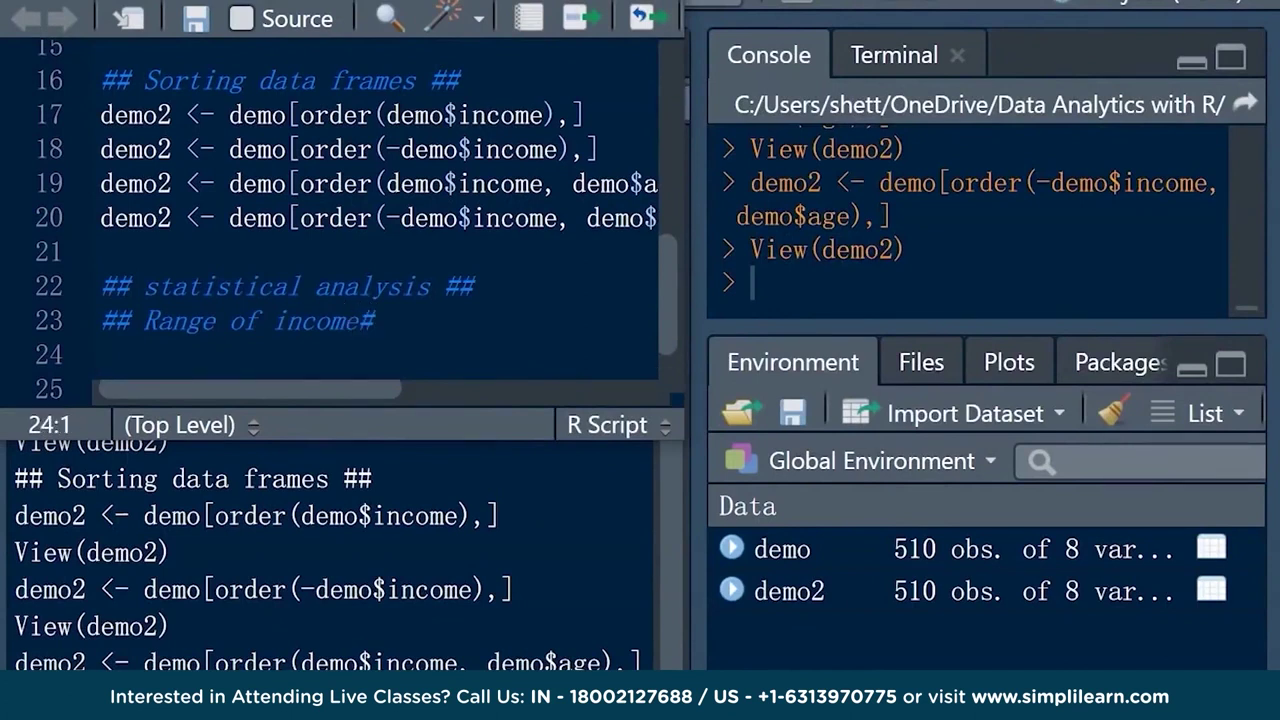
key(Return)
key(Return)
key(Return)
key(Return)
key(Return)
key(Return)
Write min(demo$income) on line 24, directly below the range comment, and run it
click(102, 169)
text(mi)
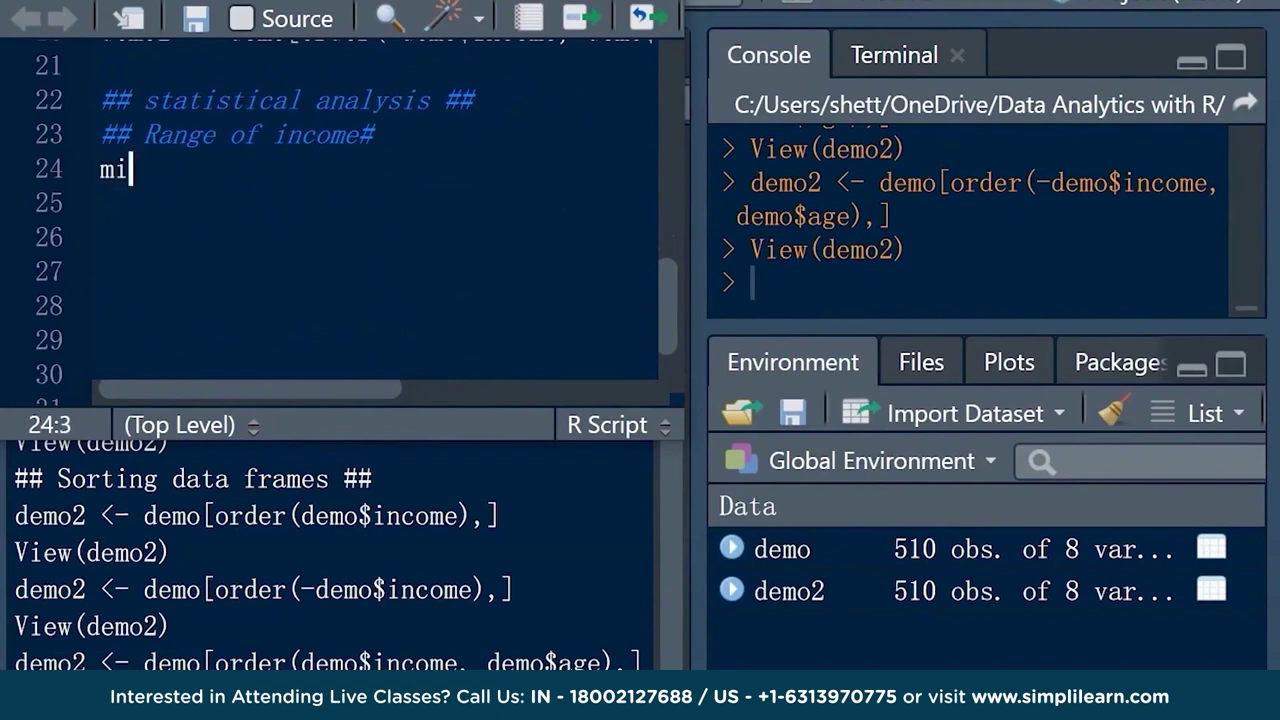
text(n(demo)
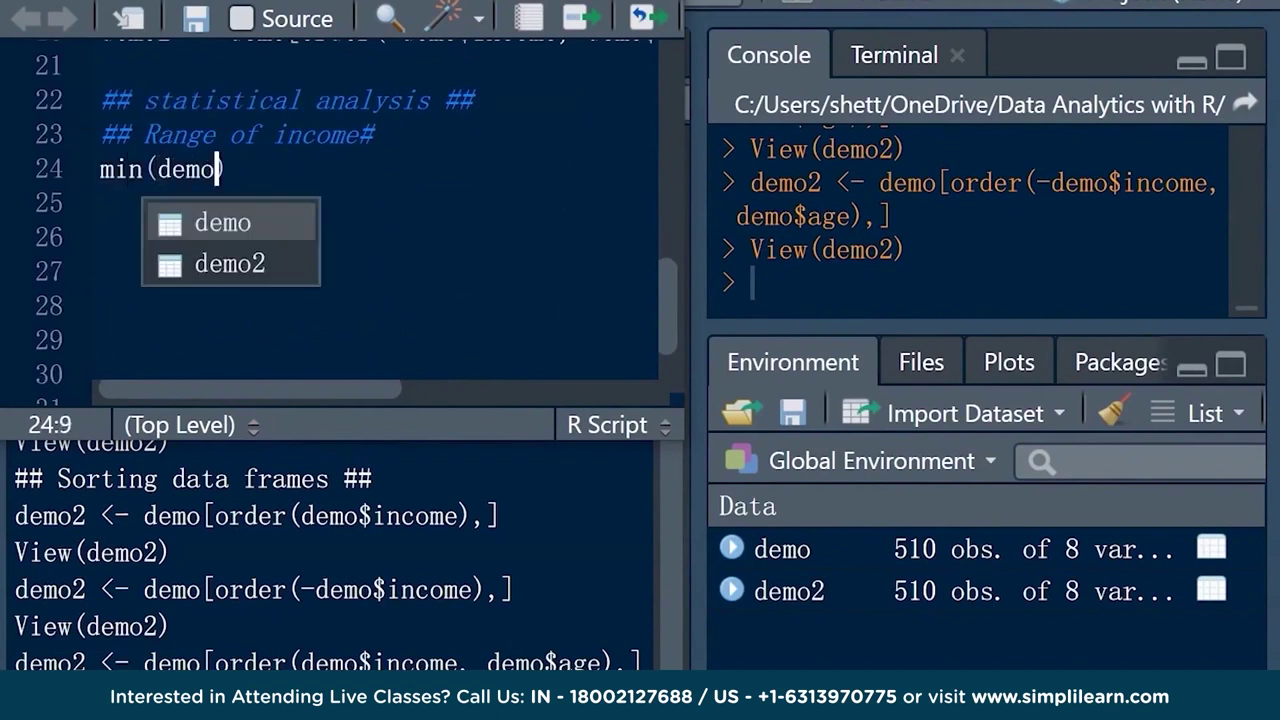
text($income)
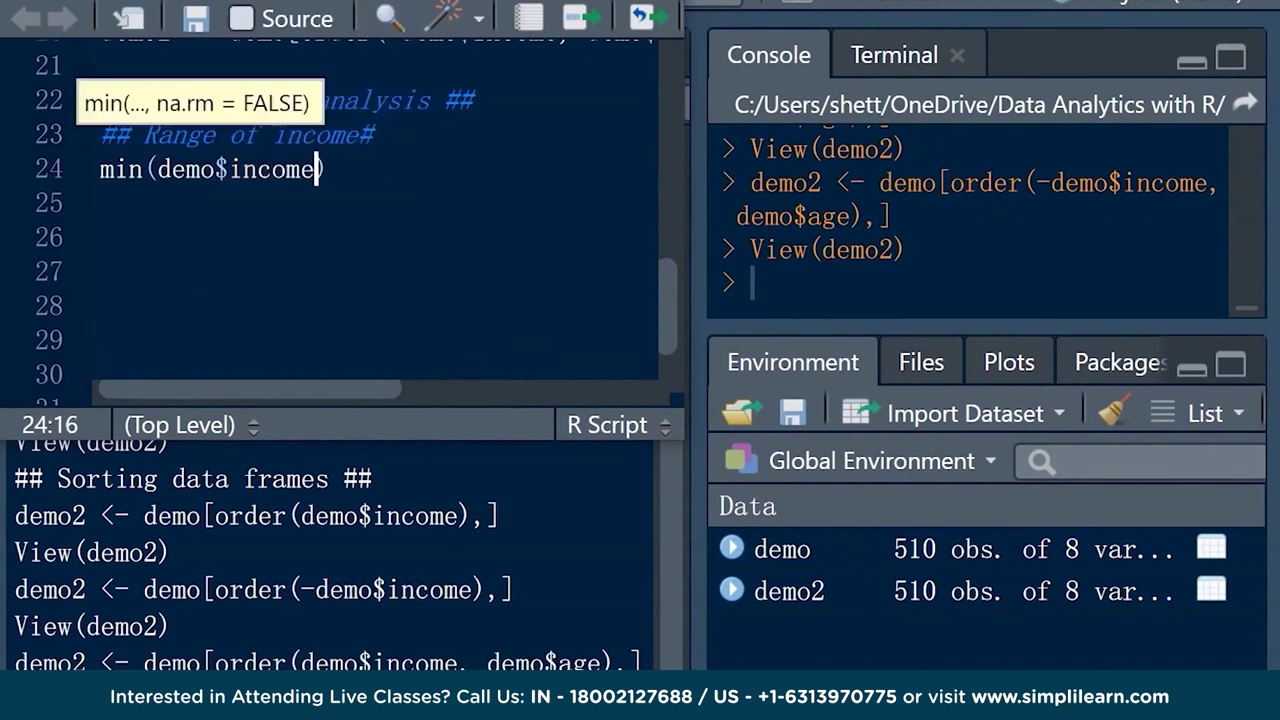
key(ctrl+Return)
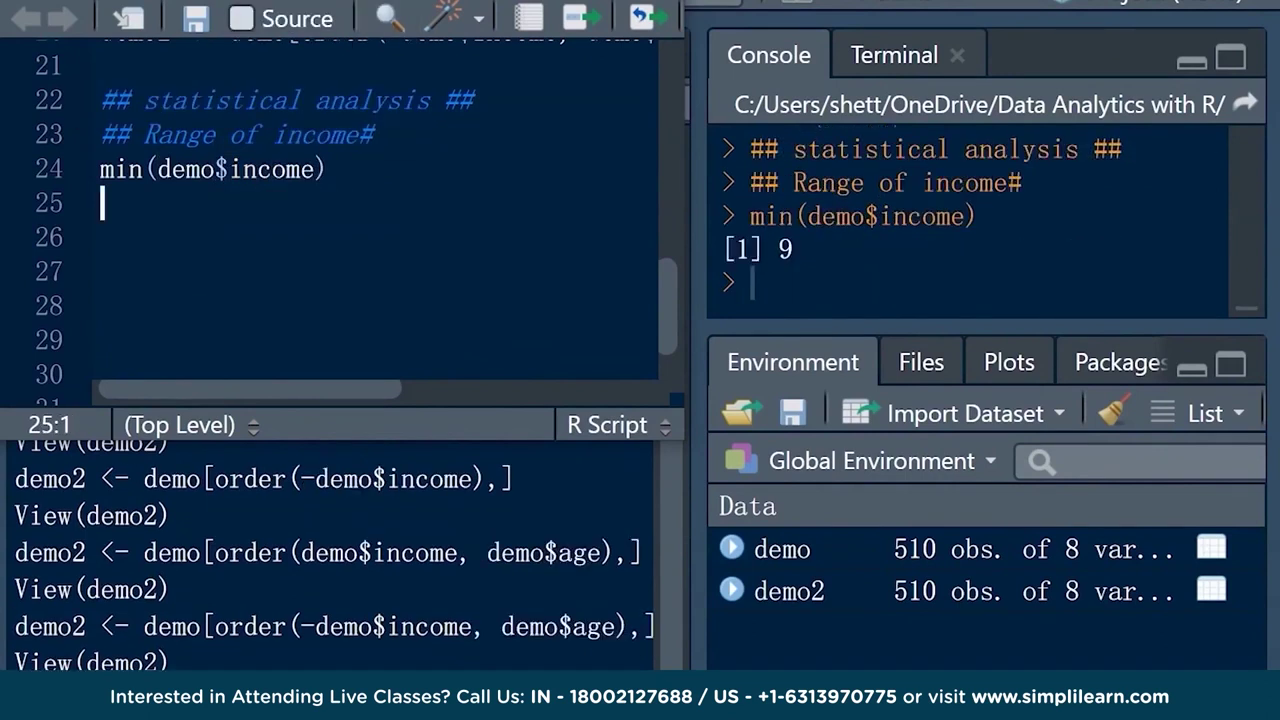
Write max(demo$income) on line 25 and run it
text(max(demo$)
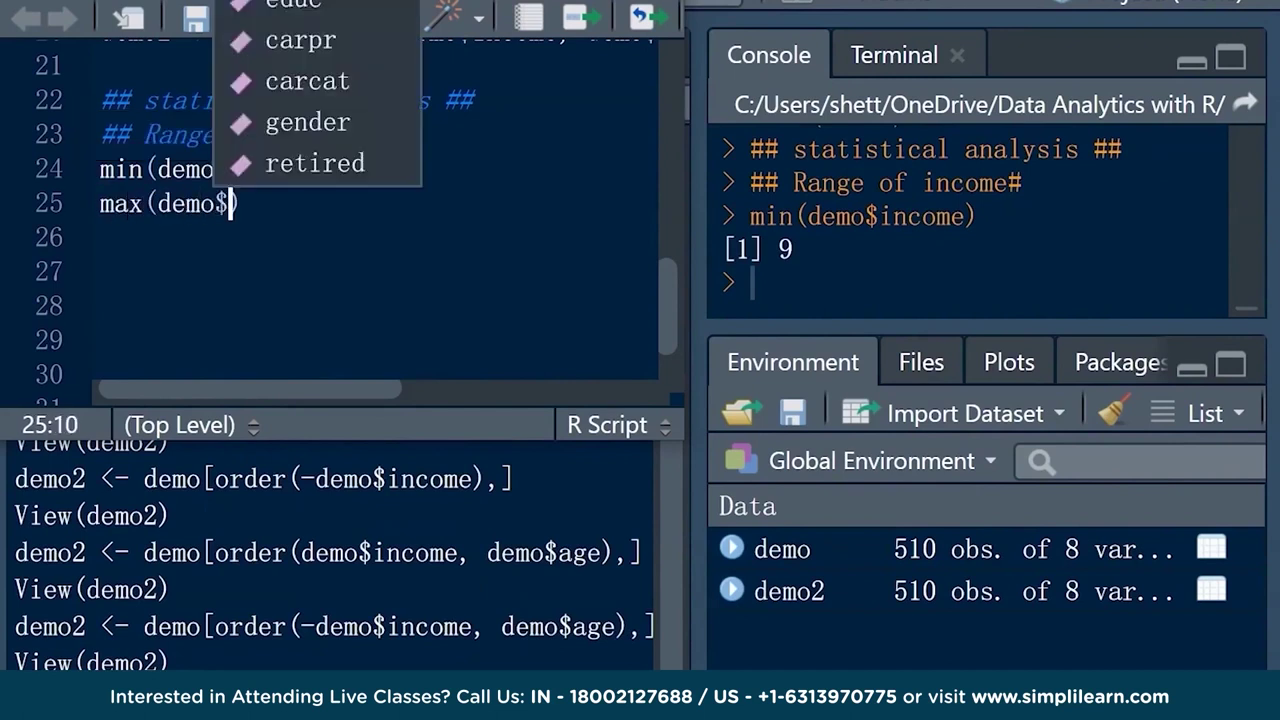
text(inc)
key(Tab)
key(ctrl+Return)
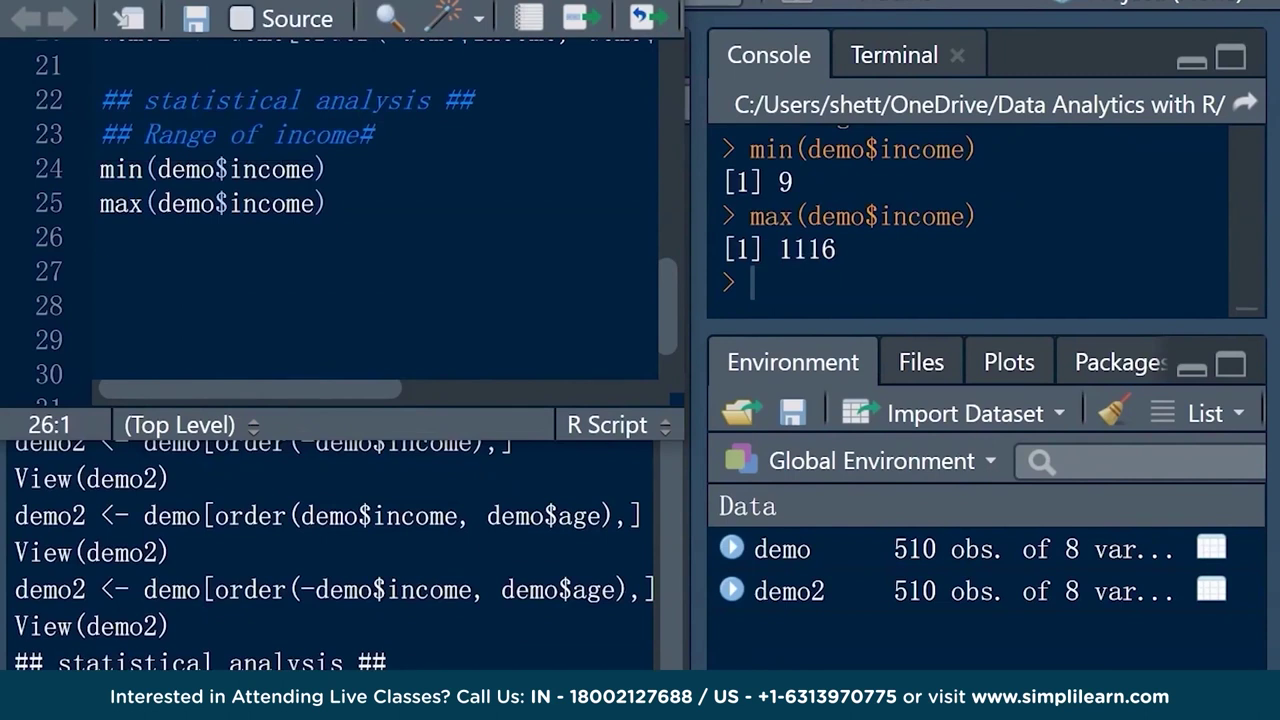
Write range(demo$income) on line 26 and run it
text(range)
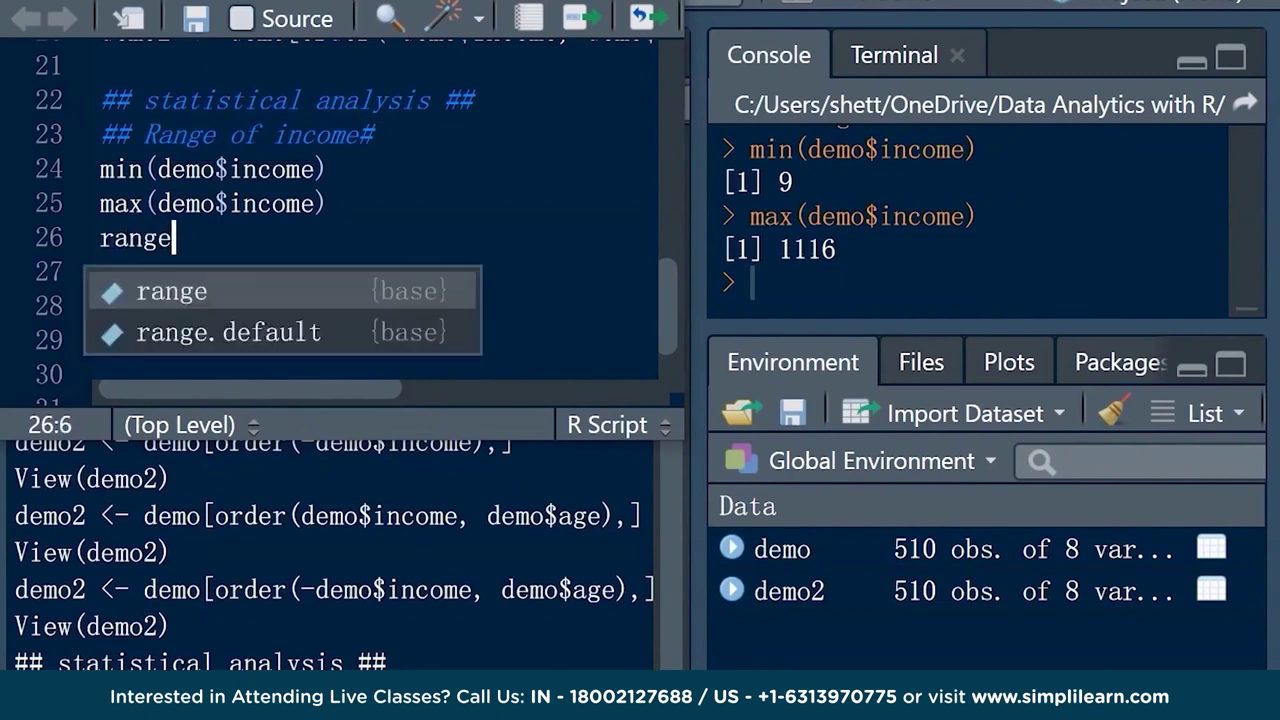
text((demo$)
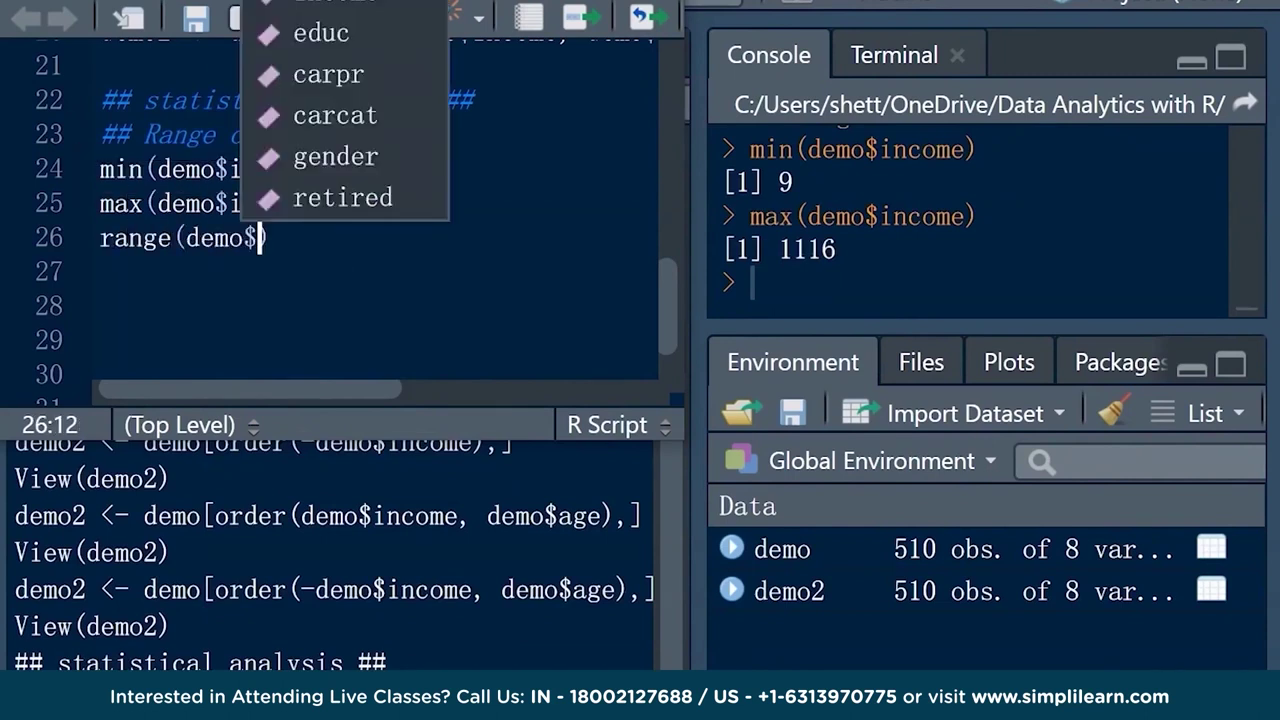
text(income)
key(ctrl+Return)
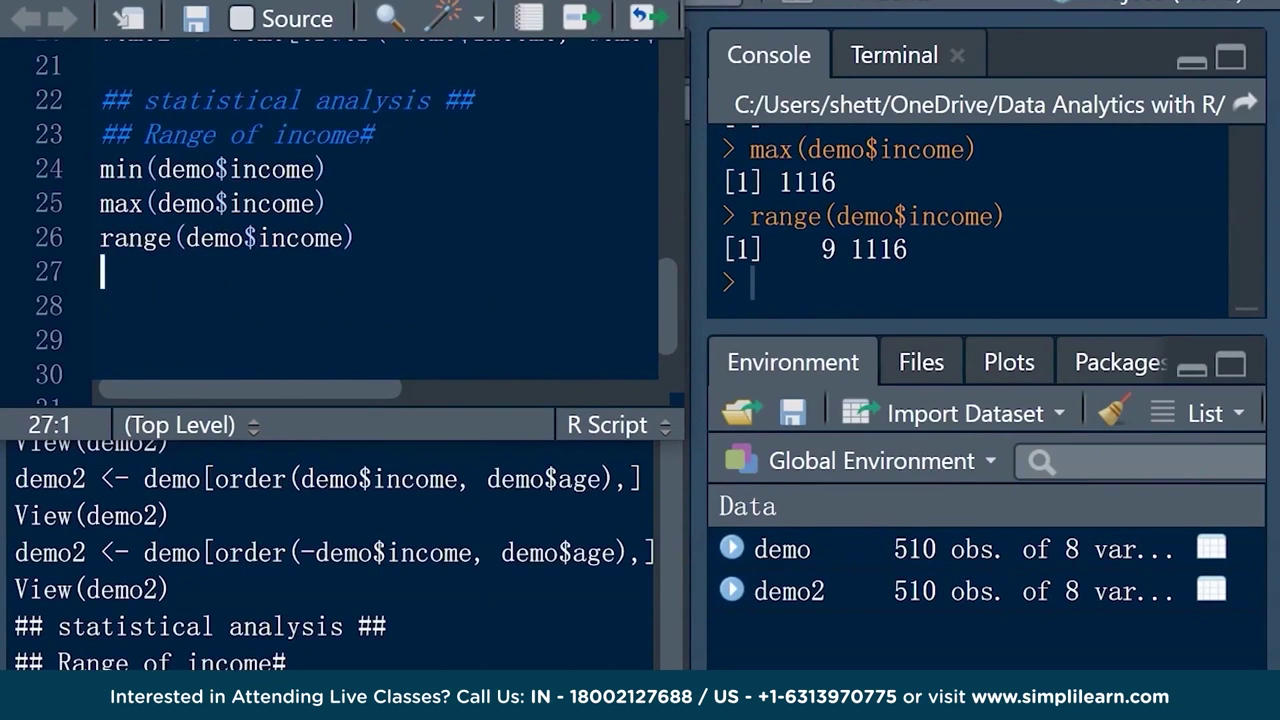
Compute the income spread by writing max(demo$income) - min(demo$income) on line 27 and running it
text(max()
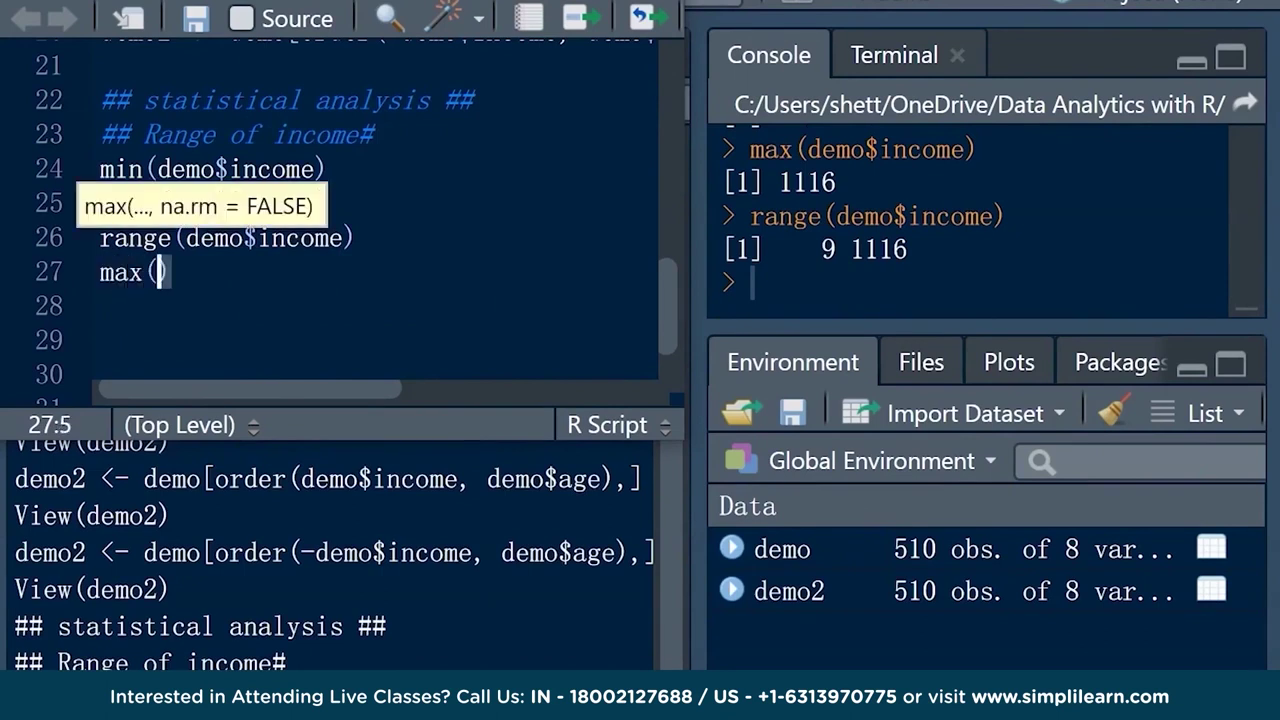
text(demo$income)
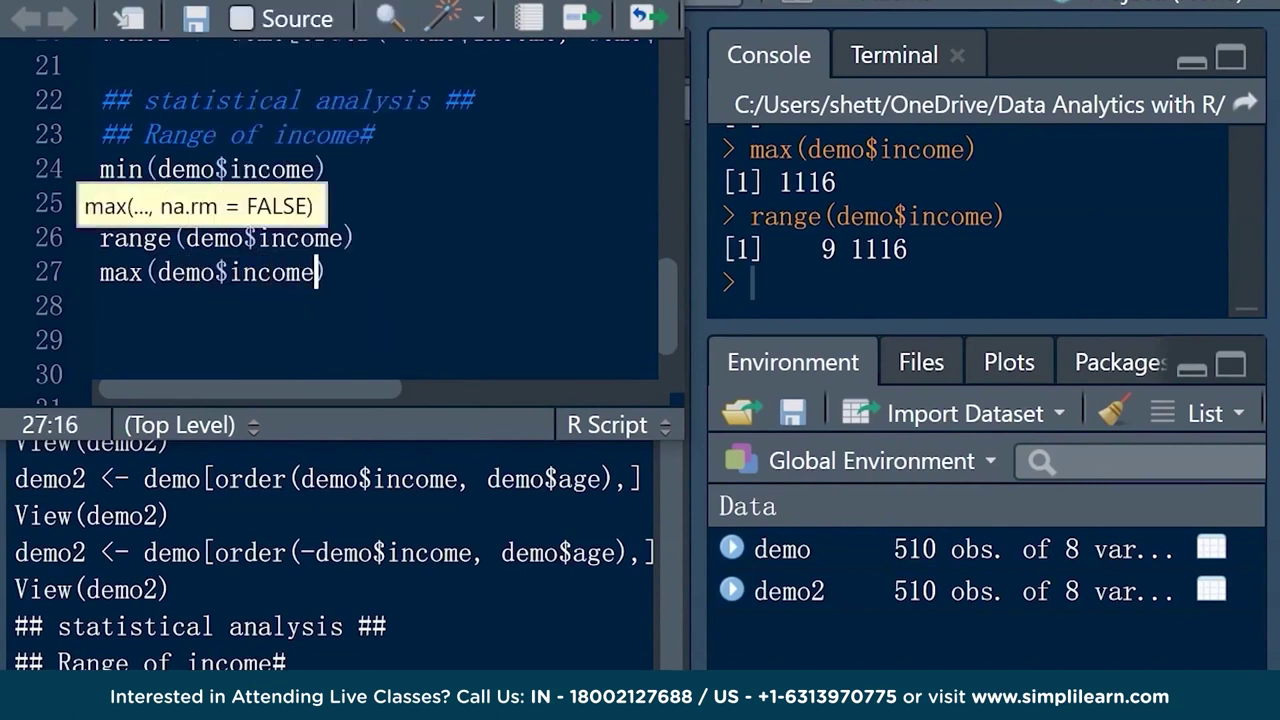
key(Right)
text(- min(demo$income))
key(ctrl+Return)
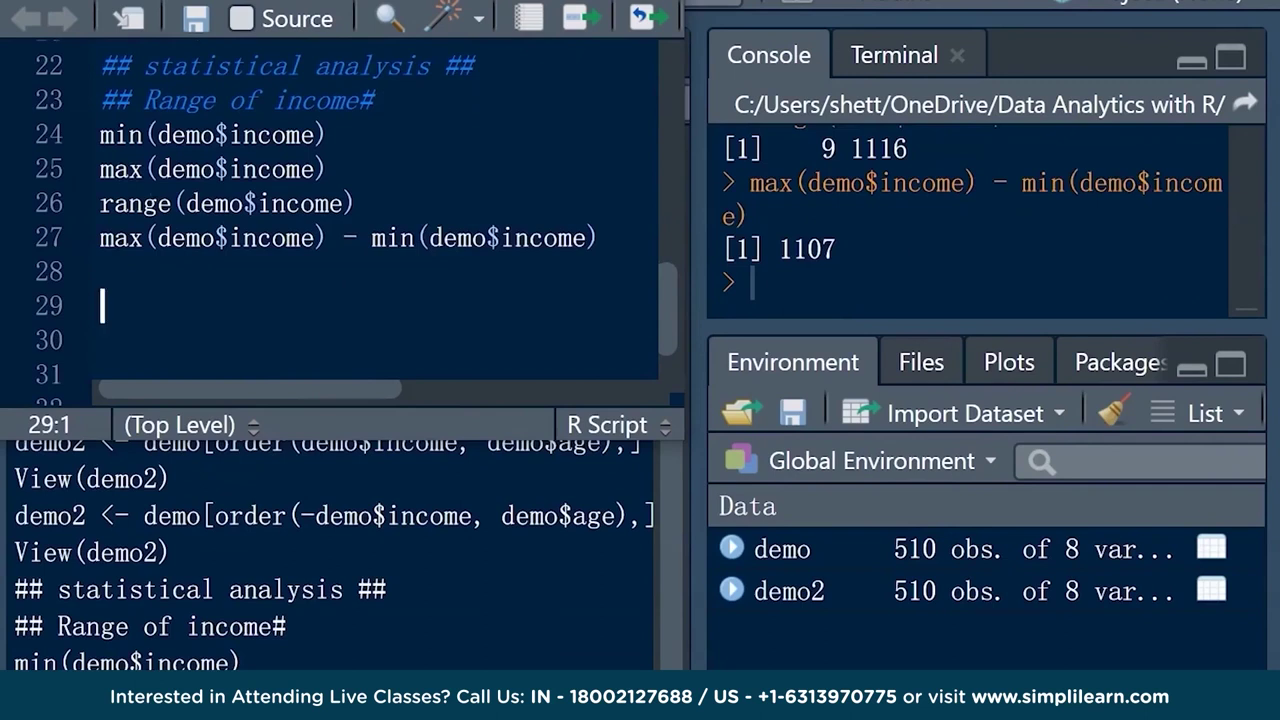
Leave line 28 blank, write mean(demo$income) on line 29, and run it
text(mean()
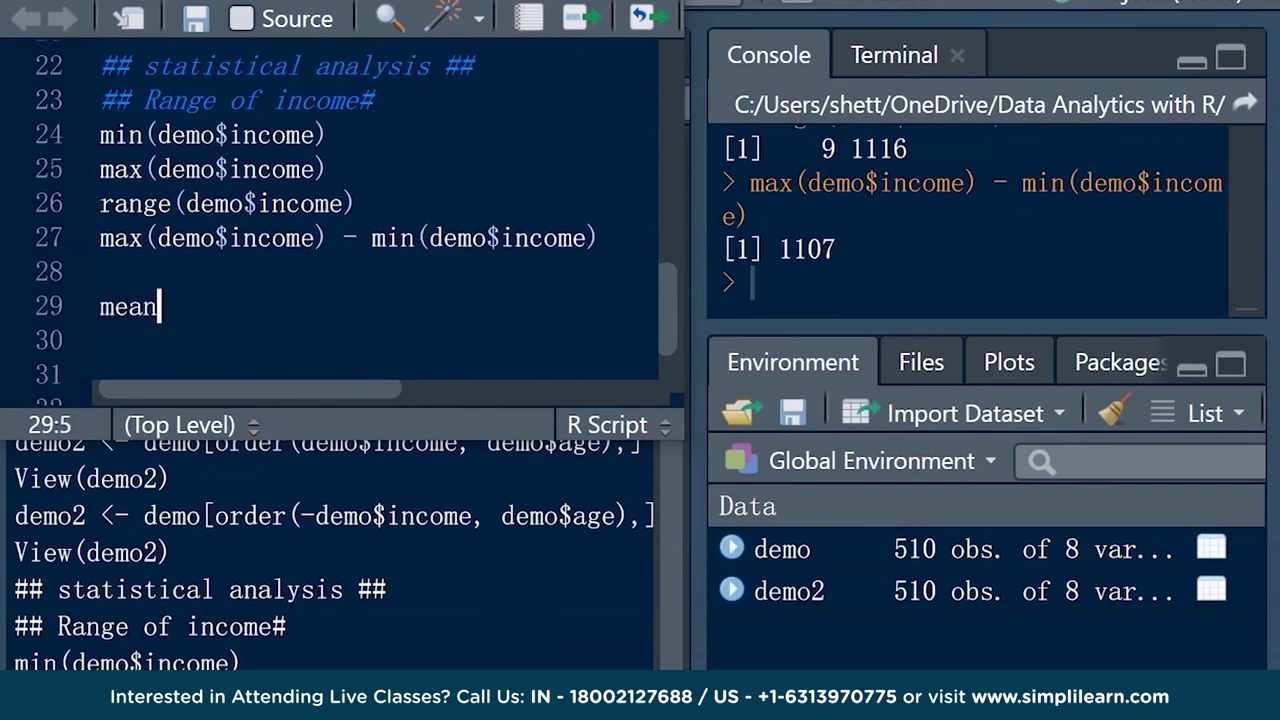
text(o$income)
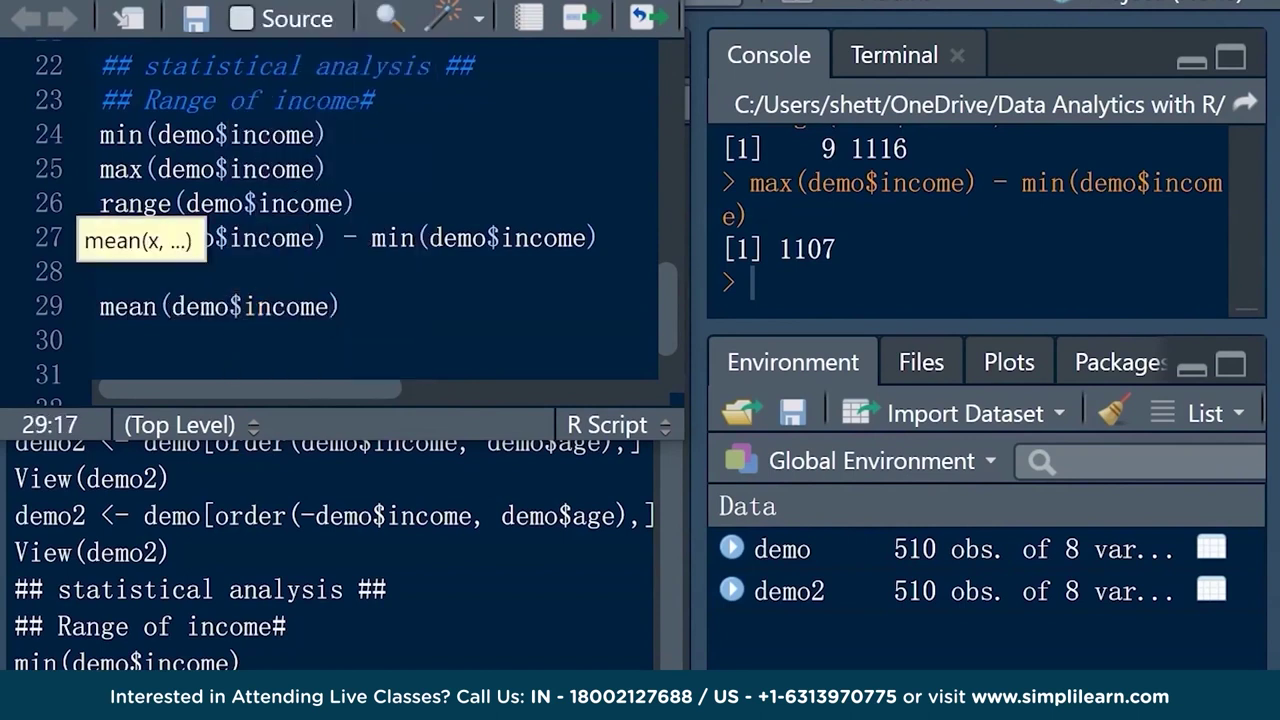
key(ctrl+Return)
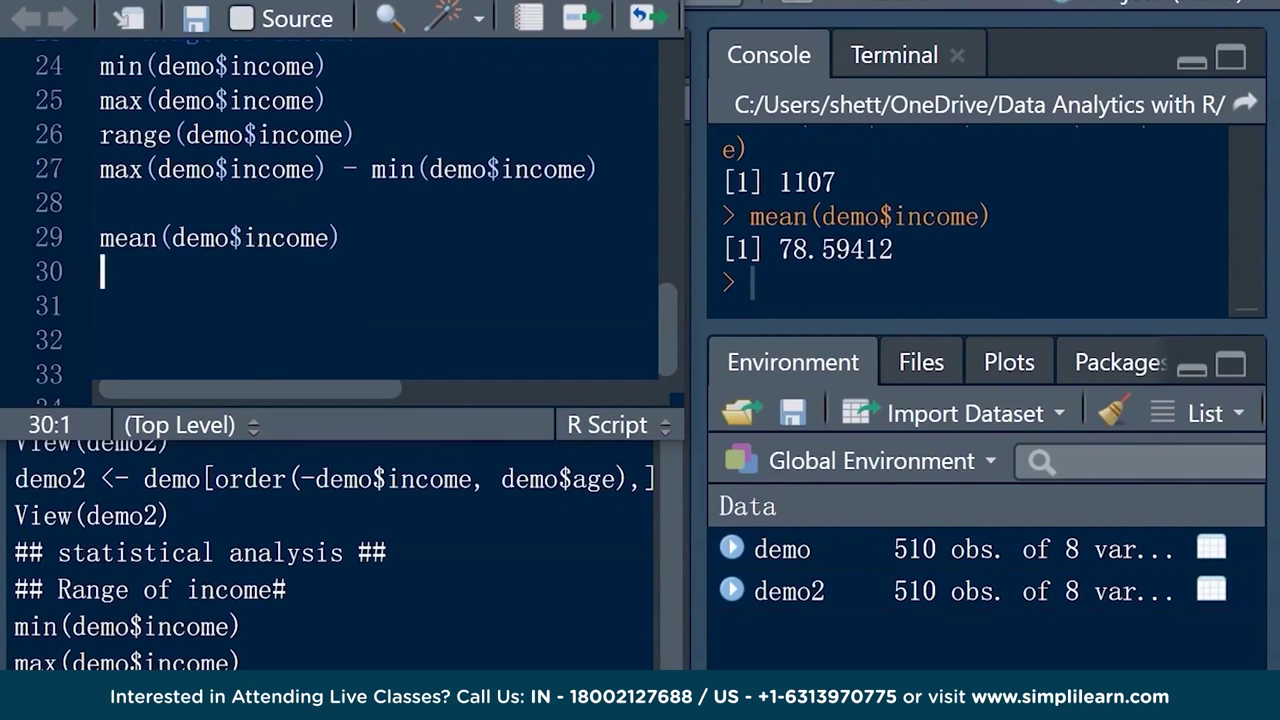
Calculate the standard deviation of income by writing sd(demo$income) on line 30 and running it
text(sd(dem)
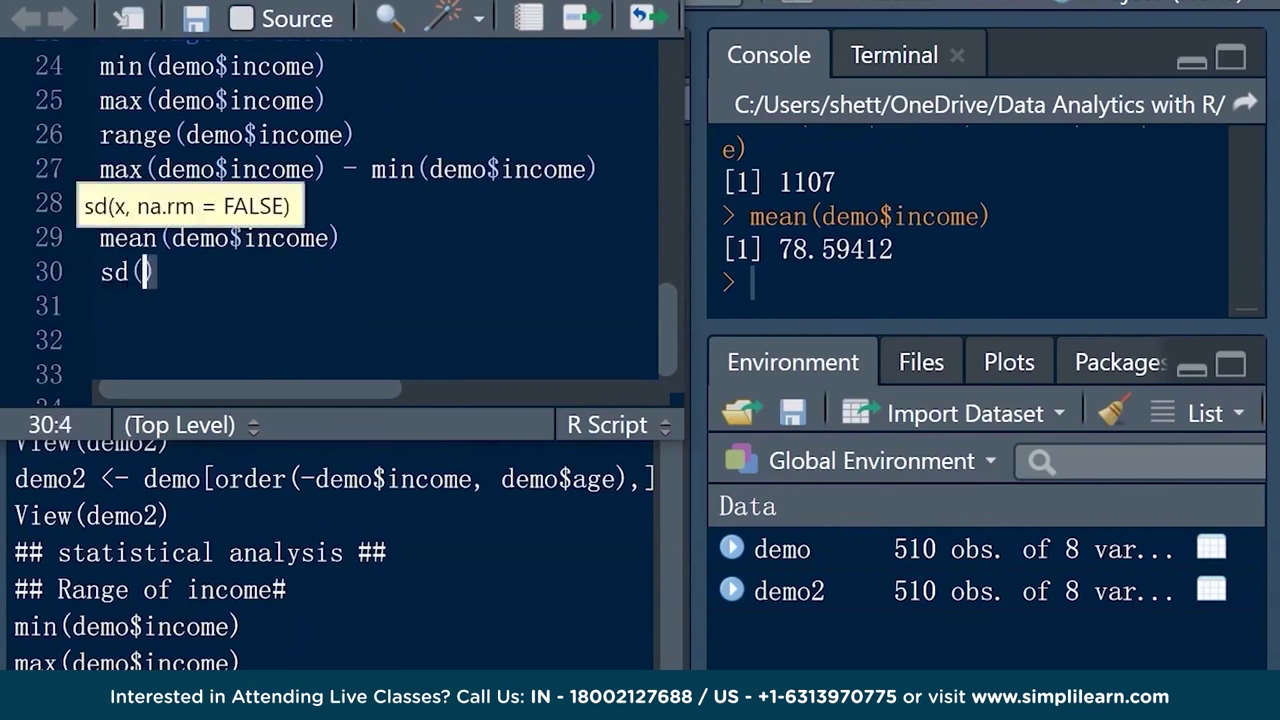
text(o$inc)
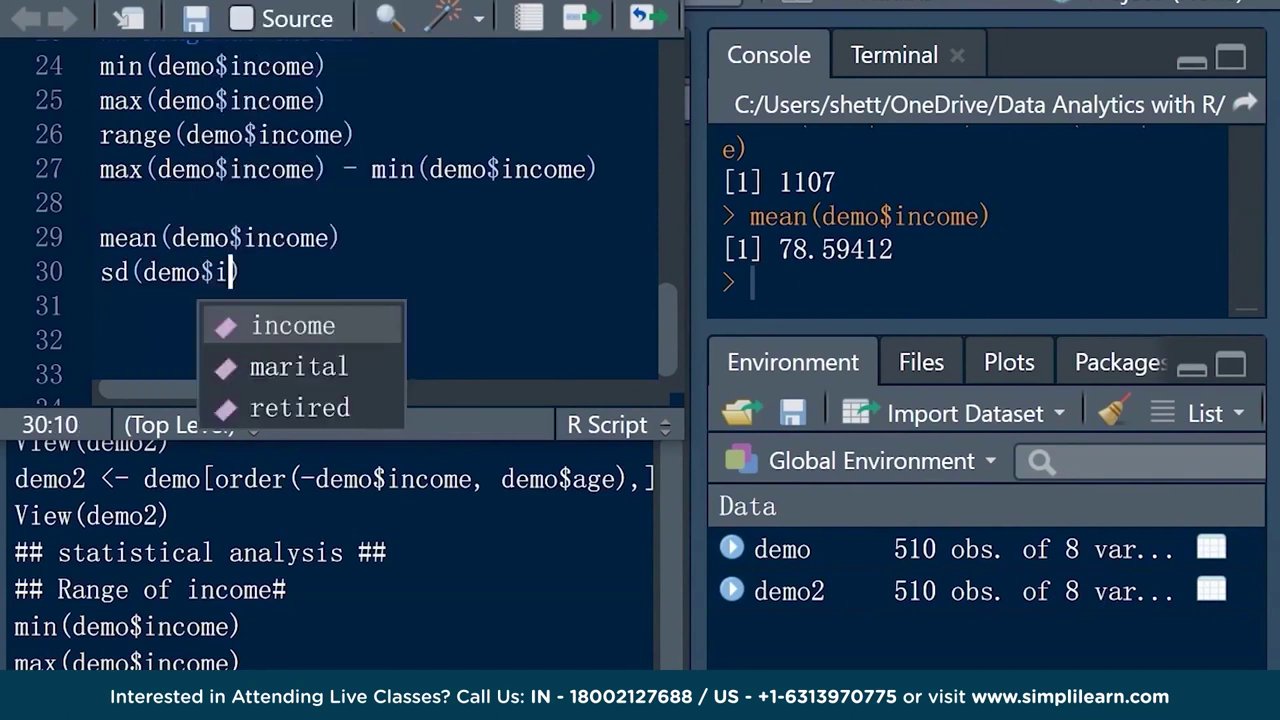
key(Tab)
key(ctrl+Return)
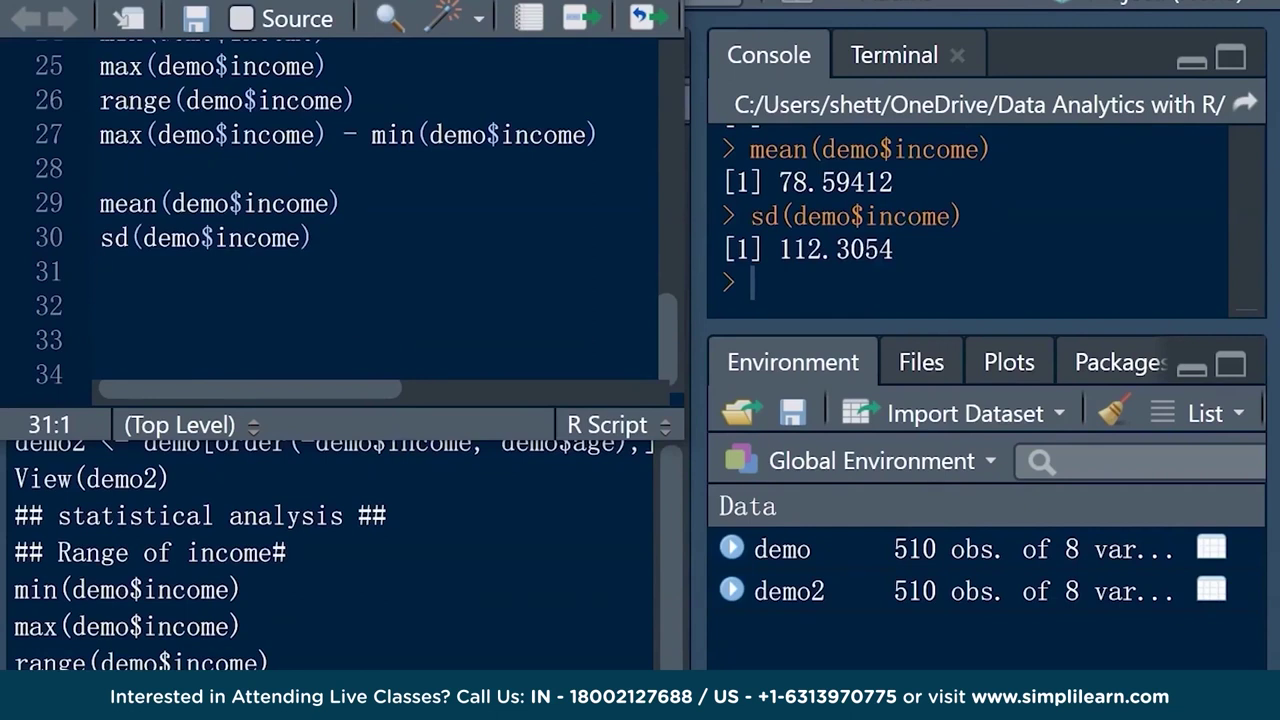
Compute the variance of income by writing var(demo$income) on line 31 and running it
text(var(demo)
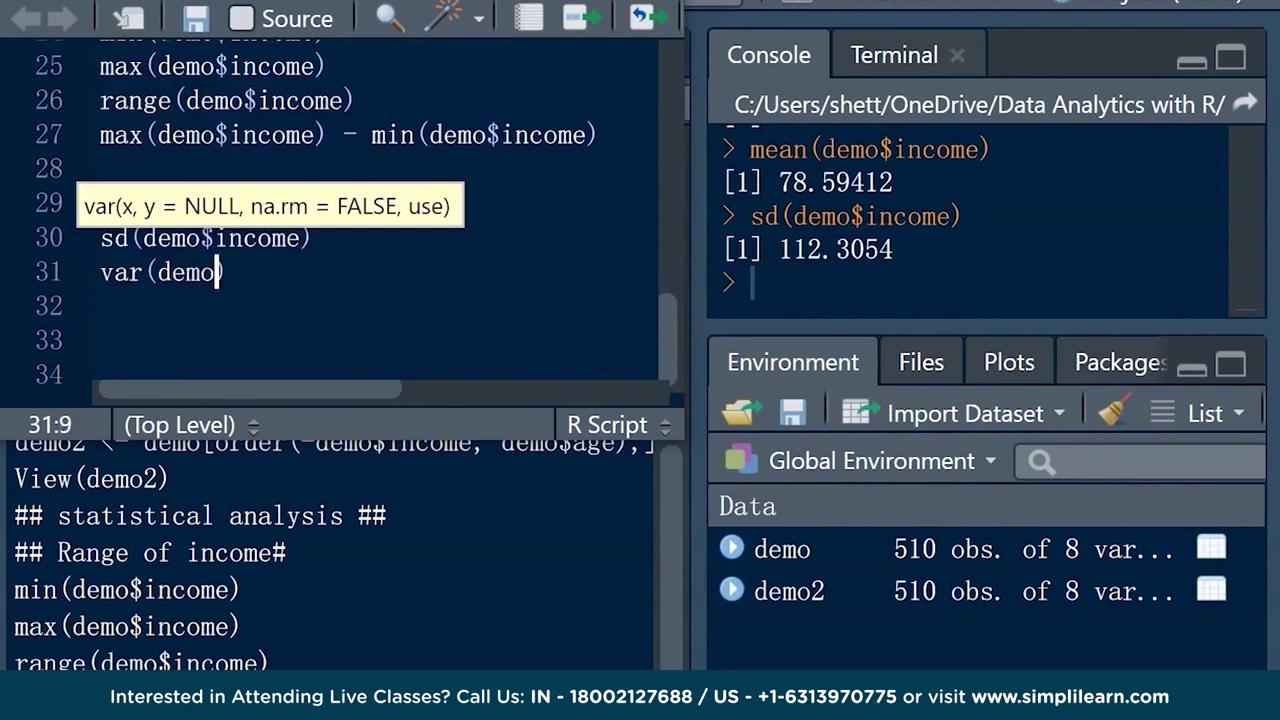
text($in)
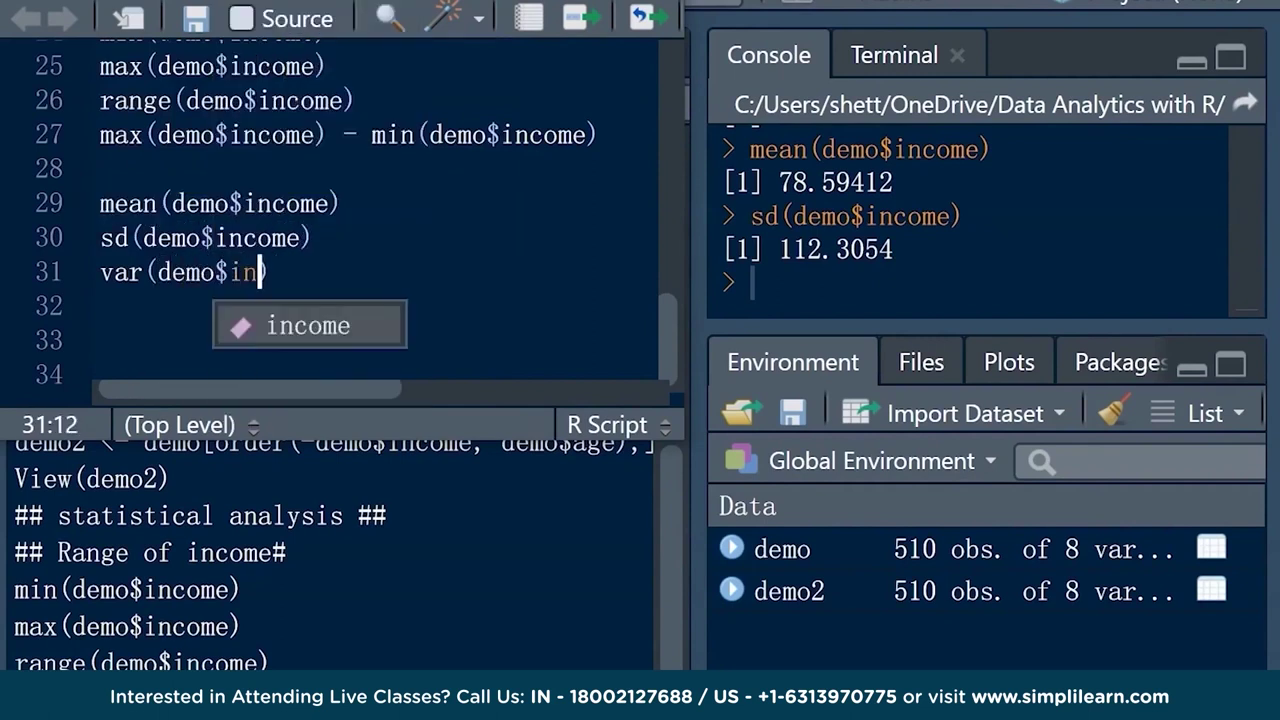
key(Tab)
key(ctrl+Return)
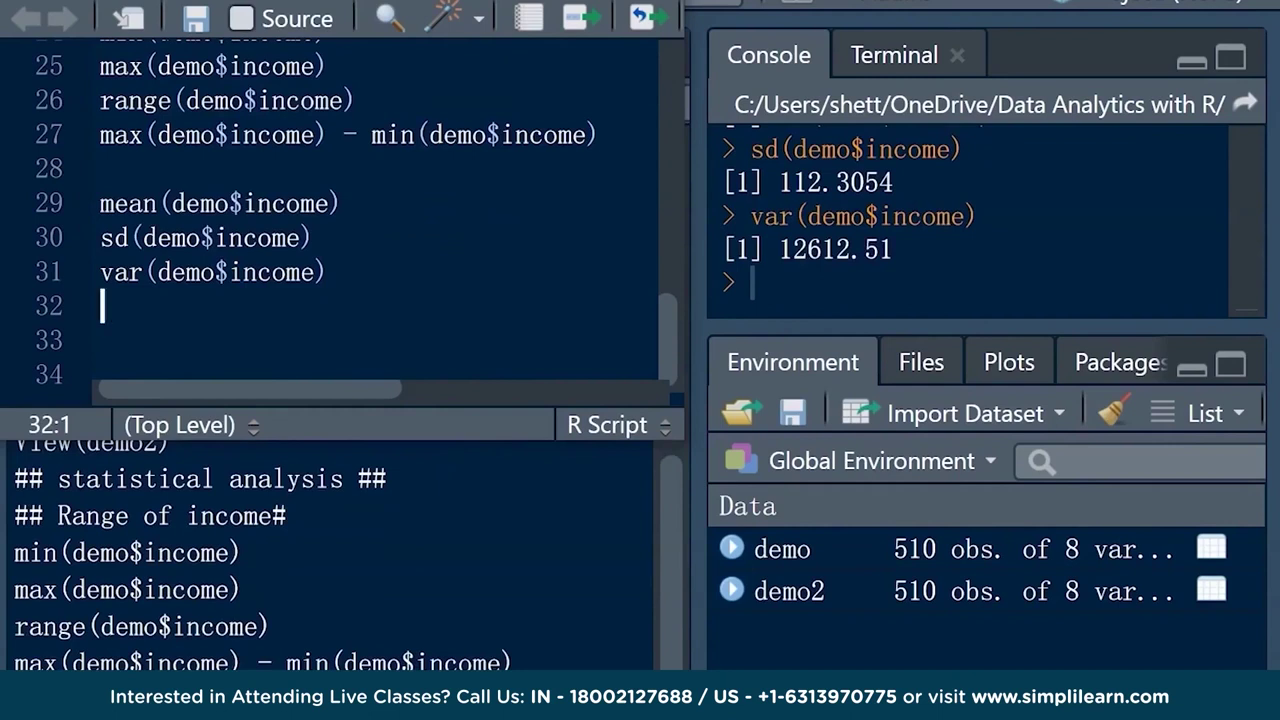
Write mad(demo$income) on line 32 and run it to get the median absolute deviation of income
text(mad()
text(demo$income)
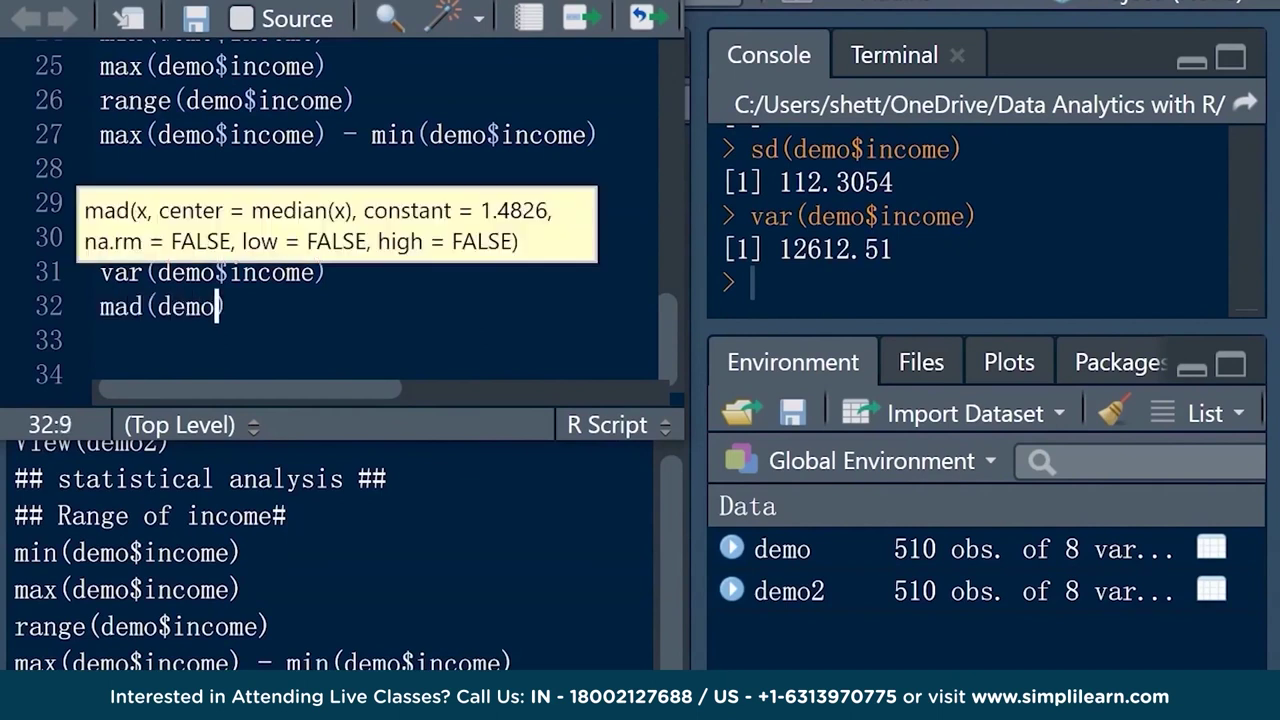
key(ctrl+Return)
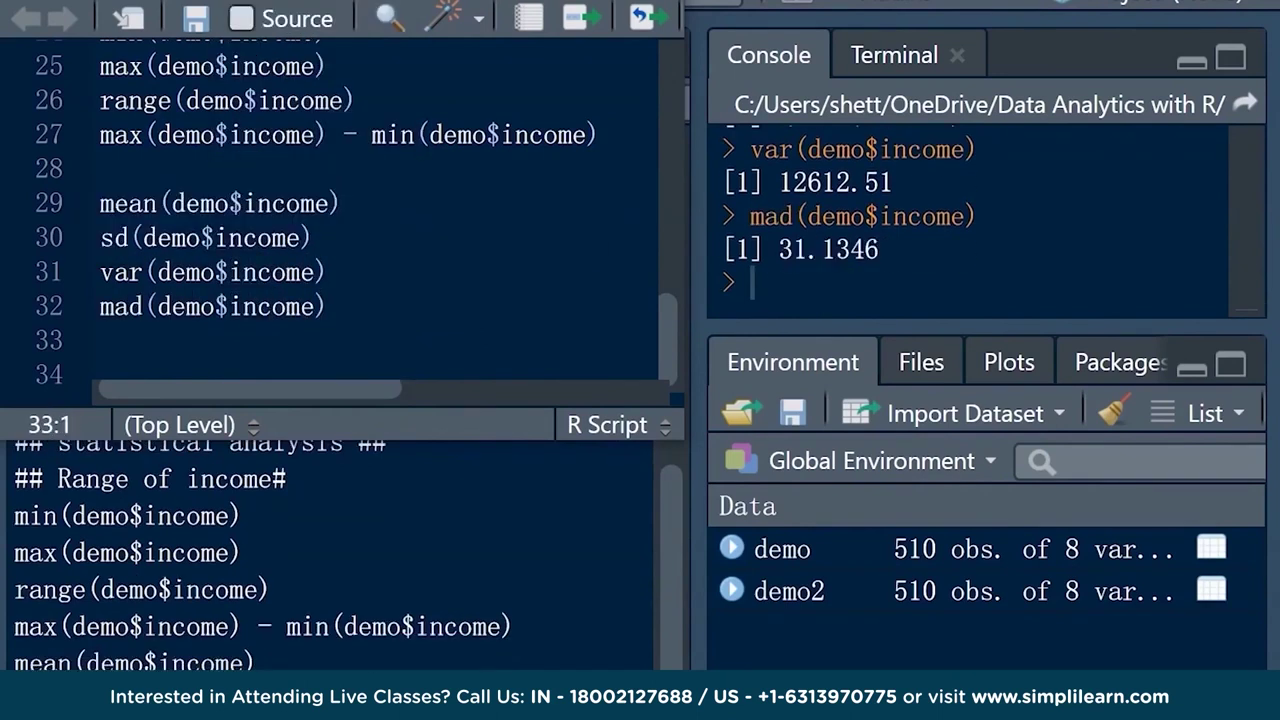
key(ctrl+shift+4)
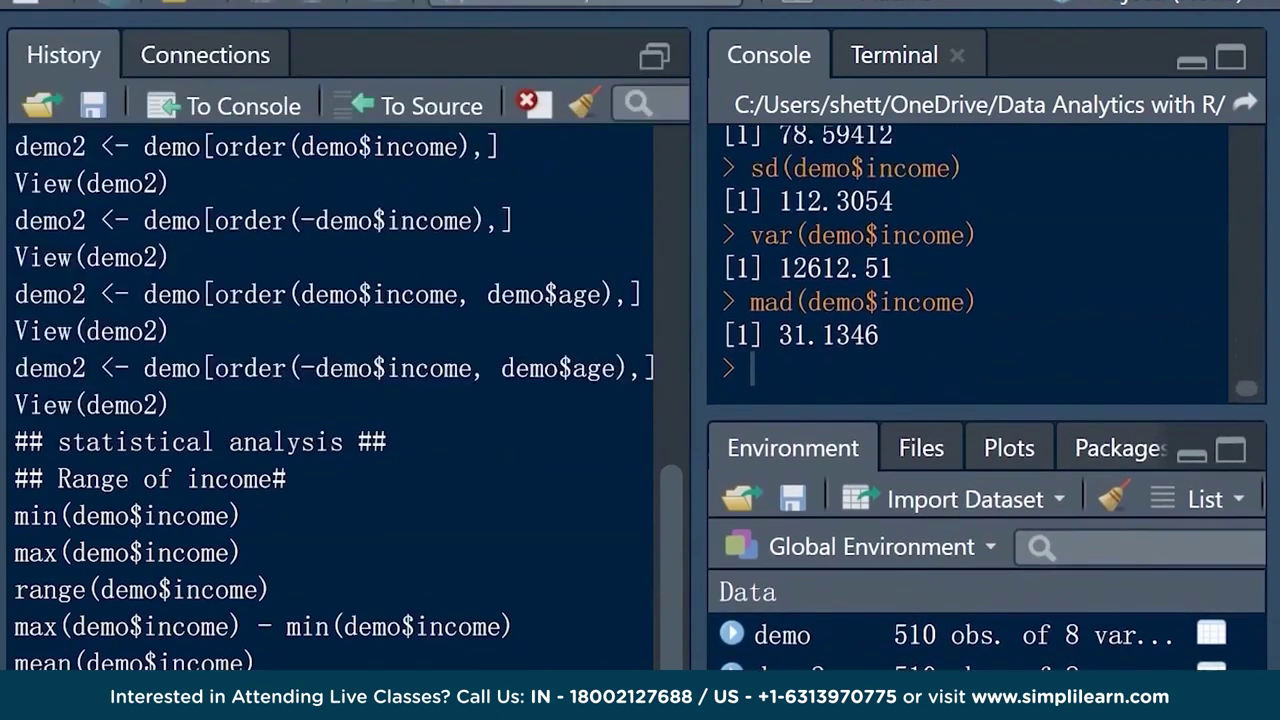
Append the comments ## mean ##, ## standard deviation## and ## variance ## to the mean, sd and var lines respectively
key(ctrl+1)
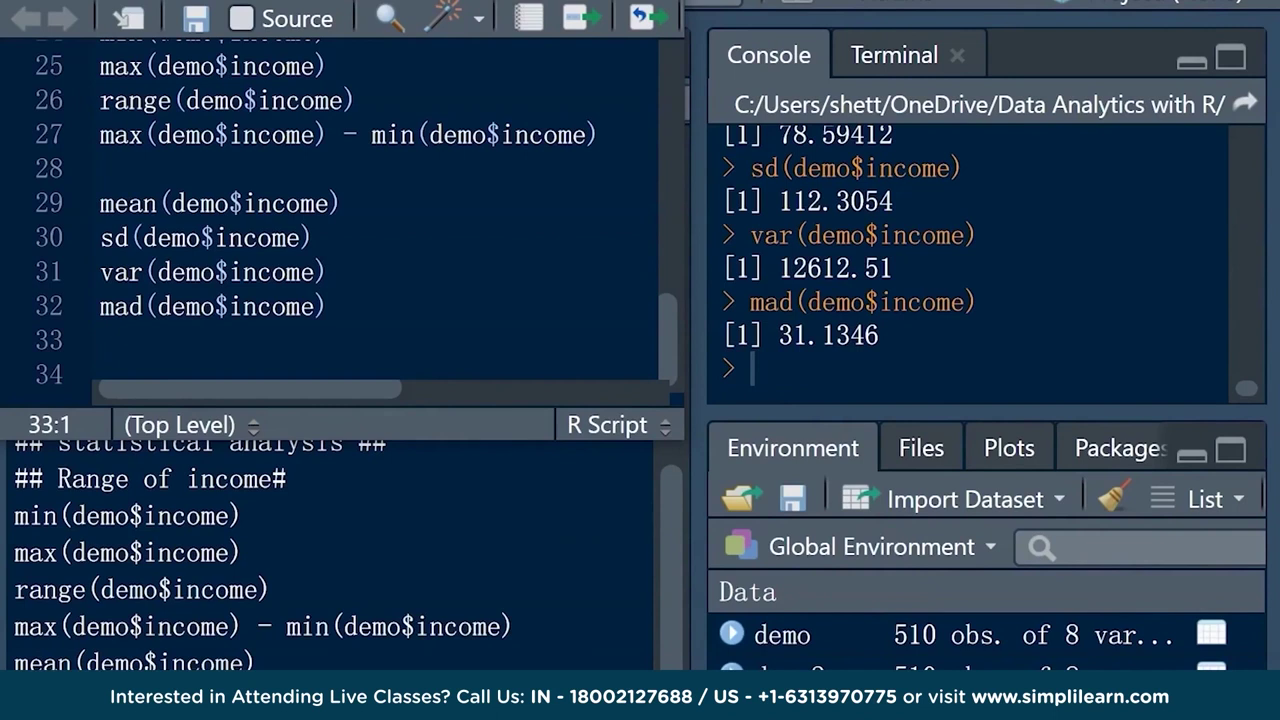
click(346, 203)
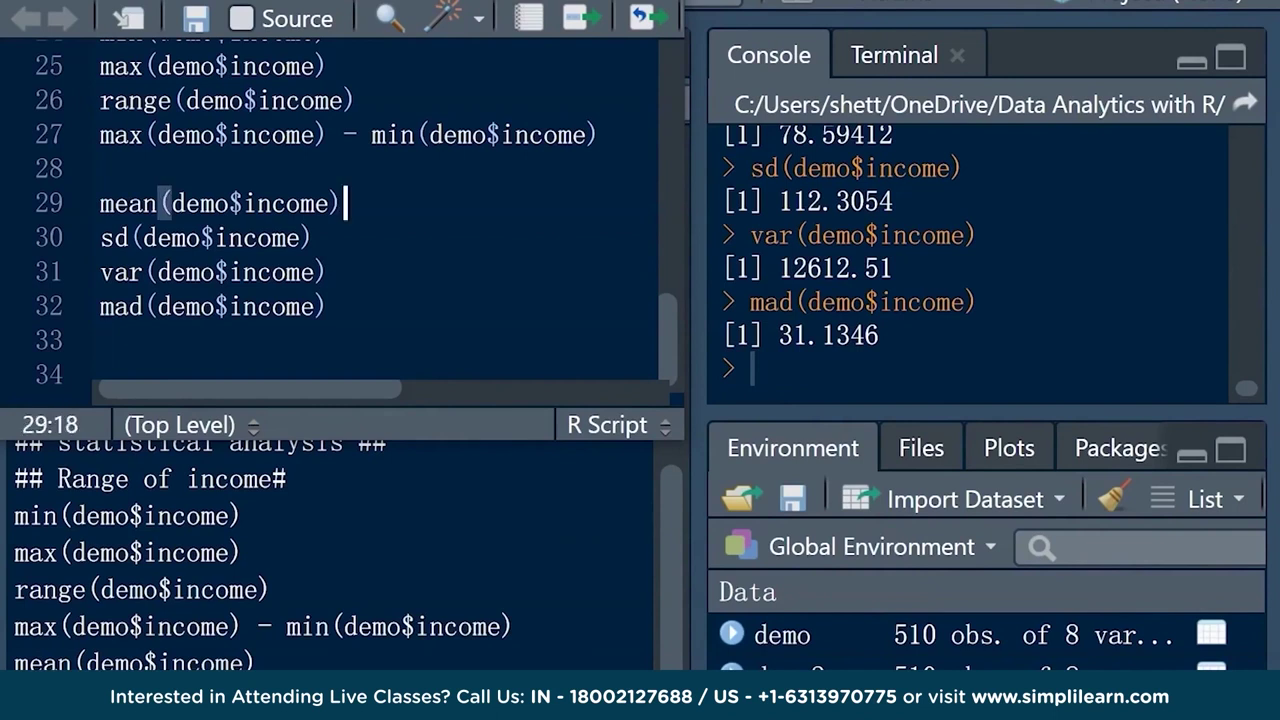
text(## mean ##)
click(340, 237)
text(## standard deviation##)
click(310, 271)
text(## variance ##)
Append the comment ## median absolute deviation## to the mad(demo$income) line, correcting the spelling of median
click(310, 306)
text(## mea)
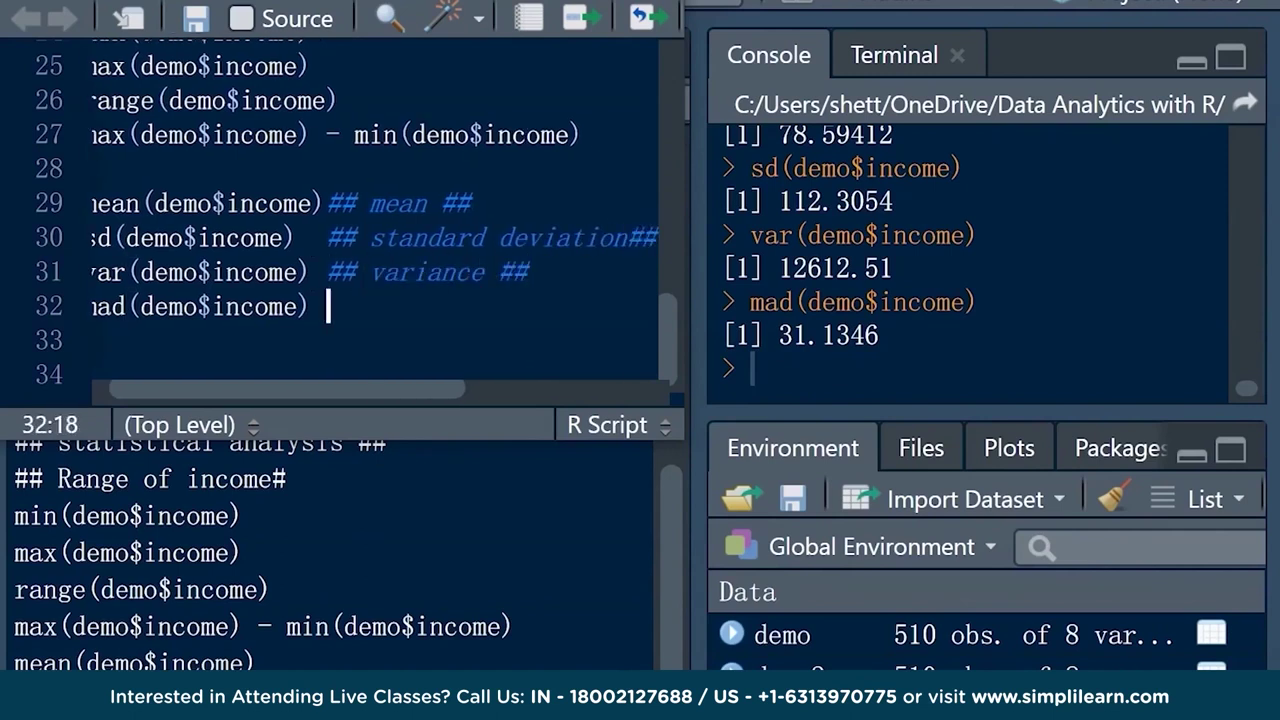
text(dian absolute deviation##)
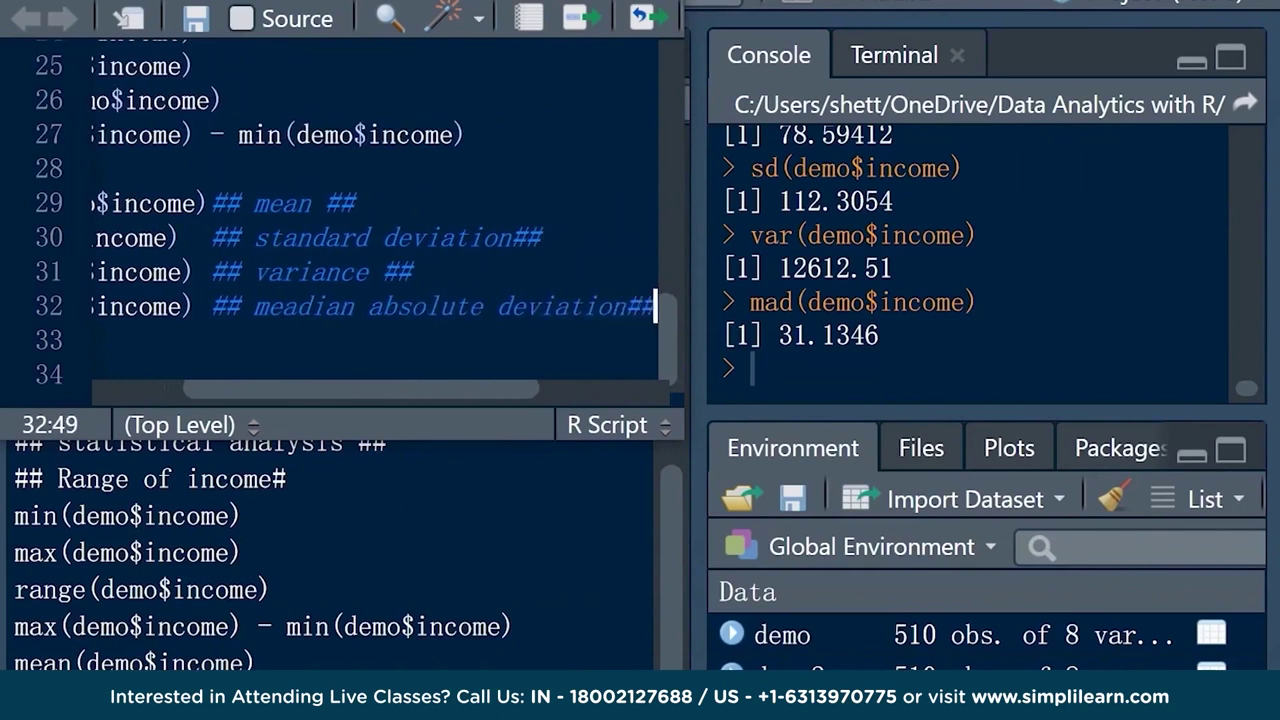
scroll(370, 220, left, 3)
click(432, 306)
key(BackSpace)
Leave line 33 blank, write quantile(demo$income) on line 34, run it, and review the console output
click(200, 340)
key(Return)
text(quantile(demo$income))
key(ctrl+Return)
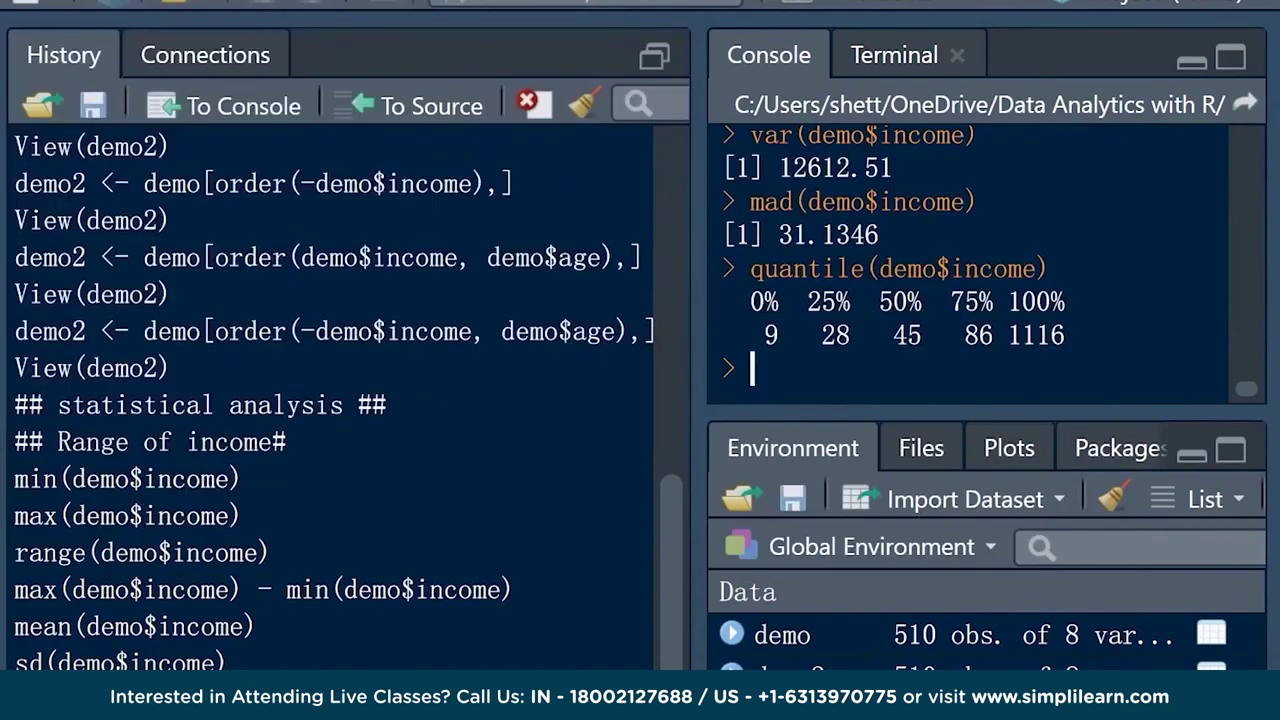
scroll(967, 265, up, 1)
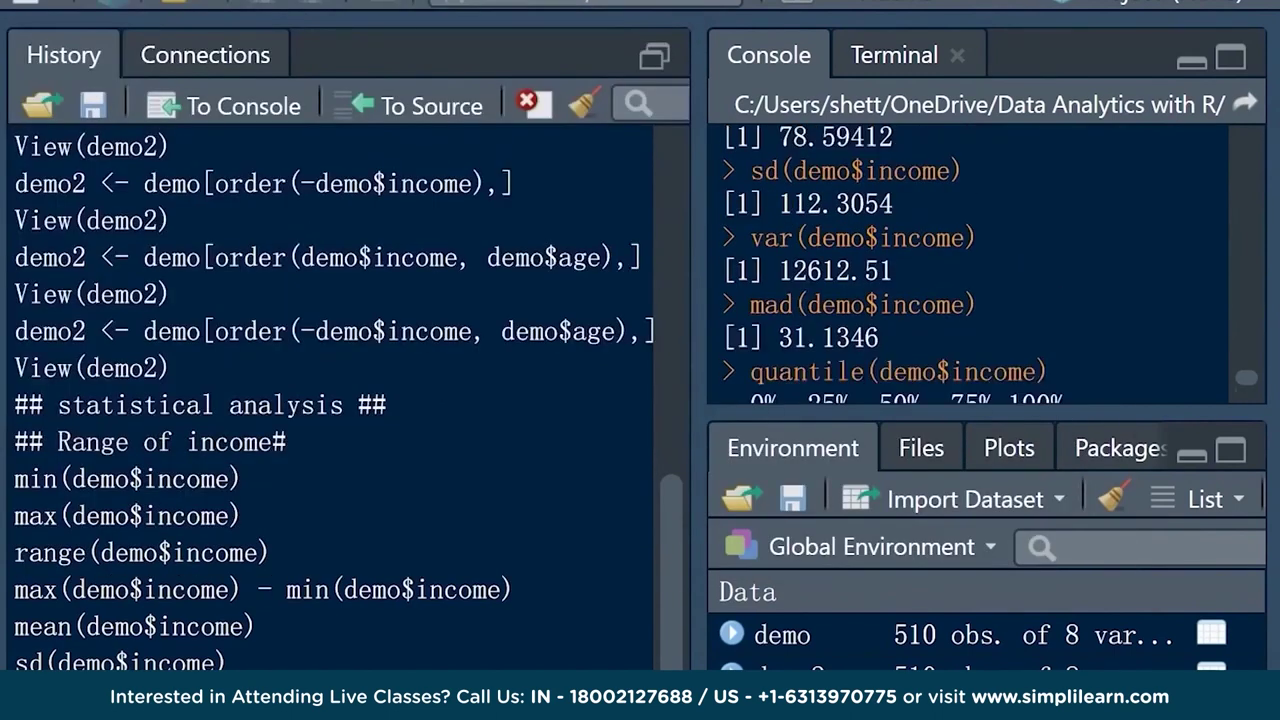
scroll(967, 265, up, 3)
scroll(967, 265, down, 4)
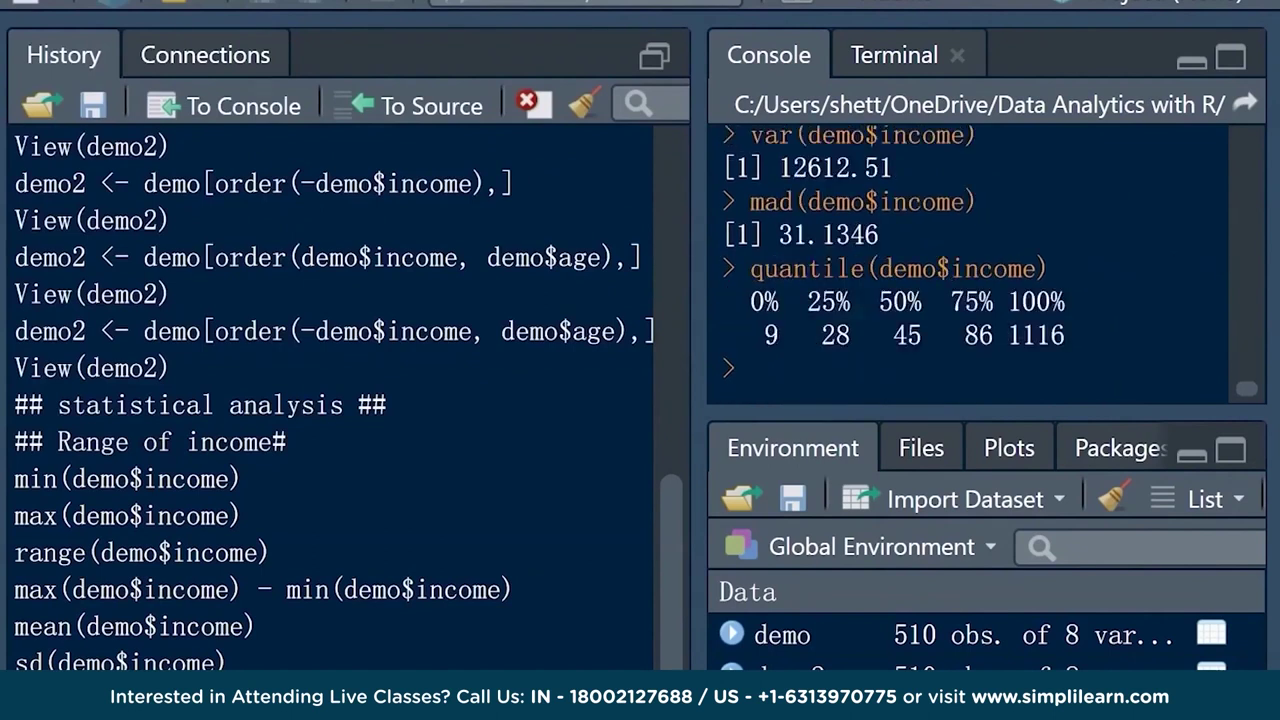
Calculate the median income by writing median(demo$income) on line 35 and running it
key(ctrl+1)
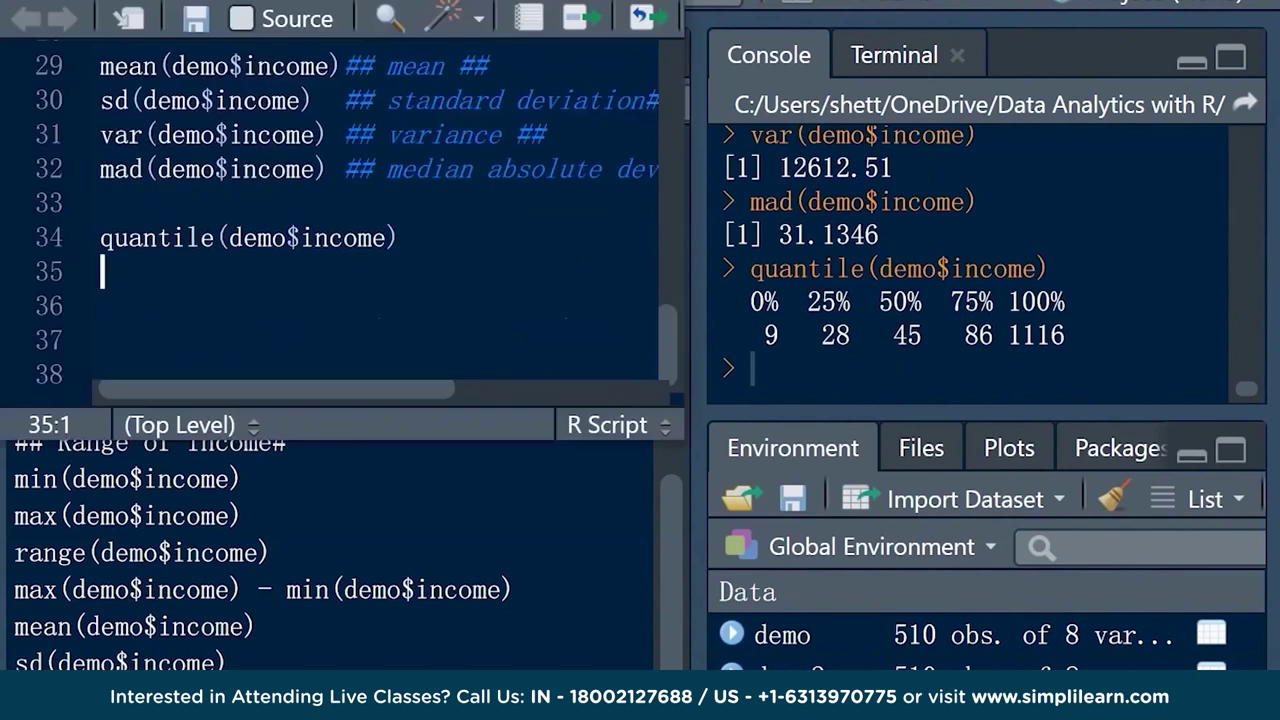
text(median(demo$income)
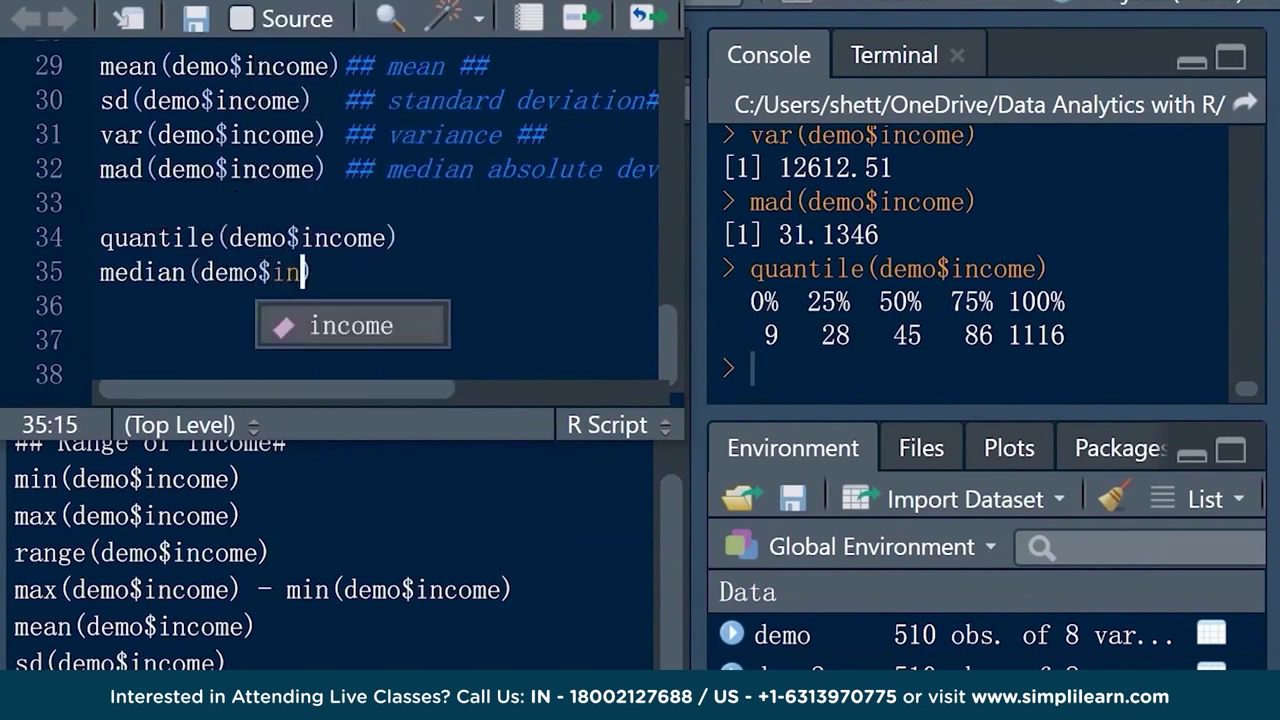
key(ctrl+Return)
Compare the median output with the 50% quantile in the console and examine the 0%, 25%, 75% and 100% quantiles
key(ctrl+shift+4)
drag(808, 335, 778, 335)
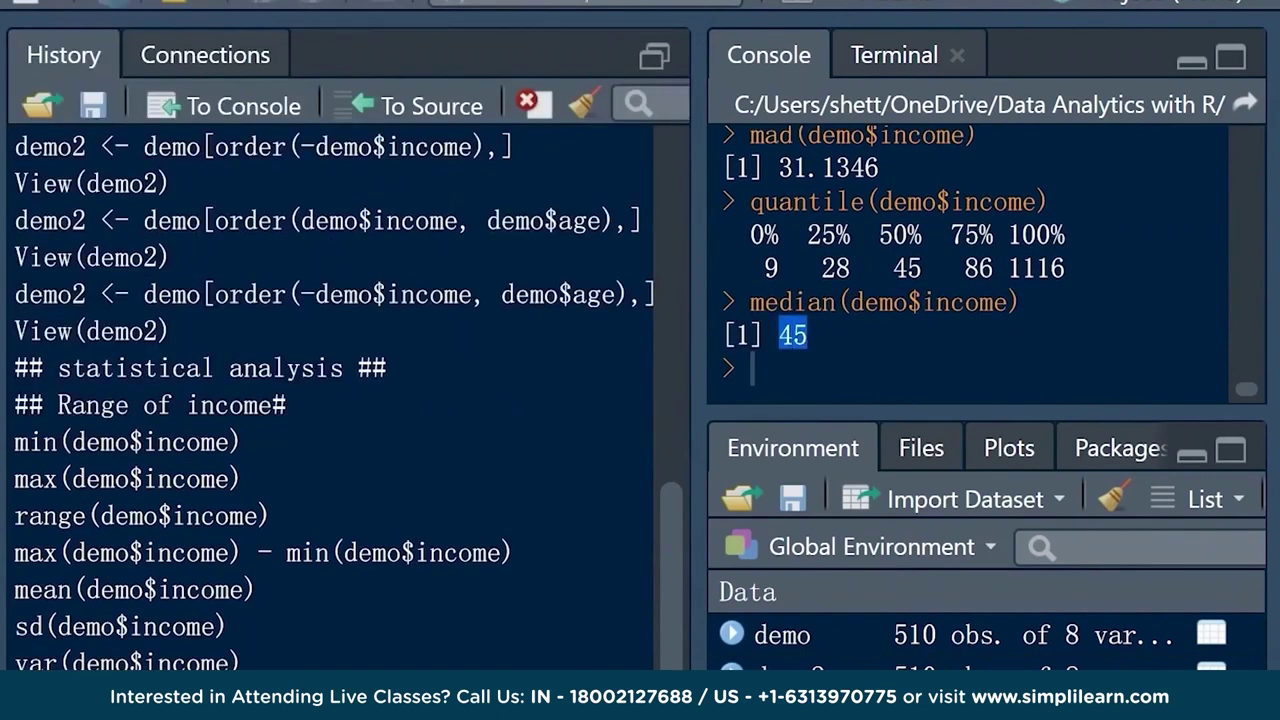
drag(879, 235, 921, 268)
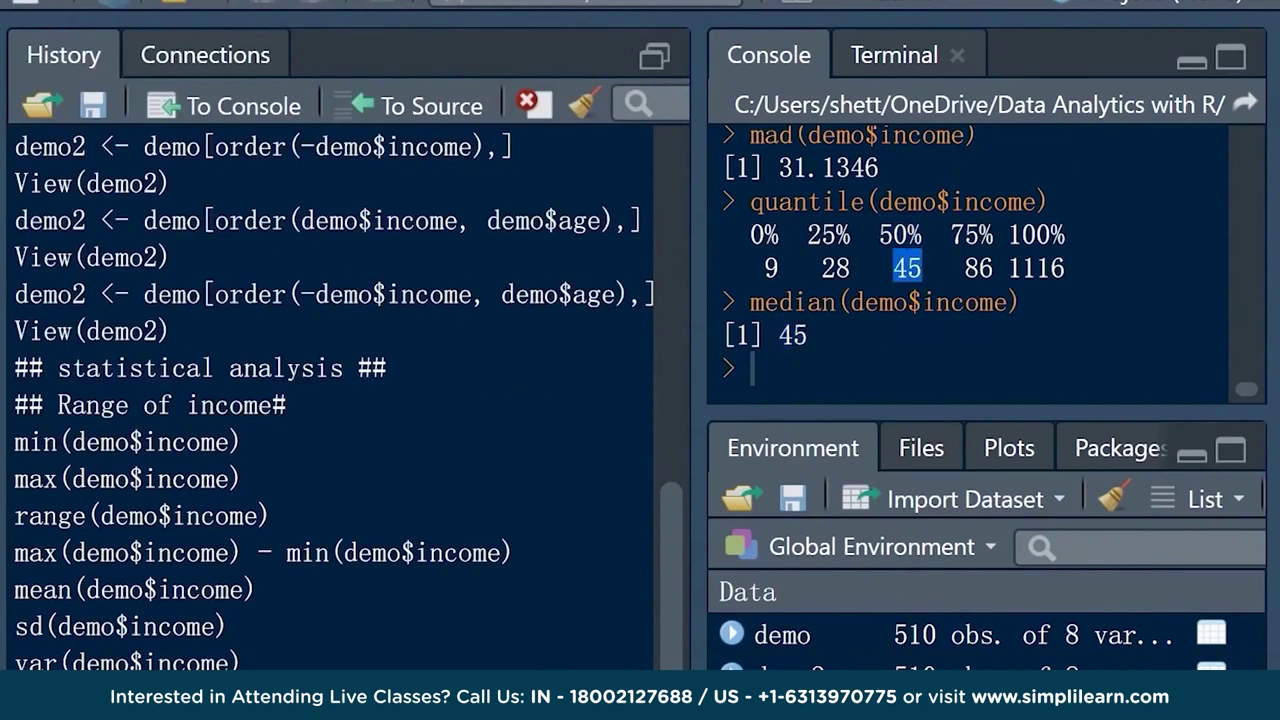
drag(750, 235, 779, 268)
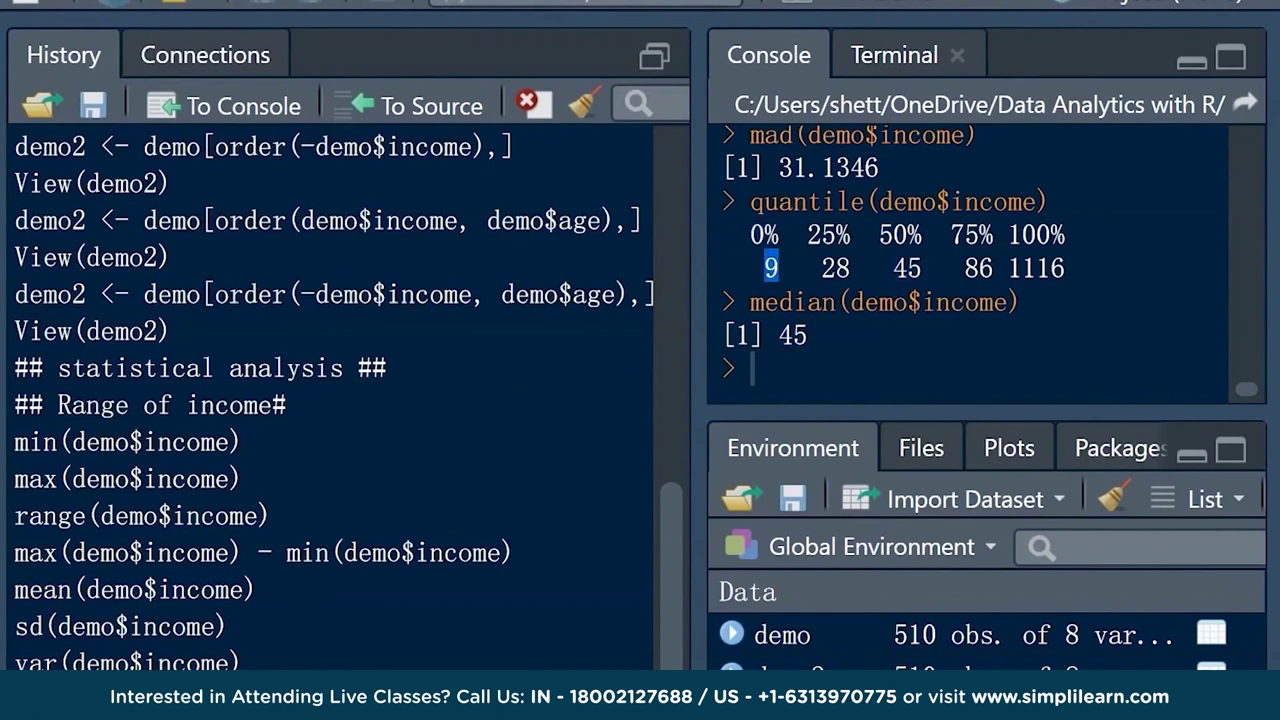
drag(1008, 235, 1064, 235)
drag(1008, 268, 1078, 268)
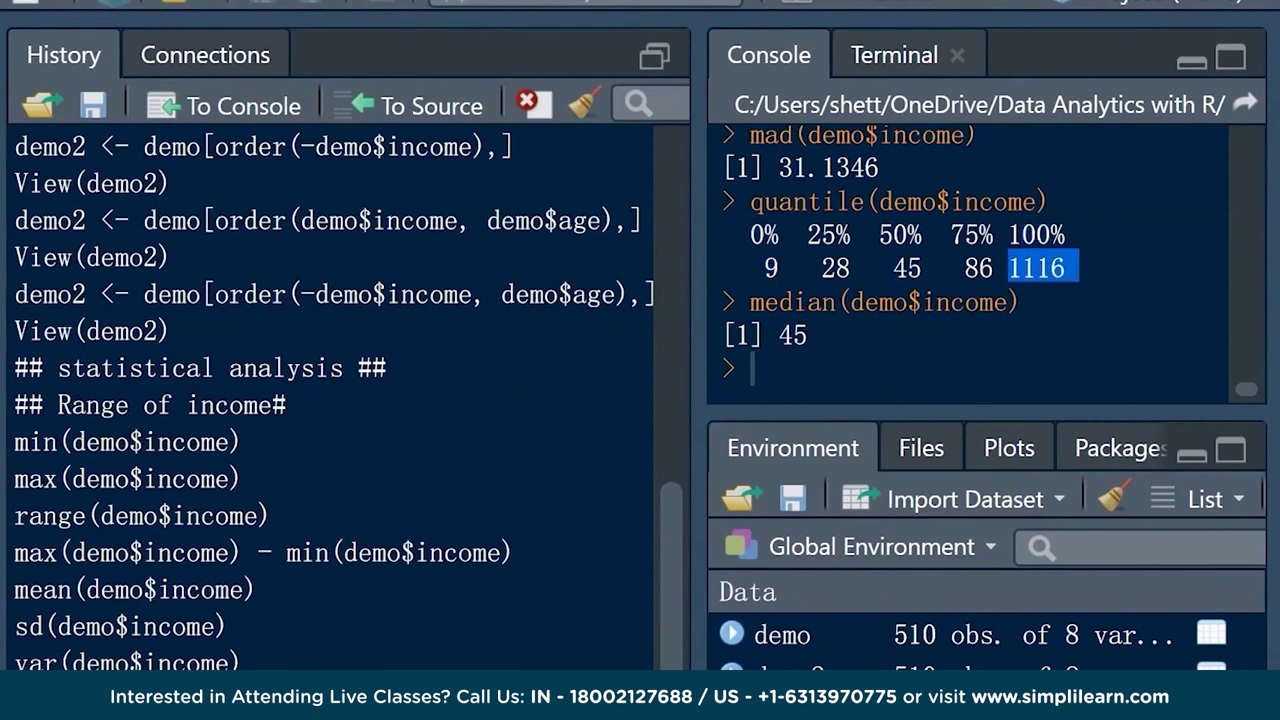
drag(807, 235, 851, 235)
drag(950, 235, 979, 235)
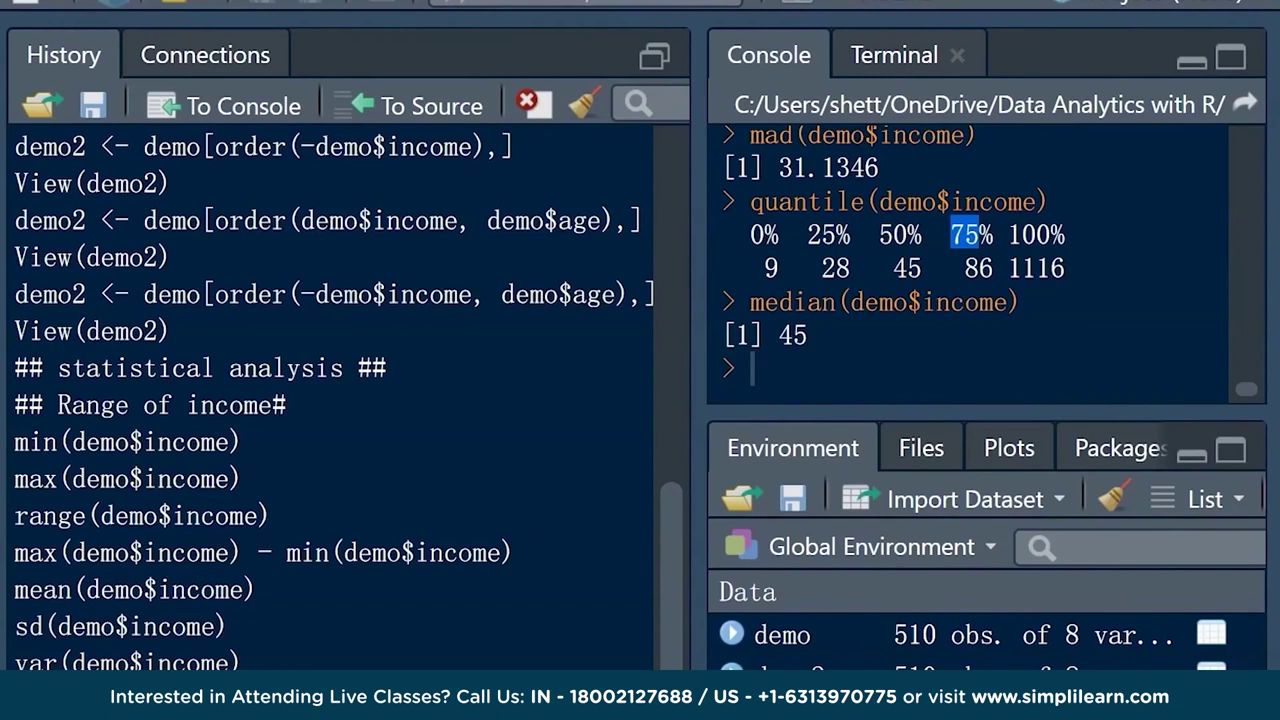
click(752, 368)
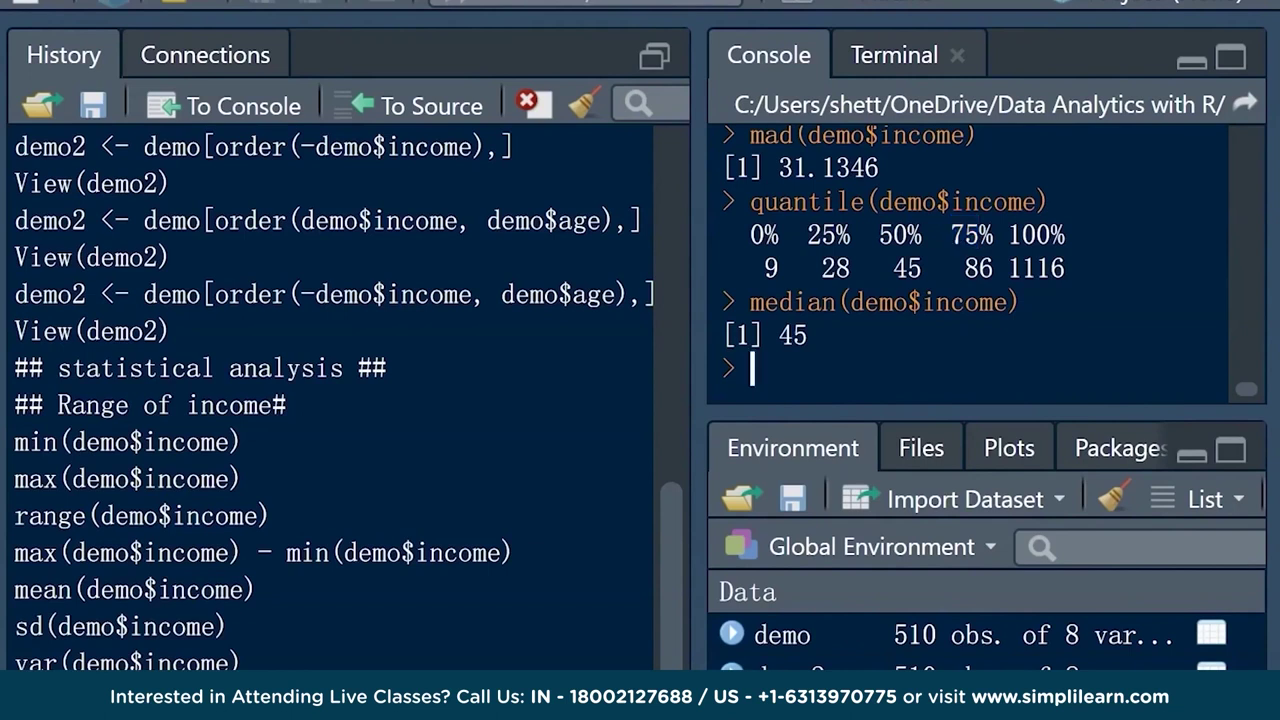
Compute the interquartile range of income by writing IQR(demo$income) on line 36 and running it
key(ctrl+1)
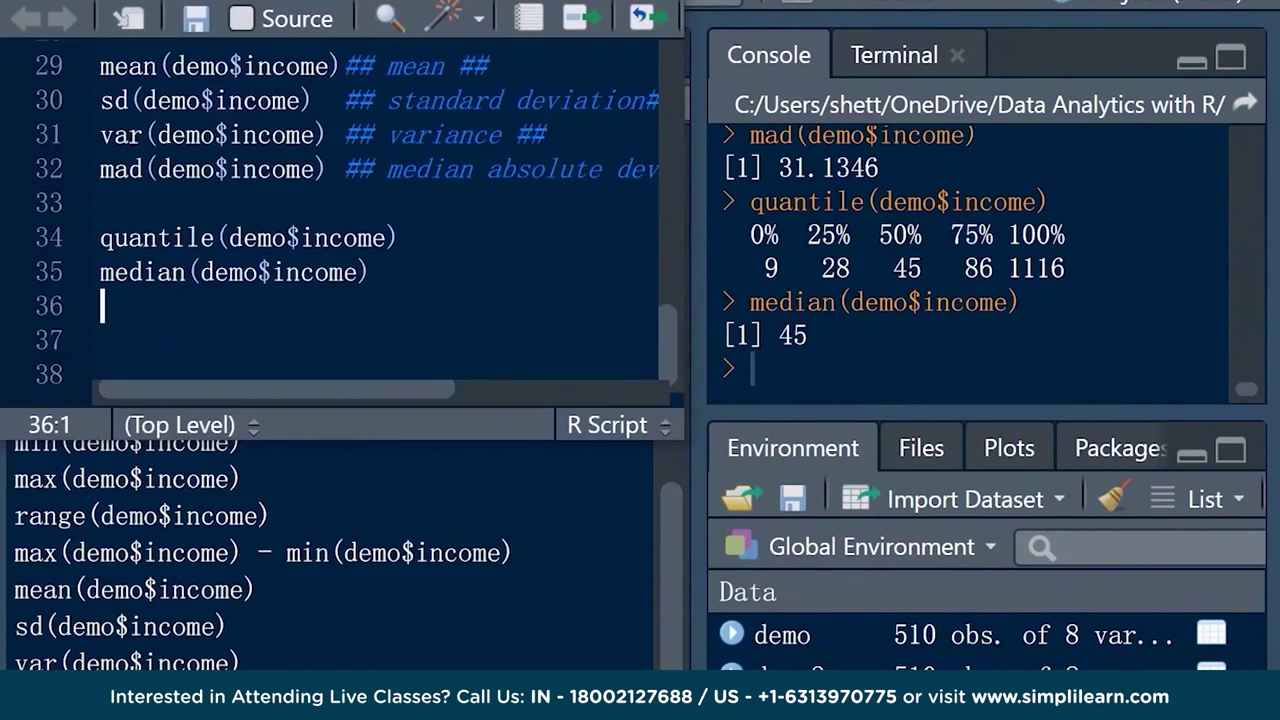
text(IQR(demo)
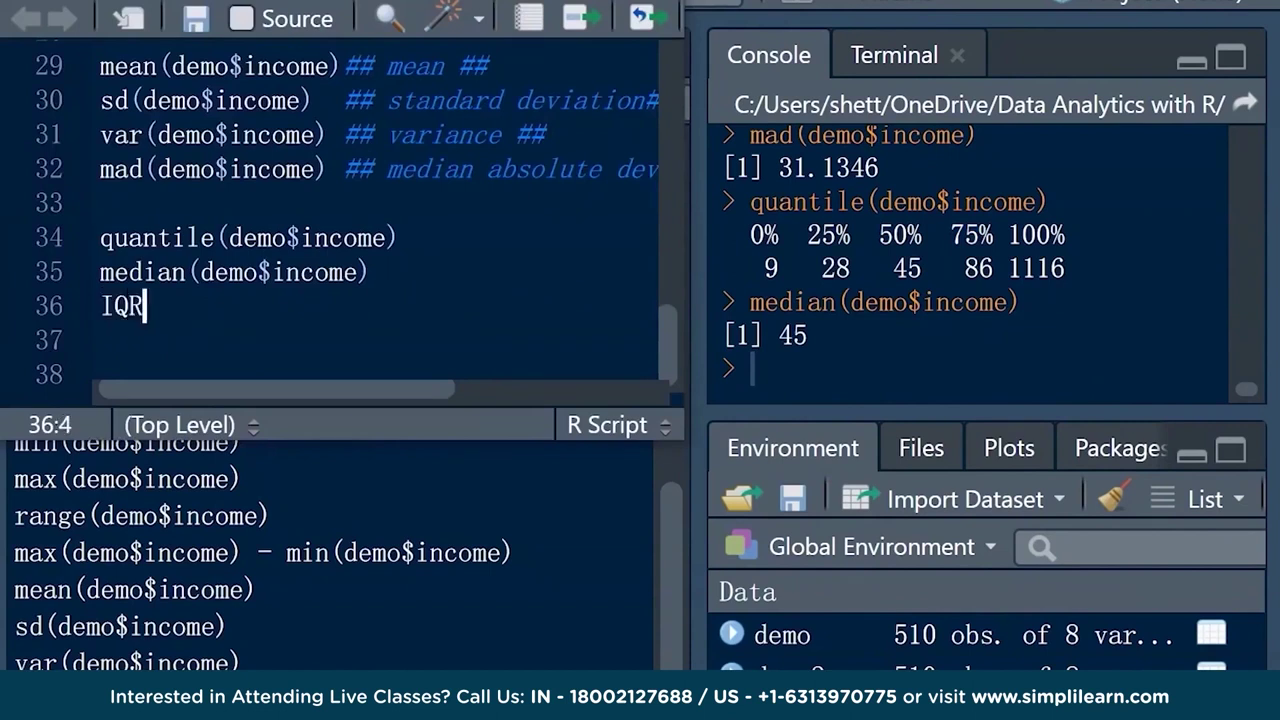
text($)
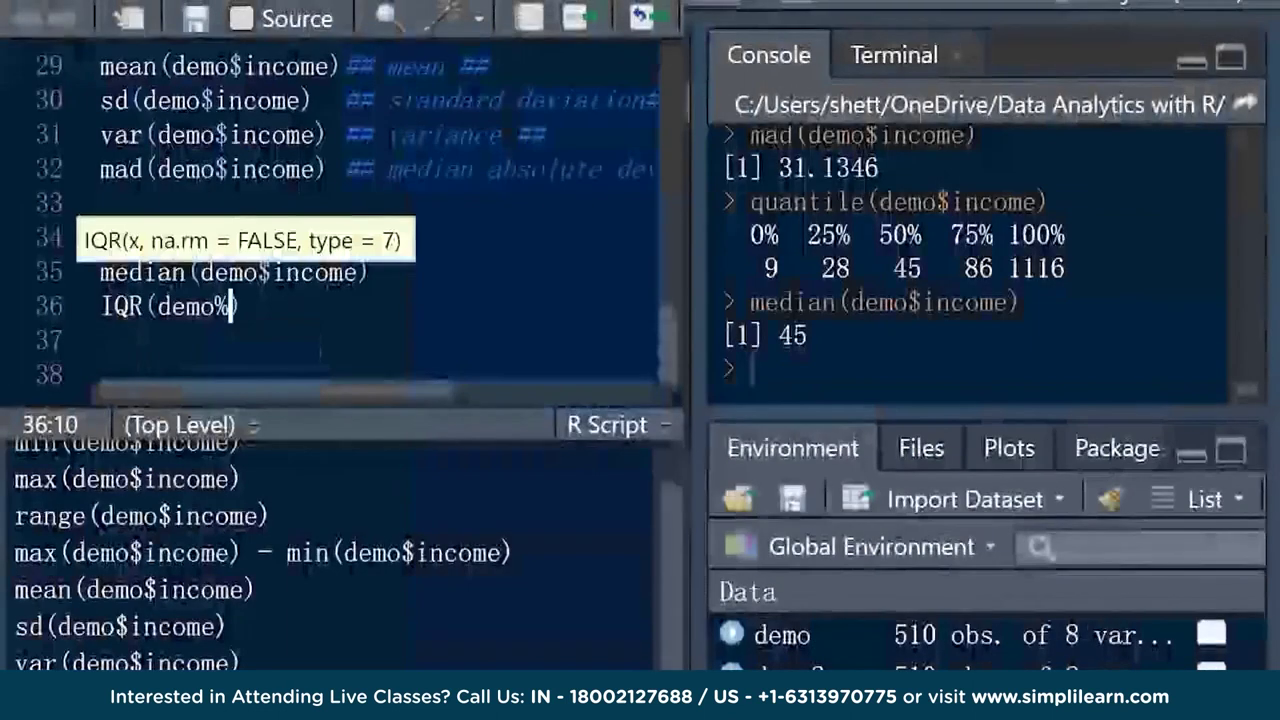
text(income)
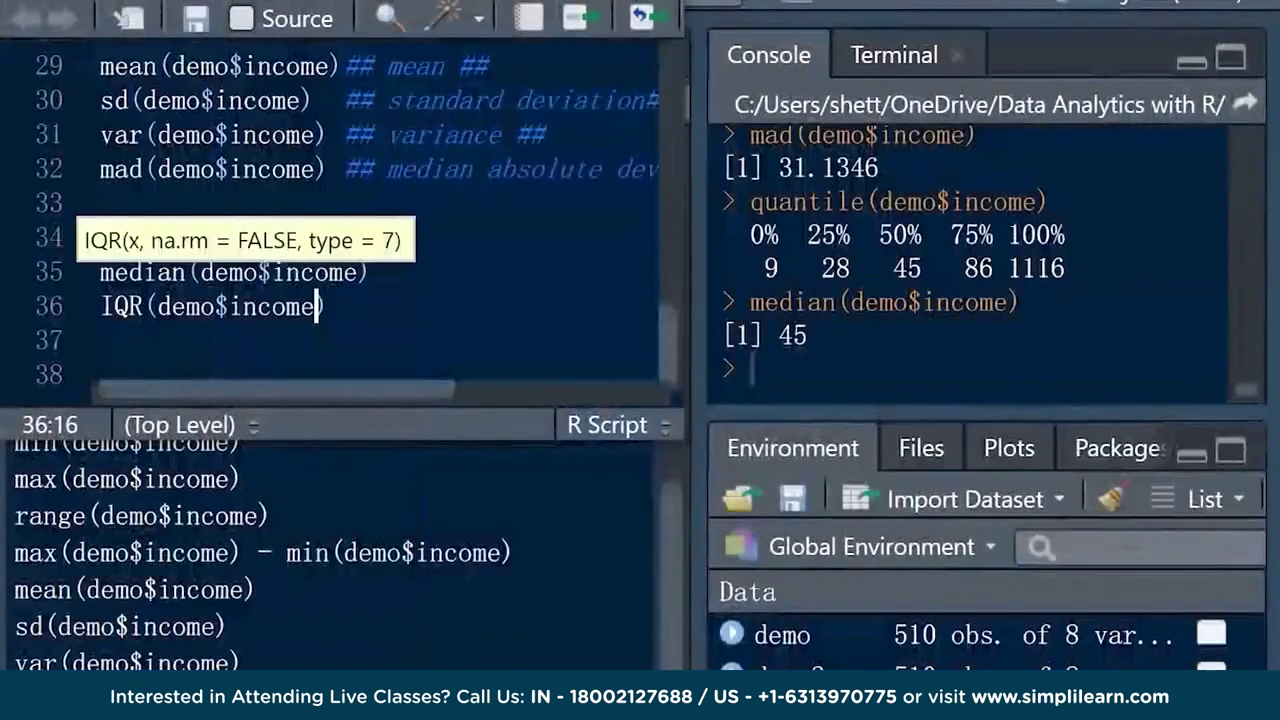
key(ctrl+Return)
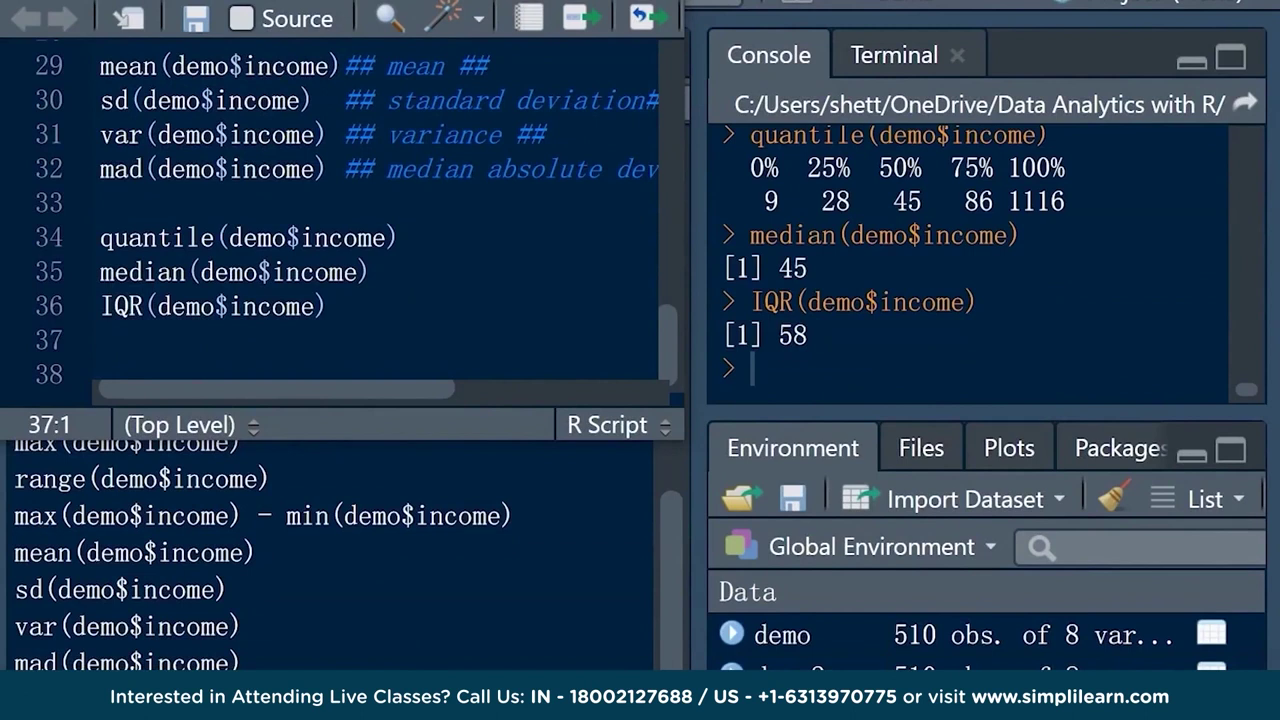
Write 86 - 28 on line 37, run it, and compare its output with the IQR result
text(86 - 28)
key(ctrl+Return)
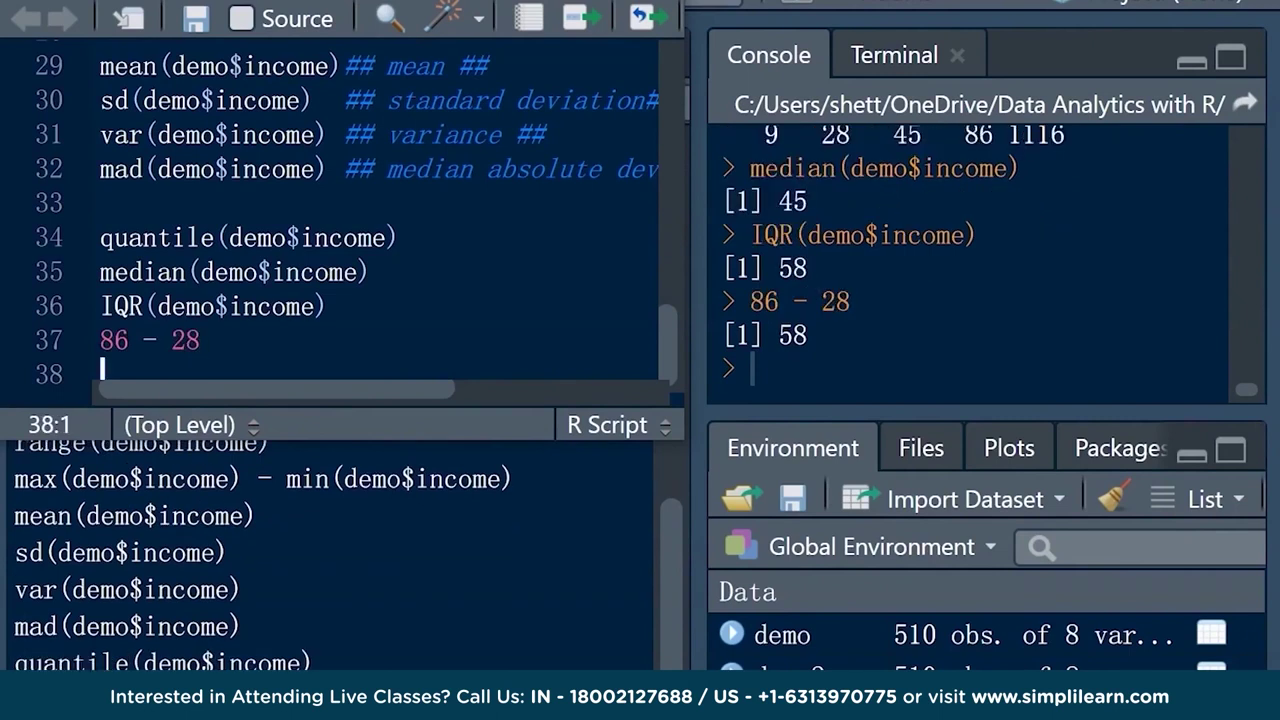
drag(808, 335, 779, 335)
drag(808, 268, 779, 268)
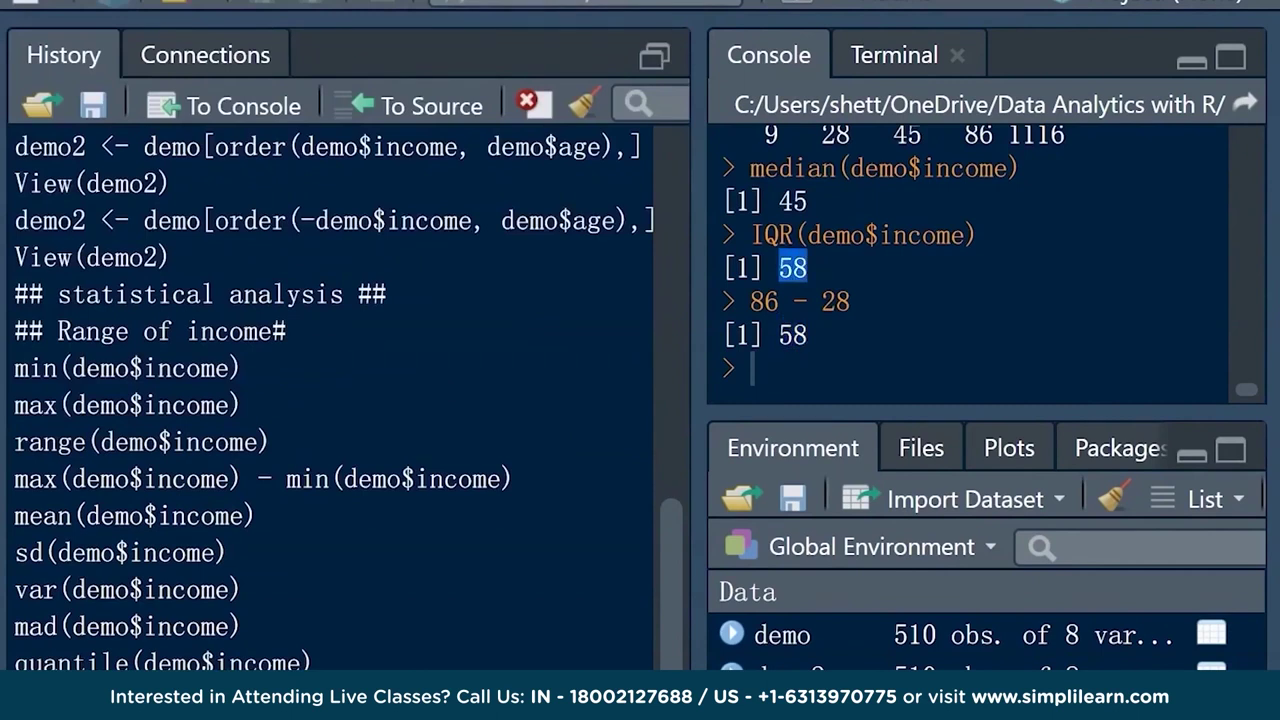
Add several blank lines to the script after the 86 - 28 calculation on line 37
key(ctrl+1)
click(172, 340)
click(201, 340)
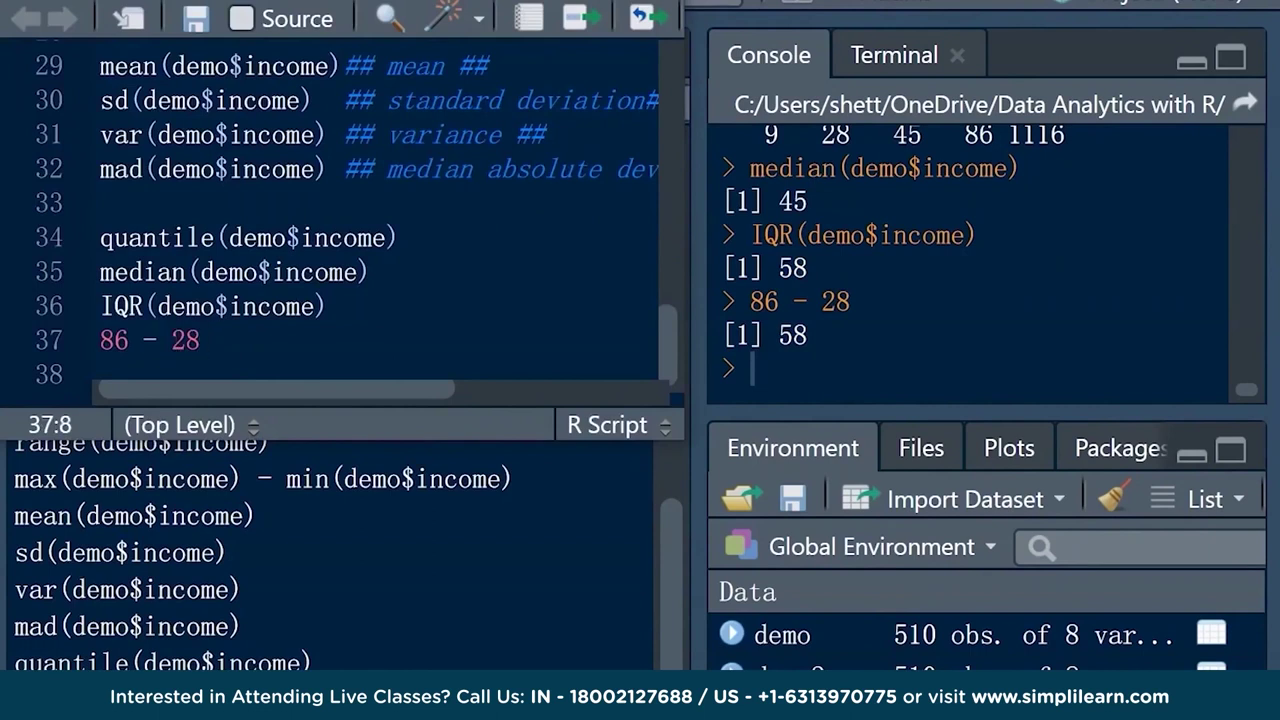
key(Return)
key(Return)
key(Return)
key(Return)
key(Return)
key(Return)
key(Return)
key(Return)
click(102, 134)
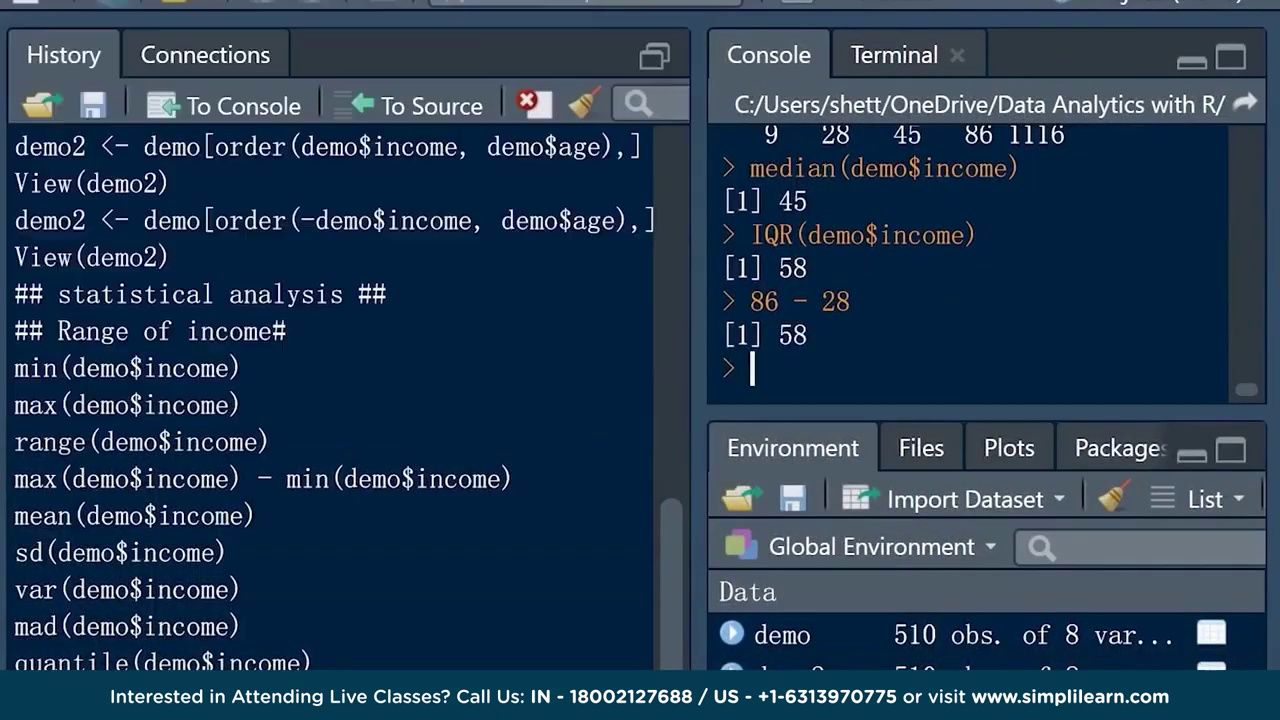
Try to install the ggplot2 package from the CRAN repository with its dependencies, declining to restart R beforehand
click(1118, 447)
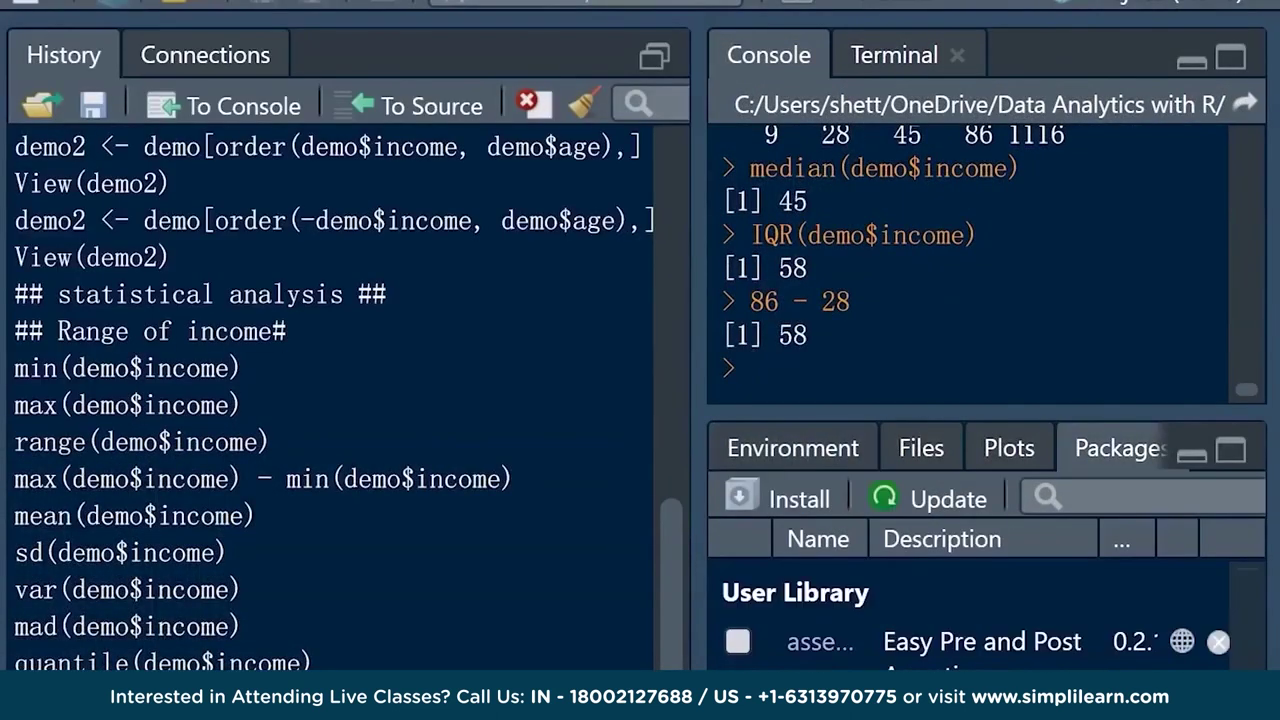
click(797, 502)
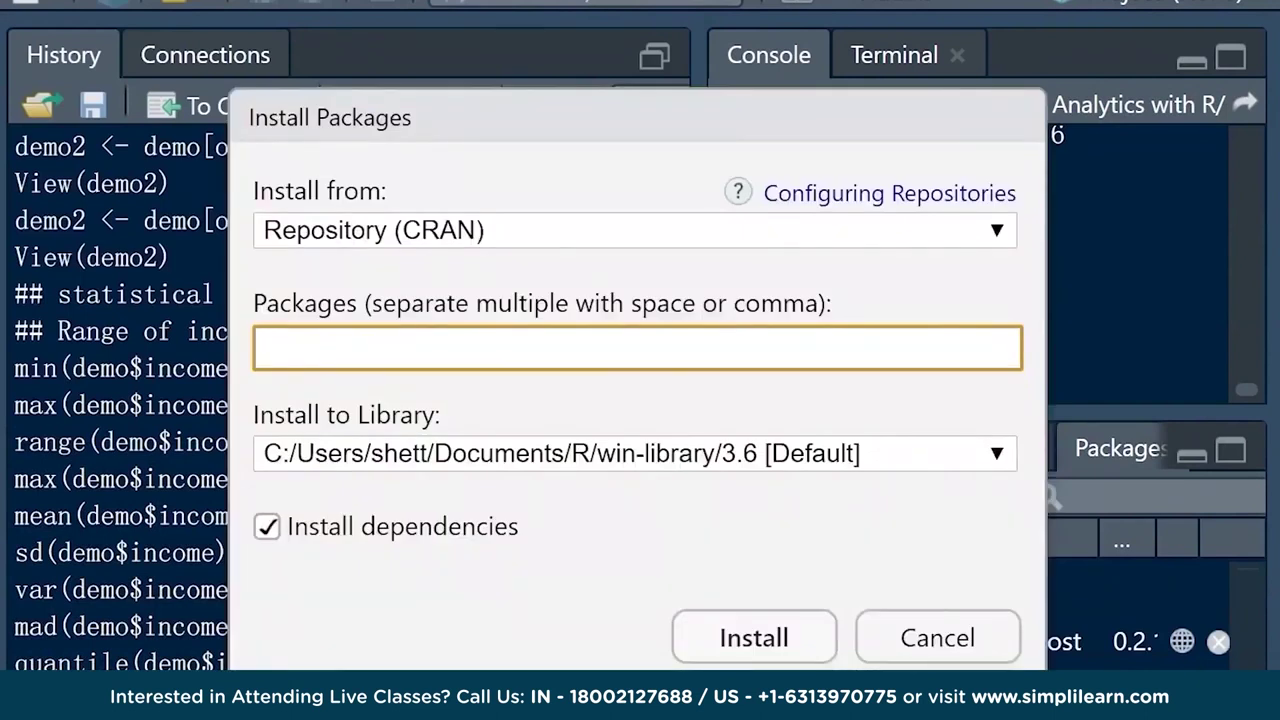
text(ggplot)
key(Down)
key(Return)
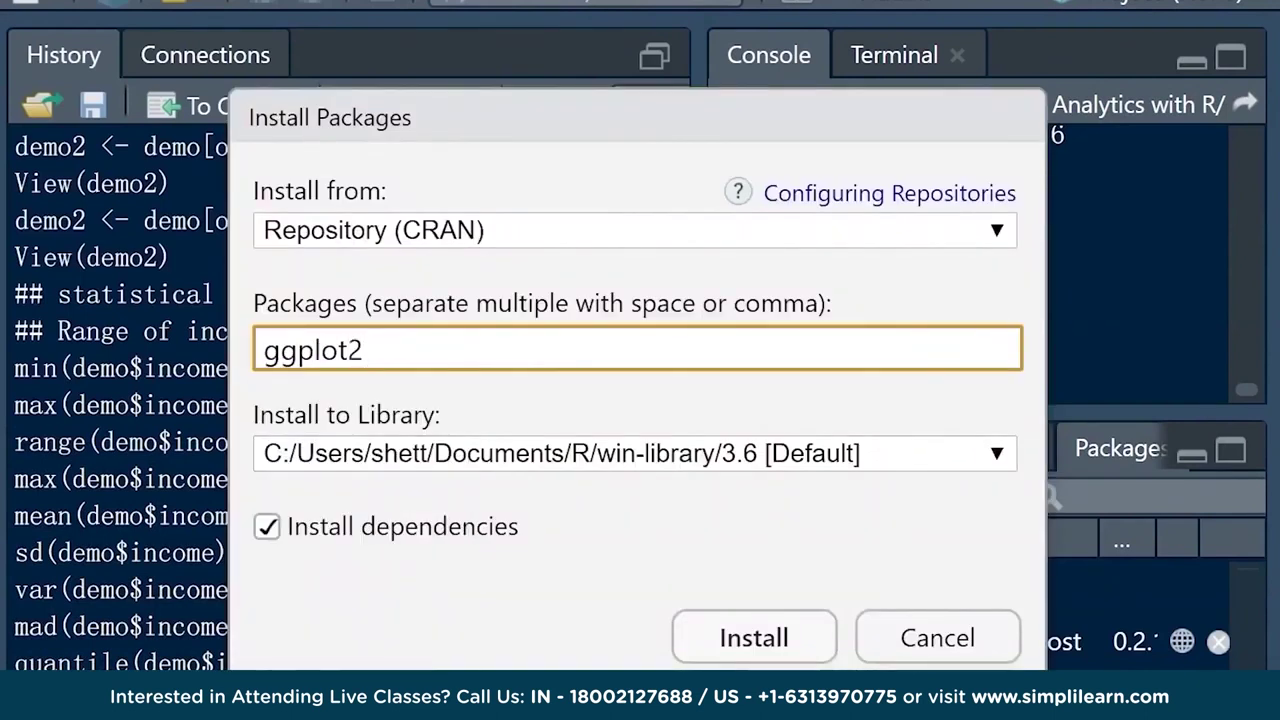
key(Return)
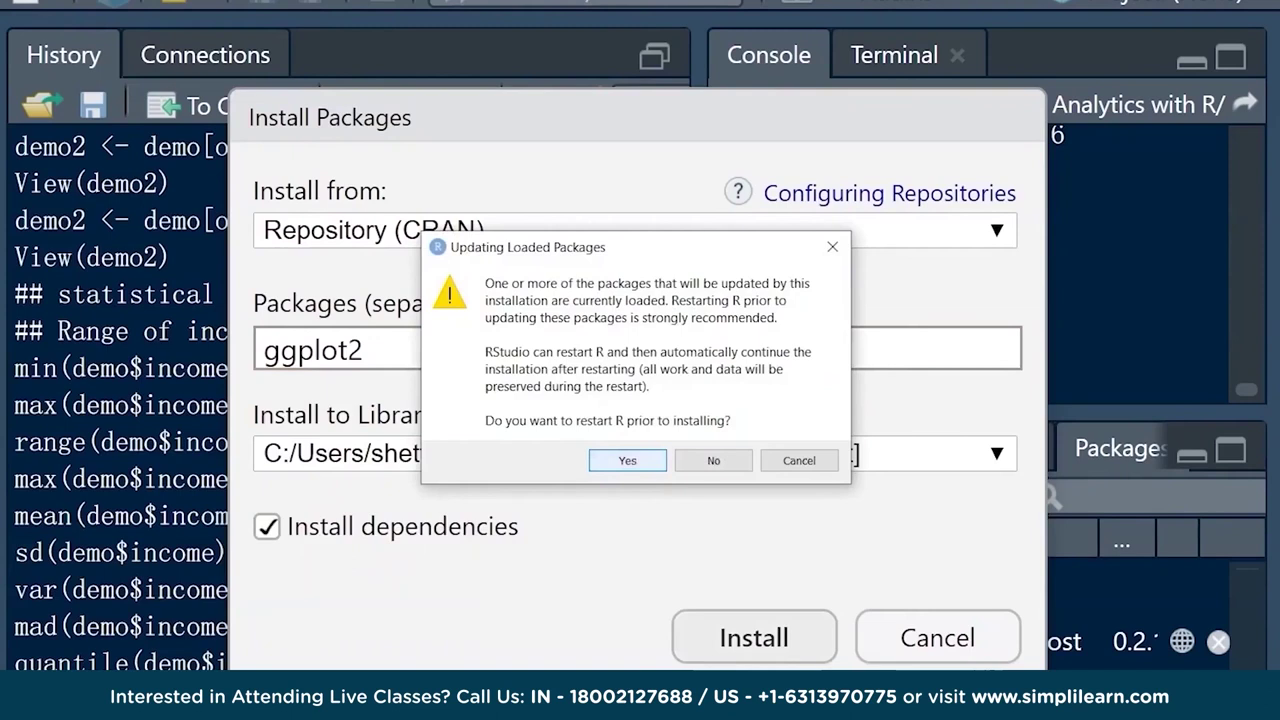
key(Tab)
key(Return)
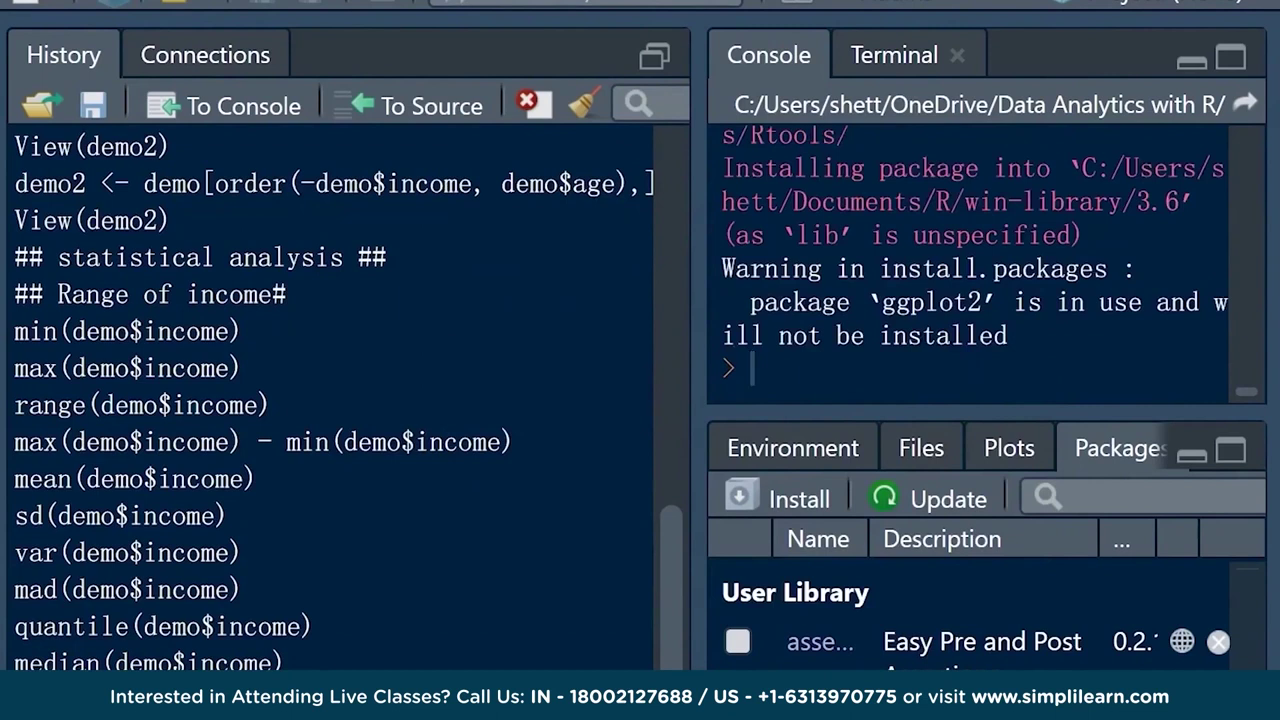
Load the ggplot2 package by writing library("ggplot2") on line 38 of the script and running it
key(ctrl+1)
text(lib)
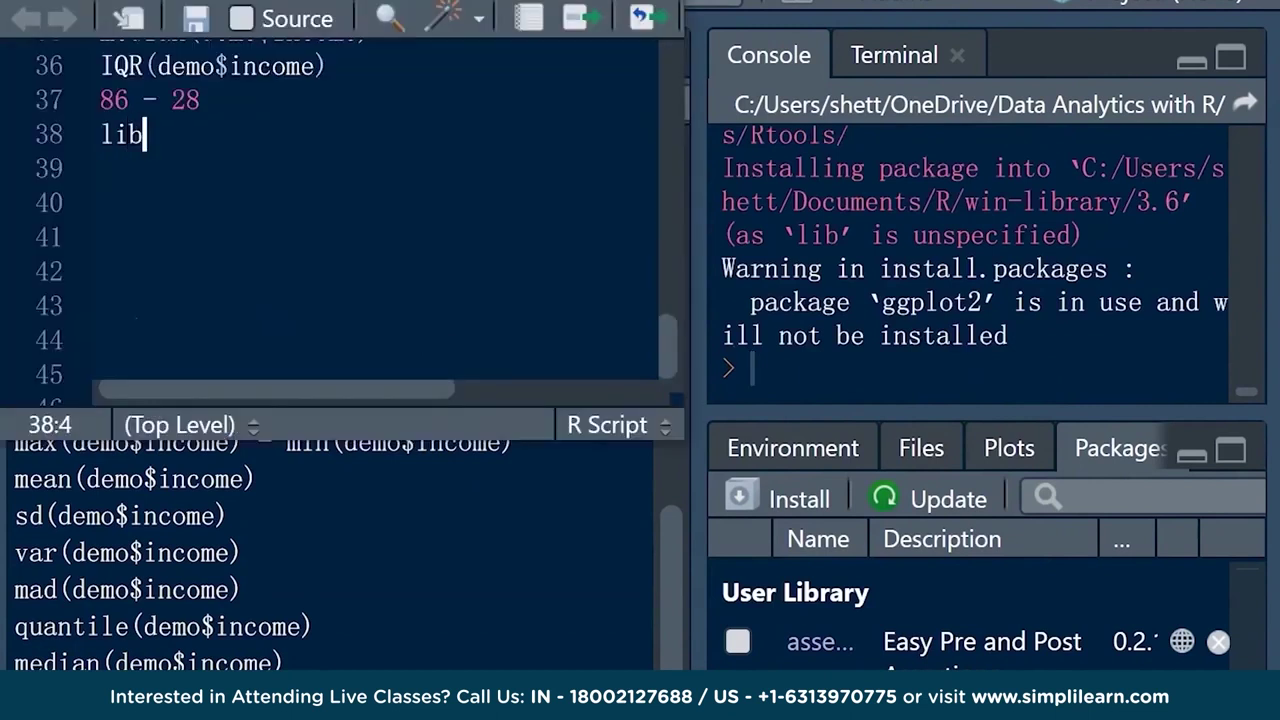
text(rary("ggplot2)
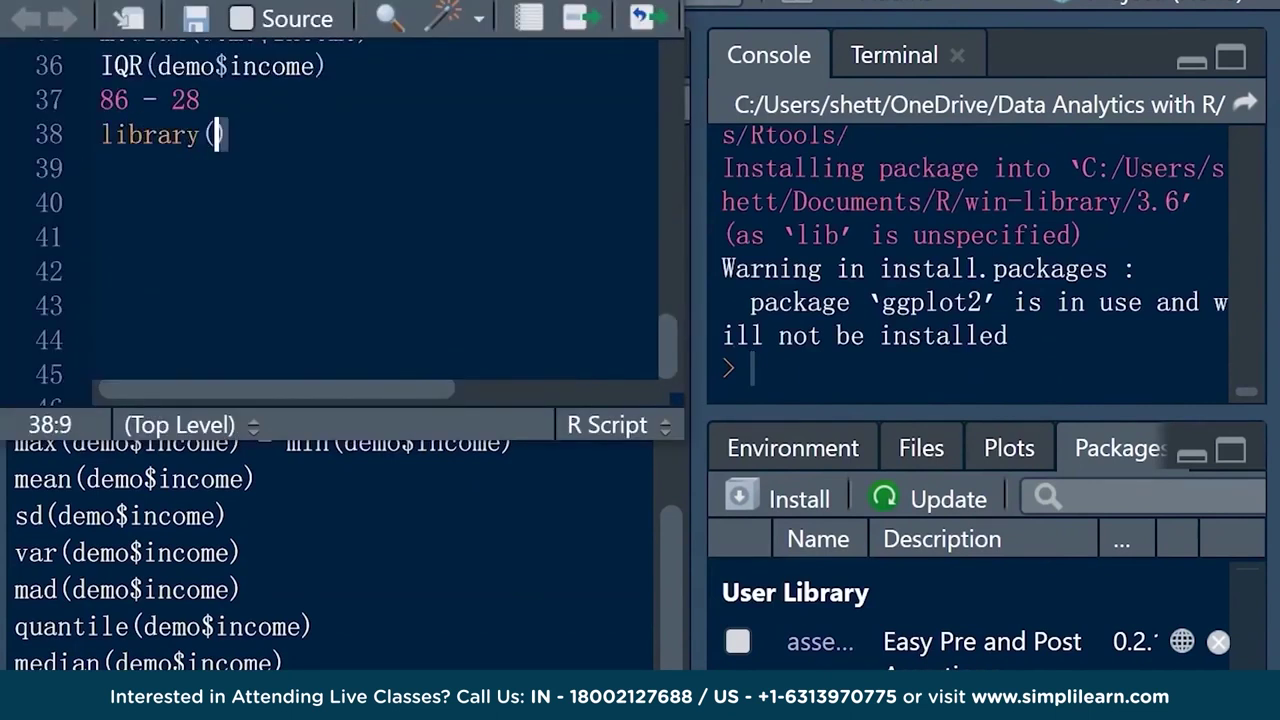
key(ctrl+Return)
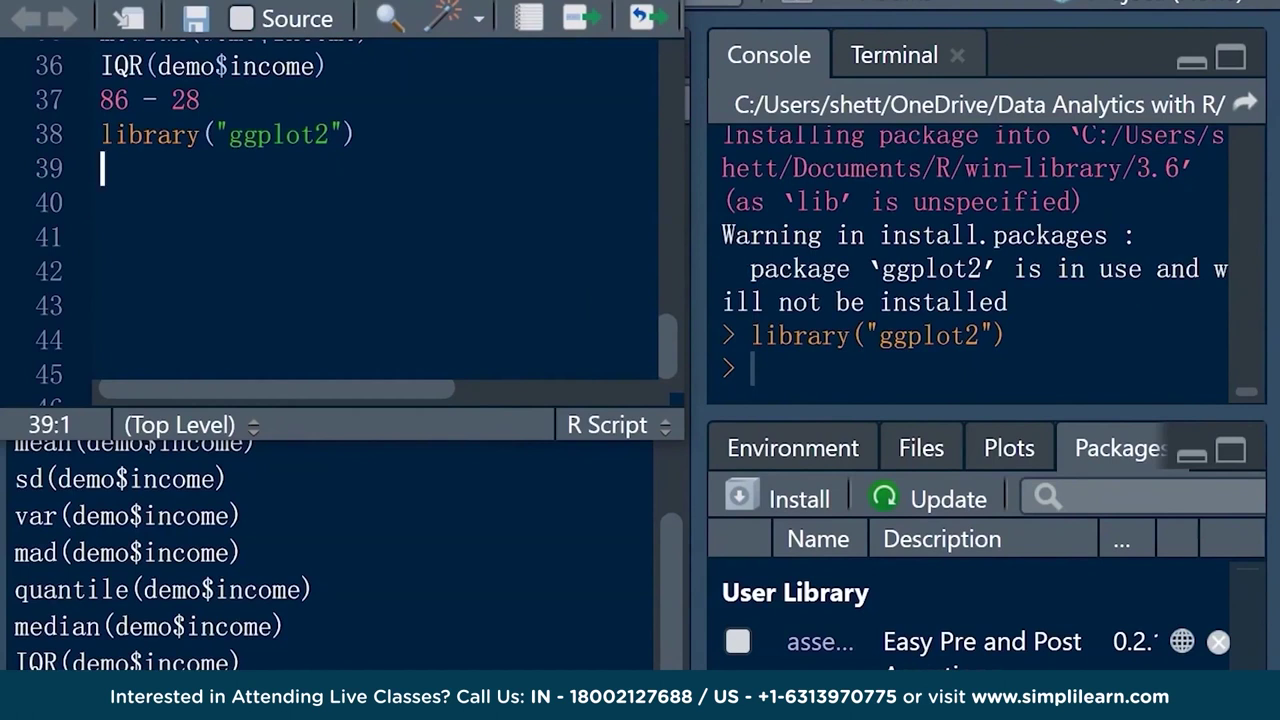
Add the comment "## Histogram - count of income ranges##" on line 40, leaving a blank line above it
key(Return)
text(## Histogram )
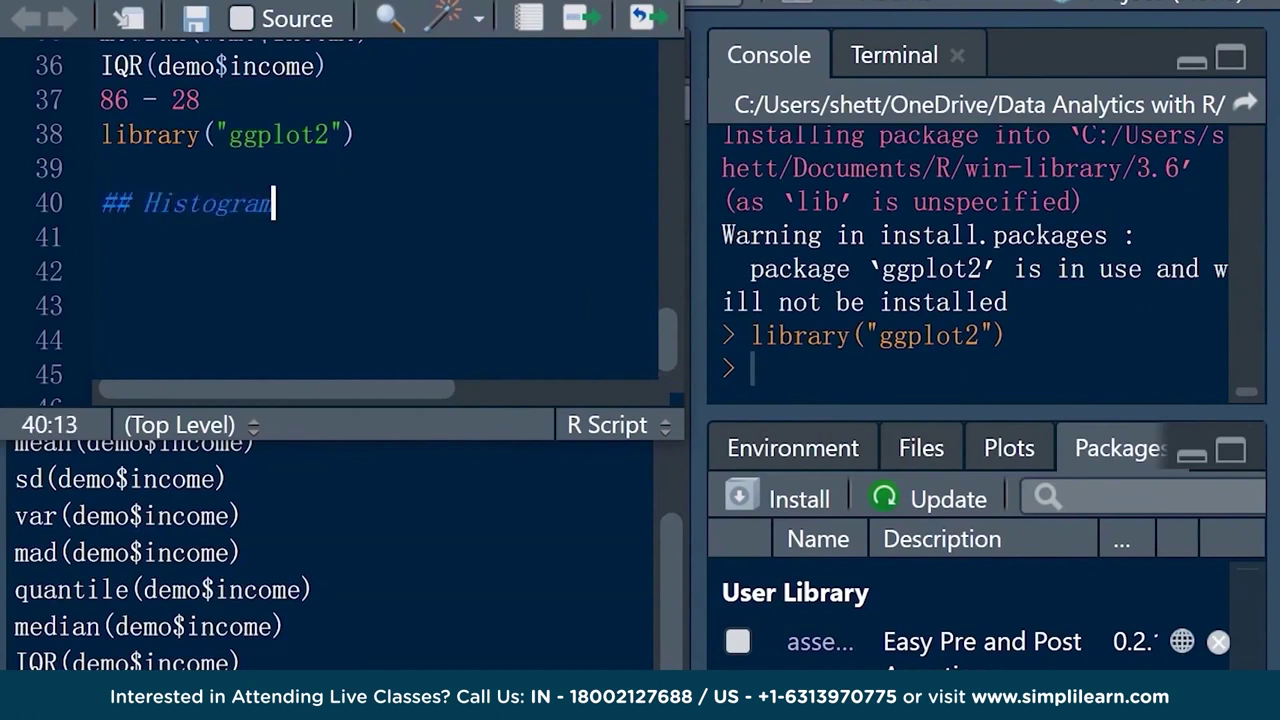
text(- count o)
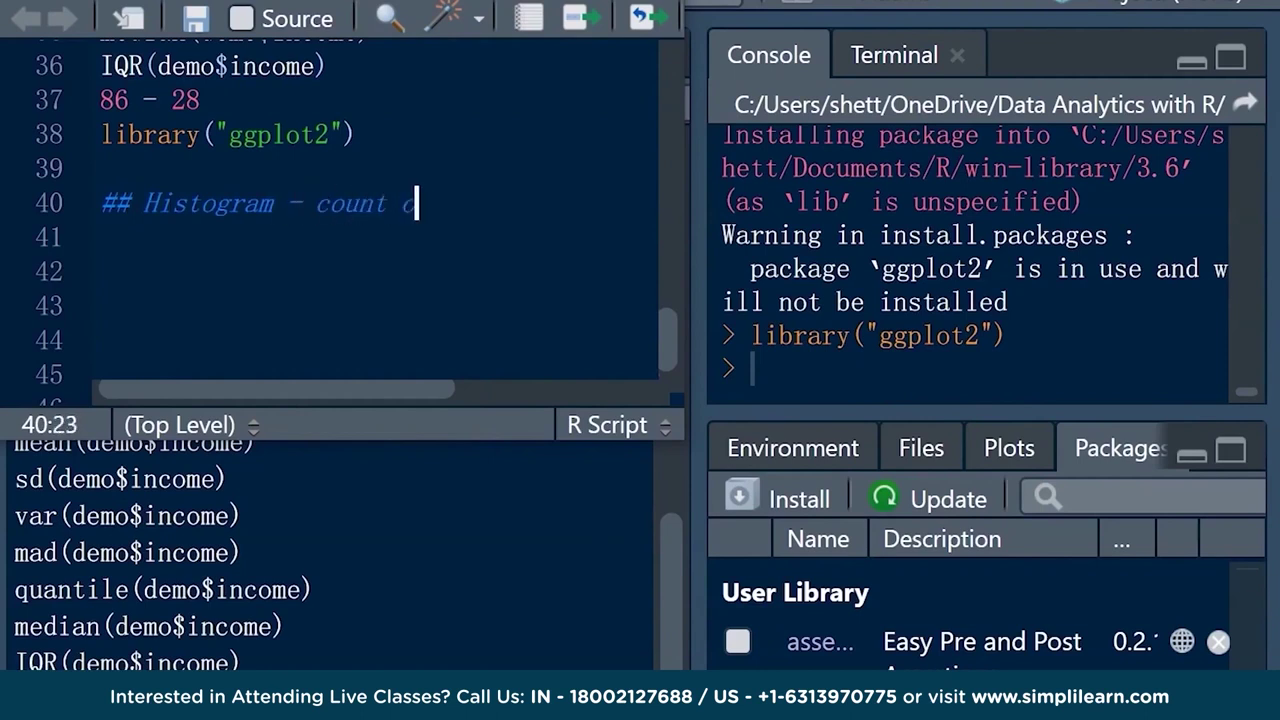
text(f income ranges##)
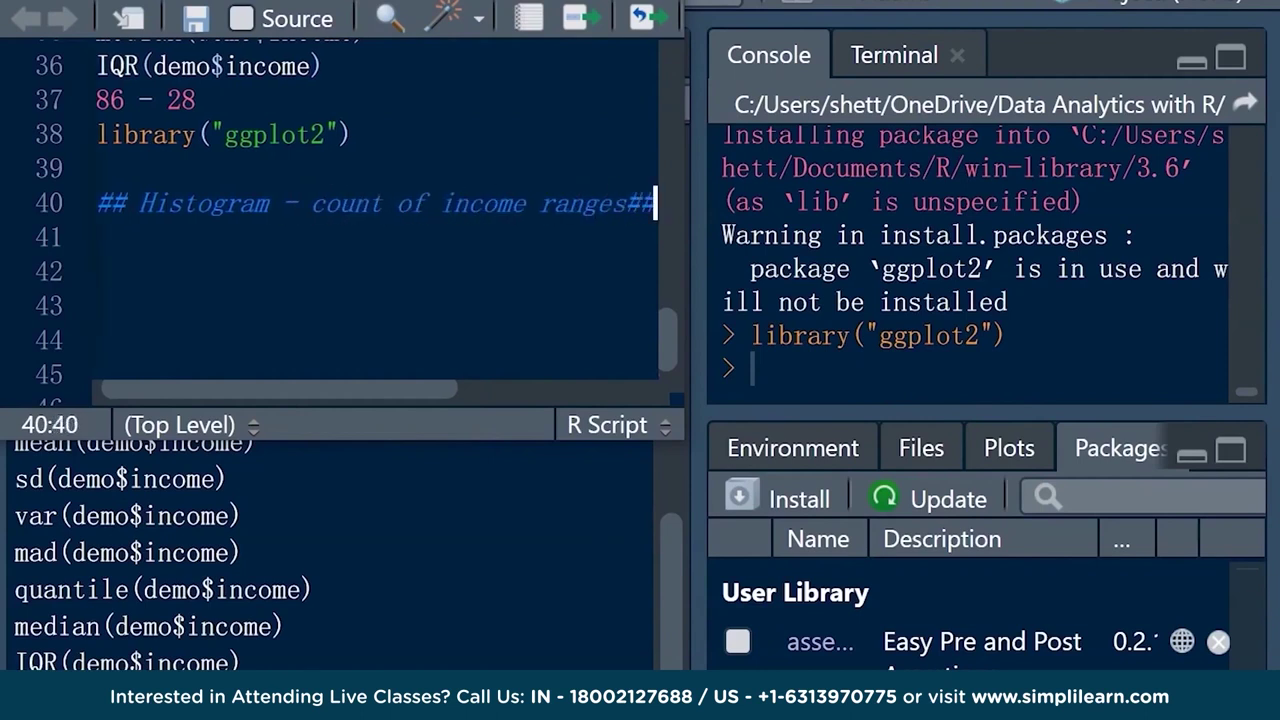
key(Return)
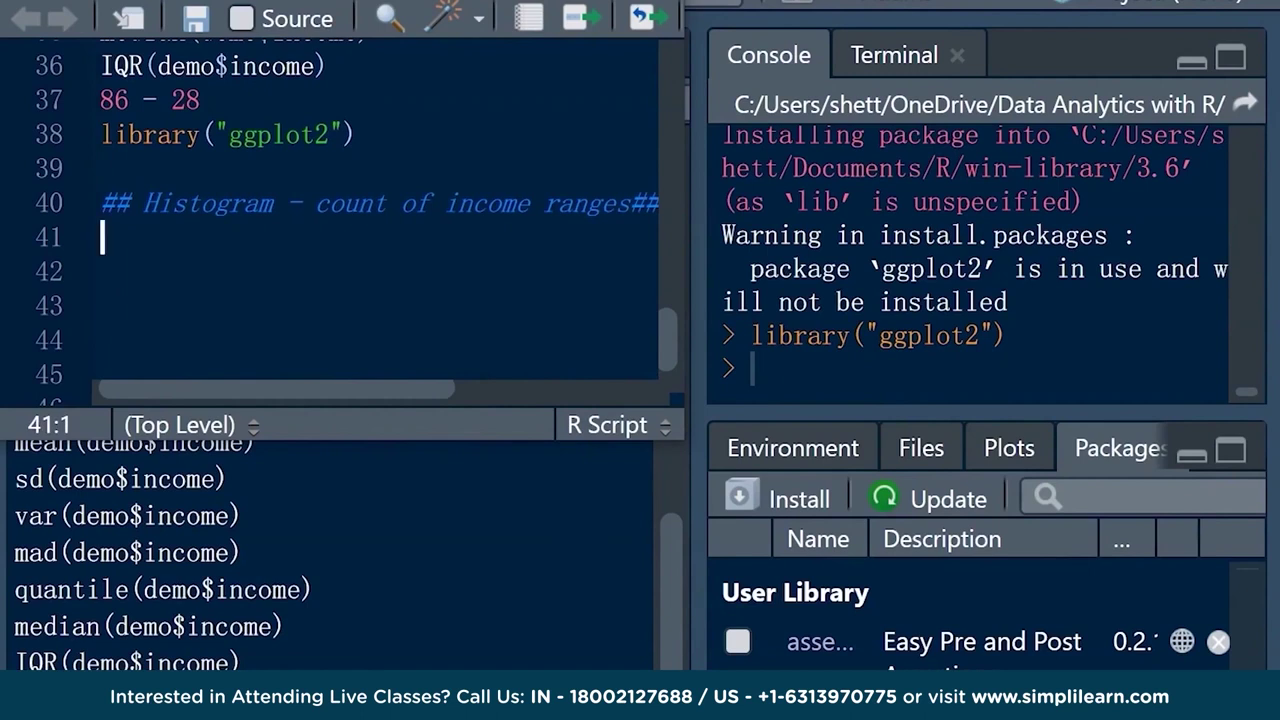
Begin the histogram code on line 41 with ggplot() + geom_histogram(data= demo, and break the line after the comma
text(ggplo)
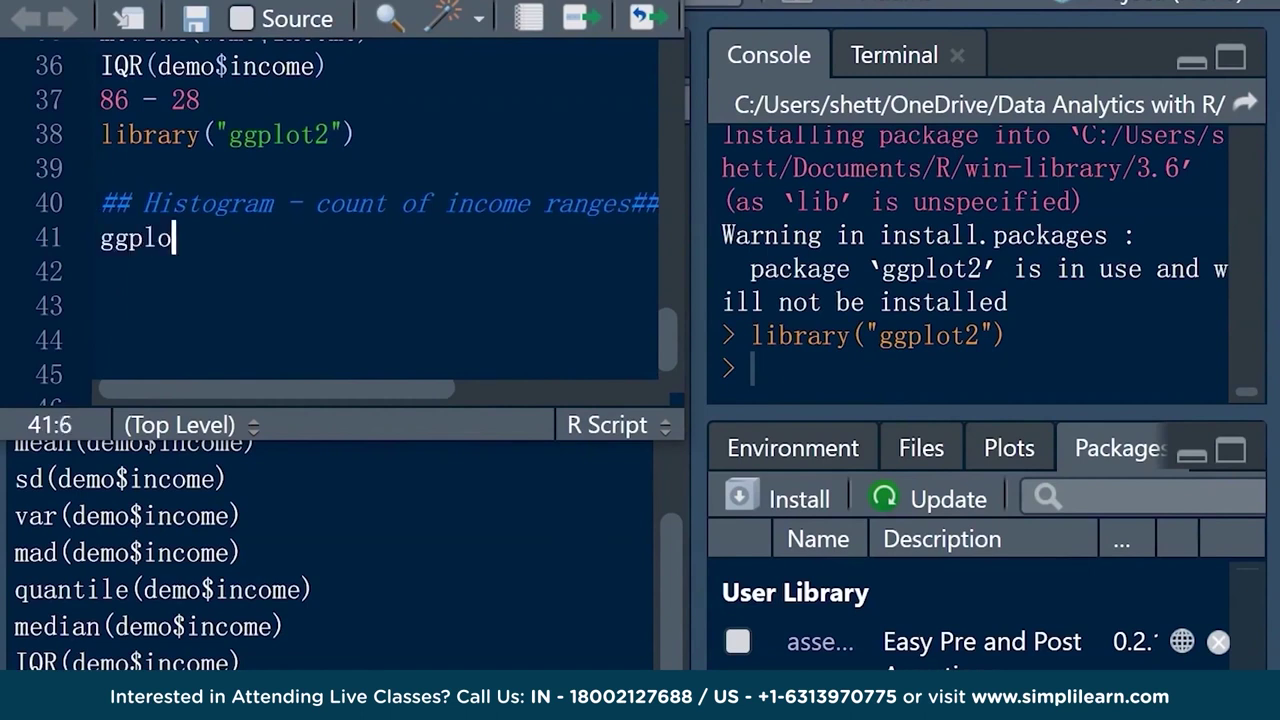
text(t() + )
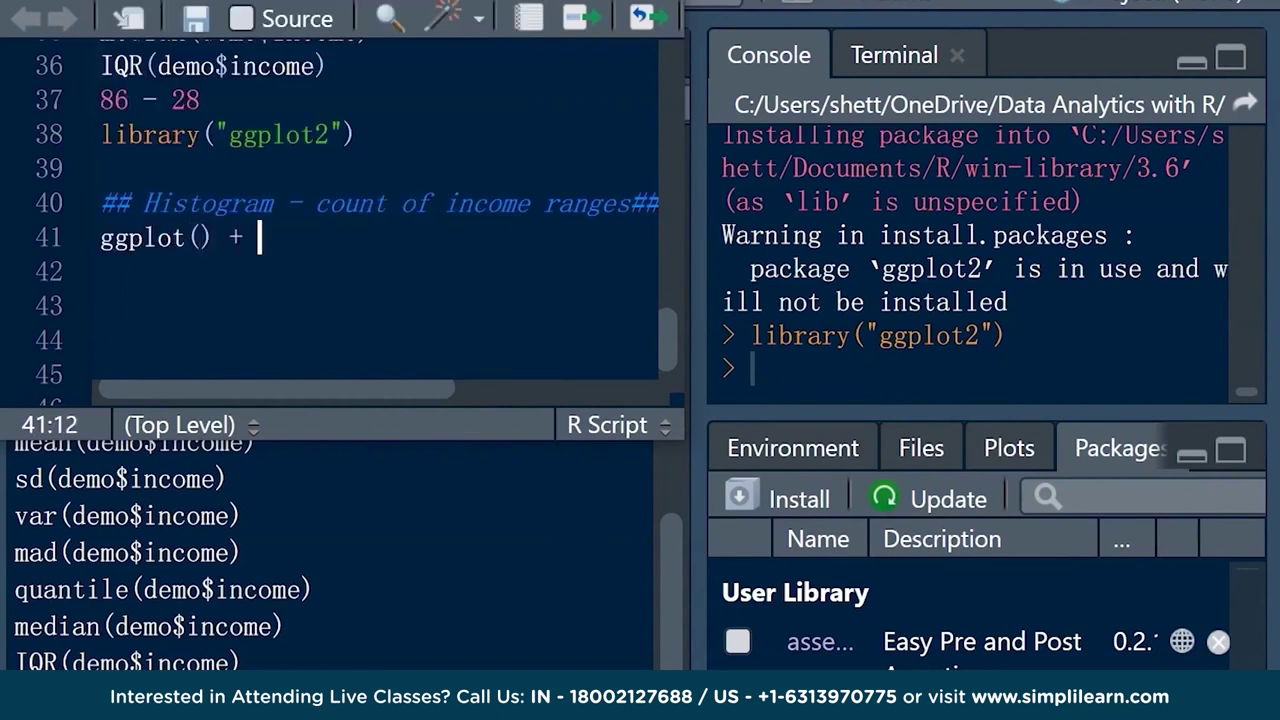
text(geom_his)
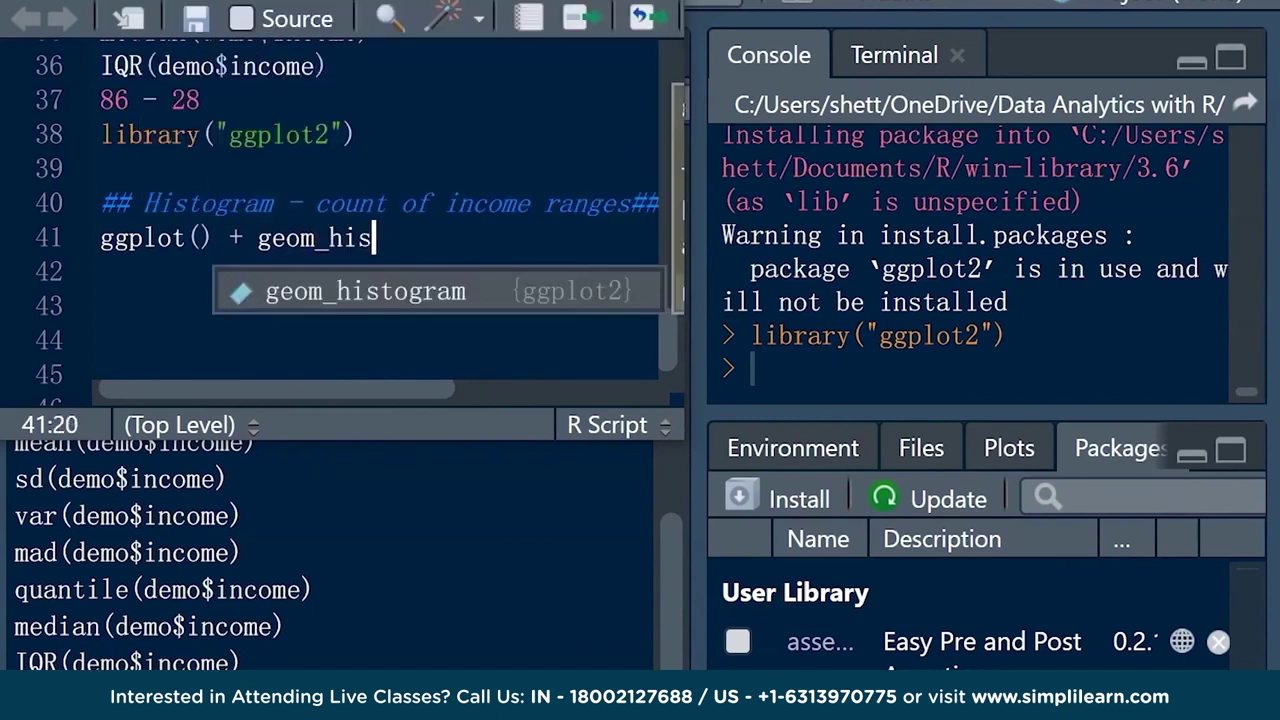
key(Tab)
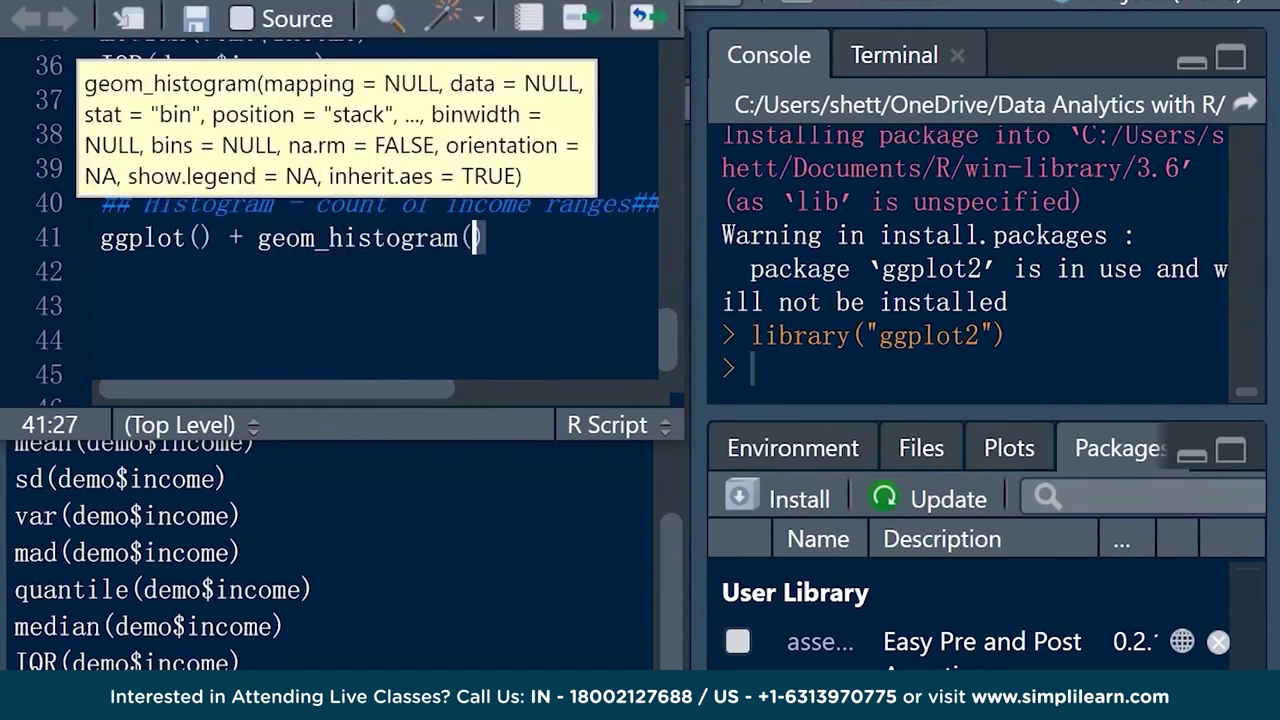
text(data=)
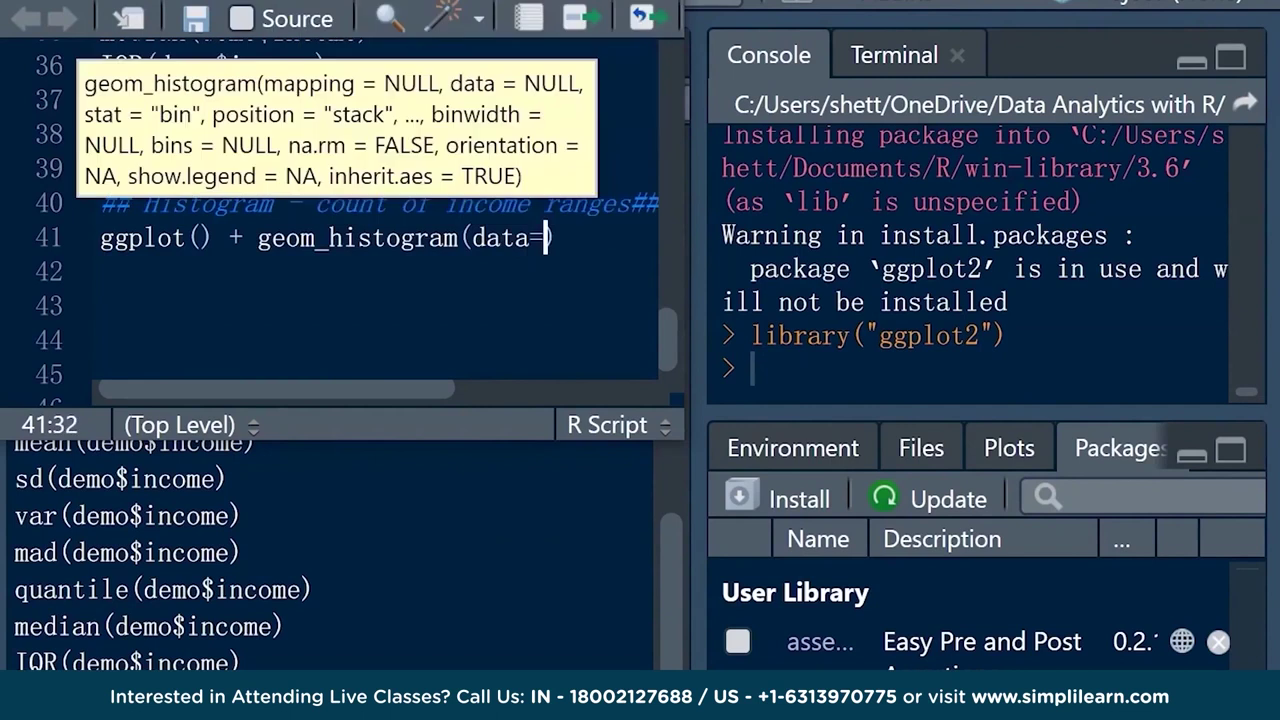
text( demo,)
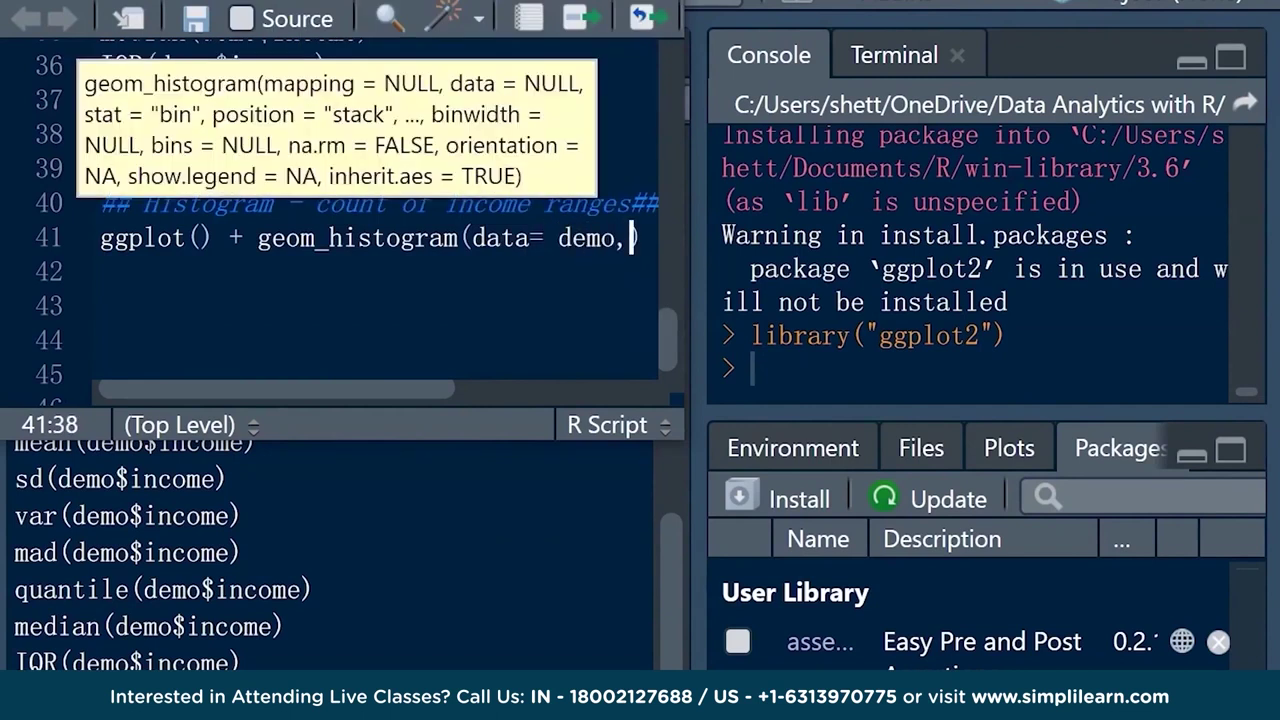
key(Return)
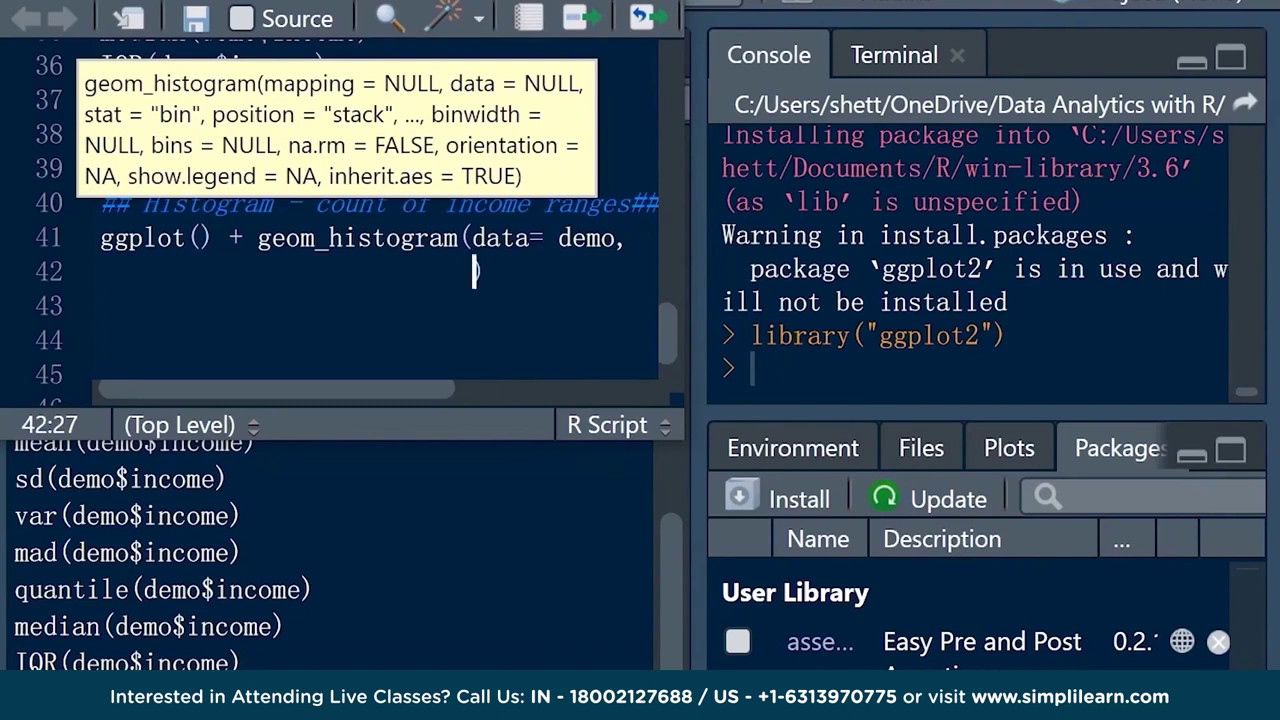
Enlarge the script editor and remove the line break after demo, so the histogram call continues on line 41
key(ctrl+shift+1)
key(BackSpace)
key(BackSpace)
key(BackSpace)
key(BackSpace)
key(BackSpace)
key(BackSpace)
key(BackSpace)
key(BackSpace)
key(BackSpace)
key(BackSpace)
key(BackSpace)
key(BackSpace)
key(BackSpace)
key(BackSpace)
key(BackSpace)
key(BackSpace)
key(BackSpace)
key(BackSpace)
key(BackSpace)
key(BackSpace)
key(BackSpace)
key(BackSpace)
key(BackSpace)
key(BackSpace)
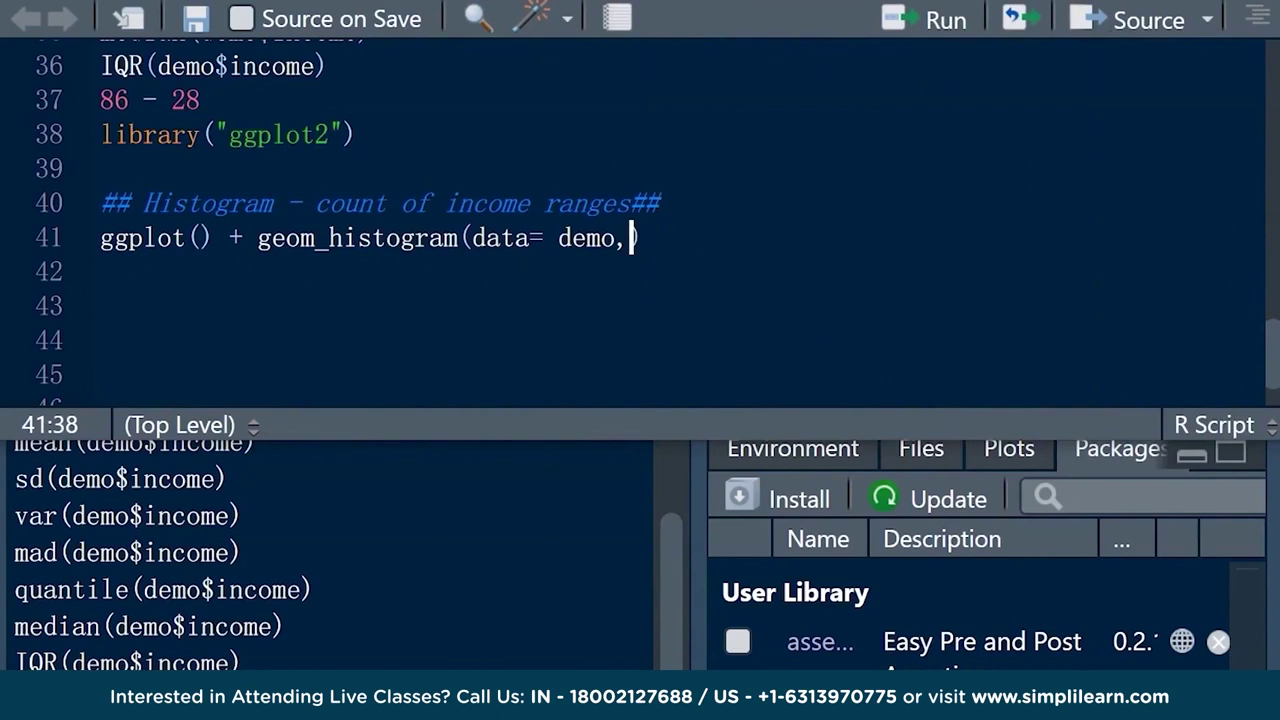
Map income to the x axis in the geom_histogram call with aes(x=income)
text(aes)
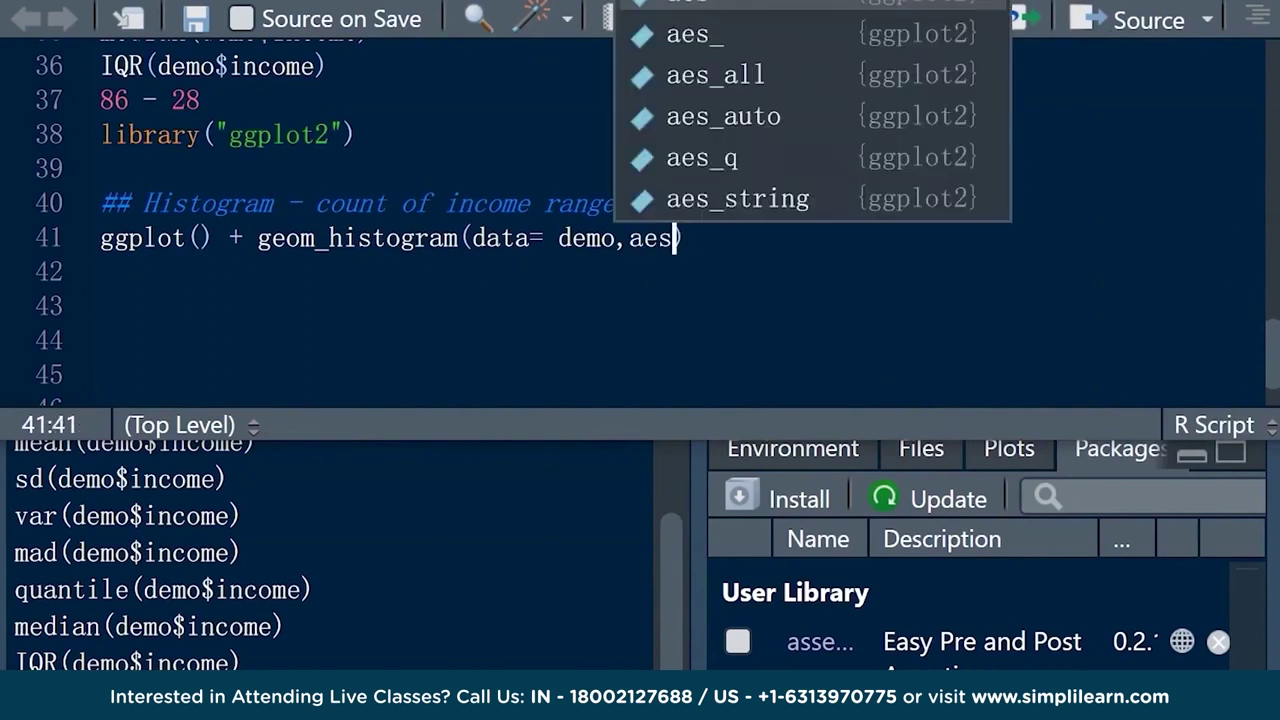
text((x)
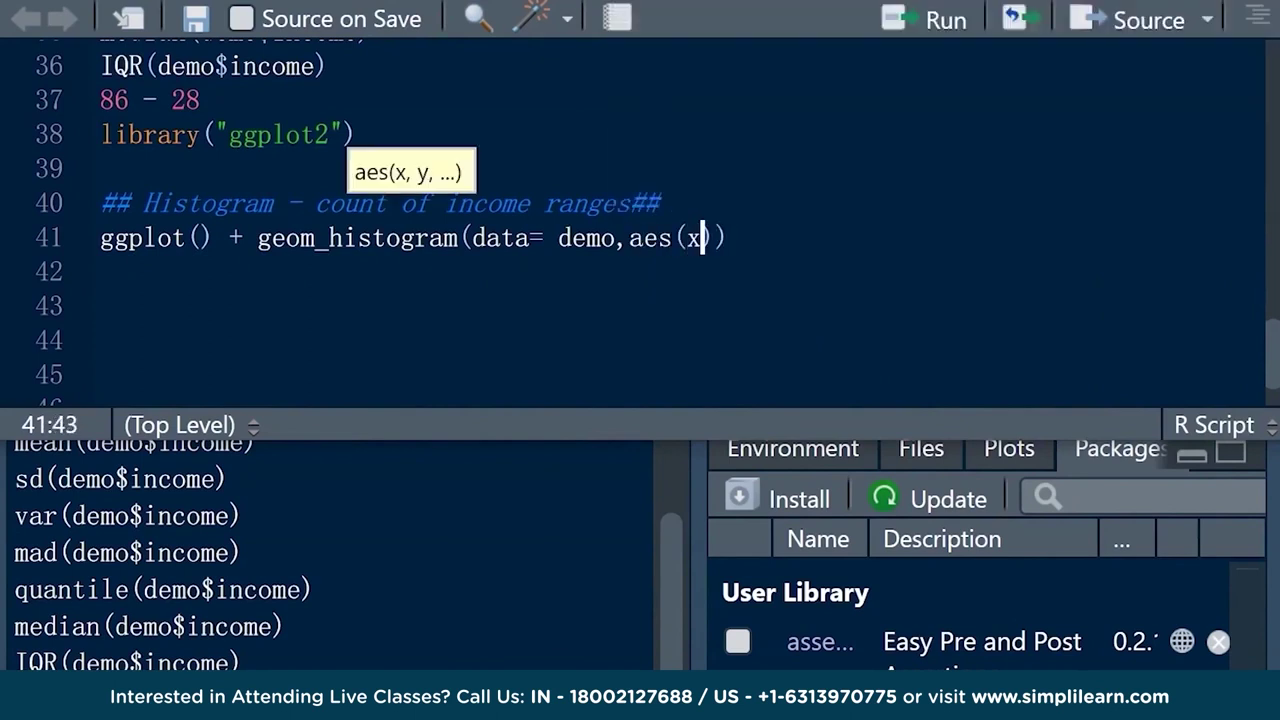
text(=incom)
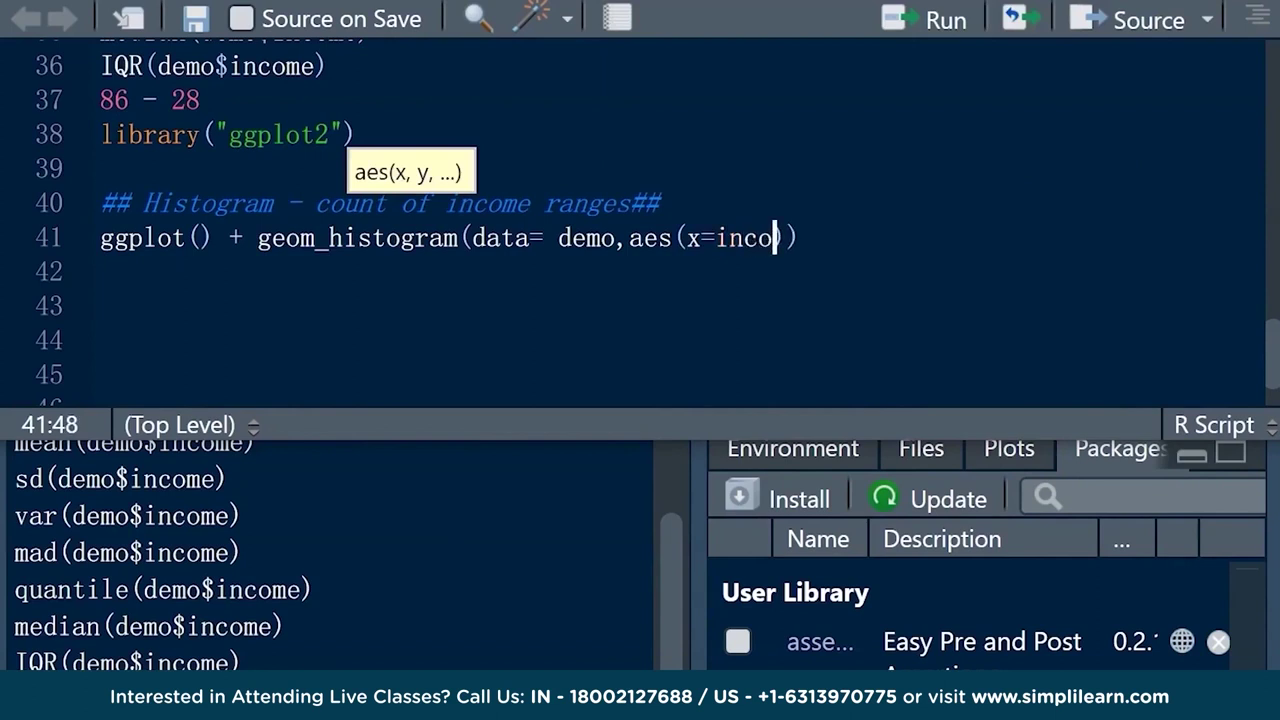
text(e)
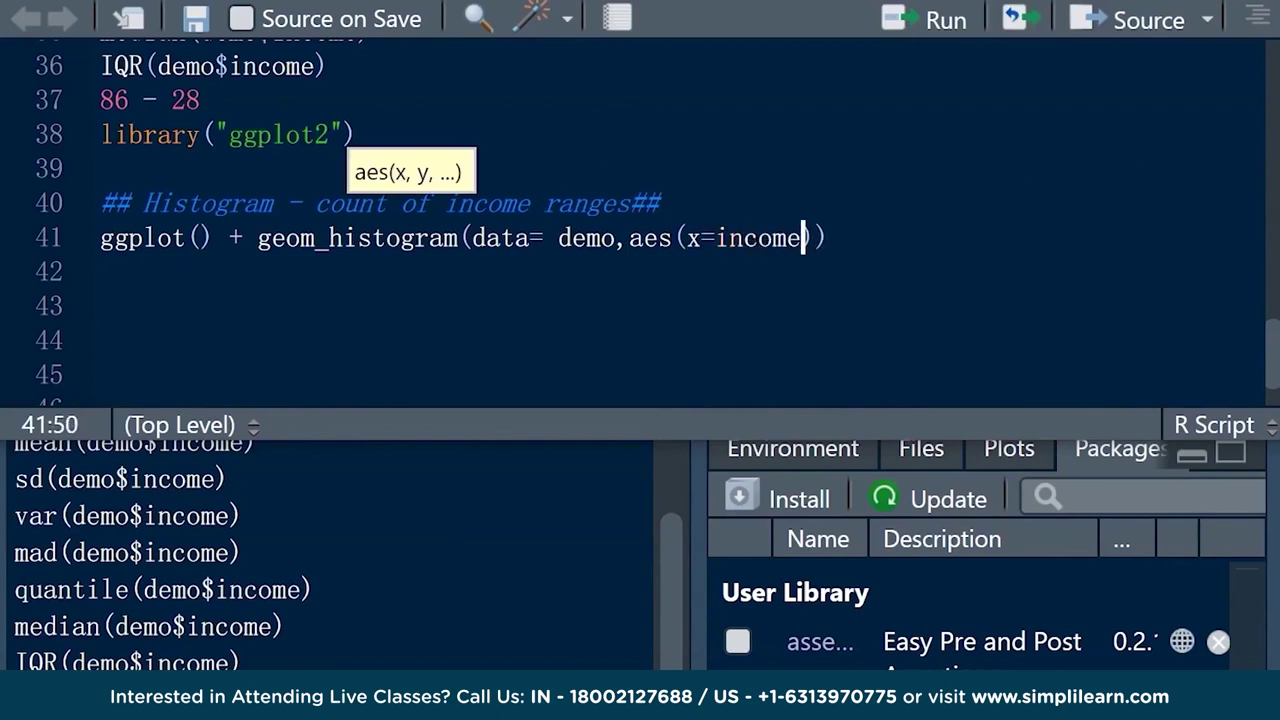
text())
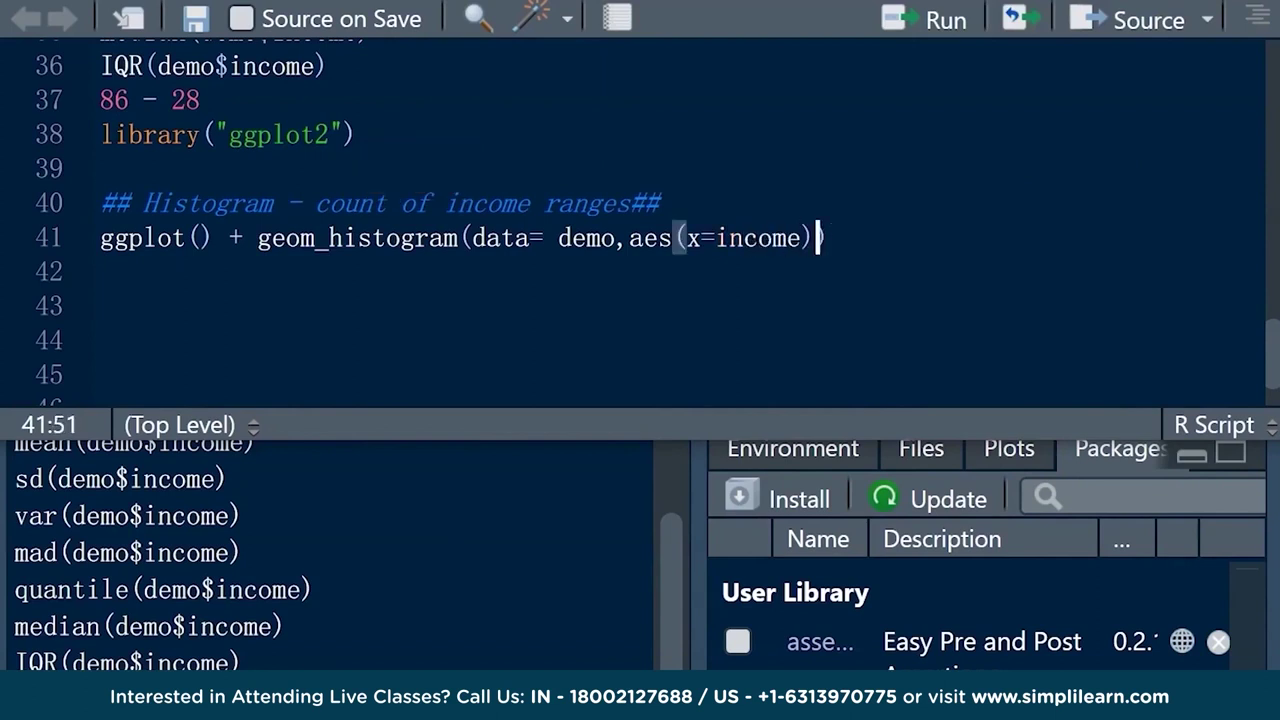
Add bins = 30 and binwidth = 100 to the geom_histogram call and run line 41 to plot the histogram
text(, bins)
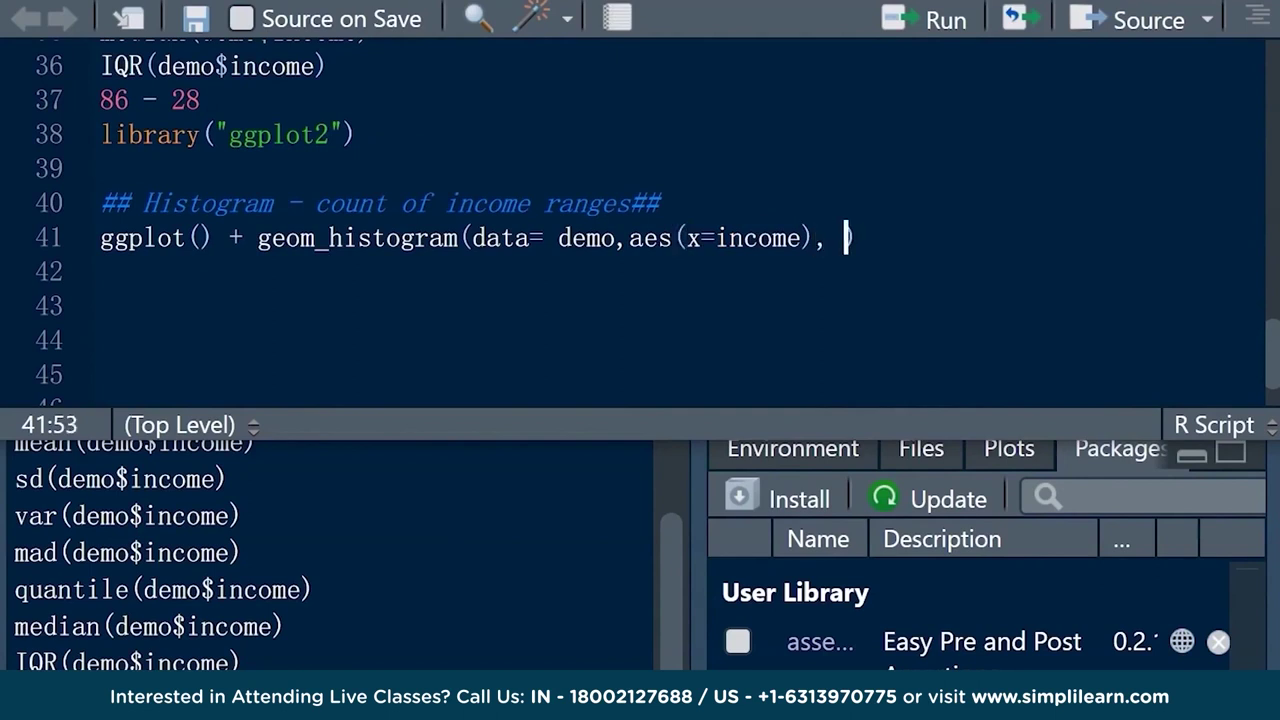
text( = 3)
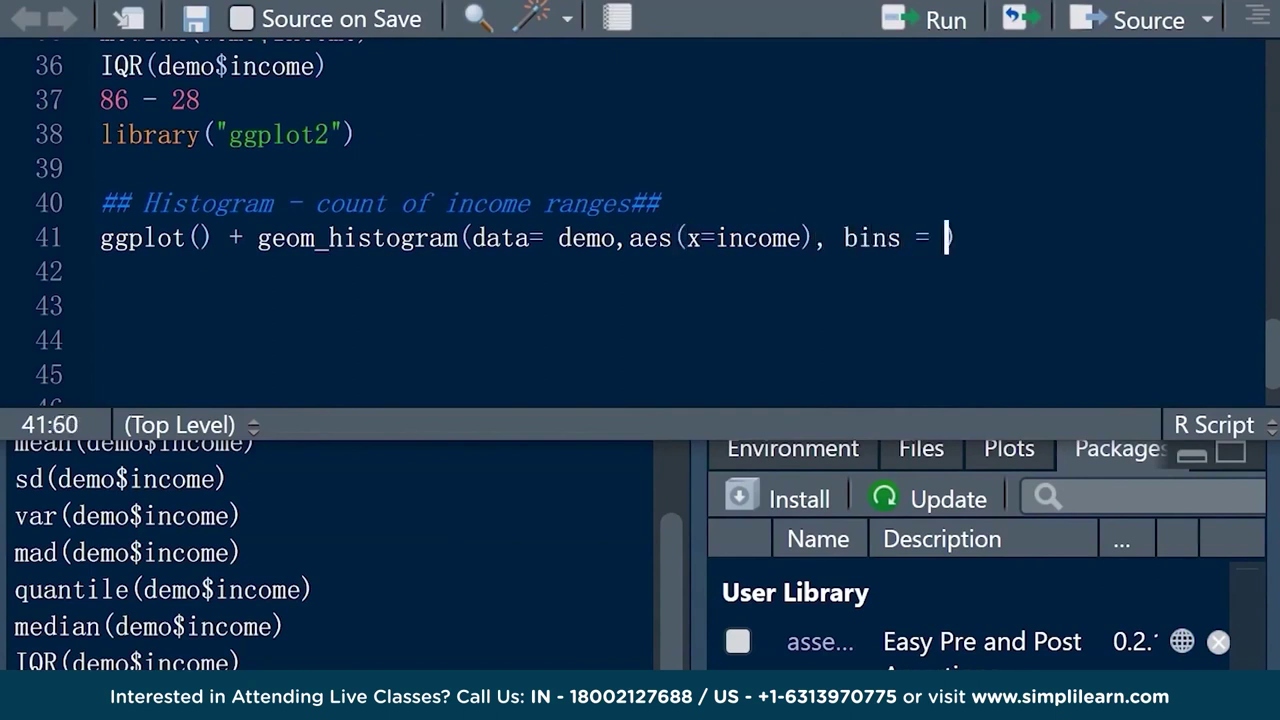
text(0, bin)
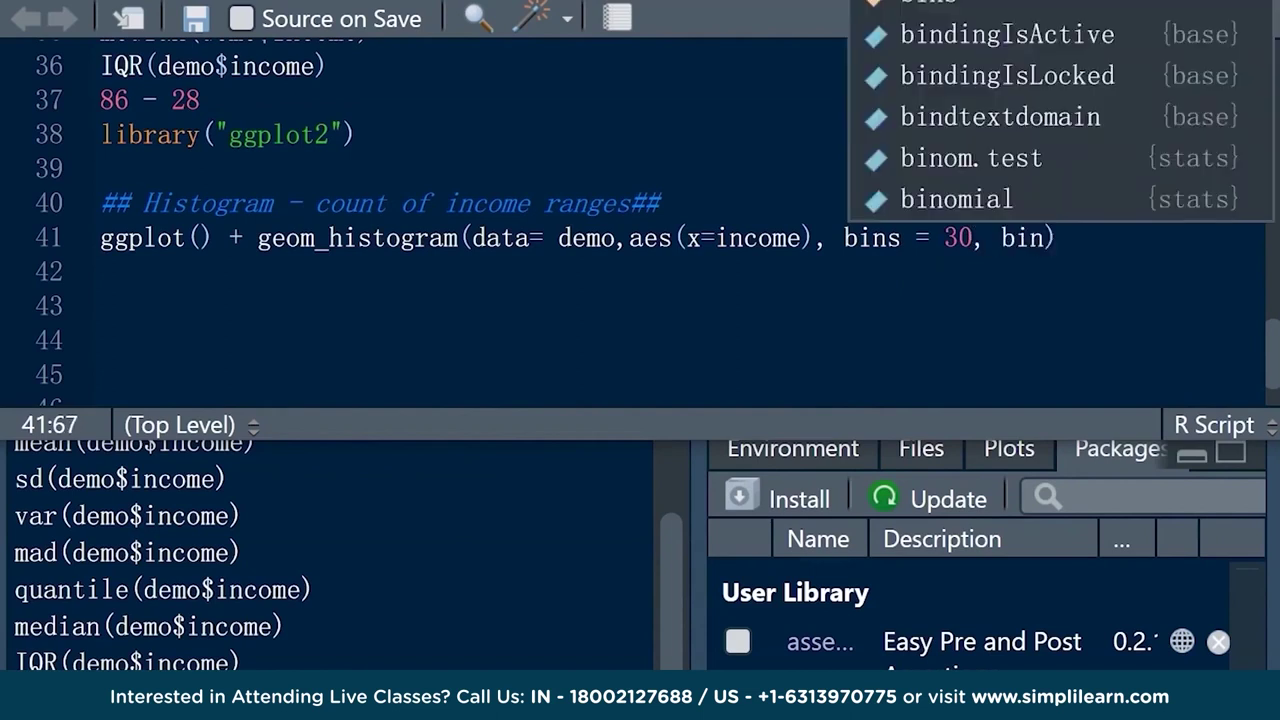
text(width = )
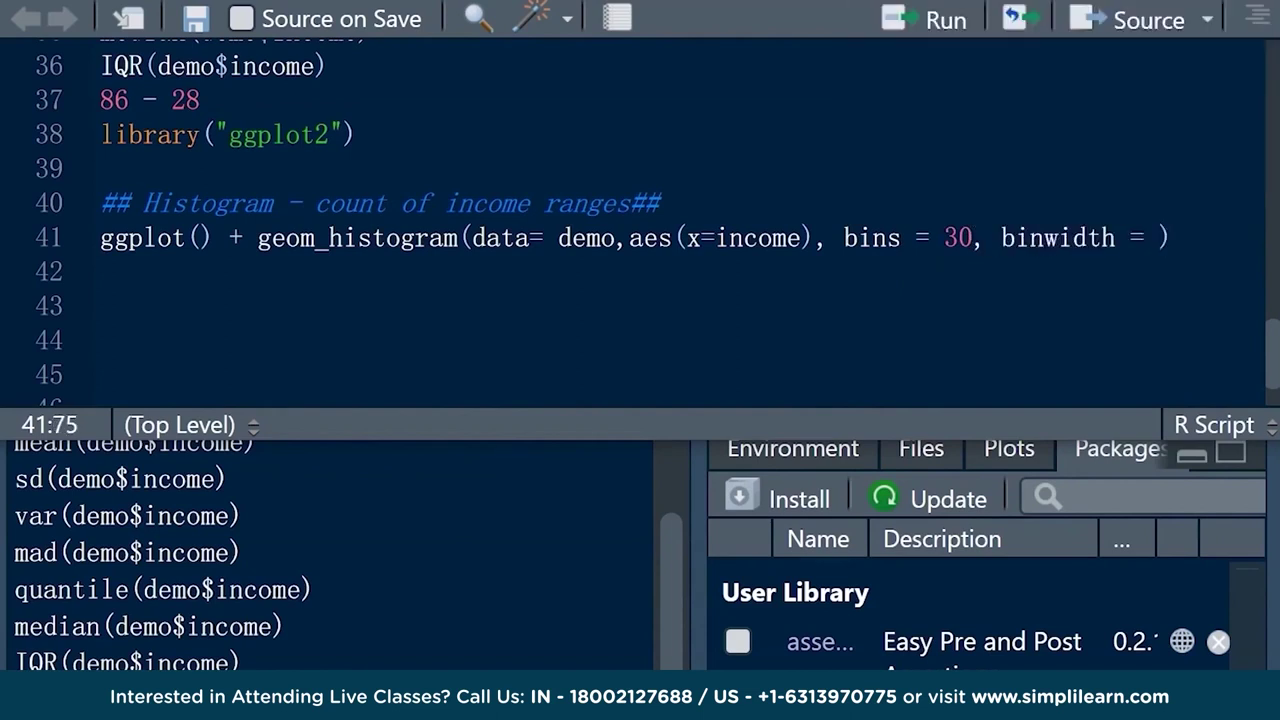
text(100)
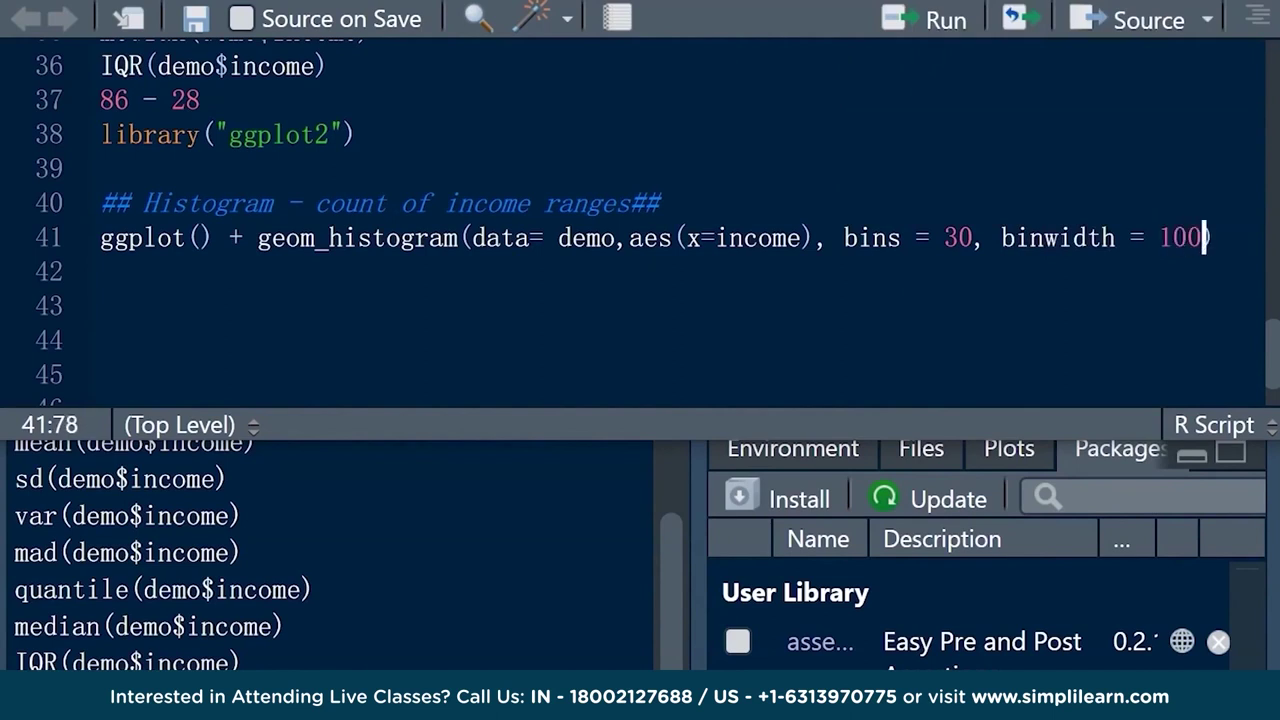
key(ctrl+Return)
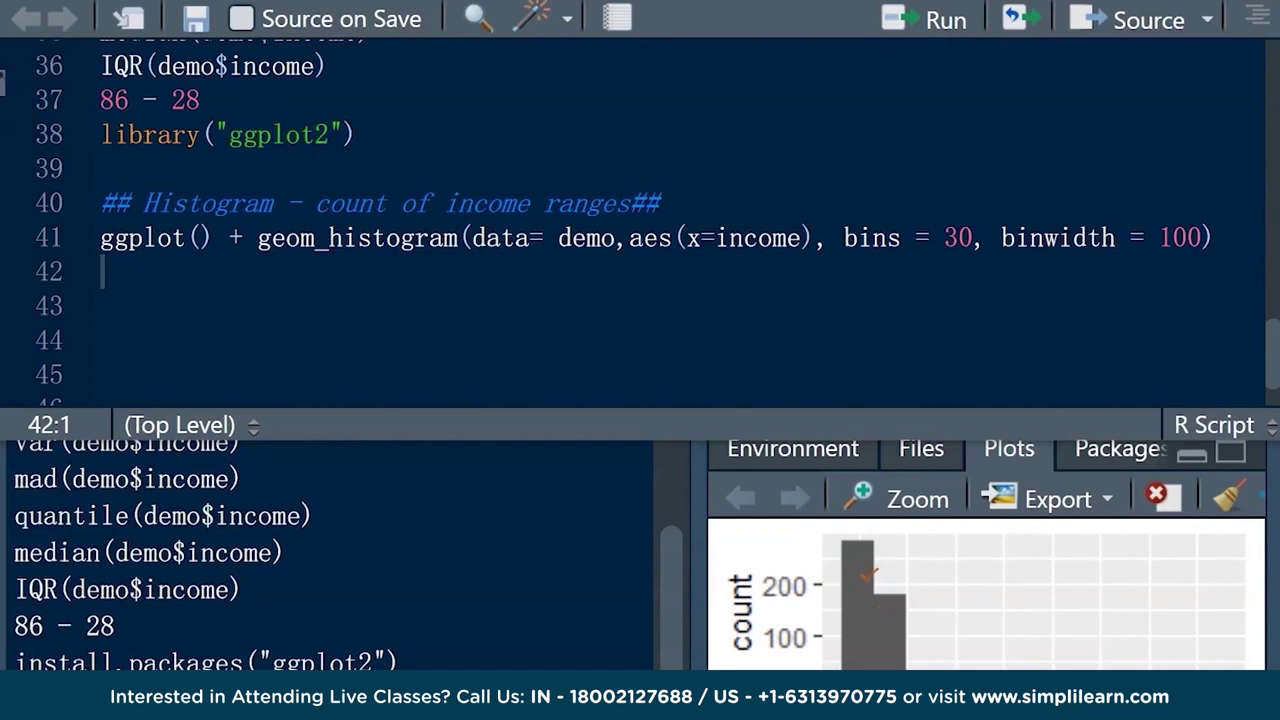
Insert fill = "blue" and color="black" before the bins argument on line 41 and rerun the histogram
click(830, 237)
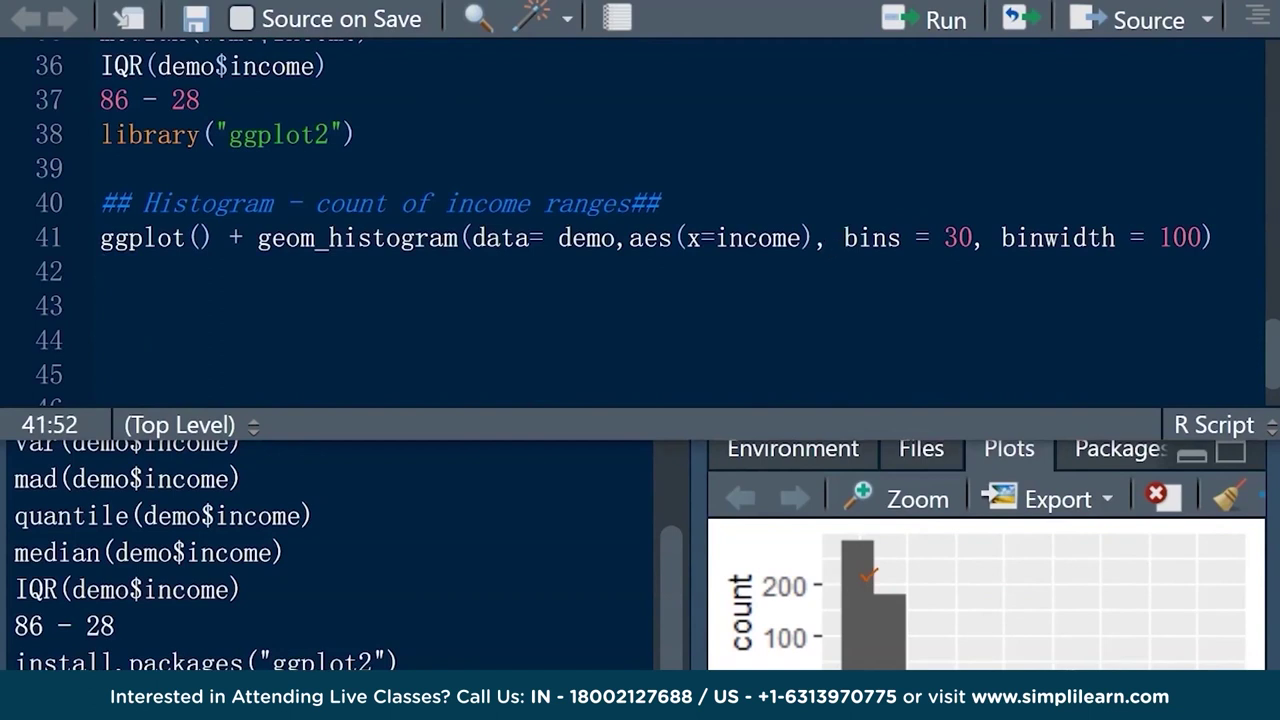
text(fill)
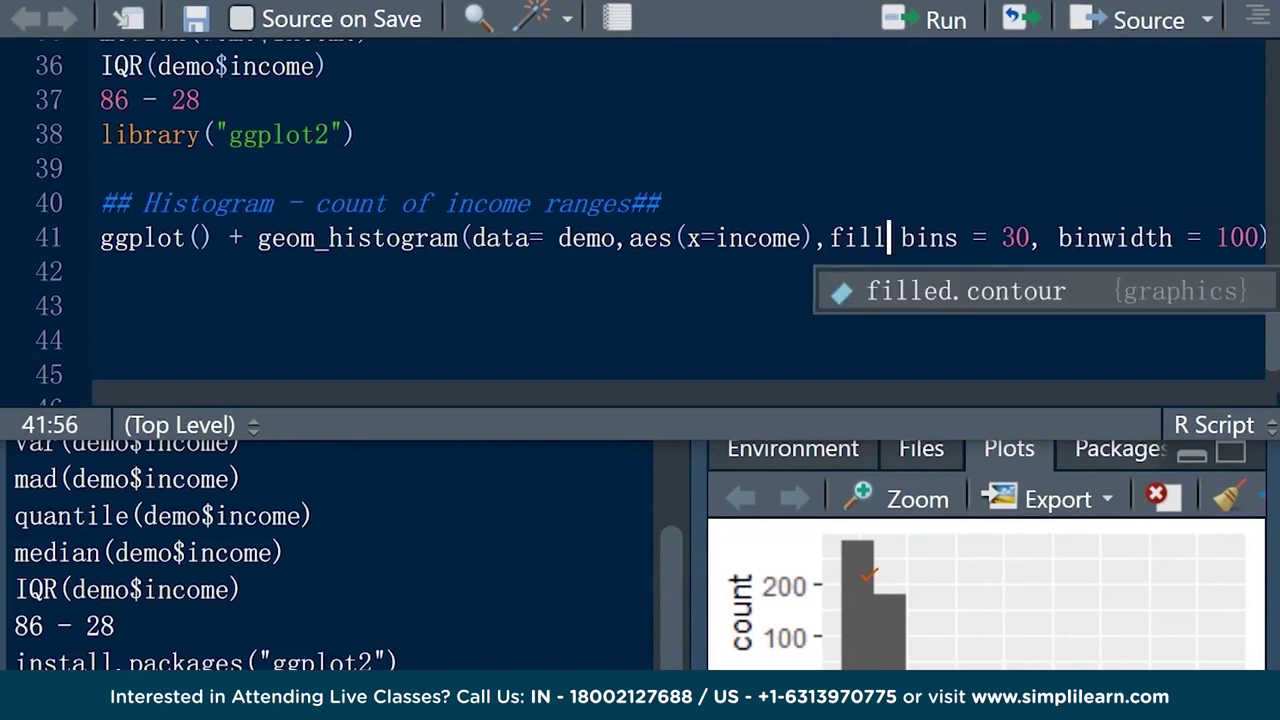
text( = "blue)
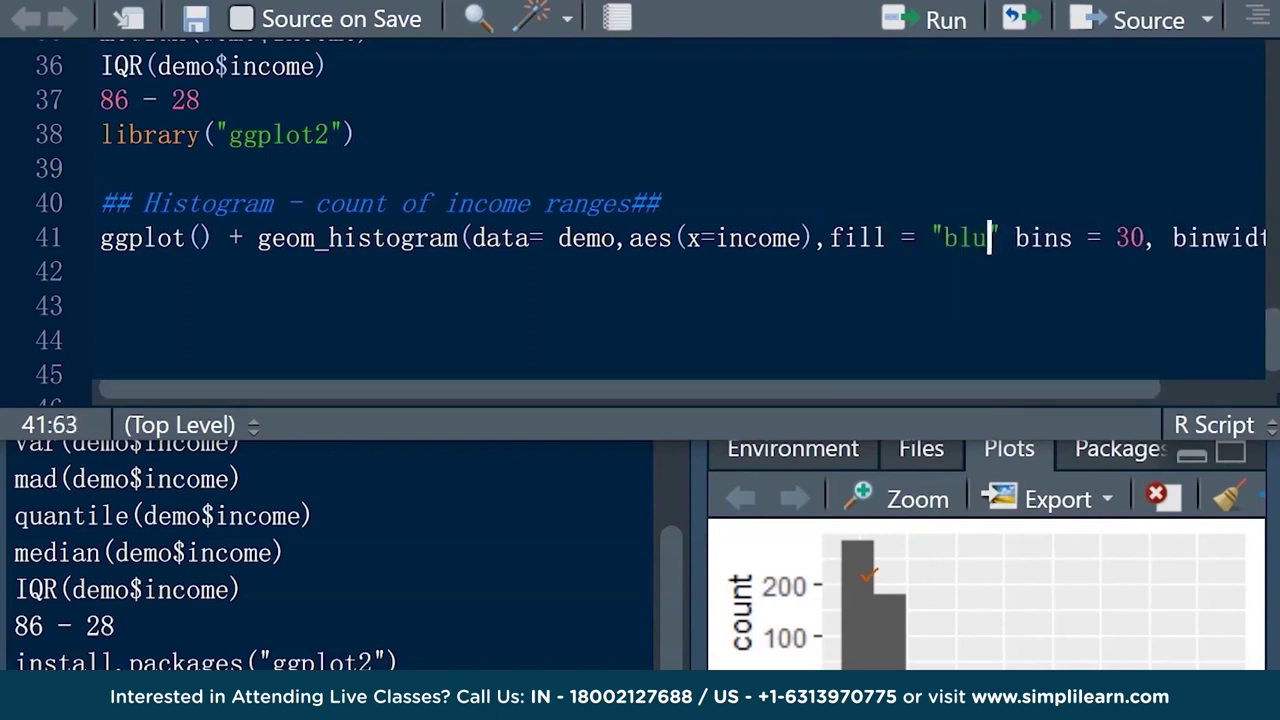
text(",)
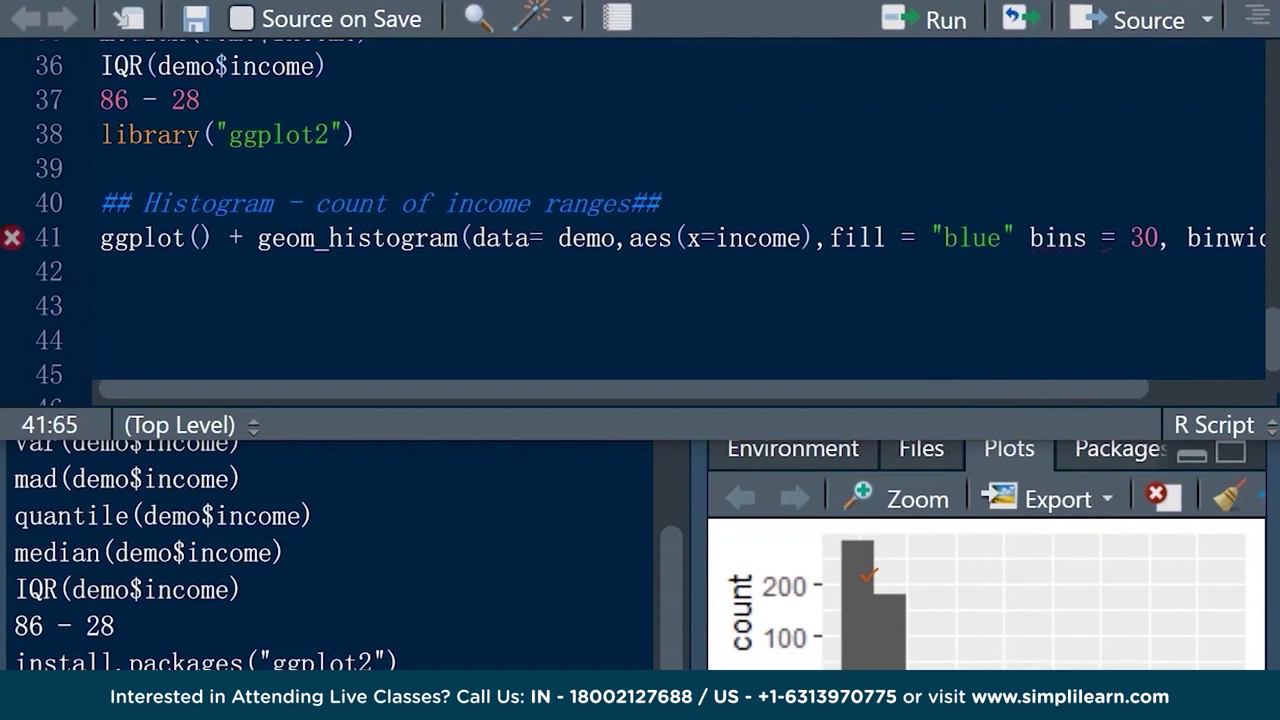
text( color=)
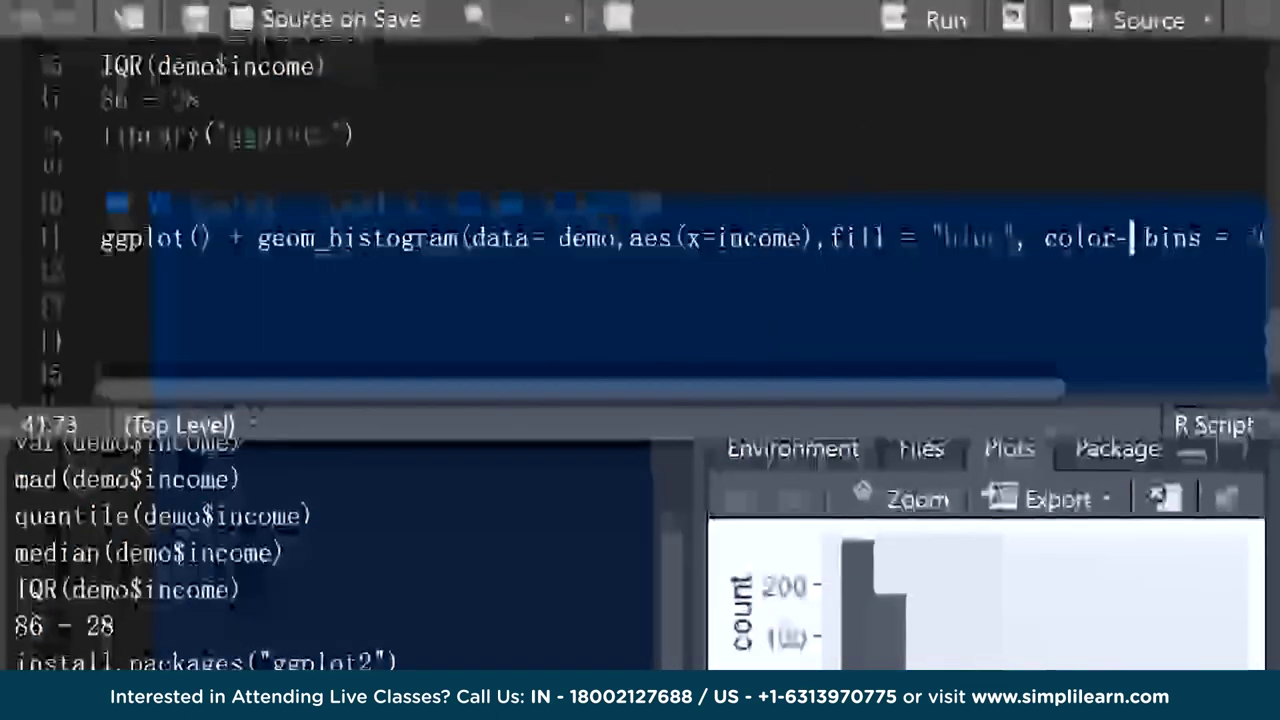
text("bluck)
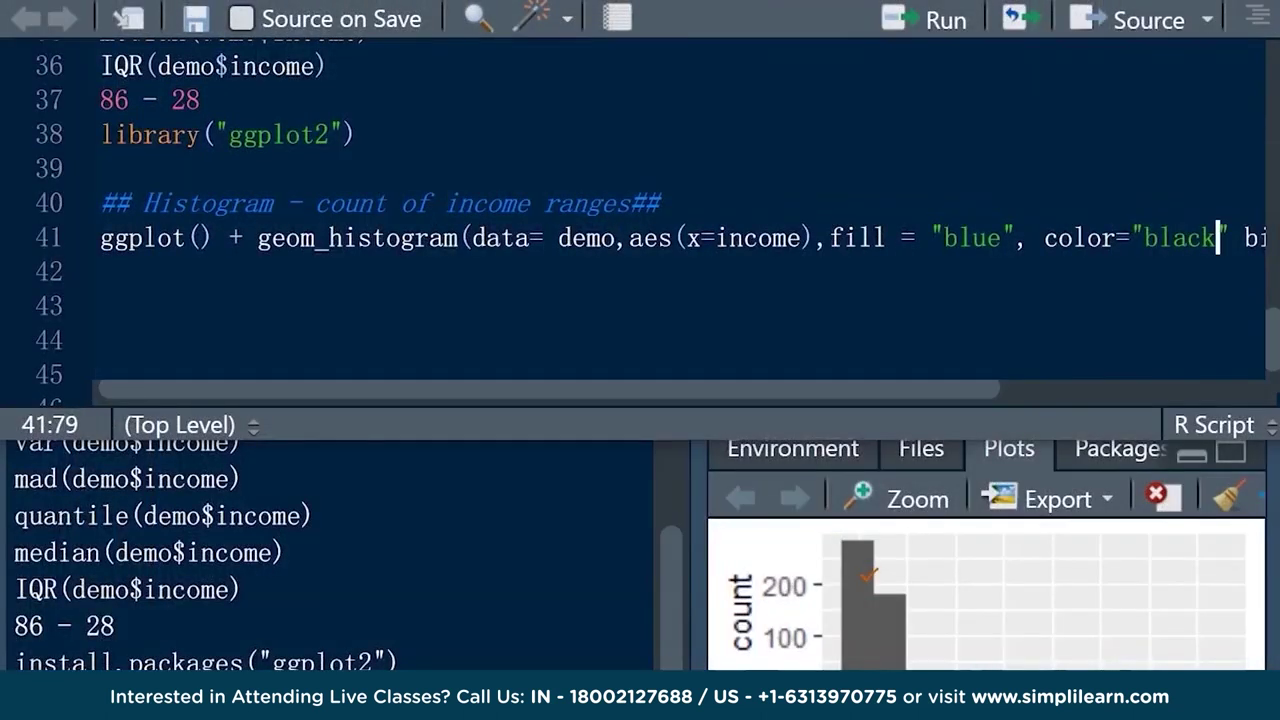
text(",)
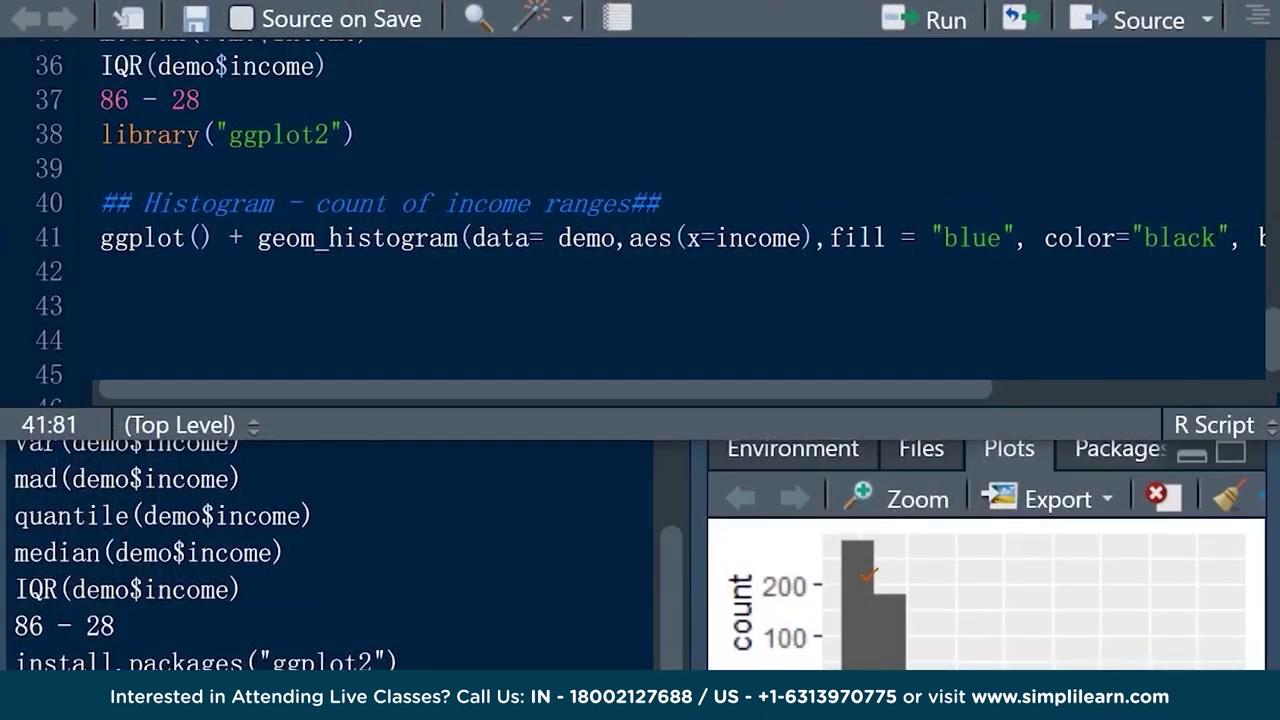
key(ctrl+Return)
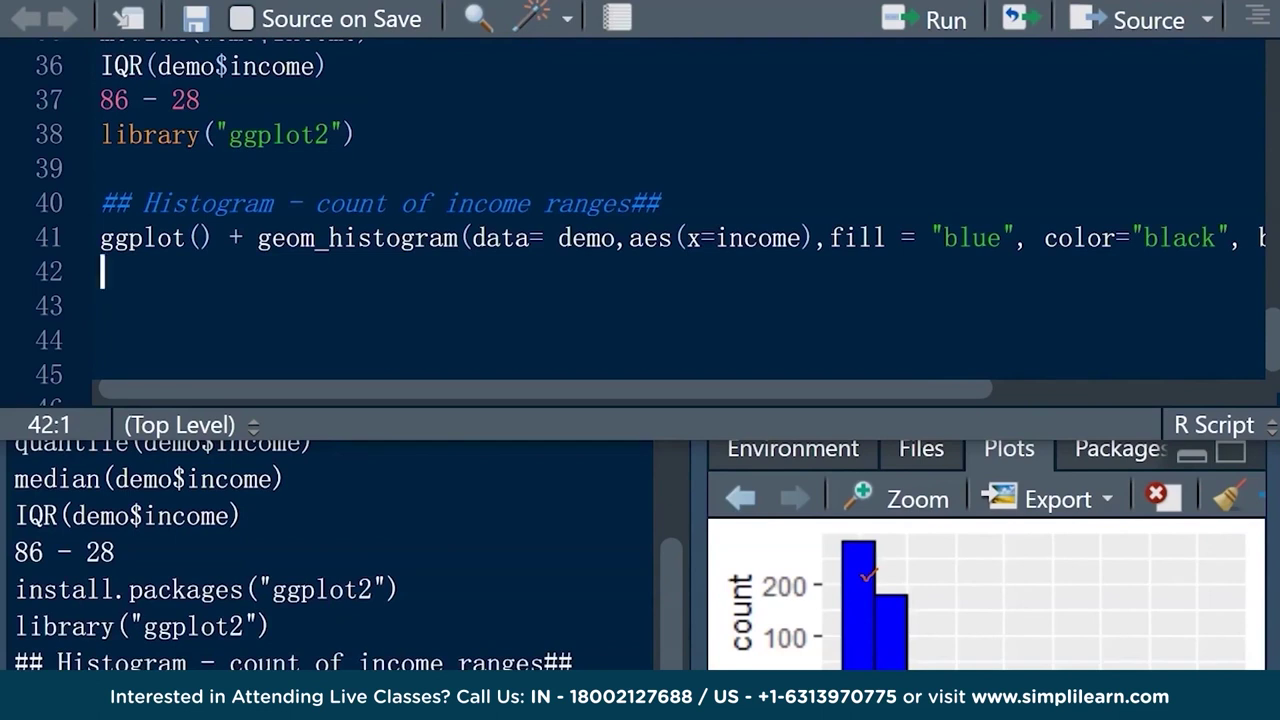
Leave a blank line below the histogram code and add the comment "## create facet grid ##" on line 43
key(Return)
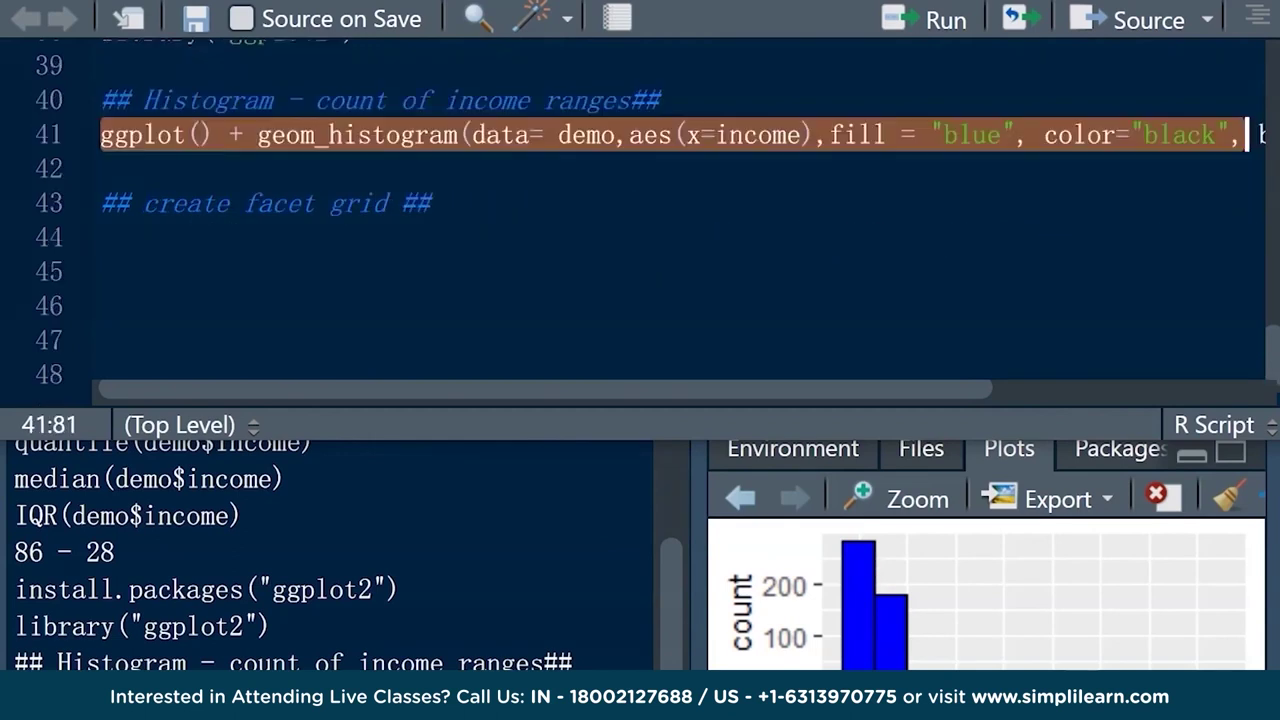
Copy the histogram code from line 41 to line 44 and break it before the bins argument
key(shift+End)
key(ctrl+c)
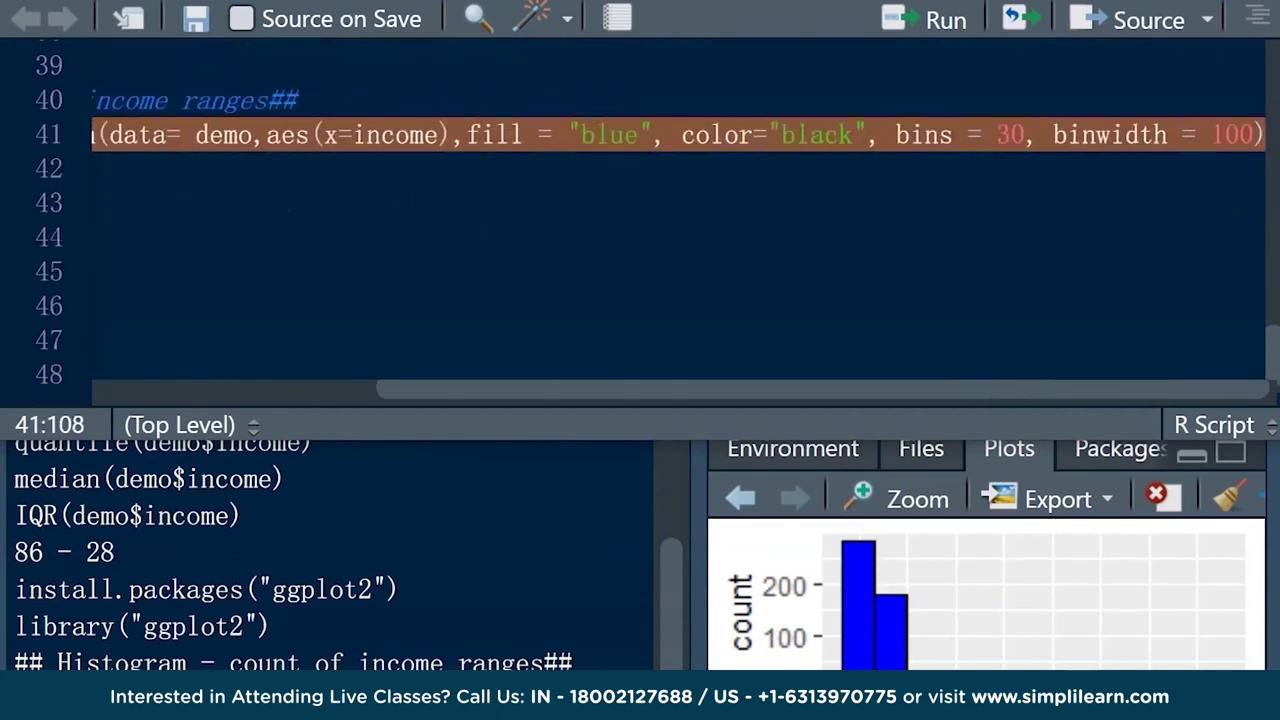
scroll(680, 220, left, 3)
scroll(680, 220, right, 3)
scroll(680, 220, left, 5)
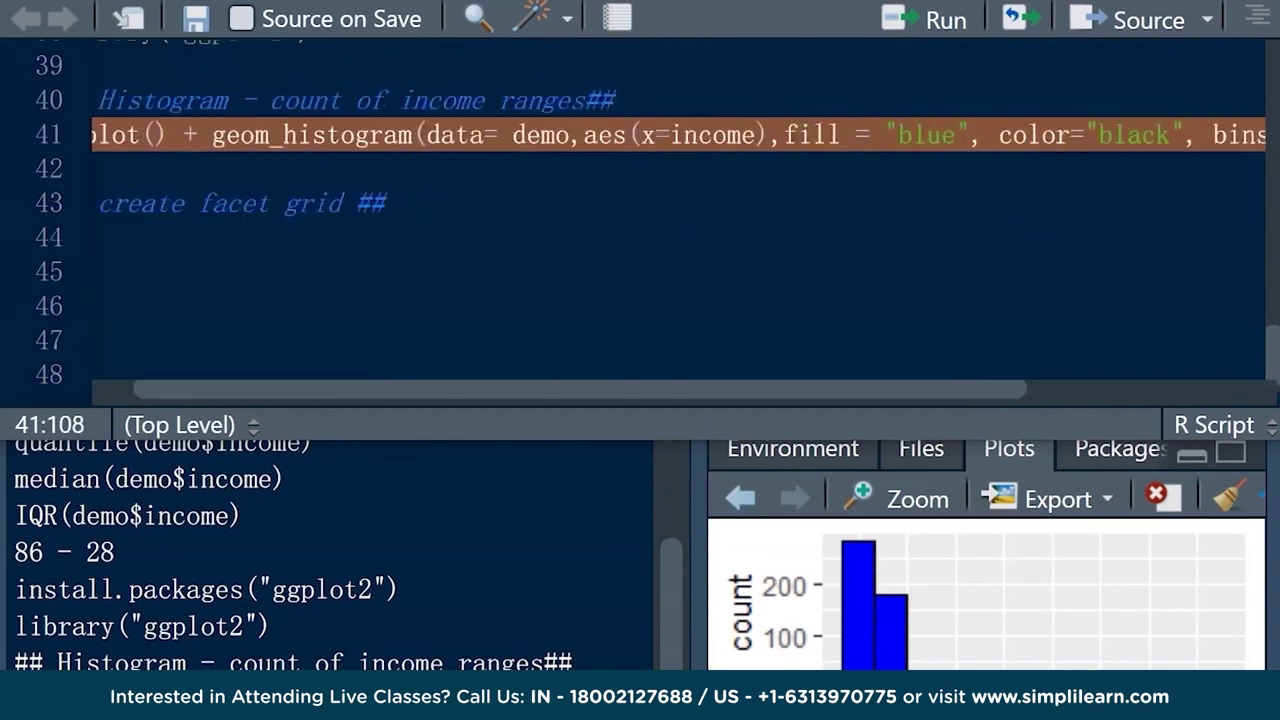
click(102, 237)
key(ctrl+v)
click(893, 237)
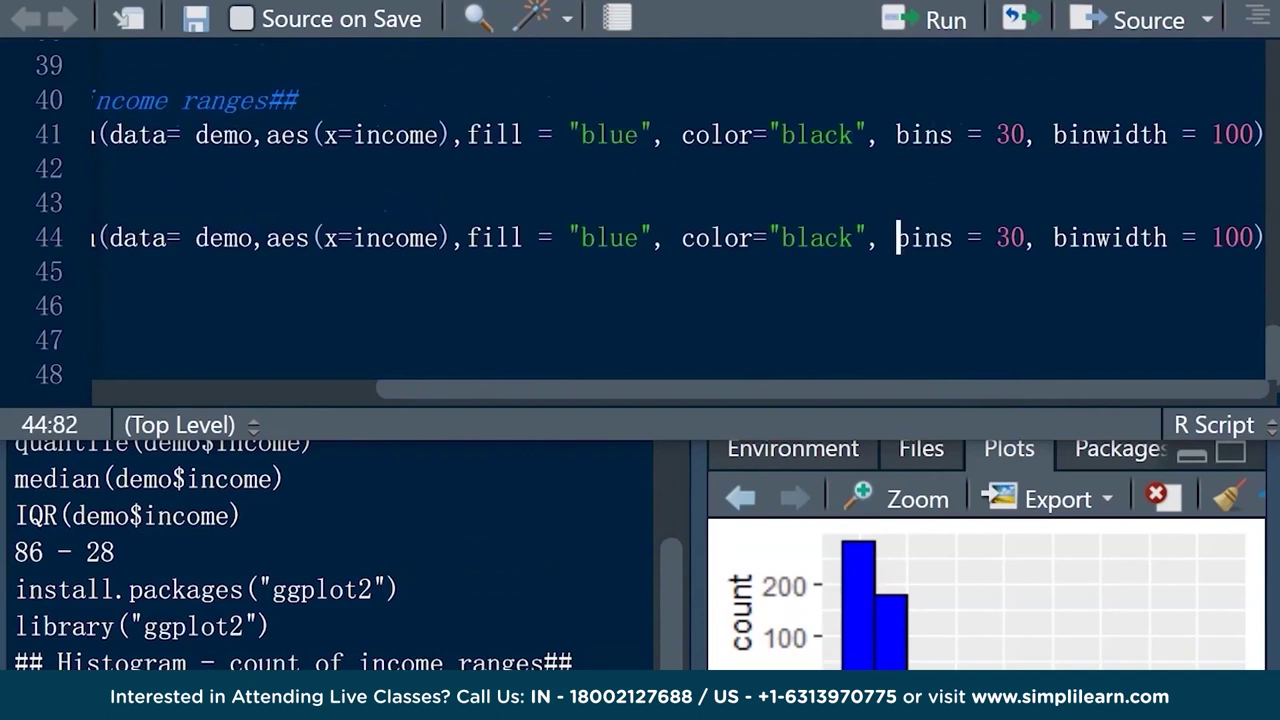
key(Return)
Append + facet_grid(gender~marital) to the copied histogram code on line 45 and run it
click(829, 272)
text(, binwidth = 100,)
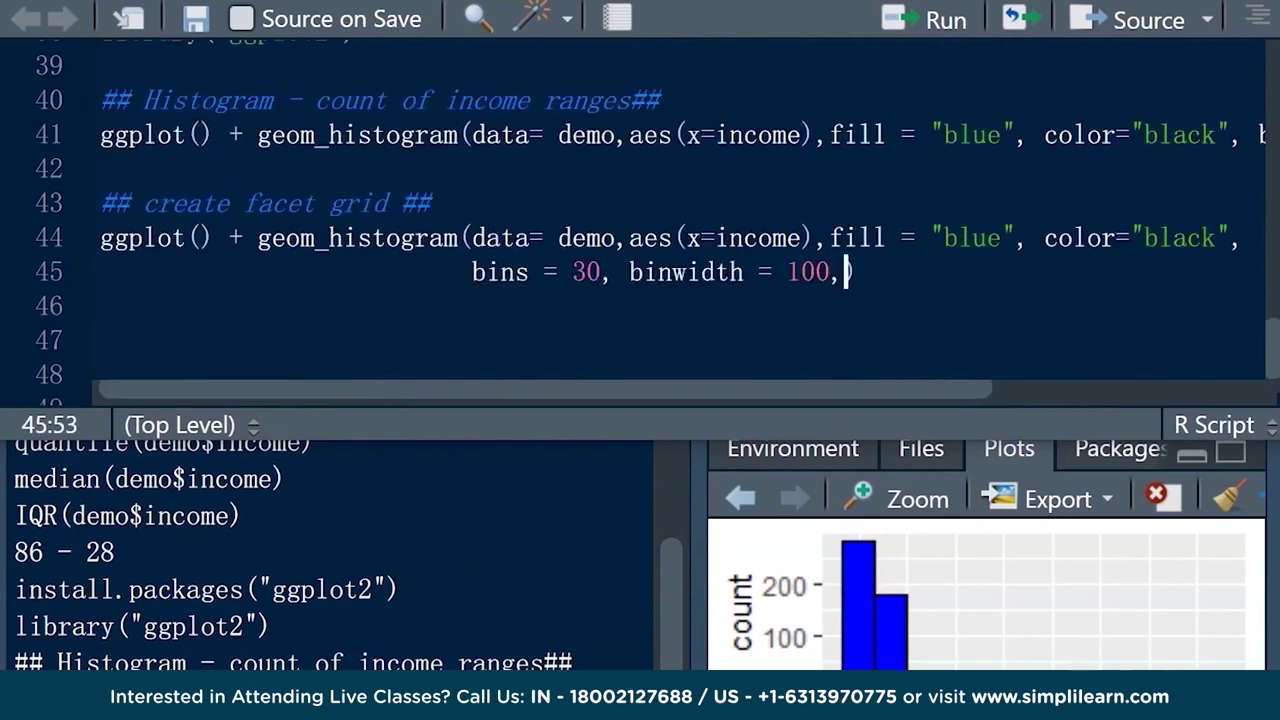
key(BackSpace)
key(Right)
text(+ facet_)
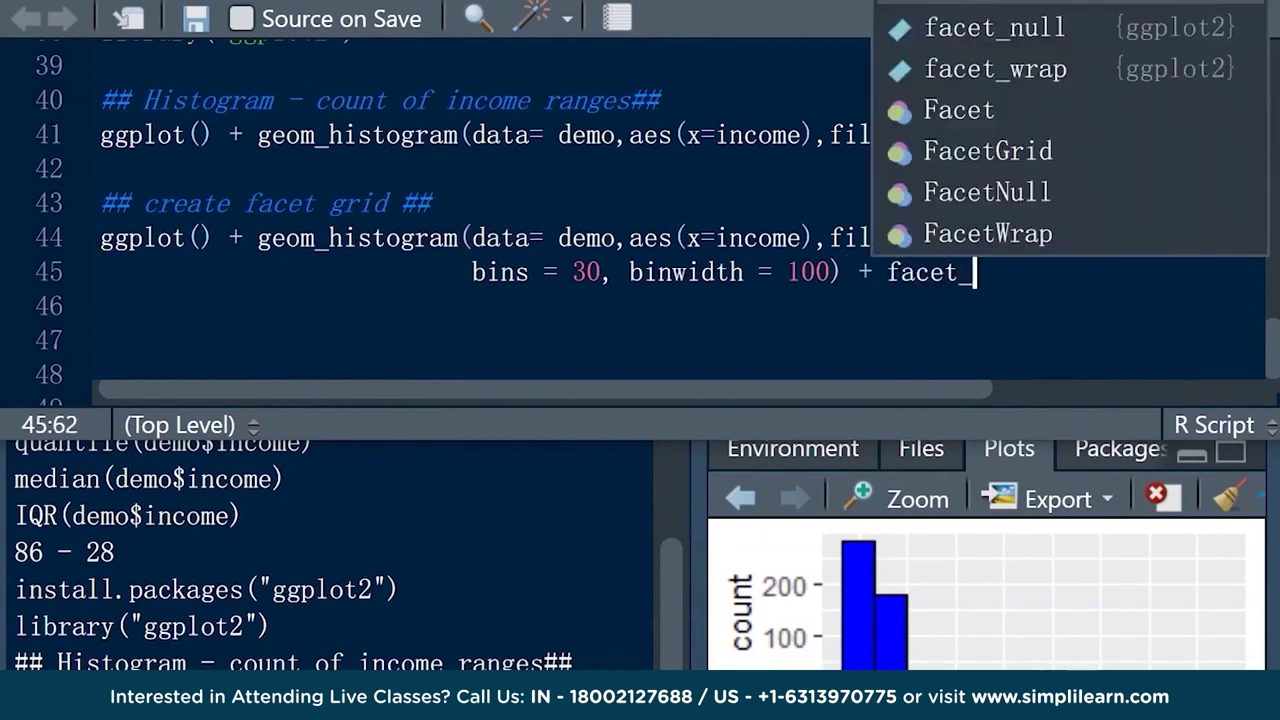
key(Return)
text(gender~marit)
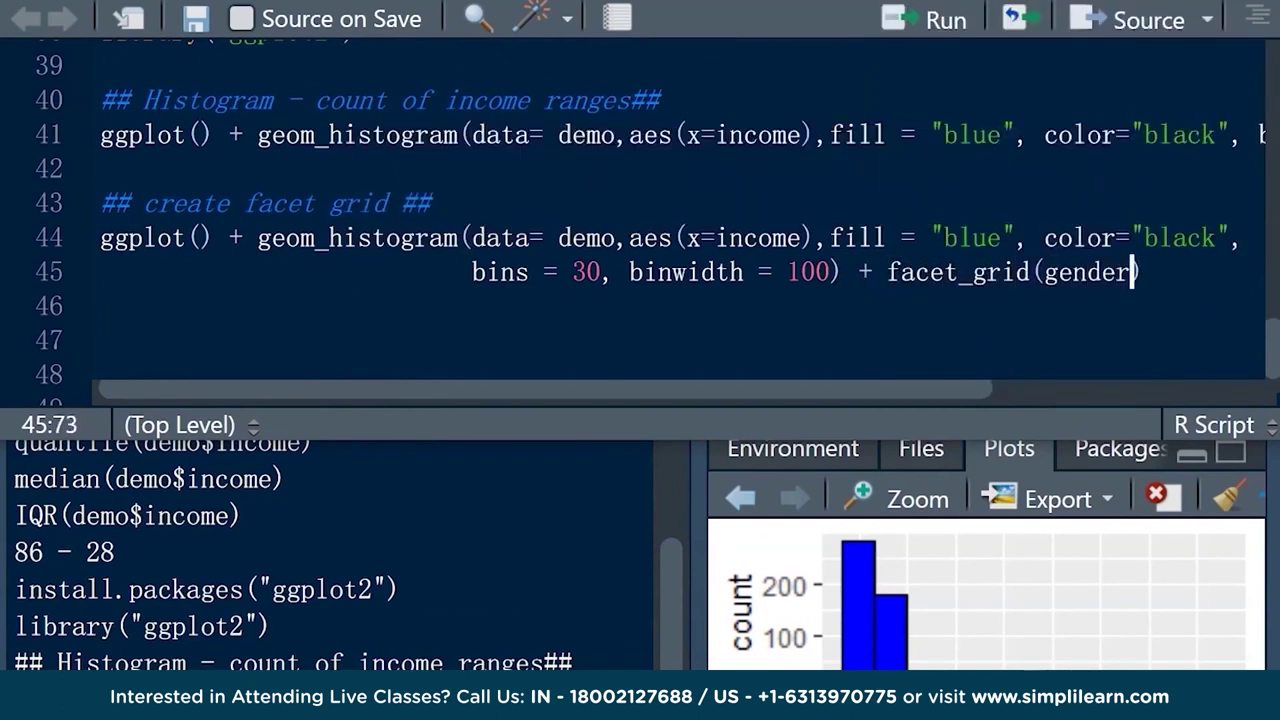
text(al)
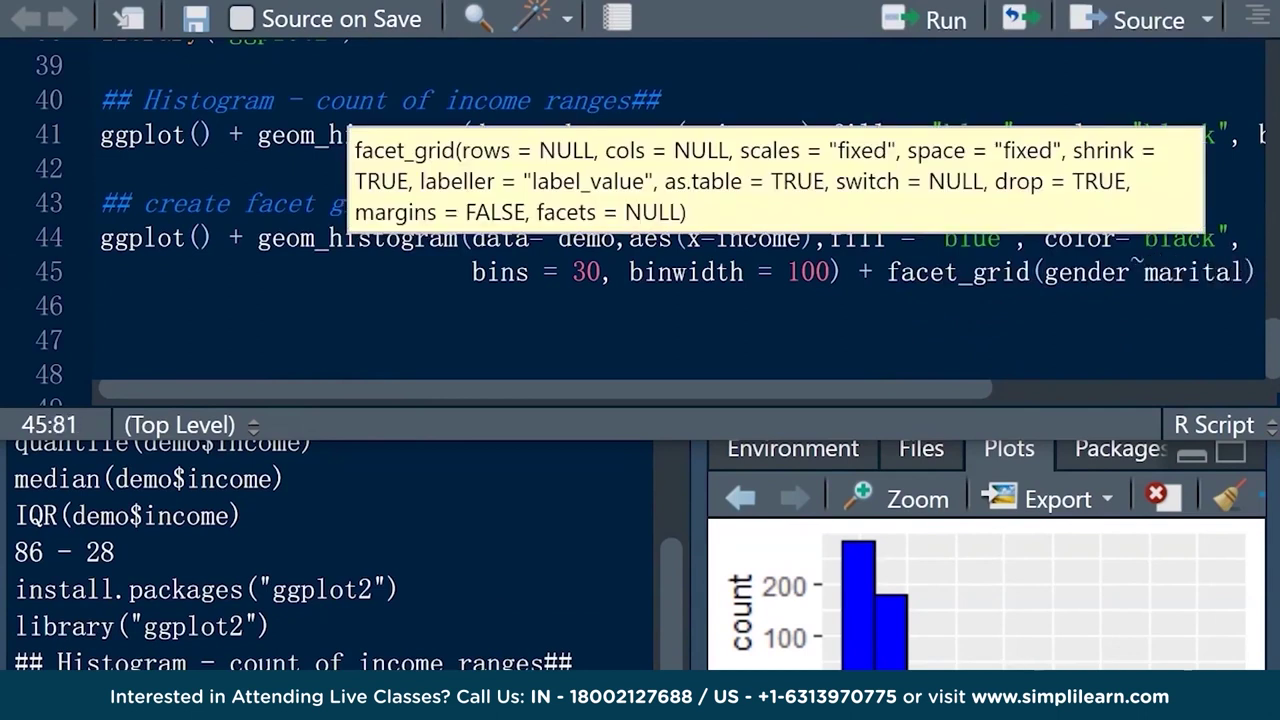
key(ctrl+Return)
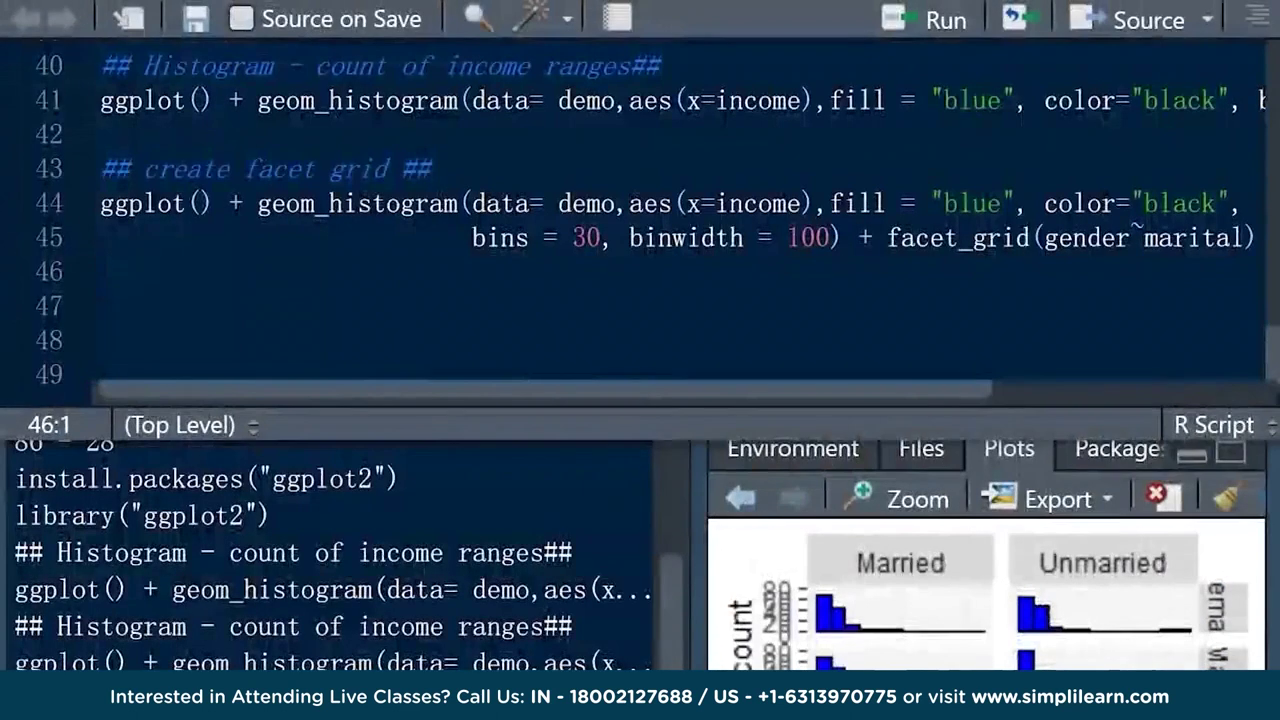
Add the comment "## stacked histogram ##" on line 47 and copy the histogram code without its facet_grid part below it
key(Return)
text(##)
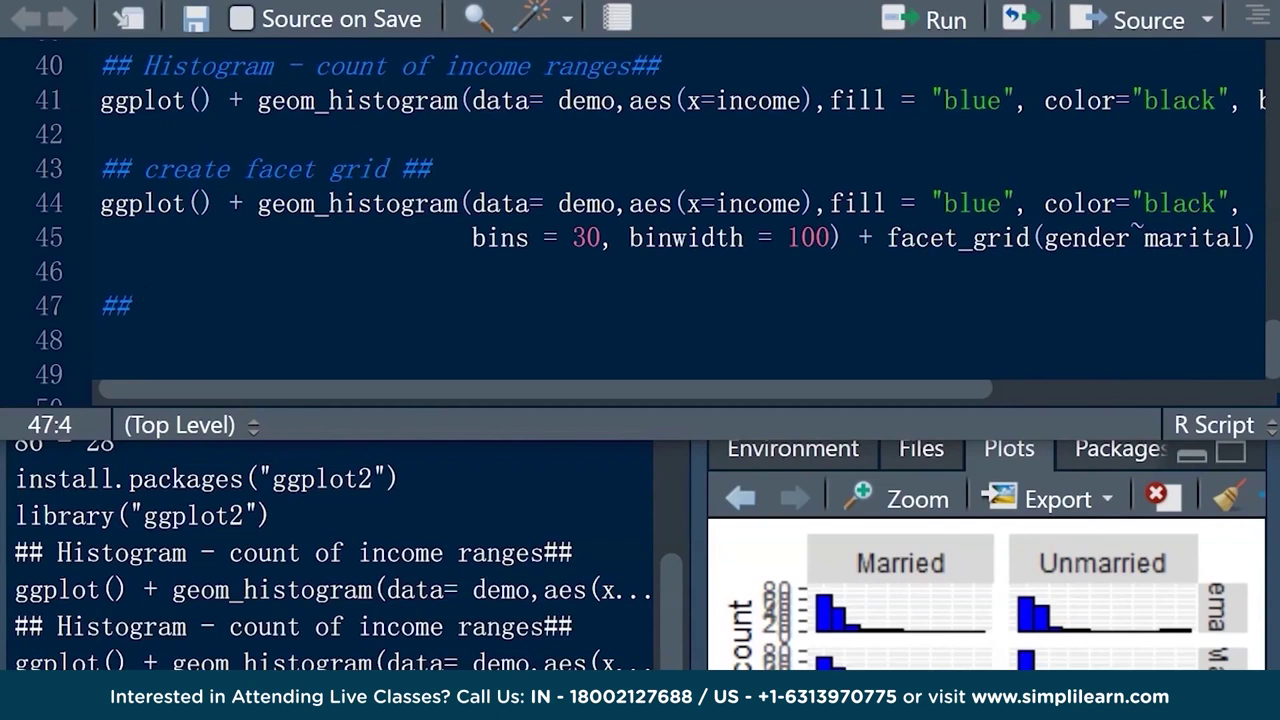
text(stacked histogram ##)
key(Return)
drag(100, 203, 847, 237)
key(ctrl+c)
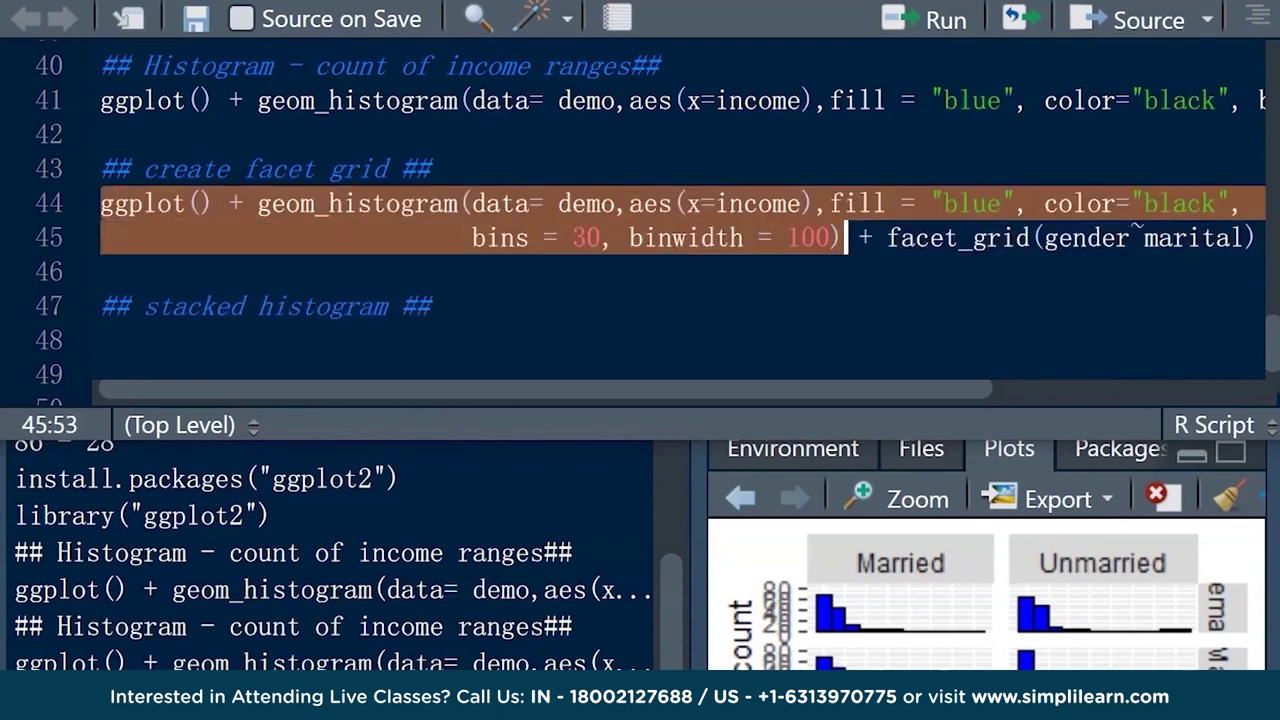
click(100, 340)
key(ctrl+v)
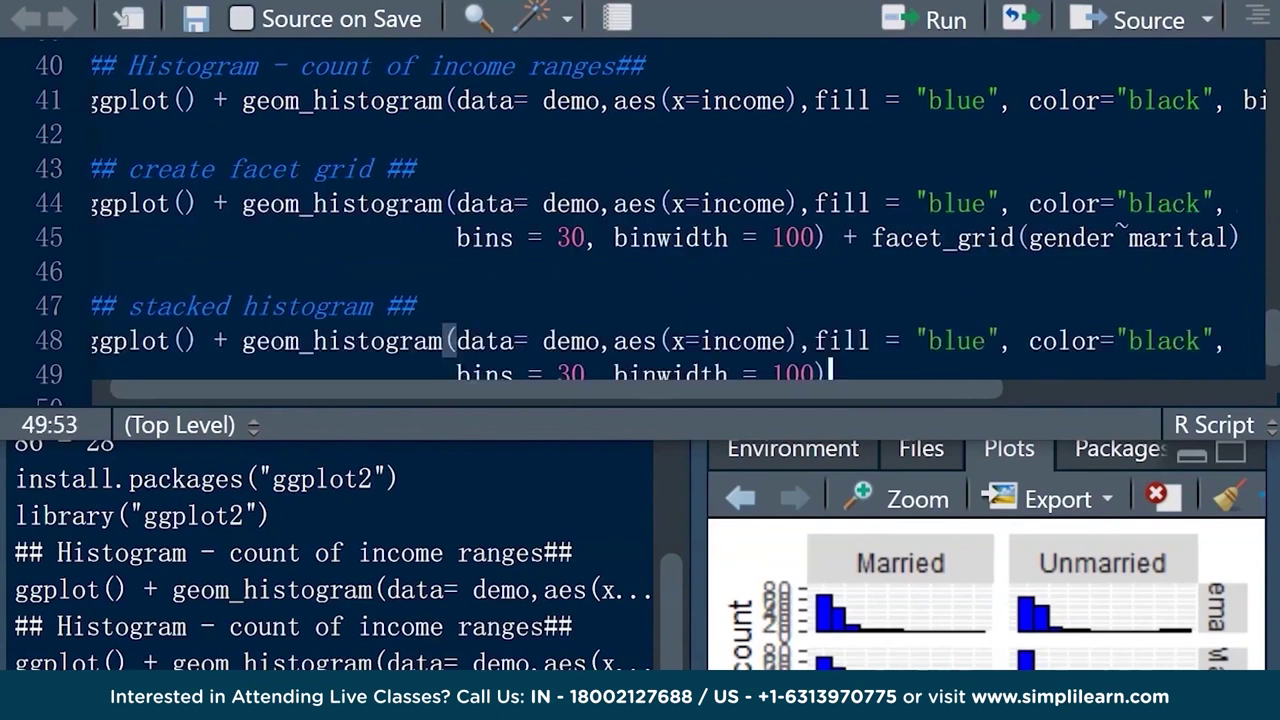
Move fill inside aes on line 48 and map it to gender, so it reads aes(x=income,fill =gender)
click(800, 340)
key(BackSpace)
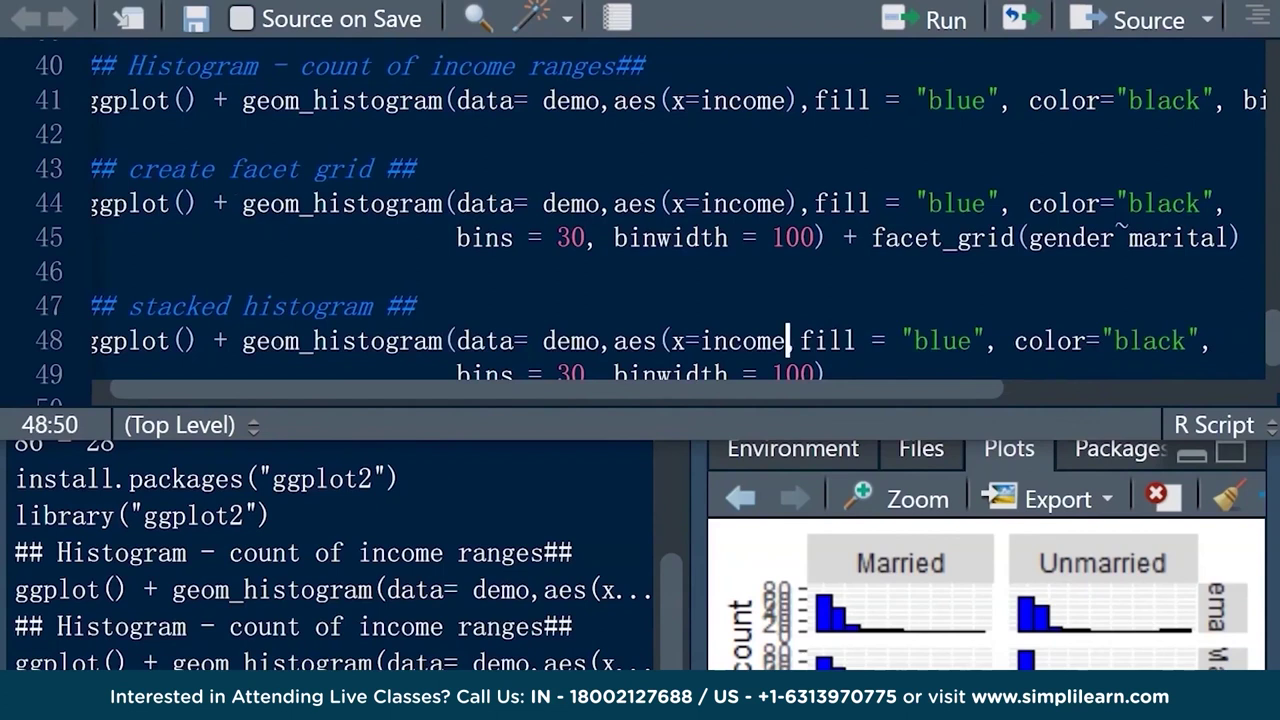
drag(995, 340, 888, 340)
text(gender)
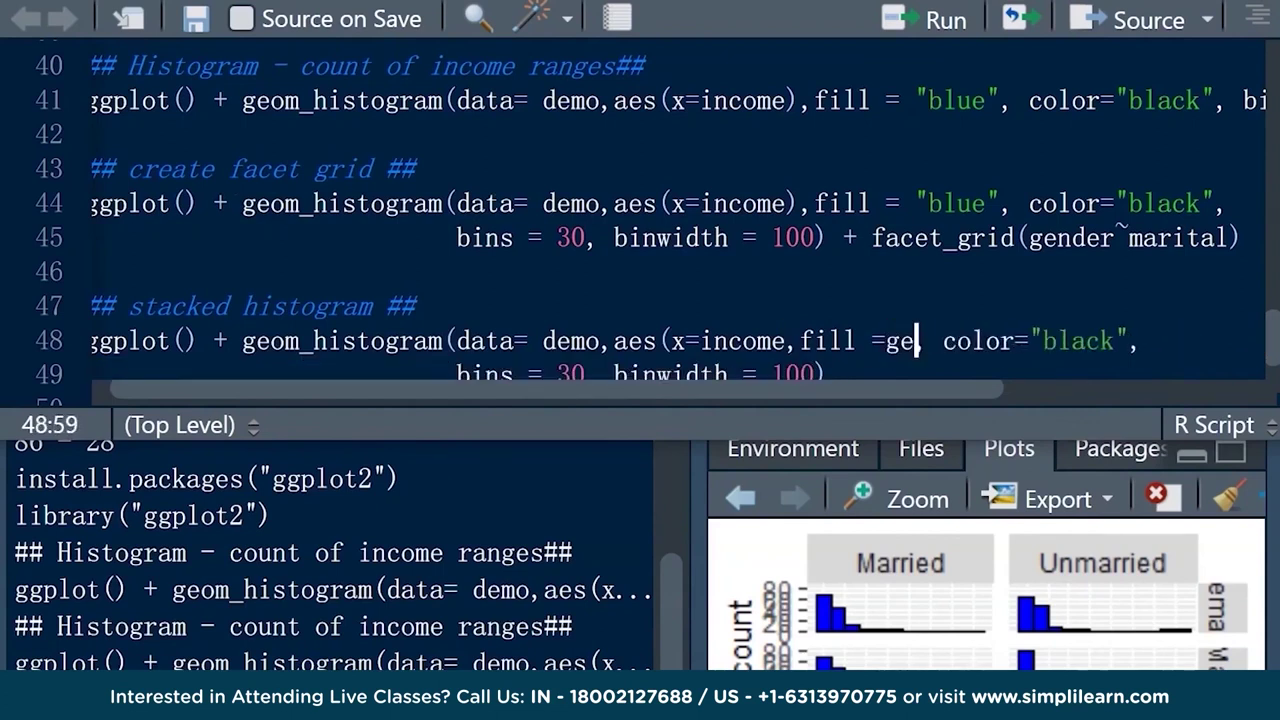
text())
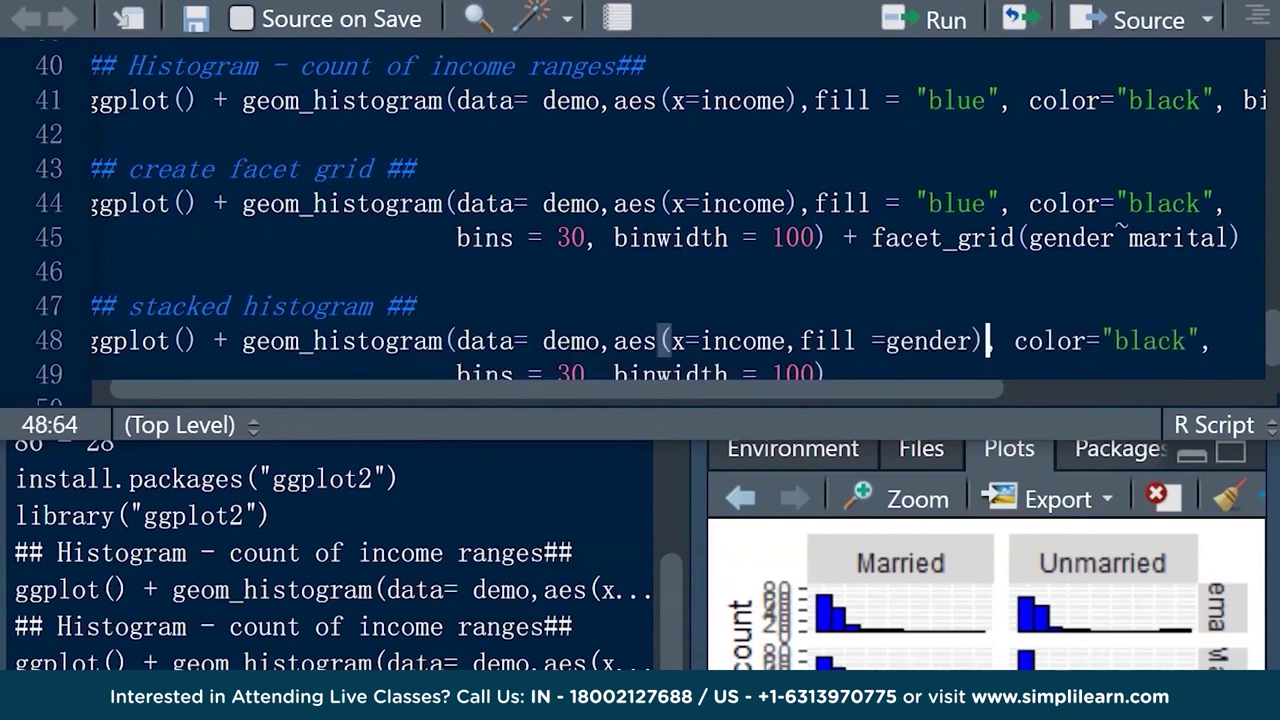
Run the stacked histogram code and enlarge the zoomed plot window
scroll(680, 220, right, 5)
scroll(680, 220, left, 5)
scroll(680, 220, down, 1)
click(760, 237)
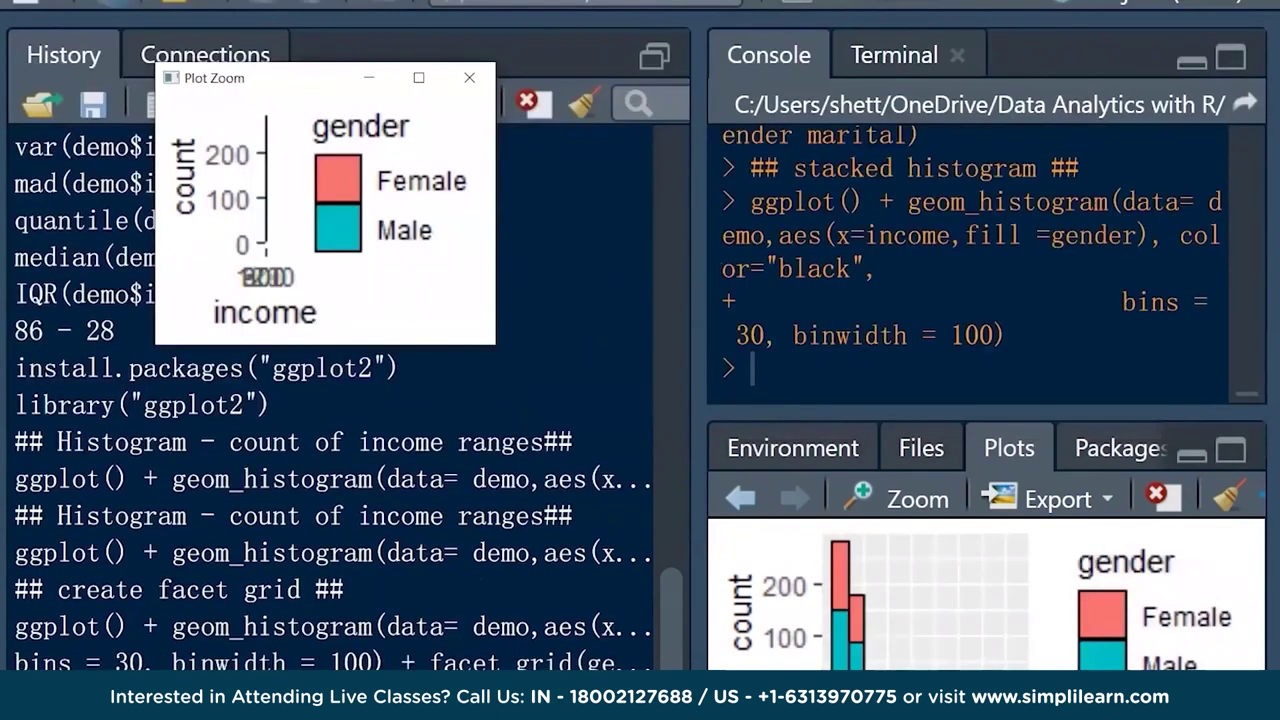
drag(495, 344, 1063, 607)
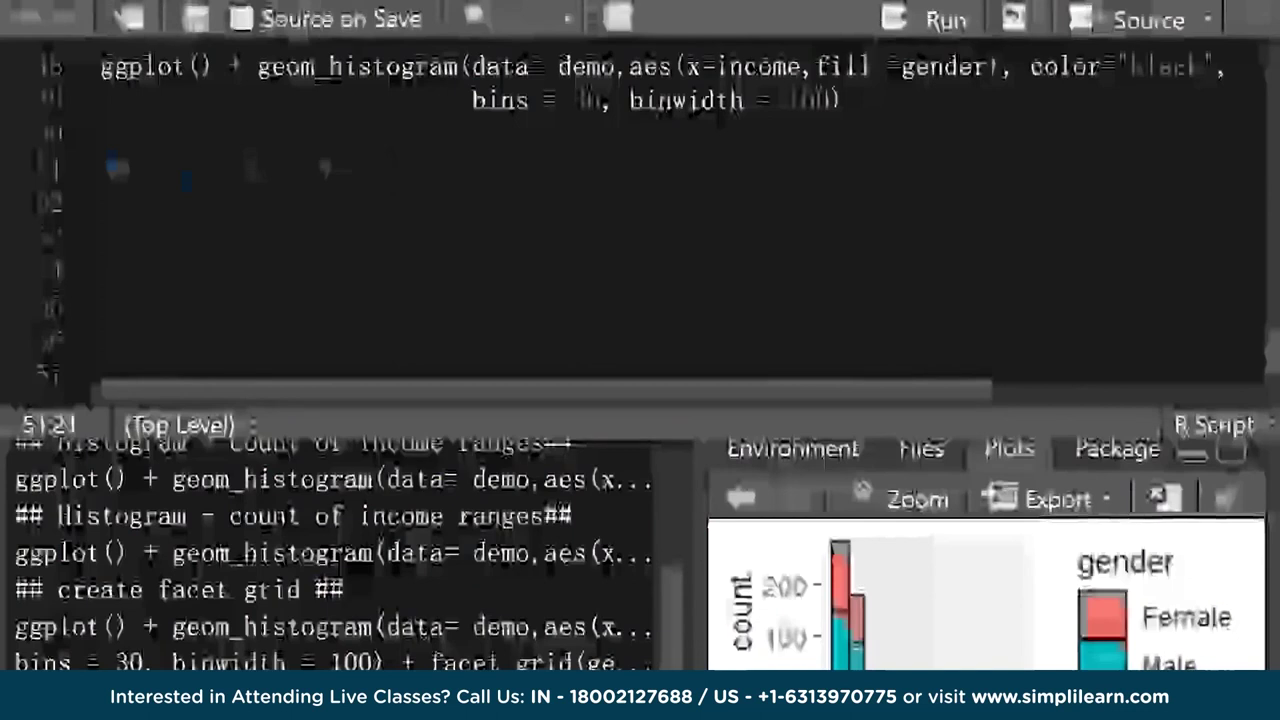
Complete the comment "## create bar chart - education vs income ##" and write ggplot(demo, aes(x=educ, y=income, fill=educ)) on line 52
text(- education vs income ##)
key(Return)
text(ggplot(demo, aes(x=educ, y=i)
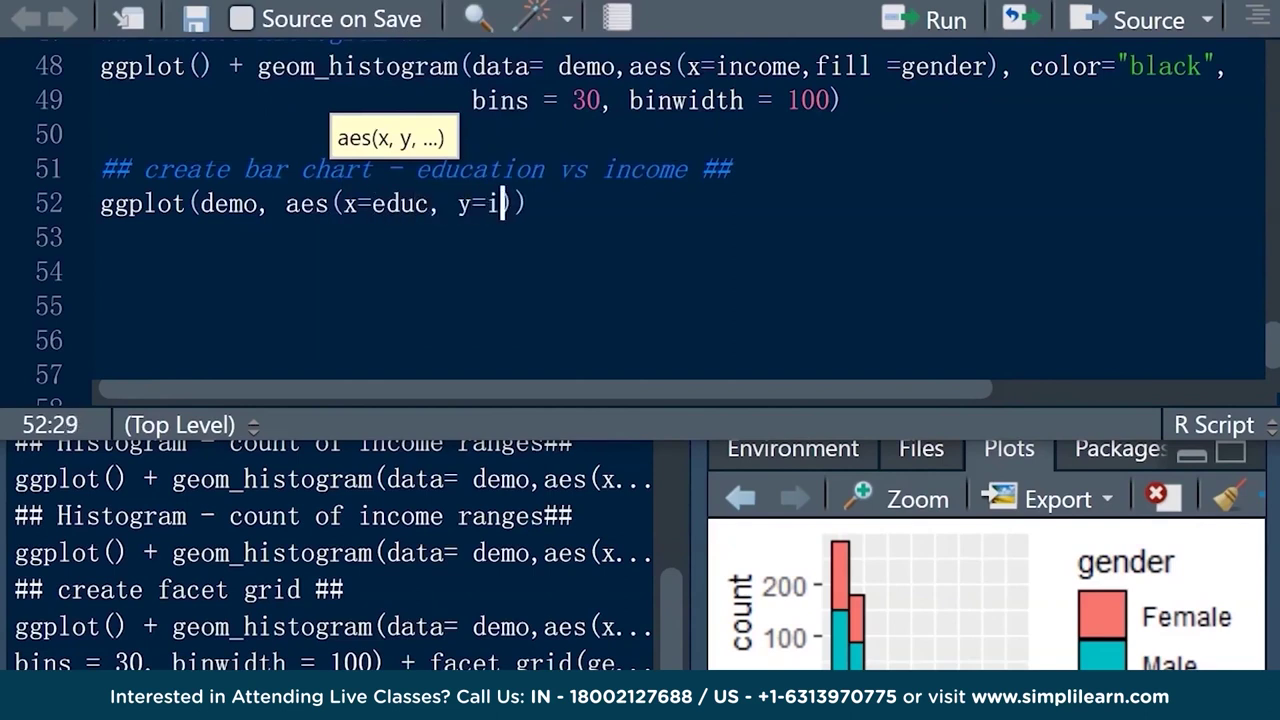
text(ncome), fill=educ)
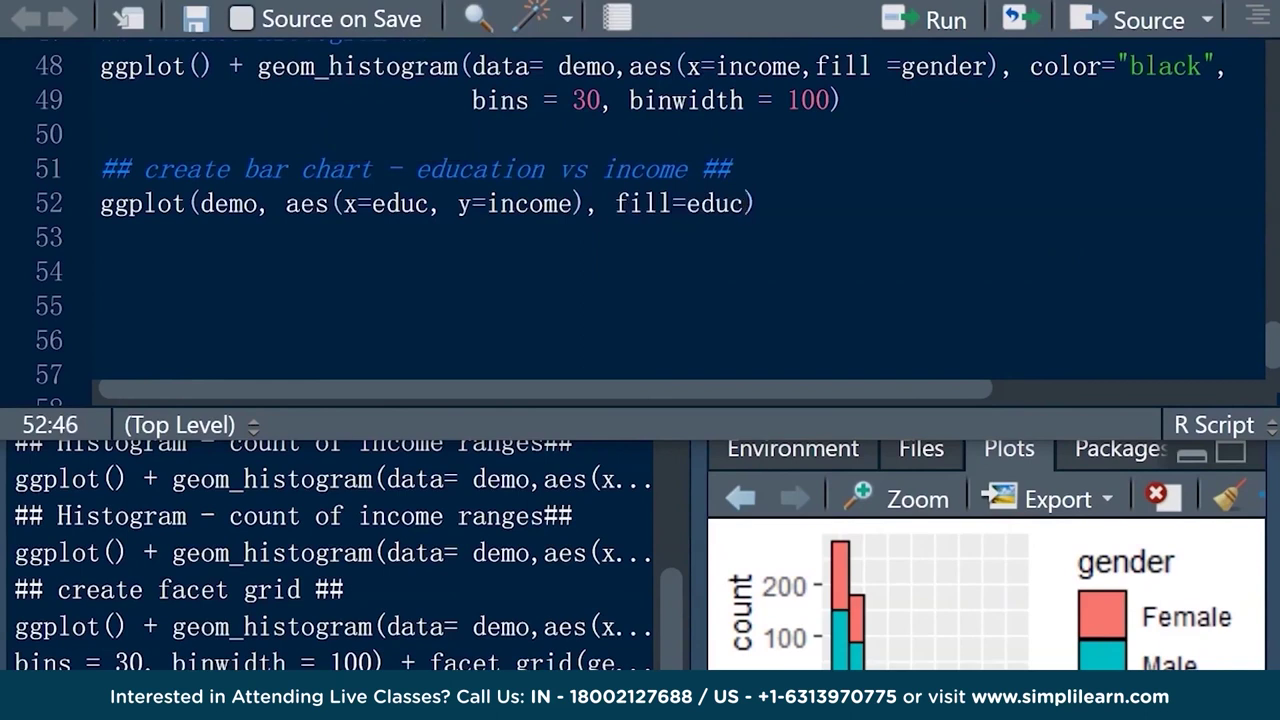
click(570, 203)
key(Delete)
key(End)
Append + stat_summary(fun=mean,geom="bar") to the ggplot call on line 52 and run the bar chart code
text() + stat_summ)
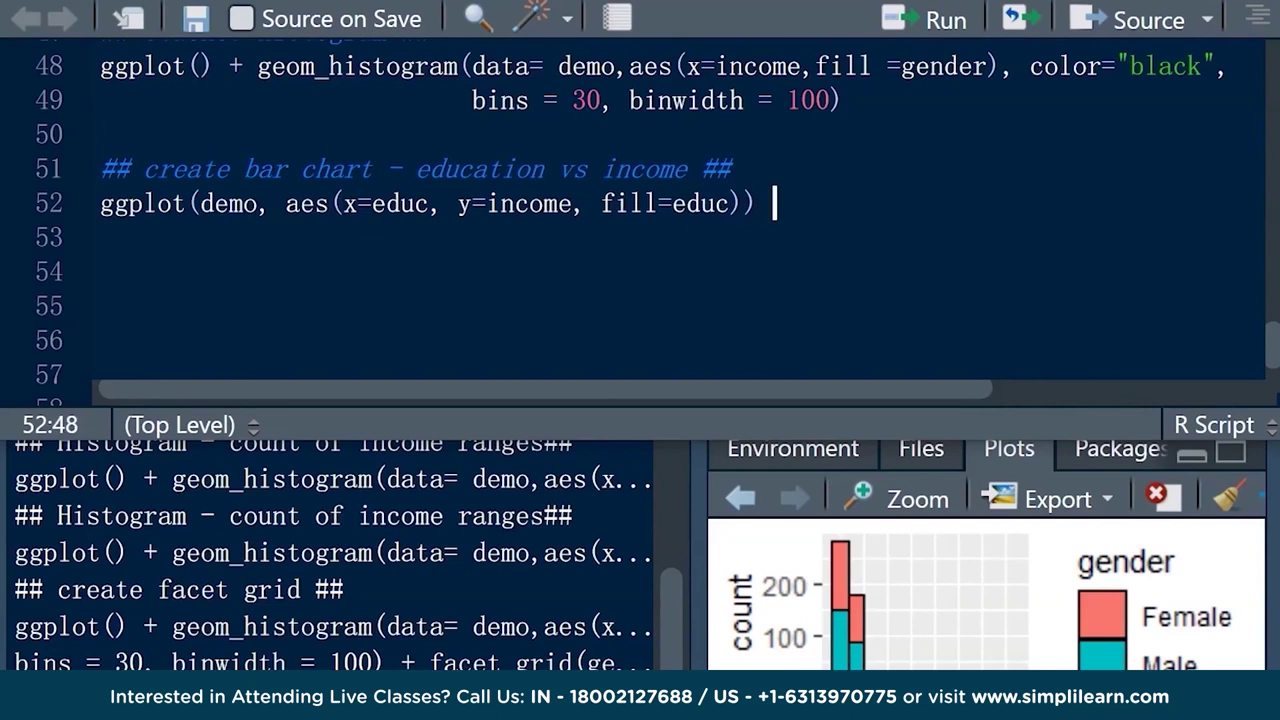
text(ary()
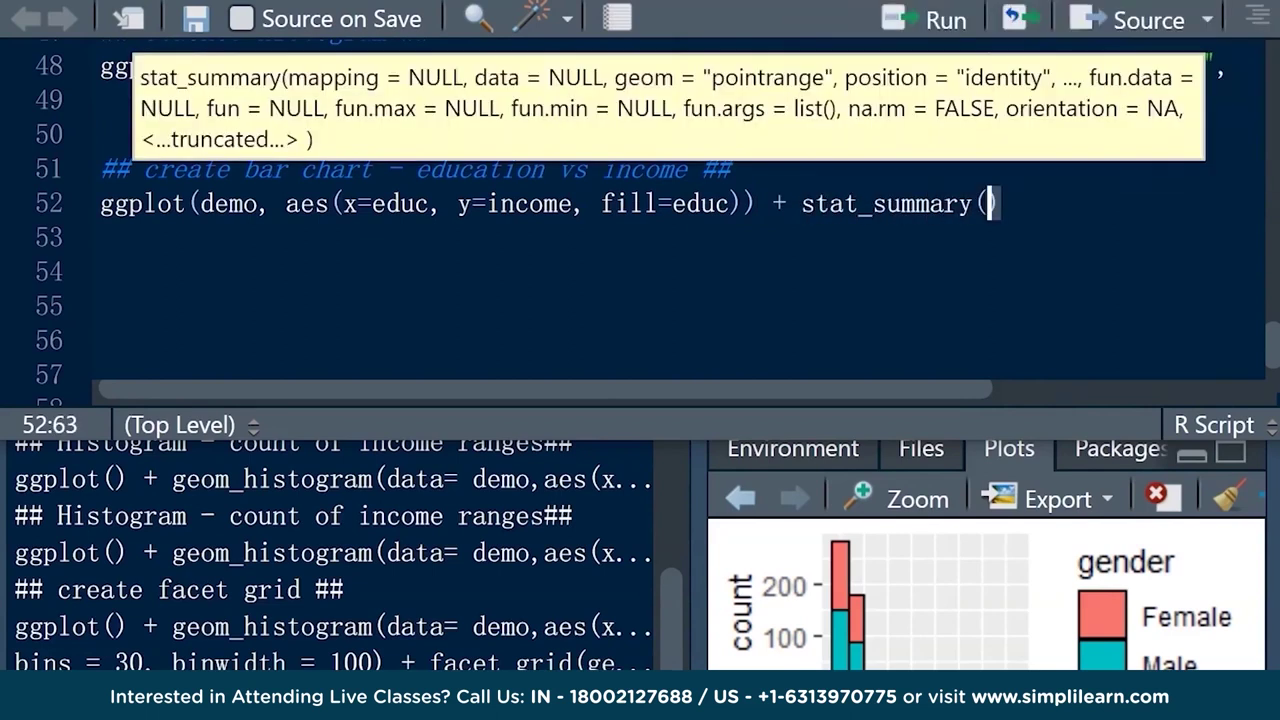
text(fun=mean,geom="bar)
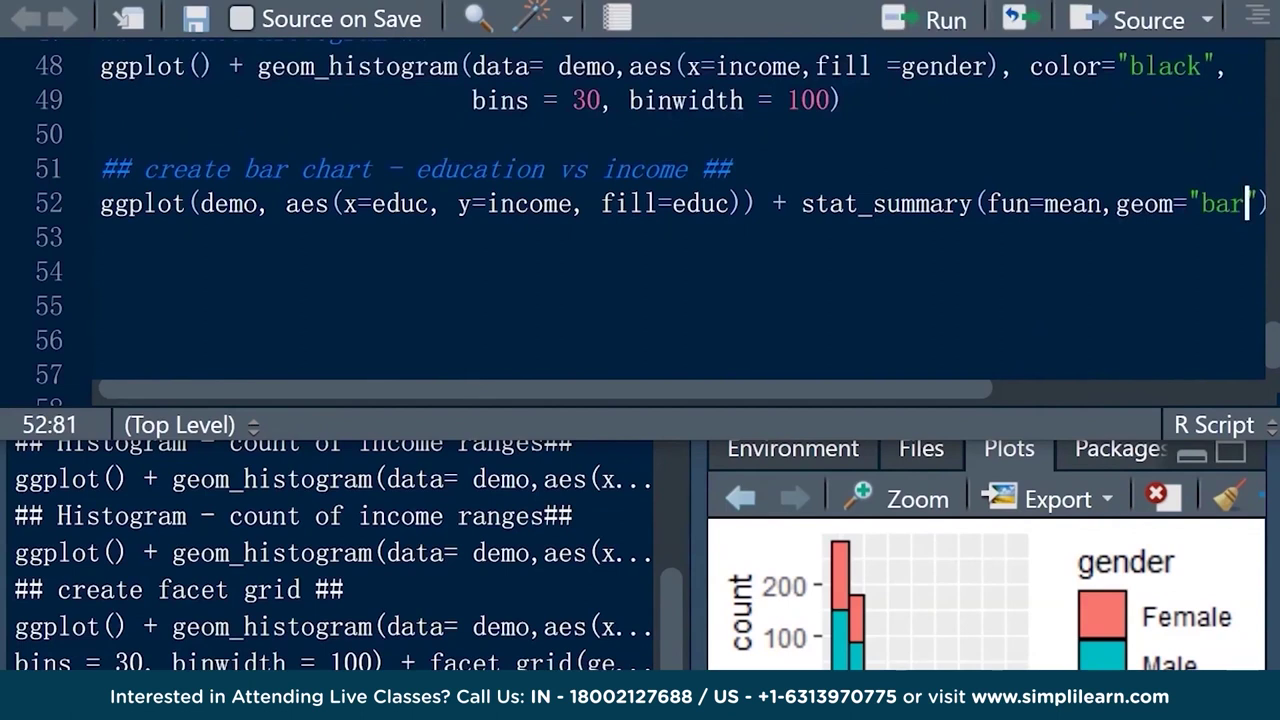
scroll(675, 220, right, 1)
scroll(655, 220, right, 2)
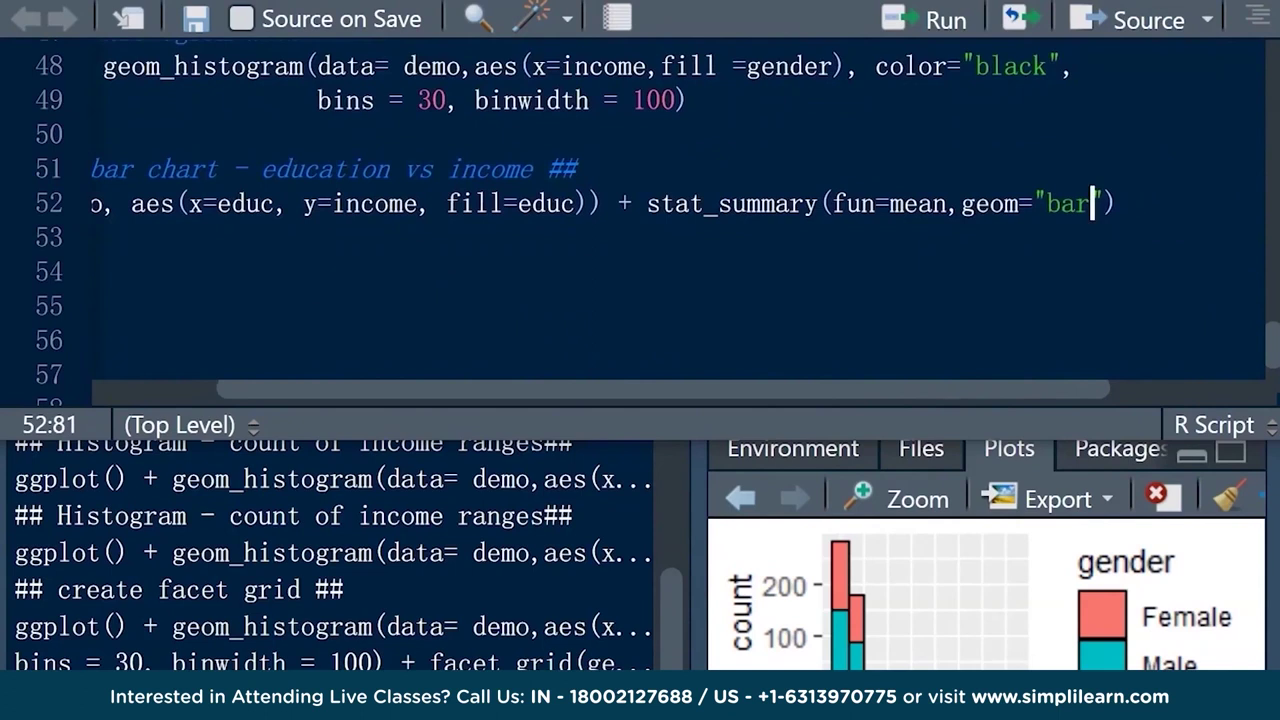
scroll(630, 220, left, 1)
scroll(630, 220, right, 1)
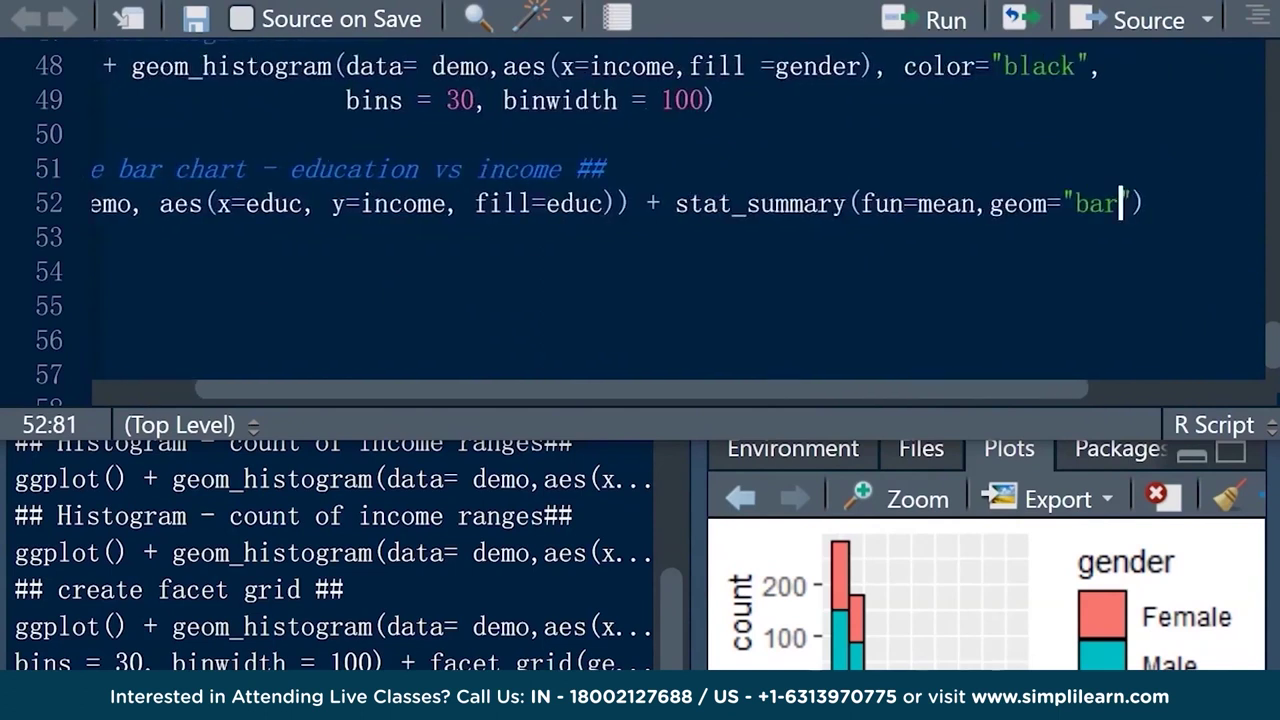
click(1150, 203)
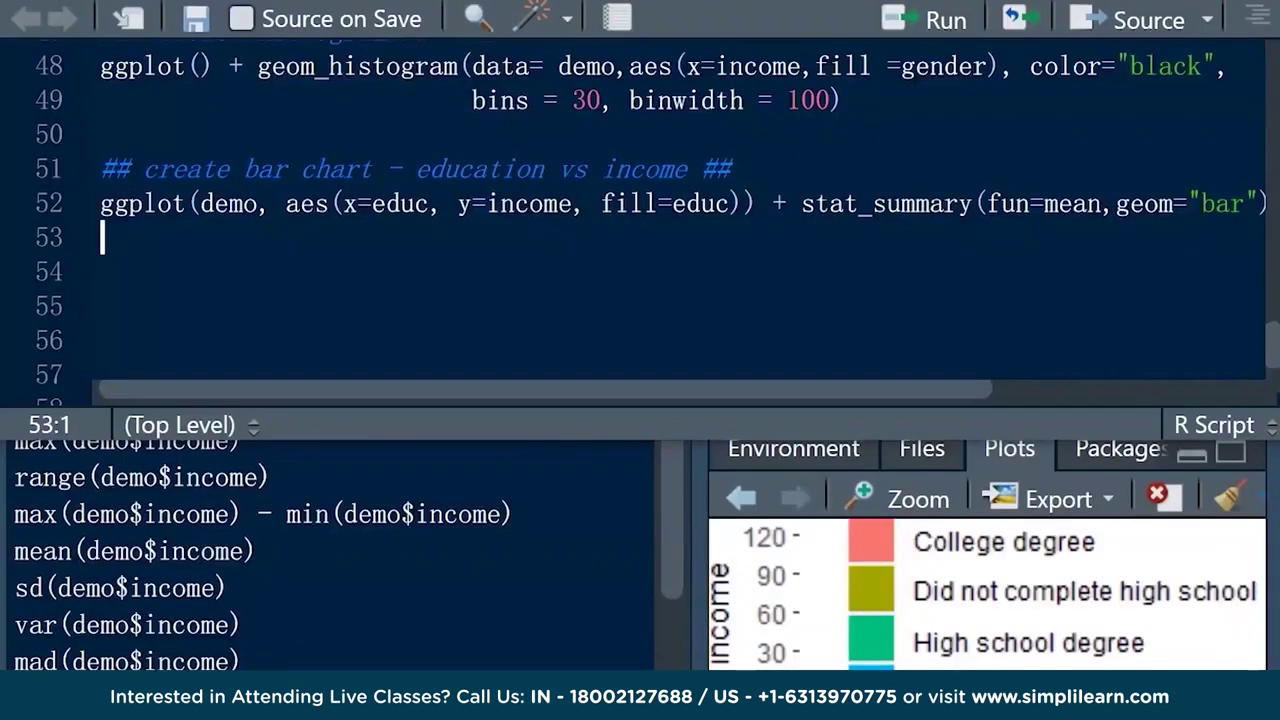
Leave line 53 blank and add the comment "## histogram - car price and number of cars for individual category of car ##" on line 54
key(Return)
text(##)
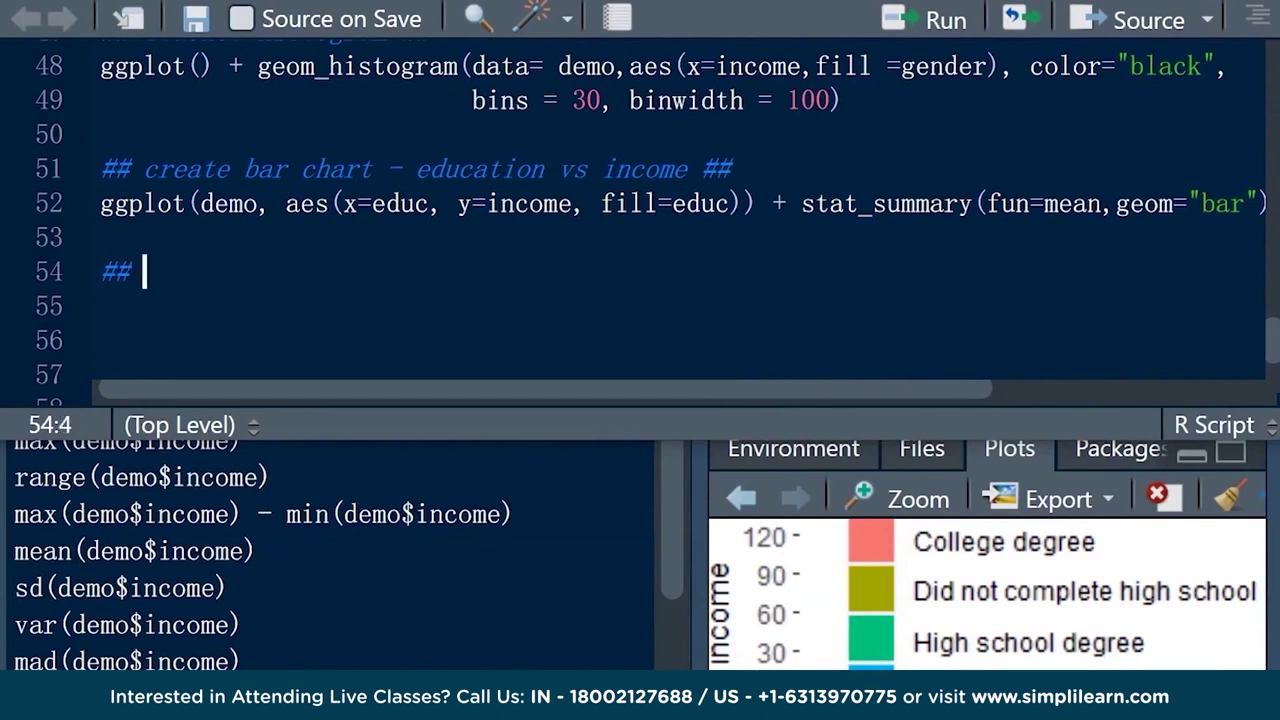
text(histogram -)
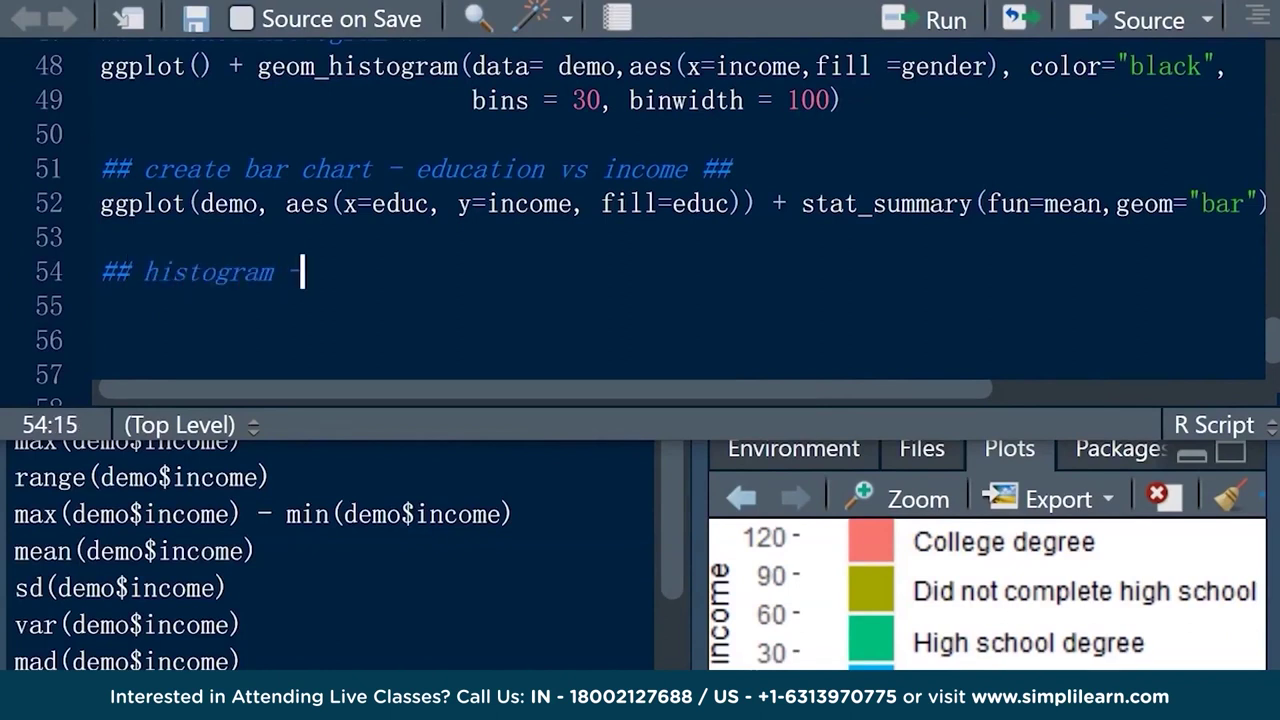
text( car price and num)
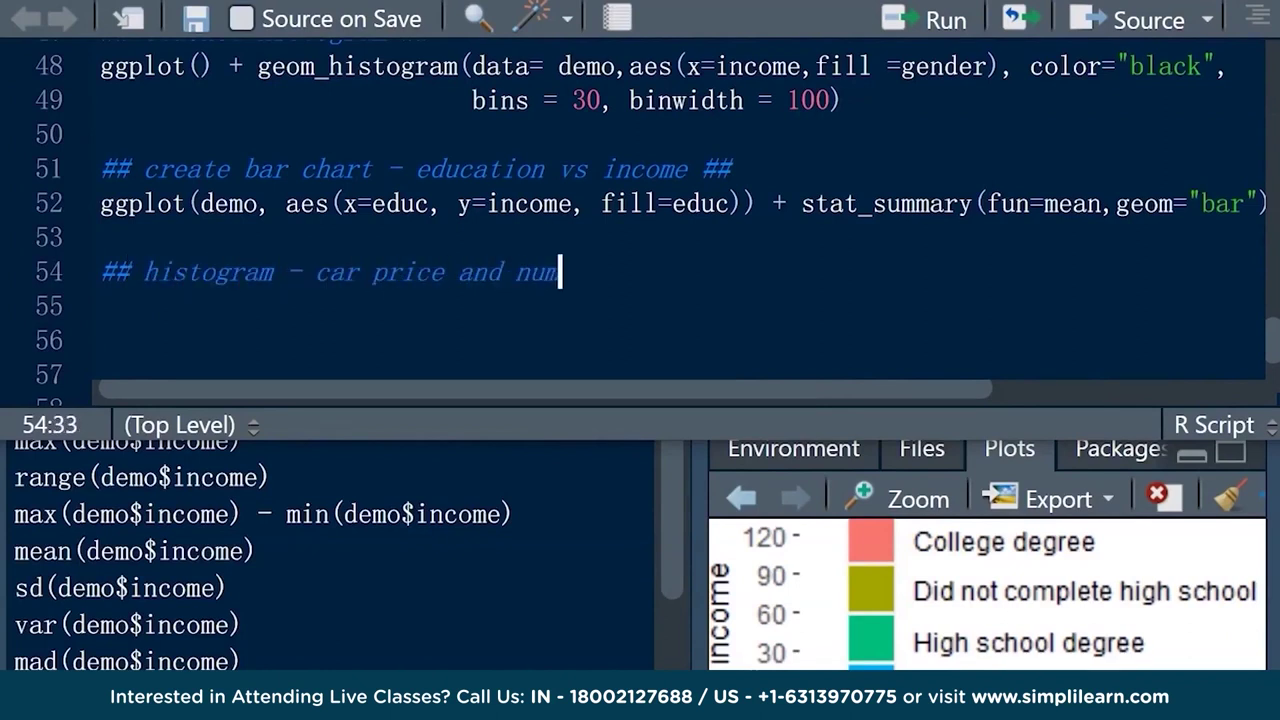
text(ber of cars for indi)
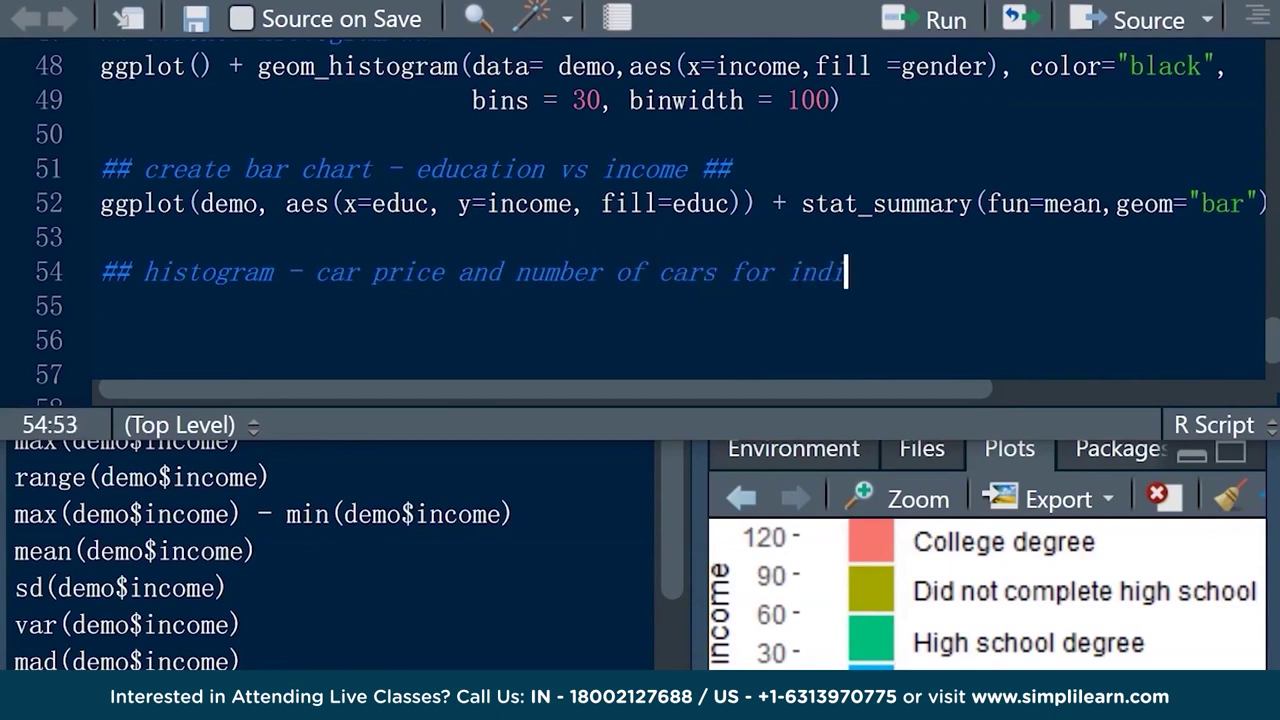
text(vidual category )
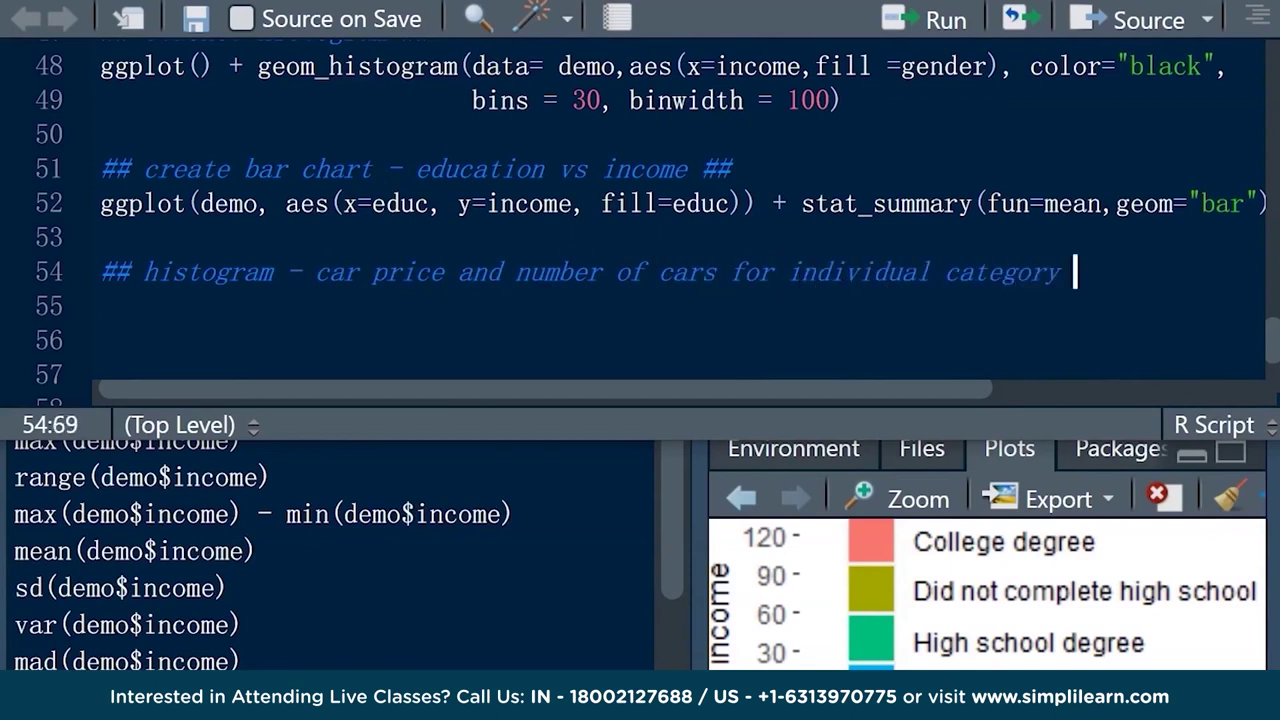
text(of car ##)
key(Return)
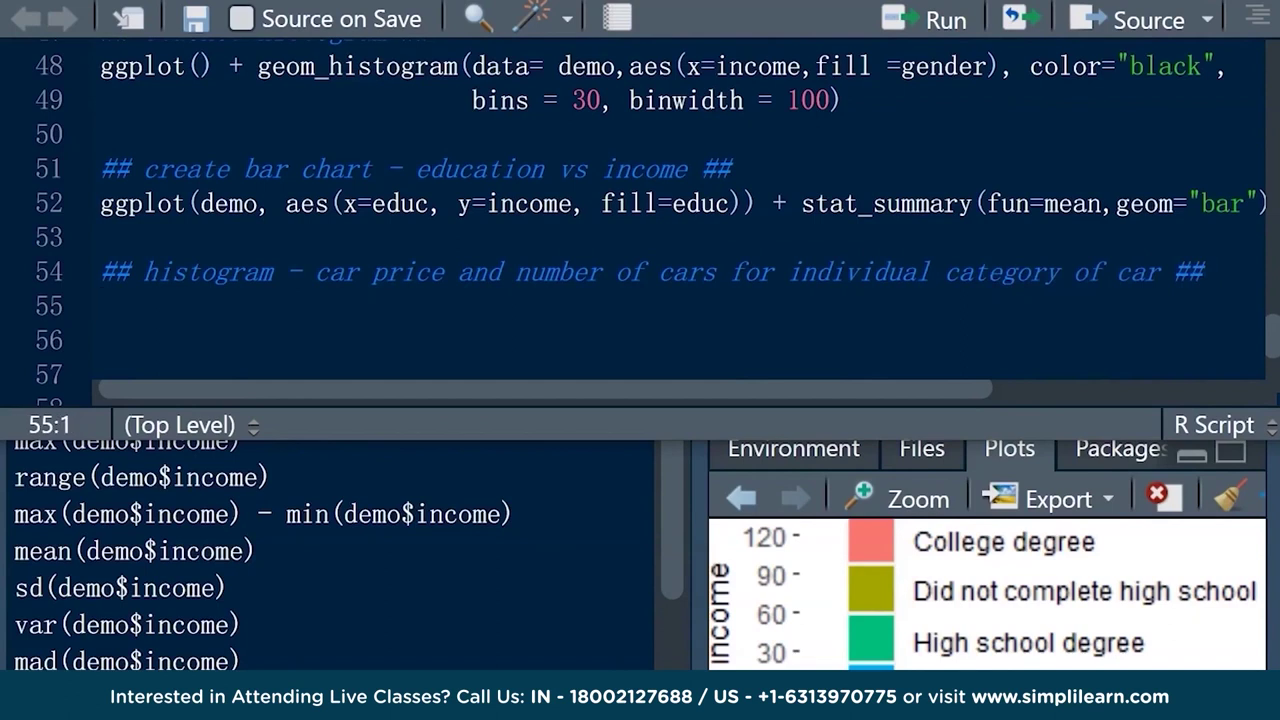
Write ggplot(demo, aes(carpr, fill = carcat)) on line 55 beneath the car price histogram comment
text(ggplot)
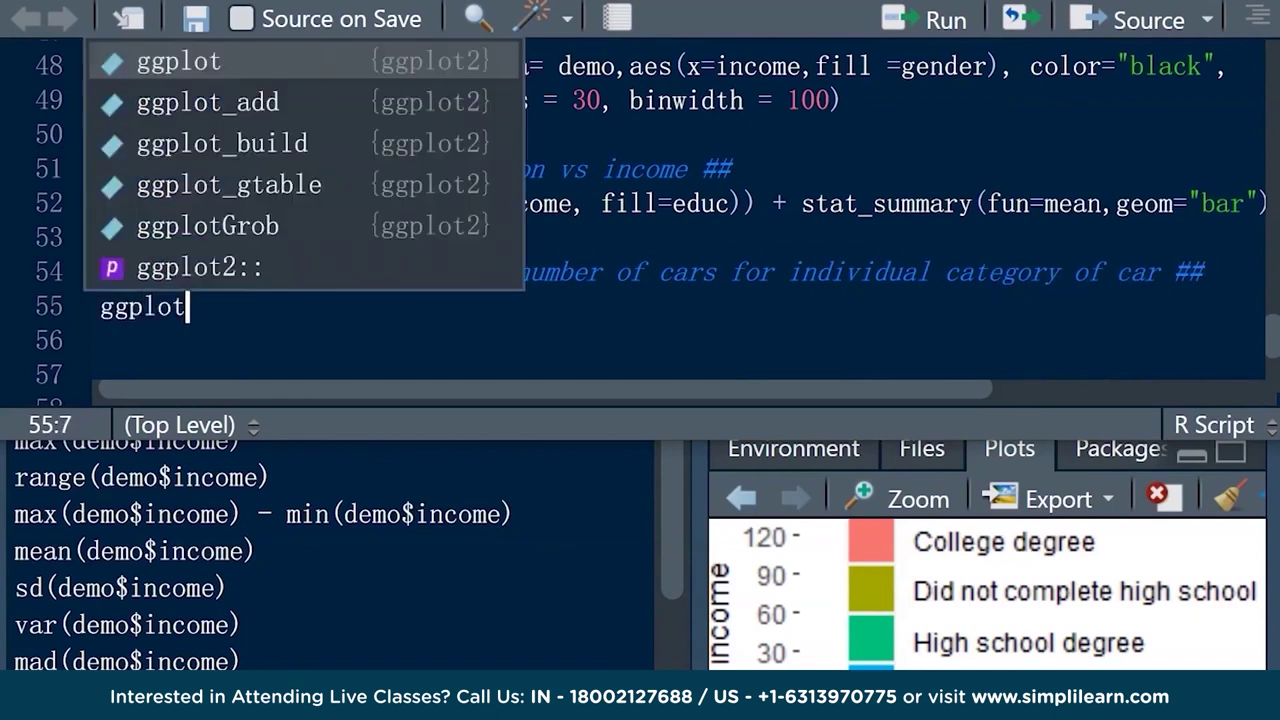
text((demo, aes(car)
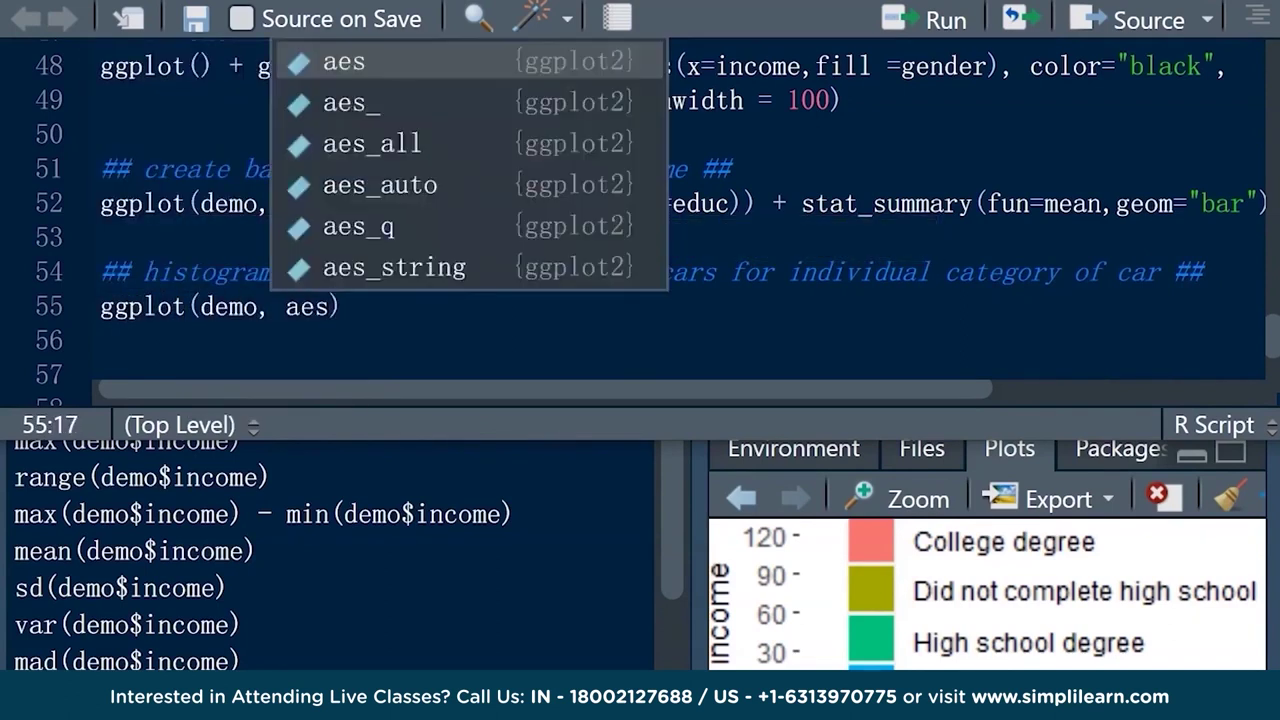
text(pr, fill = ca)
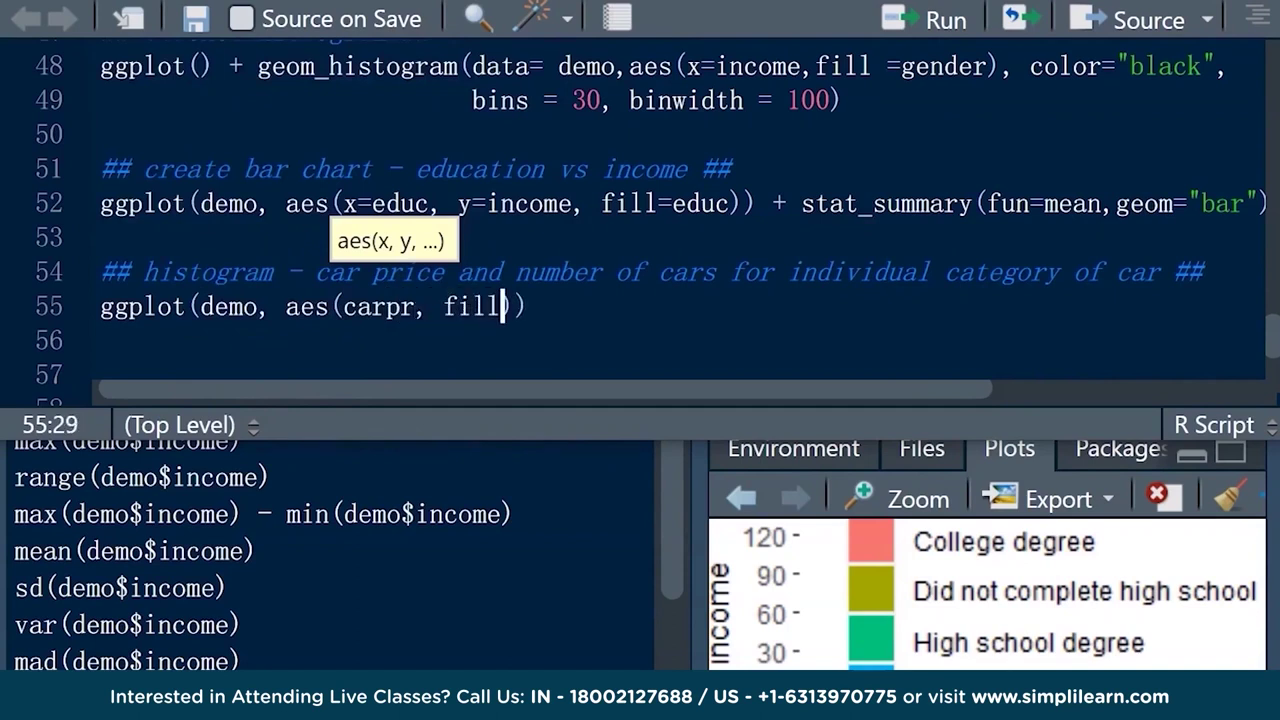
text(rcat)))
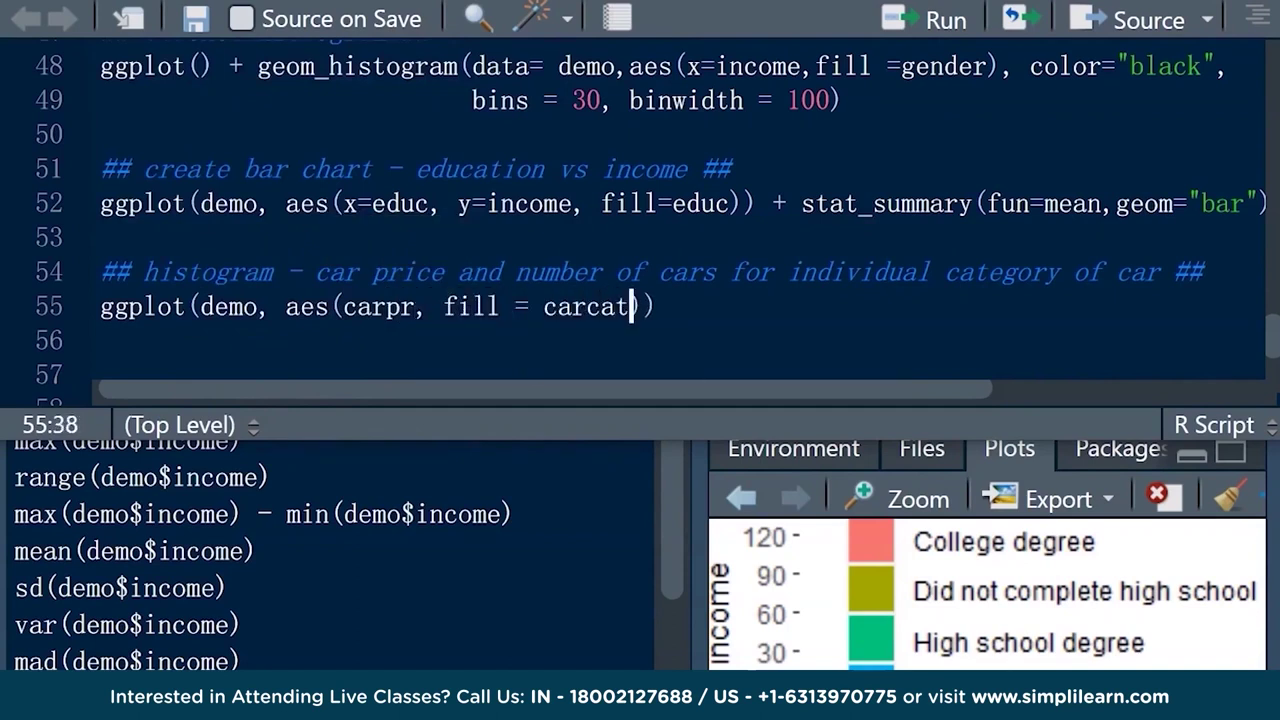
Append + geom_histogram(binwidth = 5) to line 55, run the histogram code and close the zoomed plot window
text( + geom)
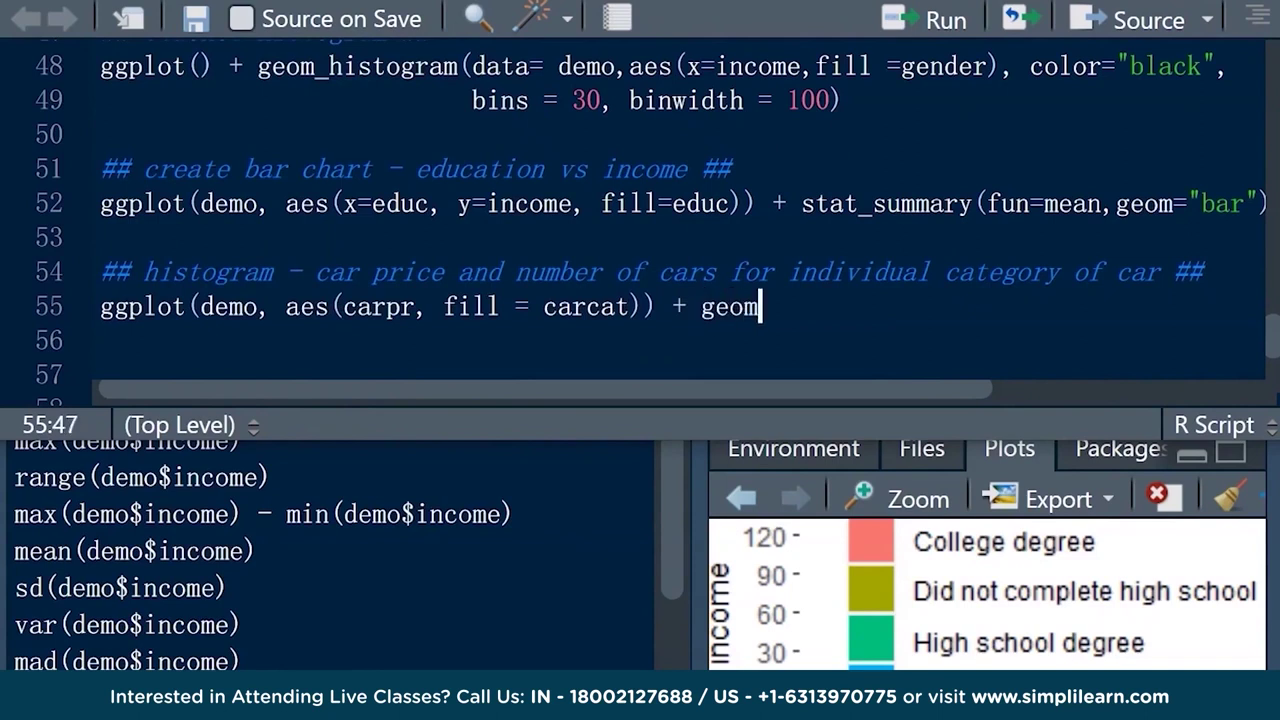
text(_histogram()
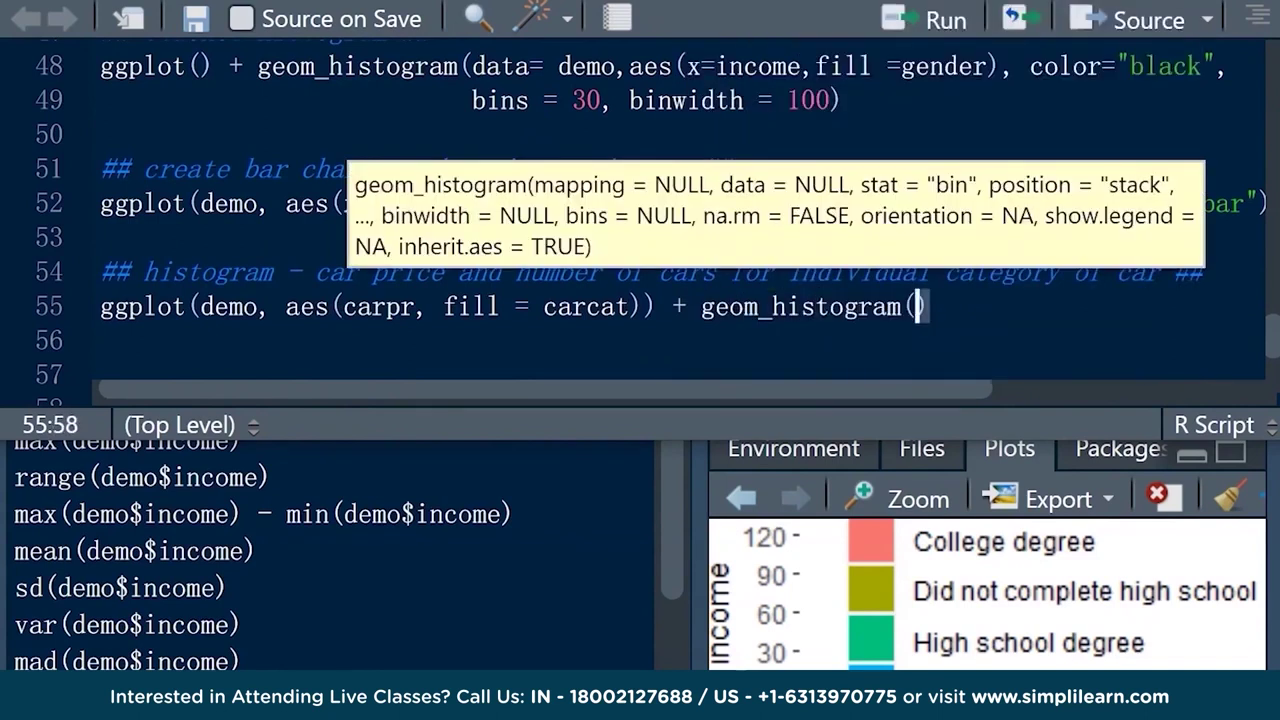
text(binwidth = 5)
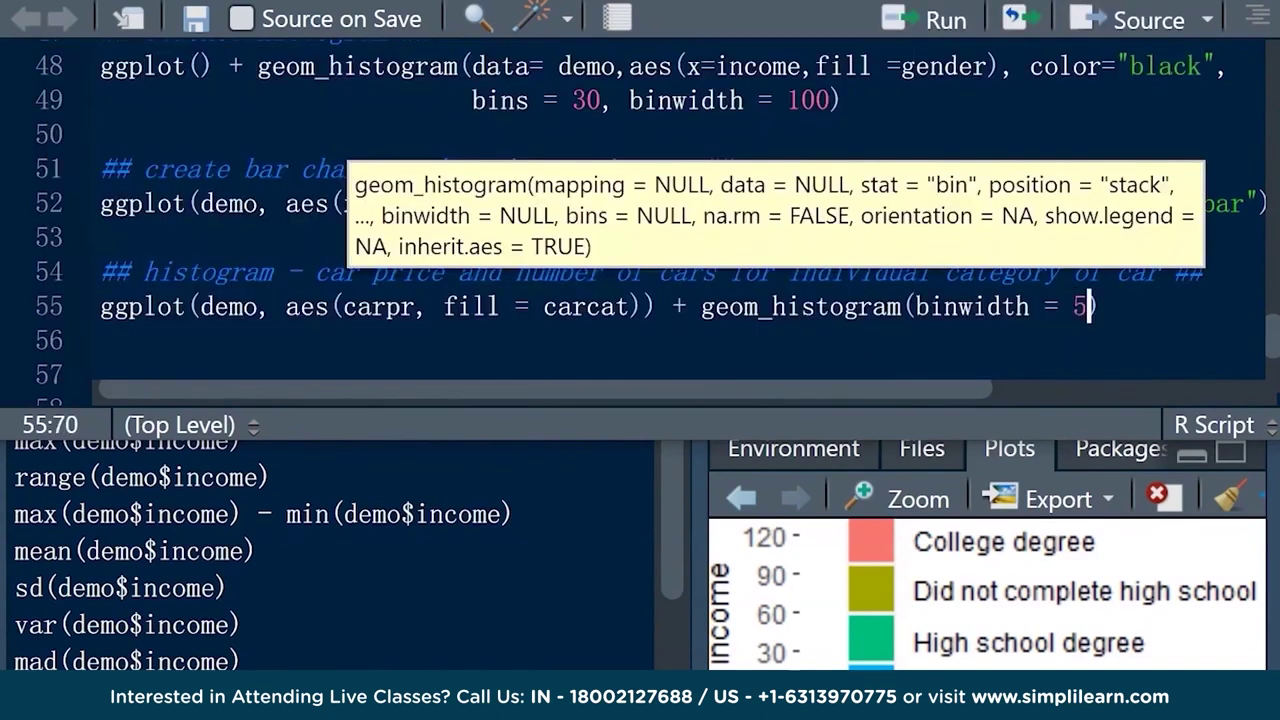
key(ctrl+Return)
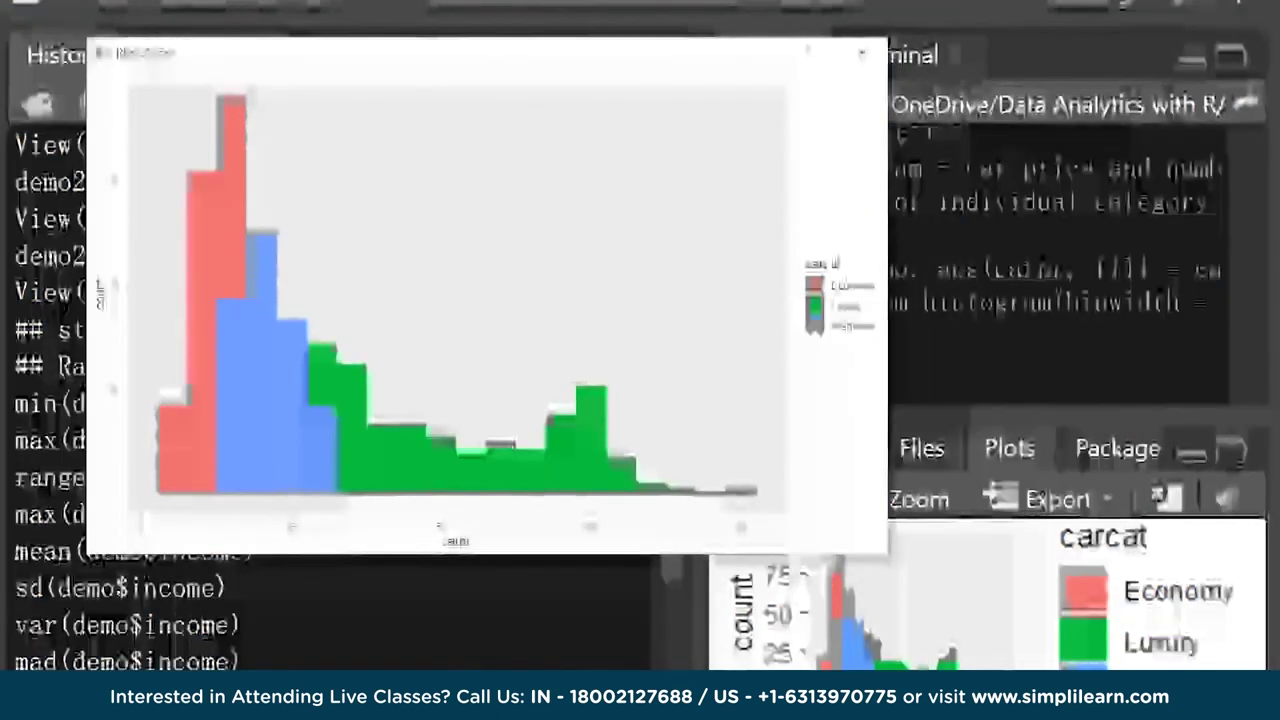
click(861, 54)
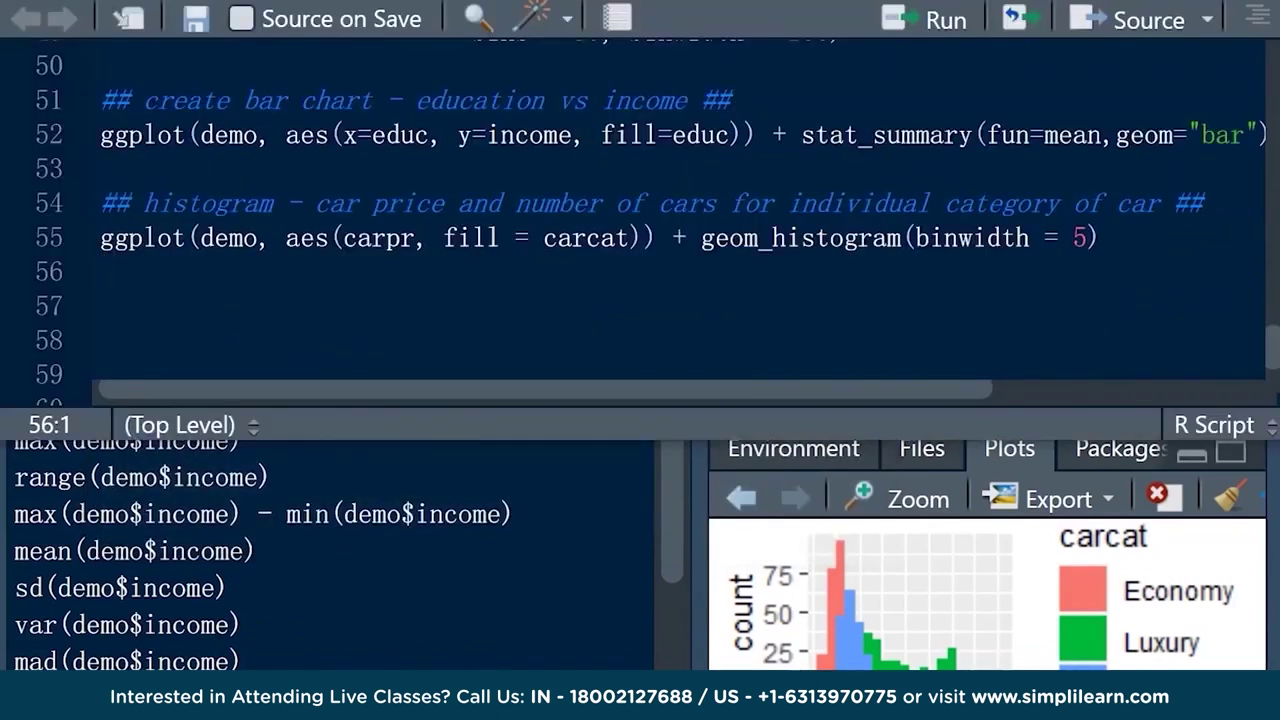
Set the histogram's binwidth on line 55 to 30, rerun the code and view the plot in the zoom window before closing it
click(1090, 237)
key(BackSpace)
text(30)
key(ctrl+Return)
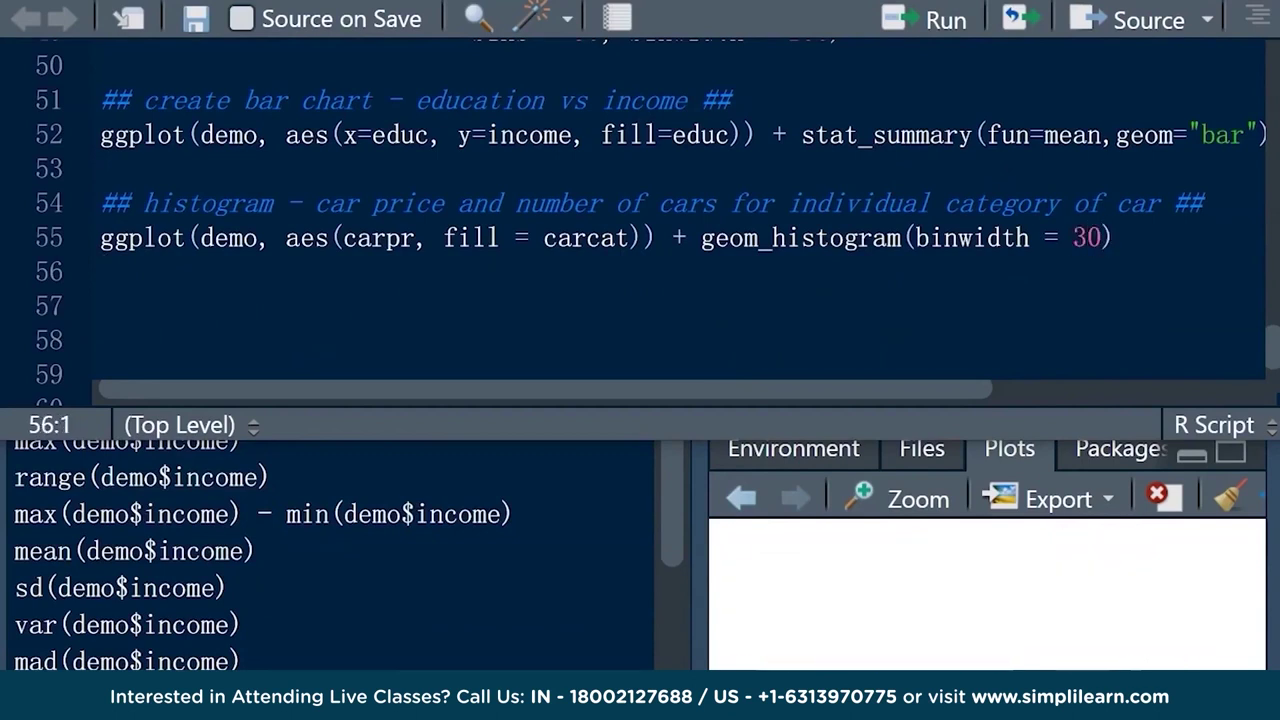
click(905, 499)
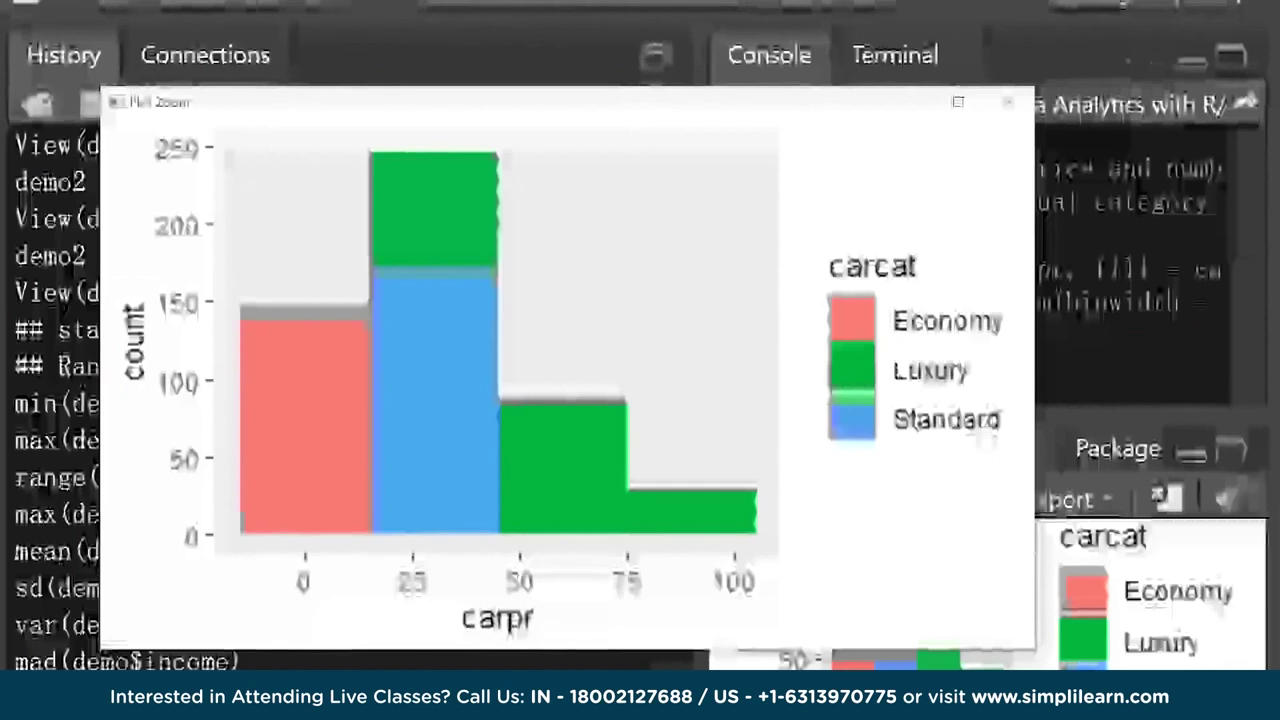
click(1007, 101)
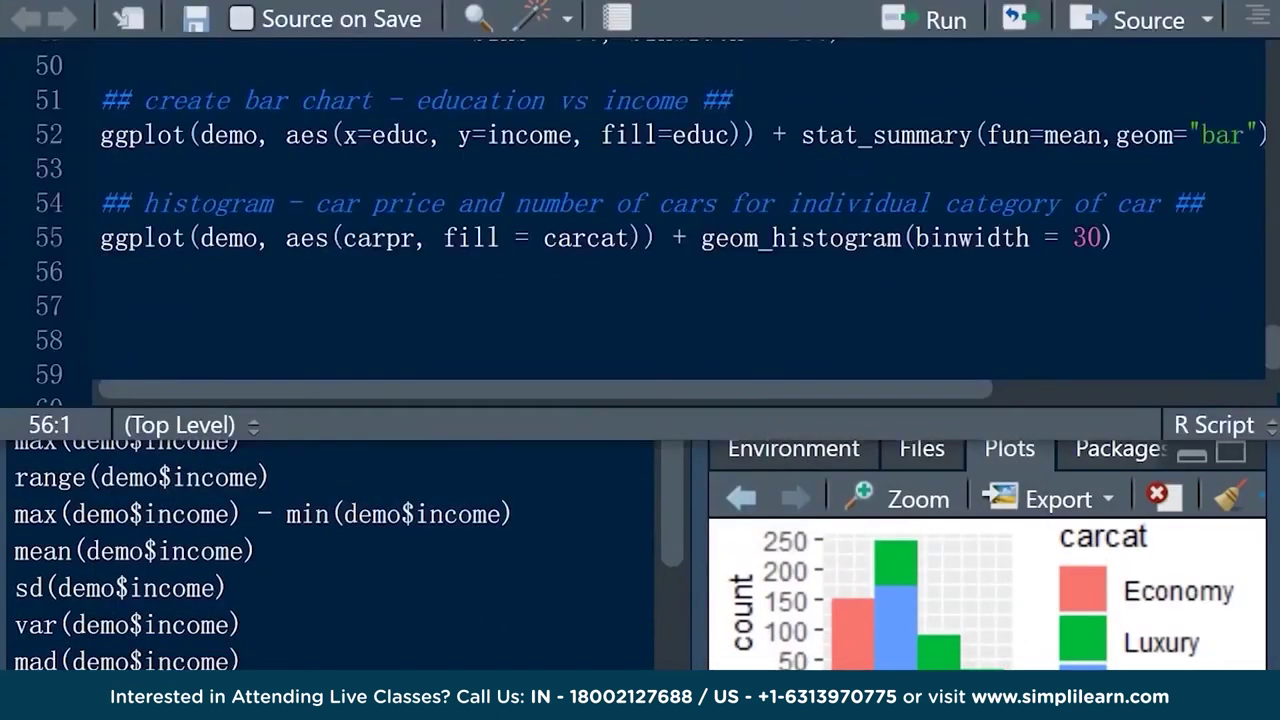
Leave line 56 blank and add the comment "## create clusterd bar chart ##" on line 57
key(Down)
key(Down)
key(Down)
key(Down)
key(Down)
key(Up)
key(Up)
key(Up)
key(Up)
text(## create)
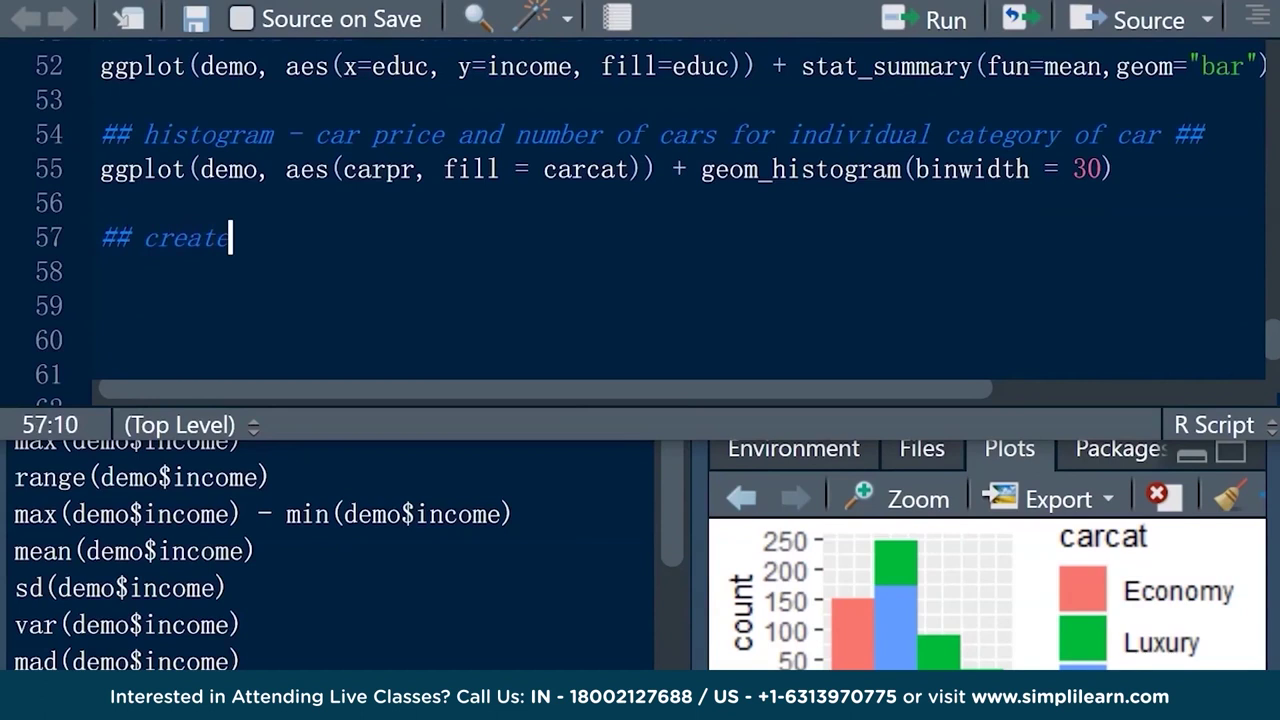
text( clusterd bar chart)
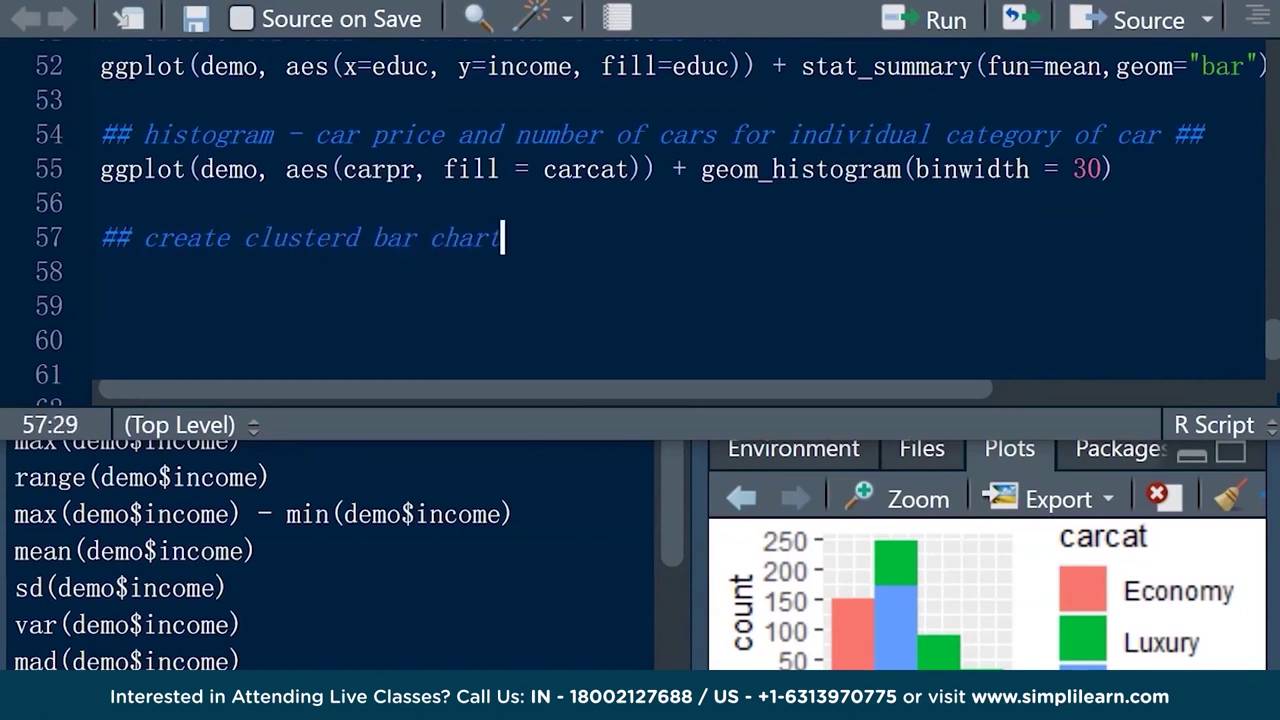
text( ##)
key(Return)
Write ggplot(demo, aes(x=educ, y=income, fill=gender)) on line 58
text(ggplot)
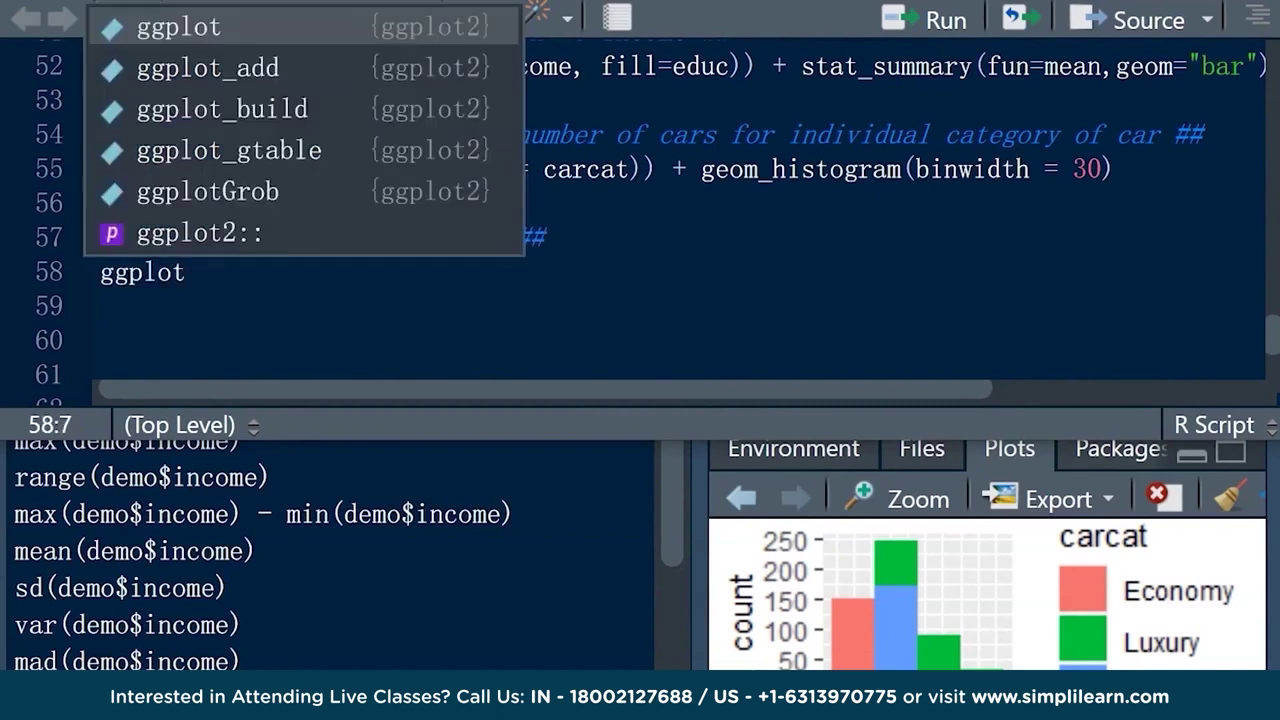
text((demo, aes(x=educ, y)
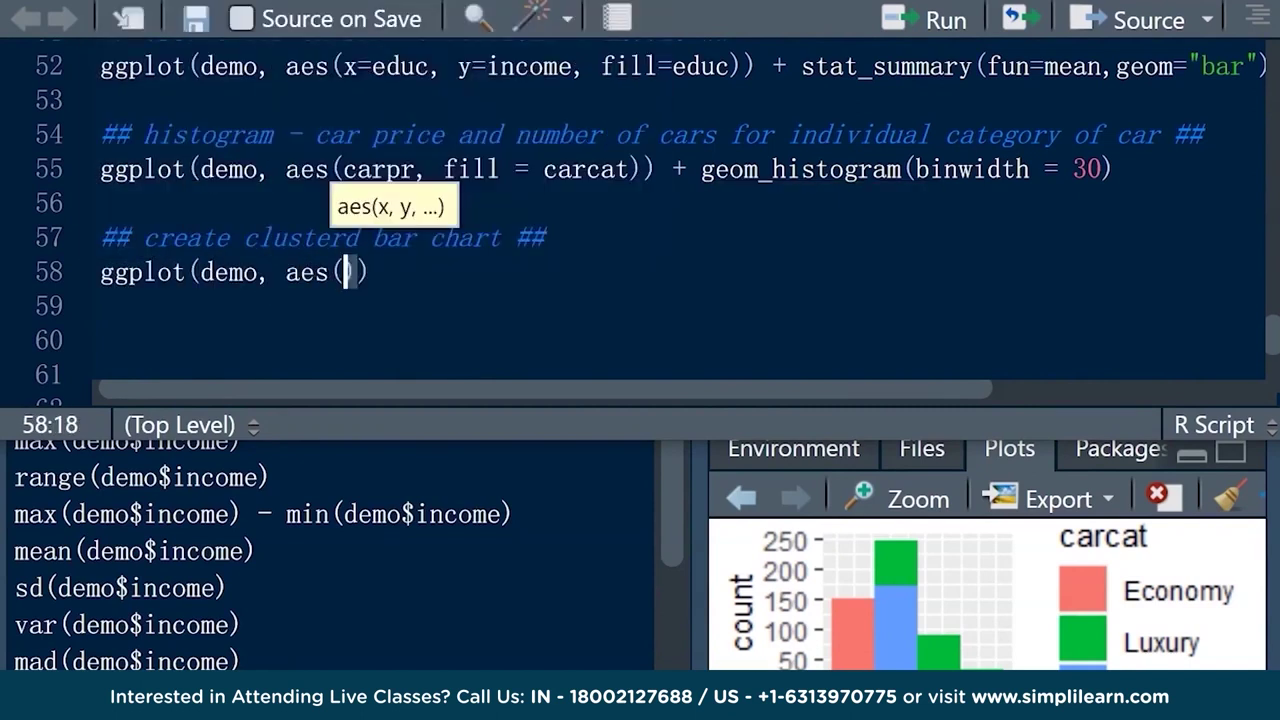
text(=income, fill)
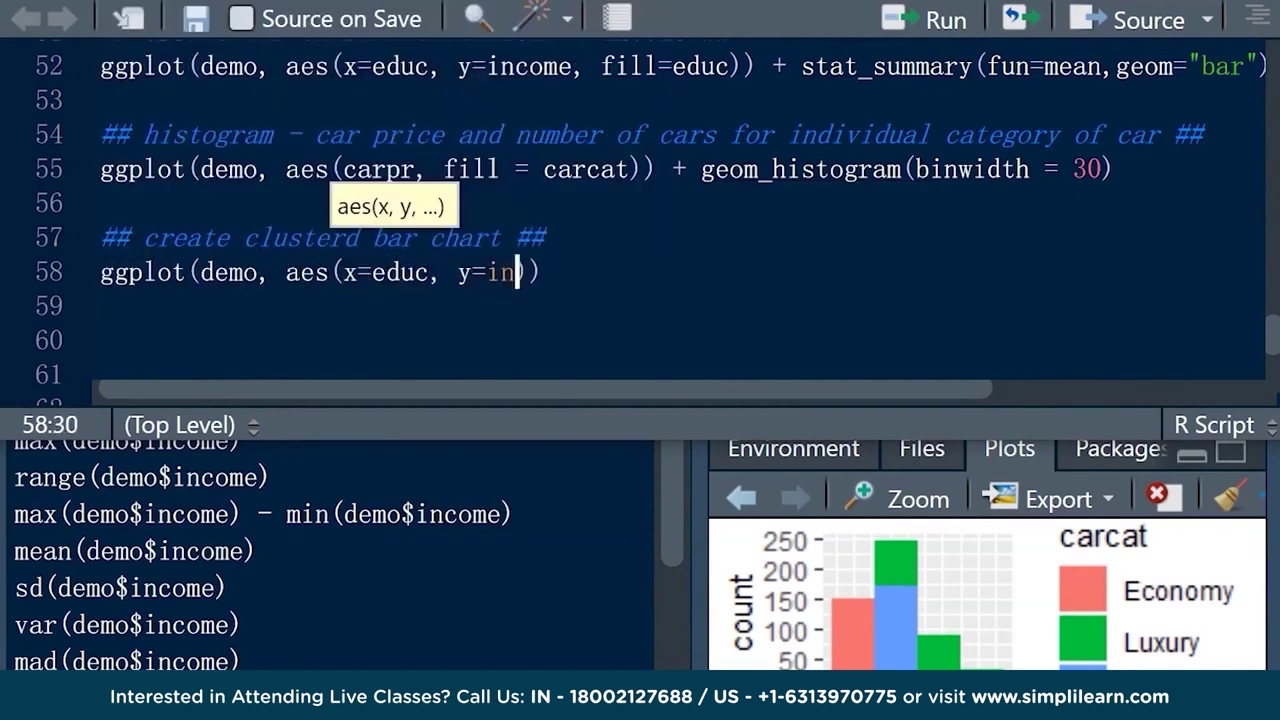
text(=gender)))
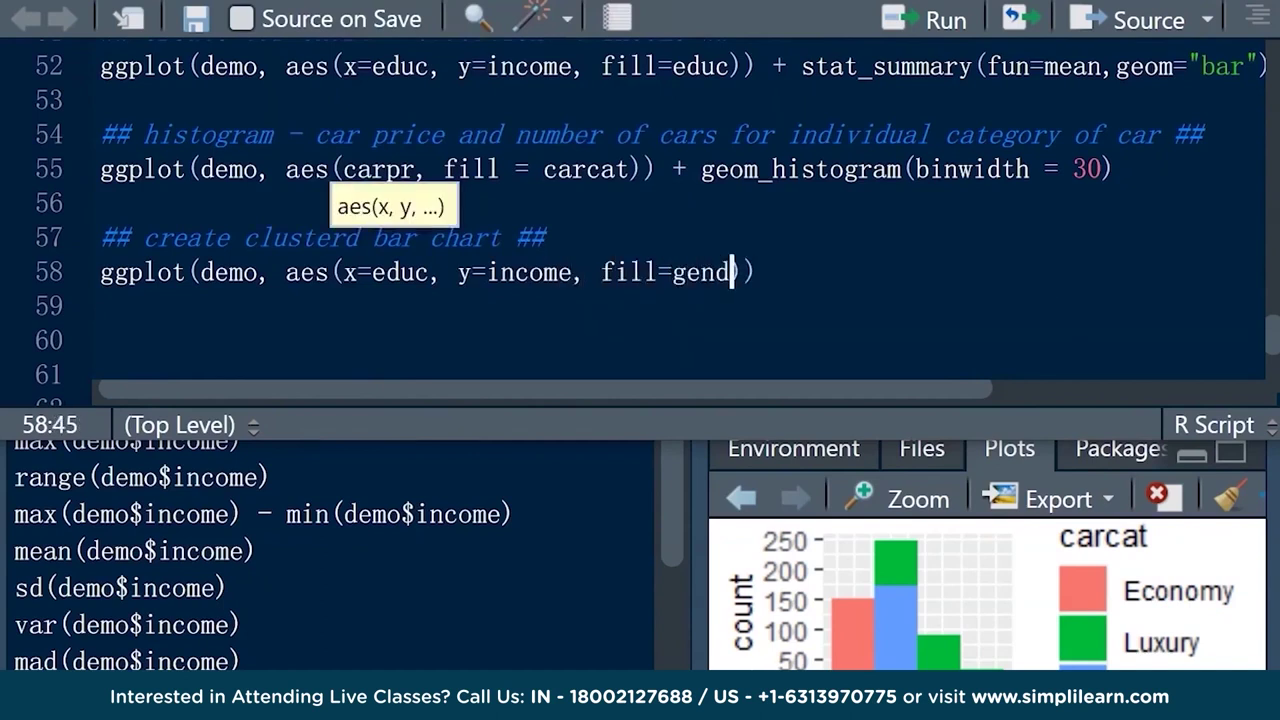
Append + stat_summary(fun=mean, geom="bar", to the clustered bar chart code on line 58
text( + stat)
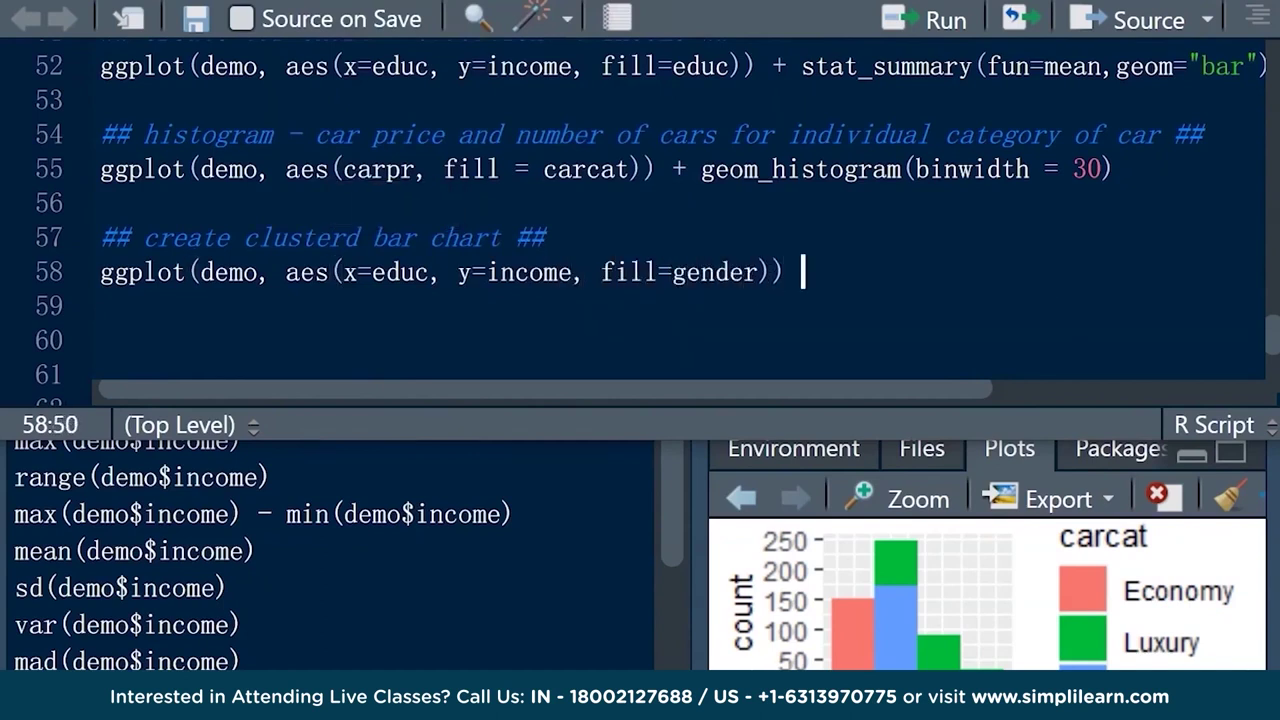
text(_summary)
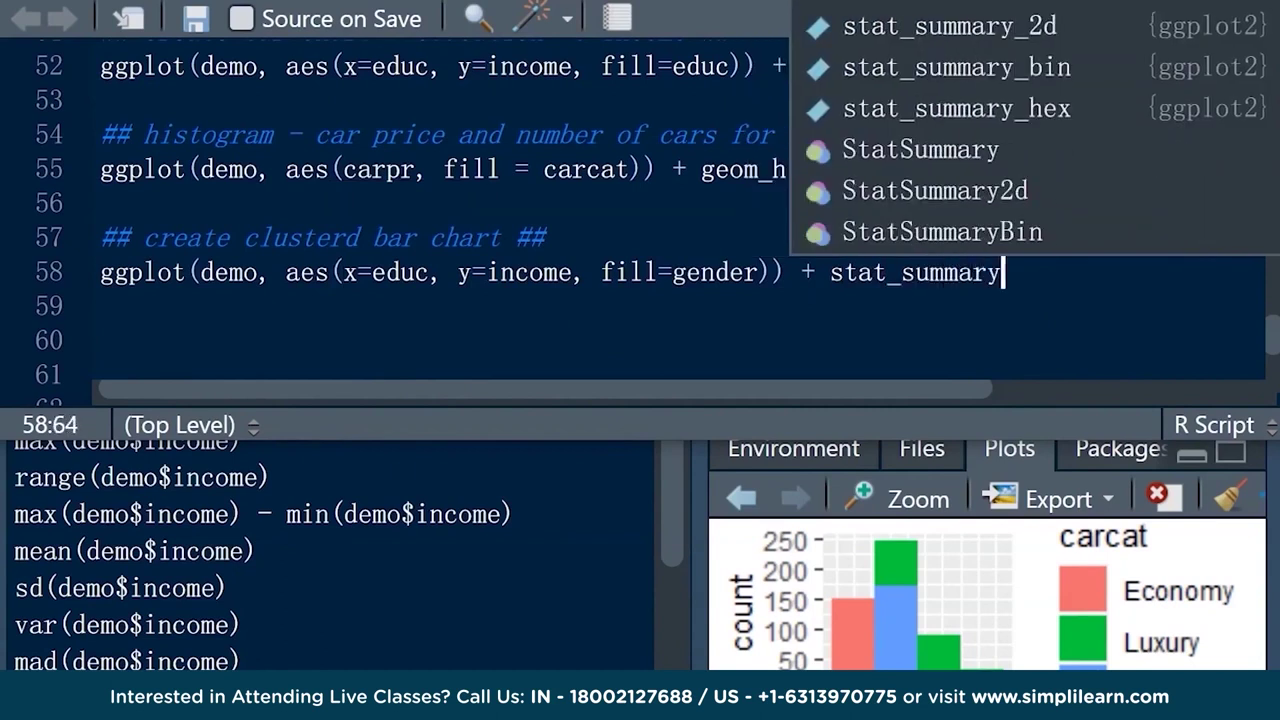
text((fun=m)
text(ean, geom)
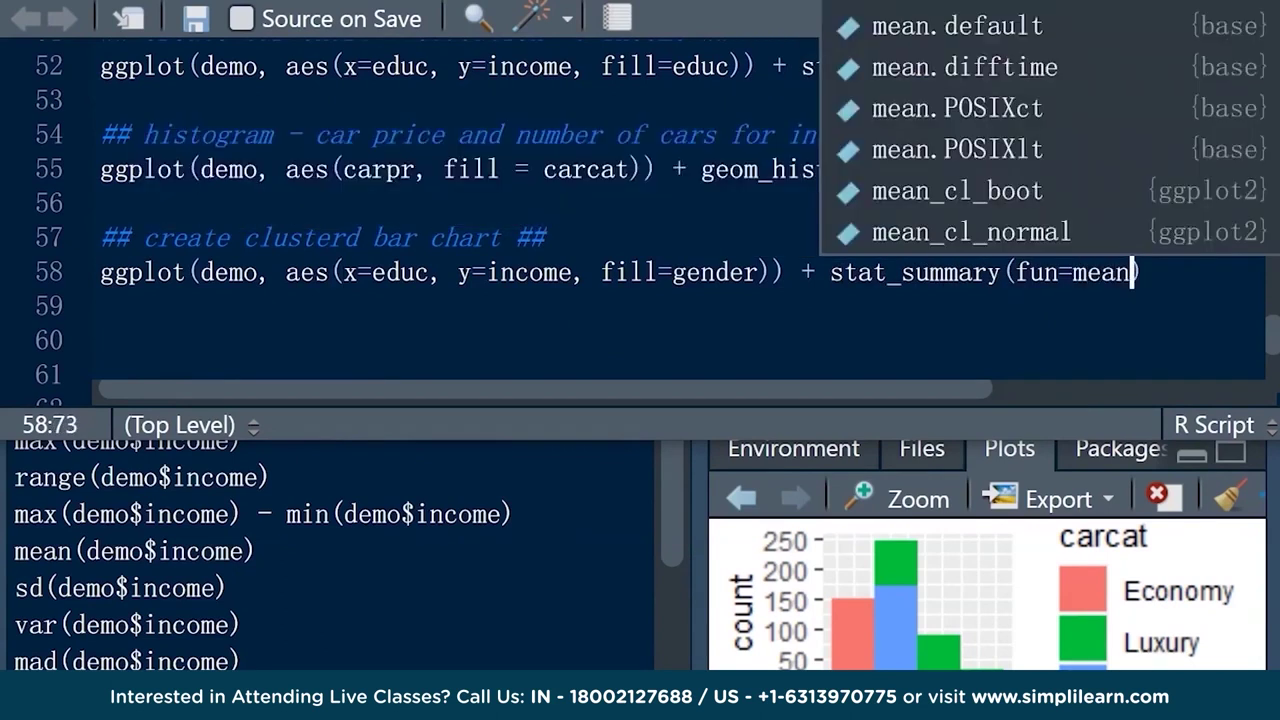
text(="bar)
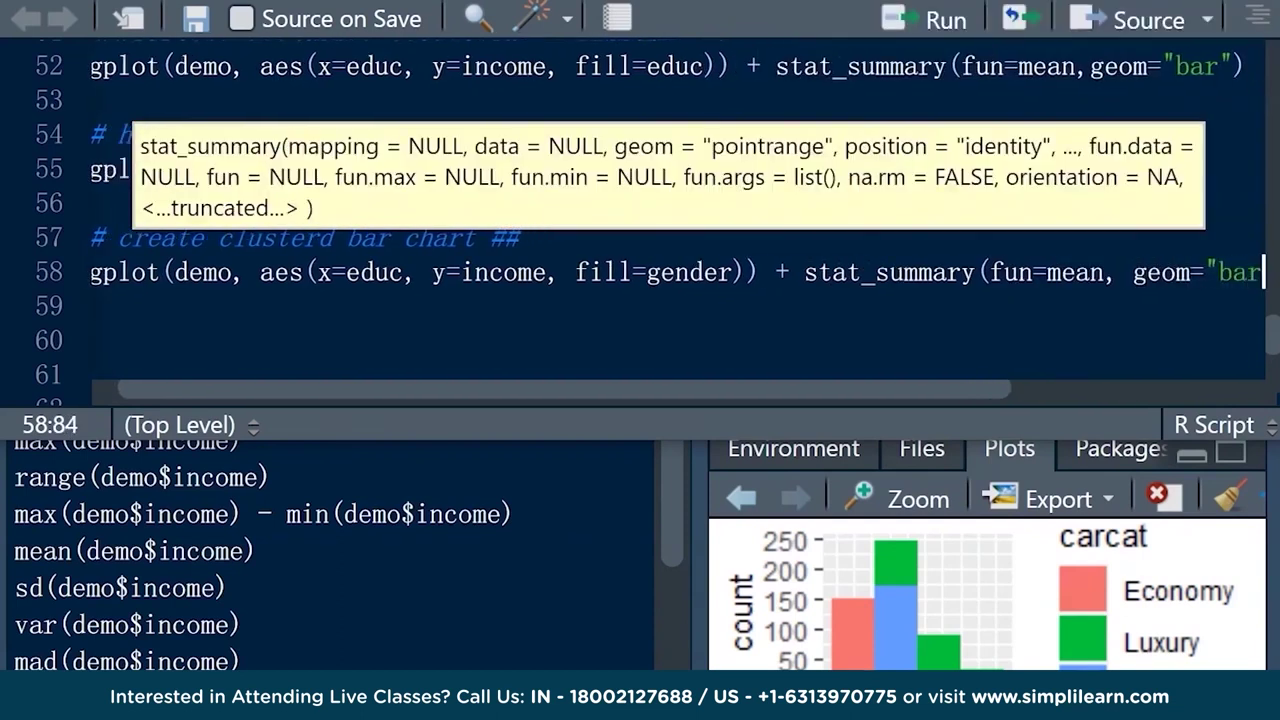
text(",)
Add position=position_dodge() on line 59, run the clustered bar chart code and open the plot in the zoom window
key(Return)
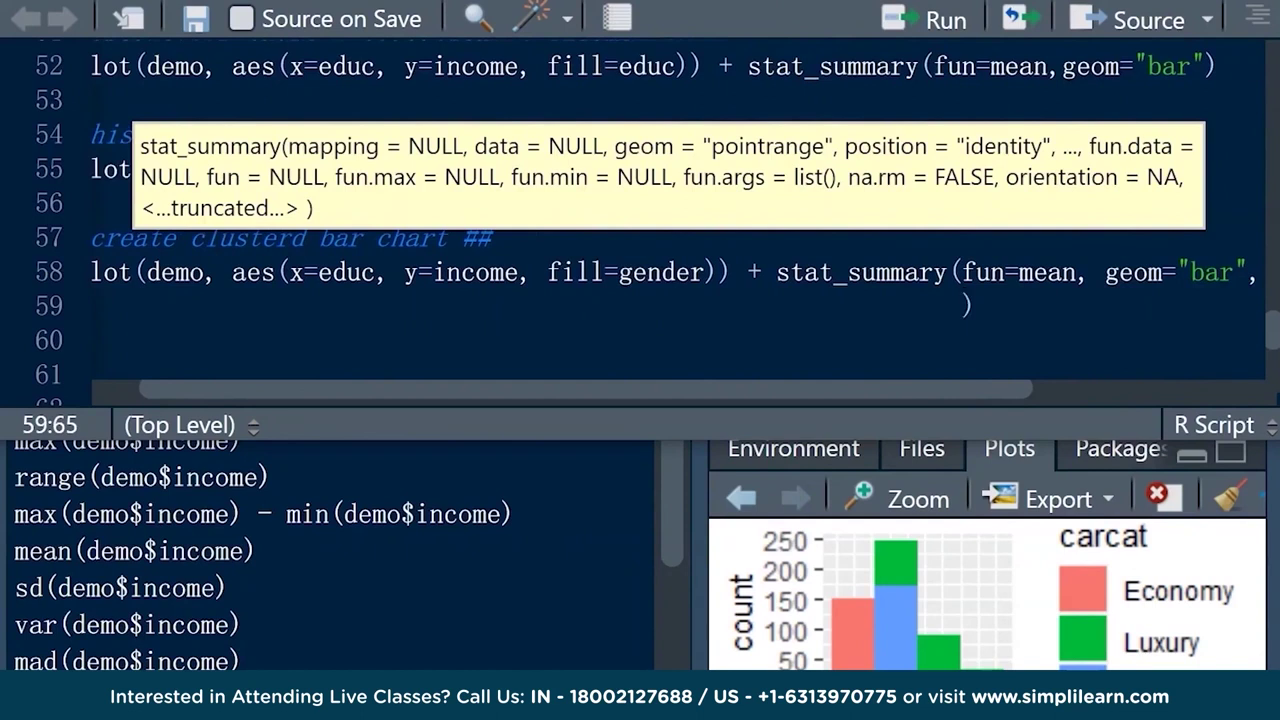
text(position)
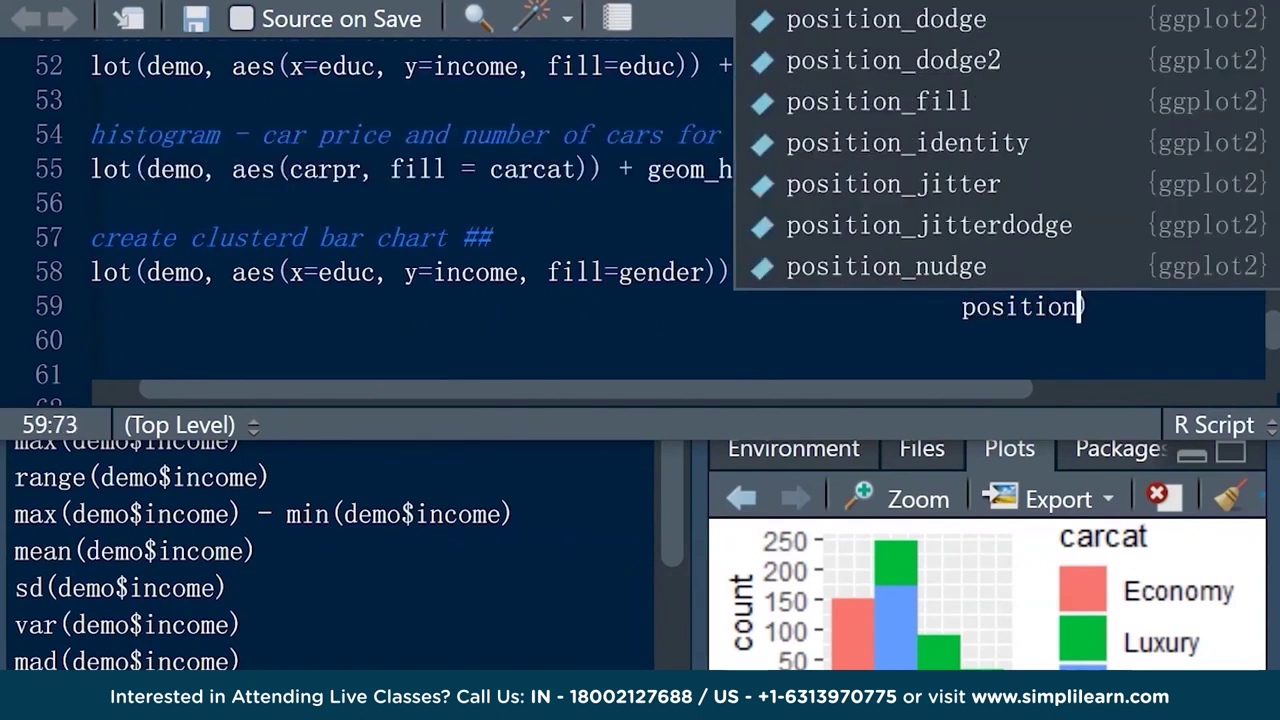
text(=position_dod)
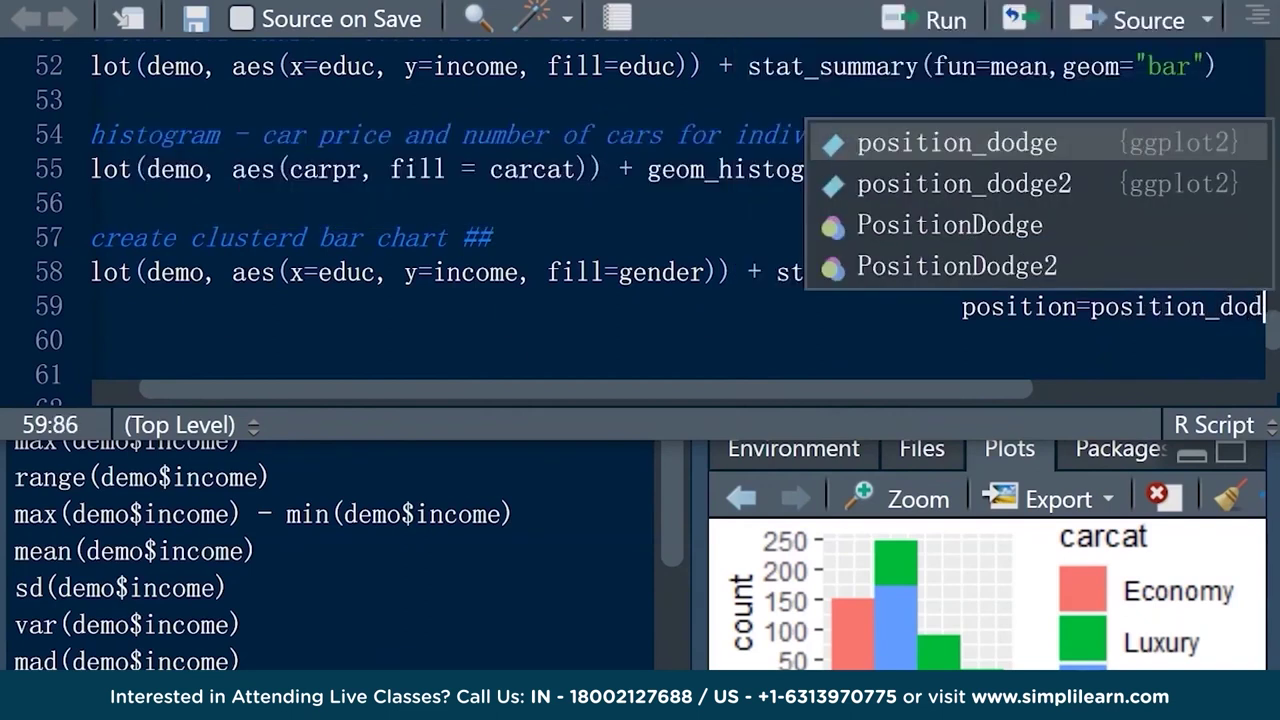
text(ge())
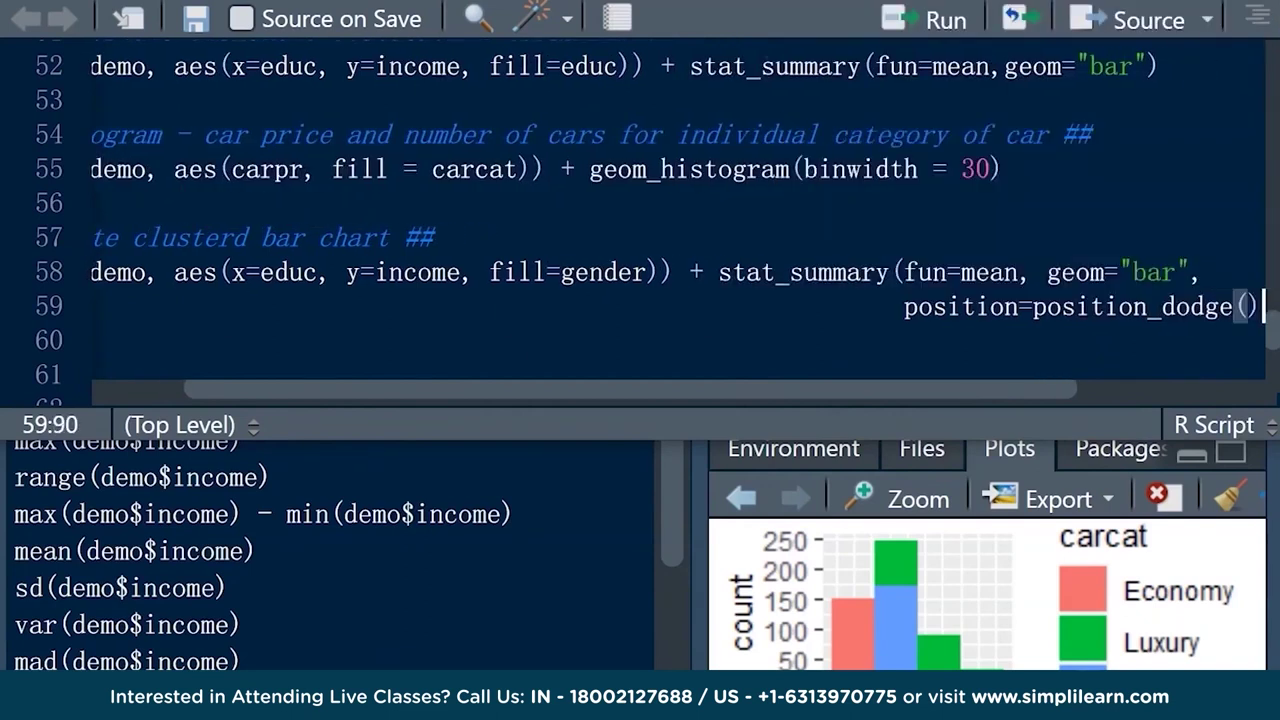
key(ctrl+Return)
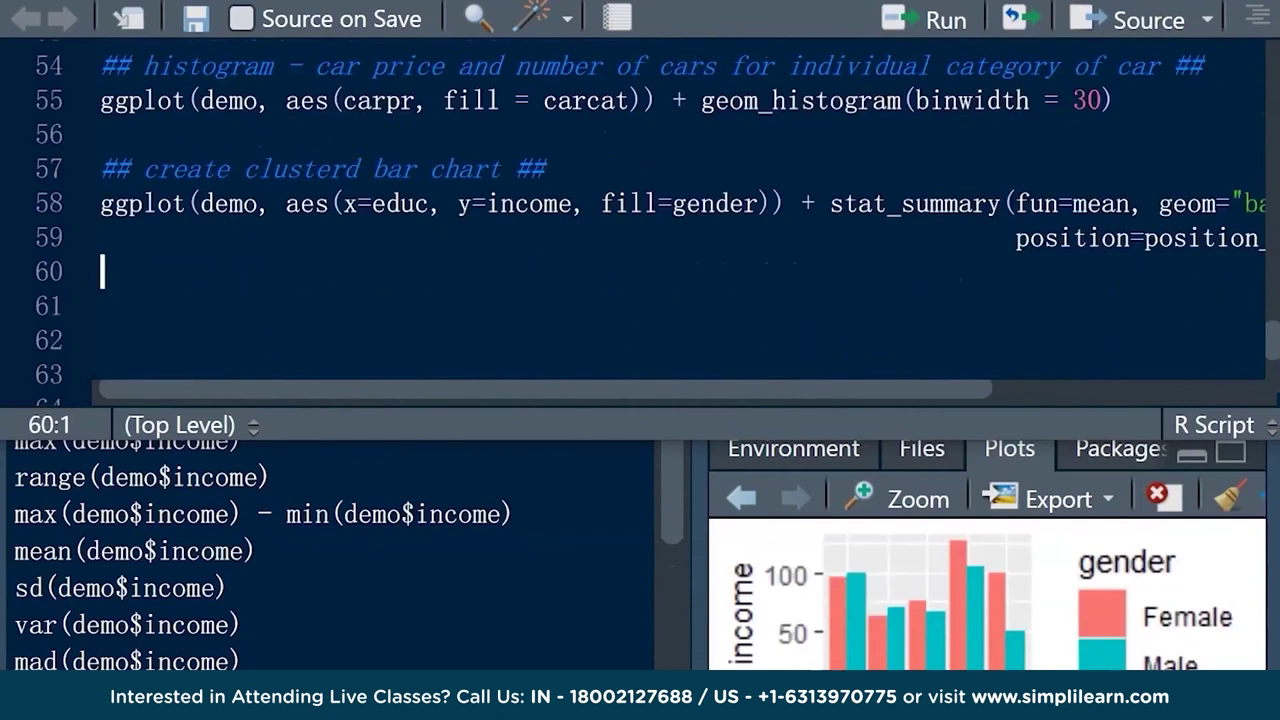
click(904, 498)
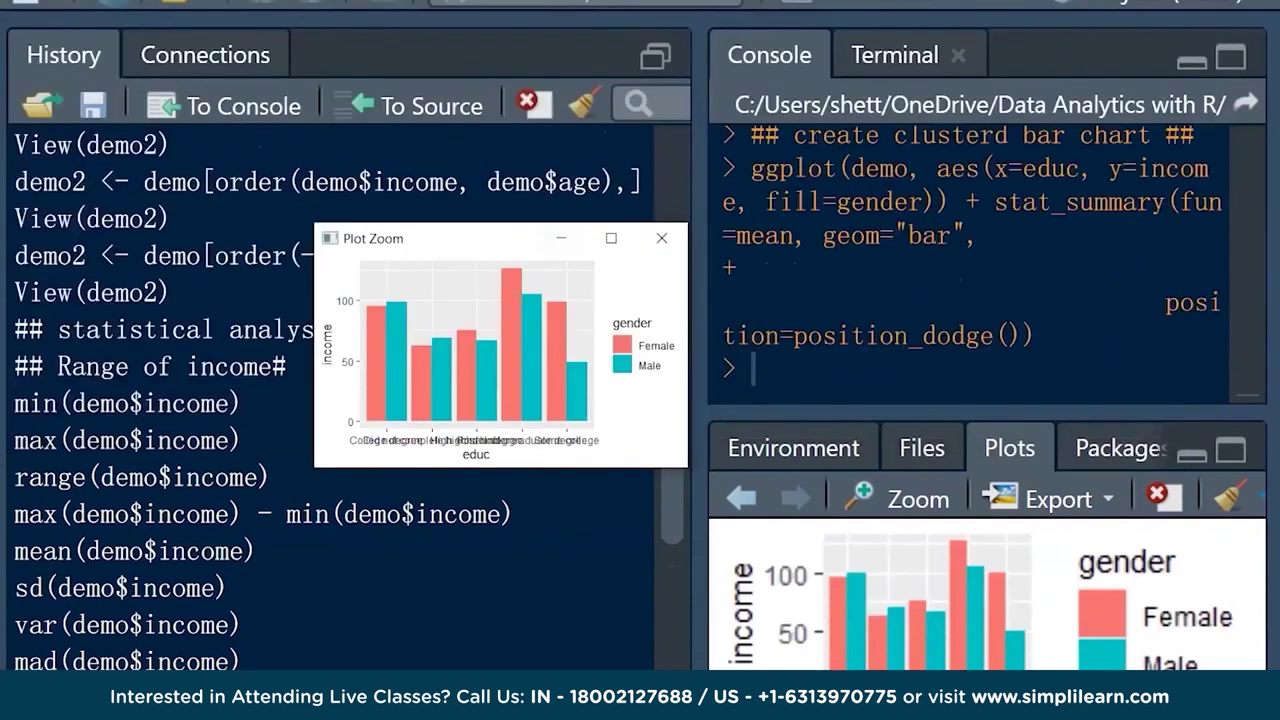
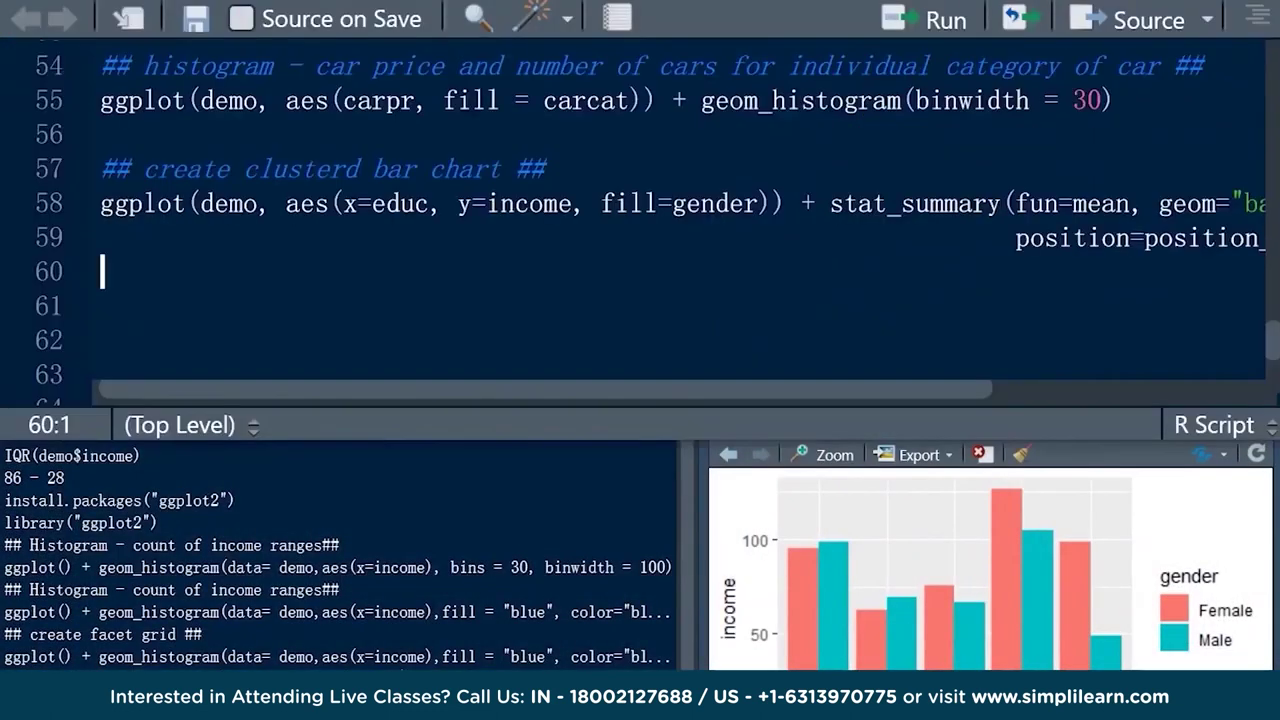
Leave line 60 blank and add the comment "## Boxplot for varibale income and gender ##" on line 61
key(Down)
key(Down)
key(Down)
key(Down)
key(Down)
key(Up)
key(Up)
key(Up)
key(Up)
text(##)
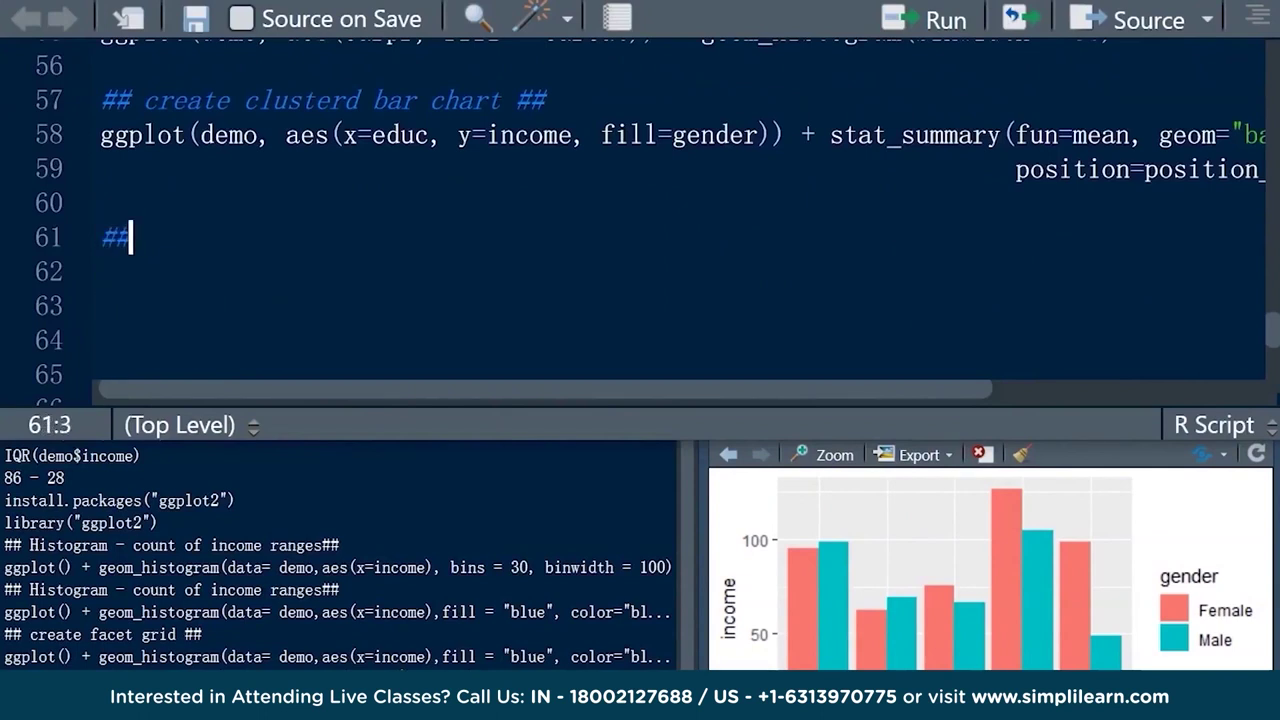
text( Boxplot)
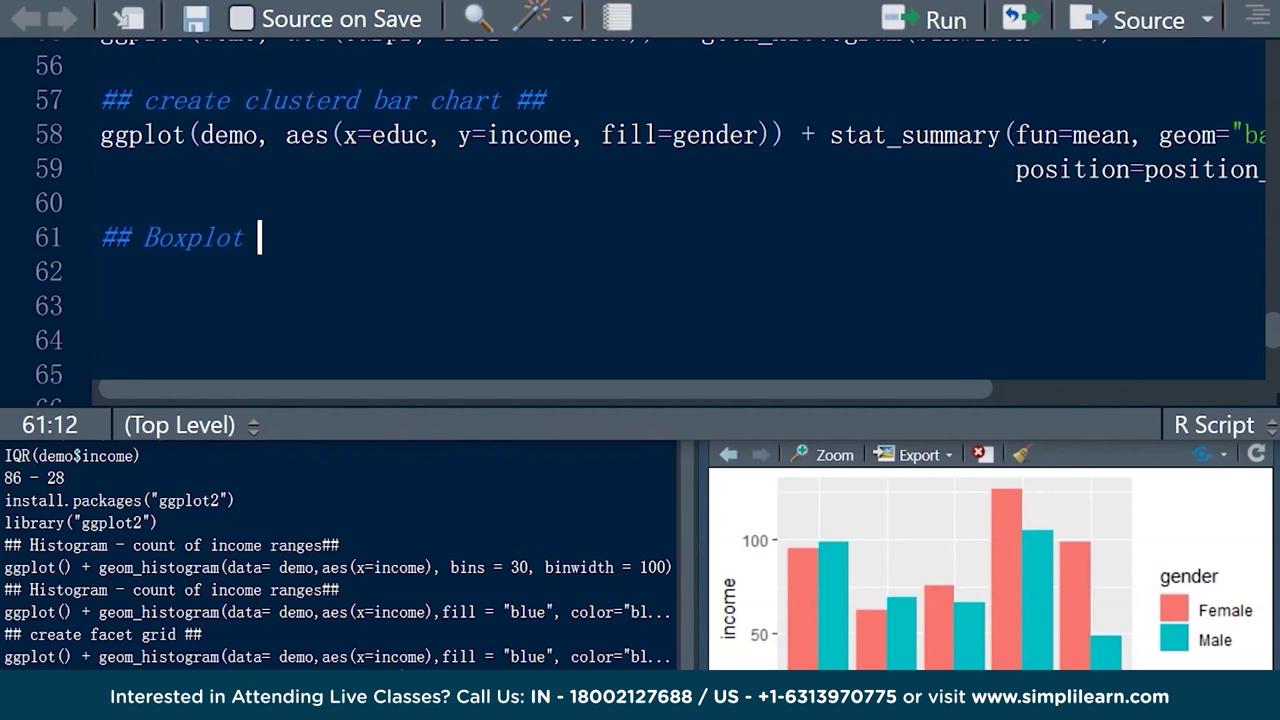
text(for varibale income)
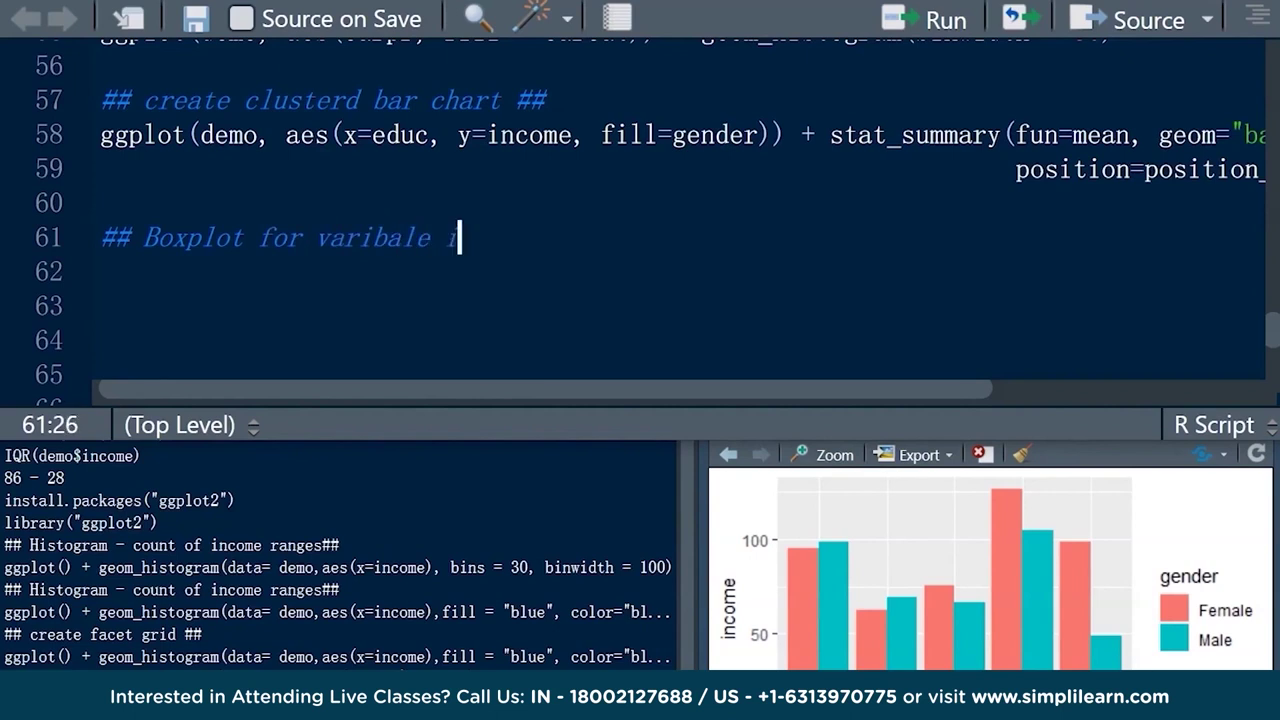
key(BackSpace)
key(BackSpace)
text(me and gender ##)
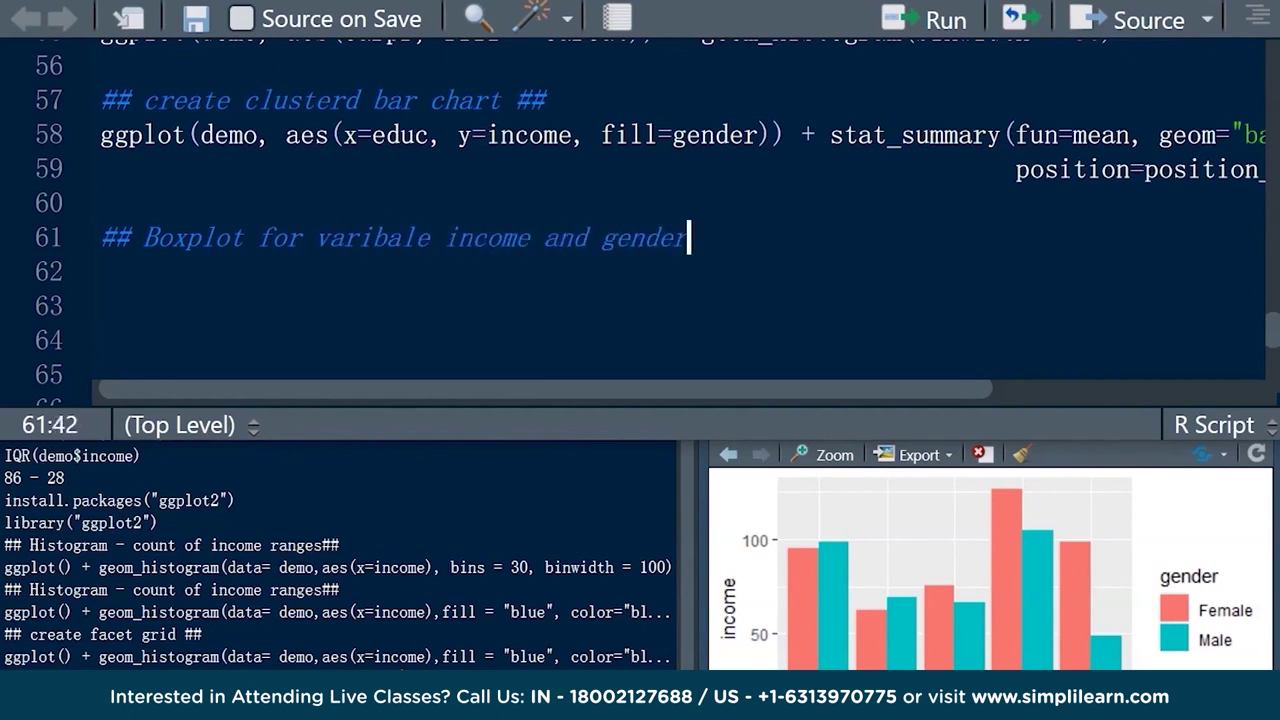
Write ggplot() + geom_boxplot(data = demo, aes(x = gender, y = income)) on line 62 below the boxplot comment
key(Return)
text(ggplot)
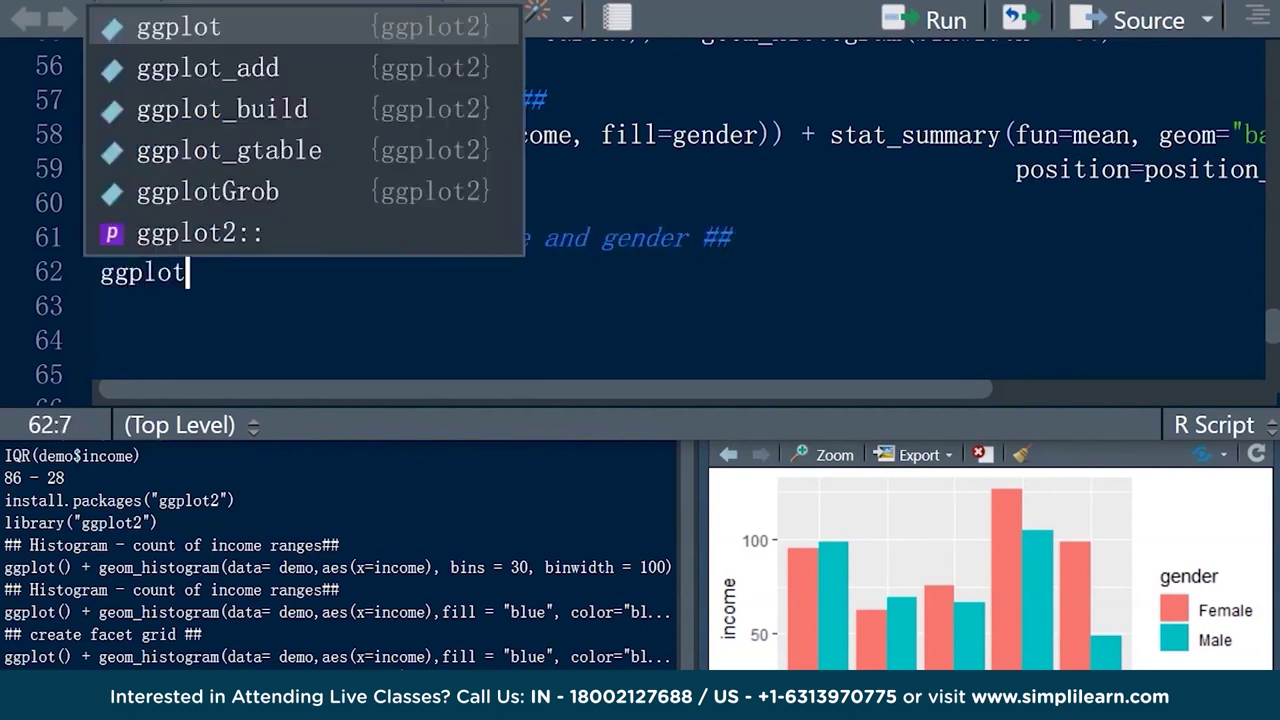
text(() + geom_)
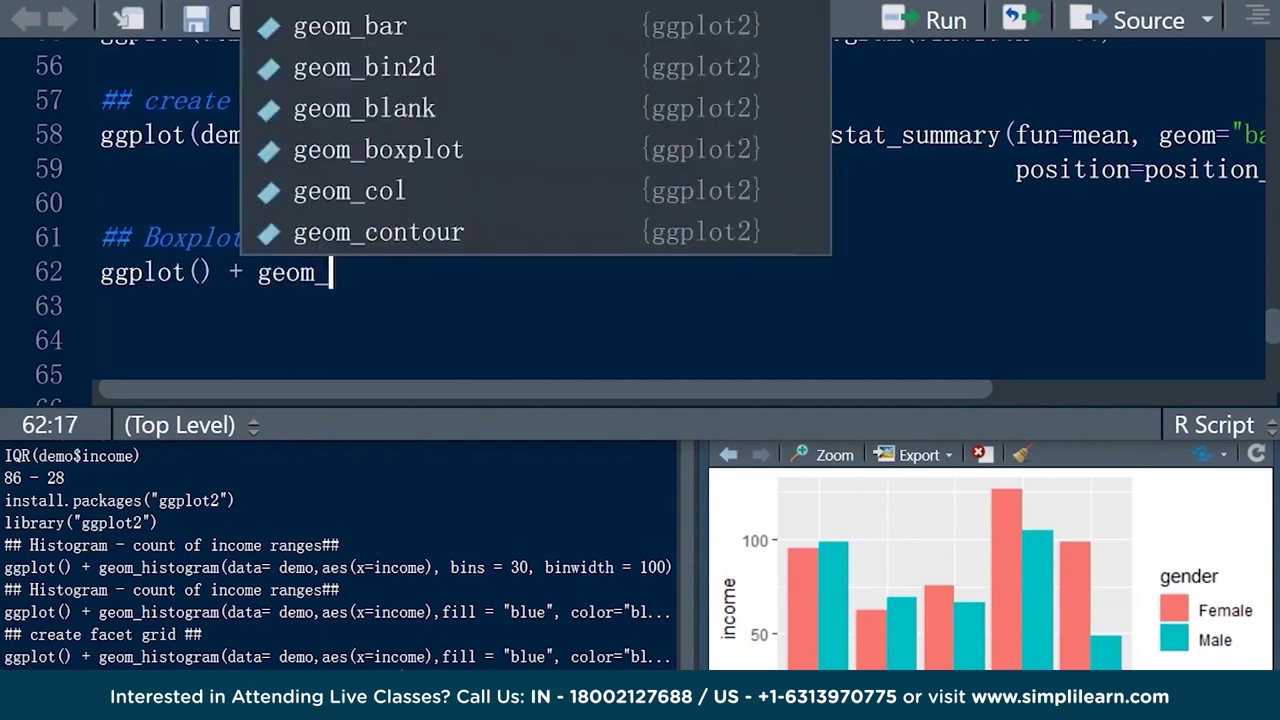
text(boxplot(data = demo)
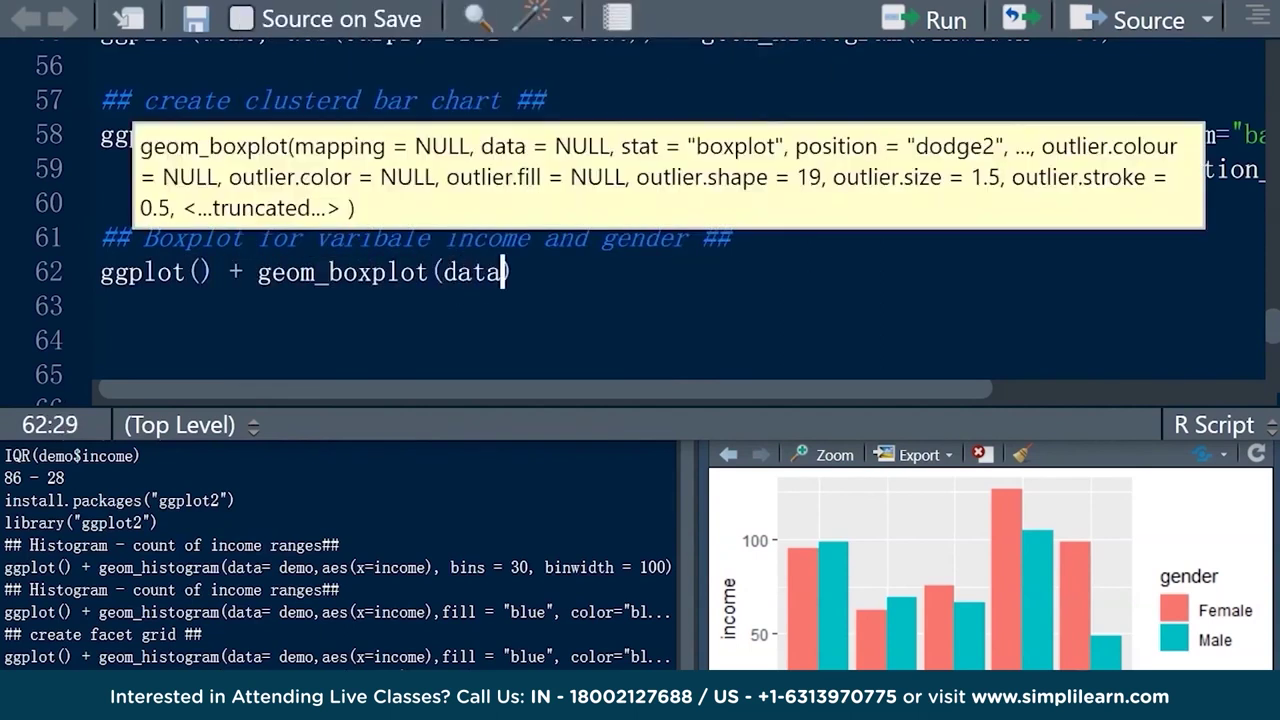
text(, aes(x = gender, y = income)
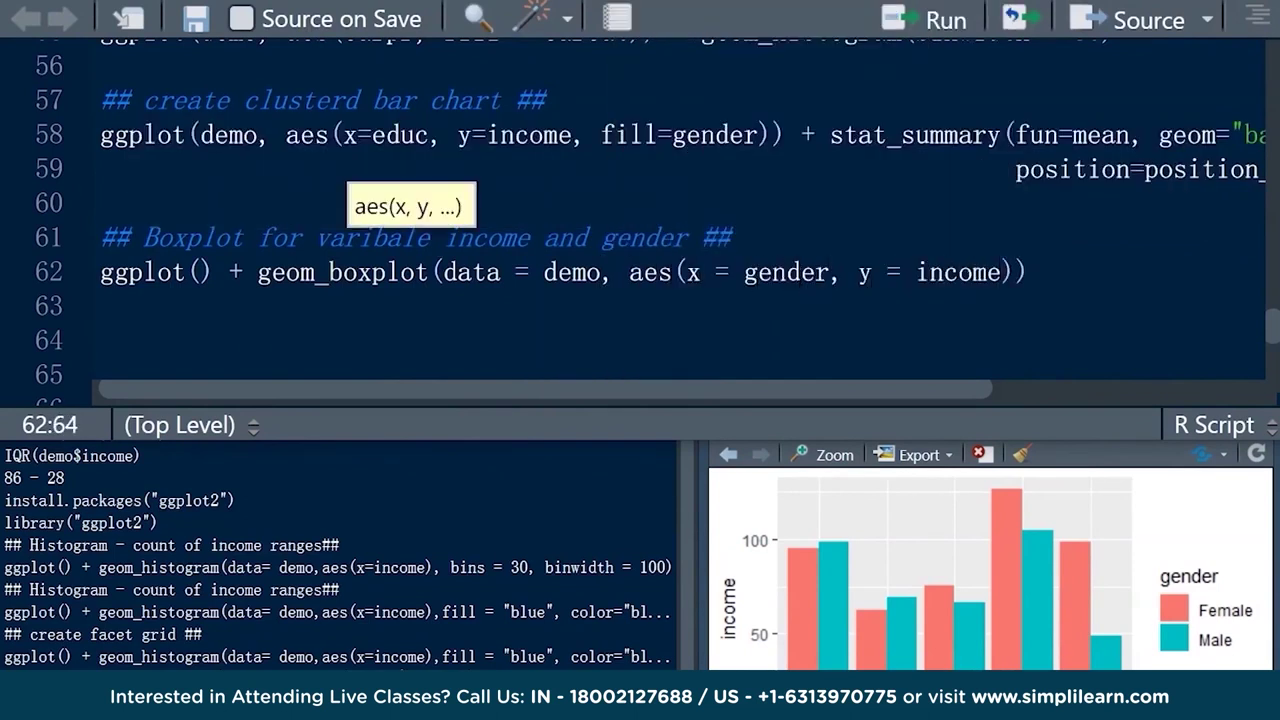
Append + to the boxplot code on line 62 and continue with scale_x_discrete indented on line 63
text())+ scale_x_discrete)
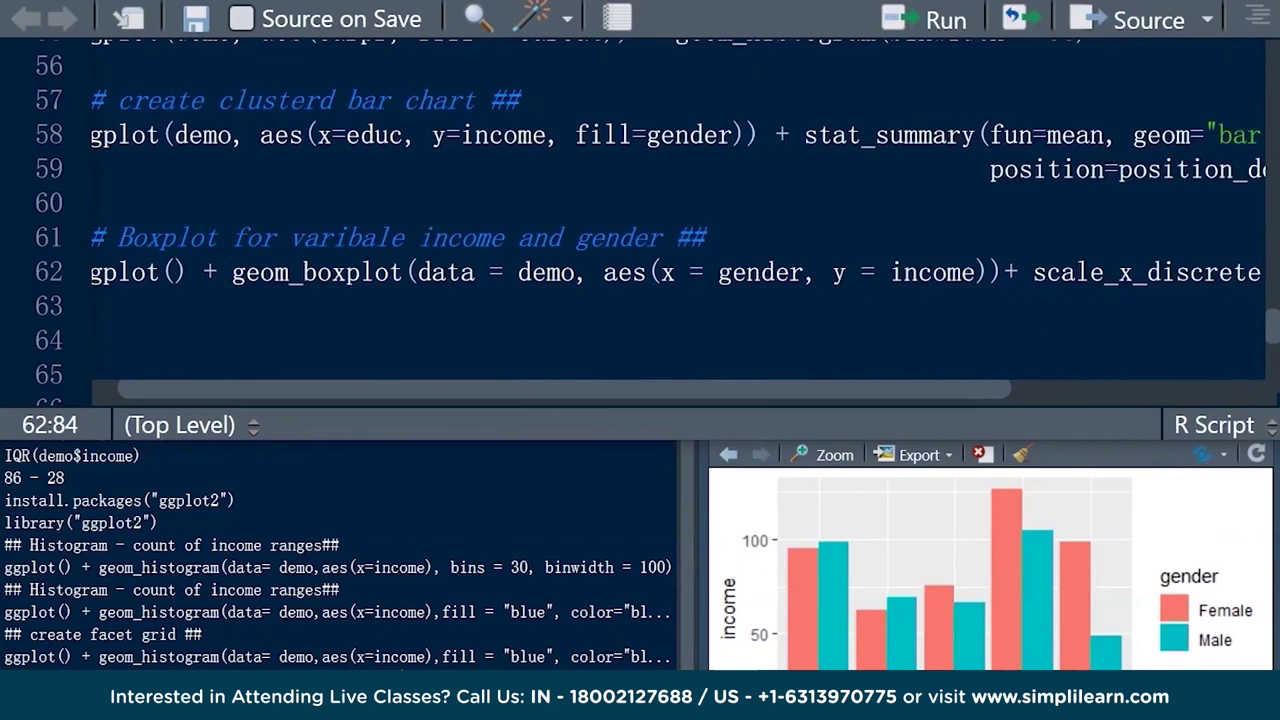
key(Return)
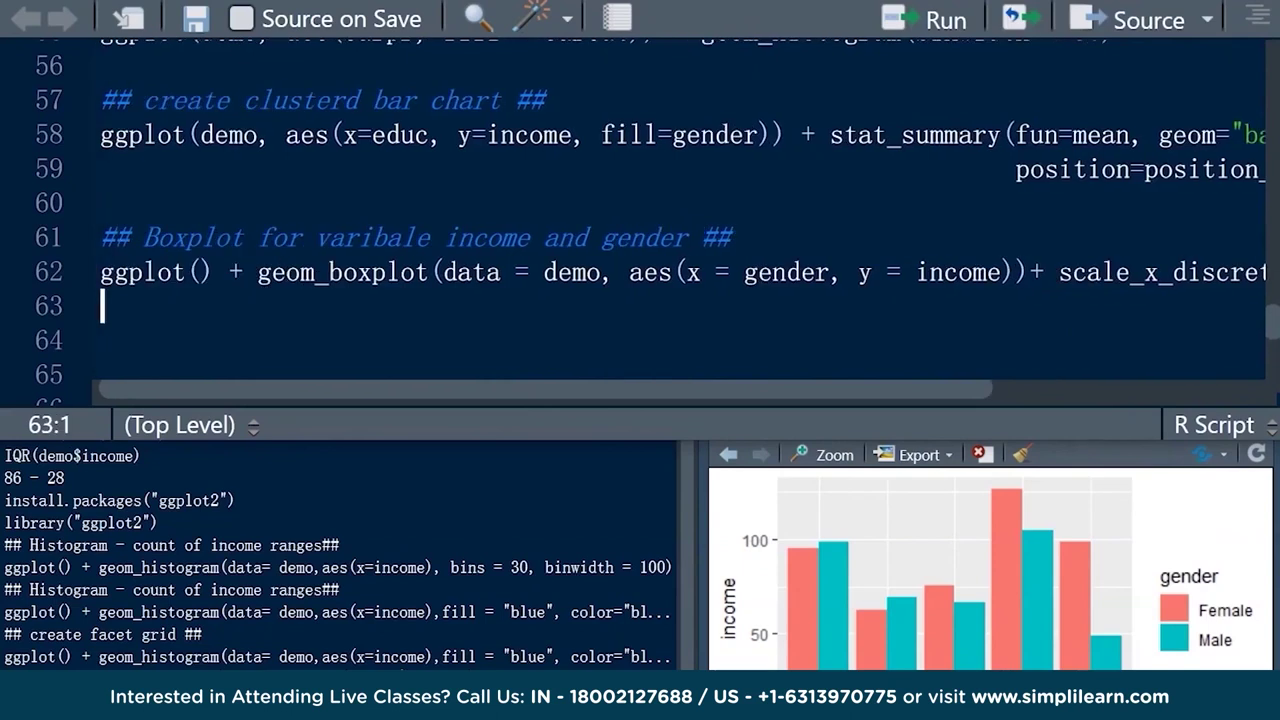
click(1060, 272)
key(Return)
click(357, 306)
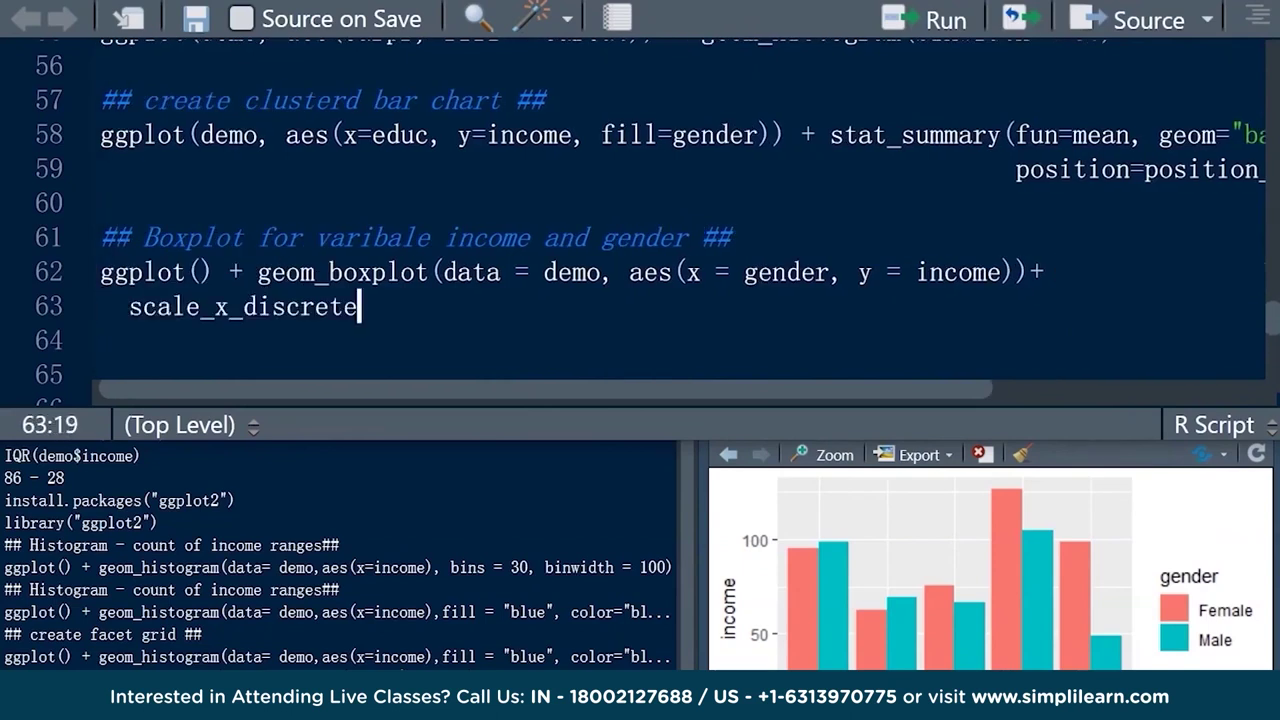
Add the argument (labels = c("Female","Male")) to scale_x_discrete on line 63
text((labels = c)
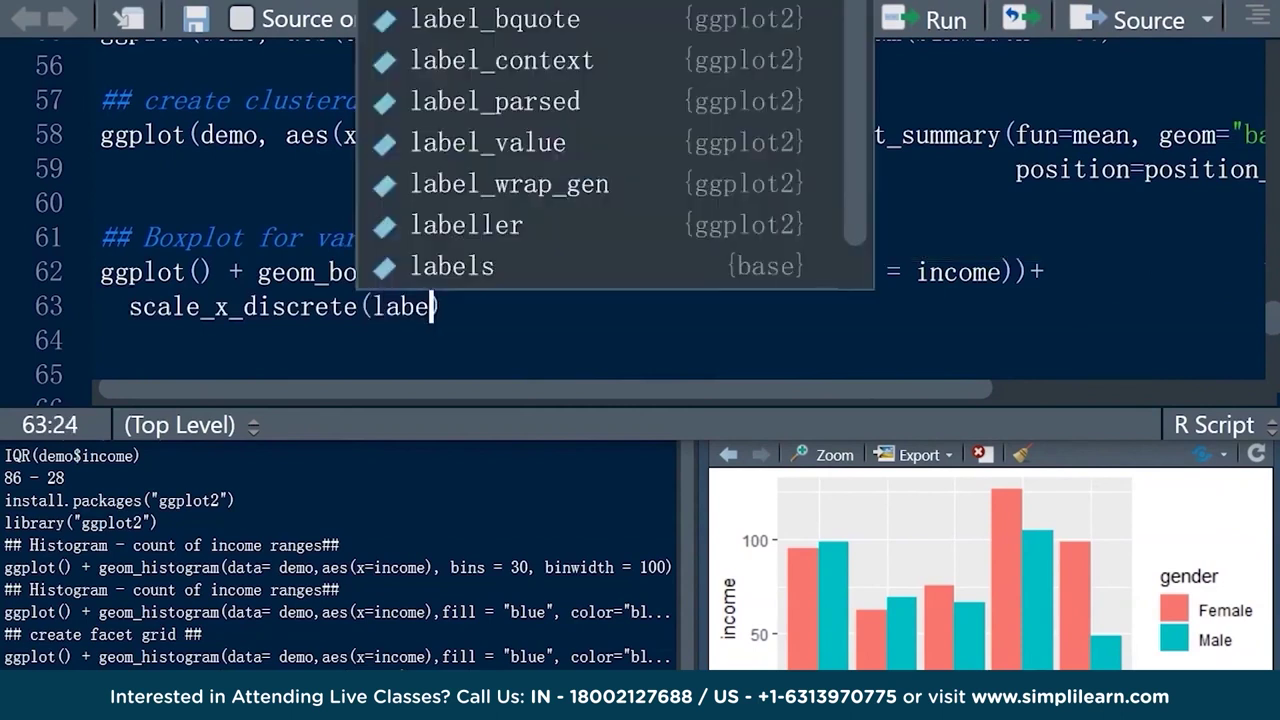
text(("Femae)
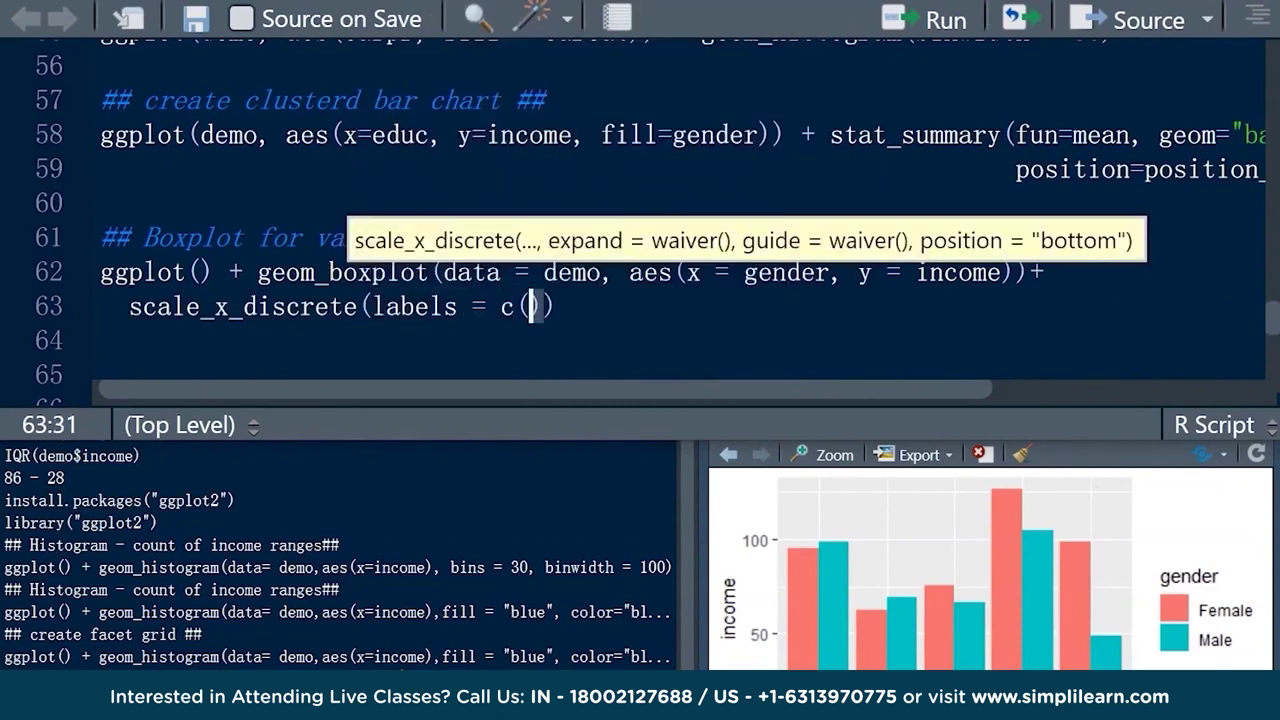
key(Right)
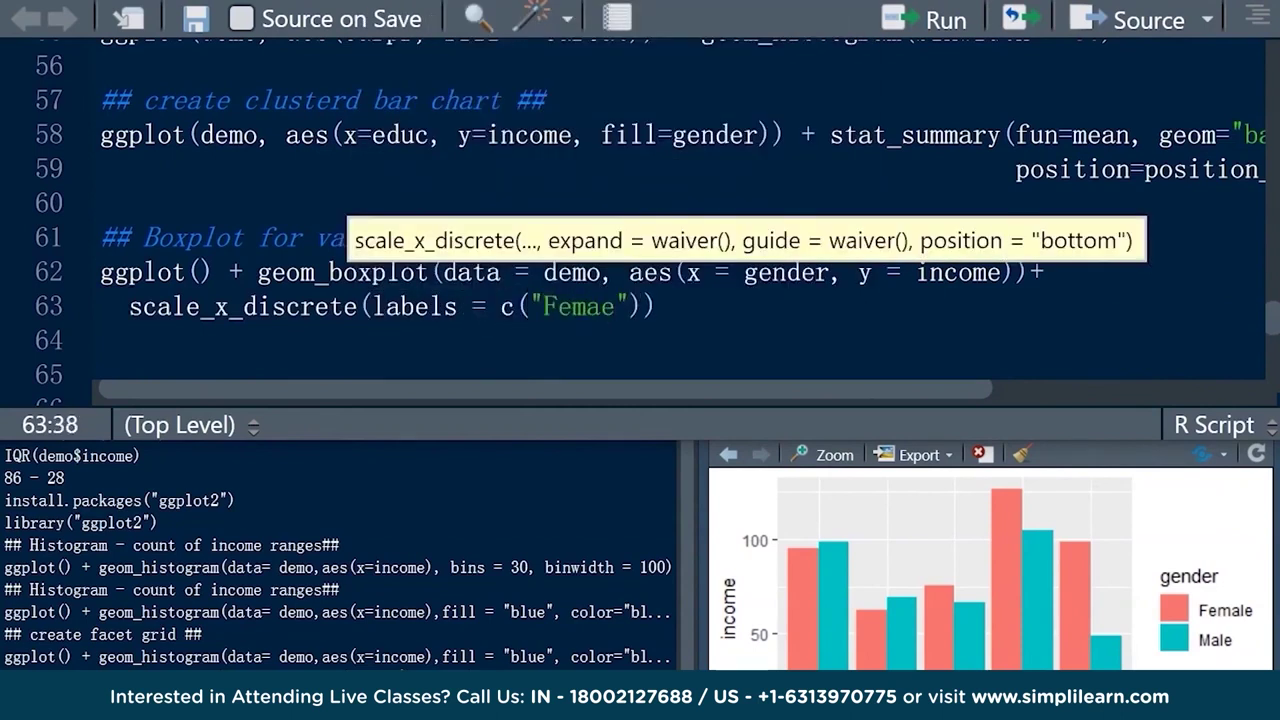
key(Left)
key(Left)
text(l)
key(Right)
key(Right)
text(, Male)
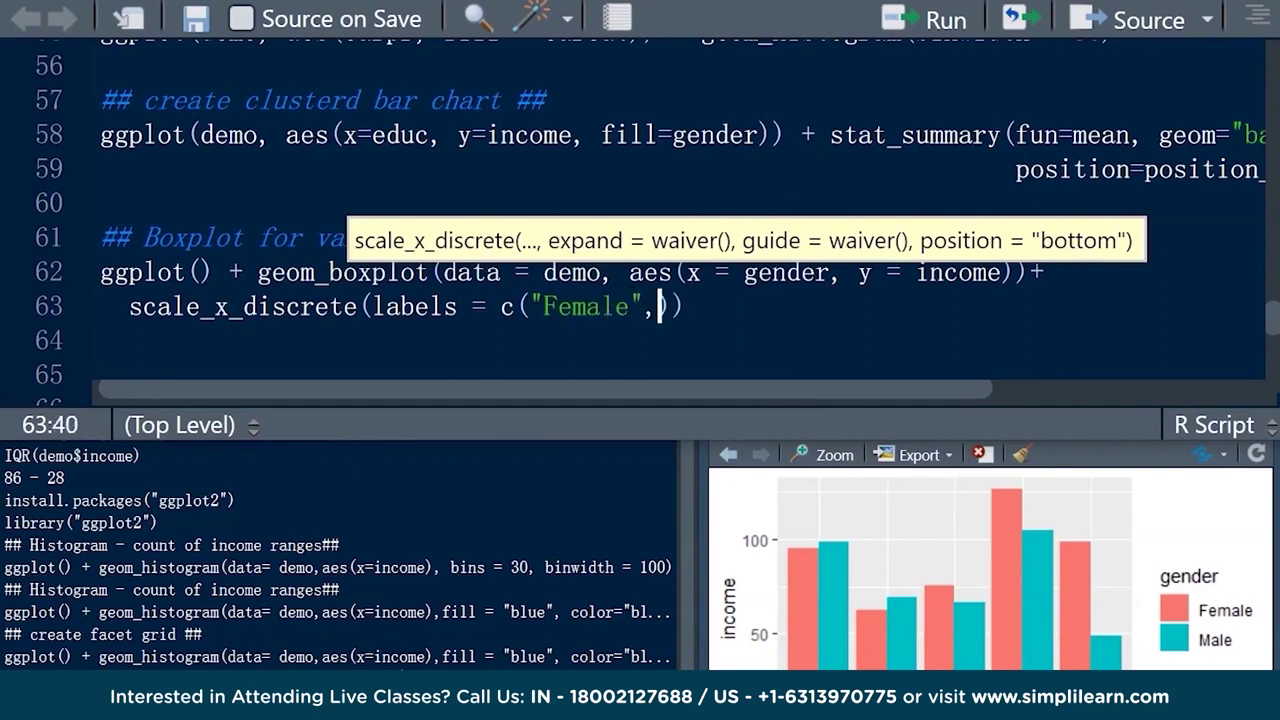
key(BackSpace)
key(BackSpace)
key(BackSpace)
key(BackSpace)
key(BackSpace)
text("Male)
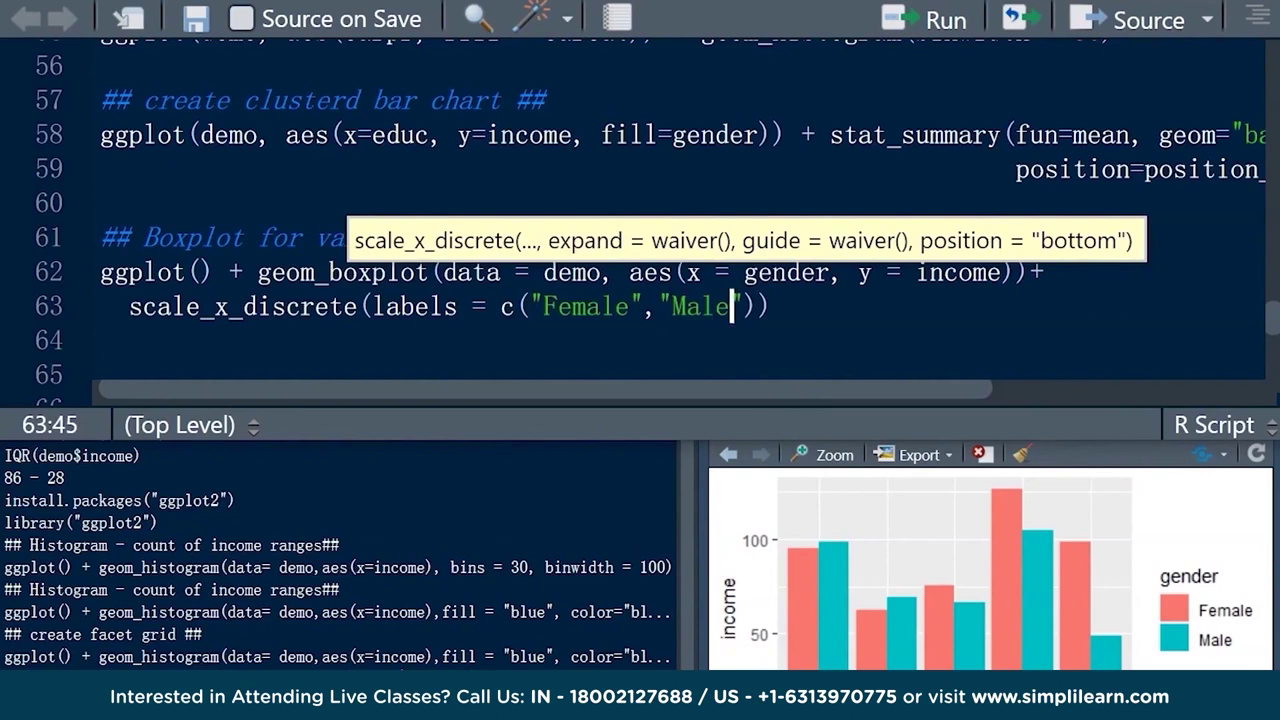
Run the income by gender boxplot code, examine the plot in an enlarged zoom window and close that window
key(ctrl+Return)
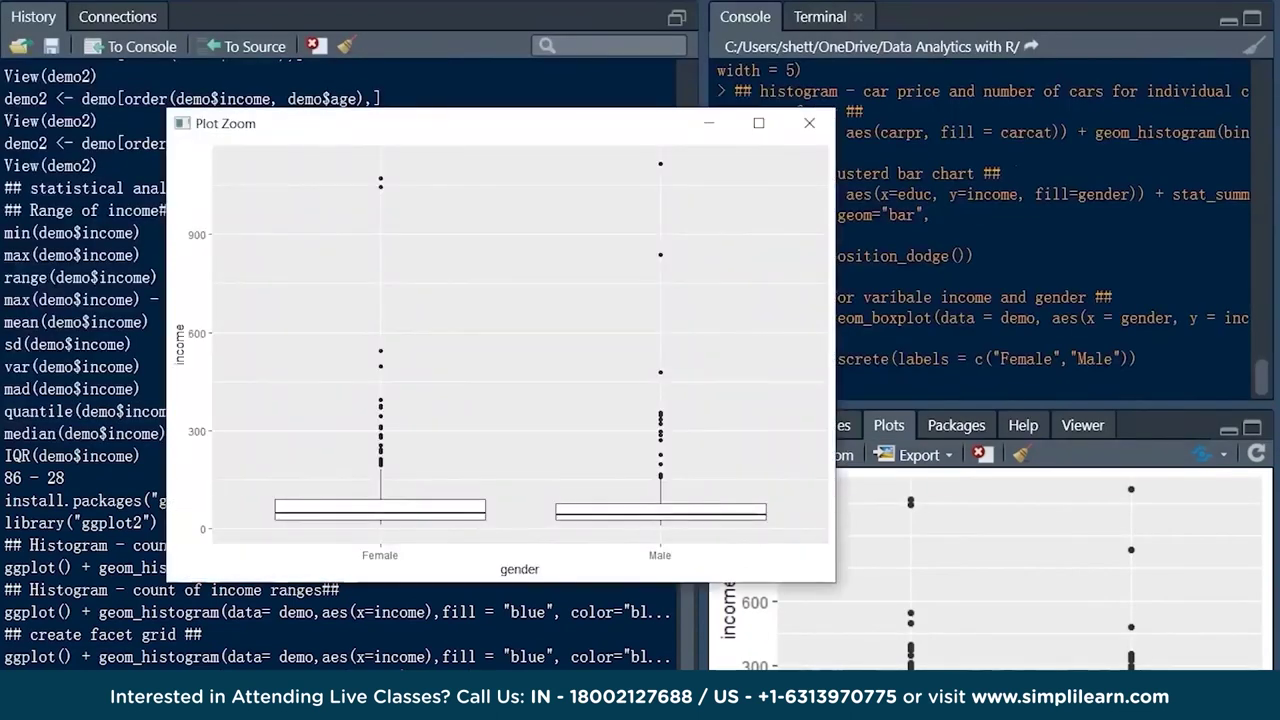
drag(835, 582, 900, 605)
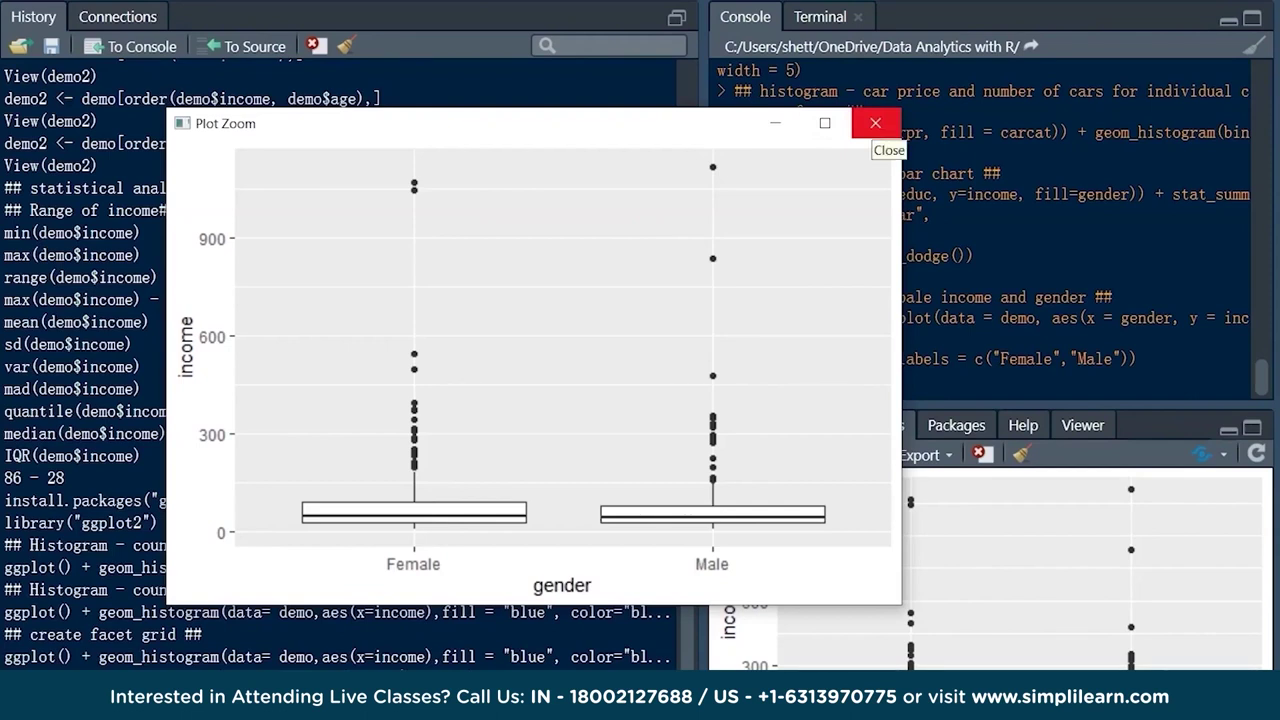
click(875, 123)
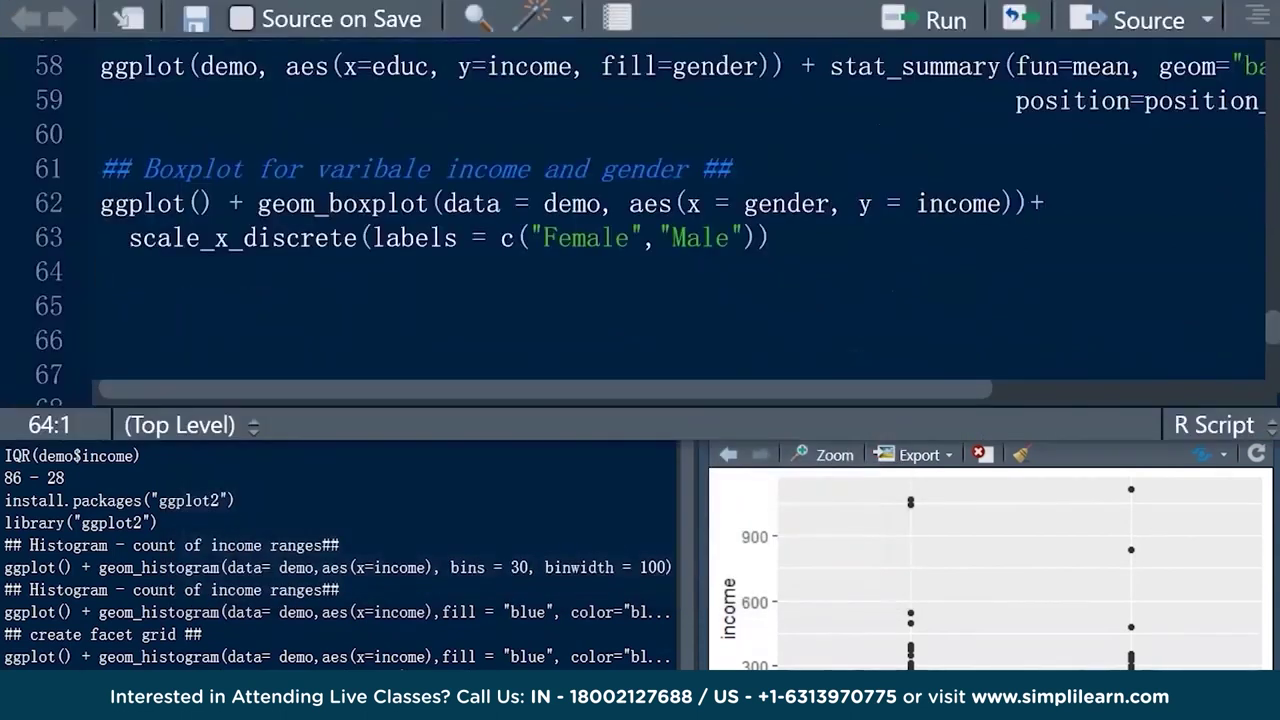
Add an outlier.colour argument with the value "Orange" to geom_boxplot on line 62
click(1020, 203)
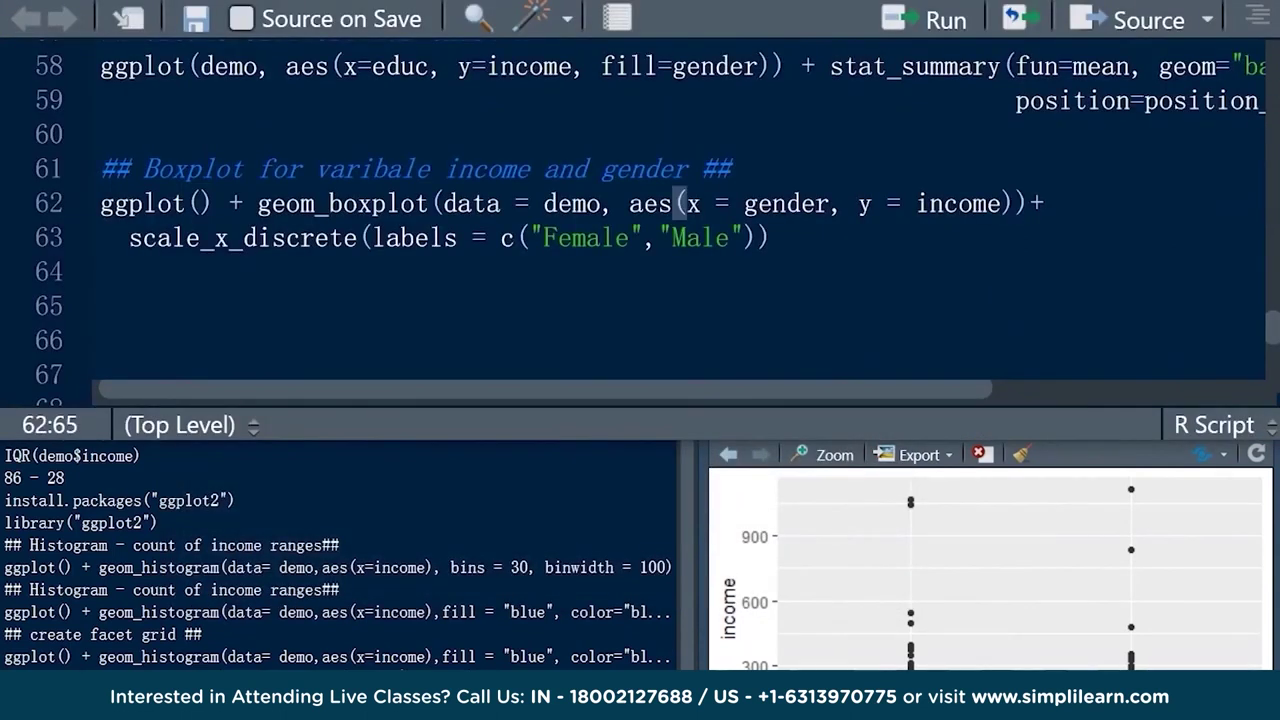
text(,outlier.colour)
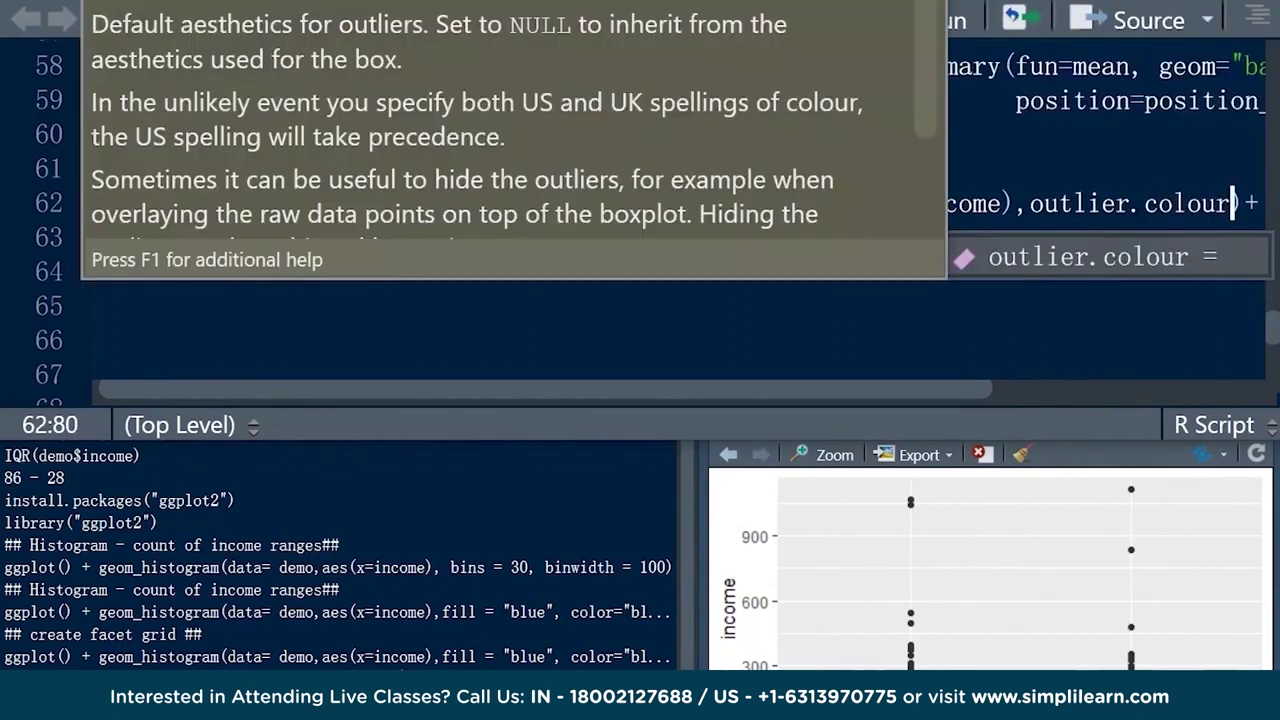
key(Tab)
text(="Orange)
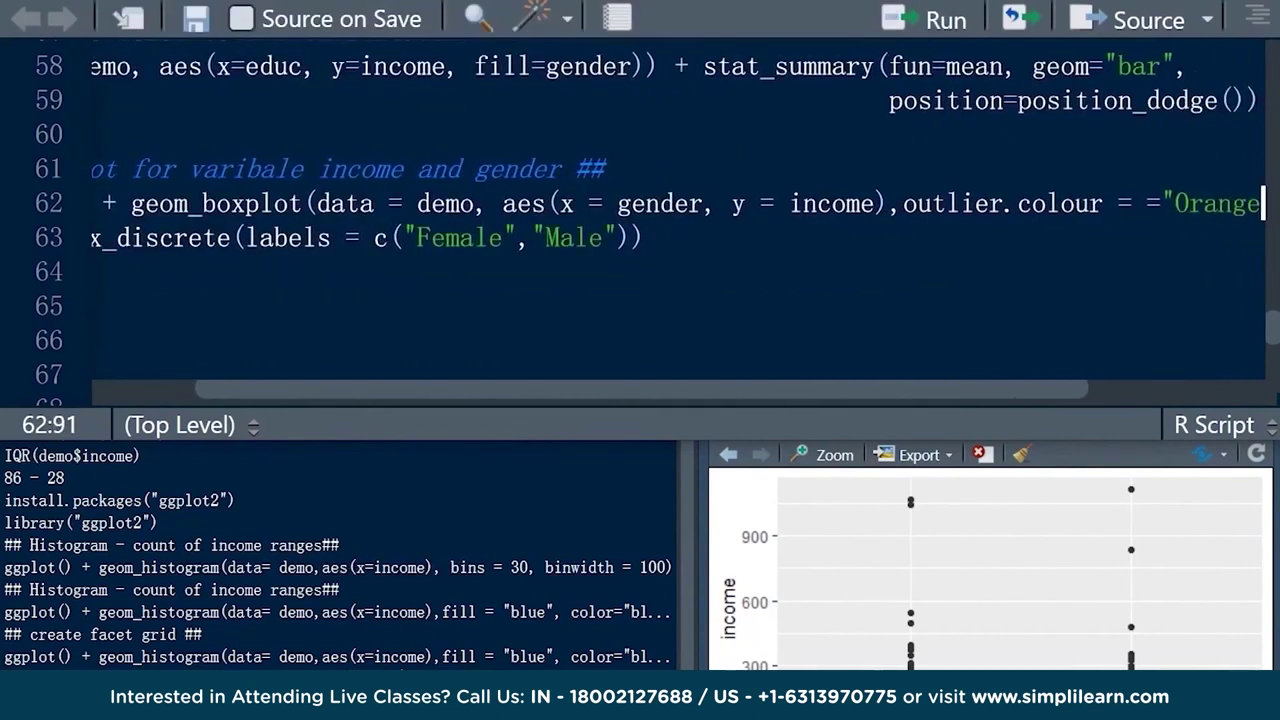
click(100, 271)
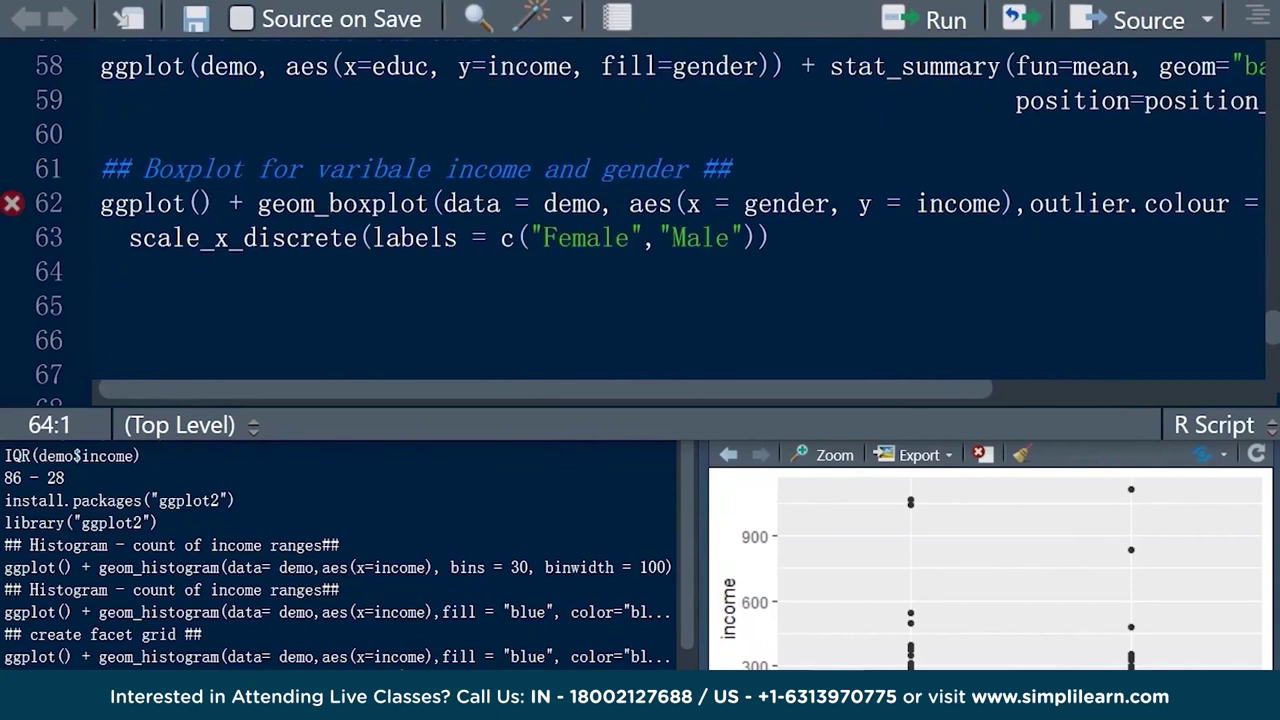
Remove the duplicate equals sign after outlier.colour, rerun the boxplot code and check the plot in the zoom window
scroll(680, 220, right, 3)
click(1031, 203)
key(BackSpace)
key(BackSpace)
key(ctrl+Return)
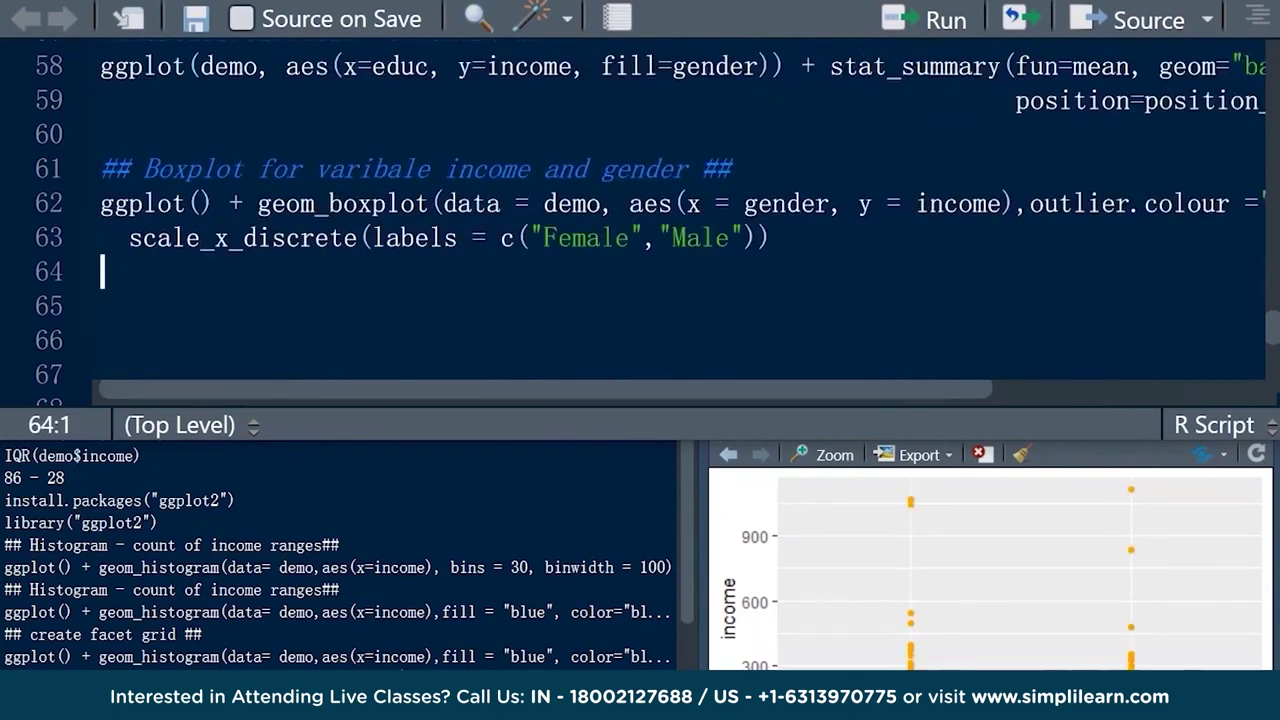
click(835, 454)
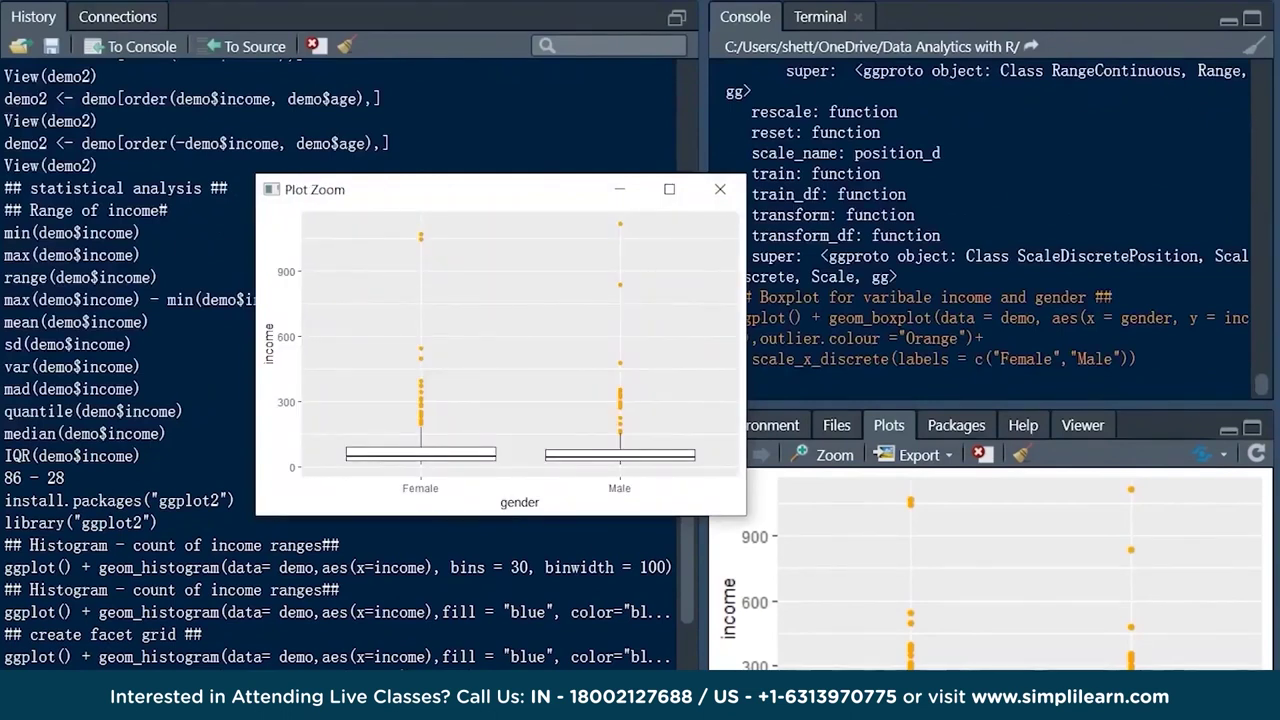
click(720, 189)
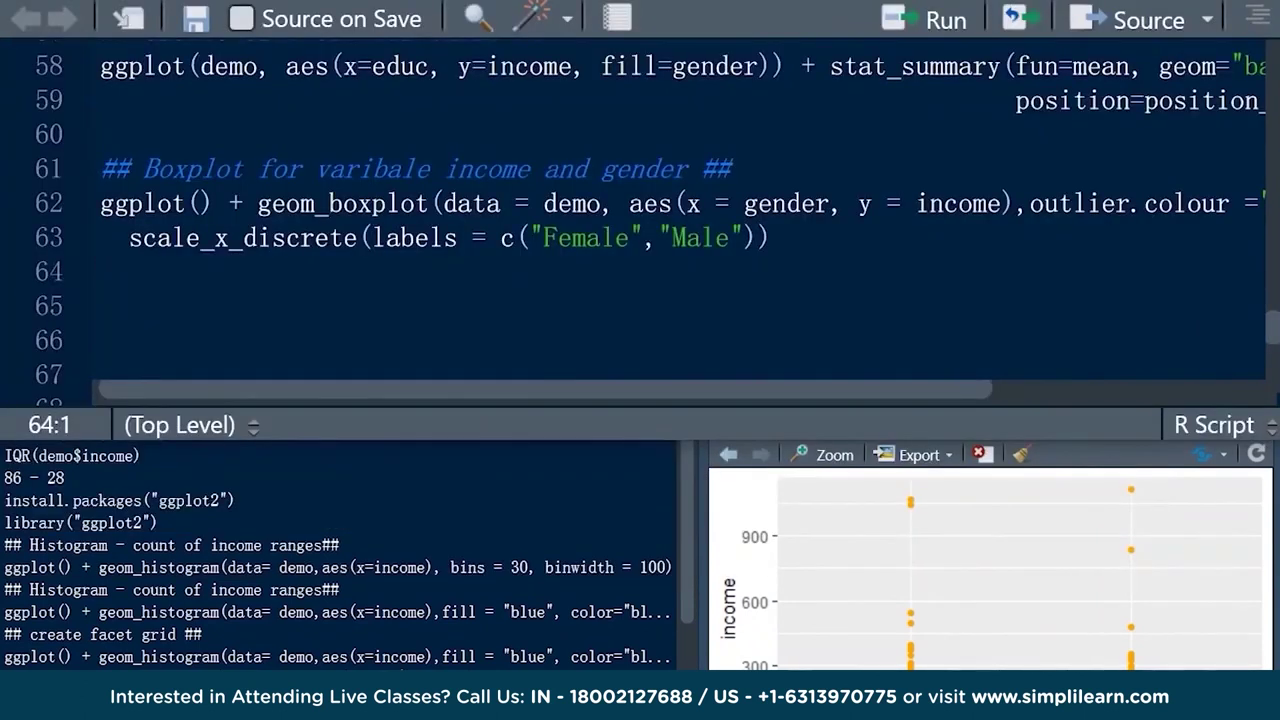
Break the line after the outlier colour and add outlier.shape = 4 to geom_boxplot on line 63
scroll(680, 220, right, 6)
click(1013, 203)
key(Return)
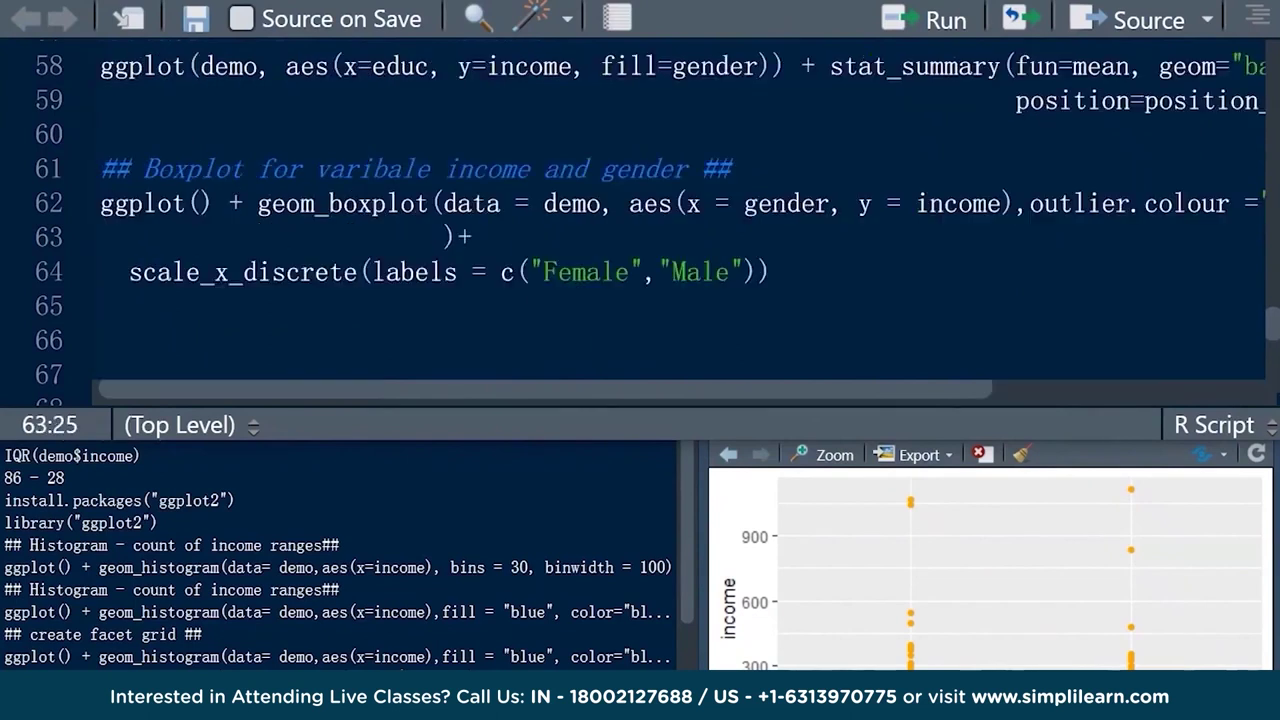
text(outlier.s)
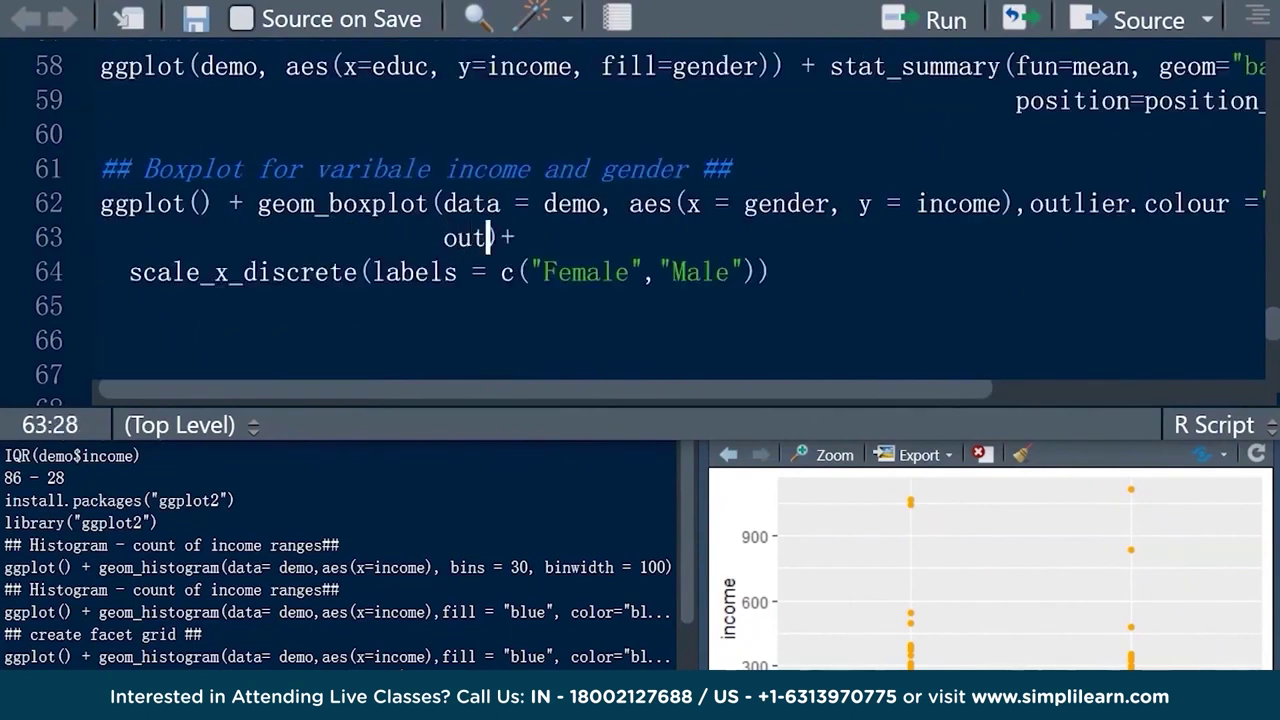
text(hape)
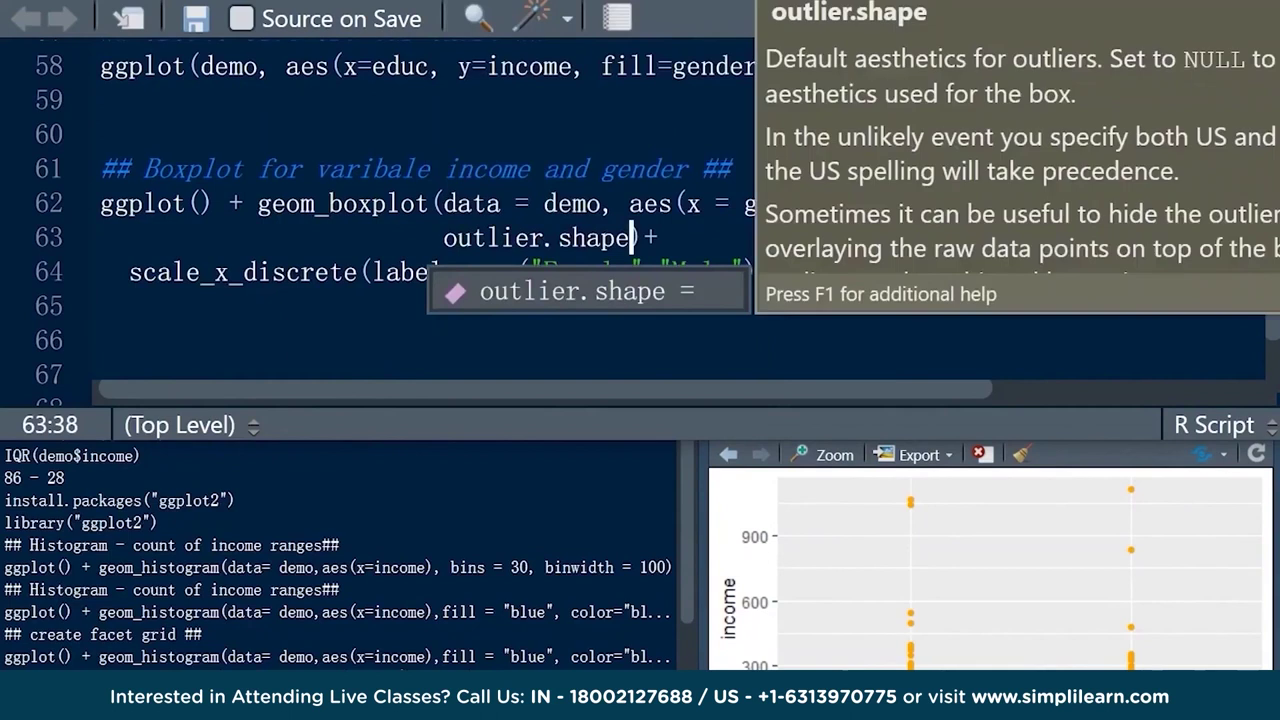
key(Tab)
text(4)
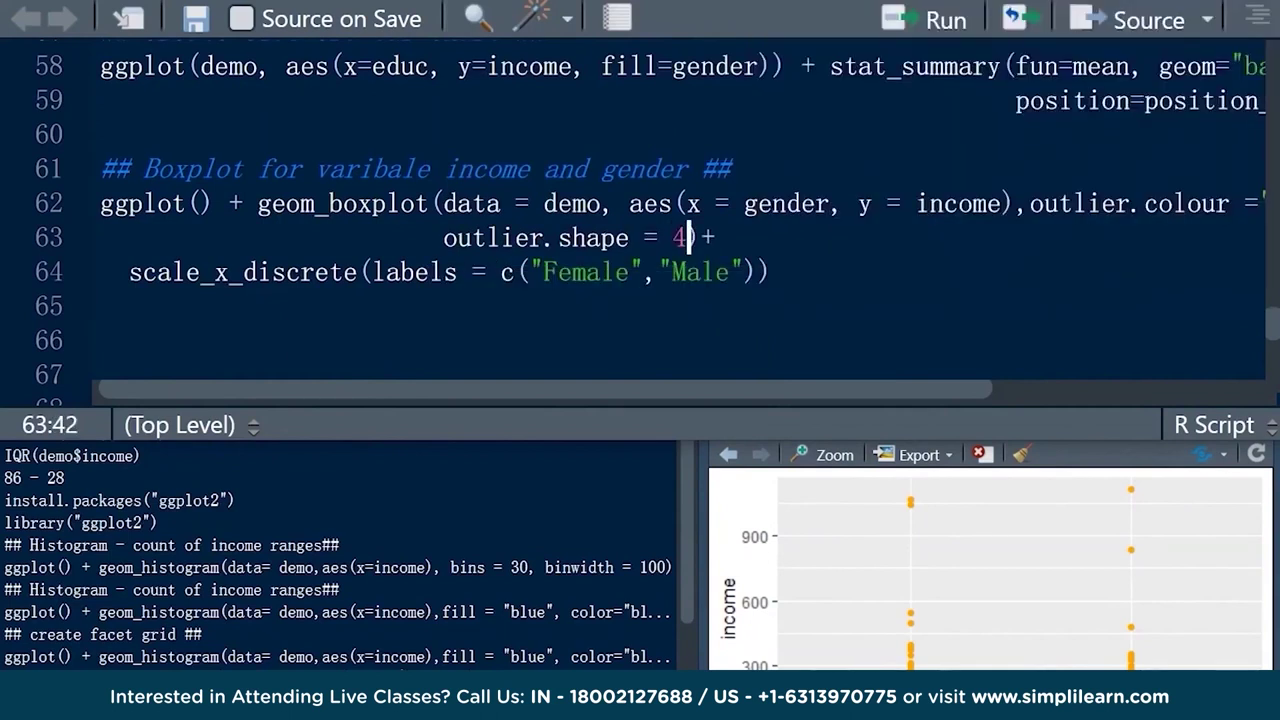
Rerun the boxplot code with the new outlier shape, view the plot in the zoom window and close it
key(ctrl+Return)
click(835, 454)
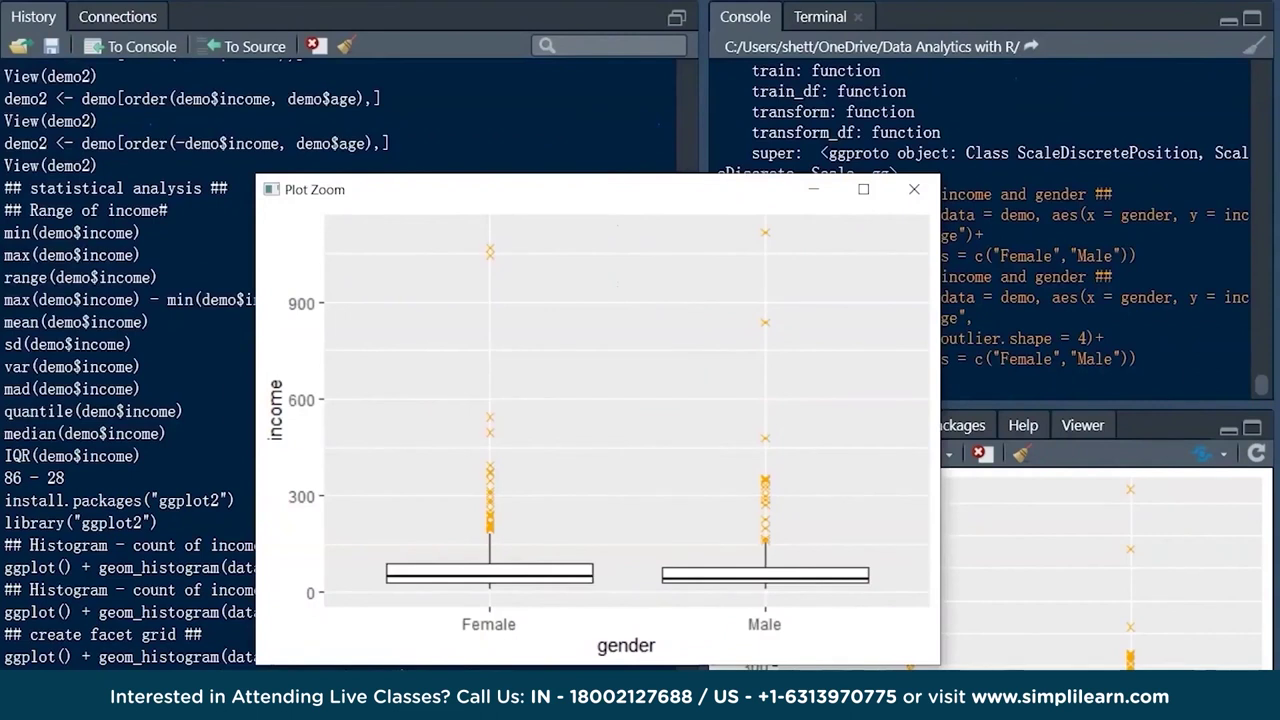
click(914, 189)
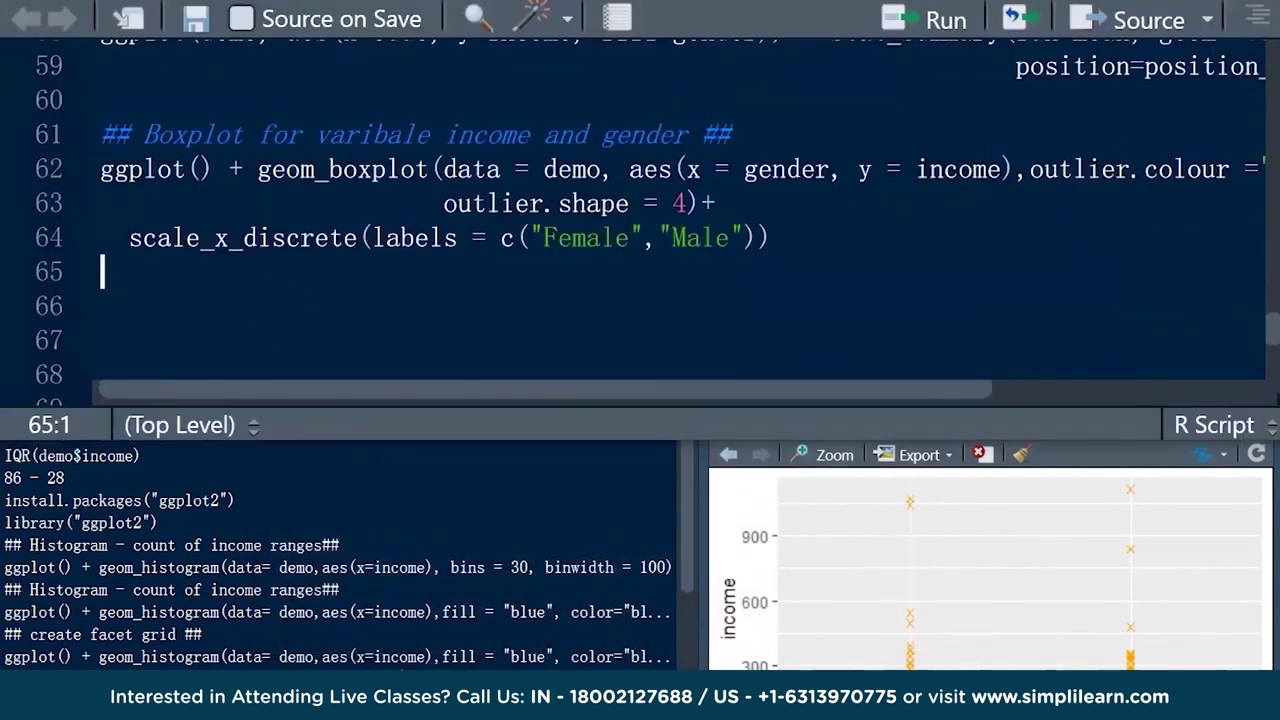
Write ggplot(data=demo, aes(carcat, income)) + geom_violin(color="red") on line 66, run it and open the plot in the zoom window
key(Return)
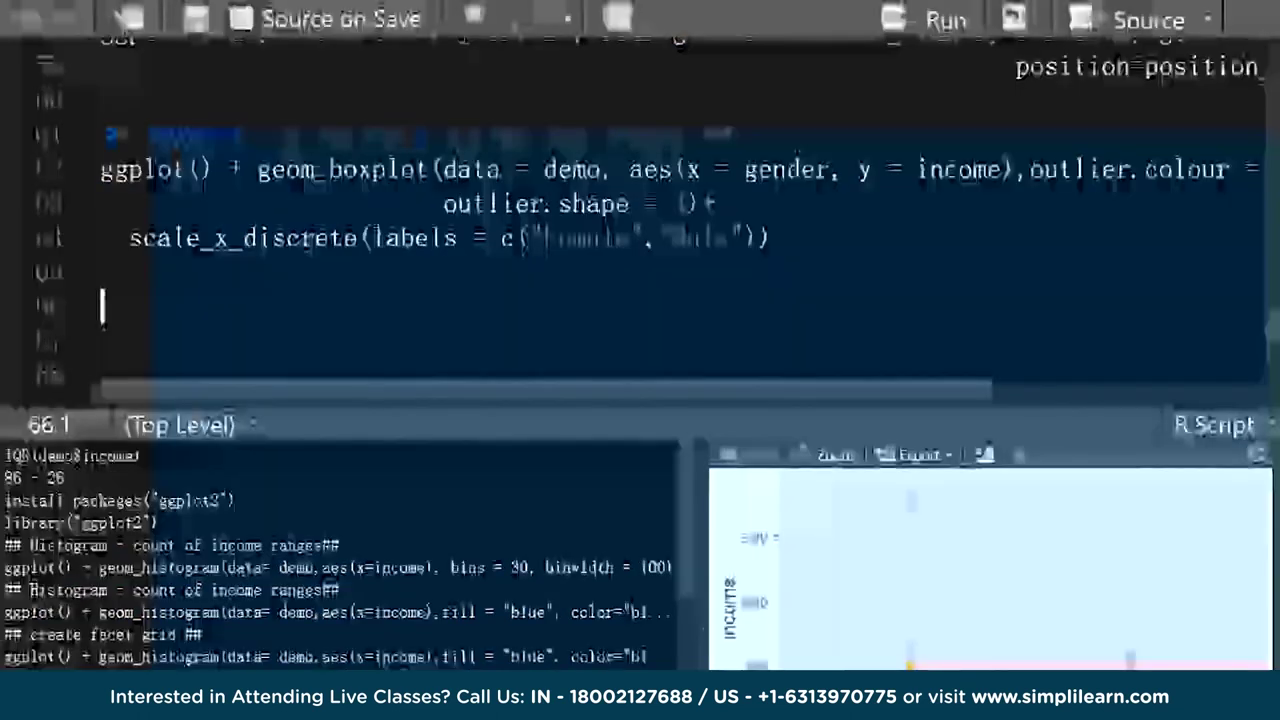
text(ggplot)
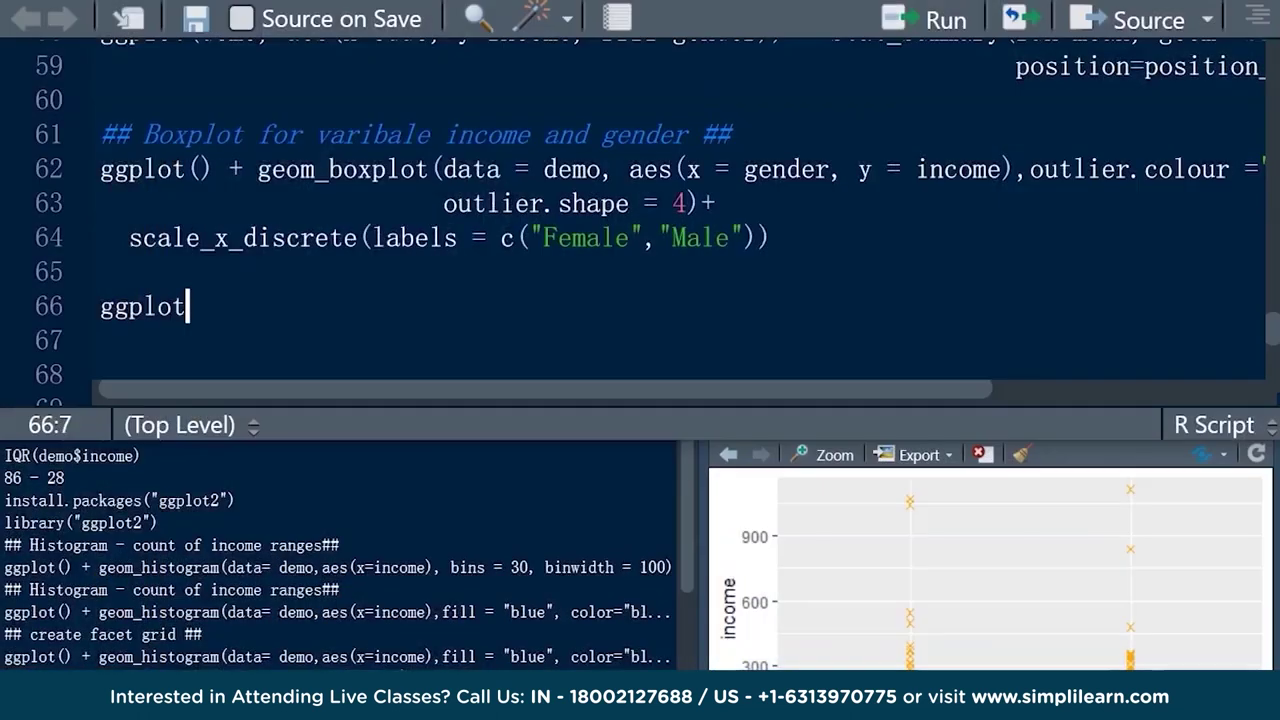
text((data=demo, aes(carcat, income)) + geom_violin(color="red"))
key(Return)
key(ctrl+Return)
click(835, 454)
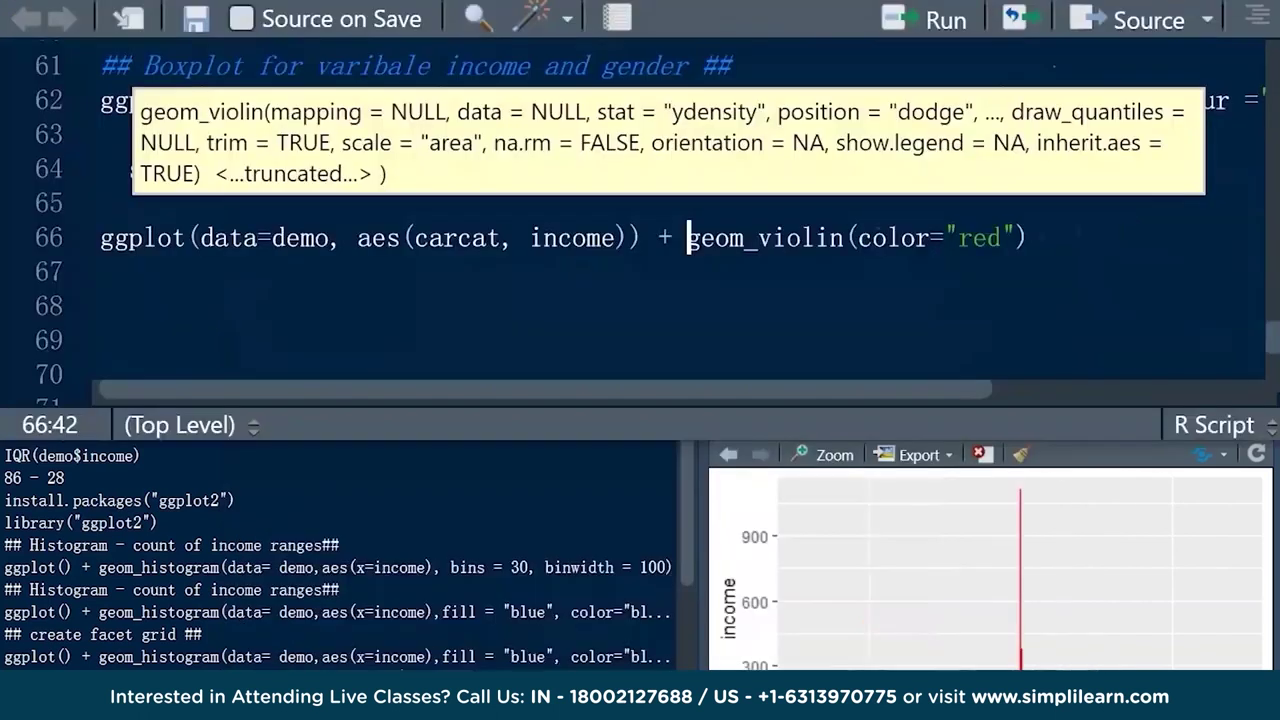
Insert geom_boxplot + before geom_violin in the code on line 66
text(geom_)
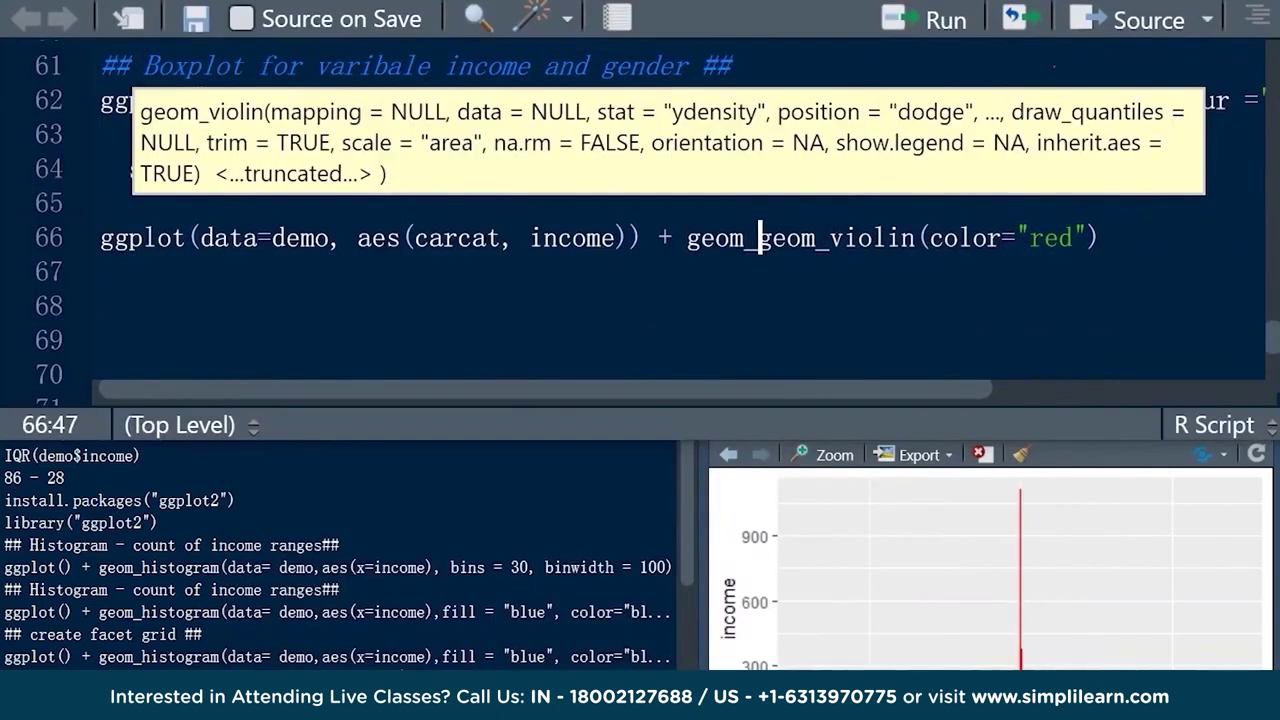
text(b)
key(BackSpace)
text(boxplot +)
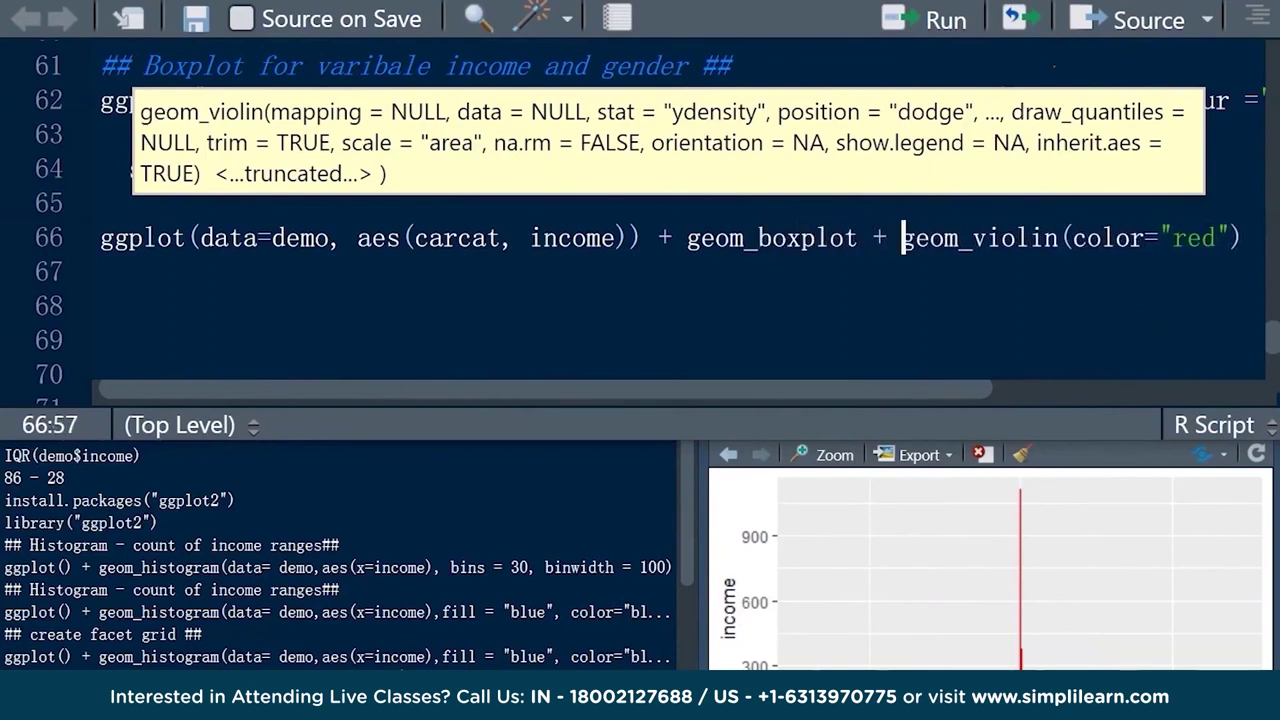
Give geom_boxplot on line 66 the argument color="blue", run the combined plot code and view the result enlarged before closing it
click(858, 238)
text((color="bu)
key(BackSpace)
text(lue)
key(ctrl+Return)
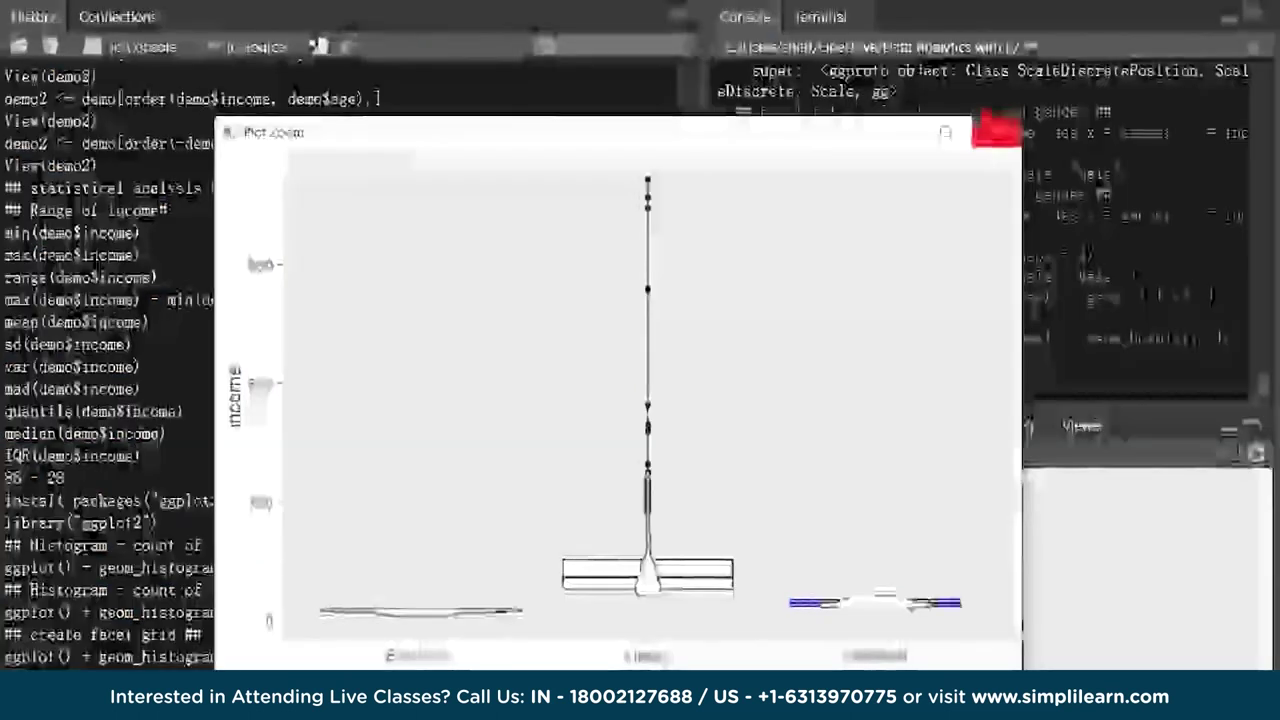
click(995, 128)
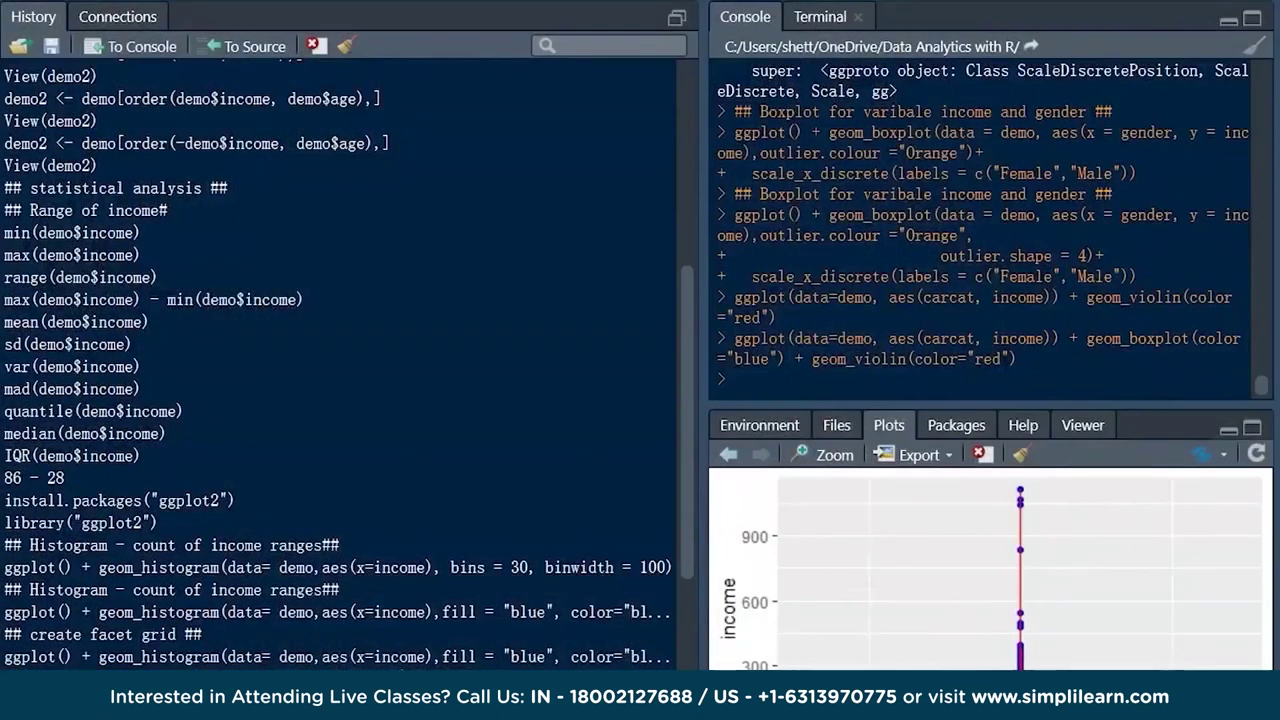
Write hist(demo$income) on line 68 of the script, below the boxplot and violin plot code
key(Return)
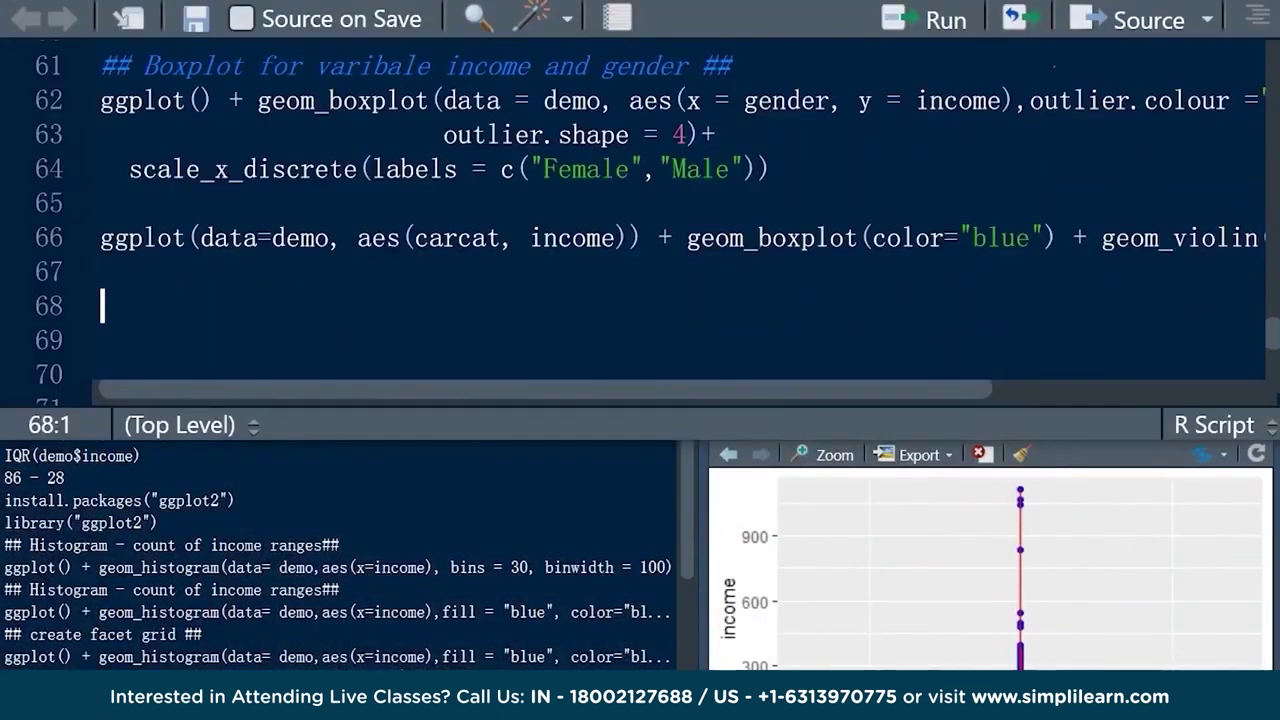
key(Return)
key(Up)
text(hist)
text((demo$)
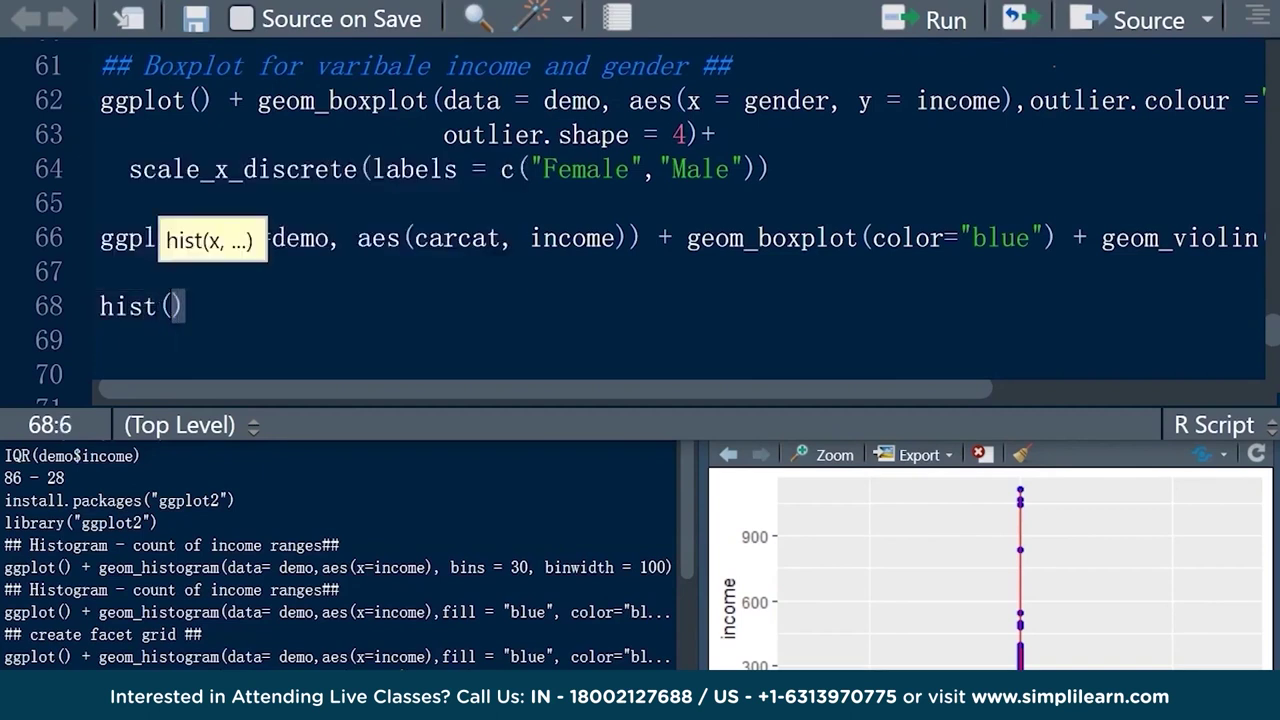
text(income)
Insert the comment "## Density plot ##" on its own line above the hist call
click(100, 271)
key(Return)
text(## Dens)
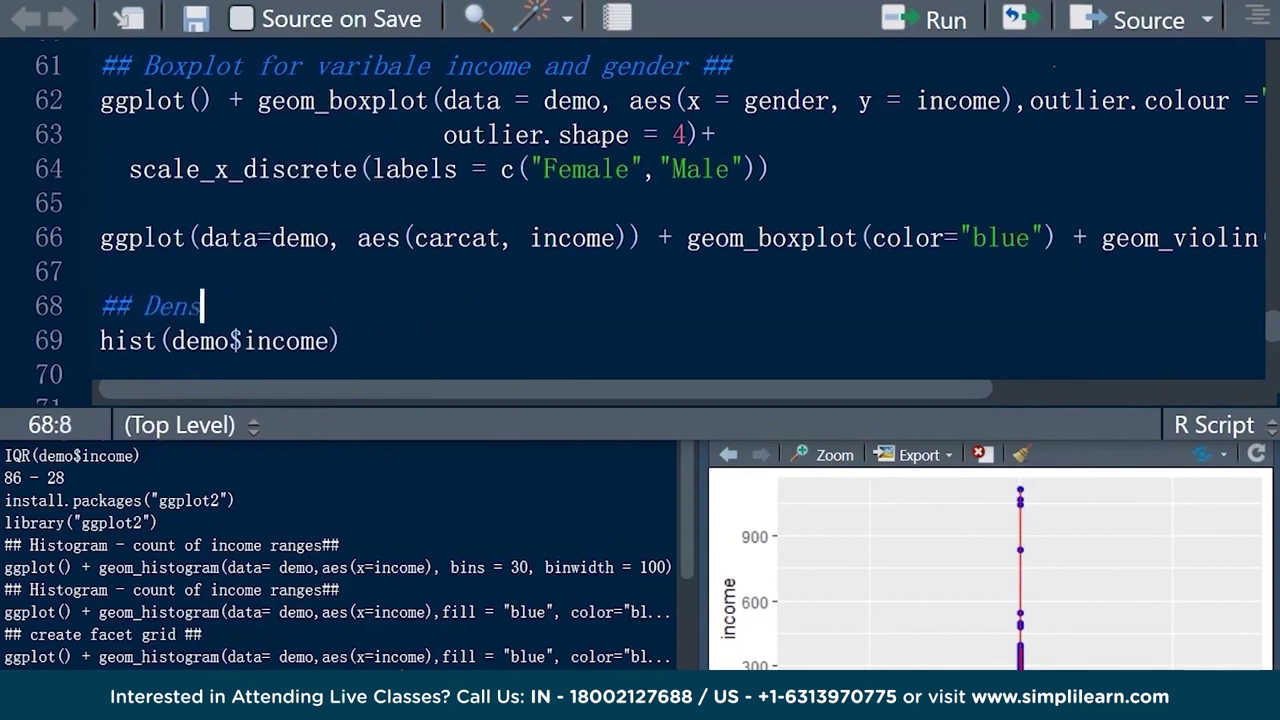
text(ity plot ##)
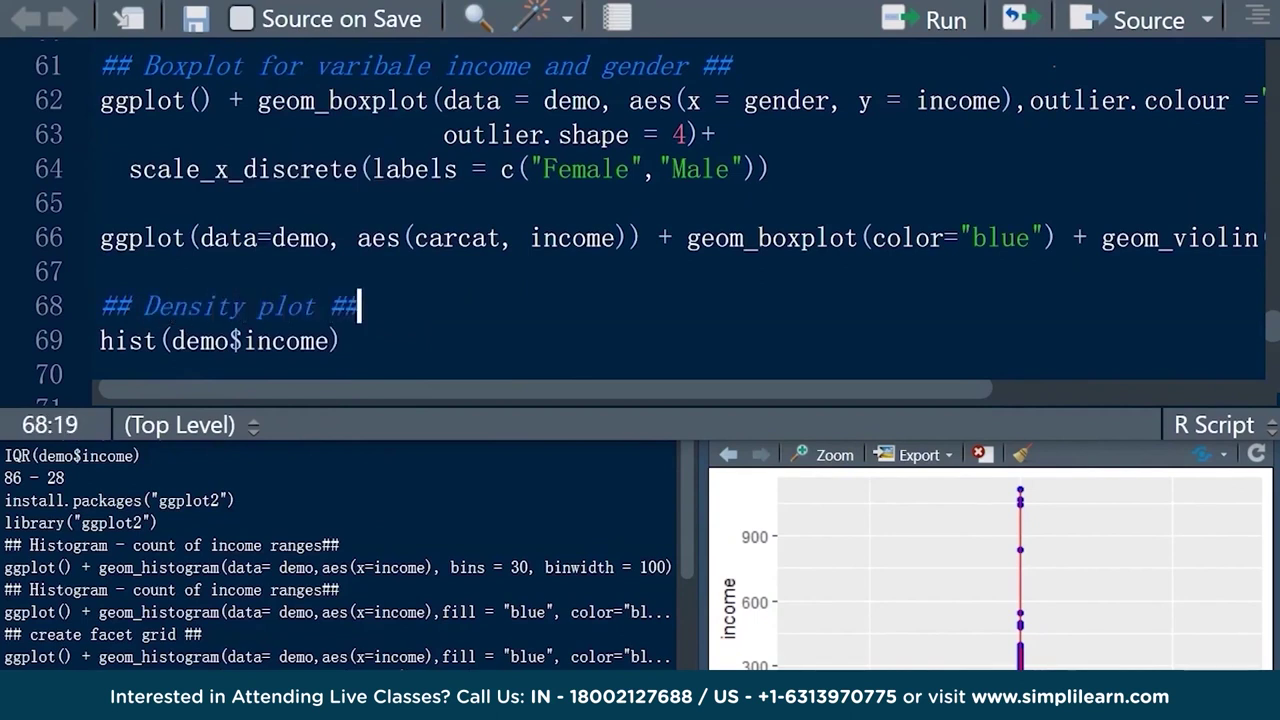
Add the argument col="grey" to the hist call on line 69 and run the code
click(333, 341)
text(,col="grey)
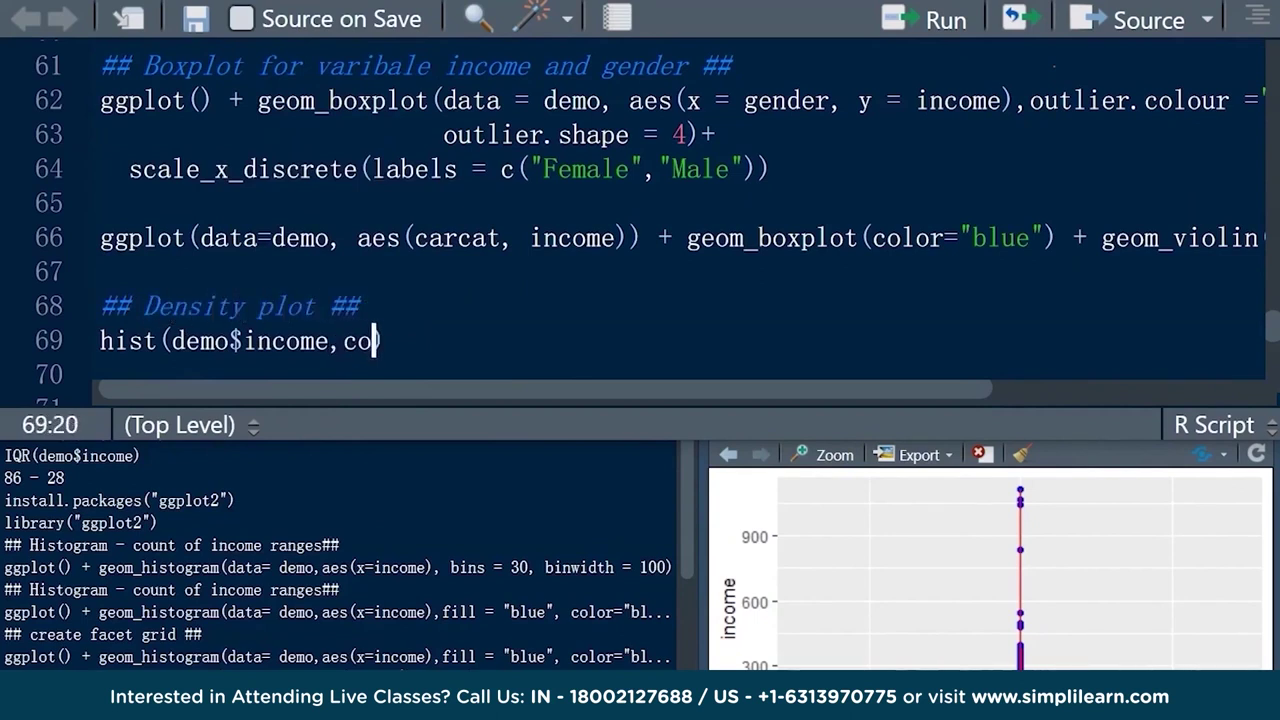
text(",)
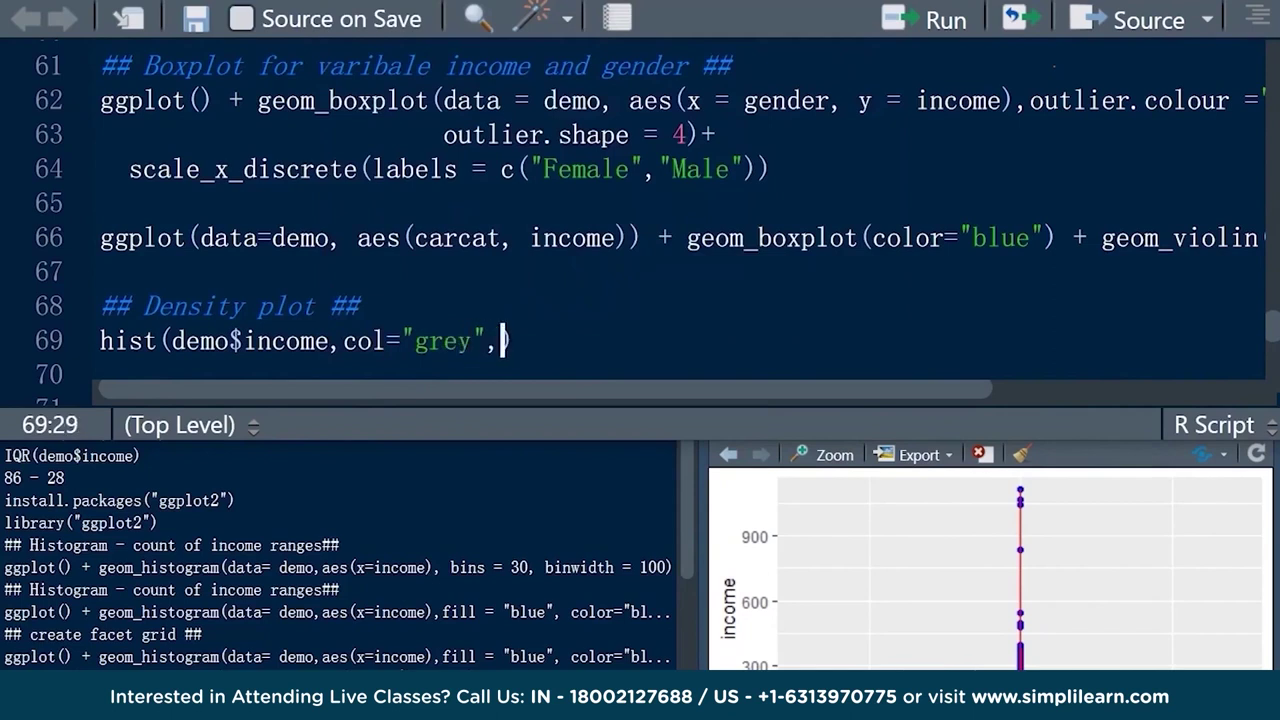
key(BackSpace)
key(ctrl+Return)
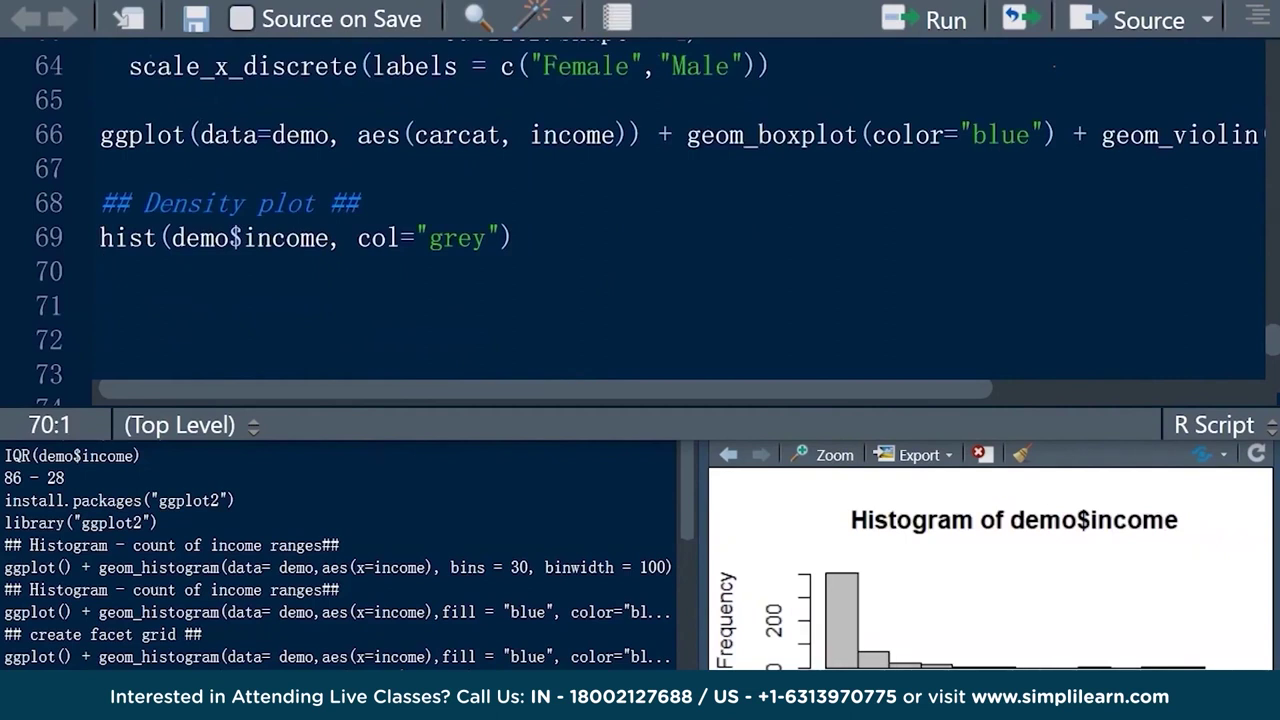
Add prob=TRUE to the hist call, rerun it and view the histogram in the zoom window before closing it
click(503, 238)
text(,)
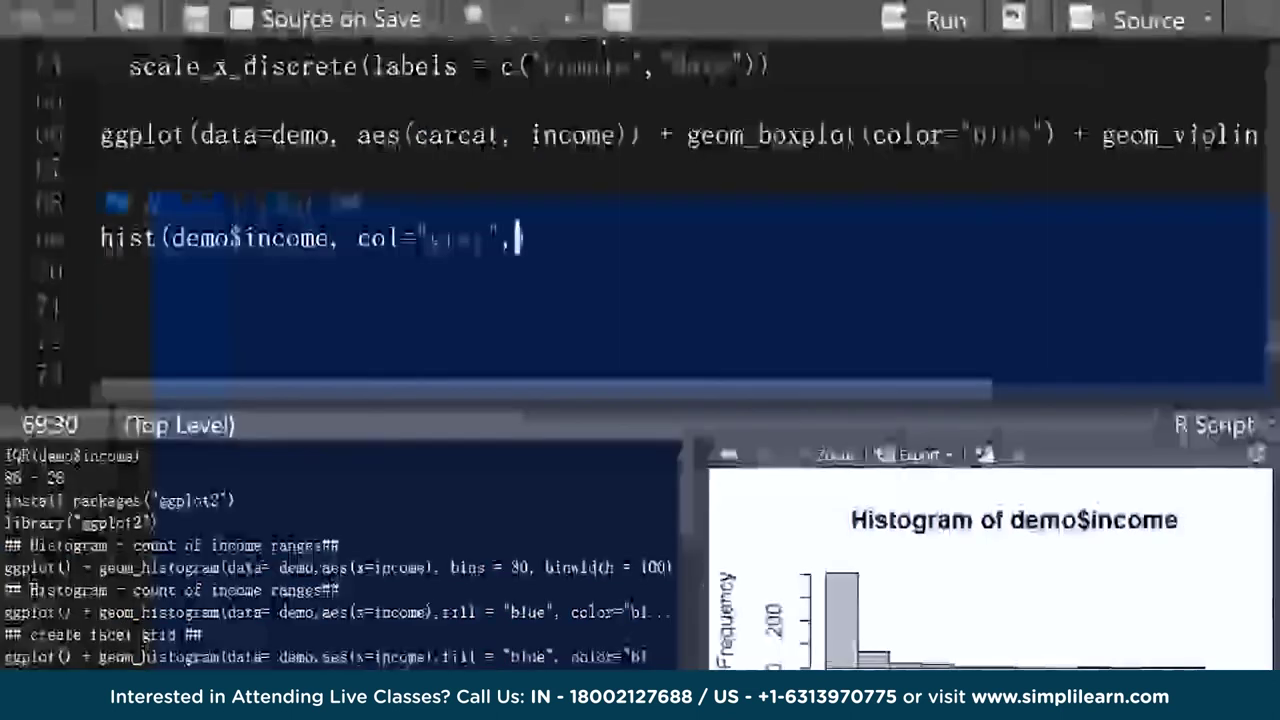
text(p)
text(ro)
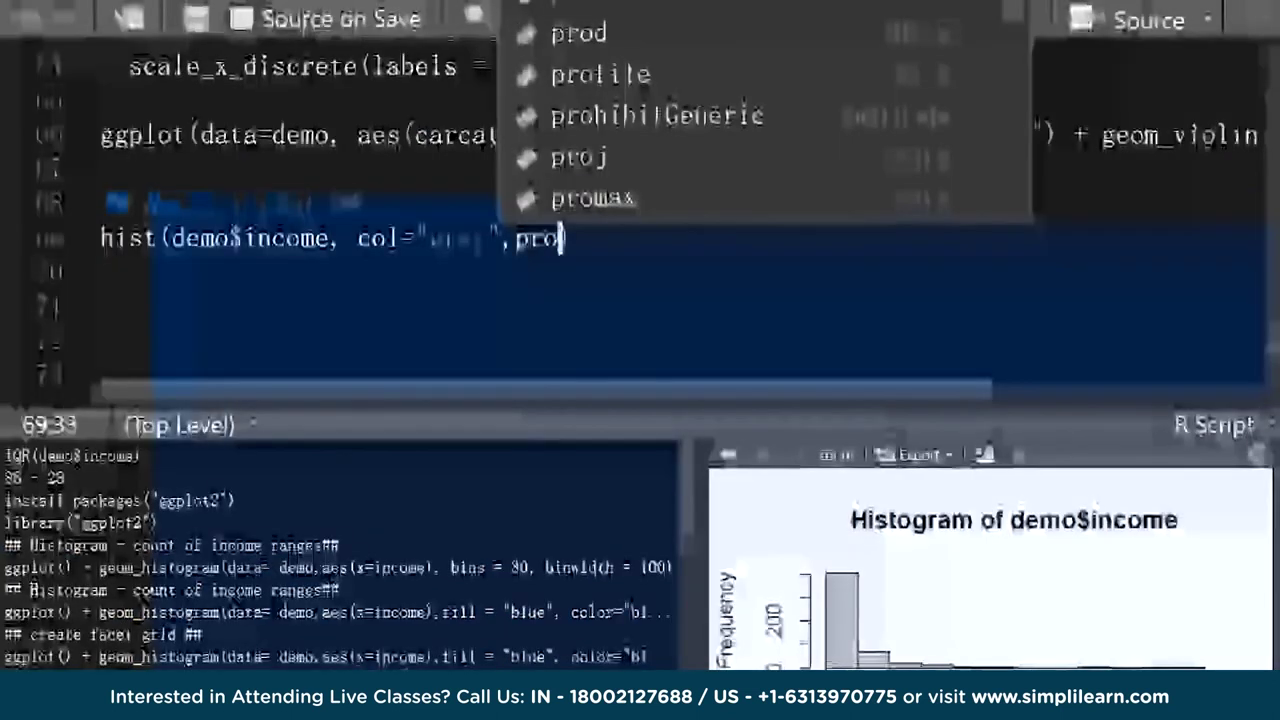
text(b=TRUE)
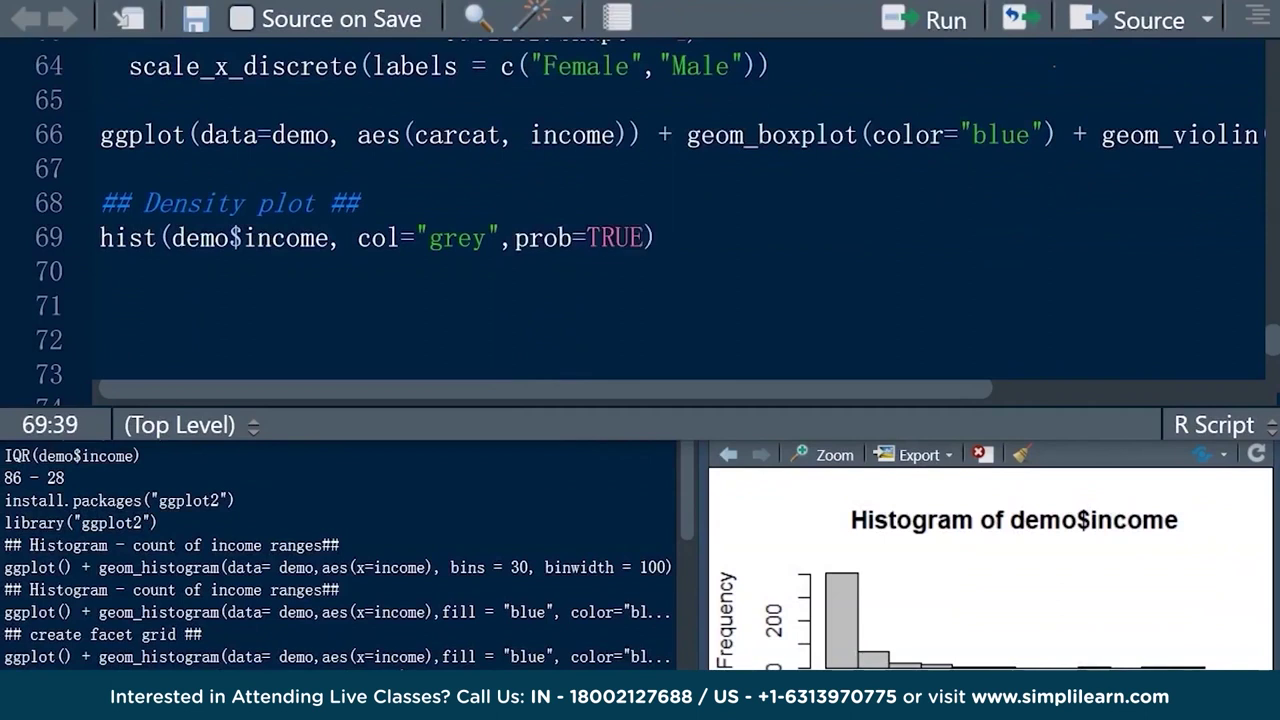
key(ctrl+Return)
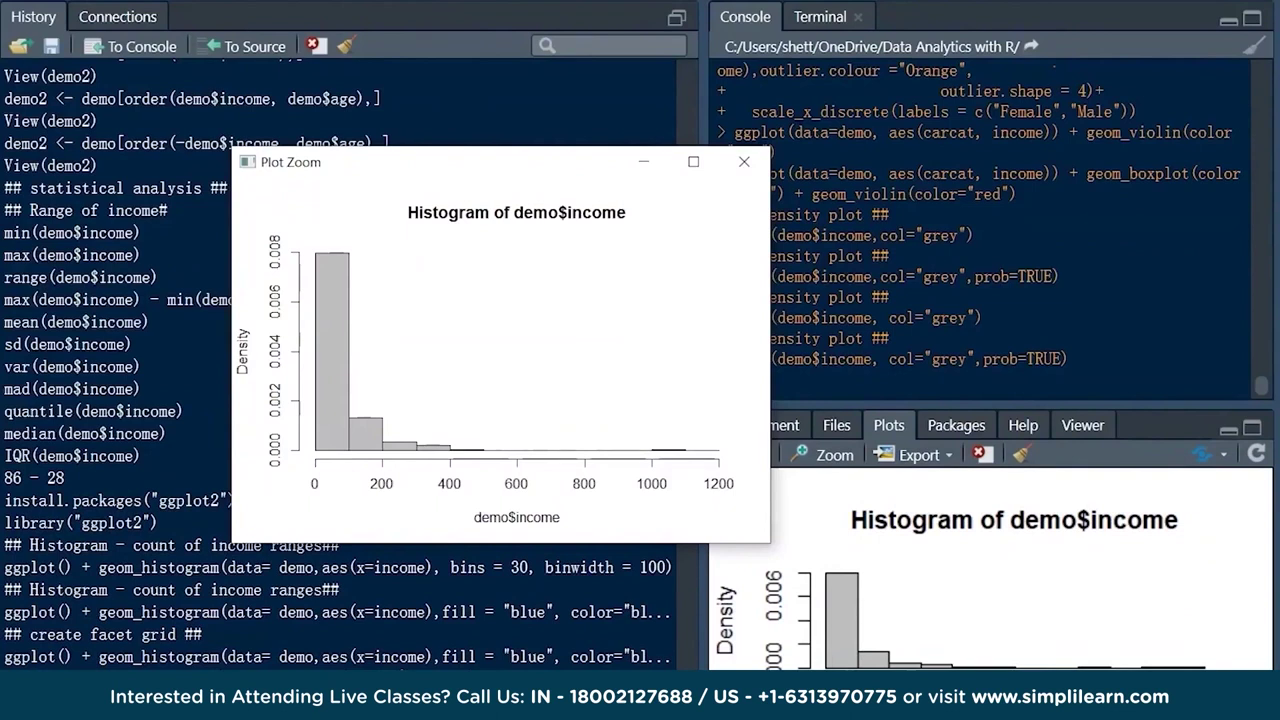
click(744, 161)
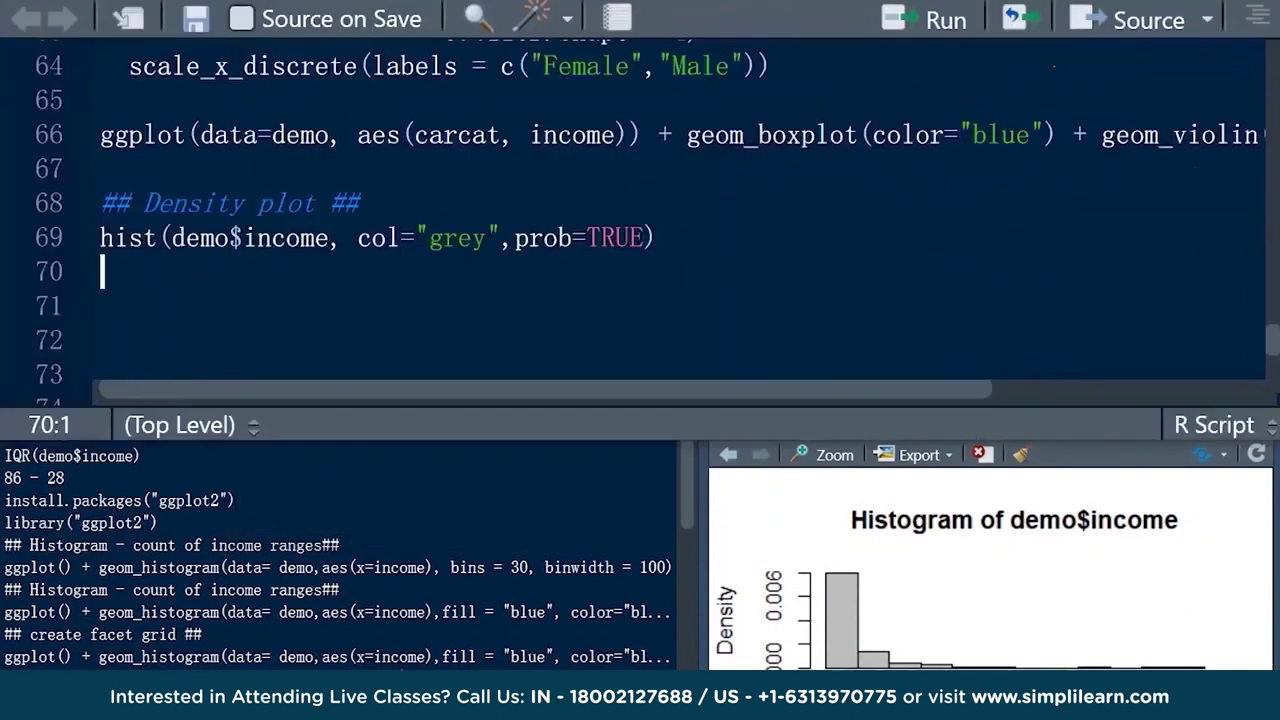
Write lines(density(demo$income,lwd=3,col="blue")) on line 70, run it and view the plot enlarged before closing it
text(lines(density)
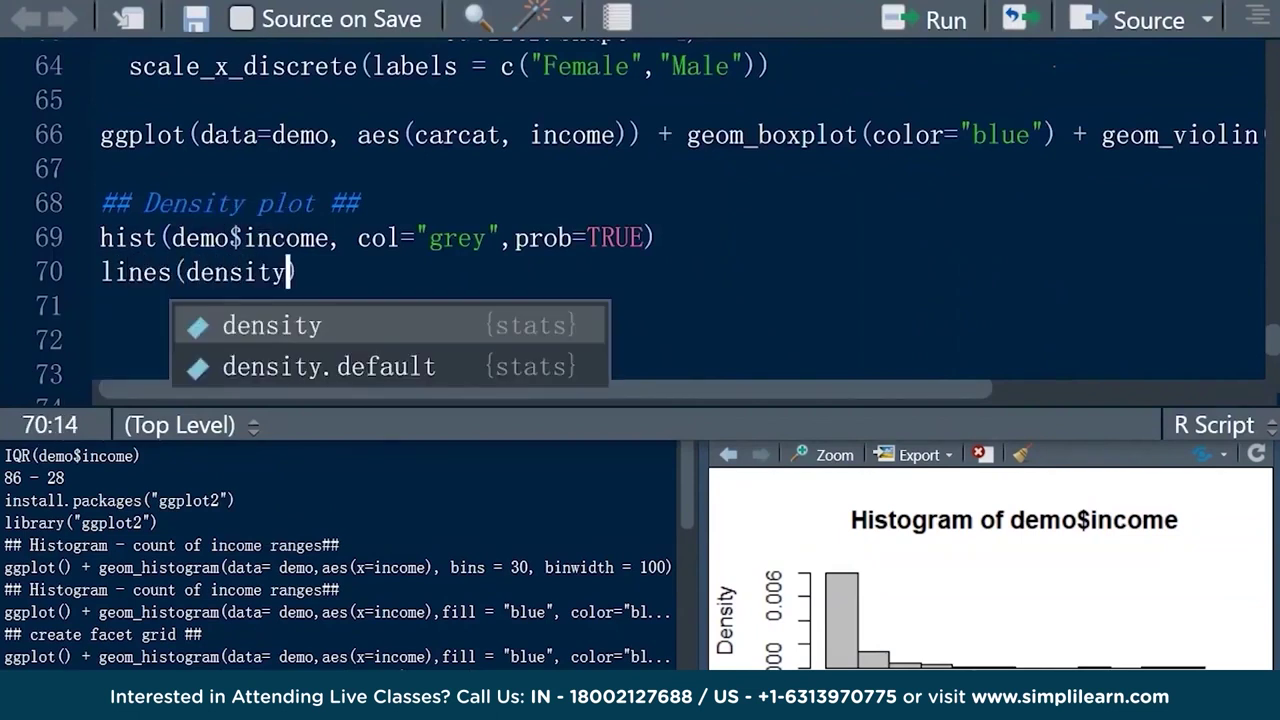
text((demo$inco)
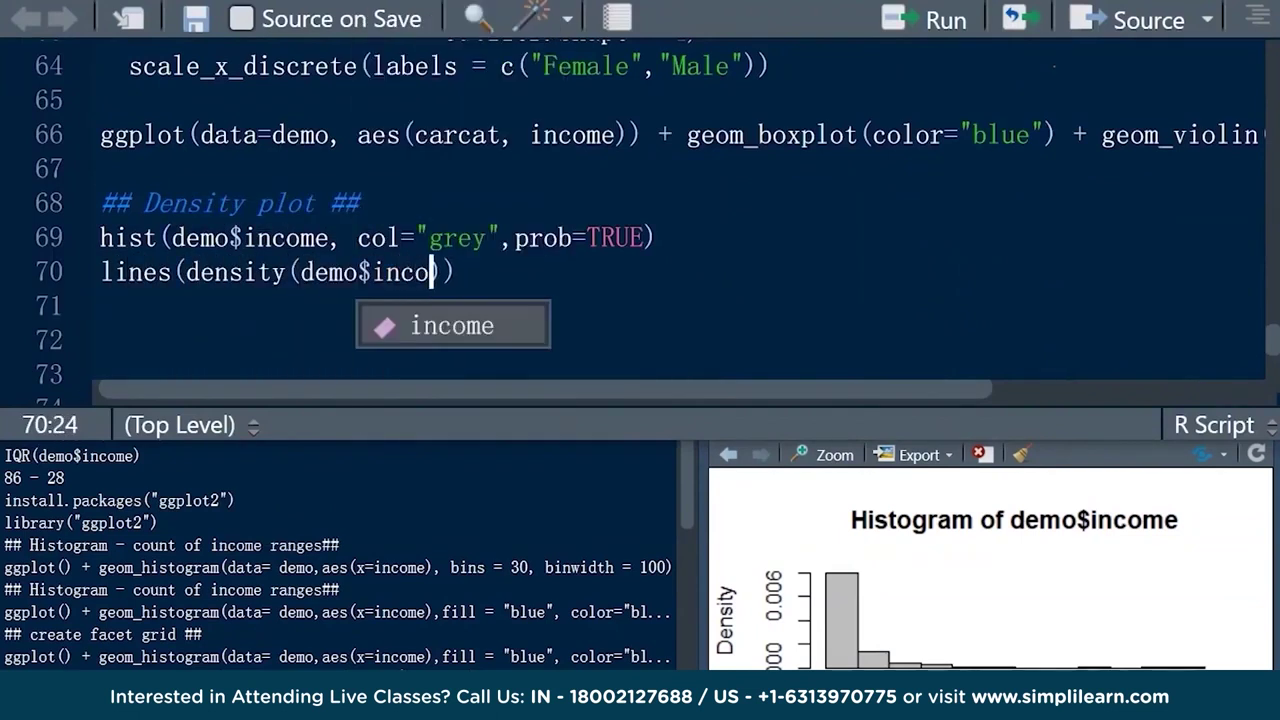
text(me,)
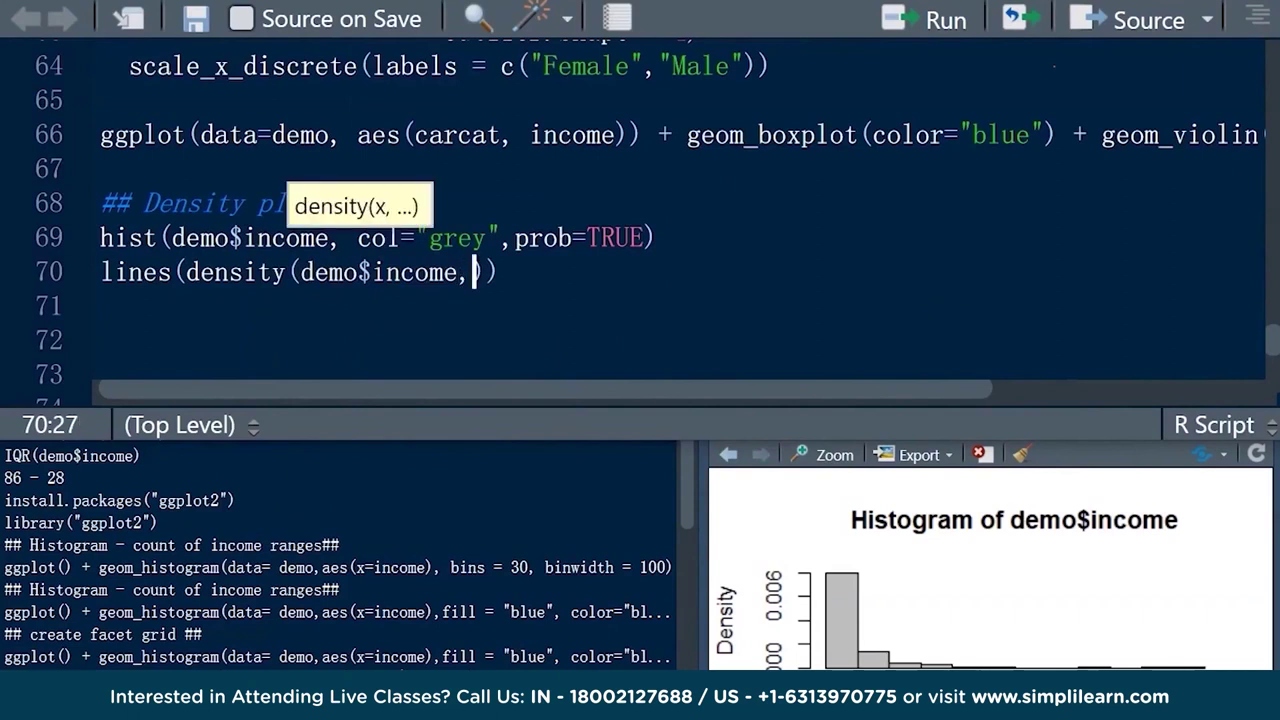
text(lwd=3,col="blue)
key(ctrl+Return)
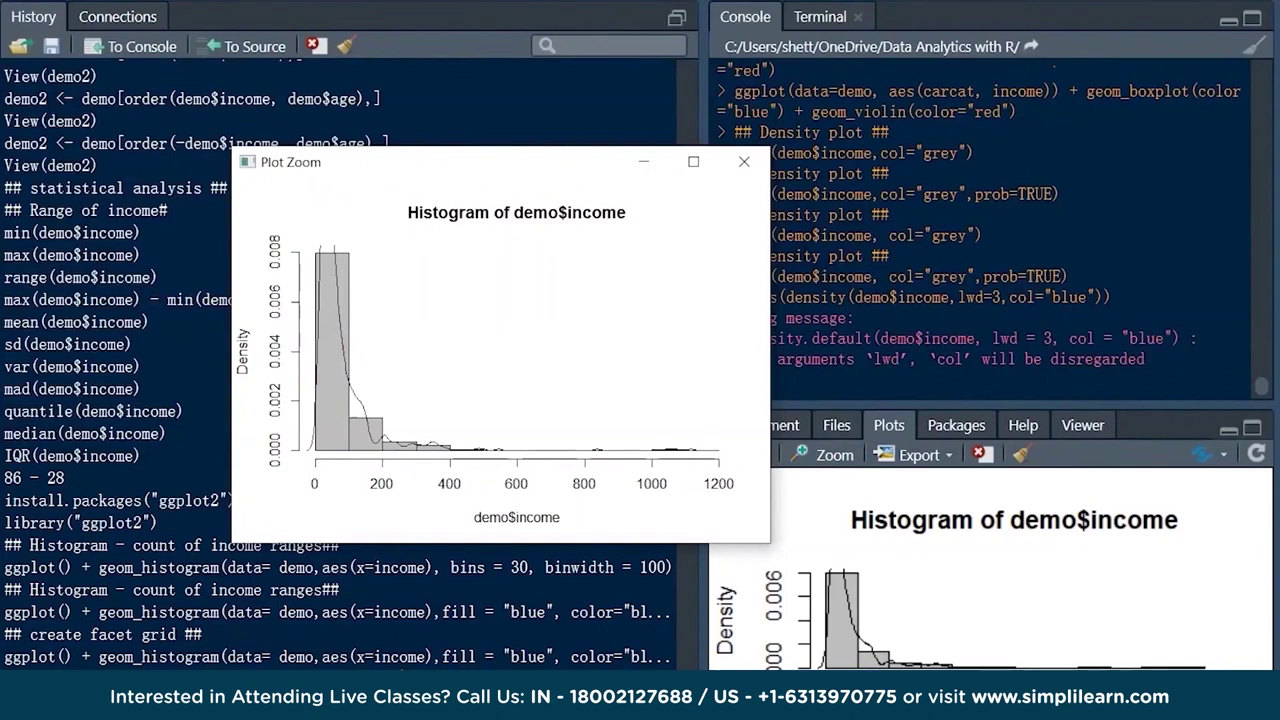
click(744, 161)
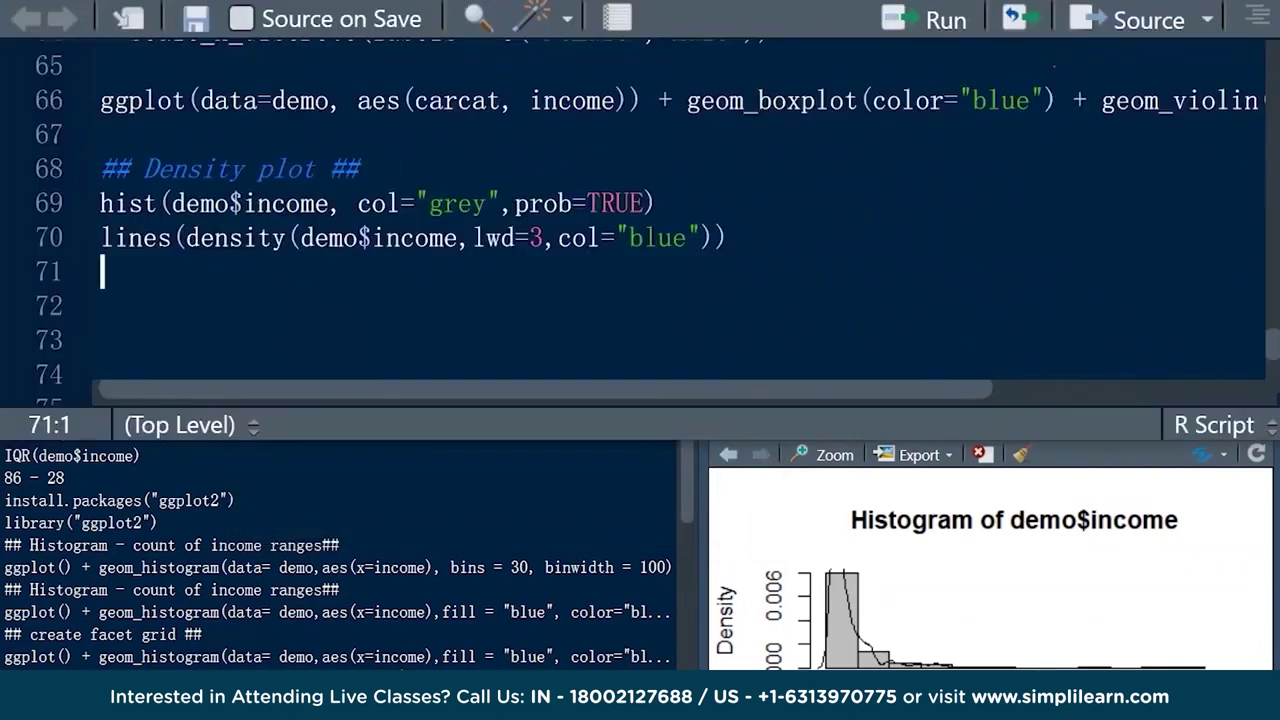
Insert adjust=3 before lwd=3 in the density call on line 70 and rerun the density plot code
click(474, 237)
text(adjust=3)
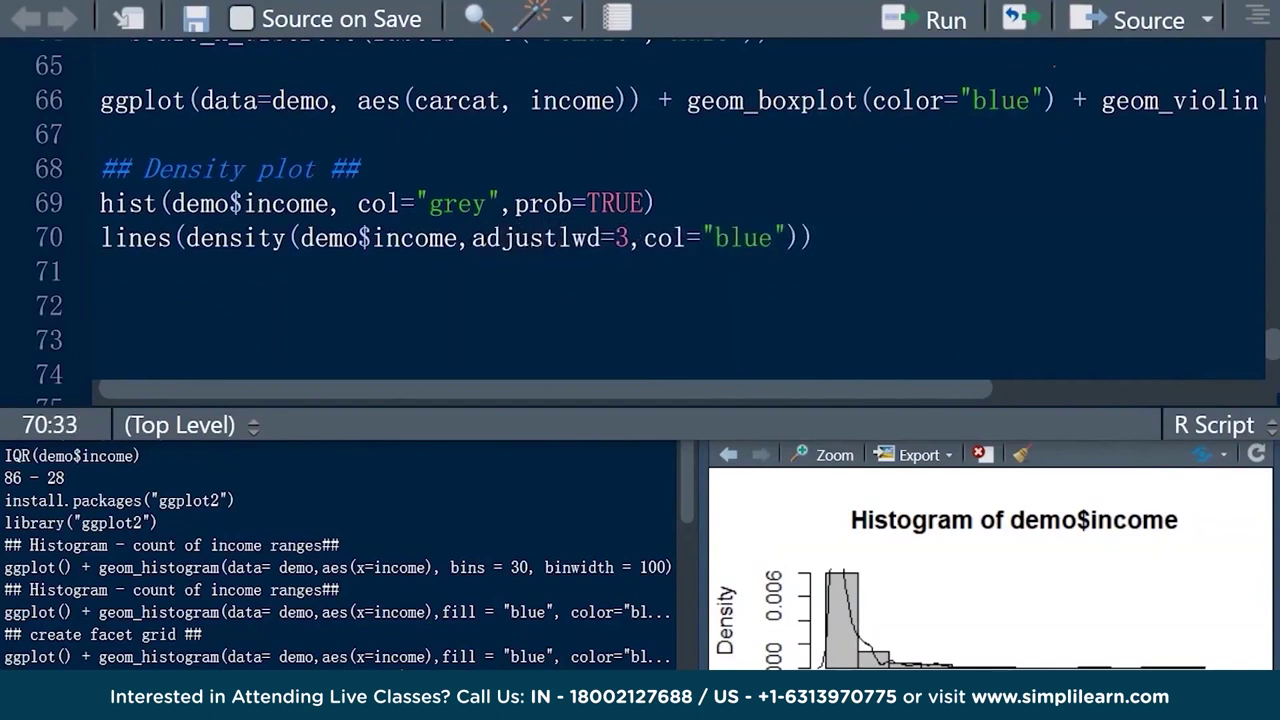
text(,)
key(ctrl+Return)
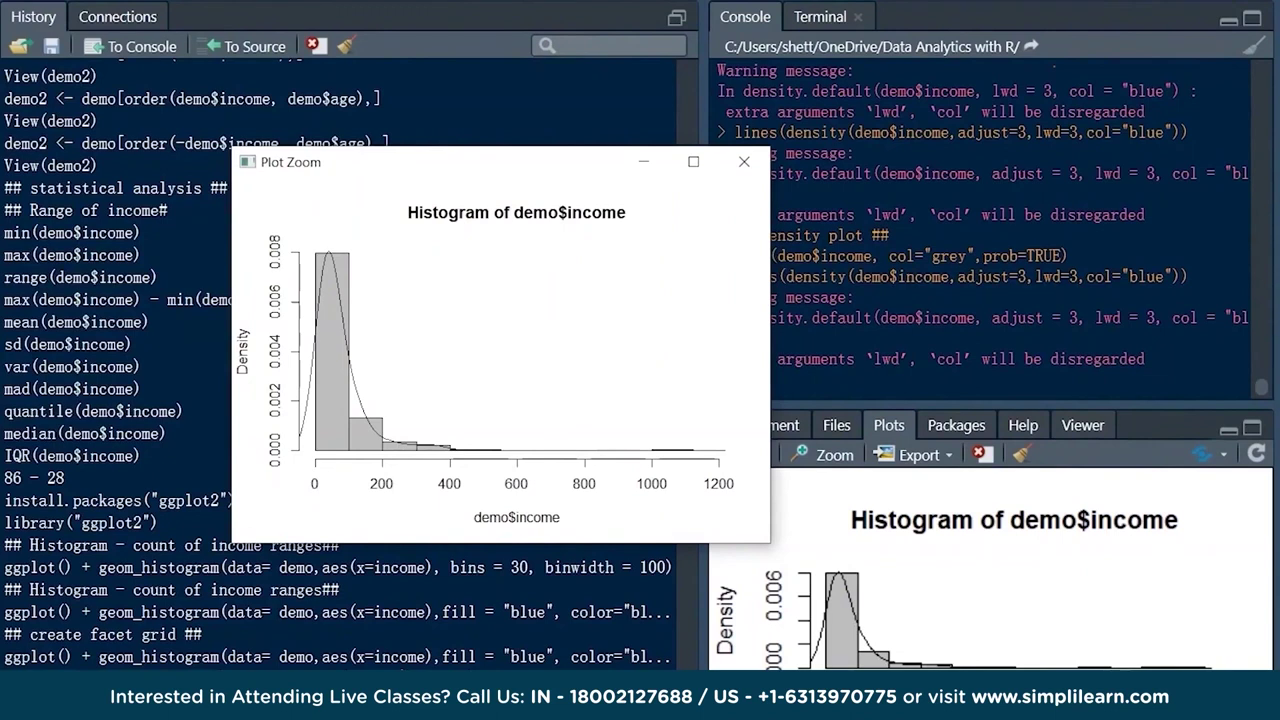
Add the comment "## Create crosstable for car category and gender ##" on line 74
text(## Create cross)
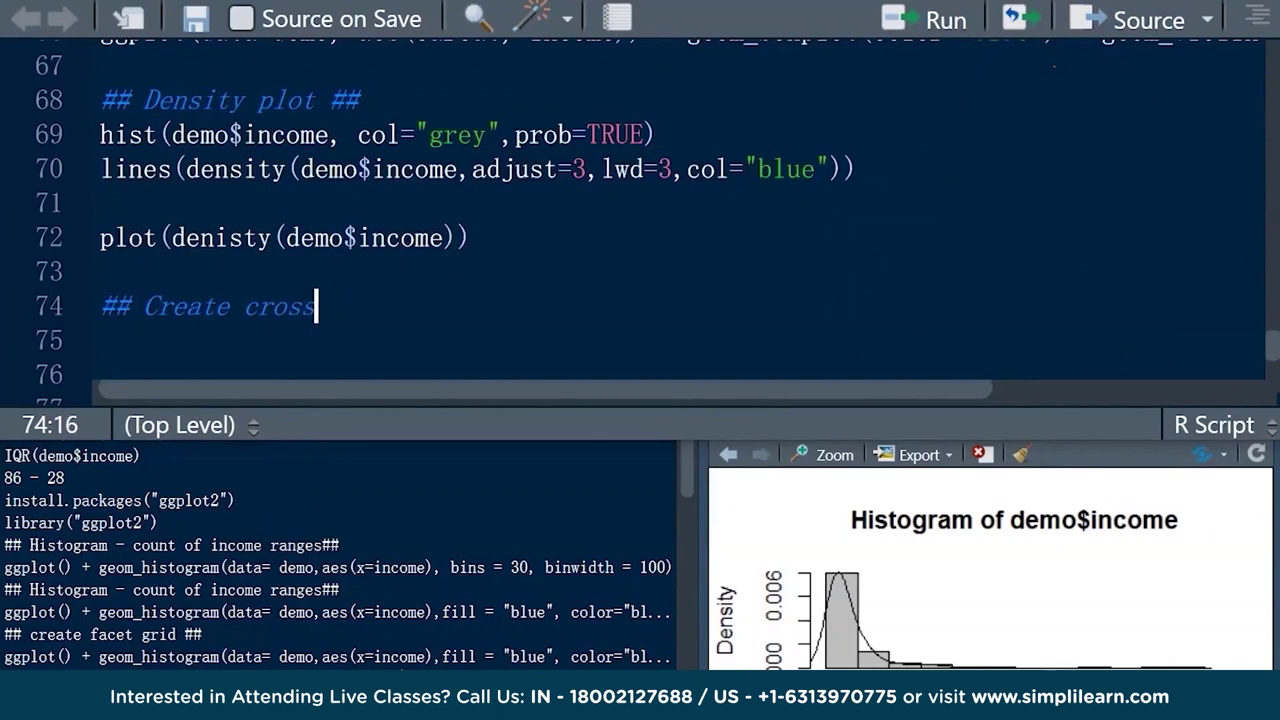
text(table for categ)
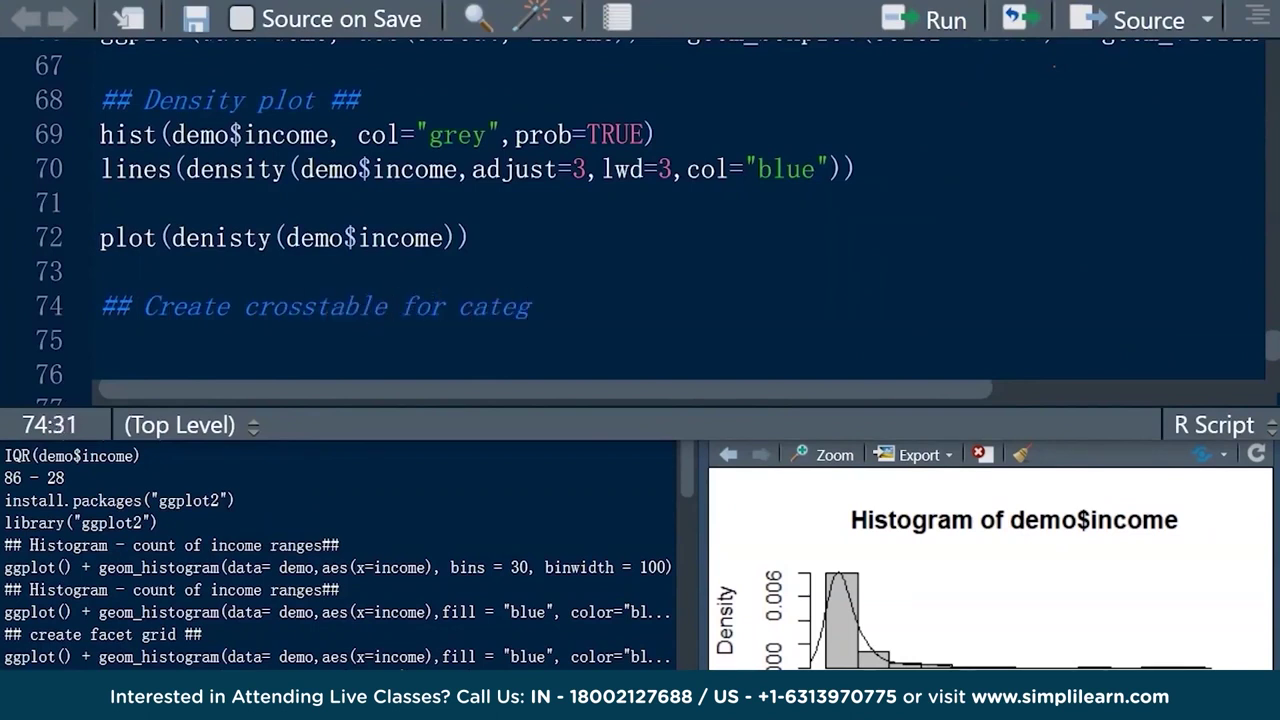
key(BackSpace)
key(BackSpace)
key(BackSpace)
text(r category and )
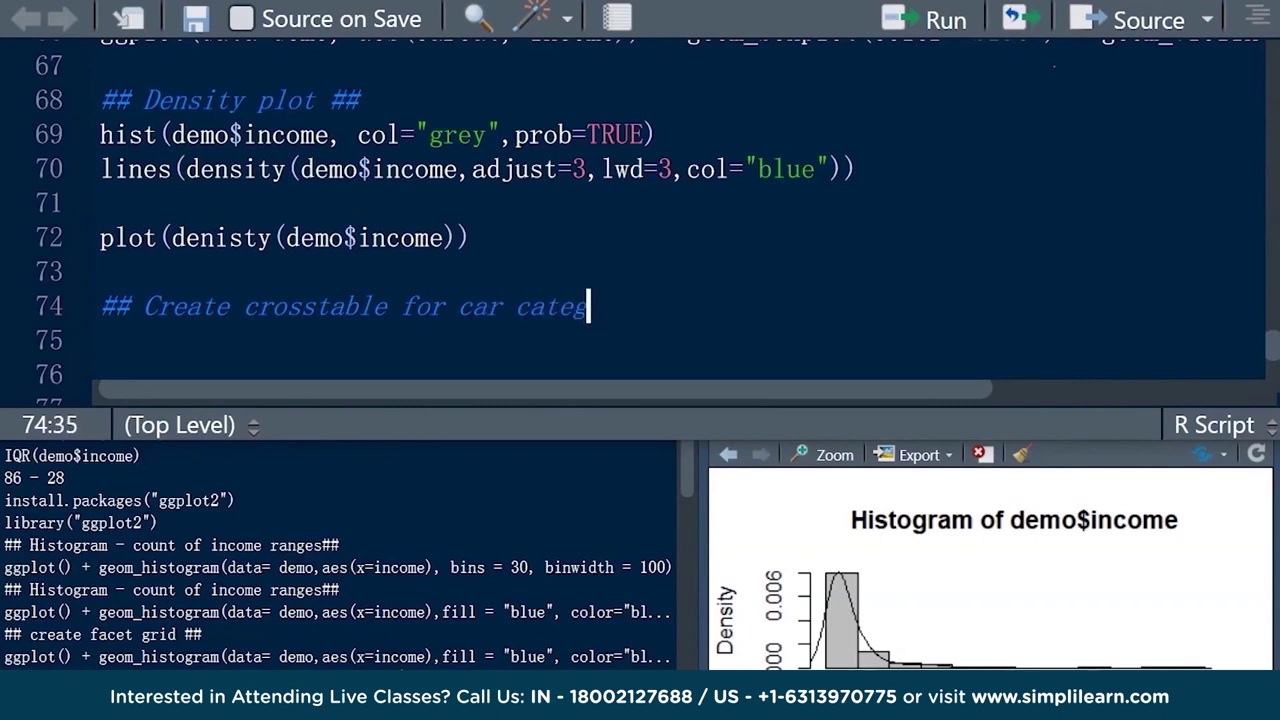
text(gender ##)
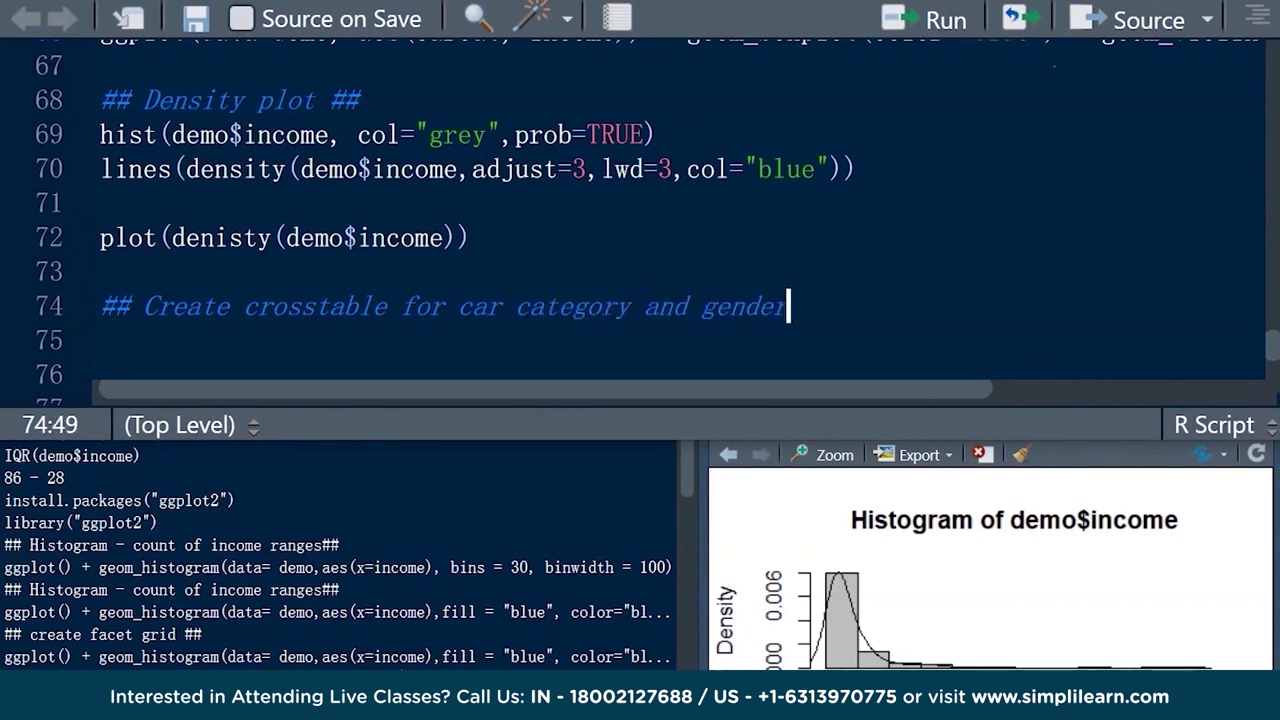
key(Return)
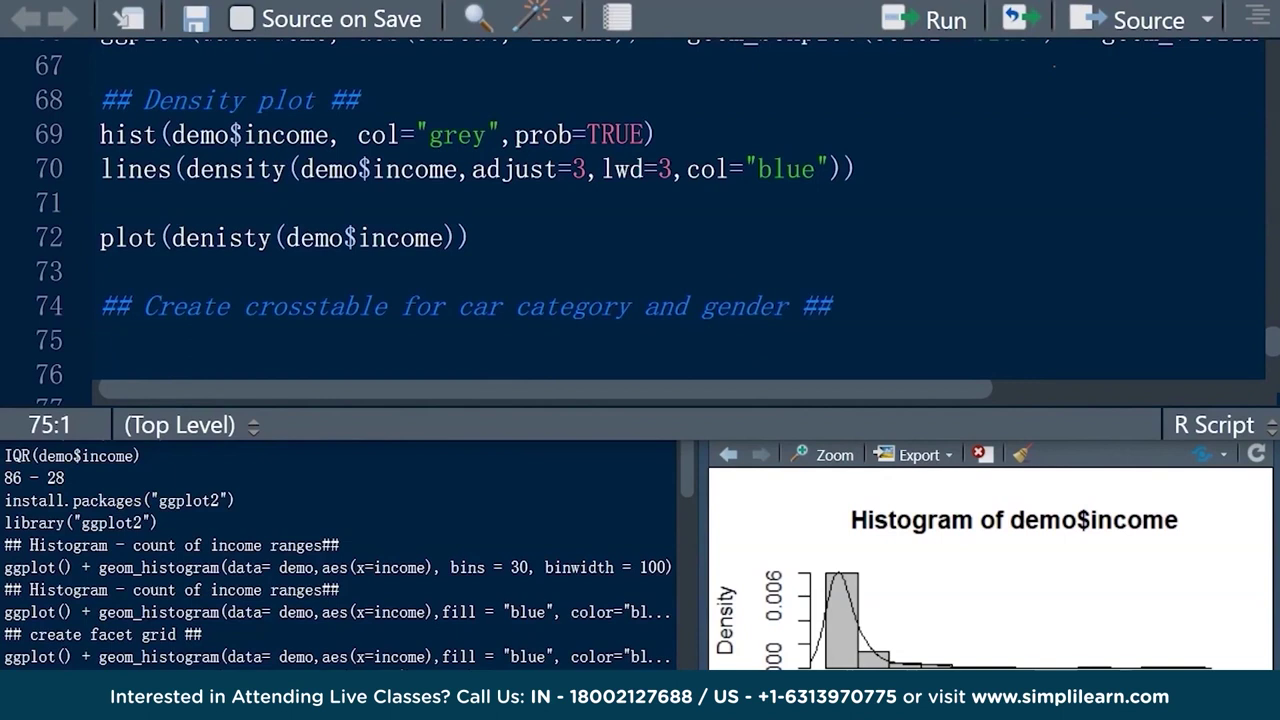
Write library(descr) and CrossTable(demo$carcat, demo$gender) below the crosstable comment and run the code
text(library(descr))
key(Return)
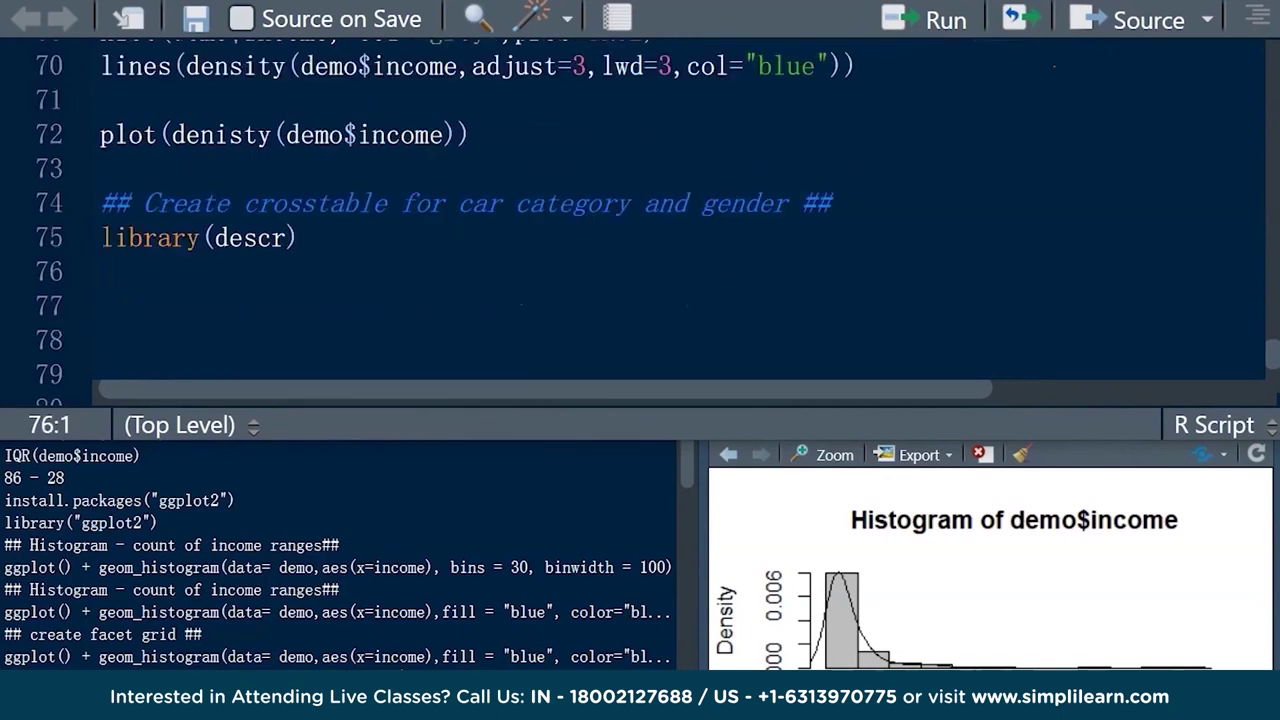
text(CrossTab)
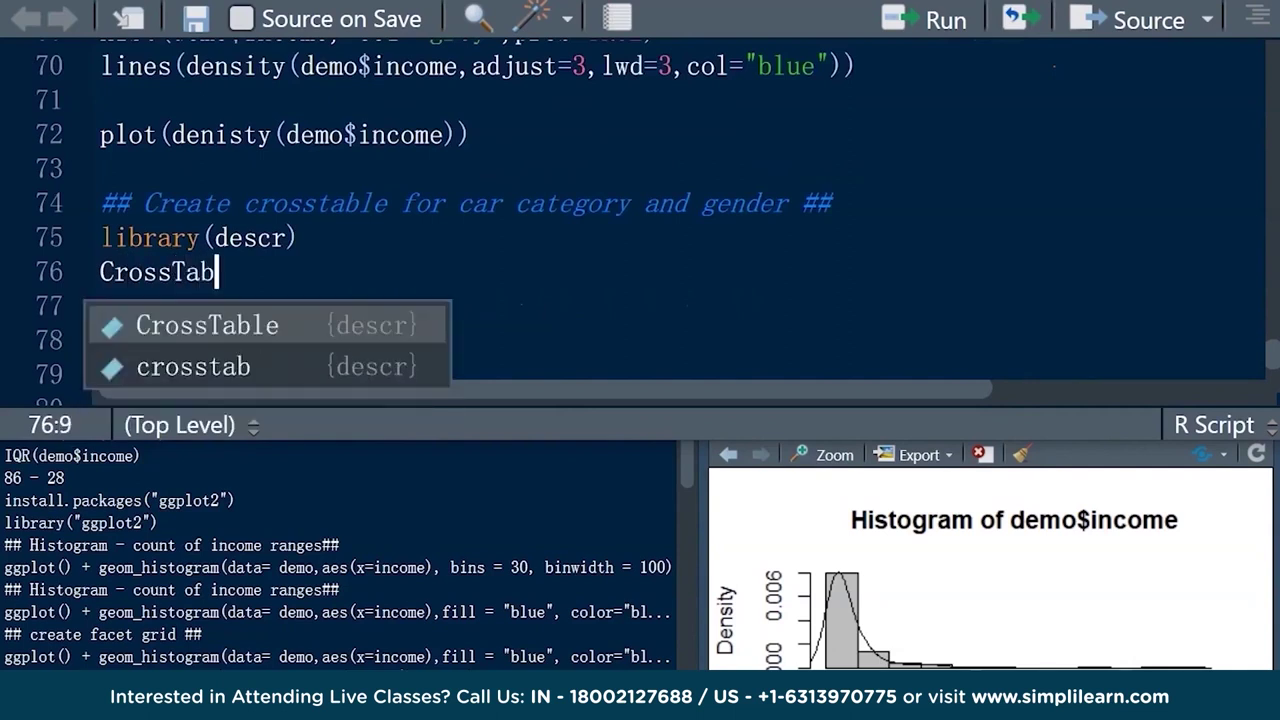
text(le(dem)
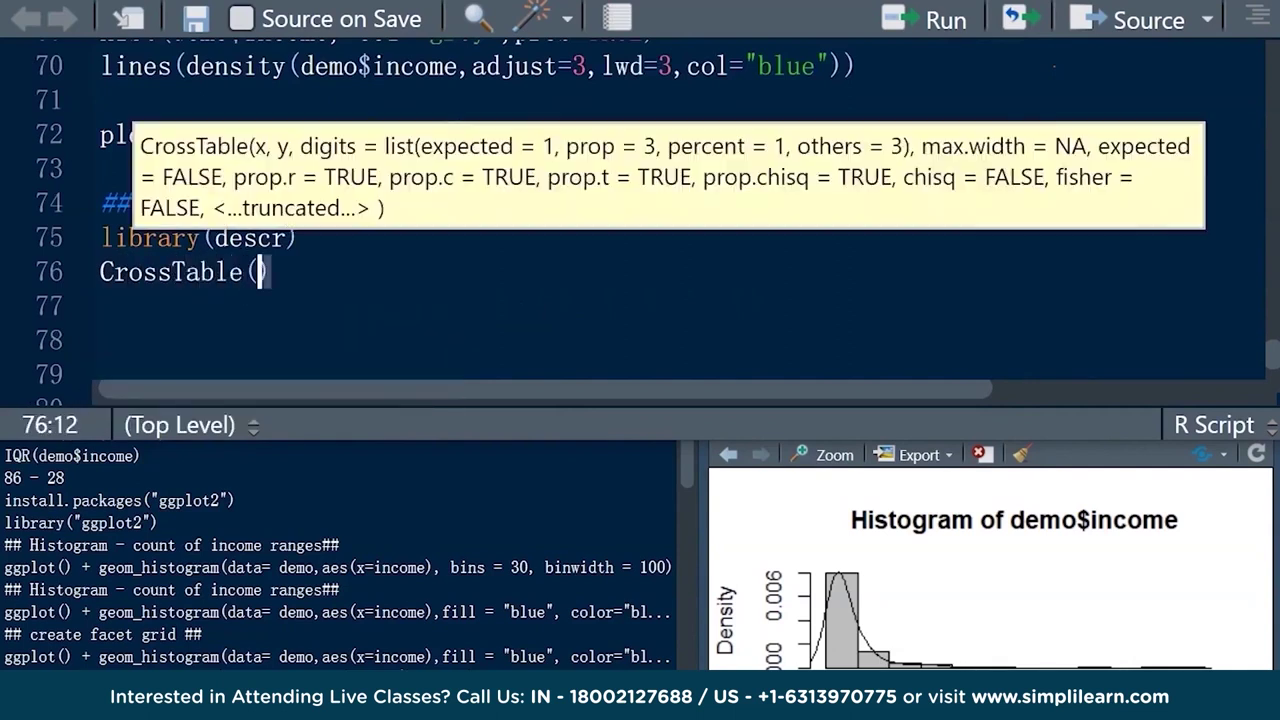
text(o$carcat)
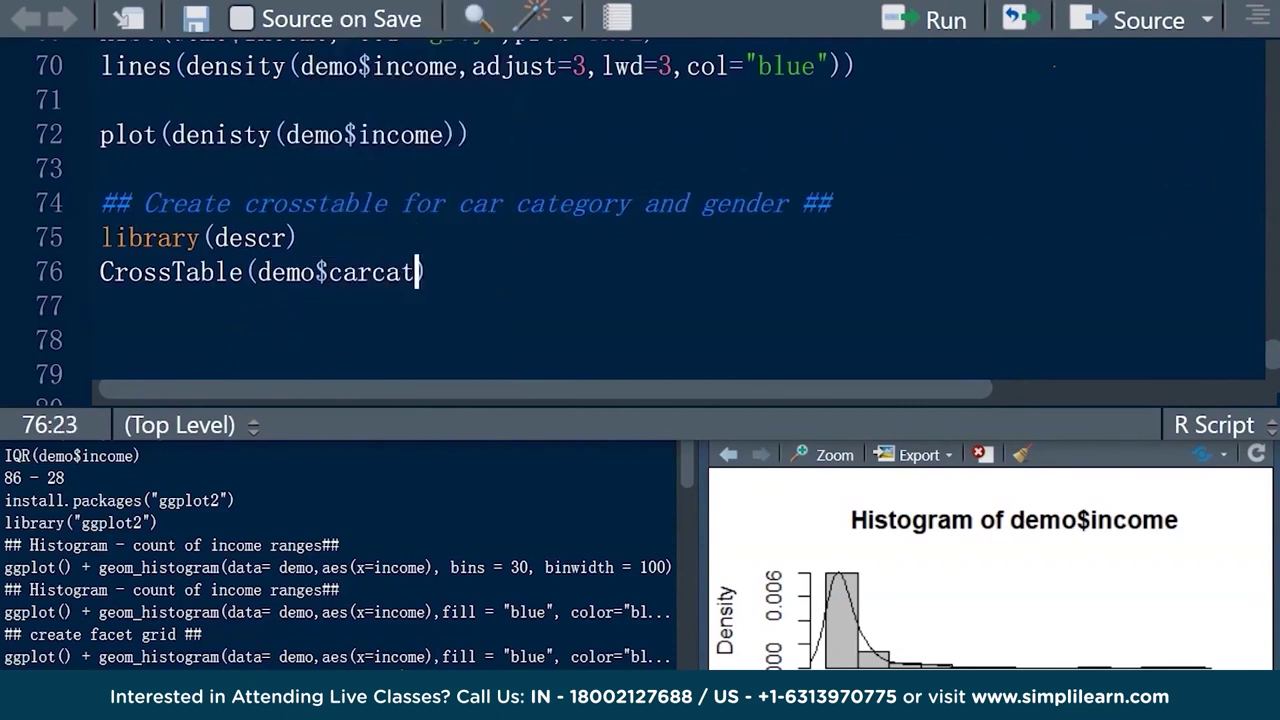
text(, )
text(demo$ge)
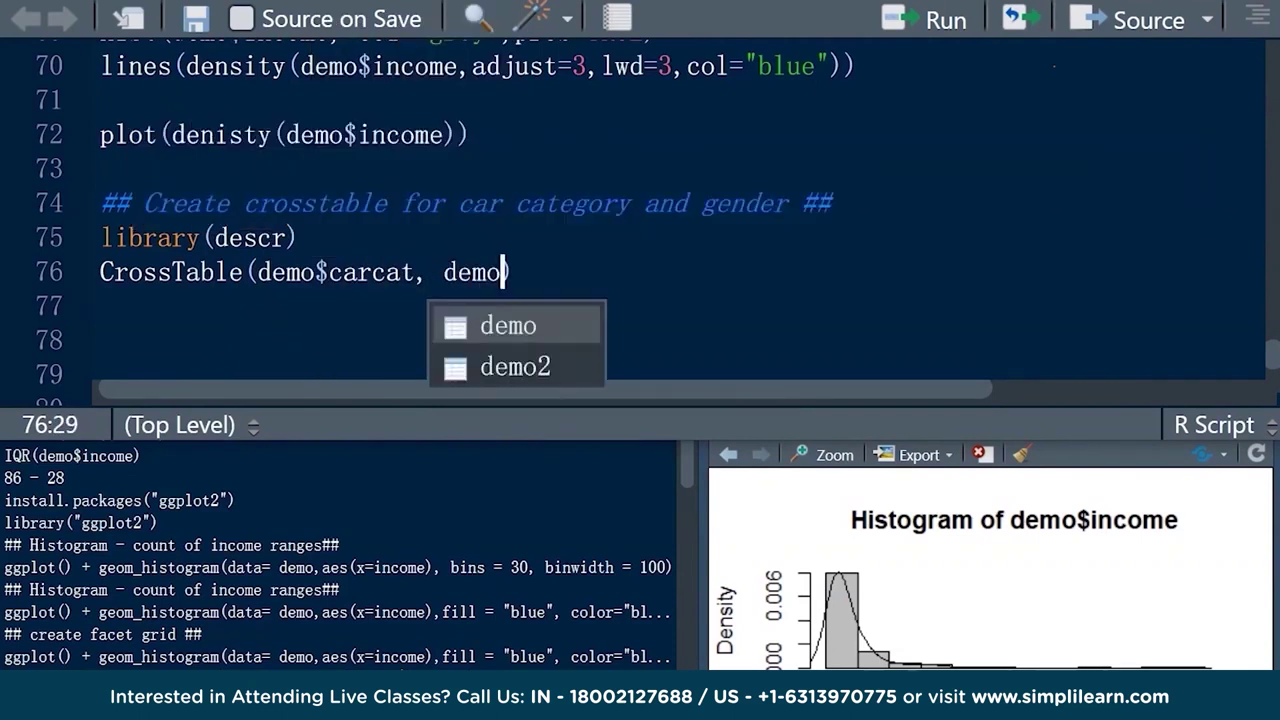
key(Tab)
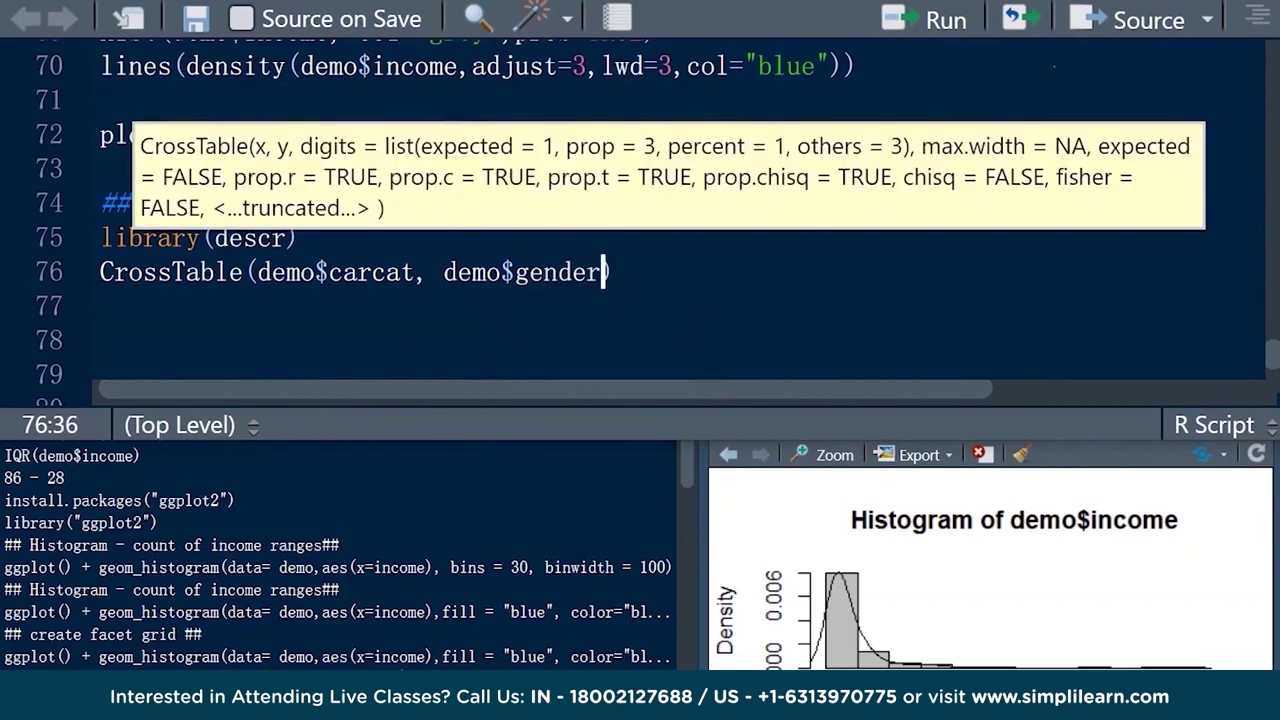
key(ctrl+Return)
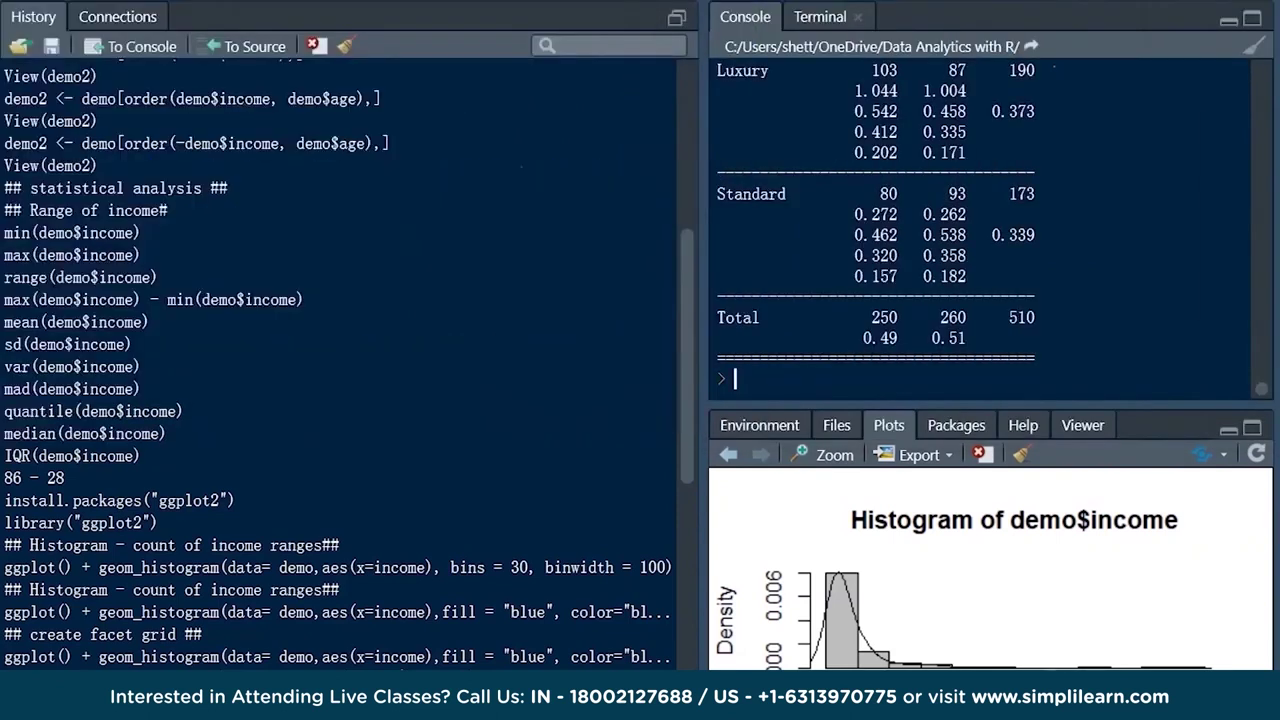
Examine the female and male counts for the Economy car category in the console's cross table
scroll(992, 228, up, 4)
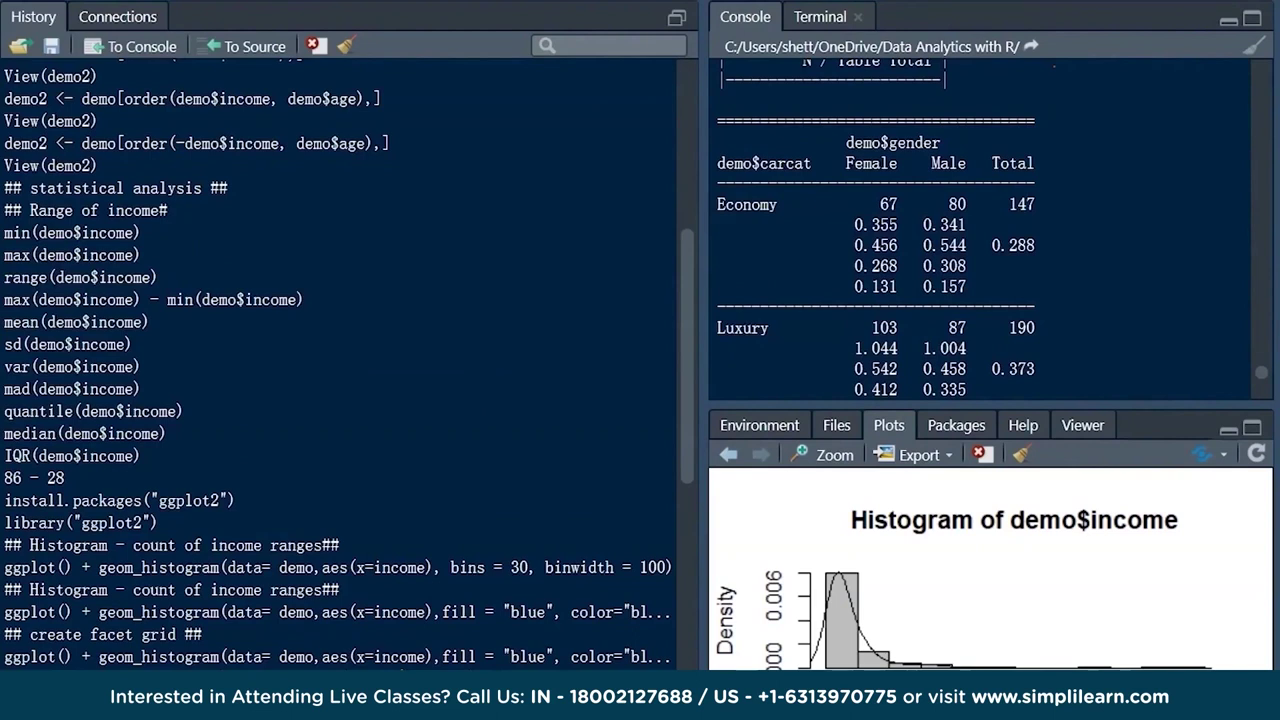
double_click(888, 204)
drag(976, 204, 880, 204)
drag(786, 204, 725, 204)
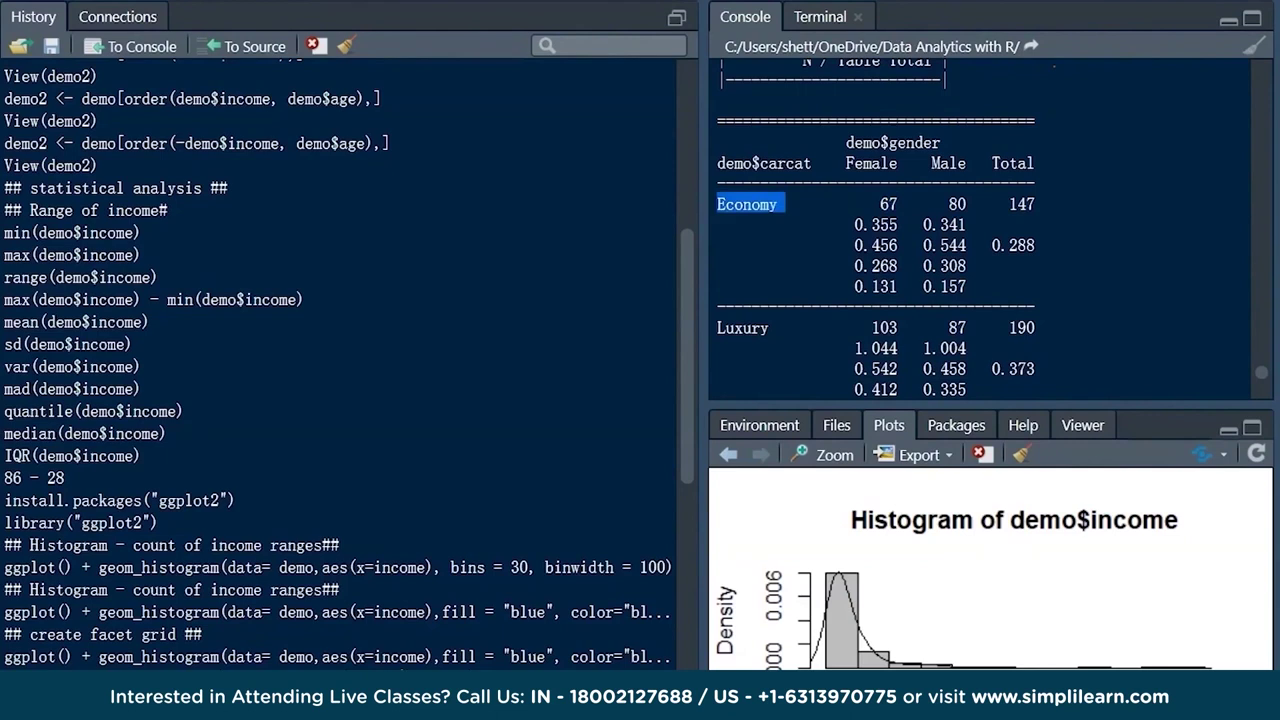
drag(966, 204, 940, 204)
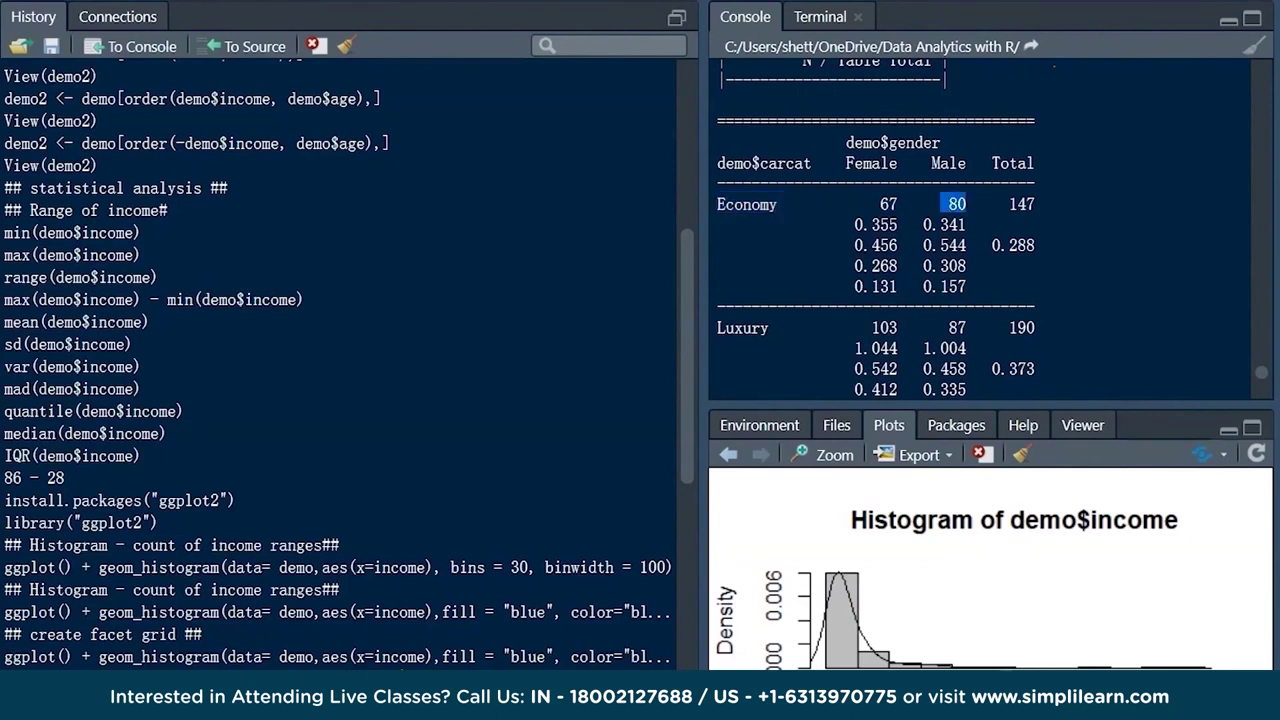
drag(786, 204, 717, 204)
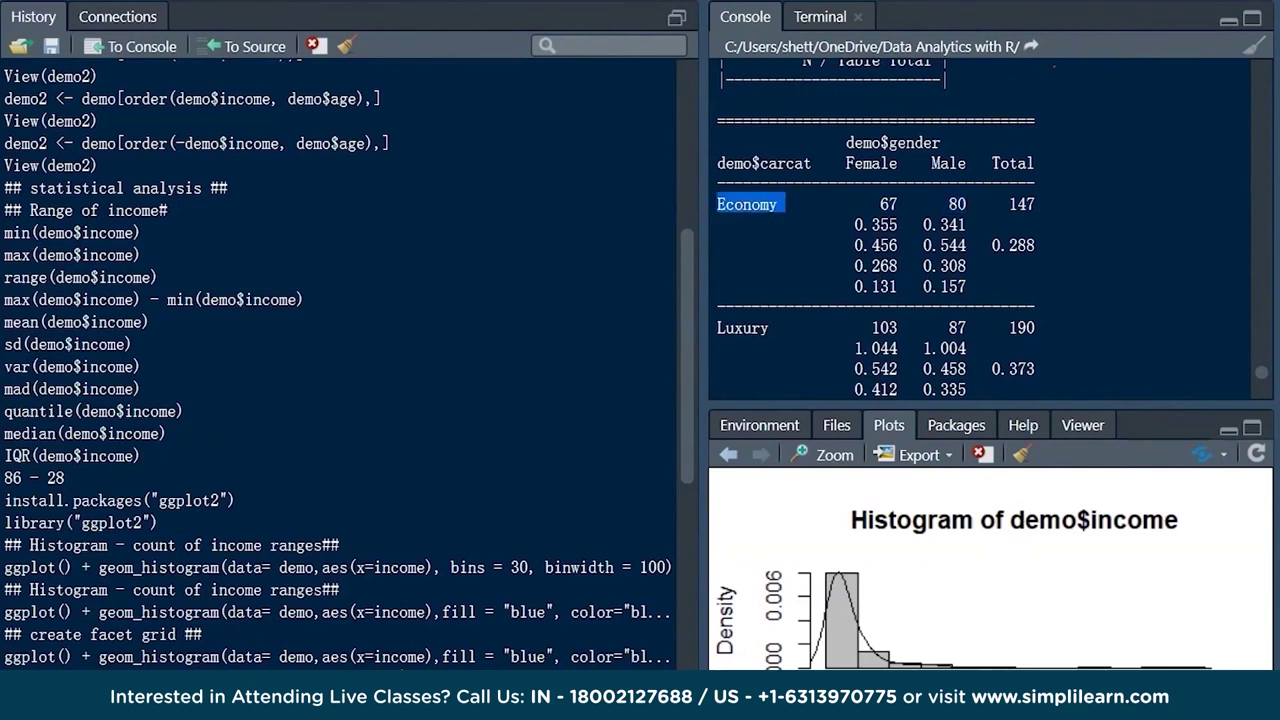
Examine the female and male counts for the Luxury car category in the console's cross table
scroll(876, 228, down, 3)
scroll(876, 228, up, 2)
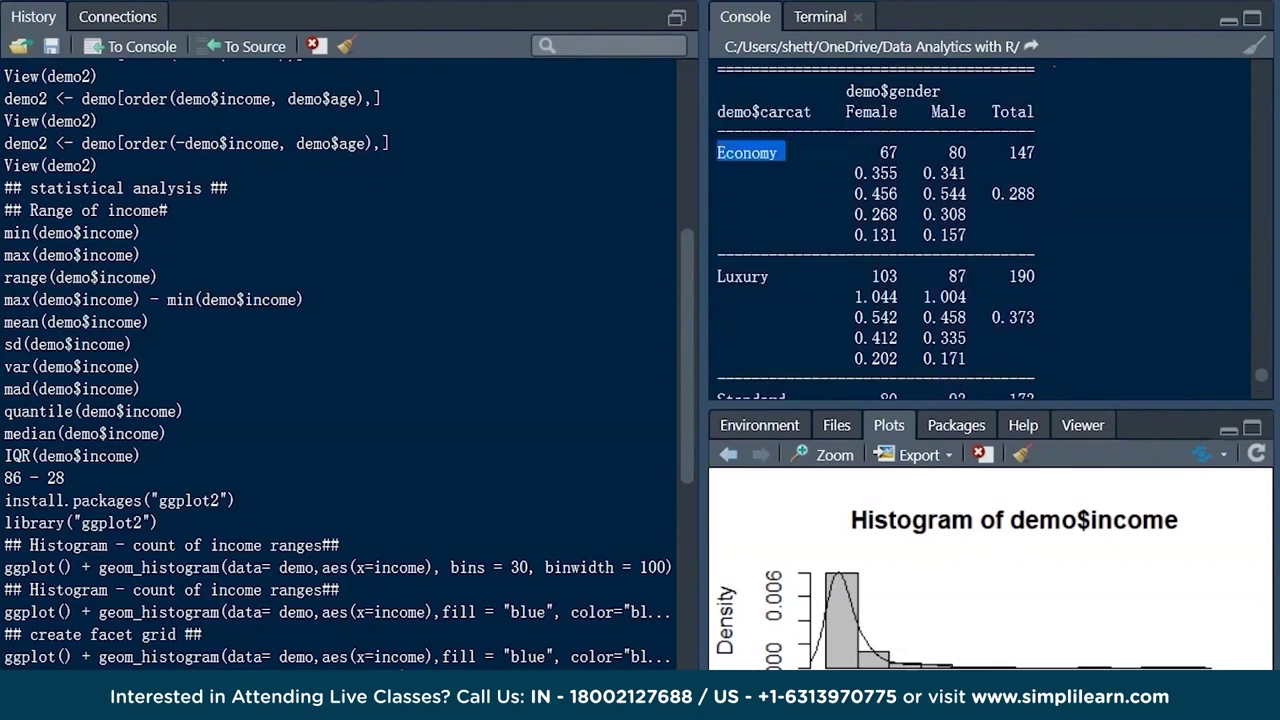
drag(898, 276, 871, 276)
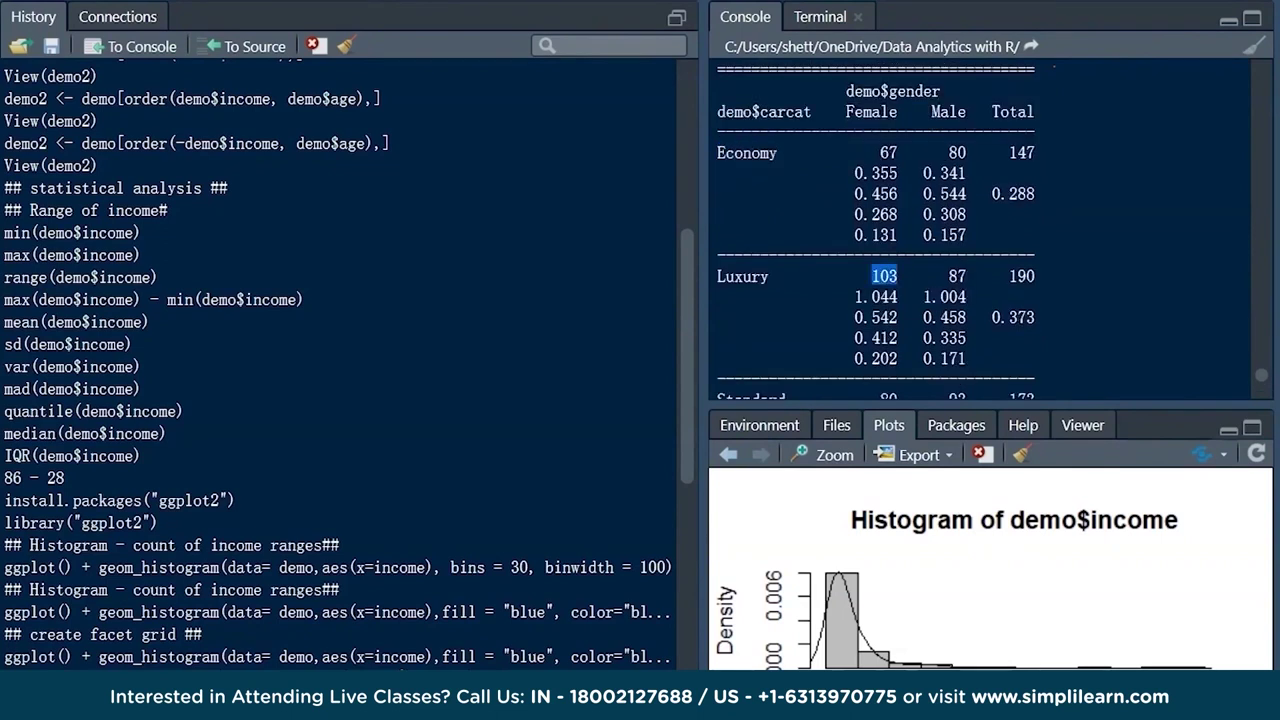
drag(974, 276, 949, 276)
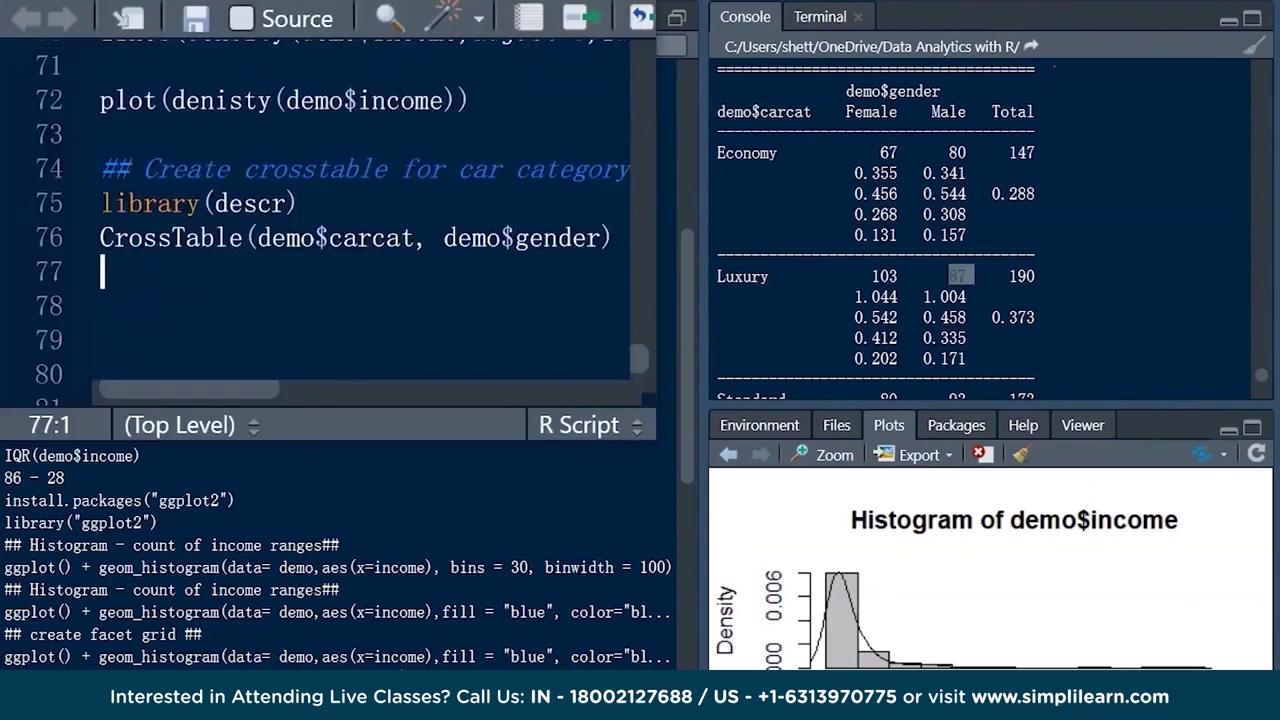
Add prop.t=FALSE, prop.c=FALSE and prop.chisq=FALSE to the CrossTable call on line 76 and run it
click(608, 237)
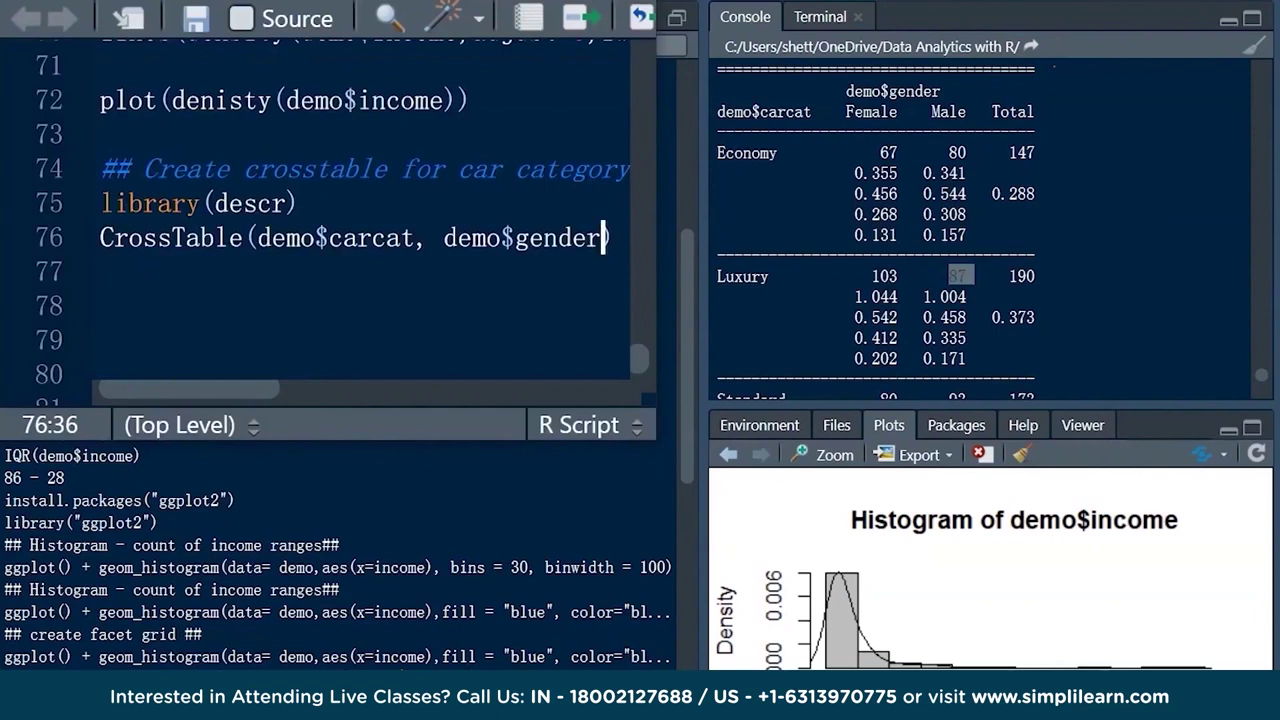
text(,)
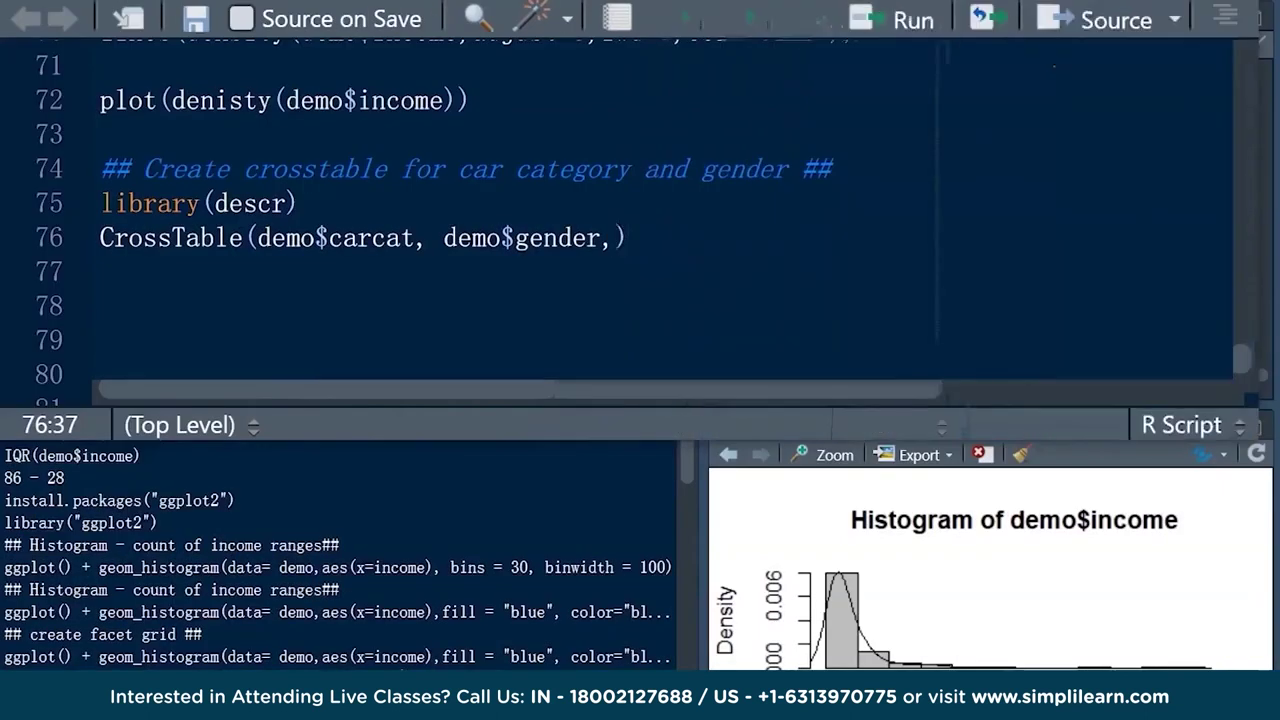
text(prop)
text(.t=FALS)
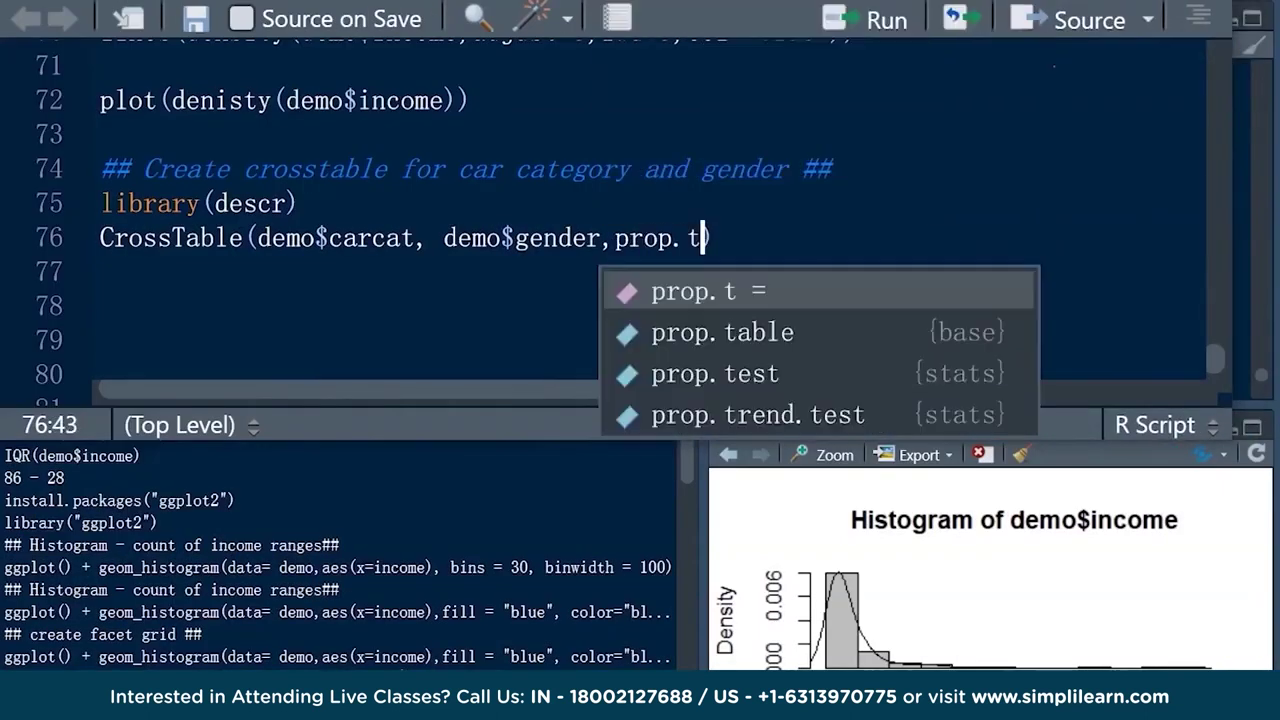
text(E, prop)
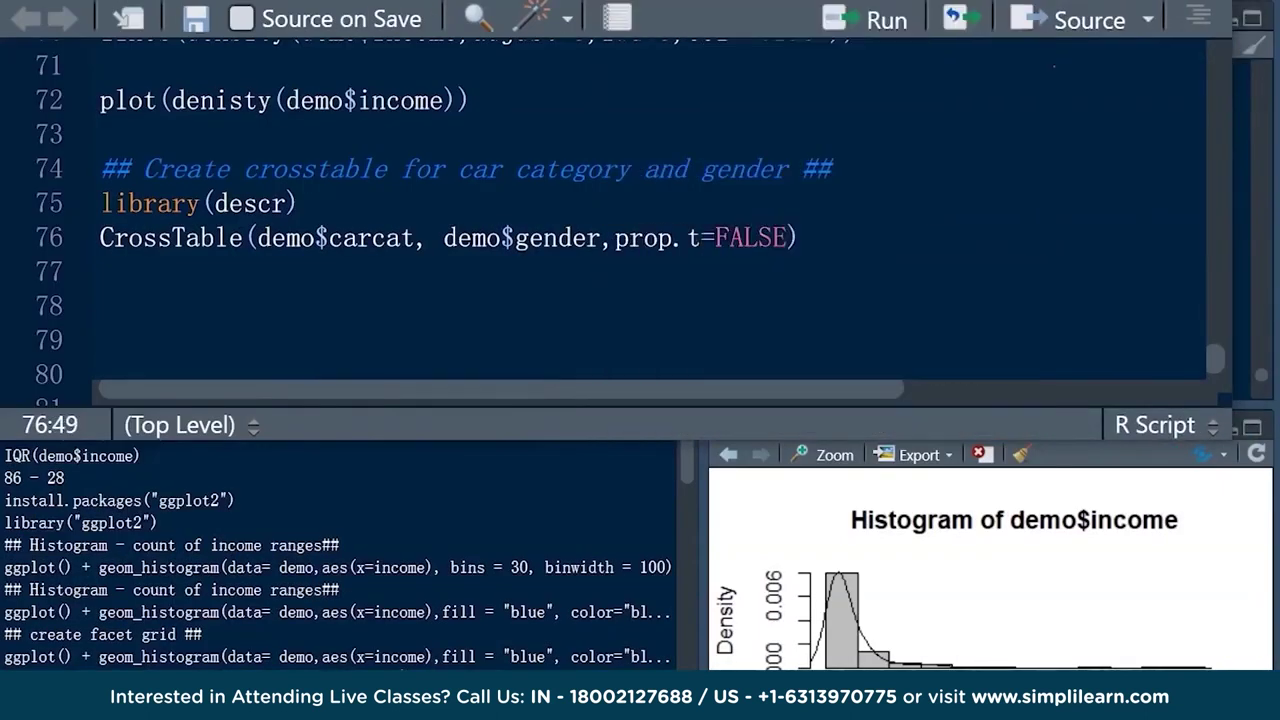
text(.c=FALS)
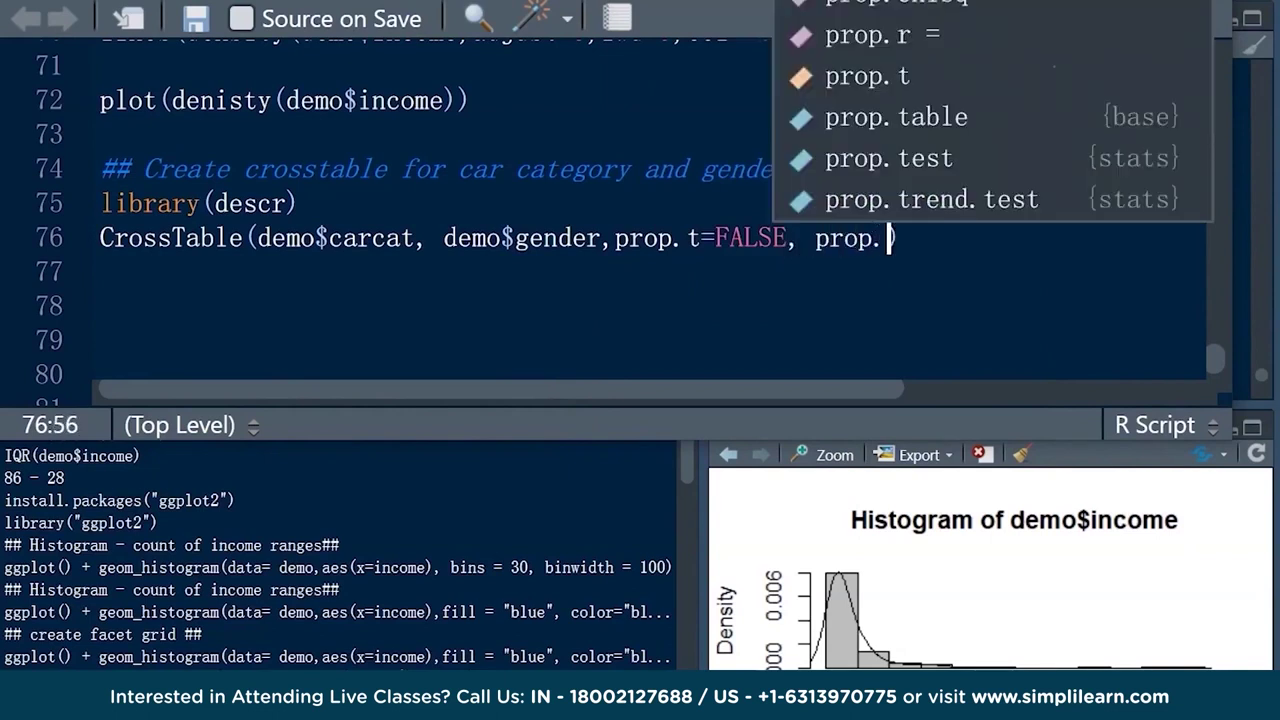
text(E, prop.)
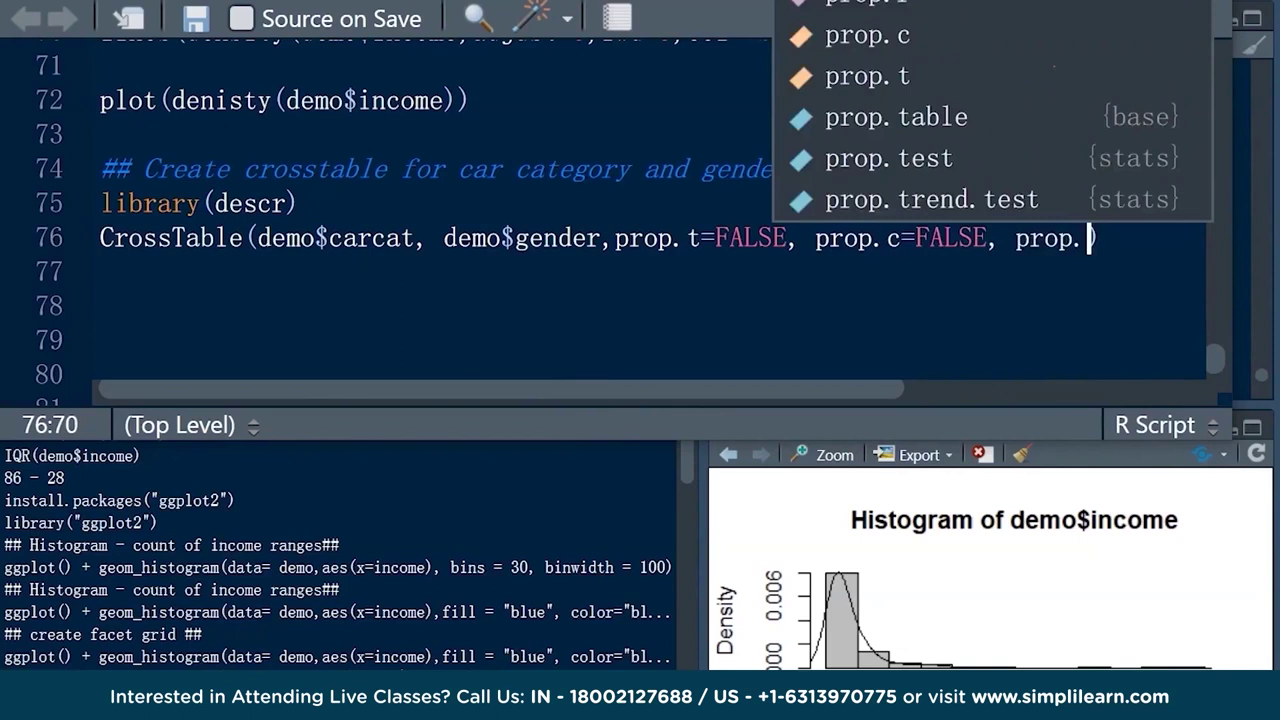
text(chisq=FALSE)
key(End)
key(Return)
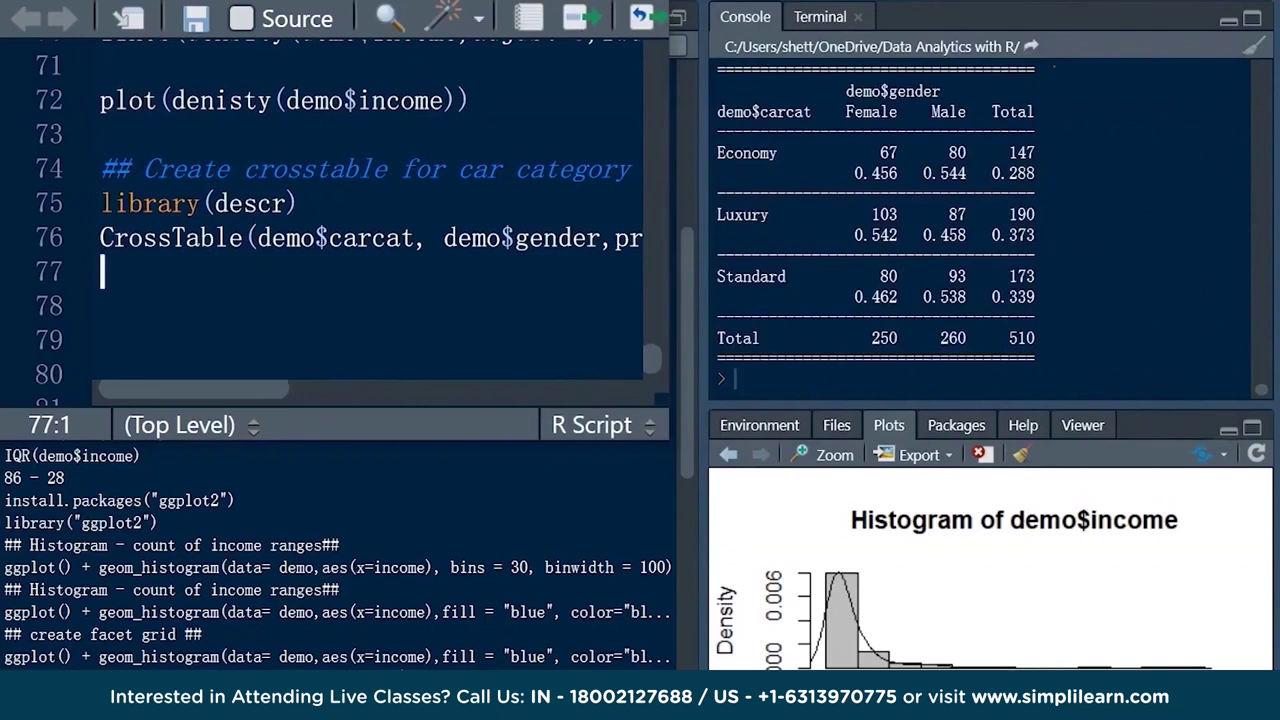
Examine the female and male counts and row proportions for the Economy category in the simplified cross table
double_click(888, 152)
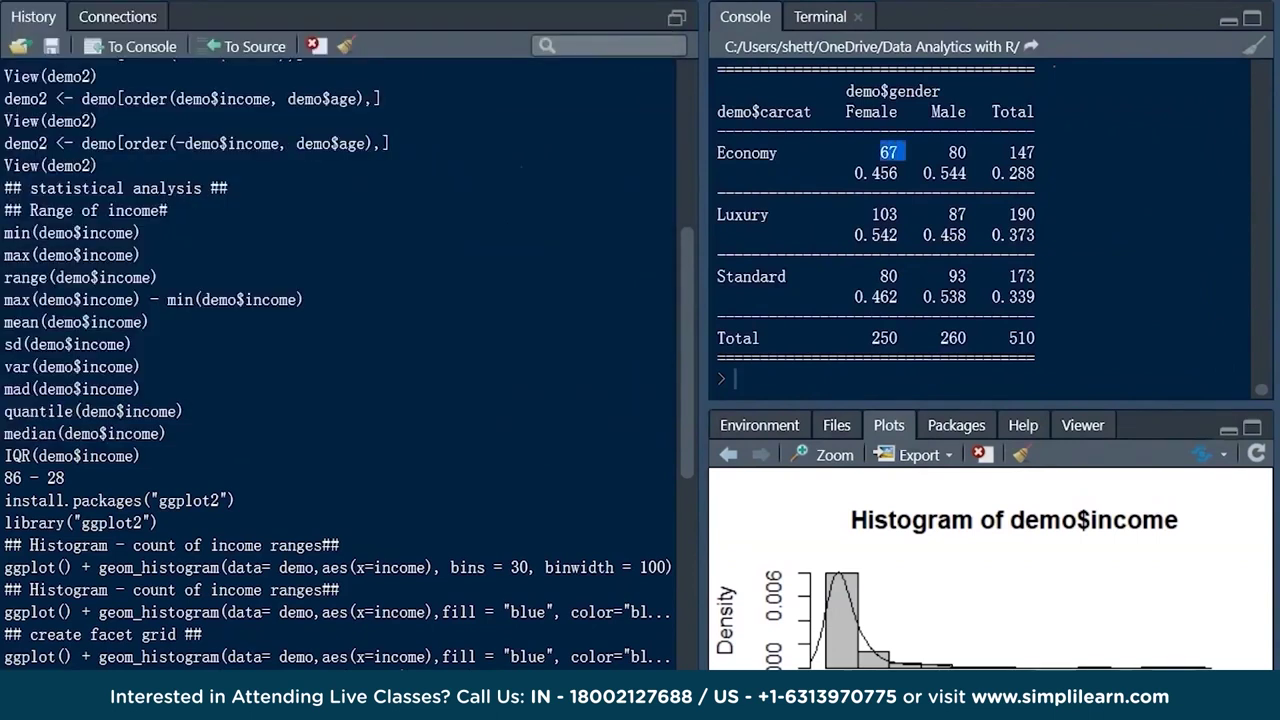
double_click(957, 152)
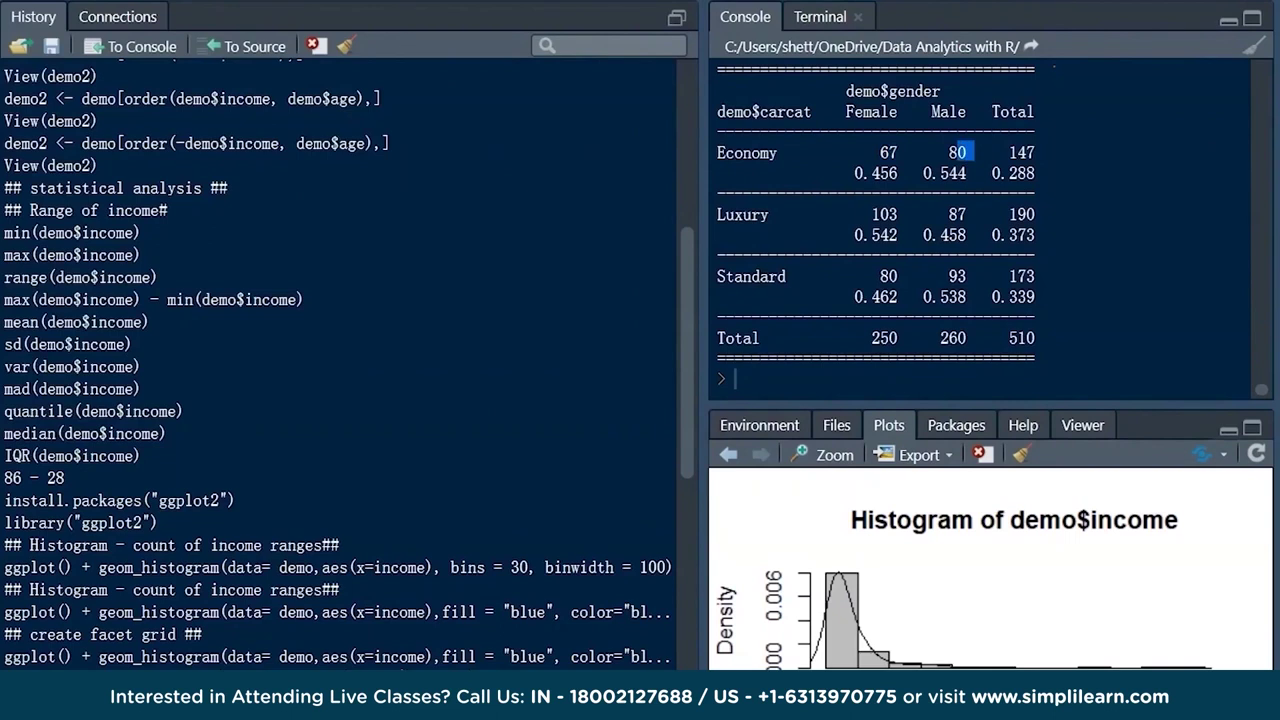
drag(898, 173, 853, 173)
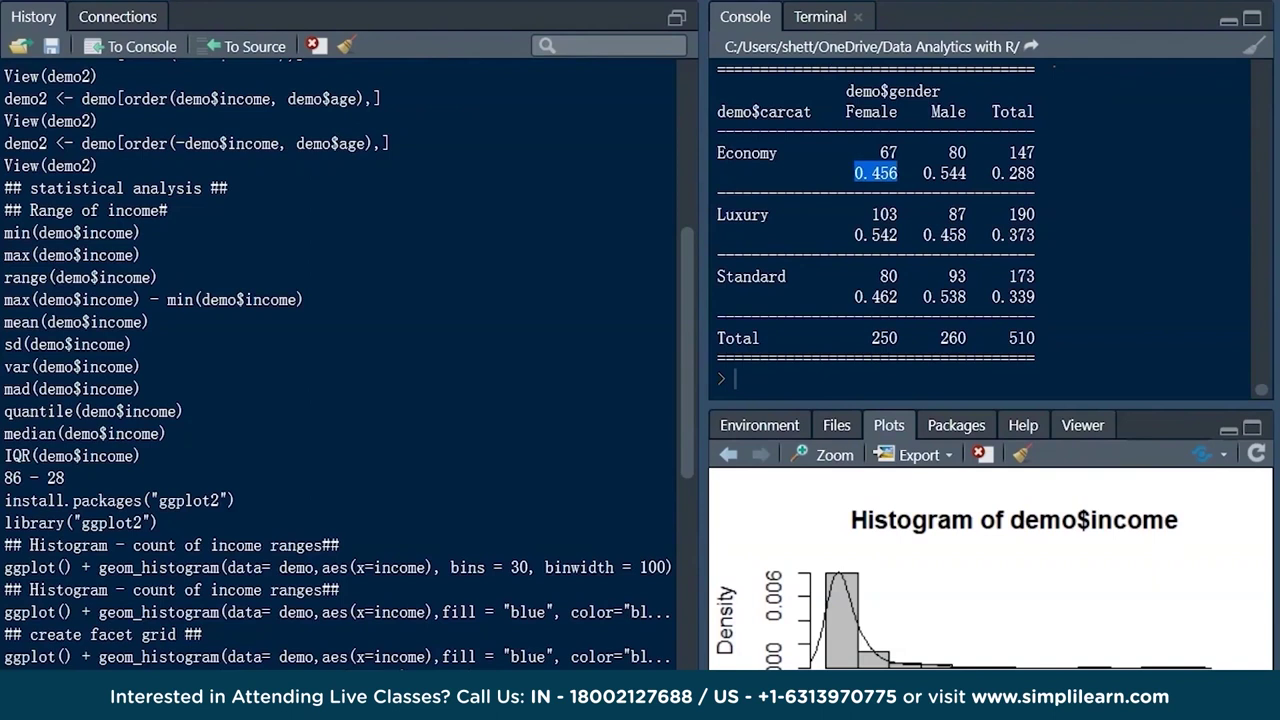
drag(786, 152, 716, 152)
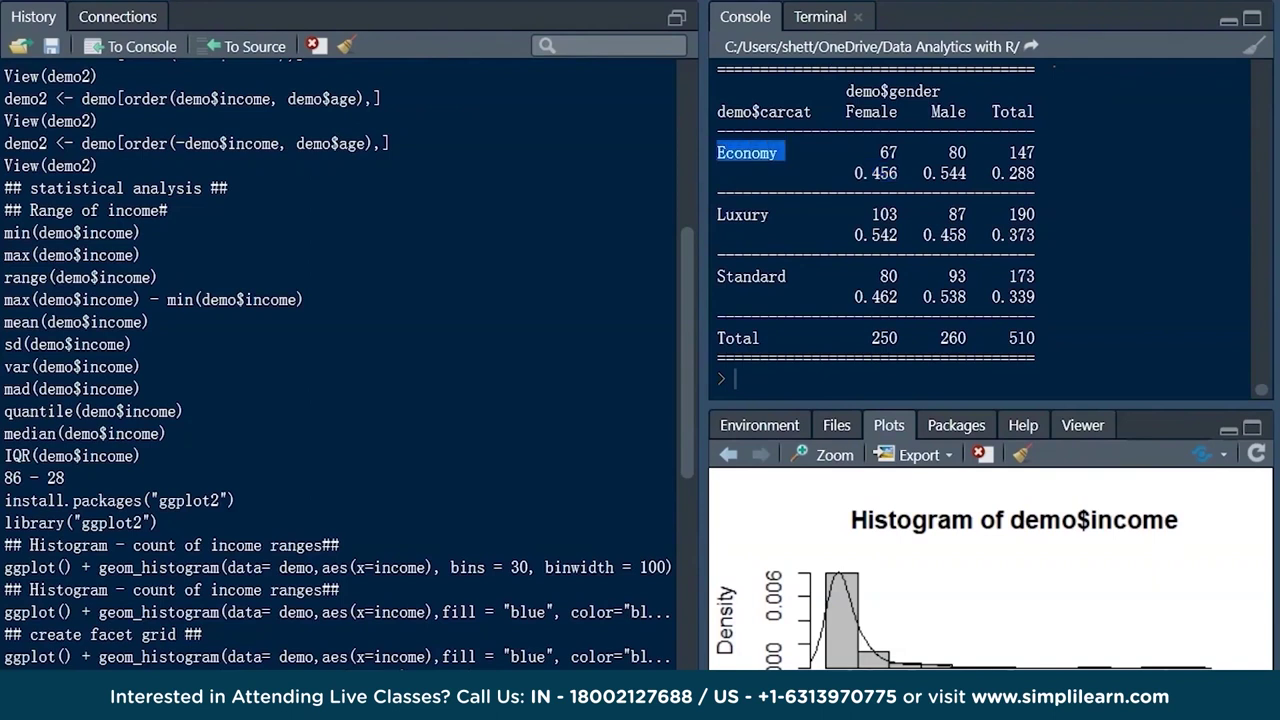
drag(967, 173, 922, 173)
drag(793, 152, 717, 152)
Add the comment "## Scatter plot - Age vs income ##" and below it run plot(x = demo$age, y=demo$income, type = 'p', col = "red")
key(ctrl+1)
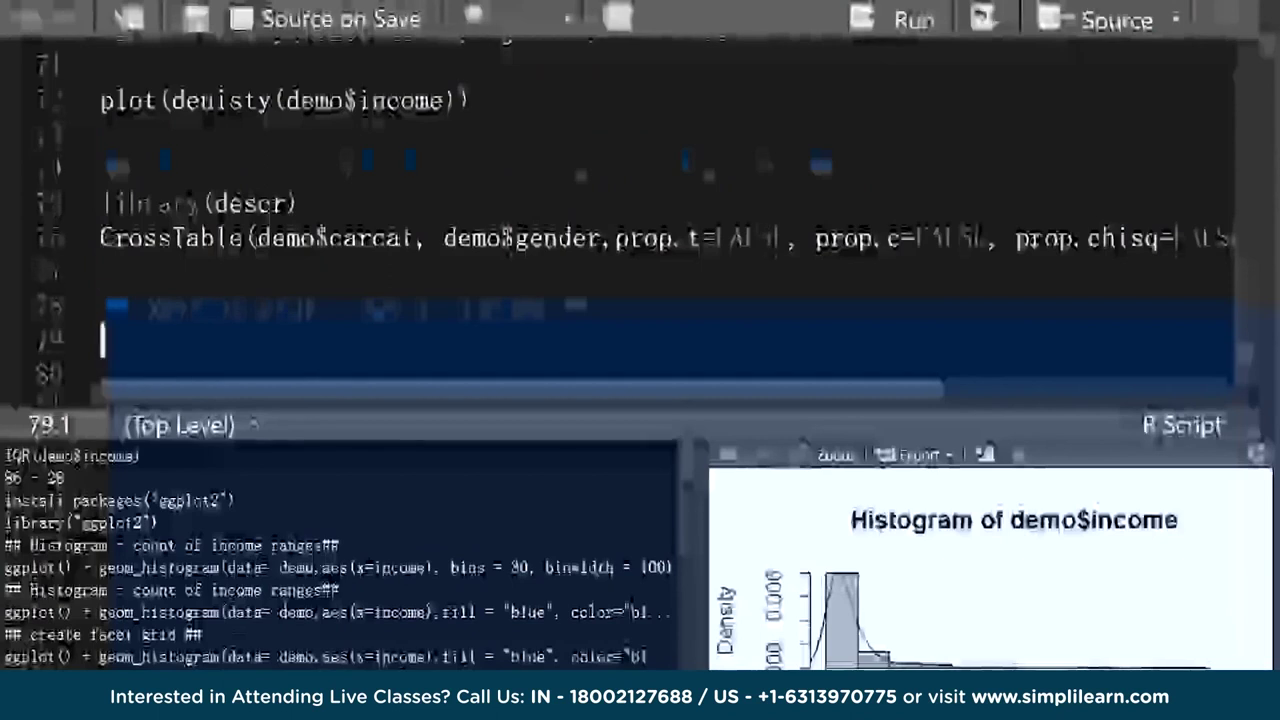
text(plot(x = demo)
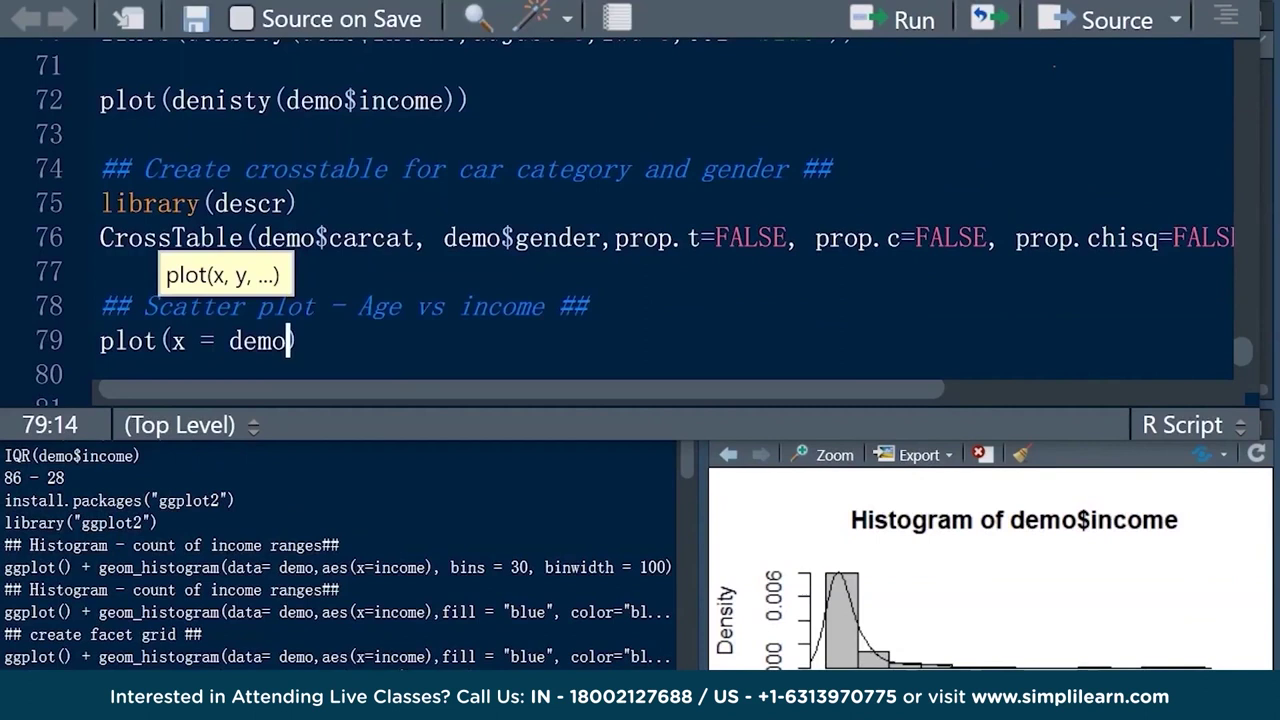
text($age, y=de)
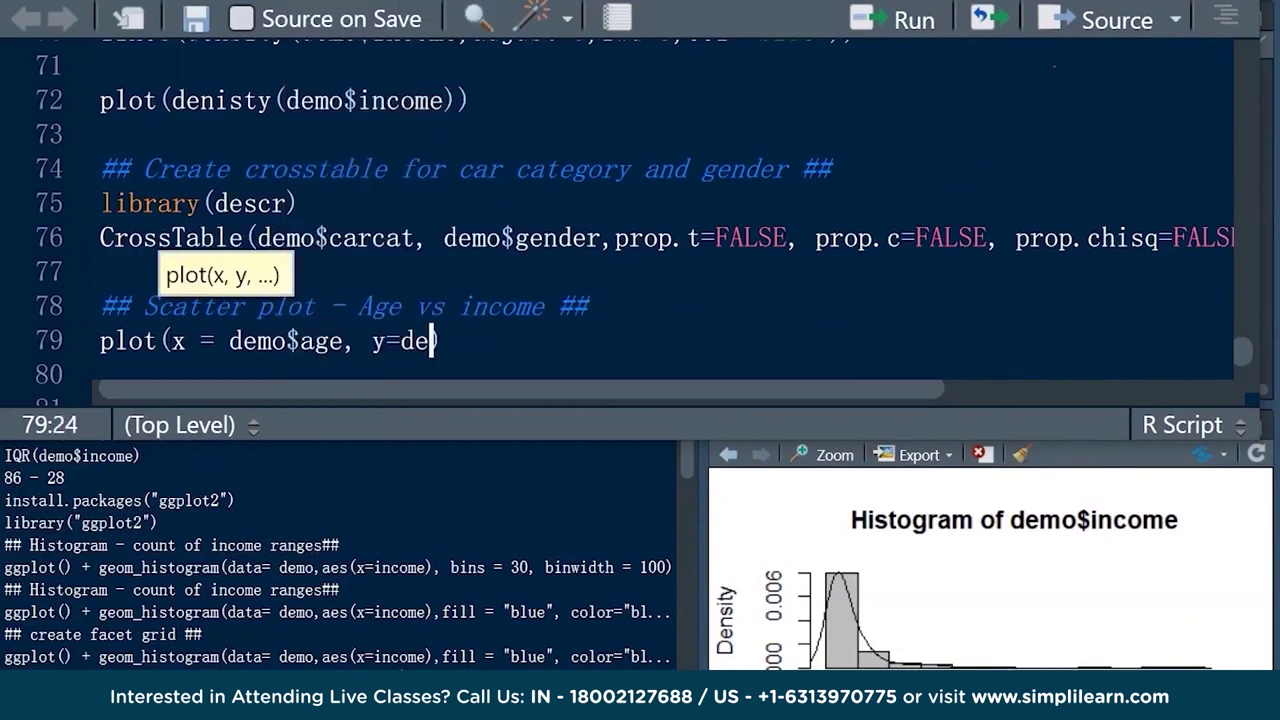
text(mo$income, type = 'p', col = "red")
key(ctrl+Return)
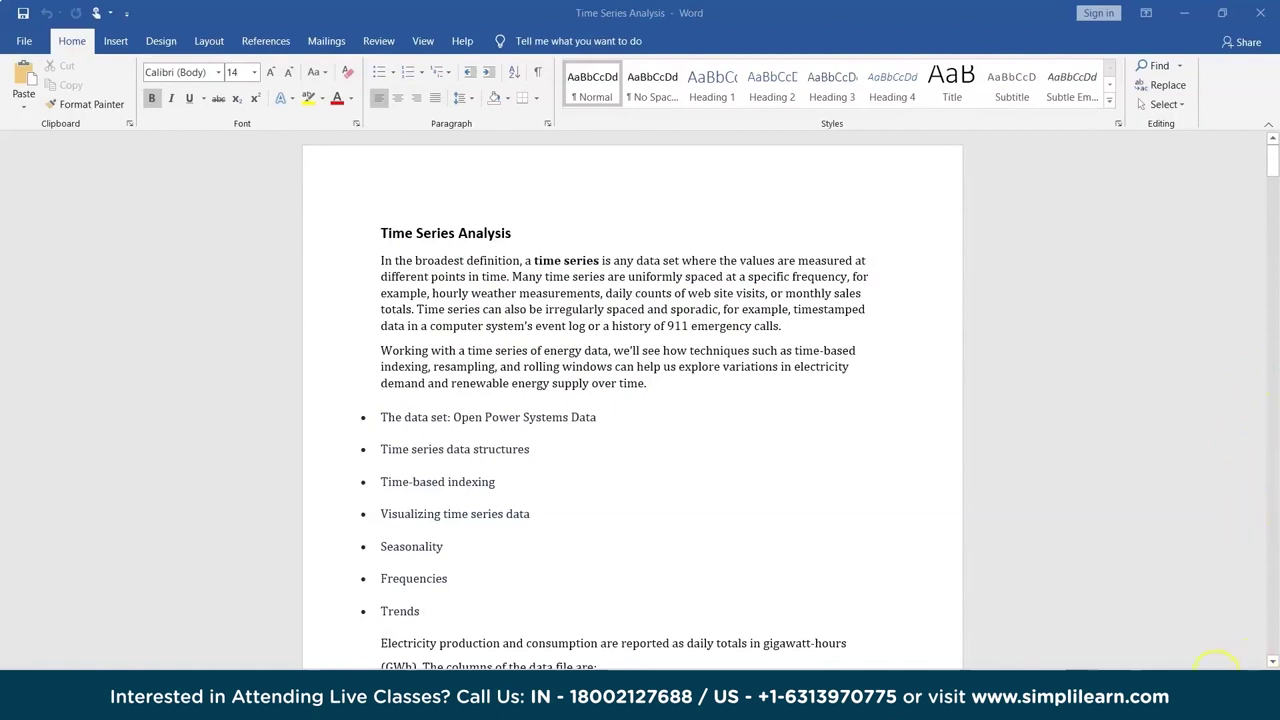
Enlarge the Time Series Analysis Word document and read its introduction and topic list, highlighting the Open Power Systems Data entry
click(1193, 665)
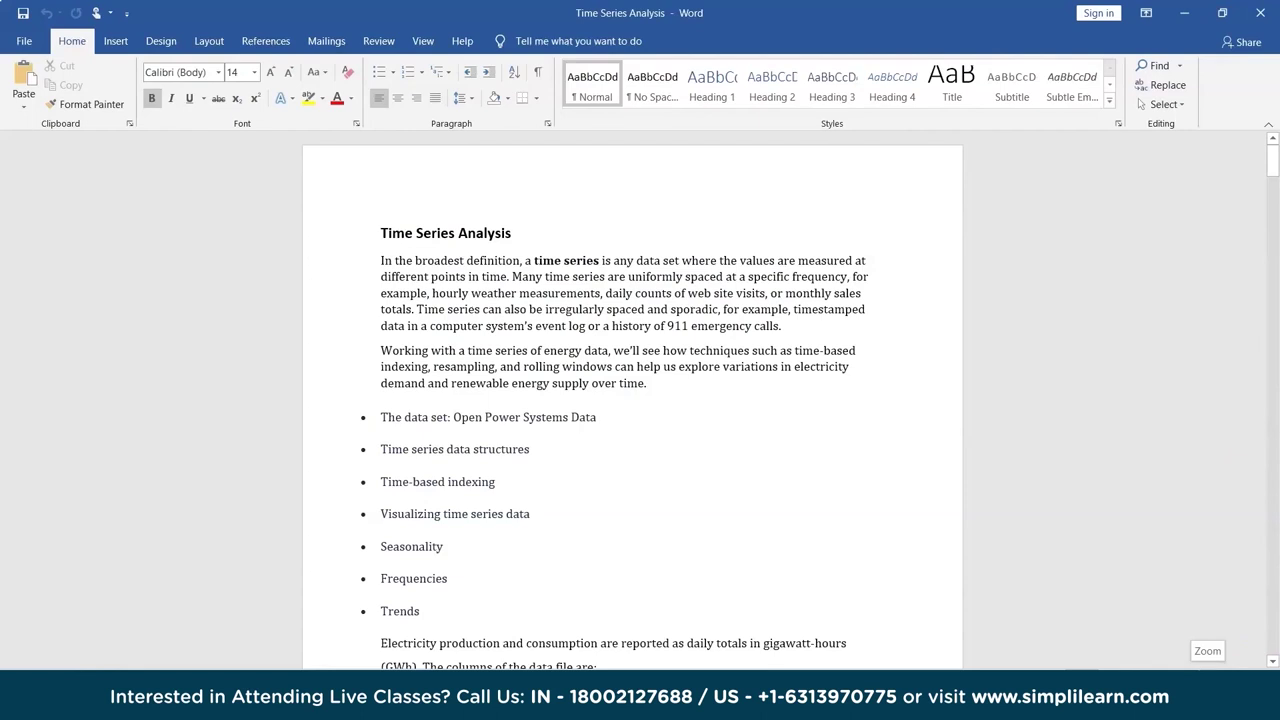
click(1193, 665)
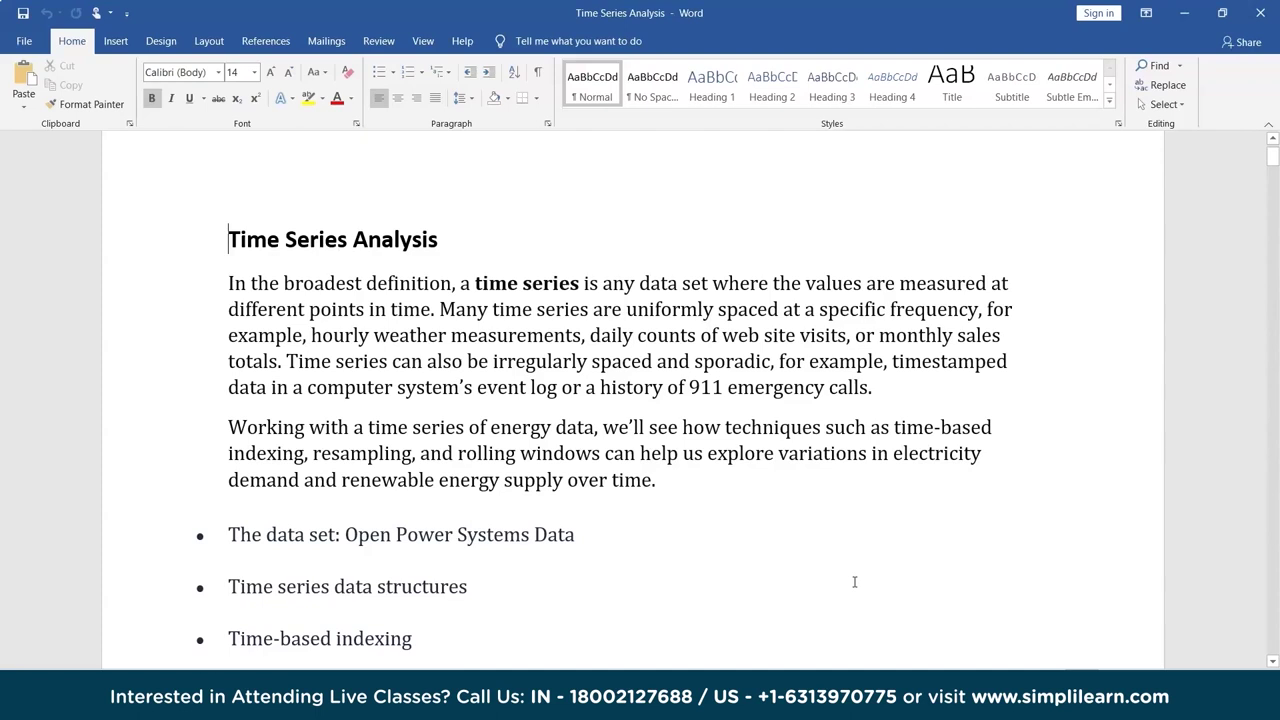
scroll(854, 581, down, 3)
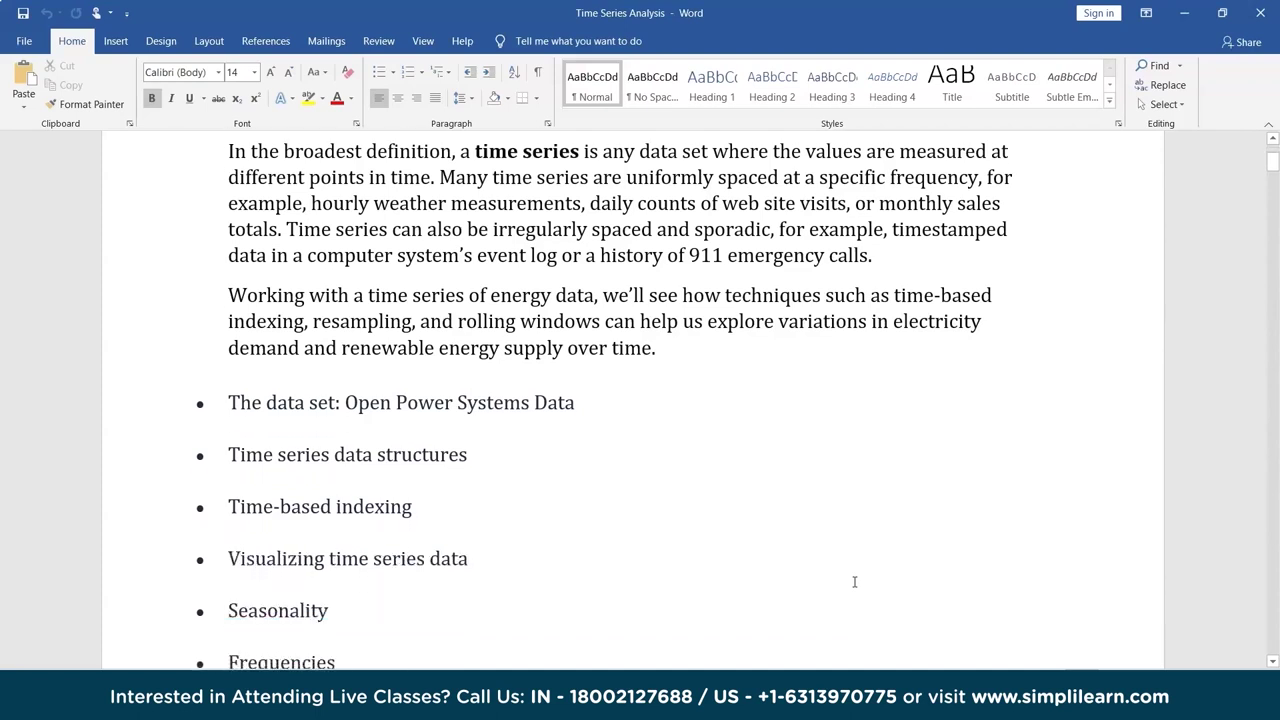
scroll(854, 581, down, 1)
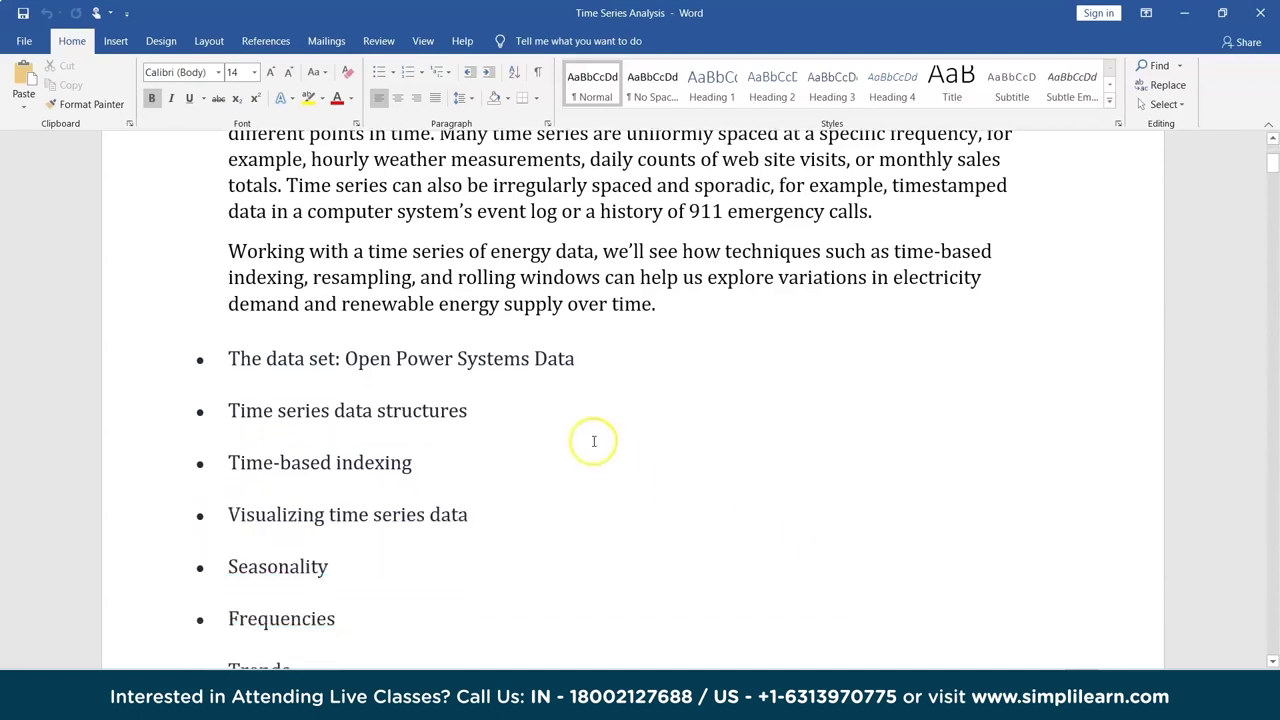
click(343, 360)
drag(343, 360, 578, 360)
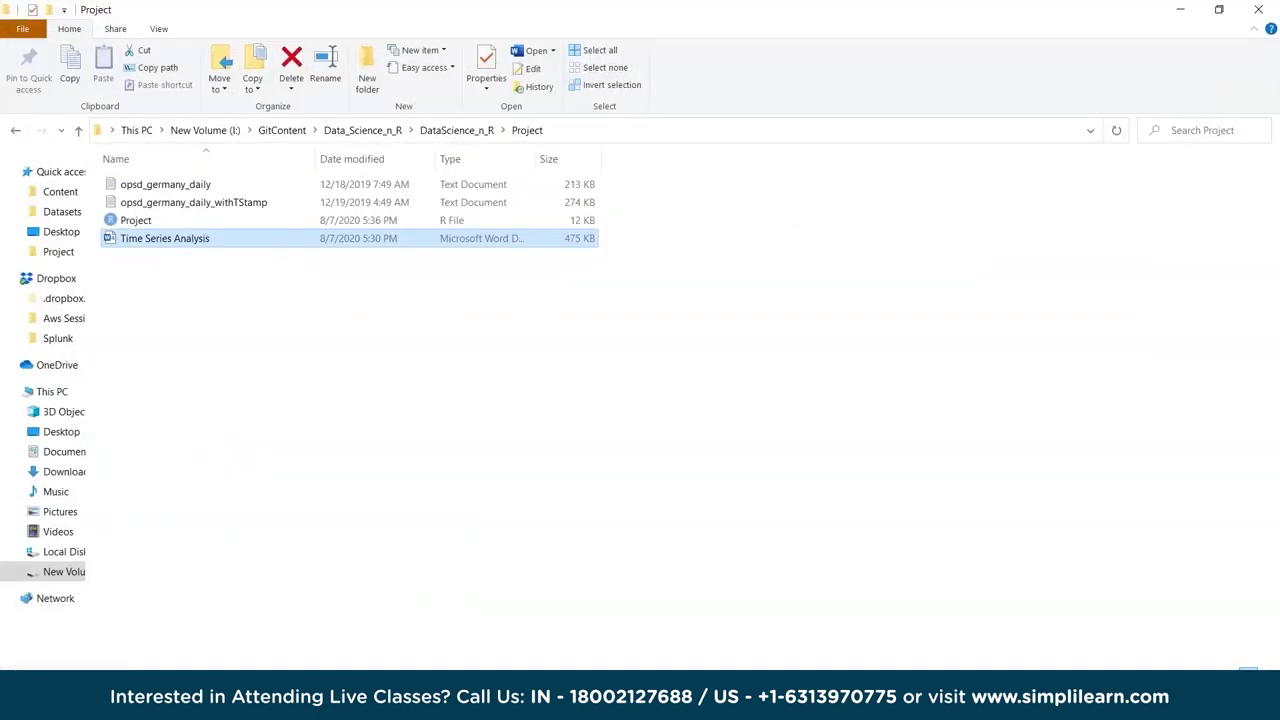
Open the opsd_germany_daily text file from the Project folder in Notepad and examine the date and consumption values in its first row
double_click(207, 184)
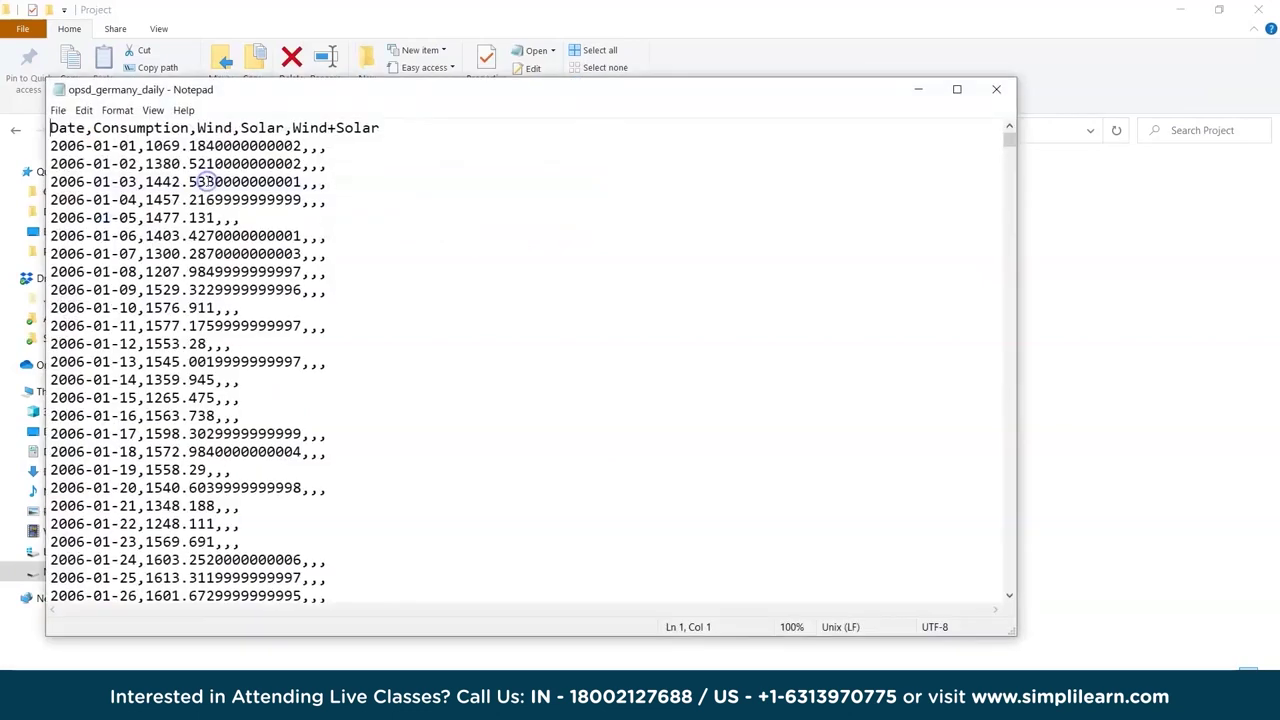
click(957, 91)
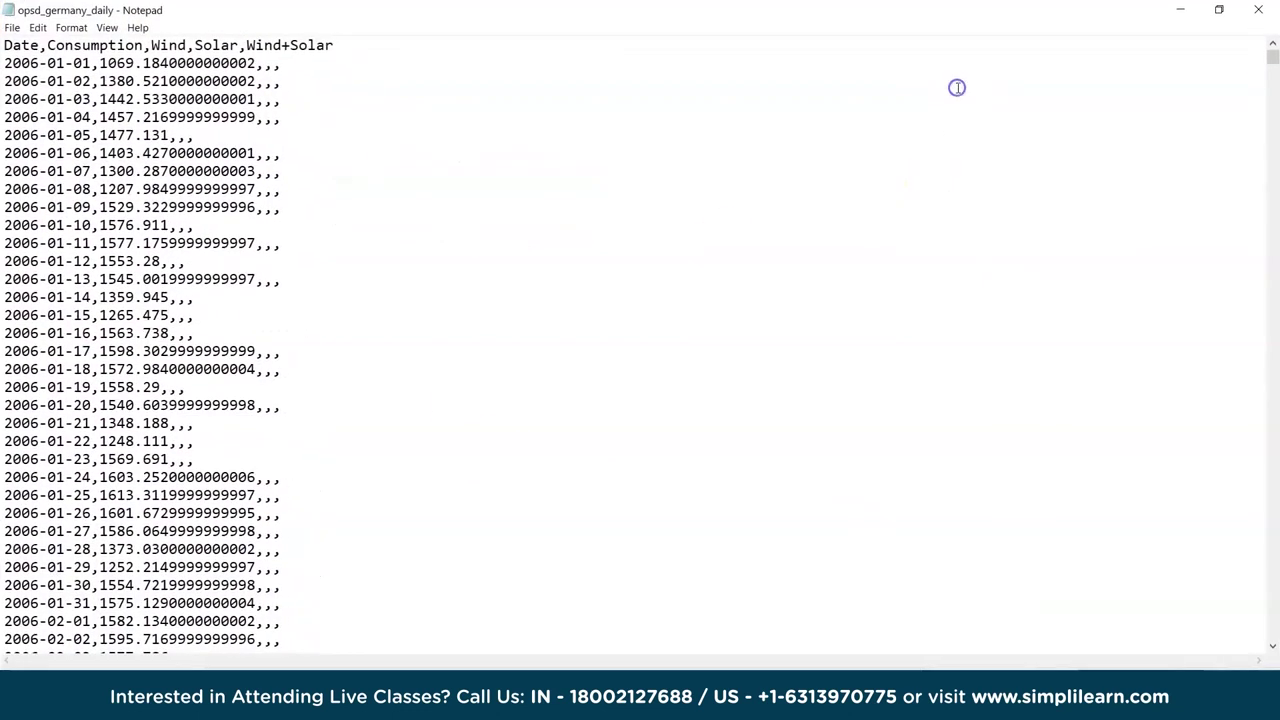
drag(12, 63, 134, 63)
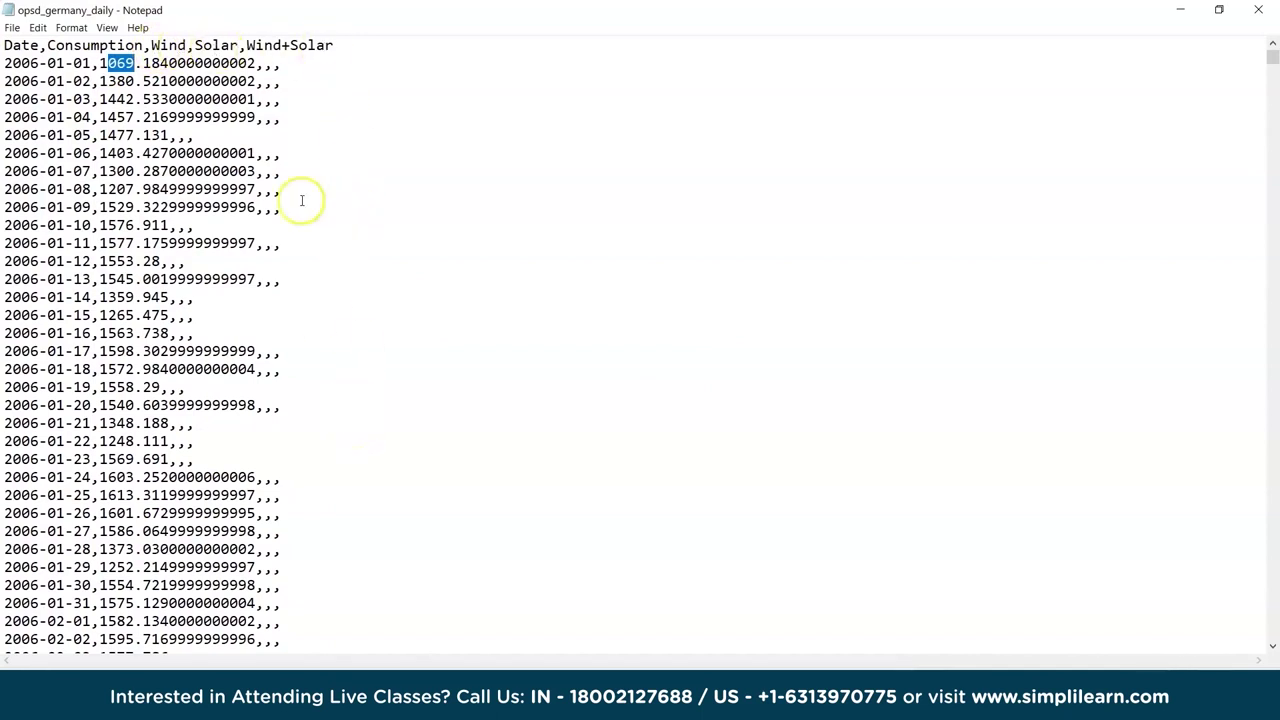
drag(107, 63, 268, 63)
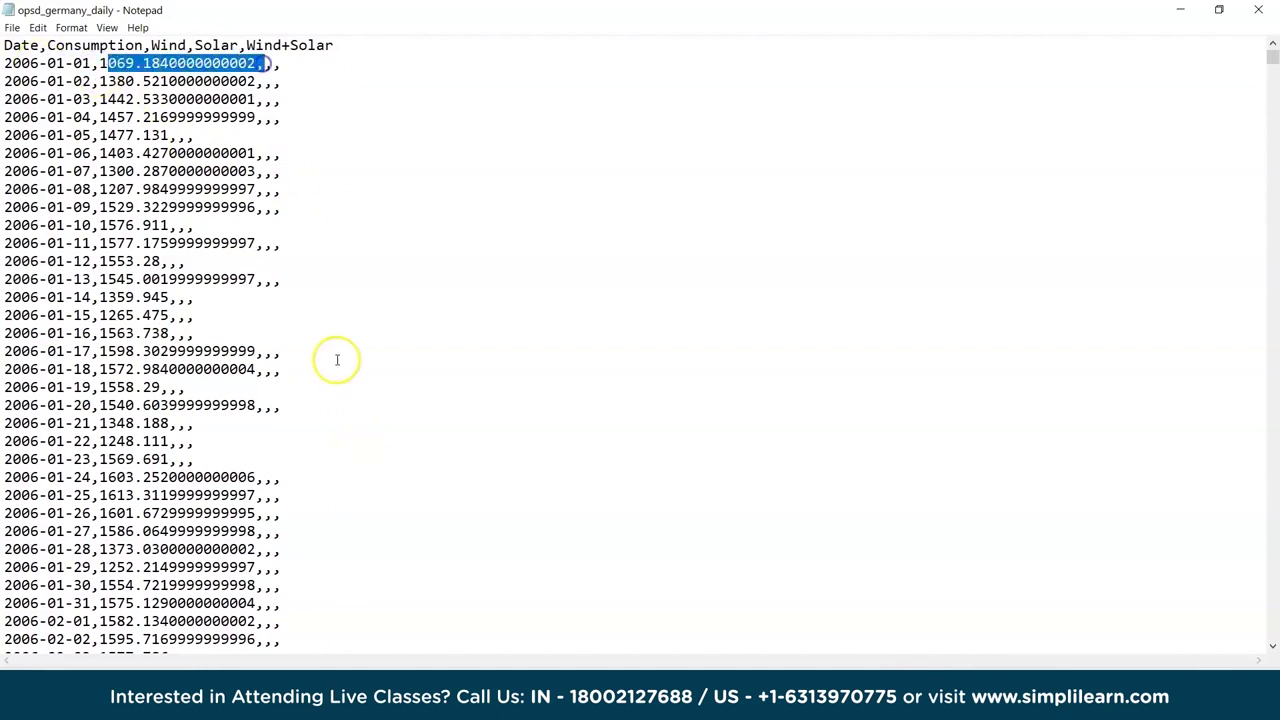
Look through the daily records down to the April 2010 rows to check the wind values, and close the file
scroll(337, 356, down, 20)
scroll(339, 352, down, 20)
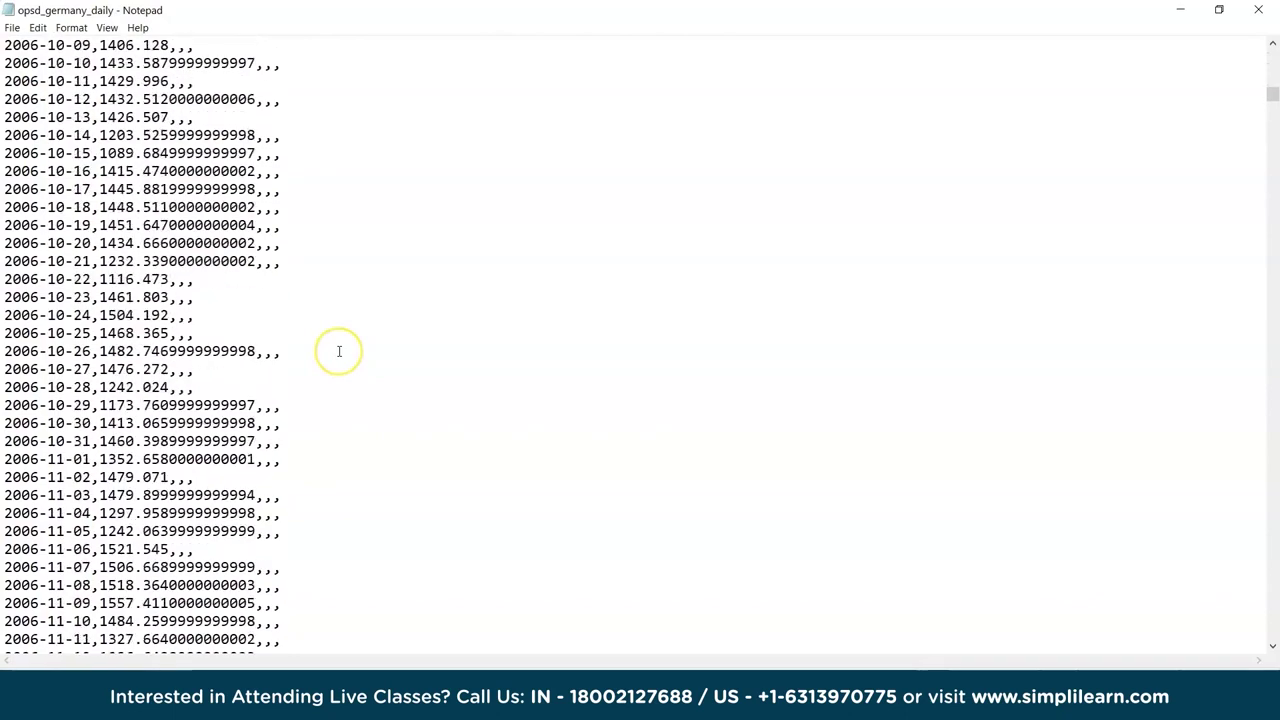
scroll(339, 351, down, 20)
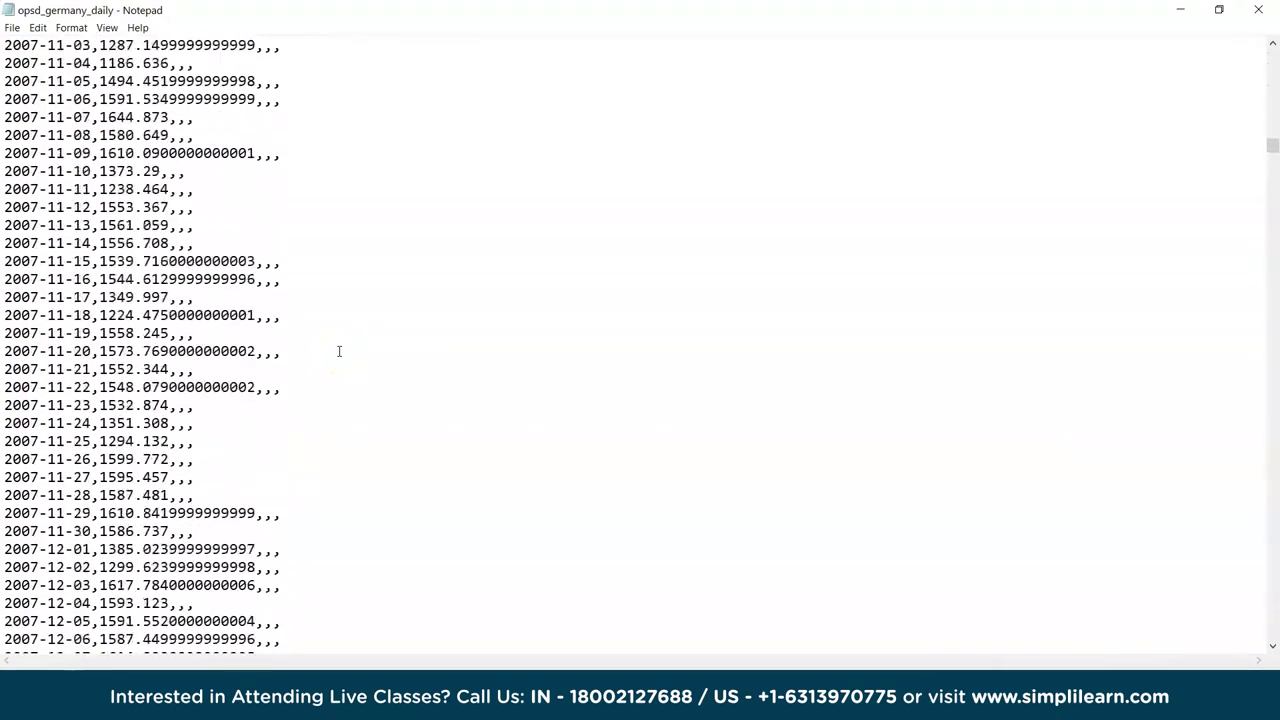
scroll(339, 351, down, 20)
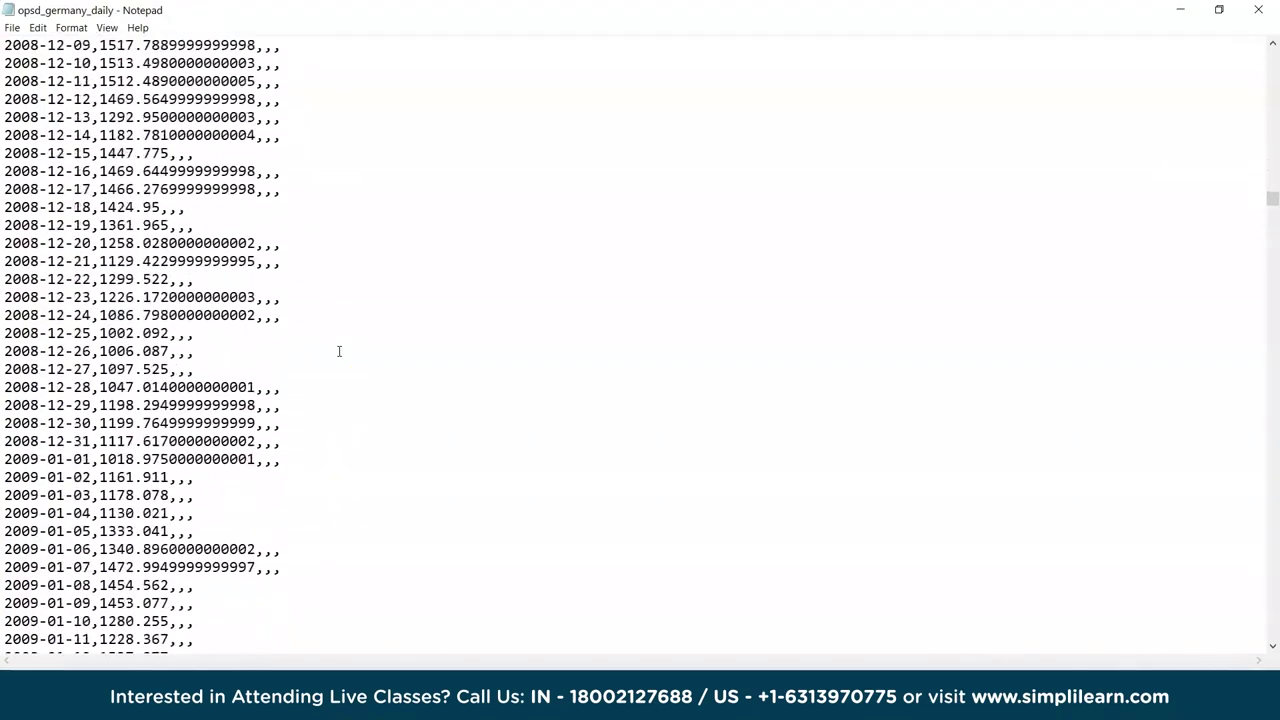
scroll(339, 349, down, 20)
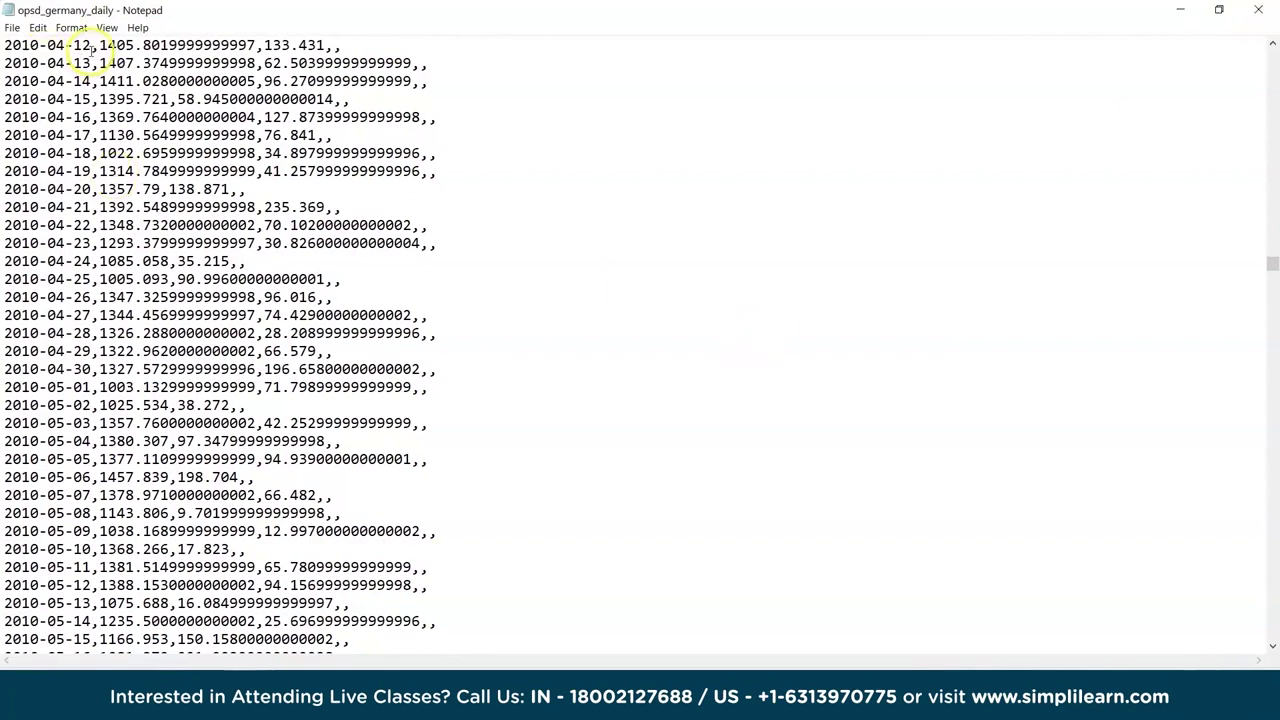
drag(93, 47, 3, 45)
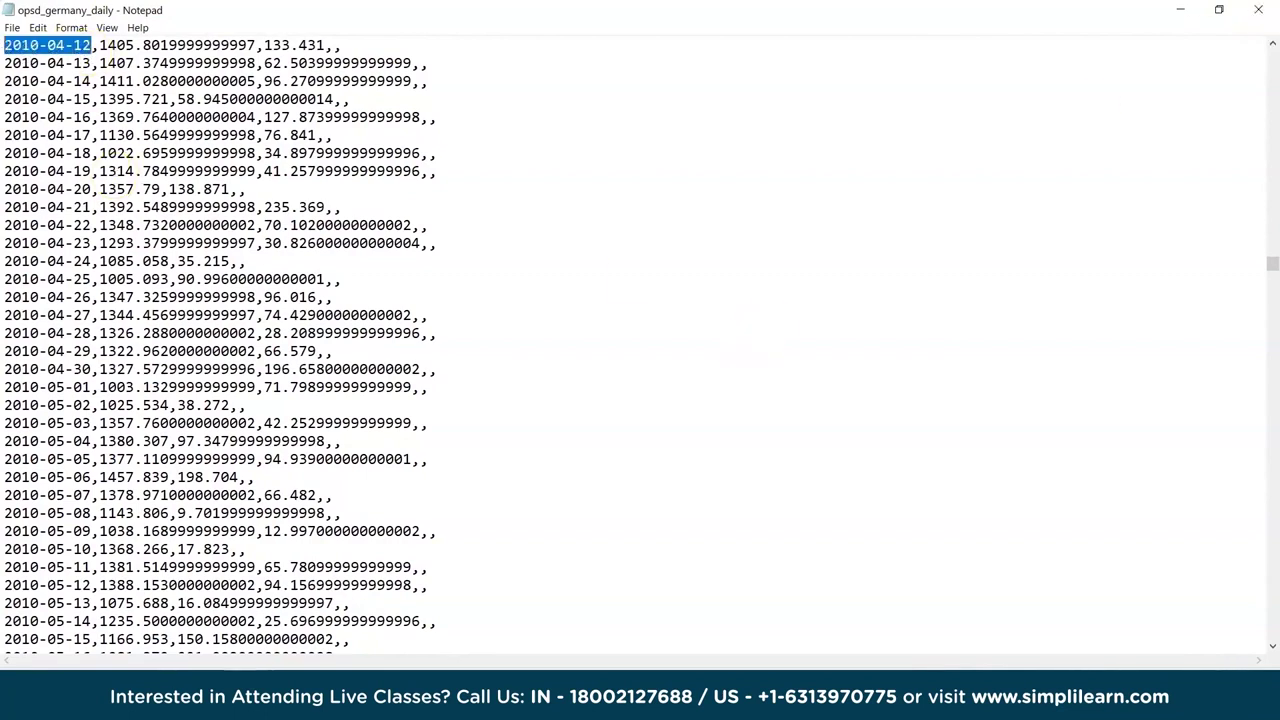
click(1265, 10)
Open the opsd_germany_daily_withTStamp text file, examine the time stamp in its first row, and close the file
double_click(211, 199)
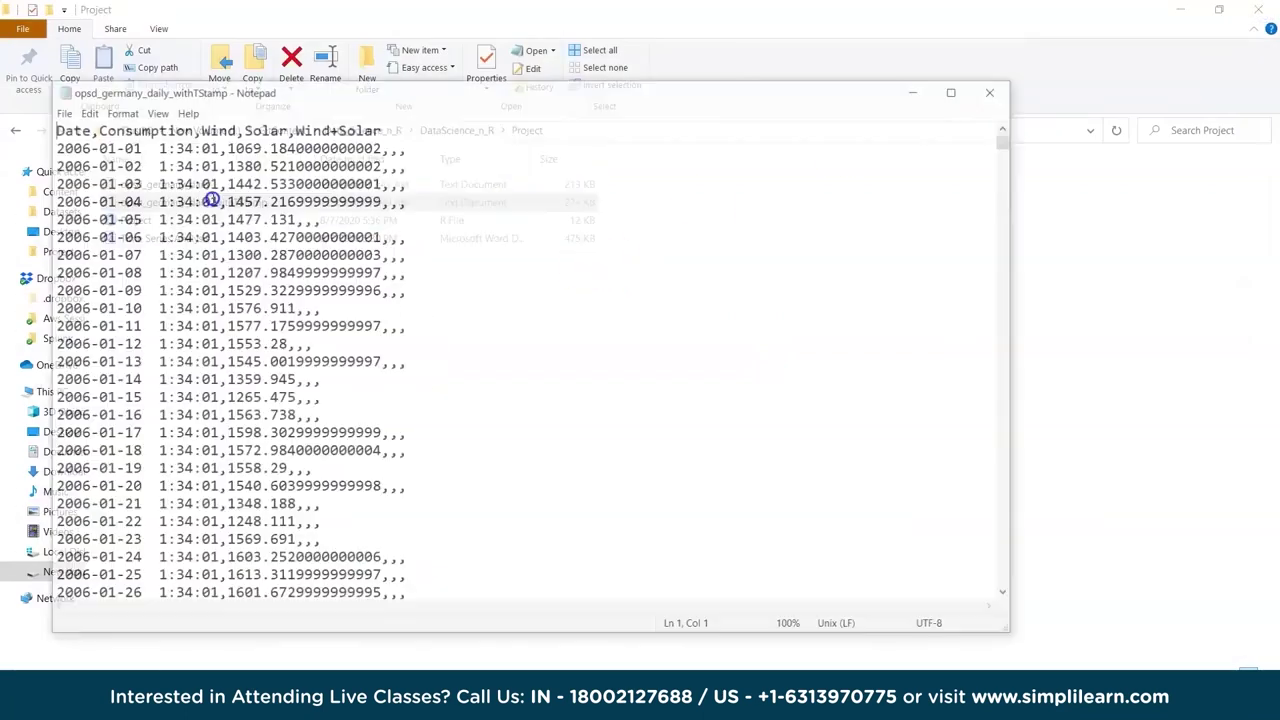
drag(154, 146, 218, 146)
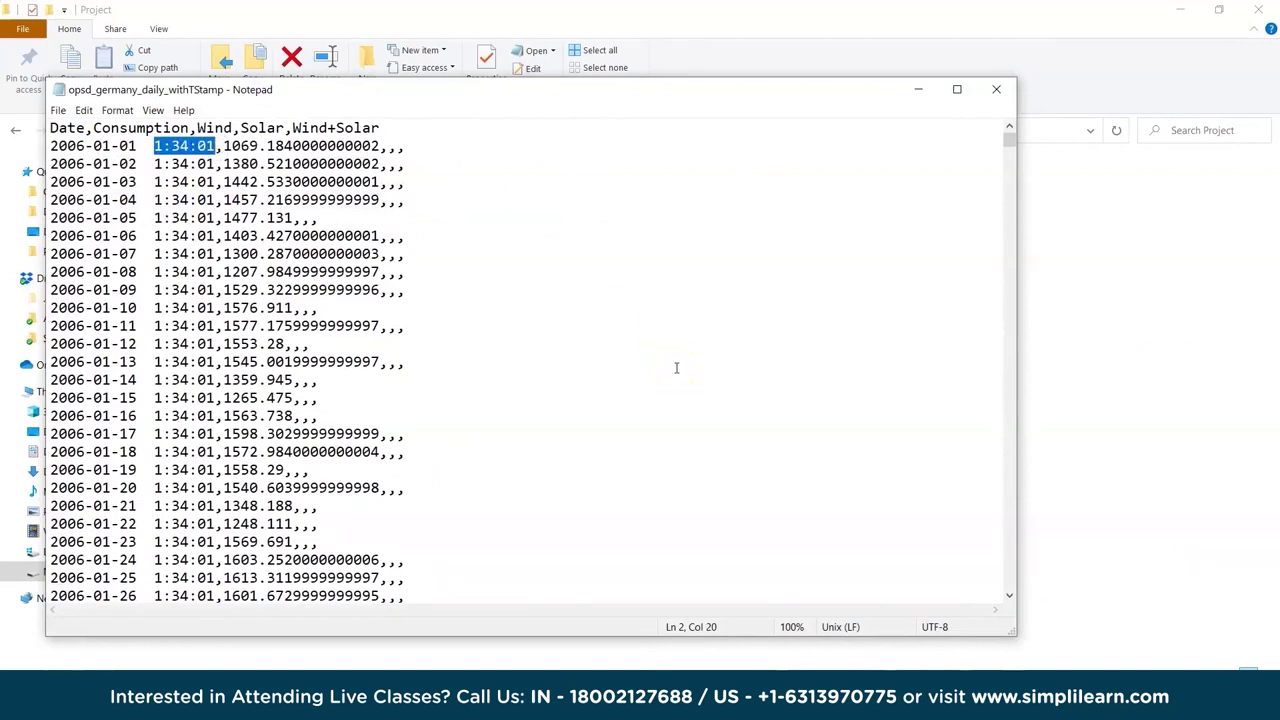
click(993, 94)
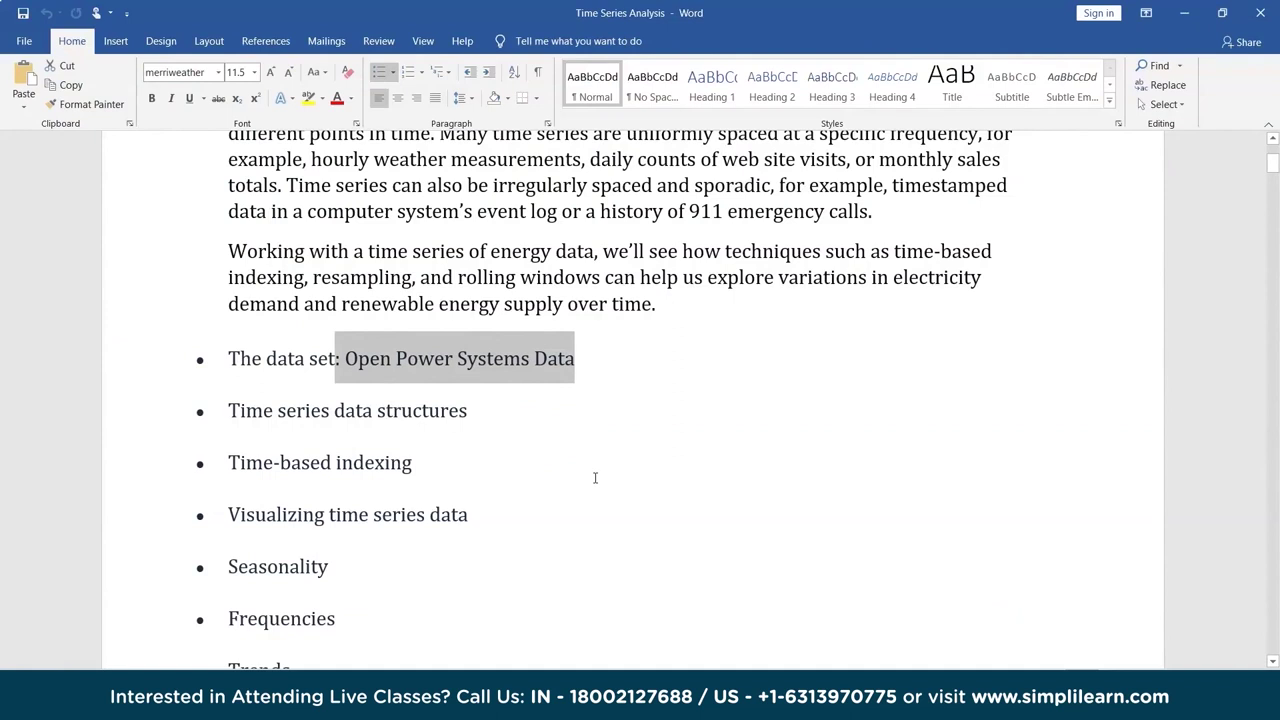
Read the remaining topics in the Time Series Analysis document and the descriptions of the data file's columns
click(440, 470)
scroll(609, 540, down, 2)
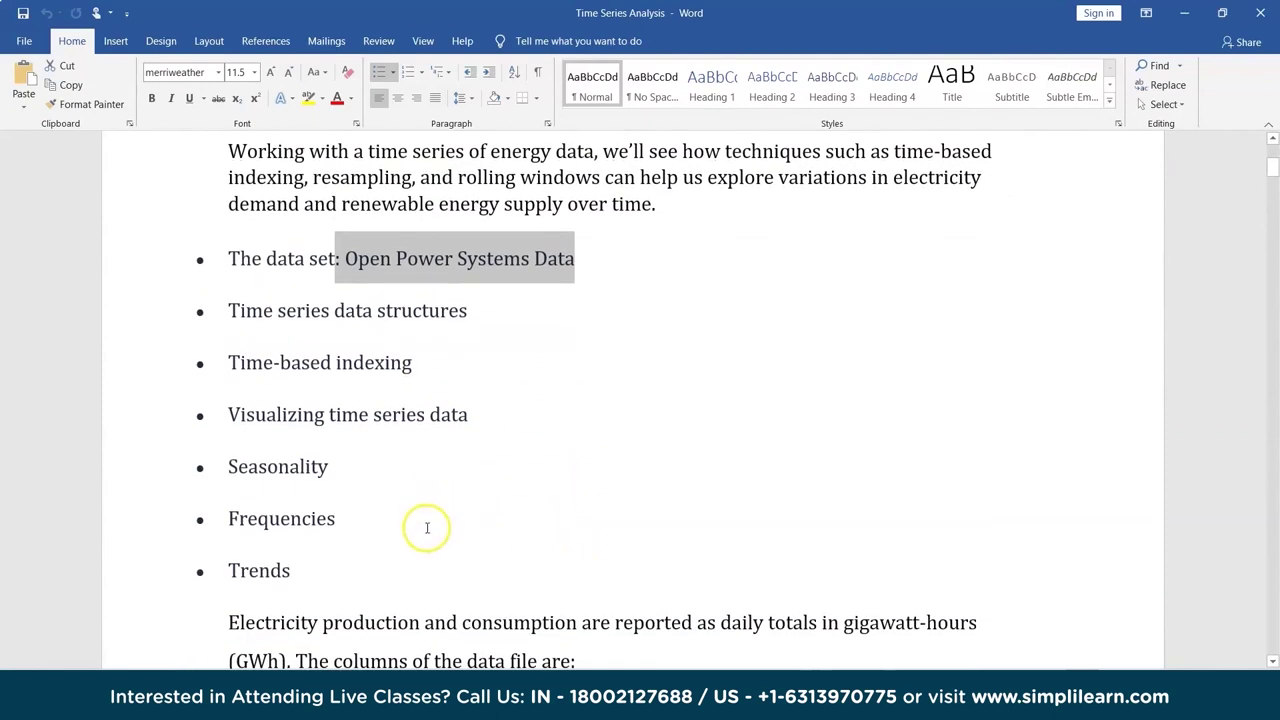
scroll(530, 554, down, 2)
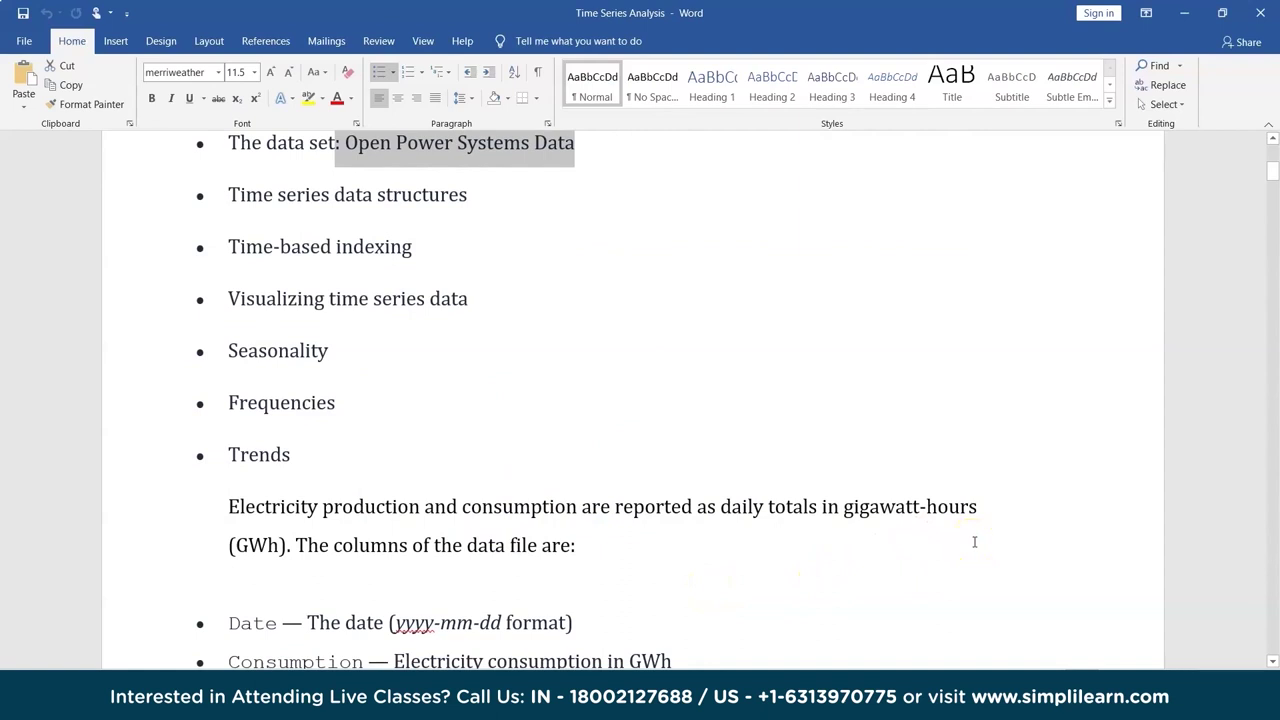
scroll(860, 615, down, 3)
scroll(864, 617, down, 1)
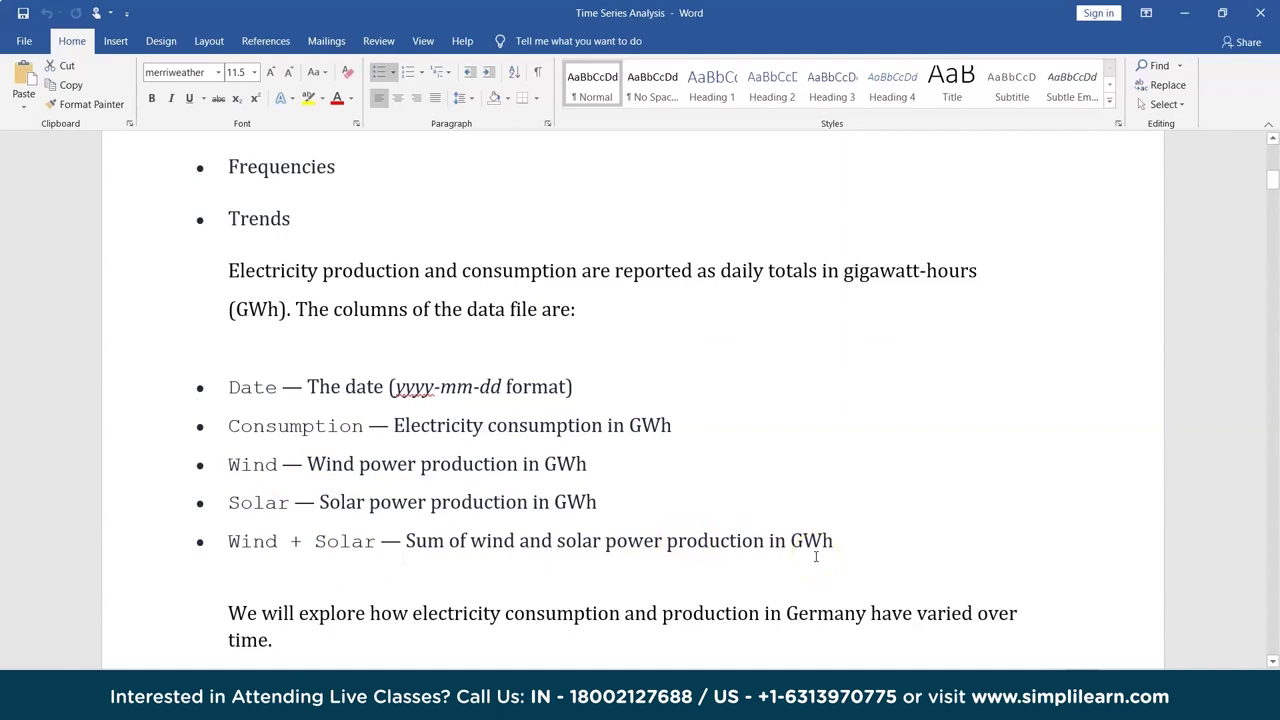
scroll(815, 556, down, 3)
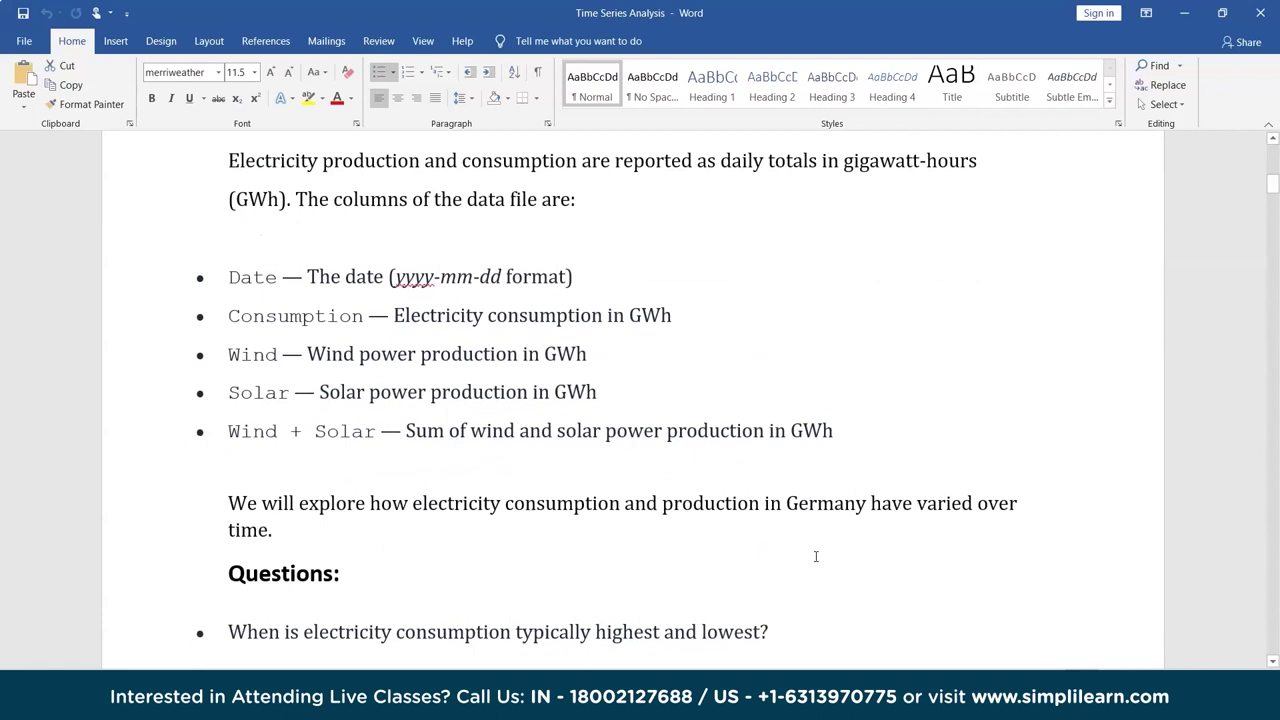
Read the Questions section about electricity consumption, wind and solar production, down to the Consumption visualization heading
scroll(815, 556, down, 5)
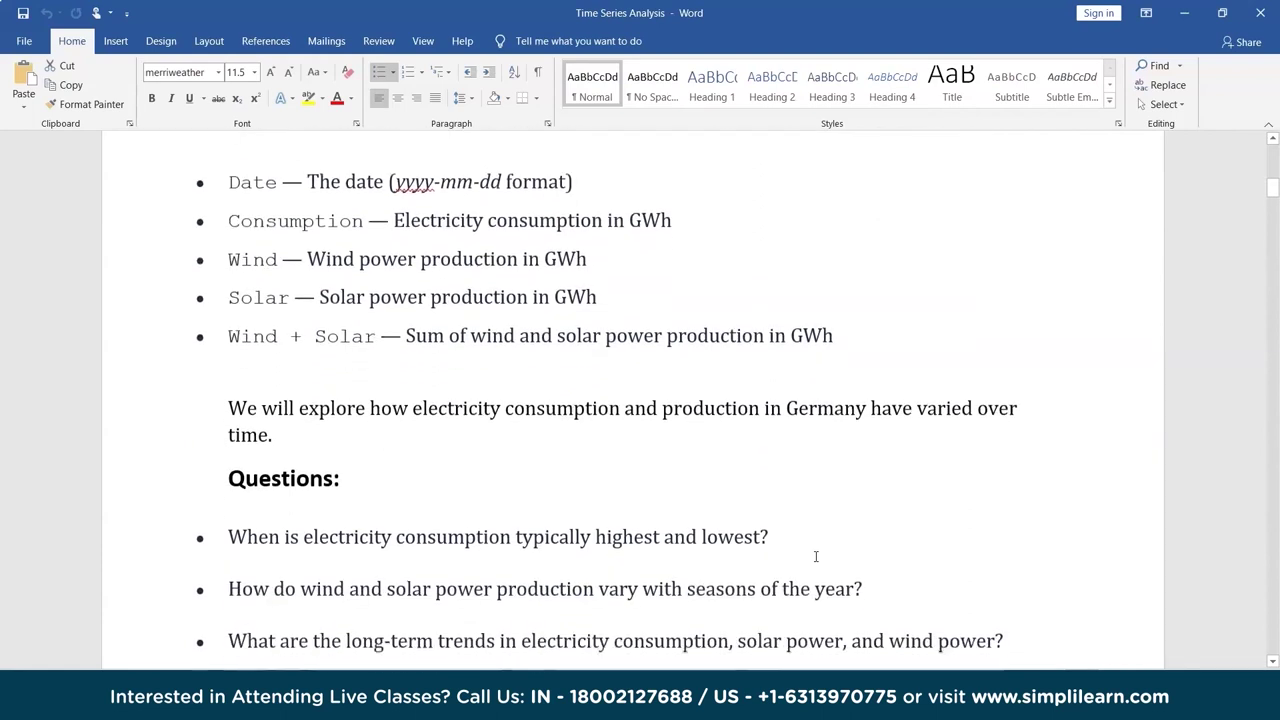
scroll(815, 556, down, 2)
click(490, 366)
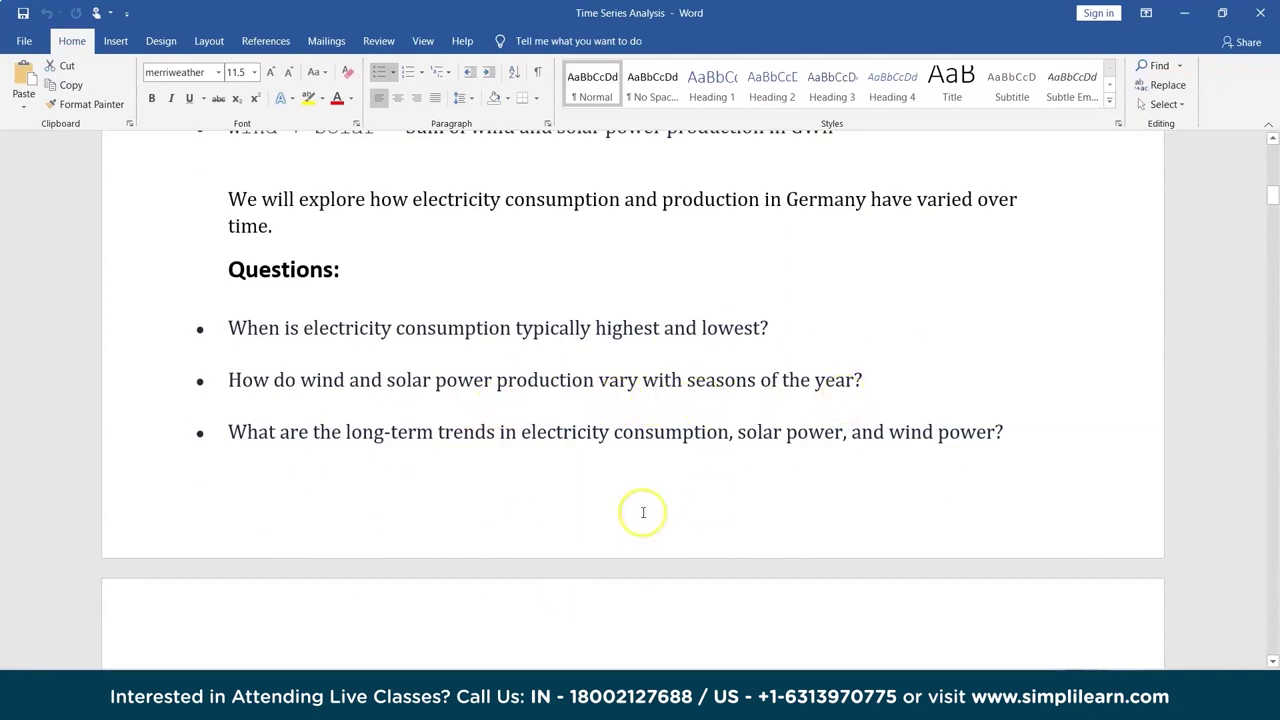
scroll(709, 502, down, 1)
scroll(709, 500, down, 2)
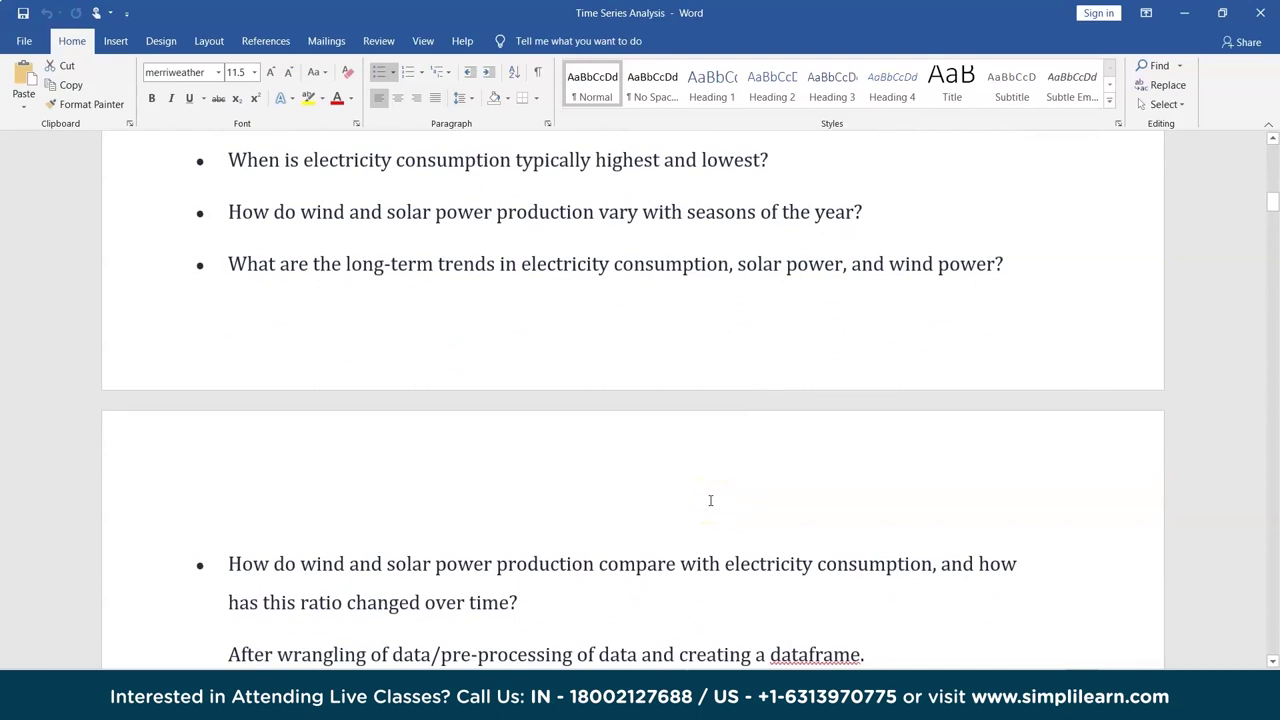
scroll(710, 500, down, 2)
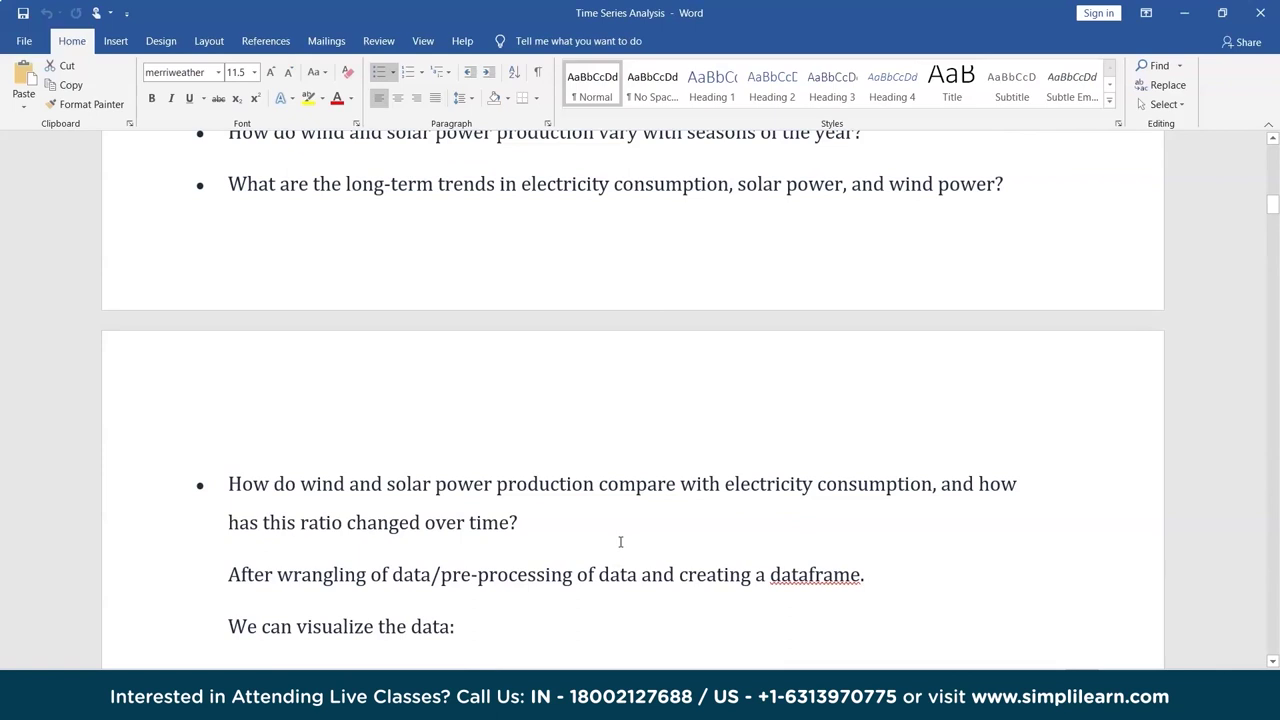
scroll(620, 541, down, 2)
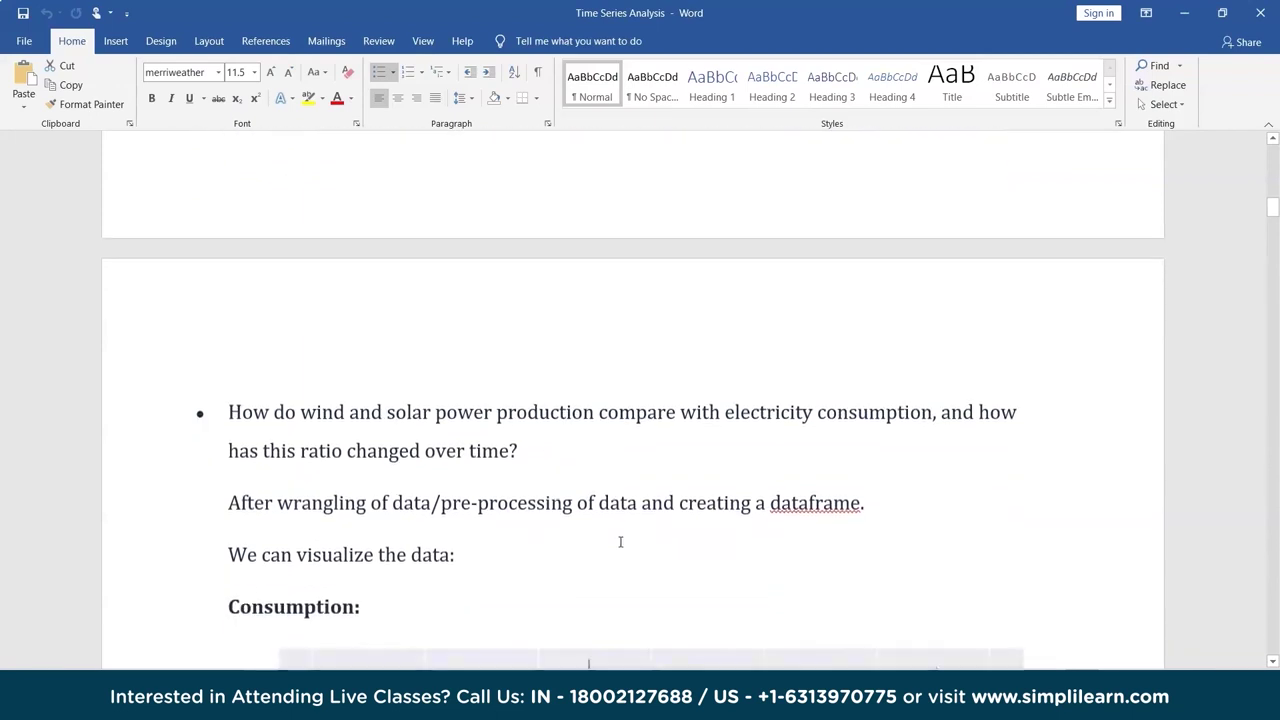
Switch to RStudio, widen the Project.R script editor, and highlight the opsd_germany_daily.txt path in the read.csv call
click(1184, 13)
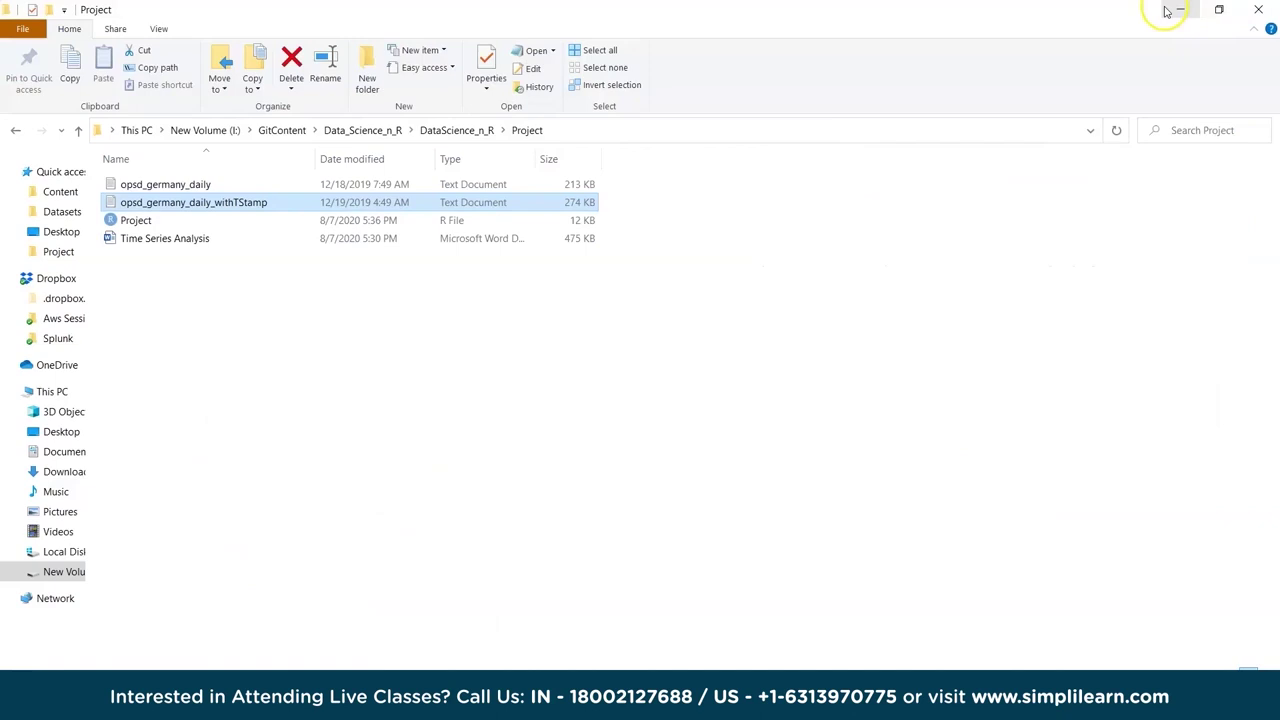
click(1168, 11)
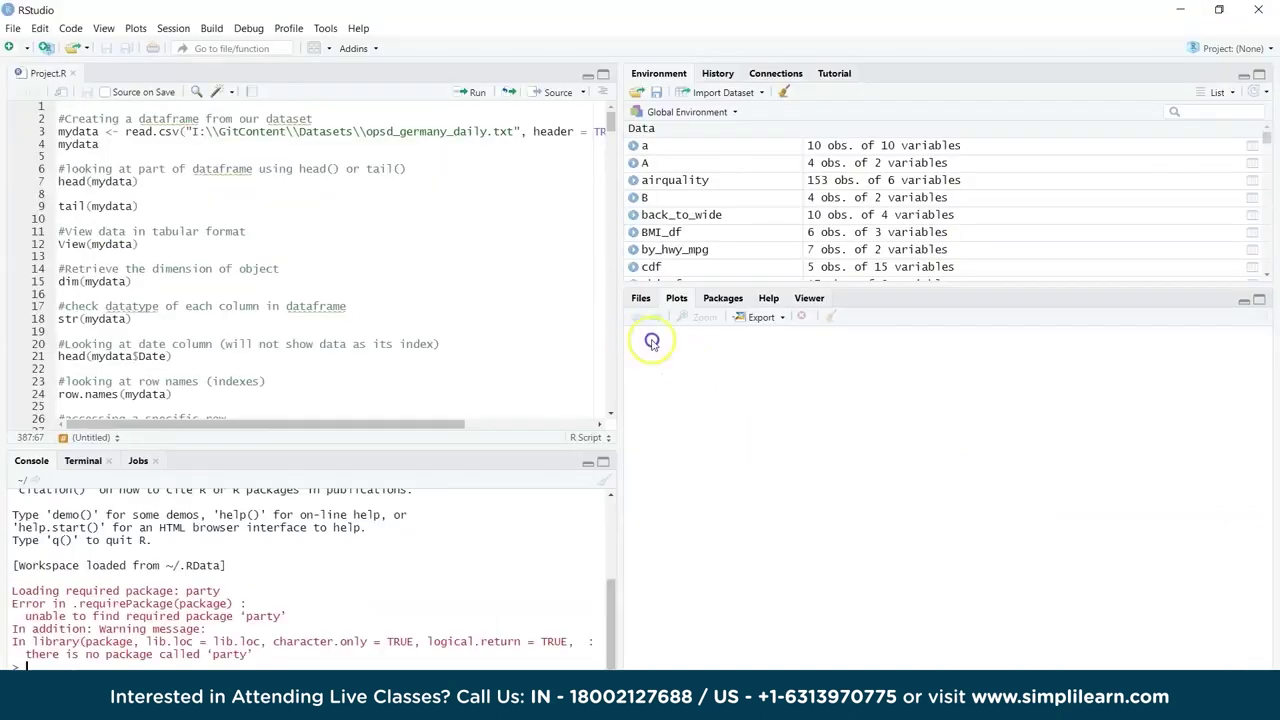
drag(619, 341, 894, 354)
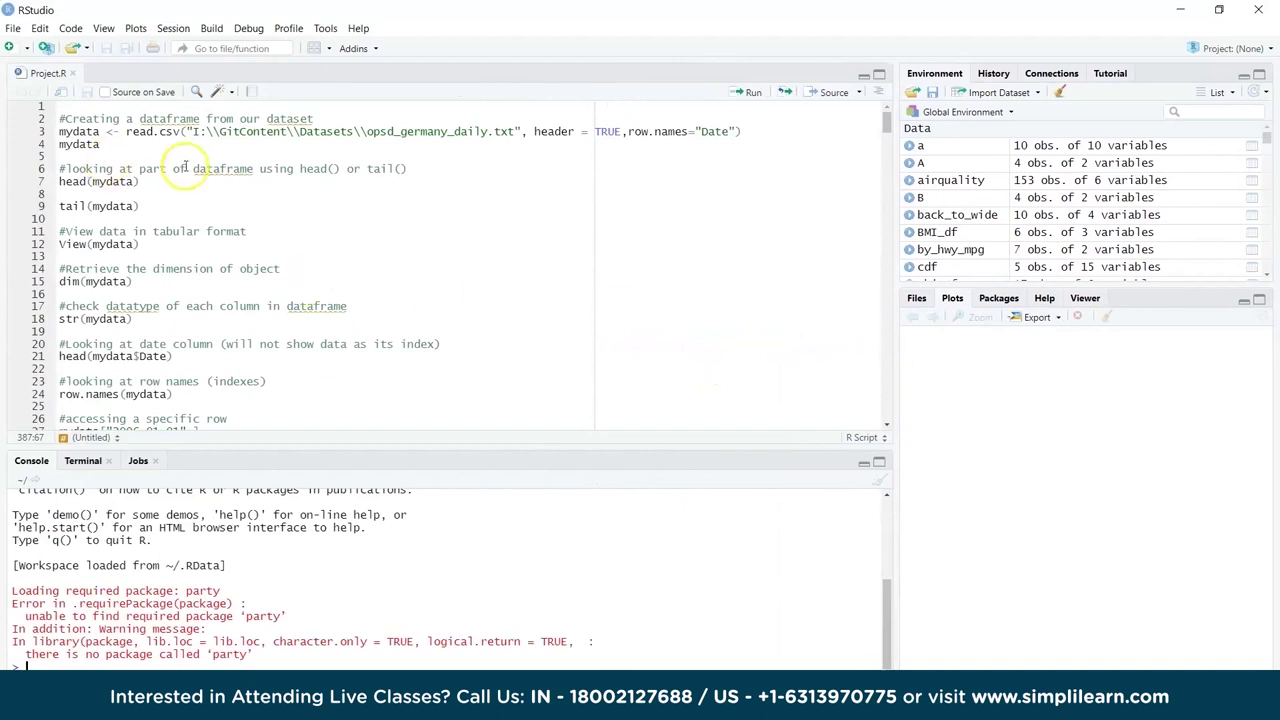
drag(253, 131, 510, 131)
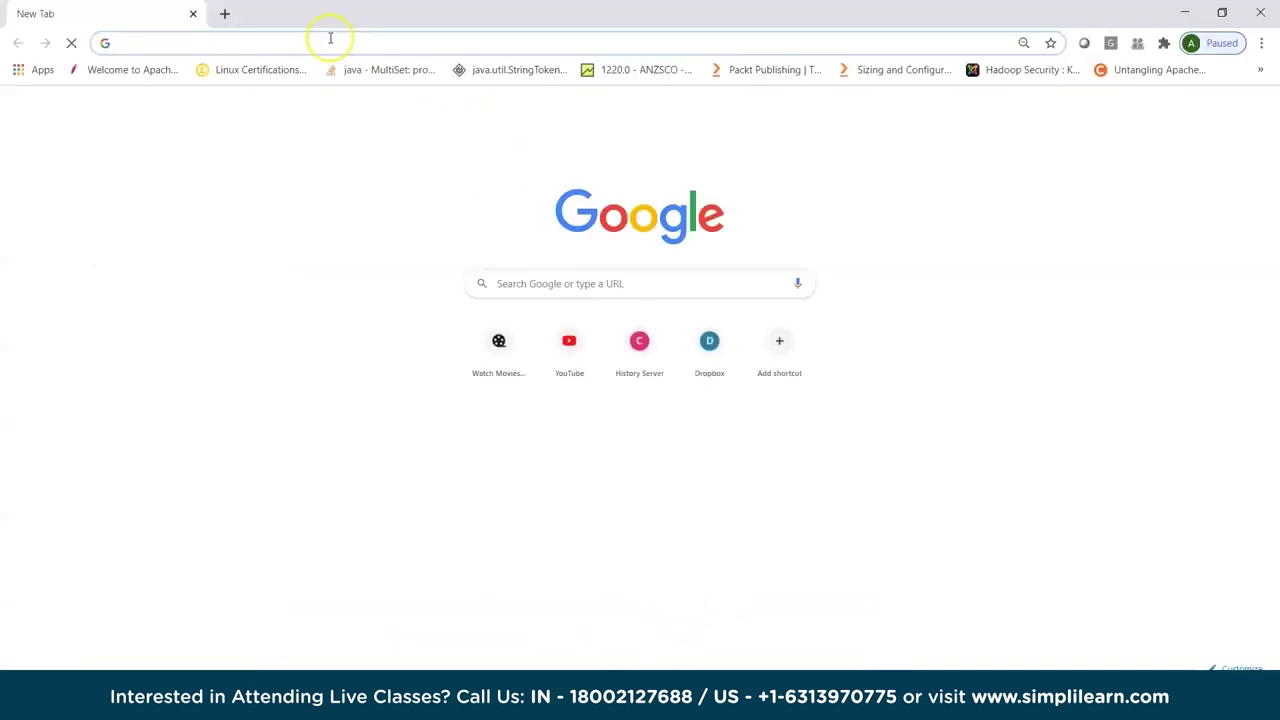
Open the course author's Datasets repository on github.com in the Chrome browser
click(326, 45)
text(github.com)
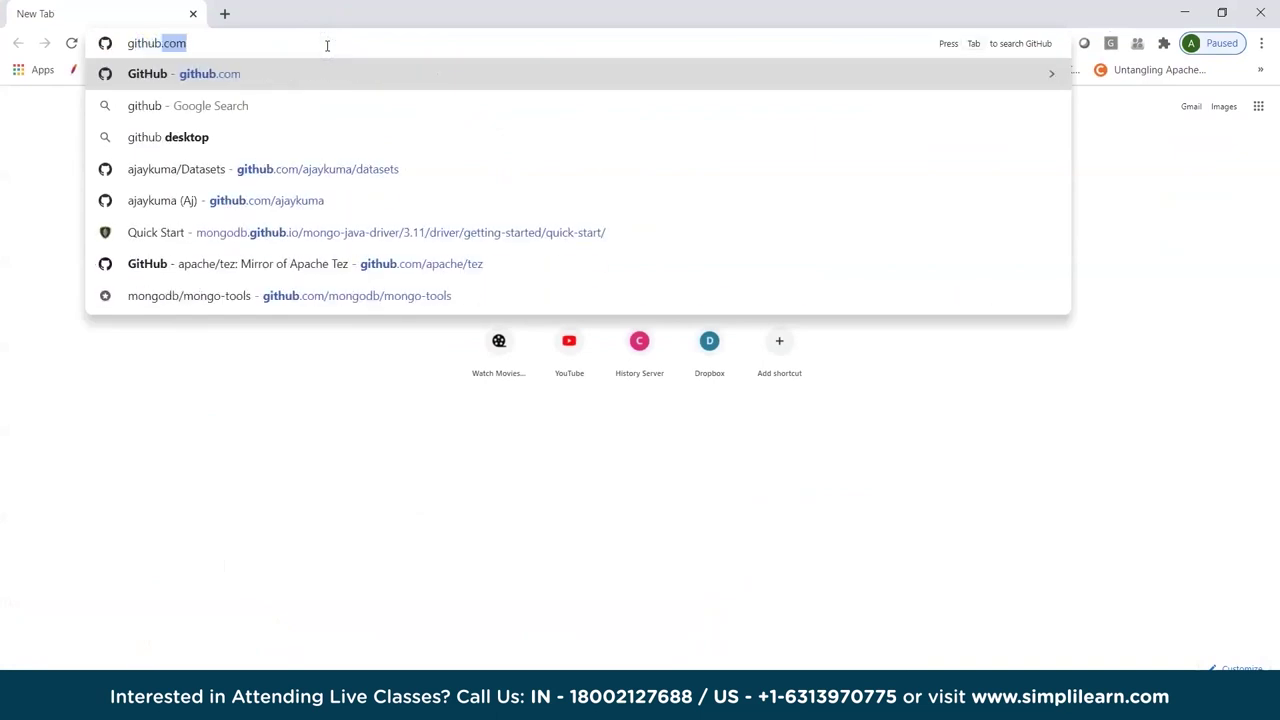
text(/ajayku)
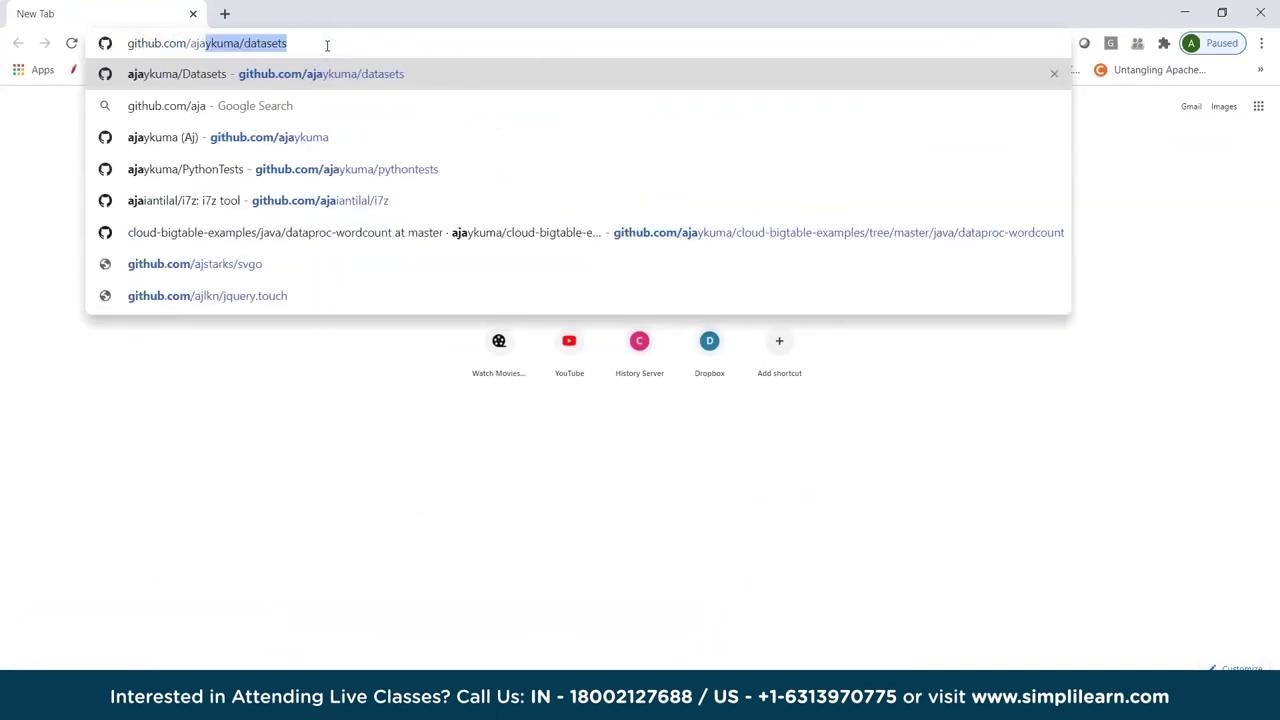
text(ma/datasets)
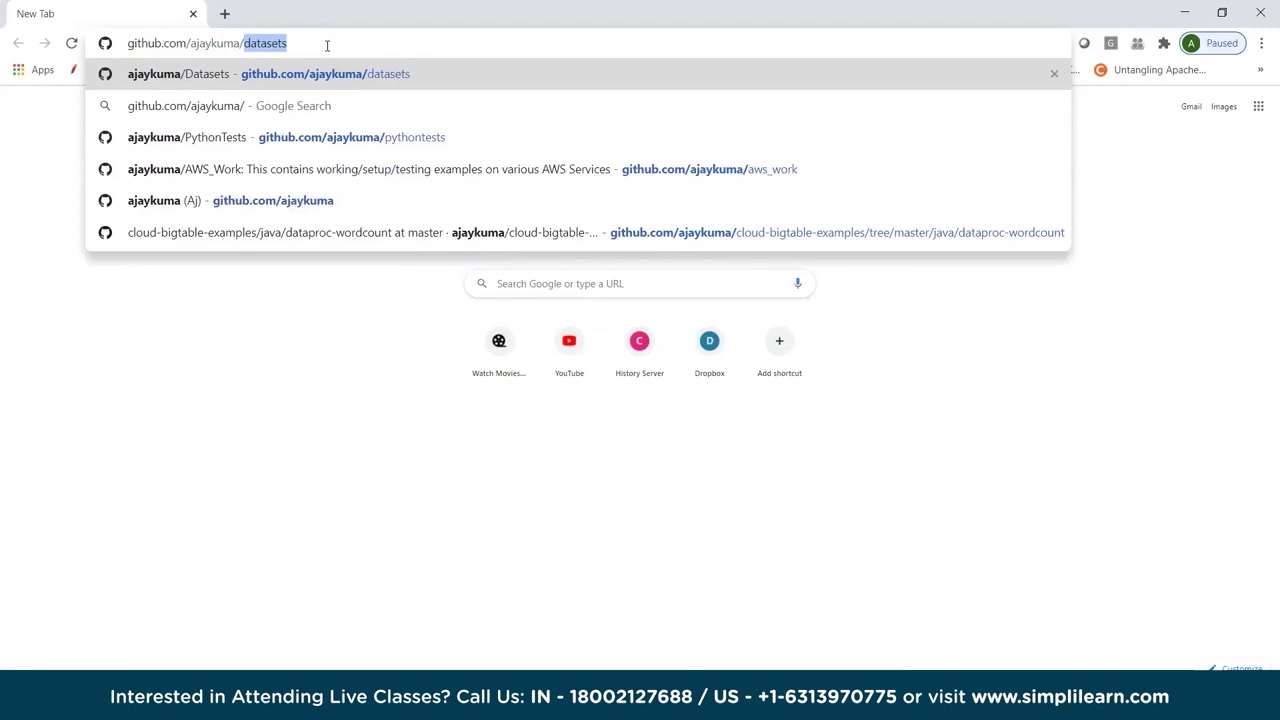
key(Return)
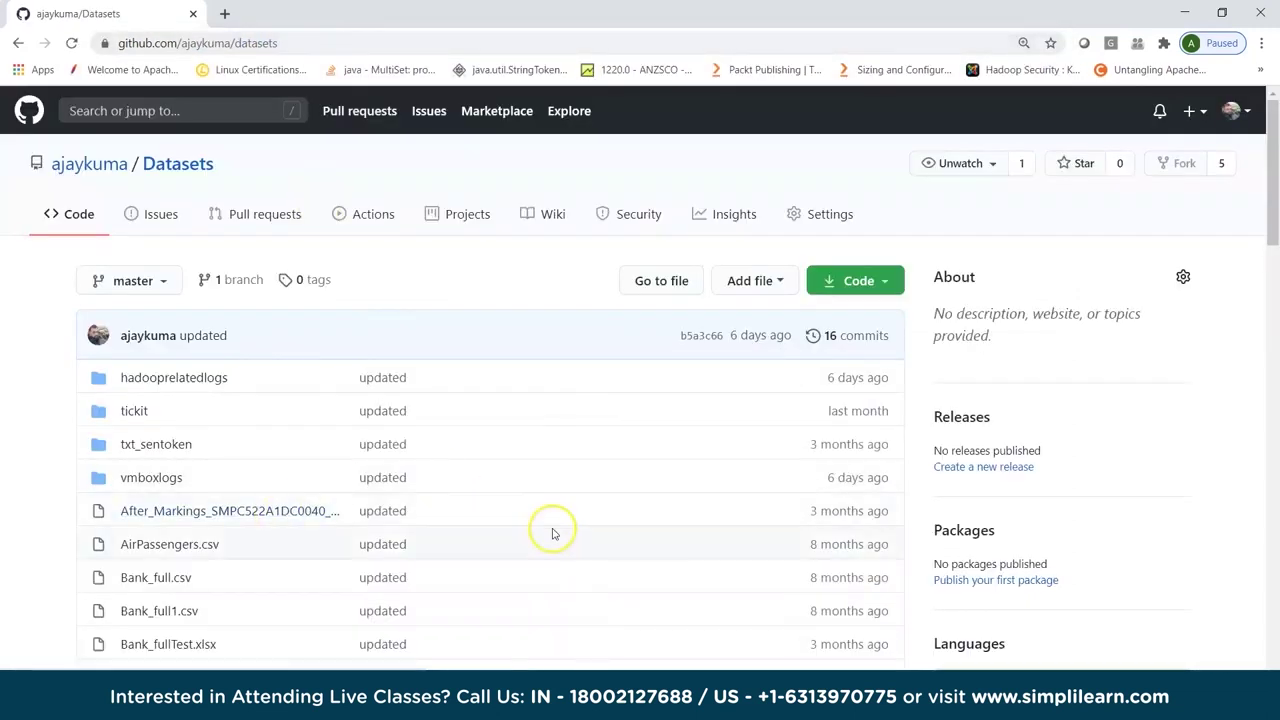
Search the Datasets repository's file list for "power", "coal" and "opsd" to locate the German power data, and return to its start
scroll(552, 533, down, 3)
scroll(552, 533, down, 3)
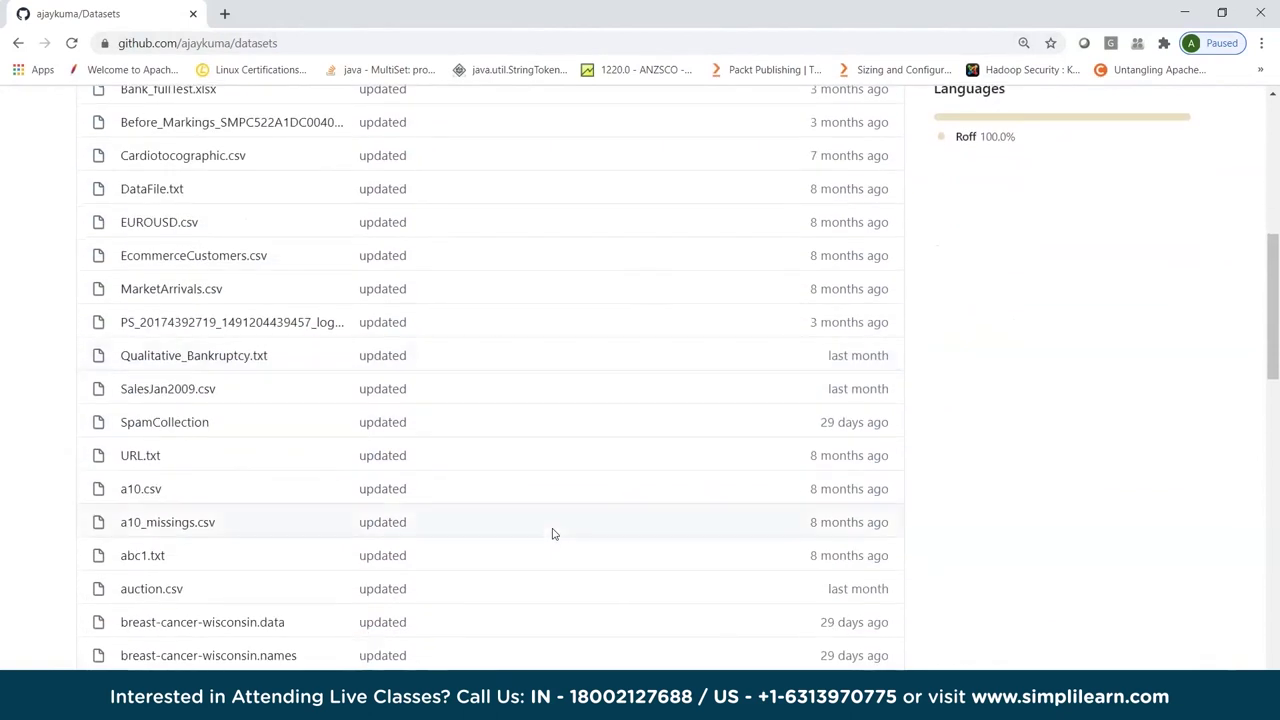
key(ctrl+f)
text(power)
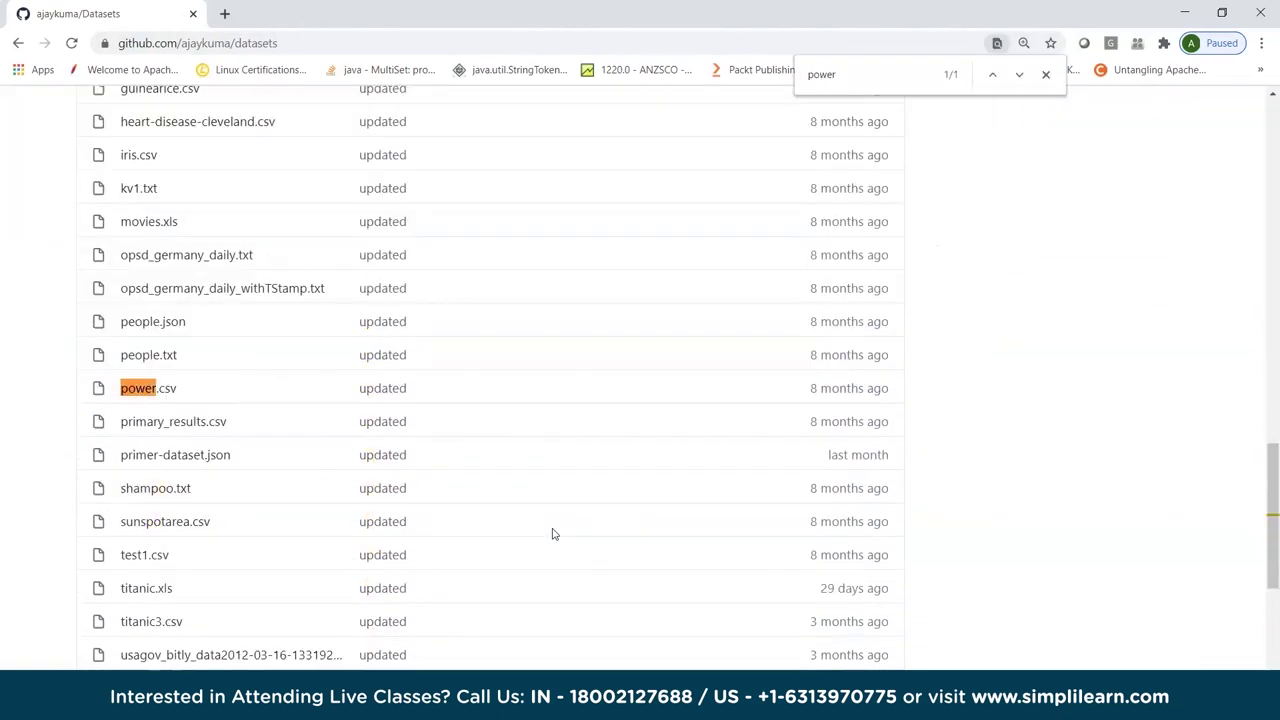
key(BackSpace)
text(coal)
key(BackSpace)
key(BackSpace)
key(BackSpace)
key(BackSpace)
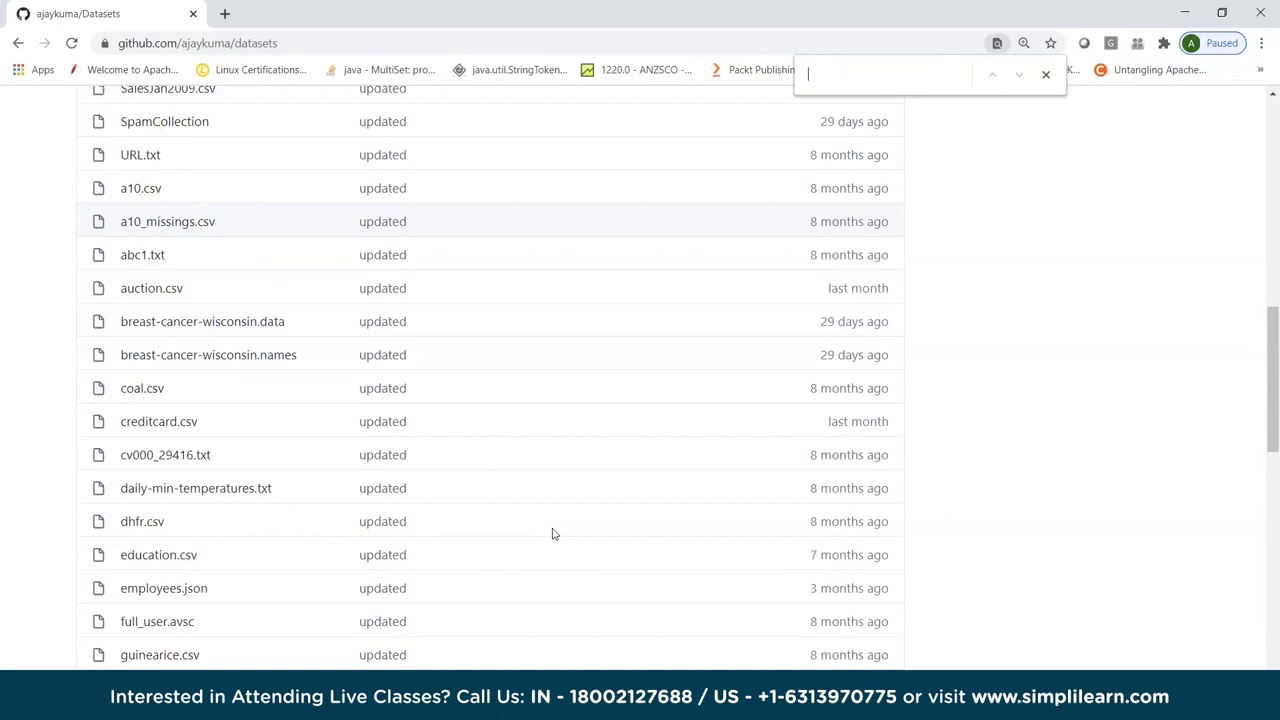
text(opsd)
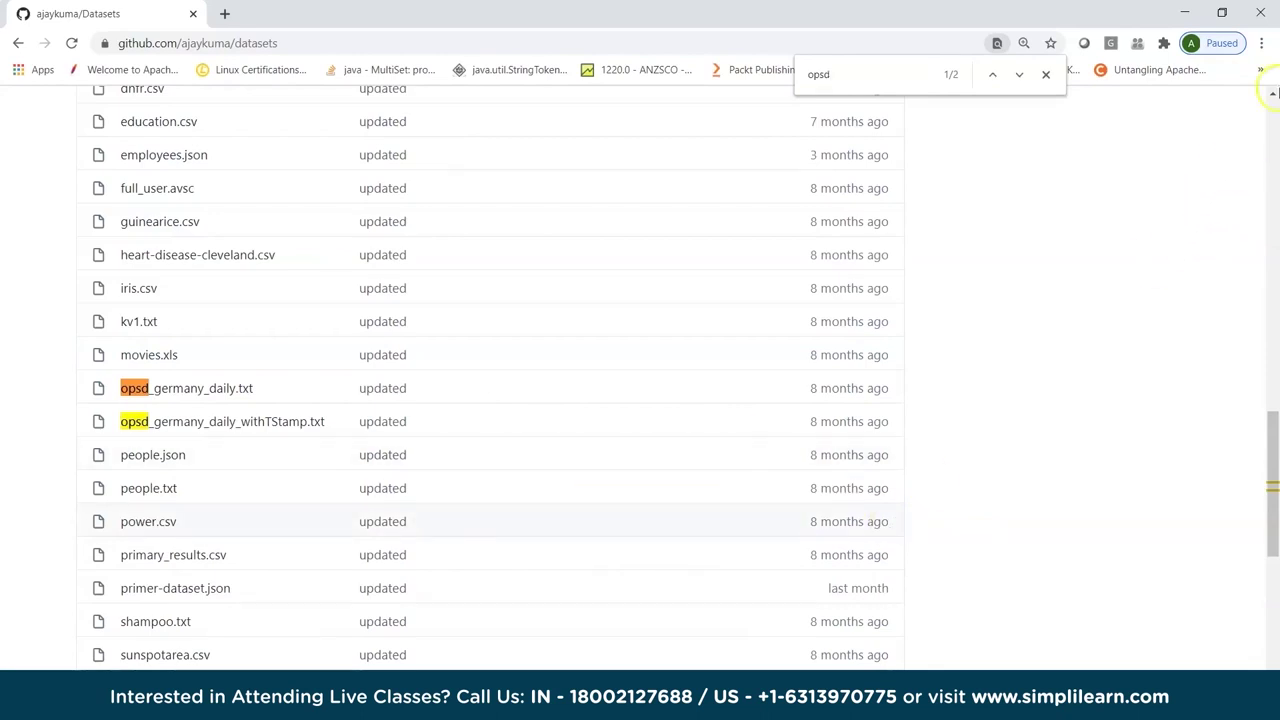
scroll(647, 304, up, 15)
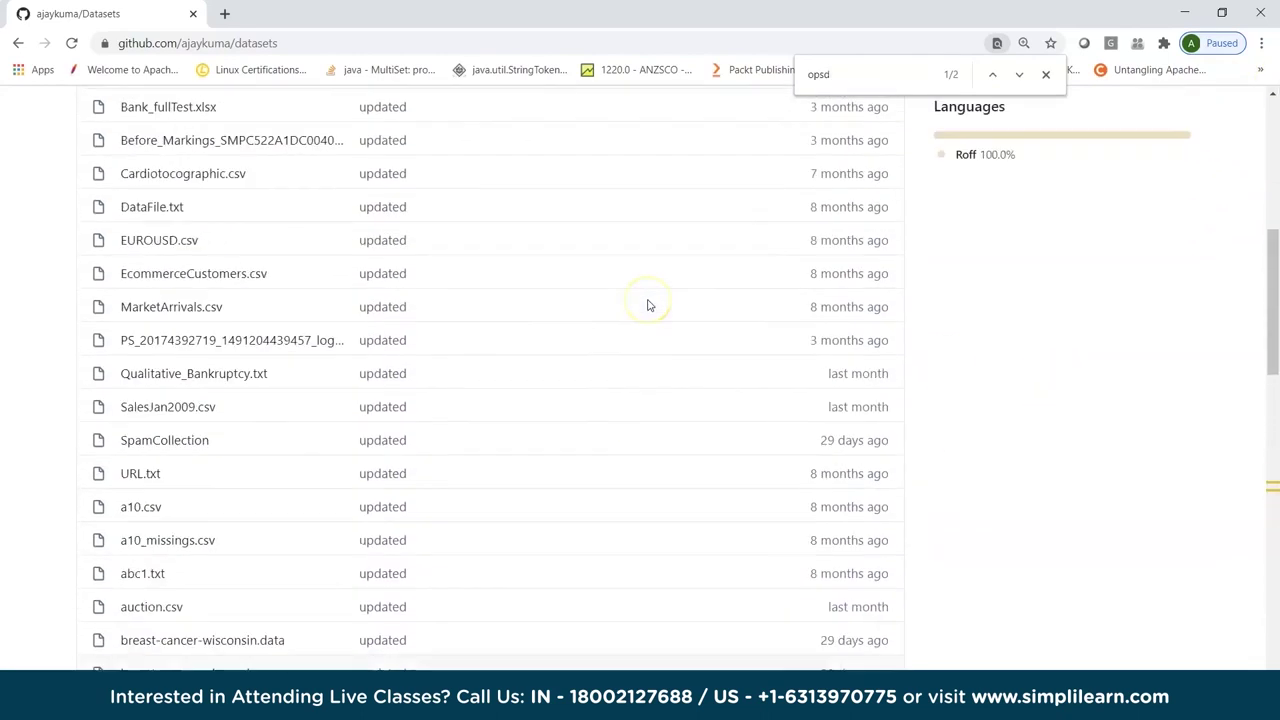
scroll(647, 304, up, 3)
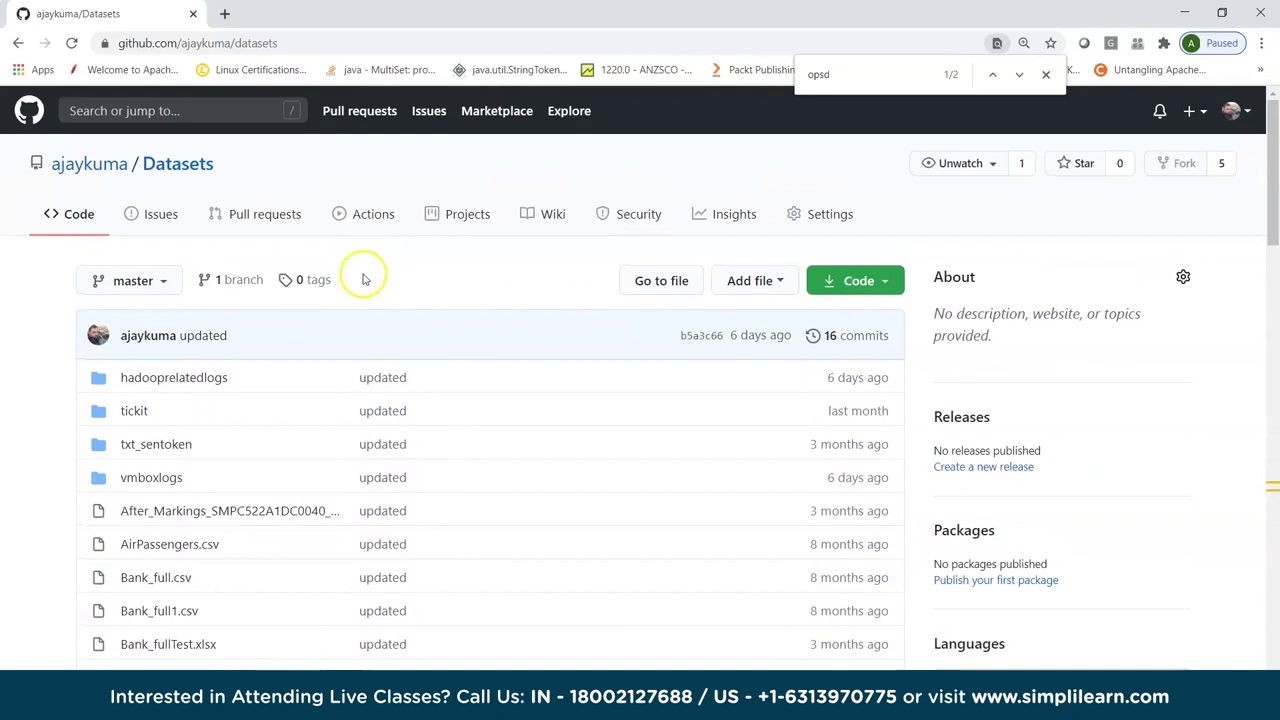
From the author's GitHub repositories, open DataScience_n_R and examine the files in its Project folder
click(112, 163)
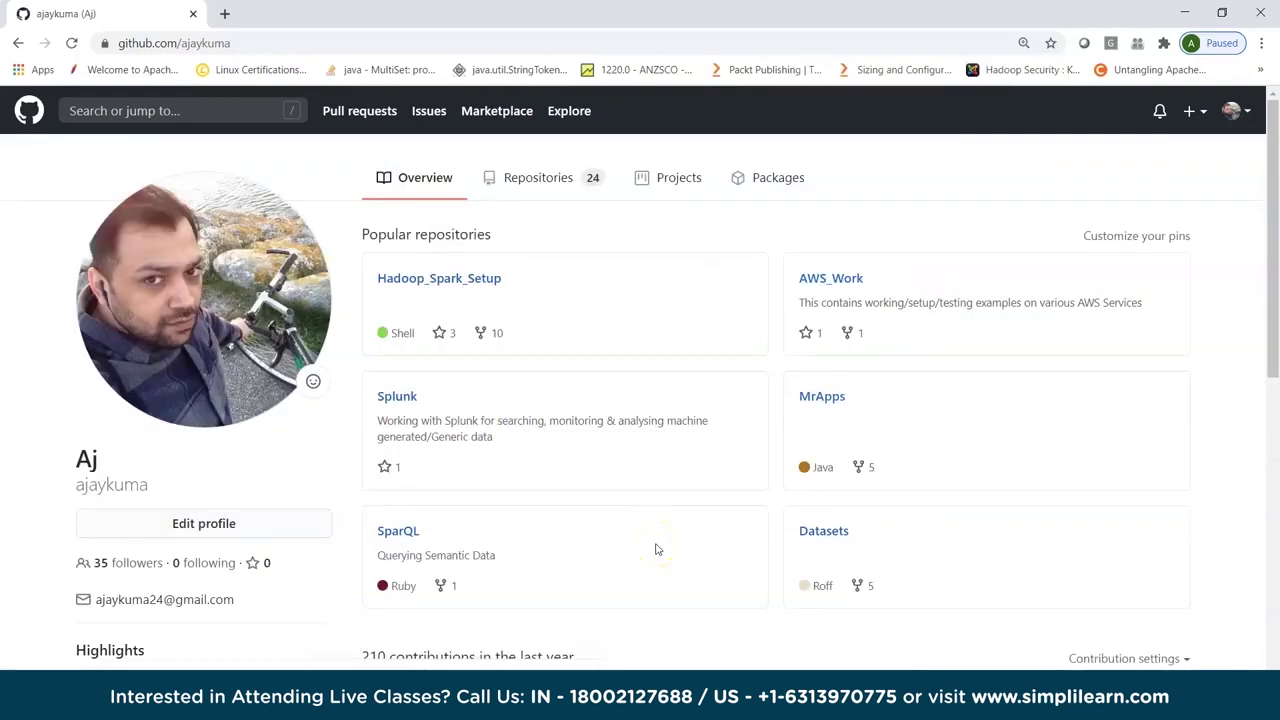
scroll(656, 549, down, 1)
scroll(656, 549, up, 1)
click(523, 177)
click(663, 451)
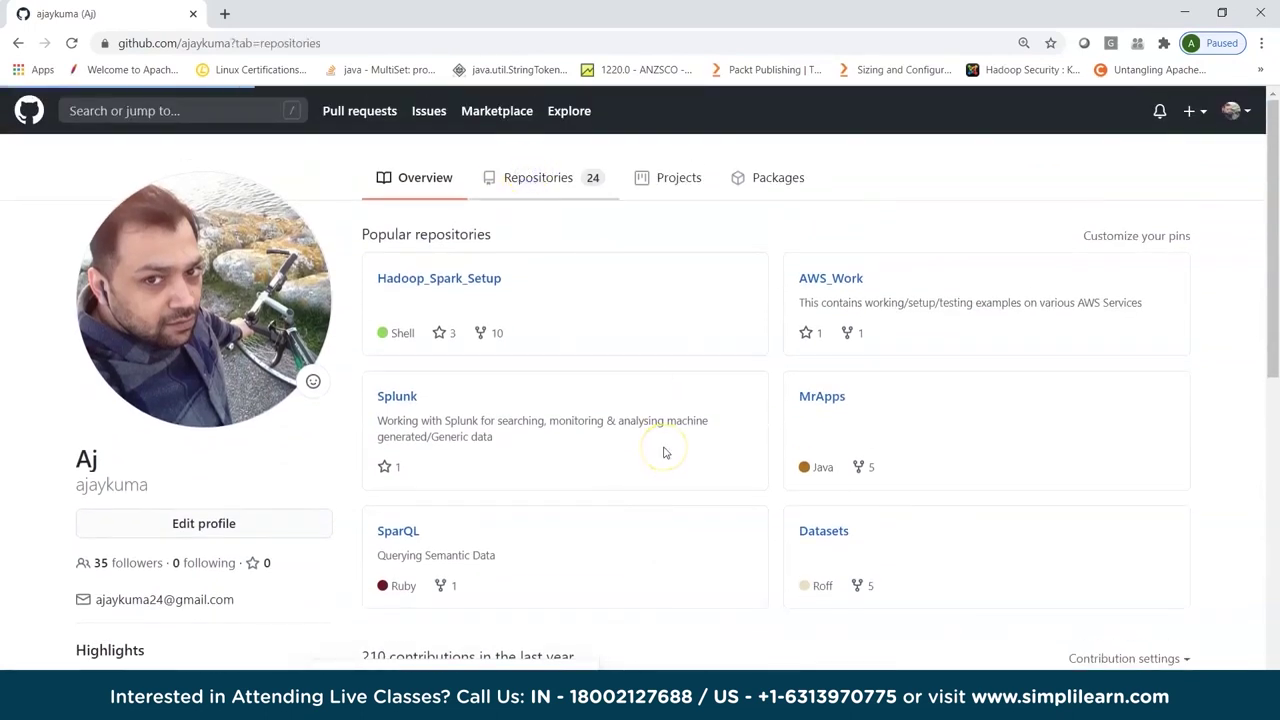
click(480, 300)
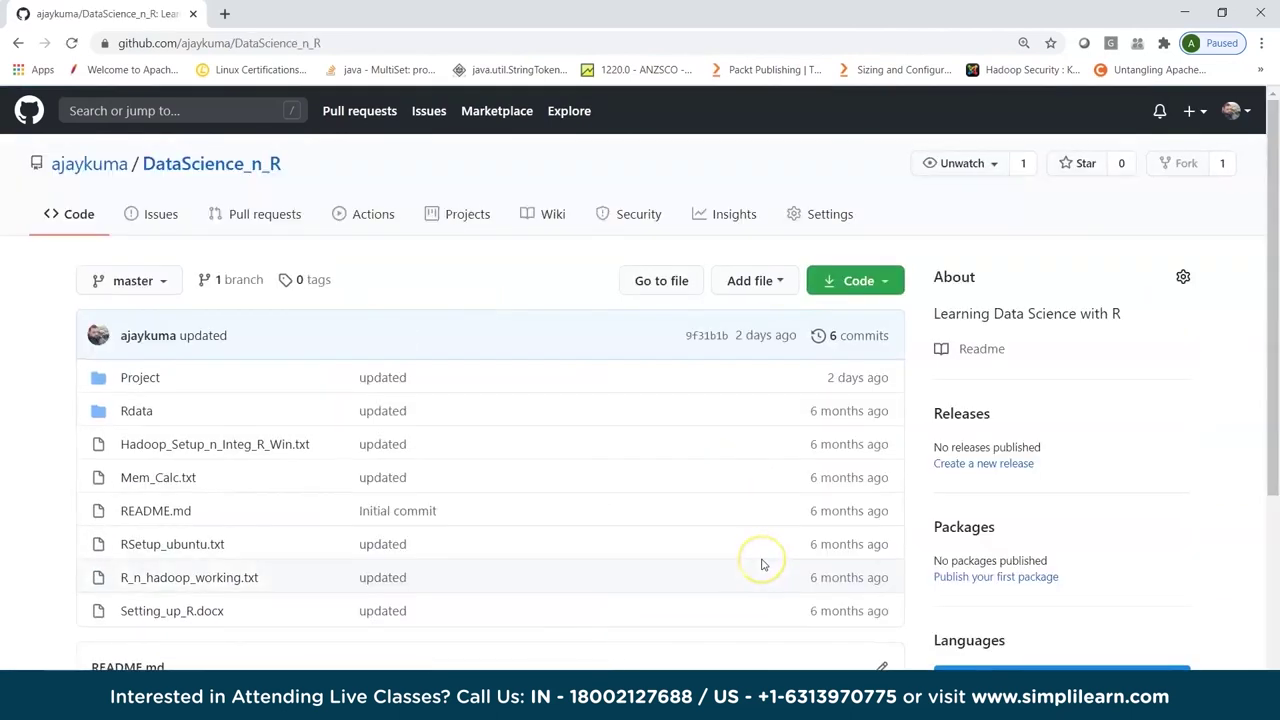
scroll(760, 565, down, 1)
click(142, 338)
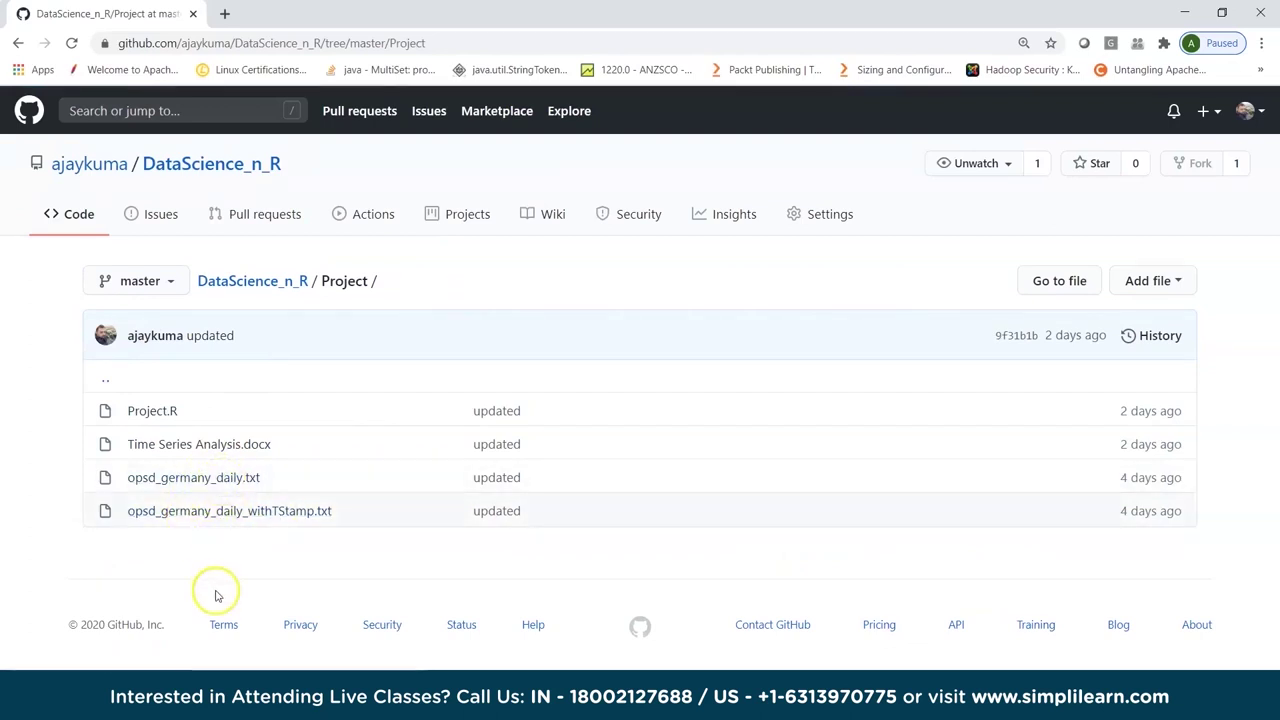
click(245, 456)
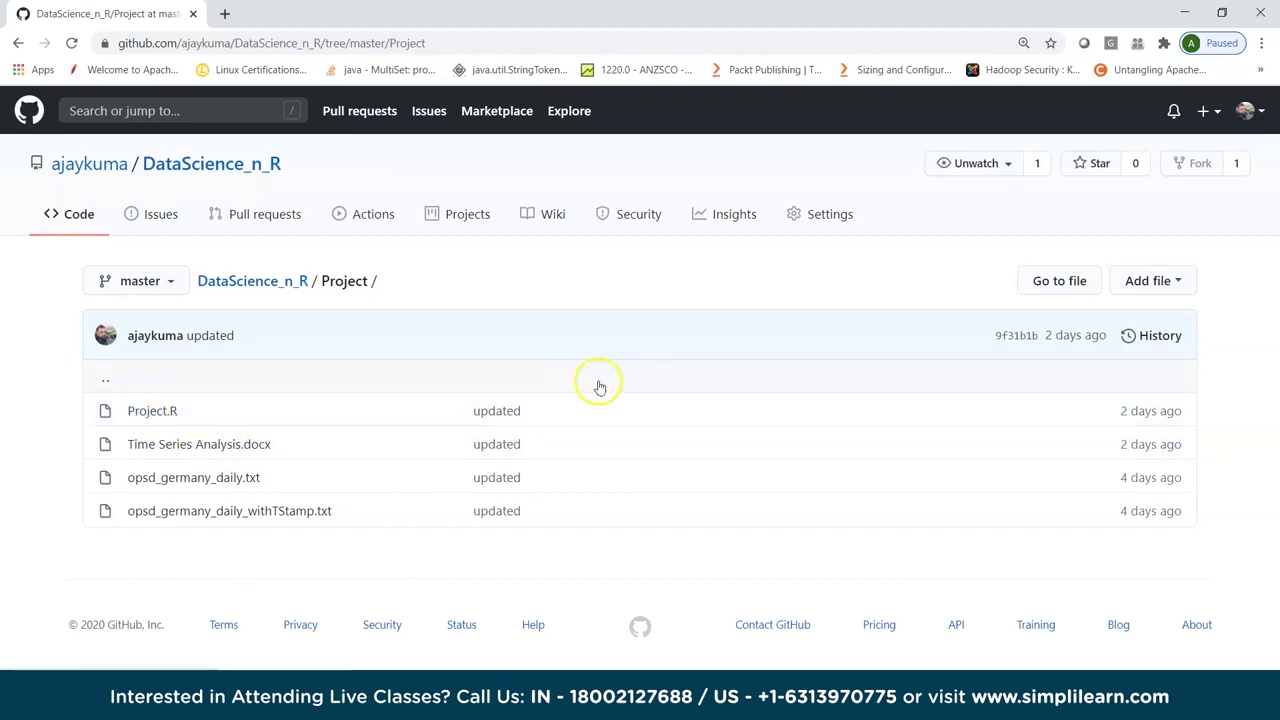
Return to Project.R in RStudio and examine the header and row.names arguments of the read.csv call
click(1184, 12)
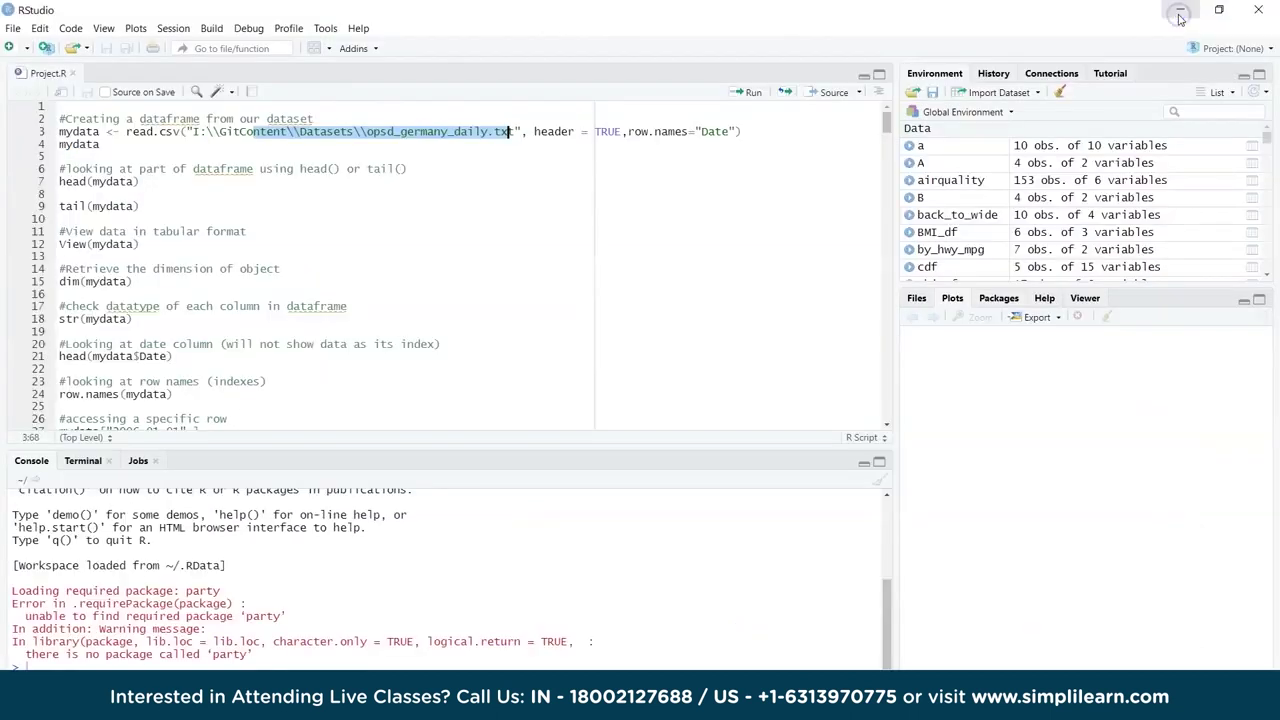
click(544, 258)
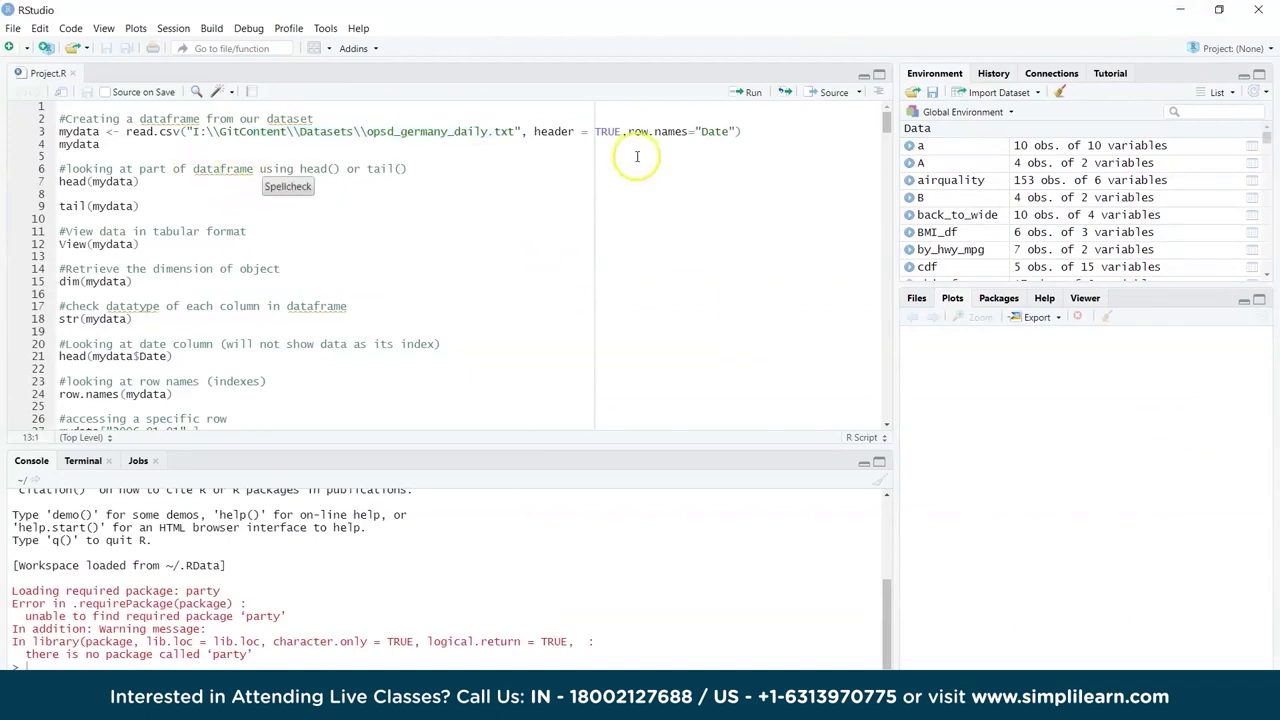
click(748, 132)
drag(745, 132, 551, 134)
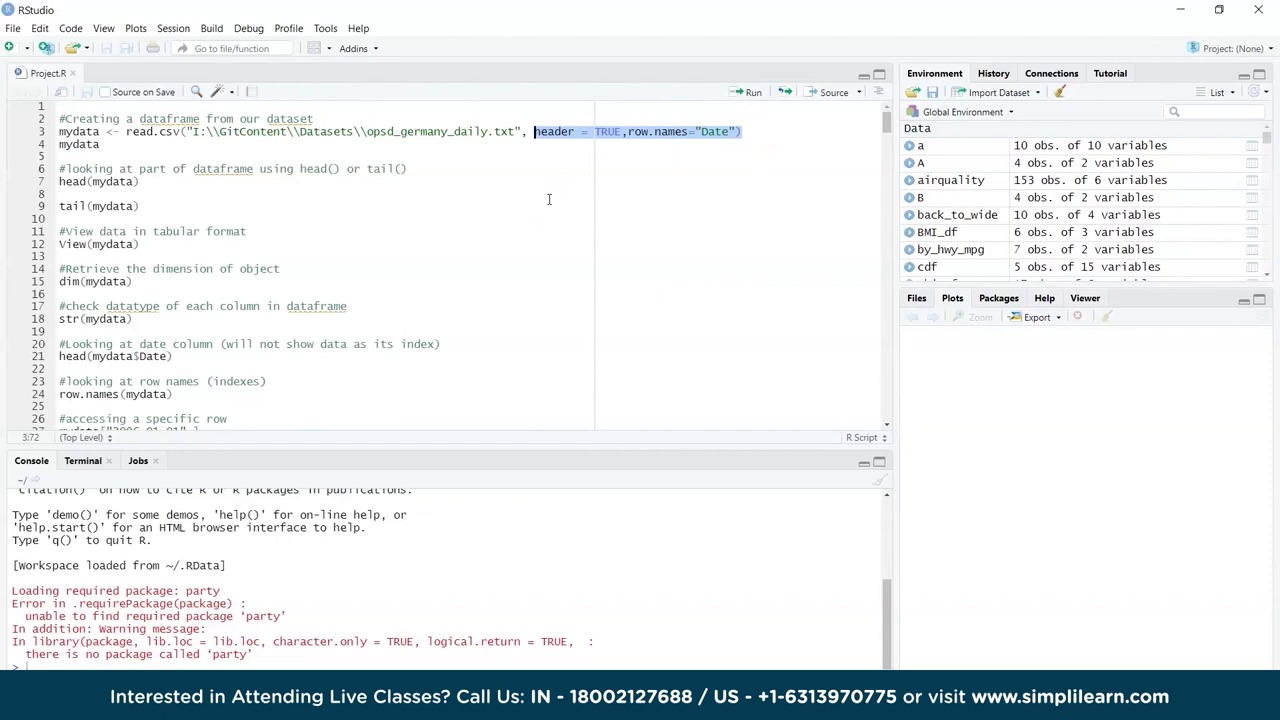
click(681, 167)
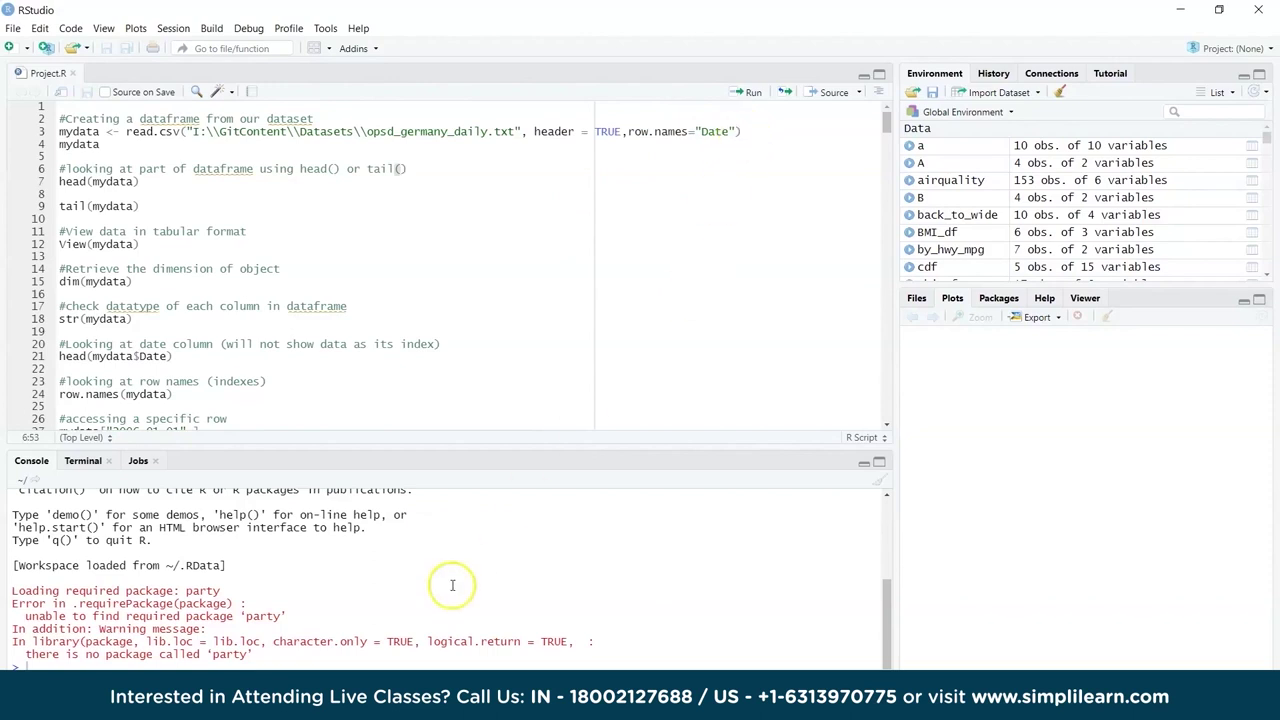
Open the opsd_germany_daily text file from the Project folder, check its column header row, and close the file
key(alt+Tab)
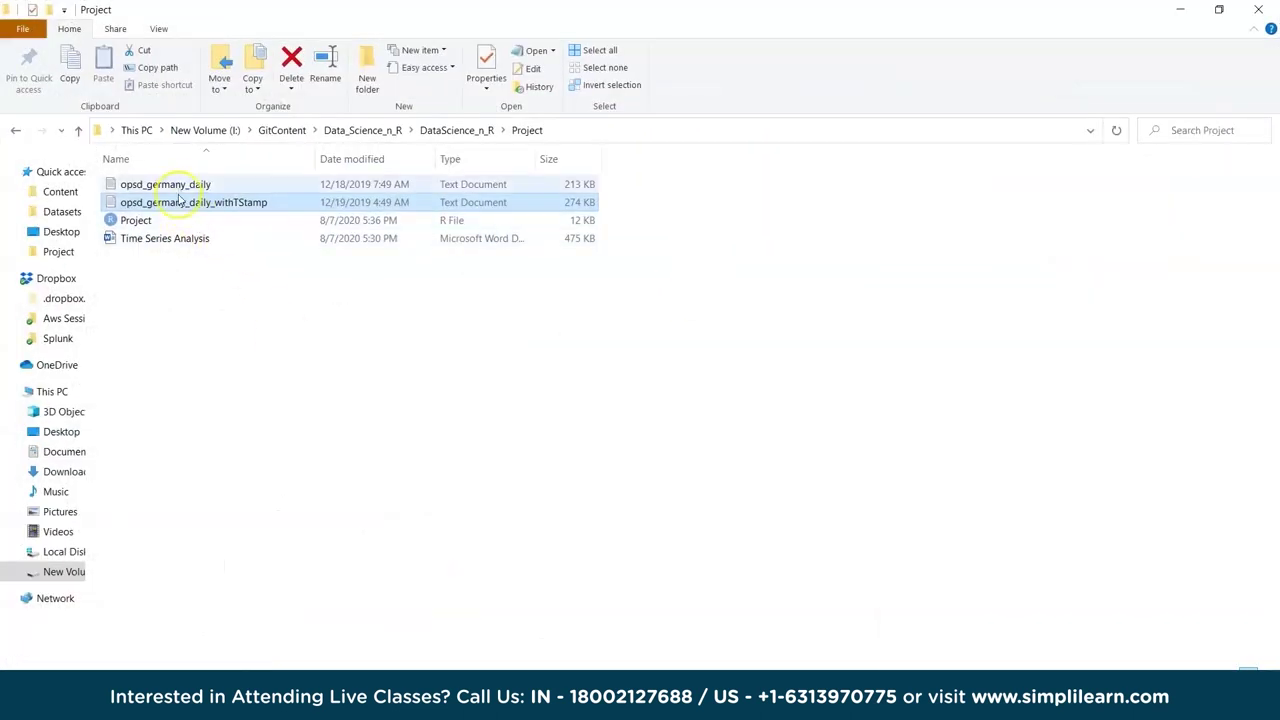
double_click(176, 184)
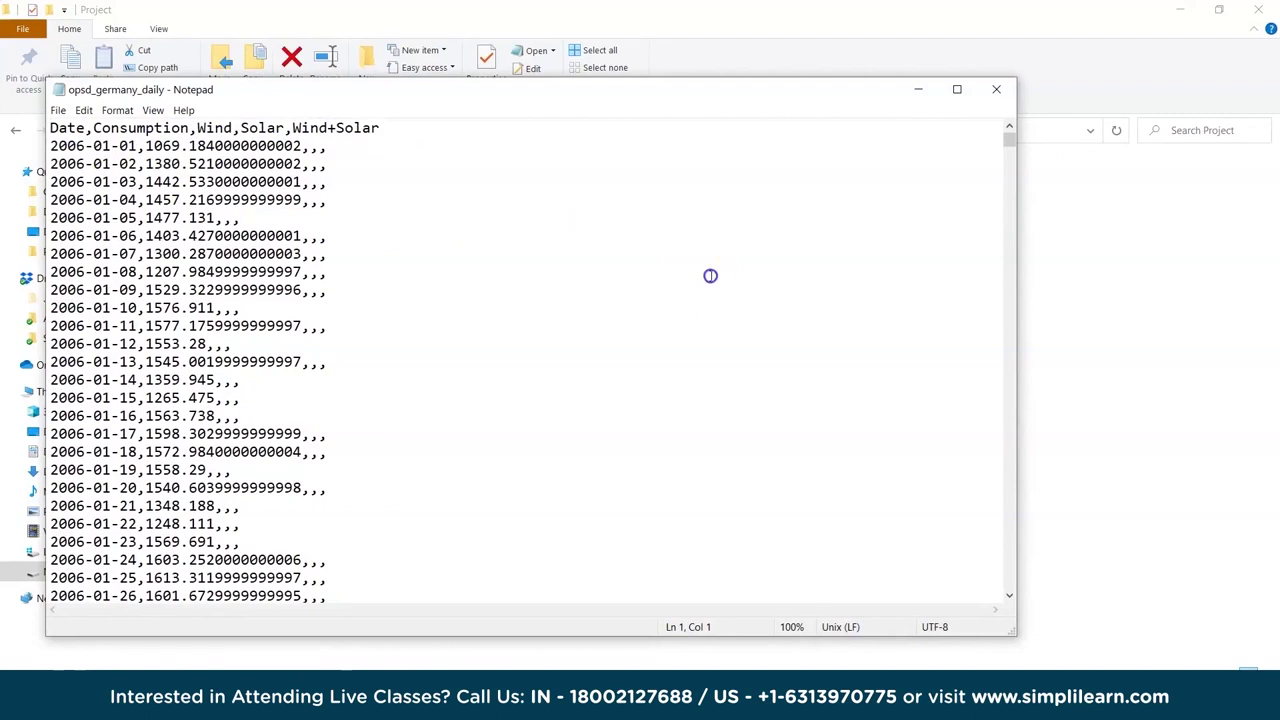
click(996, 93)
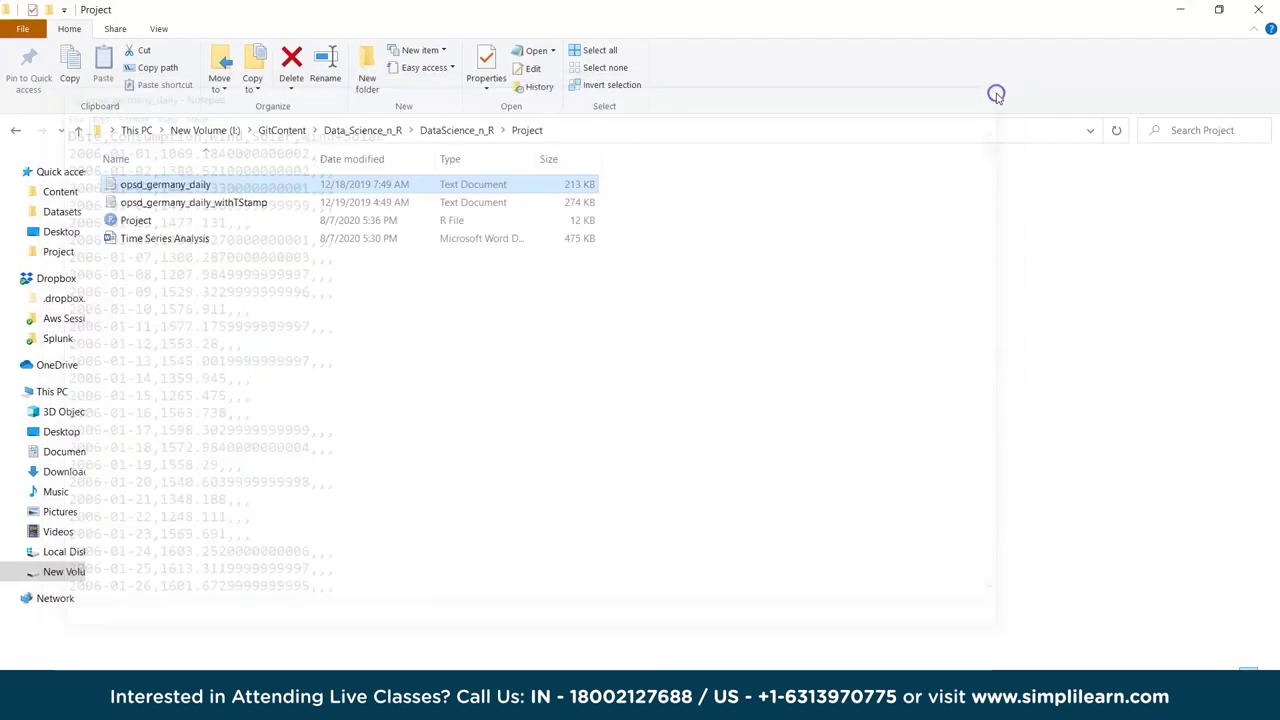
Return to RStudio, run the read.csv line that loads opsd_germany_daily.txt into mydata with Date as row names, and print mydata
click(1182, 14)
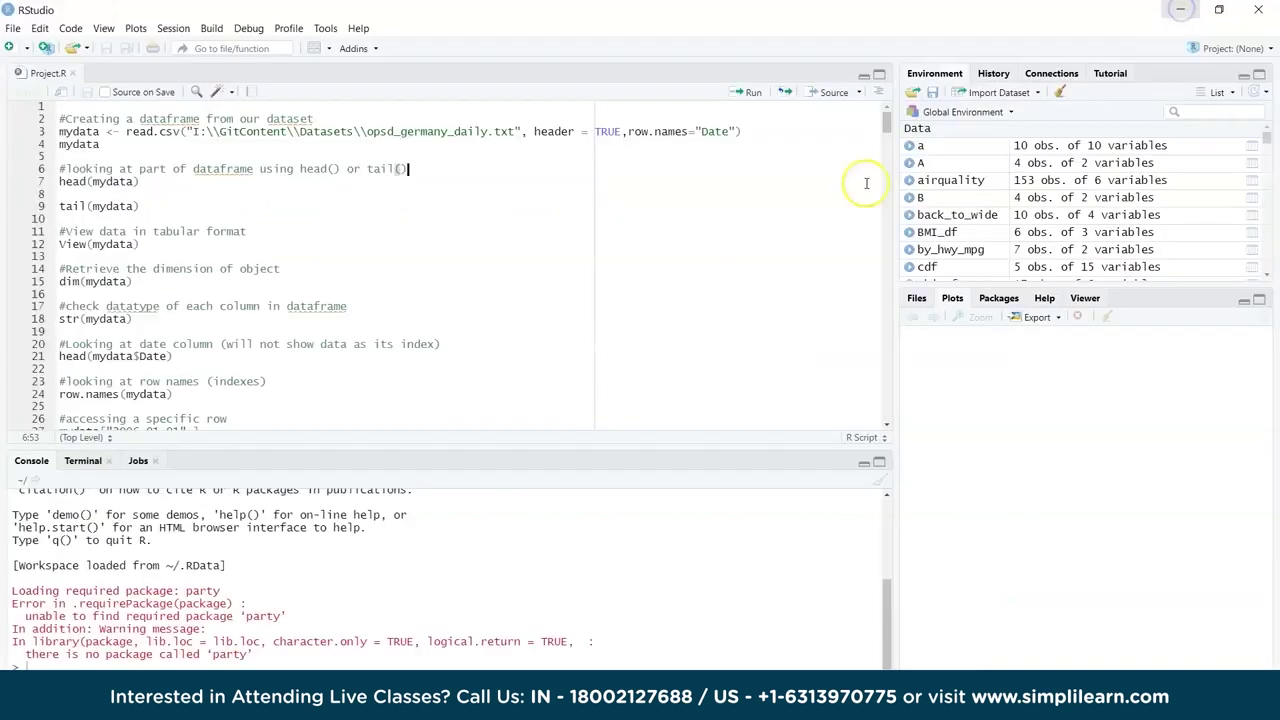
click(86, 131)
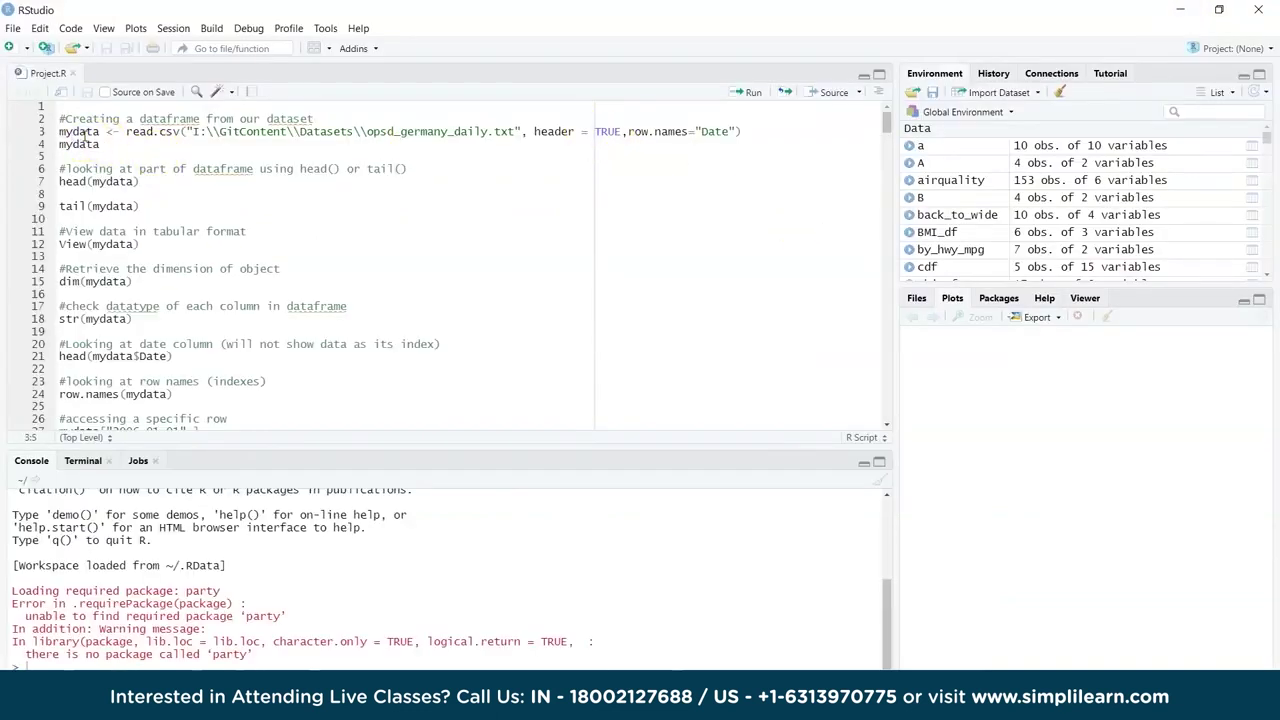
key(ctrl+Return)
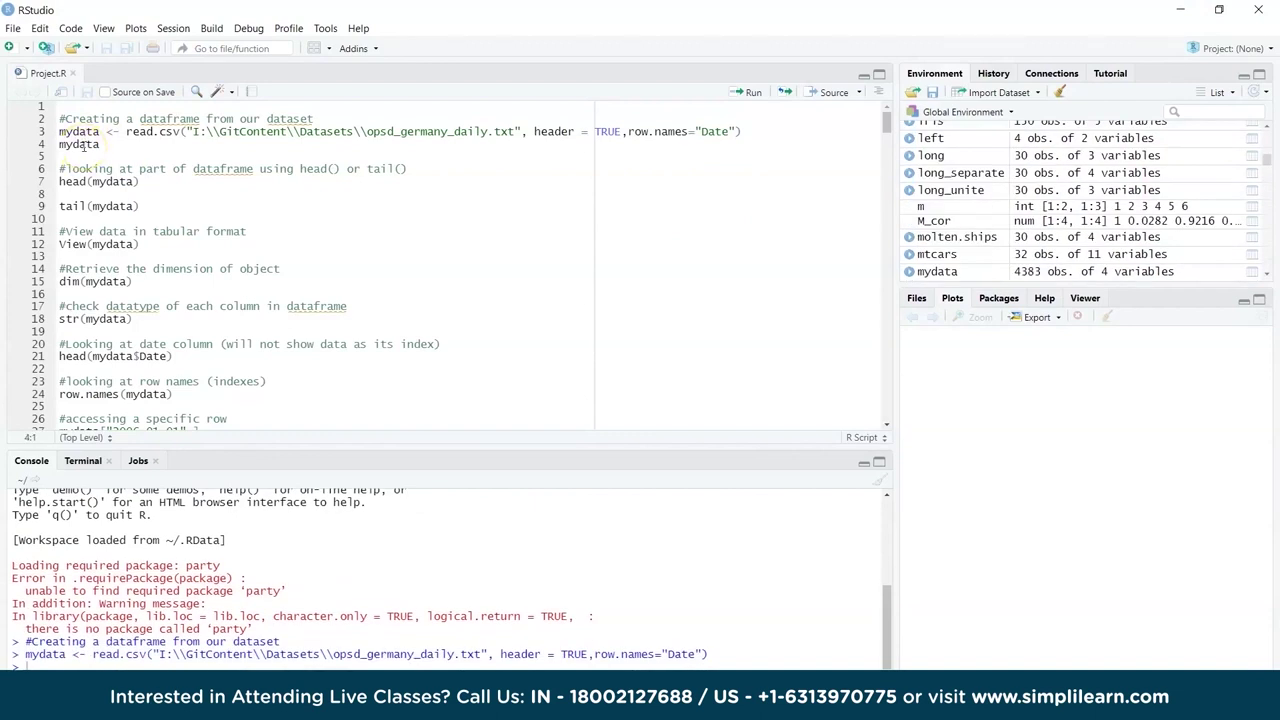
key(ctrl+Return)
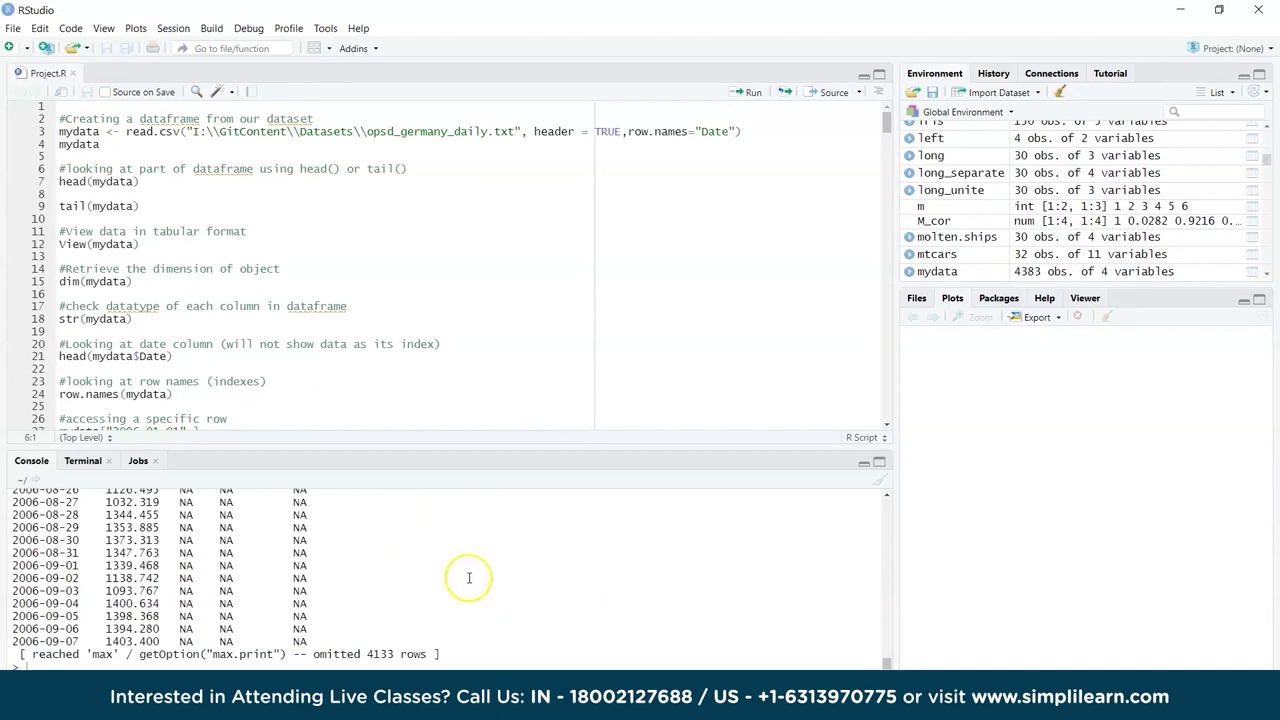
Examine the beginning of the printed mydata output, checking its column names and the dates used as row index
scroll(470, 579, up, 3)
scroll(468, 578, up, 15)
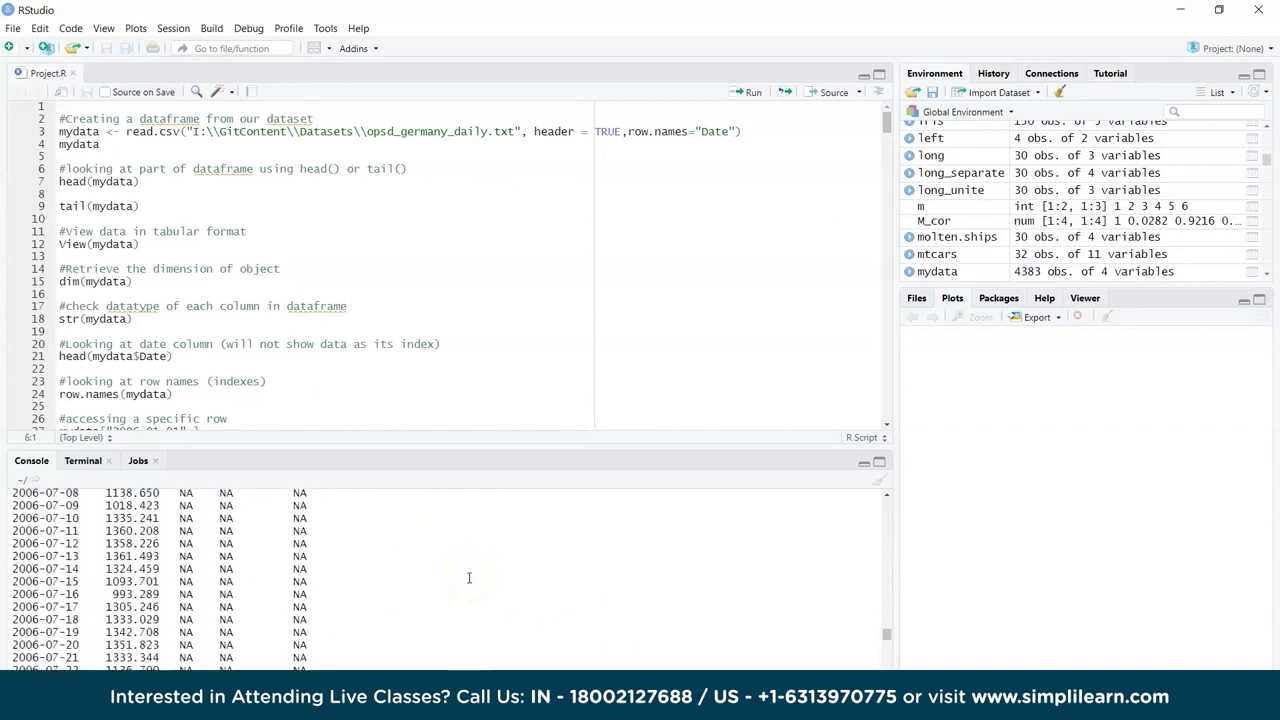
scroll(485, 576, up, 17)
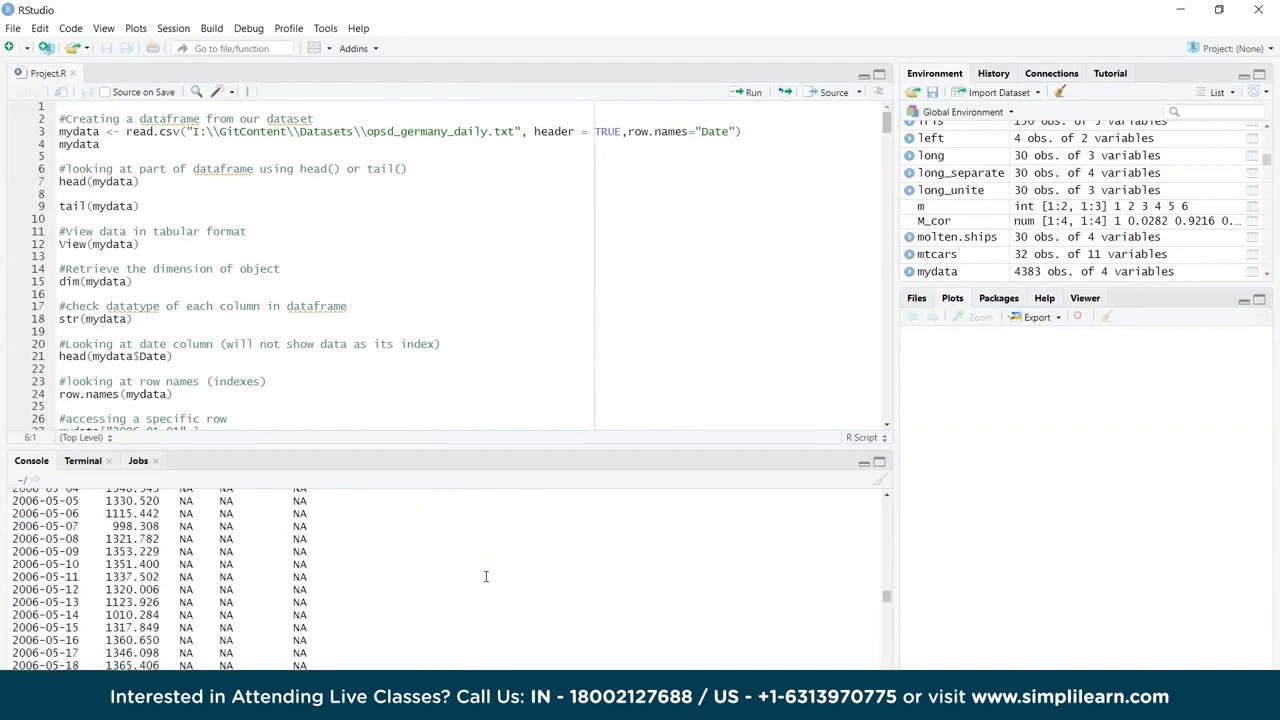
scroll(485, 576, up, 17)
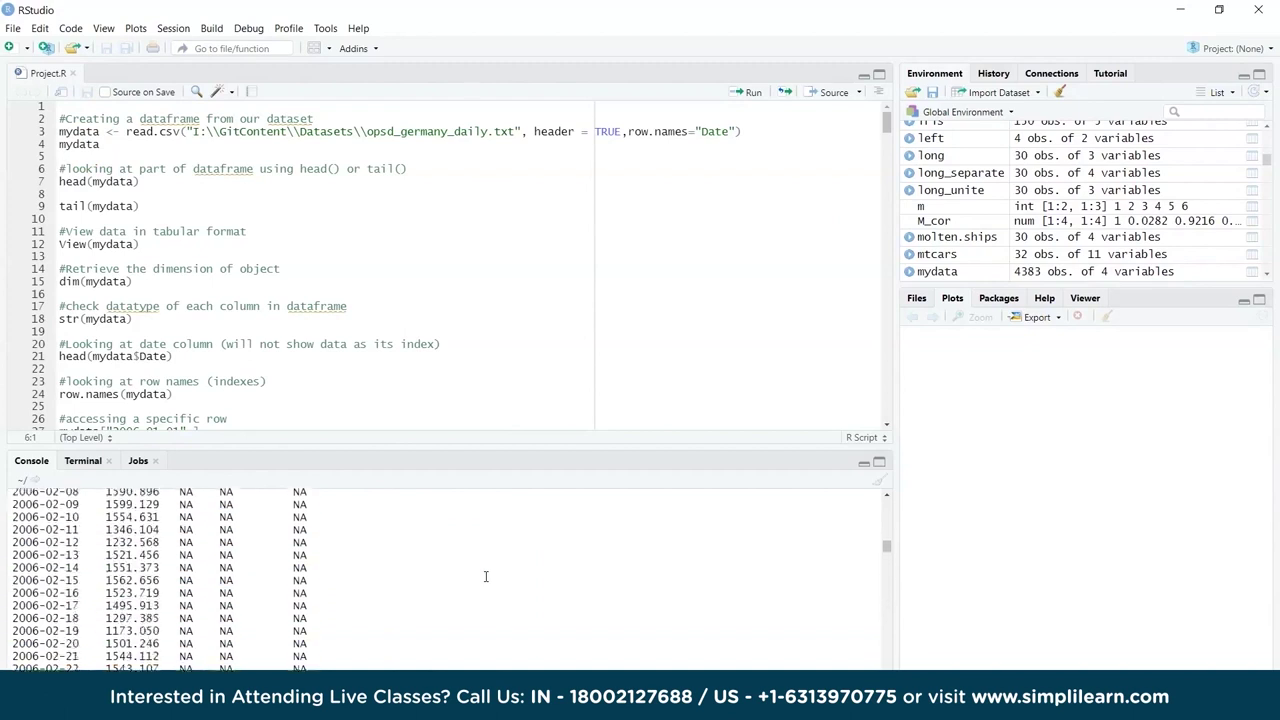
scroll(485, 576, up, 6)
scroll(485, 576, down, 5)
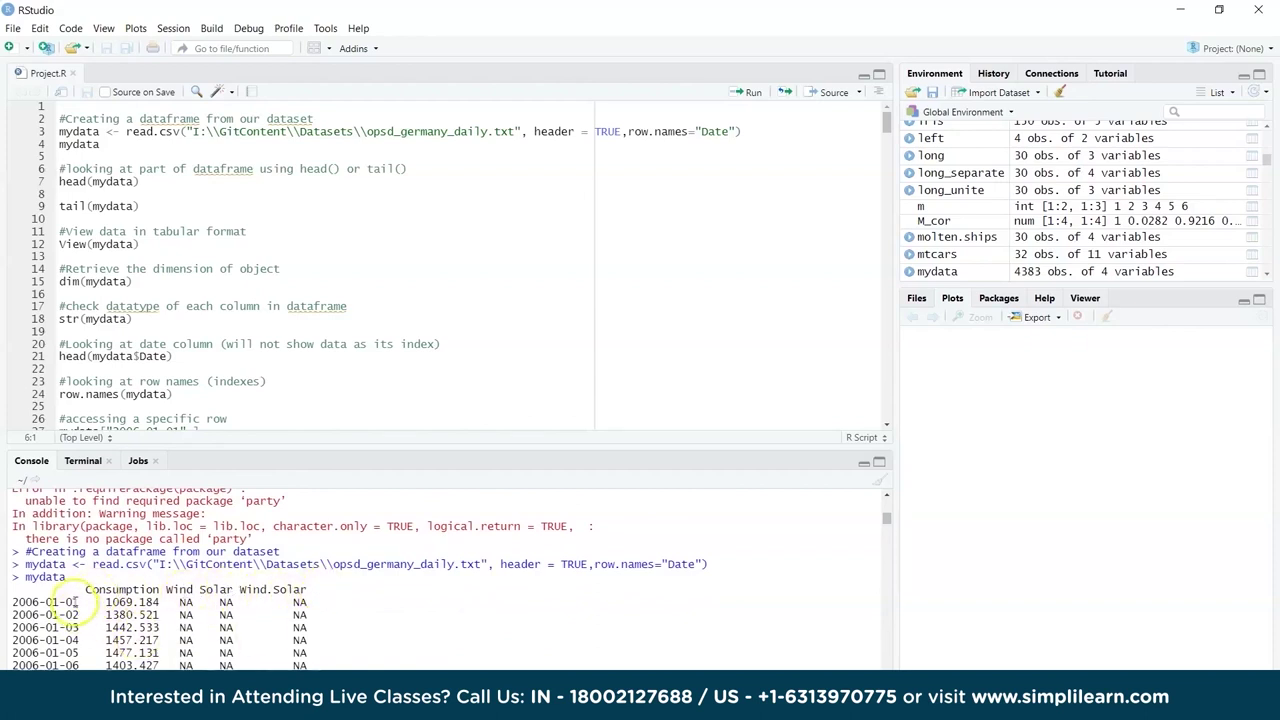
drag(78, 602, 42, 604)
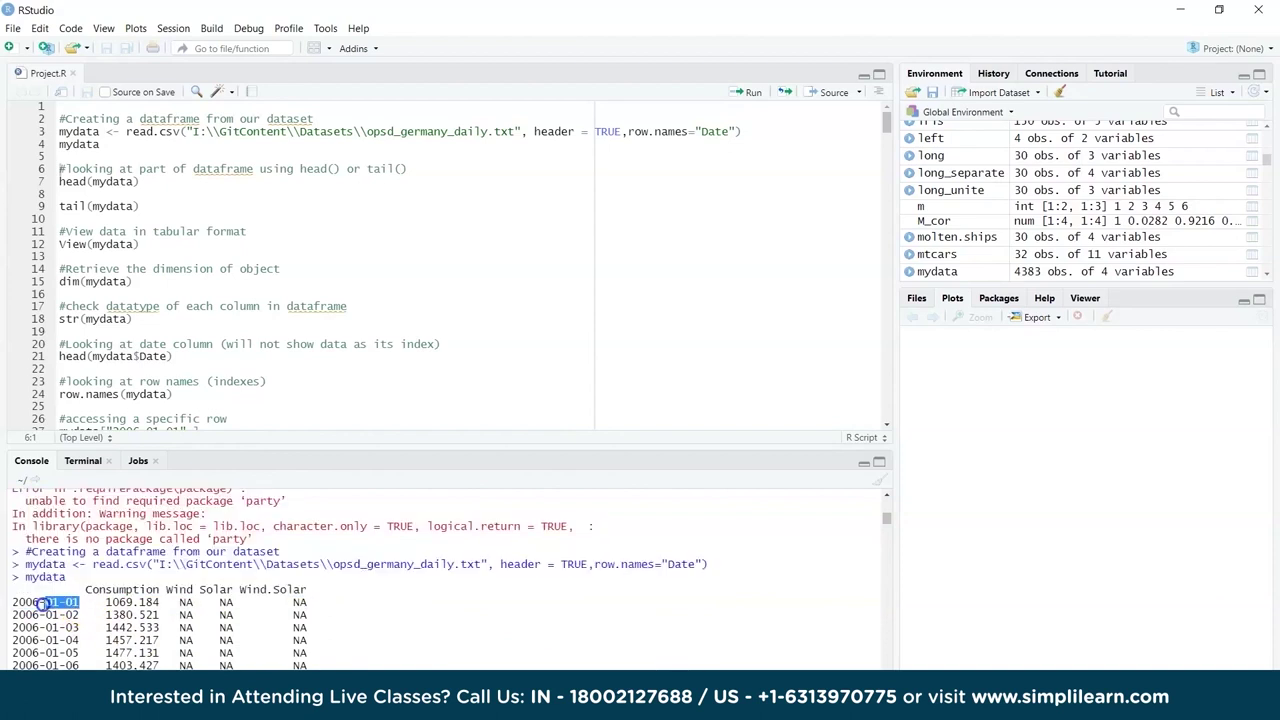
Run the head and tail commands on mydata to print its first and last rows
click(112, 181)
key(ctrl+Return)
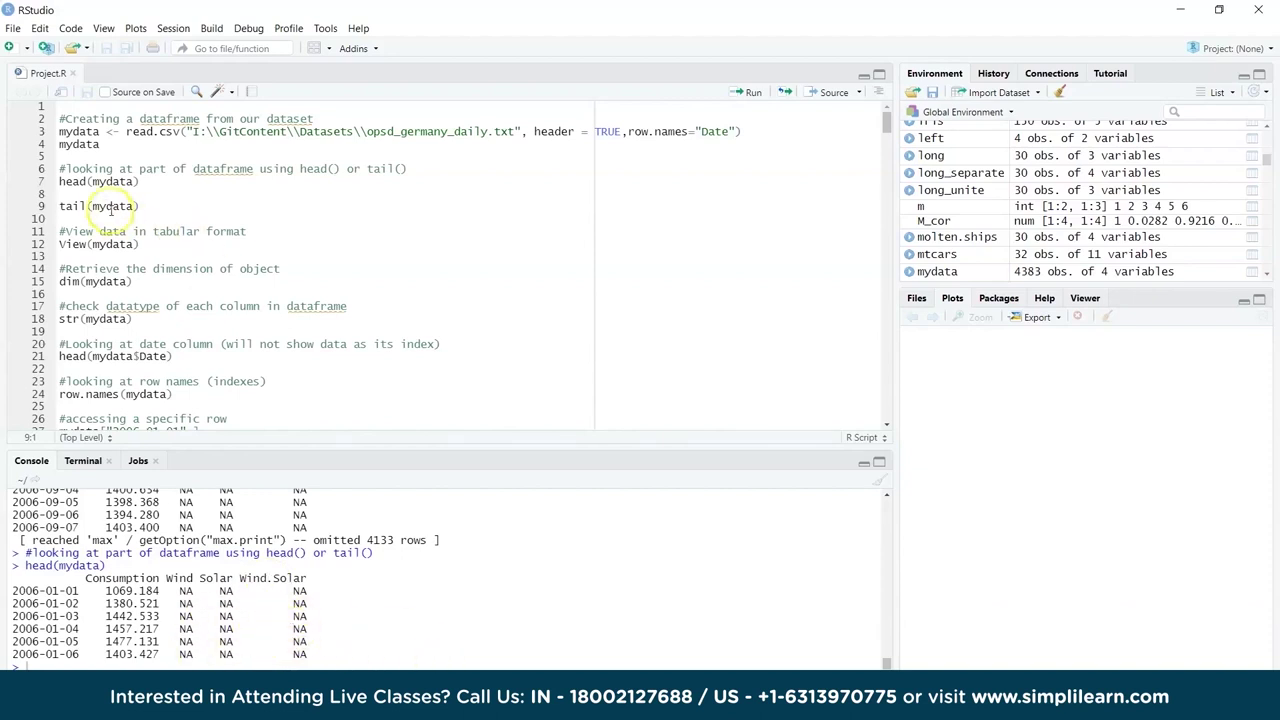
key(ctrl+Return)
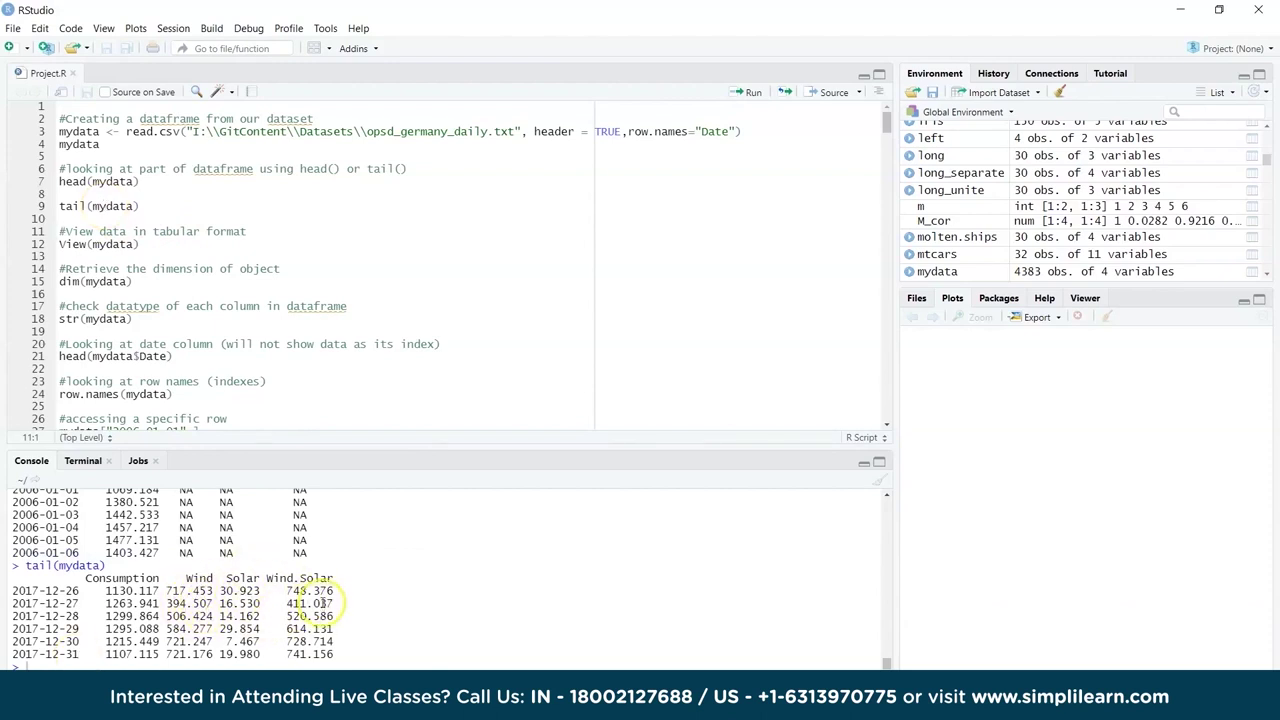
Run View(mydata), browse the table from the 2006 rows to the rows around the start of 2014, and close it
click(89, 244)
key(ctrl+Return)
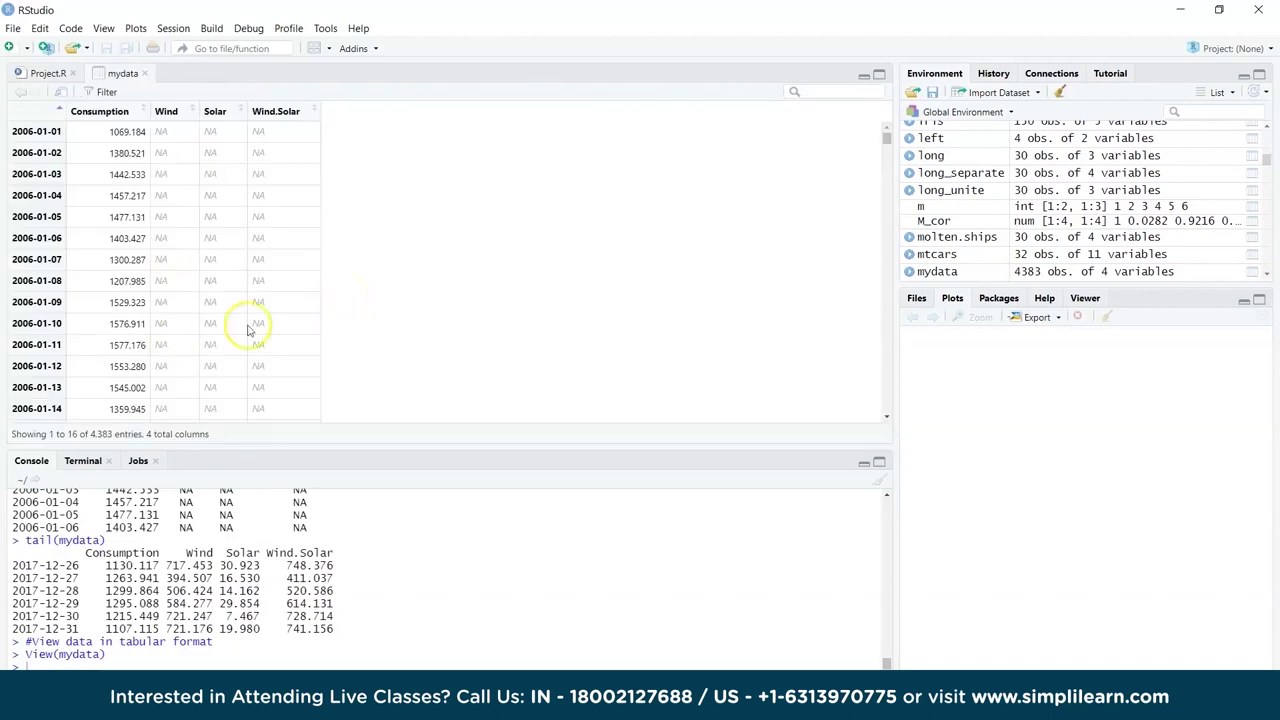
scroll(382, 356, down, 10)
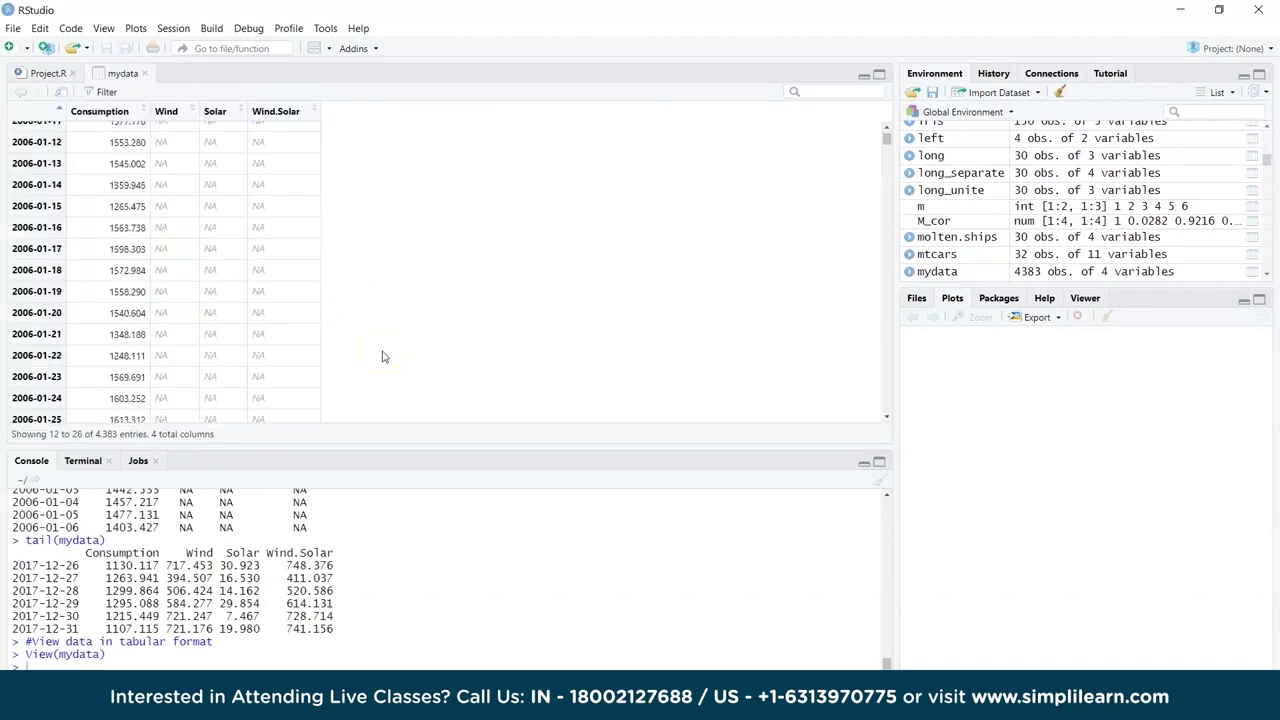
scroll(382, 352, down, 15)
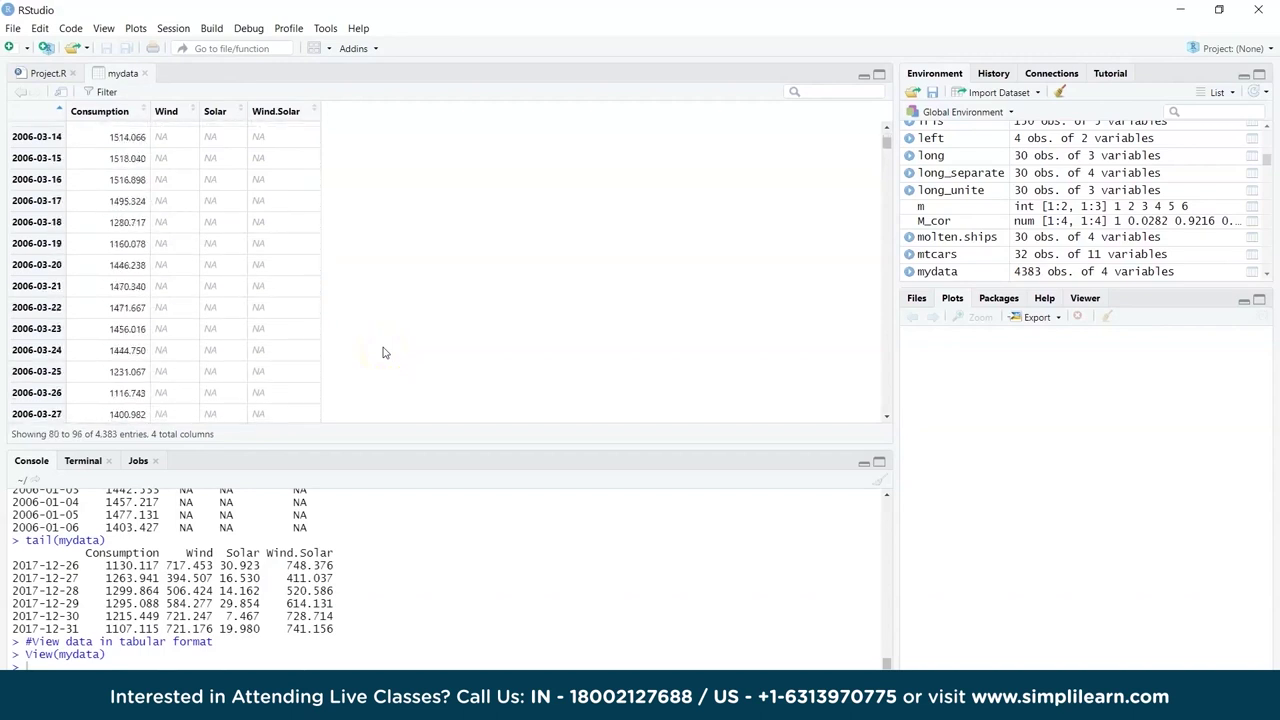
drag(885, 150, 888, 316)
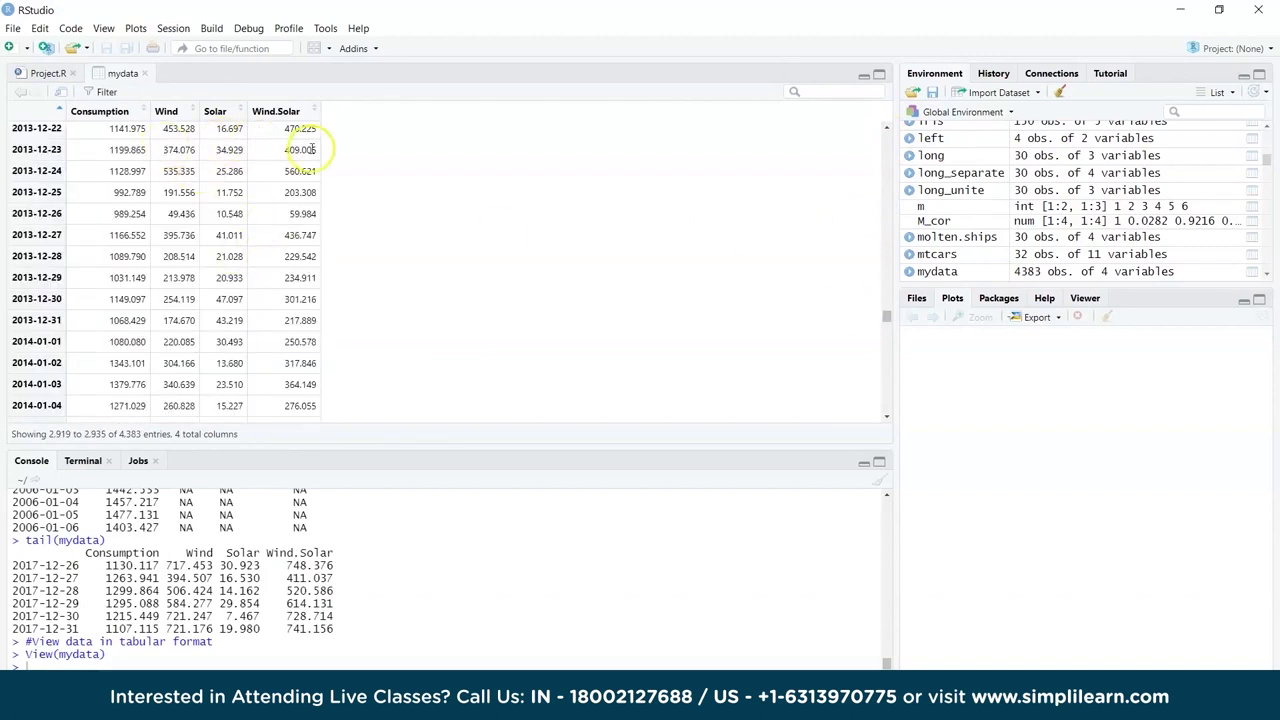
click(145, 74)
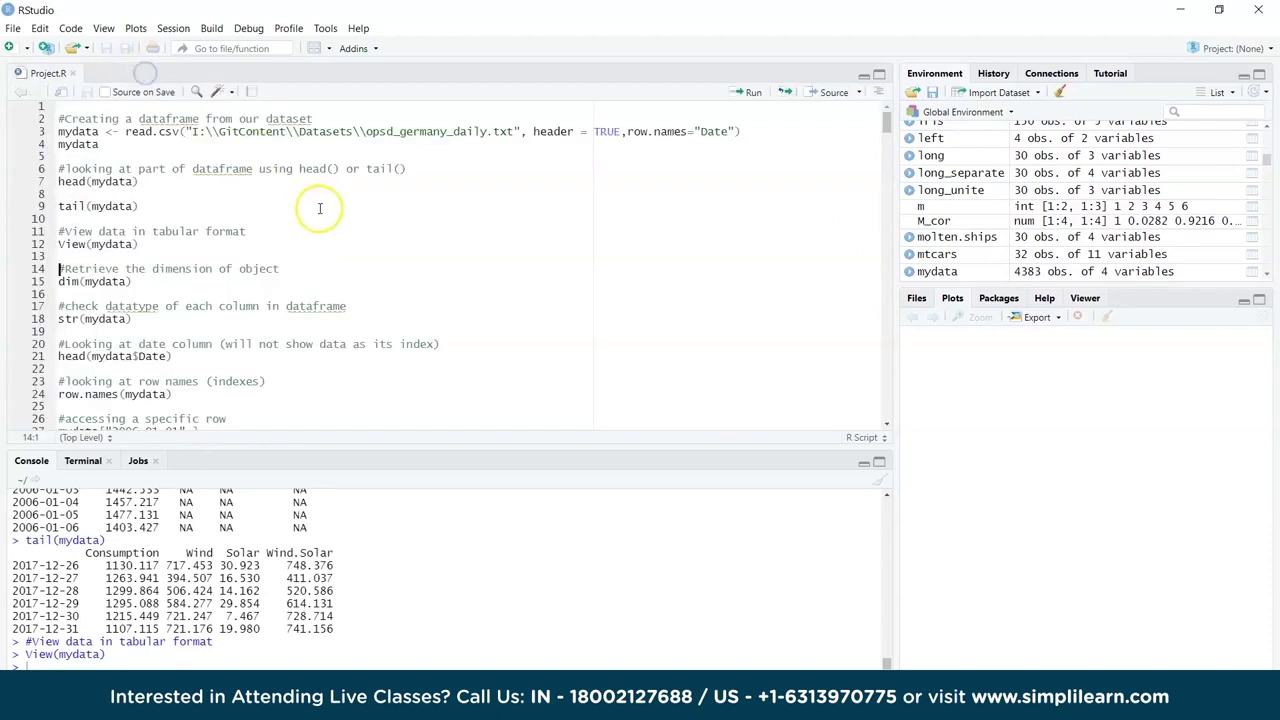
Run dim(mydata) and str(mydata) to retrieve the data frame's dimensions and each column's data type
click(111, 282)
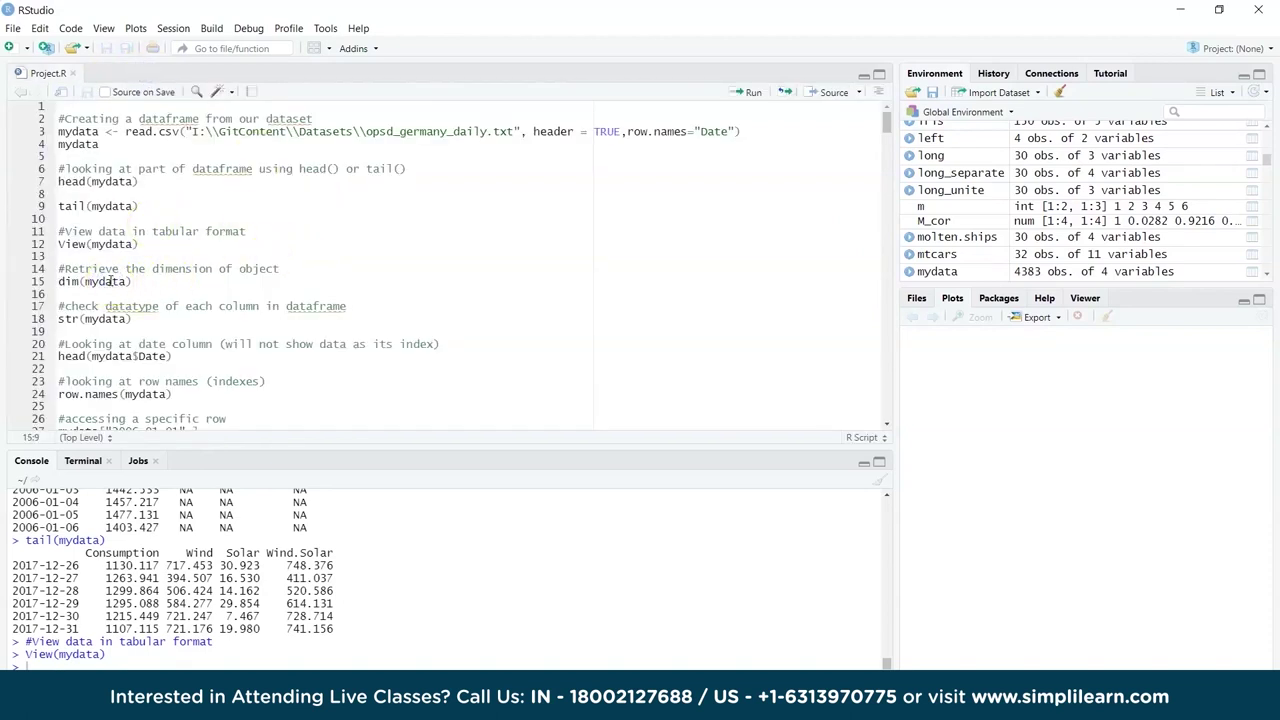
key(ctrl+Return)
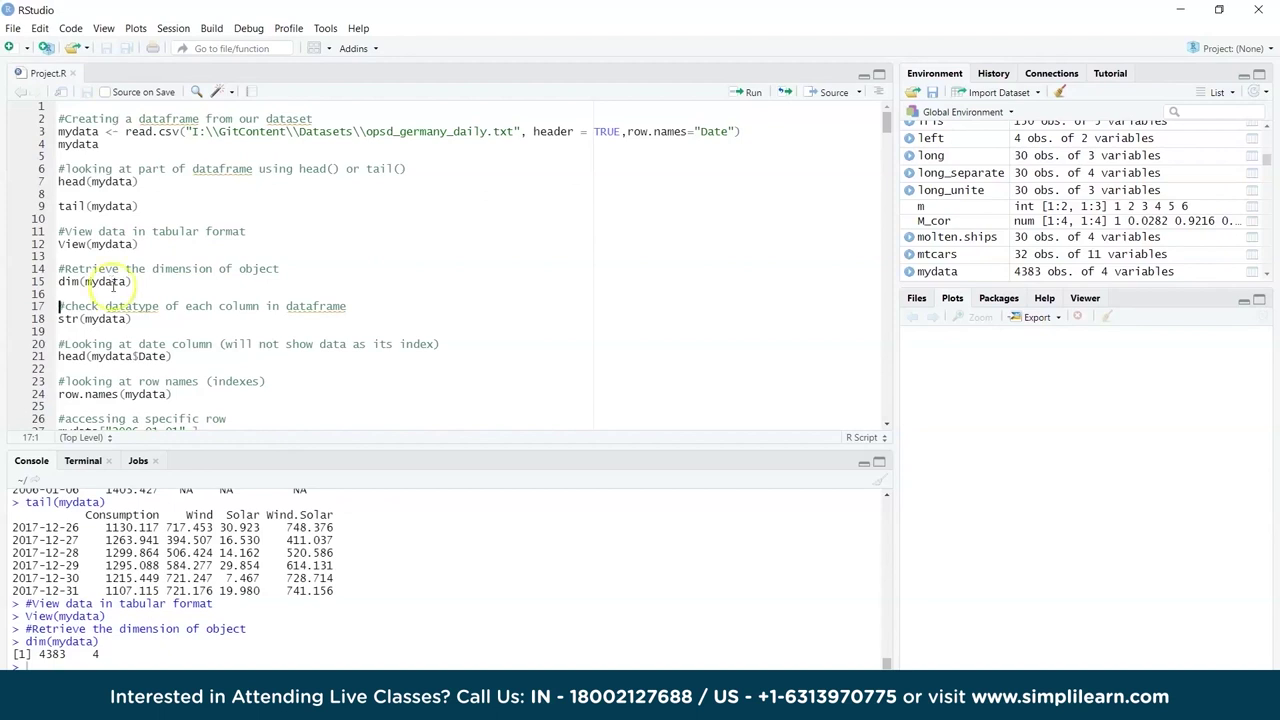
click(113, 318)
key(ctrl+Return)
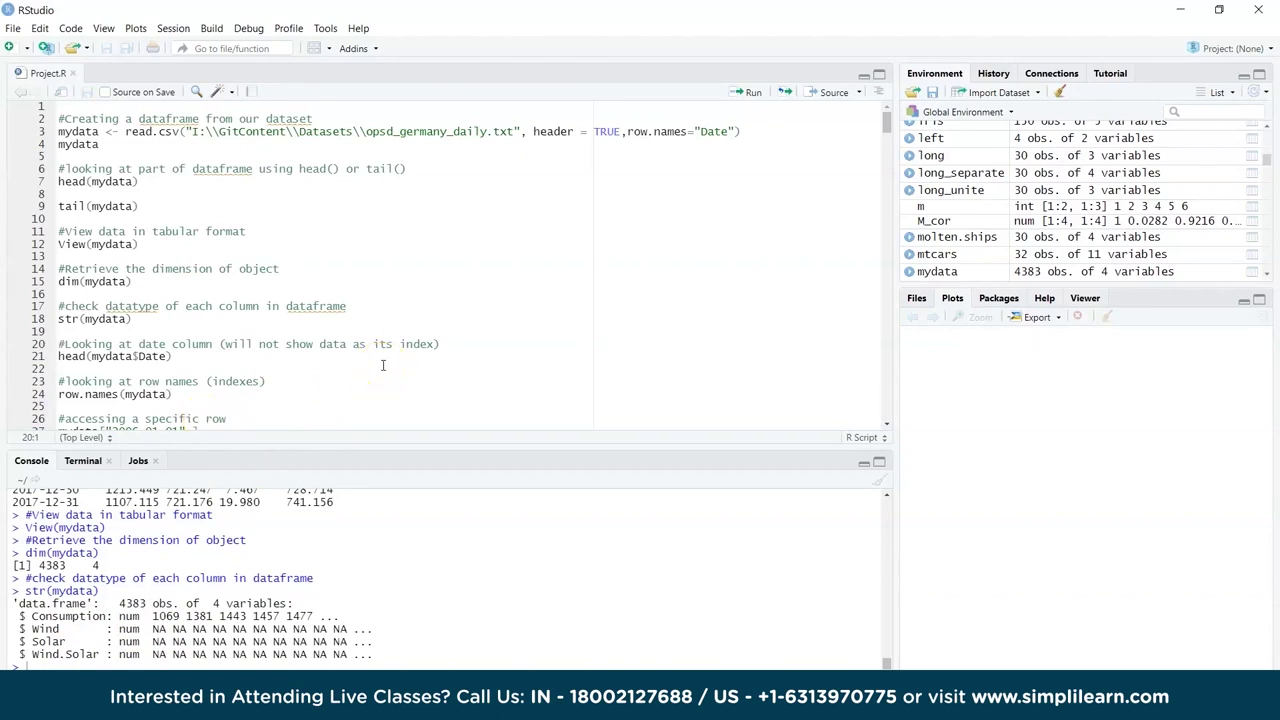
Run head(mydata$Date) to check whether Date is accessible as a column of the data frame
scroll(382, 365, down, 1)
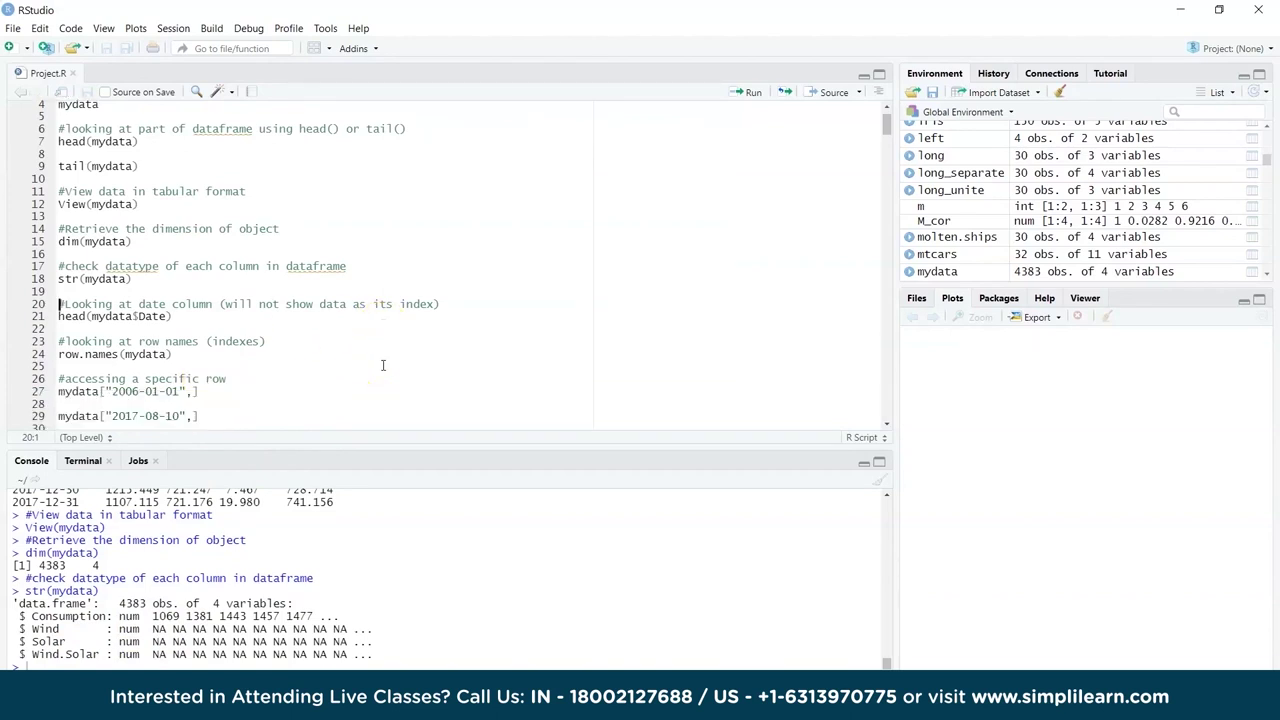
click(144, 316)
key(ctrl+Return)
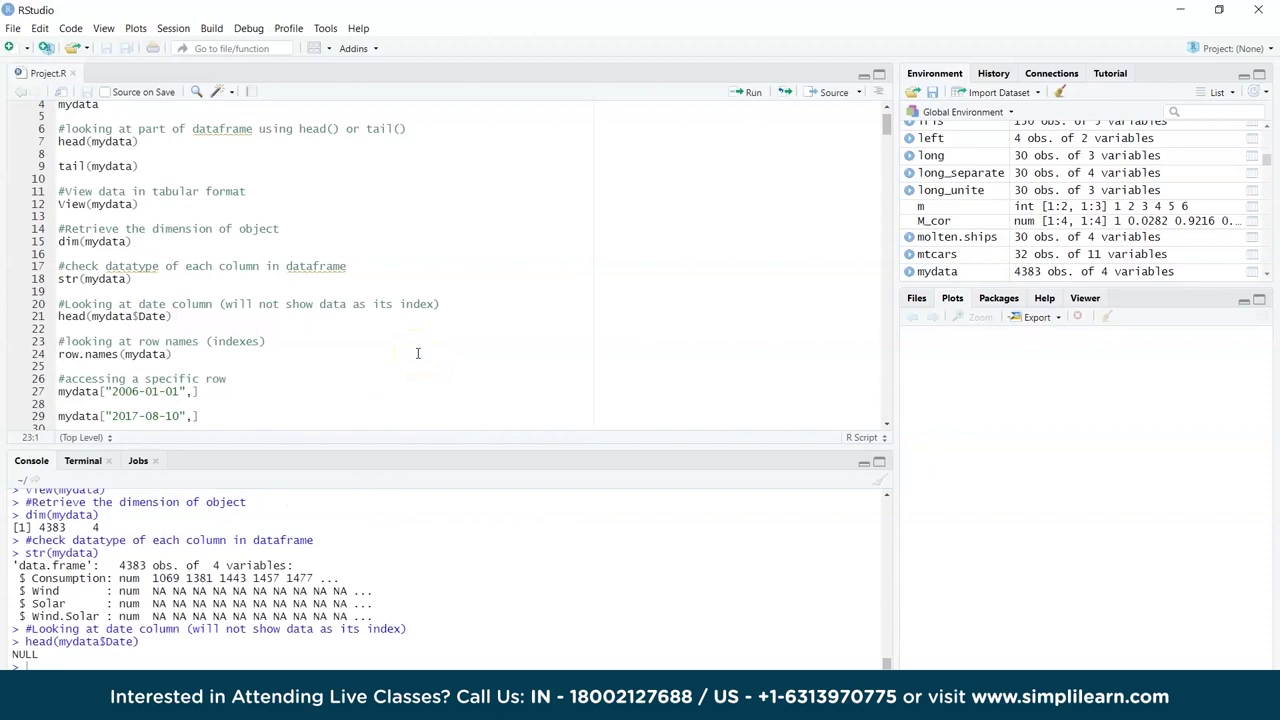
click(130, 643)
Run row.names(mydata) to list the date indexes and review the printed dates in the console
click(89, 354)
key(ctrl+Return)
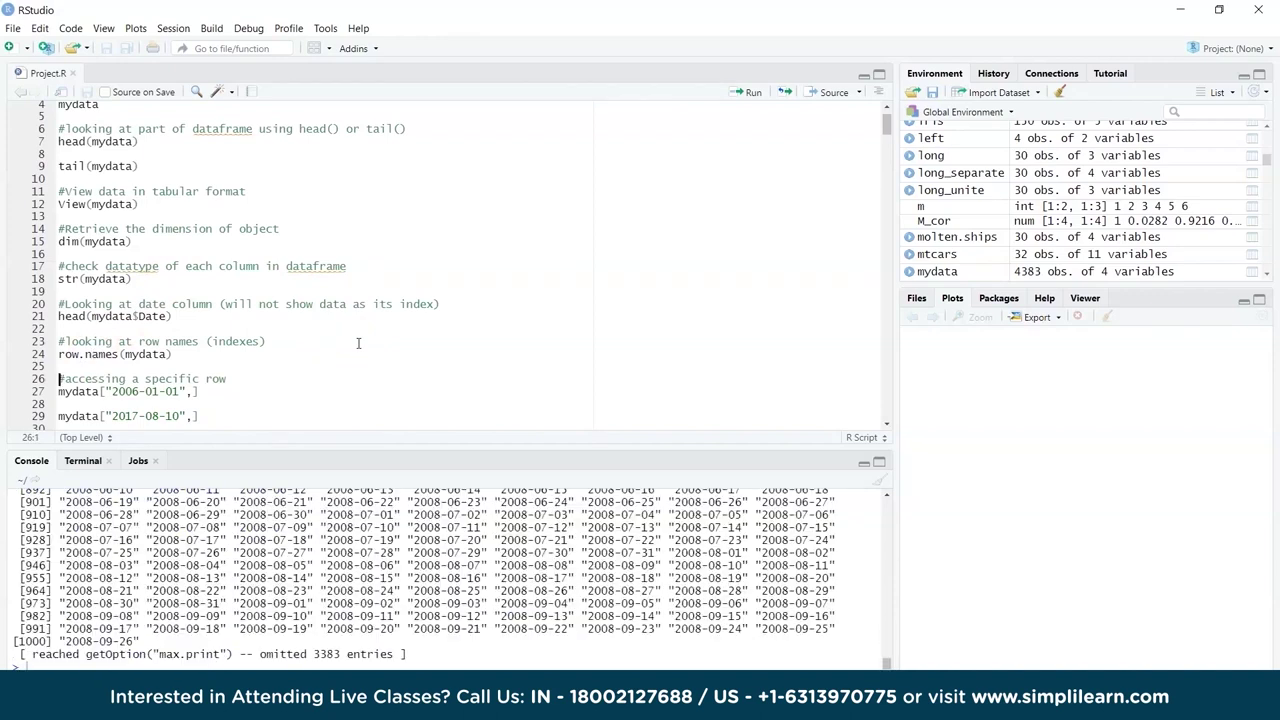
click(285, 568)
scroll(287, 567, up, 6)
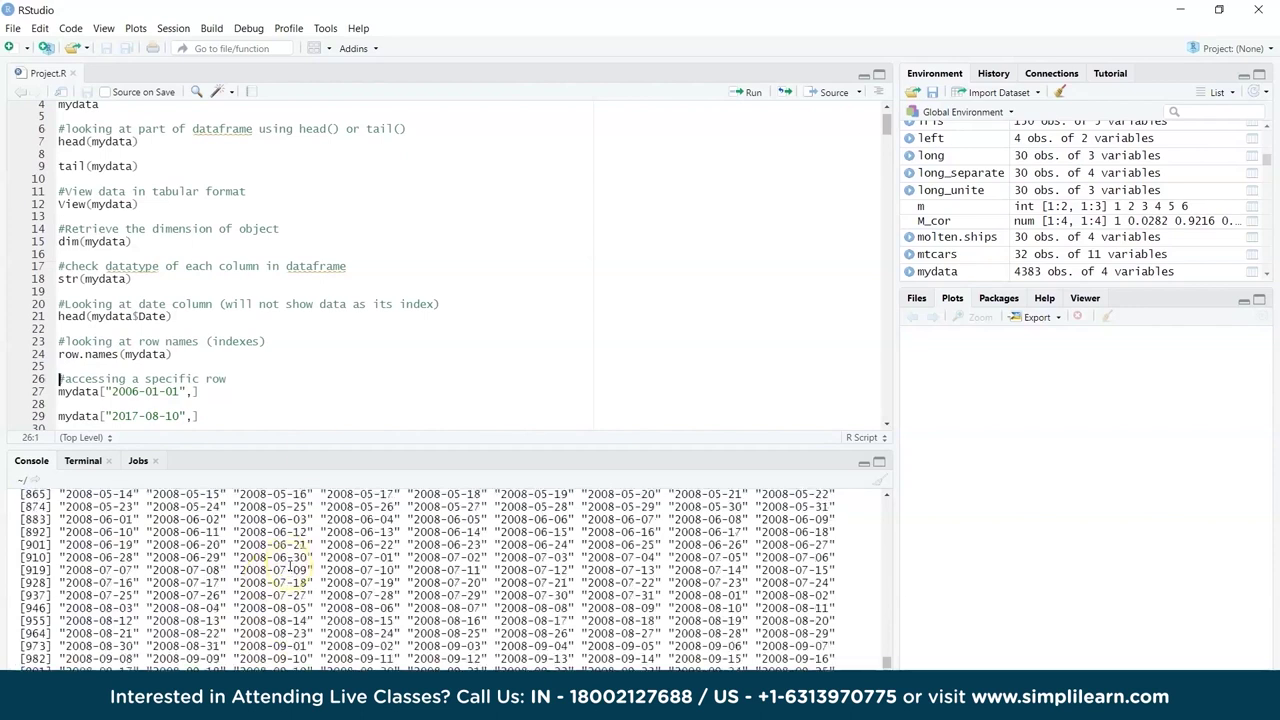
scroll(287, 567, up, 7)
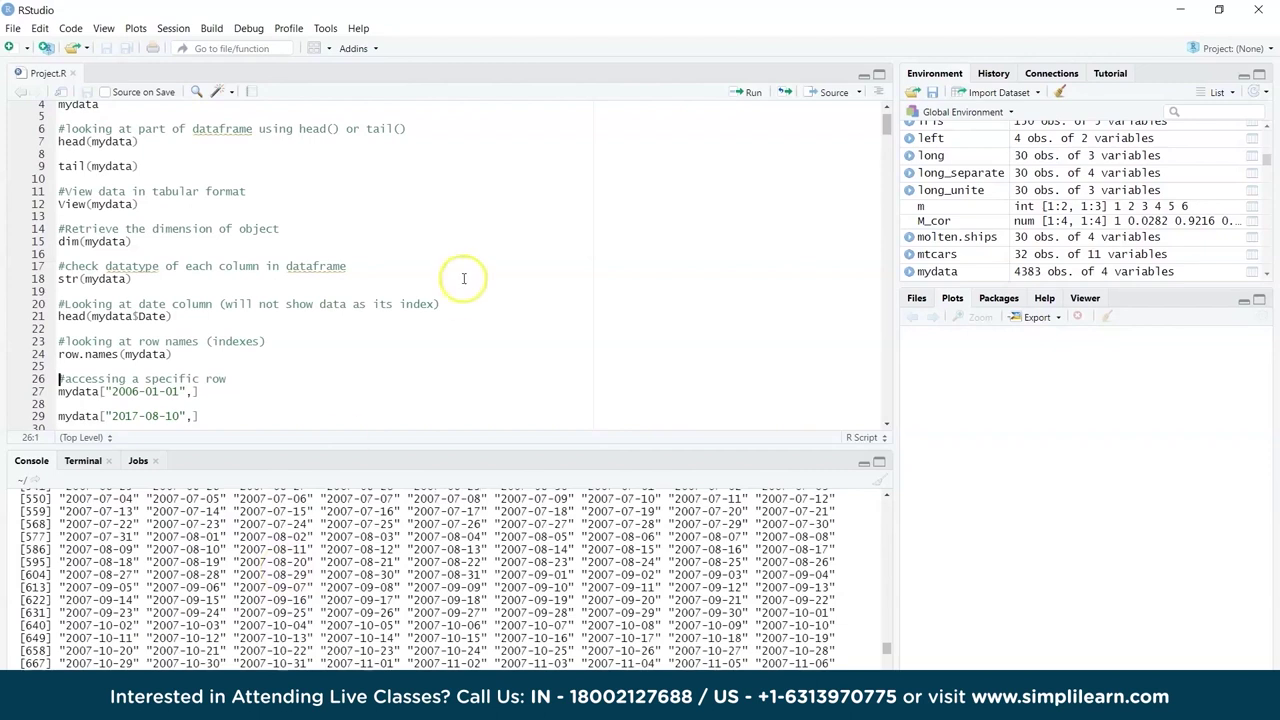
Retrieve the mydata rows for 2006-01-01 and 2017-08-10 individually, and 2006-01-01 and 2006-01-04 together in one vector selection
scroll(444, 293, down, 5)
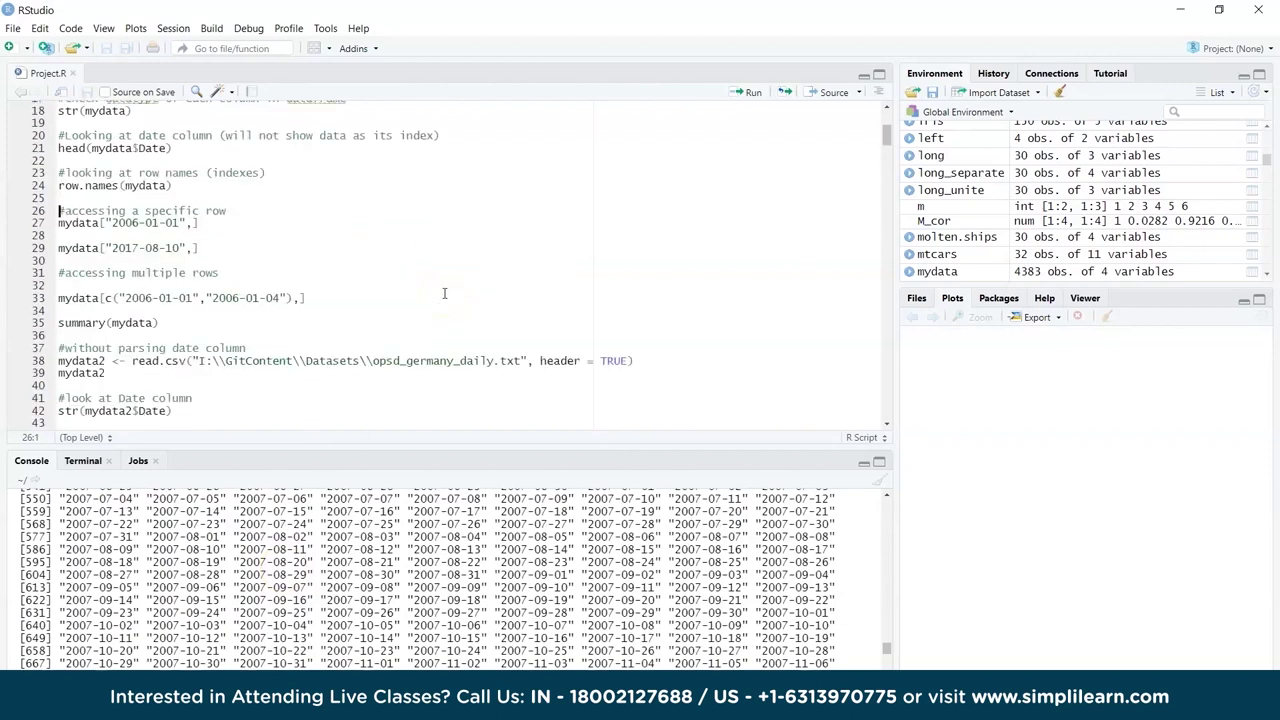
click(78, 223)
key(ctrl+Return)
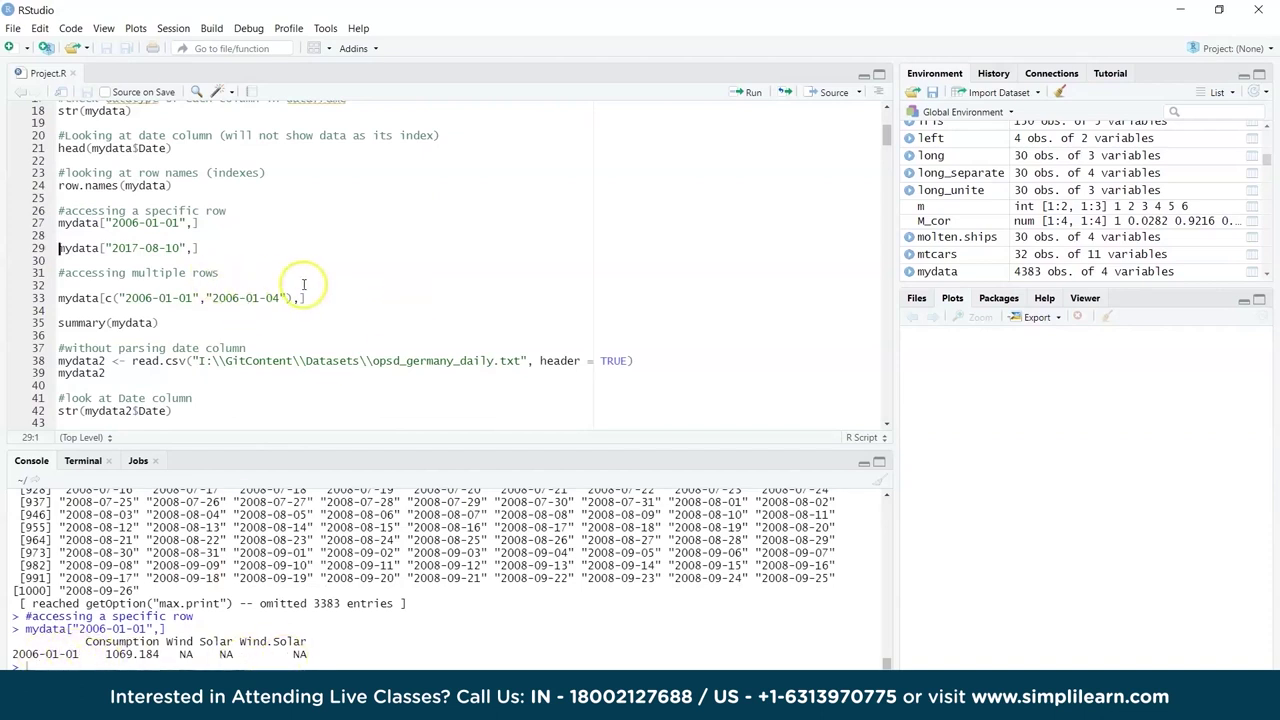
click(123, 248)
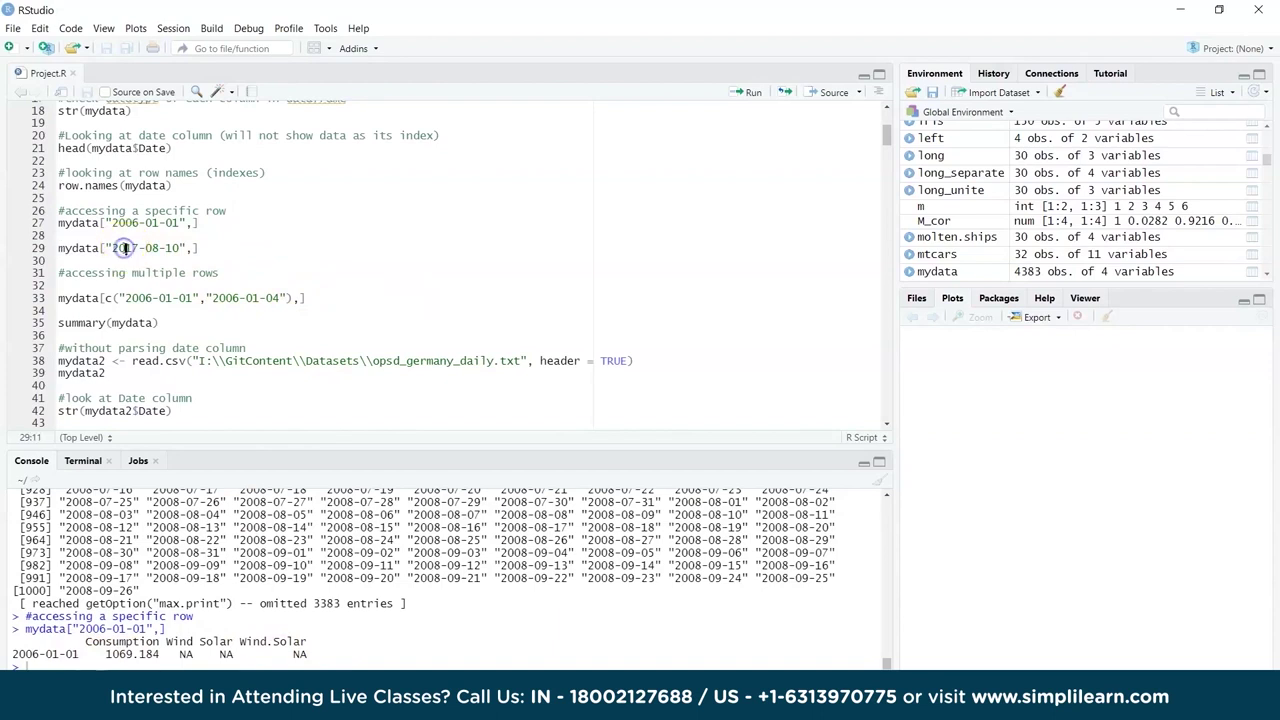
key(ctrl+Return)
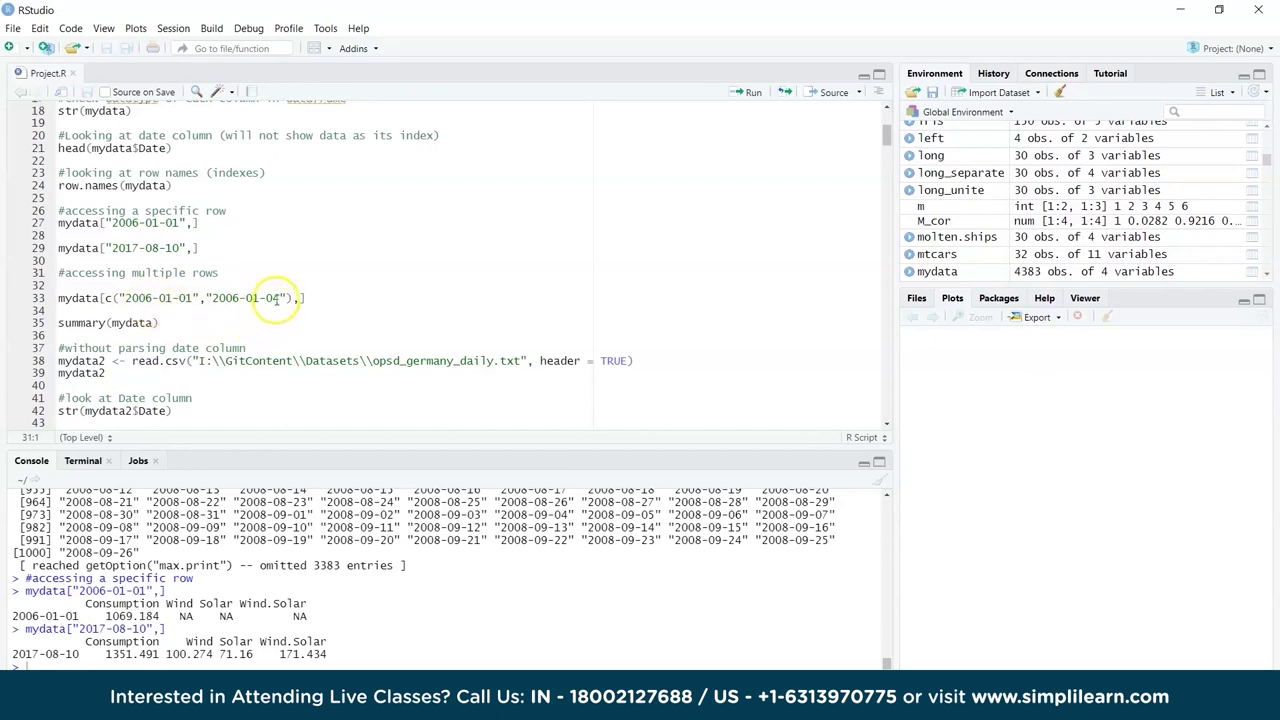
click(157, 297)
key(ctrl+Return)
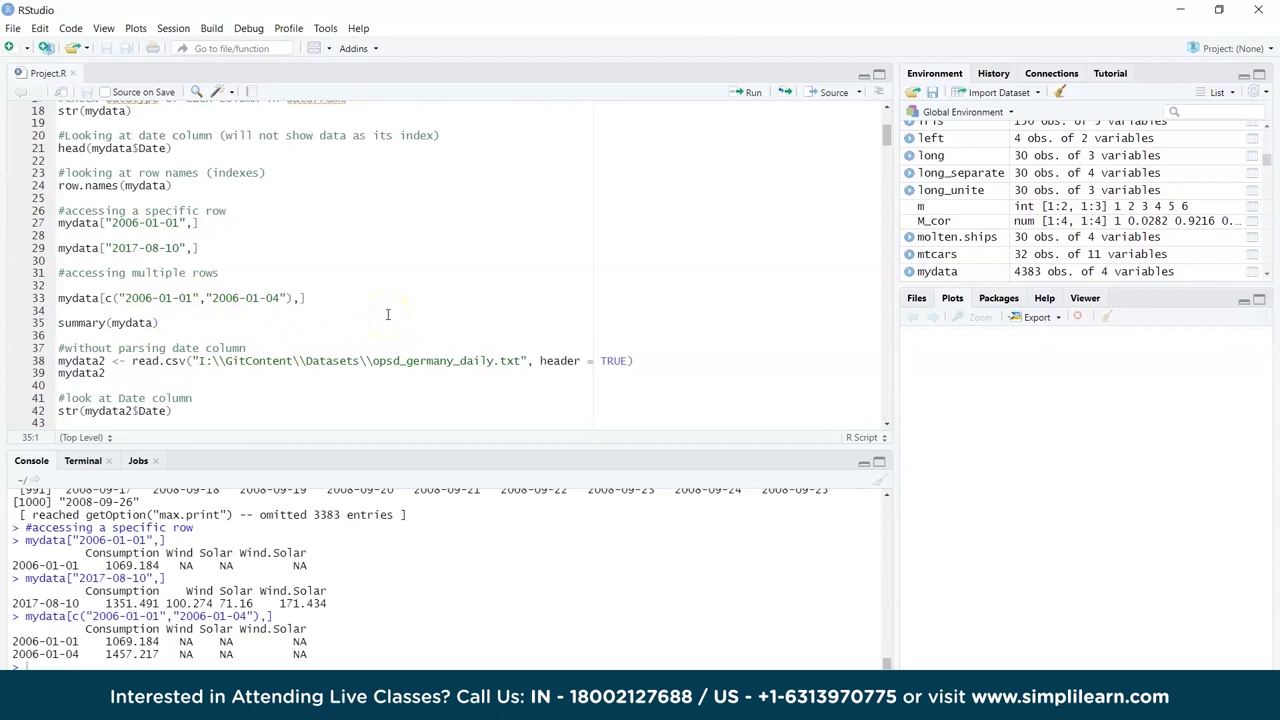
Run summary(mydata) on line 35 of the script to summarize the data frame's columns
scroll(388, 314, down, 1)
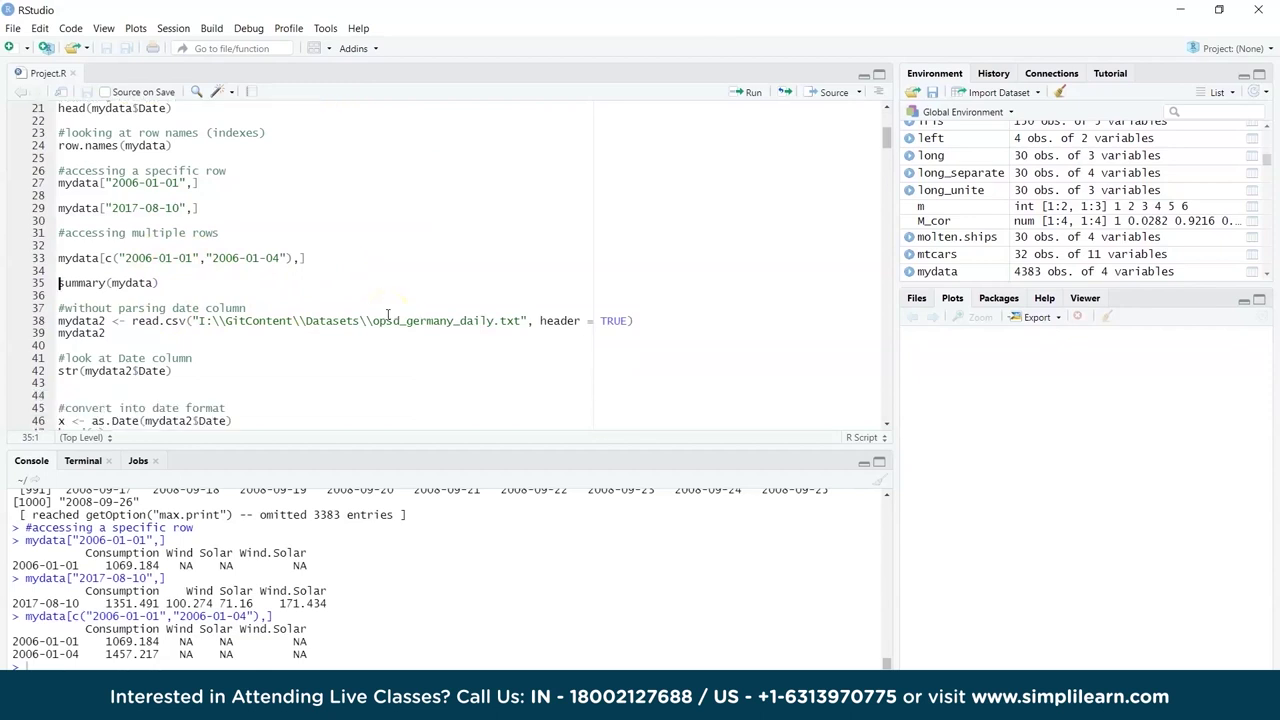
click(96, 283)
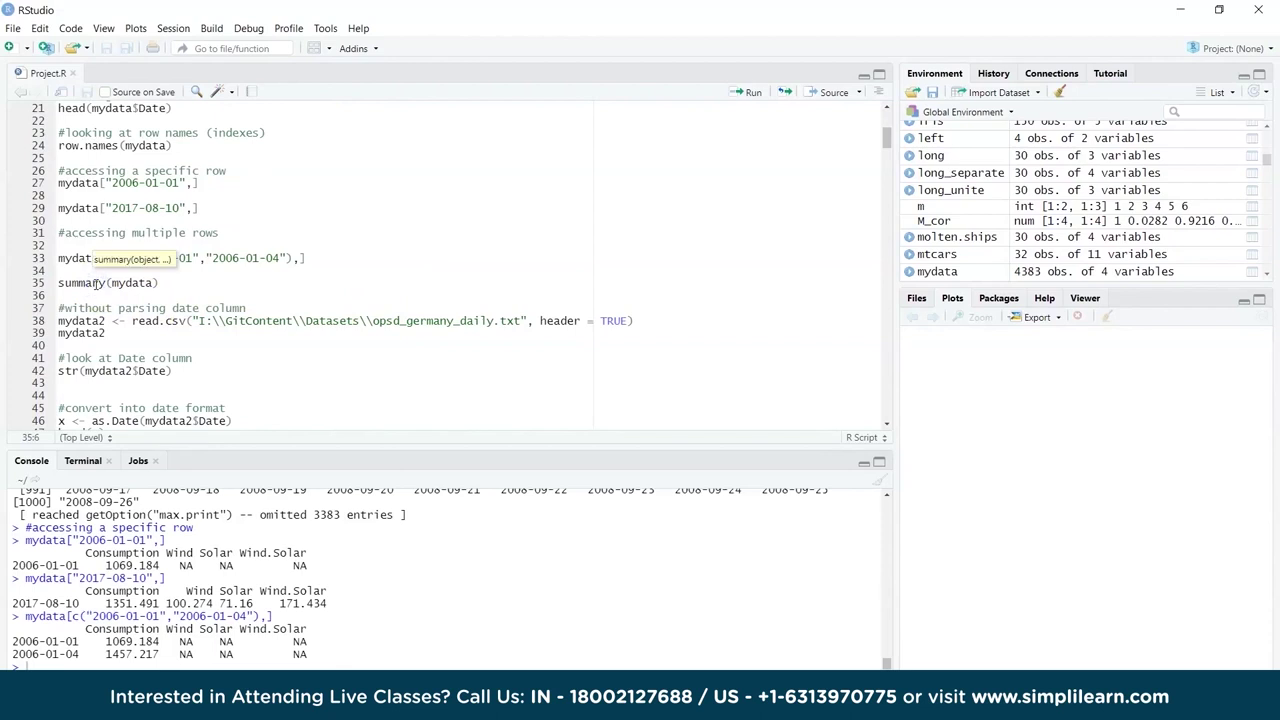
Run the summary of mydata and review the script line that reads the CSV with Date as row names
key(ctrl+Return)
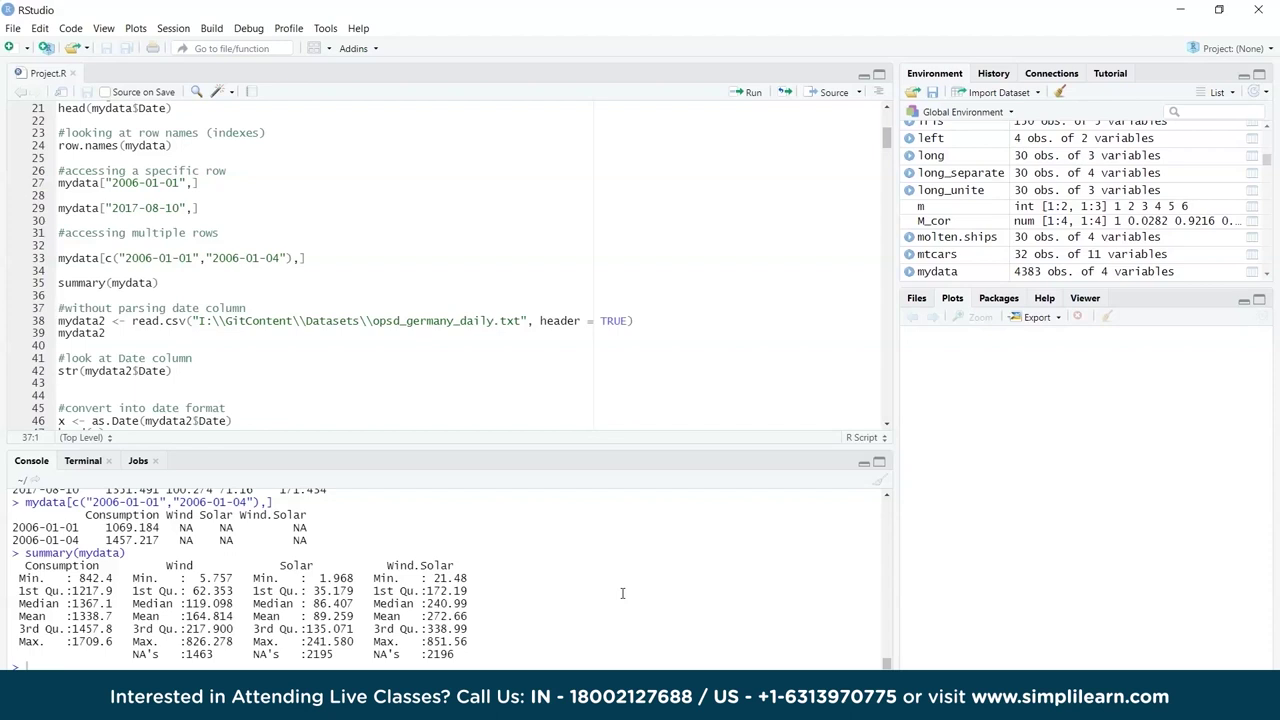
scroll(686, 263, up, 7)
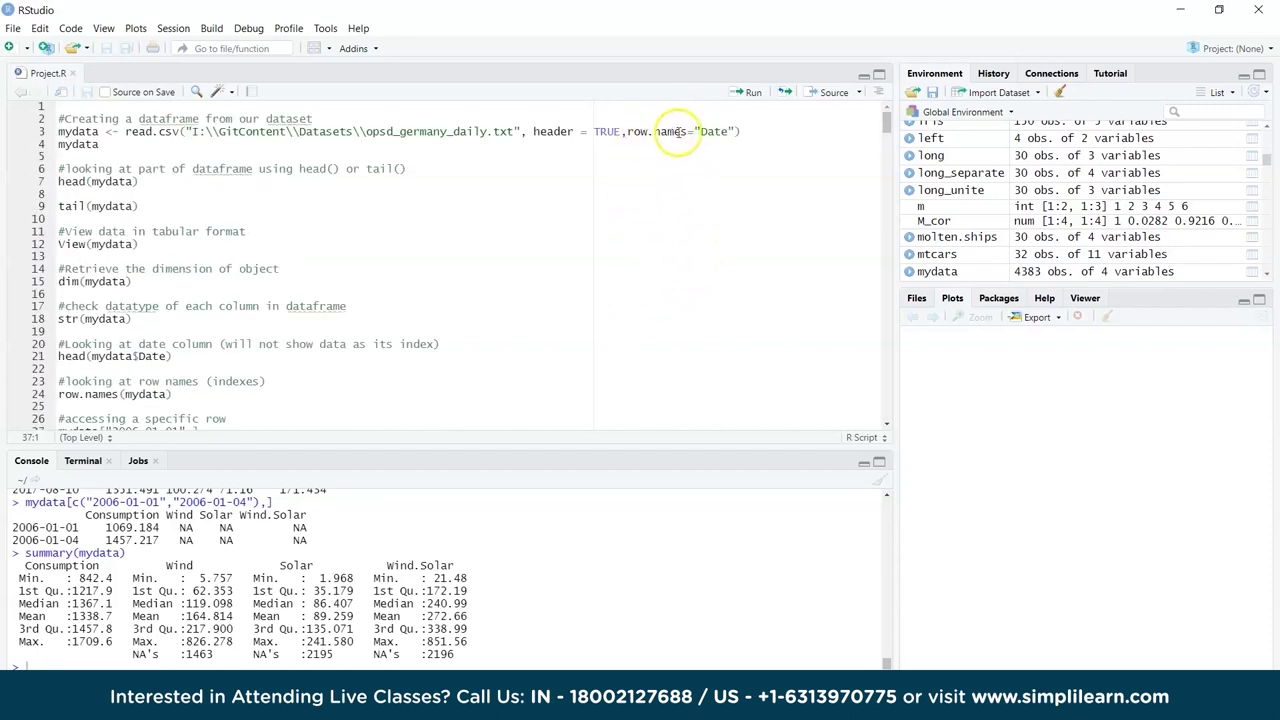
scroll(634, 291, down, 4)
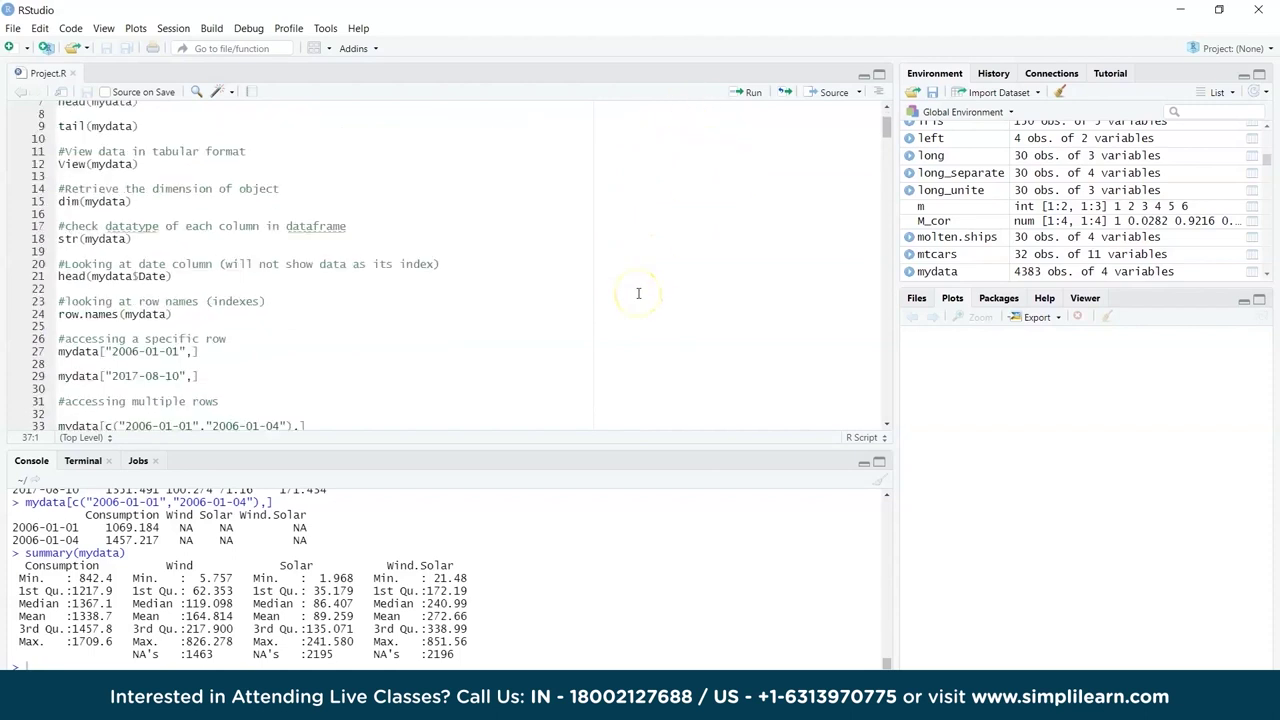
scroll(636, 292, down, 2)
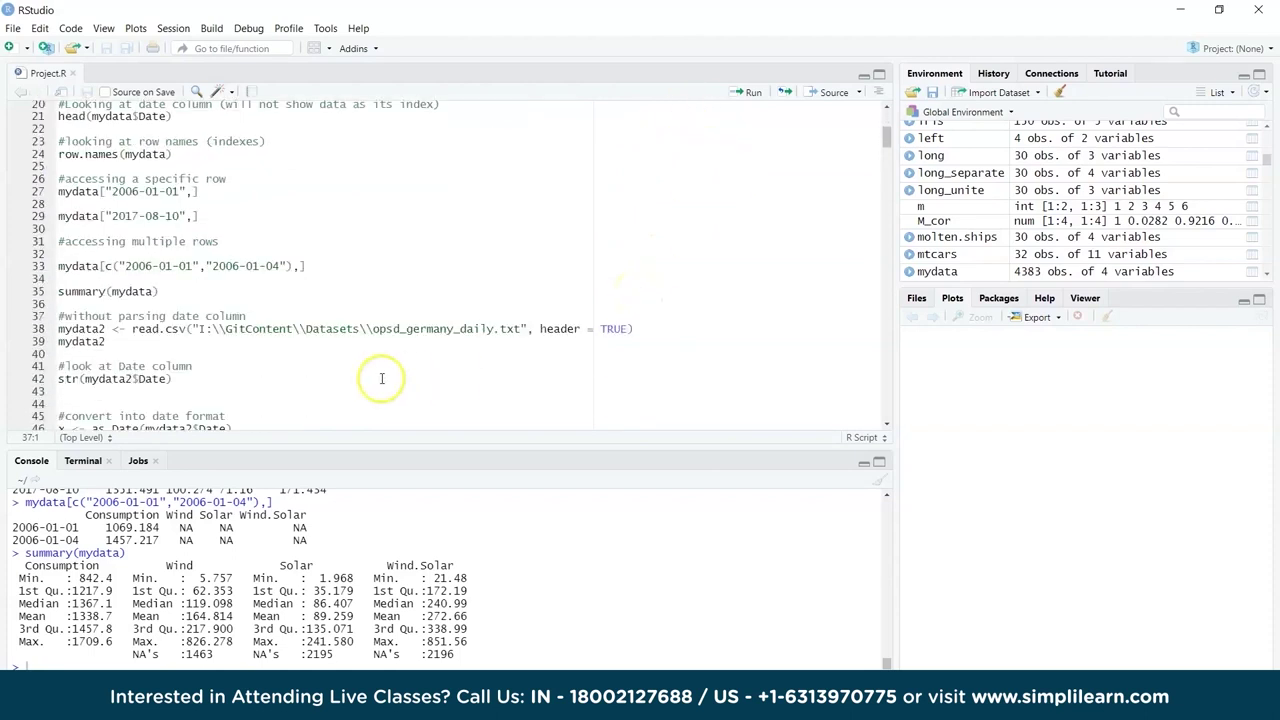
Run the script lines that load opsd_germany_daily.txt into mydata2 without date row names and print the dataframe, reviewing its first rows
click(301, 328)
key(ctrl+Return)
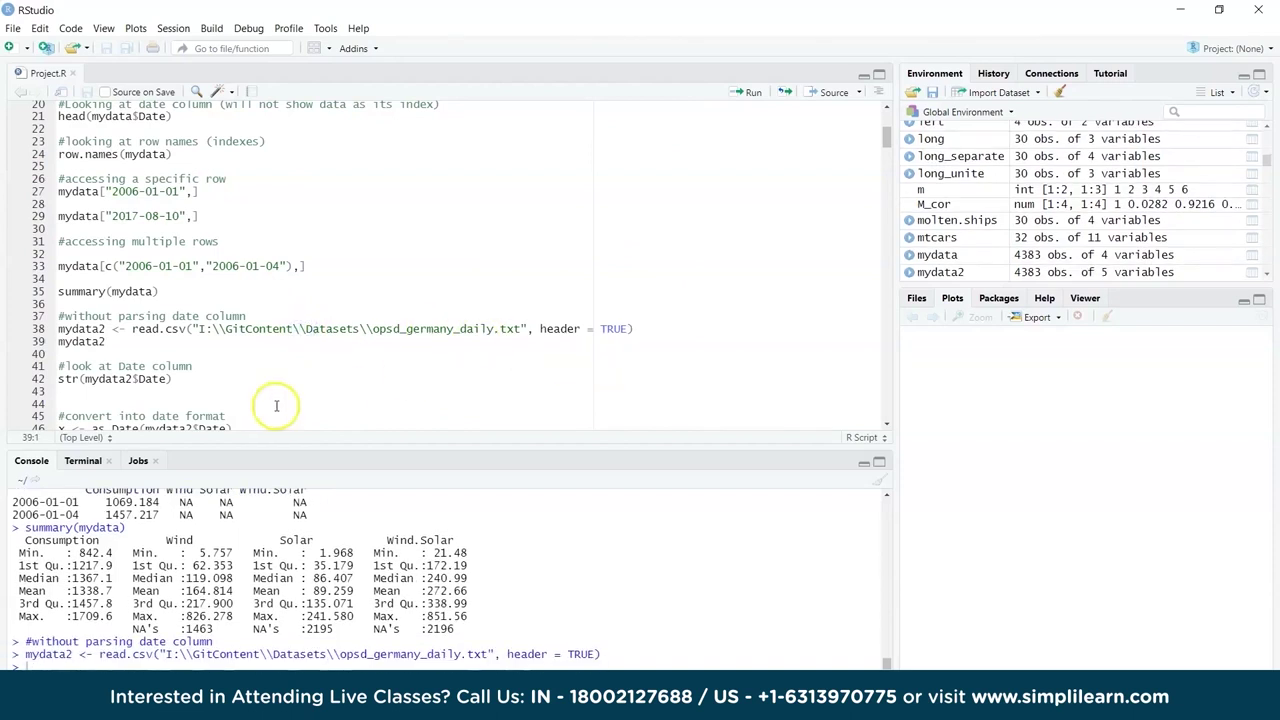
key(ctrl+Return)
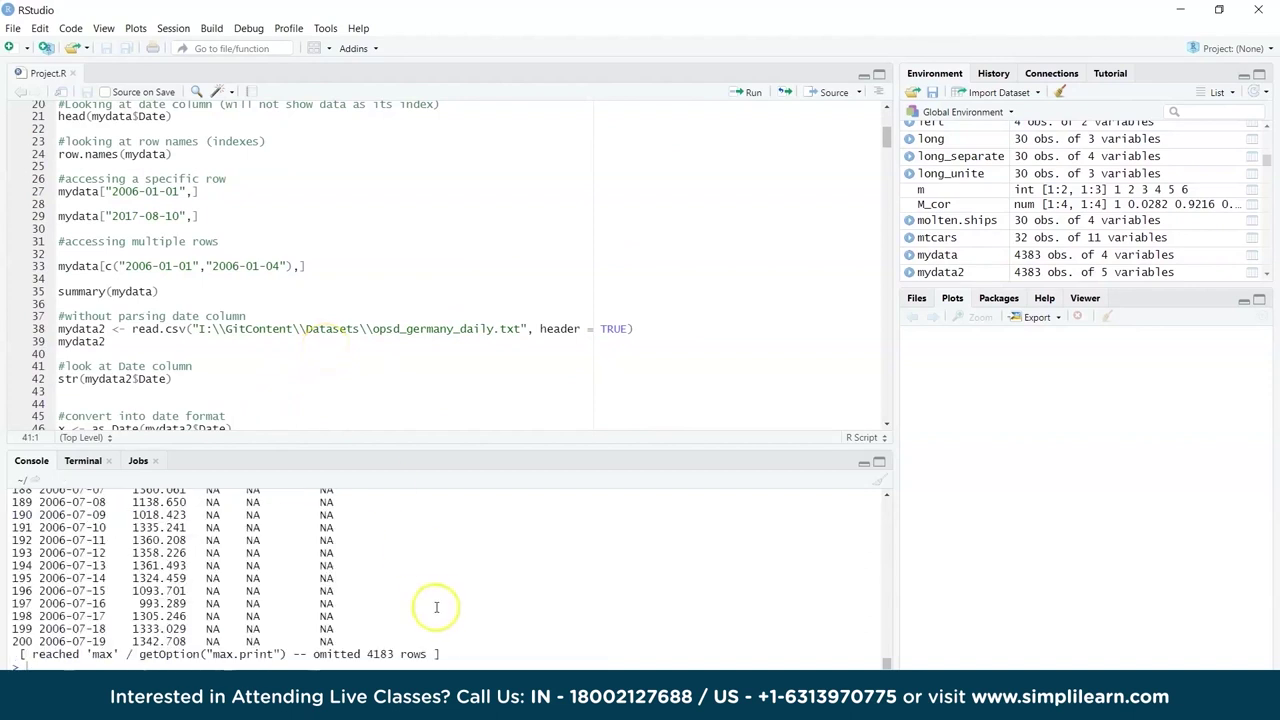
scroll(434, 564, up, 5)
scroll(434, 564, up, 10)
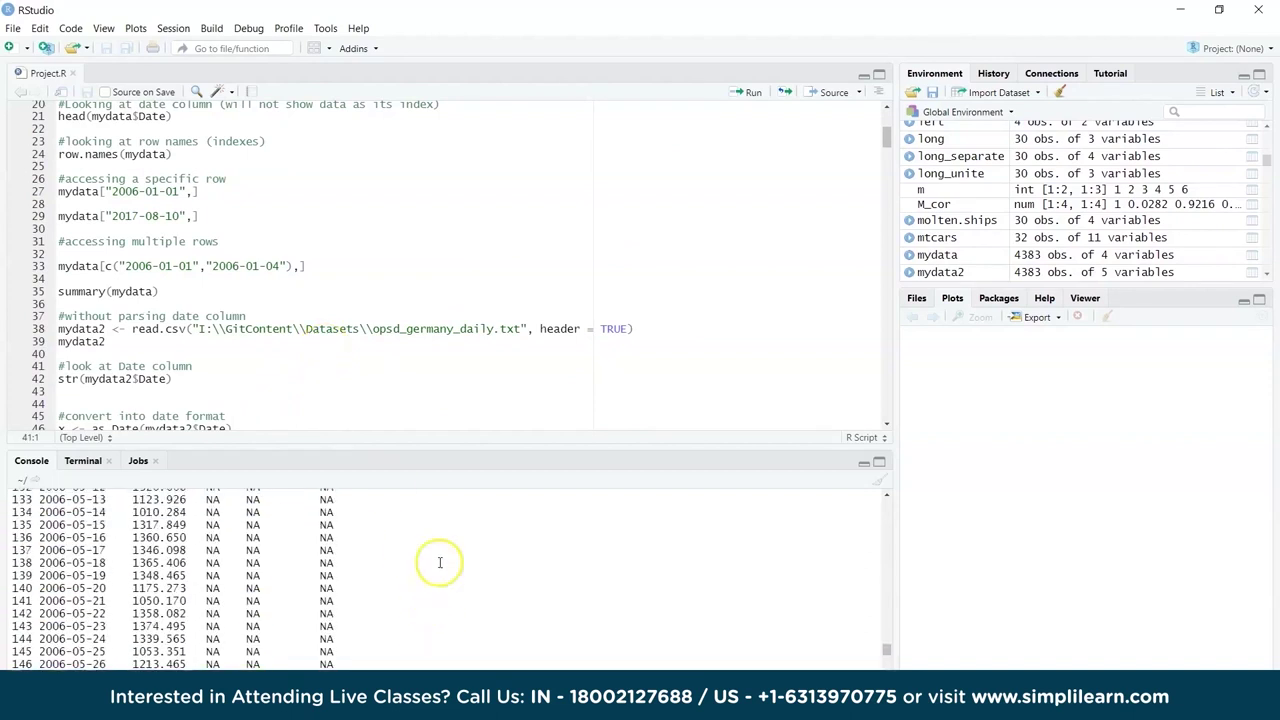
scroll(439, 563, up, 15)
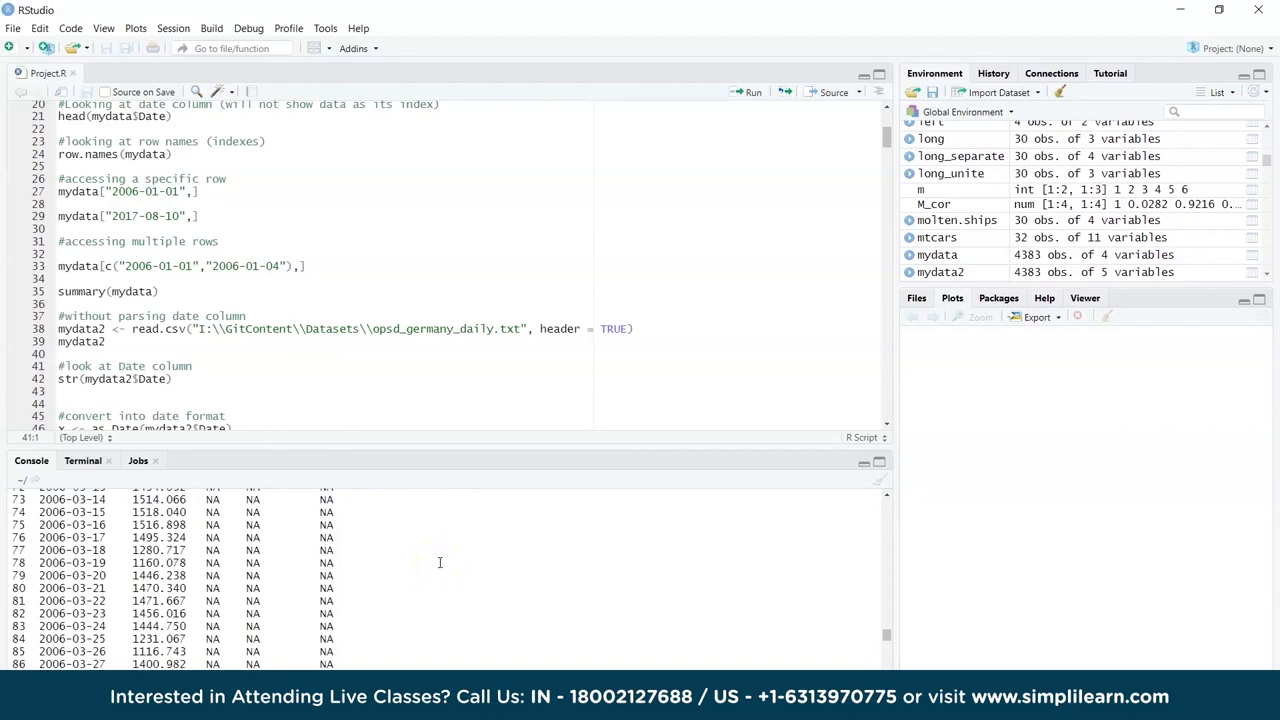
scroll(439, 563, up, 2)
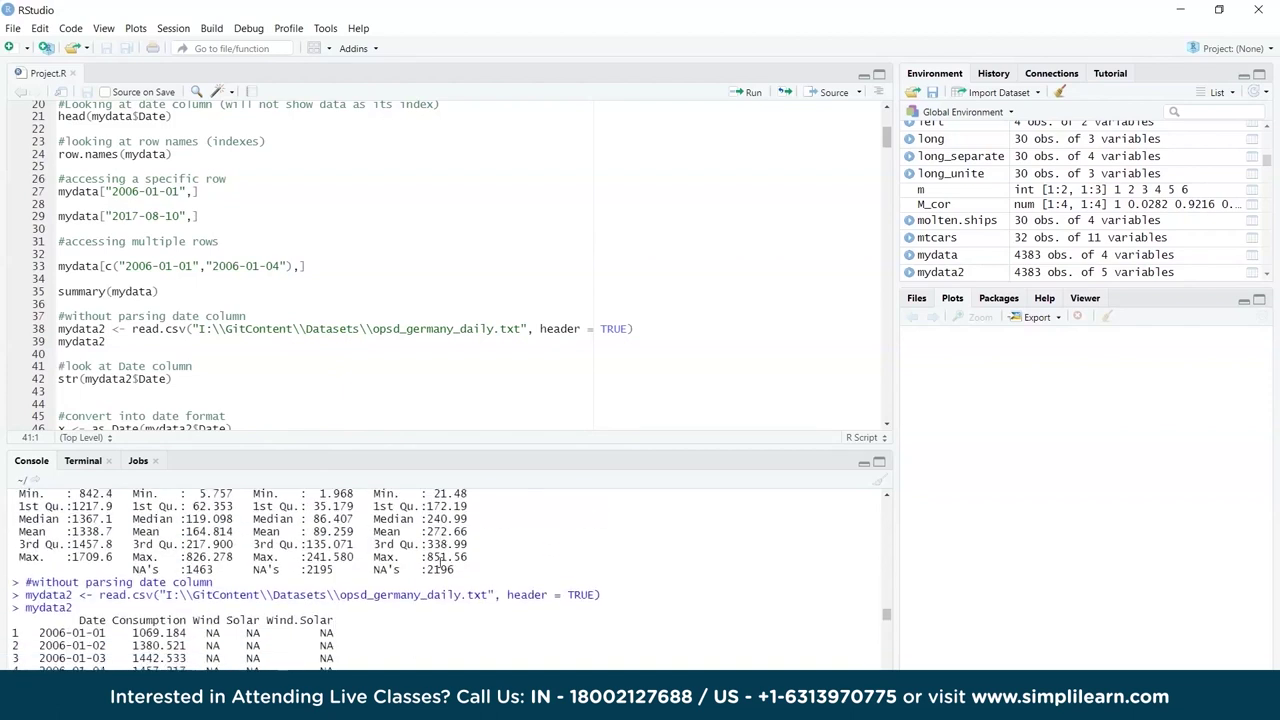
scroll(439, 563, down, 2)
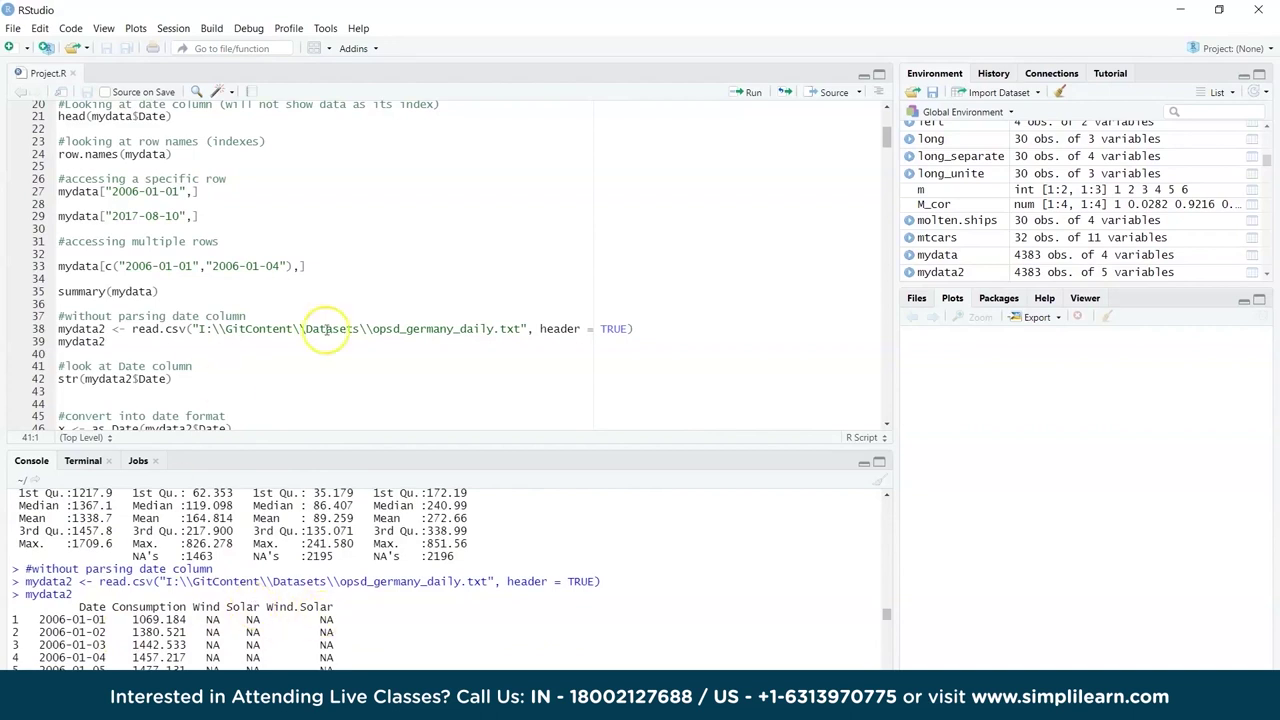
Run str on mydata2$Date and examine the data type of the Date column
scroll(273, 373, down, 2)
click(126, 291)
key(ctrl+Return)
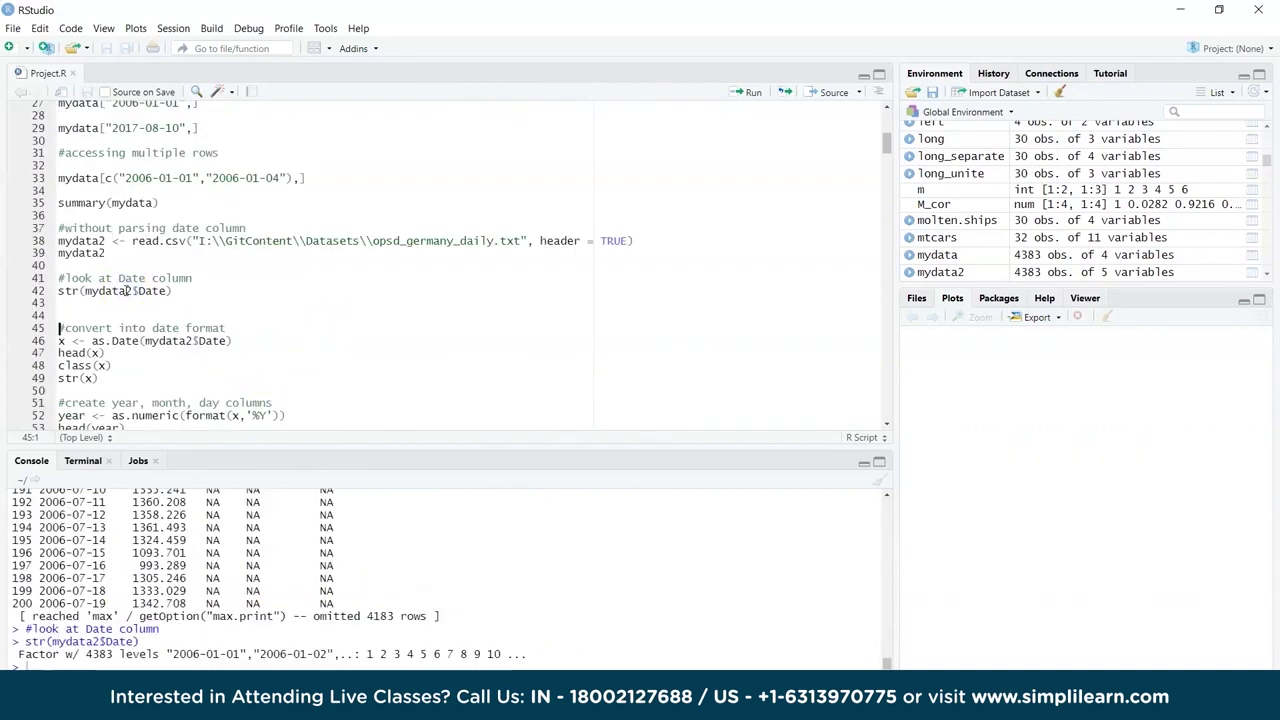
click(84, 664)
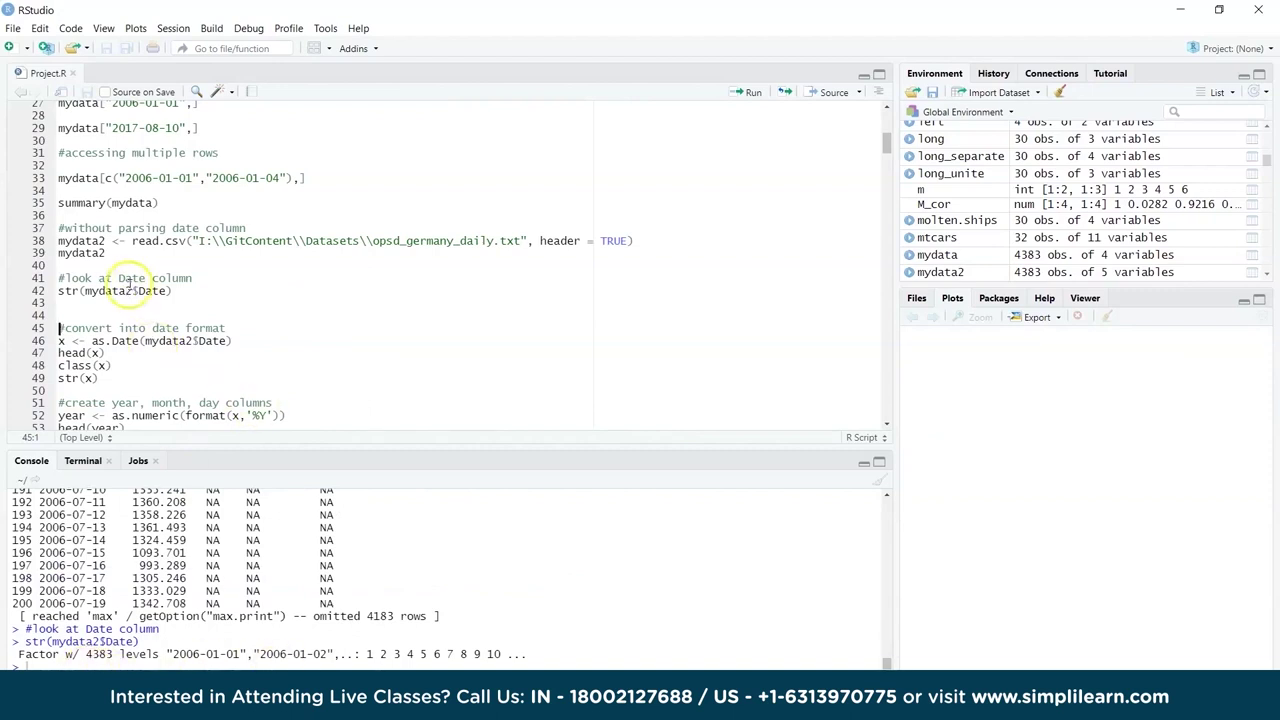
drag(85, 290, 167, 290)
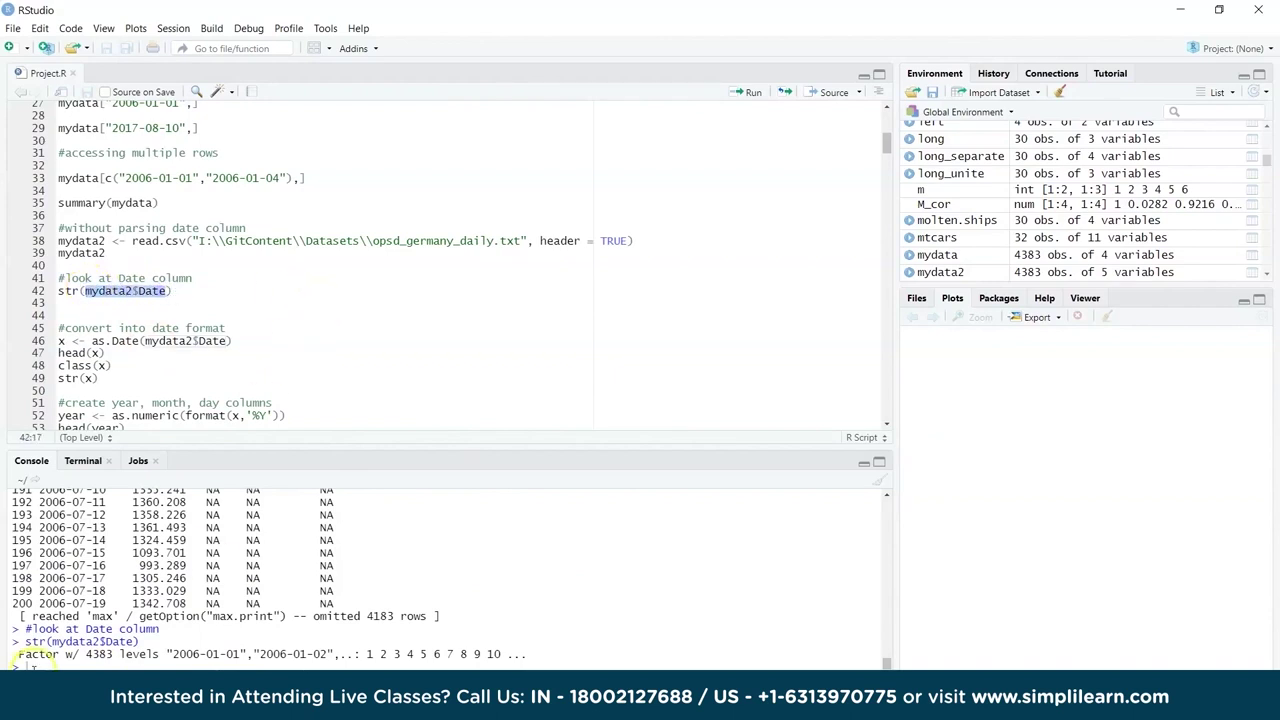
click(122, 655)
click(110, 655)
Convert mydata2$Date to date format as x with as.Date, and check it with head, class and str
scroll(324, 340, down, 2)
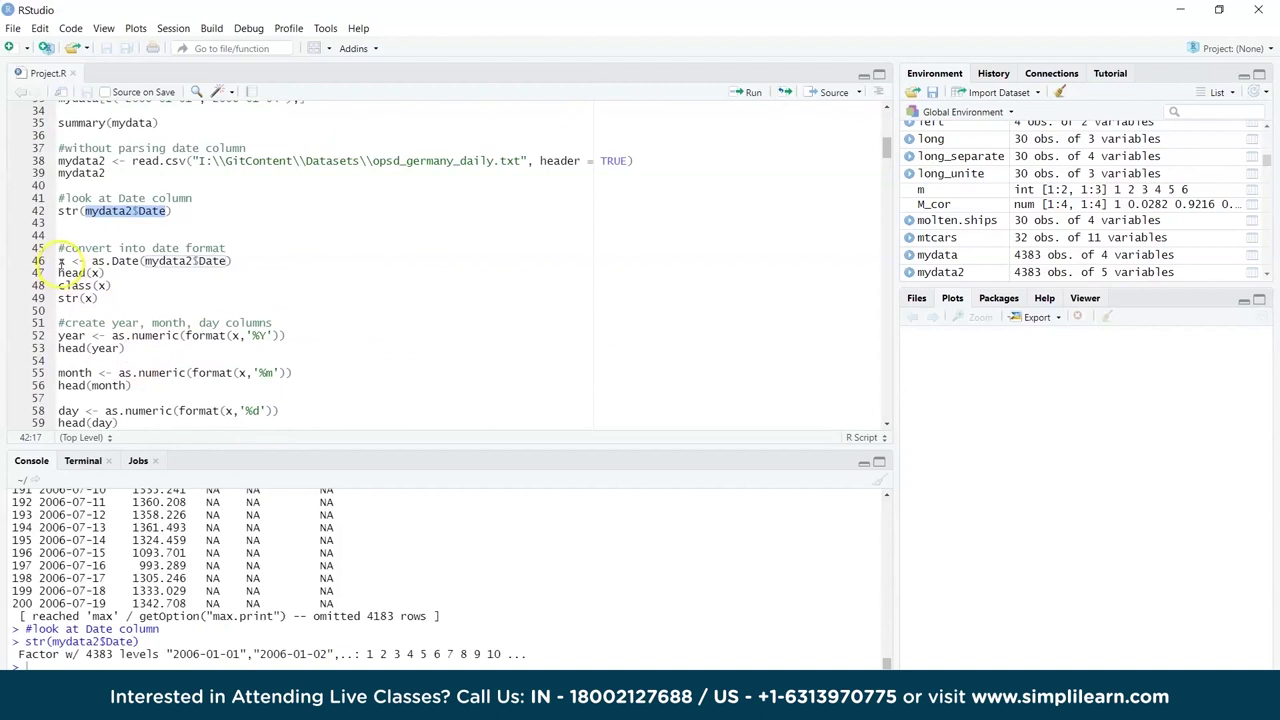
click(124, 261)
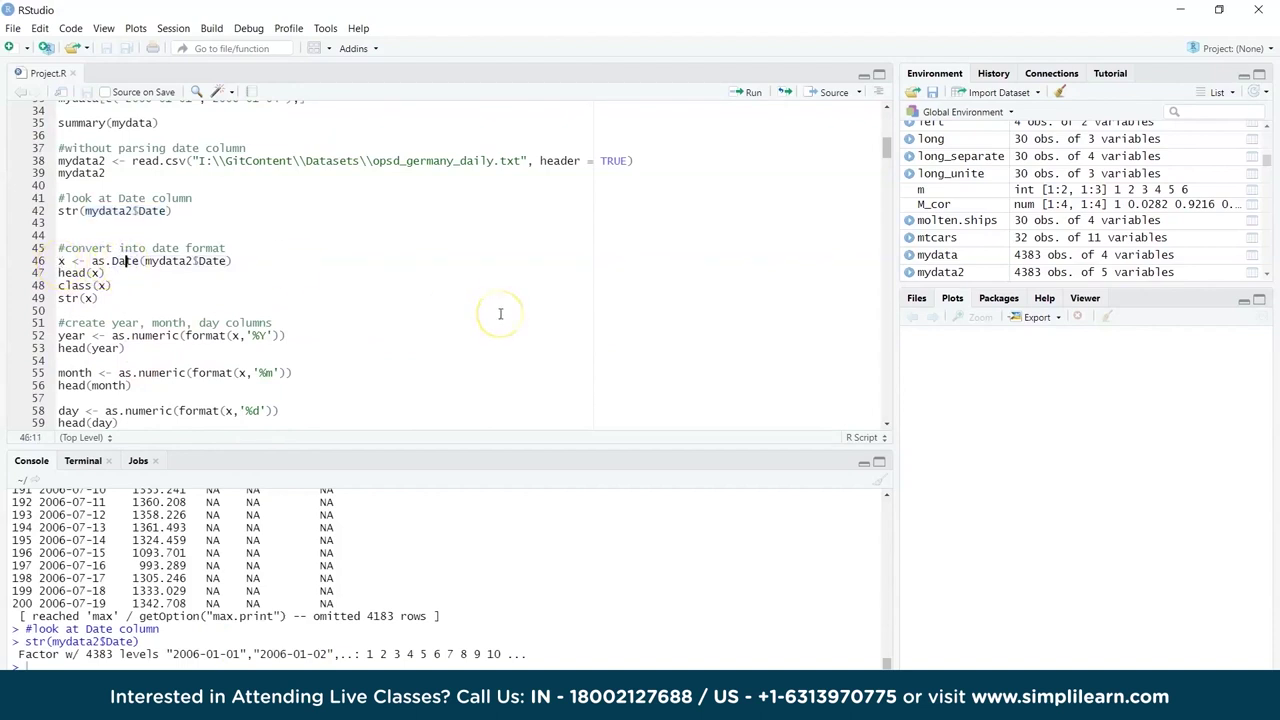
key(ctrl+Return)
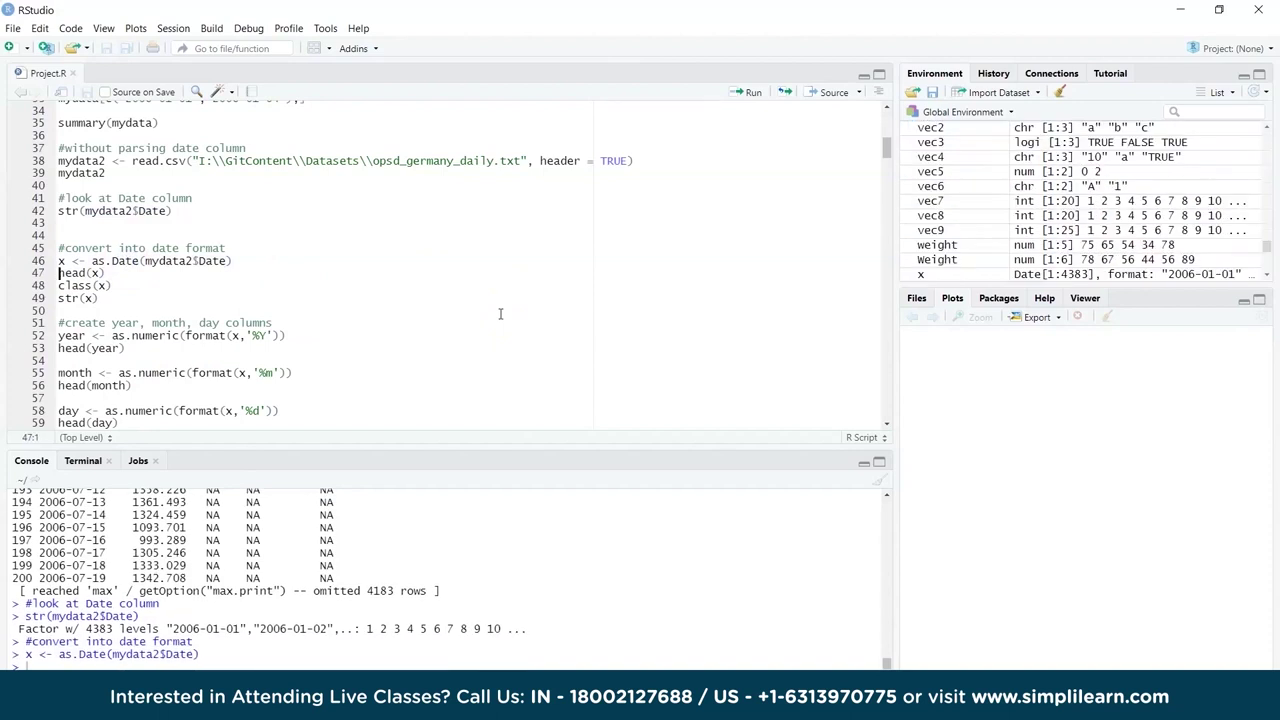
key(ctrl+Return)
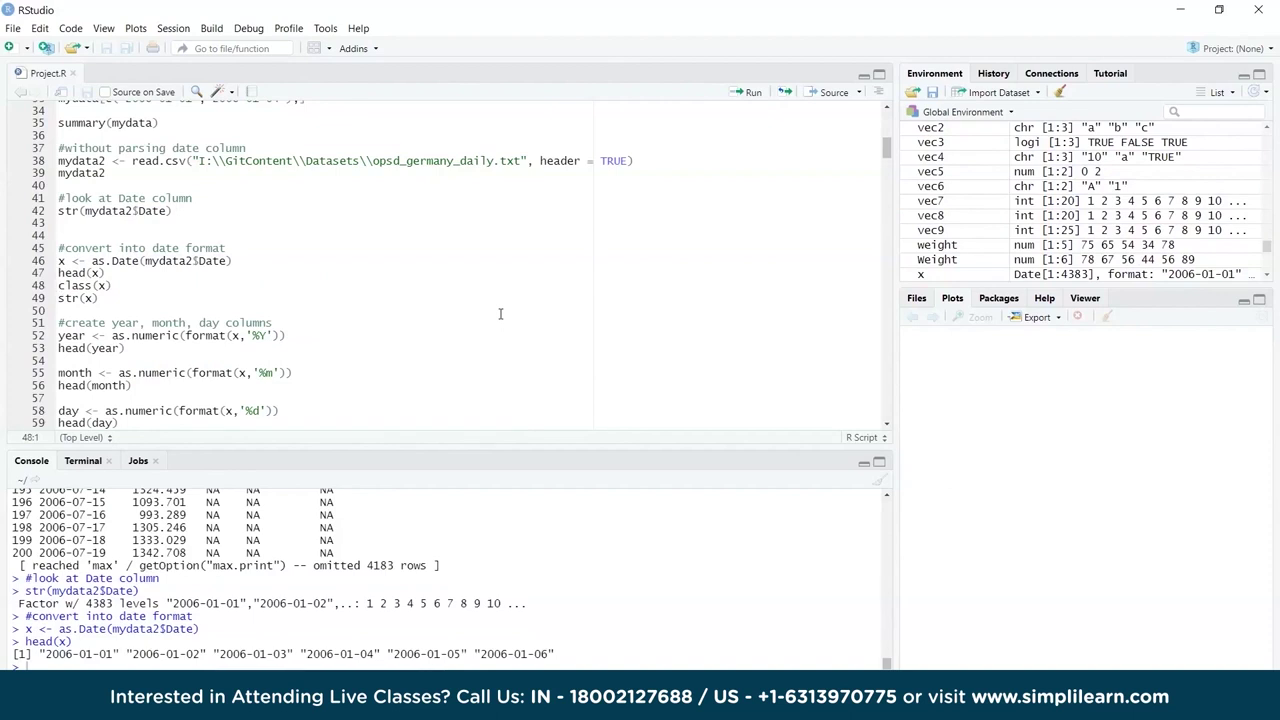
key(ctrl+Return)
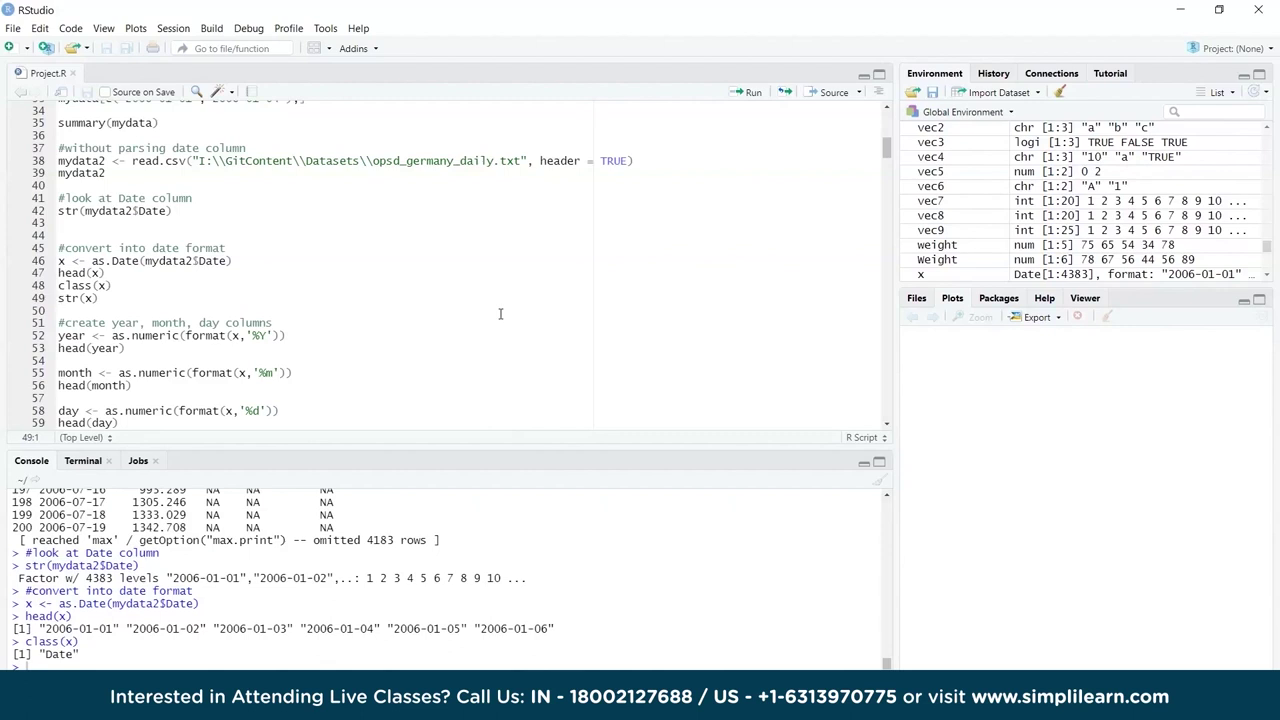
key(ctrl+Return)
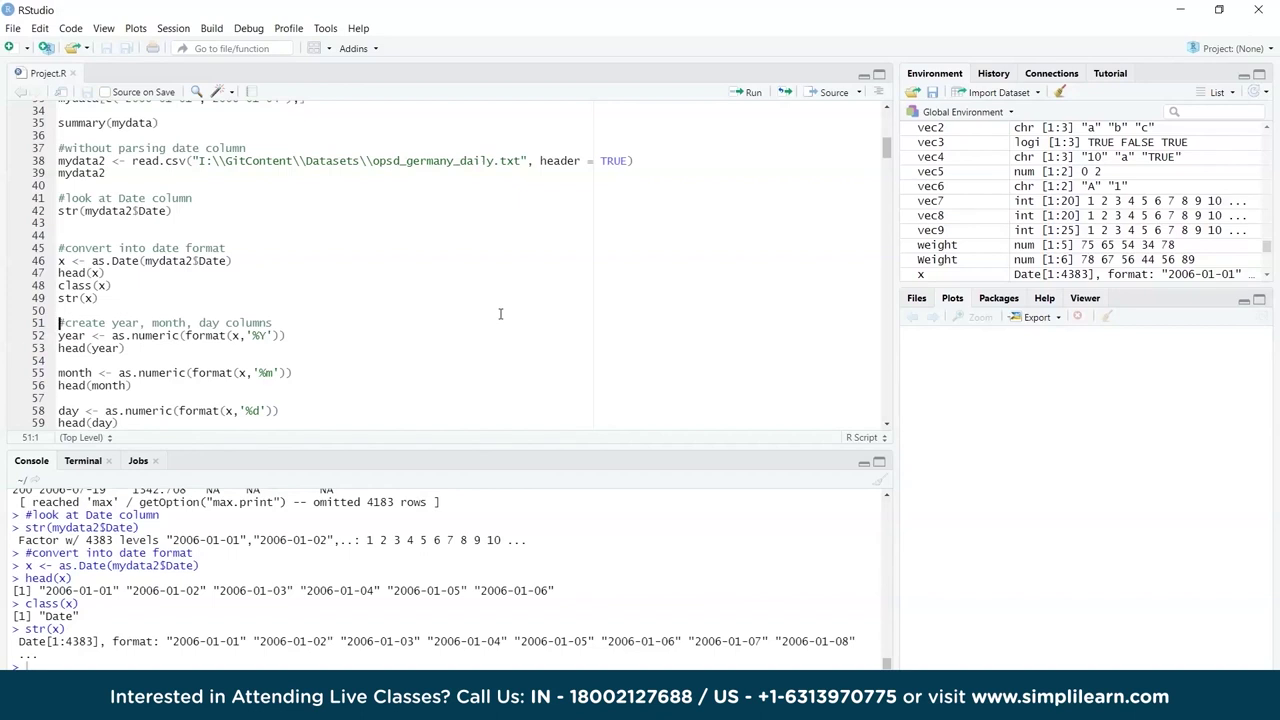
Run the script lines that extract the numeric year from x using format '%Y' and preview its first values
scroll(500, 314, down, 1)
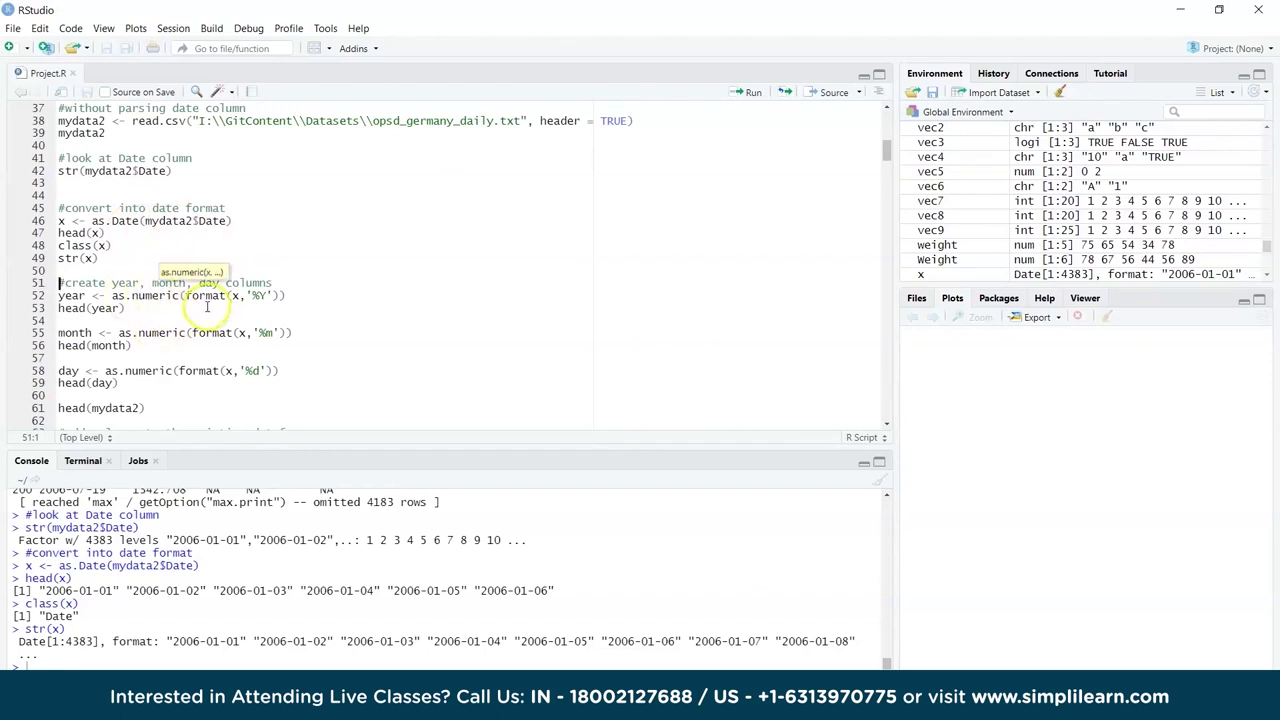
drag(87, 296, 58, 296)
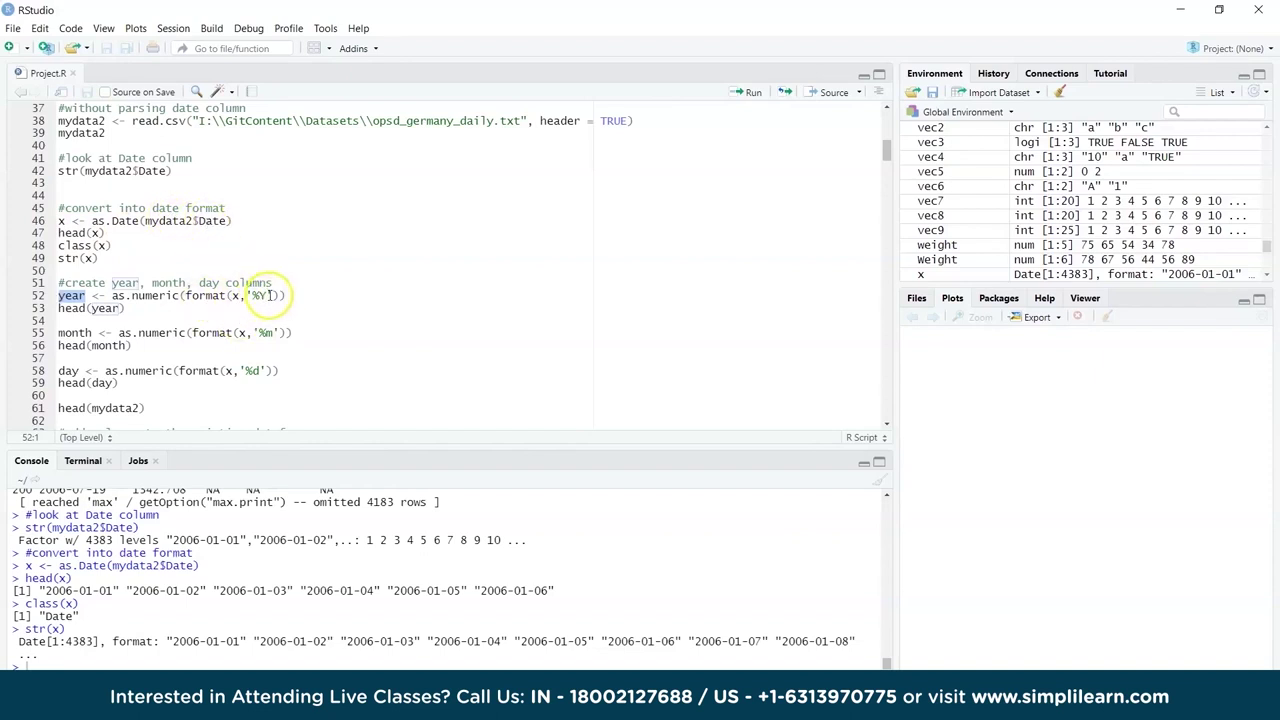
click(195, 295)
key(ctrl+Return)
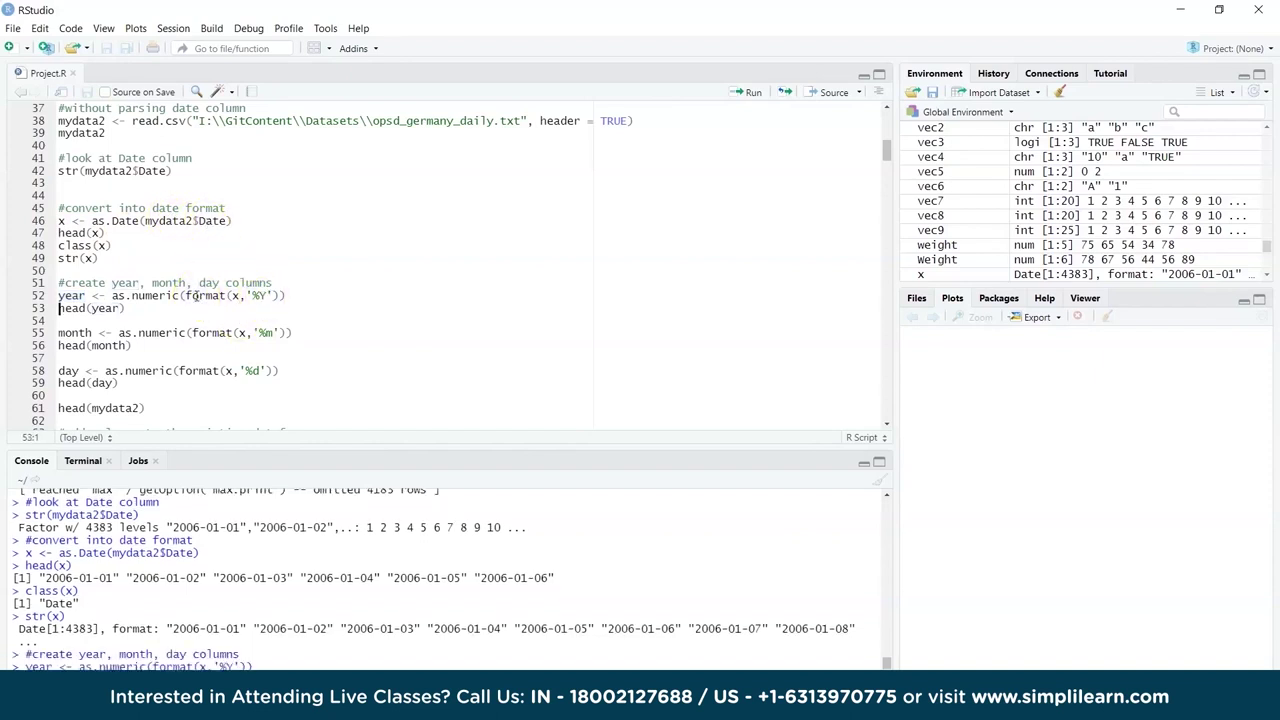
click(96, 310)
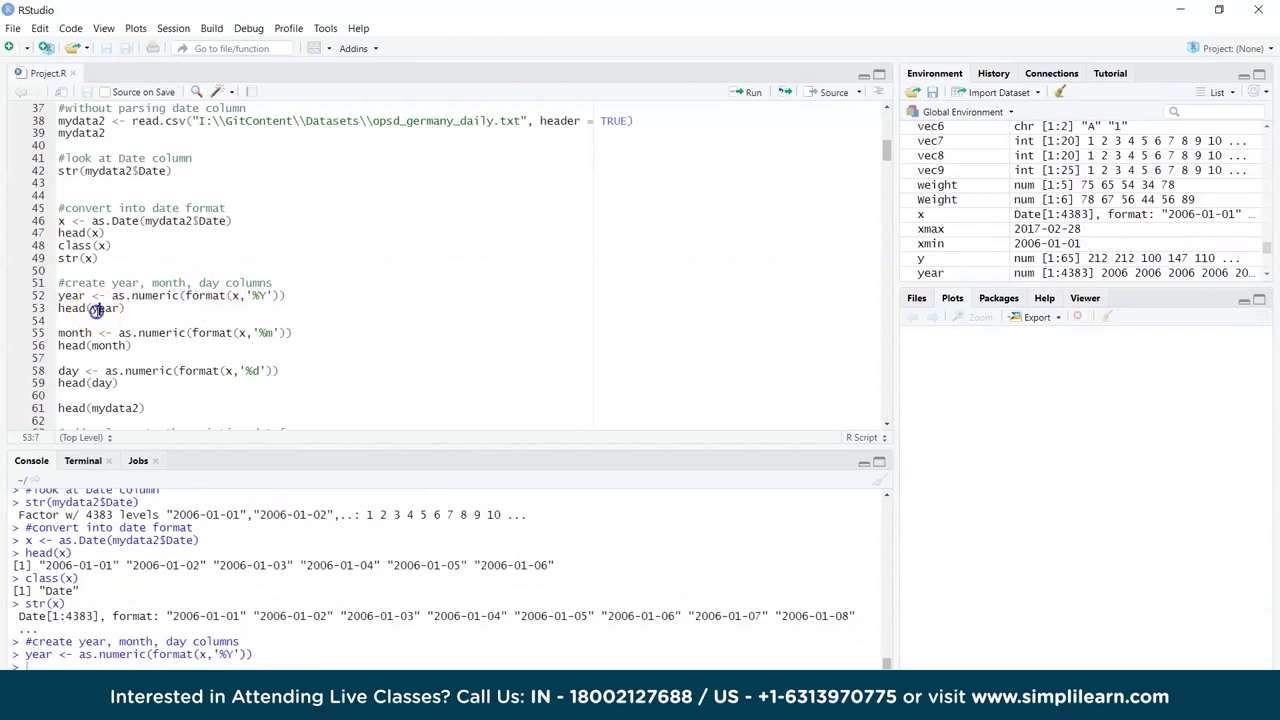
key(ctrl+Return)
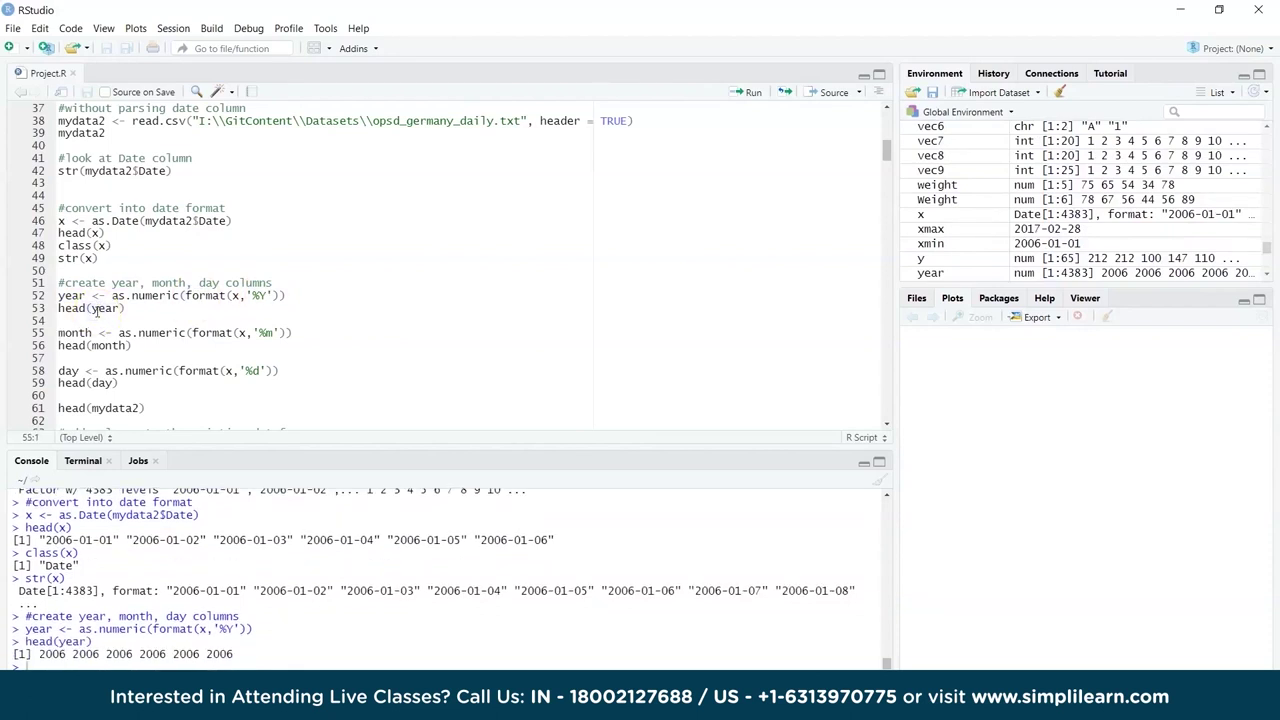
Run the script lines that extract the numeric month ('%m') and day ('%d') from x, previewing each
click(172, 334)
key(ctrl+Return)
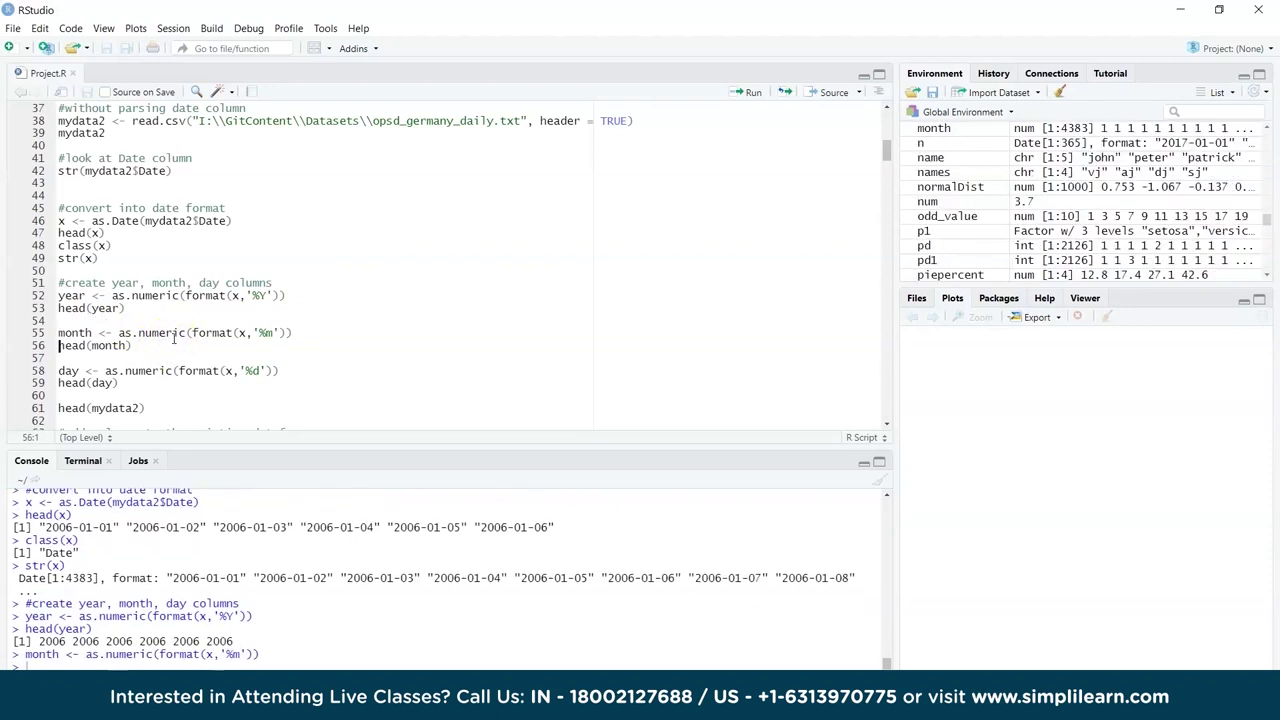
key(ctrl+Return)
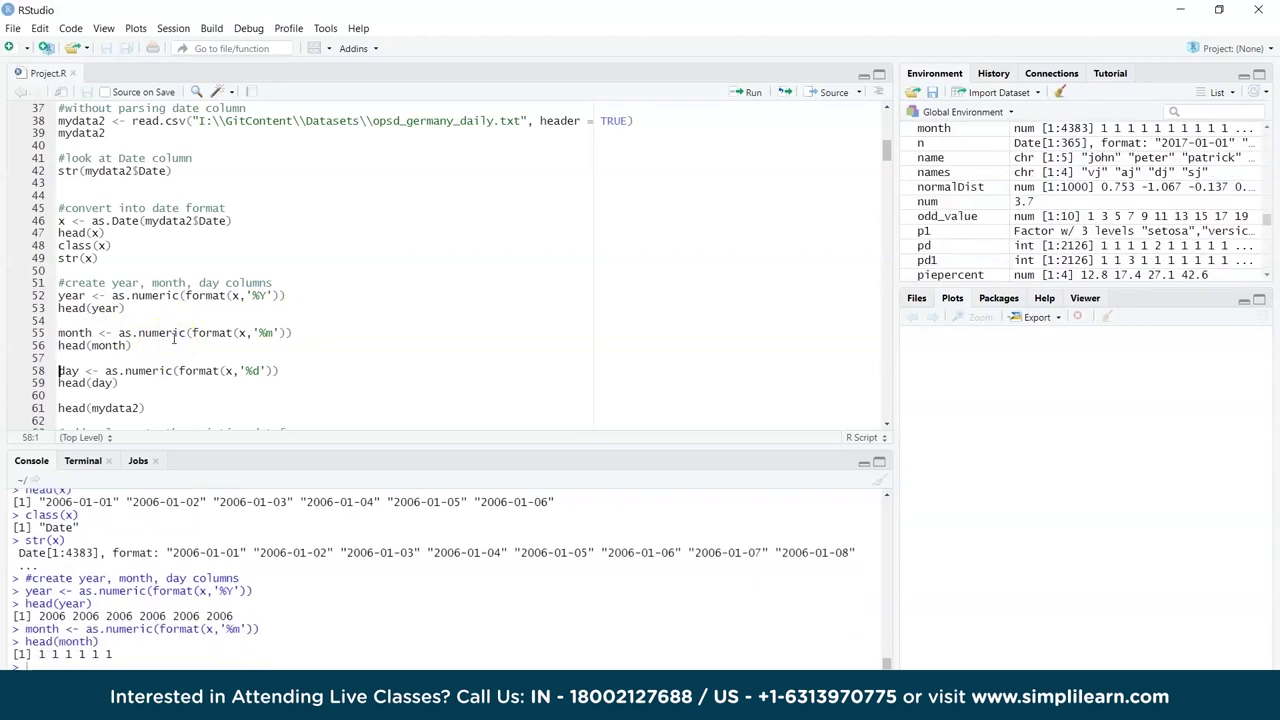
click(157, 370)
key(ctrl+Return)
click(88, 382)
key(ctrl+Return)
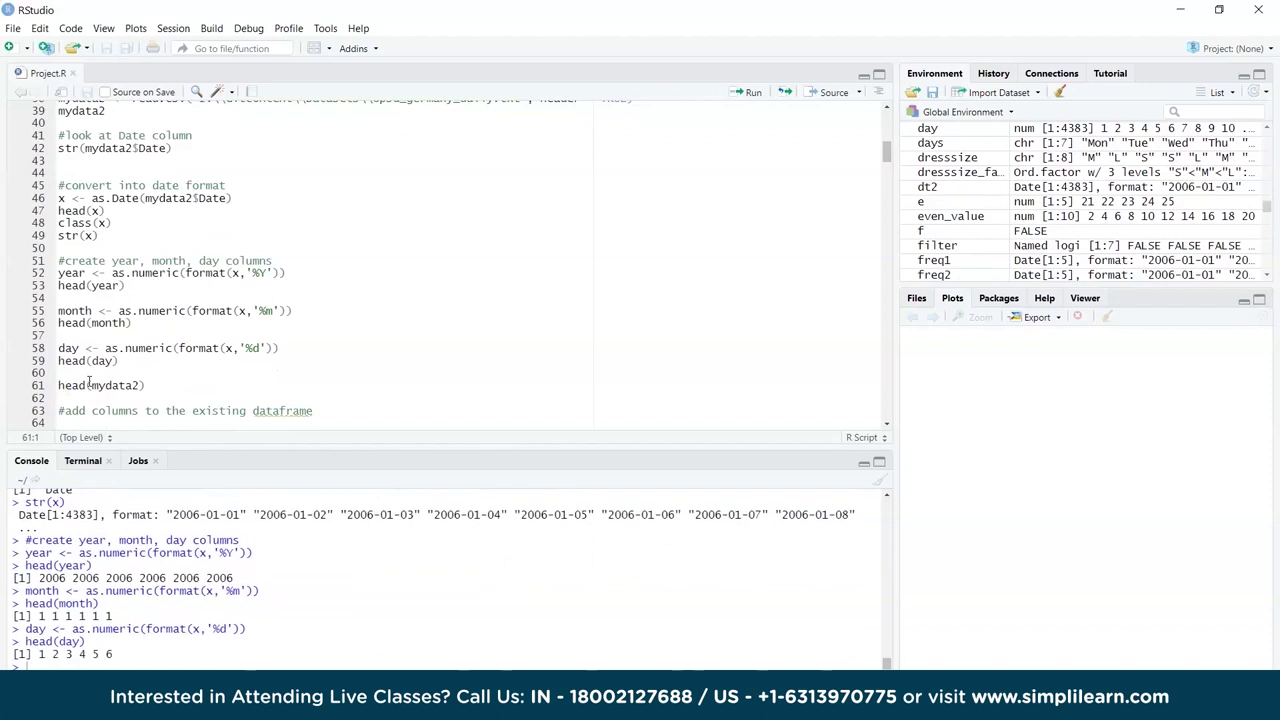
Add the year, month and day columns to mydata2 with cbind, previewing the dataframe's first rows before and after
click(110, 386)
key(ctrl+Return)
click(82, 597)
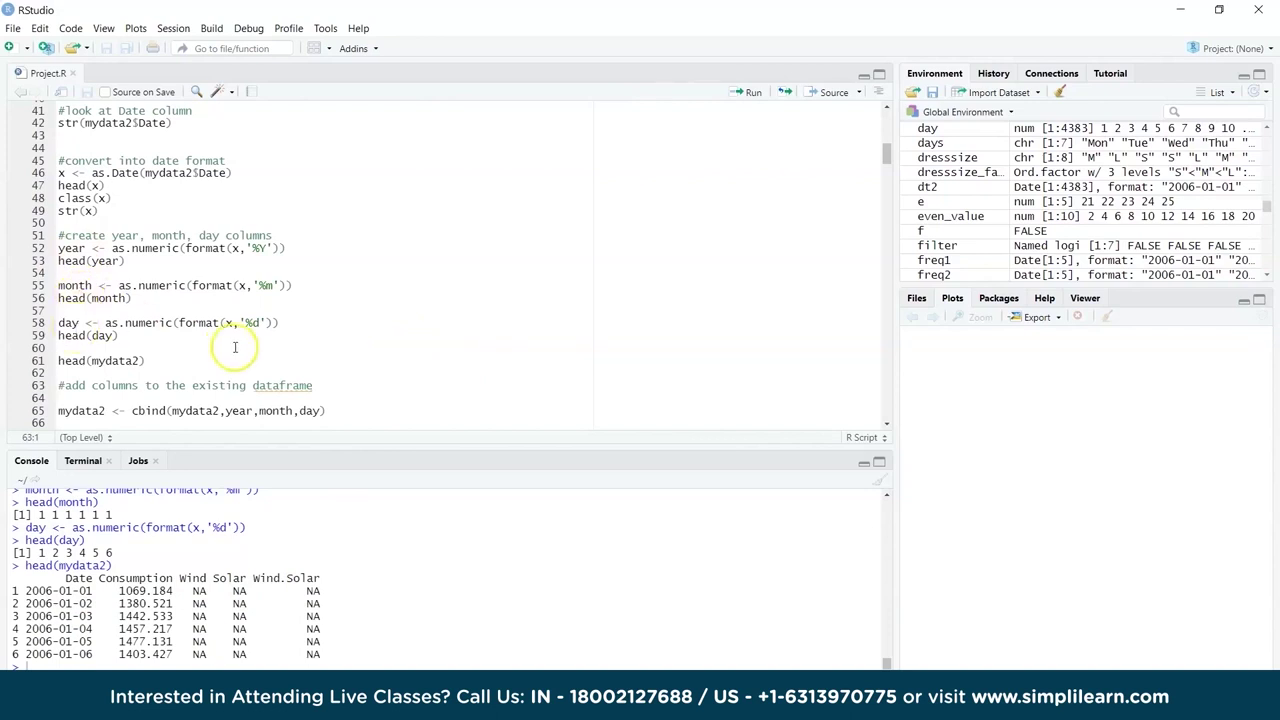
click(158, 410)
key(ctrl+Return)
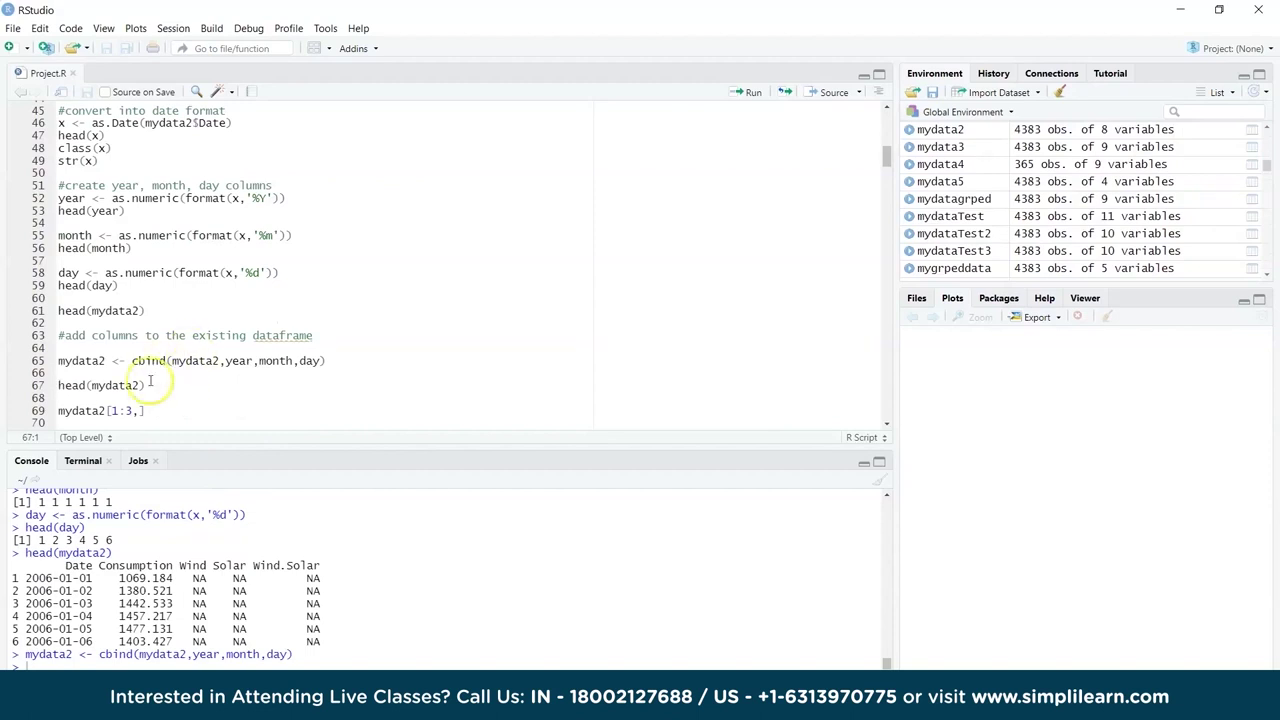
key(ctrl+Return)
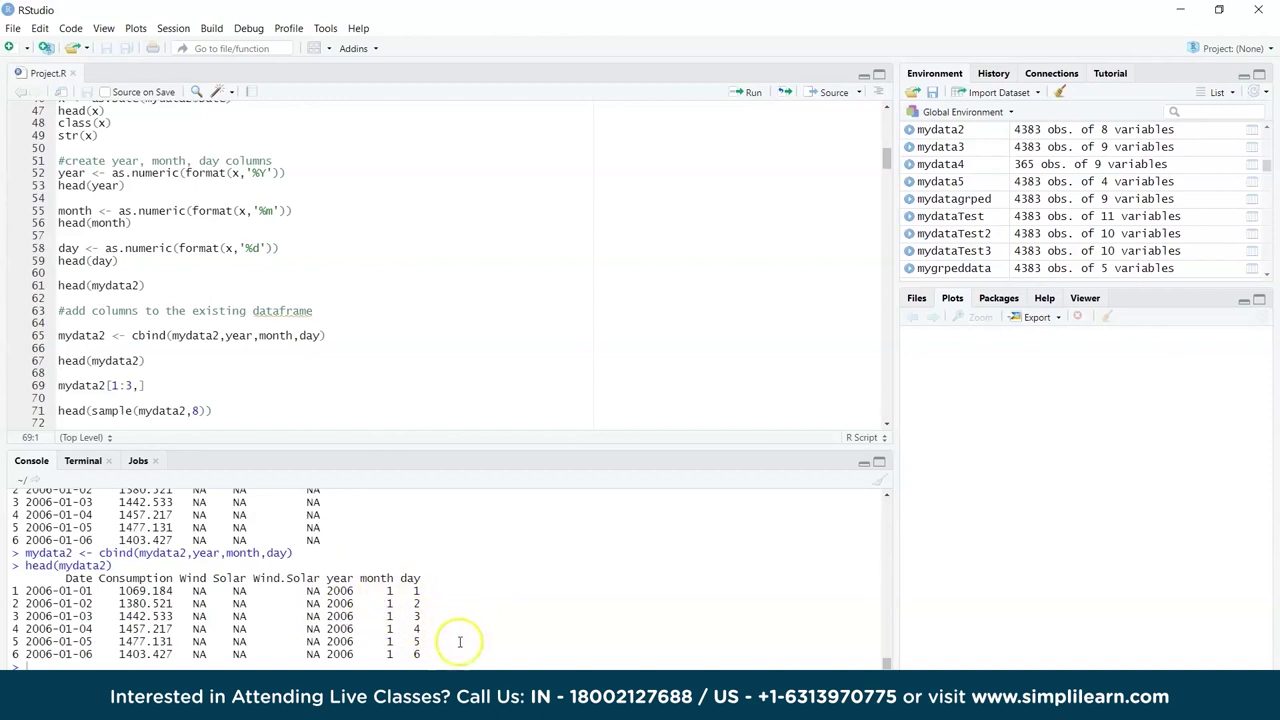
Display rows 1 to 3 of mydata2 and run head(sample(mydata2,8))
click(99, 388)
key(ctrl+Return)
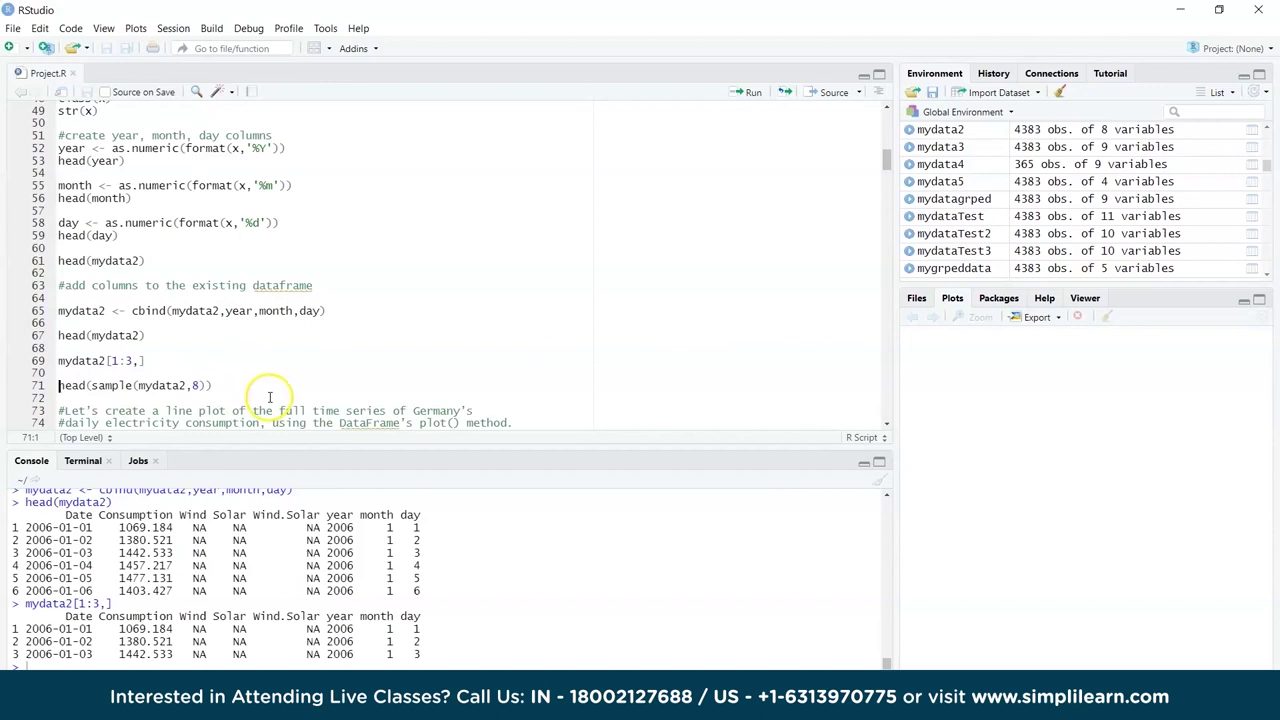
mouse_move(128, 385)
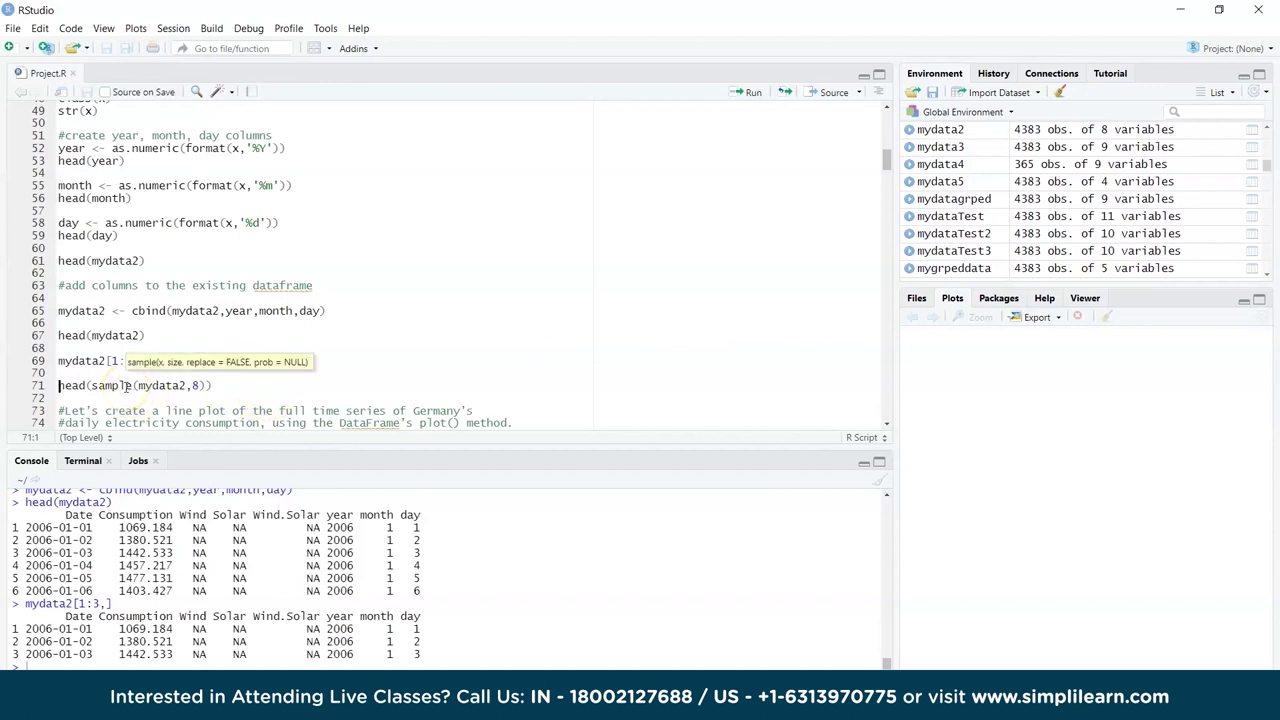
key(ctrl+Return)
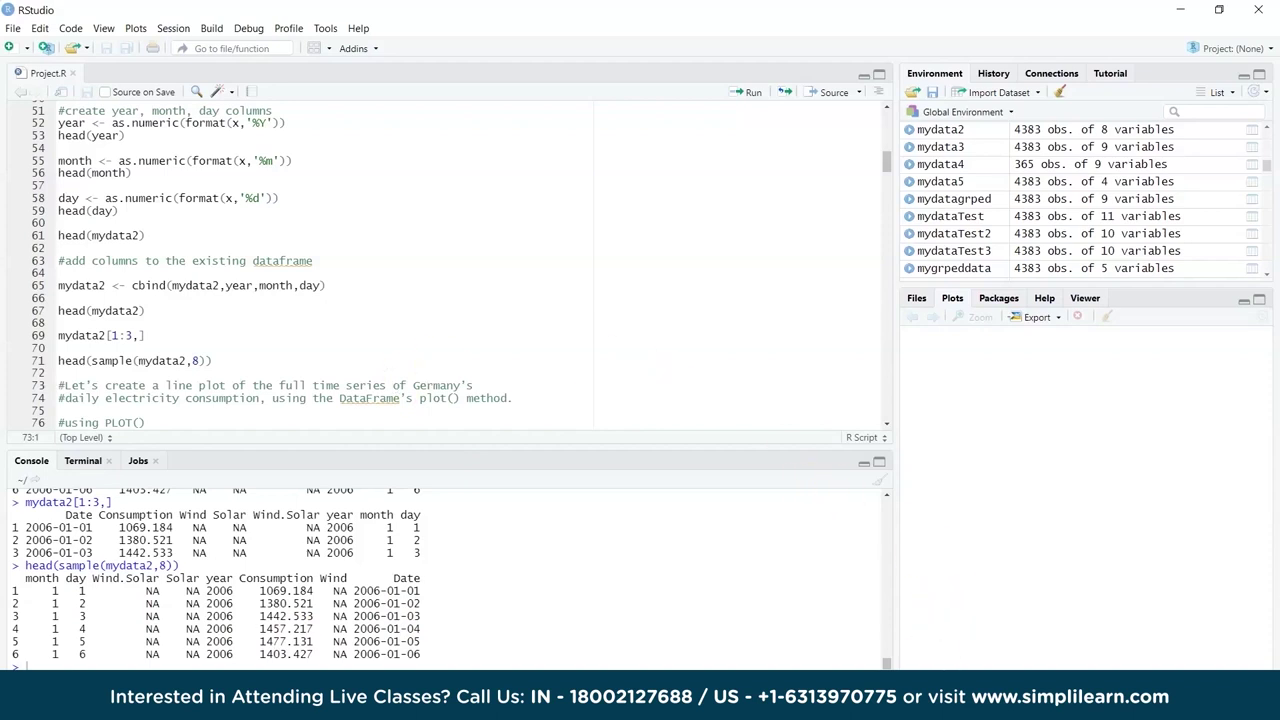
Switch to the Time Series Analysis document in Word and review the Consumption reference chart, data column descriptions and analysis questions
key(alt+Tab)
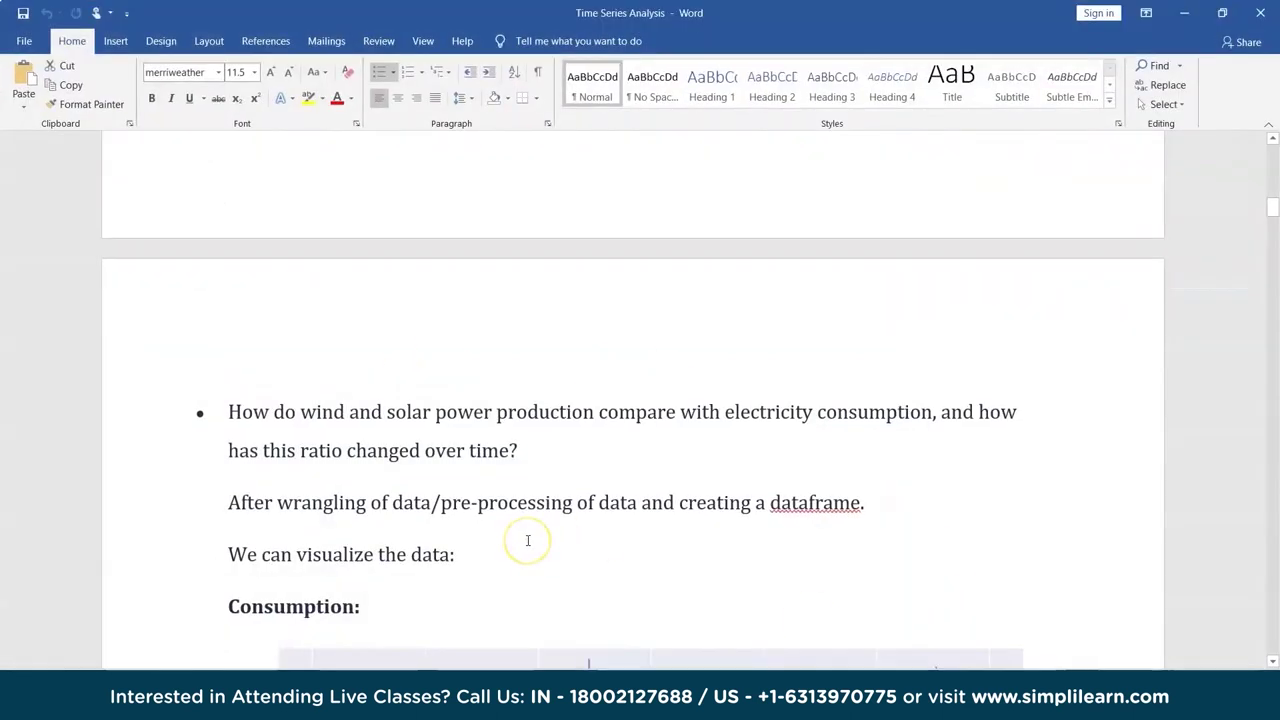
scroll(528, 540, down, 5)
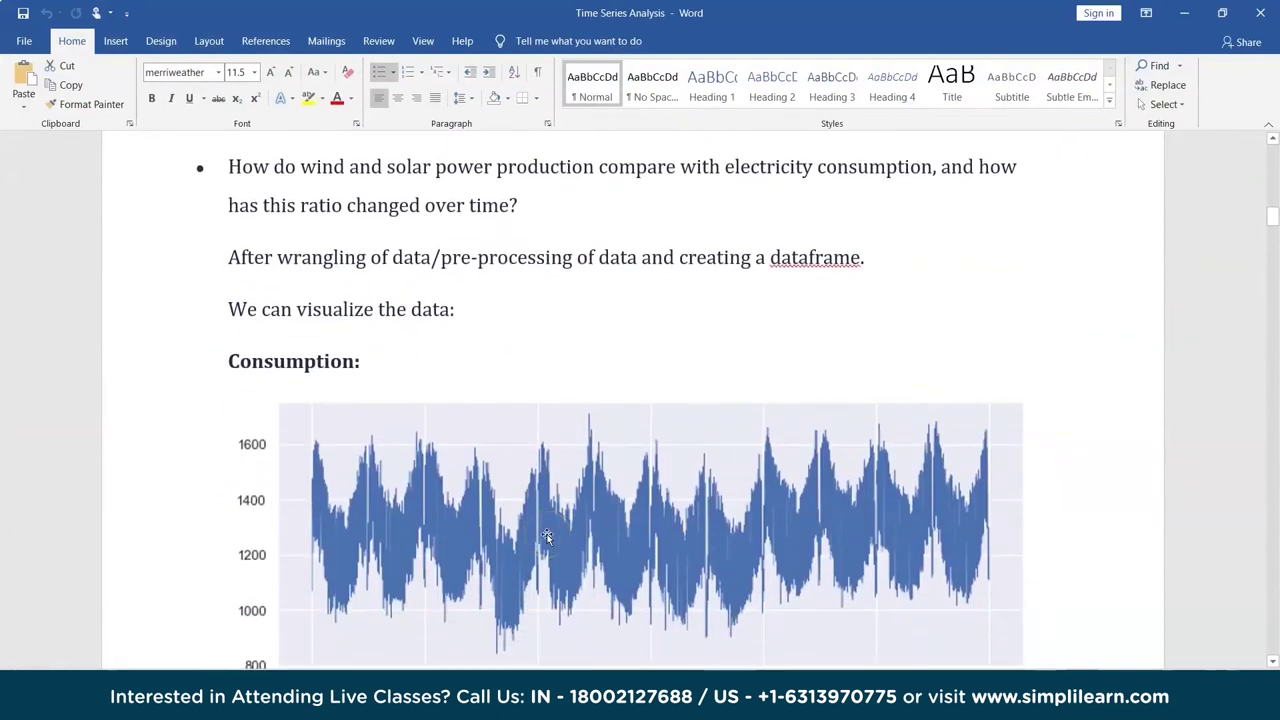
scroll(547, 537, down, 1)
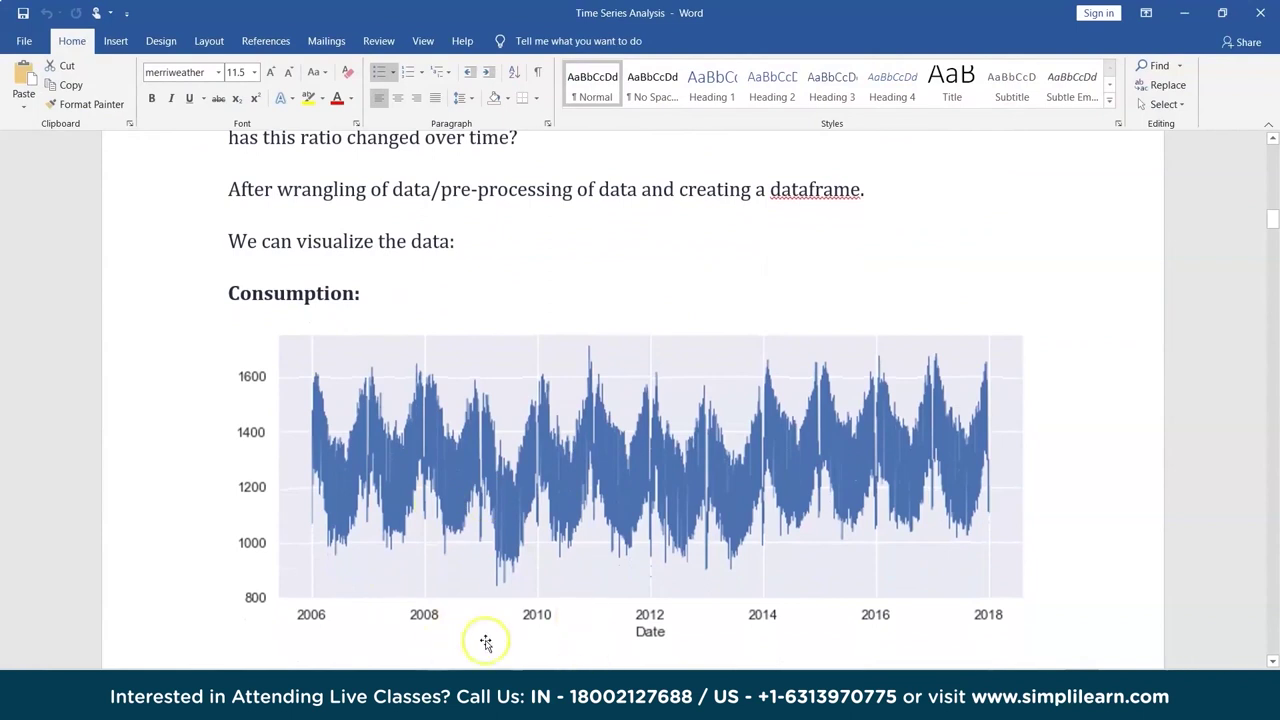
click(678, 660)
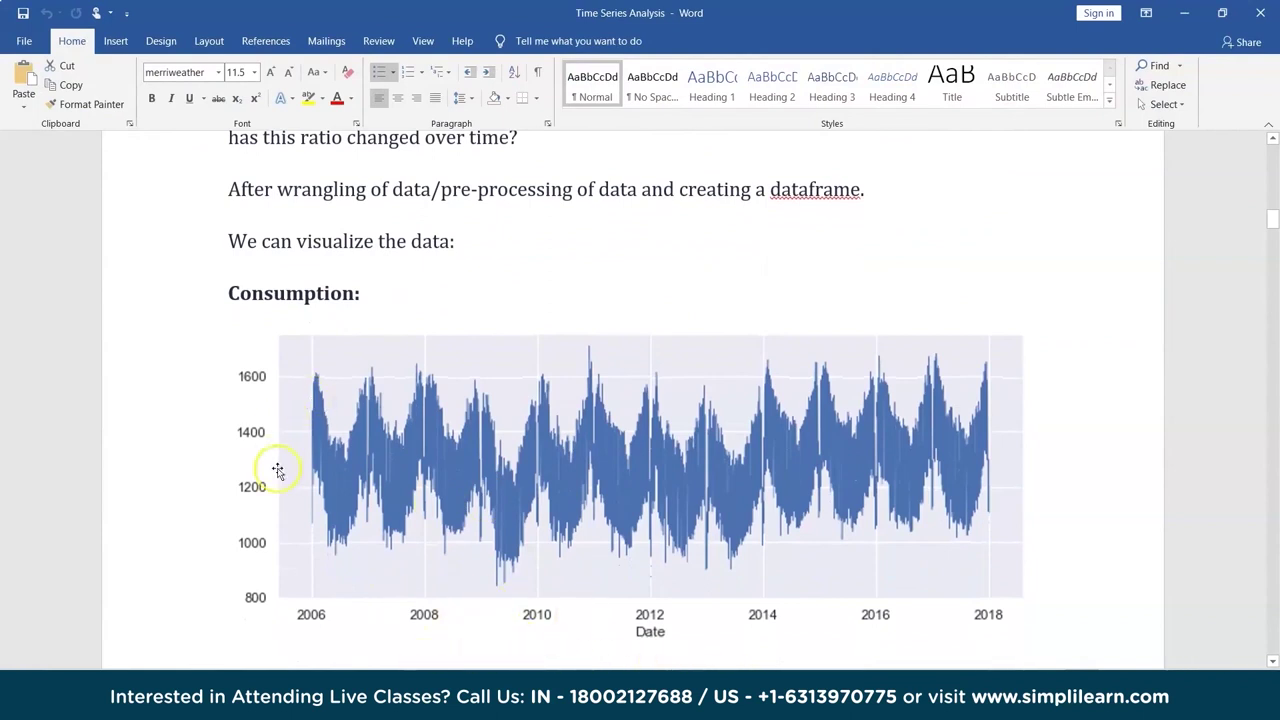
scroll(714, 281, up, 10)
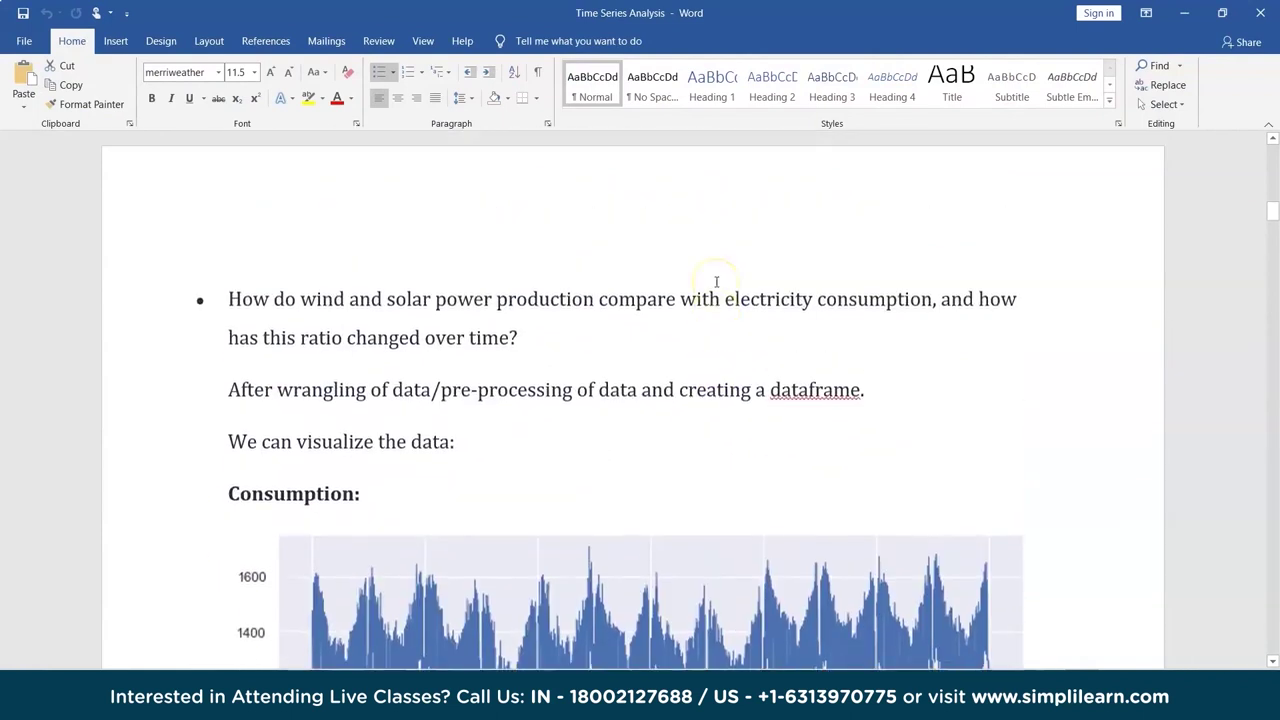
scroll(715, 281, up, 5)
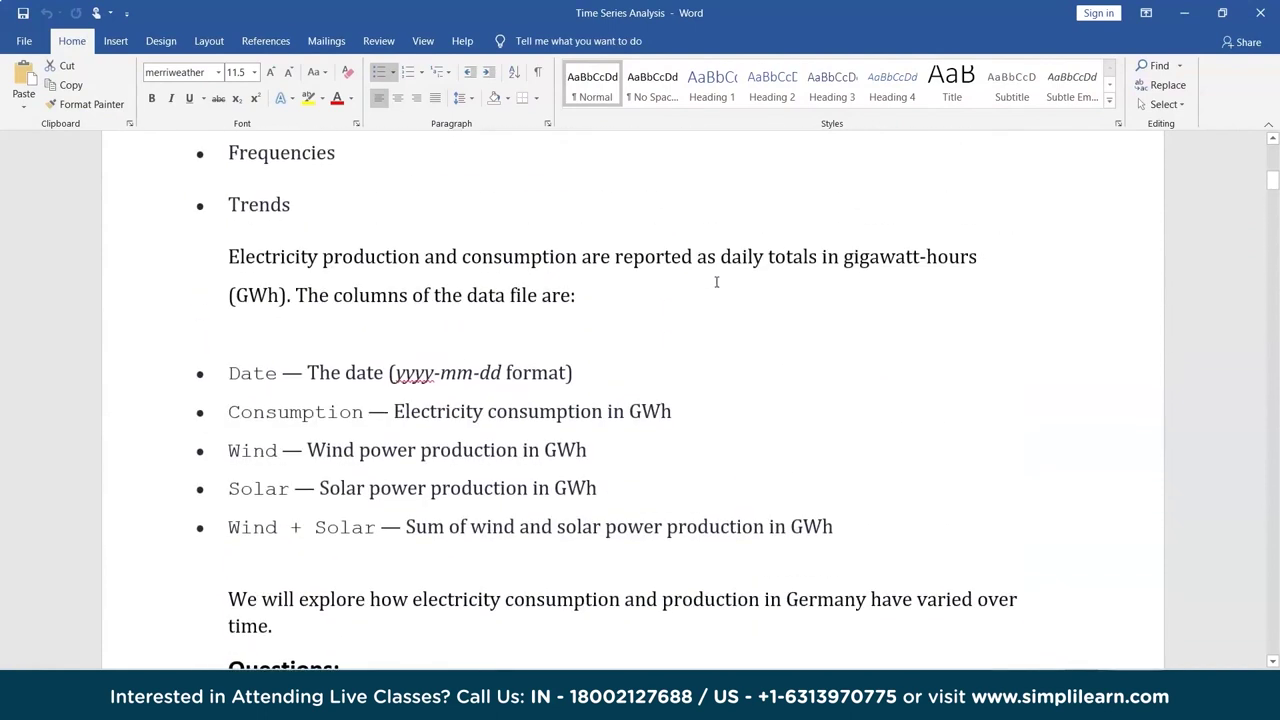
scroll(786, 357, up, 5)
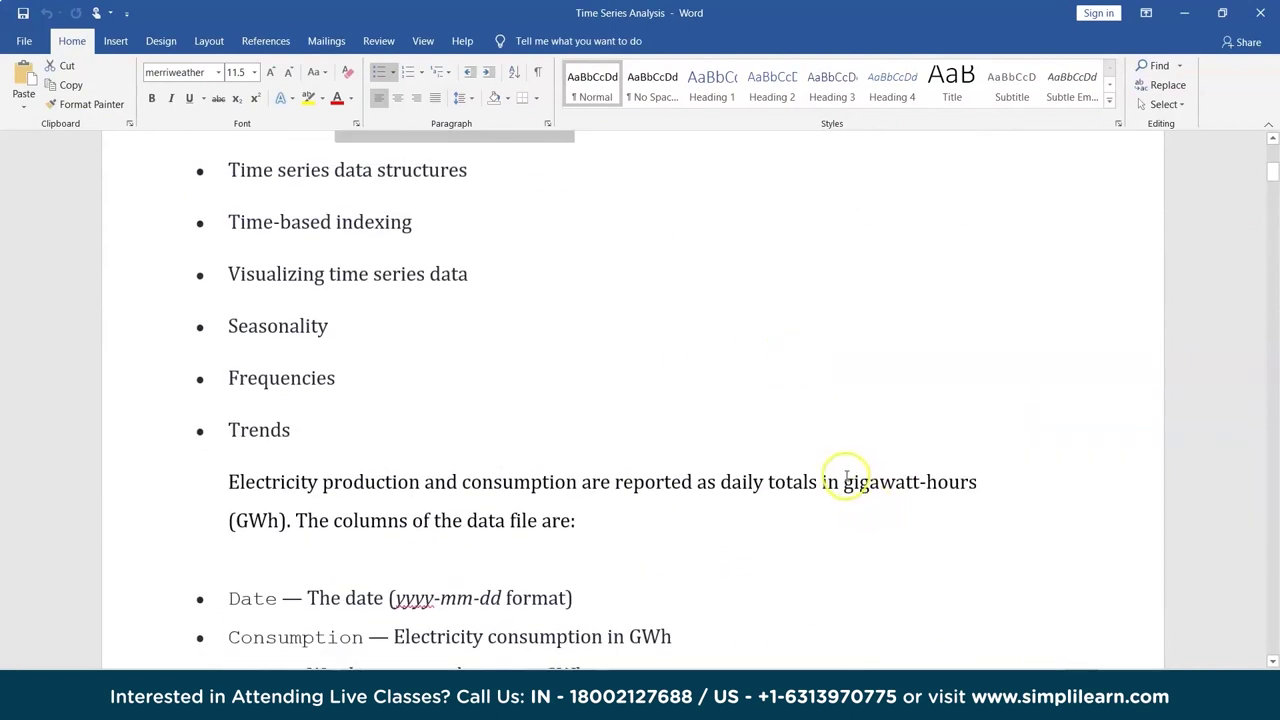
drag(844, 483, 886, 509)
scroll(836, 571, down, 10)
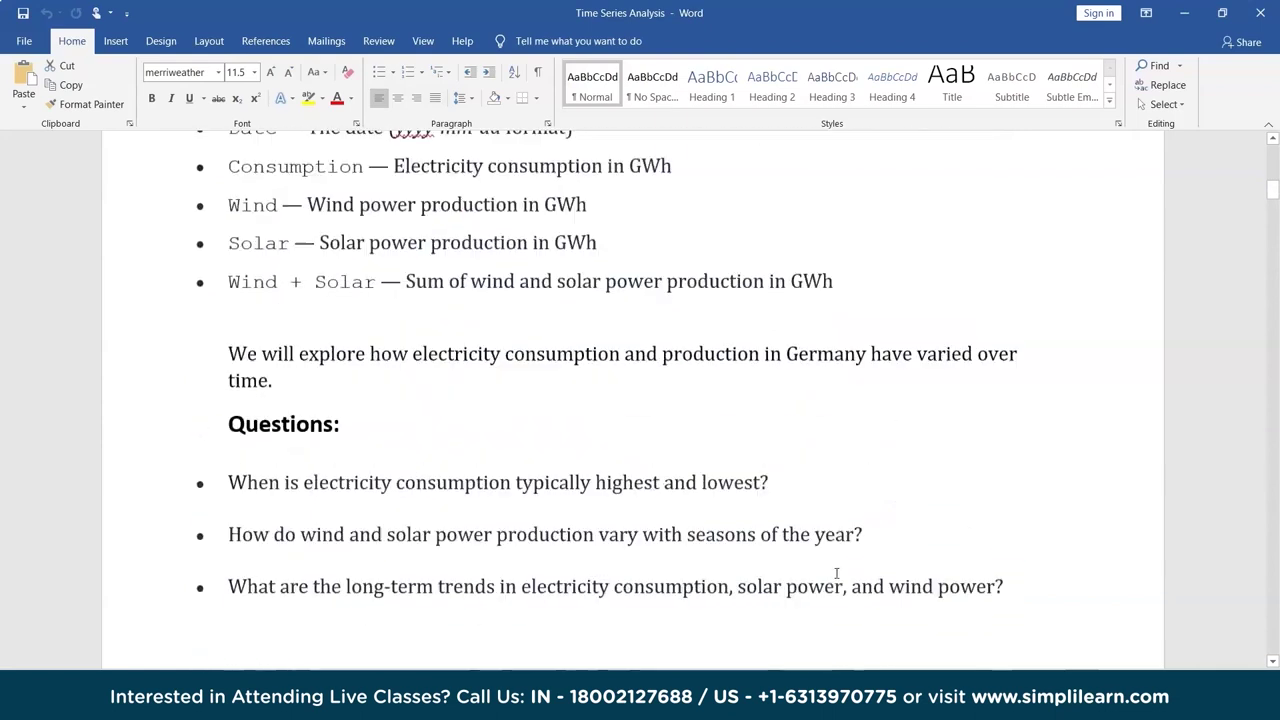
scroll(836, 572, down, 5)
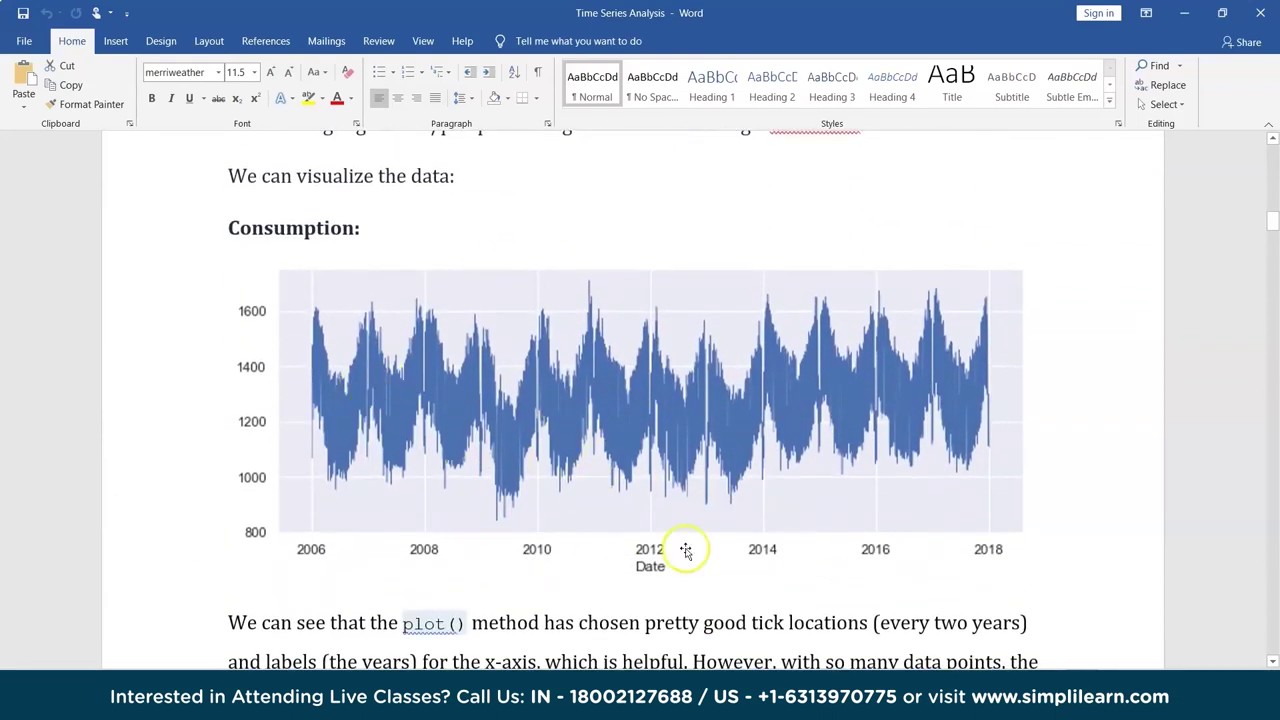
click(1184, 13)
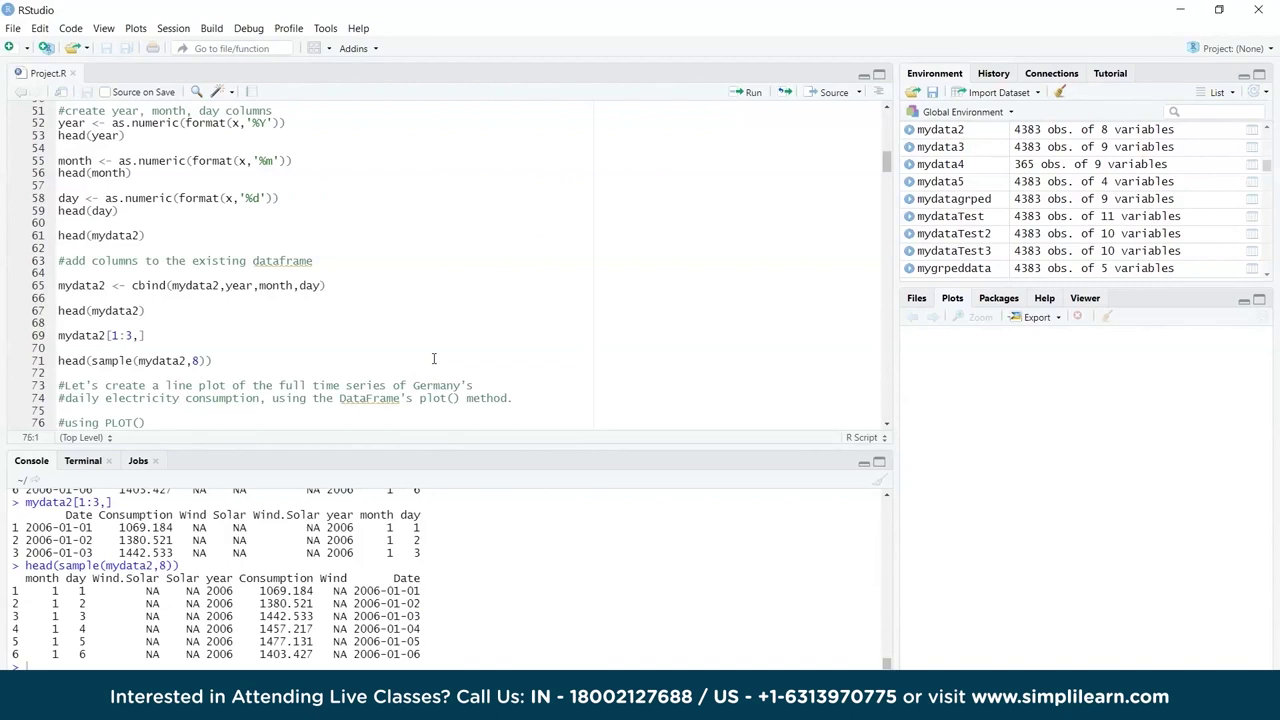
Run the Option 1 and Option 2 line plots of Consumption against year, the second with ylim c(800,1700) and xlim c(2006,2018)
key(Down)
key(Down)
key(Down)
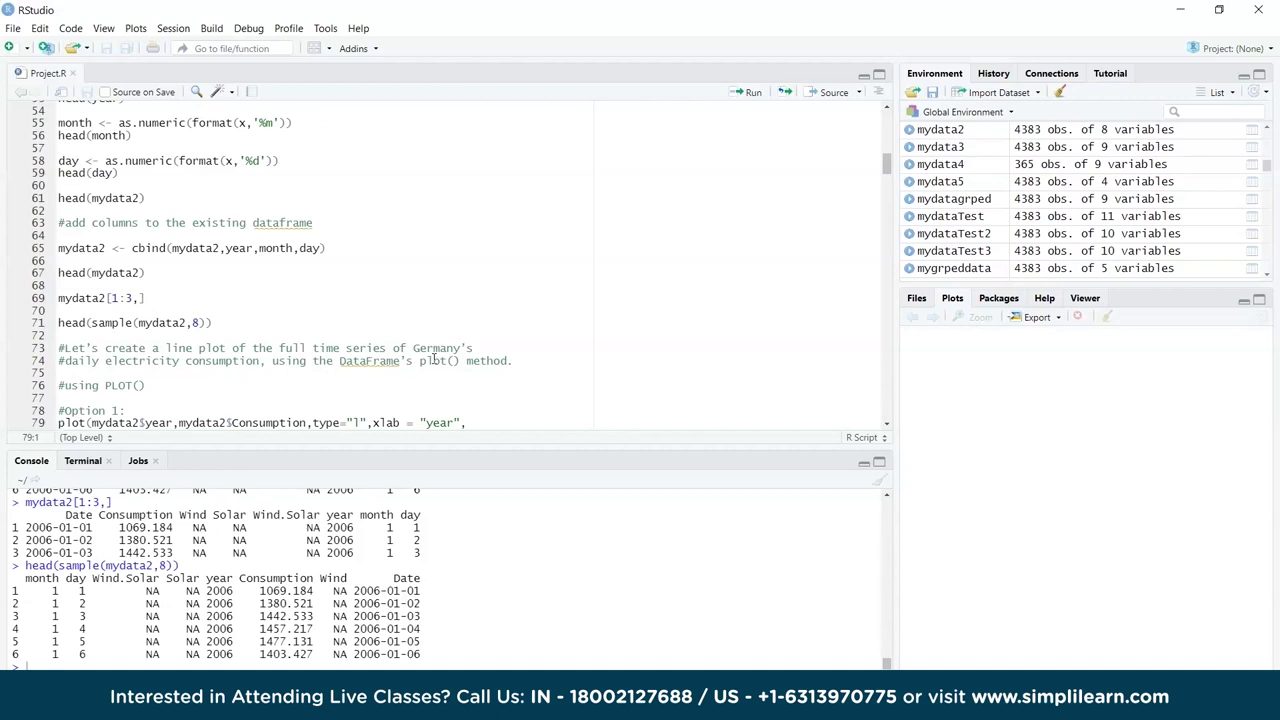
key(Down)
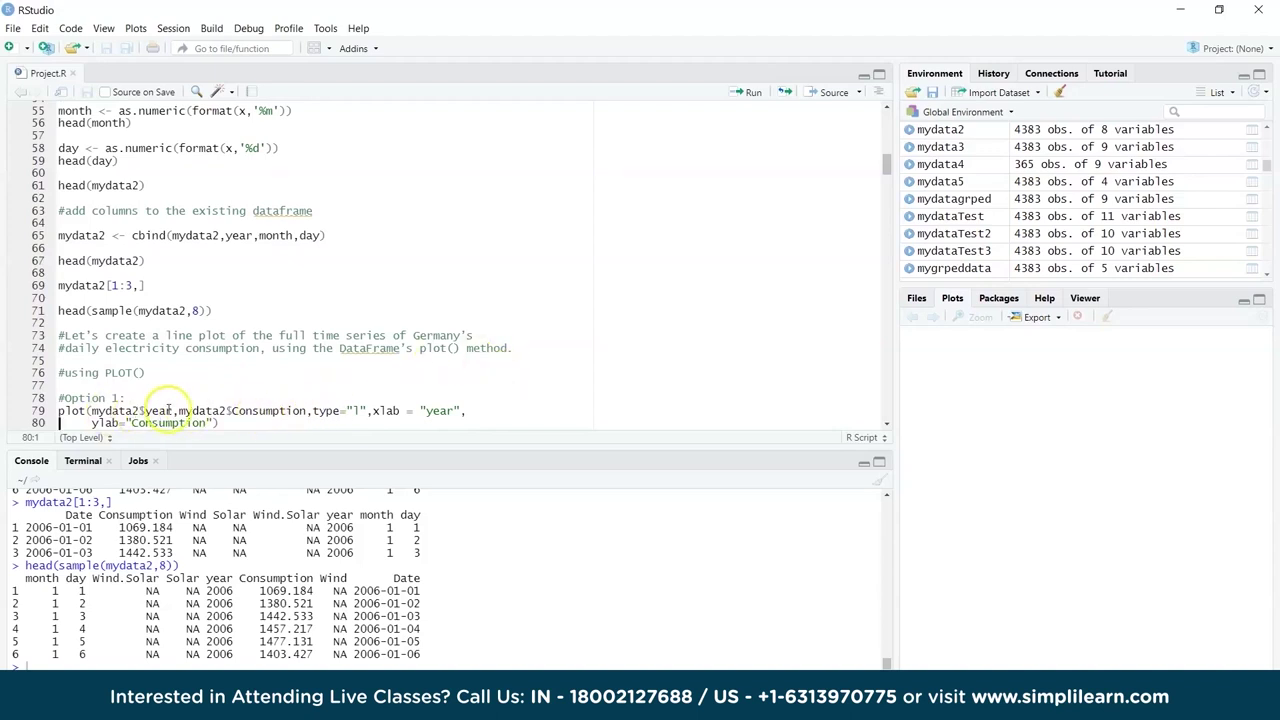
click(245, 410)
key(ctrl+Return)
drag(896, 350, 632, 355)
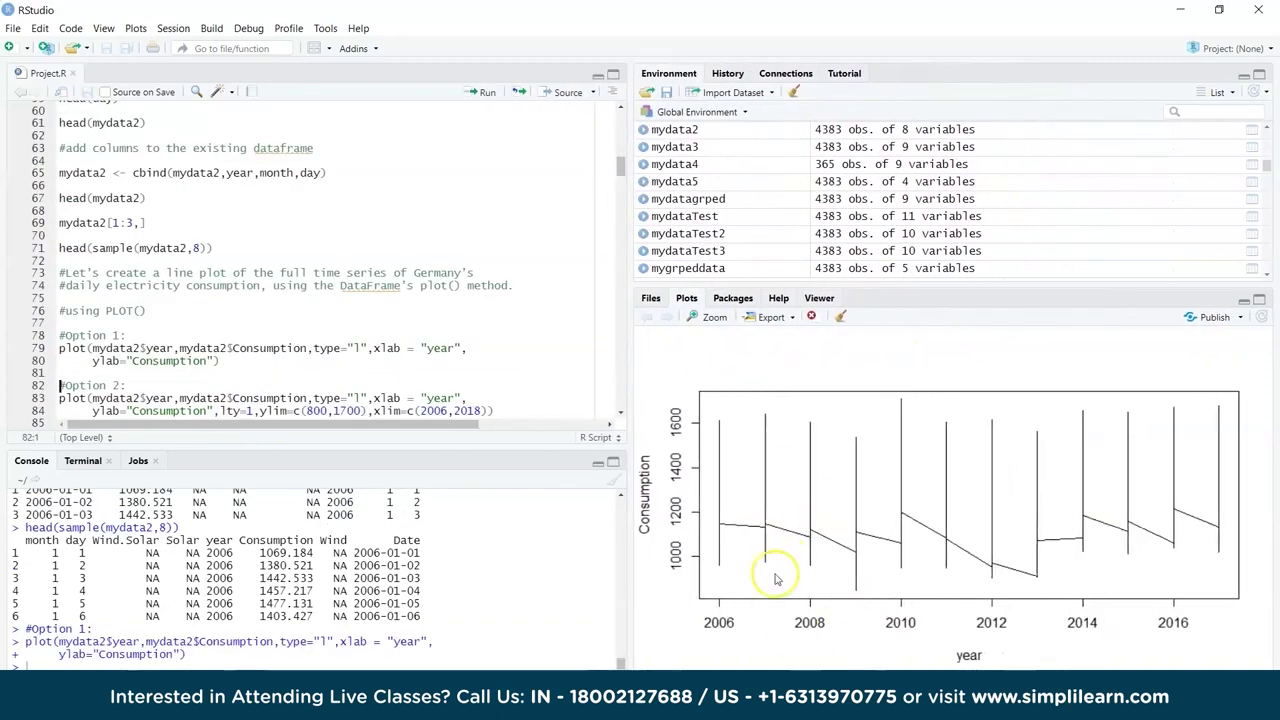
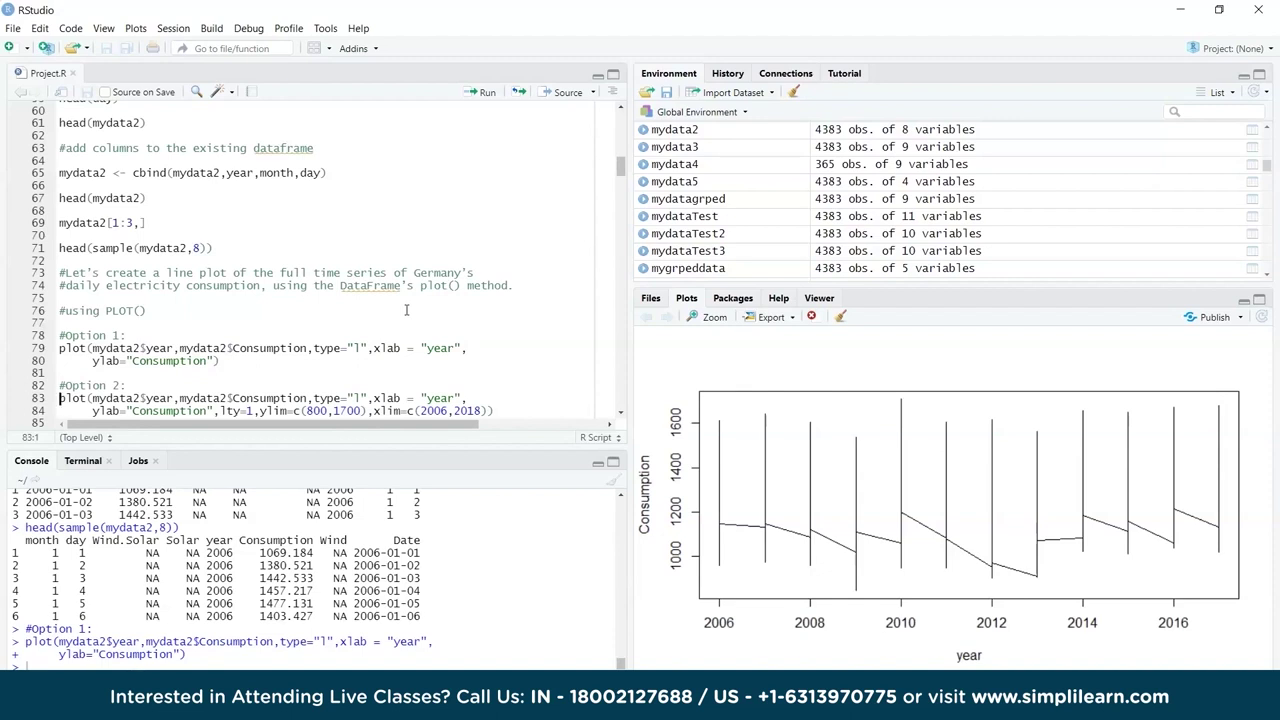
key(ctrl+Return)
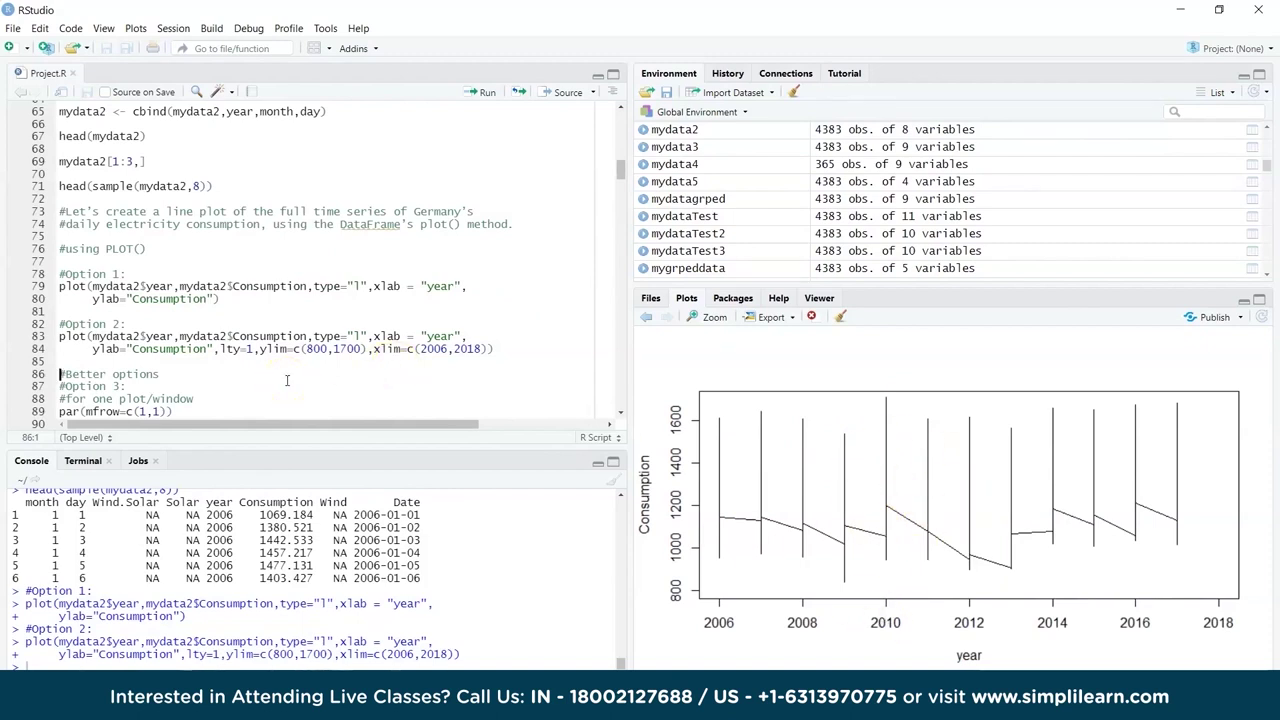
Run the script's par(mfrow=c(1,1)) line under Option 3 to use one plot per window
key(Down)
key(Down)
key(Down)
scroll(287, 380, down, 1)
key(Right)
key(Right)
key(Right)
key(Right)
key(Right)
key(Right)
key(Right)
key(Right)
key(Right)
key(Right)
key(Right)
key(Right)
key(Right)
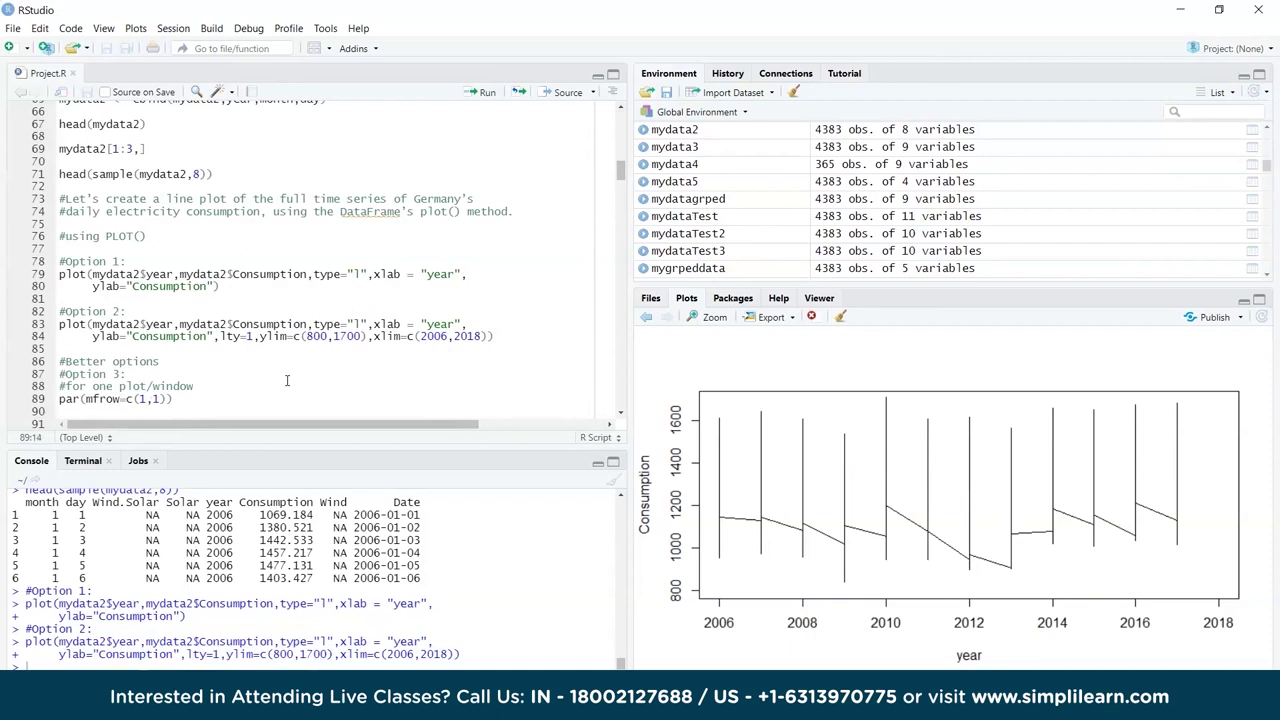
key(Left)
key(Left)
key(Left)
key(Left)
key(Left)
key(Left)
key(Left)
key(Left)
key(Left)
key(Left)
key(Left)
key(Left)
key(Left)
key(ctrl+Return)
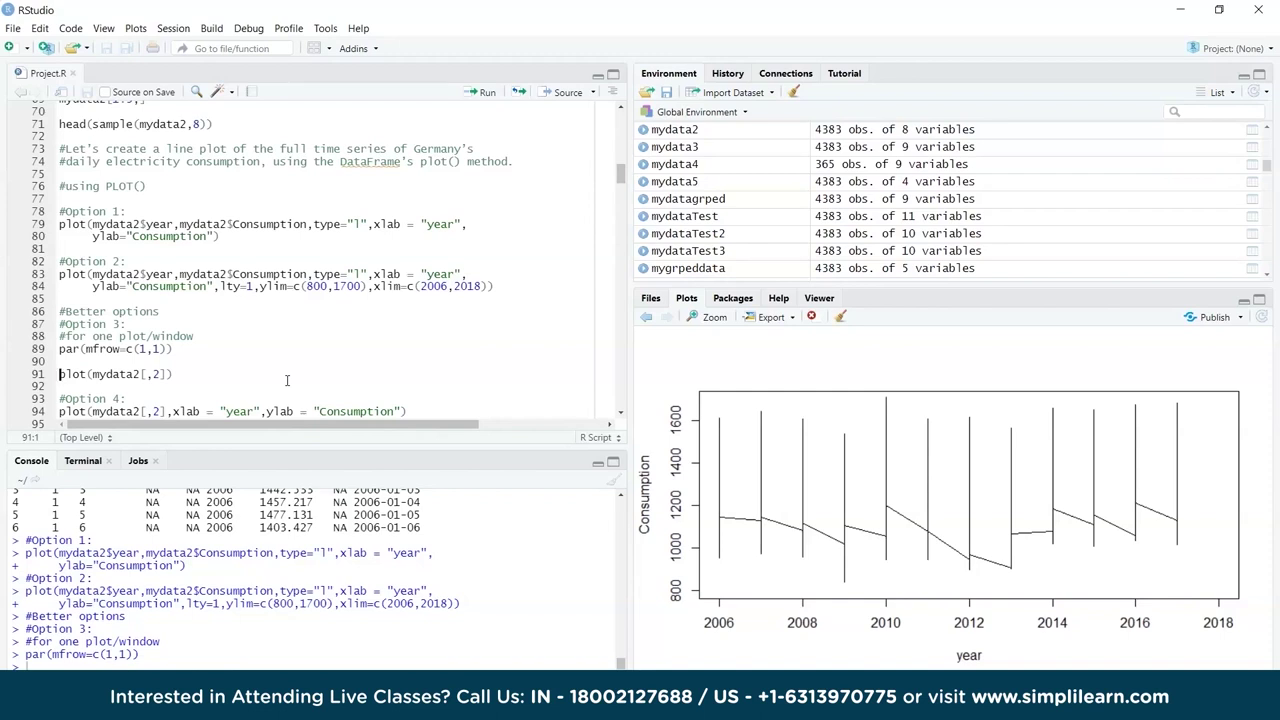
Check the position of the Consumption column in the printed mydata2 rows and run plot(mydata2[,2])
scroll(251, 569, up, 4)
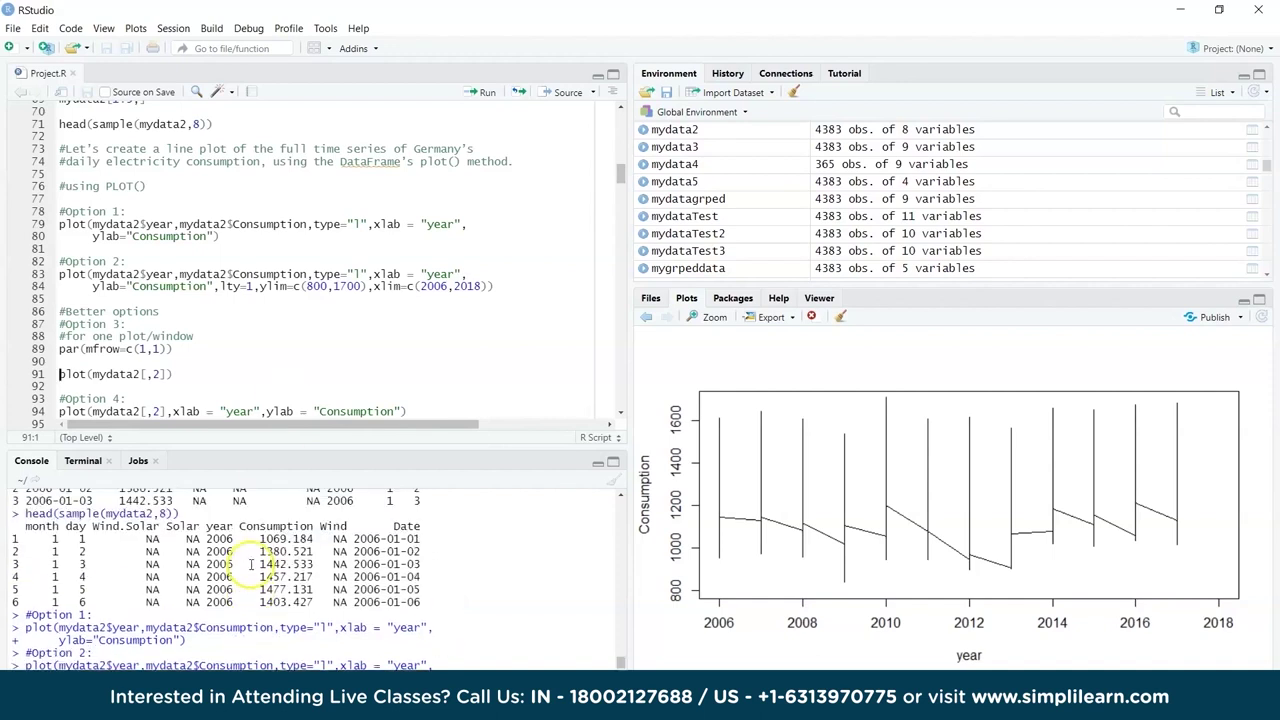
scroll(251, 569, up, 2)
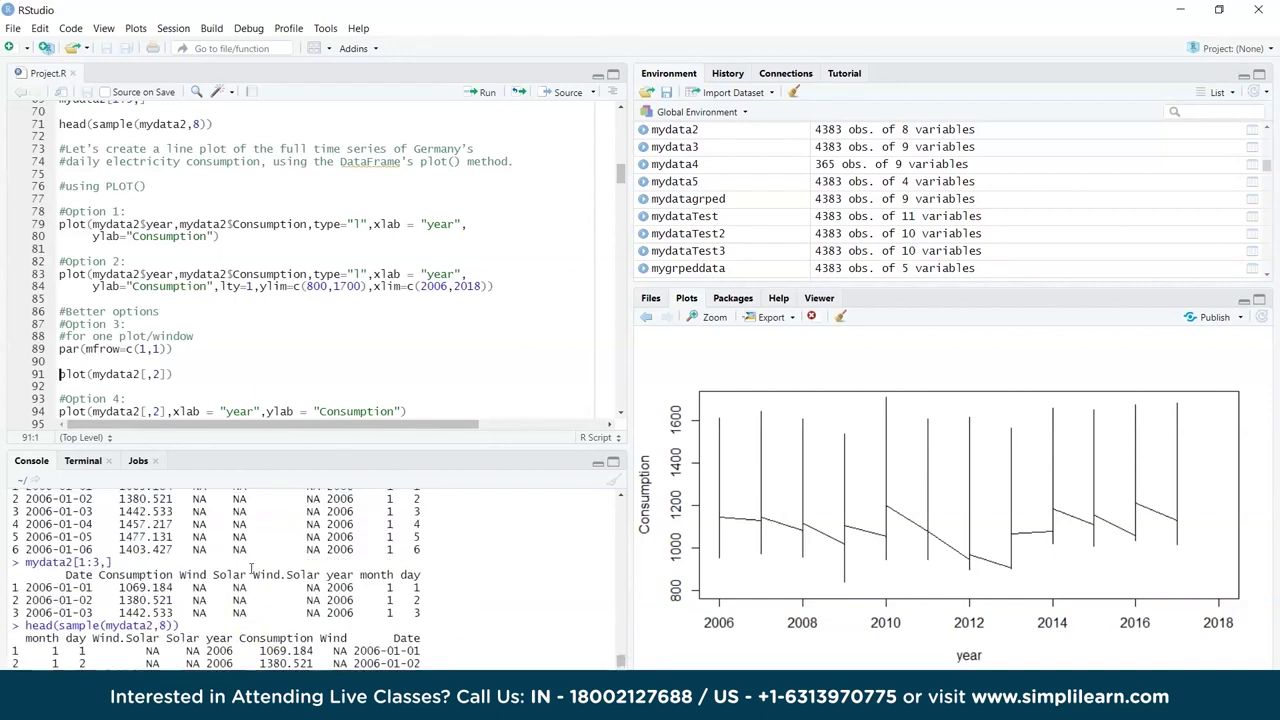
drag(97, 575, 173, 577)
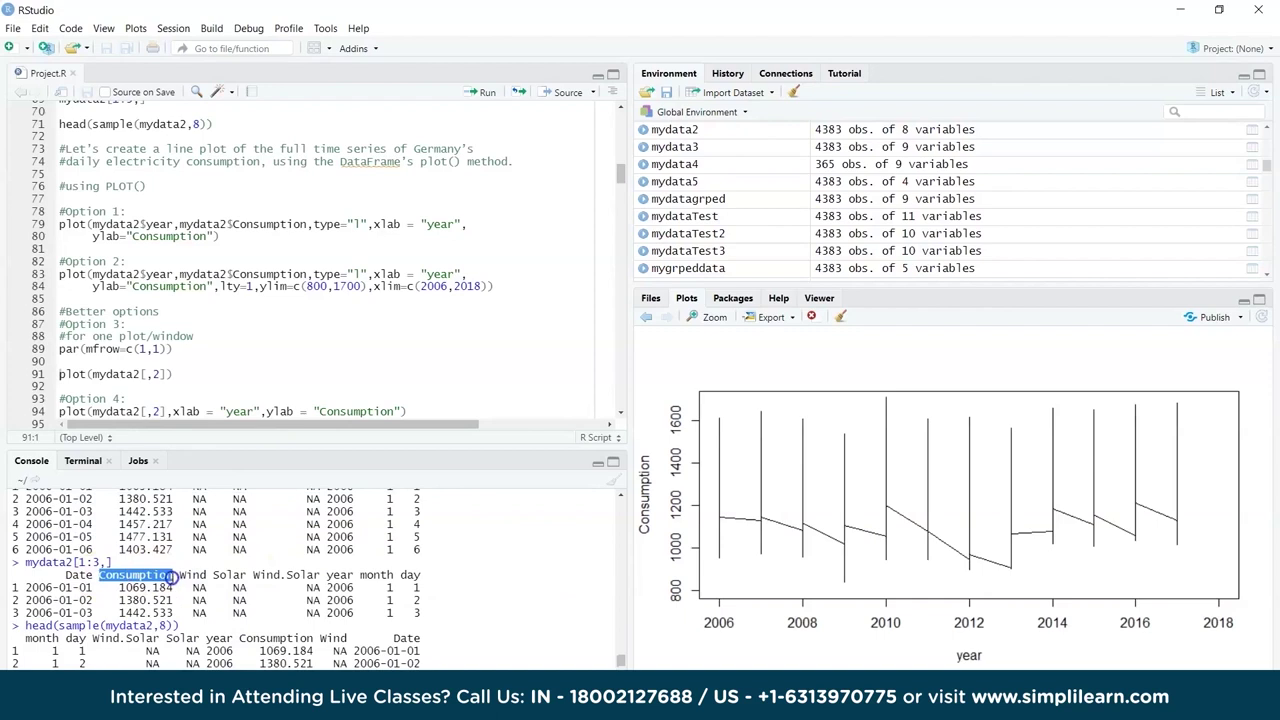
click(99, 374)
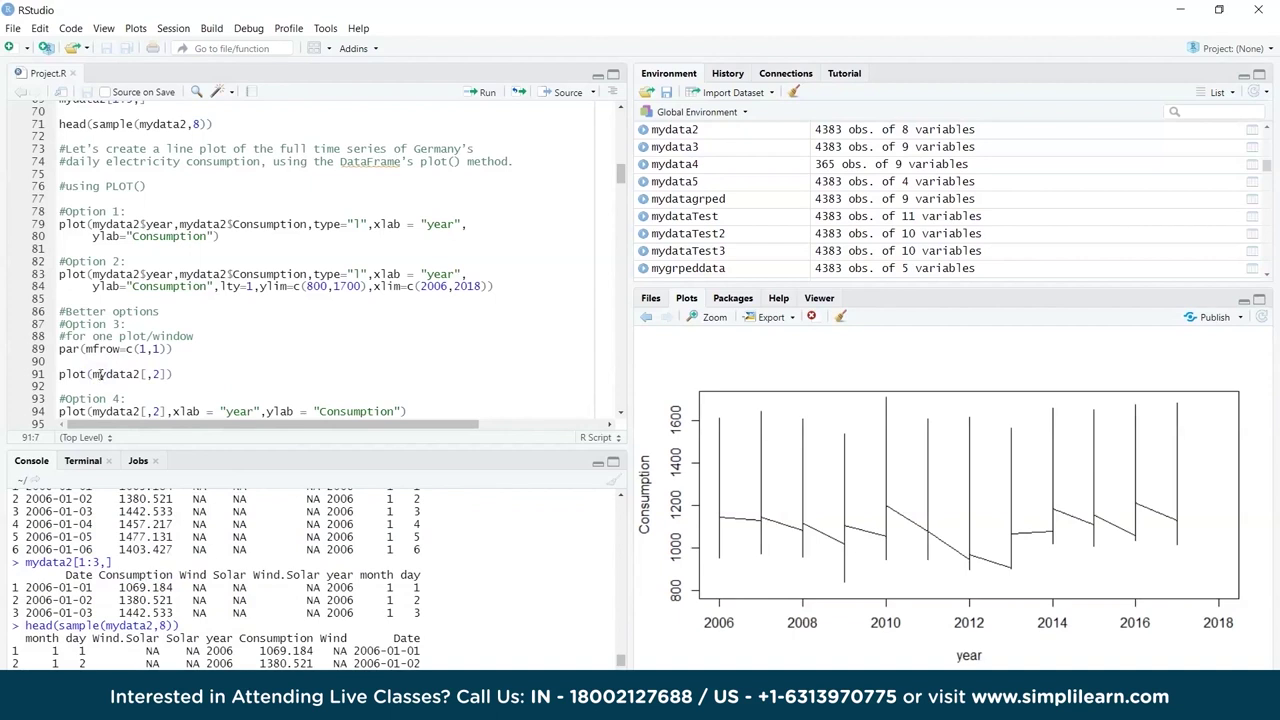
key(ctrl+Return)
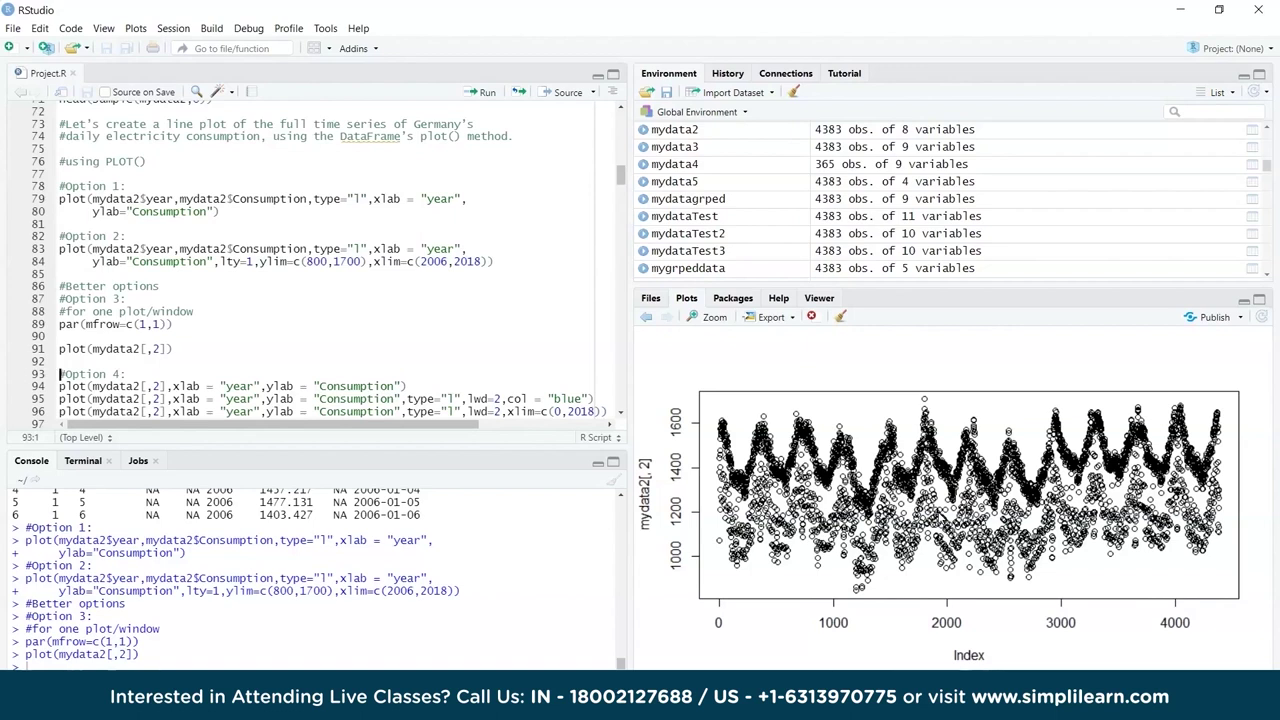
Run the first two Option 4 plots of mydata2[,2], labelled year and Consumption: default points, then a blue line with lwd=2
click(59, 386)
key(ctrl+Return)
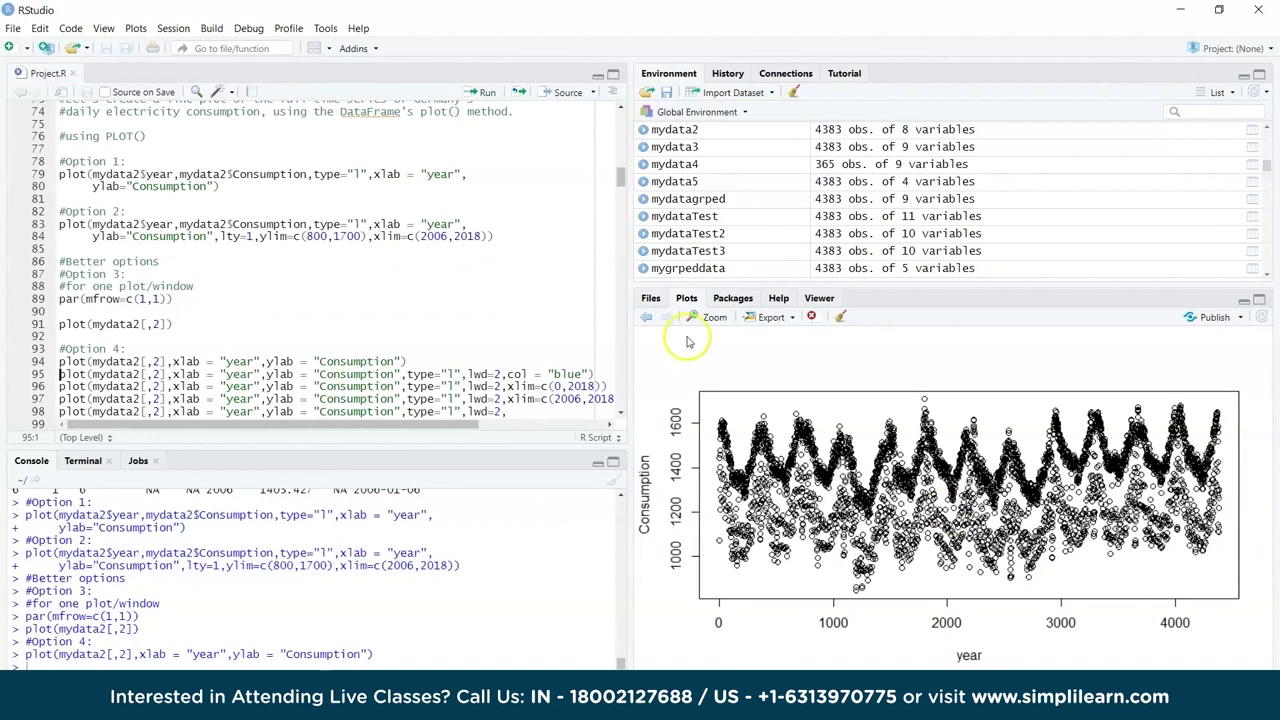
drag(630, 347, 717, 350)
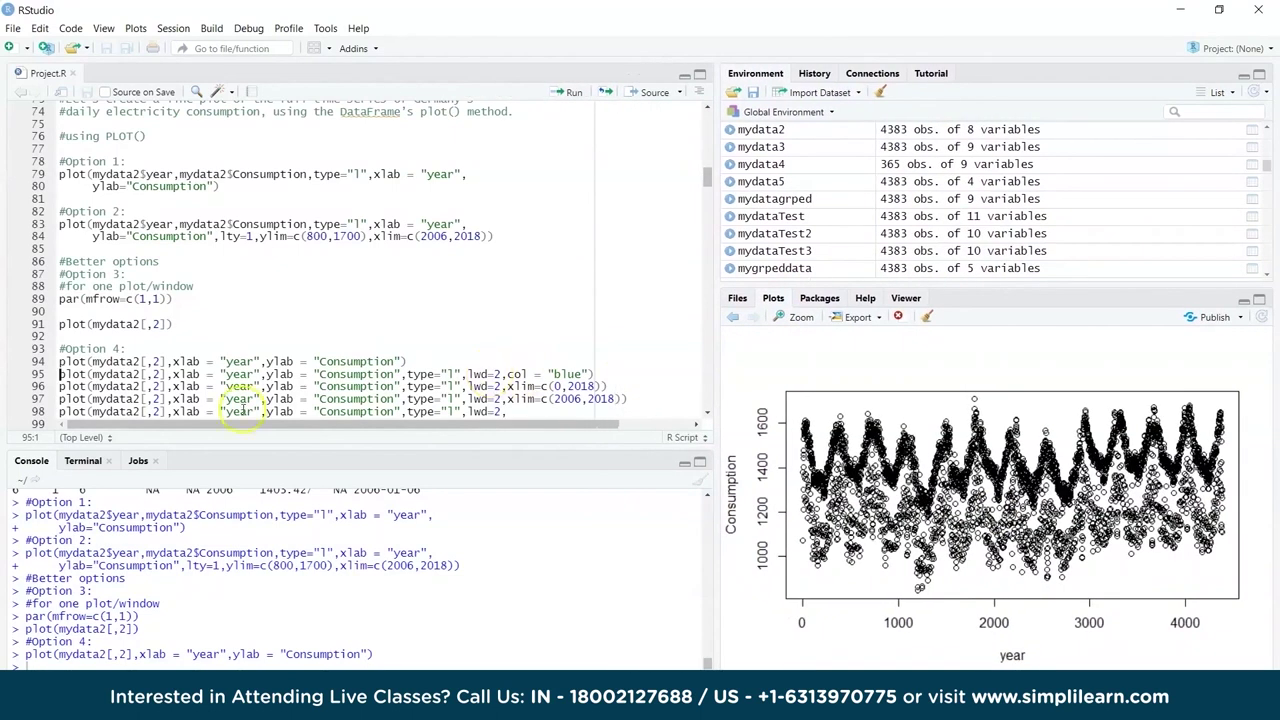
key(ctrl+Return)
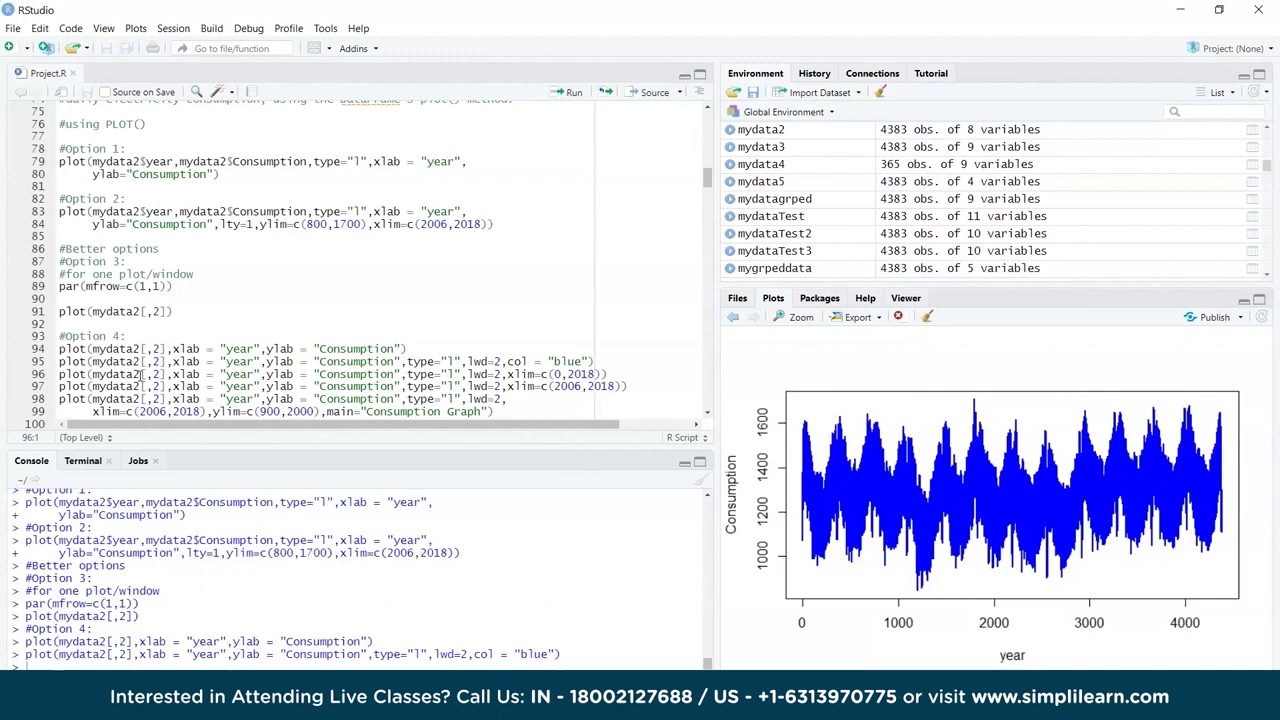
Run the Option 4 line plots with xlim c(0,2018) and xlim c(2006,2018), and highlight the latter's xlim argument
key(ctrl+Return)
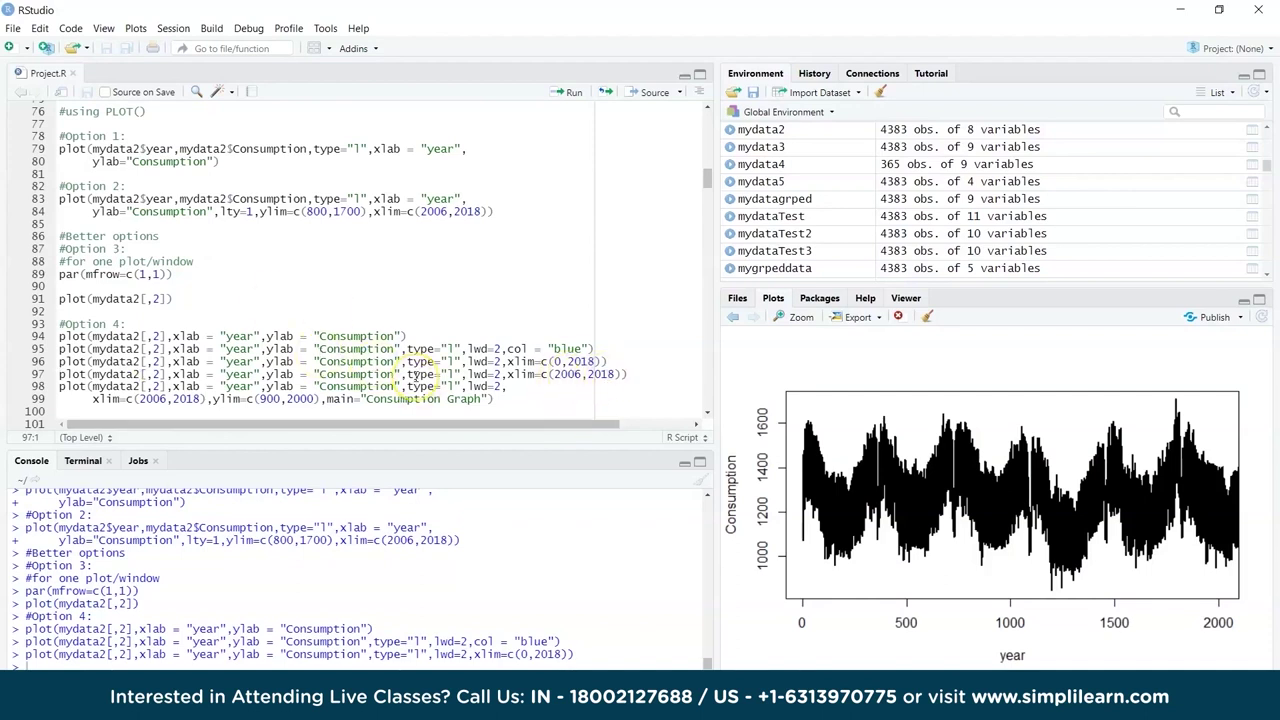
key(ctrl+Return)
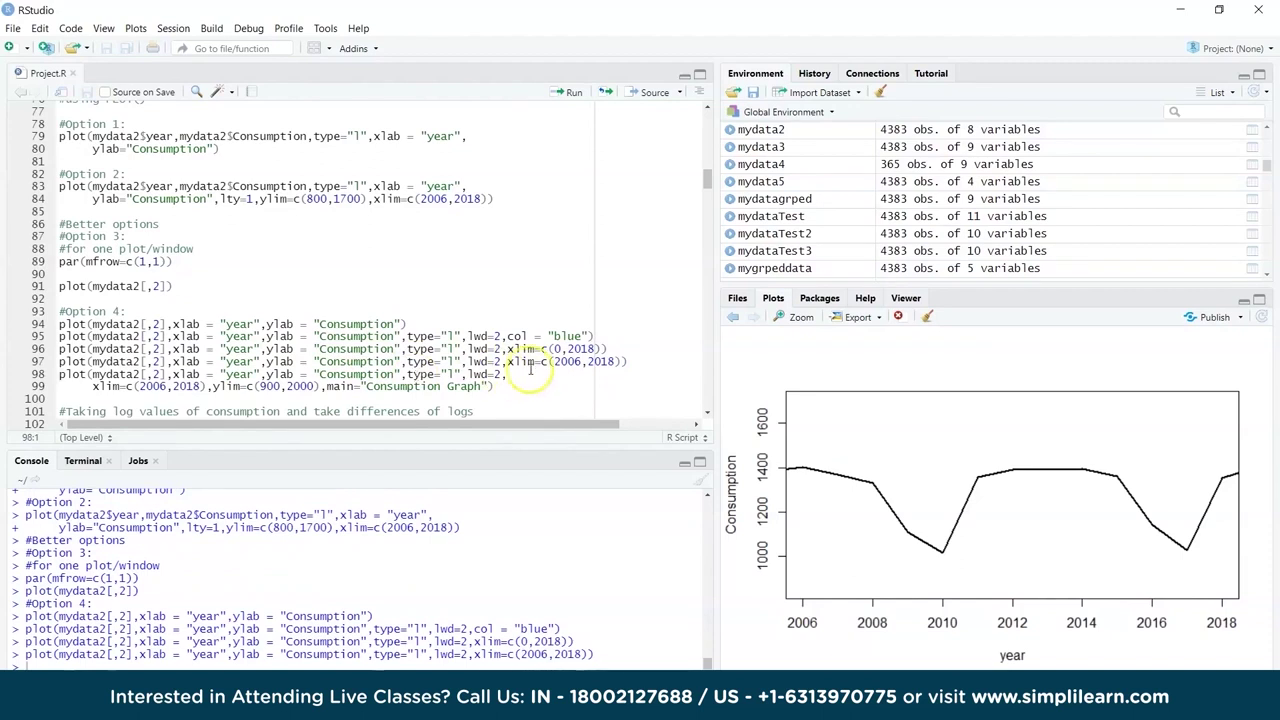
drag(507, 362, 630, 362)
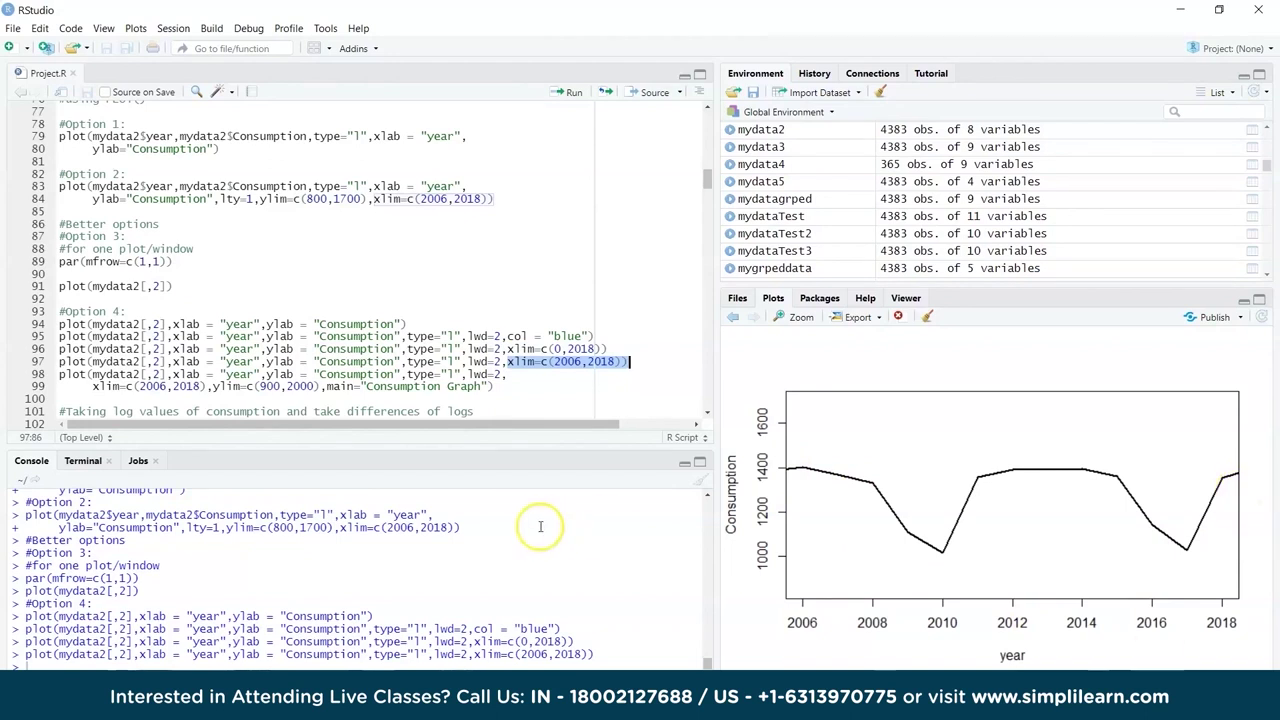
Run the last Option 4 line plot with xlim c(2006,2018), ylim c(900,2000) and the title "Consumption Graph"
click(61, 374)
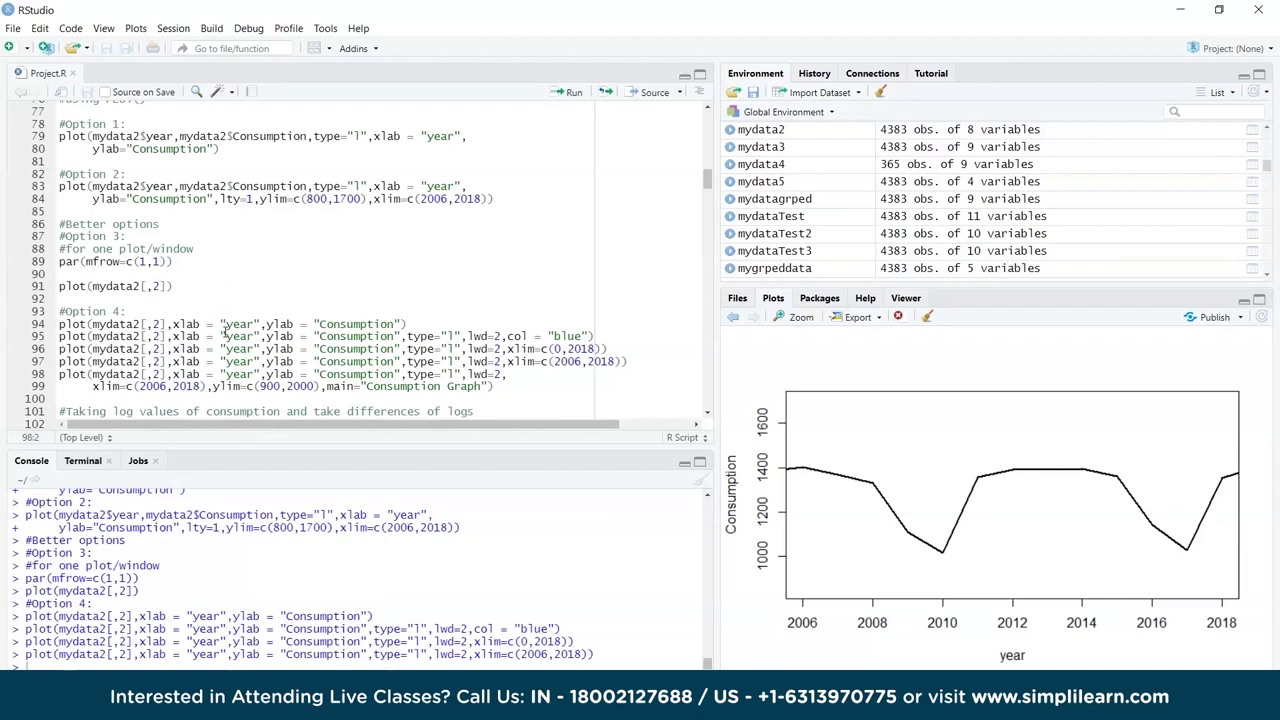
key(Right)
key(Right)
key(Right)
key(Right)
key(Right)
key(Right)
key(Right)
key(Right)
key(Right)
key(Right)
key(Right)
key(Right)
key(Right)
key(Right)
key(Right)
key(Right)
key(Right)
key(Right)
key(Right)
key(Right)
key(Right)
key(Right)
key(Right)
key(Right)
key(Right)
key(Right)
key(Right)
key(Right)
key(Right)
key(Right)
key(Right)
key(Right)
key(Right)
key(Right)
key(Right)
key(Right)
key(Right)
key(Right)
key(Right)
key(Right)
key(Right)
key(Right)
key(Right)
key(Right)
key(Right)
key(Right)
key(Right)
key(Down)
key(ctrl+Return)
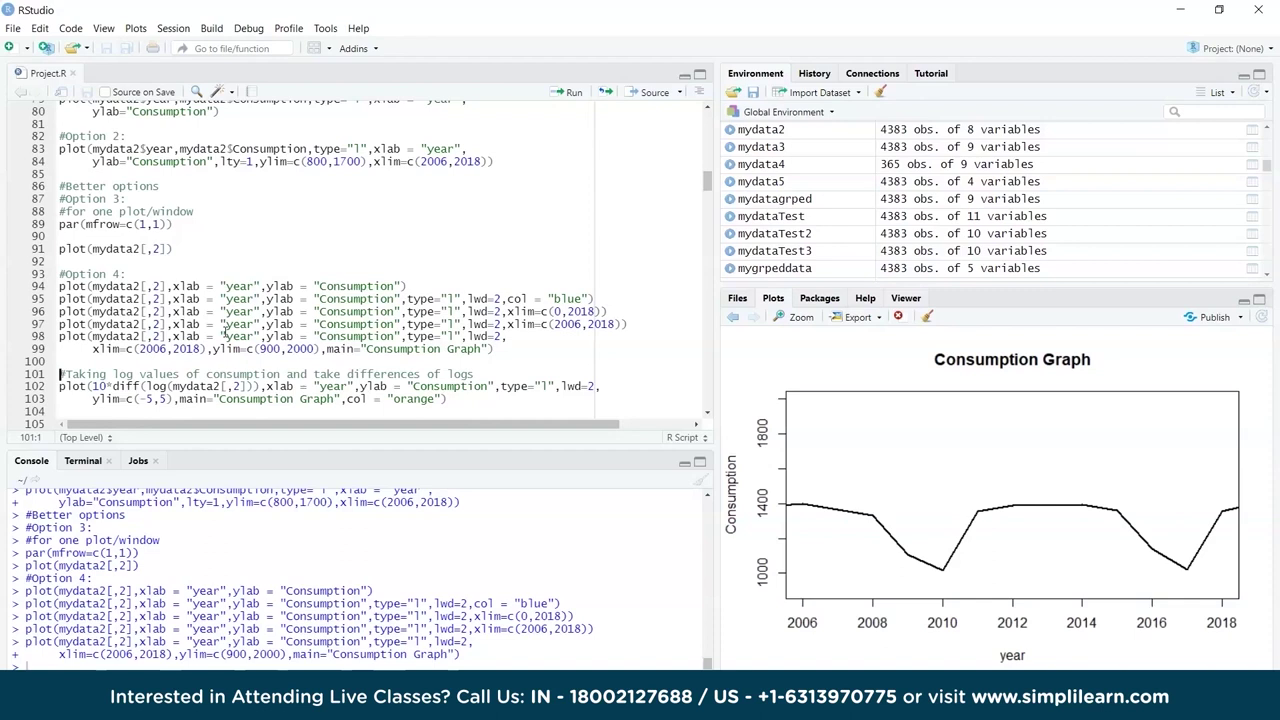
key(Up)
key(Up)
key(Up)
key(Up)
key(Up)
key(Up)
key(Up)
key(Up)
key(Up)
key(Up)
key(Up)
key(Up)
key(Up)
key(Up)
key(Up)
key(Up)
key(Up)
key(Down)
key(Down)
key(Down)
key(Down)
key(Down)
key(Down)
key(Down)
key(Down)
key(Up)
key(Up)
key(Down)
key(Down)
key(Down)
key(Down)
key(Down)
key(Down)
key(Down)
key(Down)
key(Down)
key(Down)
key(Down)
Plot 10 times the differenced log of mydata2[,2] as an orange line with ylim c(-5,5), and widen the plot area
click(150, 386)
drag(150, 386, 253, 386)
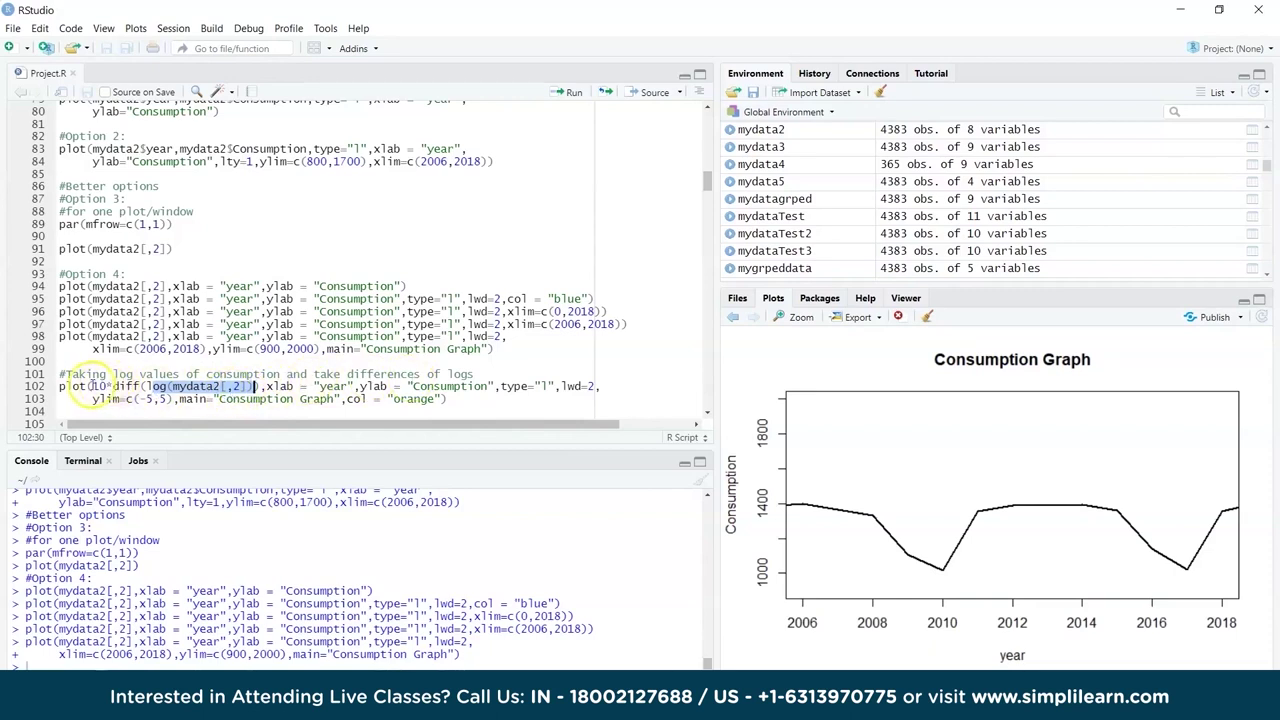
click(100, 386)
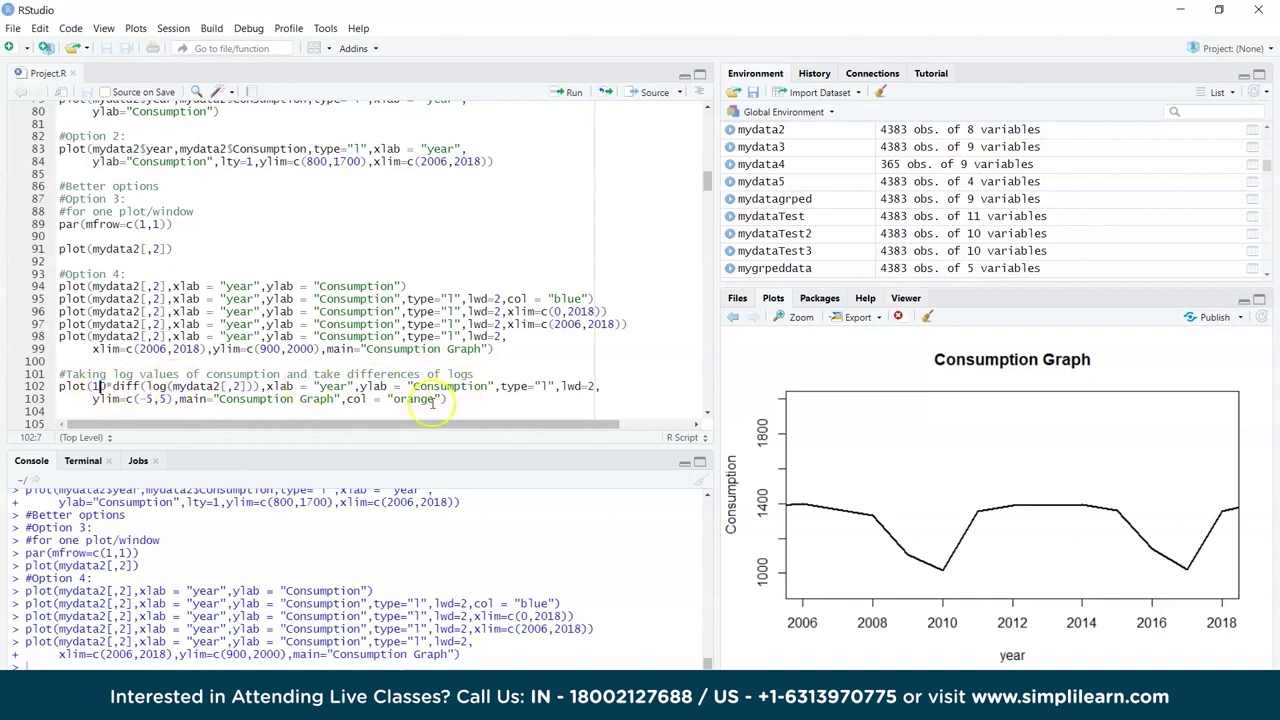
click(60, 374)
key(ctrl+Return)
key(ctrl+Return)
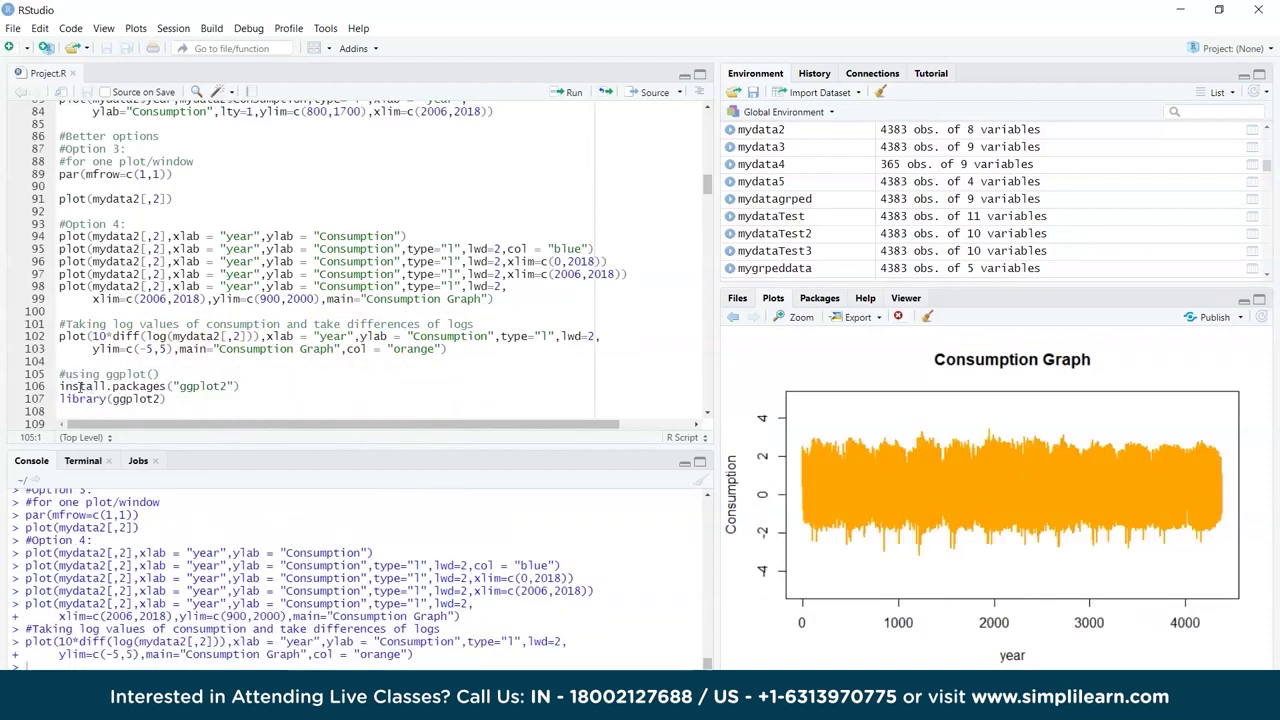
drag(717, 360, 608, 365)
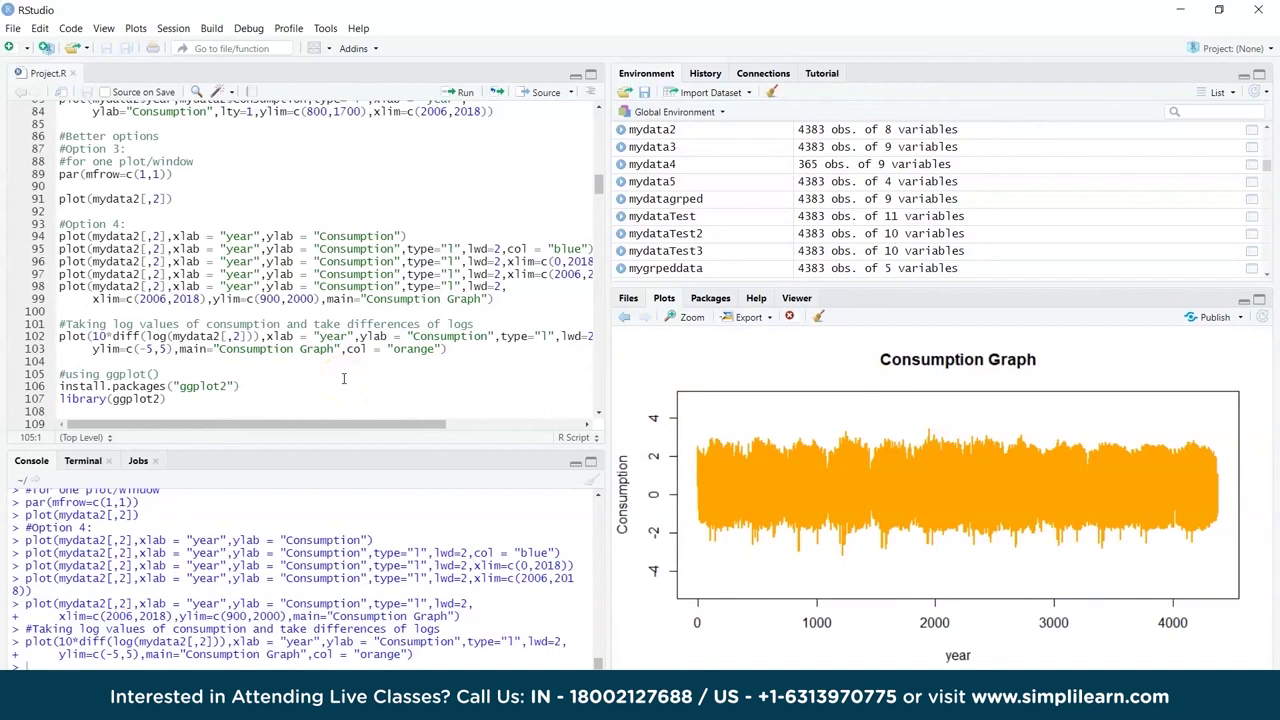
Install the ggplot2 package, agreeing to restart R beforehand, and load the library
key(Down)
key(ctrl+Return)
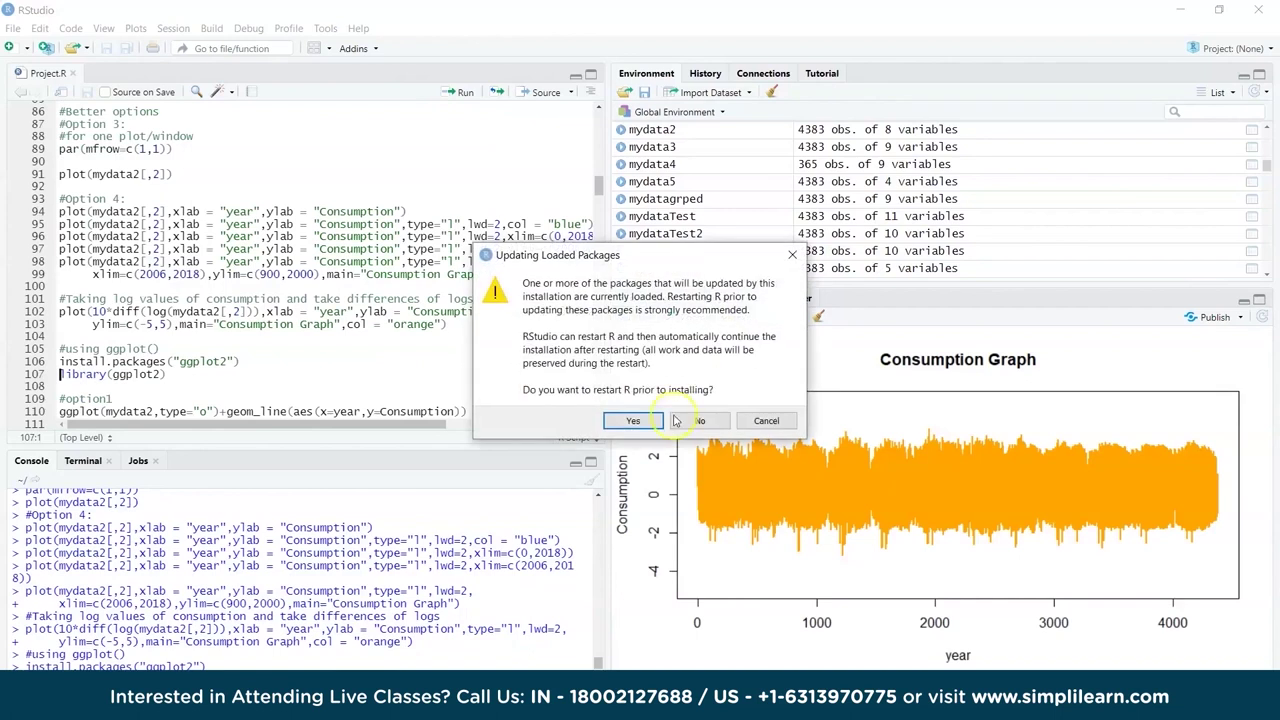
click(630, 420)
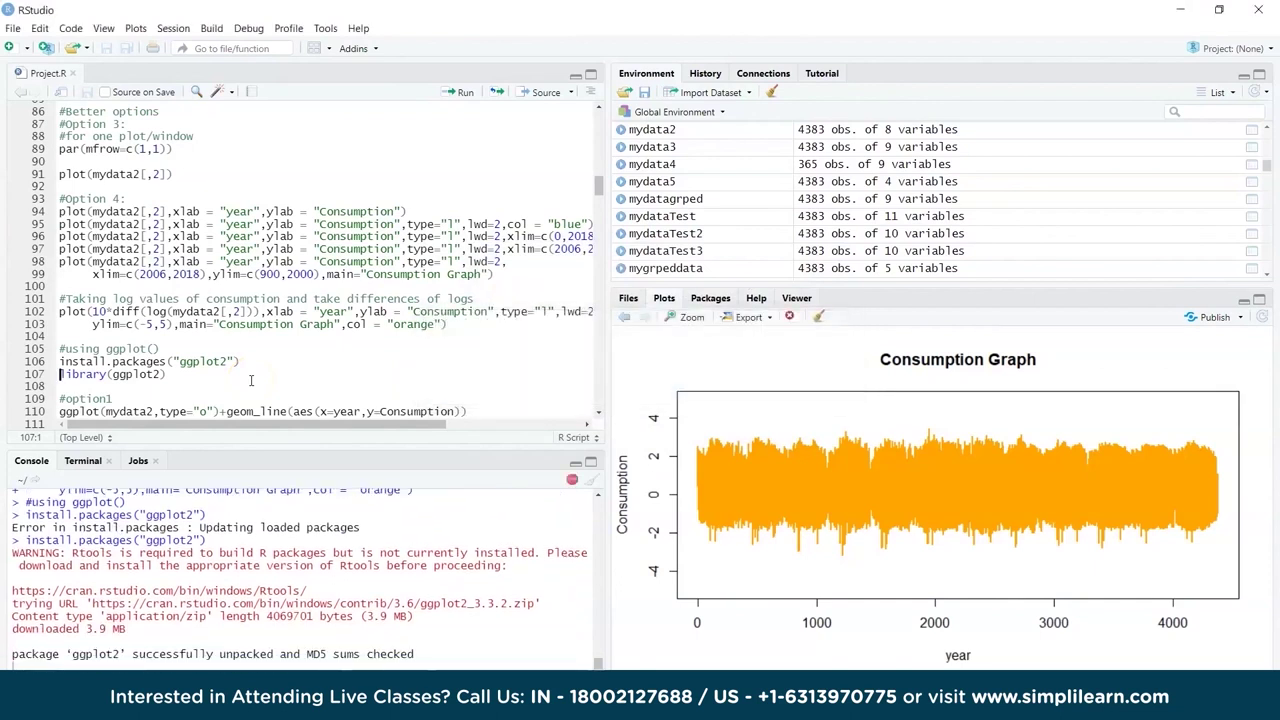
key(ctrl+Return)
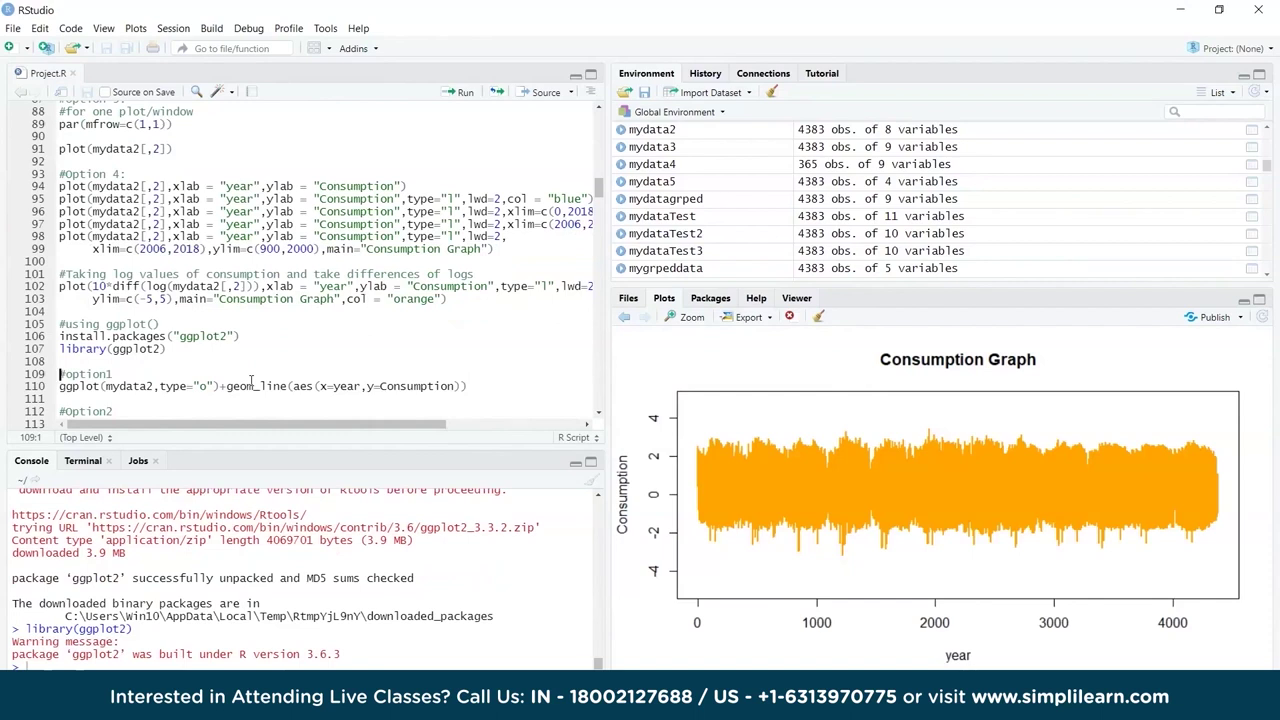
Run the option1 ggplot of Consumption by year with type="o" and geom_line, and the Option2 line version with group=1
key(Down)
key(Right)
key(Right)
key(Right)
key(Right)
key(Right)
key(Right)
key(Right)
key(Right)
key(Right)
key(Right)
key(Right)
key(Right)
key(Right)
key(Right)
key(Right)
key(Right)
text(o)
key(Right)
key(Right)
key(Right)
key(Right)
key(Right)
key(Right)
key(Right)
key(Right)
key(Right)
key(Right)
key(Right)
key(Right)
key(Right)
key(Right)
key(Right)
key(Right)
key(Right)
key(Right)
key(Right)
key(Right)
key(ctrl+Return)
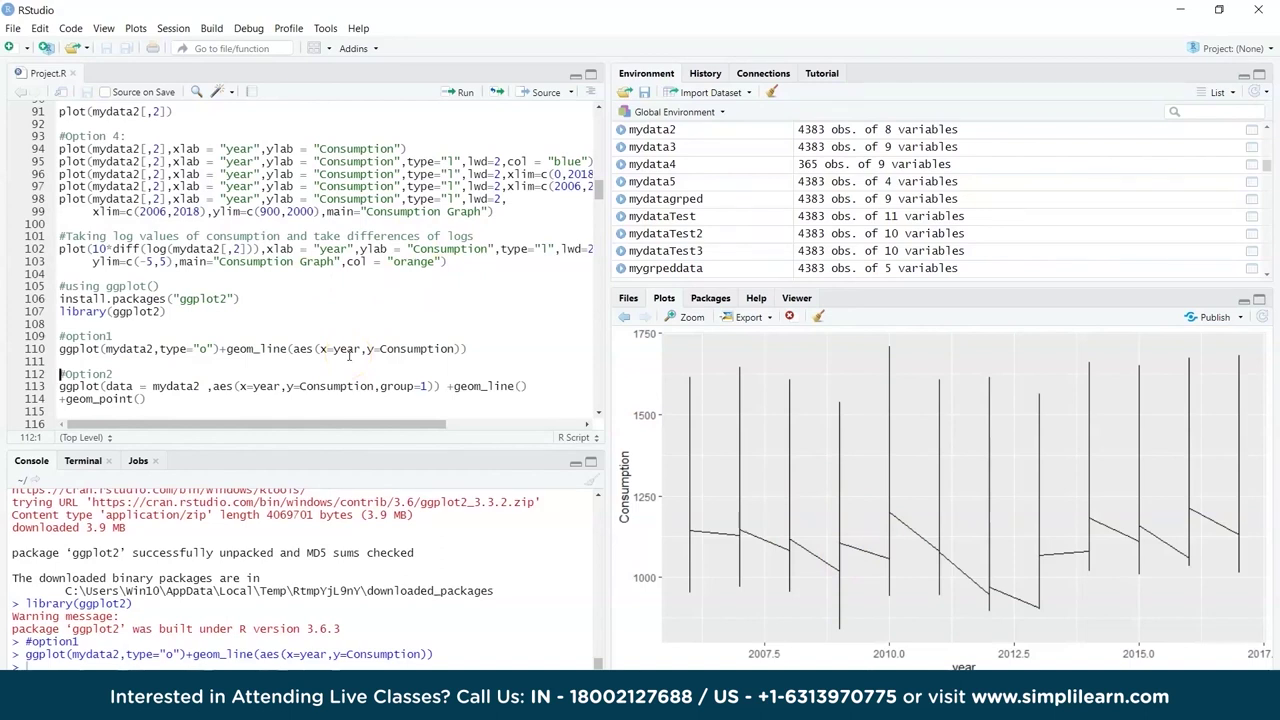
key(Down)
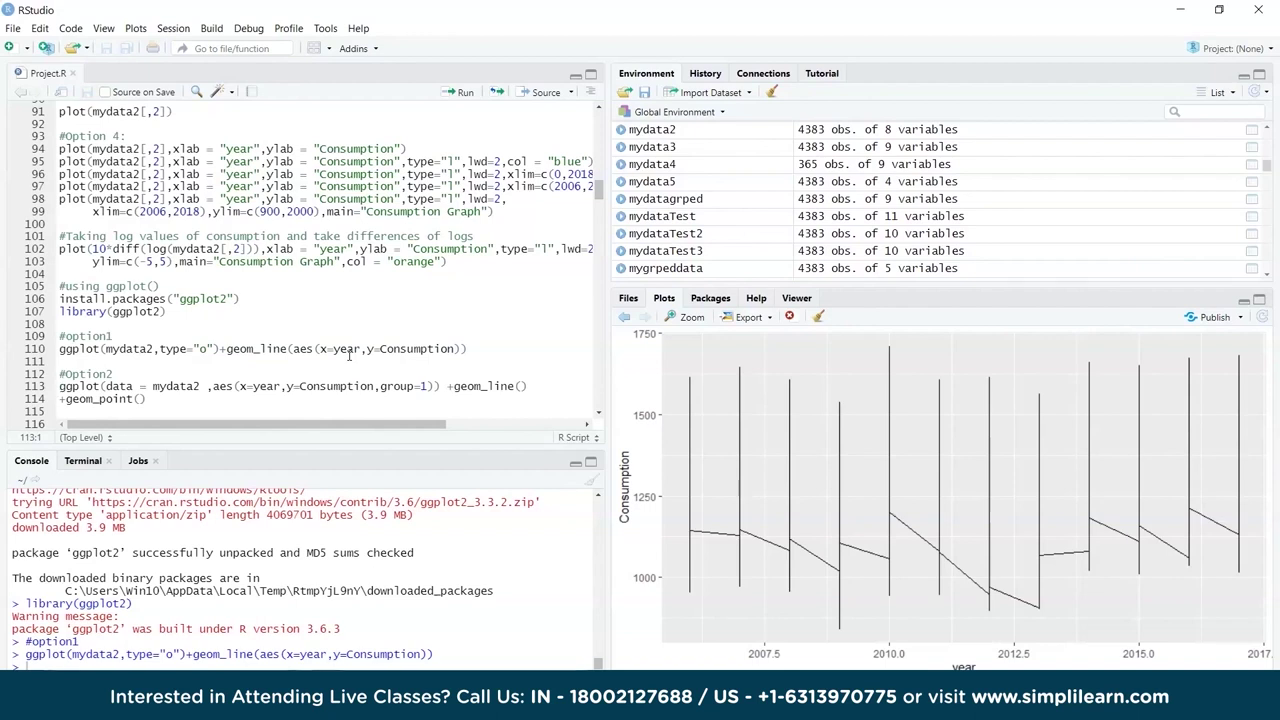
key(ctrl+Return)
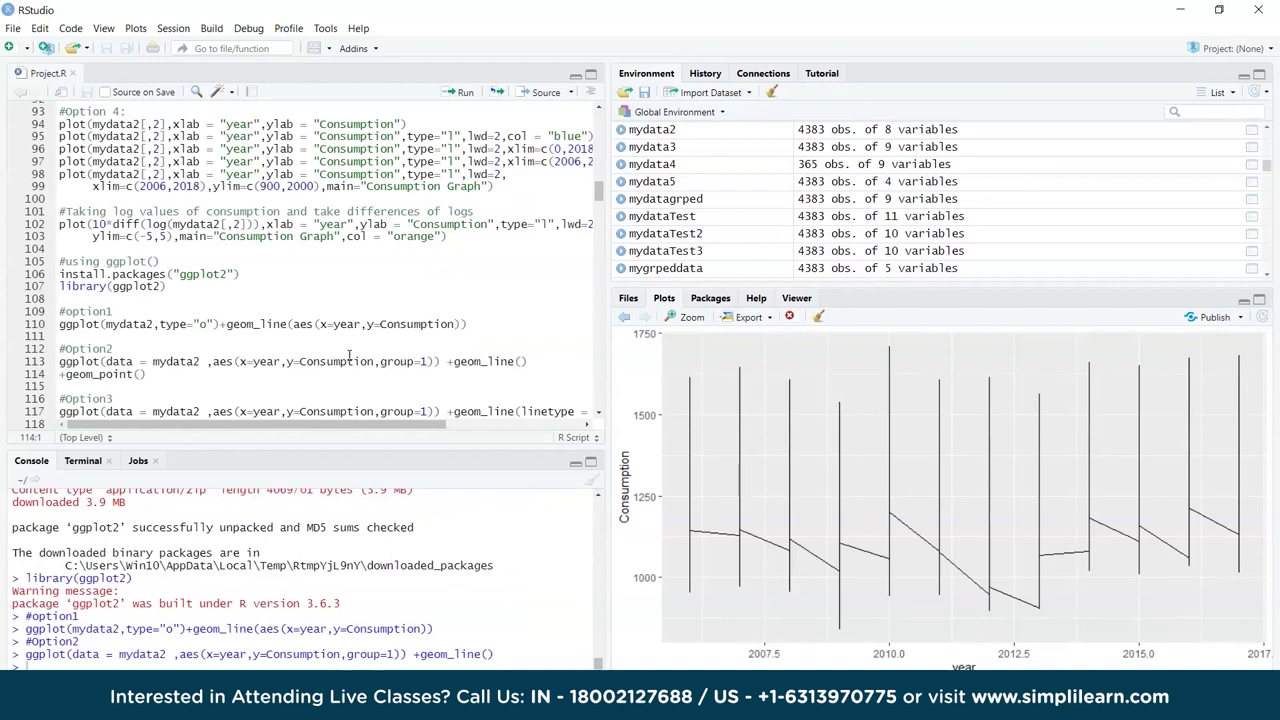
Widen the script area and run both Option3 ggplots: a dashed line with points, and points with col = "red"
key(Down)
key(Down)
key(Down)
key(Down)
key(Down)
key(Up)
key(Up)
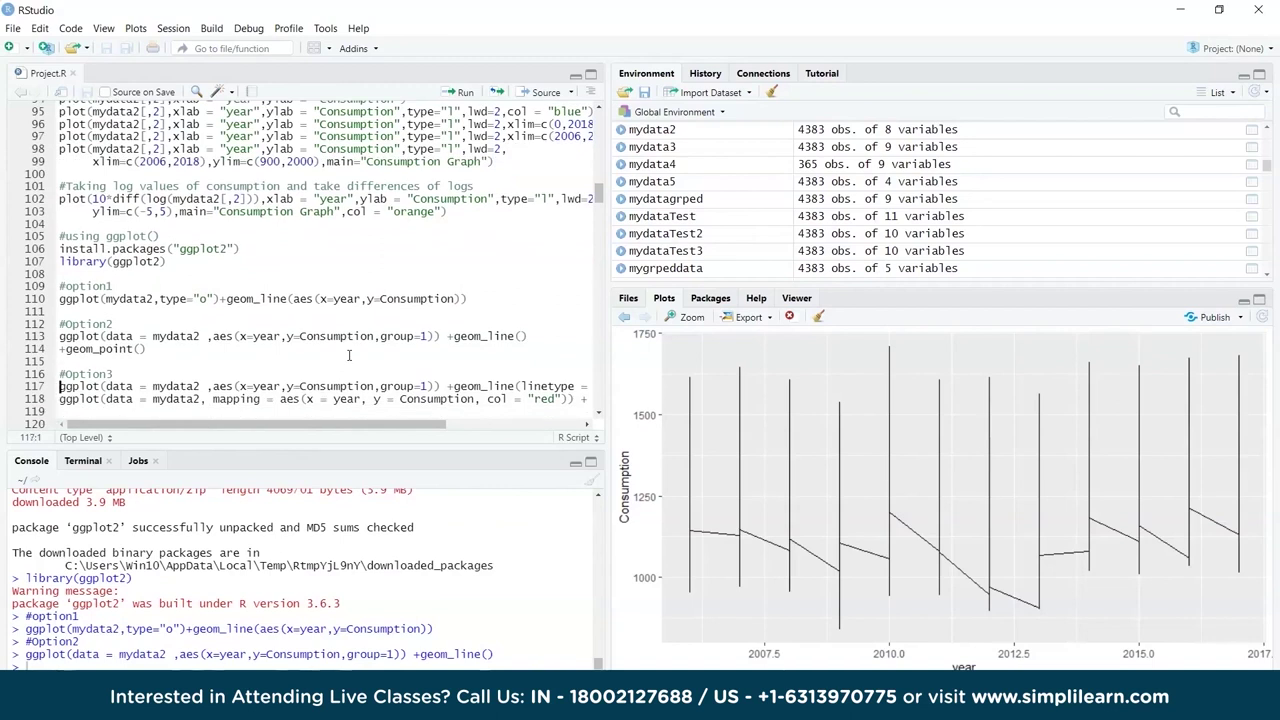
drag(606, 345, 790, 345)
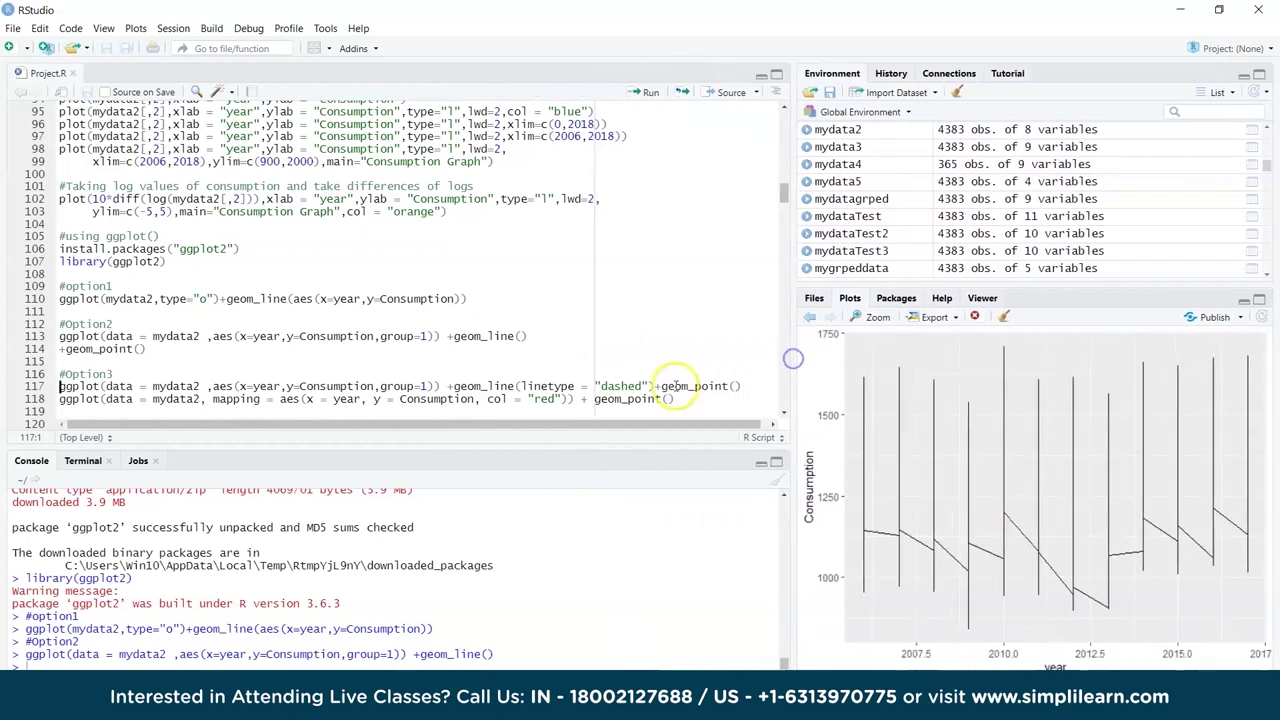
click(172, 386)
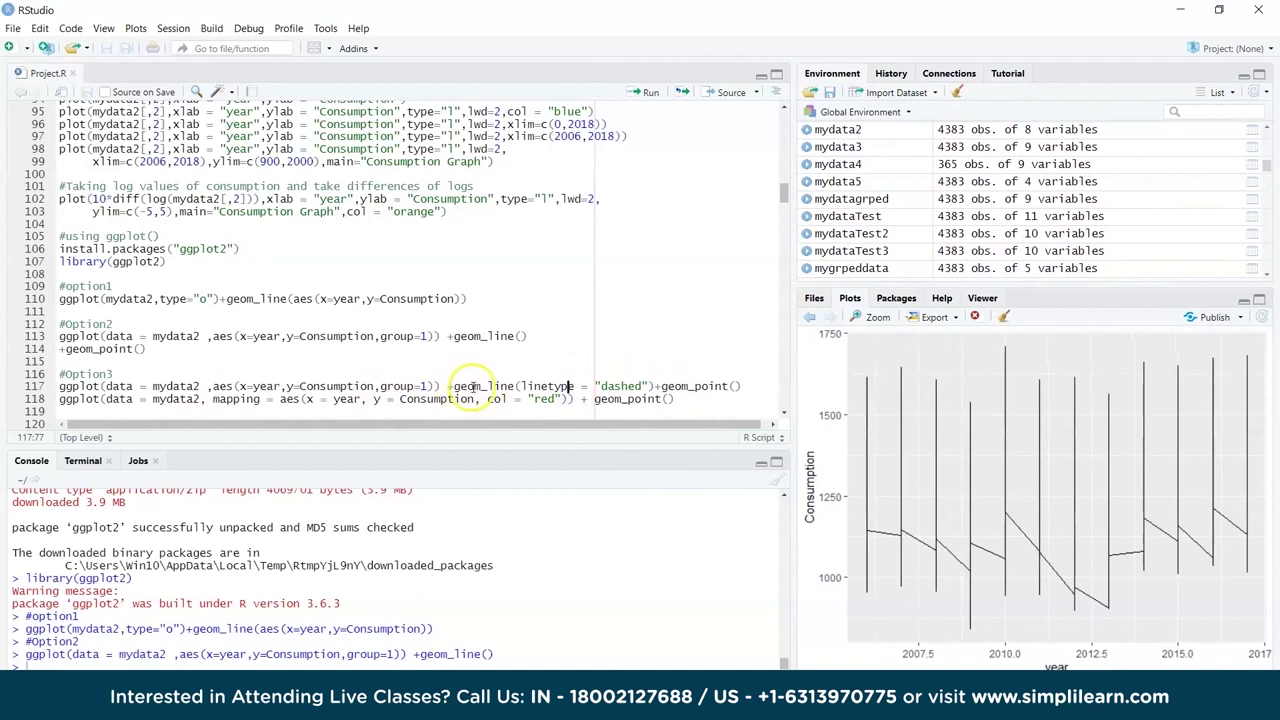
click(381, 386)
key(ctrl+Return)
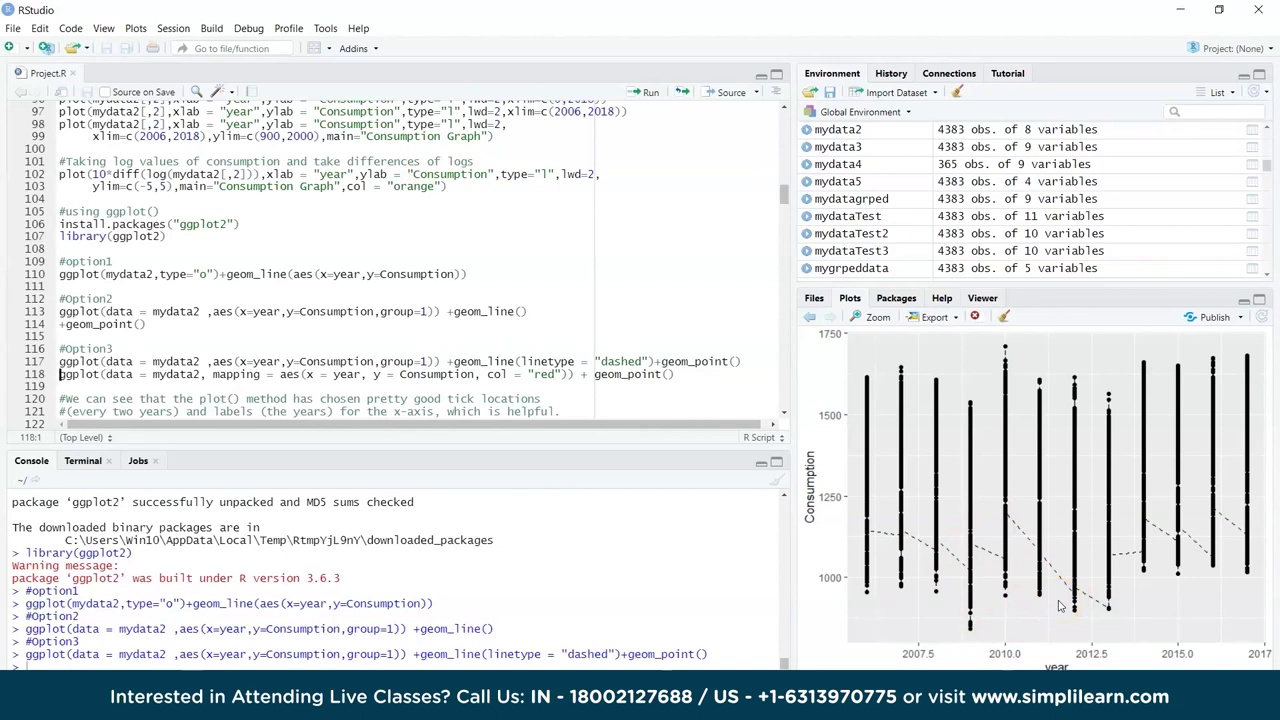
key(ctrl+Return)
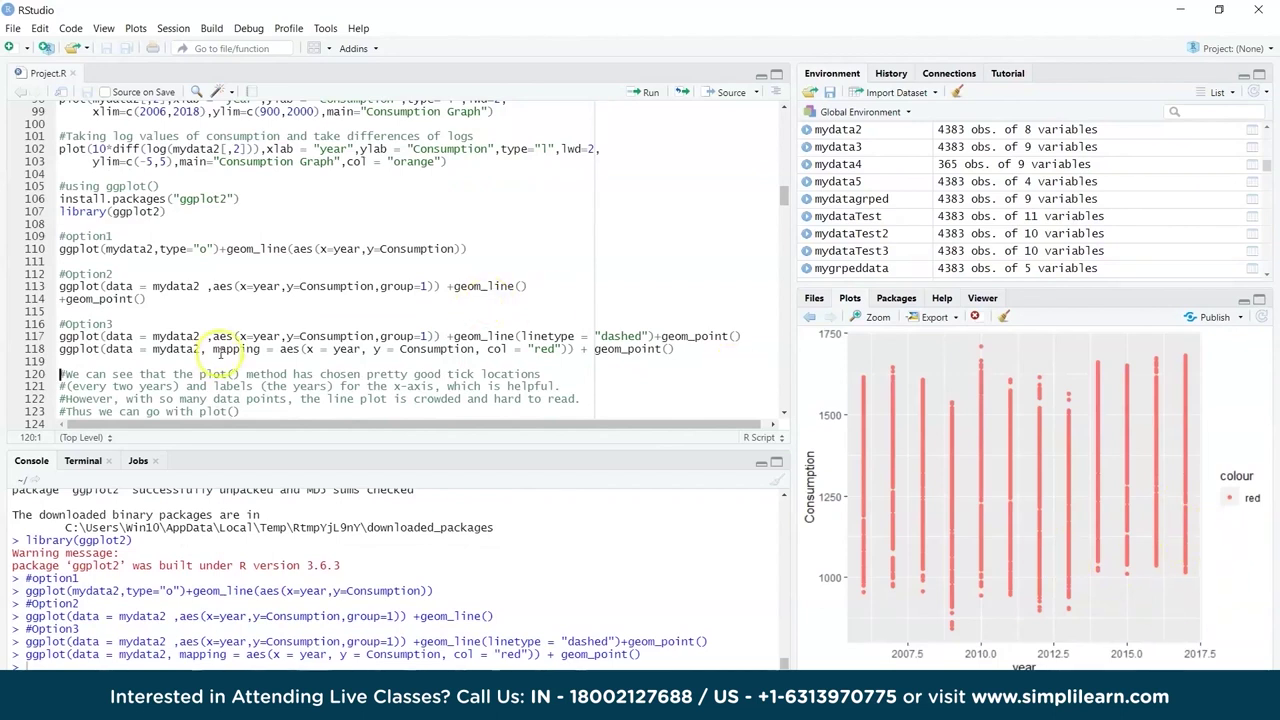
Highlight plot() in the comment about tick locations, and rerun the orange plot of differenced log consumption
scroll(354, 356, down, 2)
drag(200, 294, 238, 294)
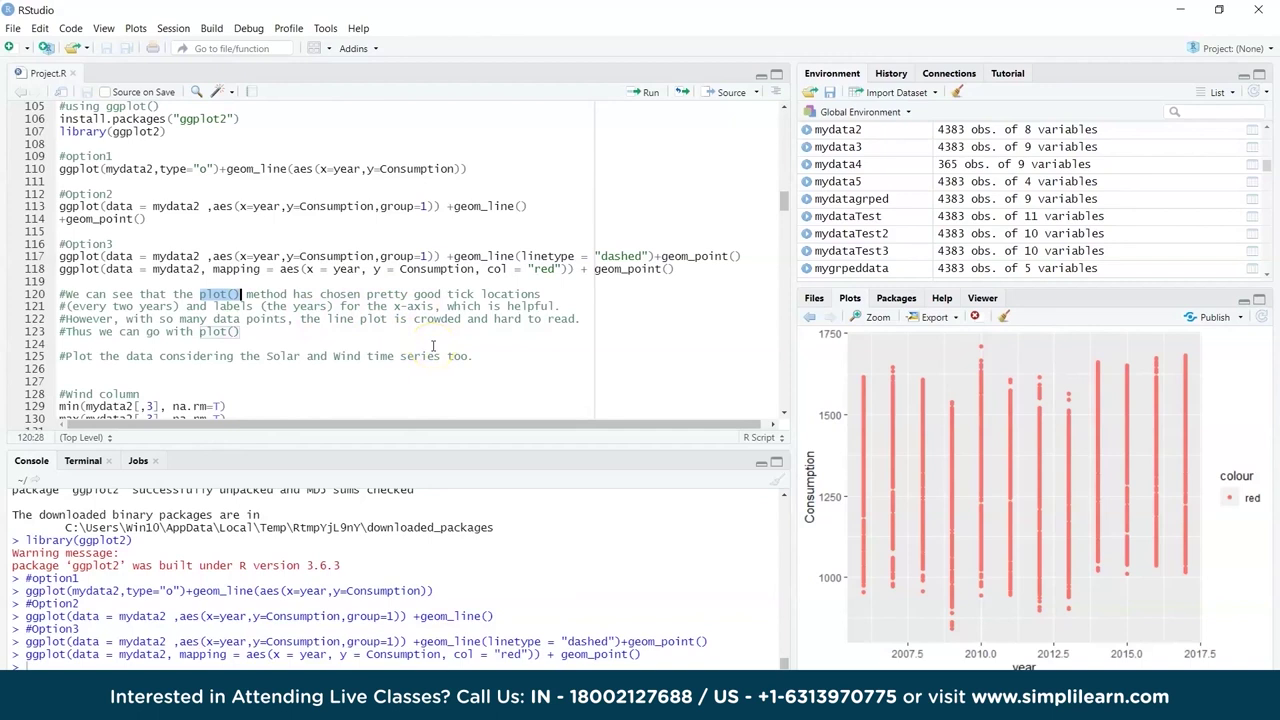
scroll(390, 284, up, 5)
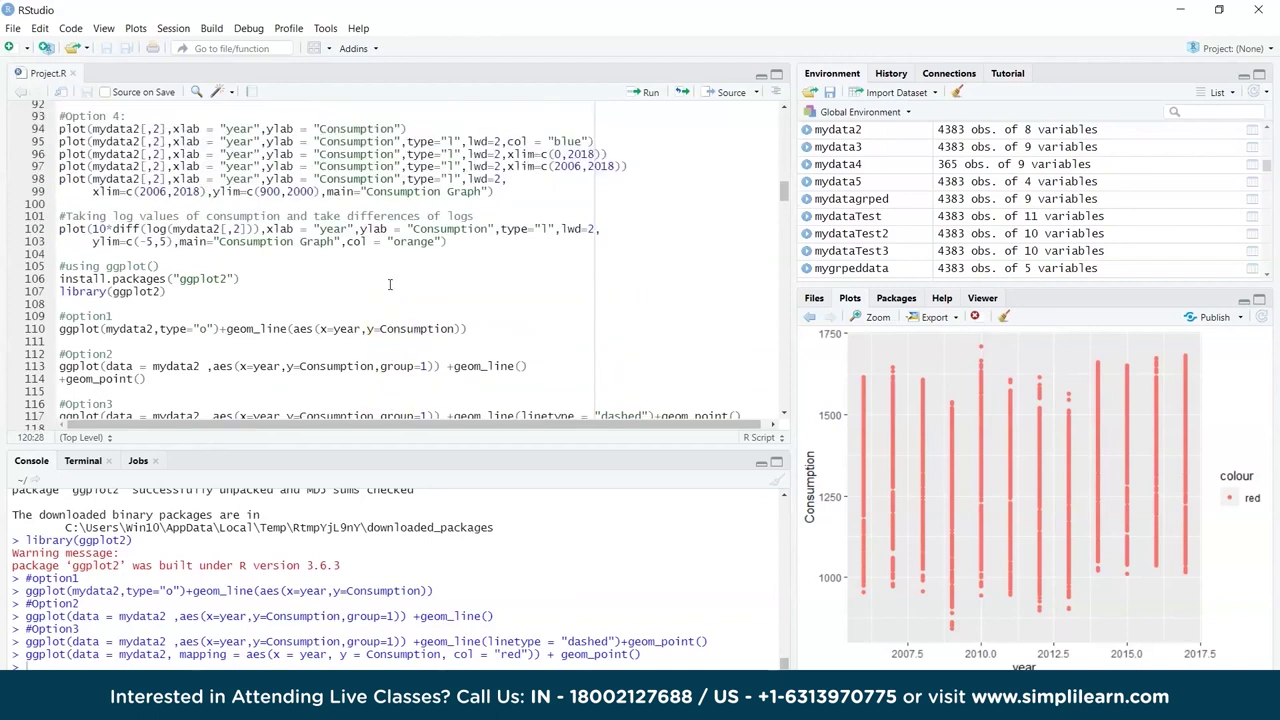
click(270, 216)
key(ctrl+Return)
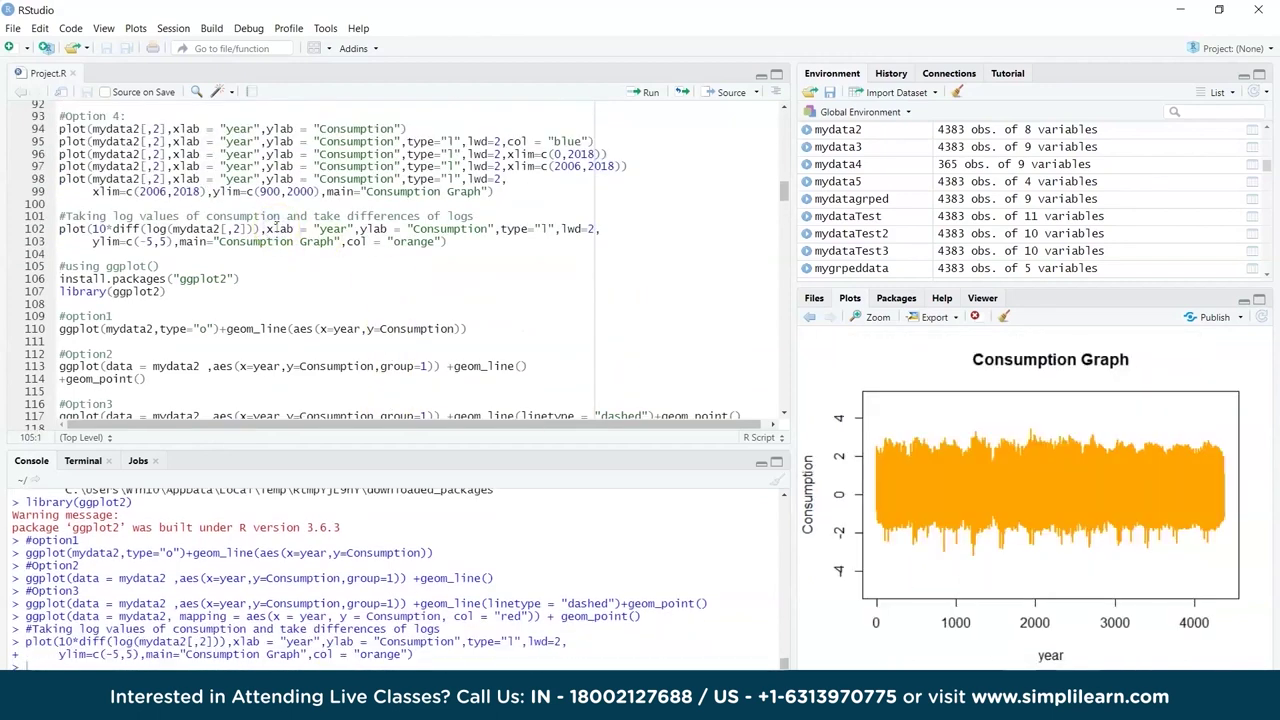
Rerun the Option 4 line plots: the titled "Consumption Graph", the one with xlim c(2006,2018), and the one with xlim c(0,2018)
click(131, 178)
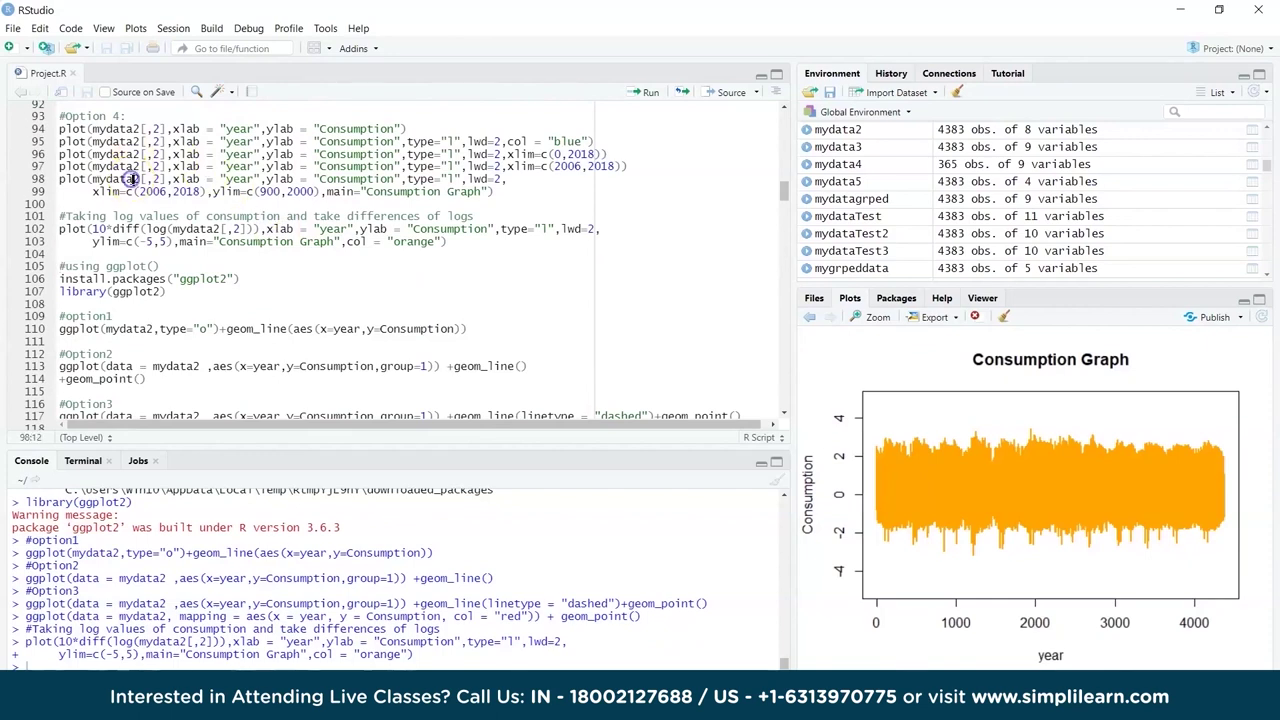
key(ctrl+Return)
click(135, 166)
key(ctrl+Return)
click(128, 153)
key(ctrl+Return)
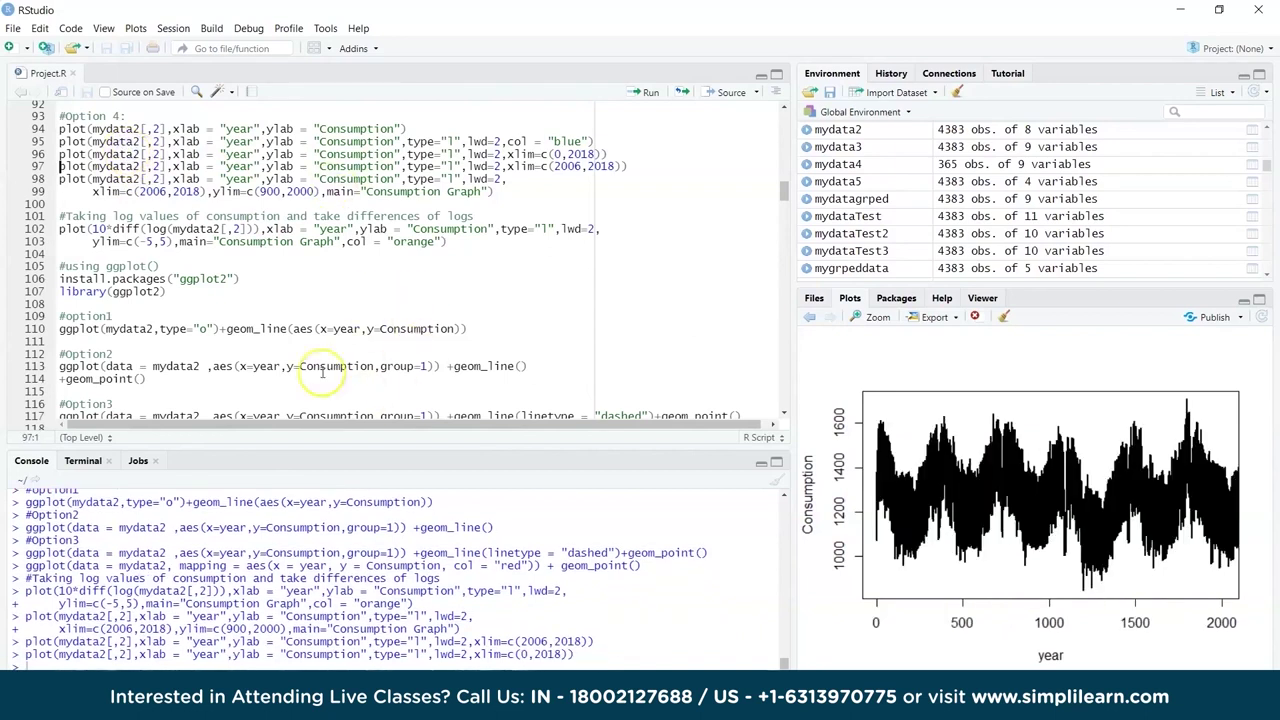
Add a line with mydata2 above the Wind column comment, run it, and examine the column headers of the printed data
scroll(384, 341, down, 3)
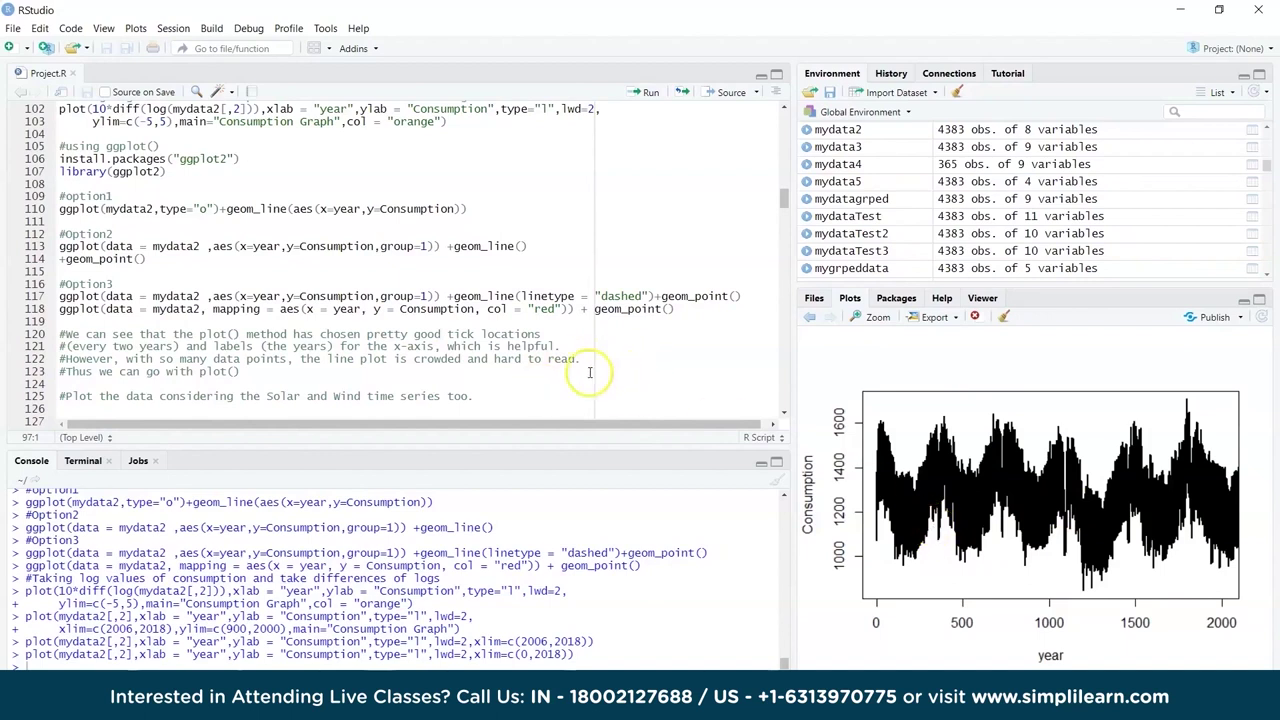
click(270, 372)
key(Down)
key(Down)
key(Down)
key(Down)
key(Down)
text(#Wind column)
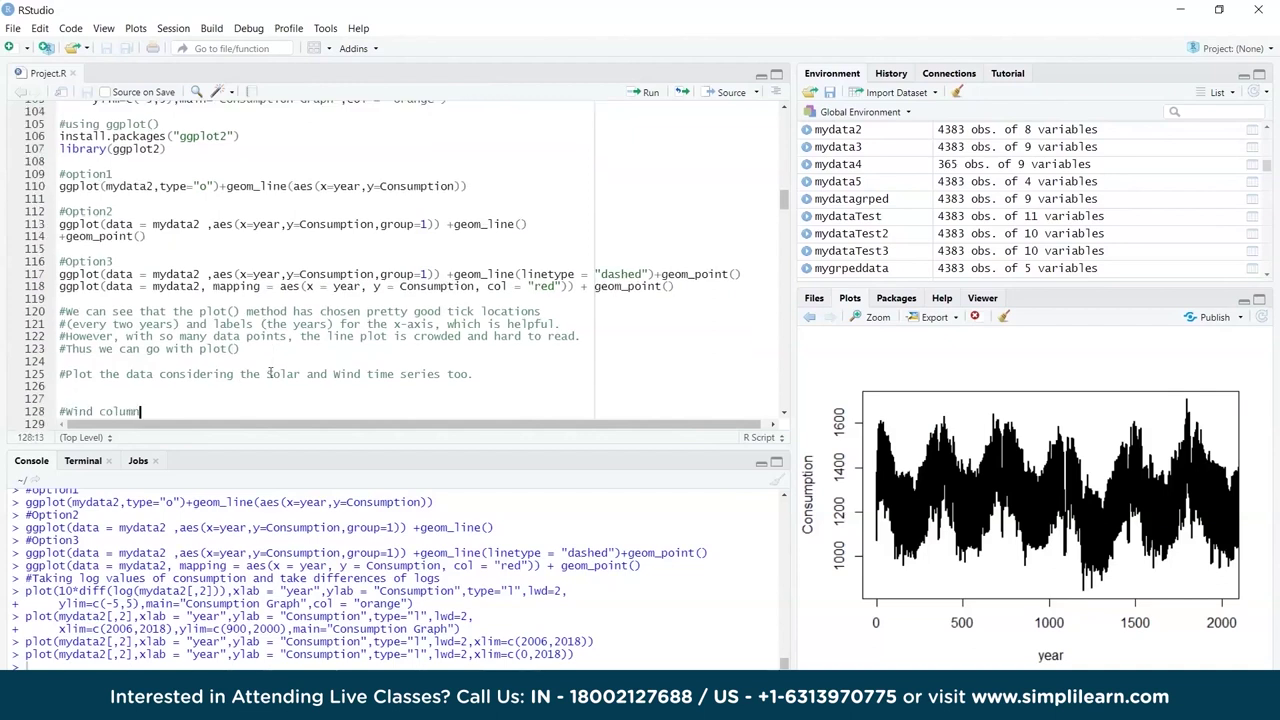
key(Return)
text(min(mydata2[,3], na.rm=T))
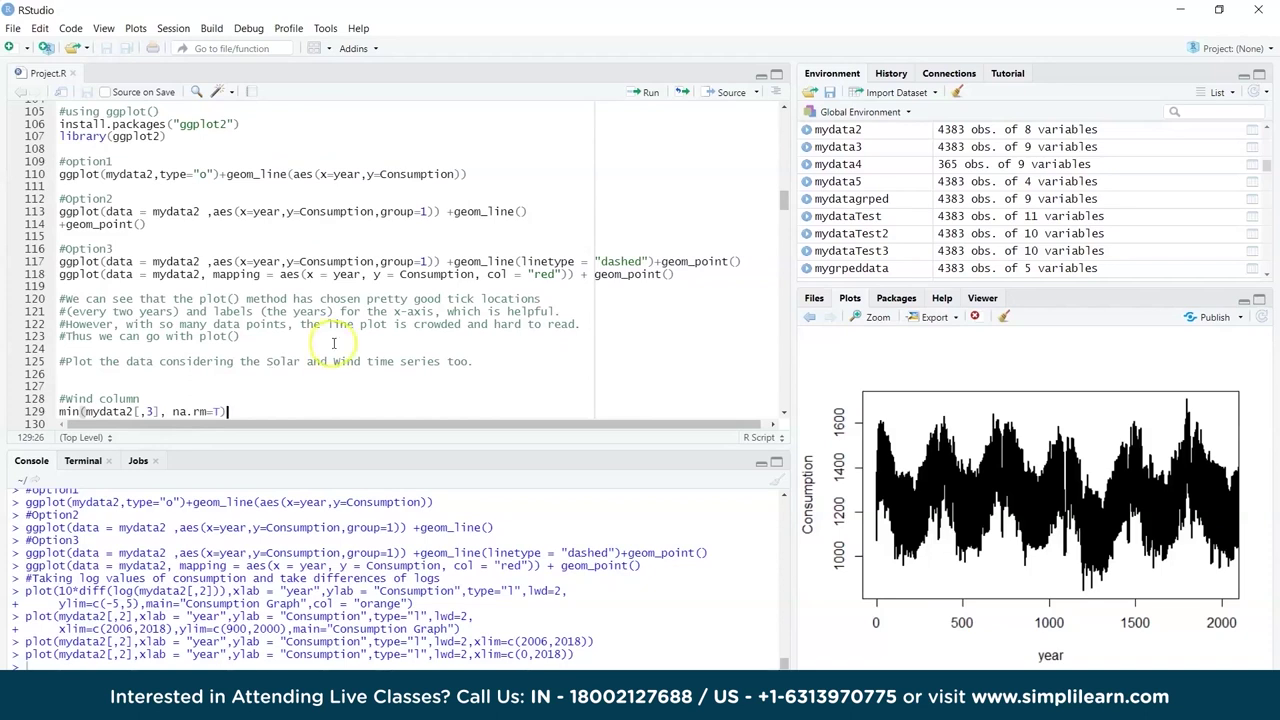
click(73, 385)
text(mydata2)
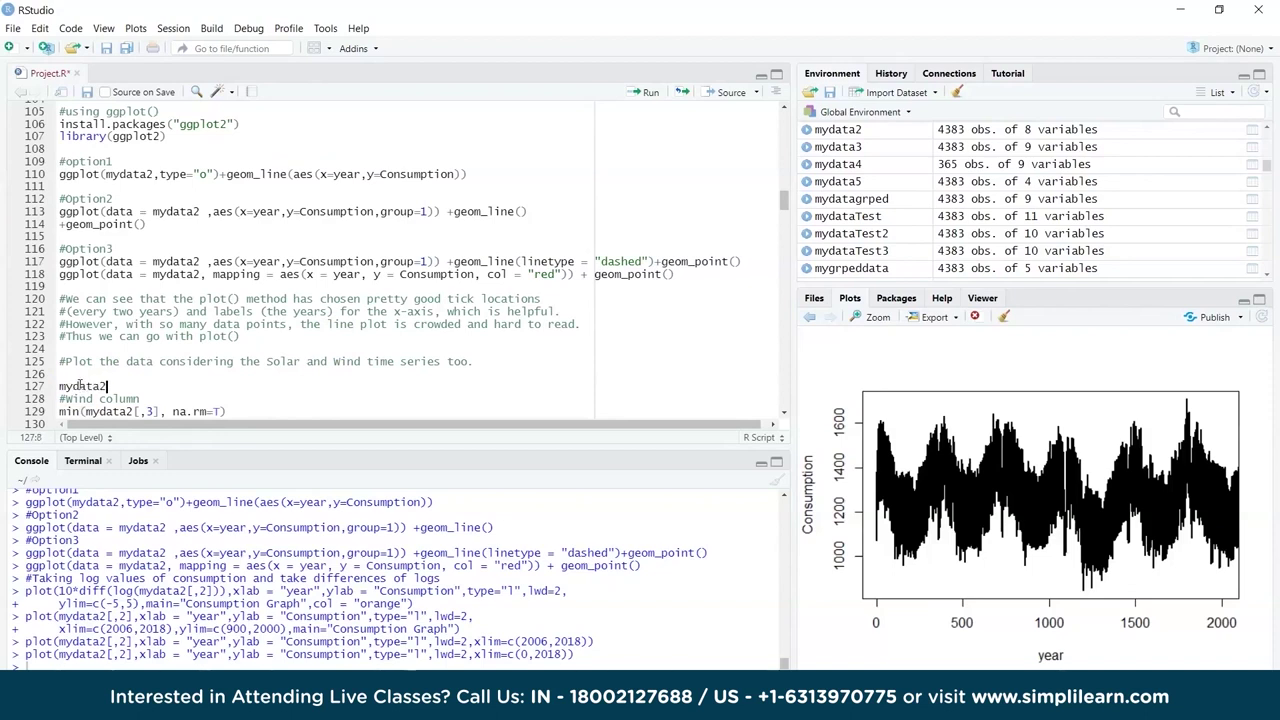
click(78, 385)
key(ctrl+Return)
click(238, 590)
scroll(238, 590, up, 15)
scroll(238, 590, up, 16)
scroll(232, 597, up, 15)
scroll(230, 600, down, 10)
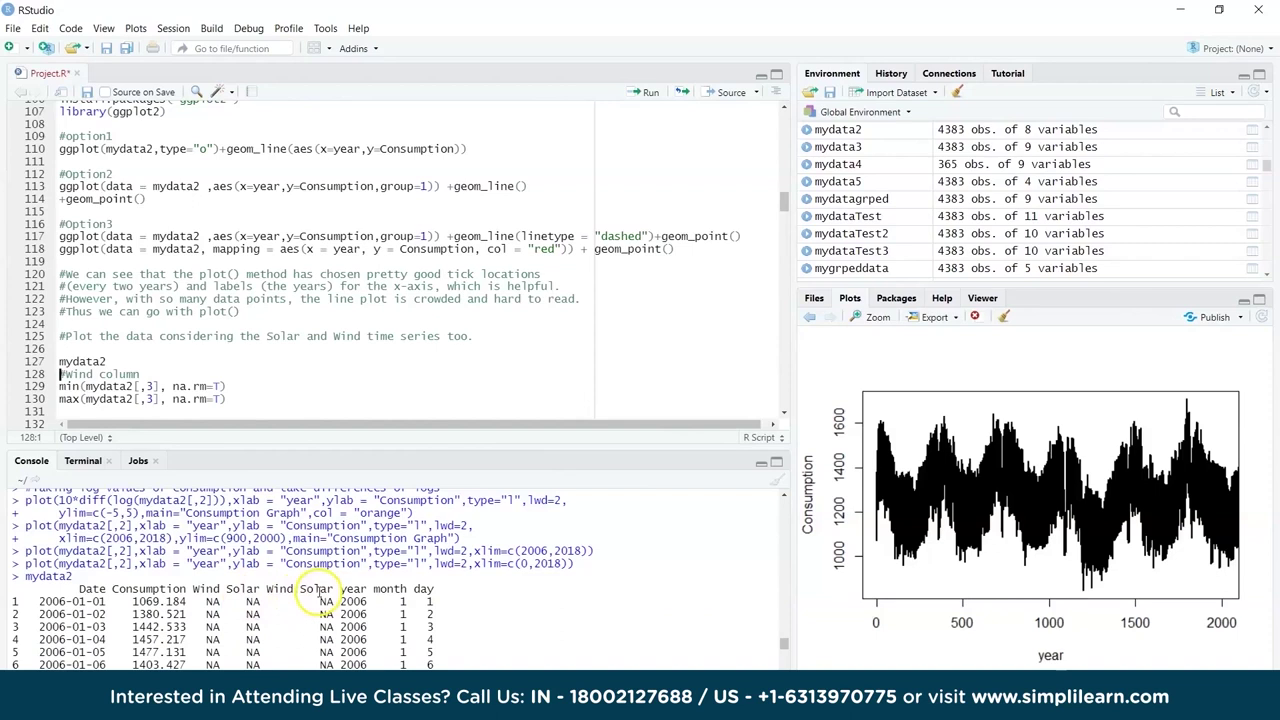
Compute the minimum and maximum of the Wind column mydata2[,3] and the Consumption column mydata2[,2], with na.rm=T
scroll(307, 358, down, 4)
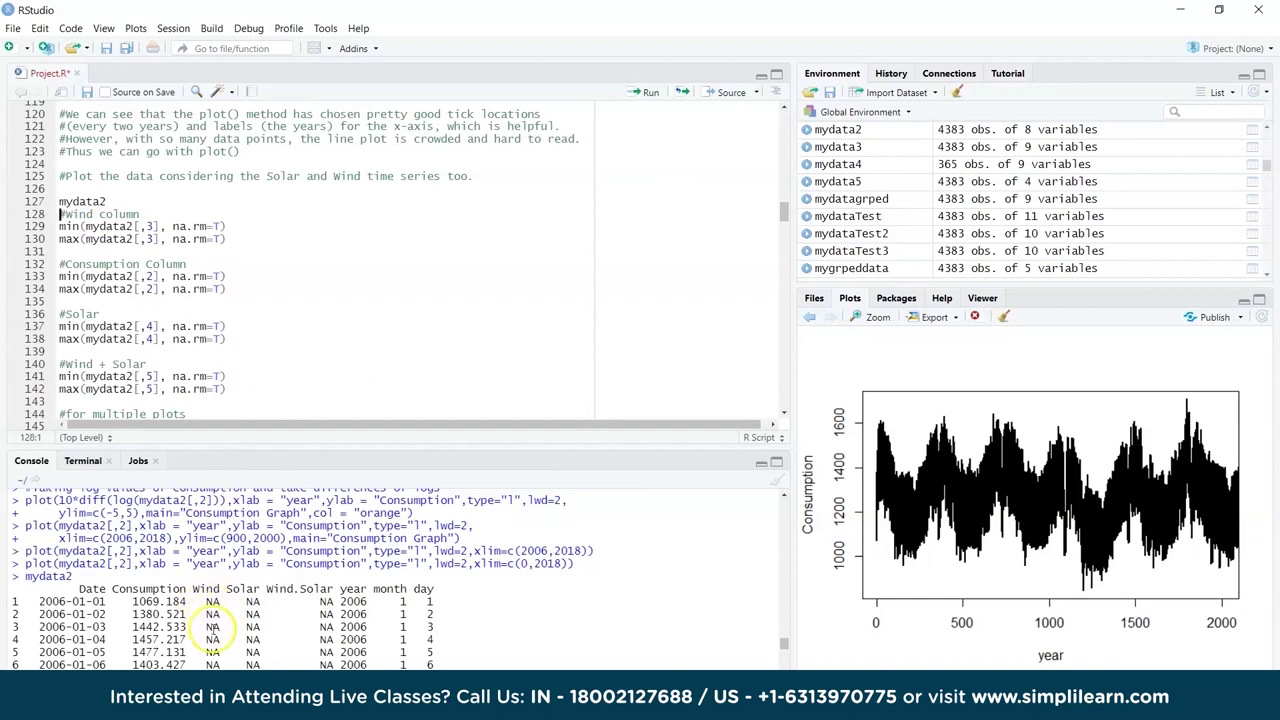
click(90, 227)
key(ctrl+Return)
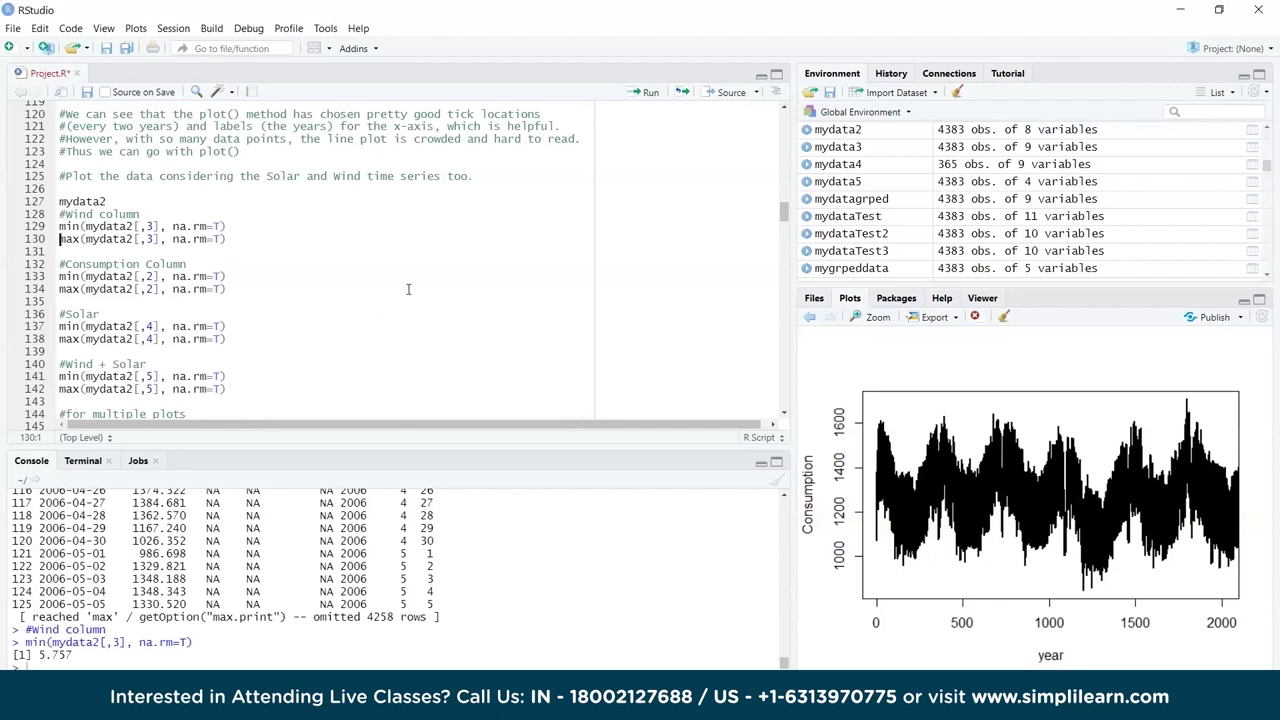
key(ctrl+Return)
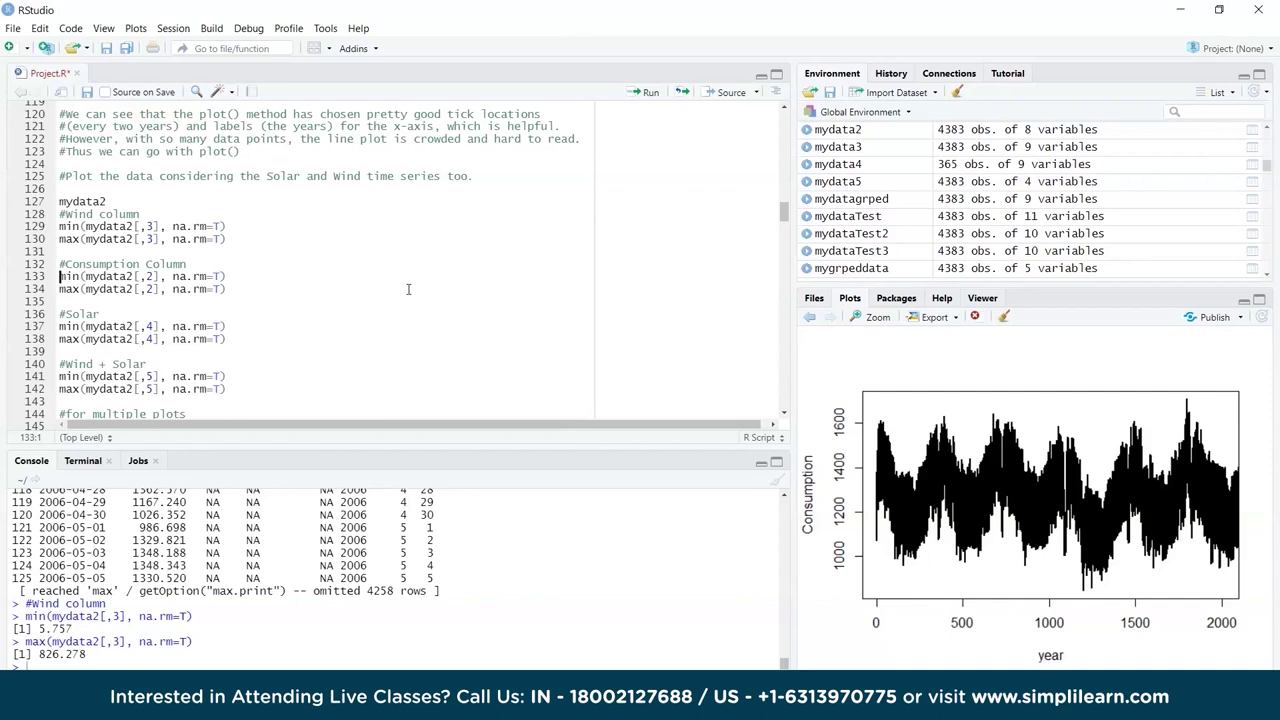
key(ctrl+Return)
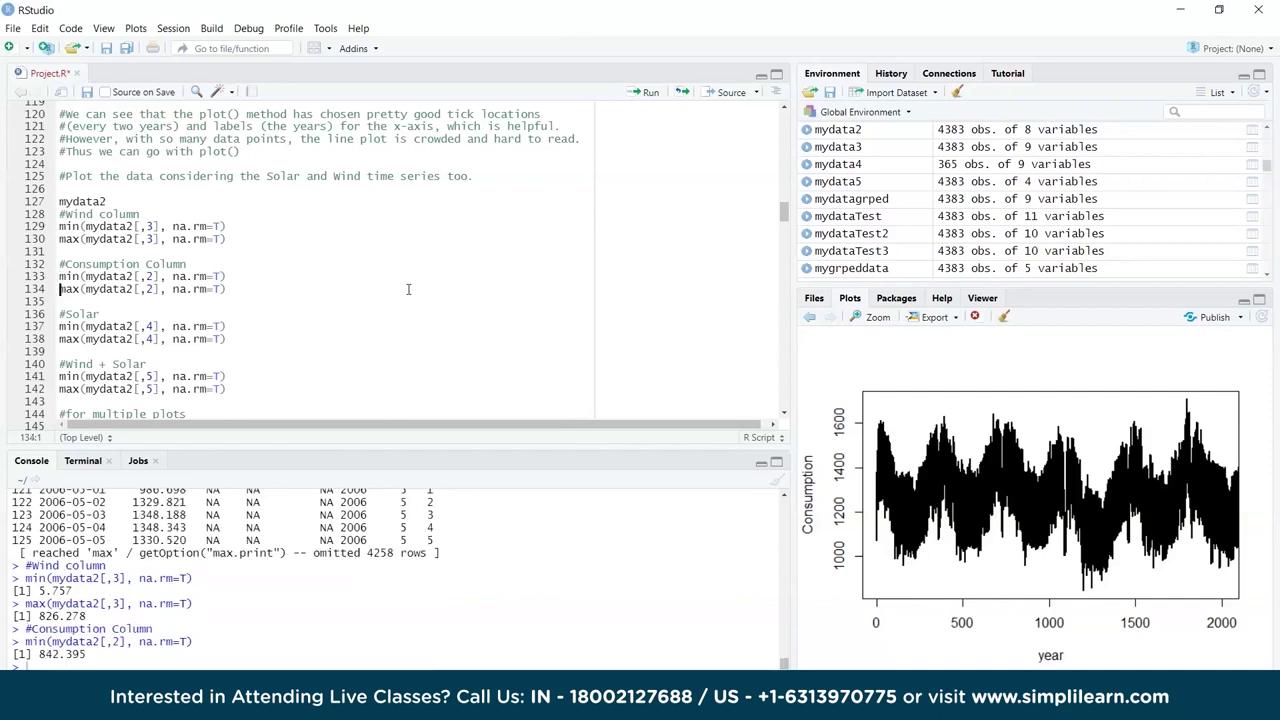
key(ctrl+Return)
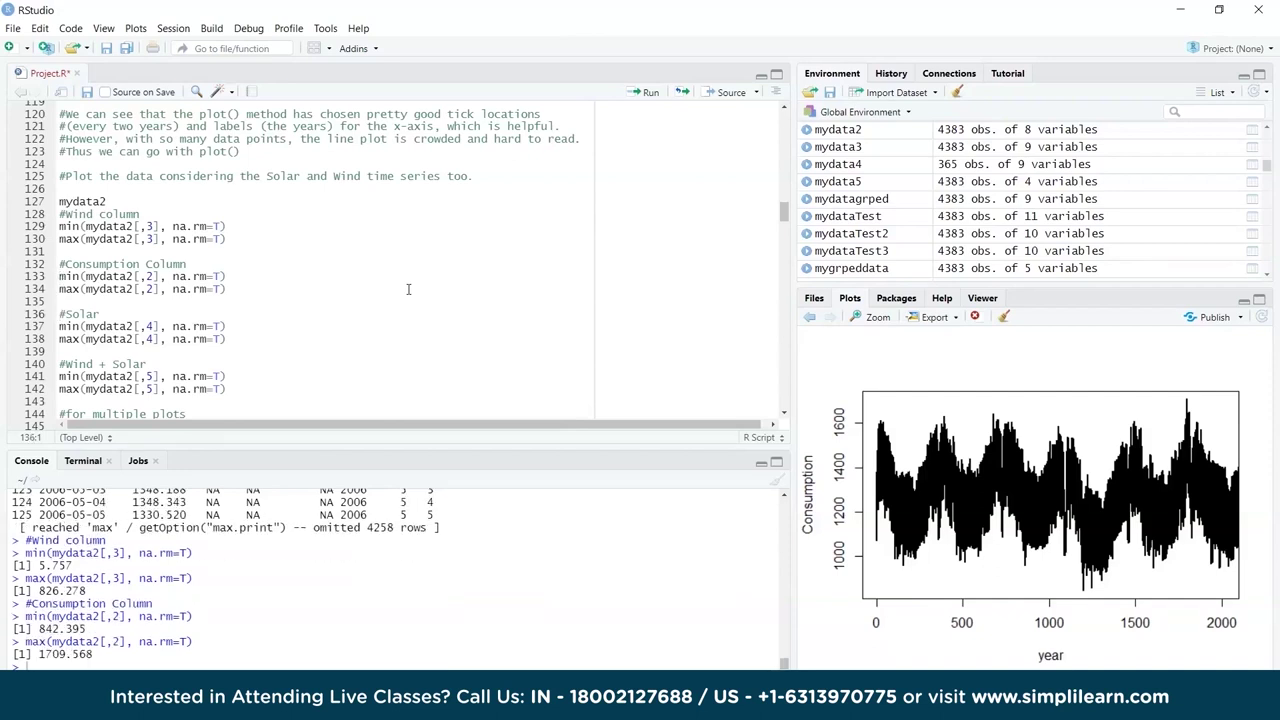
Compute the minimum and maximum of the Solar column mydata2[,4] and the Wind + Solar column mydata2[,5], with na.rm=T
key(ctrl+Return)
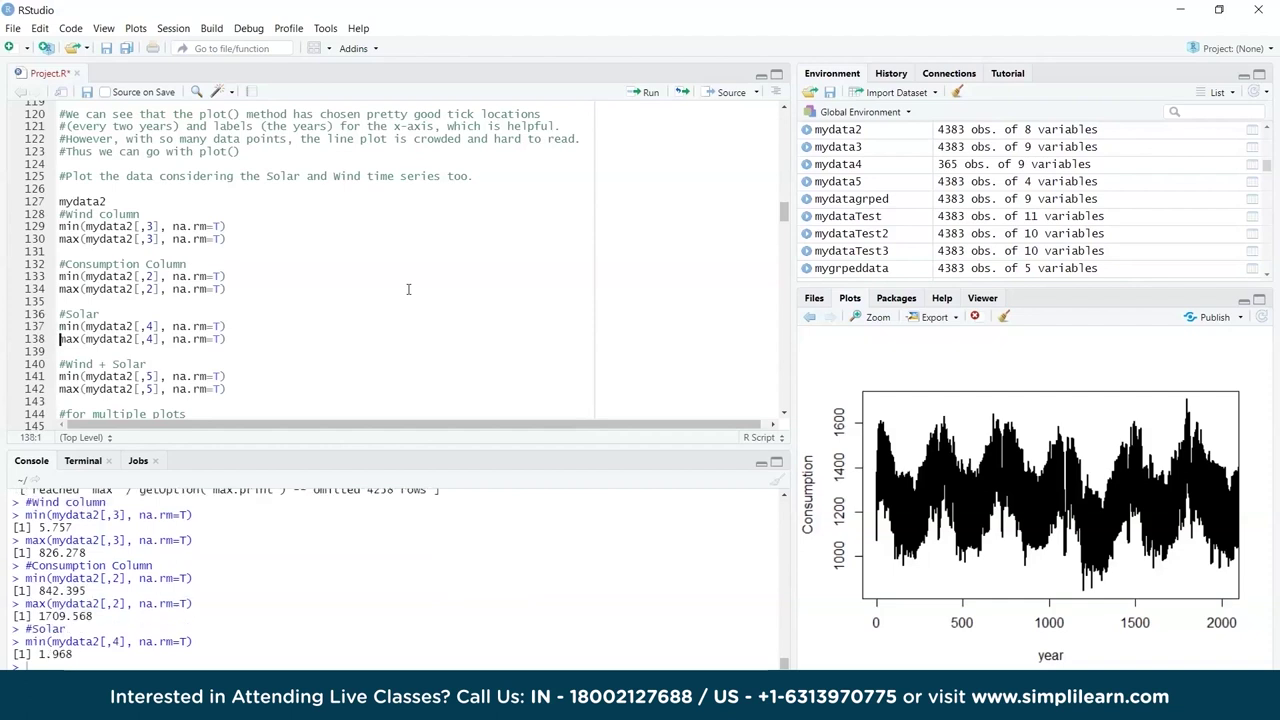
key(ctrl+Return)
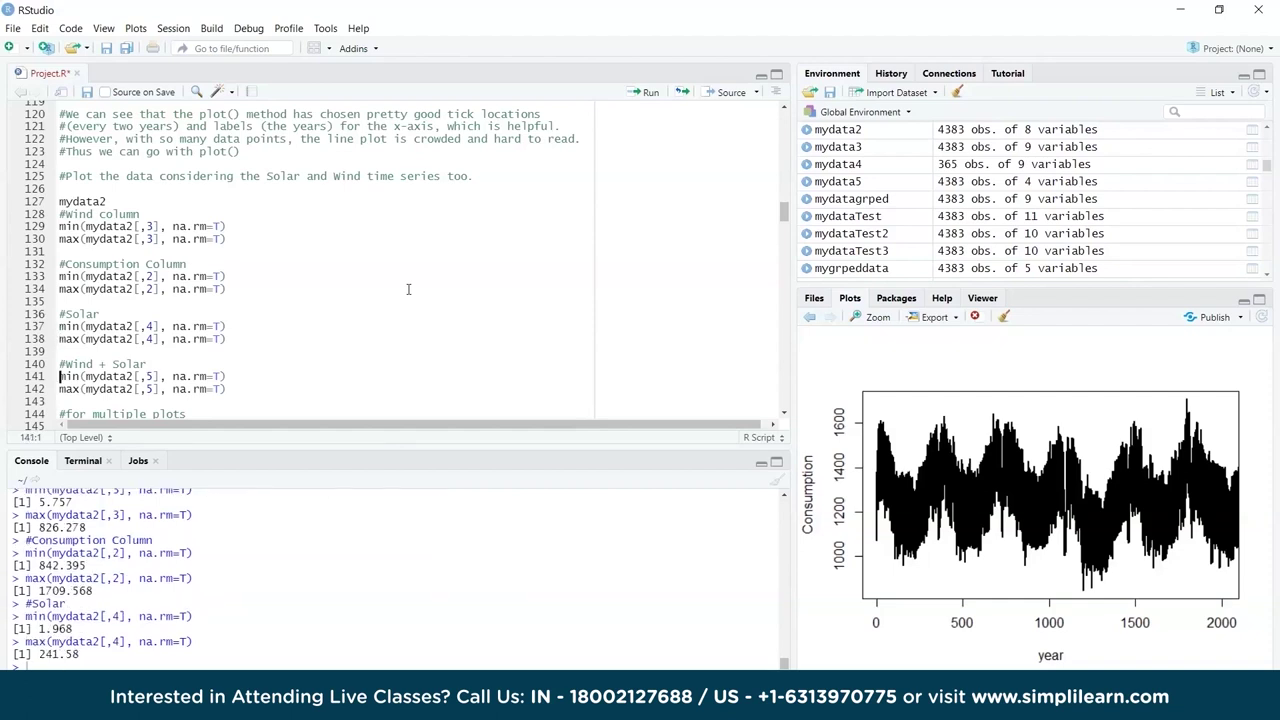
key(ctrl+Return)
key(ctrl+Return)
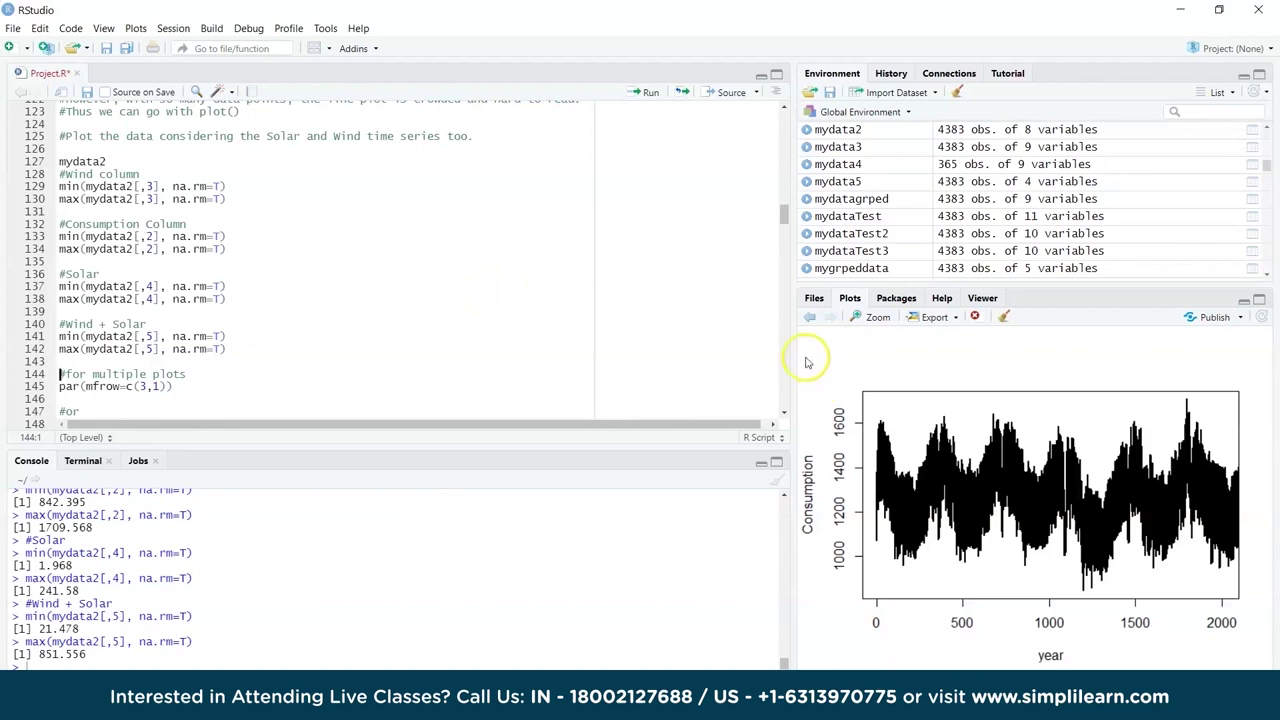
Set the multi-plot layout with par(mfrow=c(3,1)) and enlarge the plot area in width and height
drag(792, 355, 552, 357)
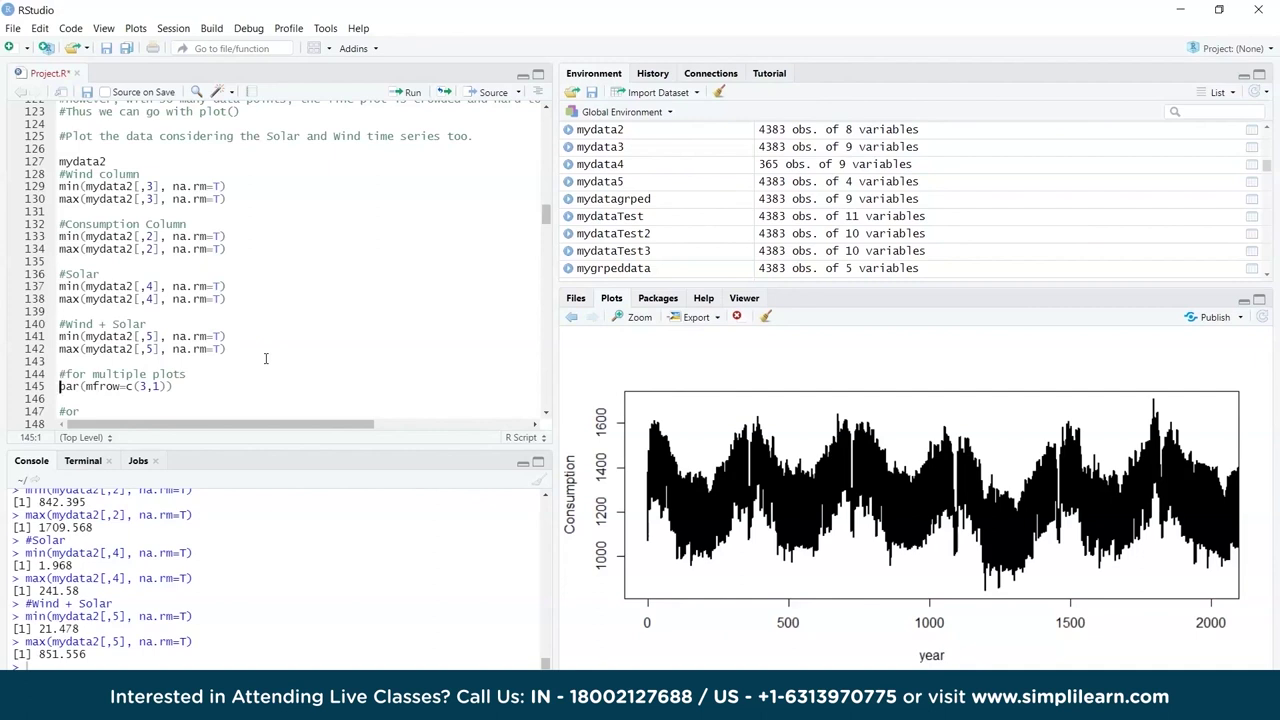
key(ctrl+Return)
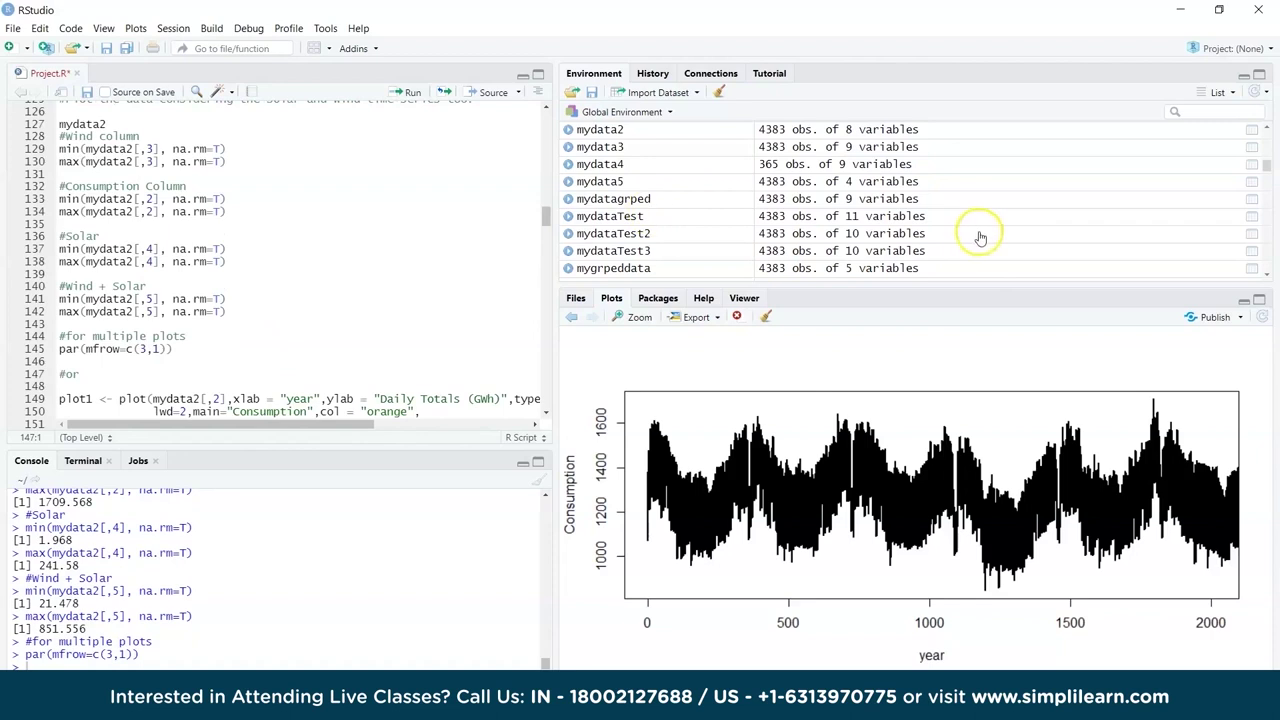
drag(974, 287, 991, 154)
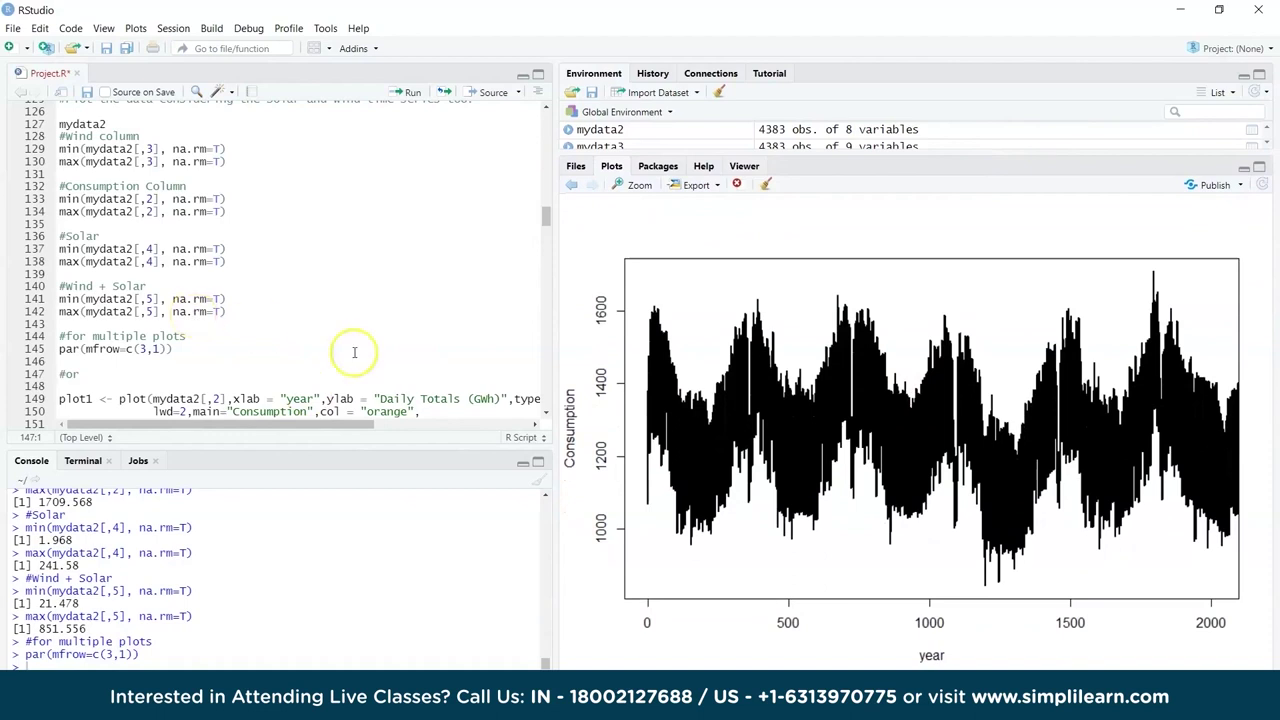
drag(557, 334, 593, 337)
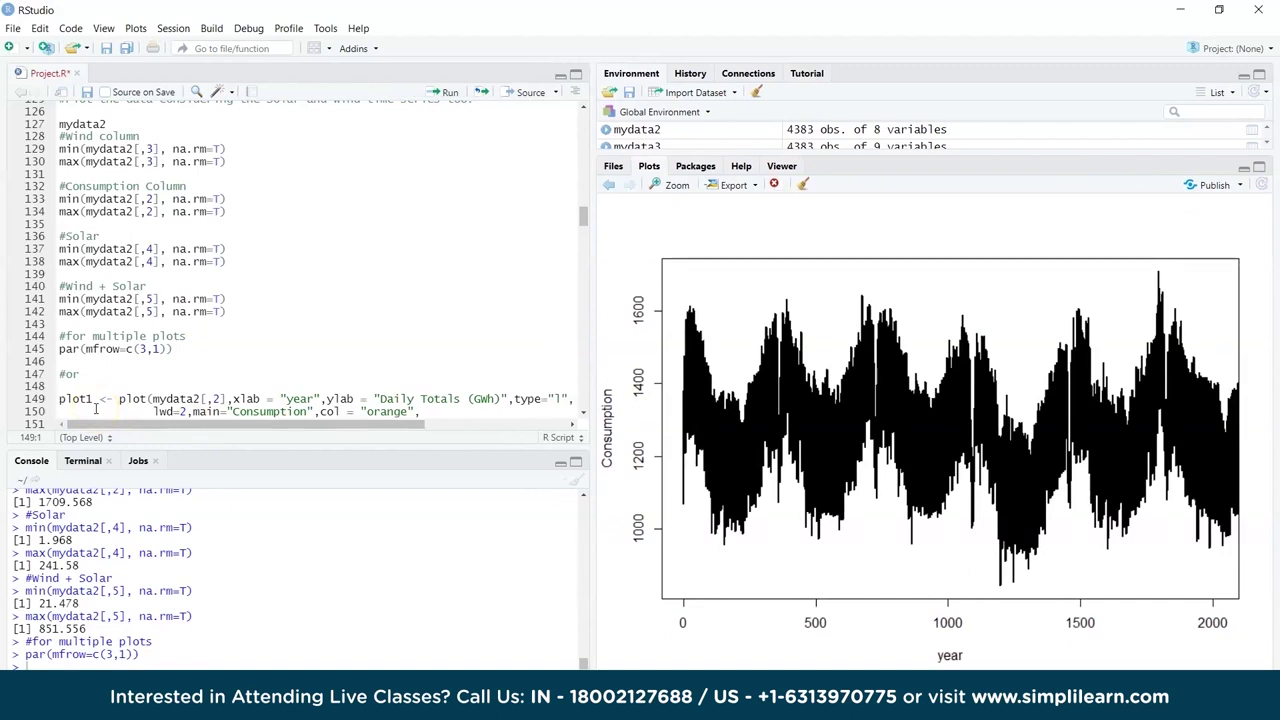
Run the first plot1 command, an orange "Consumption" line of mydata2[,2] with ylim c(840,1750), and open it in a zoom window
key(ctrl+Return)
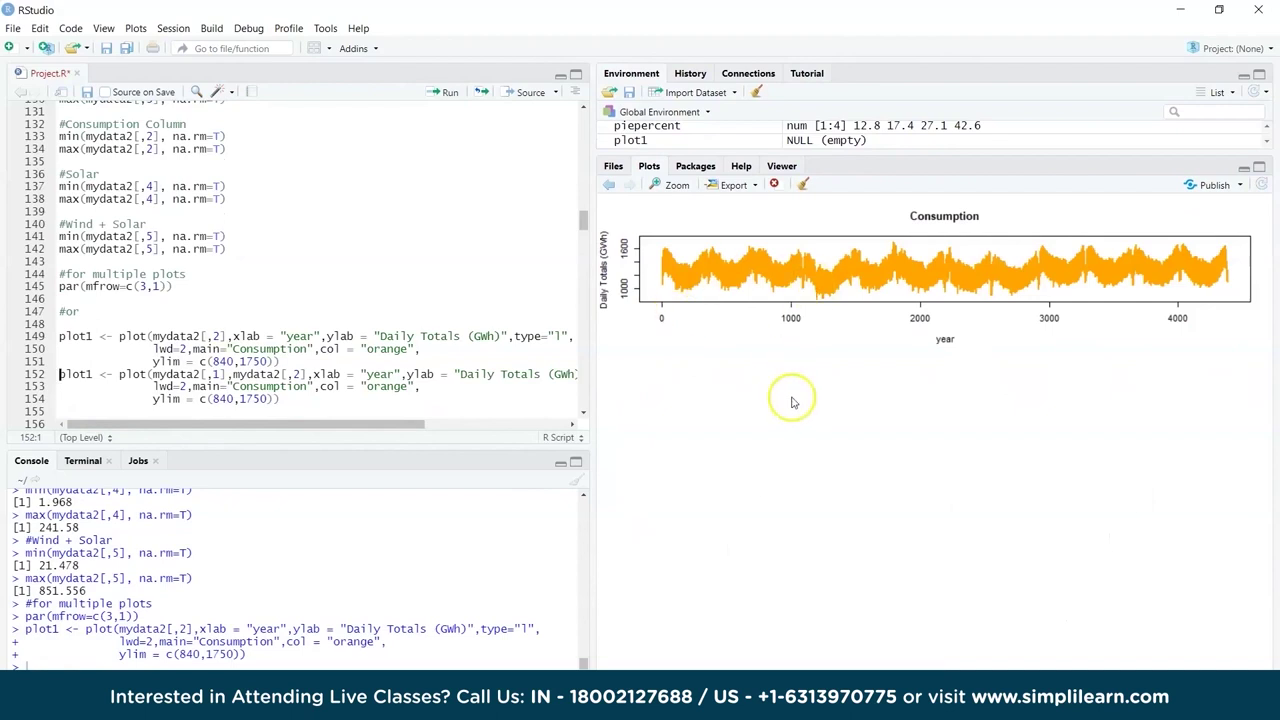
click(680, 194)
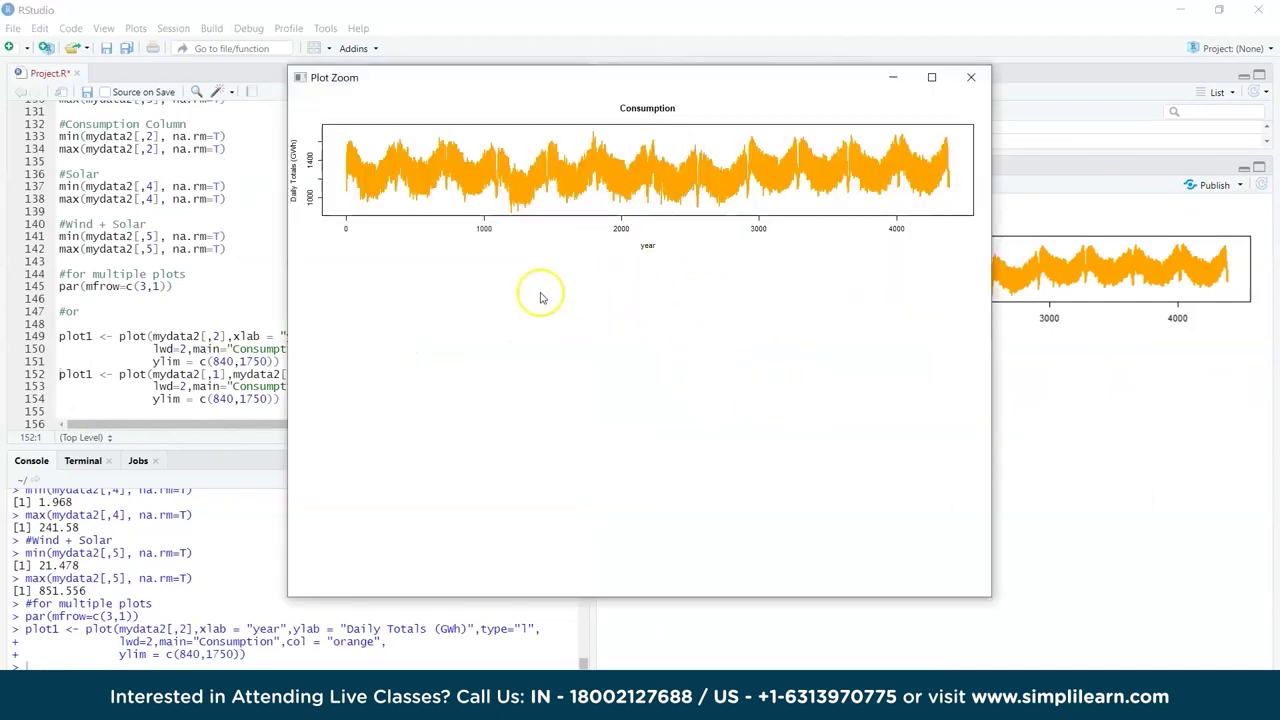
Resize the zoomed Consumption plot window wider and narrower to check how the plot rescales, and close it
drag(991, 330, 1180, 340)
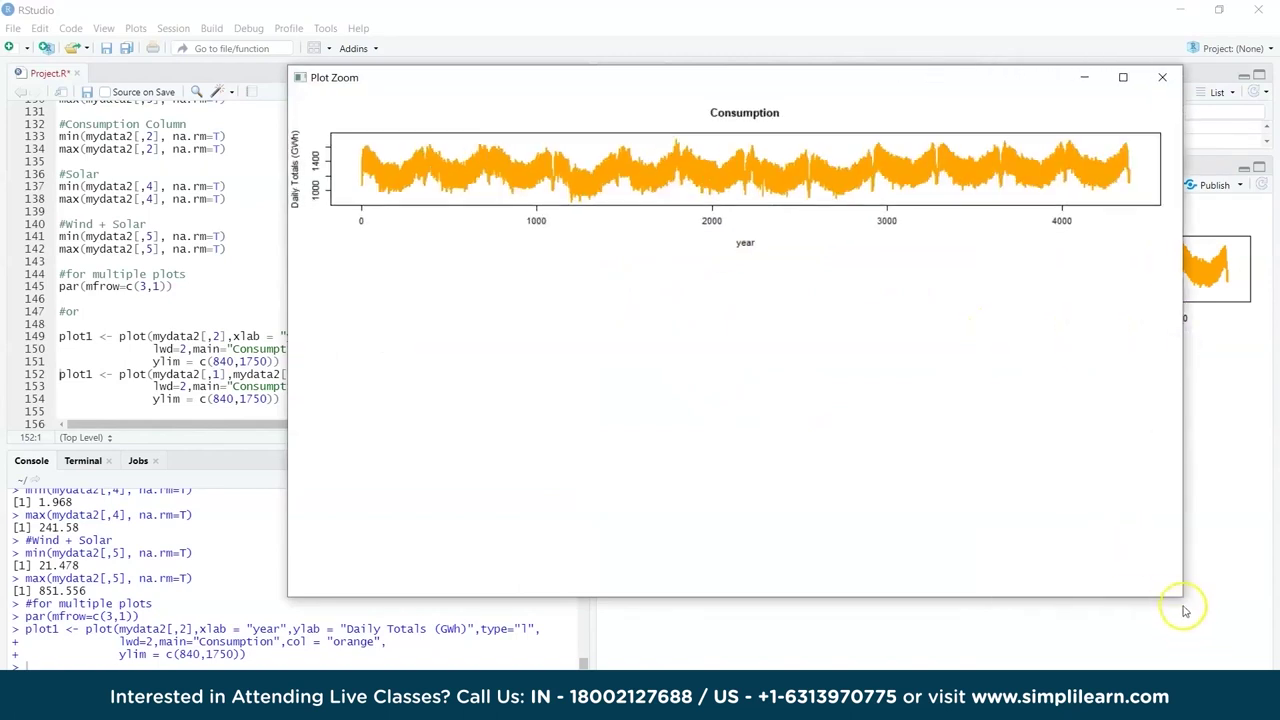
drag(1180, 597, 757, 551)
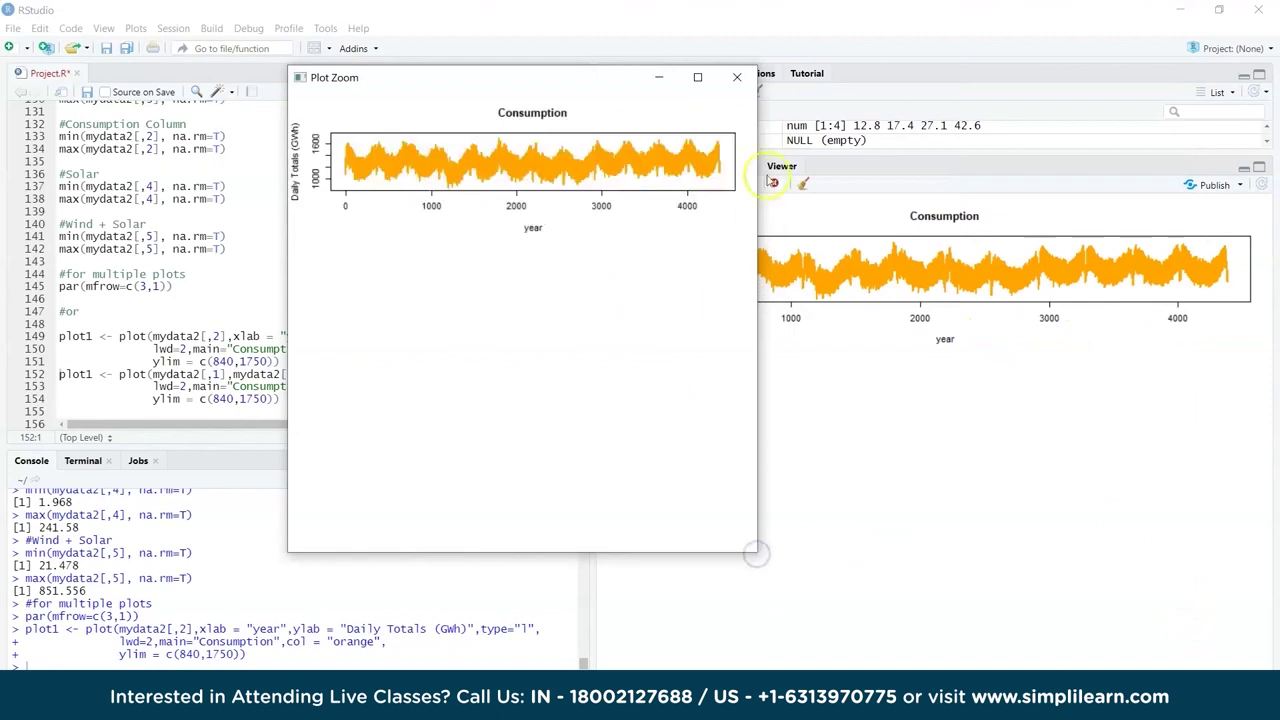
click(737, 85)
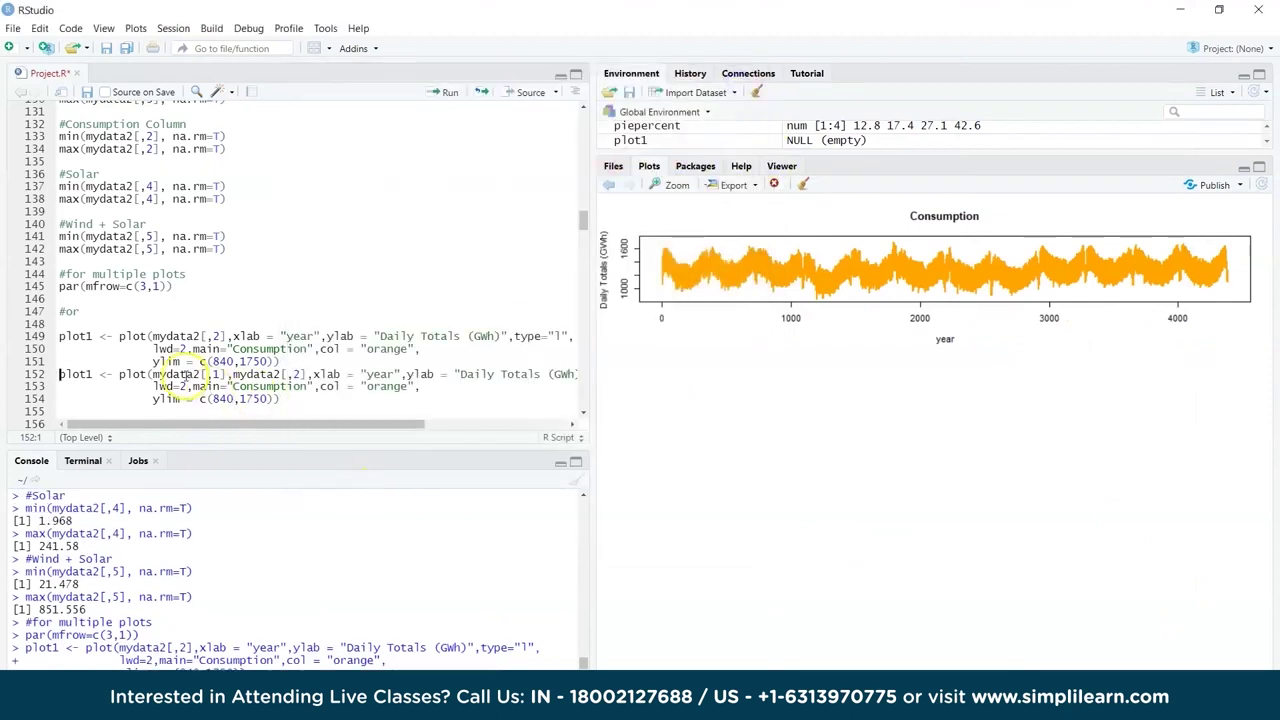
Widen the script editor and run the second plot1 command, plotting "Consumption" mydata2[,2] against the date column mydata2[,1] with ylim c(840,1750)
drag(178, 375, 227, 375)
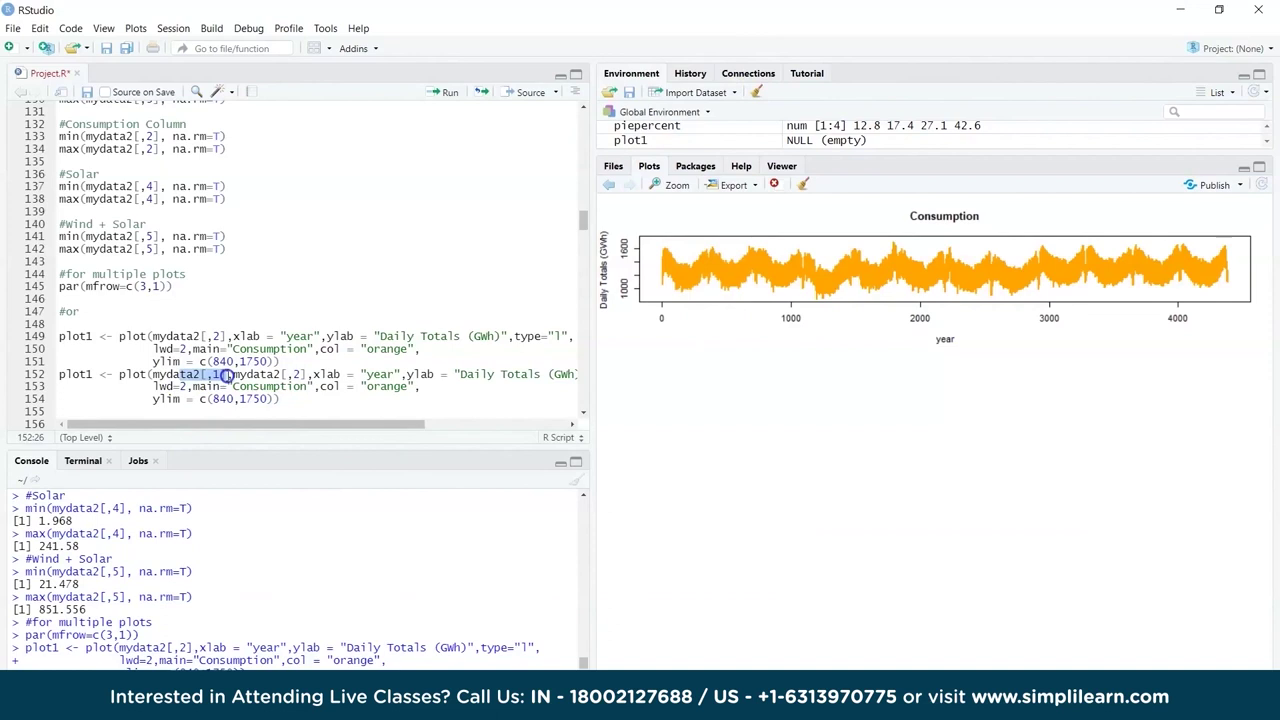
drag(232, 375, 298, 374)
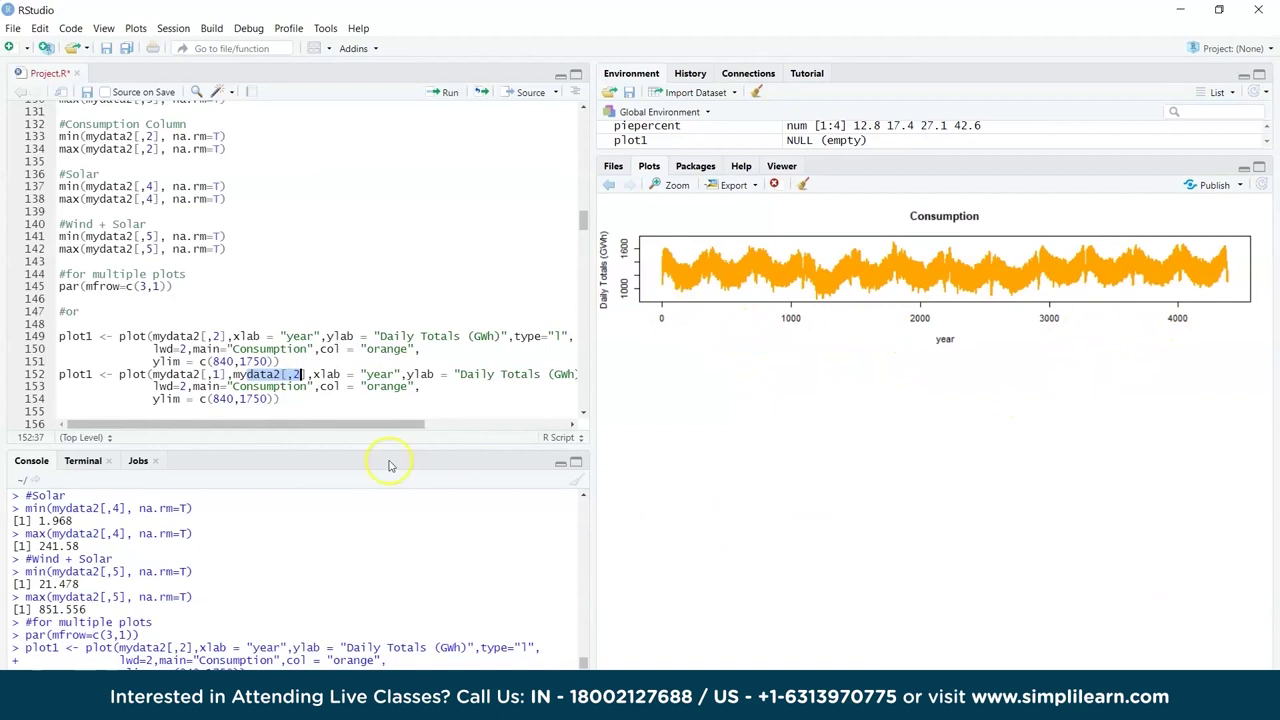
drag(593, 368, 671, 381)
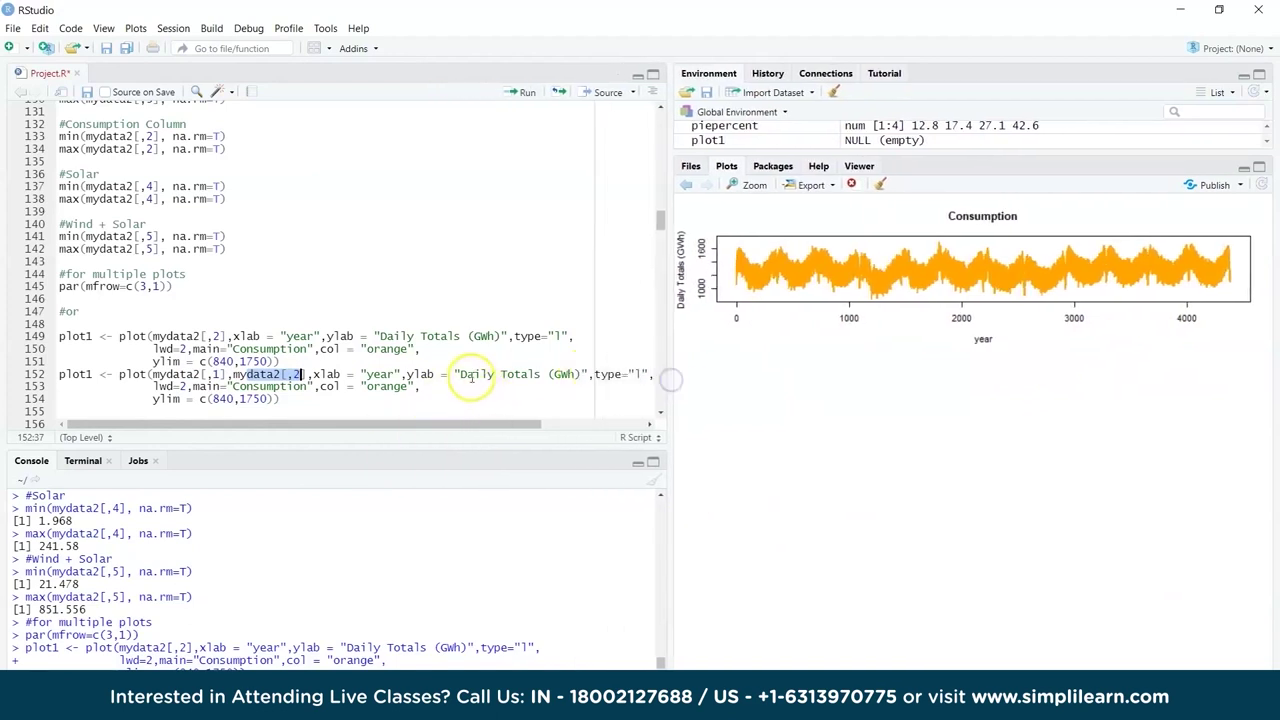
drag(455, 375, 584, 376)
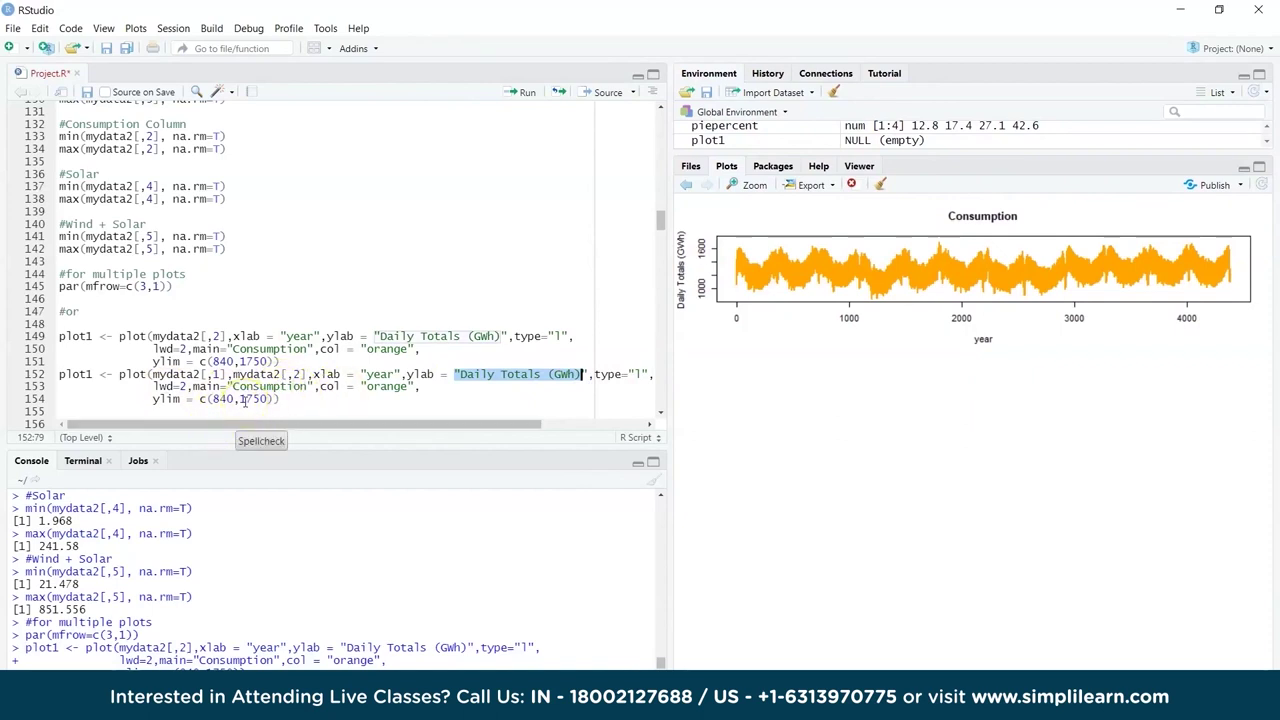
click(244, 374)
key(ctrl+Return)
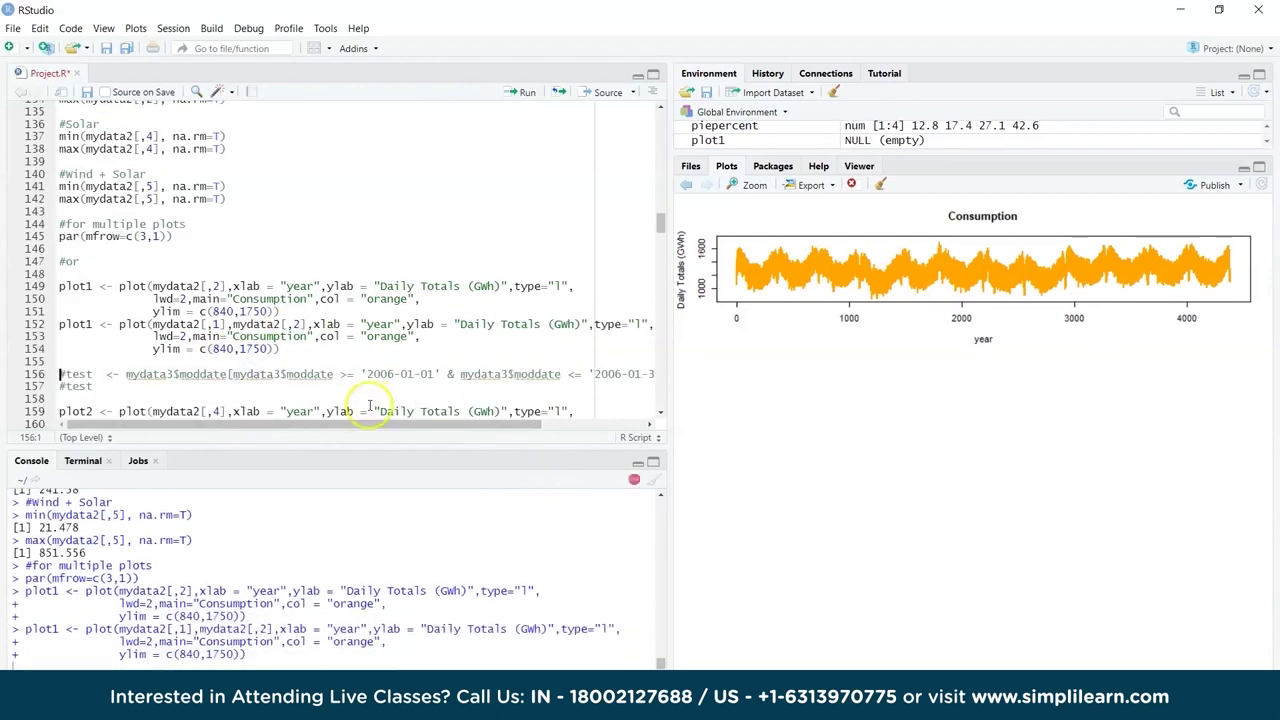
click(260, 324)
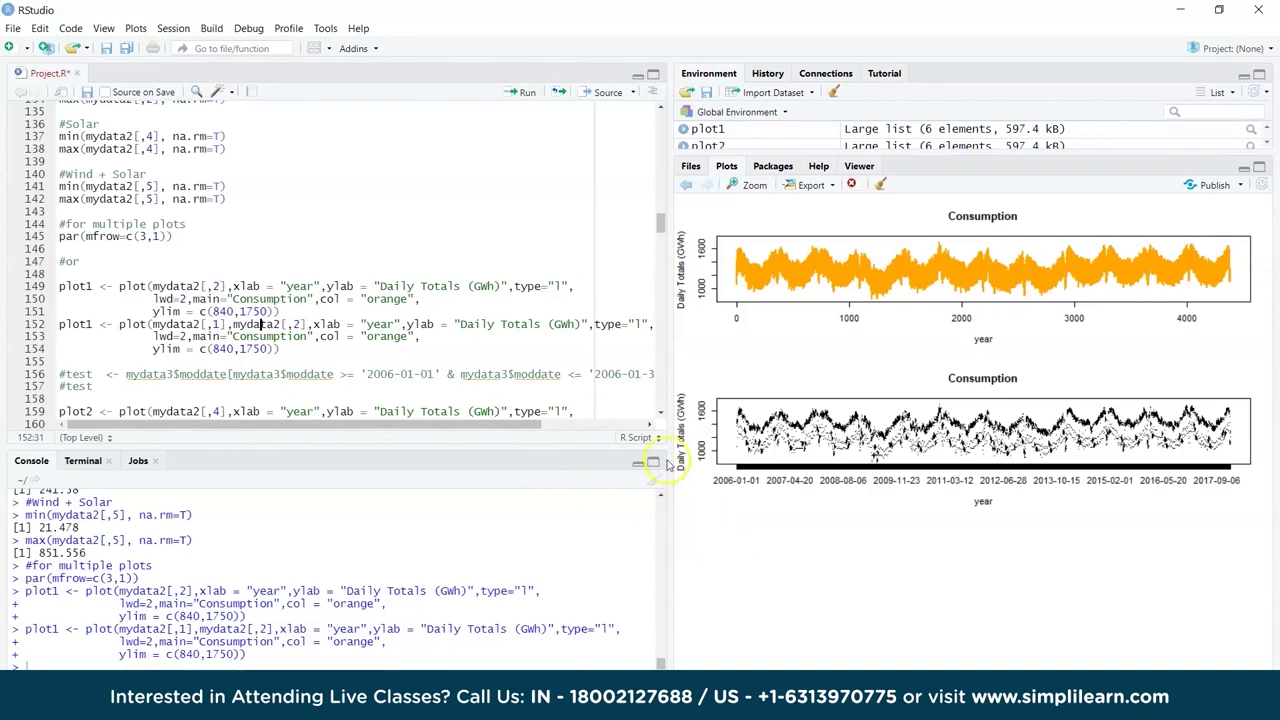
Examine both Consumption plots in a maximized zoom window, comparing their x-axes, and close it
click(752, 186)
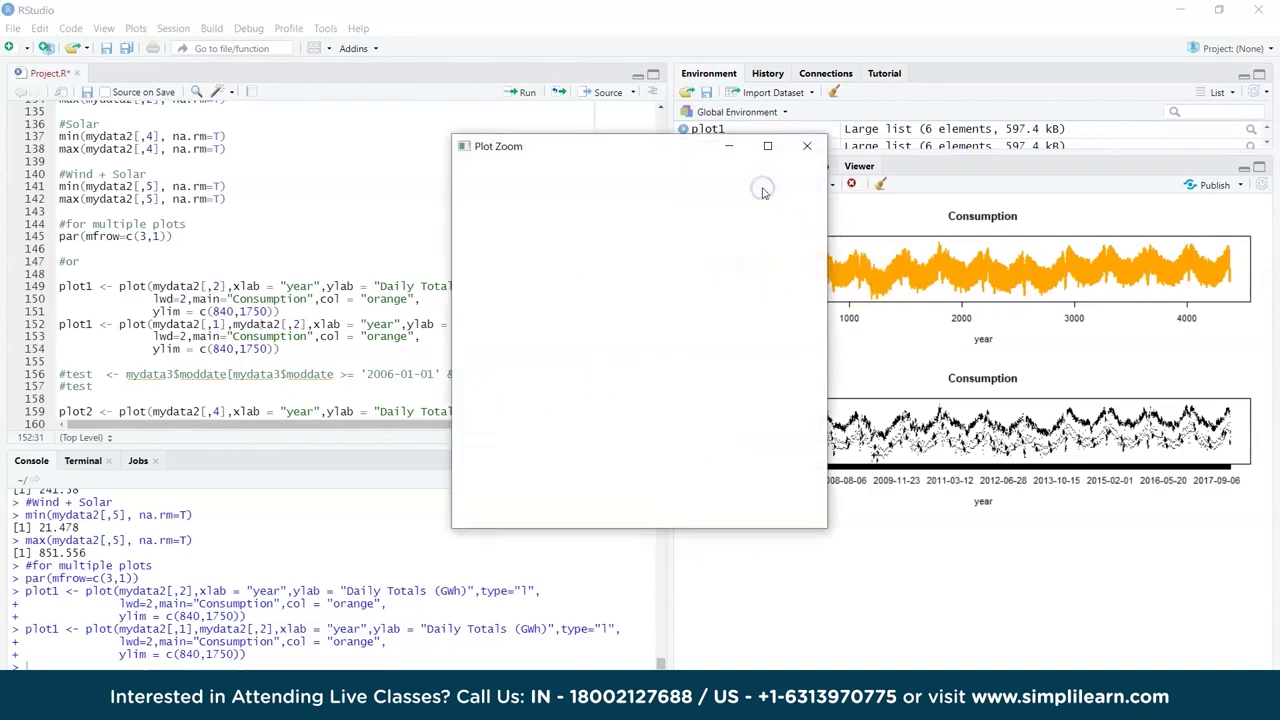
click(770, 150)
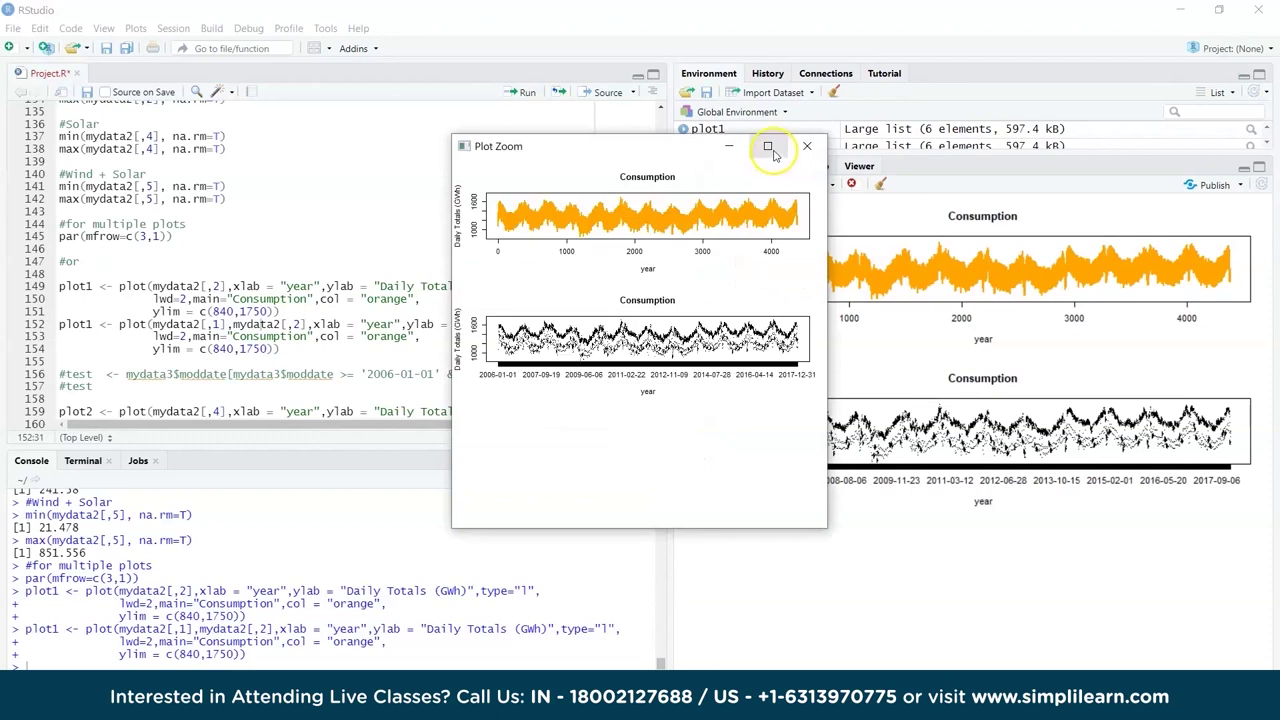
click(768, 148)
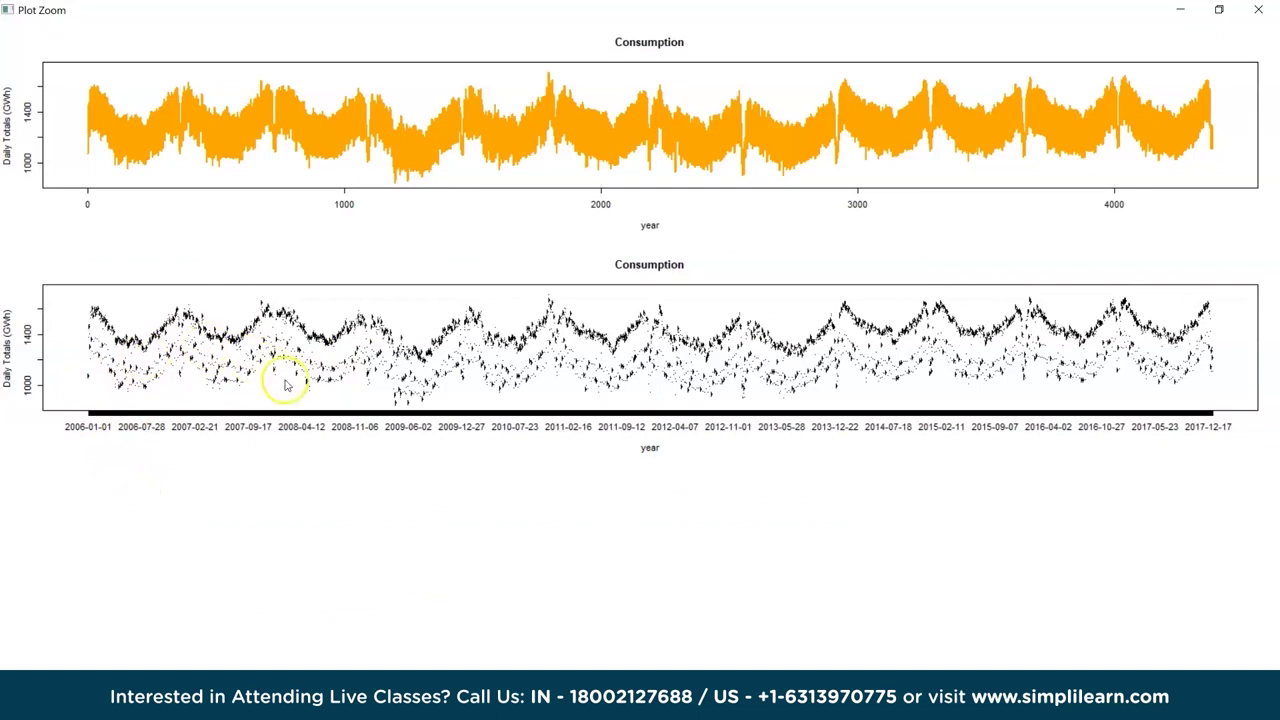
click(1259, 12)
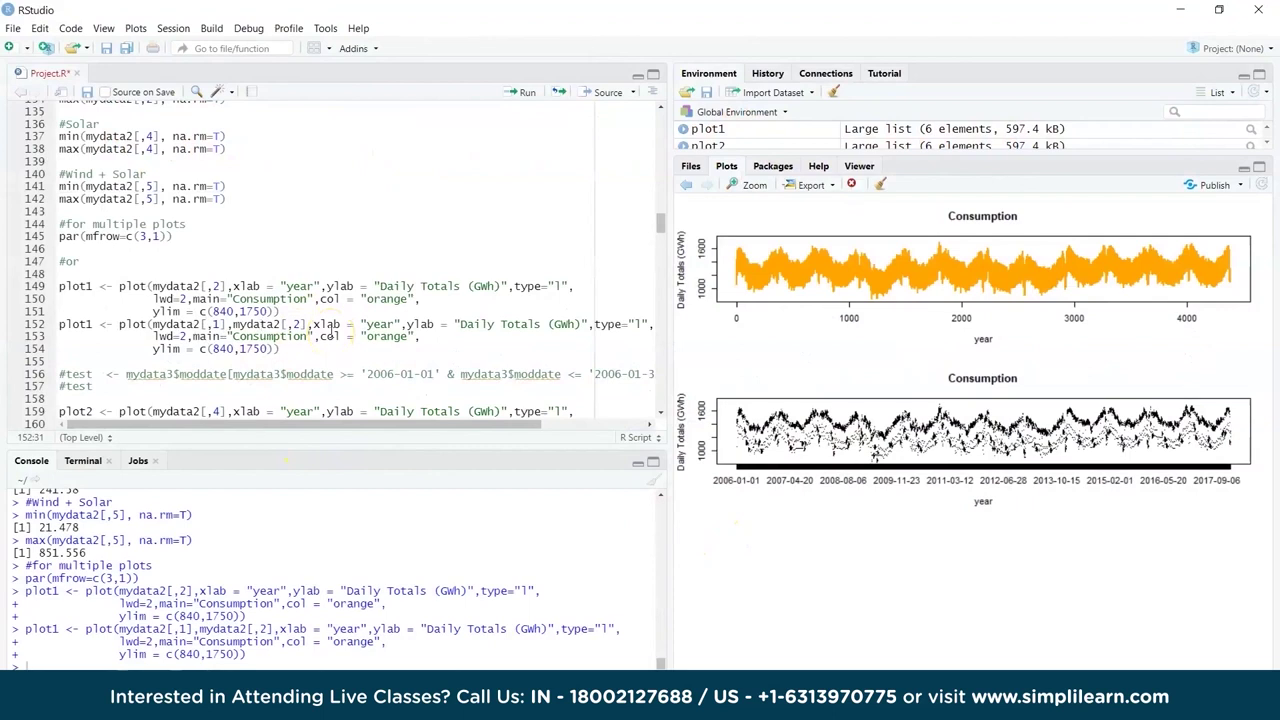
Run the first plot2 command, a blue "Solar" line of mydata2[,4] with ylim c(0,500)
key(Down)
key(Down)
key(Down)
key(Down)
key(Down)
key(Down)
key(Down)
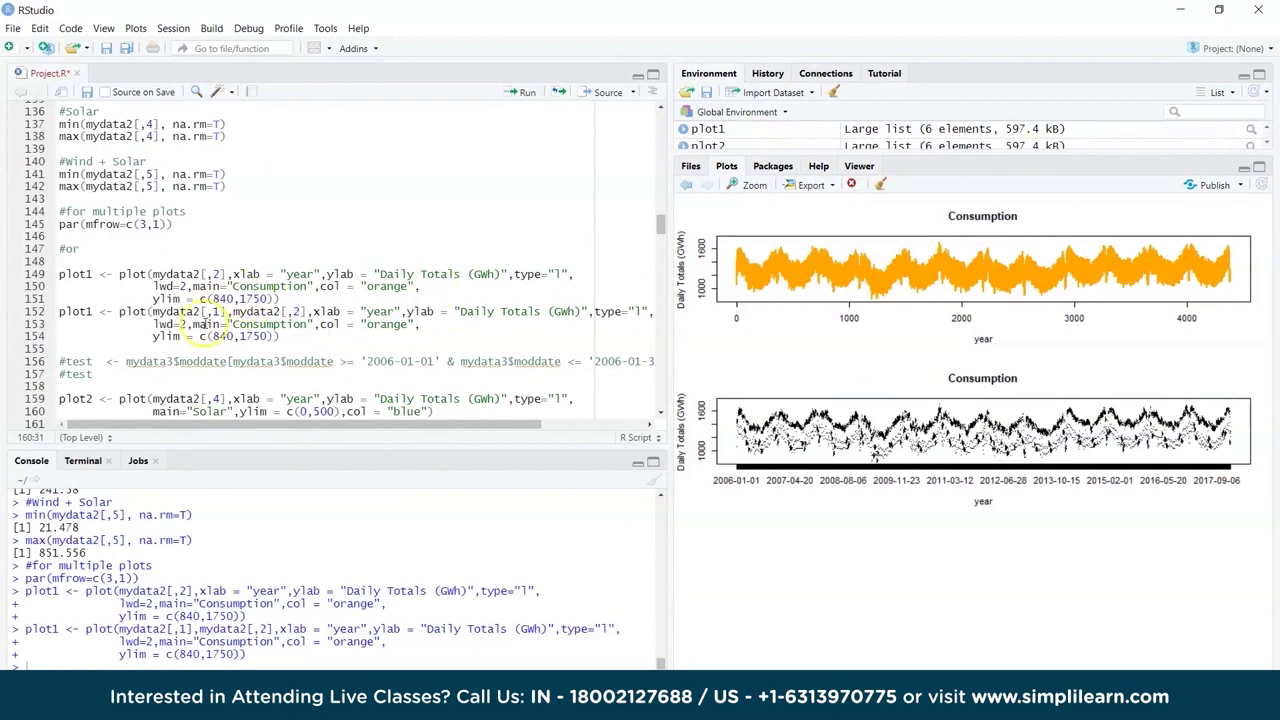
drag(126, 361, 228, 362)
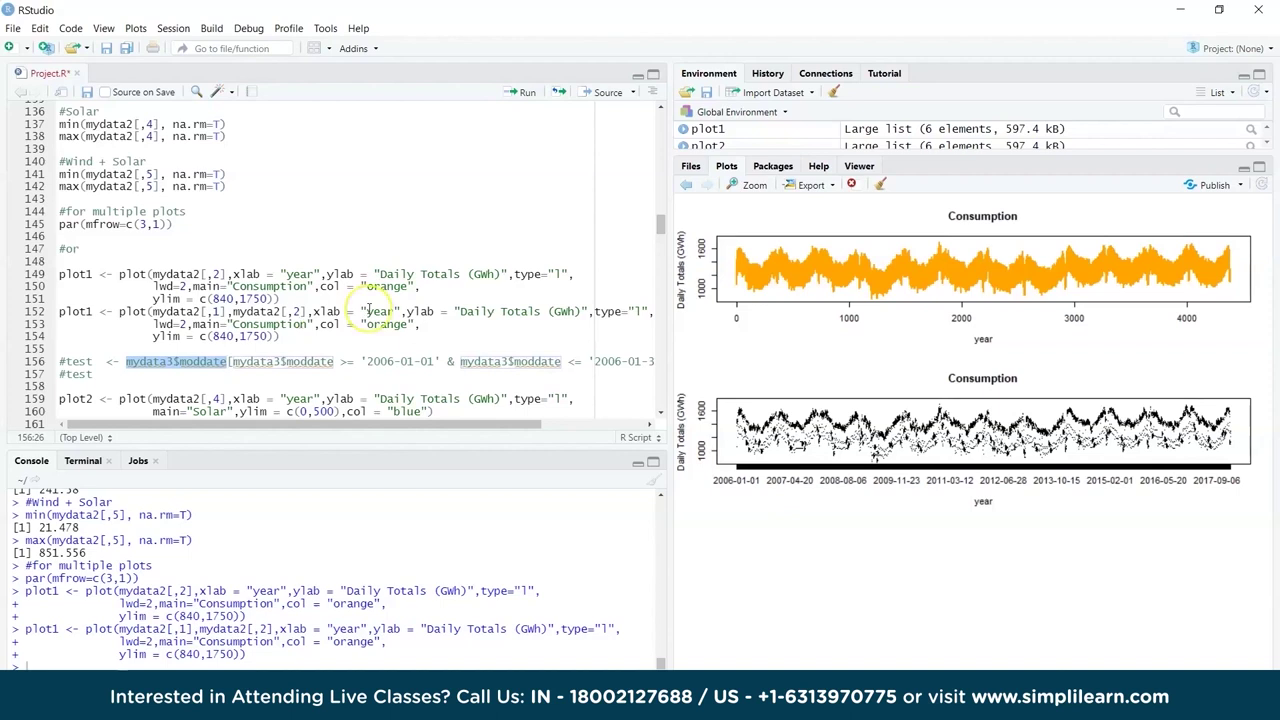
scroll(368, 311, down, 2)
click(140, 318)
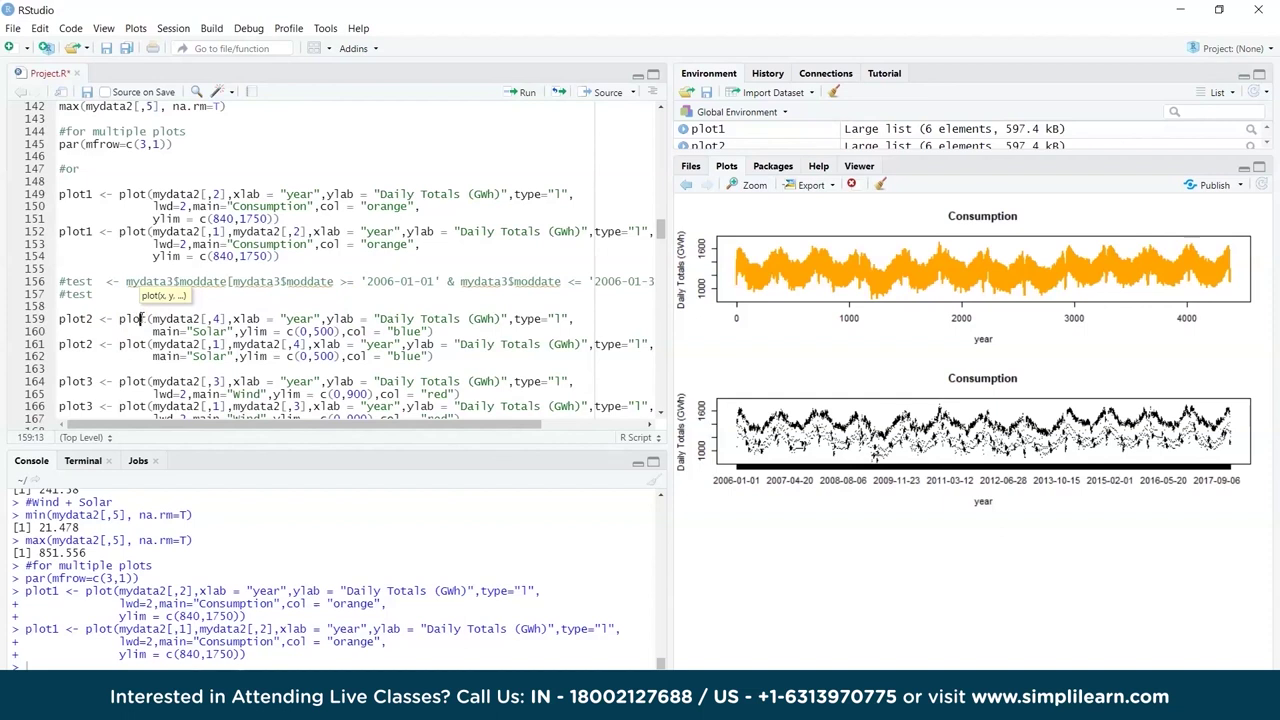
key(ctrl+Return)
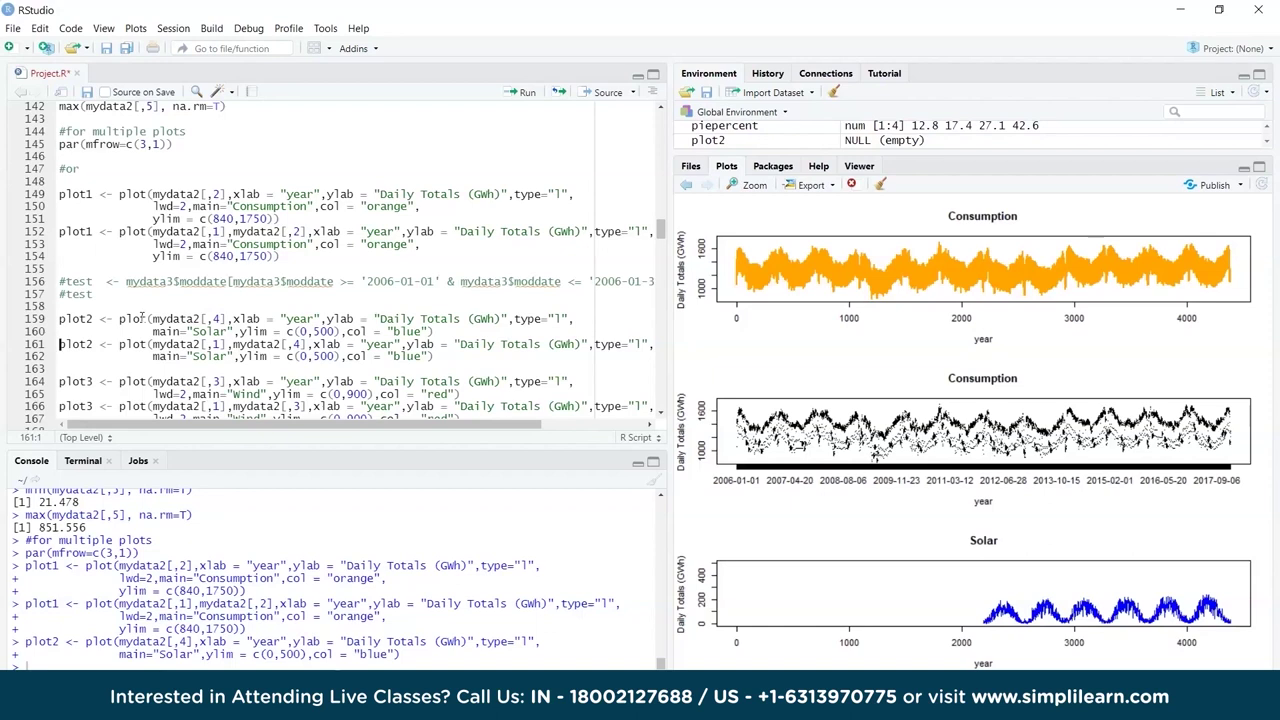
Run the second plot2 command, plotting "Solar" mydata2[,4] against the date column mydata2[,1] with ylim c(0,500)
drag(233, 344, 305, 344)
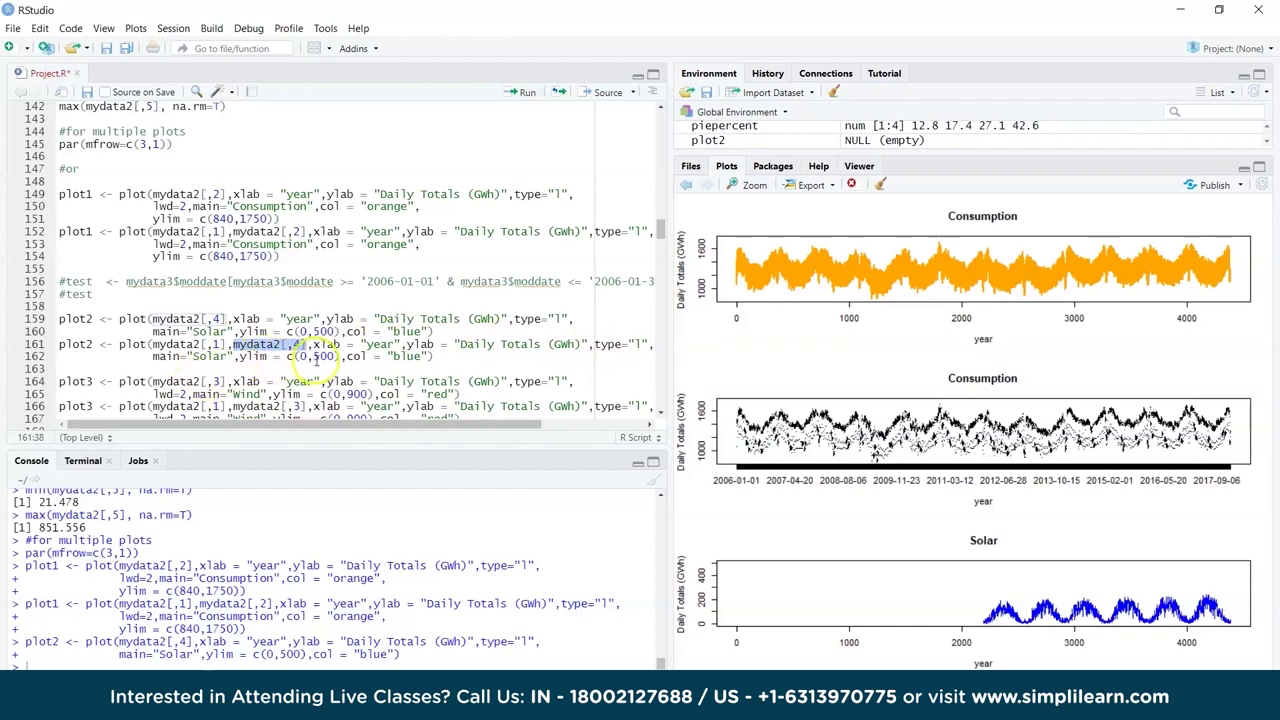
click(173, 344)
key(ctrl+Return)
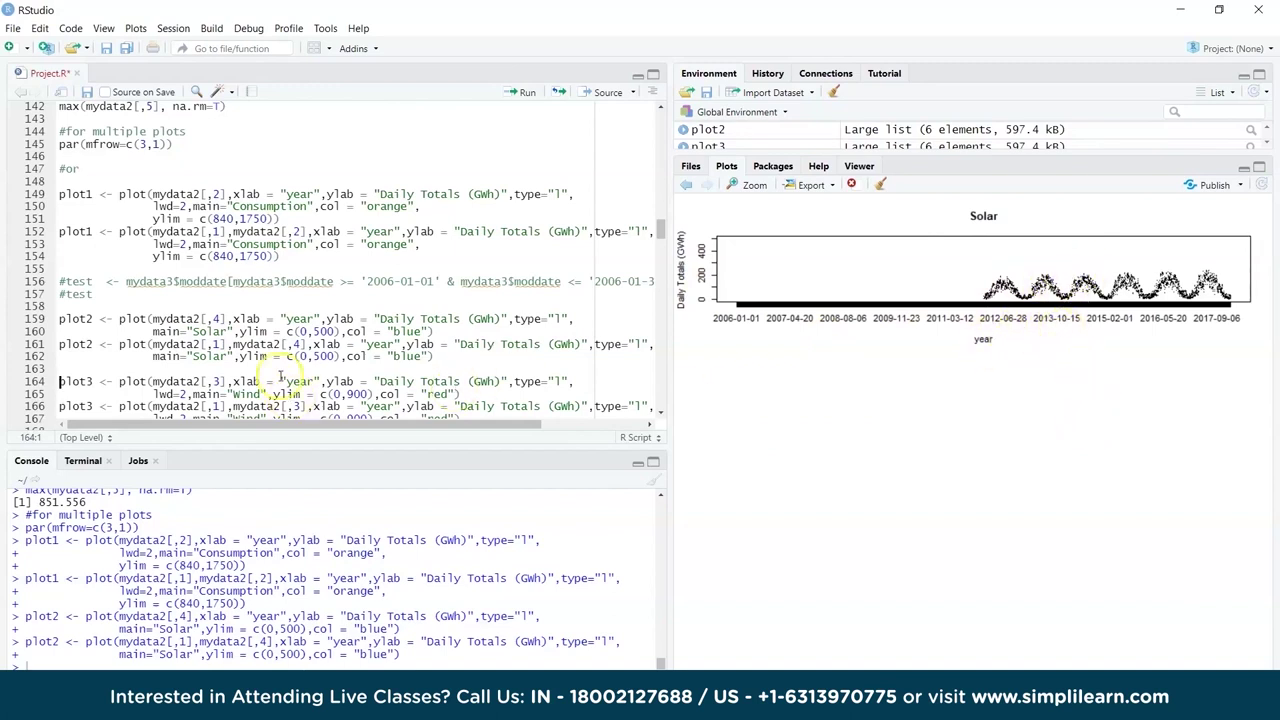
Run both plot3 "Wind" commands with ylim c(0,900), plotting mydata2[,3] alone in red and against the date column mydata2[,1]
click(237, 381)
key(ctrl+Return)
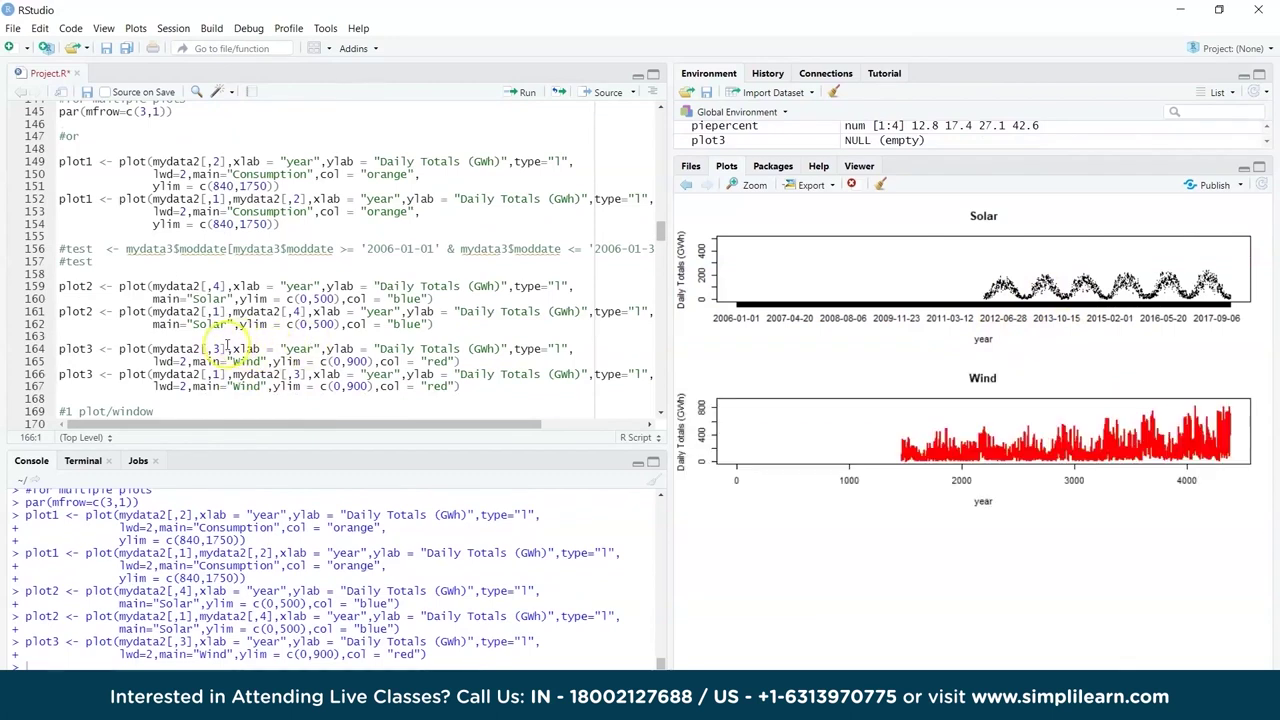
drag(227, 348, 320, 371)
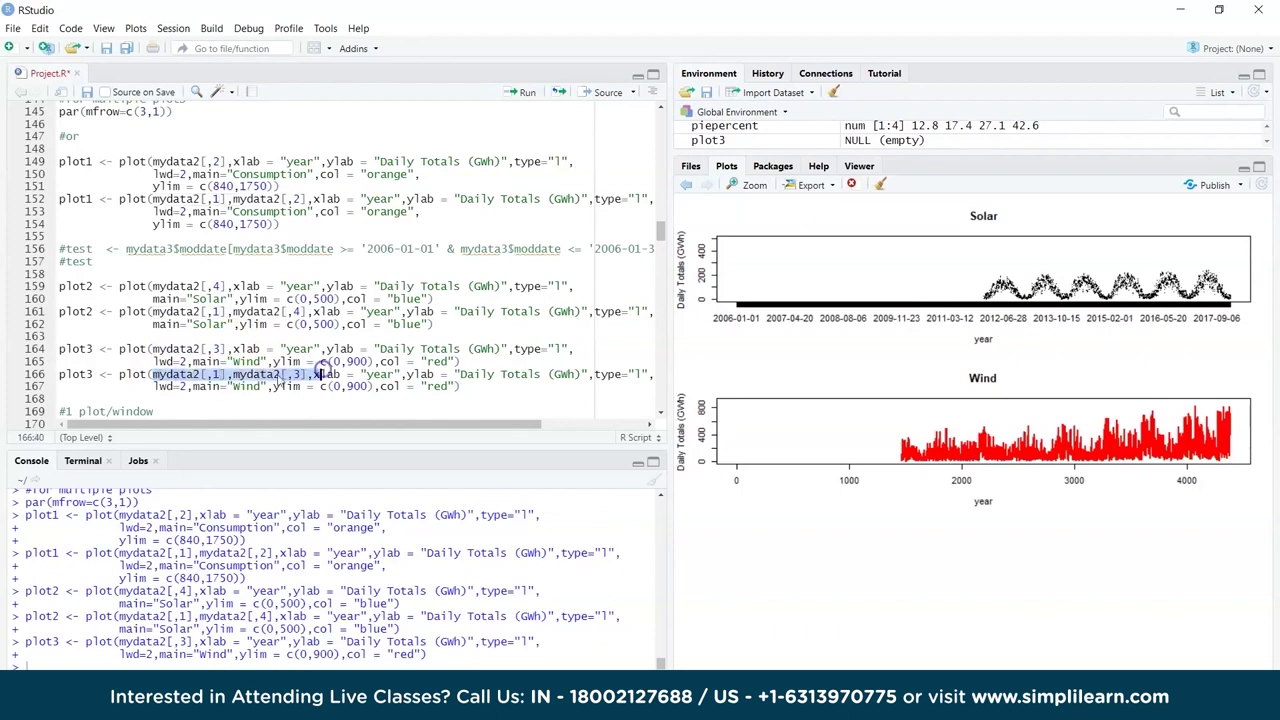
click(118, 374)
key(ctrl+Return)
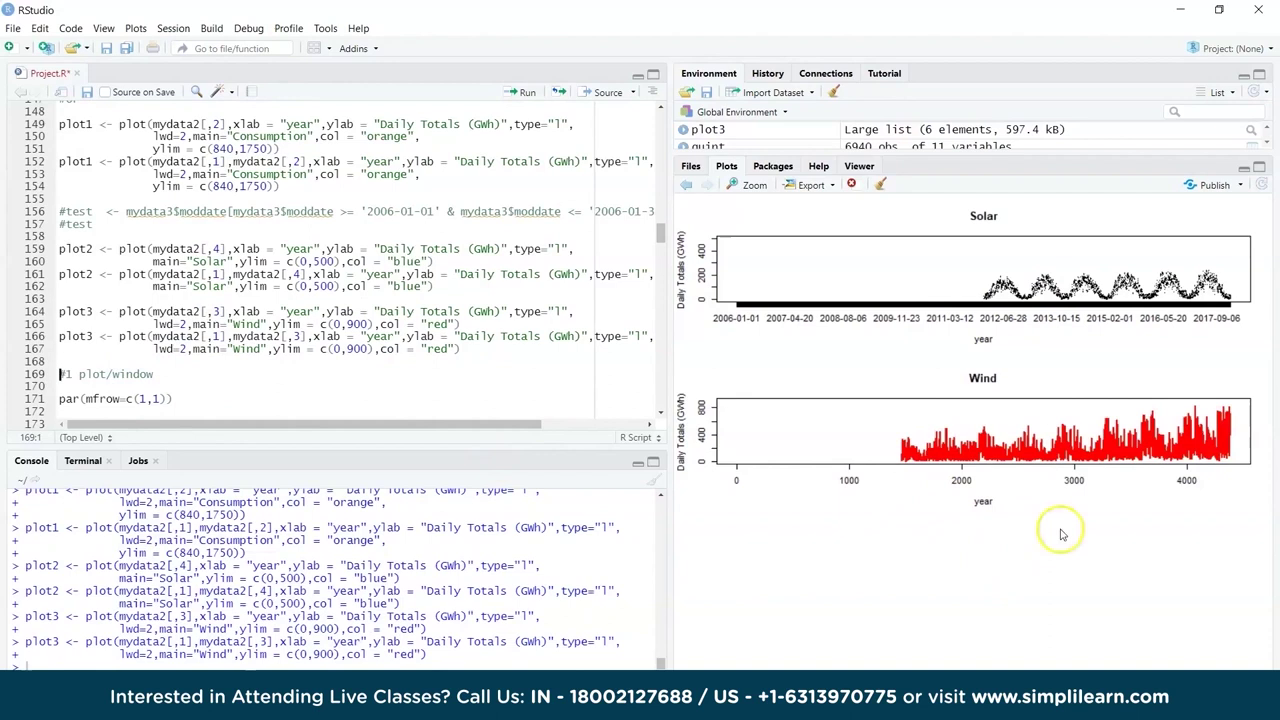
Review the date-based plot3, plot2 and plot1 commands, and inspect the stacked Solar and Wind plots in a zoom window
drag(462, 349, 57, 336)
drag(432, 287, 57, 275)
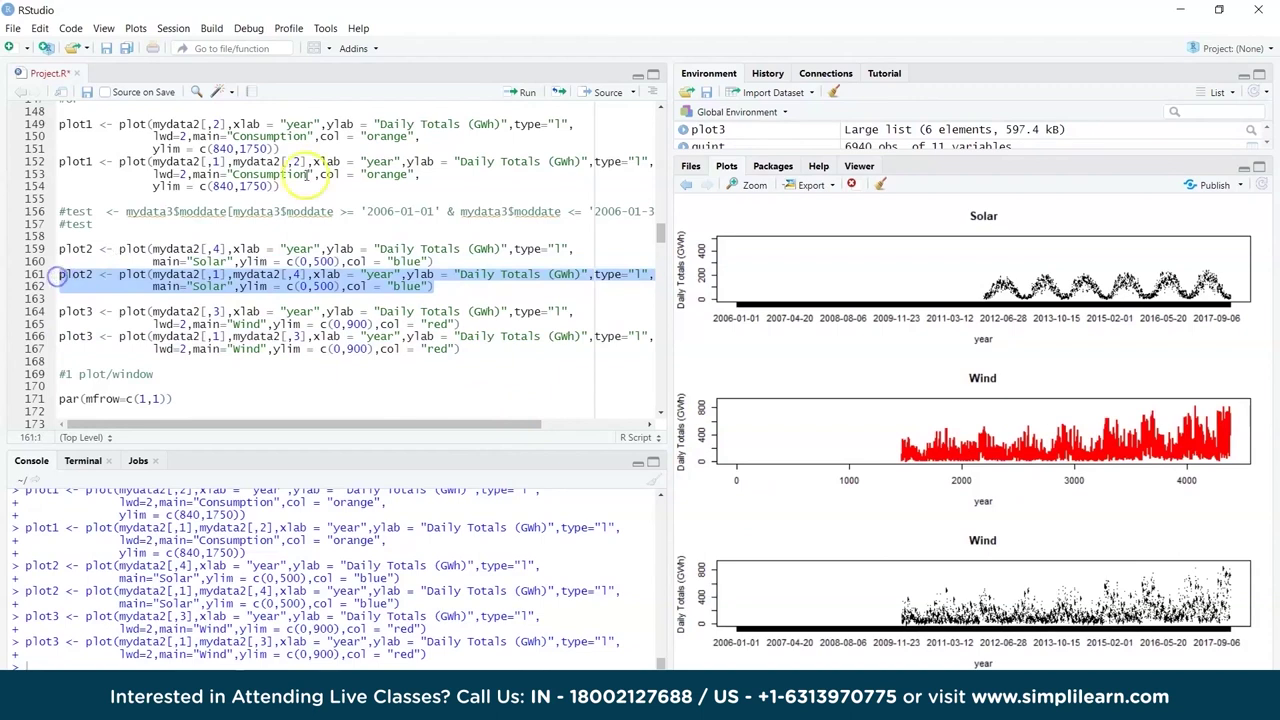
drag(280, 187, 52, 167)
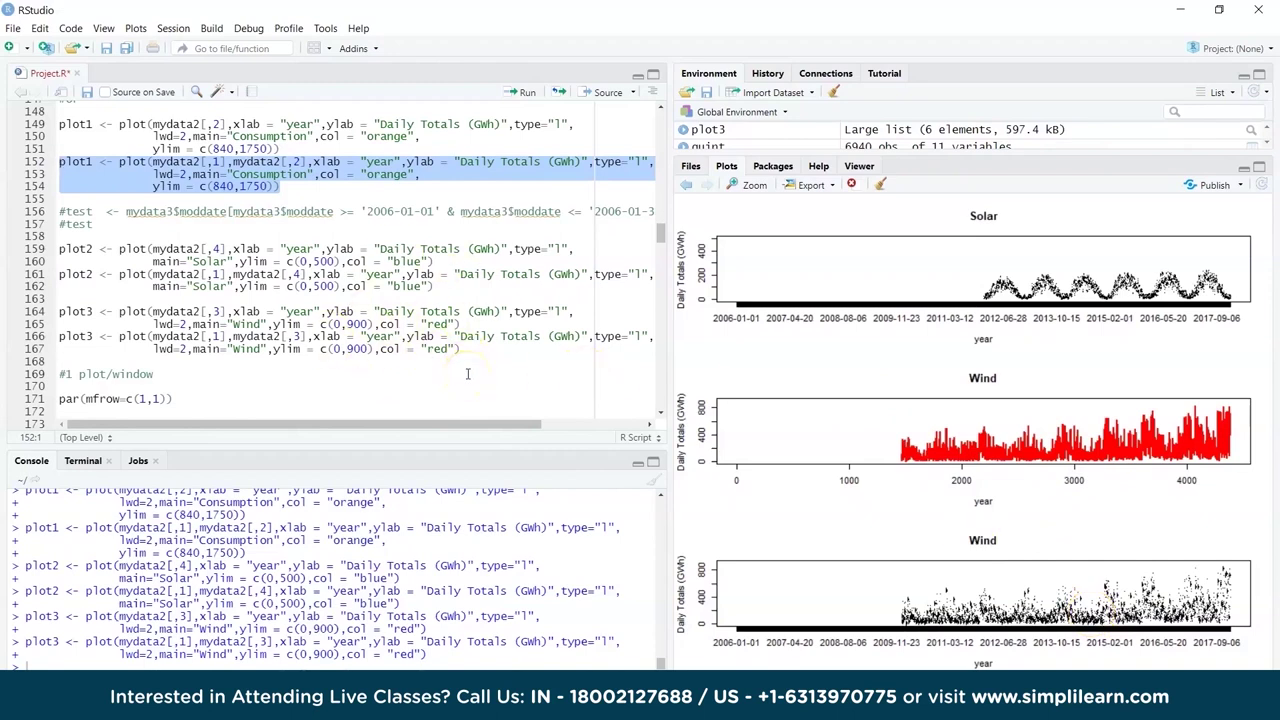
click(752, 185)
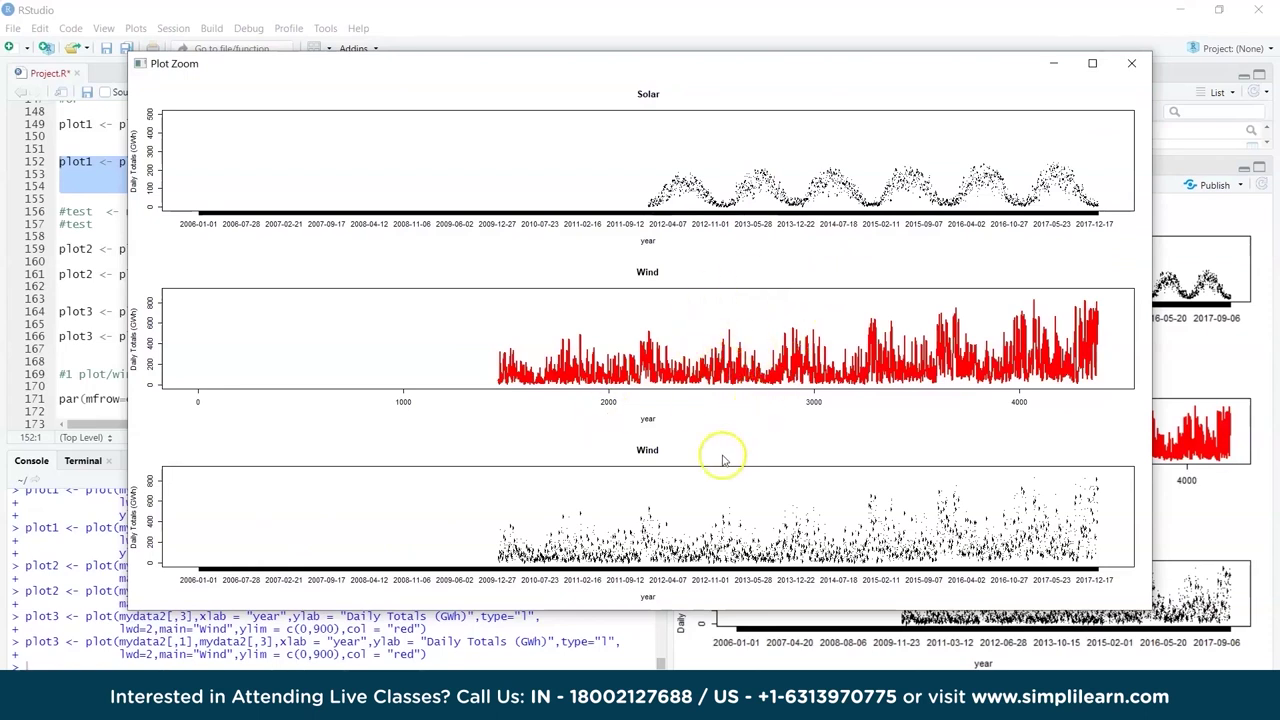
click(1131, 63)
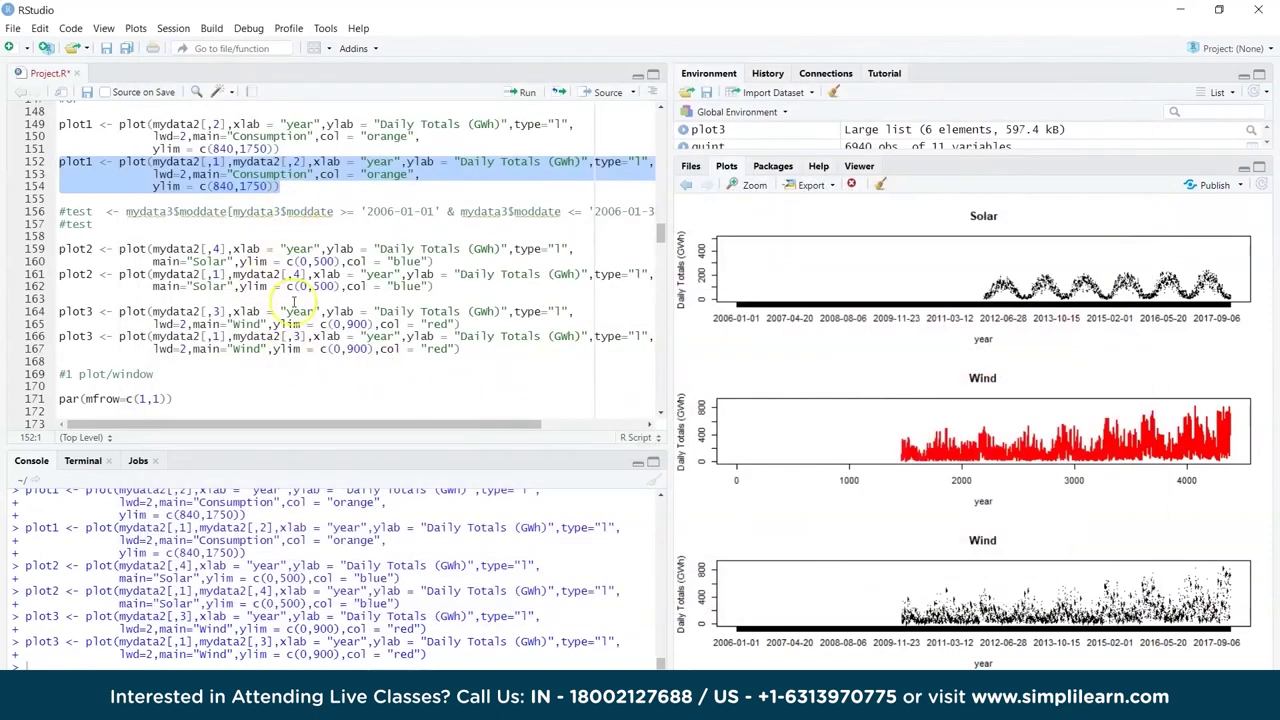
Reset the layout to one plot per window with par(mfrow=c(1,1))
scroll(293, 302, down, 3)
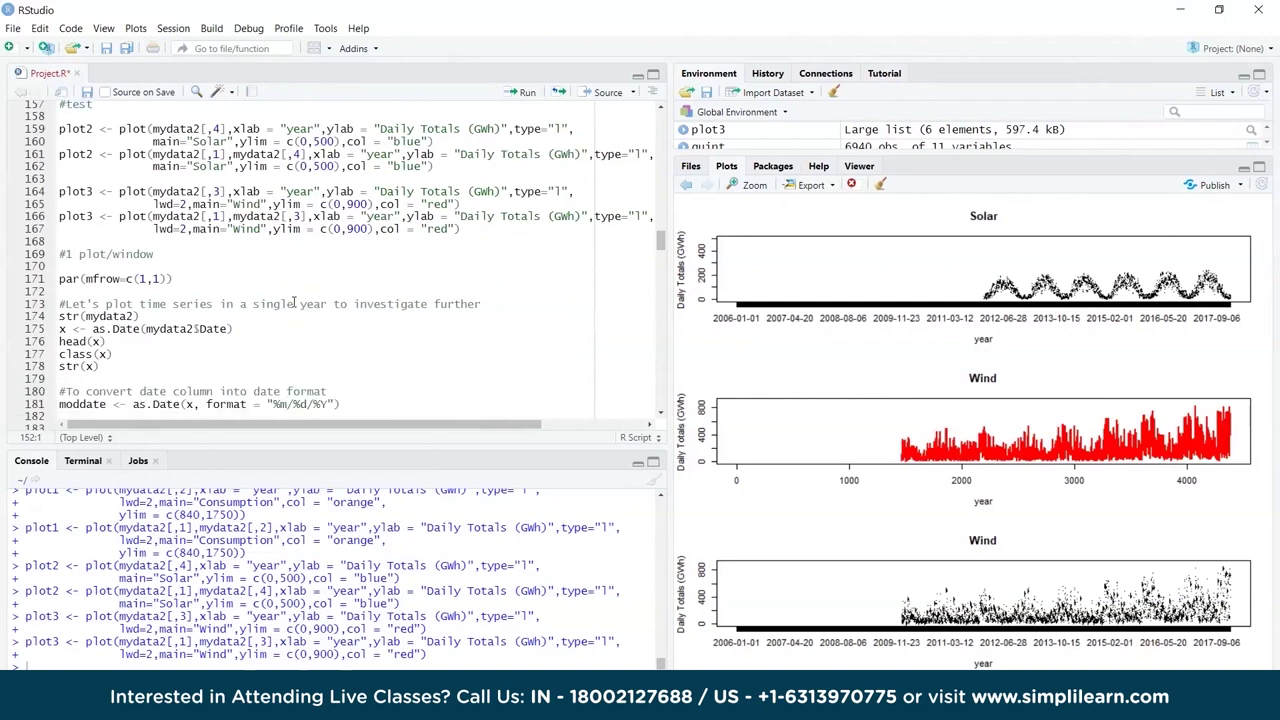
click(87, 279)
key(ctrl+Return)
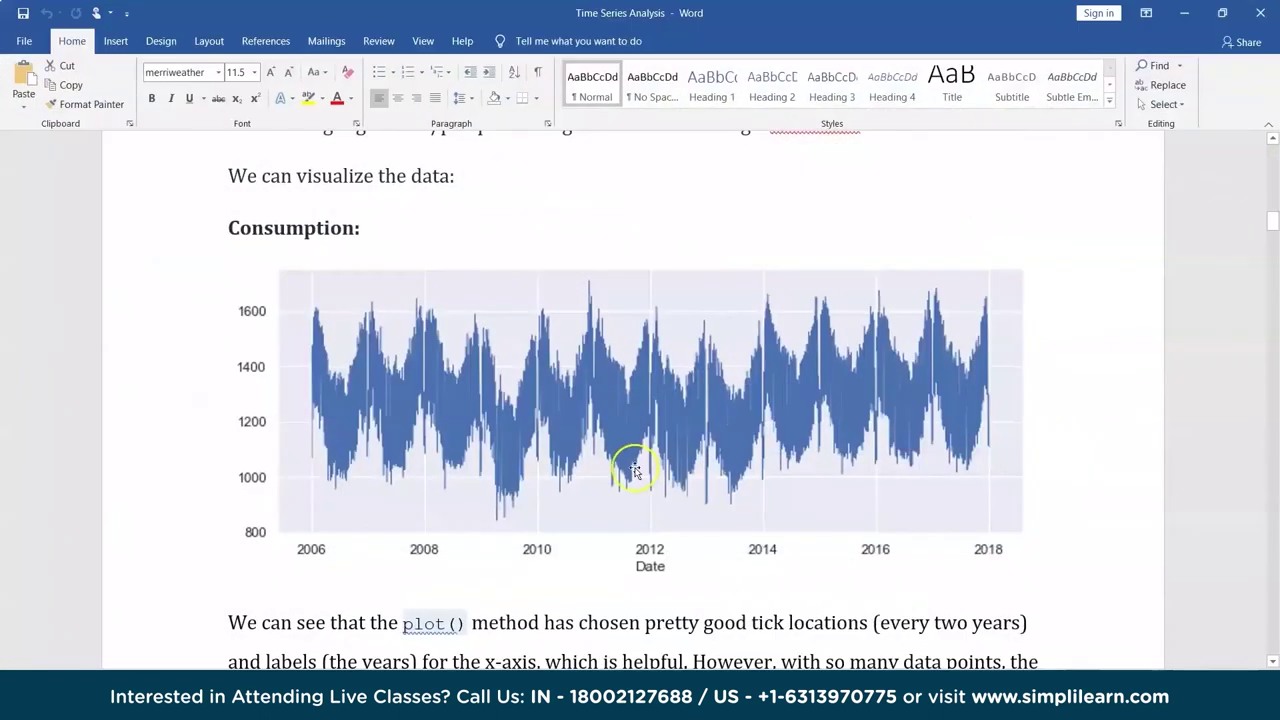
In the Time Series Analysis Word document, examine the Consumption, Solar and Wind dot plots and the notes on their patterns
scroll(635, 470, down, 6)
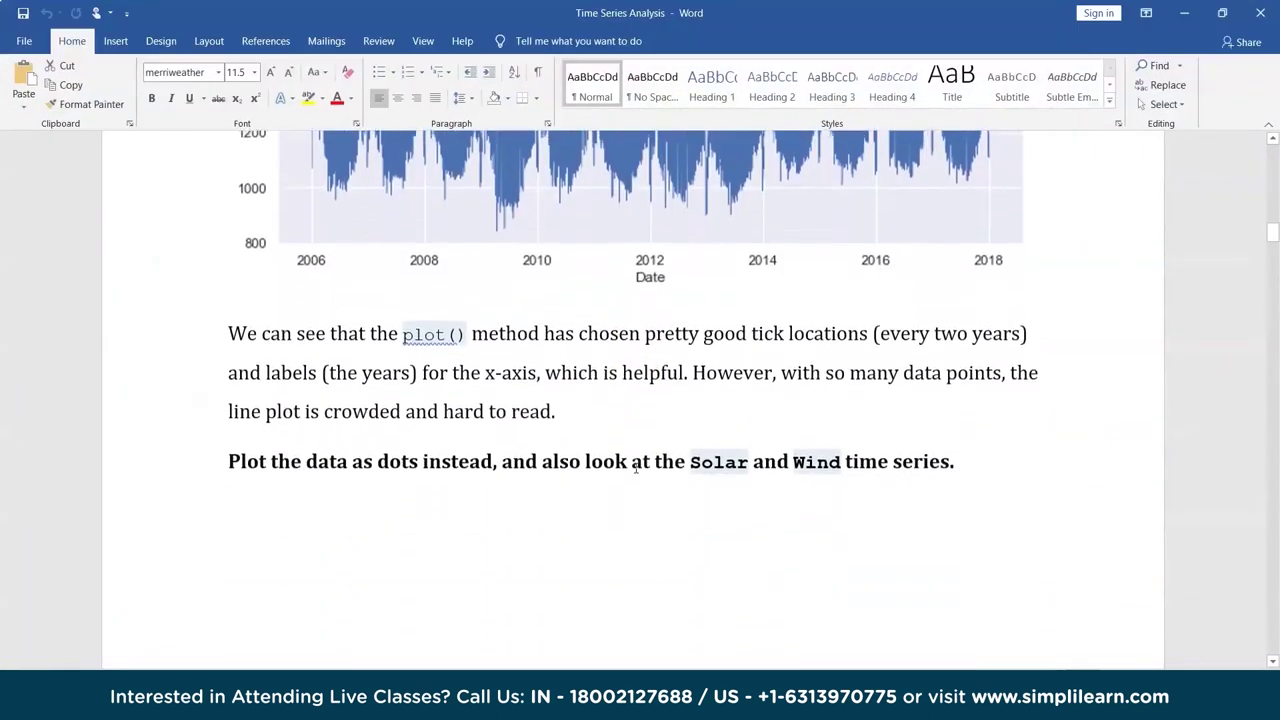
scroll(635, 467, down, 9)
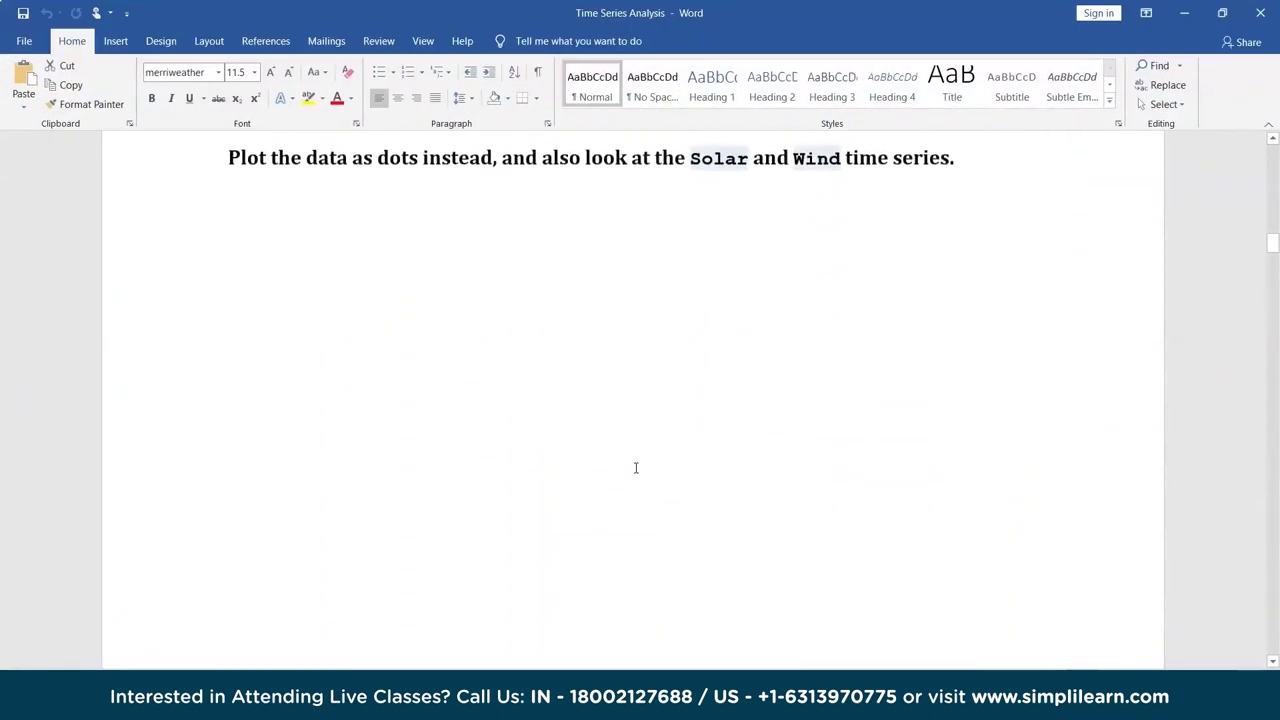
scroll(635, 467, down, 12)
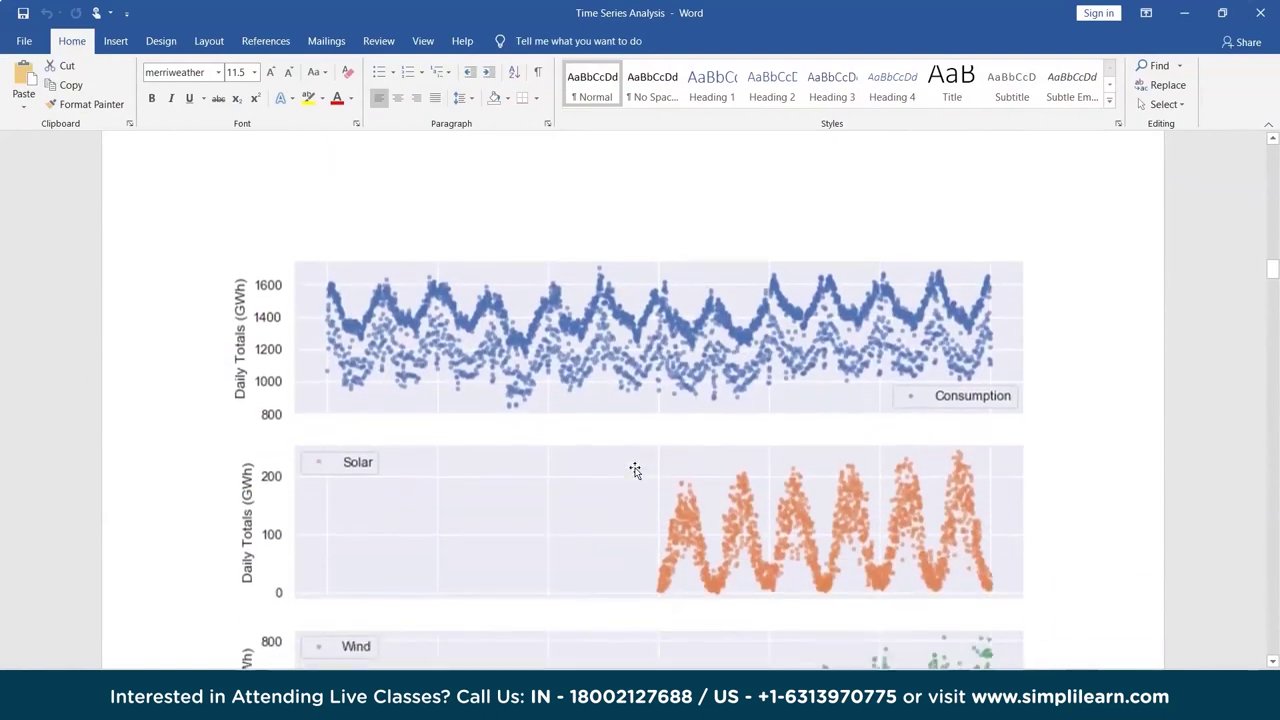
scroll(635, 470, down, 1)
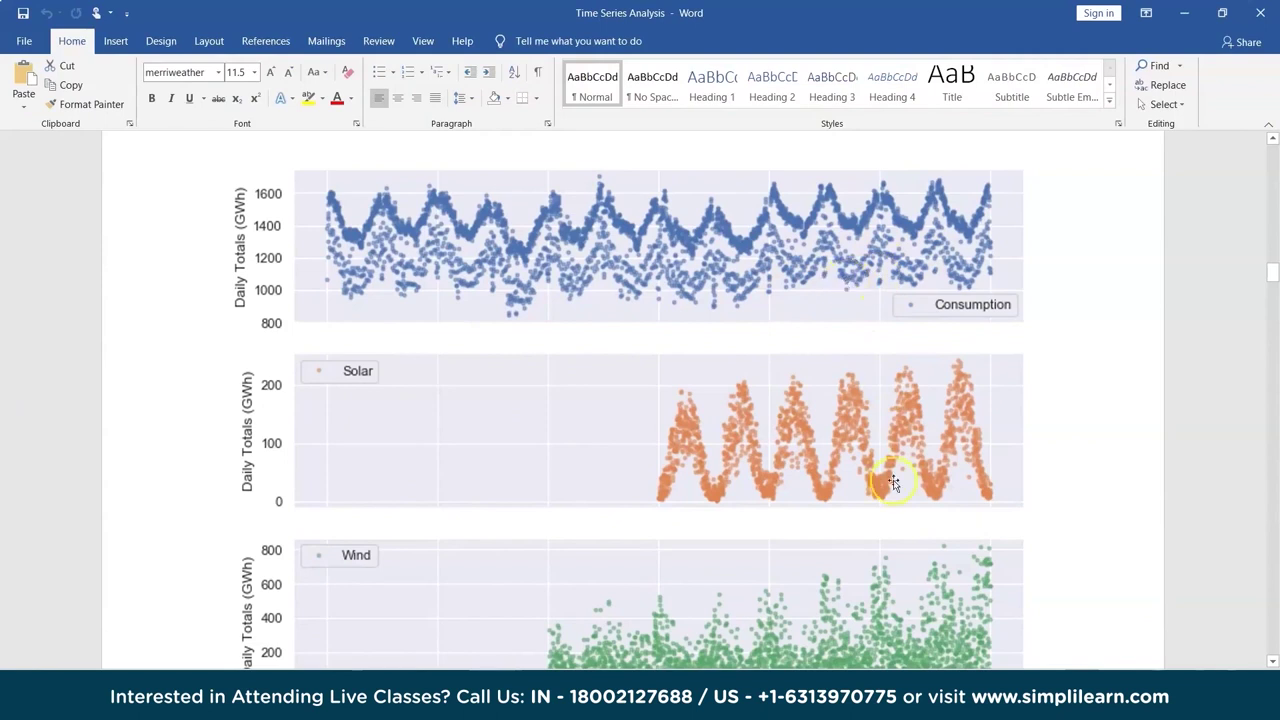
scroll(862, 490, down, 3)
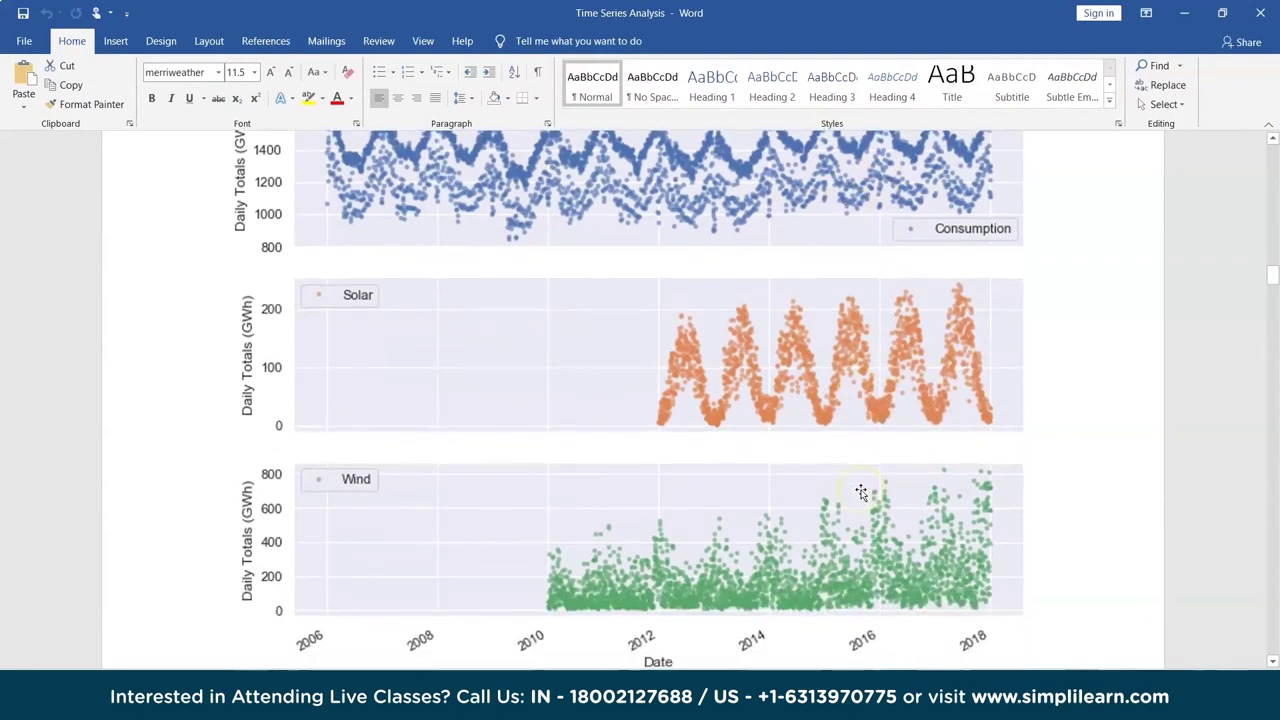
scroll(902, 552, down, 10)
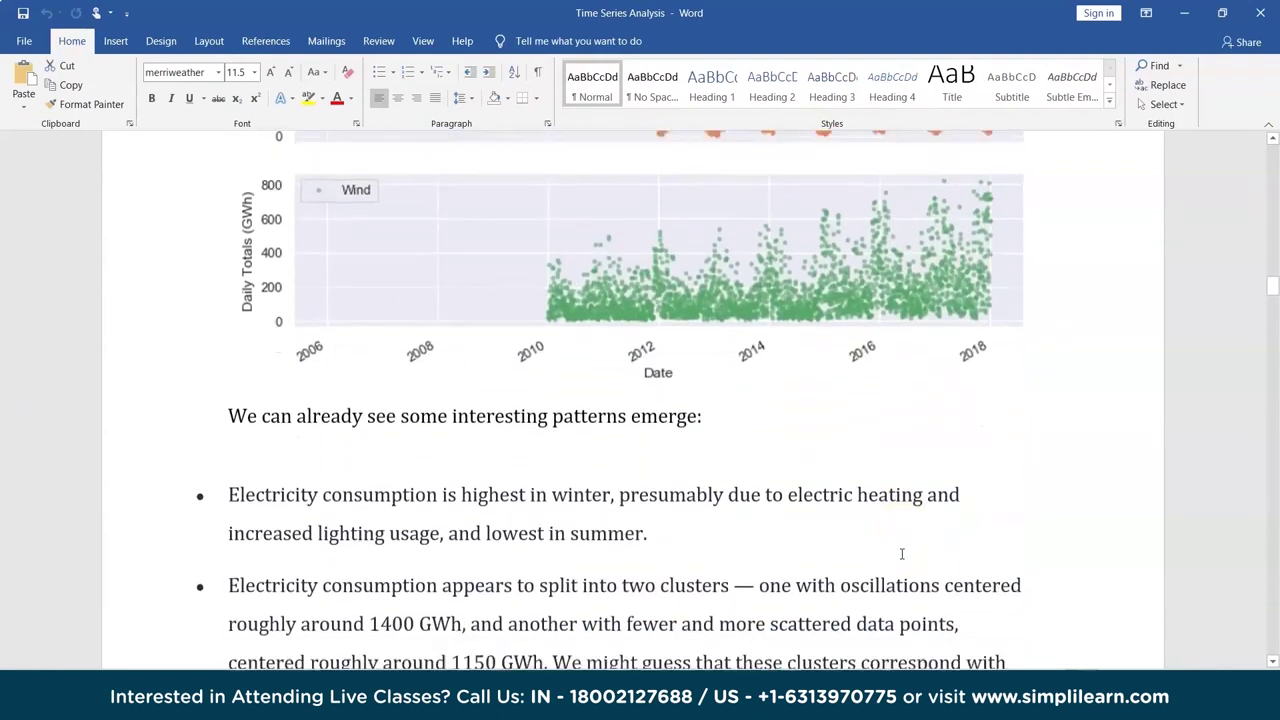
scroll(902, 553, down, 1)
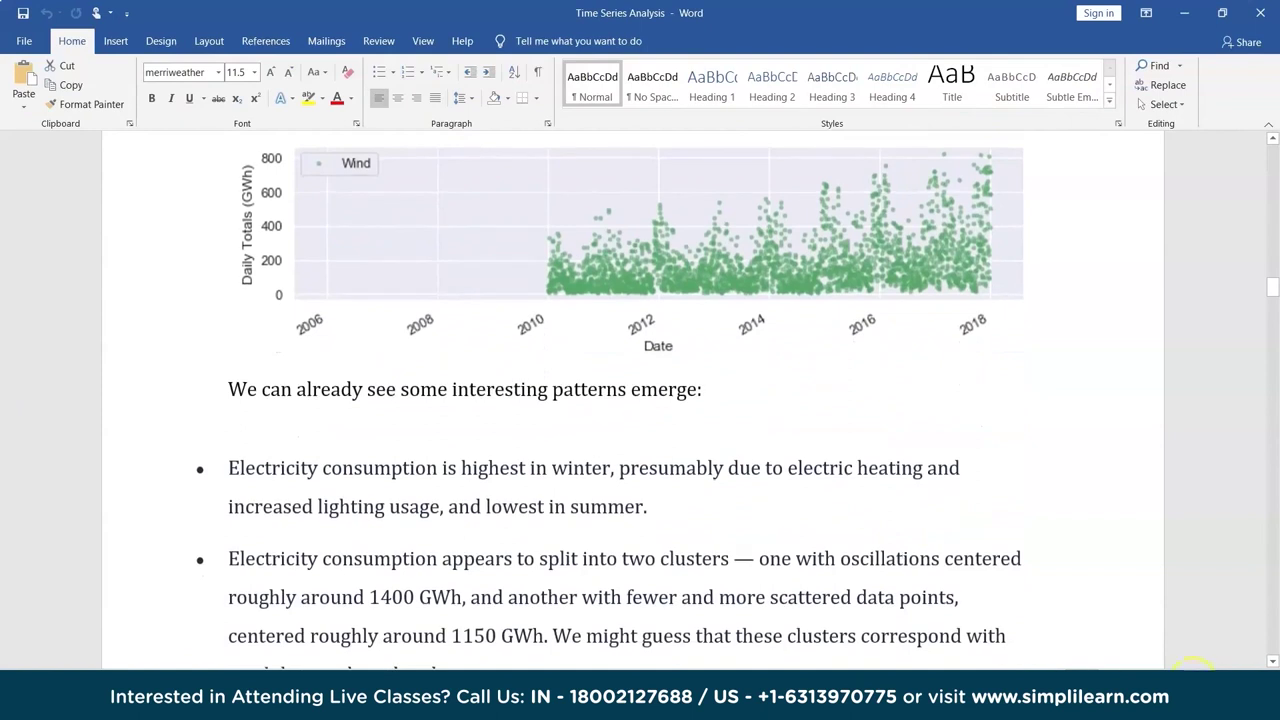
Compare the Consumption plot with the note on seasonal electricity use, selecting the phrases "presumably due to electric heating" and "lighting usage,"
ctrl+scroll(1195, 665, down, 3)
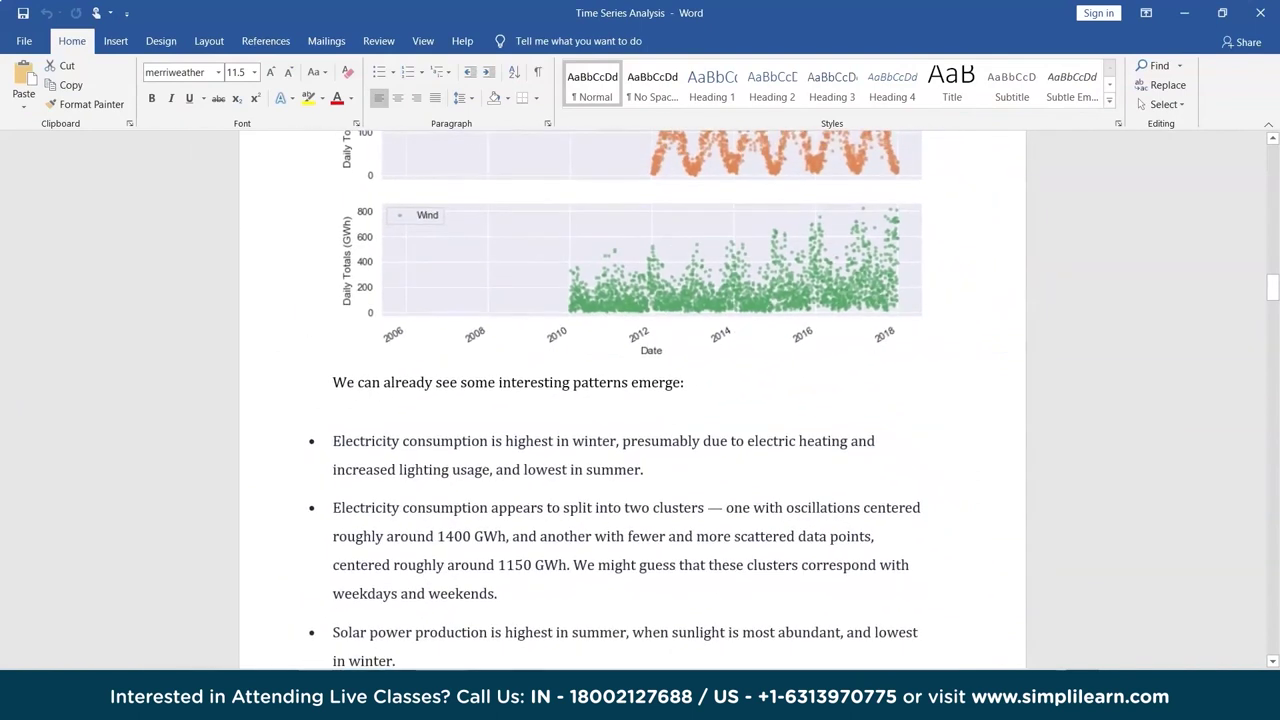
scroll(688, 512, up, 1)
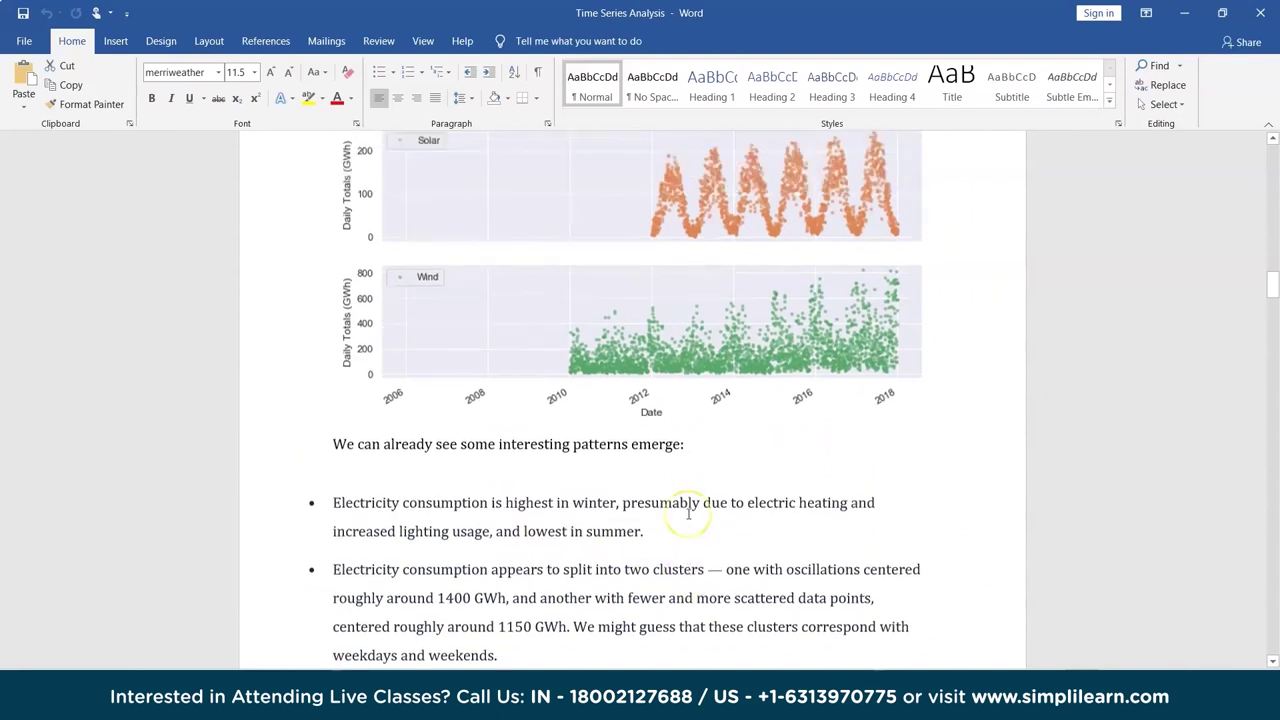
scroll(688, 512, up, 3)
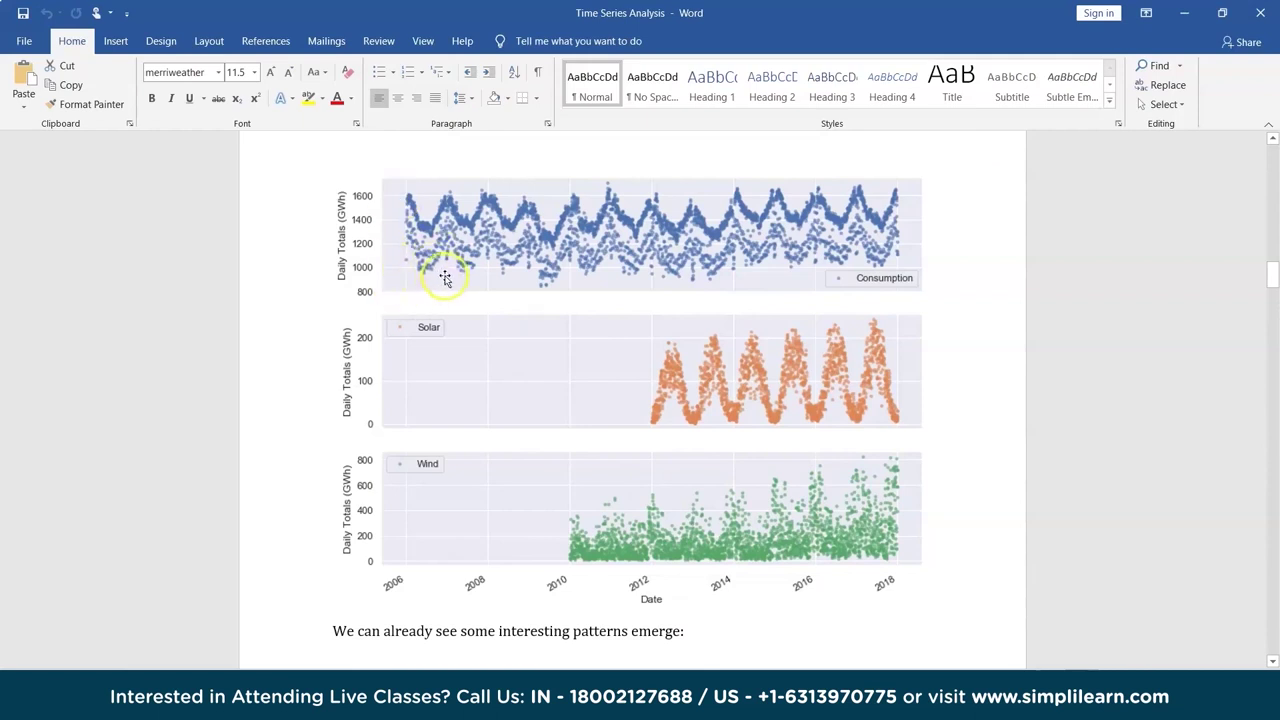
scroll(610, 560, down, 1)
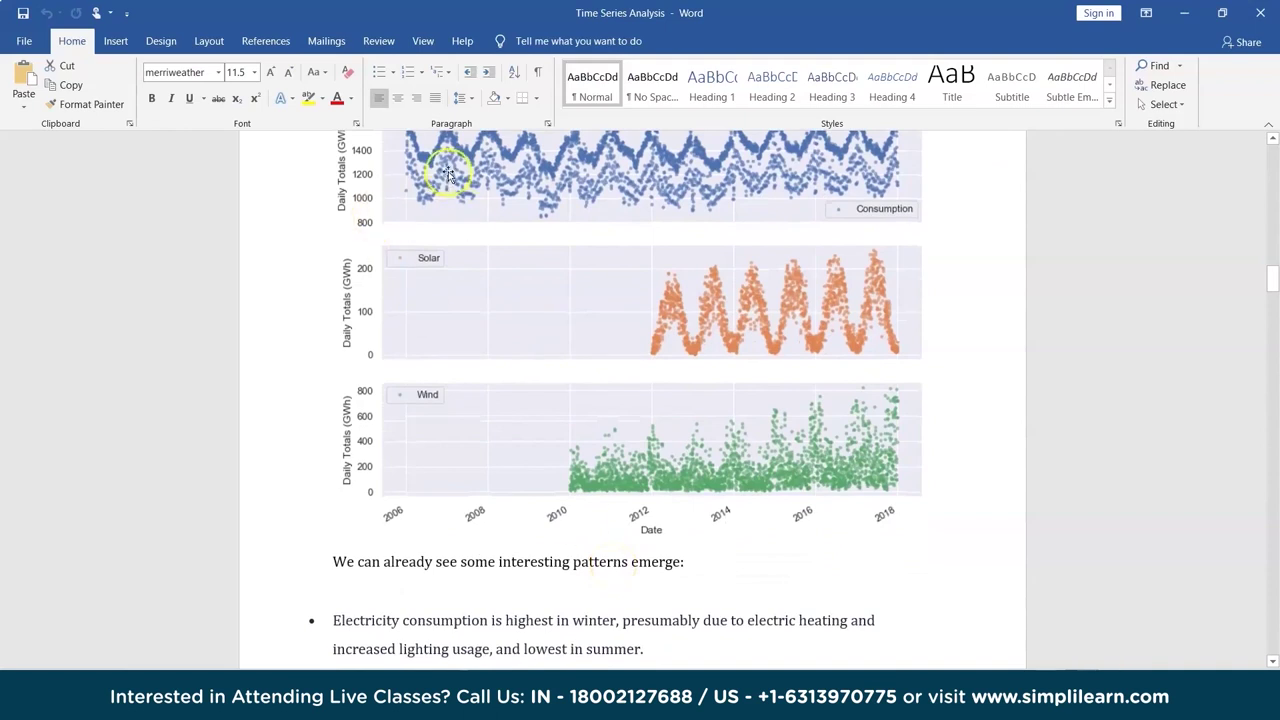
scroll(495, 188, up, 1)
scroll(495, 188, up, 1)
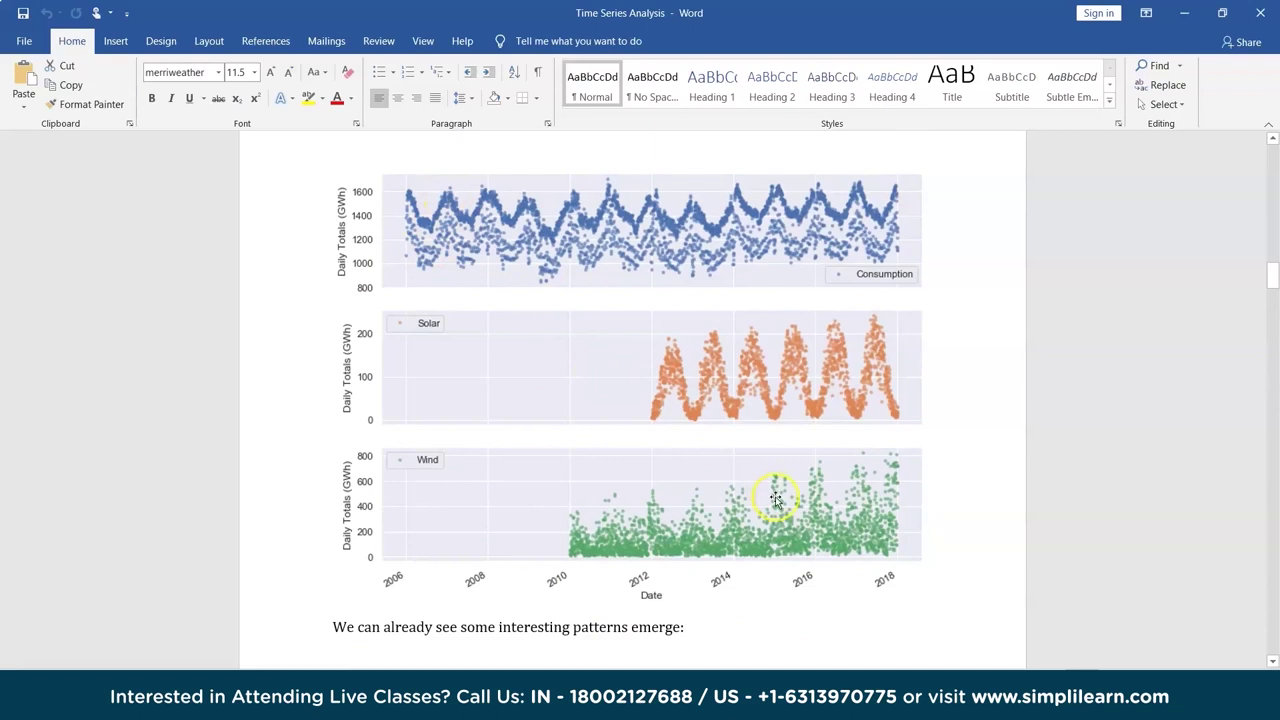
scroll(500, 277, up, 1)
scroll(682, 491, down, 5)
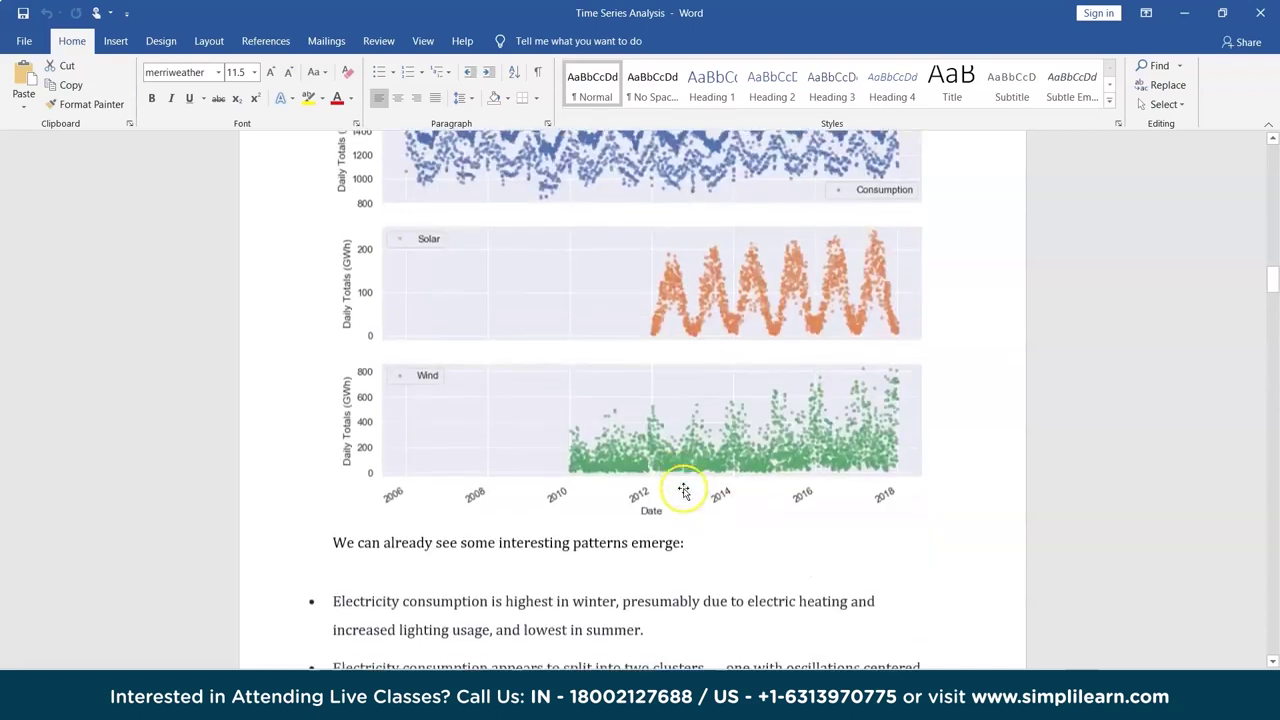
scroll(685, 488, down, 2)
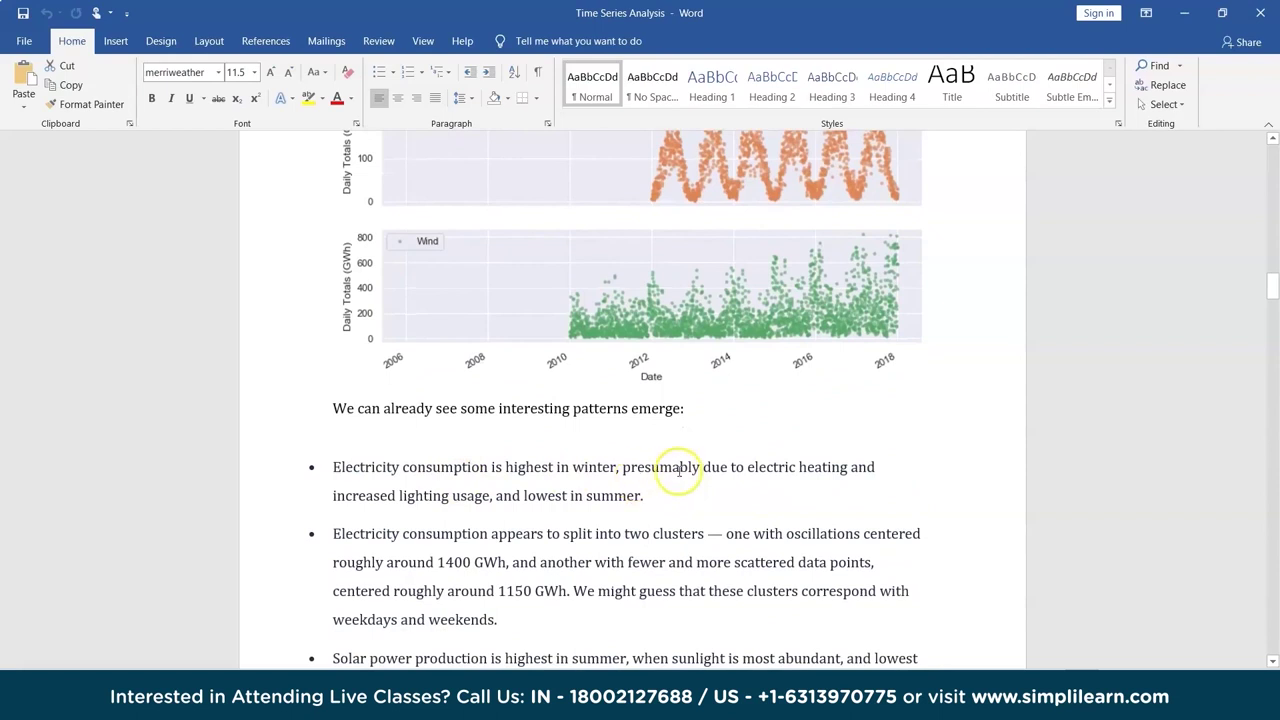
drag(686, 469, 851, 462)
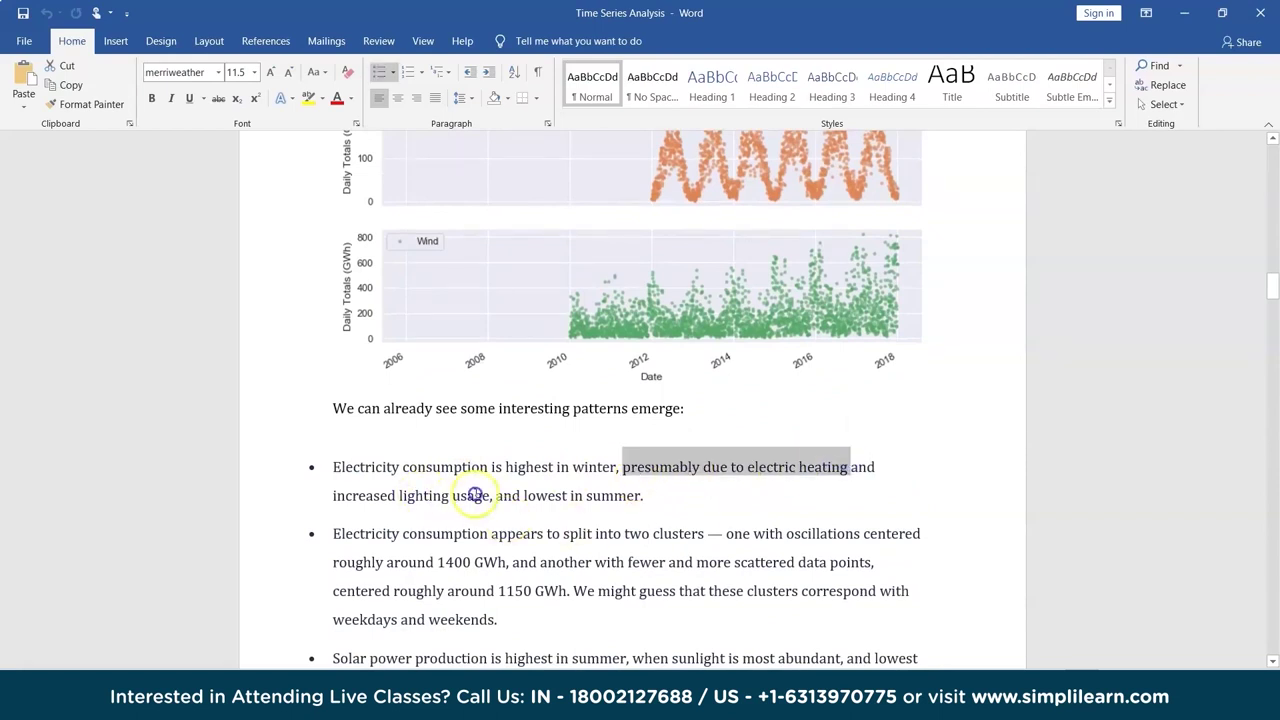
drag(446, 495, 497, 495)
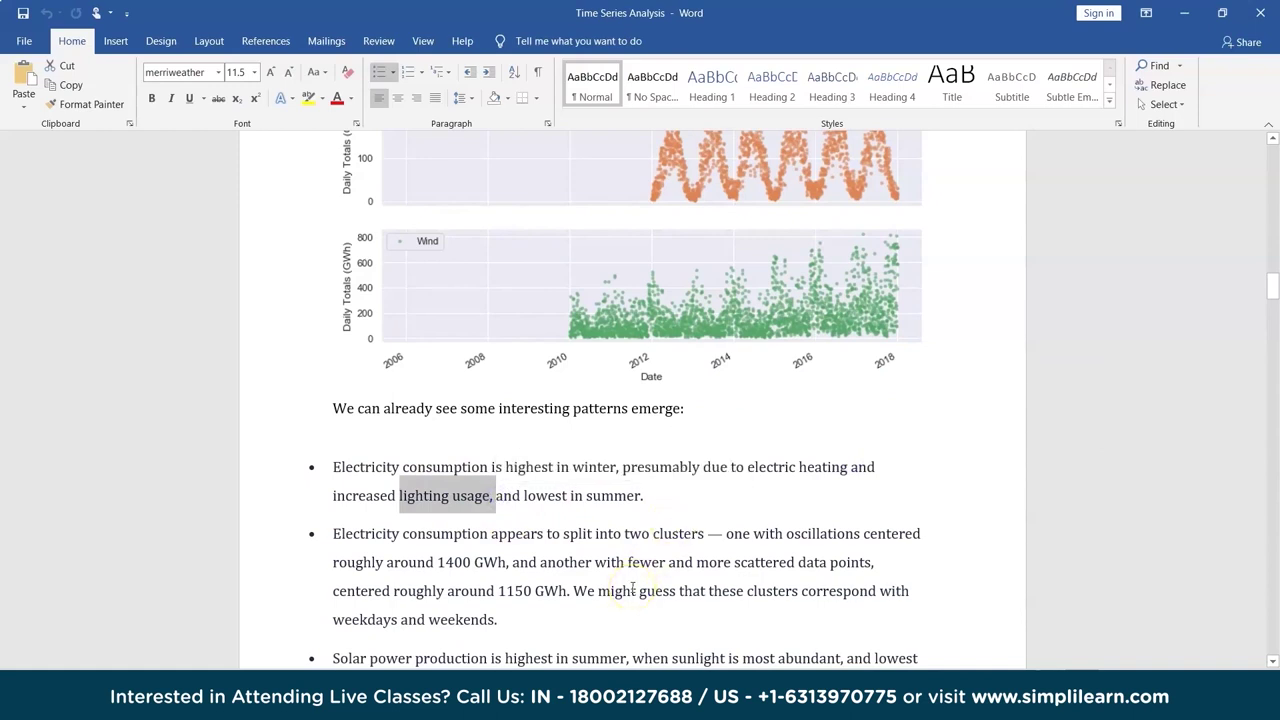
Compare the Consumption plot with the note on the two consumption clusters, selecting "around 1400 GWh" in the text
scroll(632, 588, up, 5)
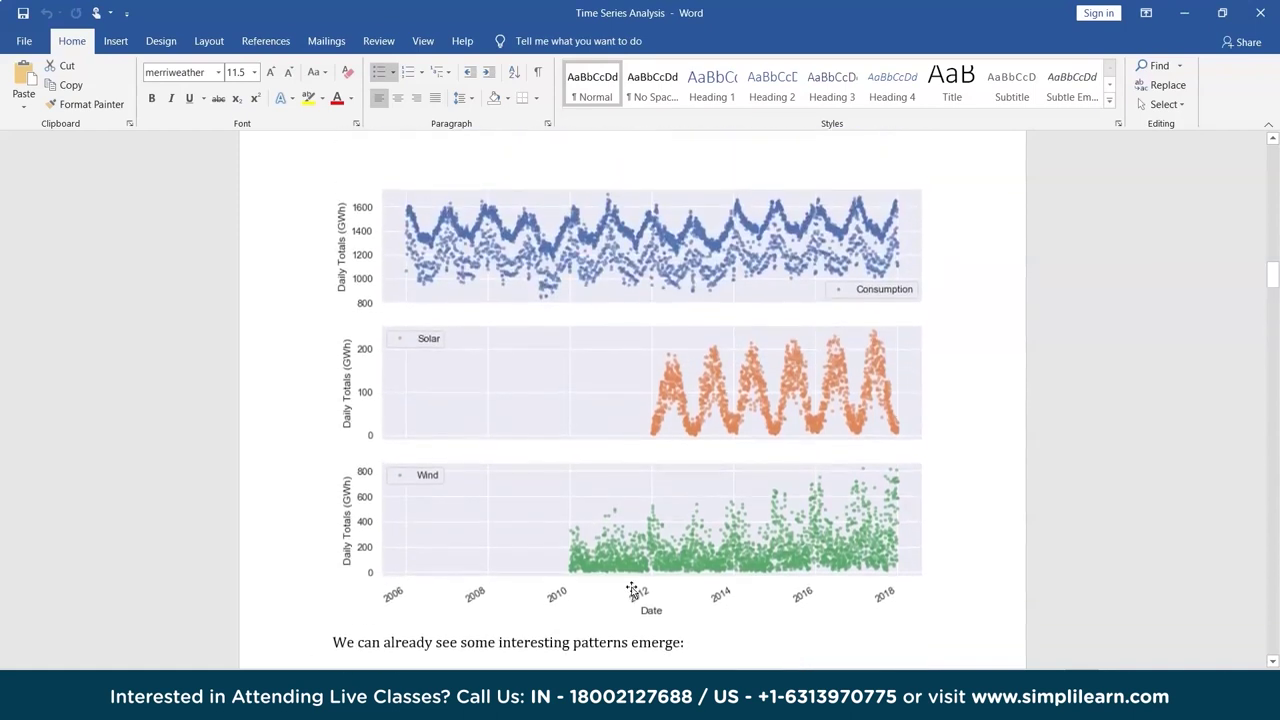
scroll(632, 588, down, 6)
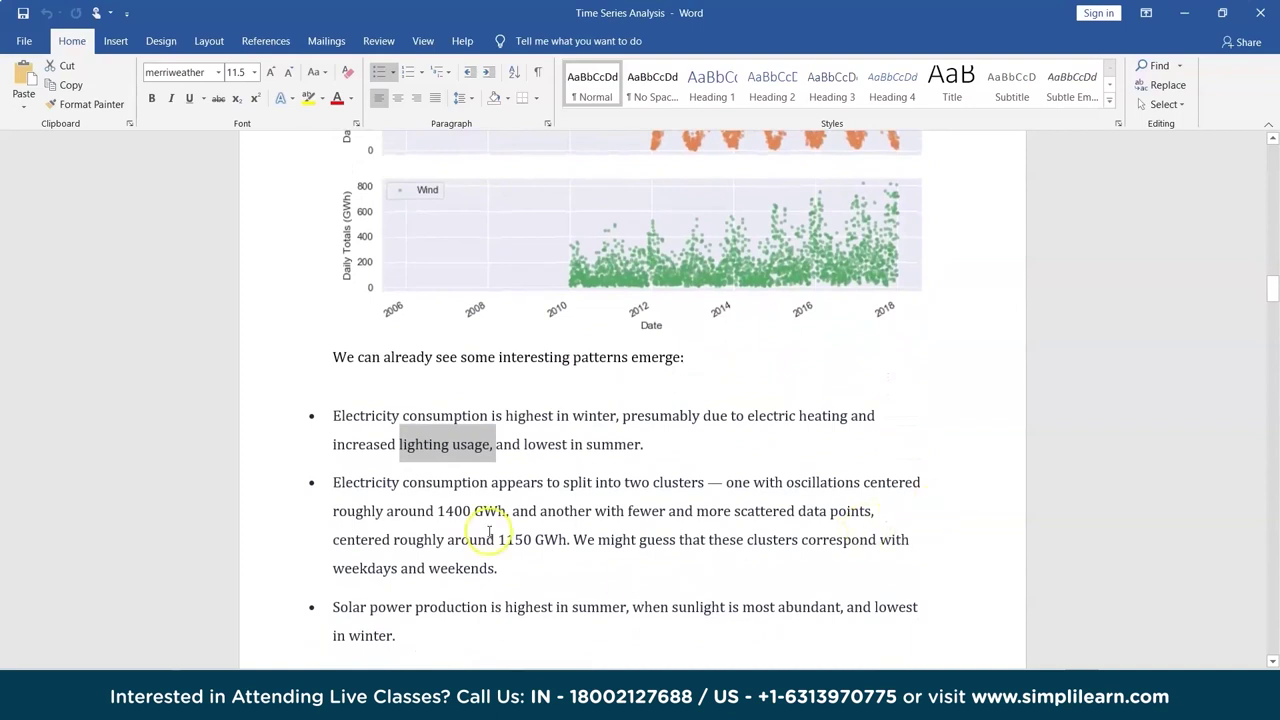
drag(387, 511, 508, 511)
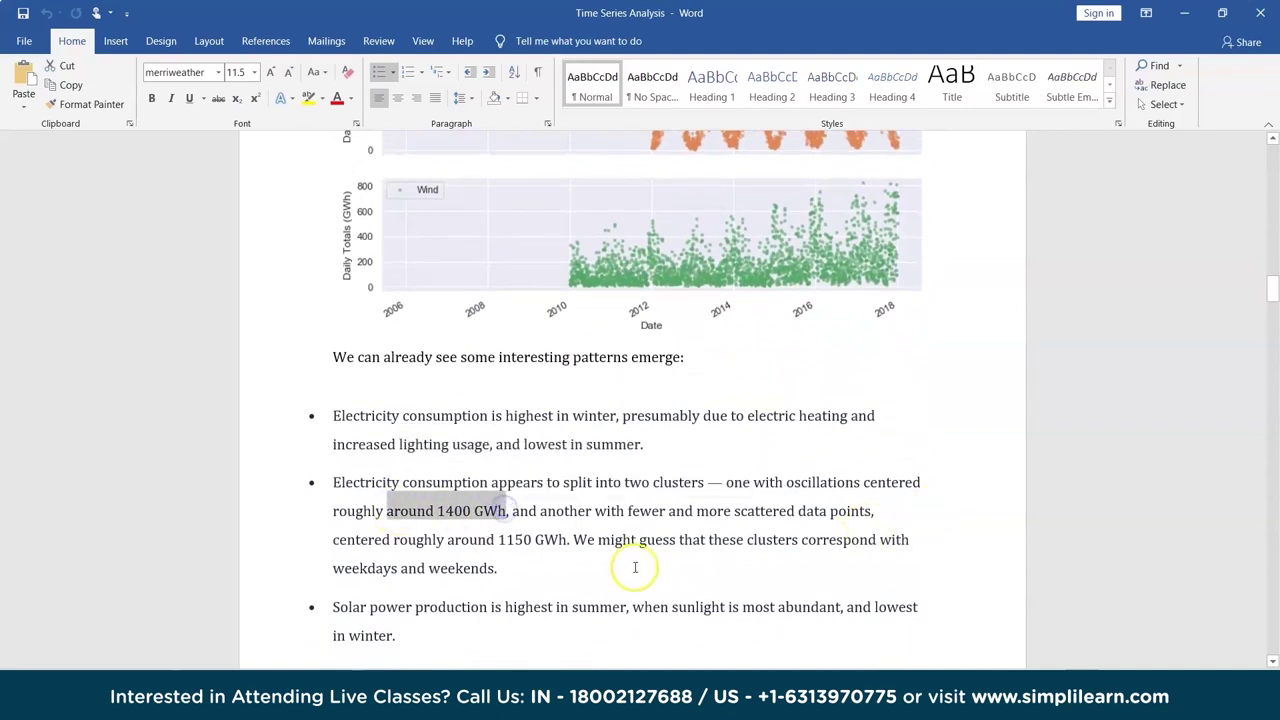
scroll(634, 568, up, 6)
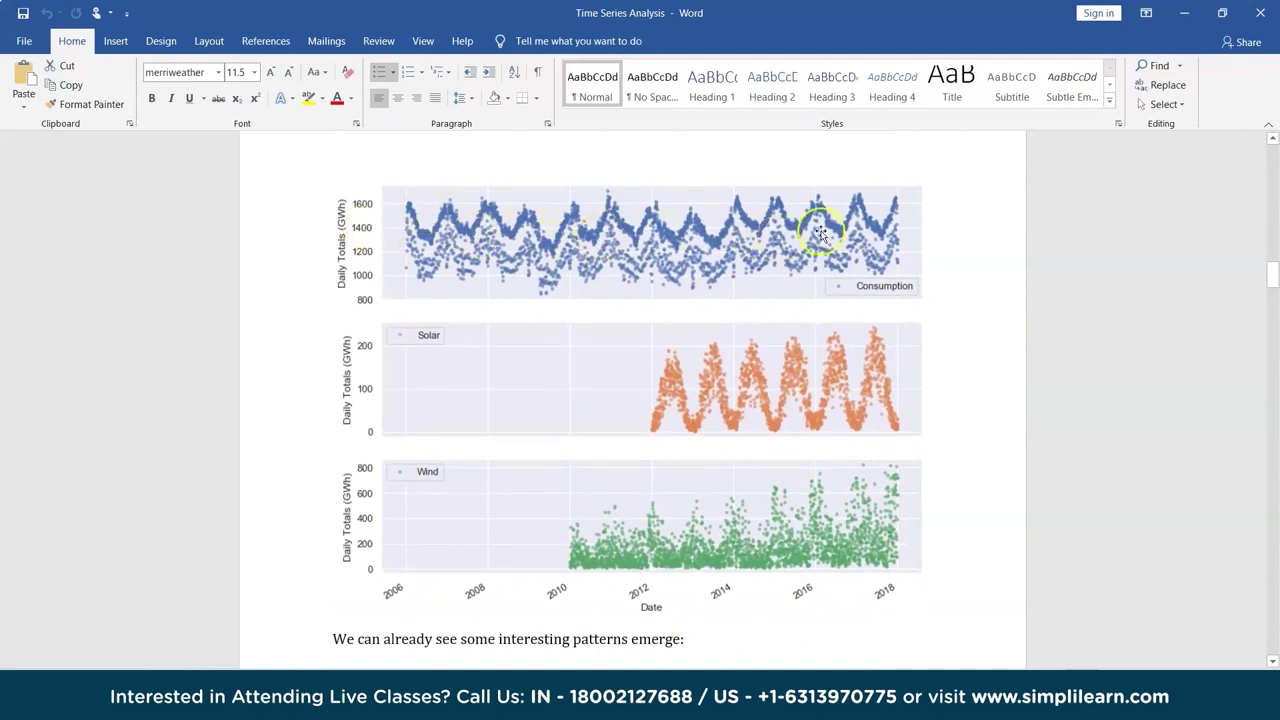
scroll(648, 583, down, 3)
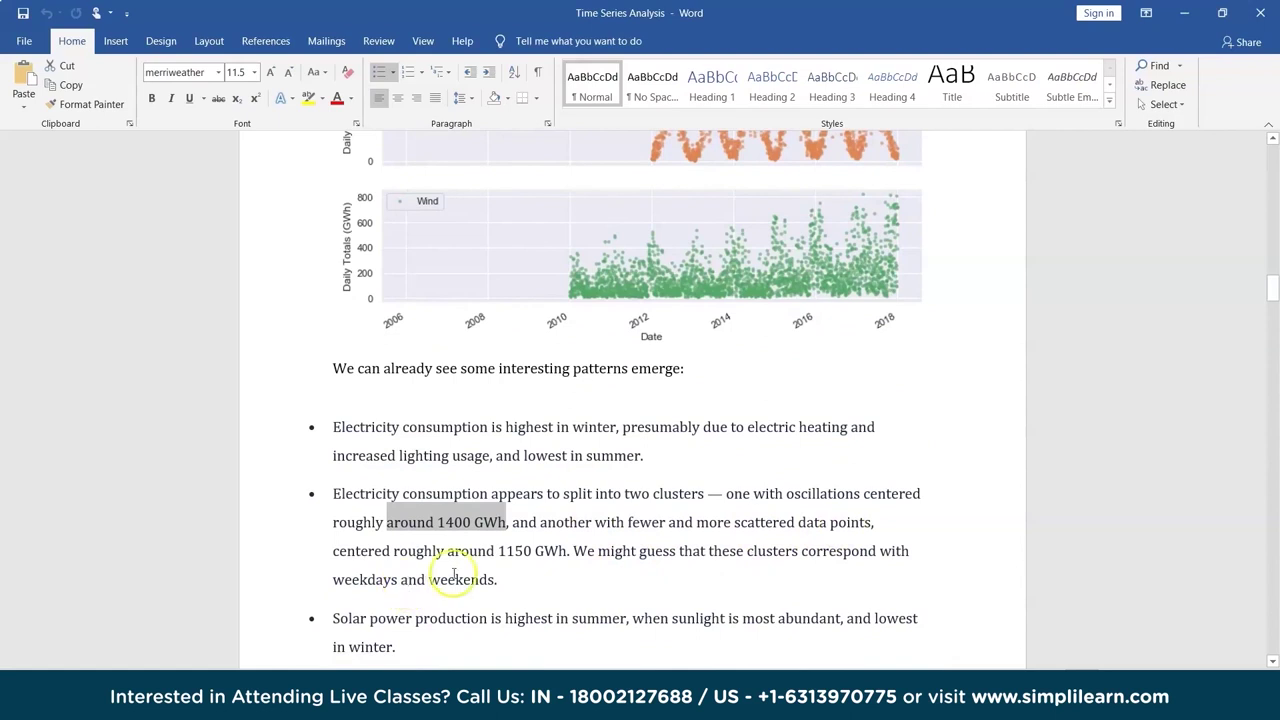
scroll(528, 563, up, 4)
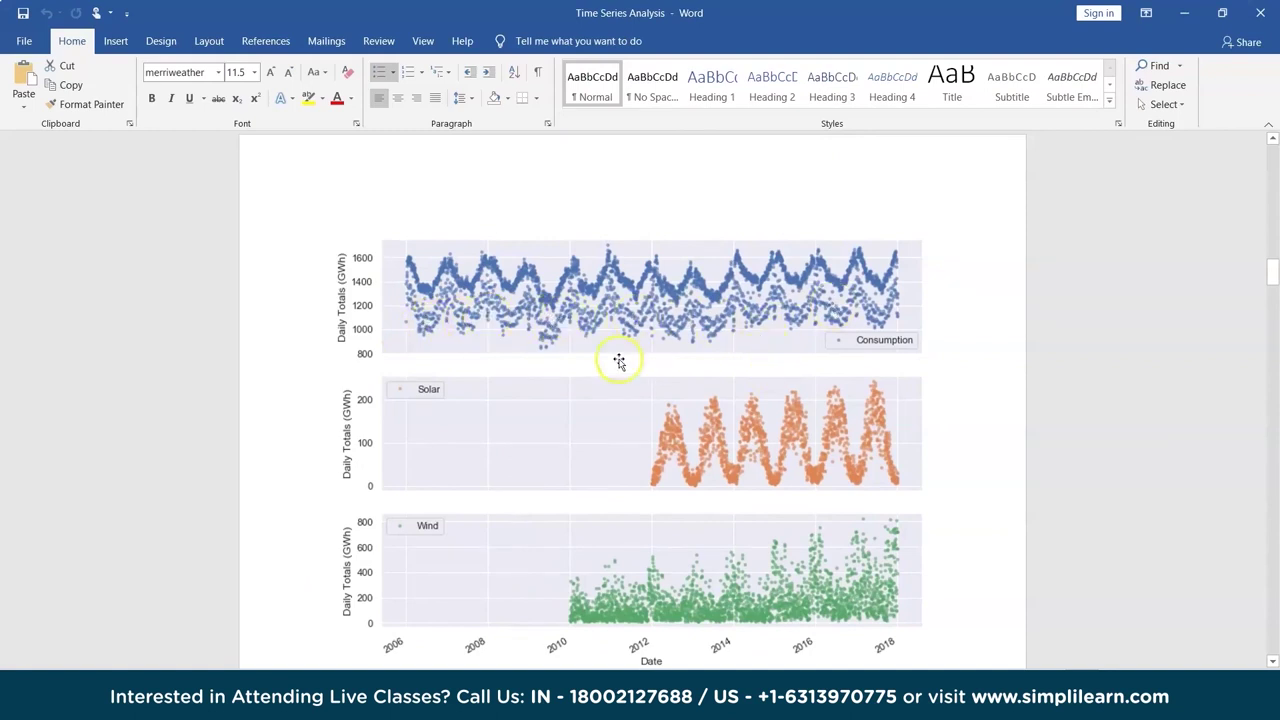
Check the notes on solar and wind power production against the Solar and Wind plots
scroll(591, 486, down, 6)
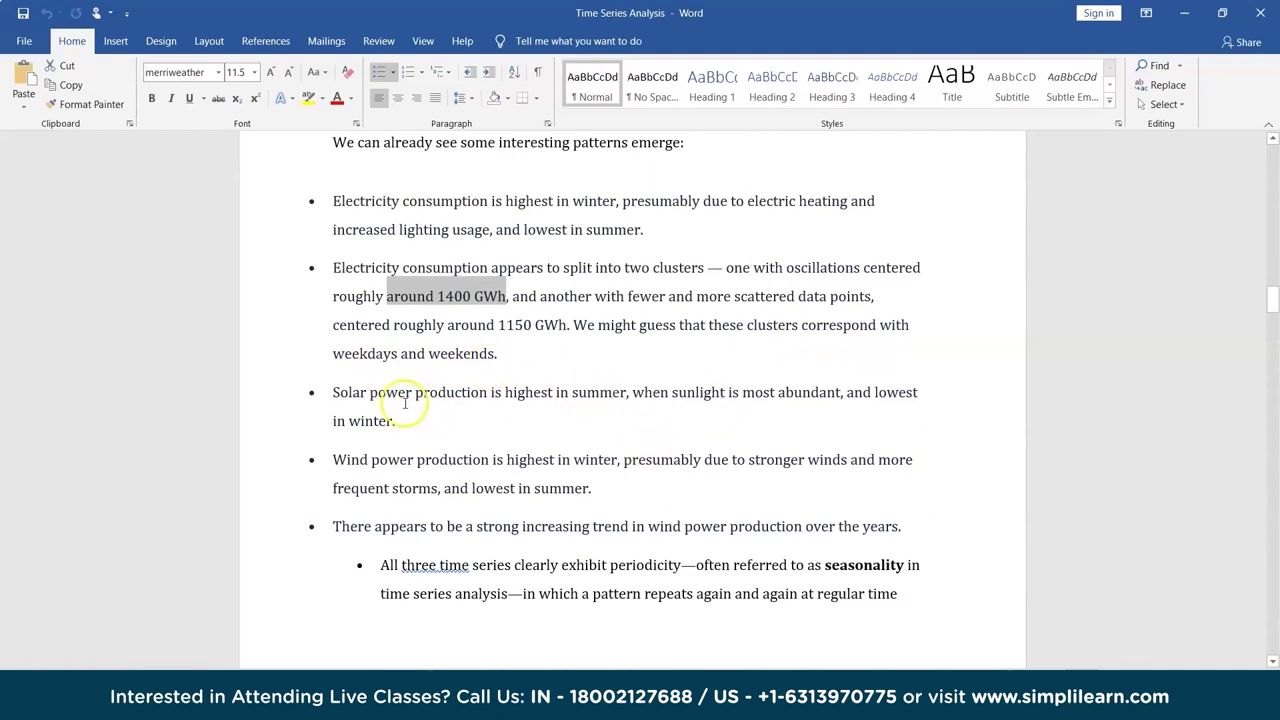
scroll(621, 432, up, 1)
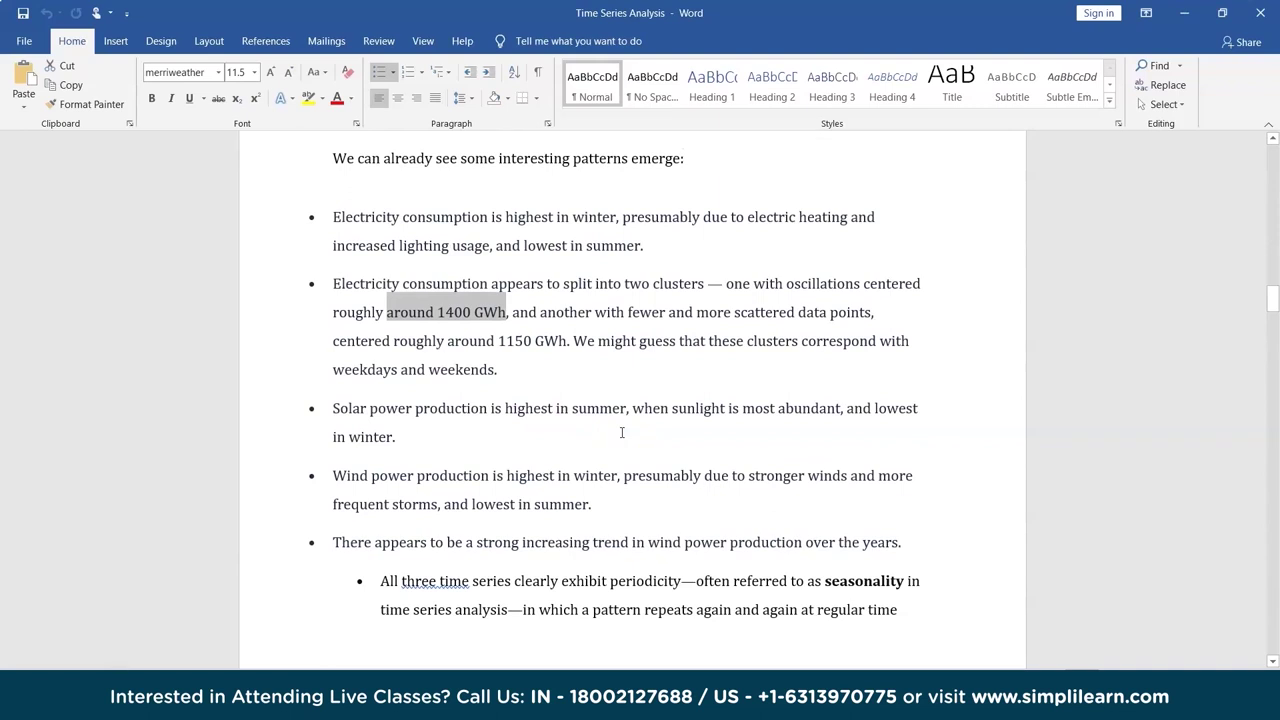
scroll(621, 432, up, 5)
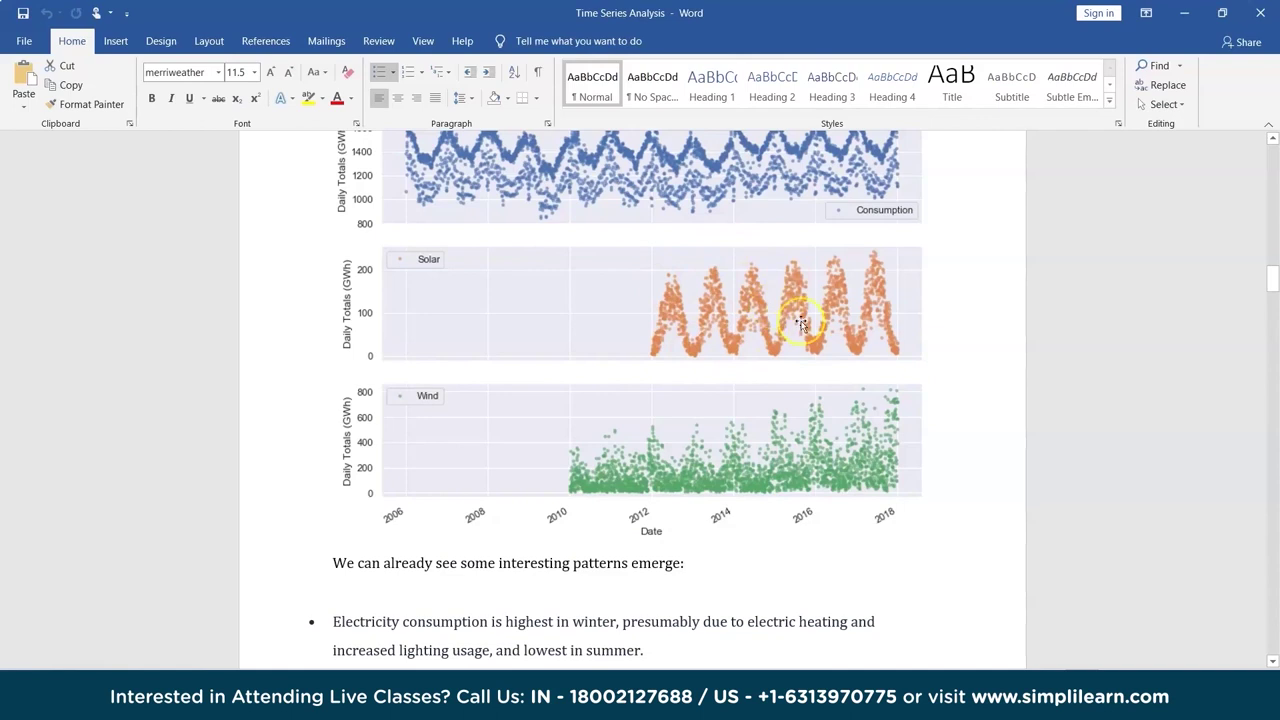
scroll(731, 580, down, 4)
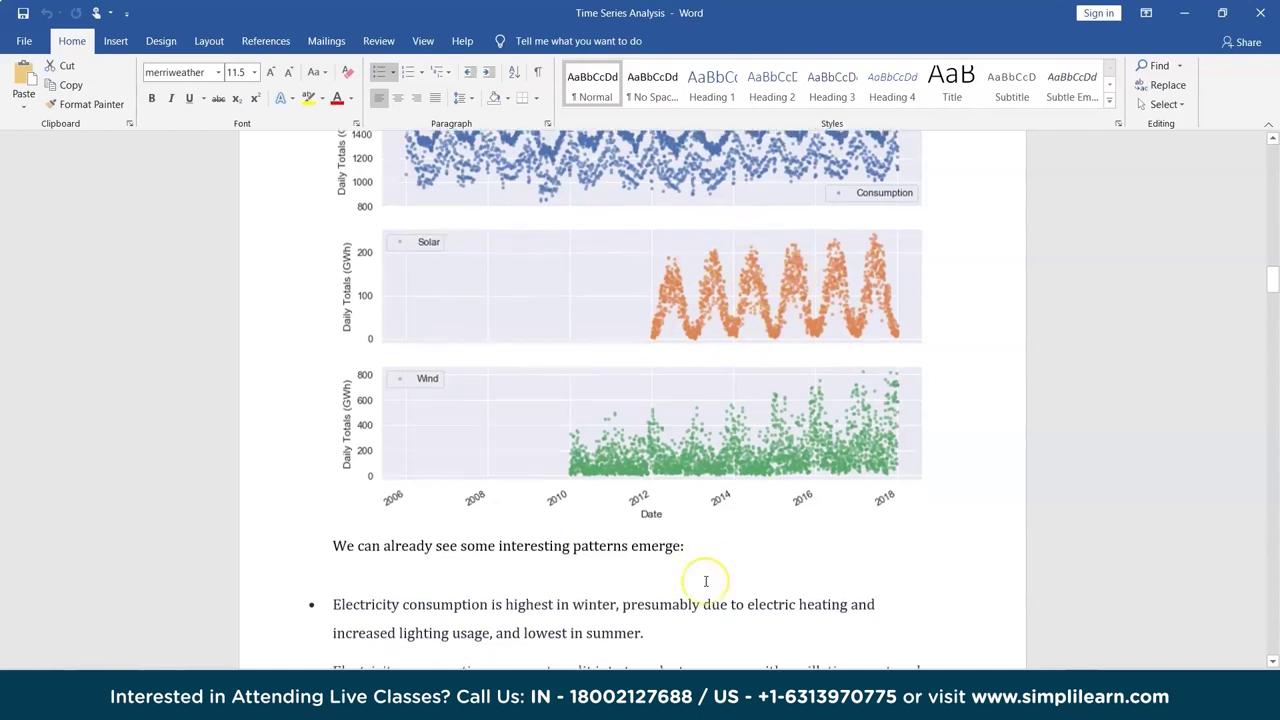
scroll(706, 583, down, 1)
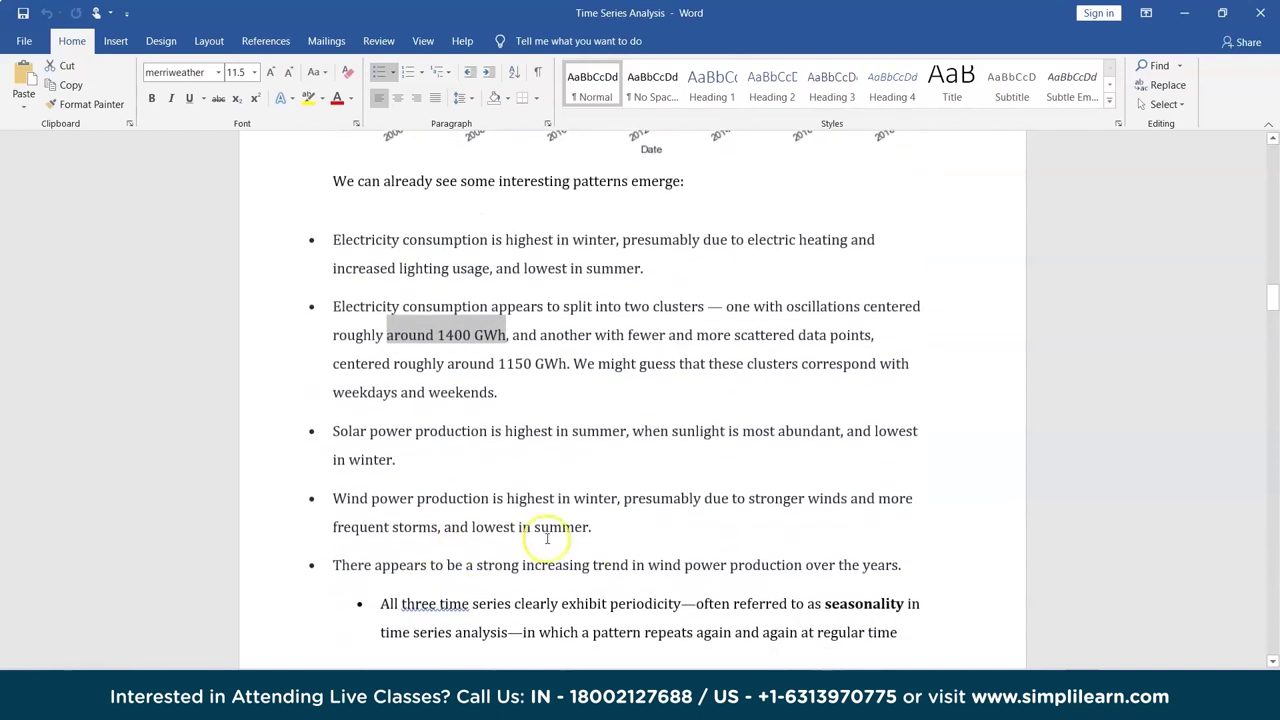
scroll(635, 531, up, 3)
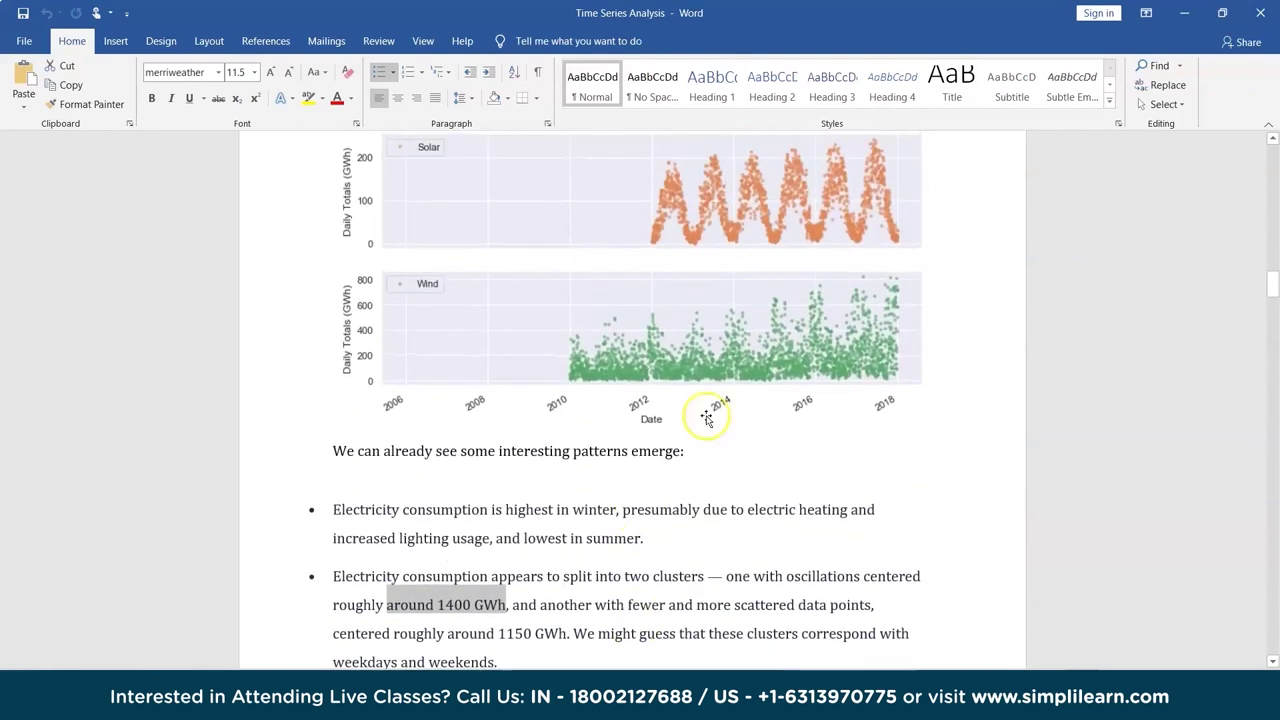
scroll(681, 610, down, 4)
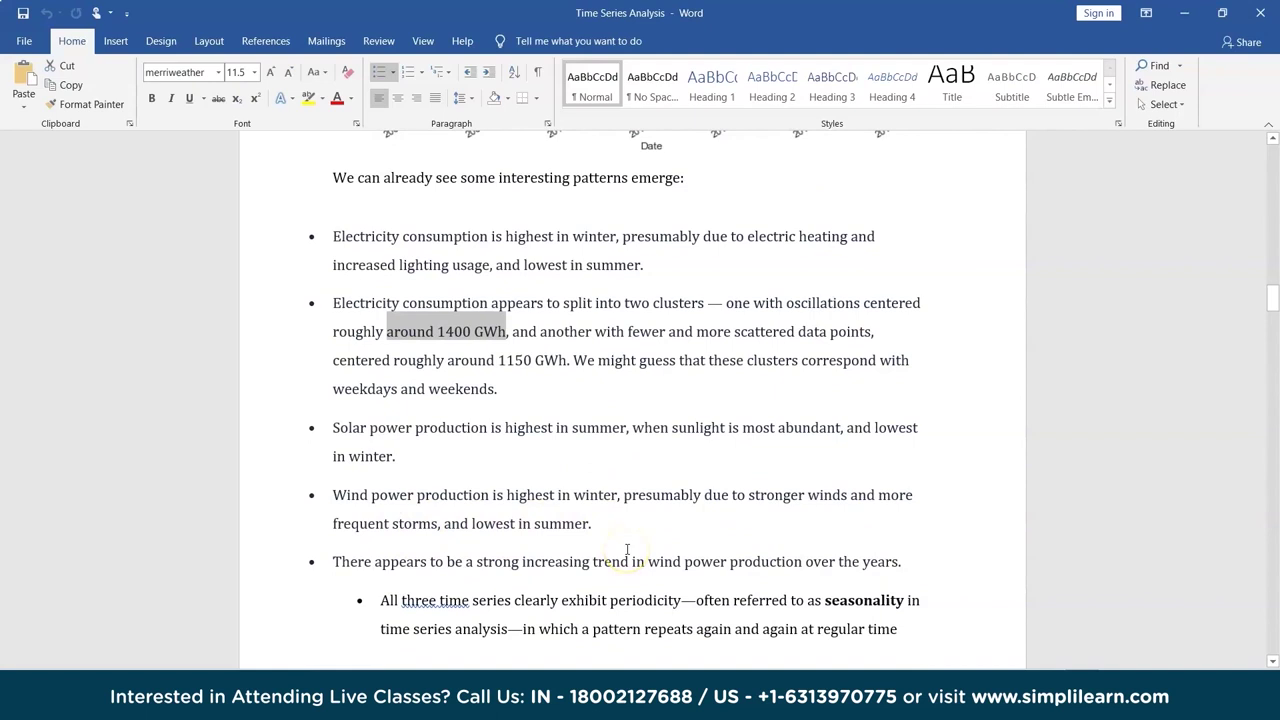
scroll(627, 549, down, 1)
scroll(627, 549, up, 5)
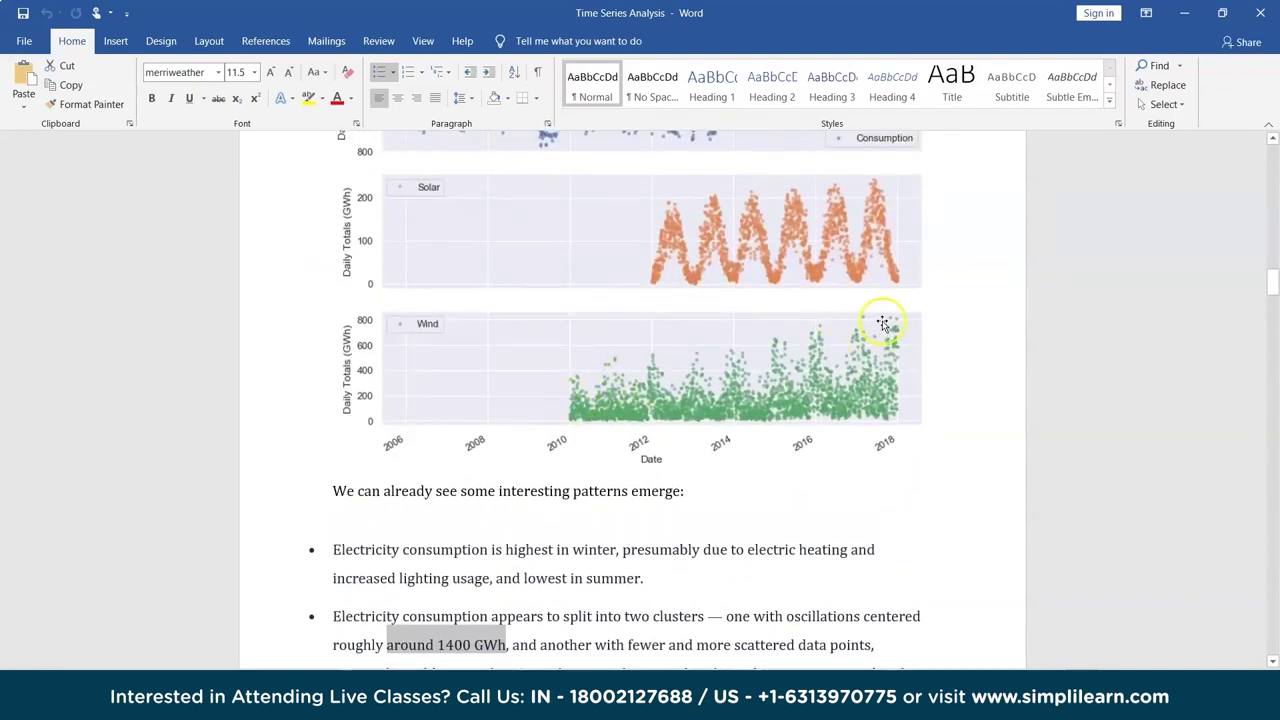
scroll(672, 609, down, 2)
Read the notes on yearly and weekly seasonality through to the suggestion to plot the time series in a single year
scroll(672, 609, down, 5)
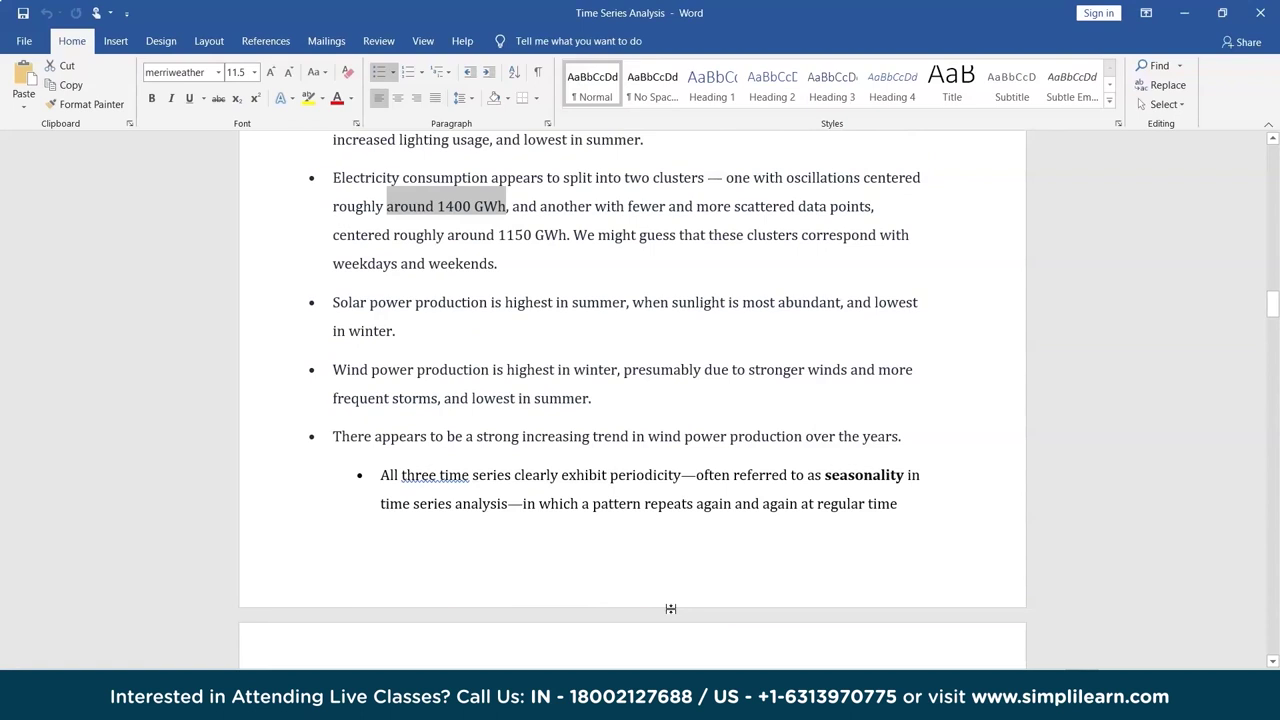
scroll(671, 609, down, 4)
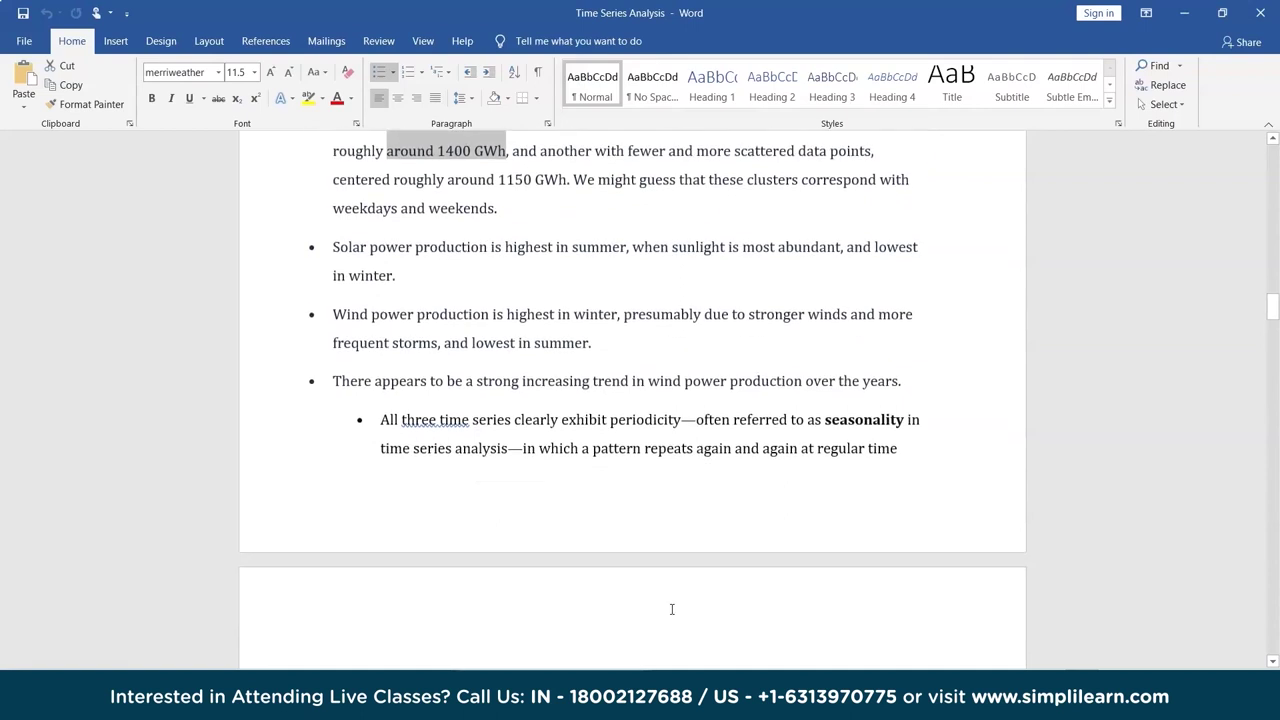
scroll(671, 609, down, 3)
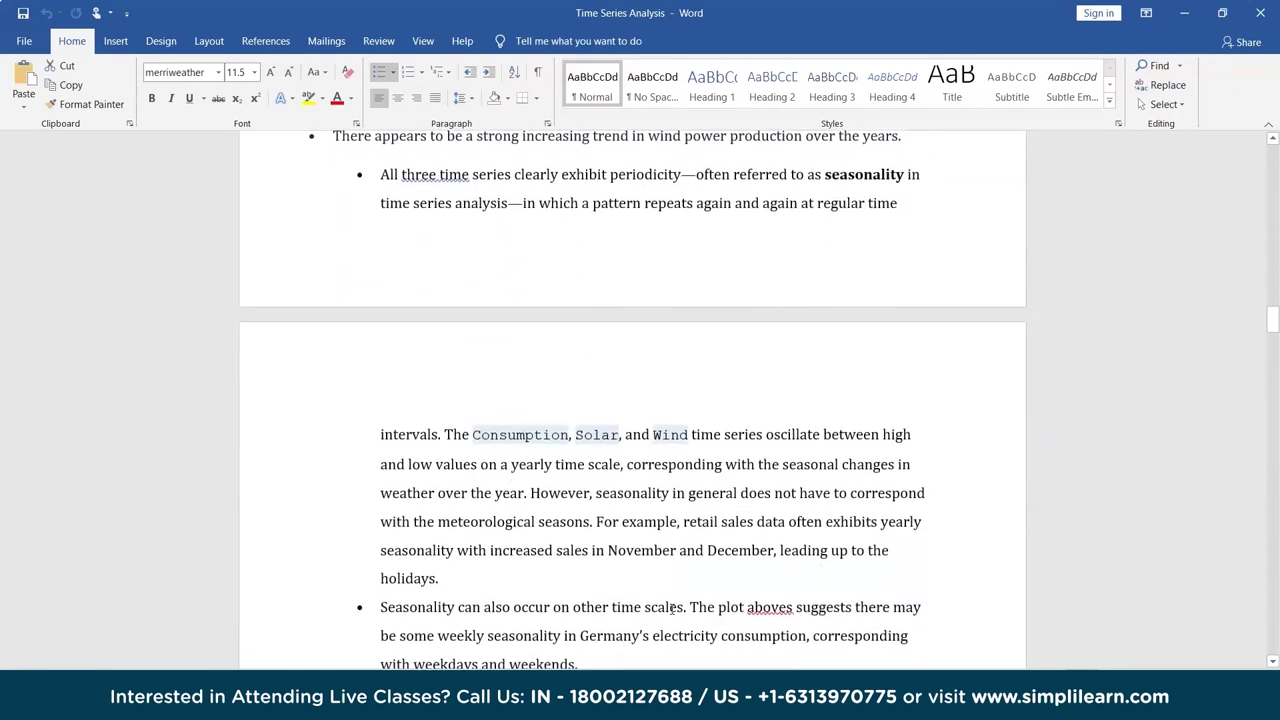
scroll(671, 609, down, 1)
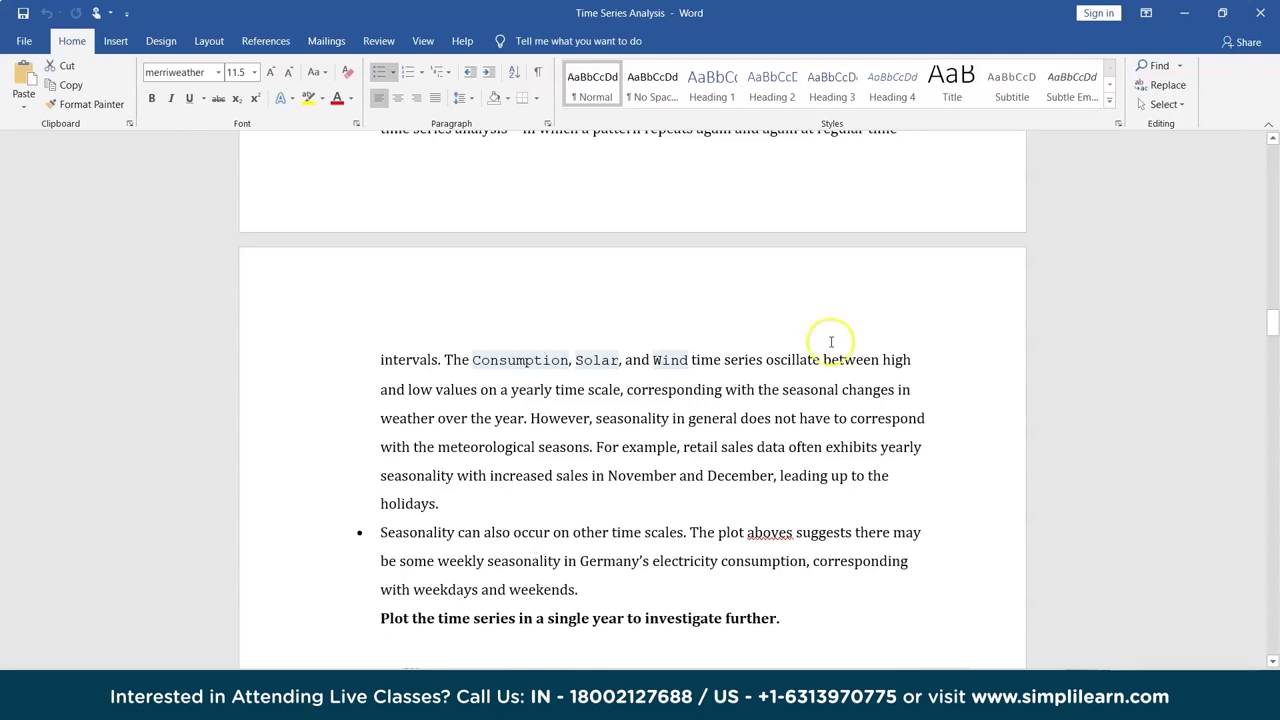
scroll(829, 360, up, 4)
scroll(829, 357, up, 3)
scroll(829, 357, down, 5)
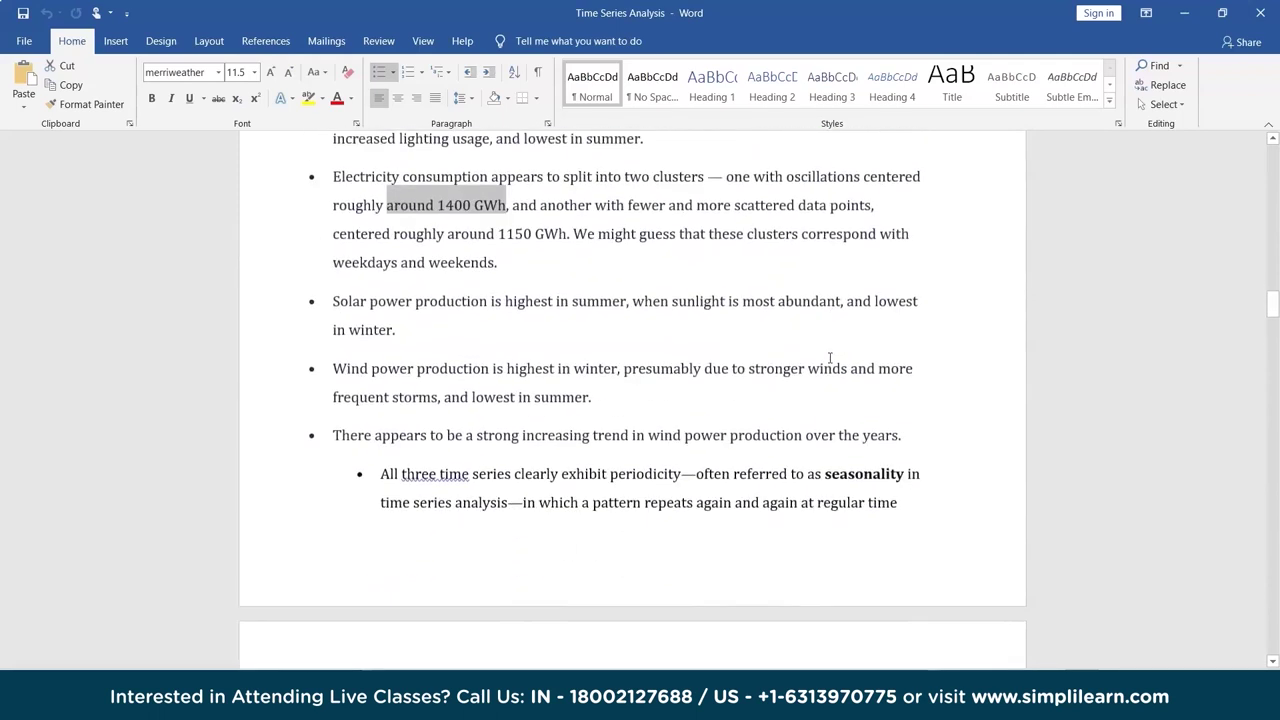
scroll(829, 357, down, 2)
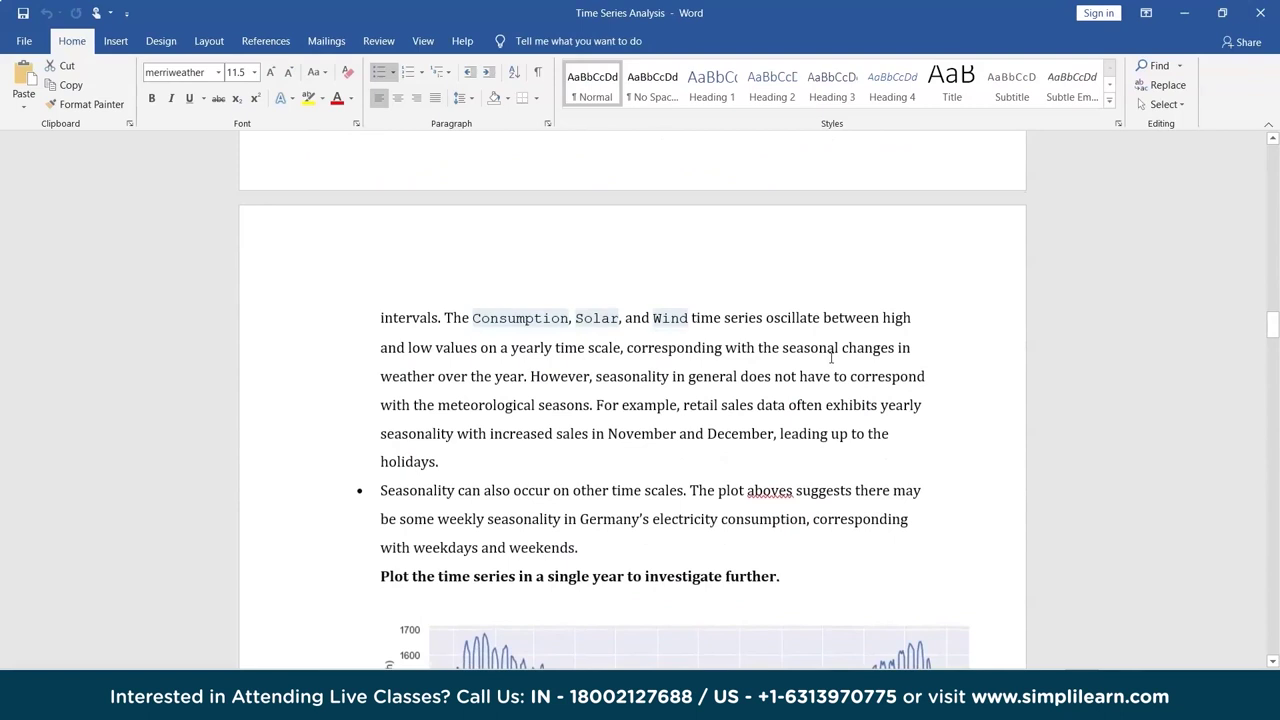
scroll(830, 357, up, 1)
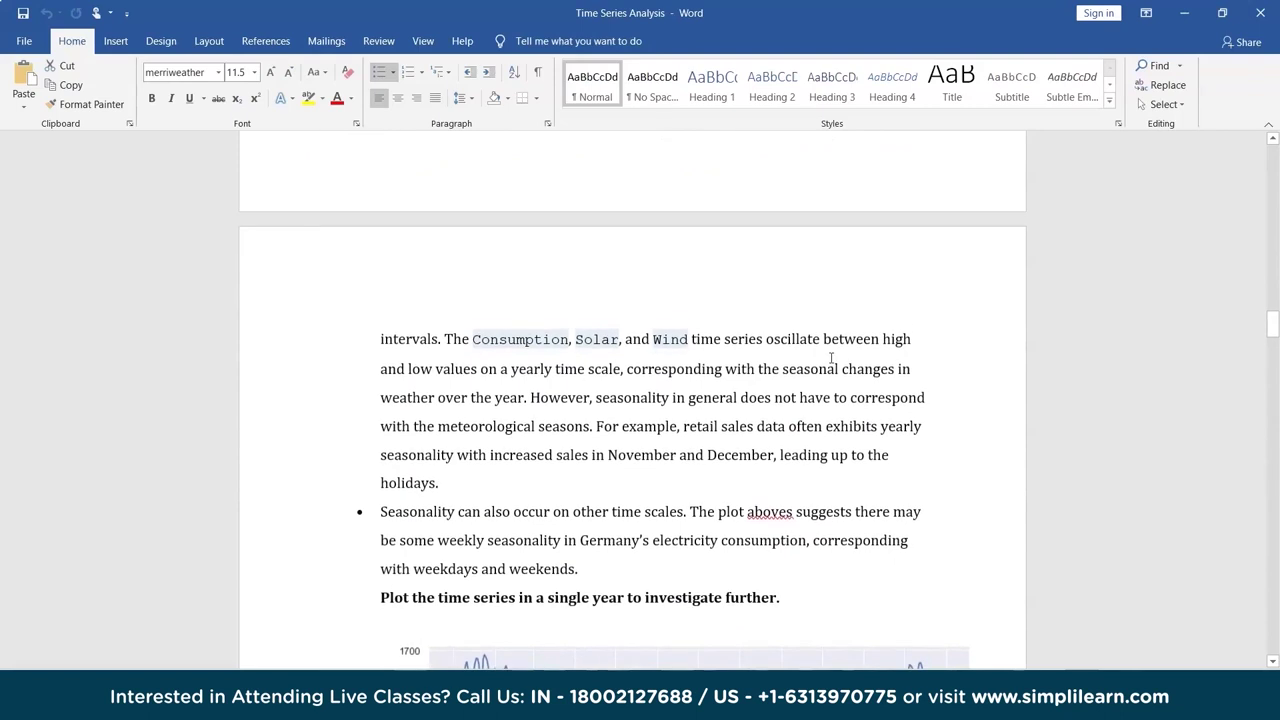
scroll(830, 357, up, 1)
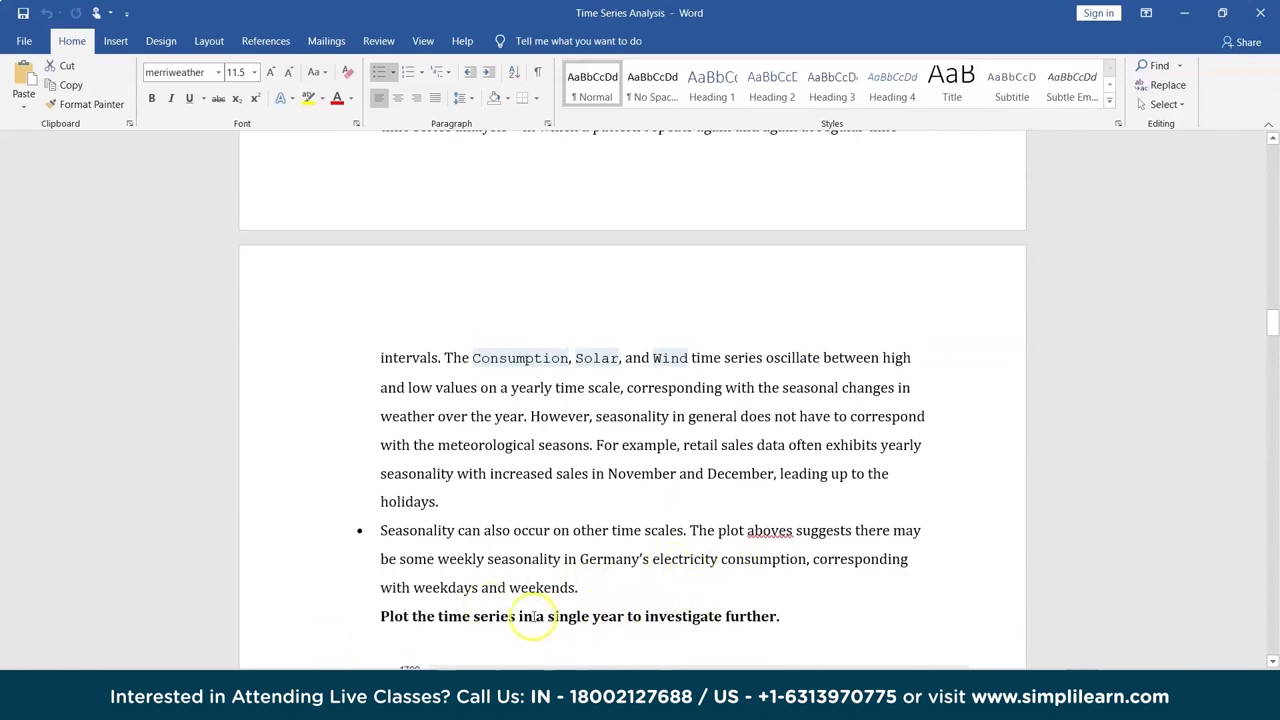
Return to RStudio, run str(mydata2), convert the date column with x <- as.Date(mydata2$Date), and run head(x)
click(1184, 13)
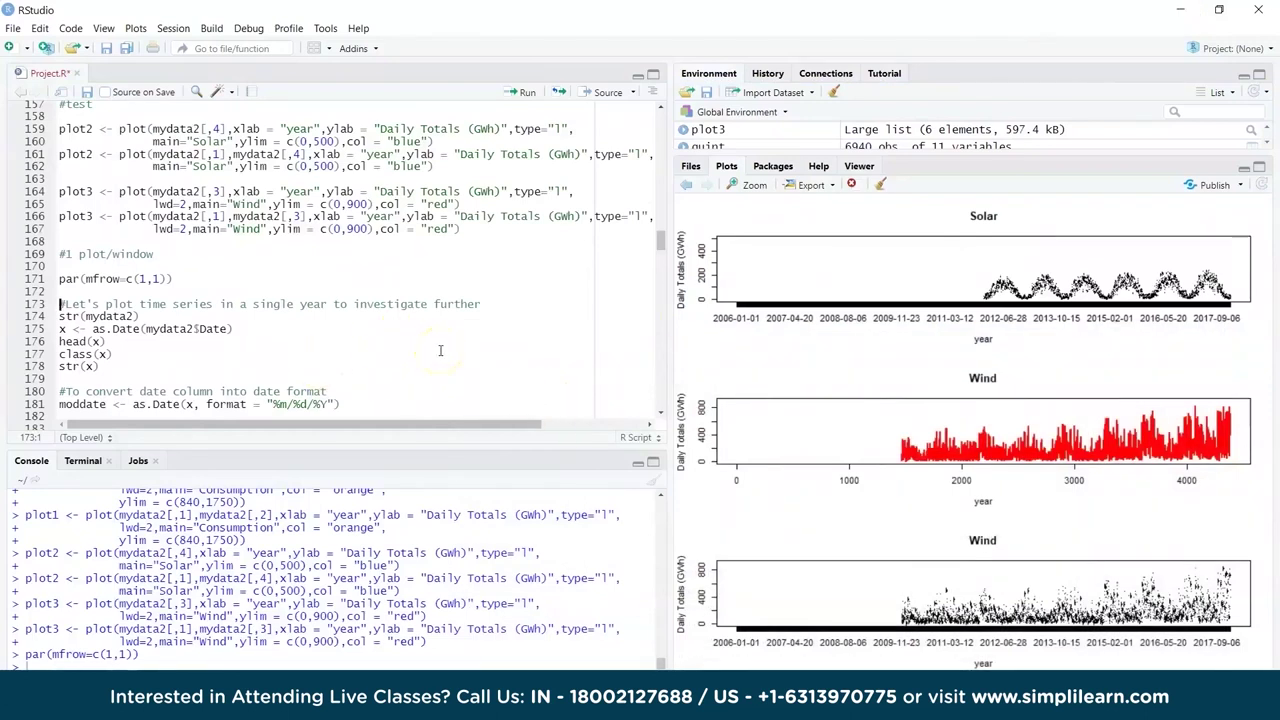
click(107, 316)
key(ctrl+Return)
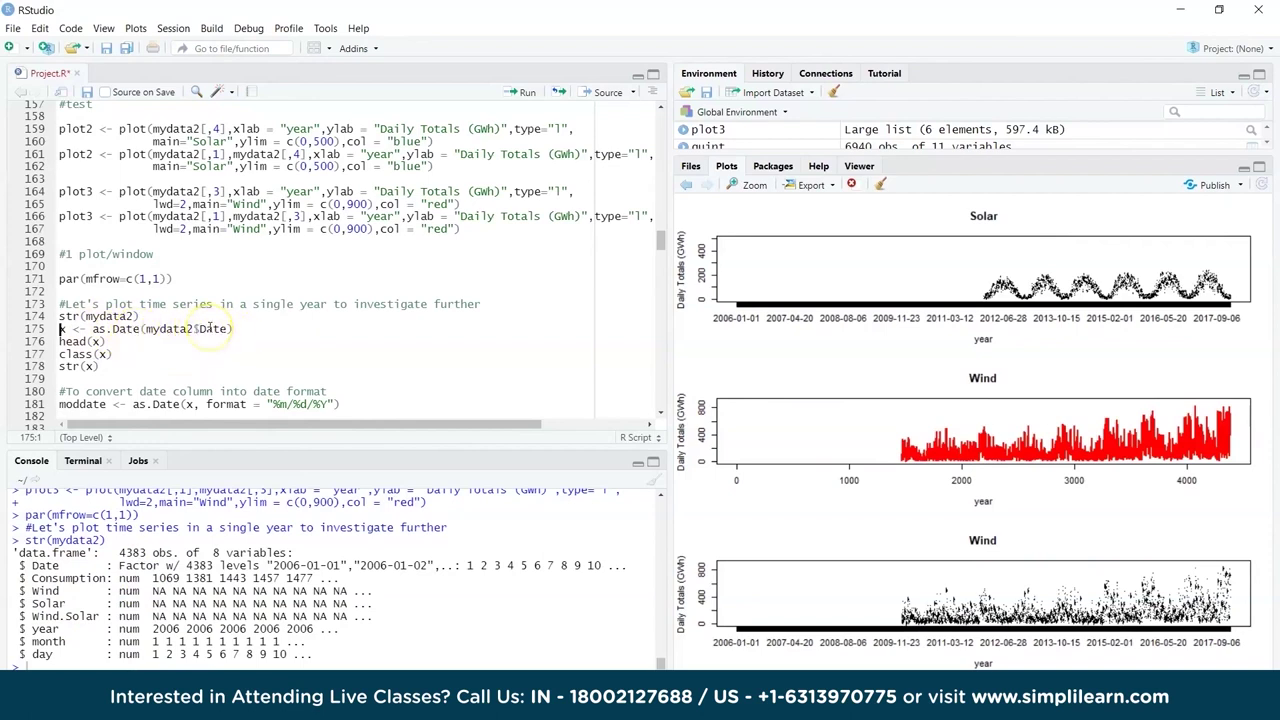
key(ctrl+Return)
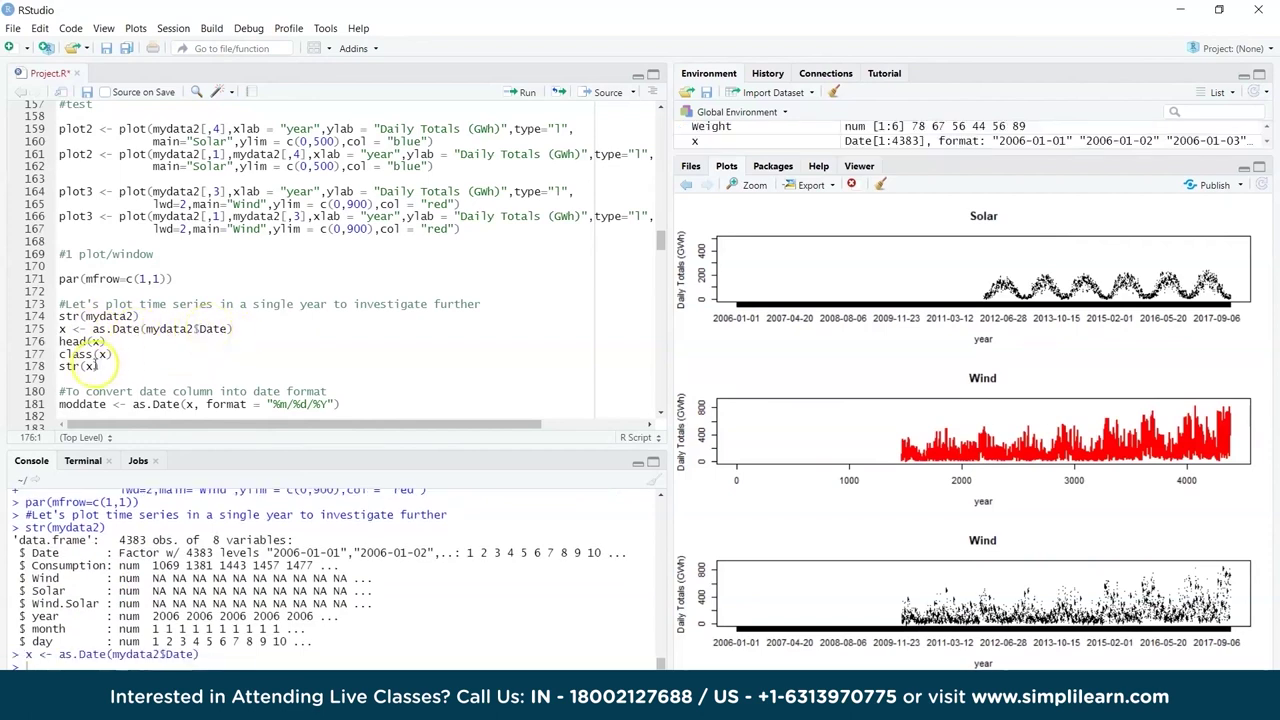
key(ctrl+Return)
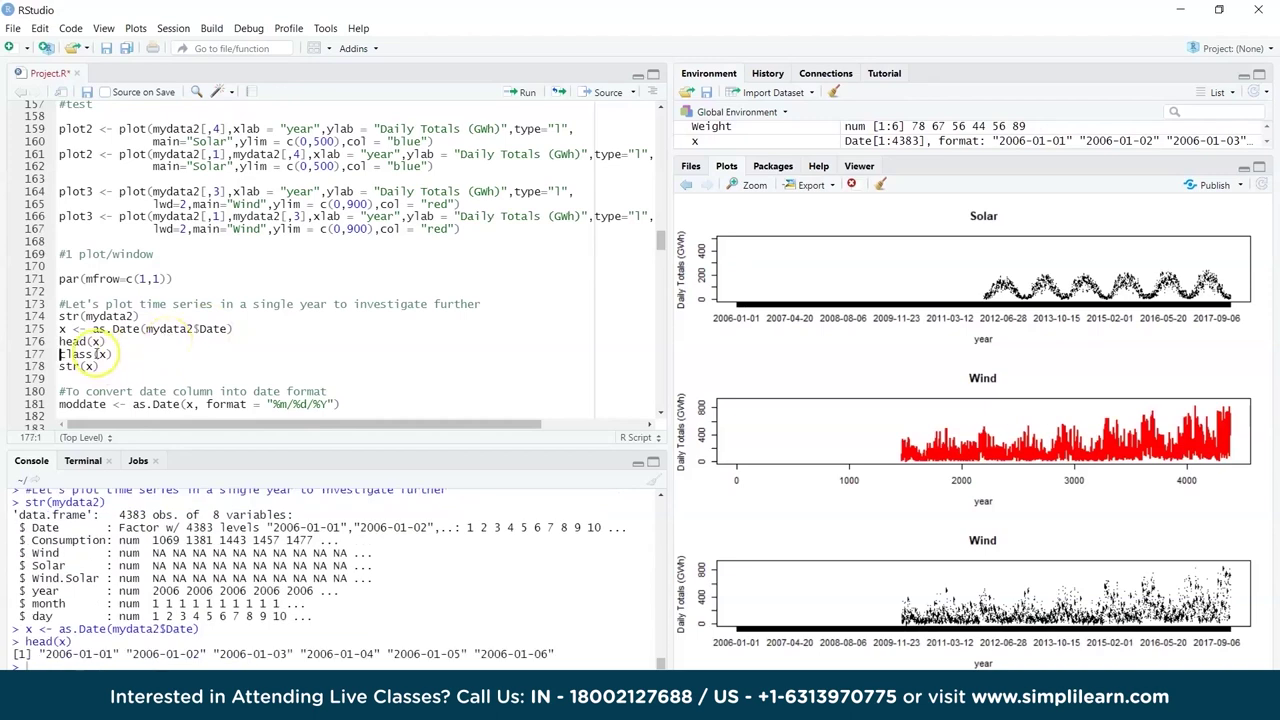
Check the class and structure of x by running class(x) and str(x)
key(ctrl+Return)
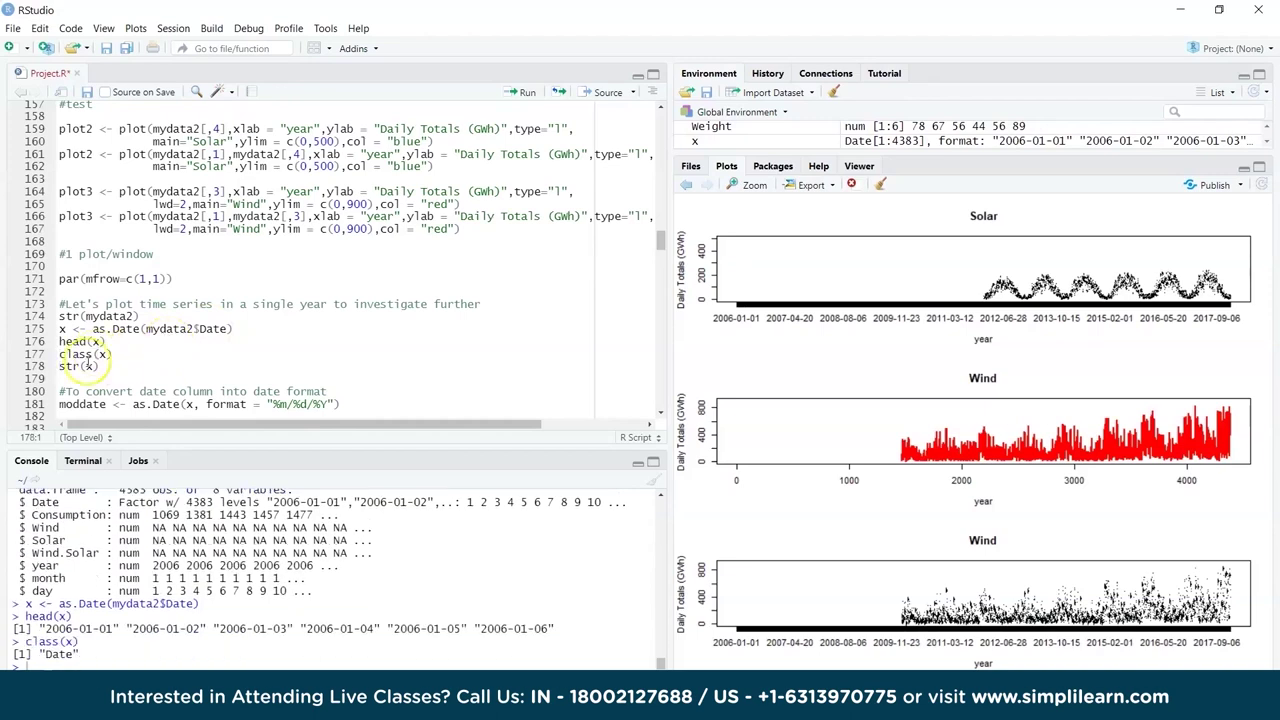
key(ctrl+Return)
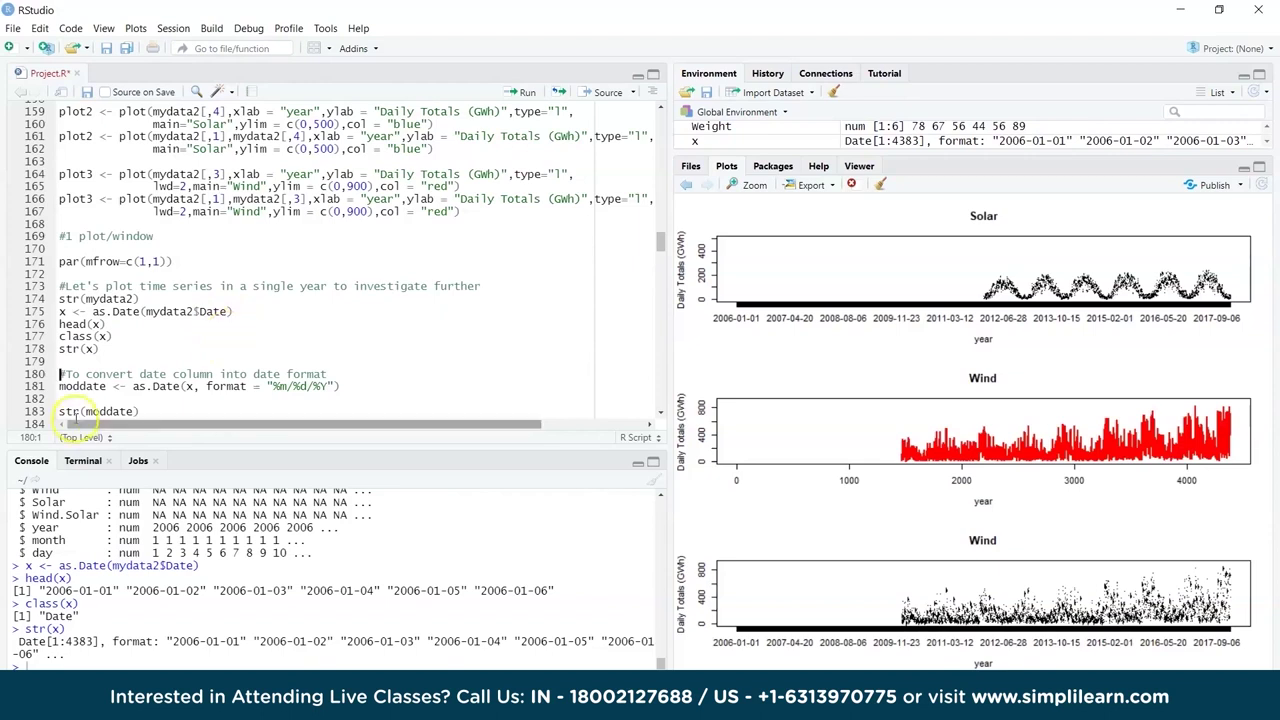
Create moddate with as.Date(x, format = "%m/%d/%Y") and inspect its structure with str(moddate)
click(79, 388)
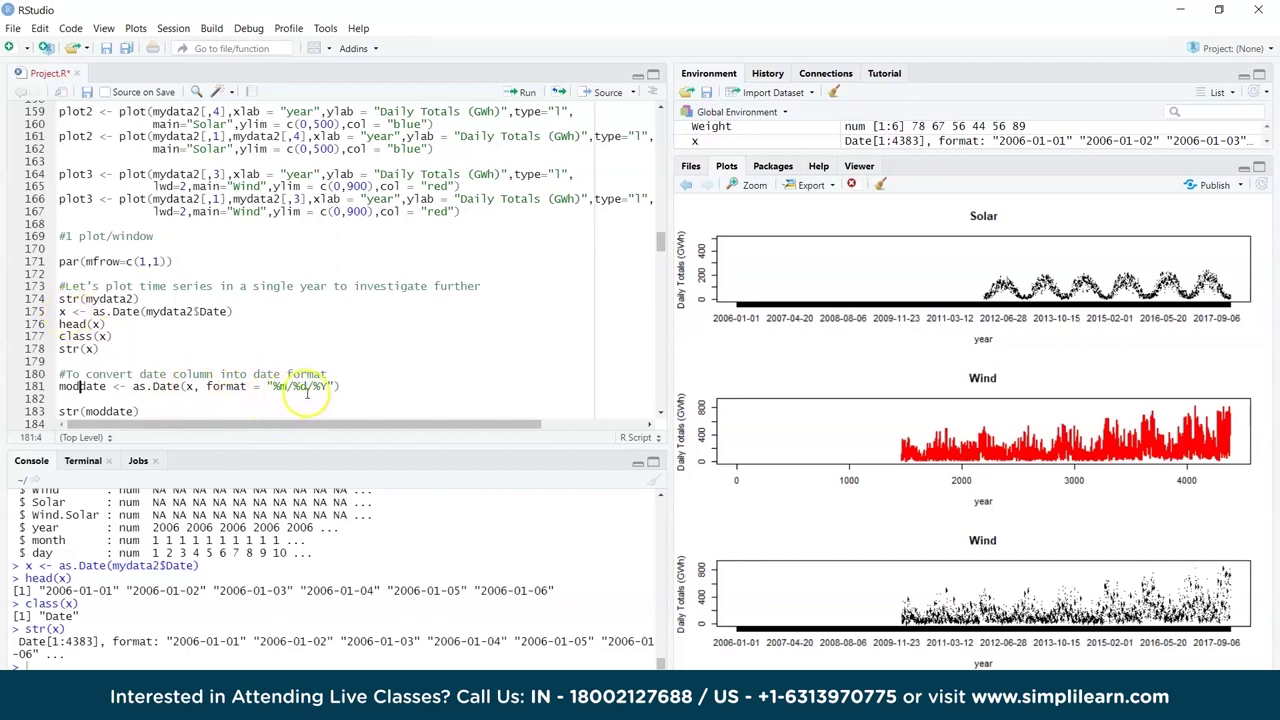
click(180, 388)
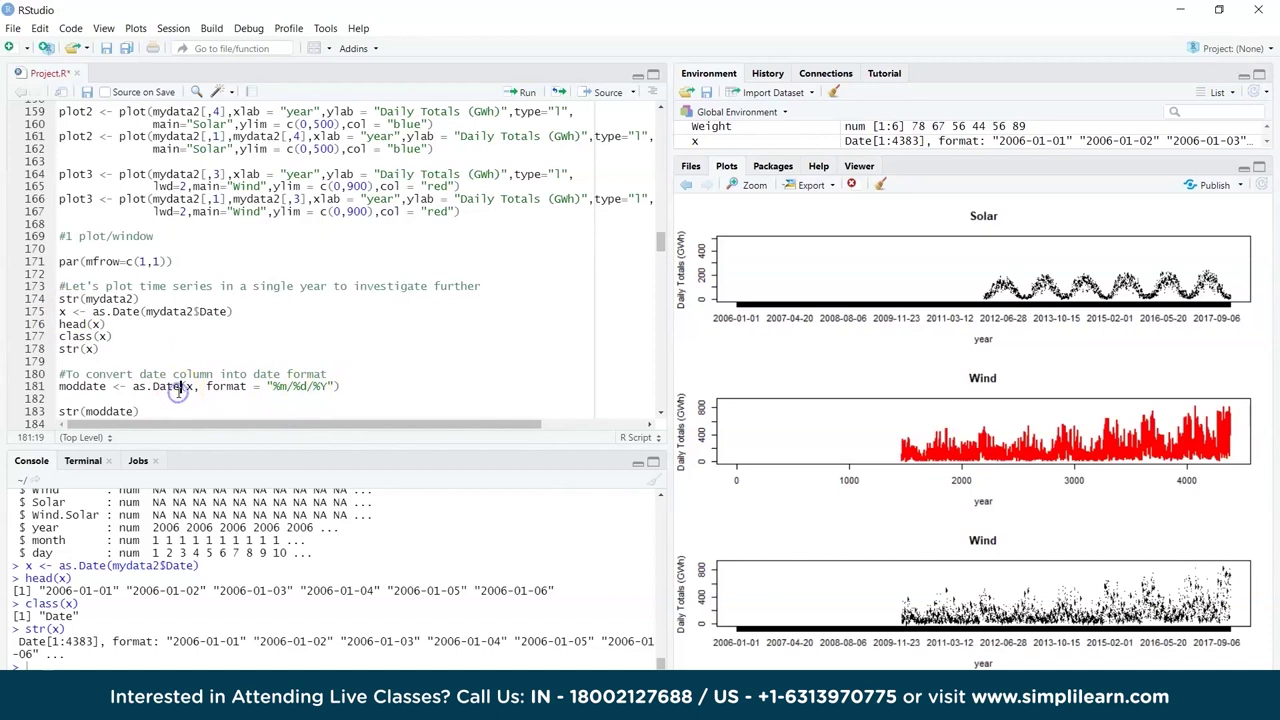
key(ctrl+Return)
click(113, 374)
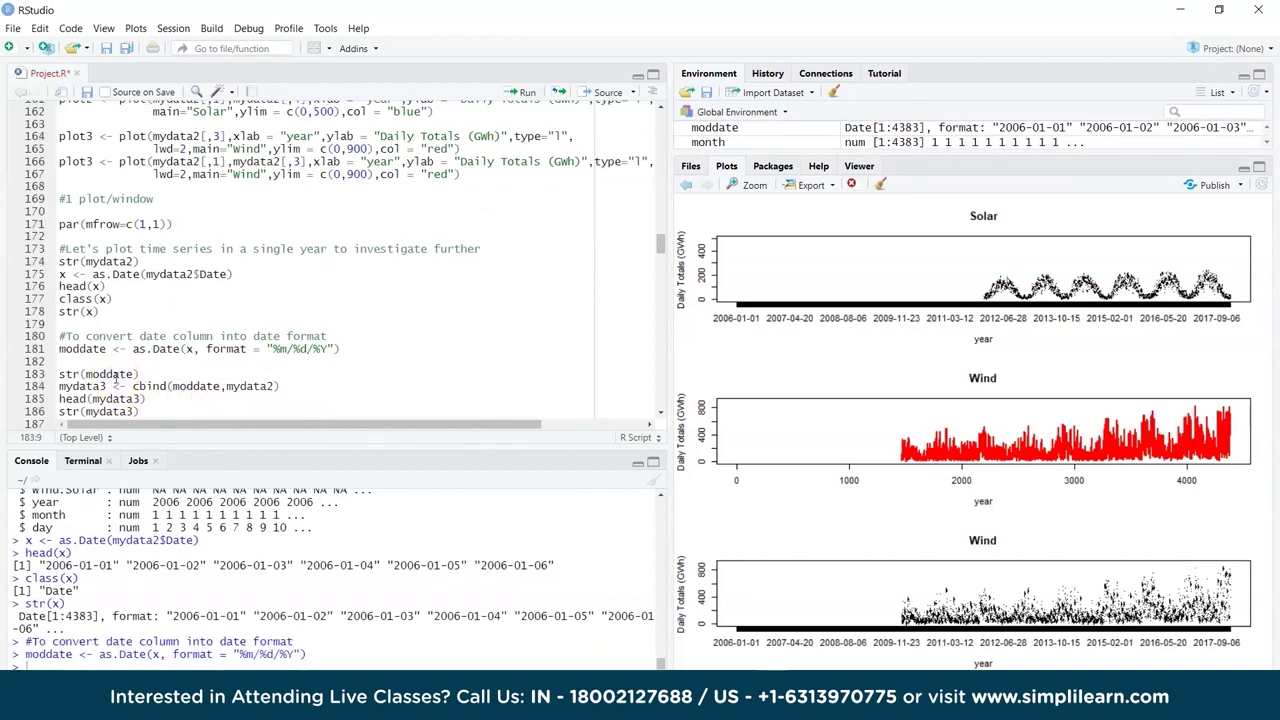
key(ctrl+Return)
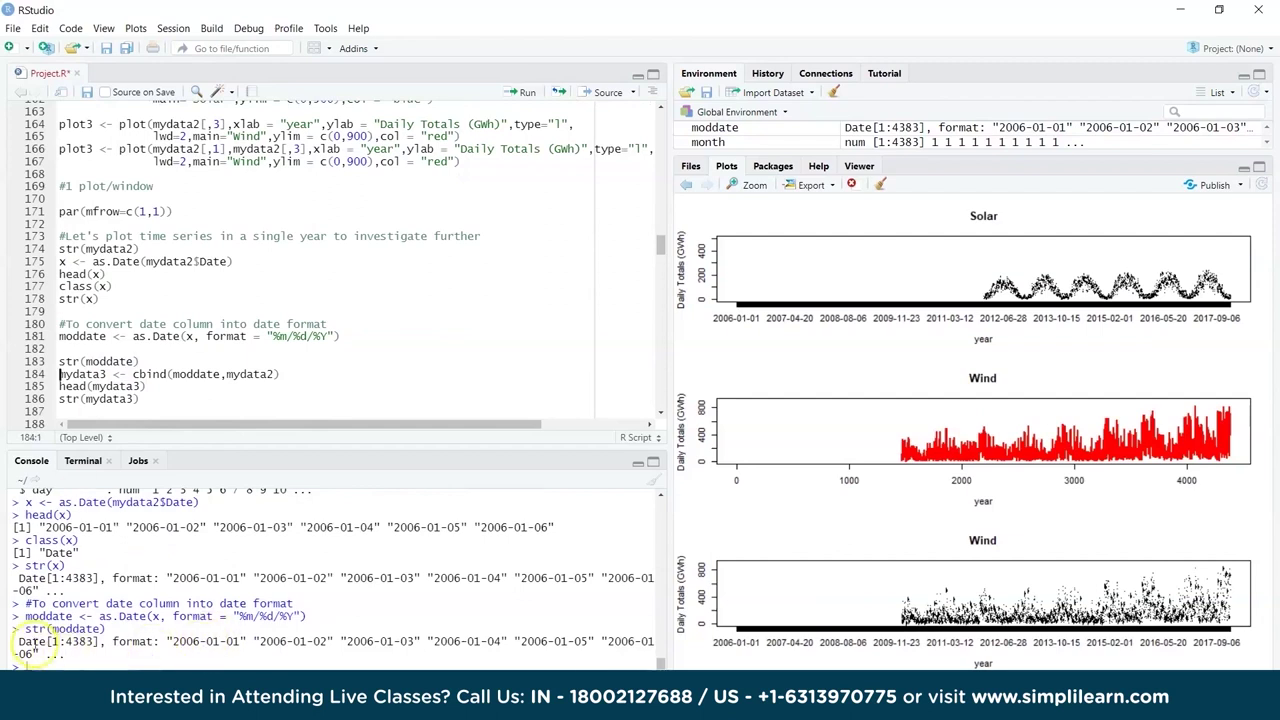
drag(19, 641, 93, 641)
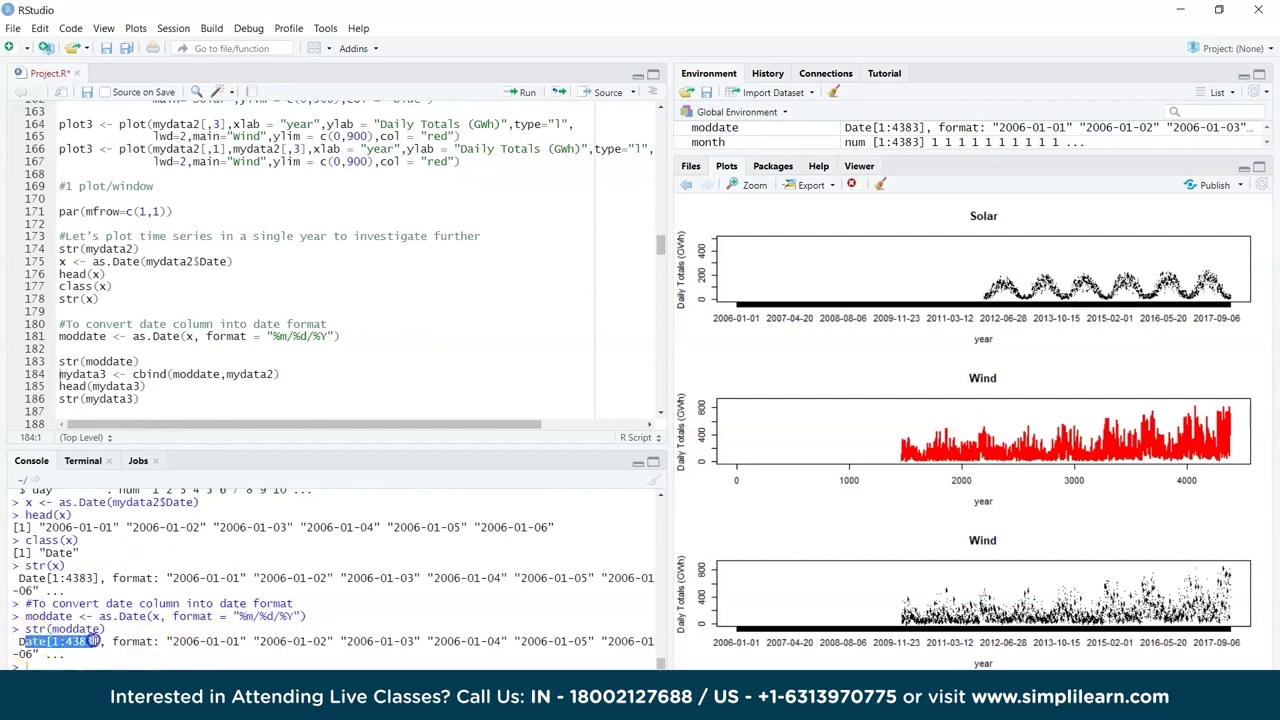
Inspect mydata3 with head(mydata3) and str(mydata3), reviewing the cbind(moddate,mydata2) line that defines it
click(130, 388)
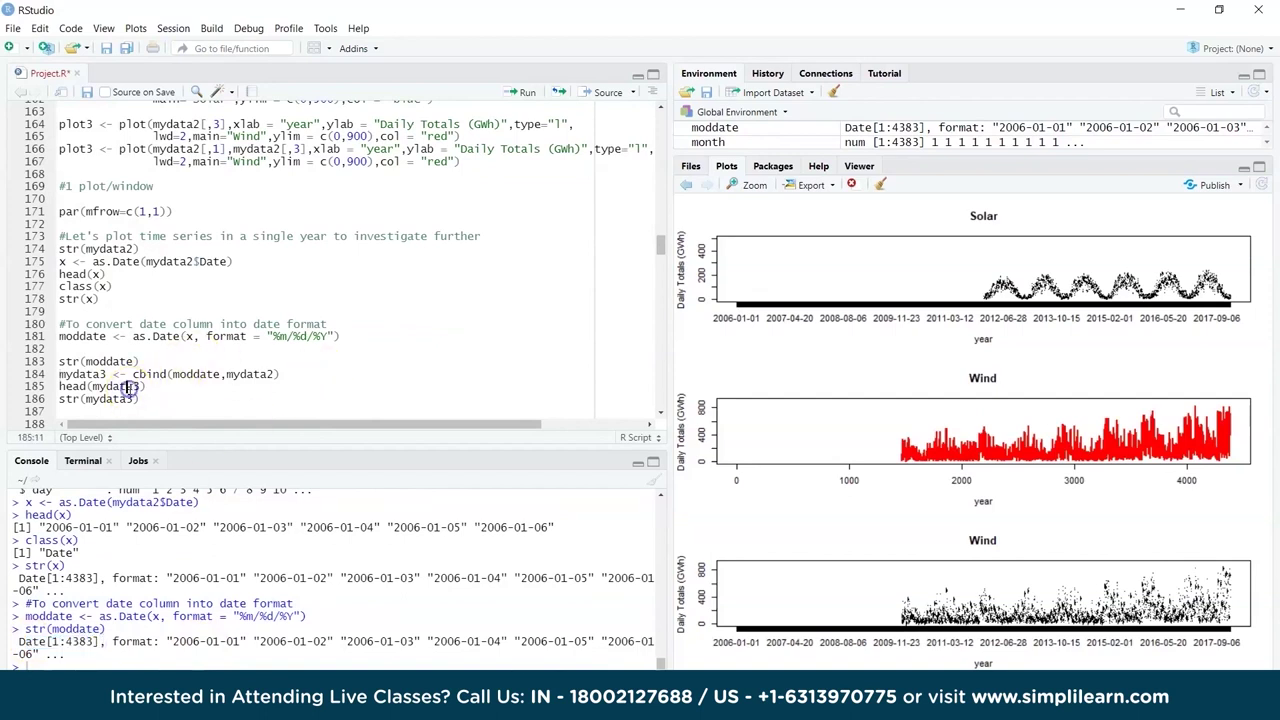
key(ctrl+Return)
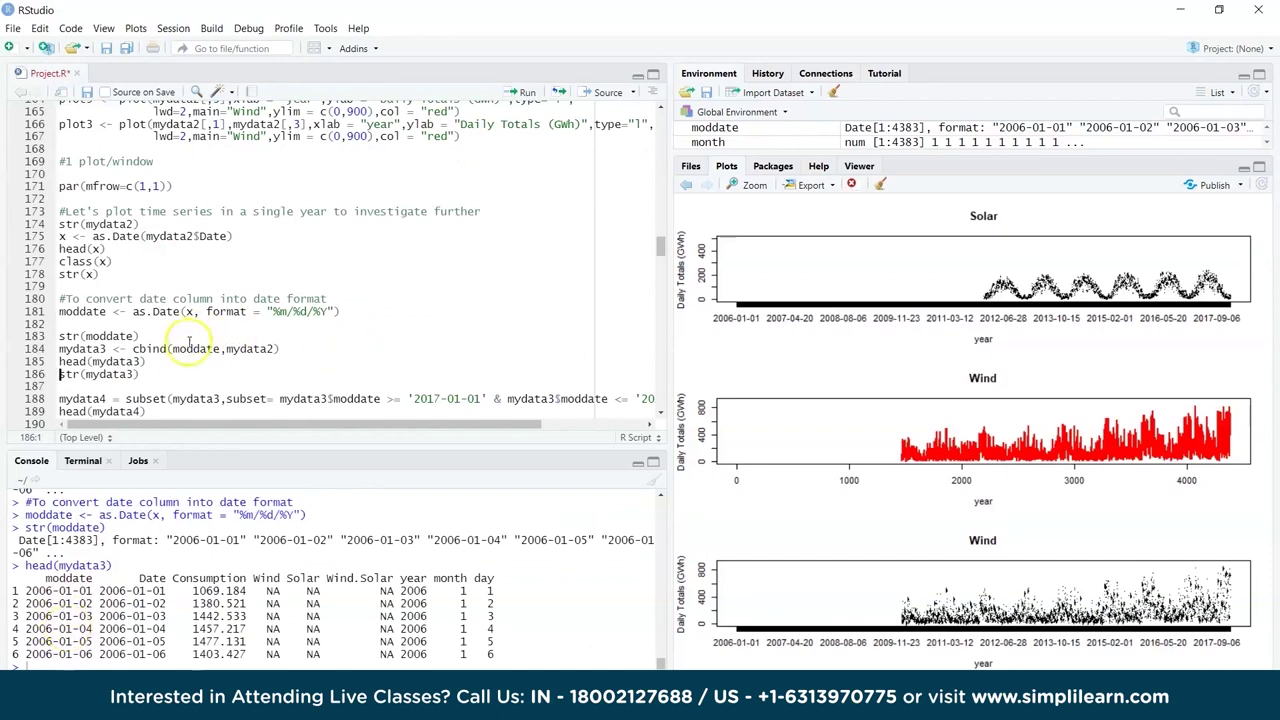
click(73, 349)
drag(219, 348, 172, 348)
drag(226, 349, 281, 348)
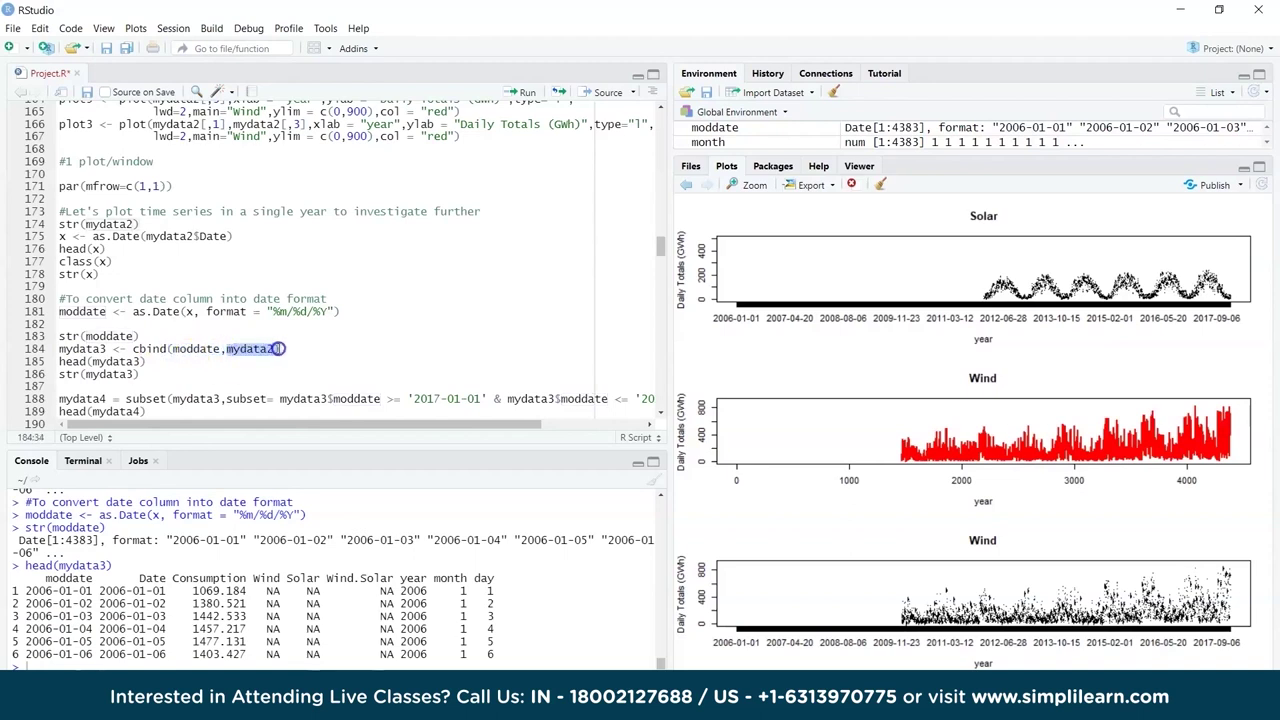
click(102, 348)
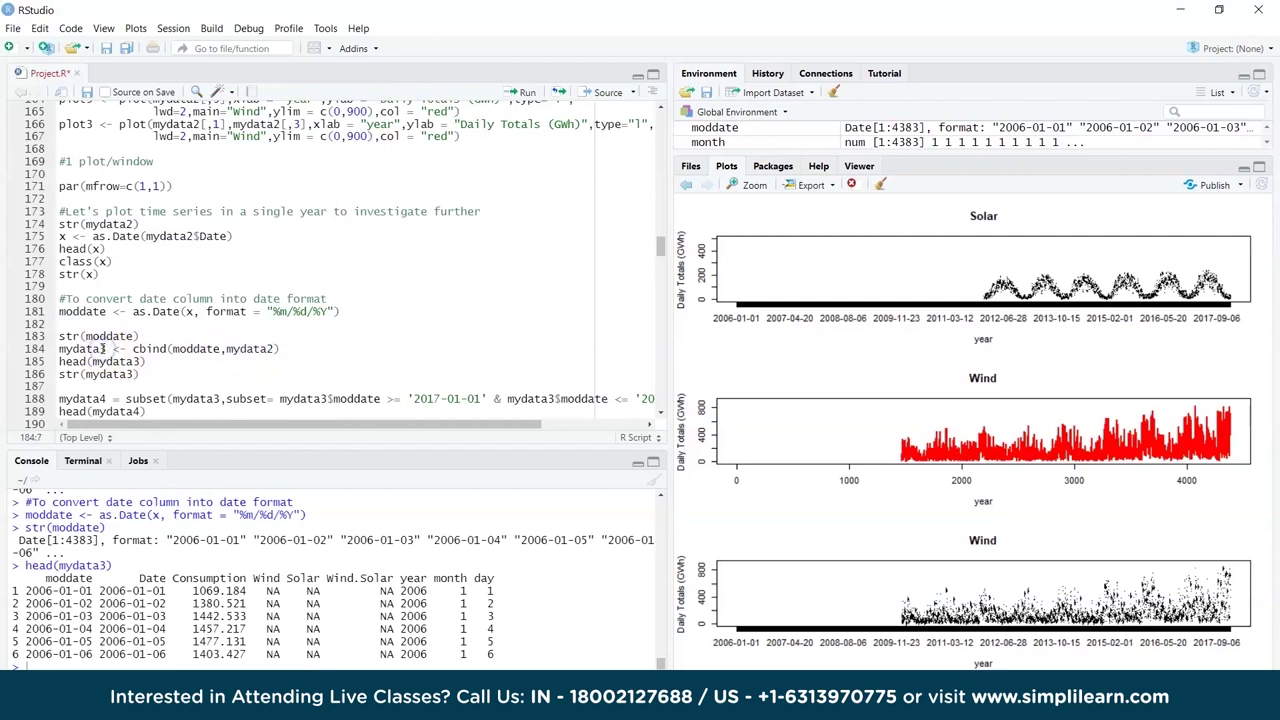
click(92, 373)
key(ctrl+Return)
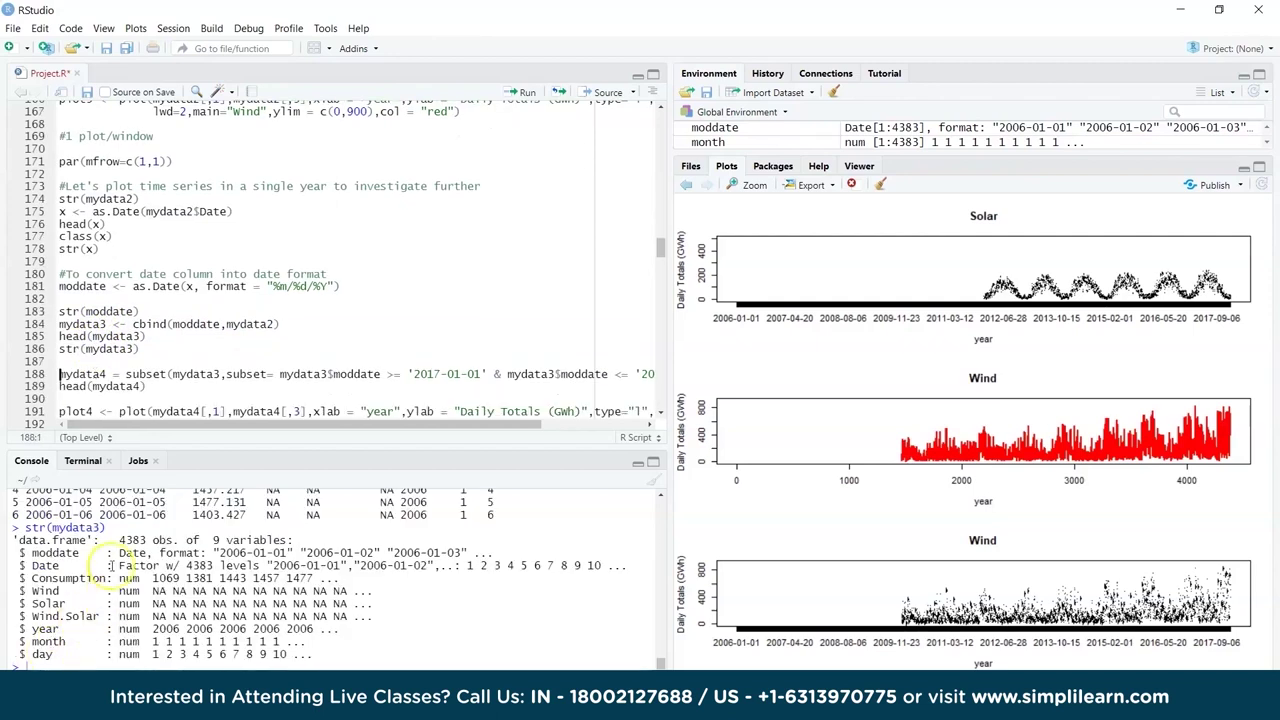
drag(60, 565, 31, 565)
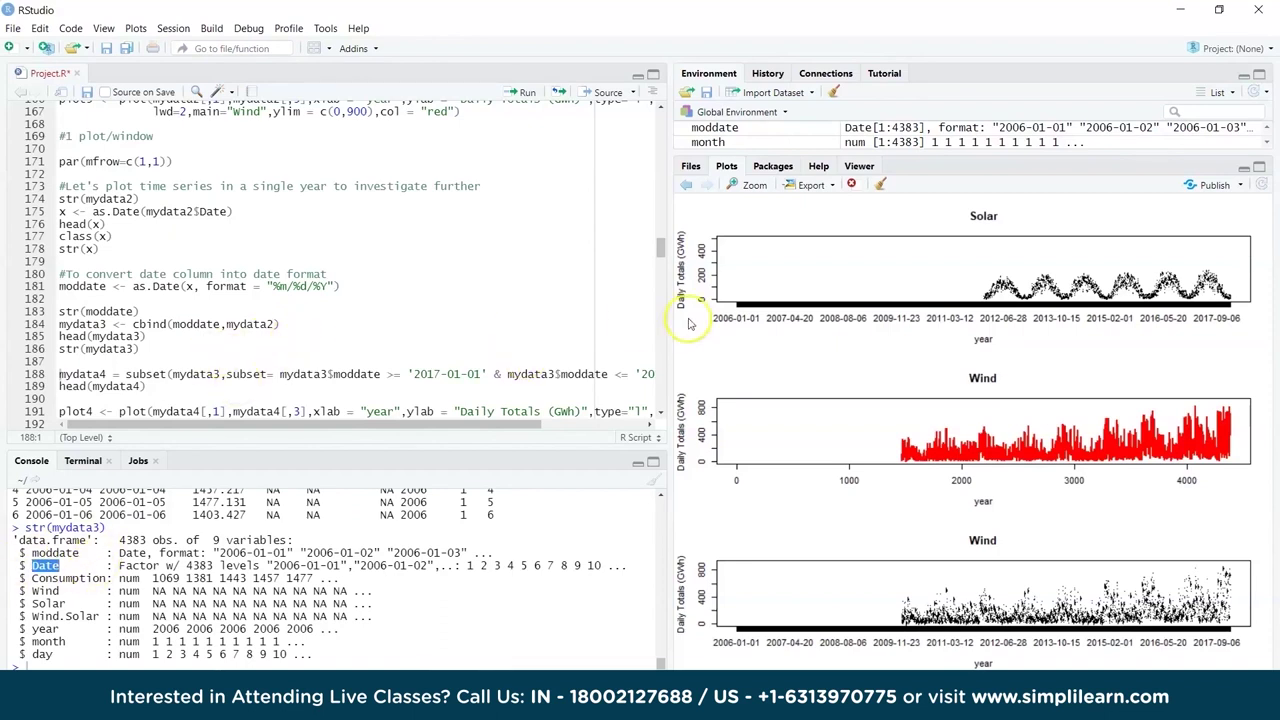
Review and run the subset of mydata3 from '2017-01-01' to '2017-12-31' as mydata4, and preview it with head(mydata4)
drag(671, 325, 843, 330)
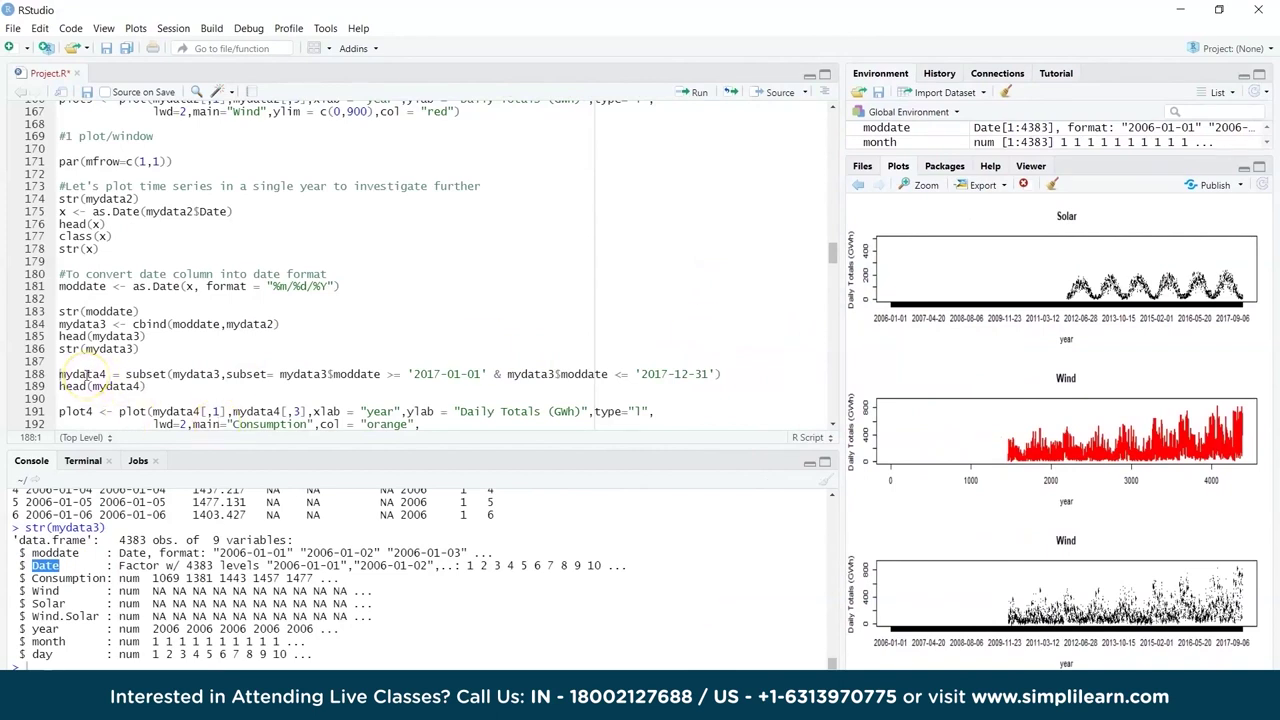
drag(113, 374, 218, 374)
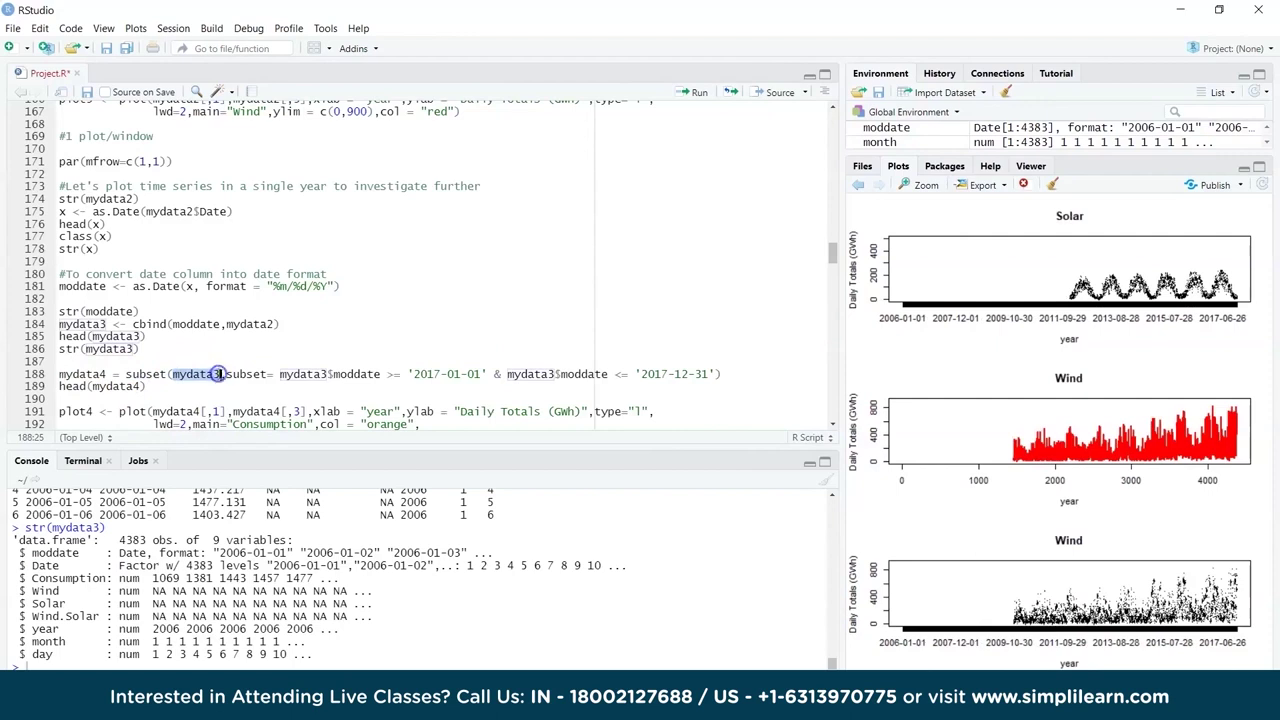
drag(228, 374, 271, 374)
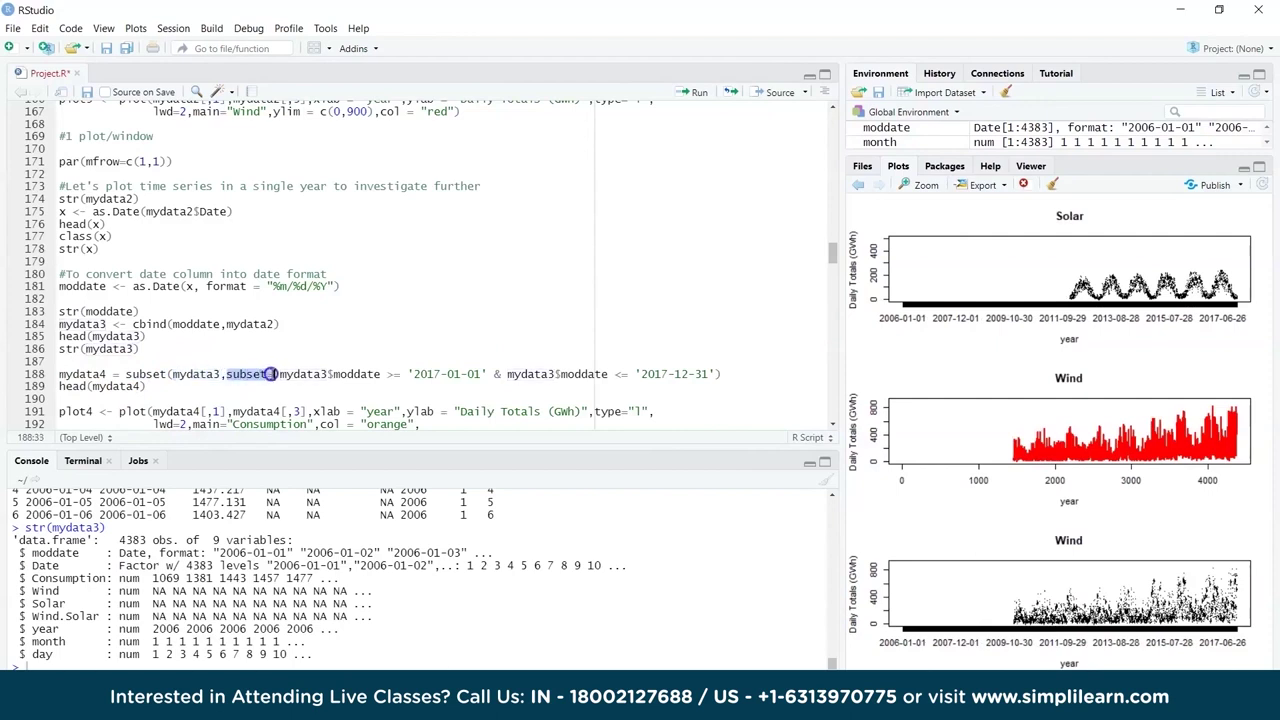
click(278, 374)
drag(280, 374, 481, 374)
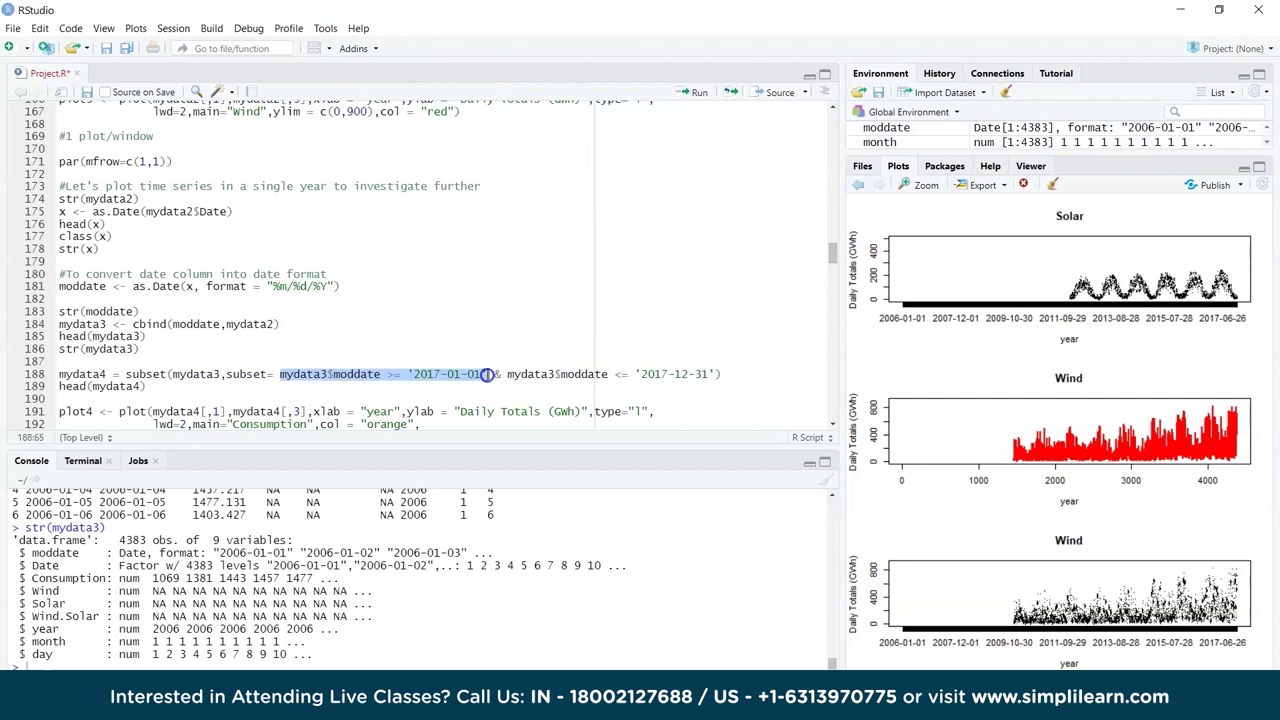
drag(486, 374, 722, 373)
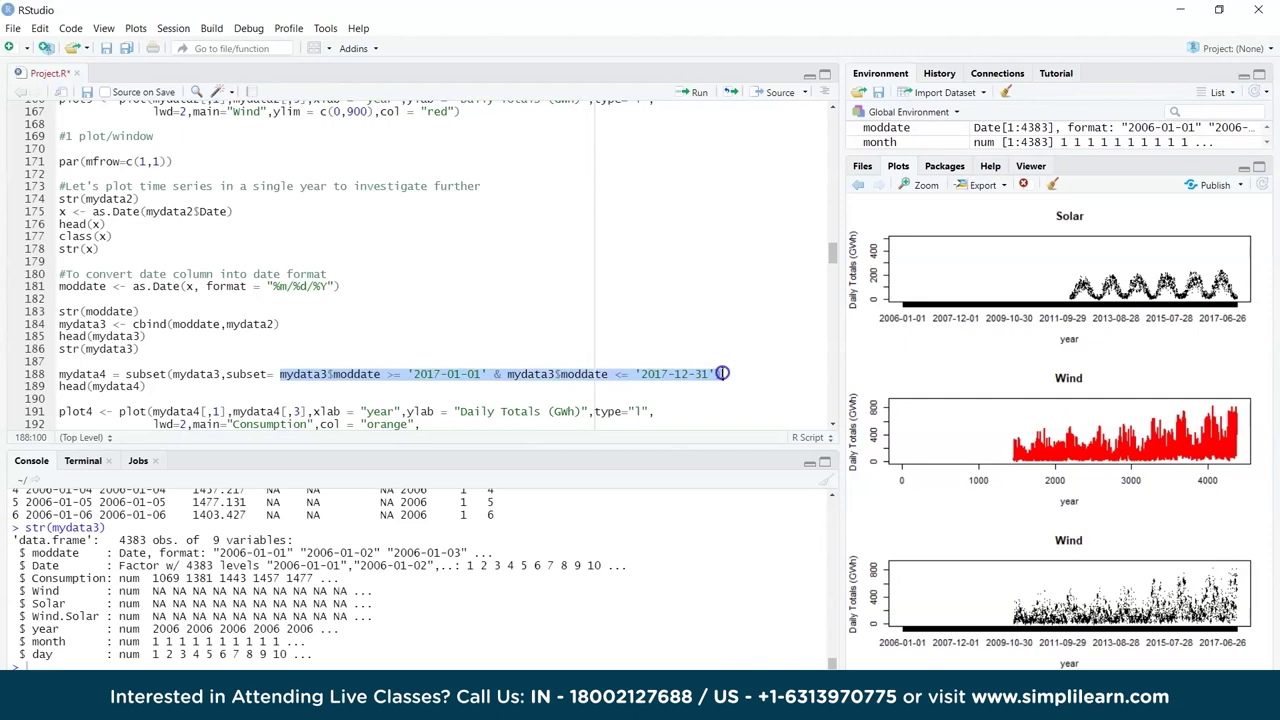
drag(722, 373, 724, 373)
click(160, 374)
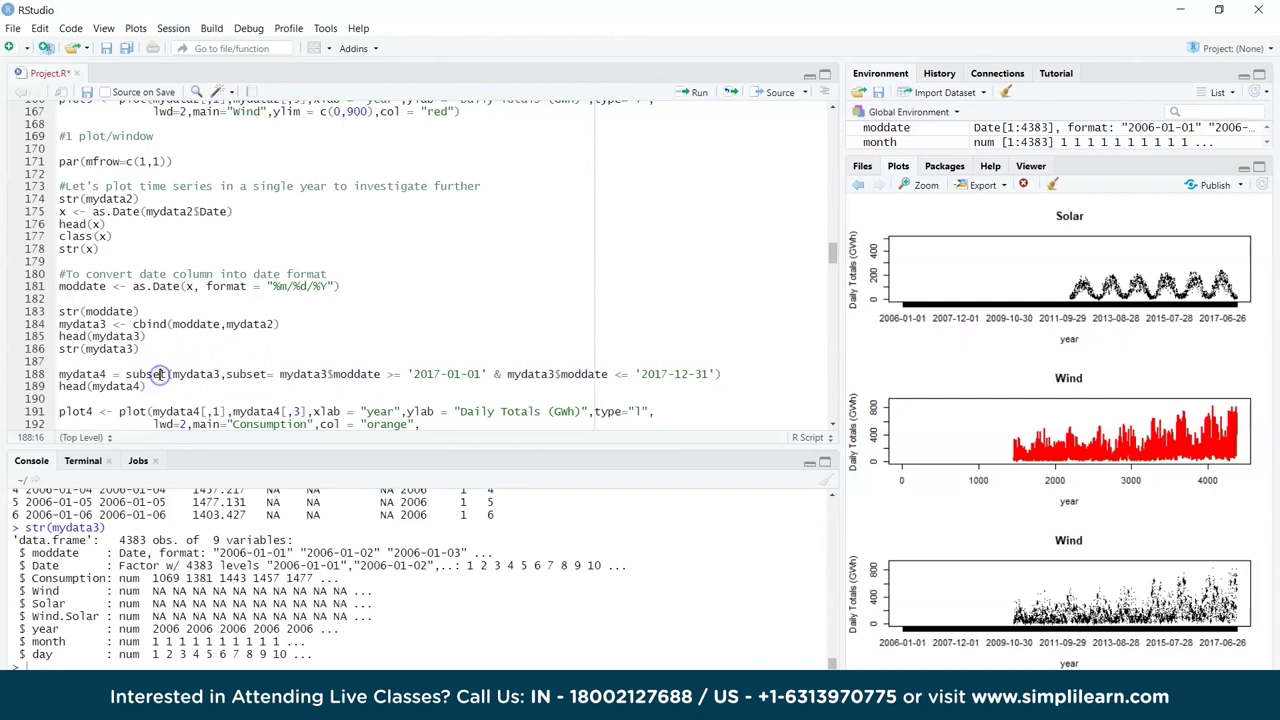
key(ctrl+Return)
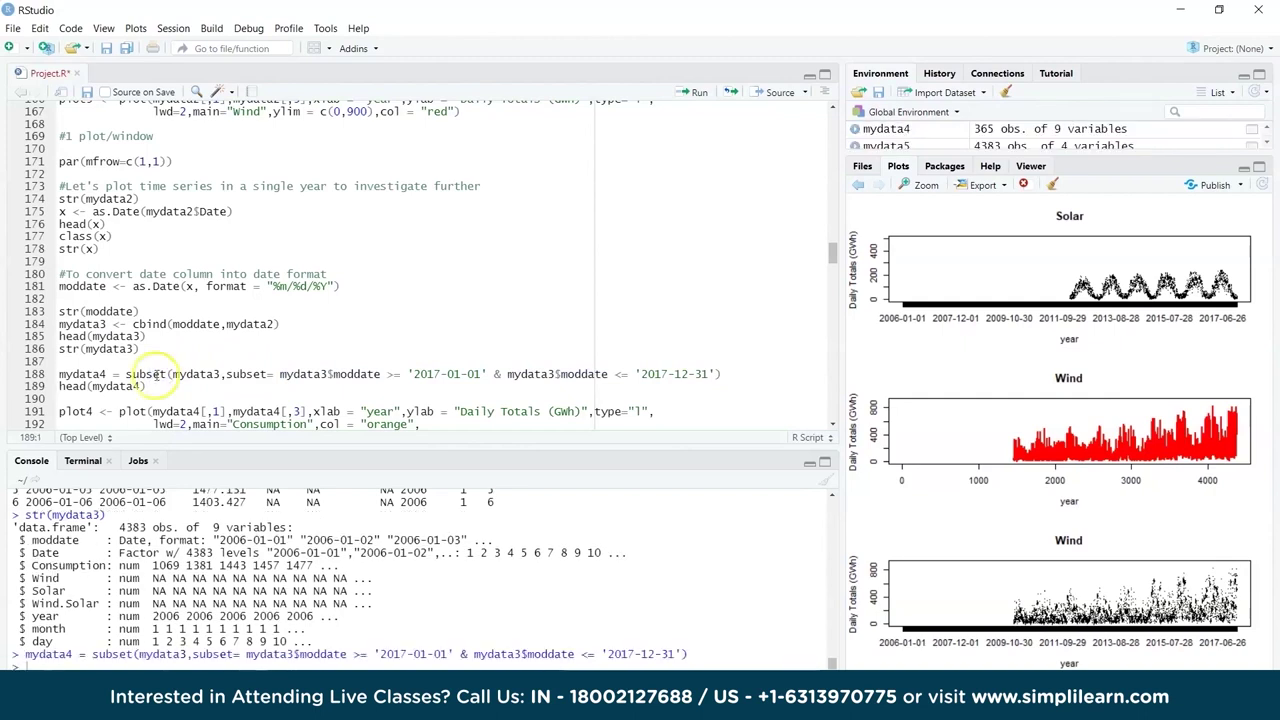
key(ctrl+Return)
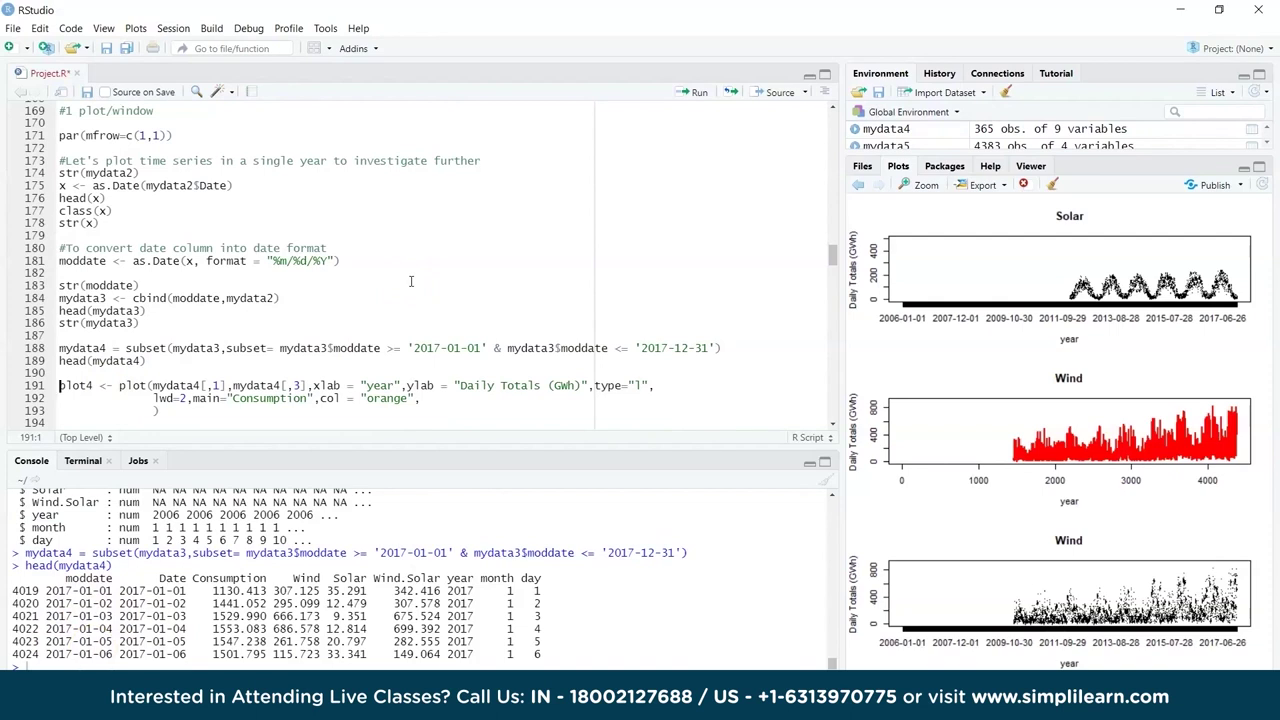
Run plot4 to draw mydata4's Consumption against moddate as an orange line, and widen the plot temporarily to examine it
drag(154, 386, 200, 386)
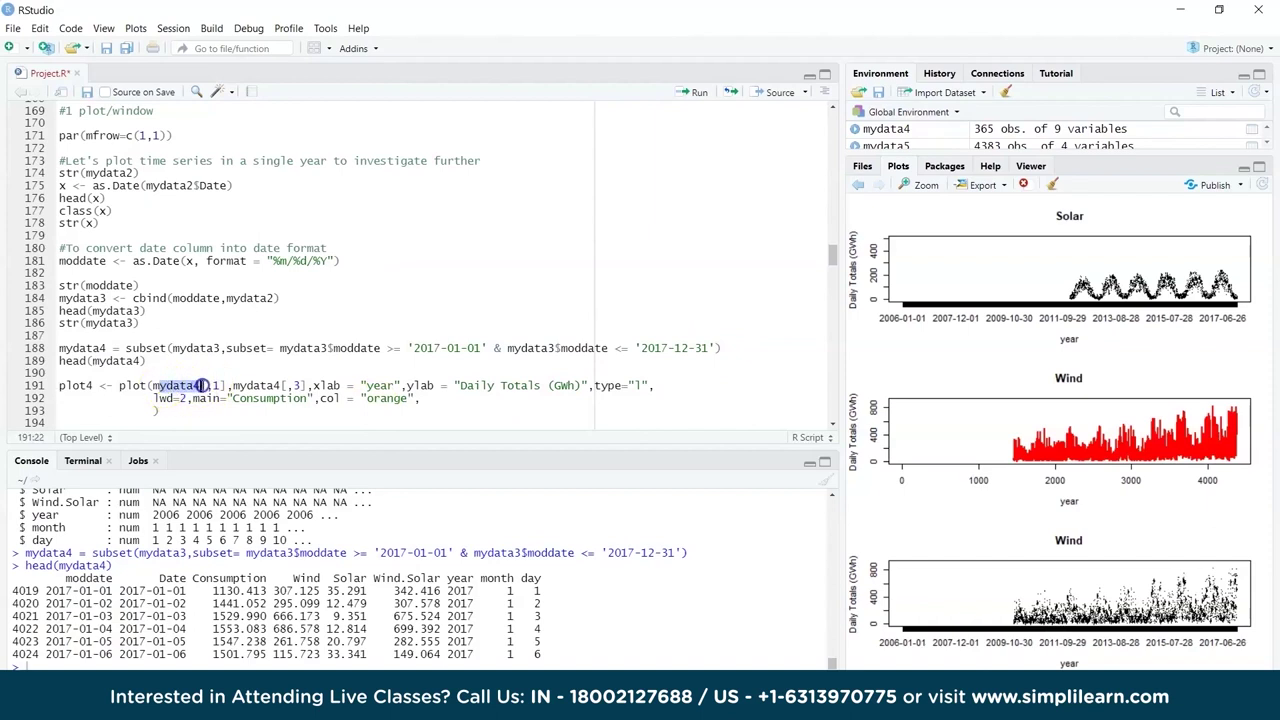
drag(106, 348, 55, 348)
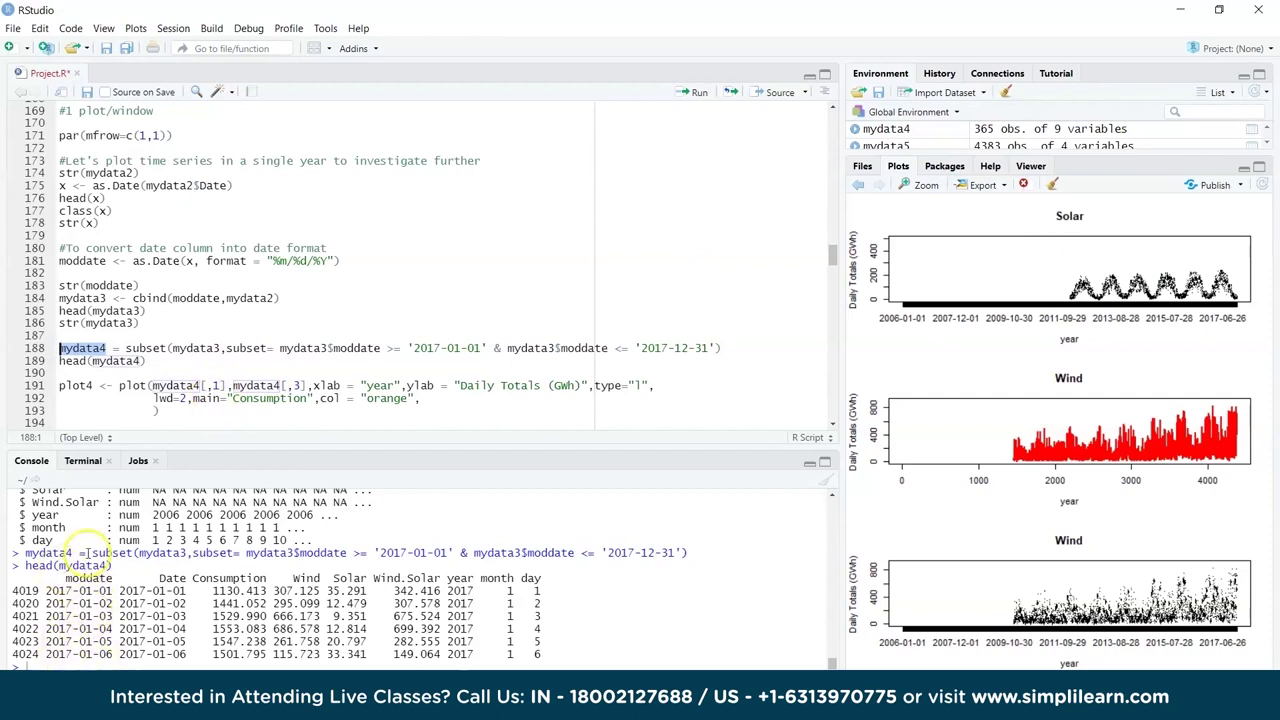
drag(65, 578, 115, 579)
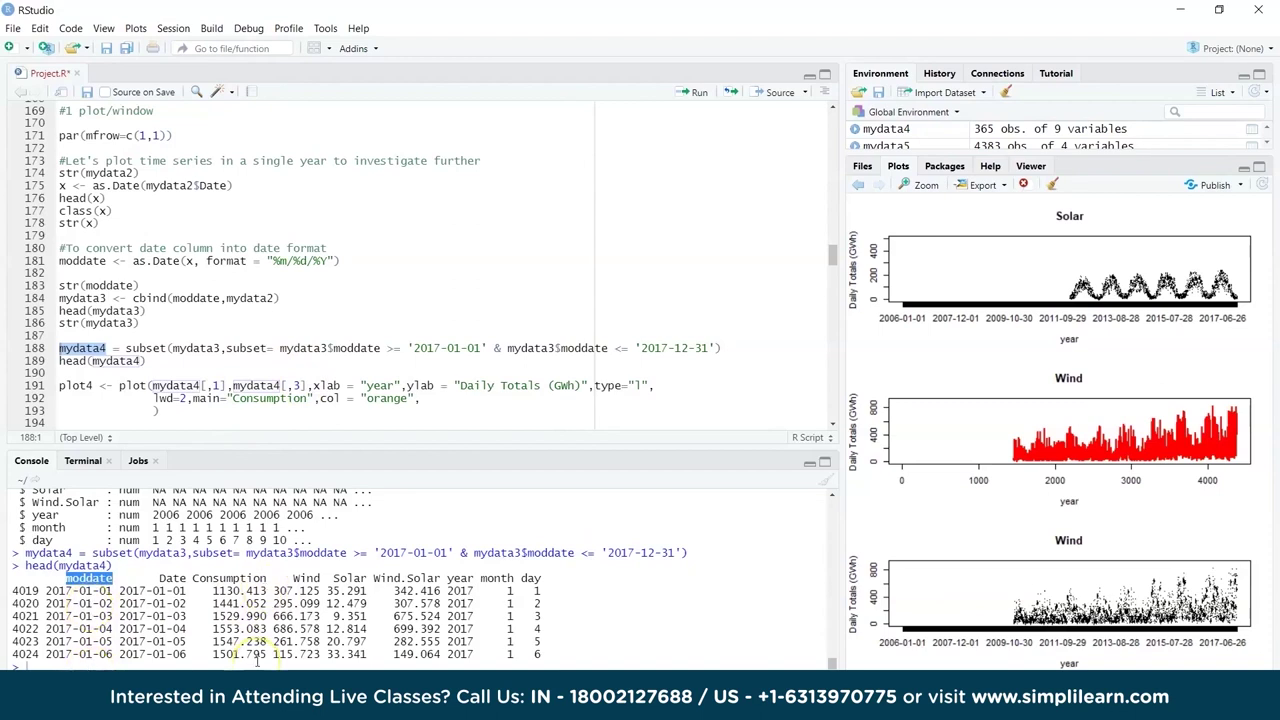
click(310, 385)
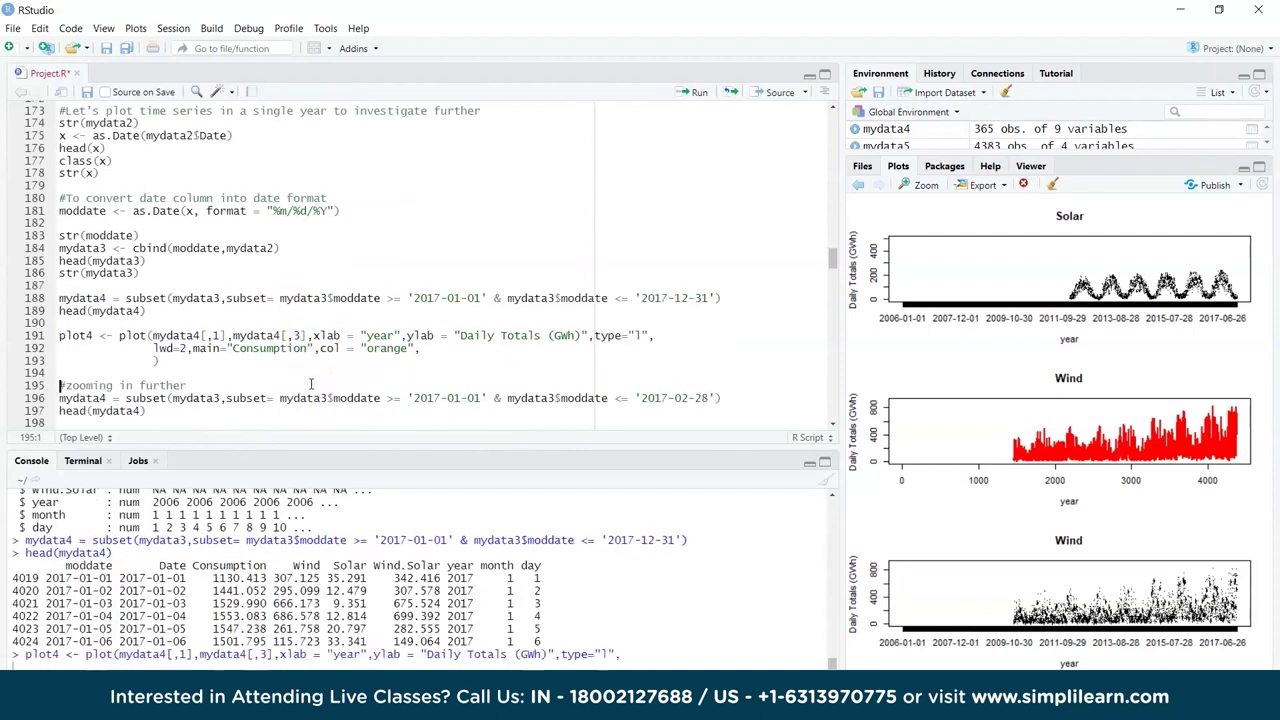
key(ctrl+Return)
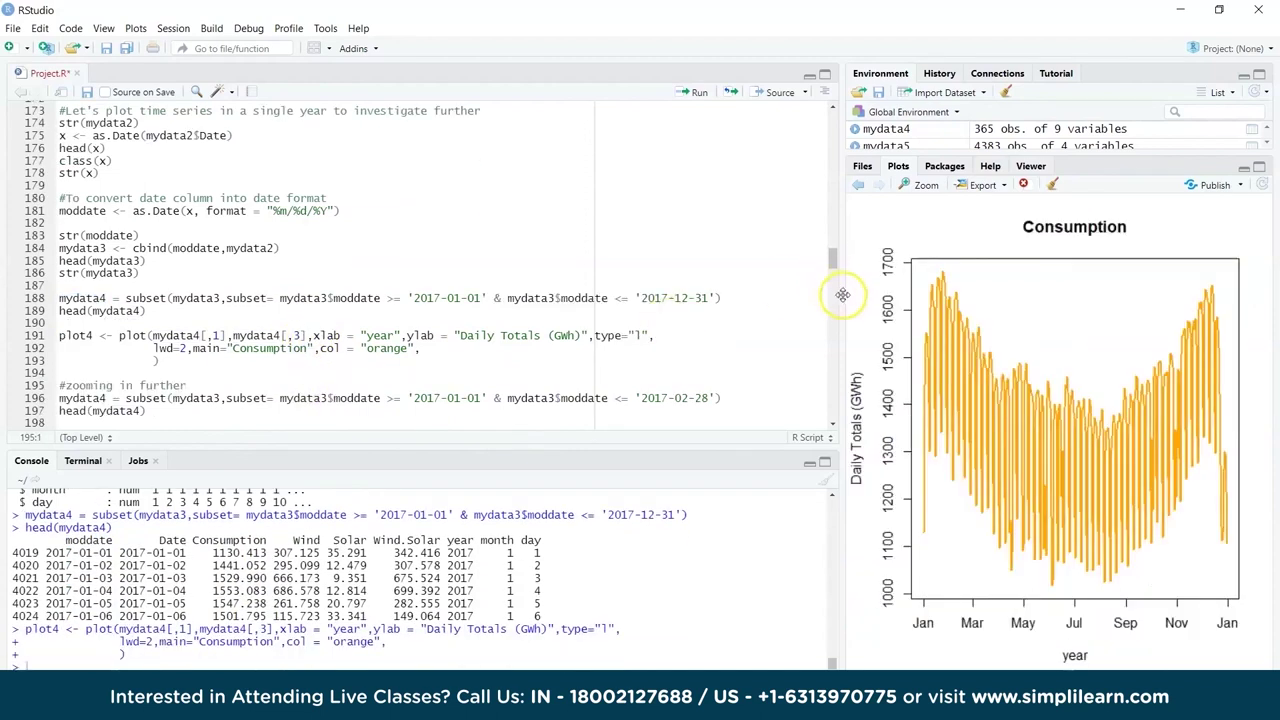
drag(836, 297, 429, 320)
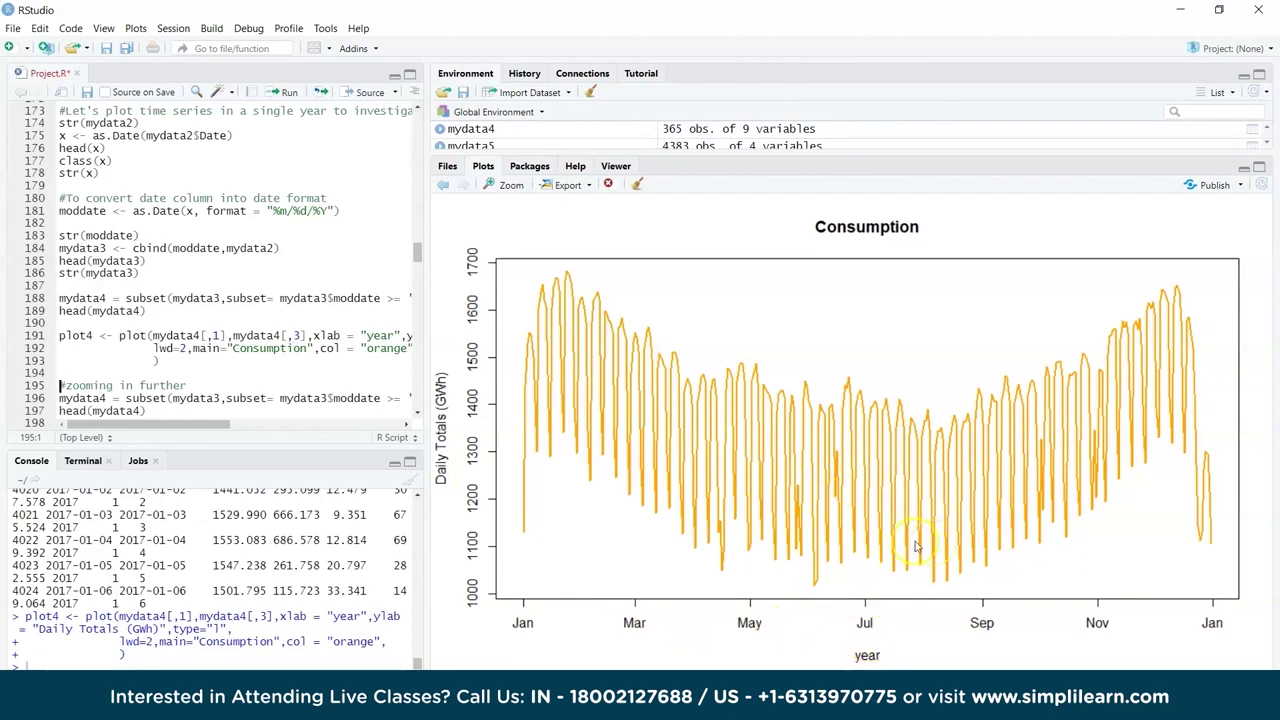
drag(428, 350, 706, 364)
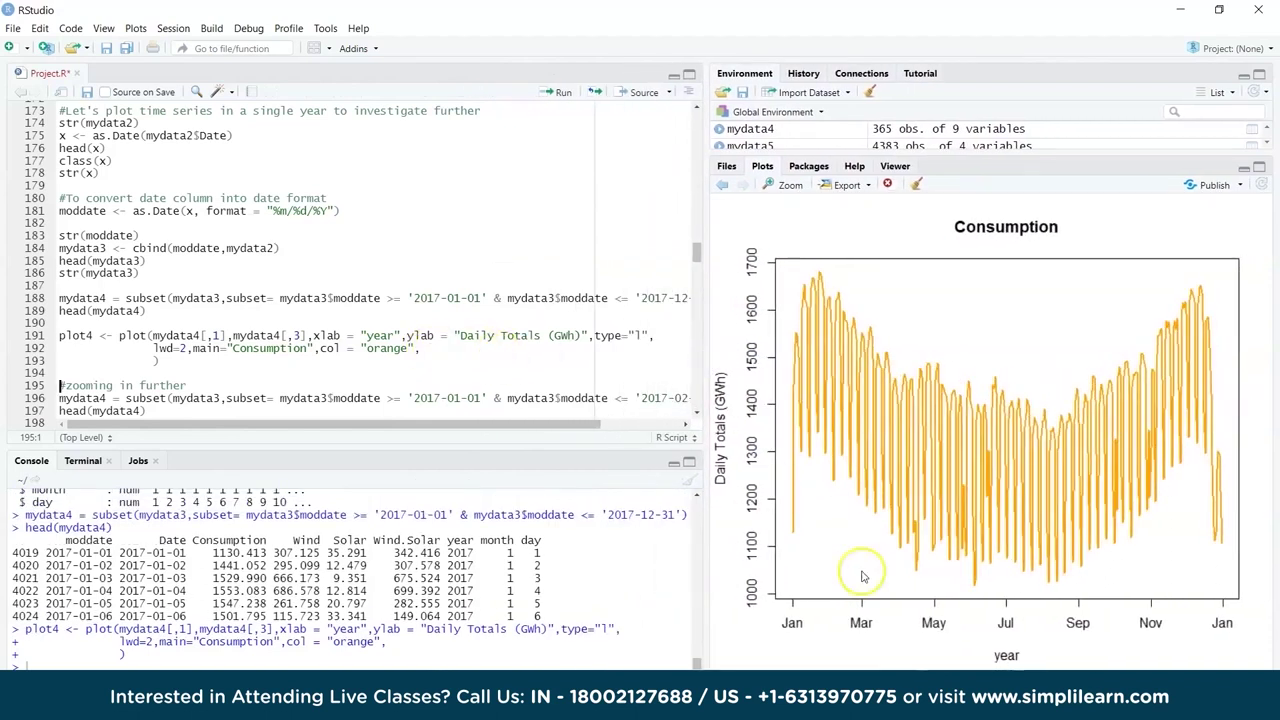
Switch to the Word notes and read the single-year plot section through to the suggestion to zoom in on January and February
key(alt+Tab)
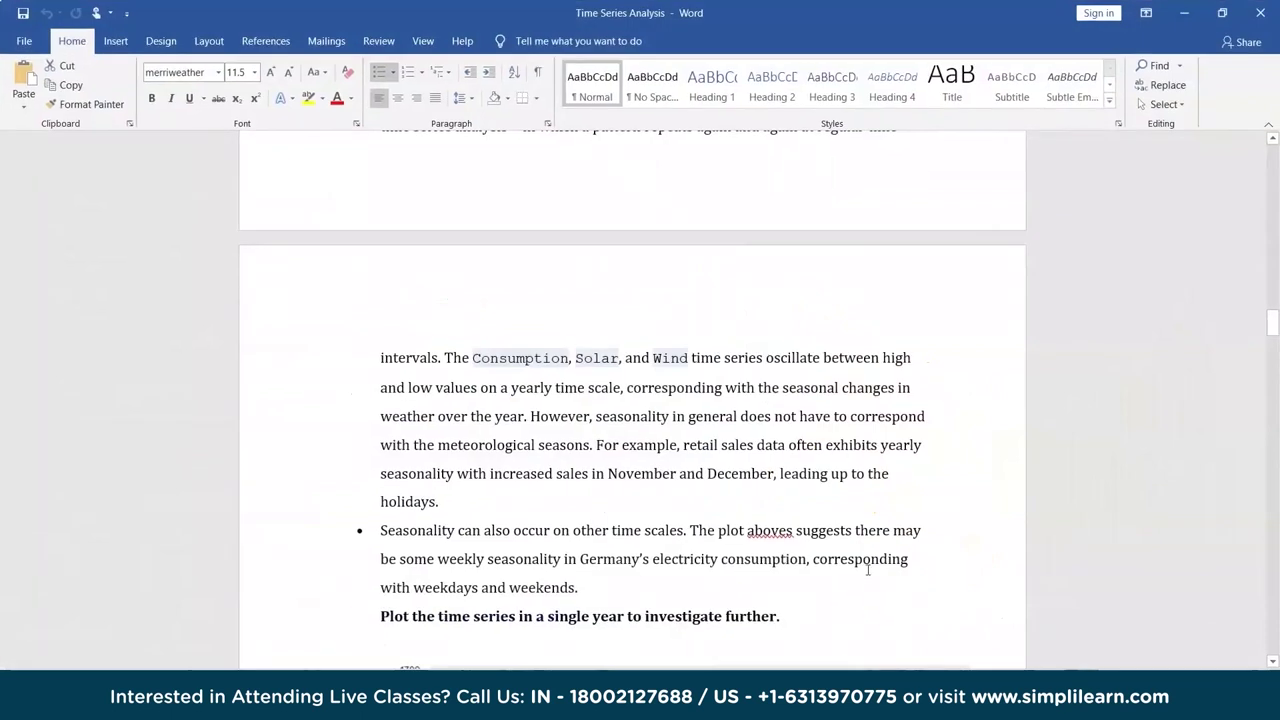
drag(440, 615, 786, 611)
scroll(786, 613, down, 3)
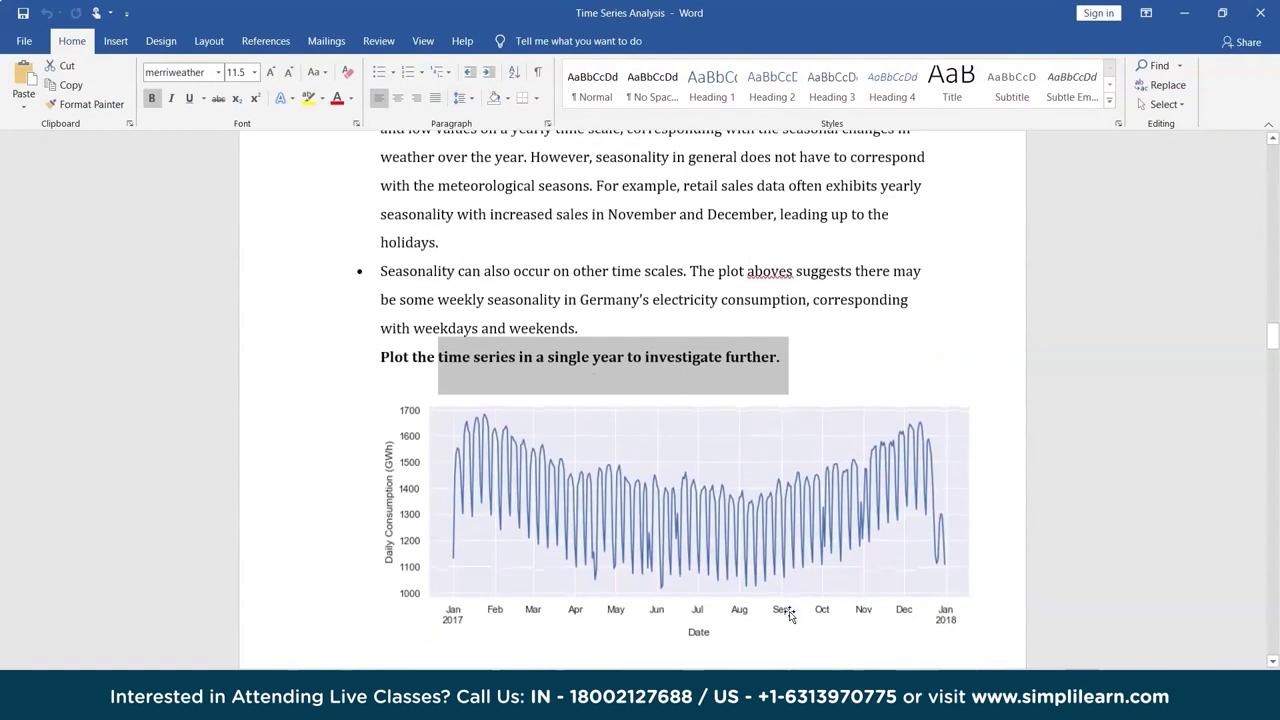
scroll(789, 615, down, 2)
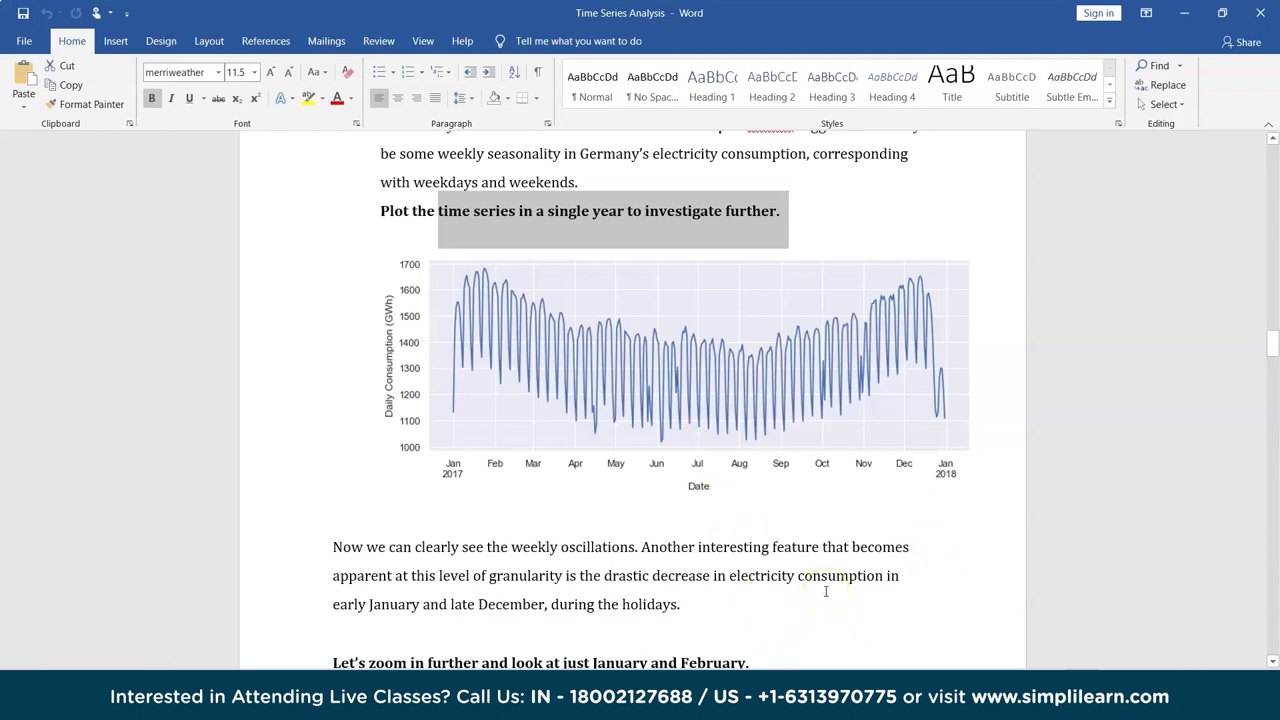
scroll(786, 572, down, 5)
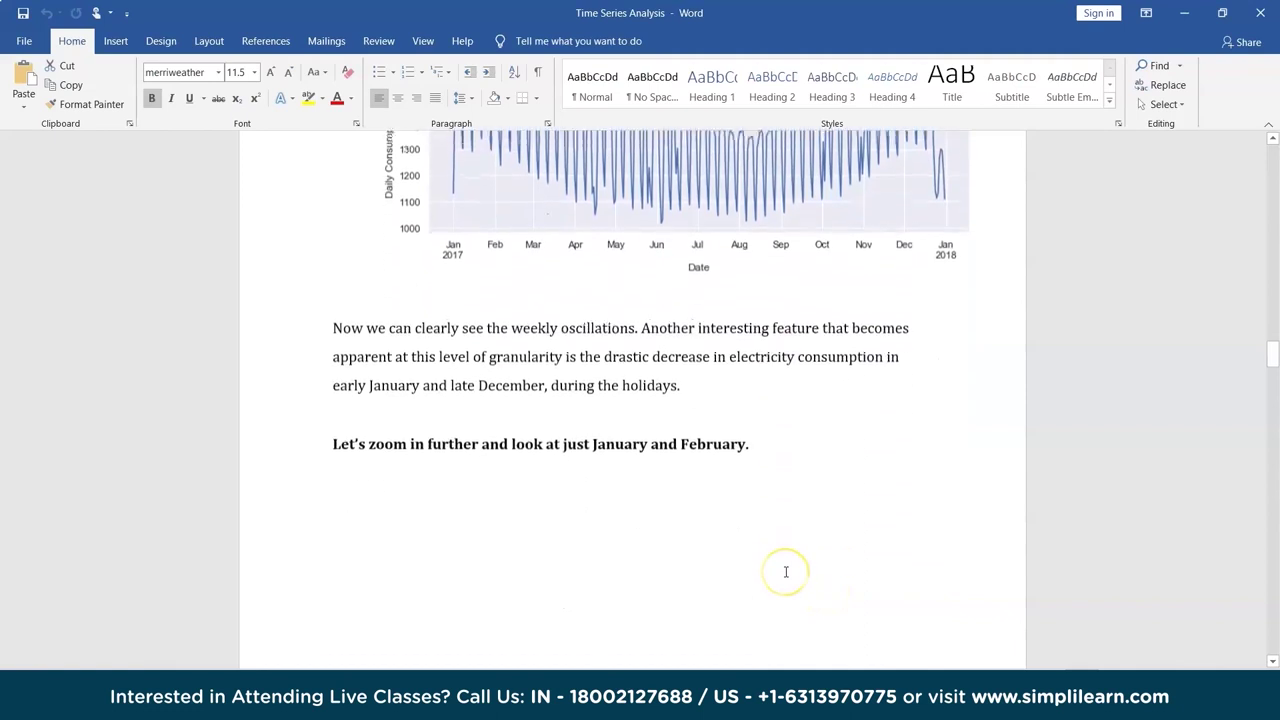
scroll(786, 572, down, 2)
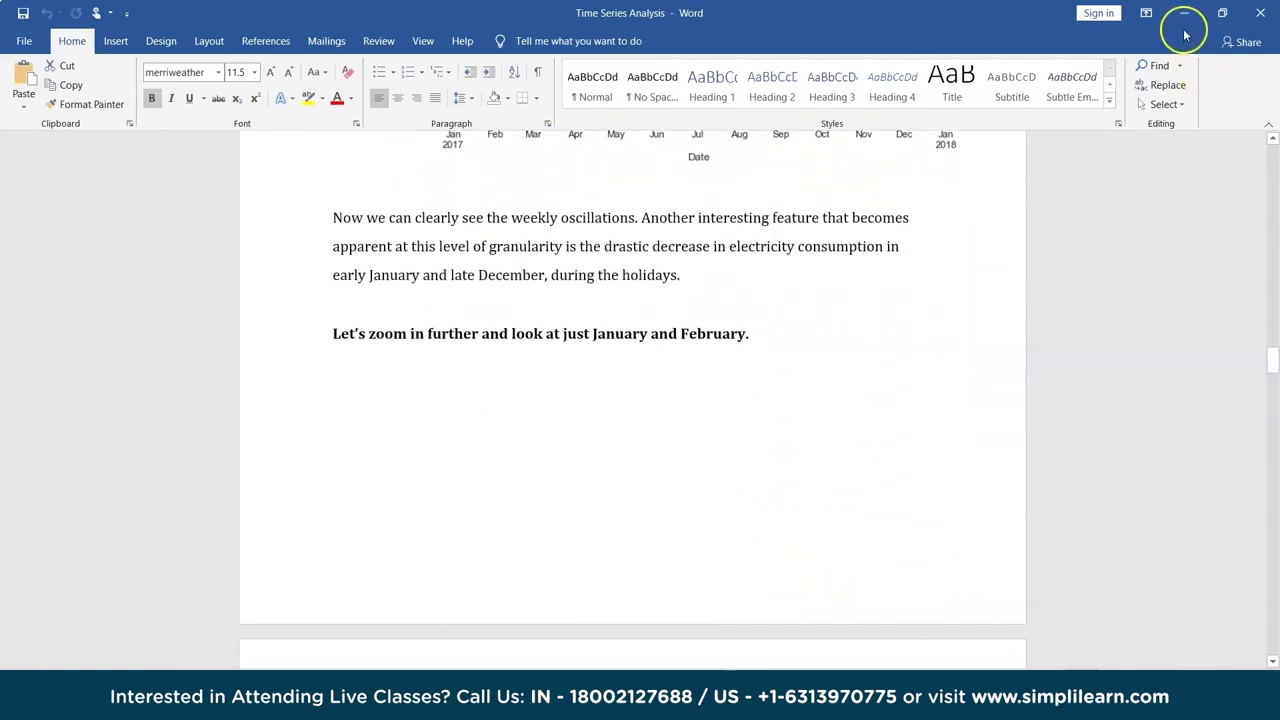
Return to RStudio and widen the script editor until the complete mydata4 subset lines fit
click(1184, 14)
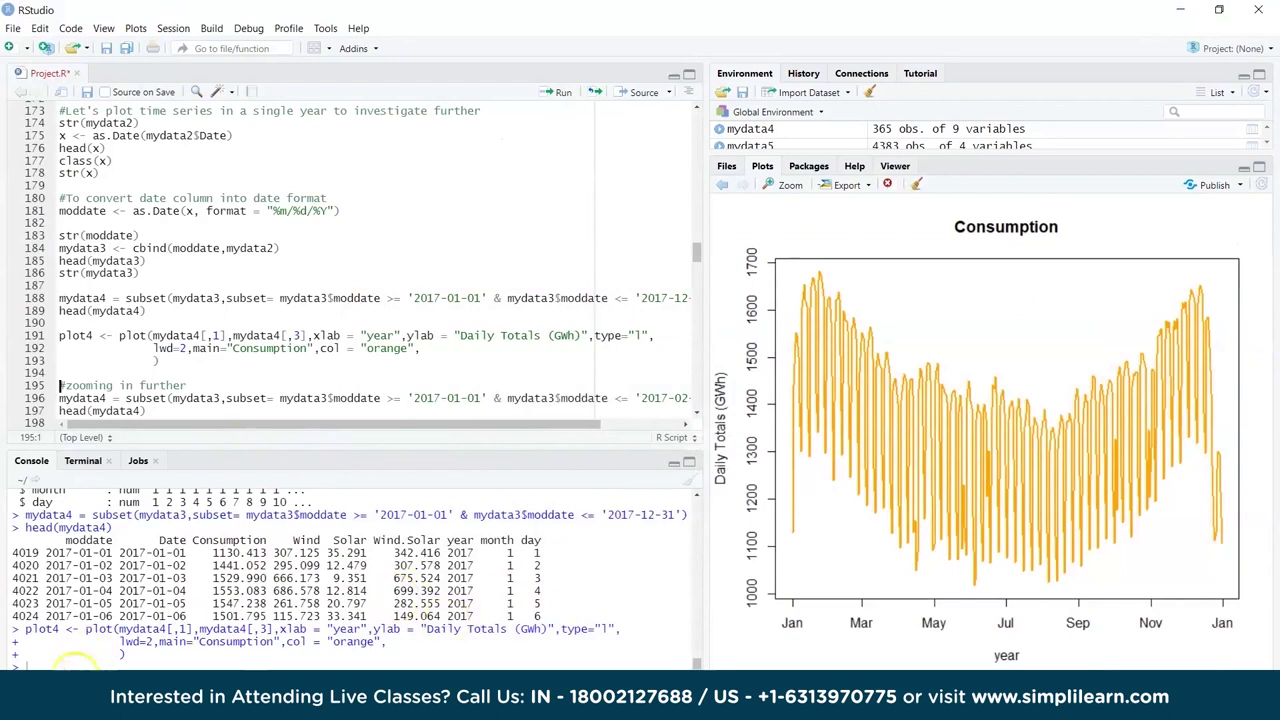
click(729, 327)
drag(729, 327, 768, 327)
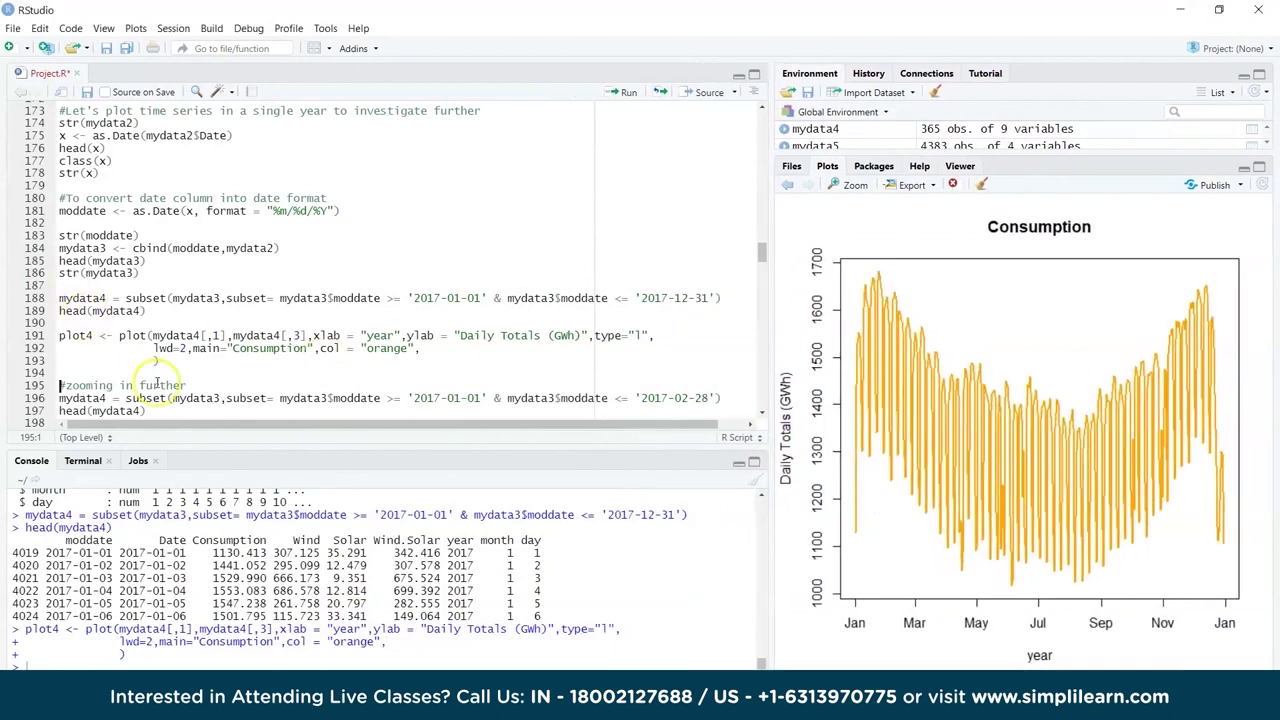
Review and run the subset of mydata3 from '2017-01-01' to '2017-02-28' as mydata4, and preview it with head(mydata4)
scroll(172, 382, down, 1)
scroll(172, 382, down, 1)
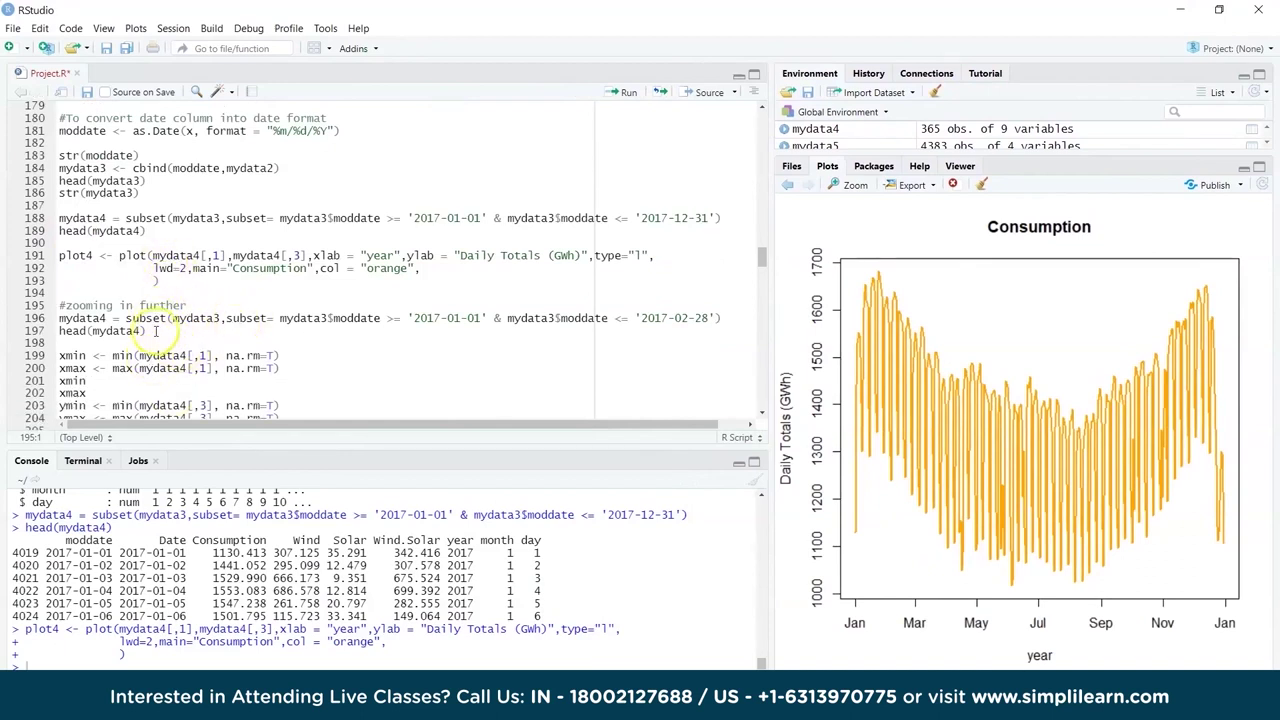
click(82, 318)
drag(172, 320, 218, 320)
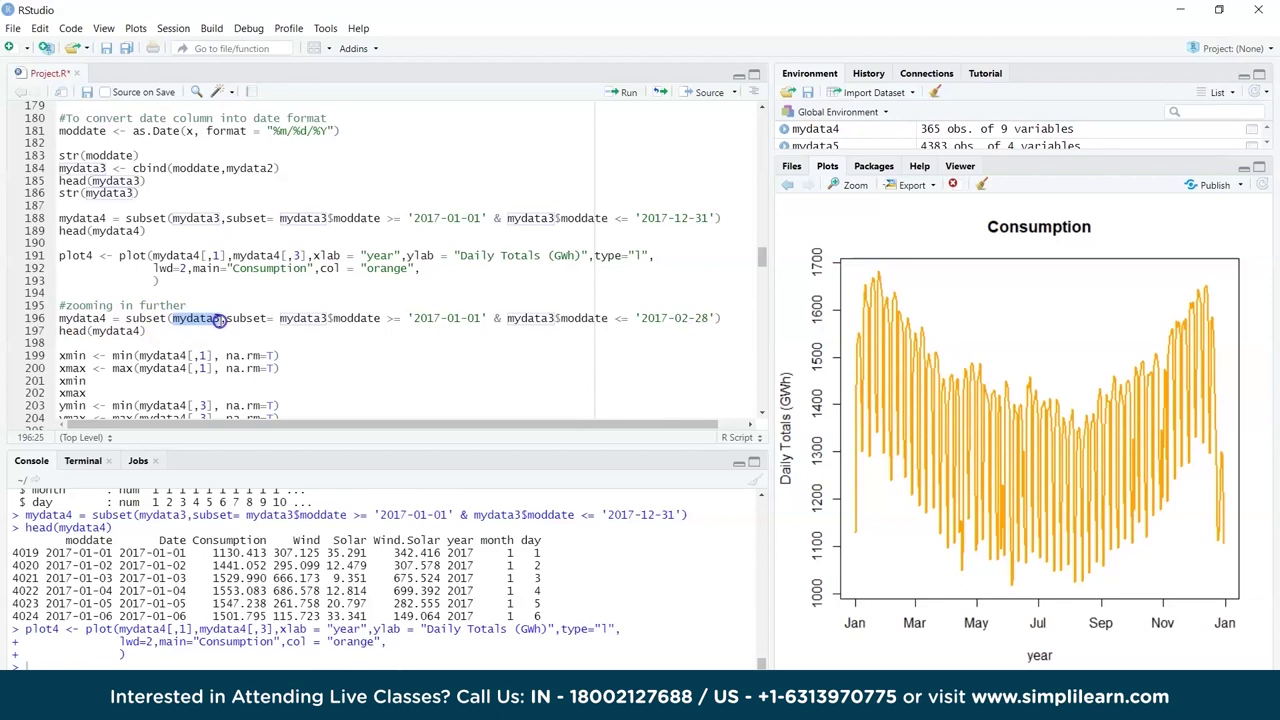
drag(333, 318, 378, 318)
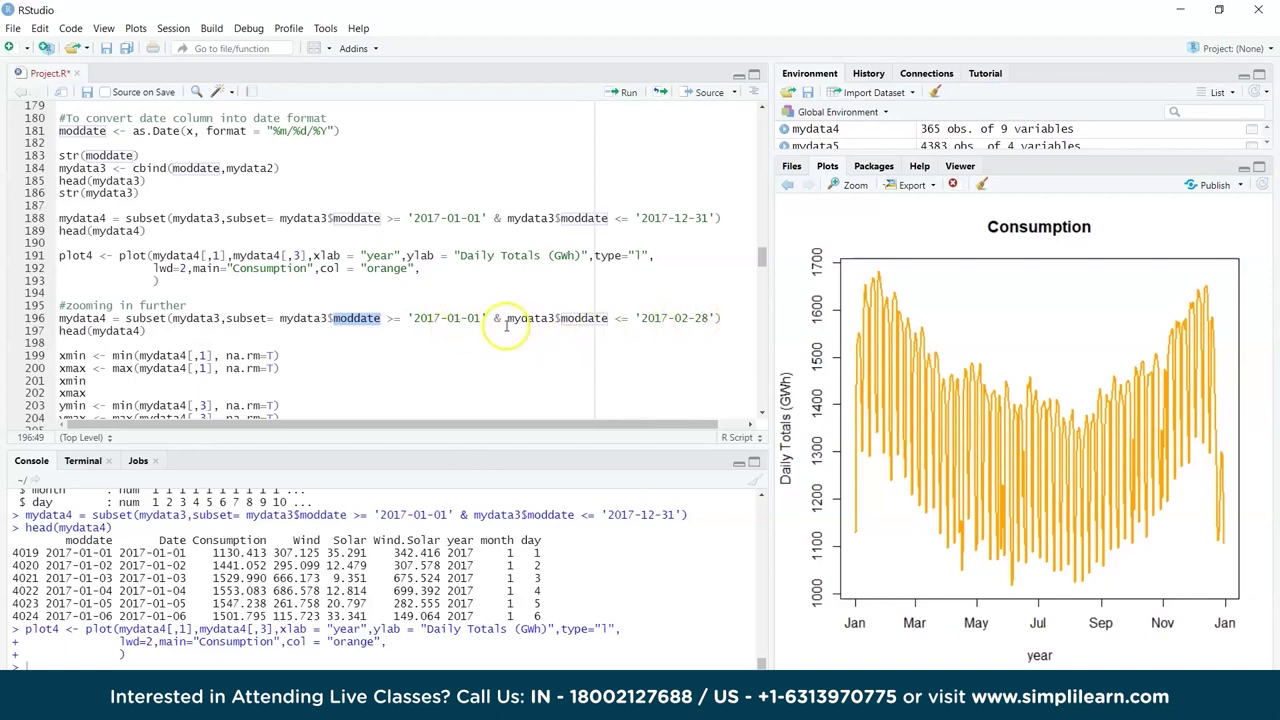
click(113, 318)
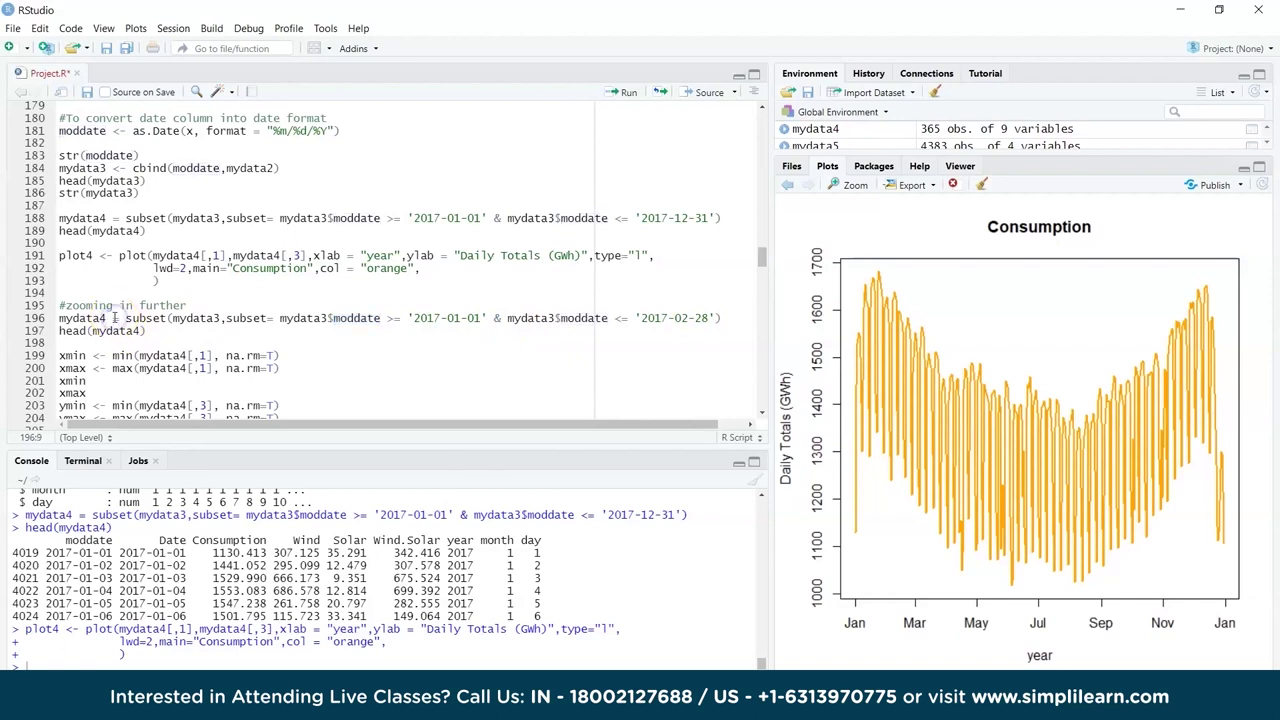
key(ctrl+Return)
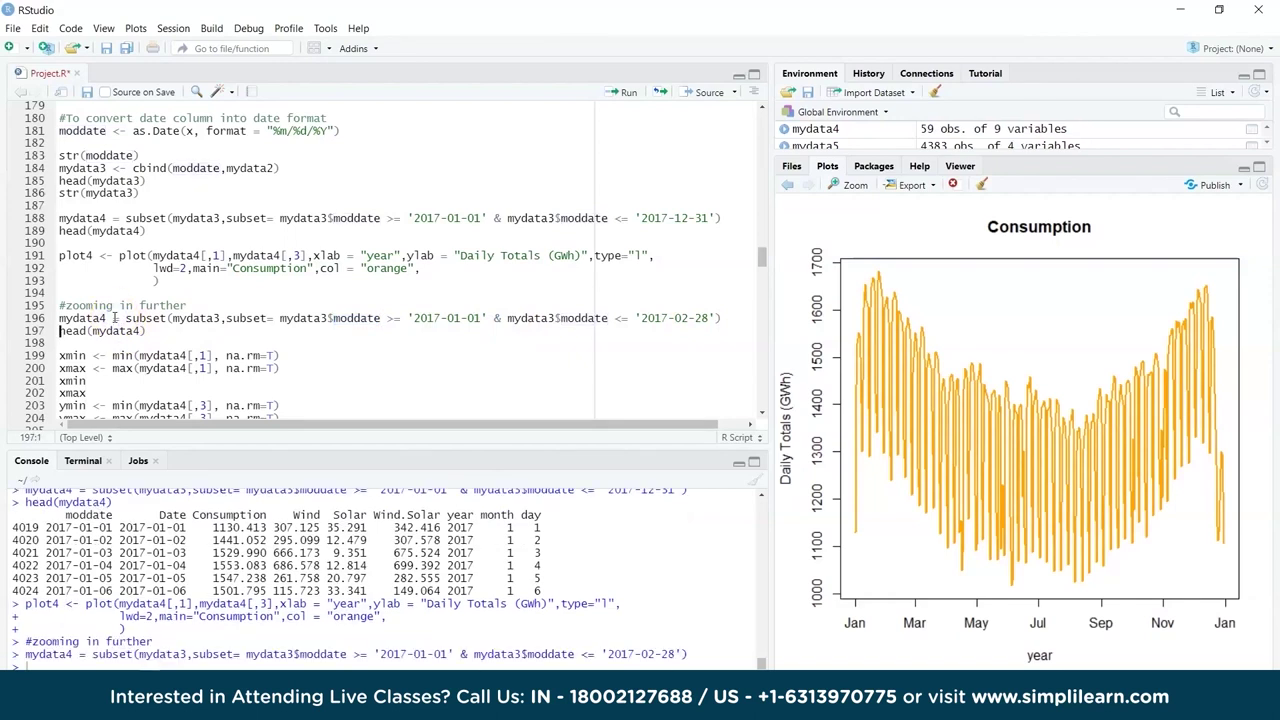
key(ctrl+Return)
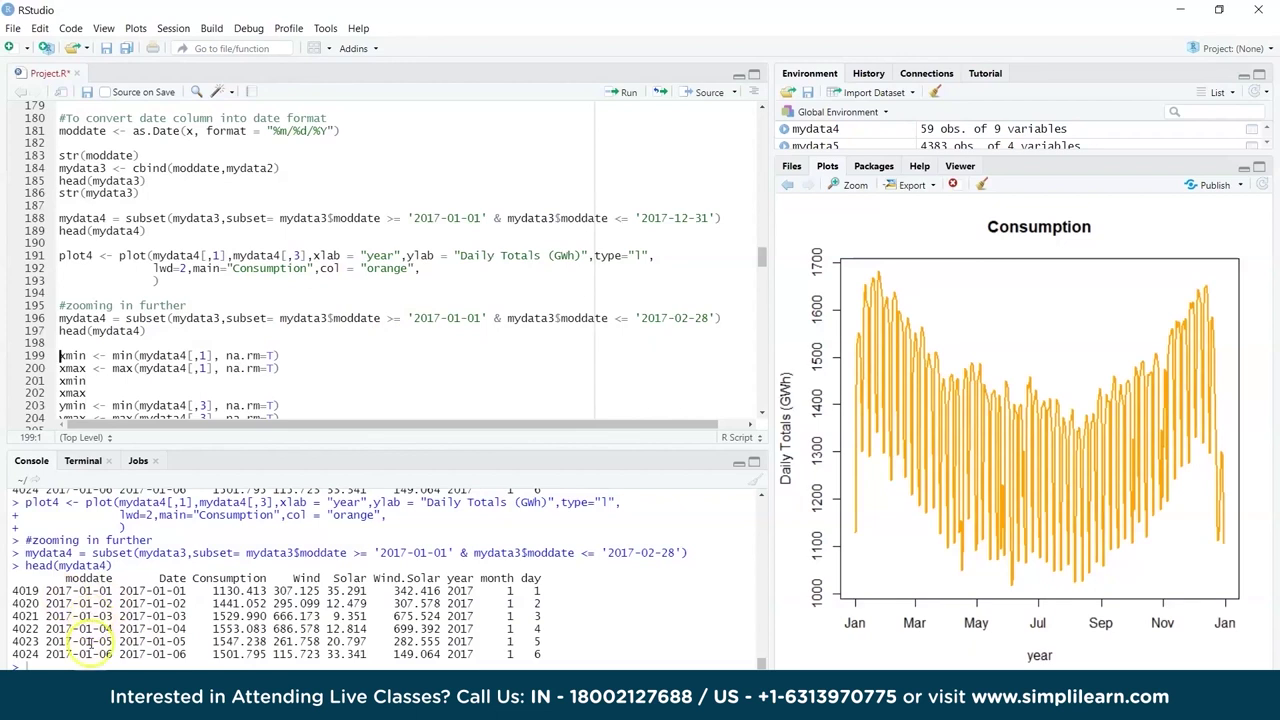
Compute xmin and xmax as the minimum and maximum of mydata4's first column with na.rm=T, and print both
click(150, 357)
key(ctrl+Return)
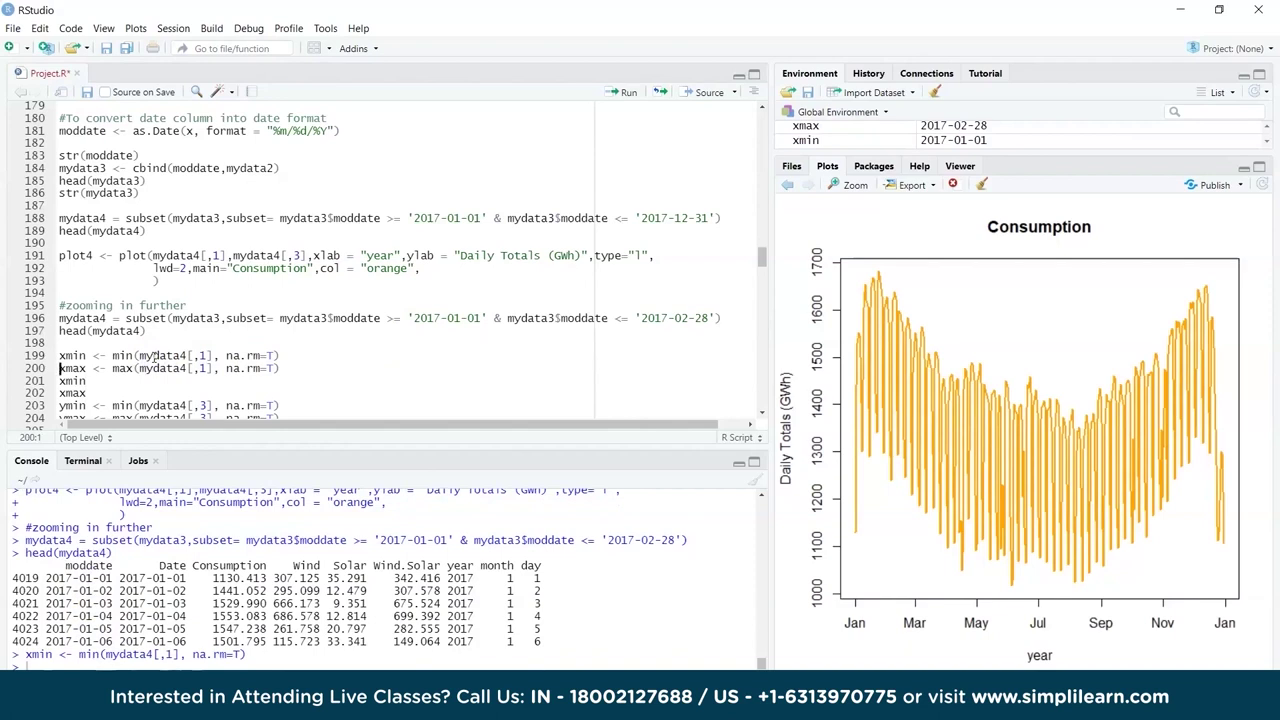
key(ctrl+Return)
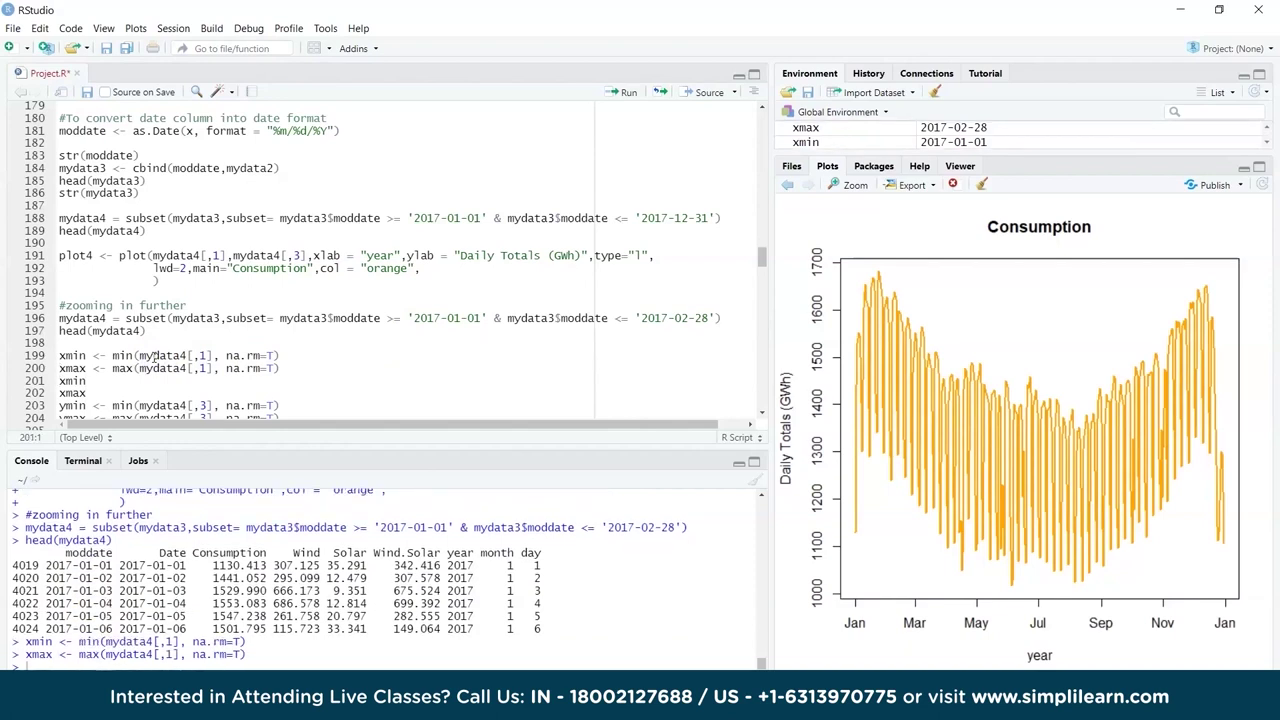
key(ctrl+Return)
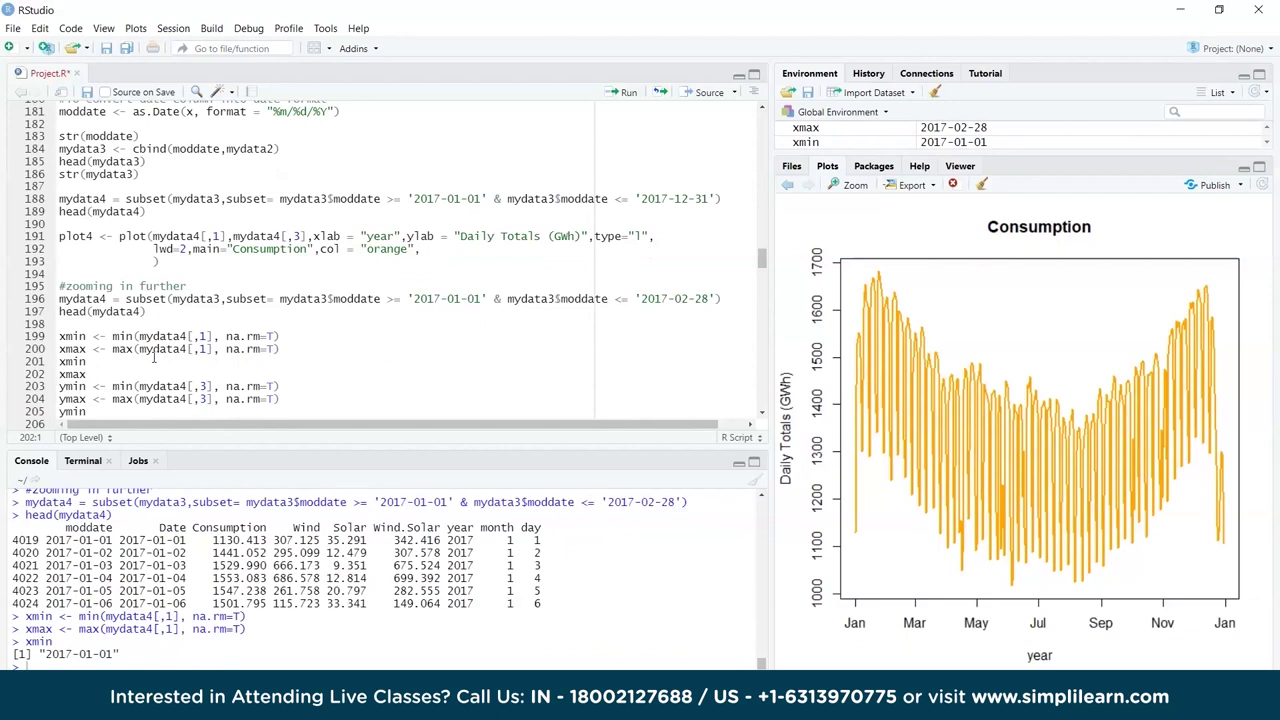
key(ctrl+Return)
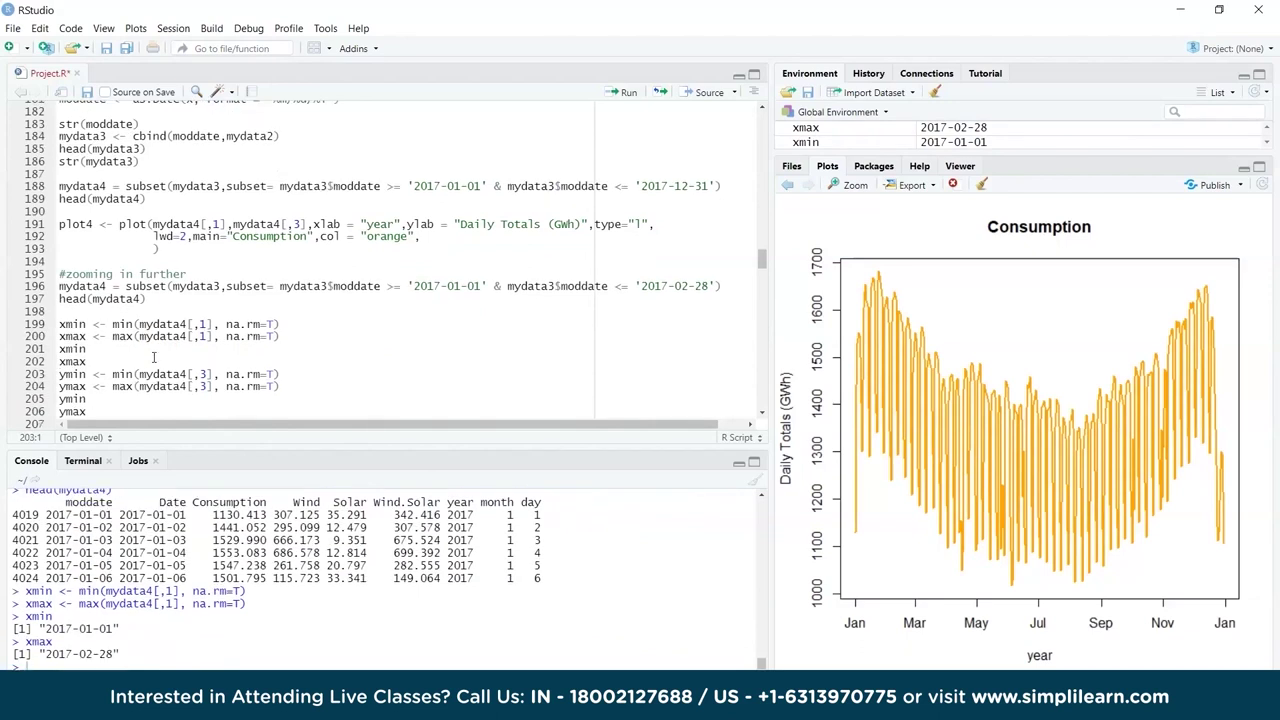
Compute ymin and ymax as the minimum and maximum of mydata4's third column with na.rm=T, and print both
click(112, 654)
key(ctrl+Return)
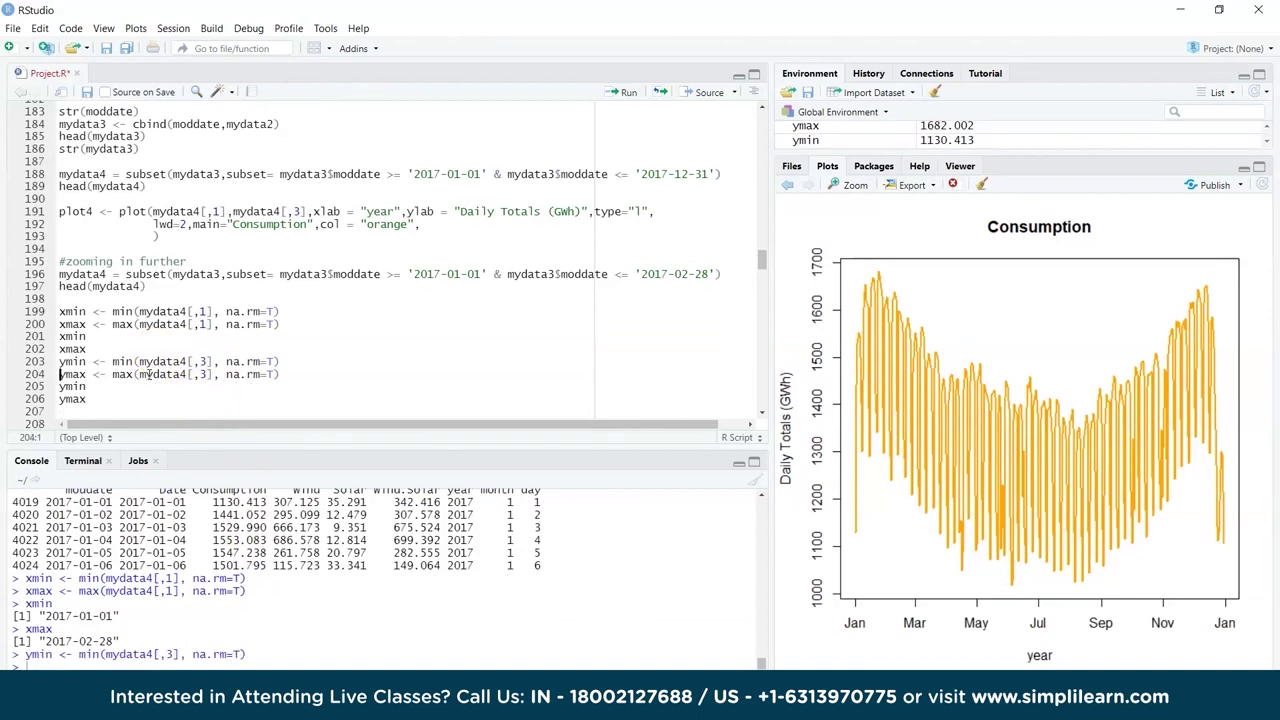
key(ctrl+Return)
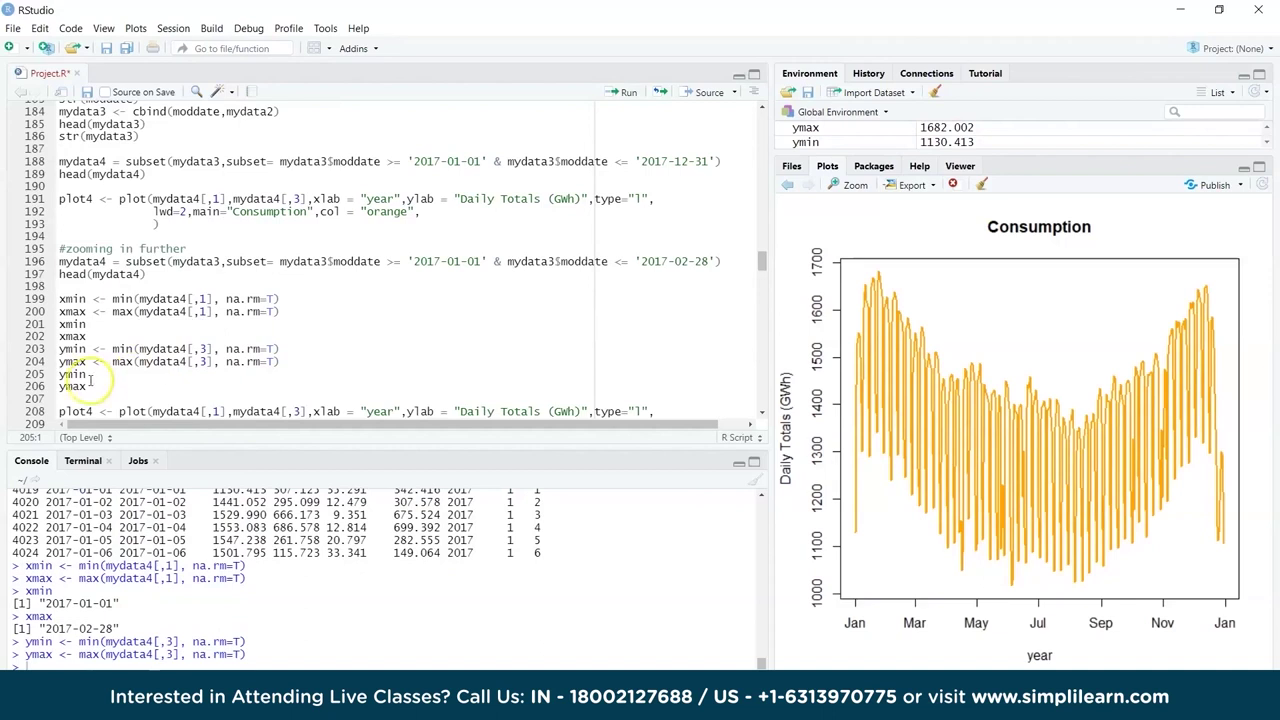
key(ctrl+Return)
key(ctrl+Return)
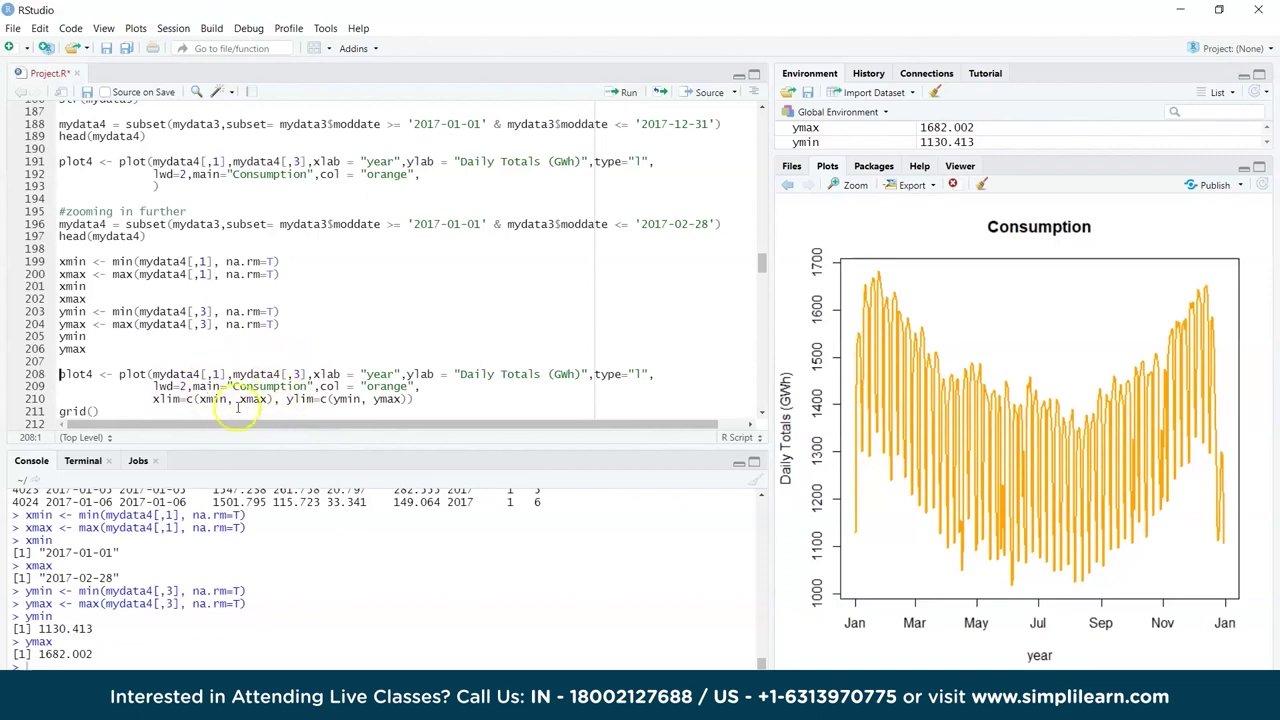
Run plot4 with xlim=c(xmin, xmax) and ylim=c(ymin, ymax) to draw the January–February consumption line, and widen the plot to examine it
click(186, 374)
click(253, 374)
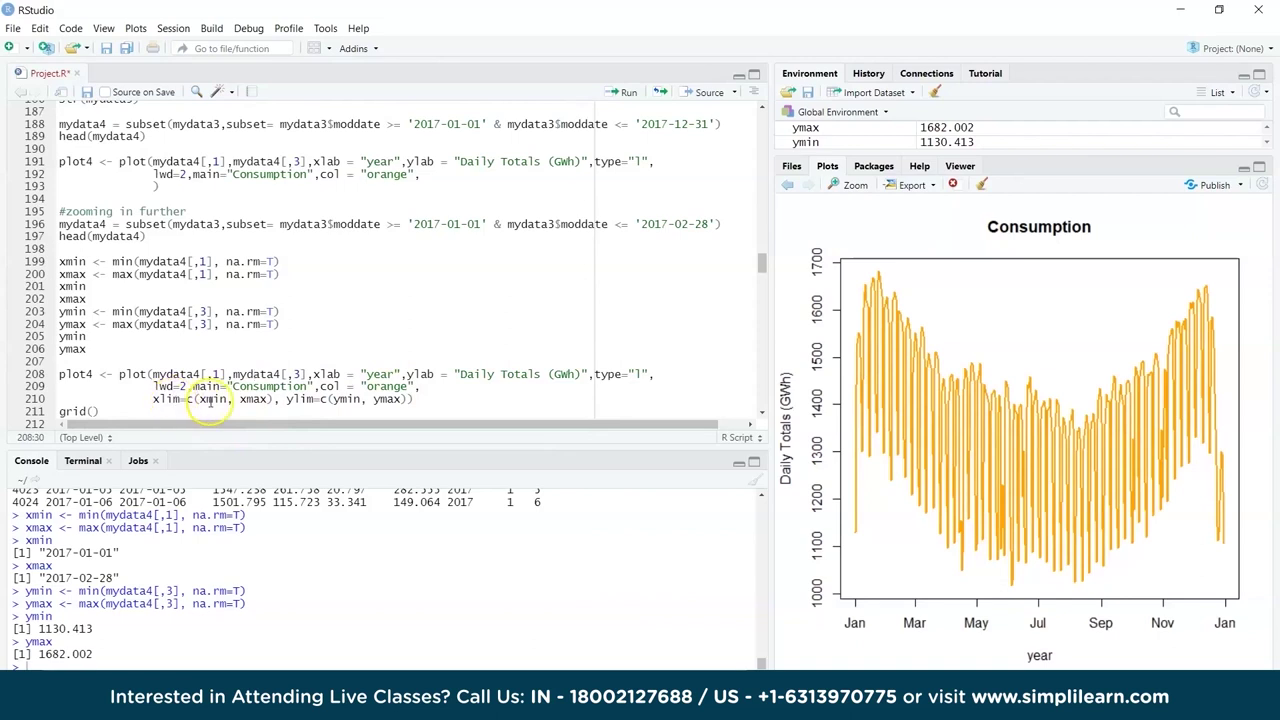
click(177, 374)
key(ctrl+Return)
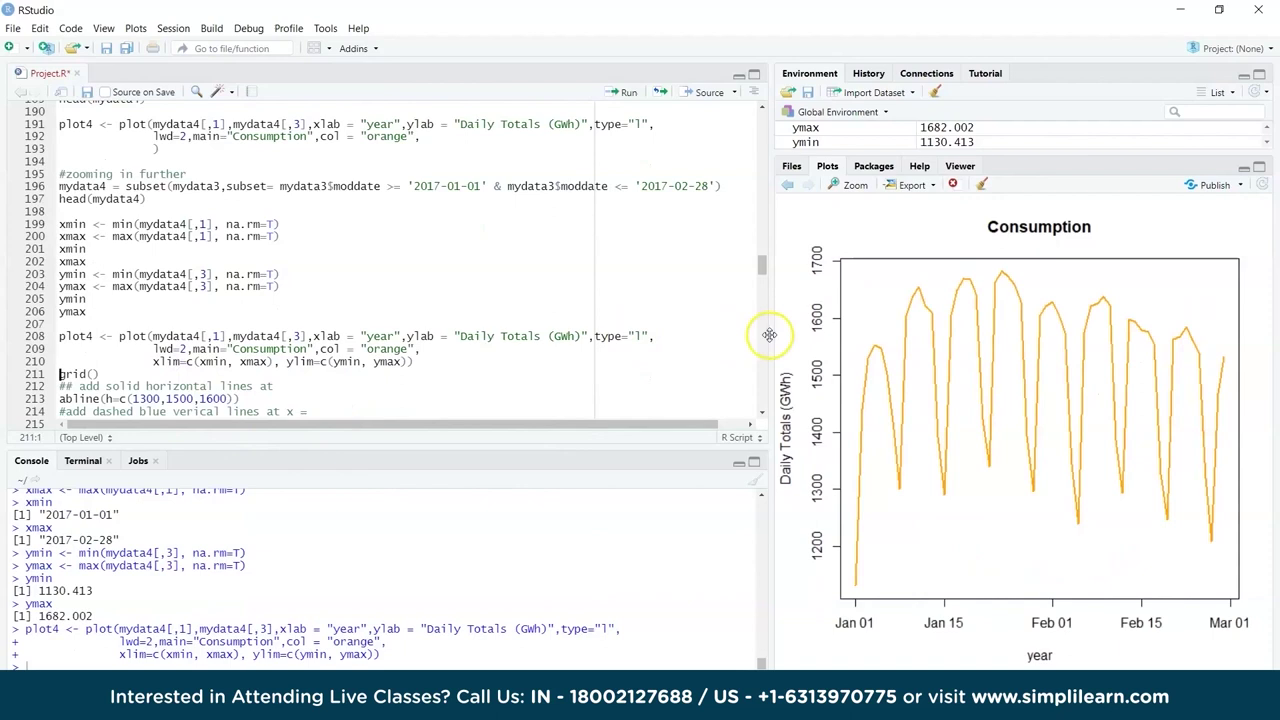
drag(768, 338, 326, 360)
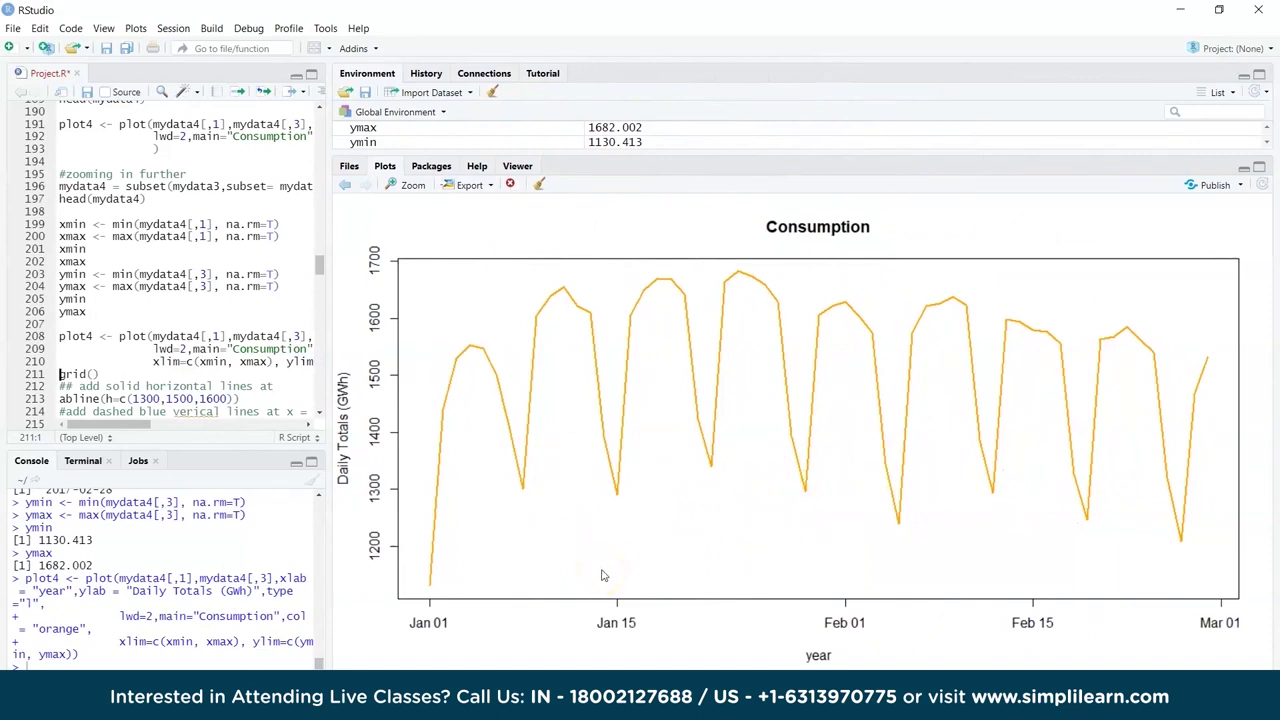
Add a grid and solid horizontal lines at 1300, 1500 and 1600 to the consumption plot
key(ctrl+Return)
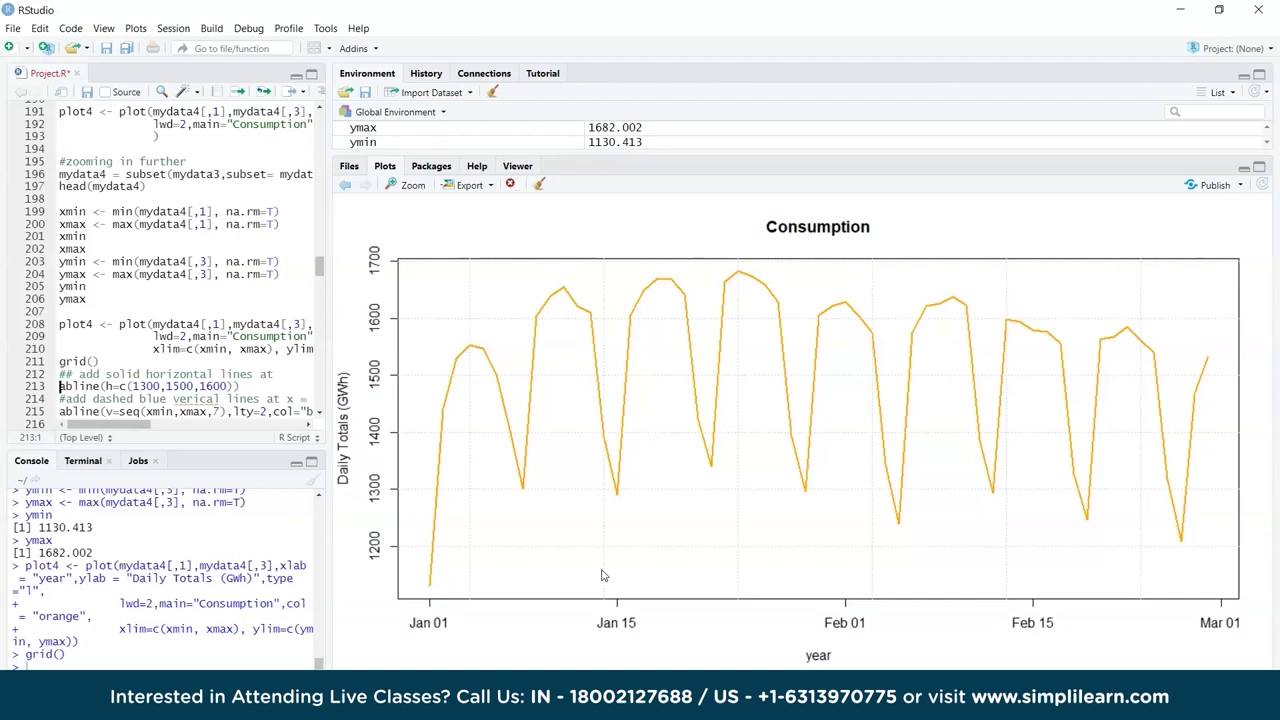
key(ctrl+Return)
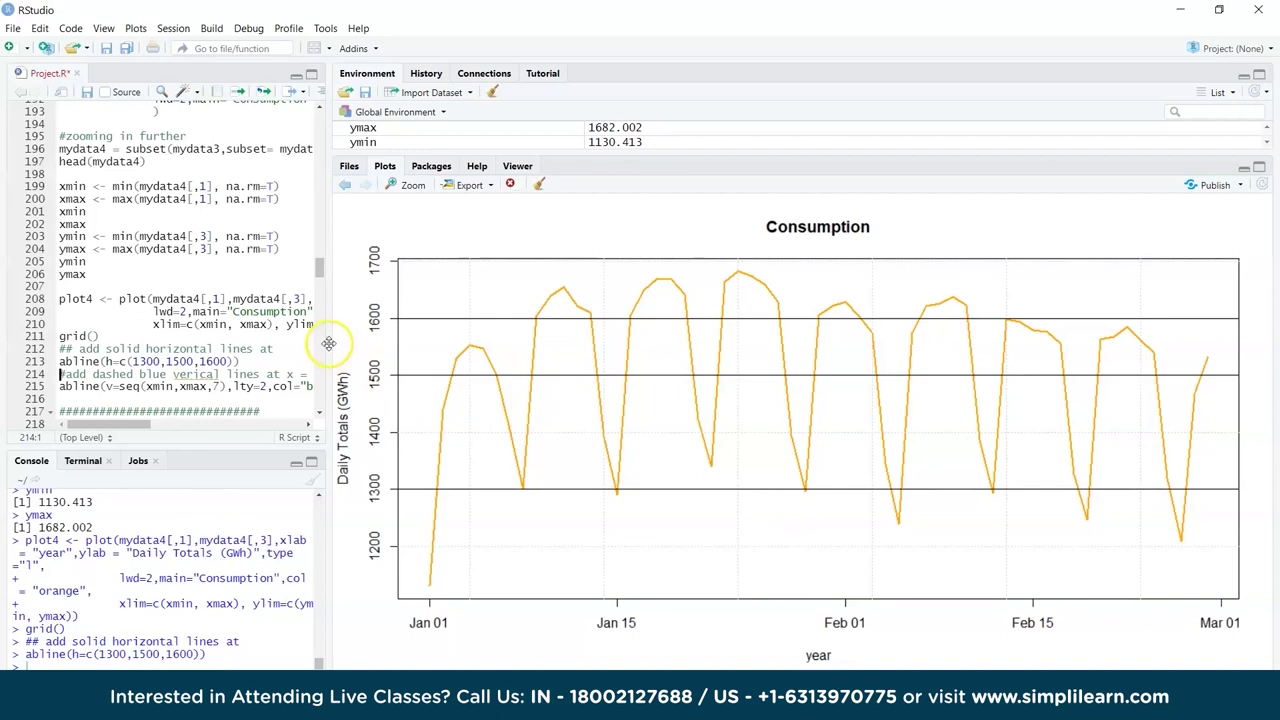
Widen the script editor and run abline(v=seq(xmin,xmax,7),lty=2,col="blue") to add dashed blue vertical lines every 7 days
drag(328, 343, 494, 343)
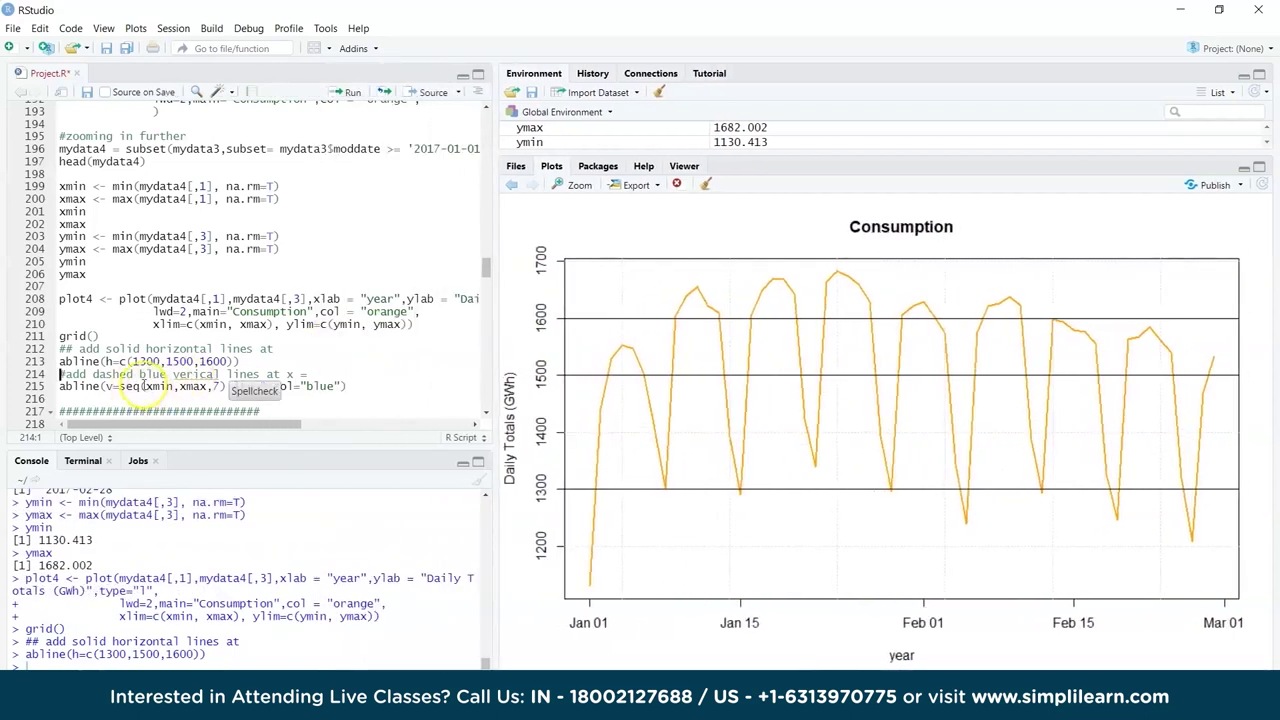
click(219, 386)
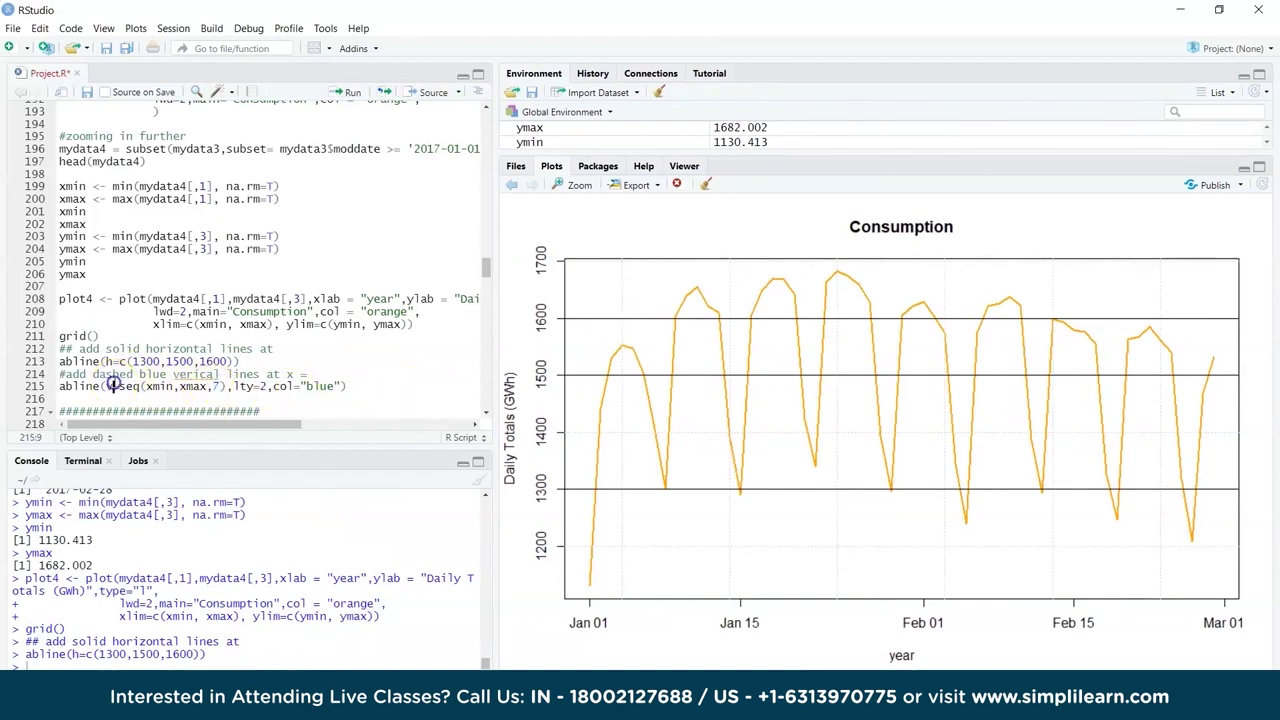
key(ctrl+Return)
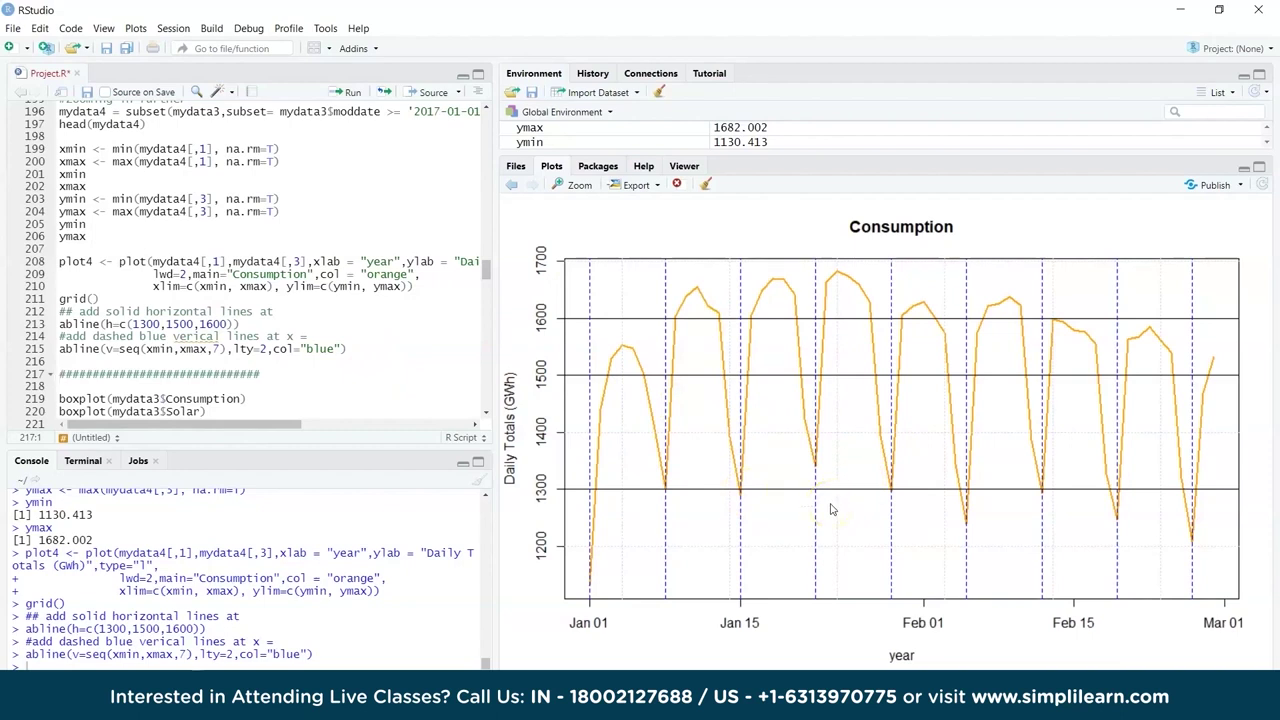
Switch to the Word notes, read from the January–February plots to the start of the Seasonality section, and return to RStudio
key(alt+Tab)
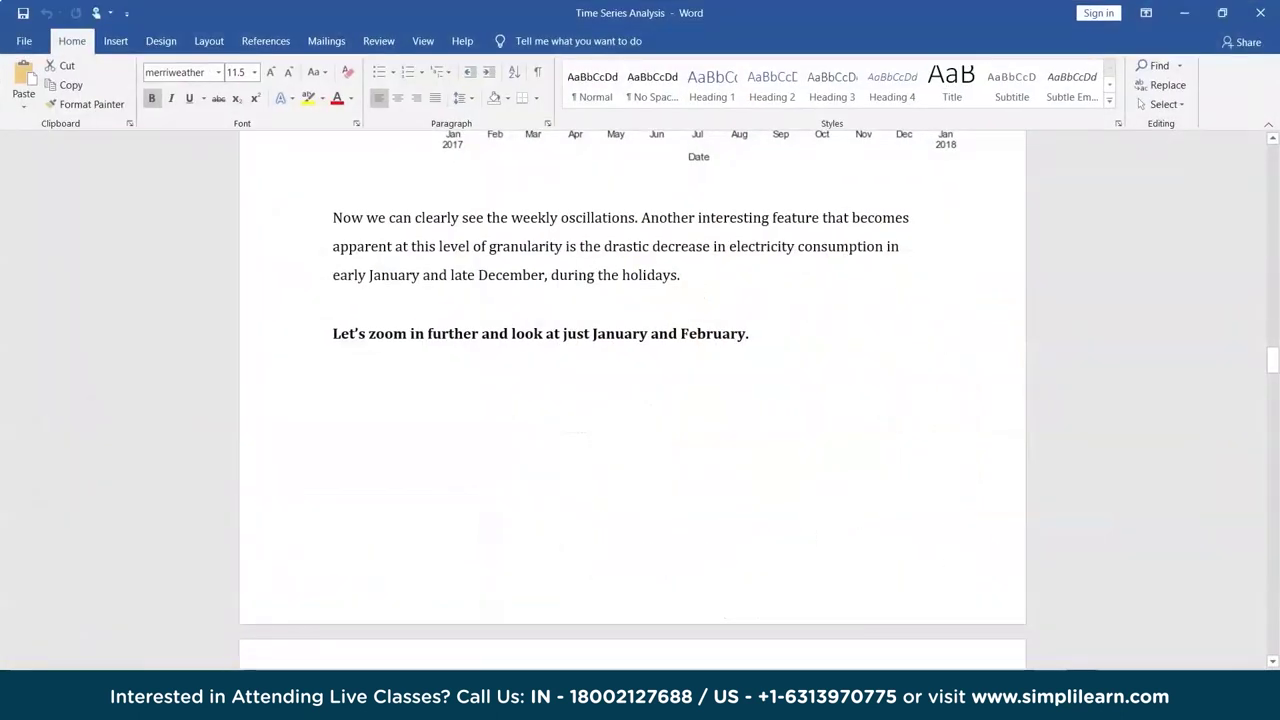
scroll(689, 551, down, 2)
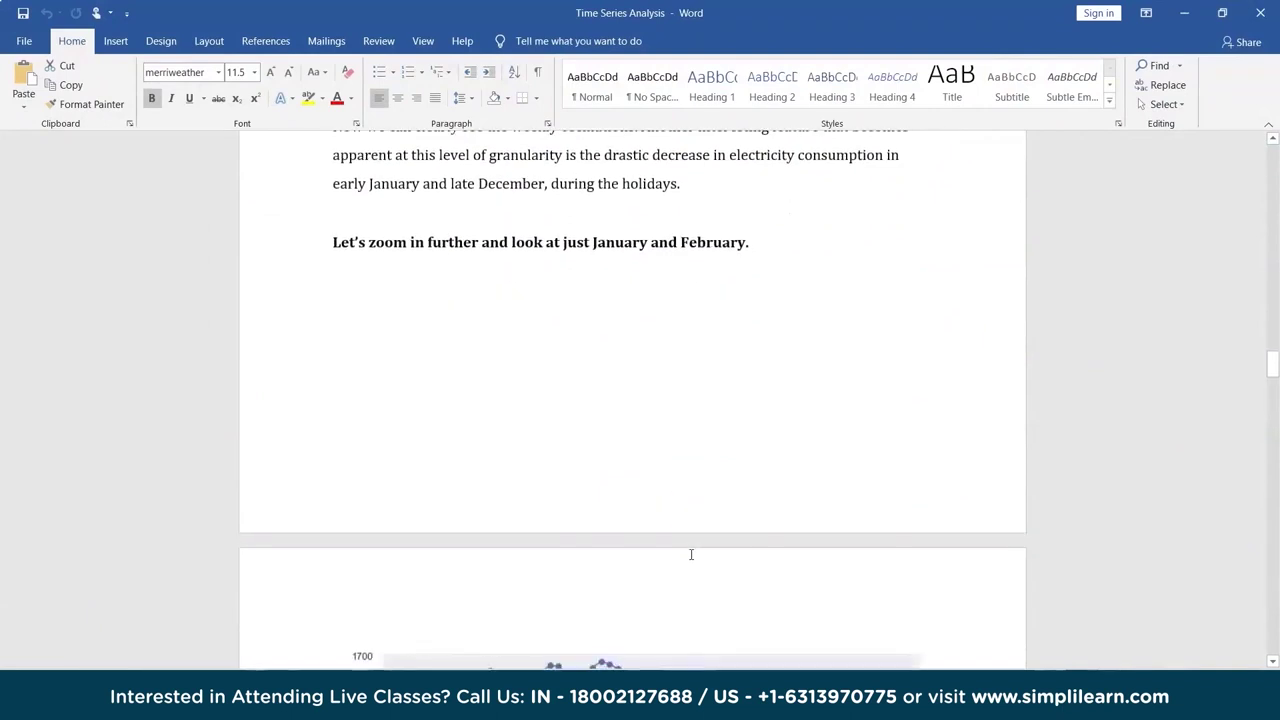
scroll(690, 554, down, 8)
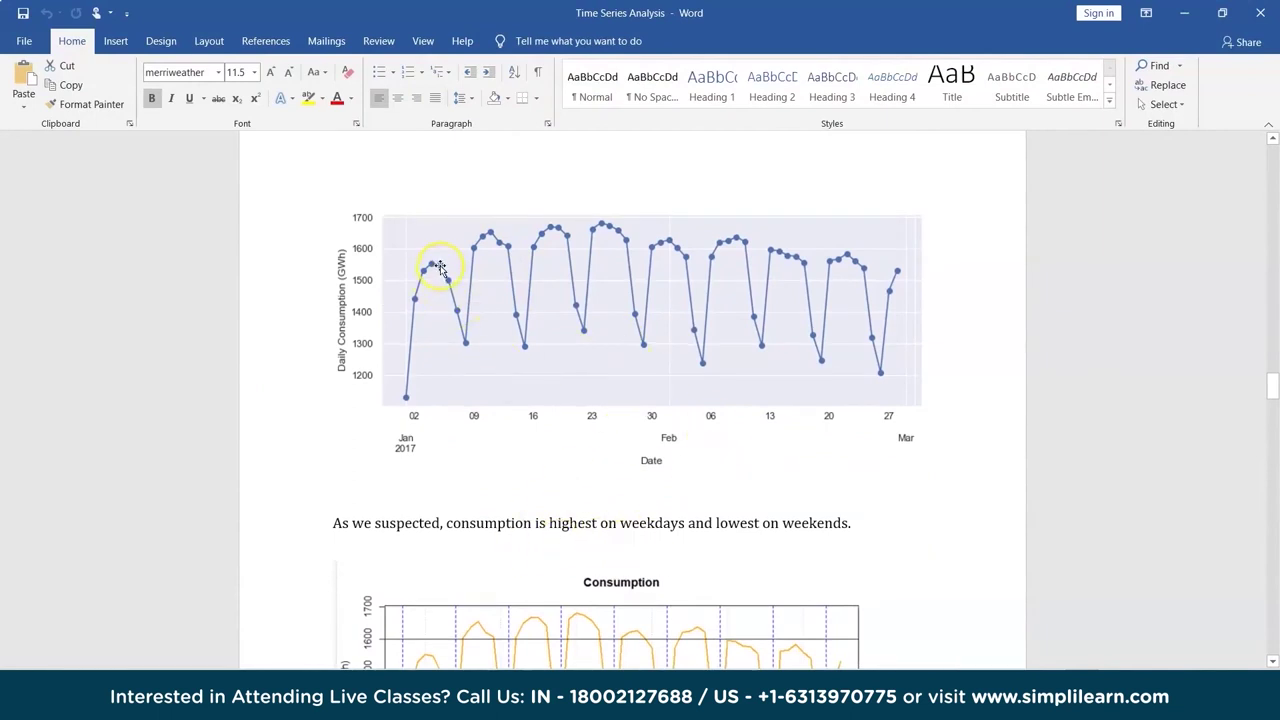
scroll(871, 486, down, 3)
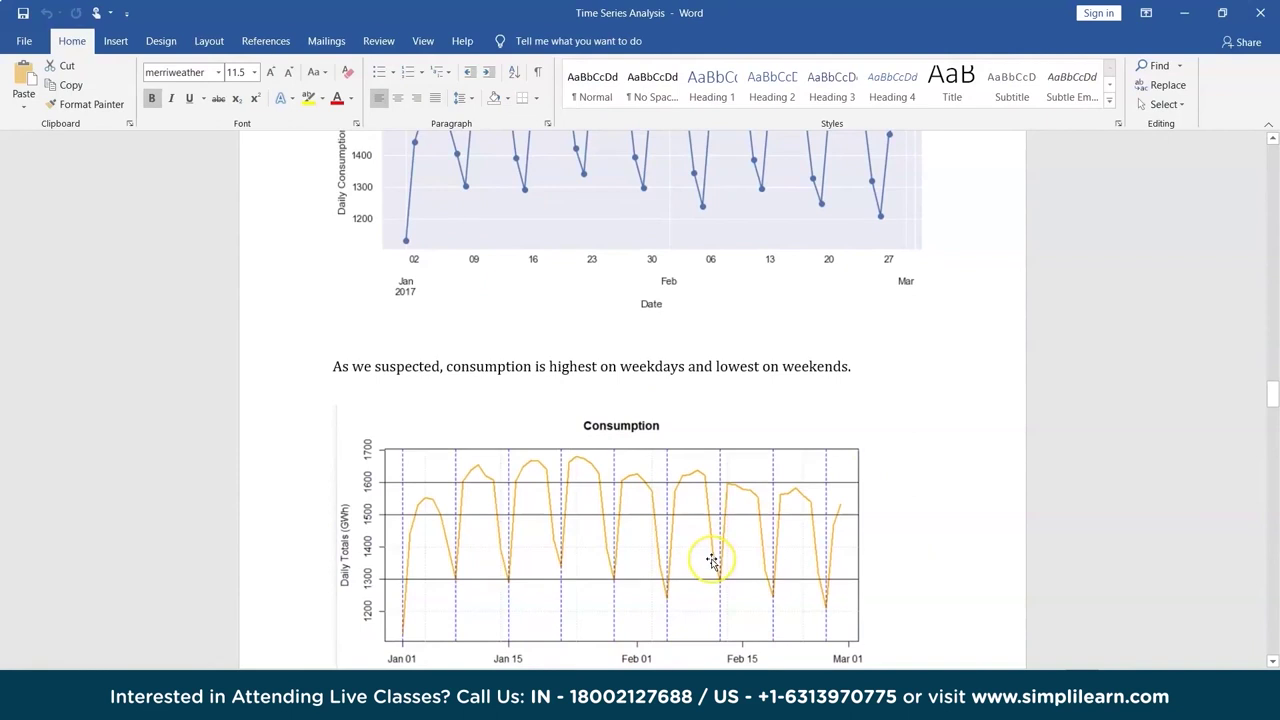
scroll(712, 563, down, 1)
scroll(711, 561, down, 3)
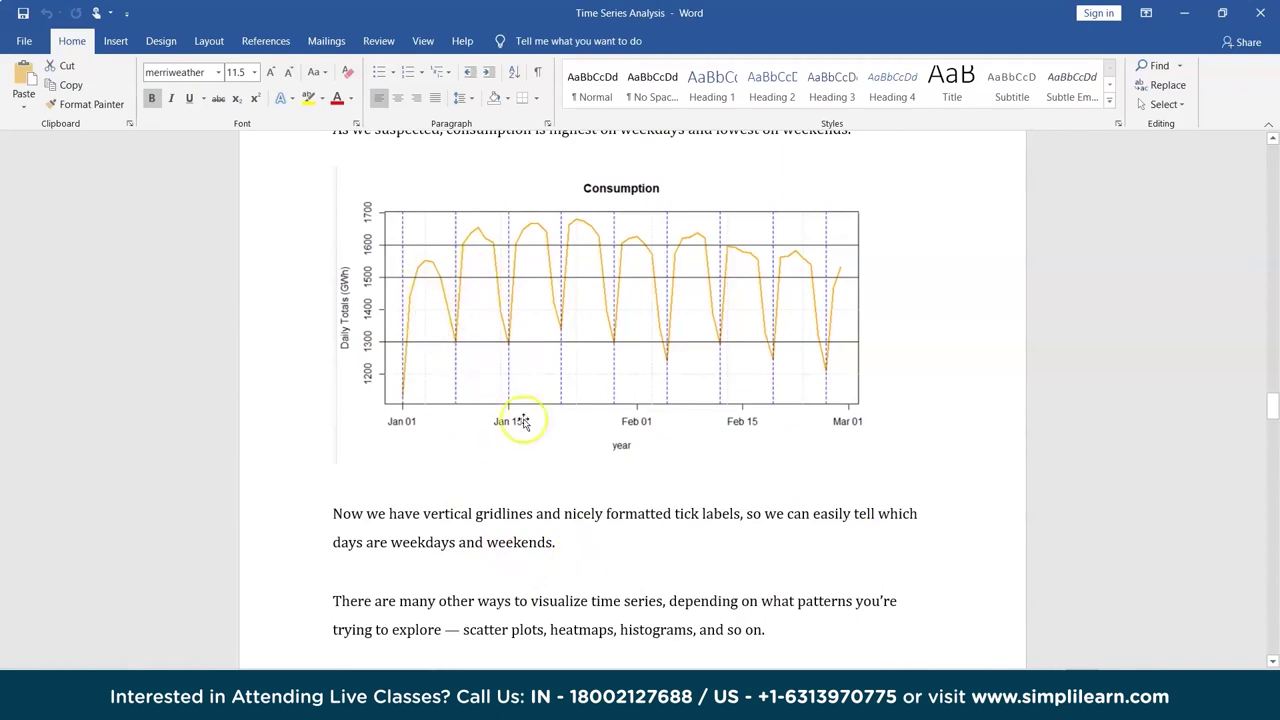
scroll(582, 453, down, 1)
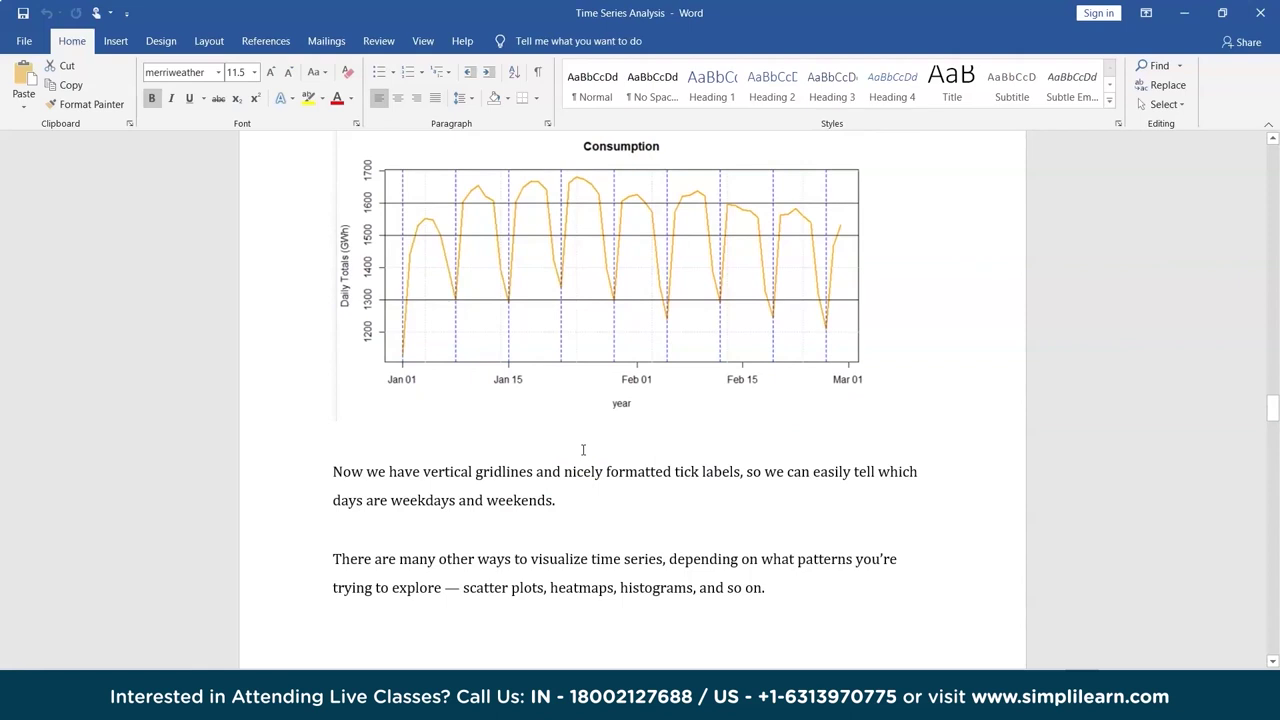
scroll(583, 450, down, 3)
scroll(583, 448, down, 1)
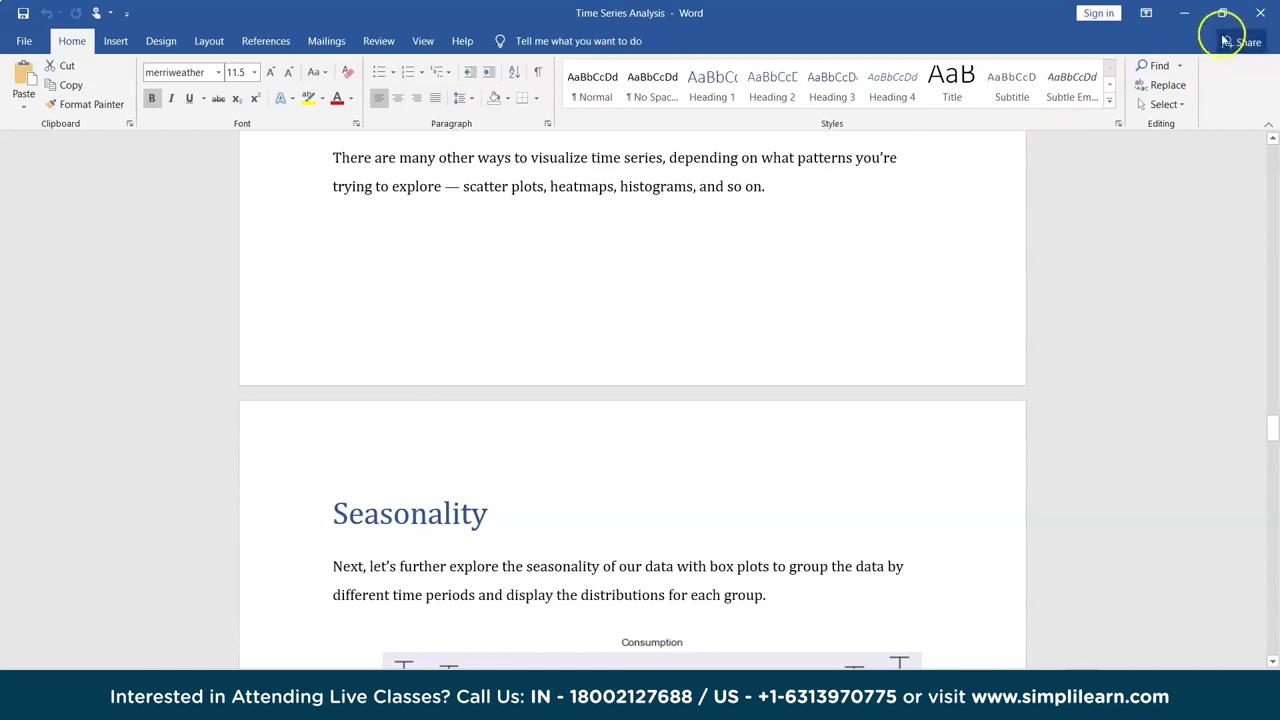
click(1185, 14)
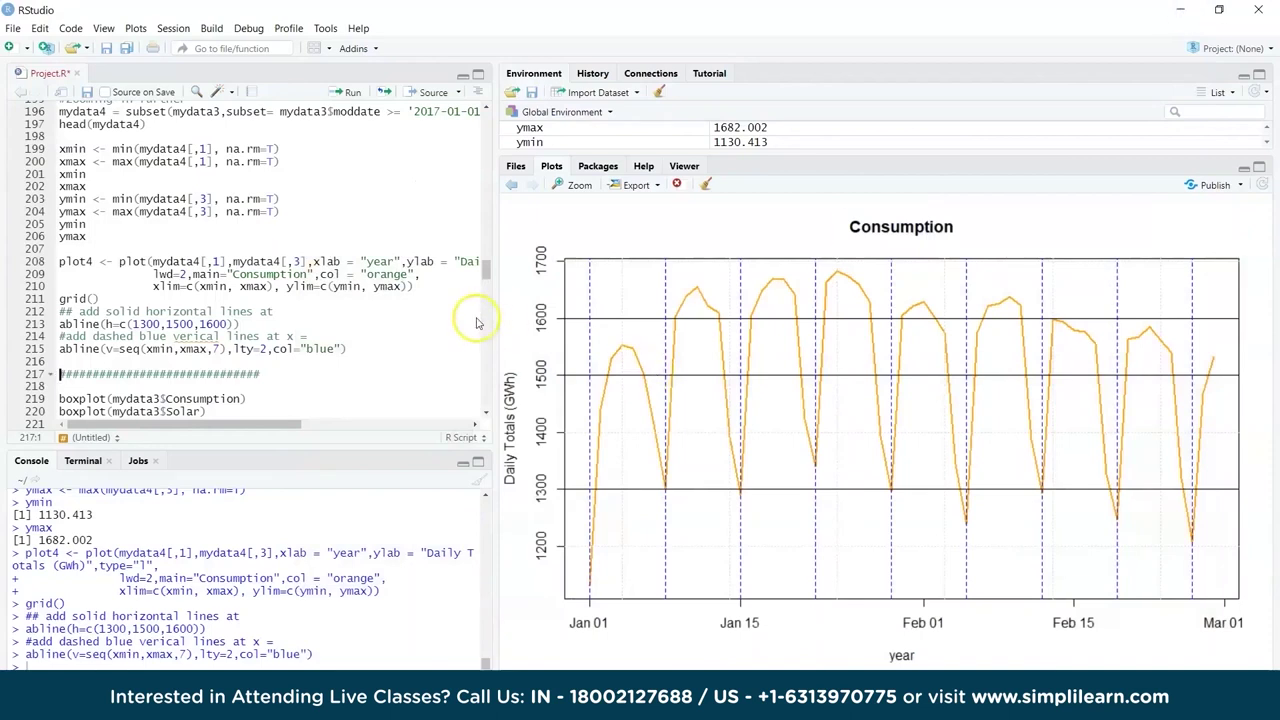
Widen the script editor and run box plots of mydata3's Consumption, Solar and Wind columns
drag(496, 318, 779, 323)
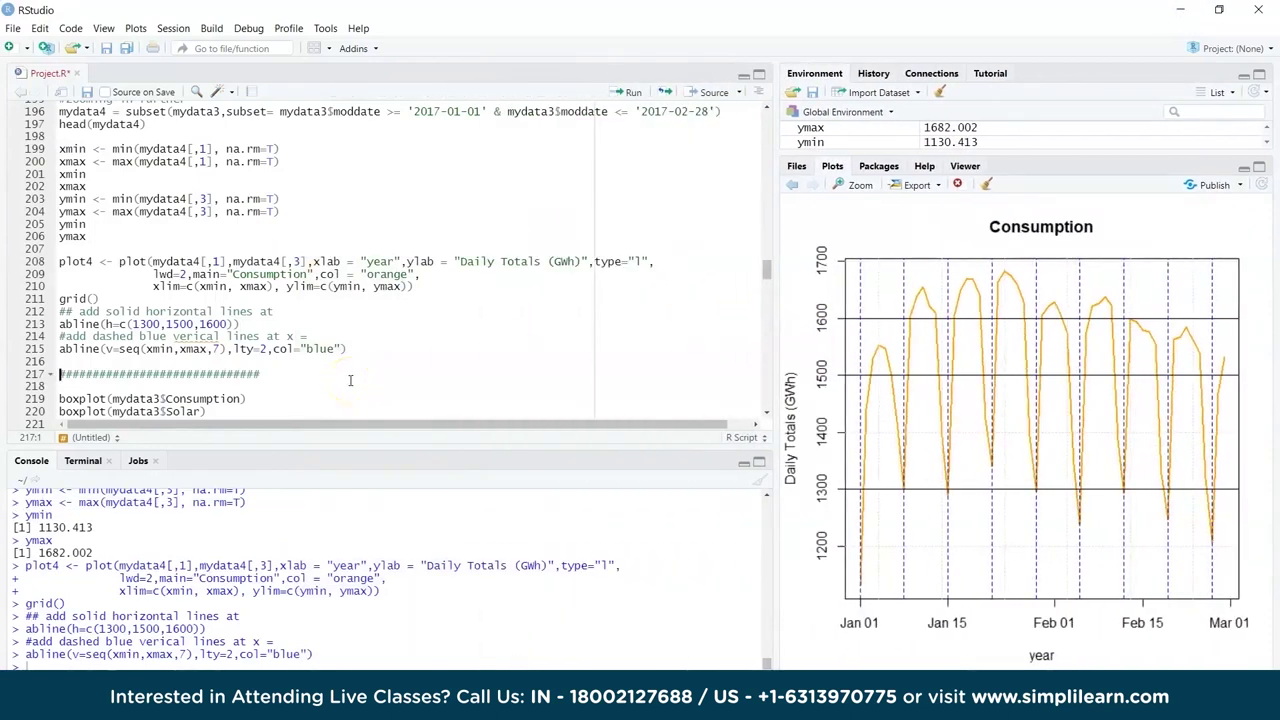
key(Down)
key(Down)
key(ctrl+Return)
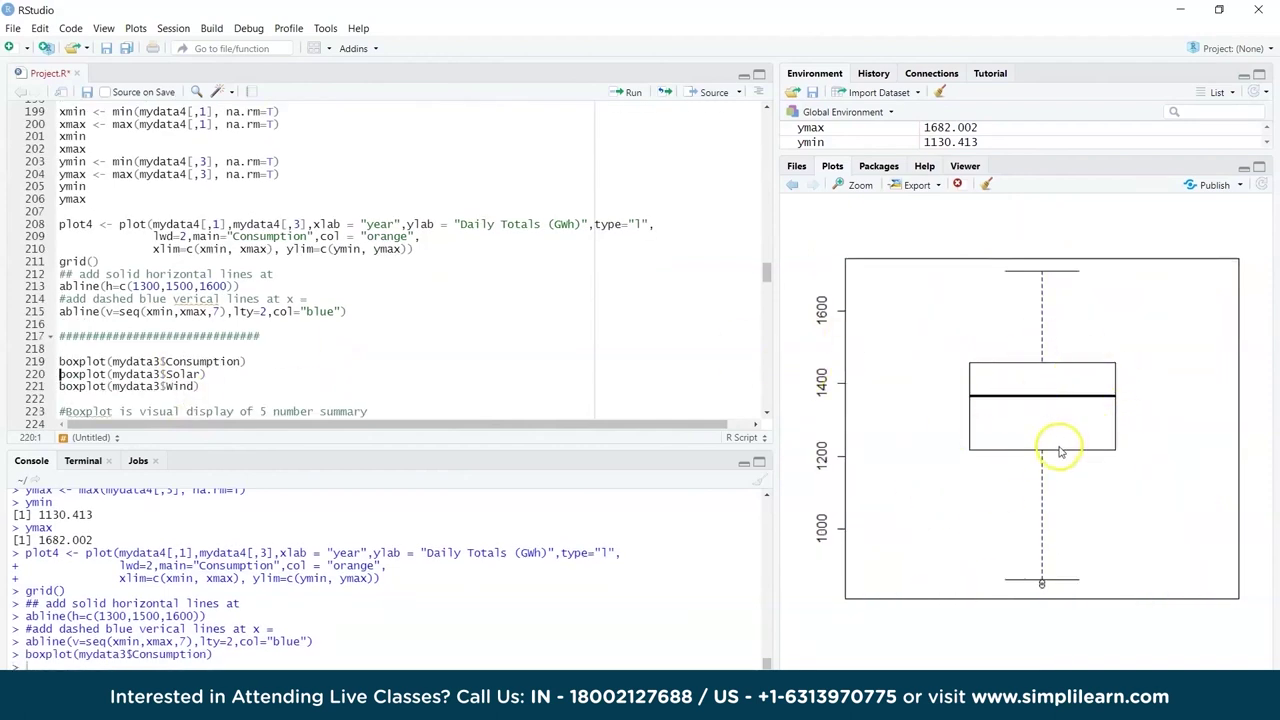
key(ctrl+Return)
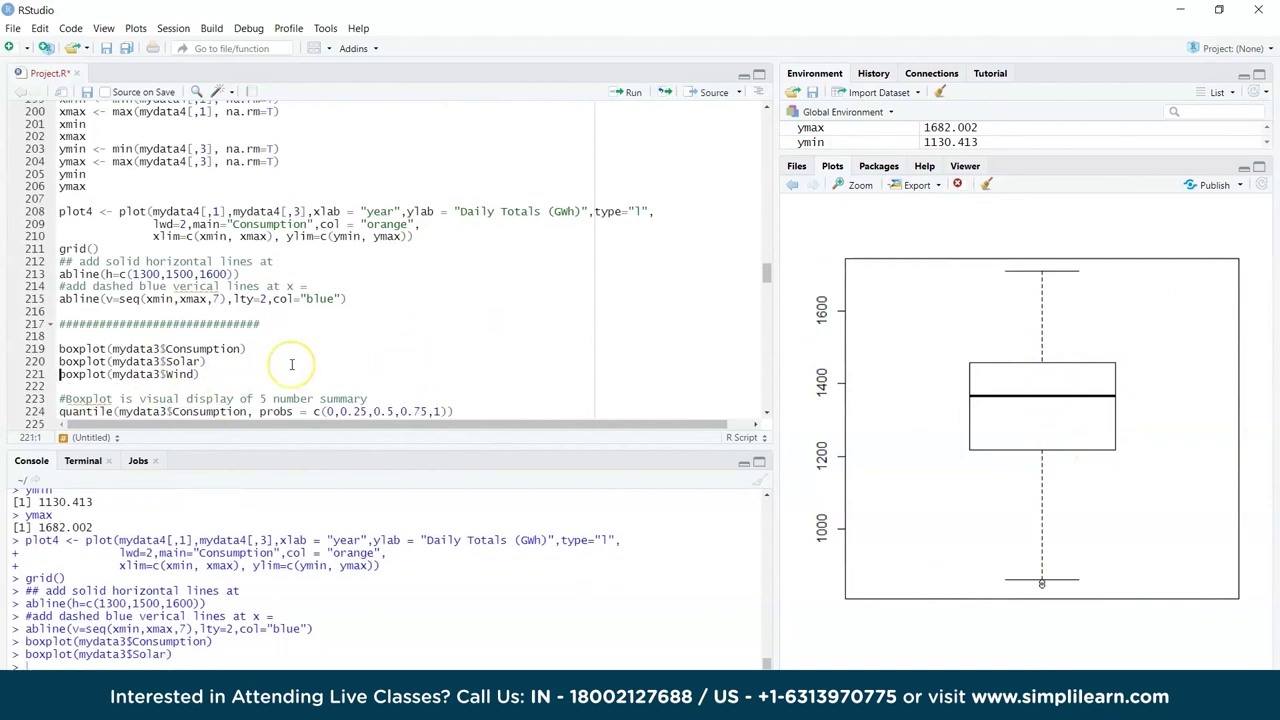
key(ctrl+Return)
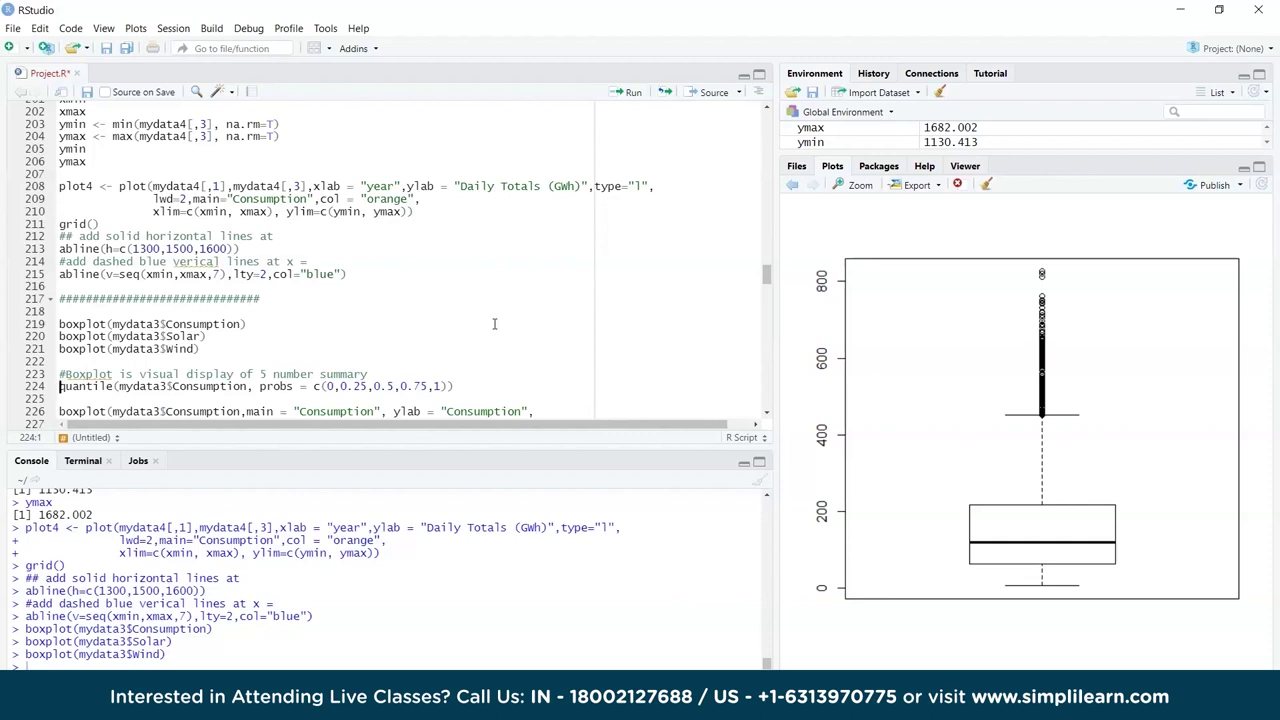
Compute the quantiles of mydata3$Consumption, then widen the plot area and draw its titled box plot with ylim = c(600,1800)
key(ctrl+Return)
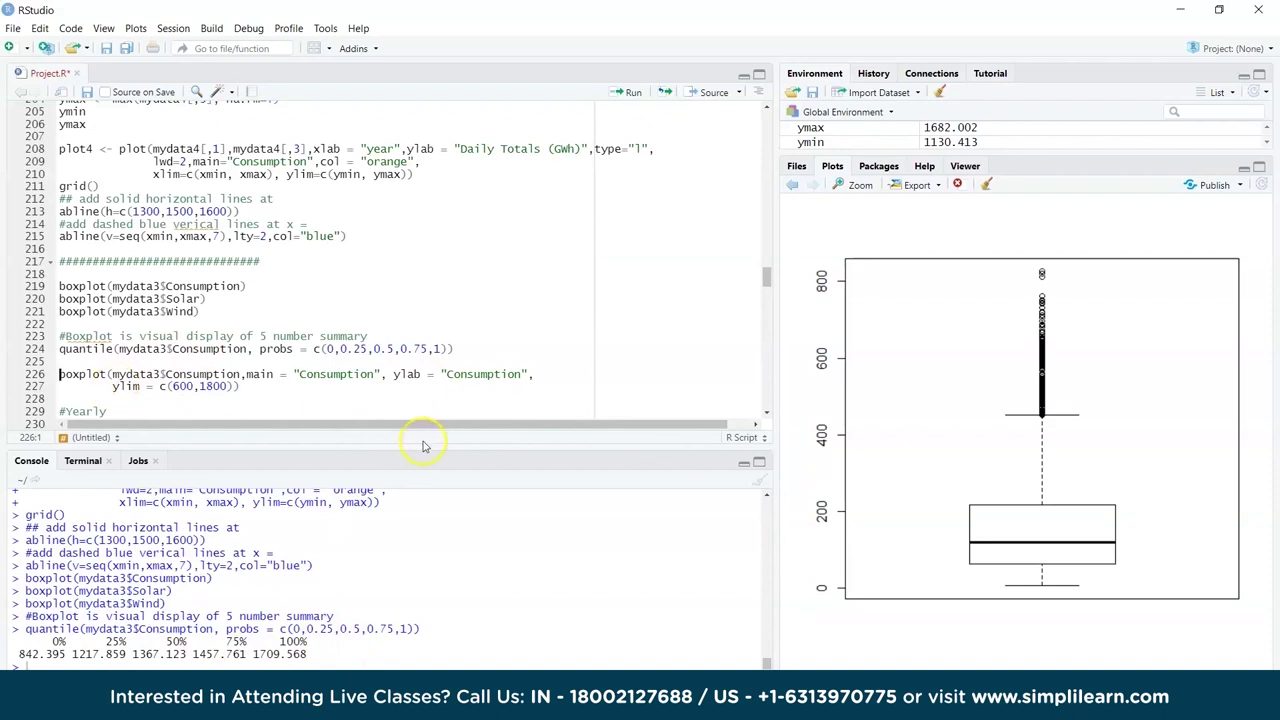
drag(768, 306, 757, 306)
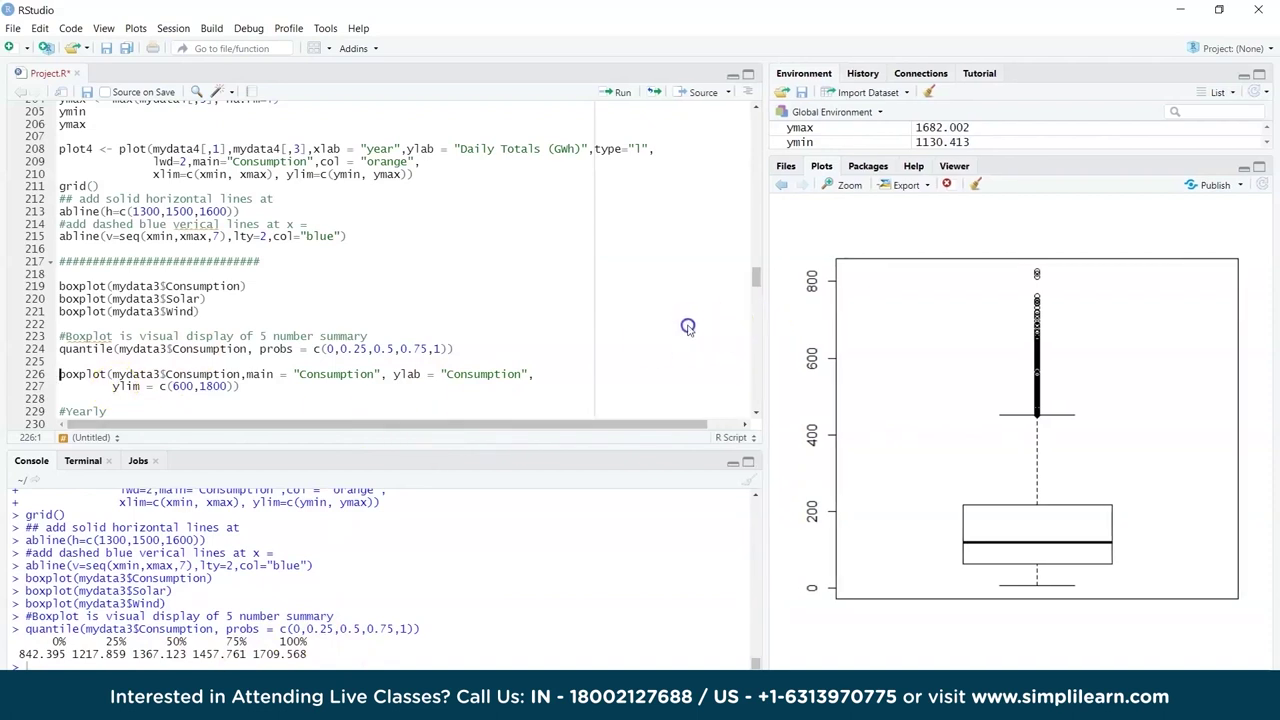
drag(688, 326, 641, 327)
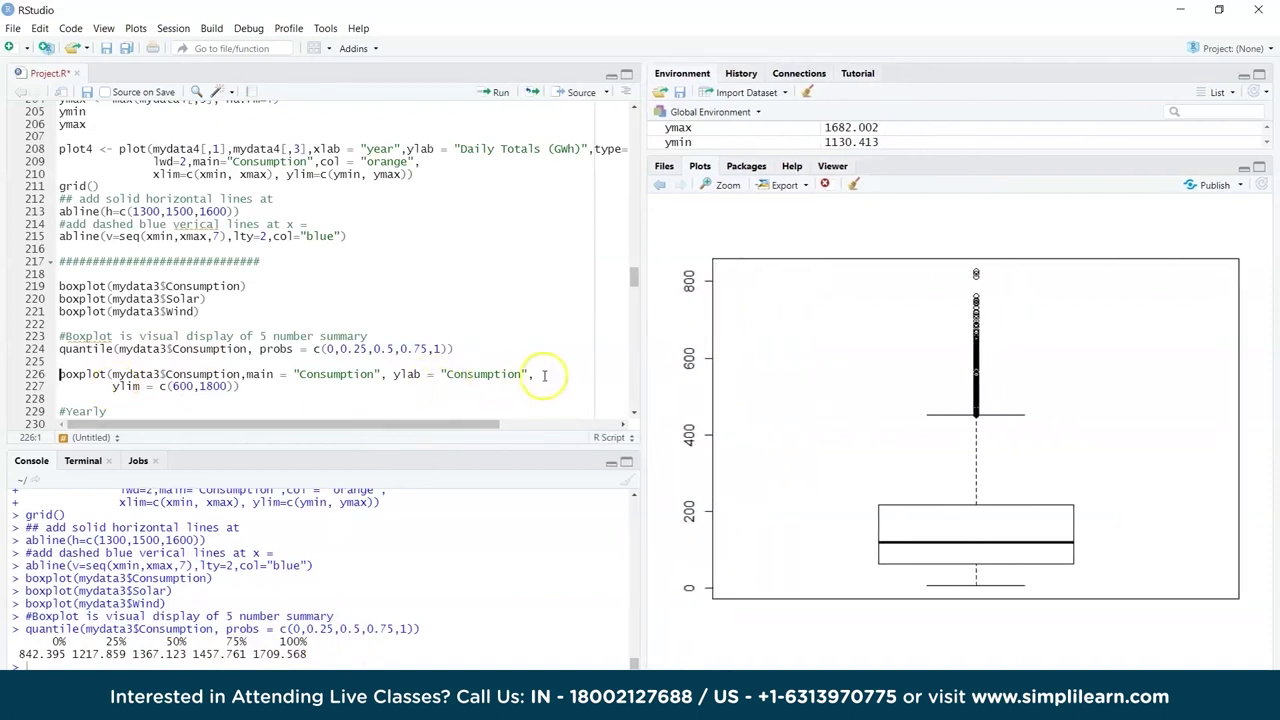
click(172, 374)
key(ctrl+Return)
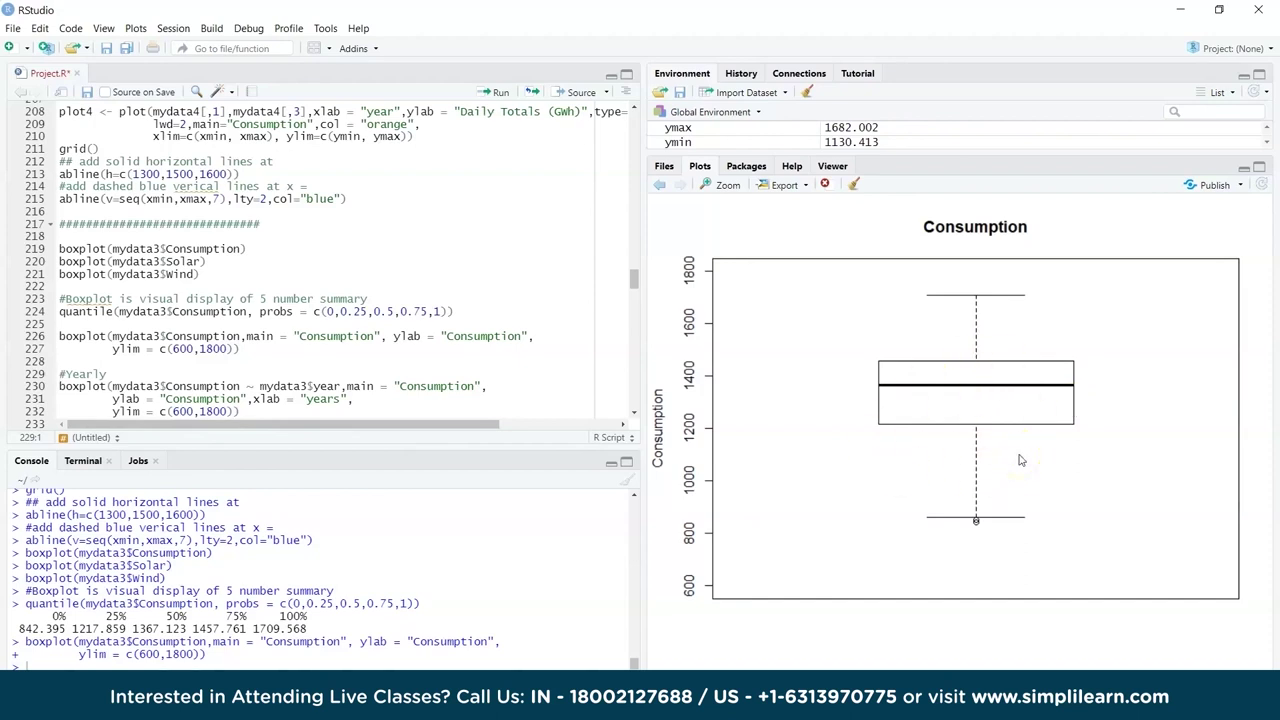
Run the box plots of mydata3's Consumption grouped by year with ylim = c(600,1800), including the version with las = 1
key(Down)
key(Up)
key(ctrl+Return)
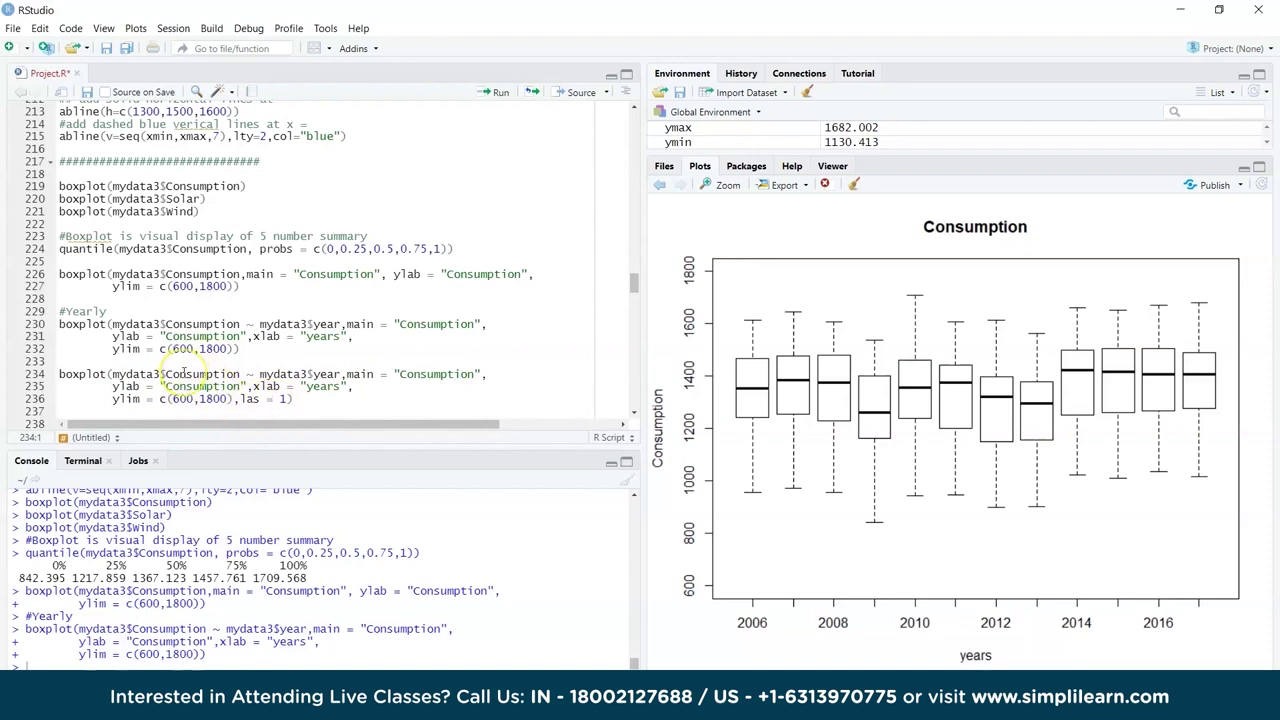
key(ctrl+Return)
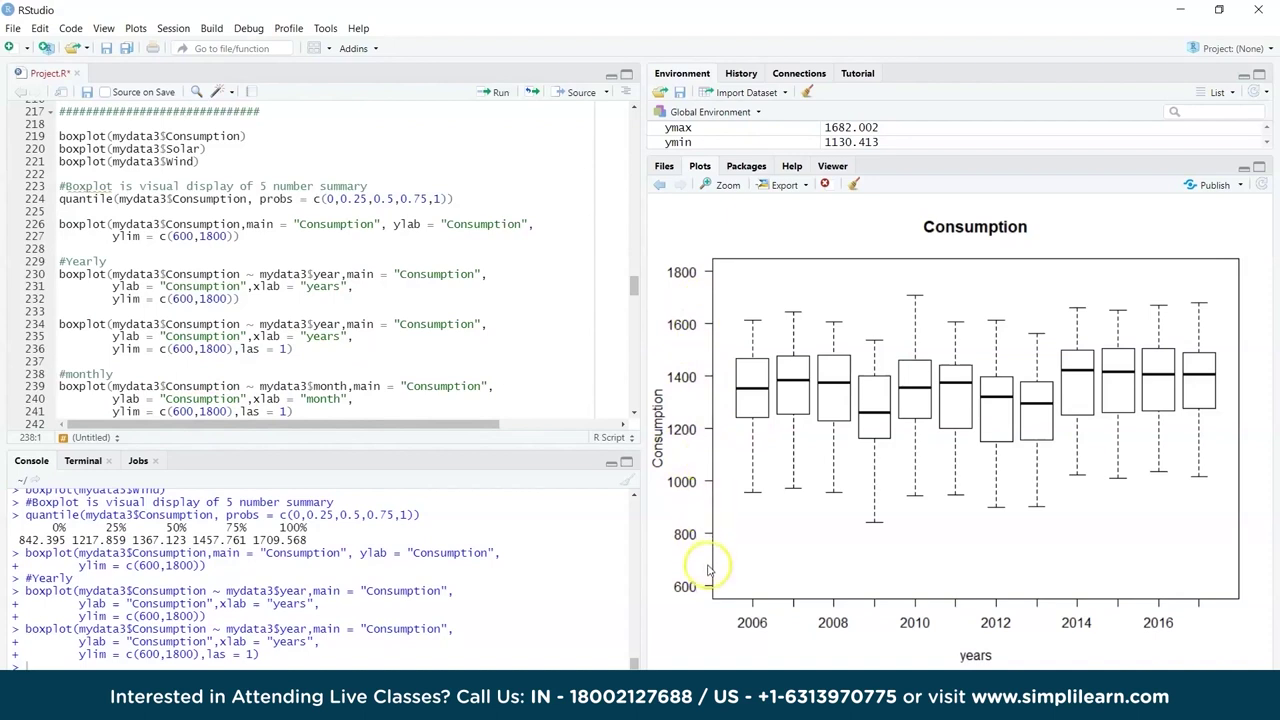
click(222, 332)
key(ctrl+Return)
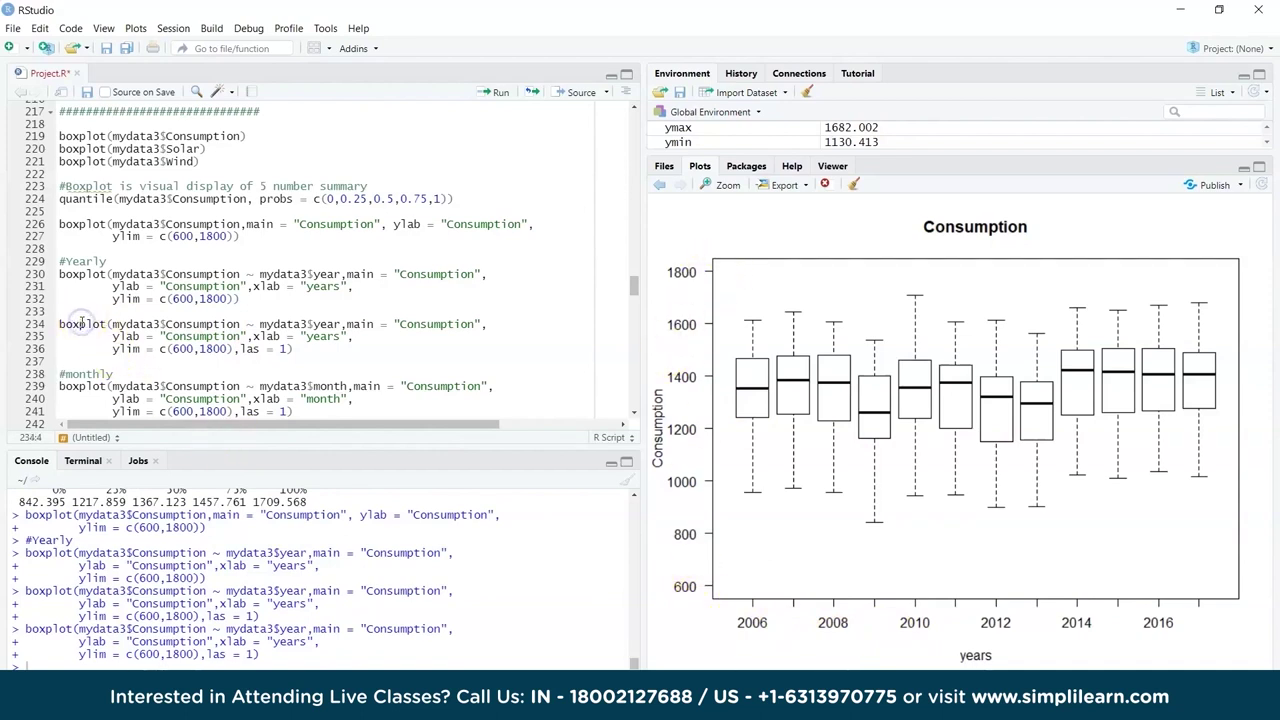
key(ctrl+Return)
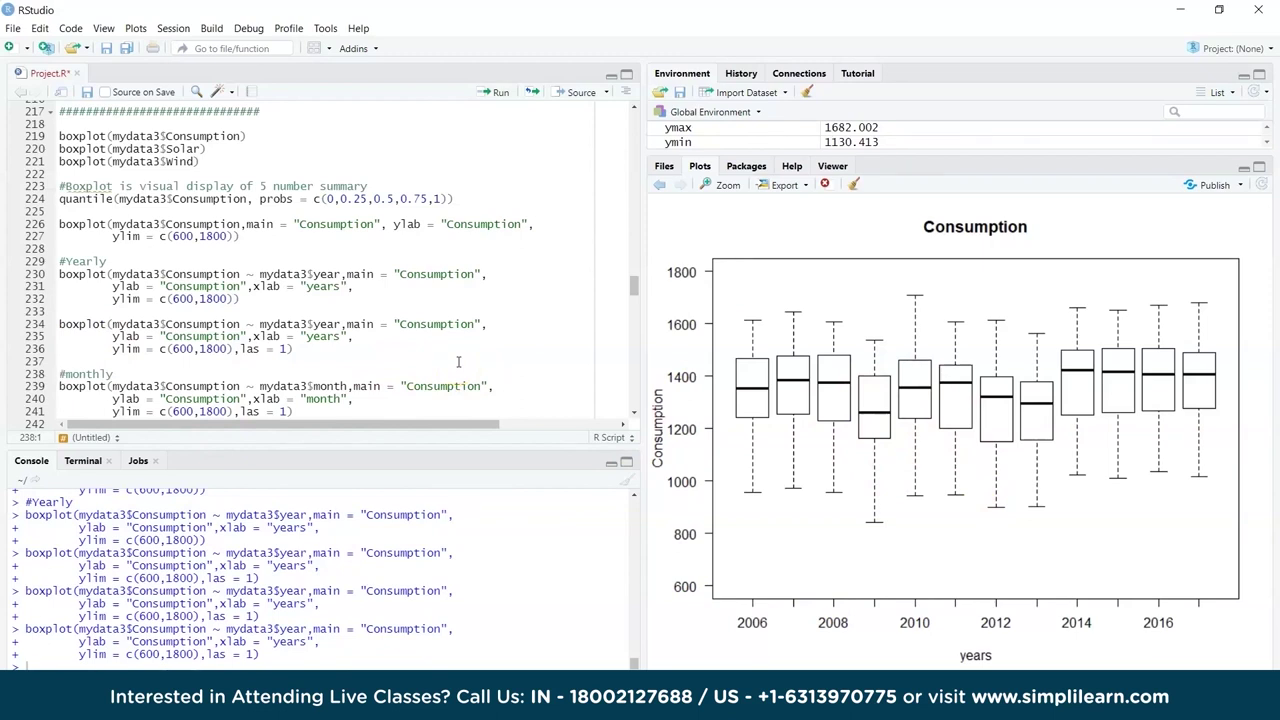
Draw the monthly Consumption box plot, then red Consumption, blue Wind and green Solar monthly box plots stacked with par(mfrow=c(3,1))
key(ctrl+Return)
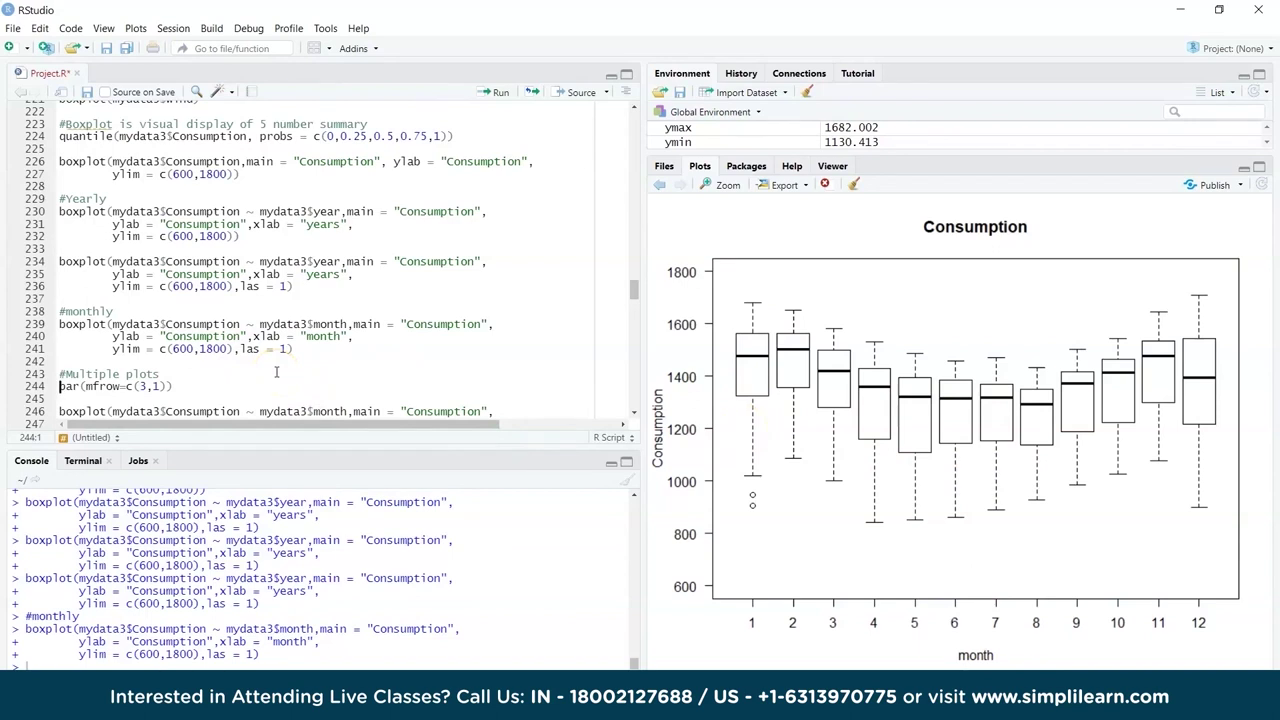
key(ctrl+Return)
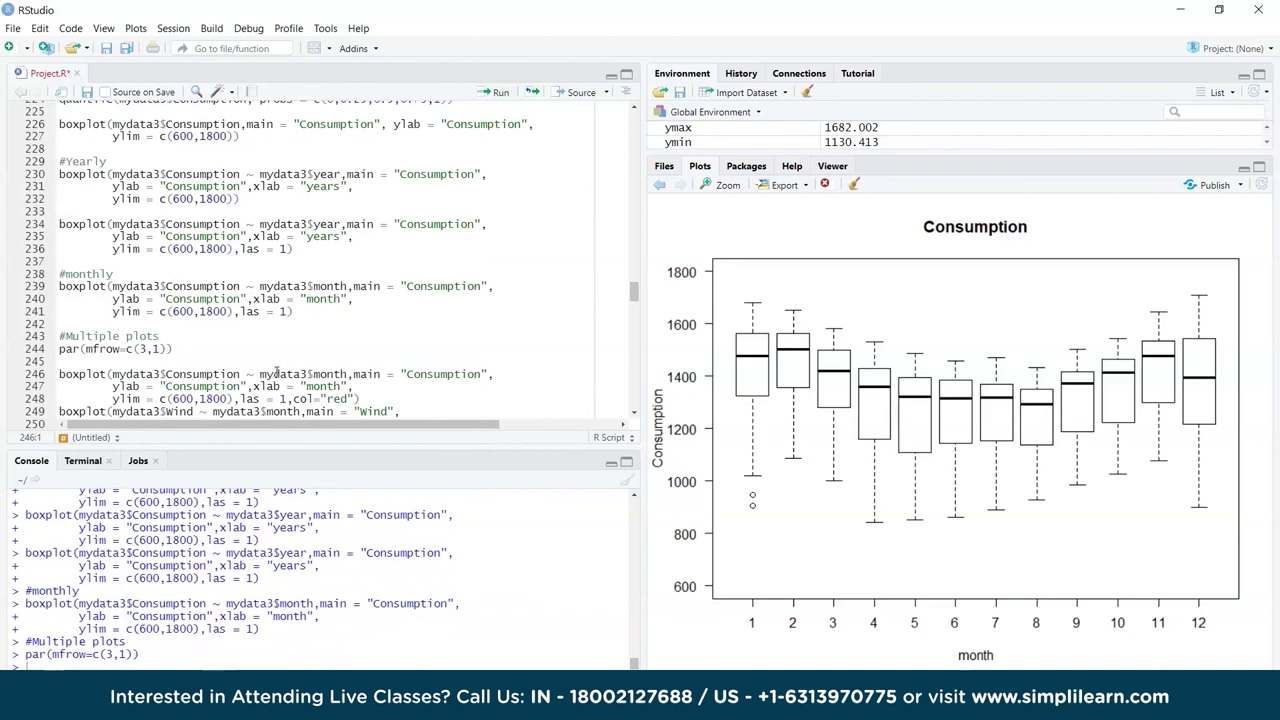
key(ctrl+Return)
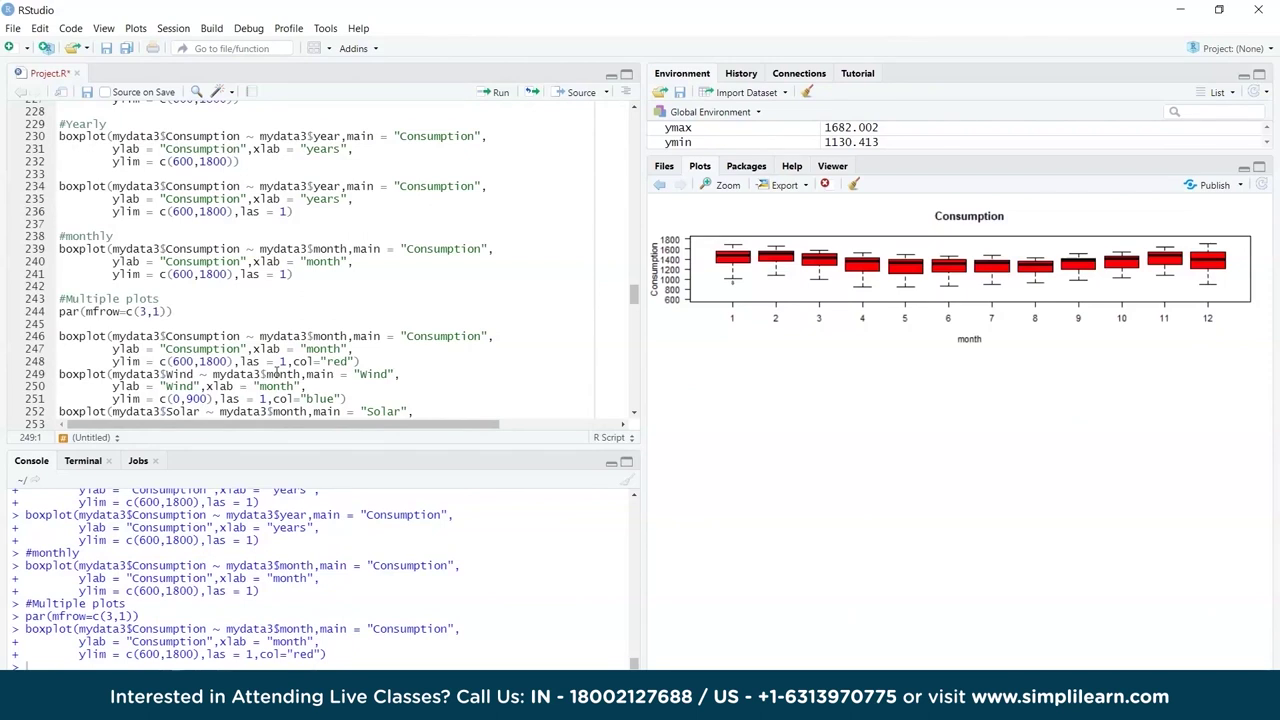
key(ctrl+Return)
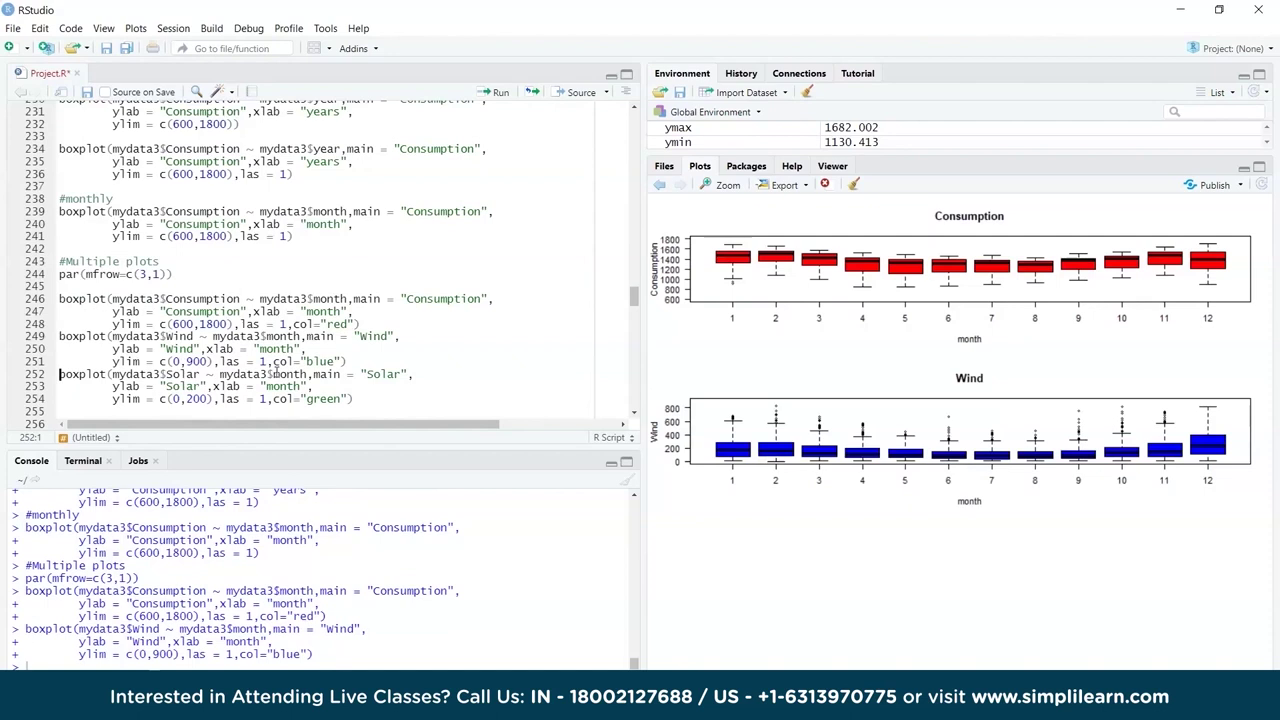
key(ctrl+Return)
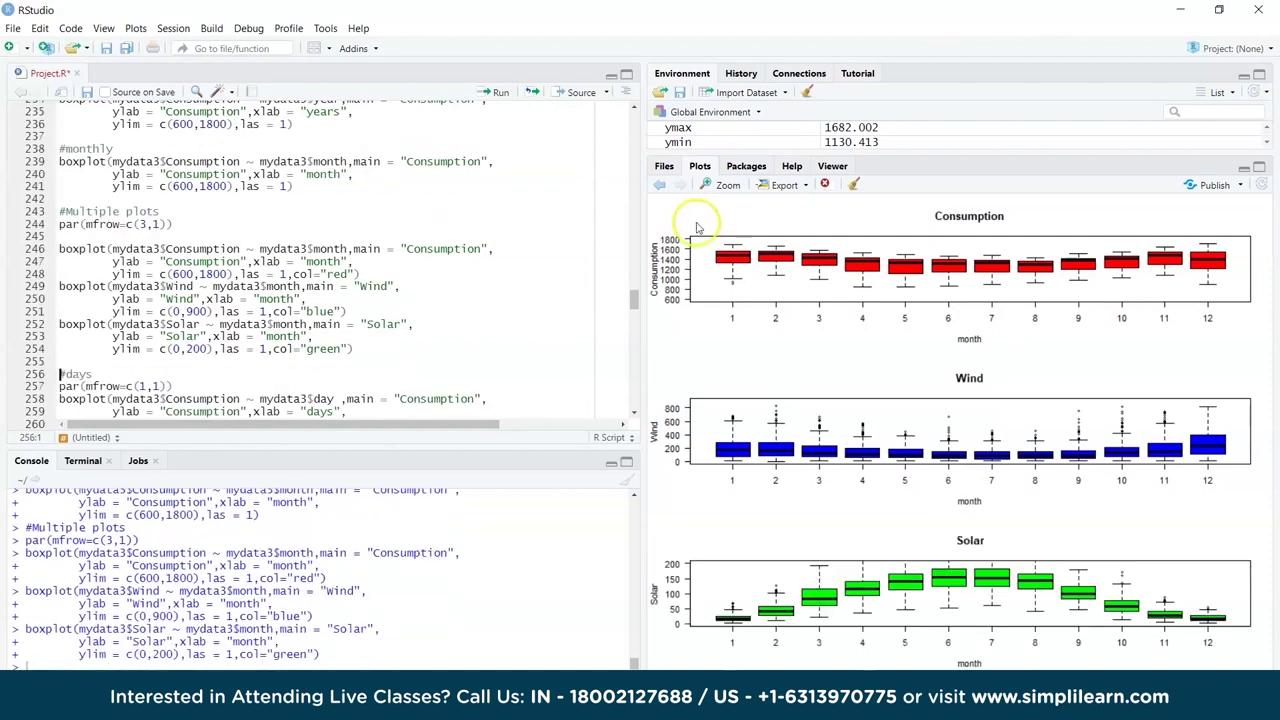
Examine the stacked monthly box plots in an enlarged, narrowed zoom window, then close it
click(721, 186)
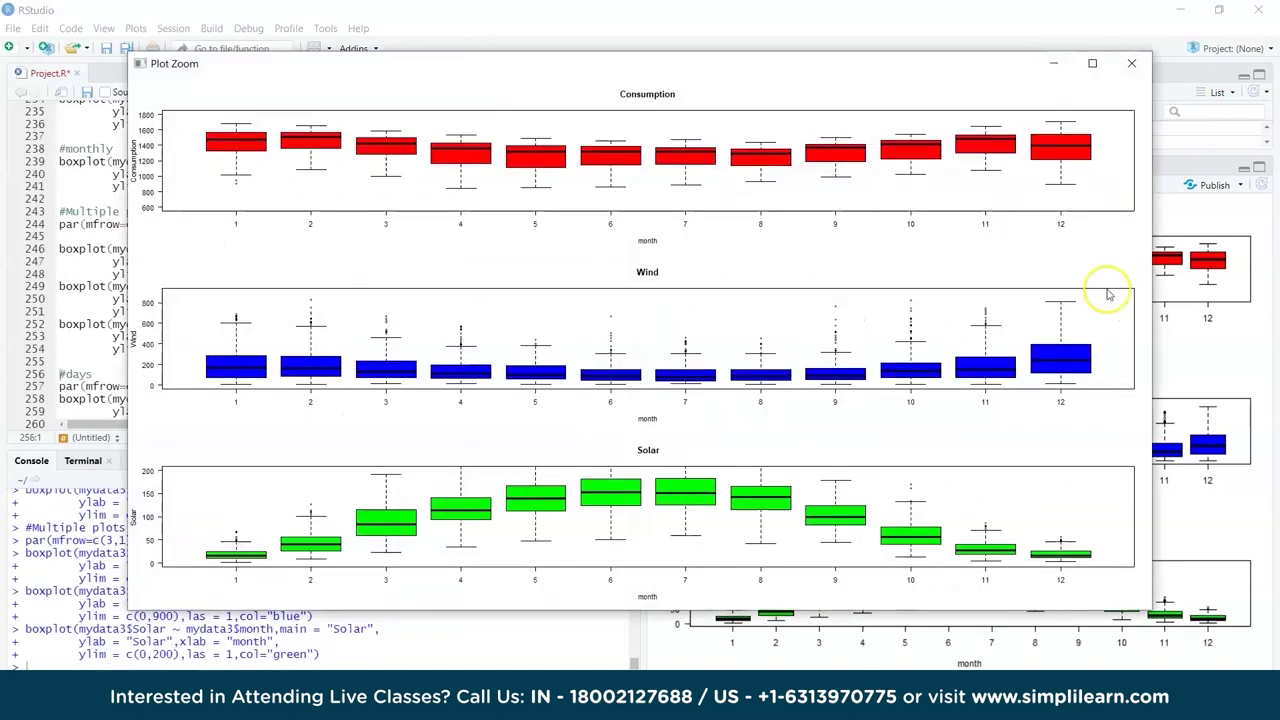
drag(1152, 268, 973, 280)
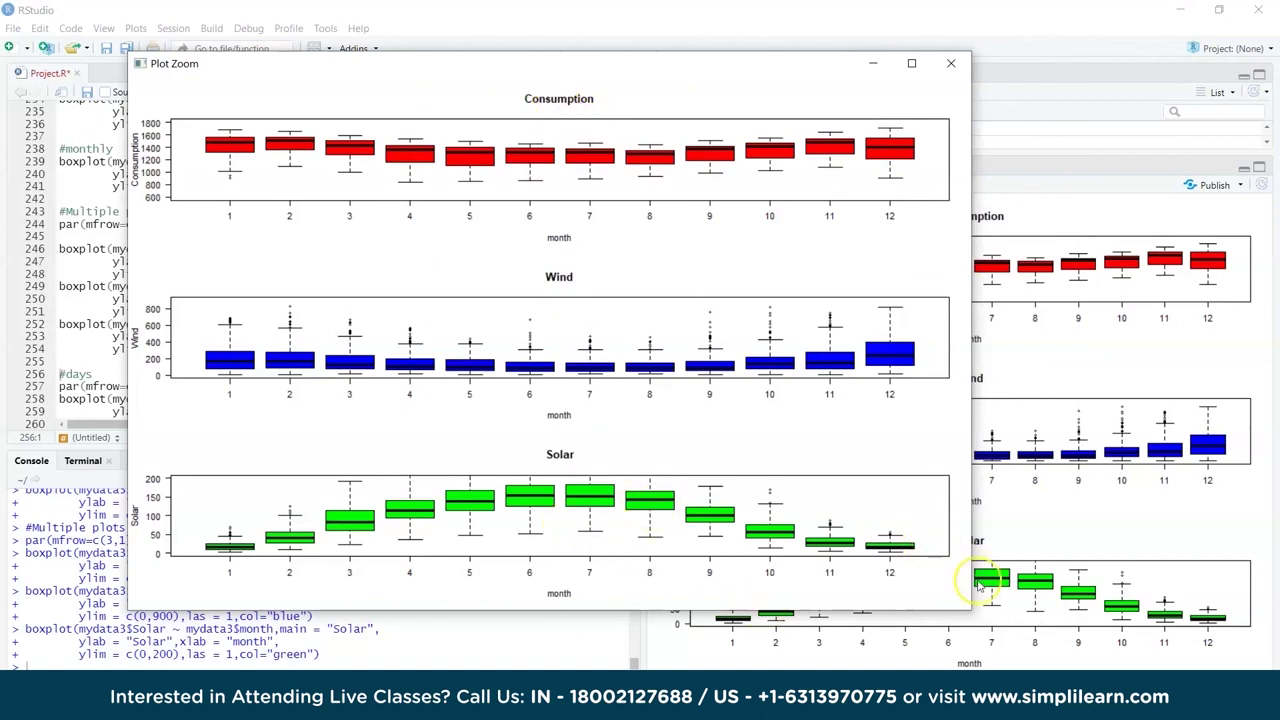
mouse_move(966, 705)
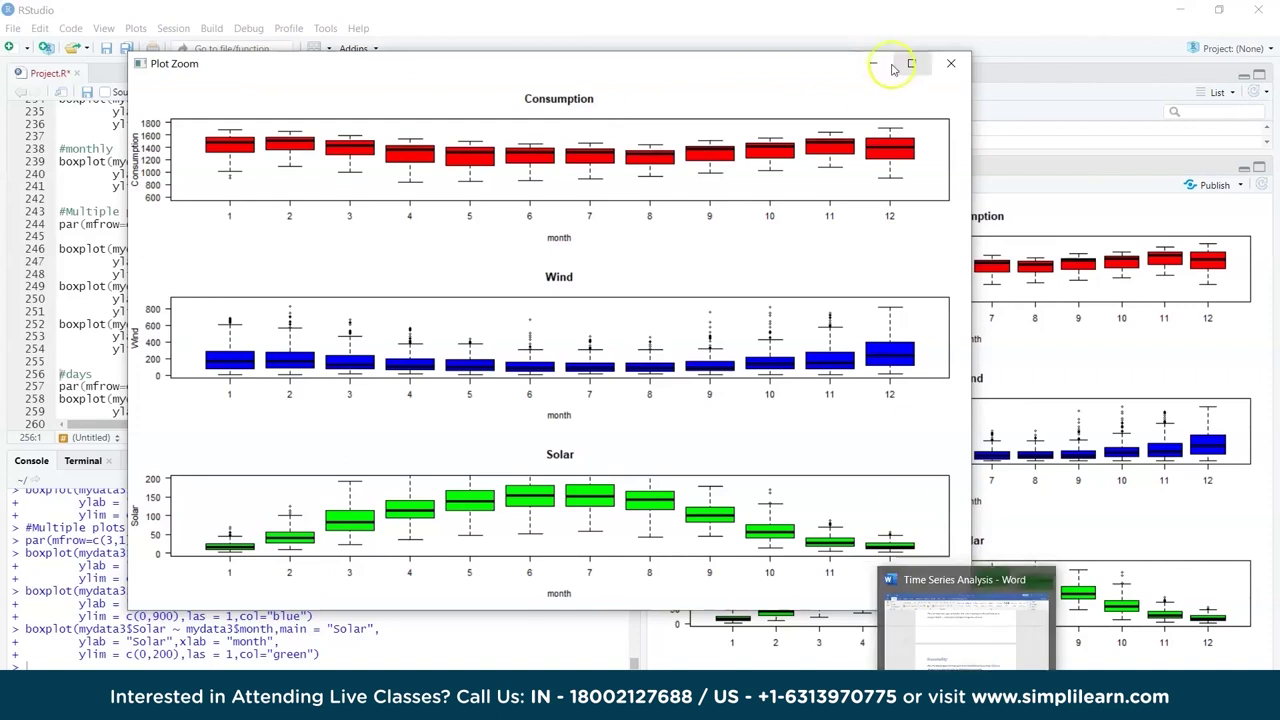
click(951, 63)
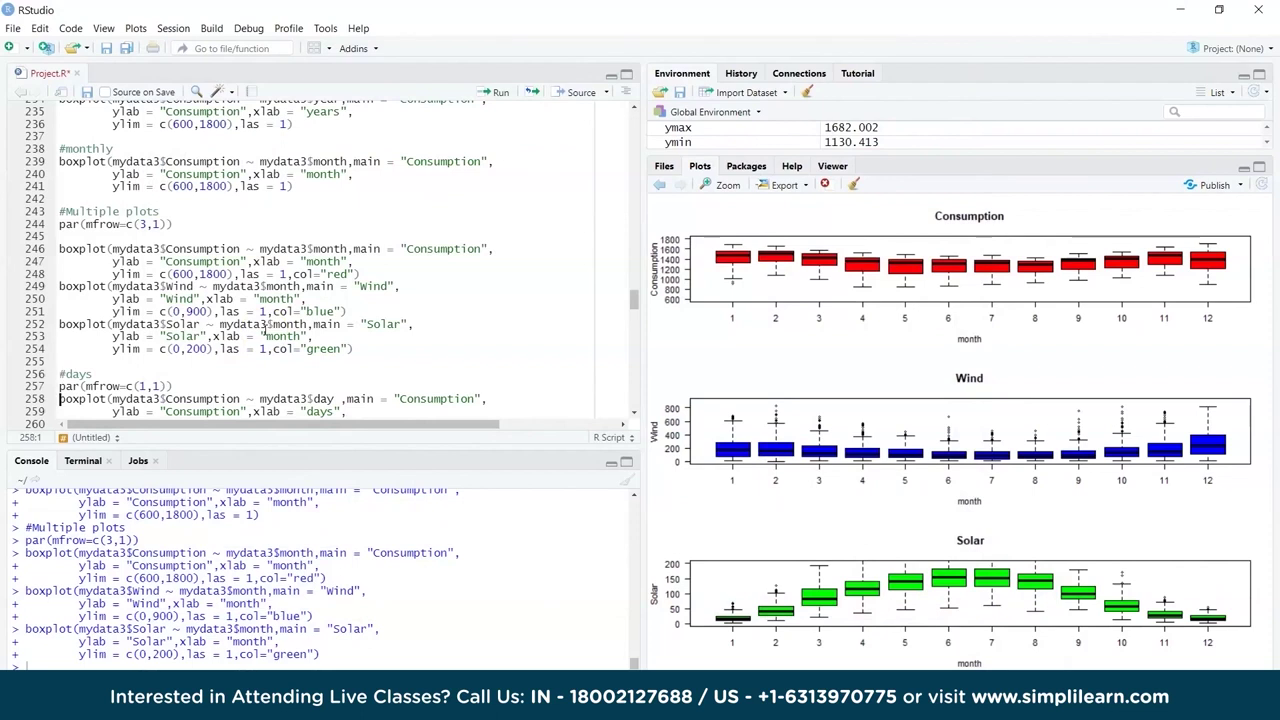
key(Down)
key(Down)
key(Down)
key(Down)
key(Down)
key(Down)
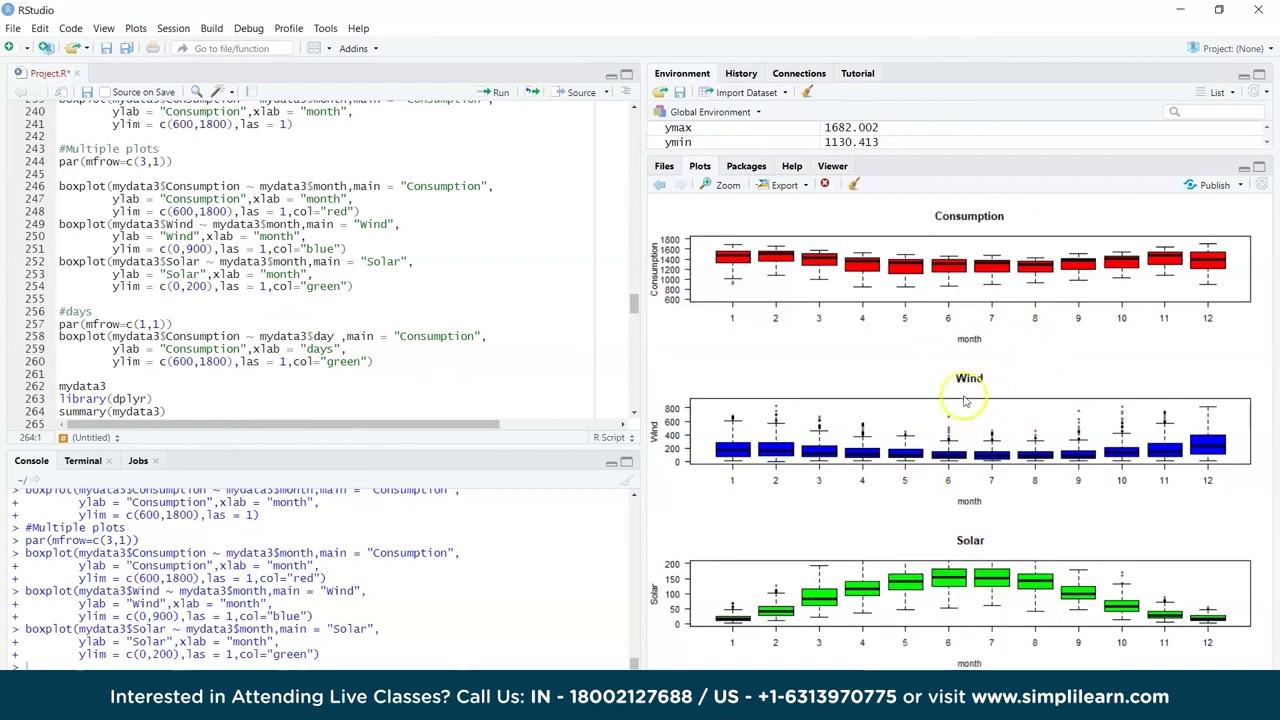
Switch to the Word notes, review the monthly box plots and yearly seasonality remark in the Seasonality section, and return to RStudio
key(alt+Tab)
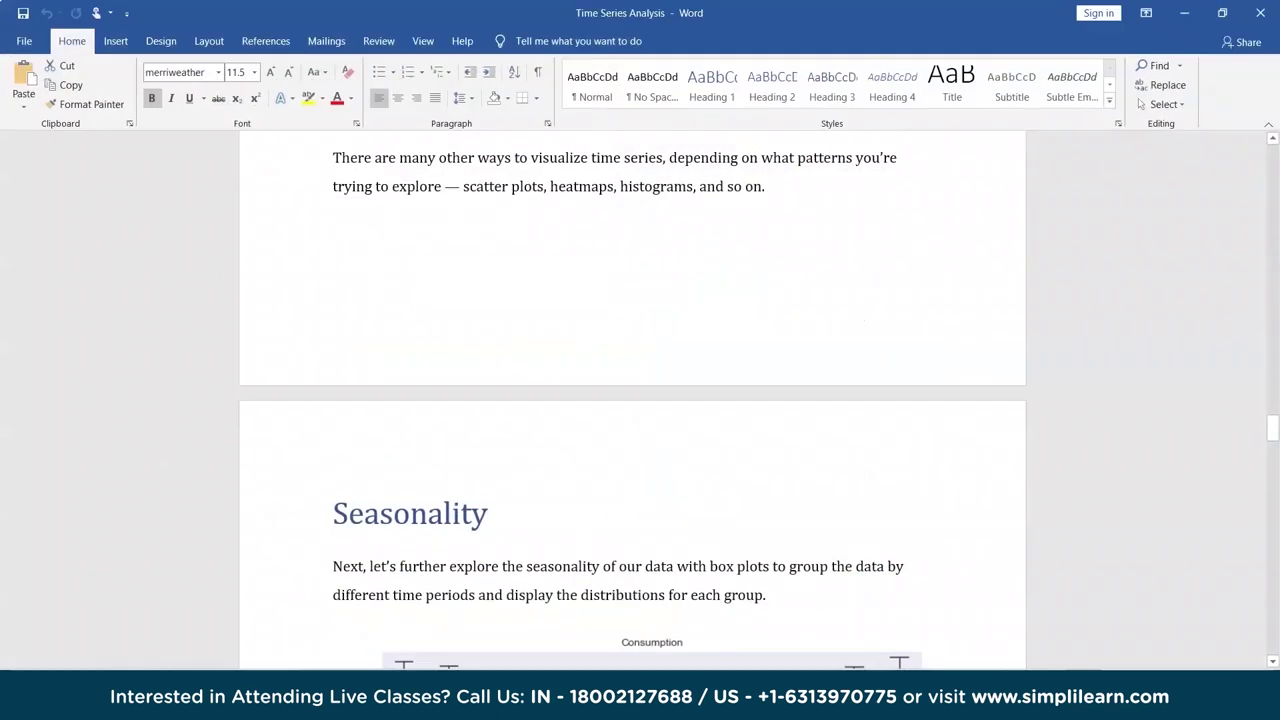
scroll(595, 453, down, 6)
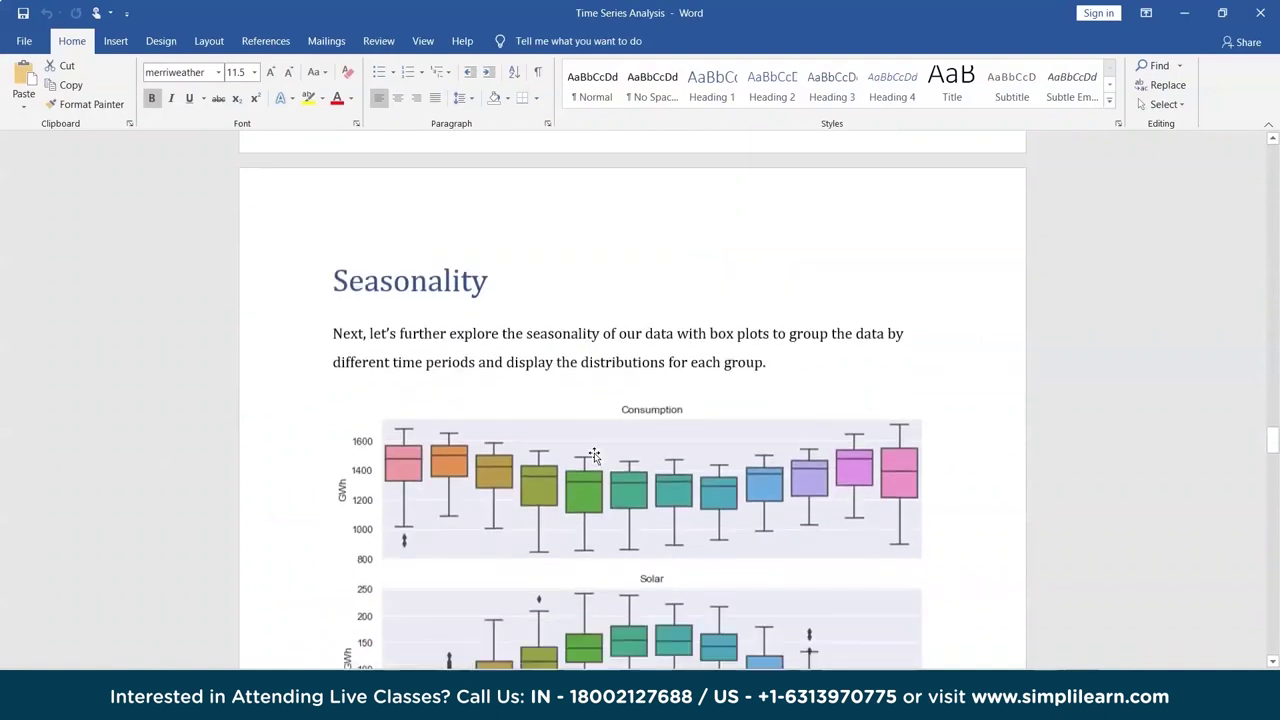
scroll(595, 453, down, 3)
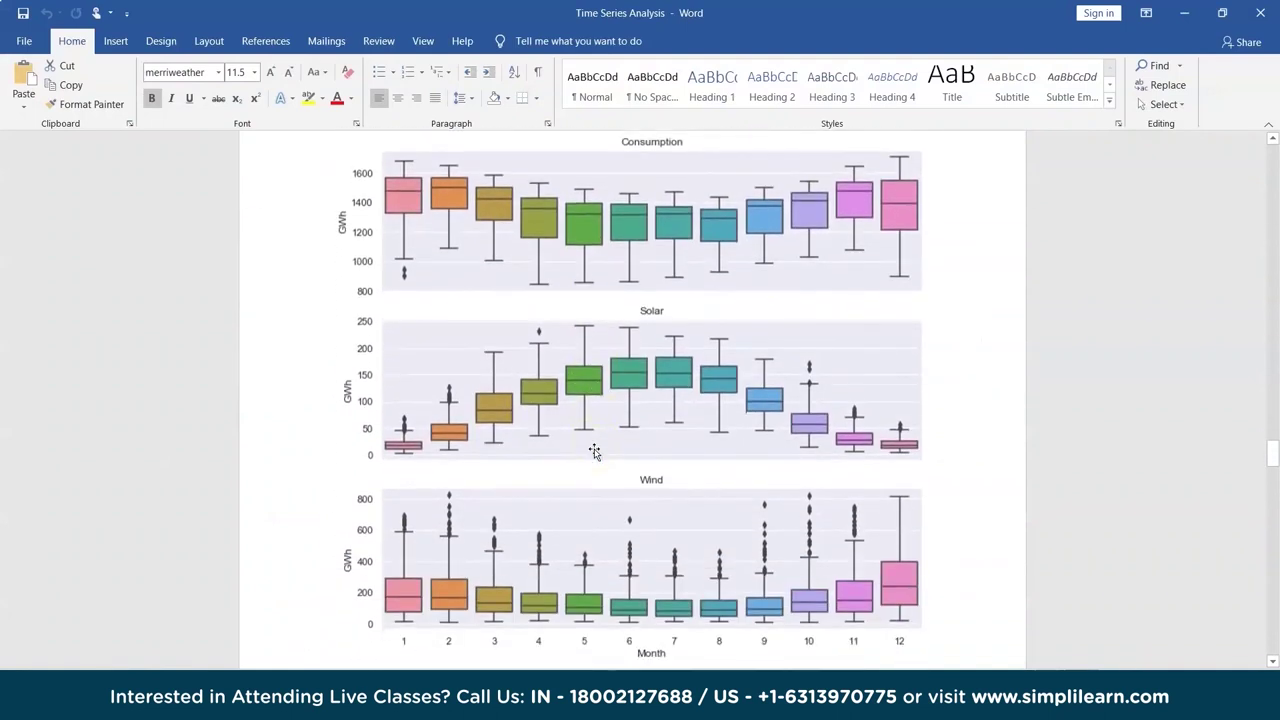
scroll(595, 453, down, 4)
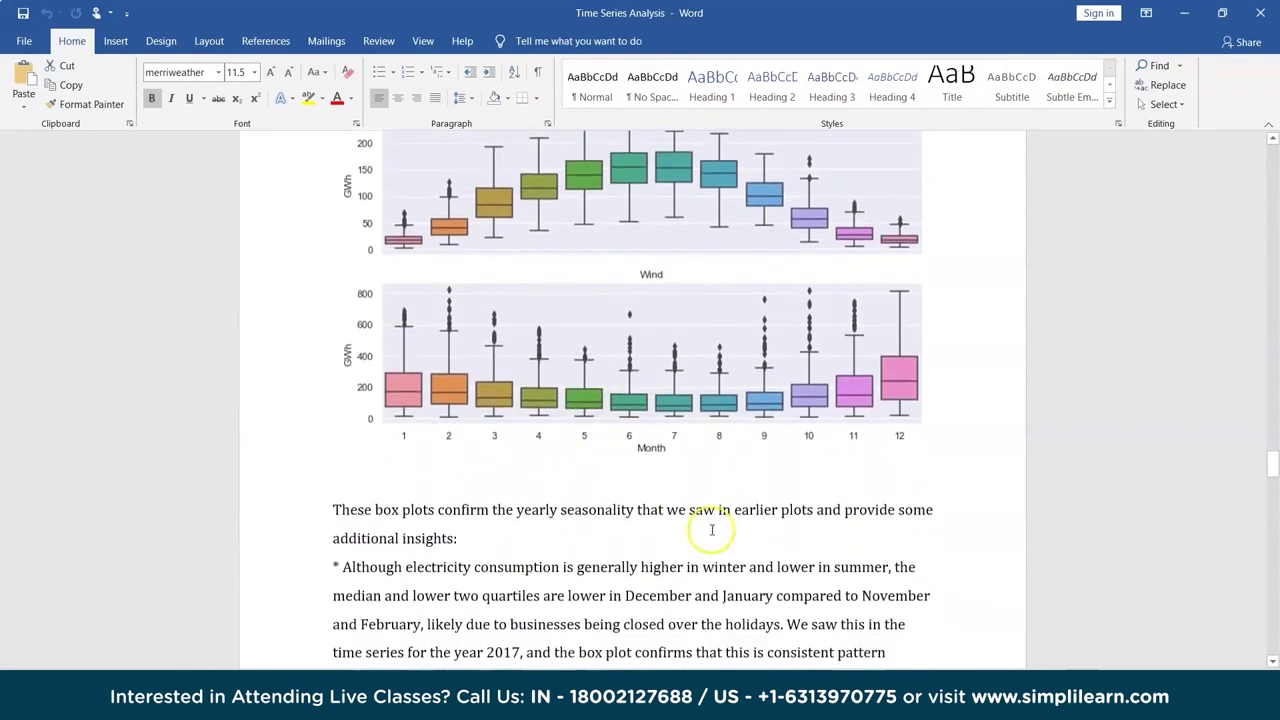
drag(516, 509, 771, 507)
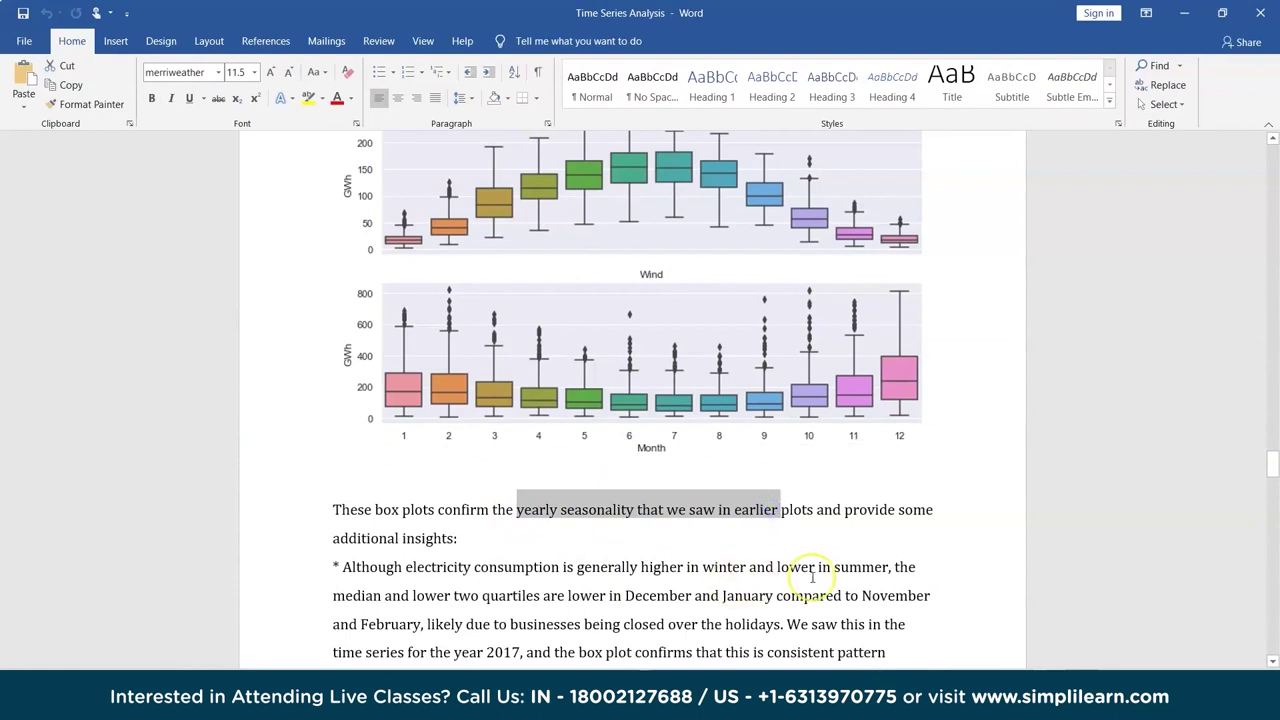
scroll(812, 577, down, 1)
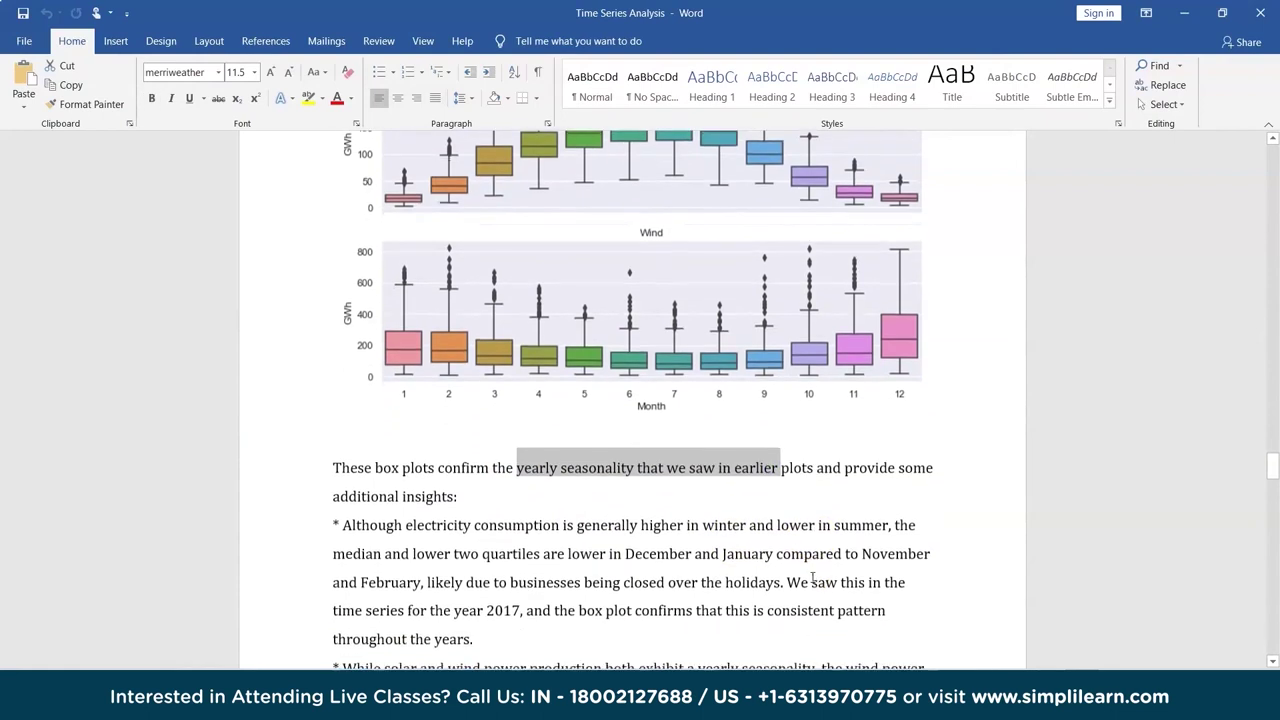
key(alt+Tab)
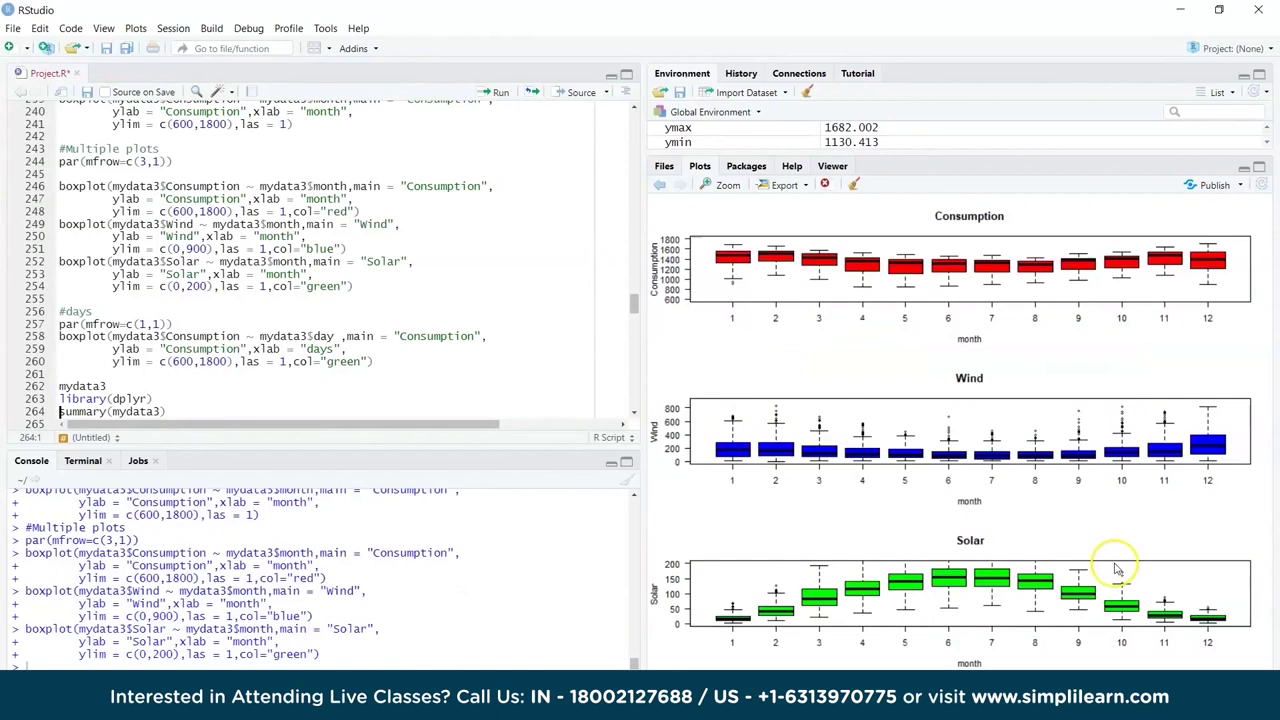
In the Word notes, mark "electricity consumption" in the first insight, check it against the monthly box plots, and return to RStudio
key(alt+Tab)
scroll(786, 458, down, 2)
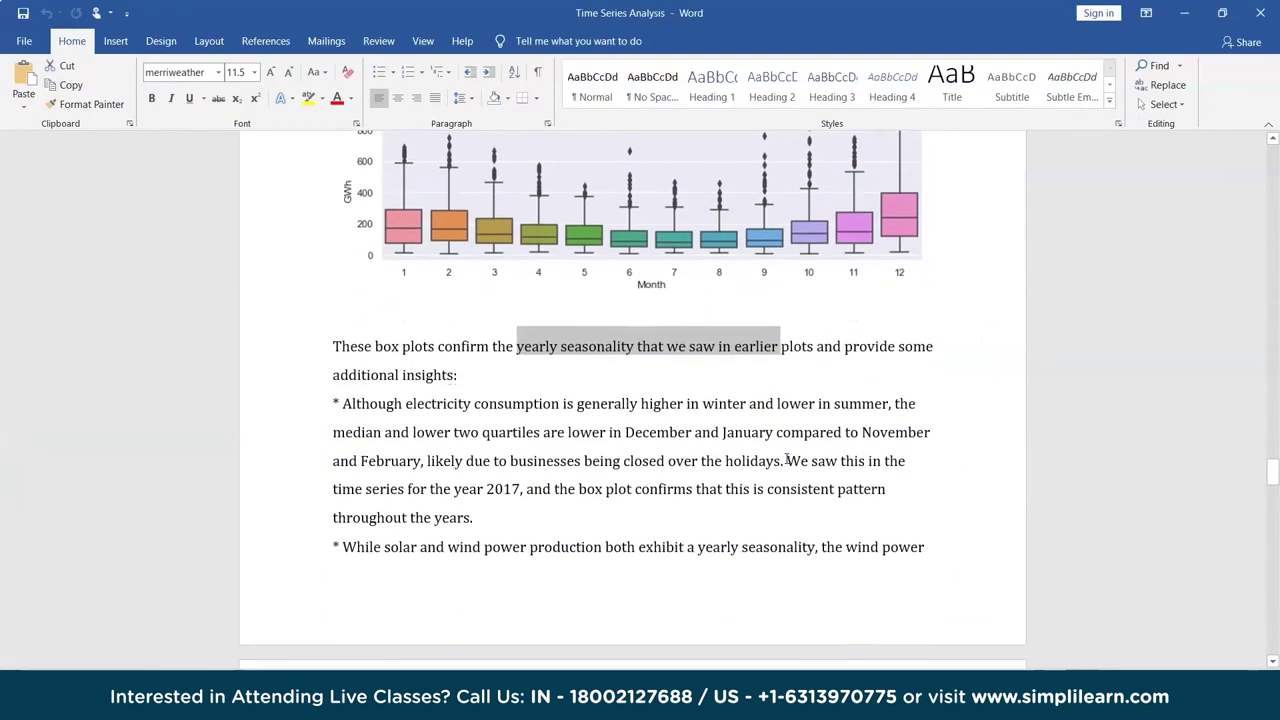
drag(405, 403, 560, 404)
scroll(772, 418, up, 5)
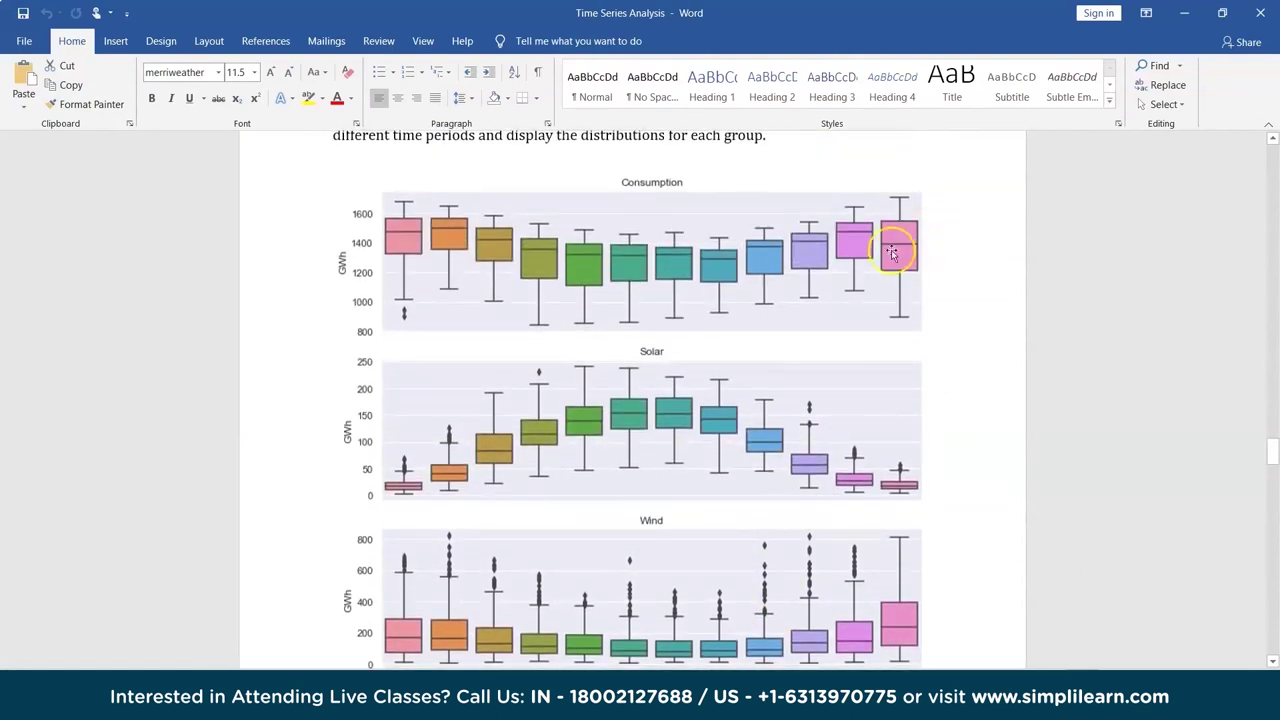
scroll(843, 516, down, 4)
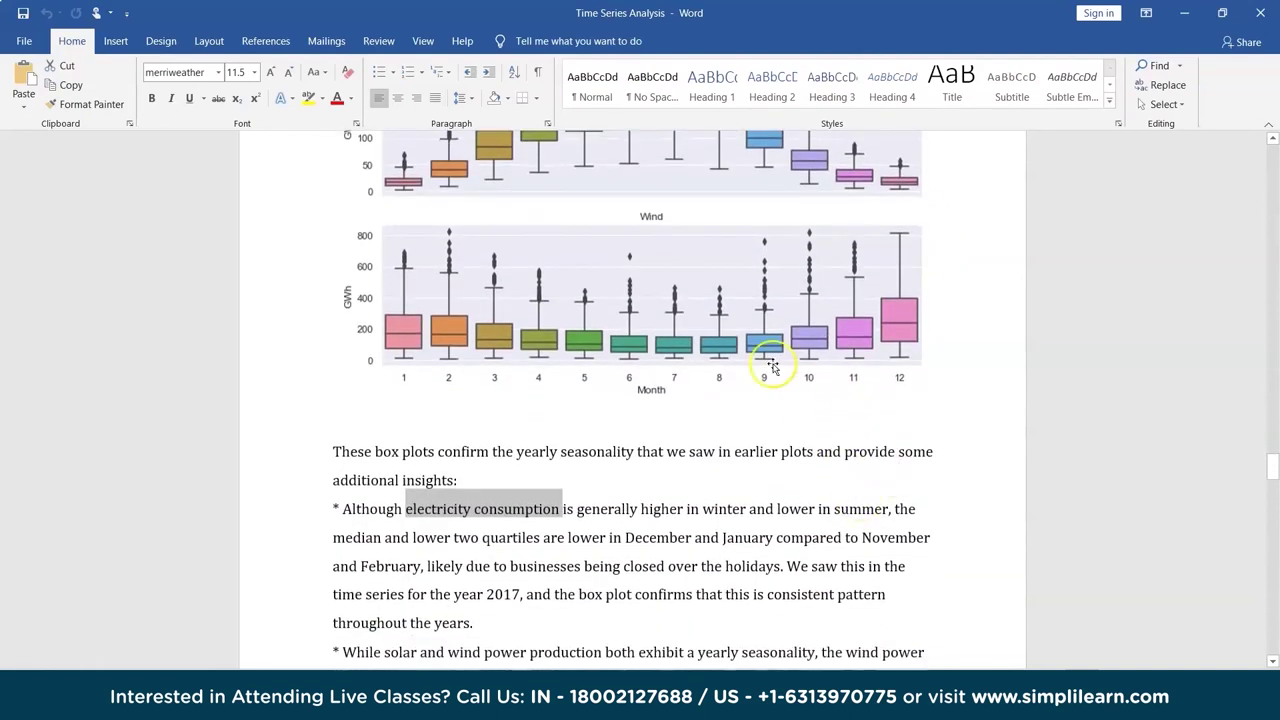
scroll(766, 362, up, 3)
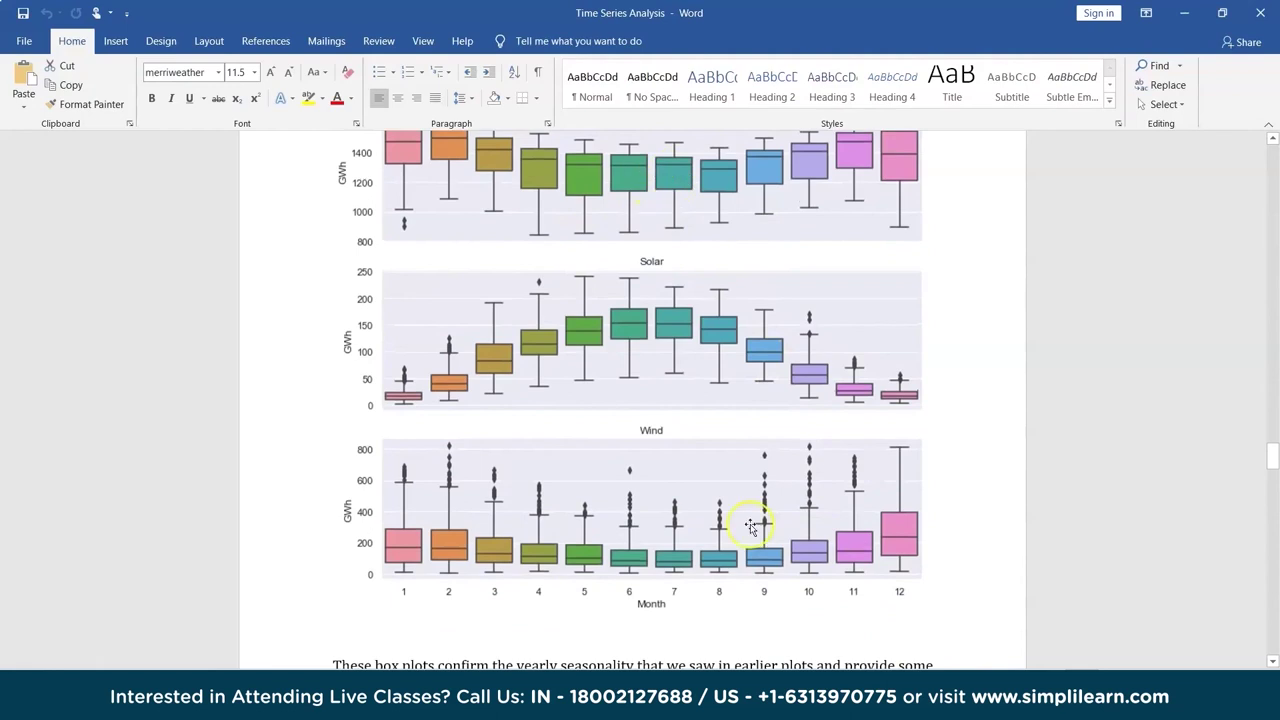
key(alt+Tab)
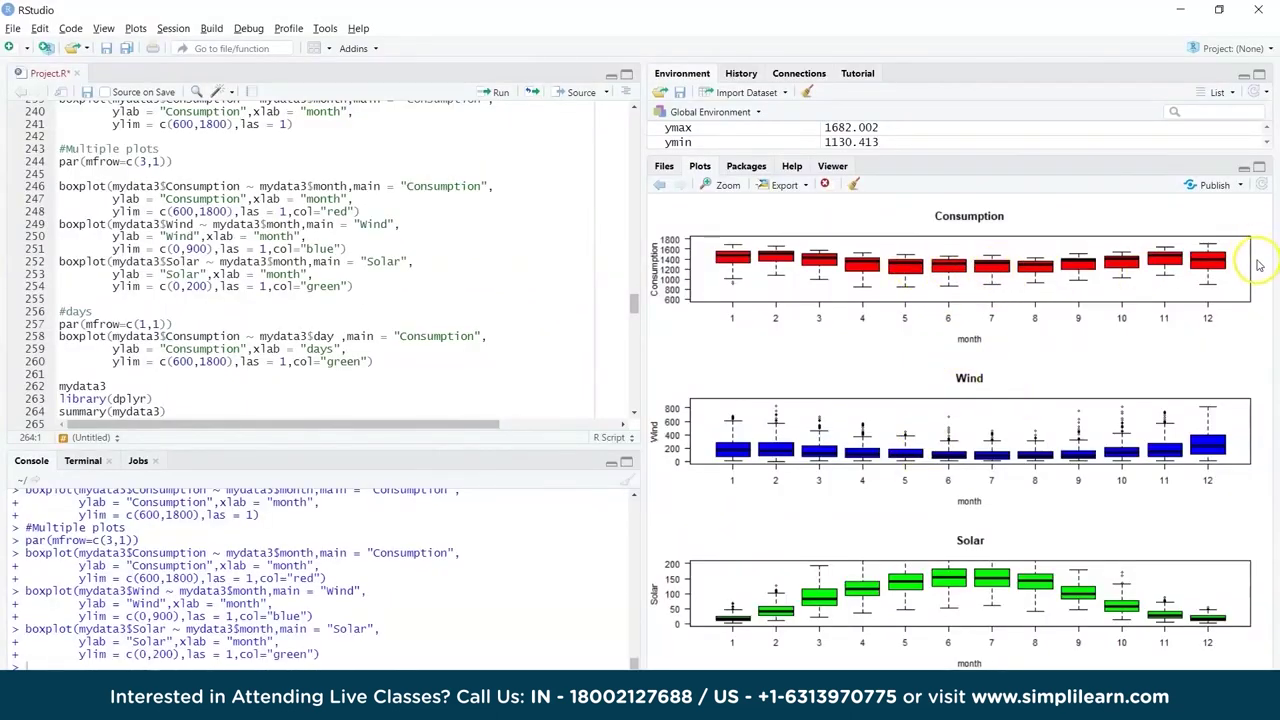
Back in the Word notes, mark the remark on December's lower two quartiles and compare it with the monthly Consumption box plot
key(alt+Tab)
scroll(697, 545, down, 4)
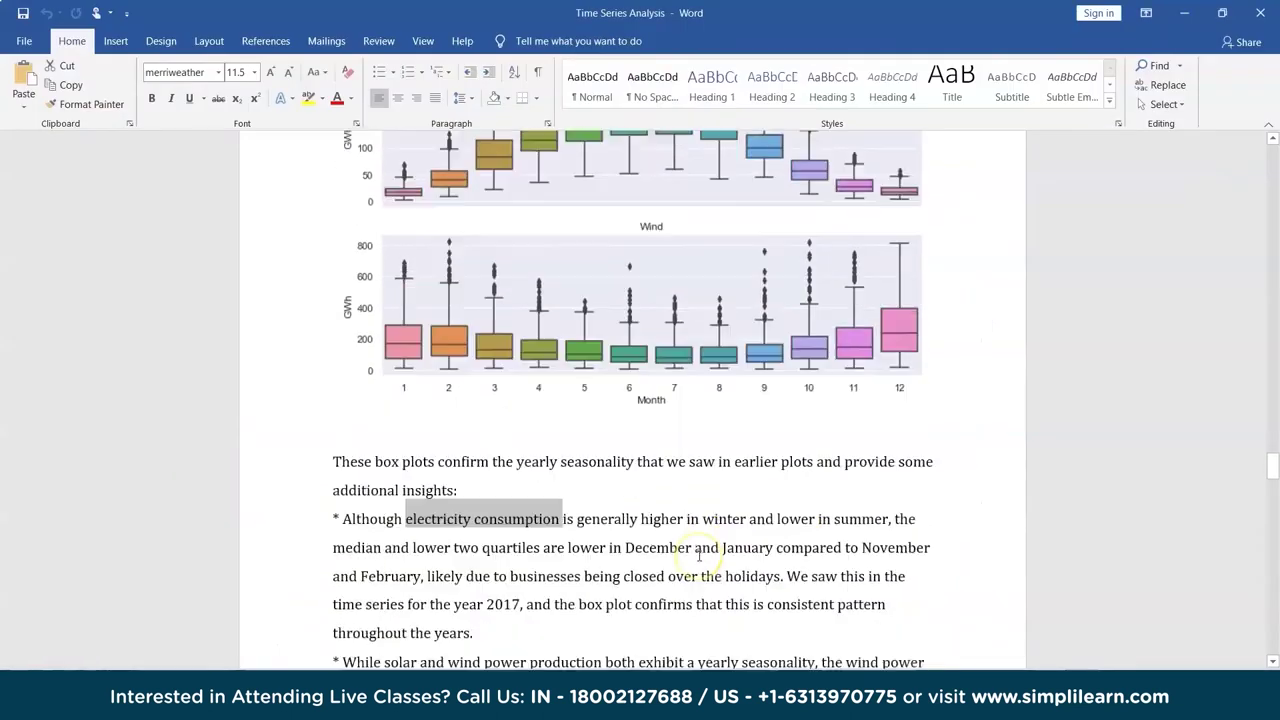
scroll(698, 555, down, 2)
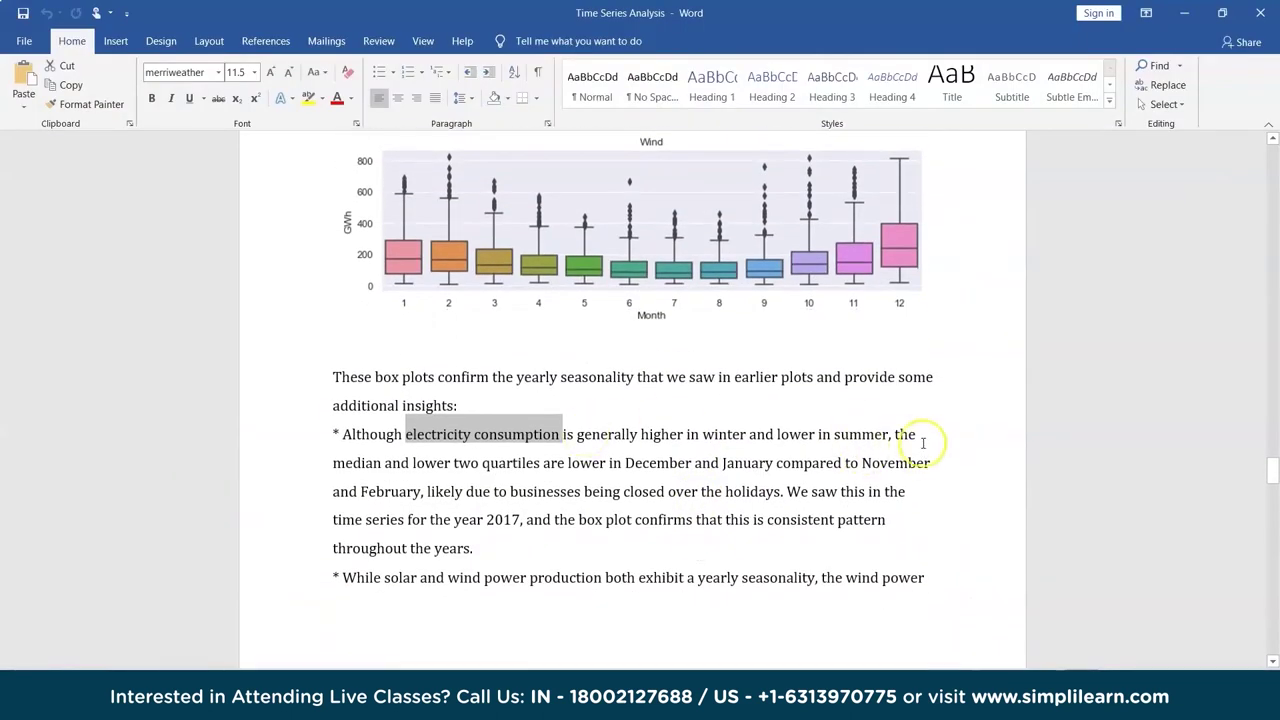
drag(386, 463, 666, 463)
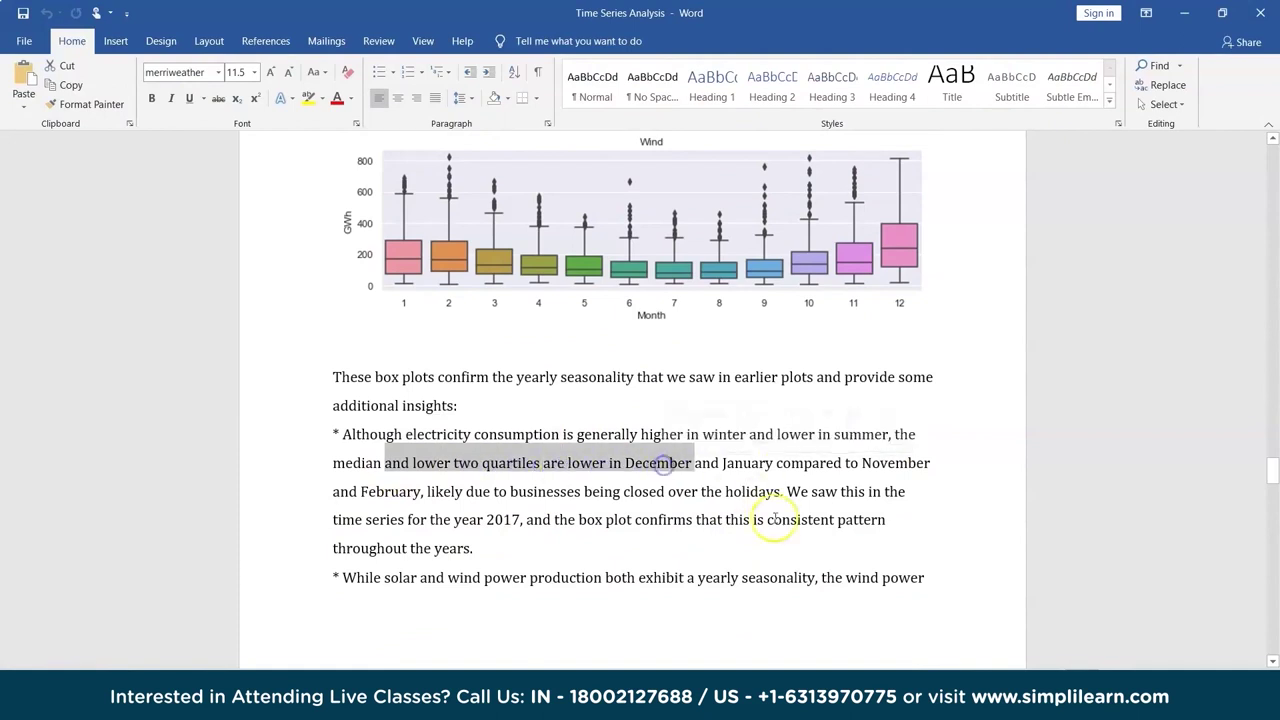
scroll(766, 568, up, 7)
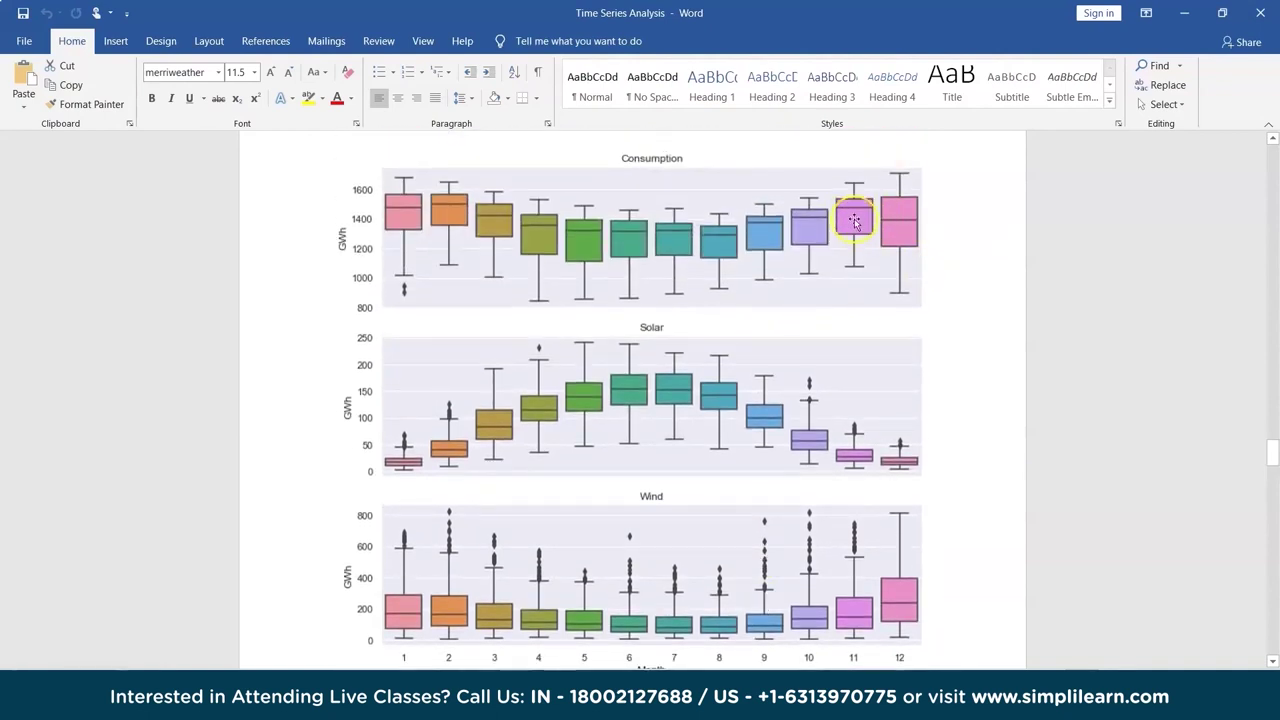
scroll(680, 606, down, 7)
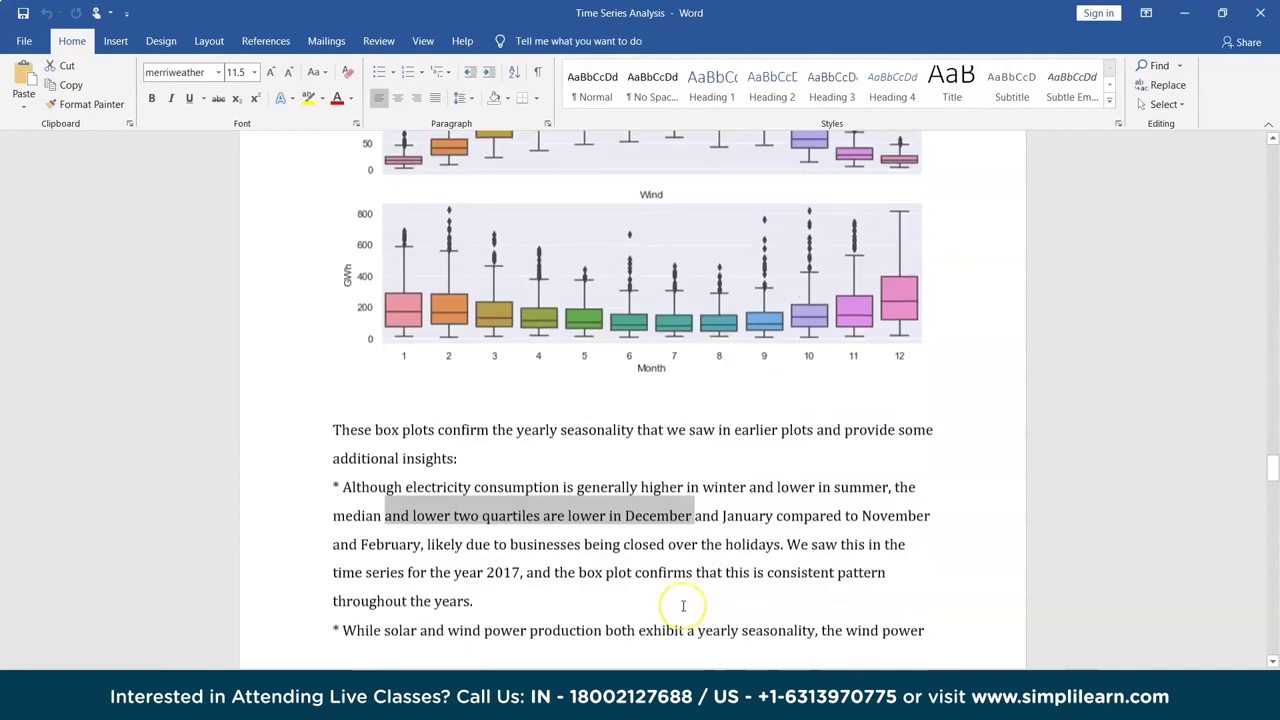
Mark "and lower two quartiles are lower" in the Word notes and compare it with the January and December consumption box plots, including RStudio's
click(395, 455)
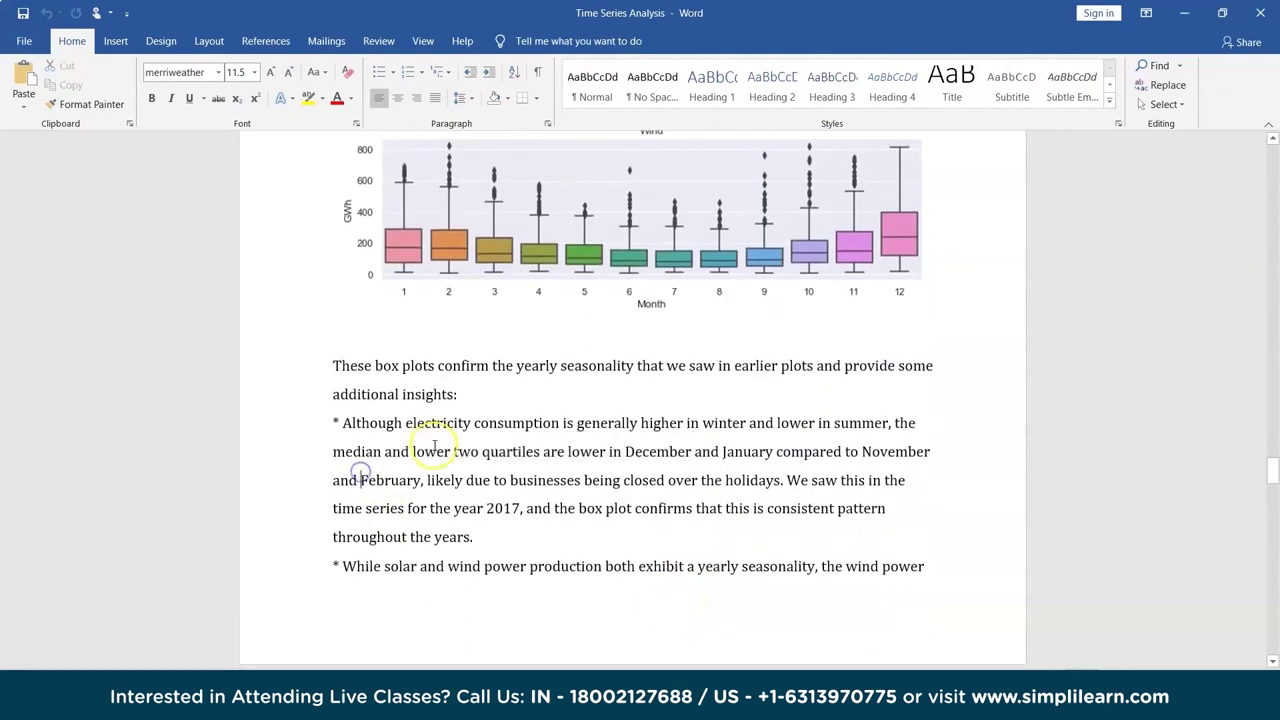
drag(408, 451, 588, 452)
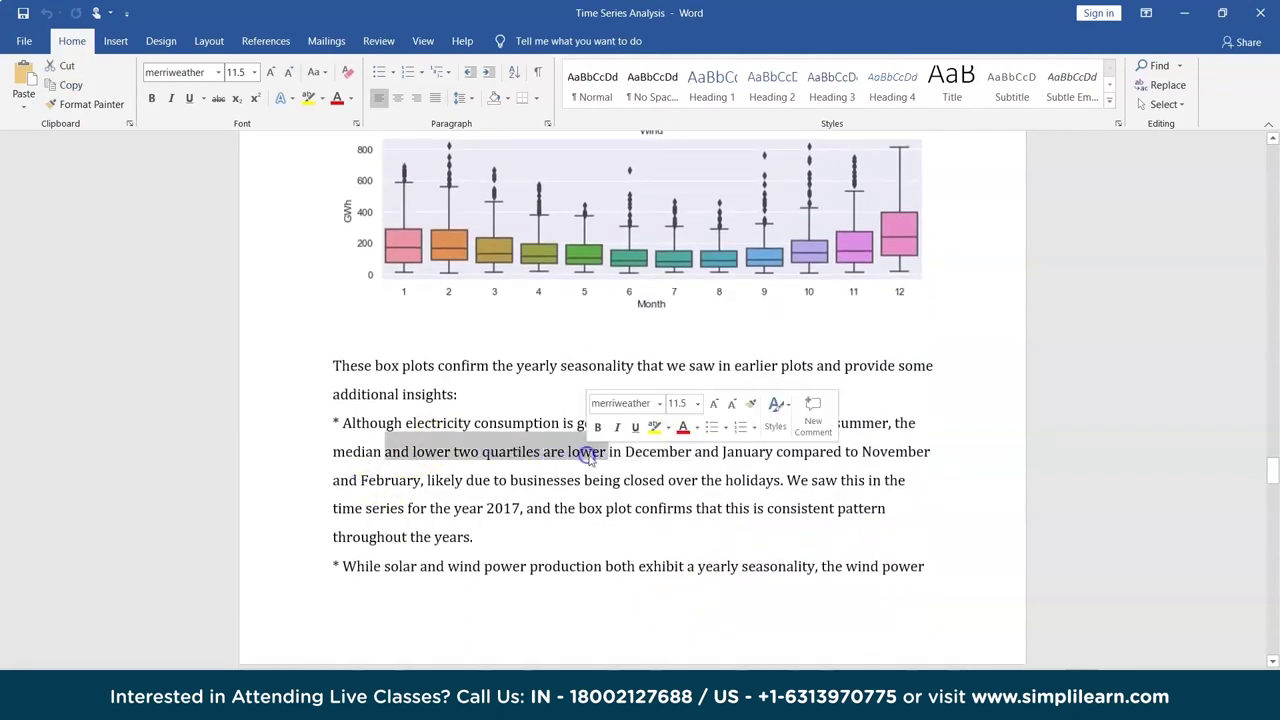
scroll(751, 523, up, 3)
scroll(756, 521, up, 6)
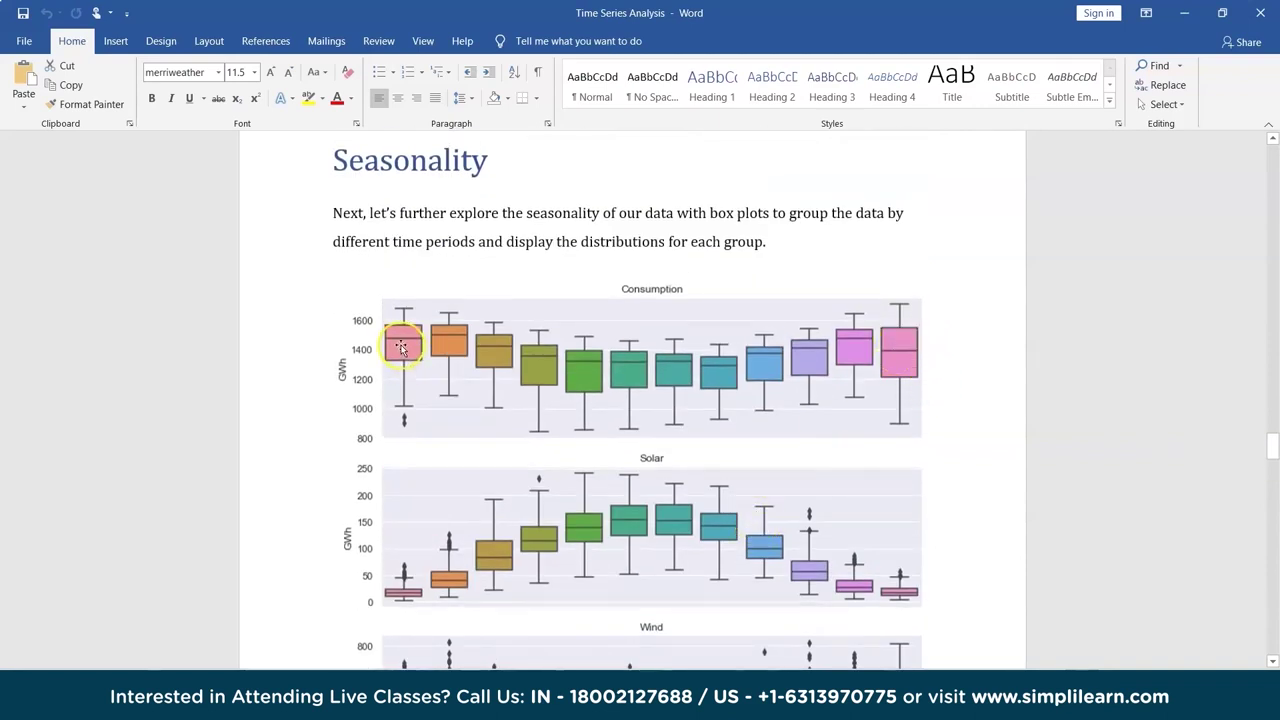
key(alt+Tab)
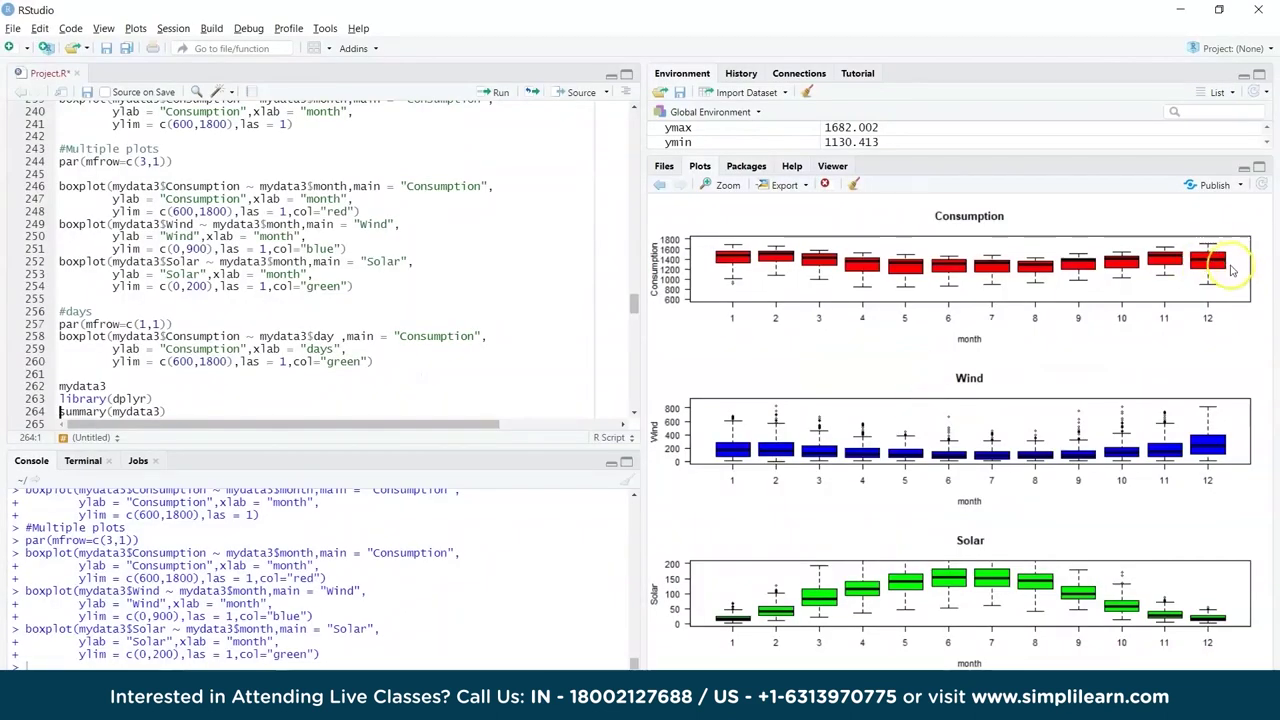
key(alt+Tab)
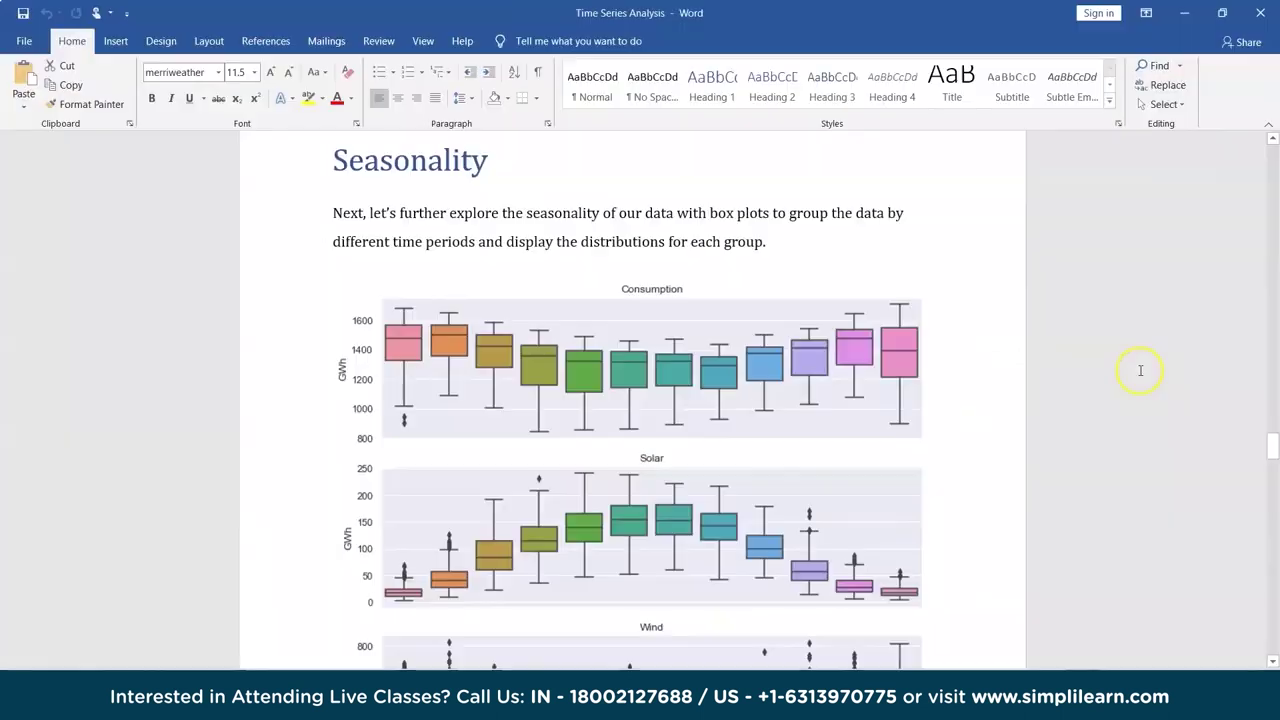
Read the remaining Seasonality insights on holiday closures and wind outliers against the monthly plots, down to the day-of-week grouping heading
scroll(777, 487, down, 8)
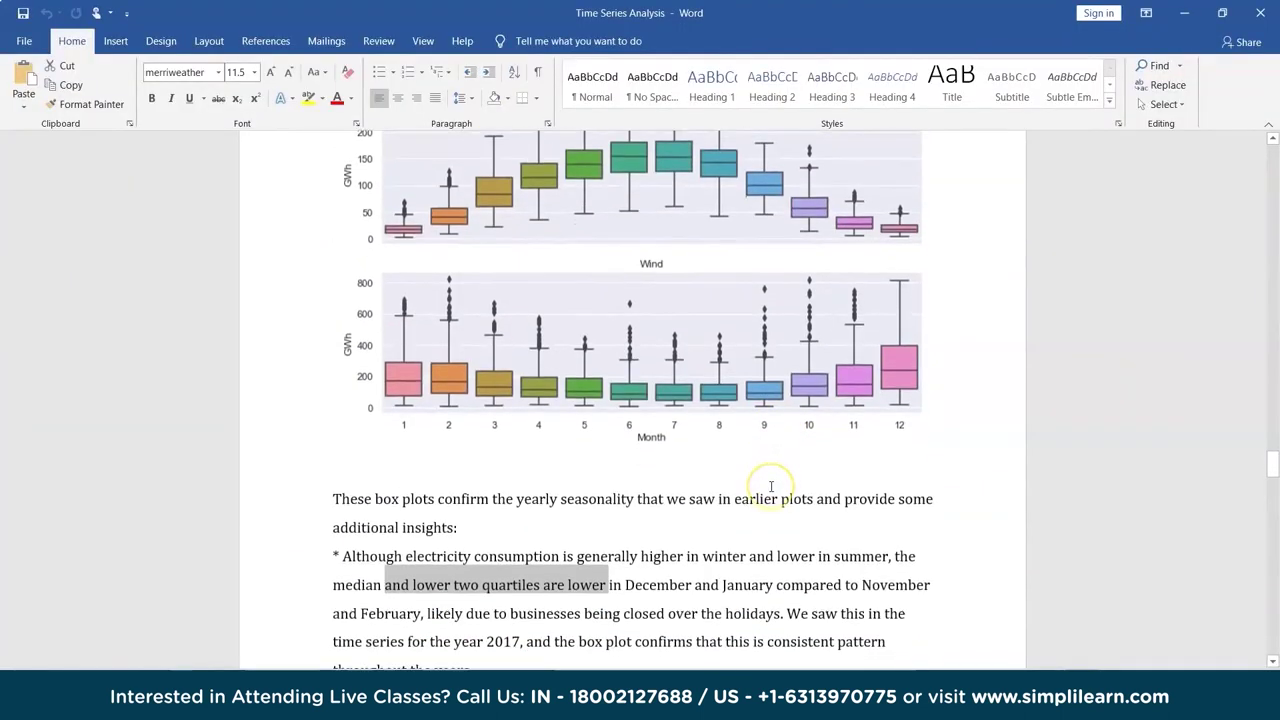
scroll(771, 487, down, 1)
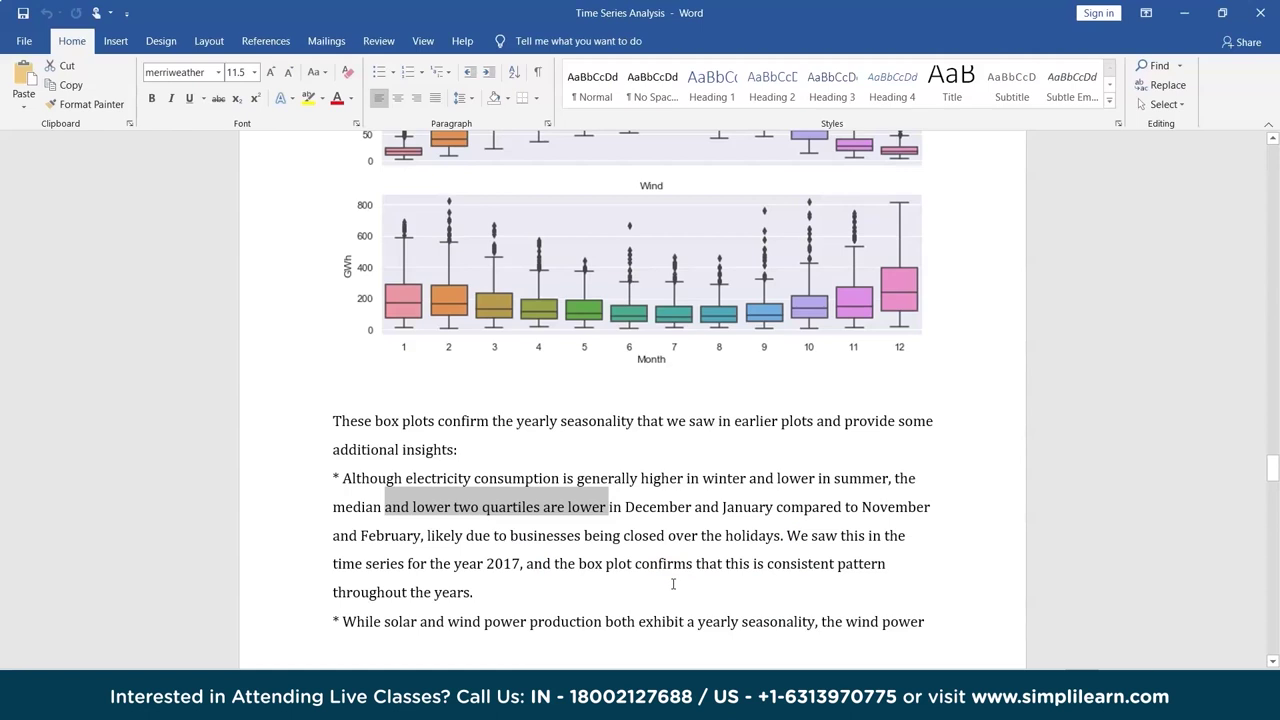
scroll(673, 584, down, 5)
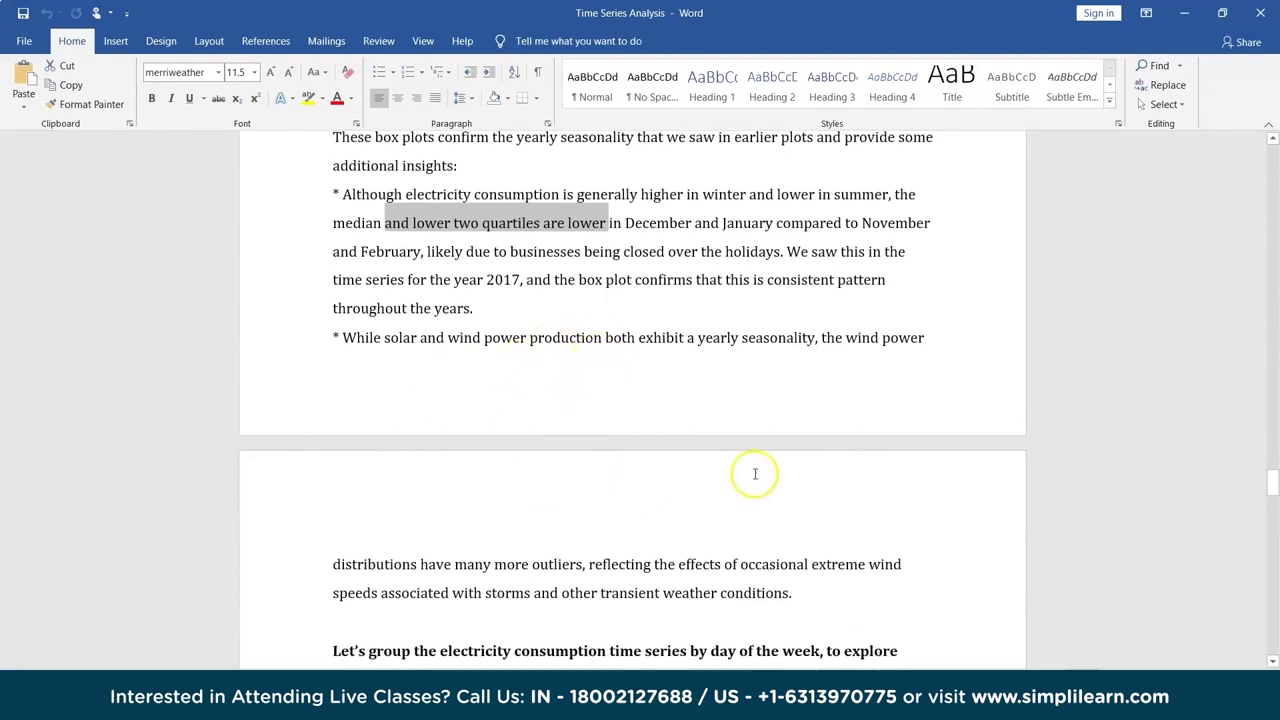
scroll(721, 589, up, 9)
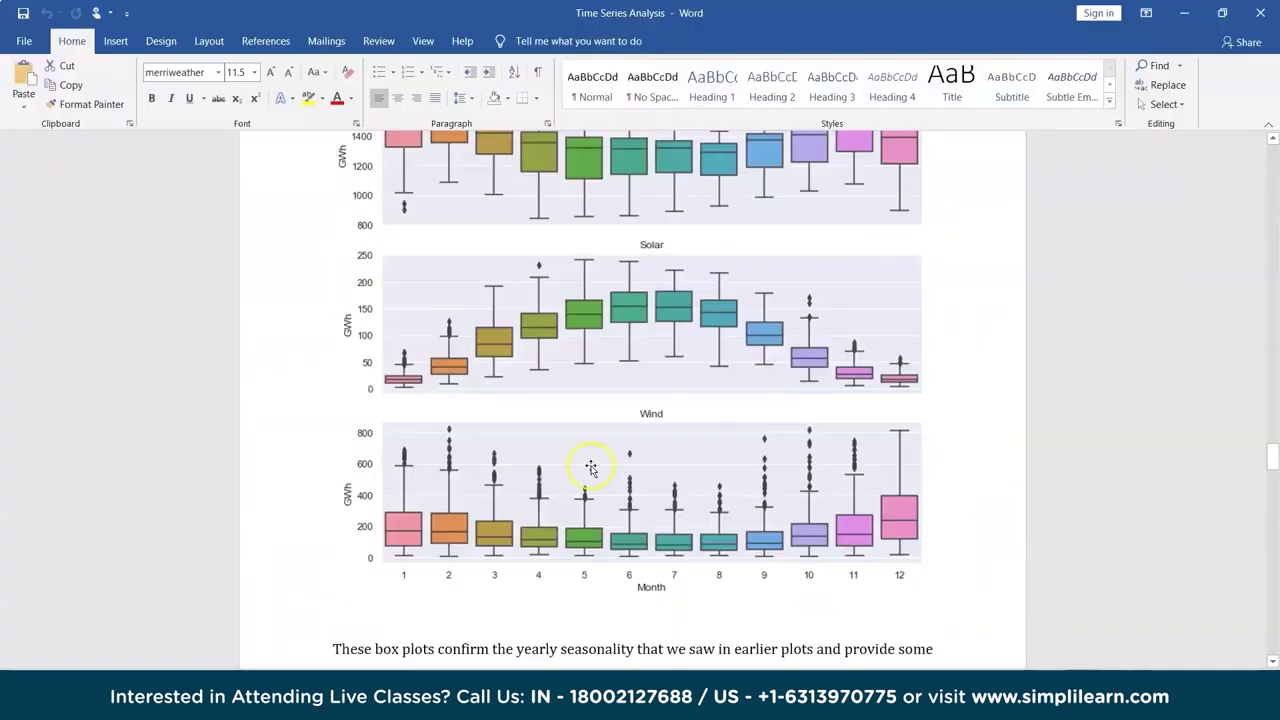
scroll(588, 466, down, 4)
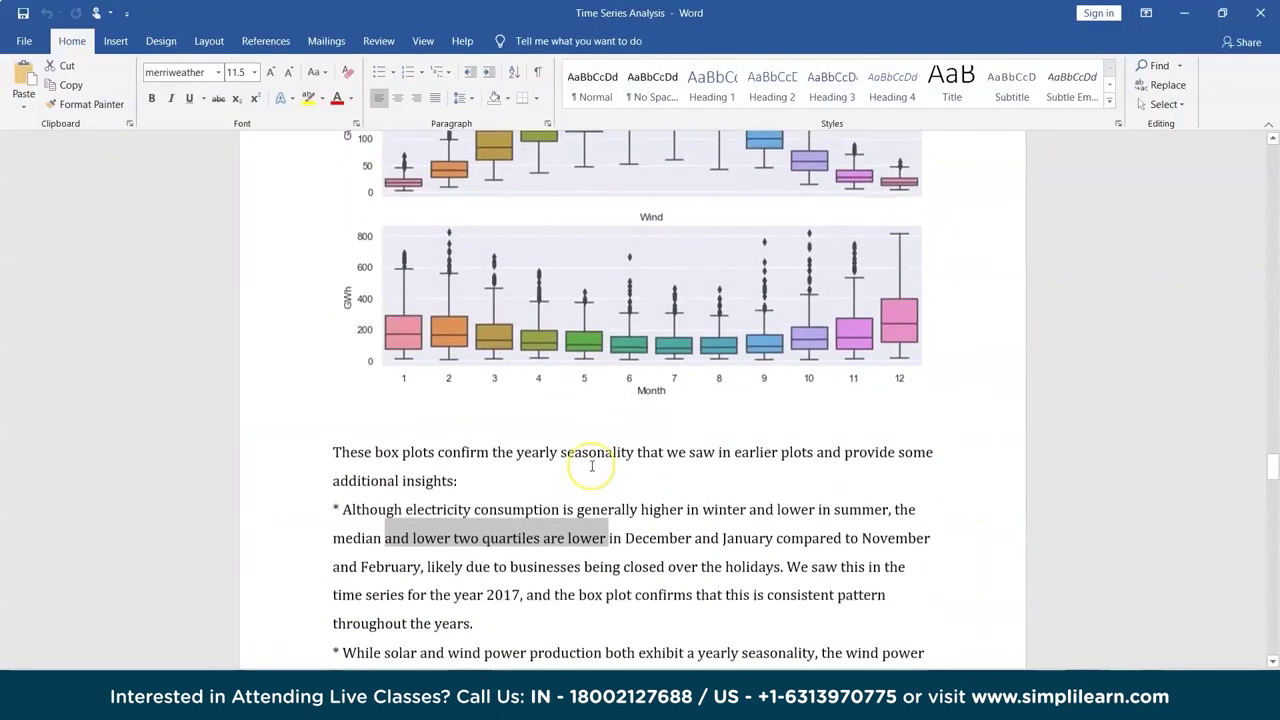
scroll(591, 466, down, 3)
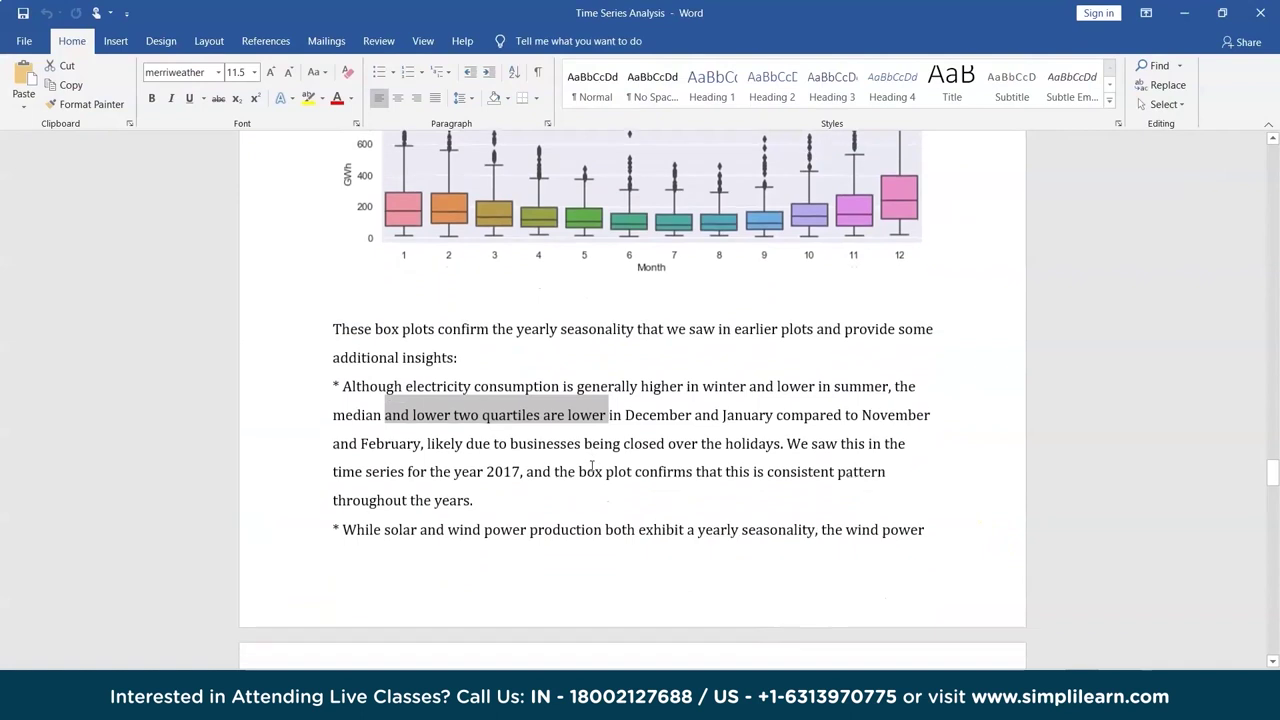
scroll(591, 466, down, 2)
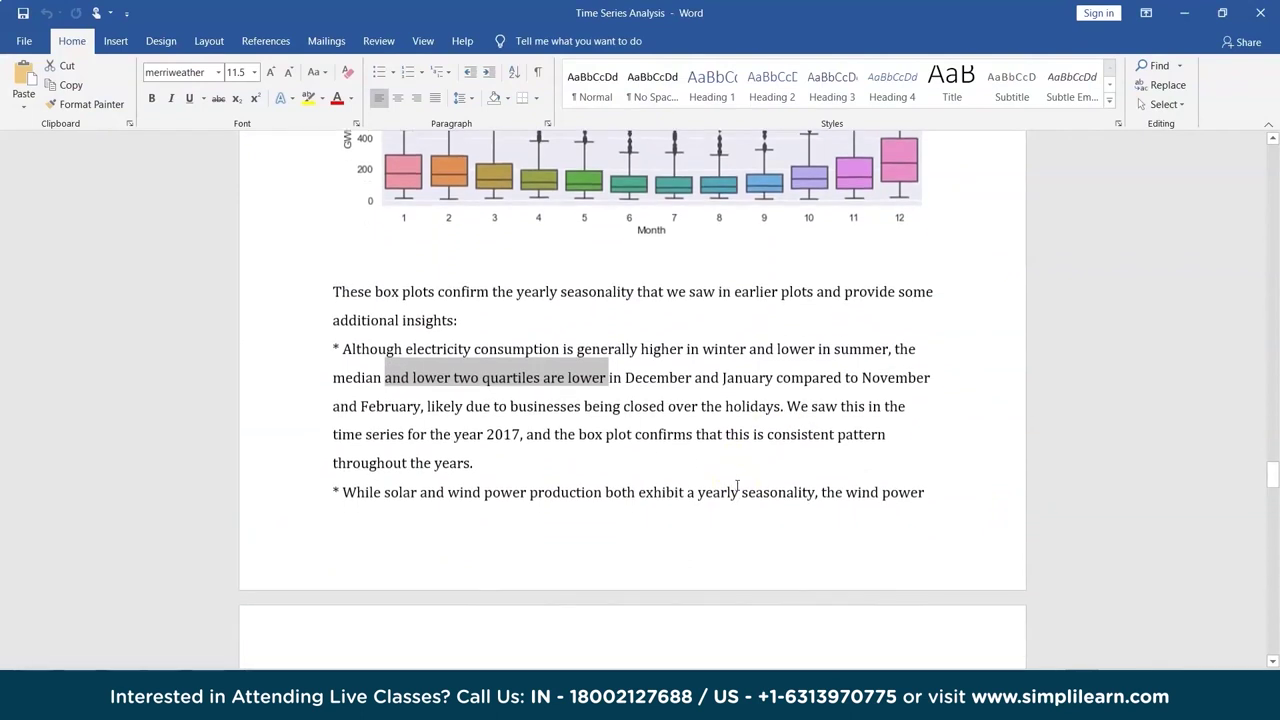
scroll(737, 487, down, 1)
scroll(737, 486, down, 5)
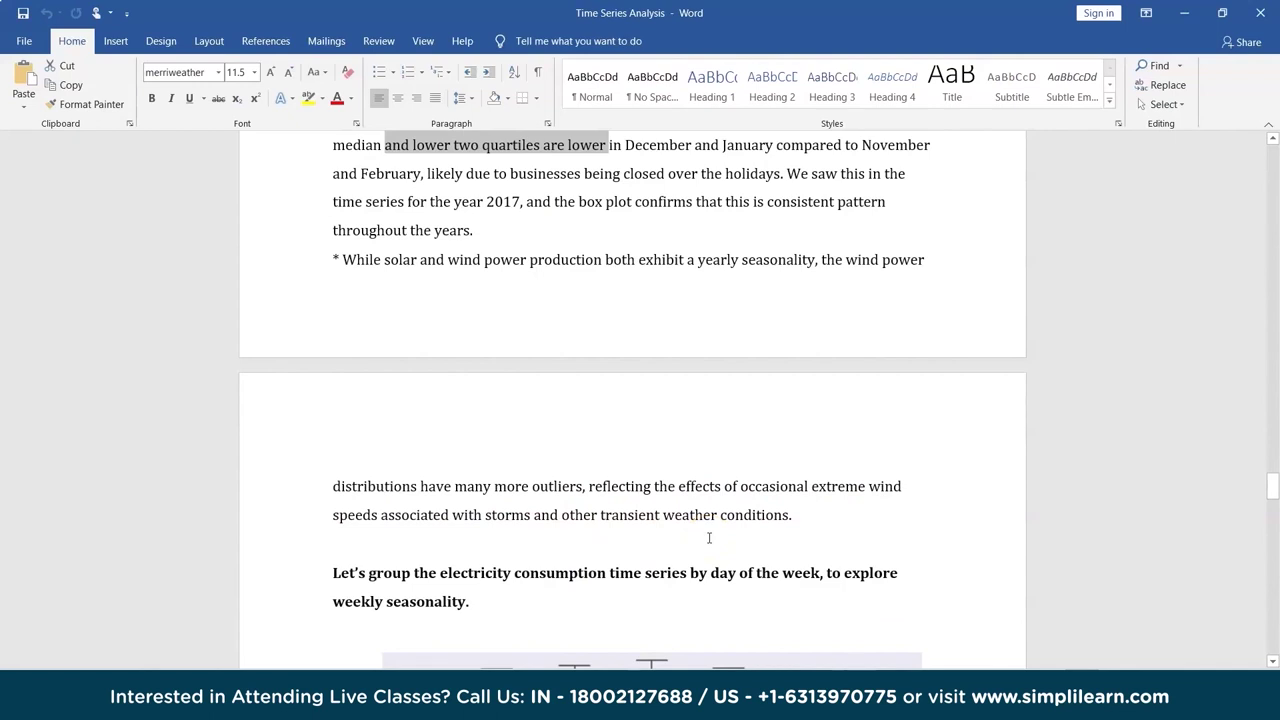
scroll(709, 538, down, 1)
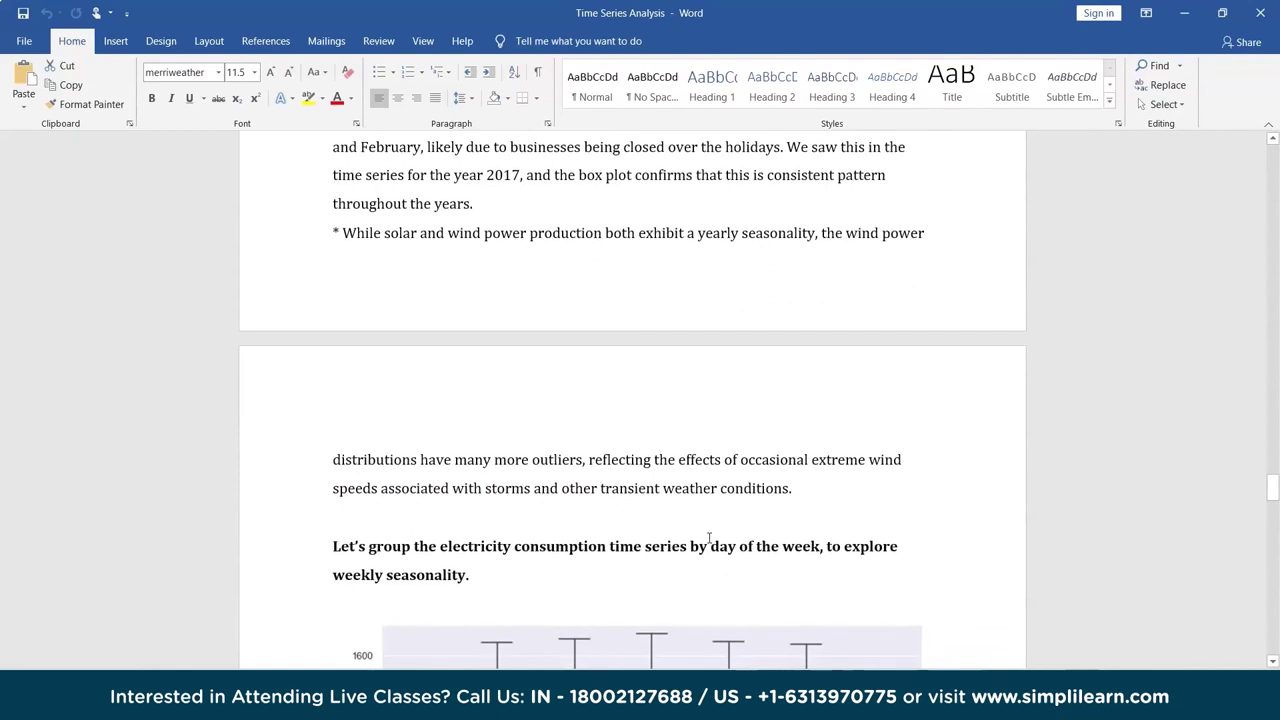
Switch to RStudio, reset the plot layout to one panel, and draw green box plots of mydata3 Consumption by day, y limits 600 to 1800
key(alt+Tab)
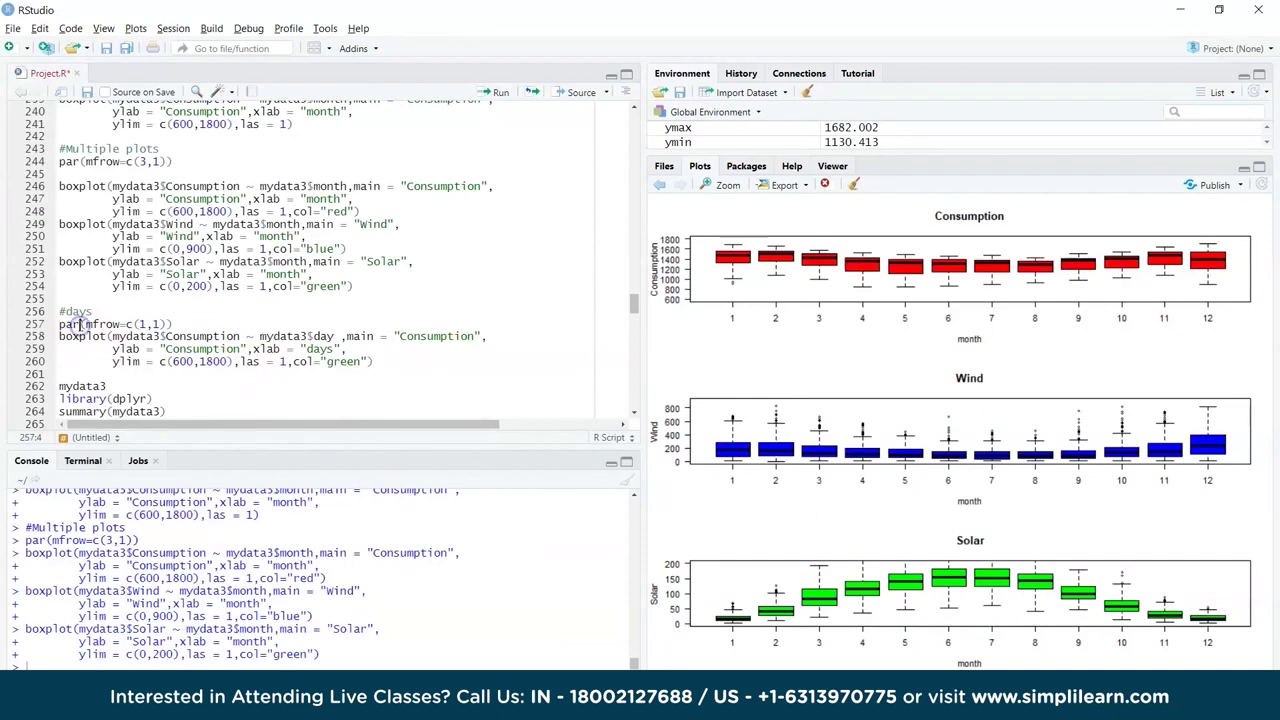
key(ctrl+Return)
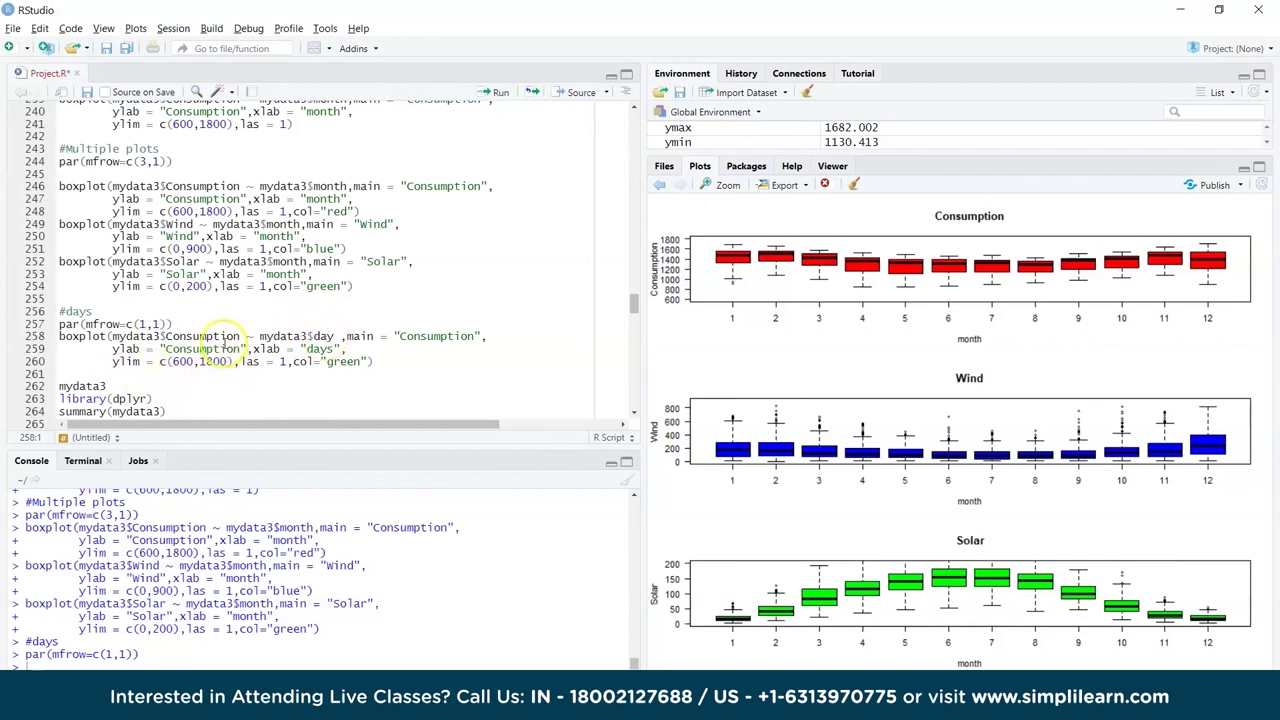
key(ctrl+Return)
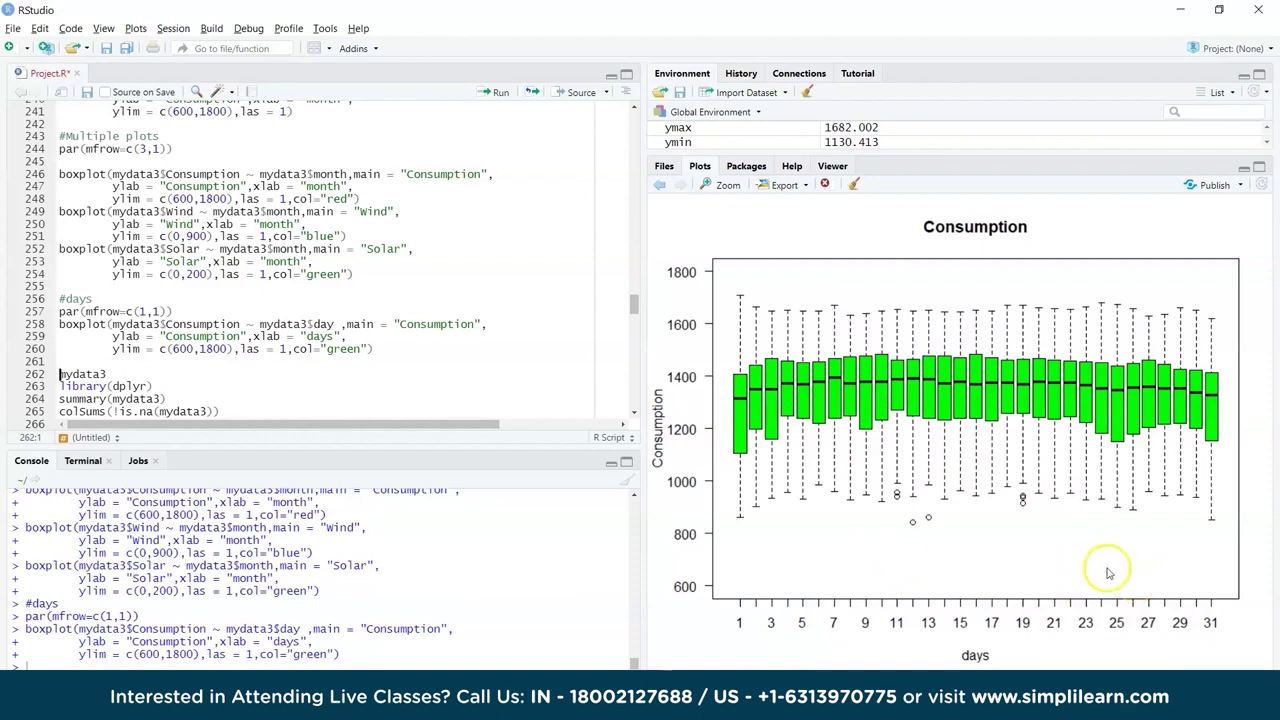
Compare the Word notes' weekday consumption box plots and weekend remark with the daily Consumption box plot in RStudio
key(alt+Tab)
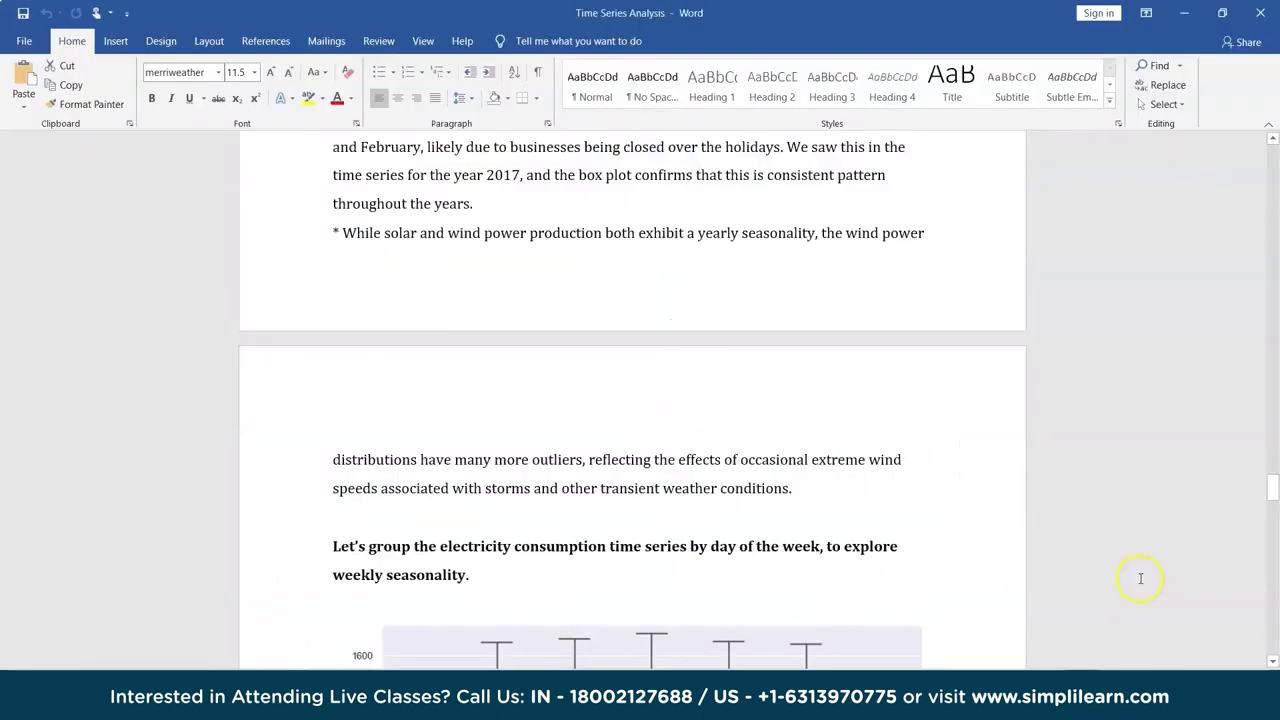
scroll(738, 521, down, 10)
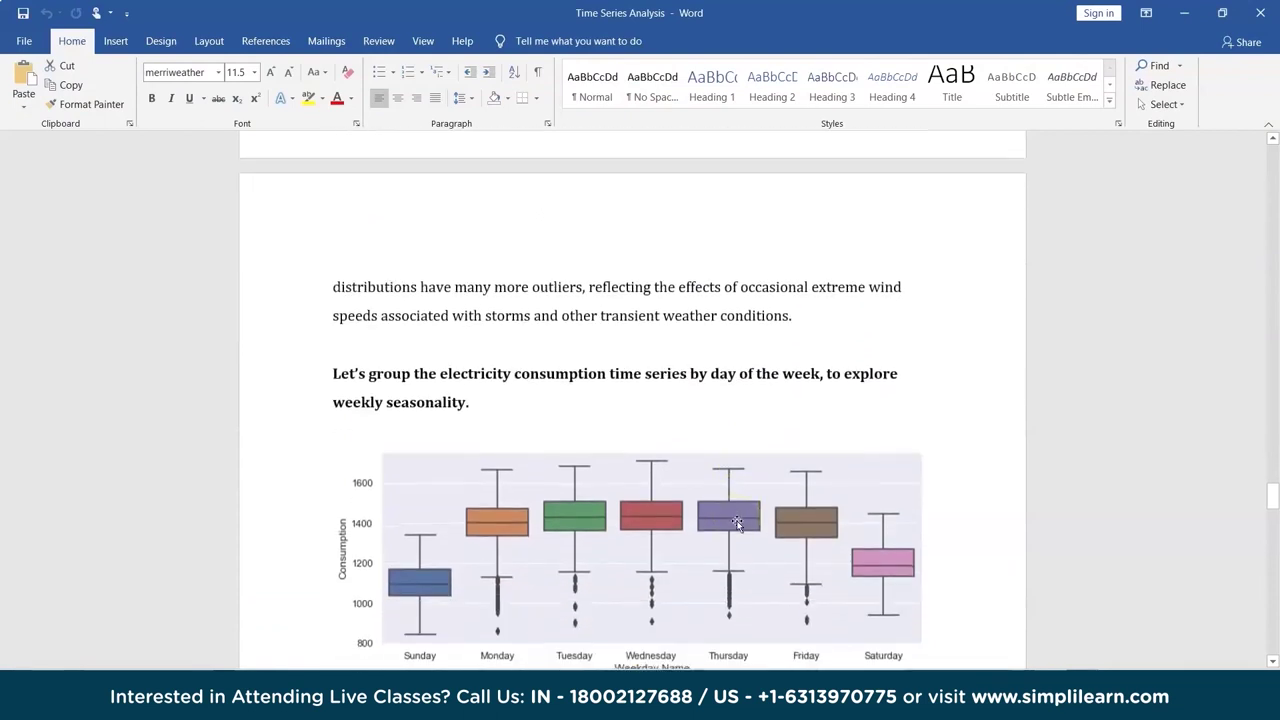
scroll(738, 521, down, 1)
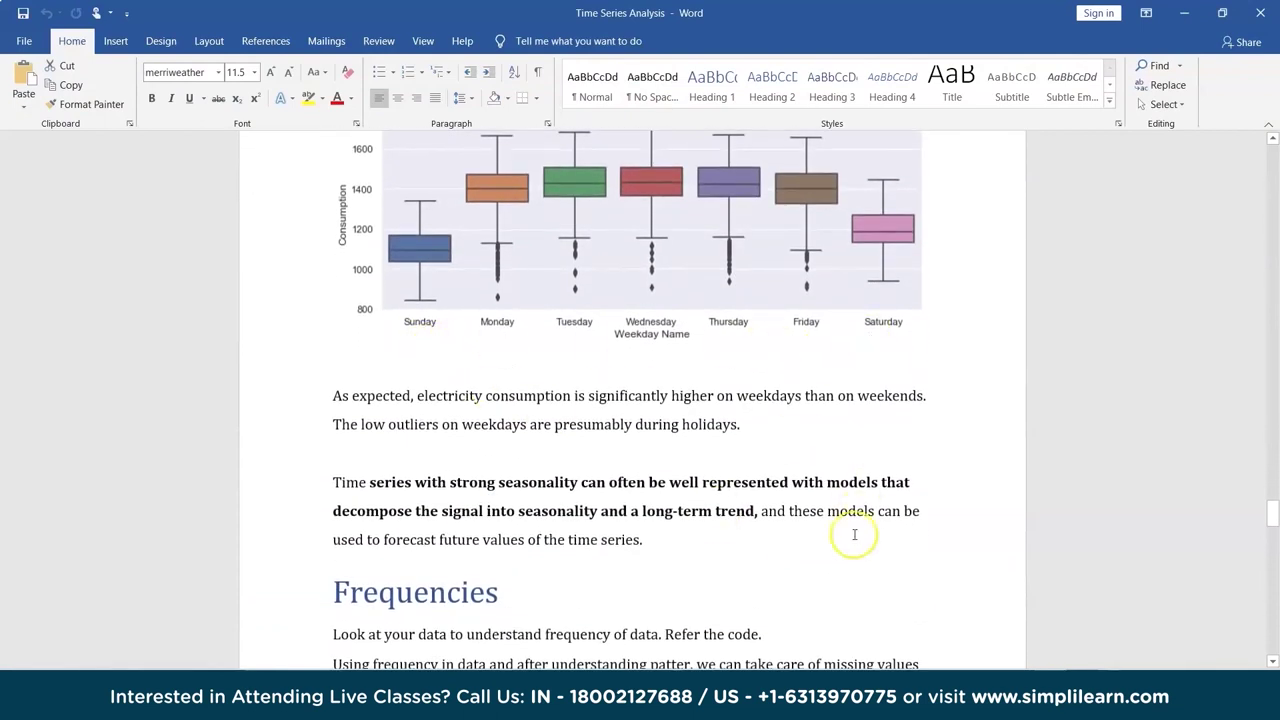
key(alt+Tab)
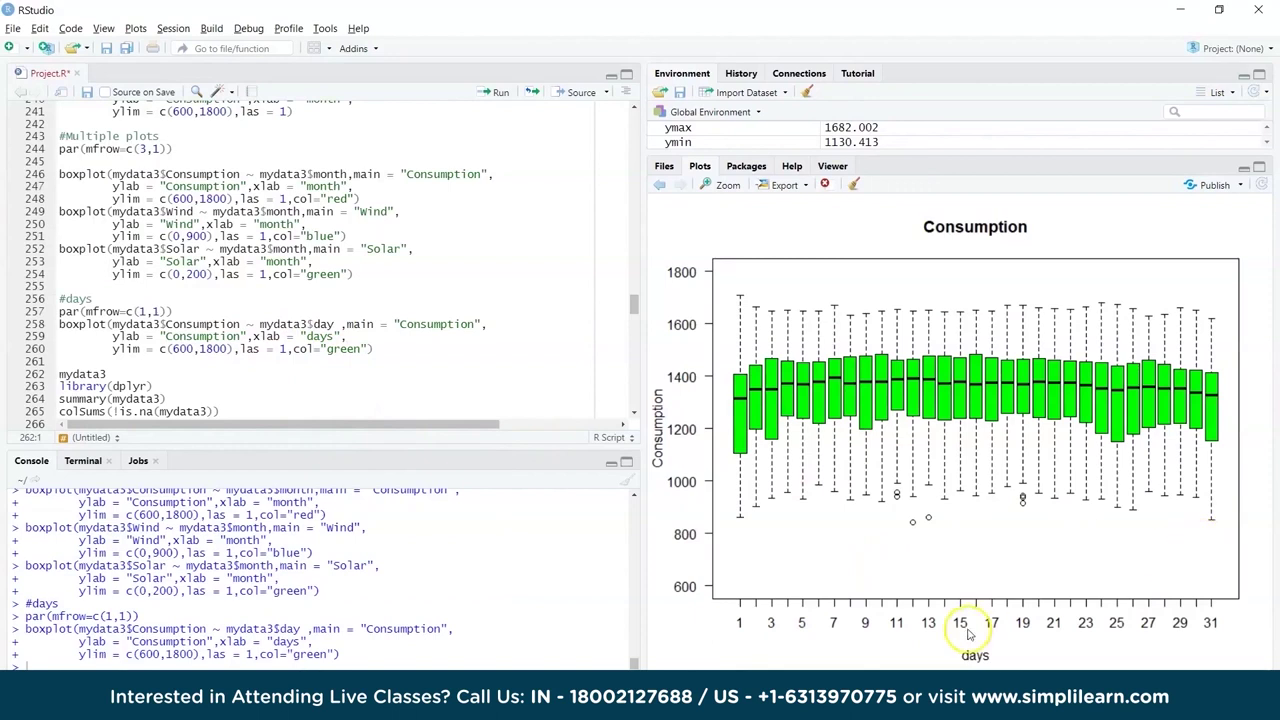
key(alt+Tab)
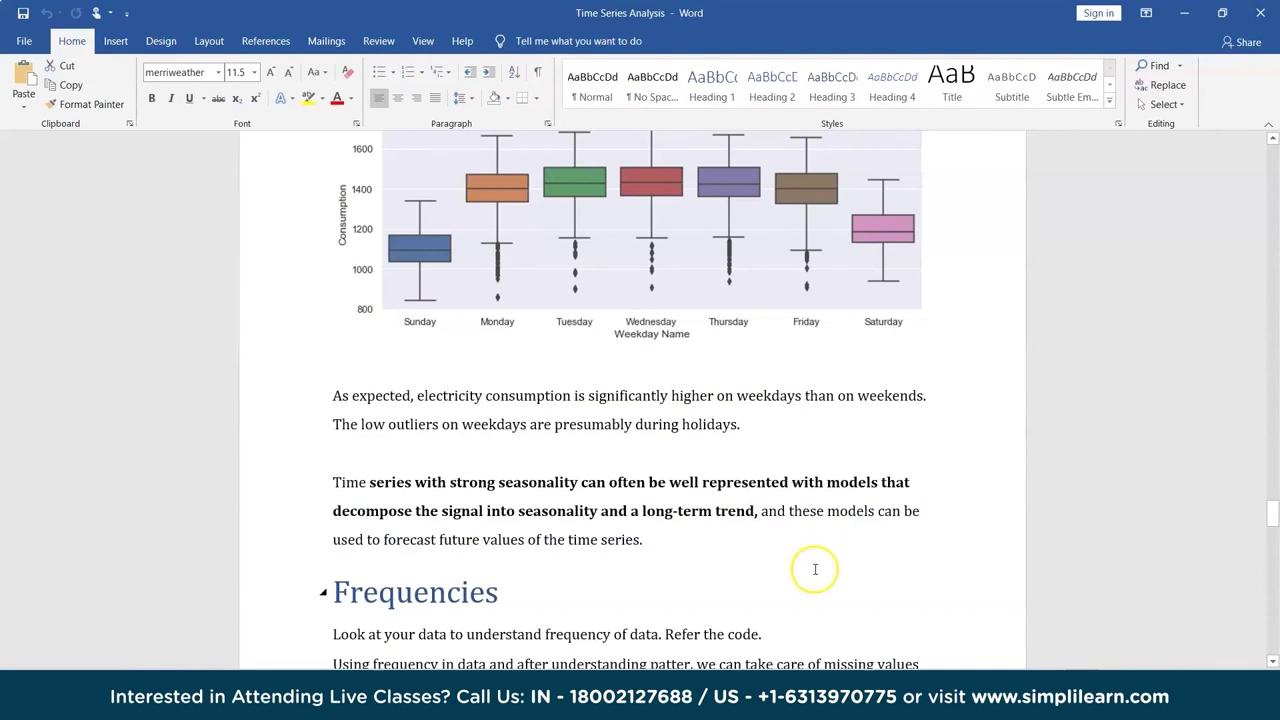
key(alt+Tab)
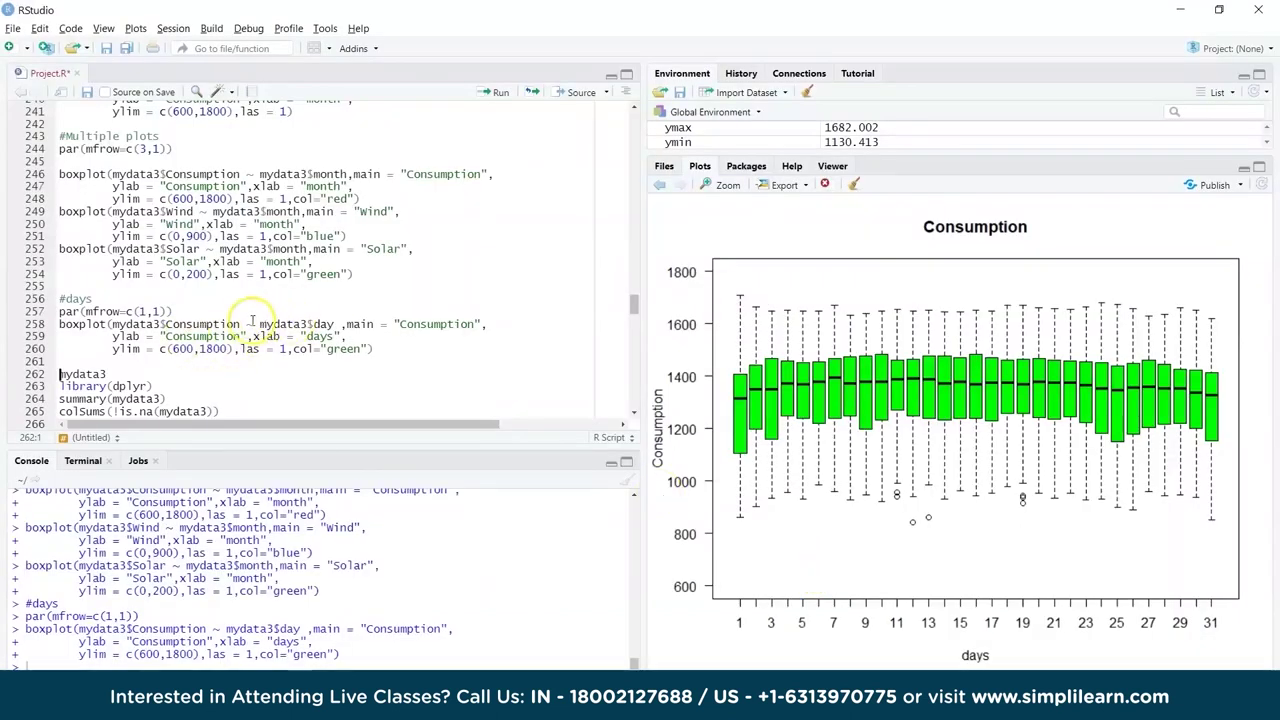
key(alt+Tab)
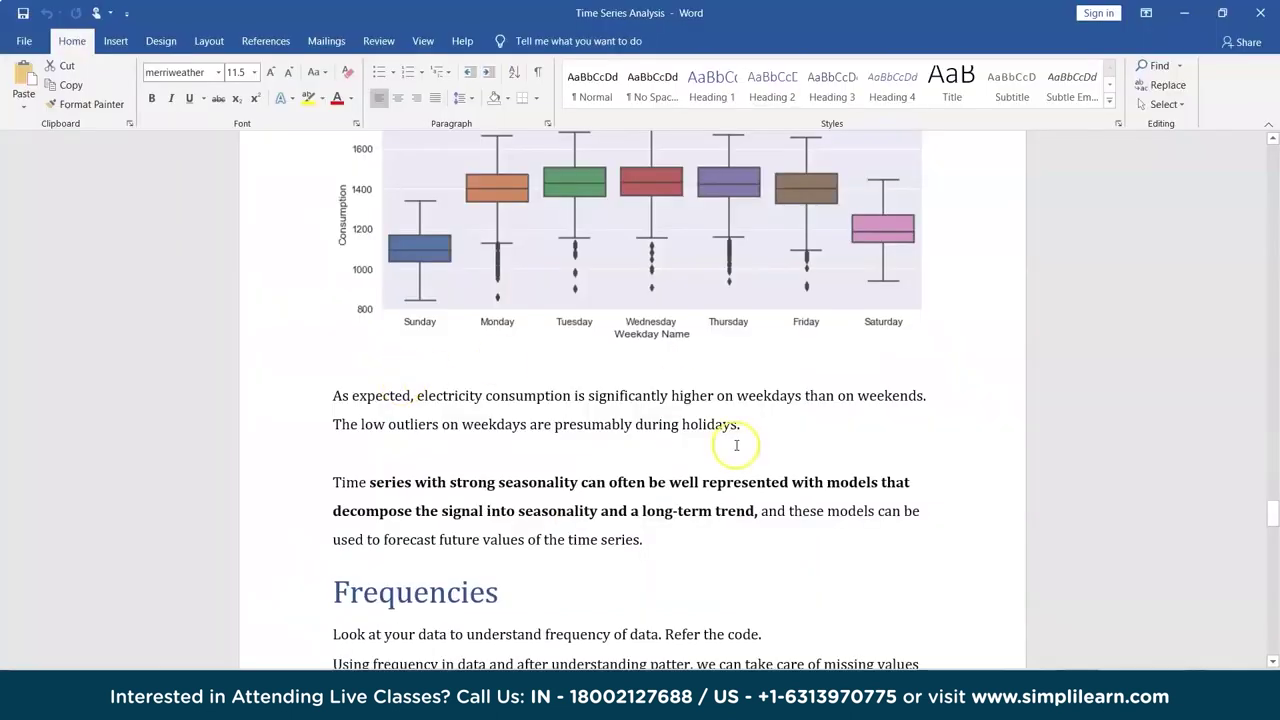
key(alt+Tab)
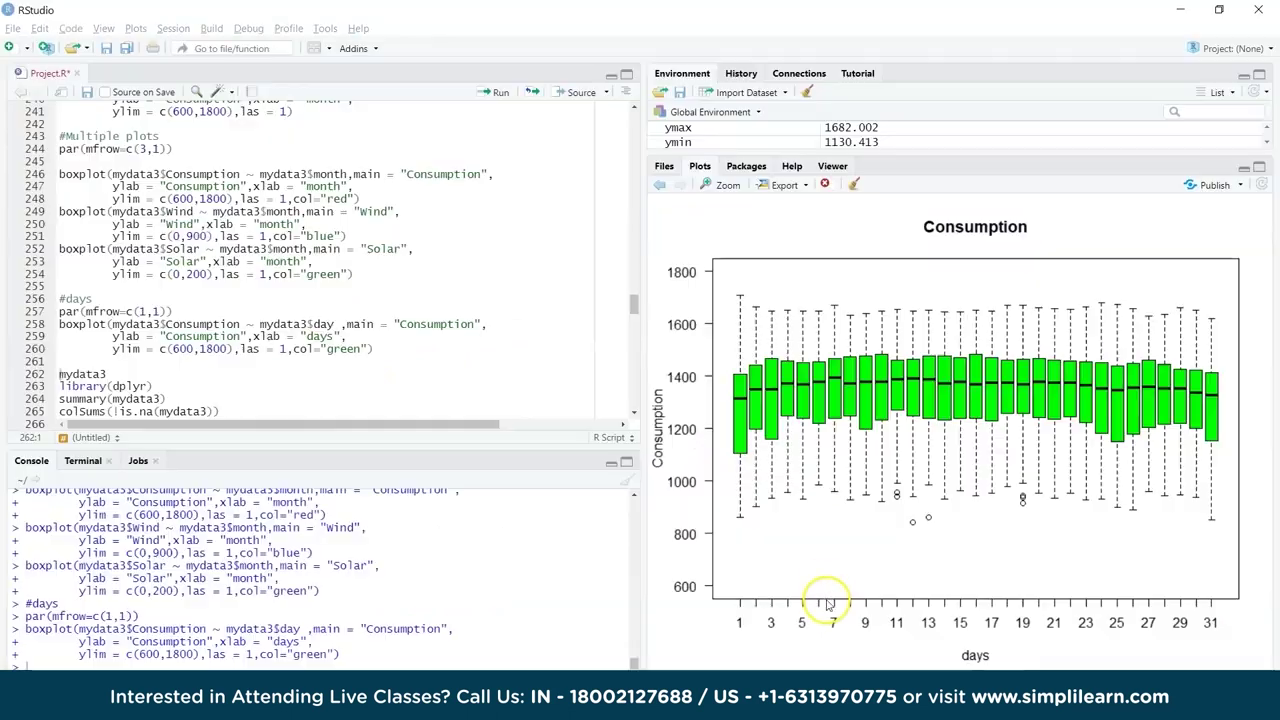
Read the Word notes' paragraph on decomposing strongly seasonal series into seasonality and long-term trend, then return to the daily plot in RStudio
key(alt+Tab)
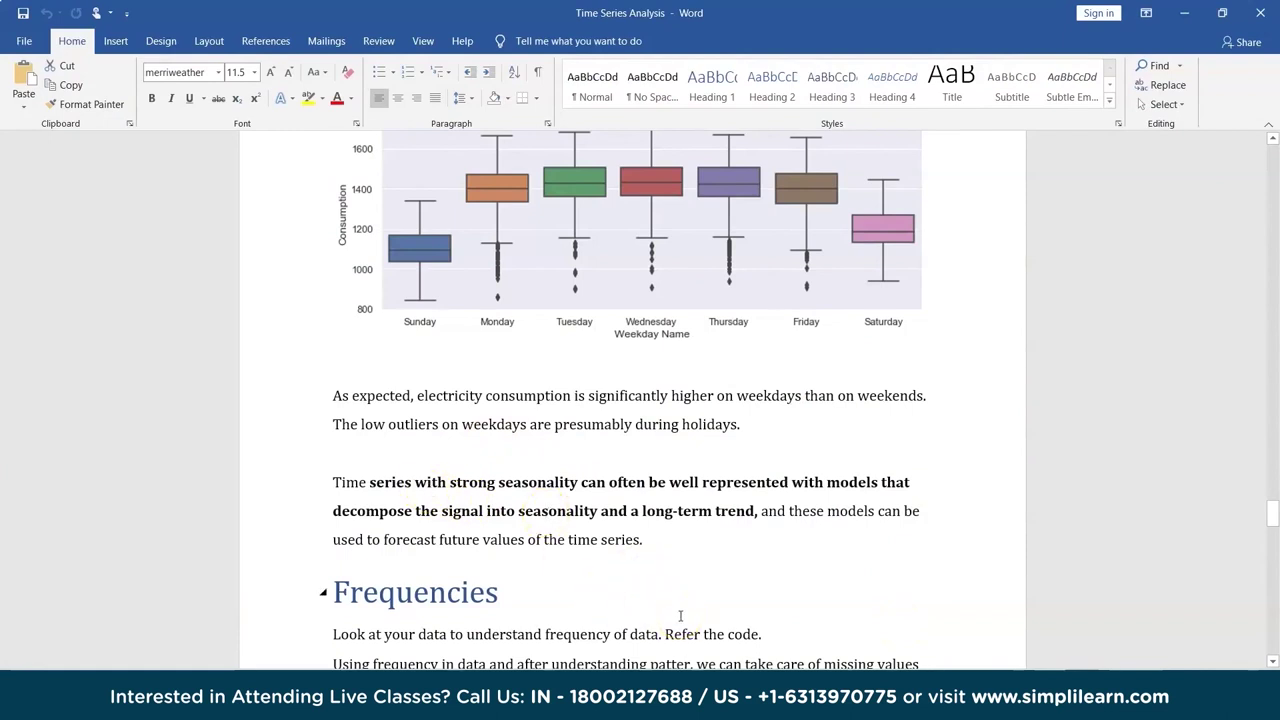
click(790, 578)
click(713, 573)
click(766, 600)
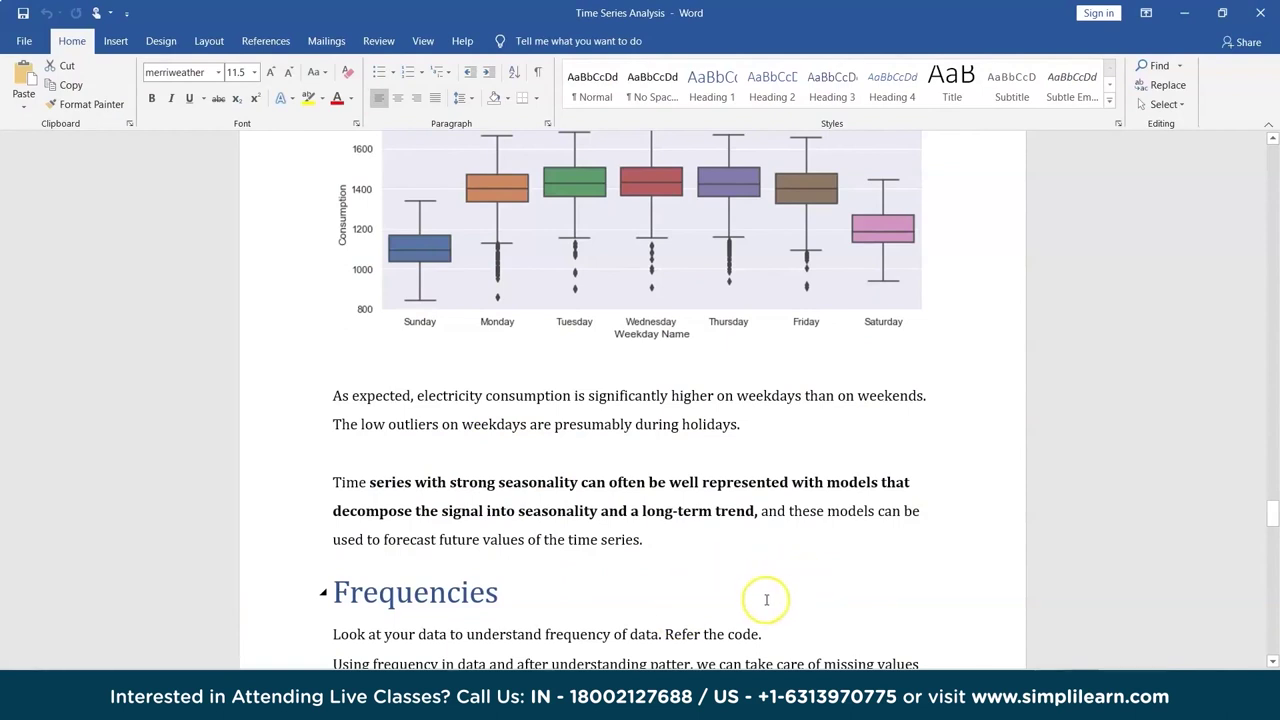
key(alt+Tab)
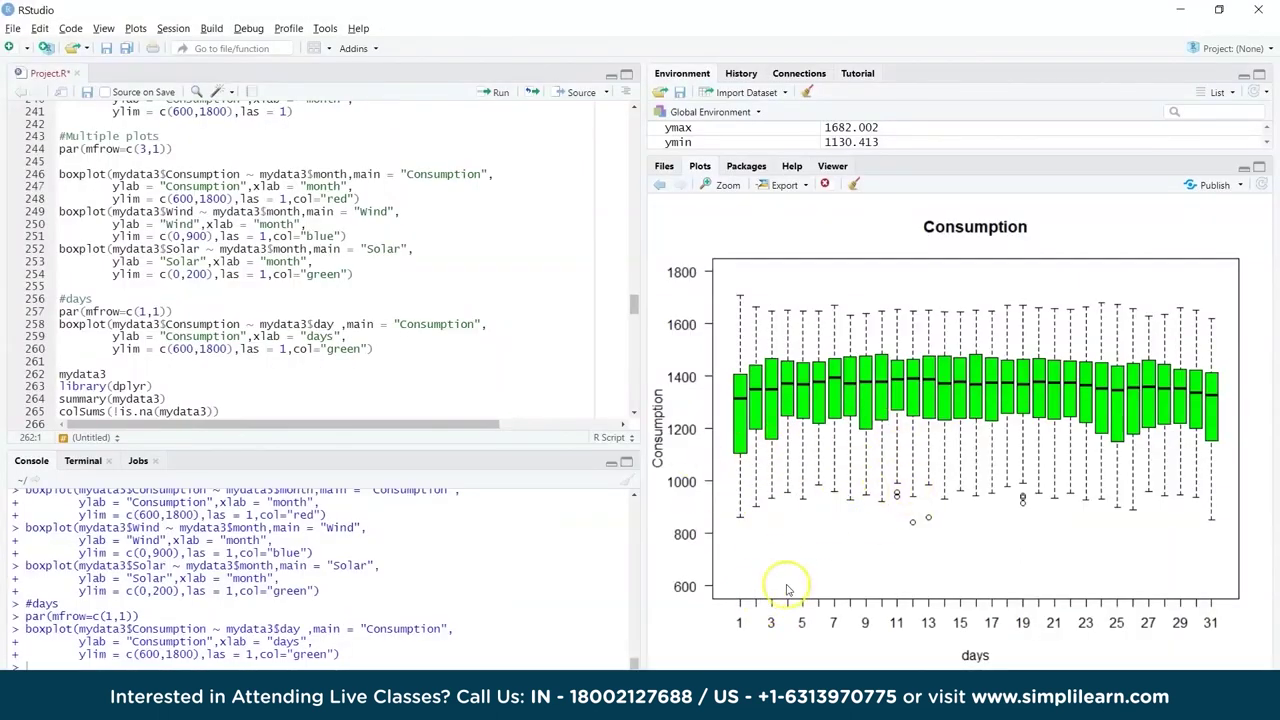
key(alt+Tab)
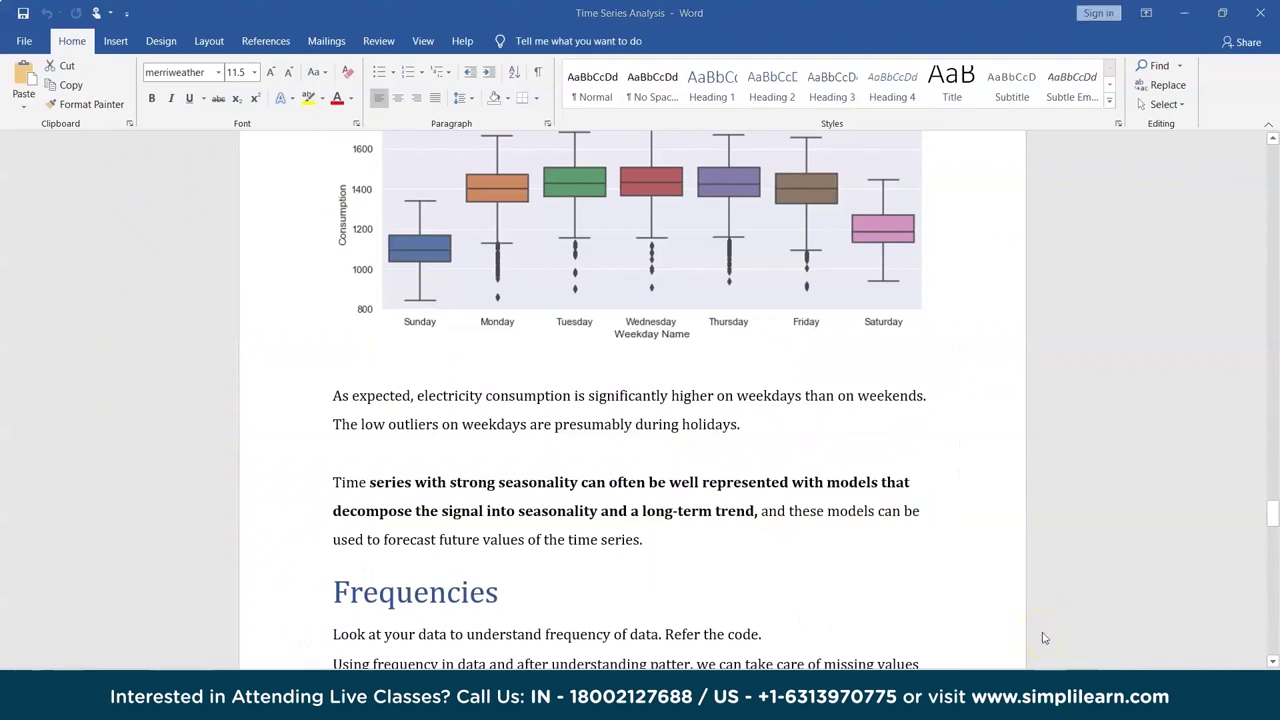
key(alt+Tab)
key(alt+Tab)
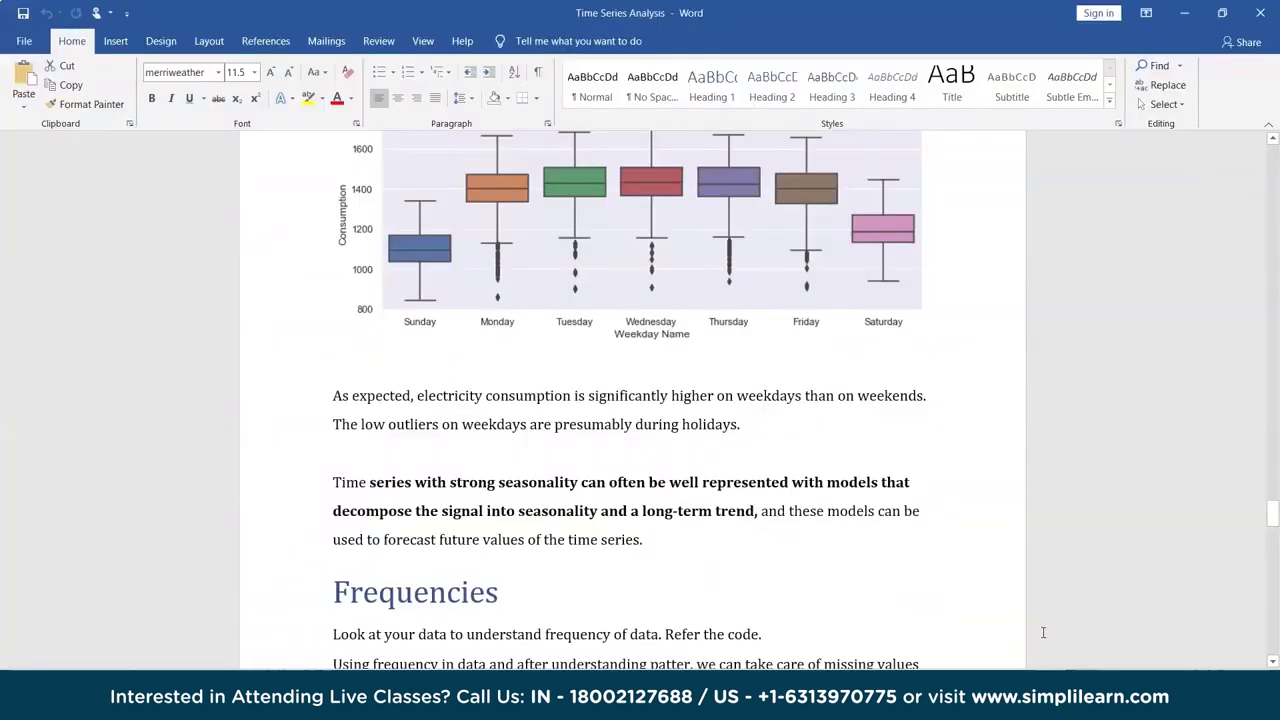
key(alt+Tab)
Rerun the first box plot under #Yearly to draw mydata3 Consumption by year with y limits 600 to 1800, then return to the #days code
scroll(452, 343, up, 4)
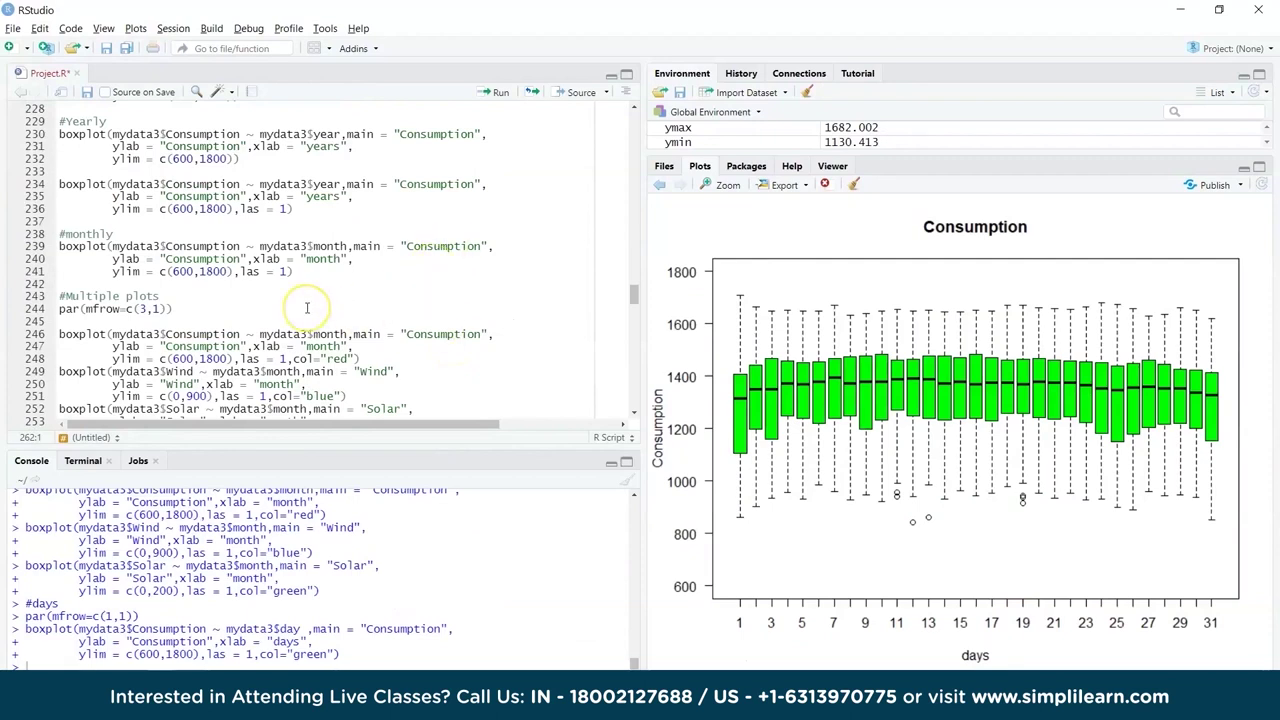
scroll(307, 307, up, 1)
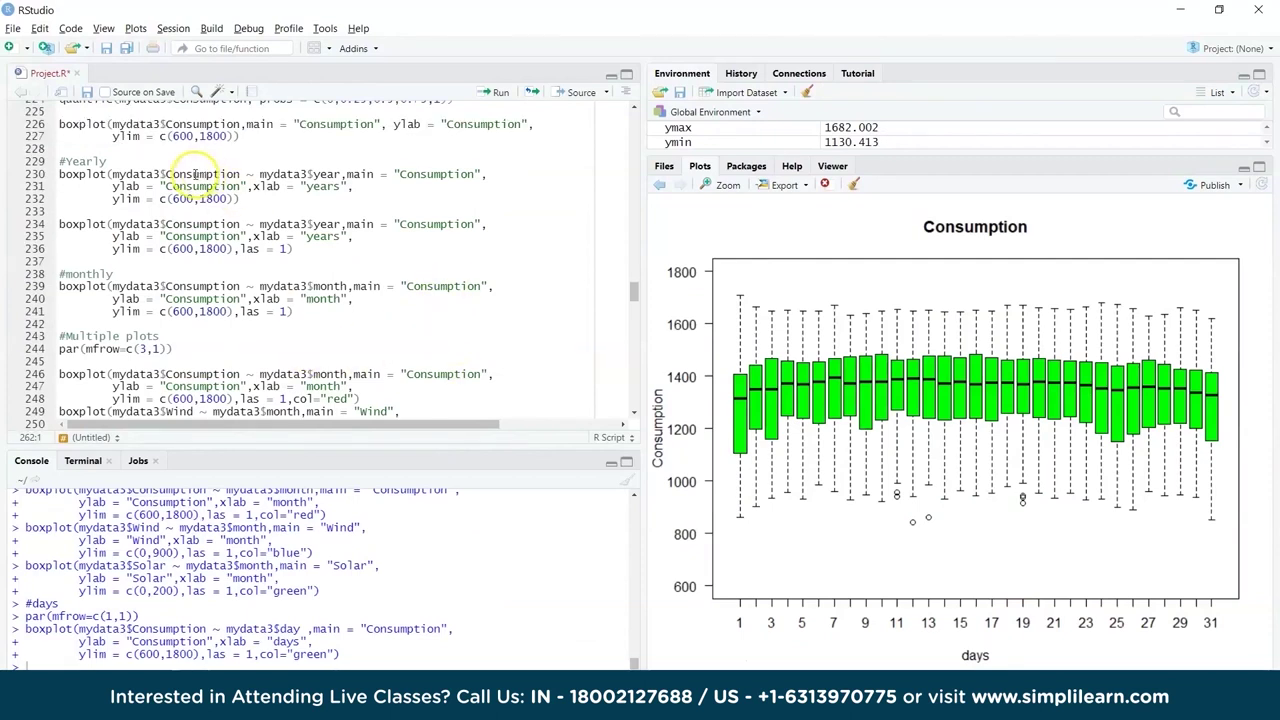
click(194, 174)
key(ctrl+Return)
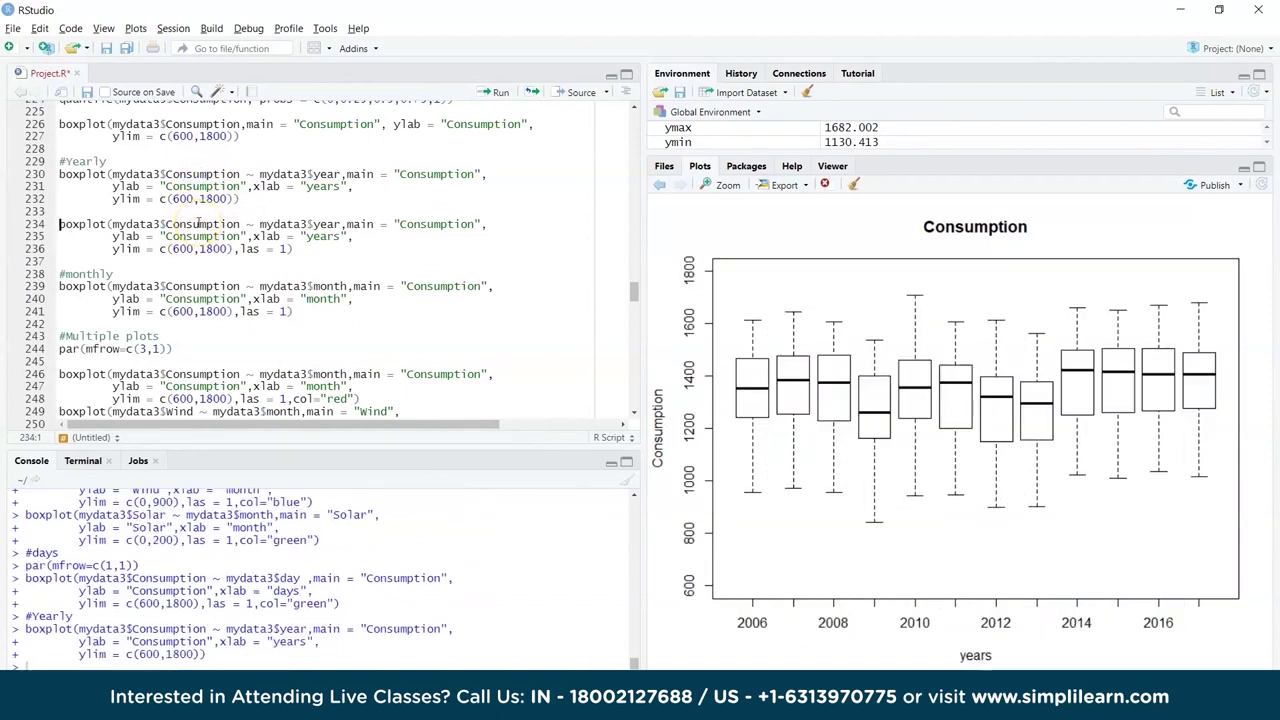
scroll(198, 222, up, 4)
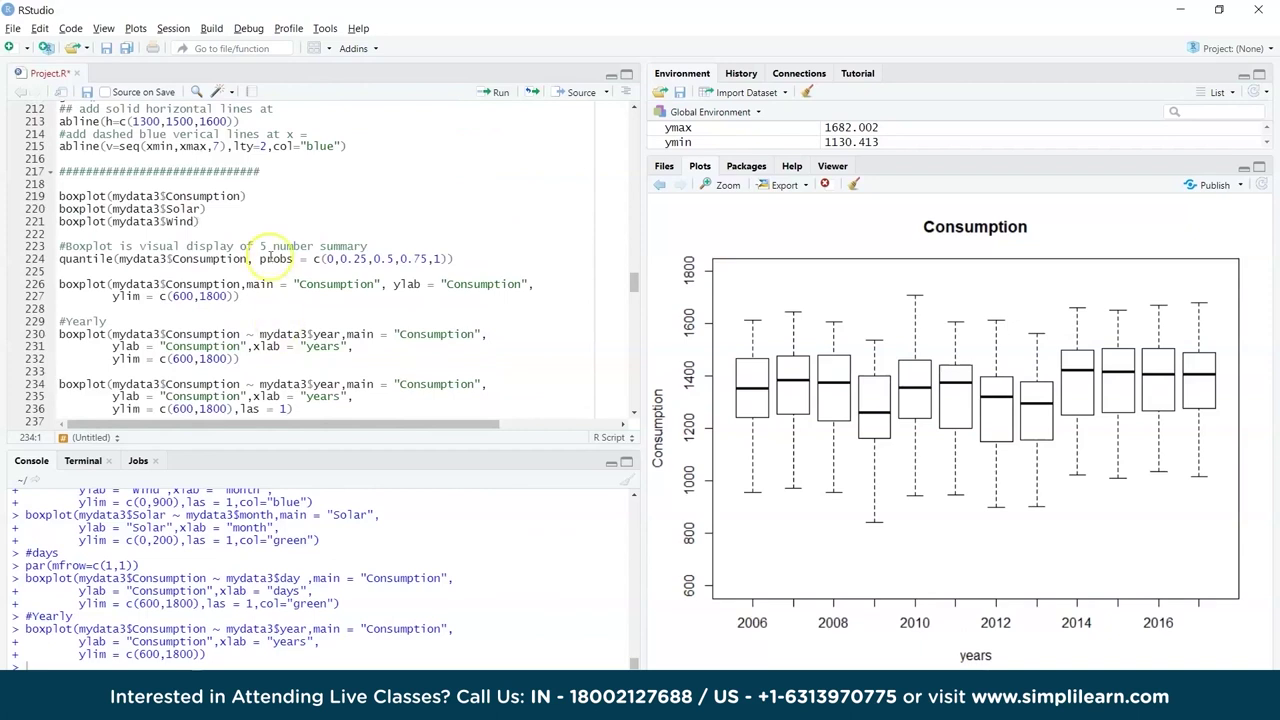
scroll(270, 255, down, 10)
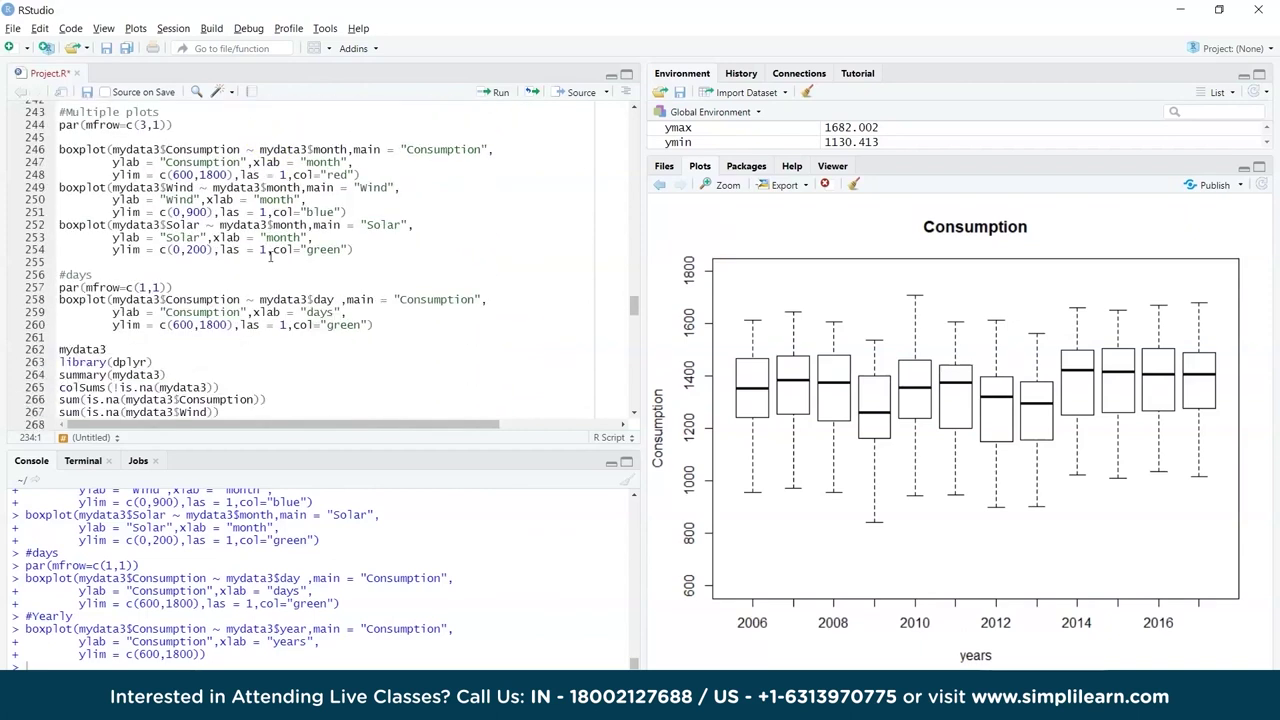
Read the Word notes' Frequencies section on filling missing values, then return to RStudio
scroll(270, 255, down, 2)
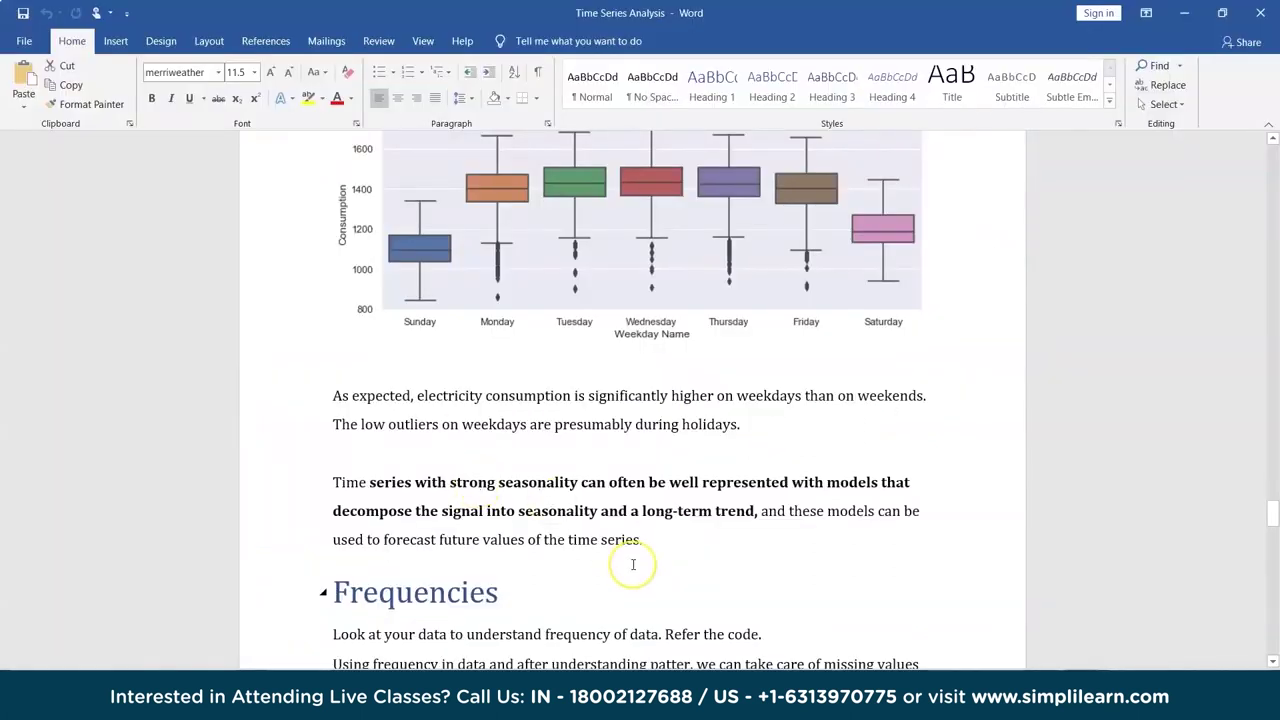
scroll(632, 565, down, 1)
scroll(632, 565, down, 1)
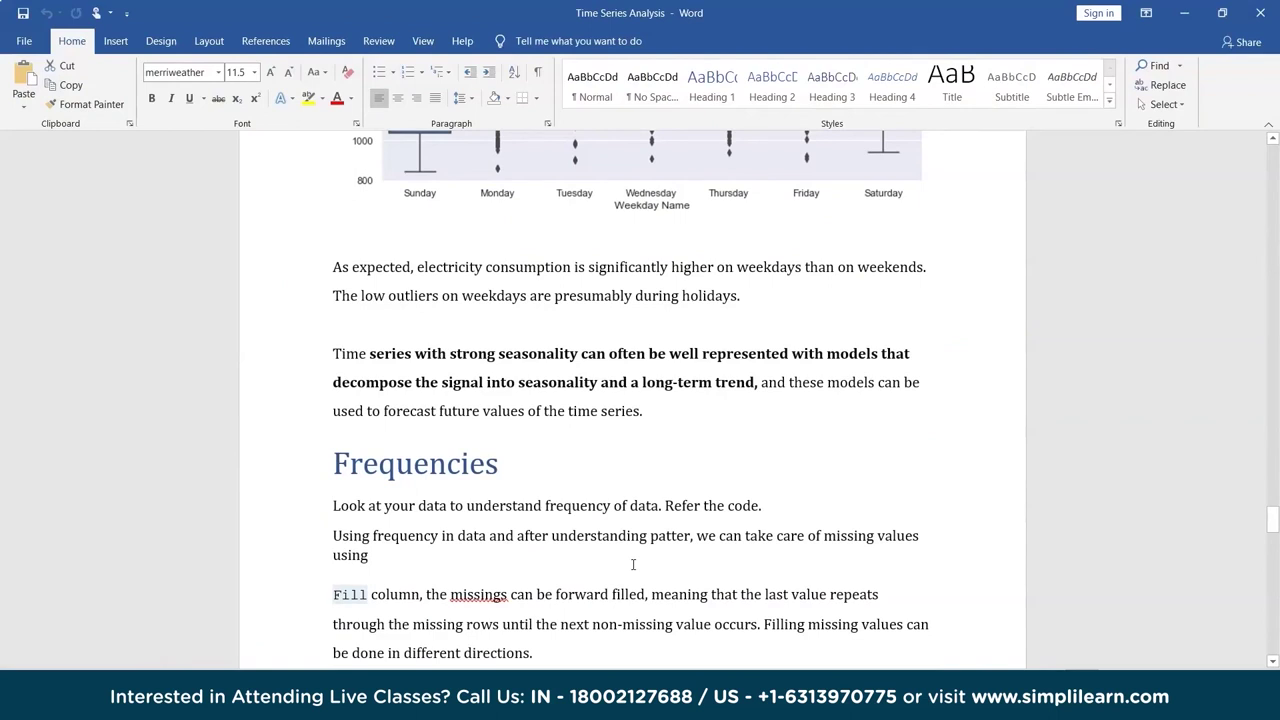
key(alt+Tab)
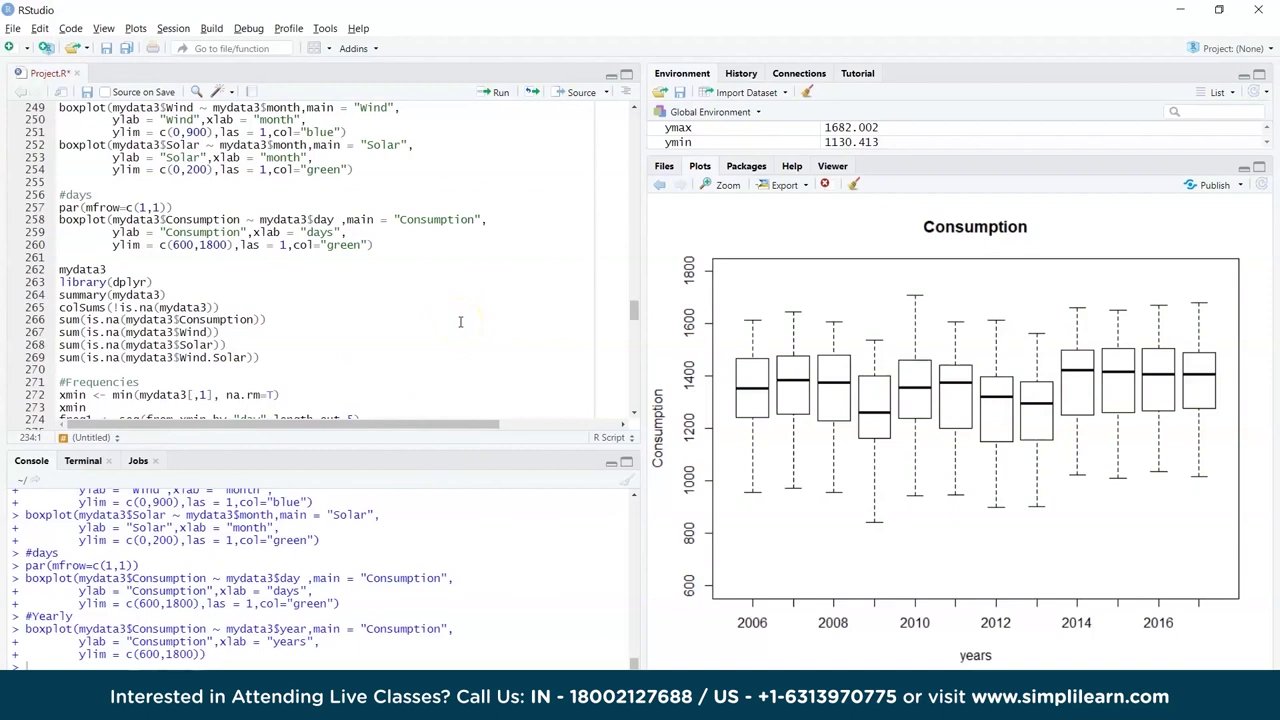
Print mydata3 to the console and examine its daily rows for late March 2006
click(80, 269)
key(ctrl+Return)
scroll(193, 597, up, 7)
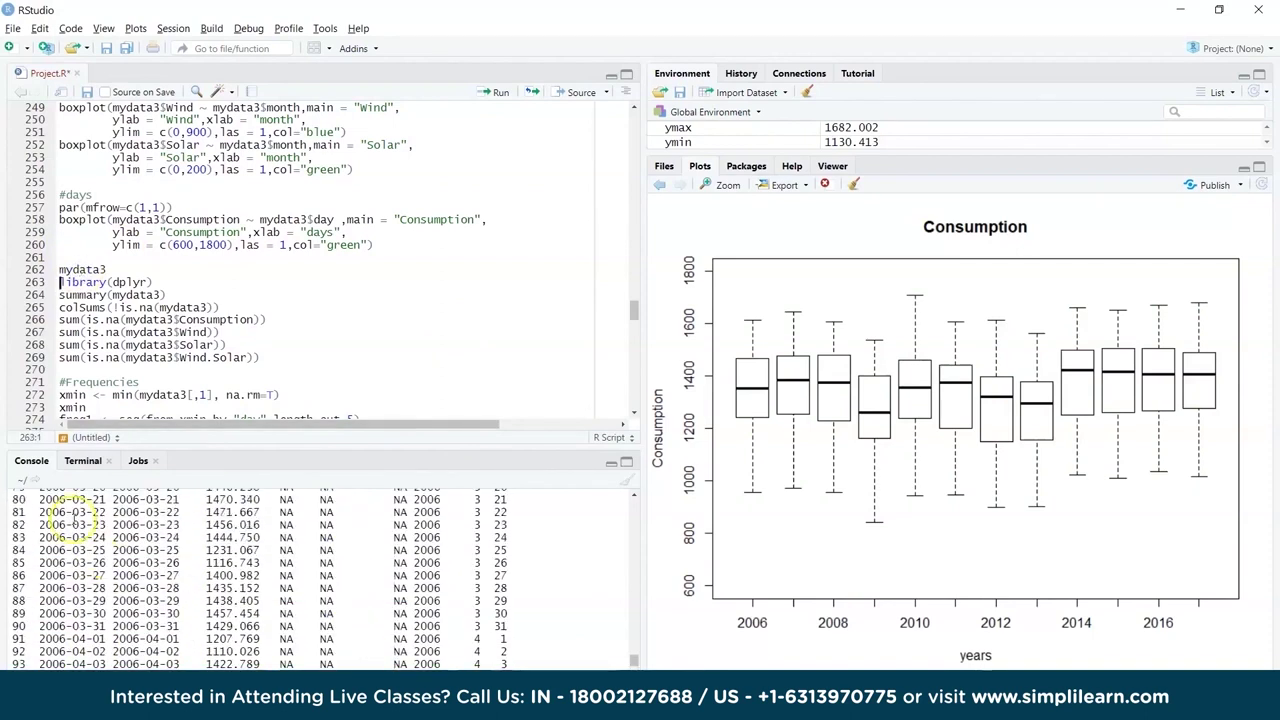
drag(39, 512, 106, 627)
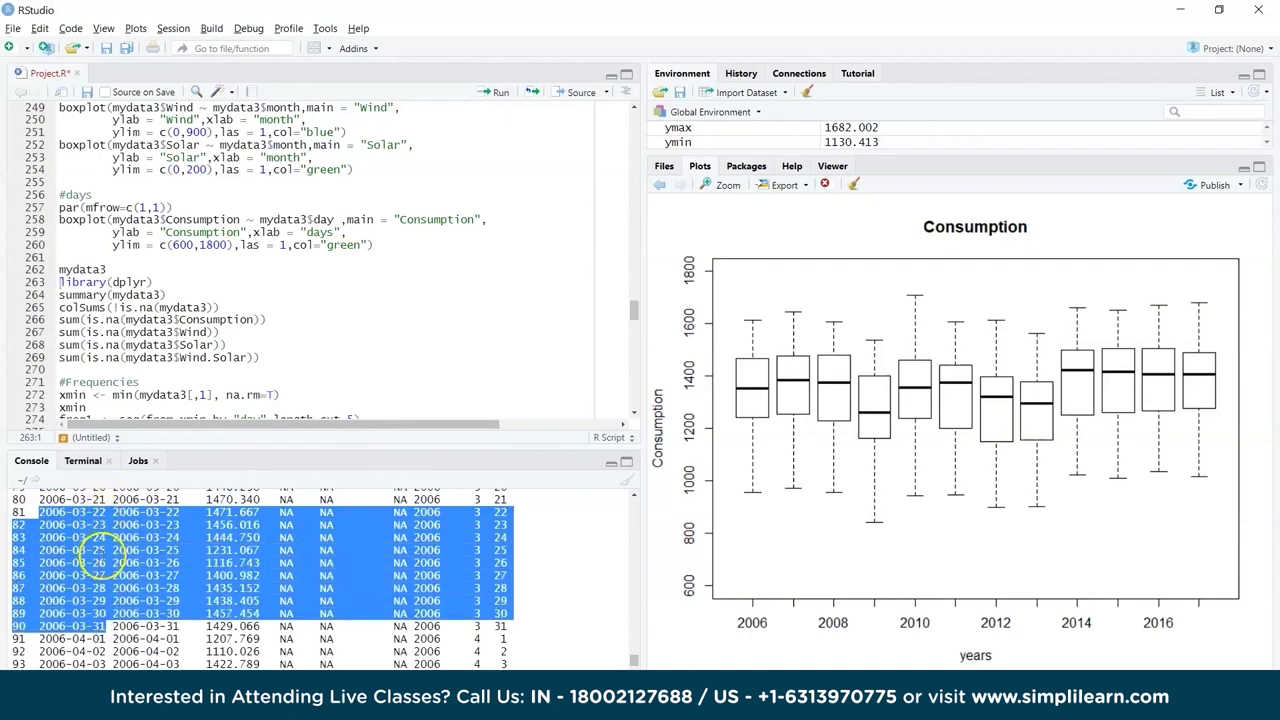
Load the dplyr library, run summary(mydata3), and enlarge the console to show the whole summary
click(118, 295)
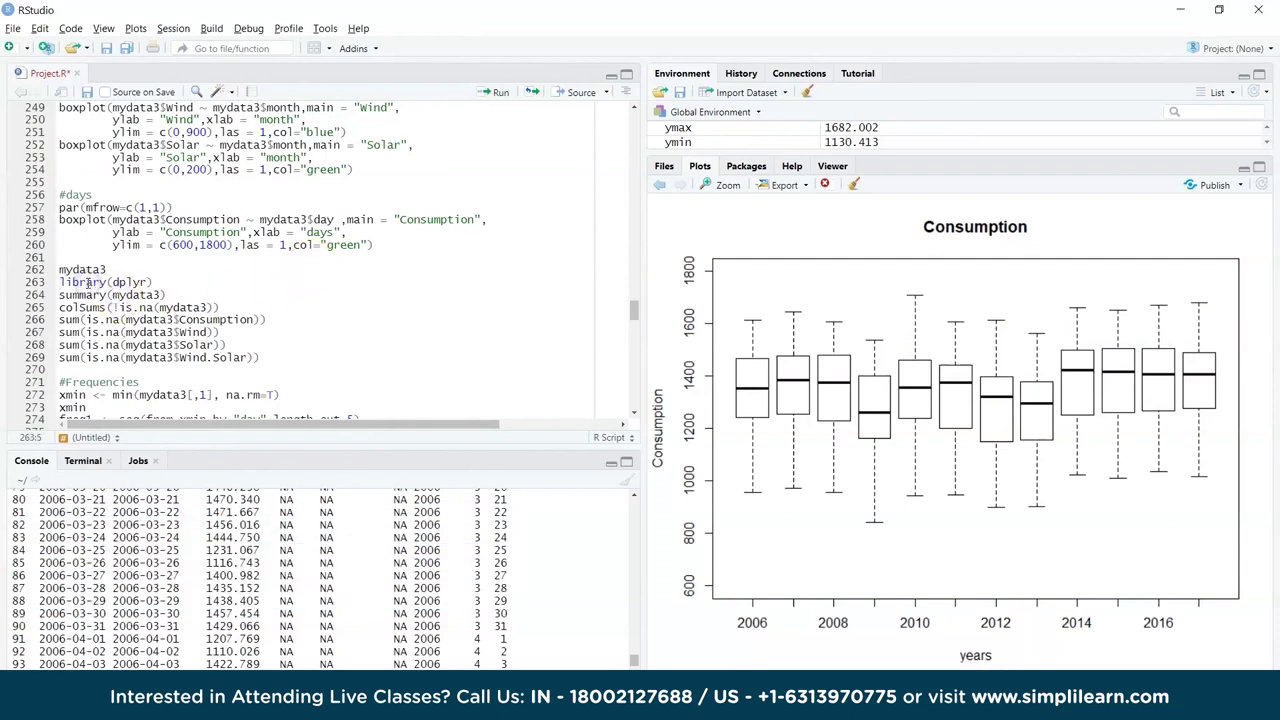
key(ctrl+Return)
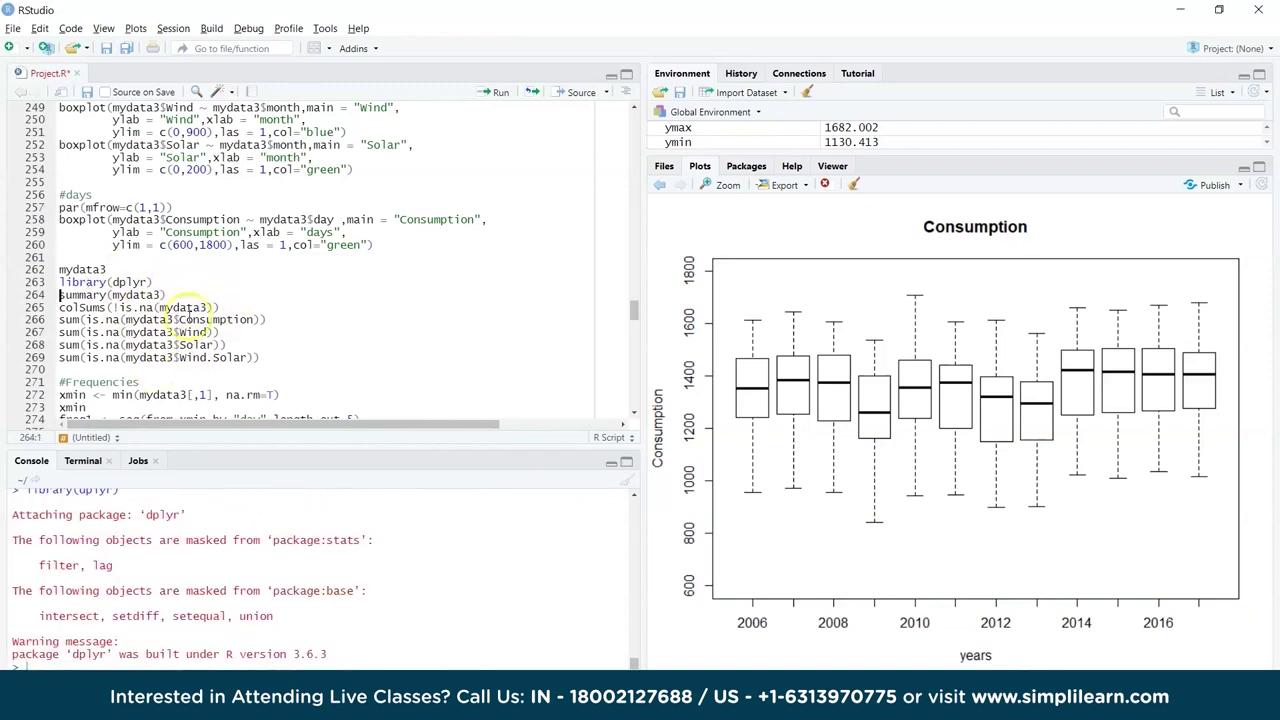
key(ctrl+Return)
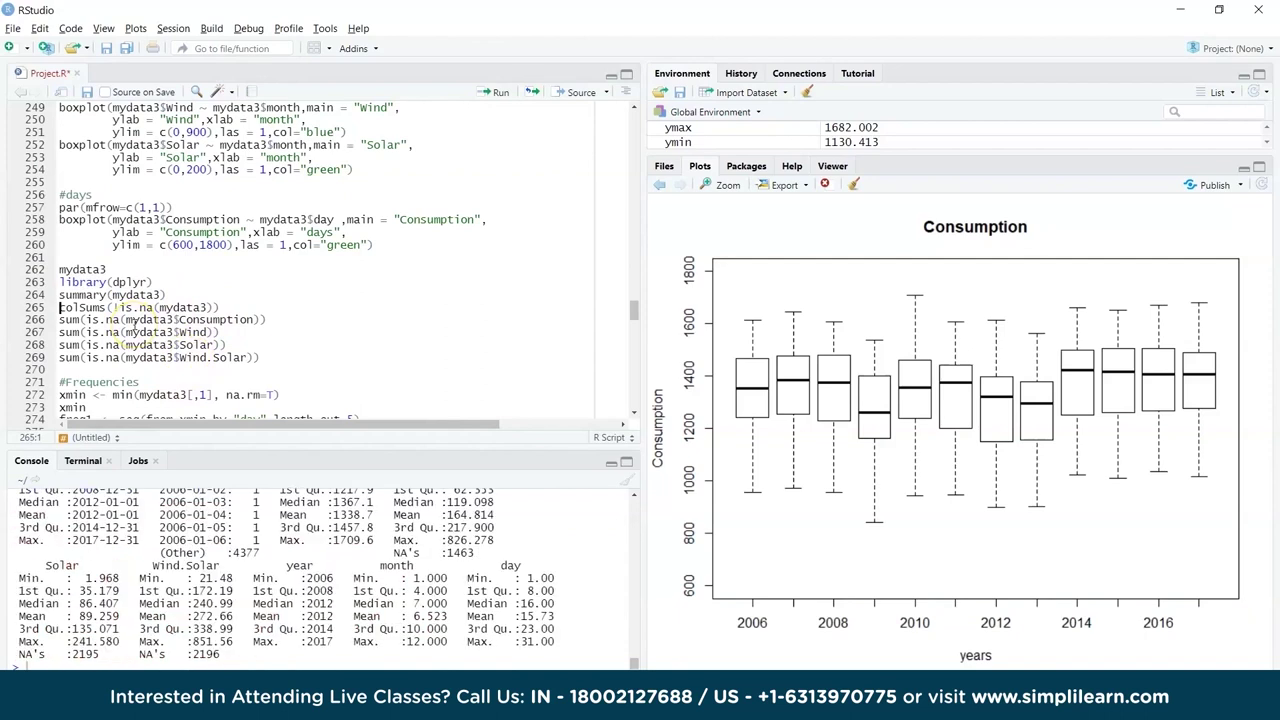
drag(285, 446, 354, 330)
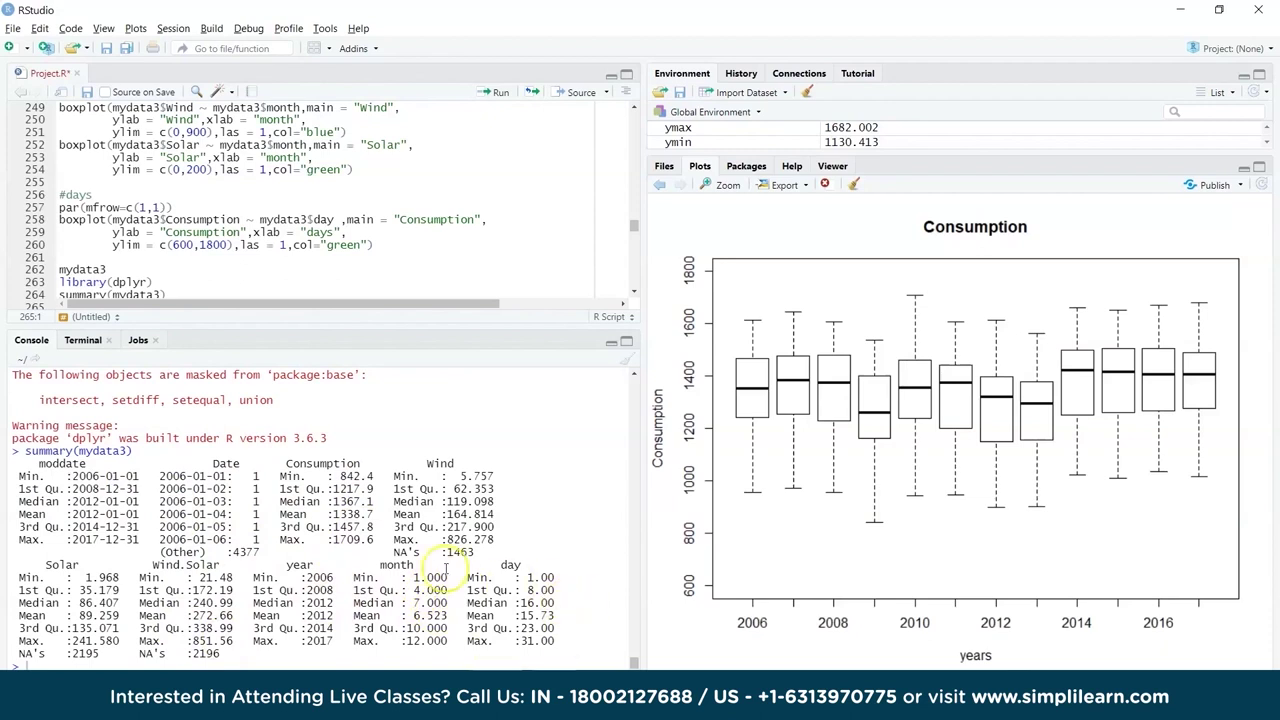
Count the non-missing values per column with colSums(!is.na(mydata3)), widening the console and rerunning it to fit all columns in one row
scroll(212, 241, down, 1)
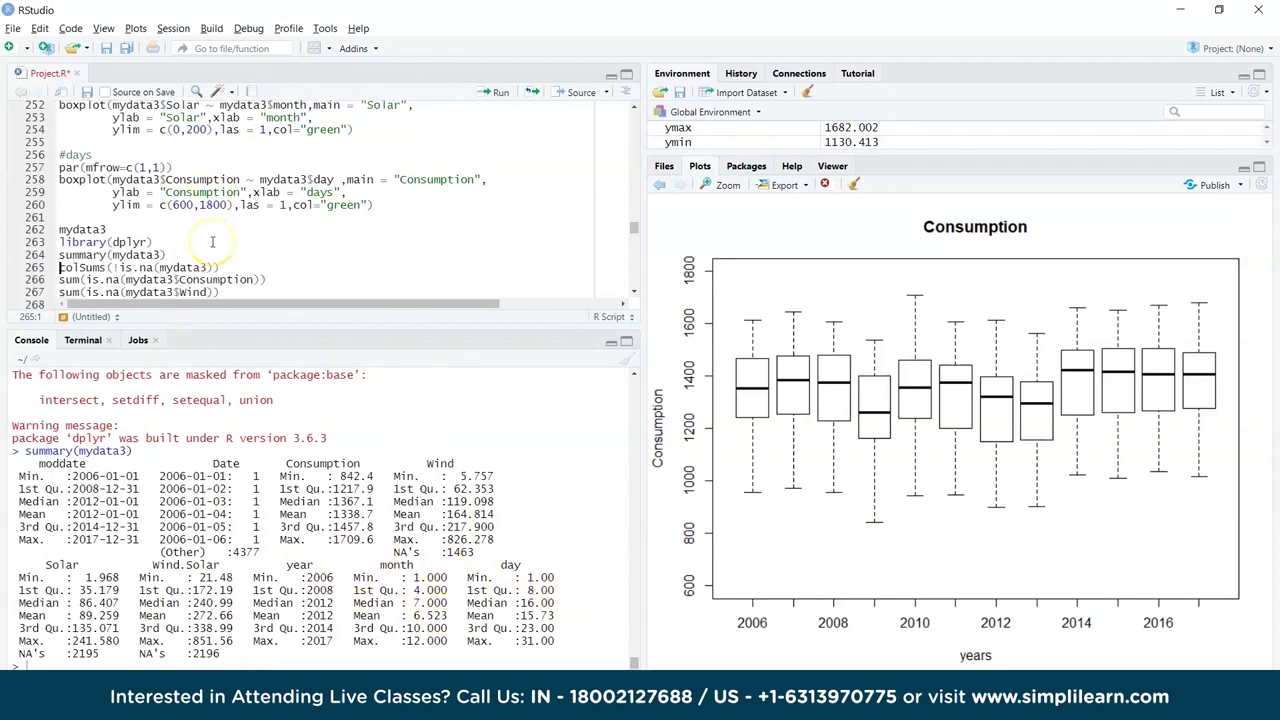
scroll(212, 241, down, 1)
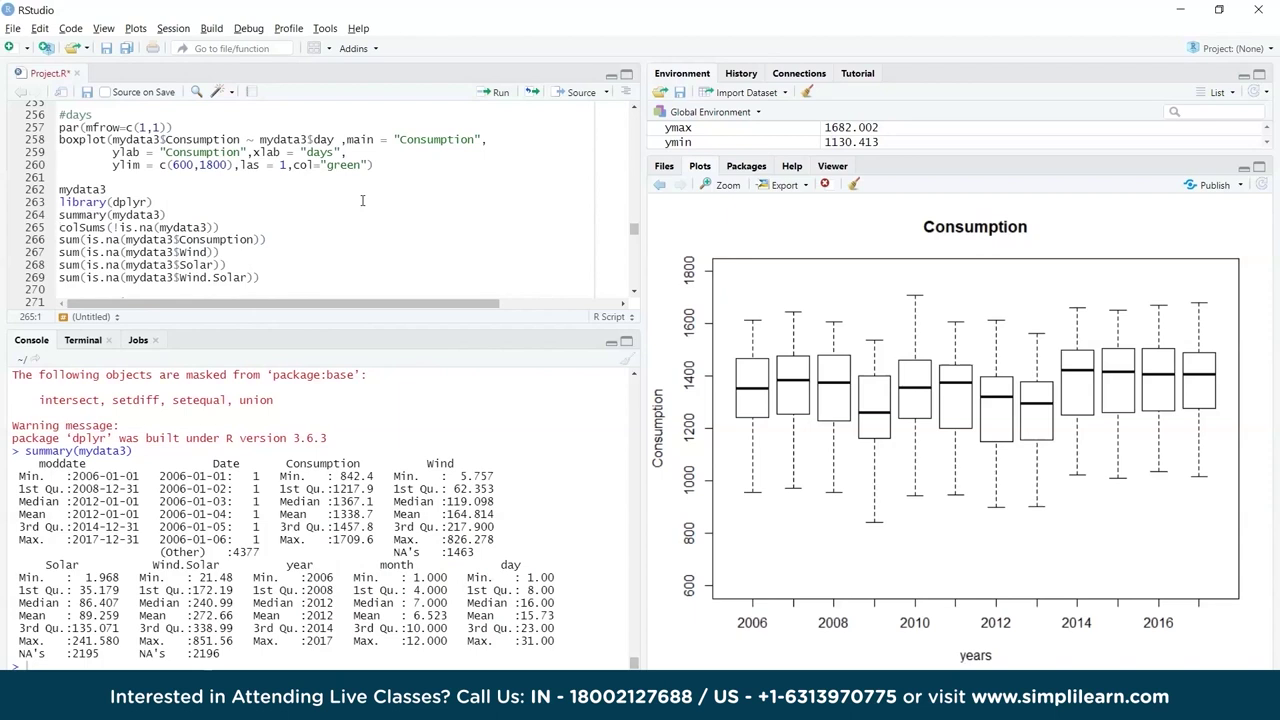
key(ctrl+Return)
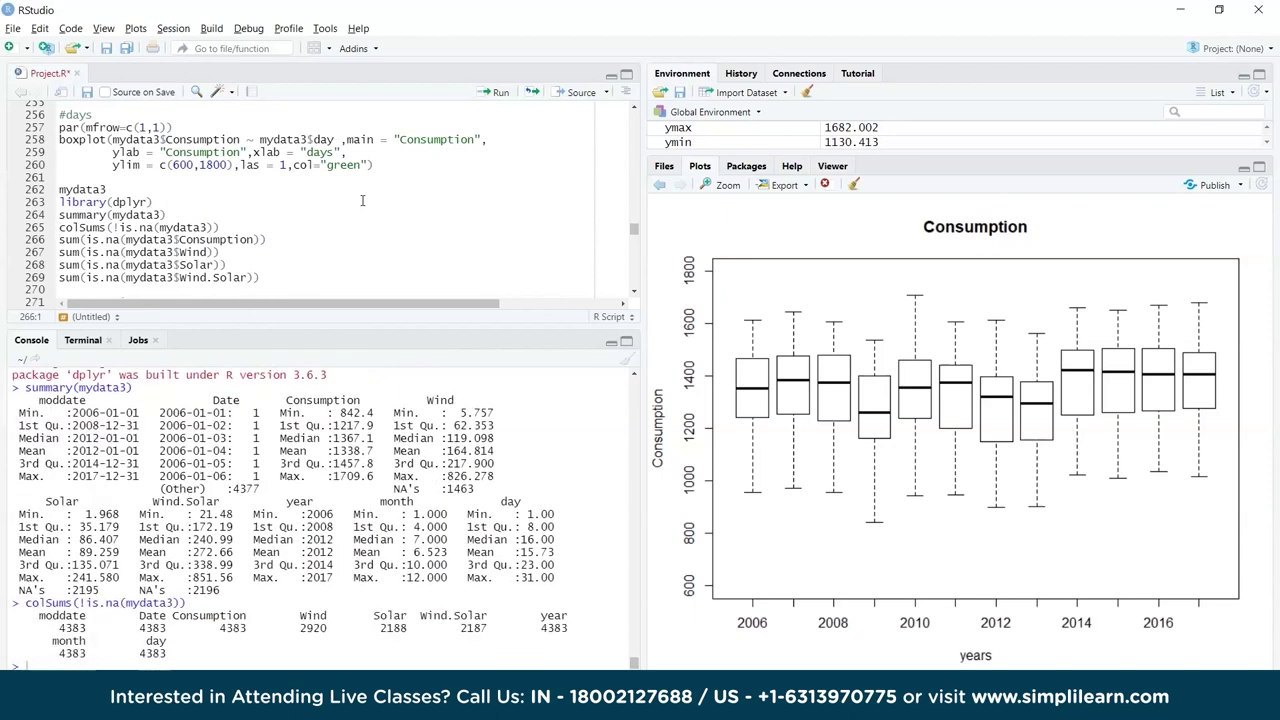
click(92, 654)
drag(642, 477, 1008, 444)
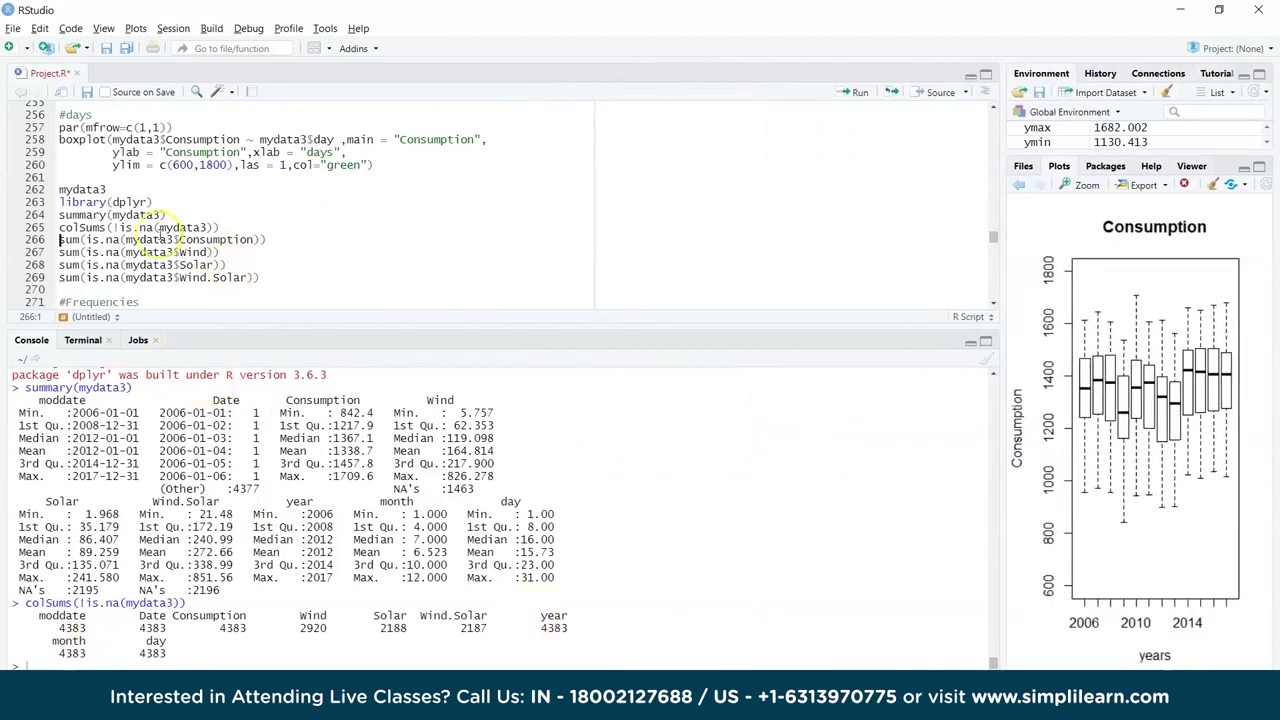
click(122, 227)
key(ctrl+Return)
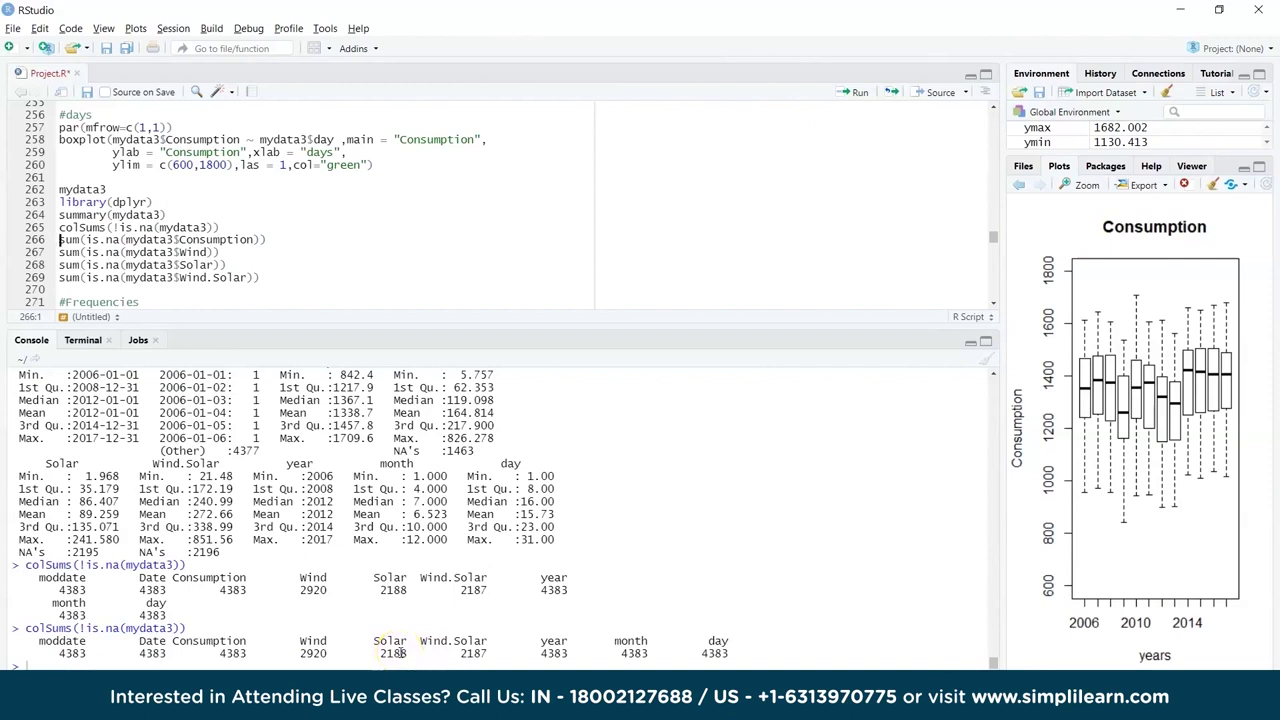
Count the missing values in mydata3's Consumption, Wind, Solar and Wind.Solar columns with the sum(is.na()) lines
click(474, 284)
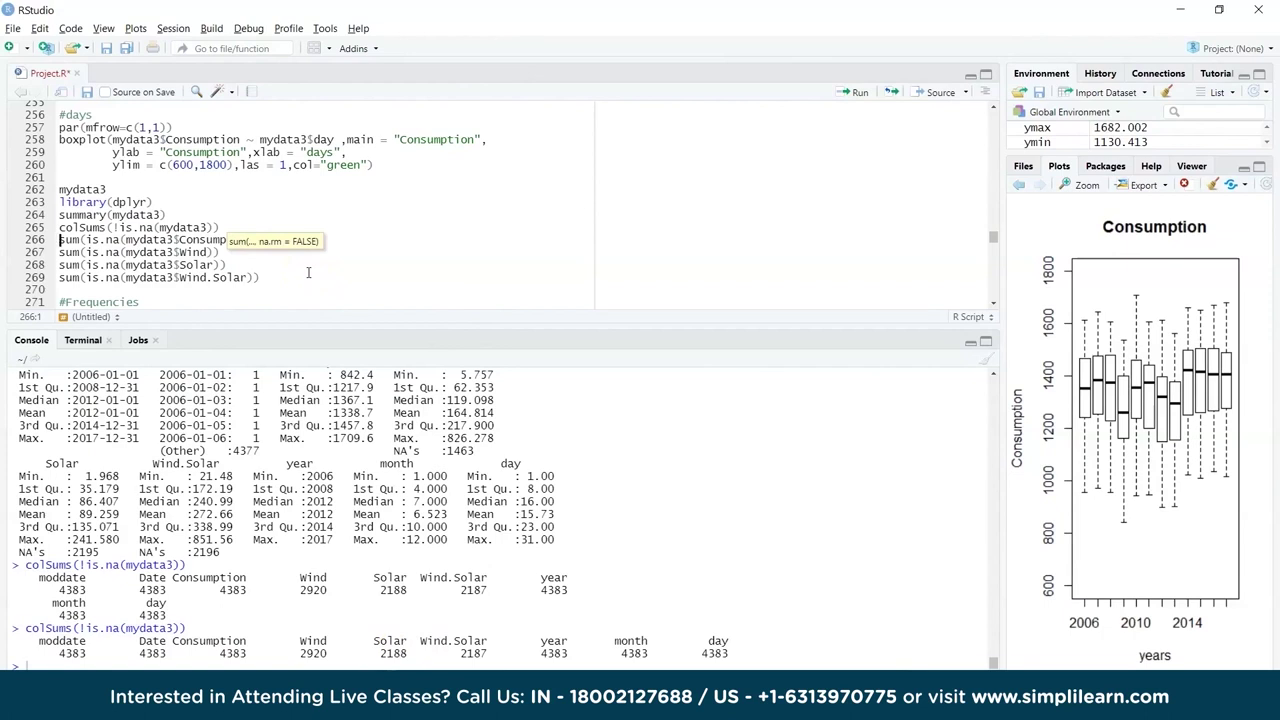
double_click(140, 252)
click(146, 240)
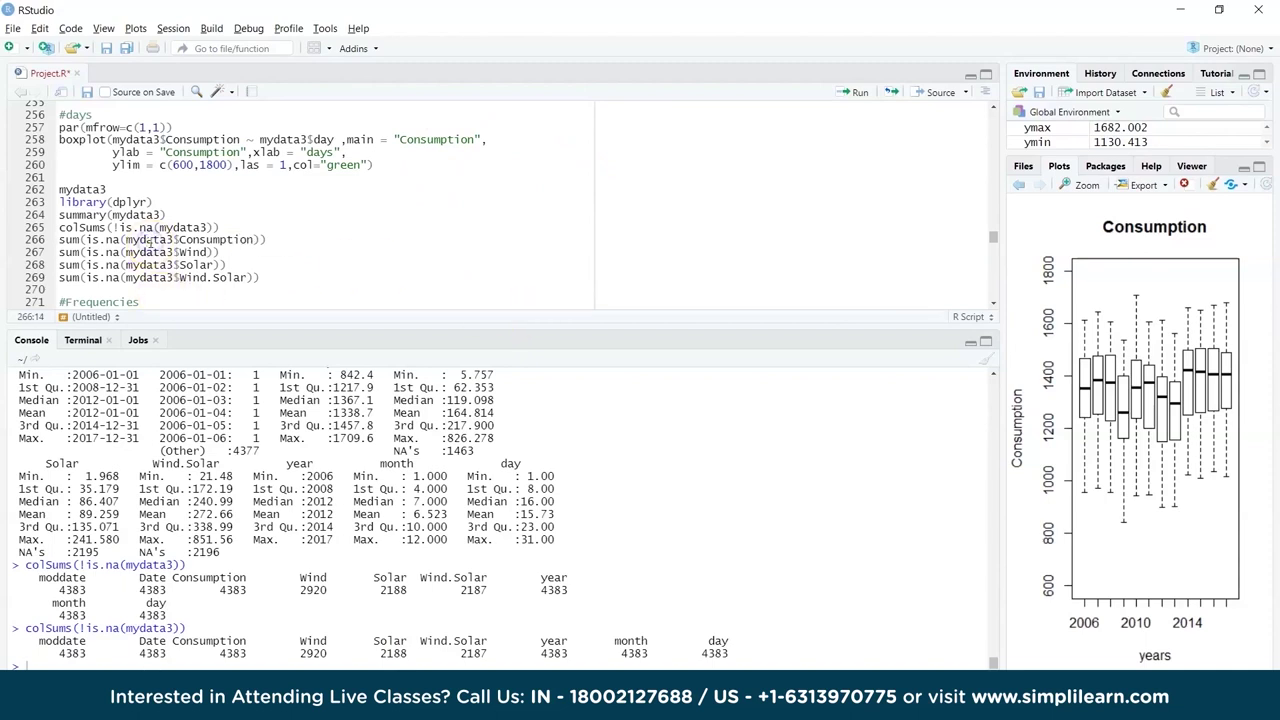
key(ctrl+Return)
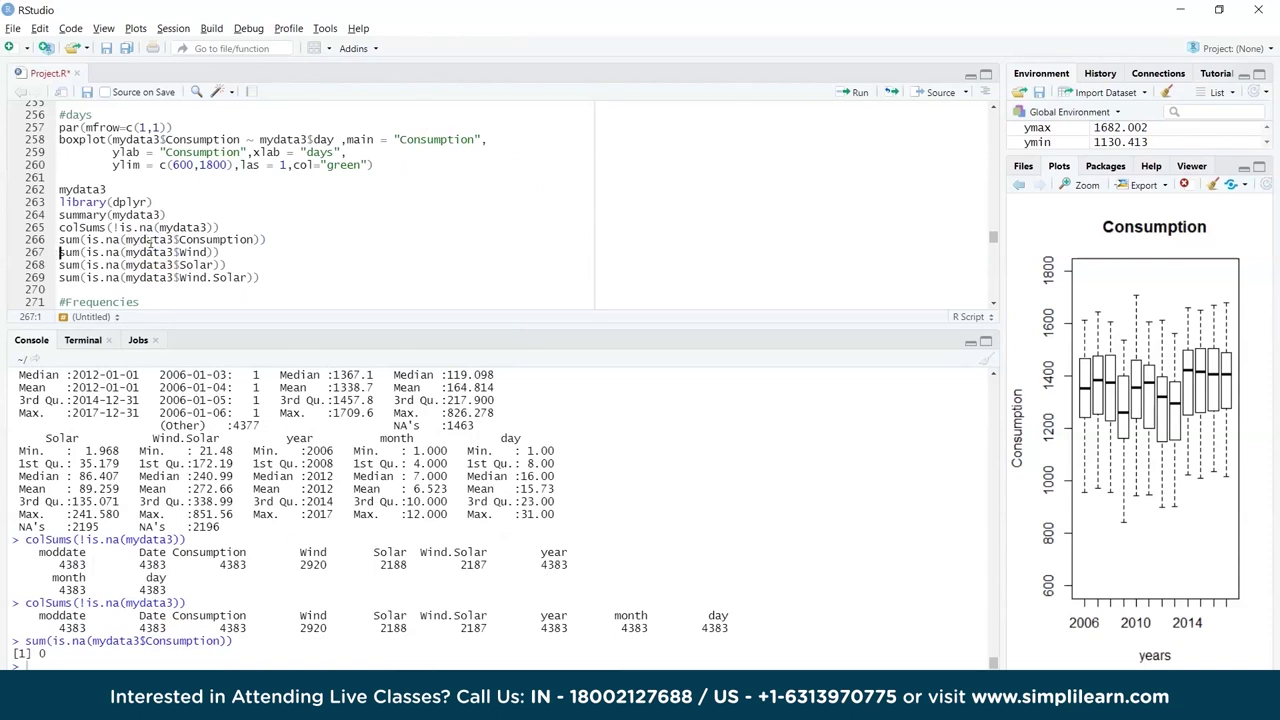
key(ctrl+Return)
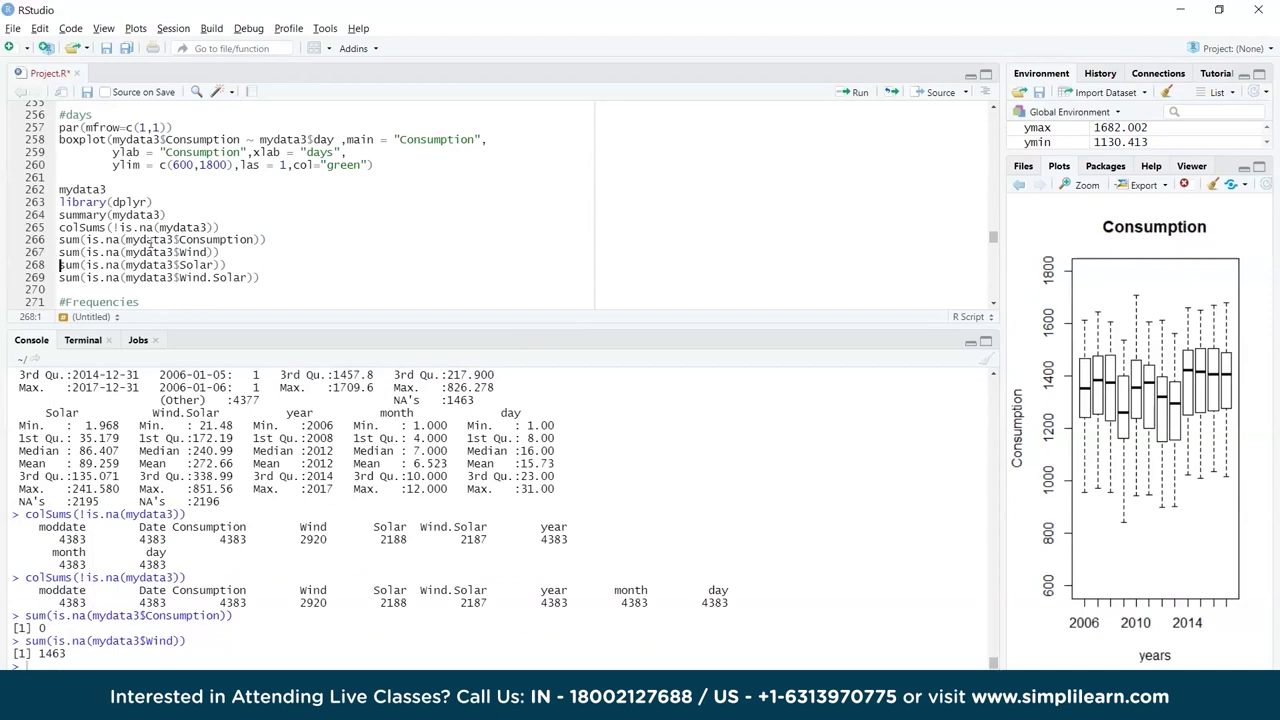
key(ctrl+Return)
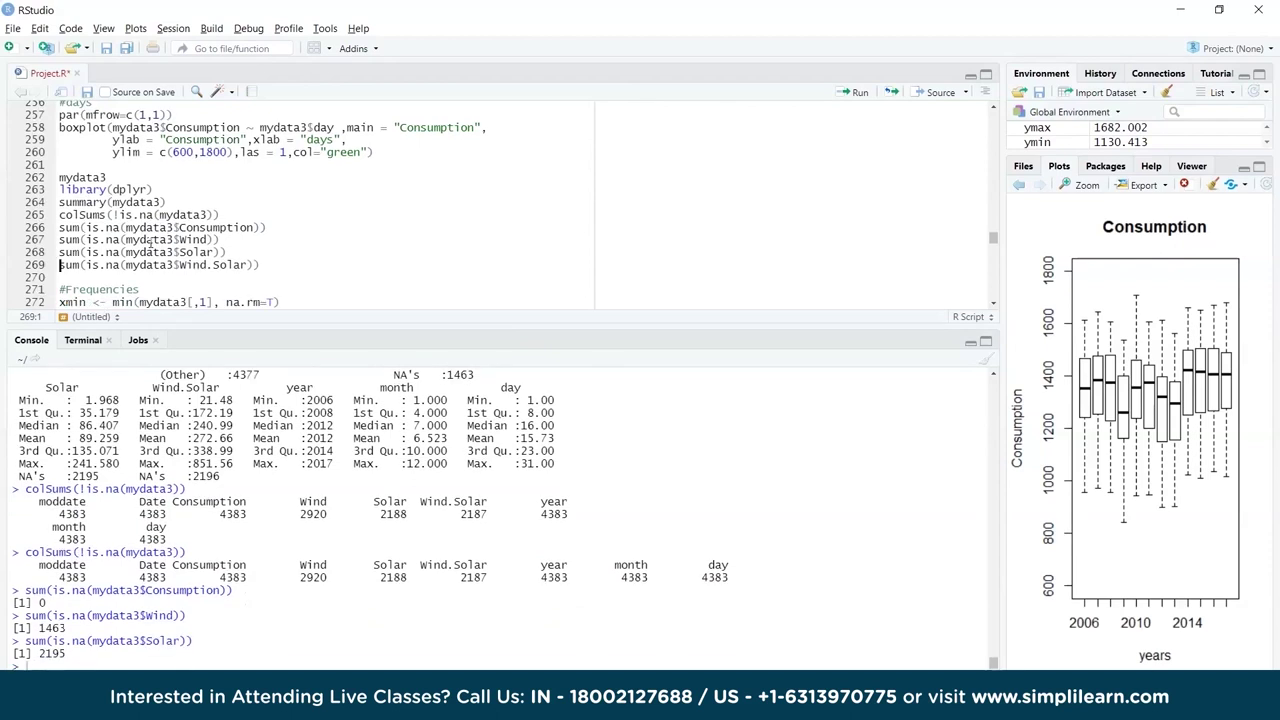
key(ctrl+Return)
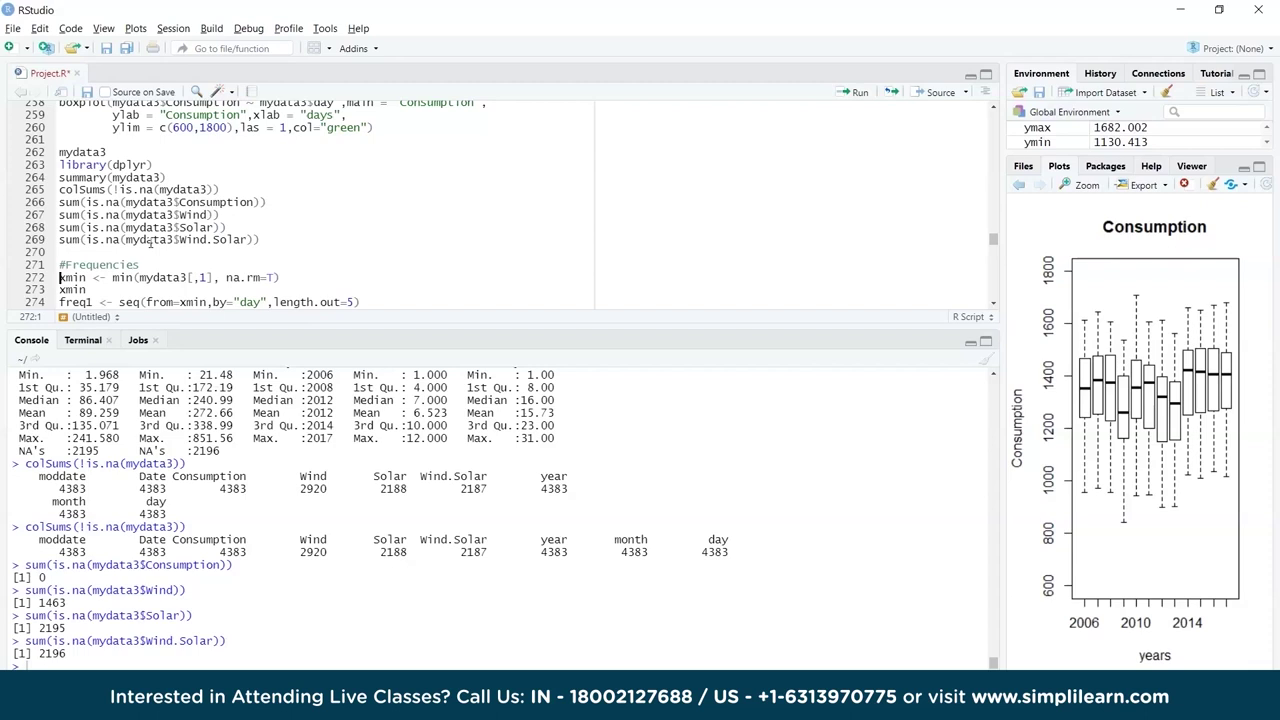
Store mydata3's earliest date as xmin, build freq1 as five daily dates from xmin, and print both
key(ctrl+Return)
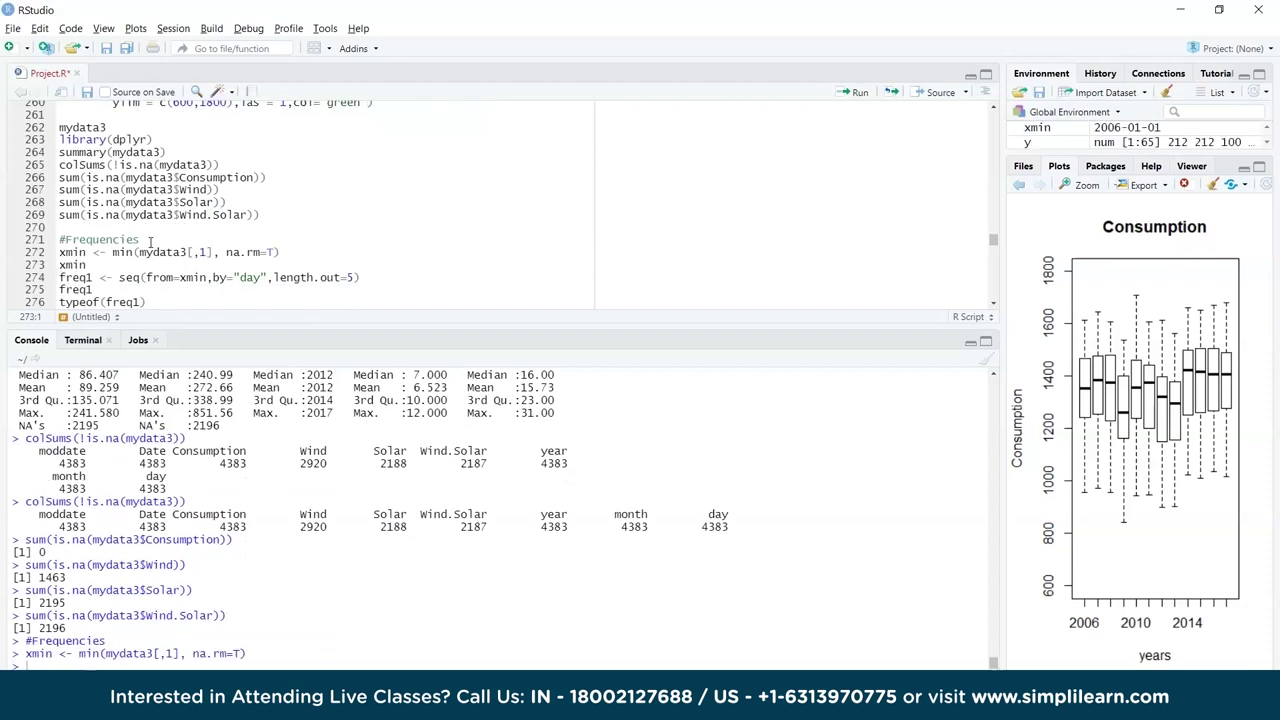
key(ctrl+Return)
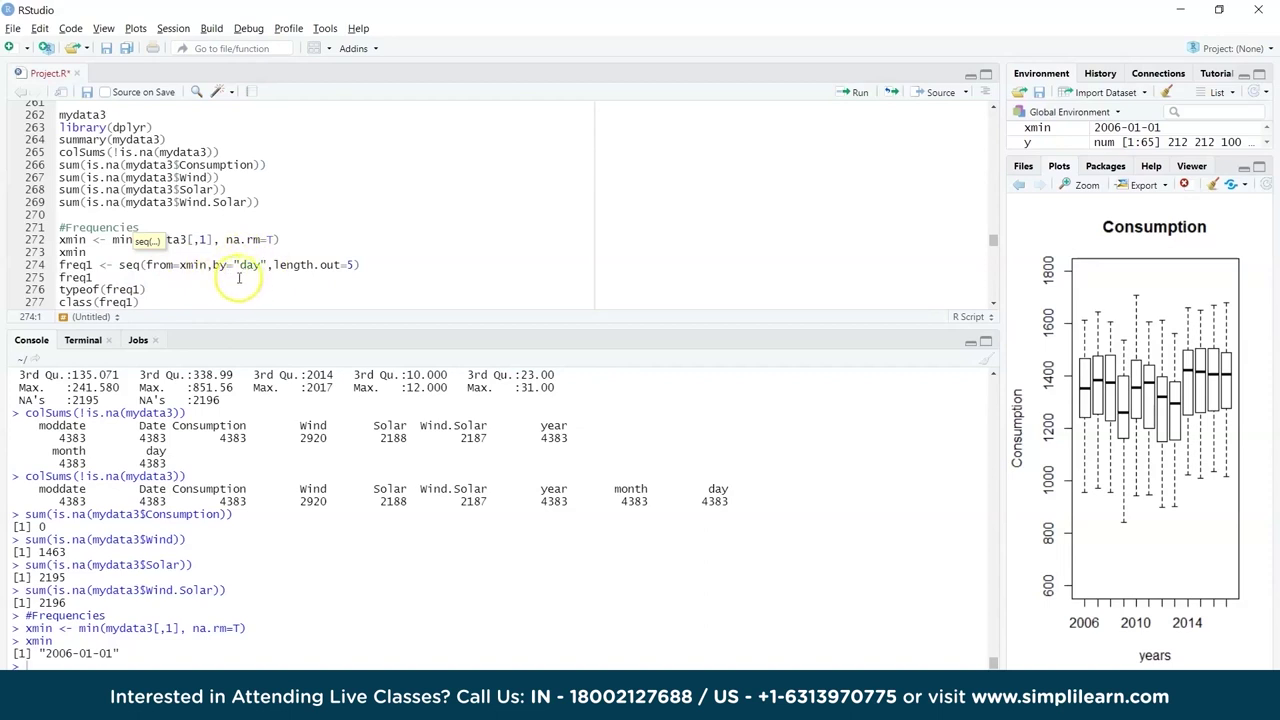
click(302, 264)
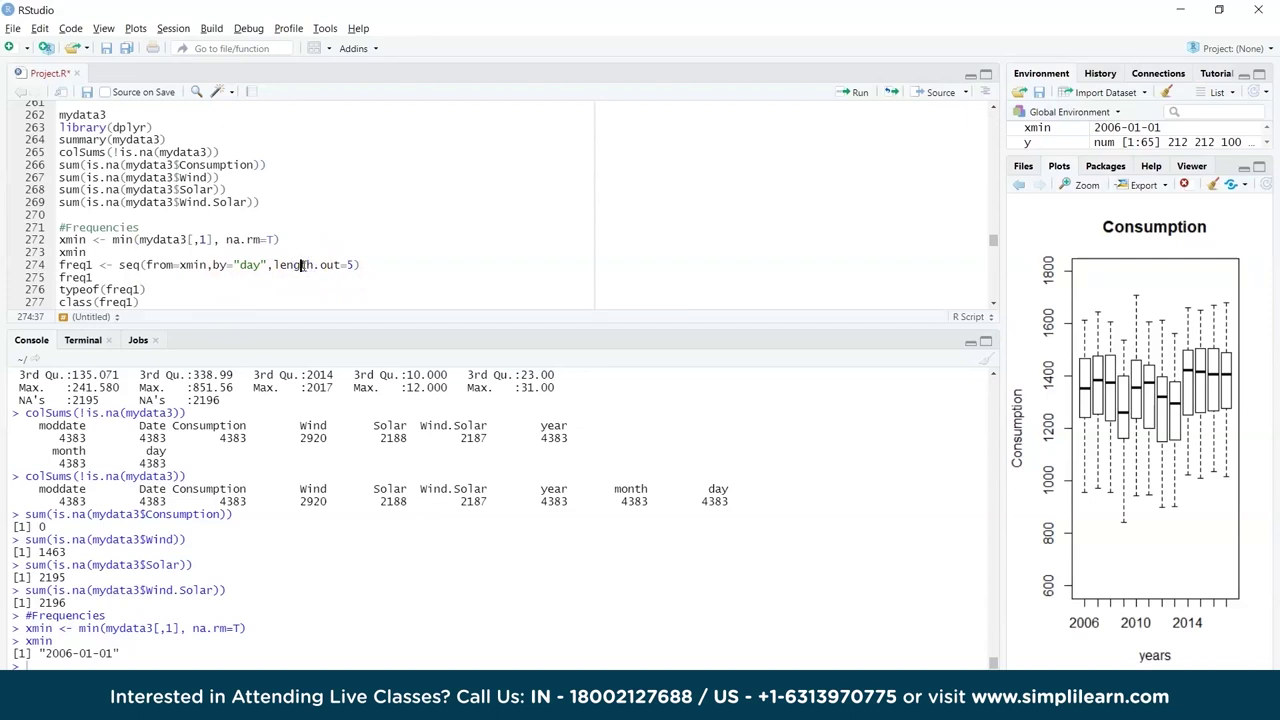
key(ctrl+Return)
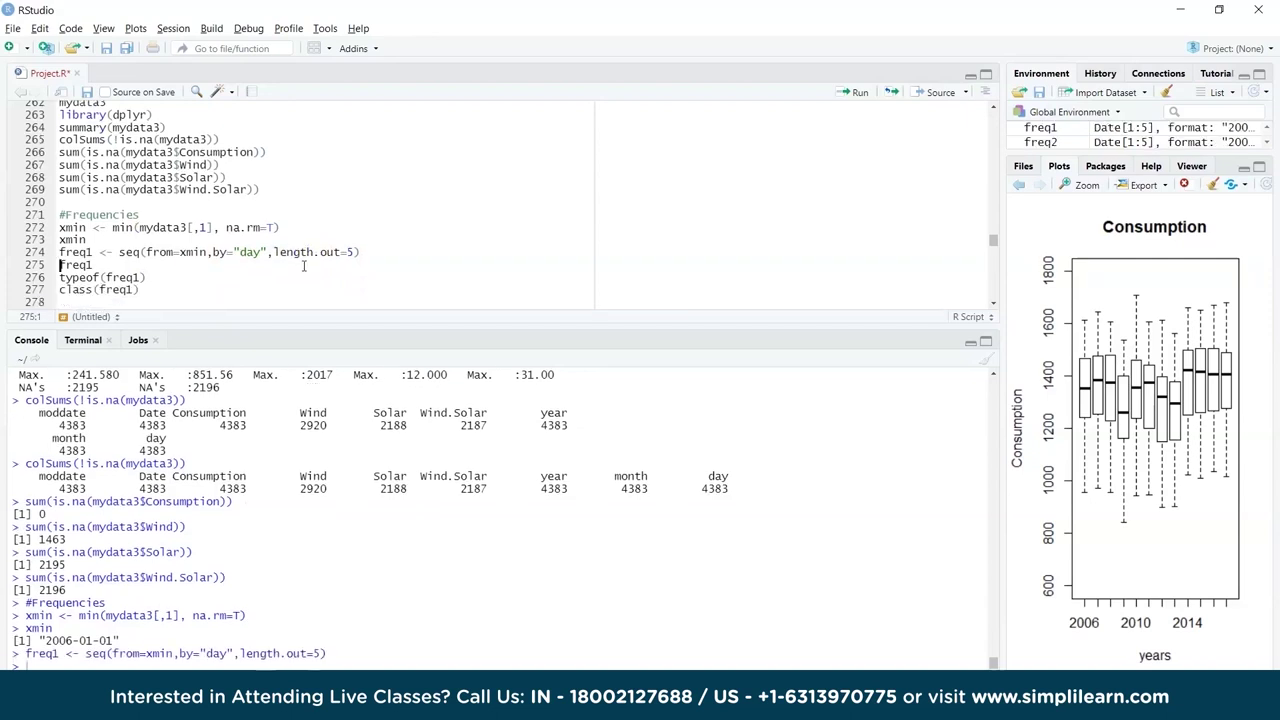
key(ctrl+Return)
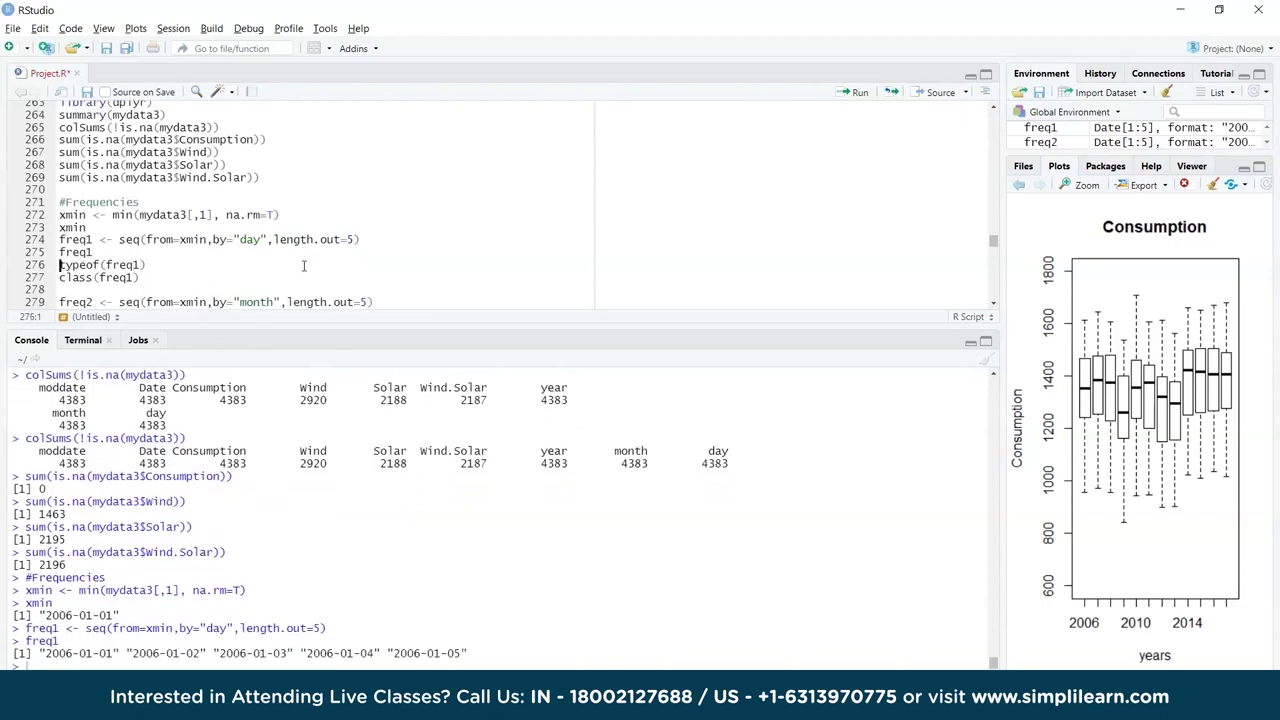
Check the type and class of freq1 with typeof and class
click(86, 660)
key(ctrl+Return)
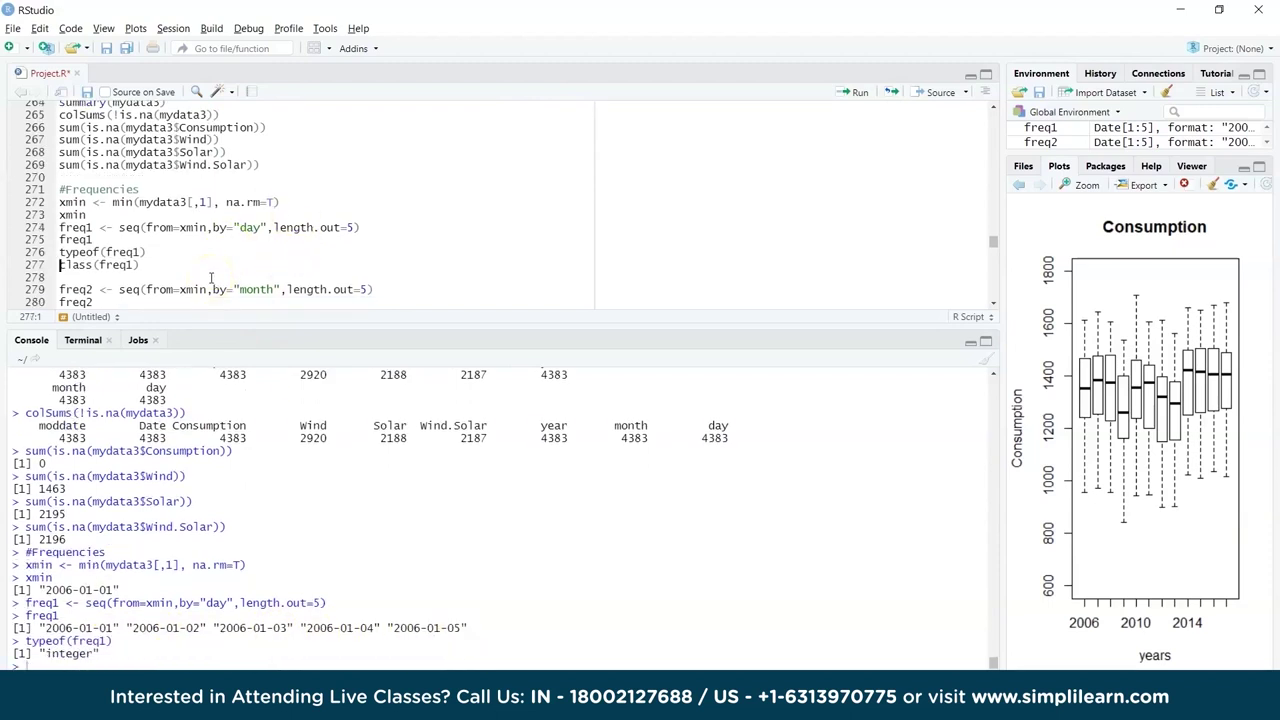
key(ctrl+Return)
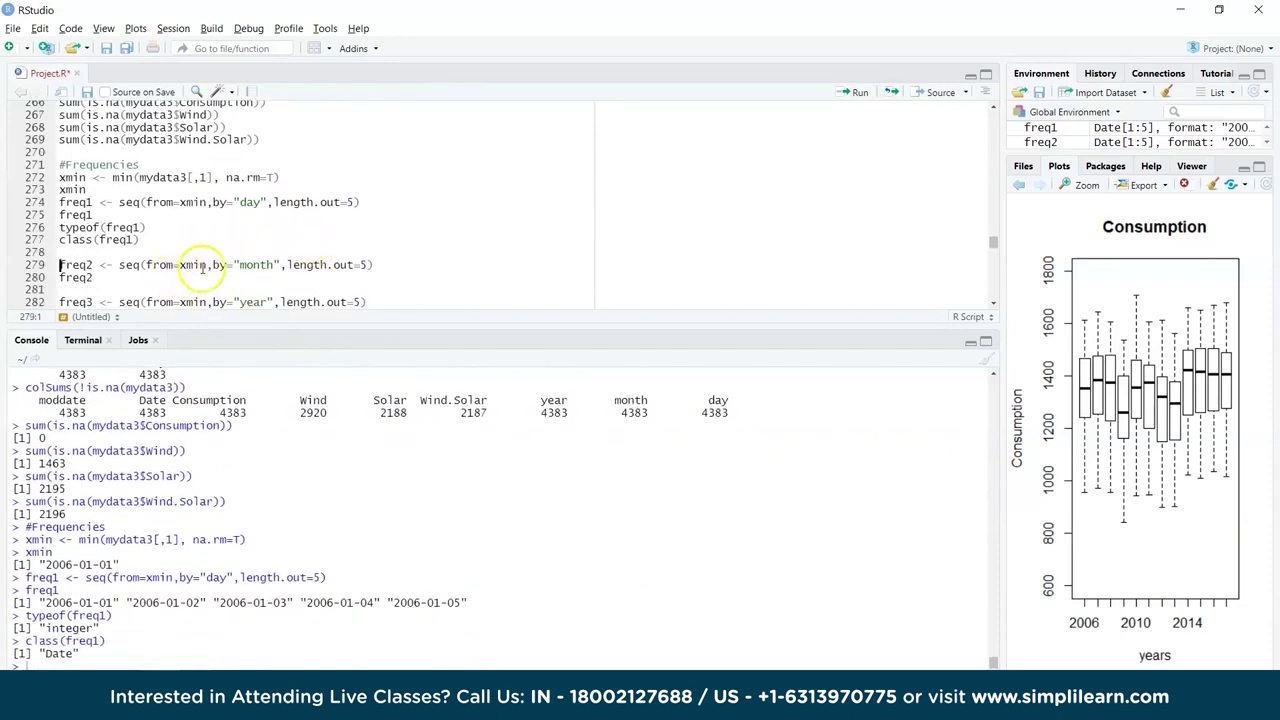
Build and print freq2 as five monthly dates and freq3 as five yearly dates, both starting from xmin
click(262, 264)
key(ctrl+Return)
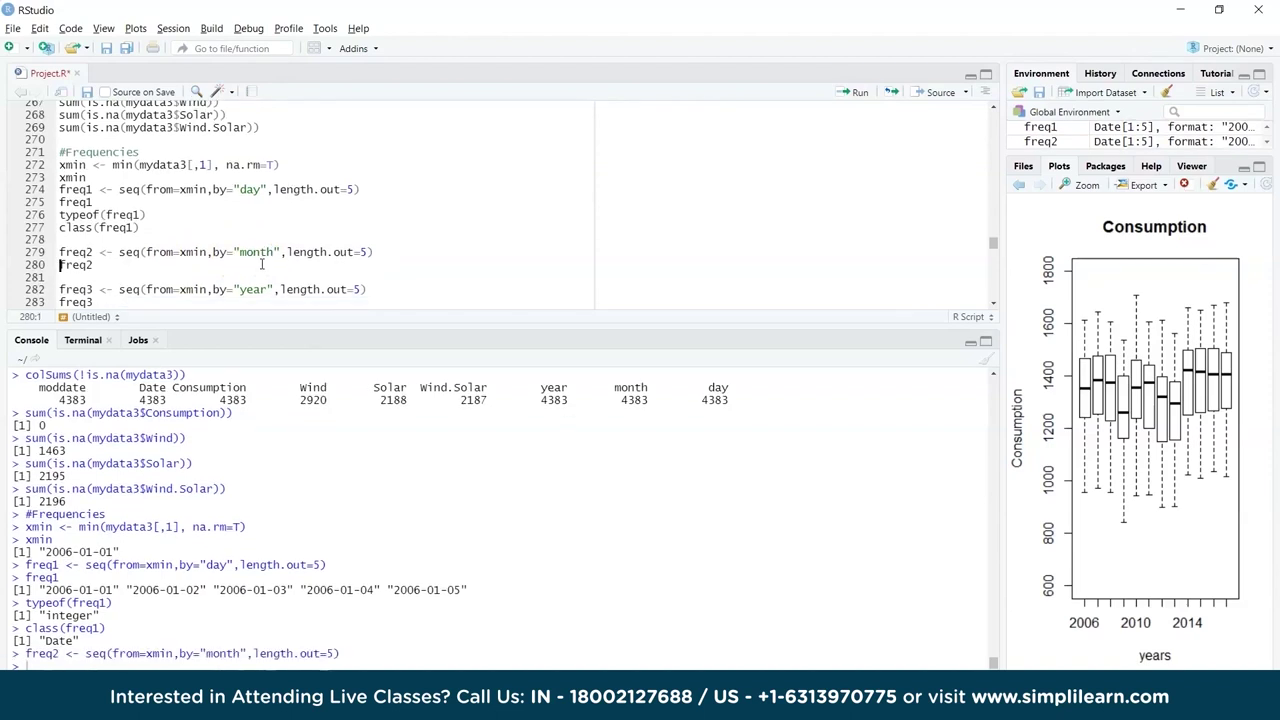
key(ctrl+Return)
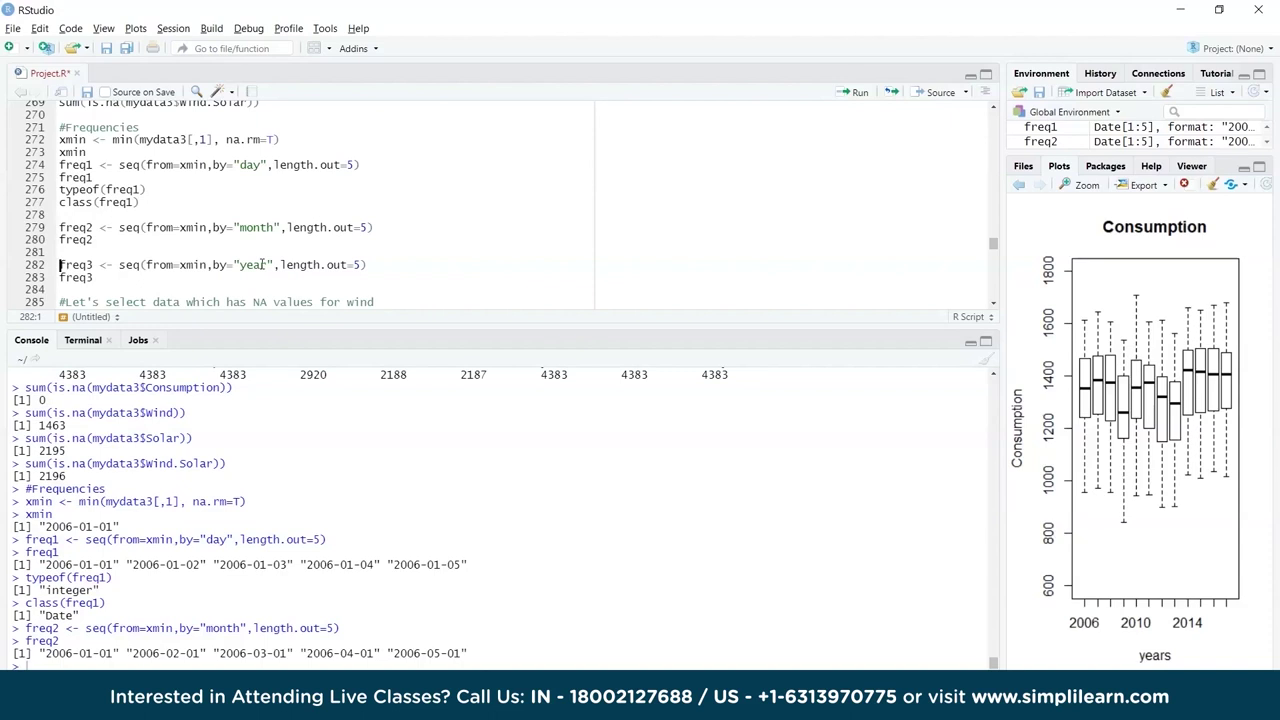
key(ctrl+Return)
key(ctrl+Return)
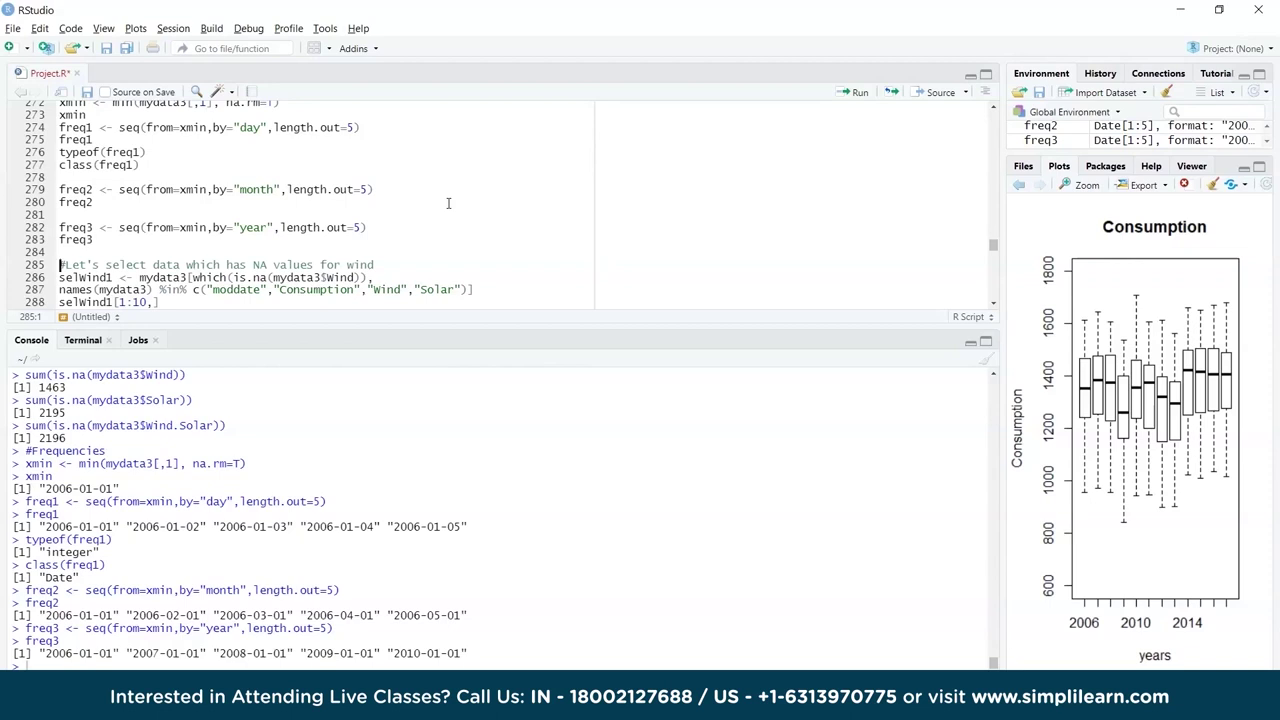
Create selWind1 from the mydata3 rows with NA Wind values, keeping the moddate, Consumption, Wind and Solar columns, and review its code
key(Down)
key(Right)
key(Right)
key(Right)
key(Right)
key(Right)
key(Right)
key(Right)
key(Right)
key(Right)
key(Right)
key(Right)
key(Right)
key(Right)
key(Right)
key(Right)
key(Right)
key(Right)
key(Right)
key(ctrl+Return)
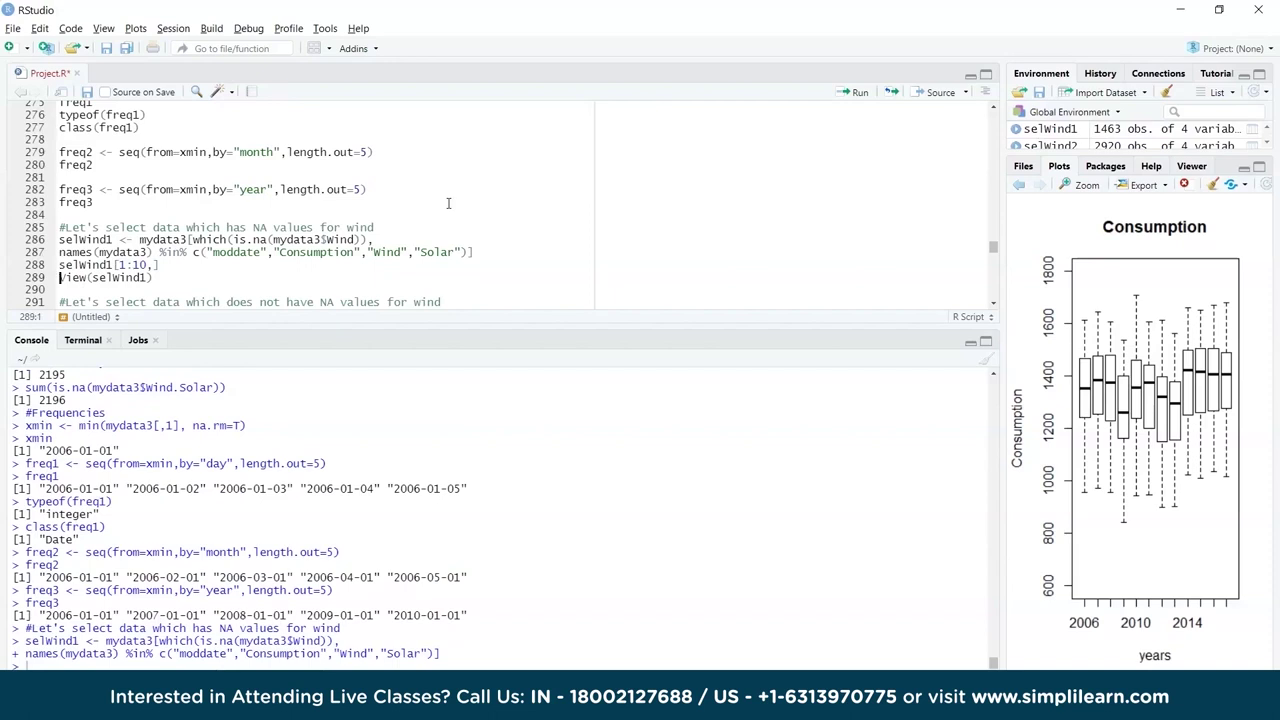
key(Up)
key(Up)
drag(473, 252, 57, 240)
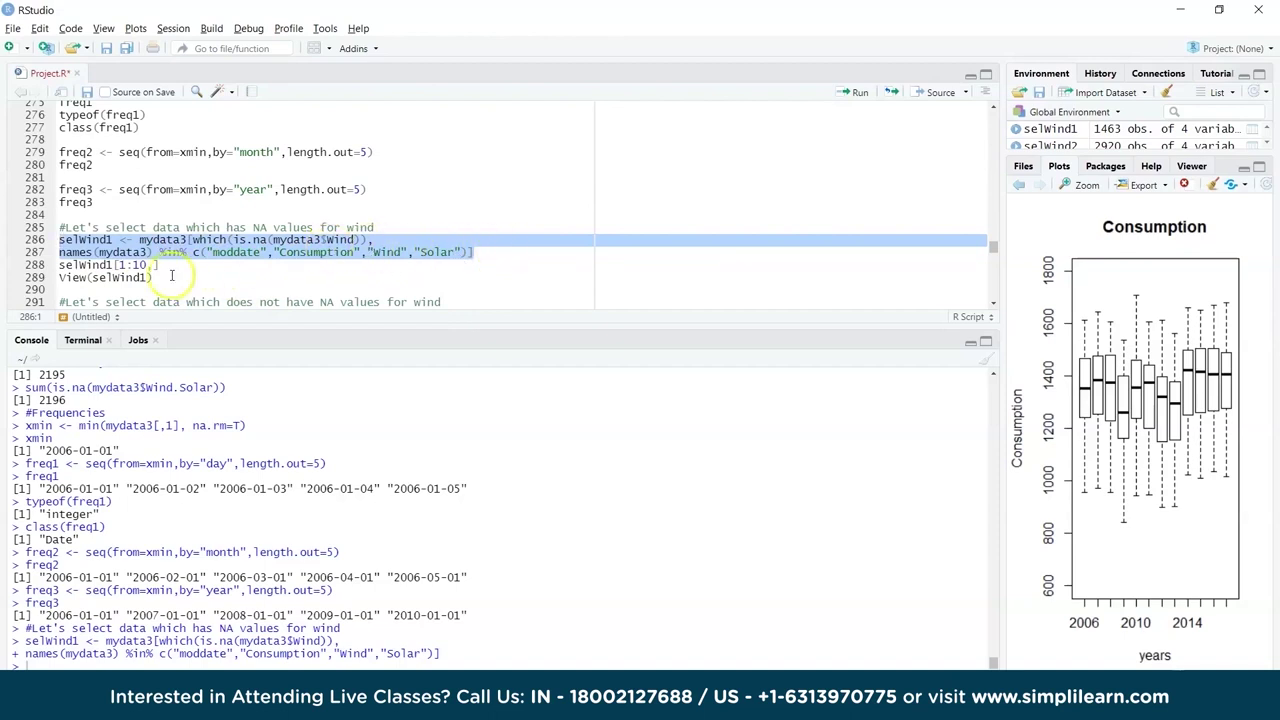
Print the first ten rows of selWind1 and open the whole data frame in the data viewer
click(93, 265)
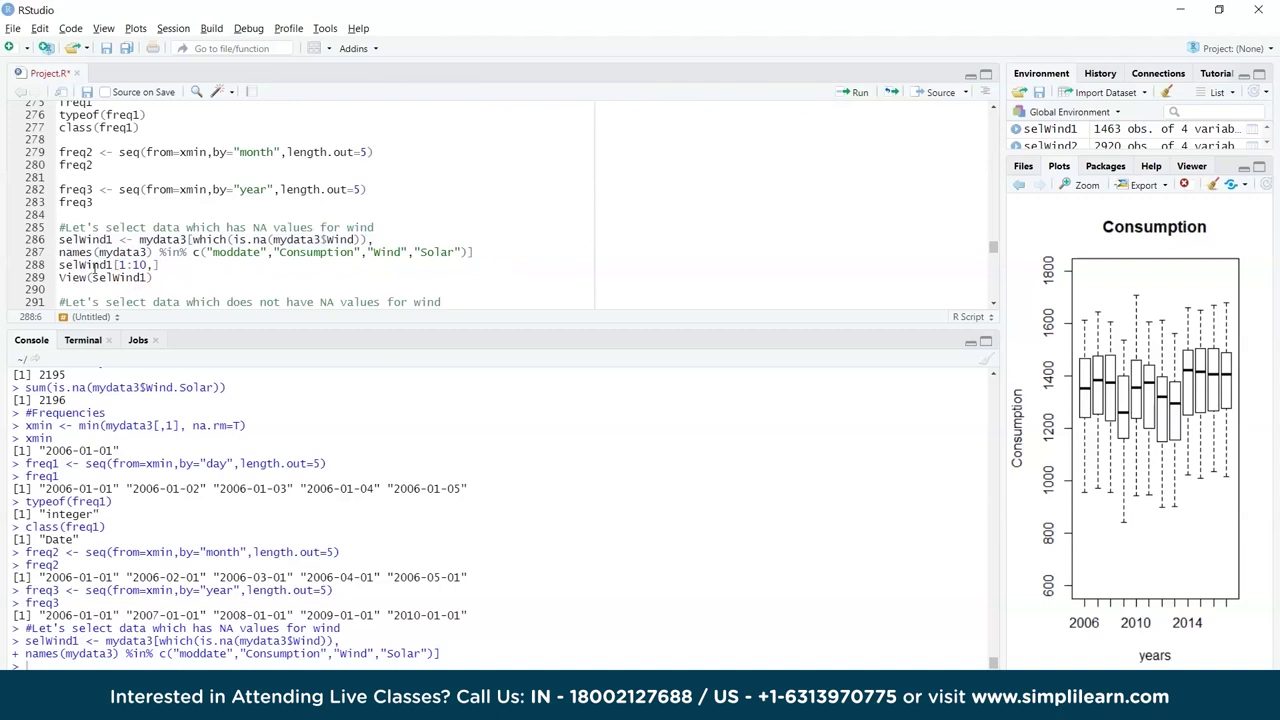
key(ctrl+Return)
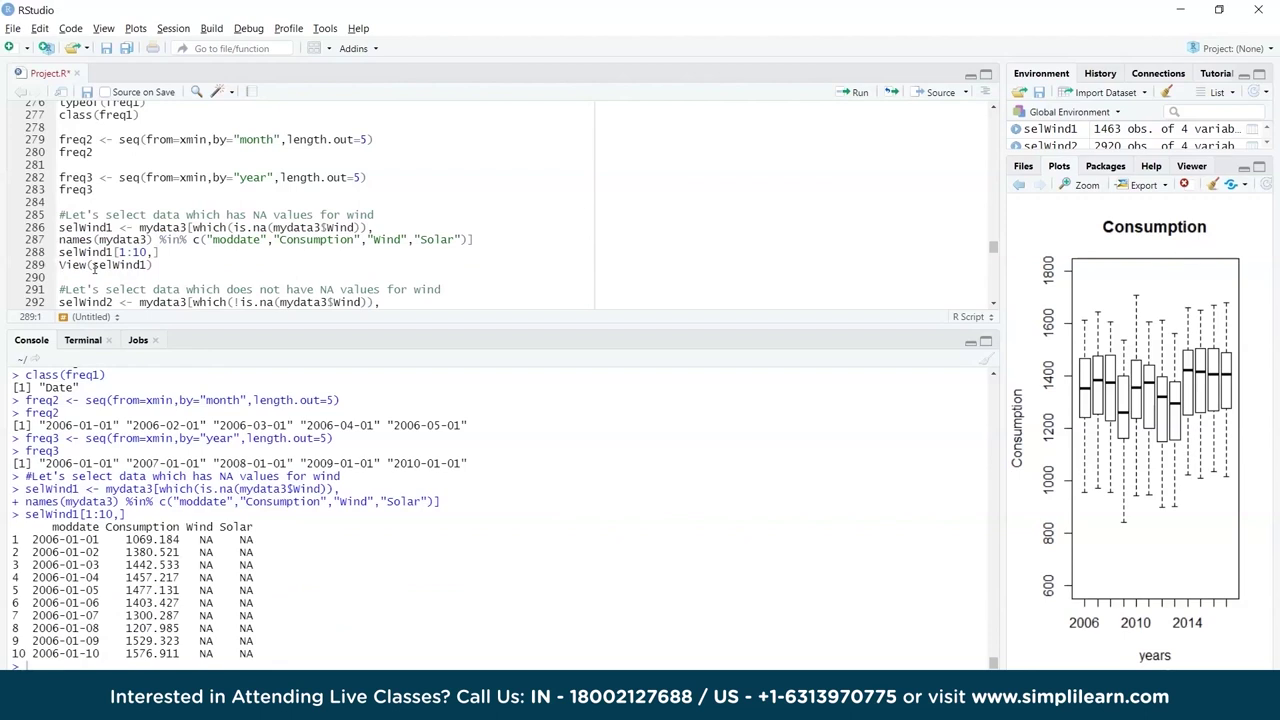
key(ctrl+Return)
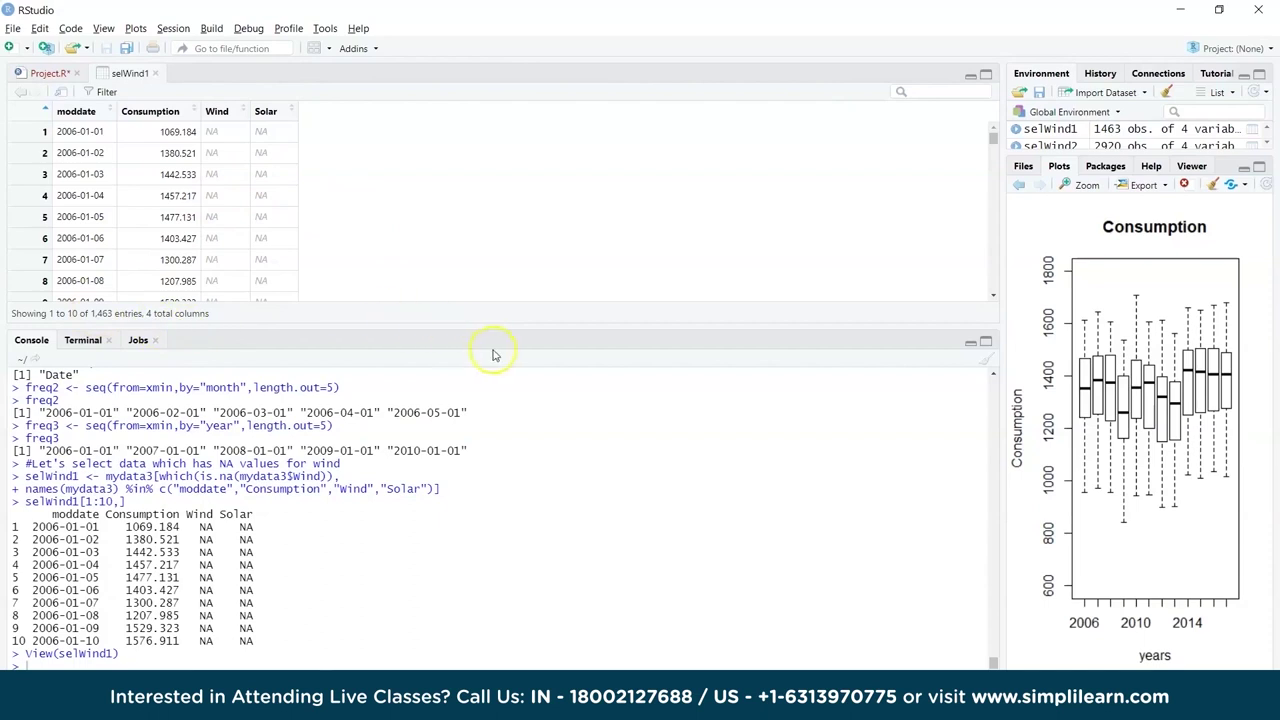
Enlarge the data viewer, examine selWind1 through to its last rows for dates with missing Wind values, and close it
drag(477, 326, 486, 432)
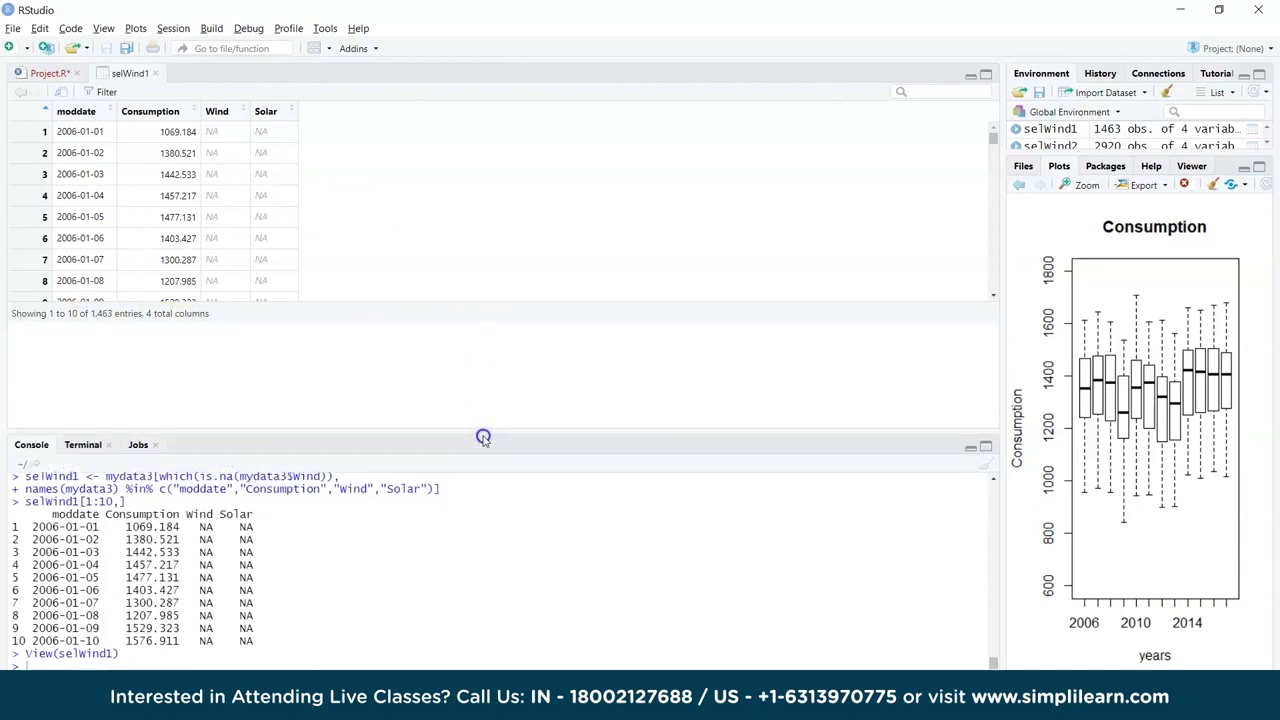
scroll(520, 280, down, 5)
scroll(522, 285, down, 5)
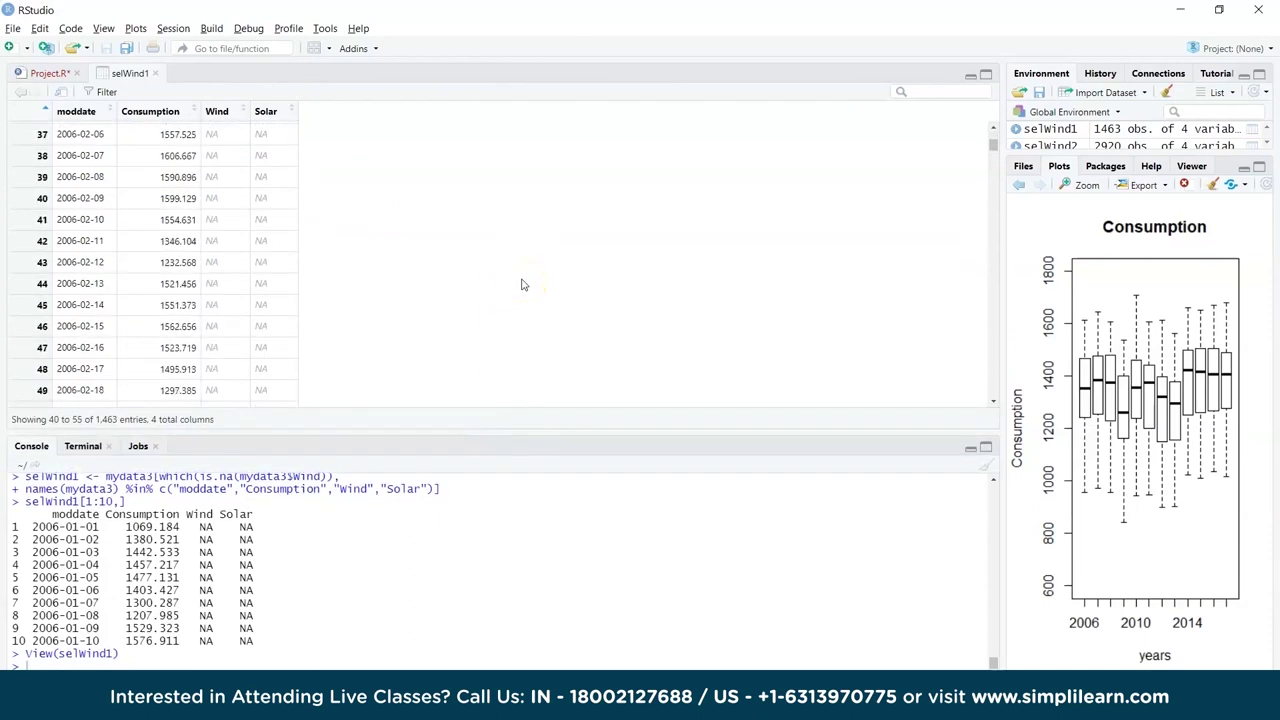
drag(995, 148, 993, 390)
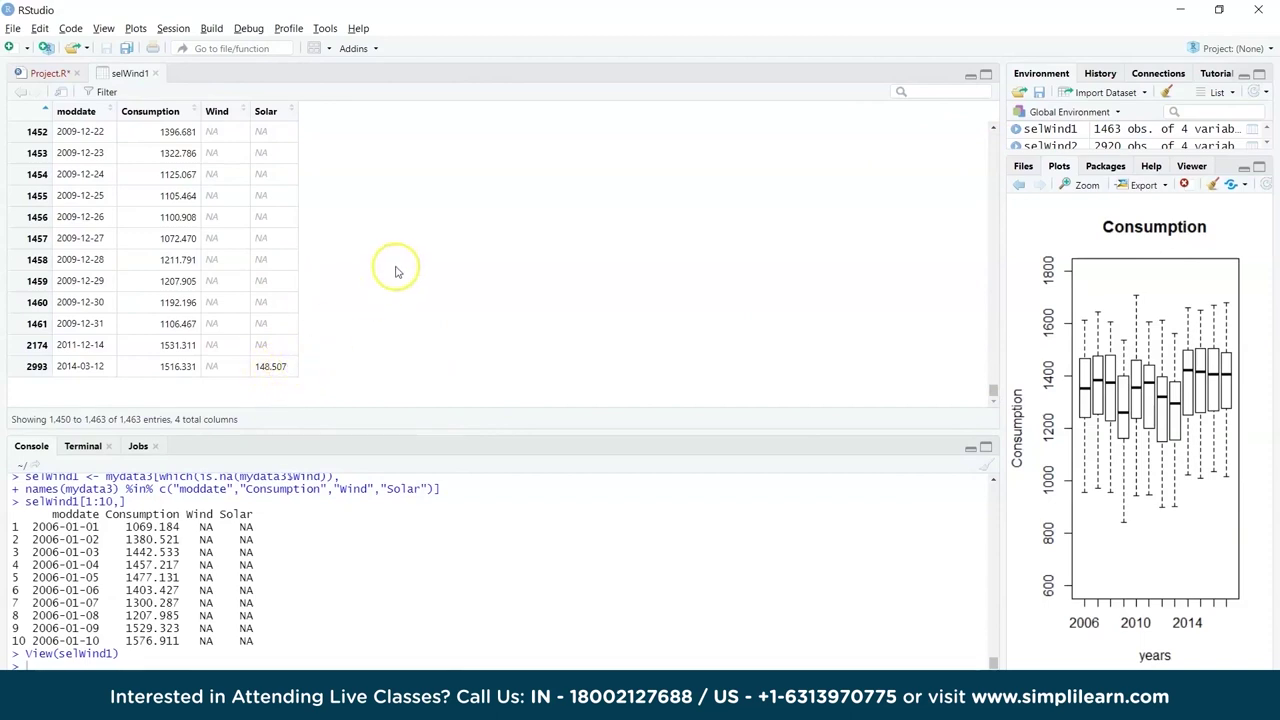
scroll(397, 268, up, 1)
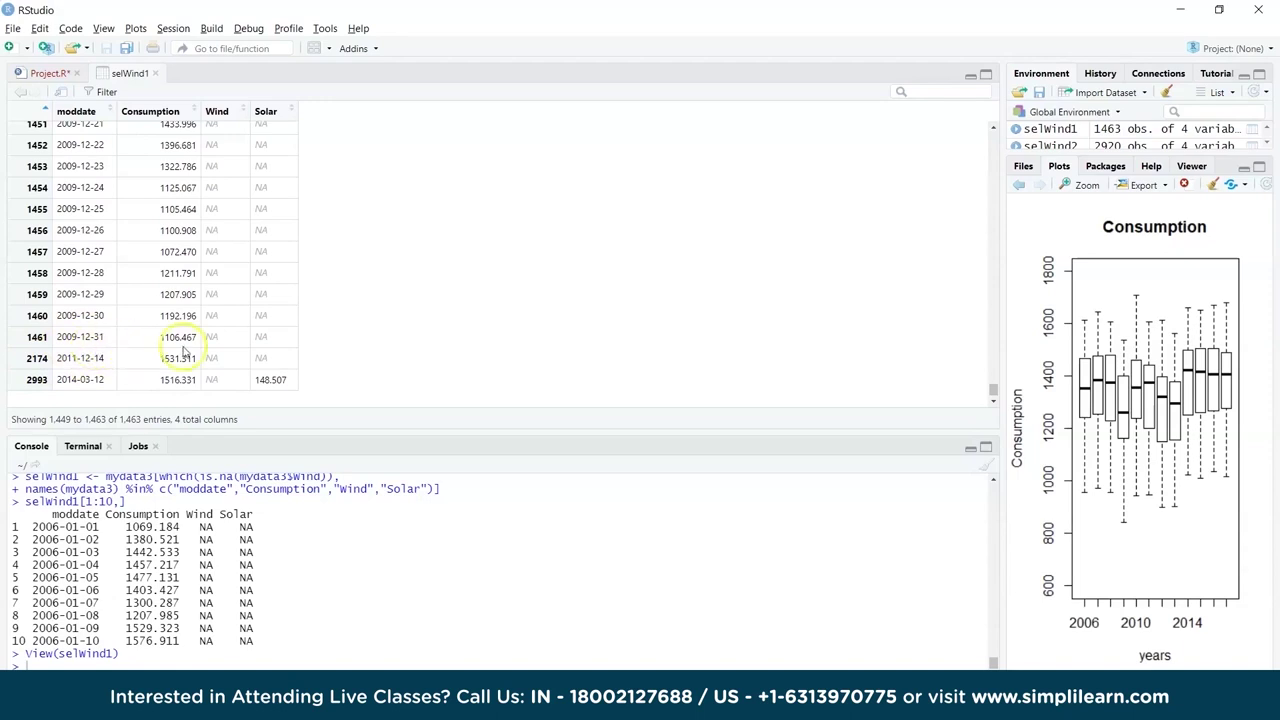
click(156, 73)
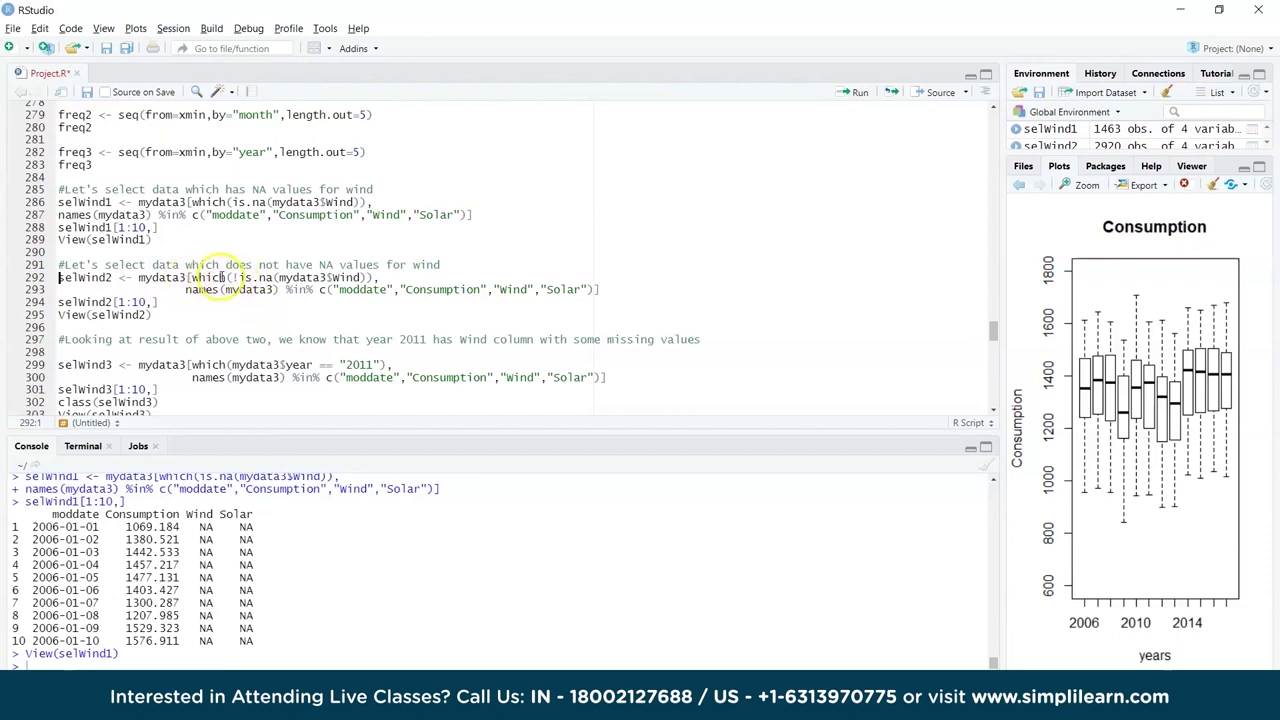
Create selWind2 from the mydata3 rows whose Wind value is not NA, keeping the moddate, Consumption, Wind and Solar columns
drag(234, 277, 382, 278)
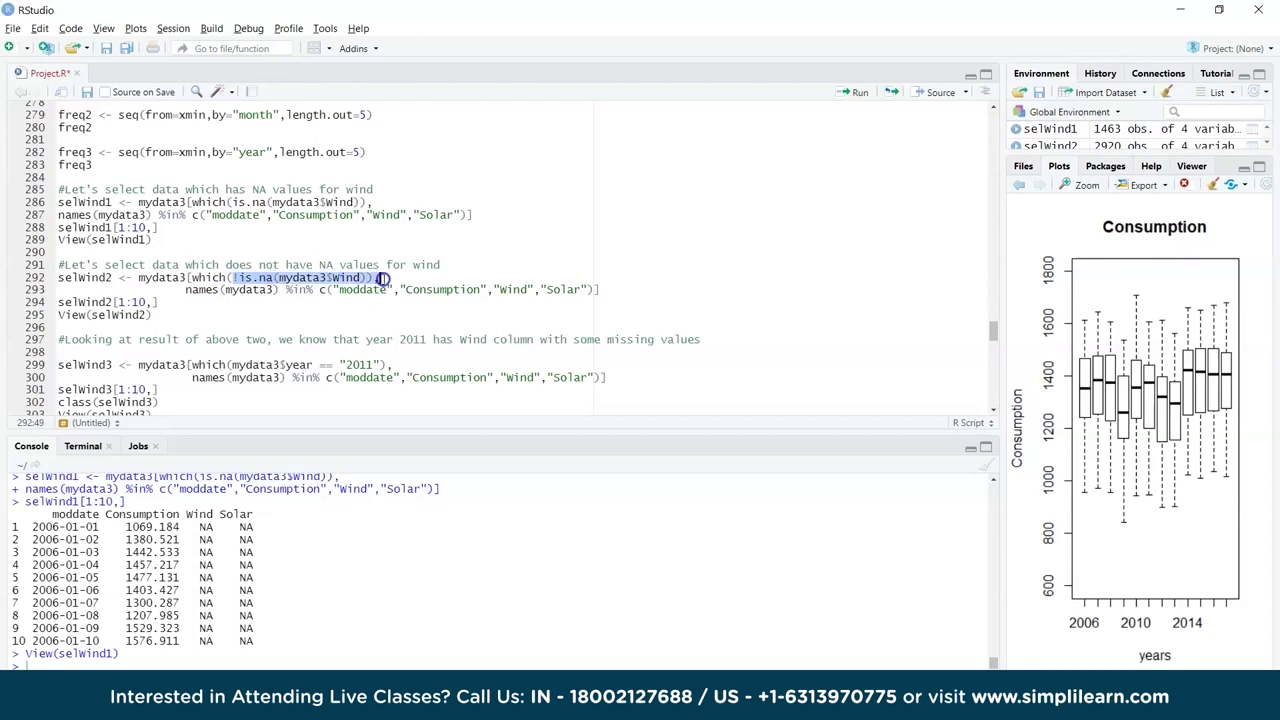
click(90, 278)
key(ctrl+Return)
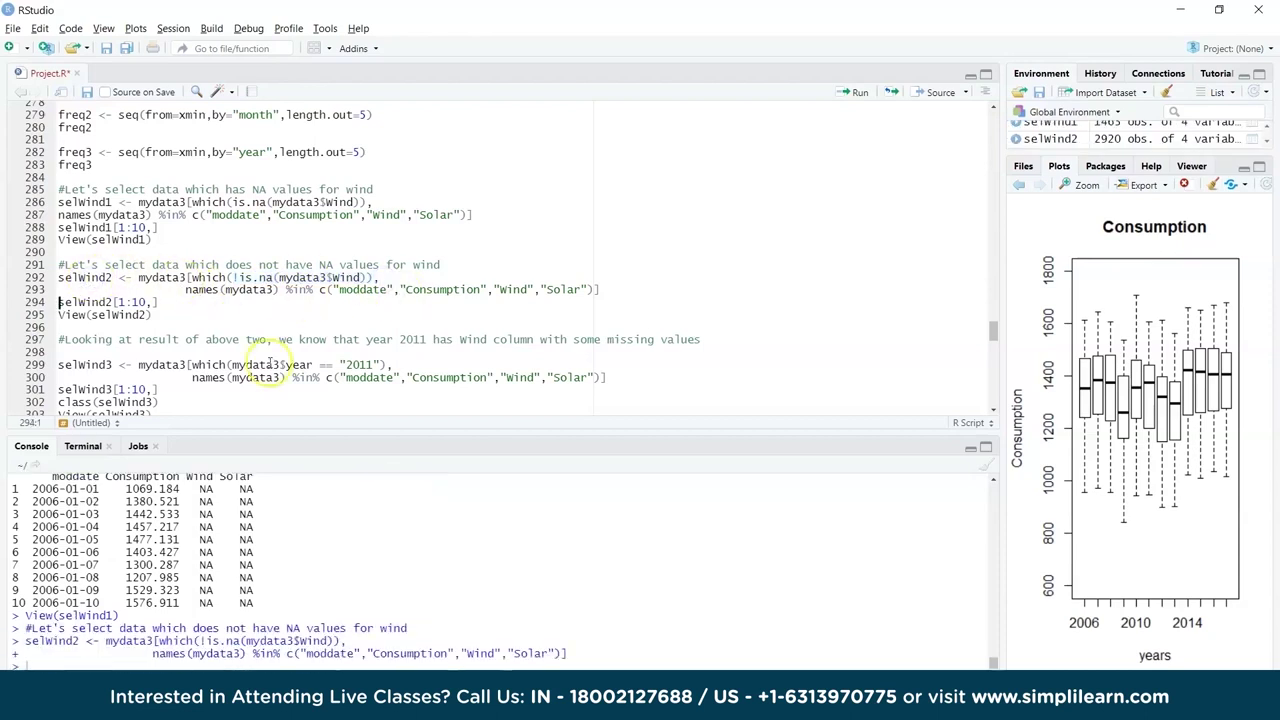
Print the first ten rows of selWind2 and view the whole data frame, closing the viewer when done
key(ctrl+Return)
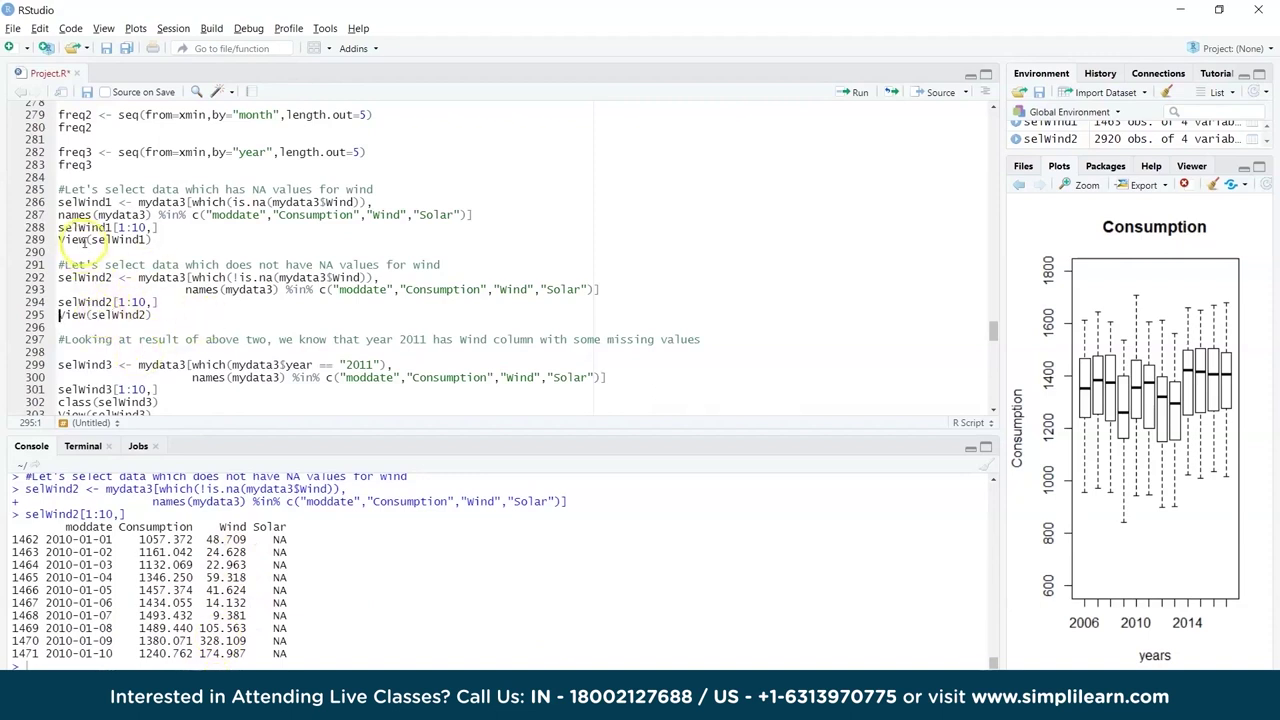
key(ctrl+Return)
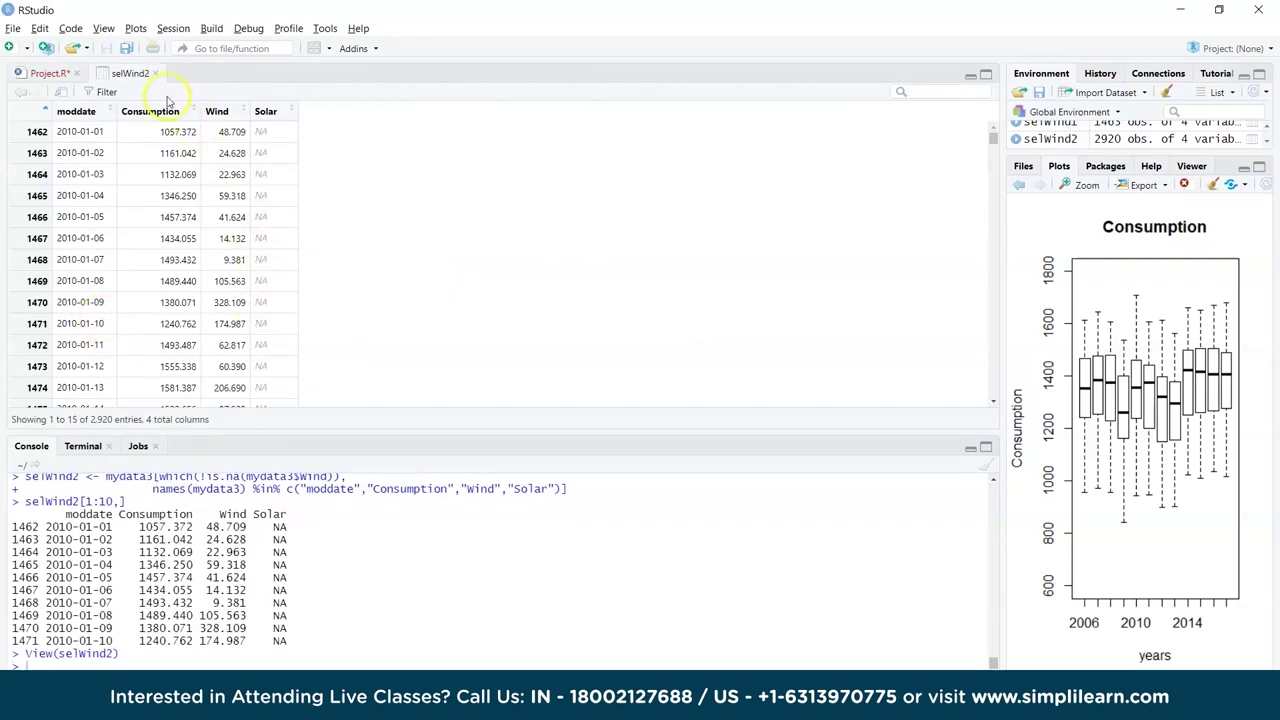
click(156, 74)
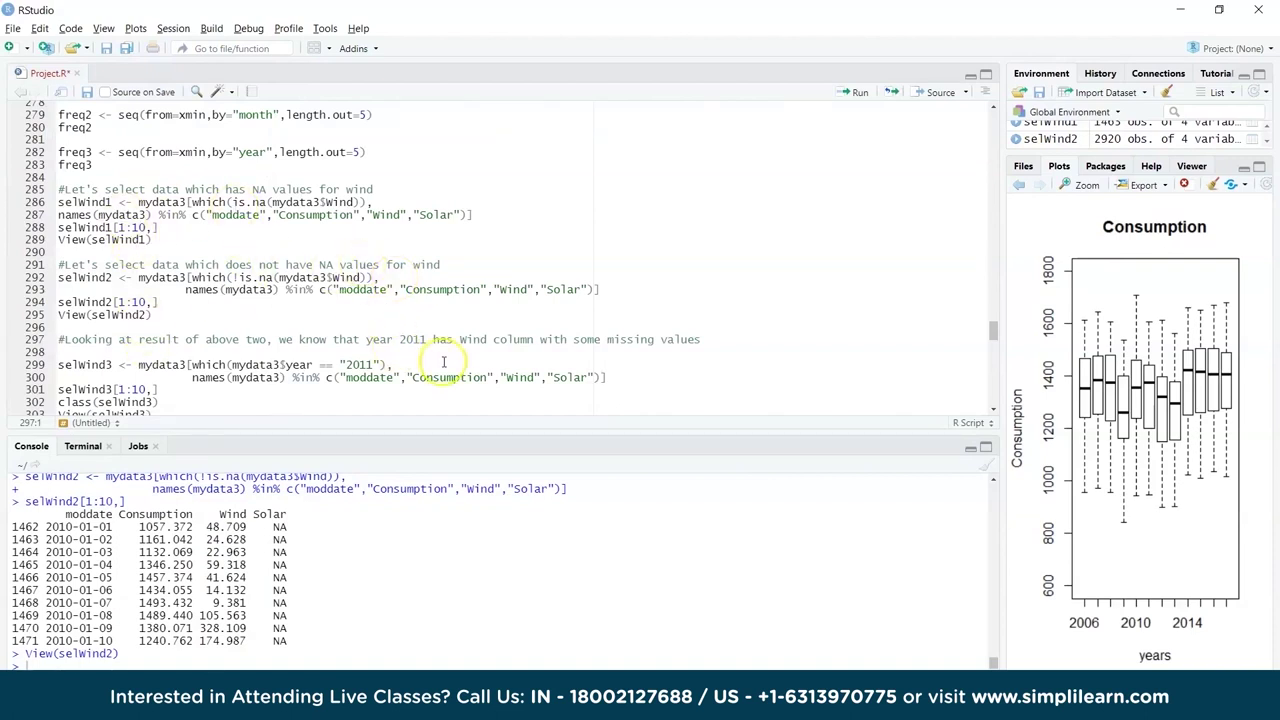
Create selWind3 from the mydata3 rows where year equals "2011", keeping the moddate, Consumption, Wind and Solar columns
drag(400, 341, 709, 343)
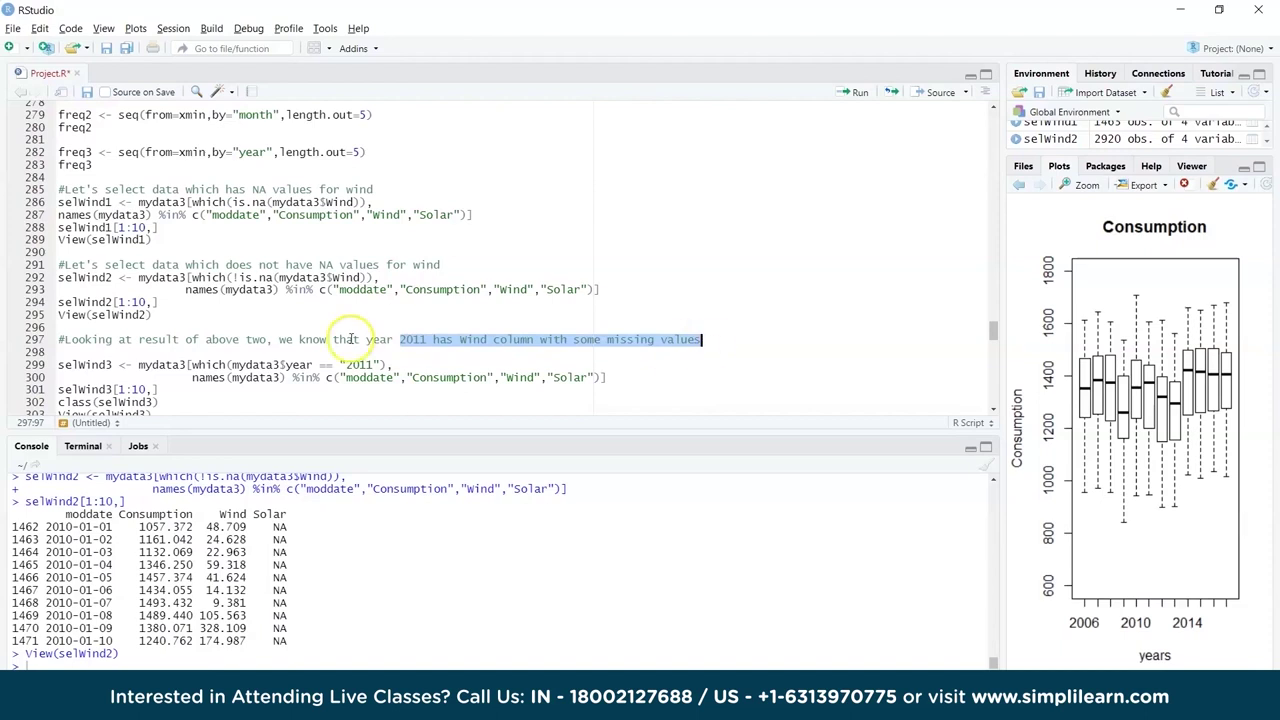
drag(82, 366, 84, 366)
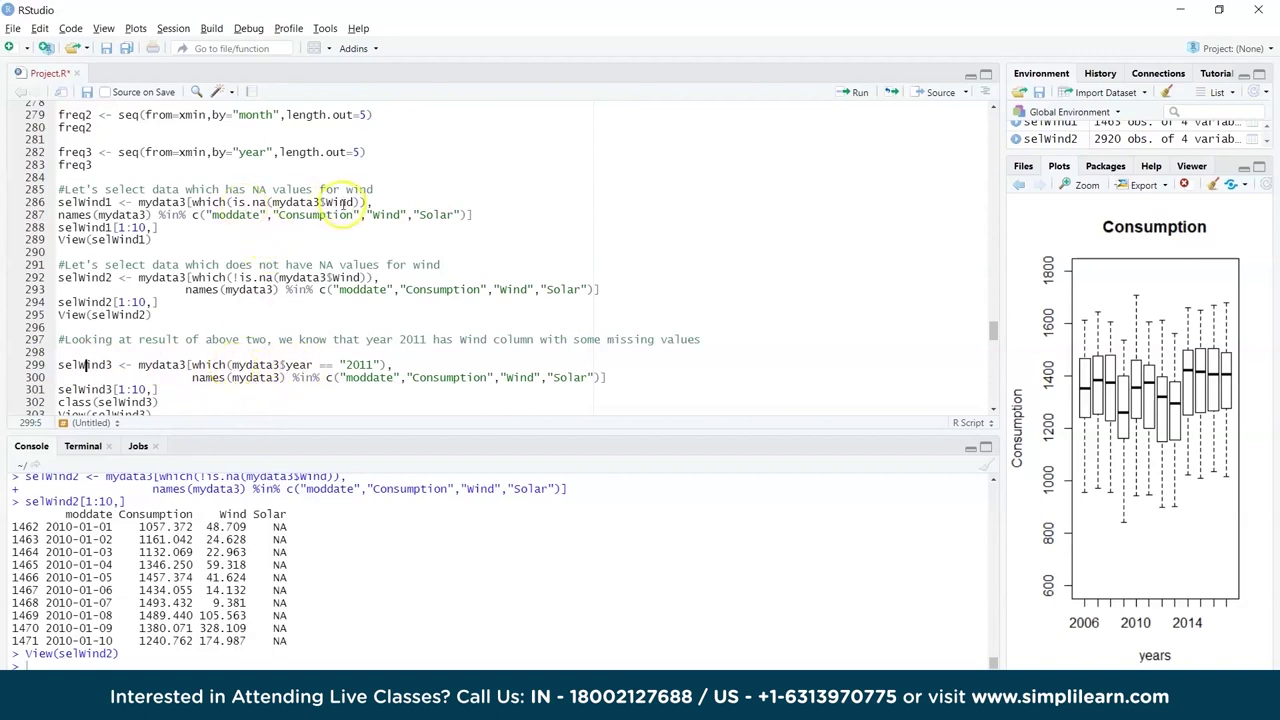
drag(240, 364, 381, 365)
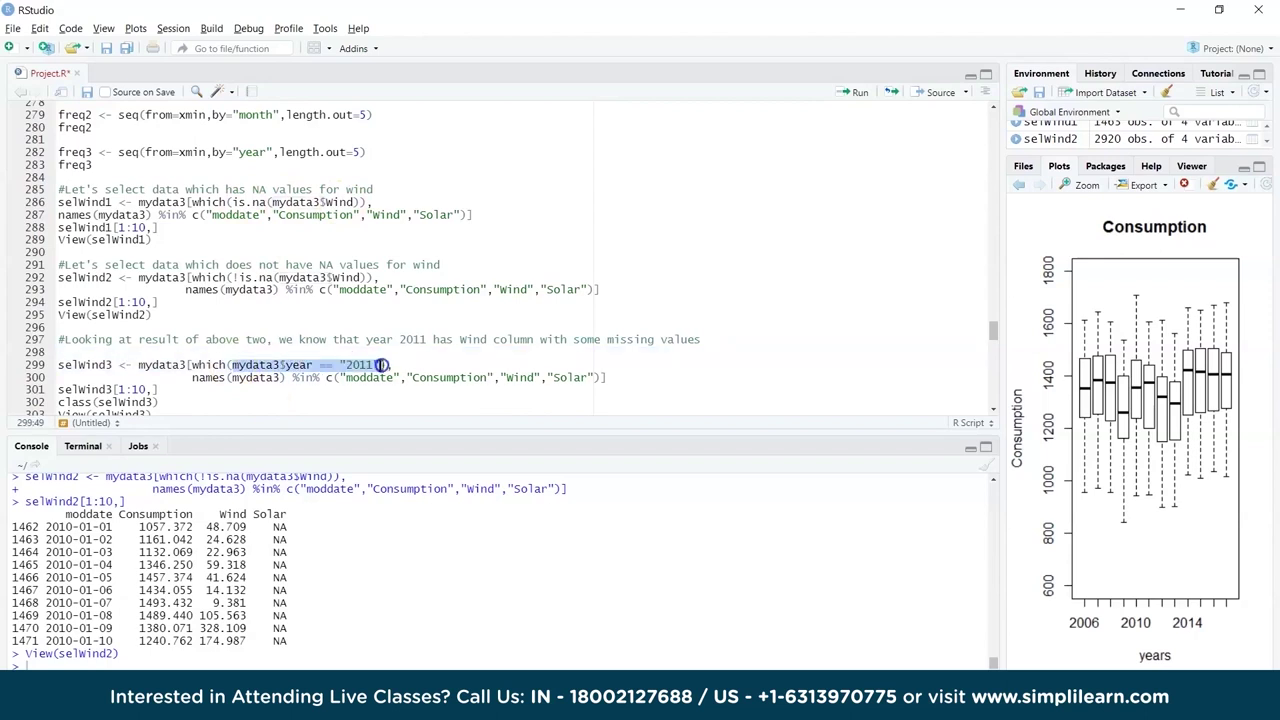
click(90, 365)
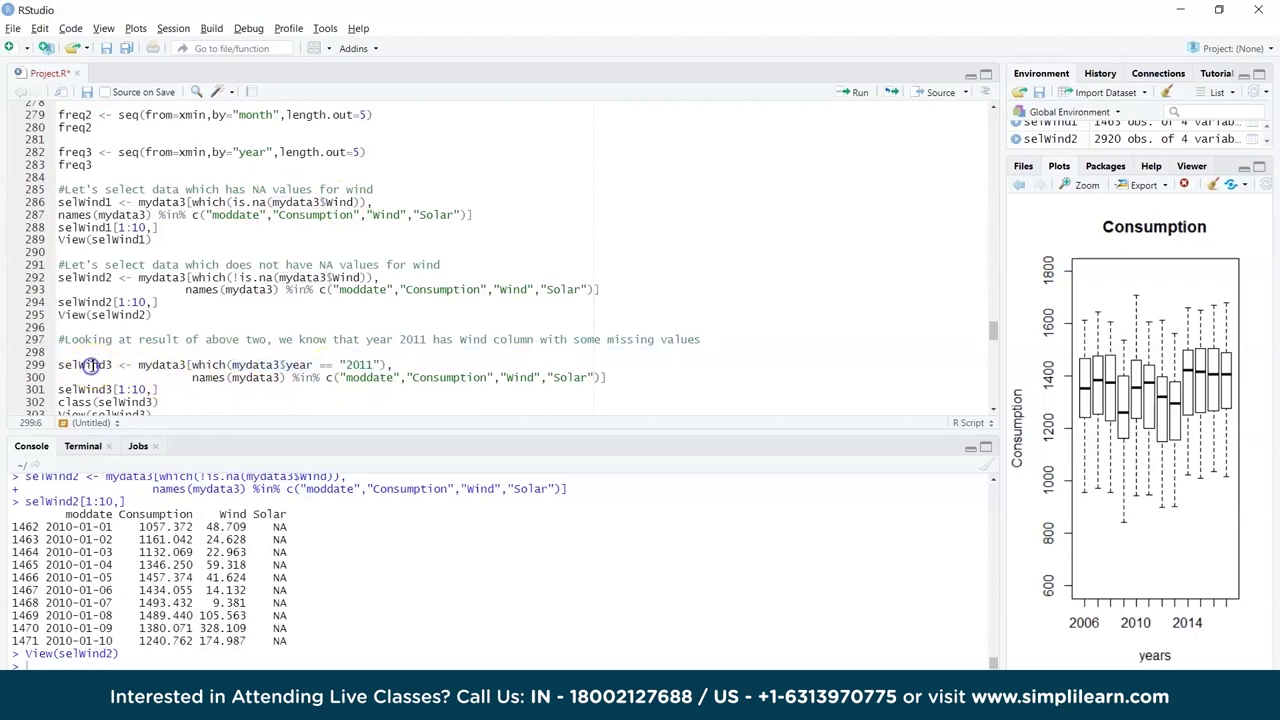
key(ctrl+Return)
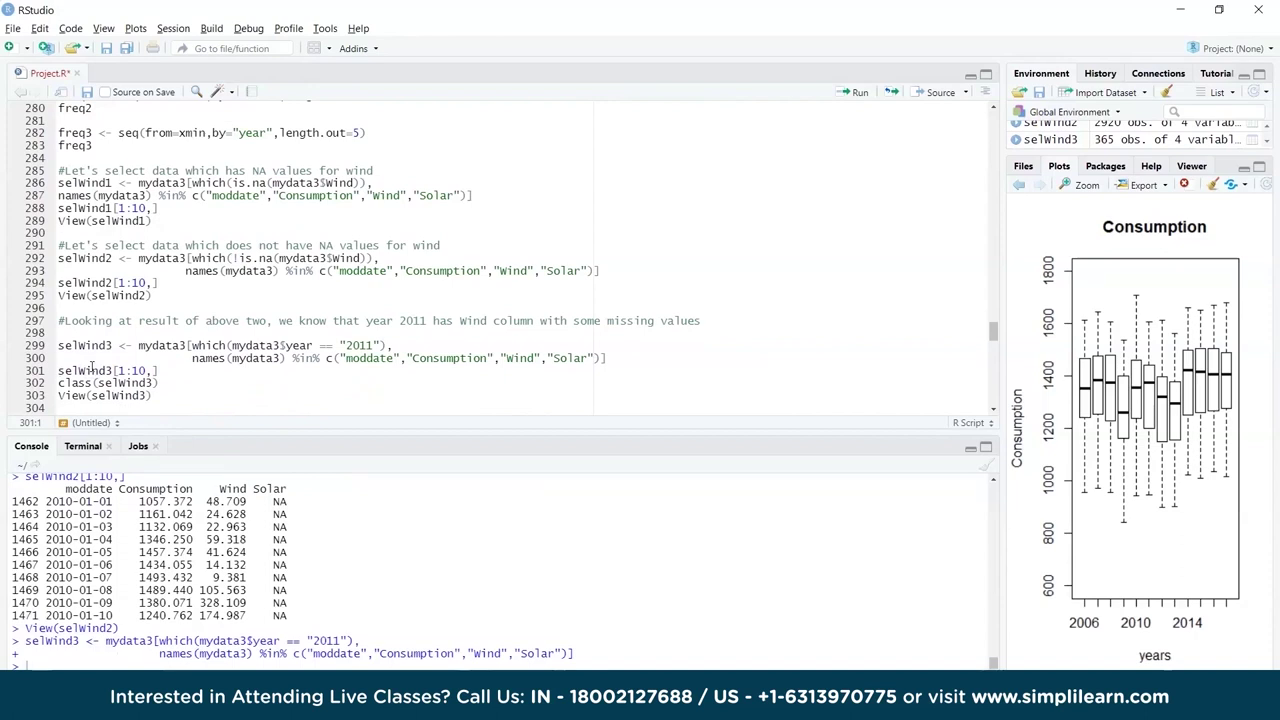
Print the first ten rows of selWind3, check its class, and open the data frame in the data viewer
key(ctrl+Return)
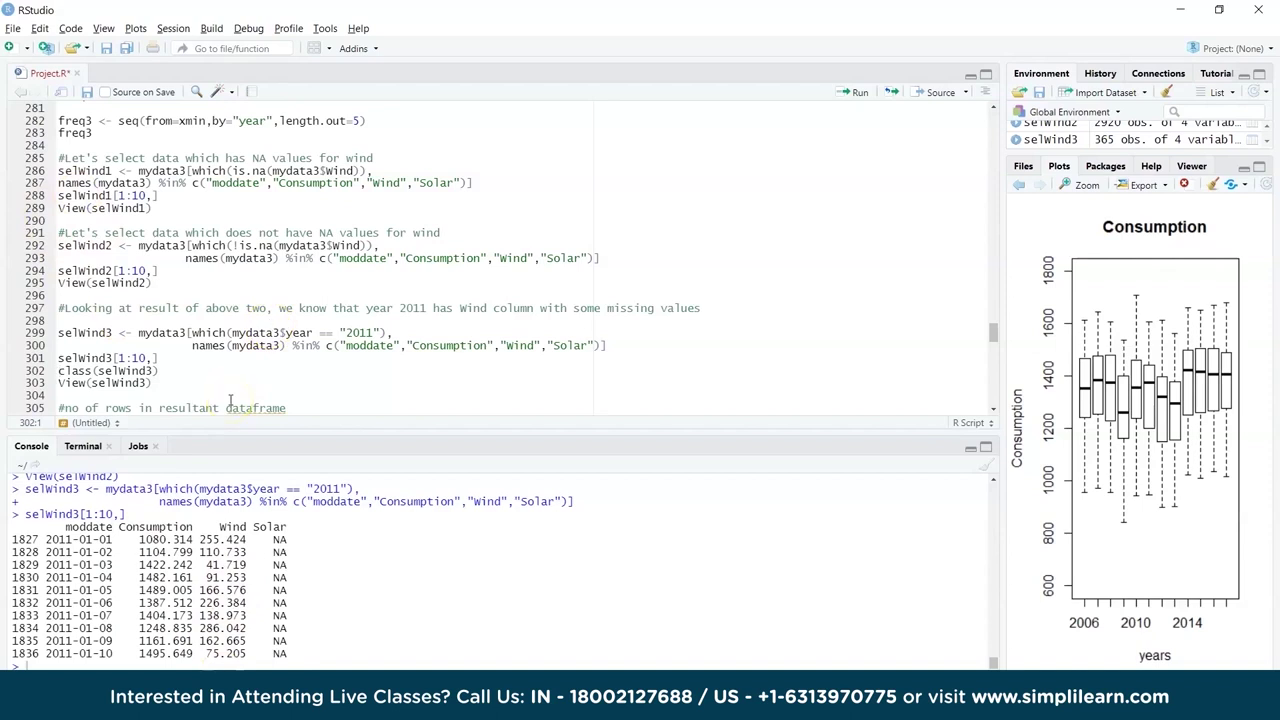
key(ctrl+Return)
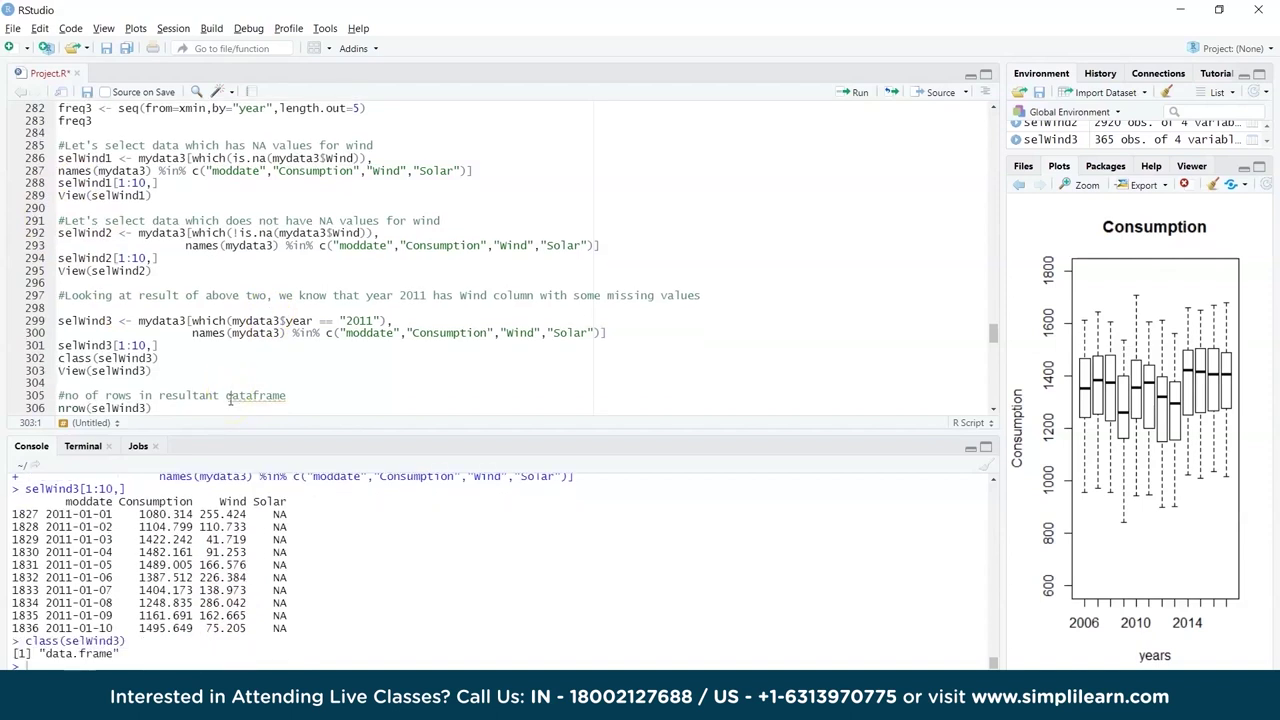
key(ctrl+Return)
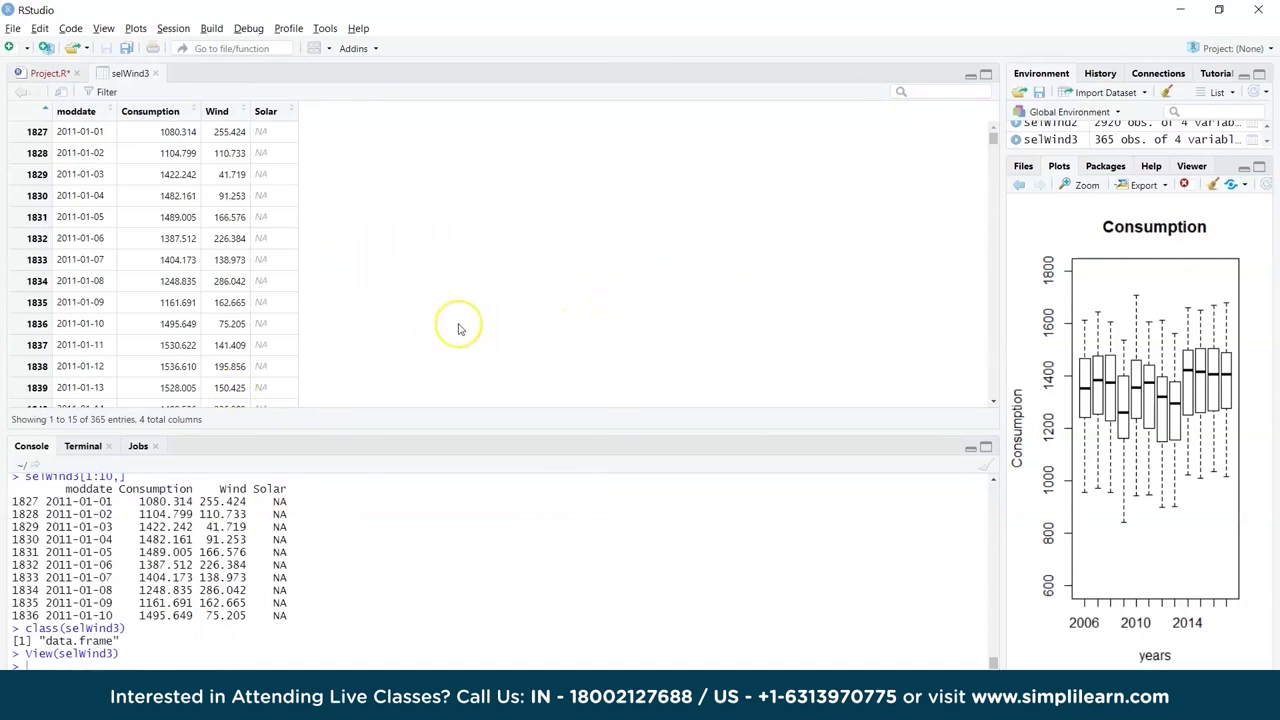
Scan the Wind column of selWind3 from January through mid-December 2011 for missing values
scroll(458, 328, down, 5)
scroll(458, 328, down, 10)
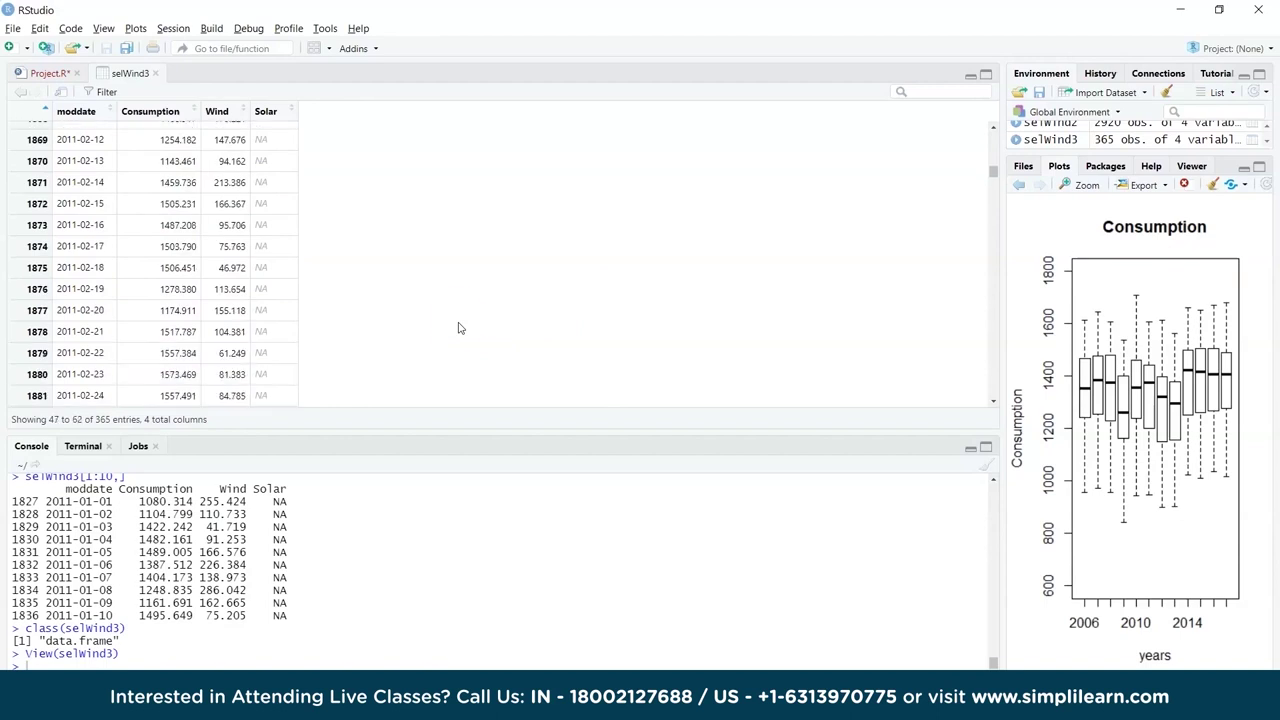
scroll(458, 311, down, 3)
scroll(460, 308, down, 2)
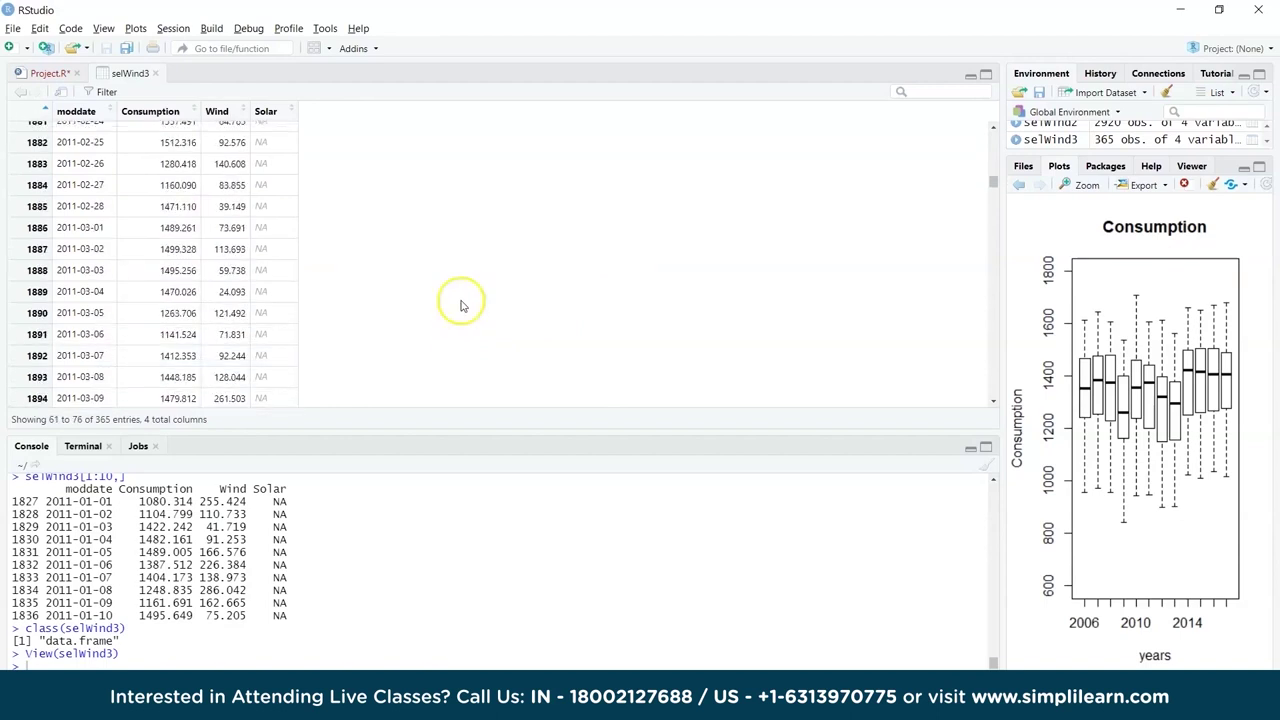
scroll(461, 305, down, 5)
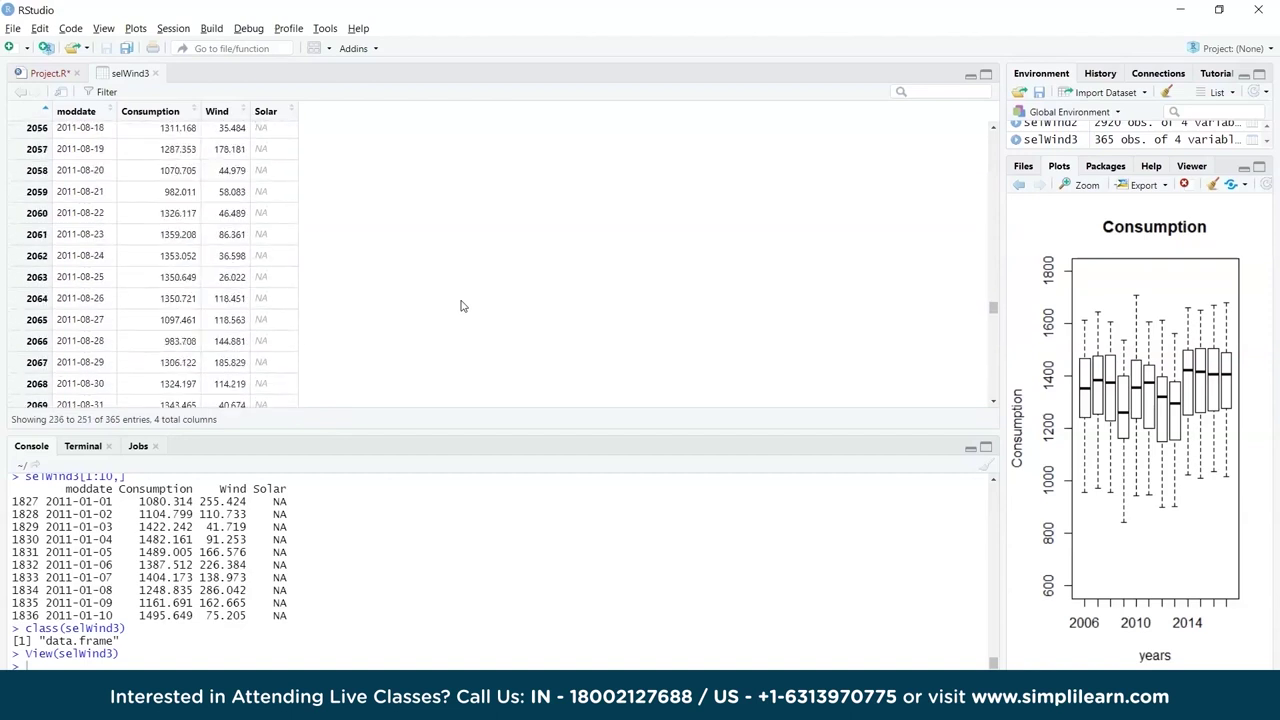
scroll(461, 300, down, 2)
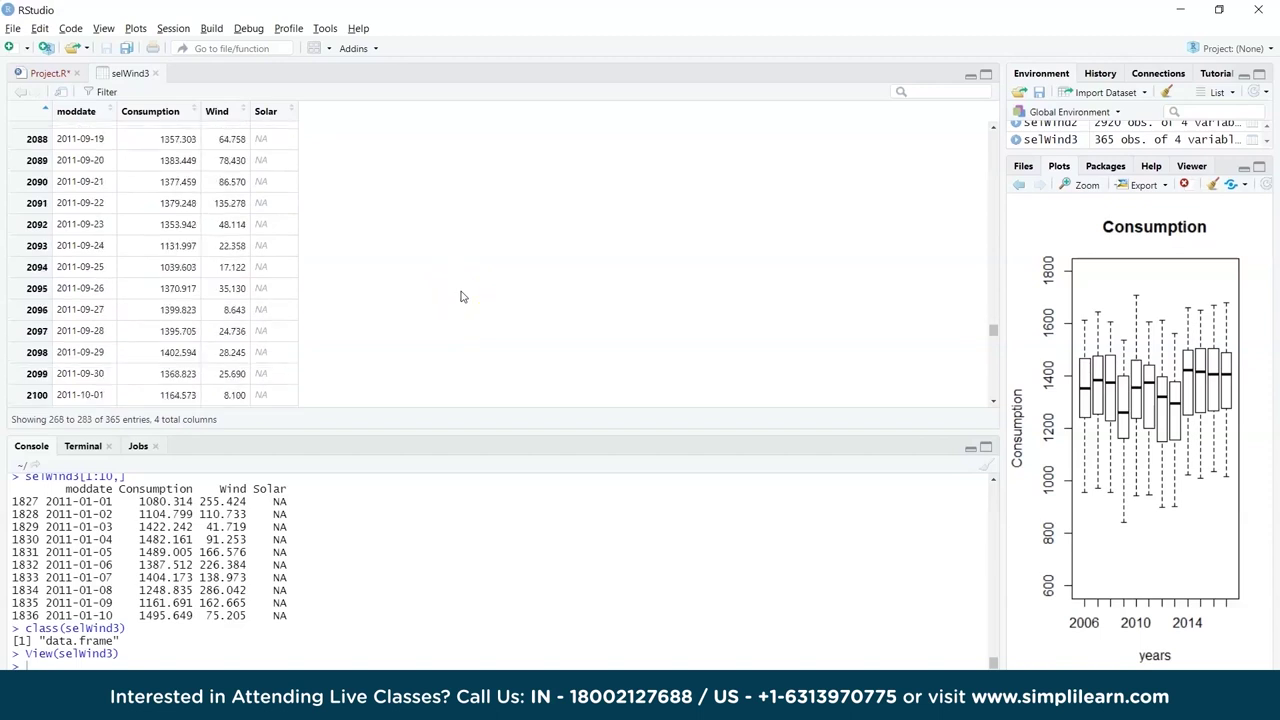
scroll(461, 296, down, 8)
scroll(463, 296, down, 8)
scroll(462, 292, down, 4)
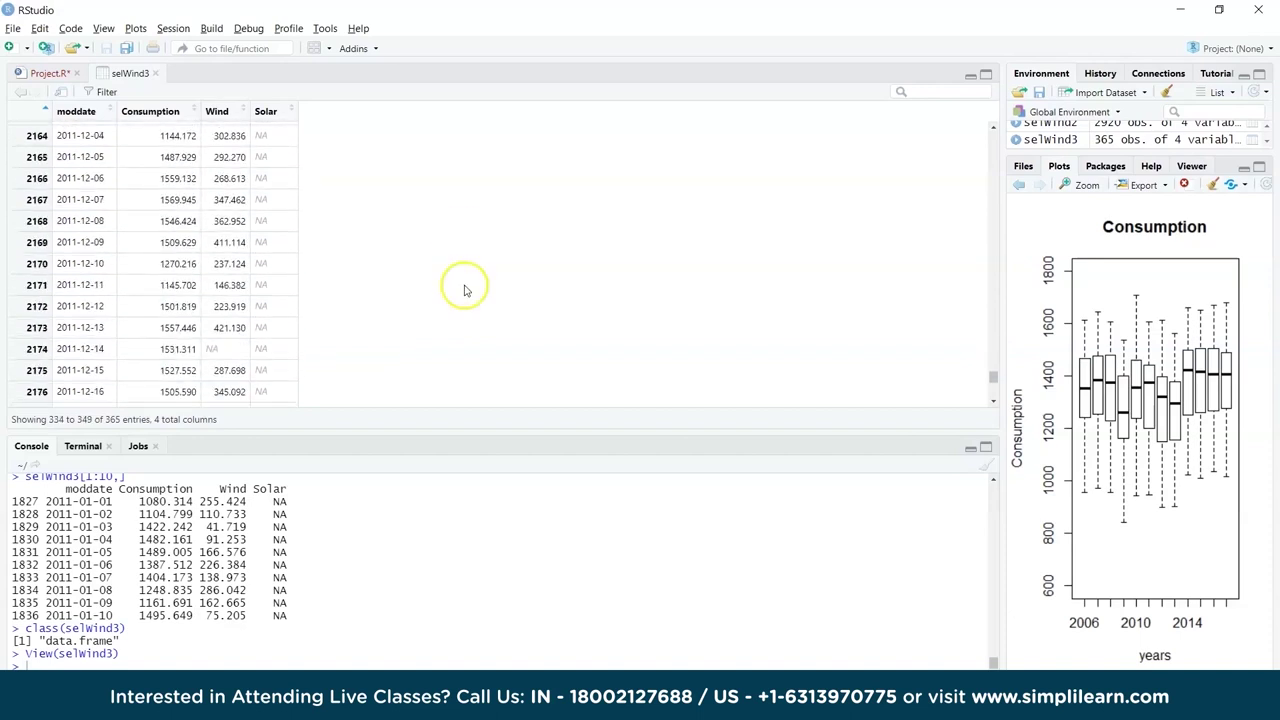
Highlight the missing Wind entry in row 2174 and the neighbouring dates 2011-12-13 and 2011-12-15
double_click(208, 348)
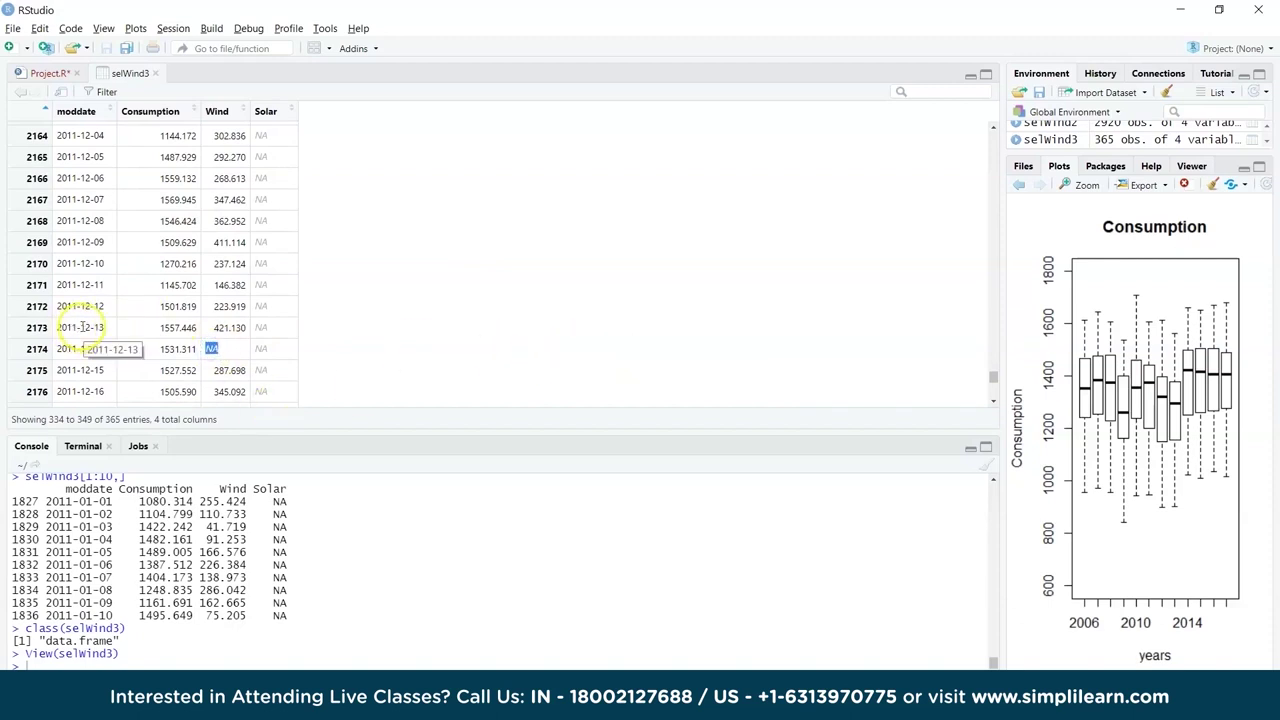
drag(106, 329, 61, 323)
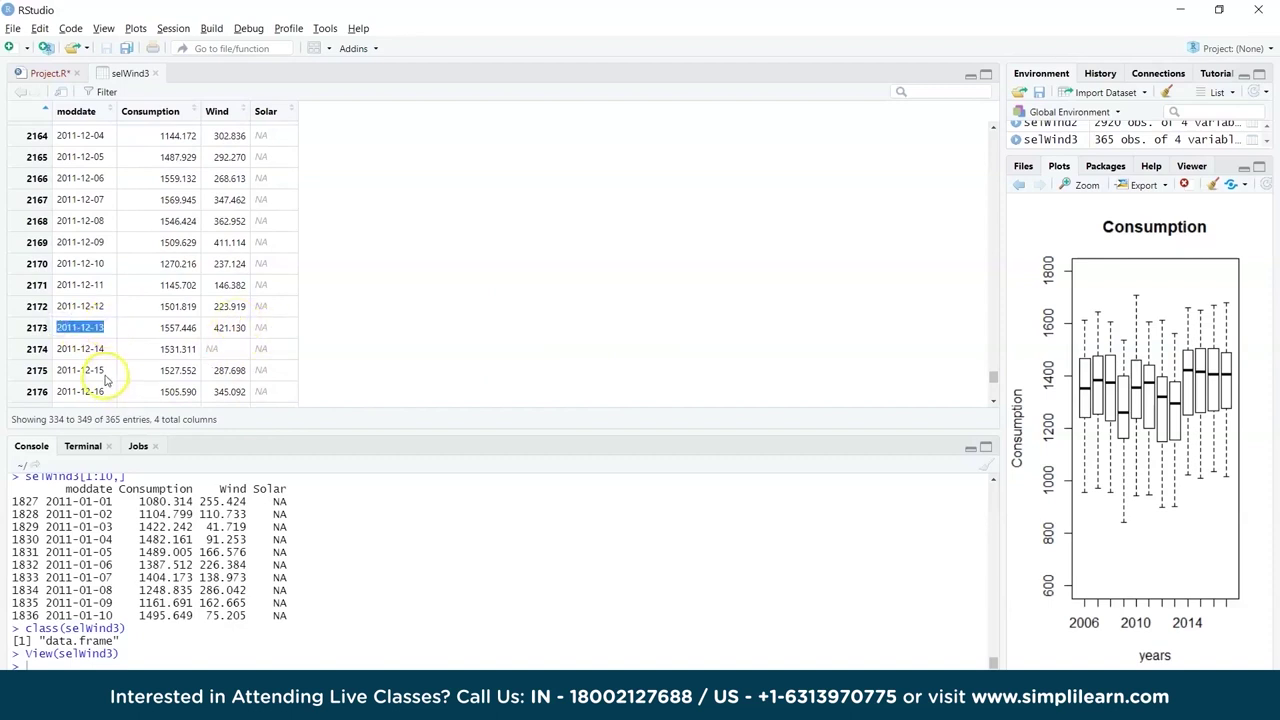
drag(104, 370, 67, 371)
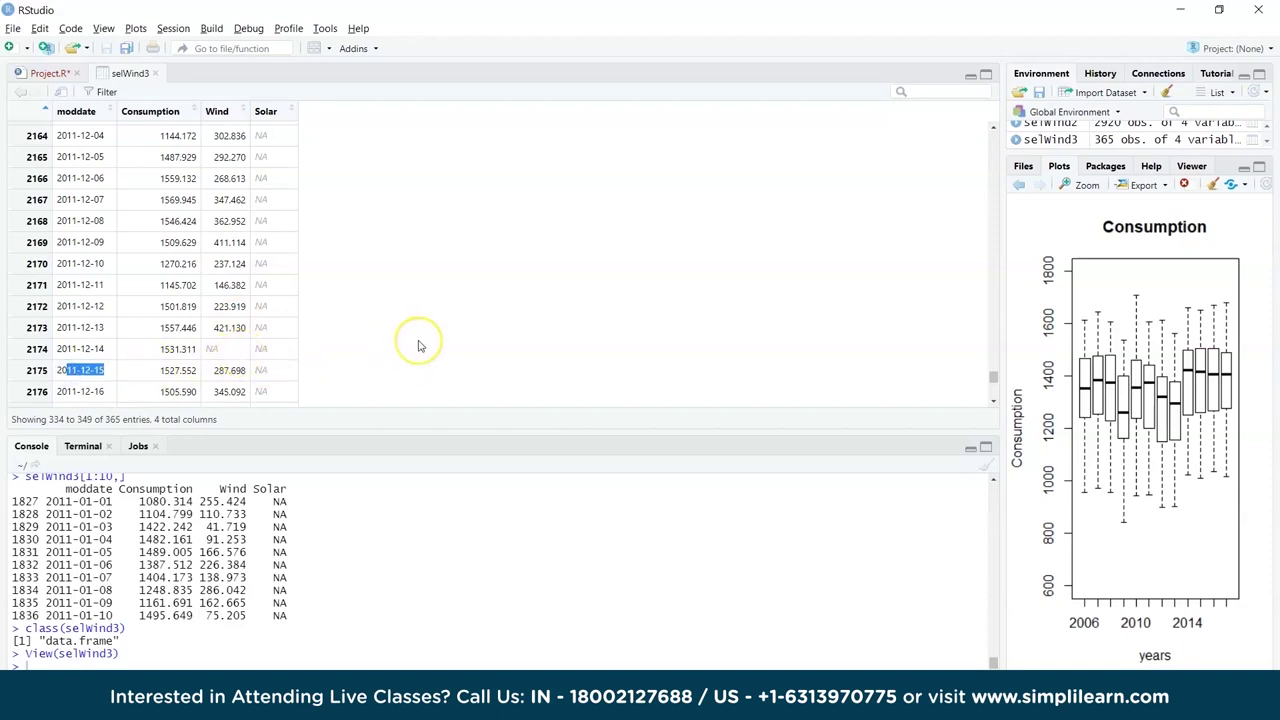
Check the last rows of the selWind3 data view, close it, and run nrow(selWind3) from the script
scroll(419, 346, down, 1)
scroll(419, 346, down, 6)
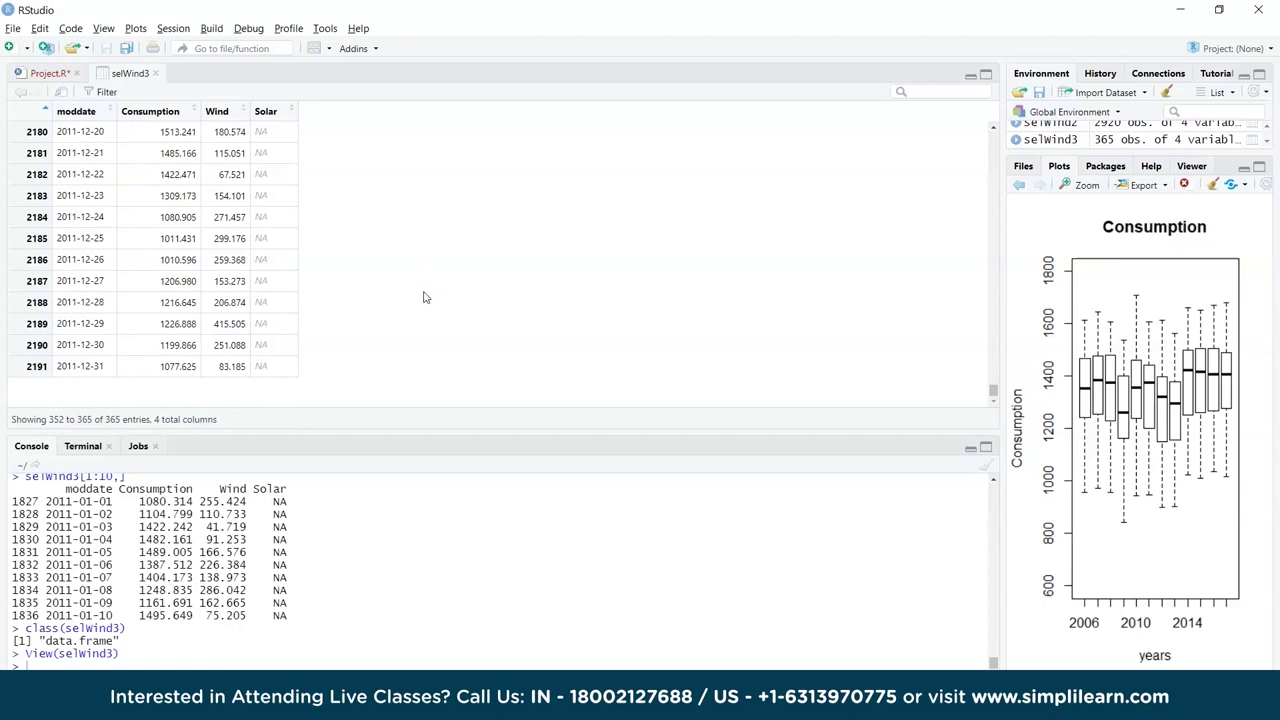
click(155, 73)
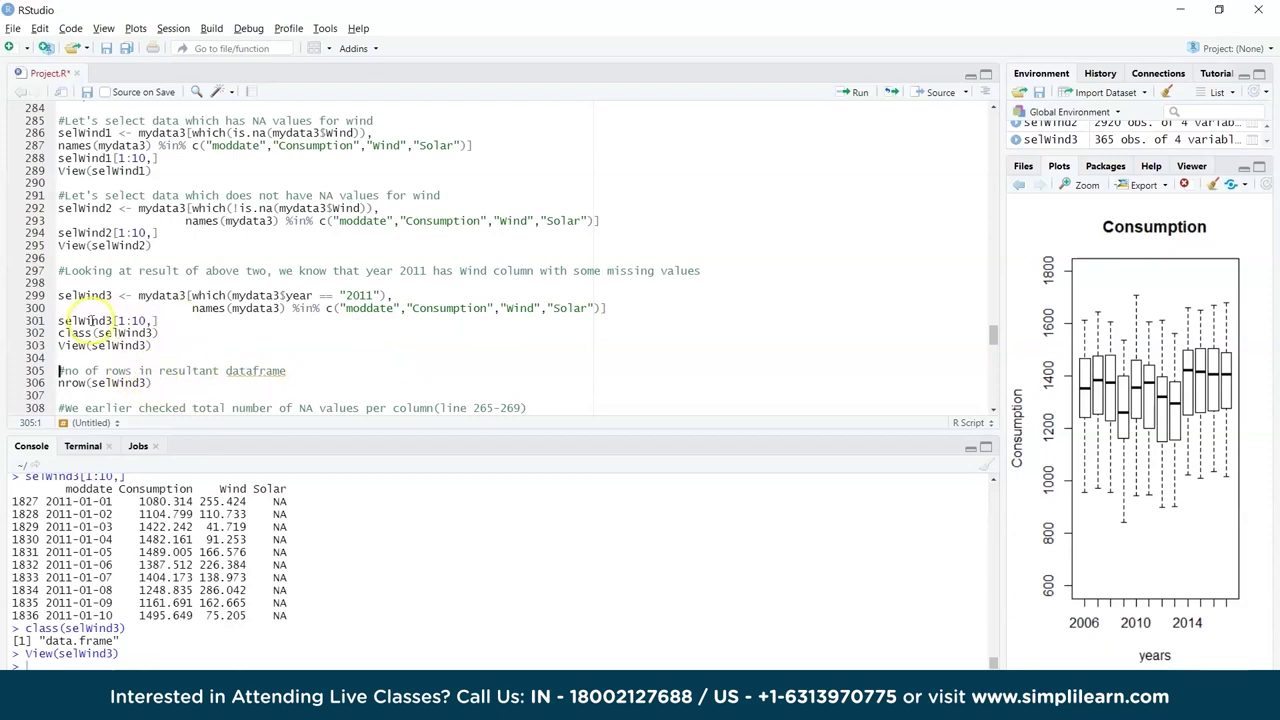
key(ctrl+Return)
key(ctrl+Return)
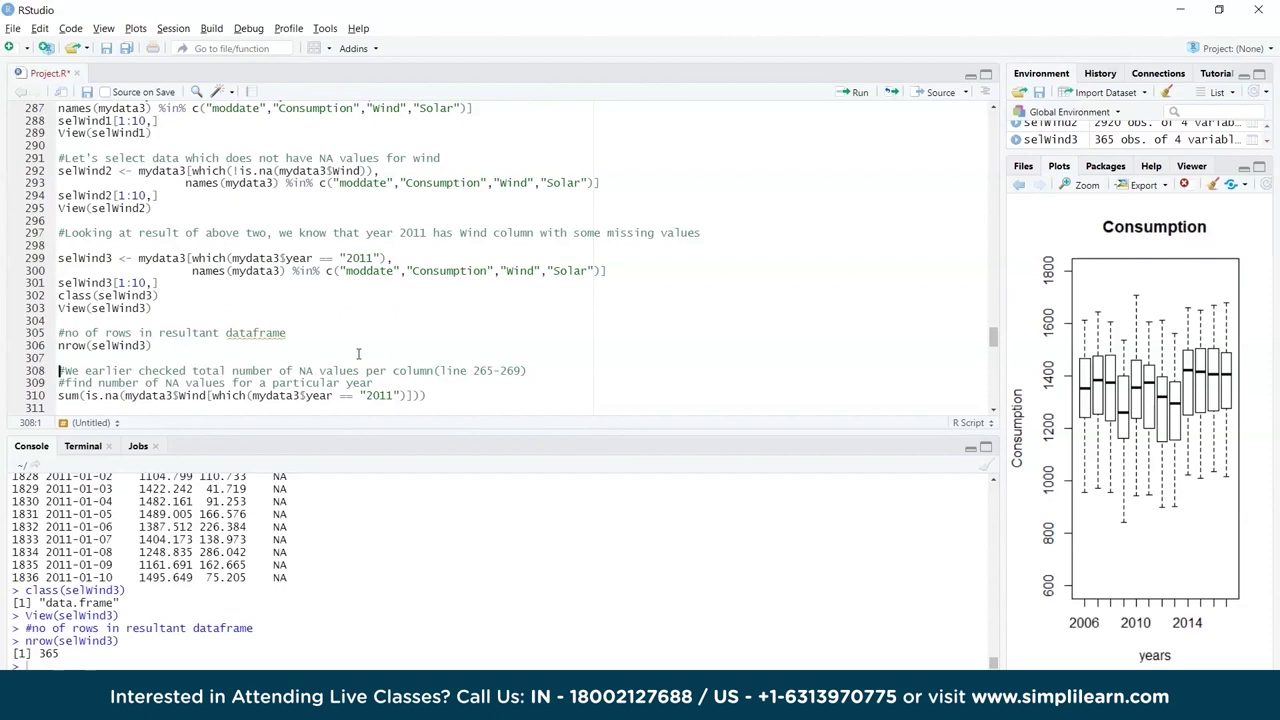
Review the per-column NA counting statements on lines 265-269 that the comment on line 308 refers to
drag(191, 371, 541, 371)
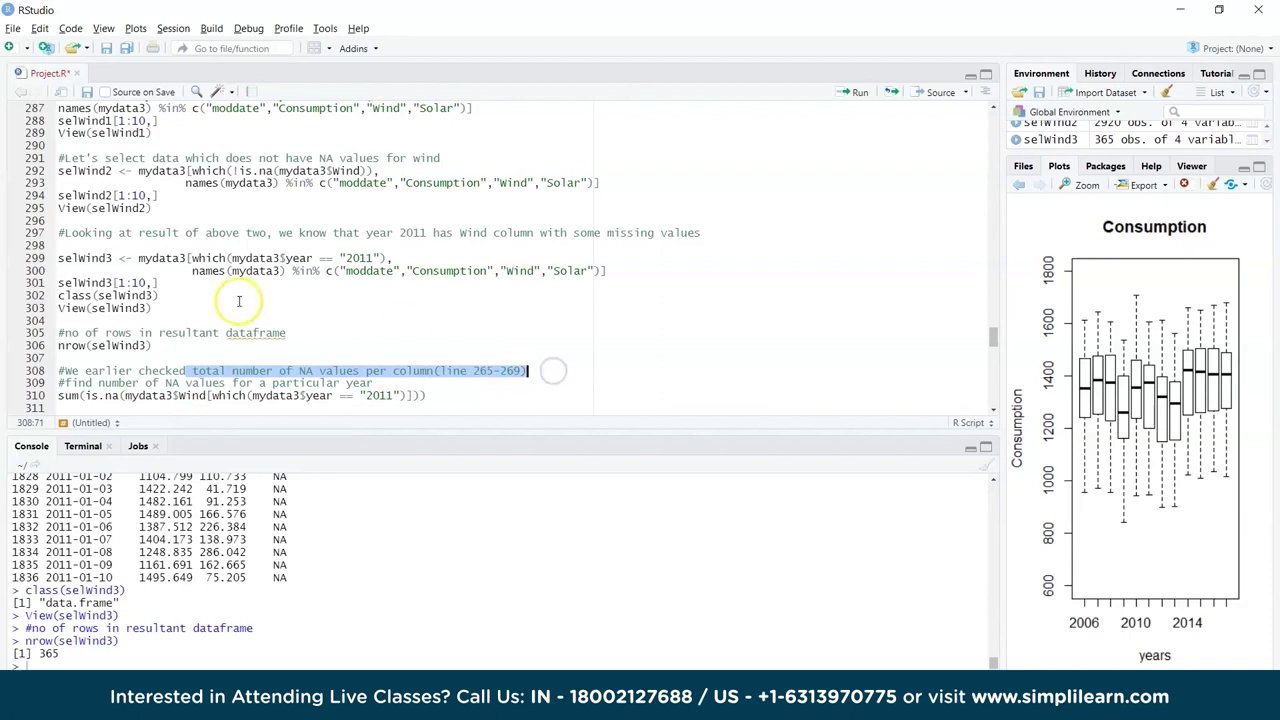
scroll(210, 205, down, 3)
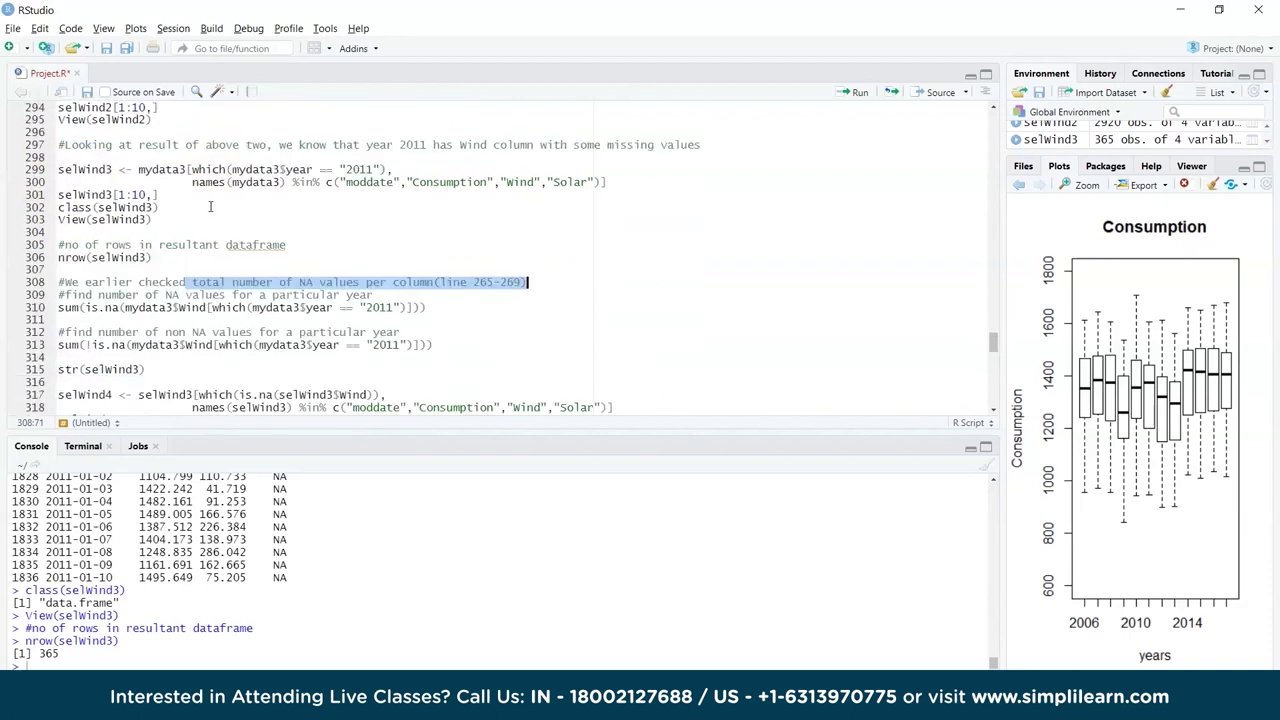
click(448, 311)
drag(448, 312, 374, 266)
click(388, 314)
scroll(388, 314, up, 15)
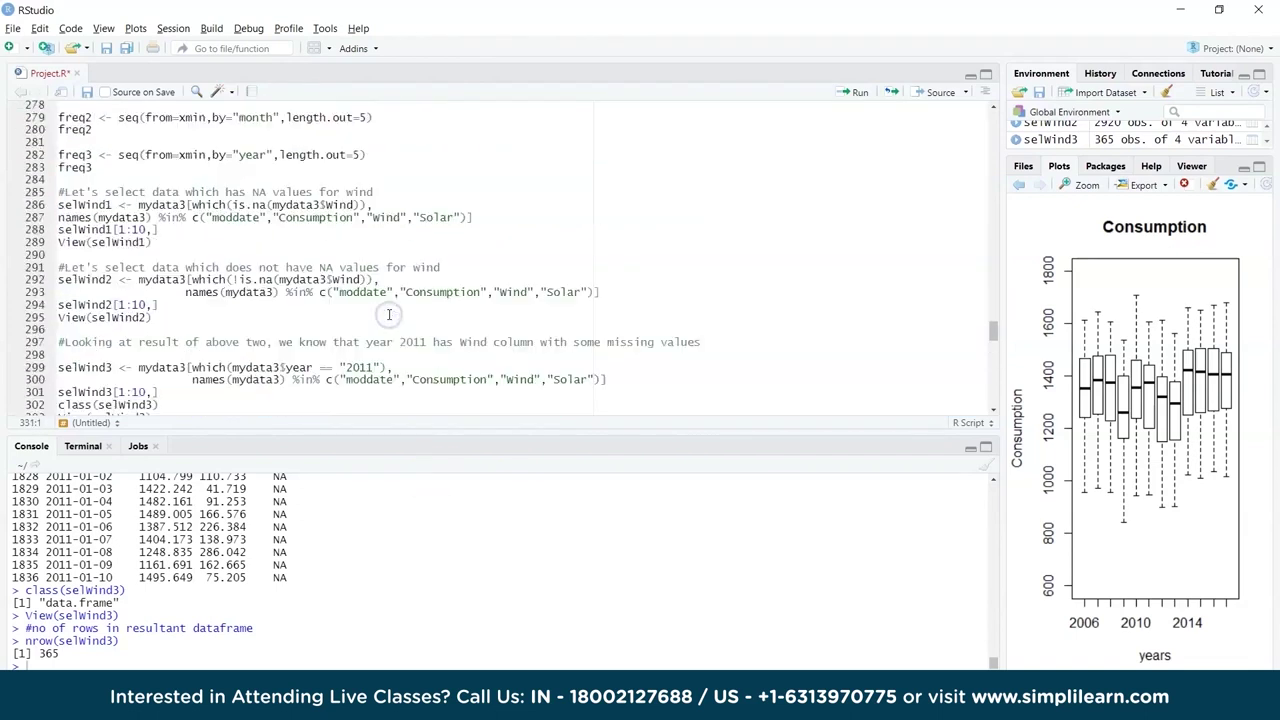
scroll(382, 319, down, 2)
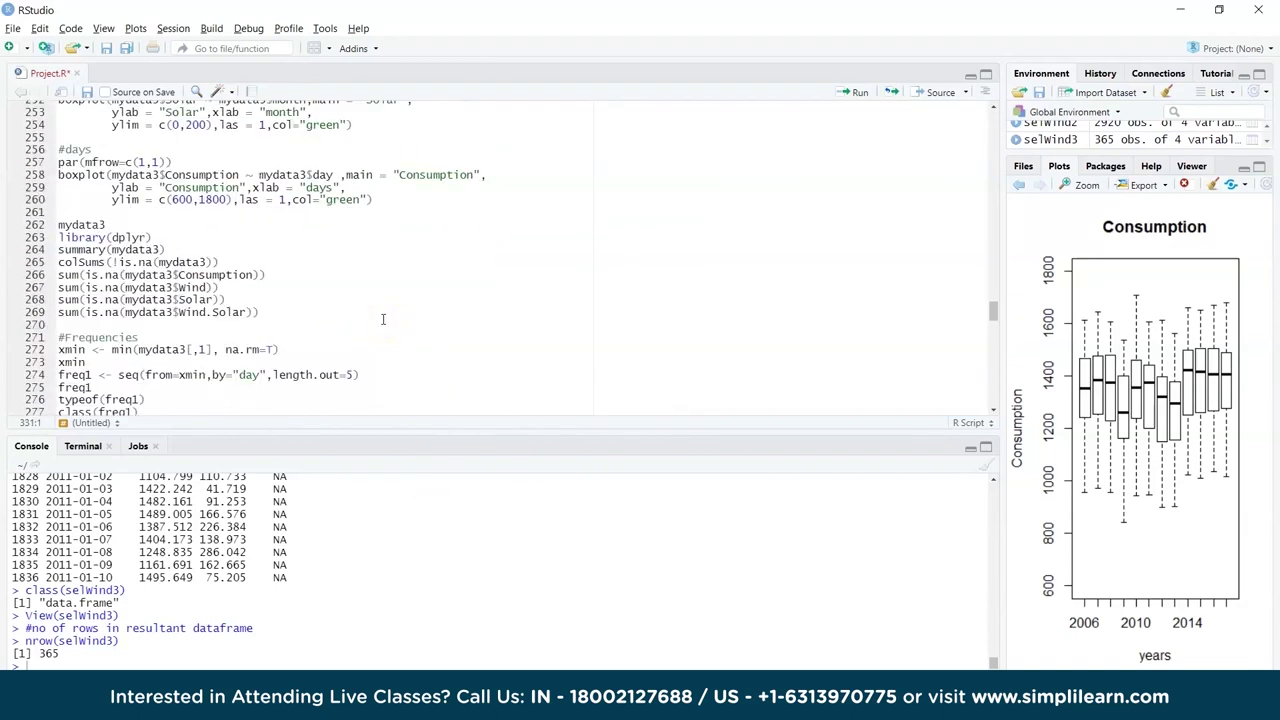
drag(58, 262, 277, 310)
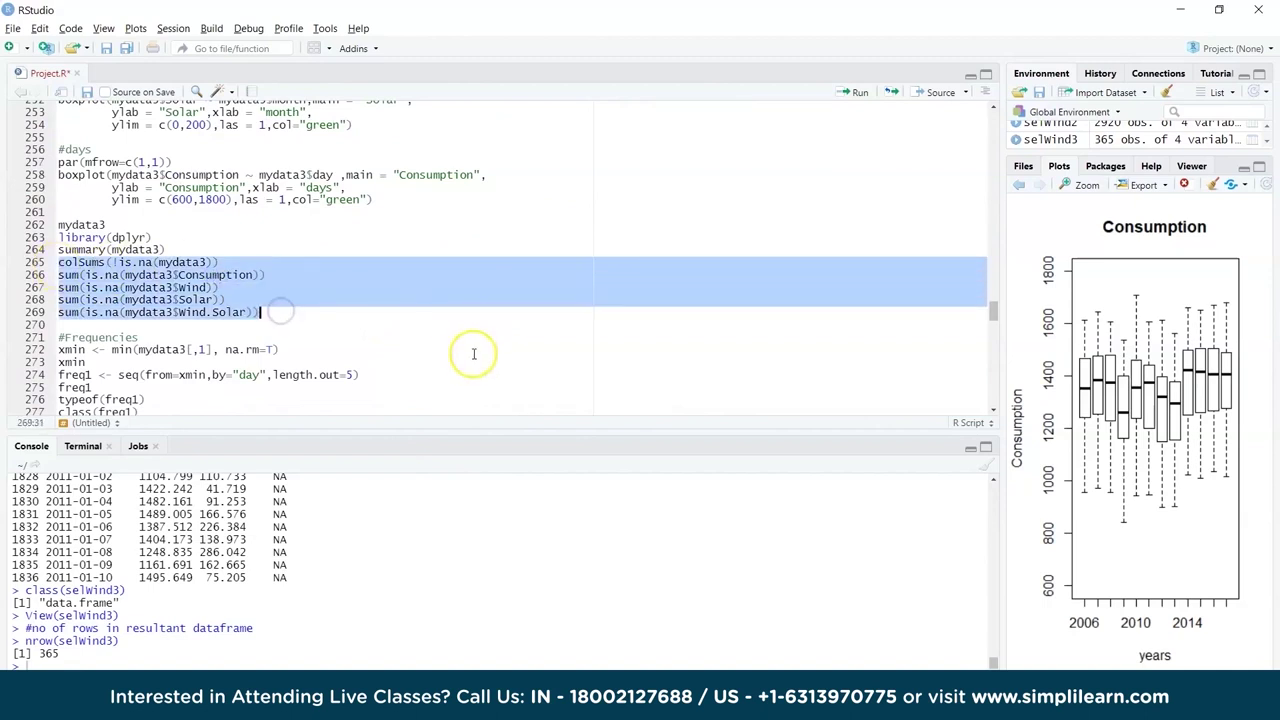
scroll(474, 353, down, 6)
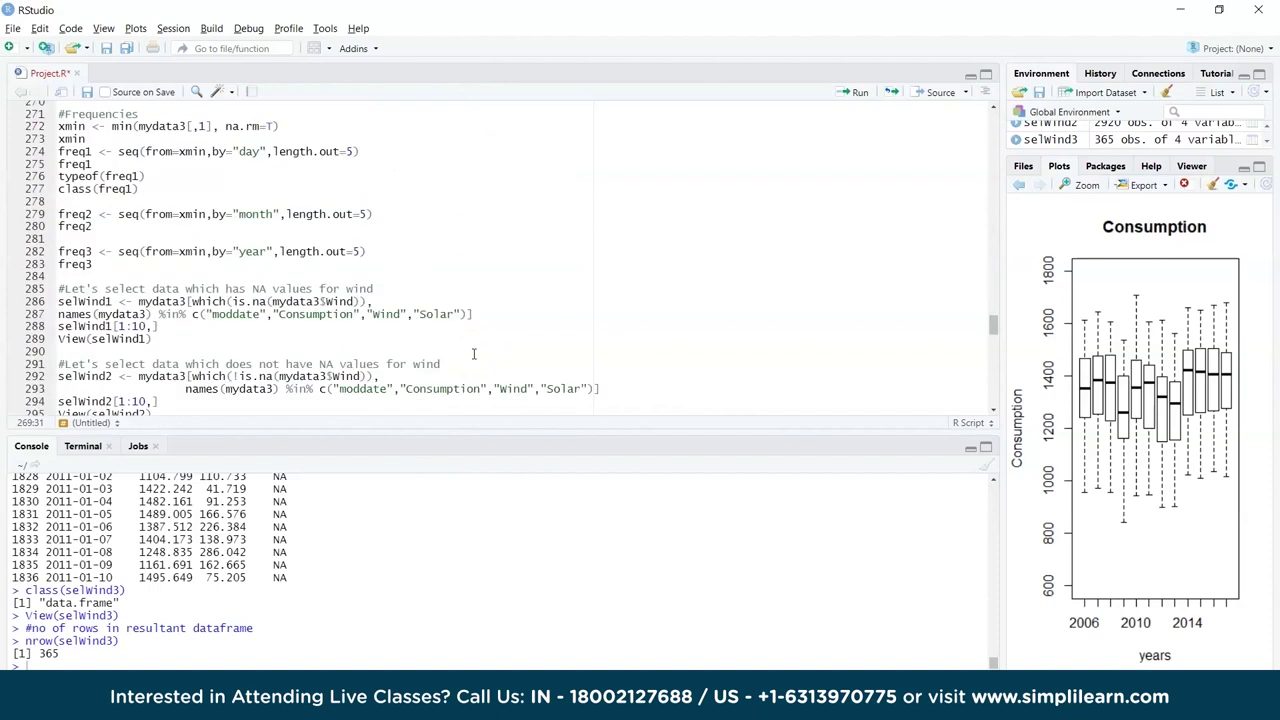
scroll(474, 353, down, 1)
scroll(474, 353, down, 5)
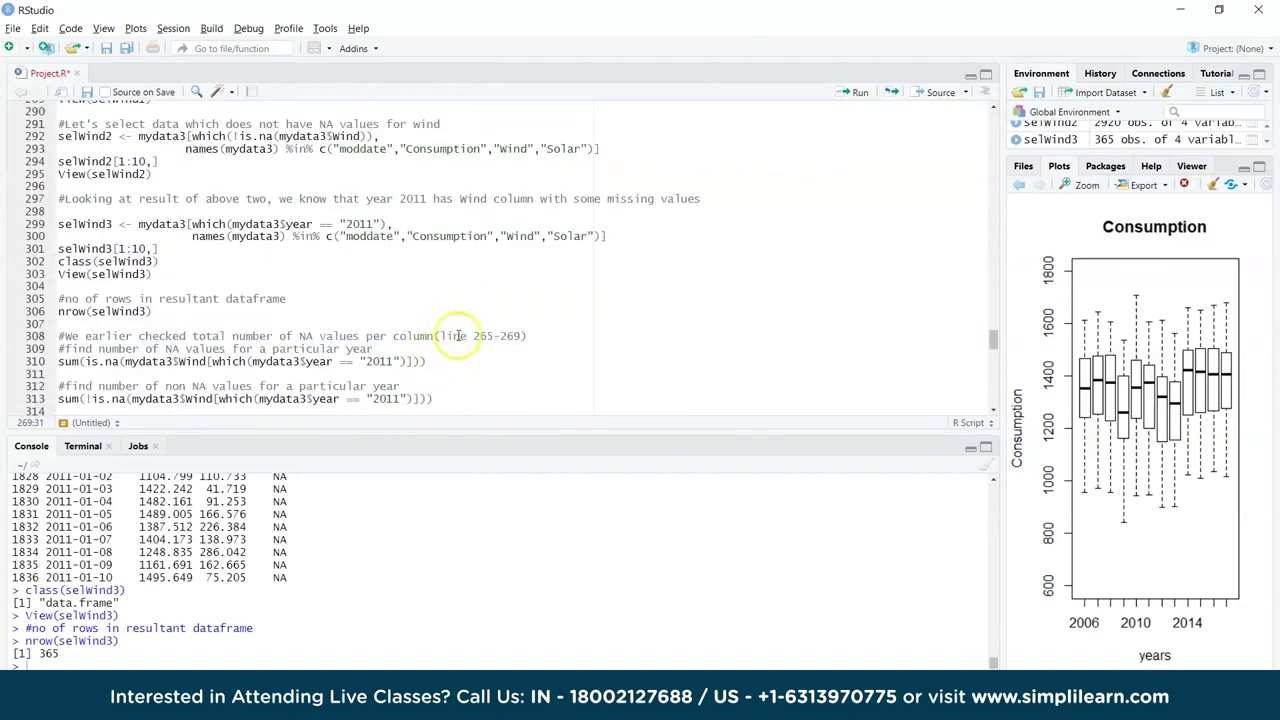
Run the statements counting NA and non-NA Wind values in mydata3 for 2011, and display the structure of selWind3
drag(98, 349, 372, 347)
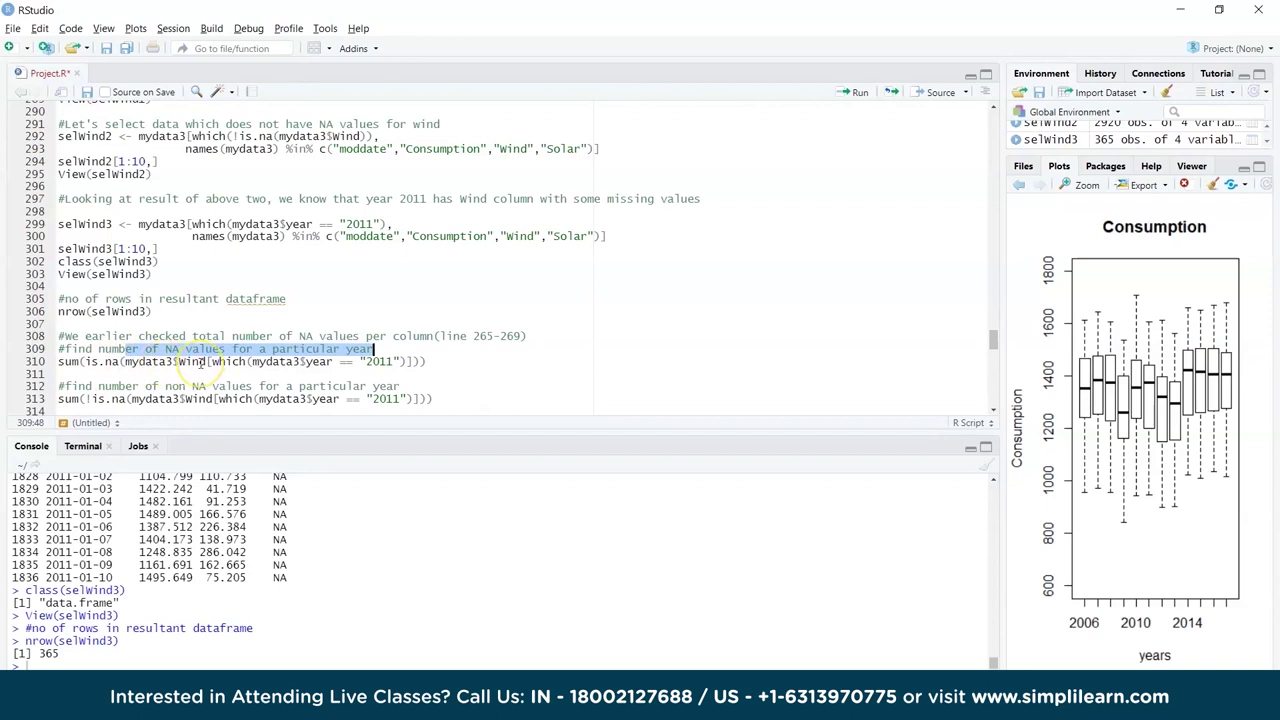
click(310, 361)
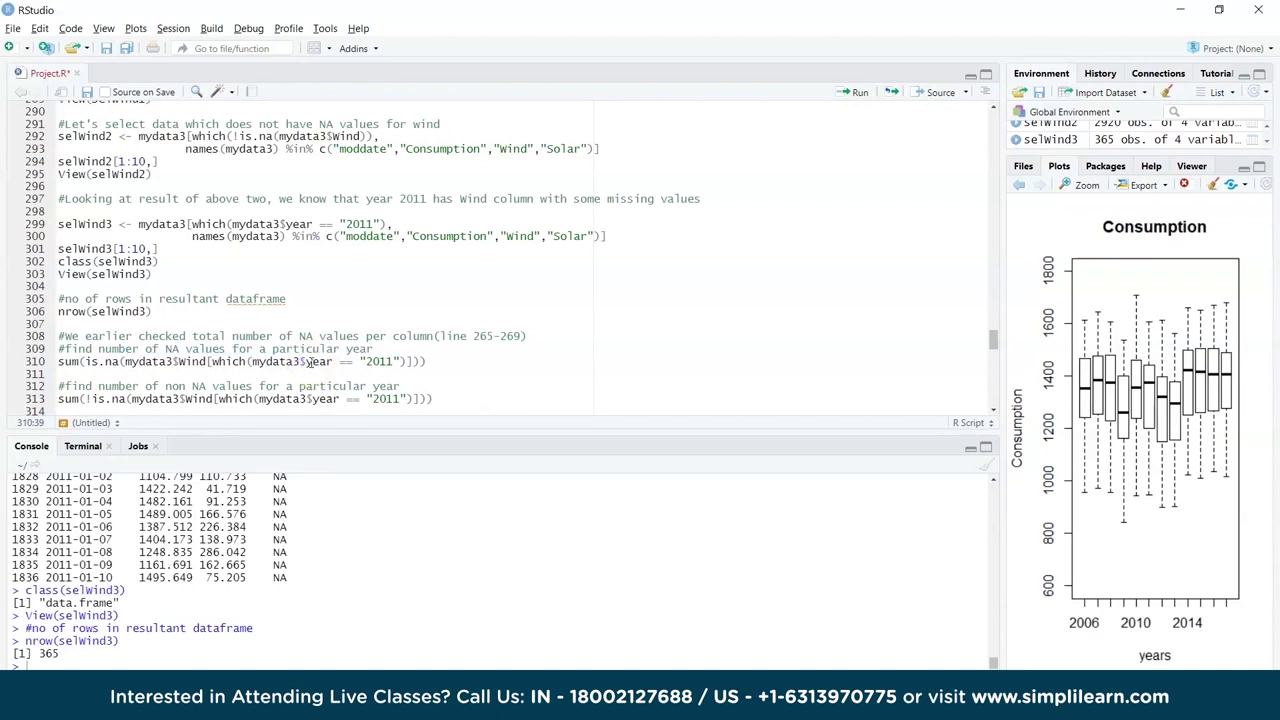
key(ctrl+Return)
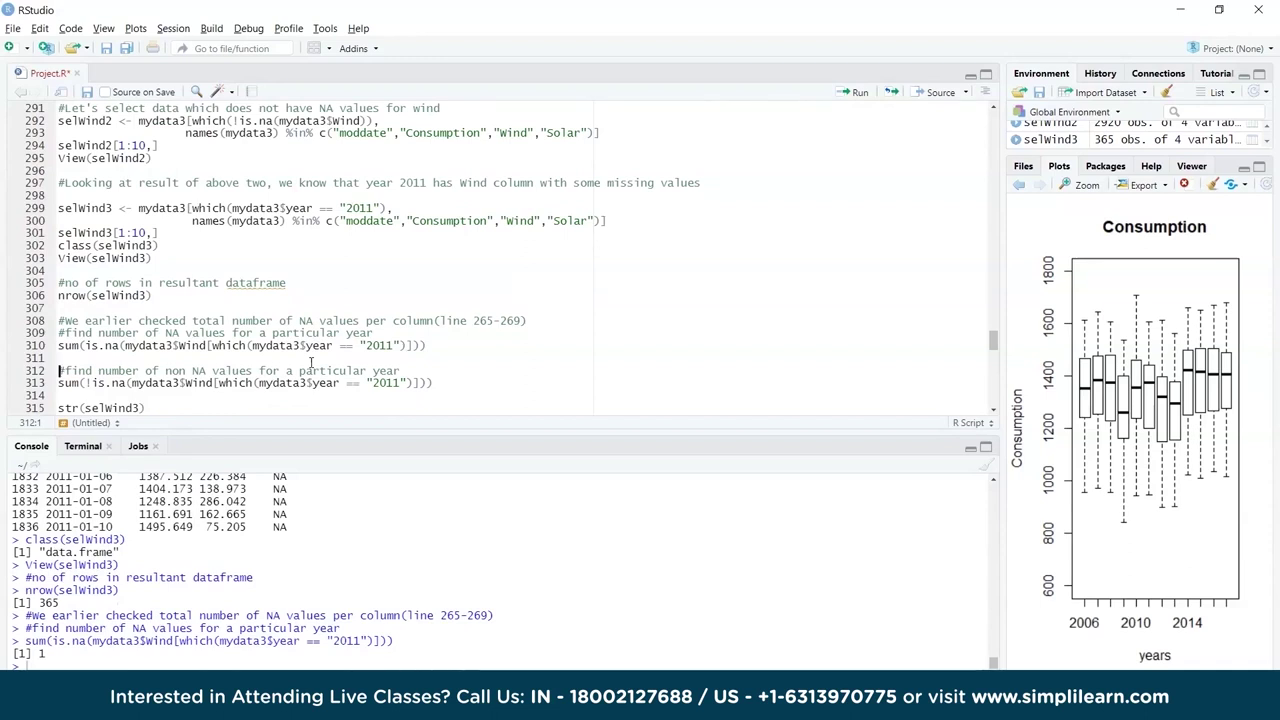
key(Down)
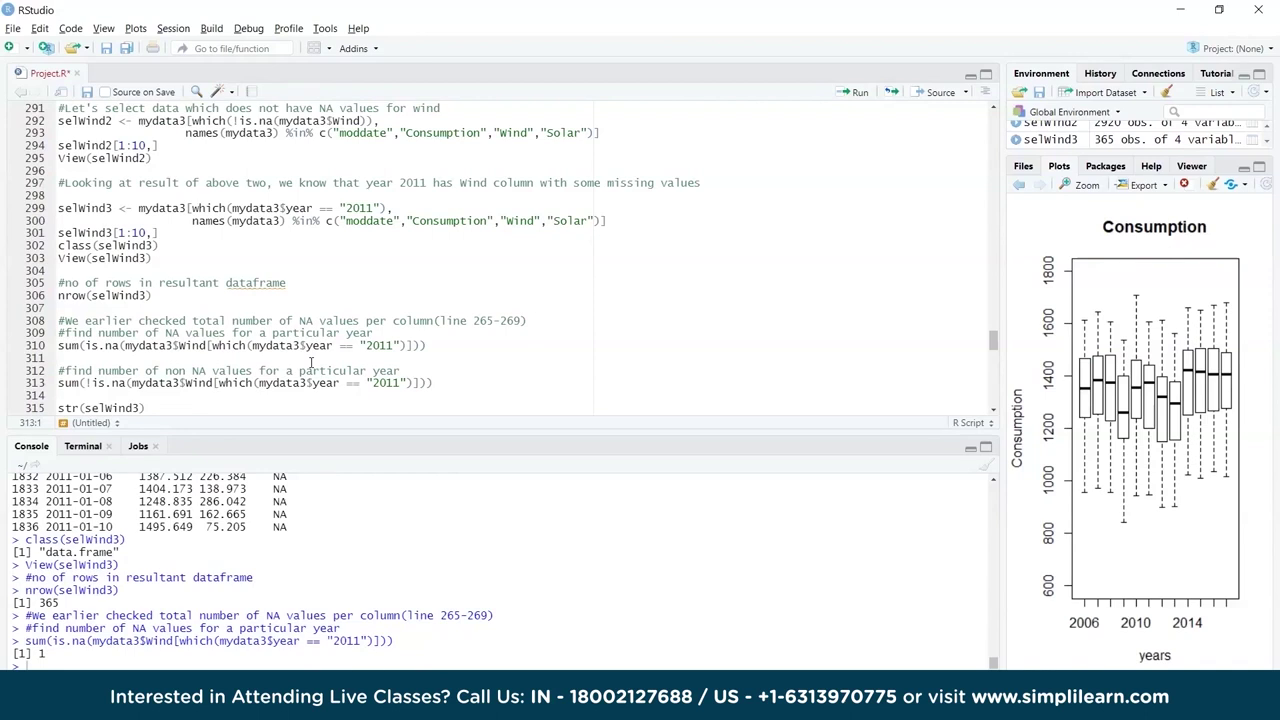
key(ctrl+Return)
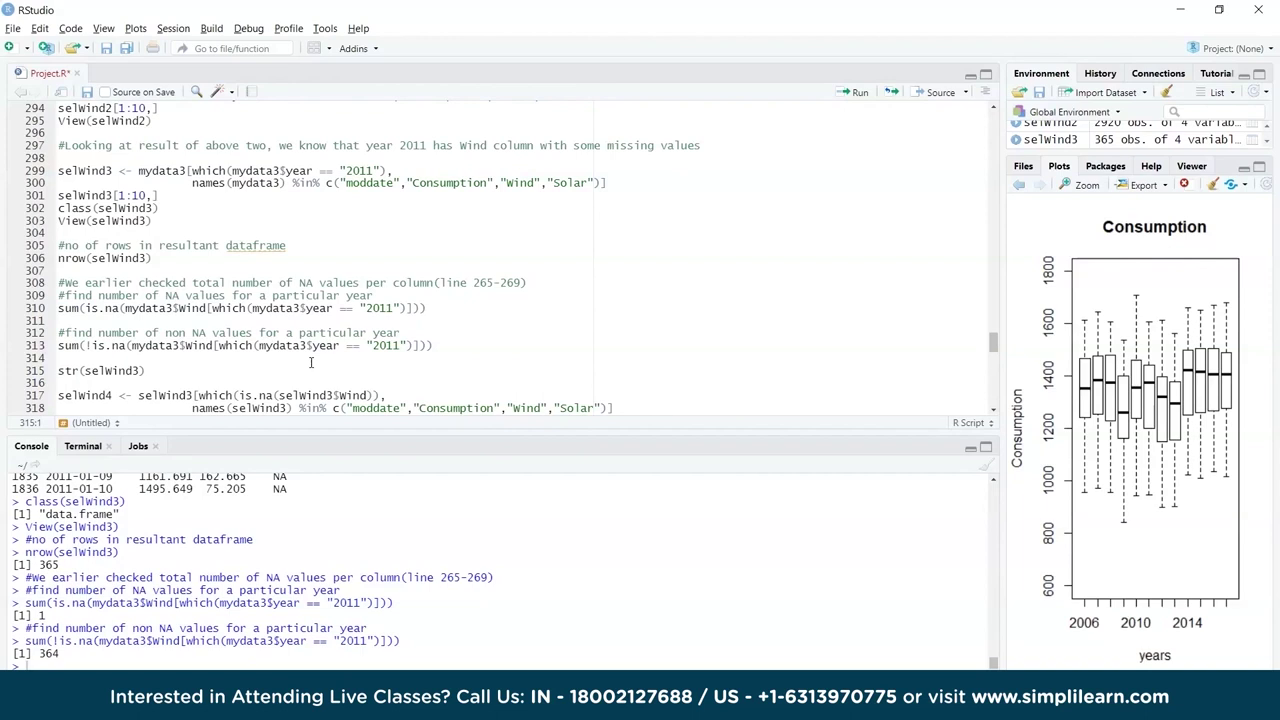
key(ctrl+Return)
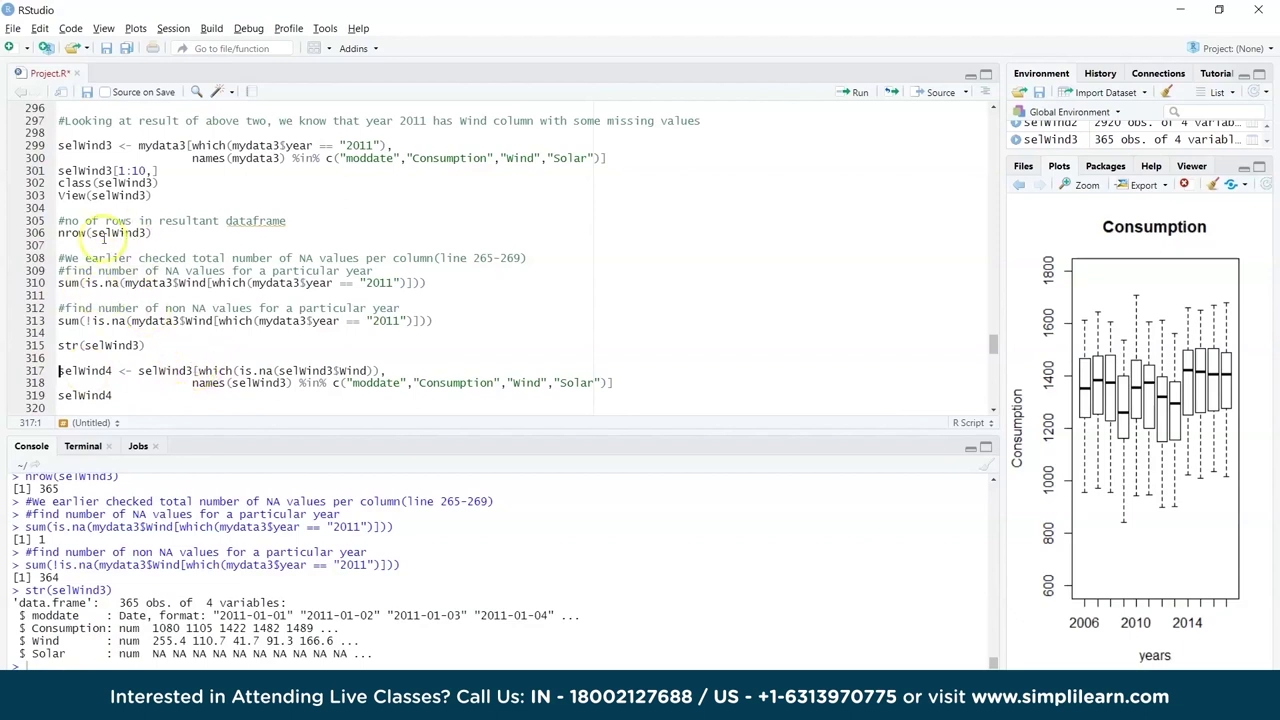
Create selWind4 from the selWind3 rows where Wind is NA by running its assignment, and print it
drag(155, 234, 57, 236)
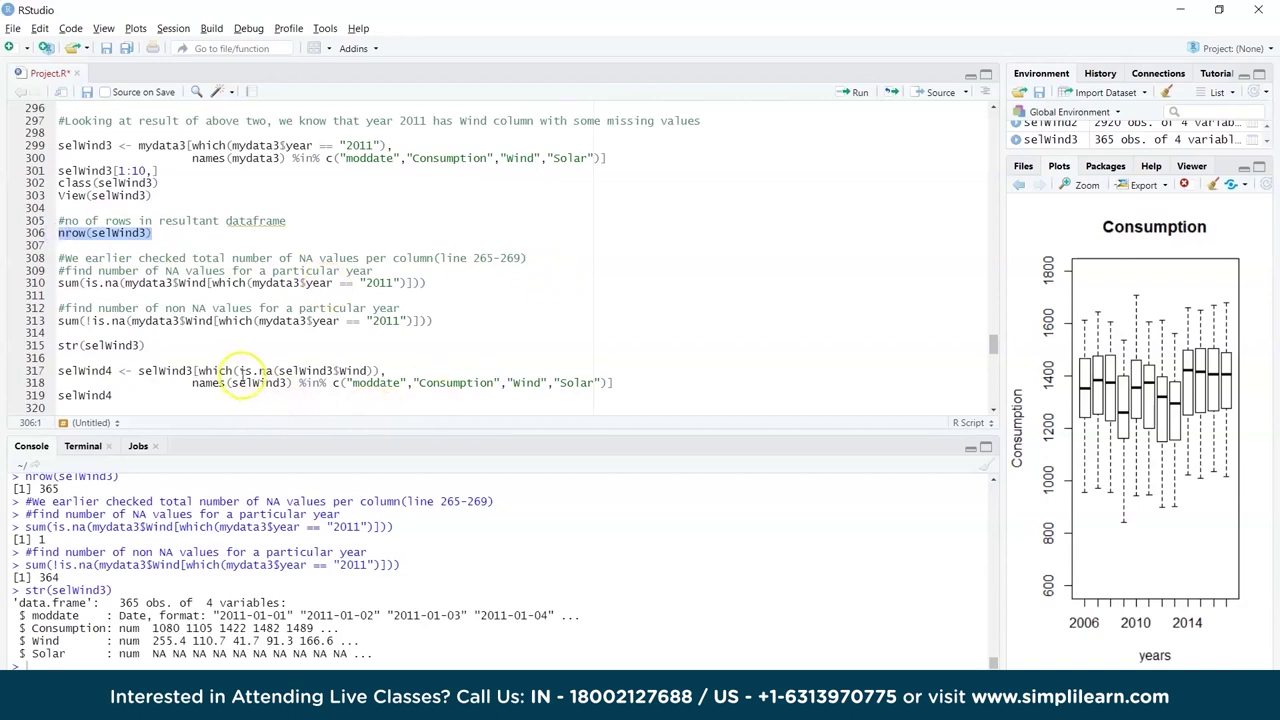
drag(238, 371, 372, 369)
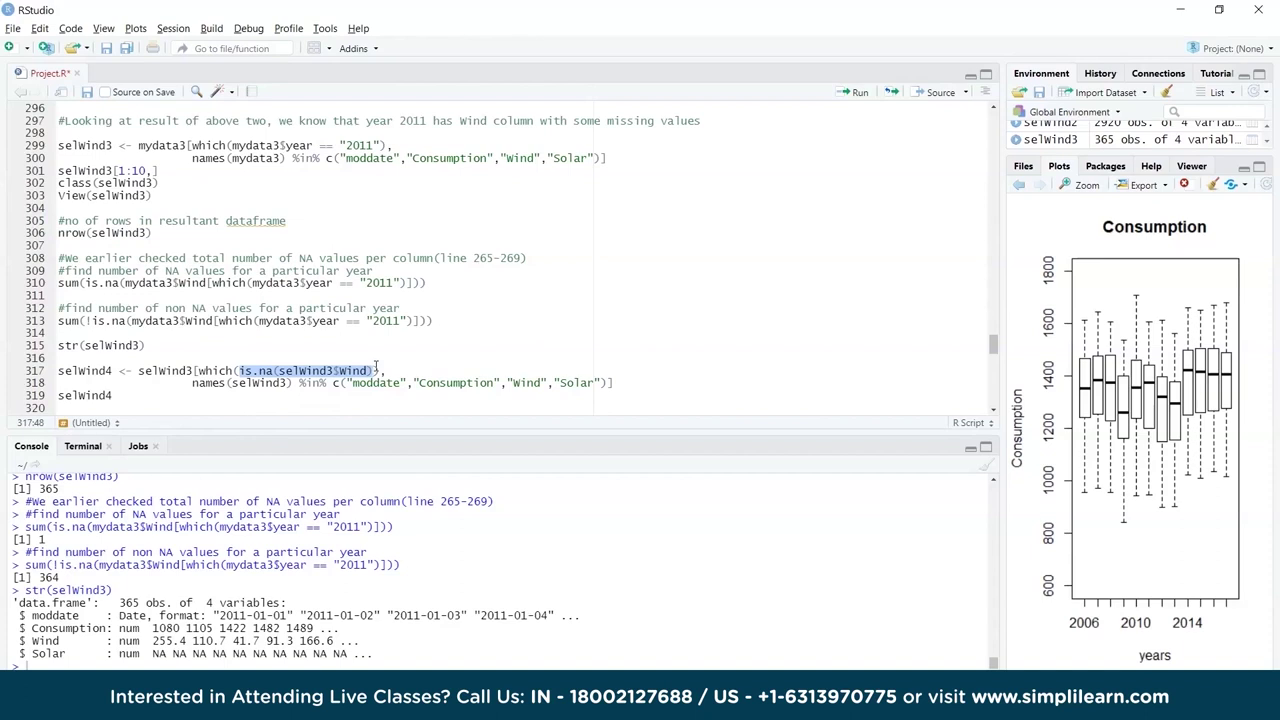
click(98, 370)
key(ctrl+Return)
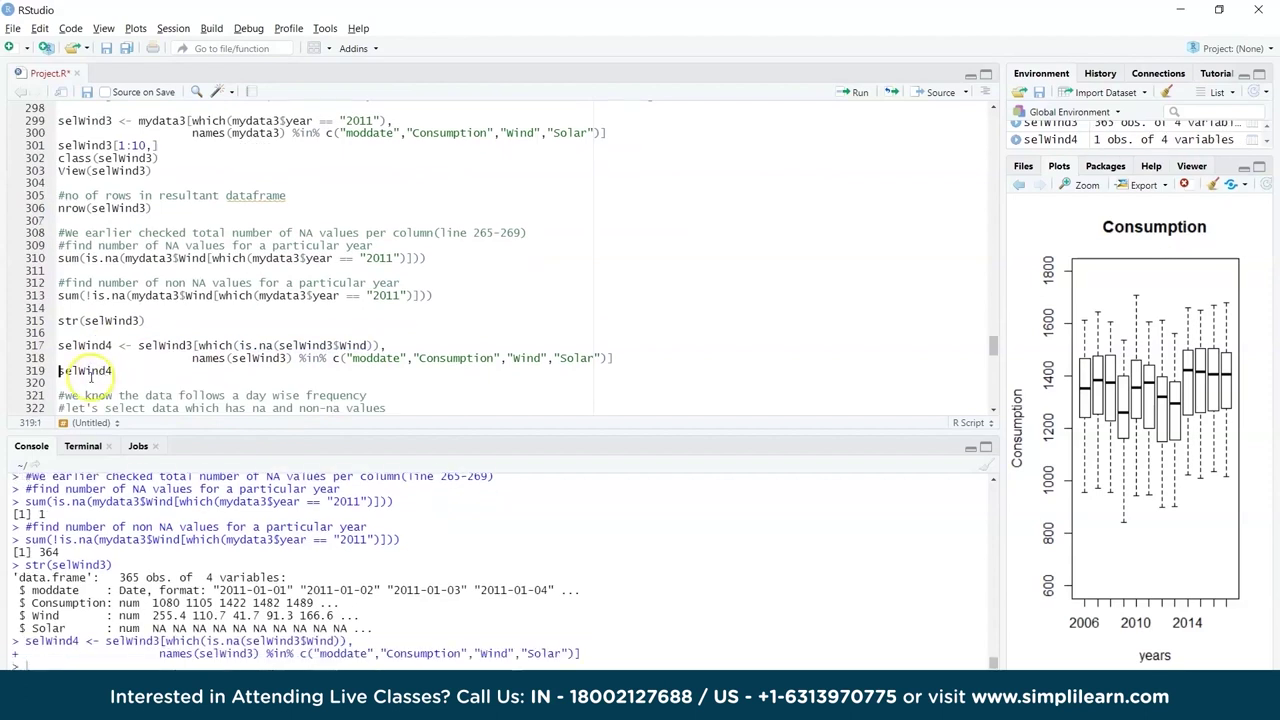
key(ctrl+Return)
click(130, 632)
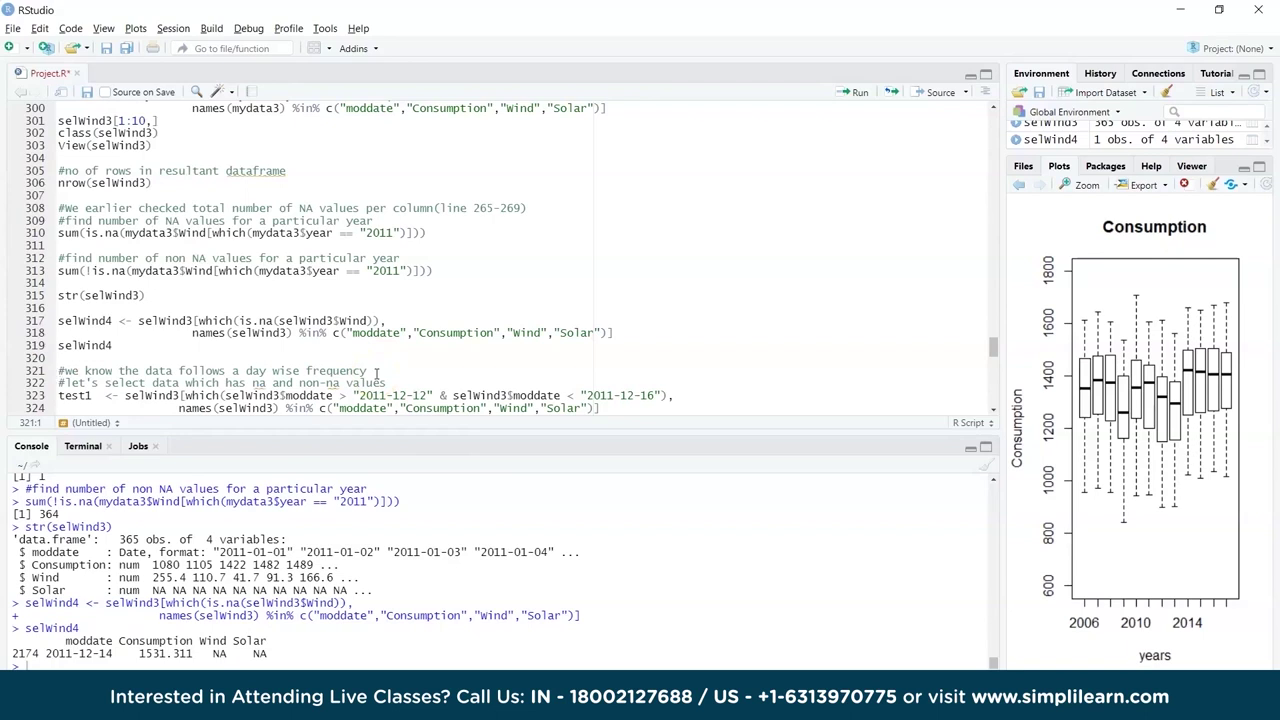
Create test1 from selWind3 rows dated after 2011-12-12 and before 2011-12-16, and inspect its contents, class and structure
key(Down)
drag(224, 396, 434, 396)
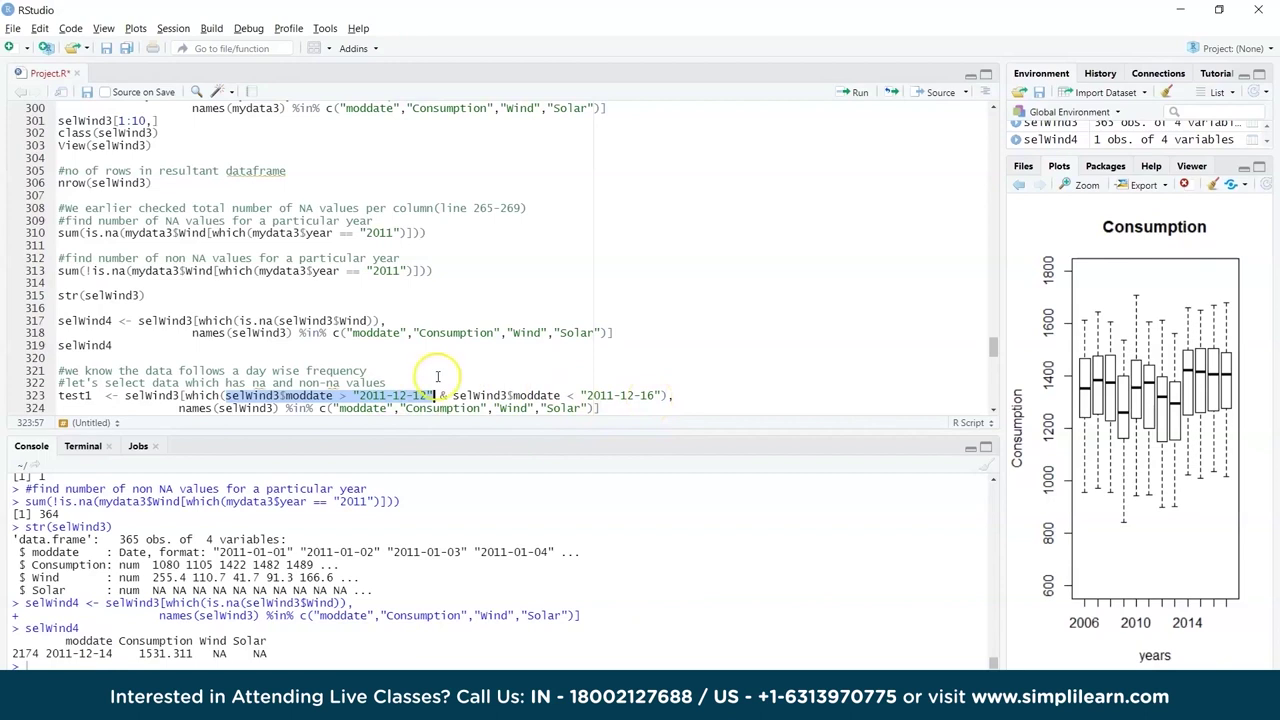
scroll(414, 375, down, 1)
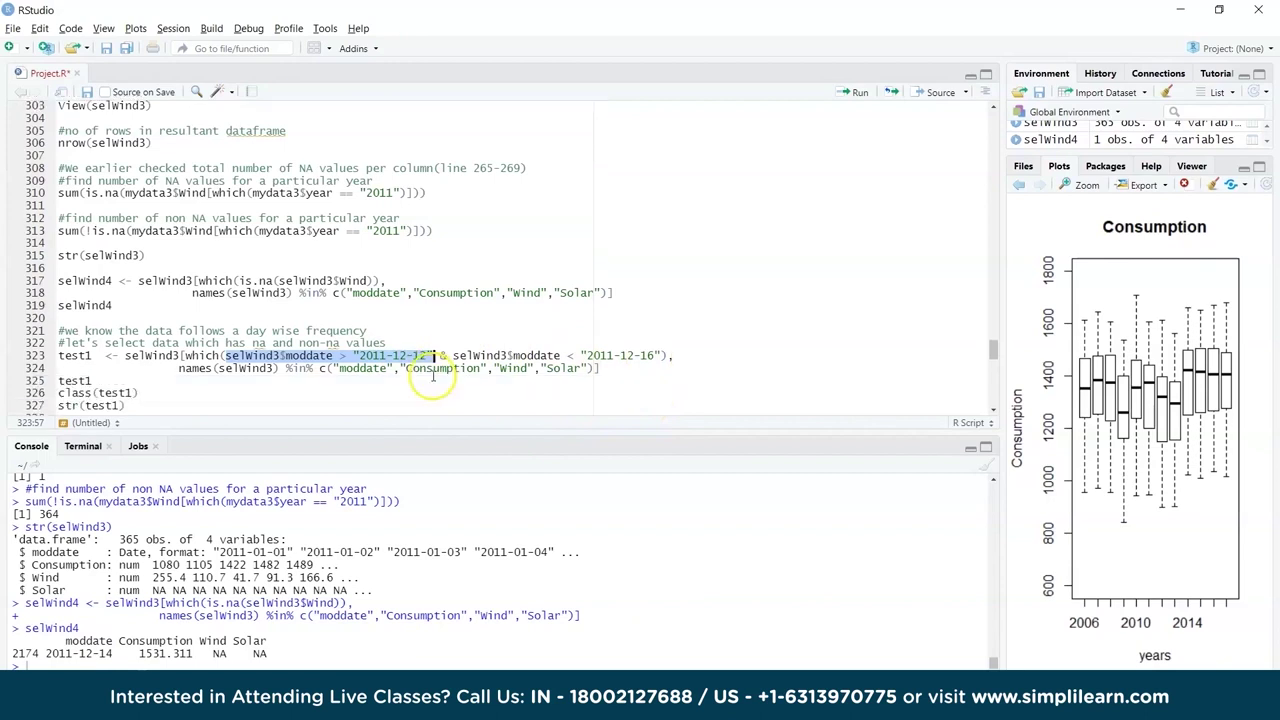
click(72, 355)
key(ctrl+Return)
key(ctrl+Return)
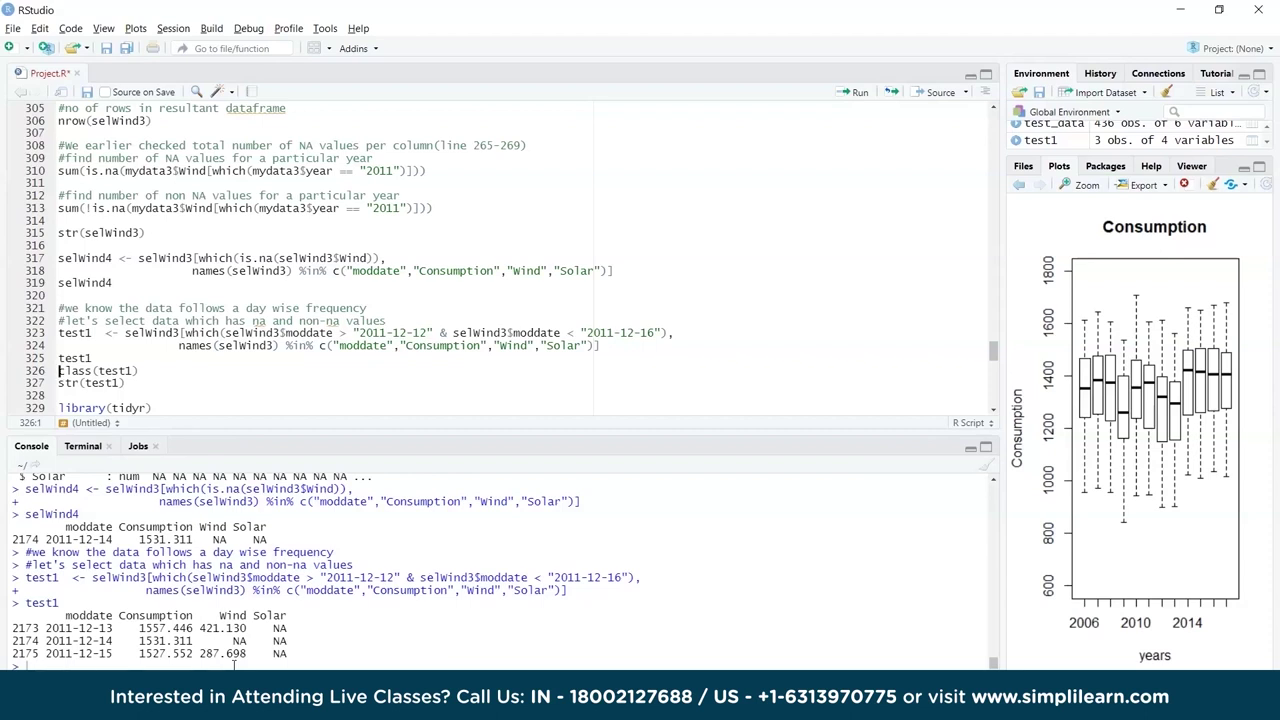
key(ctrl+Return)
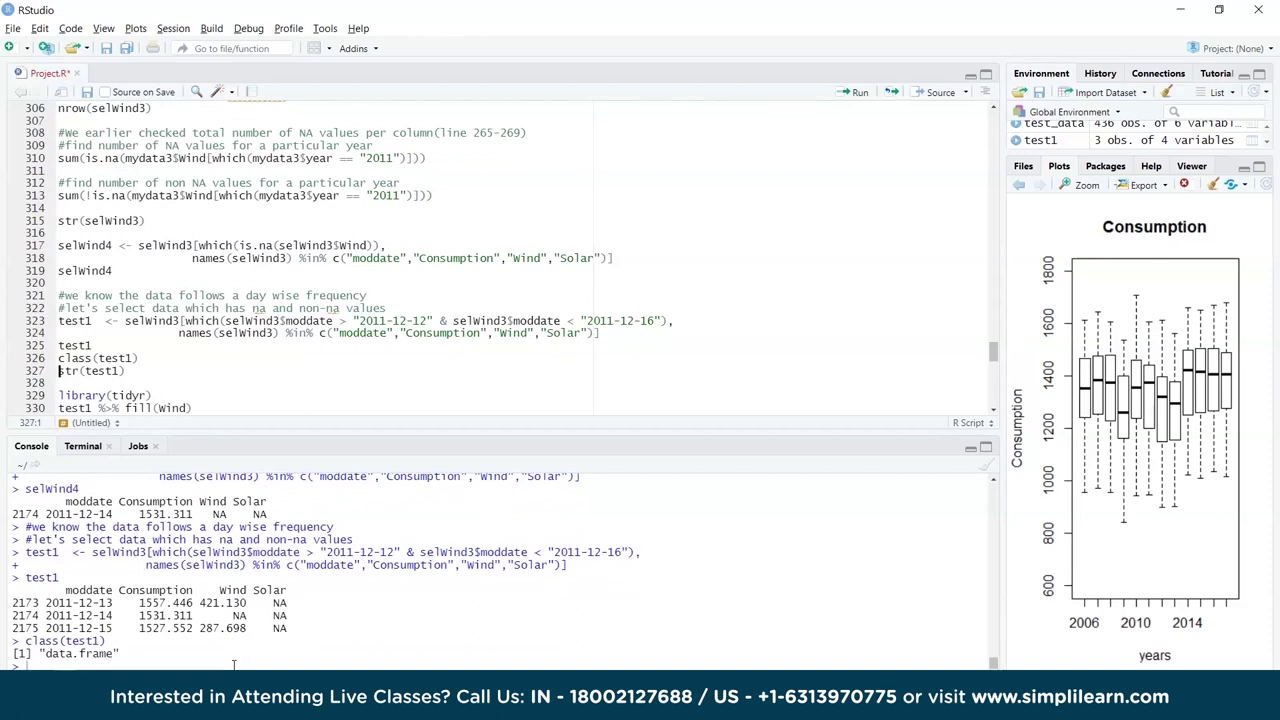
key(ctrl+Return)
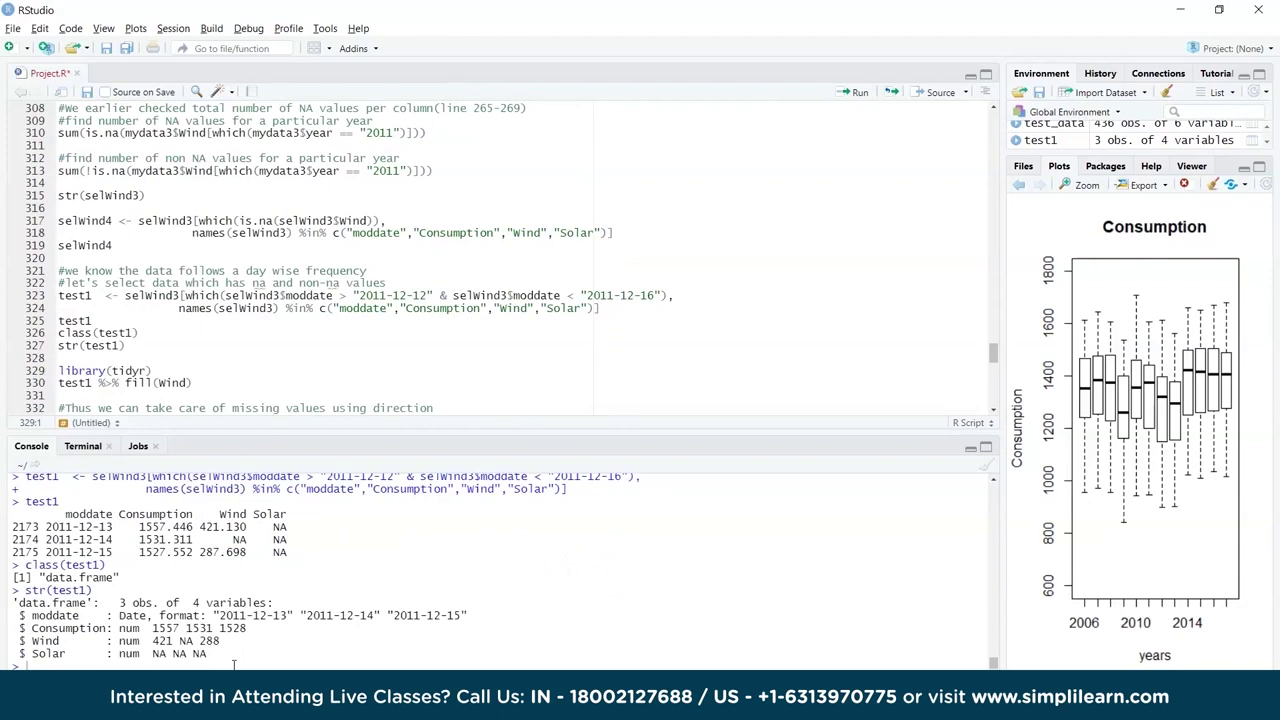
Load the tidyr library and forward-fill the missing Wind value by running test1 %>% fill(Wind)
key(ctrl+Return)
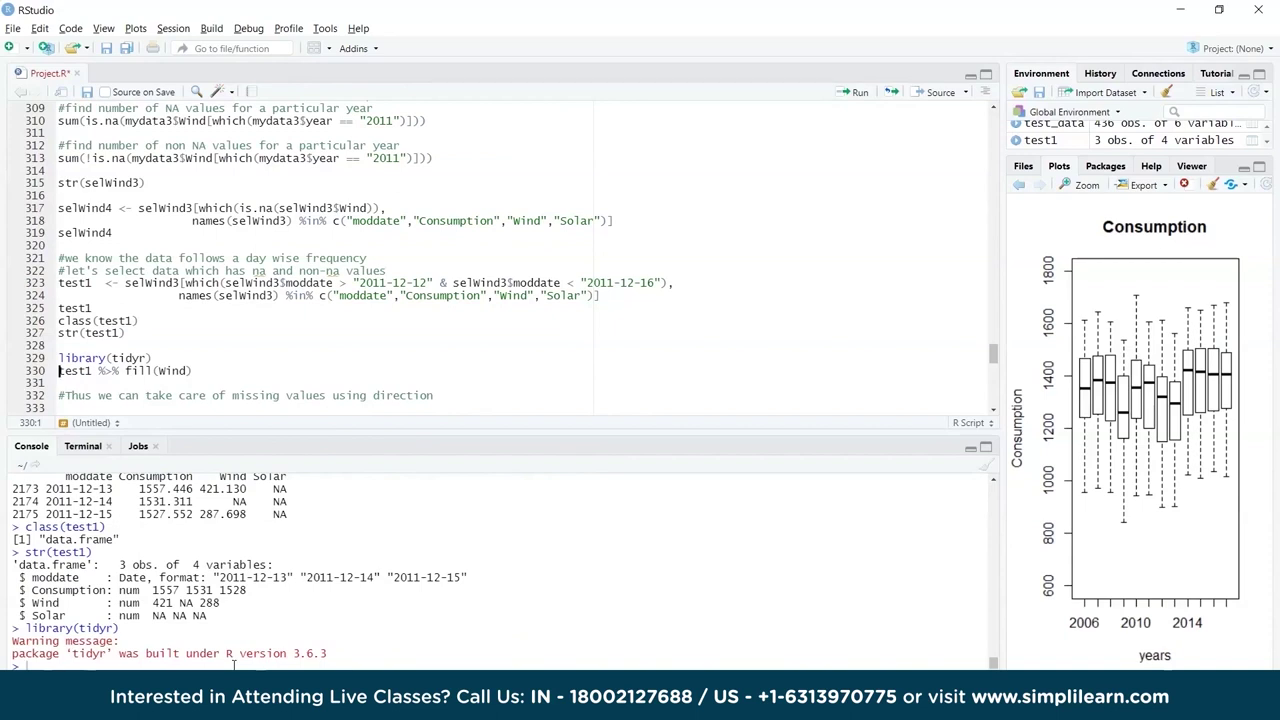
key(ctrl+Return)
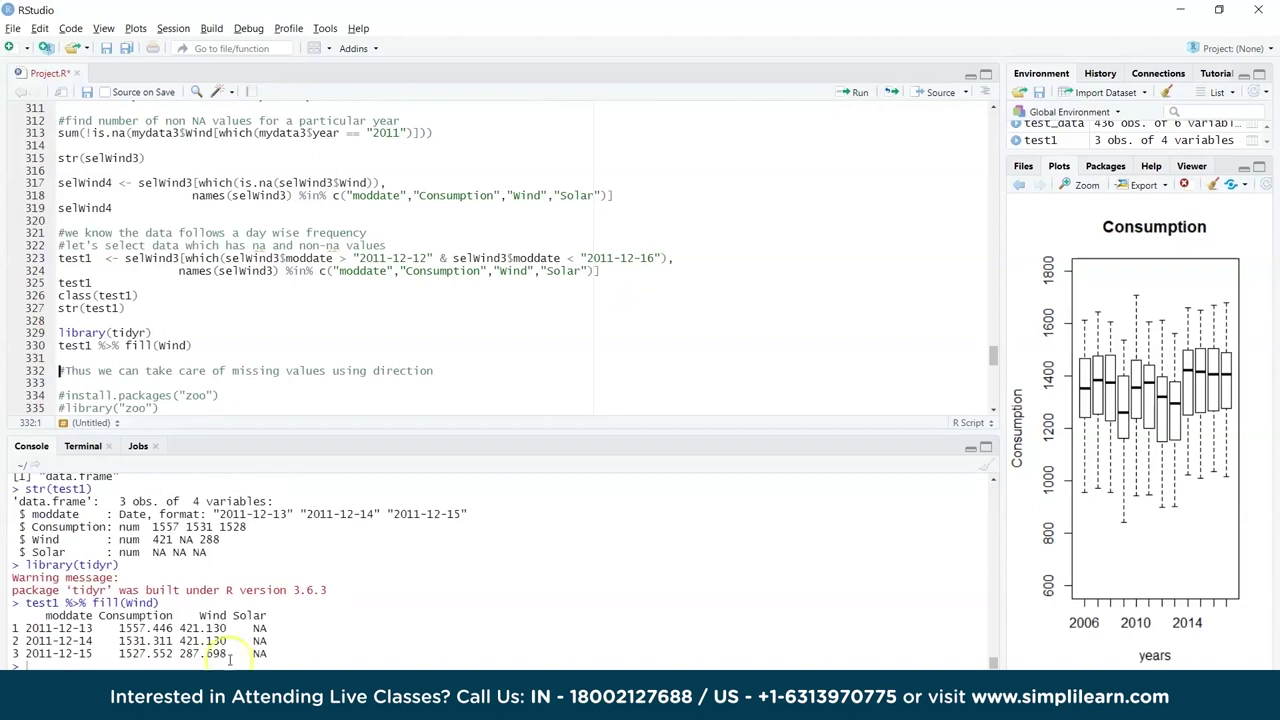
drag(181, 640, 228, 640)
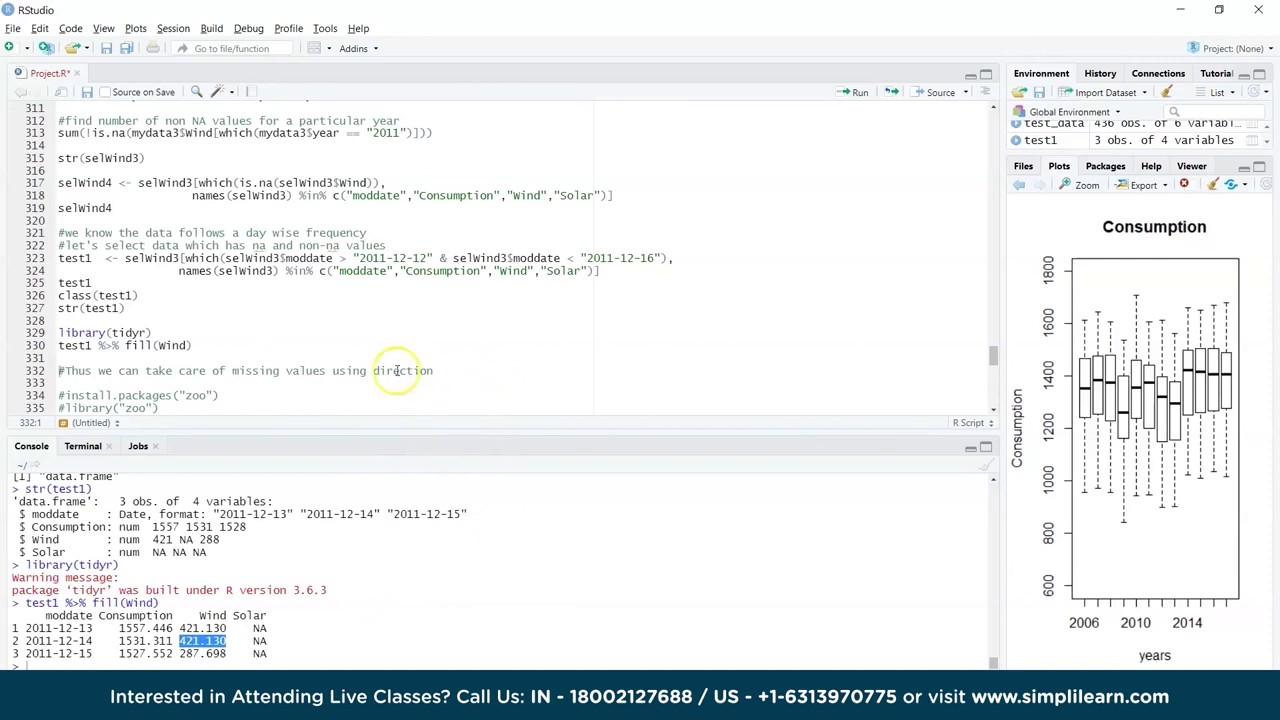
Add the comment "#Trend analysis, looking at rolling mean" on line 339, below the commented-out zoo code
click(313, 370)
key(Down)
key(Down)
key(Down)
key(Down)
key(Down)
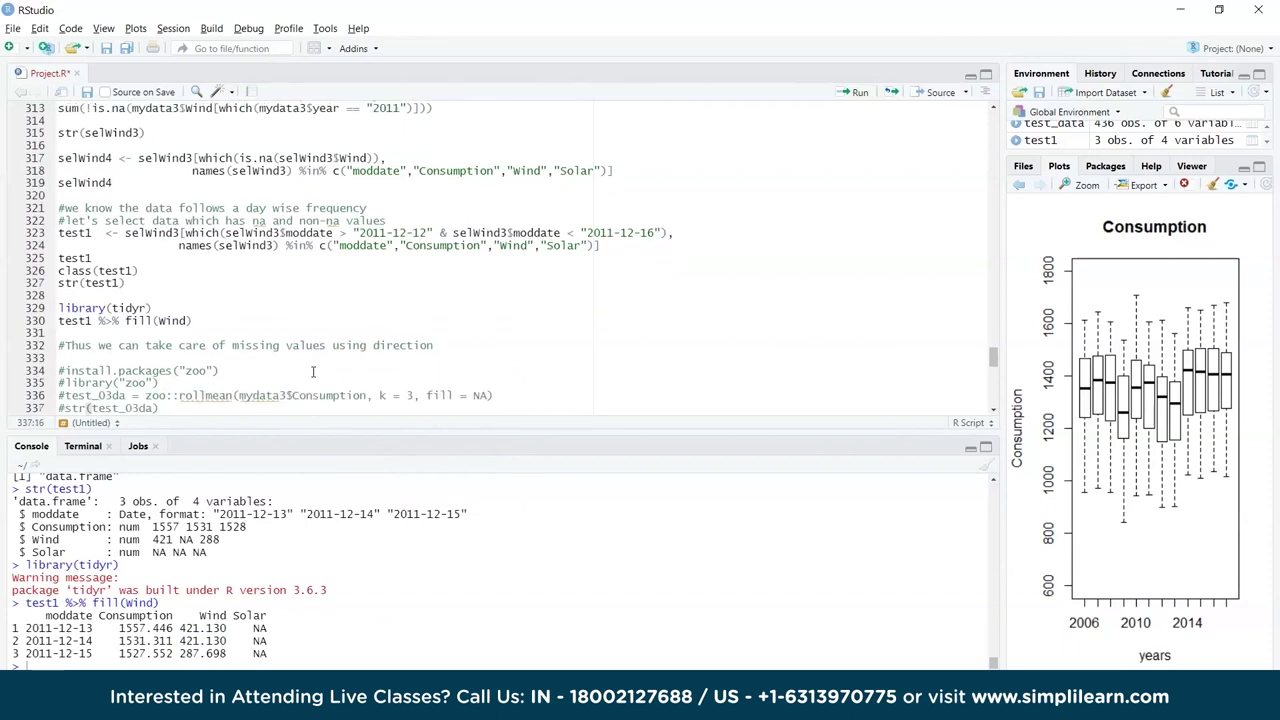
key(Return)
key(Return)
text(#Trend analysis, looking at rolling mean)
key(Up)
key(Up)
key(Up)
key(Up)
key(Up)
key(Up)
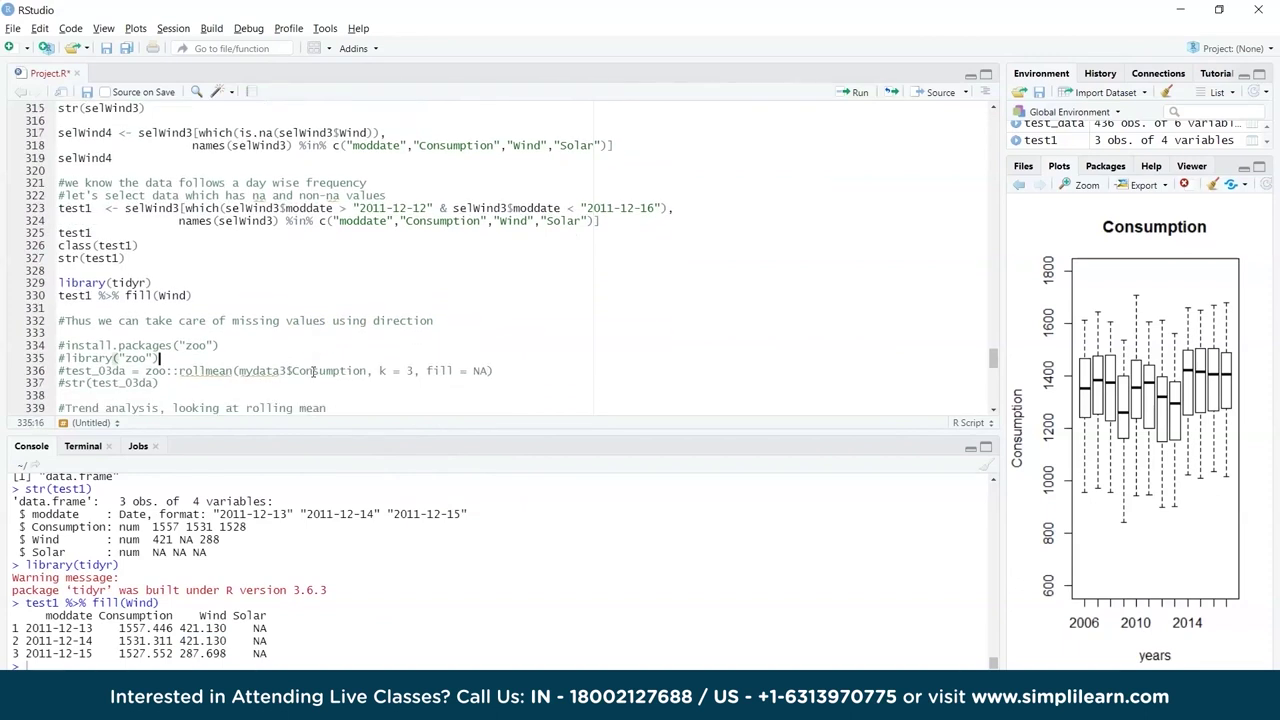
Switch to the Time Series Analysis document in Word and read the Frequencies section on filling missing values
key(alt+Tab)
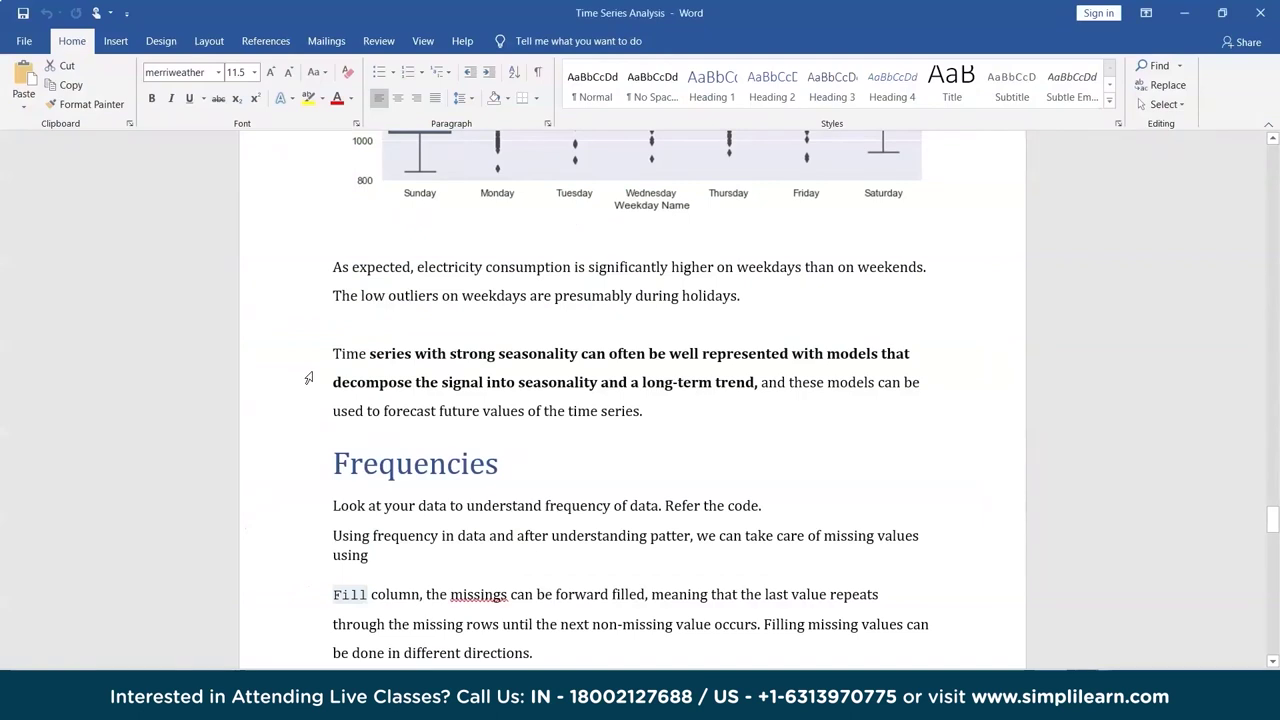
scroll(525, 485, down, 3)
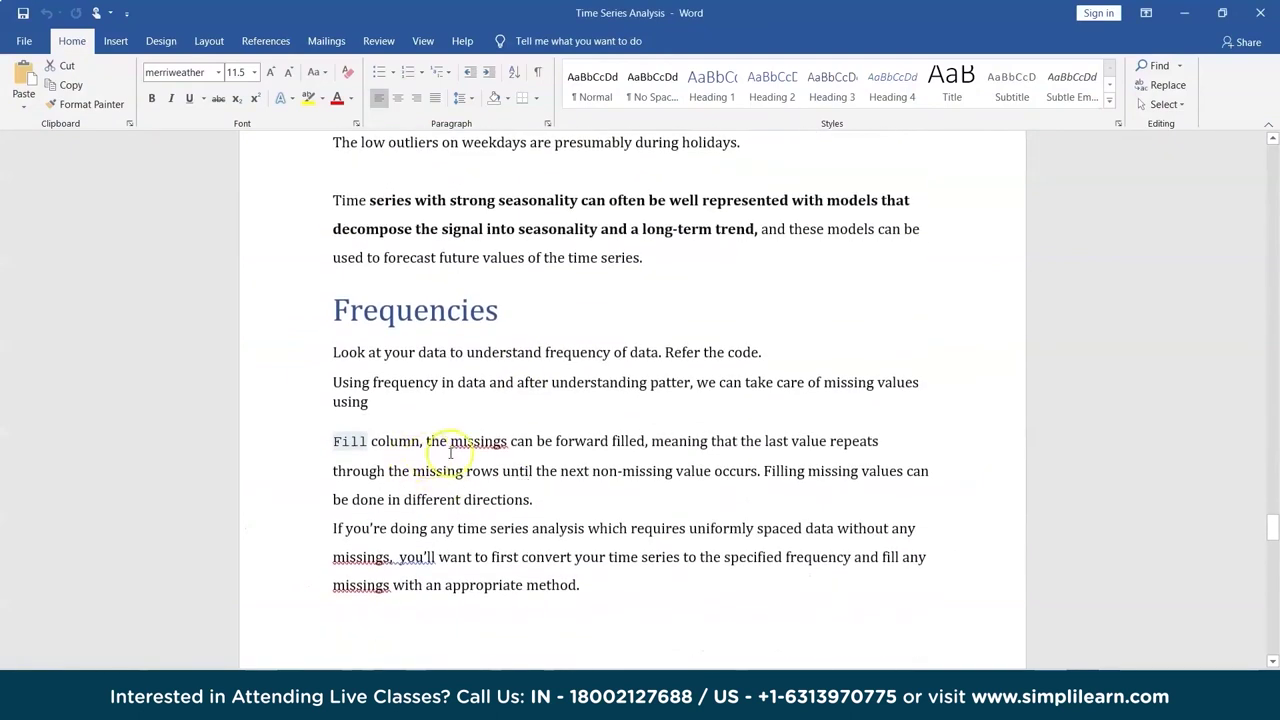
drag(513, 441, 643, 445)
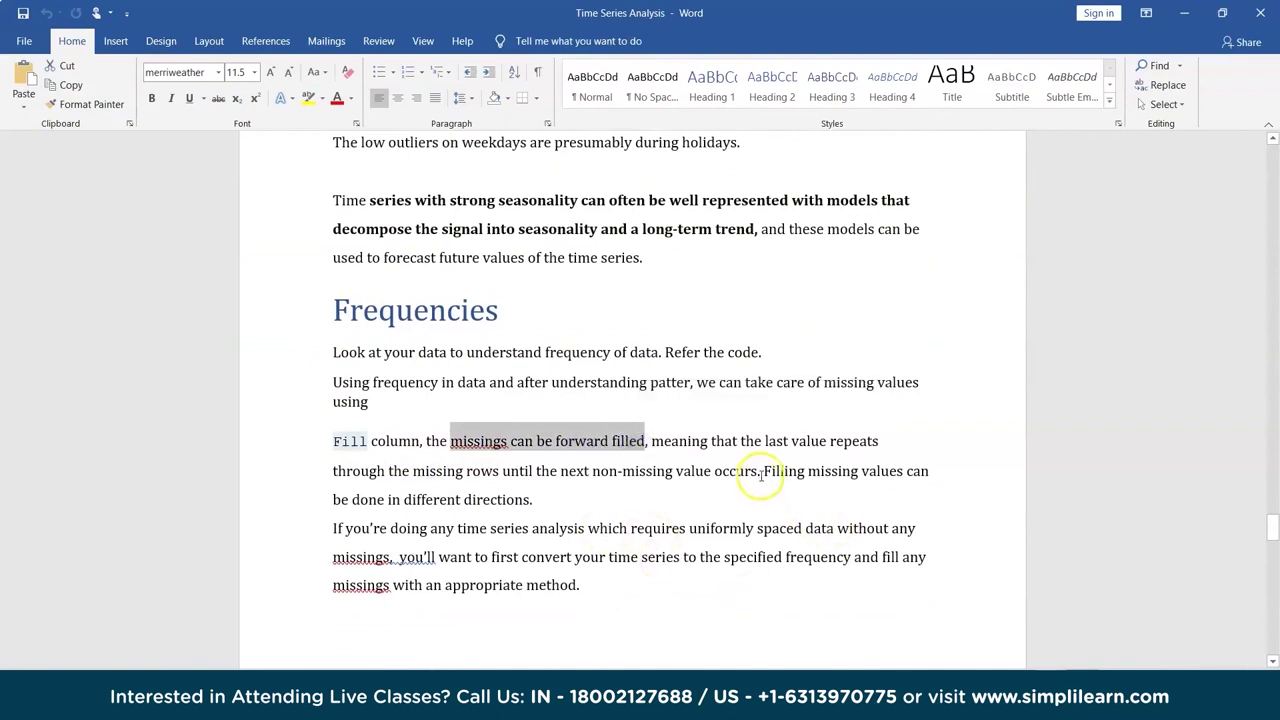
drag(762, 470, 769, 494)
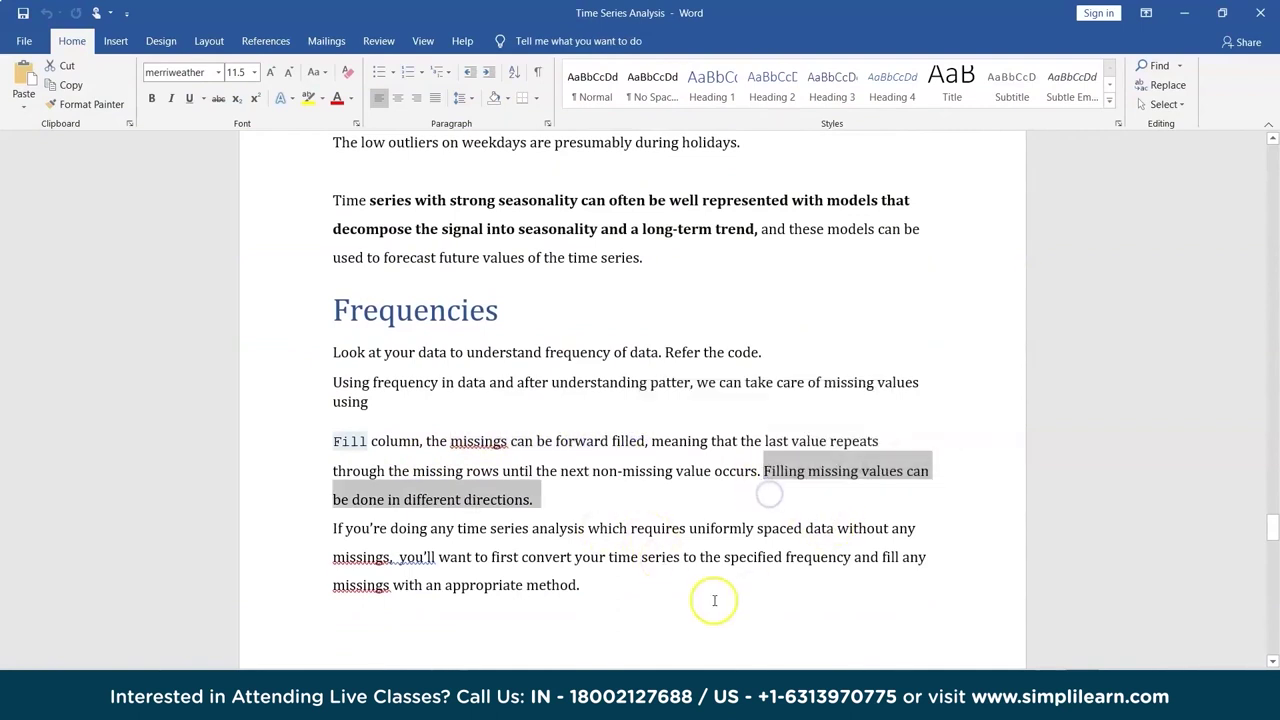
scroll(714, 601, down, 1)
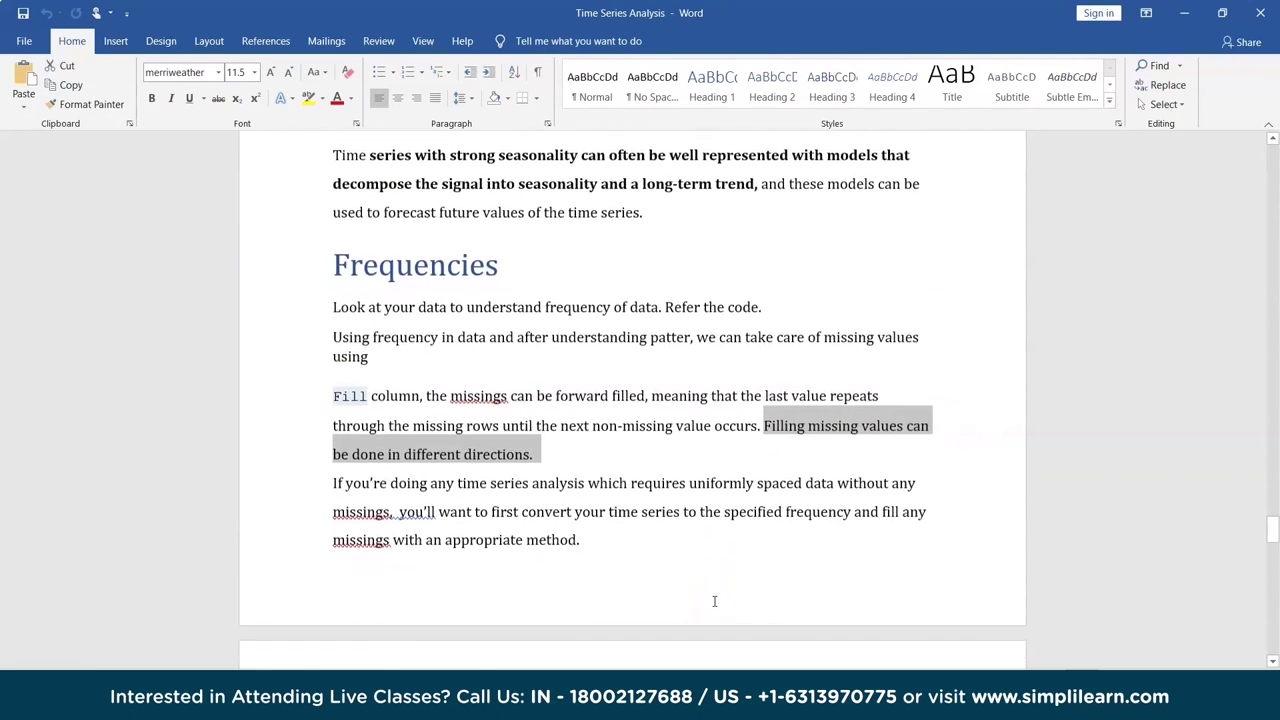
Read the end of the Frequencies section and the Trends section on rolling means in the Word document
drag(574, 511, 838, 514)
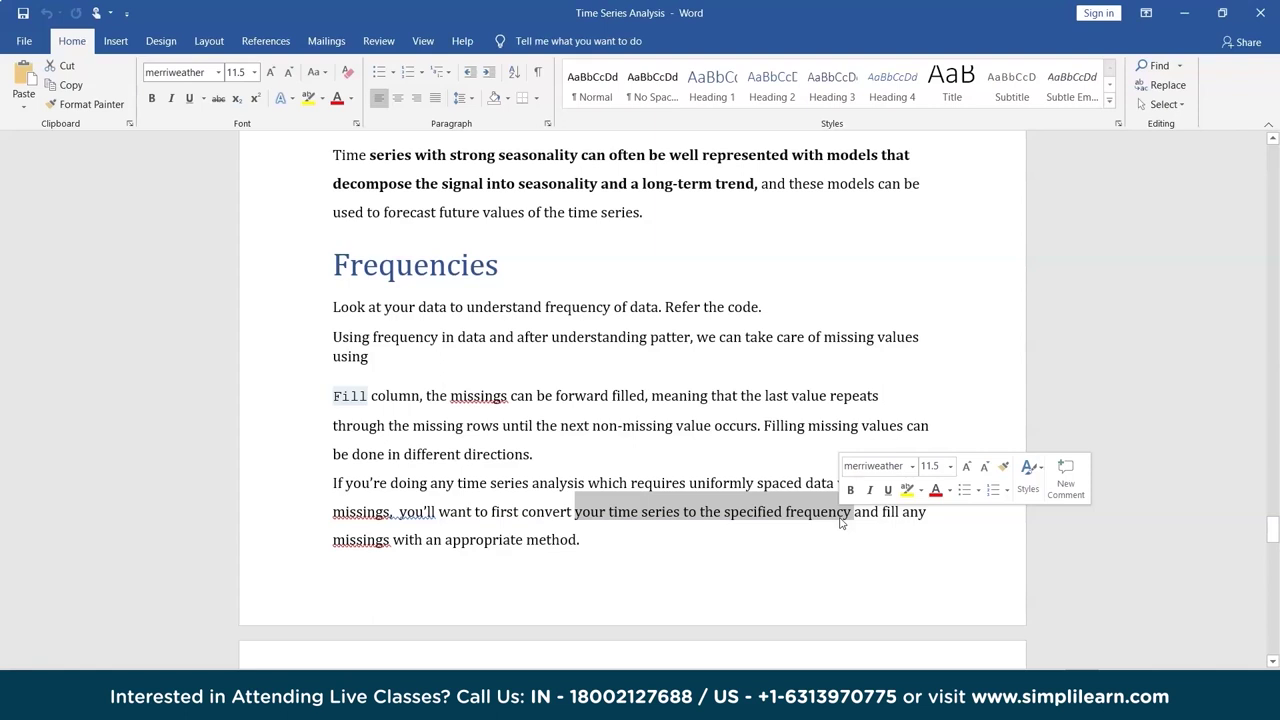
scroll(801, 572, down, 5)
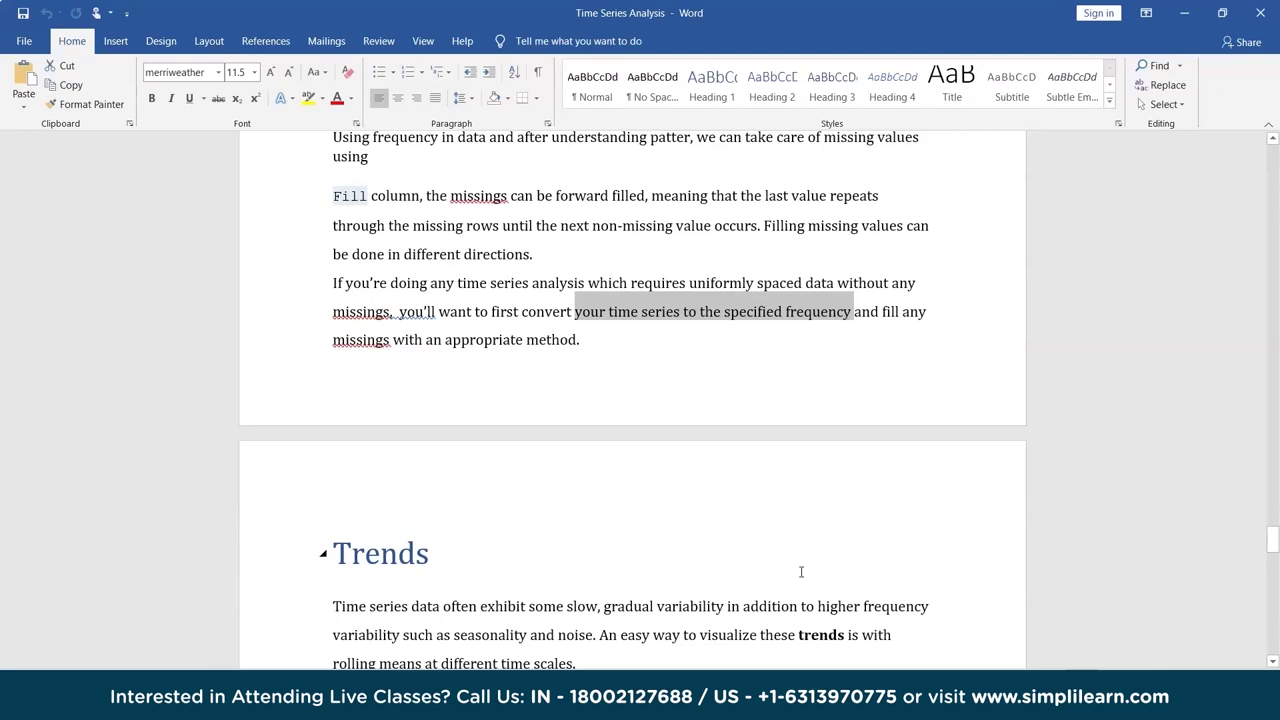
scroll(801, 572, down, 2)
scroll(805, 568, down, 2)
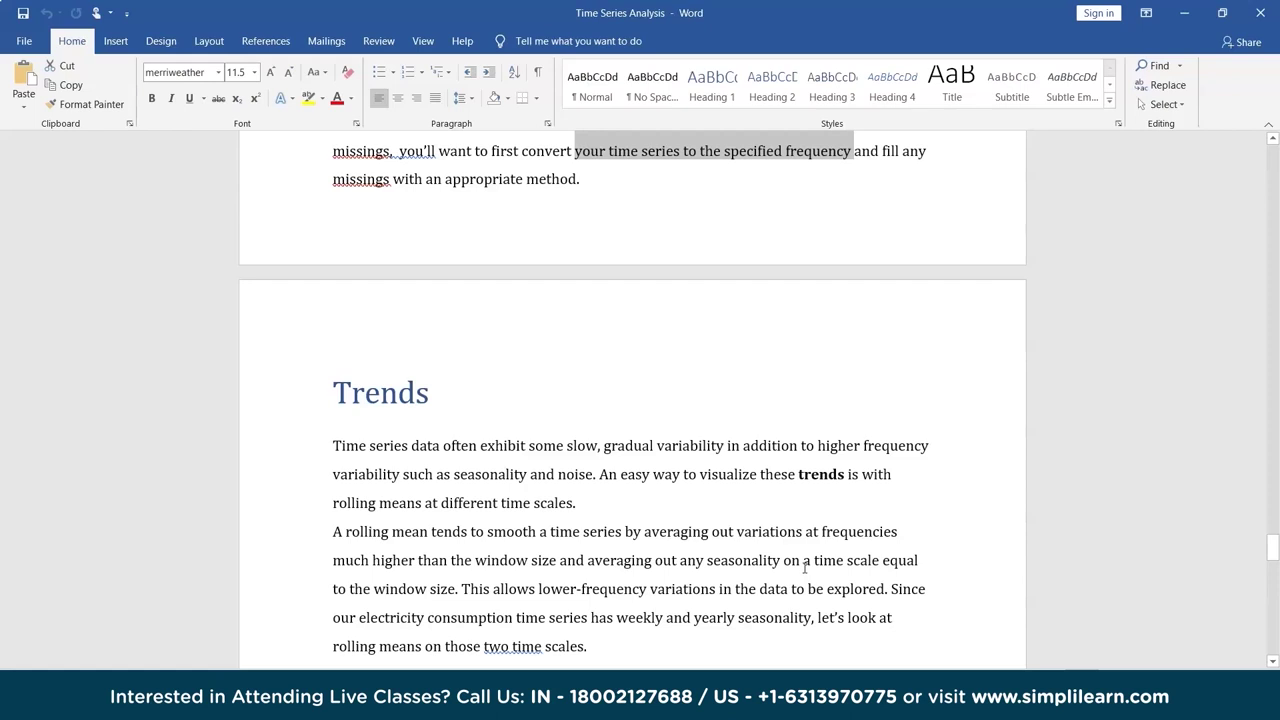
click(745, 645)
scroll(744, 643, down, 2)
Switch back to RStudio, widen the plot area, and print mydata3 from line 340 to review its rows
key(alt+Tab)
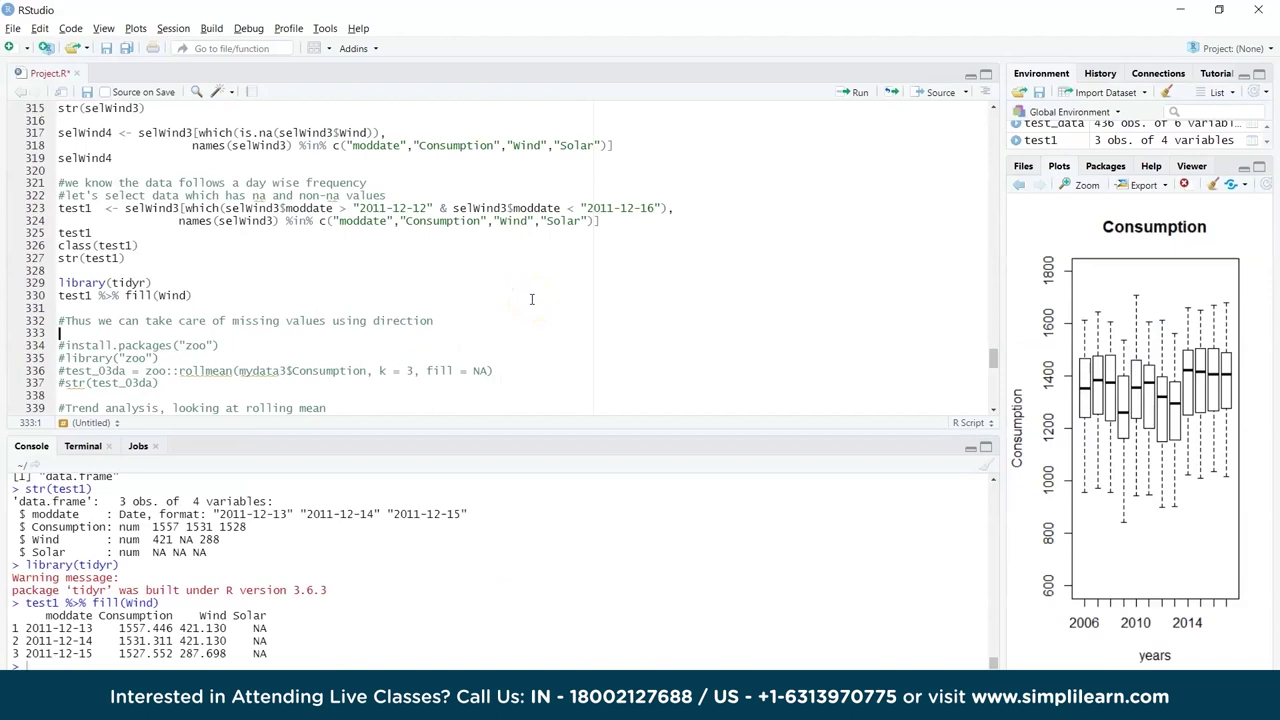
key(Down)
key(End)
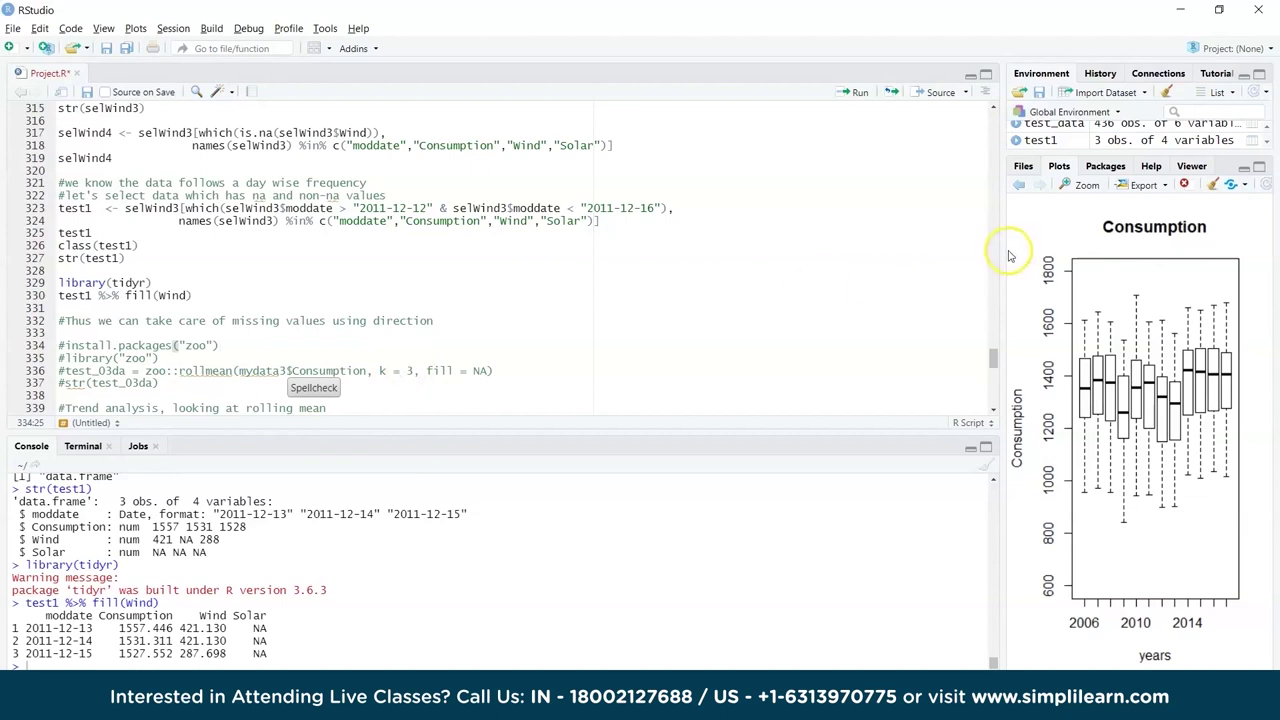
drag(999, 270, 686, 270)
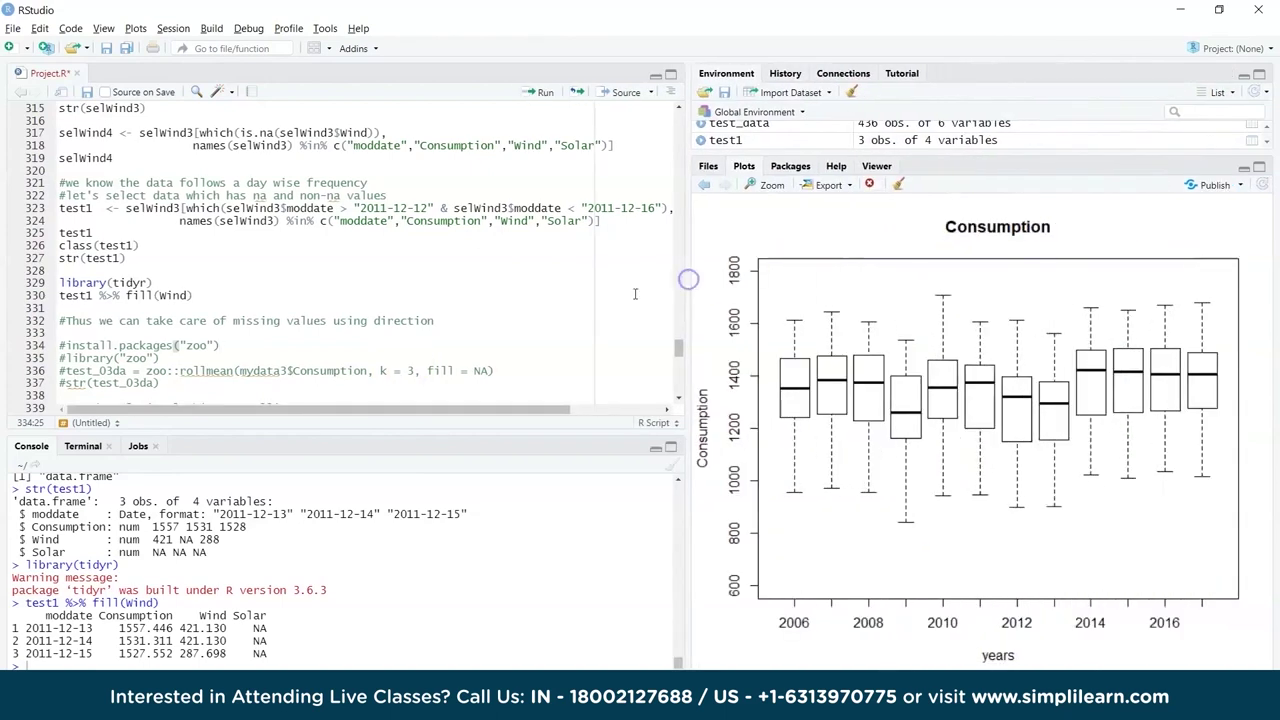
scroll(404, 327, down, 3)
click(82, 300)
key(ctrl+Return)
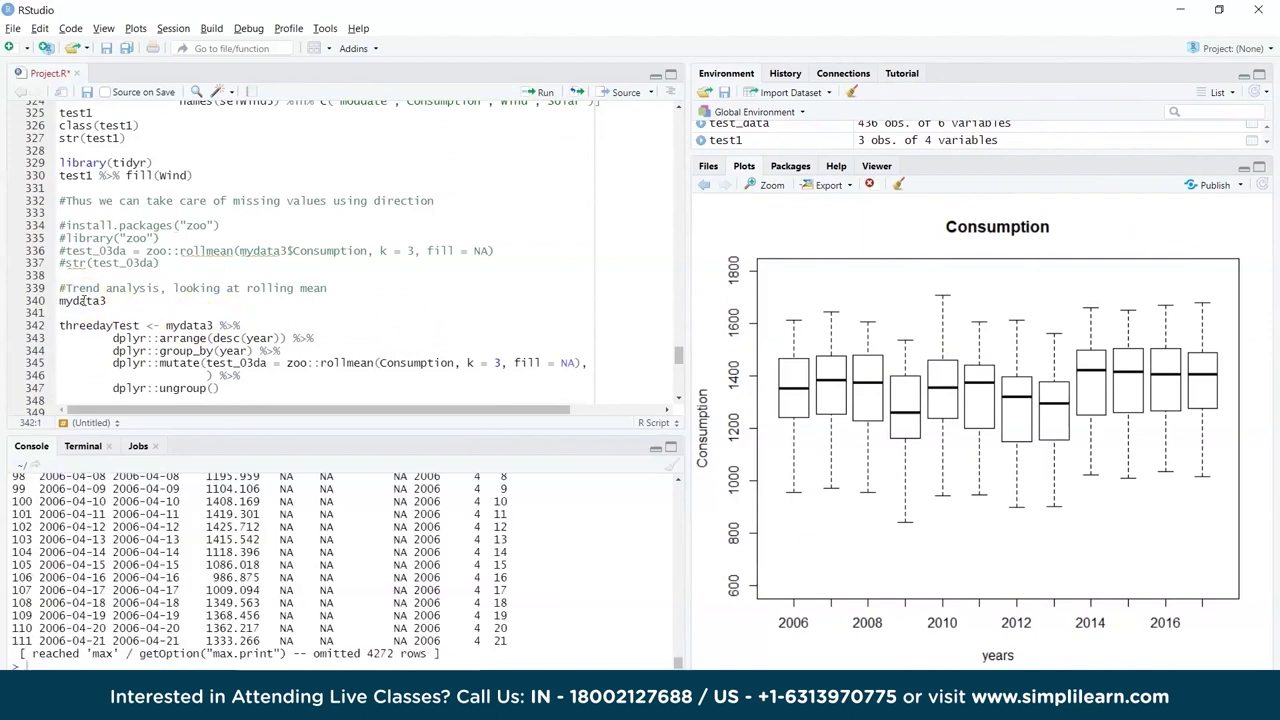
scroll(215, 541, up, 5)
scroll(215, 541, up, 2)
scroll(423, 286, down, 3)
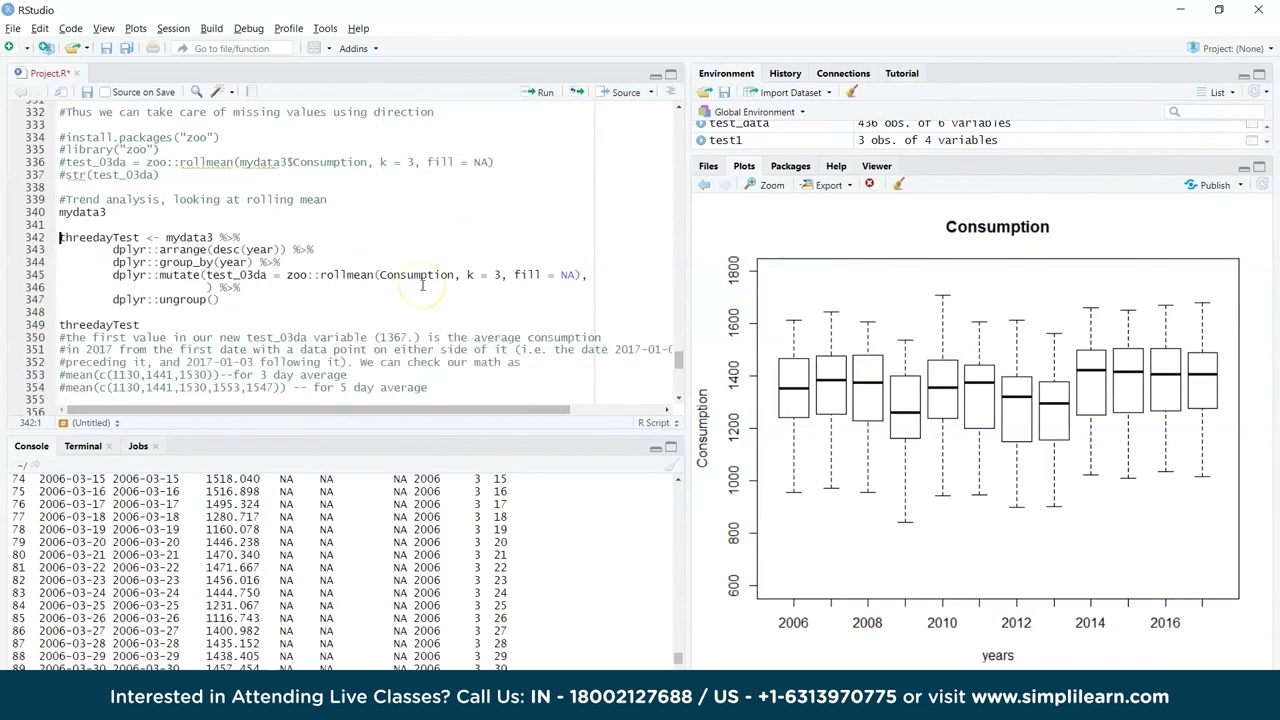
Examine the threedayTest pipeline: arranging by descending year, grouping by year, and adding test_03da as a rolling mean with k = 3
drag(87, 237, 240, 236)
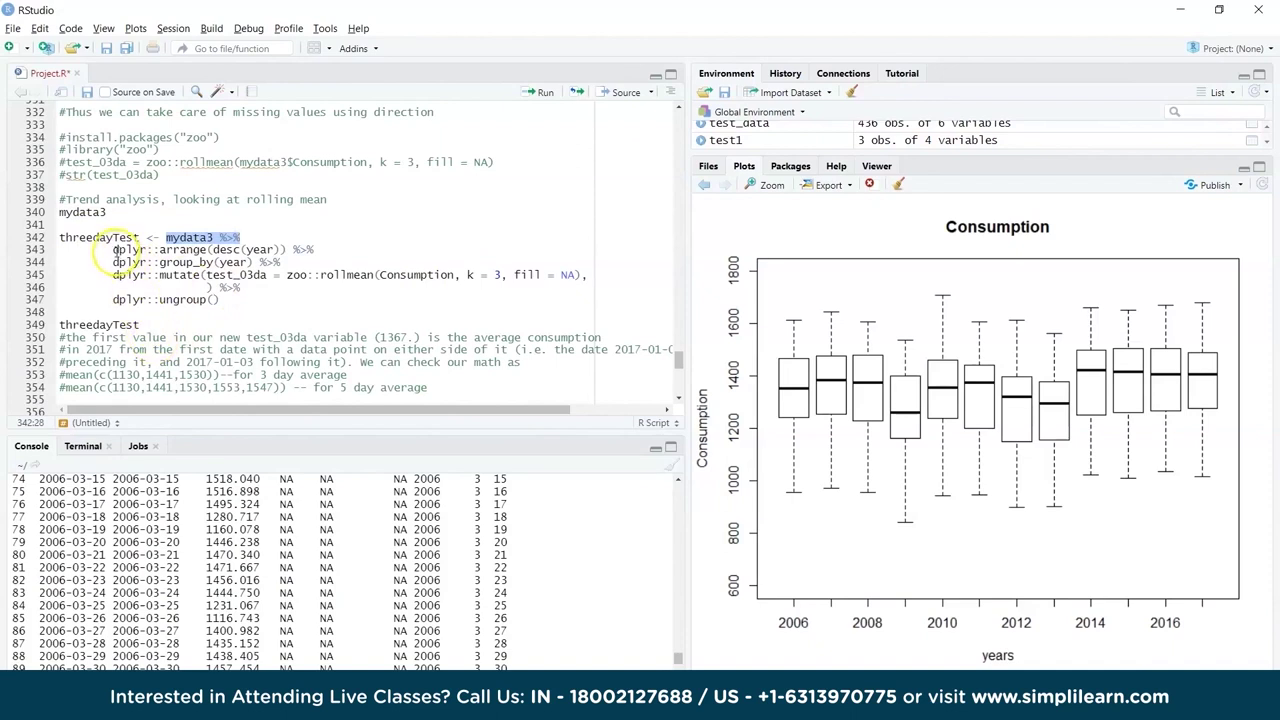
drag(113, 250, 288, 250)
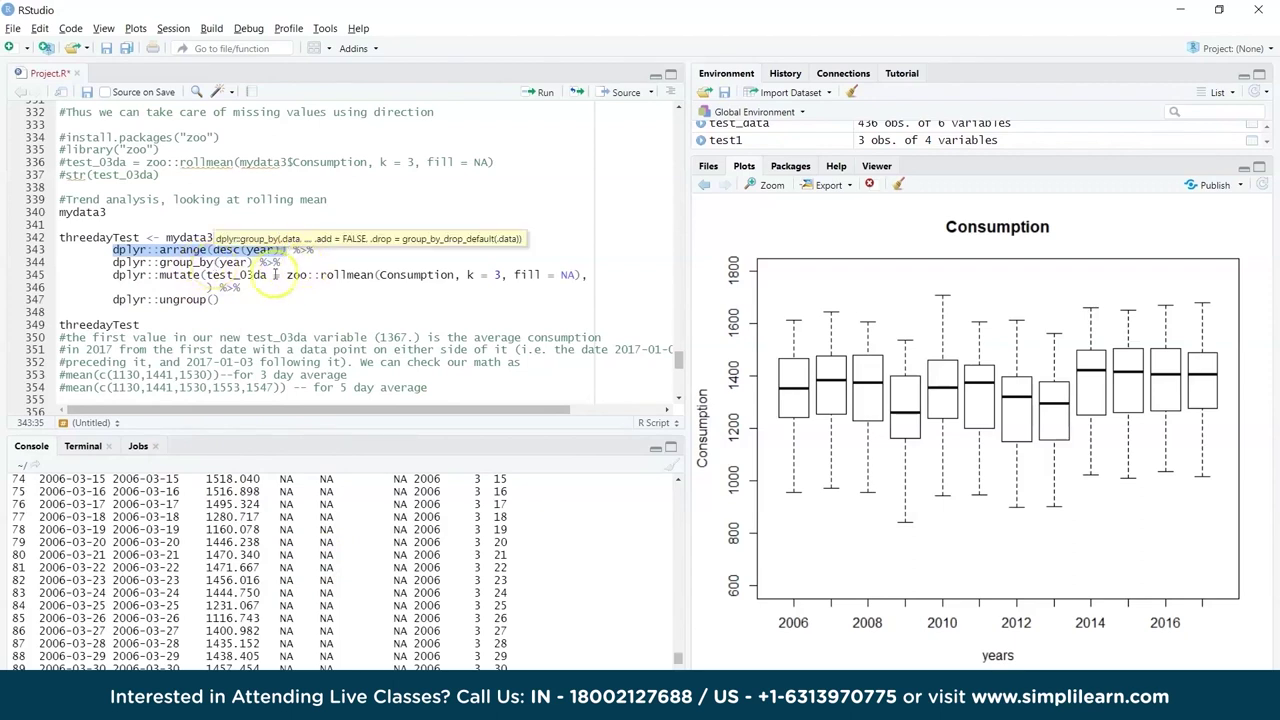
click(170, 262)
drag(166, 262, 258, 262)
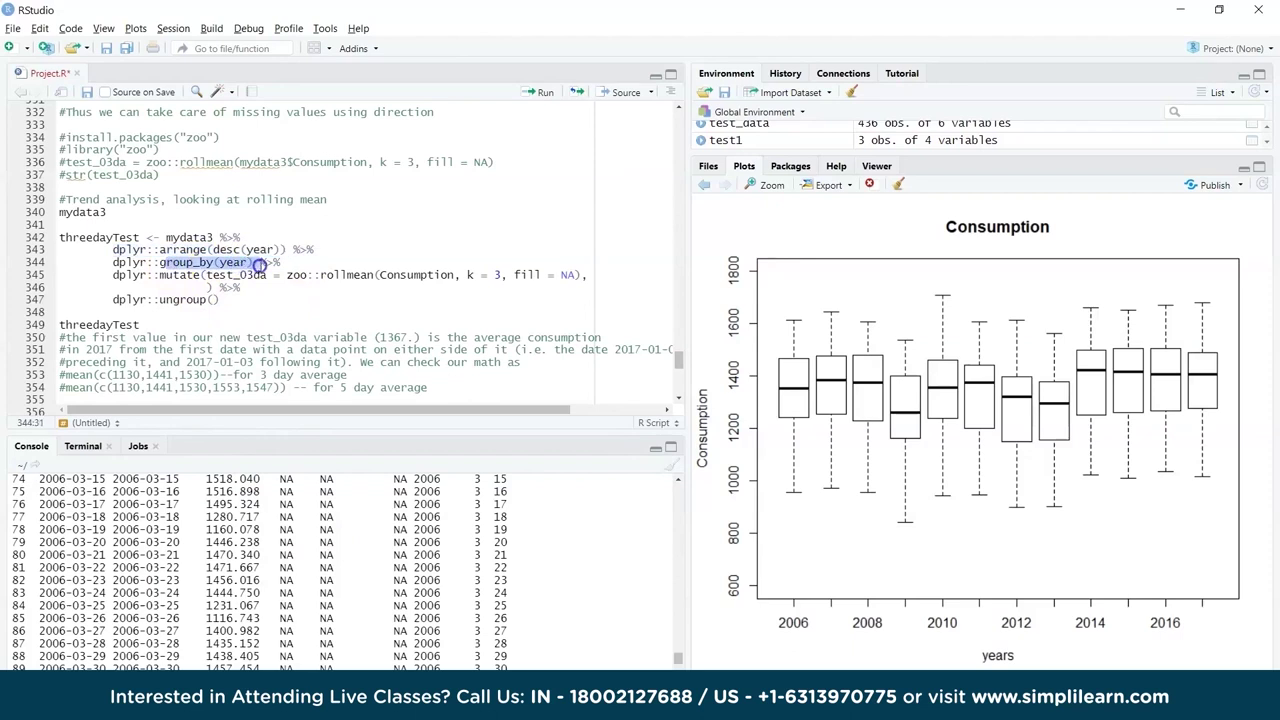
drag(158, 275, 267, 277)
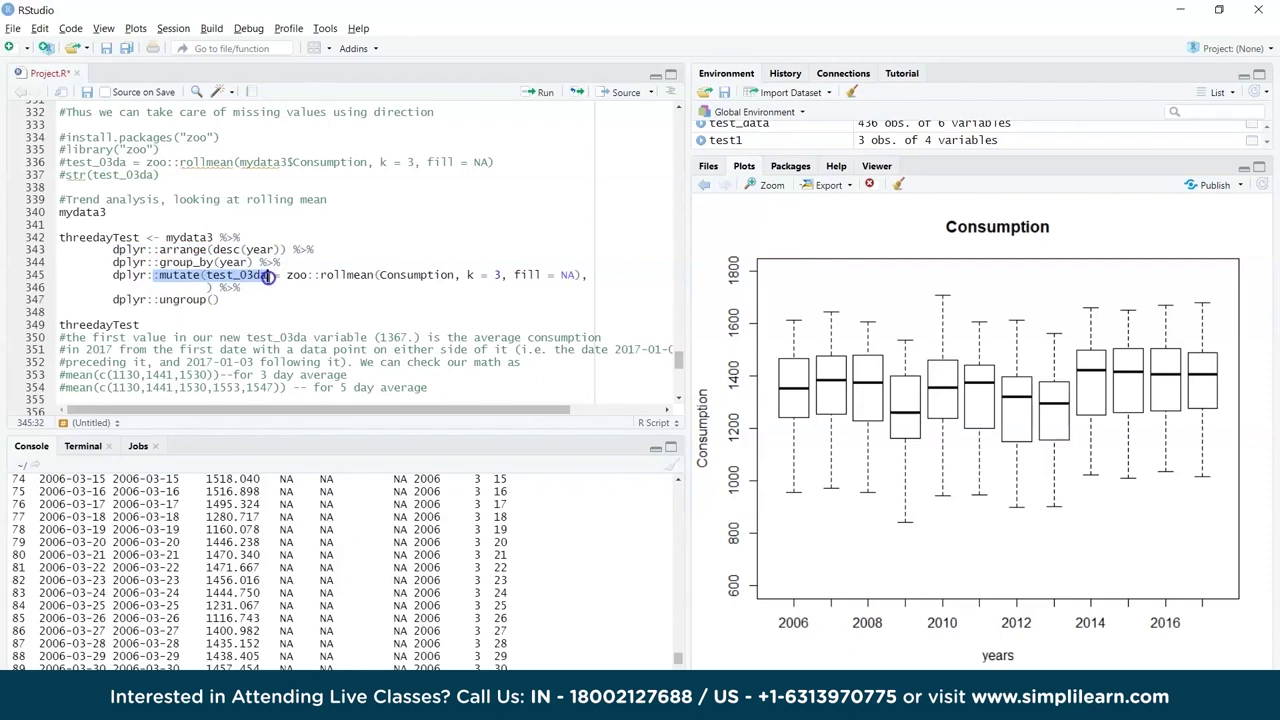
click(308, 324)
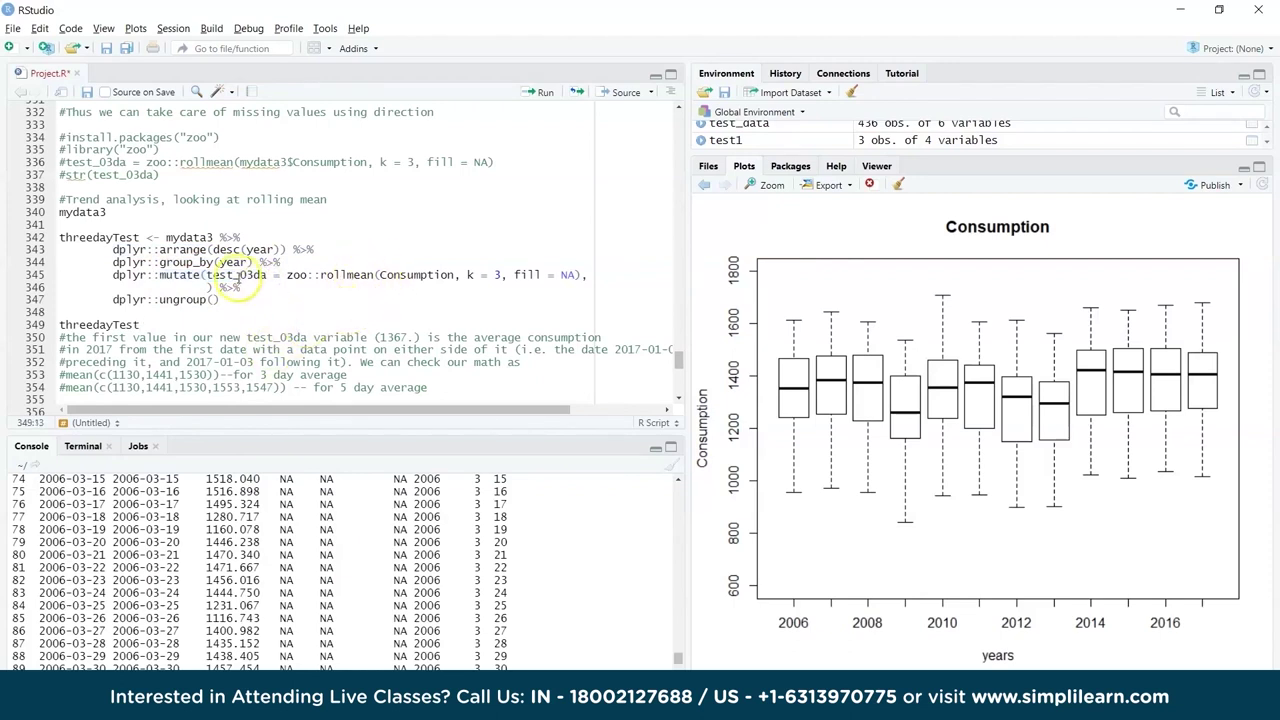
drag(207, 275, 266, 275)
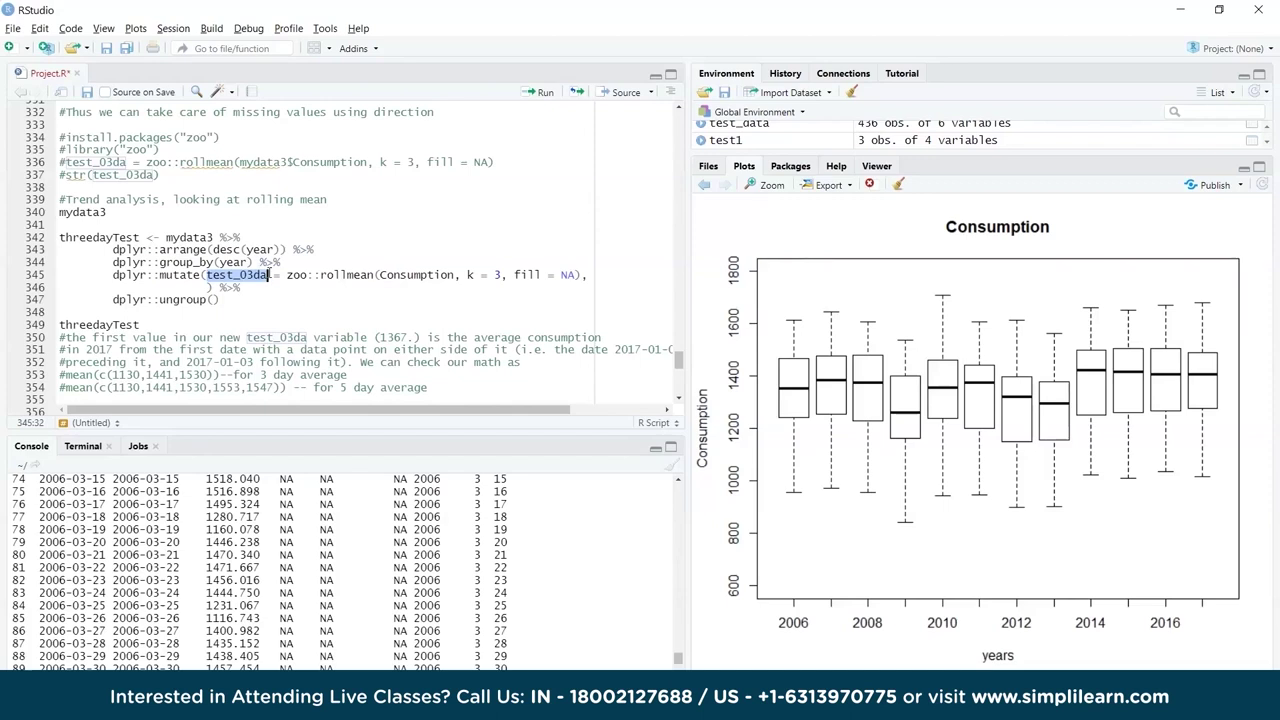
click(227, 288)
Insert a blank line above the threedayTest pipeline, run it to create the 3-day rolling mean, and print threedayTest
click(60, 237)
key(Return)
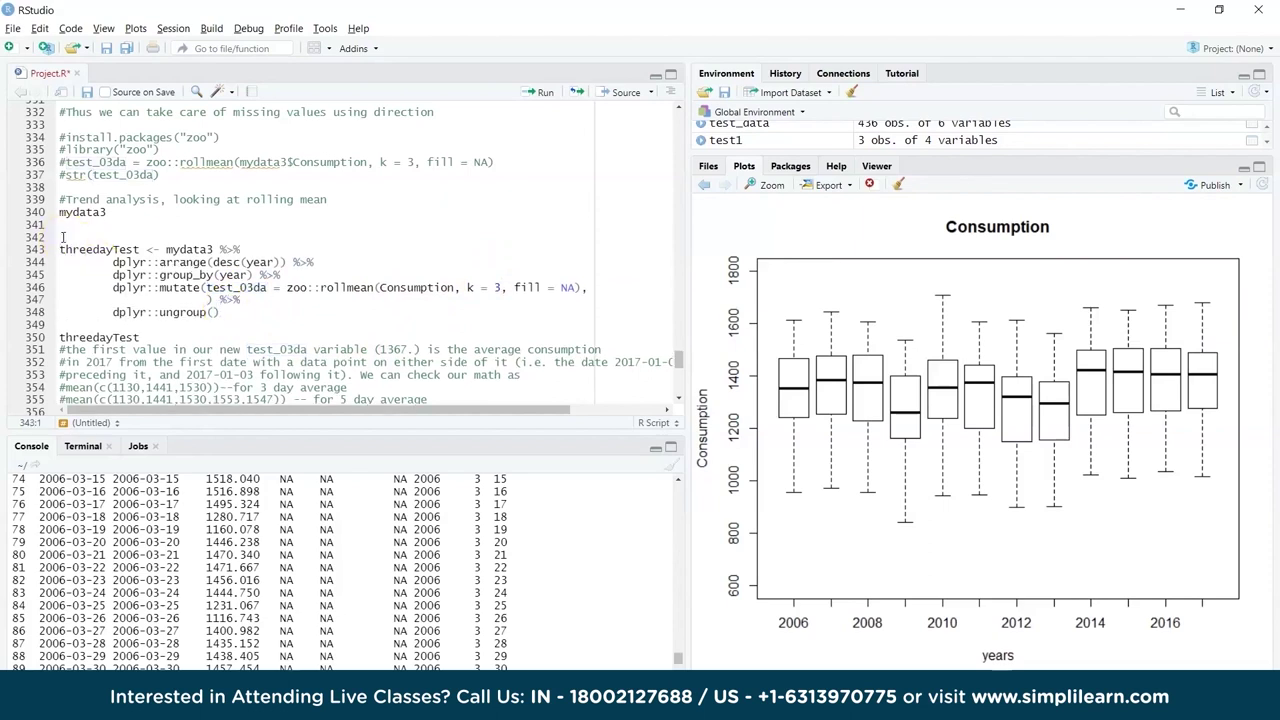
key(ctrl+Return)
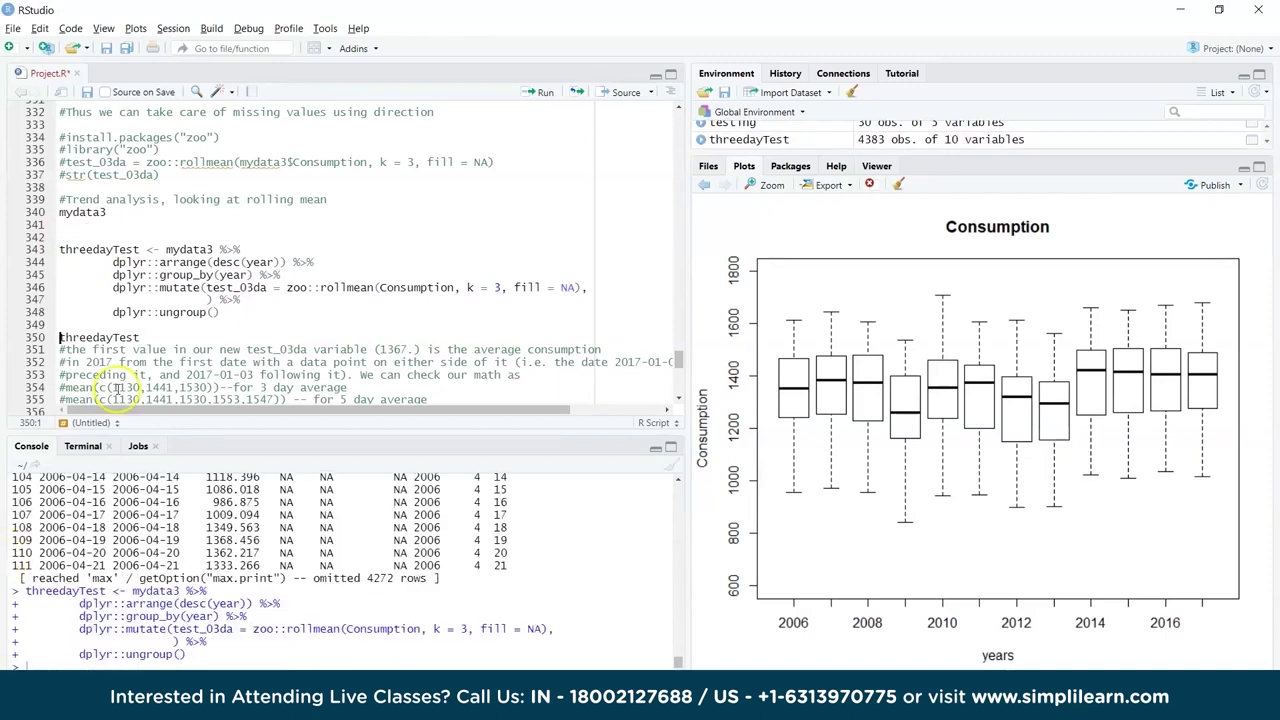
scroll(263, 296, down, 1)
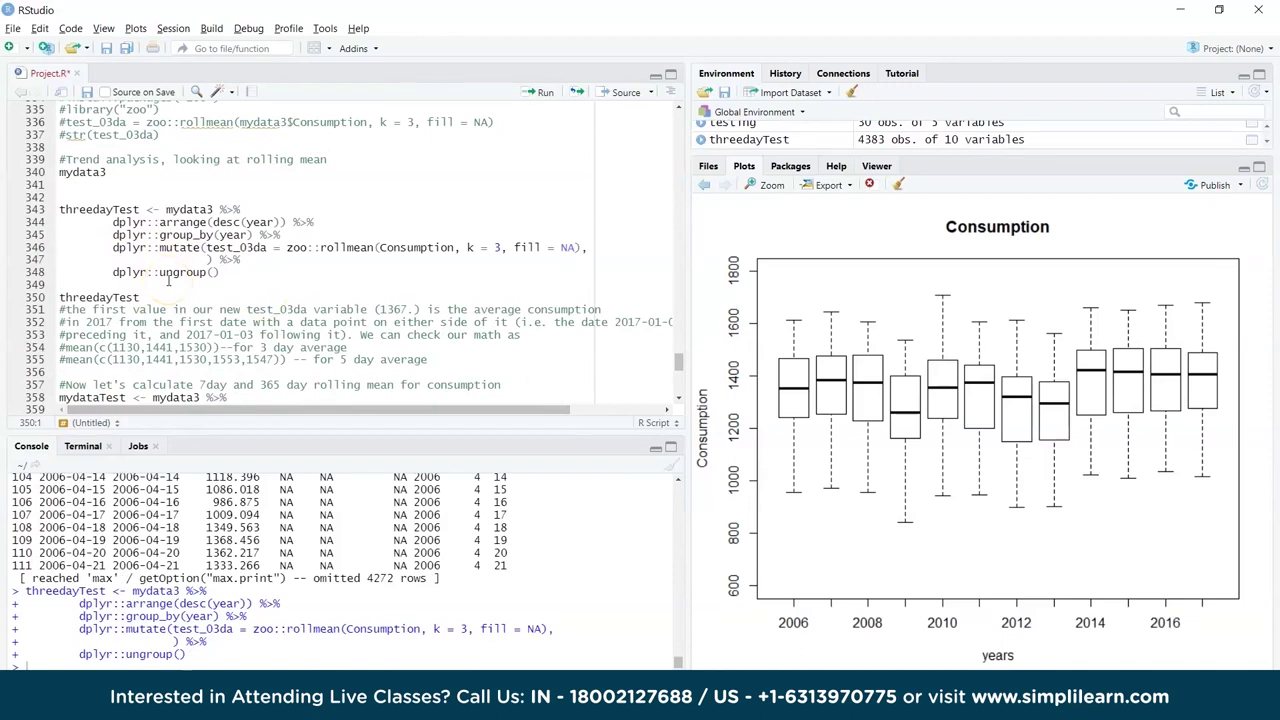
key(ctrl+Return)
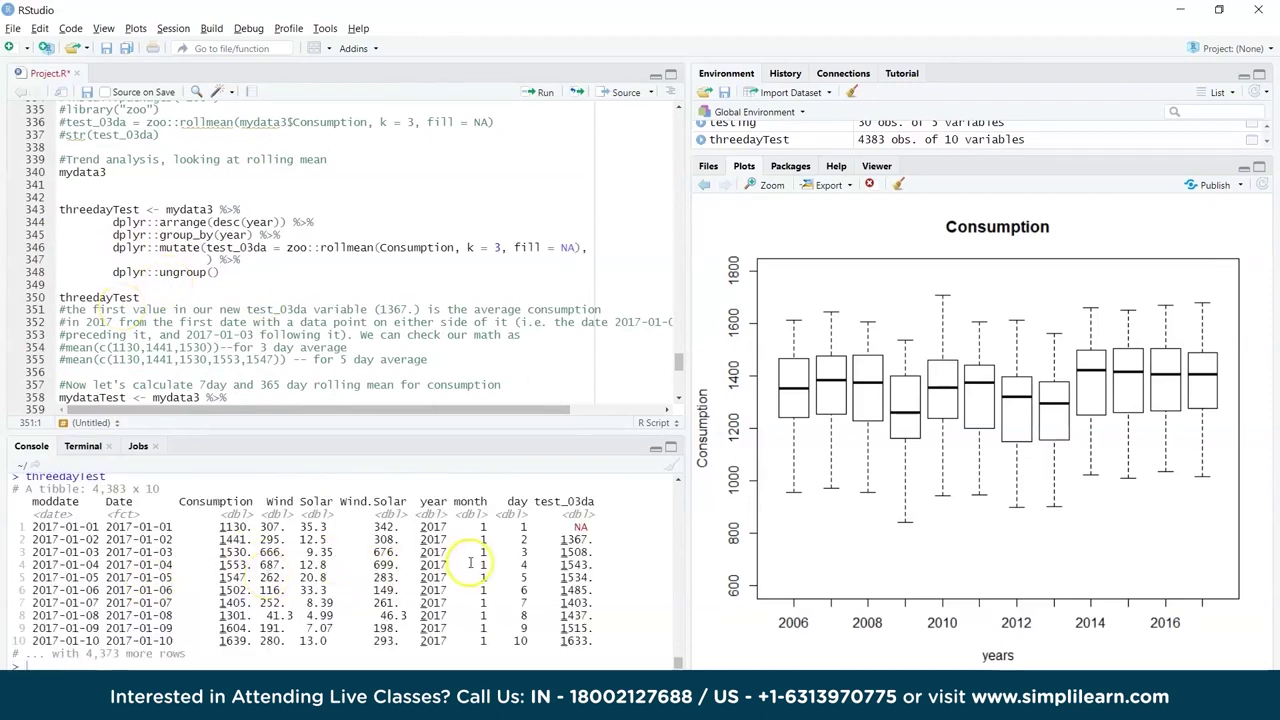
Compare the first non-missing test_03da value with the Consumption values for 2017-01-01 to 2017-01-03 in the threedayTest output
drag(535, 501, 596, 501)
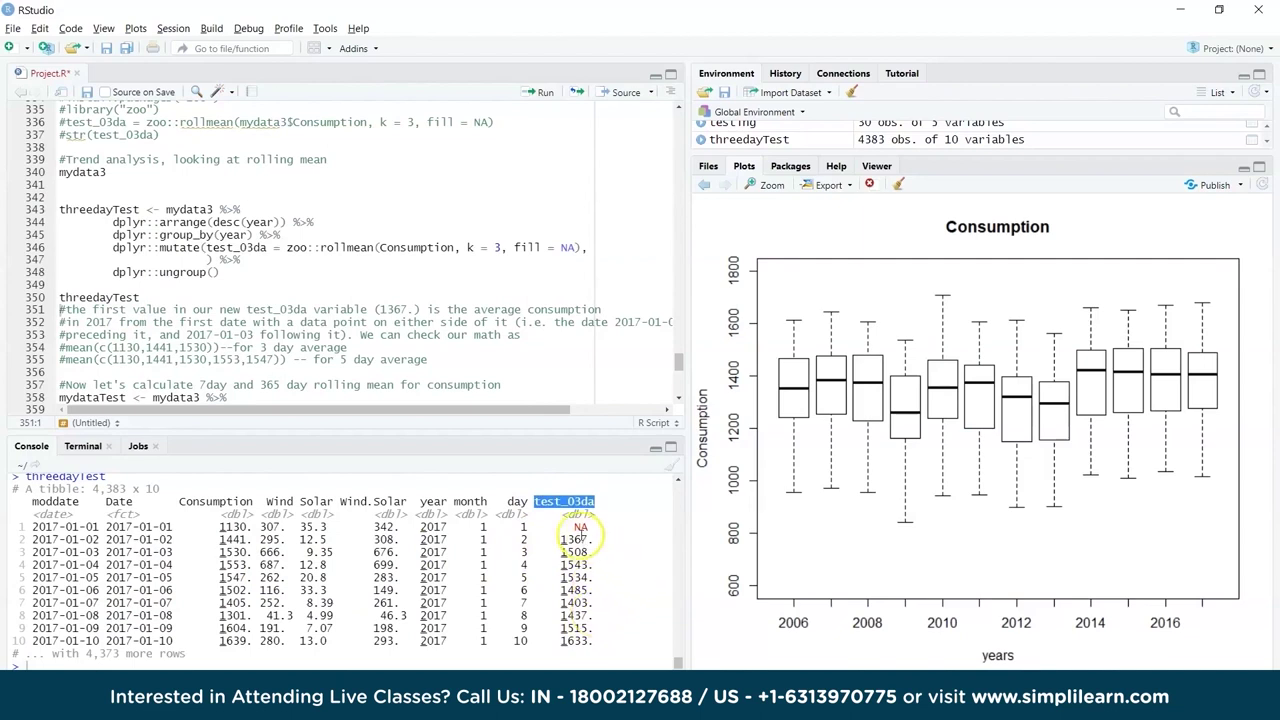
drag(596, 540, 565, 540)
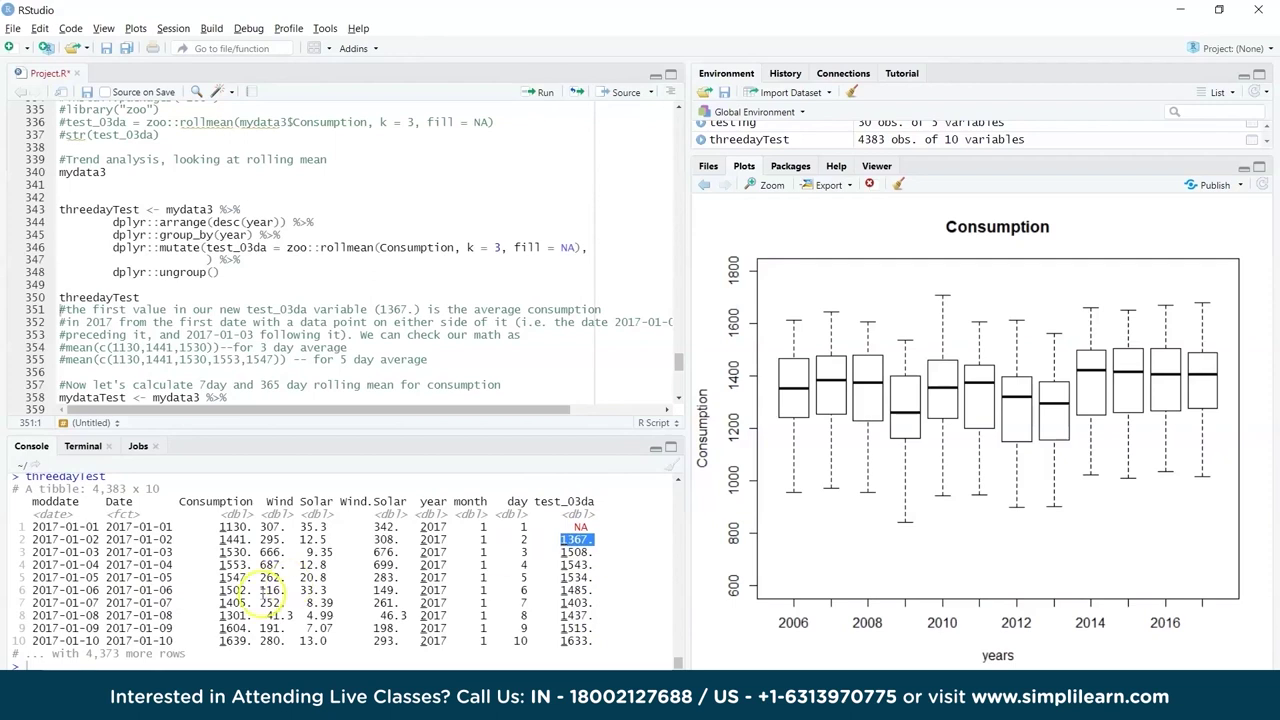
drag(375, 322, 508, 322)
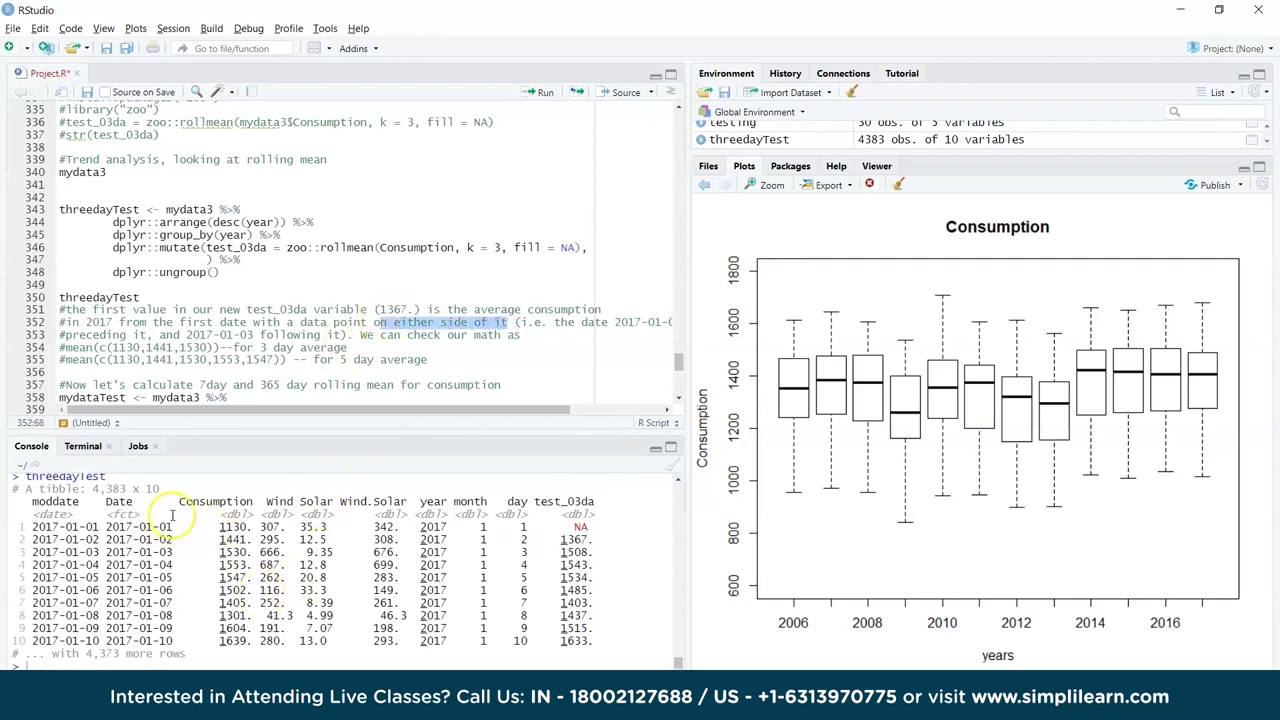
drag(172, 526, 104, 526)
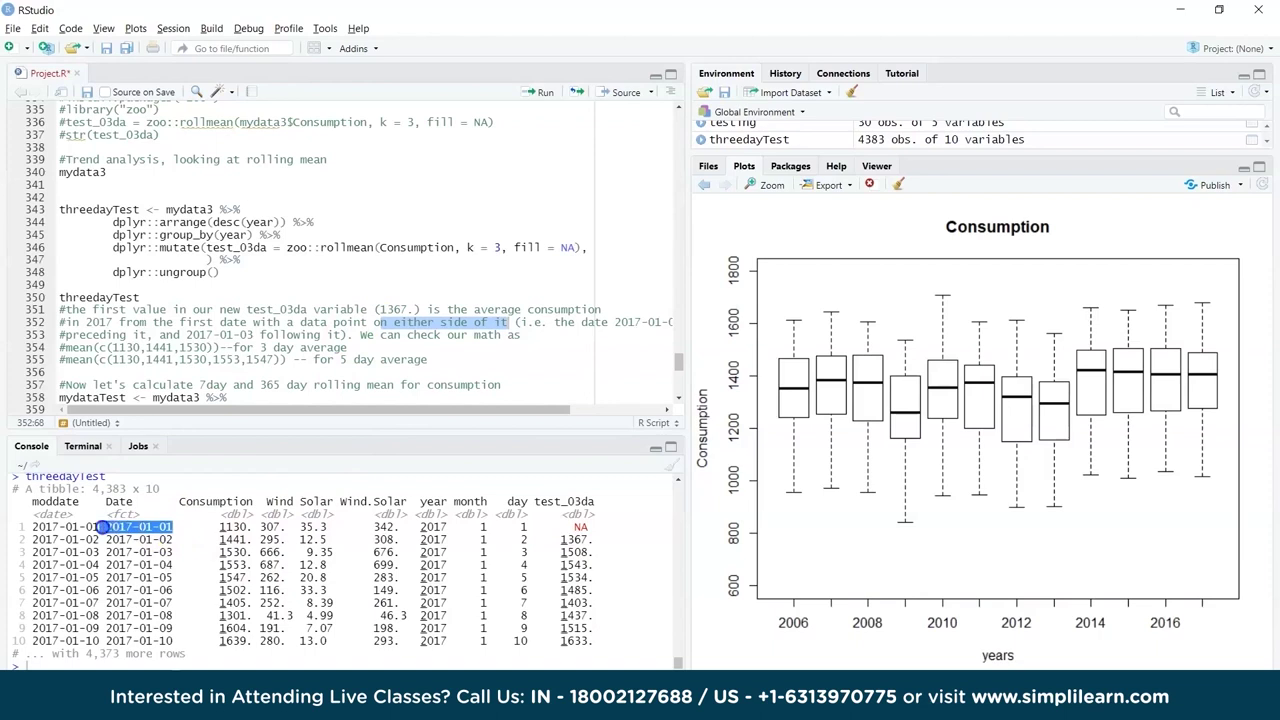
drag(217, 526, 262, 528)
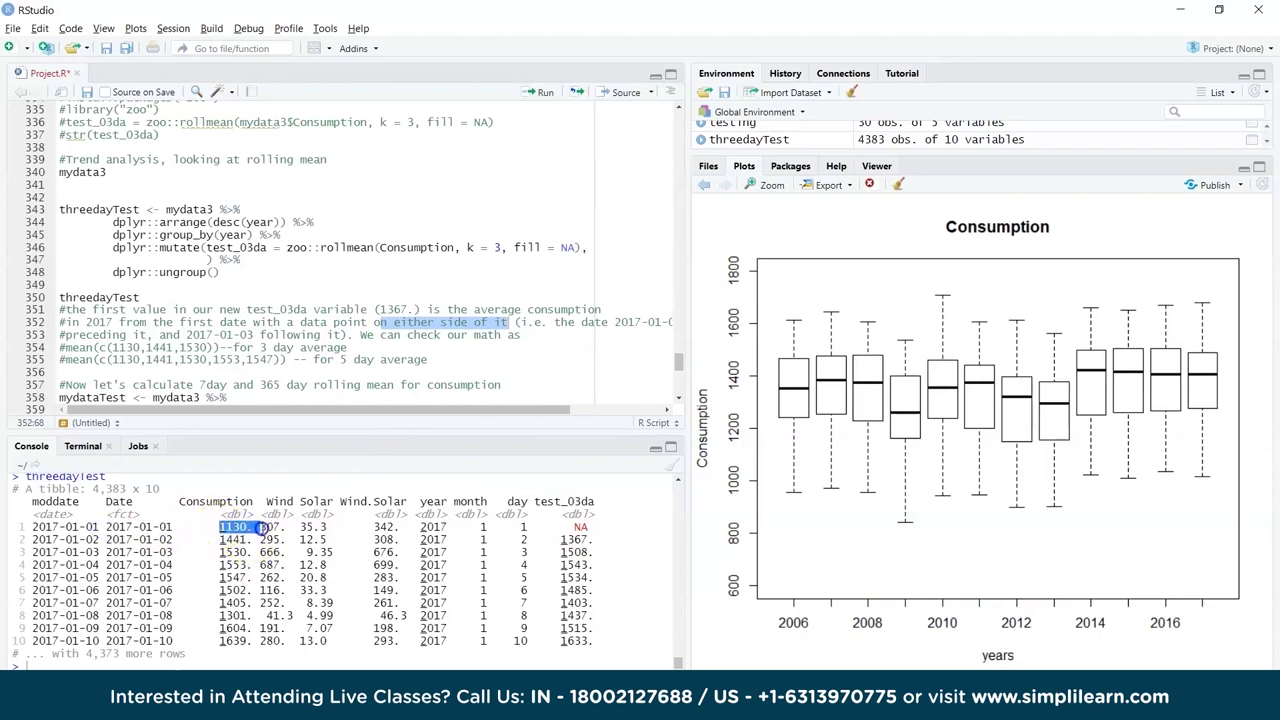
click(125, 539)
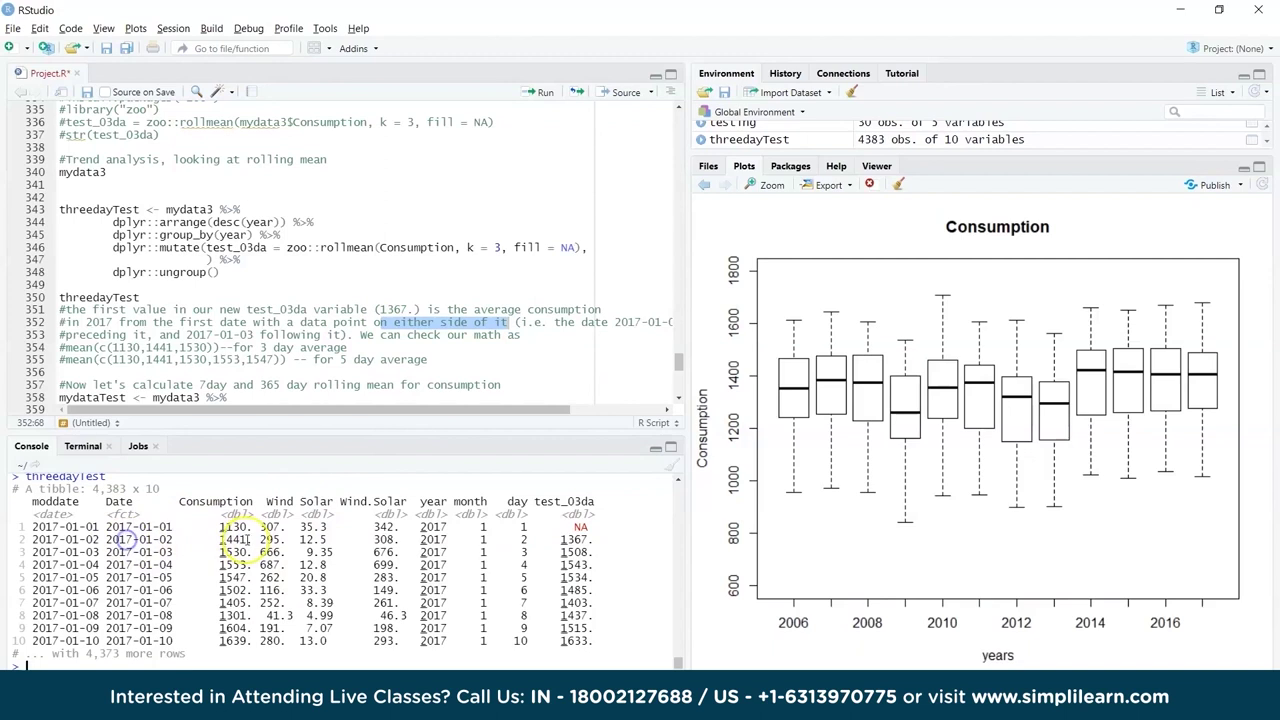
click(597, 540)
drag(597, 540, 565, 540)
drag(252, 526, 214, 553)
click(252, 553)
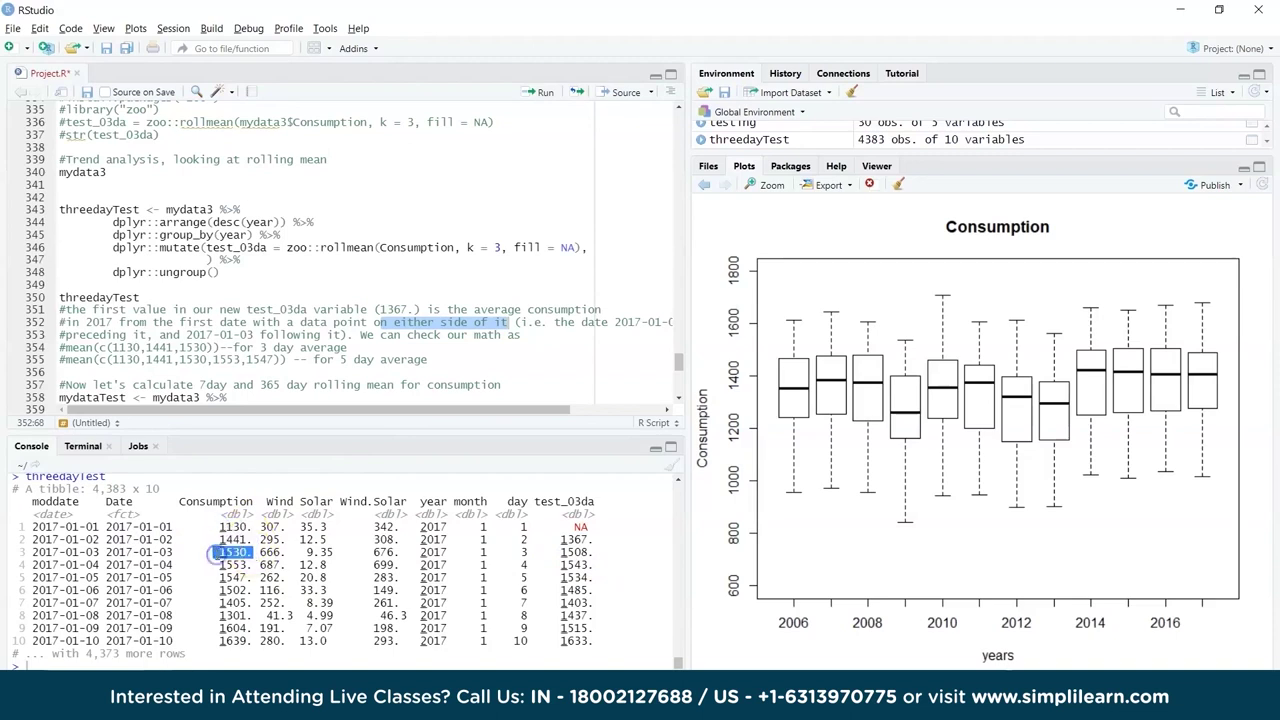
Uncomment mean(c(1130,1441,1530)) on line 354, turn its trailing note into a comment, run it, and compare the result with test_03da
click(65, 348)
key(BackSpace)
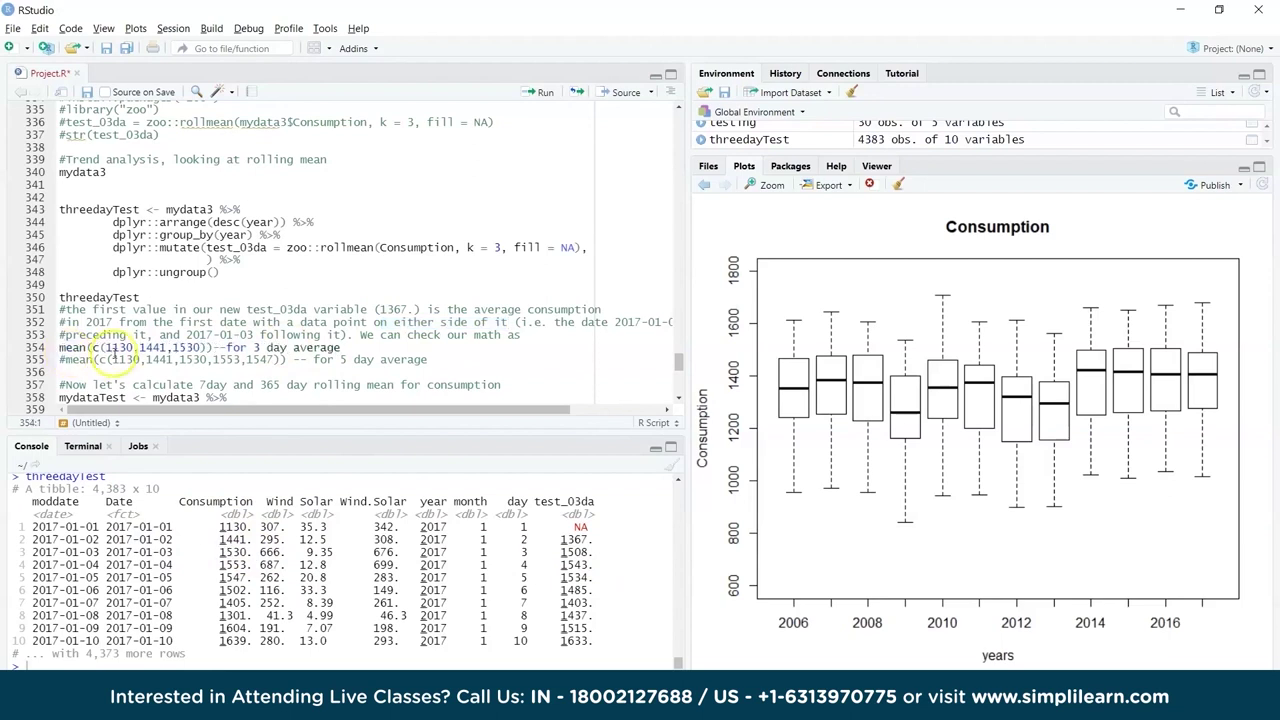
key(ctrl+Return)
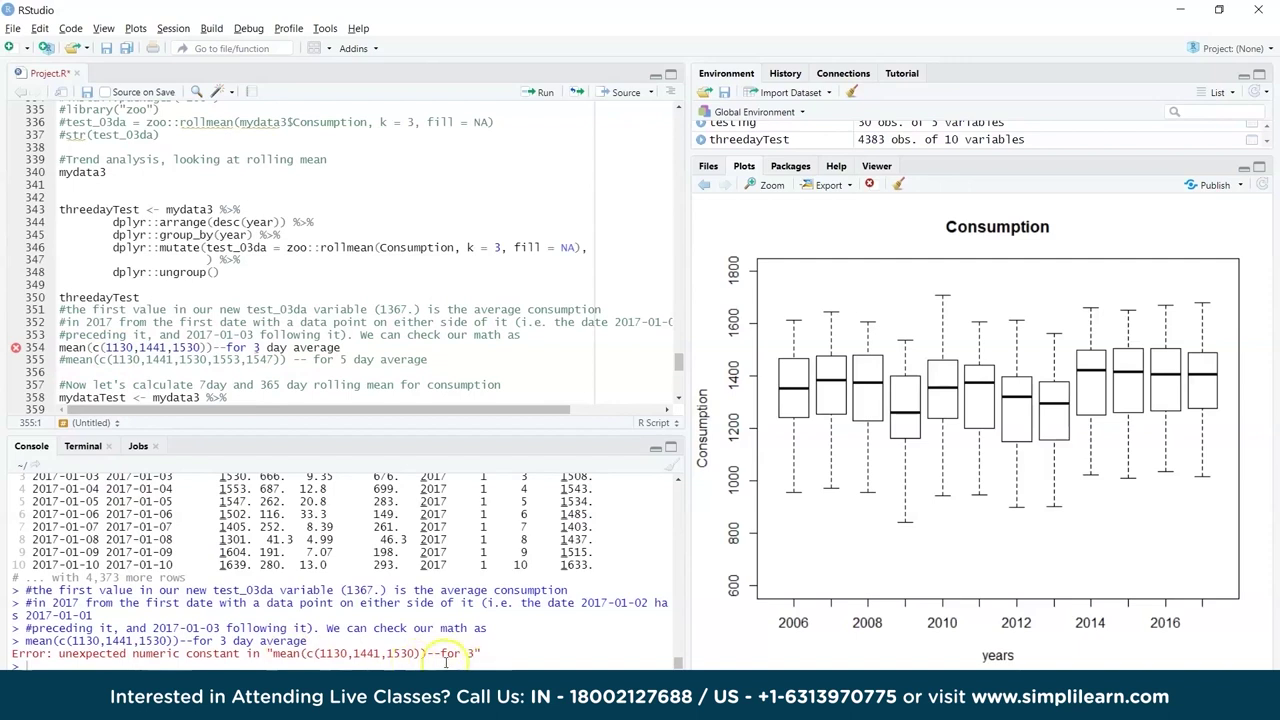
click(213, 347)
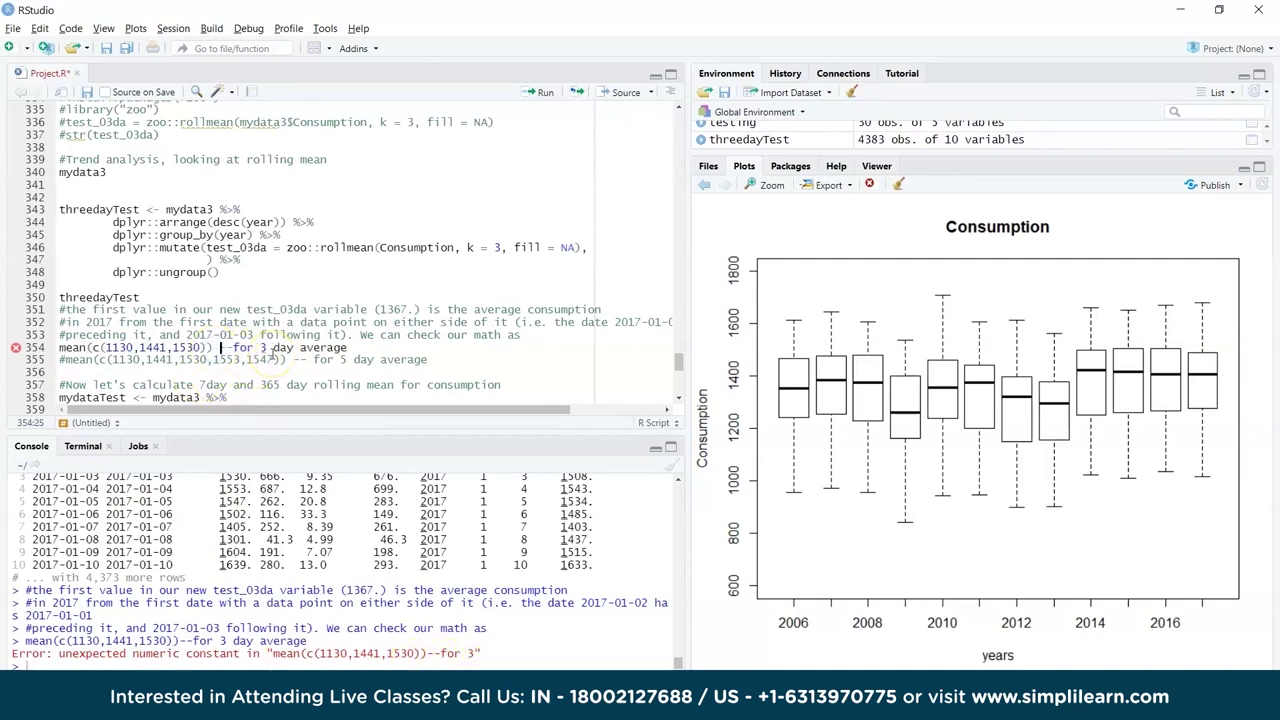
text(#)
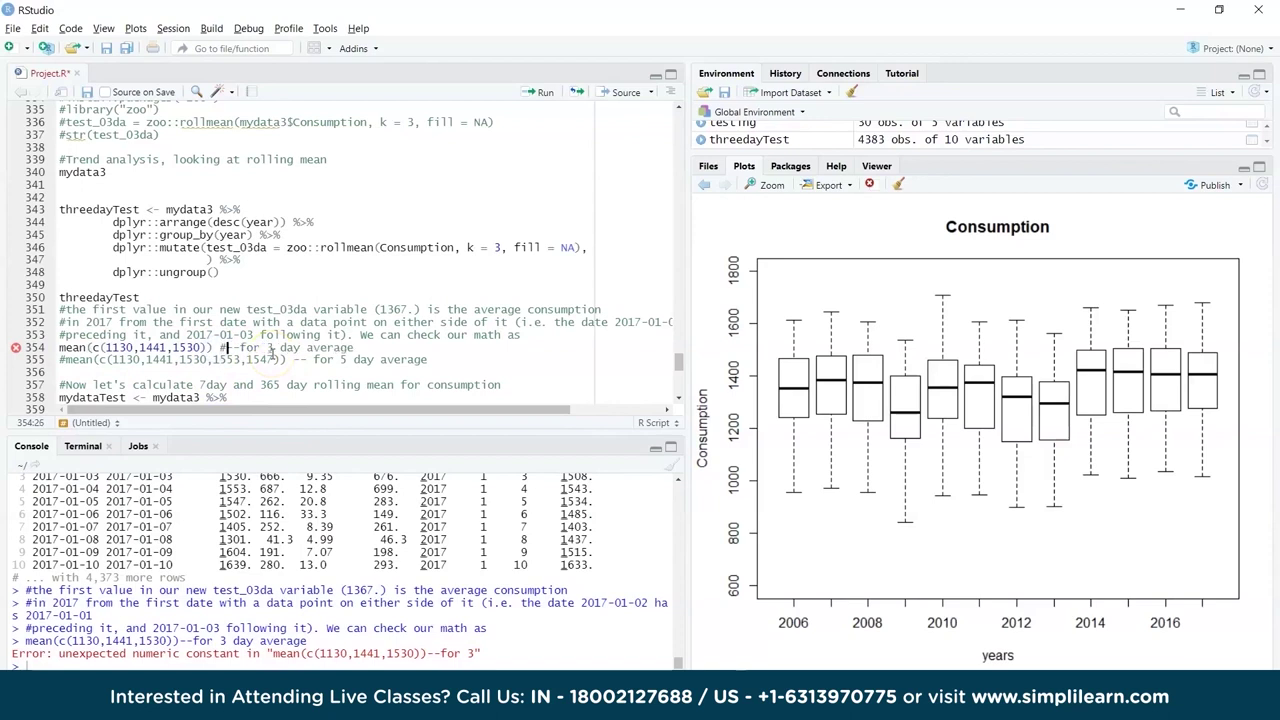
key(ctrl+Return)
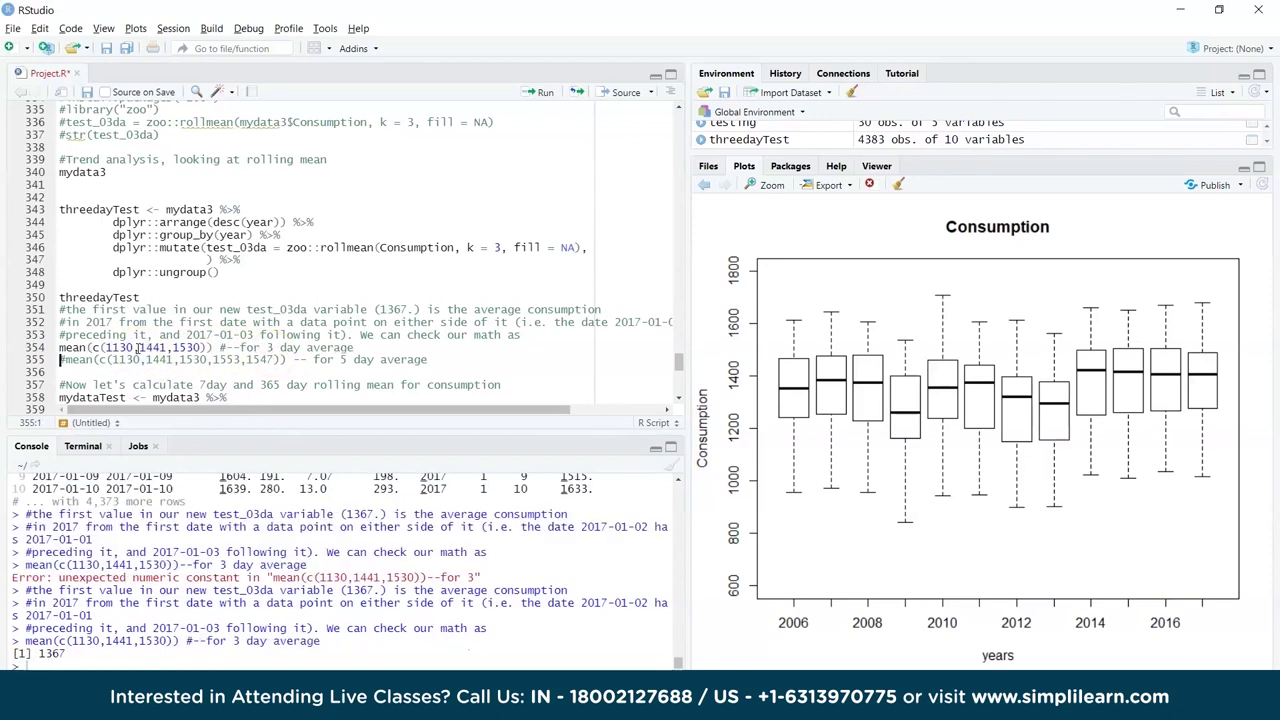
drag(66, 653, 33, 652)
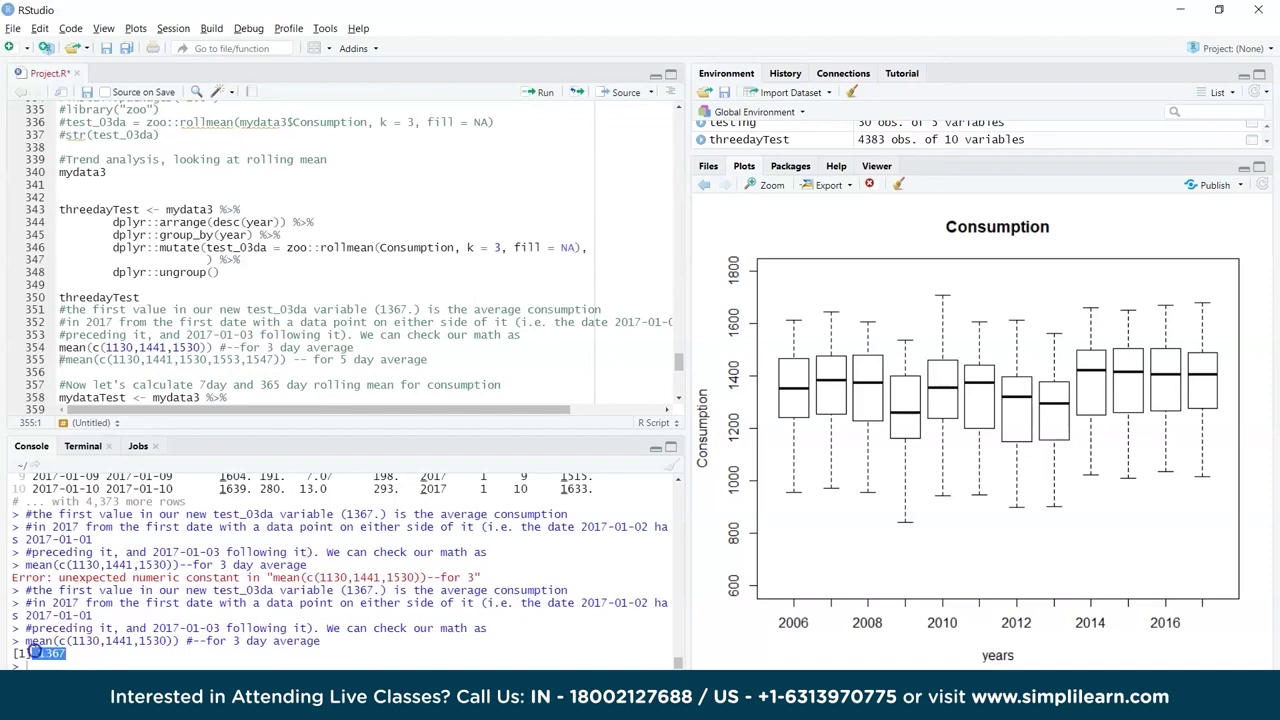
scroll(486, 562, up, 5)
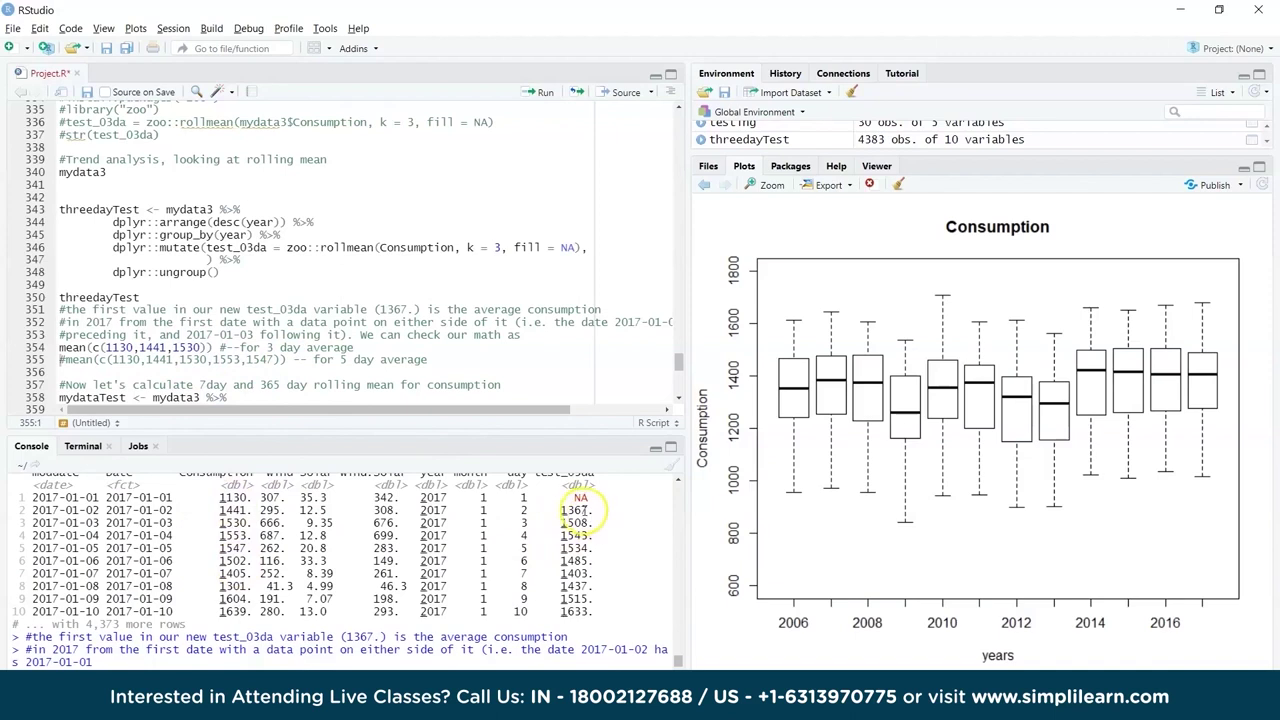
Comment out the 3-day mean check on line 354 again
click(58, 347)
text(#)
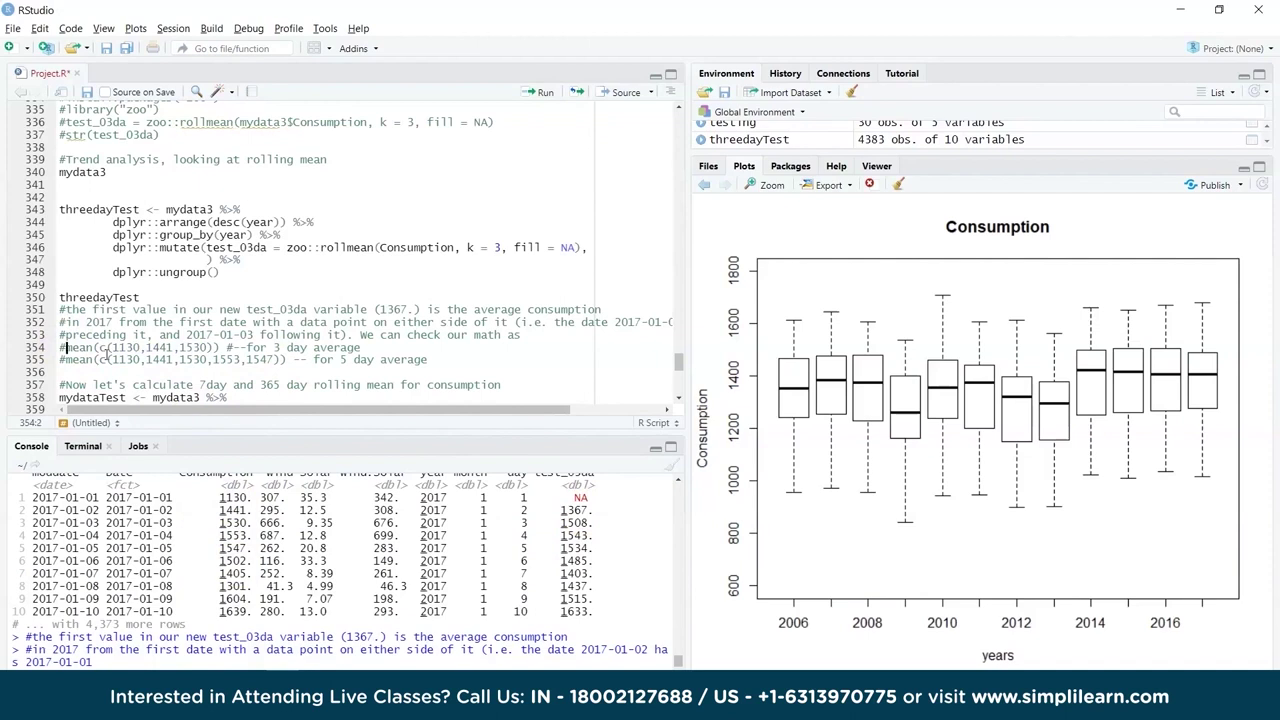
click(238, 313)
Run the mydataTest pipeline that adds the 7-day (test_07da) and 365-day (test_365da) rolling means of Consumption, grouped by year
scroll(238, 316, down, 2)
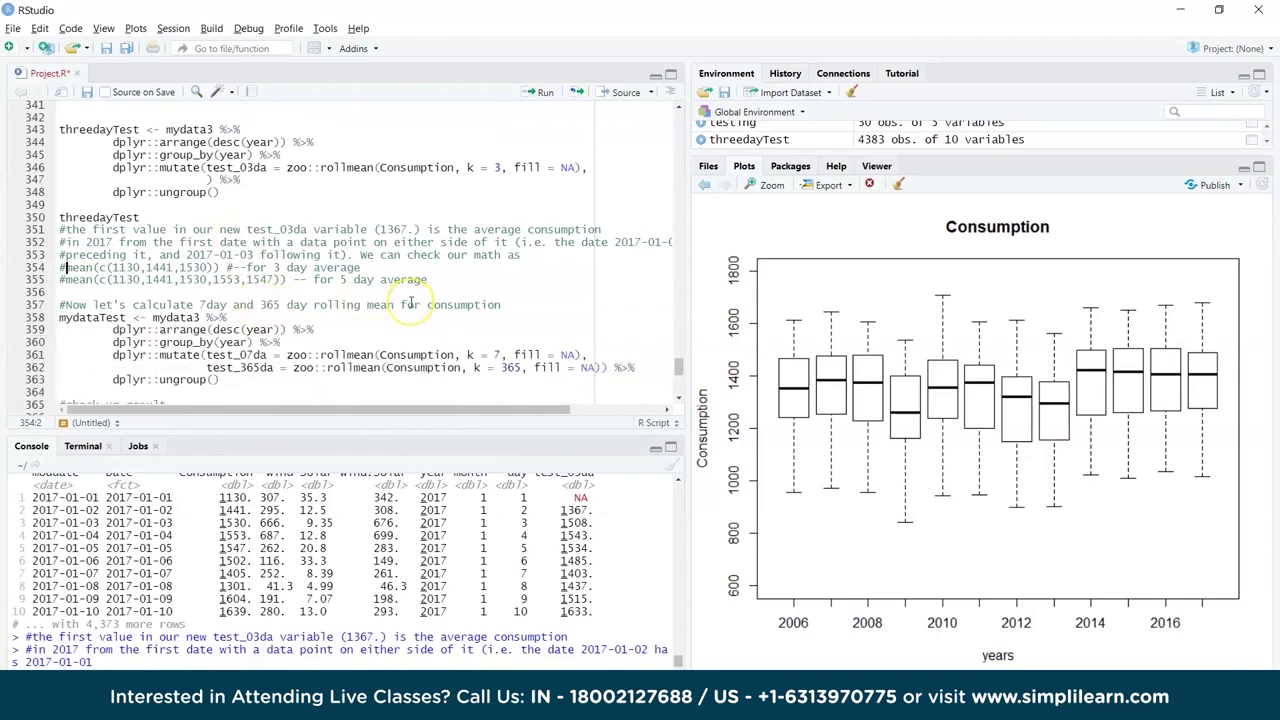
scroll(410, 302, down, 1)
click(67, 279)
drag(61, 279, 333, 302)
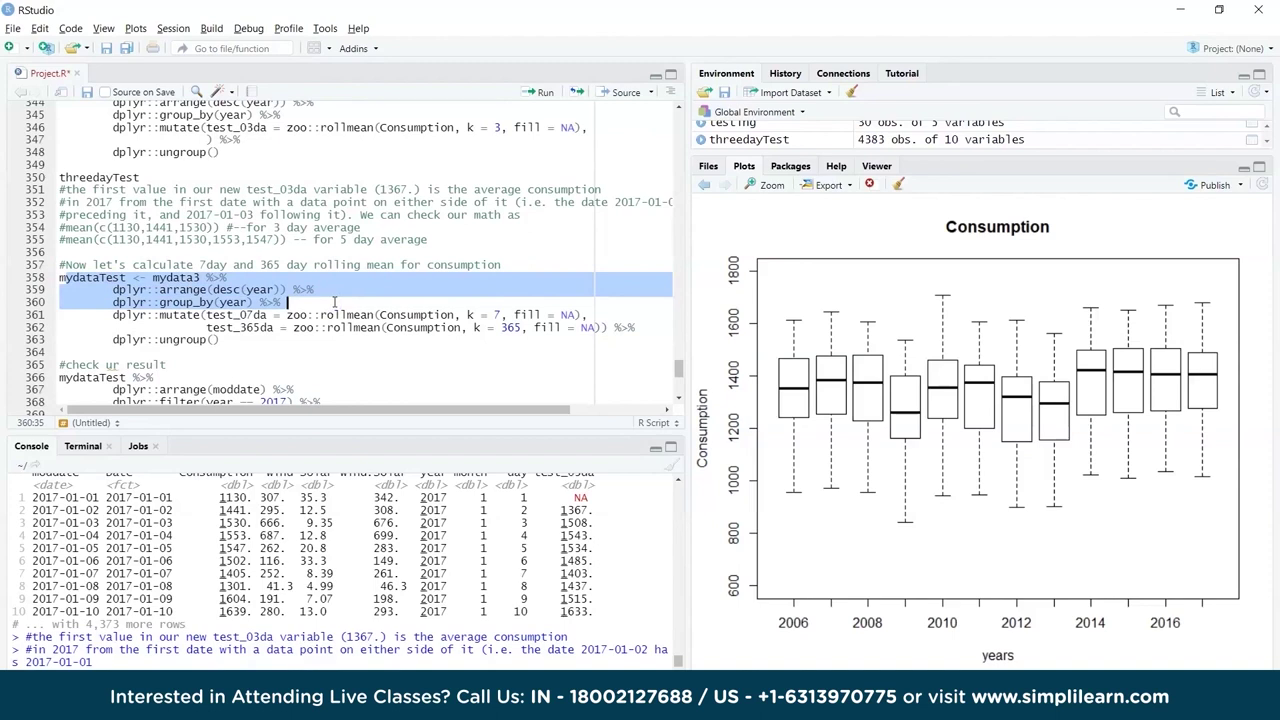
drag(139, 177, 57, 178)
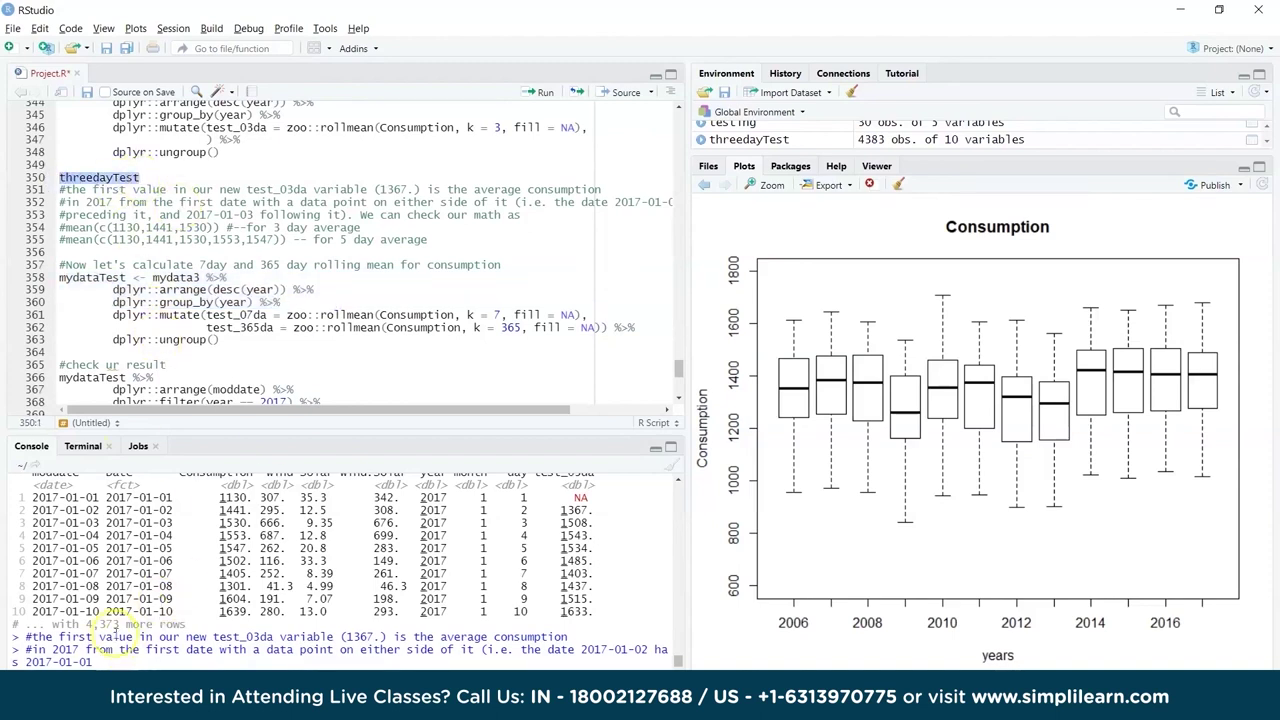
drag(86, 611, 186, 623)
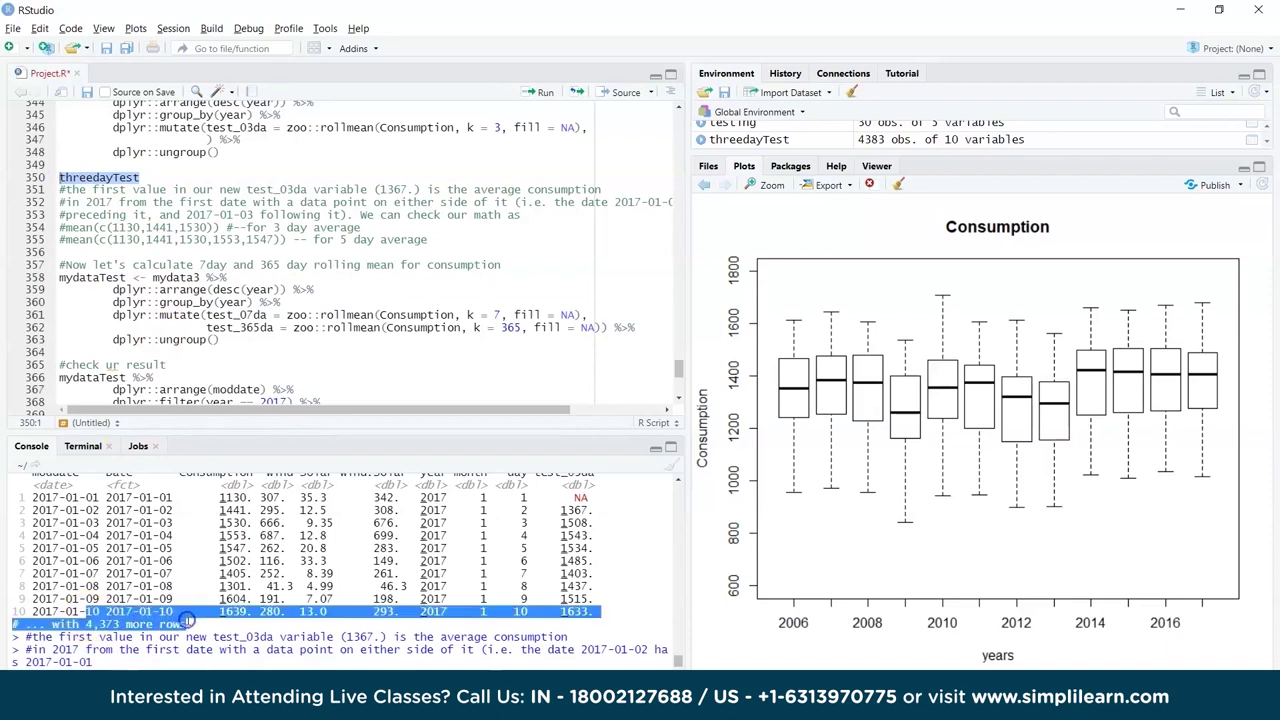
scroll(300, 592, up, 1)
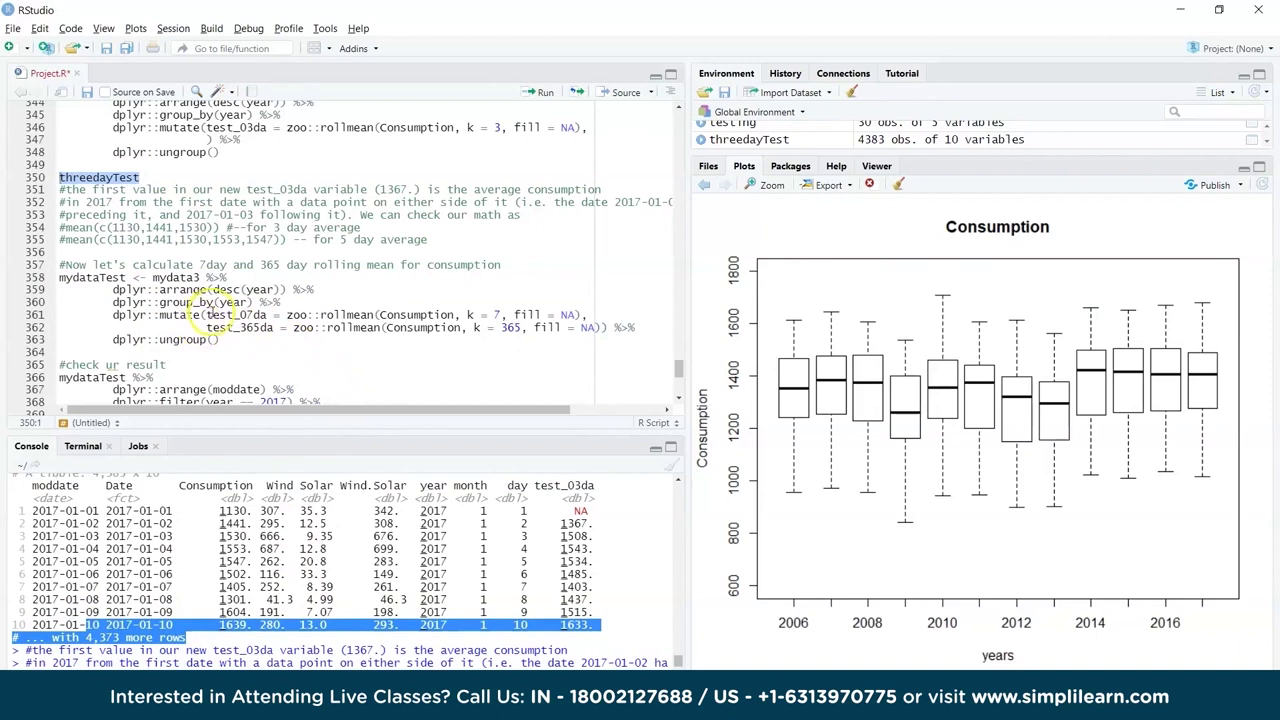
click(207, 315)
drag(207, 315, 598, 315)
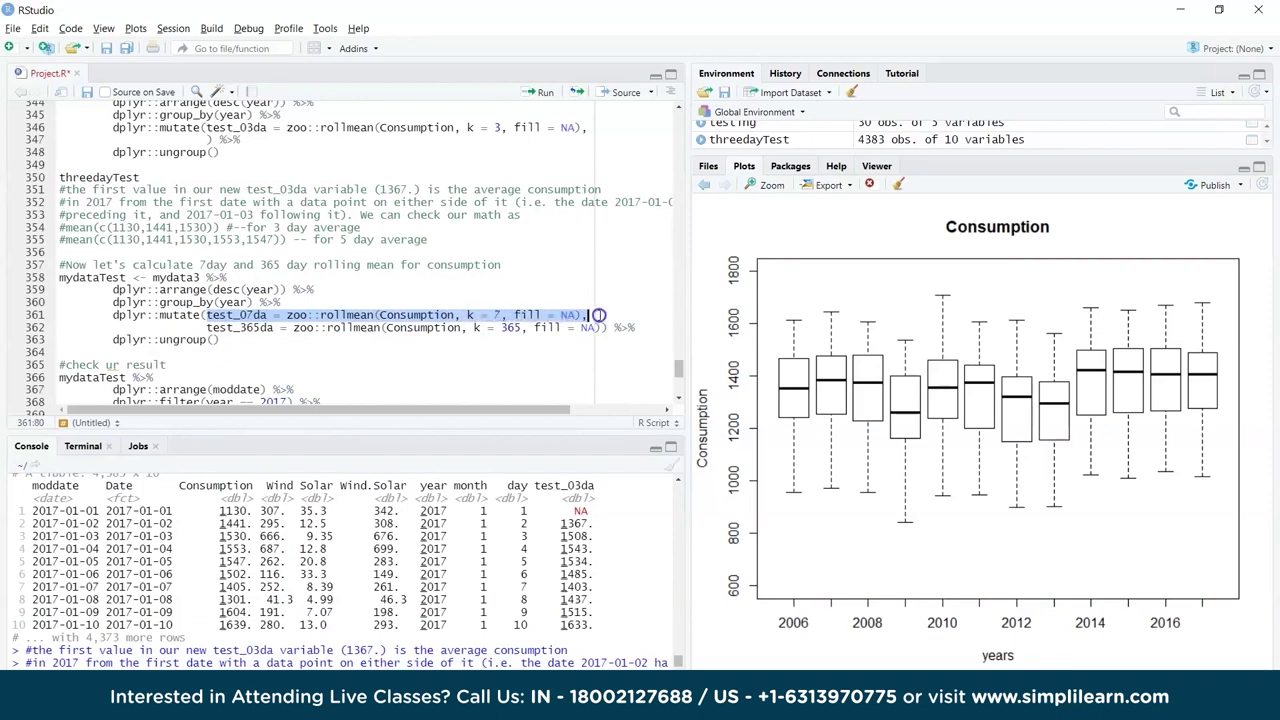
drag(604, 320, 609, 327)
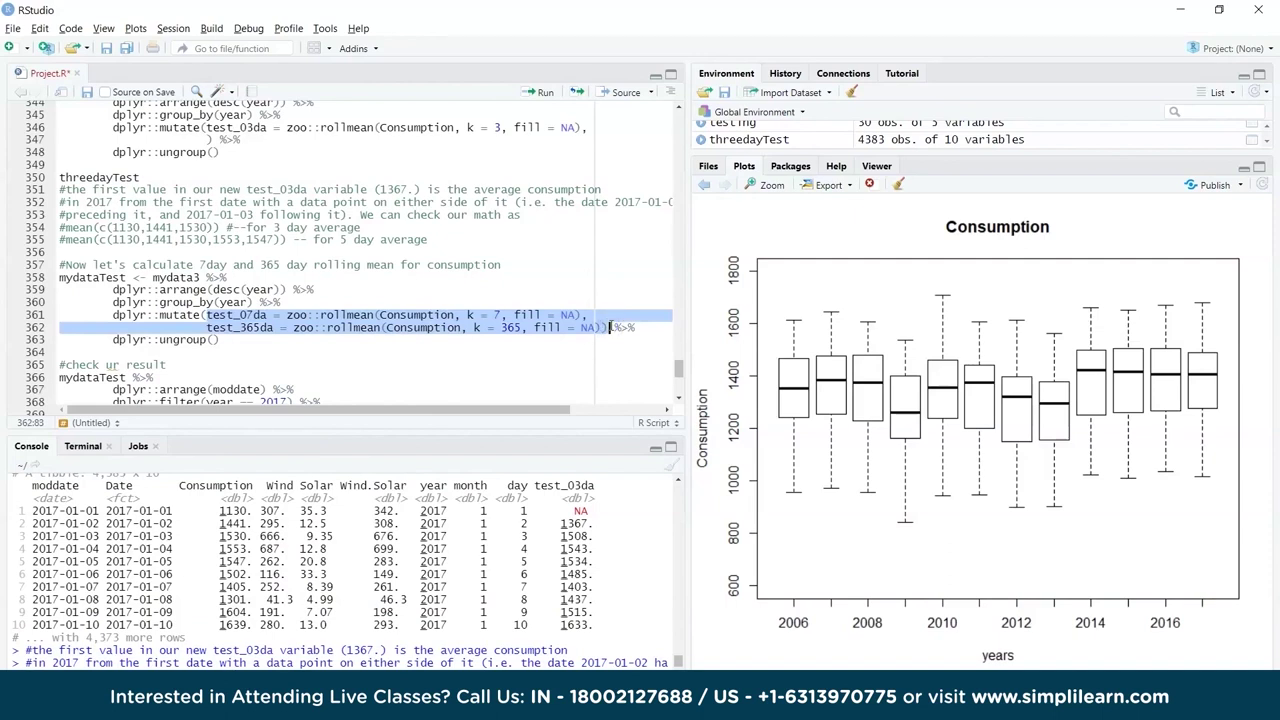
click(222, 340)
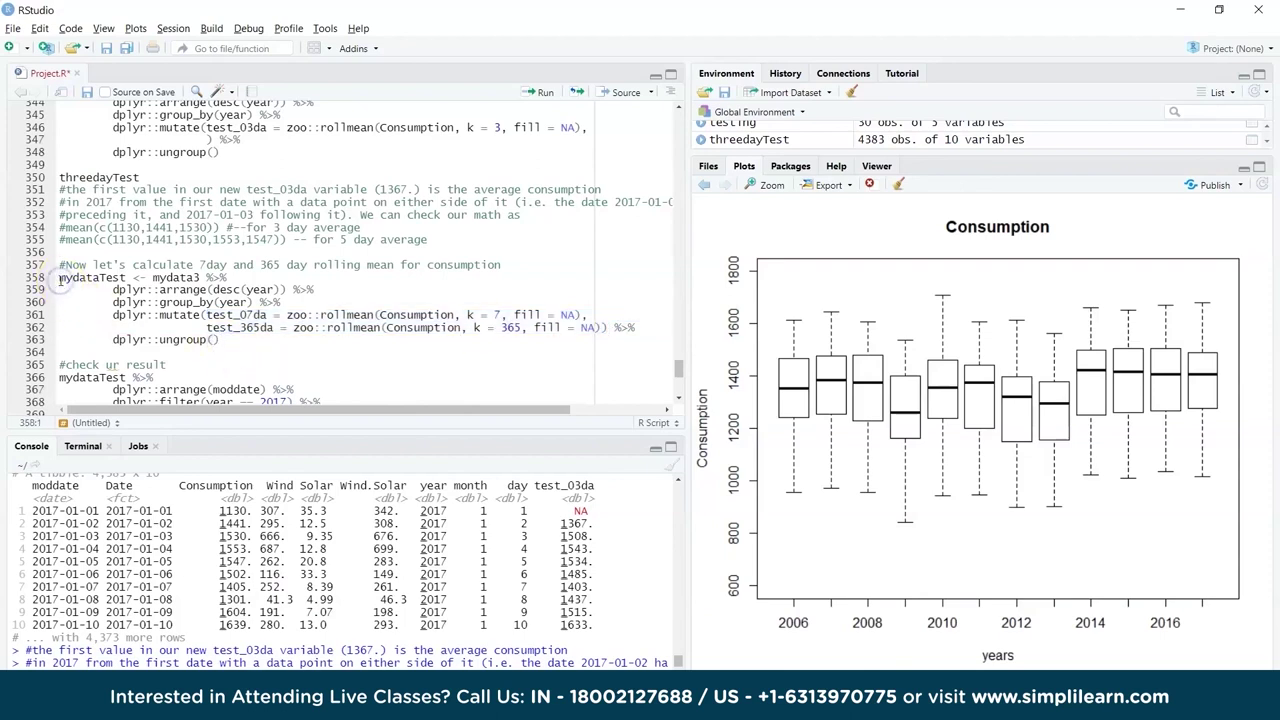
key(ctrl+Return)
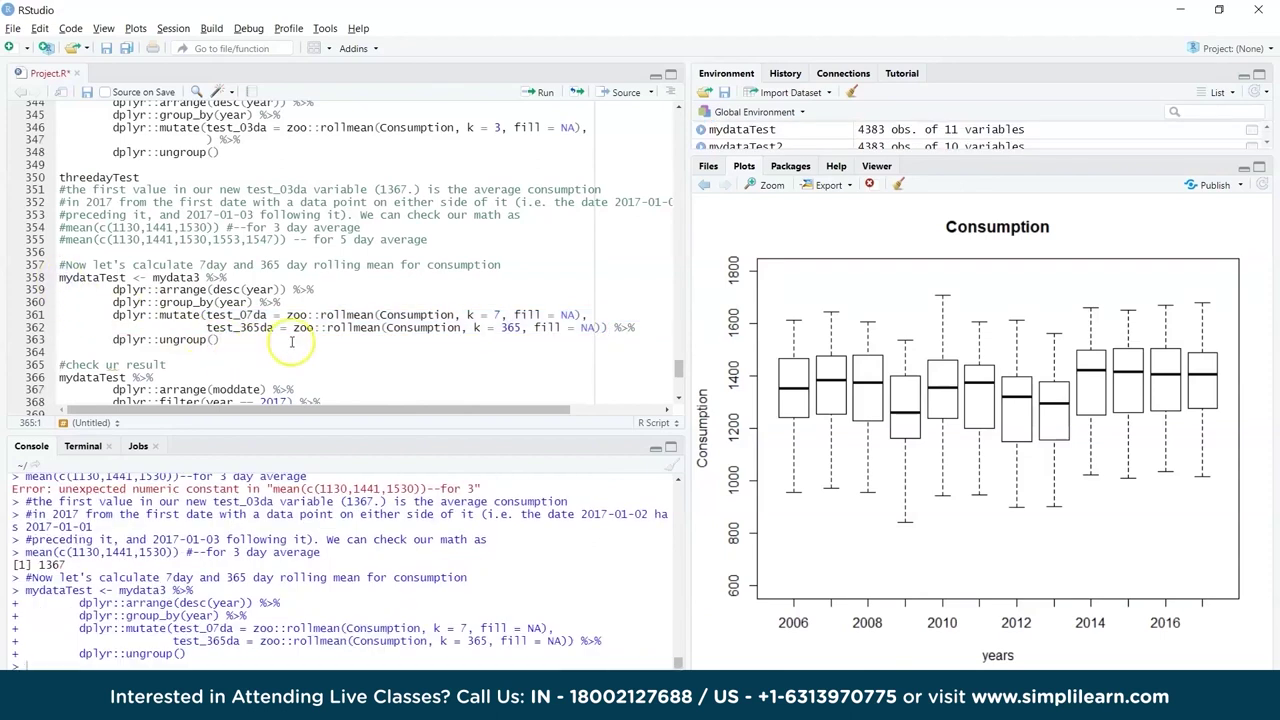
Run the result check on mydataTest, printing the first 7 rows of 2017 with Consumption, moddate, year and both rolling means
scroll(291, 342, down, 2)
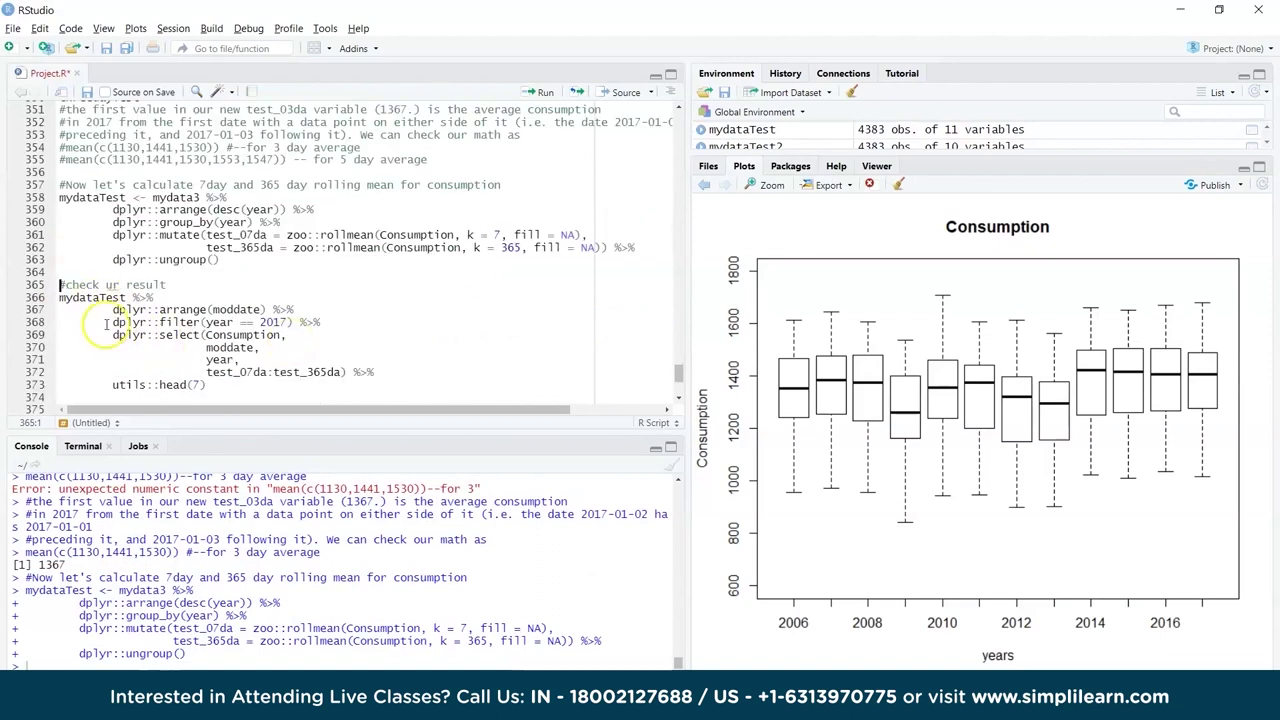
drag(59, 297, 268, 309)
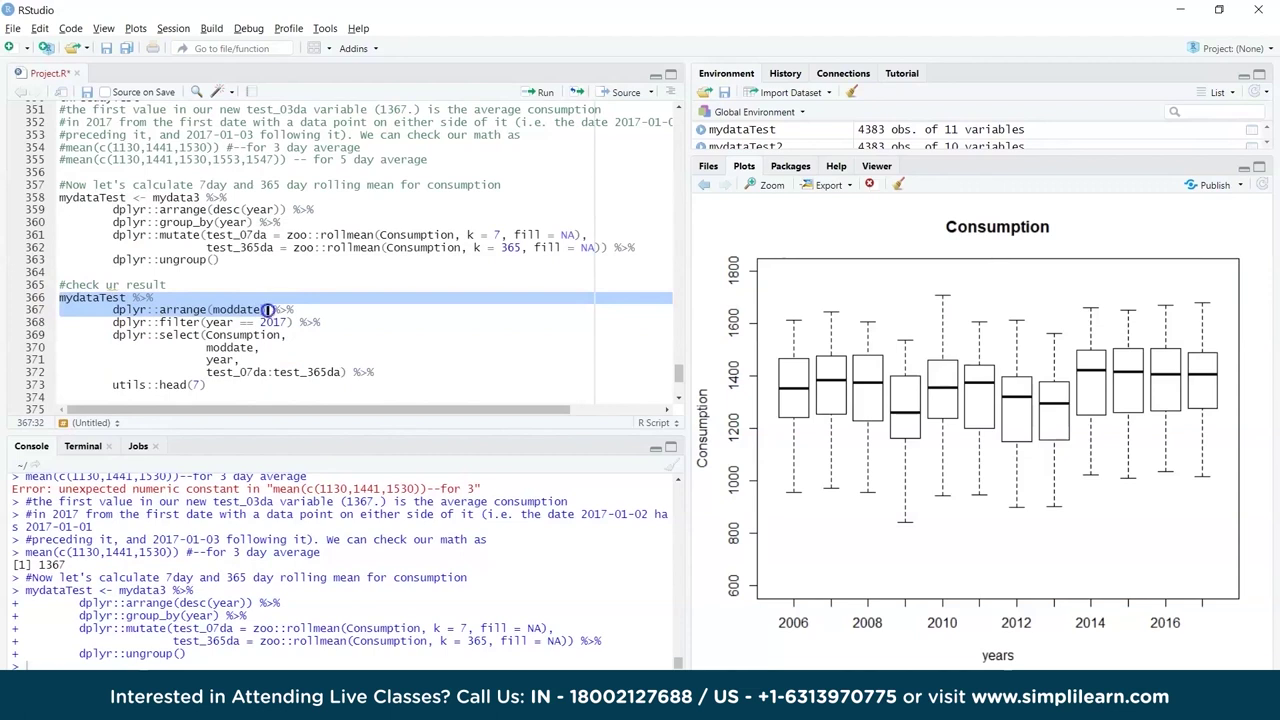
drag(276, 311, 294, 320)
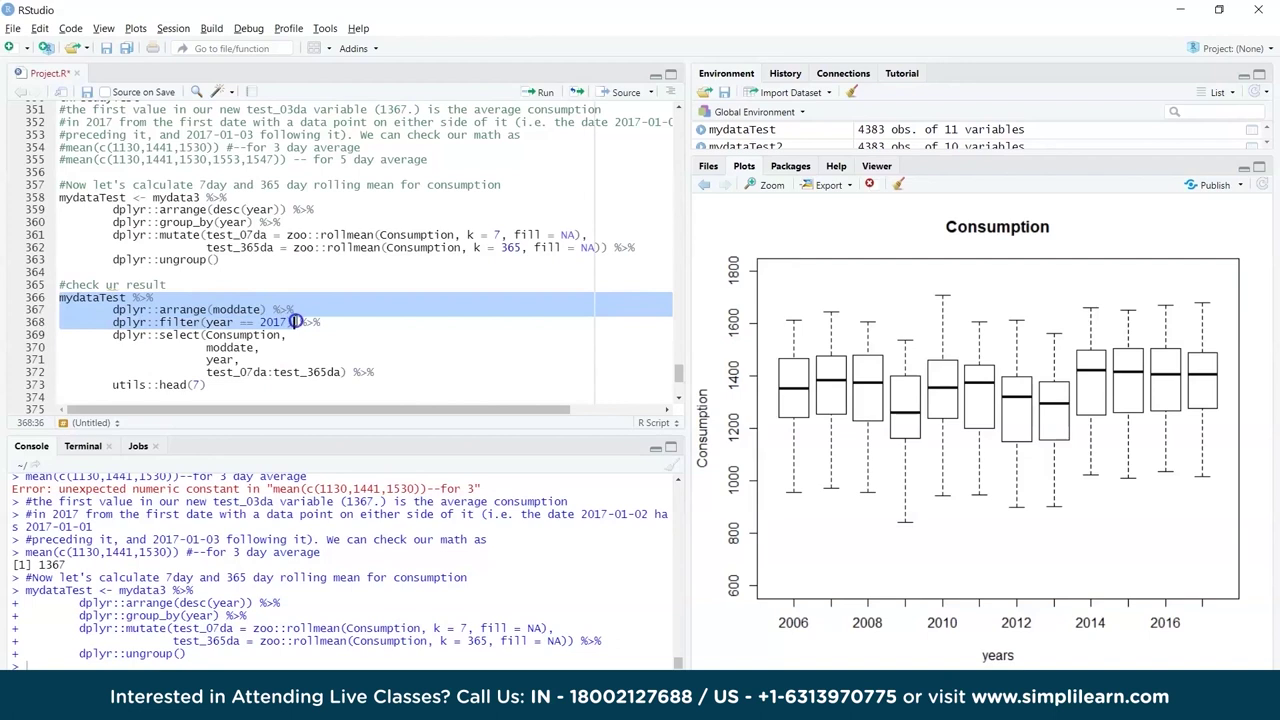
drag(298, 323, 397, 372)
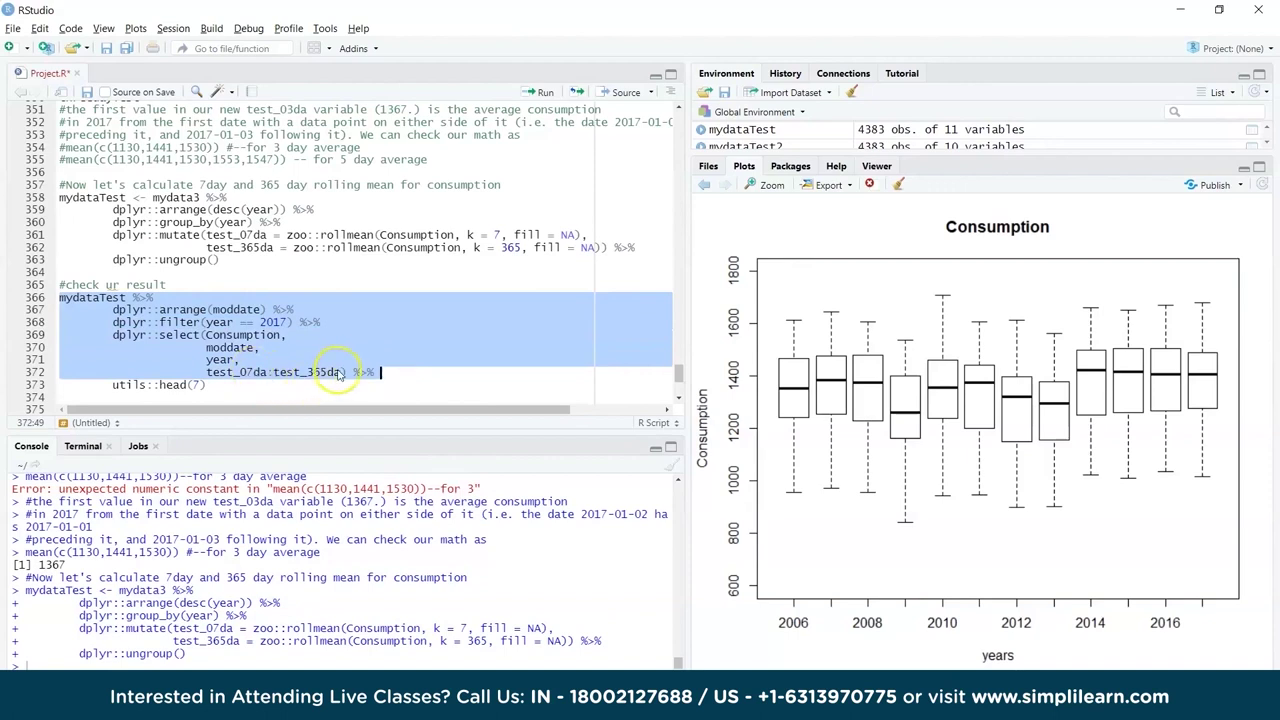
drag(206, 385, 52, 297)
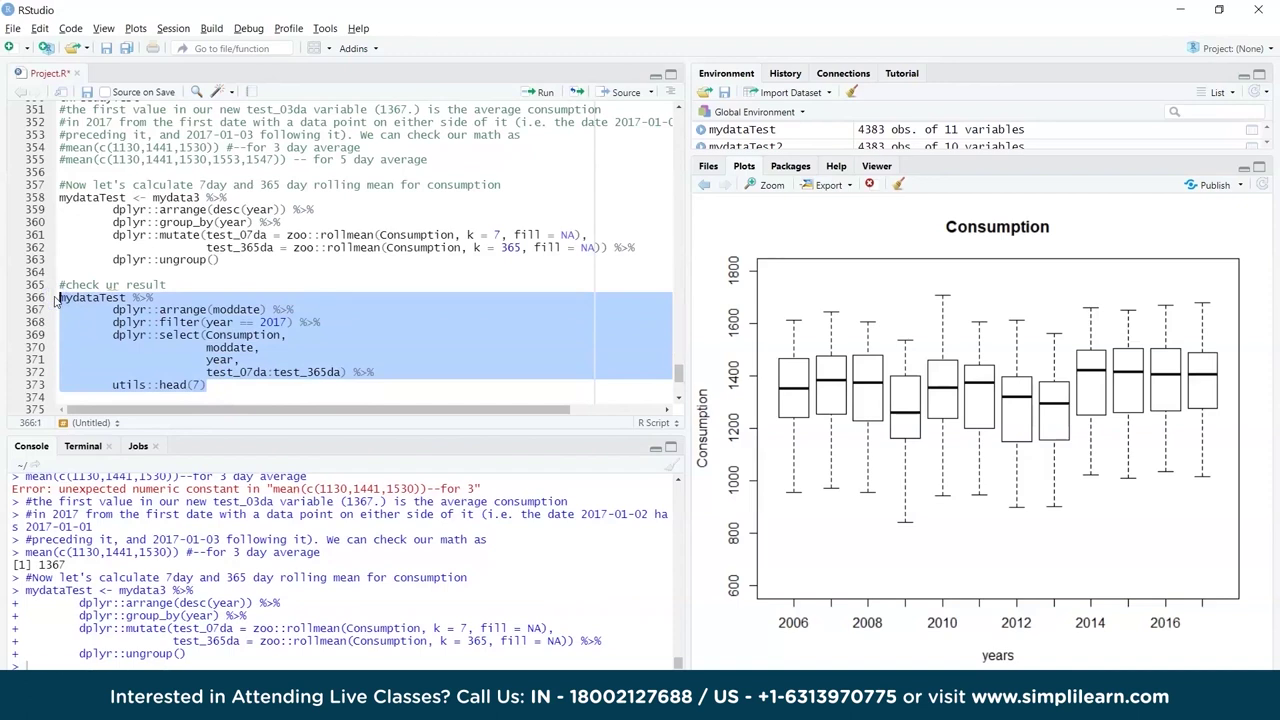
key(ctrl+Return)
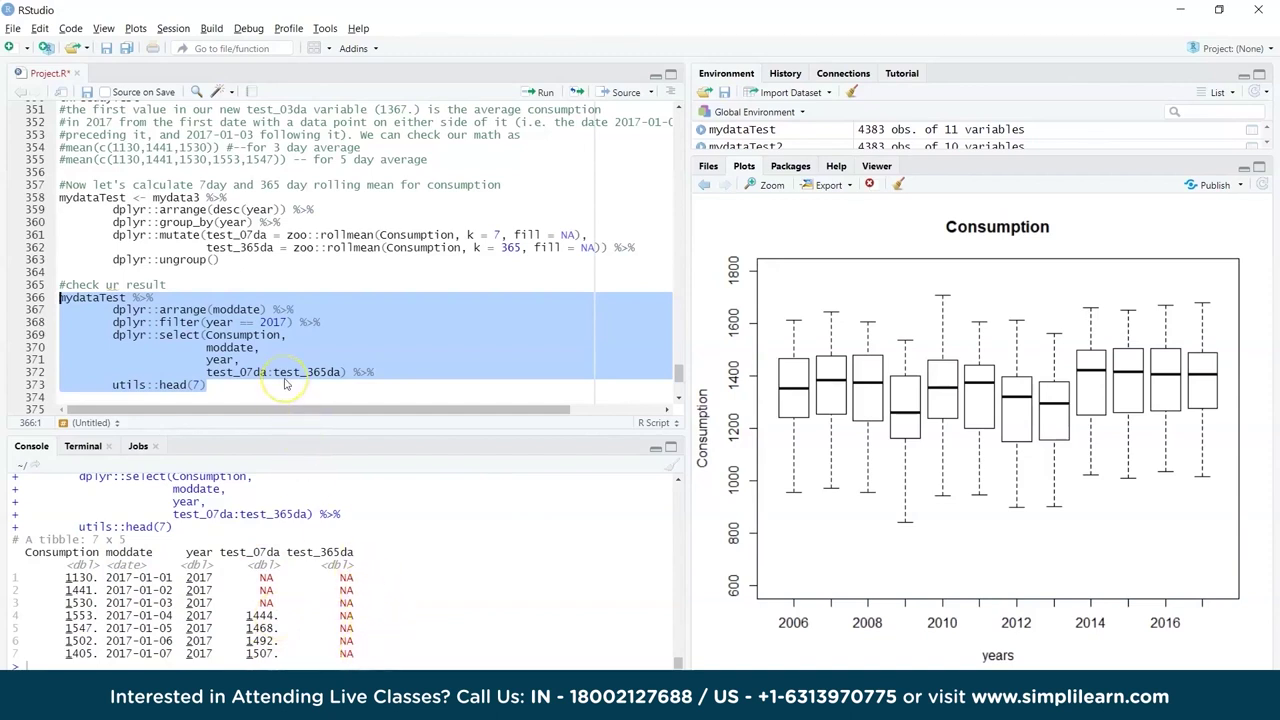
Print mydataTest$test_07da and mydataTest$test_365da, and look through the 365-day values in the console output
scroll(285, 383, down, 3)
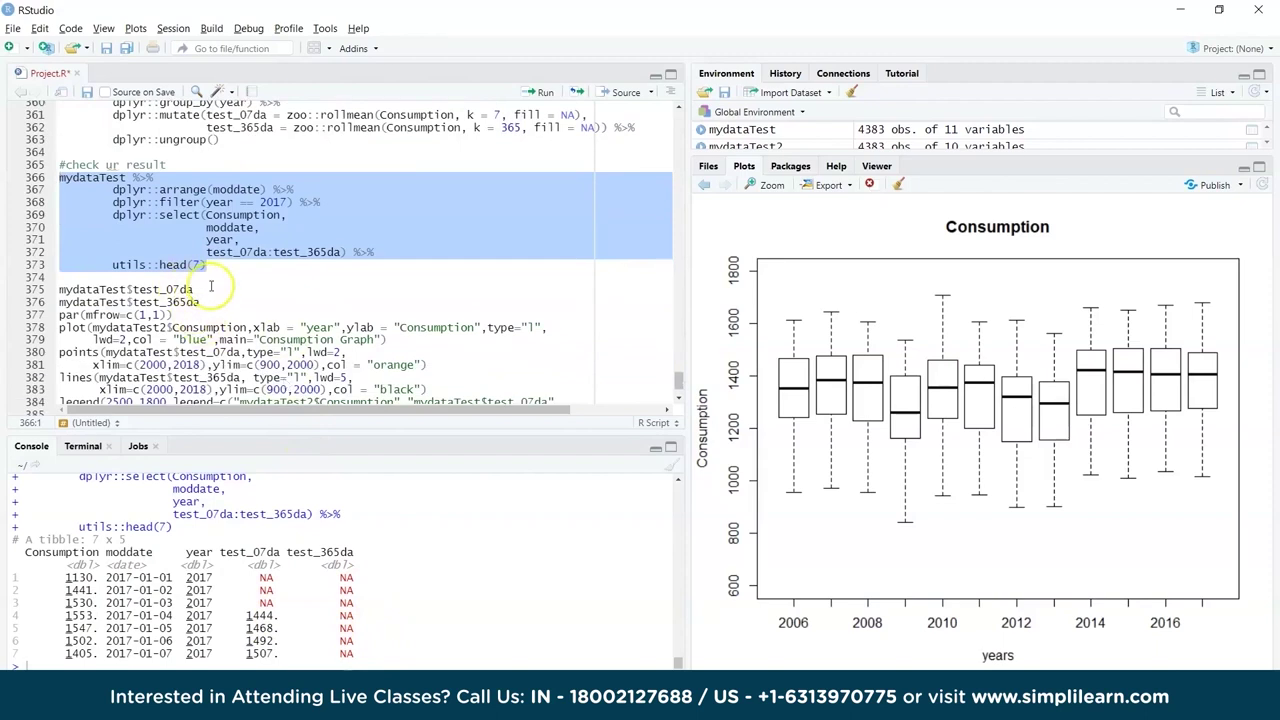
drag(194, 289, 56, 288)
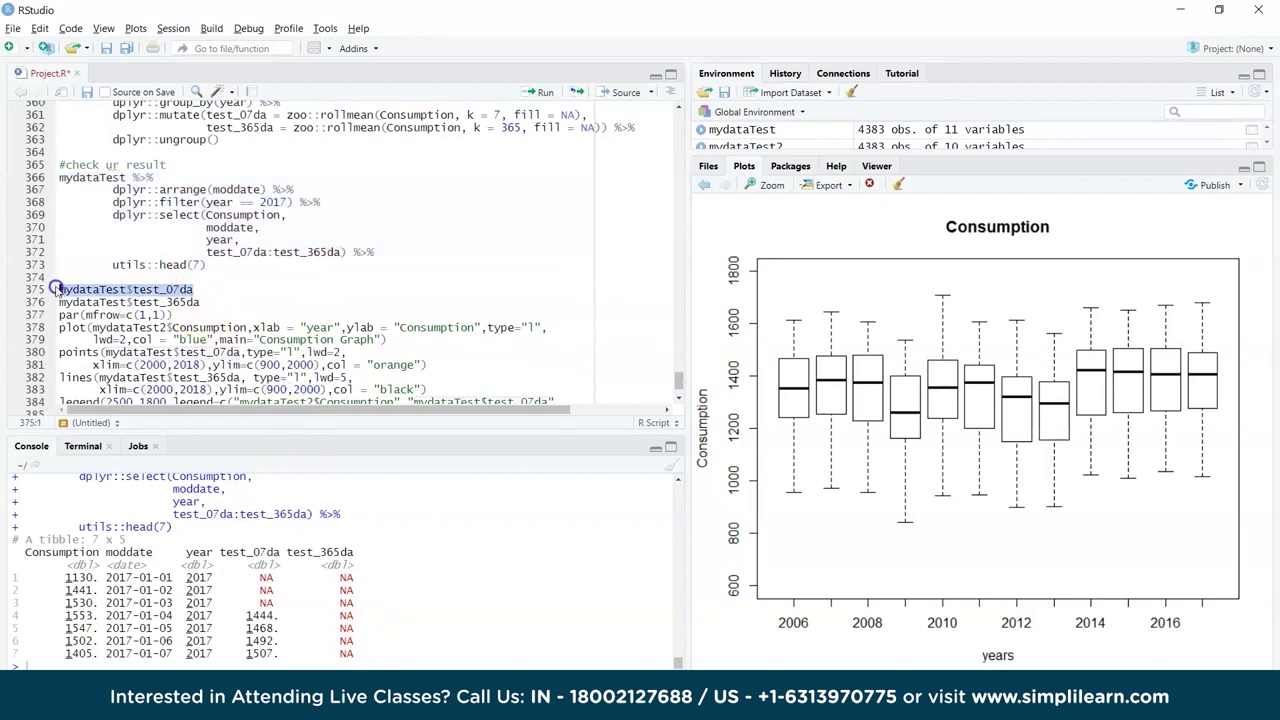
key(ctrl+Return)
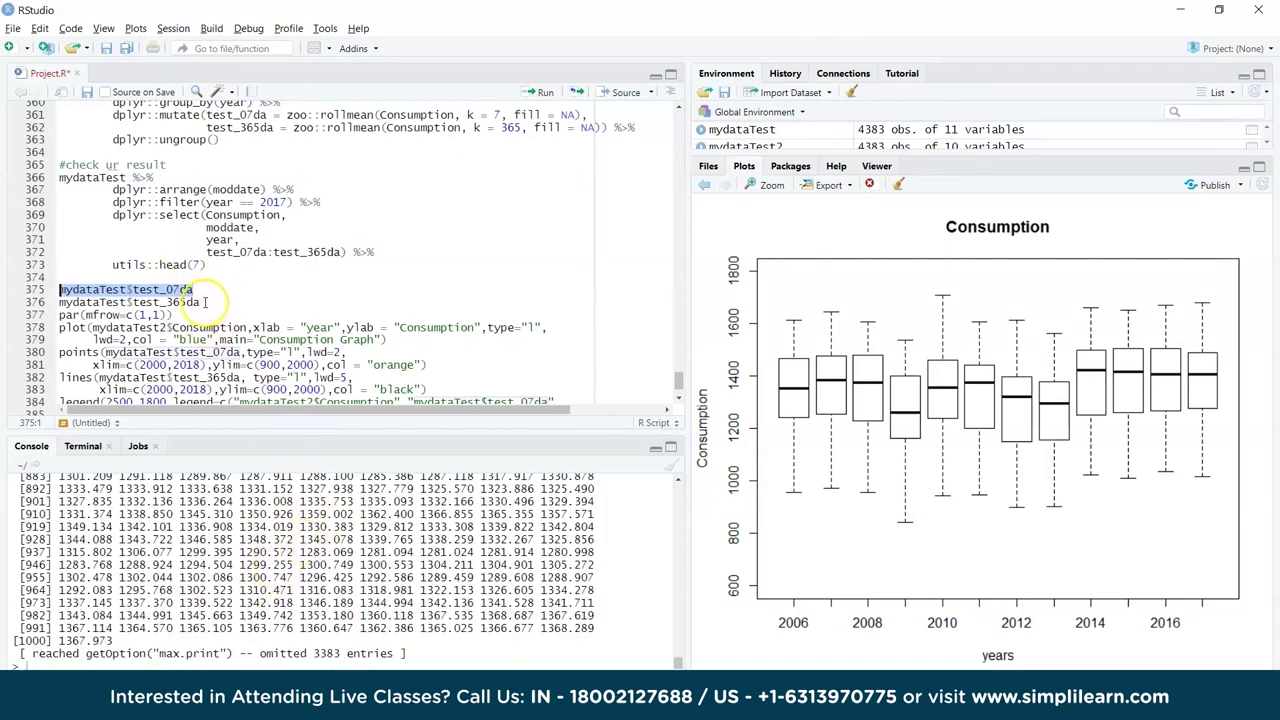
click(103, 302)
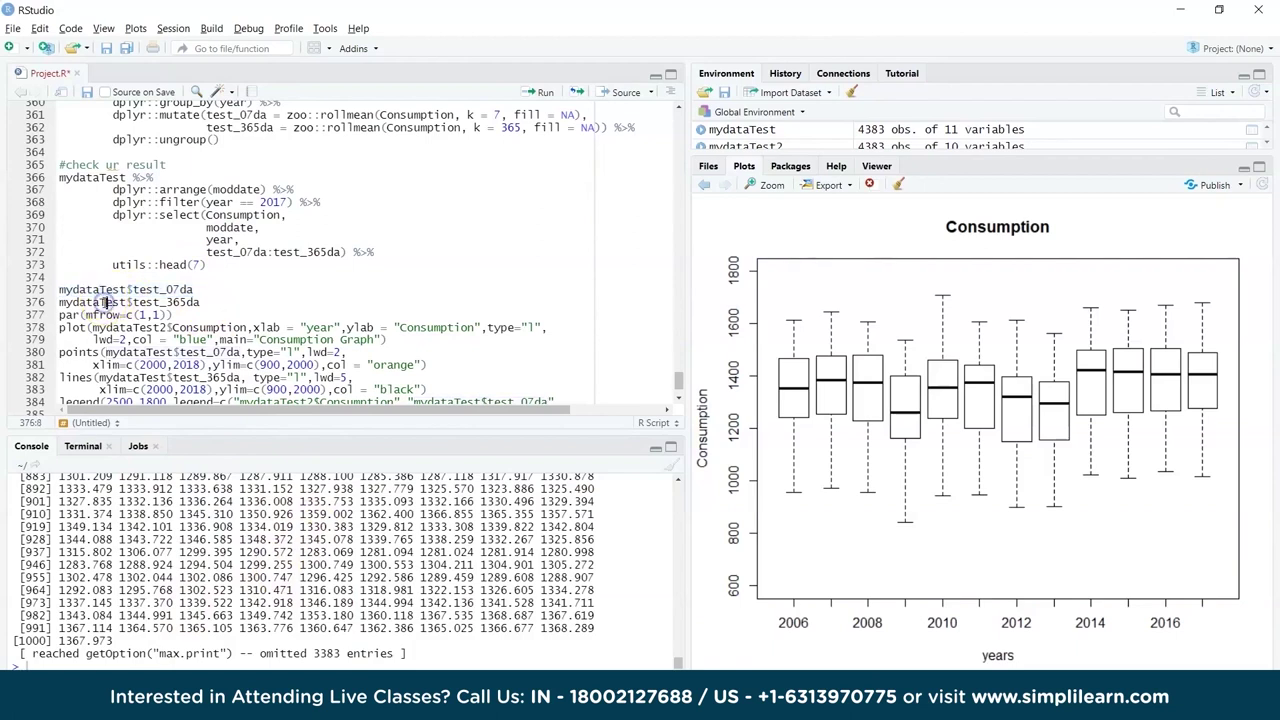
key(ctrl+Return)
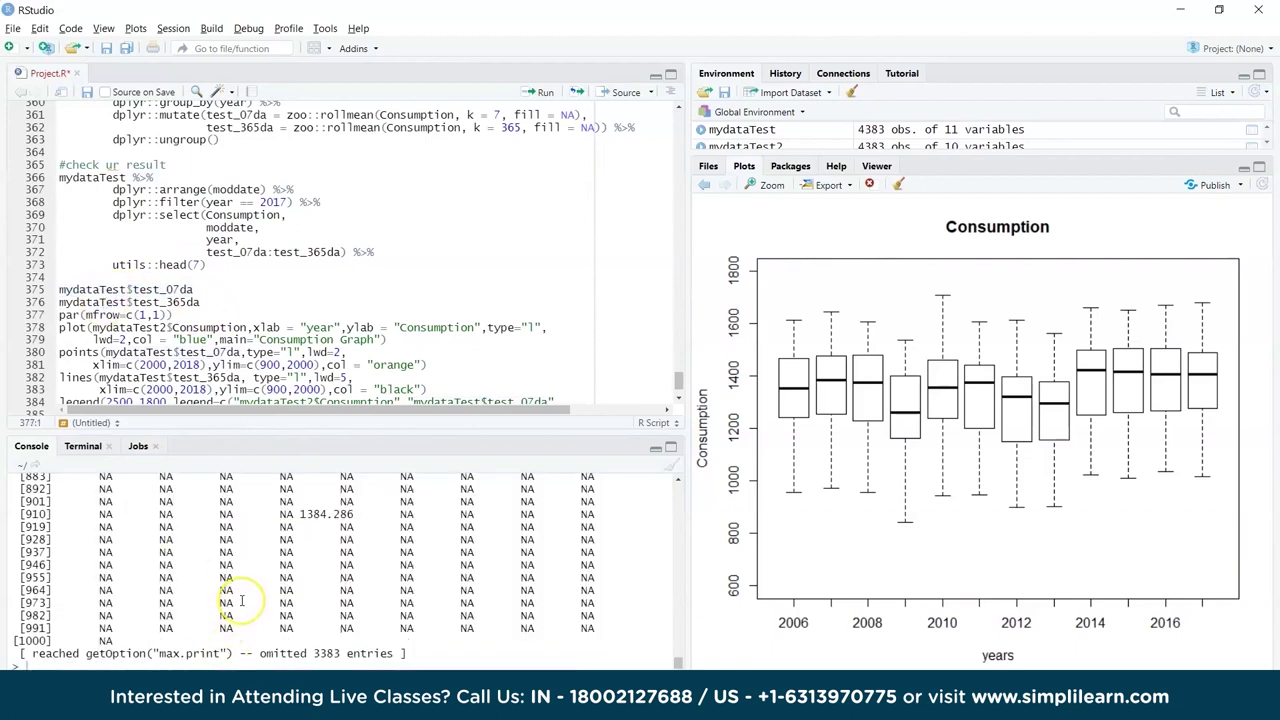
scroll(238, 602, up, 2)
scroll(241, 600, up, 2)
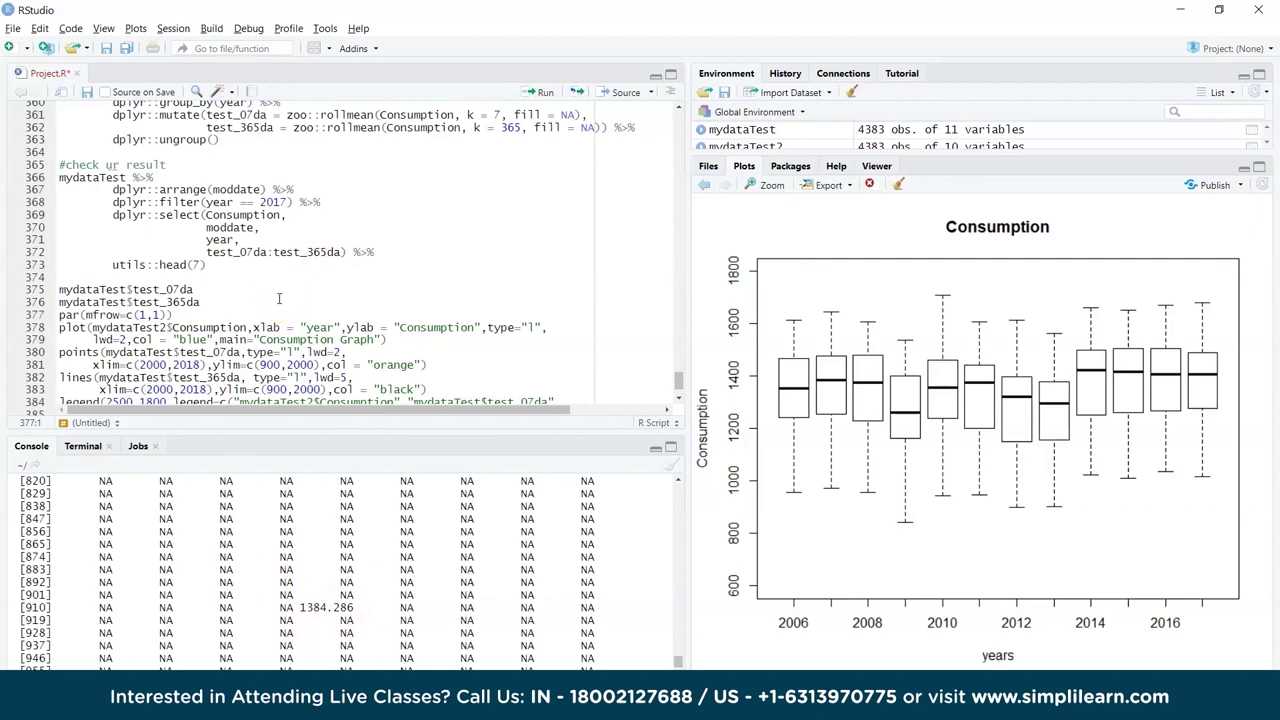
Insert a blank line after mydataTest$test_365da and run par(mfrow=c(1,1)) to use a single-plot layout
click(206, 302)
key(Return)
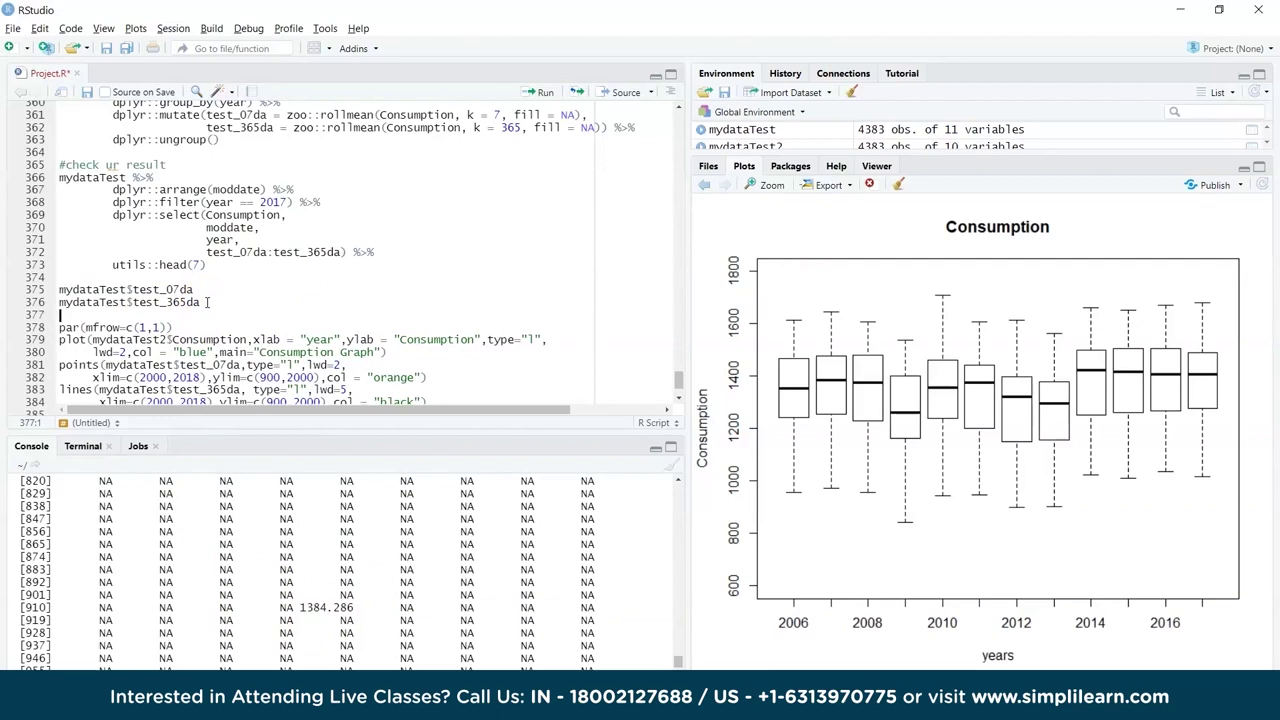
click(110, 327)
key(ctrl+Return)
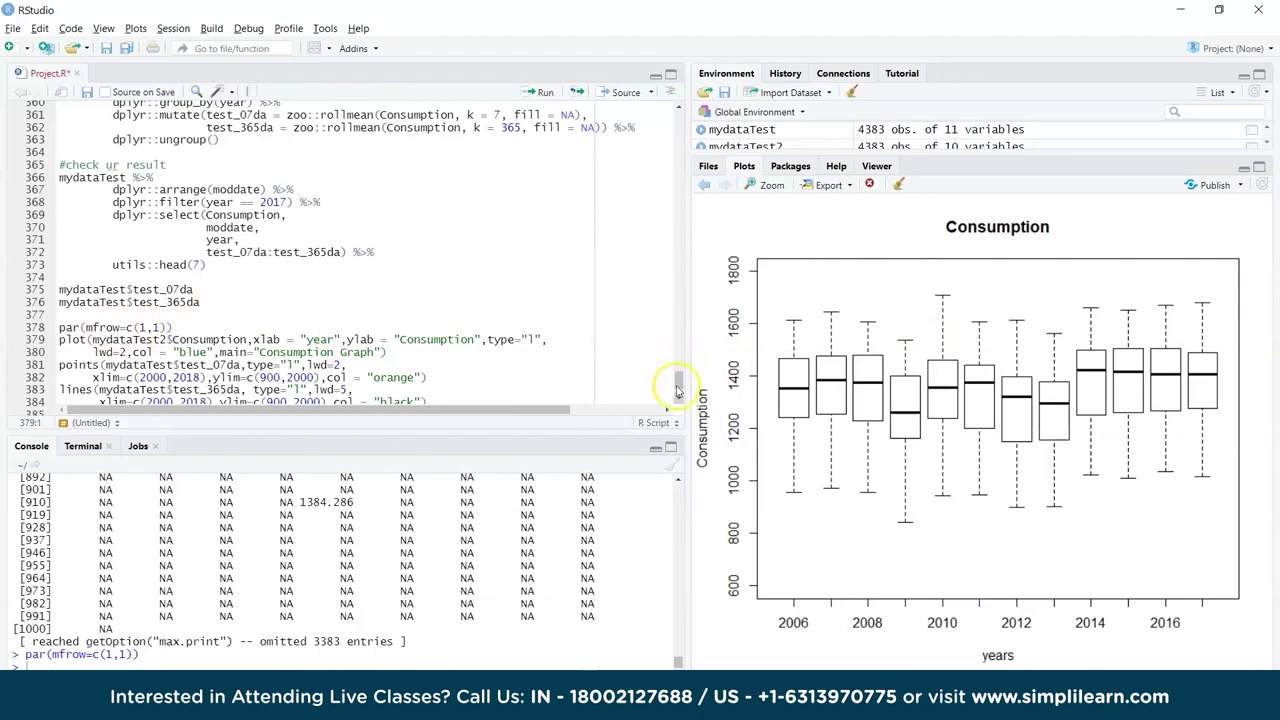
Plot mydataTest2$Consumption as a blue line with lwd=2, titled "Consumption Graph", and slightly widen the plot area
drag(92, 340, 456, 354)
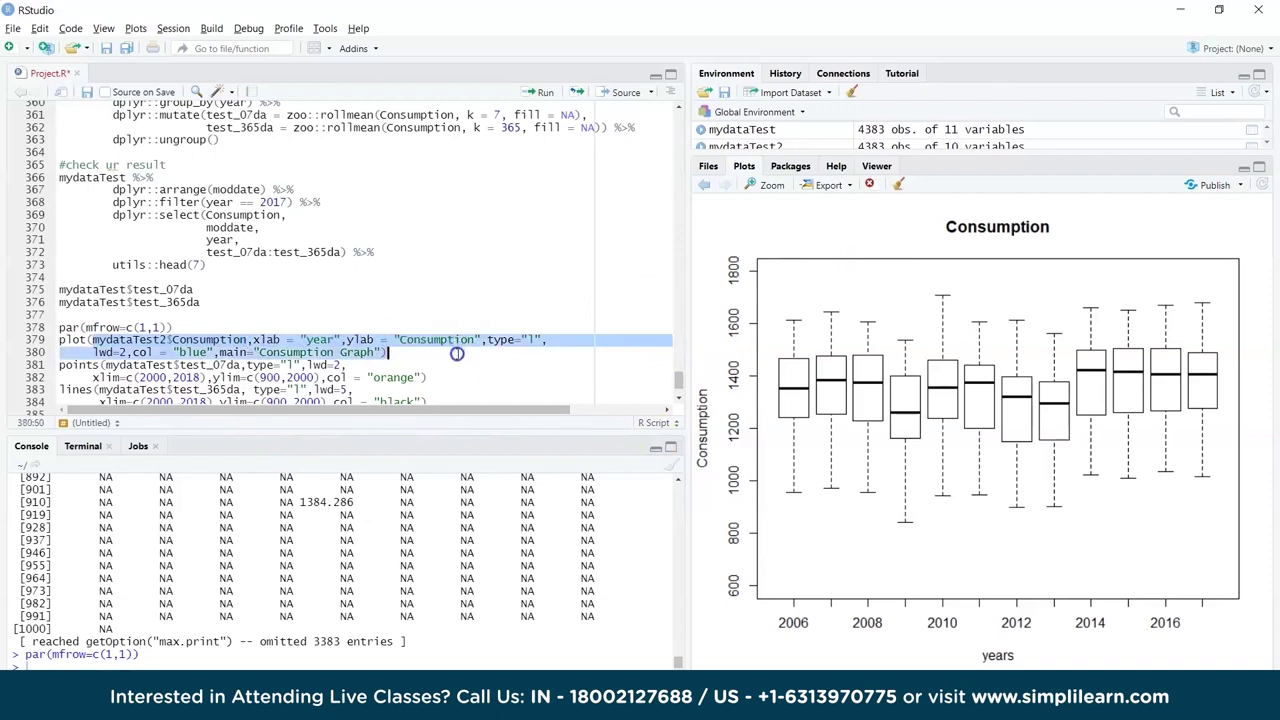
click(62, 340)
key(ctrl+Return)
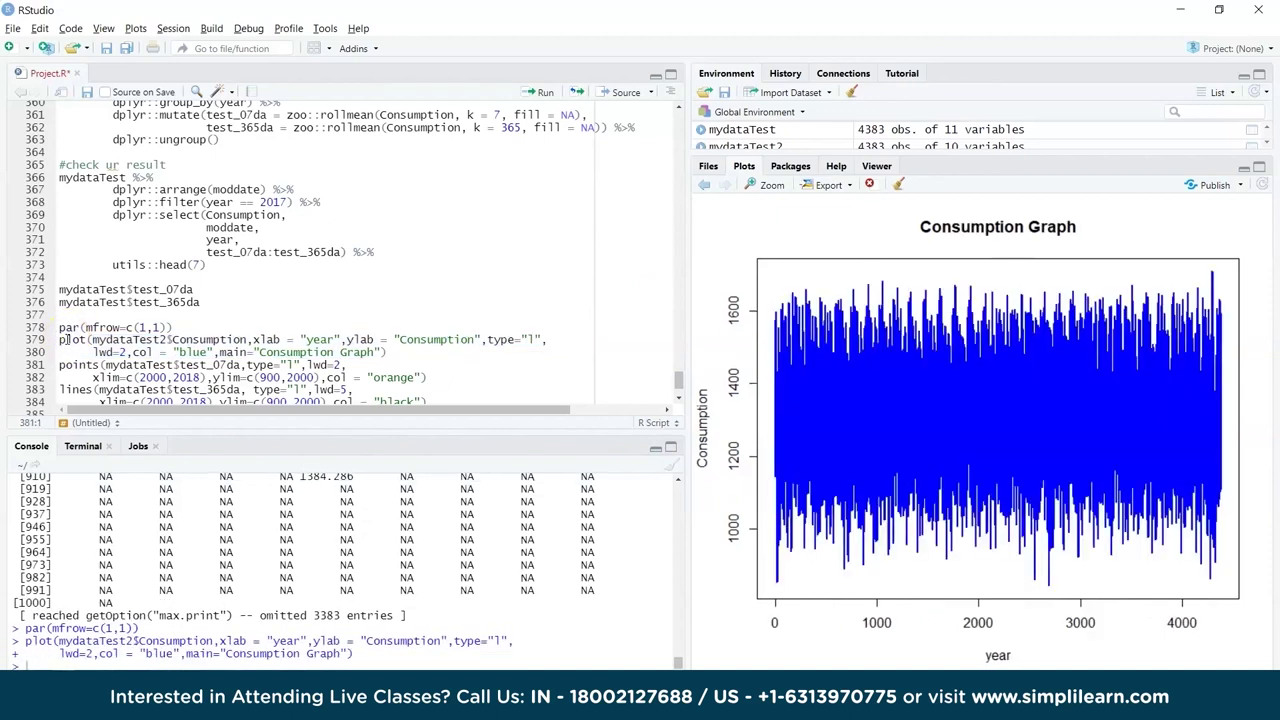
drag(690, 309, 440, 320)
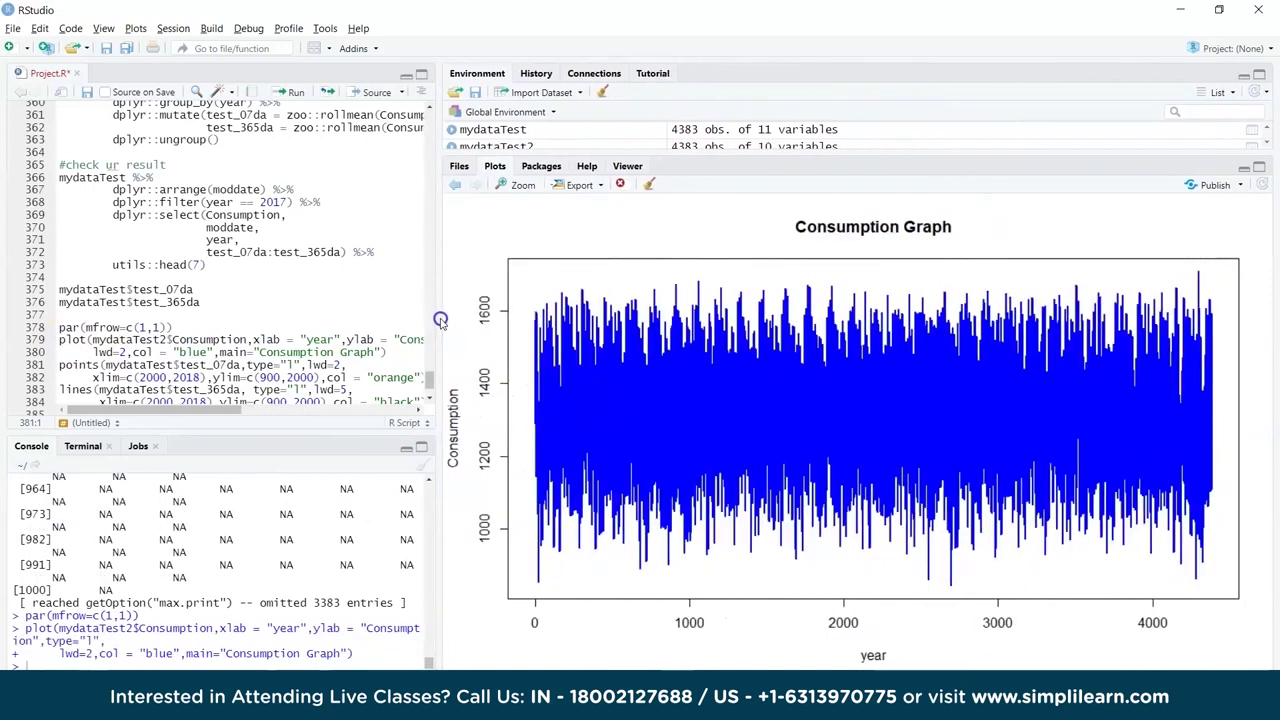
drag(440, 320, 660, 346)
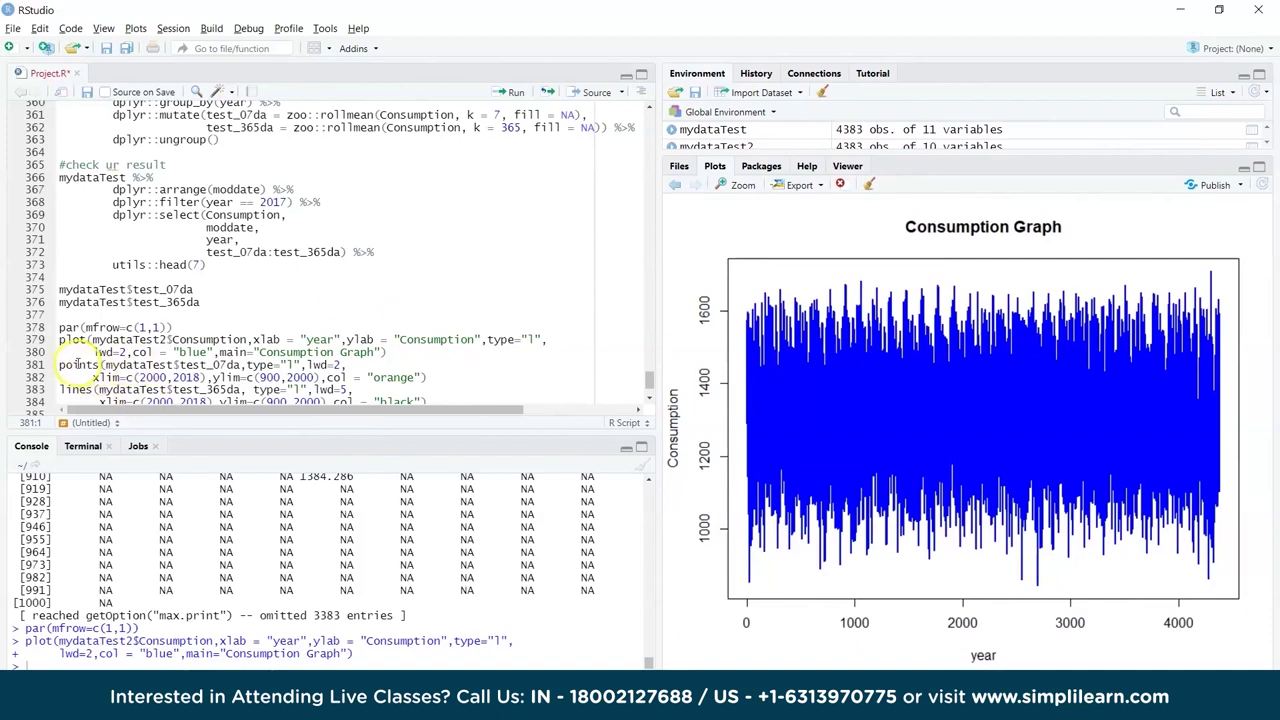
Overlay the 7-day rolling mean in orange with lwd=2 and the 365-day rolling mean in black with lwd=5 on the consumption plot
drag(60, 365, 84, 368)
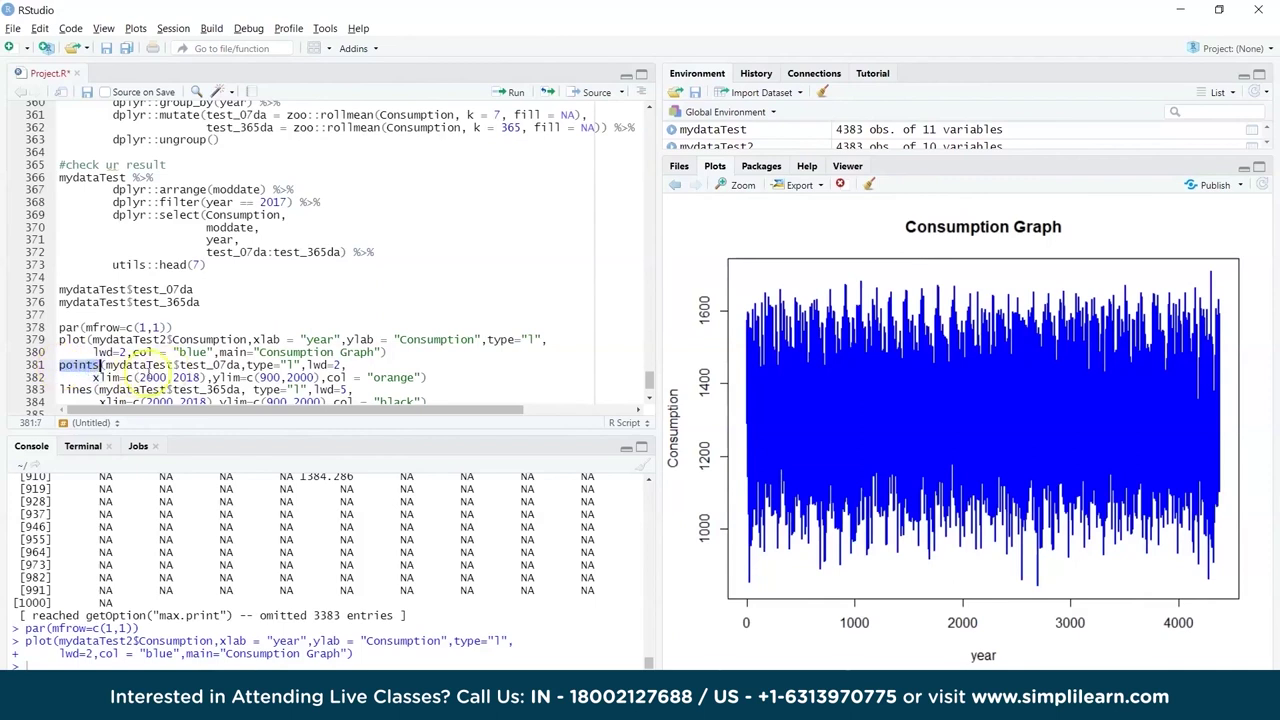
drag(170, 366, 427, 378)
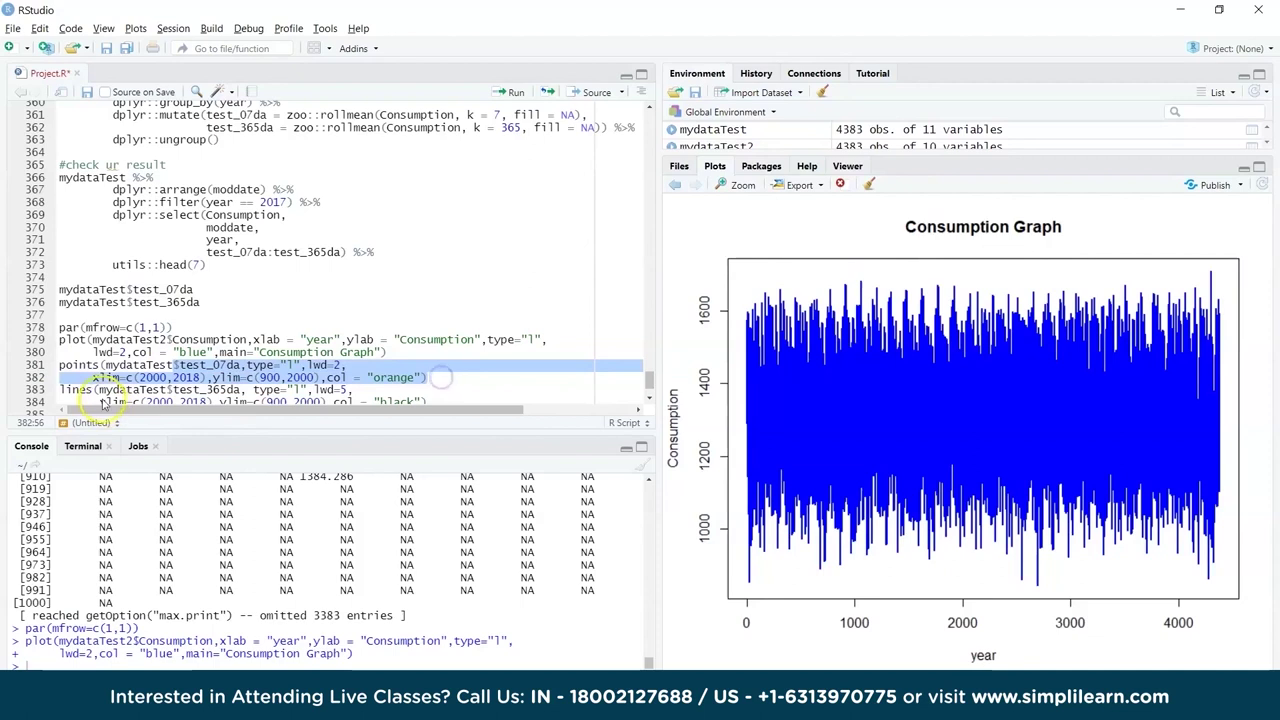
click(87, 365)
key(ctrl+Return)
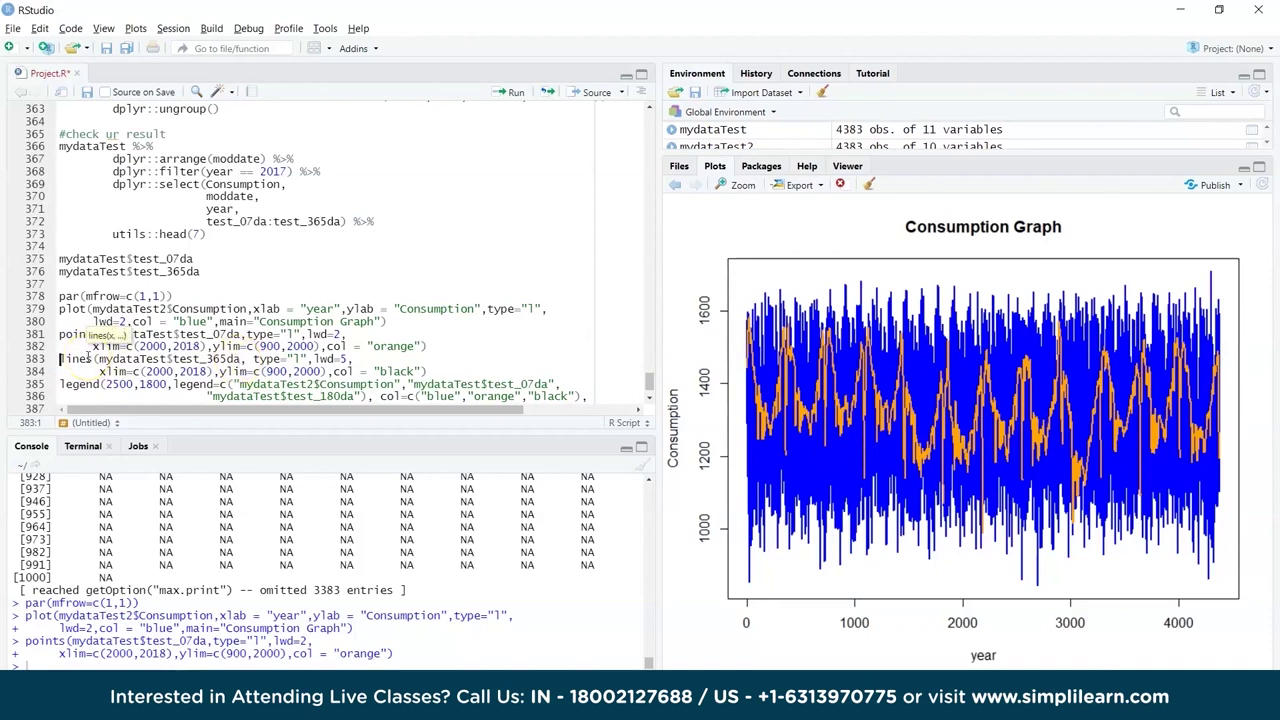
key(ctrl+Return)
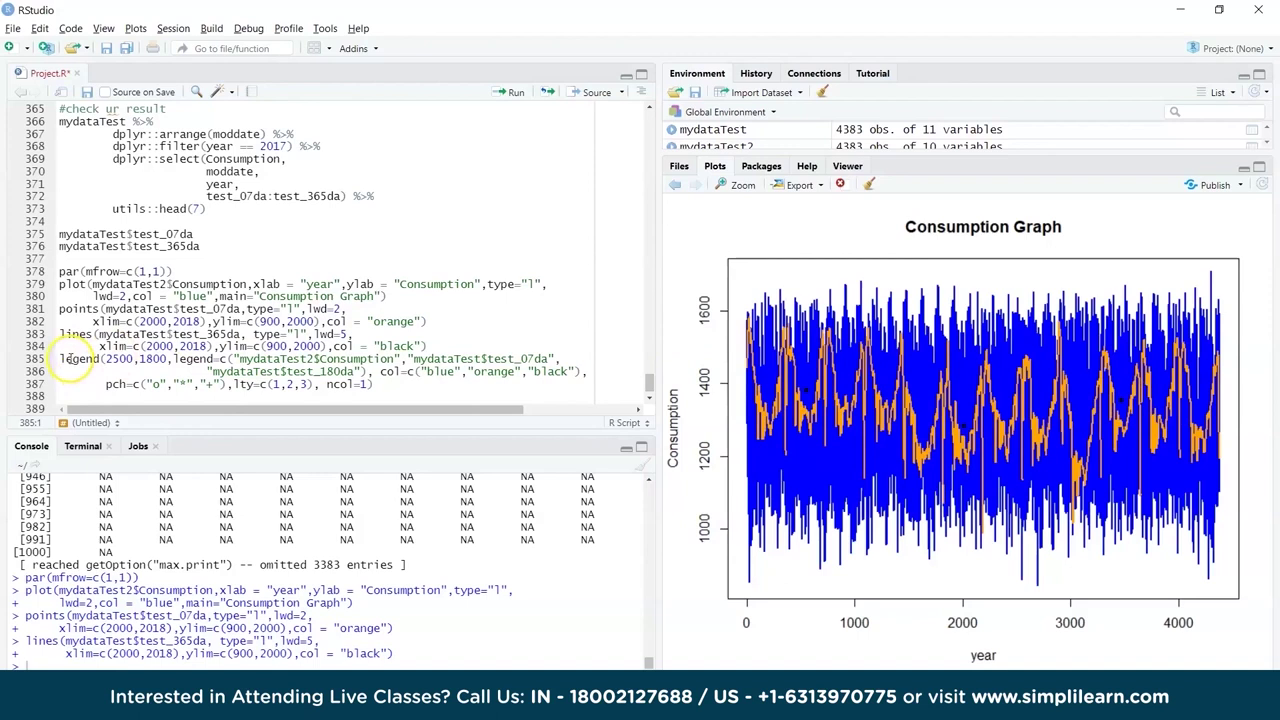
Add a legend at 2500,1800 to the consumption plot for the consumption and rolling-mean series, coloured blue, orange and black
drag(104, 359, 170, 362)
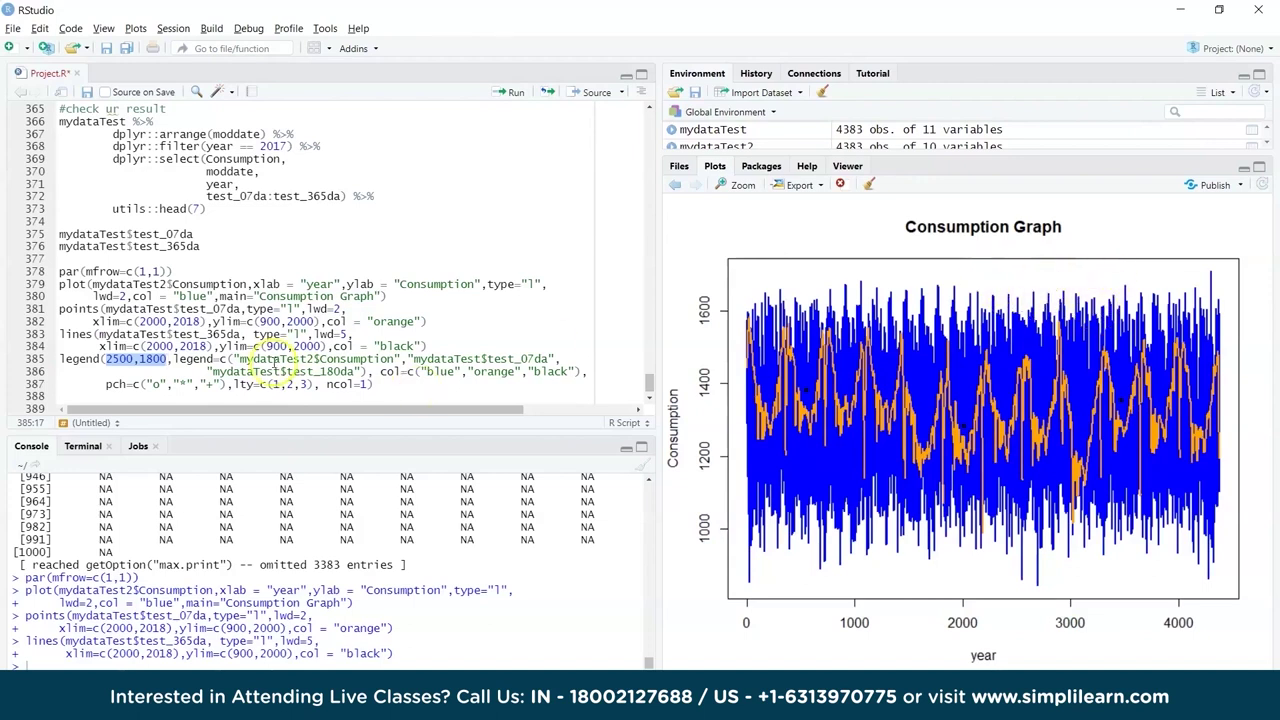
drag(240, 358, 356, 372)
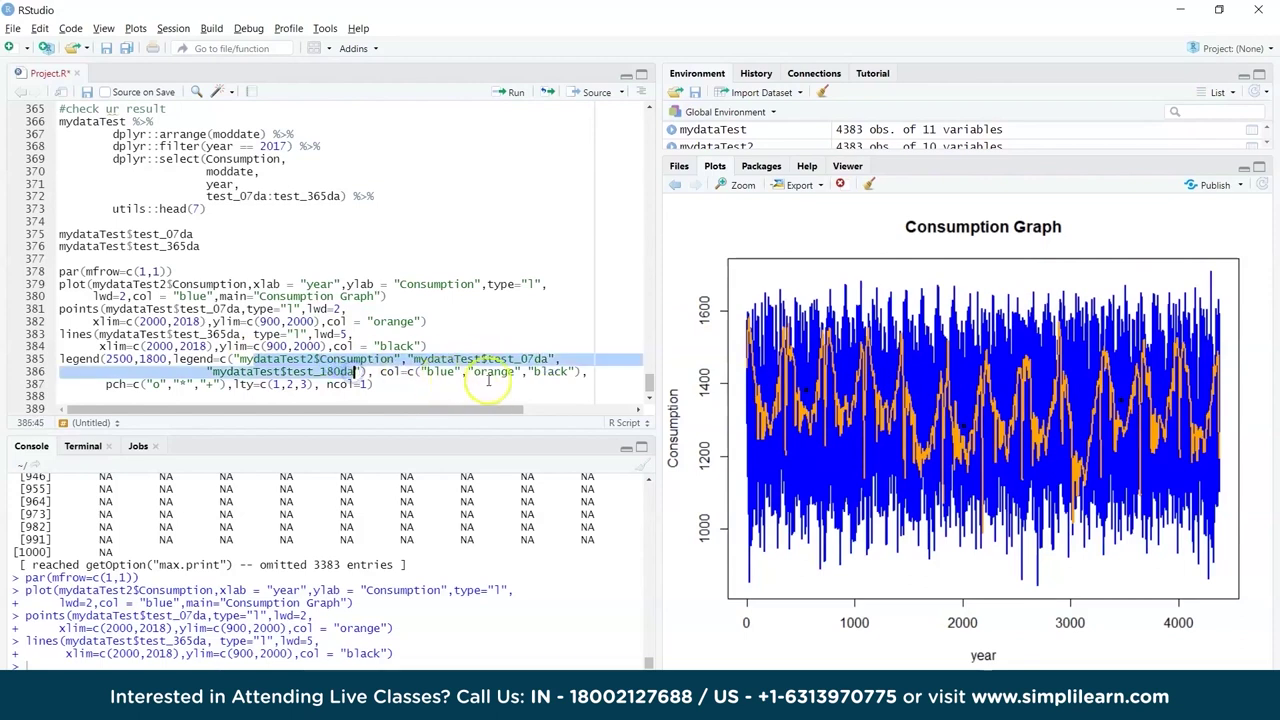
drag(141, 385, 237, 387)
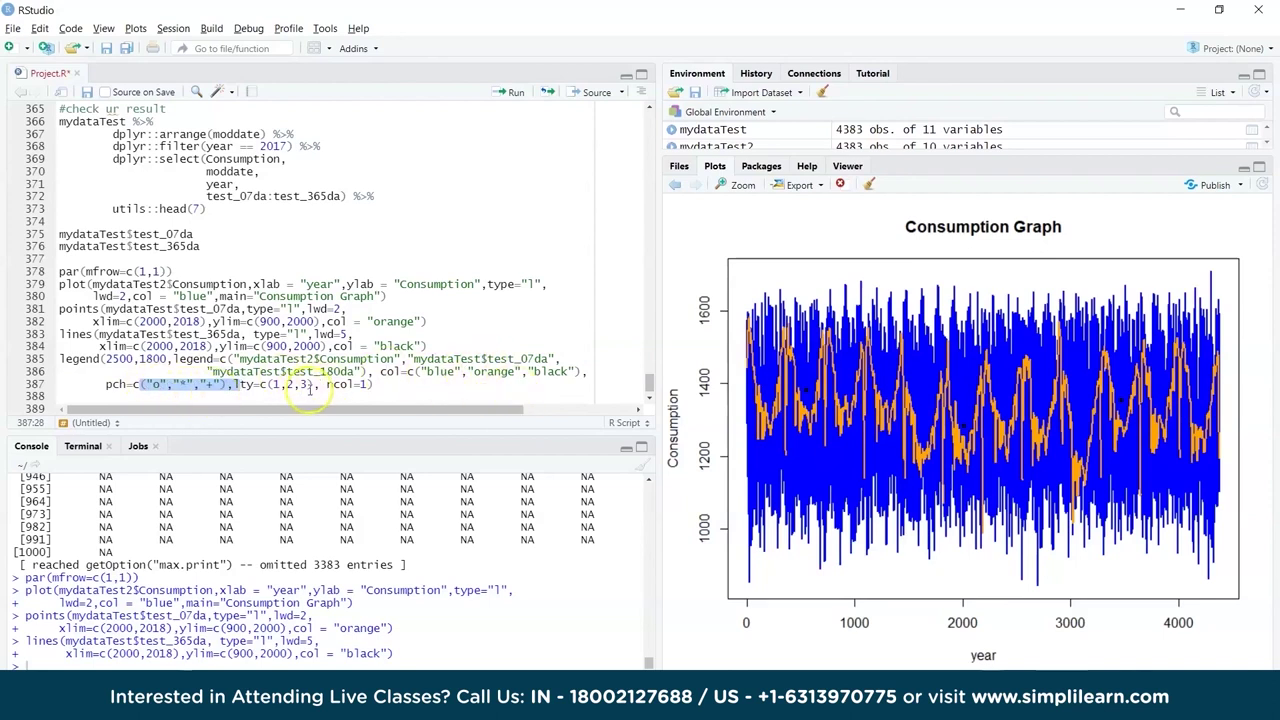
click(83, 358)
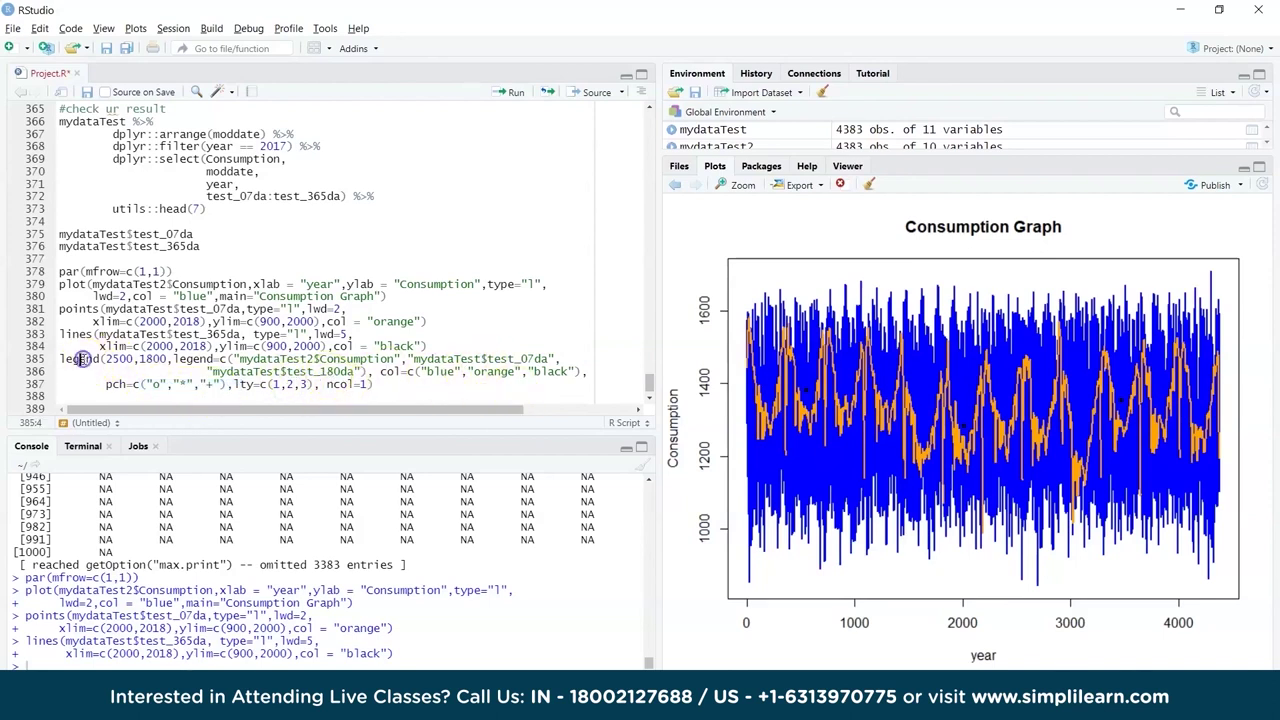
key(ctrl+Return)
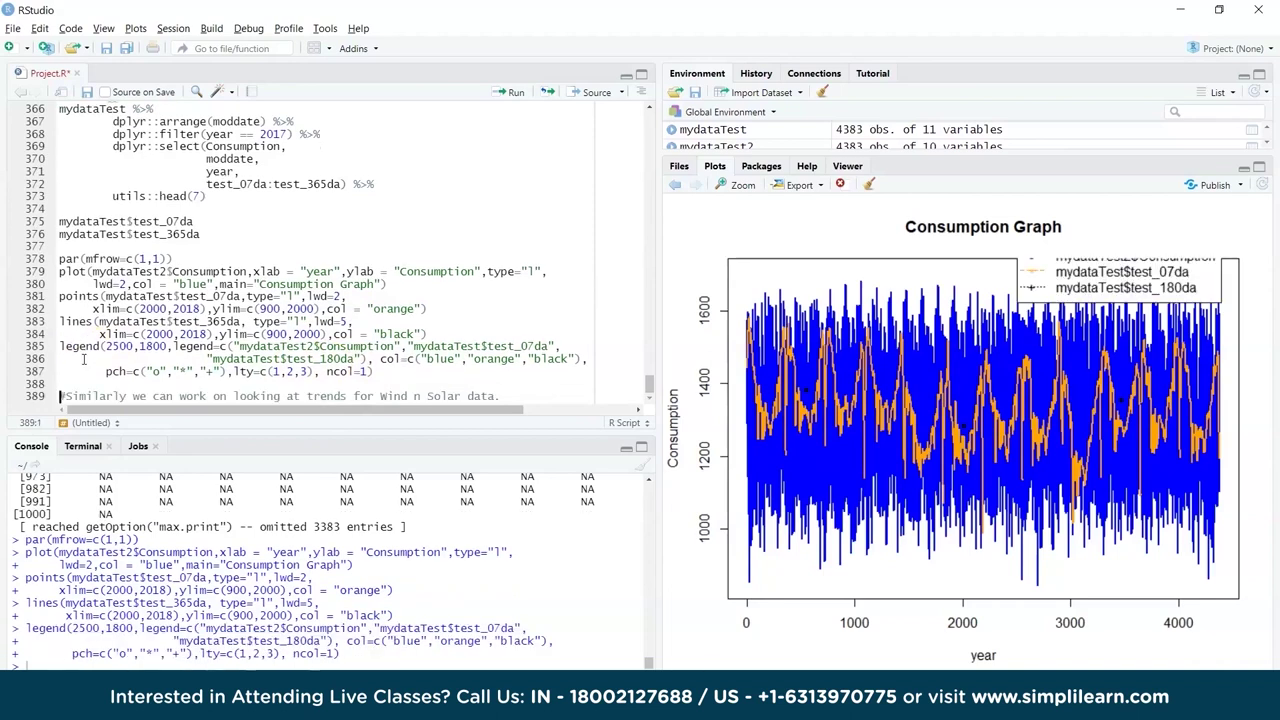
Open the consumption plot in an enlarged zoom window, inspect the legend's placement, and close the window
click(743, 184)
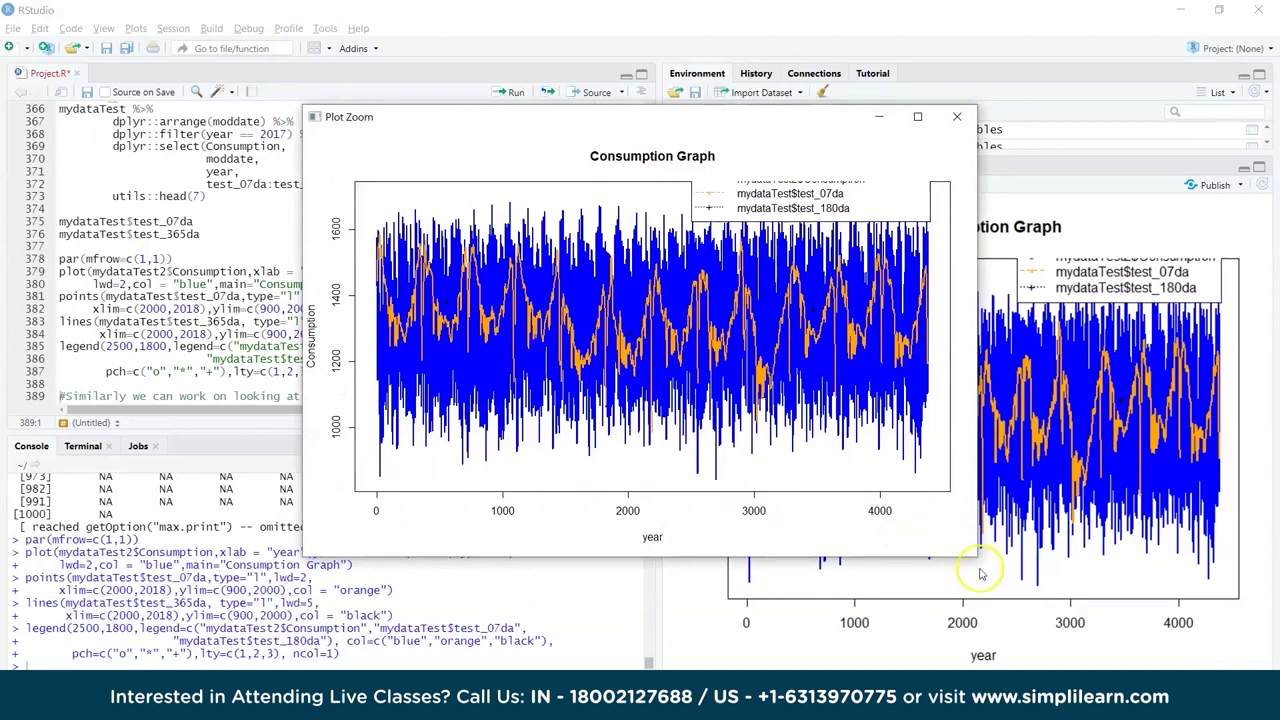
drag(975, 557, 1228, 637)
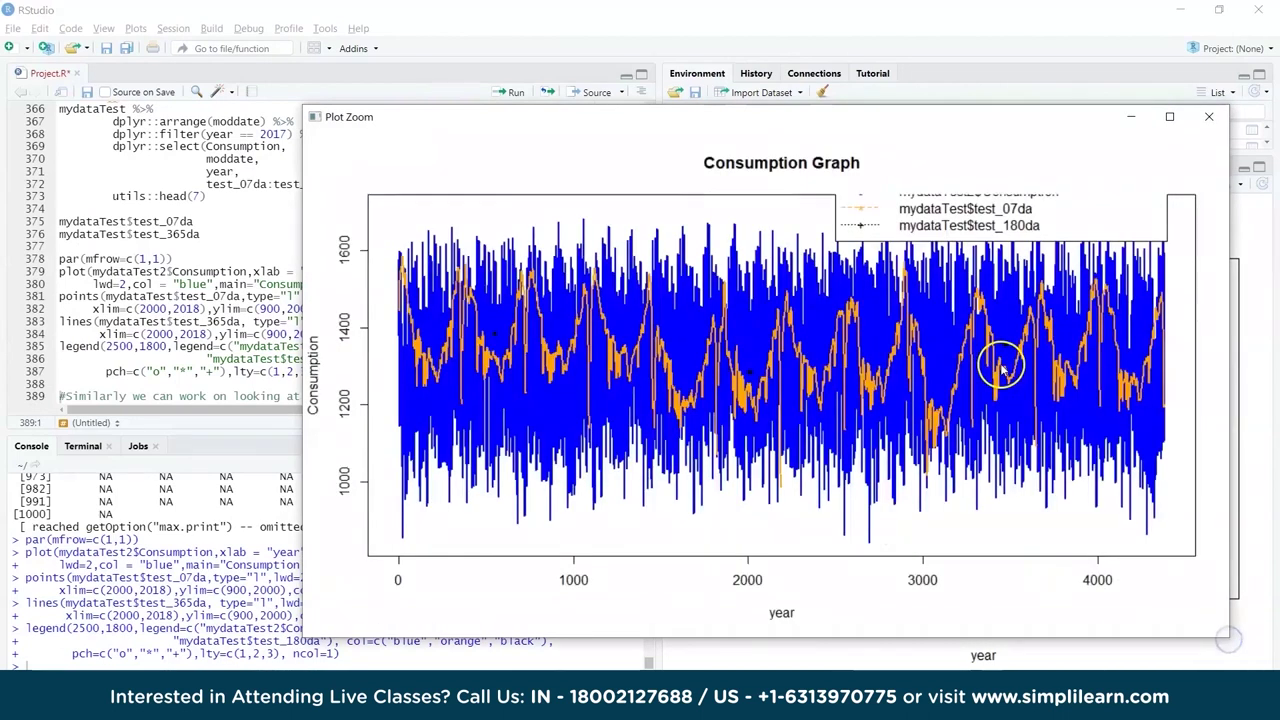
drag(634, 123, 543, 104)
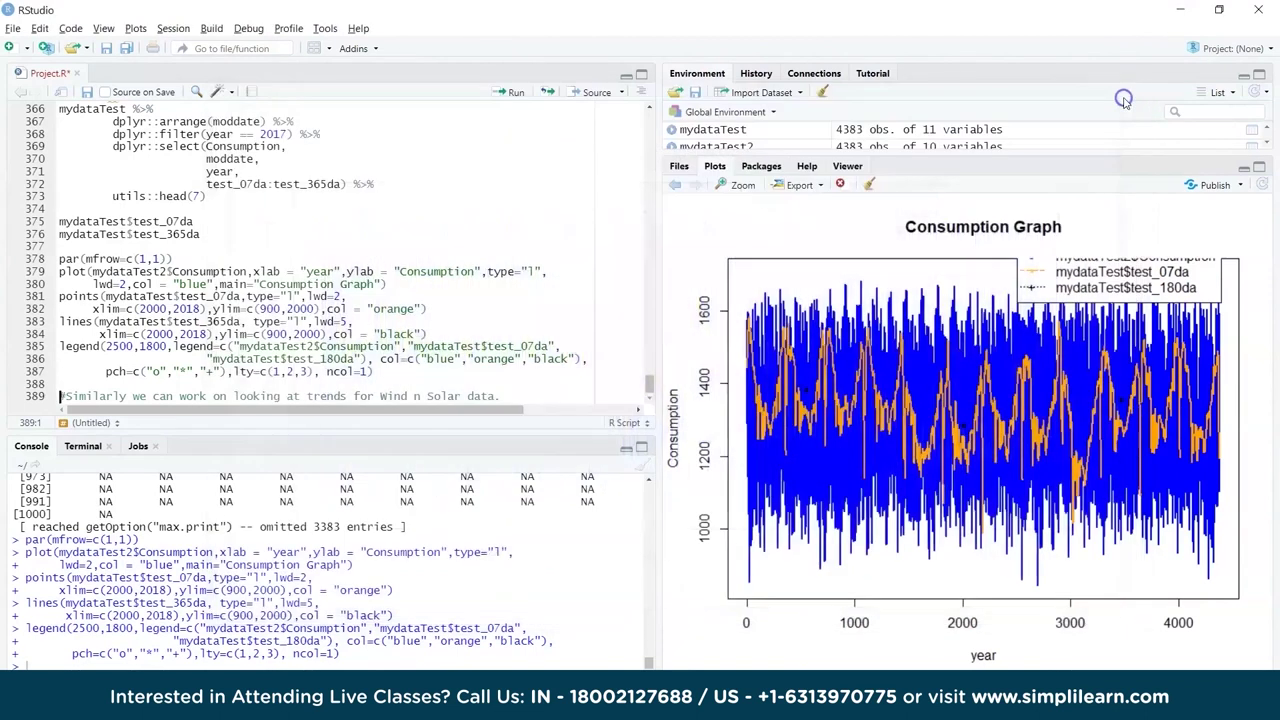
click(1120, 100)
Change the legend's y position to 1600 in the legend() call and run it
click(153, 346)
key(BackSpace)
text(6)
click(87, 346)
key(ctrl+Return)
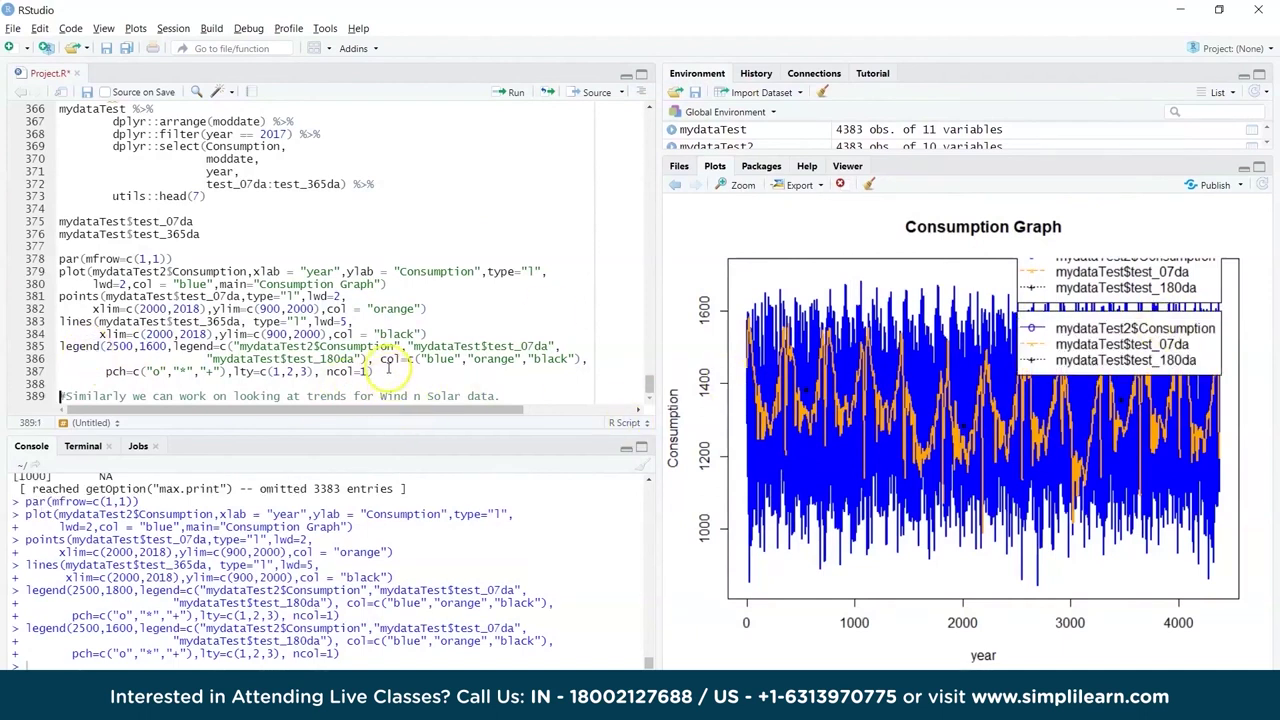
Rerun the script from par(mfrow=c(1,1)) through the legend() call to redraw the consumption plot with its rolling means and legend
click(107, 258)
key(ctrl+Return)
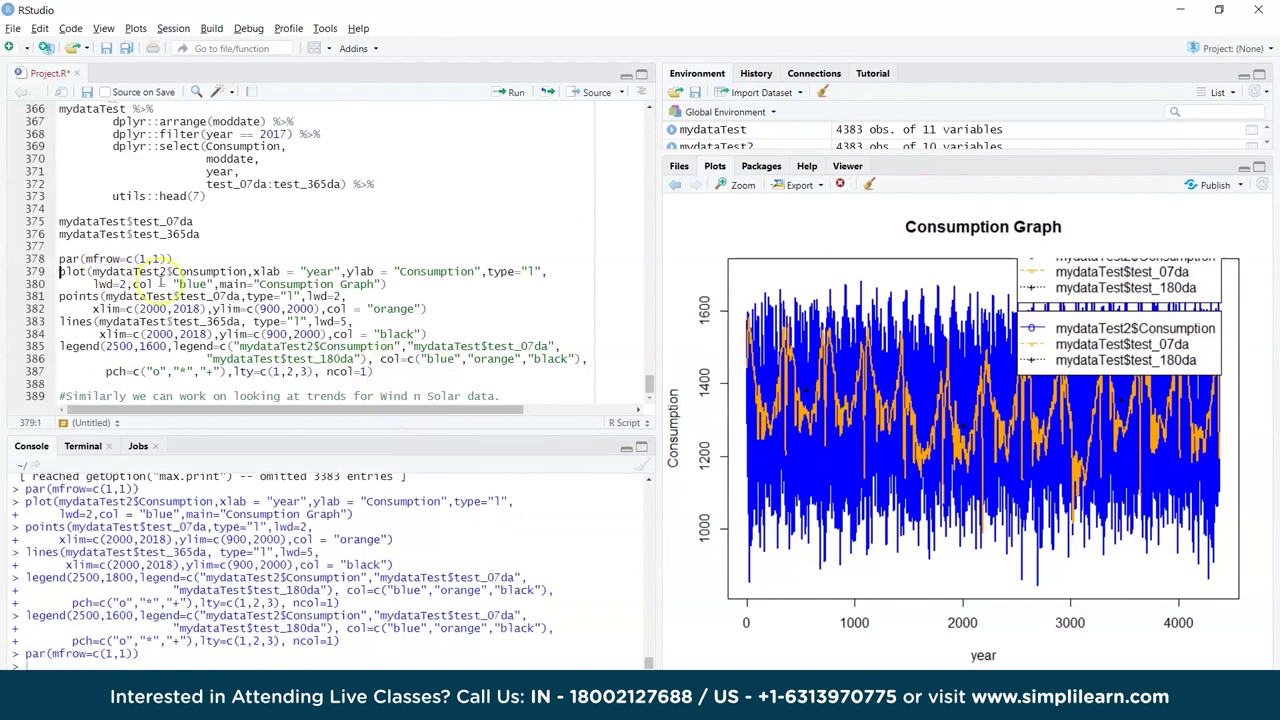
key(ctrl+Return)
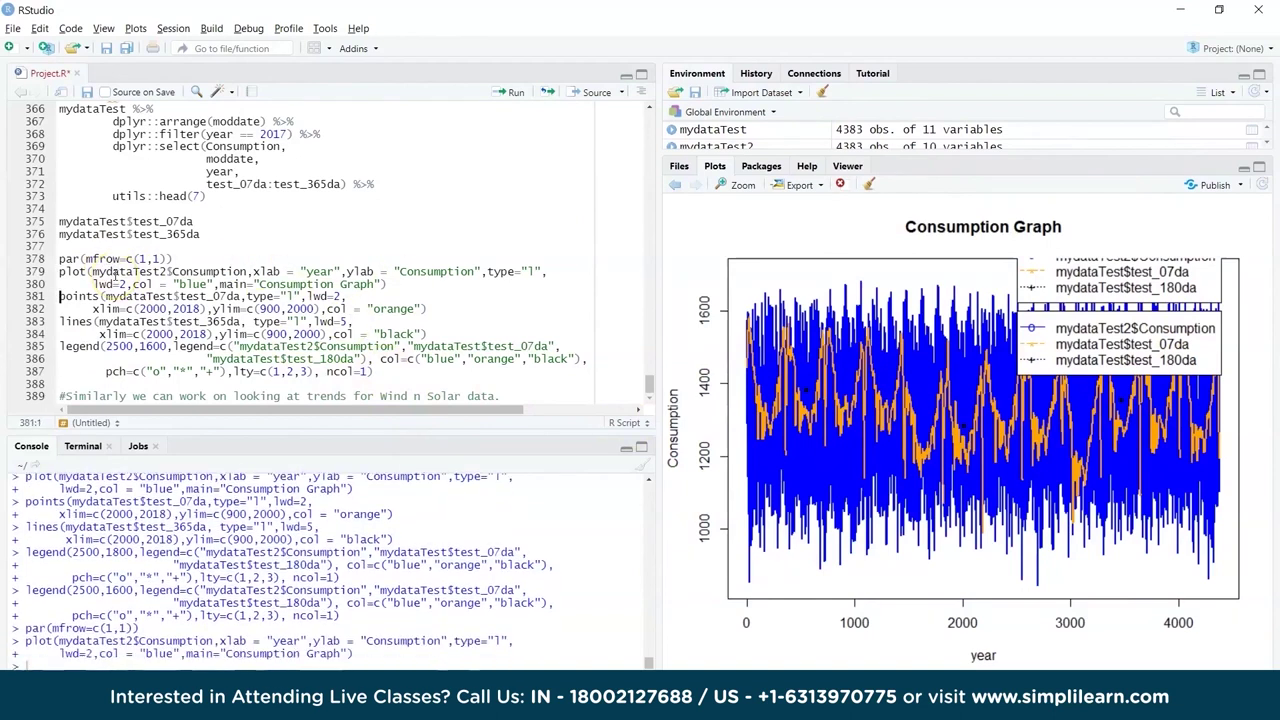
key(ctrl+Return)
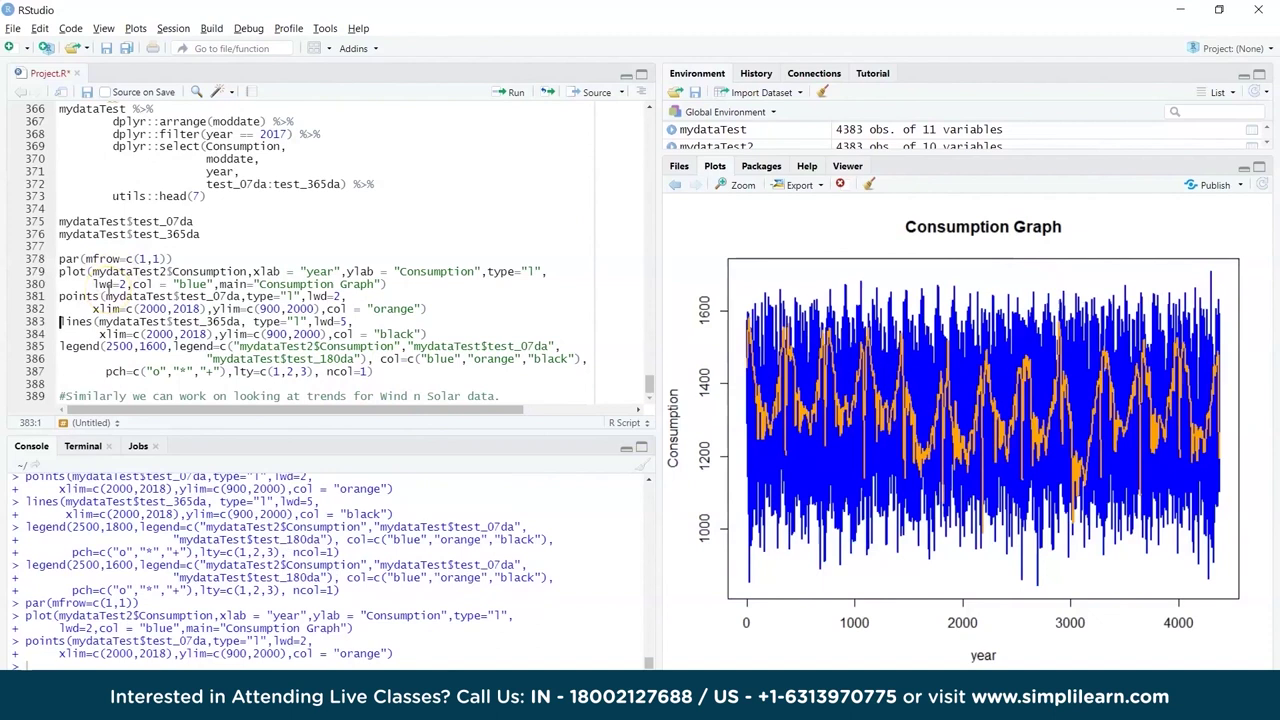
key(ctrl+Return)
key(ctrl+Return)
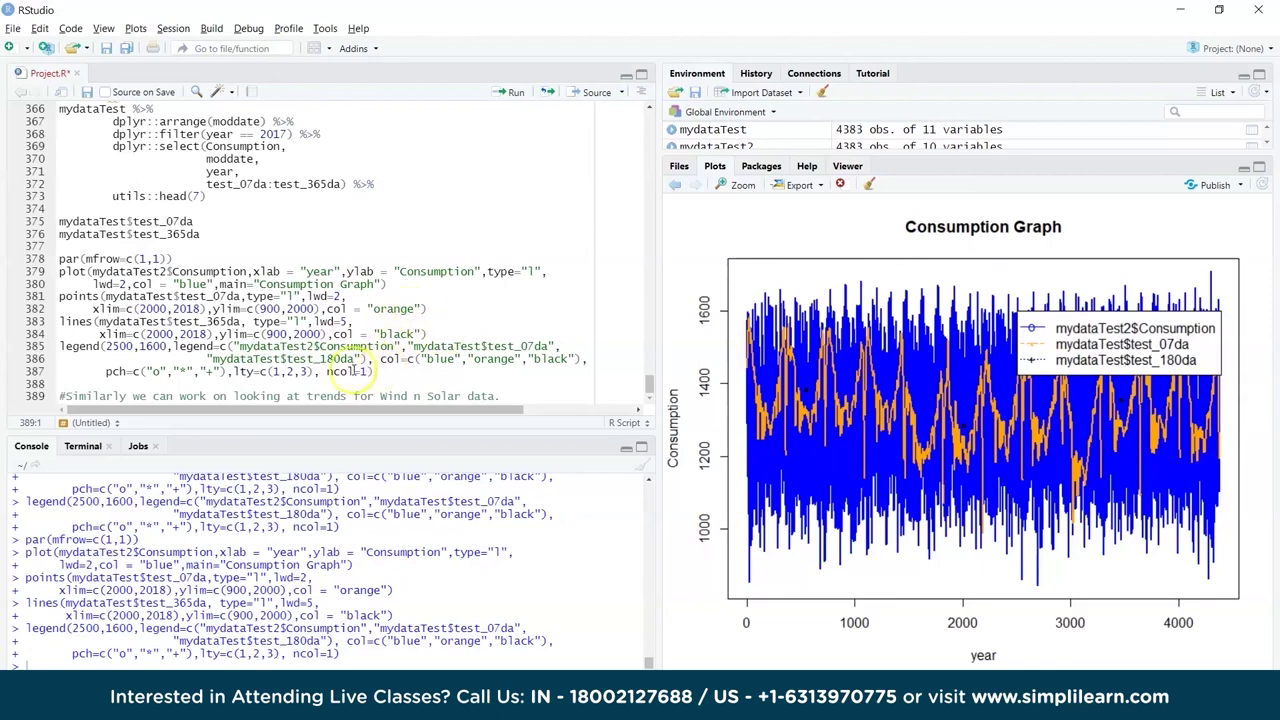
Switch to the Time Series Analysis document in Word and read the Trends section's chart and 7-day rolling mean explanation
drag(380, 396, 515, 395)
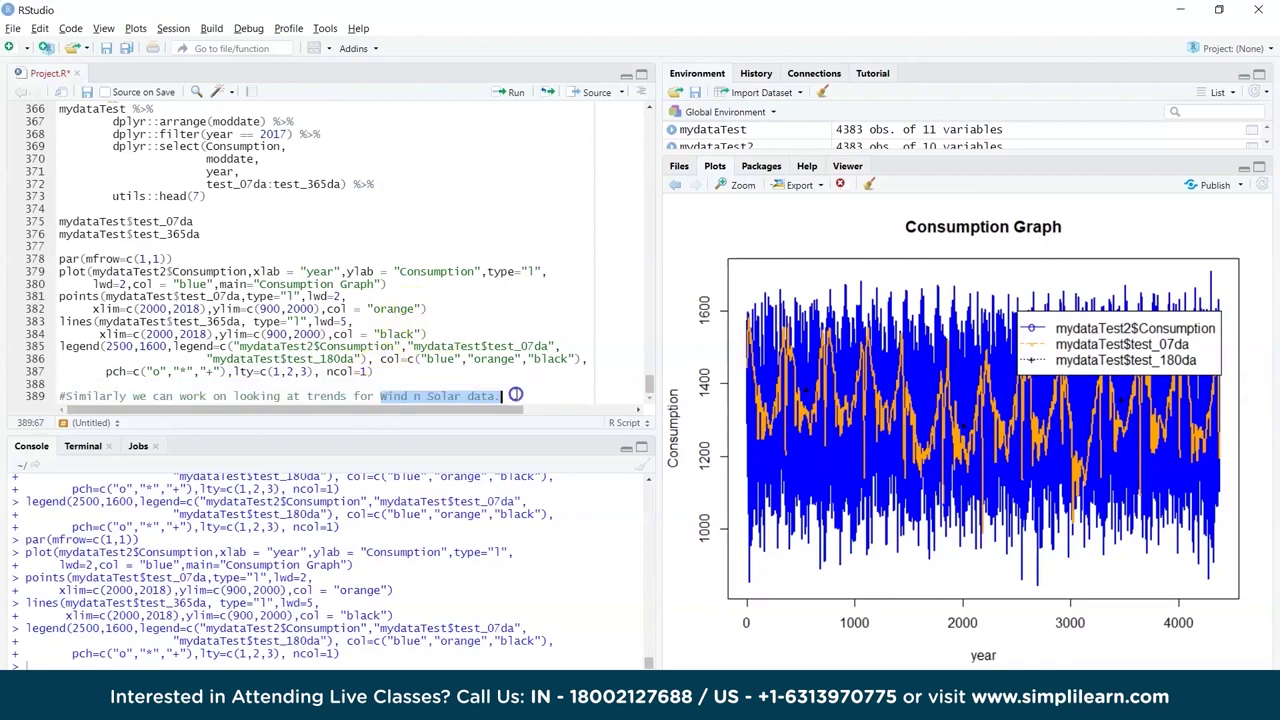
key(alt+Tab)
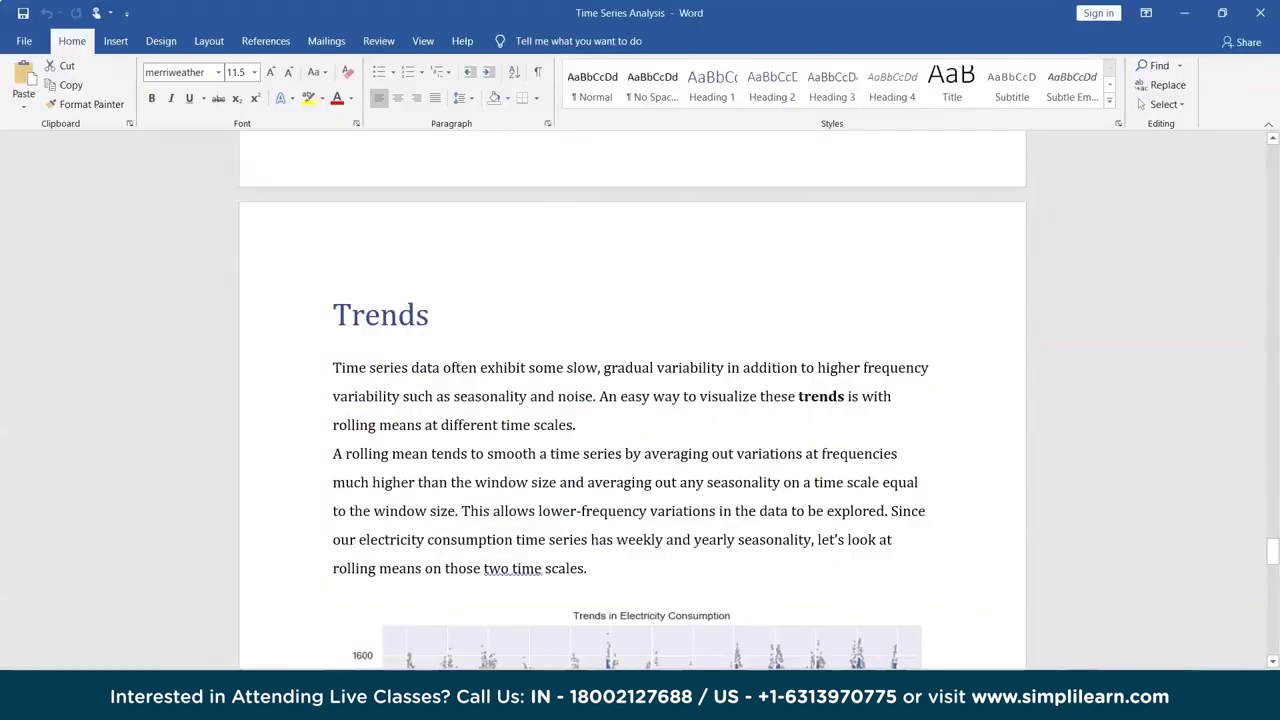
scroll(546, 488, down, 5)
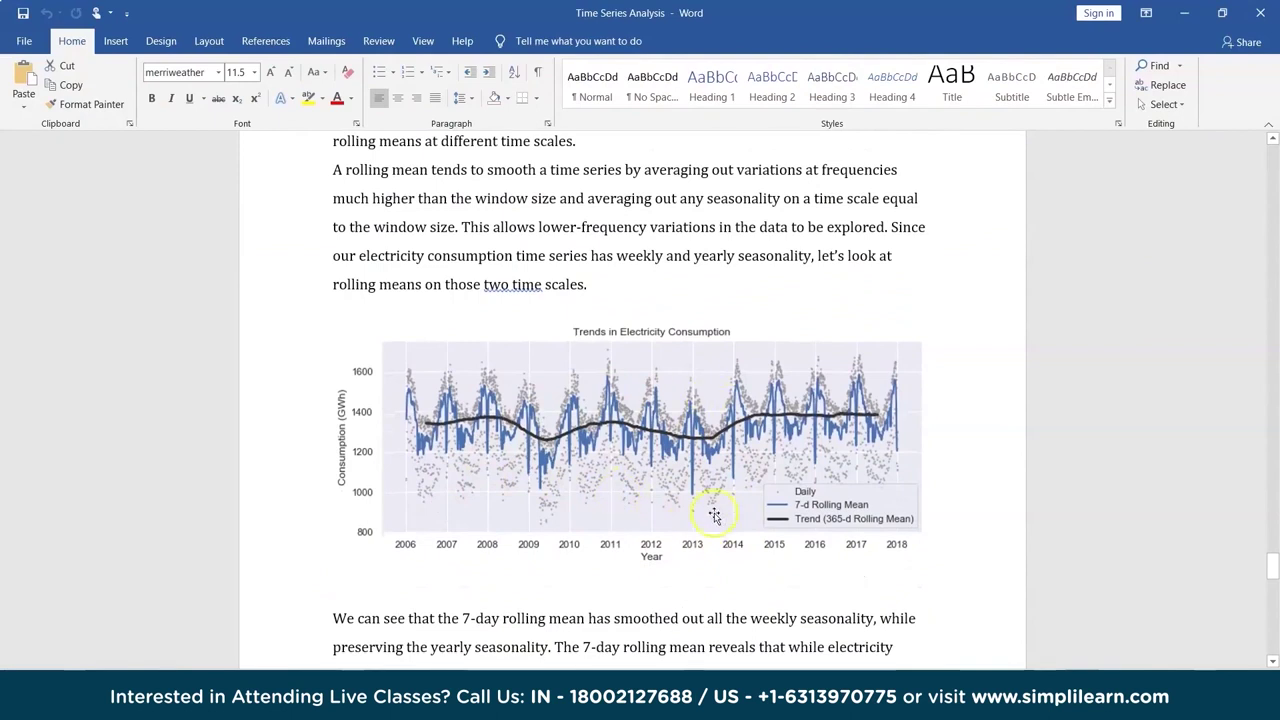
scroll(663, 574, down, 1)
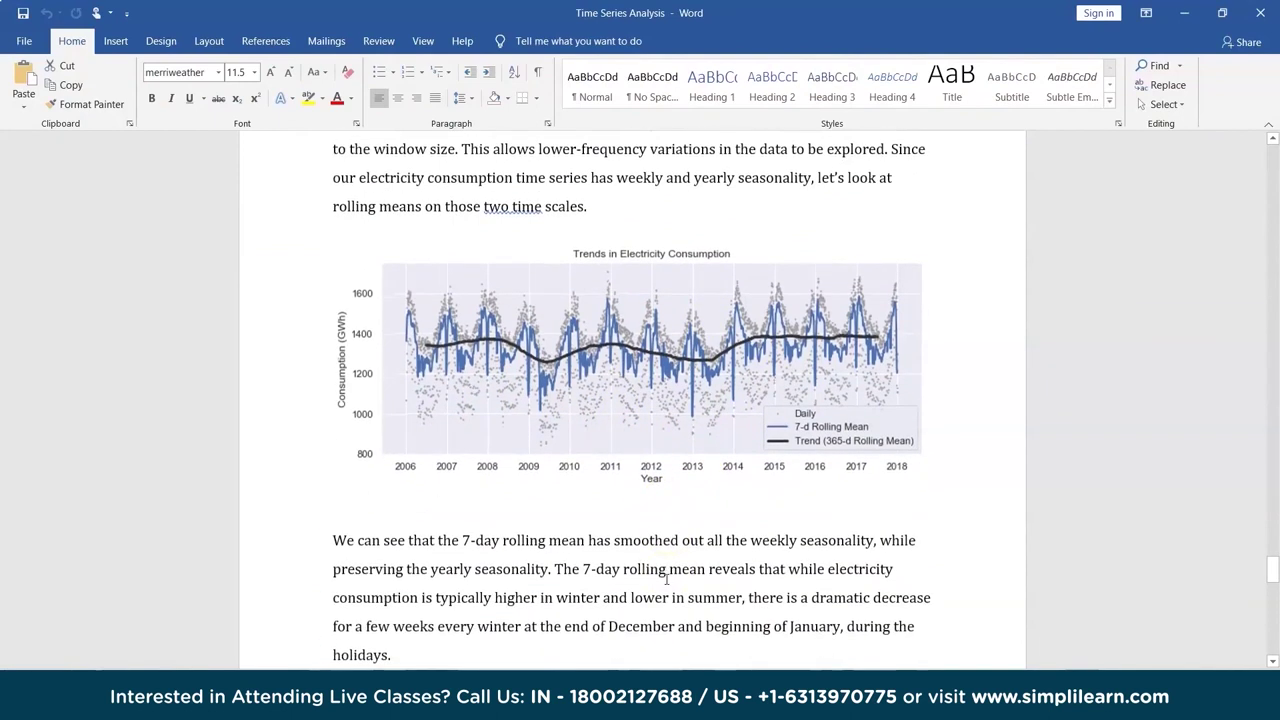
scroll(666, 578, down, 1)
drag(462, 472, 866, 475)
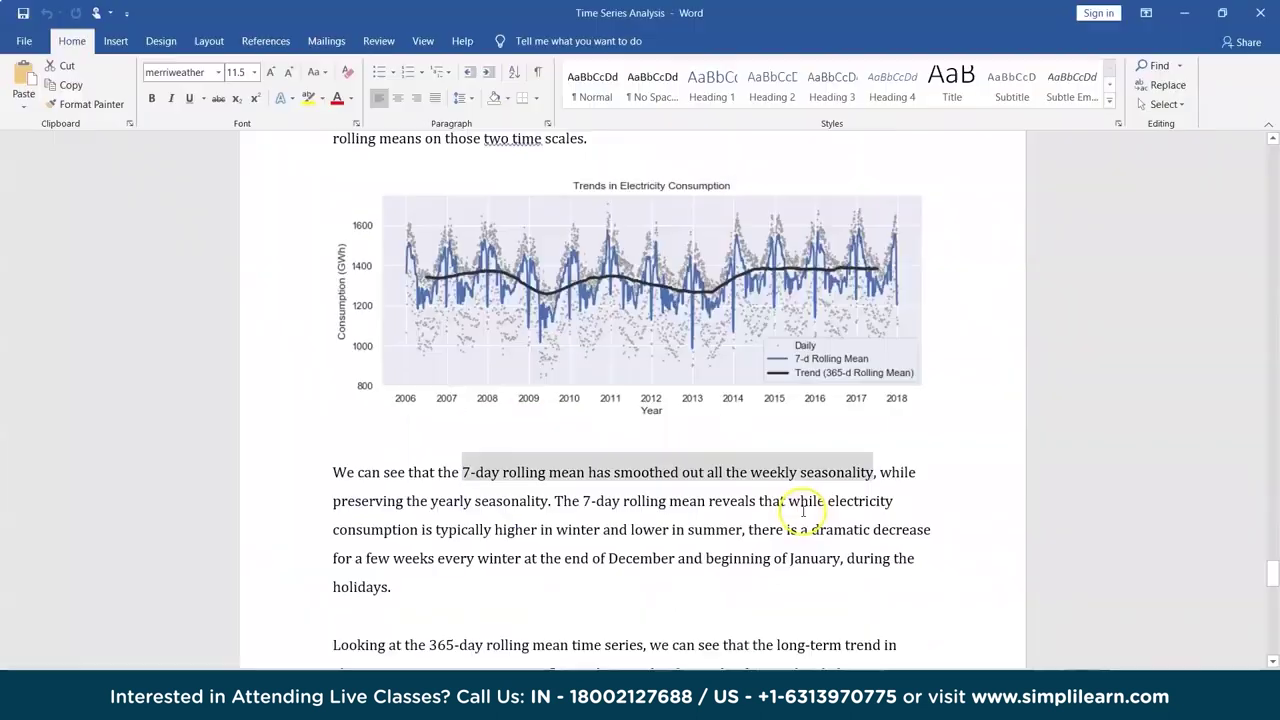
drag(335, 501, 570, 503)
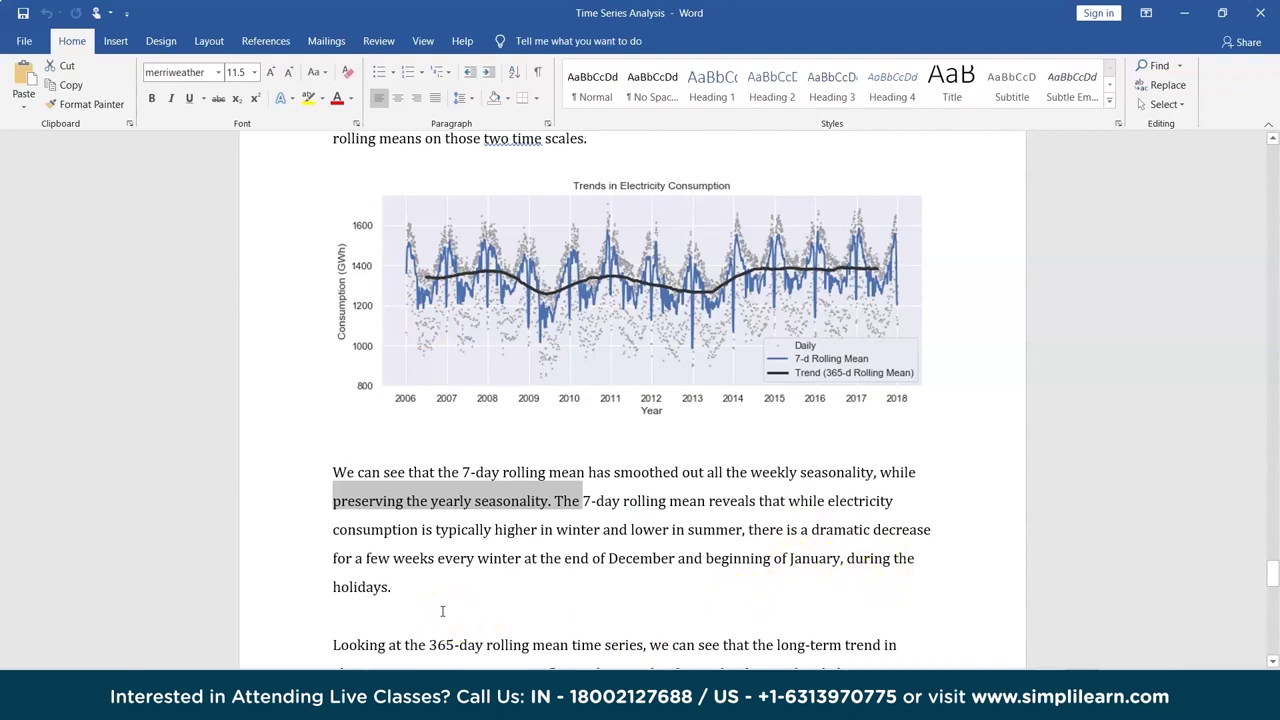
scroll(442, 611, down, 2)
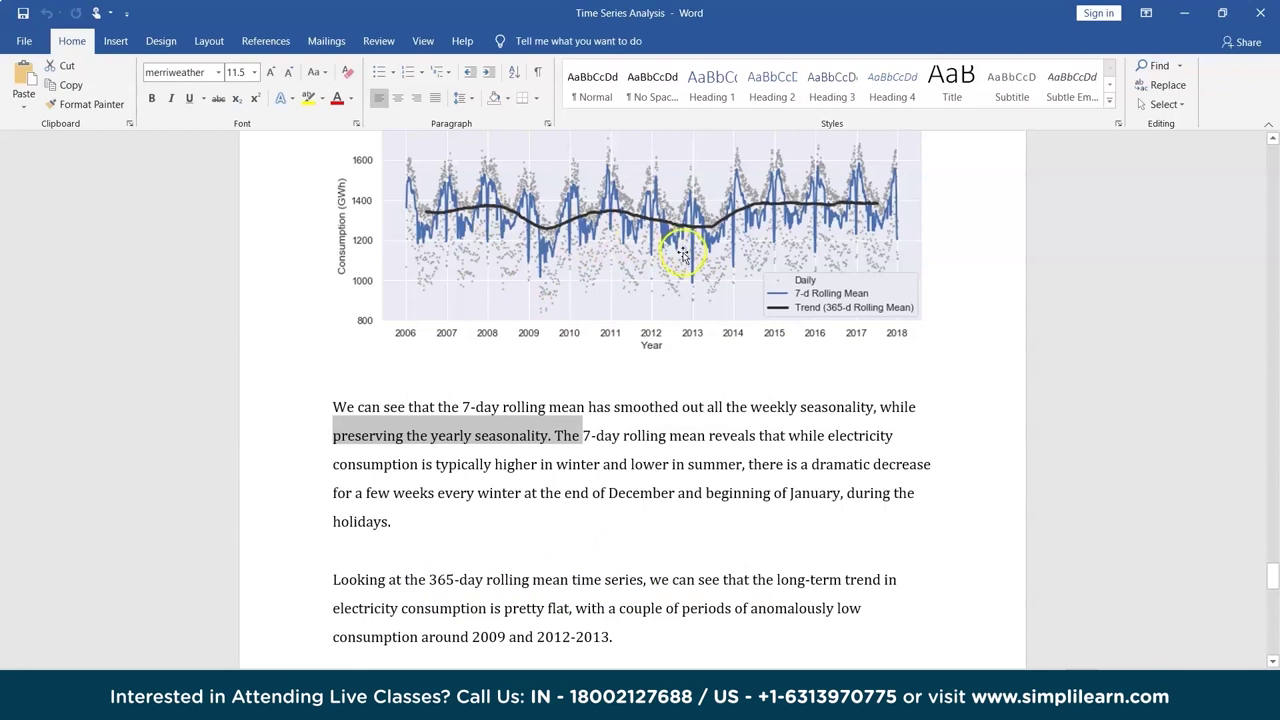
Compare the R plot with the Word document's trend chart, read the 365-day rolling mean paragraph, and close the document to return to the script
key(alt+Tab)
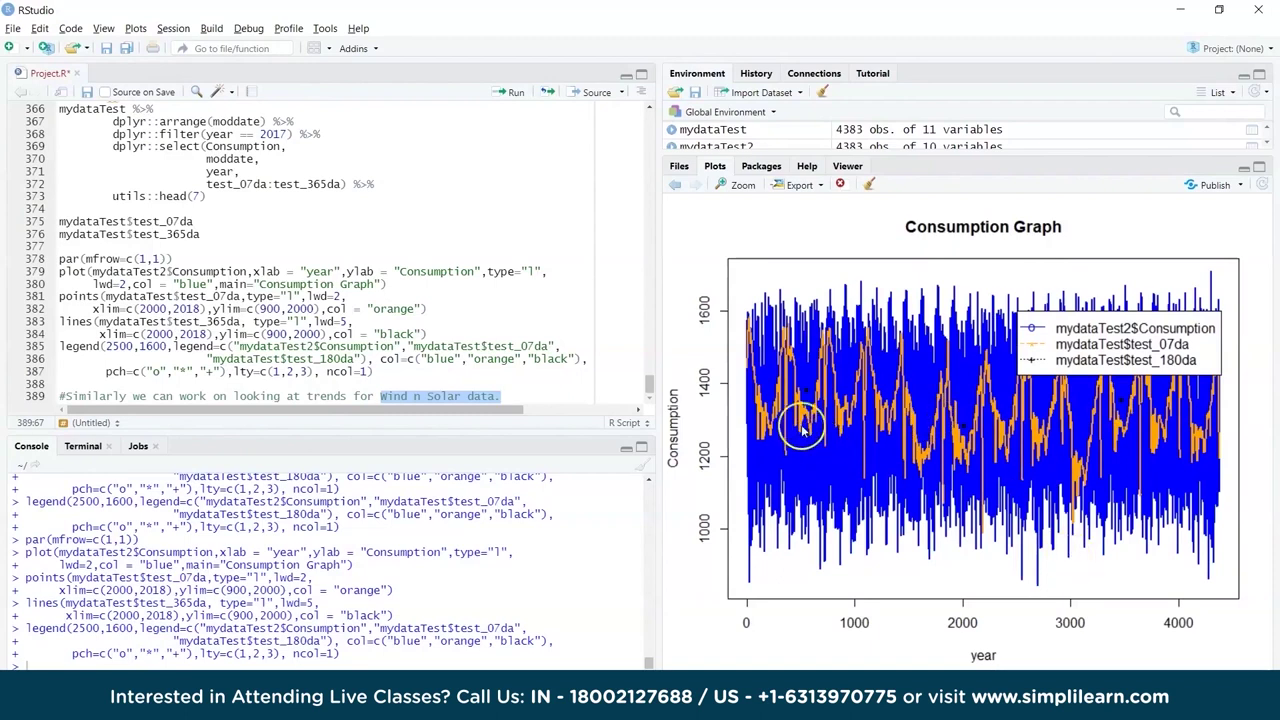
key(alt+Tab)
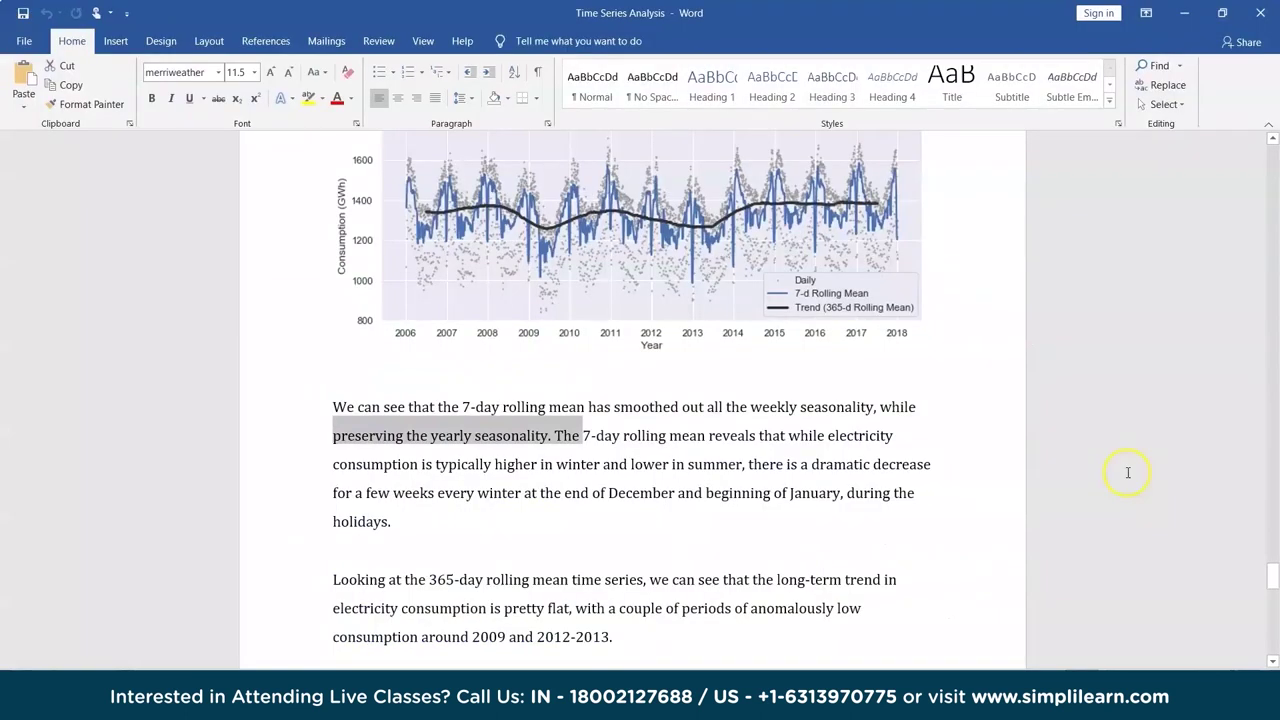
scroll(756, 545, down, 1)
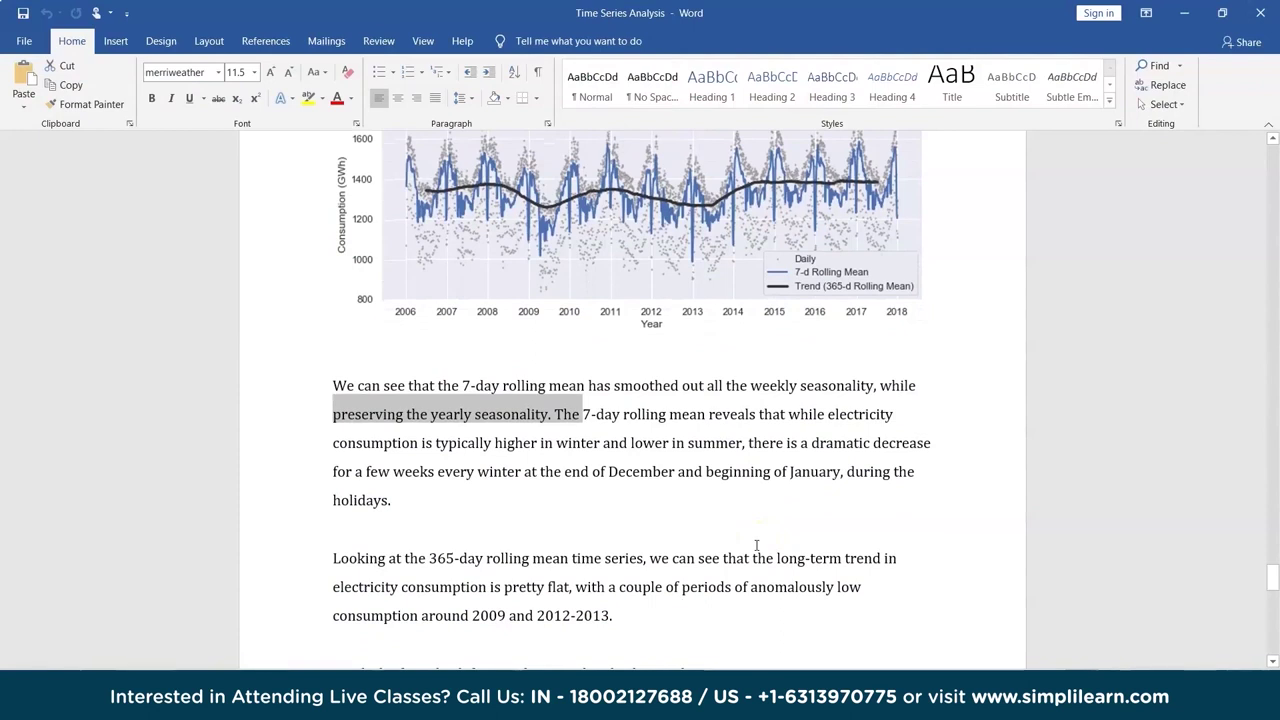
scroll(756, 545, down, 1)
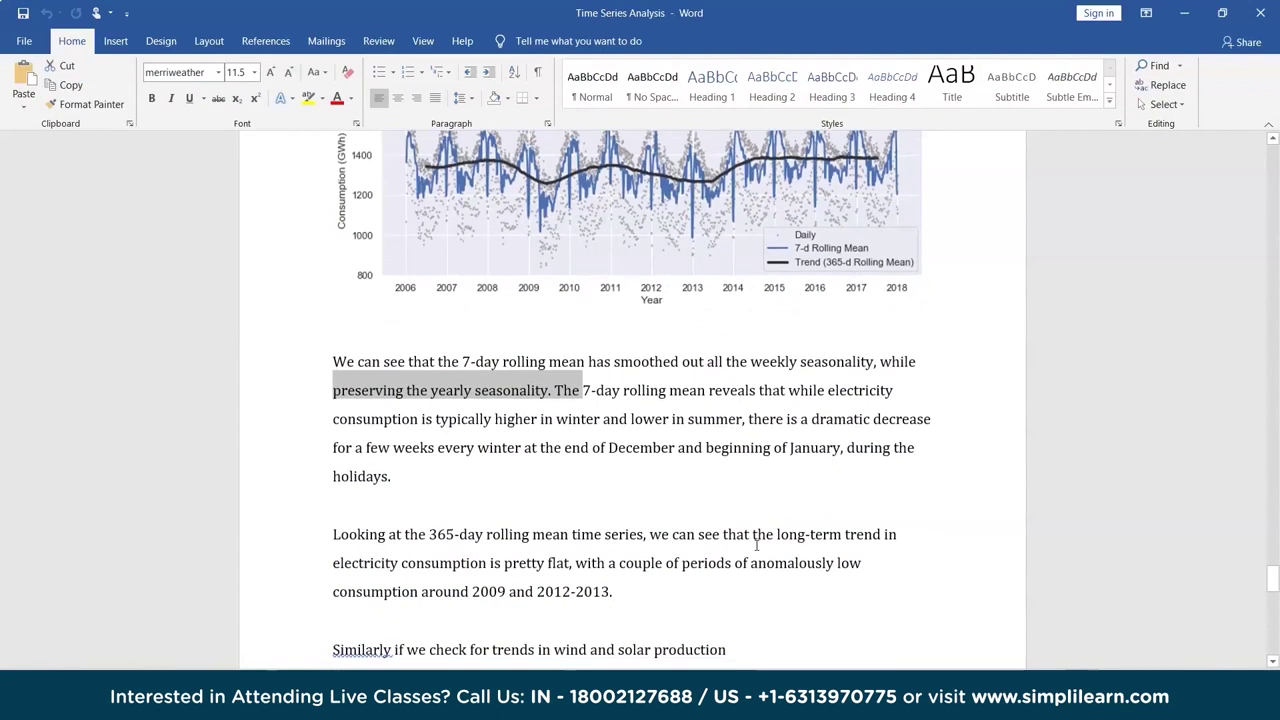
scroll(756, 545, down, 1)
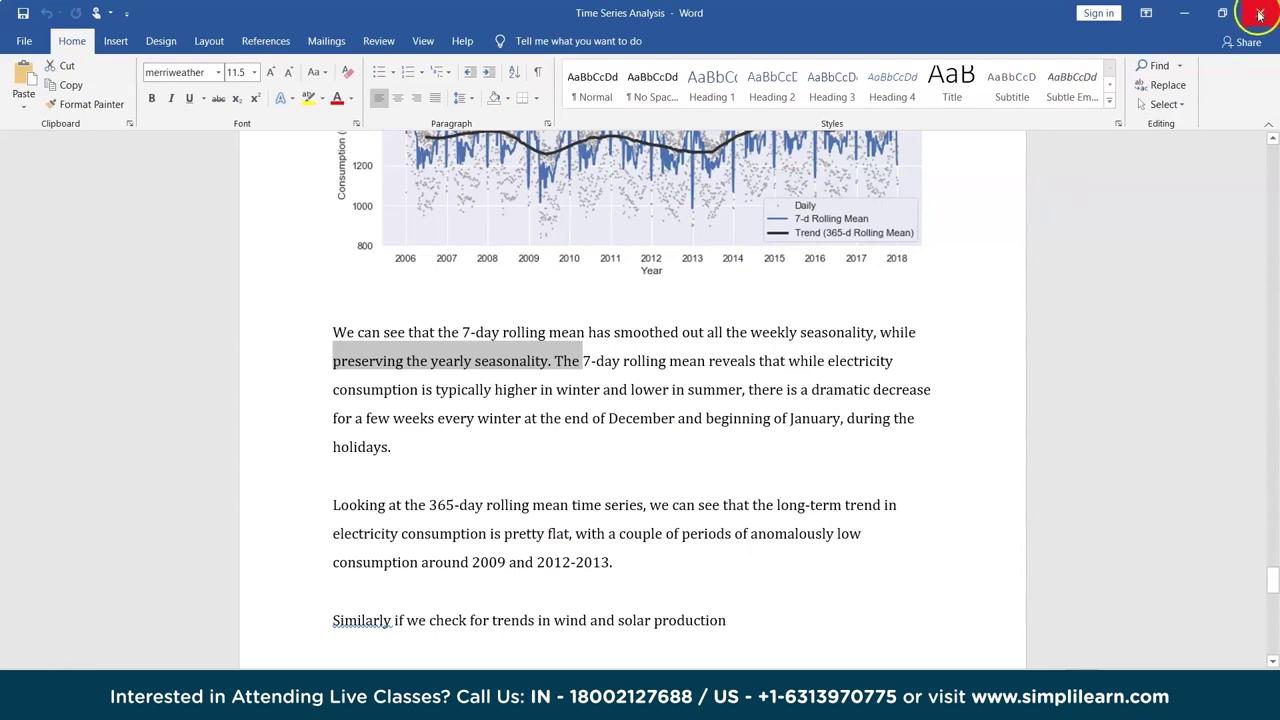
scroll(793, 454, down, 2)
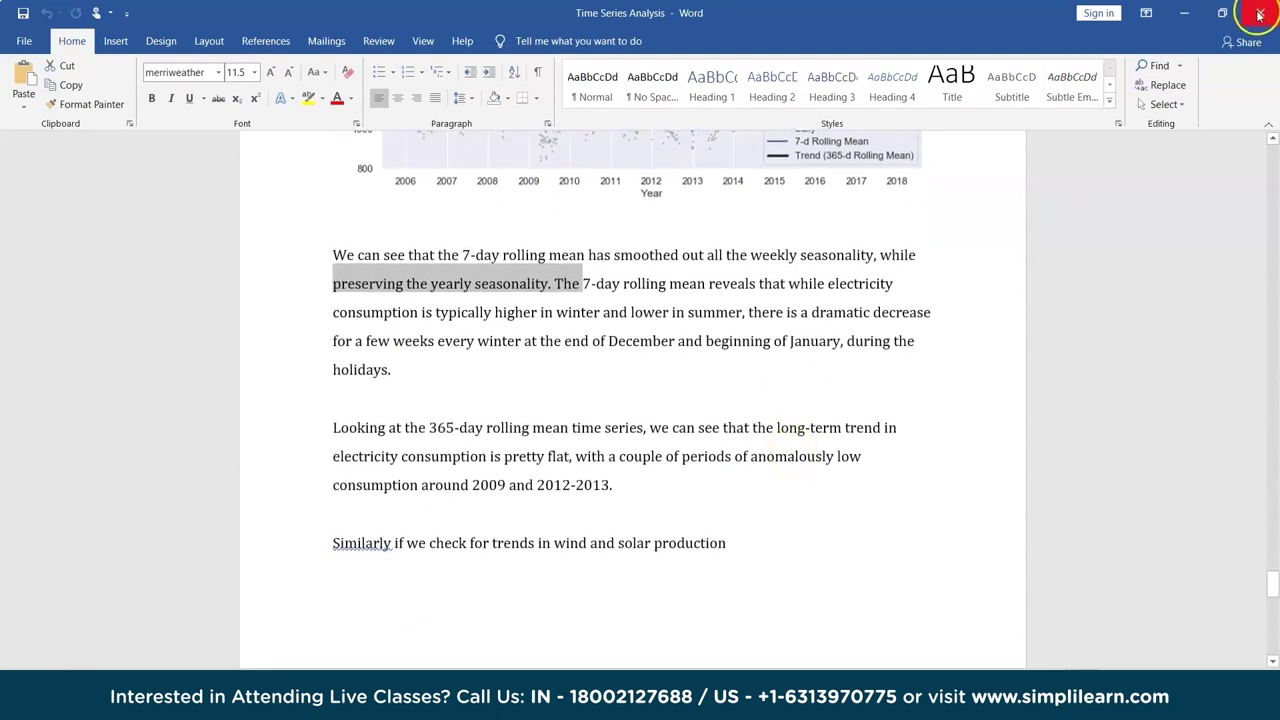
click(1259, 12)
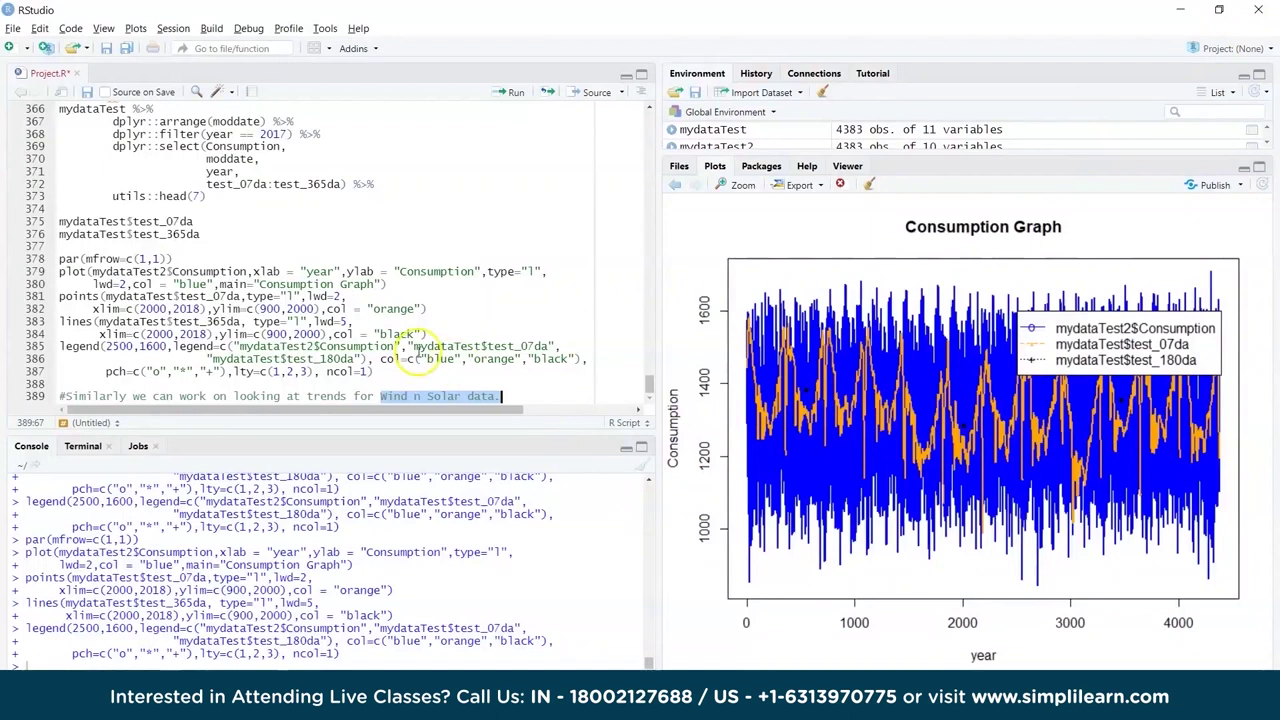
scroll(370, 248, up, 20)
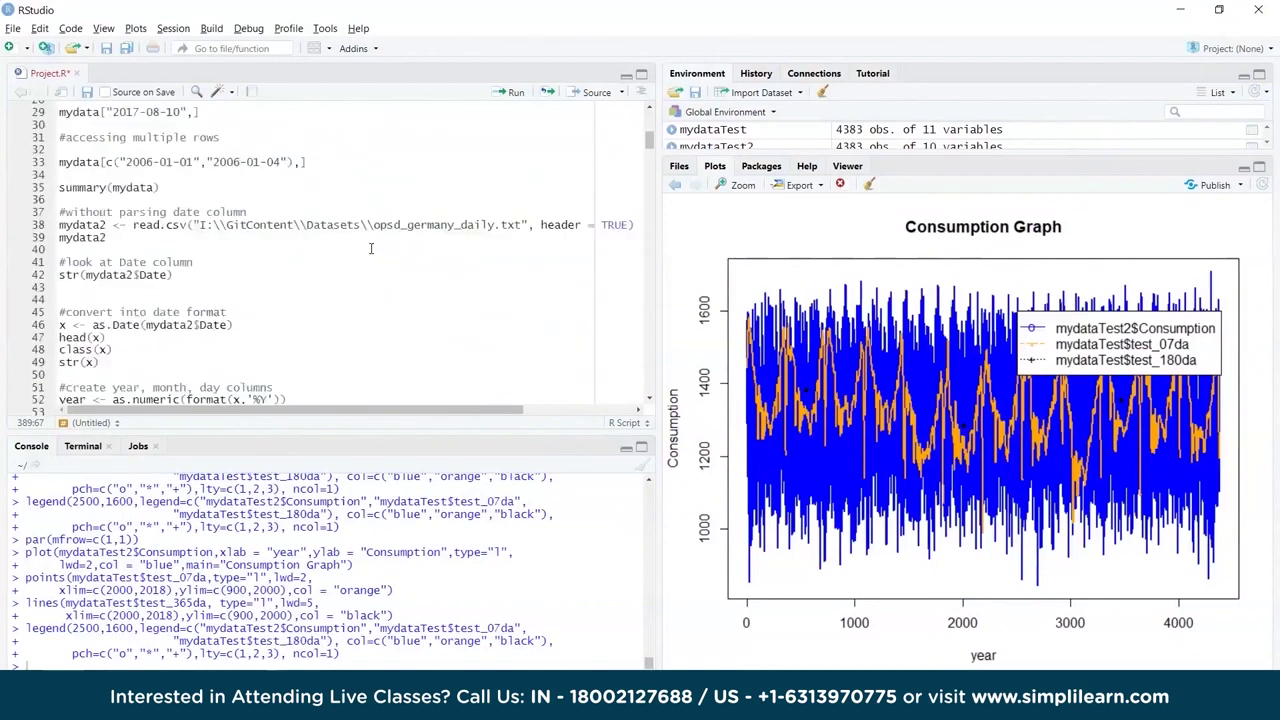
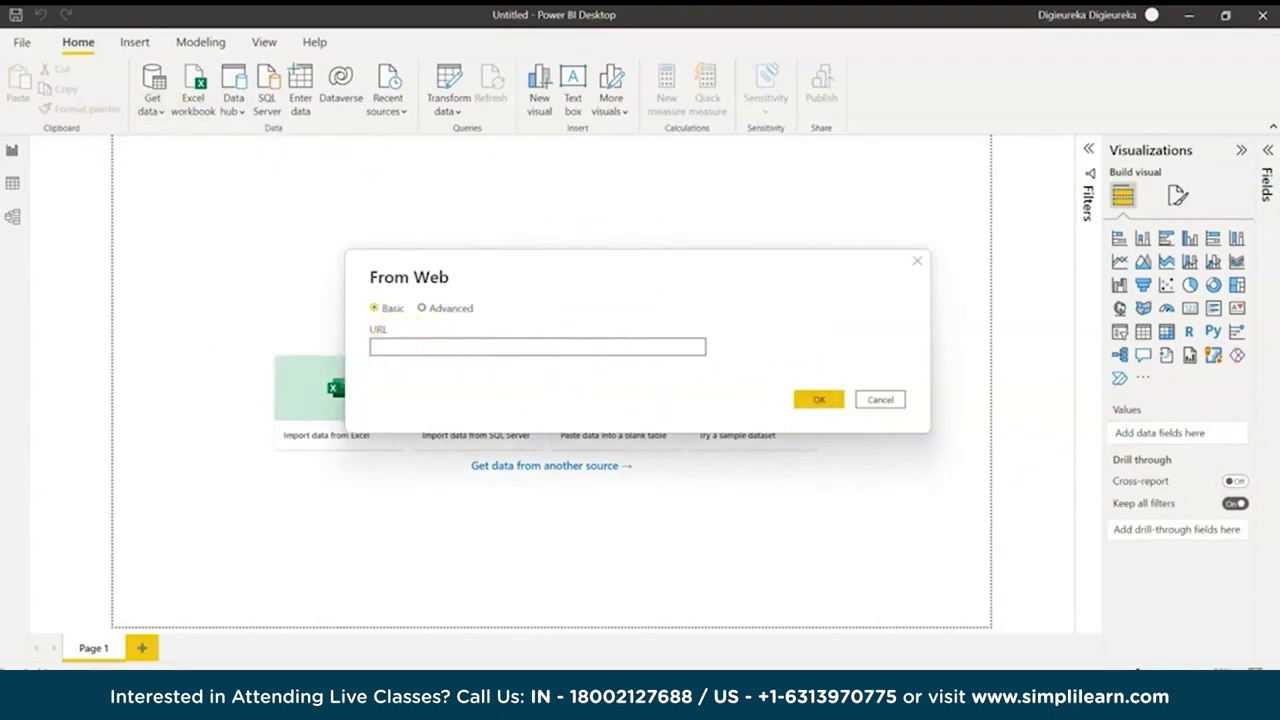
Copy the Sample - Superstore spreadsheet's publish-to-web link in Google Sheets and return to the From Web dialog in Power BI Desktop
key(alt+Tab)
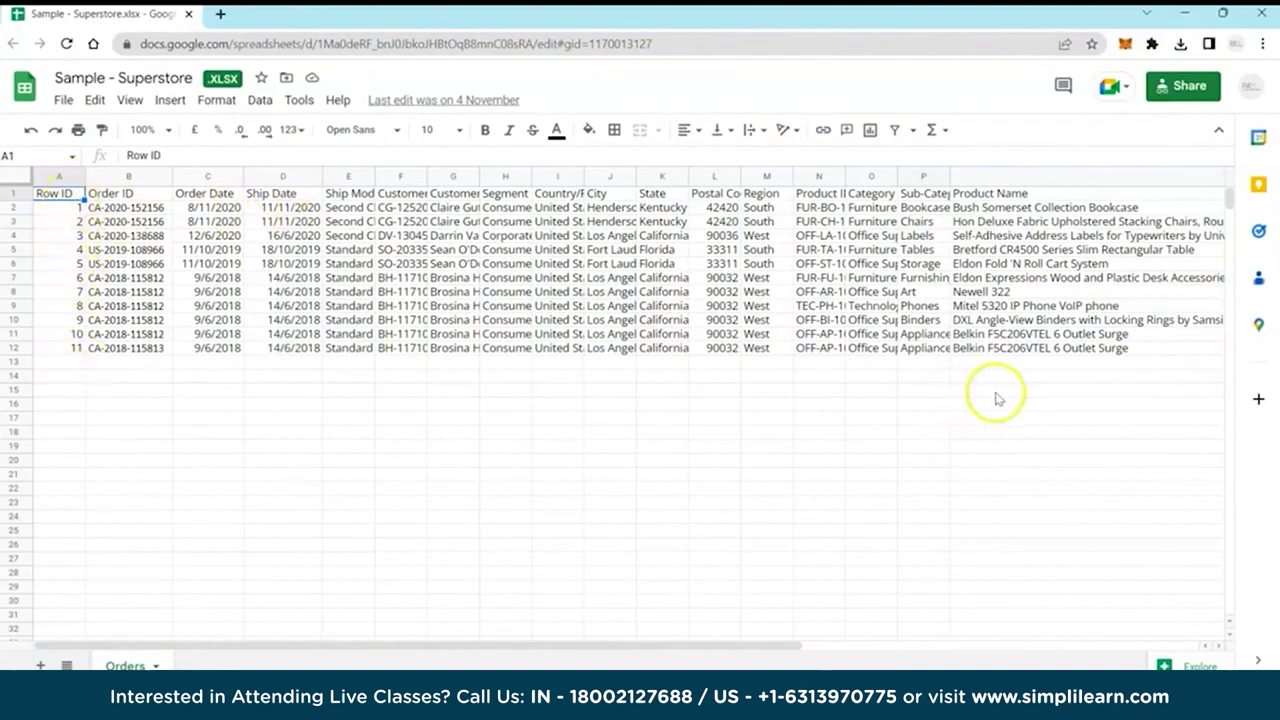
click(61, 104)
mouse_move(200, 279)
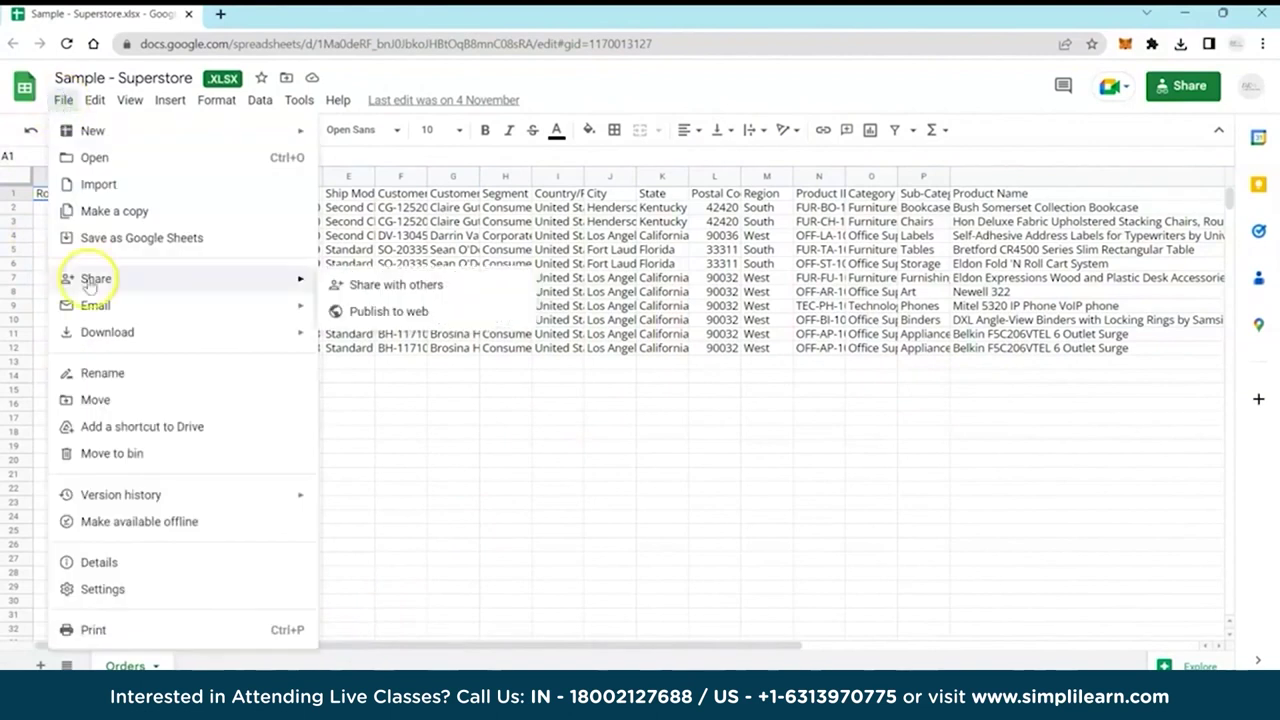
click(370, 318)
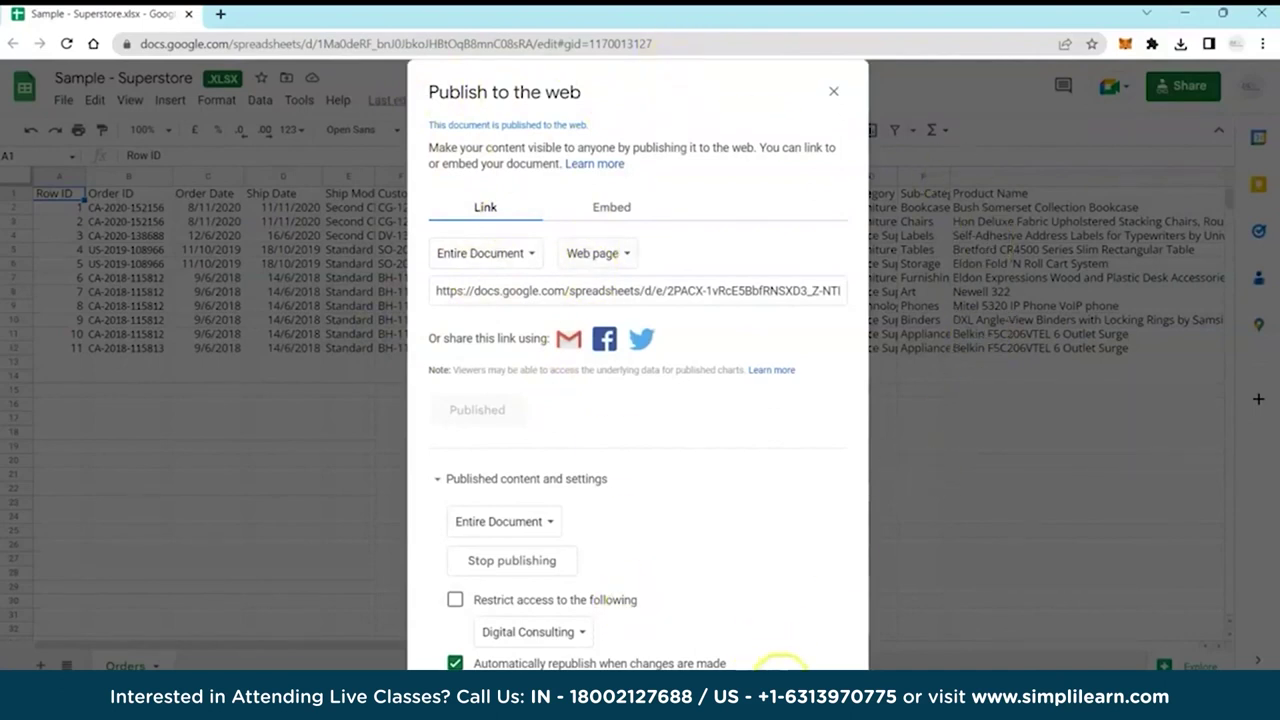
key(ctrl+minus)
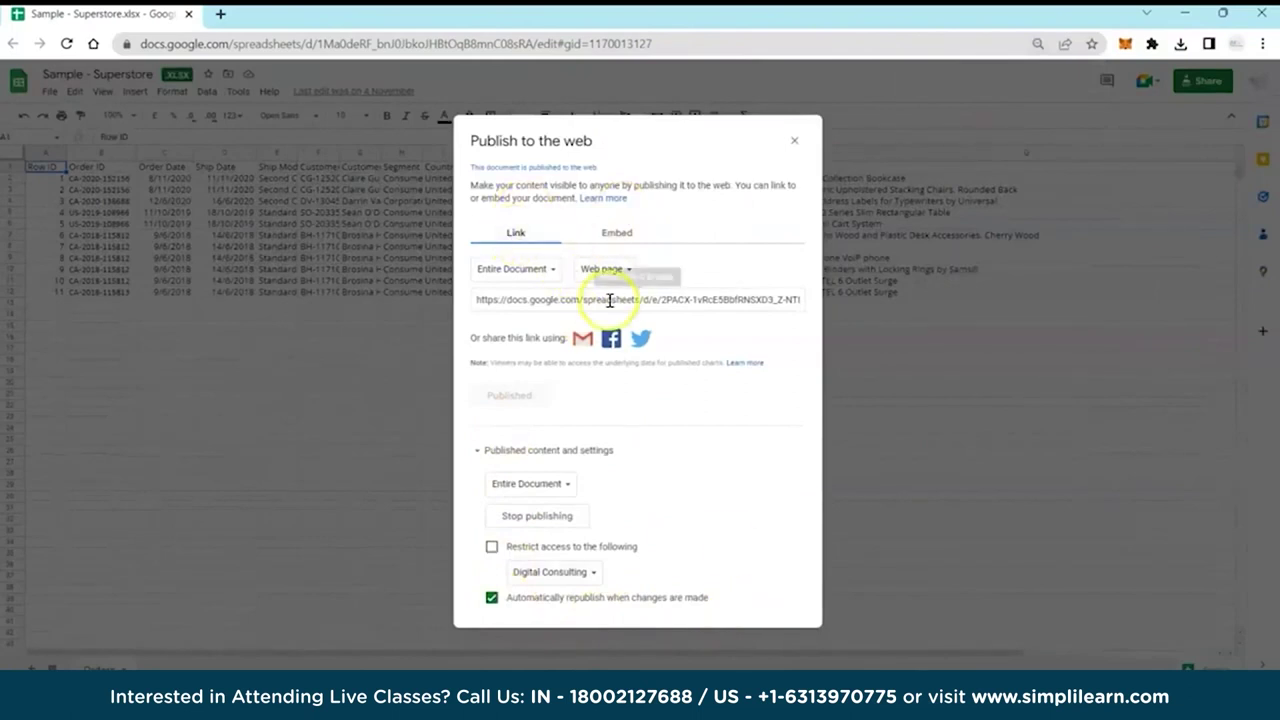
click(492, 299)
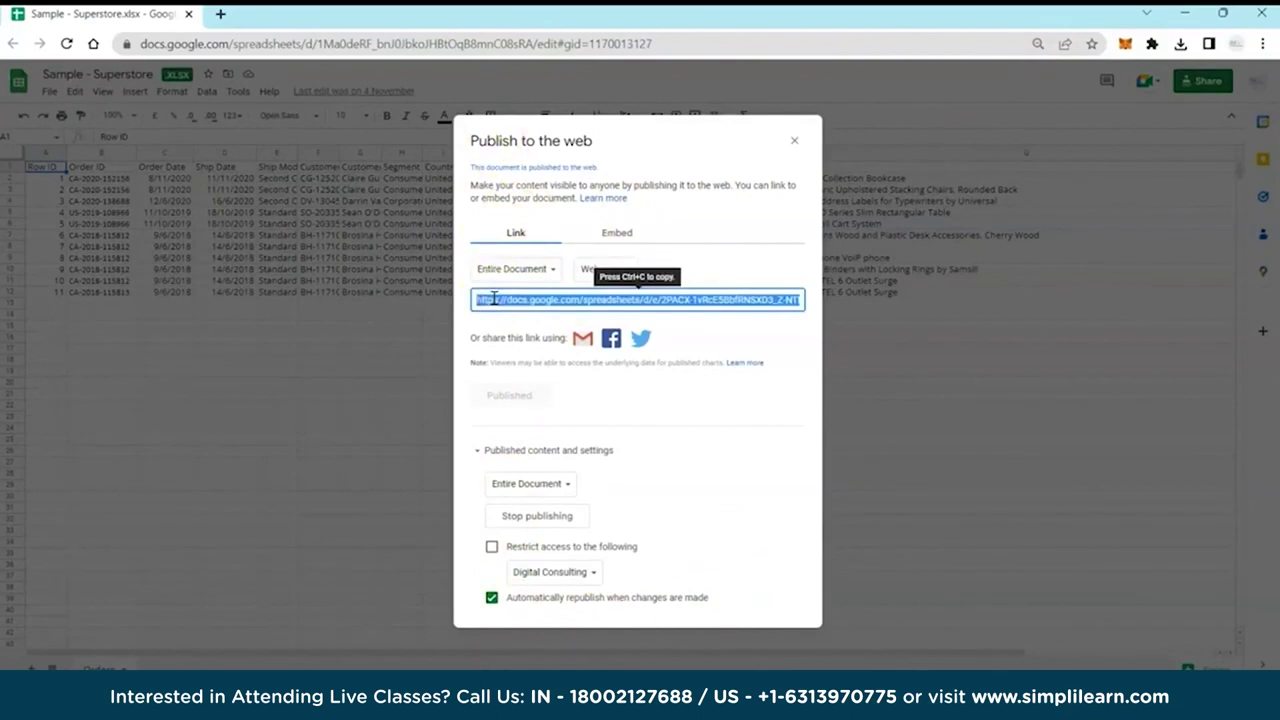
key(alt+Tab)
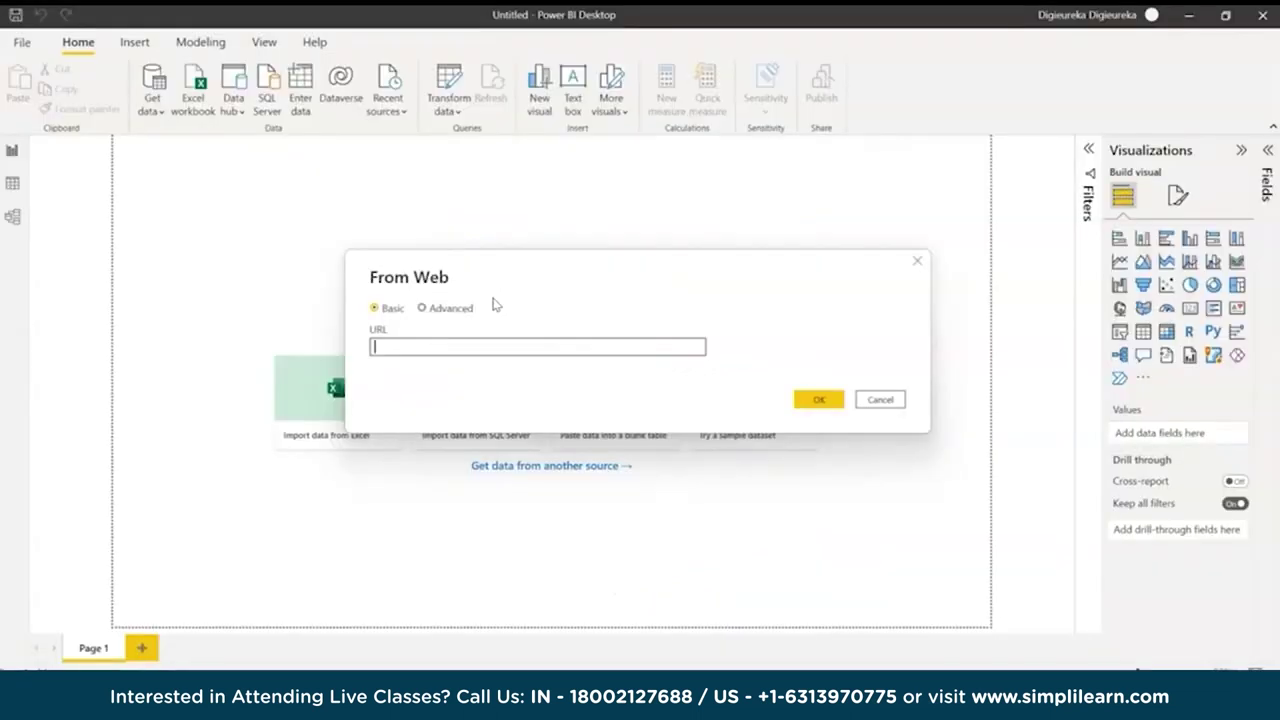
Connect to the copied publish-to-web link as a basic web source and select Table 1 under HTML Tables in the Navigator
click(469, 347)
key(ctrl+v)
click(812, 399)
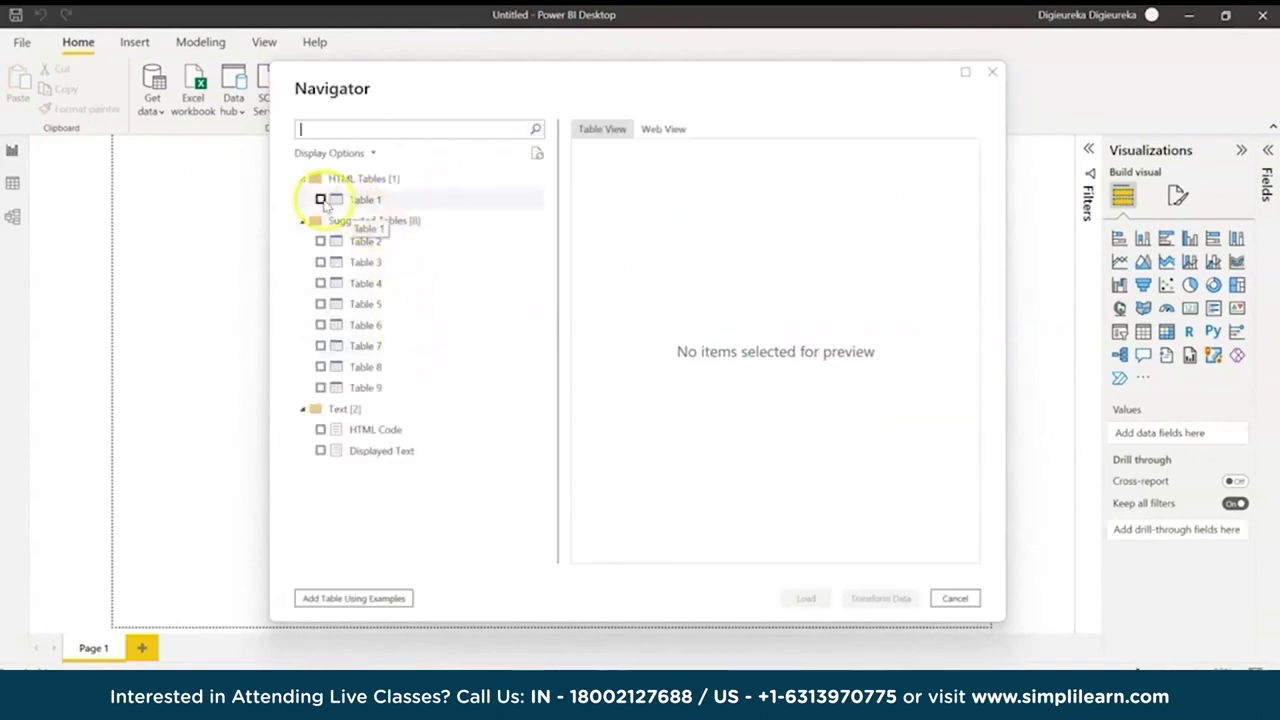
click(320, 199)
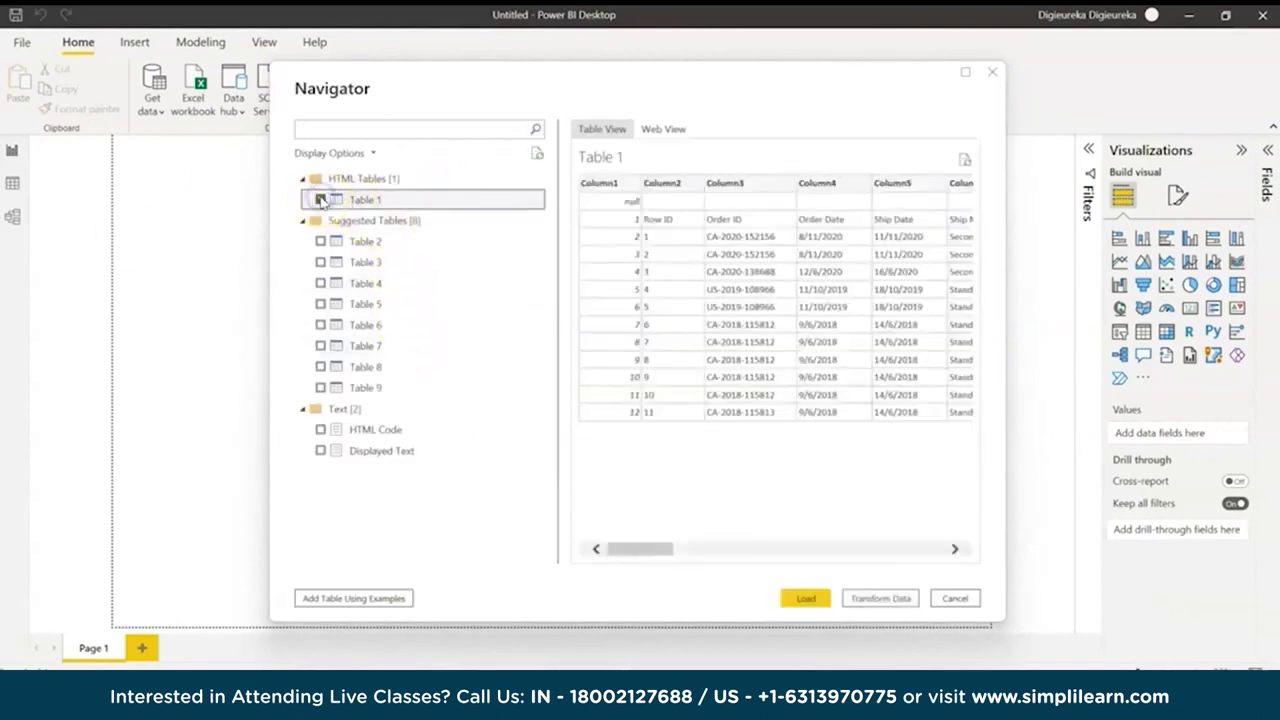
Compare Table 1's preview columns with the Google Sheet, closing the sheet's publish-to-web dialog
drag(655, 553, 873, 557)
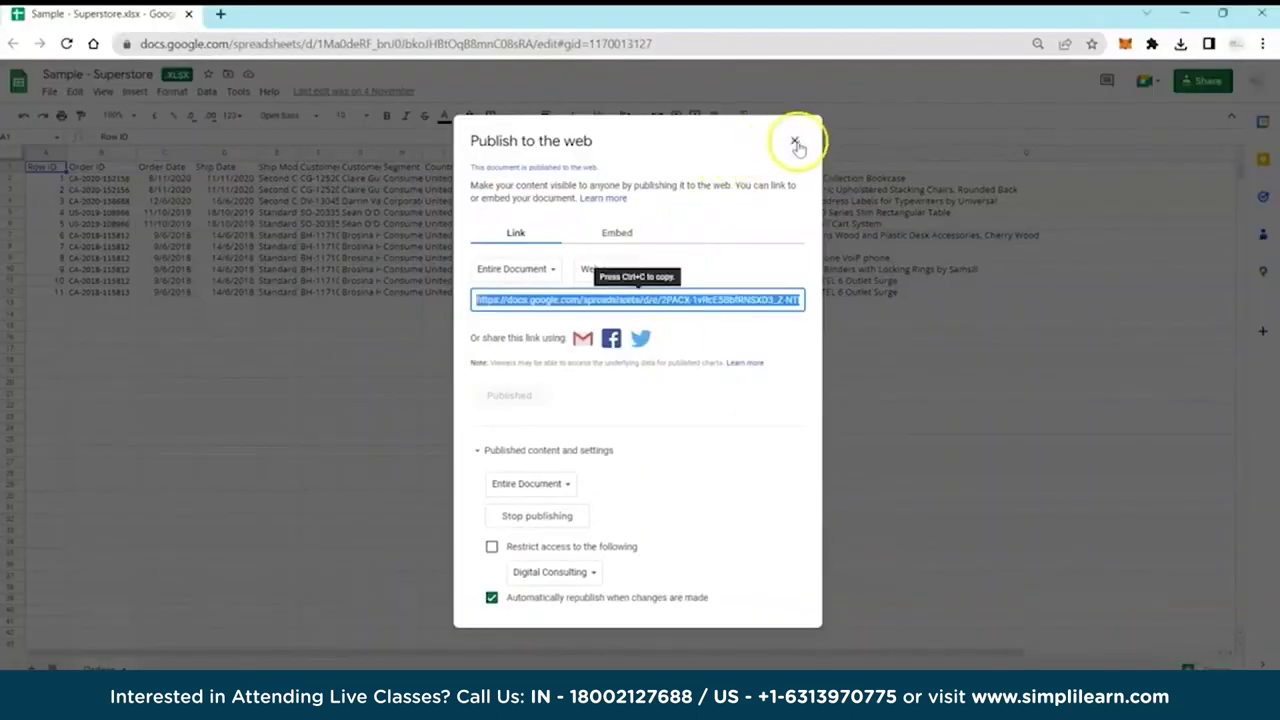
click(797, 143)
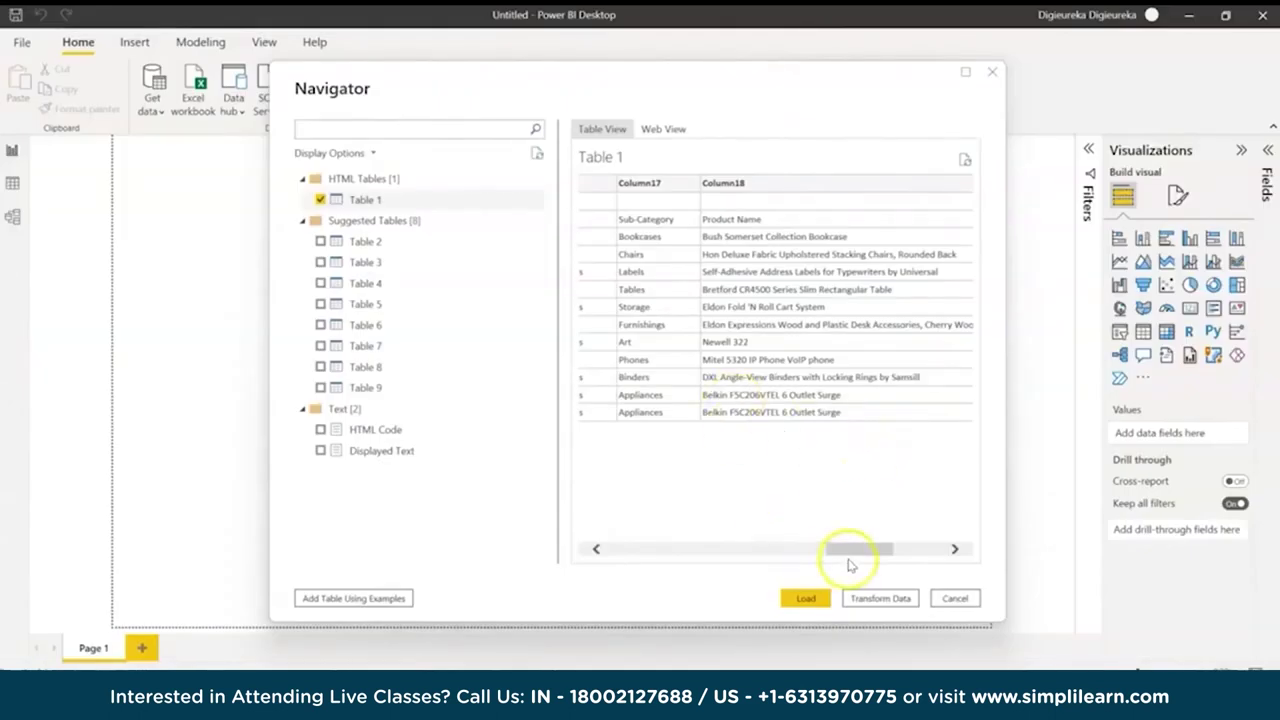
drag(849, 552, 600, 548)
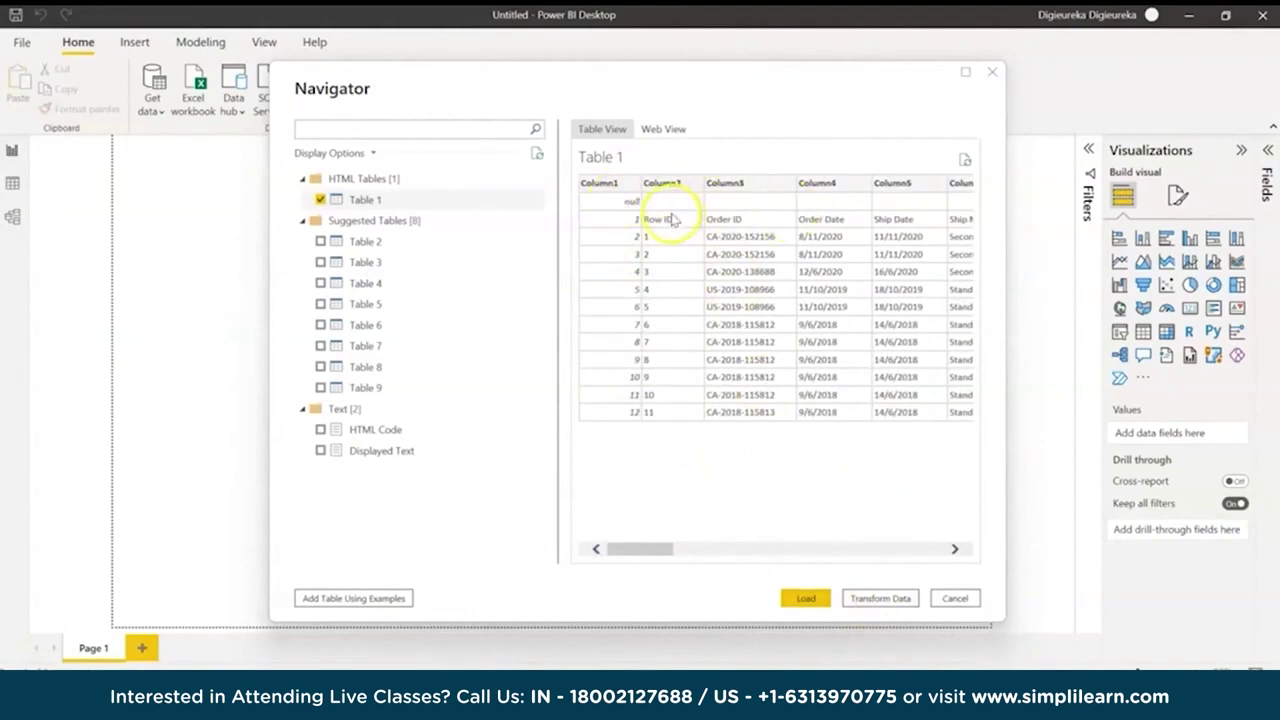
mouse_move(657, 550)
mouse_down()
mouse_move(900, 545)
mouse_move(646, 546)
mouse_up()
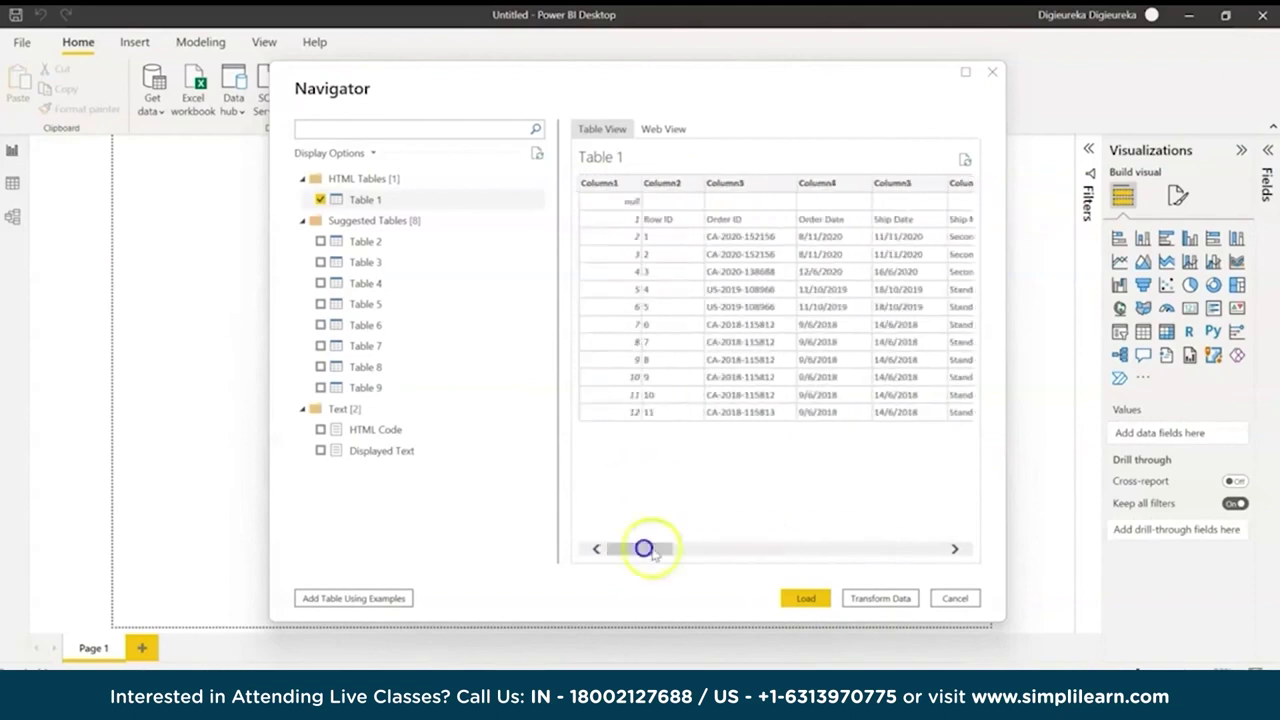
Open Table 1 for transformation in the Power Query Editor and remove its 1 top row
click(882, 597)
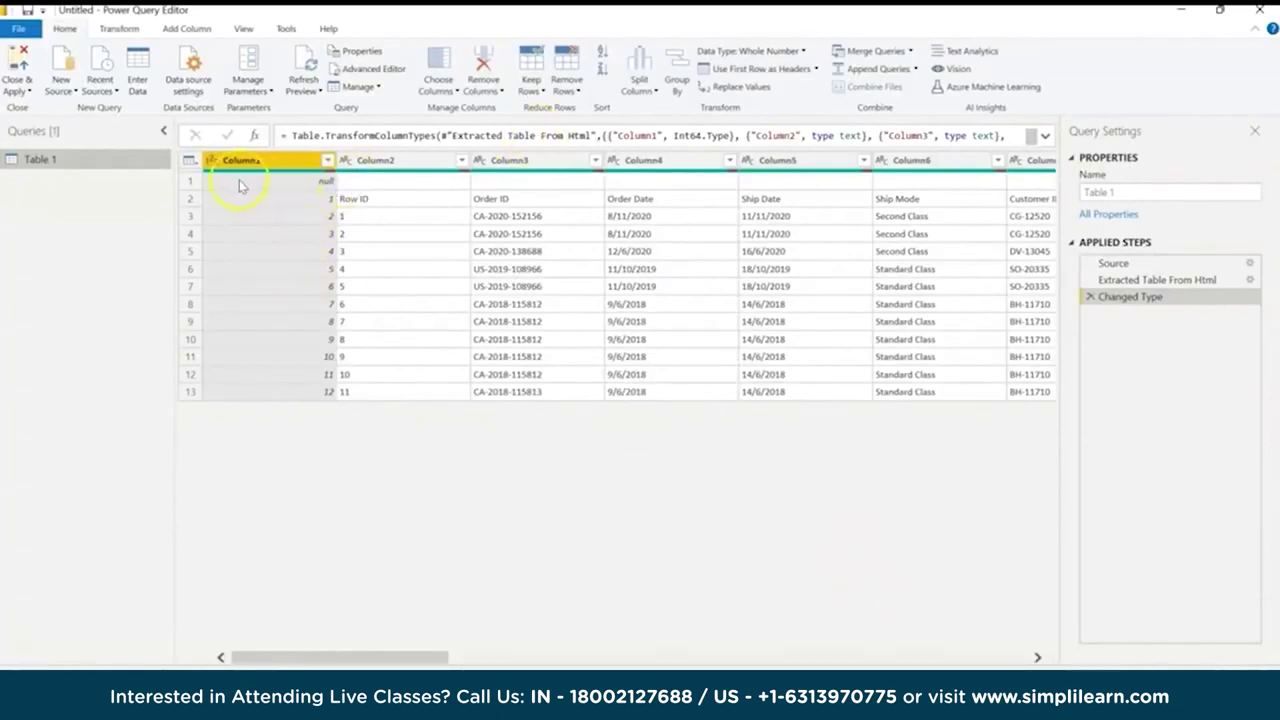
click(577, 97)
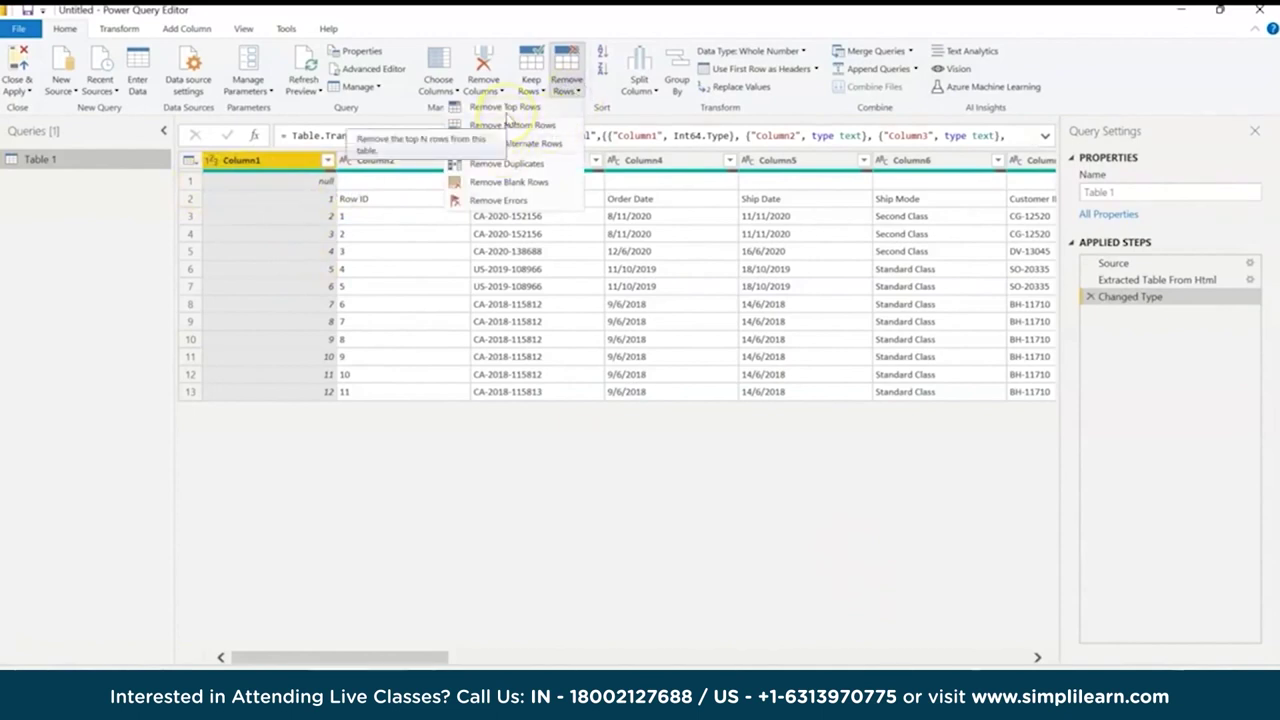
click(507, 110)
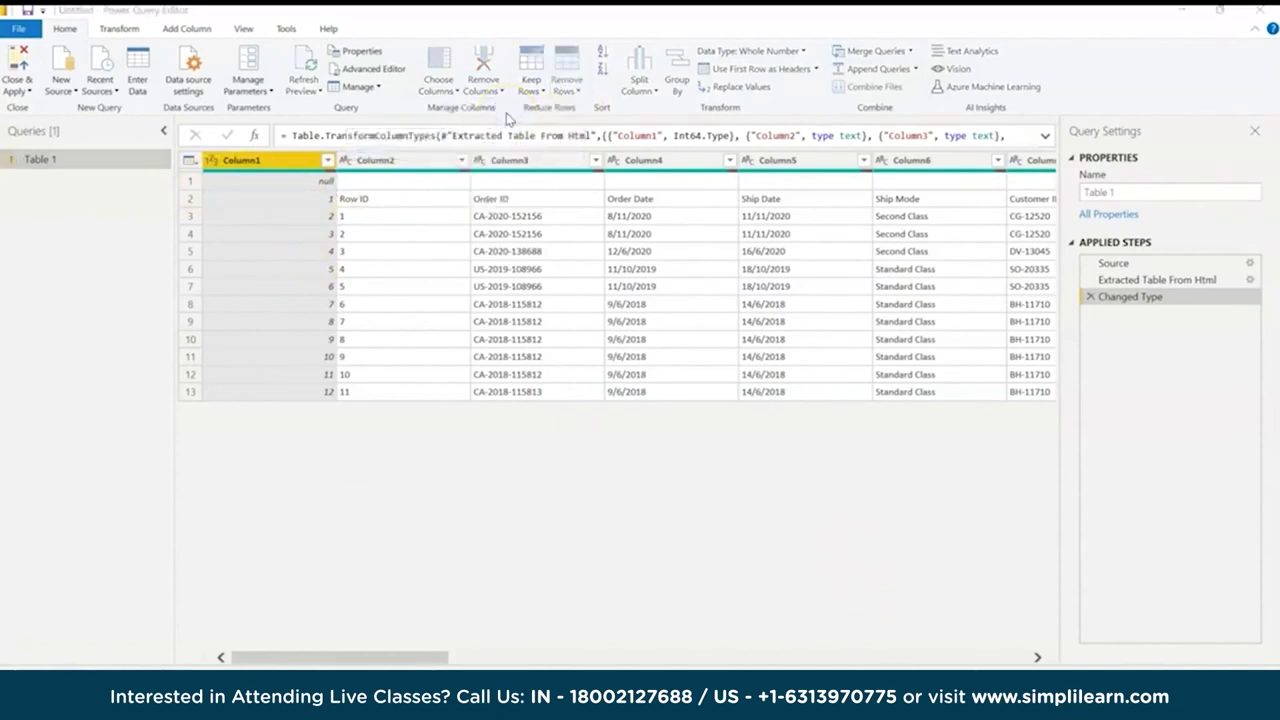
text(1)
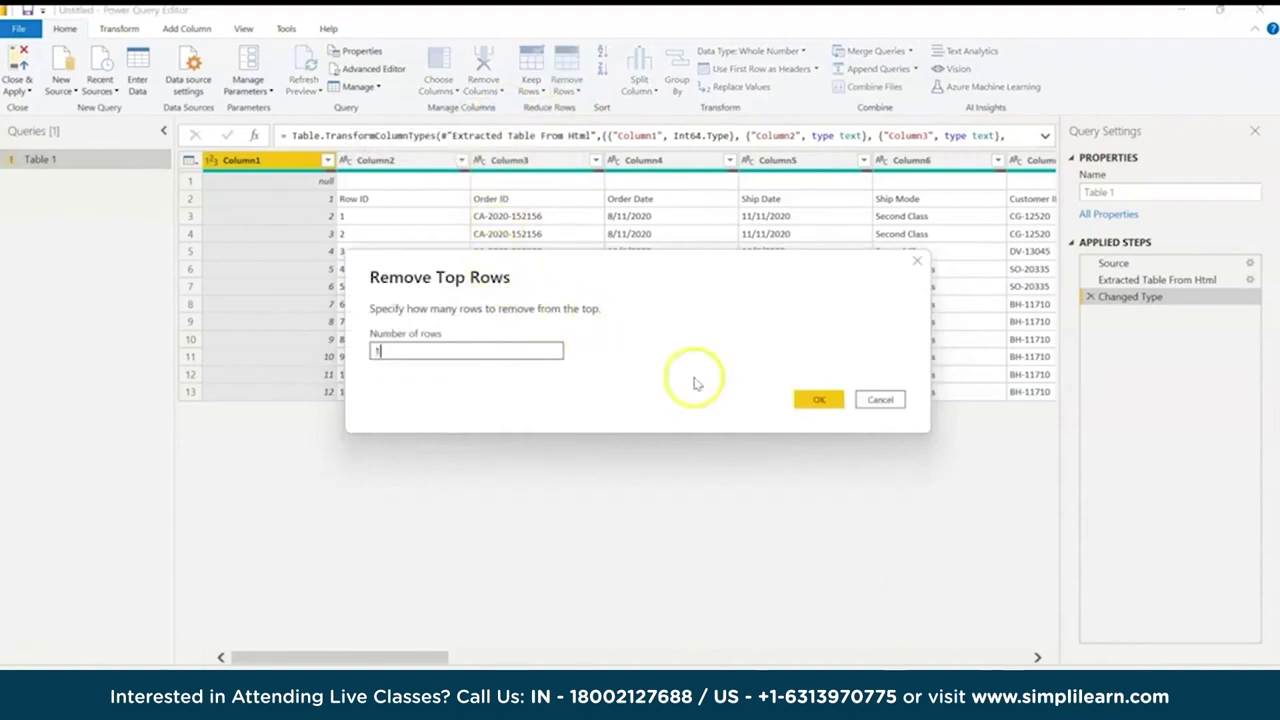
click(819, 399)
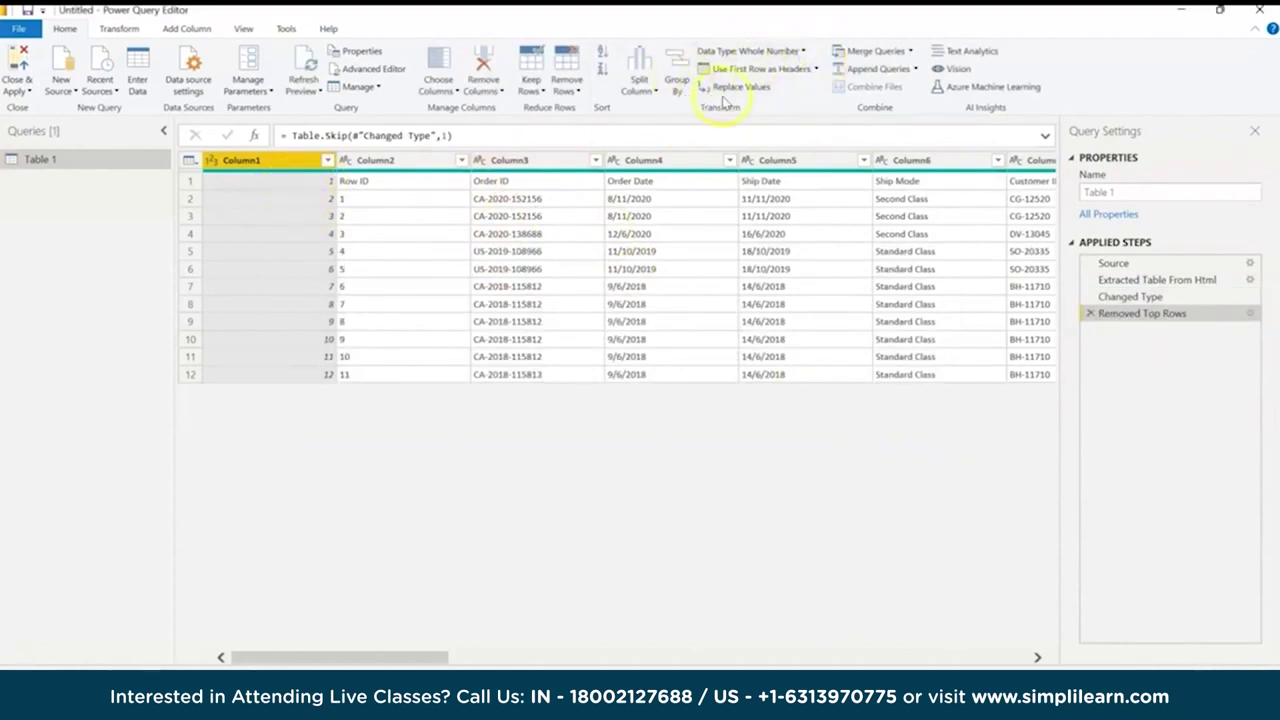
Promote the first row of Table 1 to column headers
click(815, 70)
click(808, 88)
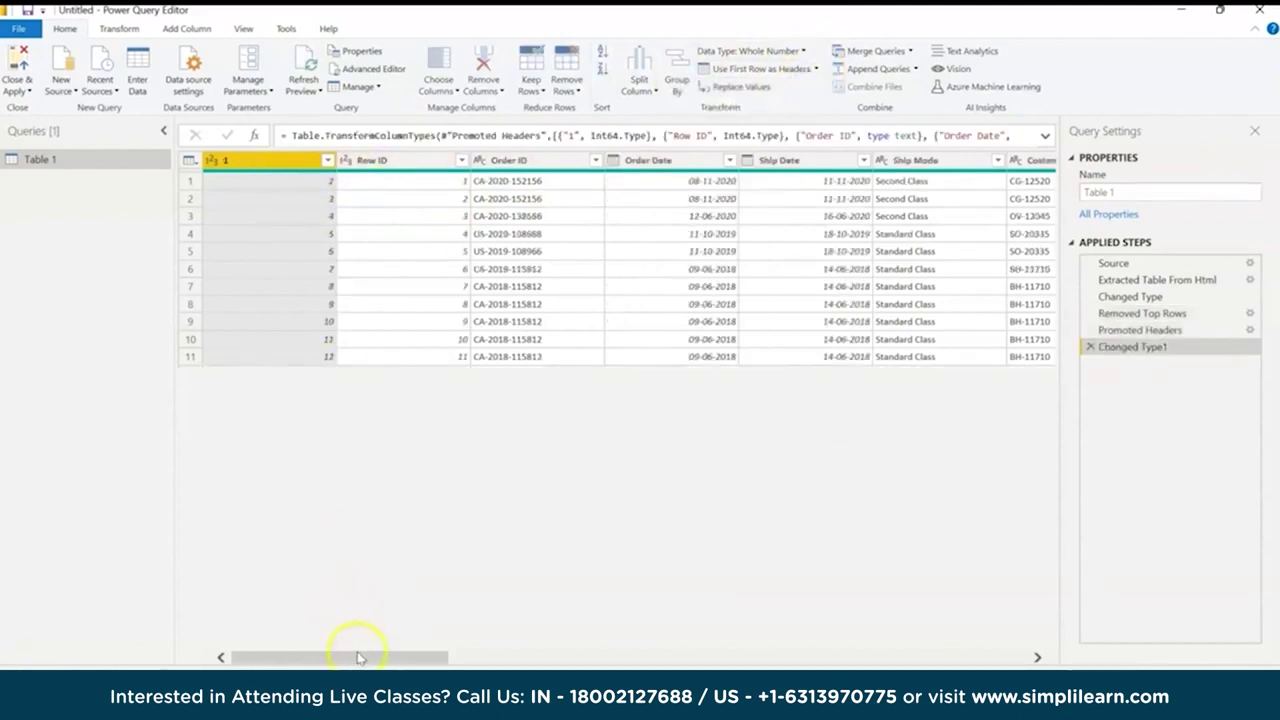
mouse_move(357, 660)
mouse_down()
mouse_move(940, 660)
mouse_move(366, 660)
mouse_up()
Close the Power Query Editor, applying the pending query changes, and show the loaded Table 1 in Data view
click(28, 92)
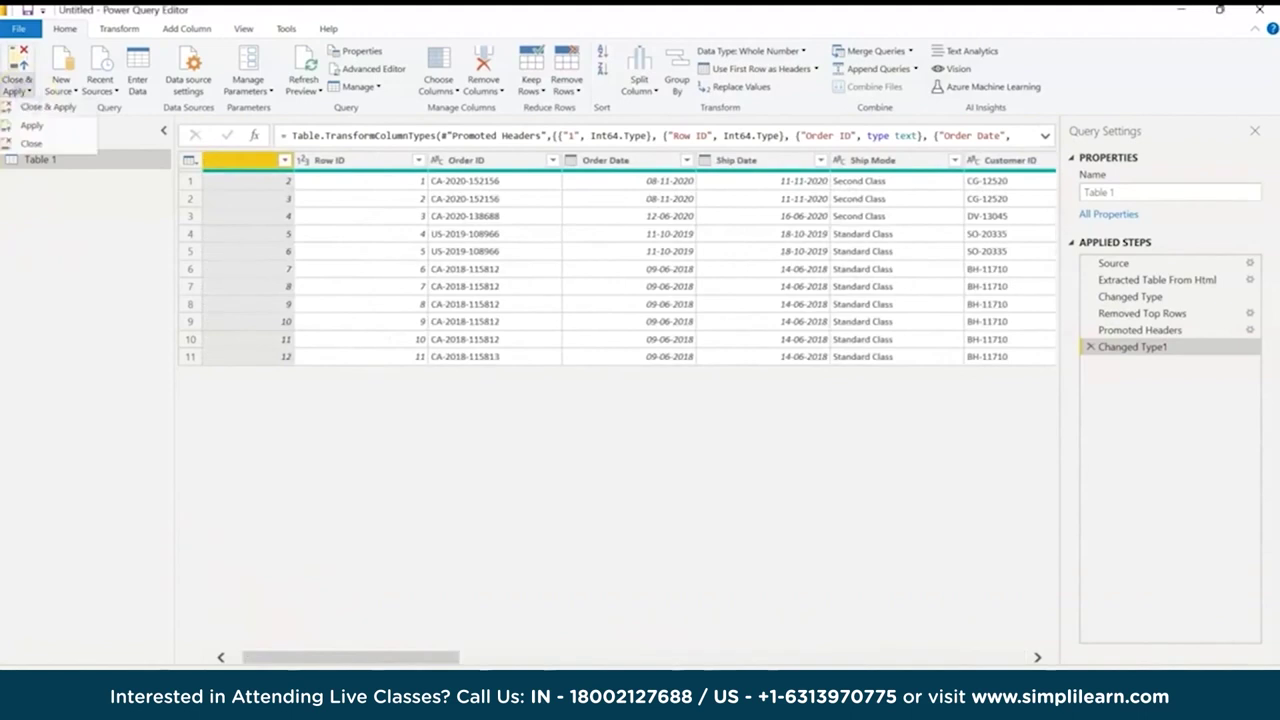
click(28, 104)
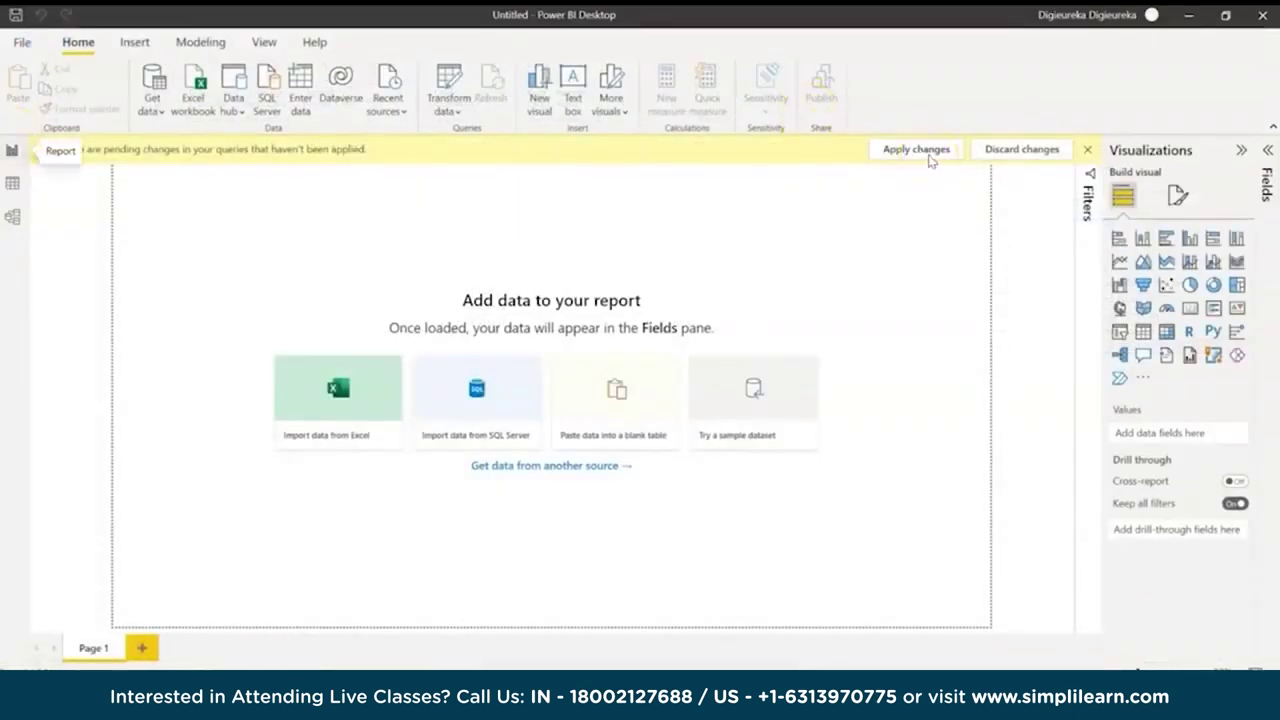
click(928, 156)
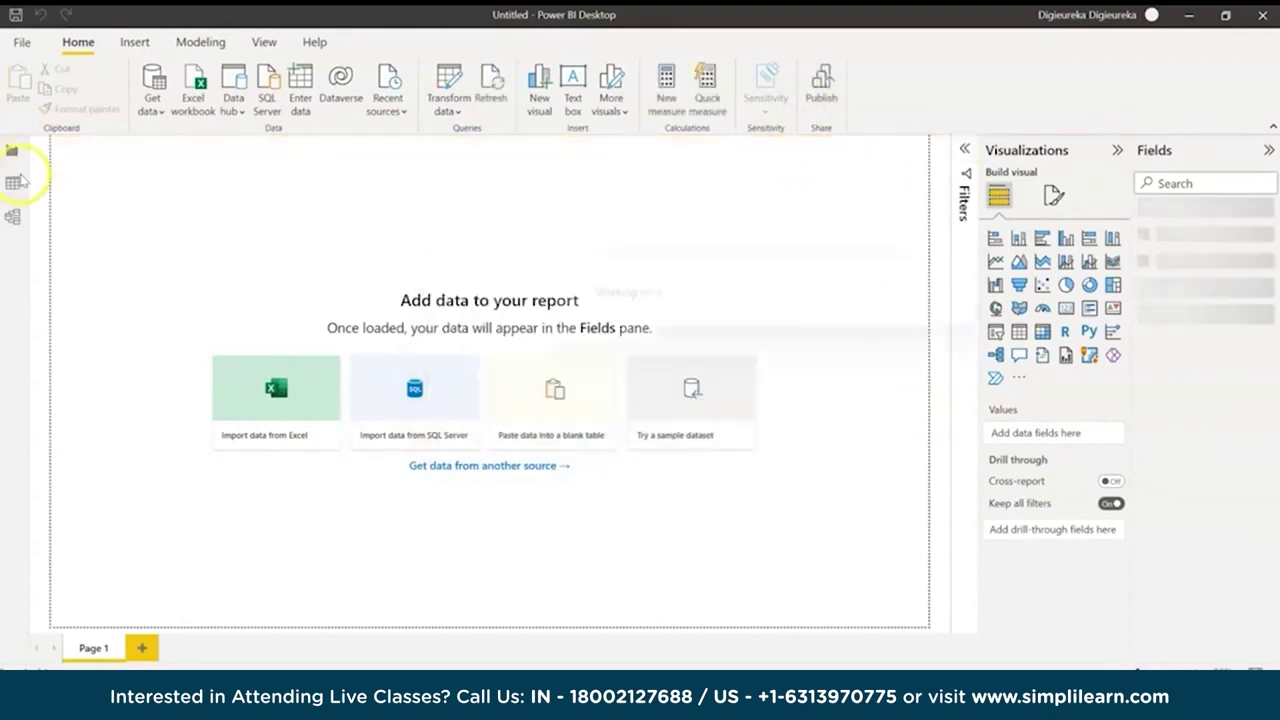
click(13, 183)
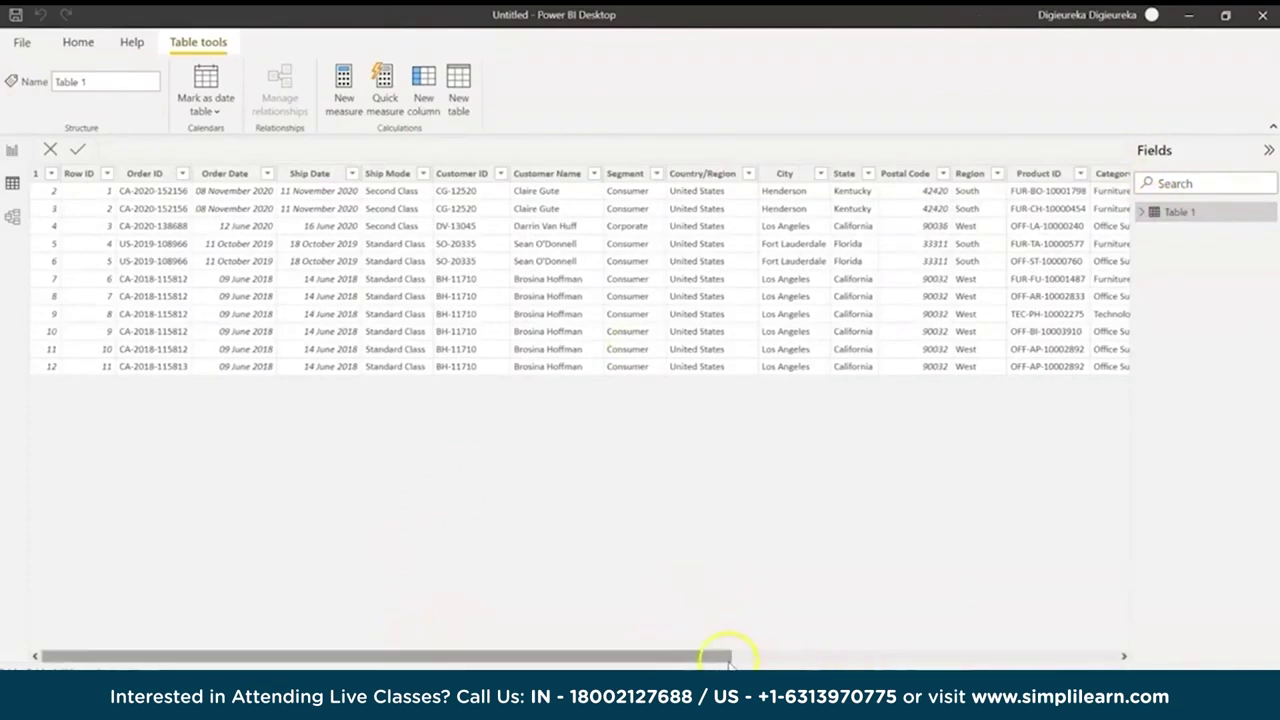
Switch to the Sample - Superstore Google Sheet and copy row 12 into row 13 with Row ID 12
key(alt+Tab)
drag(55, 292, 916, 287)
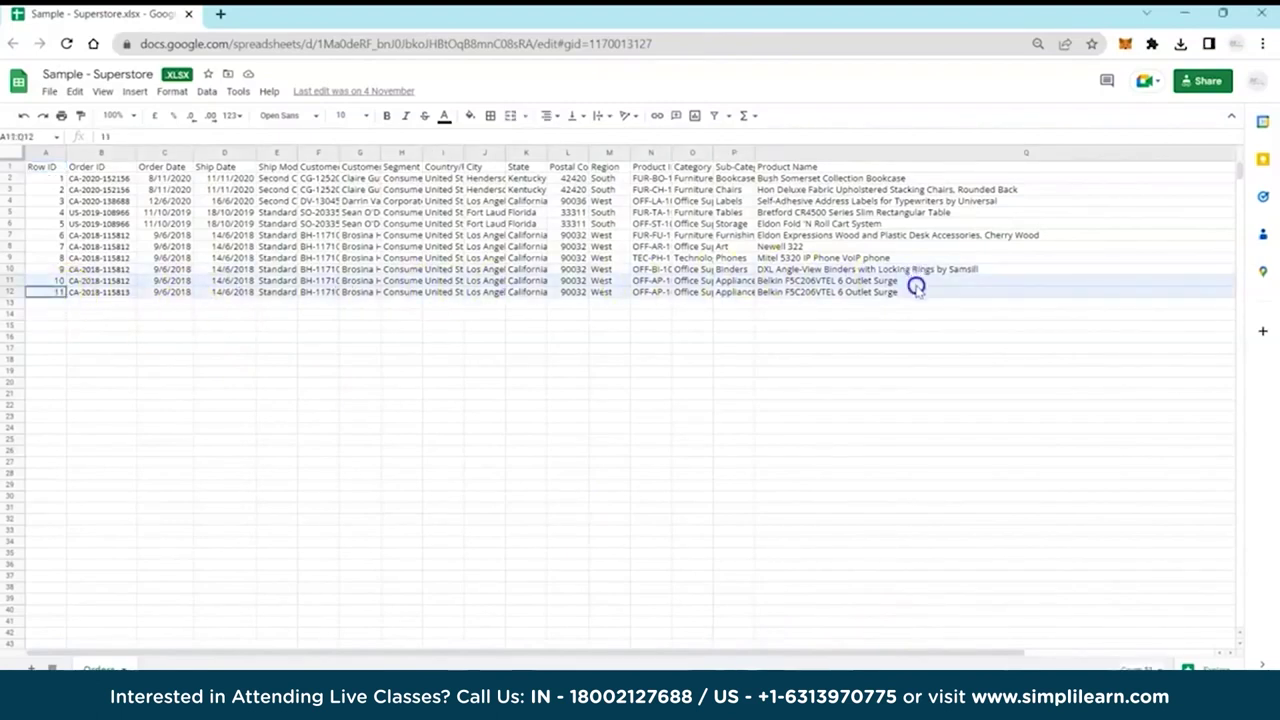
click(14, 292)
key(ctrl+c)
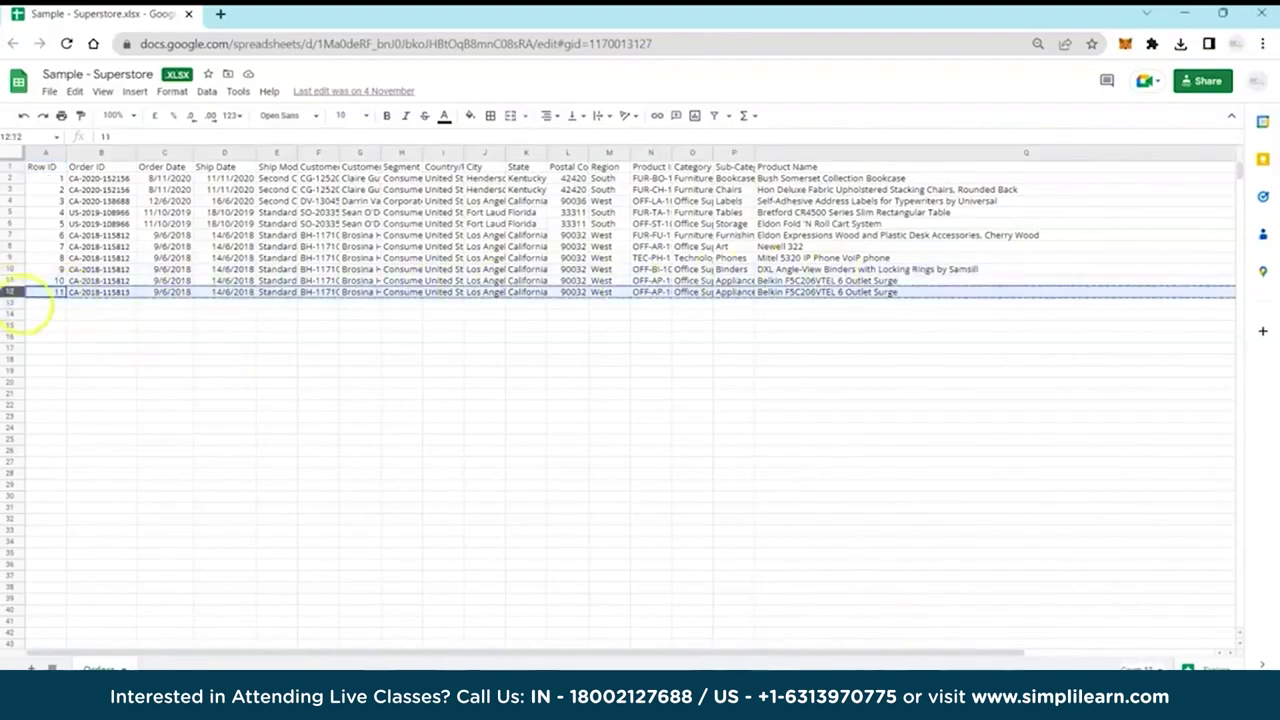
click(35, 303)
key(ctrl+v)
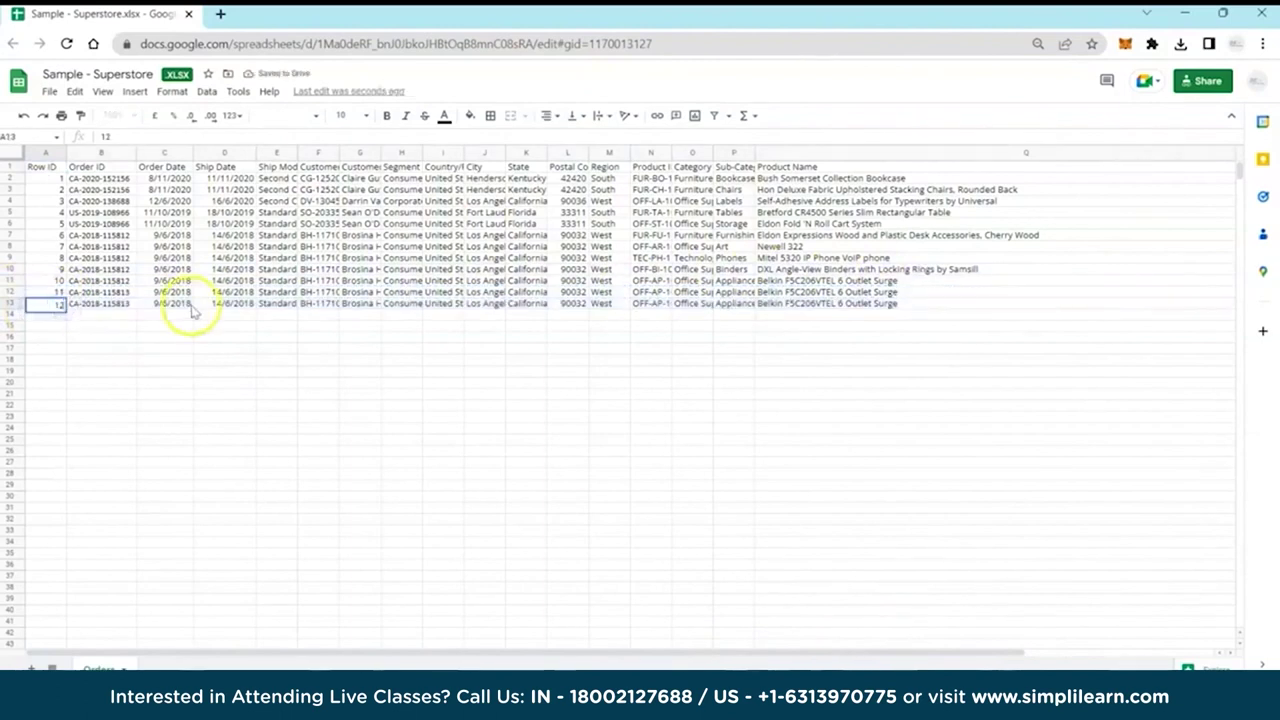
Change the last digit of row 13's Order ID to 4 and set its Order Date to 10/6/2018
click(106, 303)
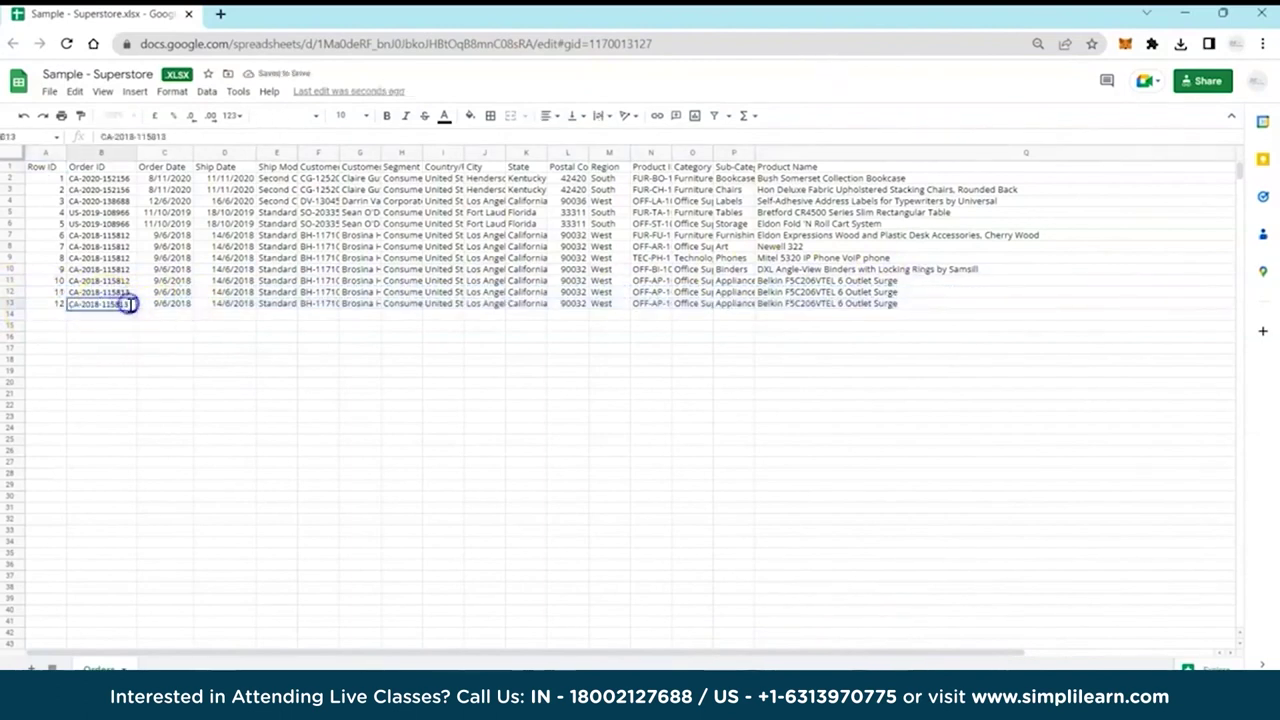
text(4)
click(160, 306)
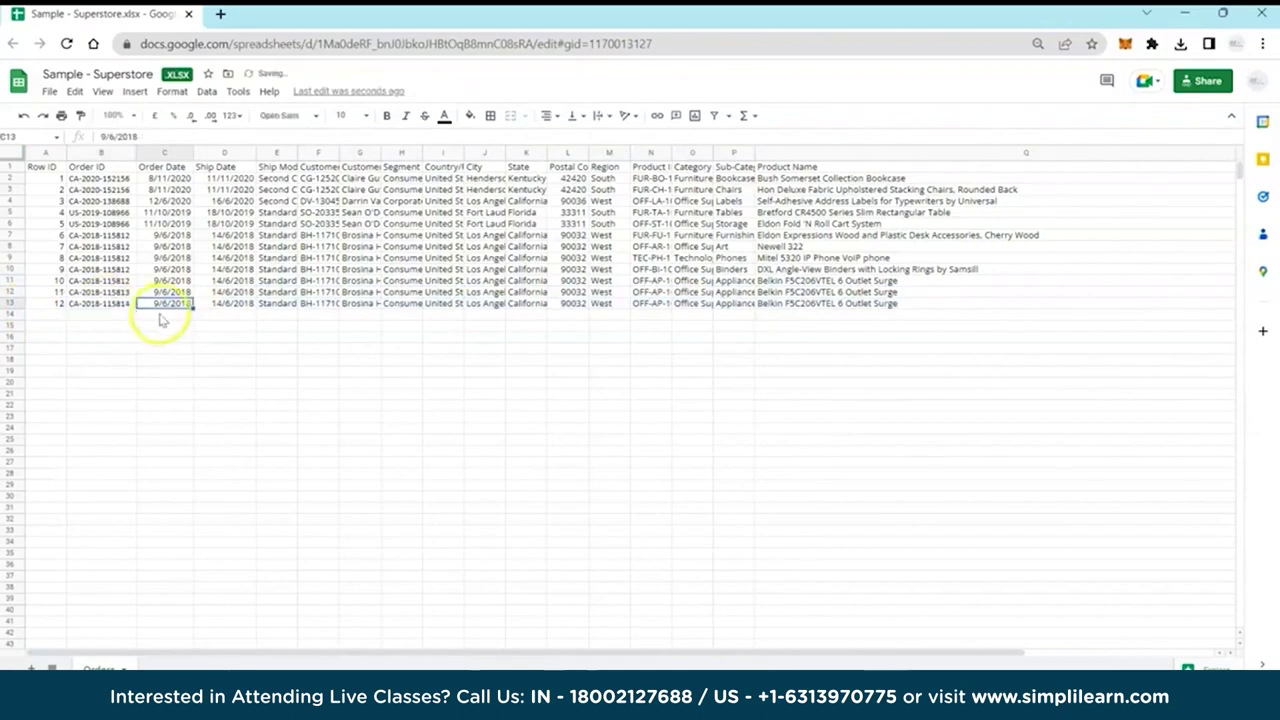
double_click(155, 308)
click(209, 374)
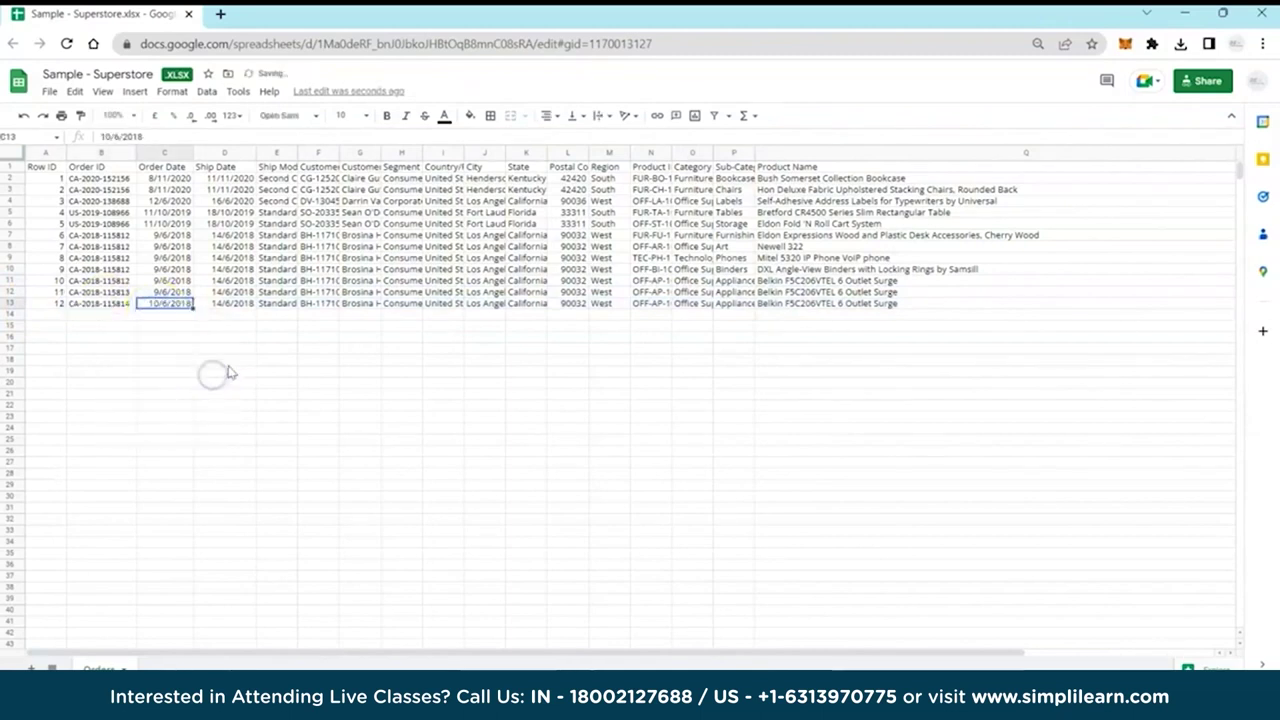
click(260, 328)
Switch back to Power BI Desktop, refresh the data from Report view, and check Table 1 in Data view
click(42, 93)
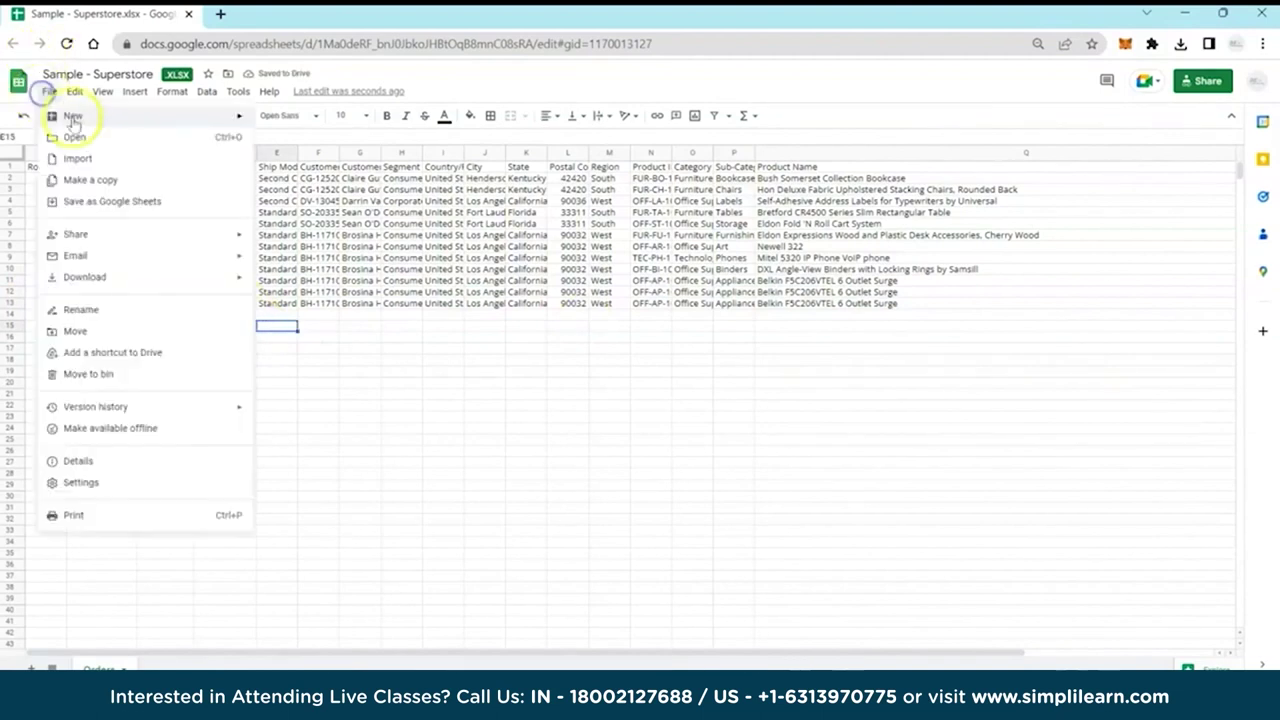
click(481, 349)
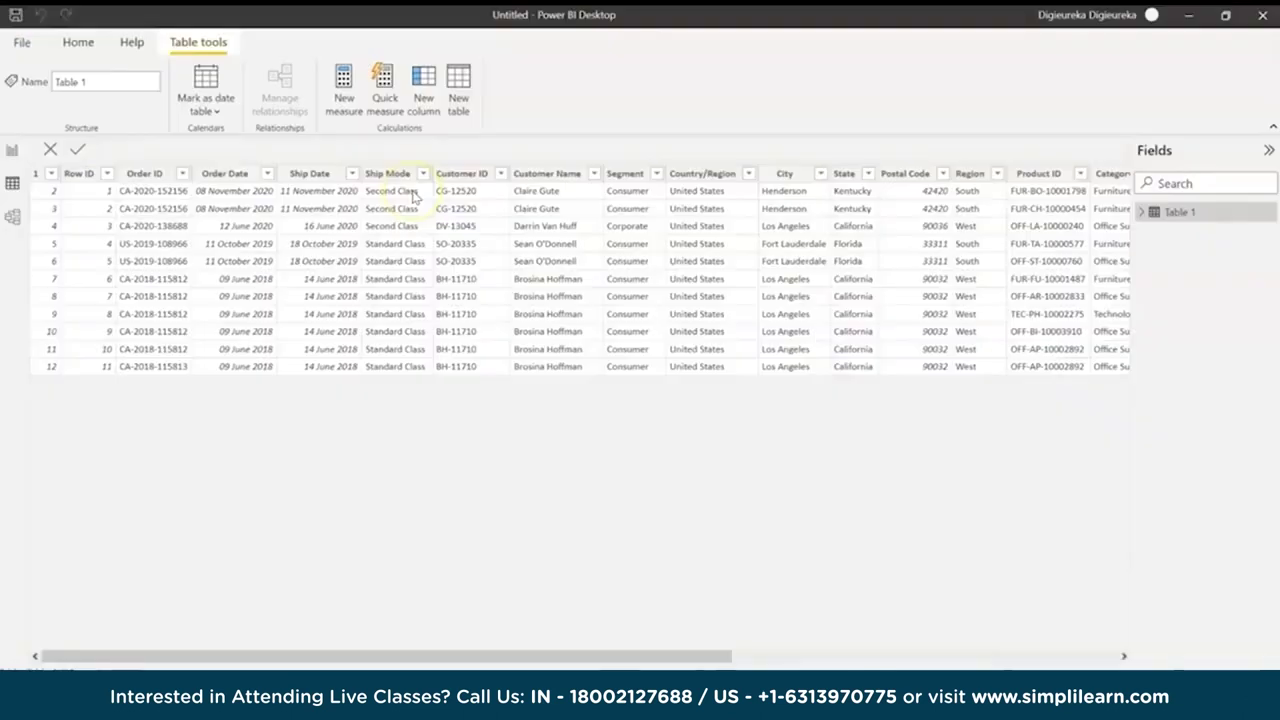
click(12, 150)
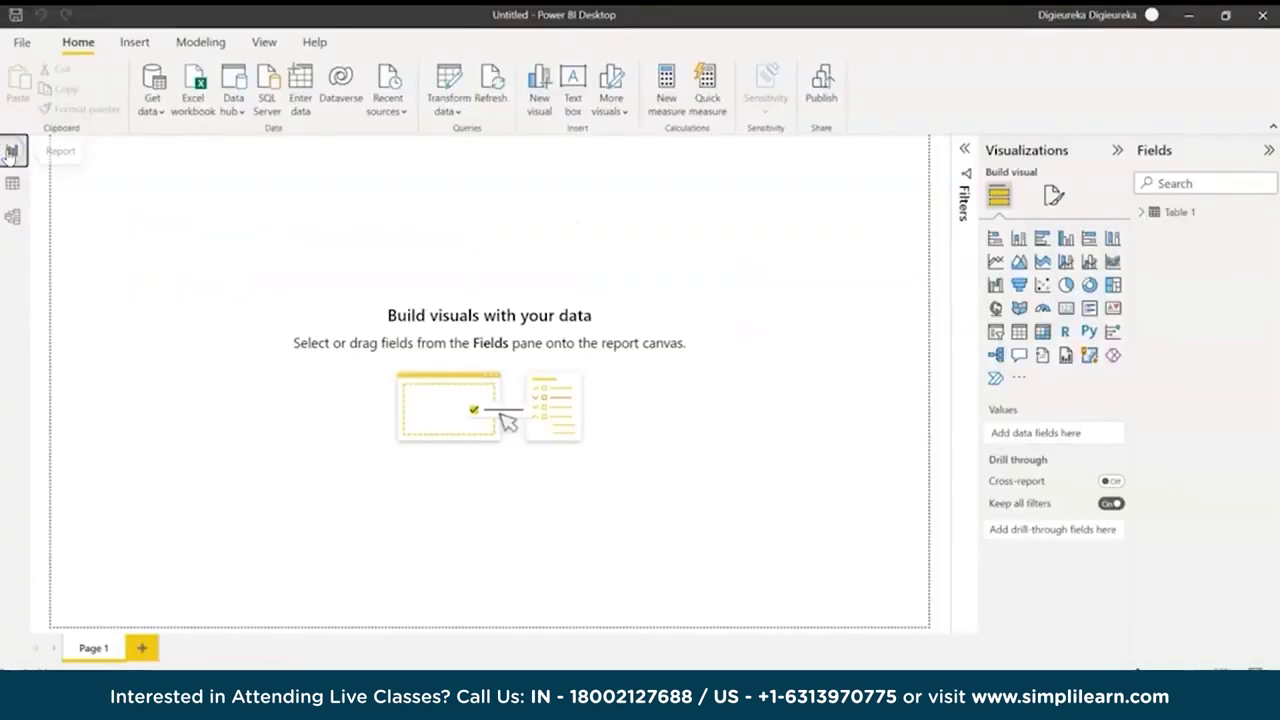
click(496, 86)
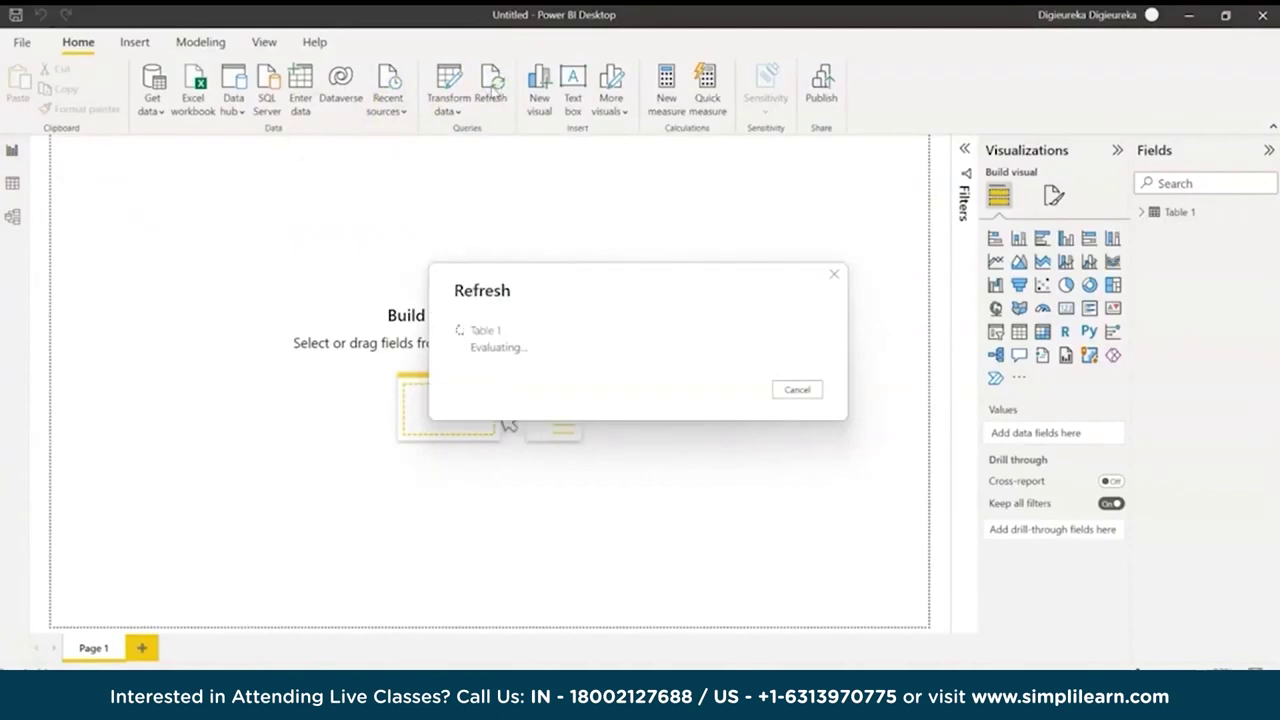
click(10, 186)
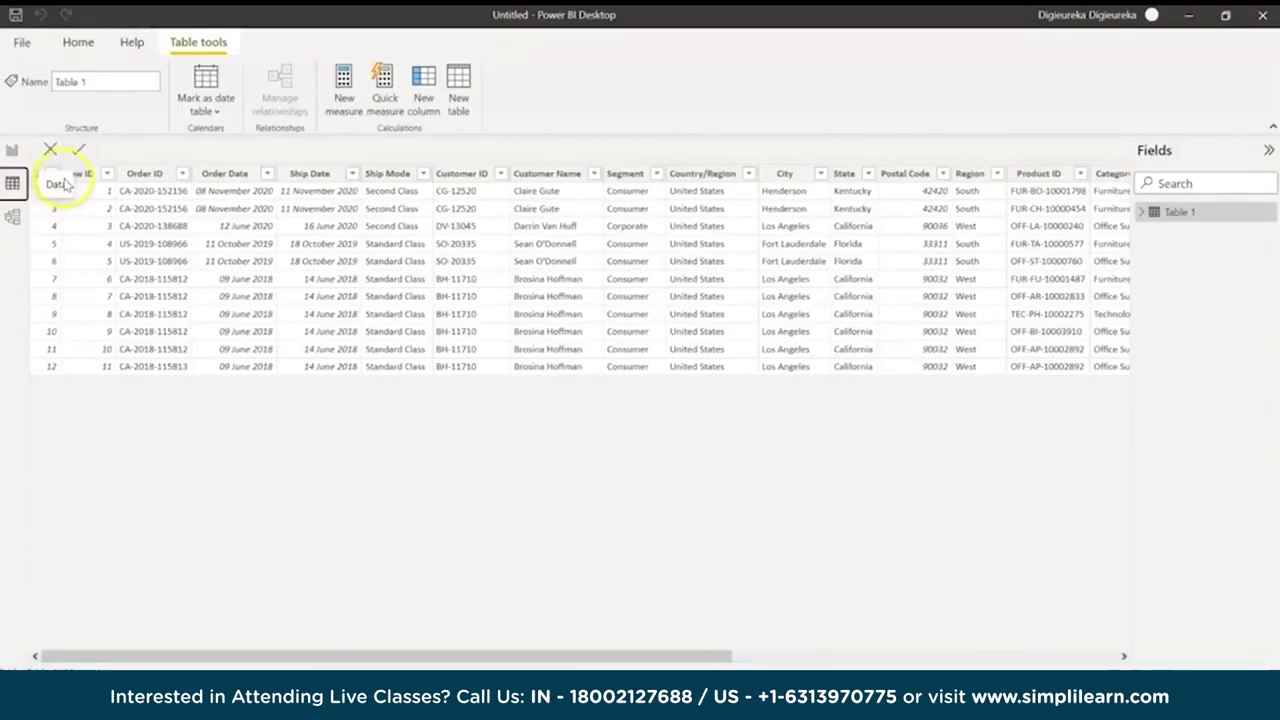
Refresh all query previews in the Power Query Editor, repeating the refresh once, and close the editor with the changes applied
click(78, 42)
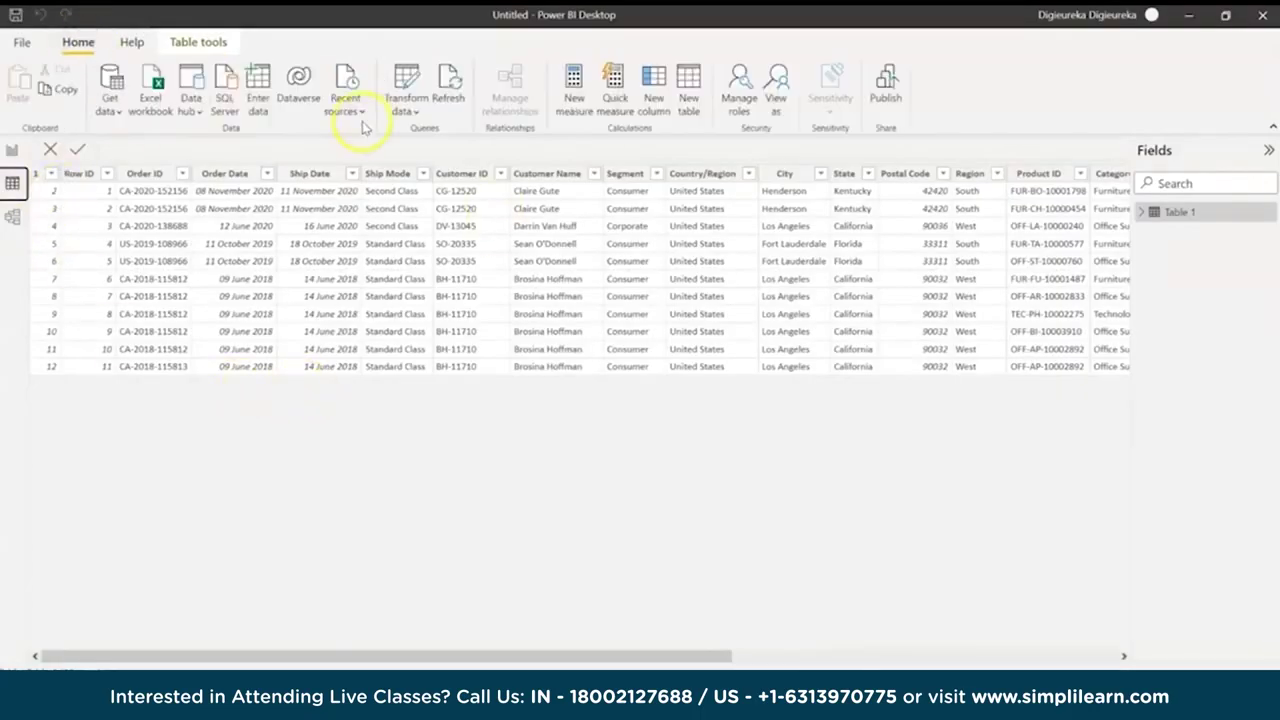
click(447, 90)
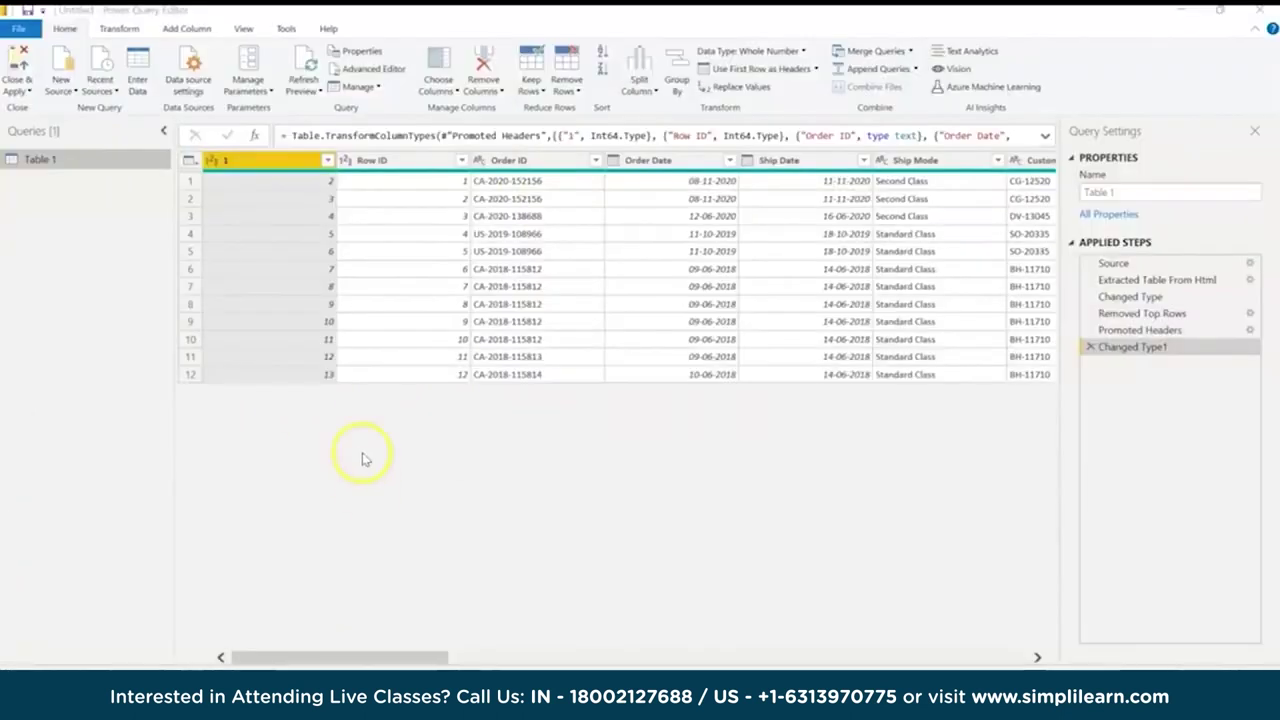
click(313, 92)
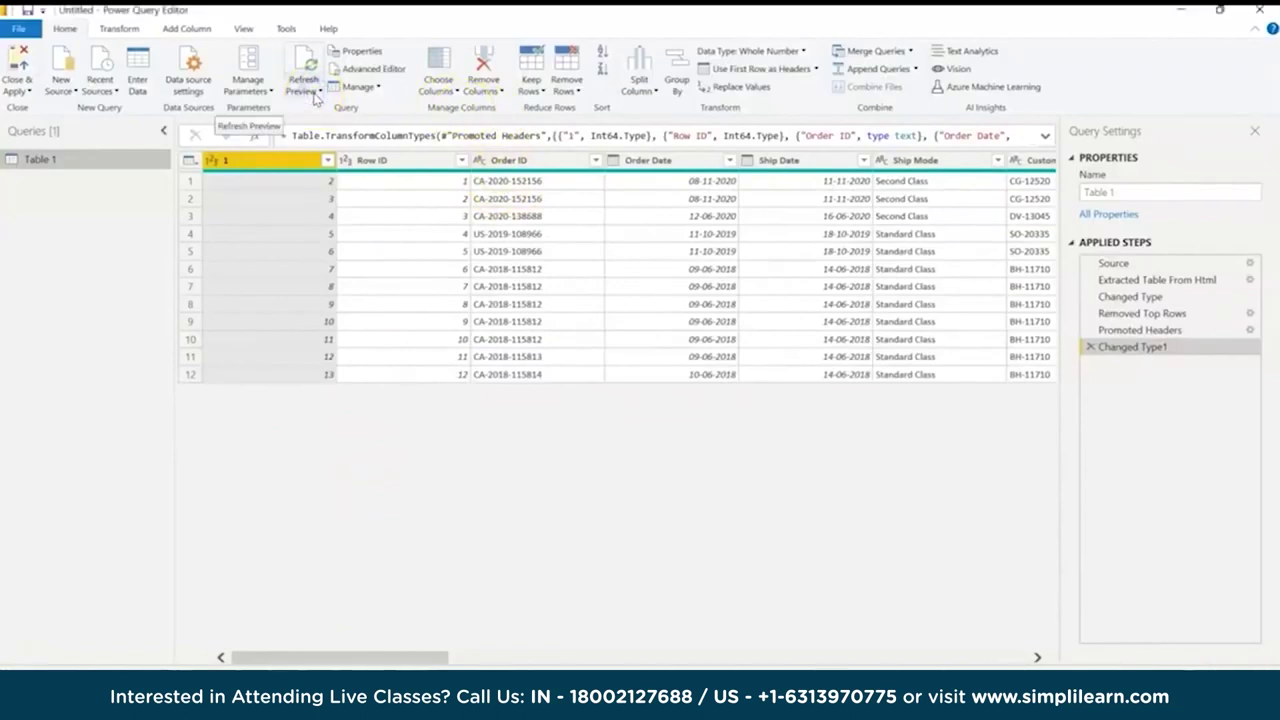
click(316, 91)
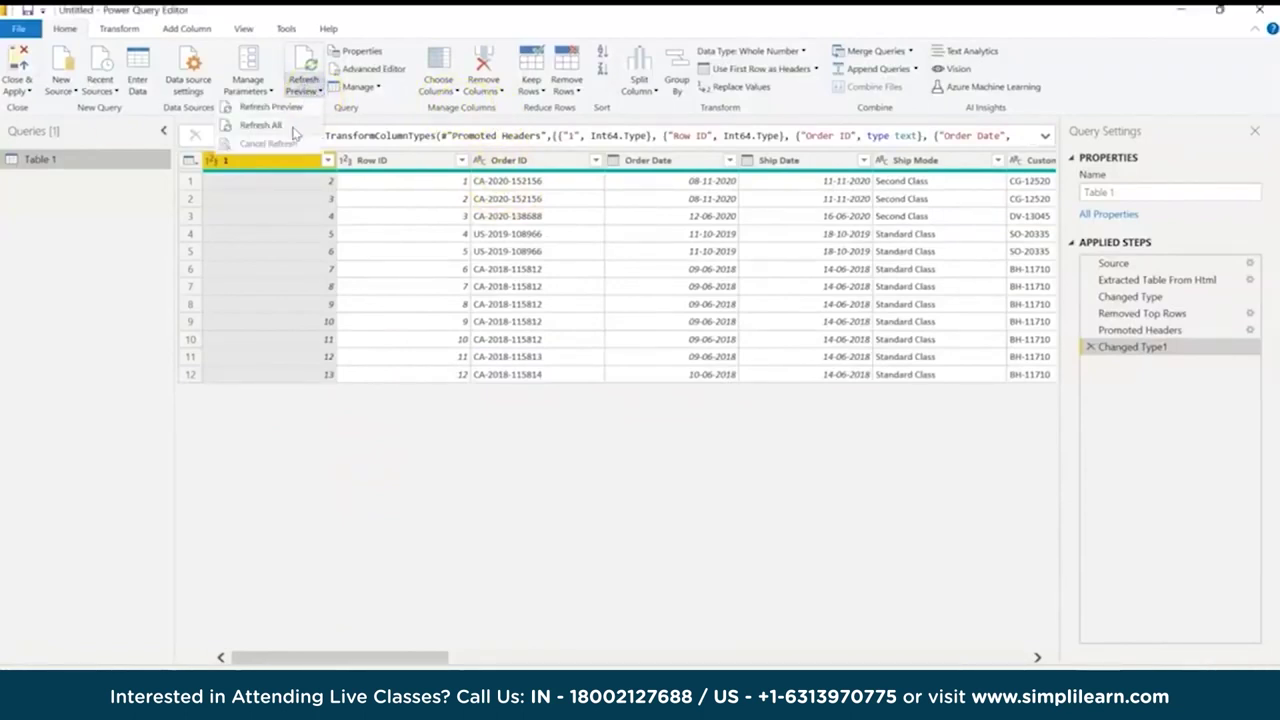
click(295, 128)
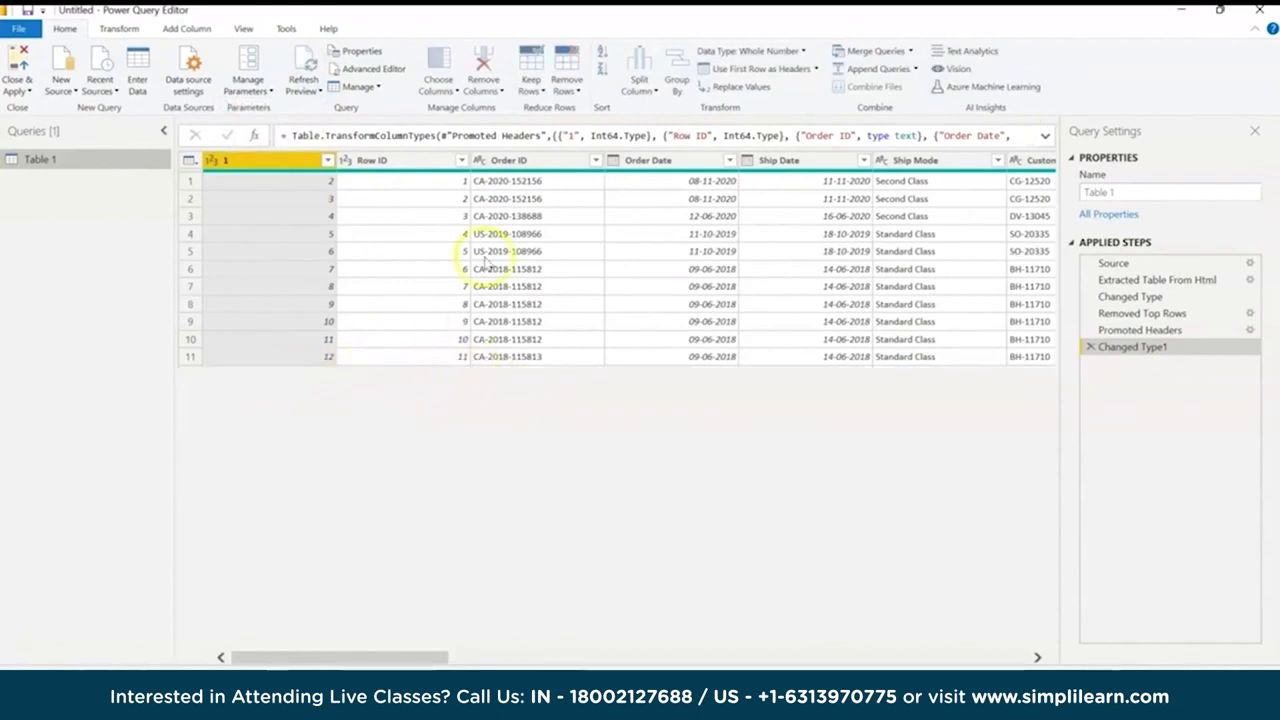
click(304, 86)
click(303, 120)
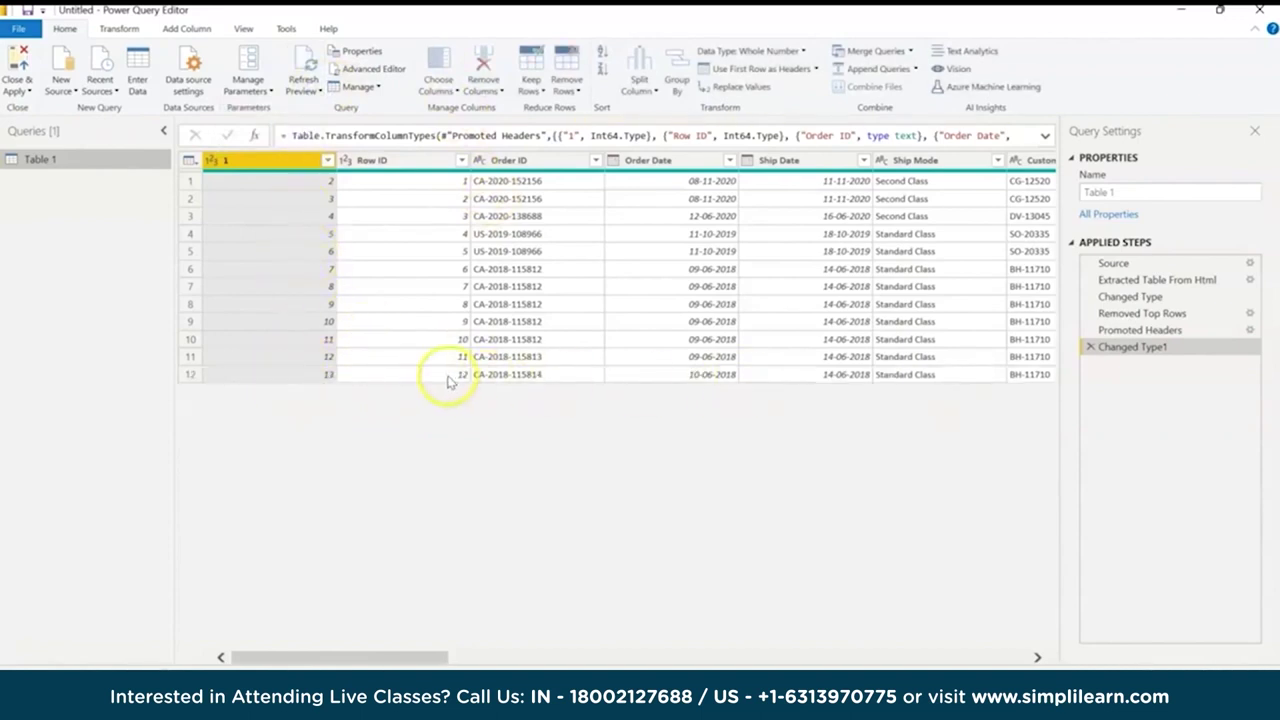
click(28, 91)
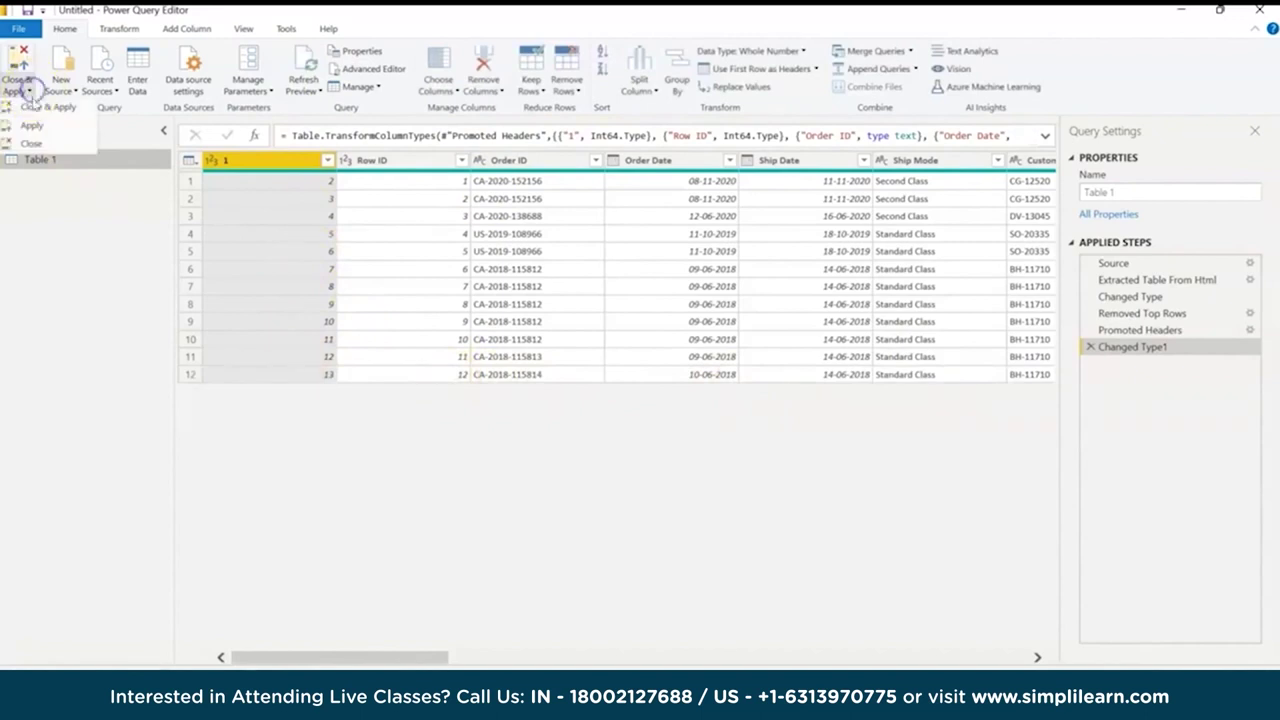
click(35, 108)
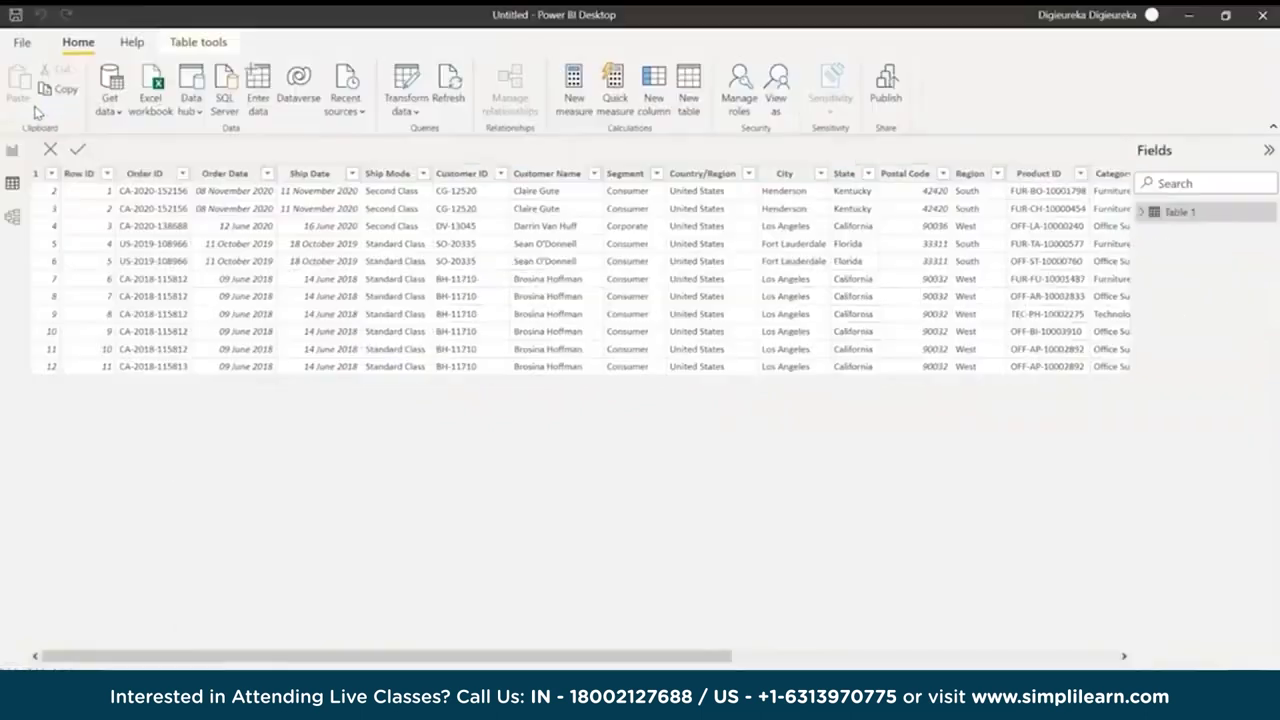
Refresh the Google Sheet data and check Table 1's rows in Data view
click(12, 150)
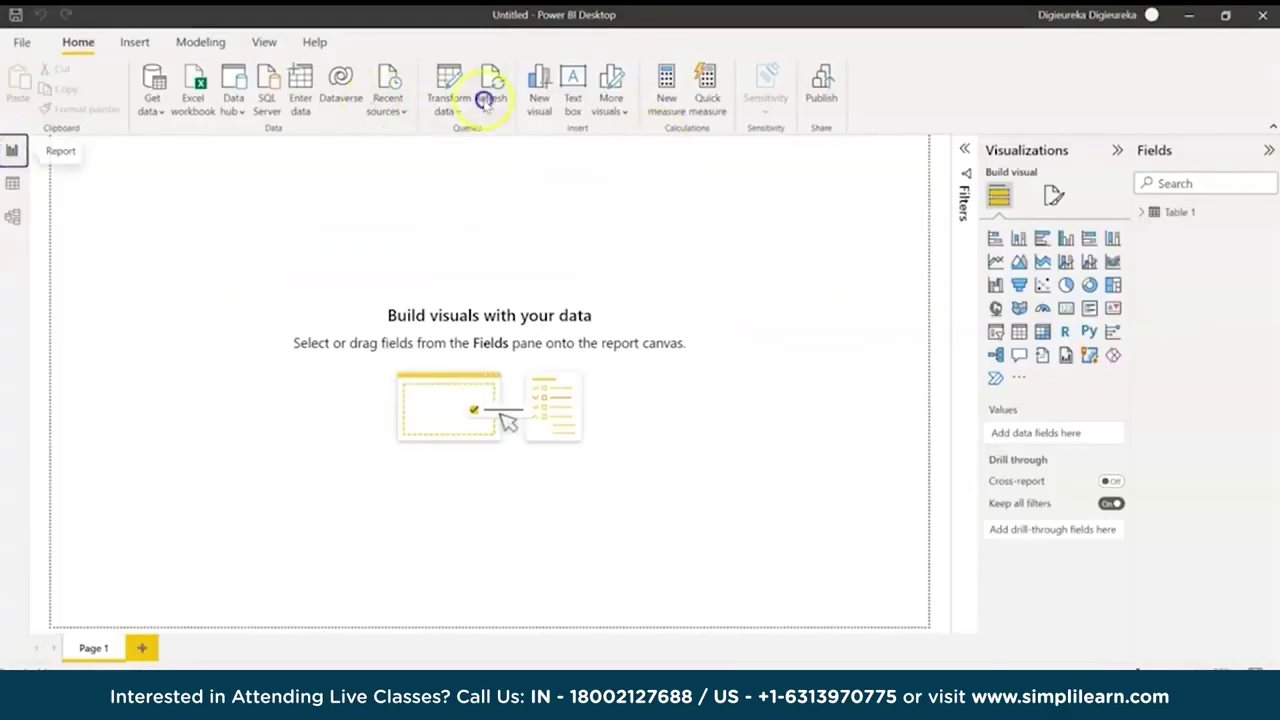
click(13, 188)
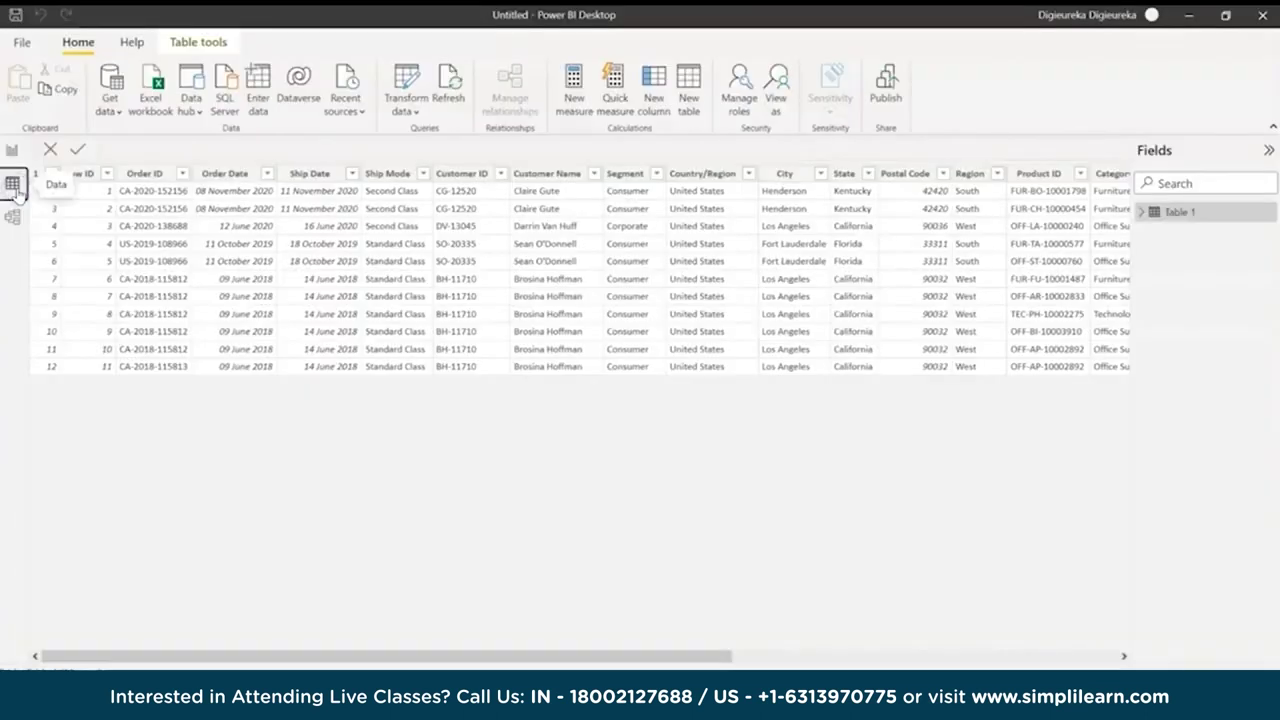
click(448, 88)
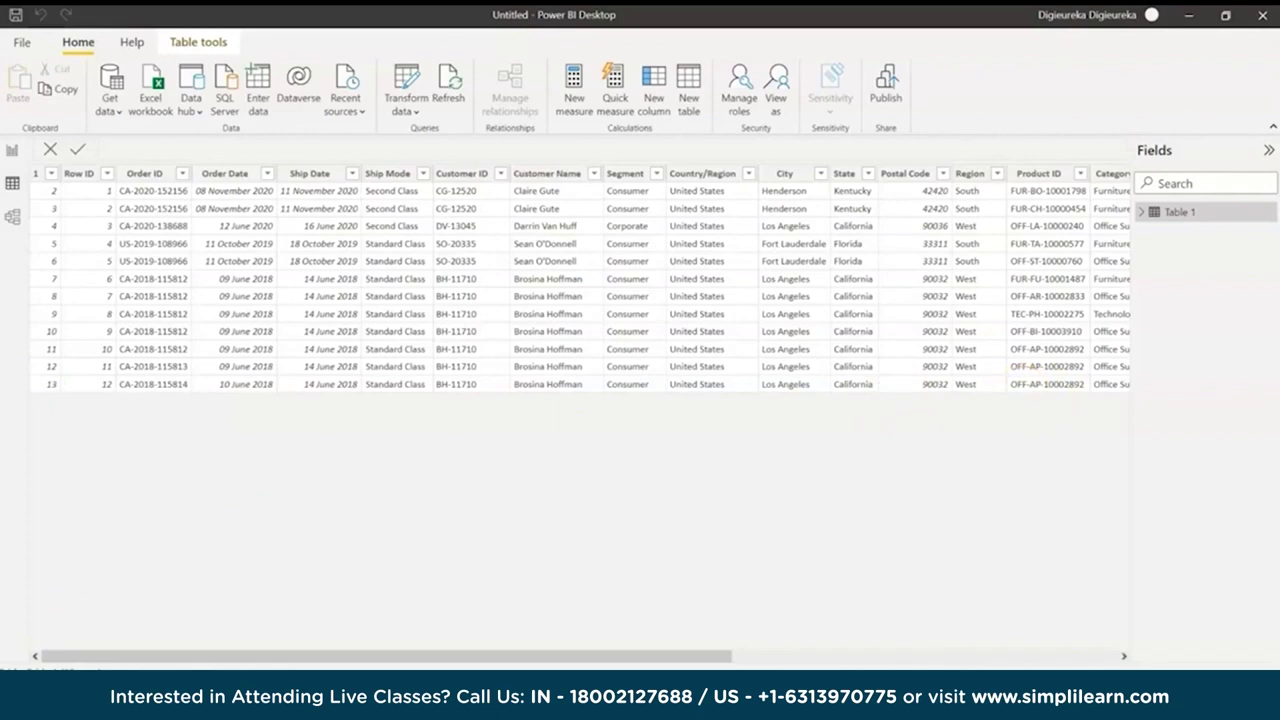
Switch to the Sample - Superstore Google Sheet, maximize its window and close the Publish to the web dialog
key(alt+Tab)
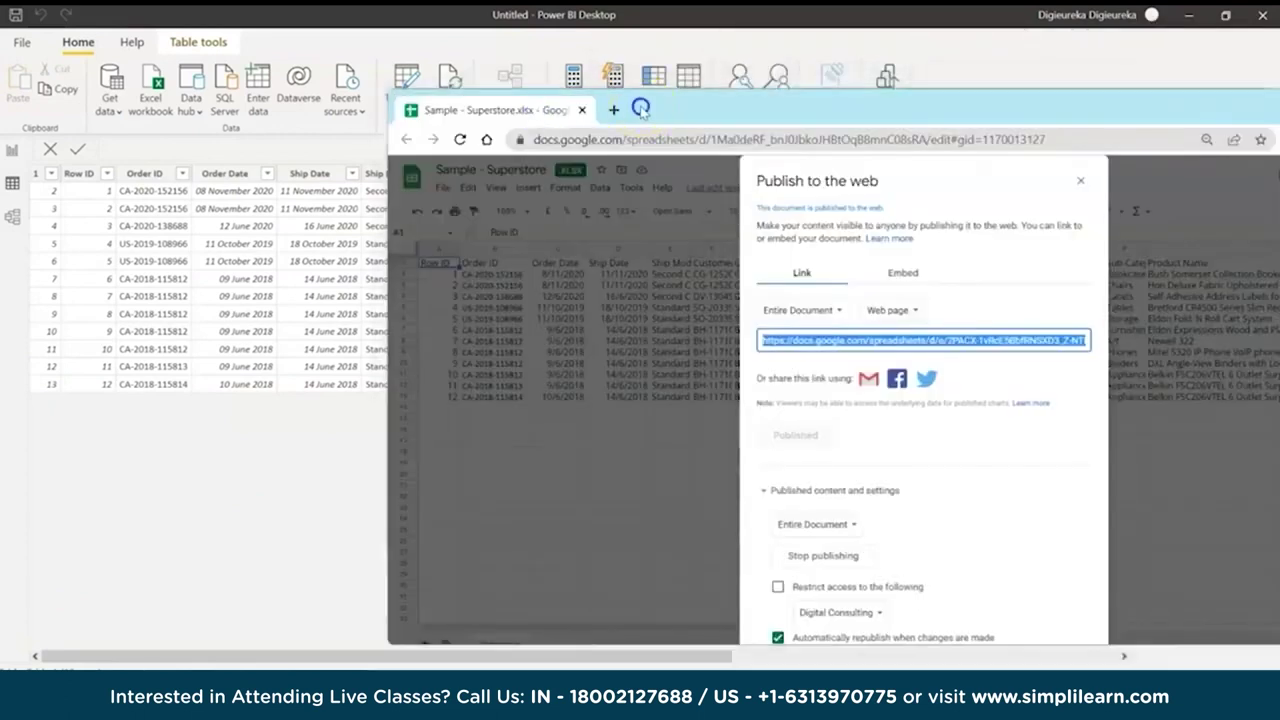
double_click(529, 111)
click(792, 132)
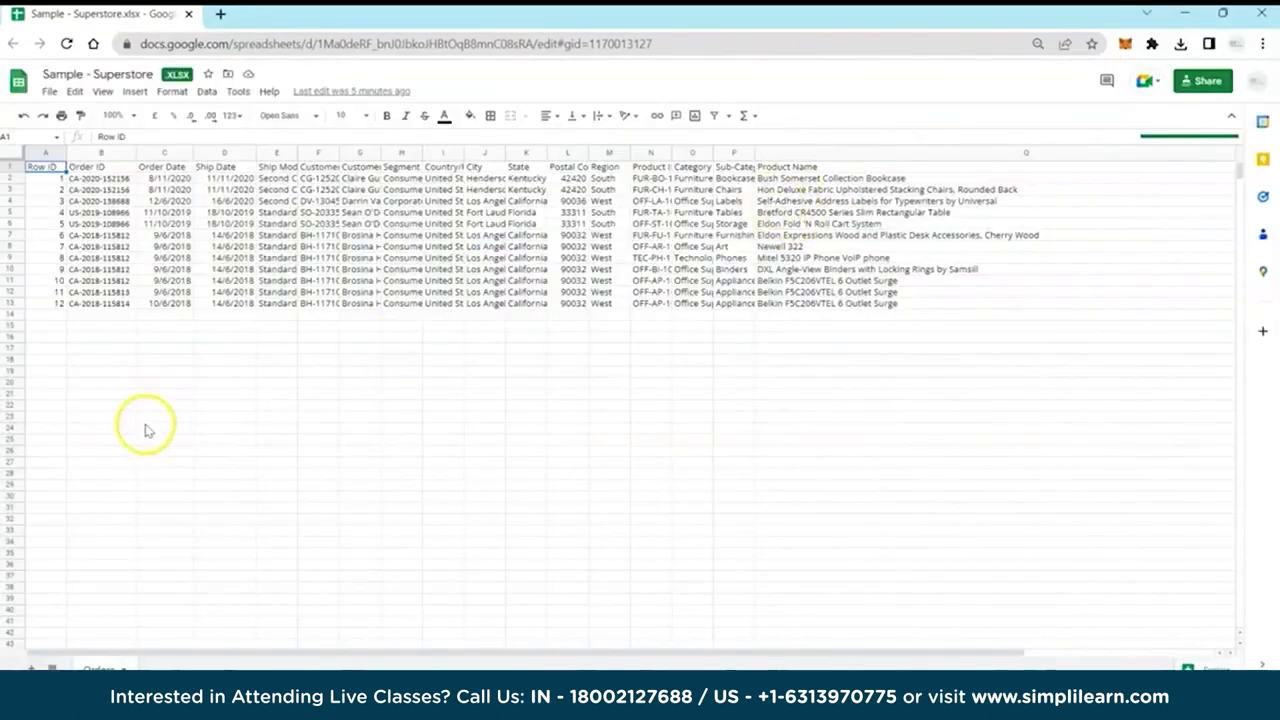
Examine the columns of Product-Subcategories.txt in a maximized Notepad window, and return to Power BI Desktop
mouse_move(970, 700)
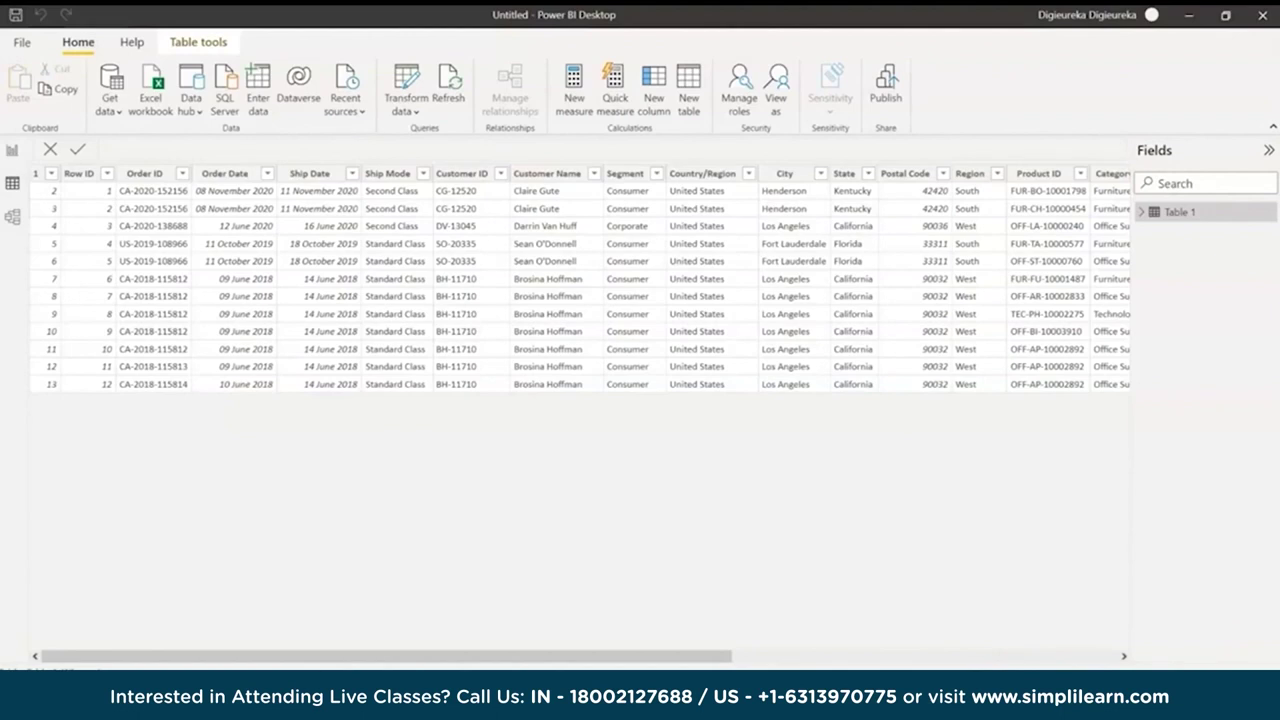
key(alt+Tab)
drag(600, 40, 400, 14)
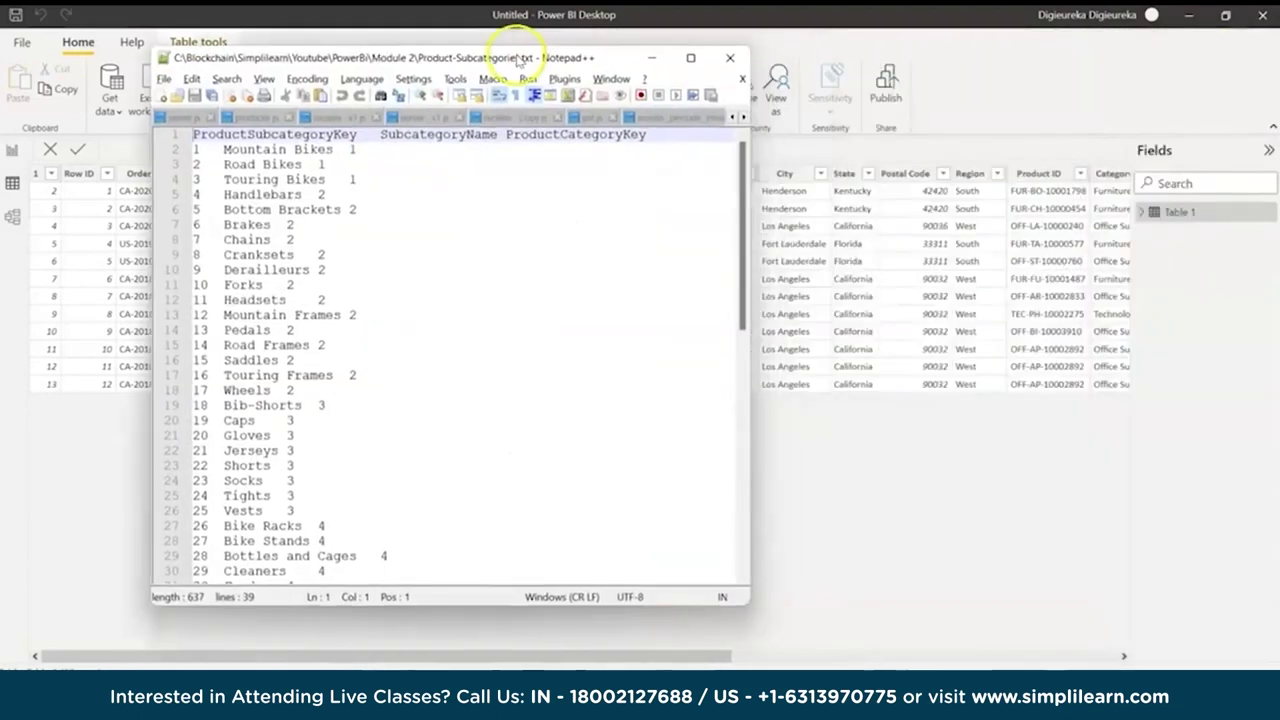
click(905, 64)
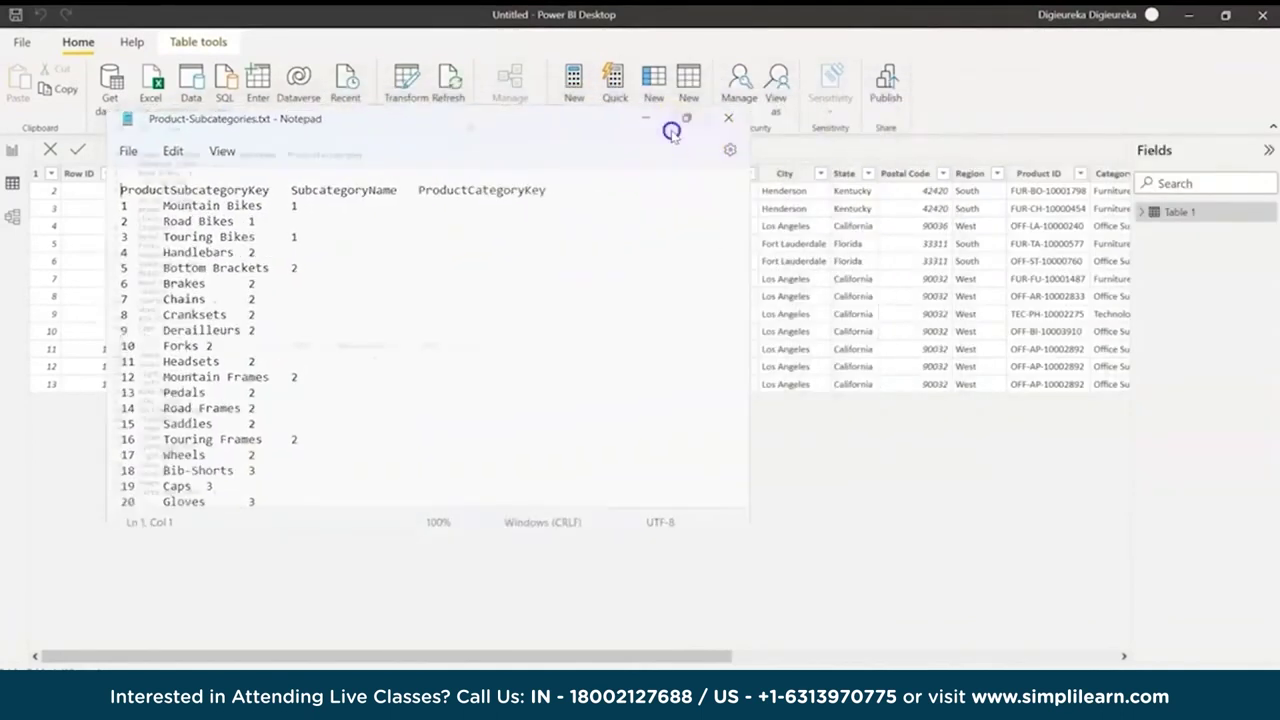
click(686, 119)
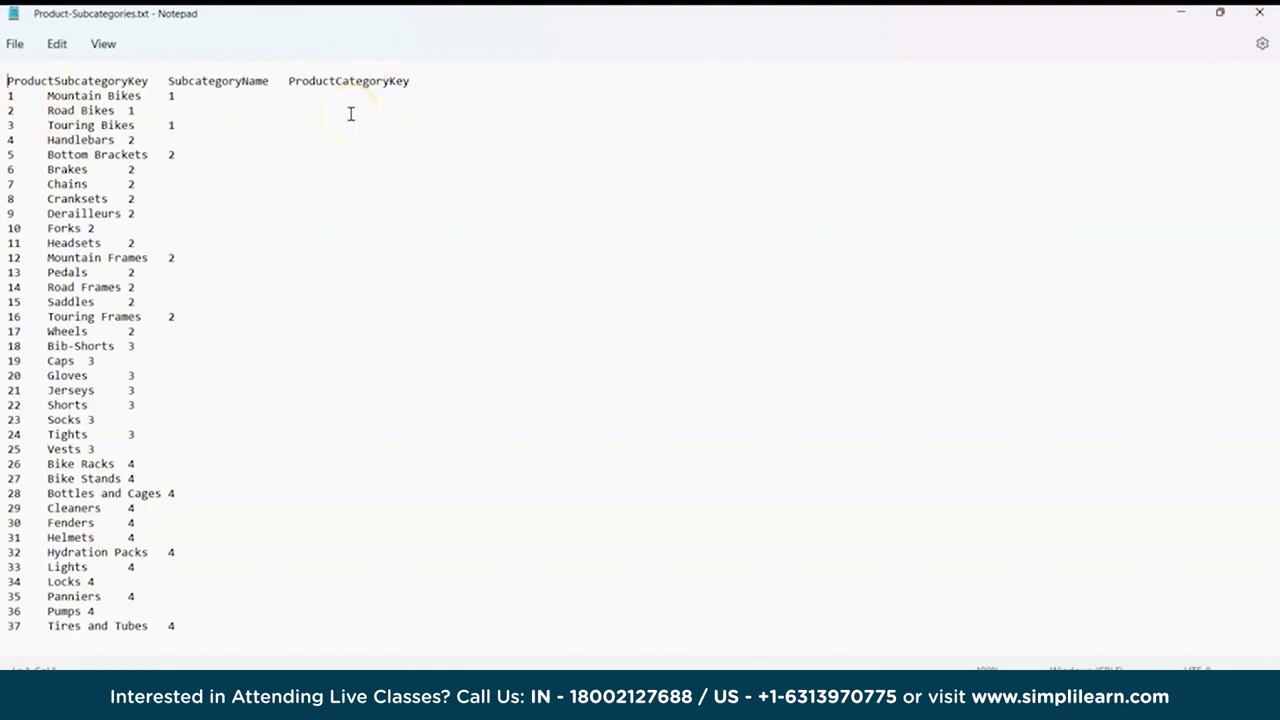
key(alt+Tab)
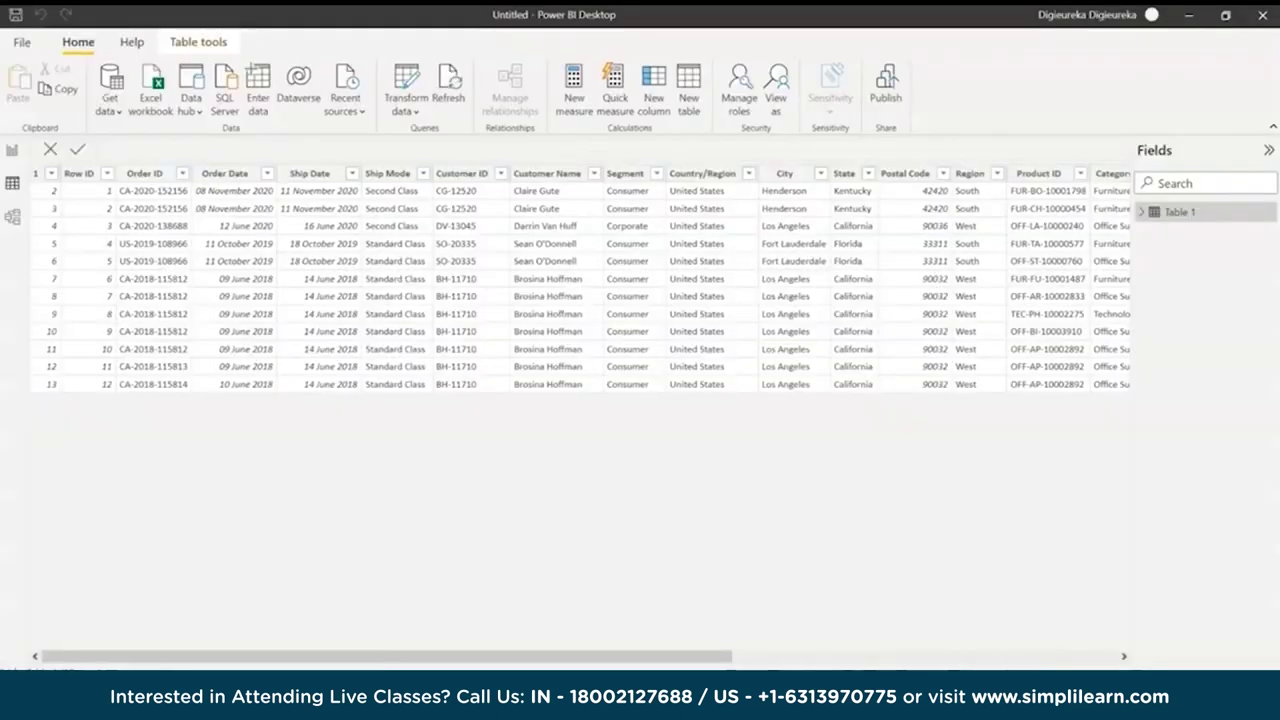
Import Product-Subcategories.txt through the Text/CSV connector with the Tab delimiter and load it into the model
click(108, 104)
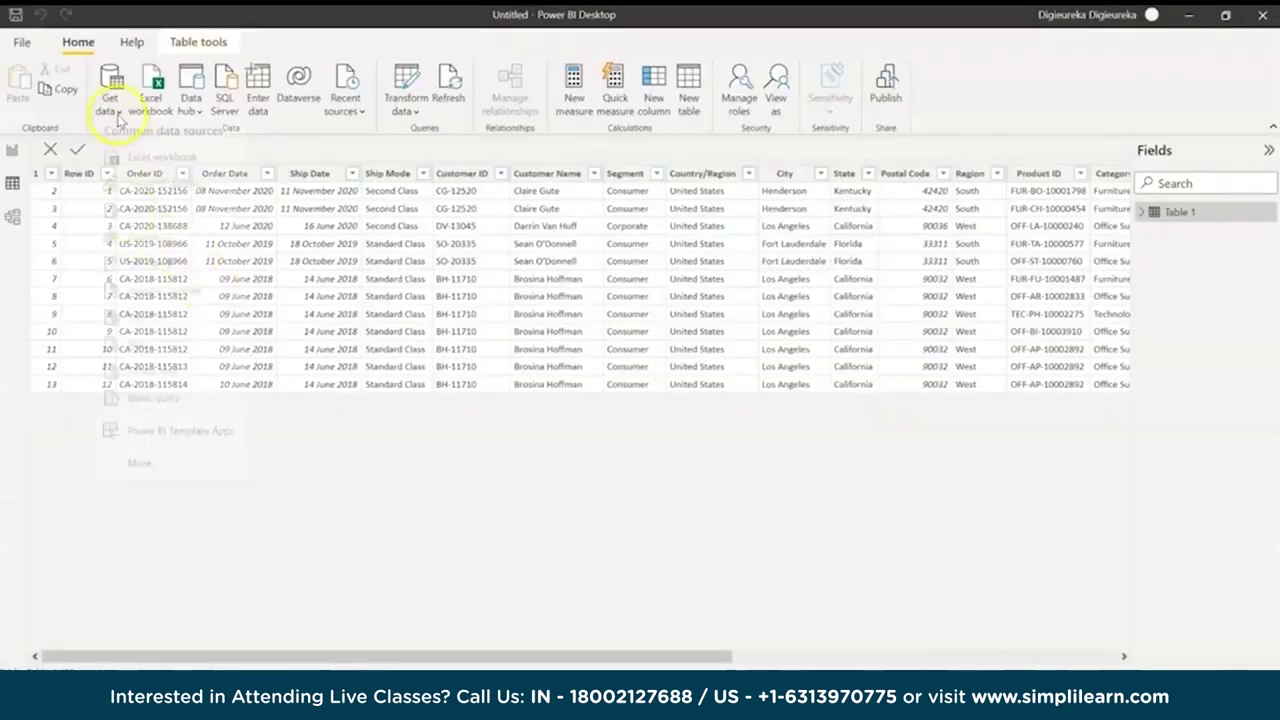
click(160, 471)
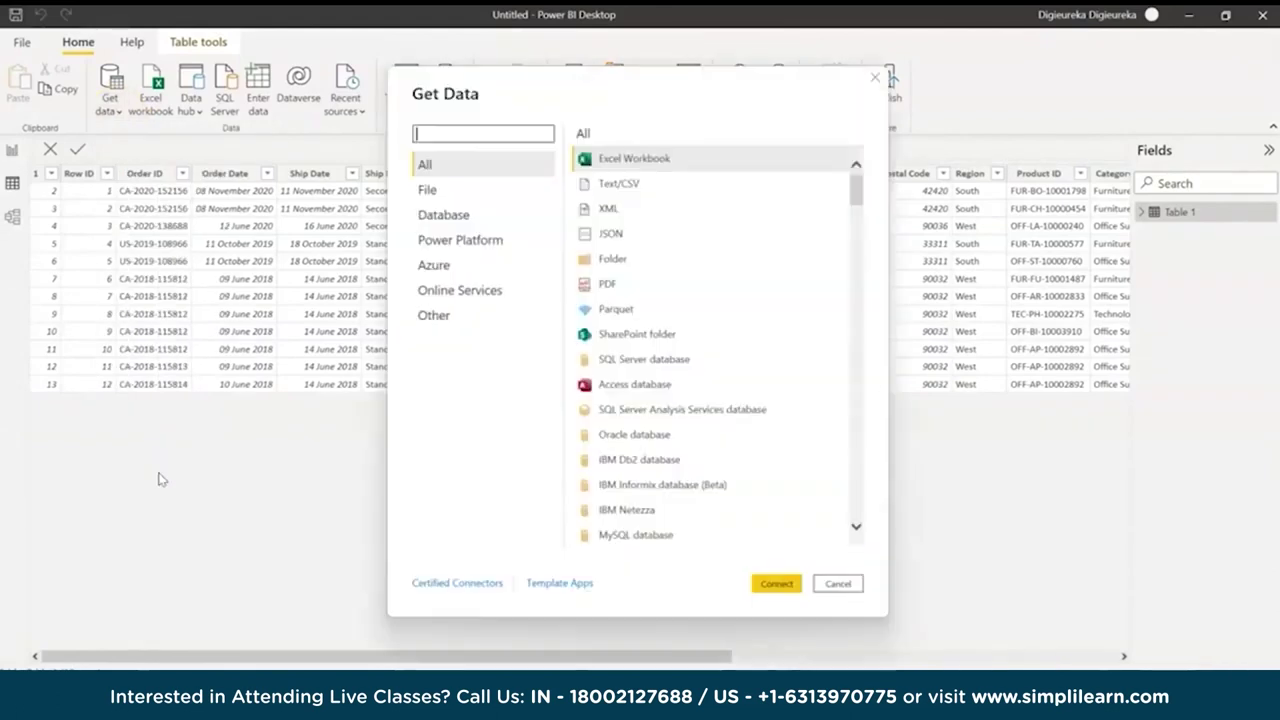
click(618, 184)
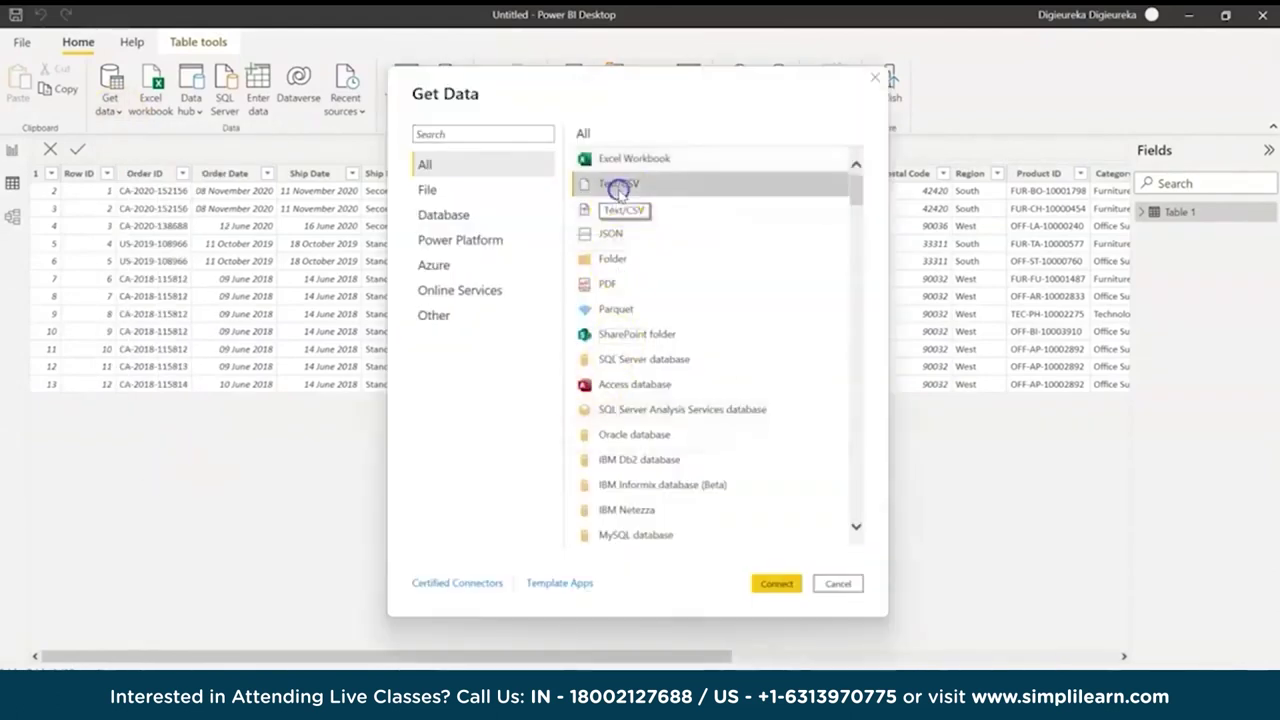
click(777, 584)
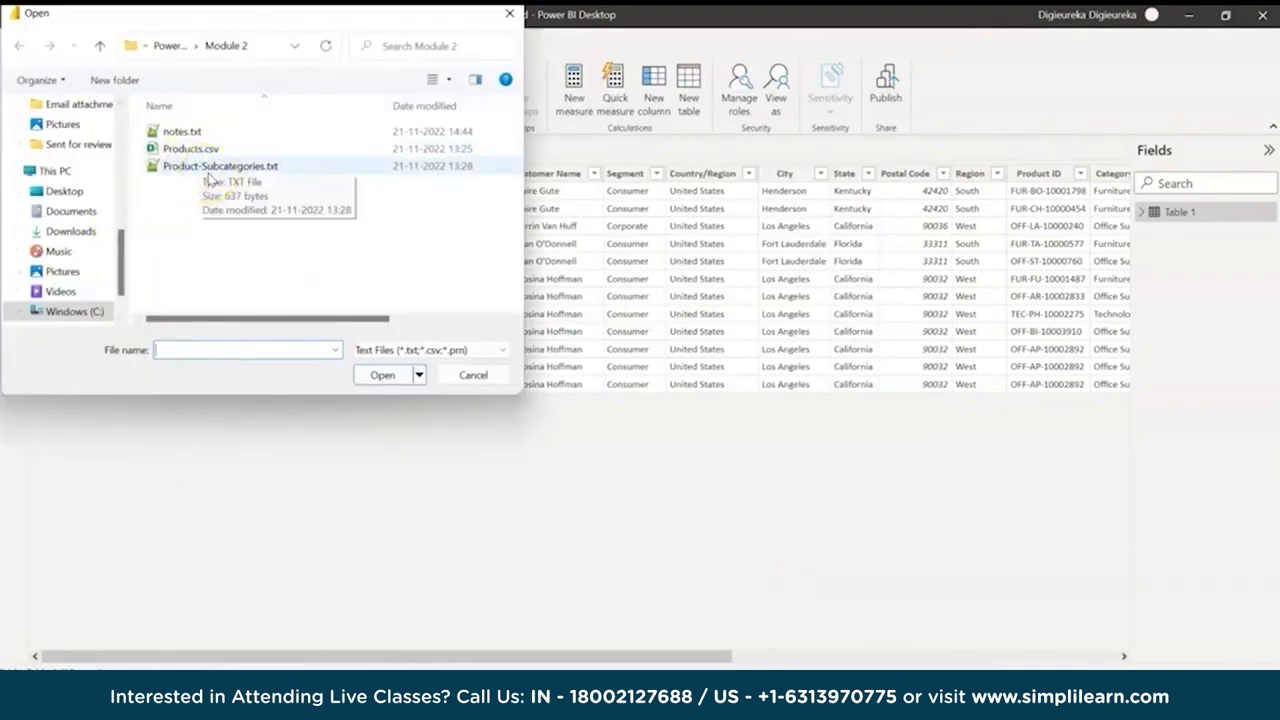
double_click(208, 170)
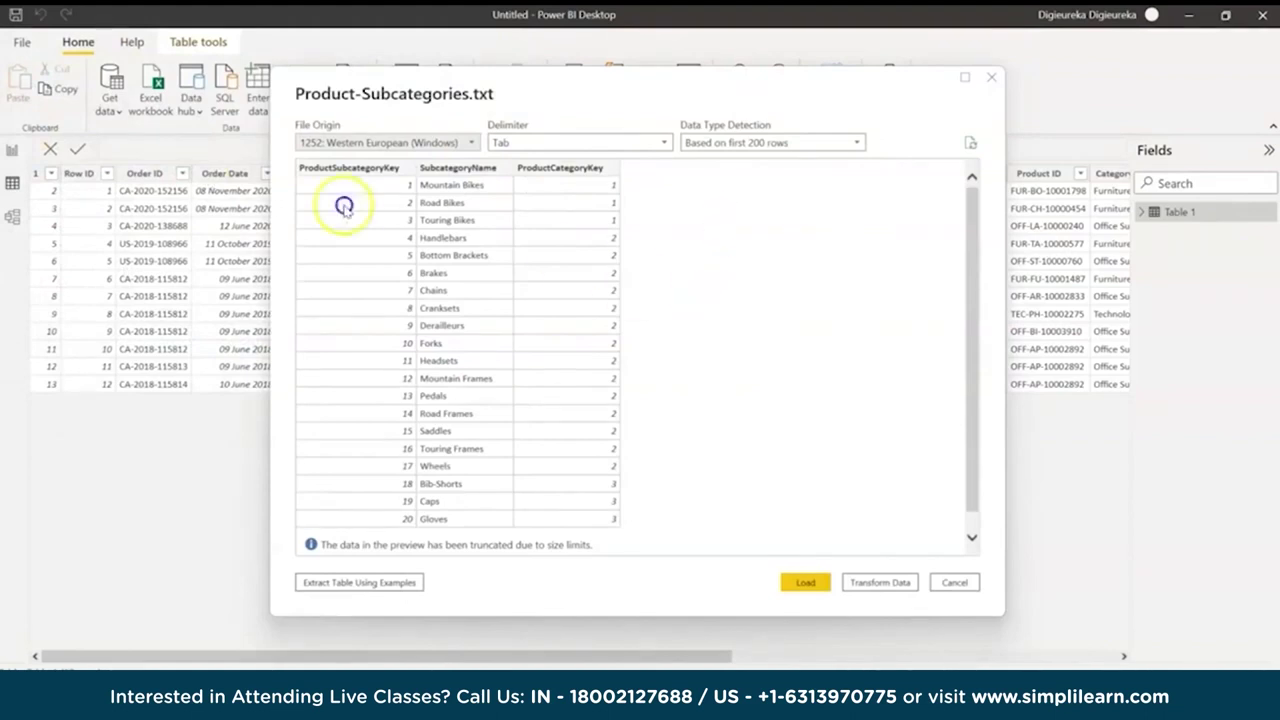
click(830, 582)
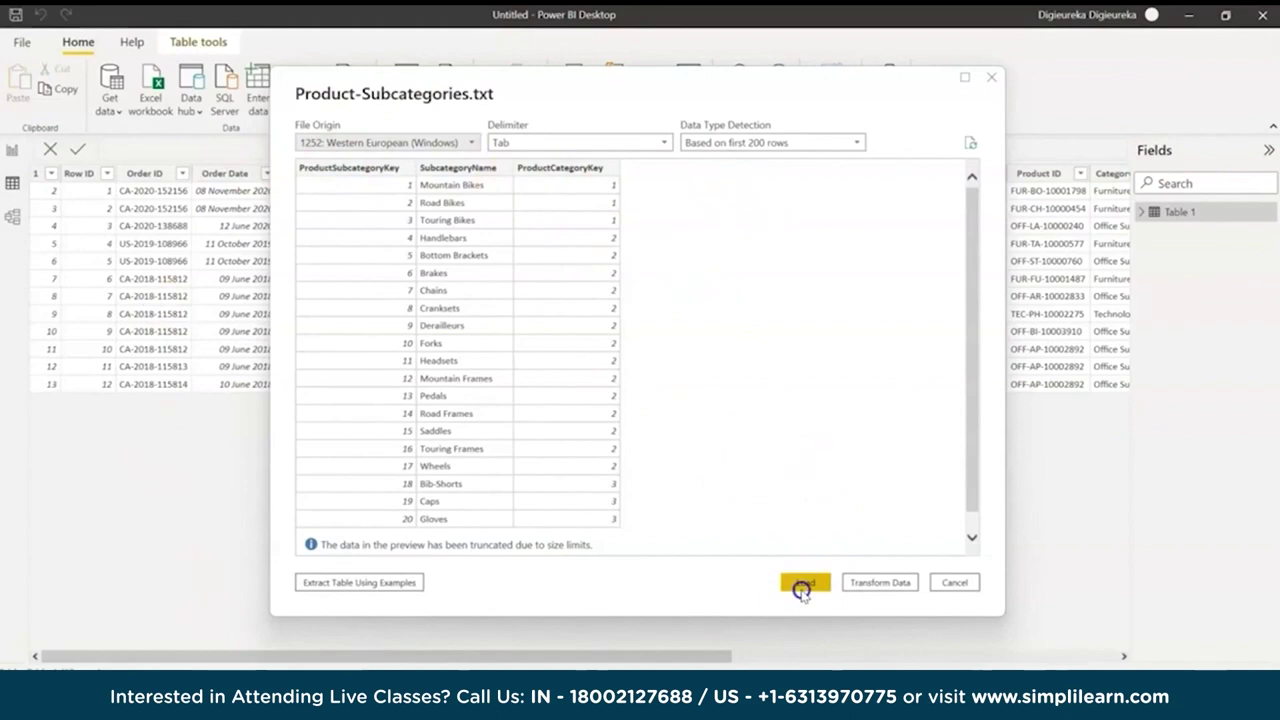
click(803, 584)
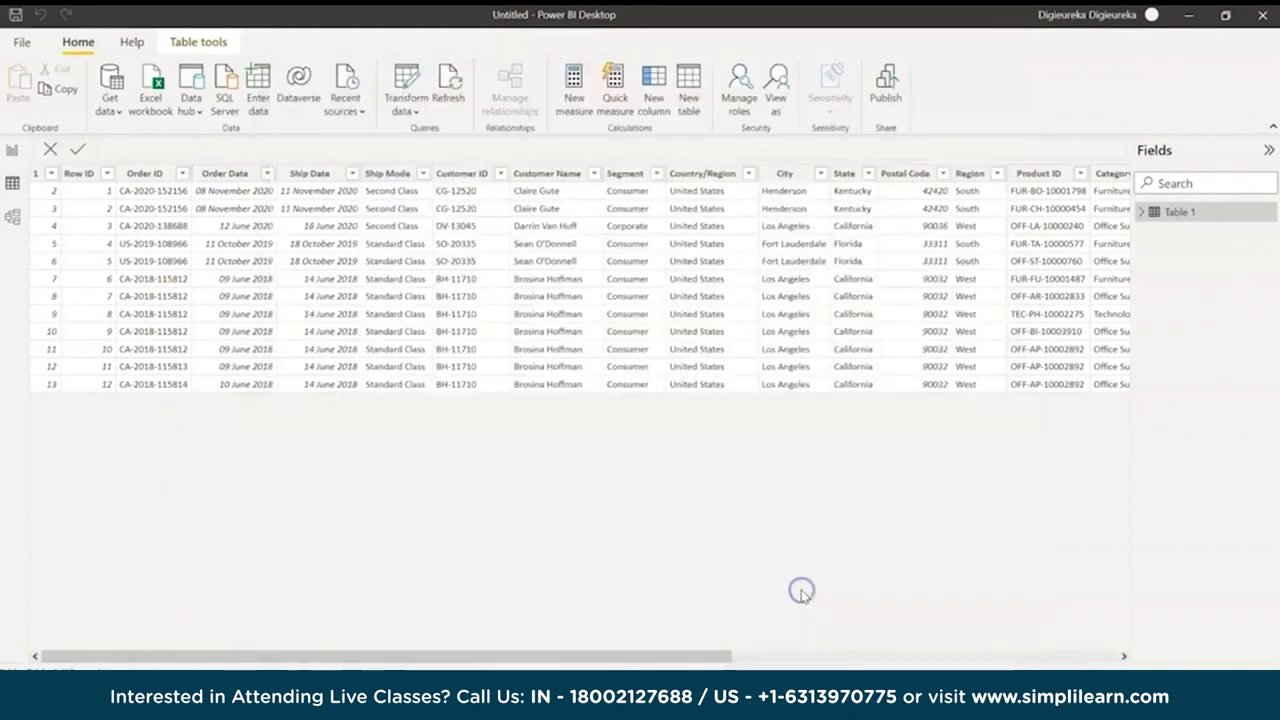
click(938, 151)
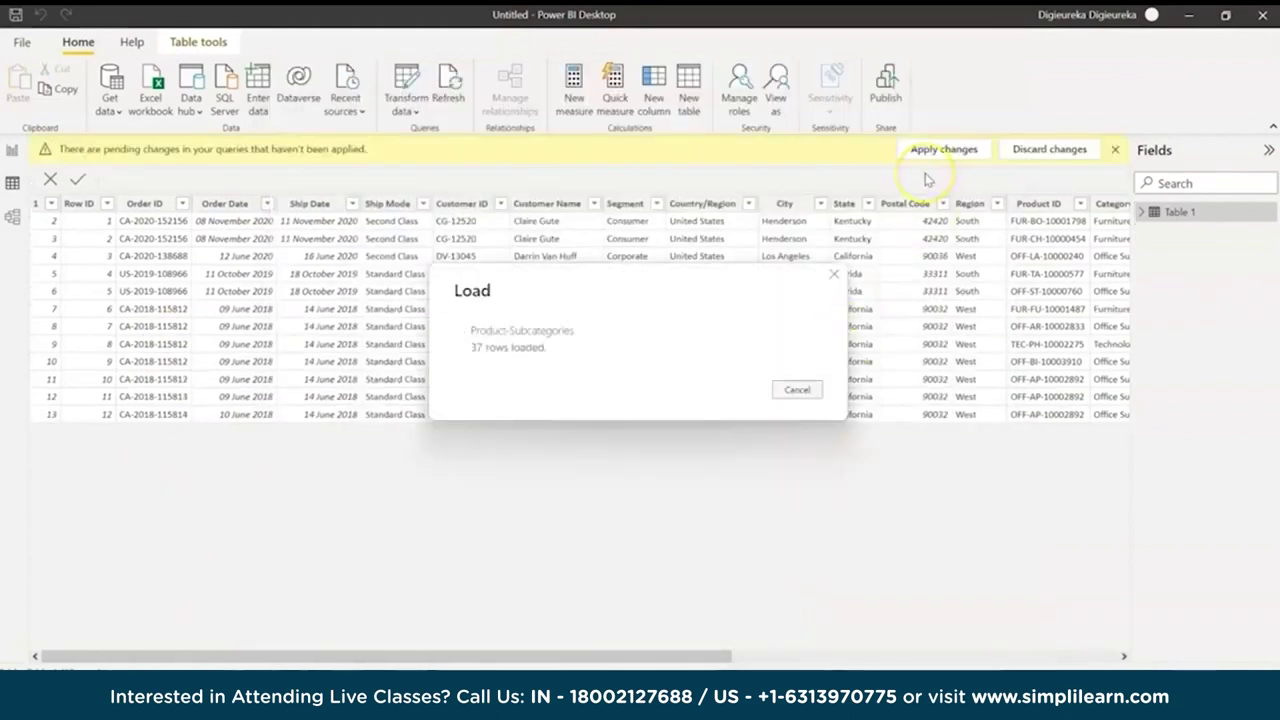
Expand the Product-Subcategories table in Data view and examine its ProductCategoryKey, ProductSubcategoryKey and SubcategoryName columns
click(1143, 212)
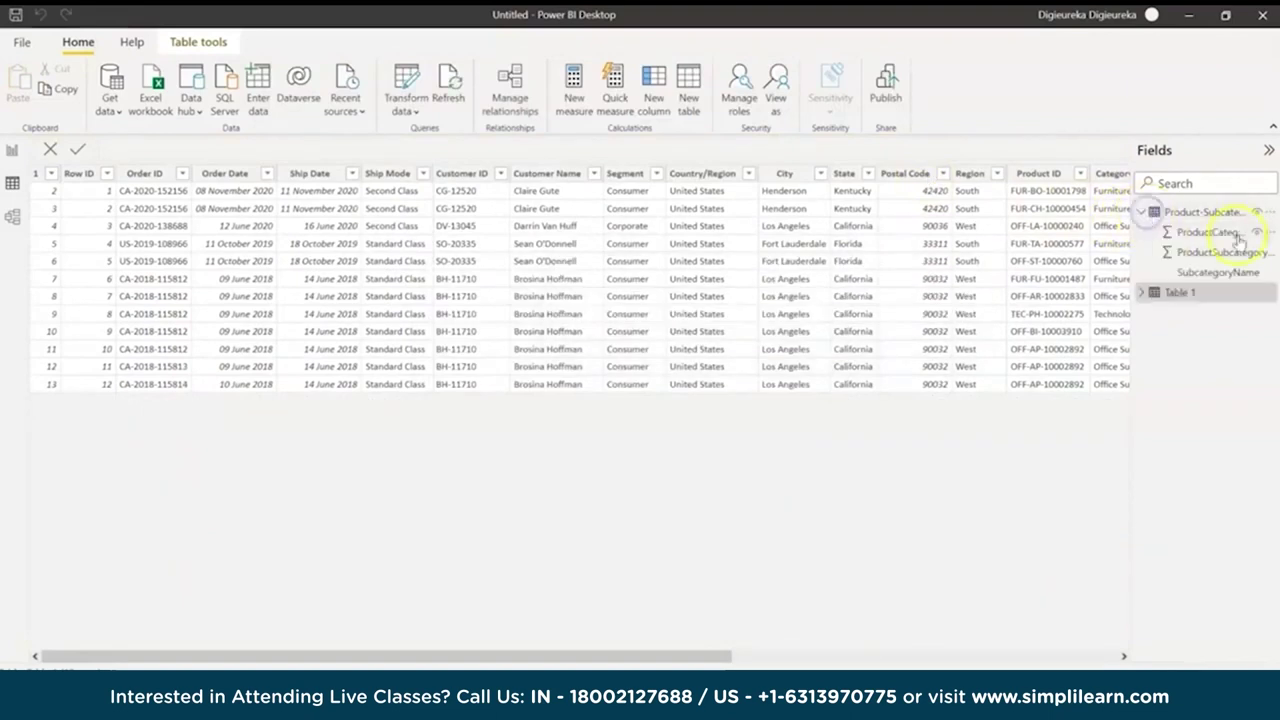
click(1208, 232)
click(1210, 252)
click(1218, 272)
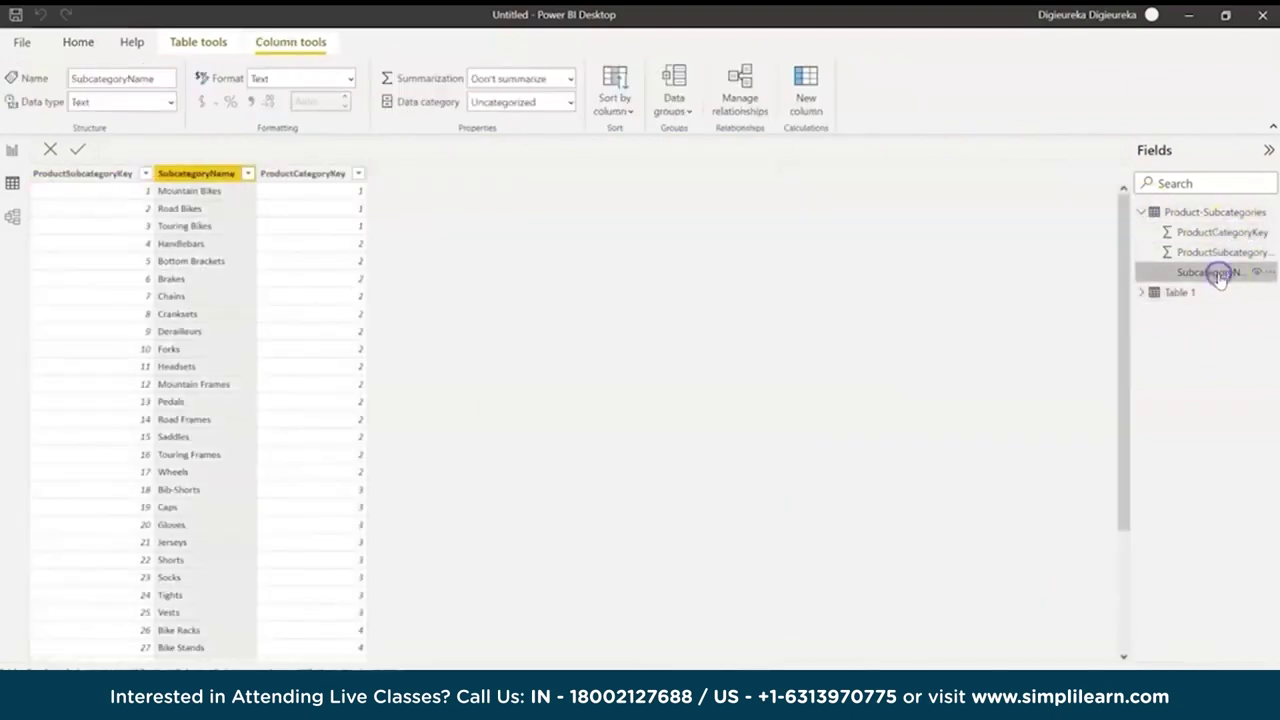
click(1205, 213)
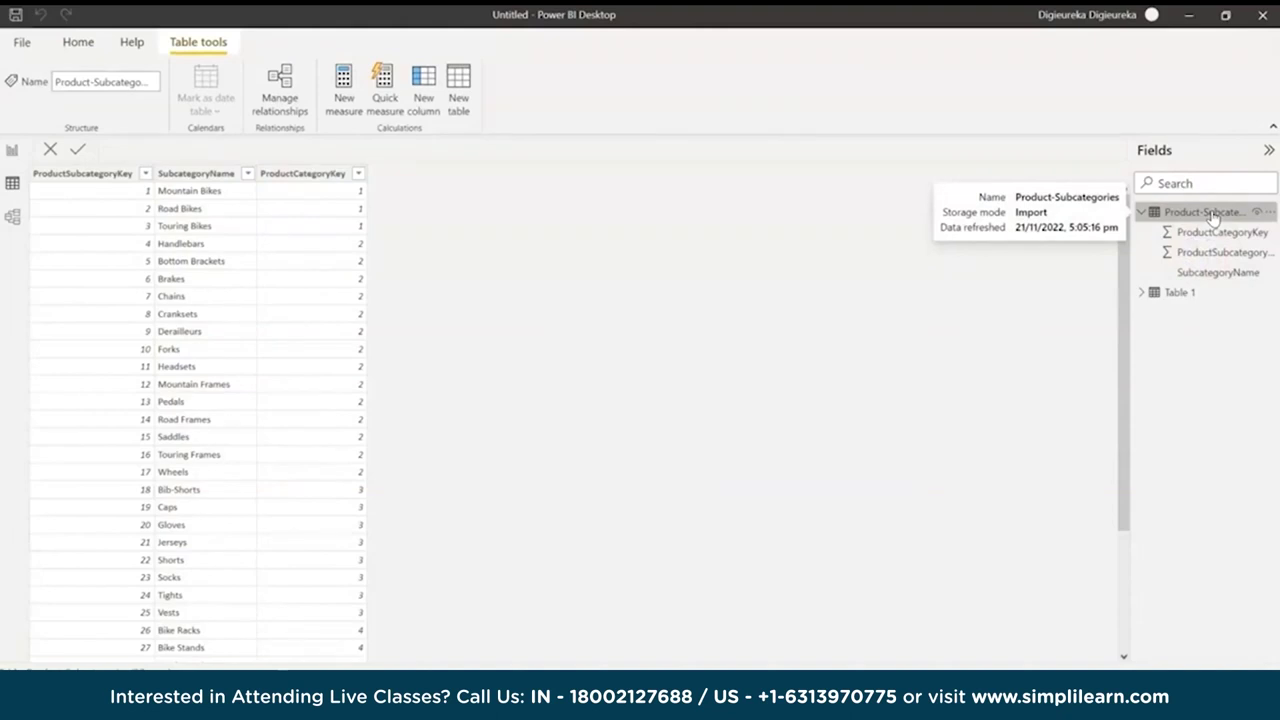
click(597, 660)
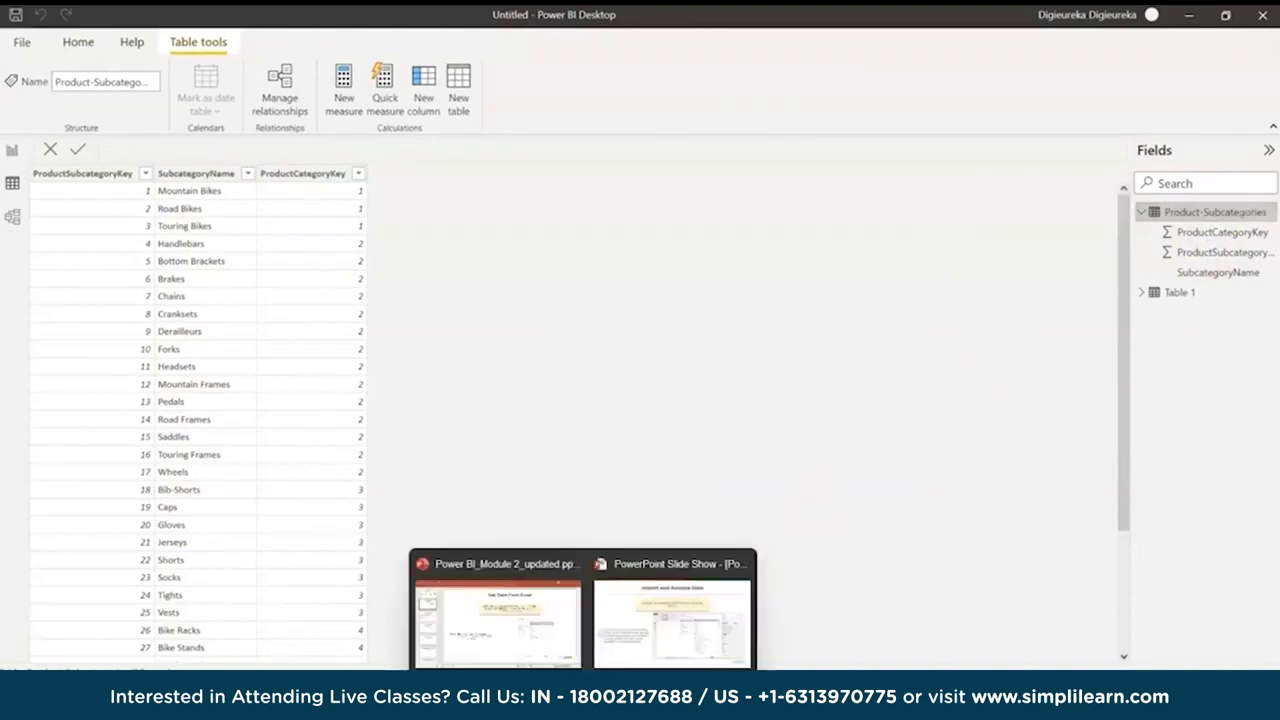
click(597, 650)
click(625, 643)
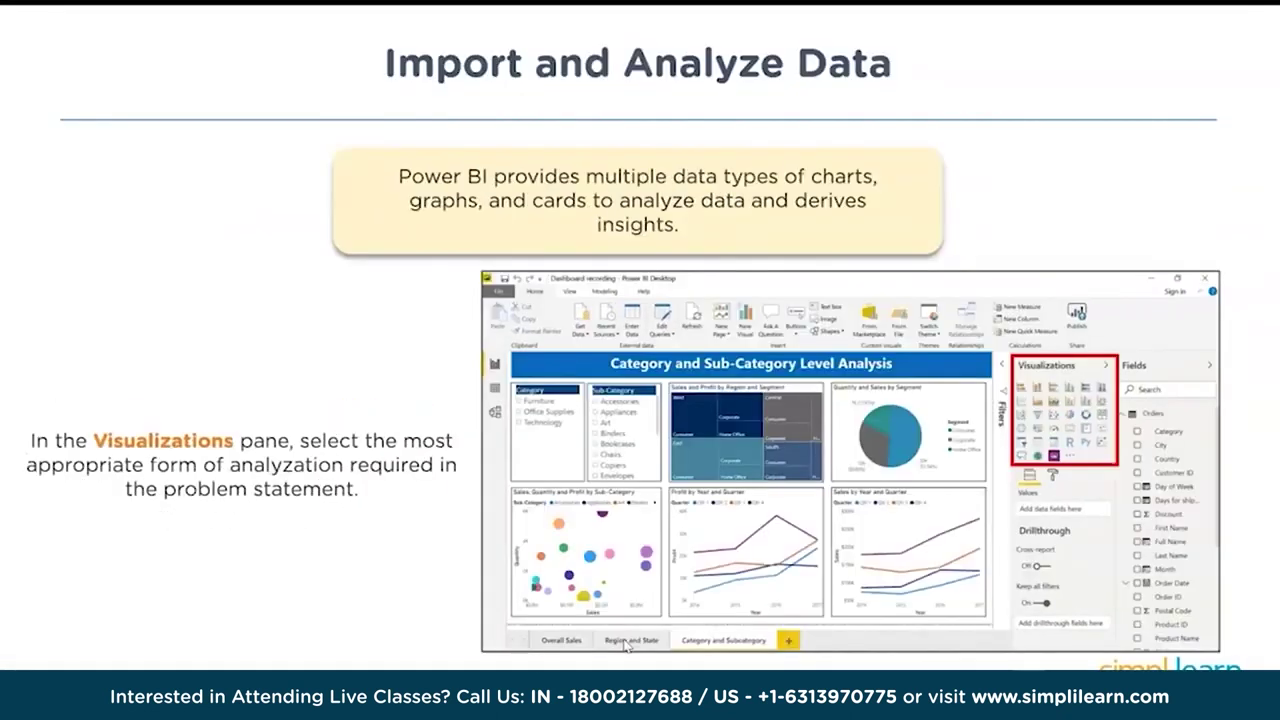
click(626, 646)
click(624, 646)
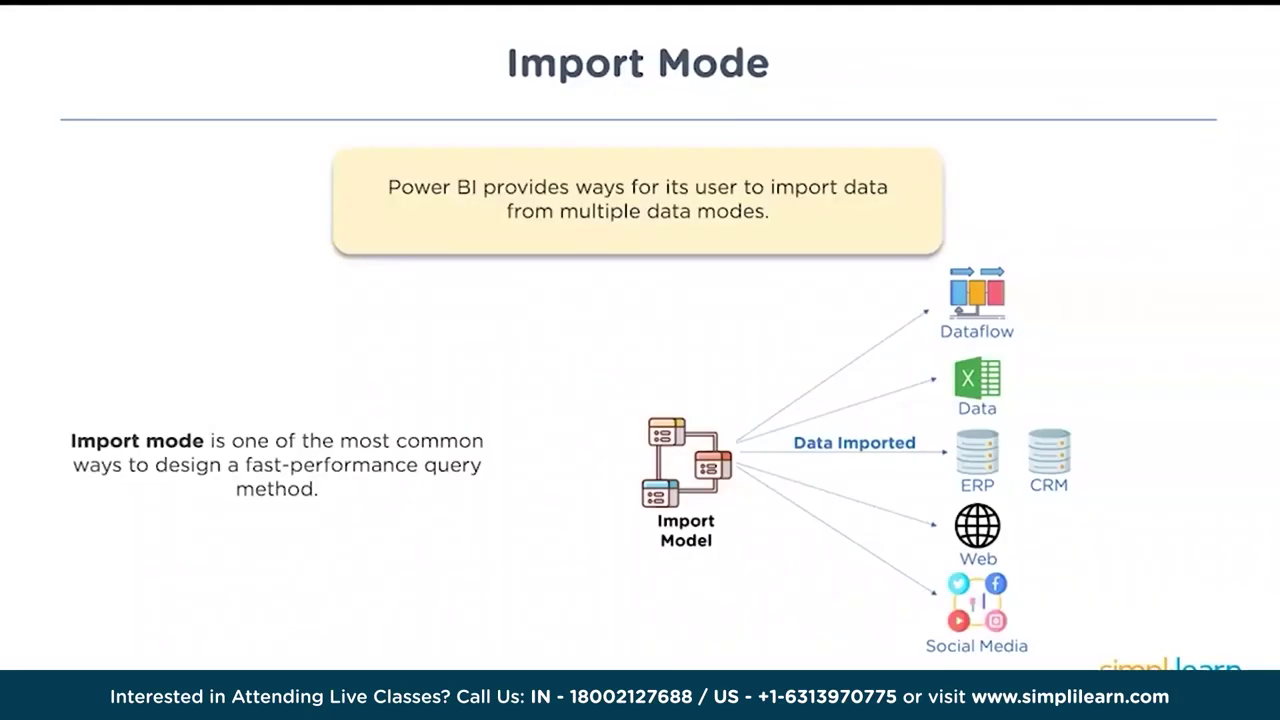
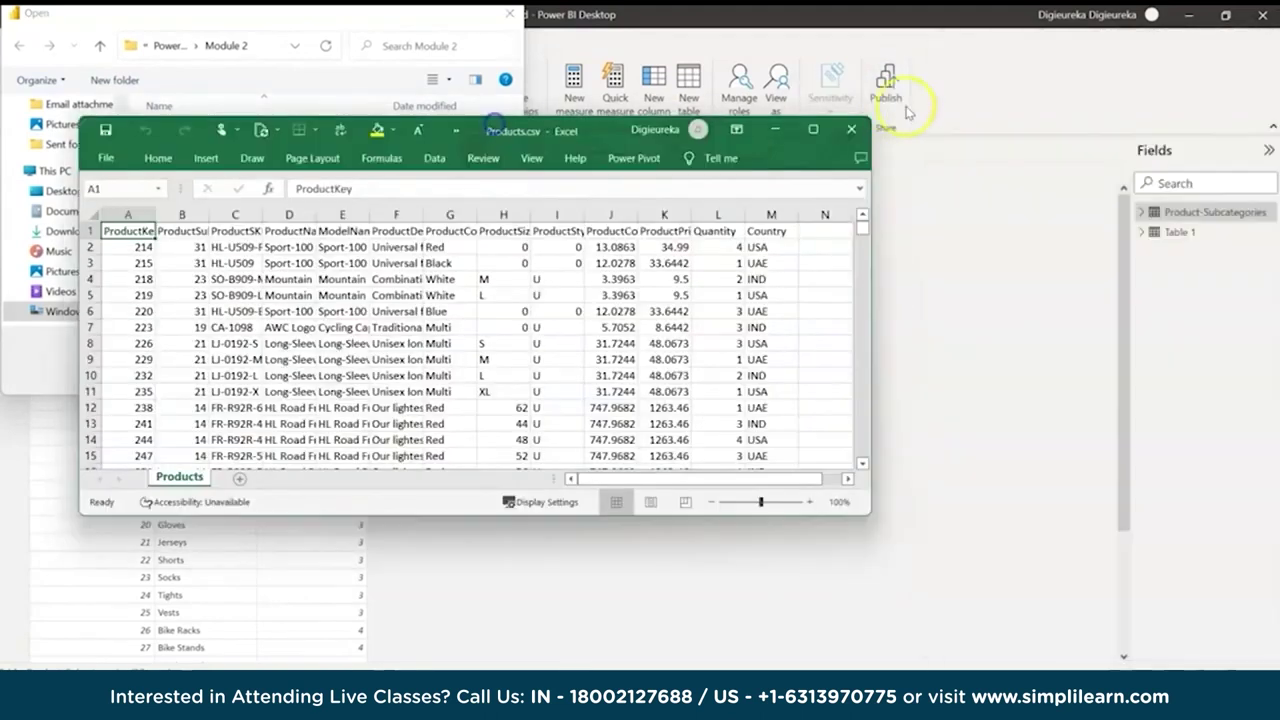
Examine the ProductSubcategoryKey and ProductSKU columns of Products.csv in a maximized Excel window and close the workbook
click(816, 138)
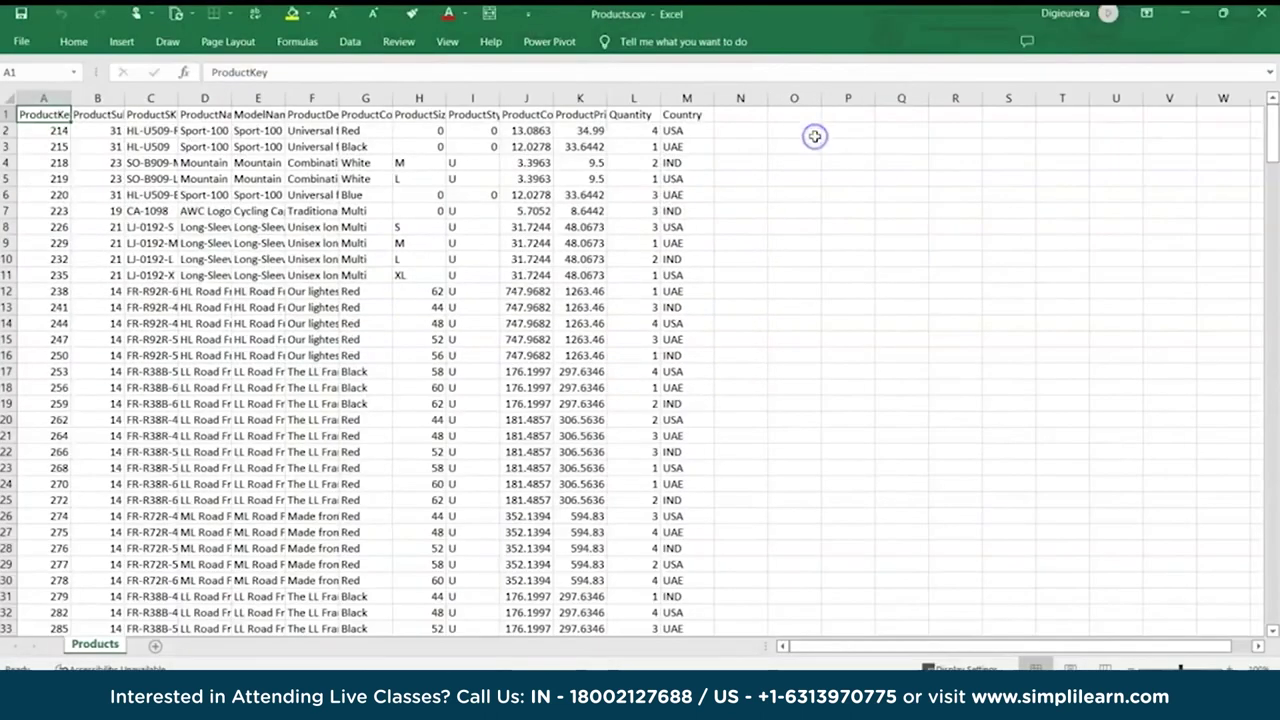
click(105, 117)
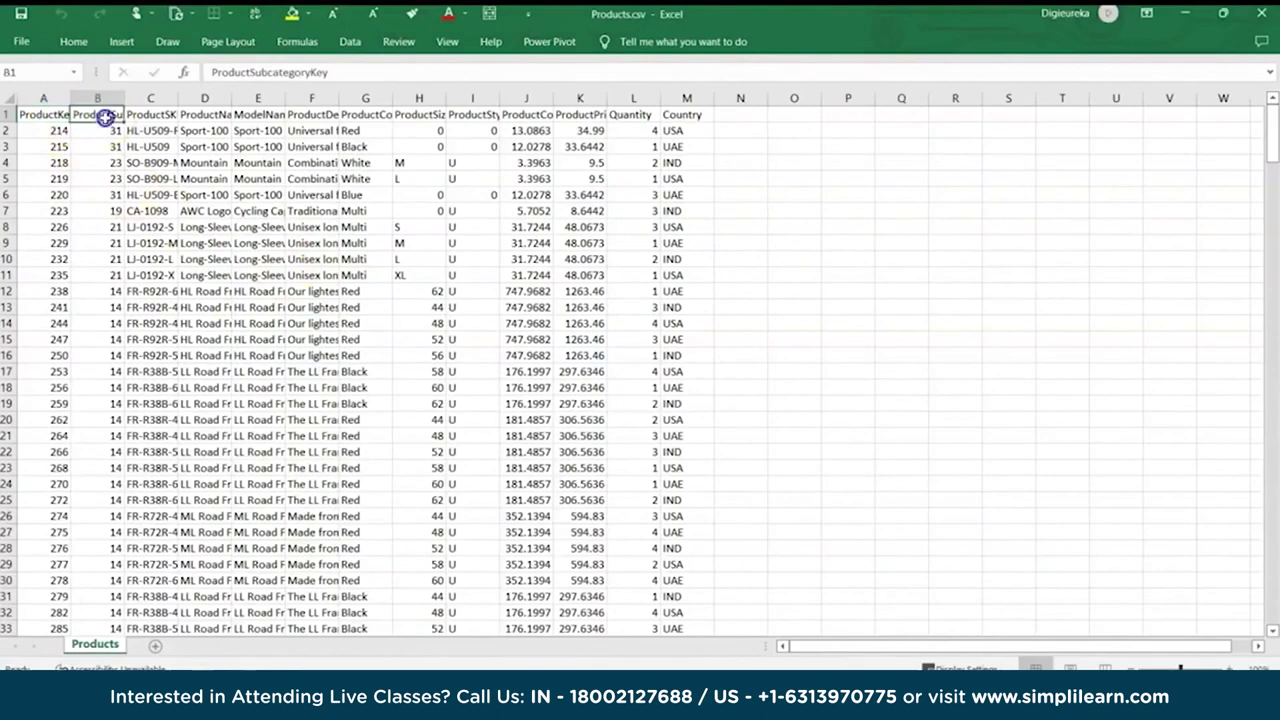
click(150, 114)
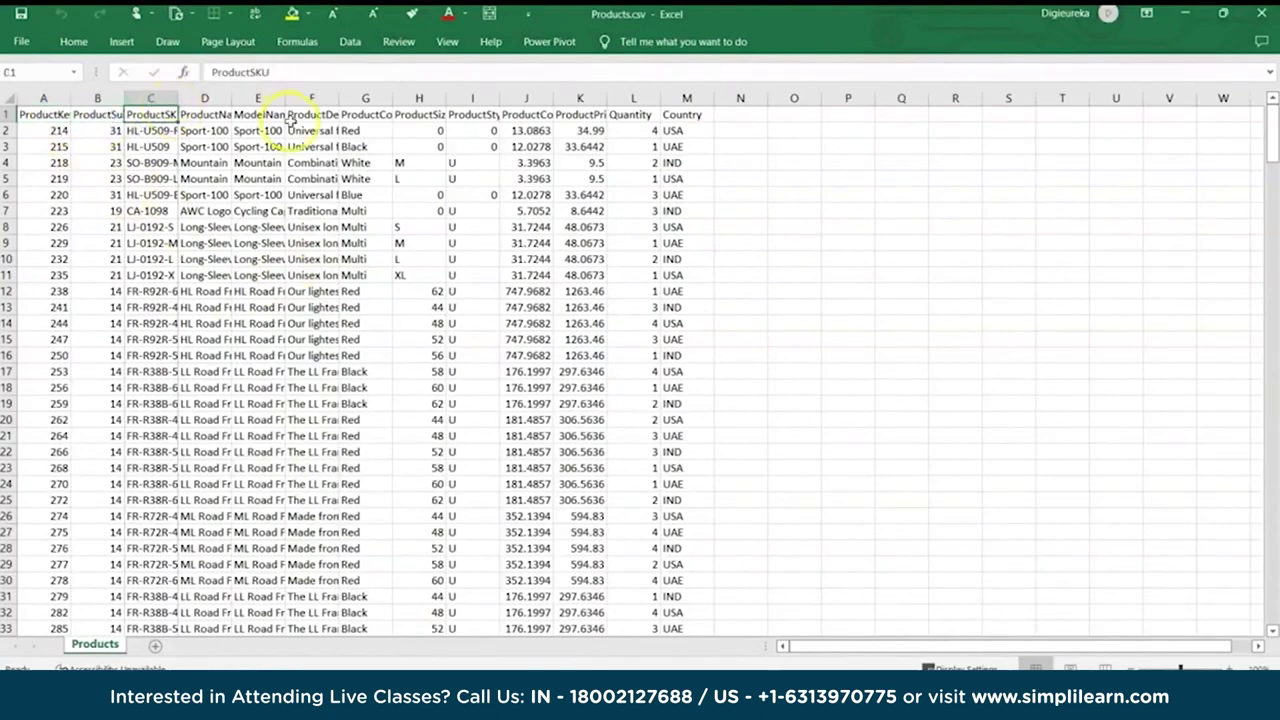
click(1265, 14)
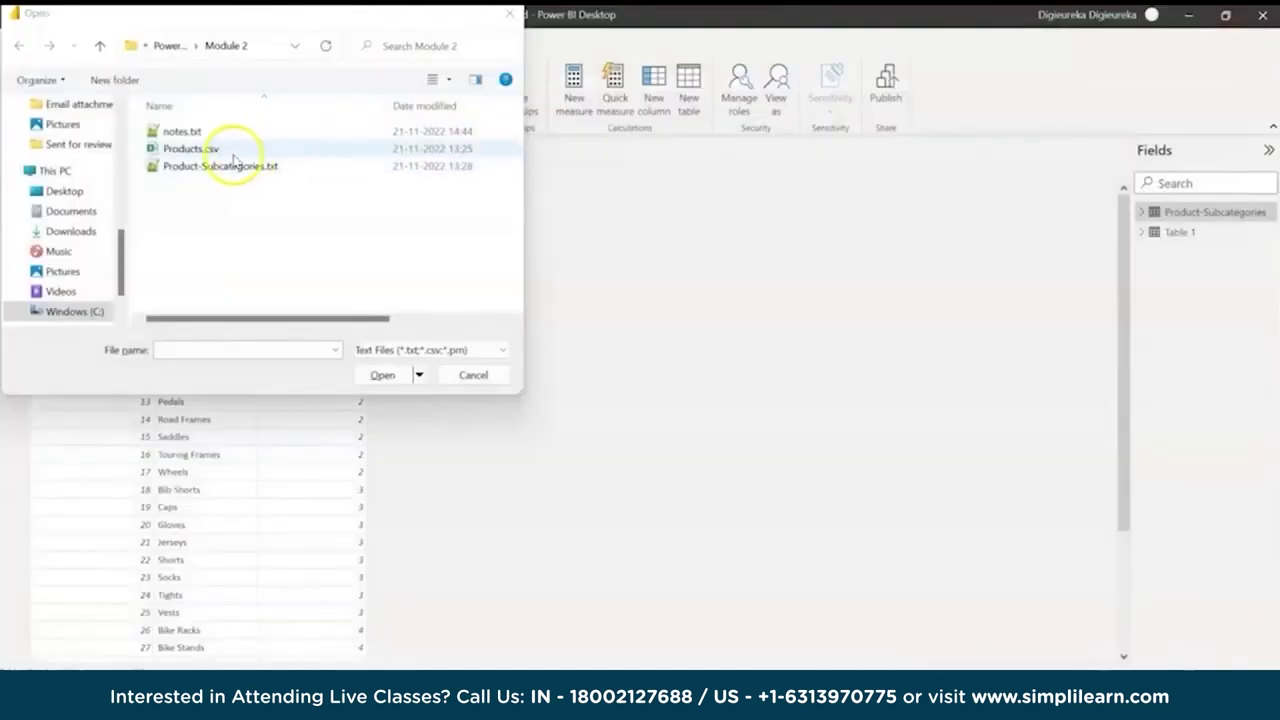
Load Products.csv with the Comma delimiter and view the Products and Product-Subcategories tables in Data view
click(230, 150)
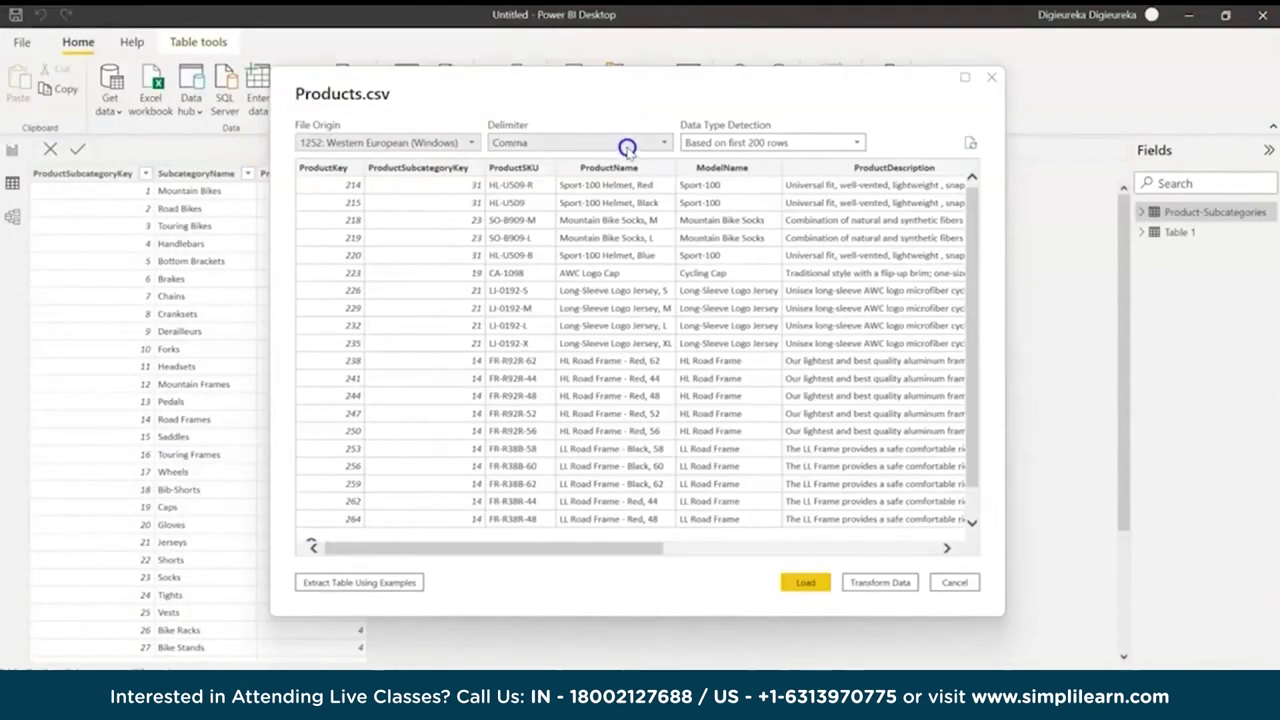
drag(662, 552, 547, 574)
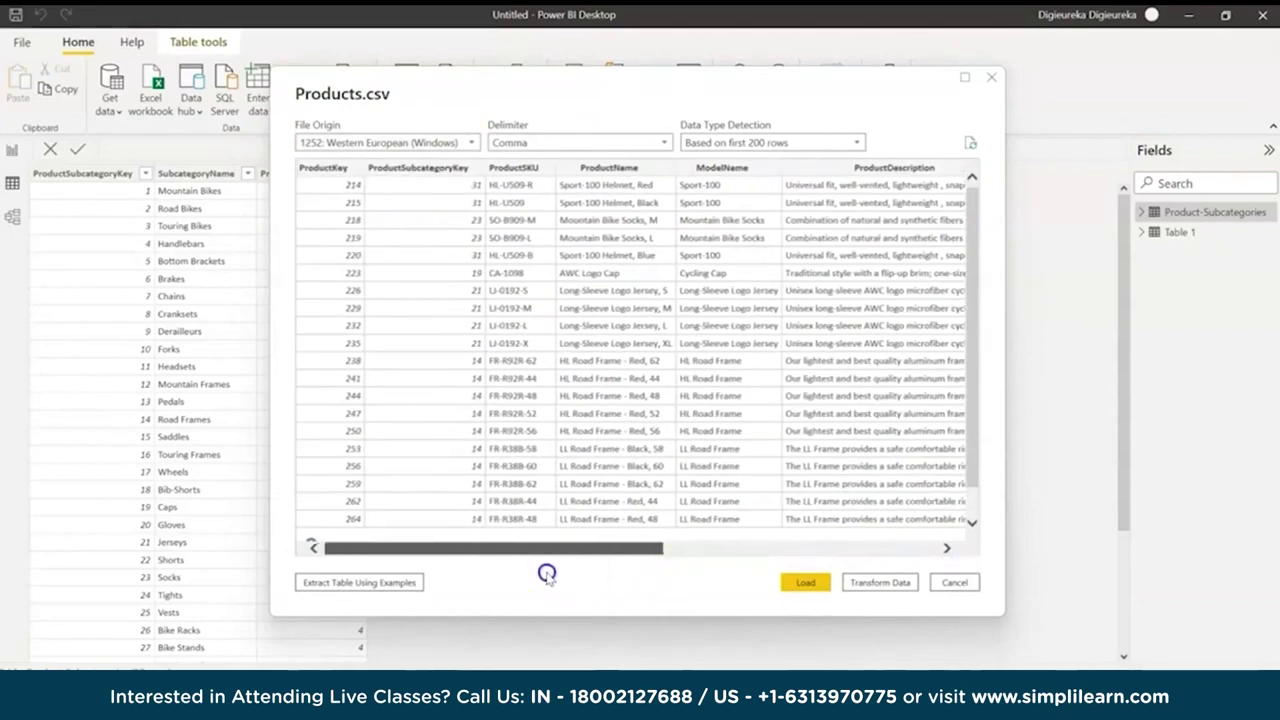
click(803, 583)
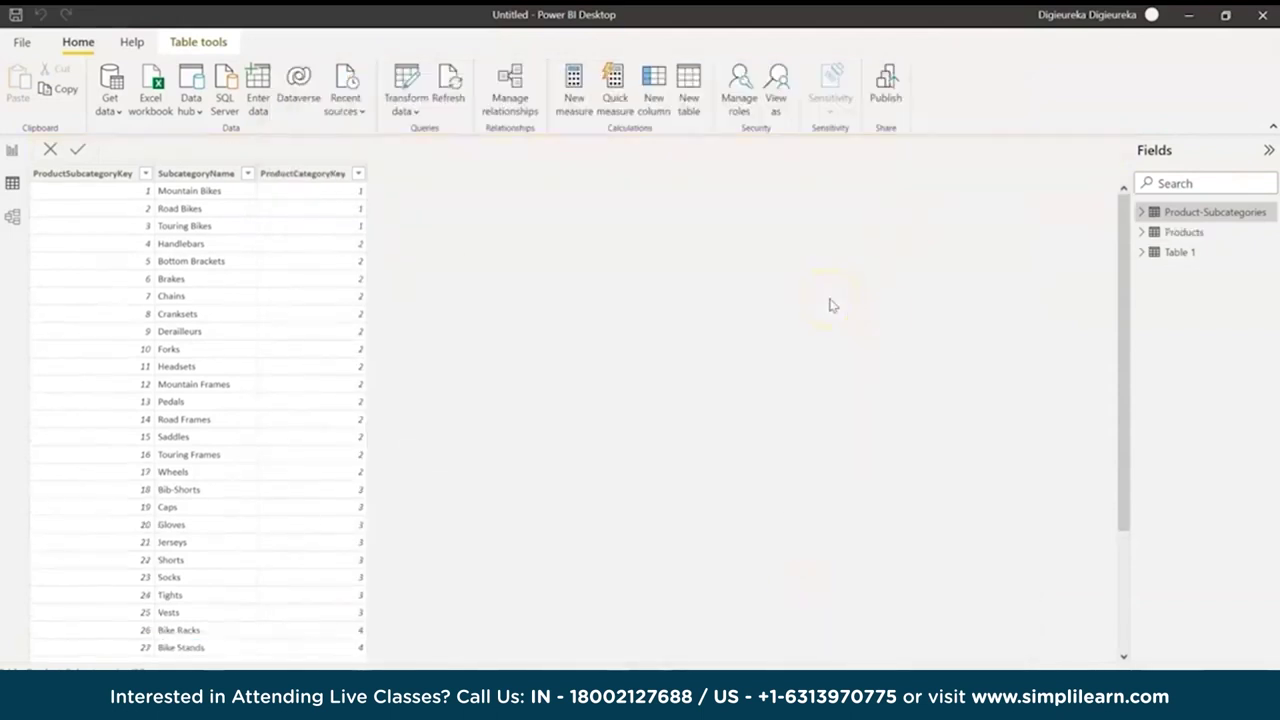
click(1172, 234)
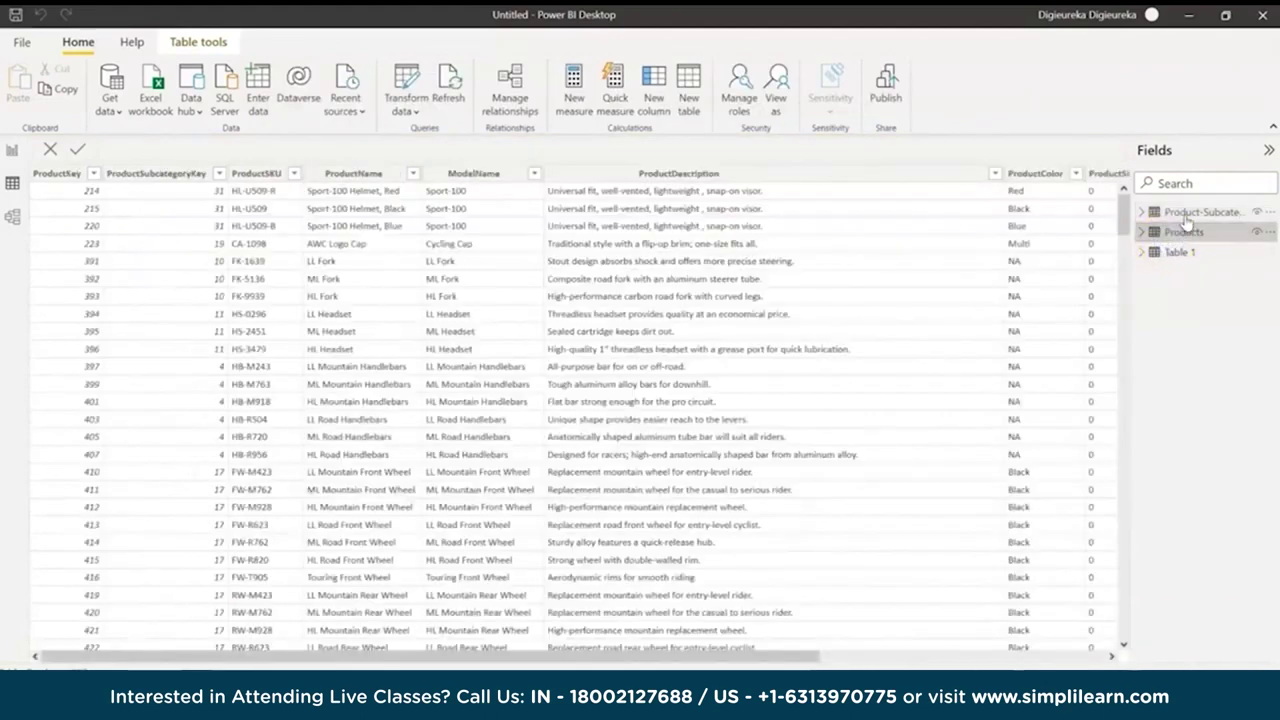
click(1182, 212)
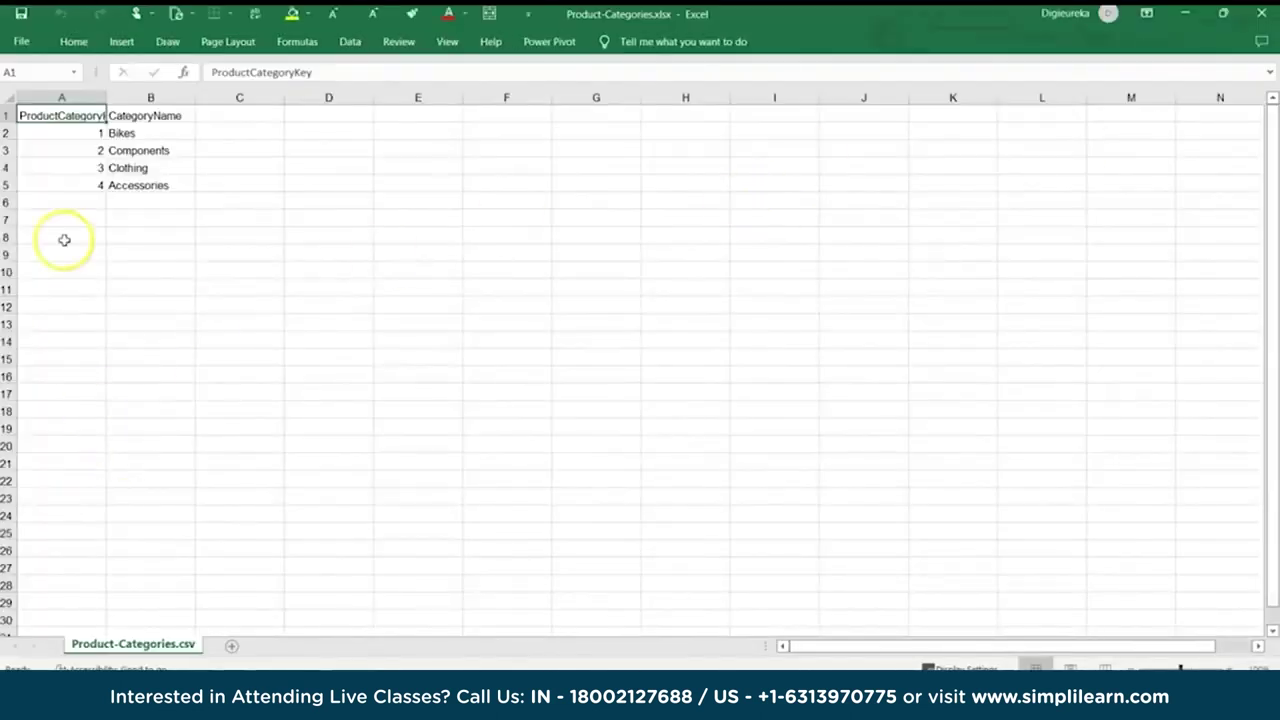
Select the category data in A1:B5 of the Product-Categories.xlsx workbook in Excel
drag(75, 118, 147, 177)
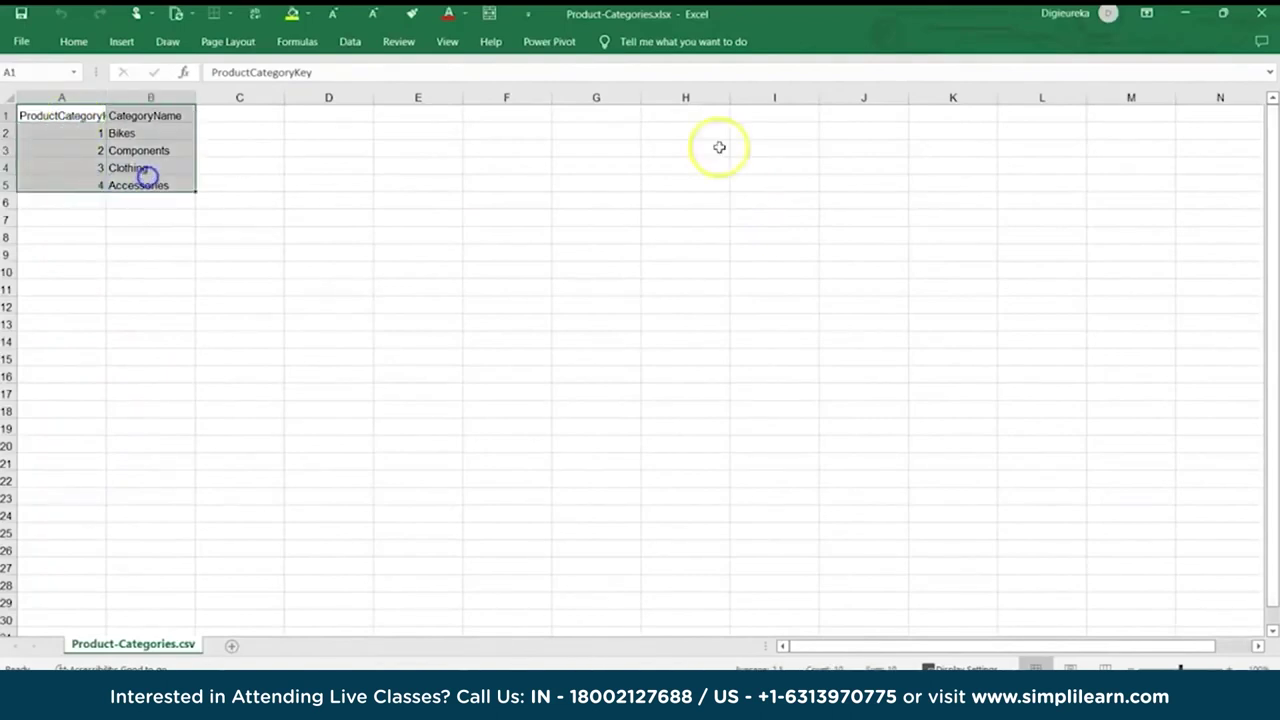
Return to Power BI and load the Product-Categories.csv sheet from the Product-Categories.xlsx workbook
click(1184, 13)
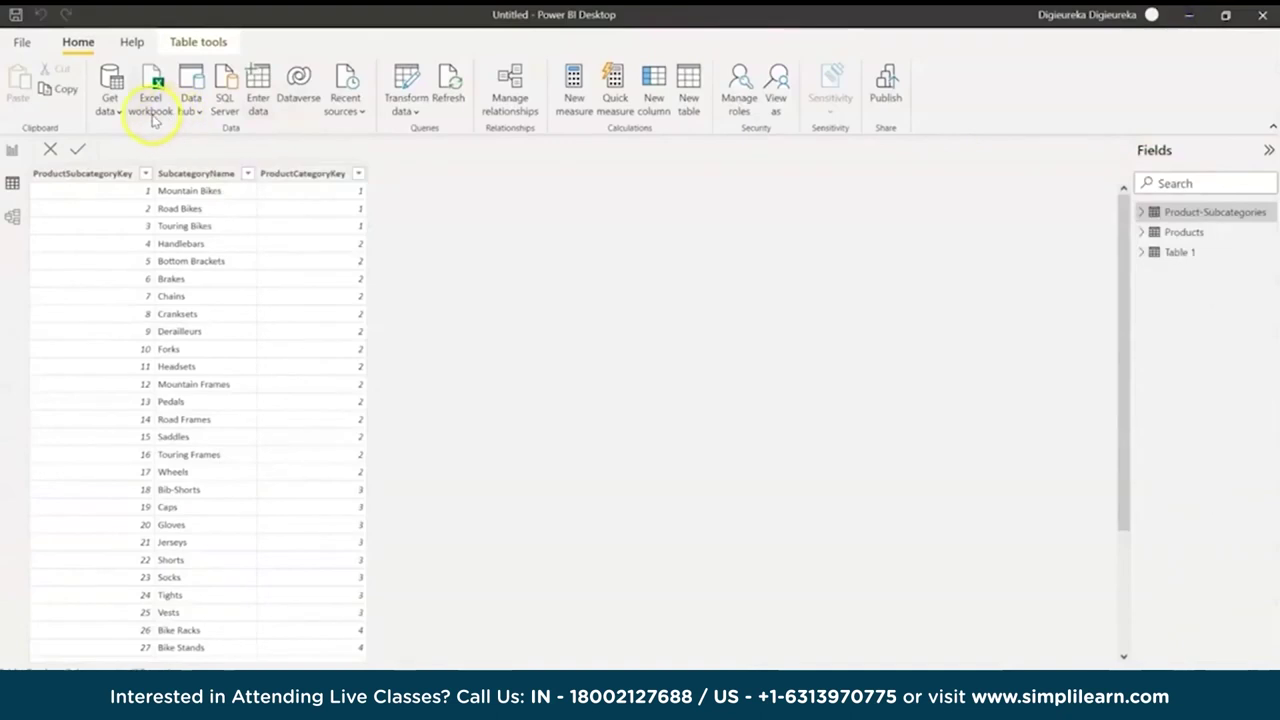
click(157, 88)
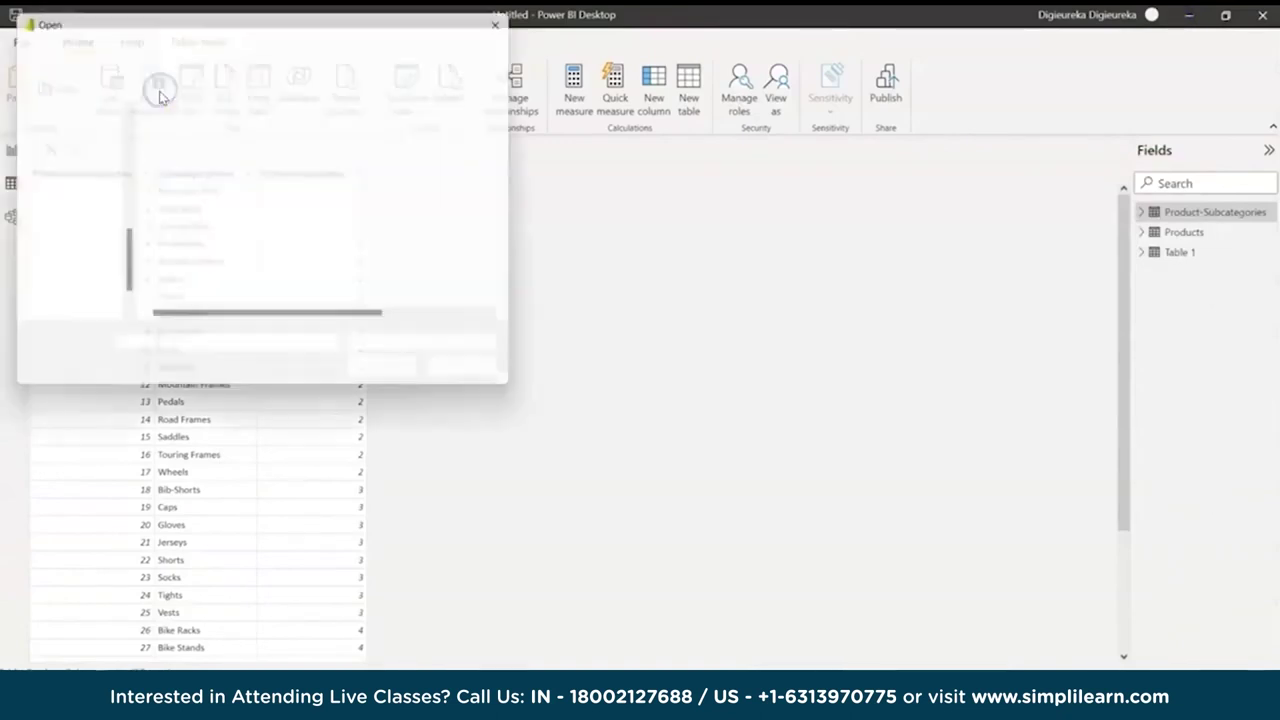
click(190, 148)
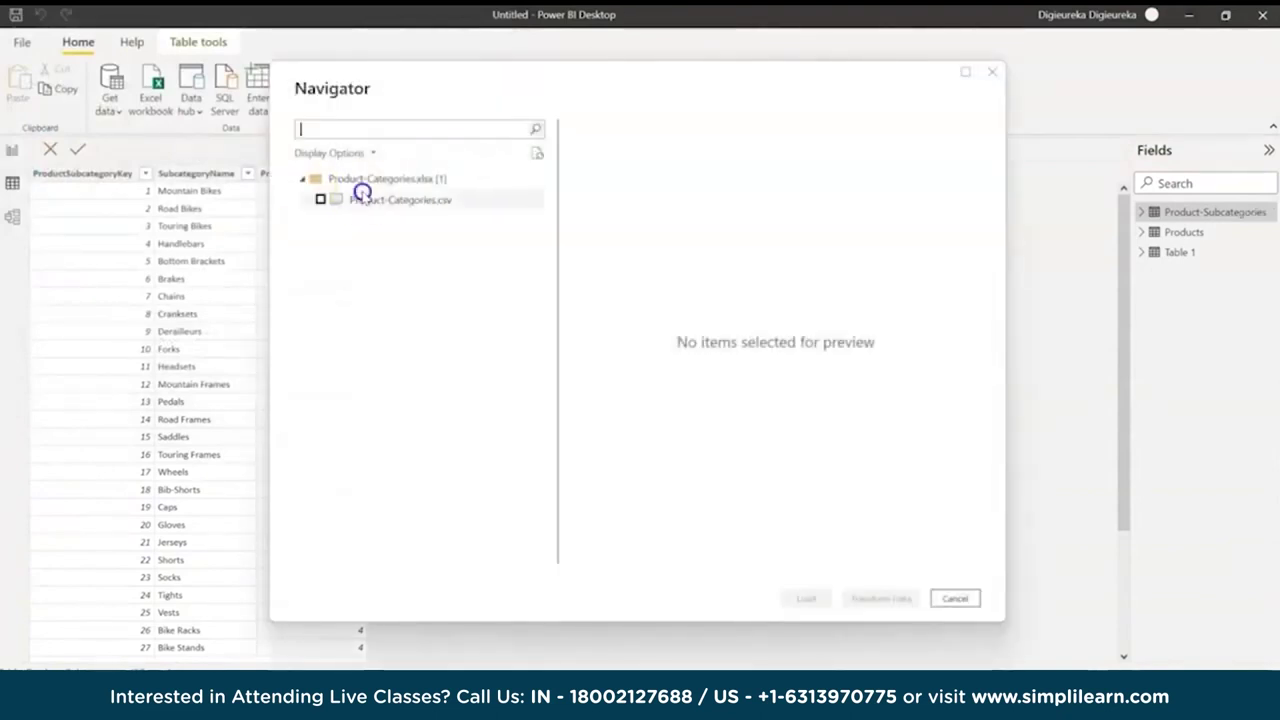
click(321, 200)
click(413, 208)
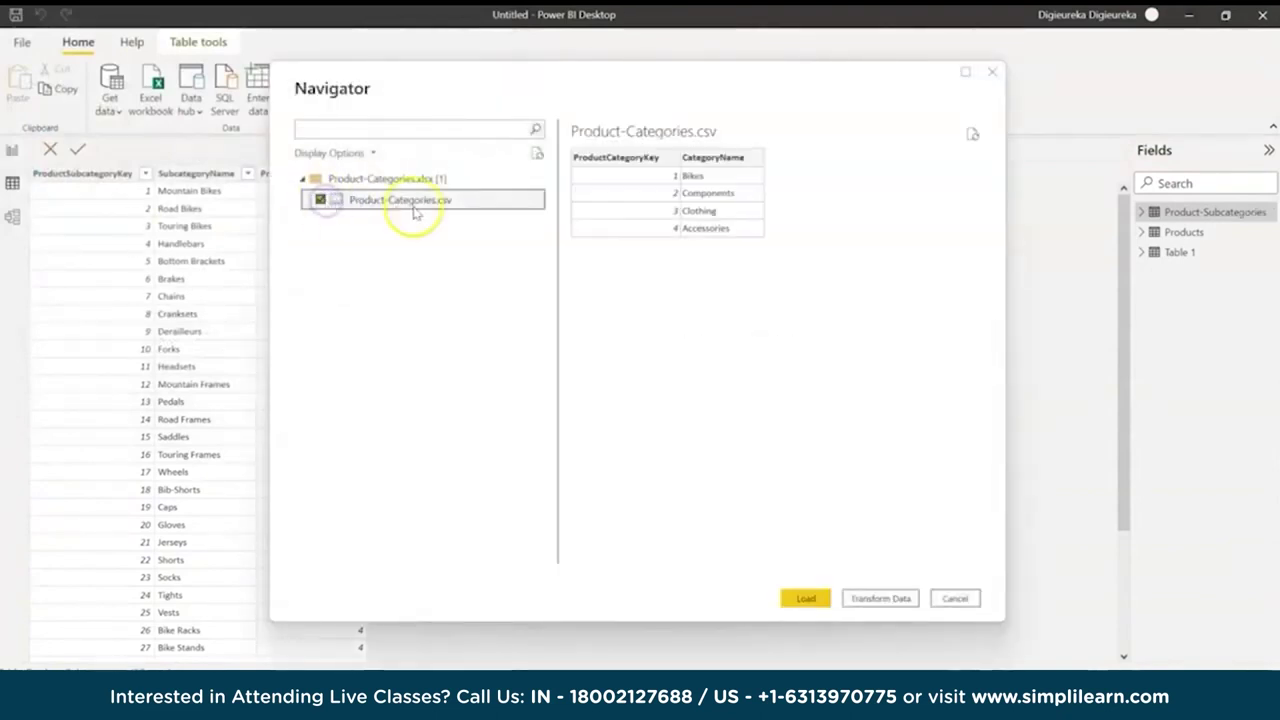
click(805, 598)
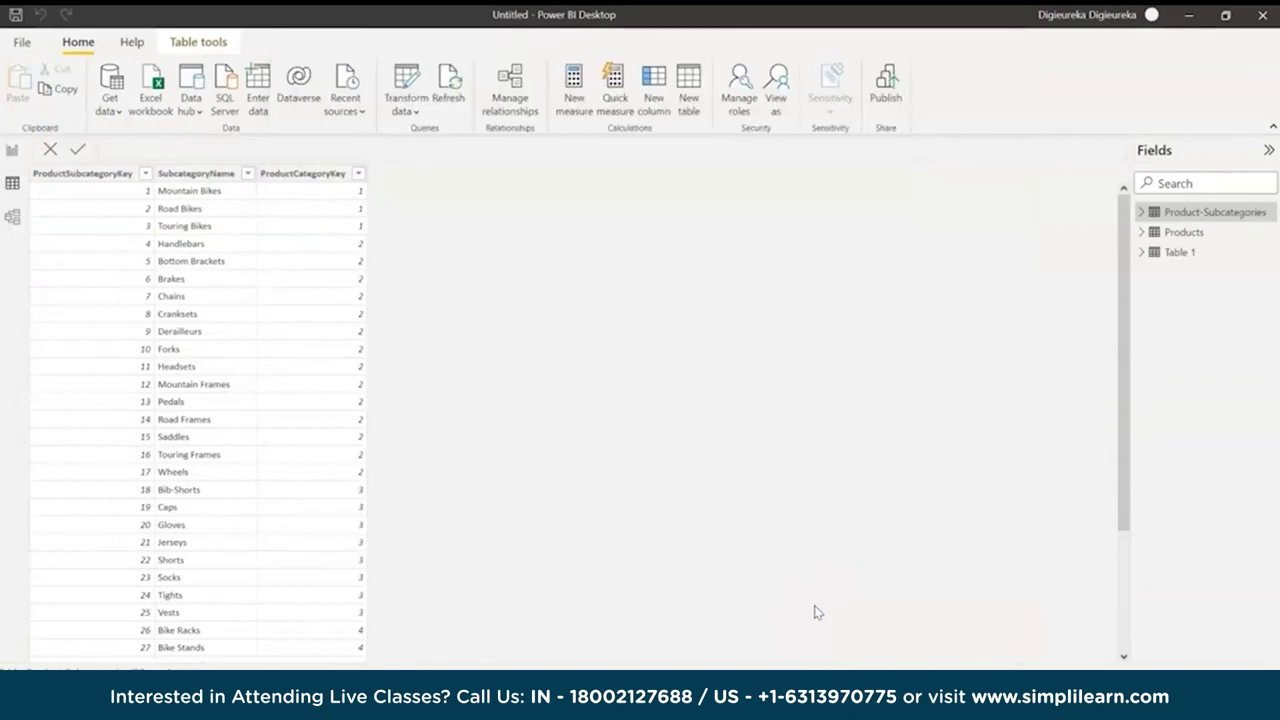
click(955, 150)
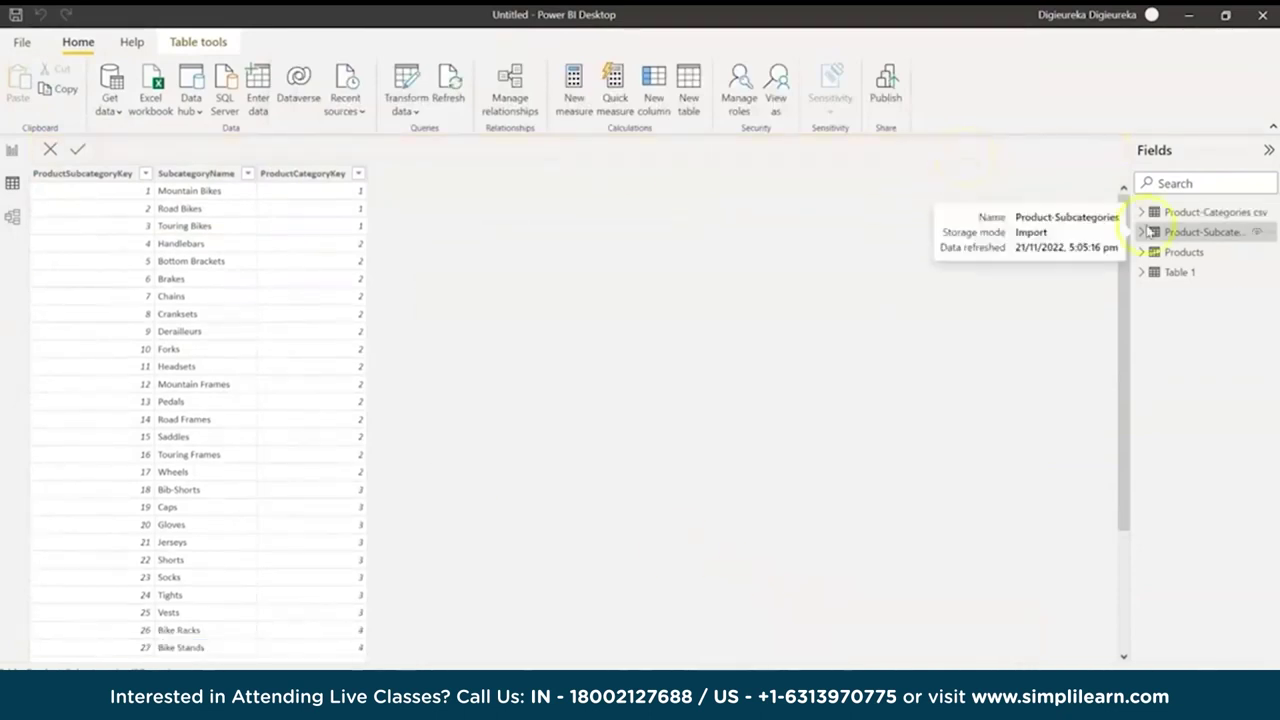
View the Products, Product-Categories csv and Product-Subcategories tables in Data view
click(1197, 255)
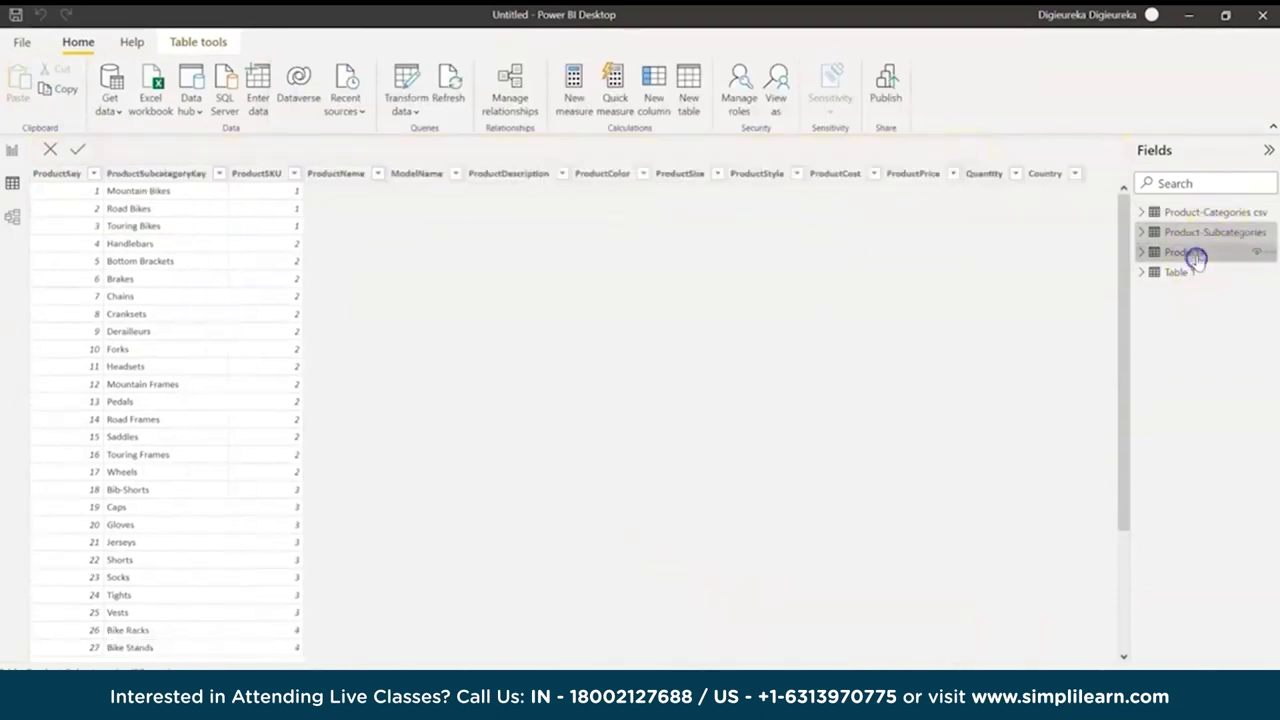
click(1195, 211)
click(1198, 233)
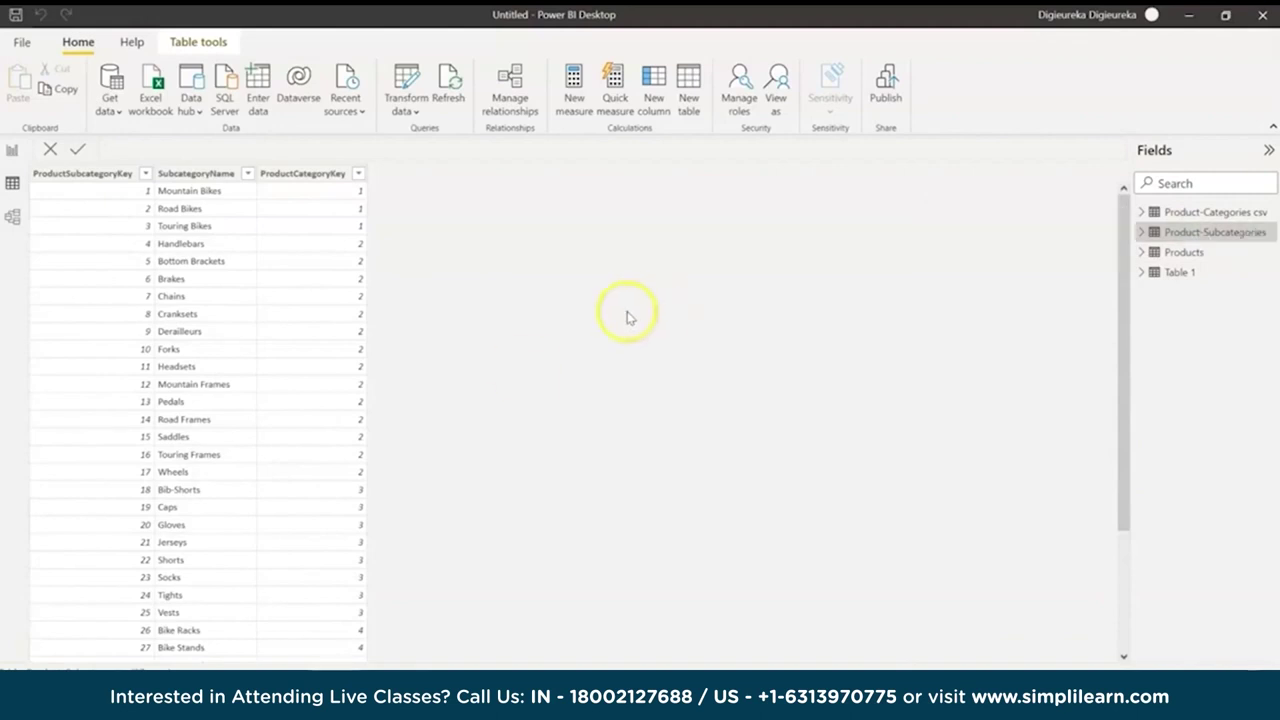
Open the full list of data sources and inspect Customers.pdf in a maximized Acrobat Reader window
click(112, 108)
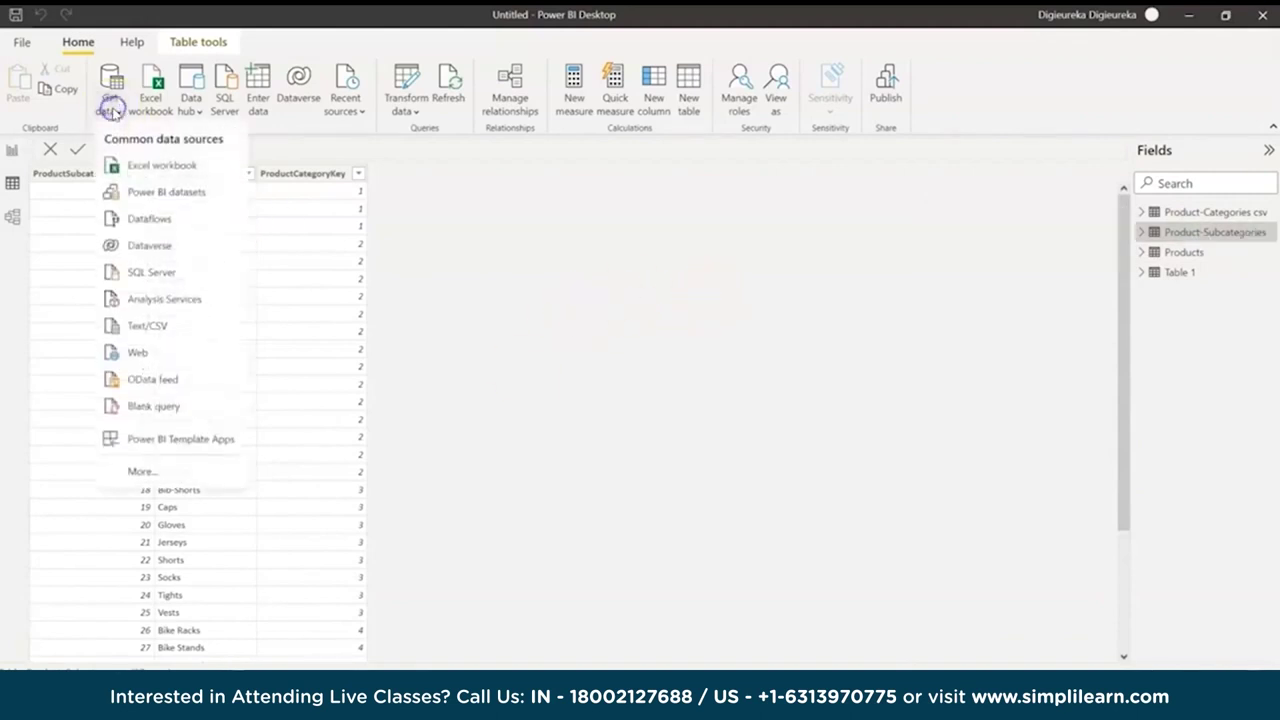
click(146, 478)
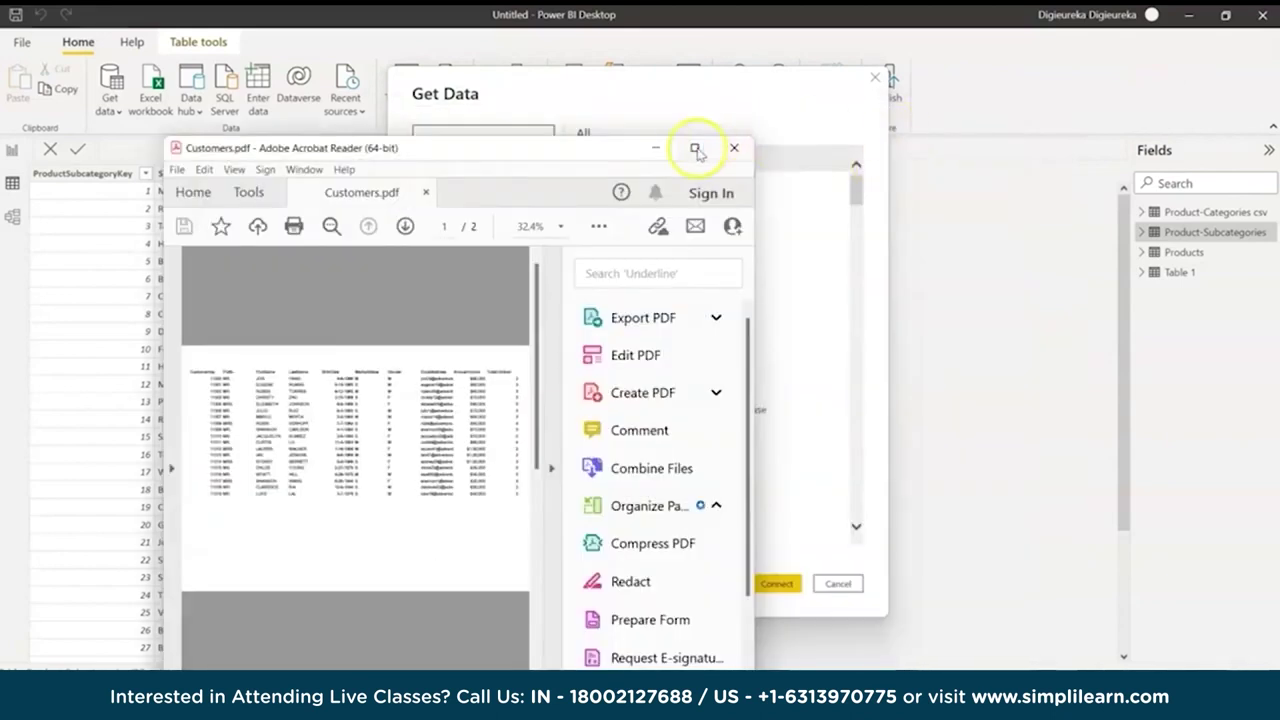
click(695, 148)
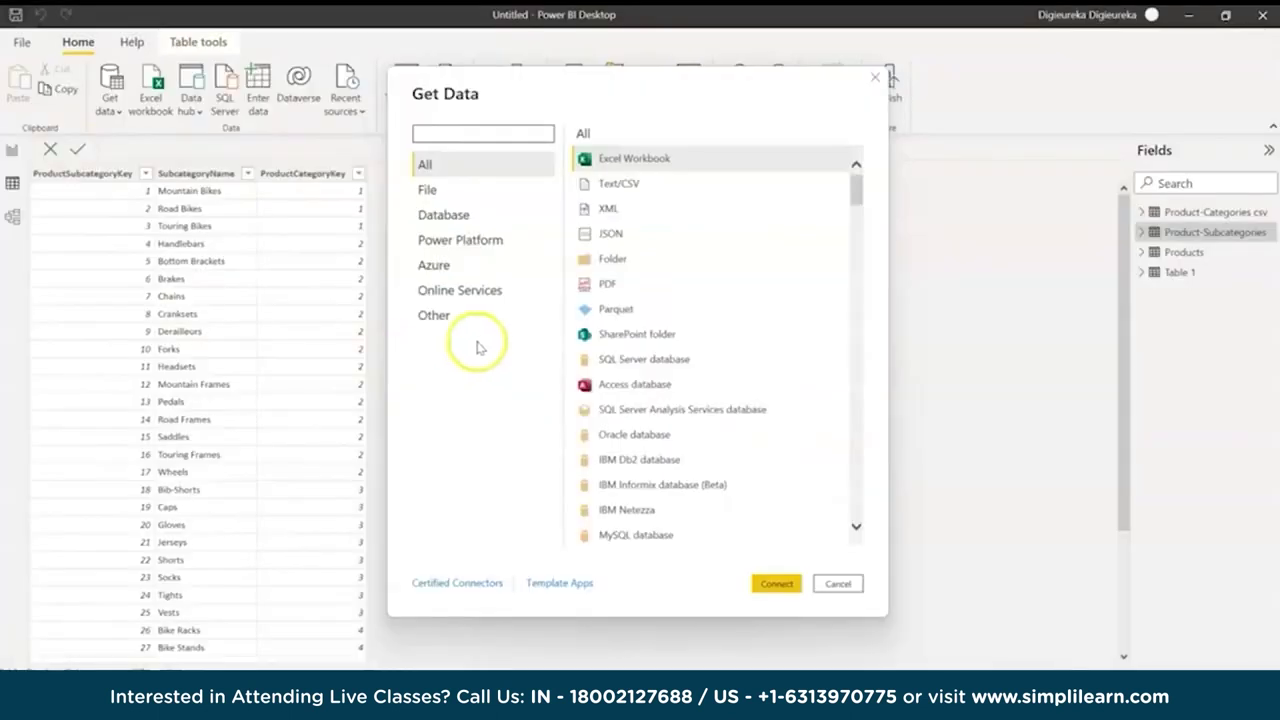
Connect to Customers.pdf with the PDF connector and load Table001 (Page 1)
click(641, 287)
click(792, 584)
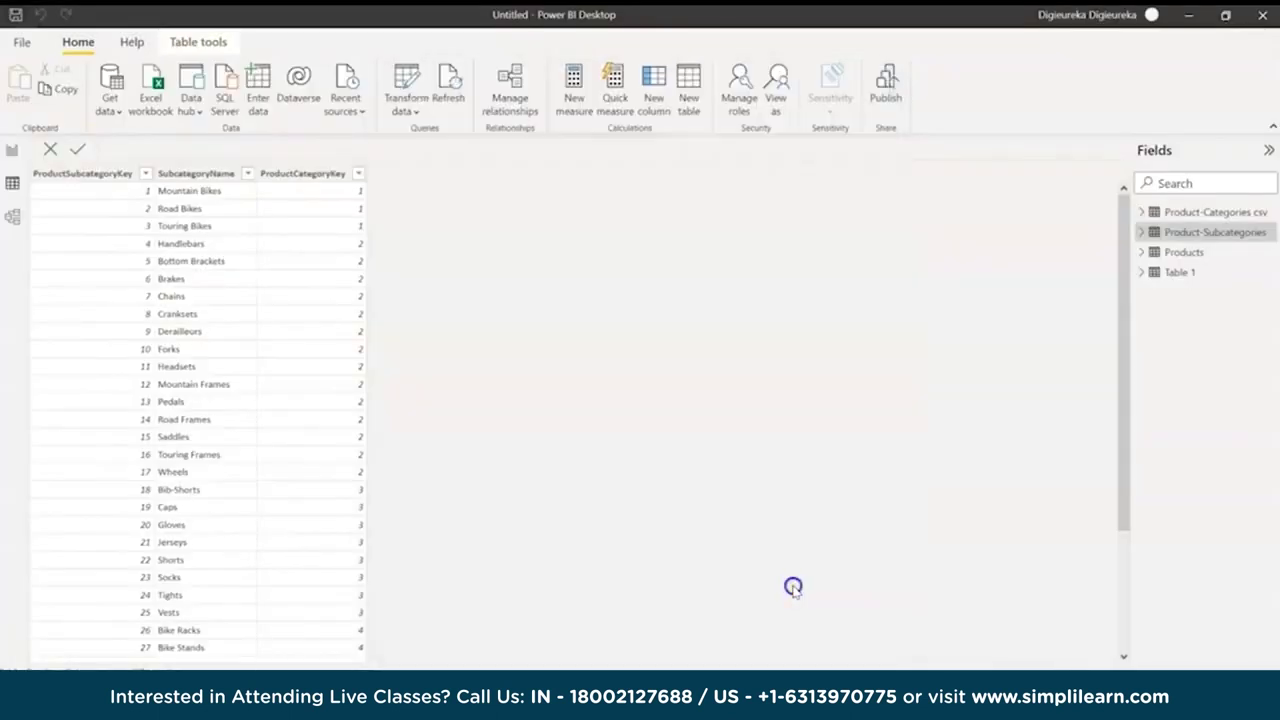
double_click(191, 134)
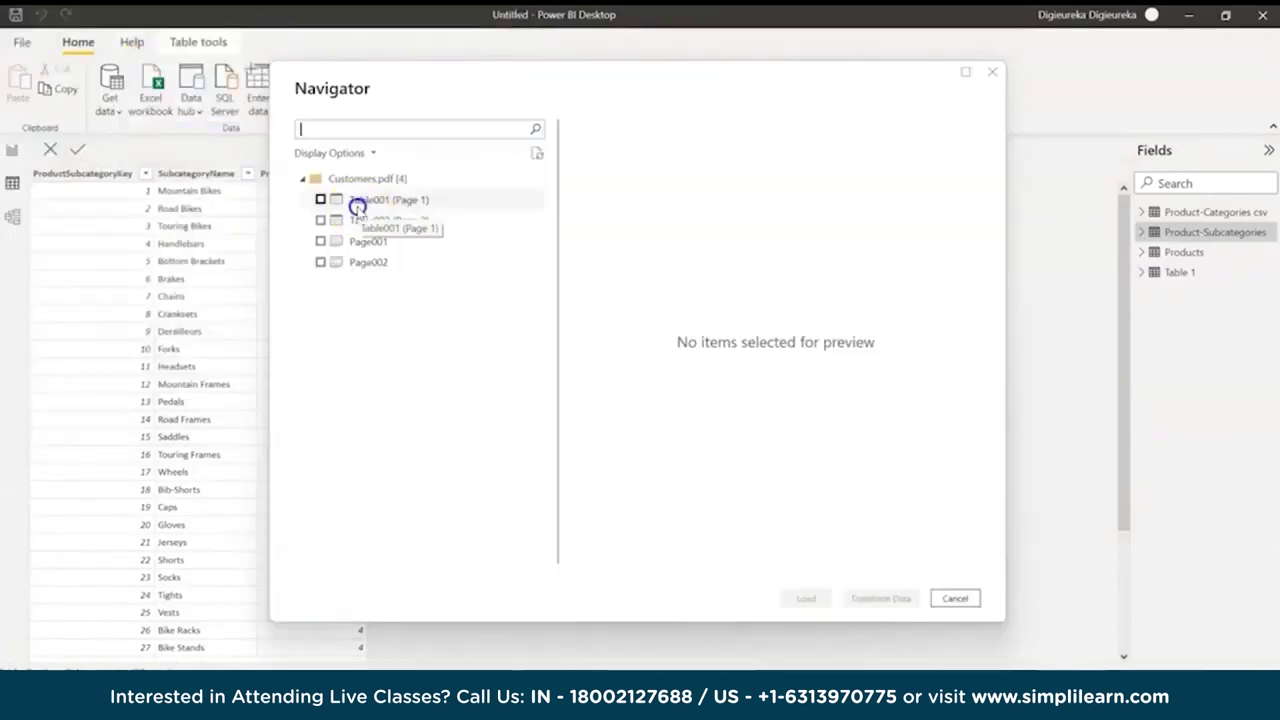
click(322, 200)
click(320, 201)
drag(755, 556, 551, 531)
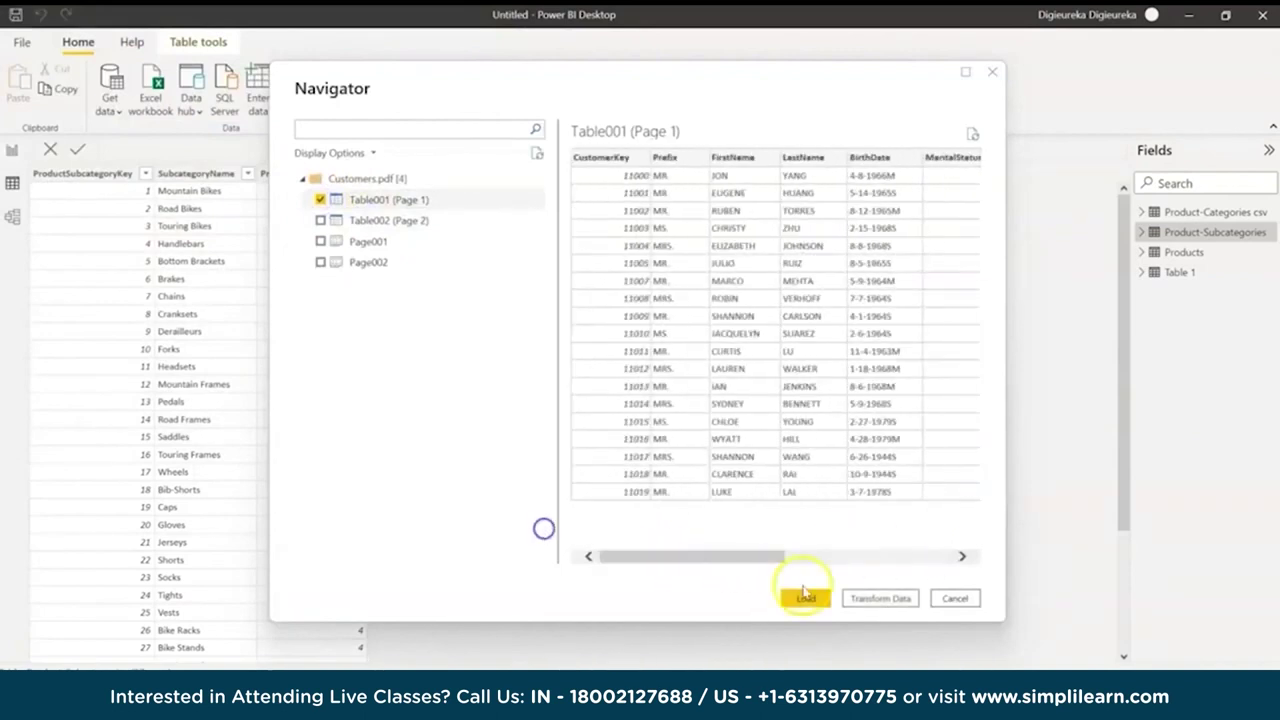
click(806, 598)
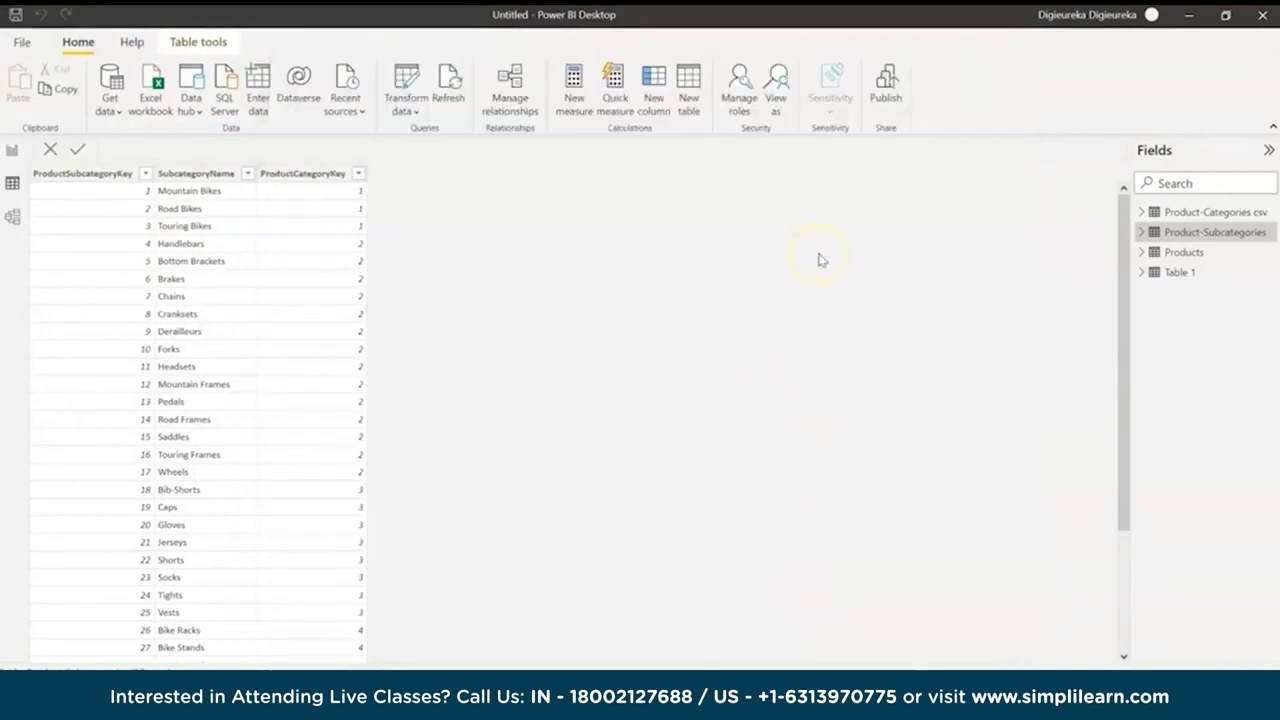
click(912, 152)
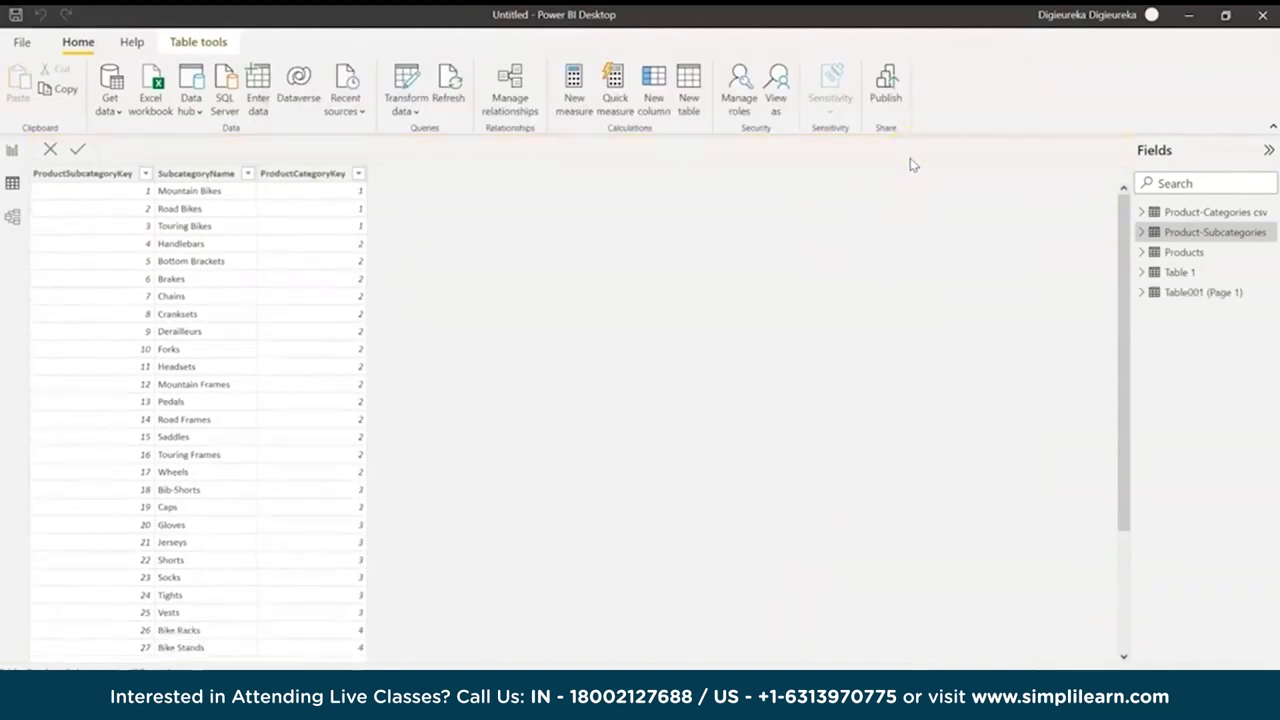
Expand the Table001 (Page 1) table's fields and rename the table as PDF Table
click(1141, 292)
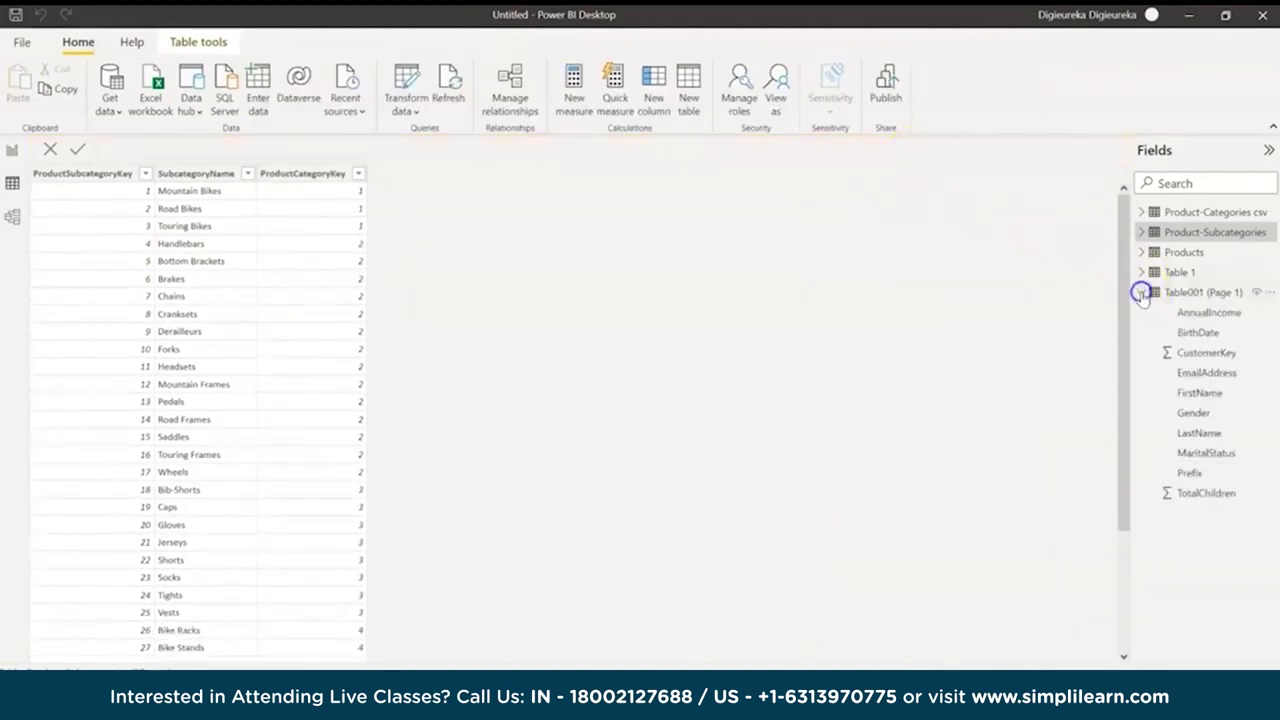
click(1269, 293)
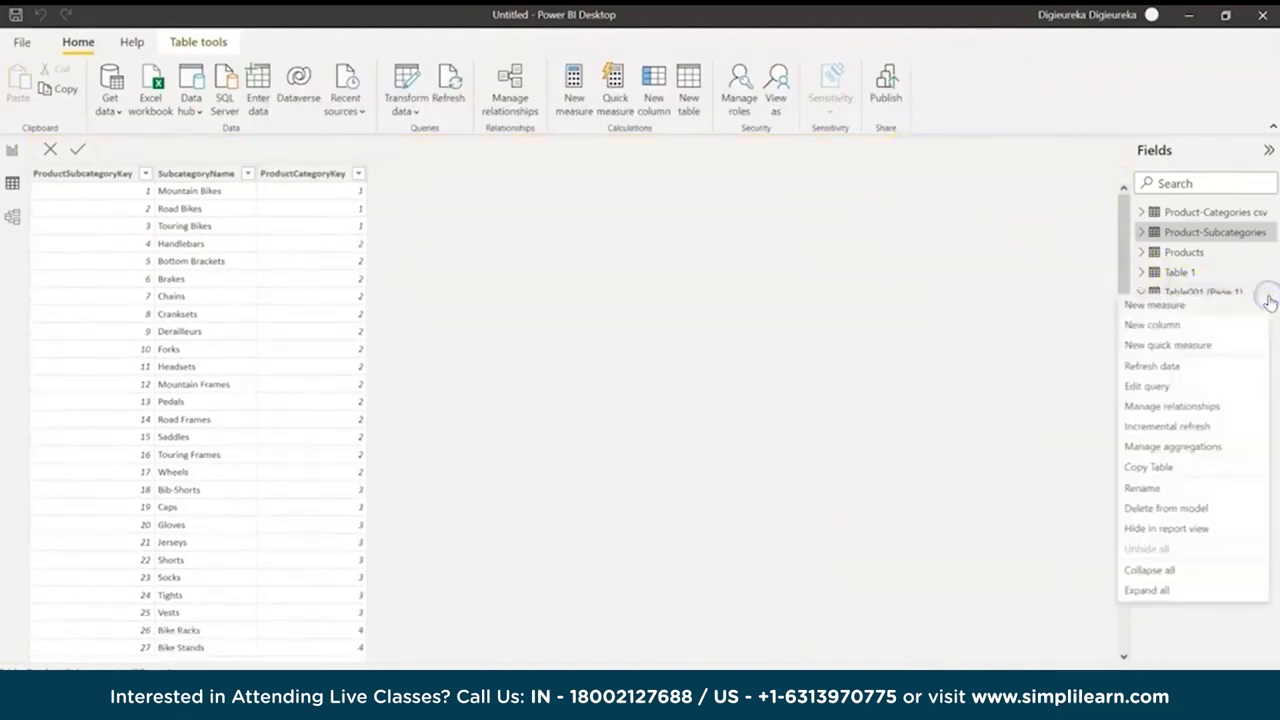
click(1188, 487)
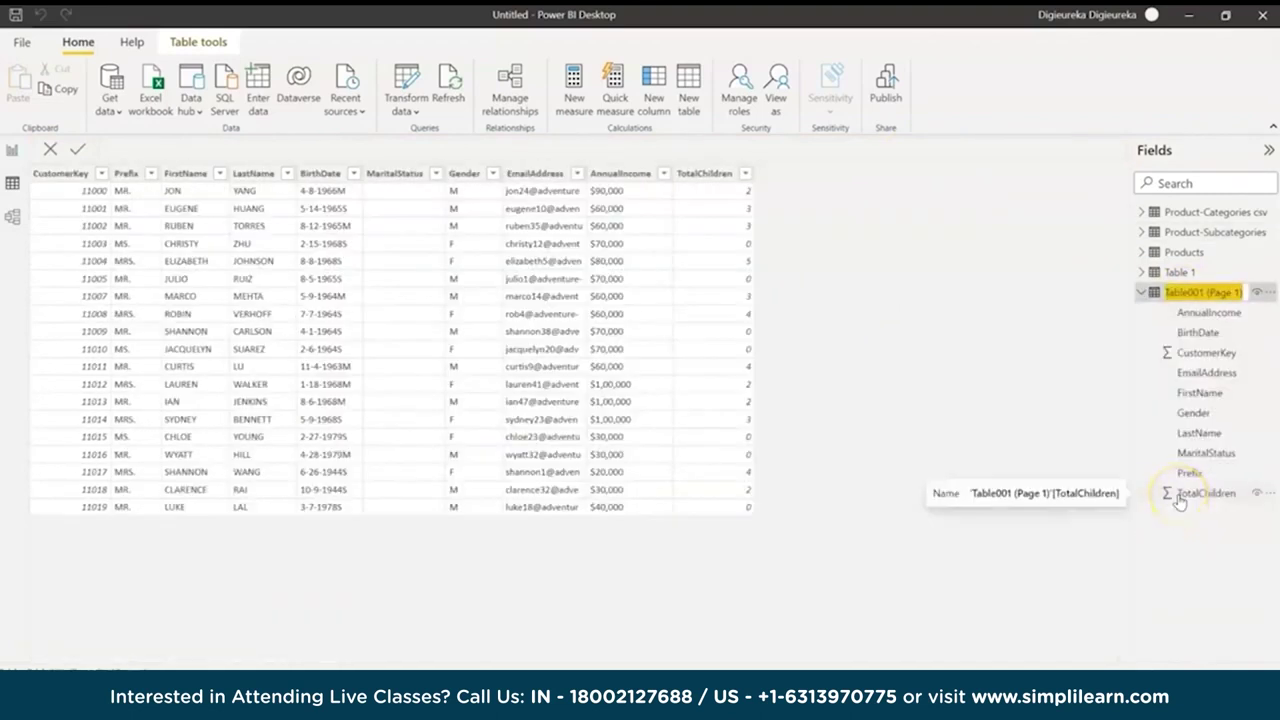
text(PDF Table)
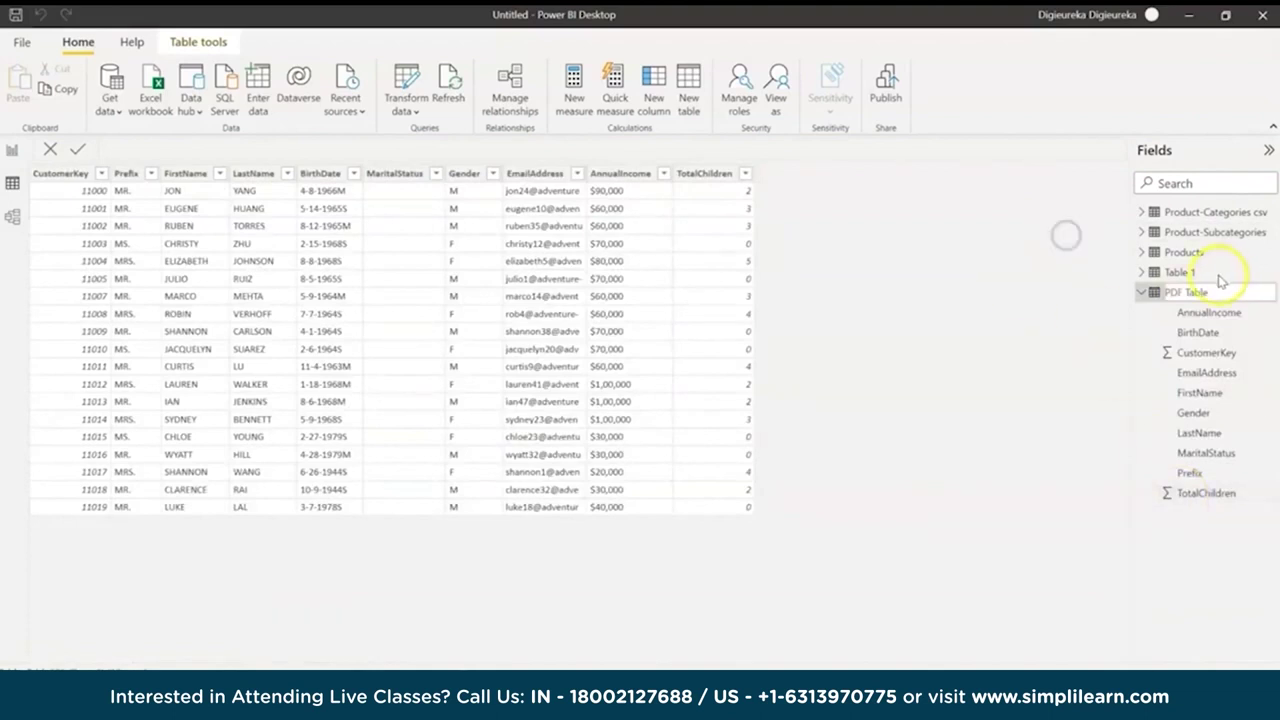
key(Return)
Rename Table 1, the Superstore web data, as Web Table
right_click(1176, 492)
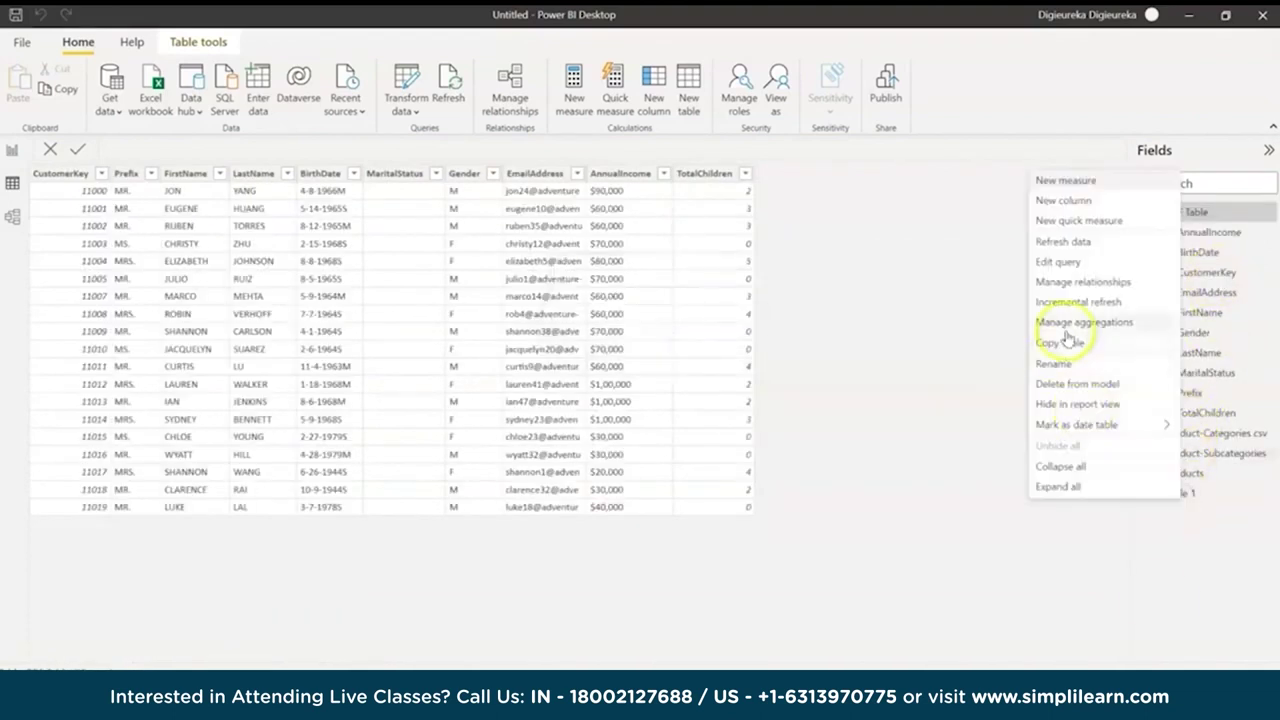
click(1063, 370)
key(Return)
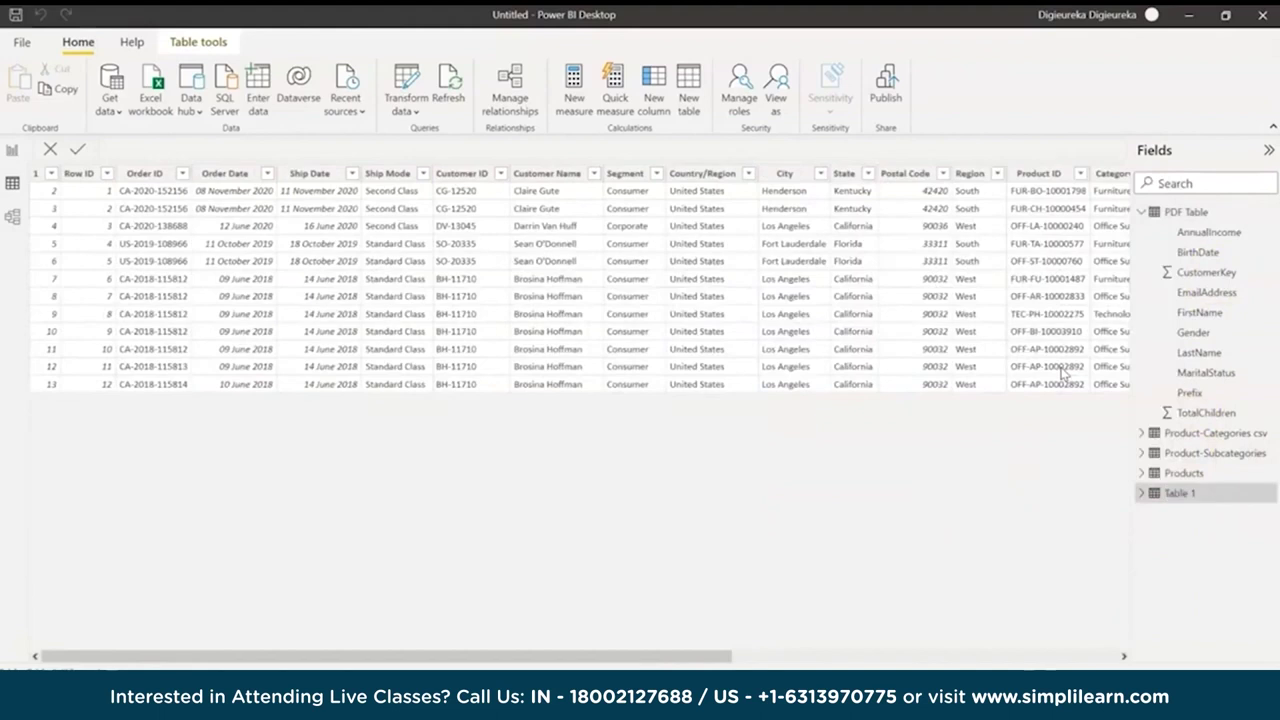
Rename the Product-Categories csv table as Product-Categories Excel
right_click(1215, 436)
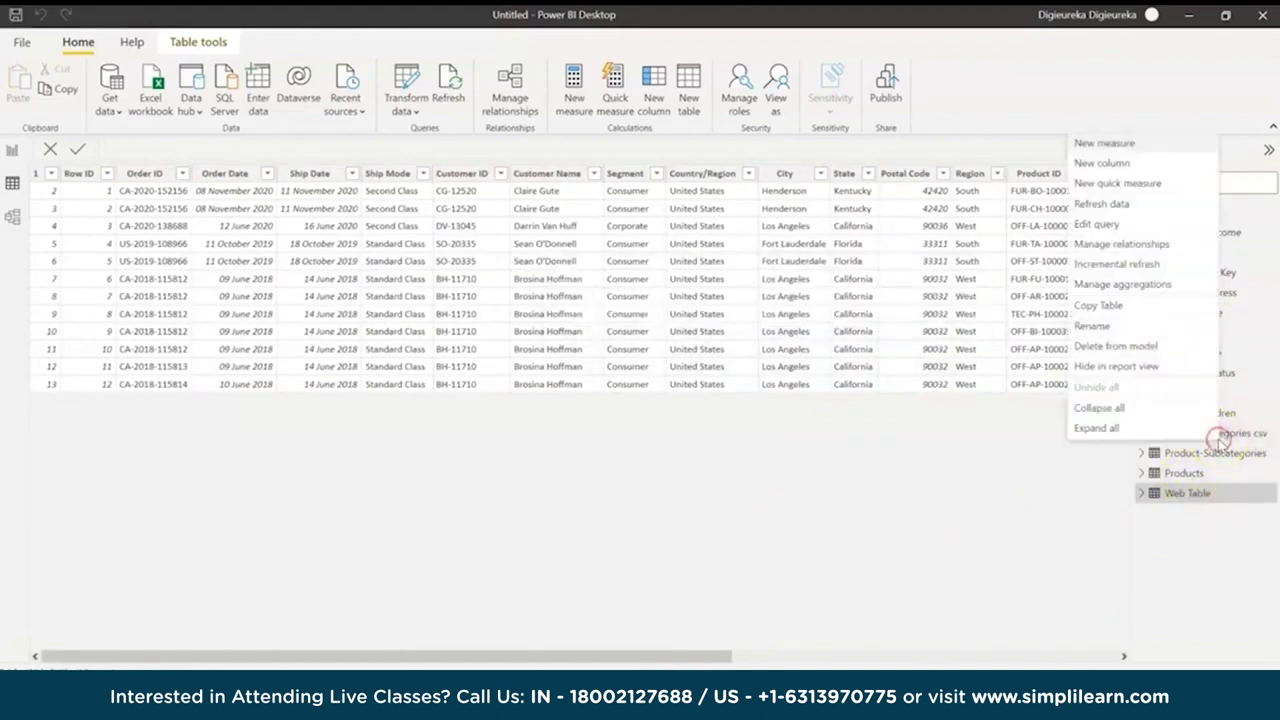
click(1092, 323)
click(1248, 432)
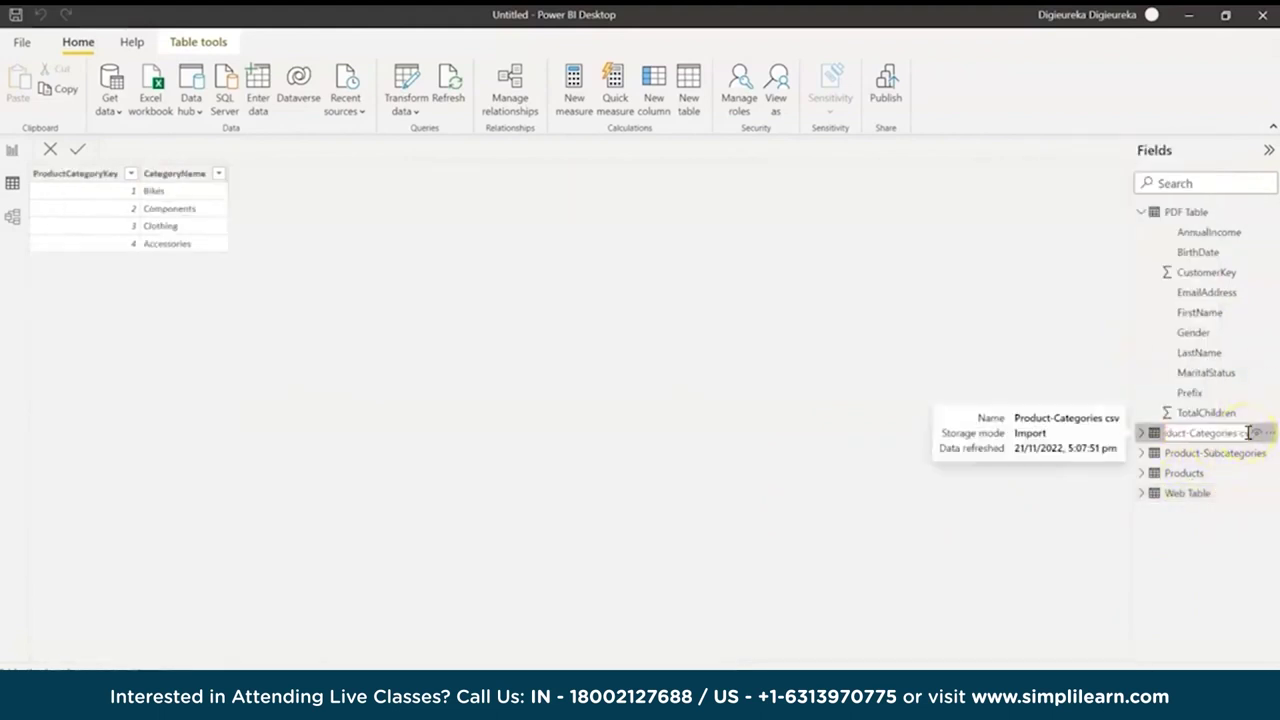
click(1246, 560)
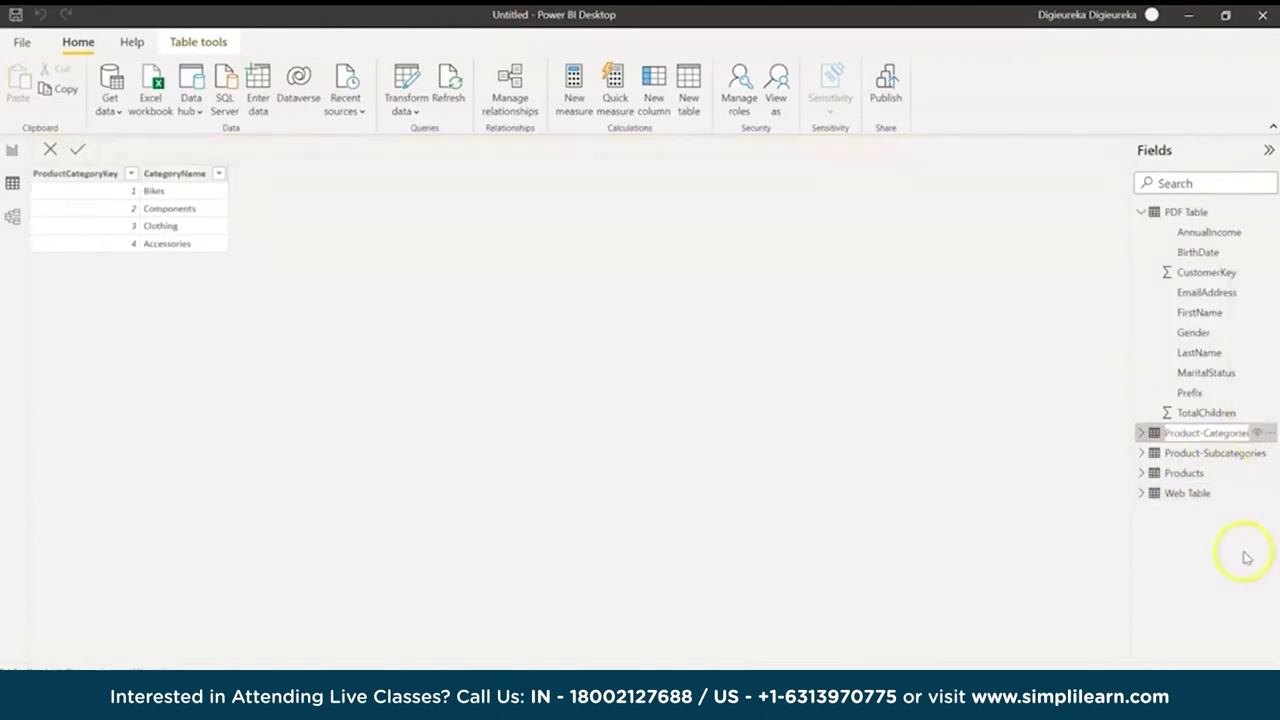
Rename the Product-Subcategories table as Product-Subcategories Text
right_click(1212, 453)
click(1143, 336)
key(End)
text(Text)
click(1200, 571)
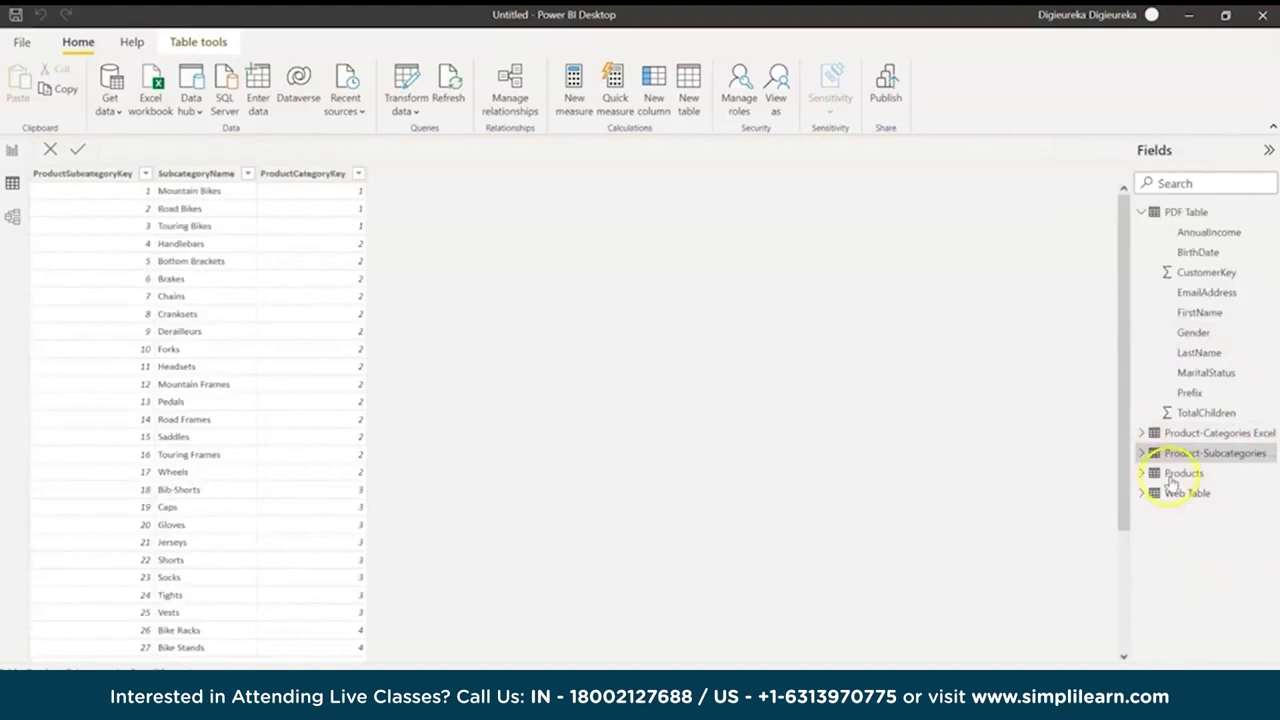
Rename the Products table as Products CSV
right_click(1183, 473)
click(1090, 362)
key(End)
text(CSV)
key(Escape)
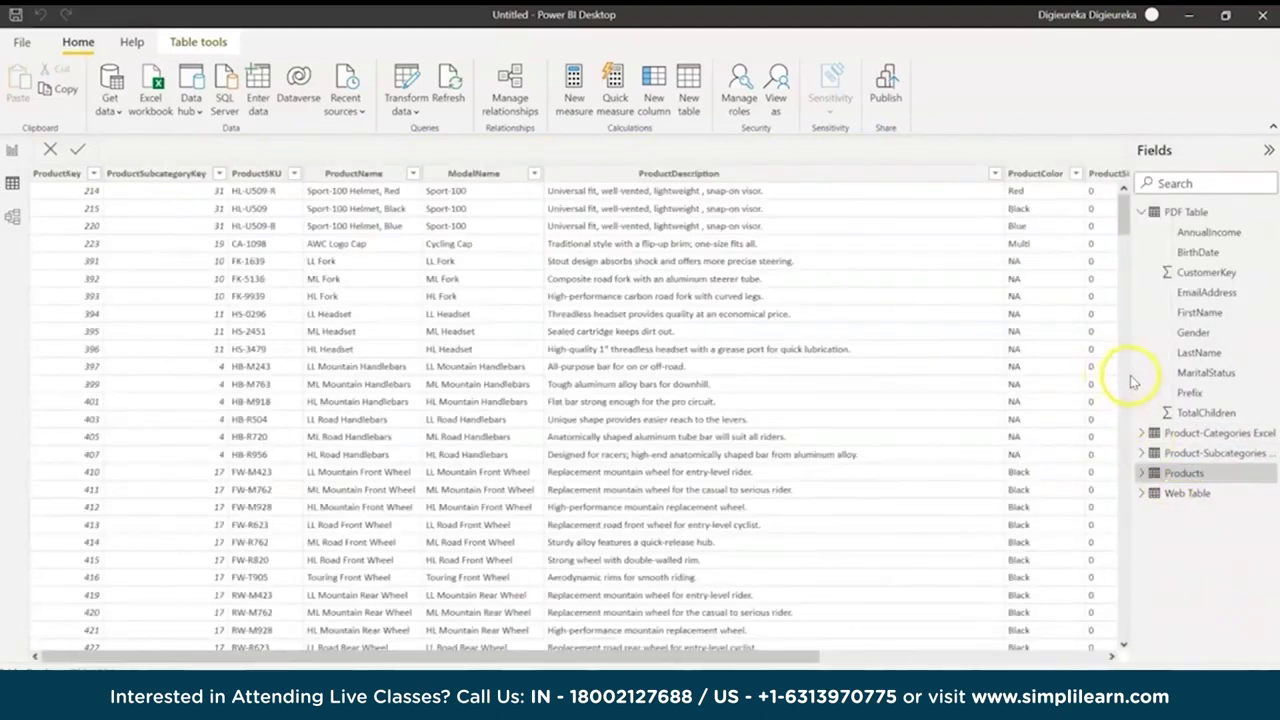
Adjust the width of the Fields pane to show the full table names and collapse PDF Table
drag(1129, 378, 760, 389)
click(772, 212)
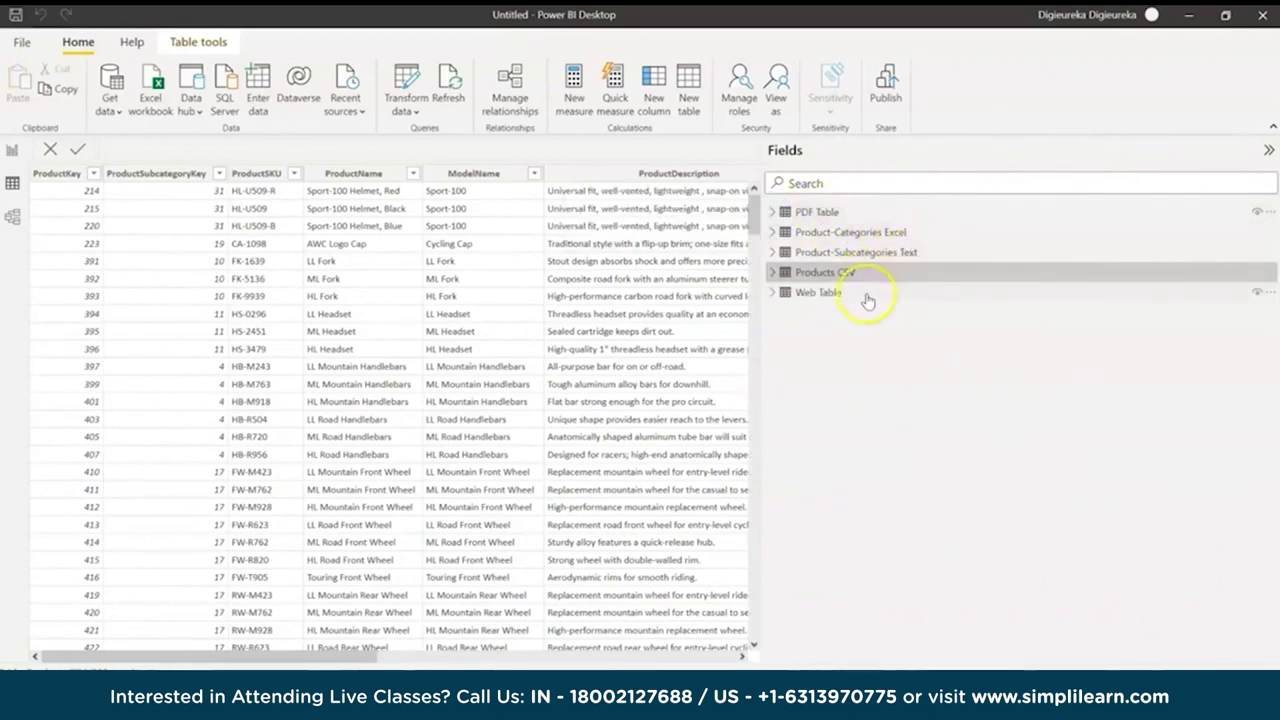
drag(762, 256, 1041, 262)
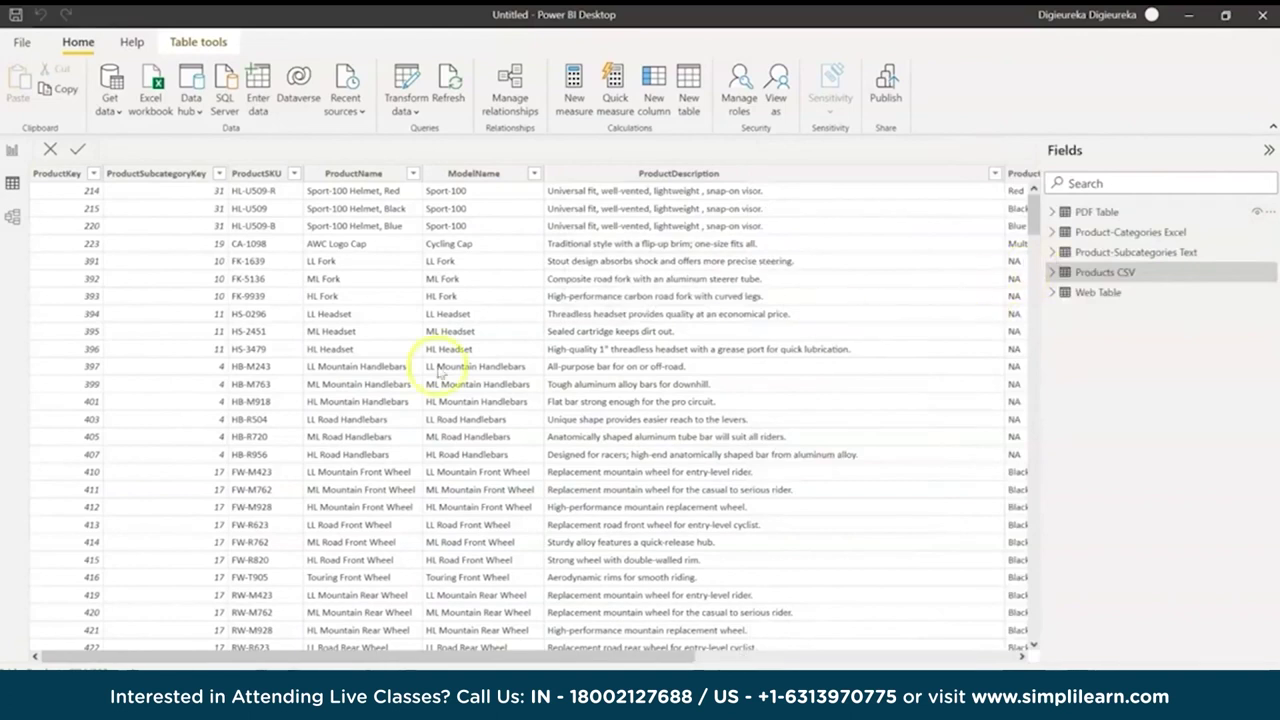
Open the full list of data sources in Get Data and switch to MySQL Workbench
click(107, 116)
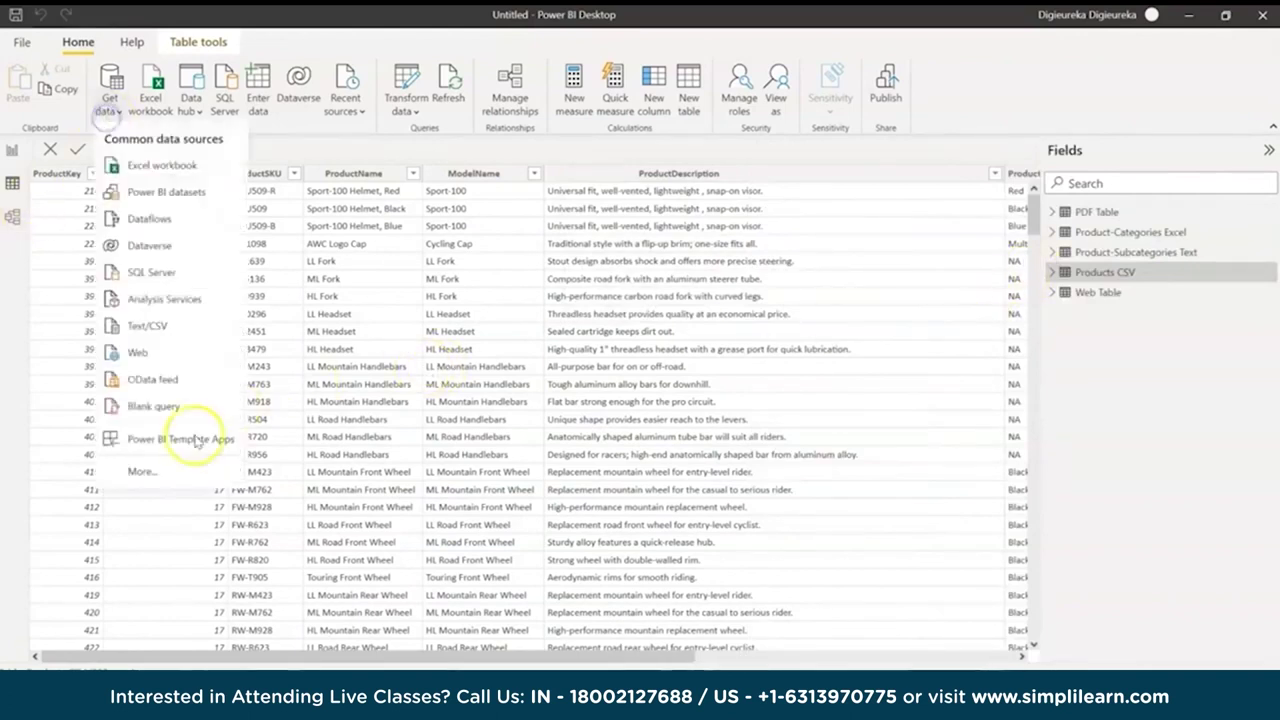
click(153, 471)
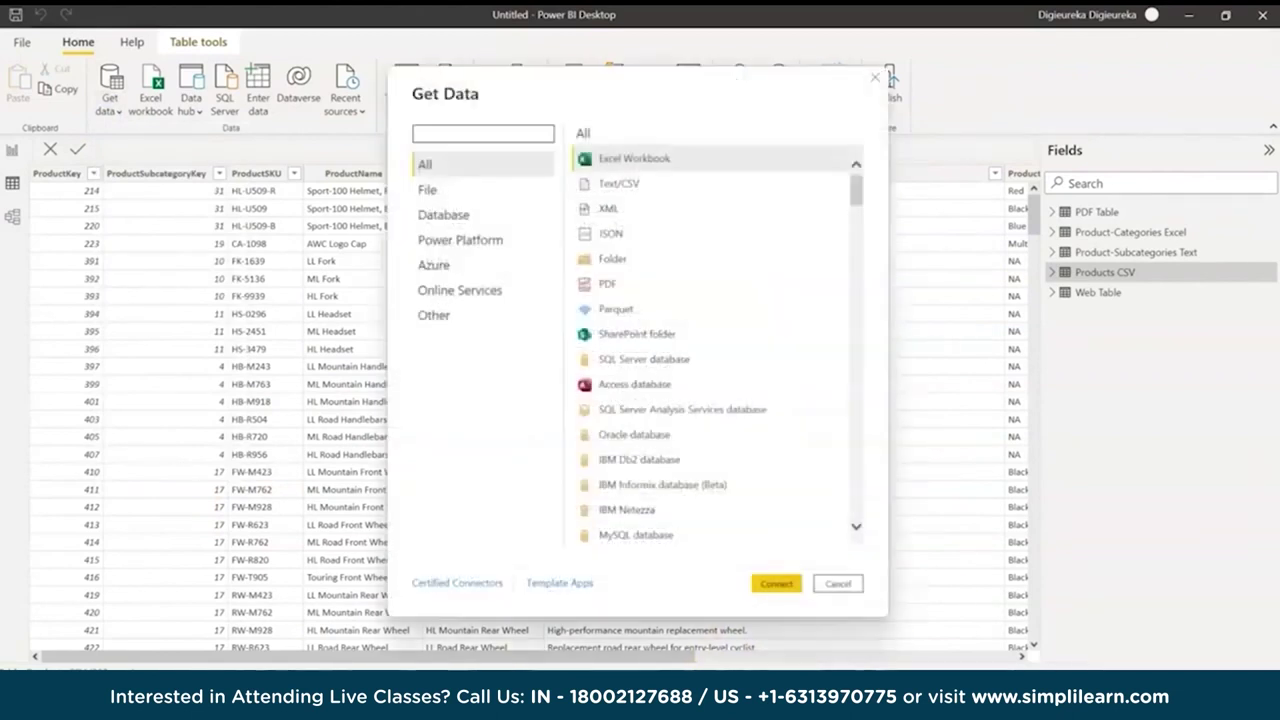
key(alt+Tab)
click(936, 108)
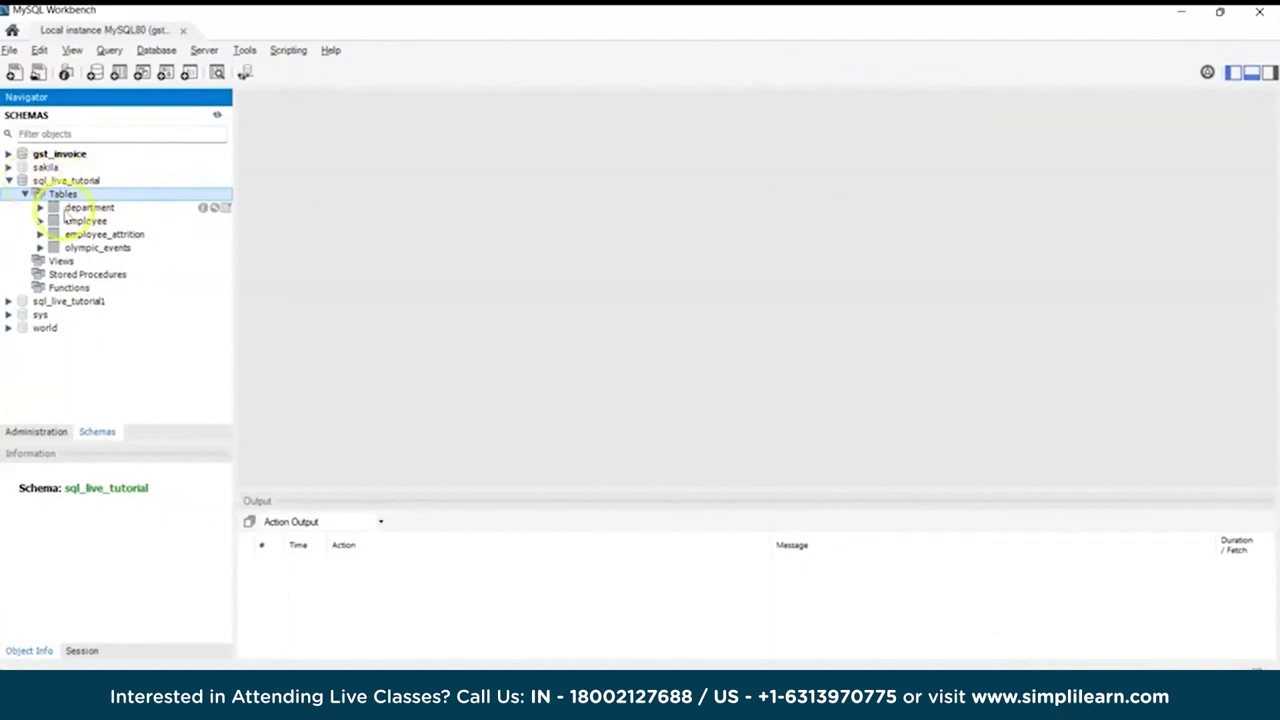
Query the first 100 rows of the department and employee tables in the sql_live_tutorial schema
right_click(106, 207)
click(171, 220)
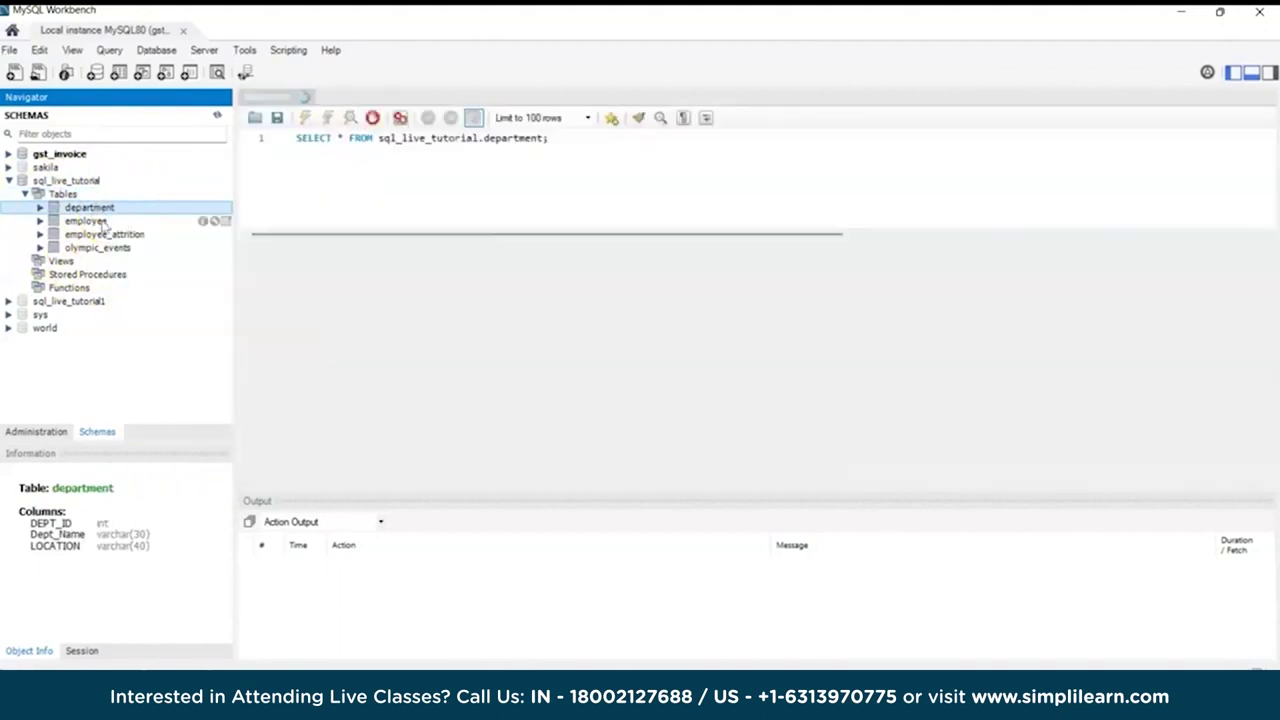
click(104, 233)
click(86, 220)
right_click(86, 220)
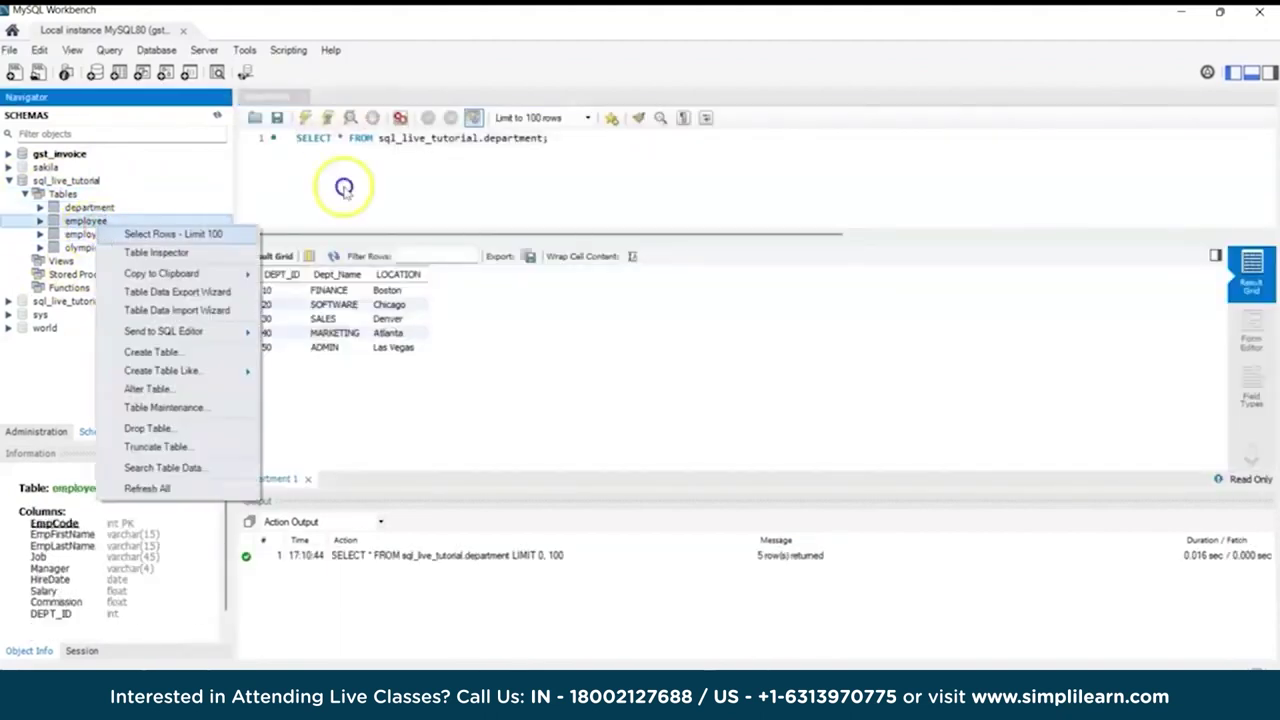
click(173, 233)
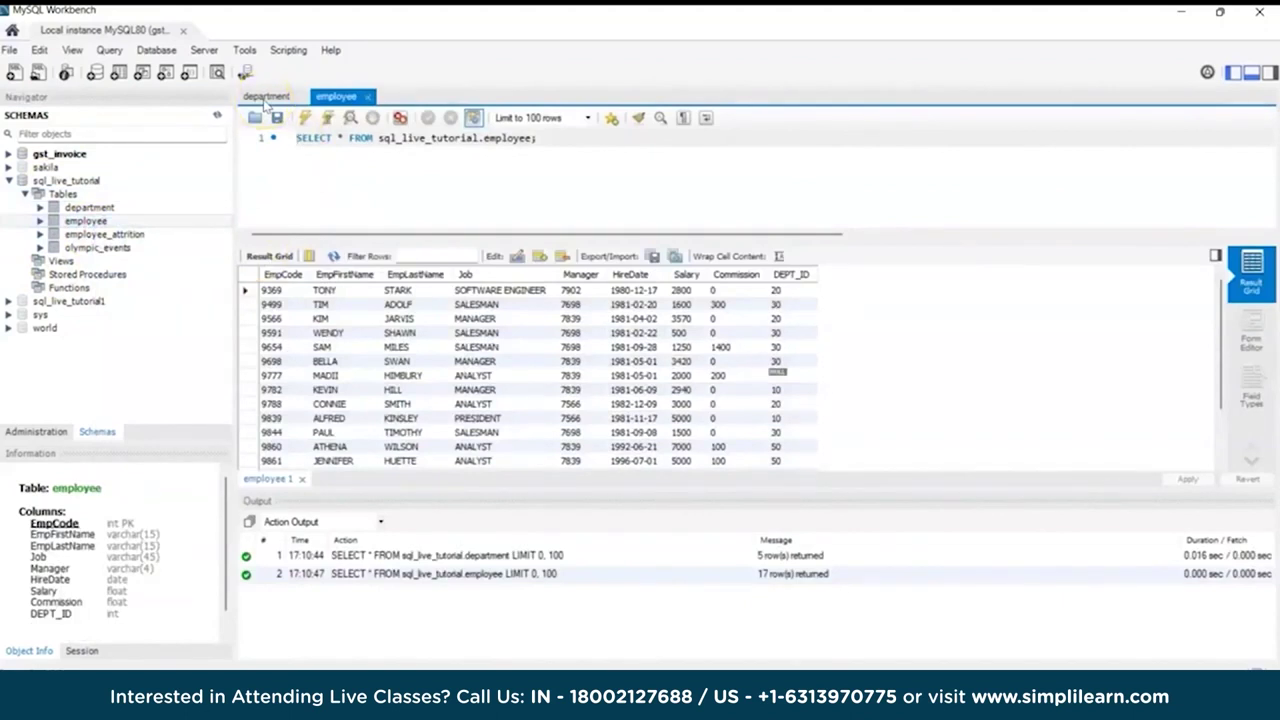
Review the department query result, then switch to Power BI and start a MySQL database connection found by searching for mysql
click(266, 97)
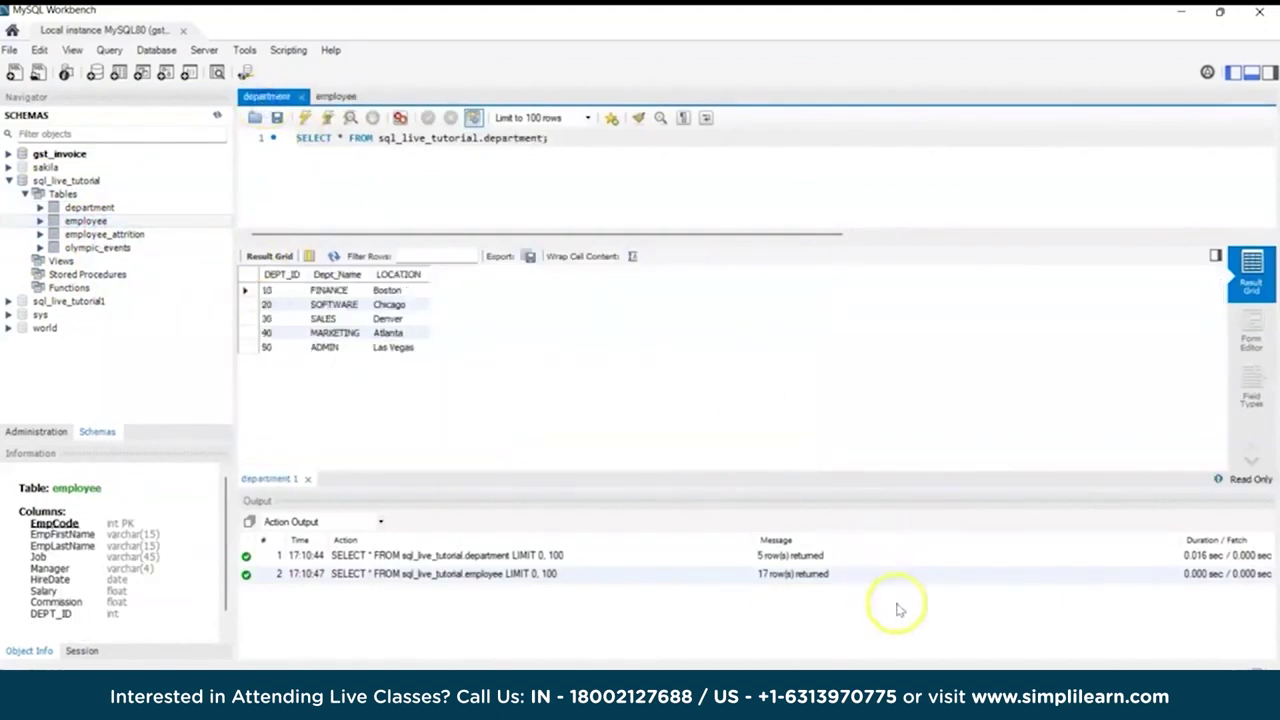
mouse_move(877, 708)
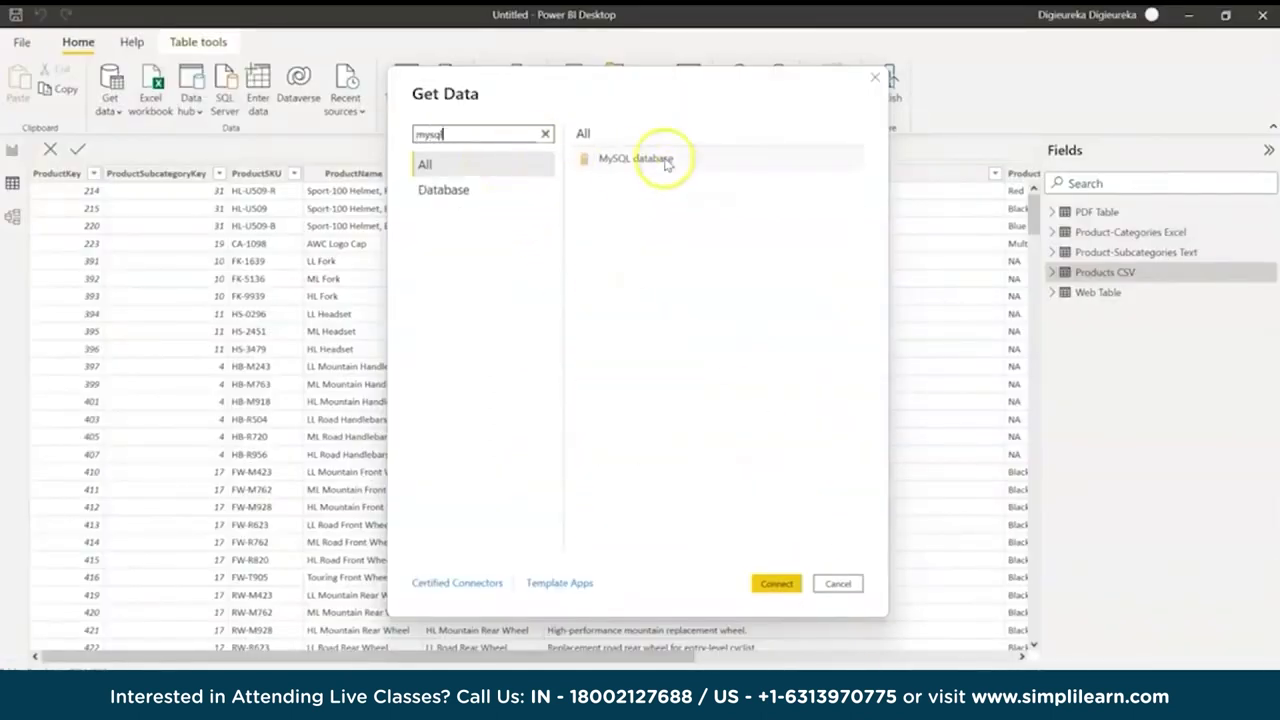
click(662, 160)
click(778, 585)
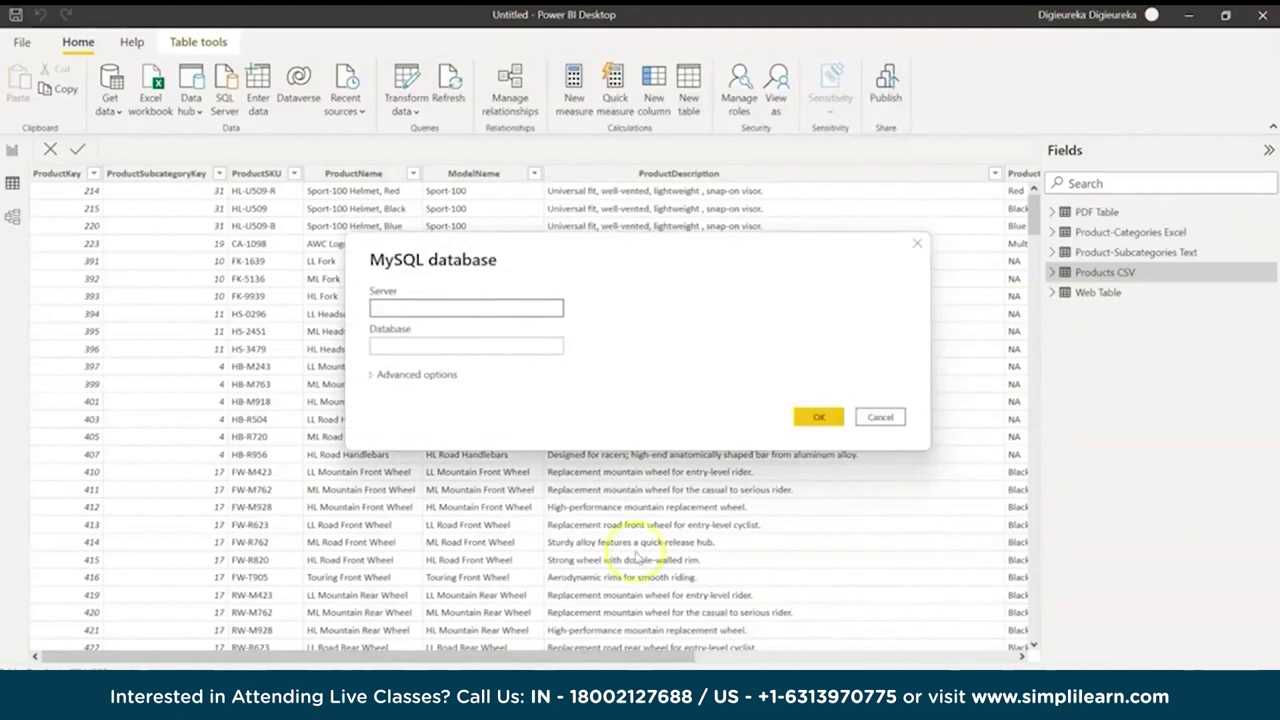
Open the guide at help.scalegrid.io/docs/connect-mysql-to-powerbi in the browser and follow its MySQL connector download link
mouse_move(472, 705)
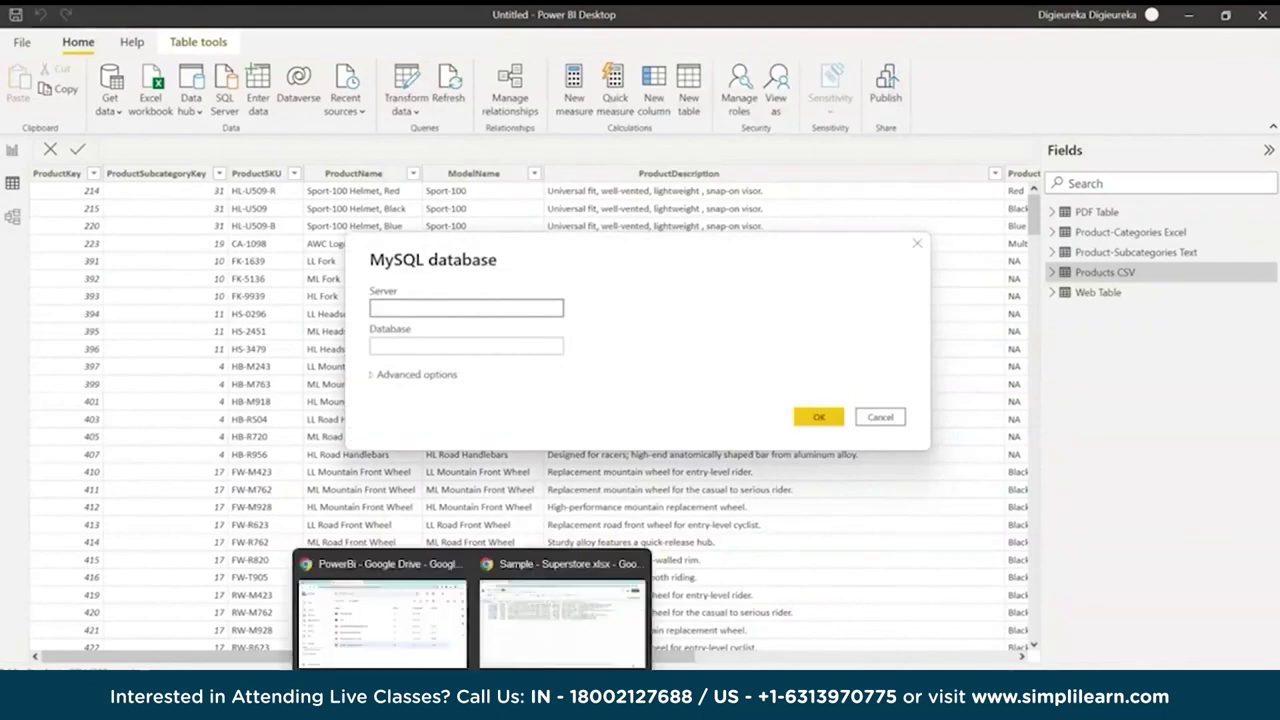
click(400, 634)
text(help.scalegrid.io/docs/connect-mysql-to-powerbi)
key(Return)
click(1090, 144)
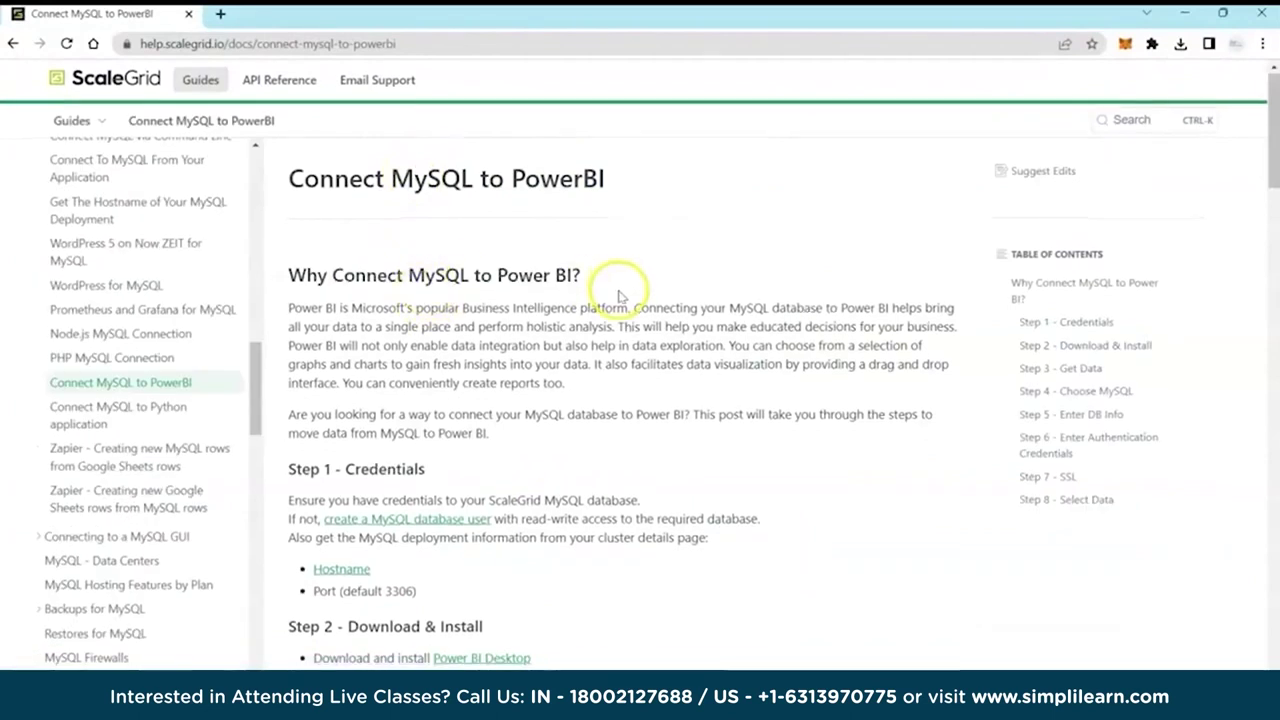
scroll(615, 292, down, 3)
scroll(405, 195, up, 2)
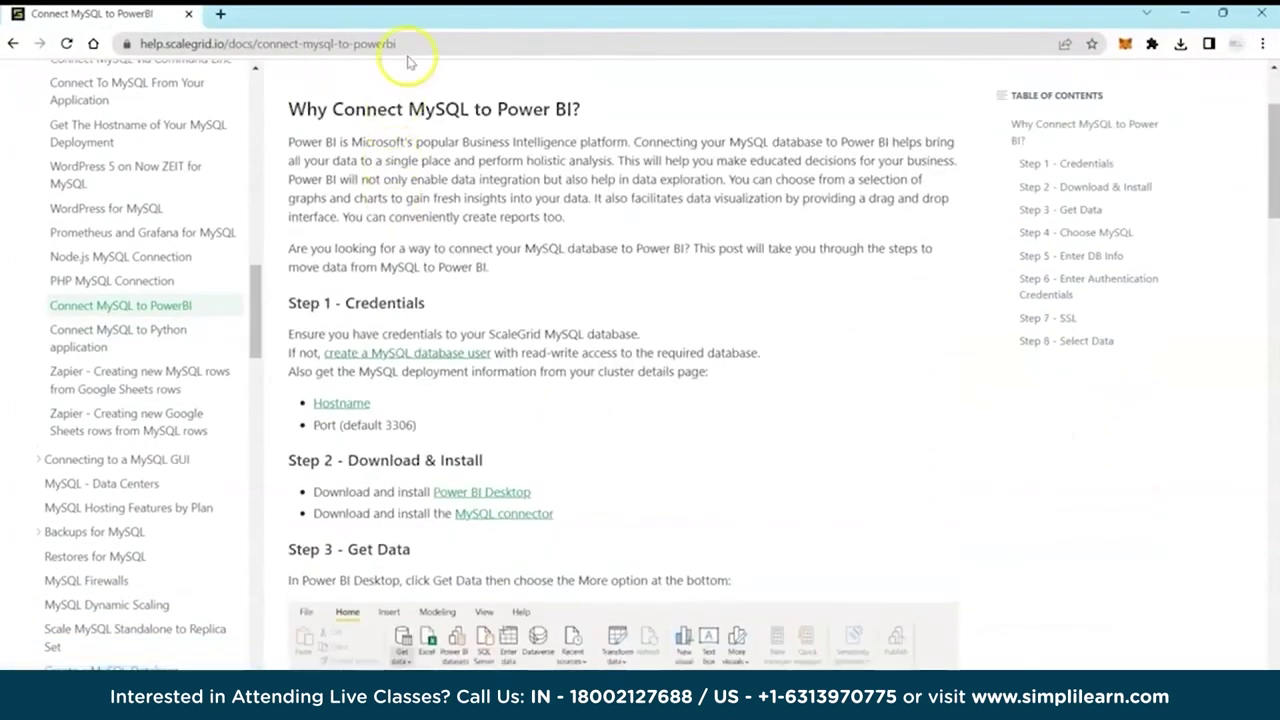
click(408, 43)
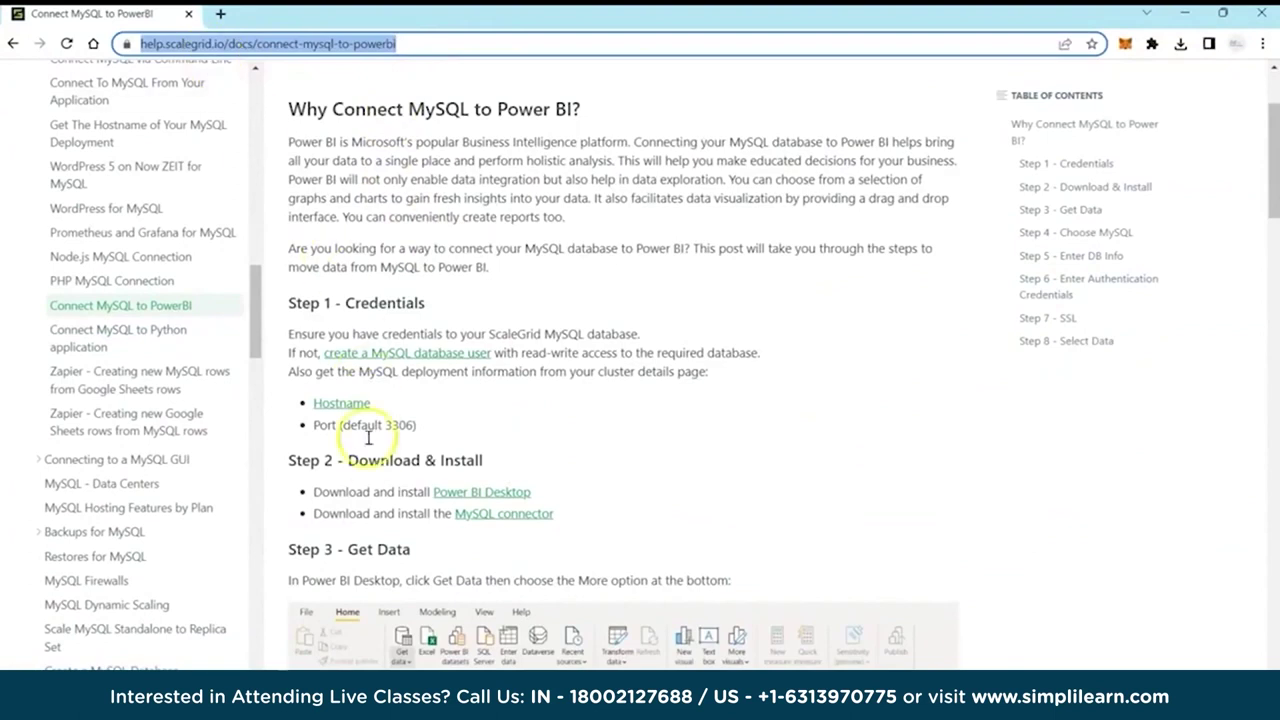
click(466, 527)
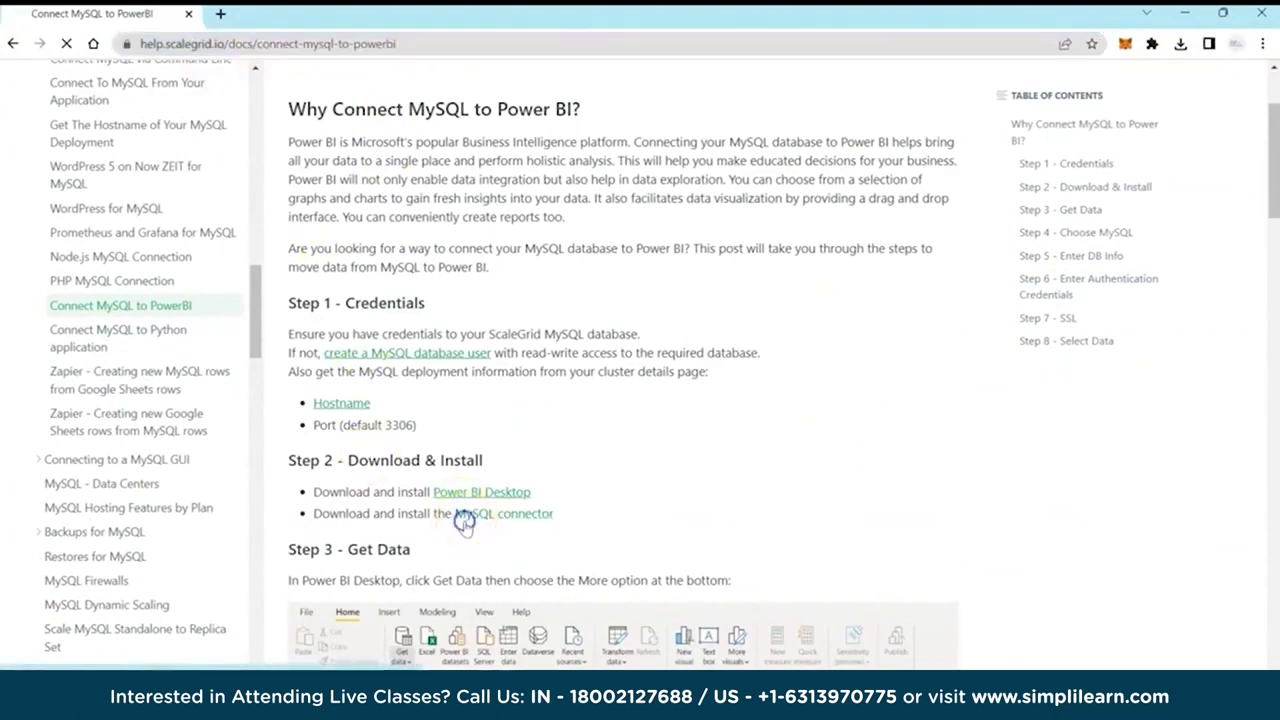
scroll(445, 515, down, 2)
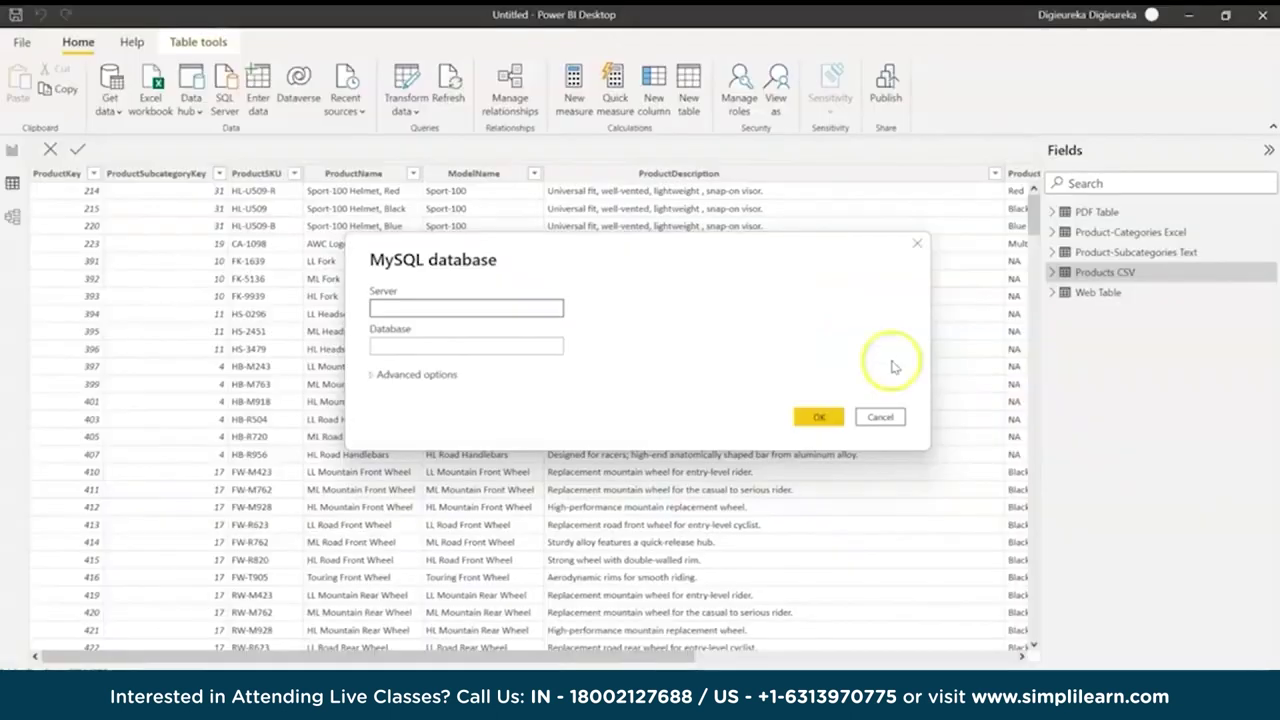
Connect to the MySQL server 127.0.0.1 with the database sql_live_tutorial, taking the schema name from MySQL Workbench
click(429, 309)
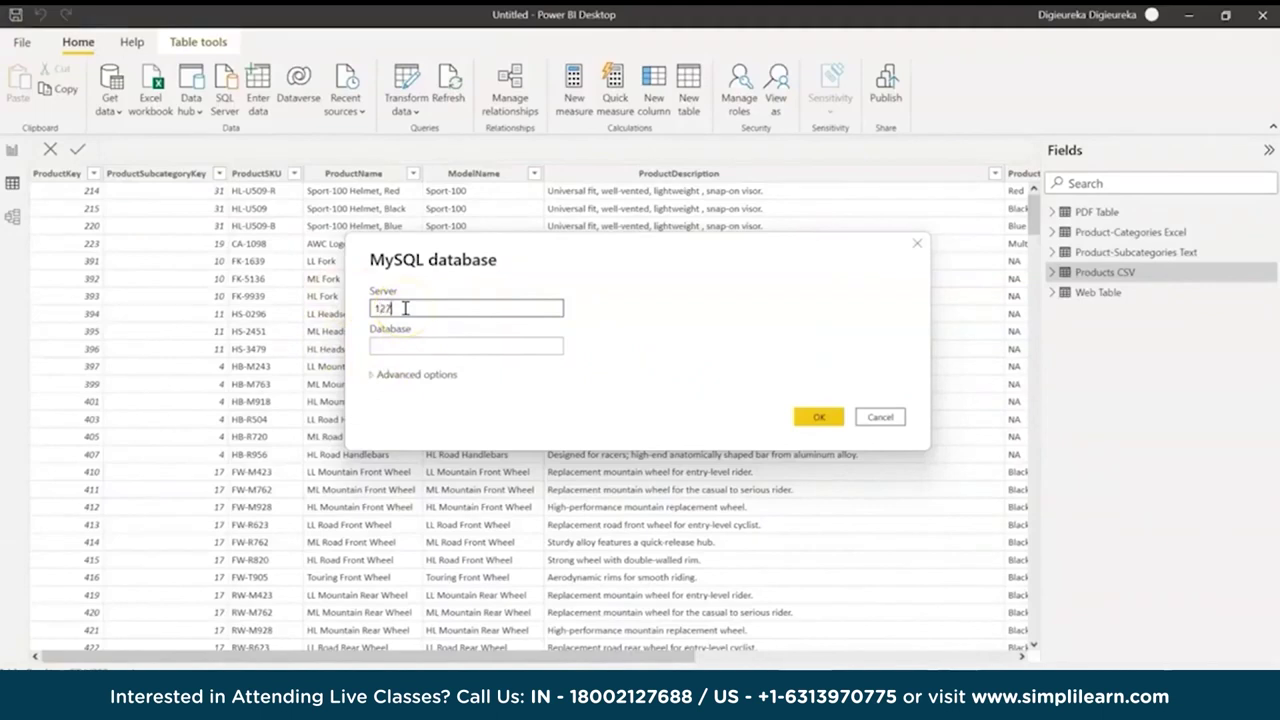
click(374, 373)
click(376, 347)
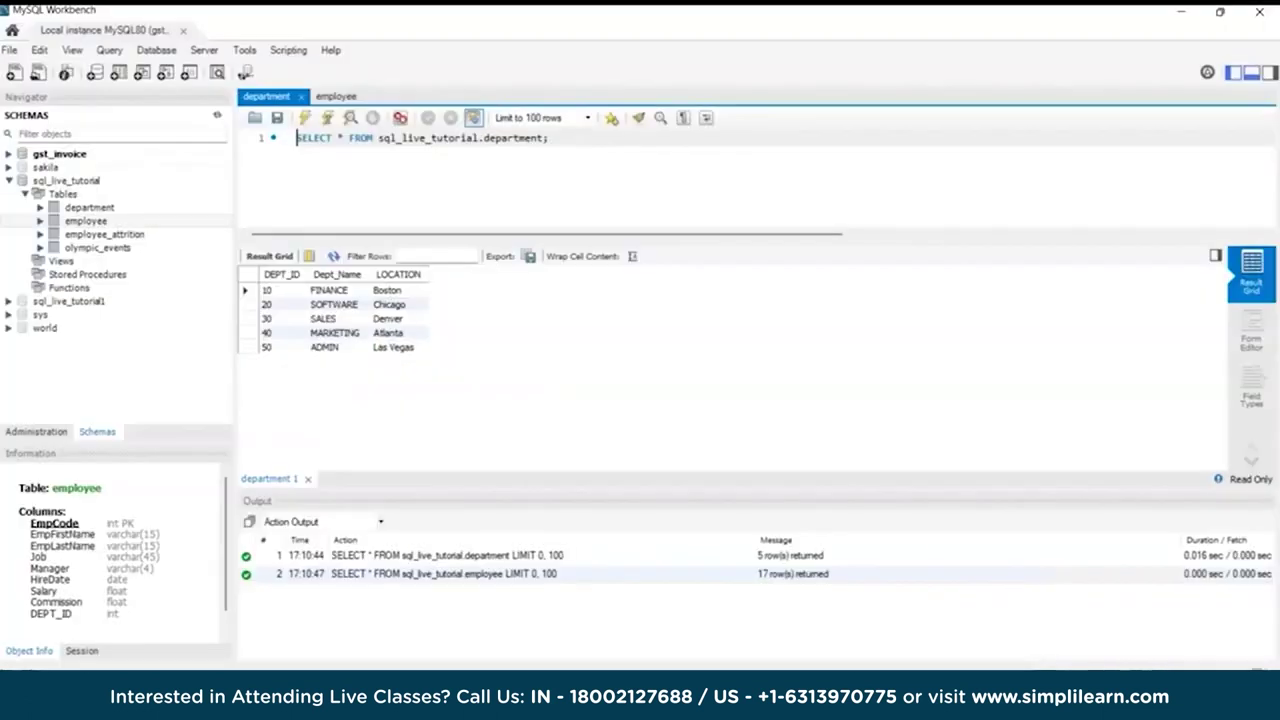
click(84, 190)
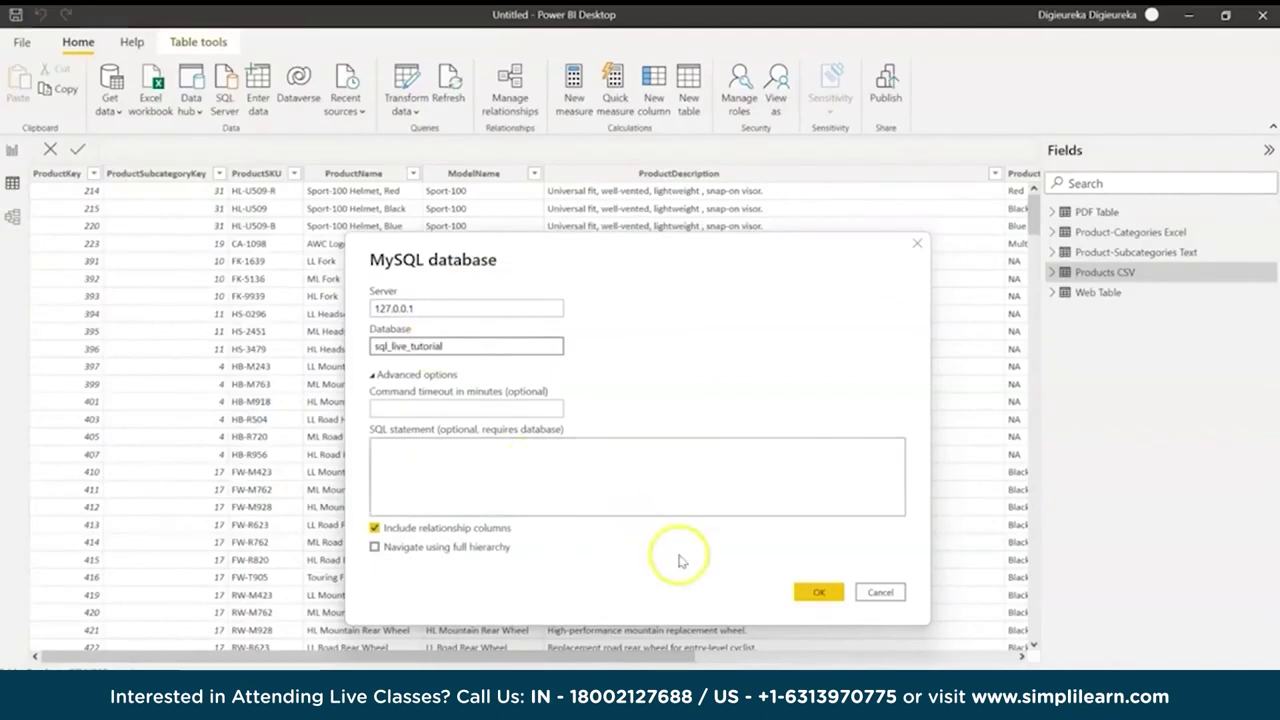
click(819, 592)
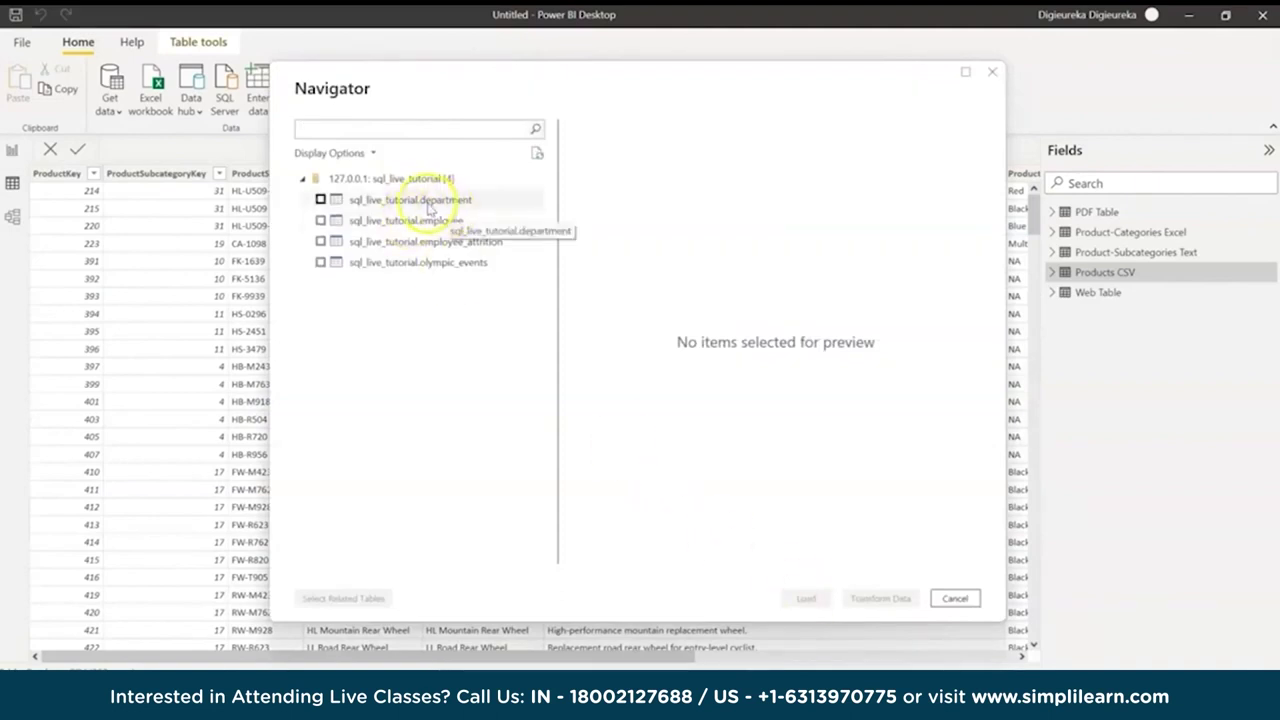
Load the department and employee tables of sql_live_tutorial into the model
click(320, 201)
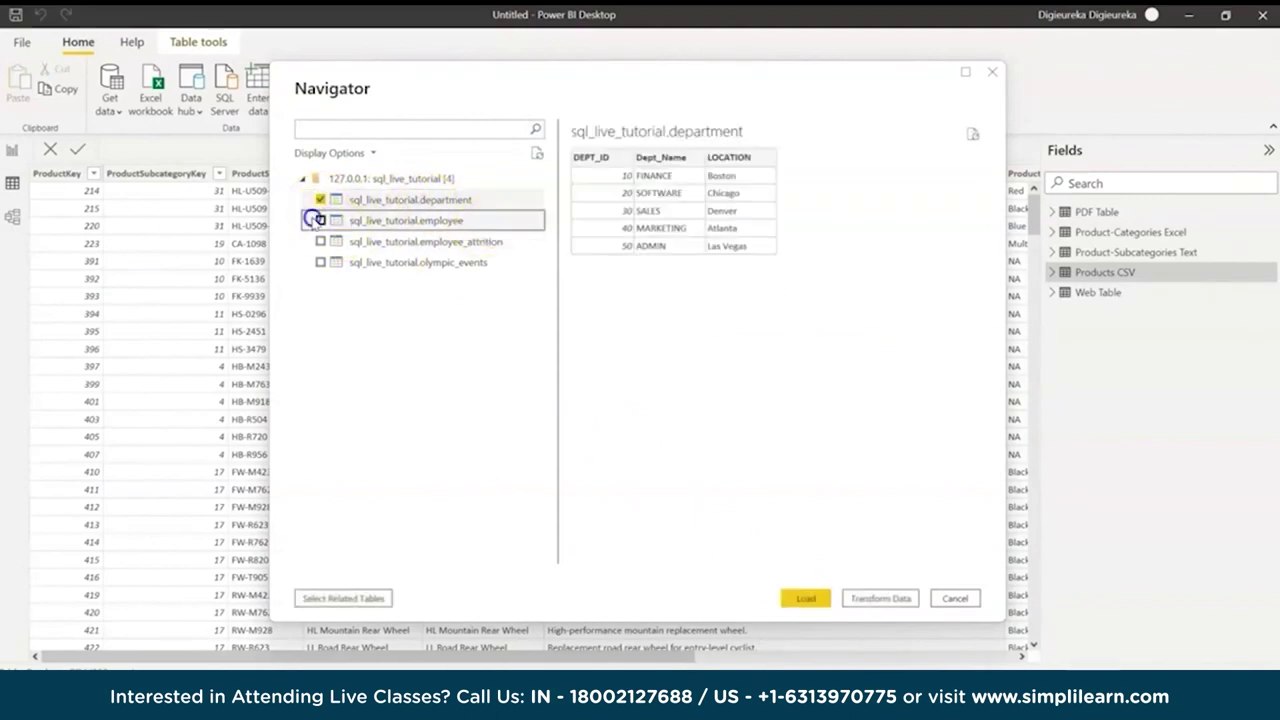
click(320, 220)
click(820, 599)
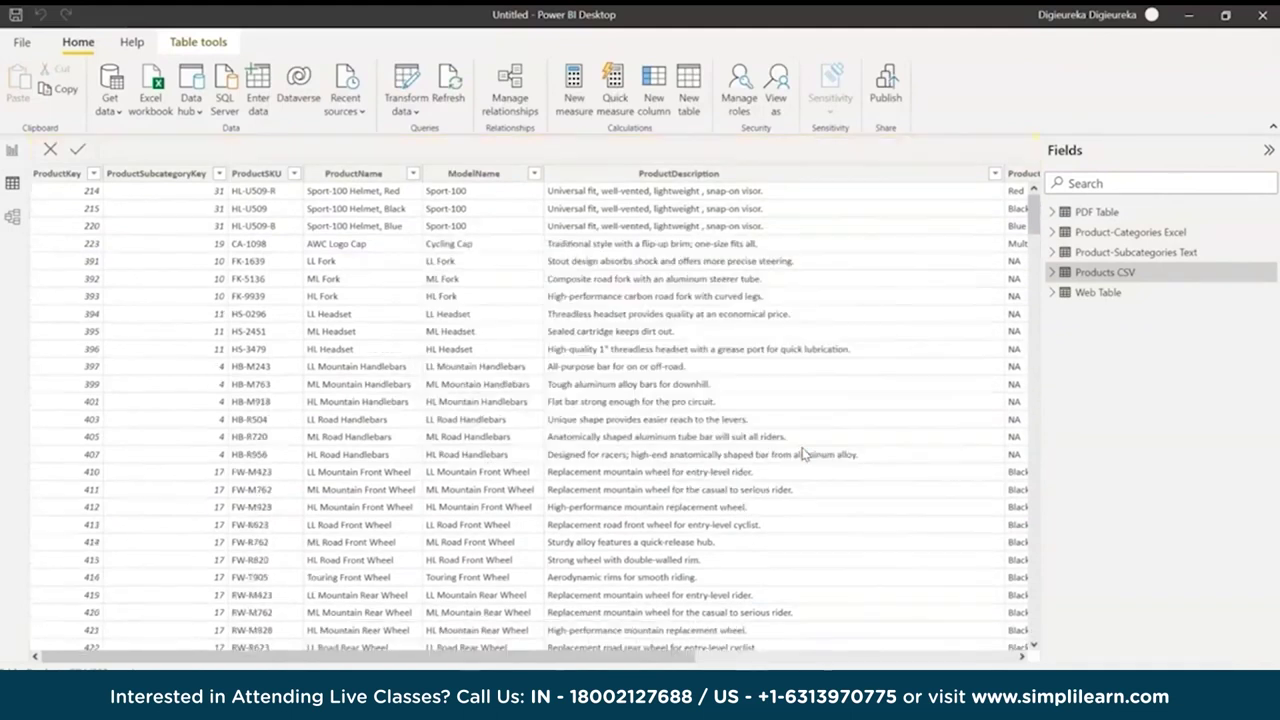
Examine the imported department and employee tables and compare the department rows with the query result in MySQL Workbench
click(1131, 292)
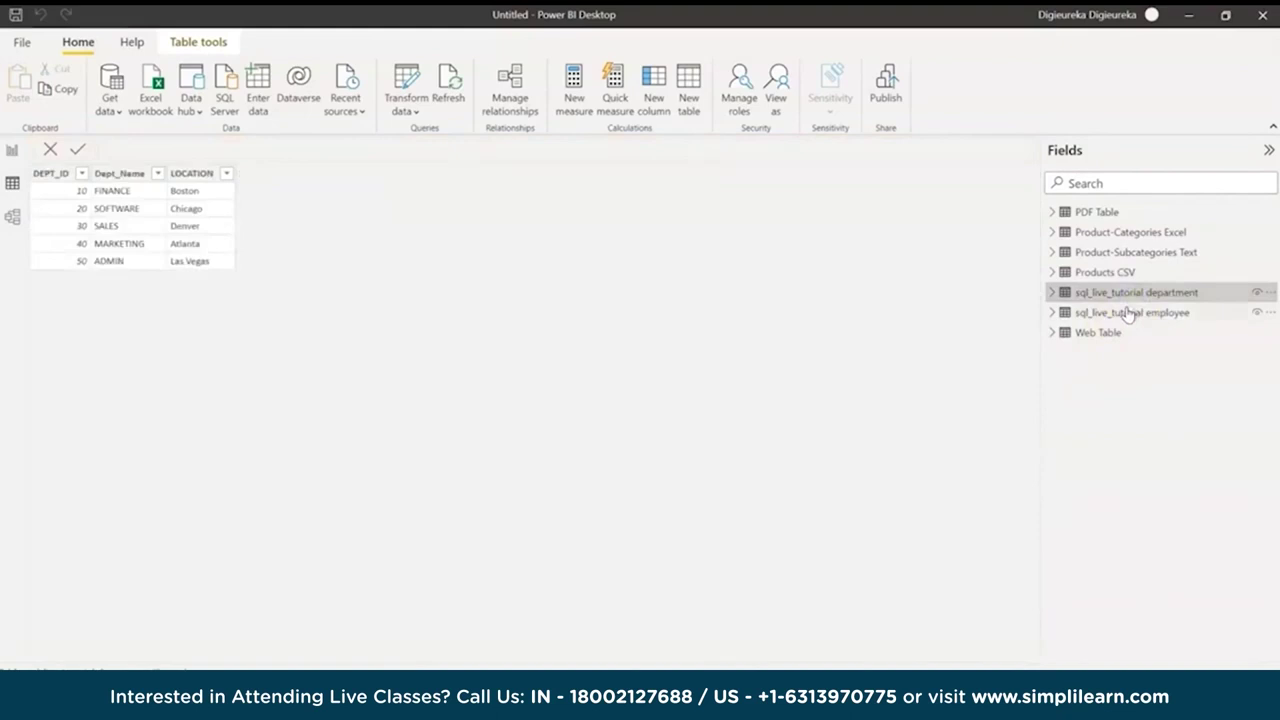
click(1128, 313)
click(1131, 292)
click(450, 668)
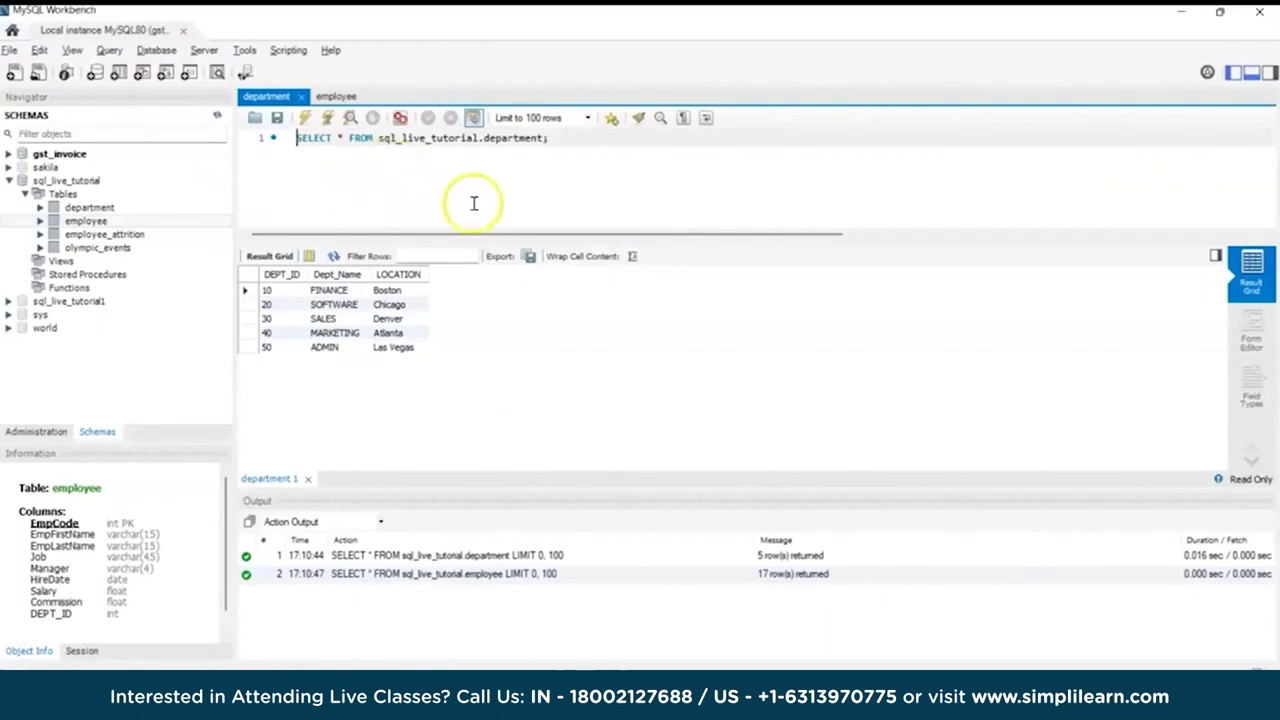
key(alt+Tab)
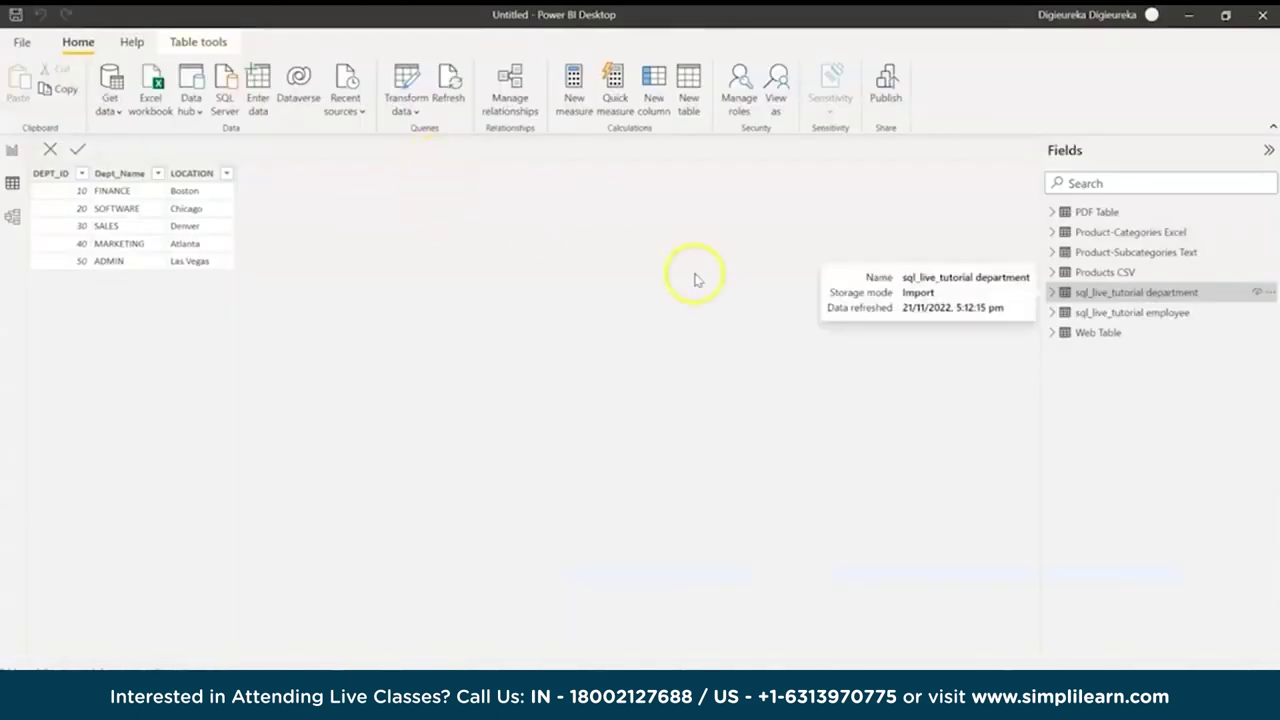
Switch to the Connect to Server dialog of SQL Server Management Studio and copy the server name DESKTOP-OCFBIPT\SQLEXPRESS
click(421, 269)
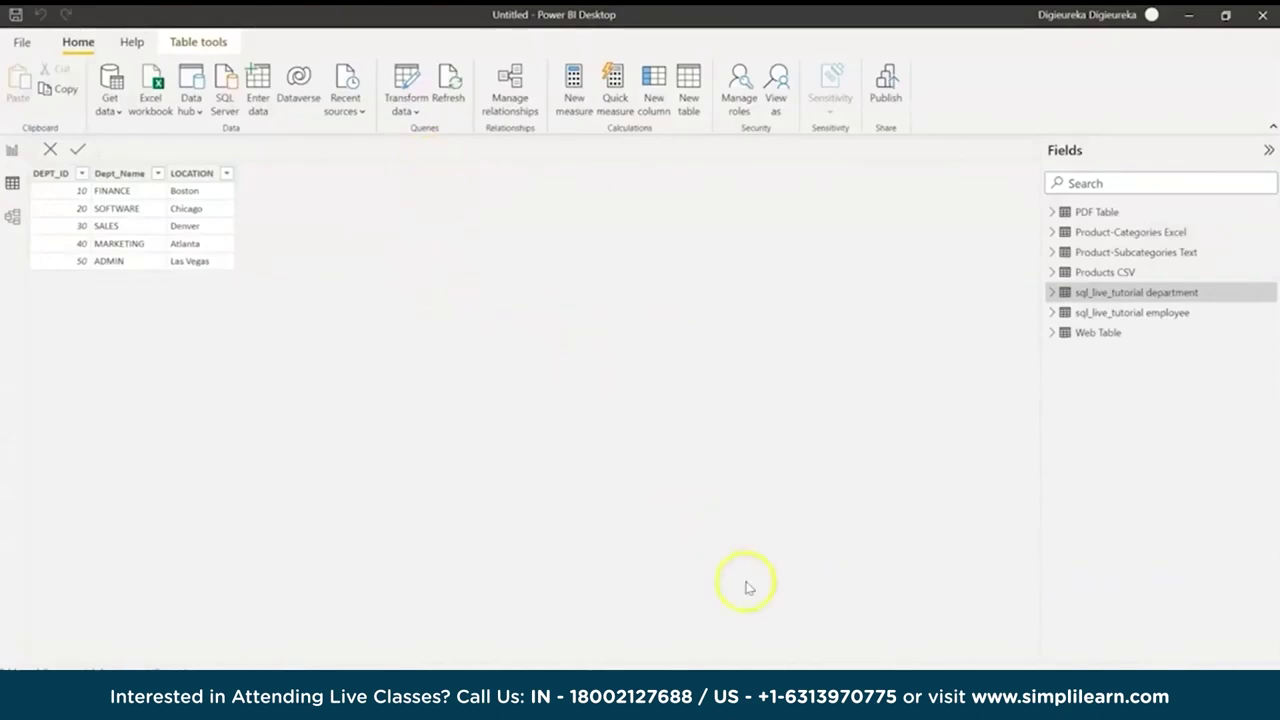
mouse_move(877, 700)
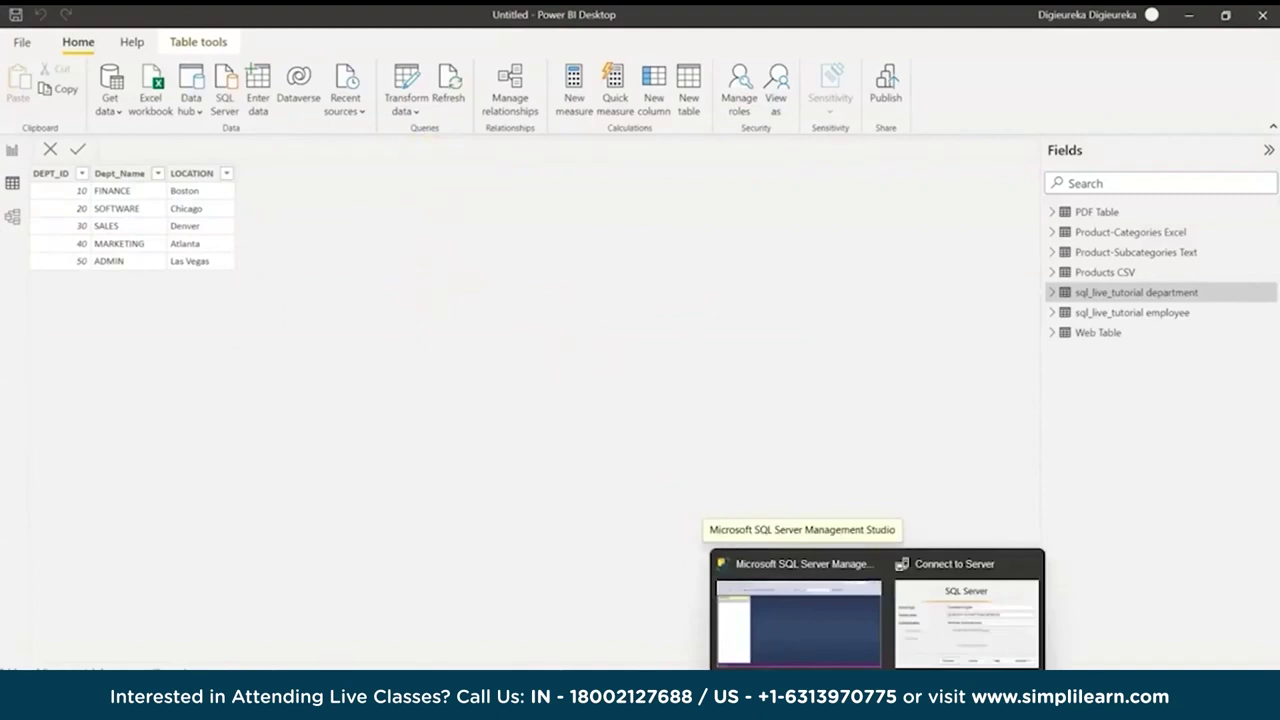
click(942, 601)
click(923, 620)
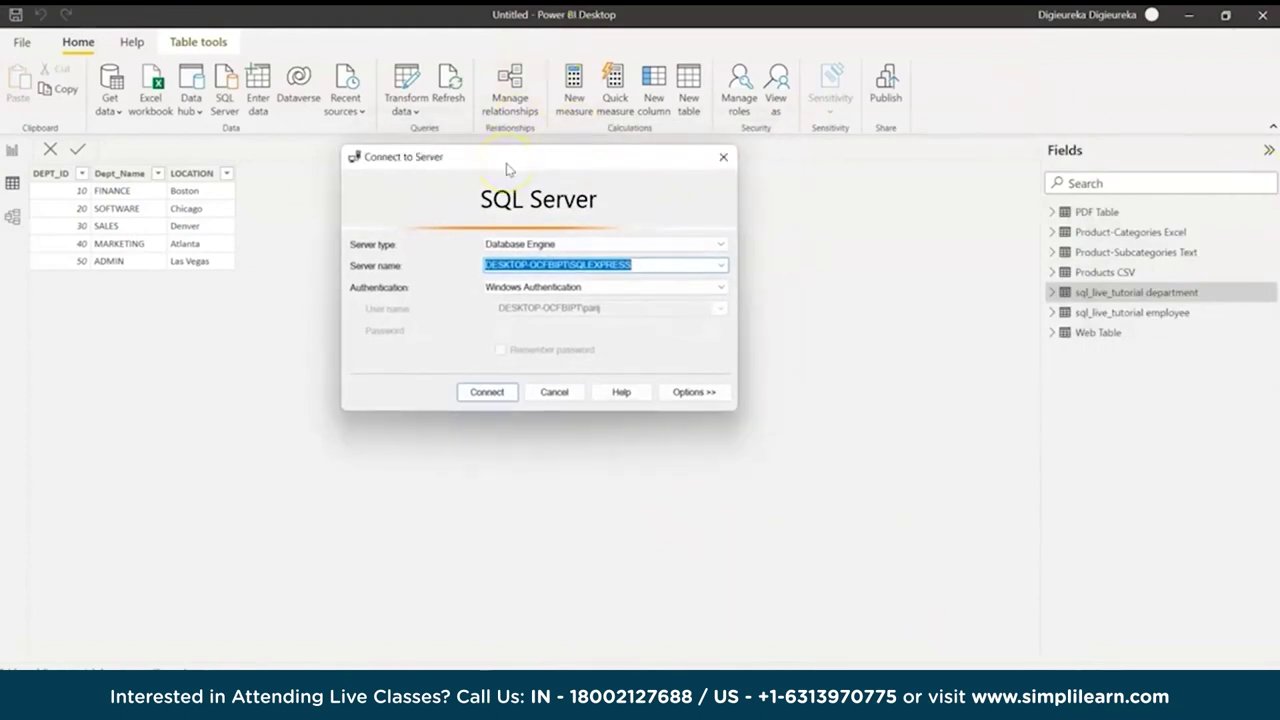
click(661, 268)
drag(661, 268, 510, 272)
key(ctrl+c)
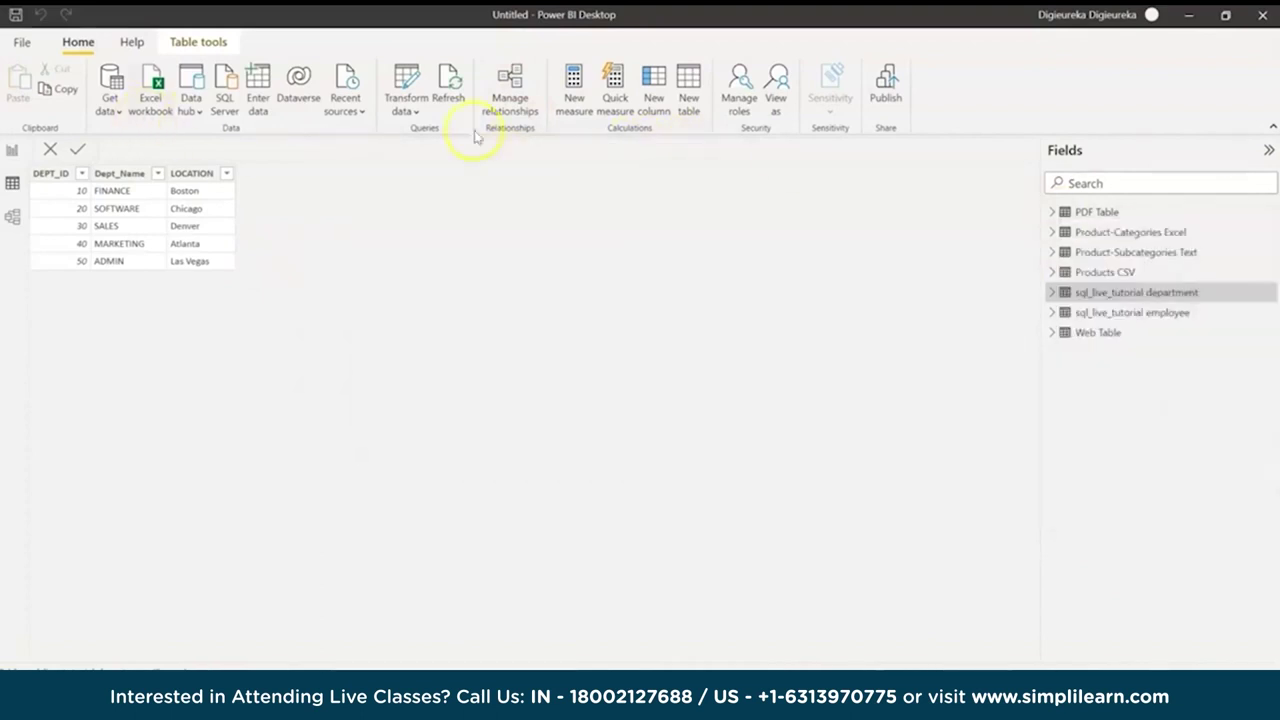
Connect Power BI to the SQL Server database server DESKTOP-OCFBIPT\SQLEXPRESS and expand its sql_tutorial database in the Navigator
click(109, 104)
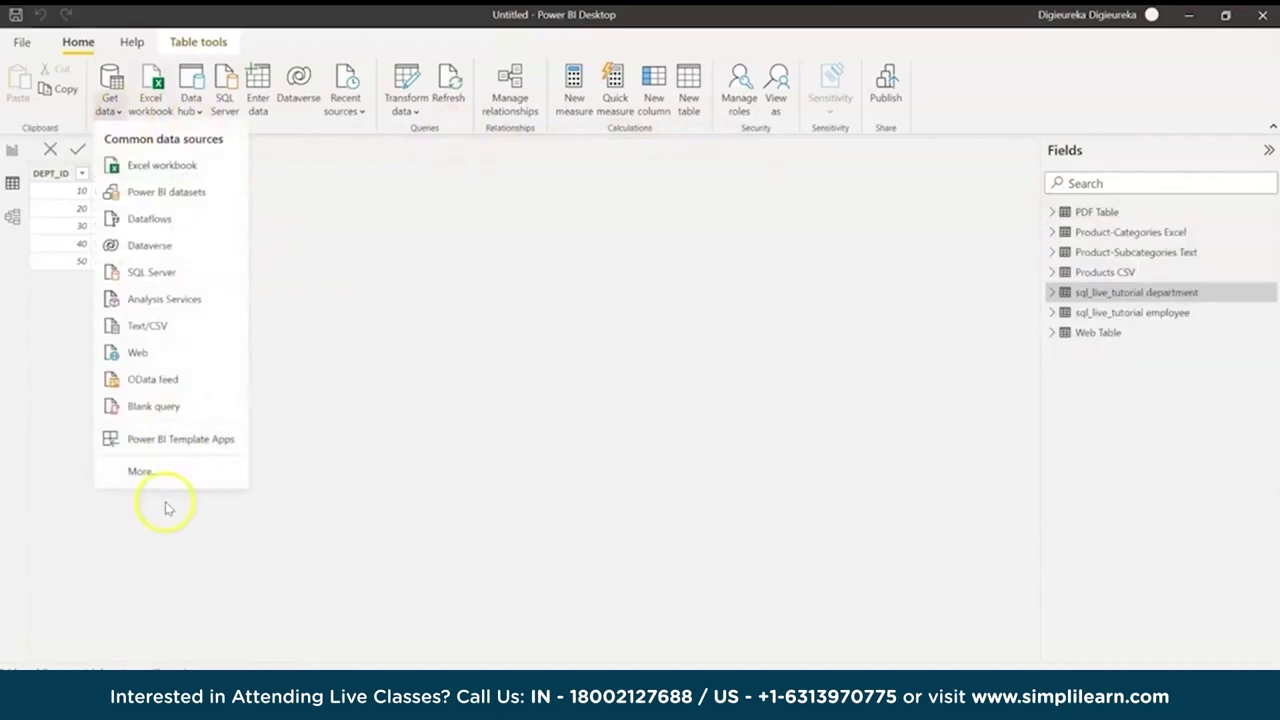
click(142, 274)
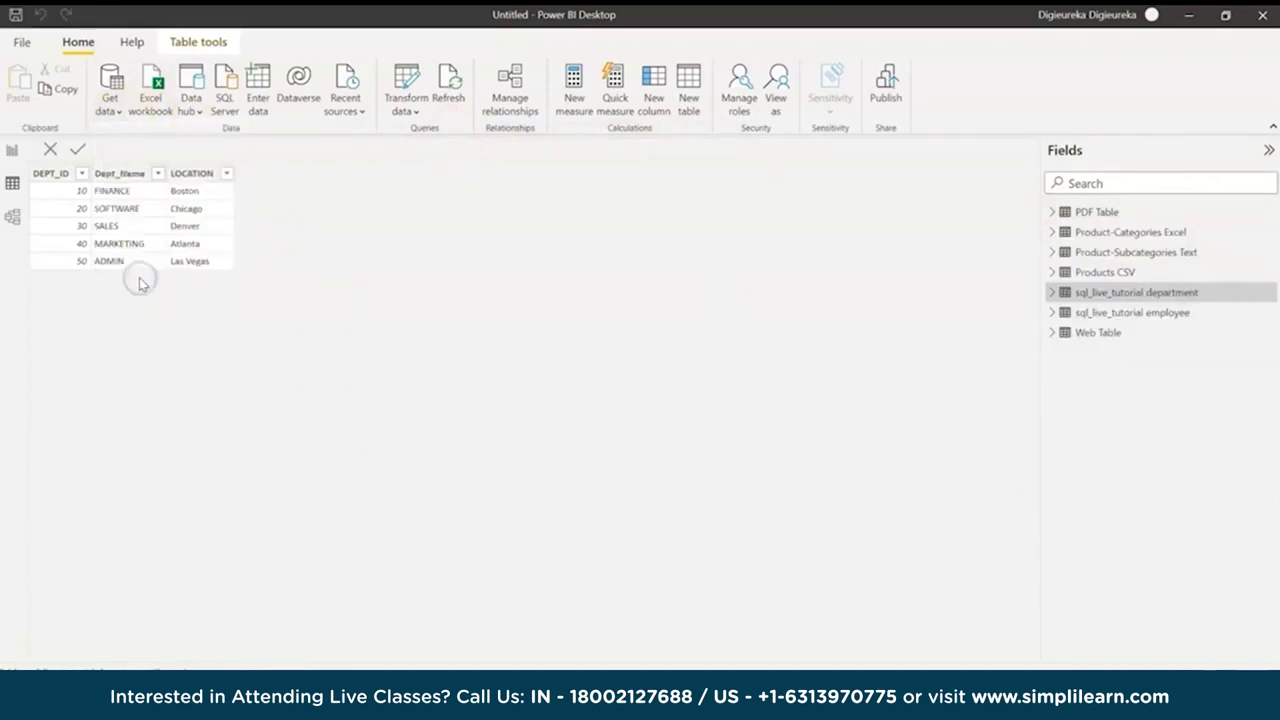
click(466, 277)
key(ctrl+v)
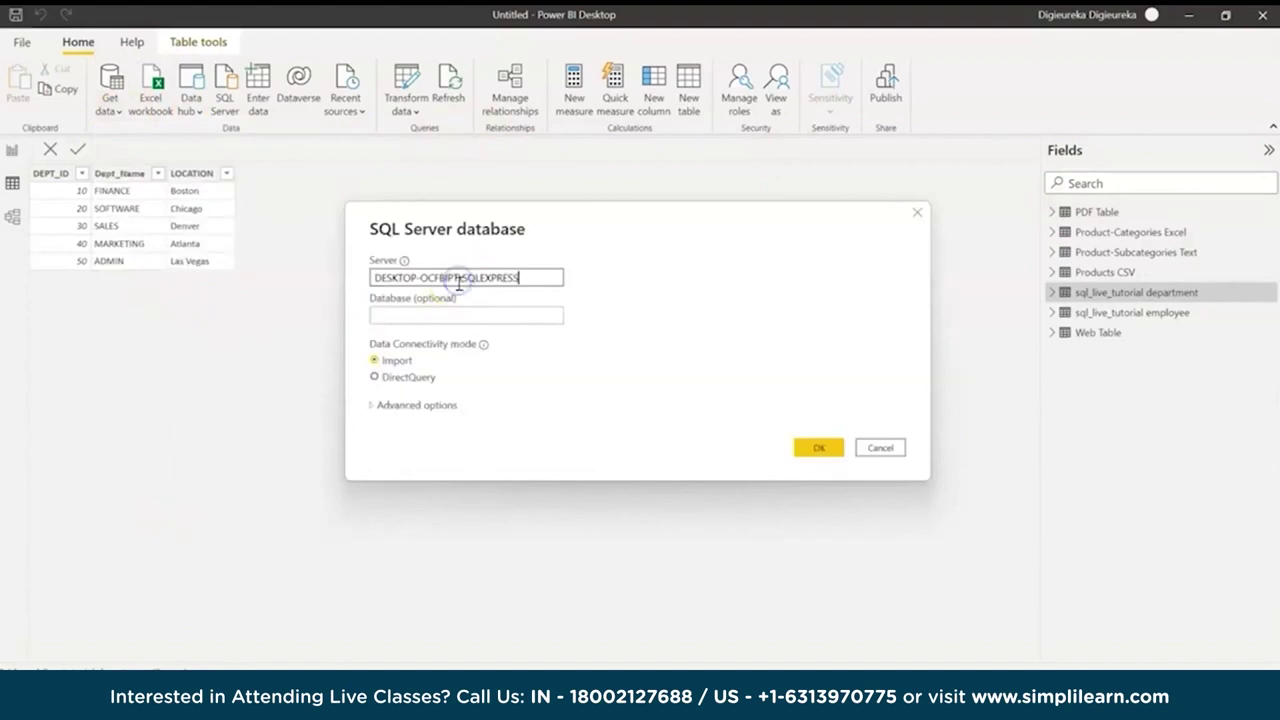
click(374, 377)
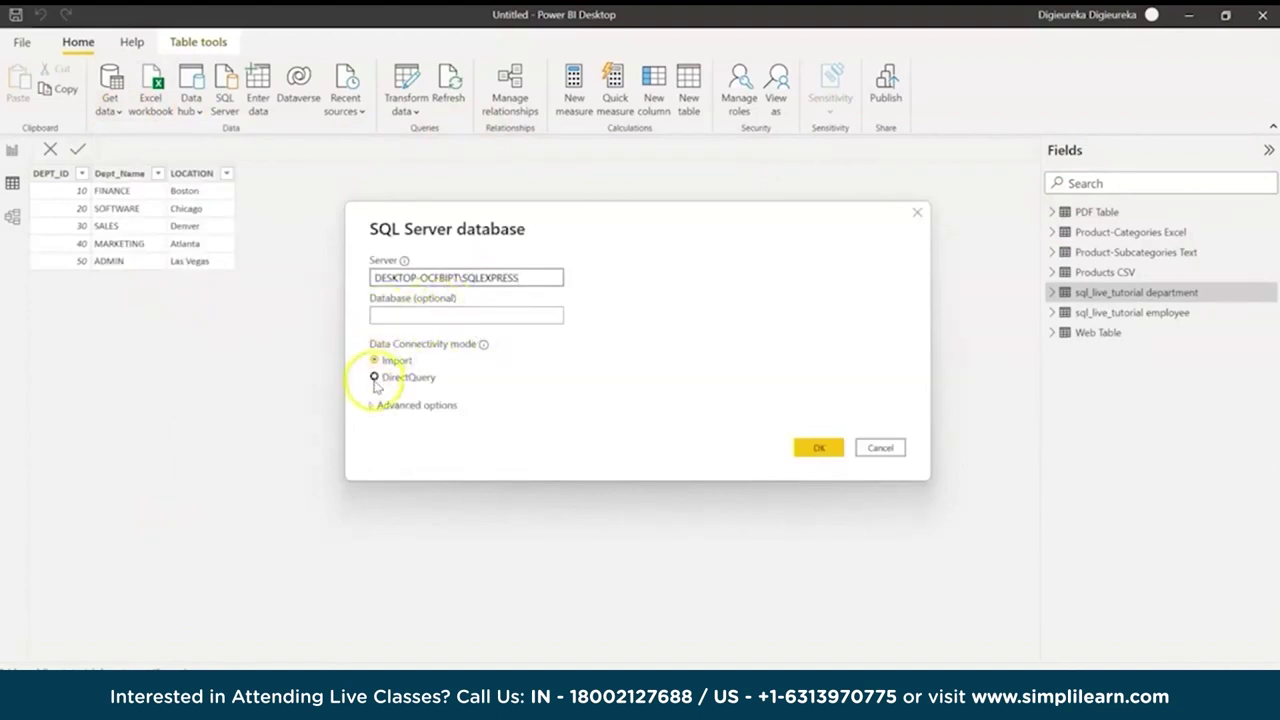
click(840, 449)
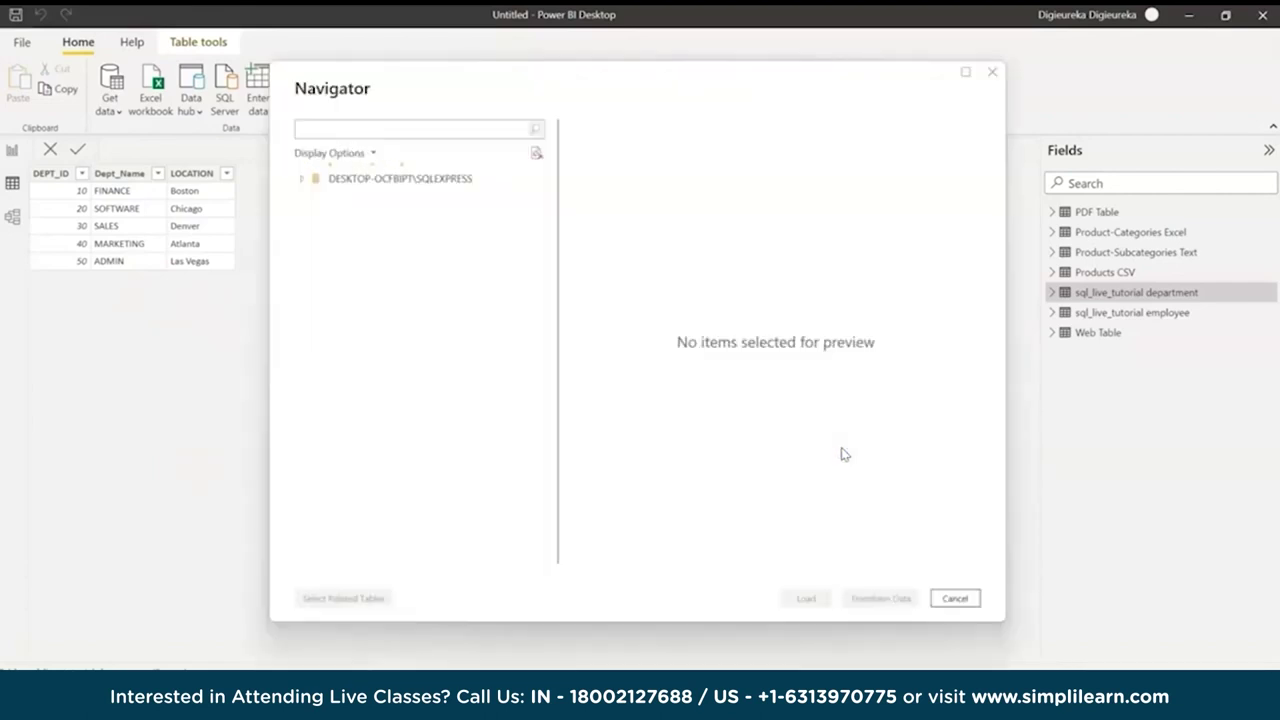
click(303, 178)
click(315, 203)
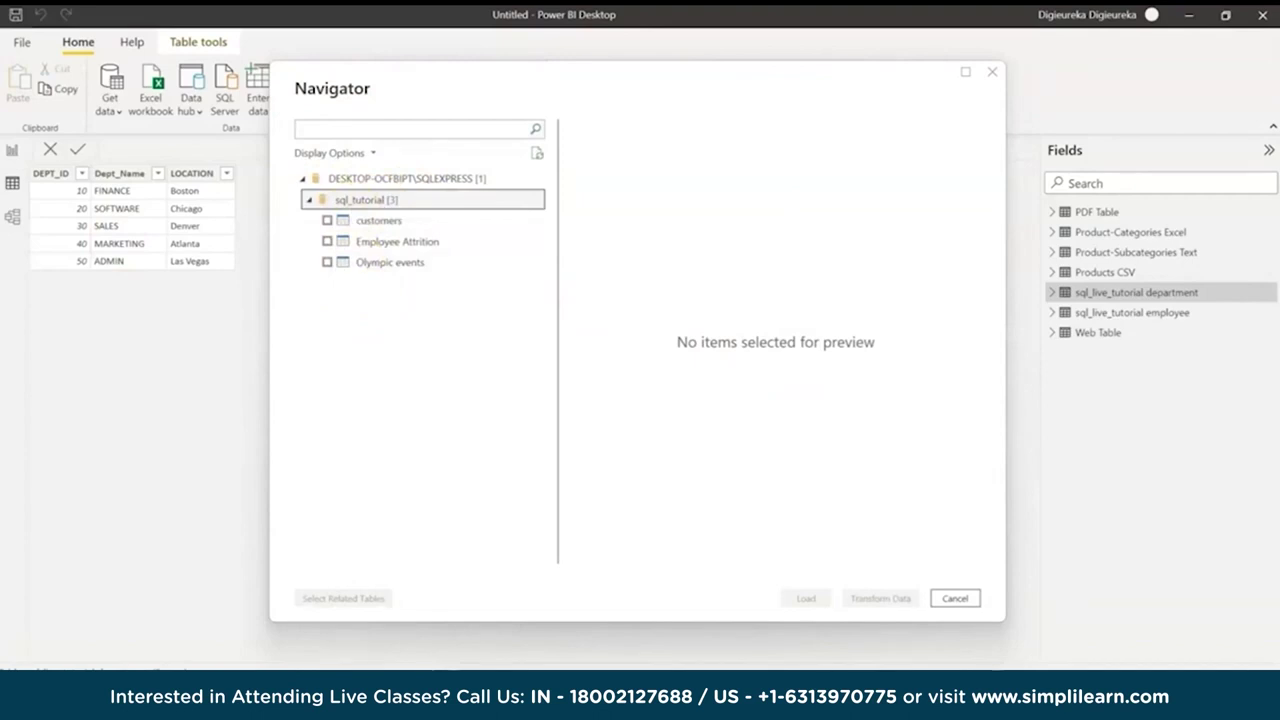
Switch to SQL Server Management Studio, maximize its window and expand the sql_tutorial database under Databases
key(alt+Tab)
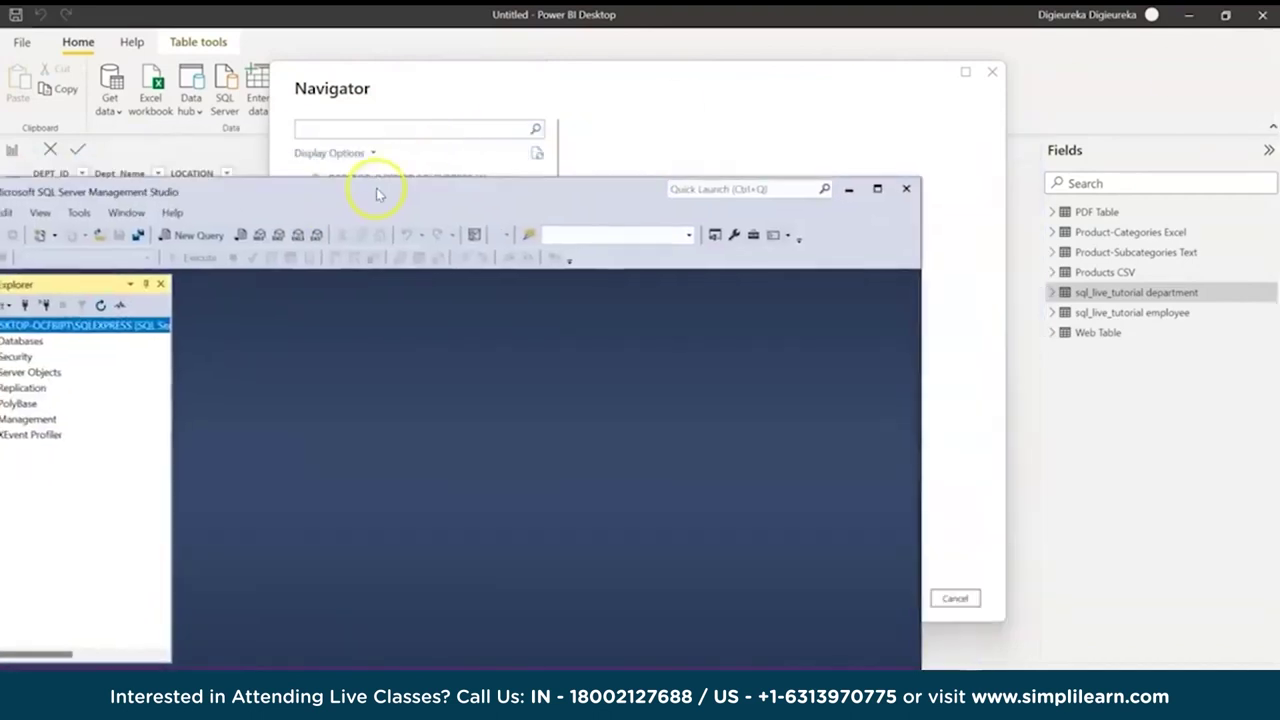
double_click(377, 189)
click(18, 163)
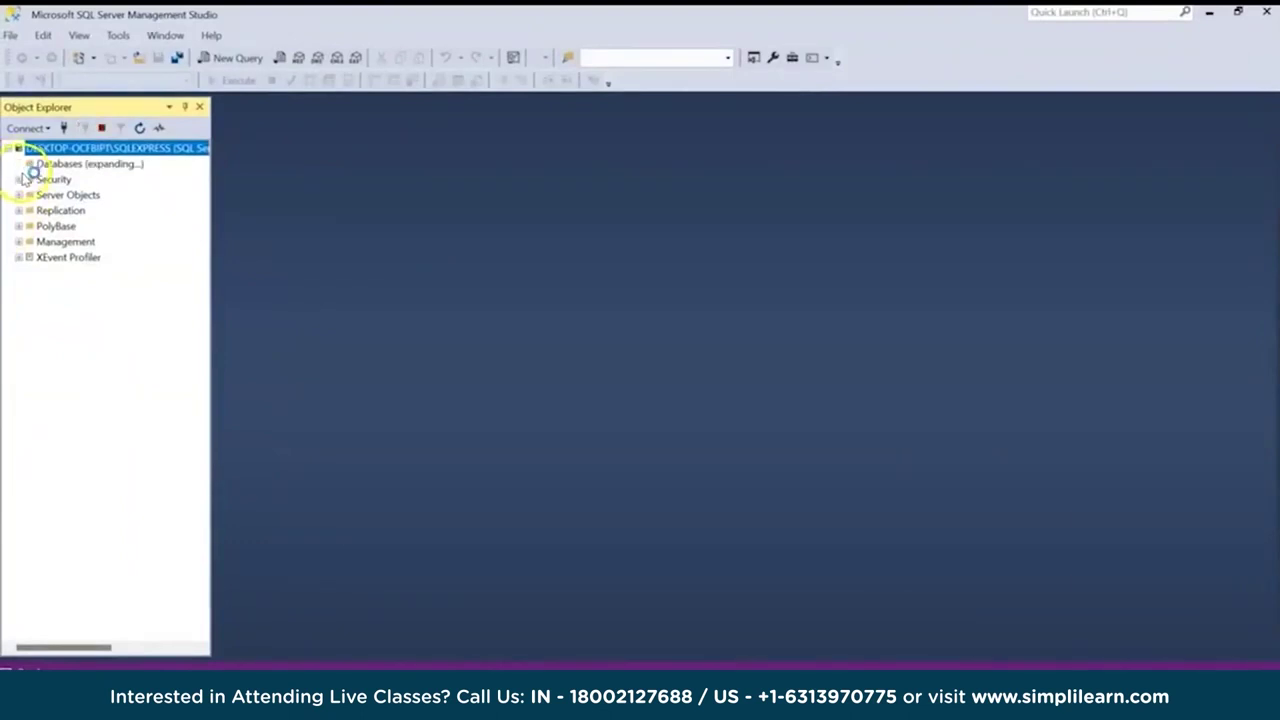
click(30, 211)
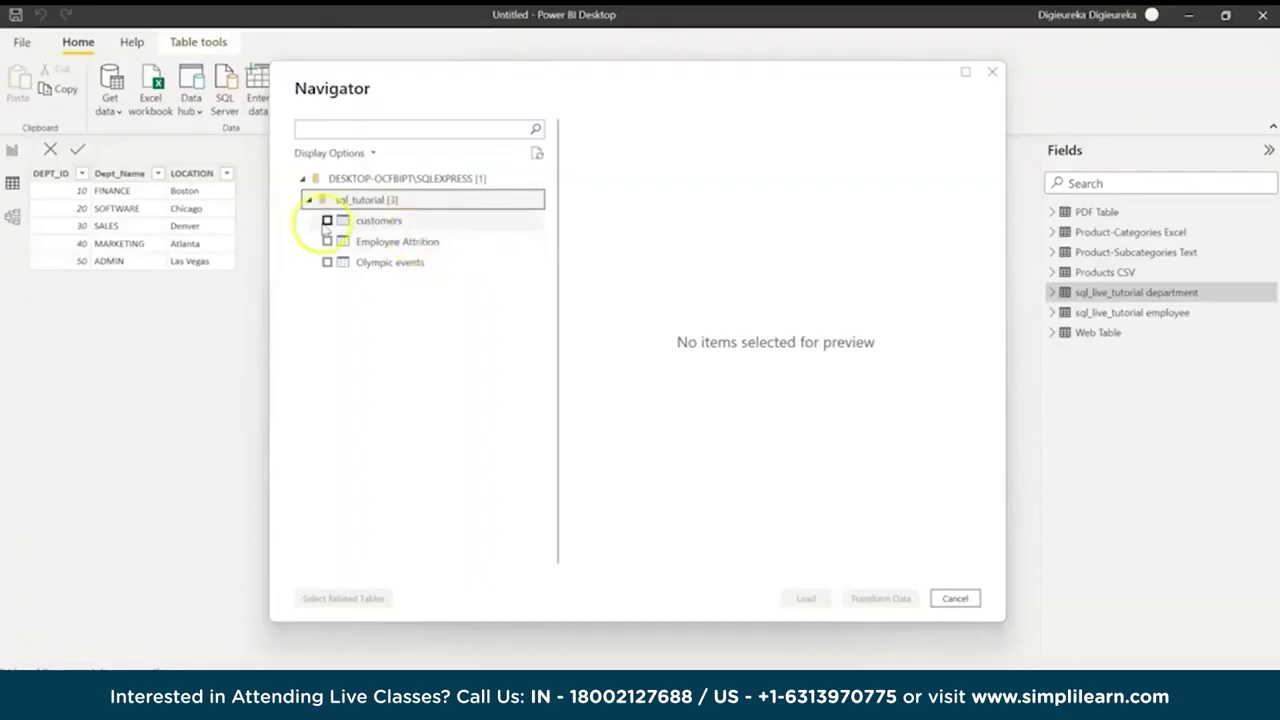
Select the customers table for import in Power BI and open a new query on sql_tutorial in SQL Server Management Studio
click(327, 221)
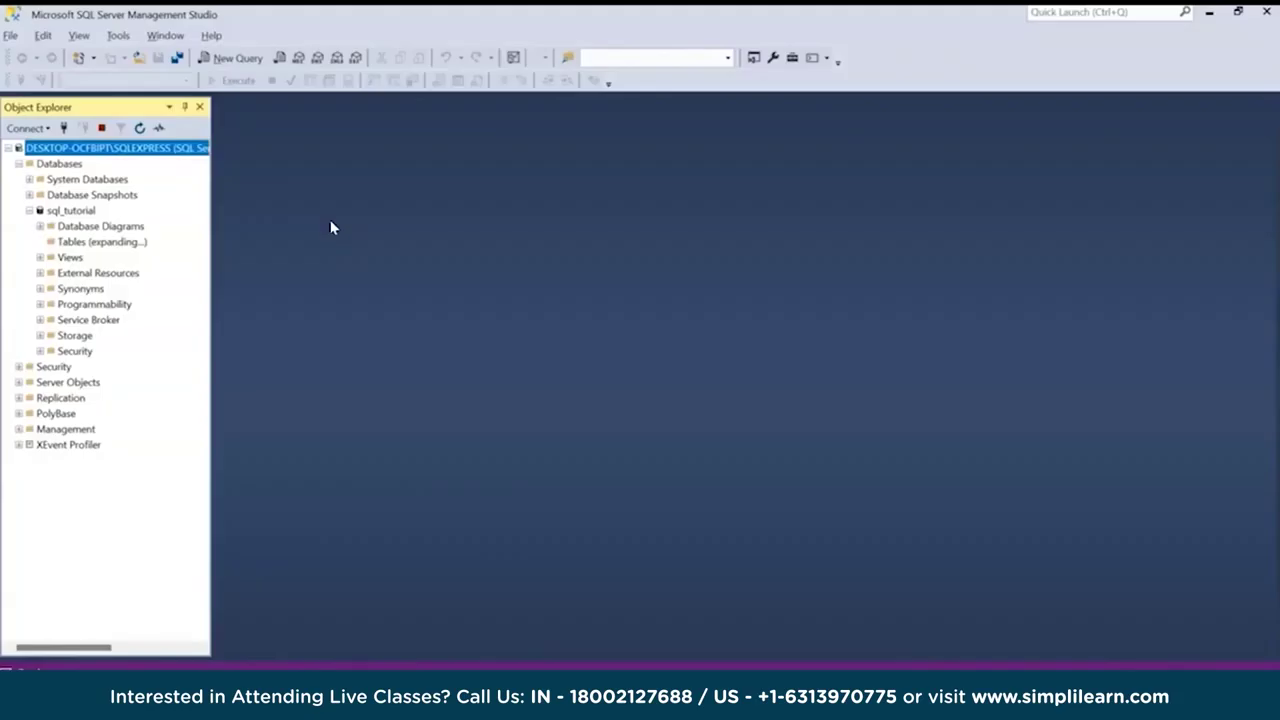
right_click(90, 211)
click(110, 229)
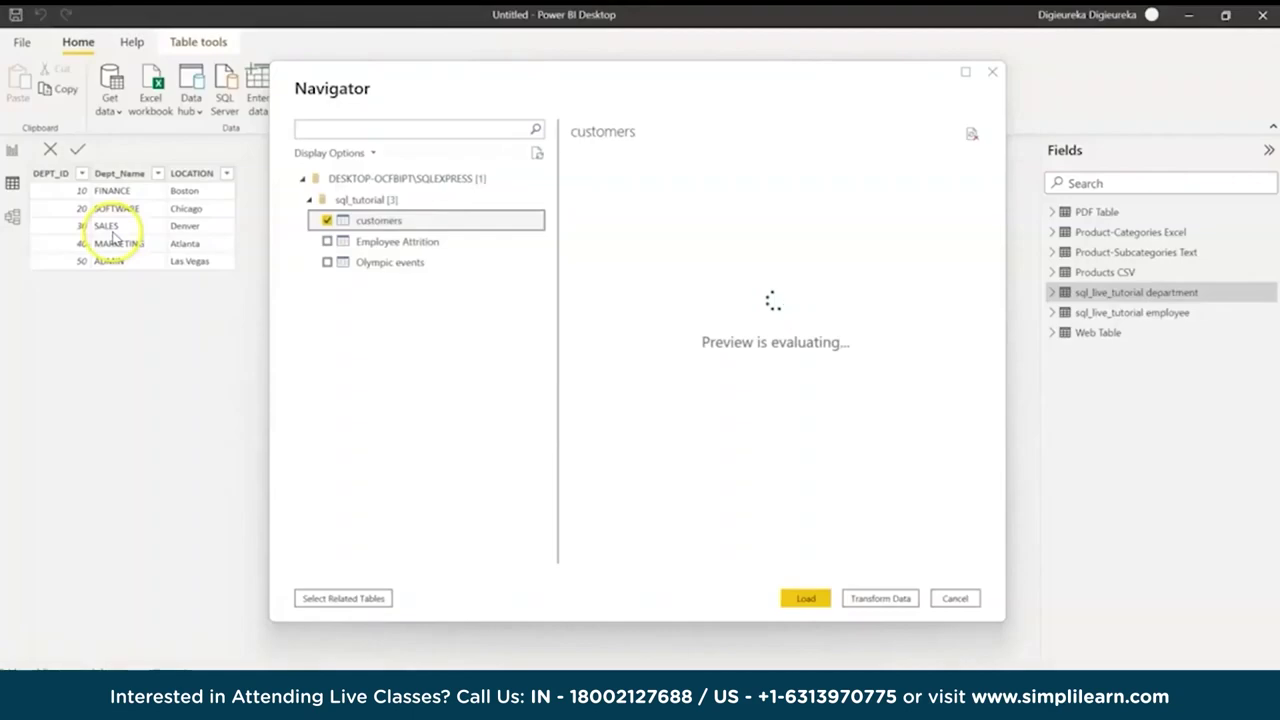
Load the customers table in Power BI and apply the pending query changes
click(811, 597)
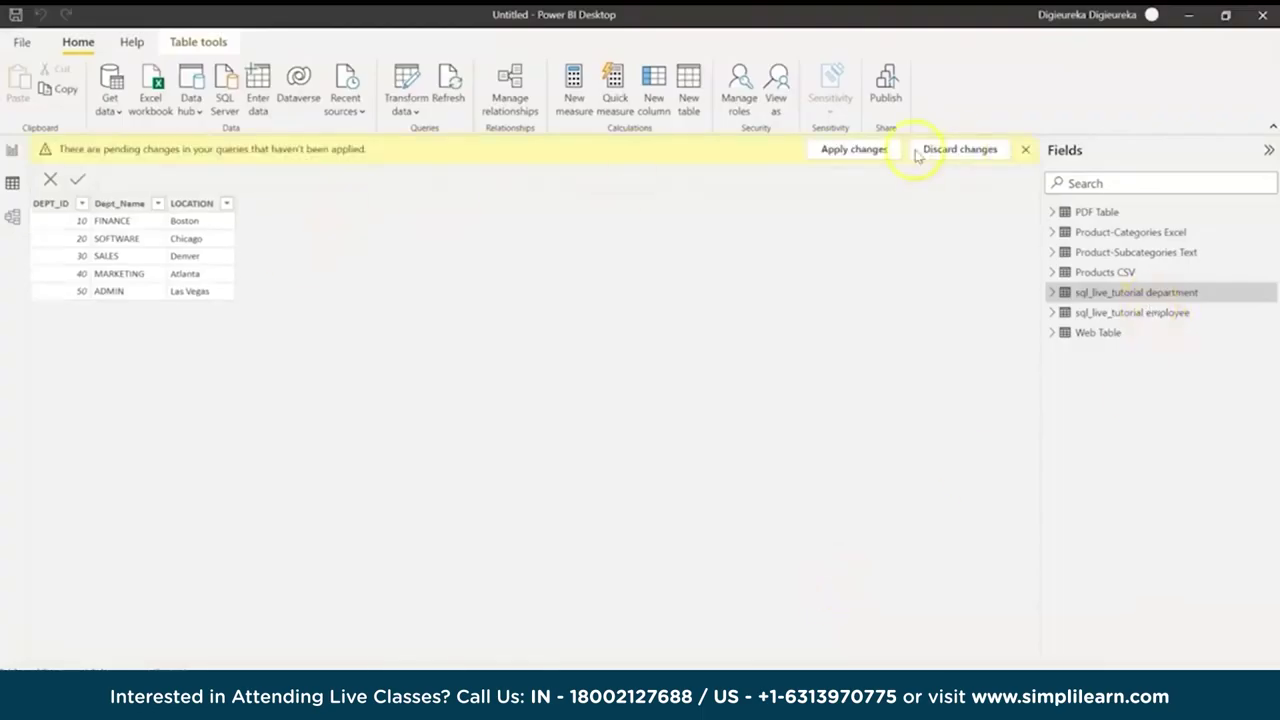
click(866, 150)
click(722, 424)
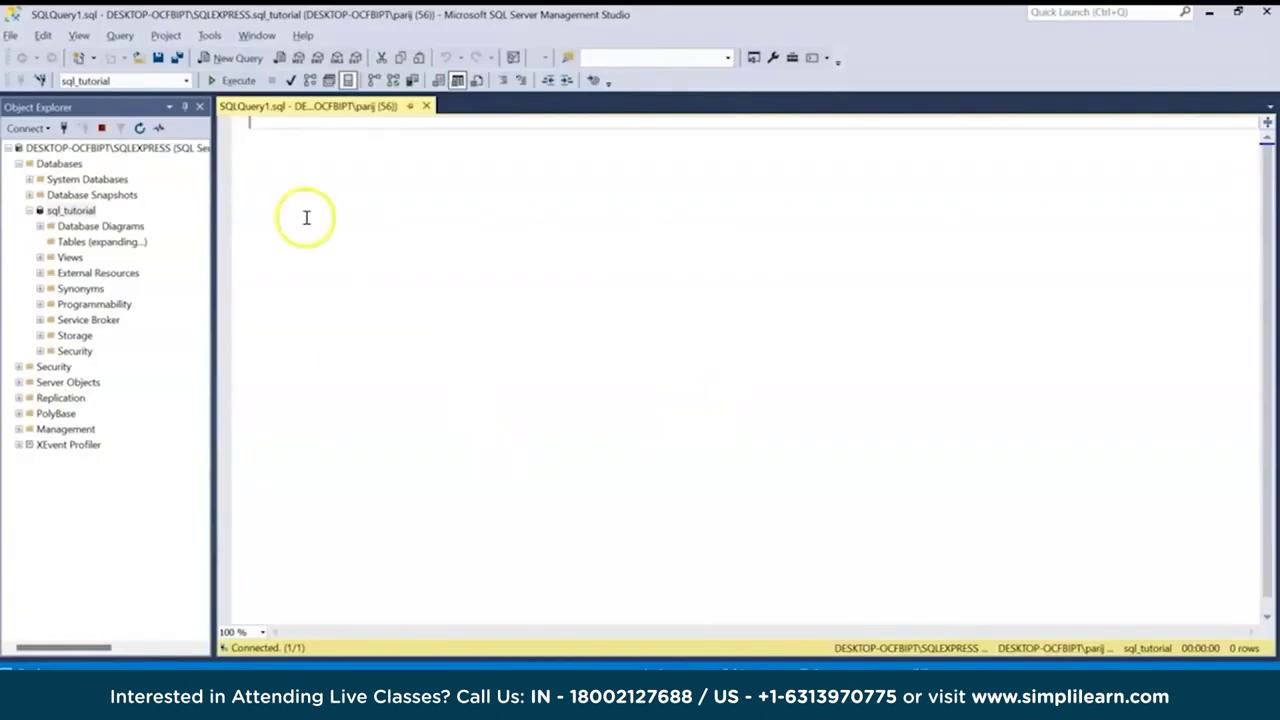
Inspect the contents of the sql_tutorial database in SQL Server Management Studio's Object Explorer
click(74, 211)
right_click(76, 212)
click(100, 226)
click(40, 226)
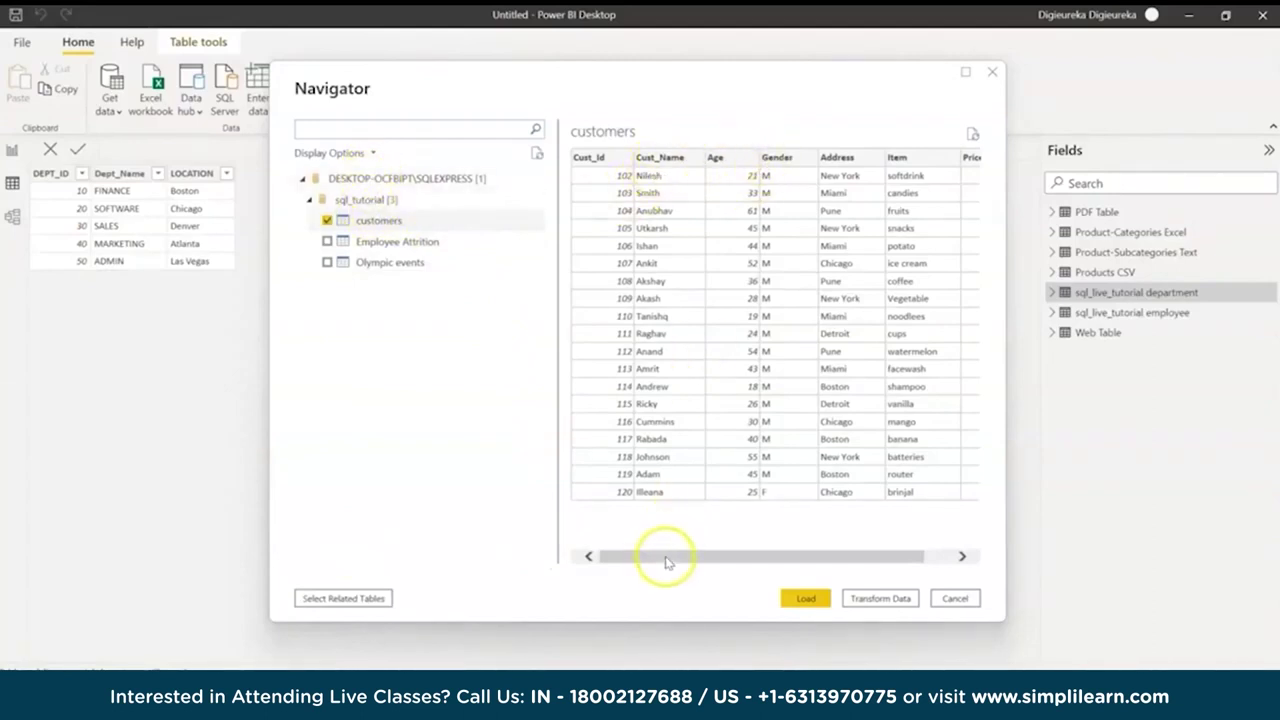
Switch back to Power BI and load the selected customers table from the sql_tutorial database
mouse_move(668, 562)
mouse_down()
mouse_move(696, 567)
mouse_move(654, 566)
mouse_up()
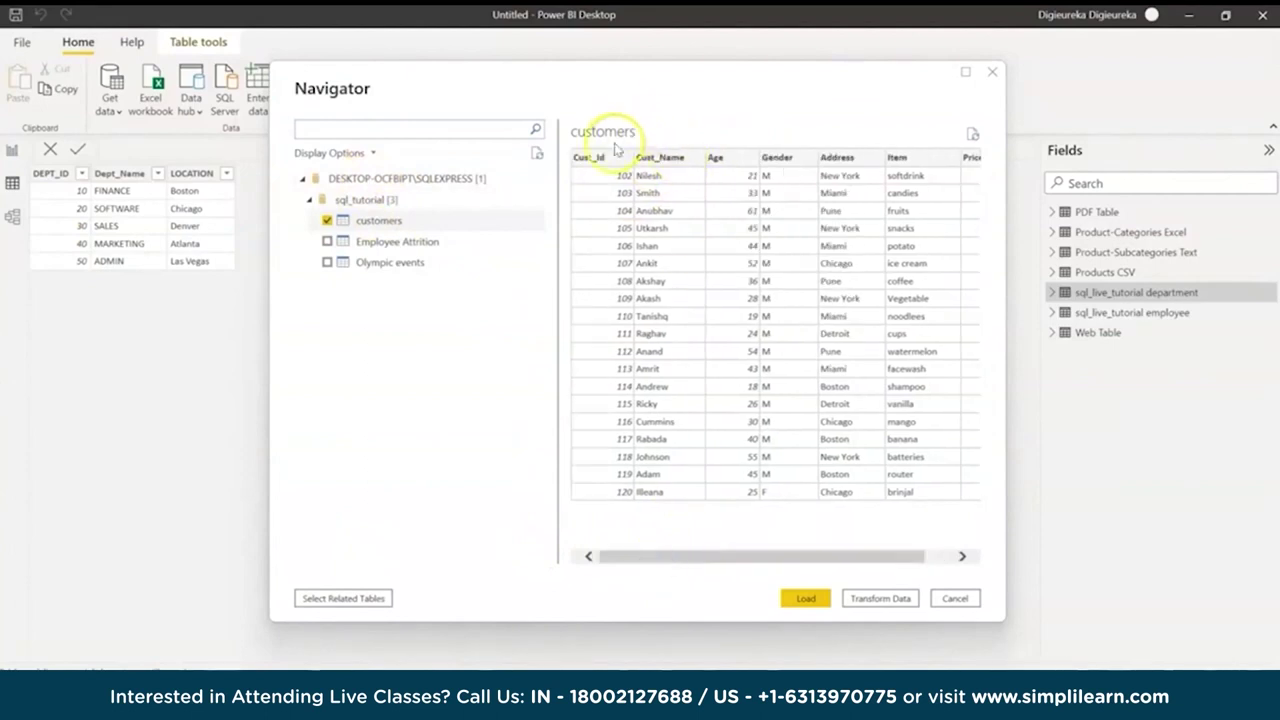
click(793, 597)
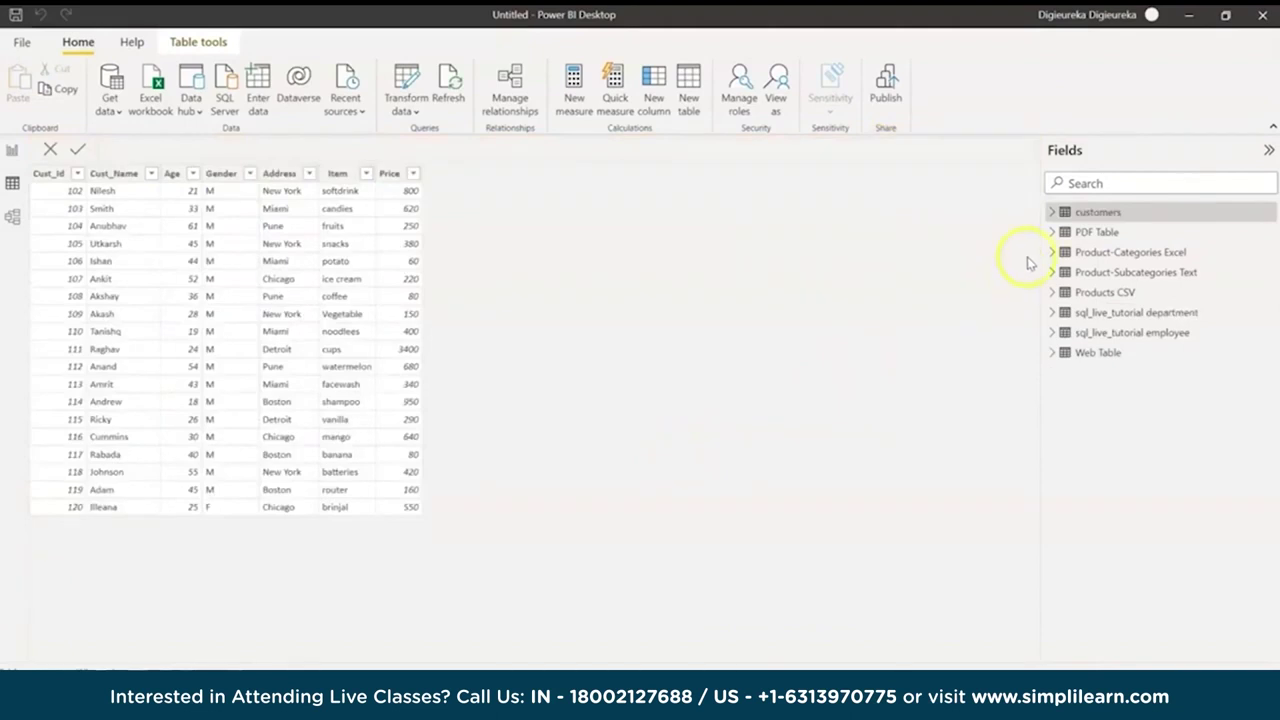
mouse_move(1057, 216)
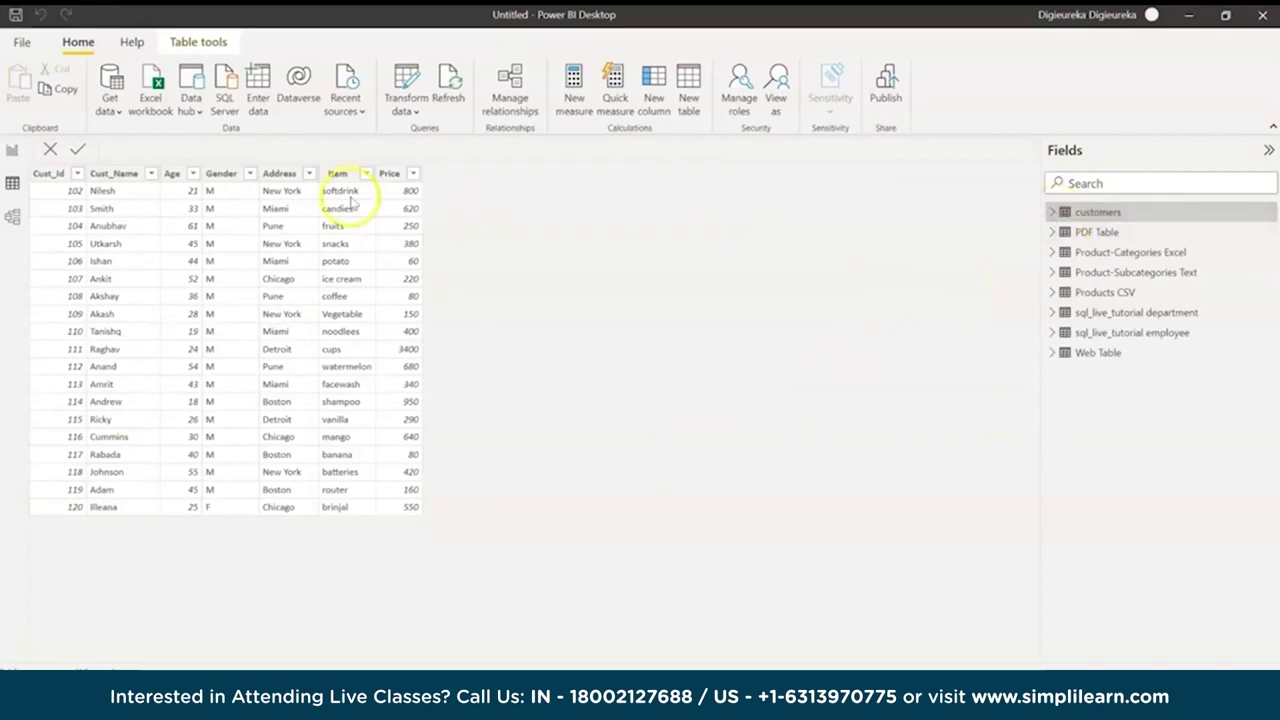
Rename the customers table to "customers mssql"
right_click(1160, 212)
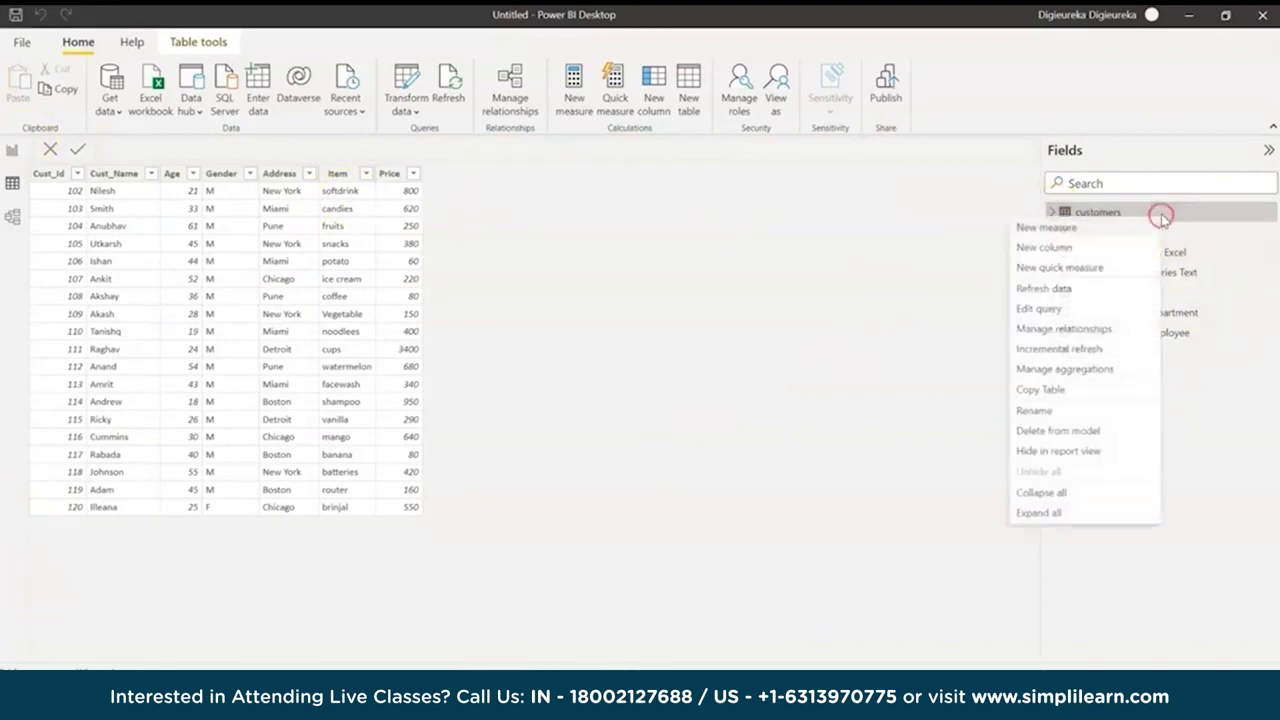
click(1065, 428)
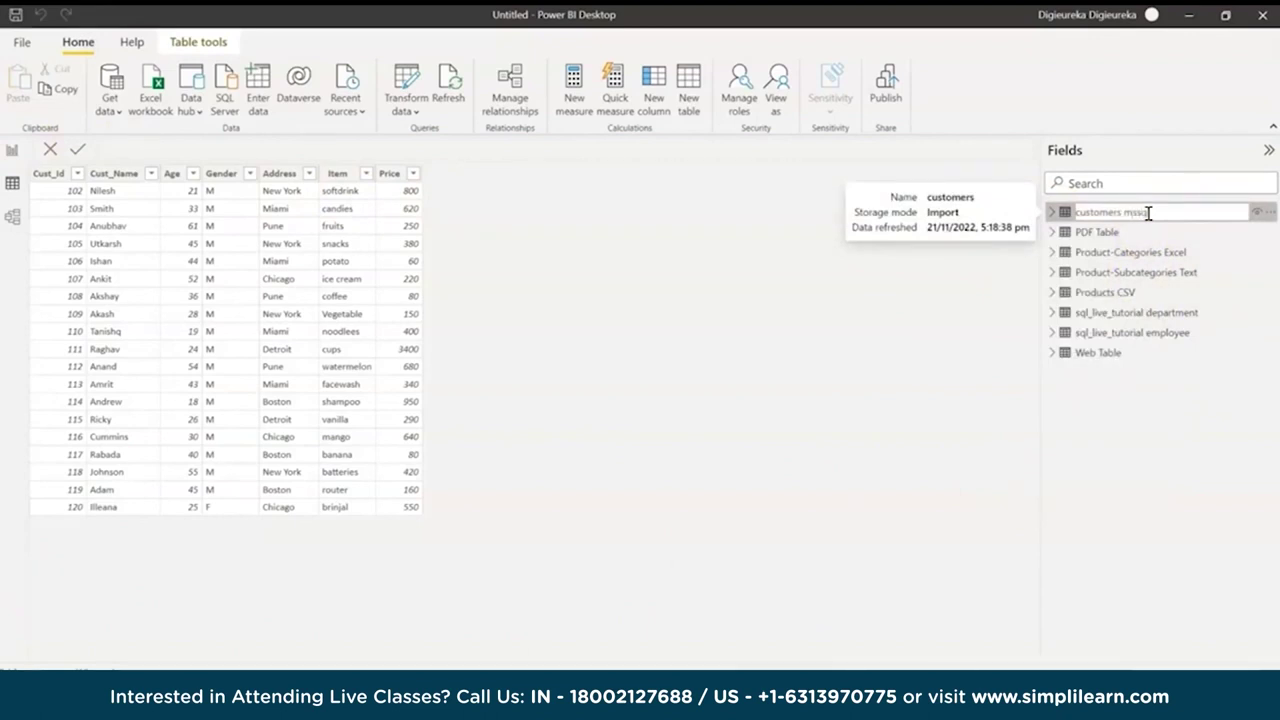
text(l)
Rename the sql_live_tutorial department table to "sql_live_tutorial department mysql"
right_click(1137, 314)
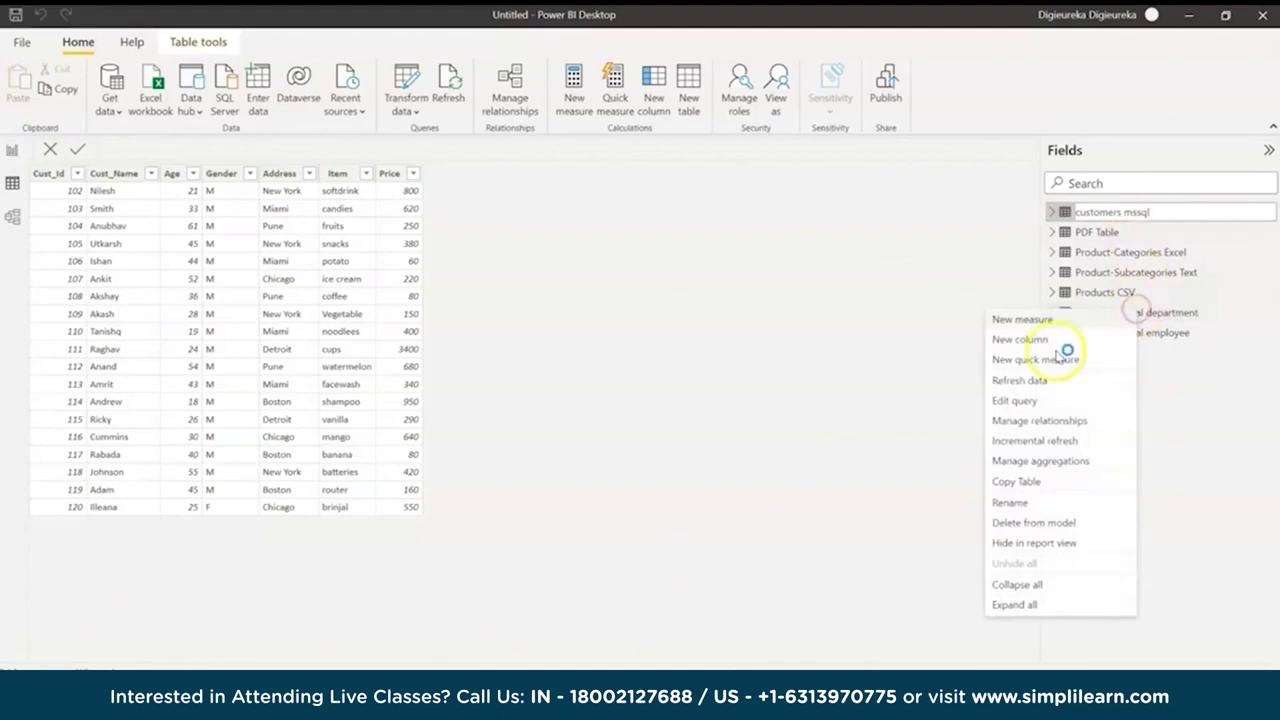
click(1018, 504)
click(1217, 311)
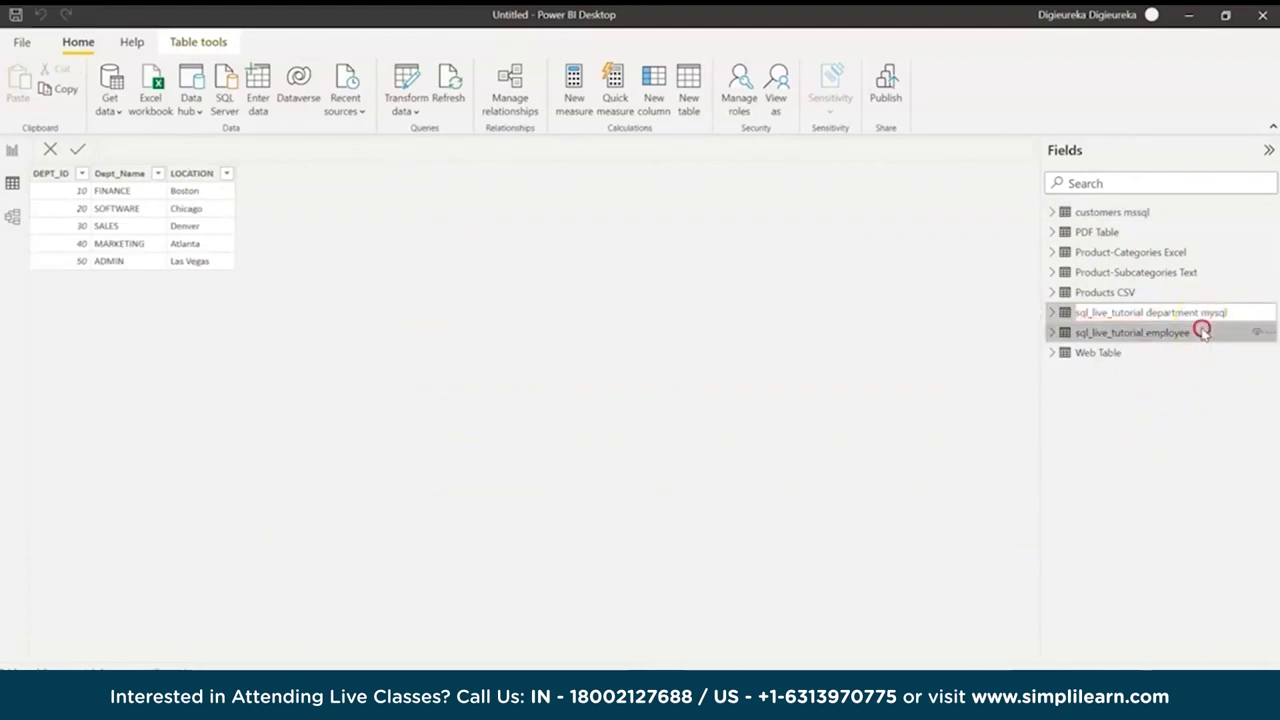
Rename the sql_live_tutorial employee table to "sql_live_tutorial employee mysql"
right_click(1200, 332)
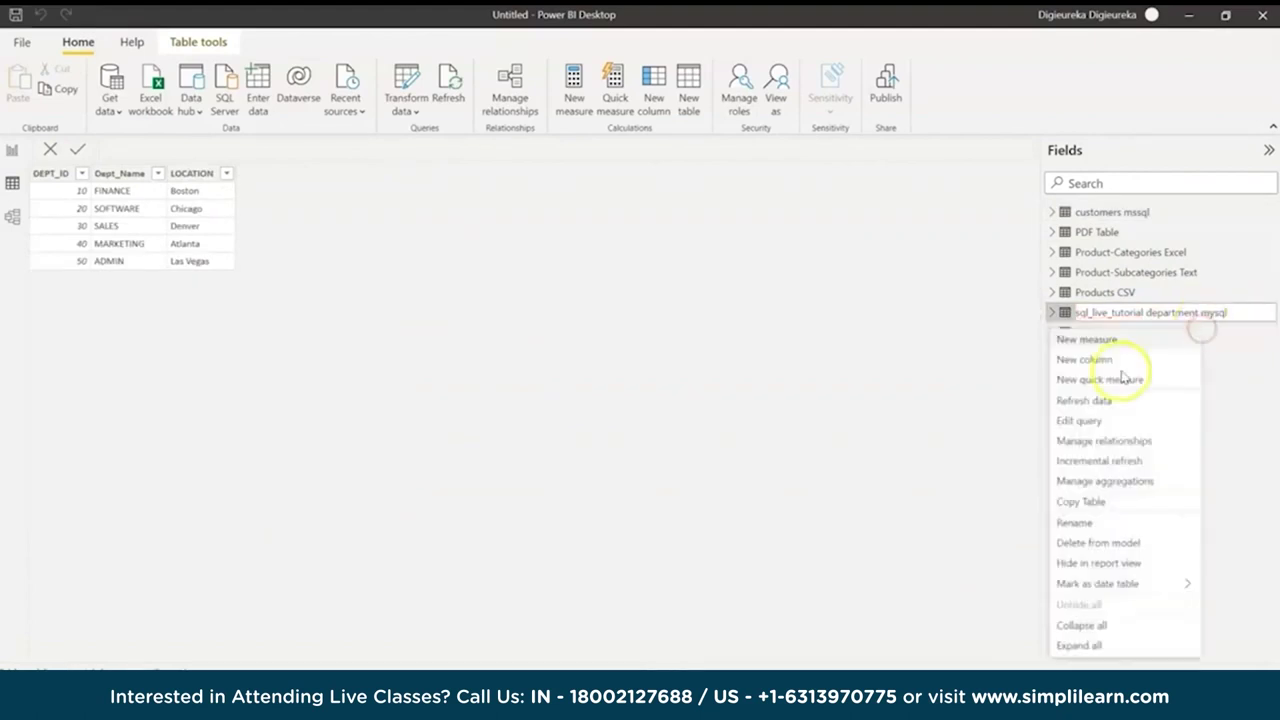
click(1072, 522)
click(1198, 333)
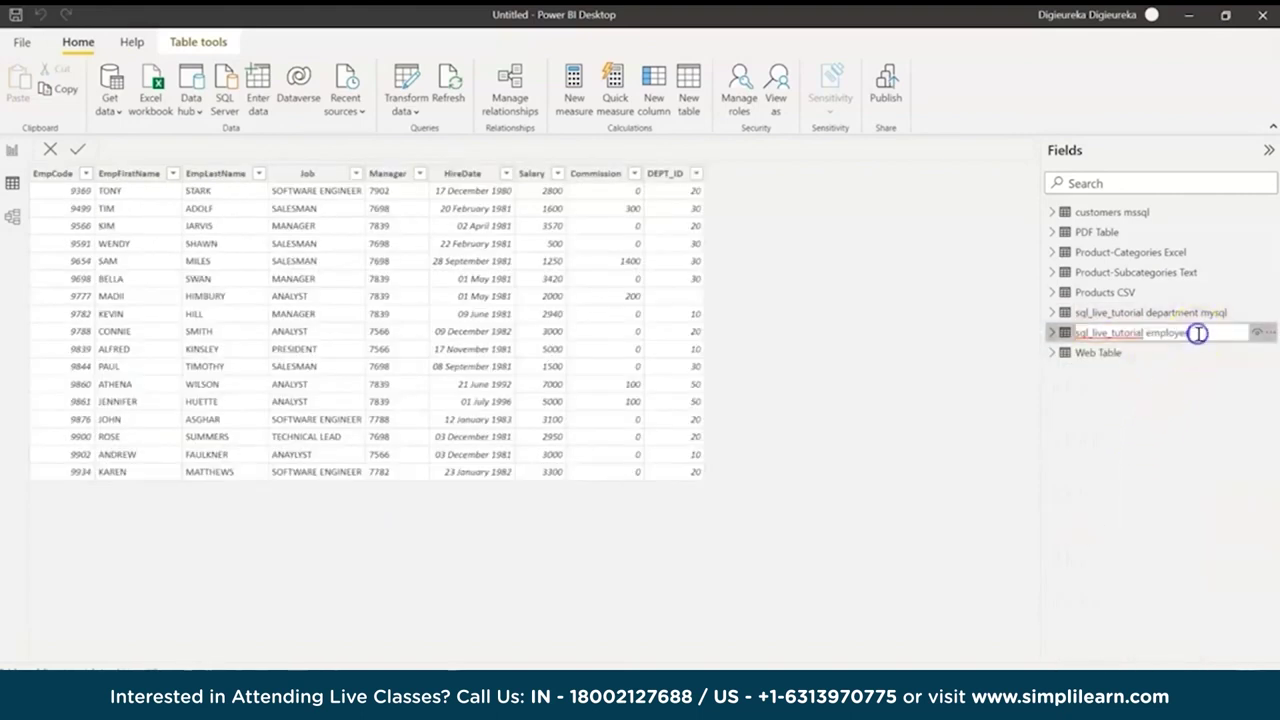
text(m)
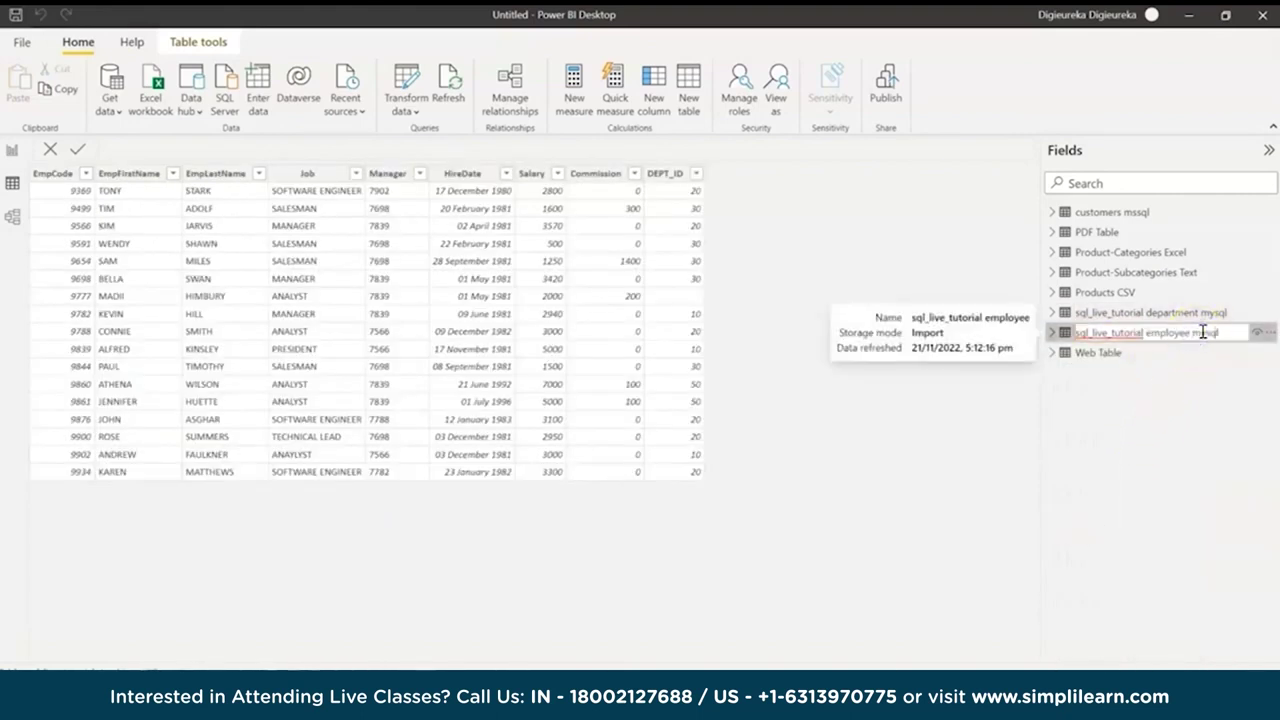
text(ysql)
key(Return)
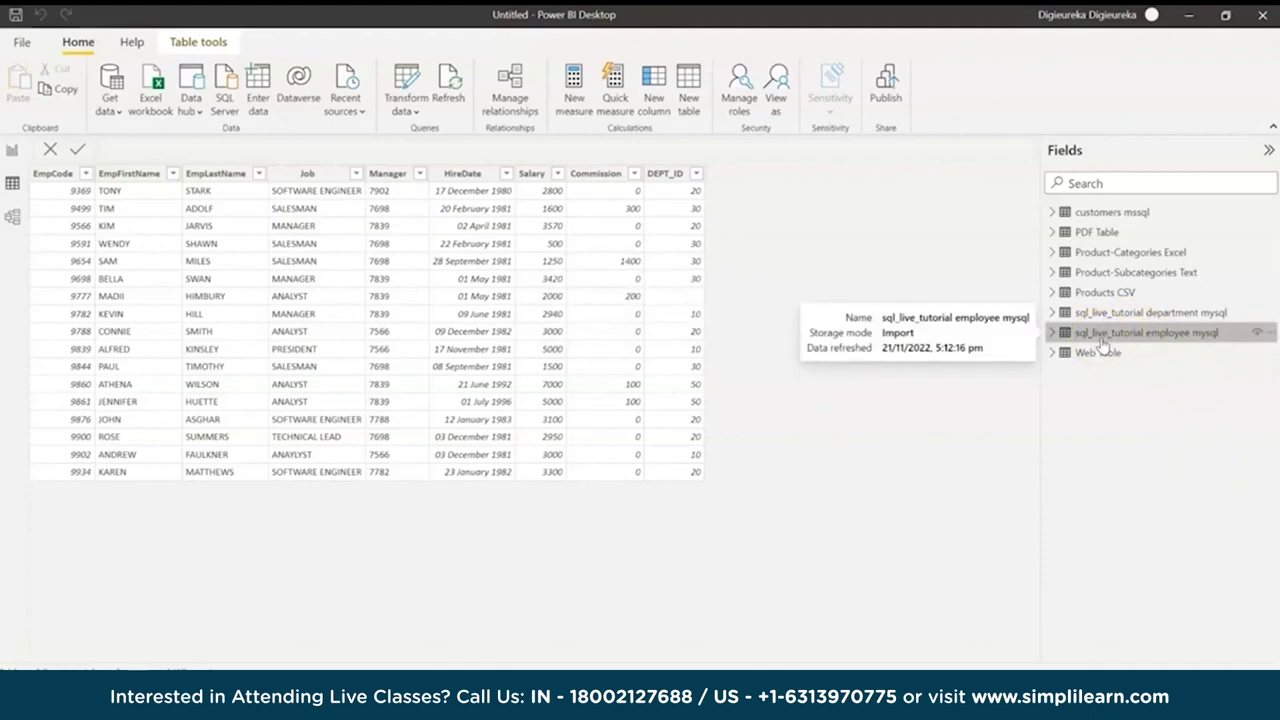
Open the full Get Data list of sources and view the File connectors
click(605, 105)
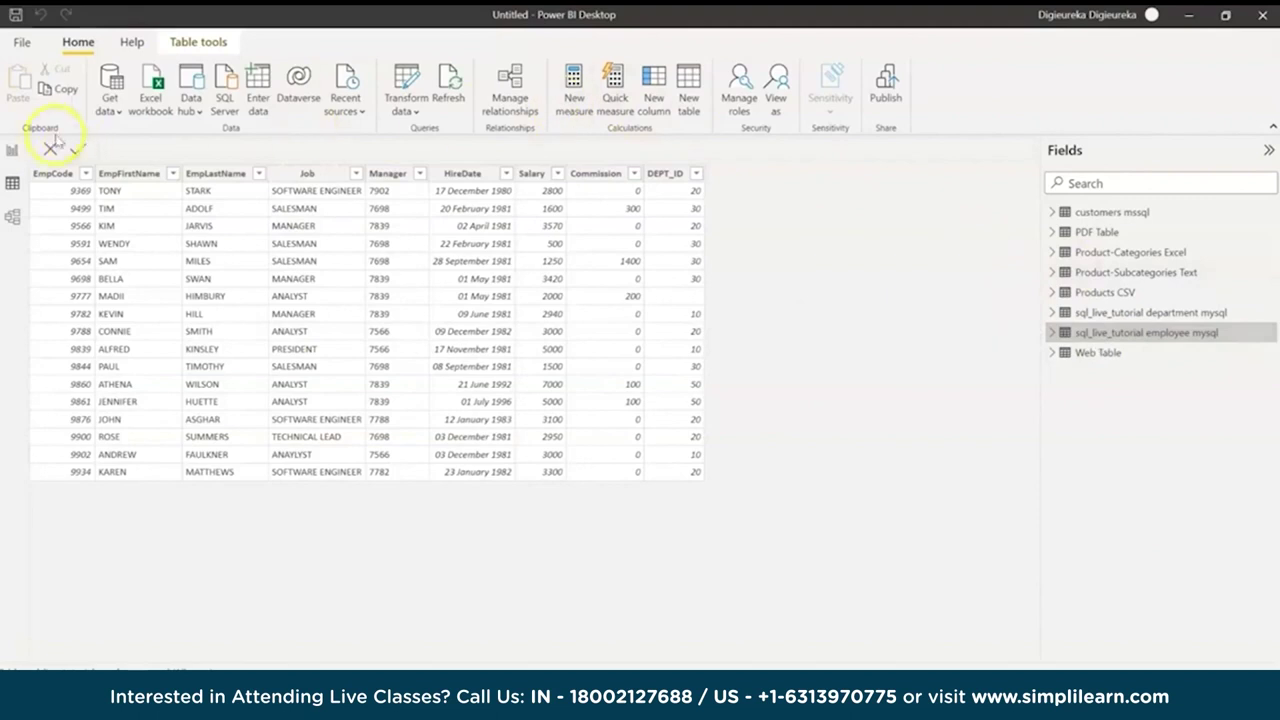
click(115, 118)
click(182, 473)
click(203, 458)
click(110, 90)
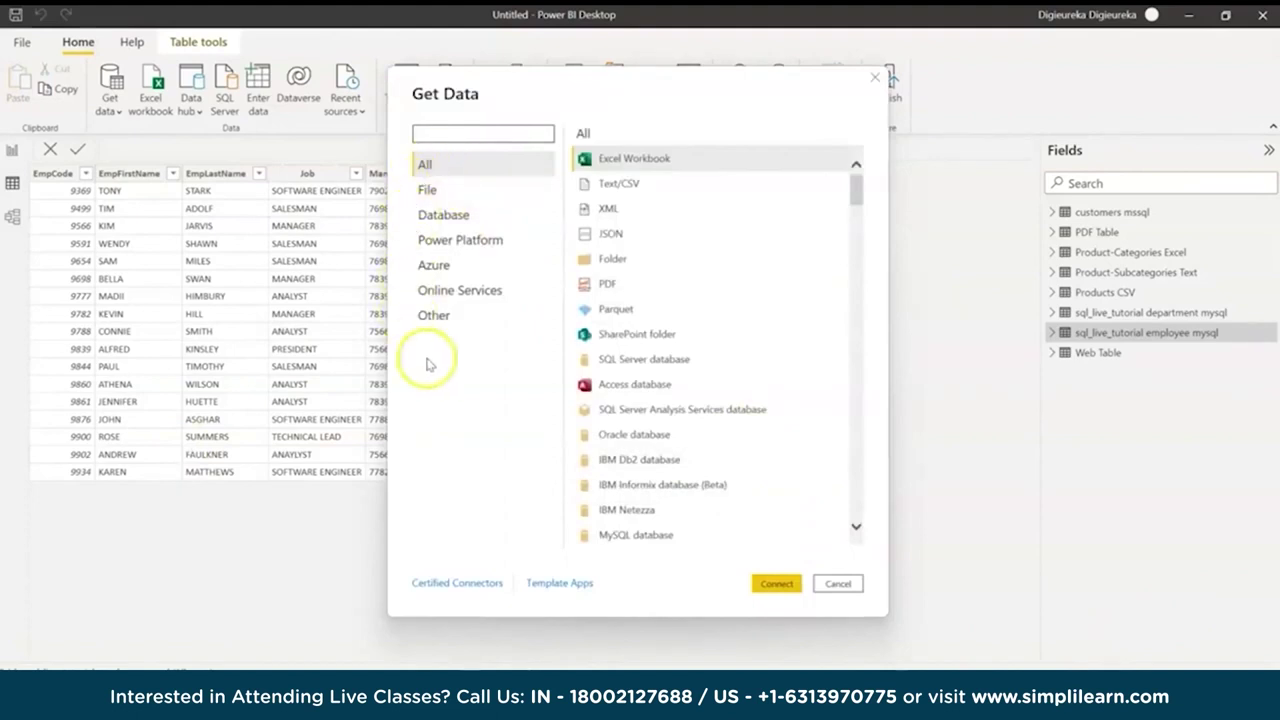
click(443, 199)
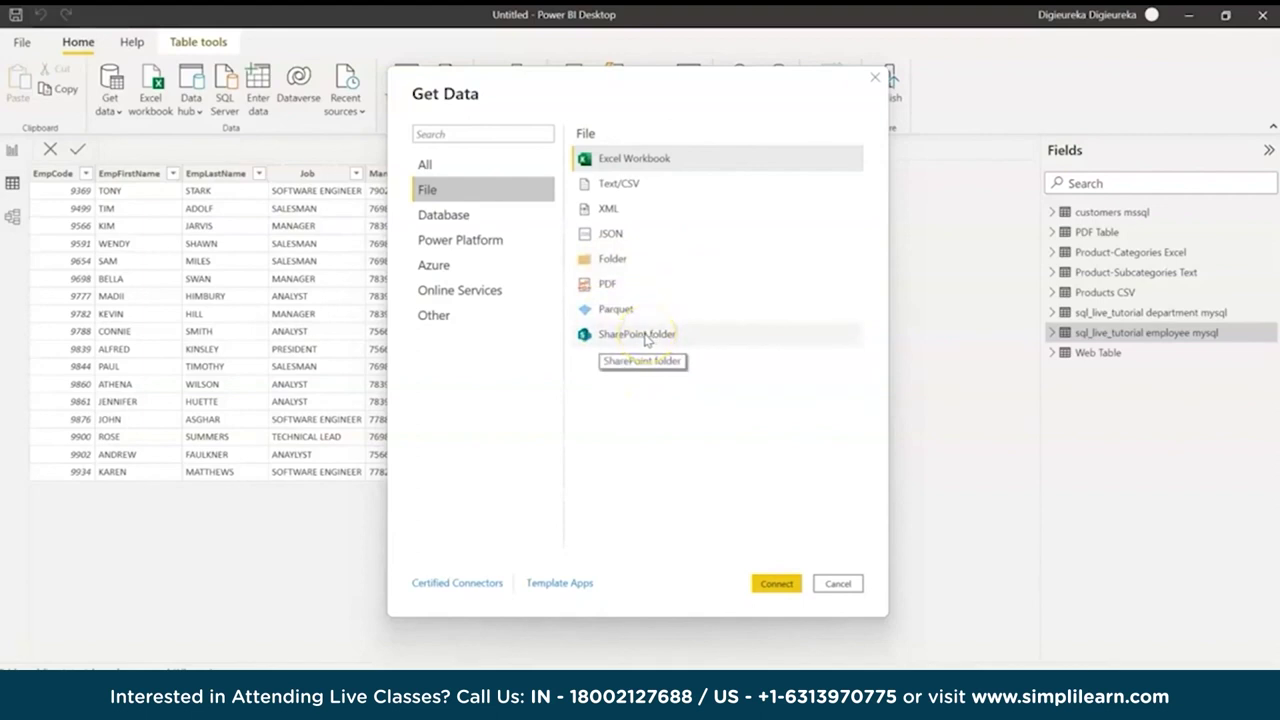
Examine which Database connectors are offered for importing data
click(484, 219)
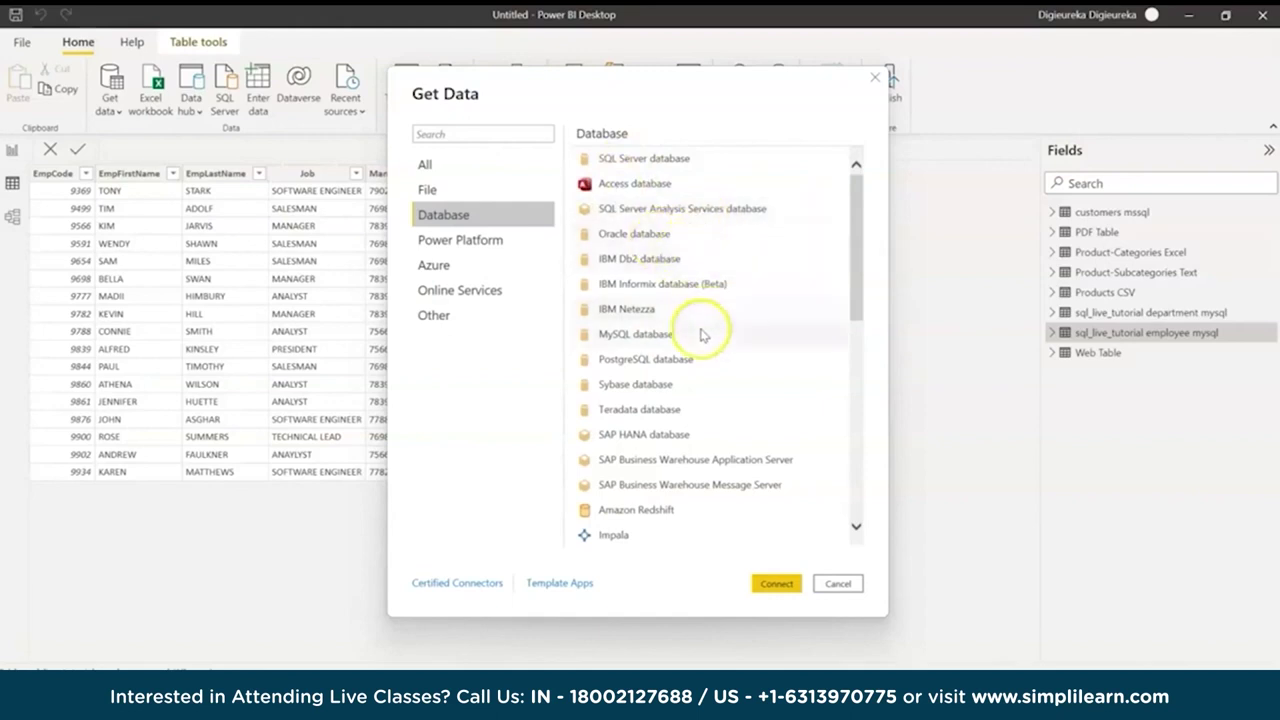
scroll(675, 360, down, 1)
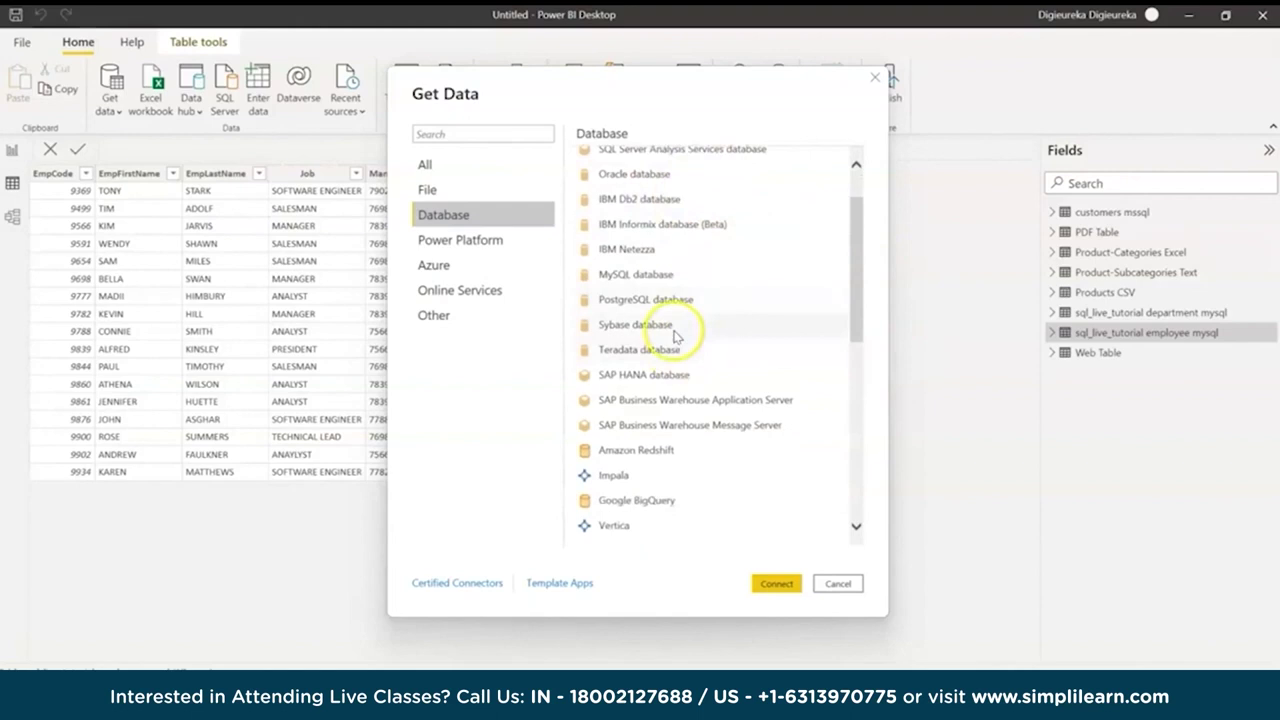
scroll(675, 335, down, 1)
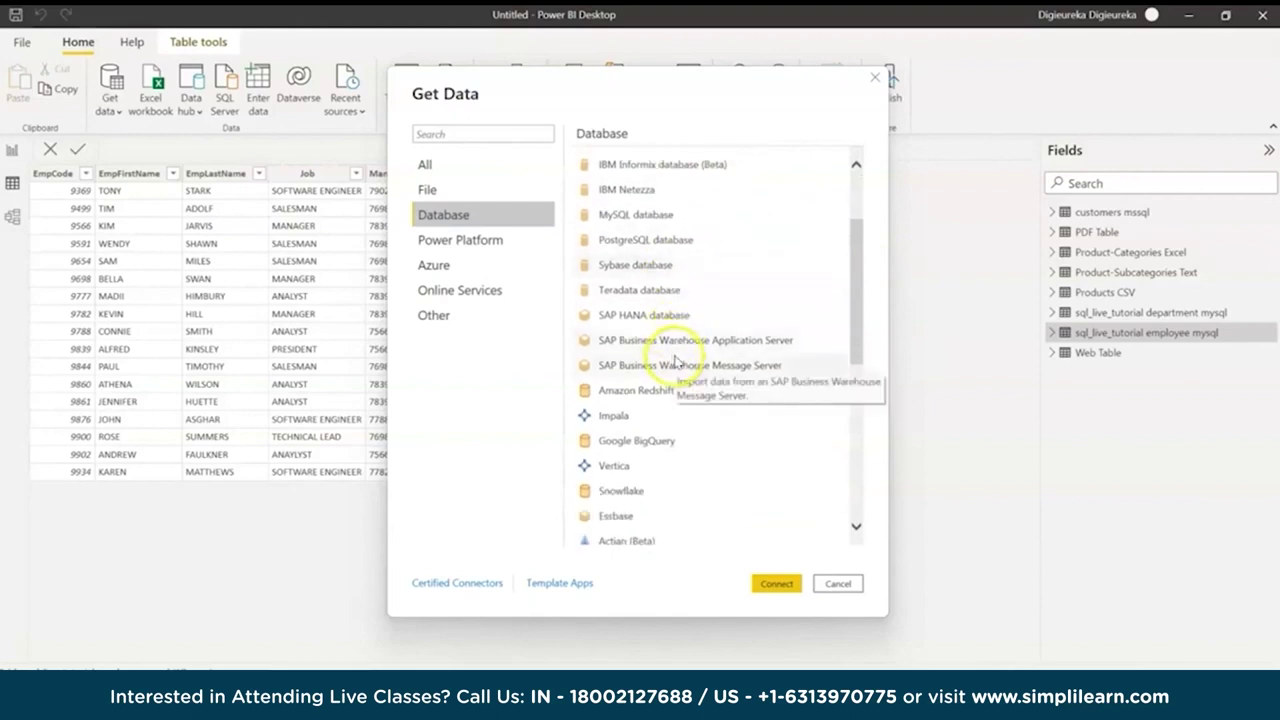
scroll(684, 370, down, 1)
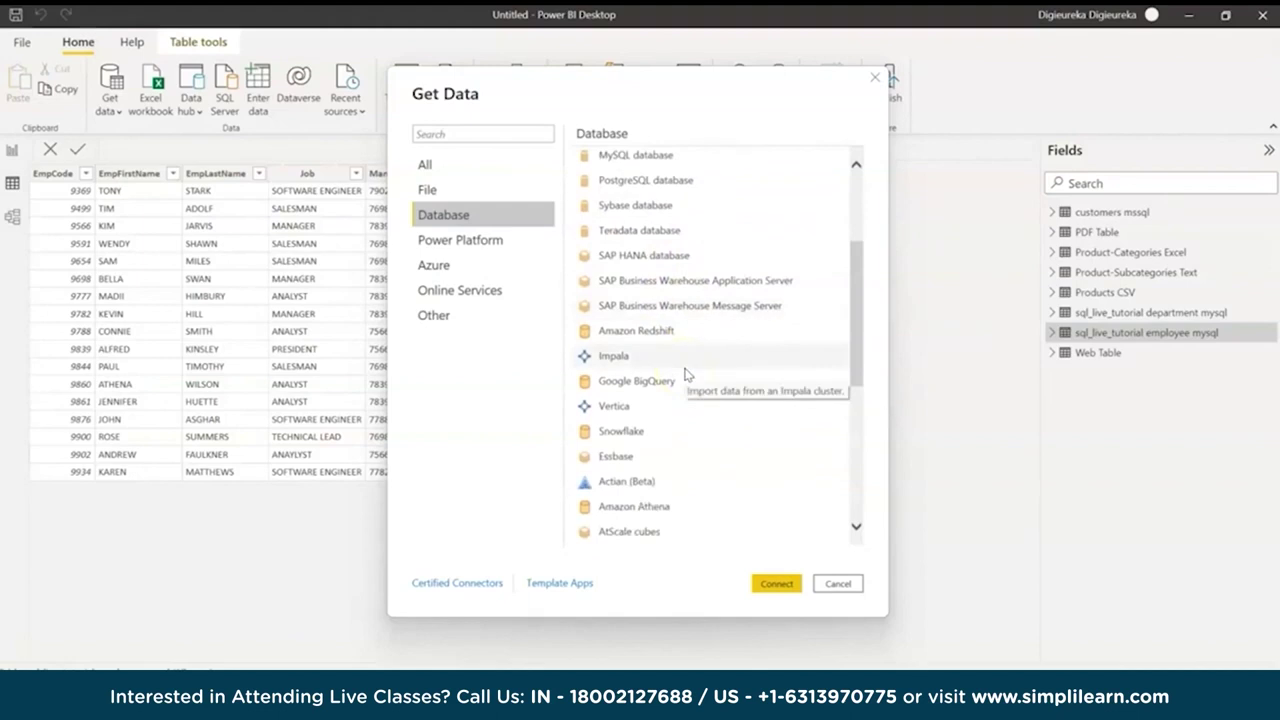
scroll(686, 371, down, 1)
scroll(687, 361, down, 1)
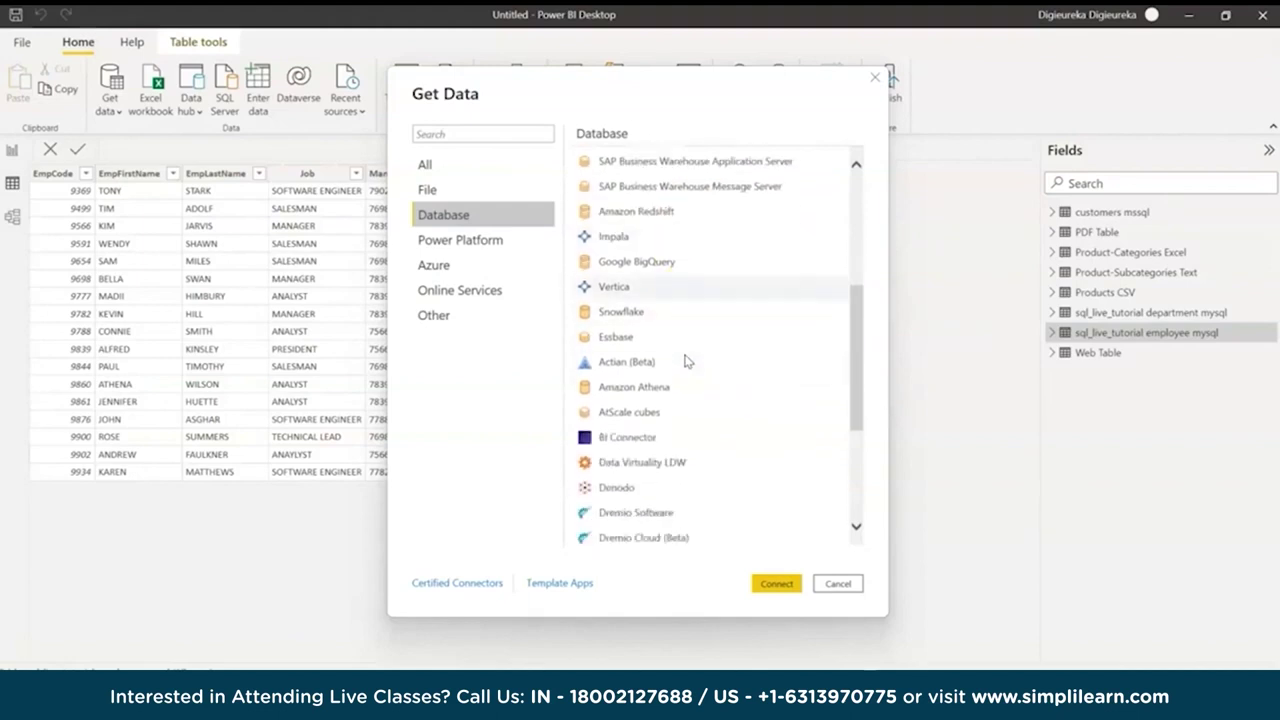
scroll(687, 361, down, 3)
scroll(678, 350, down, 1)
scroll(674, 360, up, 1)
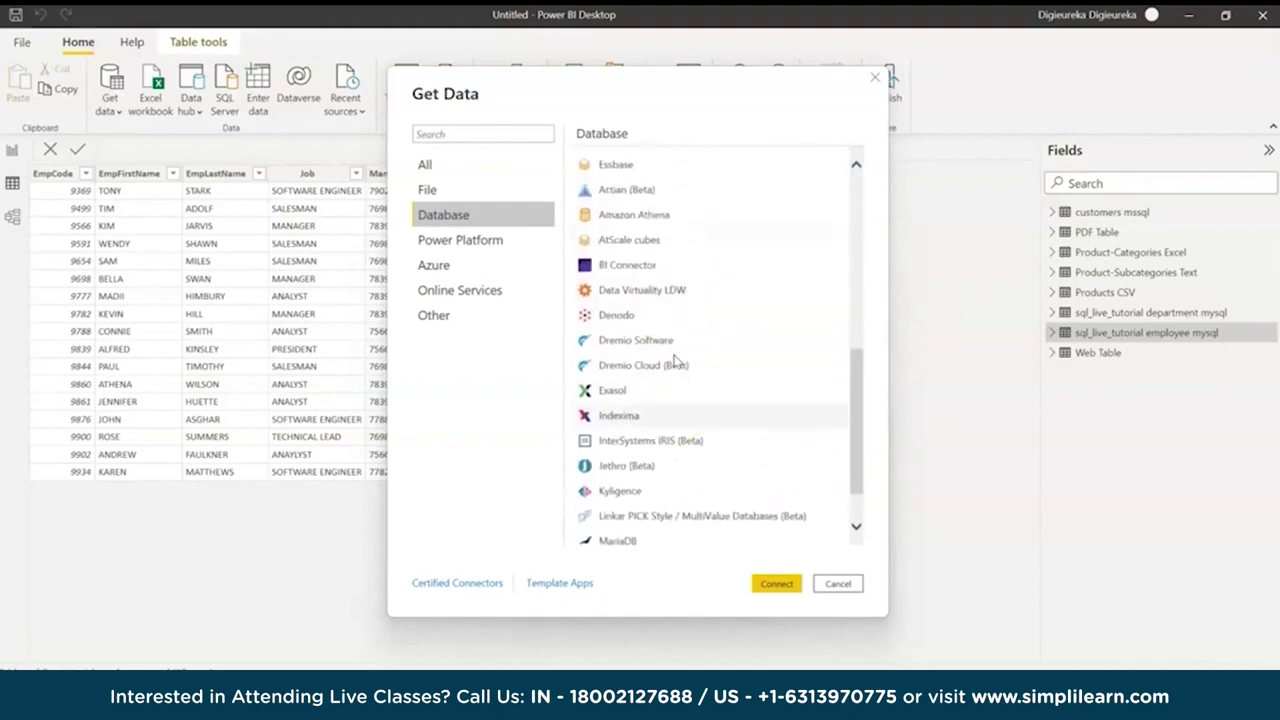
scroll(676, 350, up, 1)
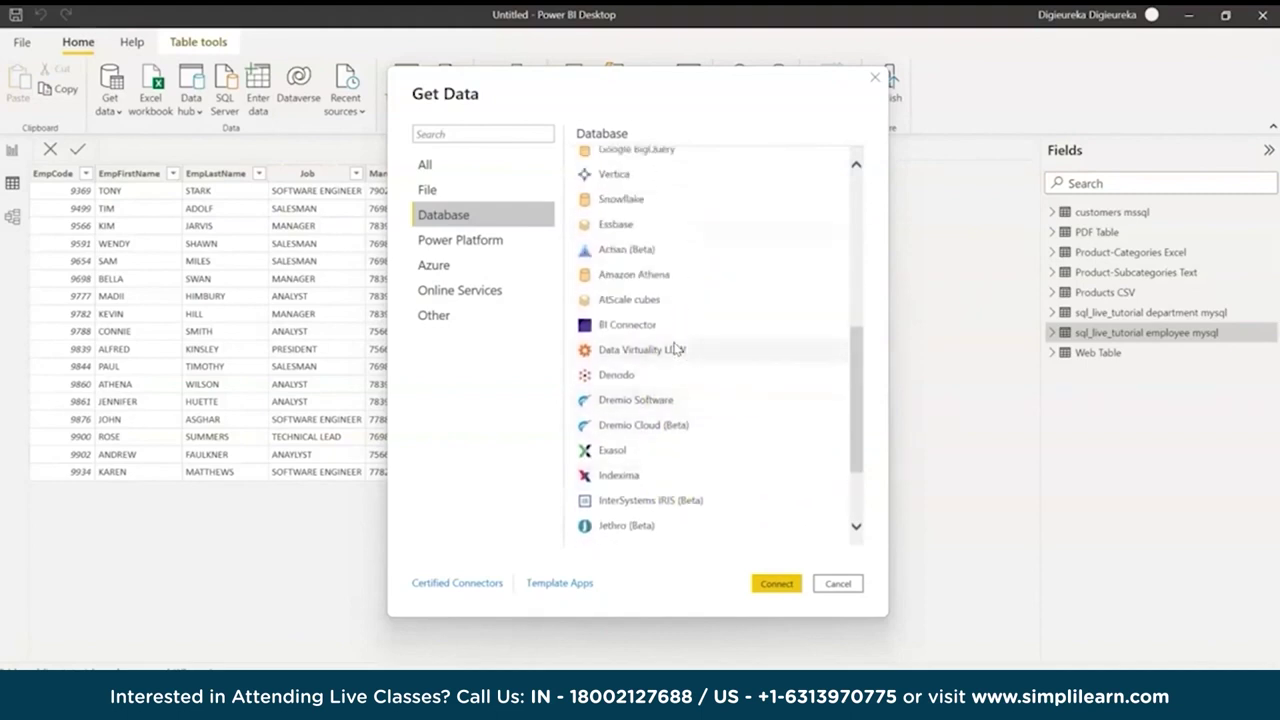
Review the Power Platform connectors and the Azure connectors available as data sources
click(506, 250)
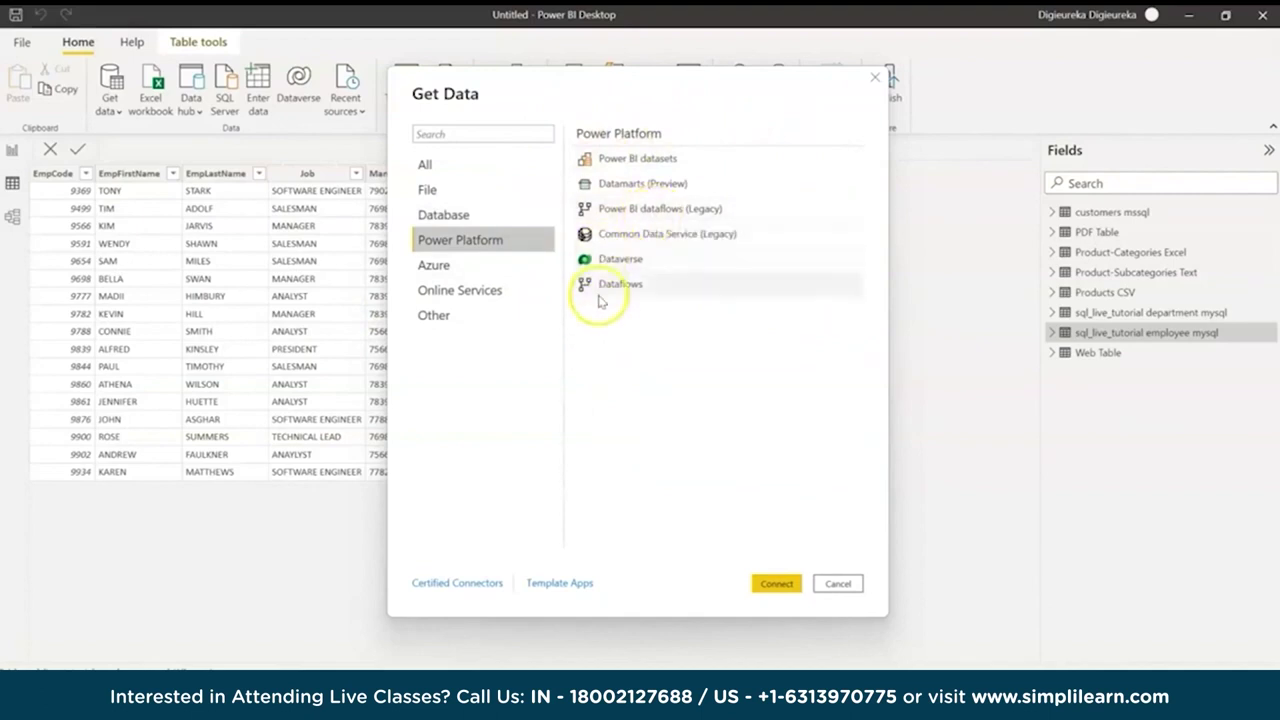
click(480, 267)
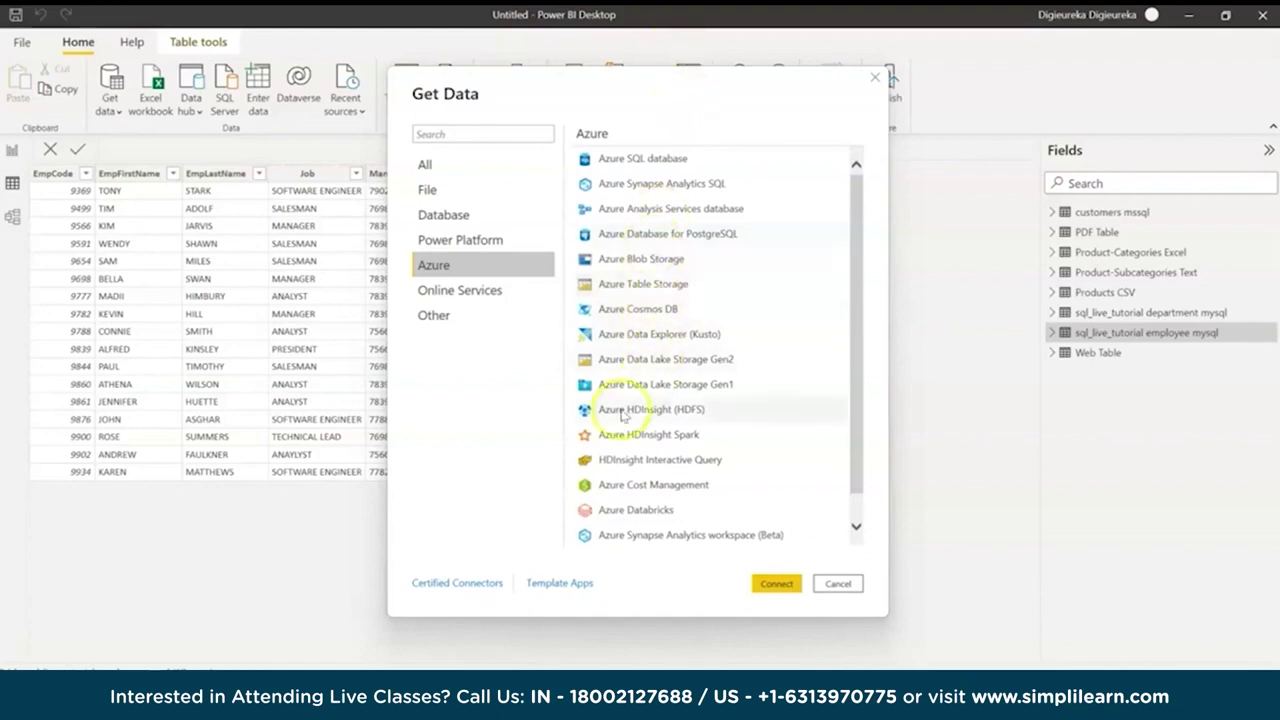
scroll(625, 412, down, 1)
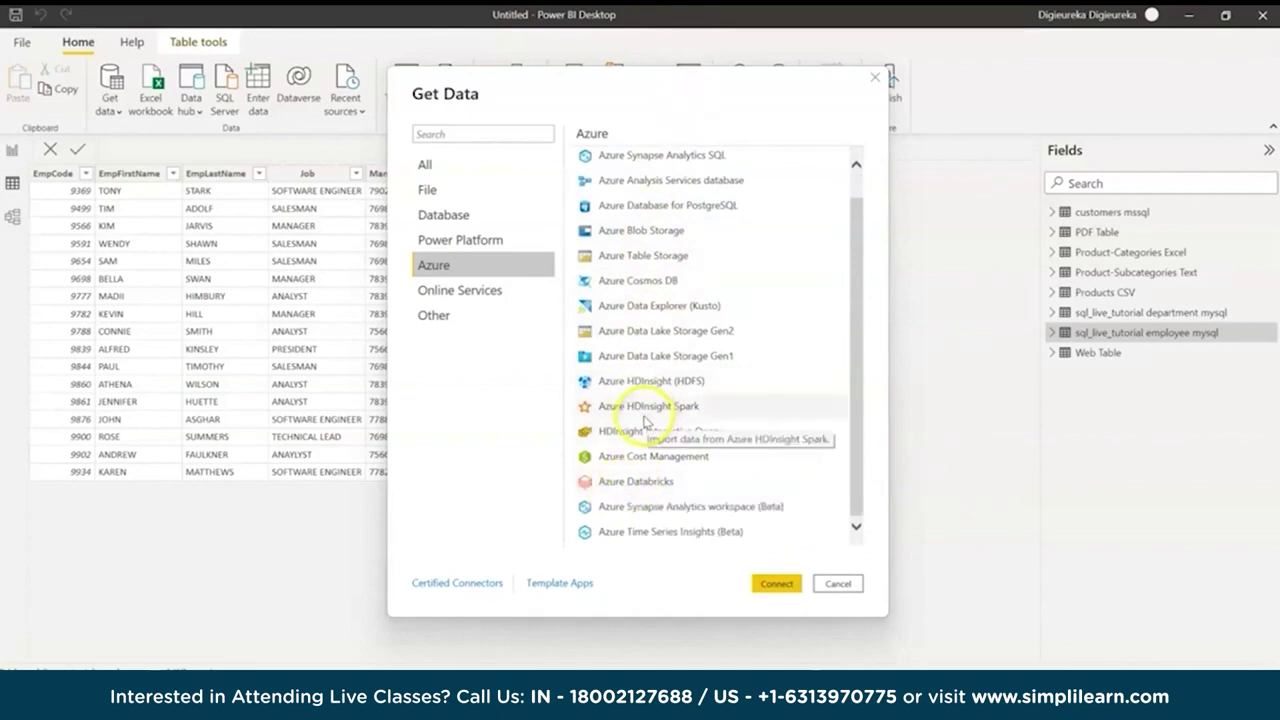
scroll(776, 425, up, 1)
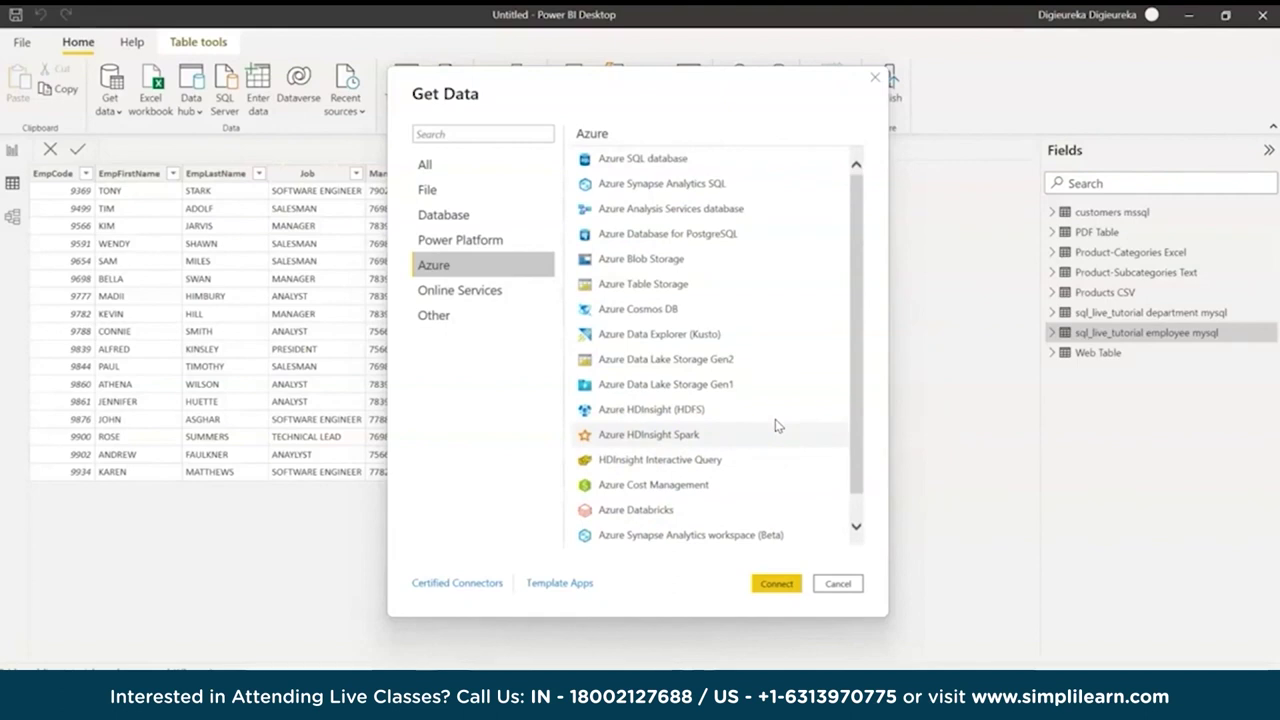
Examine the whole list of Online Services connectors available as data sources
click(546, 284)
click(548, 289)
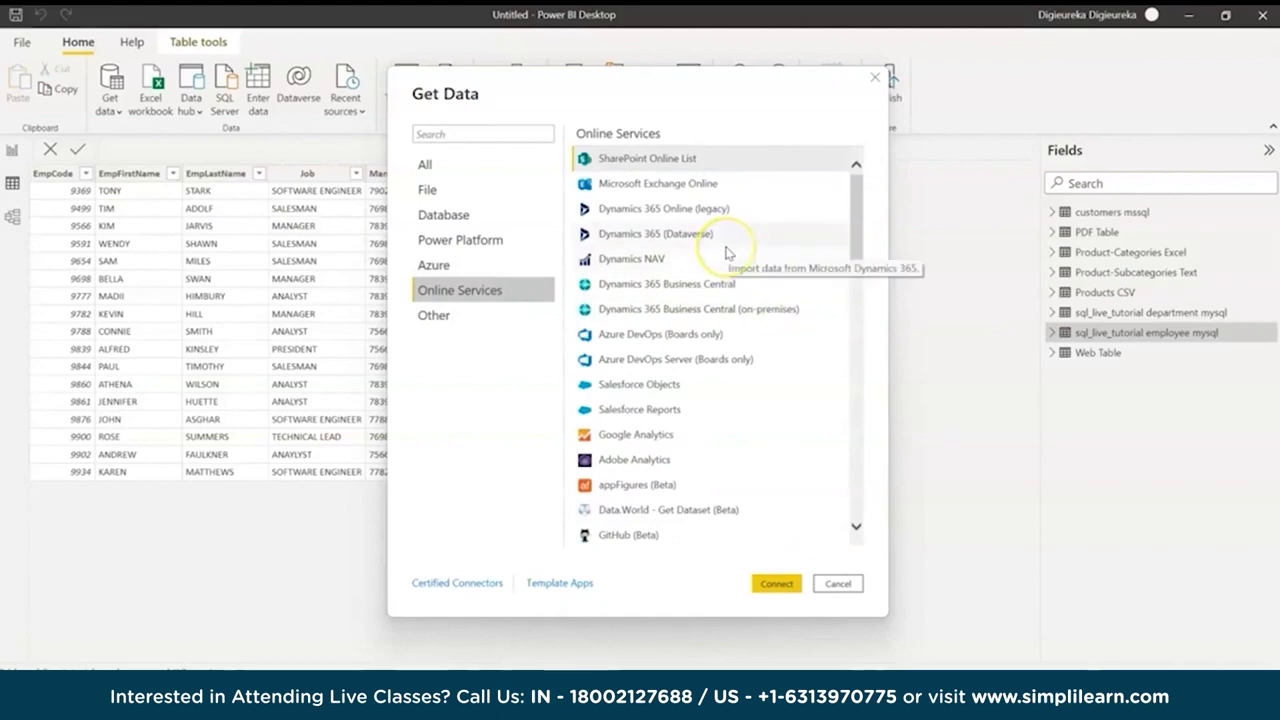
scroll(727, 253, down, 10)
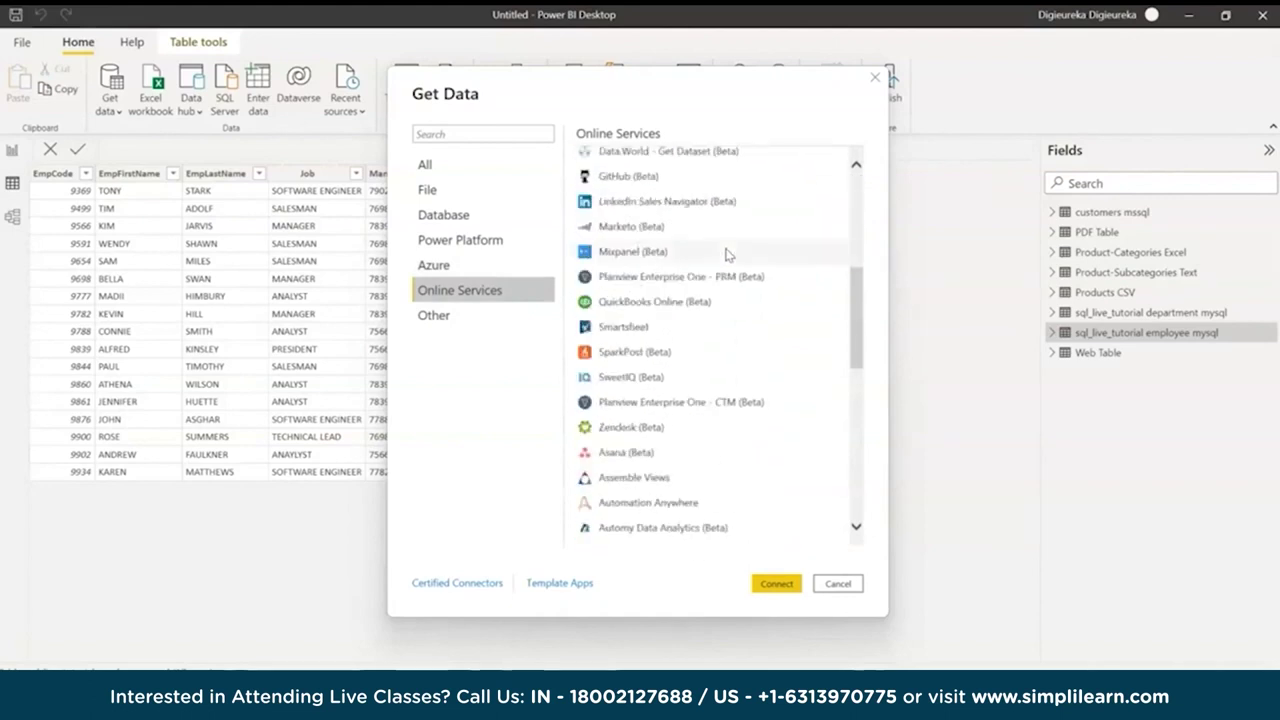
scroll(727, 254, down, 5)
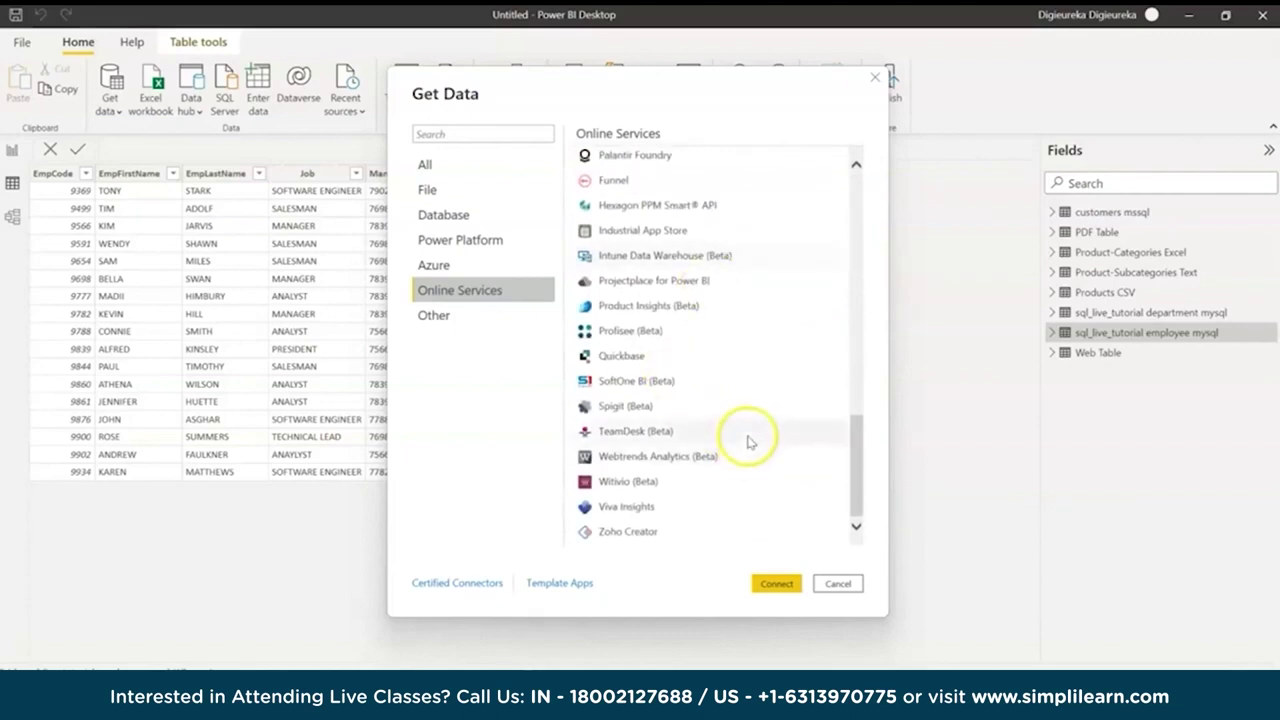
scroll(752, 425, up, 6)
scroll(752, 425, up, 4)
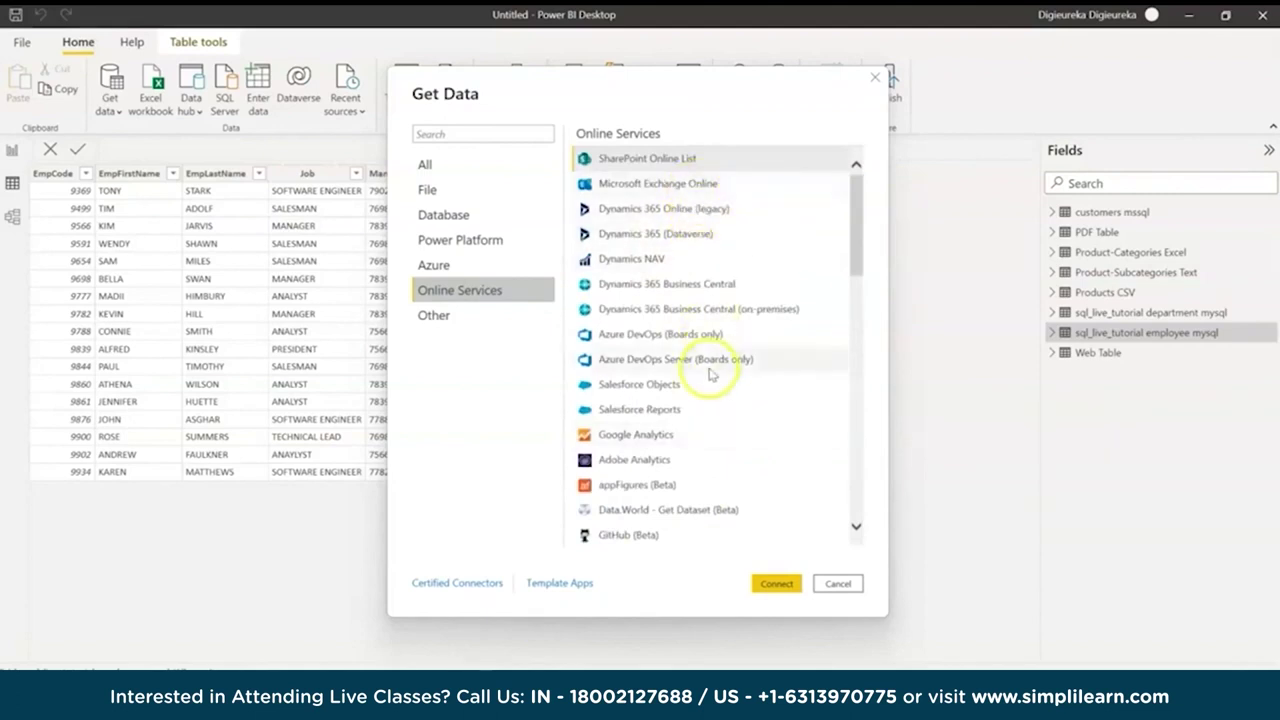
scroll(708, 383, down, 1)
scroll(710, 381, down, 1)
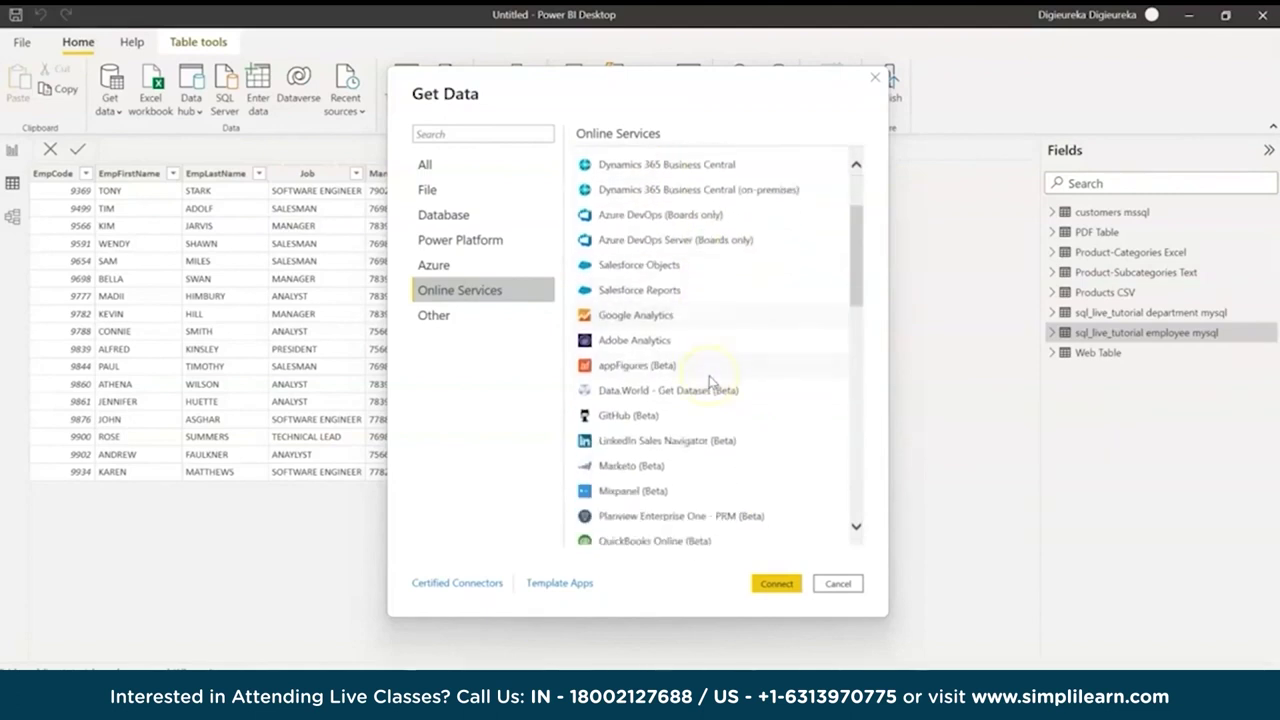
scroll(708, 383, down, 1)
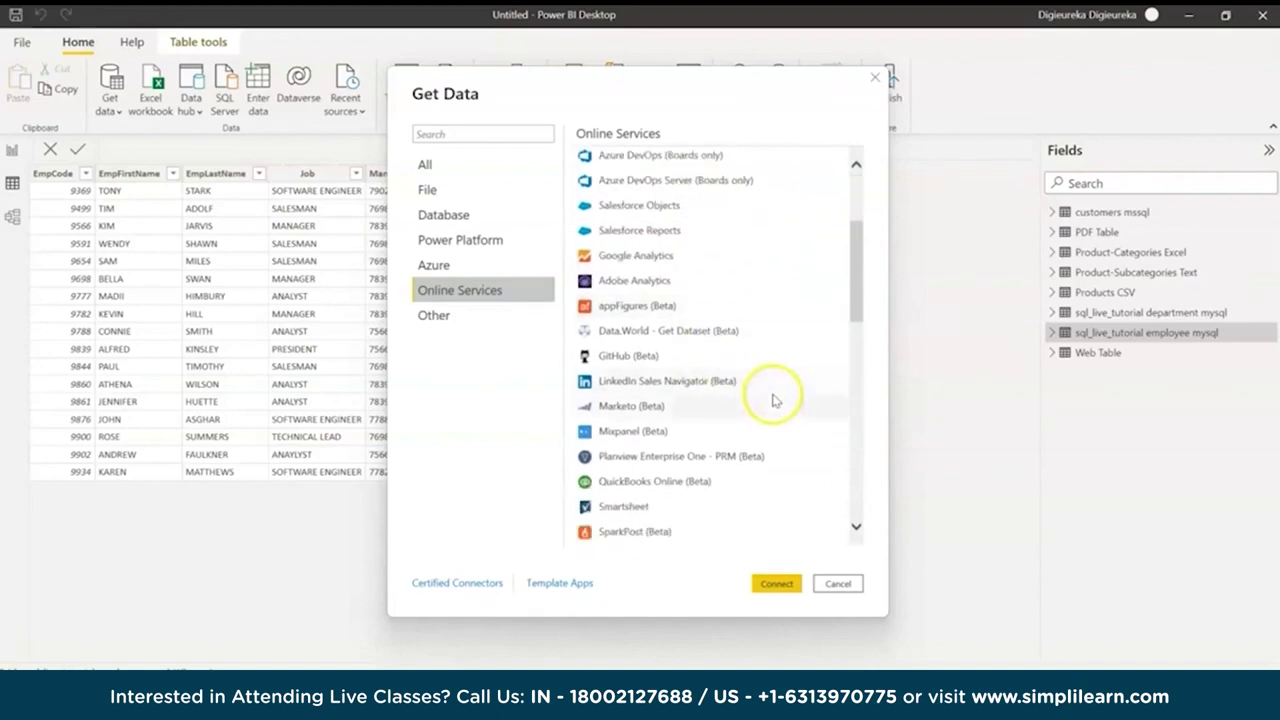
click(768, 397)
scroll(768, 397, down, 5)
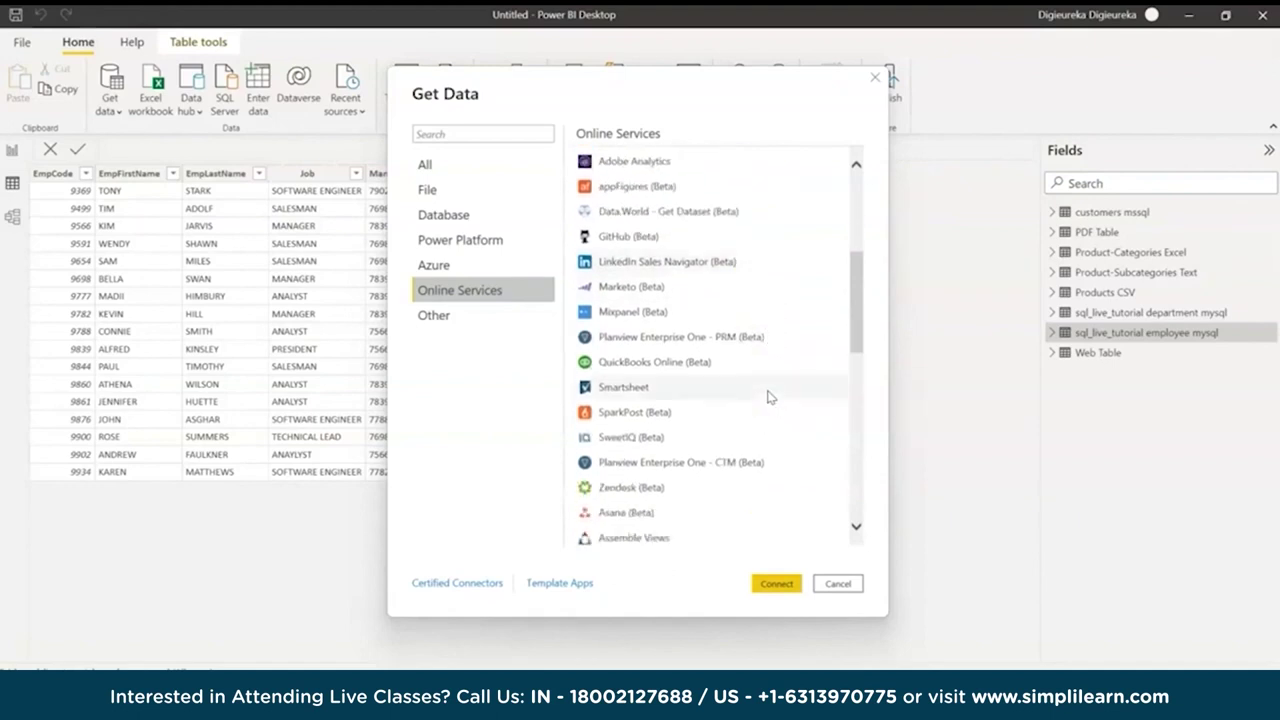
scroll(768, 397, down, 10)
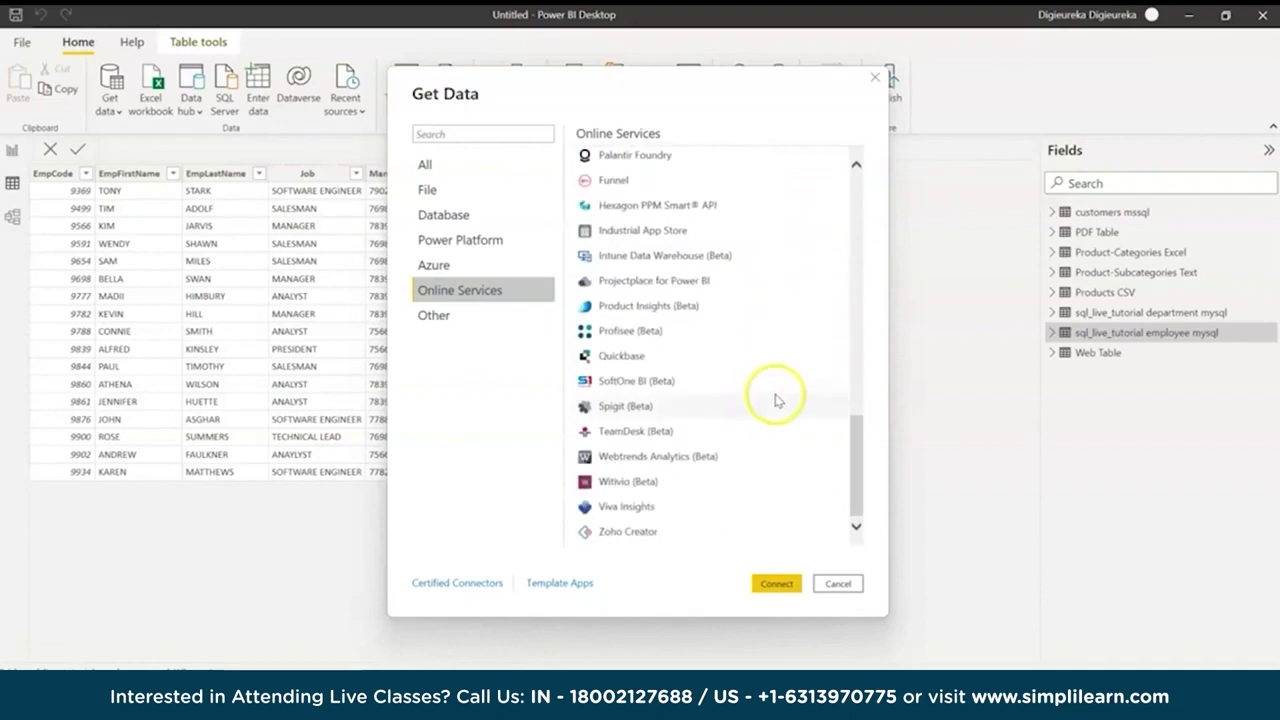
scroll(808, 380, up, 2)
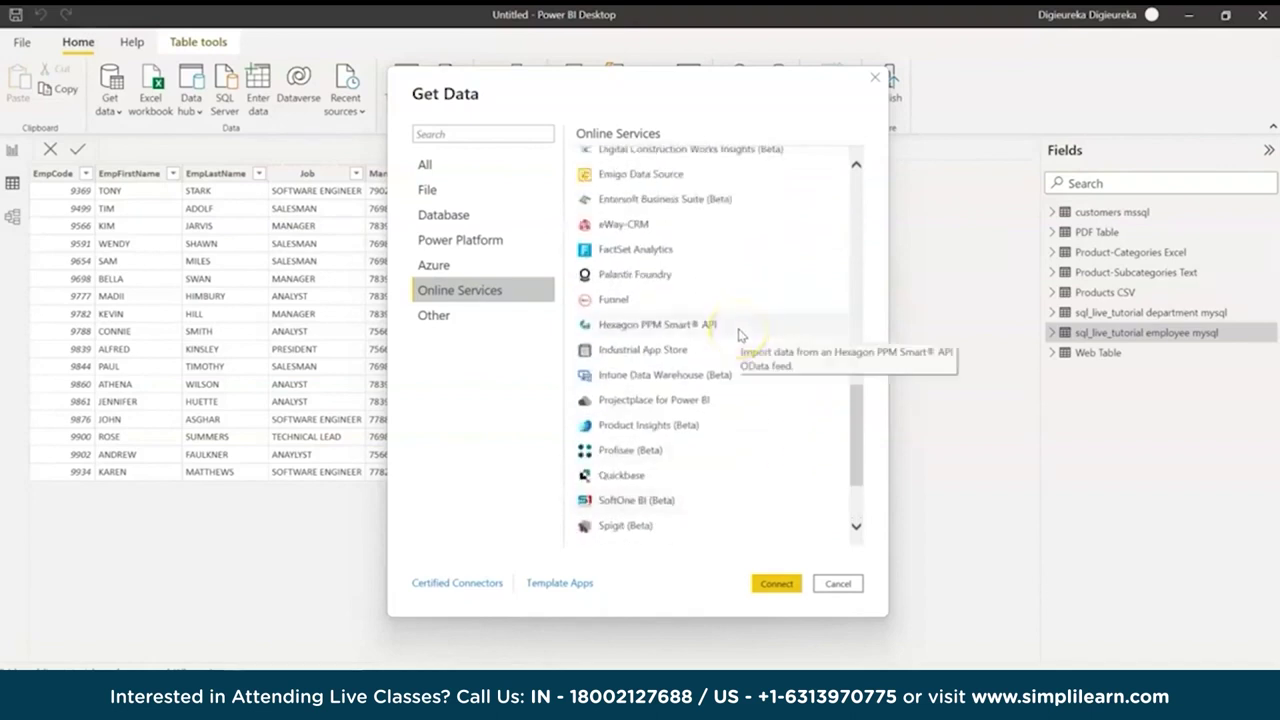
Examine the whole list of connectors in the Other category of data sources and close the list
click(475, 312)
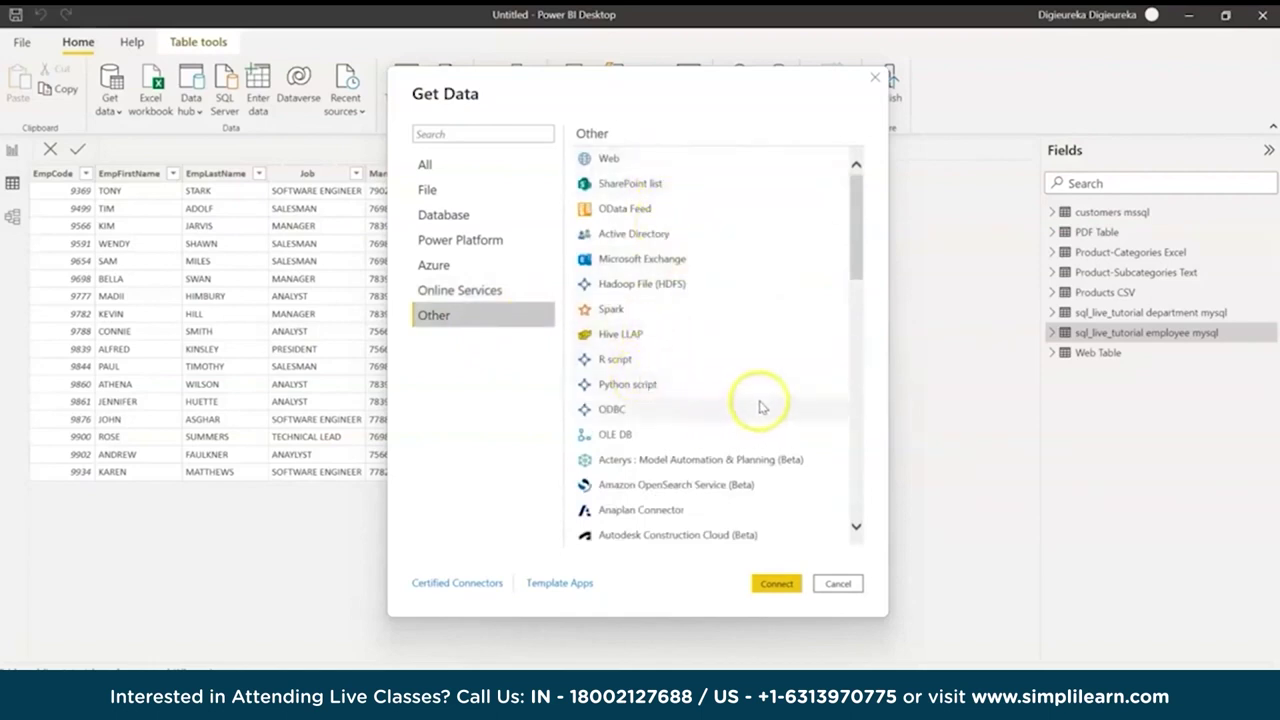
scroll(760, 405, down, 3)
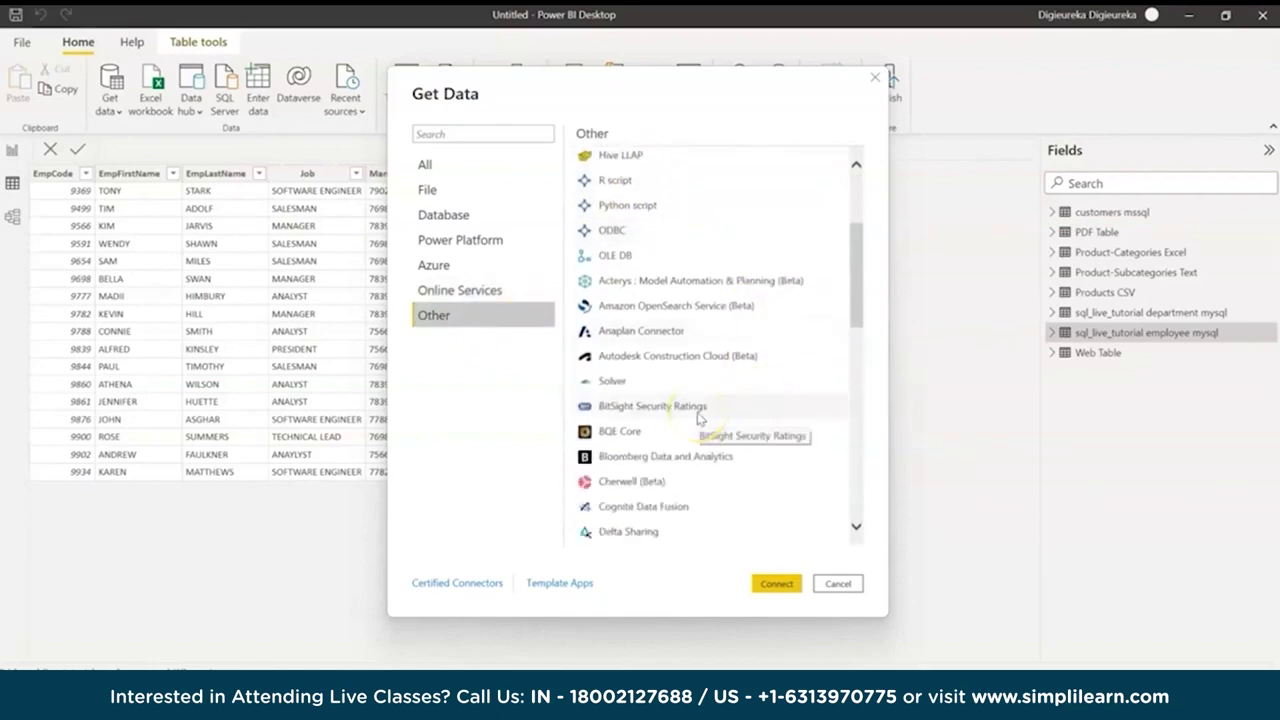
scroll(698, 418, down, 3)
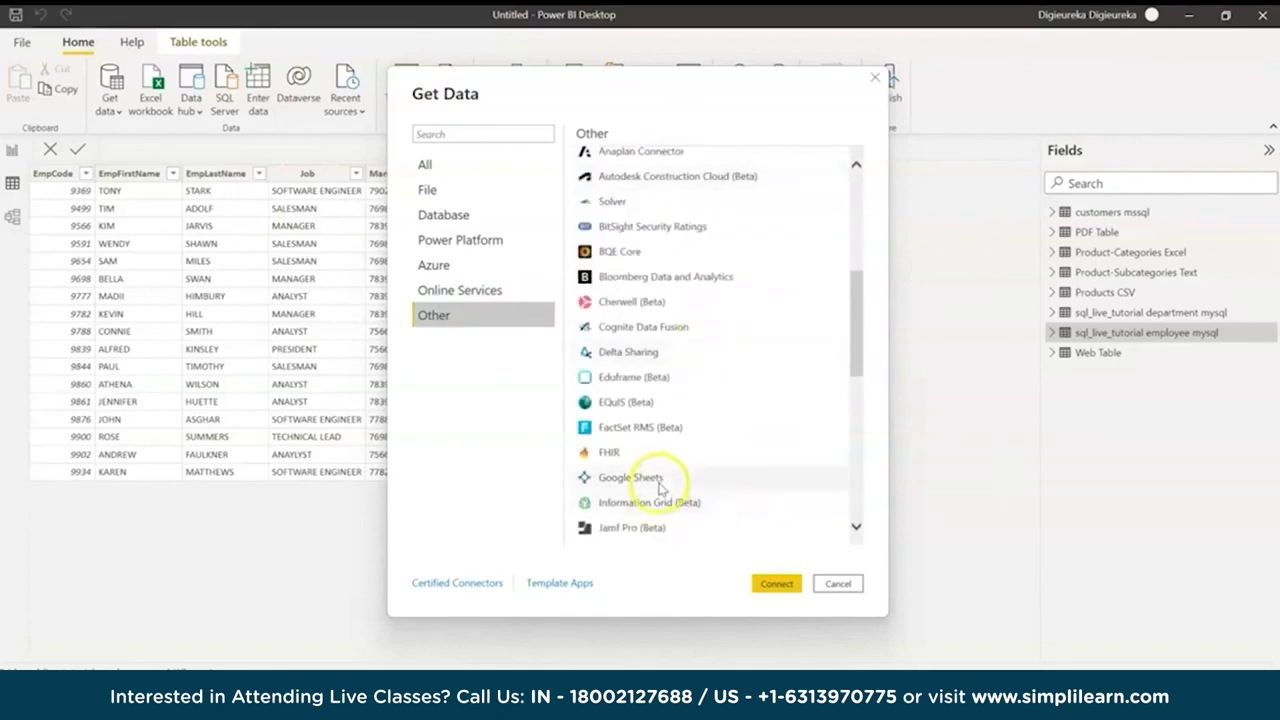
scroll(786, 466, down, 1)
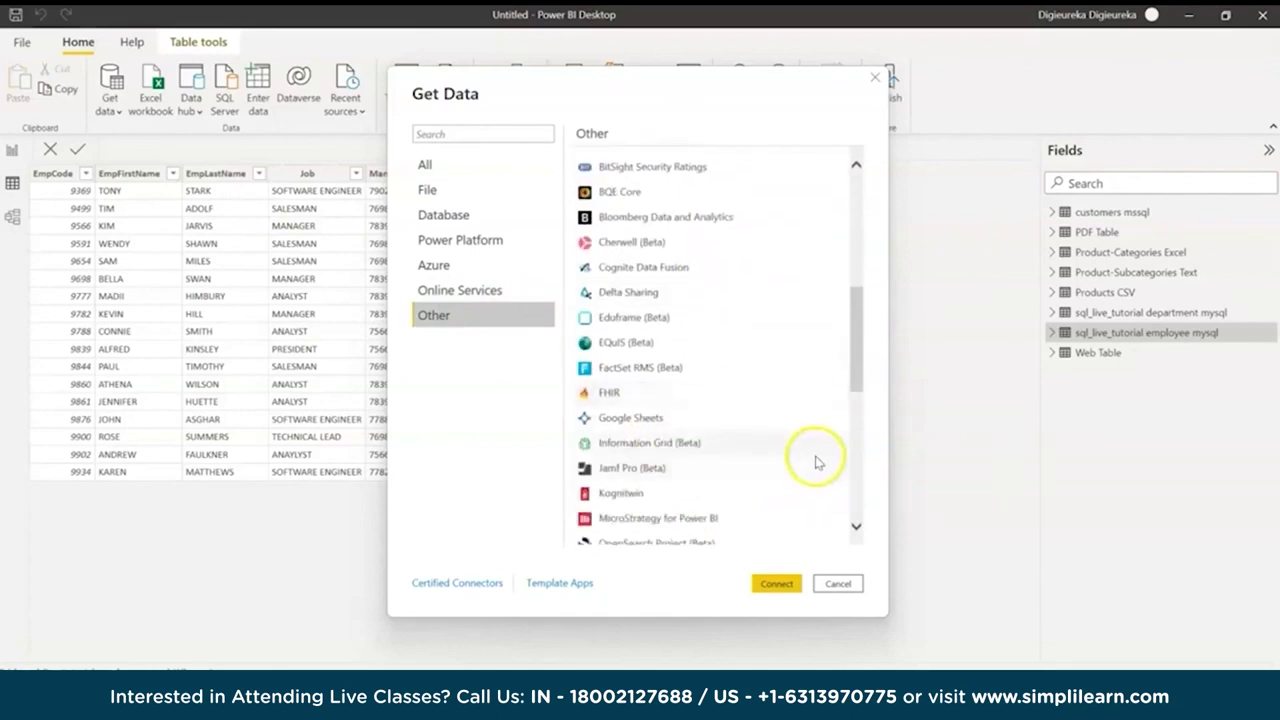
scroll(816, 463, down, 2)
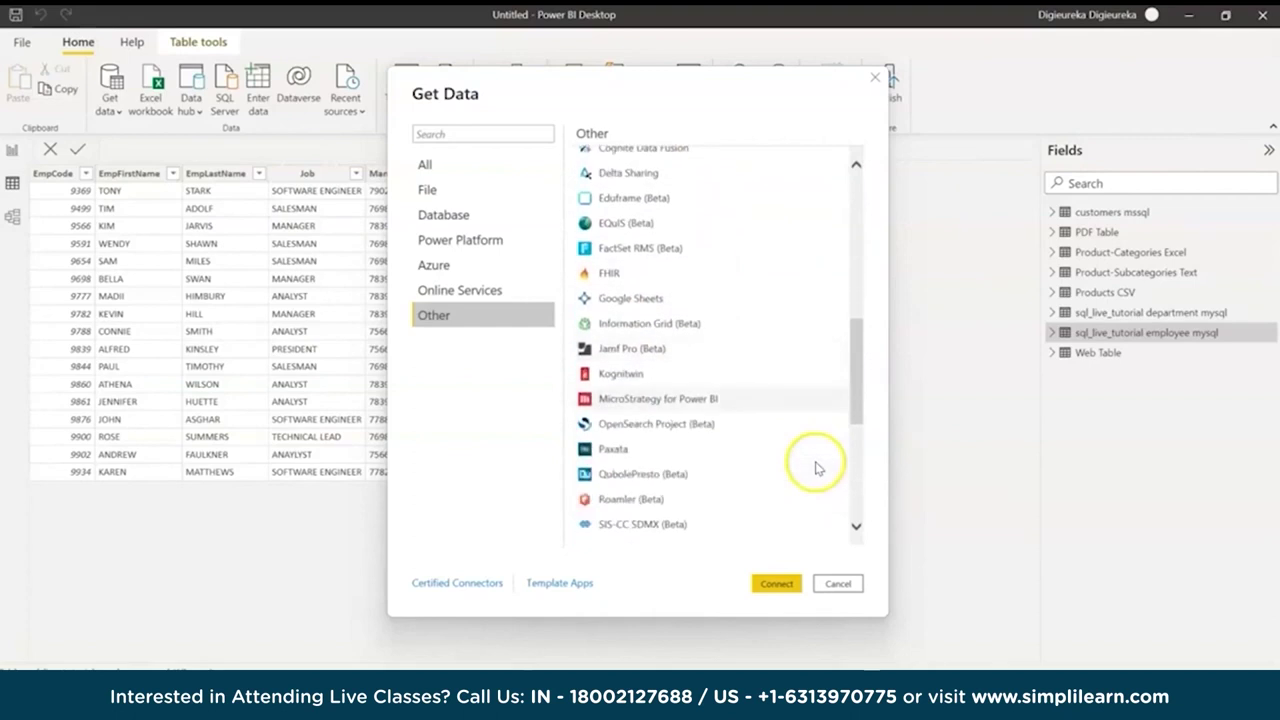
scroll(818, 462, down, 2)
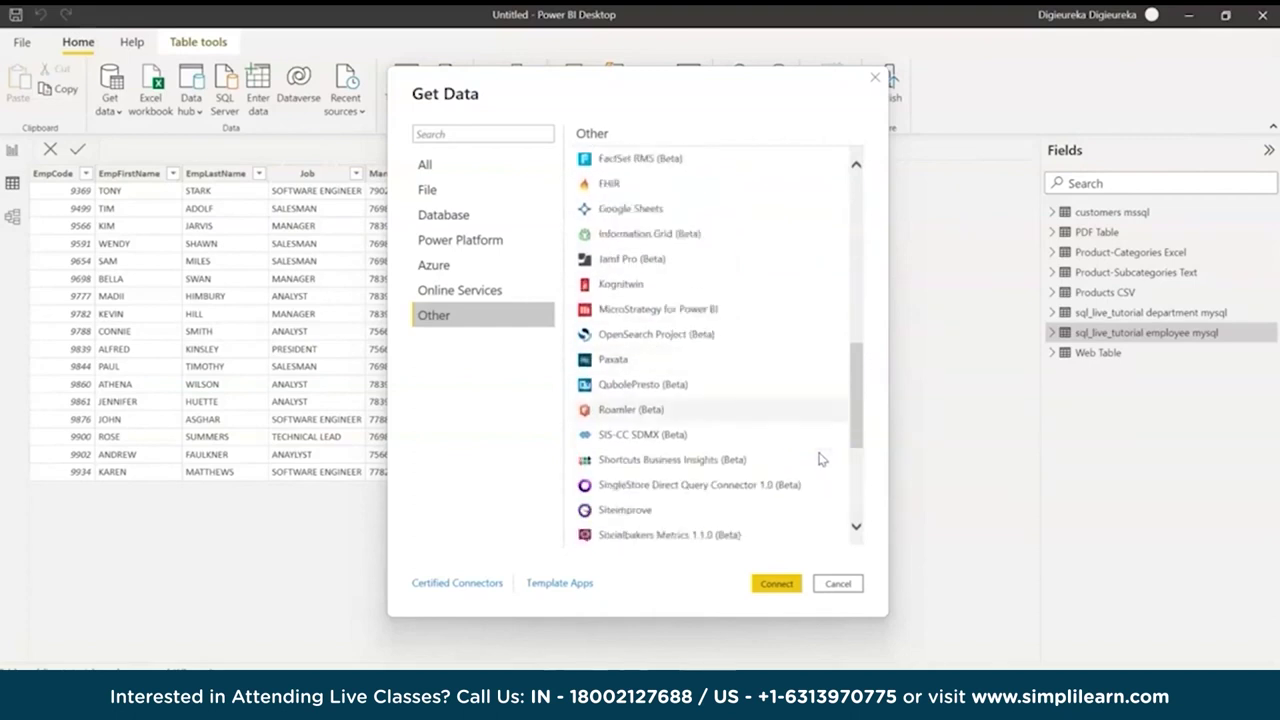
scroll(818, 459, down, 3)
scroll(823, 508, down, 1)
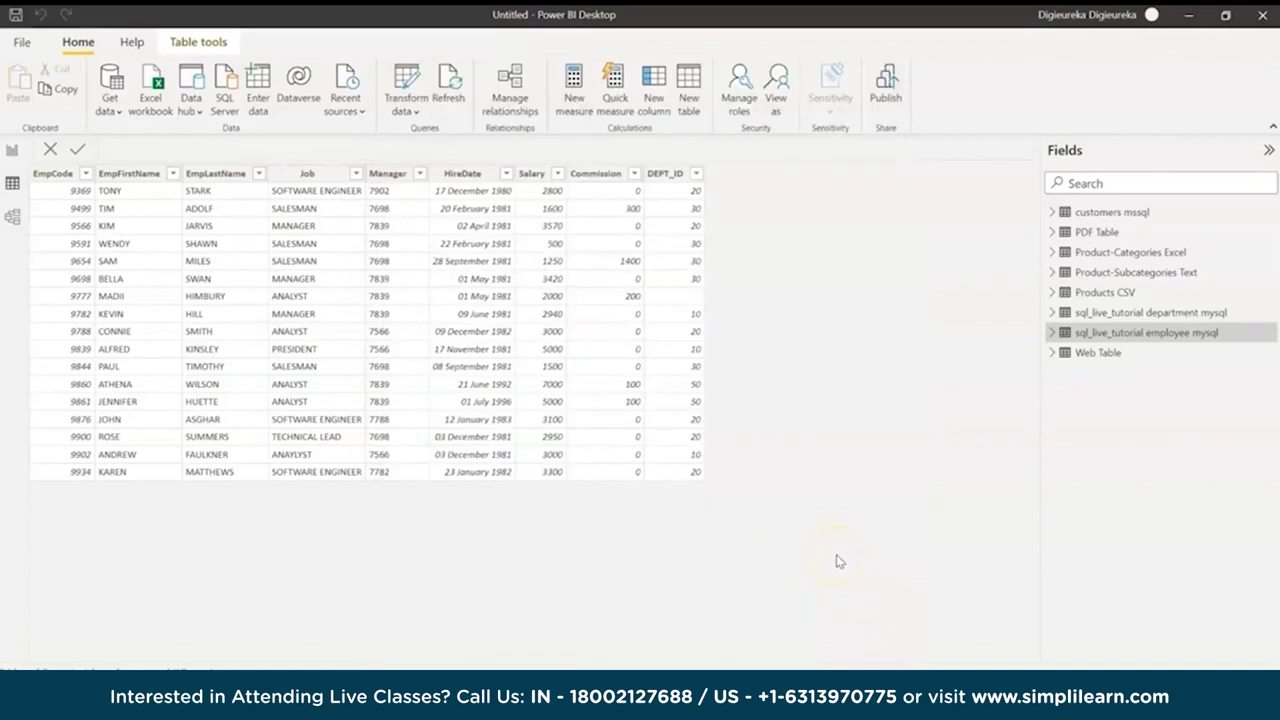
Review the relationships between the imported tables in the model diagram and in the Manage relationships list
click(10, 225)
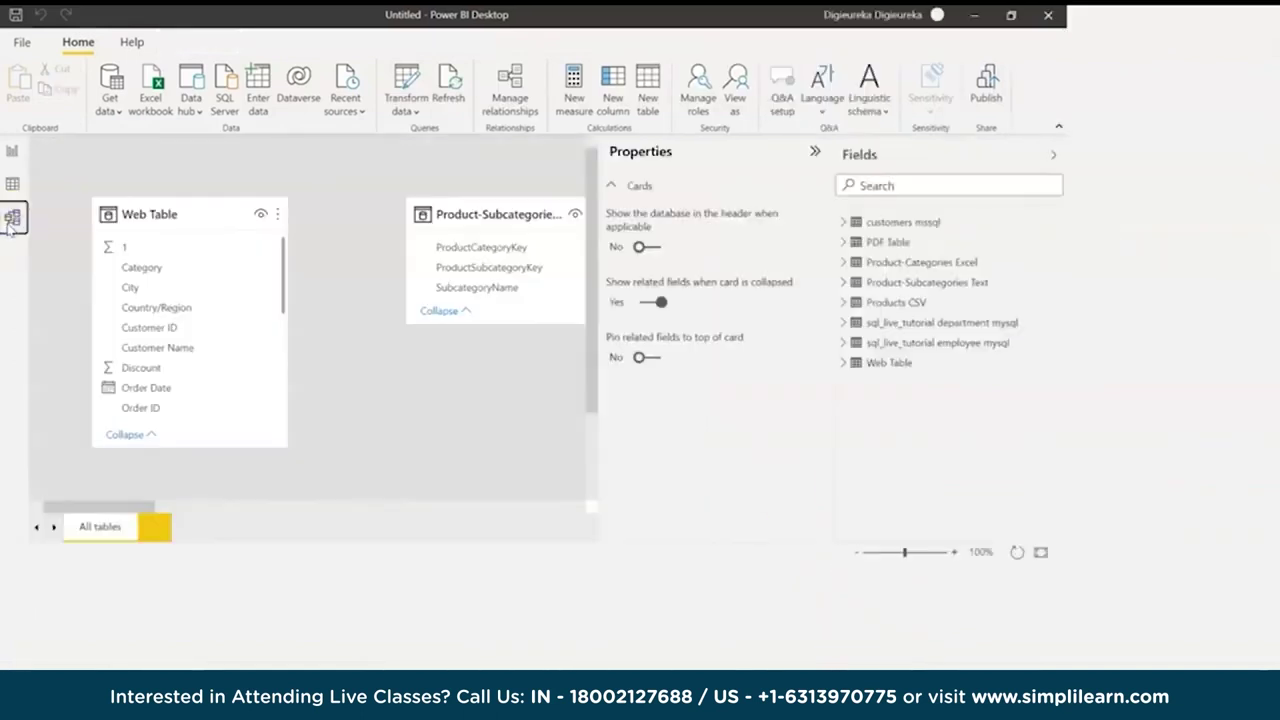
click(1034, 151)
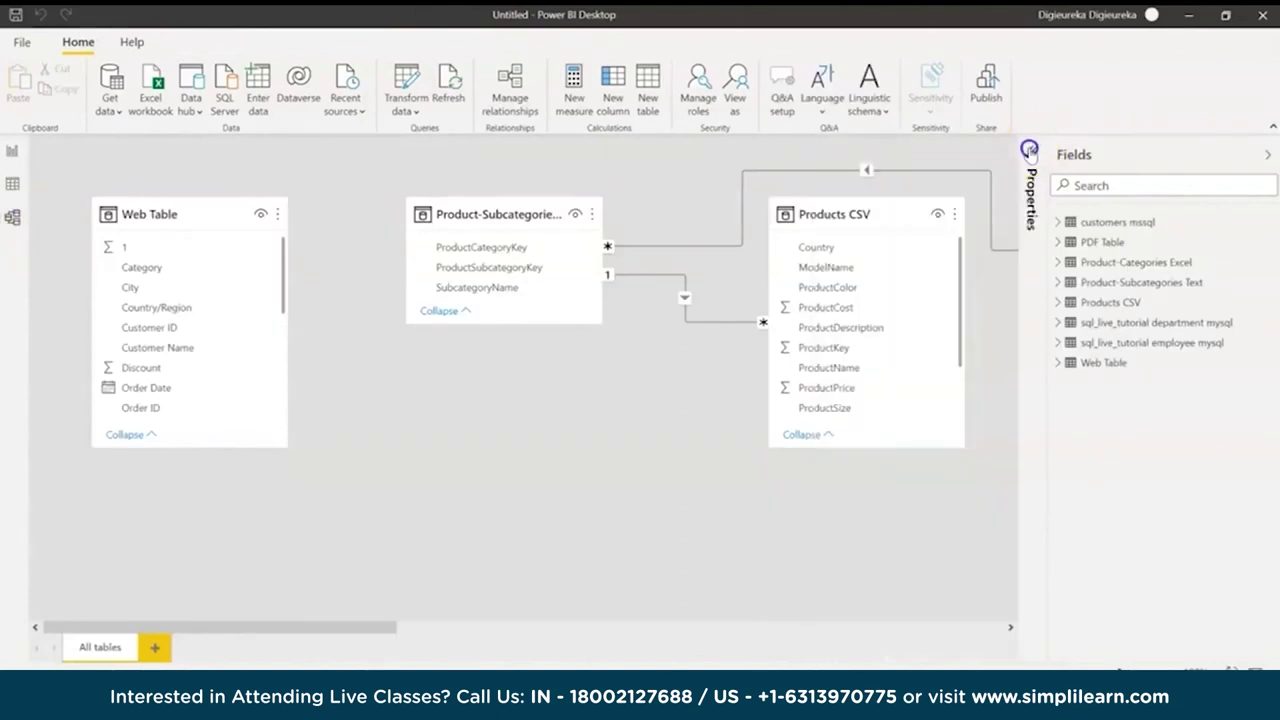
click(1268, 160)
drag(390, 635, 540, 641)
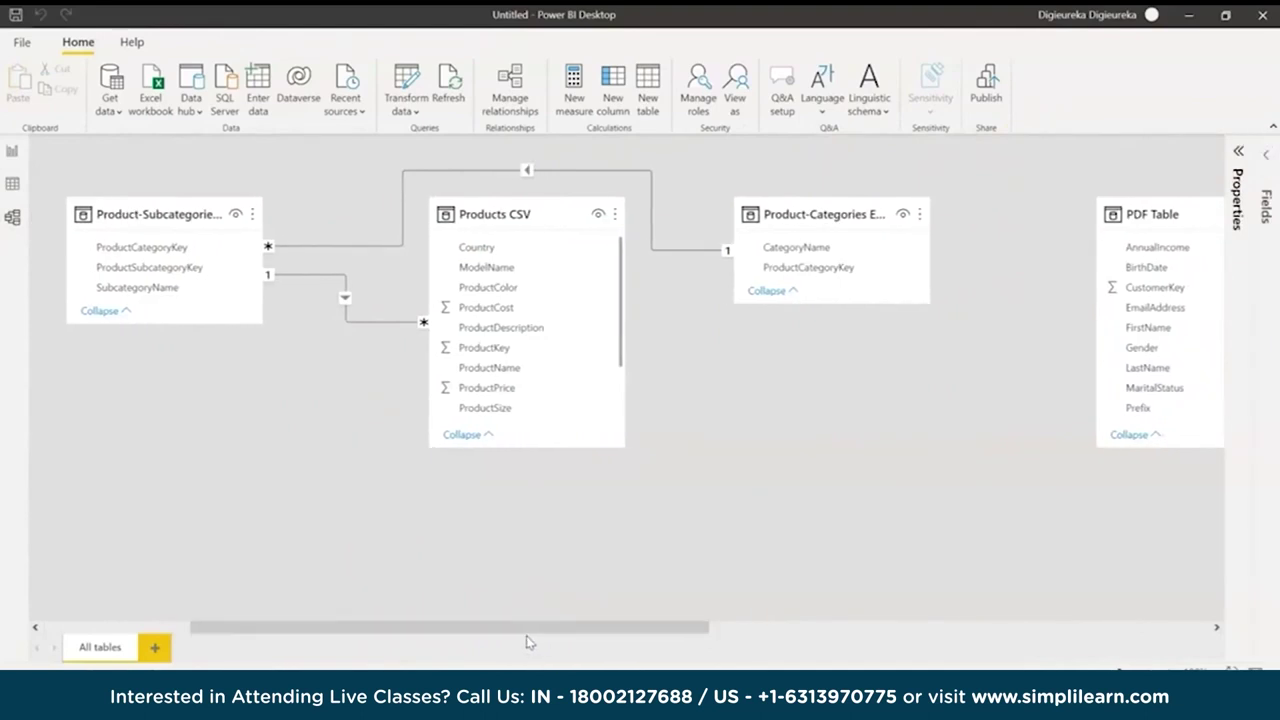
click(529, 615)
click(513, 117)
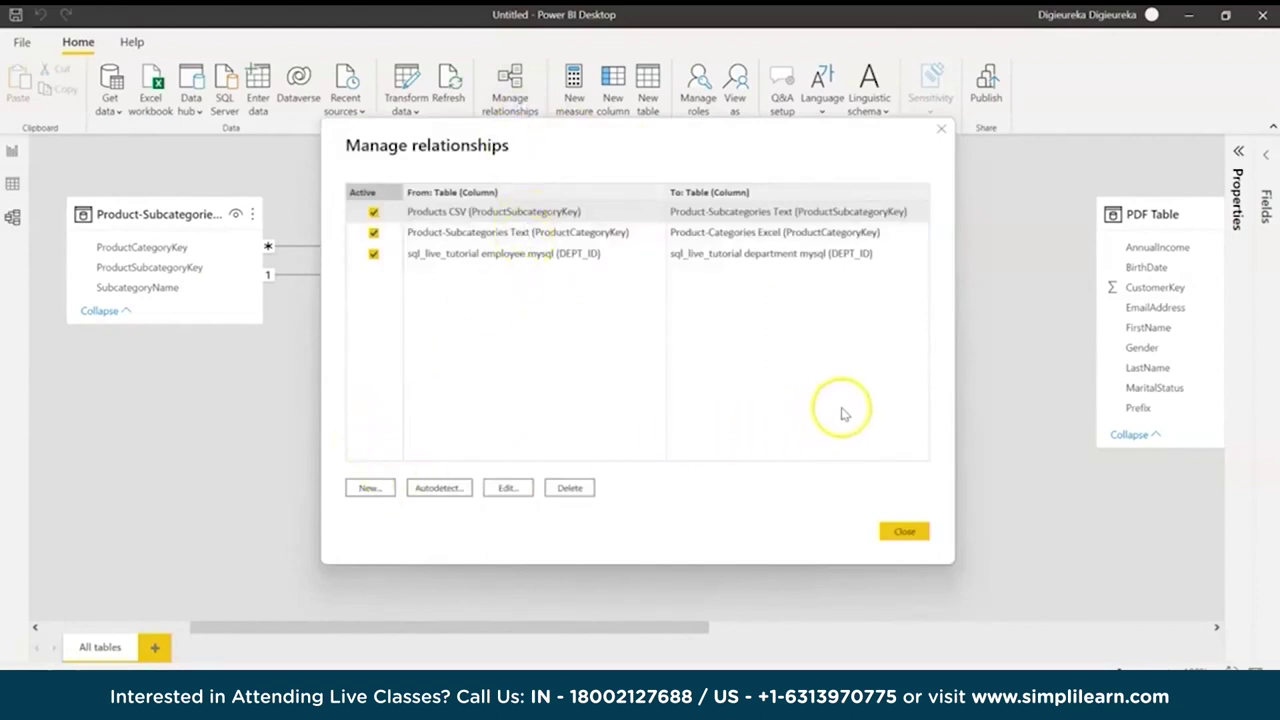
click(920, 537)
View the blank report page and the data of the department, Products CSV and Product-Subcategories Text tables
click(12, 150)
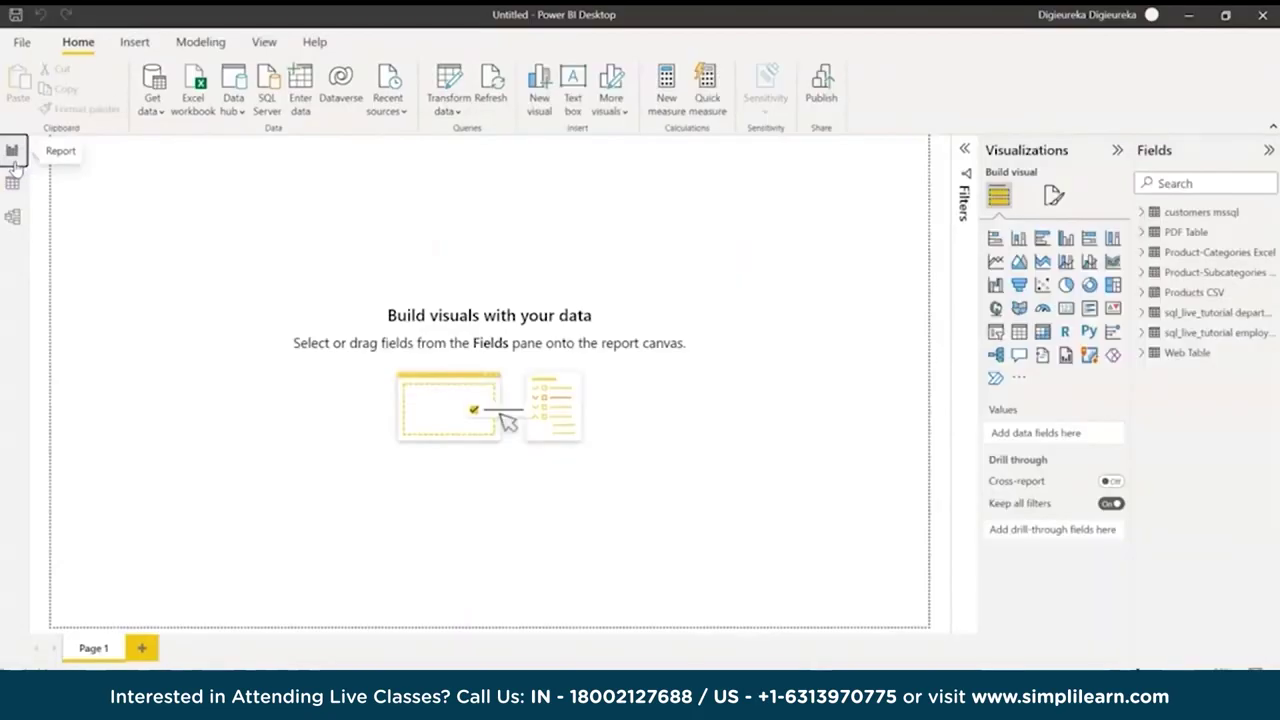
click(12, 183)
click(1090, 313)
click(1112, 292)
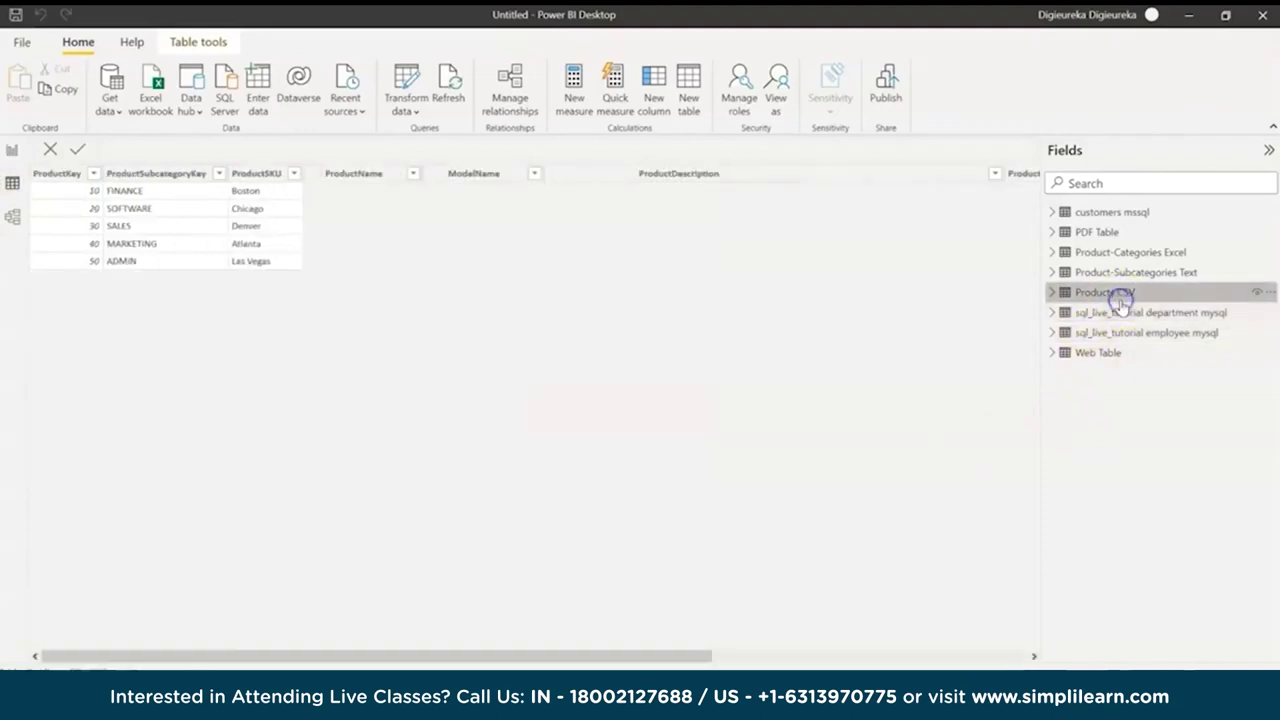
click(1120, 274)
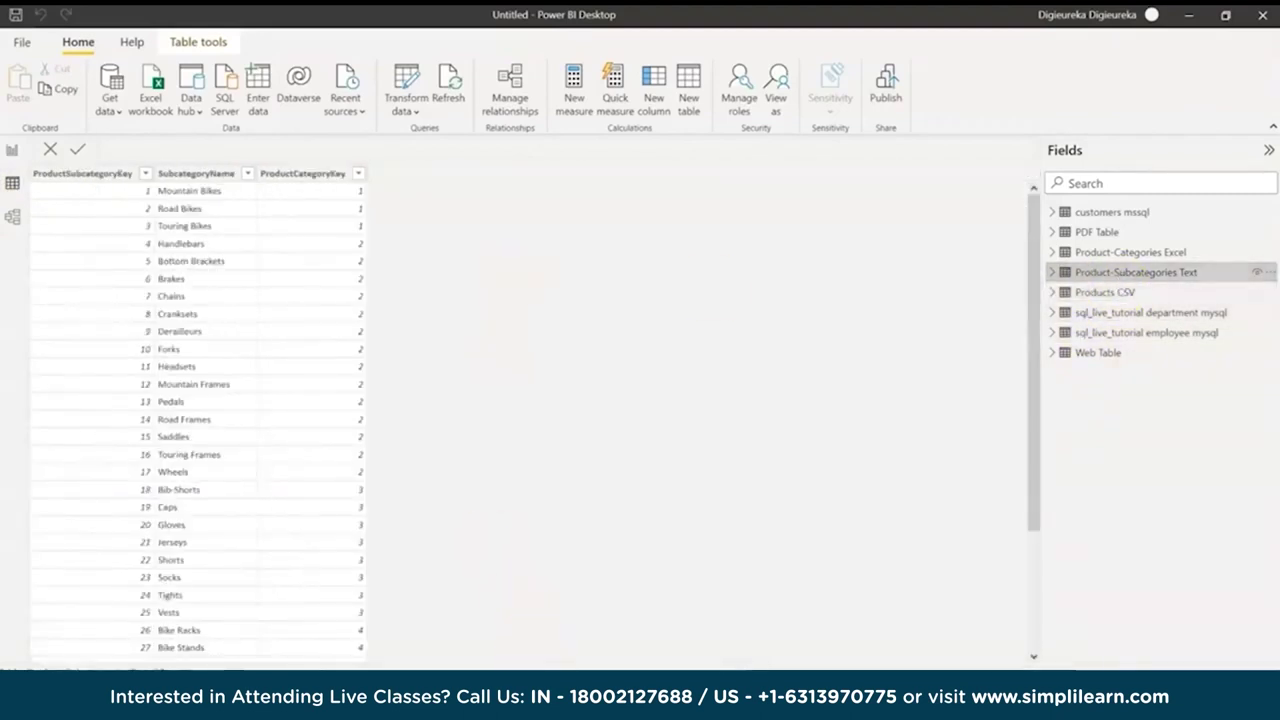
click(622, 640)
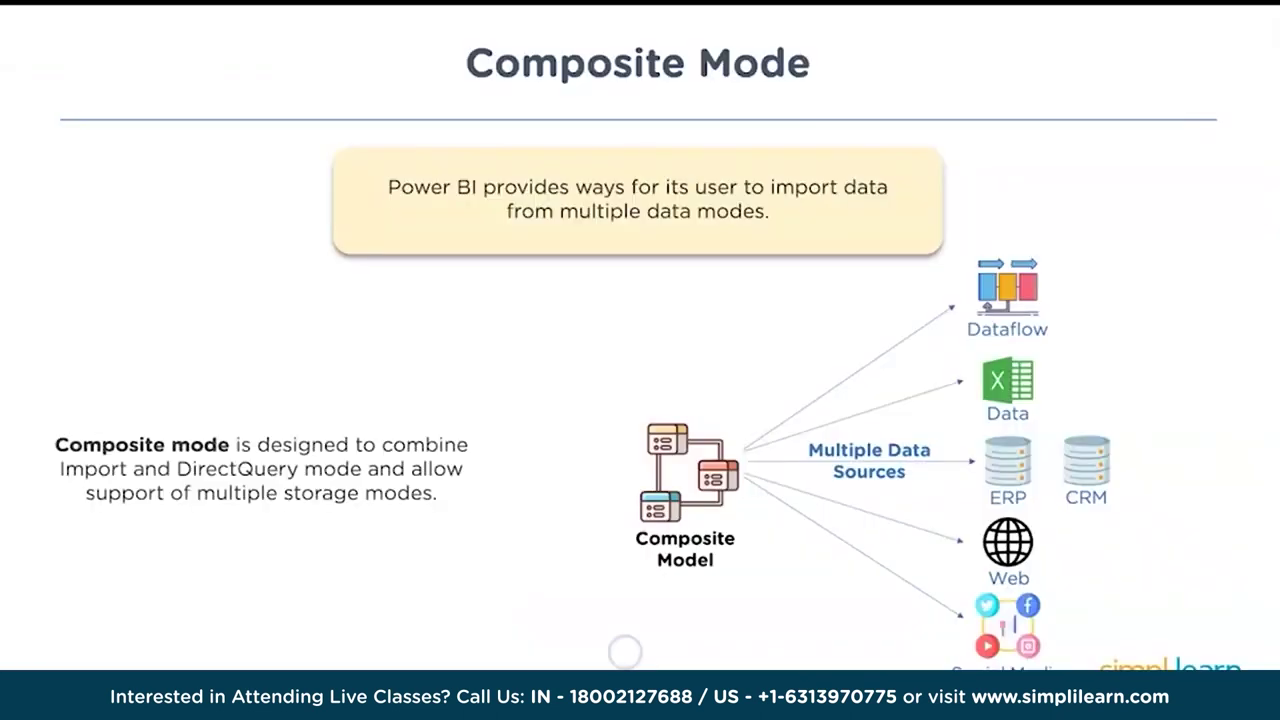
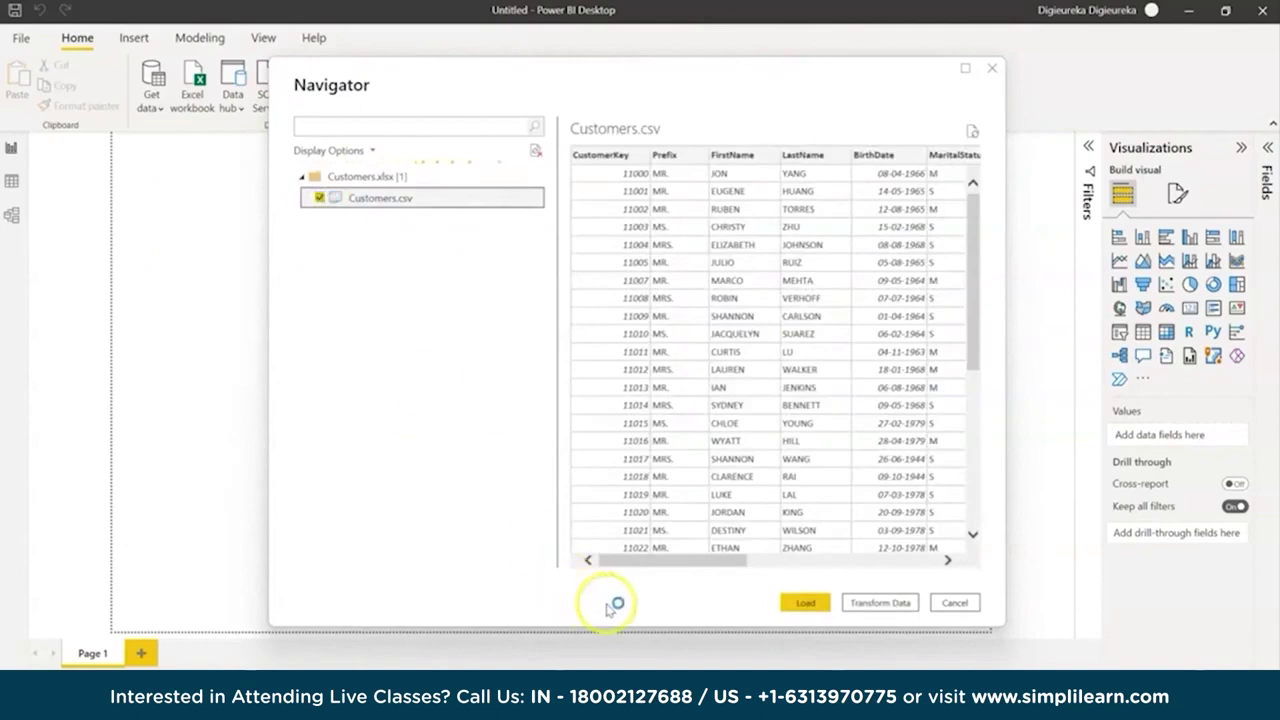
Check the columns of the Customers.csv sheet from Customers.xlsx in the preview and load it
click(735, 562)
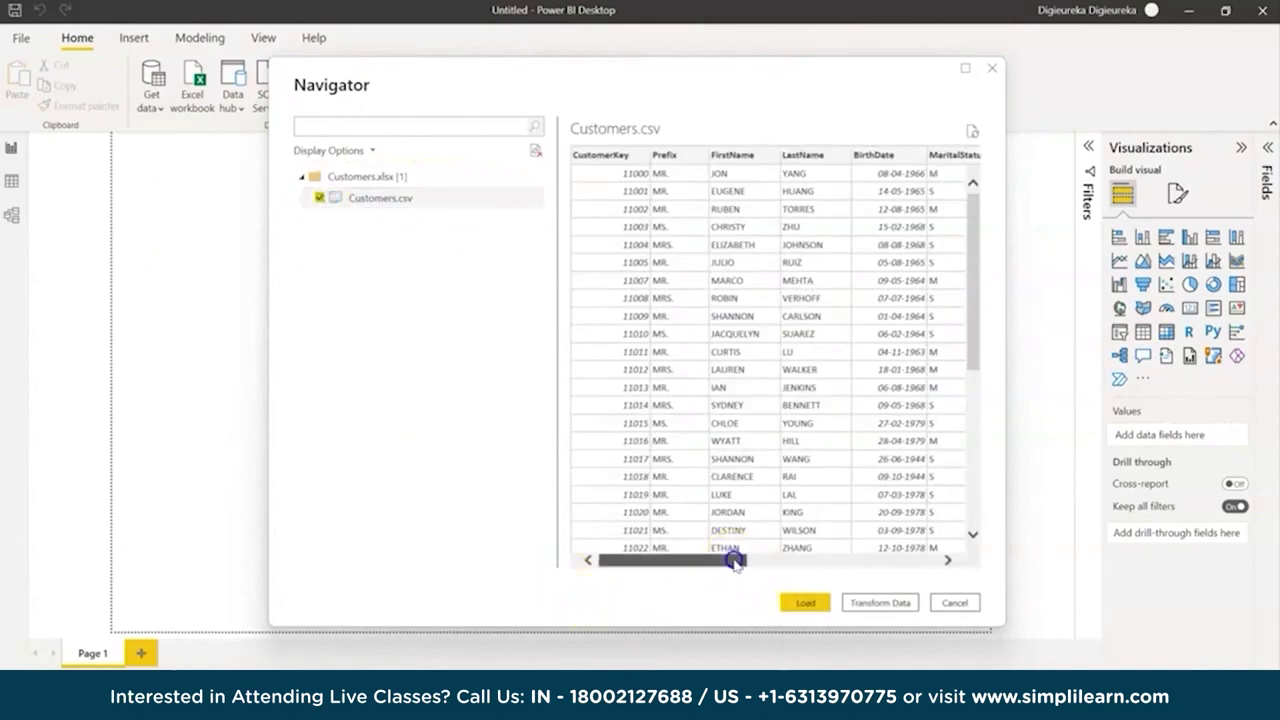
drag(735, 562, 882, 575)
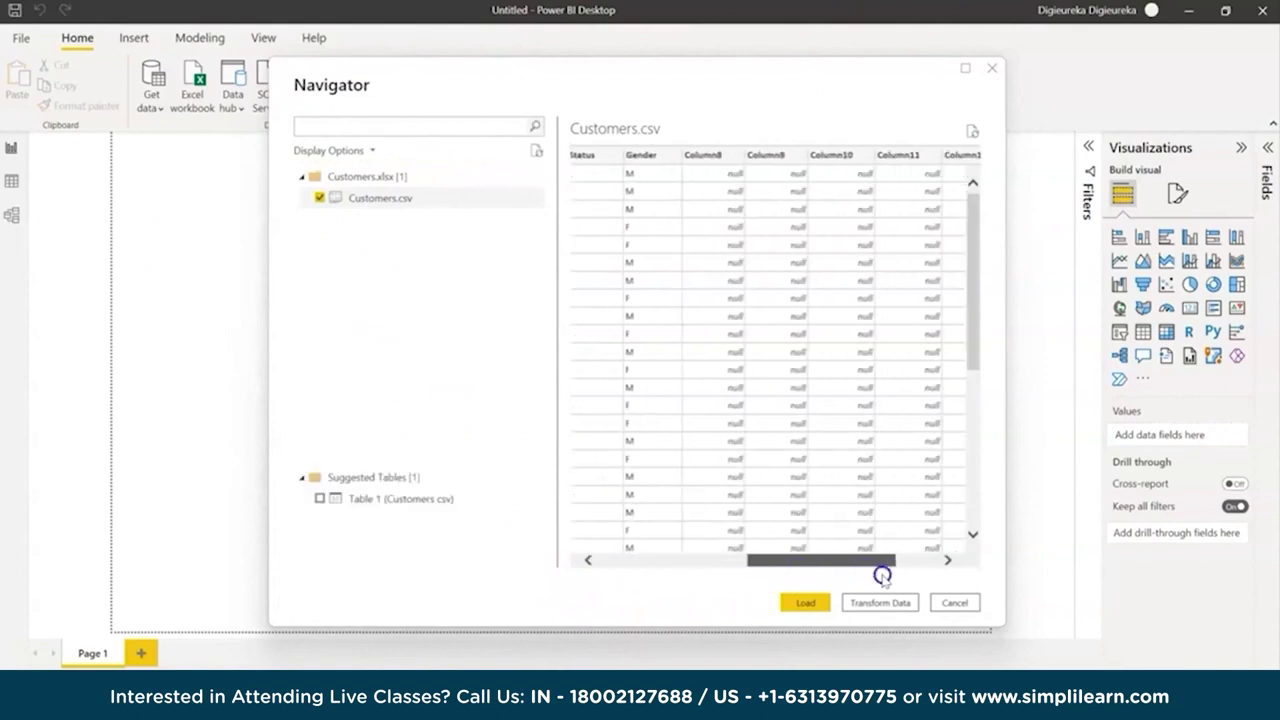
click(802, 605)
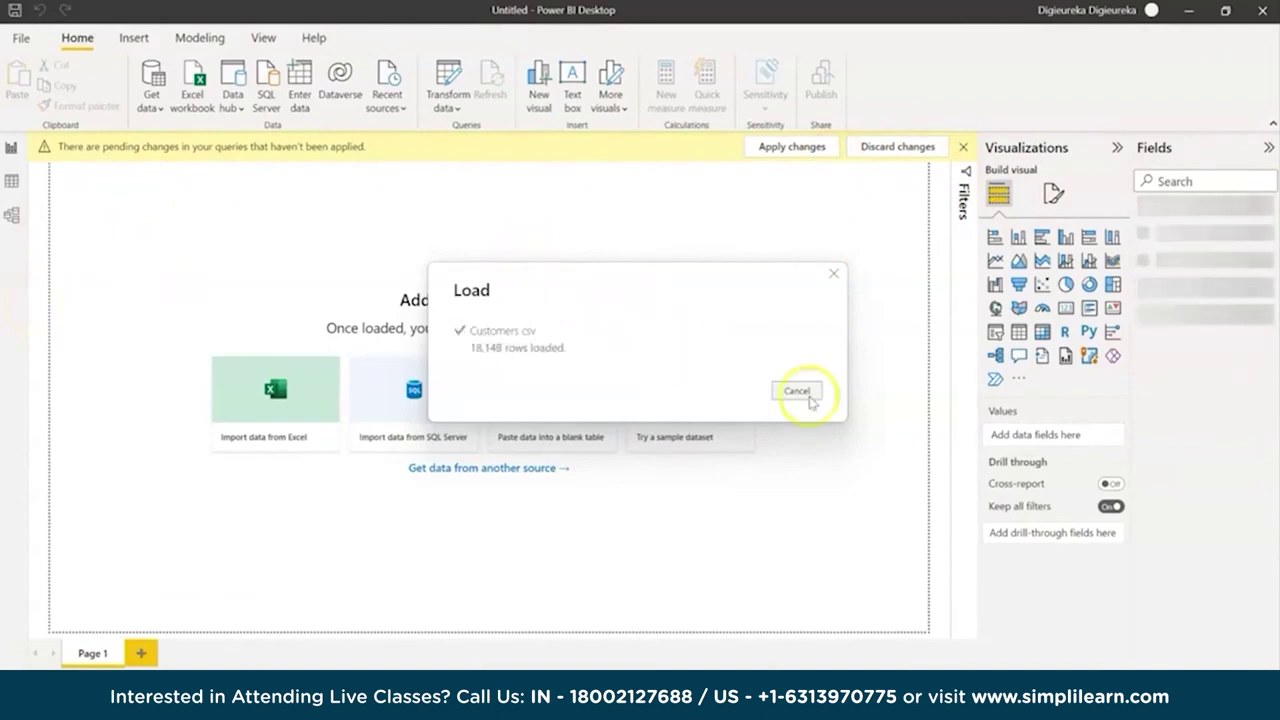
Delete the empty columns Column8 through Column13 from the Customers csv table in the model view
click(13, 215)
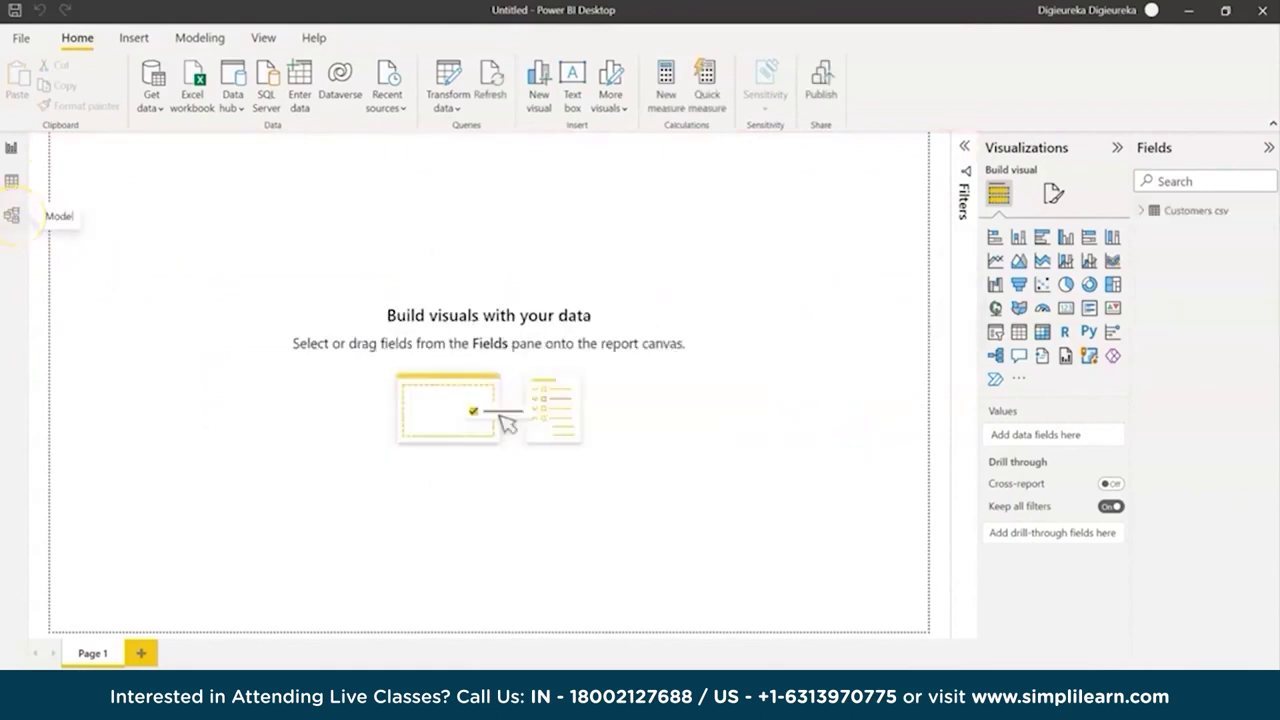
click(14, 218)
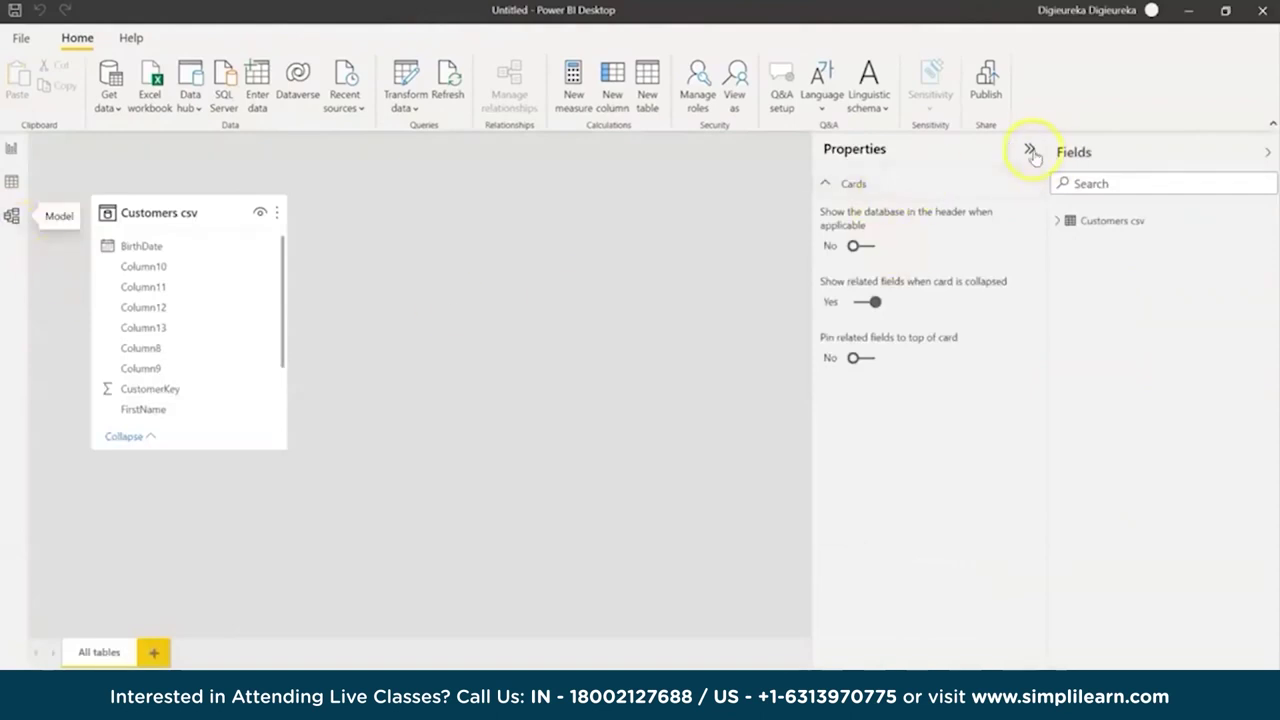
click(1030, 151)
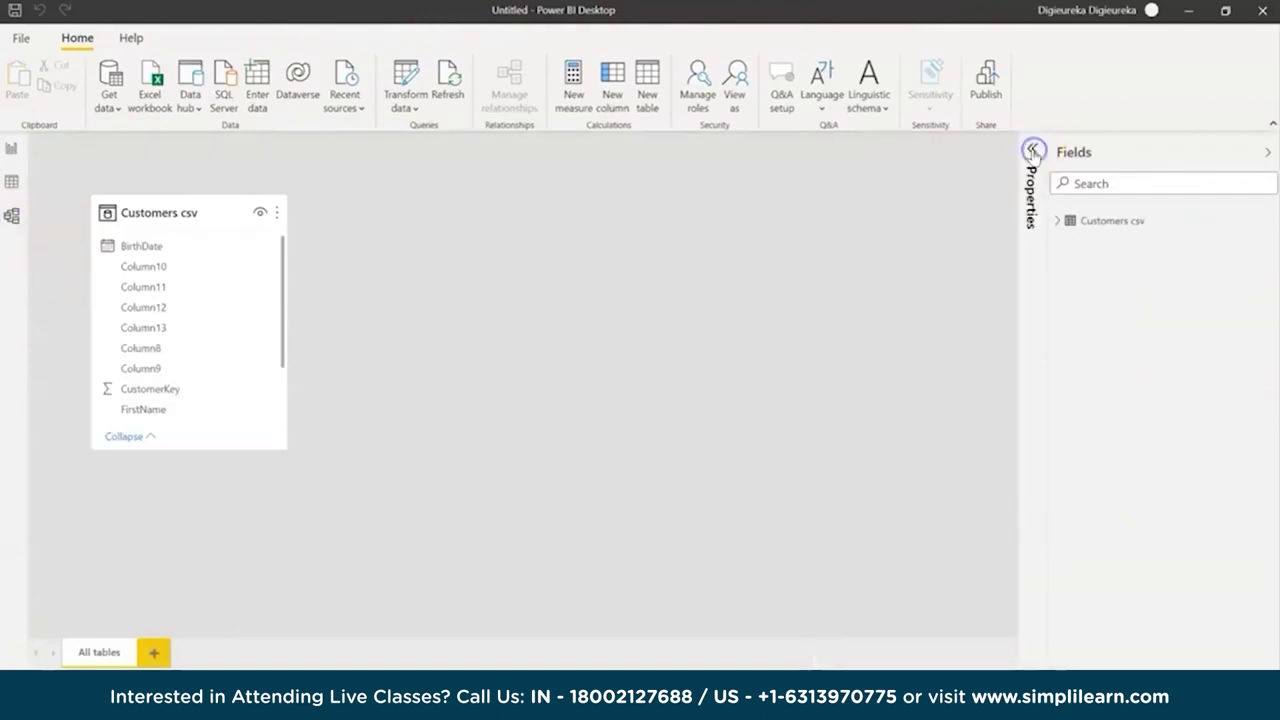
click(166, 272)
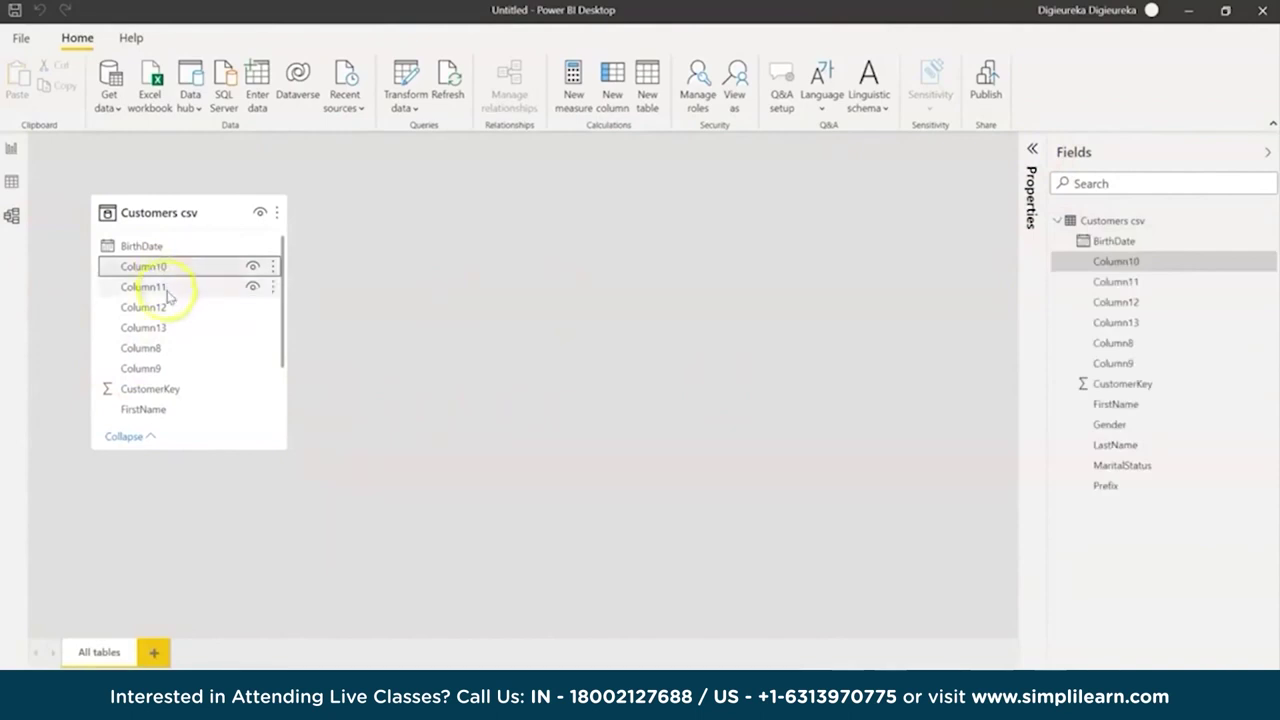
shift+click(166, 367)
right_click(166, 368)
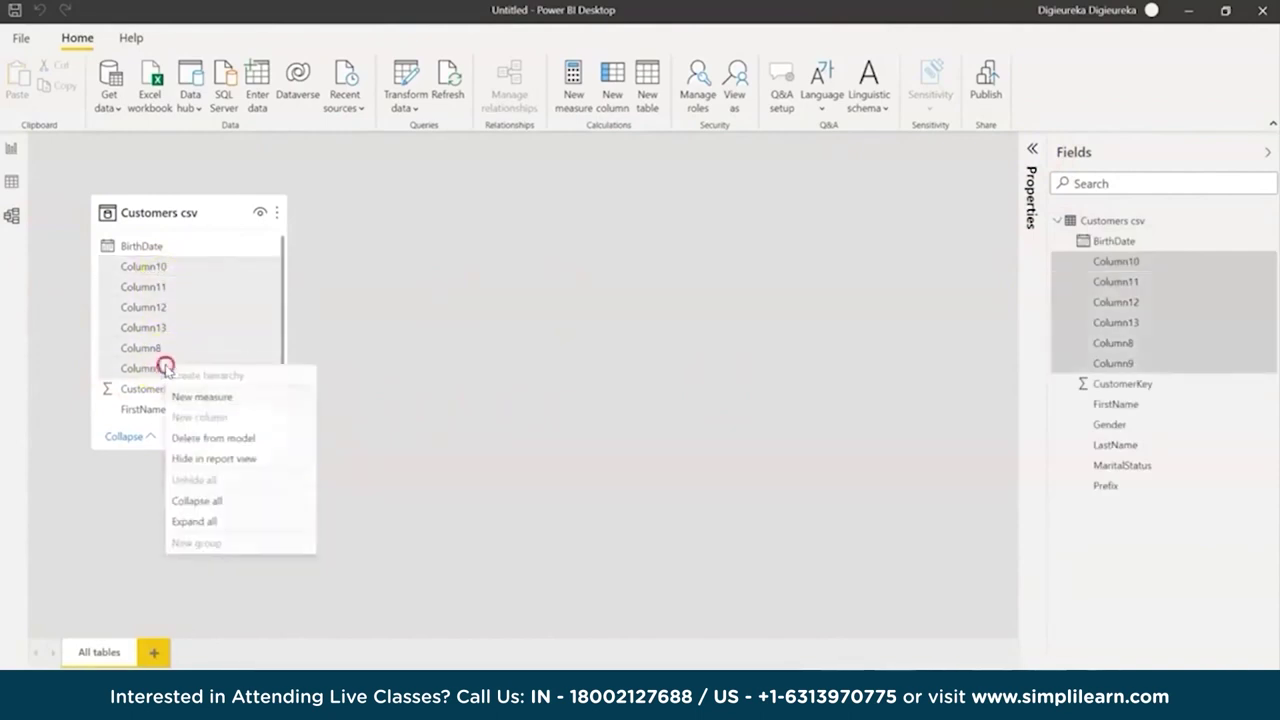
click(193, 440)
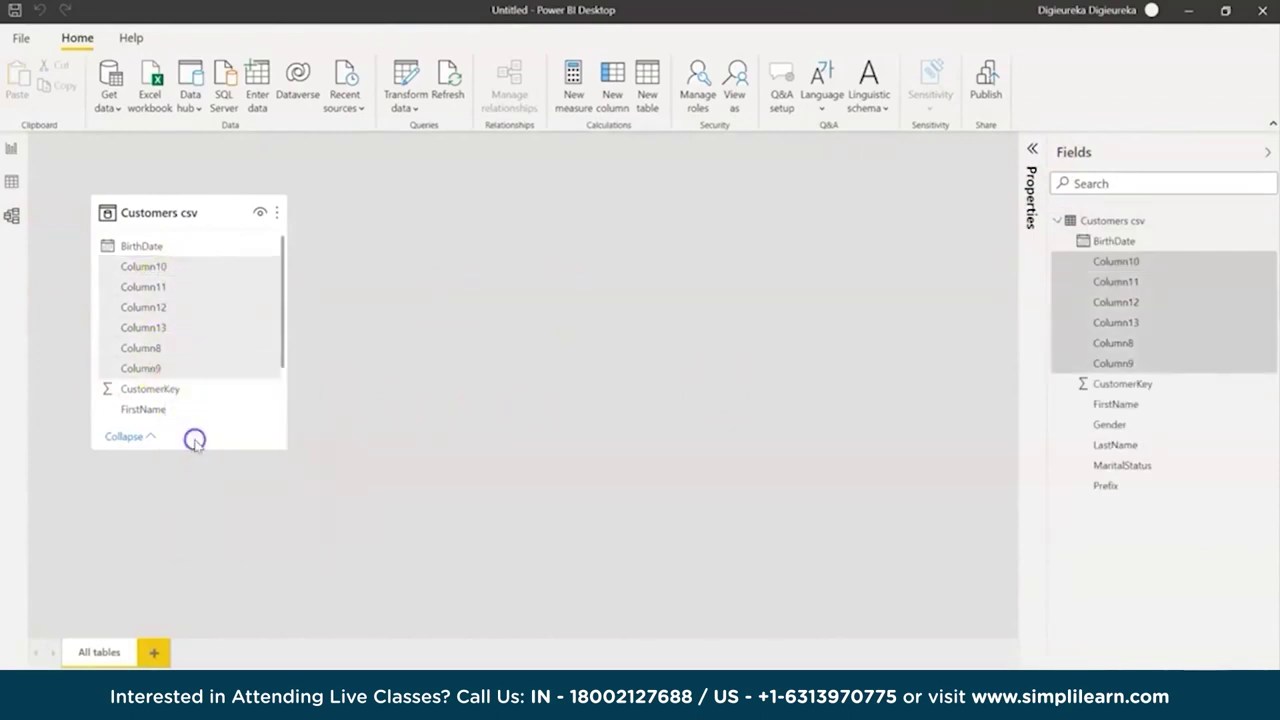
click(752, 384)
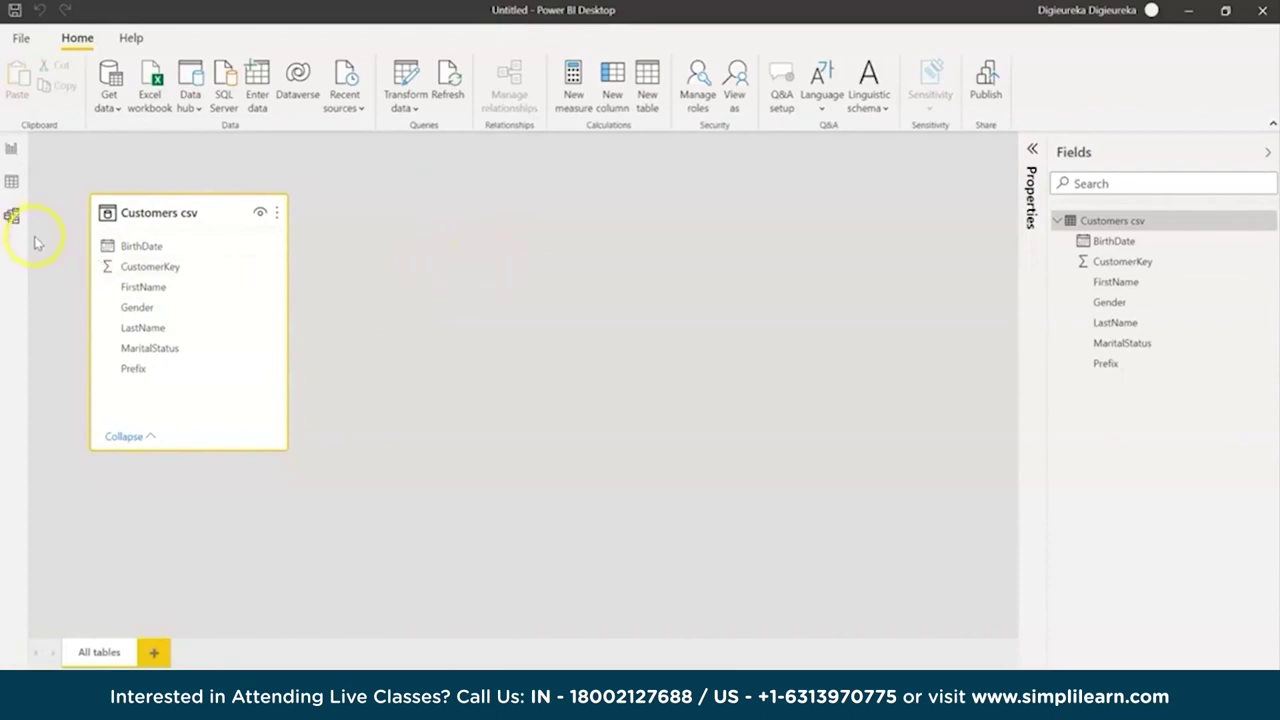
Load the Products.csv sheet from Products.xlsx and move its table farther away from the Customers csv table in the diagram
click(147, 100)
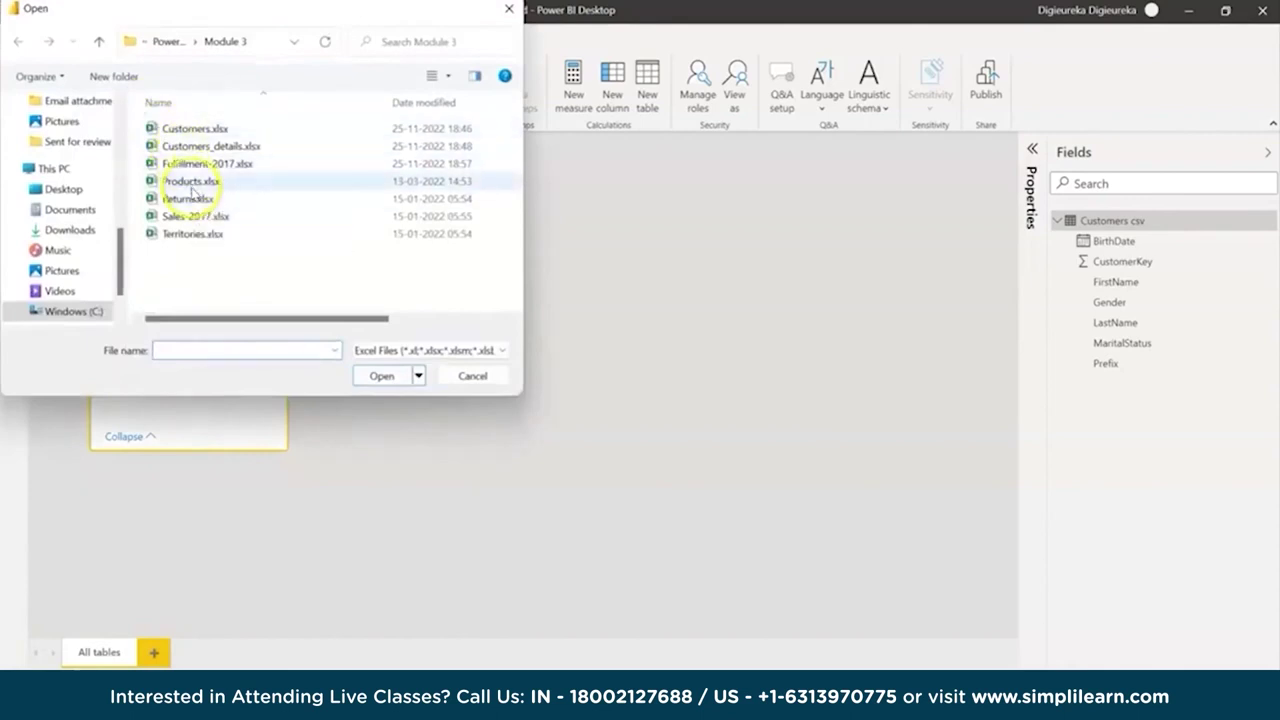
double_click(191, 184)
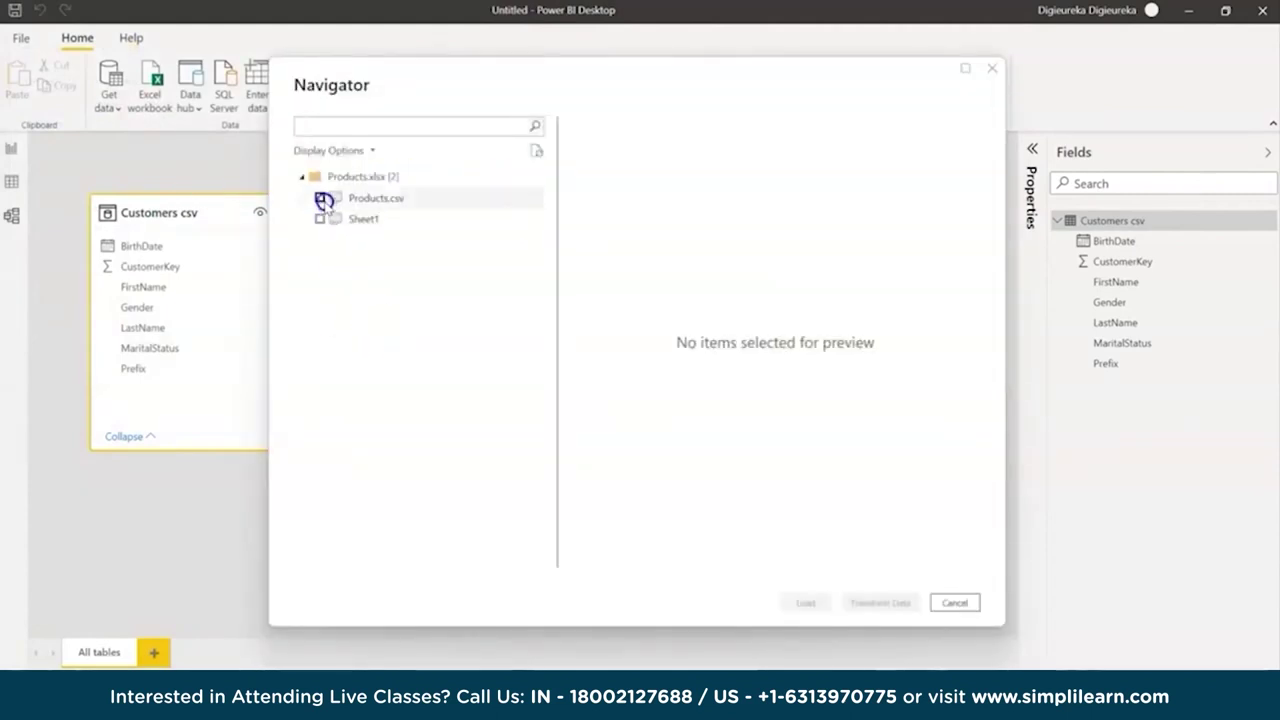
click(320, 198)
drag(632, 566, 877, 584)
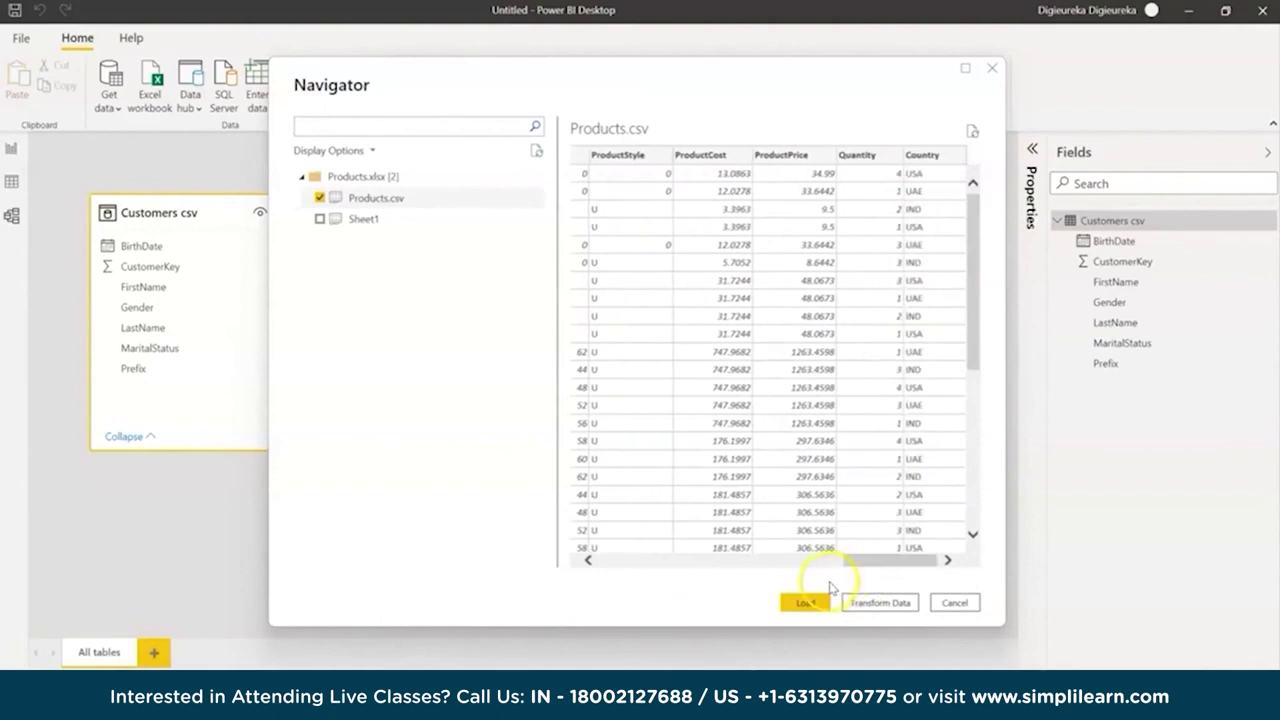
click(806, 602)
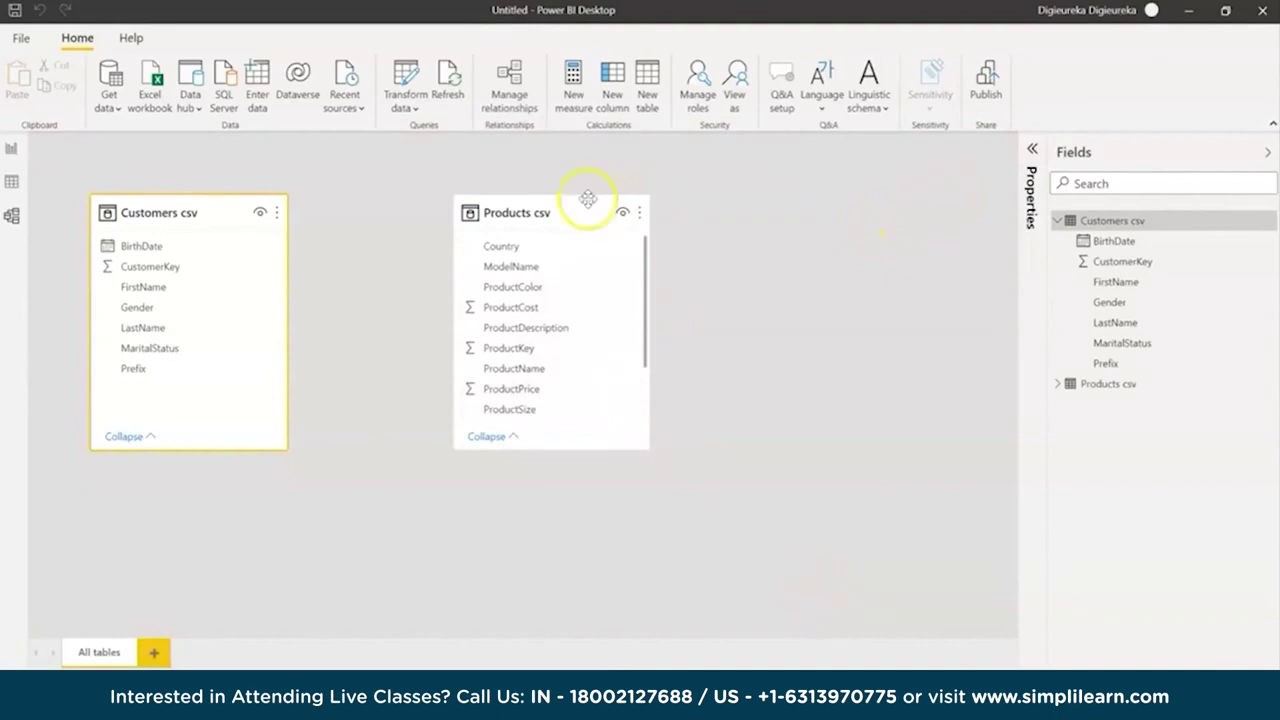
click(620, 212)
drag(571, 205, 754, 206)
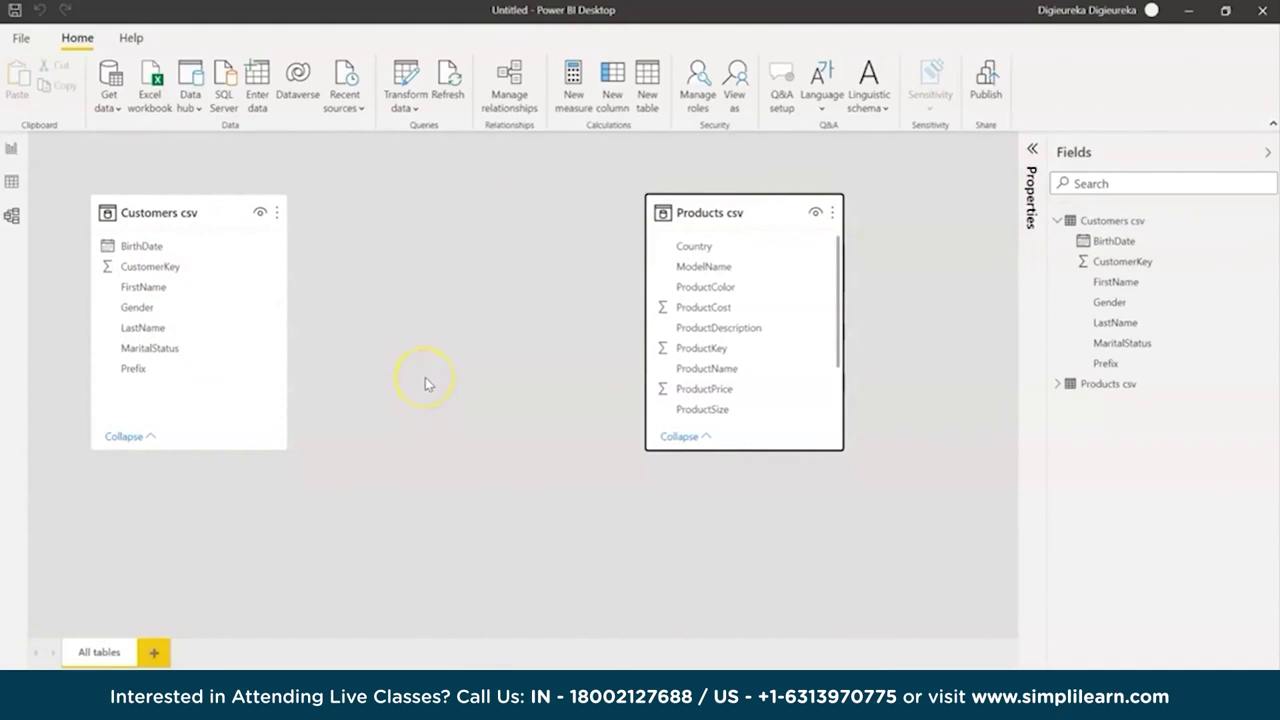
Load the Sales-2017.csv sheet from the Sales-2017.xlsx workbook after checking its columns in the preview
click(157, 106)
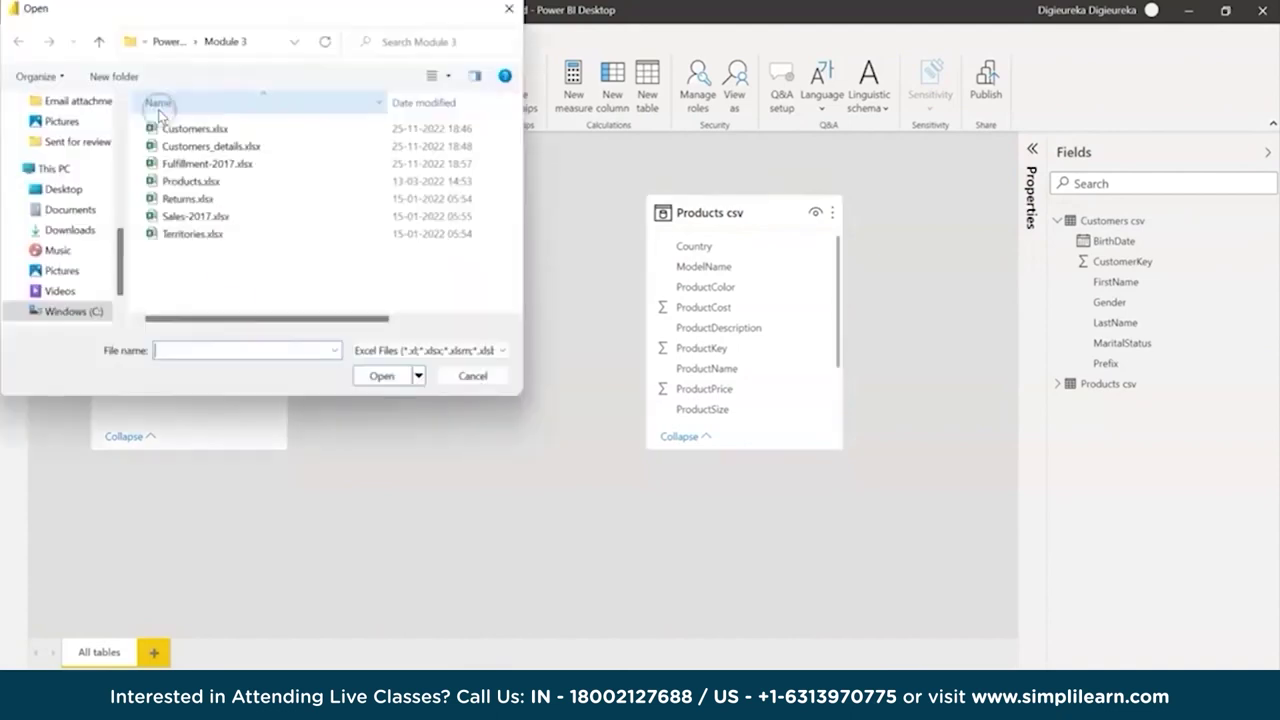
double_click(196, 216)
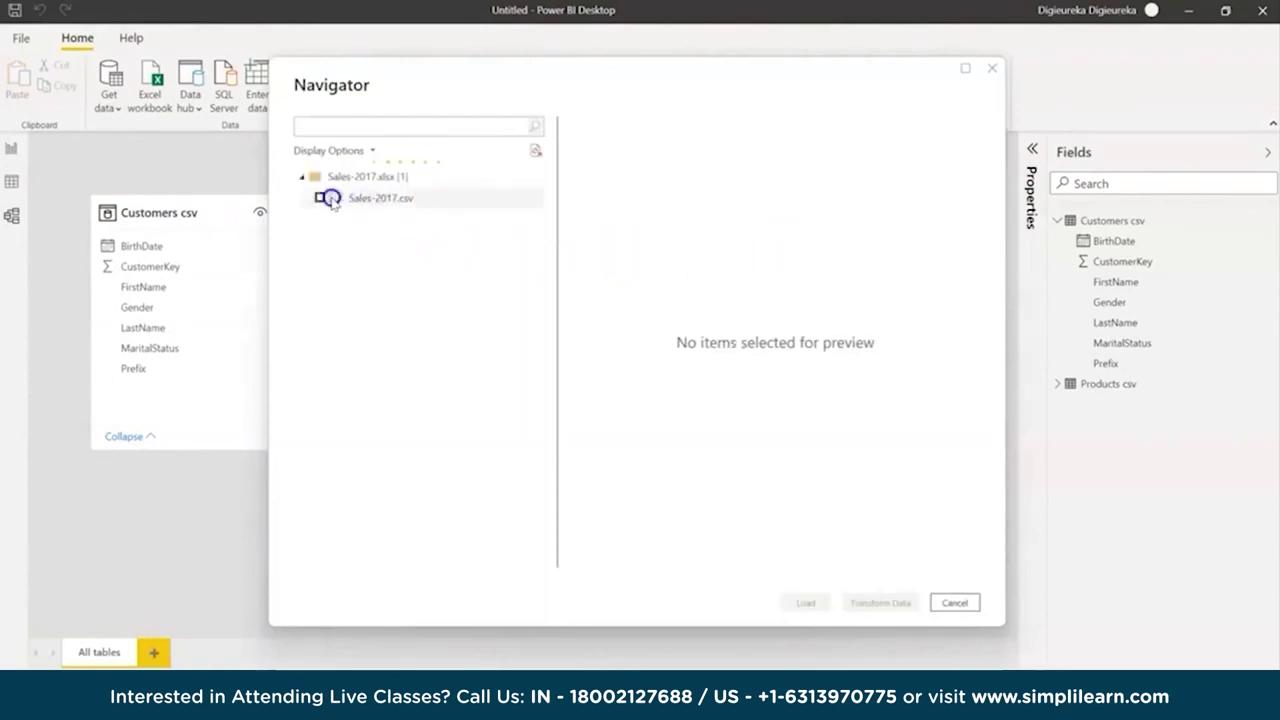
click(330, 199)
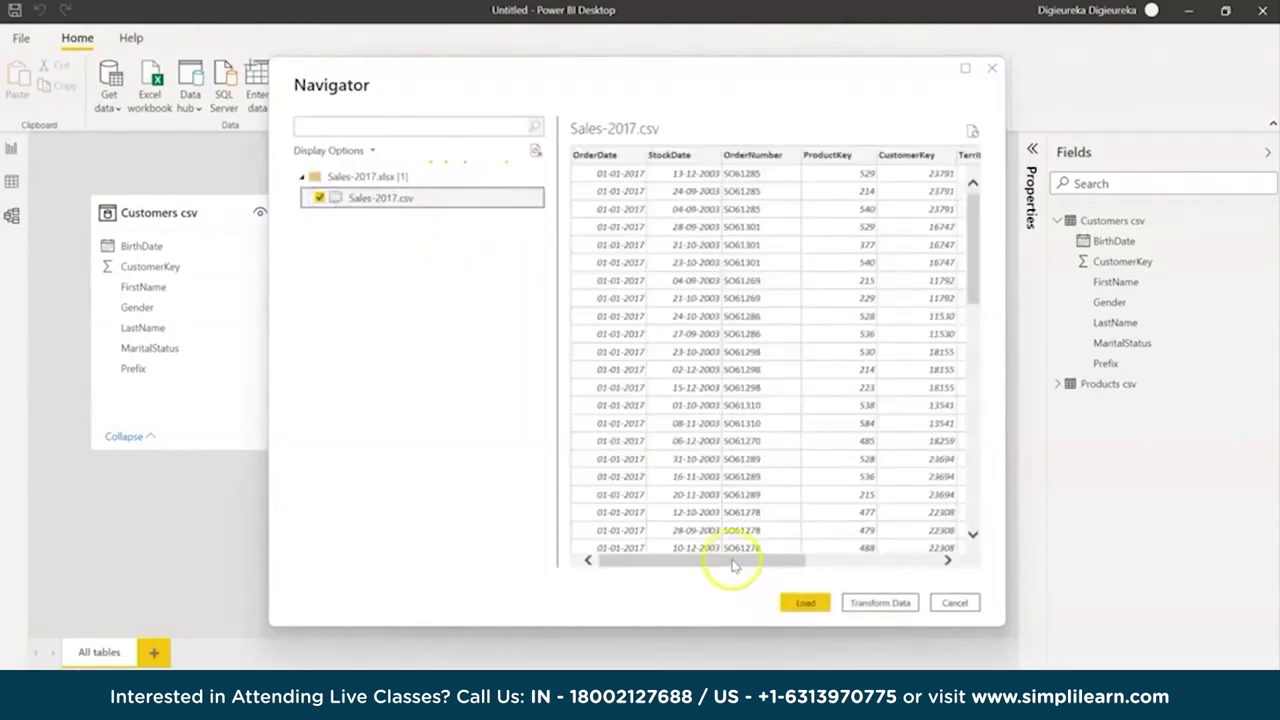
drag(733, 566, 863, 571)
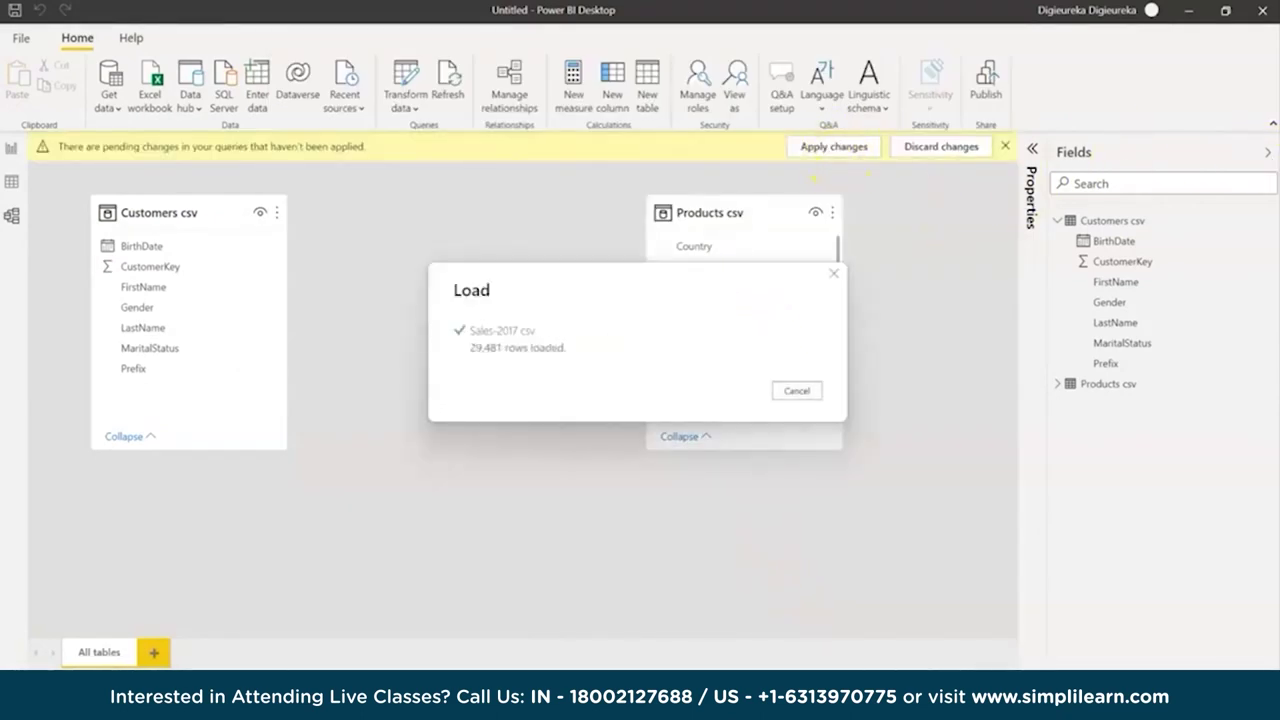
Collapse the Fields pane and place the Sales-2017 csv table between the Customers csv and Products csv tables in the diagram
click(1261, 157)
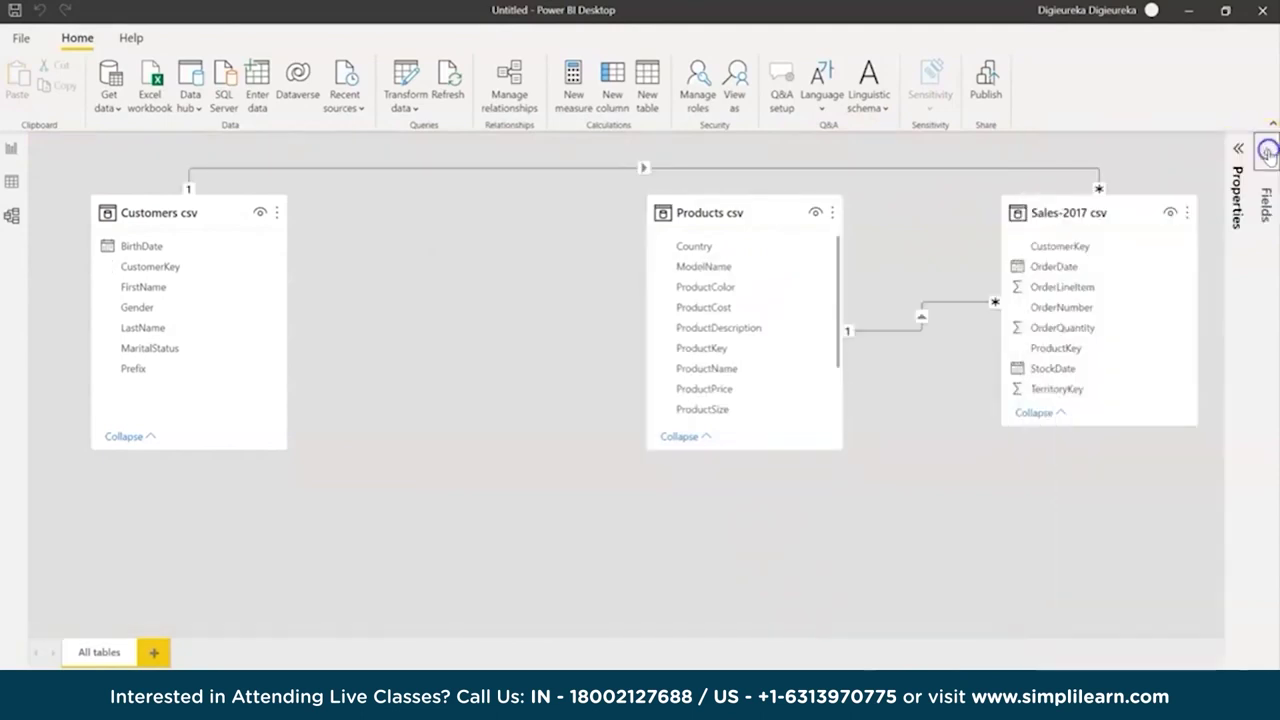
drag(1130, 205, 512, 233)
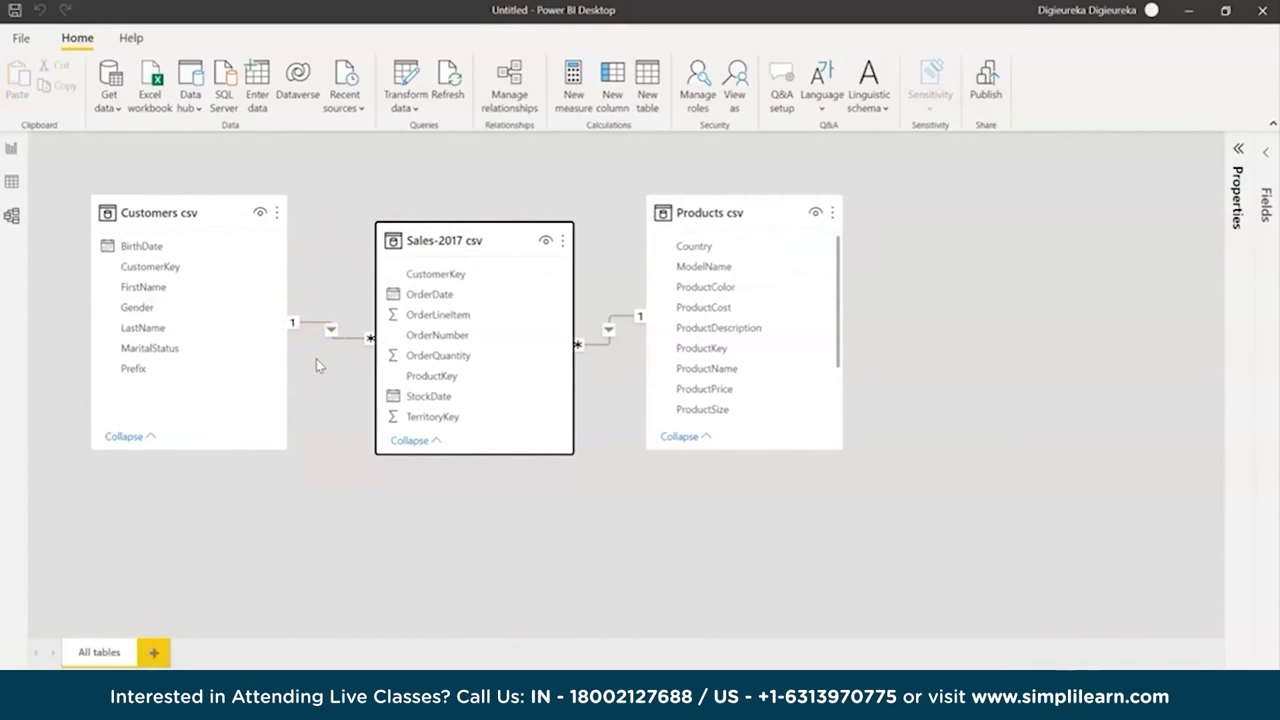
Edit the Customers–Sales relationship with Customers csv as the first table and Sales-2017 csv as the second, related on CustomerKey
click(345, 367)
double_click(350, 345)
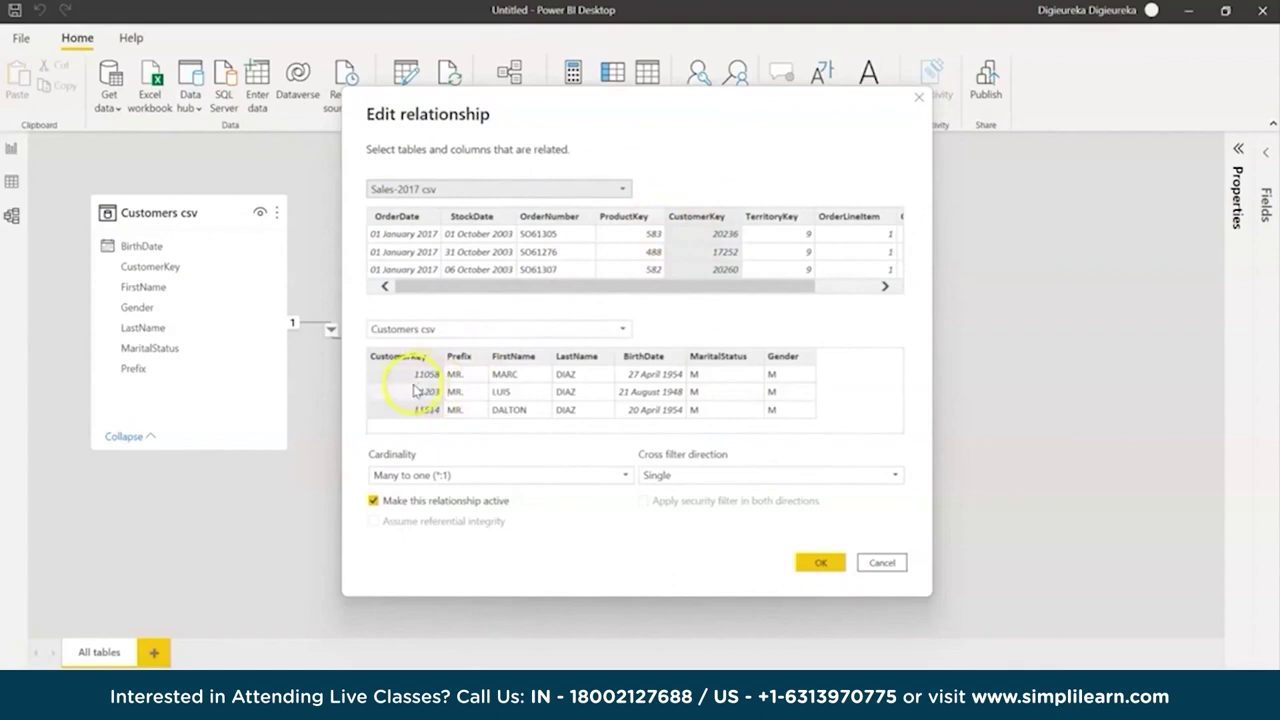
click(468, 190)
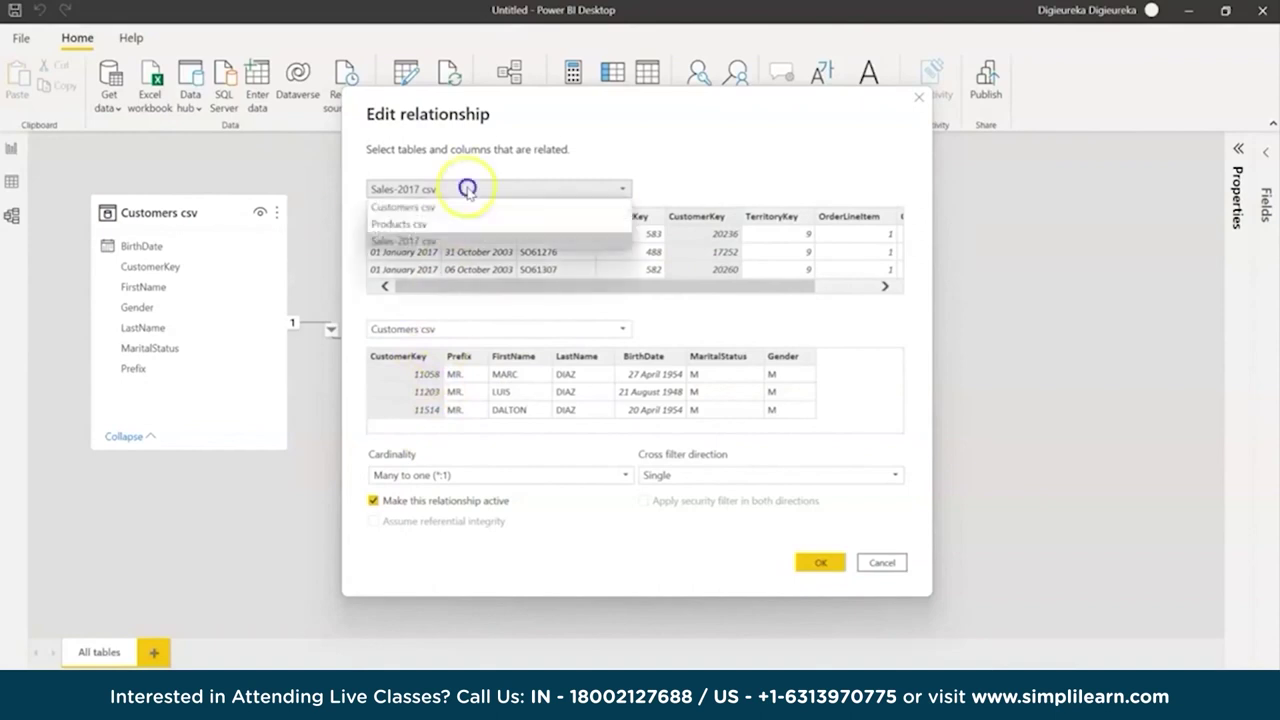
click(457, 206)
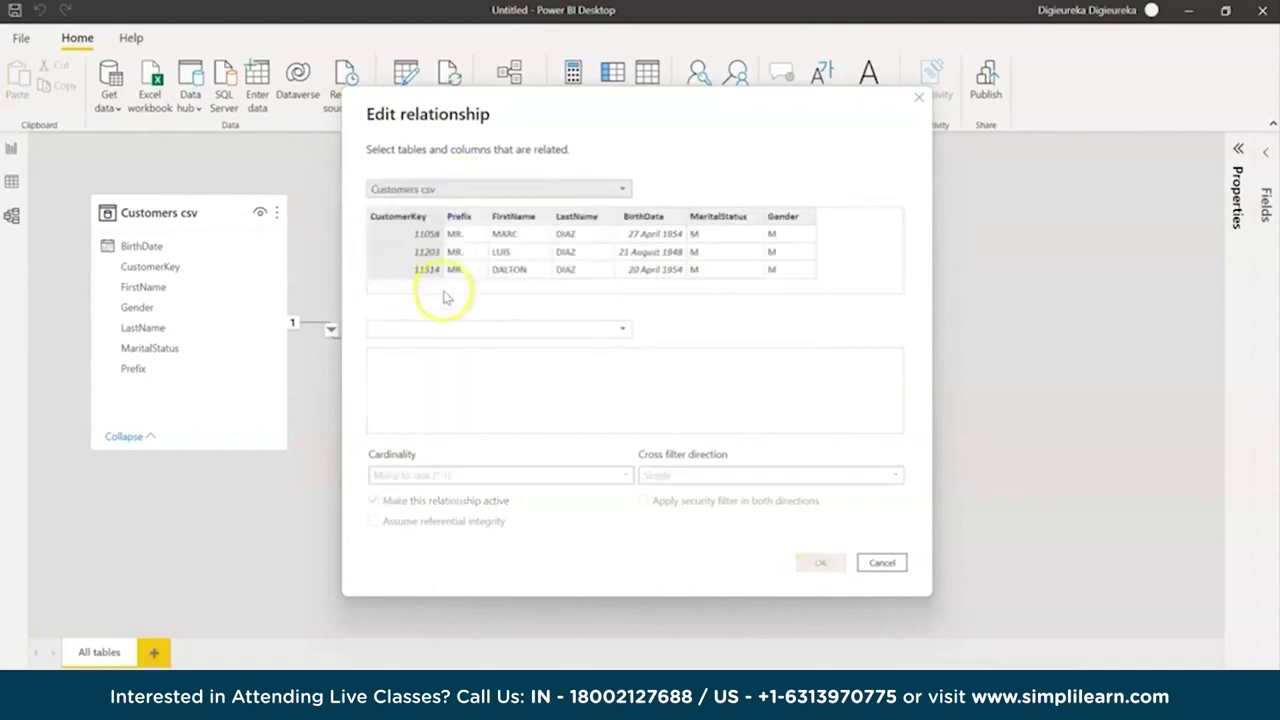
click(449, 324)
click(437, 363)
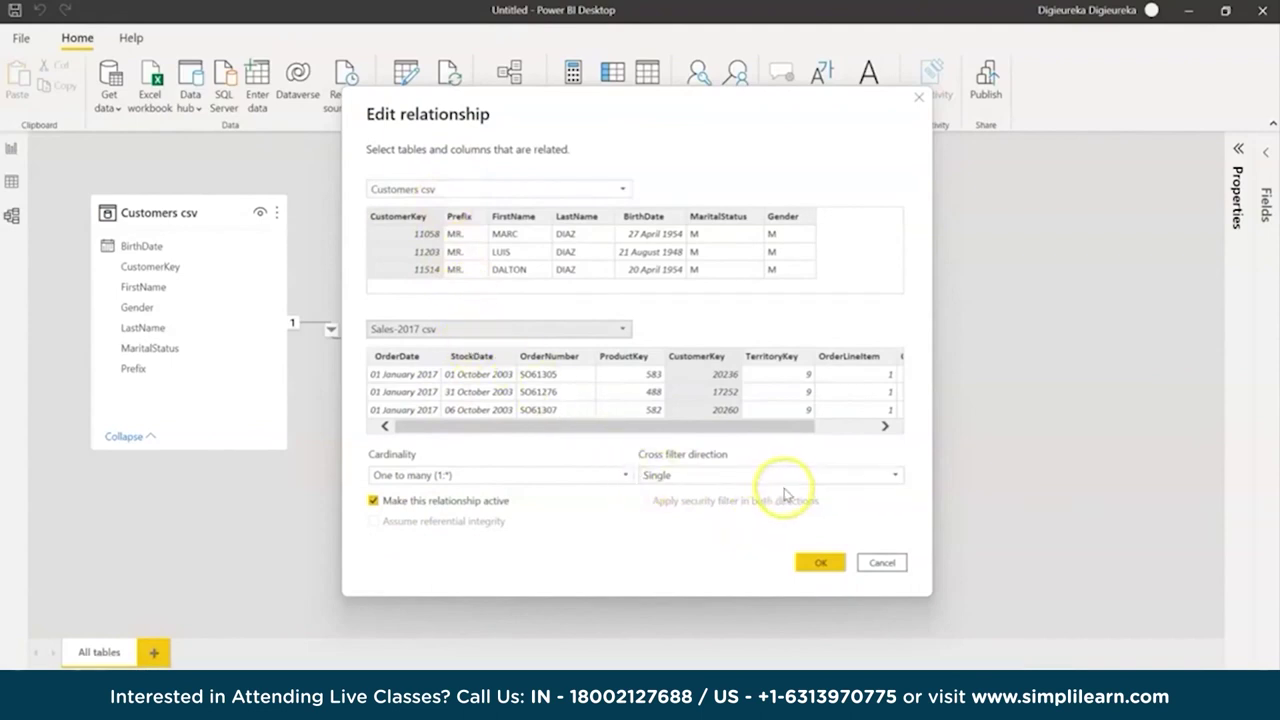
click(820, 564)
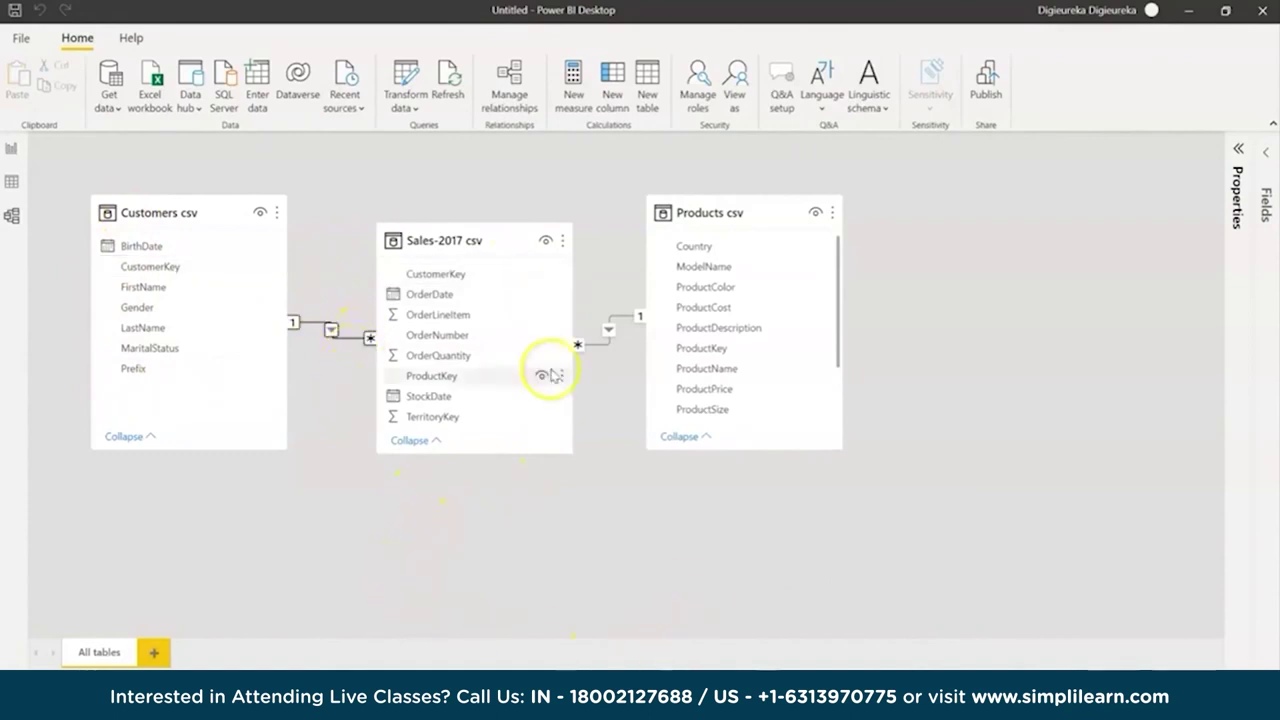
Edit the Products–Sales relationship with Products csv first and Sales-2017 csv second, and move the Products csv table slightly farther from Sales-2017 csv
double_click(610, 320)
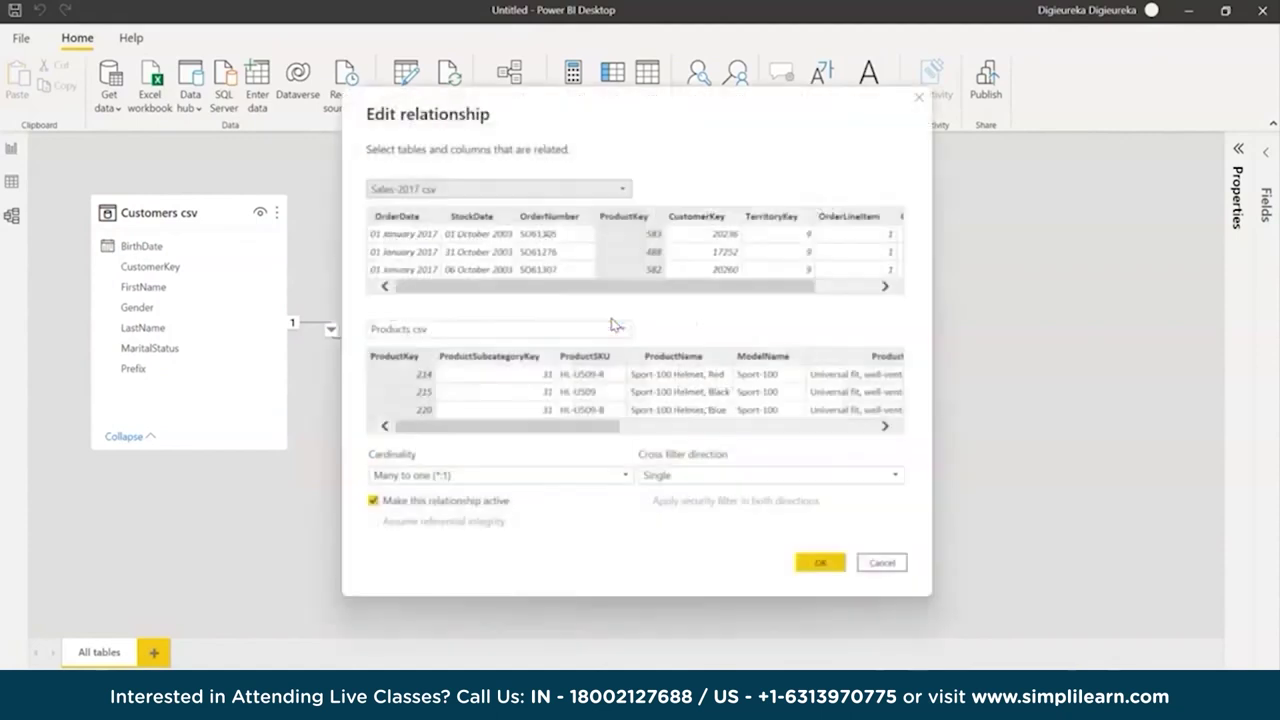
click(620, 316)
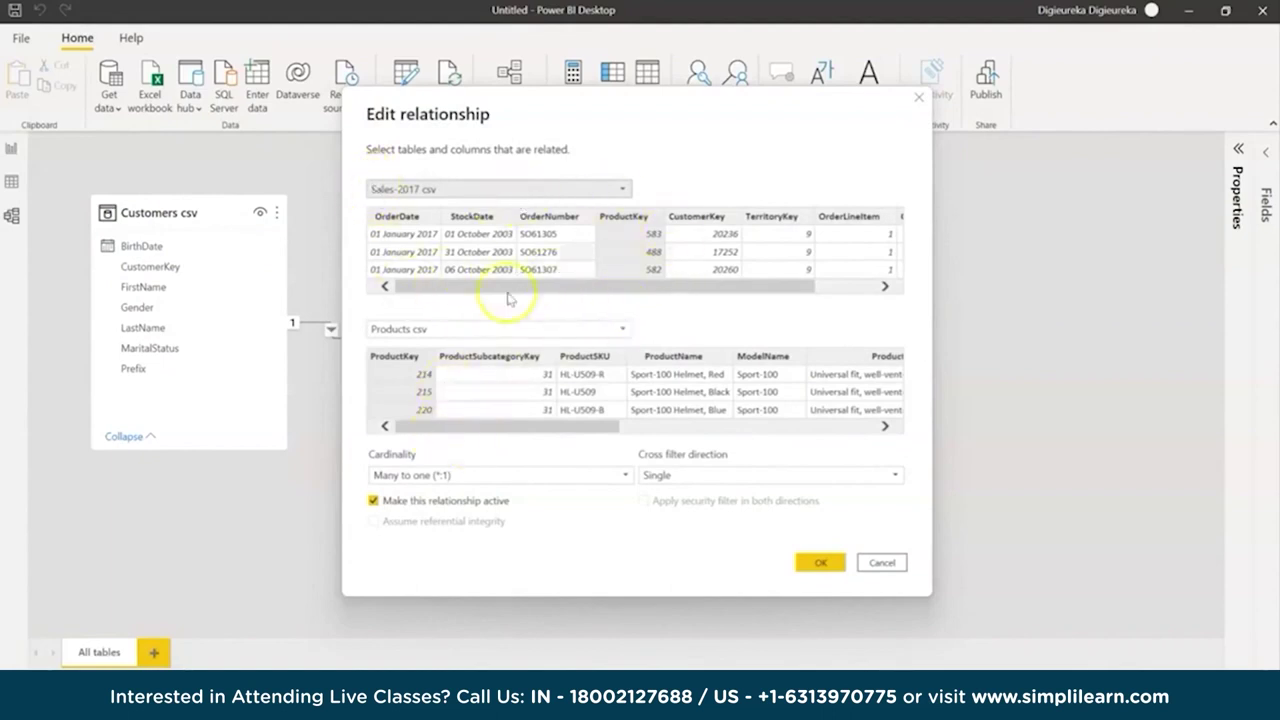
click(457, 189)
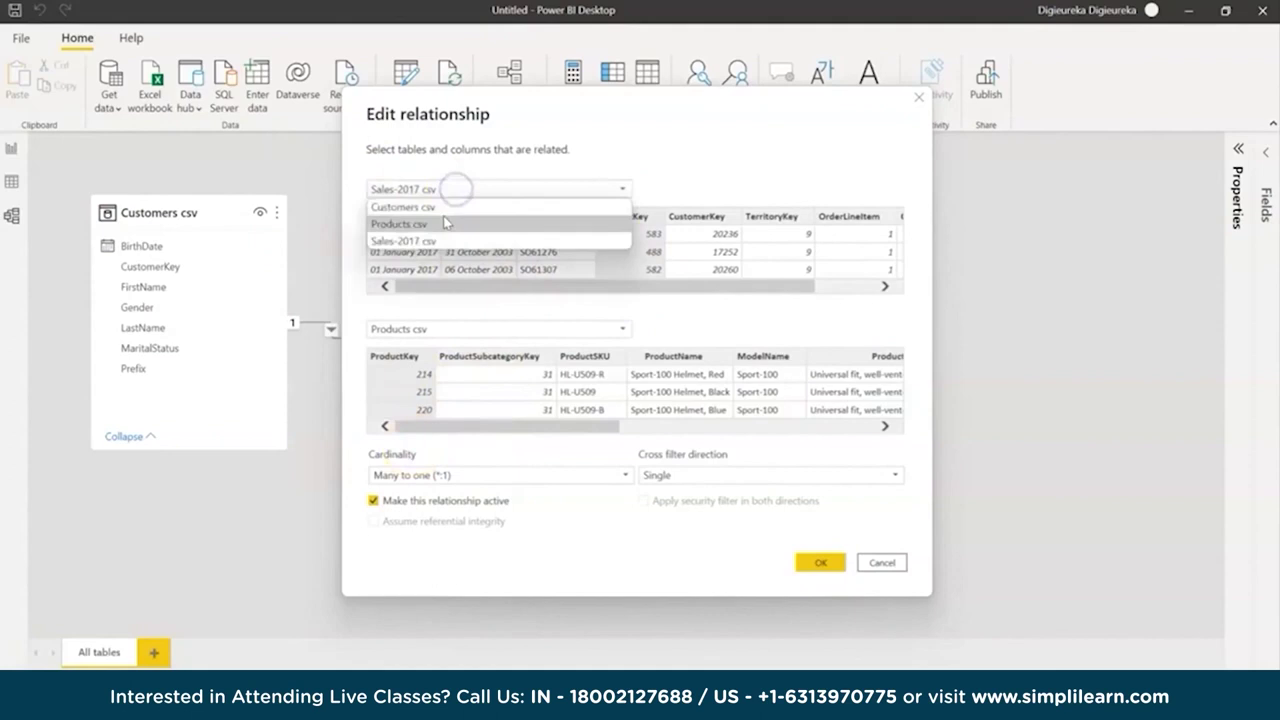
click(452, 220)
click(449, 326)
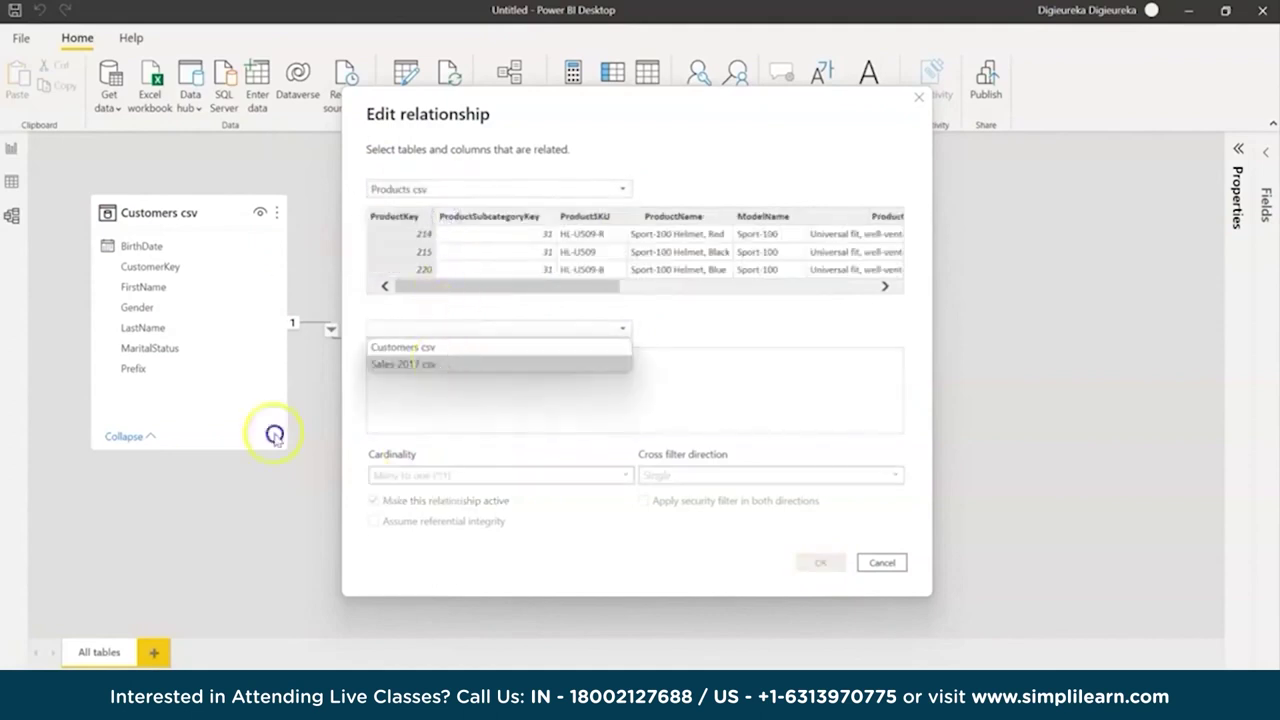
click(443, 363)
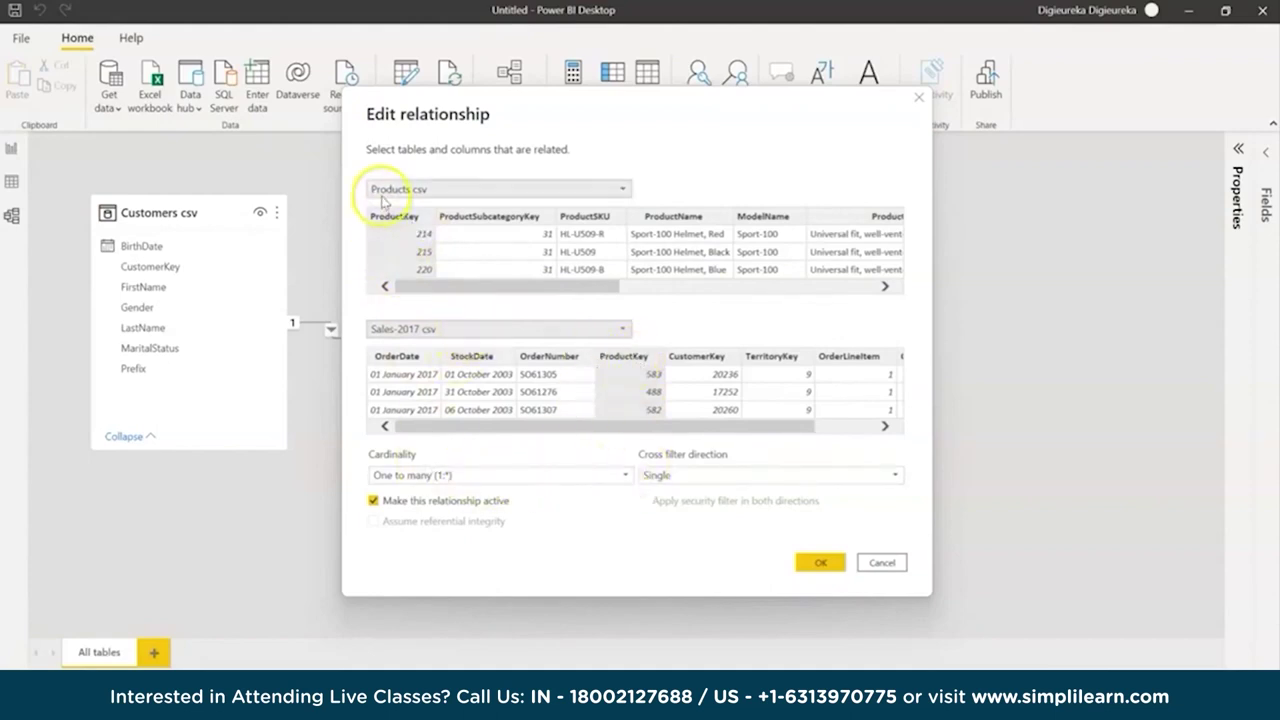
click(822, 562)
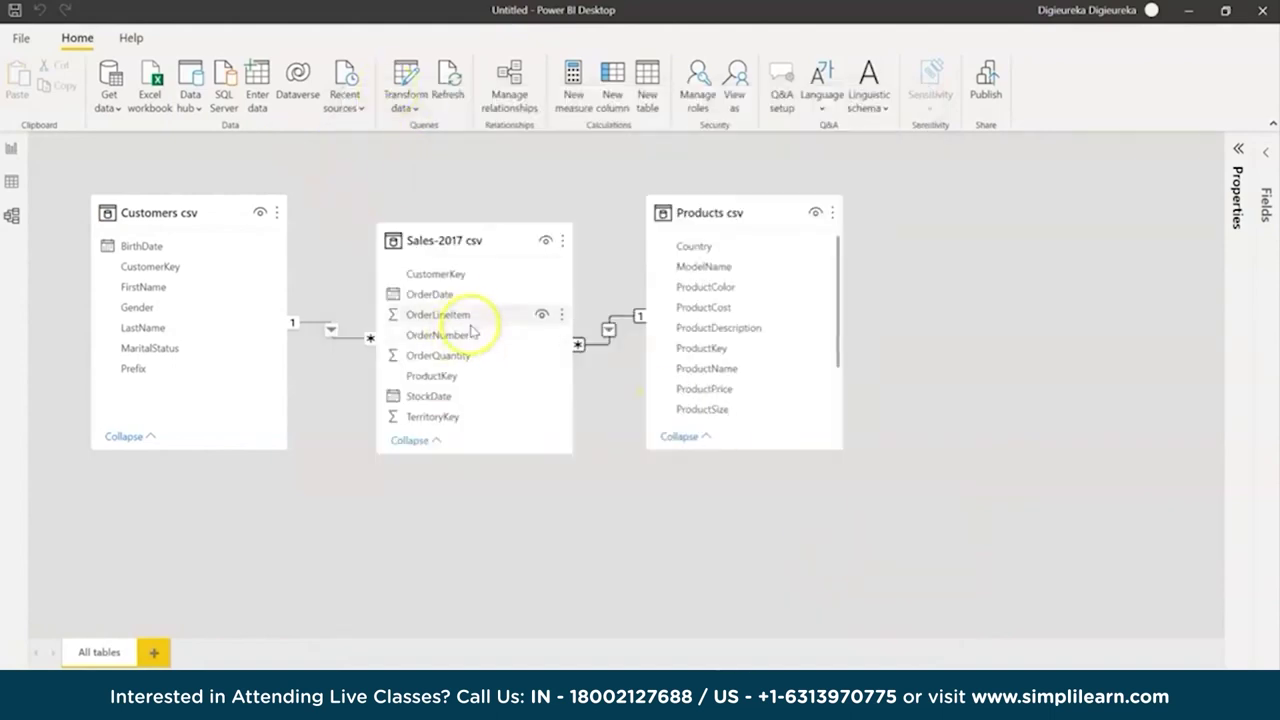
drag(766, 213, 794, 208)
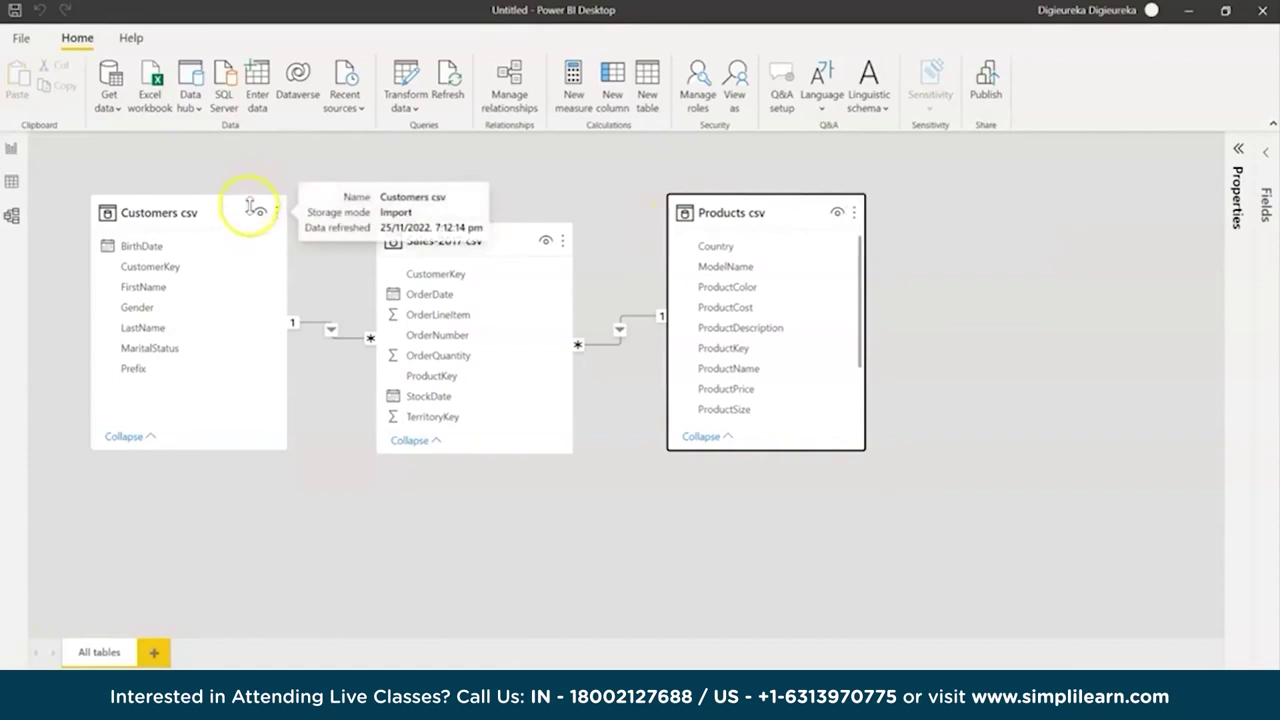
In the report view, create a visual from the FirstName field of Customers csv and convert it to a matrix
click(15, 156)
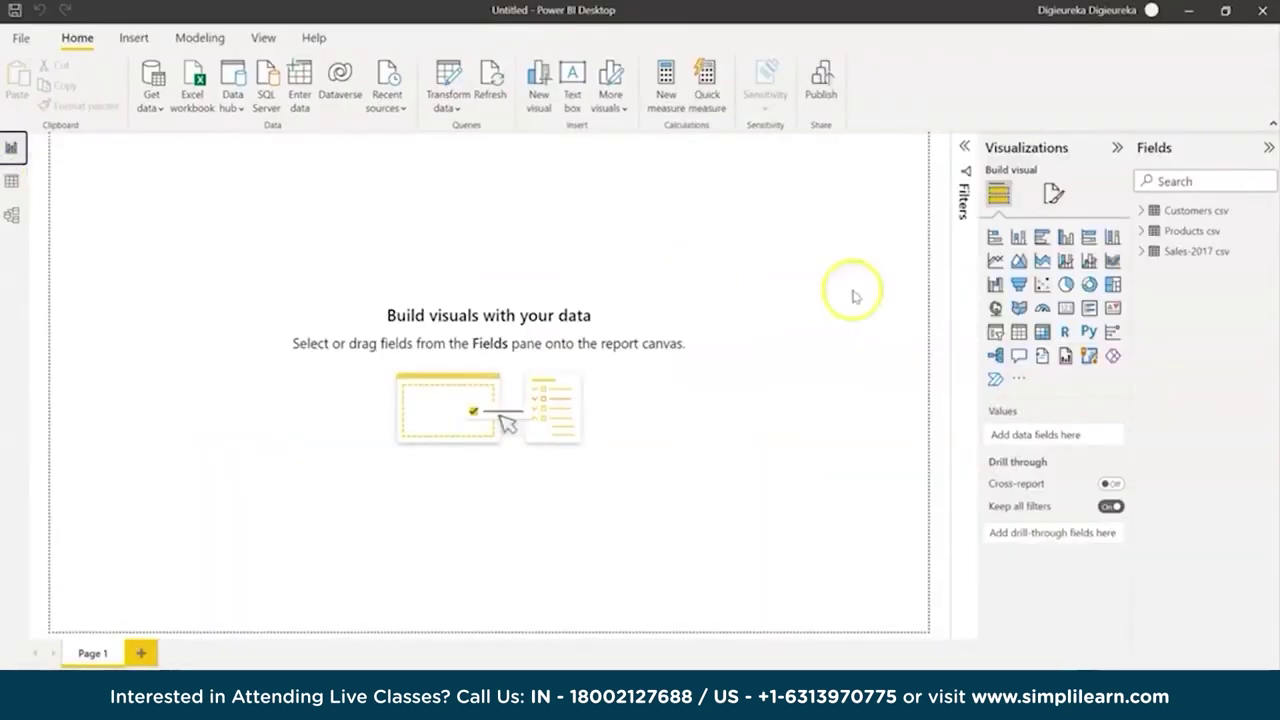
click(1142, 210)
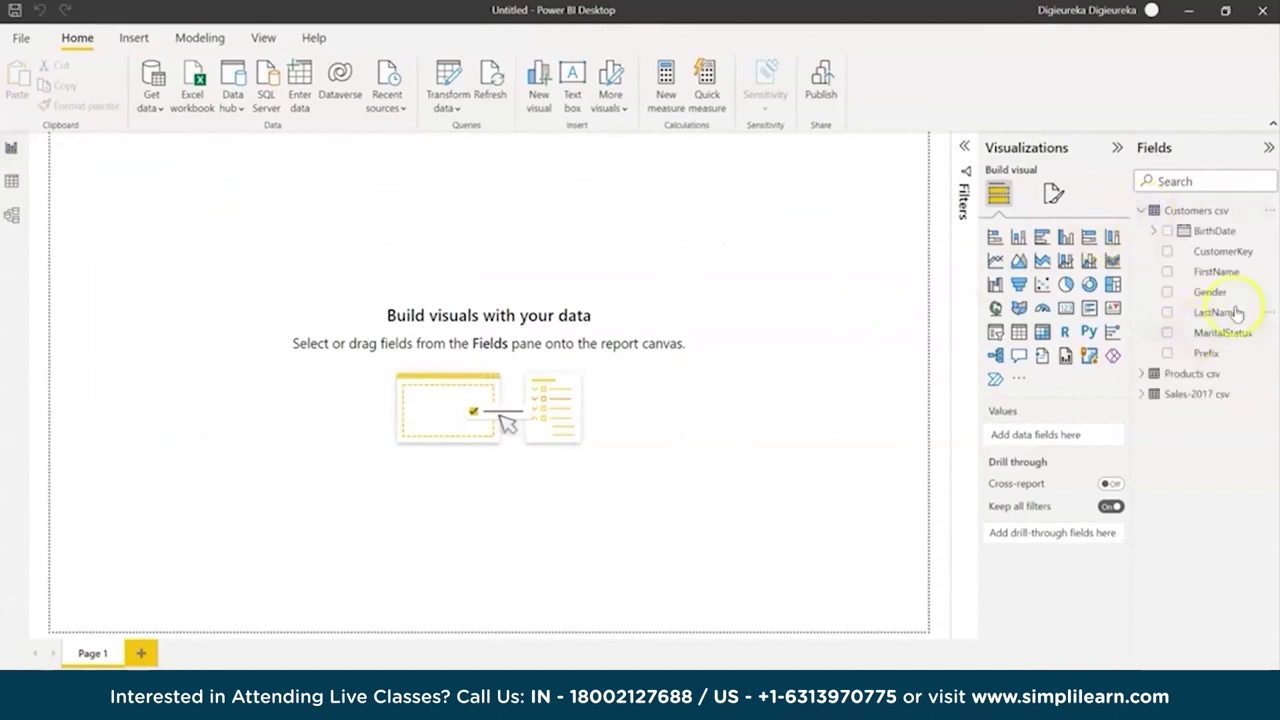
drag(1225, 274, 340, 249)
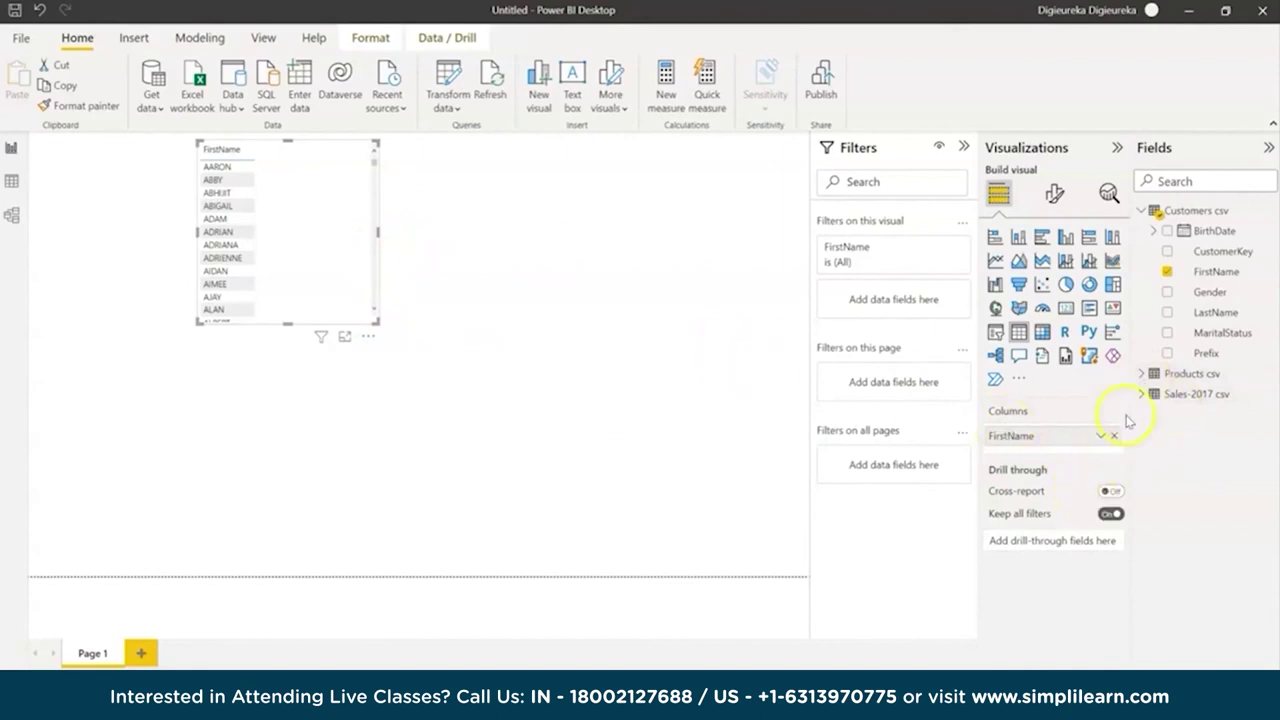
click(1042, 332)
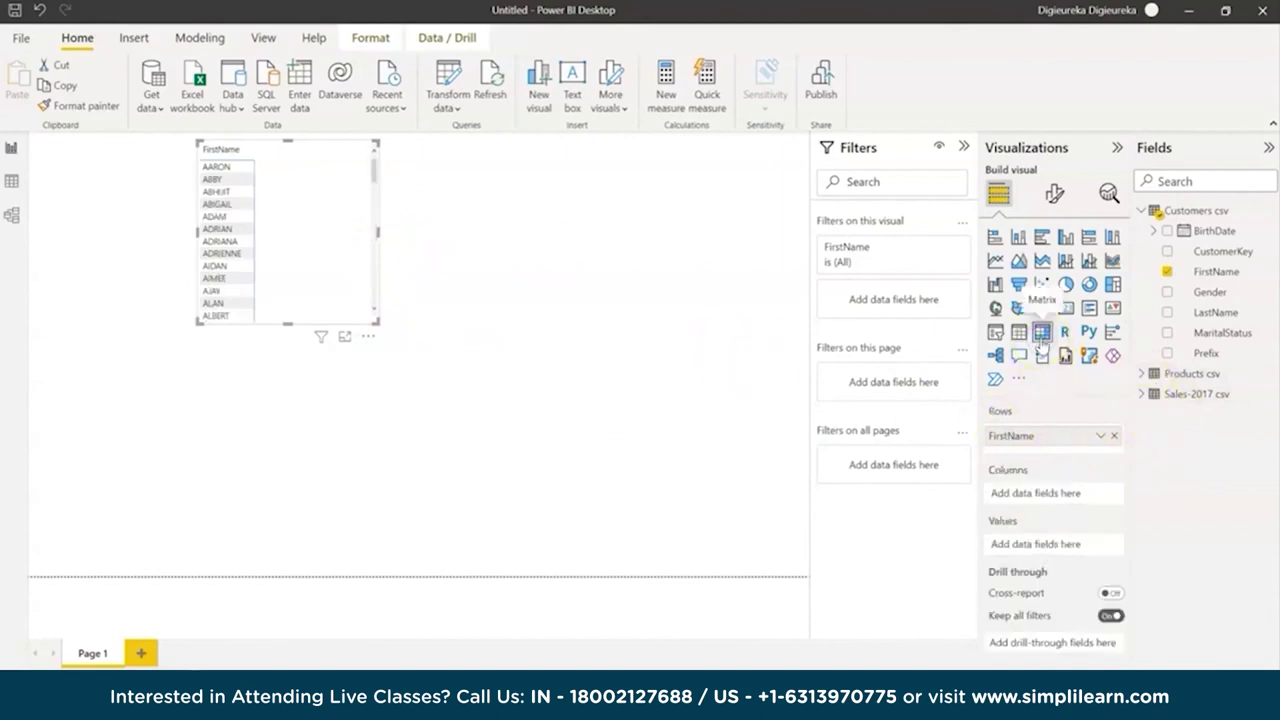
Add ProductName from Products csv to the matrix values, summarize it as Count, and check the counts per first name
click(1141, 373)
drag(1217, 523, 1040, 543)
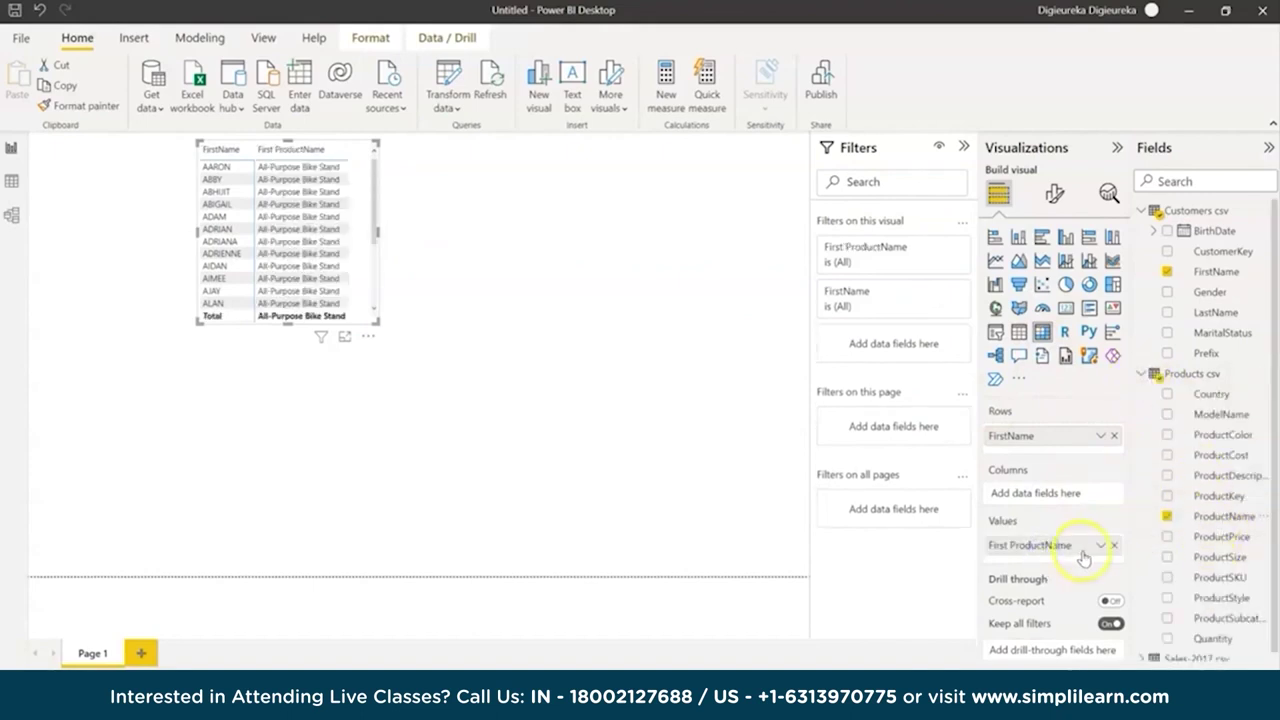
click(1100, 545)
click(1145, 520)
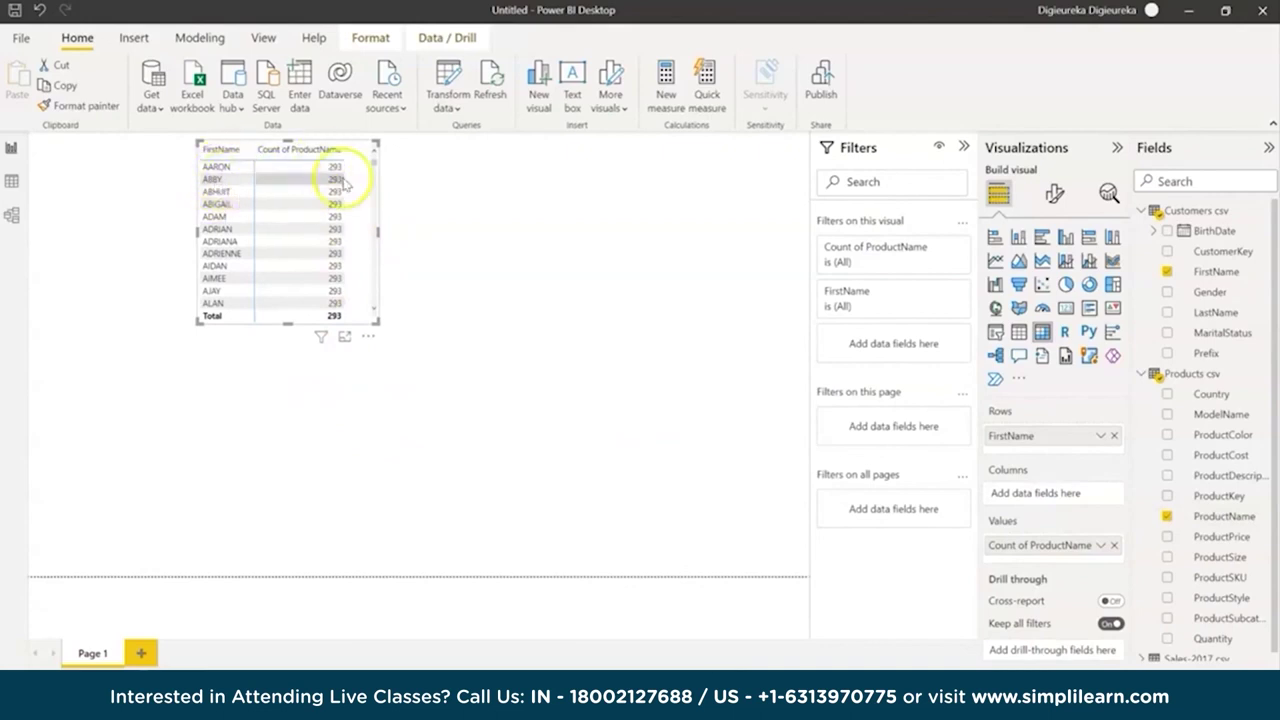
scroll(344, 182, down, 5)
scroll(348, 181, up, 5)
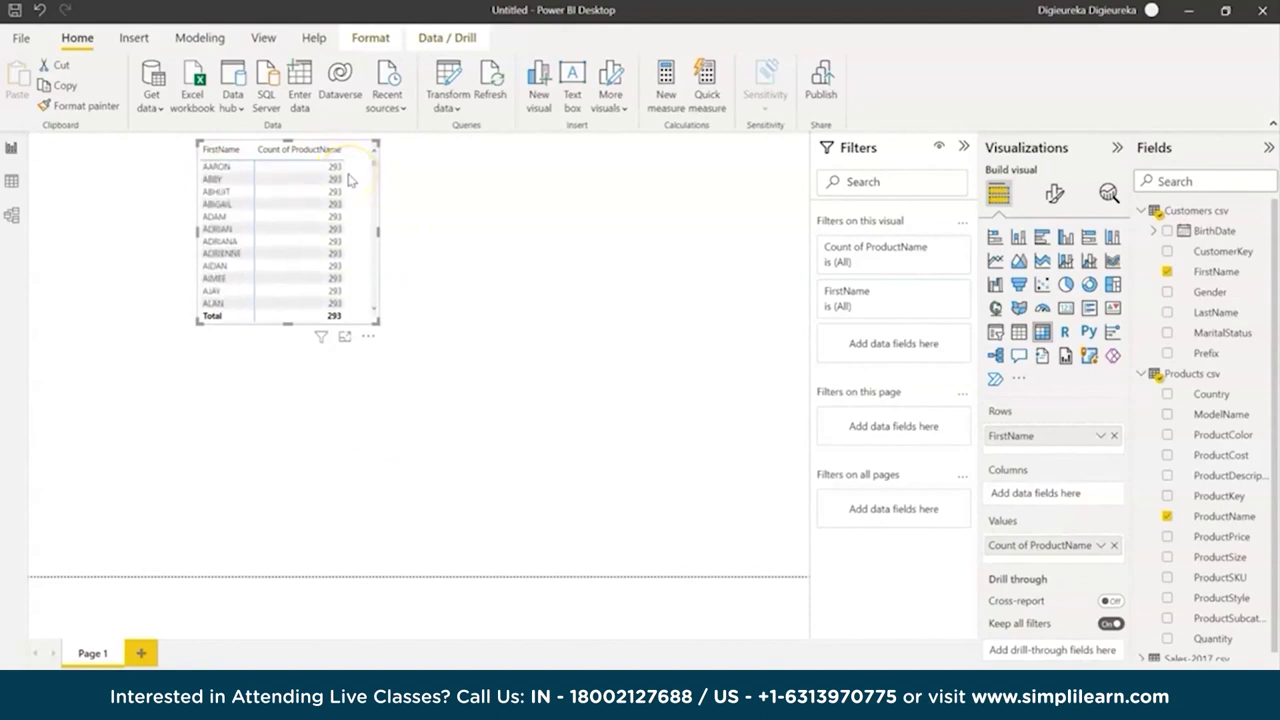
In the model view, set the cross filter direction of the relationship between Sales-2017 csv and Products csv to Both
click(12, 216)
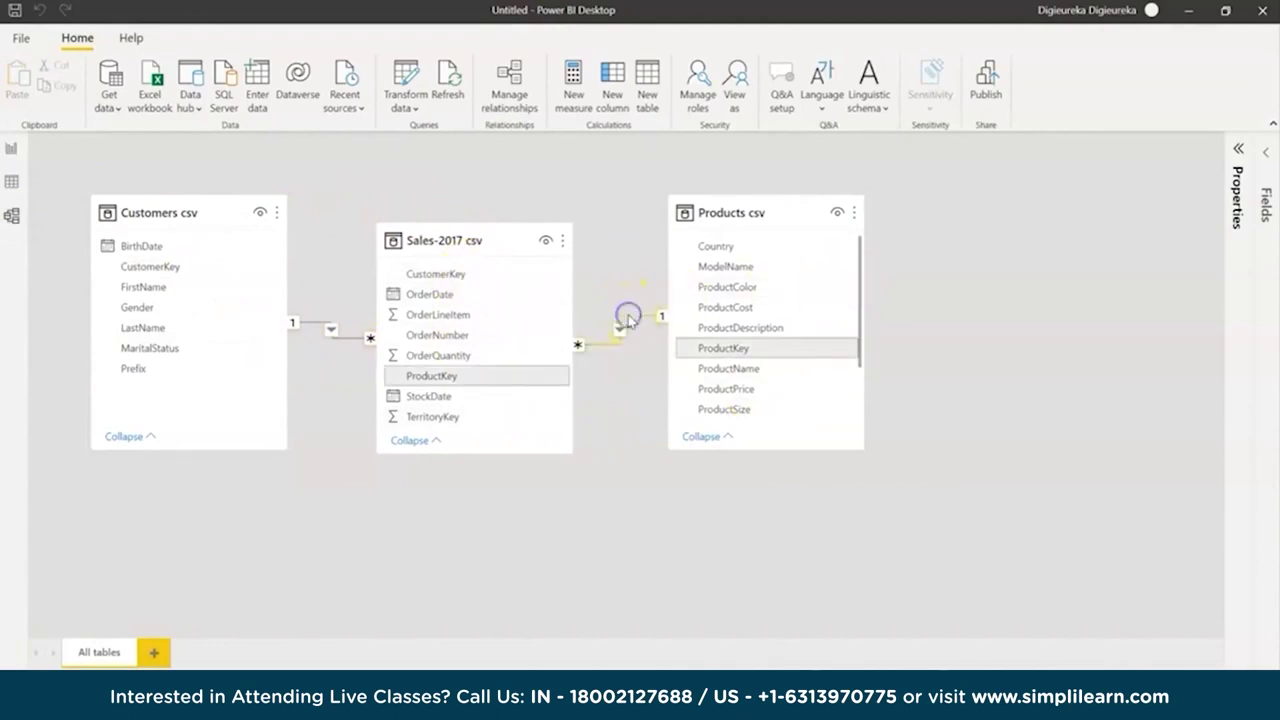
double_click(628, 318)
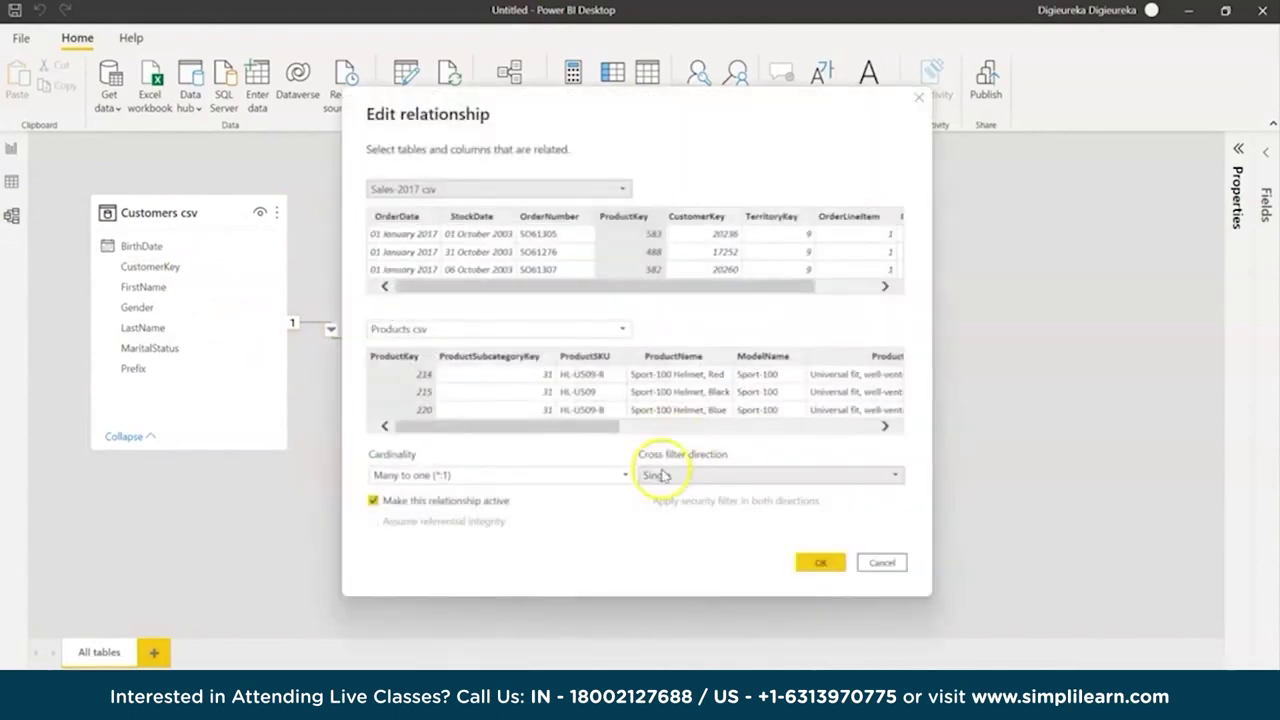
drag(672, 104, 889, 67)
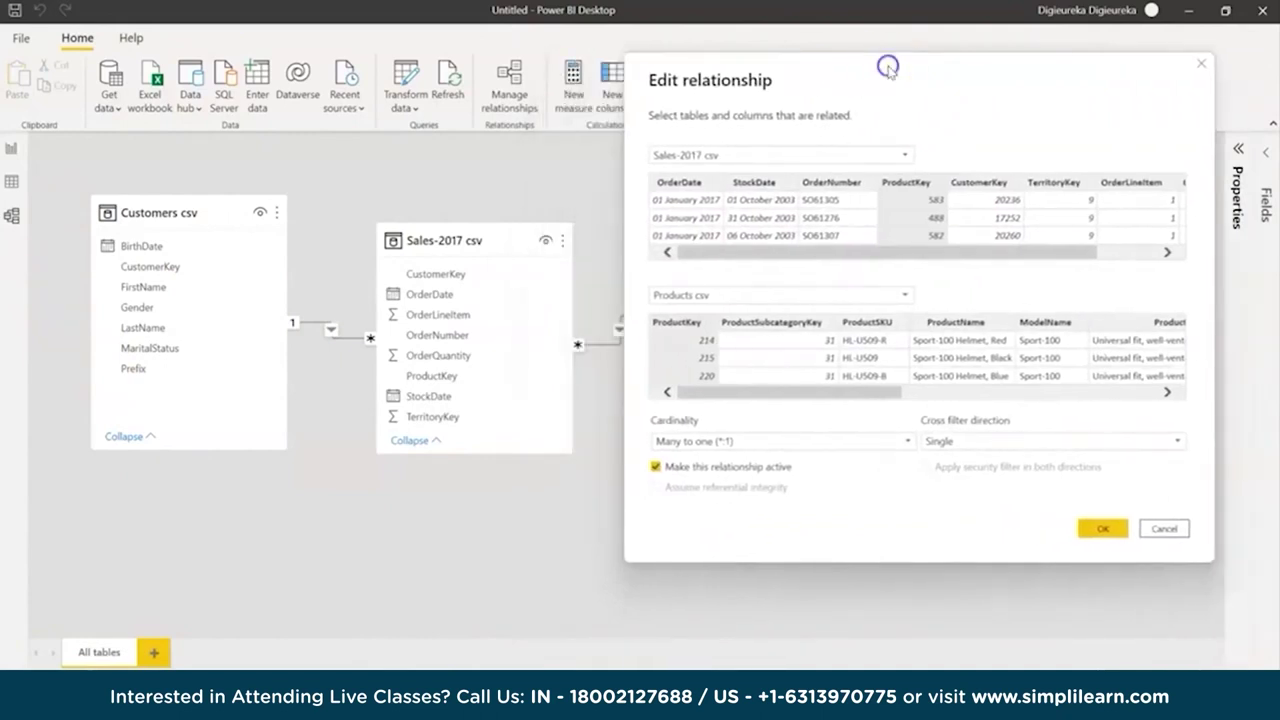
click(1047, 444)
click(1021, 475)
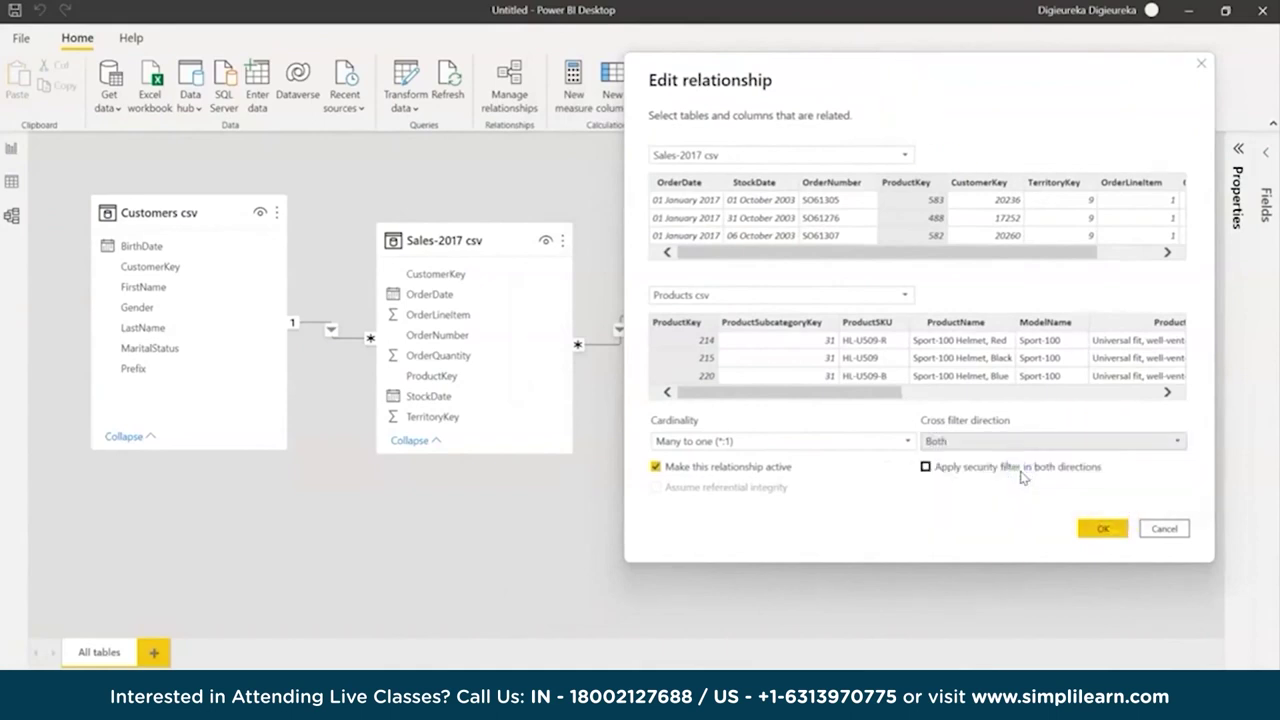
drag(751, 80, 883, 112)
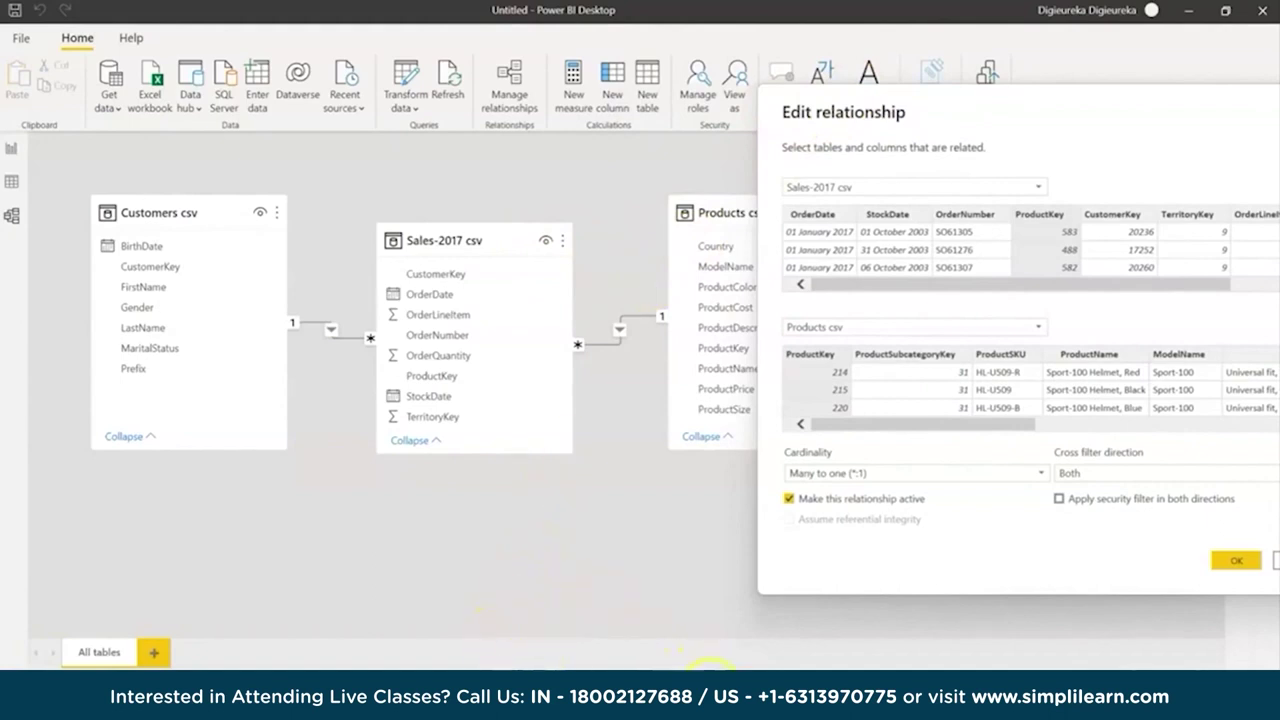
mouse_move(361, 705)
drag(1086, 109, 666, 79)
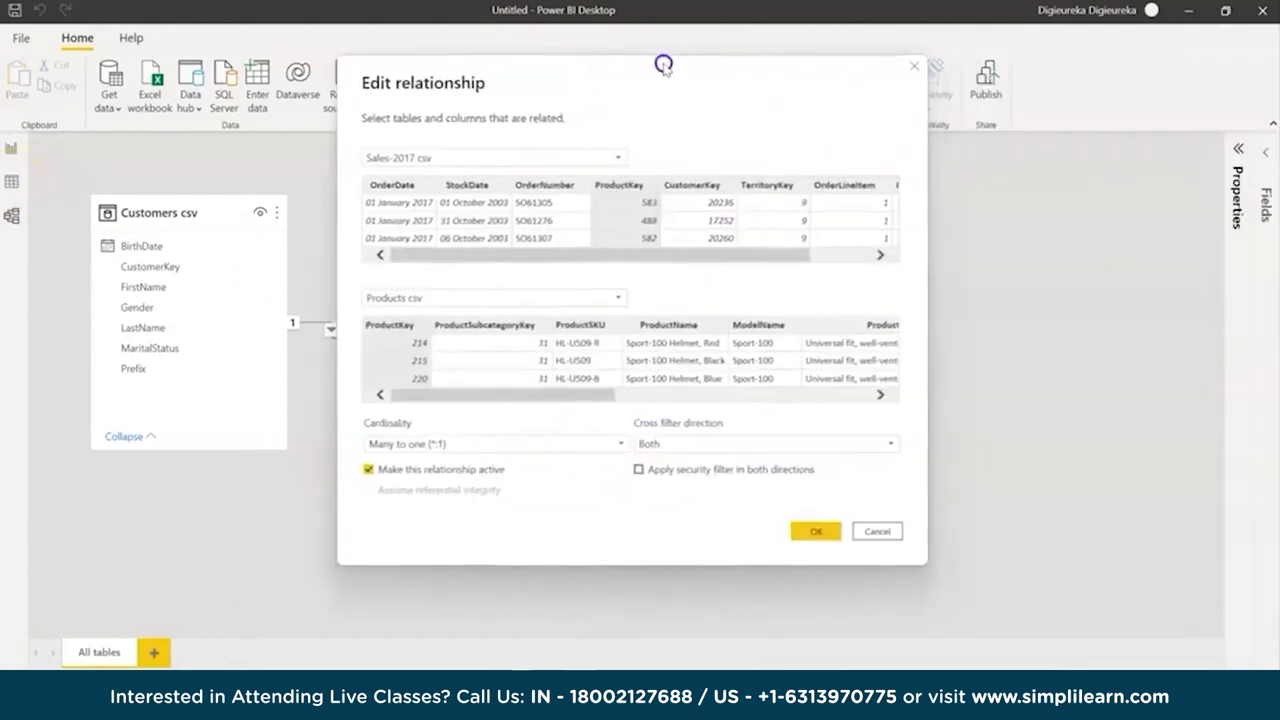
click(816, 531)
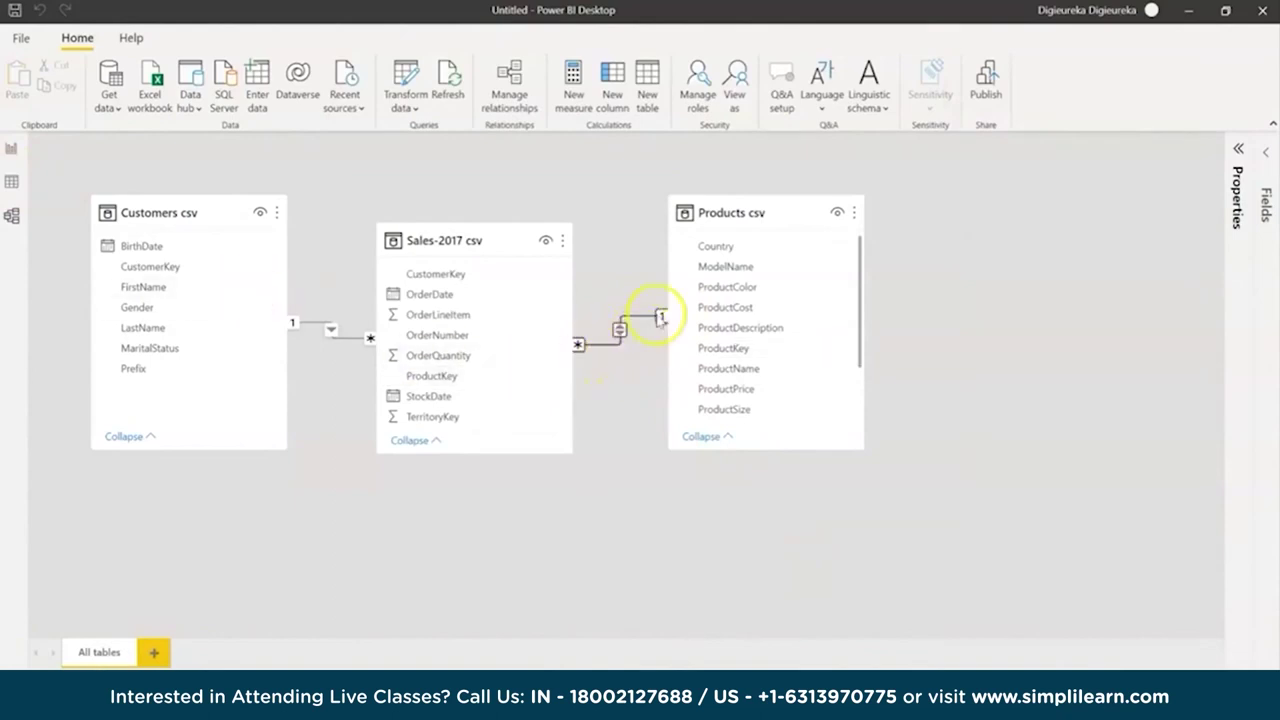
Examine the data records of the Customers csv table and then those of the Sales-2017 csv table
click(12, 182)
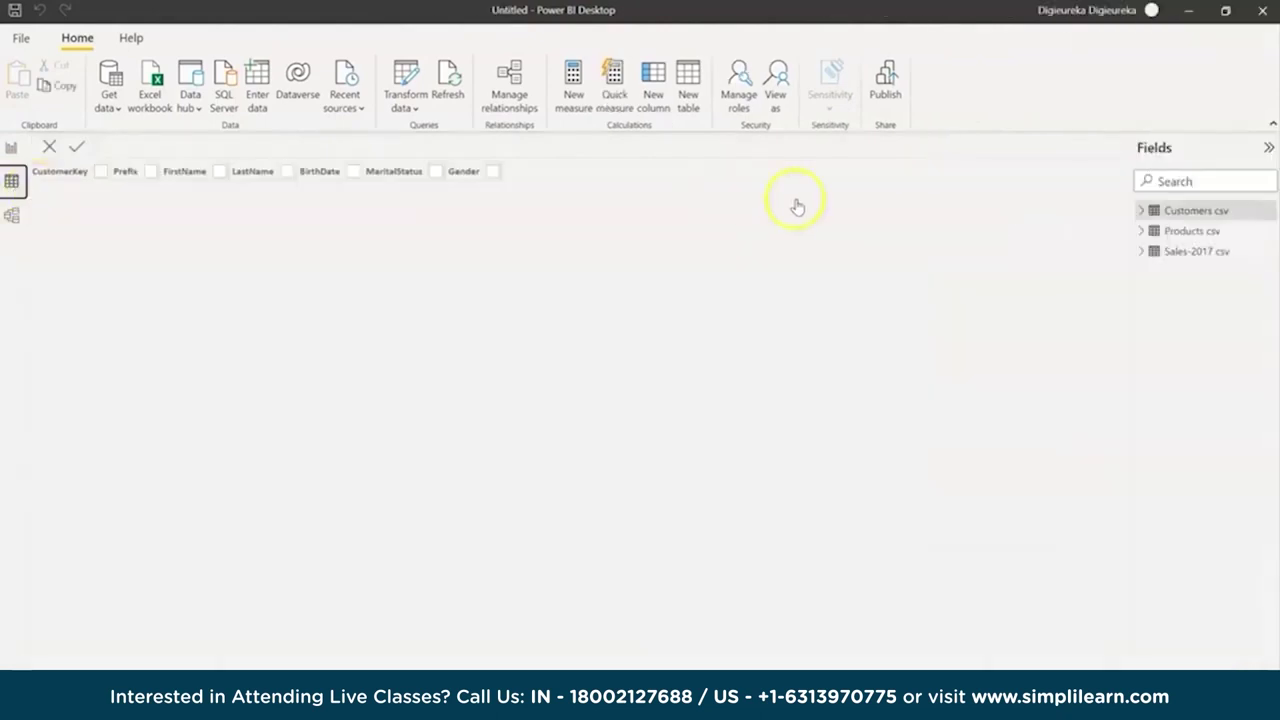
click(1170, 210)
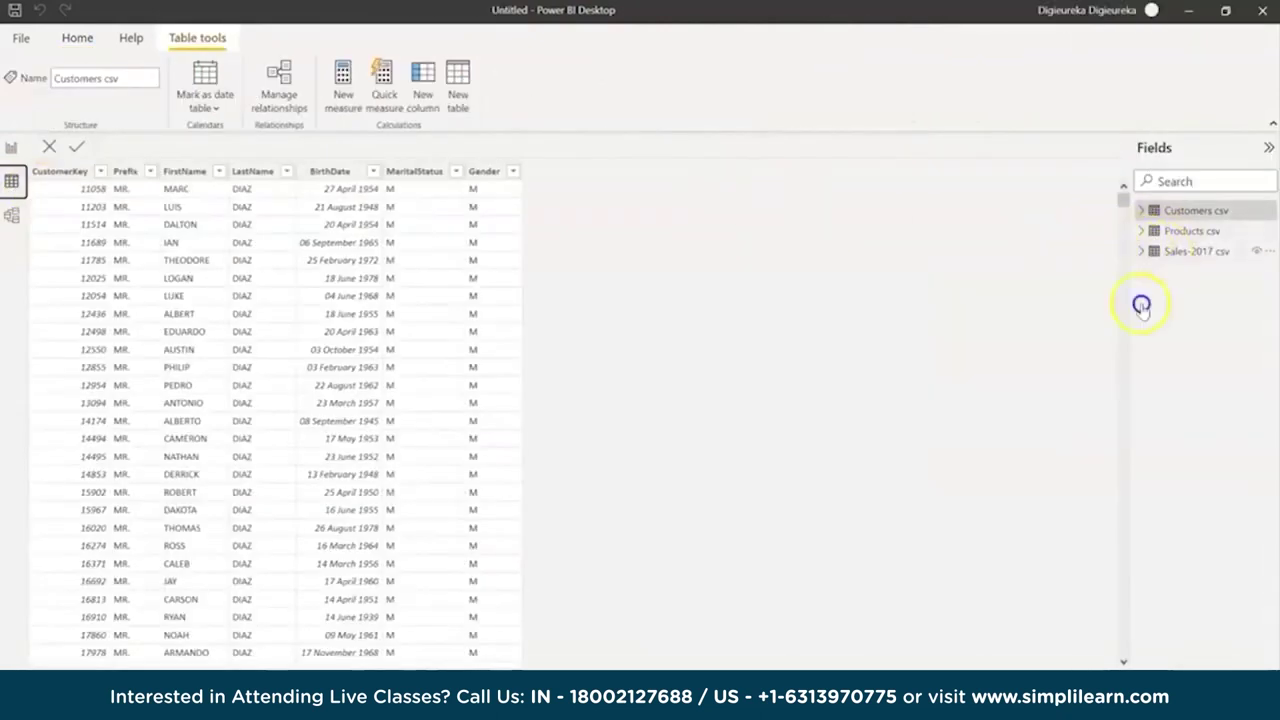
click(1190, 251)
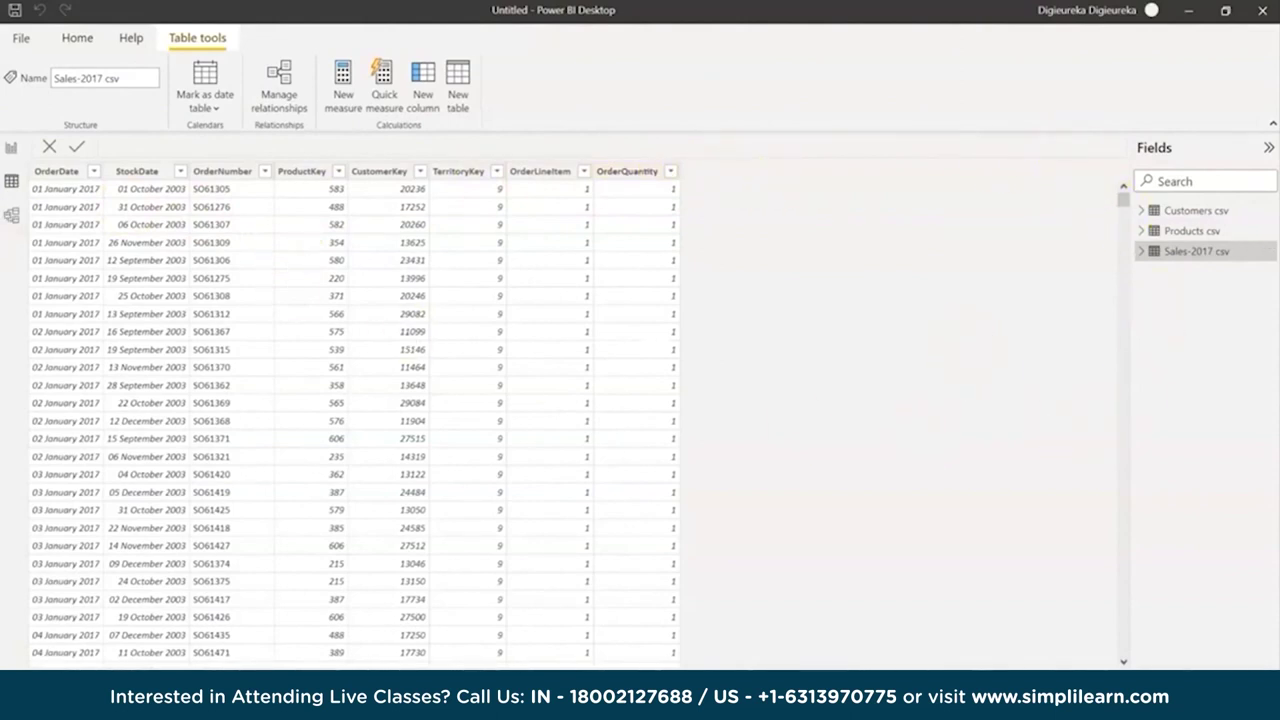
Review the product name count per customer first name in the matrix on the report page
click(11, 149)
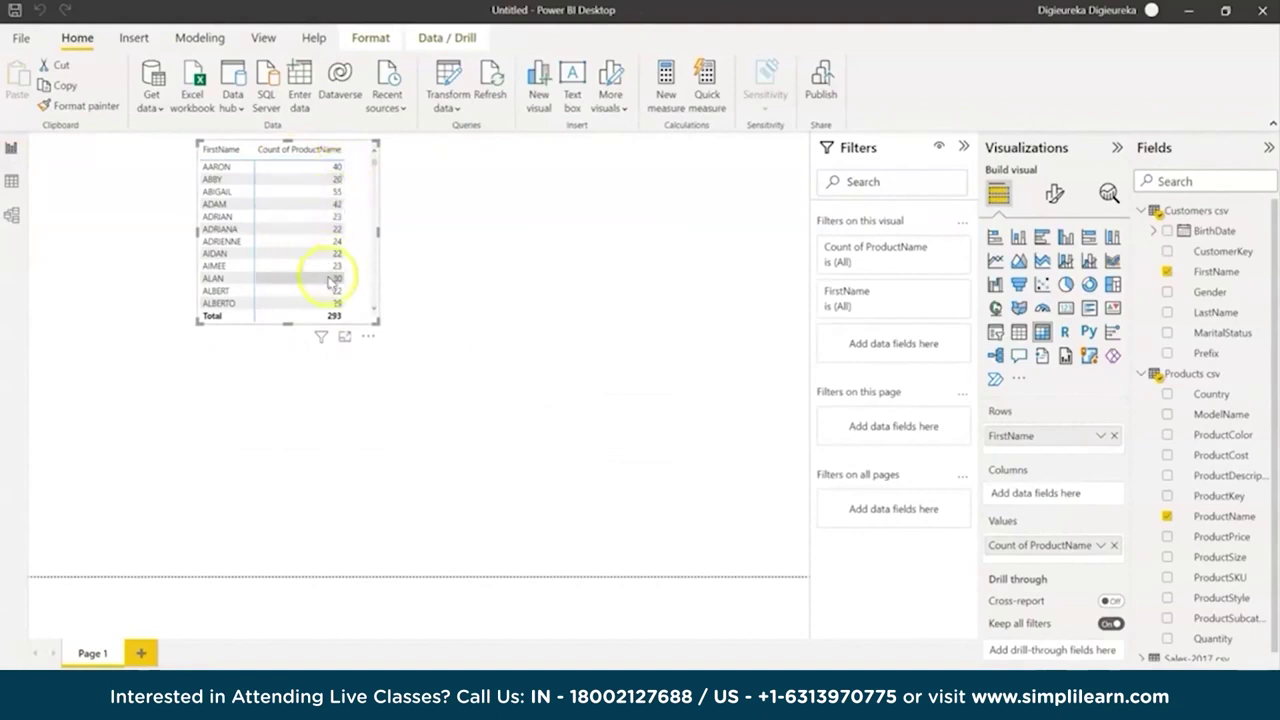
scroll(330, 183, down, 10)
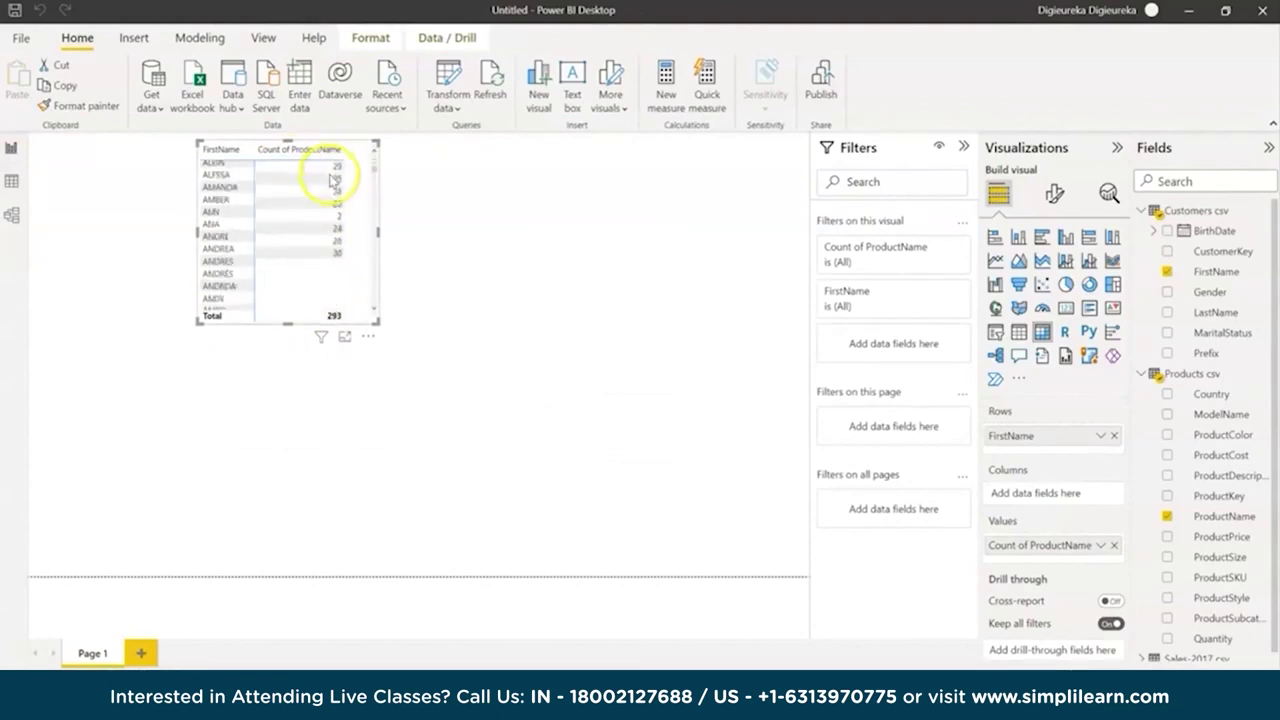
drag(380, 177, 377, 121)
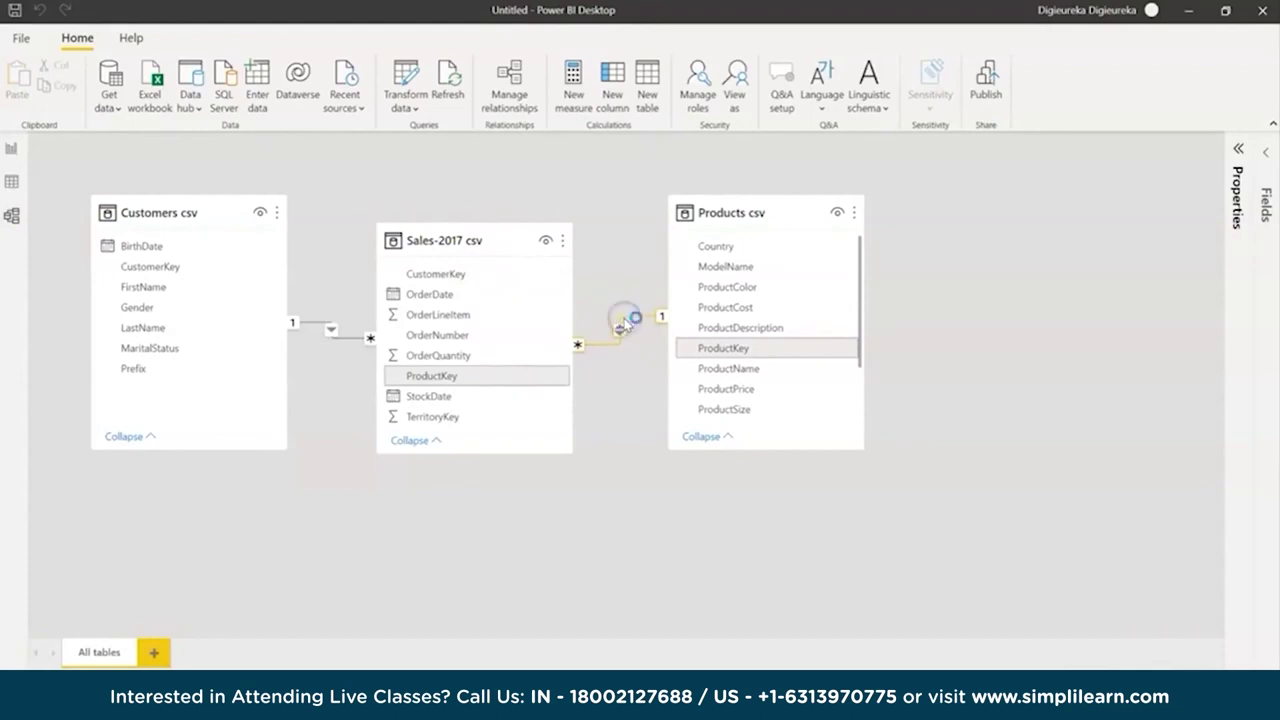
Set the cross filter direction between Sales-2017 csv and Products csv to Single, and check the report matrix
double_click(622, 326)
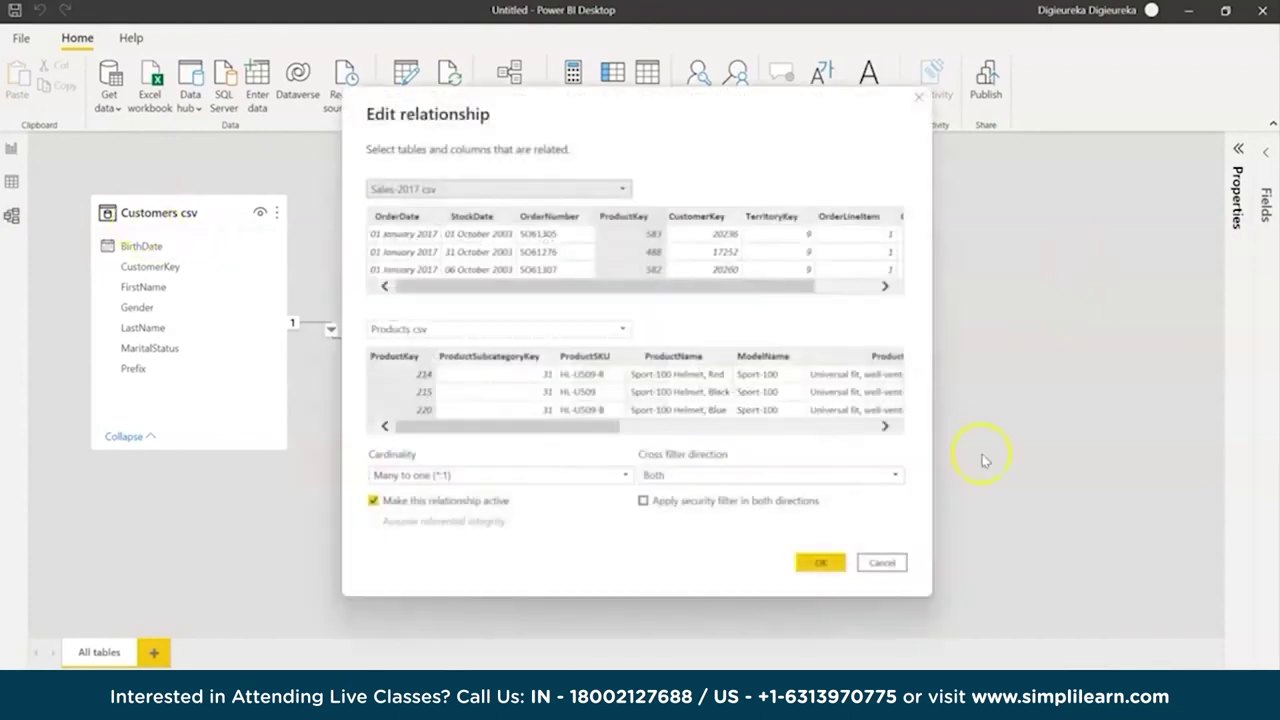
click(697, 475)
click(694, 490)
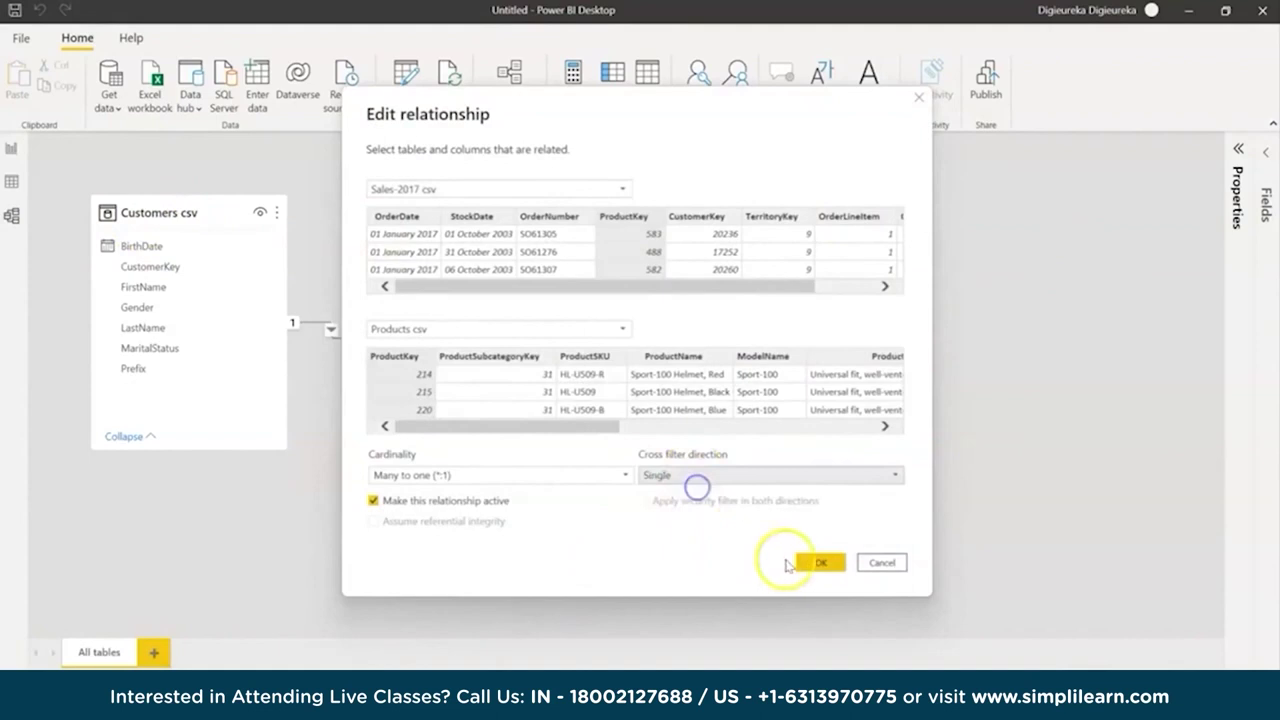
click(818, 562)
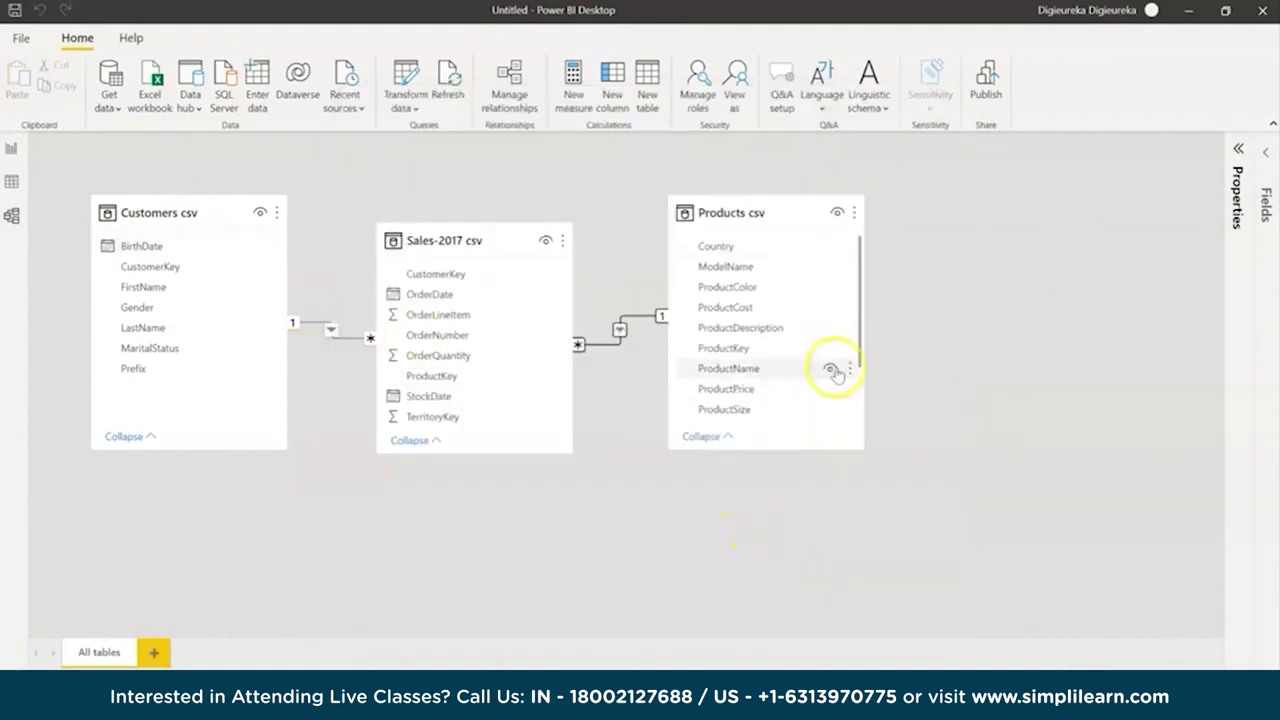
click(12, 148)
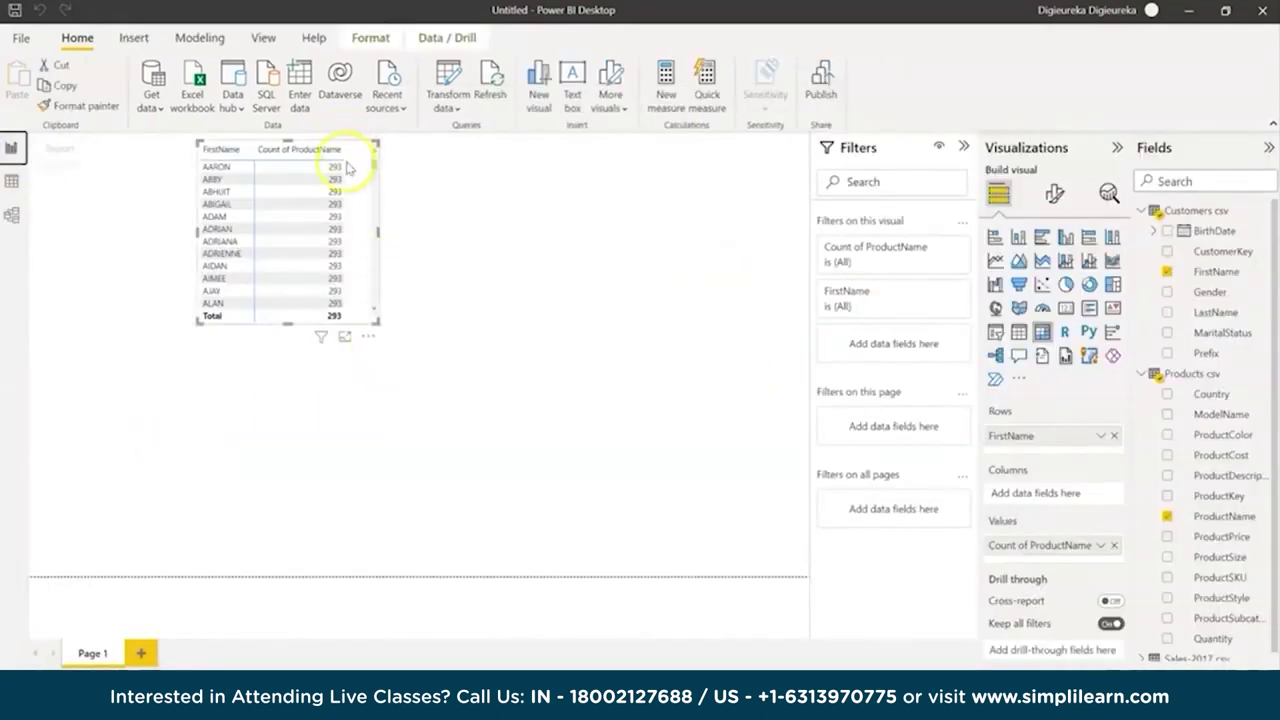
Replace the ProductName count in the matrix values with ProductKey from Sales-2017 csv, and review the rows
click(1114, 546)
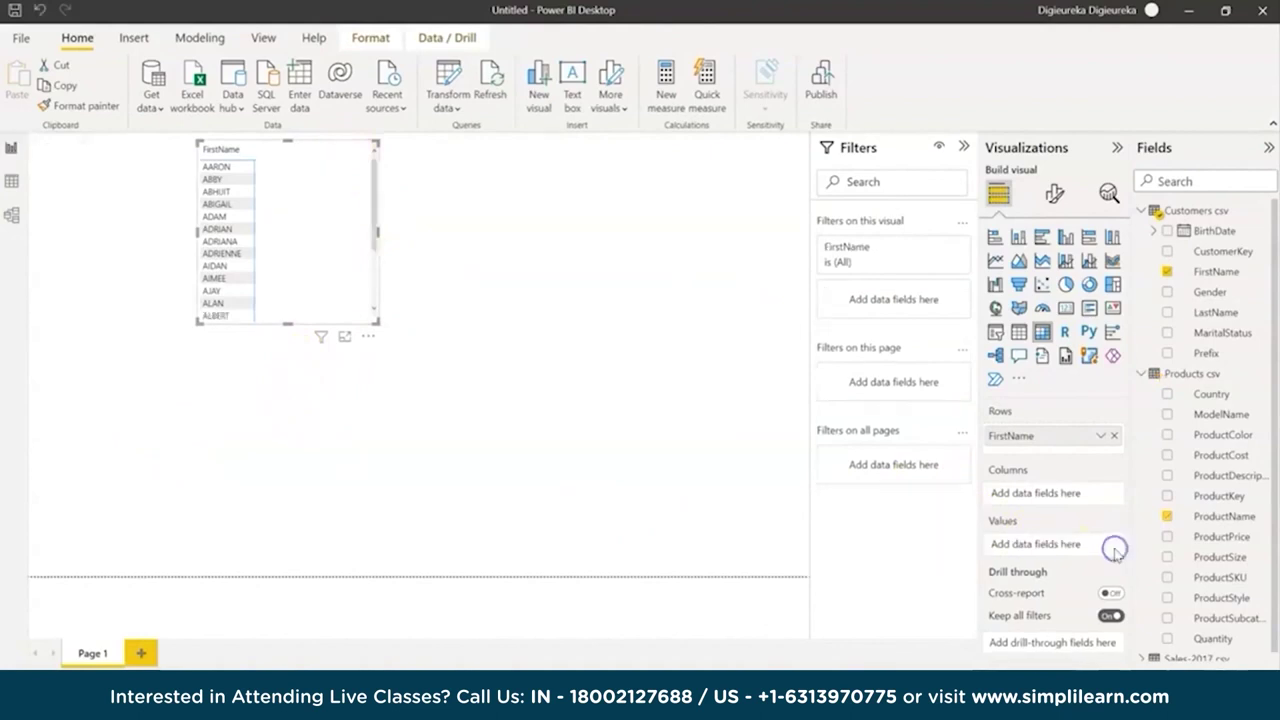
click(1150, 377)
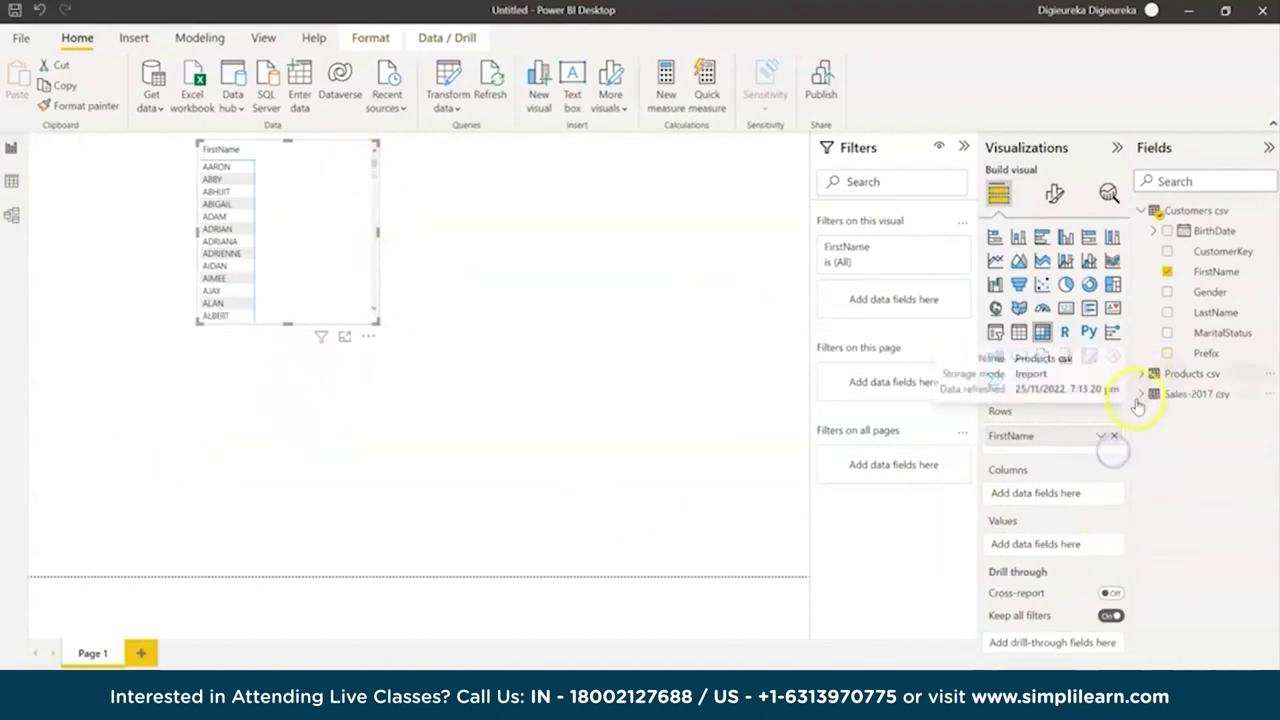
click(1139, 397)
click(1141, 394)
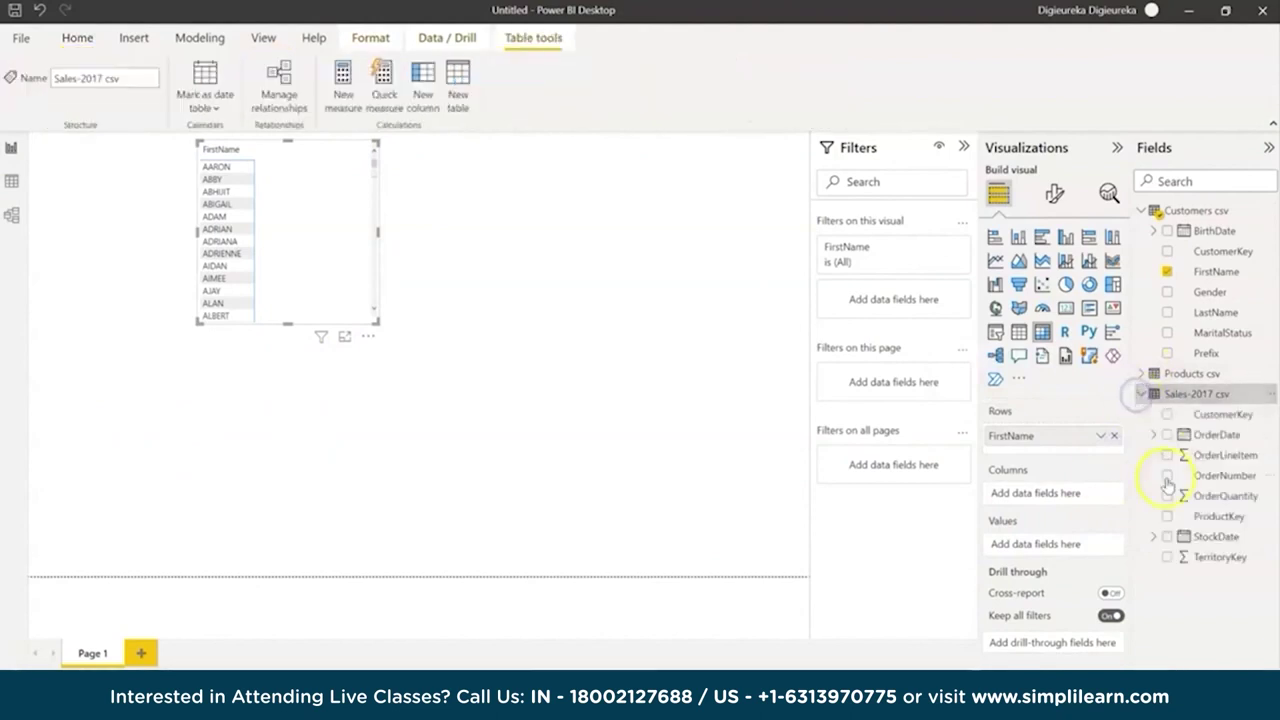
drag(1211, 524, 1072, 544)
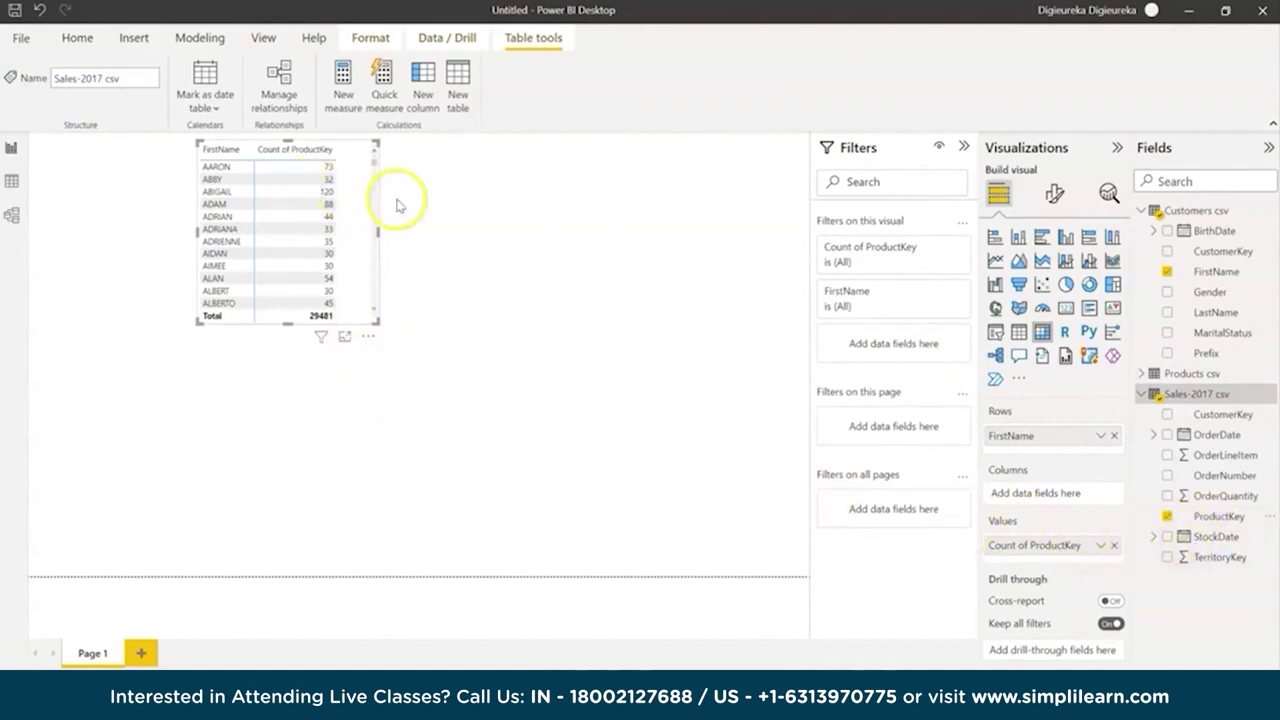
scroll(345, 207, down, 5)
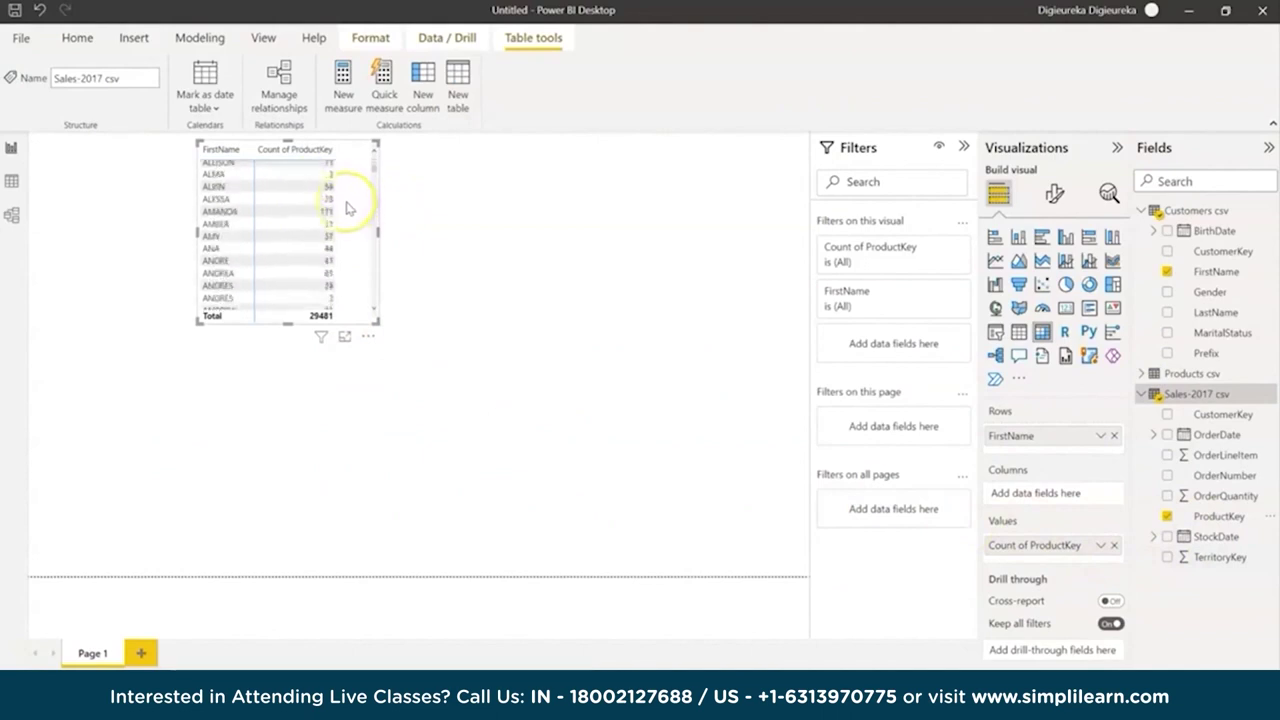
Replace the ProductKey count in the matrix values with ProductName from Products csv, summarized as Count
click(1114, 545)
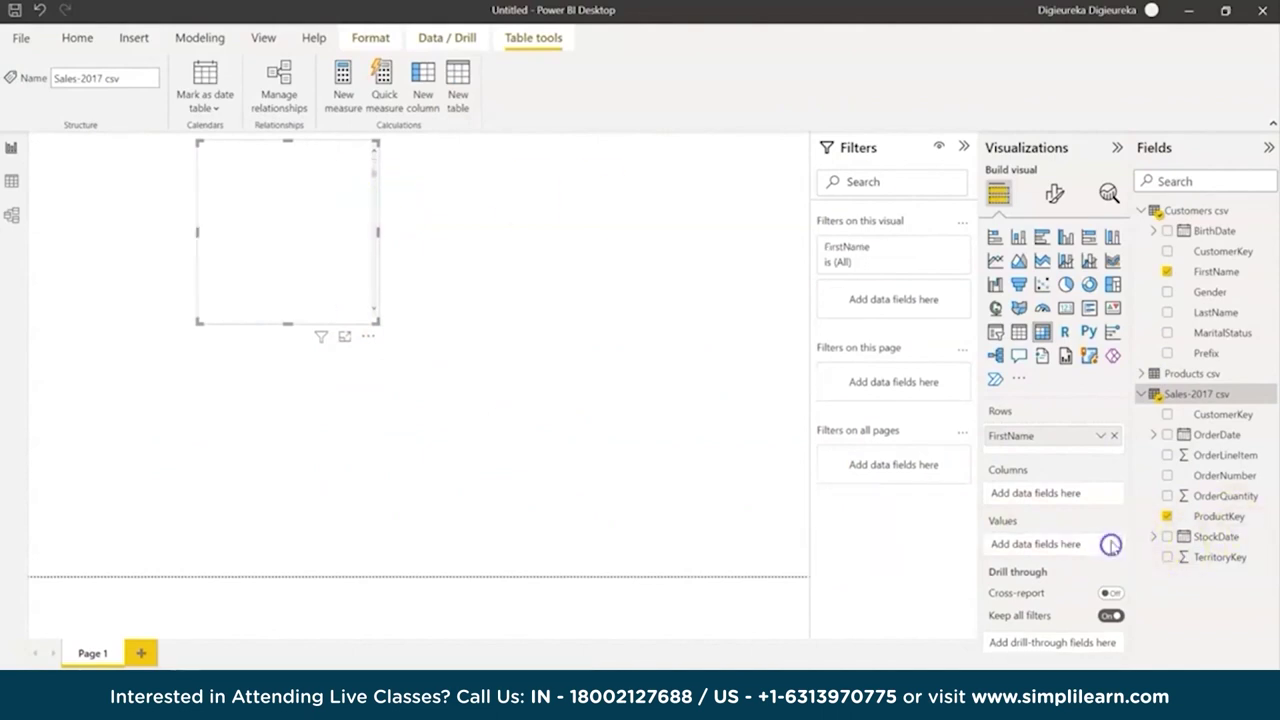
click(1142, 373)
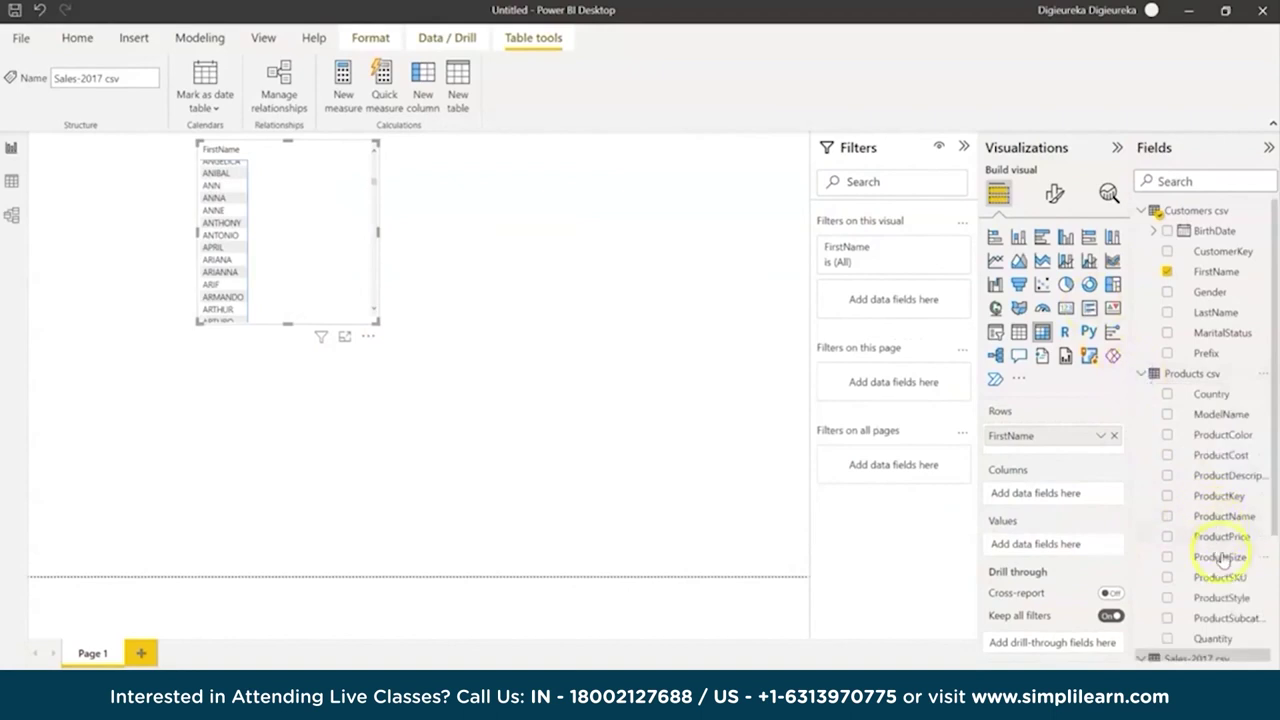
drag(1210, 516, 1100, 547)
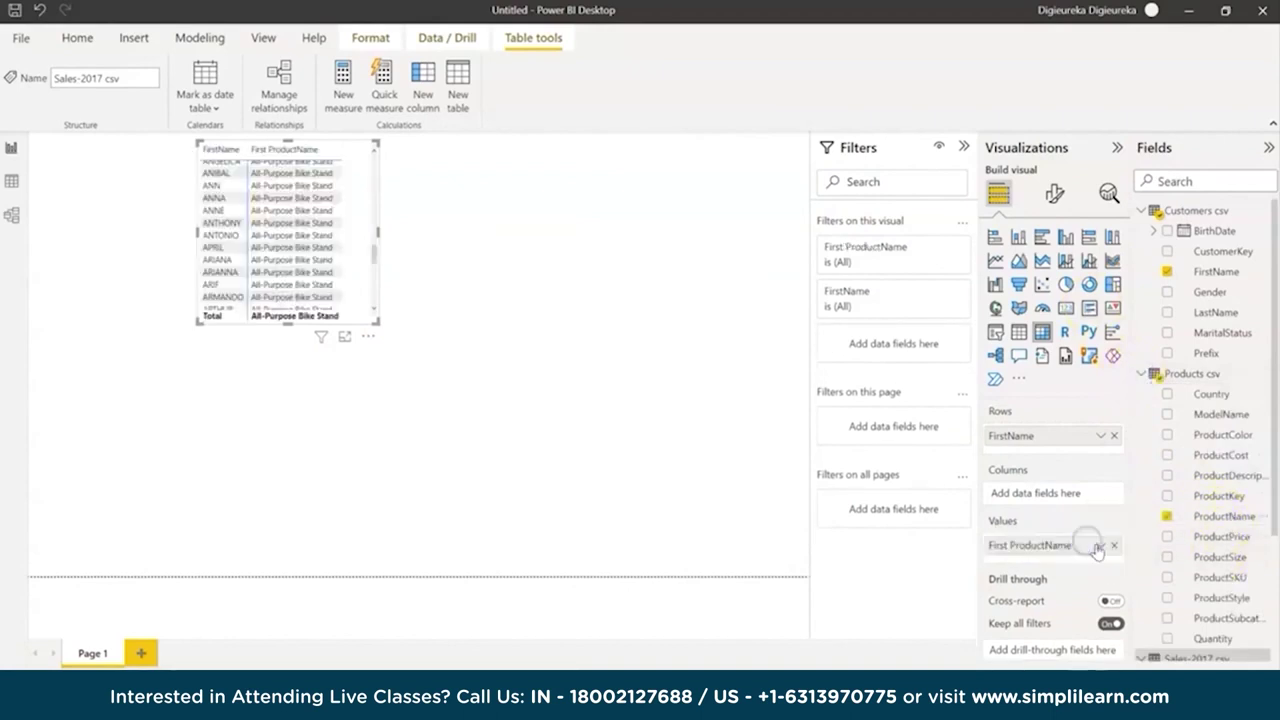
click(1100, 545)
click(1160, 519)
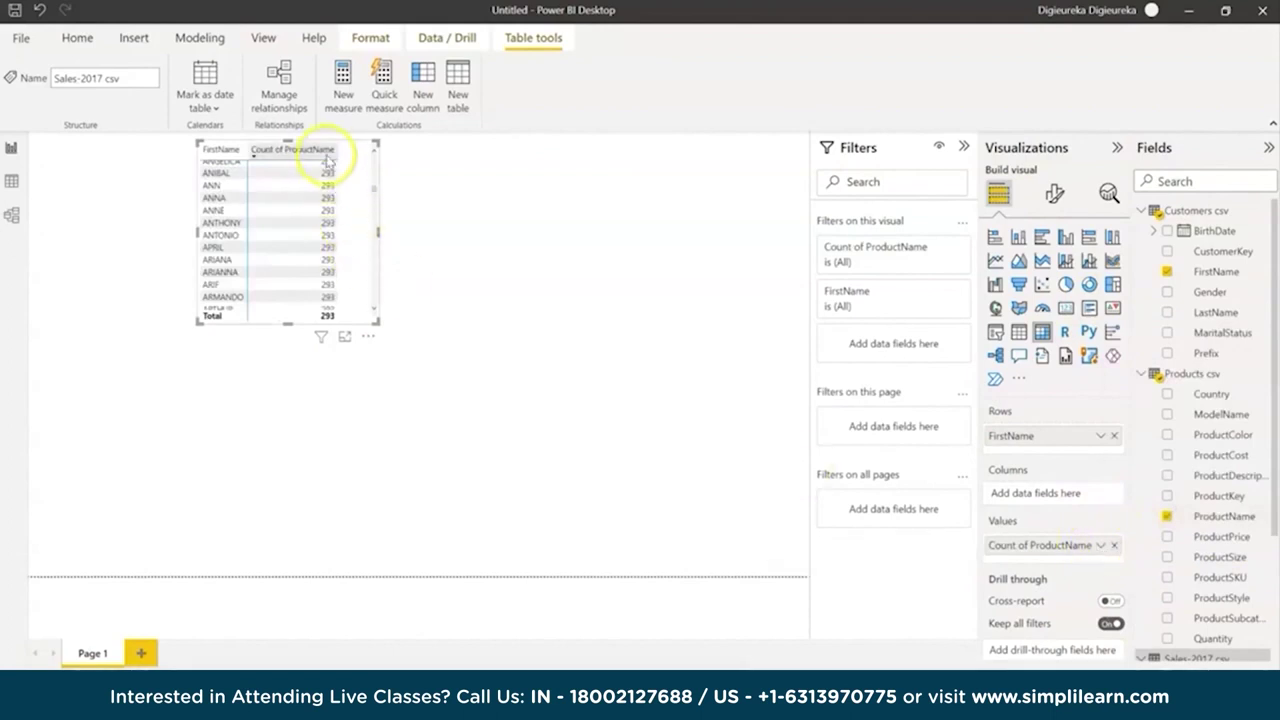
Set the cross filter direction of the relationship between Sales-2017 csv and Products csv to Both in the model
click(12, 215)
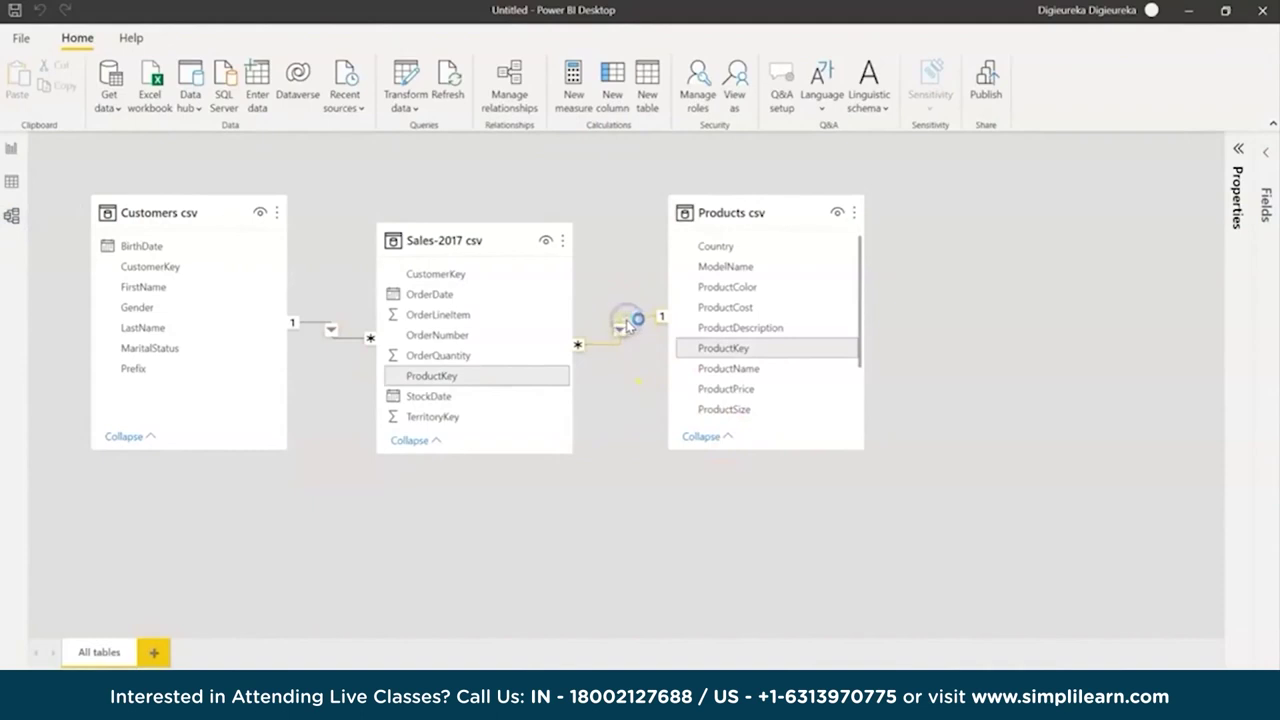
double_click(627, 325)
click(803, 478)
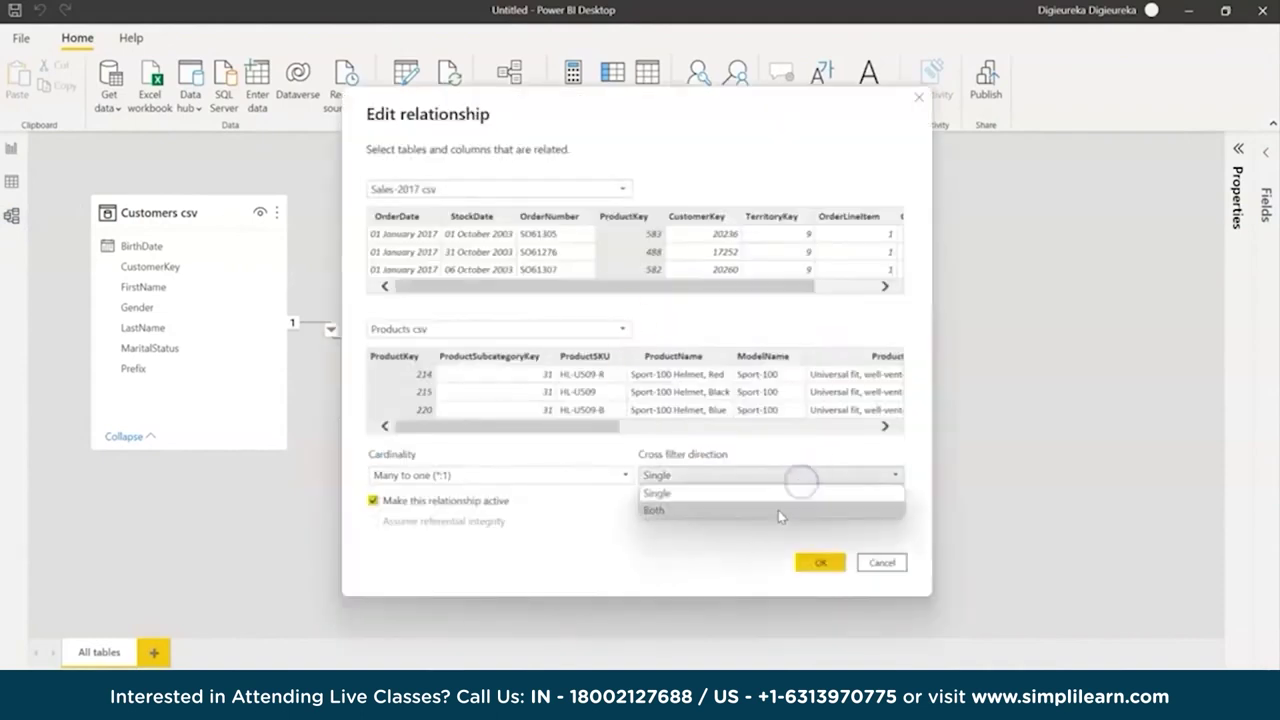
click(776, 512)
click(820, 561)
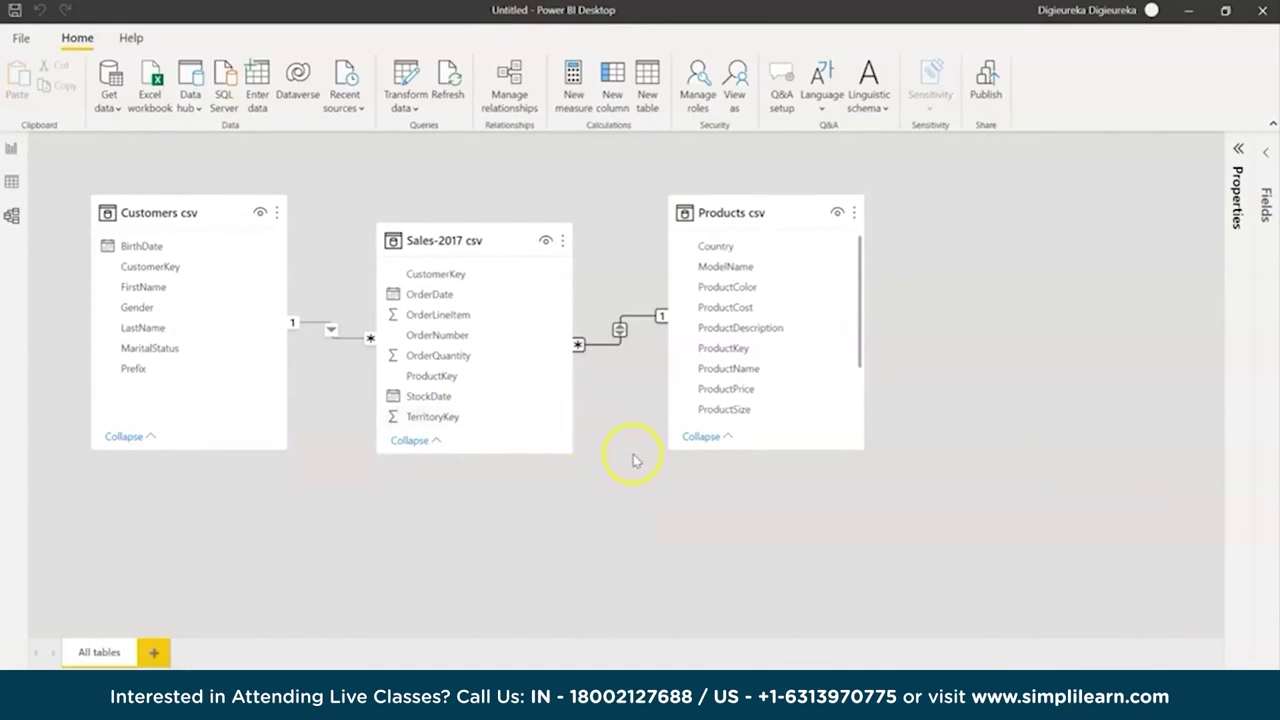
Load the Customers_Details sheet from the Excel workbook Customers_details.xlsx into the model, after previewing its columns
click(152, 92)
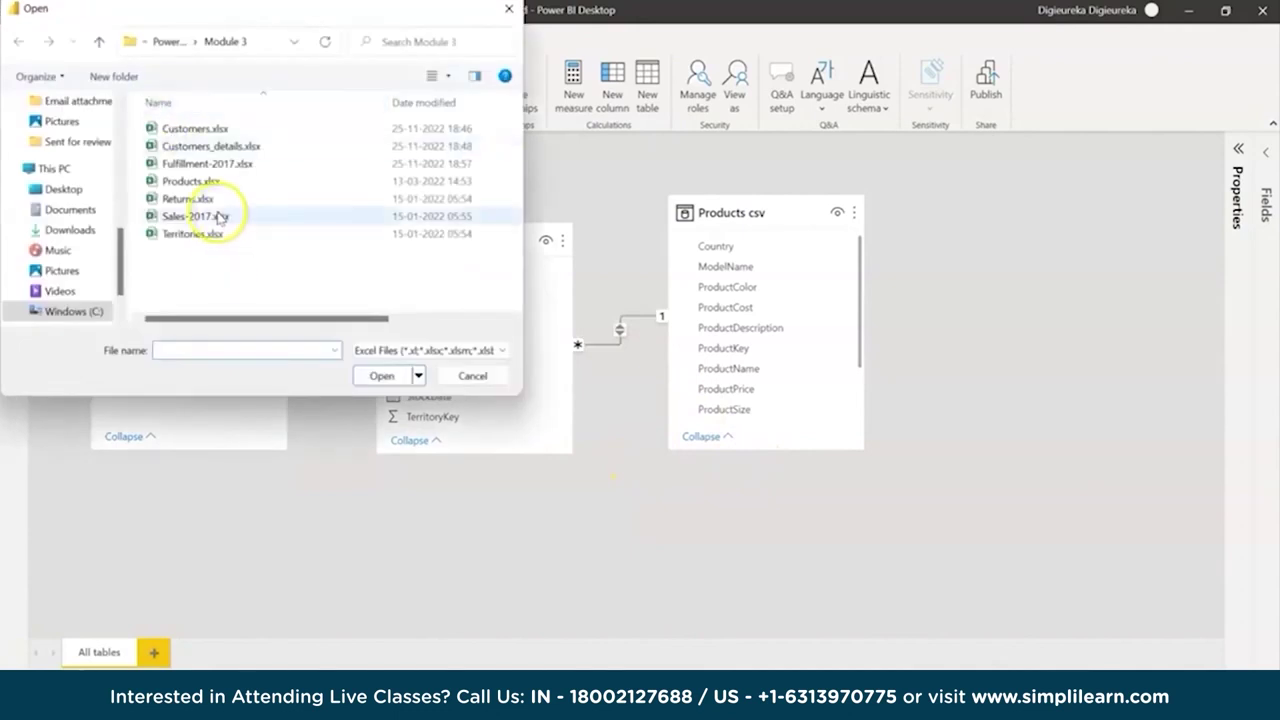
double_click(221, 147)
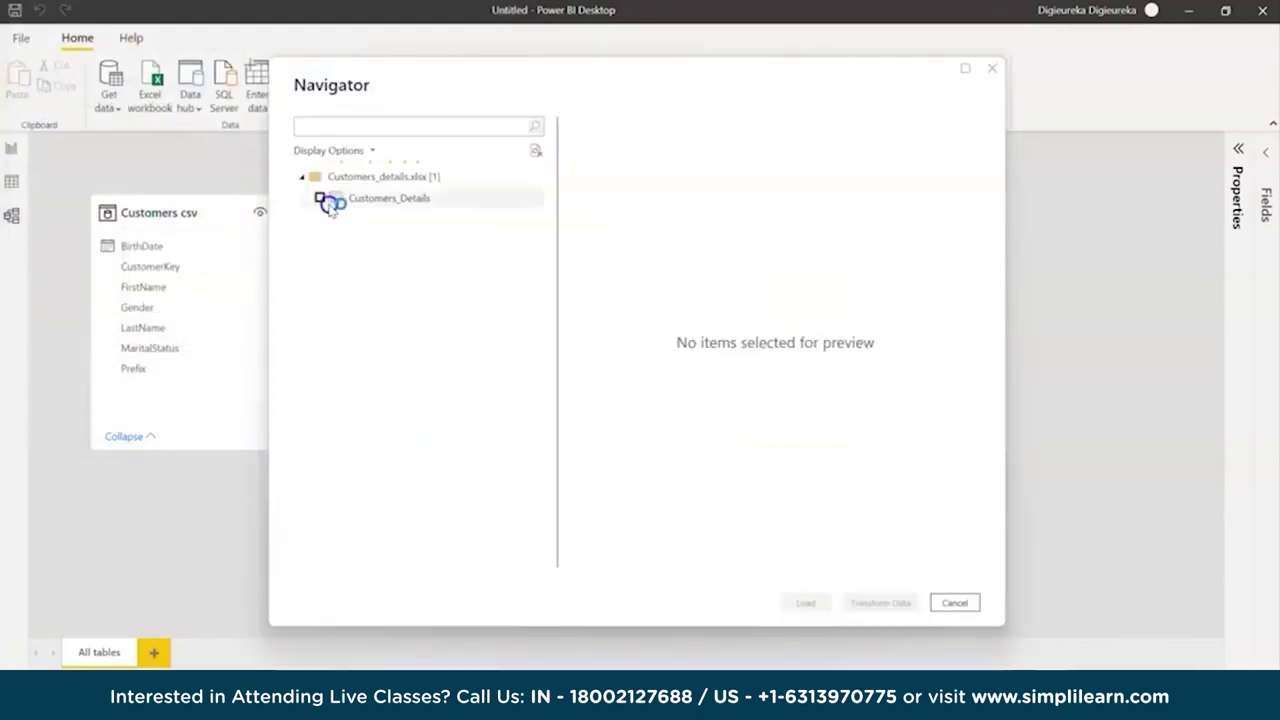
click(322, 201)
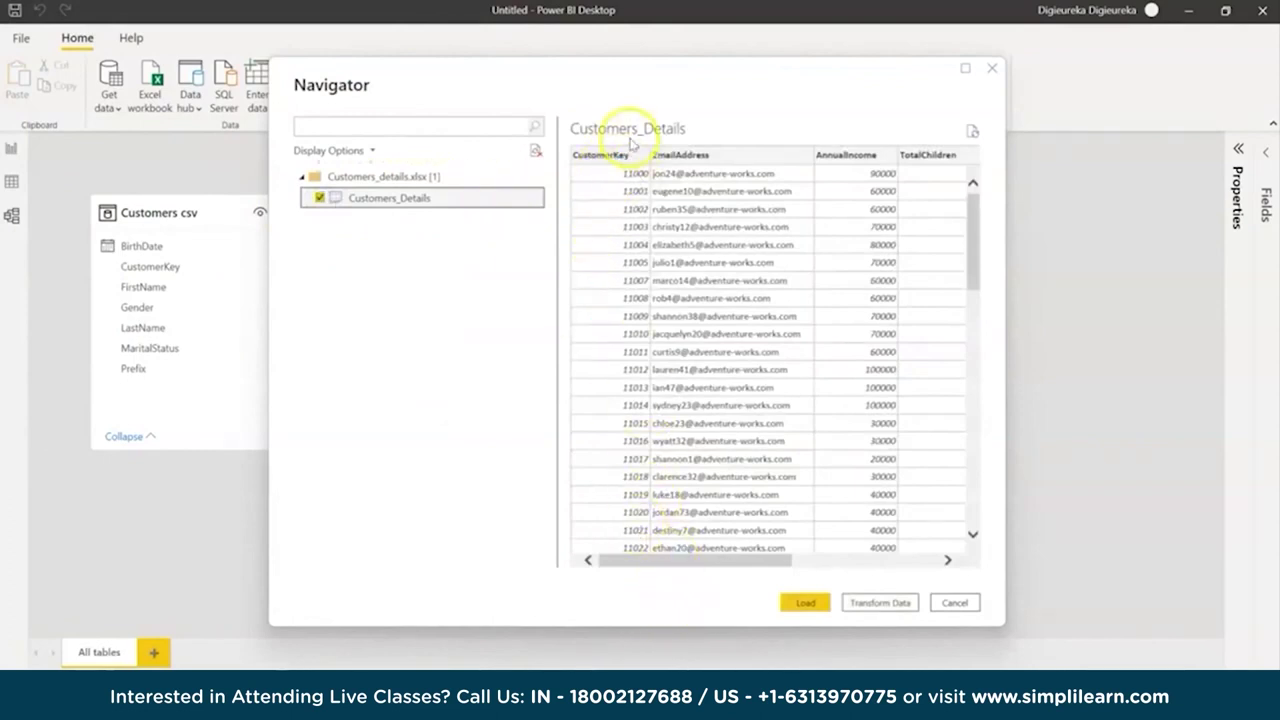
drag(753, 566, 900, 580)
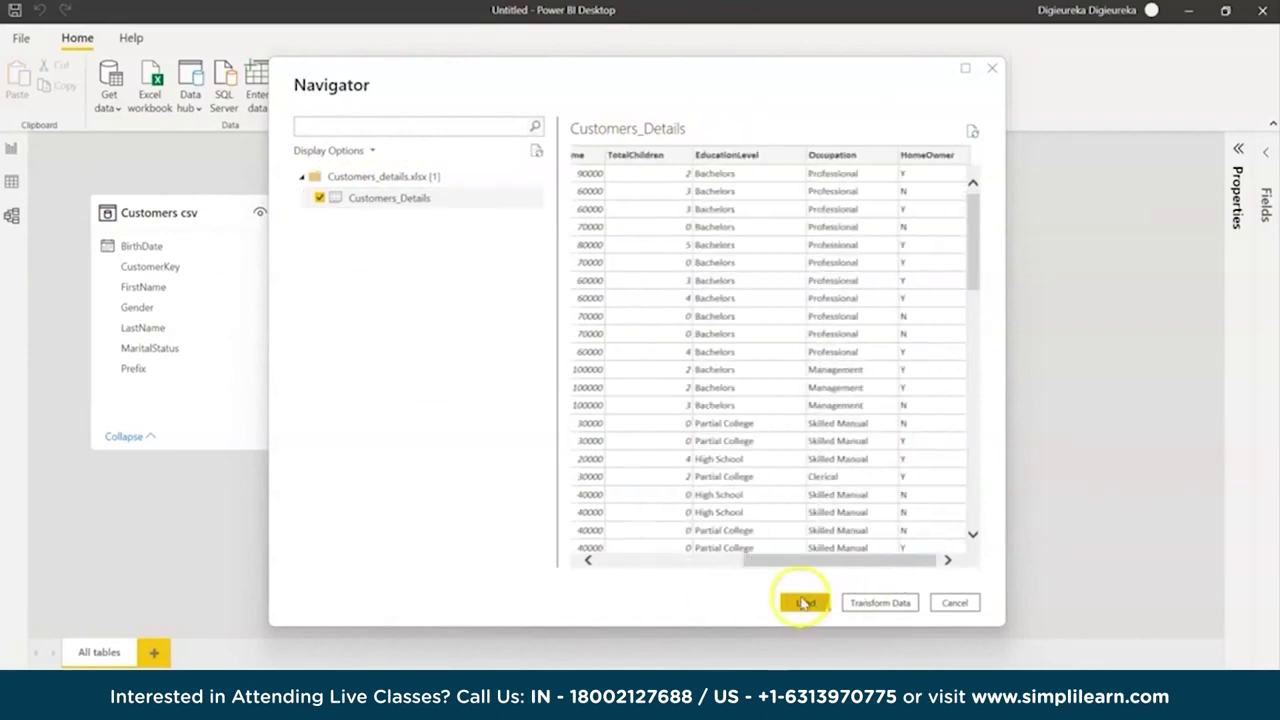
click(804, 603)
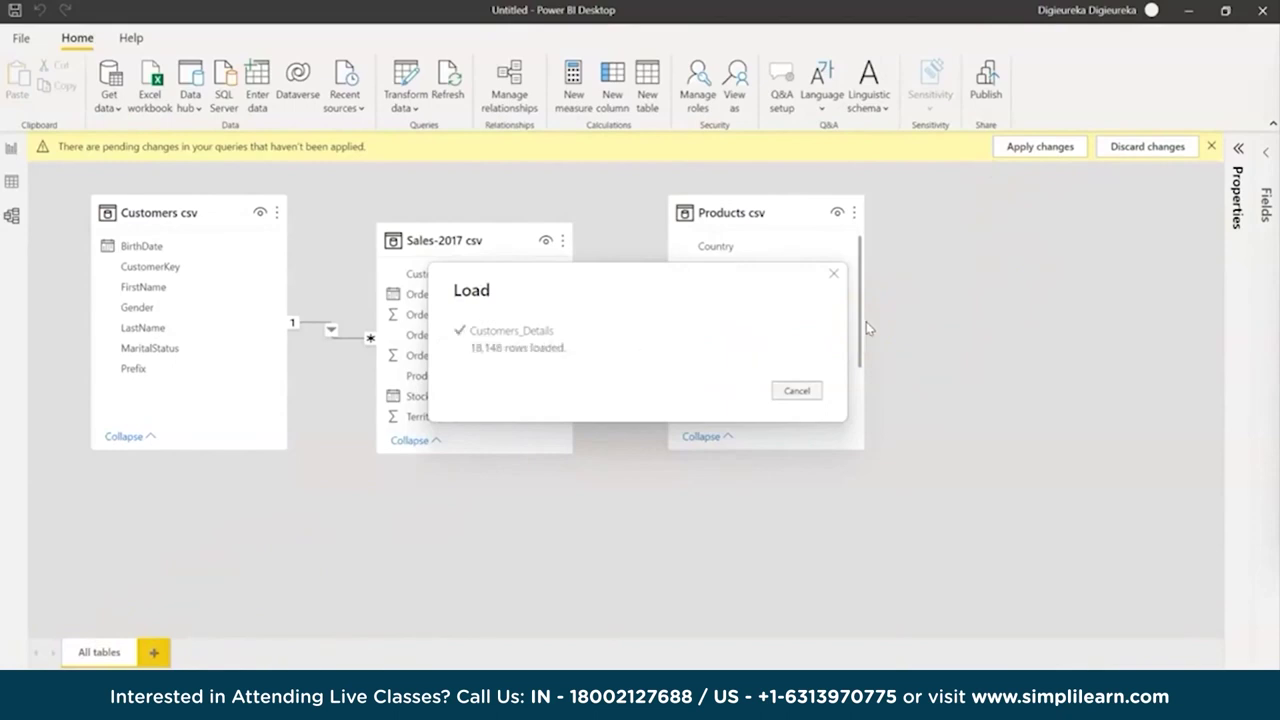
Place the Customers_Details table below Customers csv in the model diagram and fit all tables in the view
click(1034, 232)
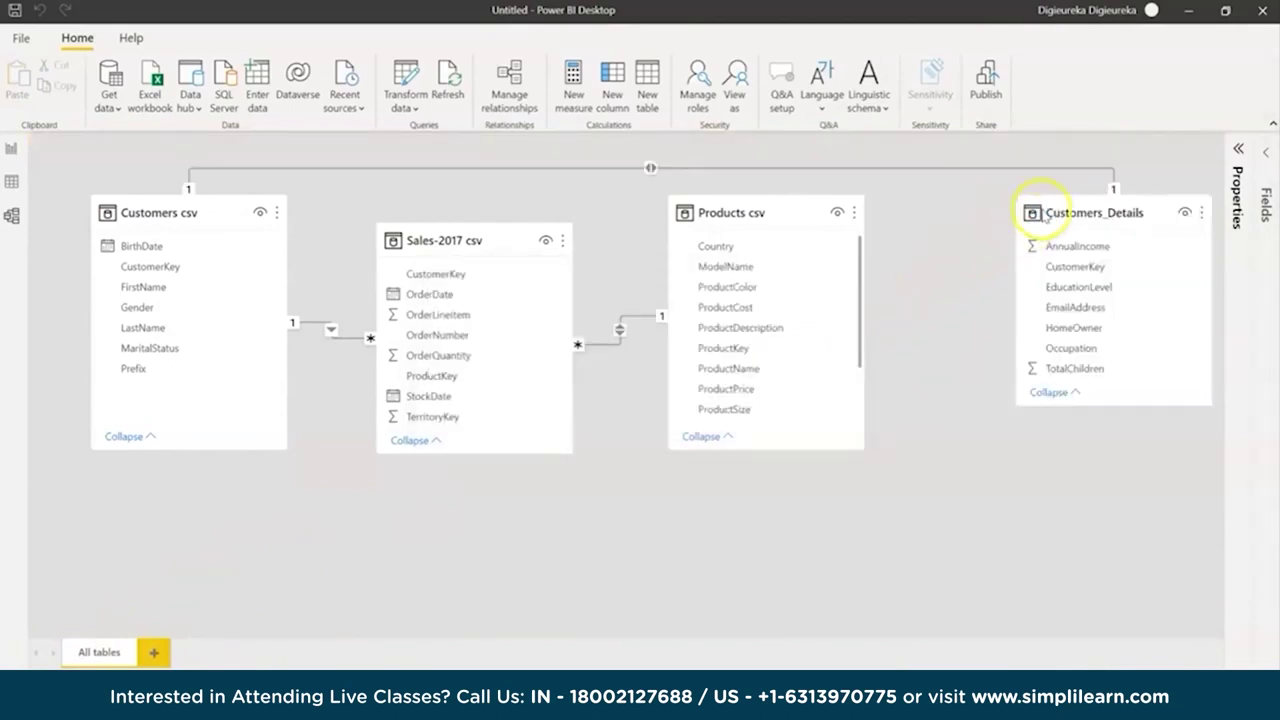
drag(1062, 203, 257, 480)
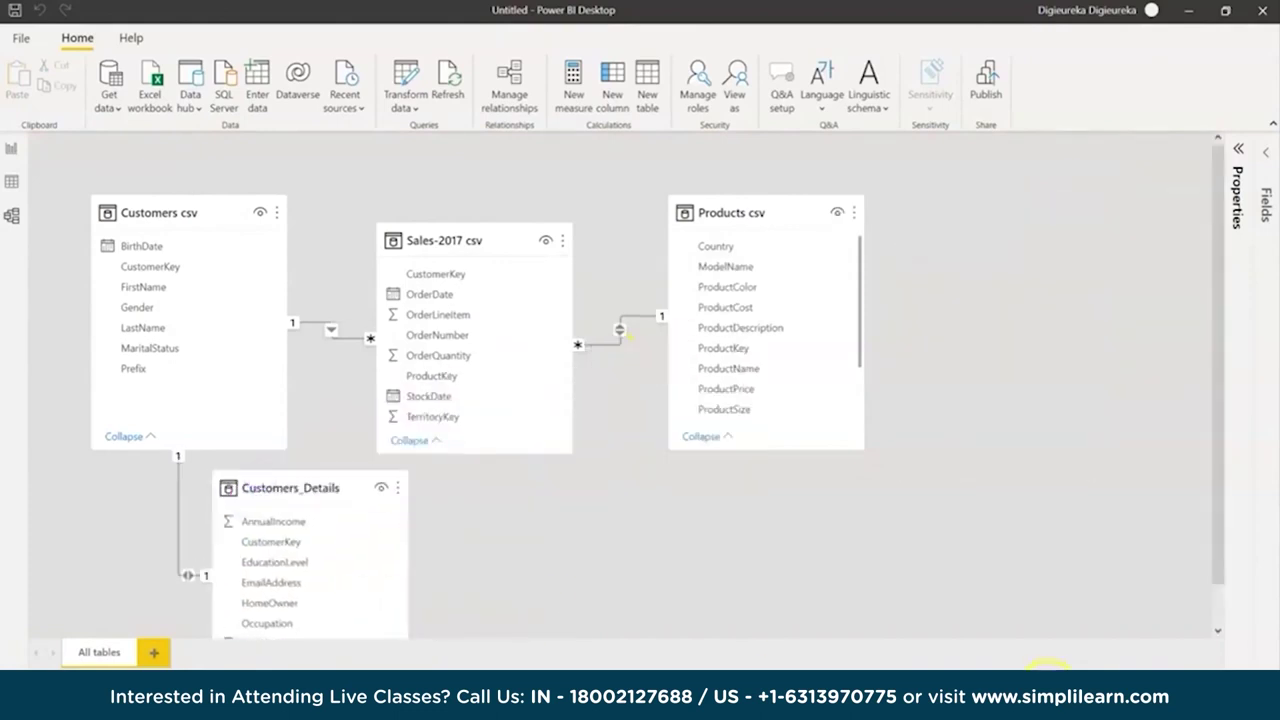
click(1068, 660)
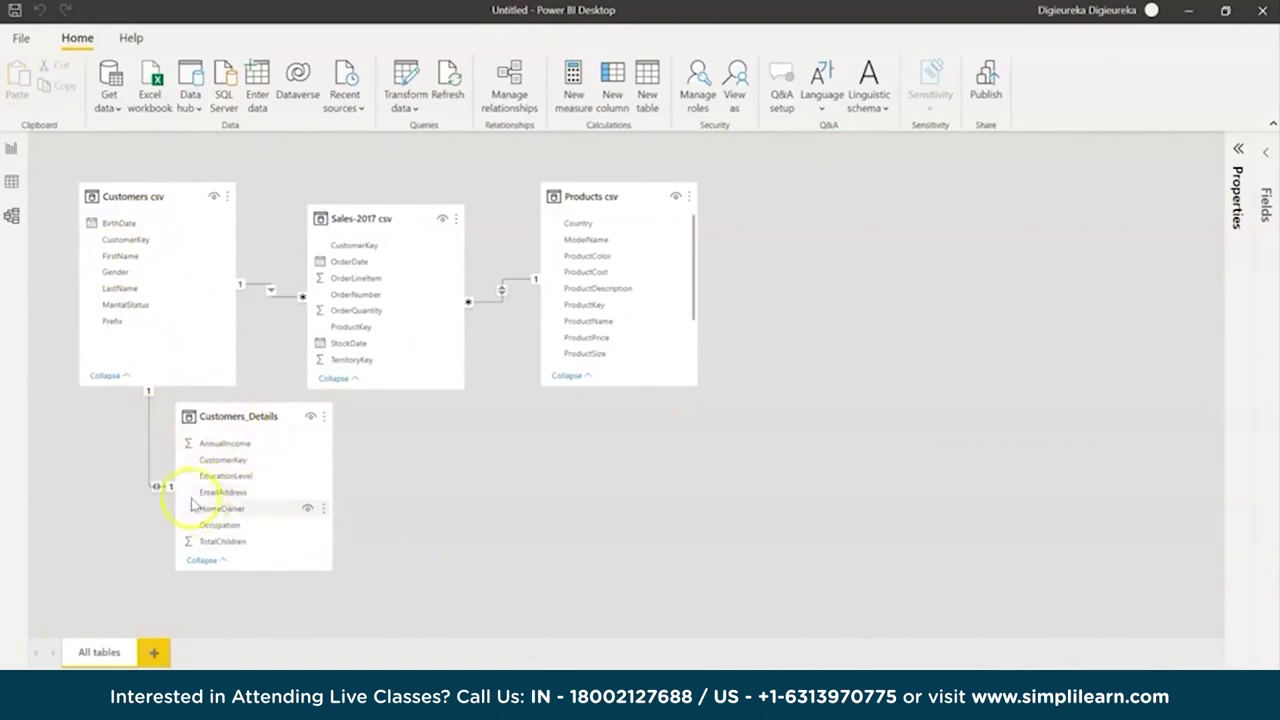
Inspect the cardinality and cross filter direction options of the relationship between Customers_Details and Customers csv
mouse_move(147, 458)
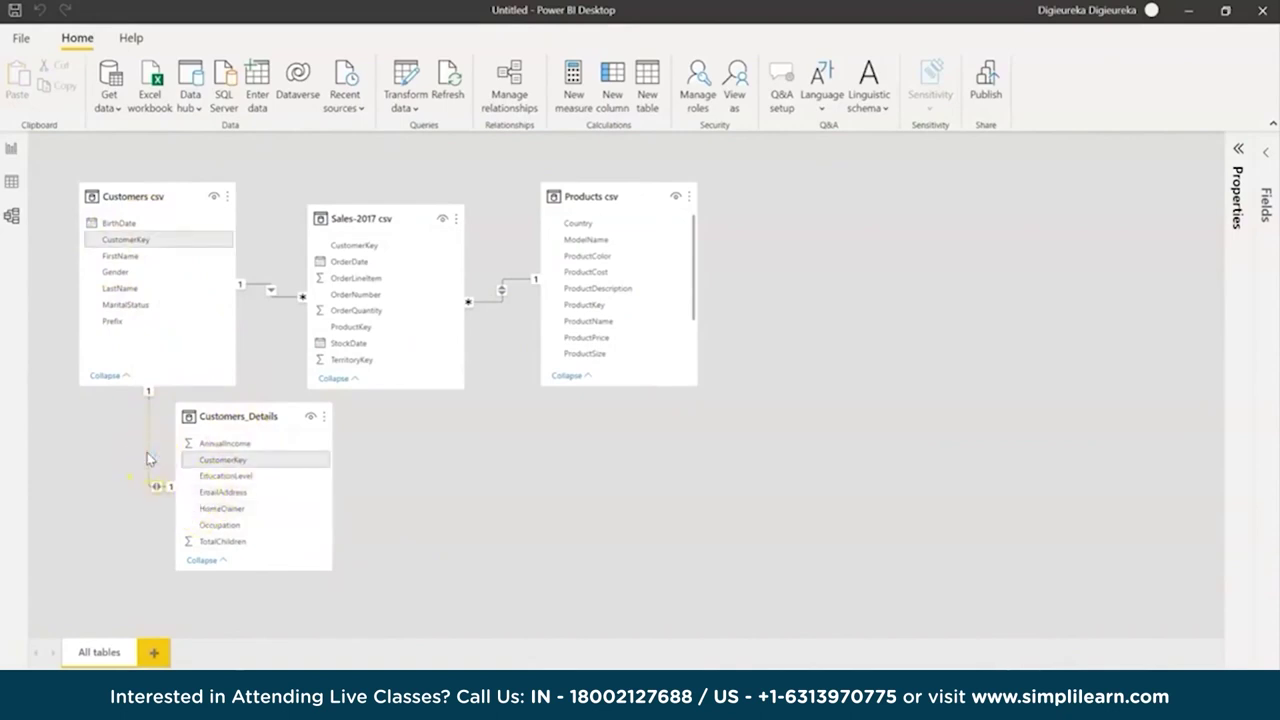
double_click(147, 458)
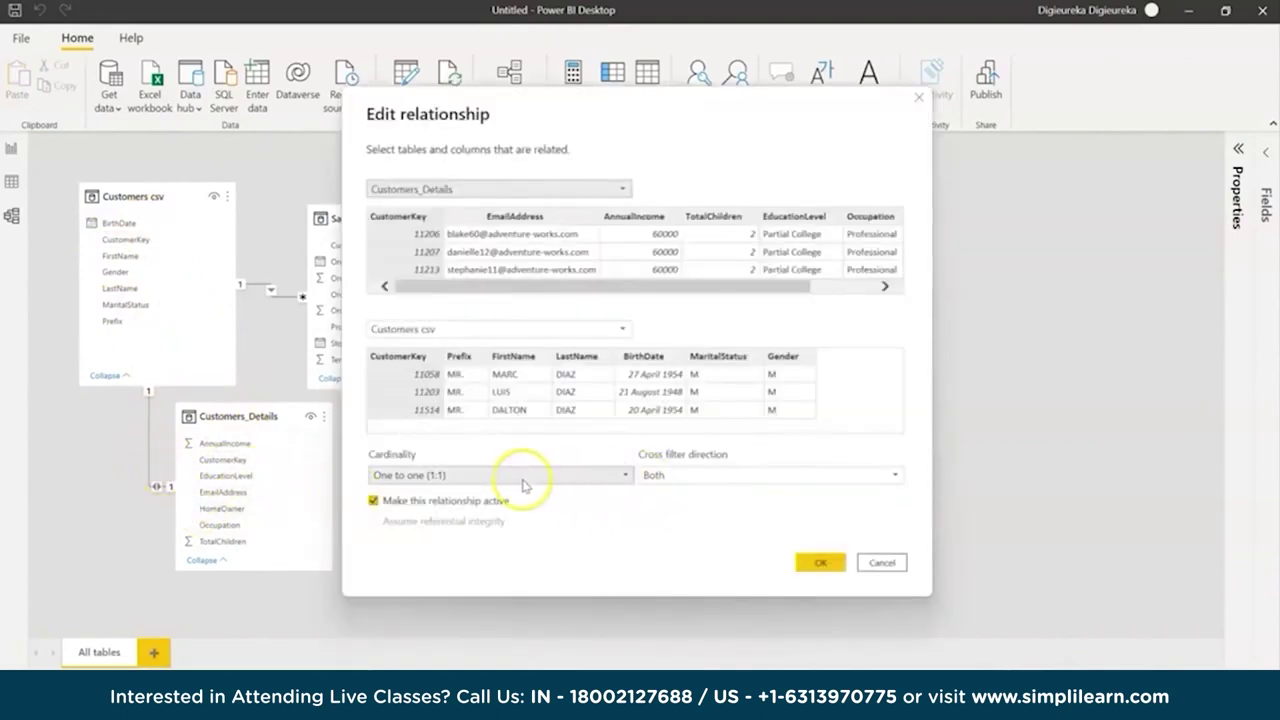
click(665, 477)
click(663, 475)
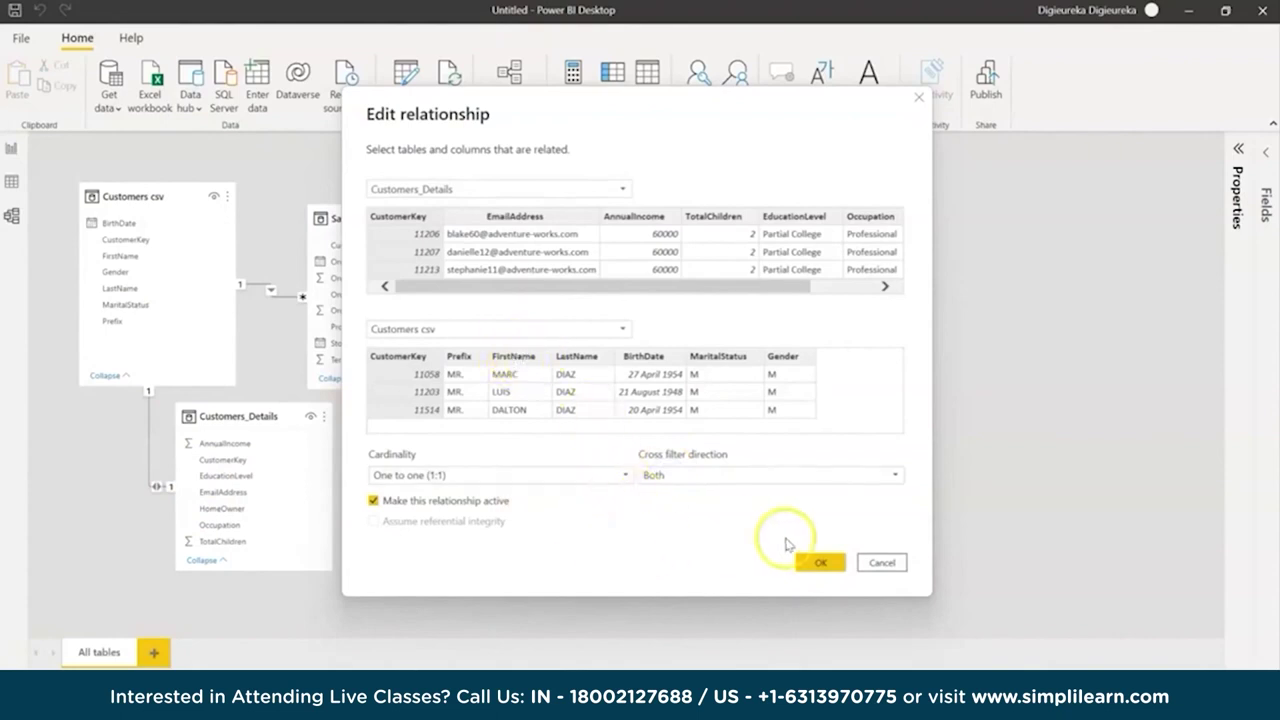
click(816, 563)
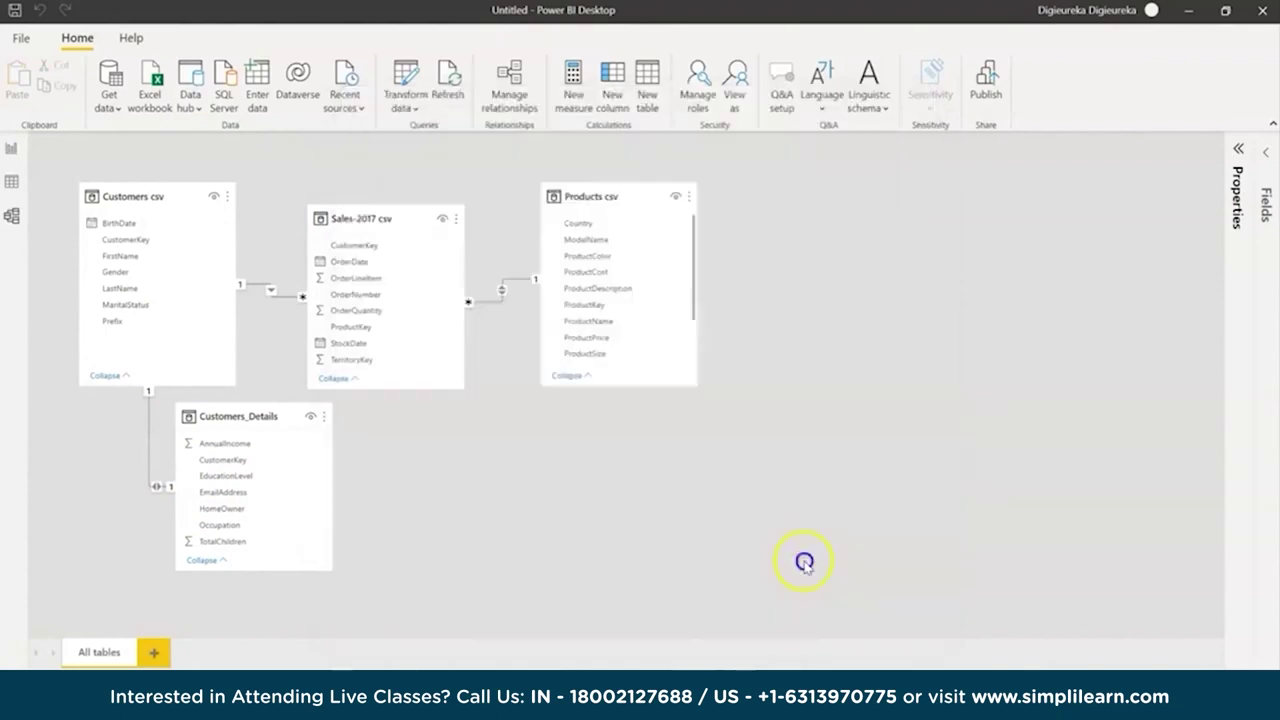
Add EmailAddress from the Customers_Details table to the report matrix's rows, below FirstName
click(10, 150)
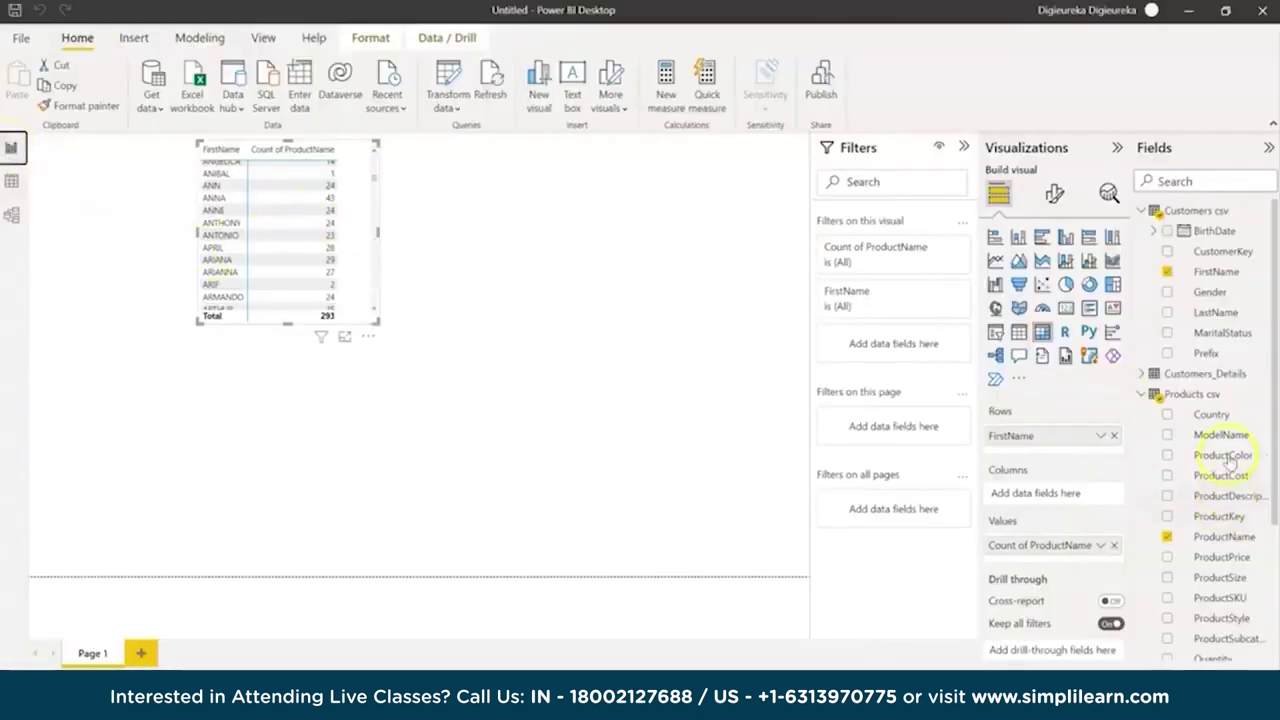
click(1140, 376)
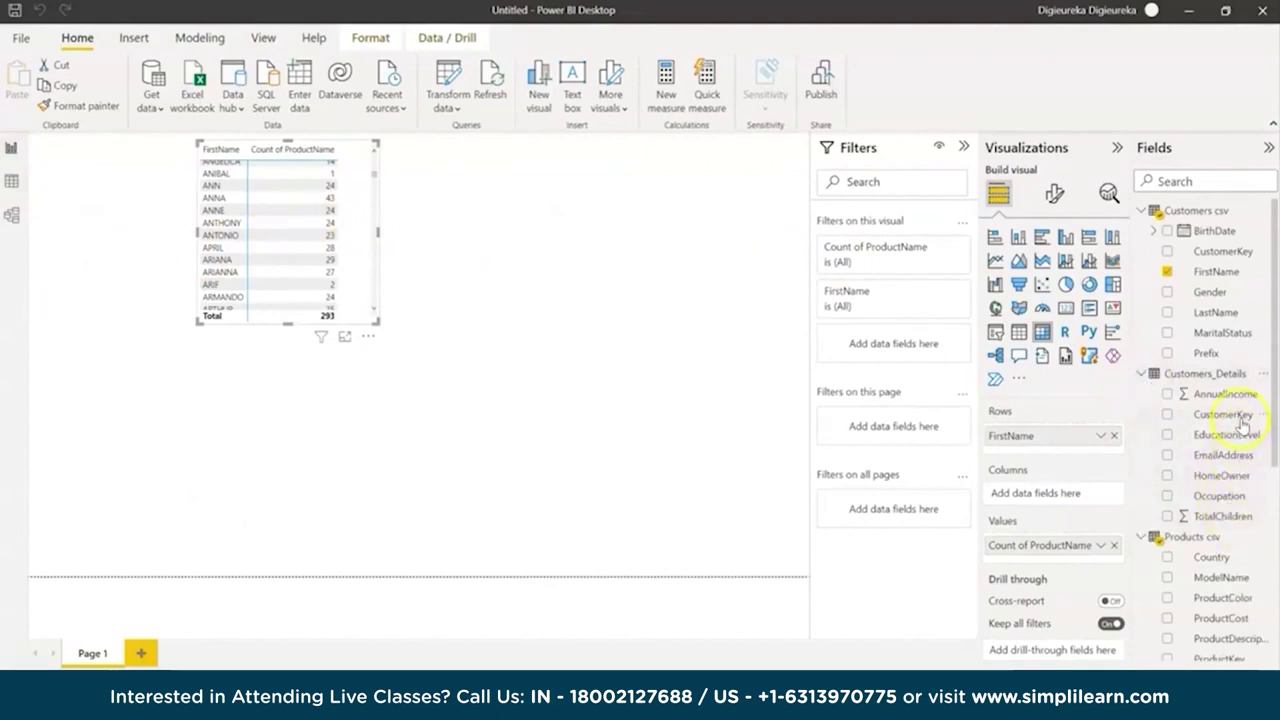
drag(1231, 461, 1049, 455)
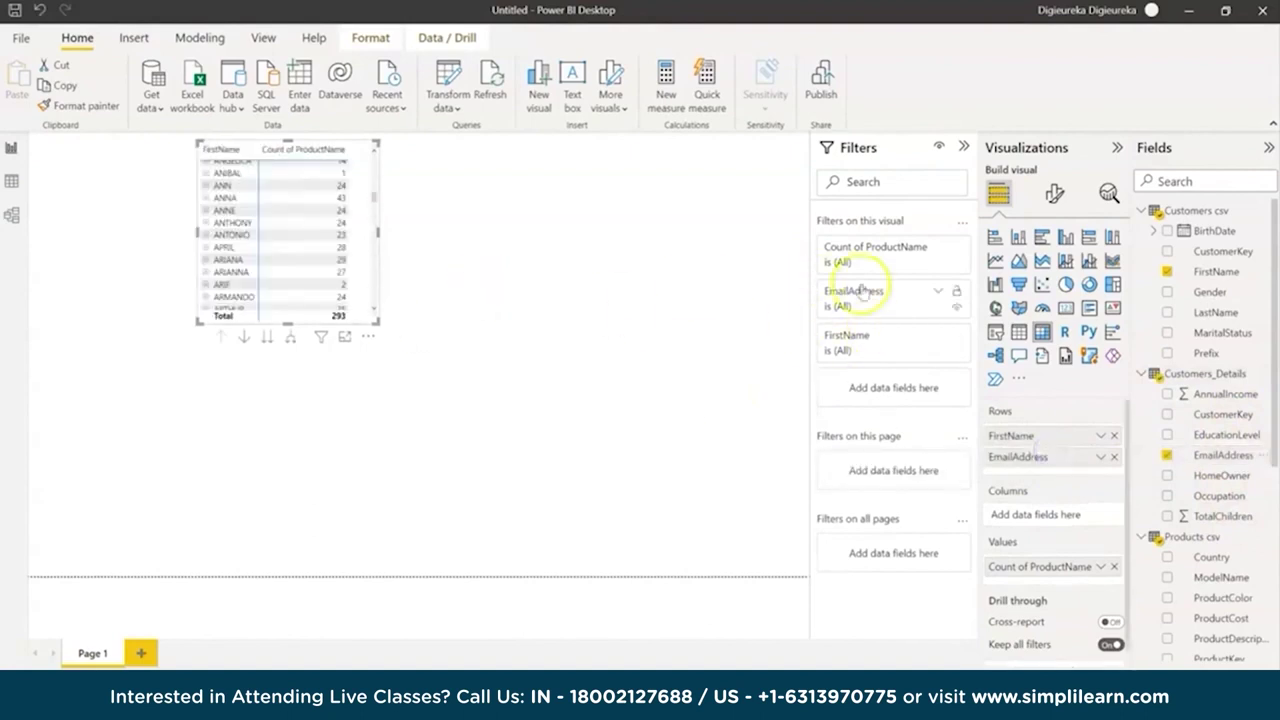
click(1018, 330)
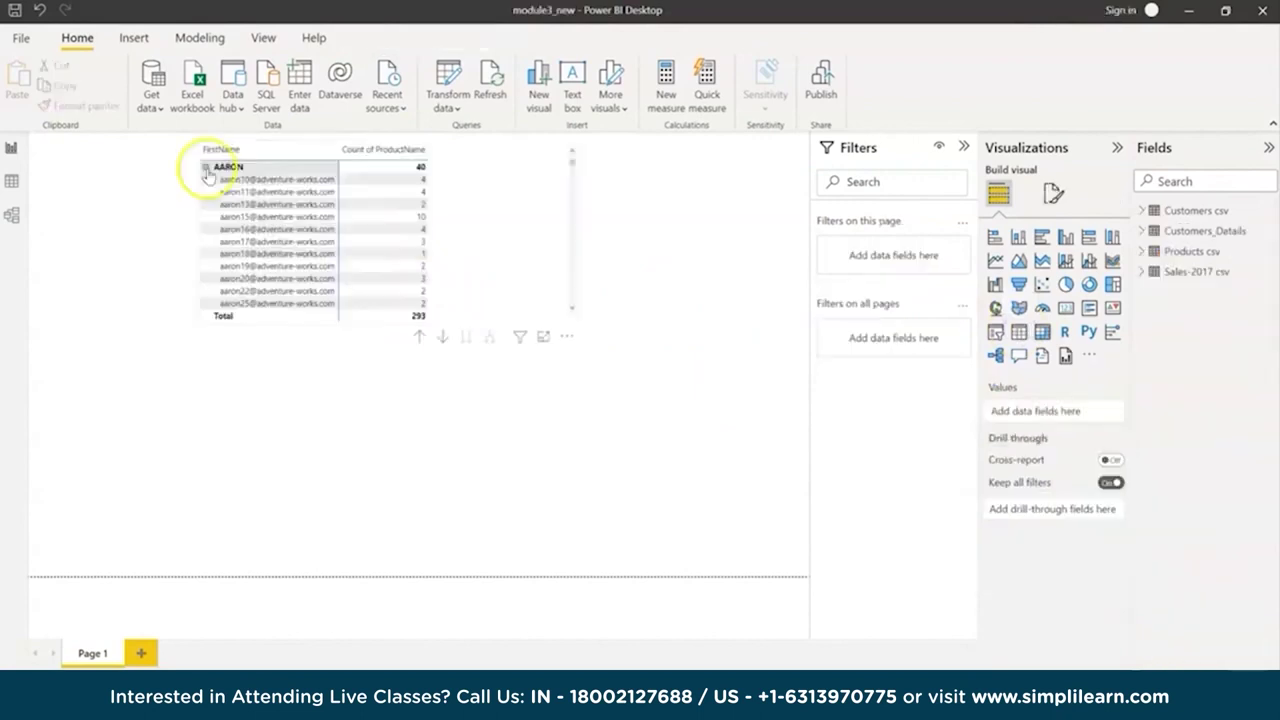
Examine the product counts per email address under the first FirstName row of the matrix, and check the table relationships in the model
click(207, 172)
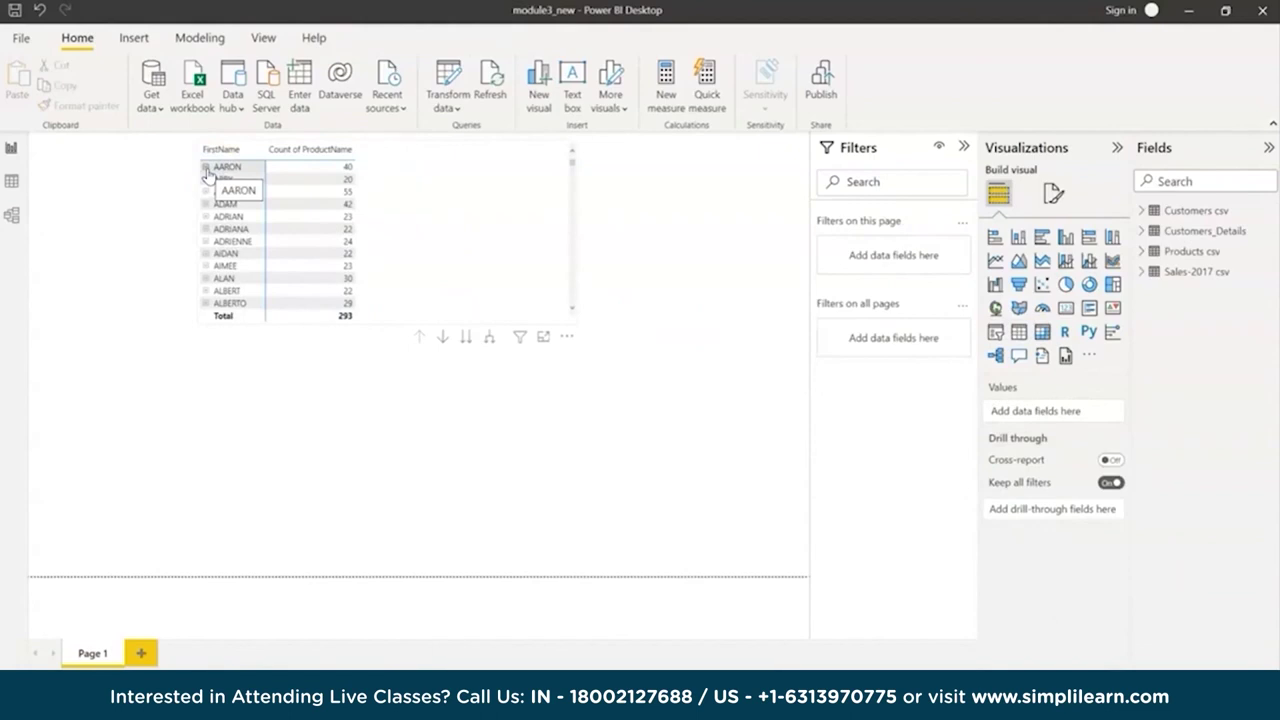
click(206, 168)
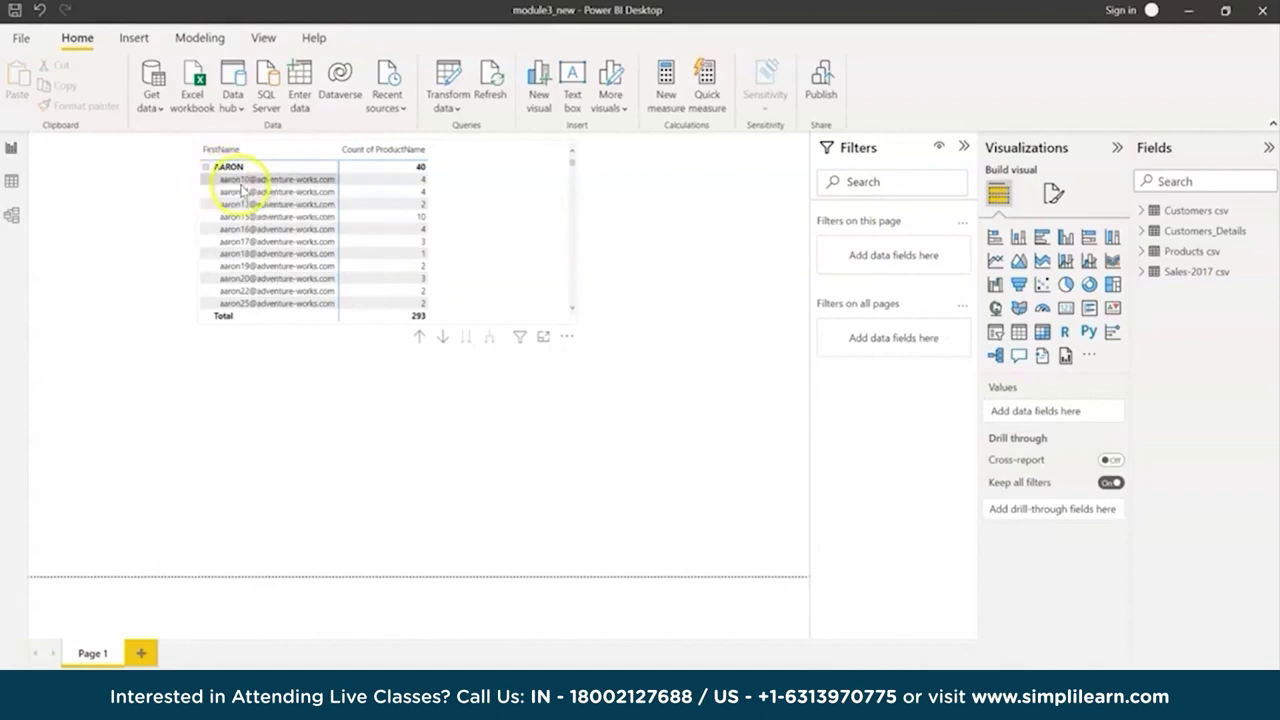
click(11, 214)
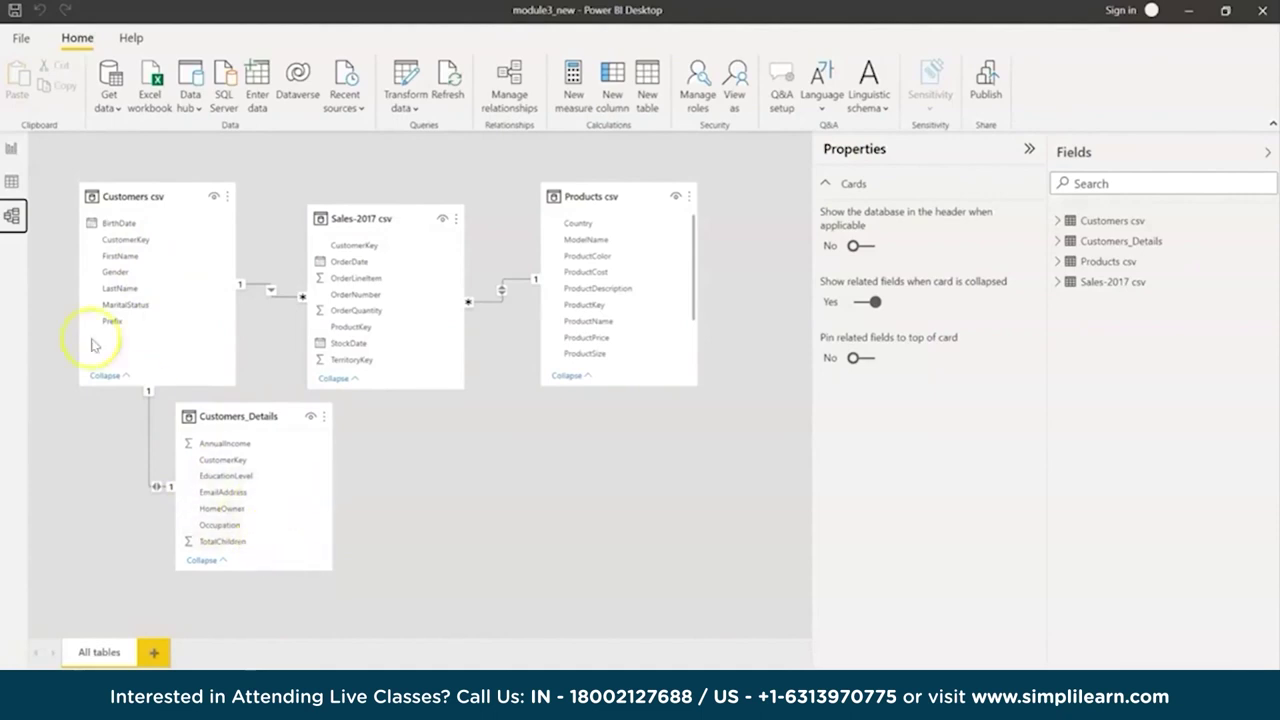
click(19, 153)
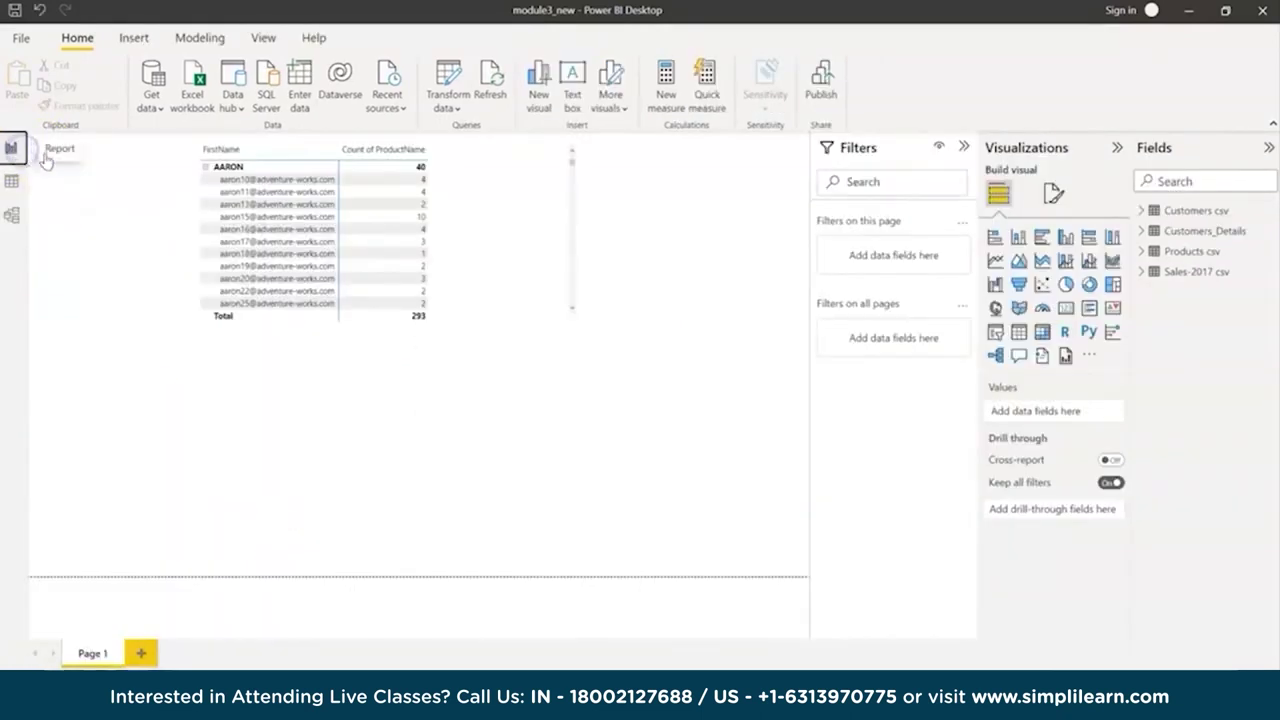
click(211, 175)
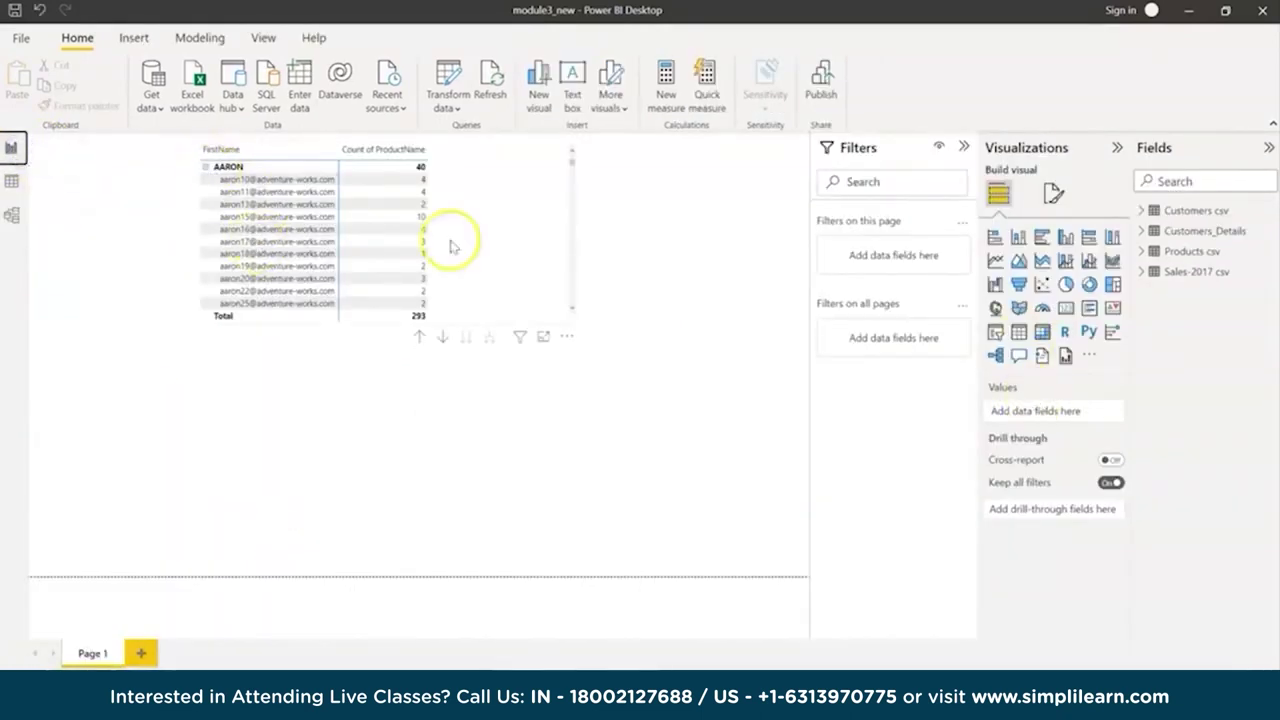
click(502, 240)
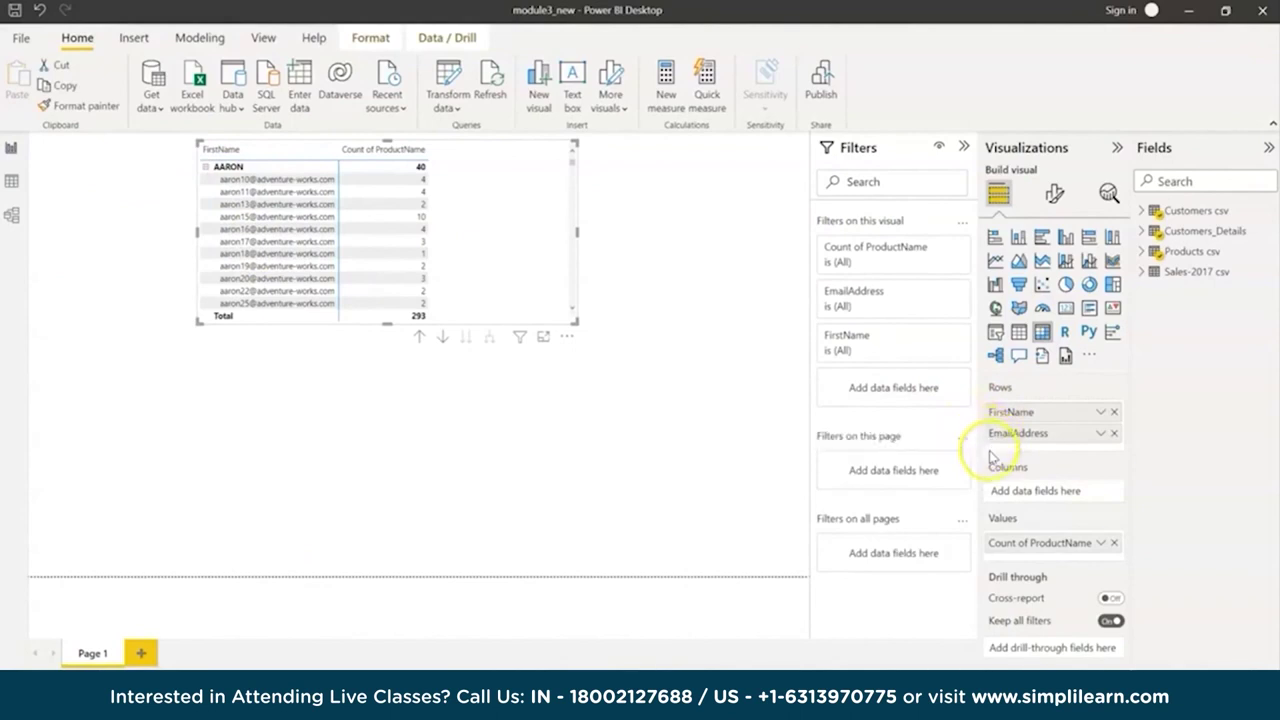
scroll(253, 282, down, 5)
scroll(253, 282, down, 3)
scroll(255, 282, up, 5)
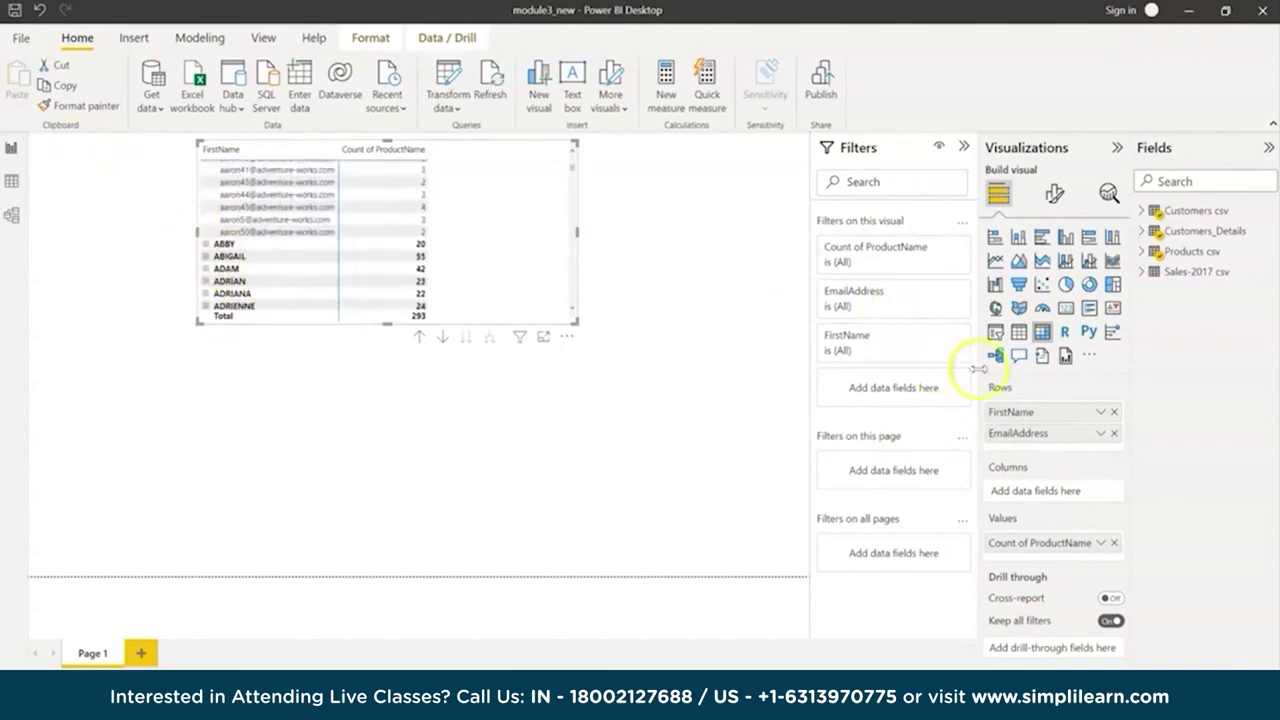
Add CustomerKey from Customers csv above FirstName in the matrix rows and convert the matrix to a table visual
click(1141, 212)
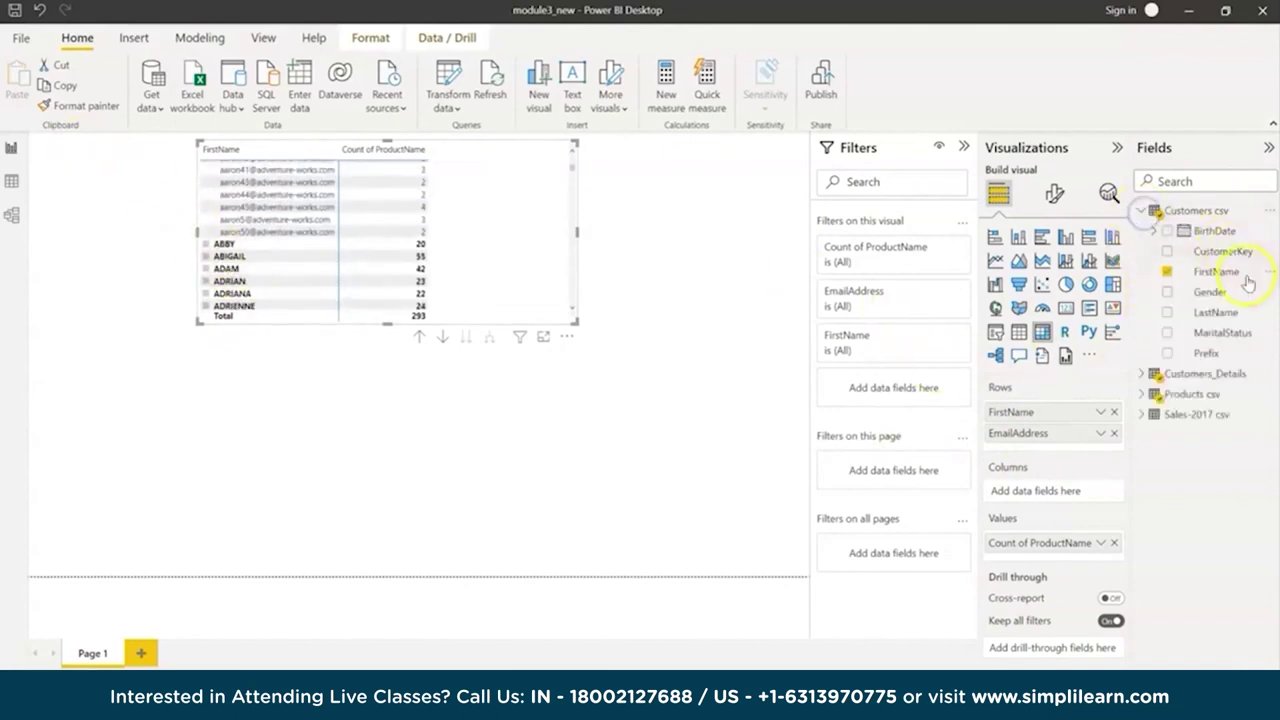
drag(1235, 257, 1077, 412)
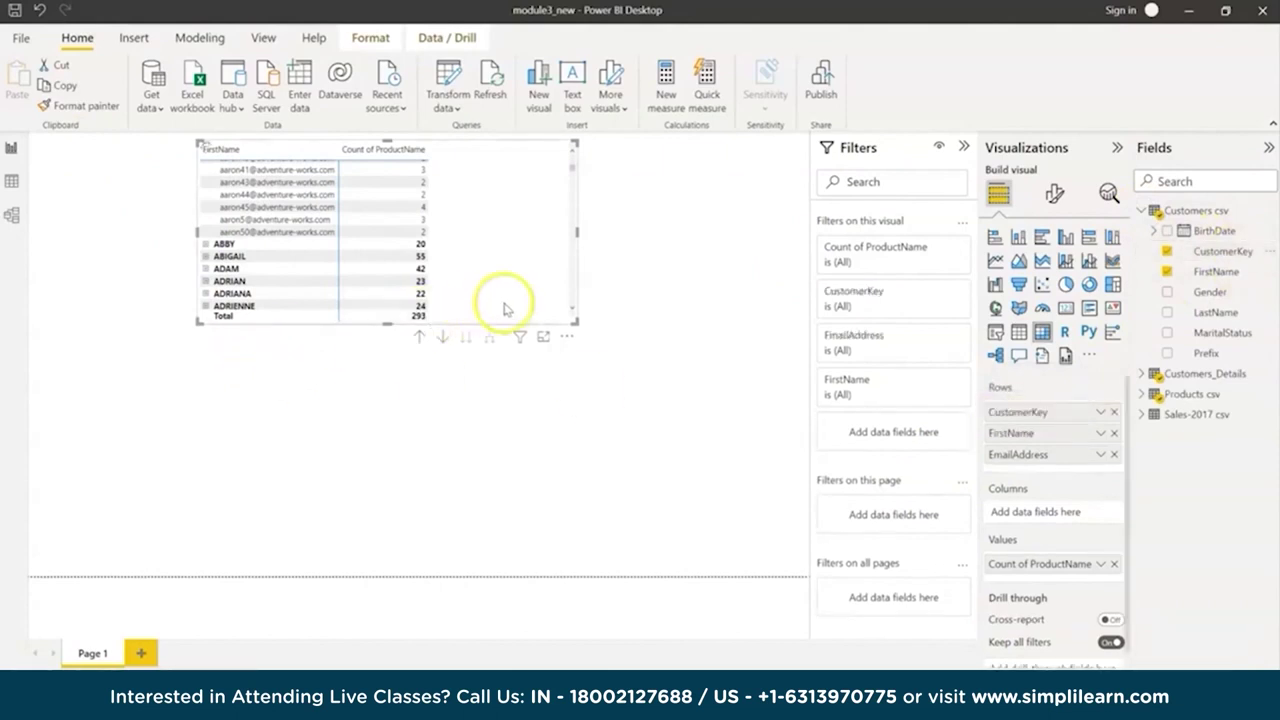
scroll(519, 305, up, 5)
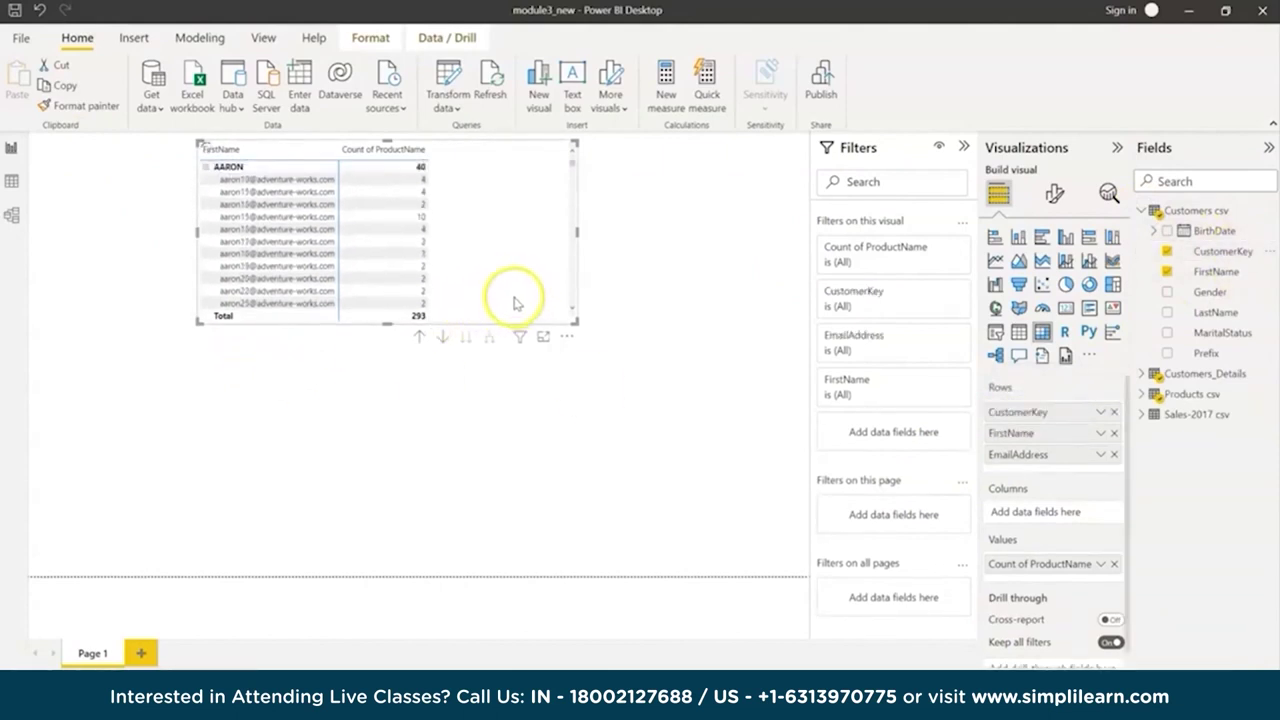
click(1018, 332)
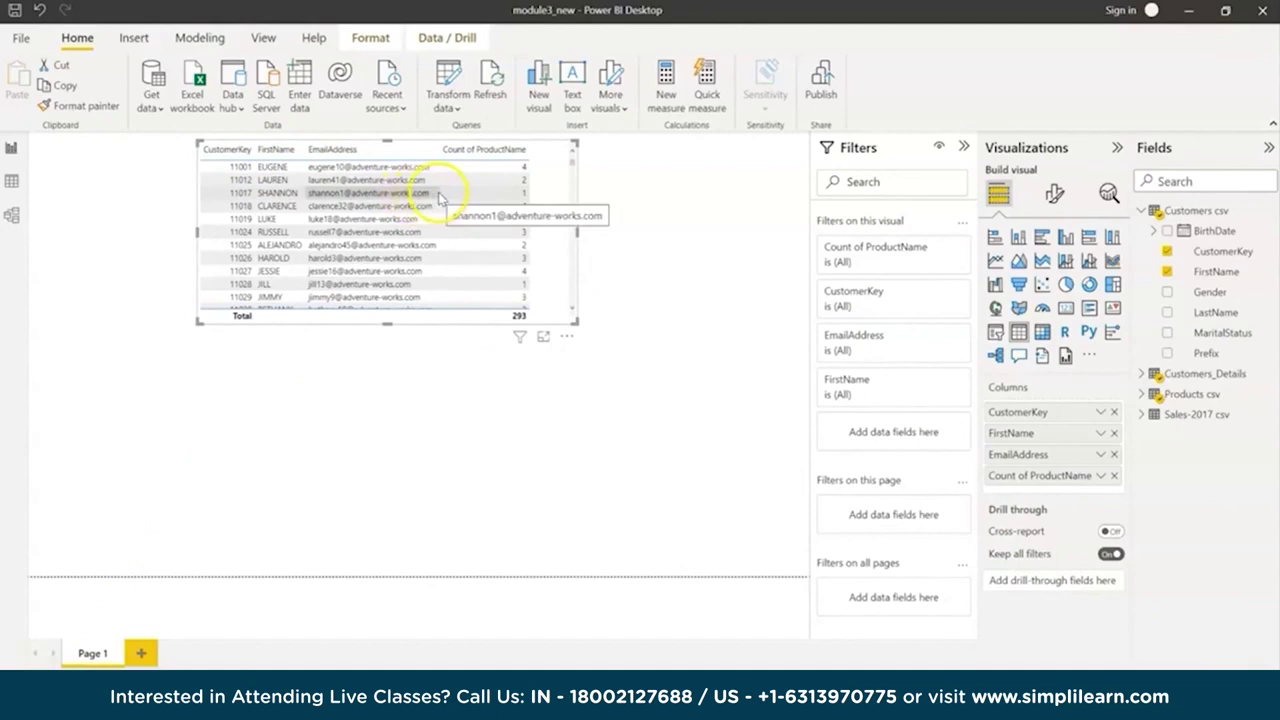
scroll(440, 195, down, 6)
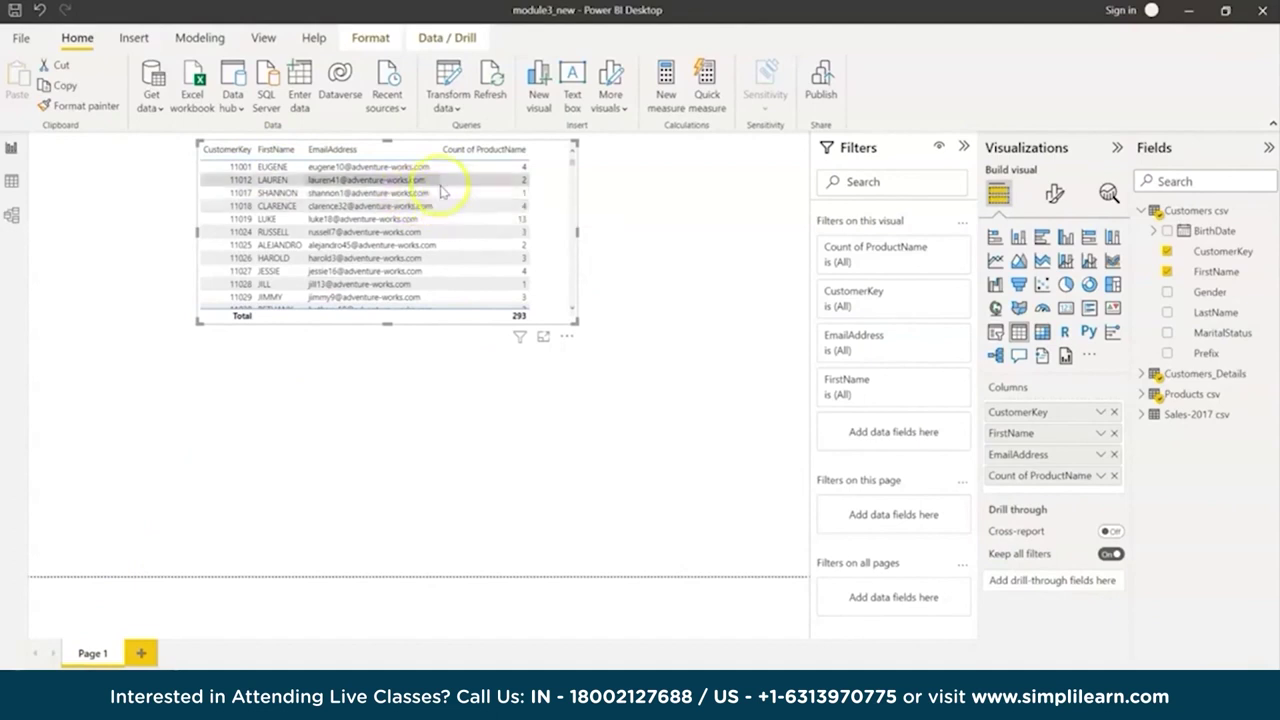
scroll(440, 187, down, 5)
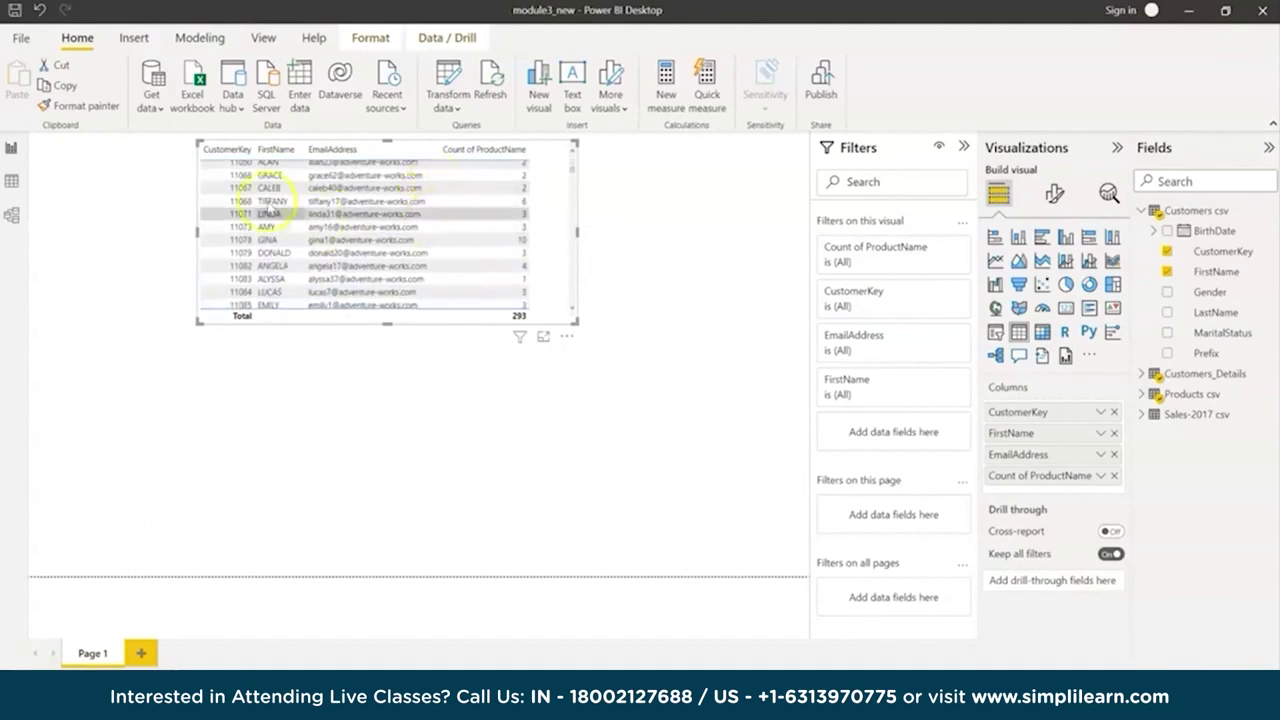
Load the Fulfillment-2017.csv sheet from the Excel workbook Fulfillment-2017.xlsx into the model
click(12, 215)
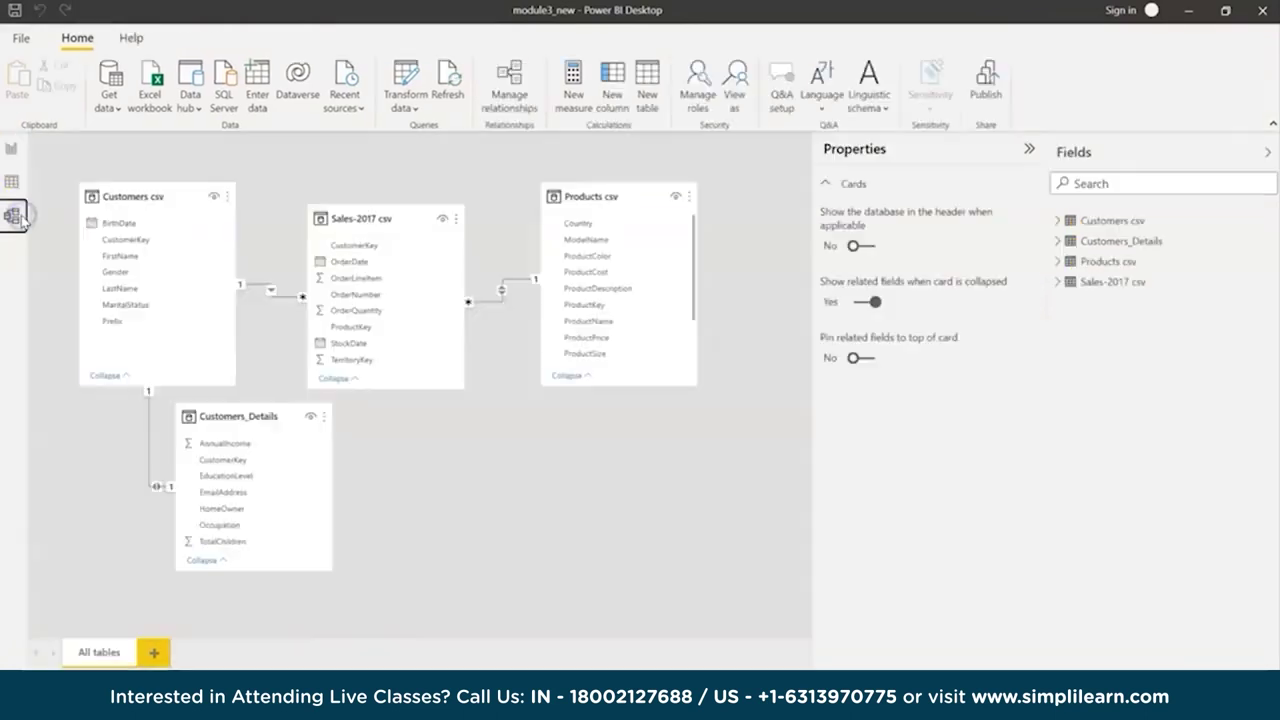
click(1024, 160)
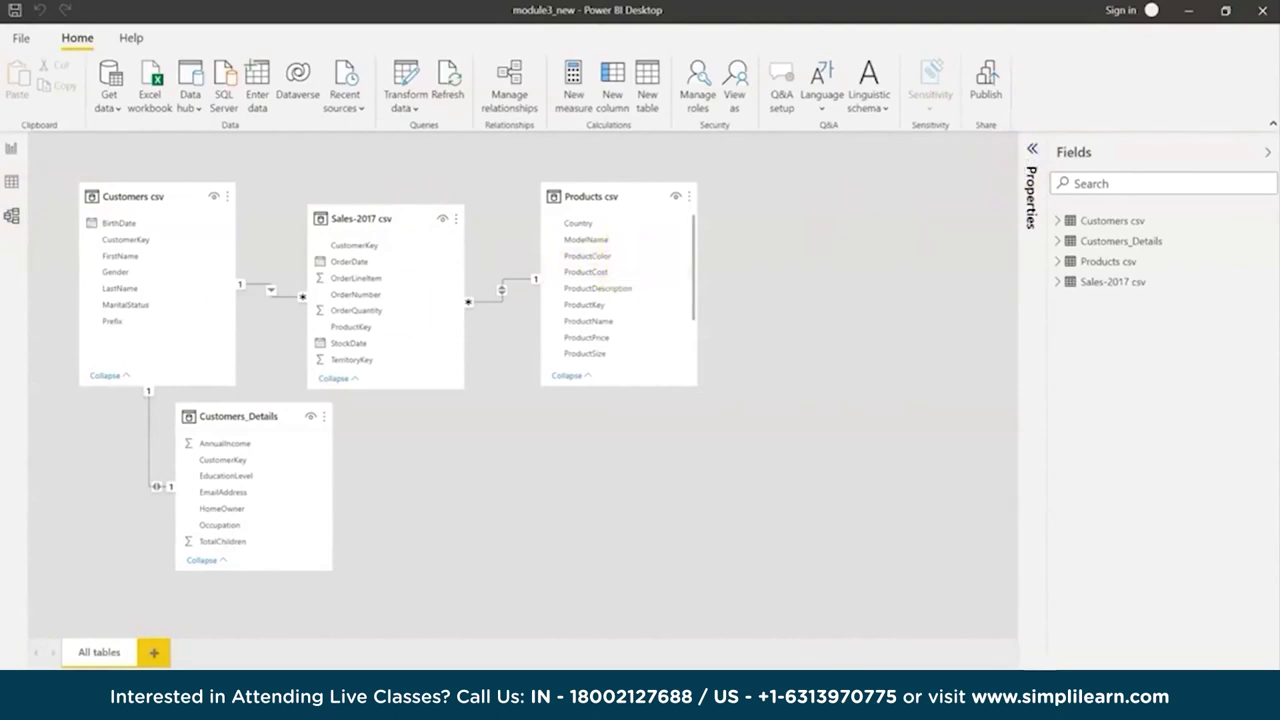
click(156, 103)
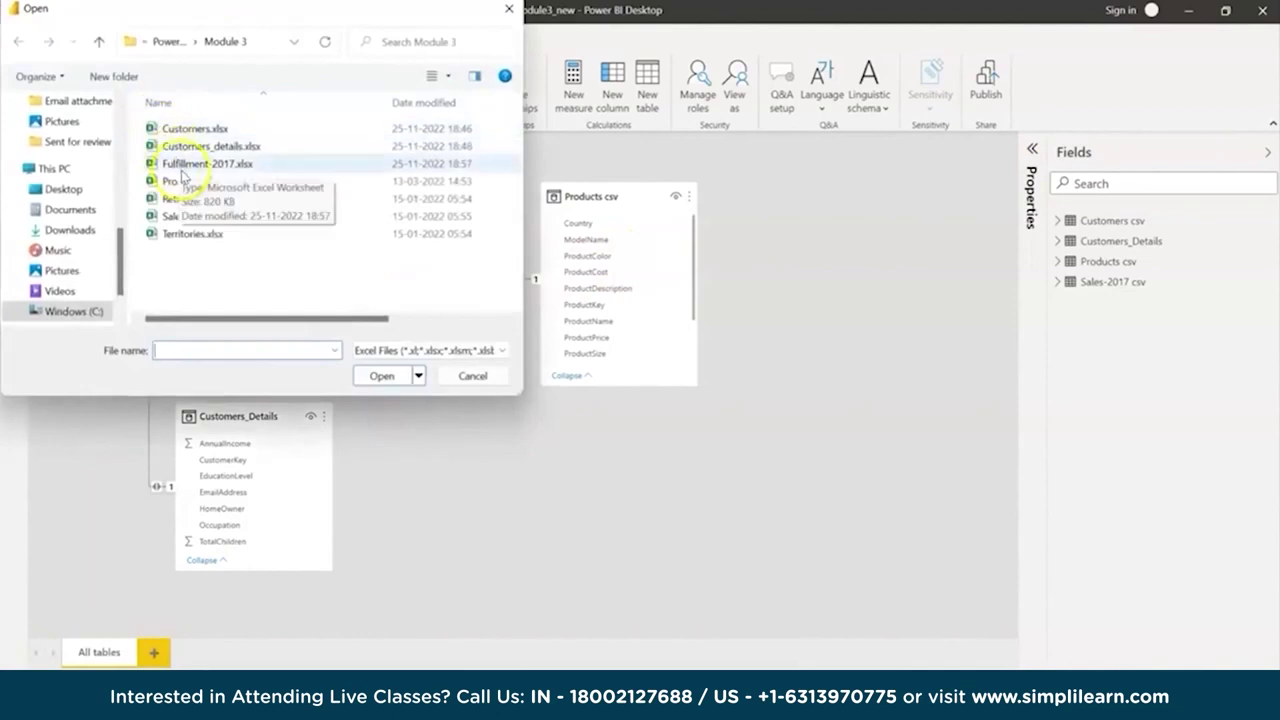
double_click(257, 164)
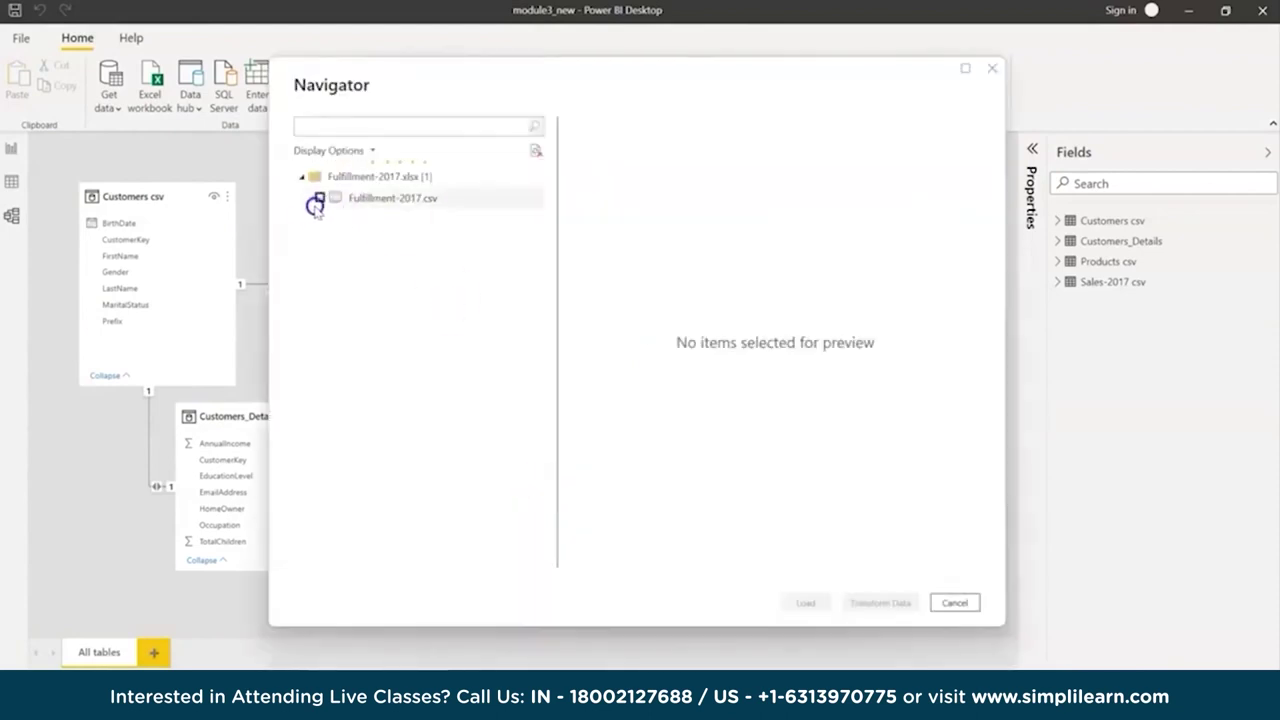
click(318, 198)
click(805, 600)
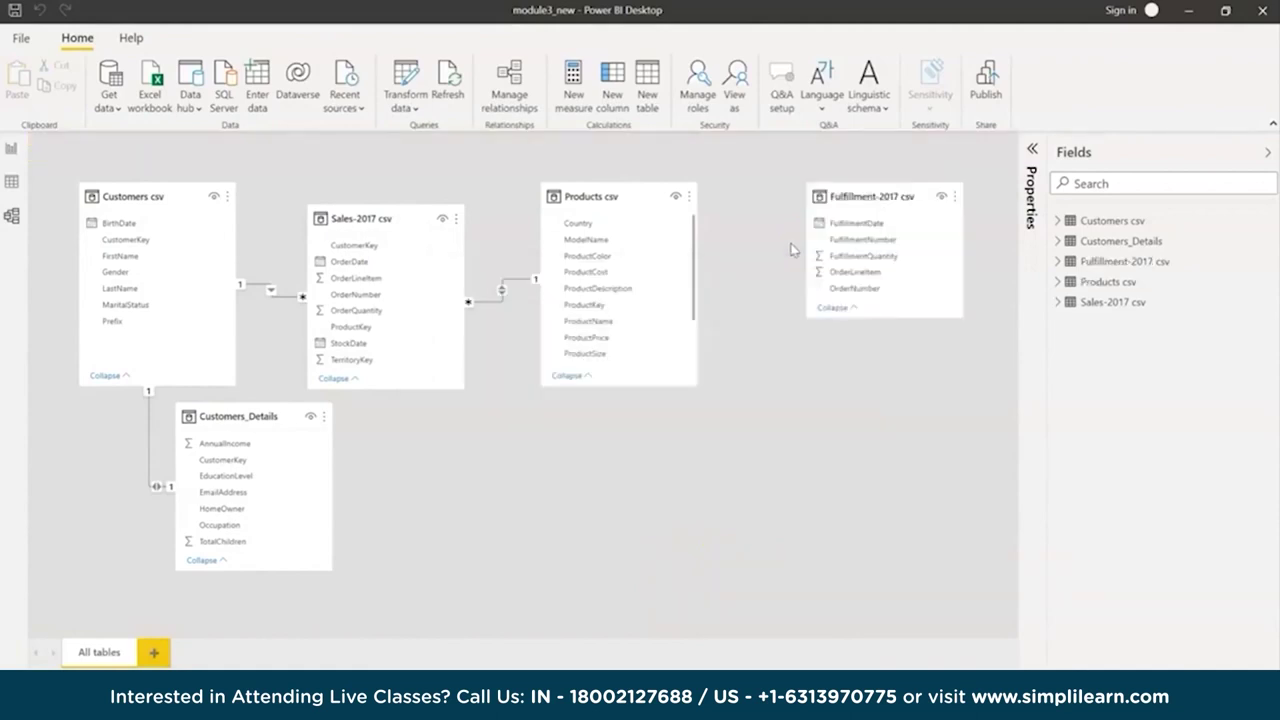
Place the Fulfillment-2017 csv table below Sales-2017 csv and Products csv in the model diagram and enlarge its card
drag(882, 214, 545, 434)
drag(625, 556, 706, 603)
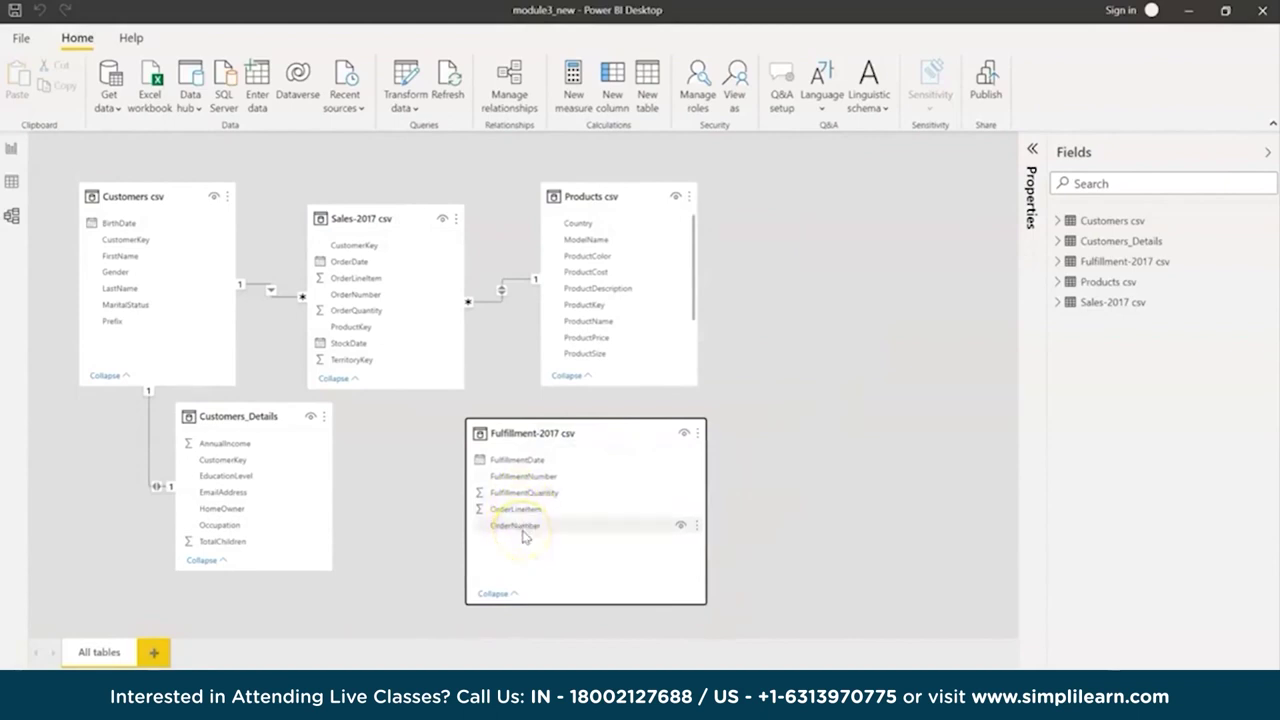
click(371, 634)
Create a many-to-many relationship between Sales-2017 csv and Fulfillment-2017 csv on OrderNumber, with cross filter direction Both
drag(490, 524, 368, 294)
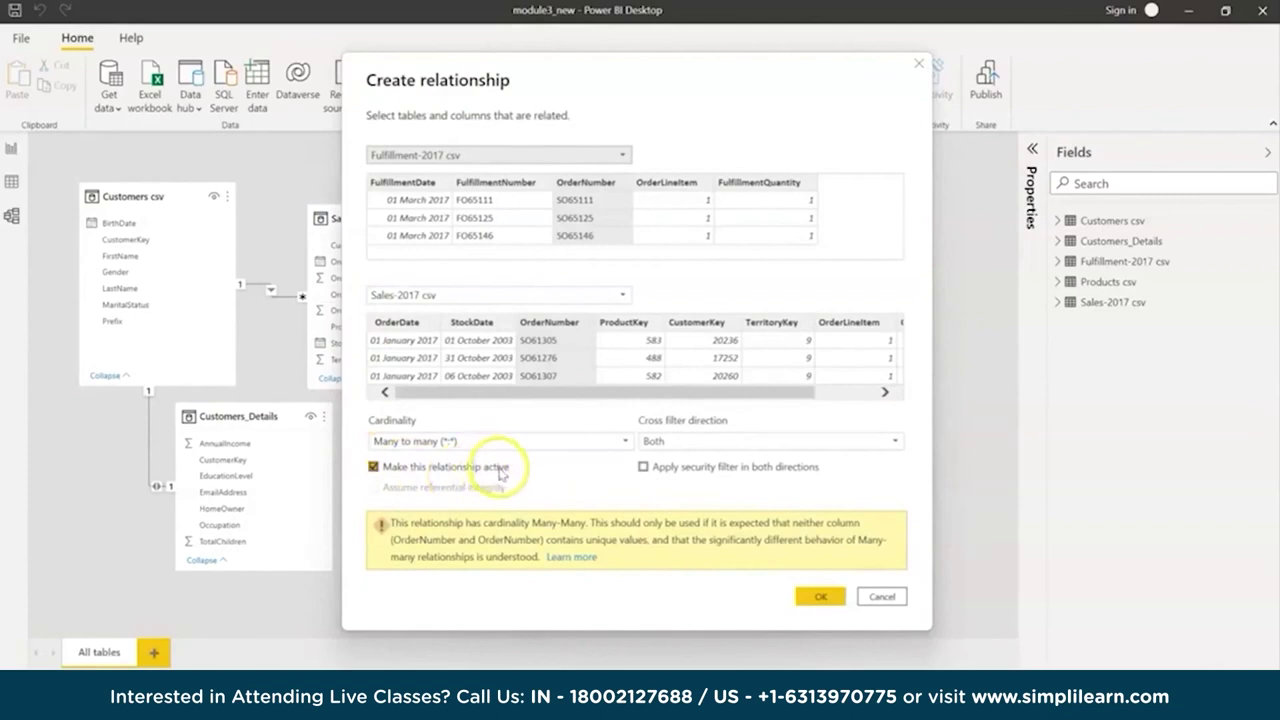
click(528, 154)
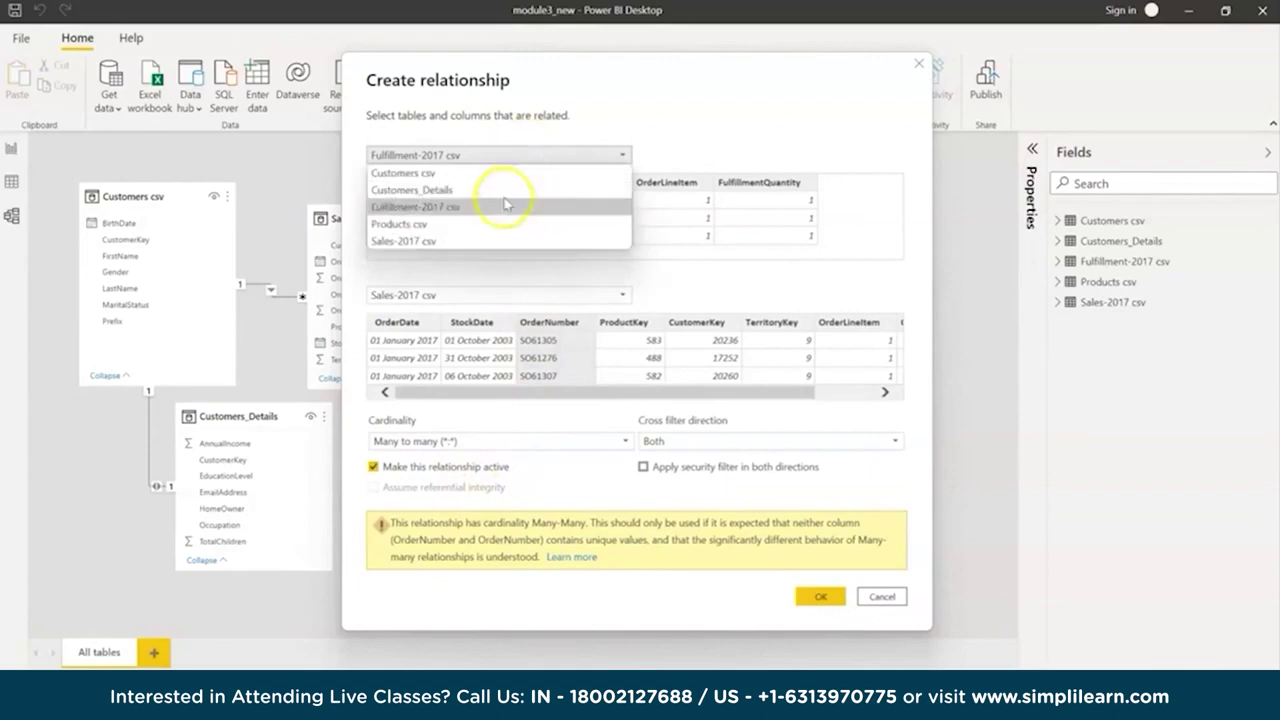
click(487, 237)
click(451, 294)
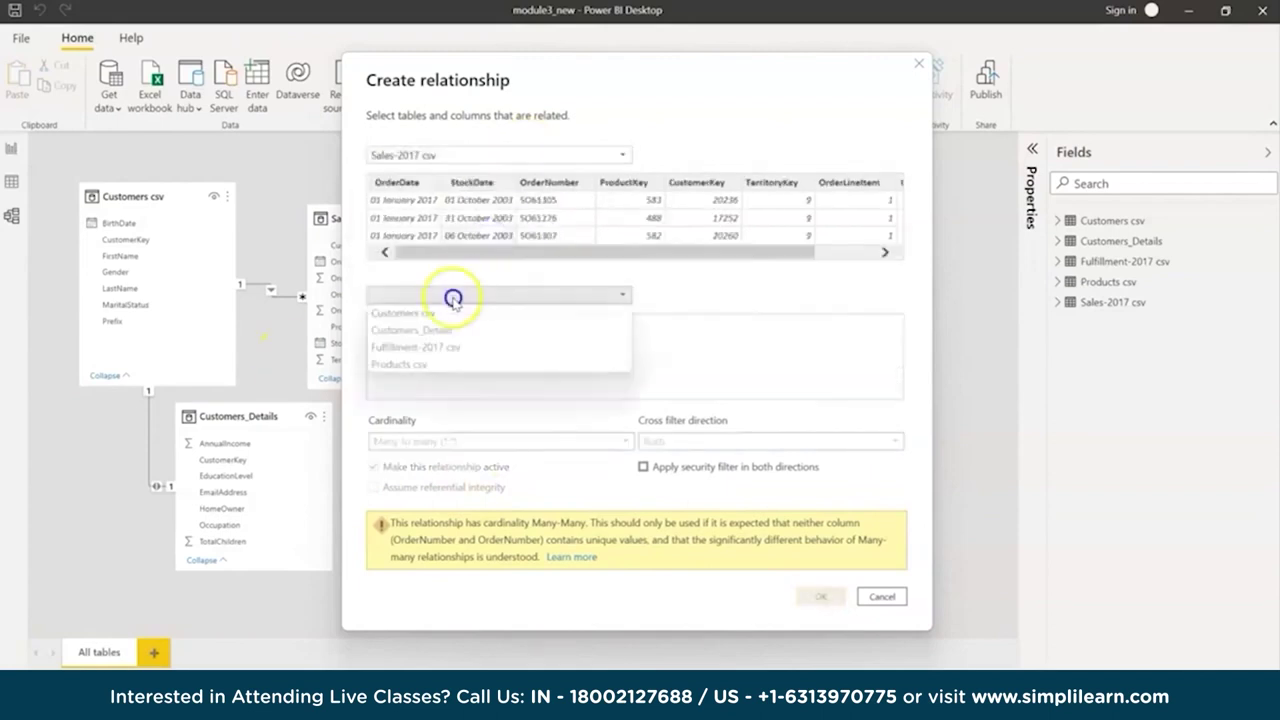
click(423, 346)
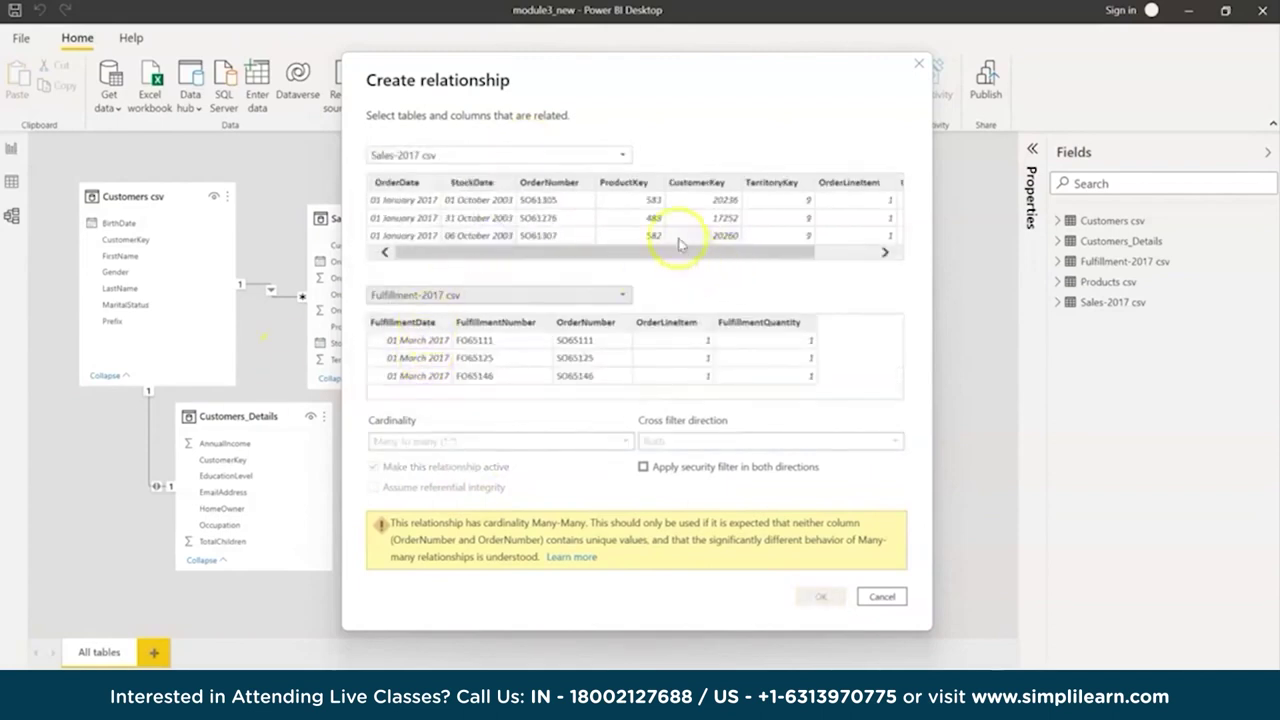
click(557, 185)
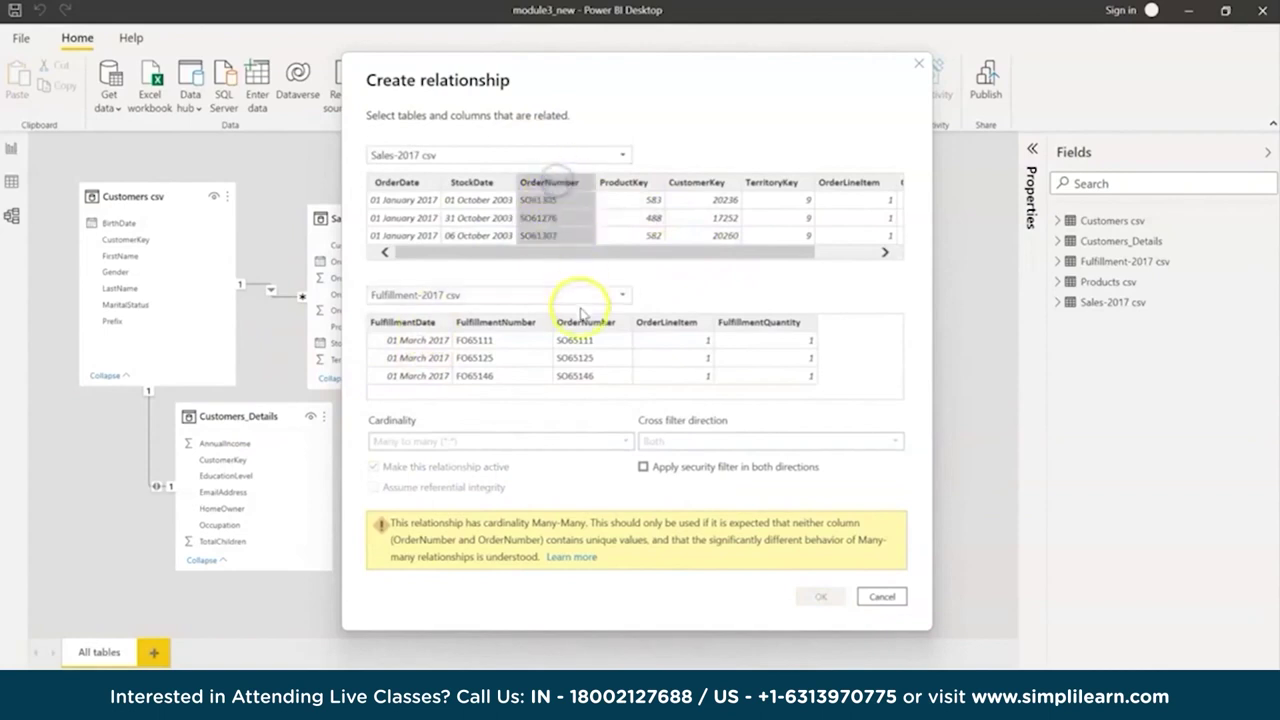
click(584, 323)
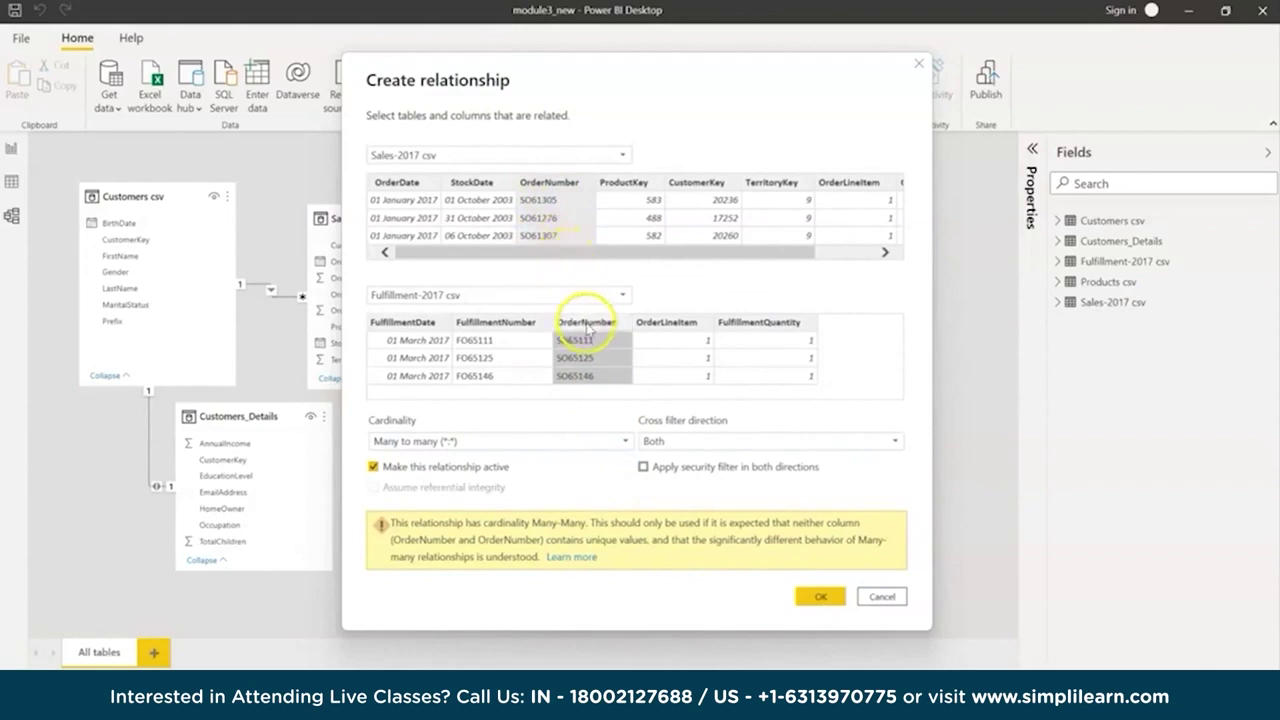
click(822, 596)
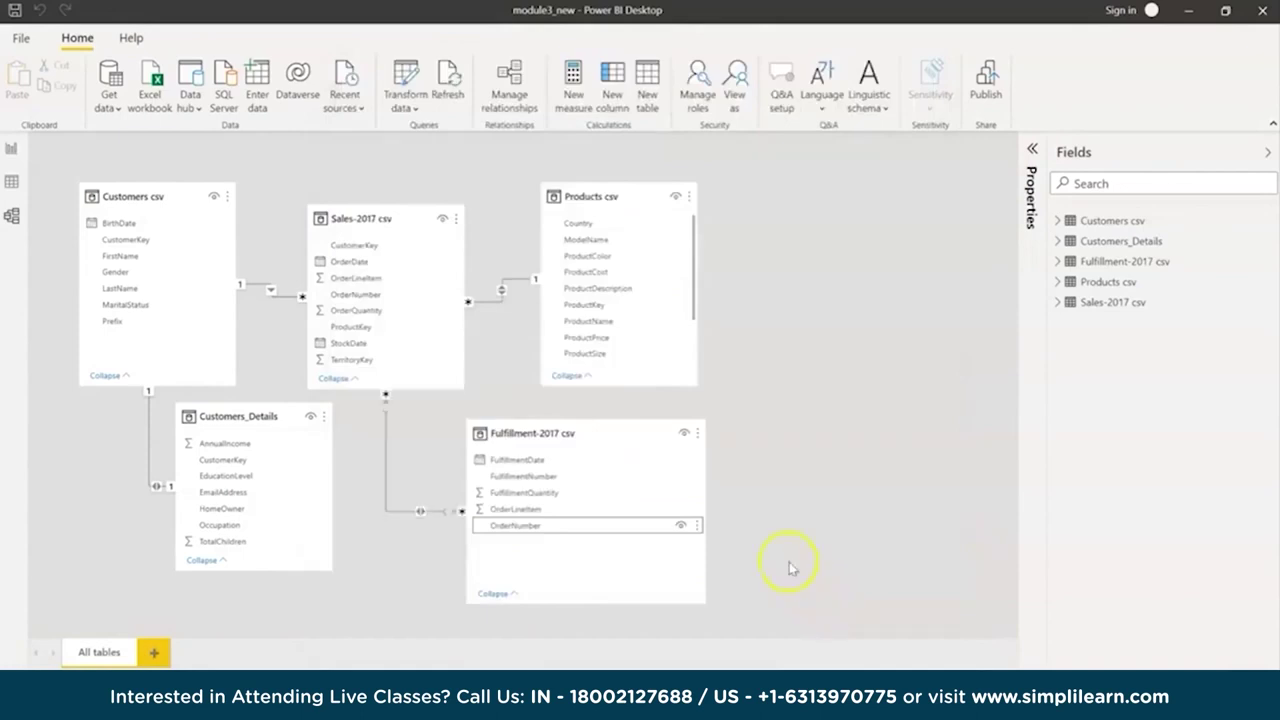
Set the cross filter direction of the Fulfillment-2017 csv and Sales-2017 csv relationship to Single (Sales-2017 csv filters Fulfillment-2017 csv)
click(418, 515)
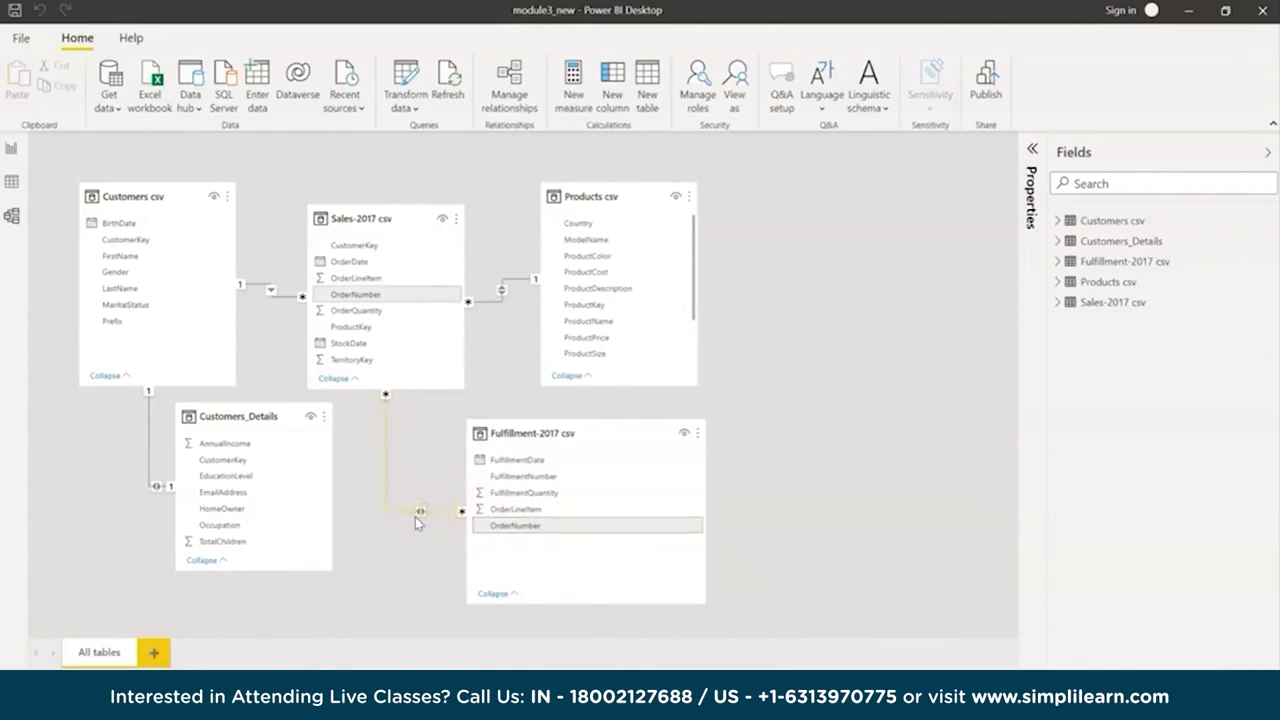
double_click(415, 517)
double_click(418, 515)
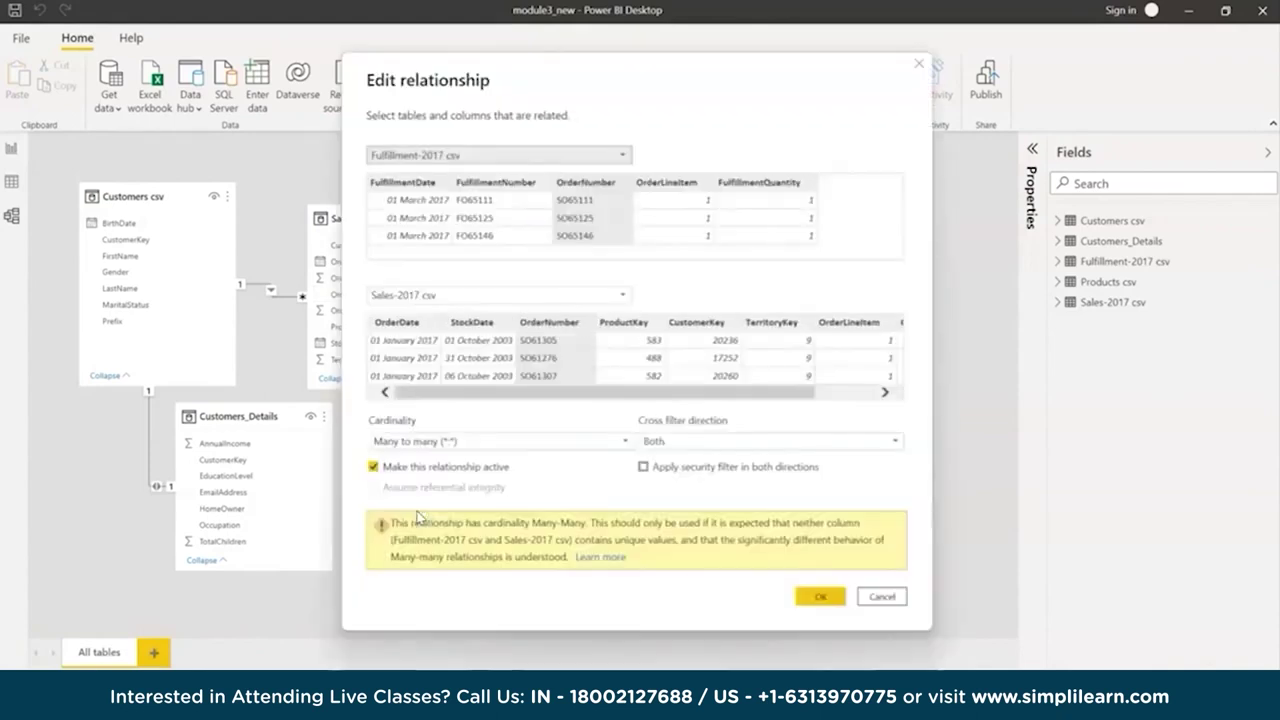
click(660, 442)
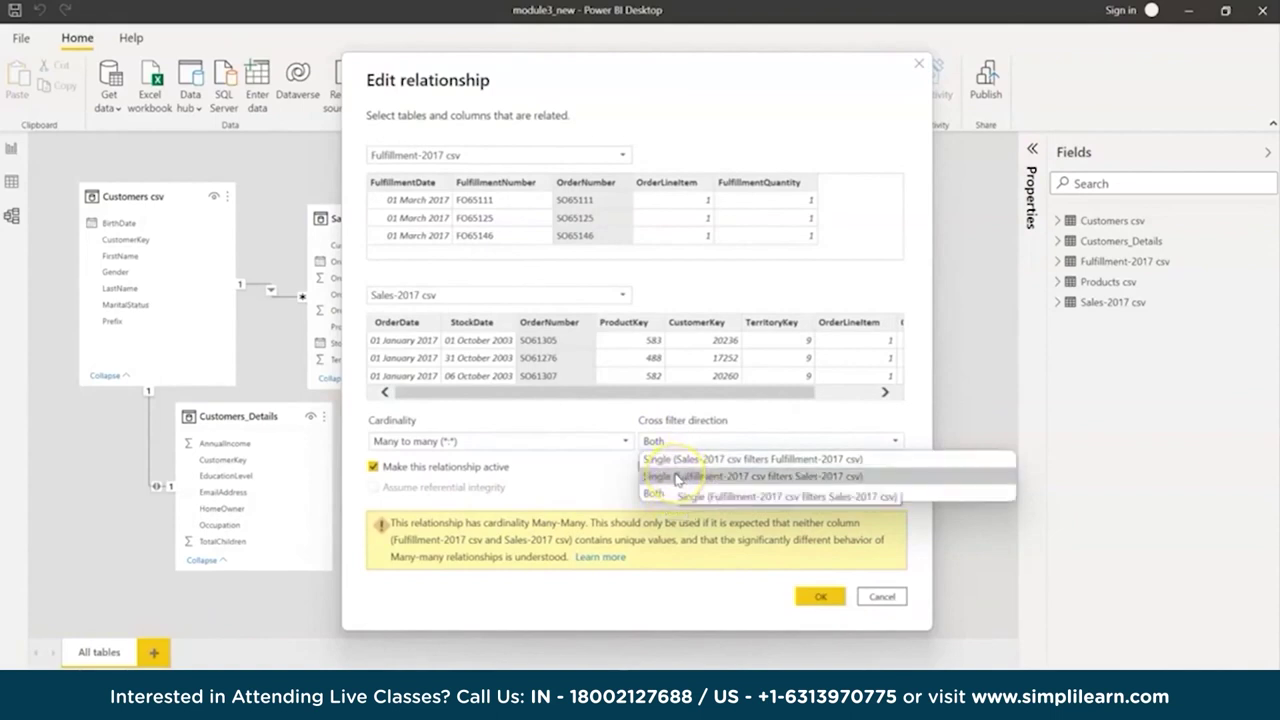
click(677, 459)
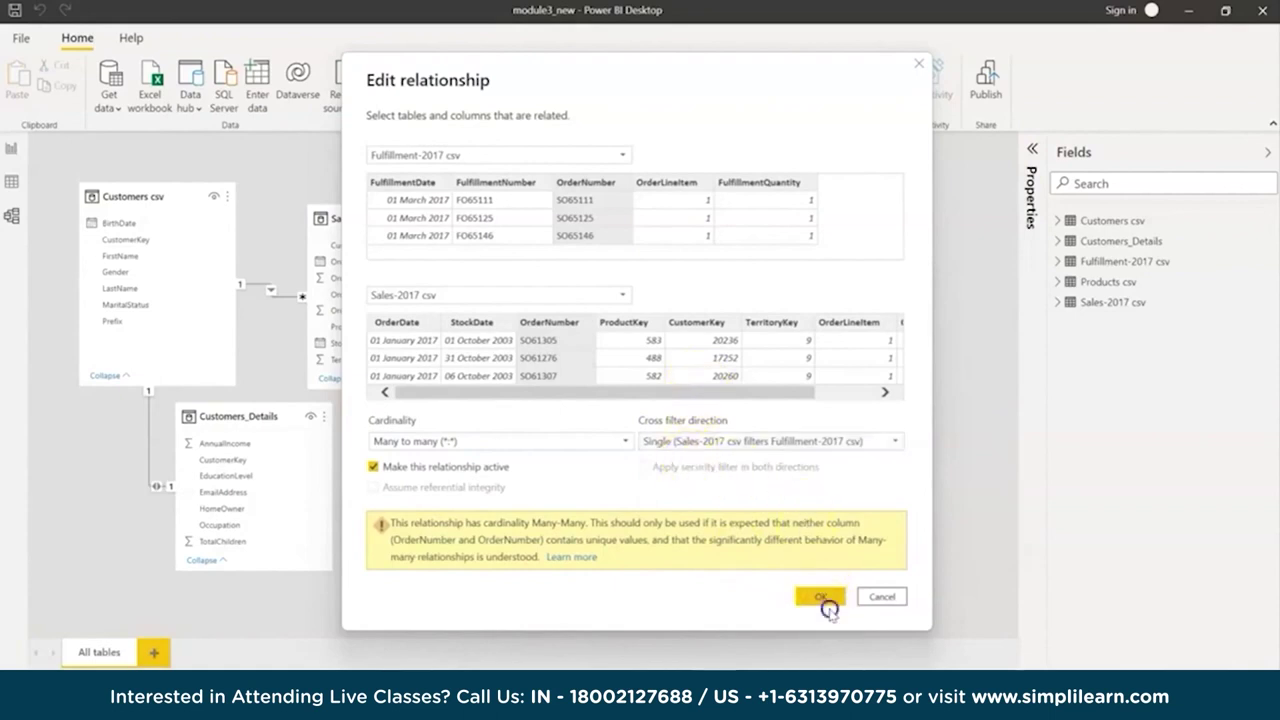
click(820, 597)
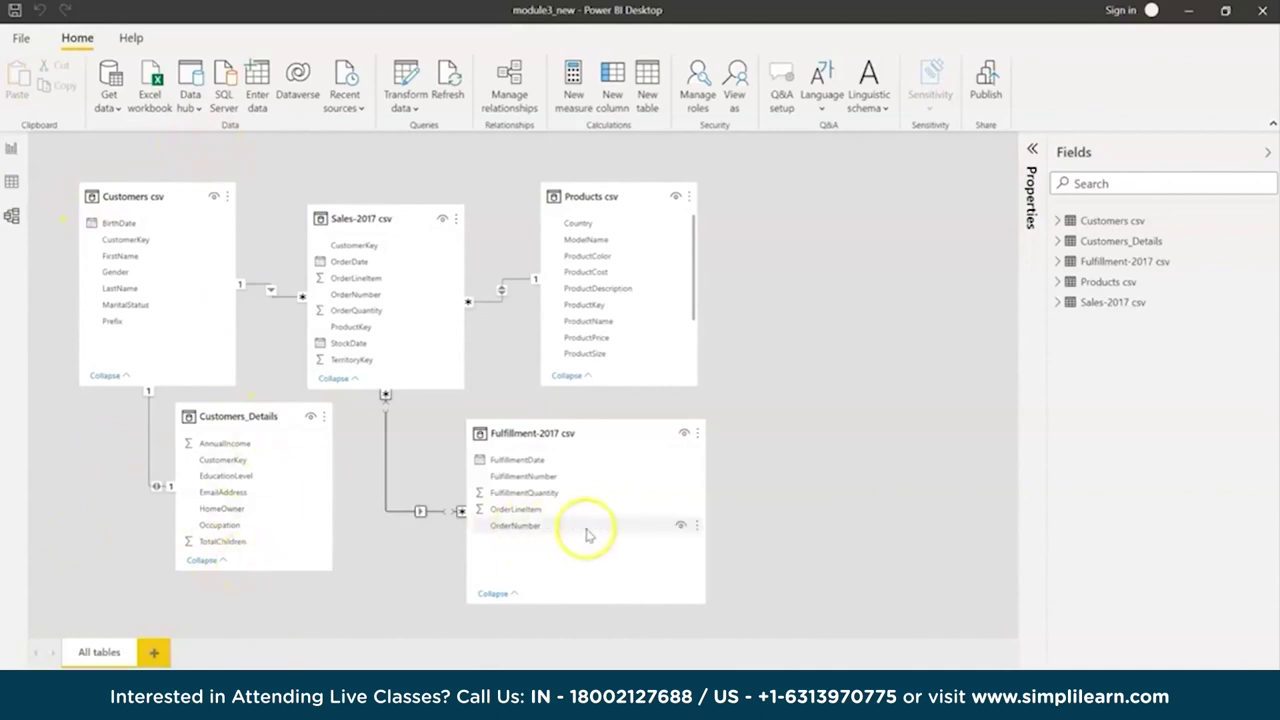
Load the Territories.csv sheet from the Excel workbook Territories.xlsx into the model
click(420, 512)
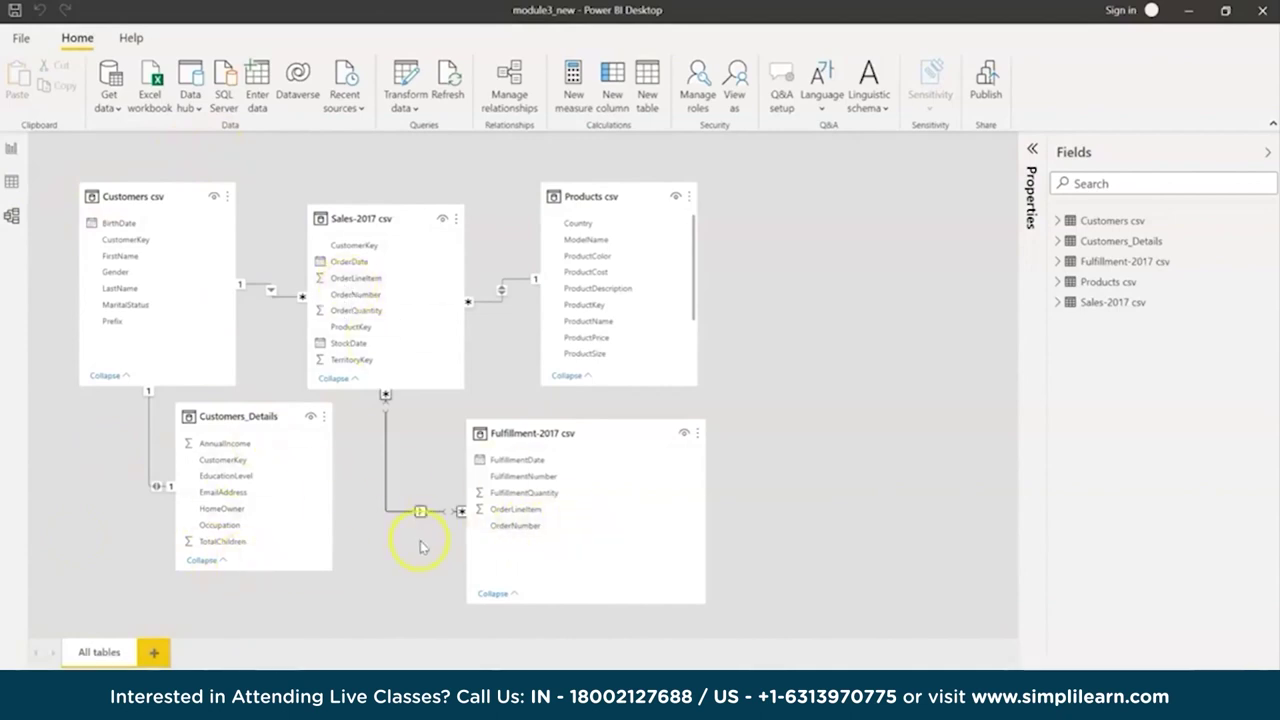
click(165, 96)
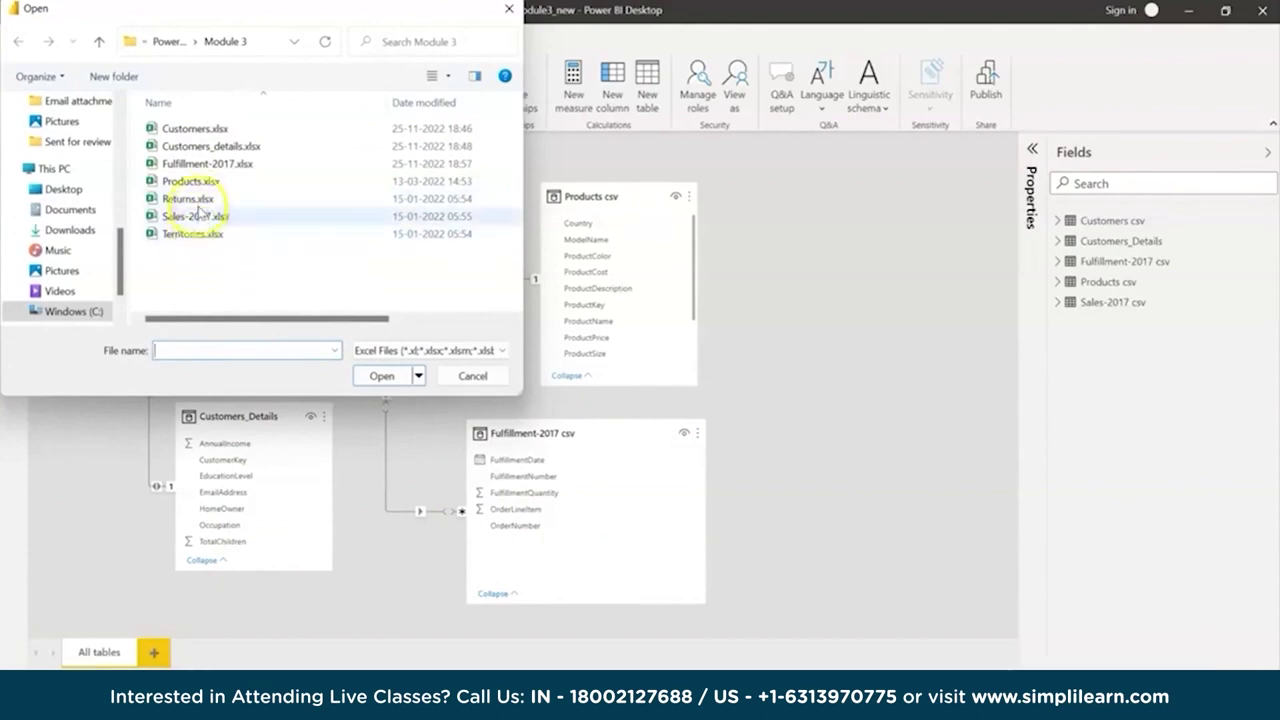
click(195, 236)
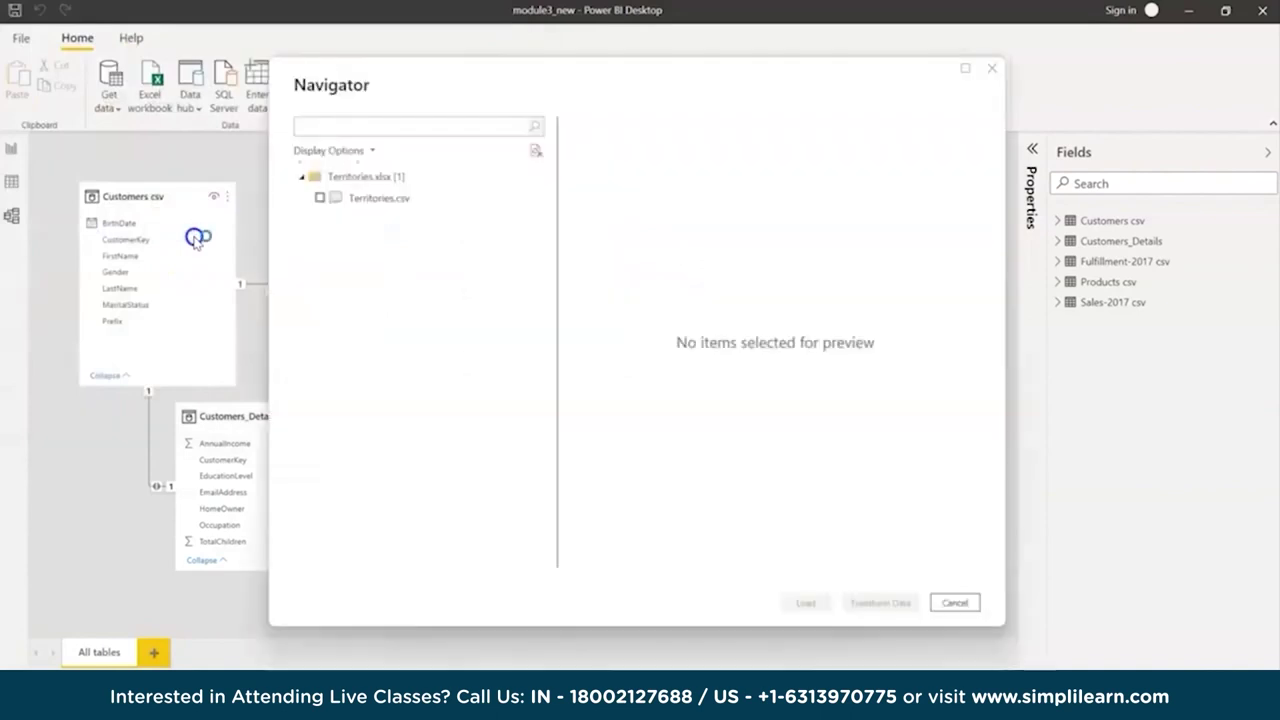
click(317, 198)
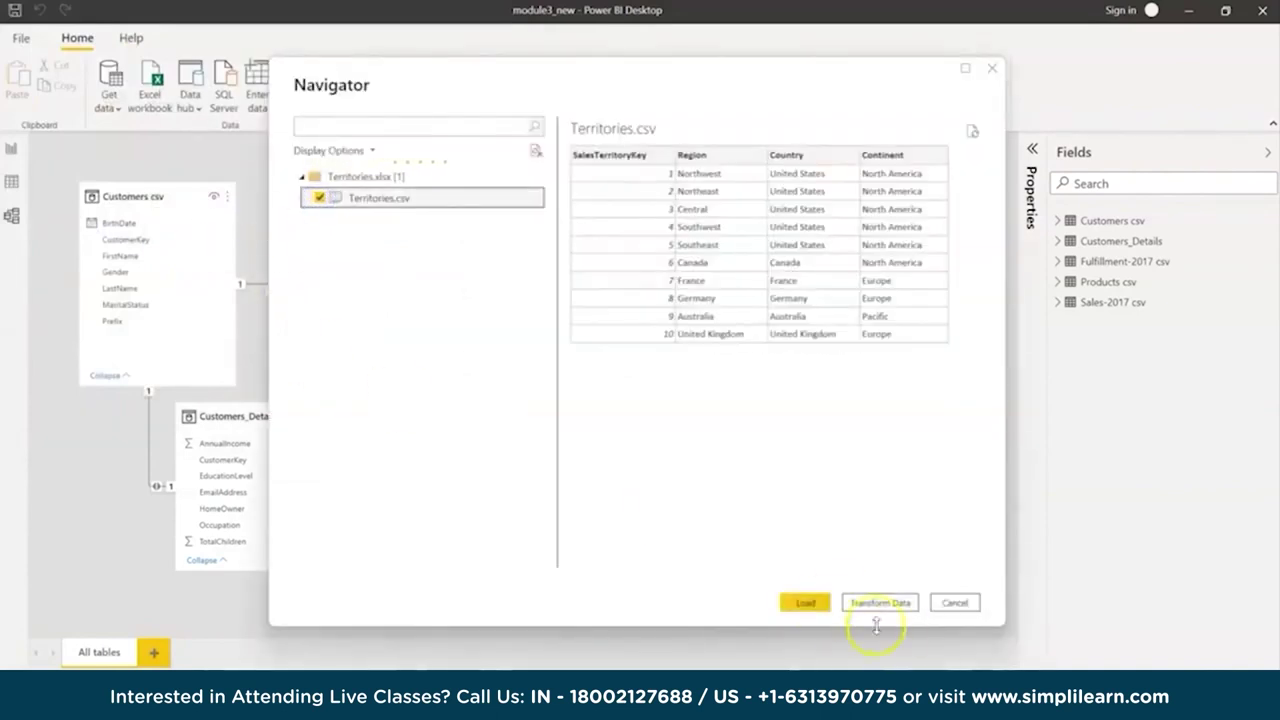
click(805, 602)
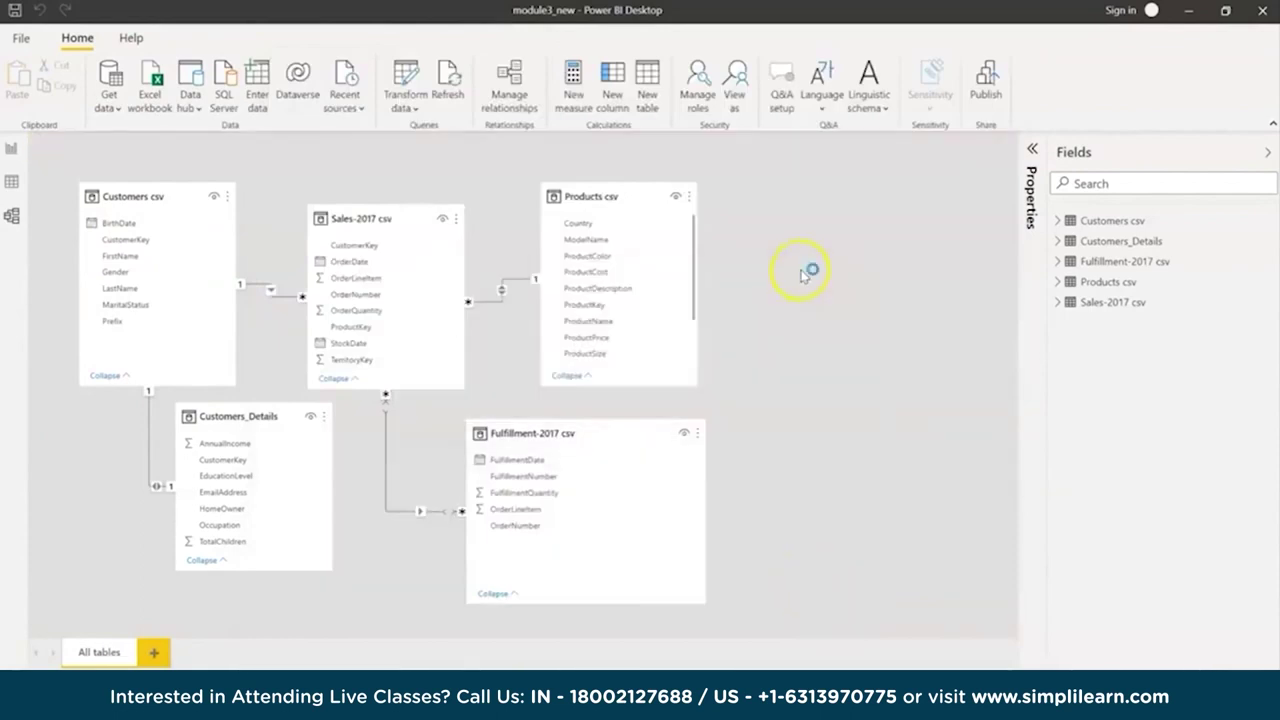
Relate SalesTerritoryKey in Territories csv to TerritoryKey in Sales-2017 csv
drag(834, 272, 400, 365)
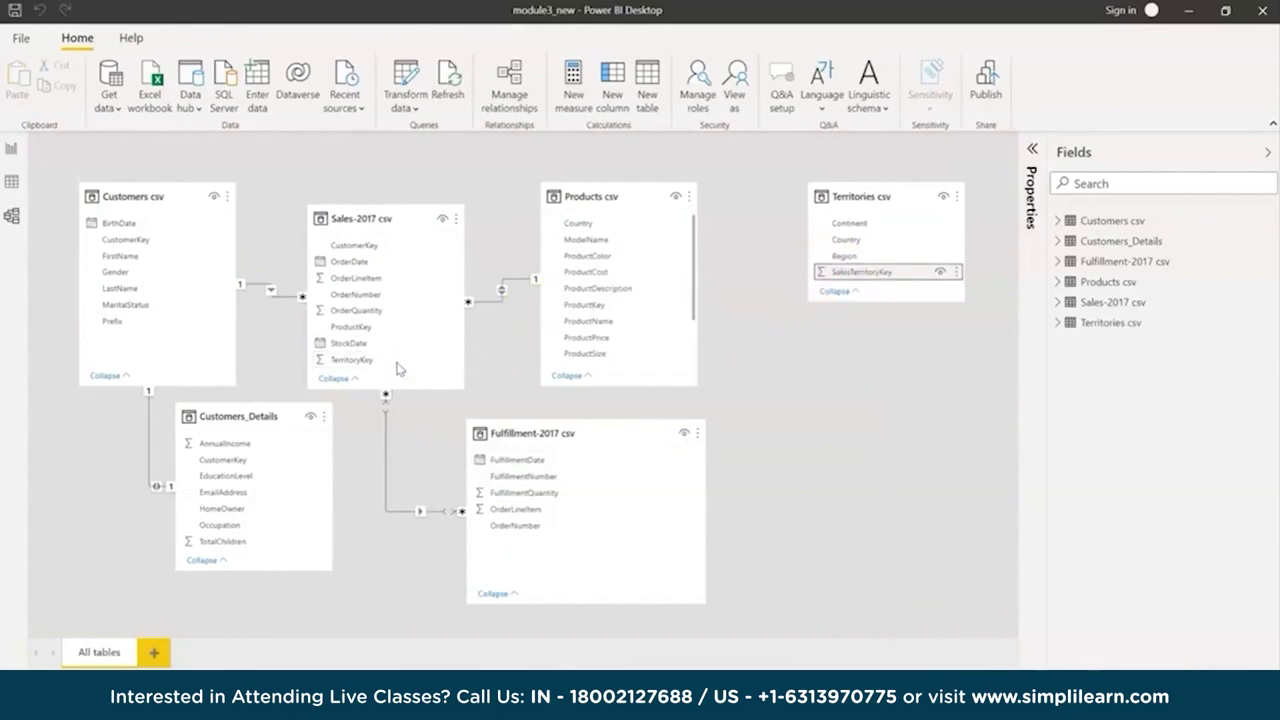
drag(874, 271, 366, 360)
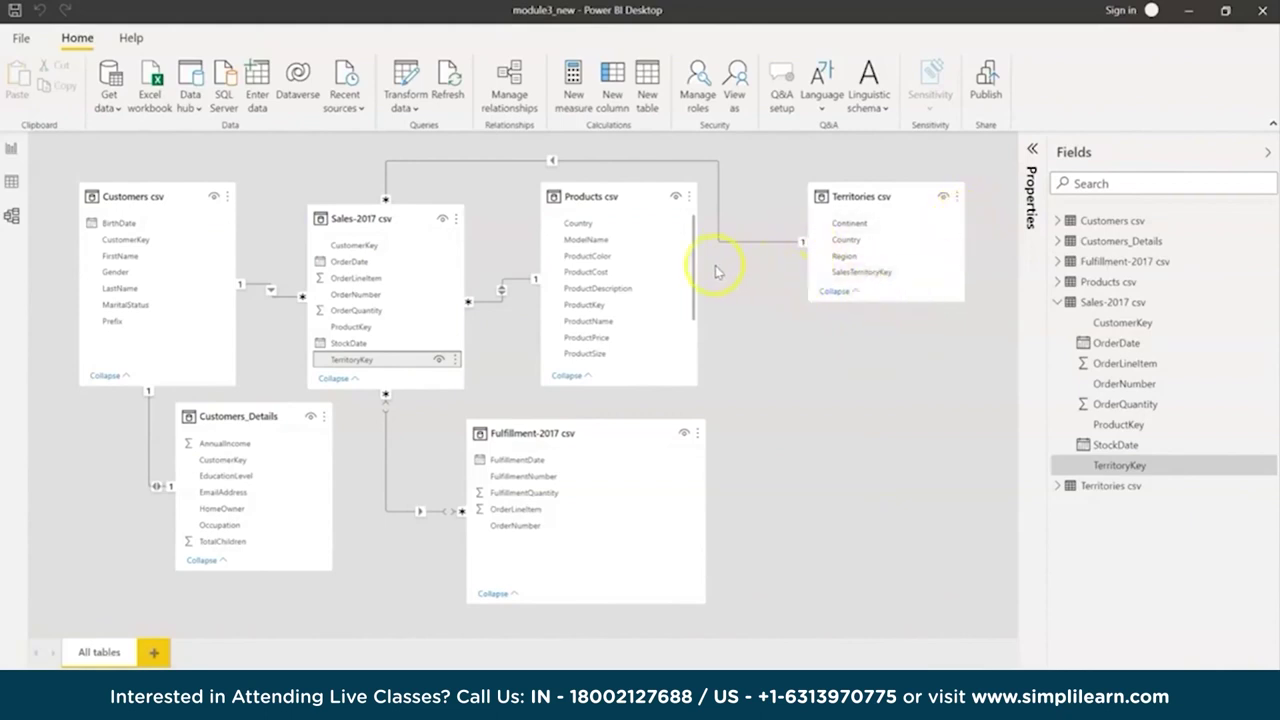
Load the Returns.csv sheet from the Excel workbook Returns.xlsx into the model
click(141, 109)
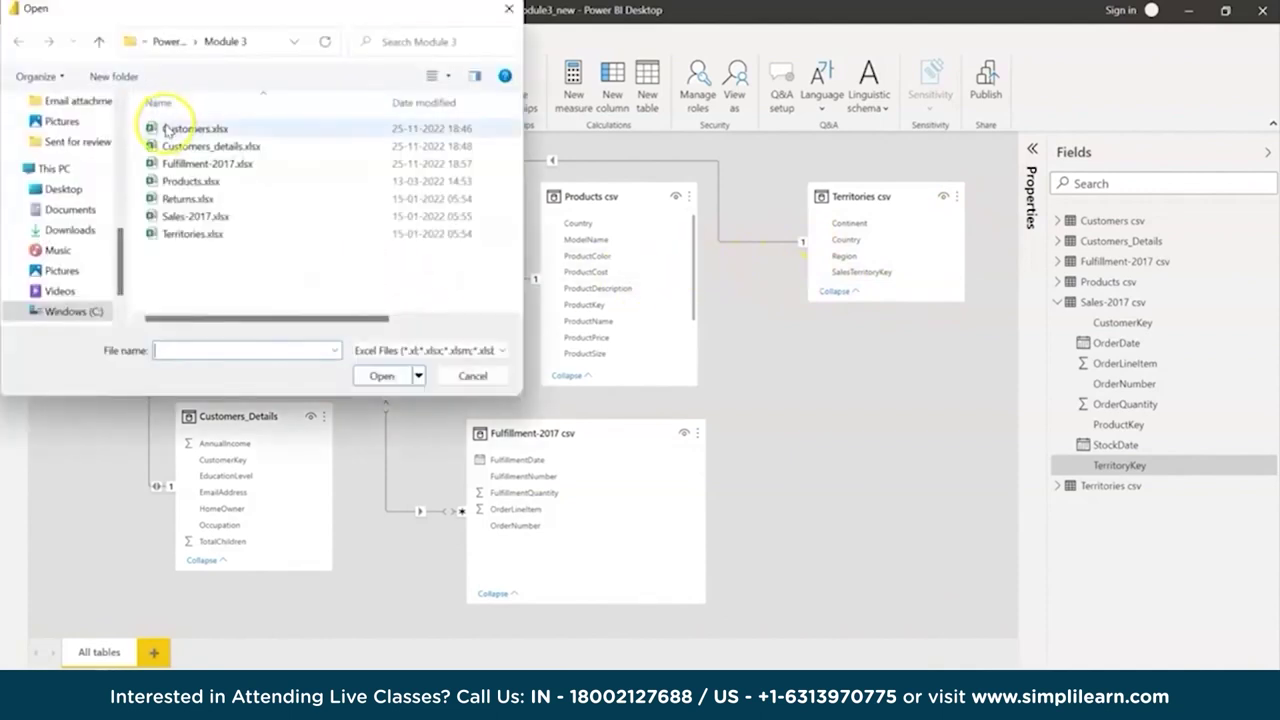
double_click(182, 200)
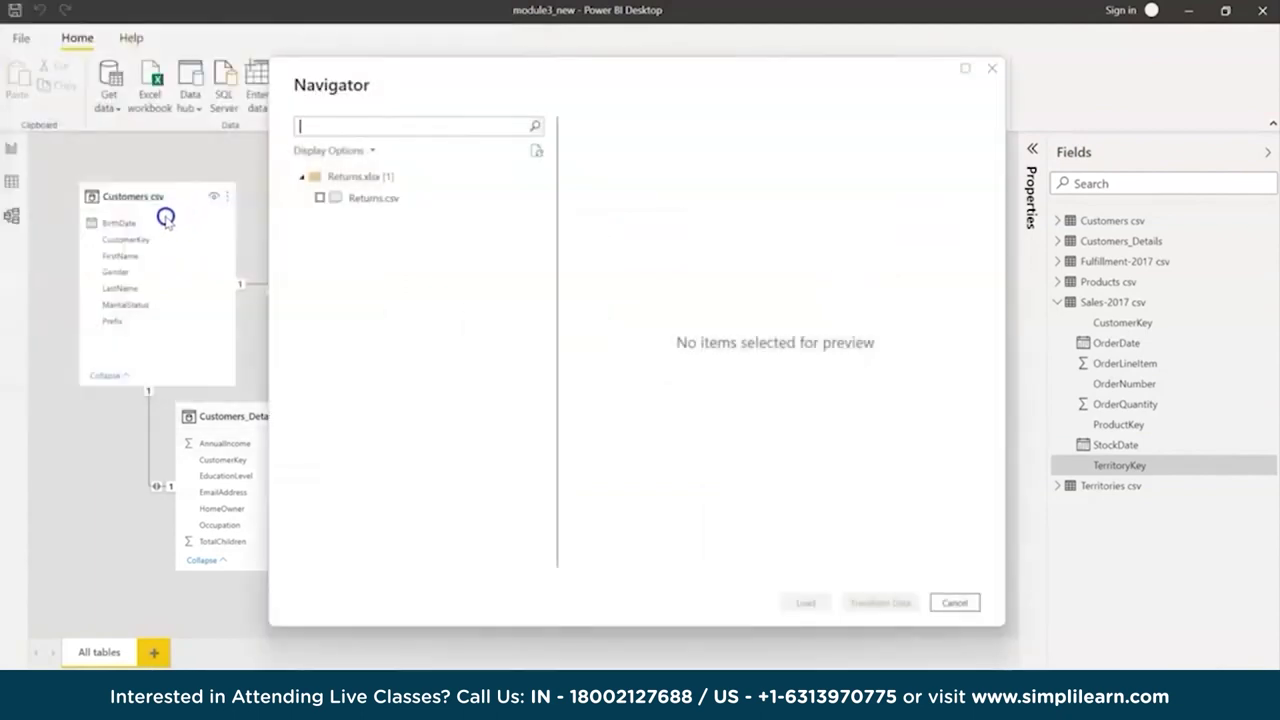
click(320, 197)
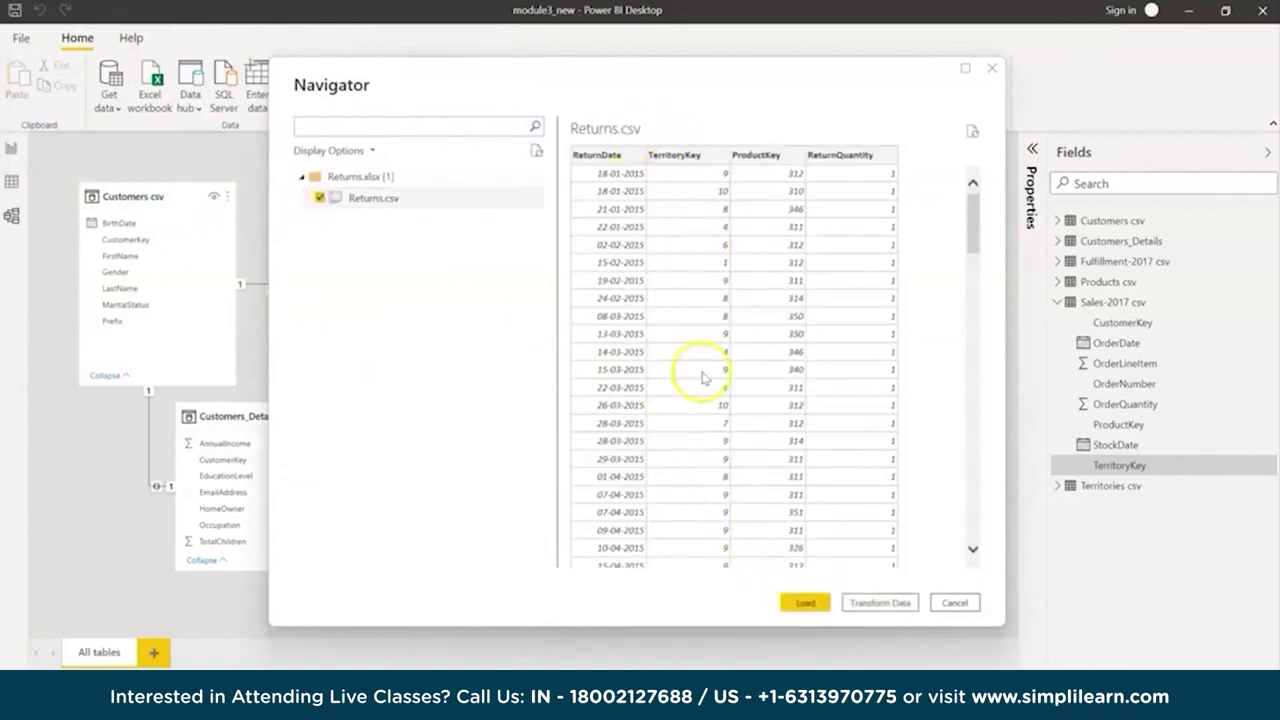
click(806, 604)
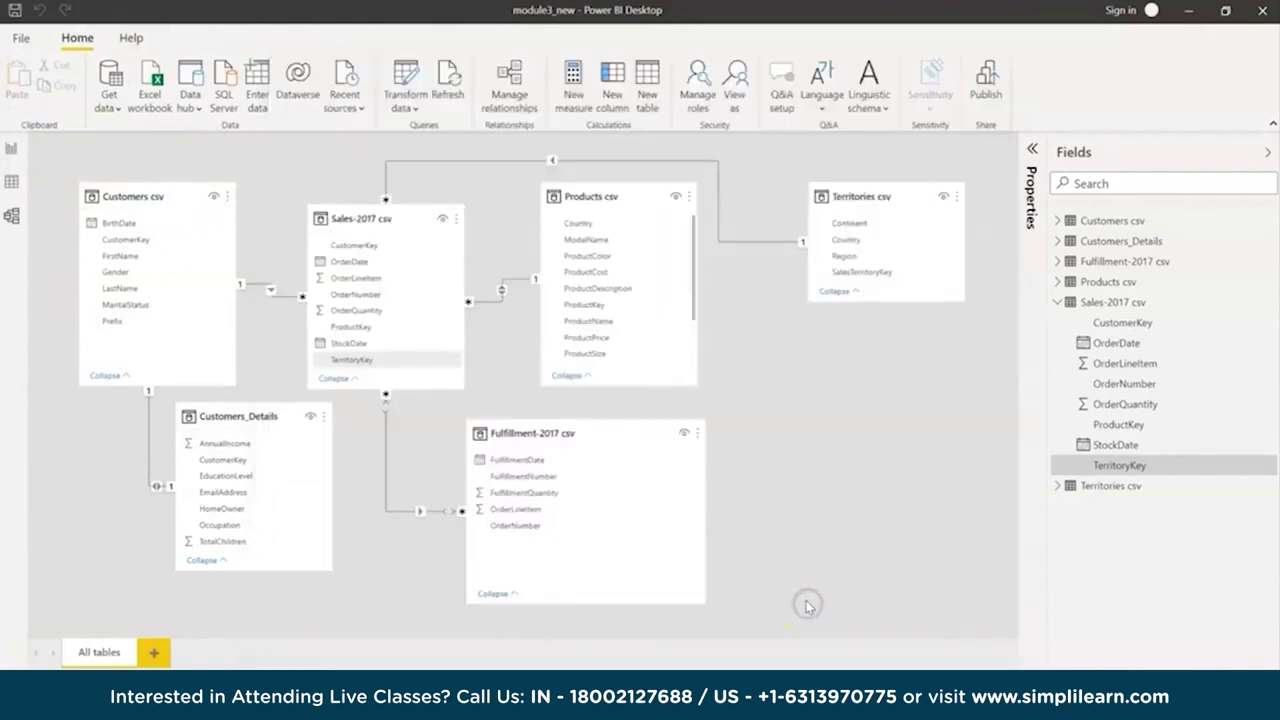
click(818, 148)
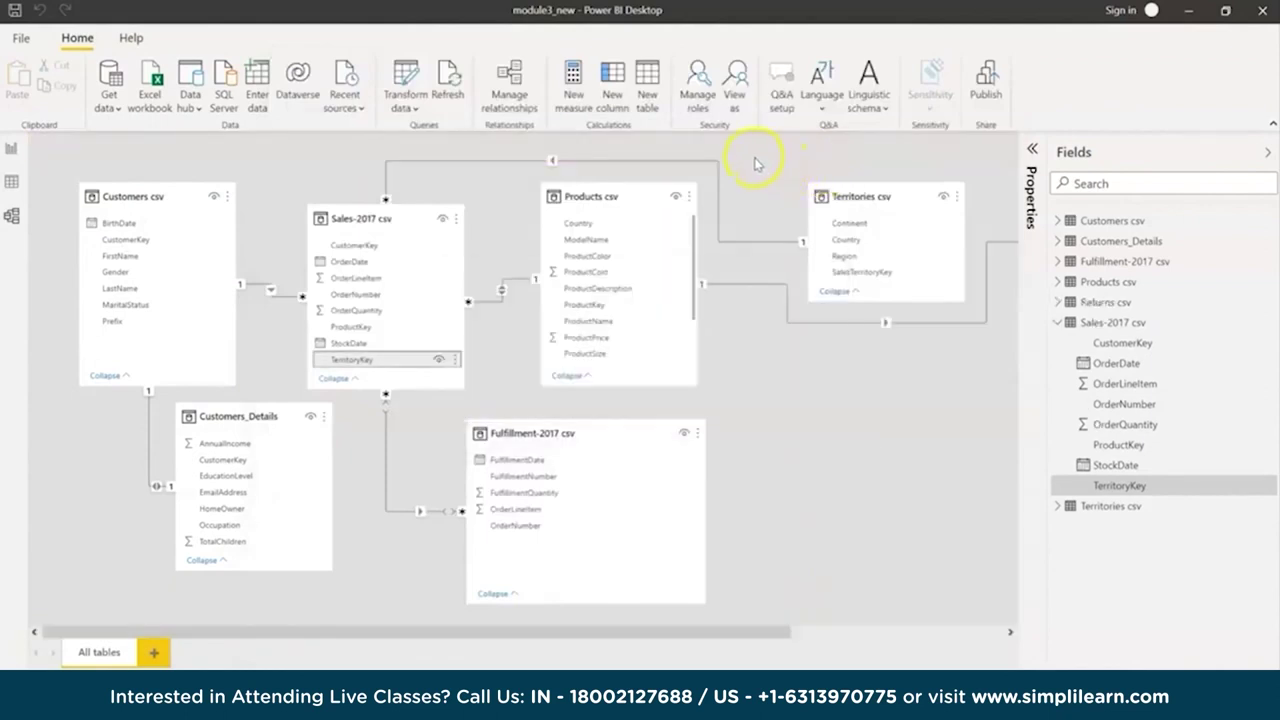
Relate TerritoryKey in Returns csv to SalesTerritoryKey in Territories csv
drag(663, 632, 880, 632)
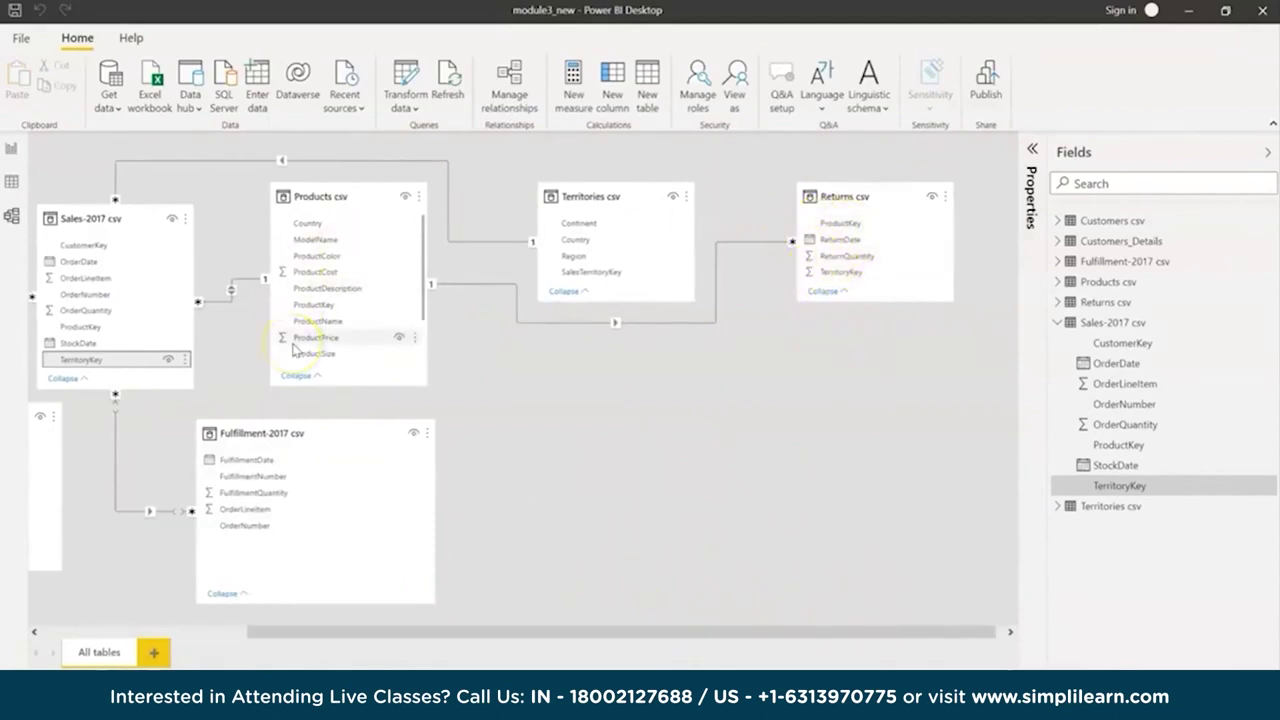
scroll(394, 337, down, 1)
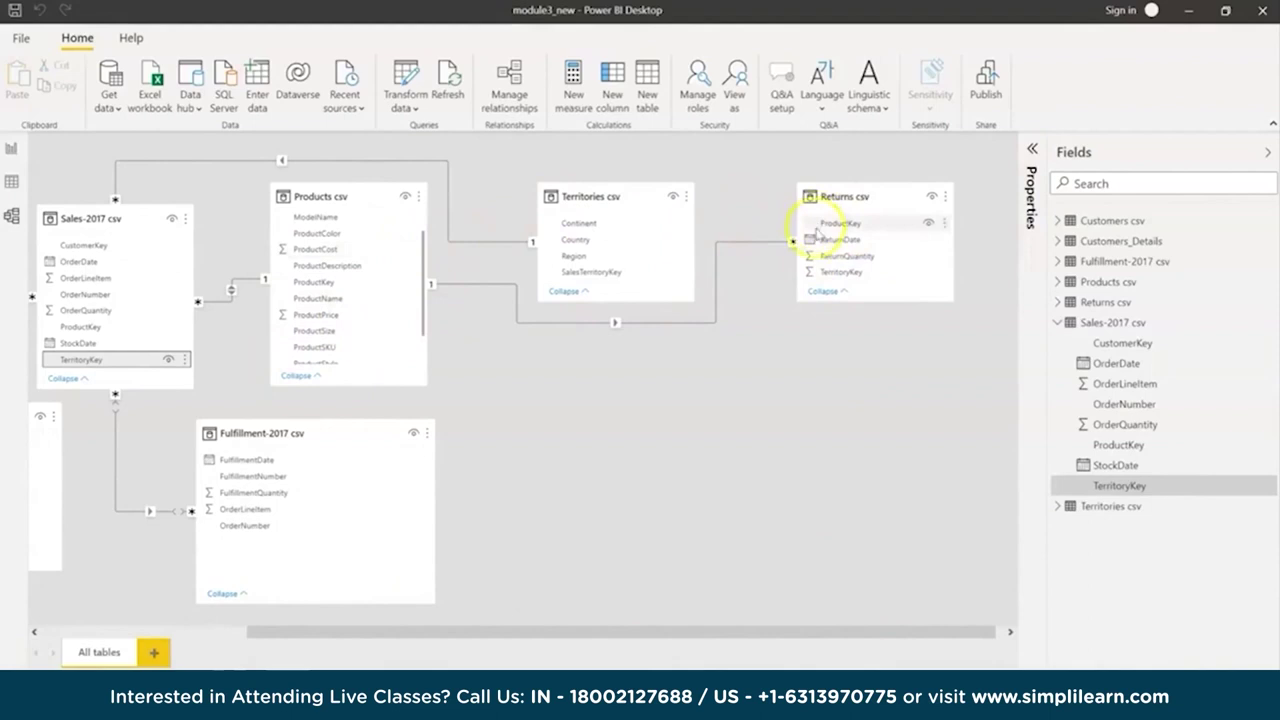
drag(860, 270, 642, 277)
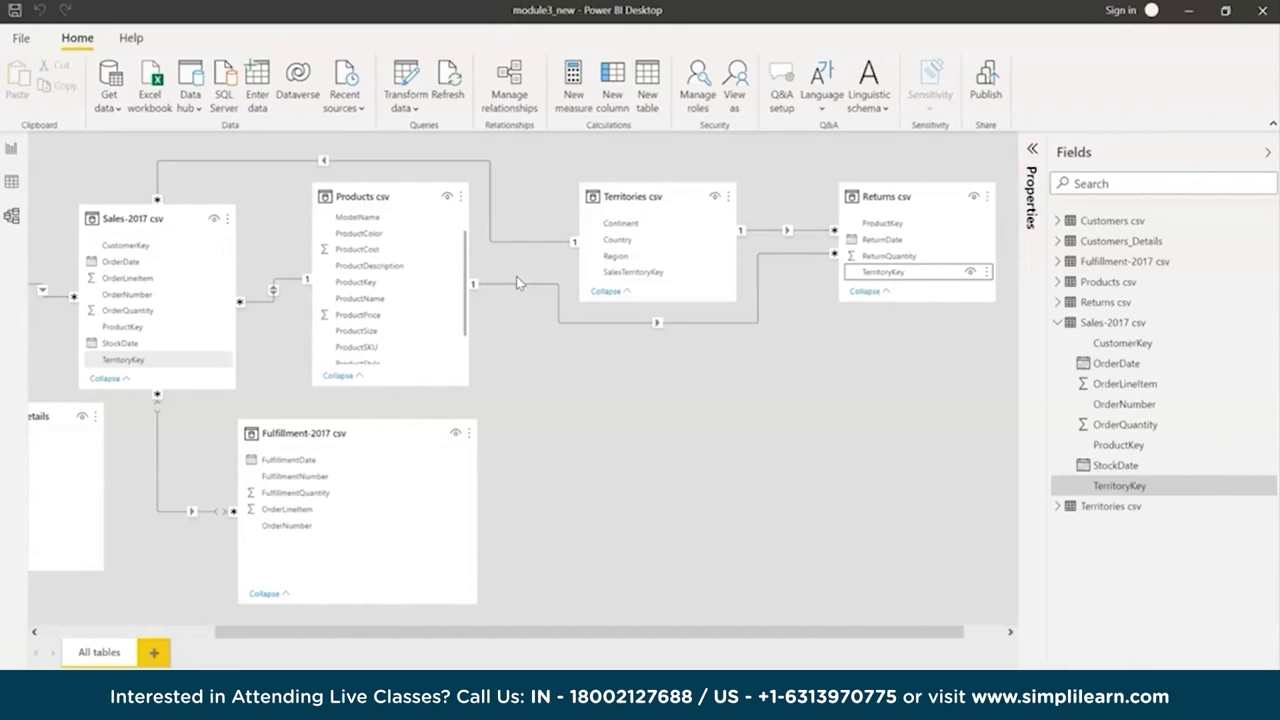
Review the relationships between the customer, sales, fulfillment, product, territory and returns tables in the model diagram
click(574, 386)
right_click(572, 413)
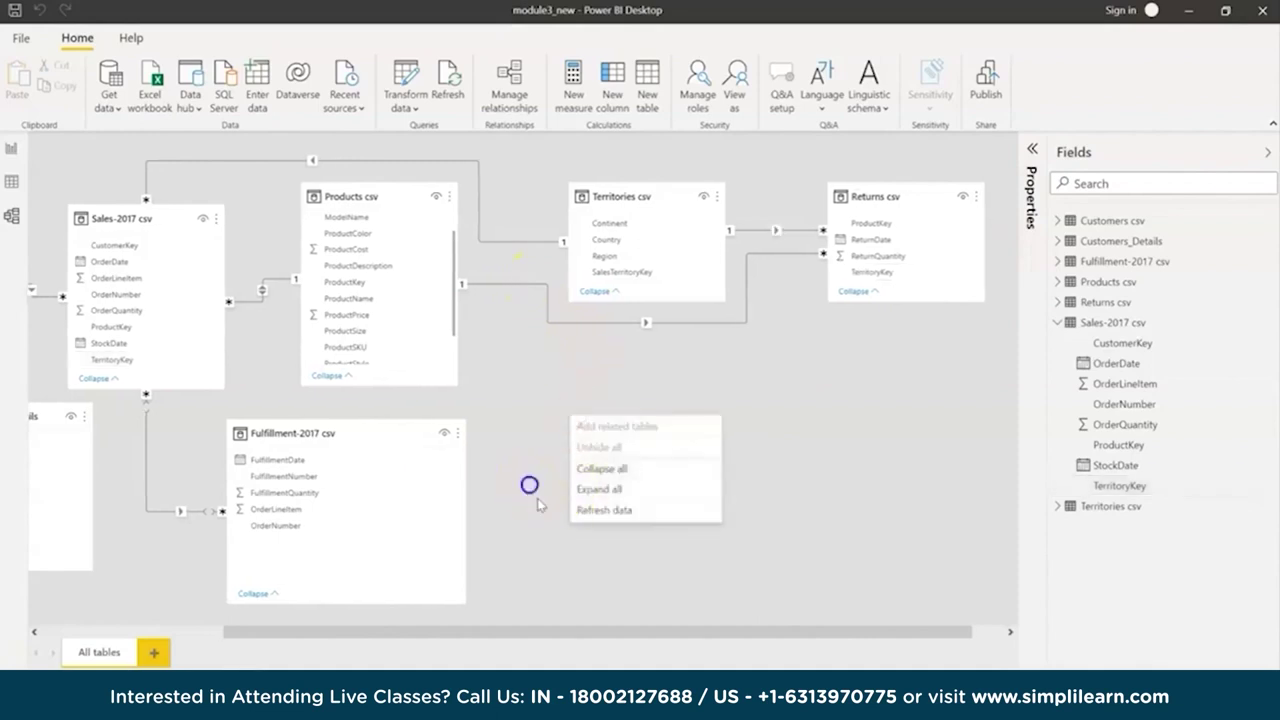
click(530, 485)
drag(586, 631, 475, 631)
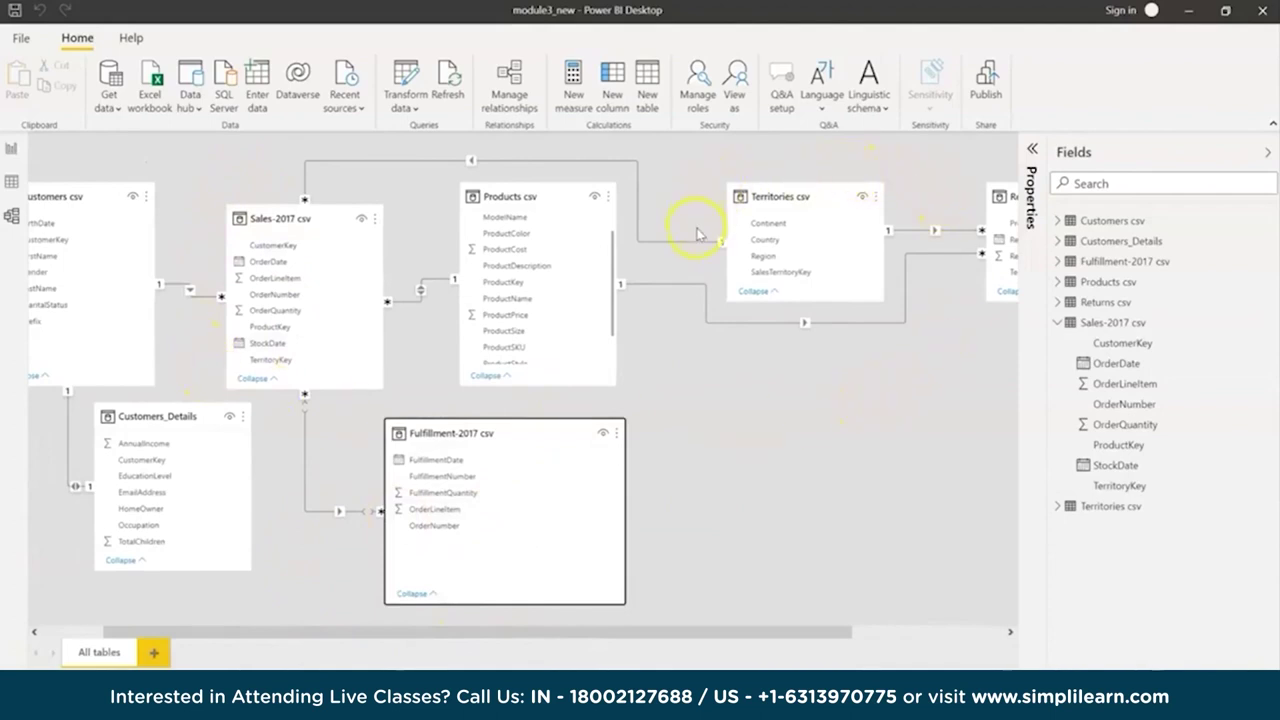
click(502, 668)
click(615, 480)
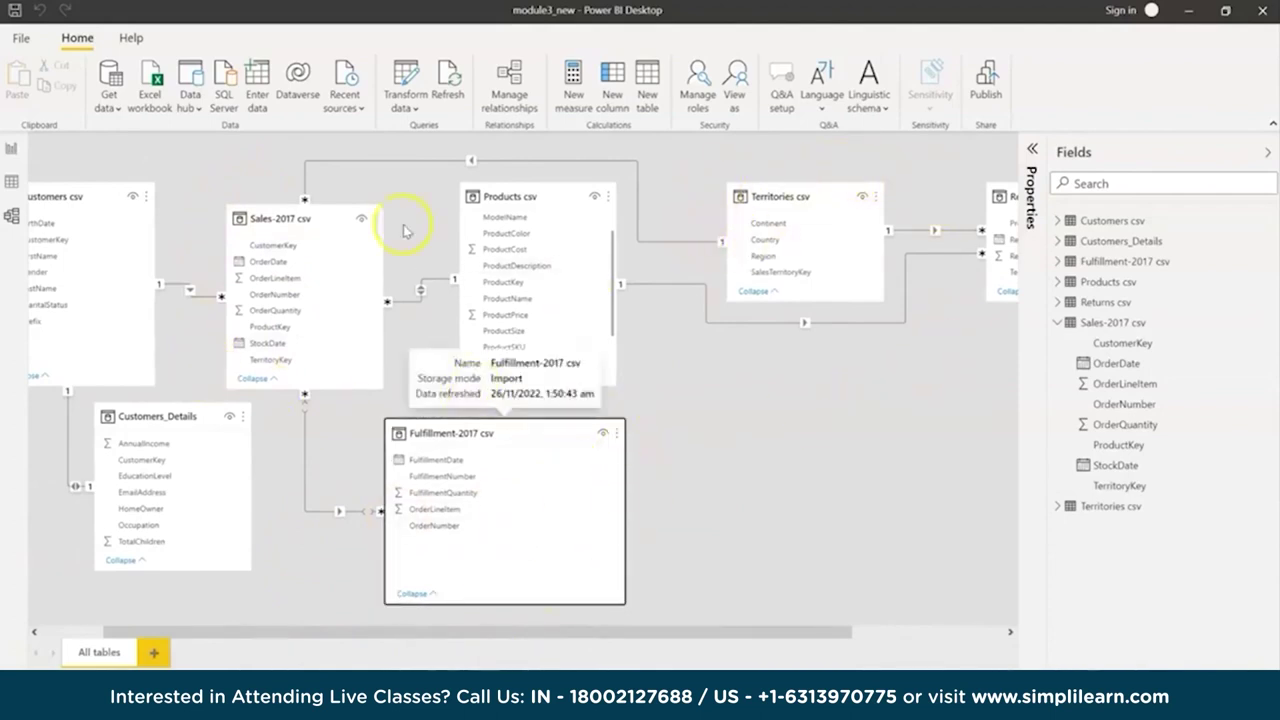
drag(806, 634, 914, 631)
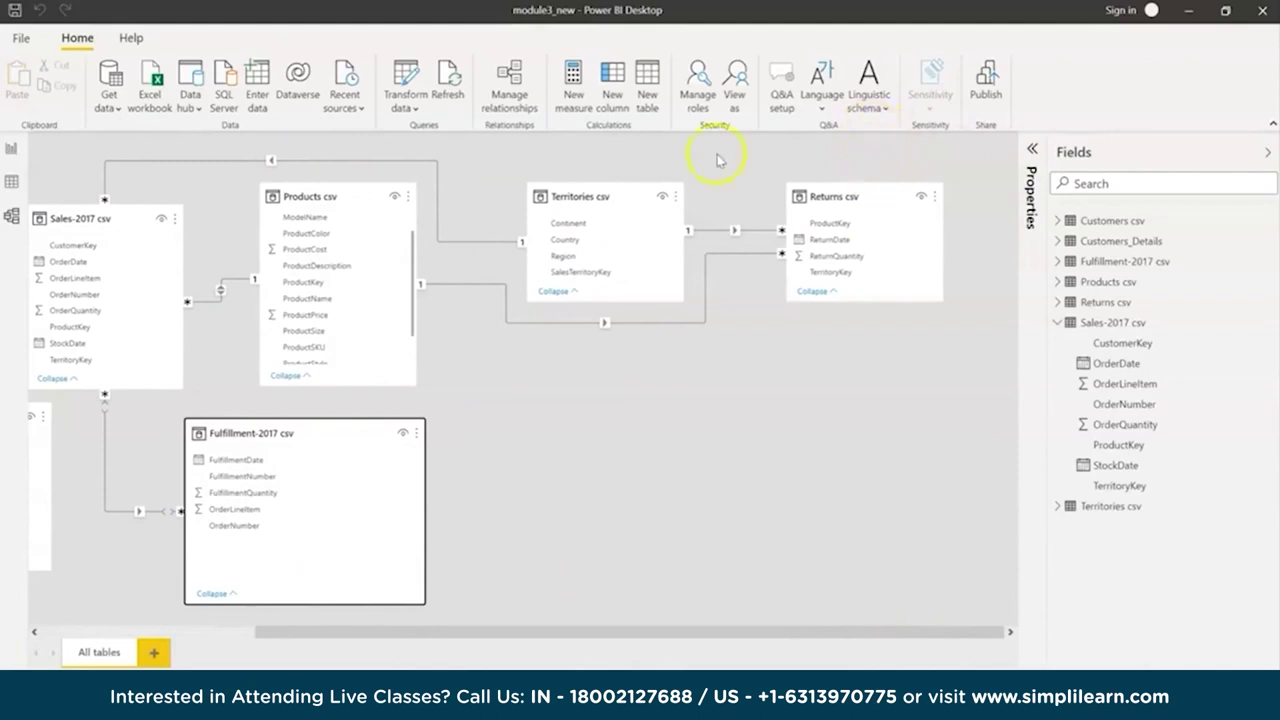
Check the model's table list in the data view, then examine how Calendar csv and the other tables are related in the diagram
click(11, 181)
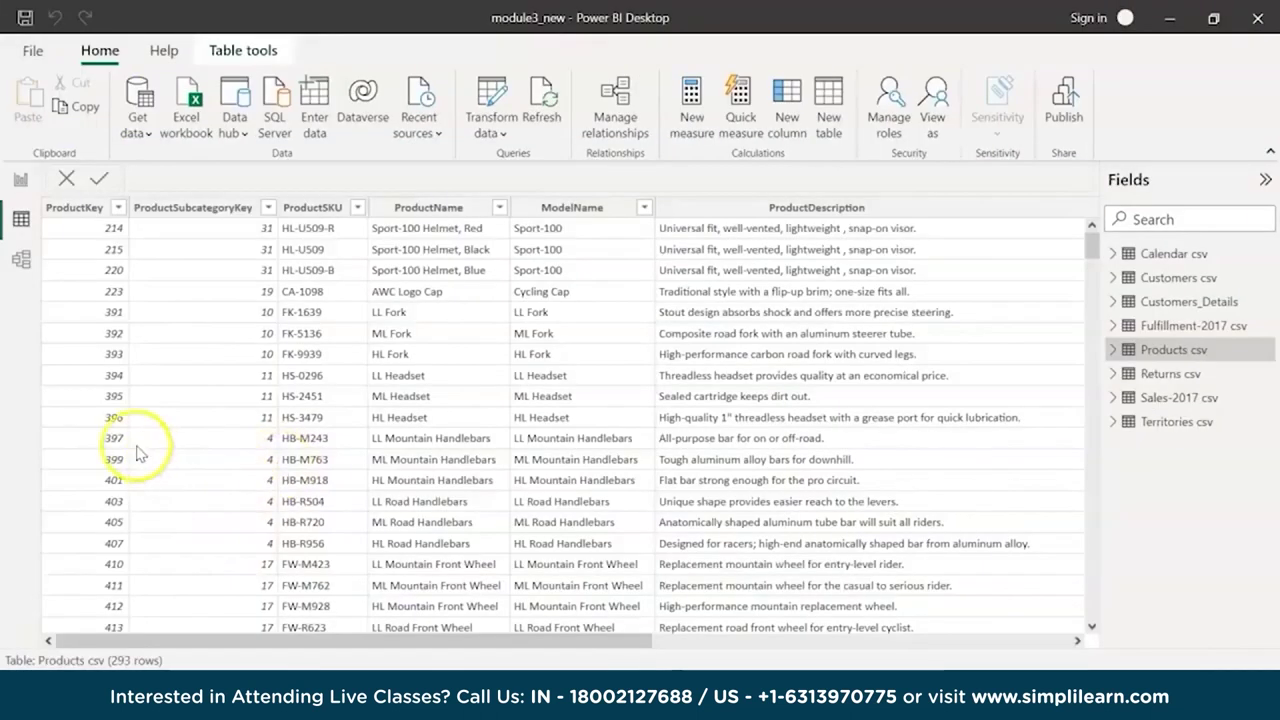
click(476, 475)
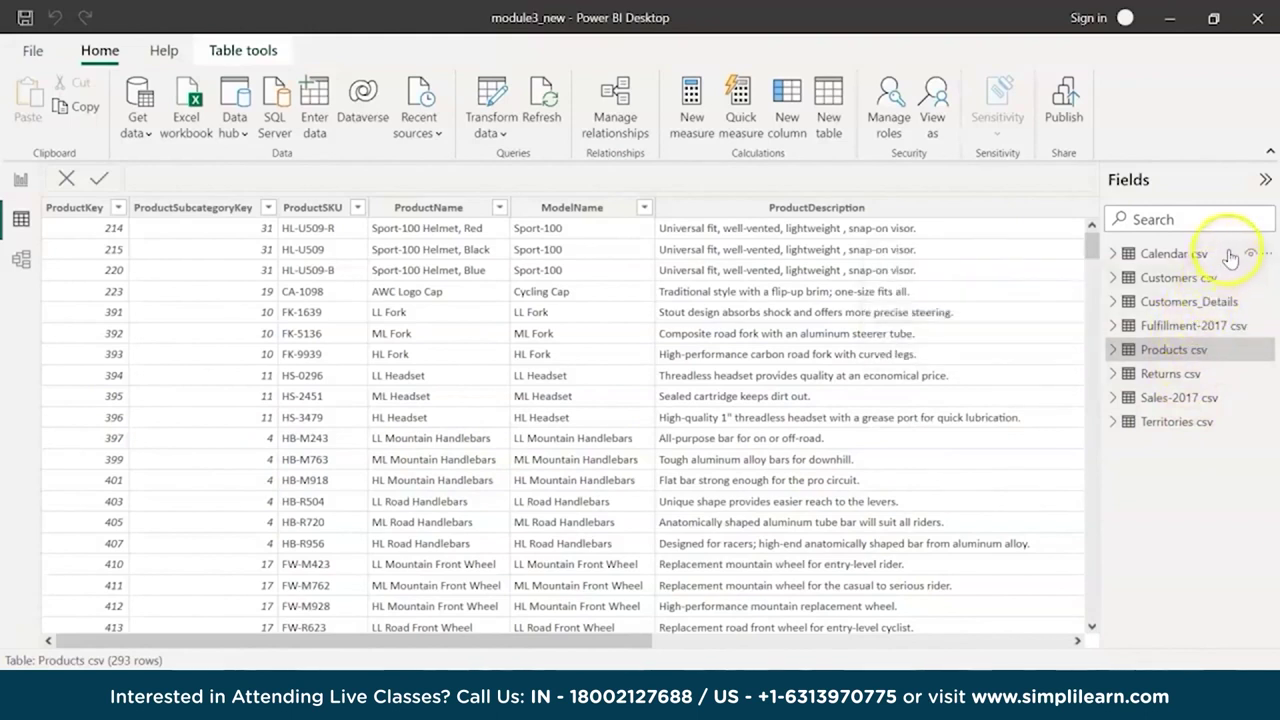
click(22, 264)
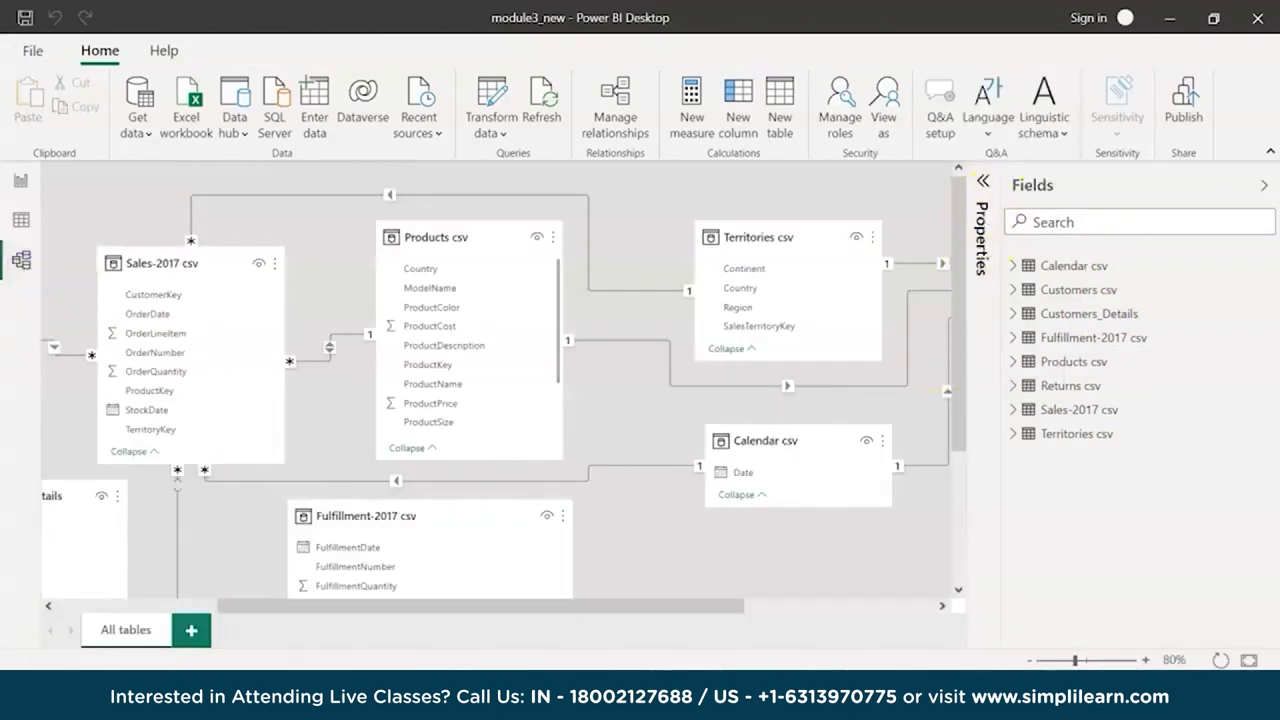
click(1258, 197)
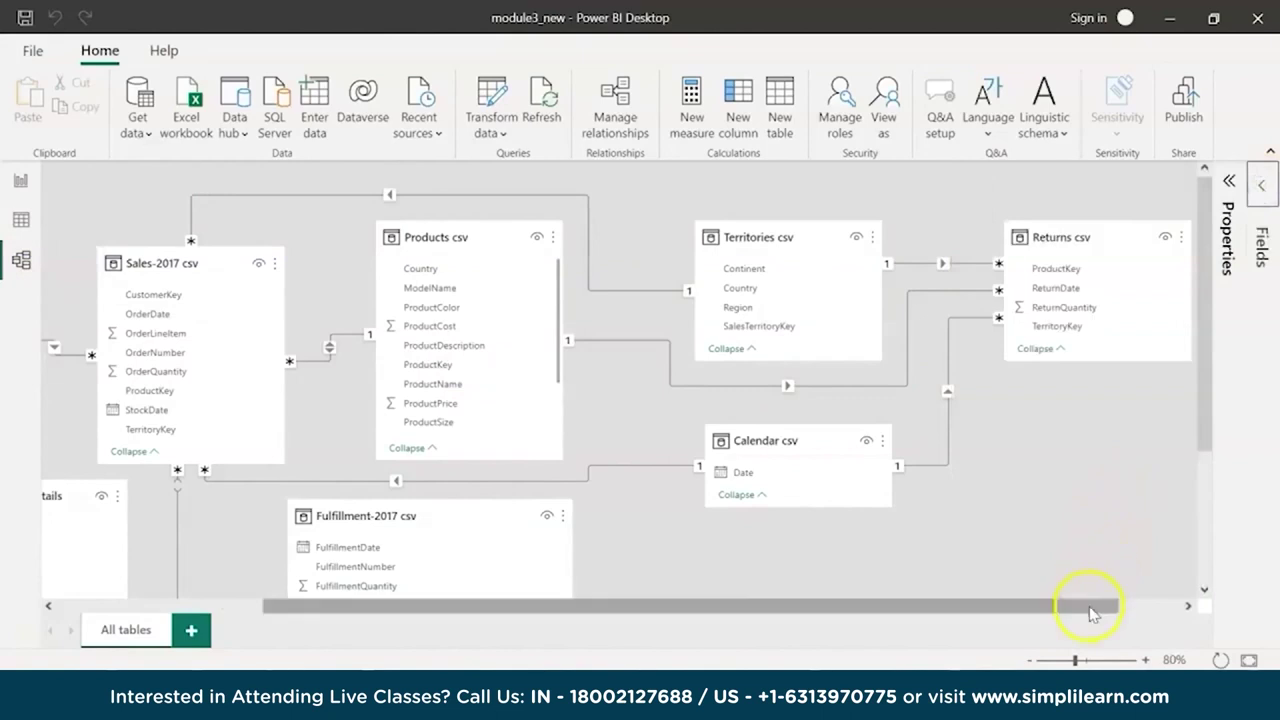
drag(1089, 608, 1118, 622)
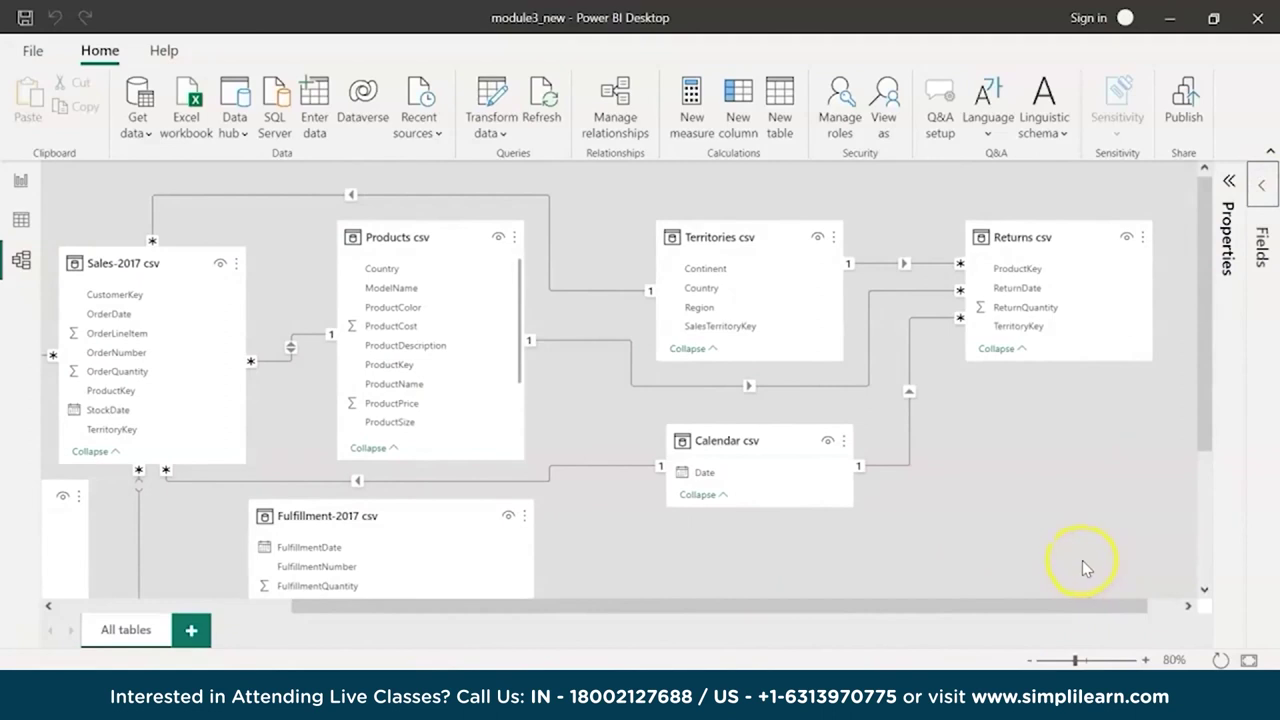
scroll(1082, 560, down, 5)
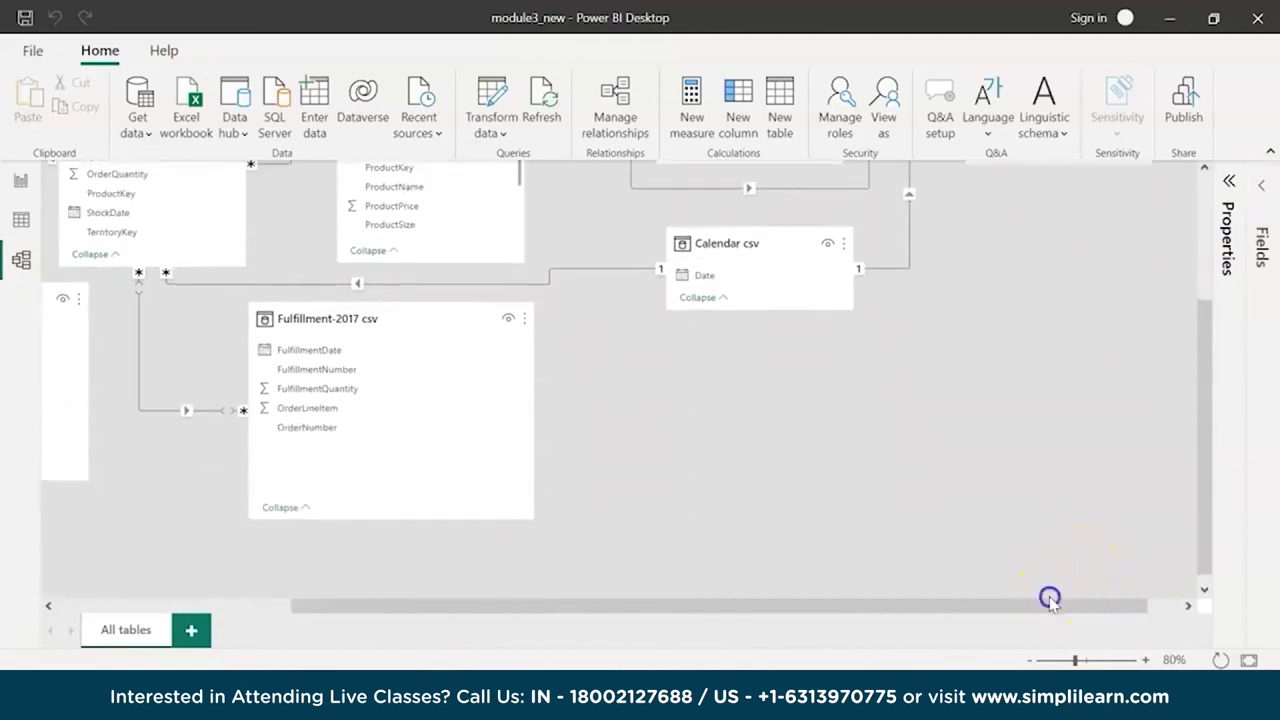
scroll(1049, 598, up, 2)
drag(1049, 600, 852, 602)
scroll(943, 583, up, 3)
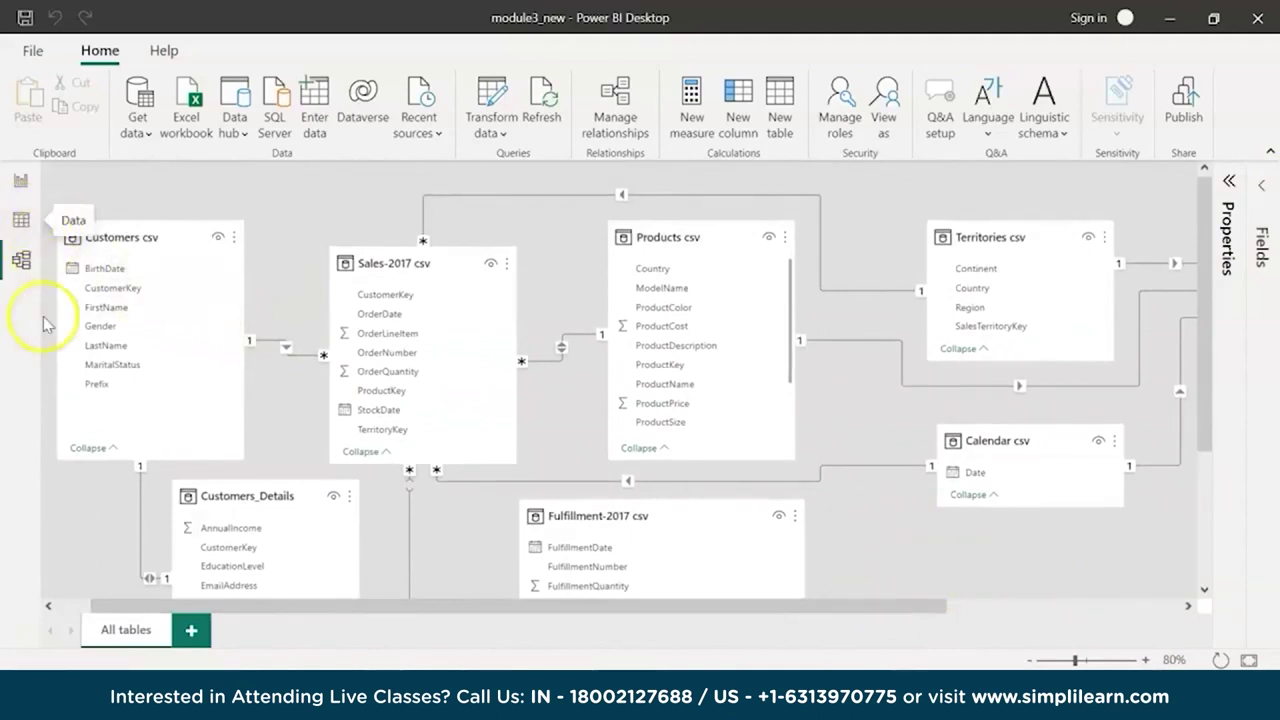
Examine the Products csv table data across all its columns, including ProductCost, ProductPrice, Quantity and Country
click(25, 222)
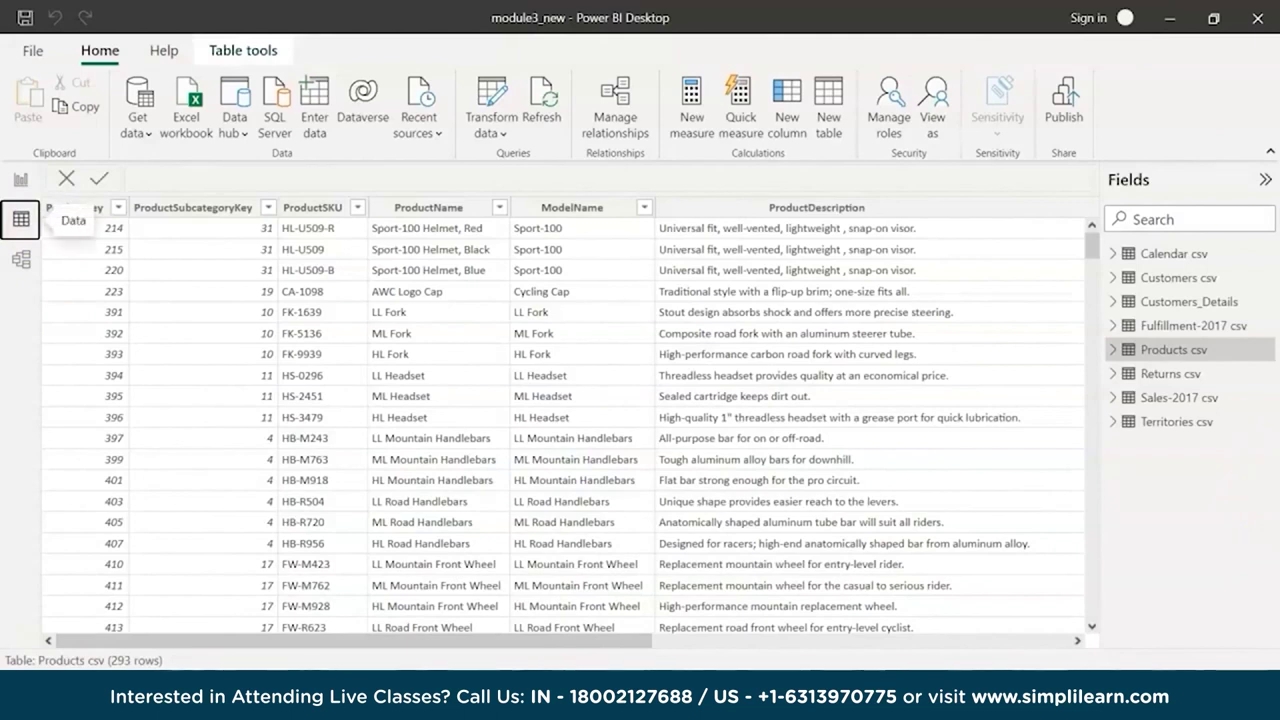
click(1113, 350)
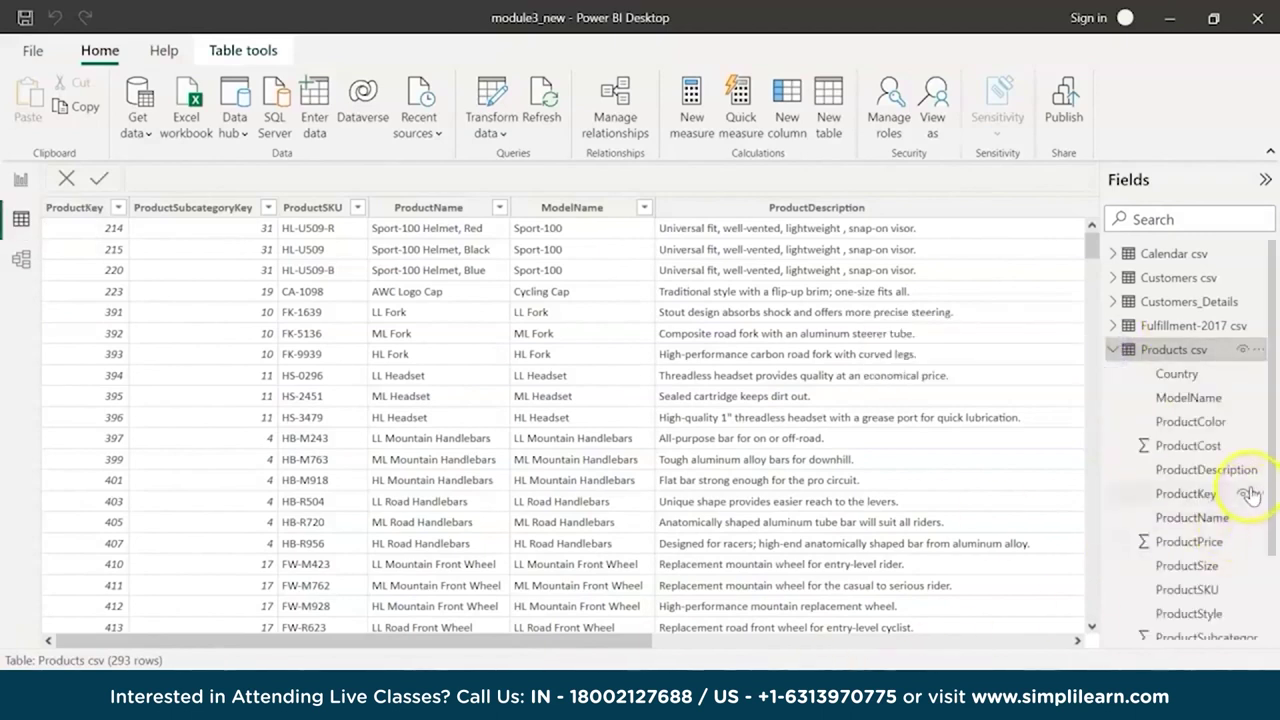
drag(600, 652, 982, 656)
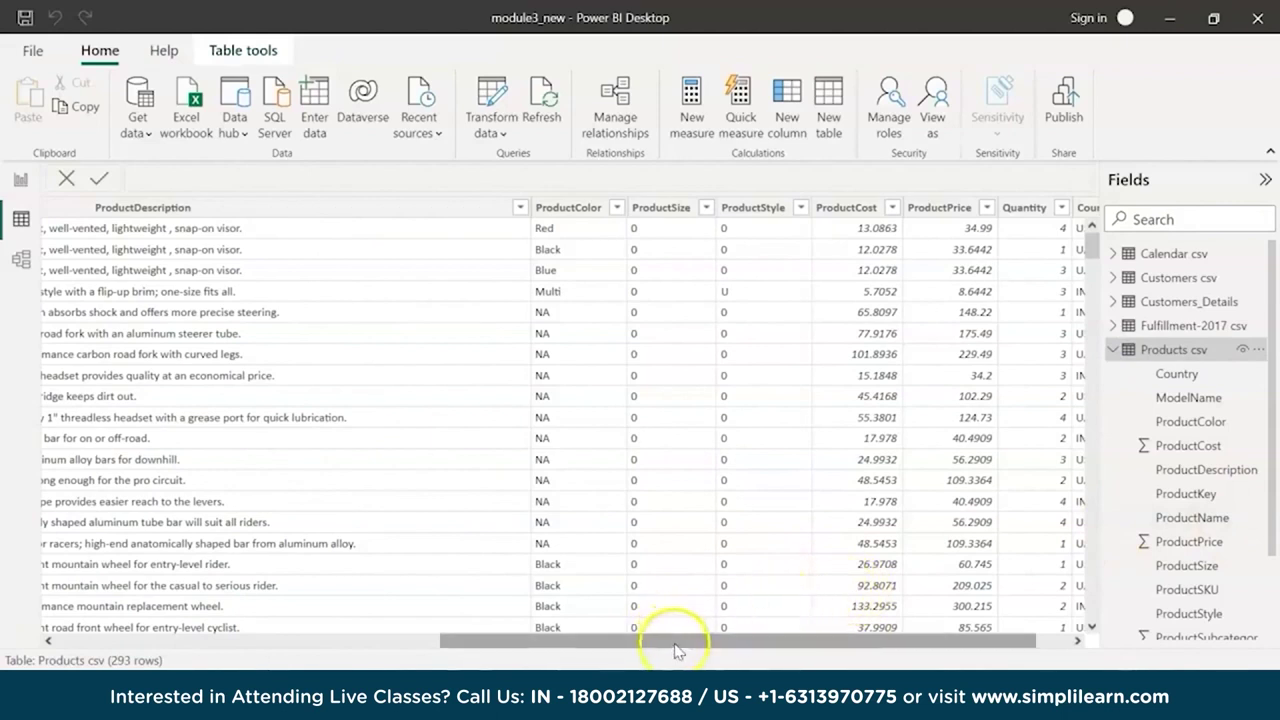
drag(675, 650, 737, 648)
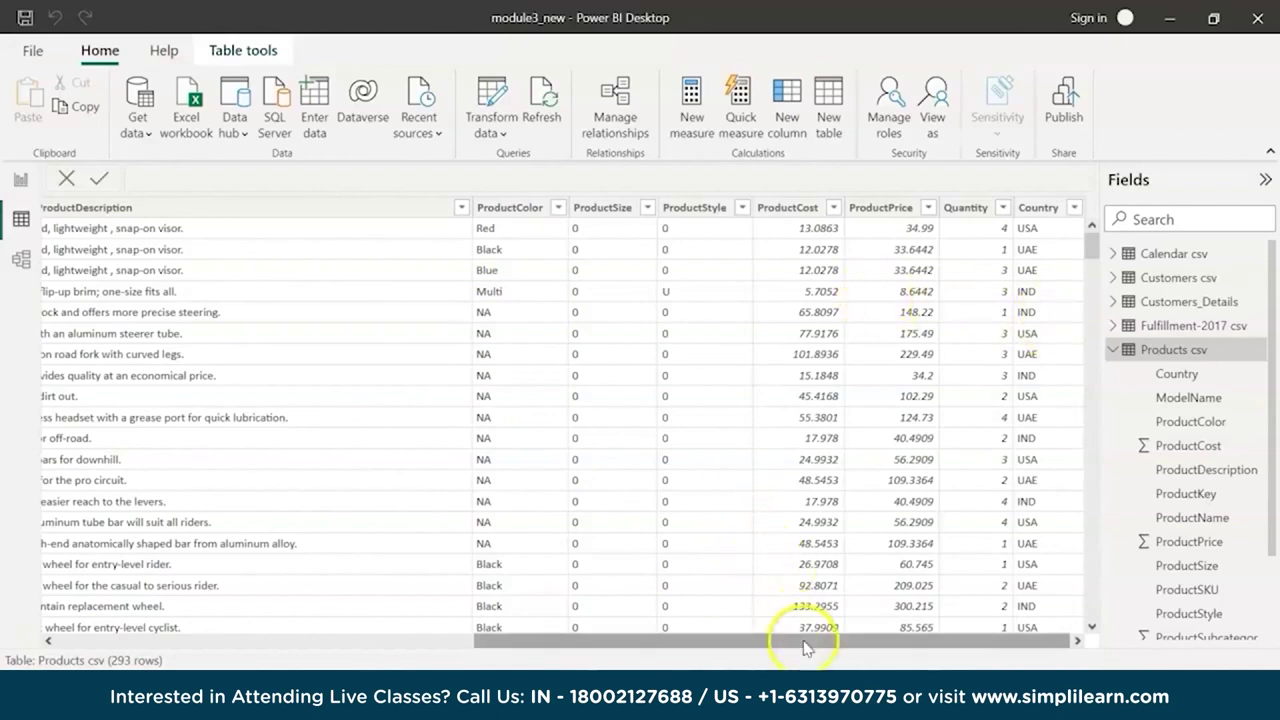
drag(803, 645, 441, 651)
drag(440, 650, 907, 660)
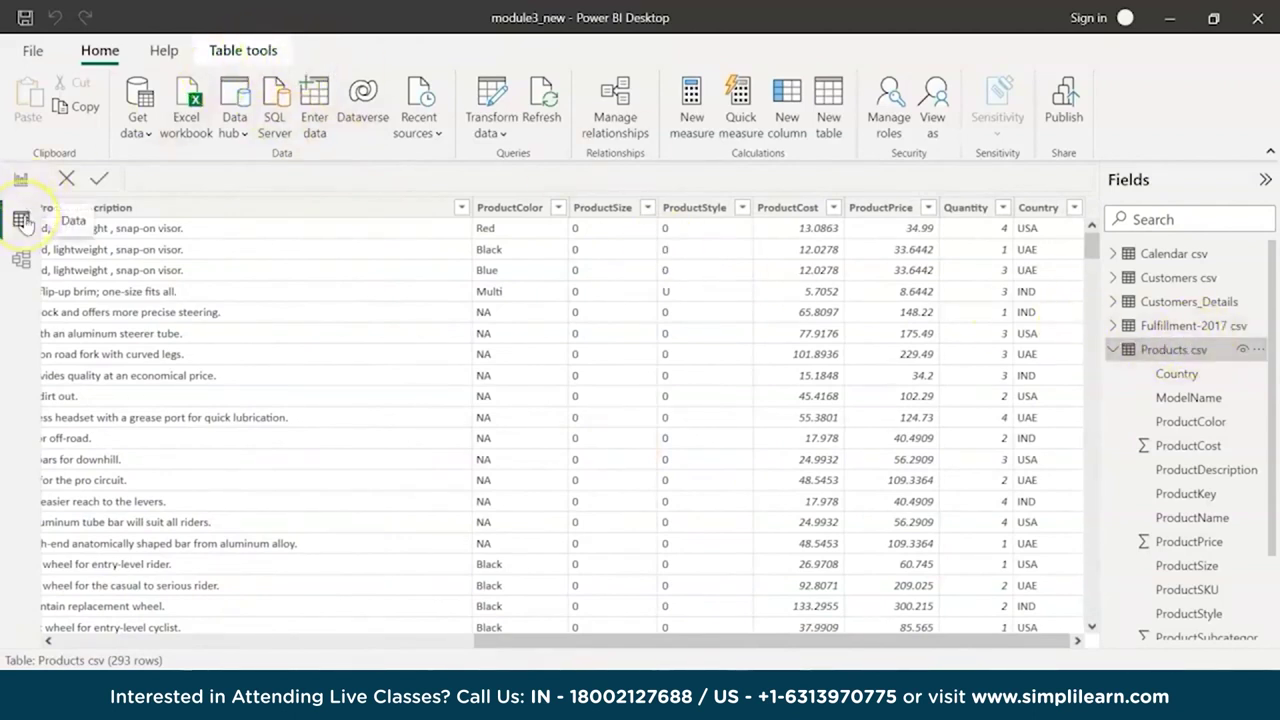
Add a new calculated column to the Products csv table and name it Bike Type colour
click(245, 54)
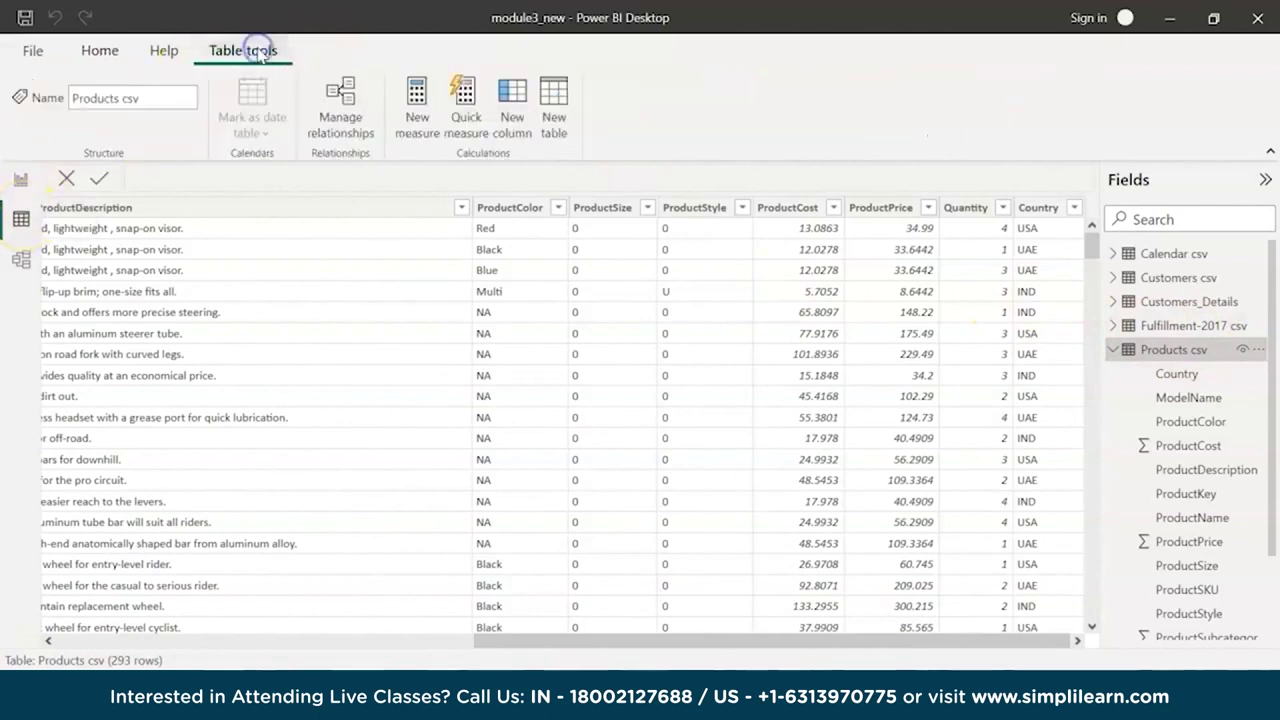
click(514, 125)
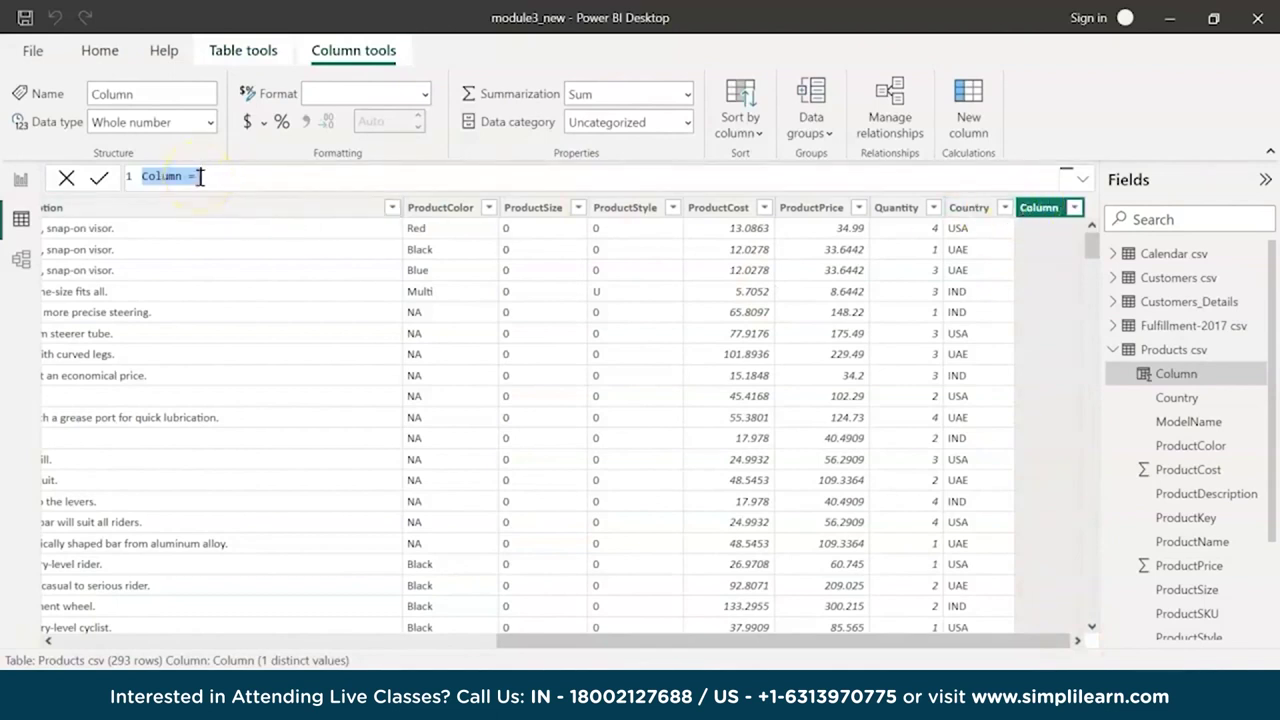
click(1082, 179)
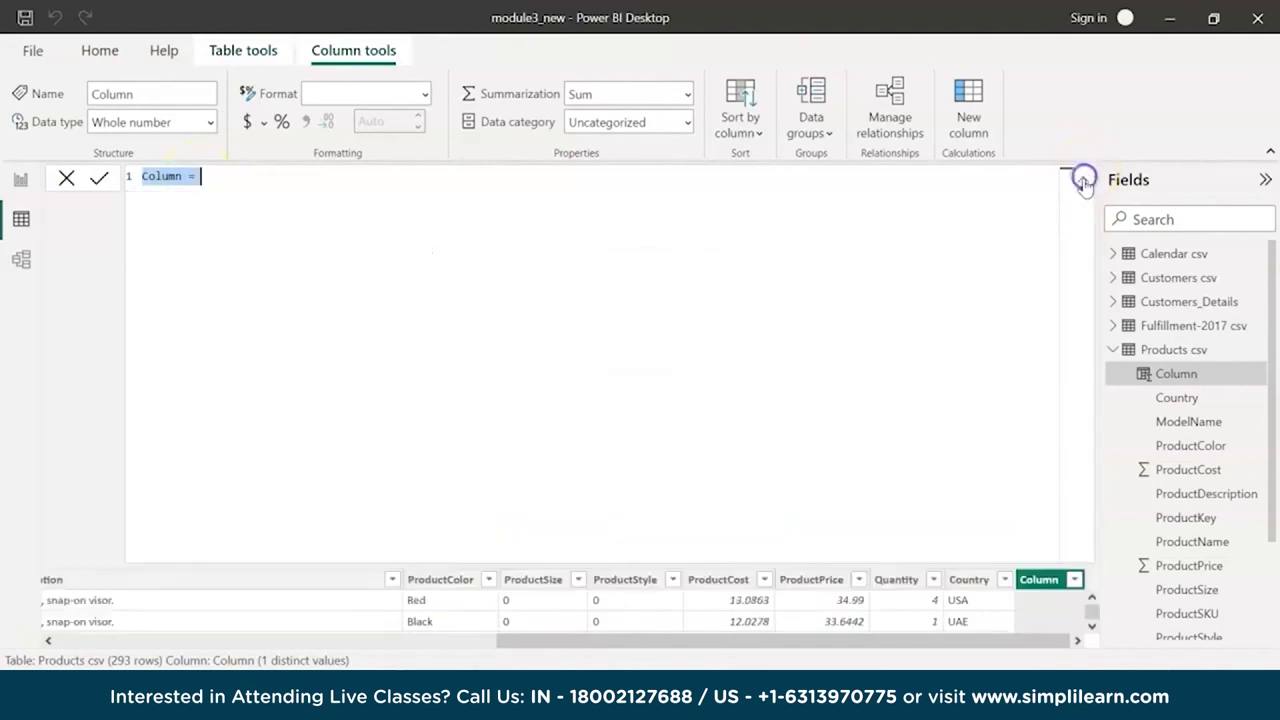
click(1083, 181)
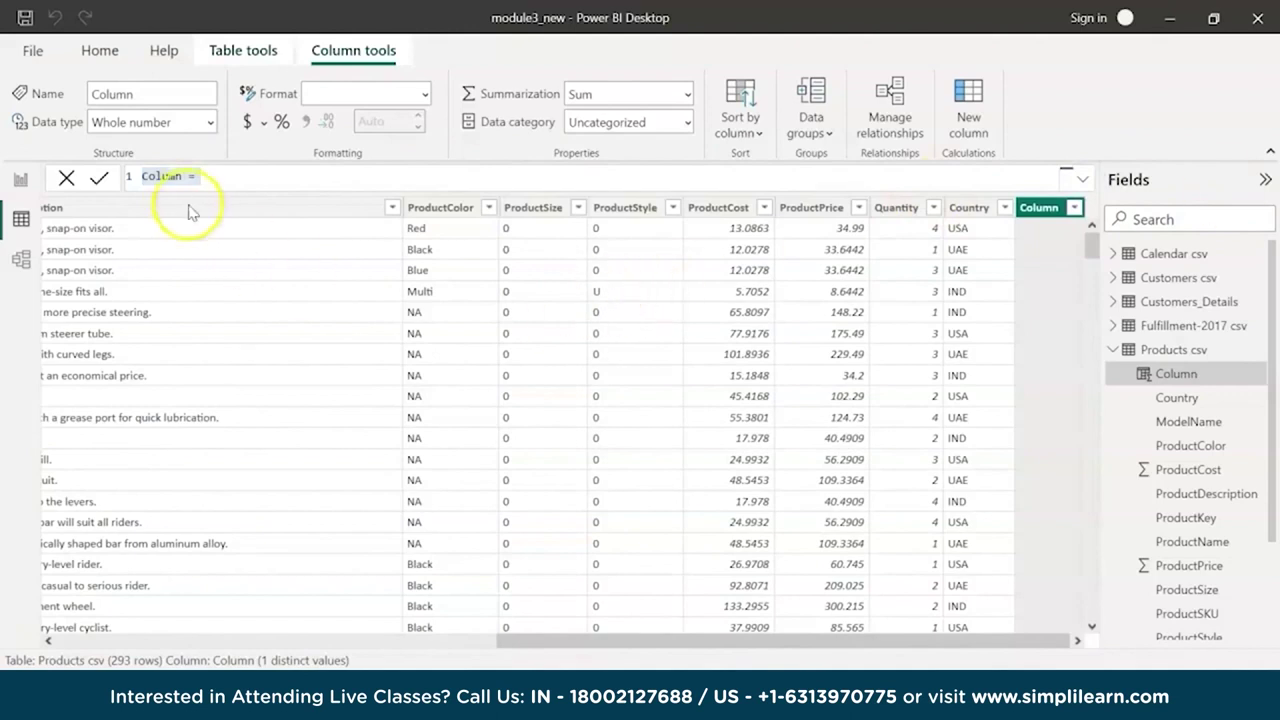
double_click(162, 177)
text(Bike Type colour)
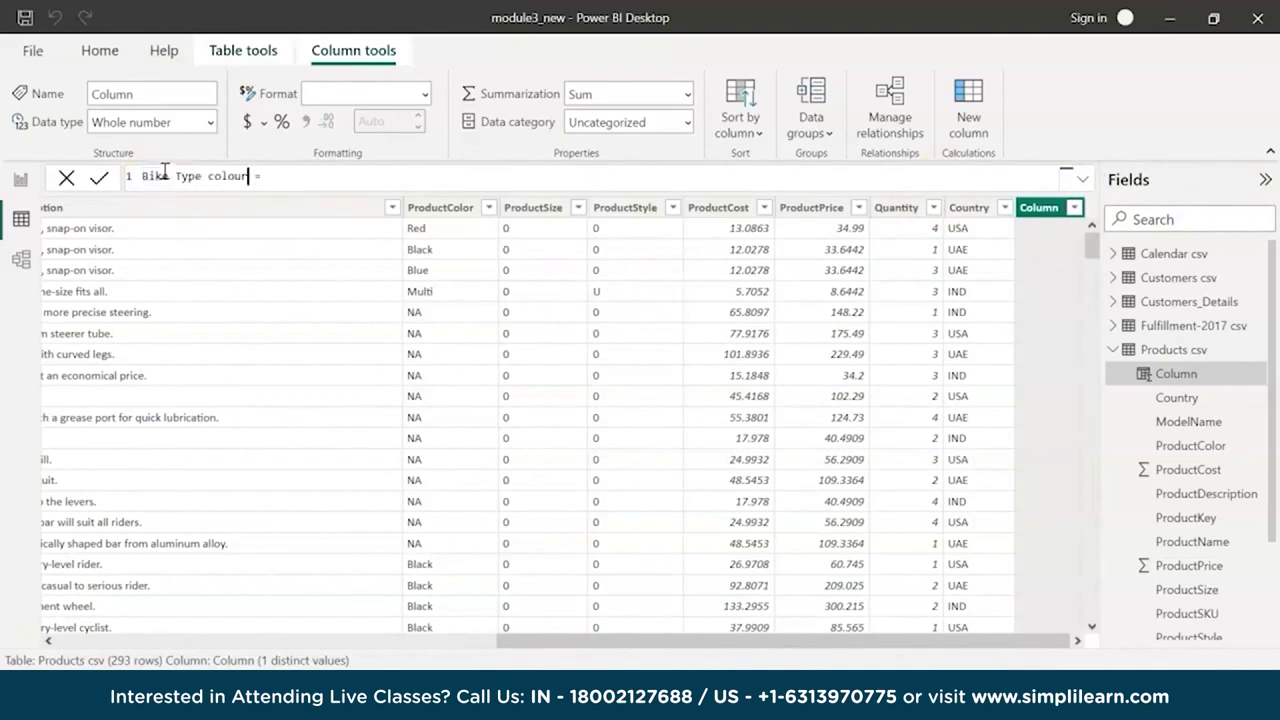
Begin the Bike Type colour formula with an IF testing whether 'Products csv'[ProductColor] equals "Black"
click(380, 177)
text(if()
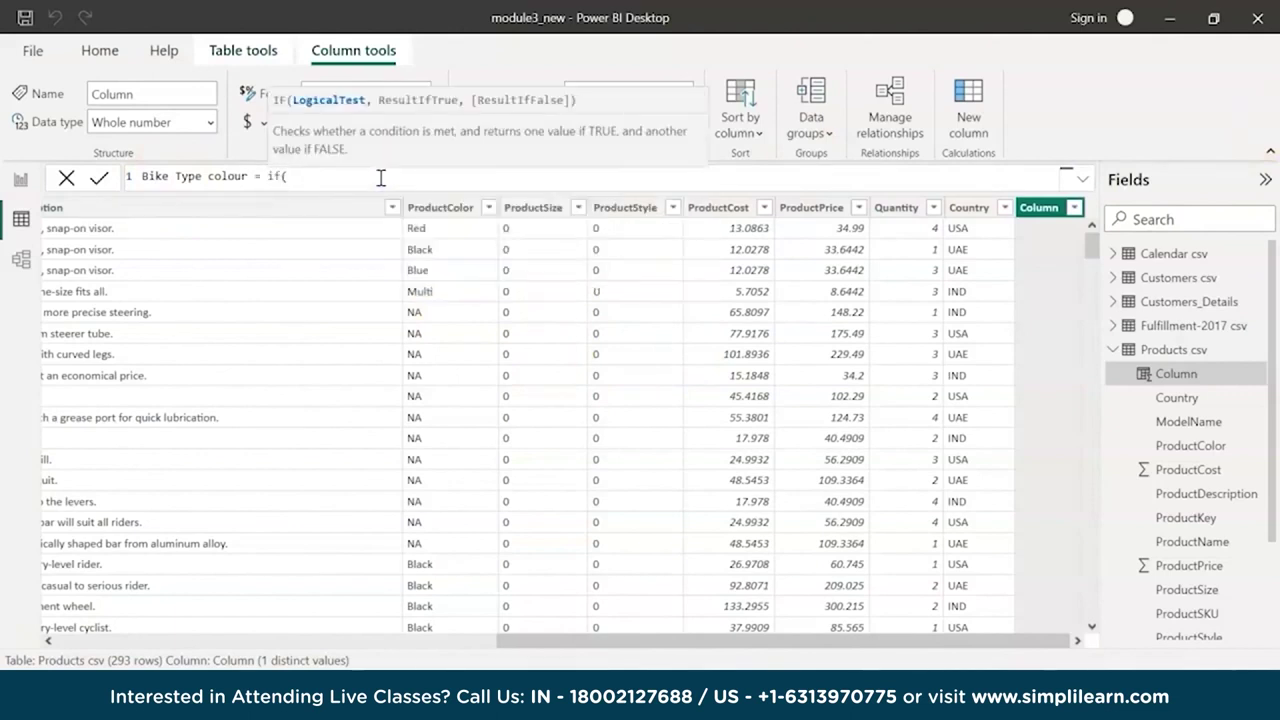
text(prod)
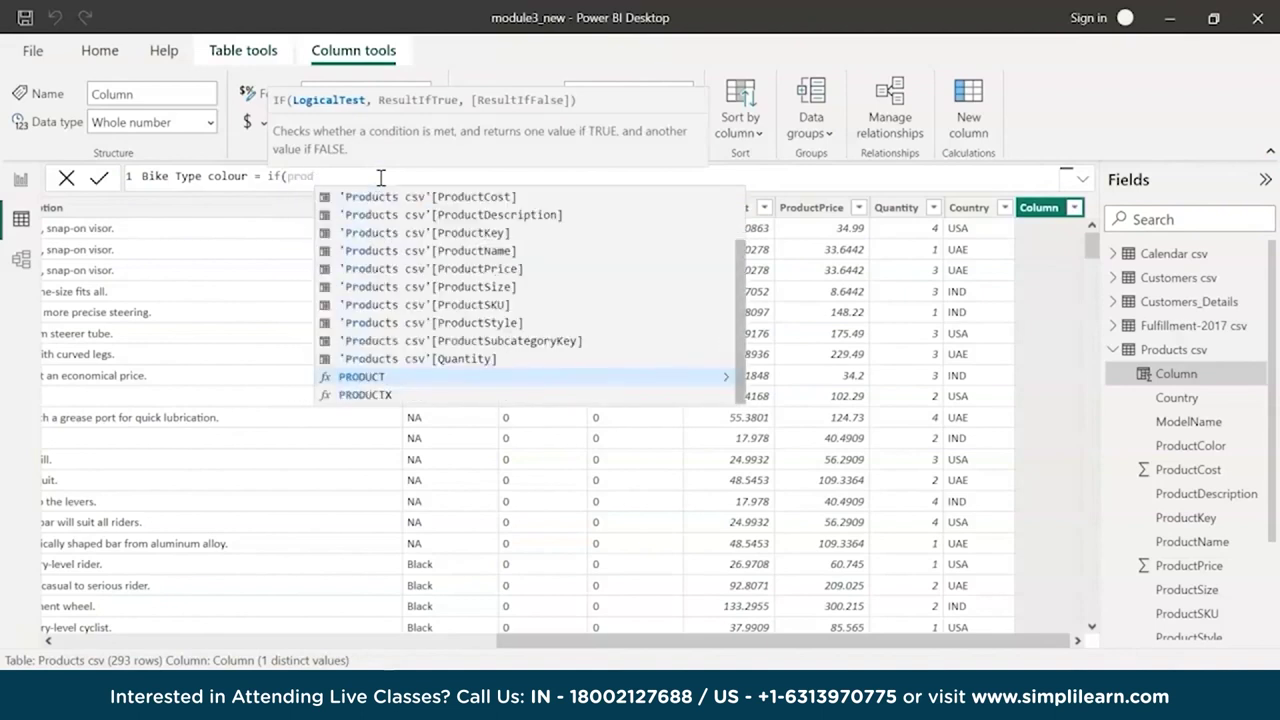
key(Up)
key(Up)
key(Up)
key(Up)
key(Up)
key(Down)
key(Up)
key(Up)
key(Up)
key(Up)
key(Up)
key(Up)
key(Up)
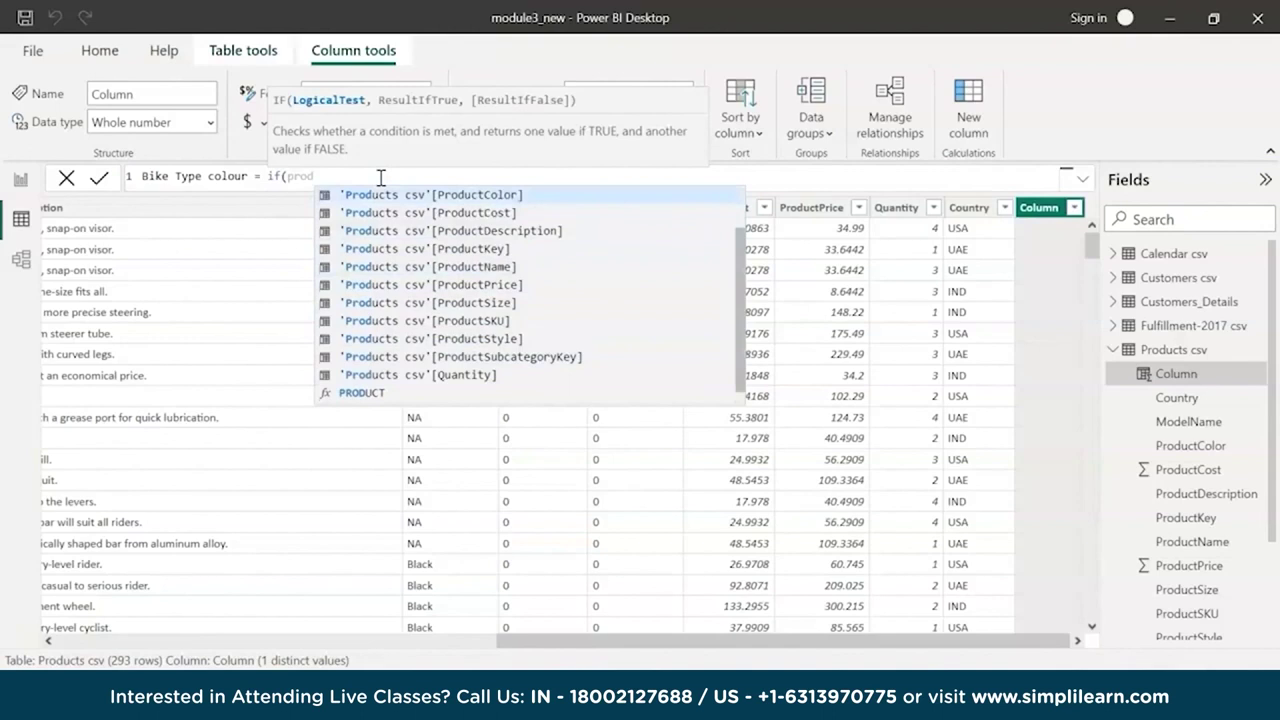
key(Tab)
text(= "Blac)
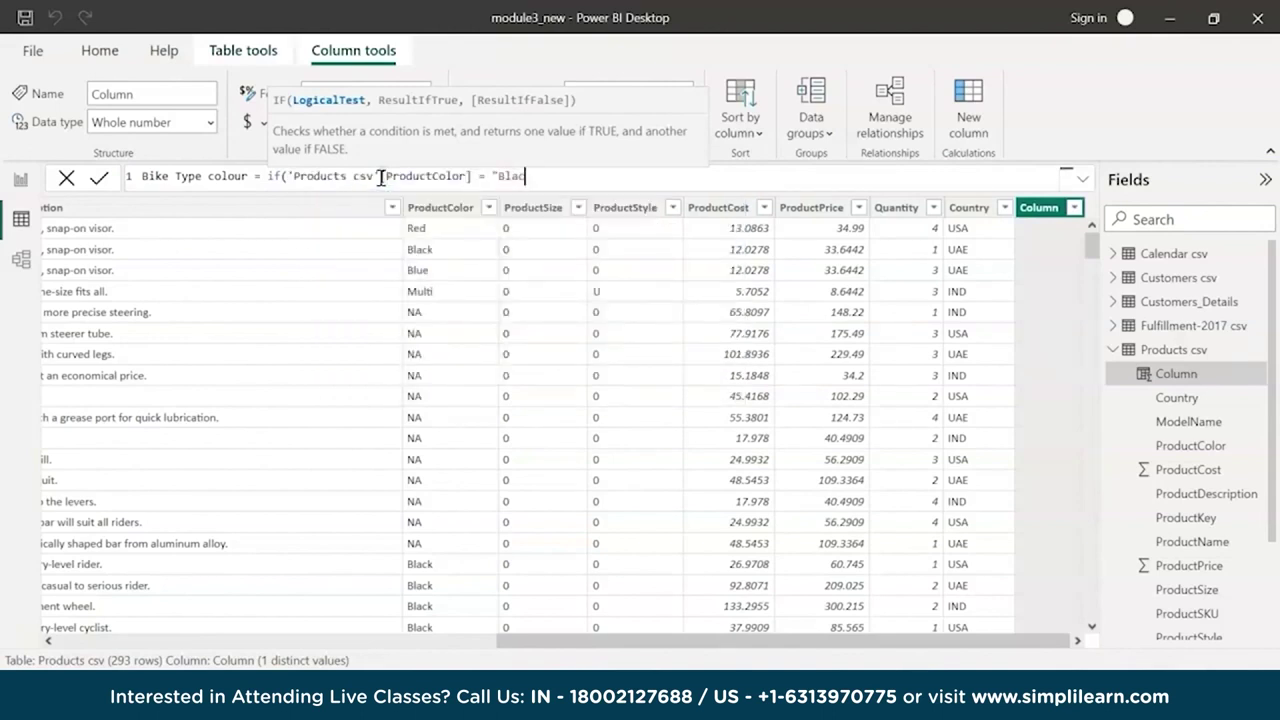
text(k")
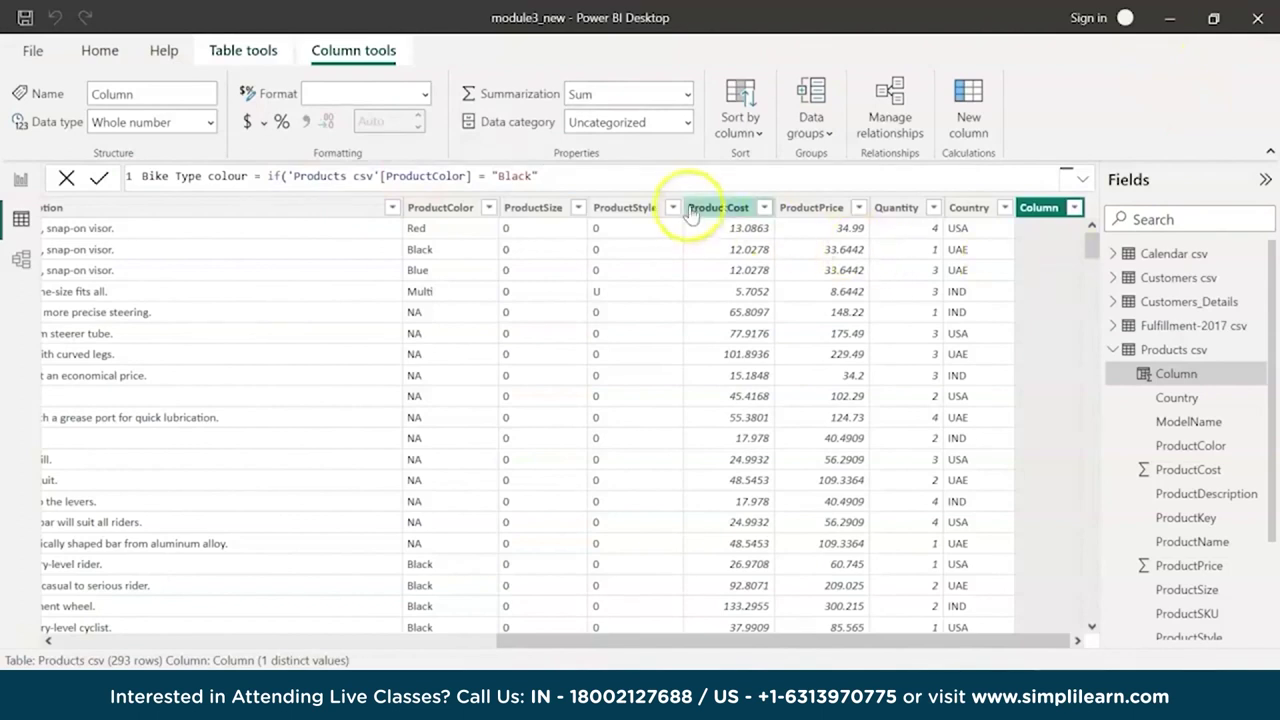
Extend the IF test with OR (||) conditions for 'Products csv'[ProductColor] equal to "Red" or "Grey"
text(|| 'Products csv'[ProductColor] = "Red")
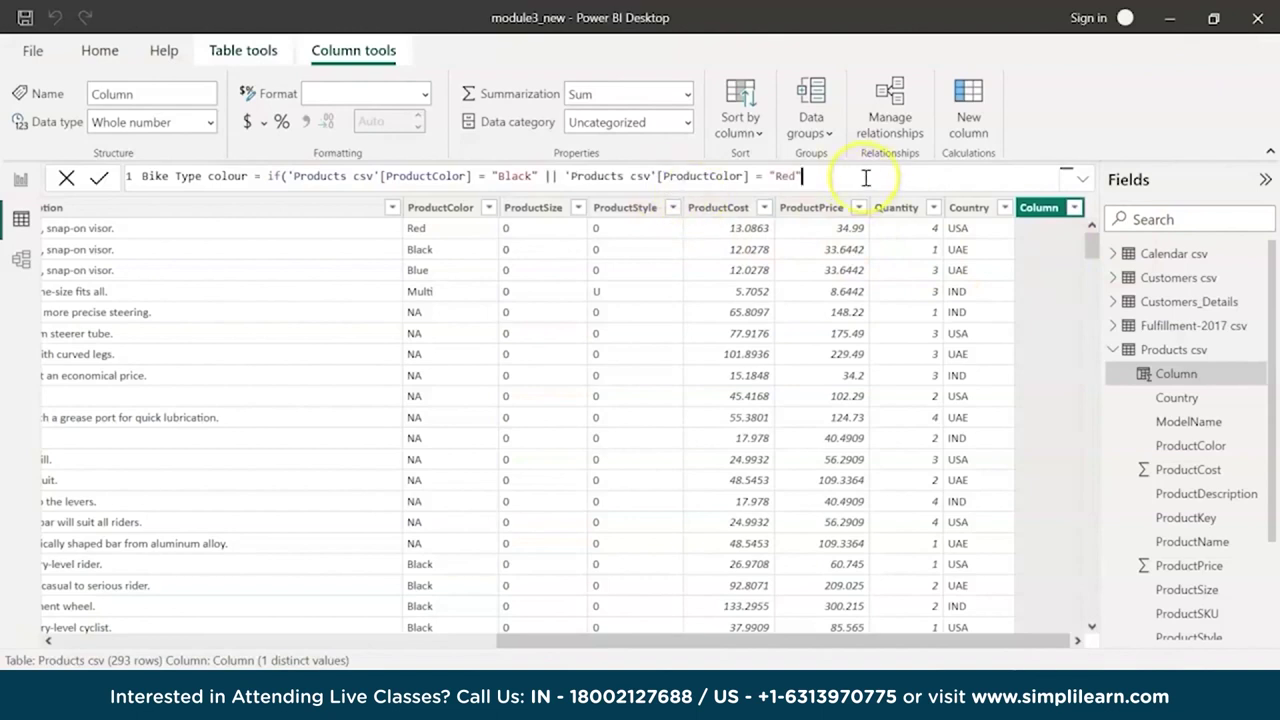
text(|| 'Products csv'[ProductColor] = "Red")
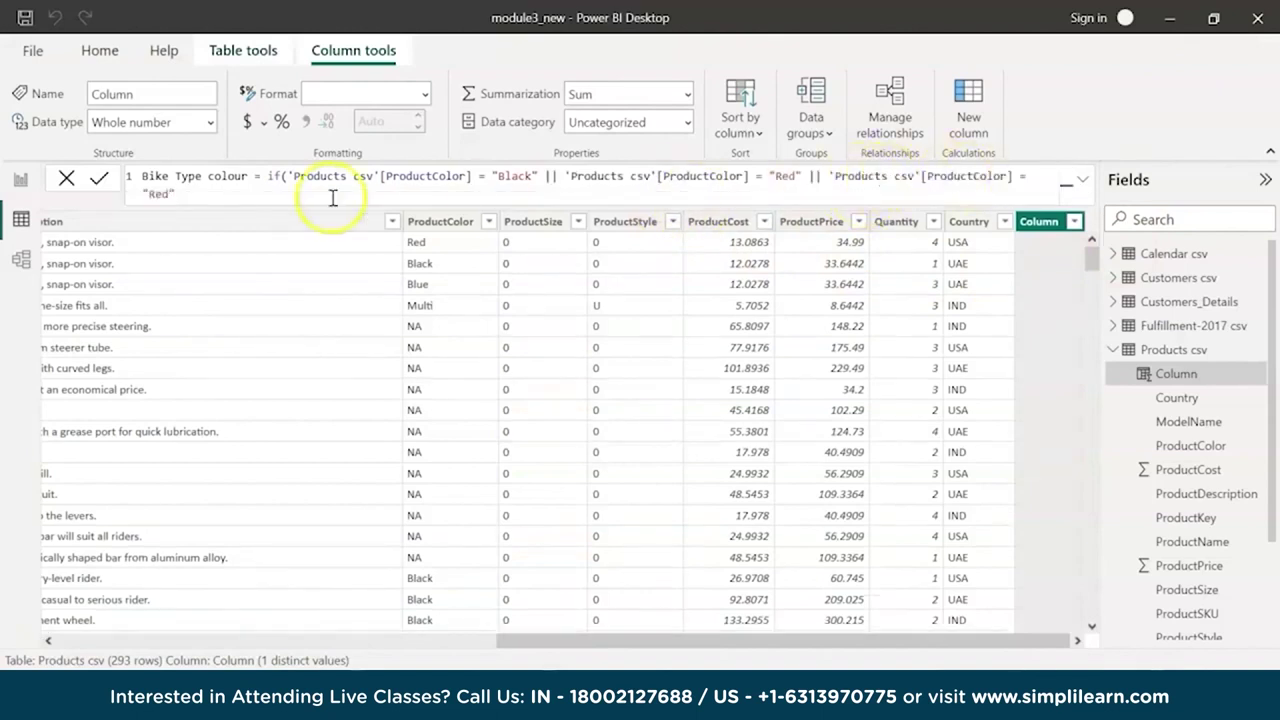
double_click(160, 193)
text(G)
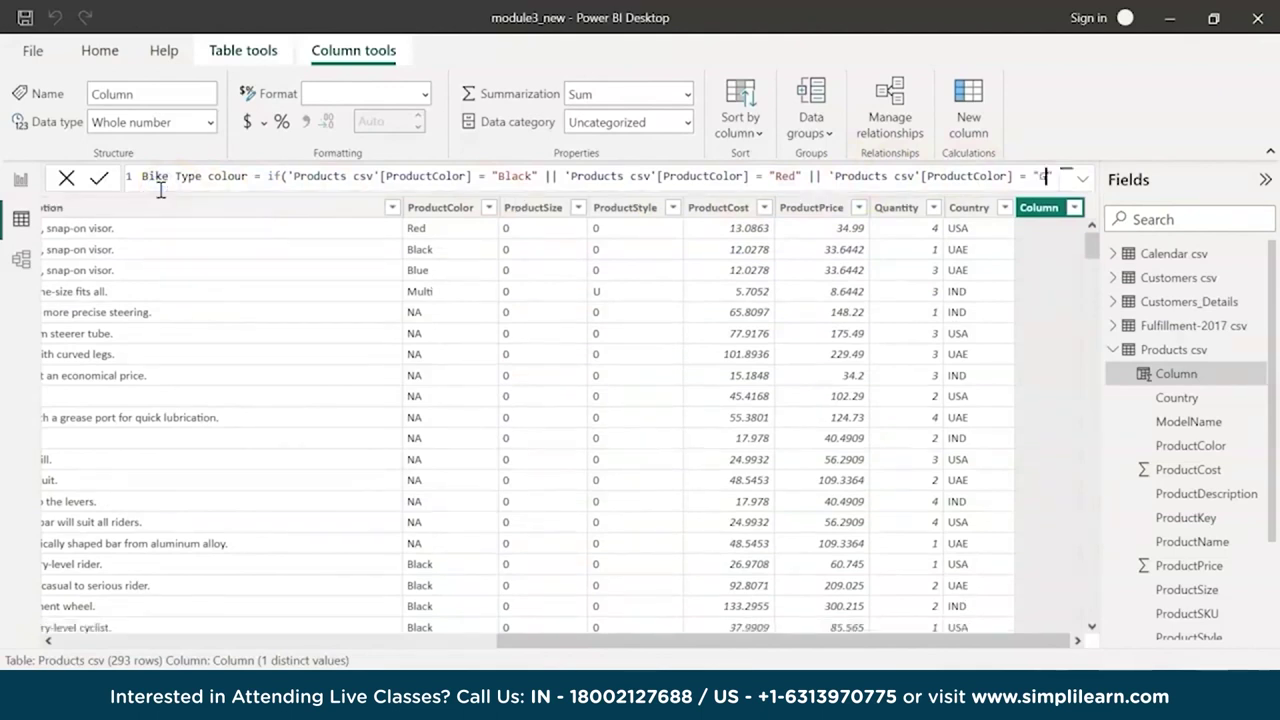
text(rey", )
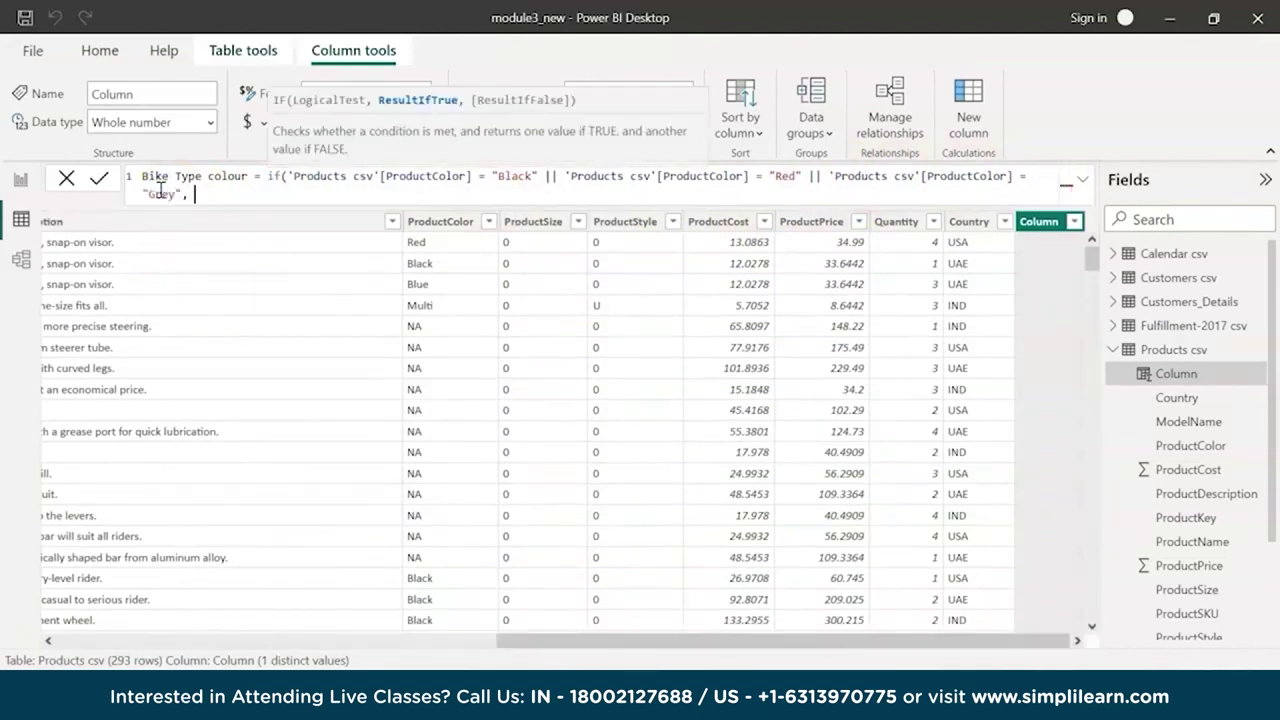
Make the IF return "Yes" when true and "No" otherwise, and commit the Bike Type colour formula
text("Yes",)
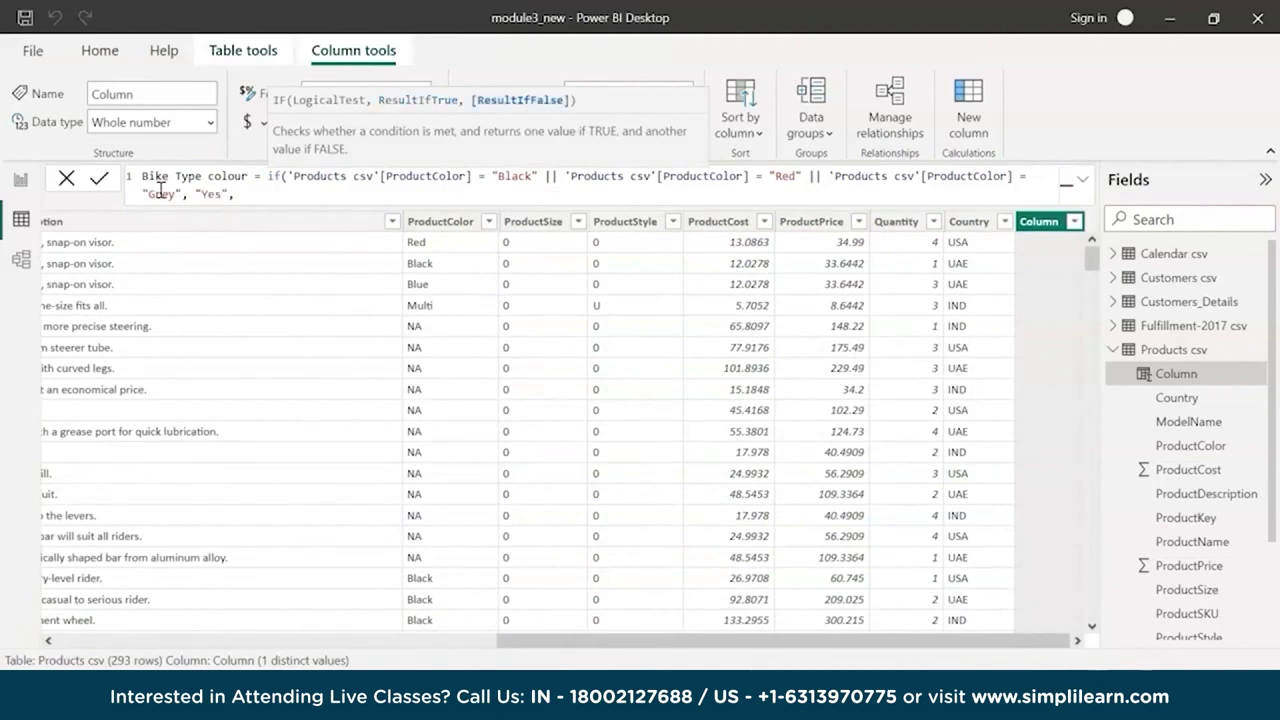
key(shift+Up)
click(266, 192)
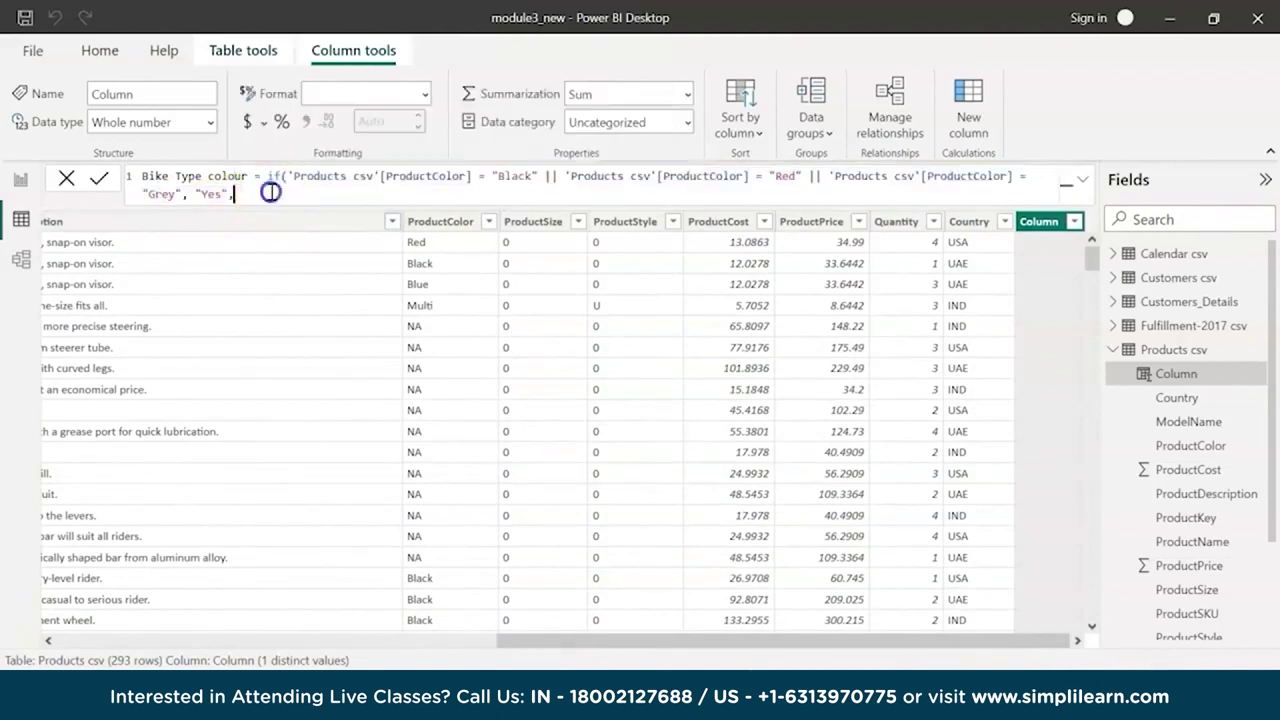
text("No"))
key(Return)
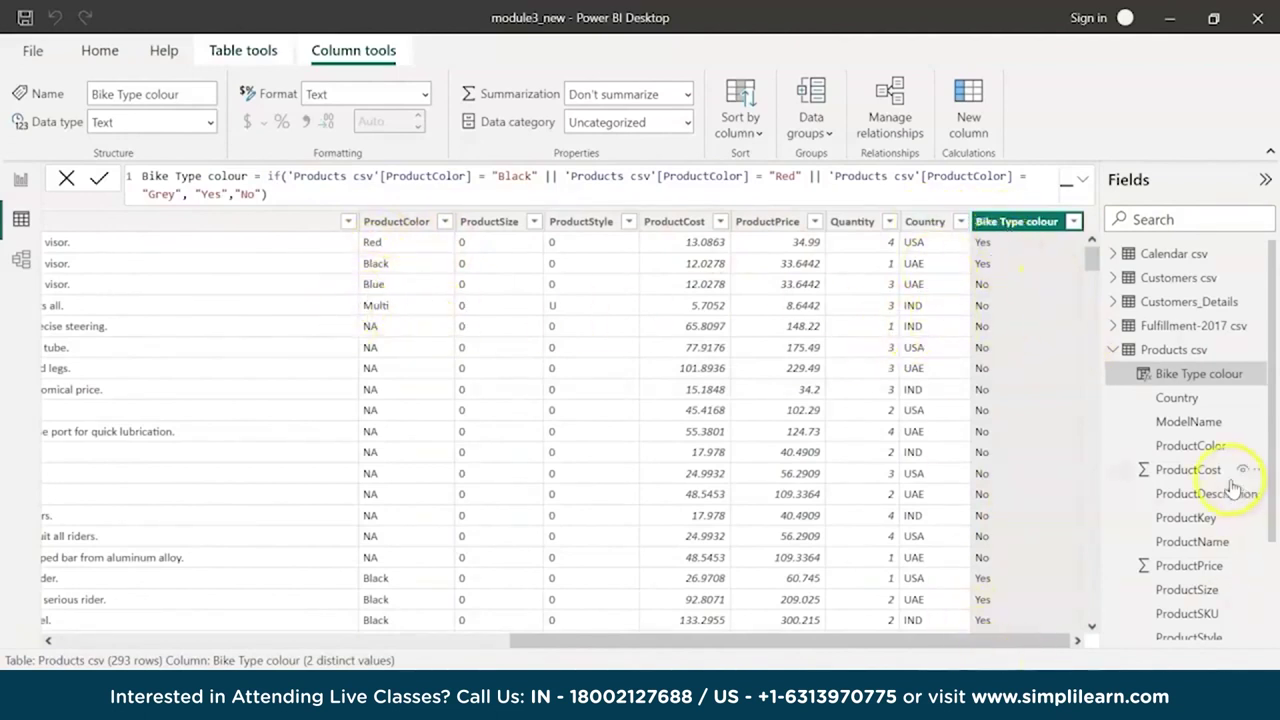
click(291, 181)
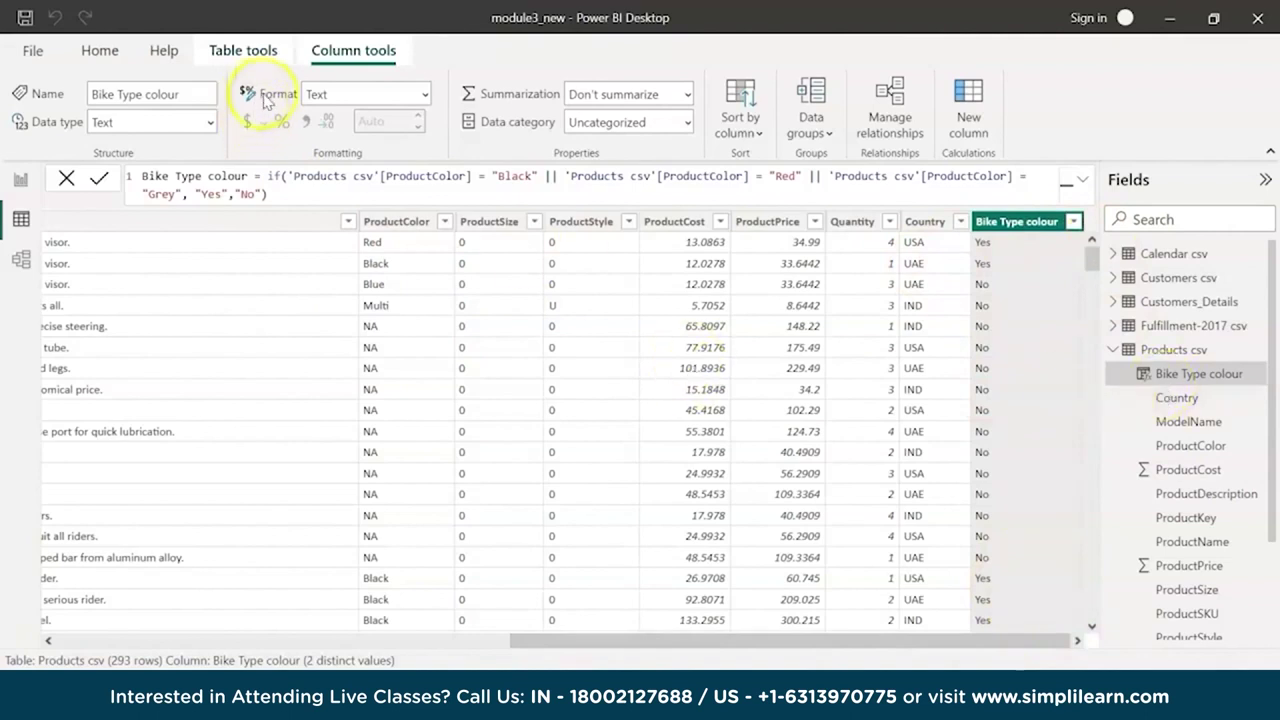
Add another calculated column to Products csv and name it Discount
click(971, 134)
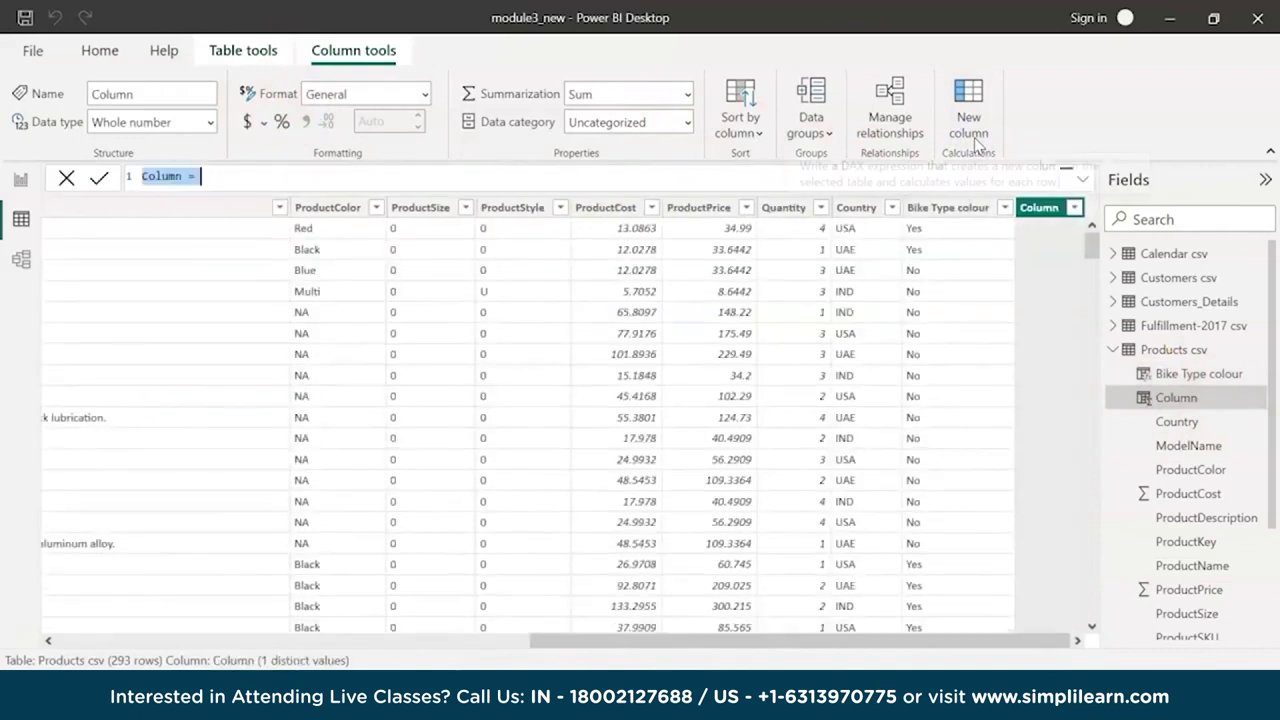
double_click(158, 177)
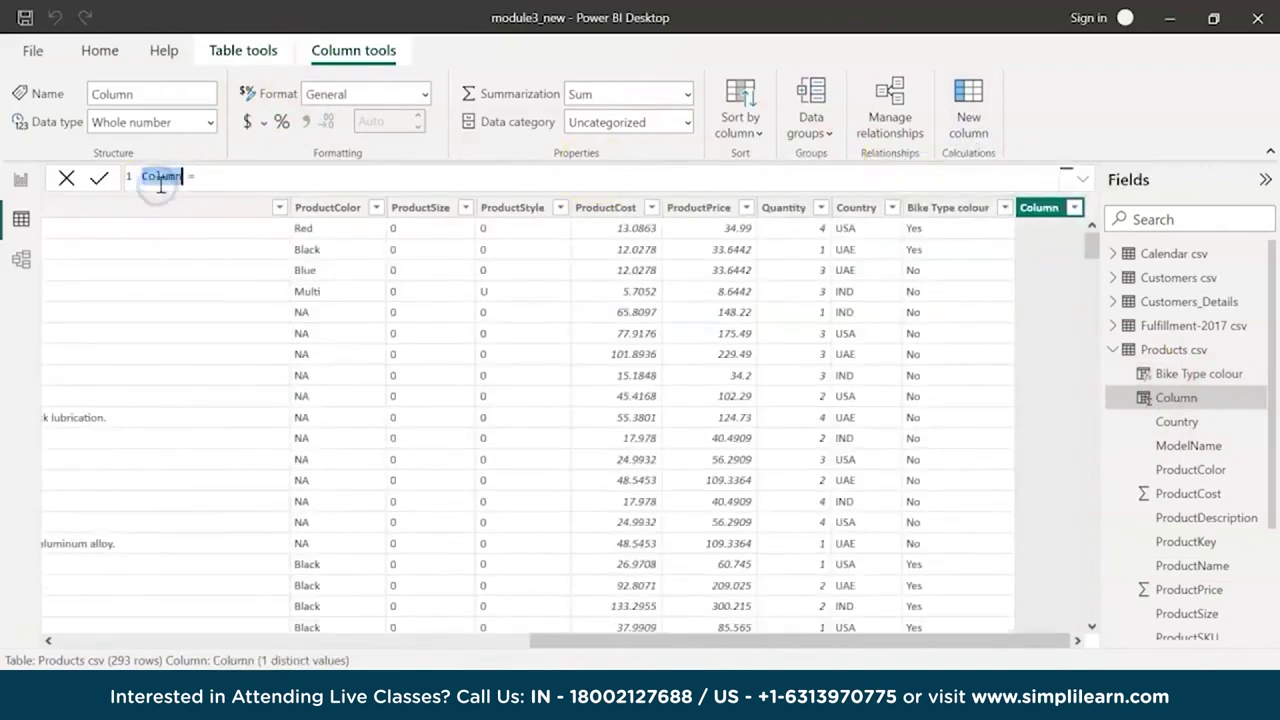
text(Discou)
text(nts)
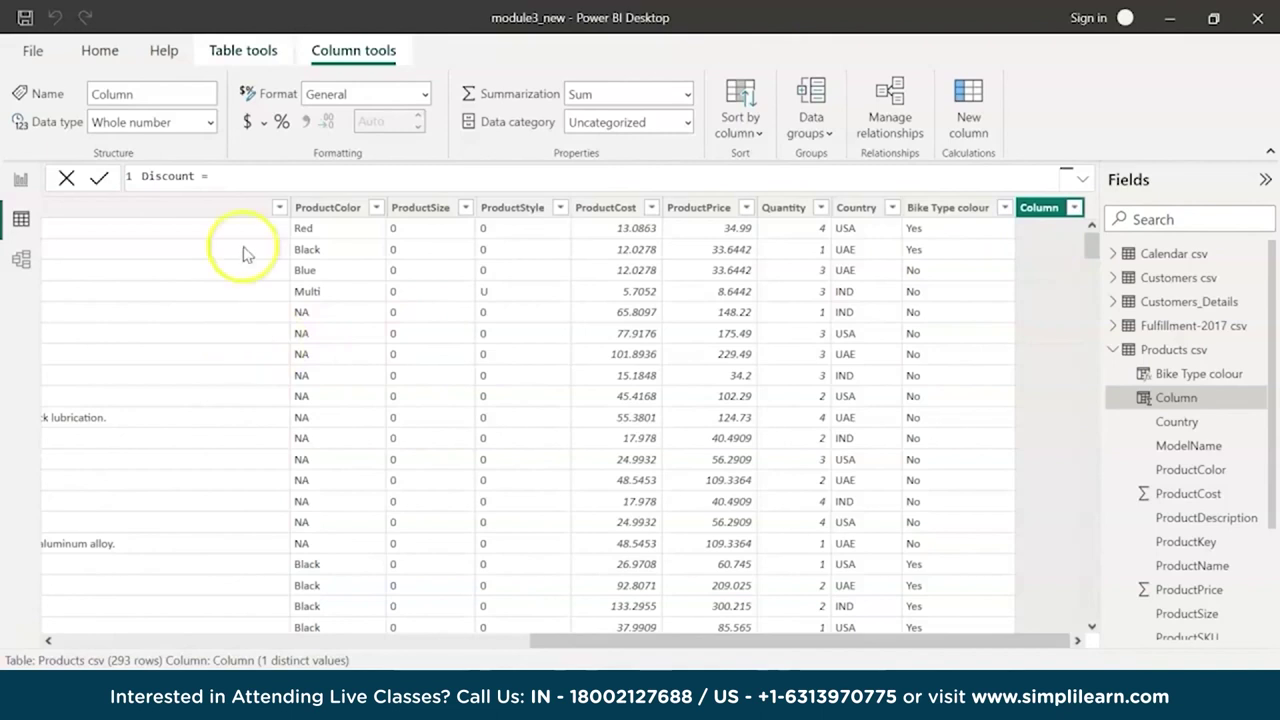
Begin the Discount formula with an IF testing whether 'Products csv'[ProductPrice] < 100
click(256, 181)
text(if()
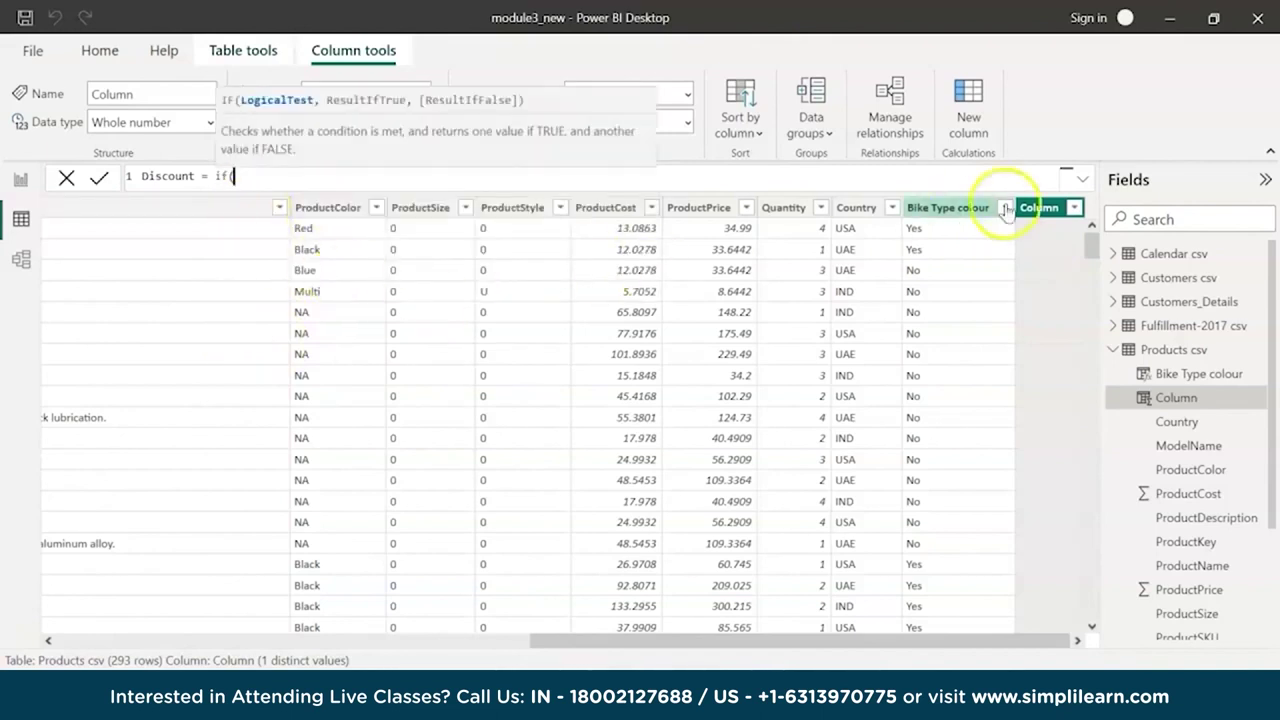
text(prod)
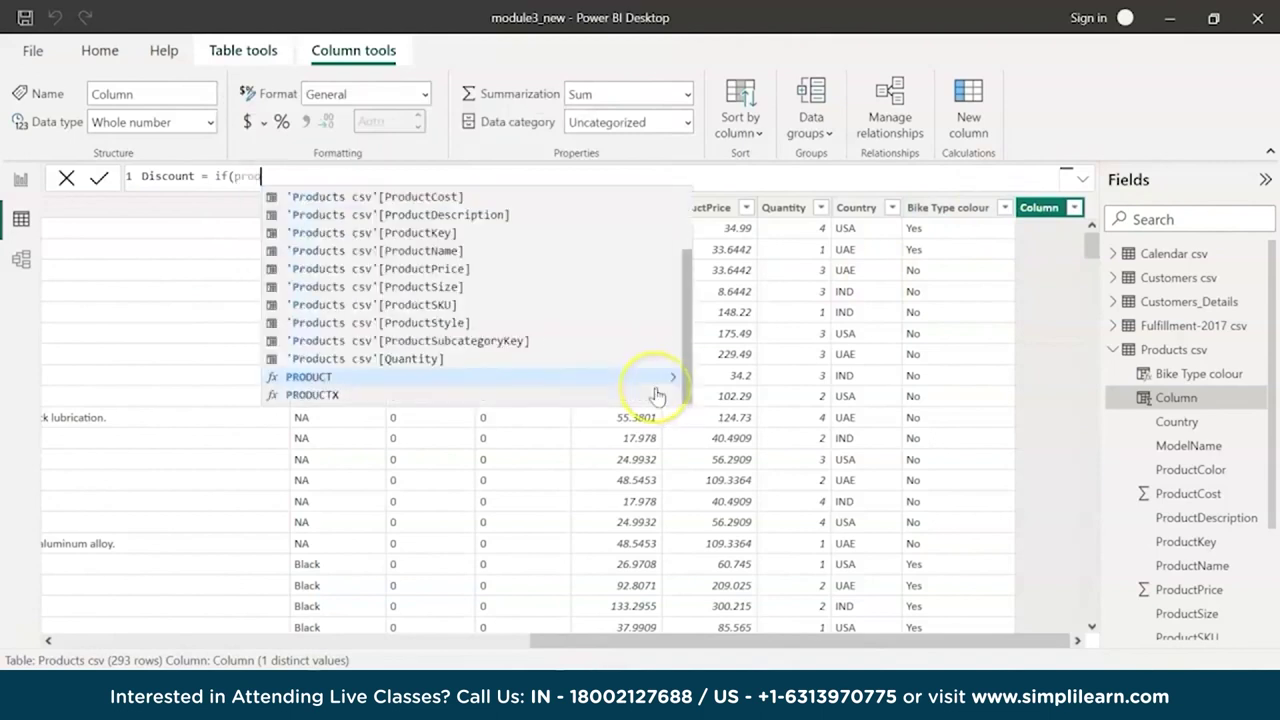
text(uct)
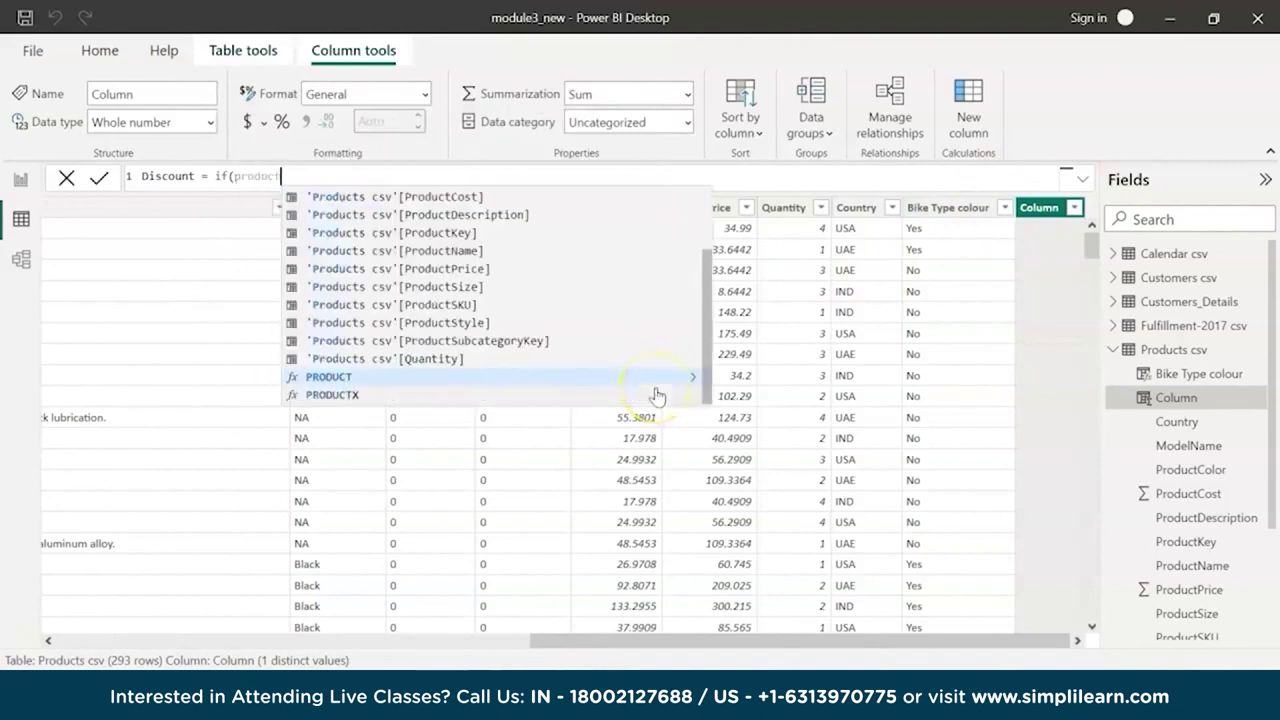
click(418, 272)
text(< 100)
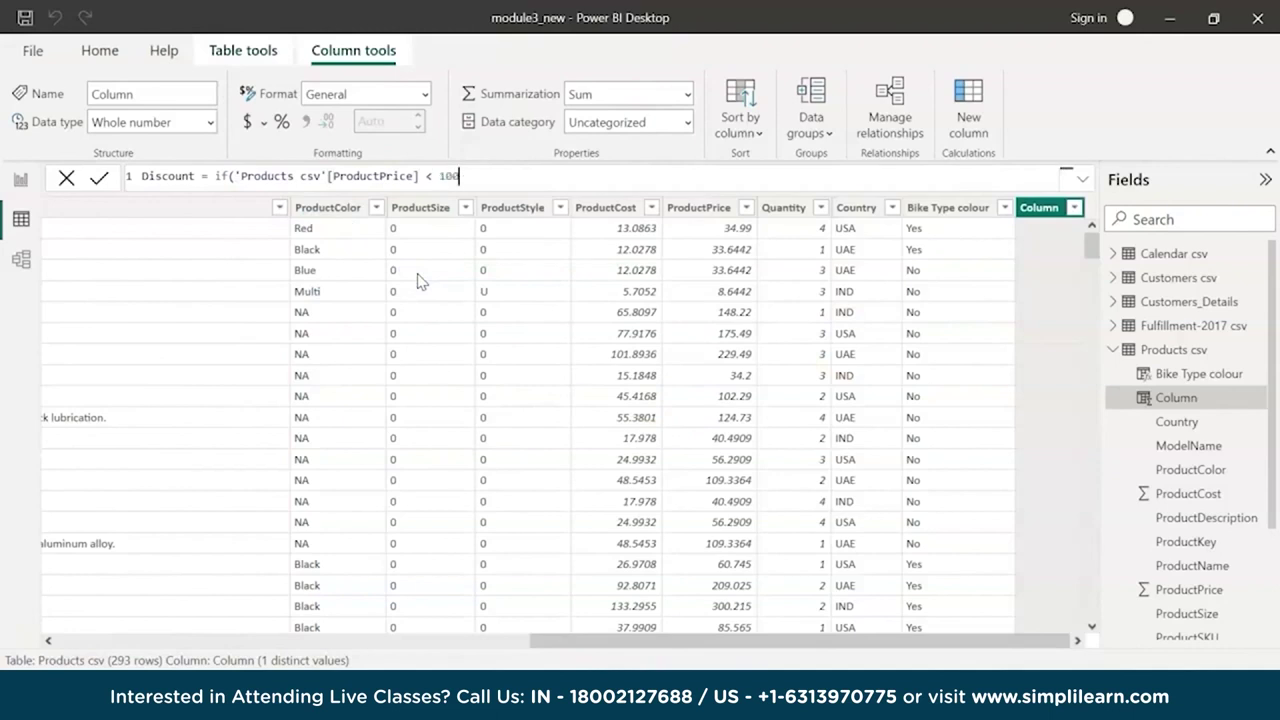
text(,)
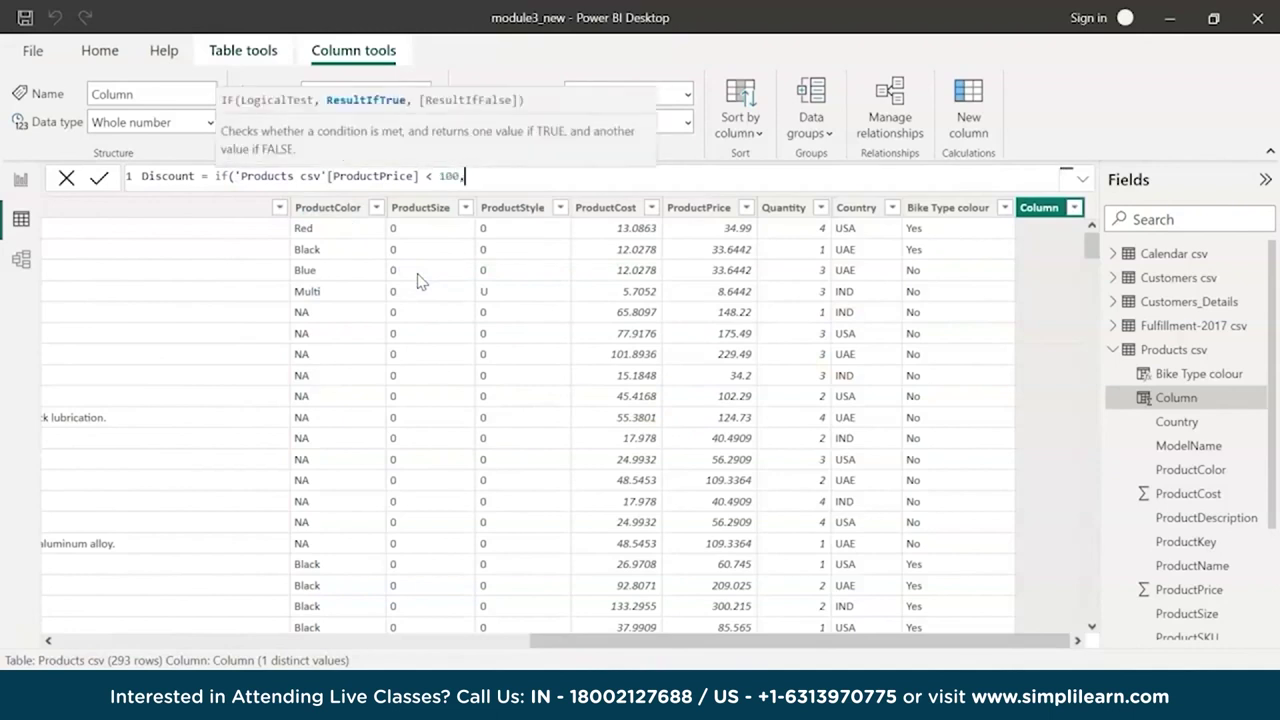
Set the true result of the Discount formula's IF to 0*'Products csv'[ProductPrice]
text(0)
text(")
text(prod)
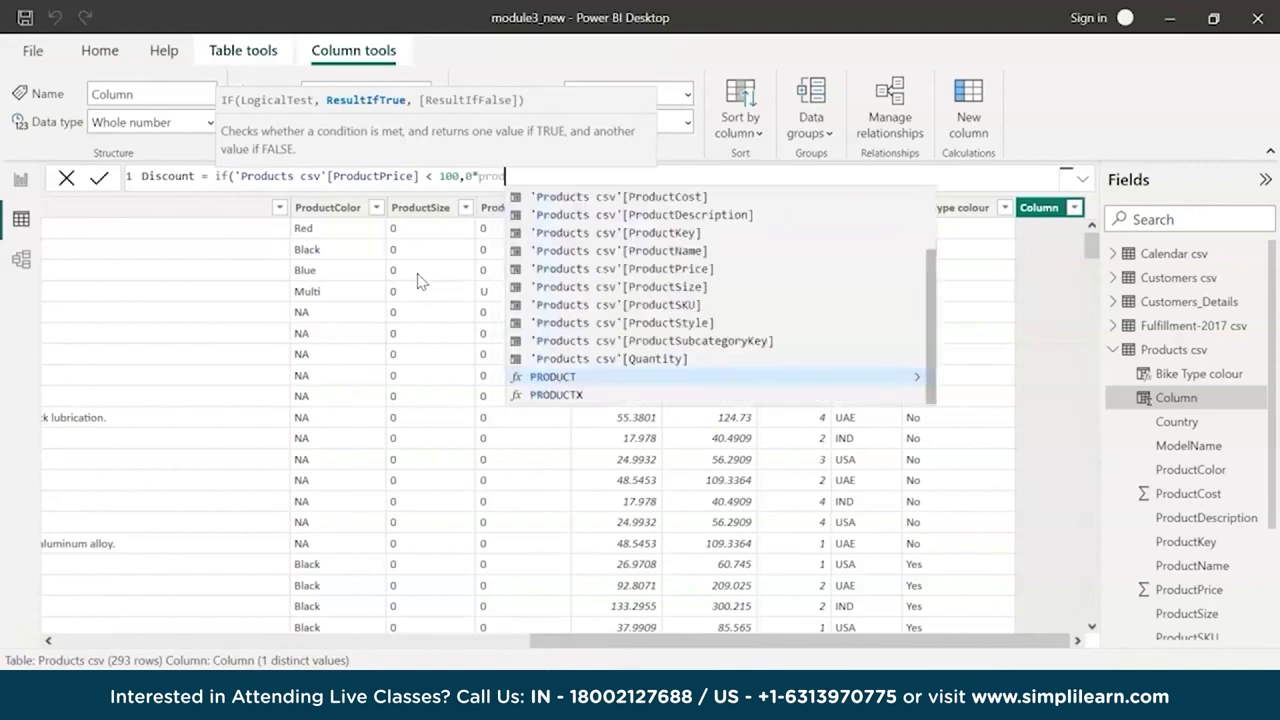
key(Up)
key(Up)
key(Up)
key(Up)
key(Up)
key(Up)
key(Up)
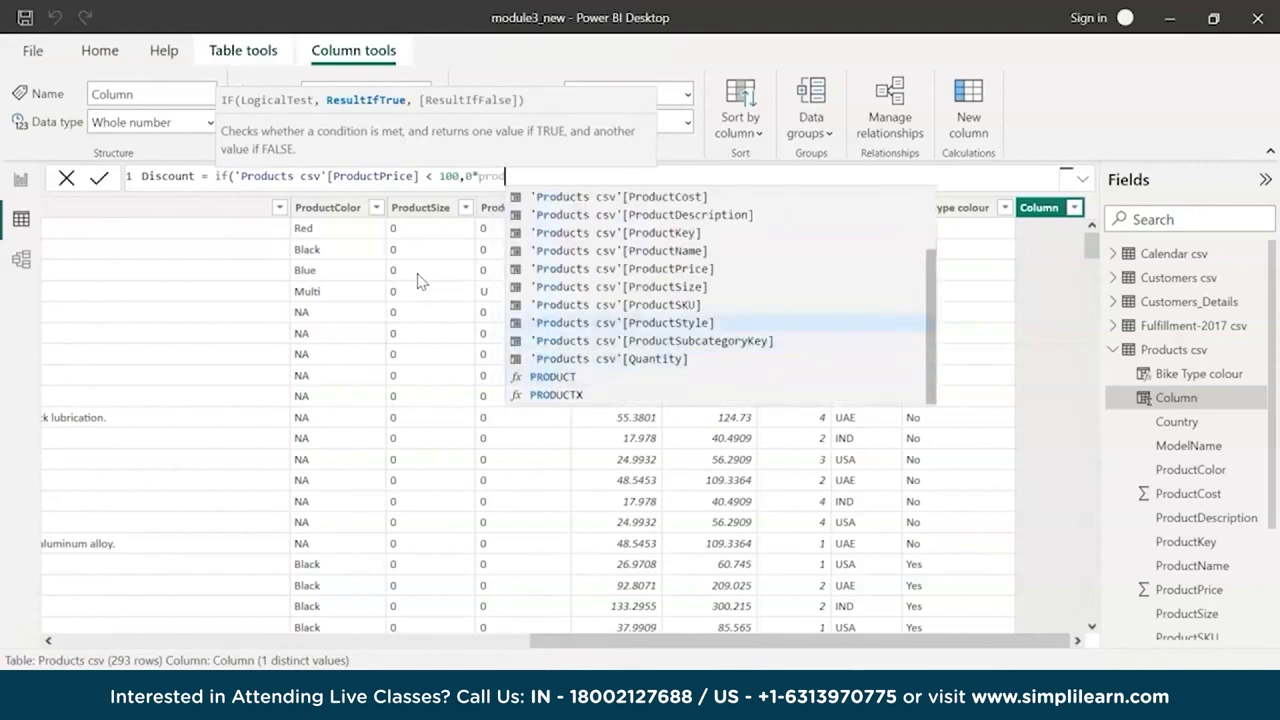
key(Down)
key(Tab)
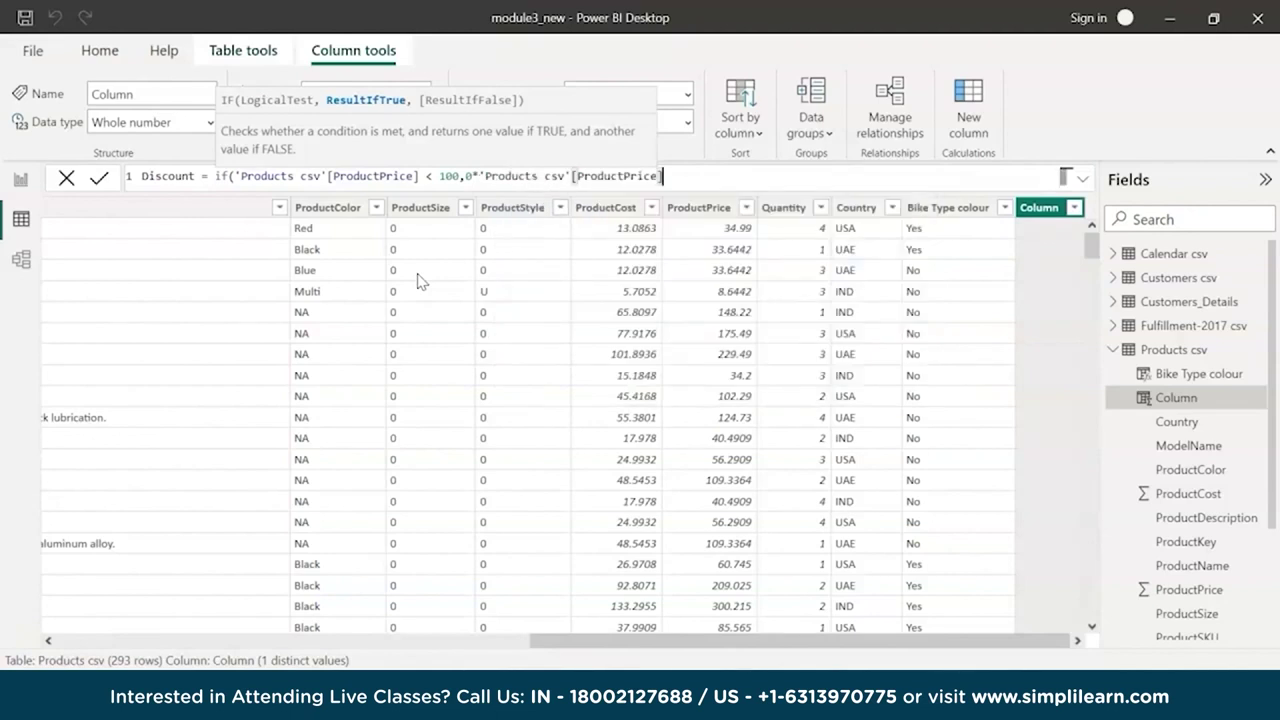
text(,)
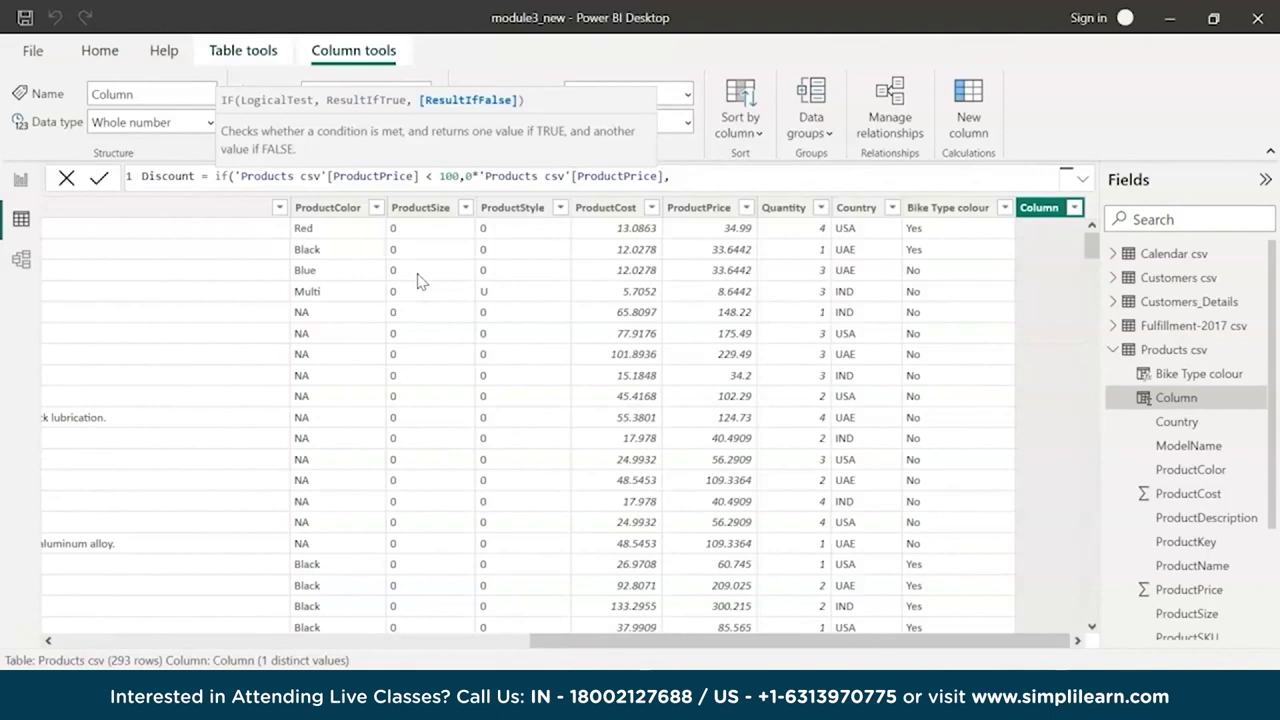
Add a nested IF as the Discount formula's false result, testing 'Products csv'[ProductPrice] < 500 and starting its true result with 0.01
text(if)
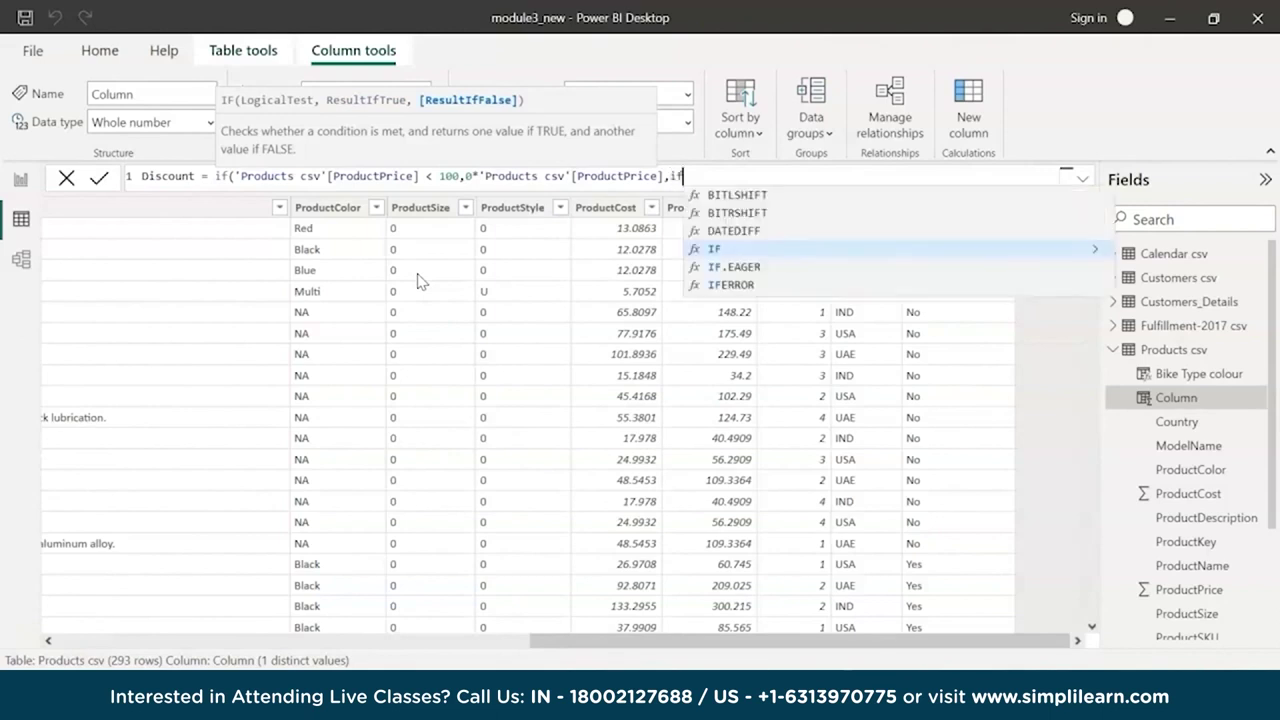
text(()
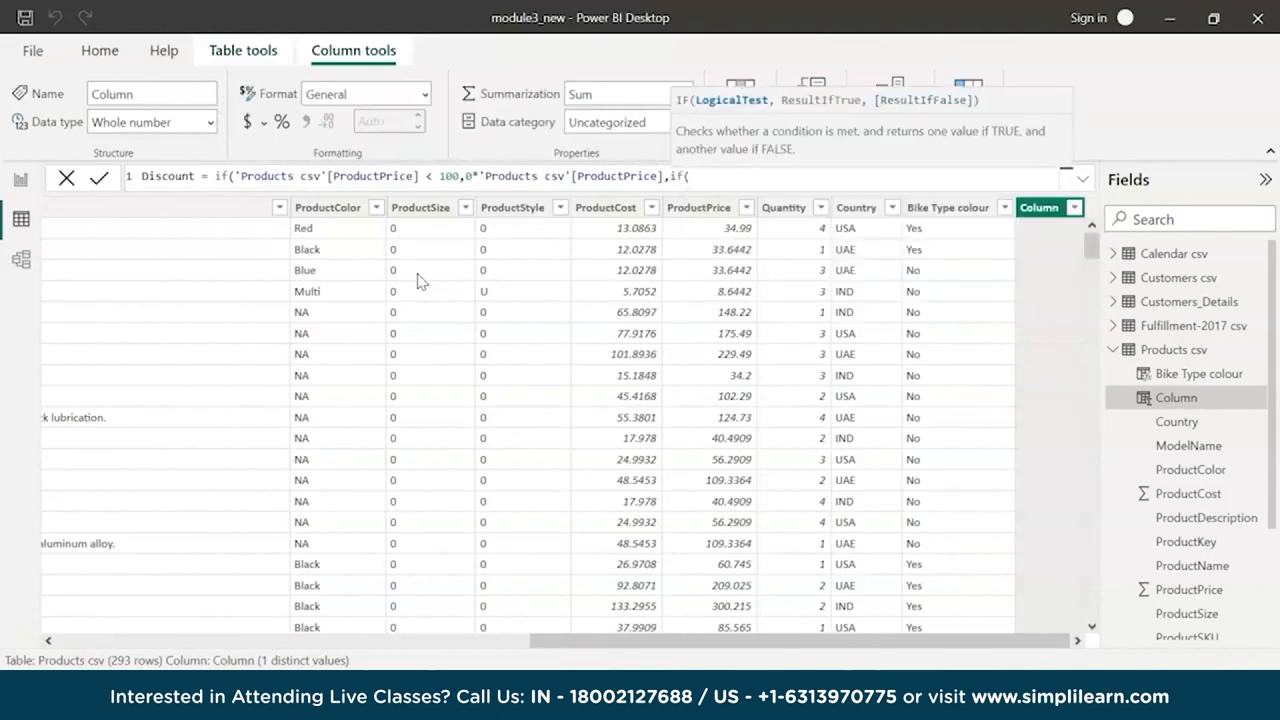
text(price)
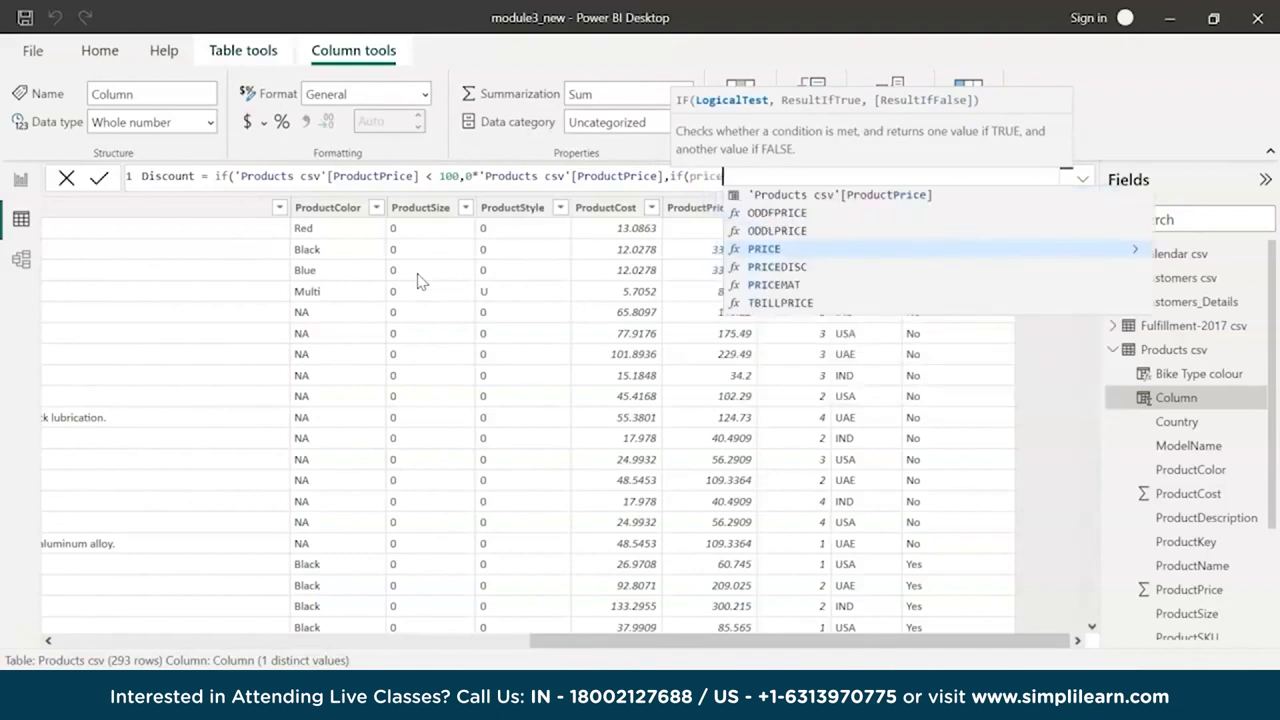
key(Up)
key(Up)
key(Tab)
text(< )
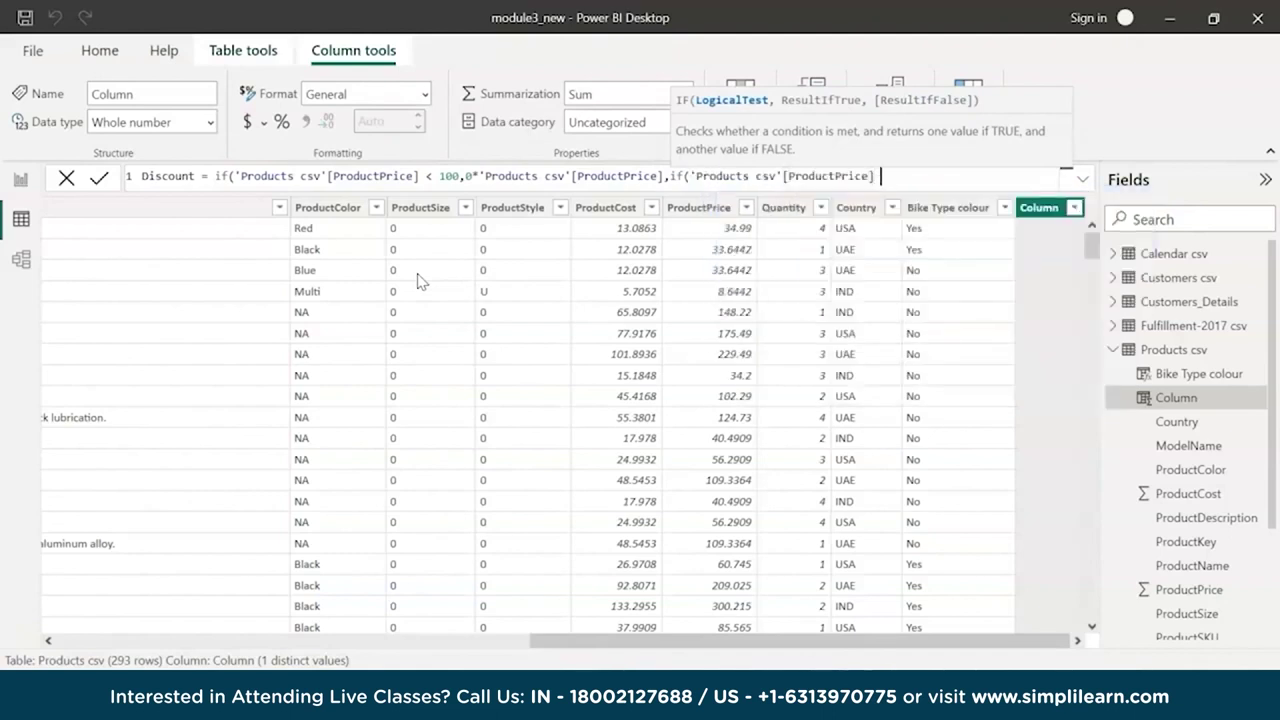
text(500, 0.01)
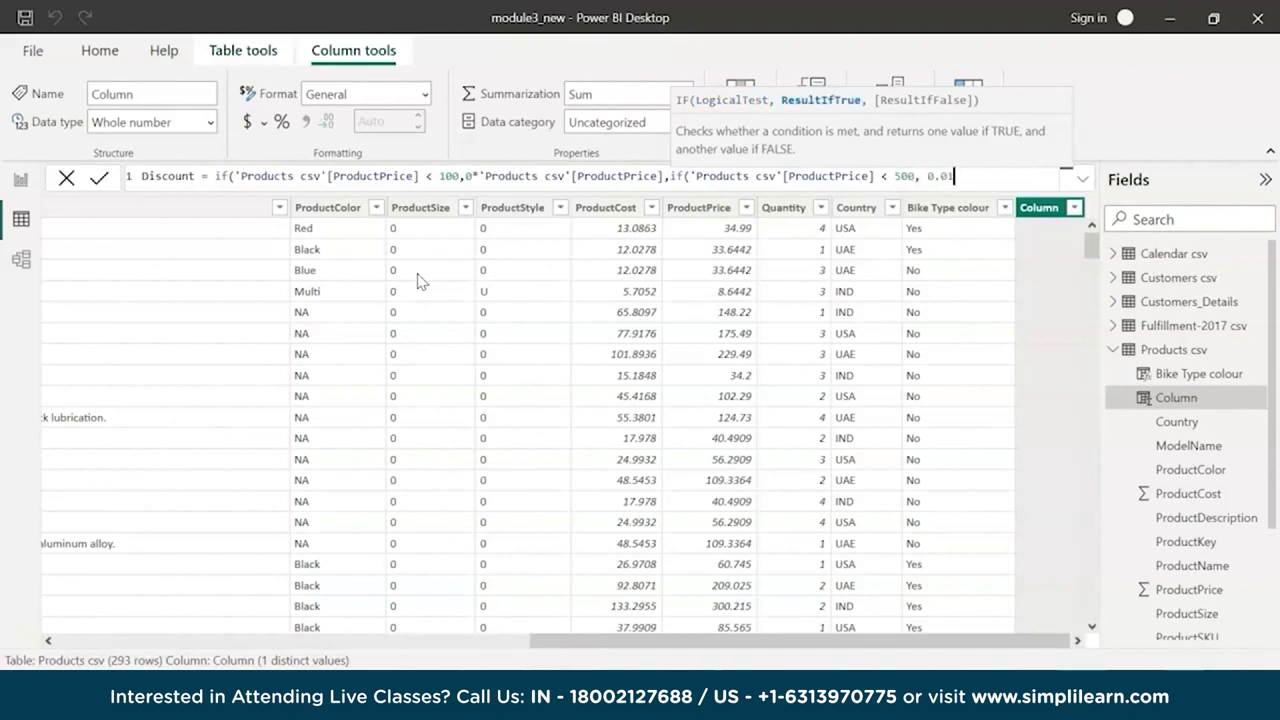
Complete the nested IF's true result by multiplying 0.01 by 'Products csv'[ProductPrice], ready for a further false result
text(*pr)
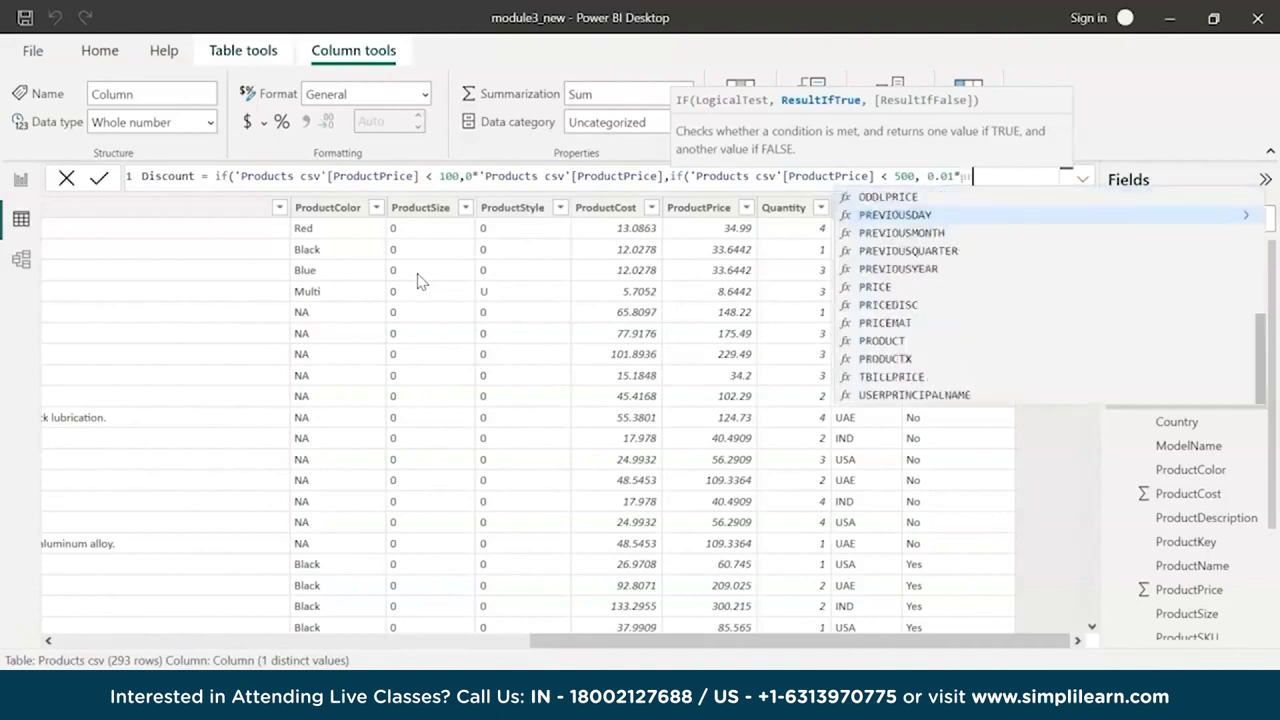
key(Up)
key(Up)
key(Up)
key(Up)
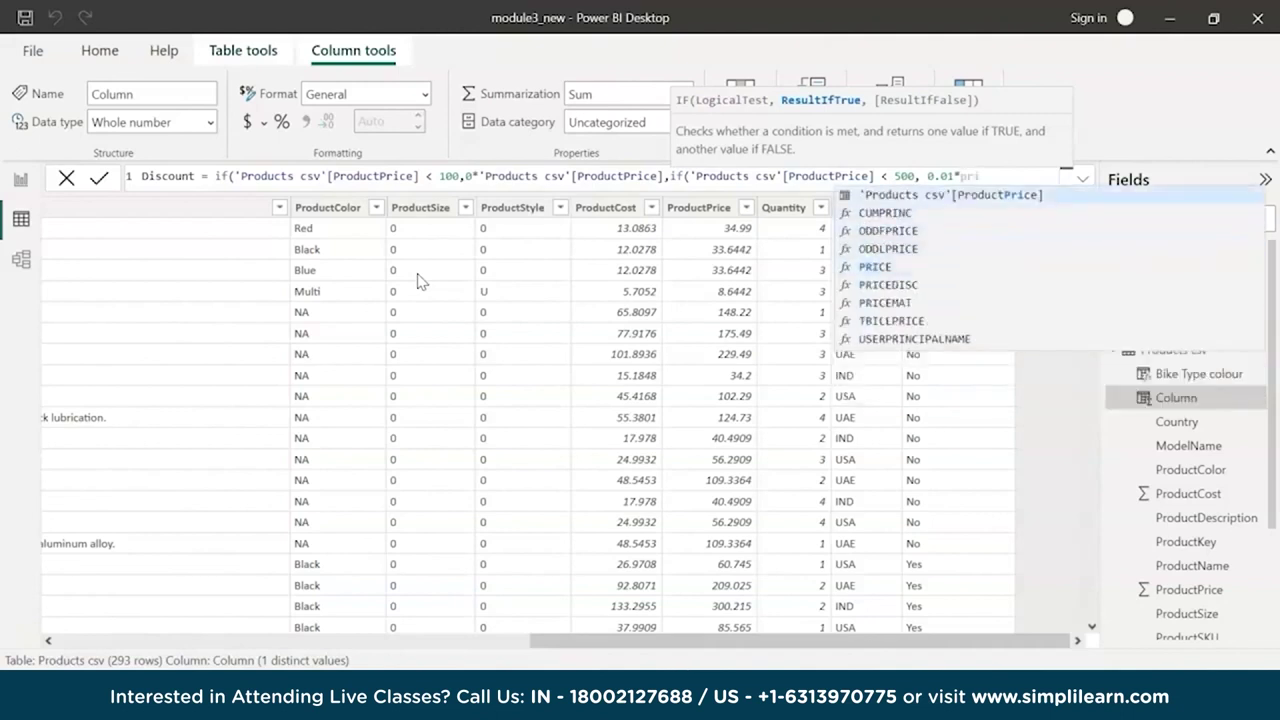
key(Tab)
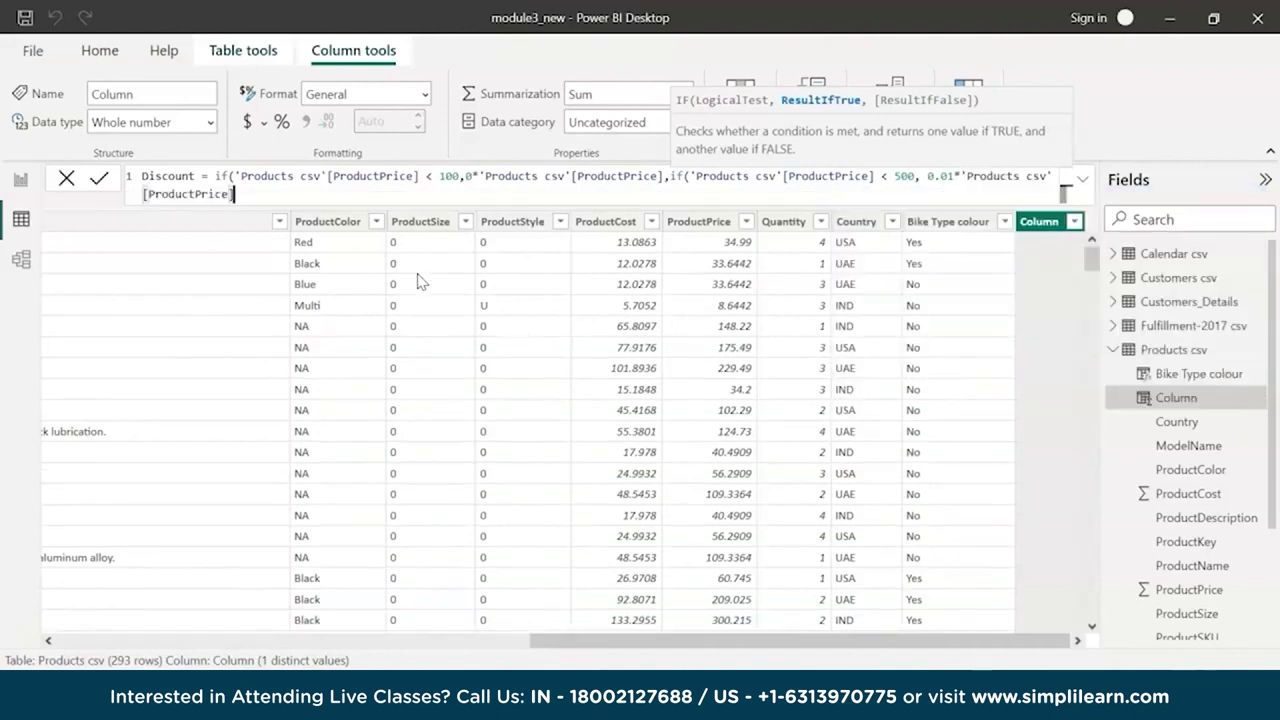
text(,)
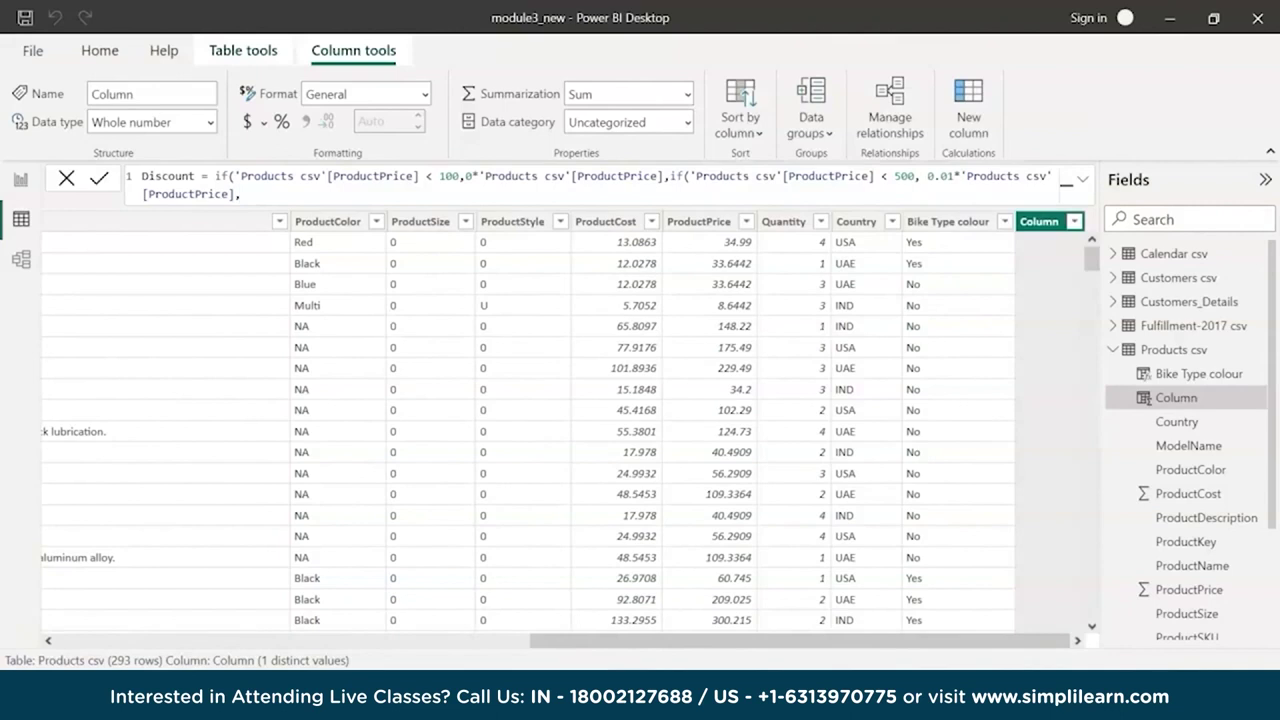
Replace the Discount formula with nested IFs multiplying ProductPrice by 0 (<100), 0.01 (<500), 0.015 (<2000), 0.02 (<3000) or else 0.03, and commit it
key(ctrl+a)
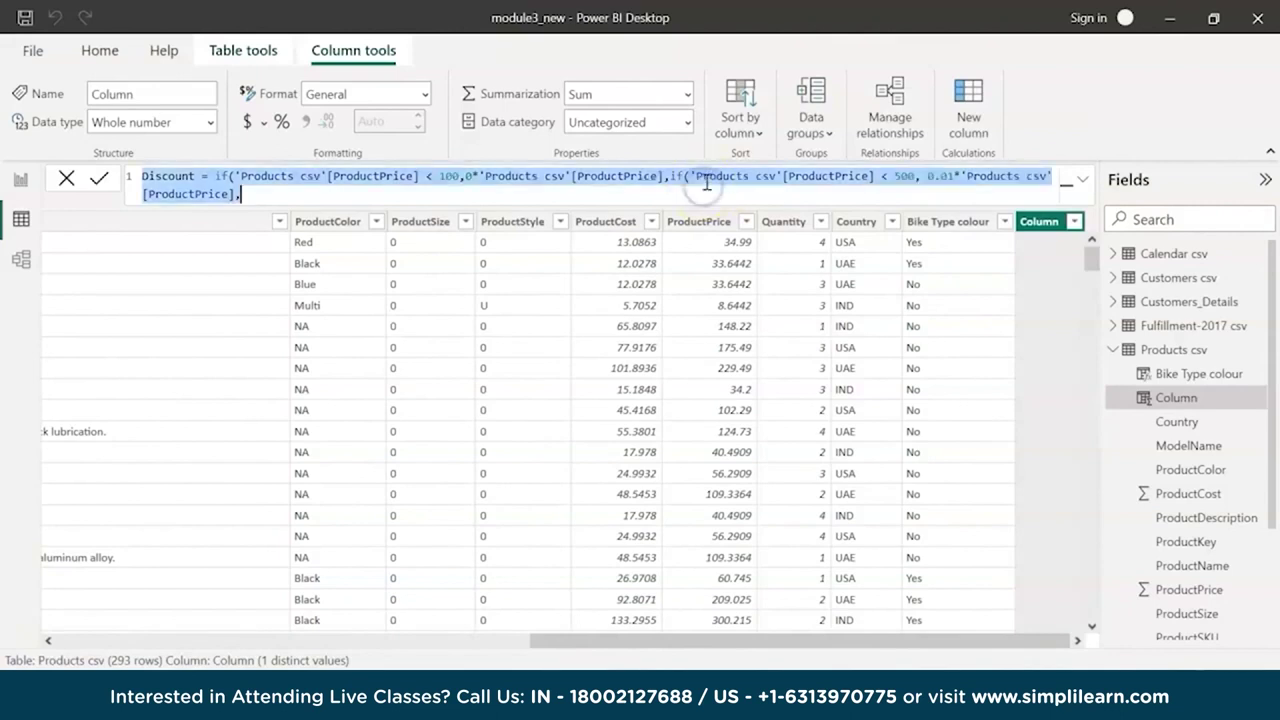
text(Discount = IF('Products csv'[ProductPrice]<100,0*'Products csv'[ProductPrice],IF('Products csv'[ProductPrice]<500,0.01*'Products csv'[ProductPrice],IF('Products csv'[ProductPrice]<2000,0.015*'Products csv'[ProductPrice],IF('Products csv'[ProductPrice]<3000,0.02*'Products csv'[ProductPrice],0.03*'Products csv'[ProductPrice])))))
click(1083, 179)
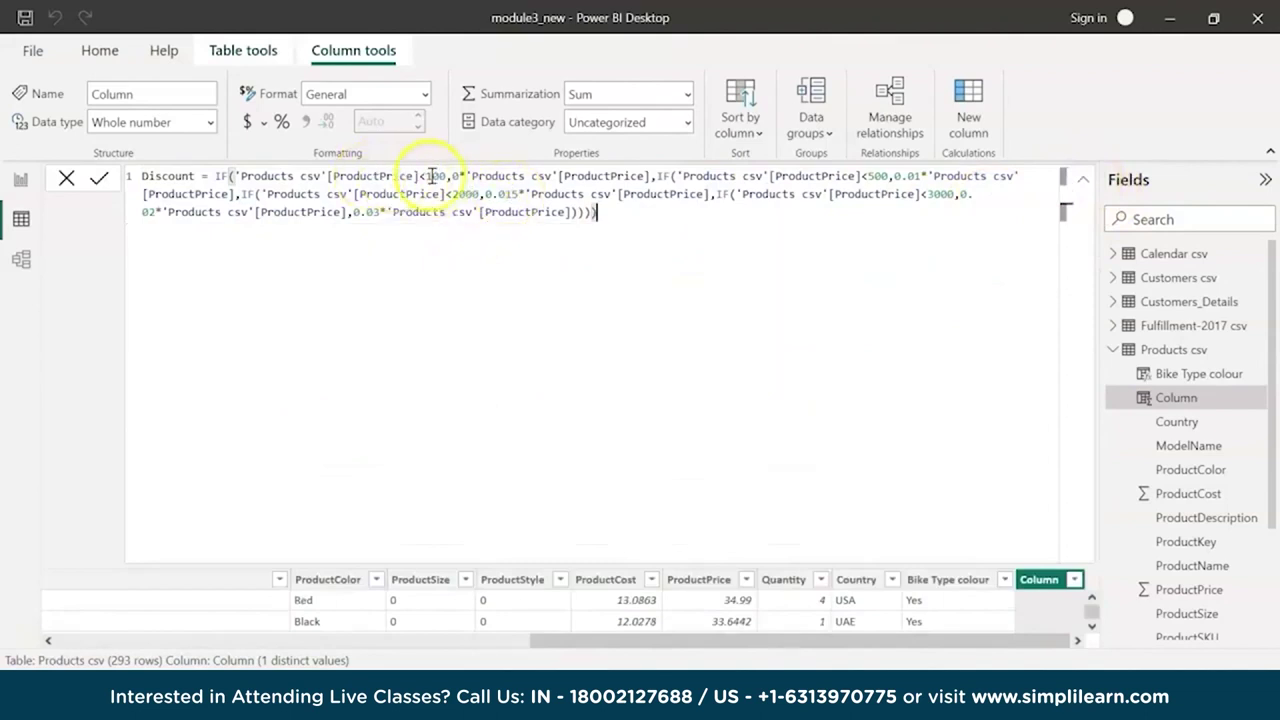
drag(448, 176, 526, 176)
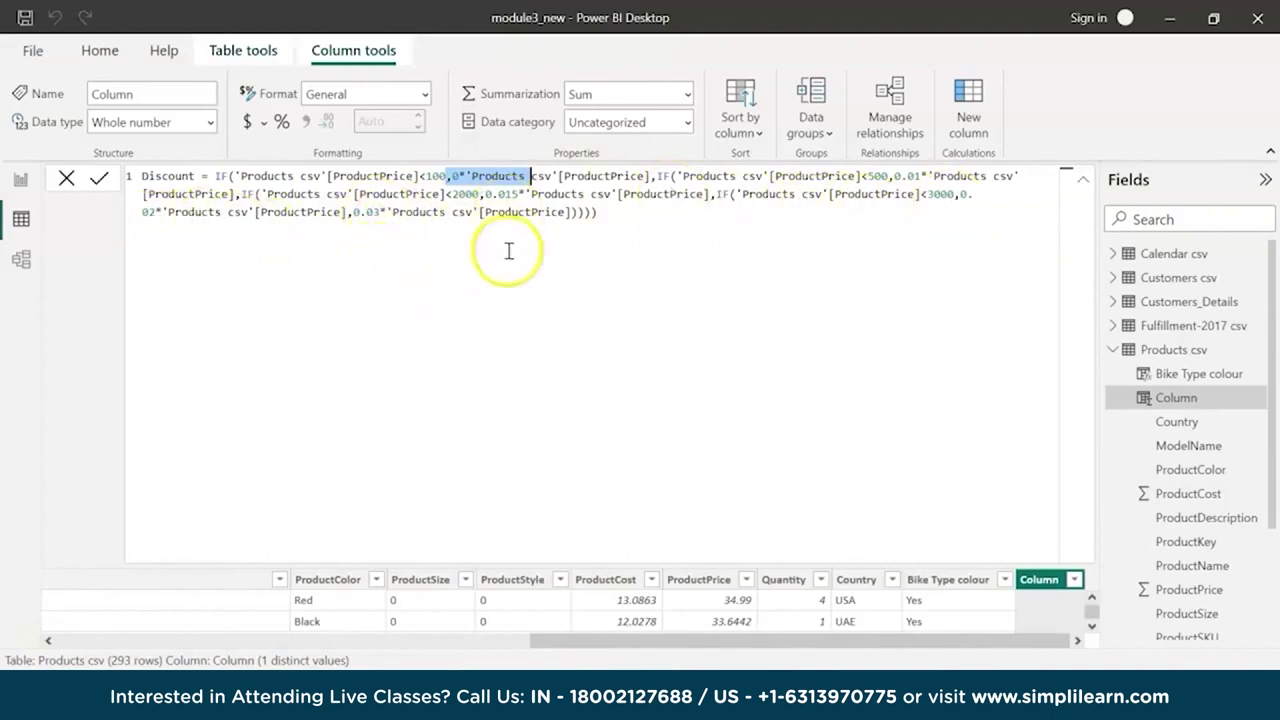
click(1083, 179)
click(612, 292)
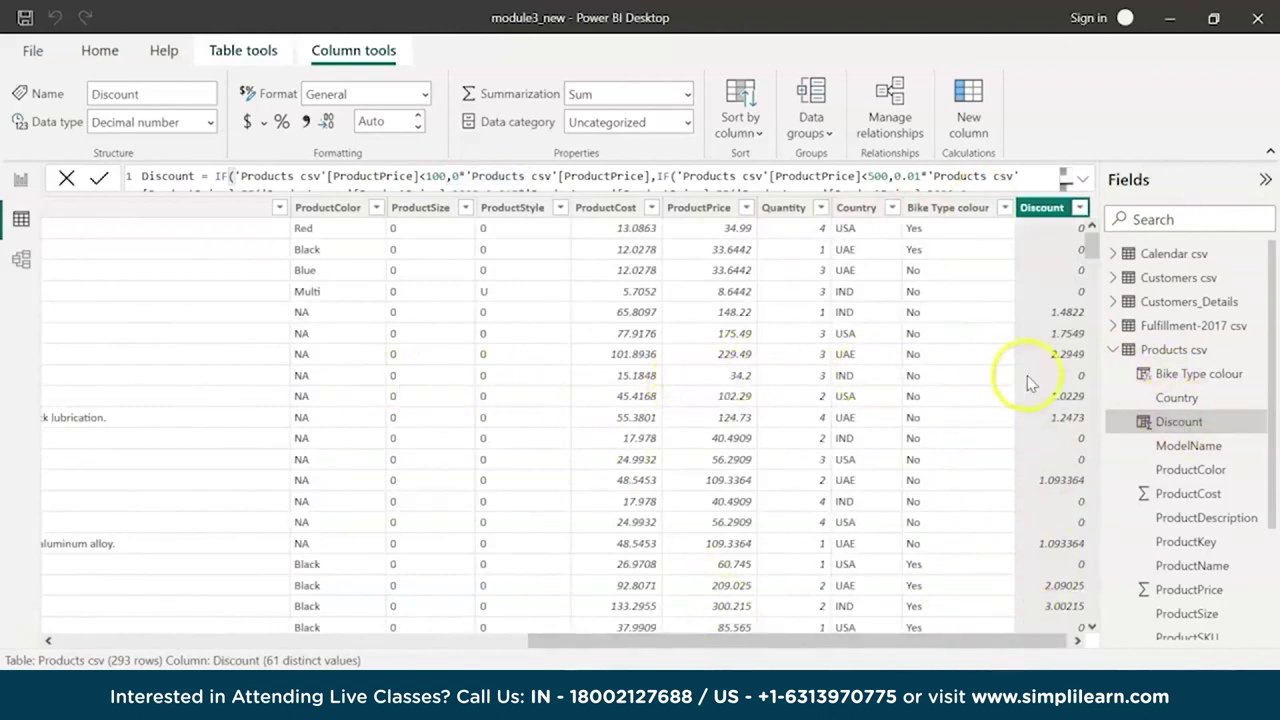
Compare the ProductPrice and Discount values across the Products csv rows and review the calculated columns' formulas
click(727, 375)
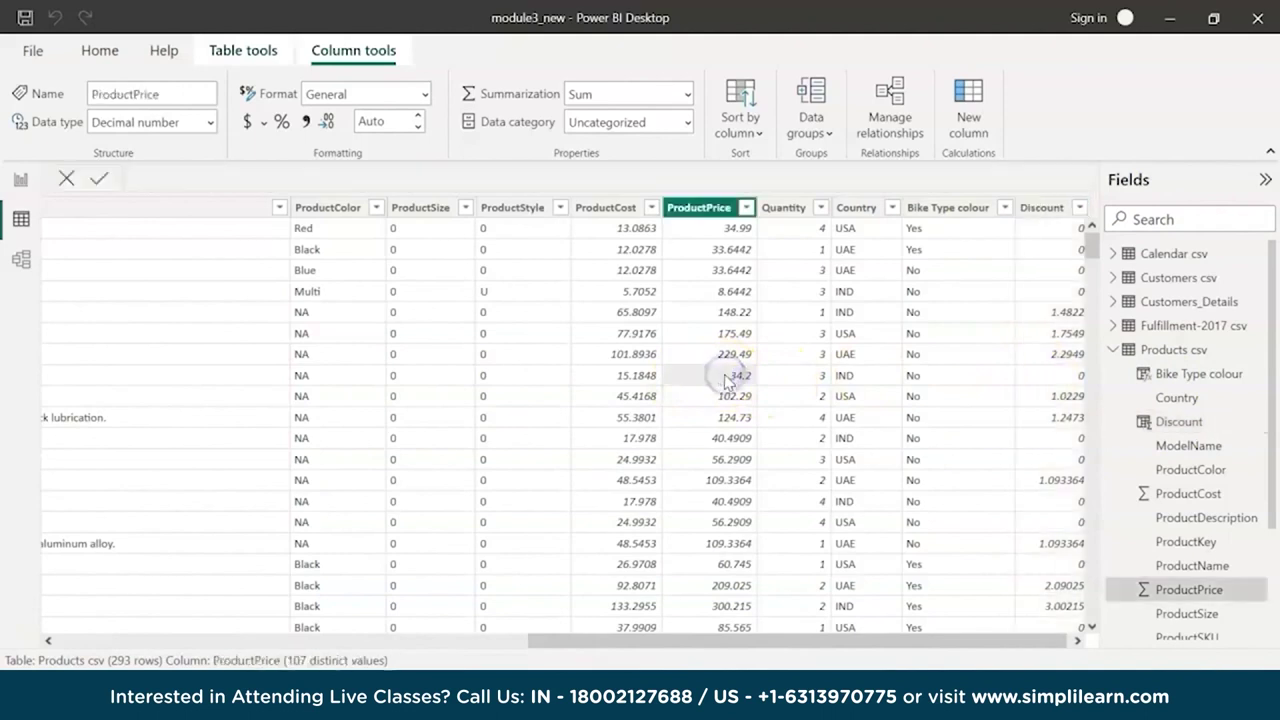
drag(942, 648, 1034, 638)
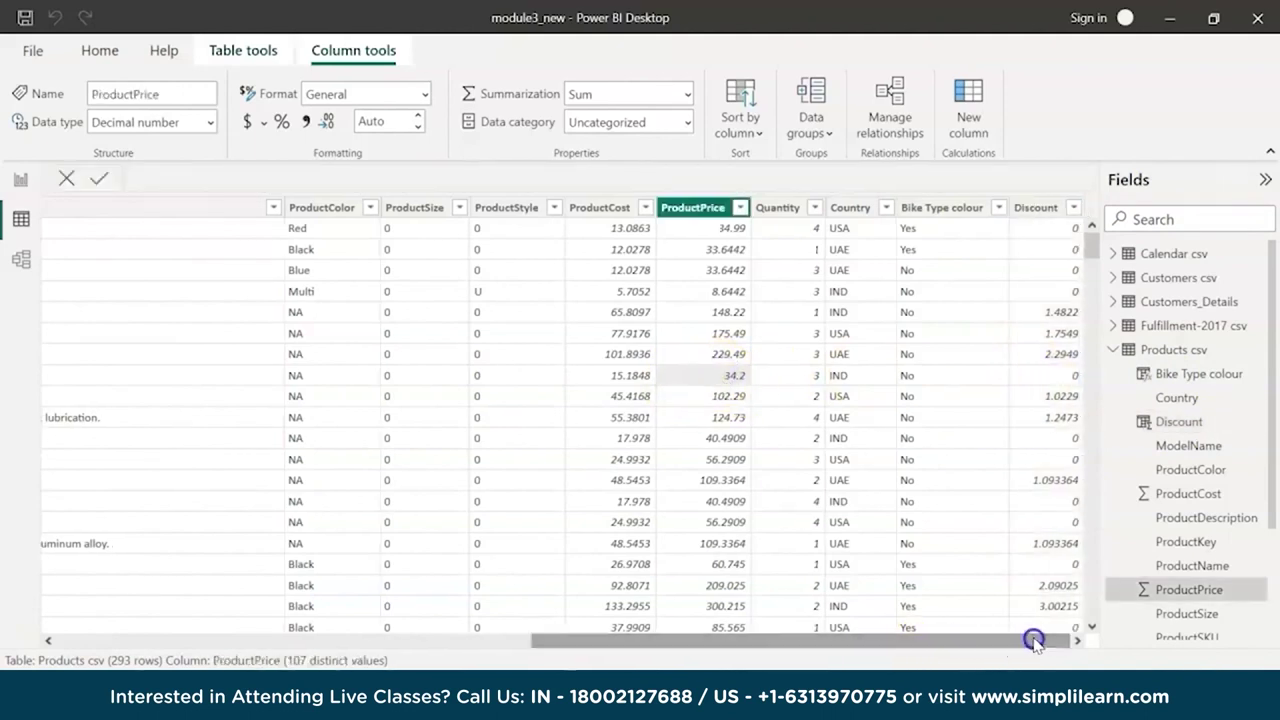
click(737, 334)
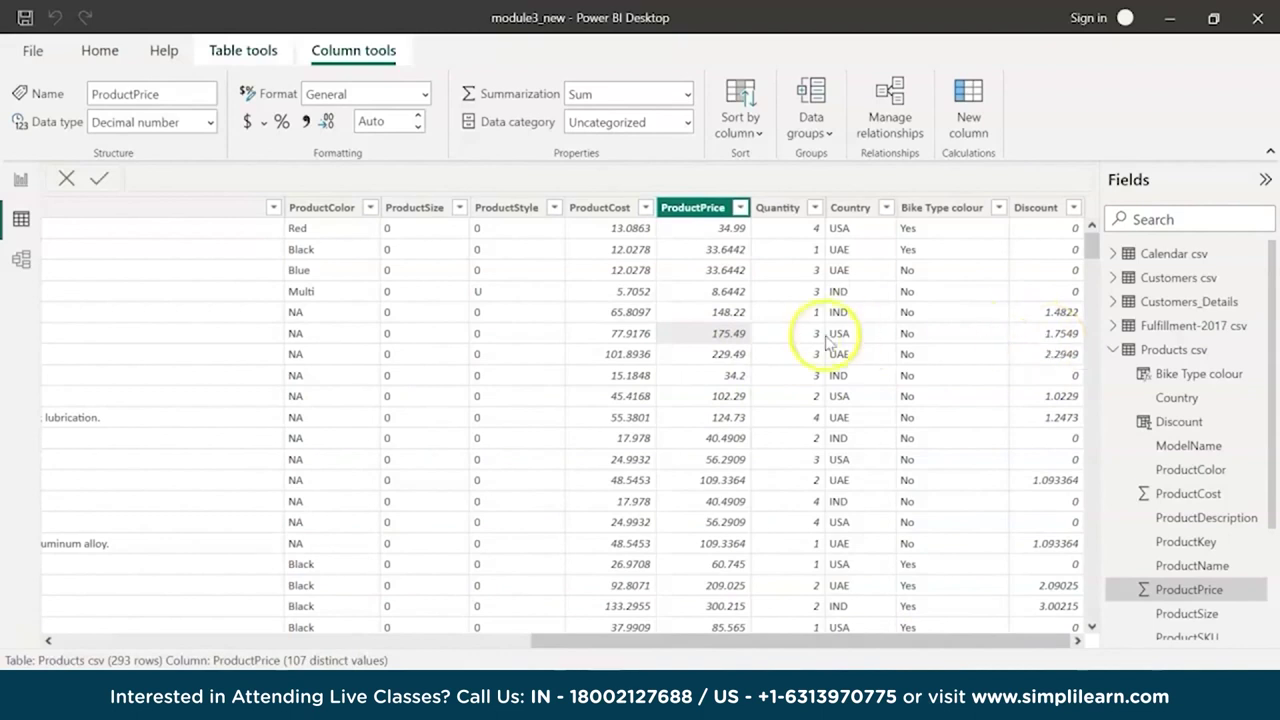
scroll(1025, 290, down, 8)
scroll(1025, 290, up, 8)
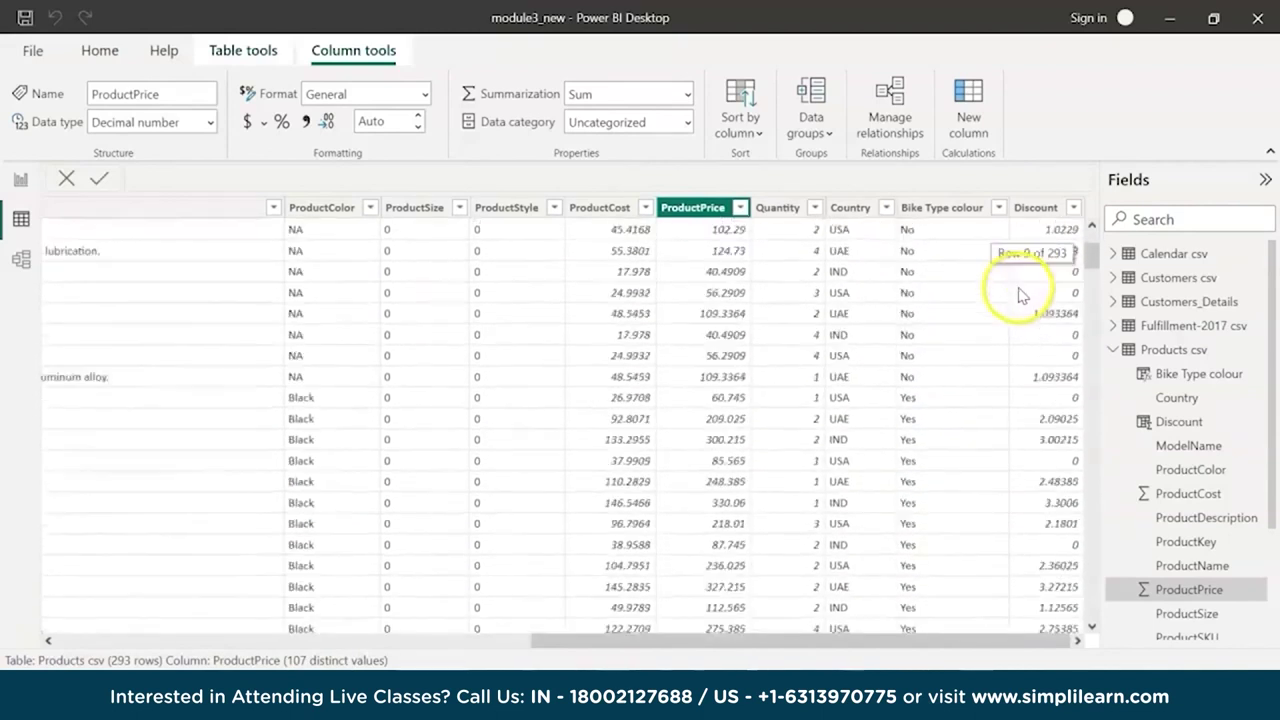
click(1175, 421)
click(1165, 374)
click(1172, 423)
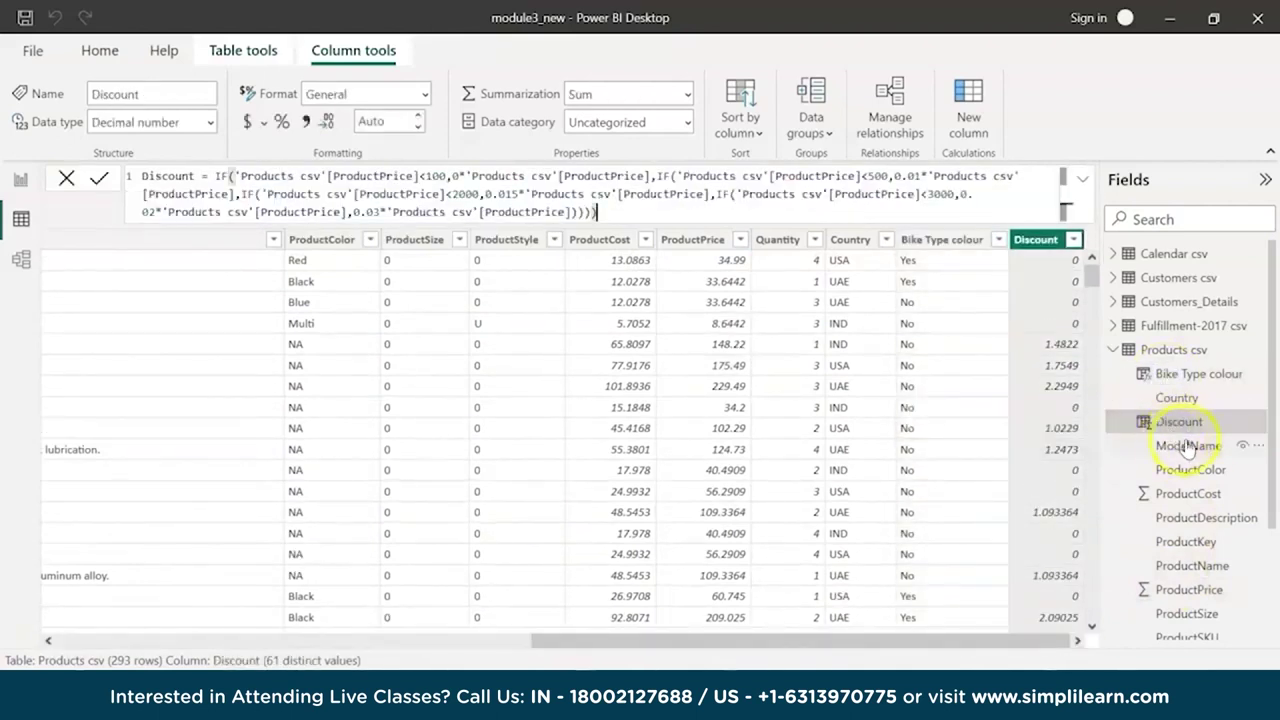
Open the Sales-2017 csv table, add a calculated column to it and name it Cost
click(1112, 349)
click(1114, 398)
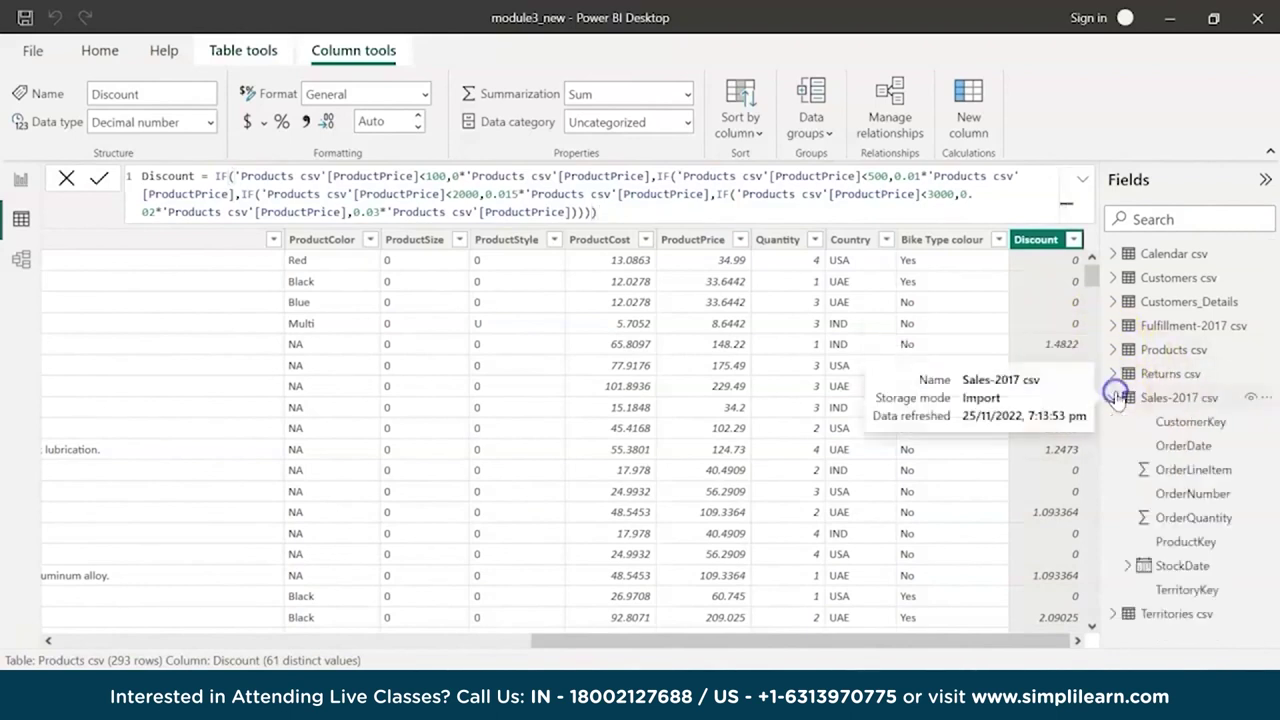
click(1190, 404)
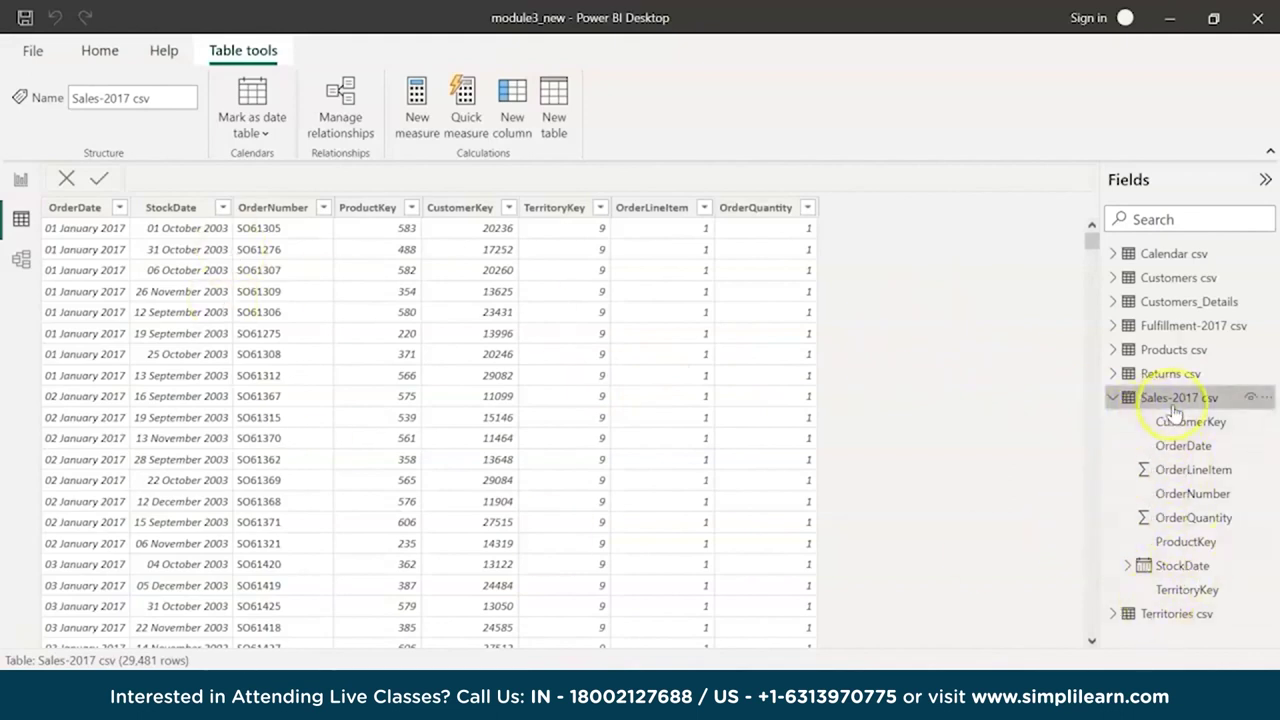
mouse_move(1173, 412)
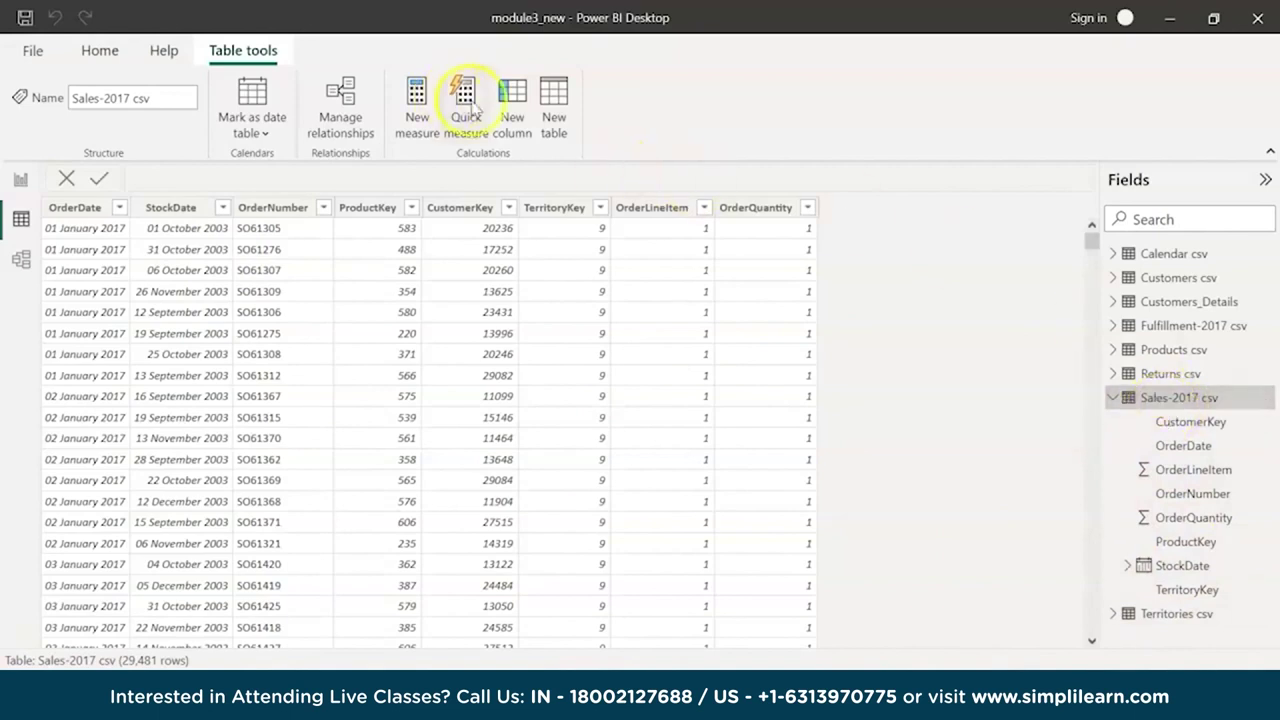
click(514, 110)
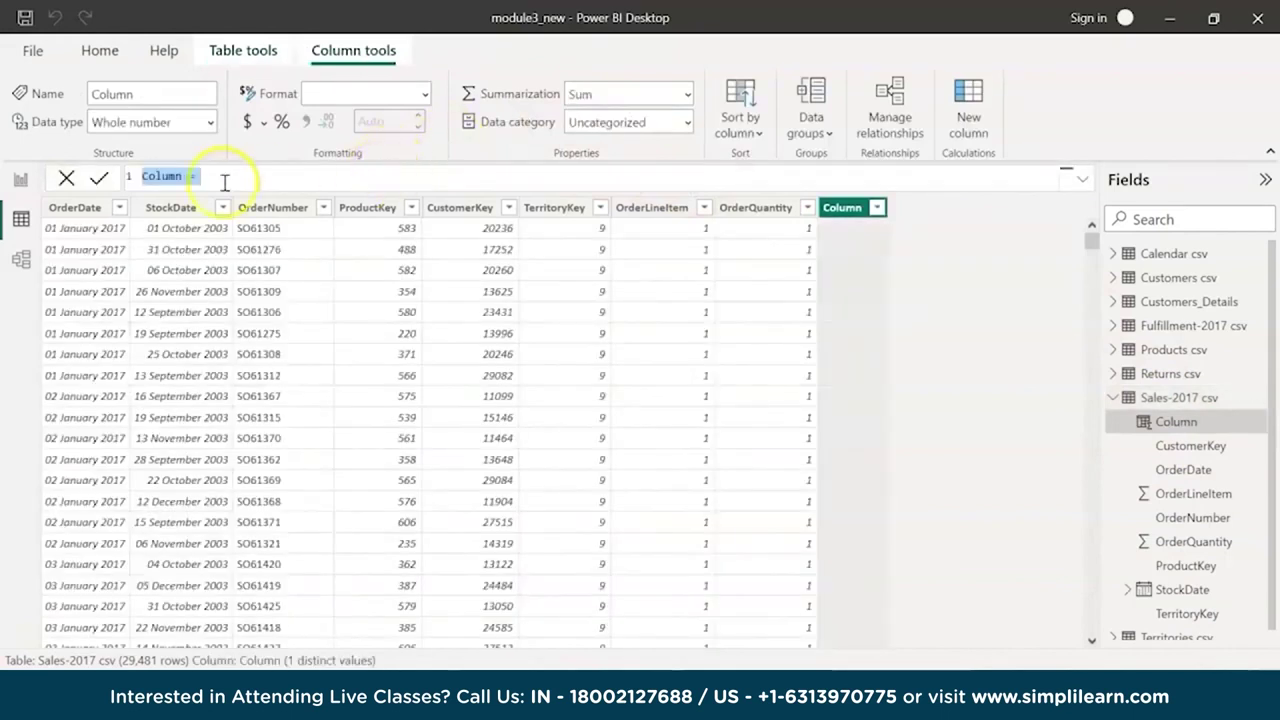
double_click(160, 176)
text(C)
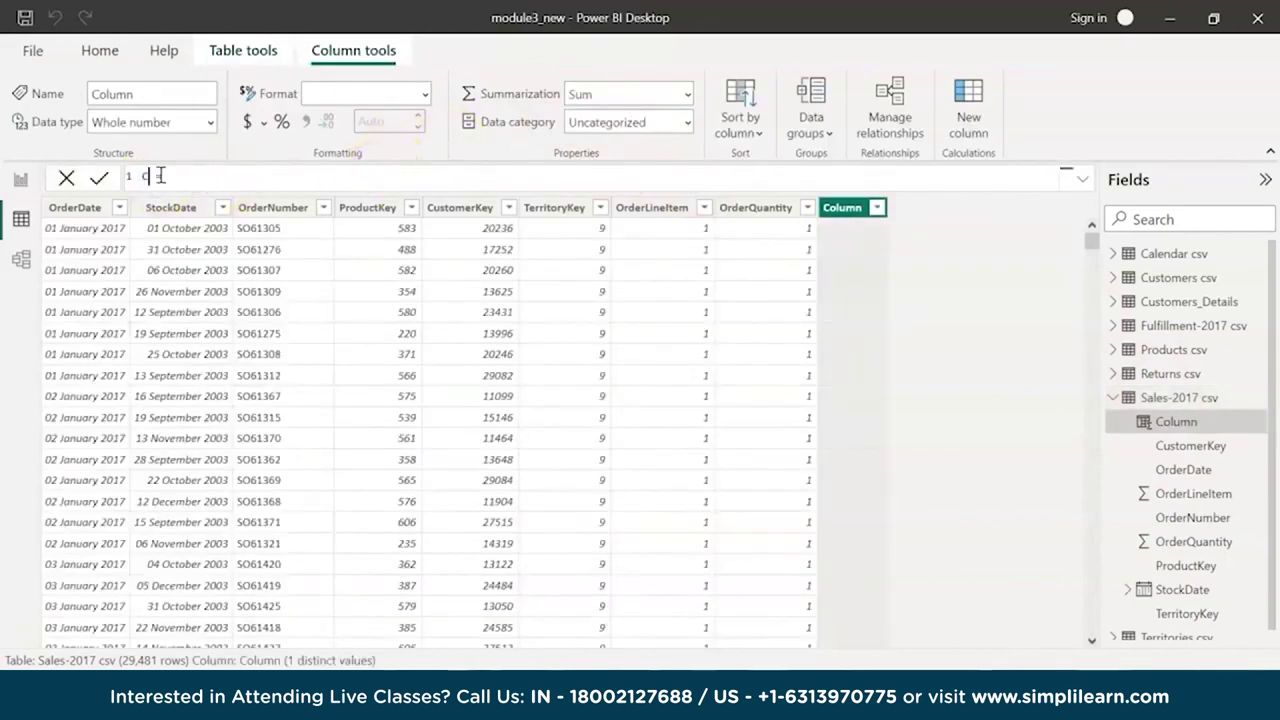
text(ost =)
Begin the Cost formula with 'Sales-2017 csv'[OrderQuantity] followed by a multiplication operator
click(205, 177)
text(order)
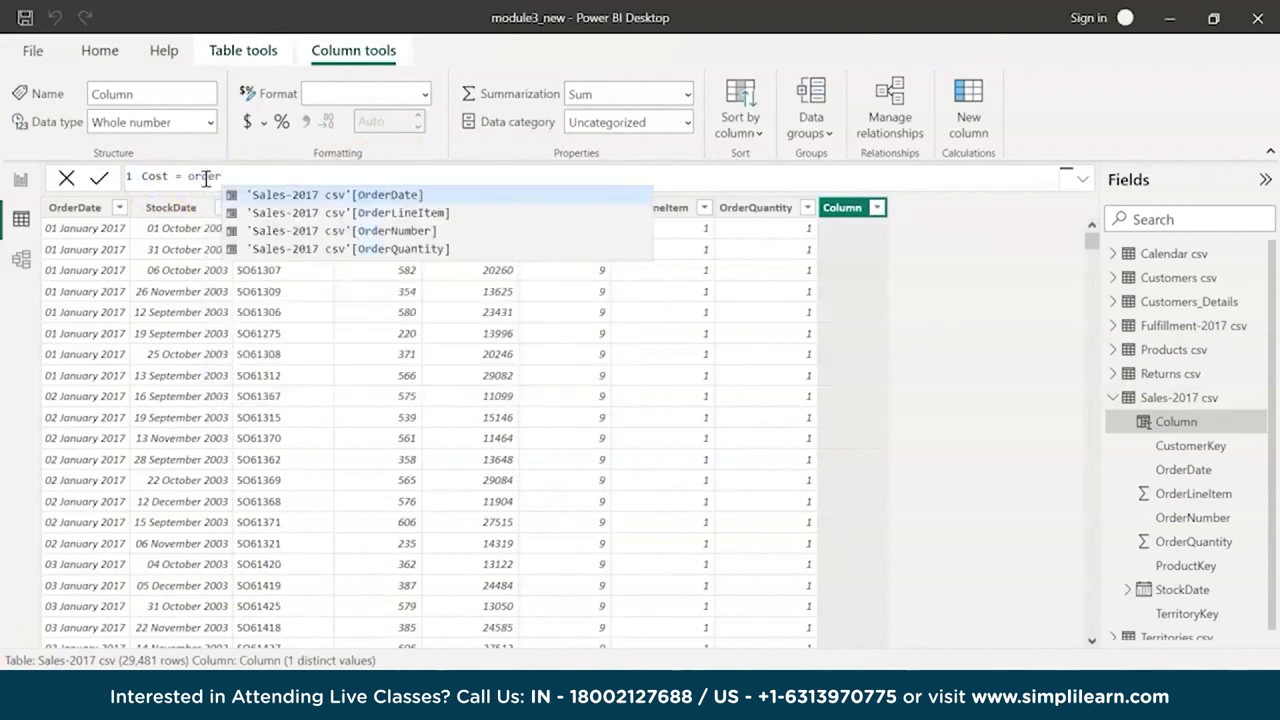
key(Down)
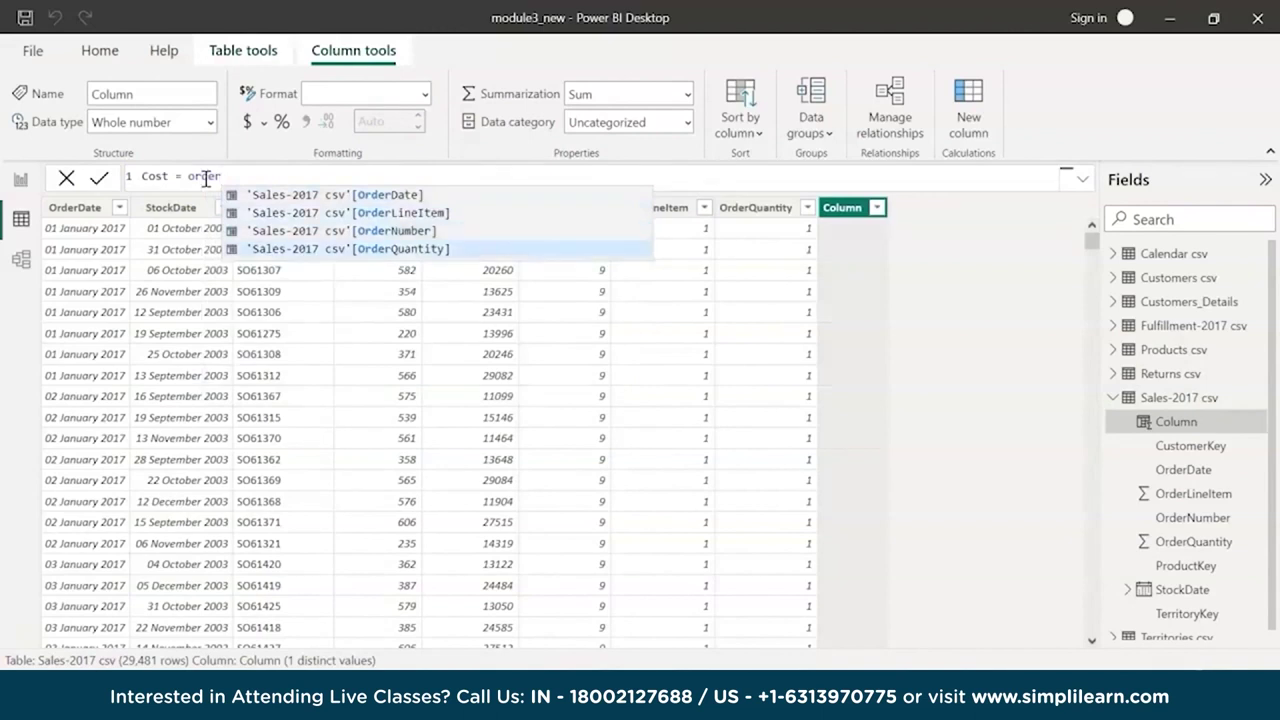
key(Tab)
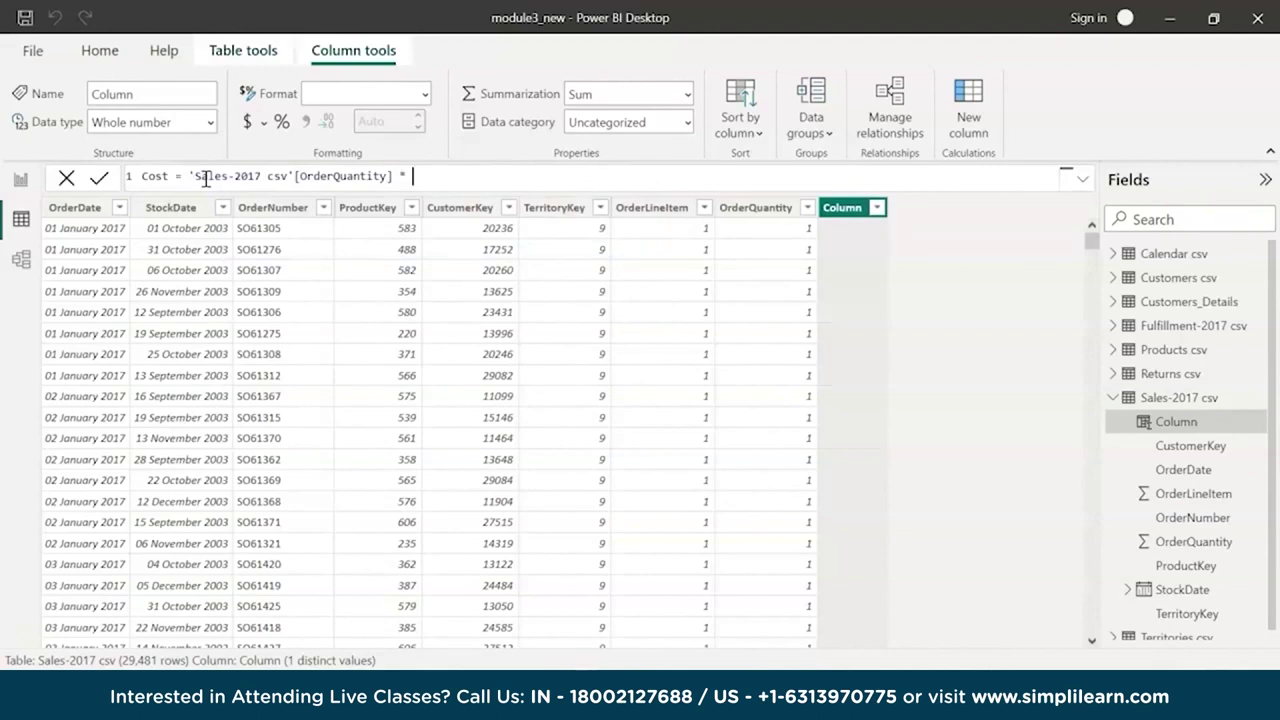
Finish the Cost formula with RELATED('Products csv'[ProductCost]) as the multiplier and commit it
text(rea)
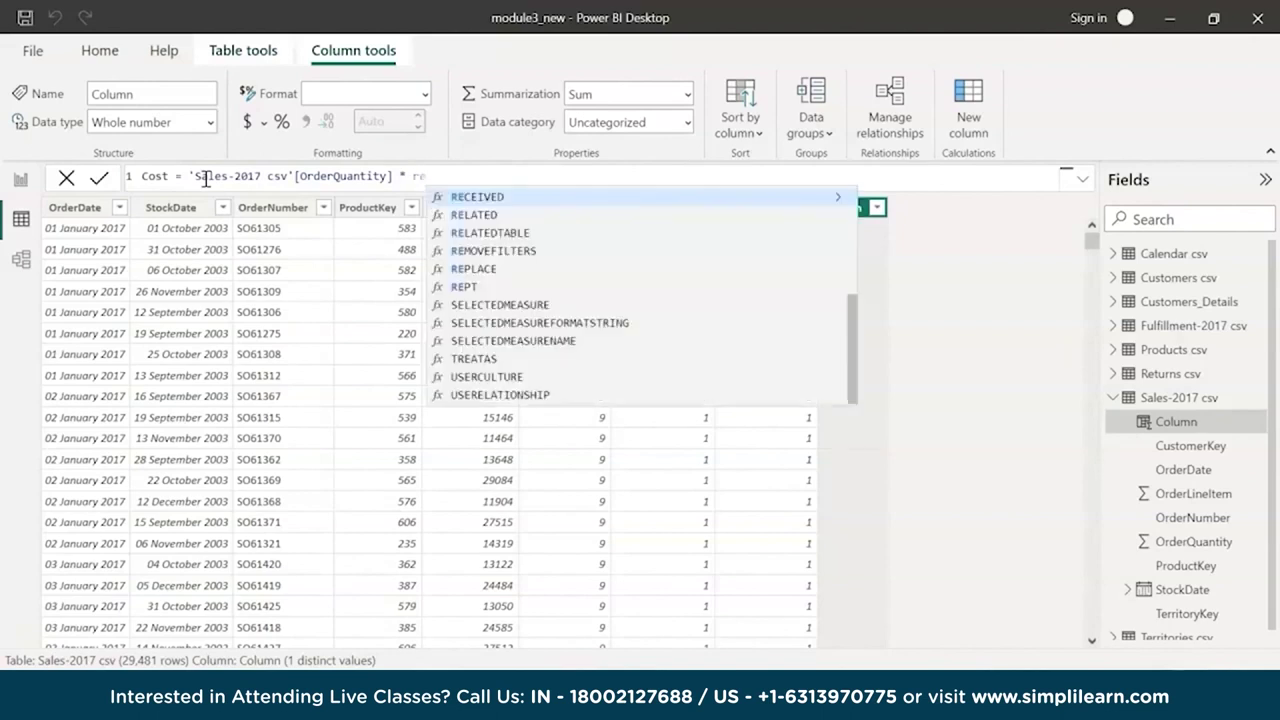
text(l)
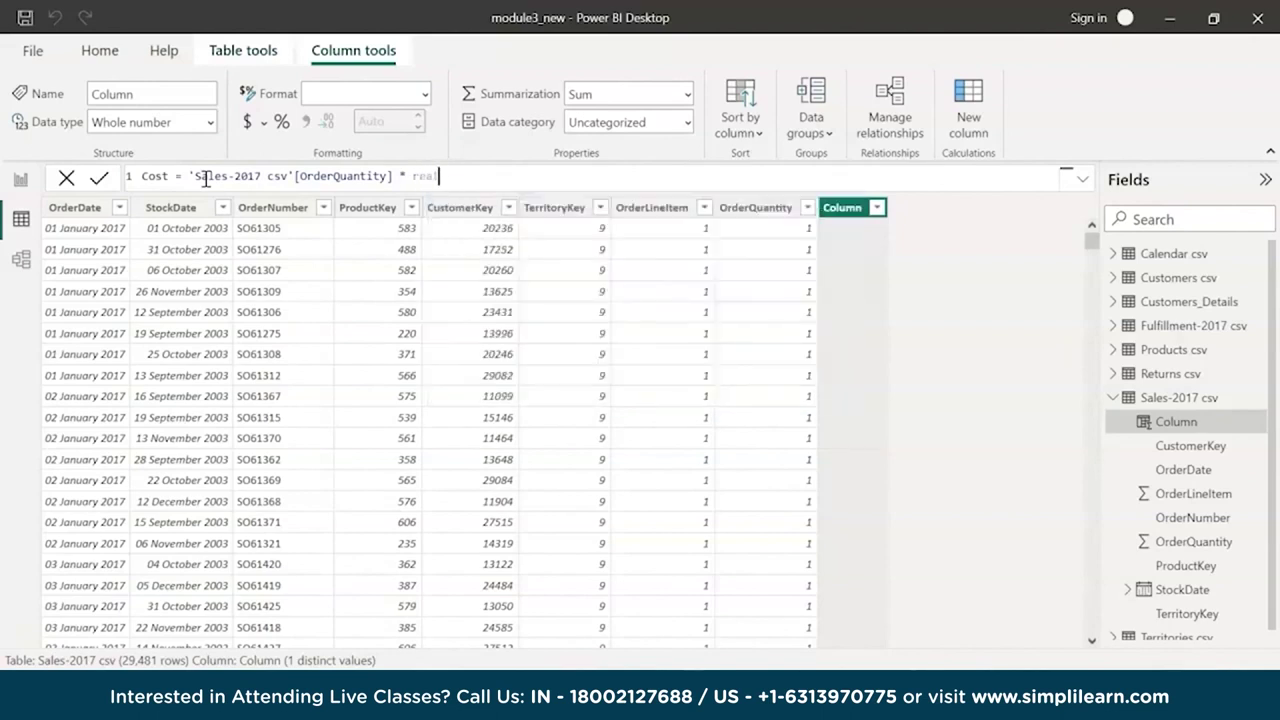
key(BackSpace)
key(BackSpace)
text(lated)
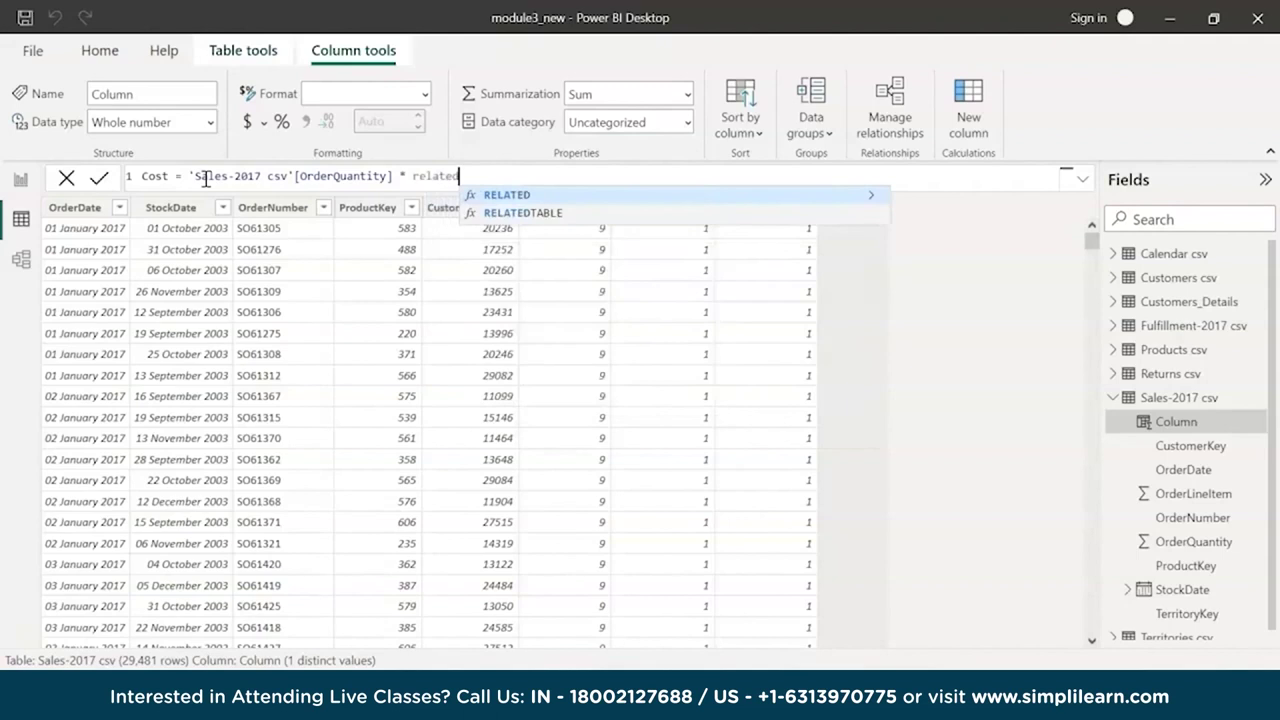
text((prod)
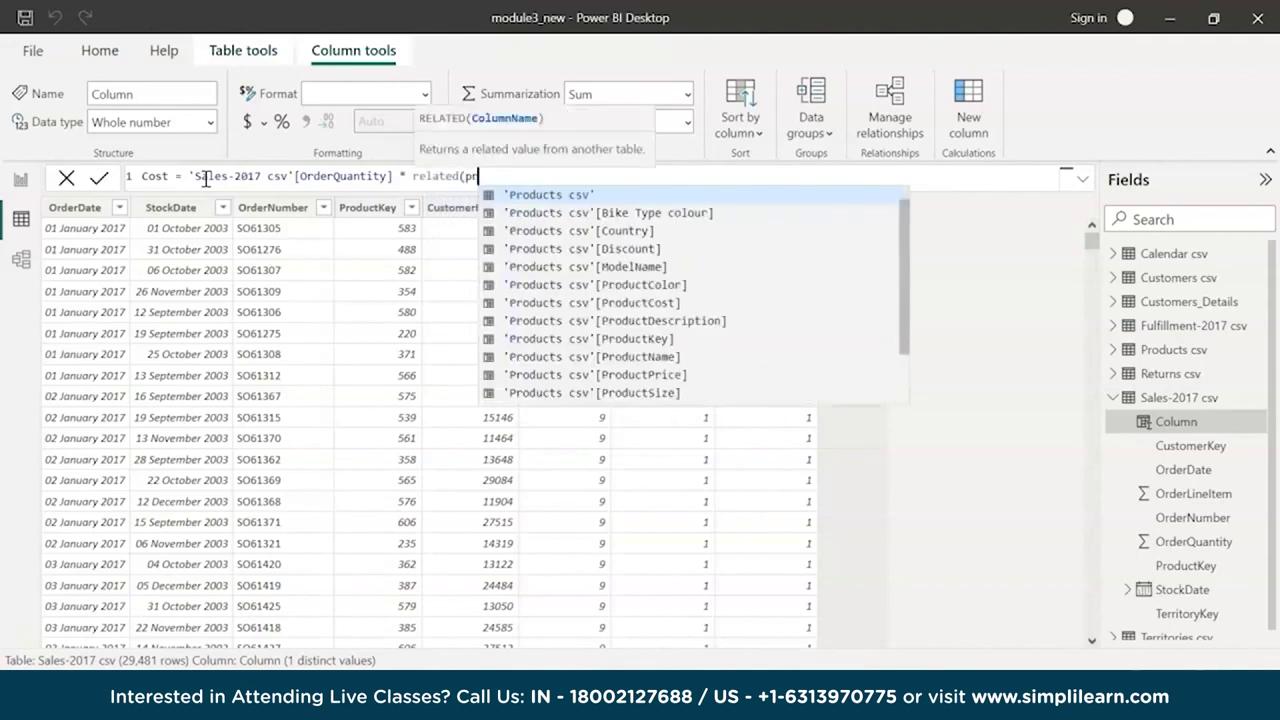
key(Down)
key(Down)
key(Down)
key(Down)
key(Down)
key(Down)
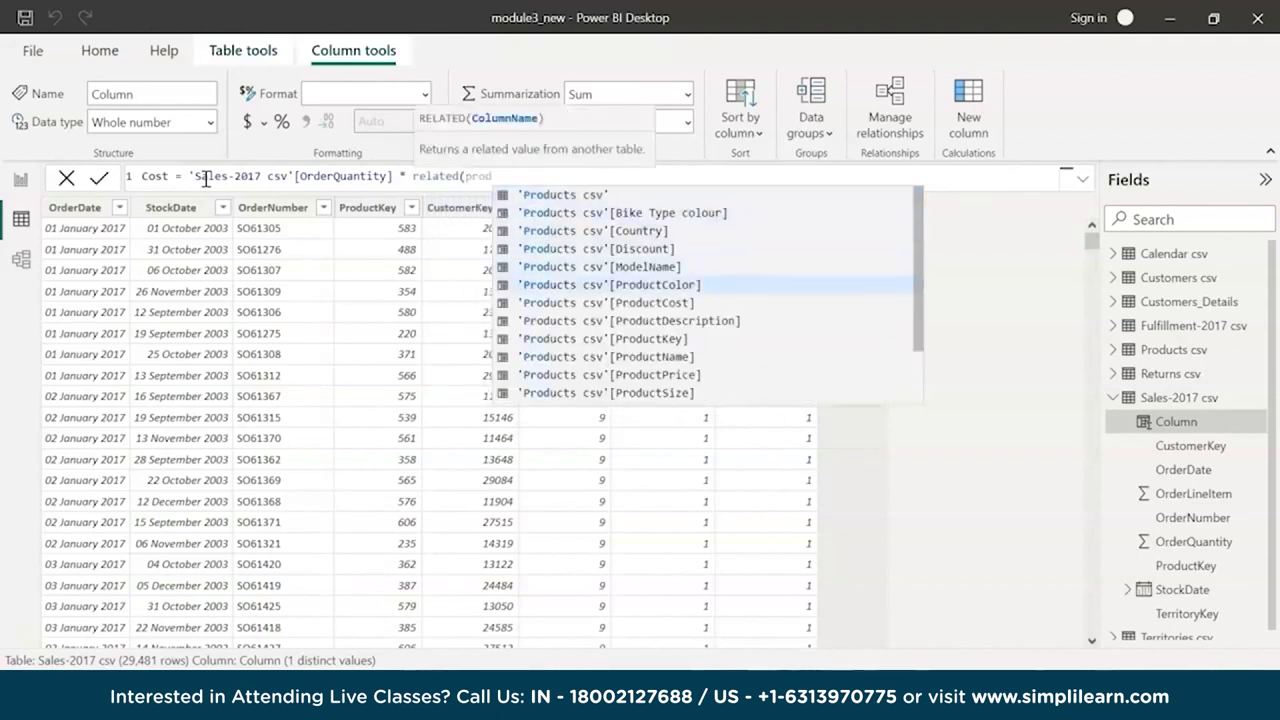
key(Tab)
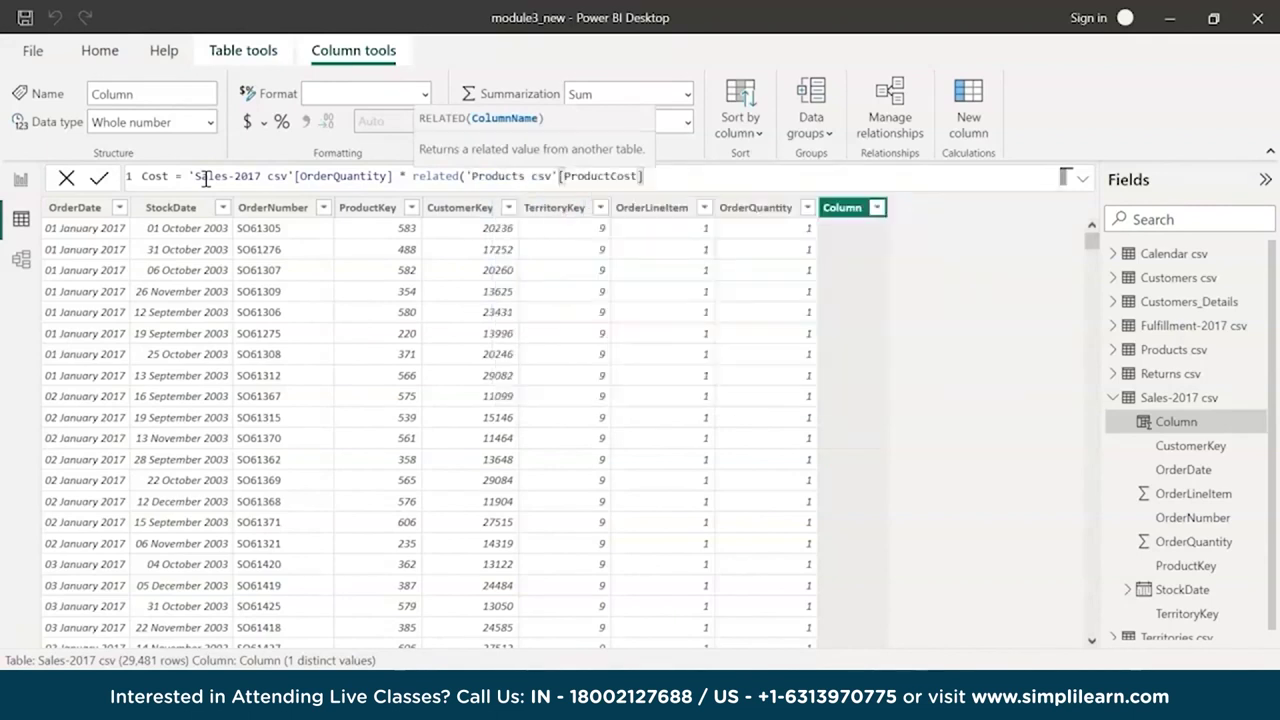
text())
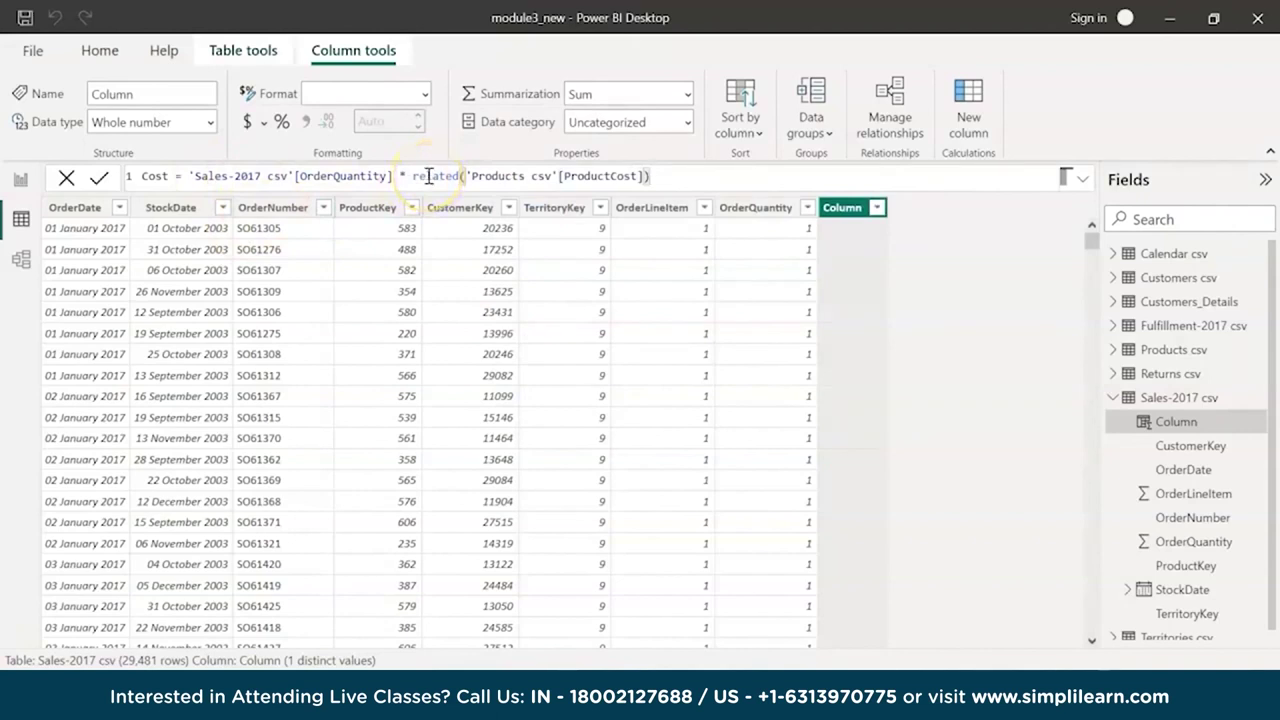
key(Return)
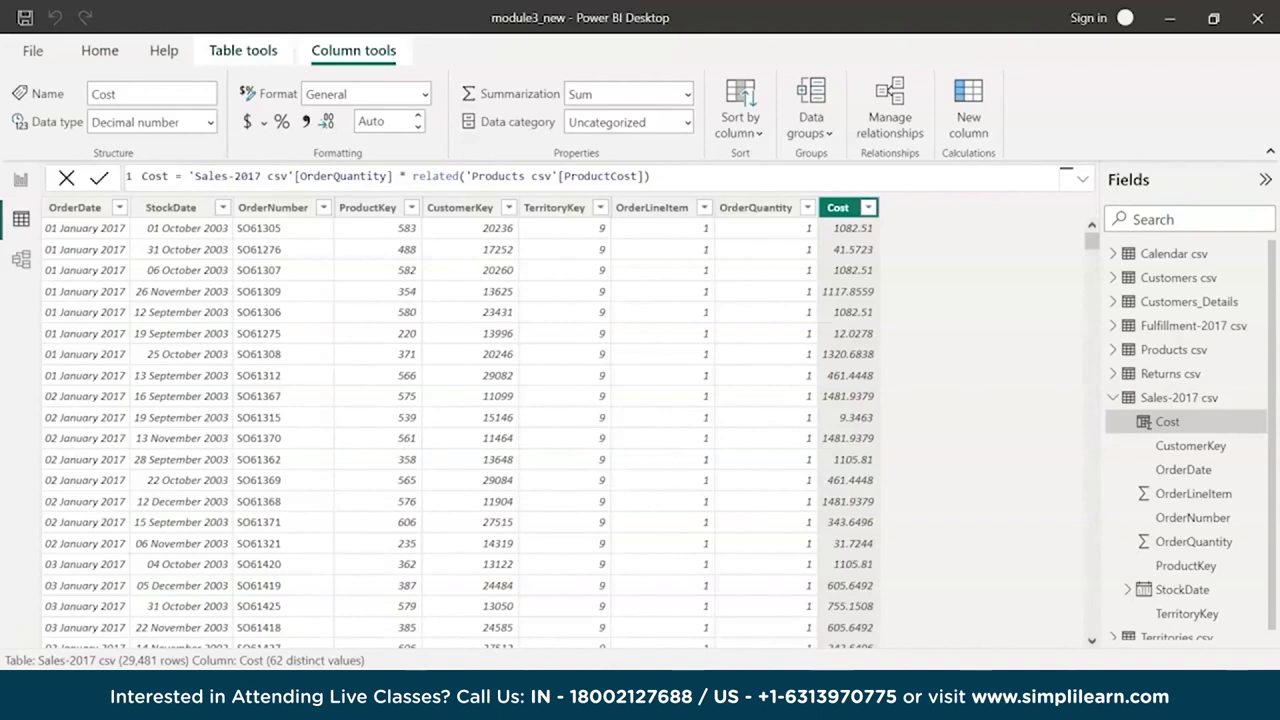
click(970, 118)
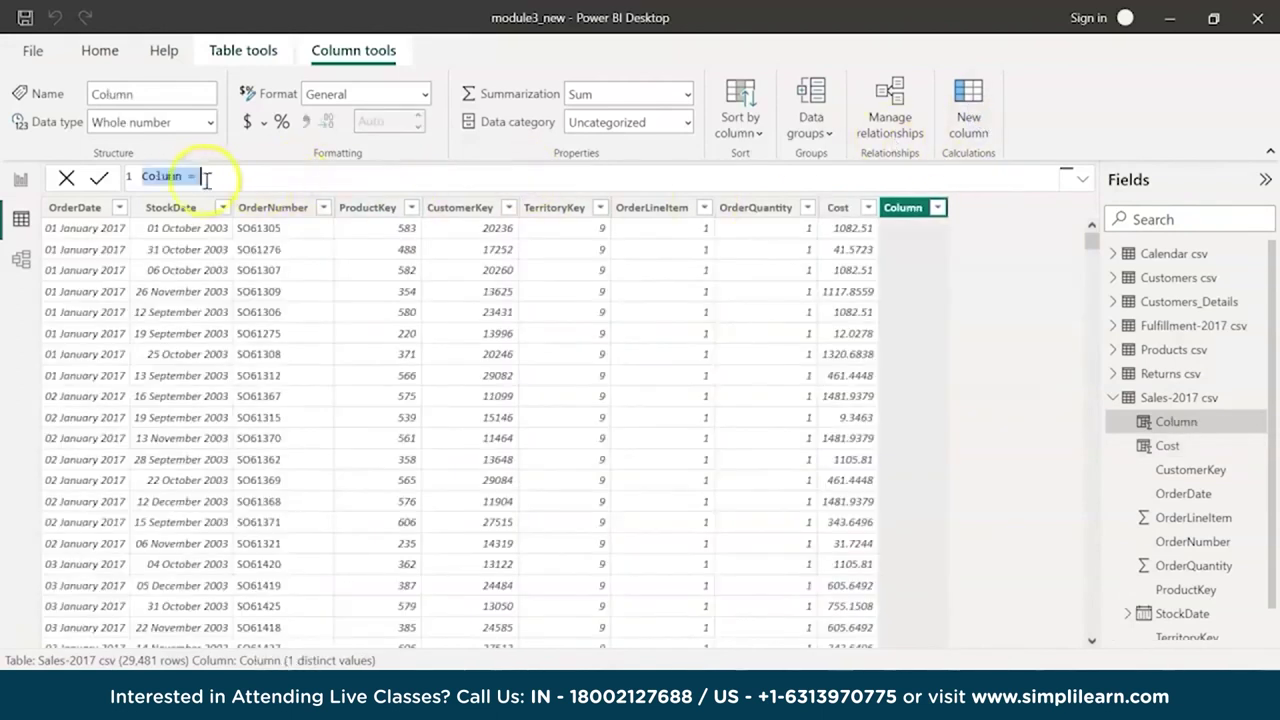
double_click(150, 175)
text(Order Status)
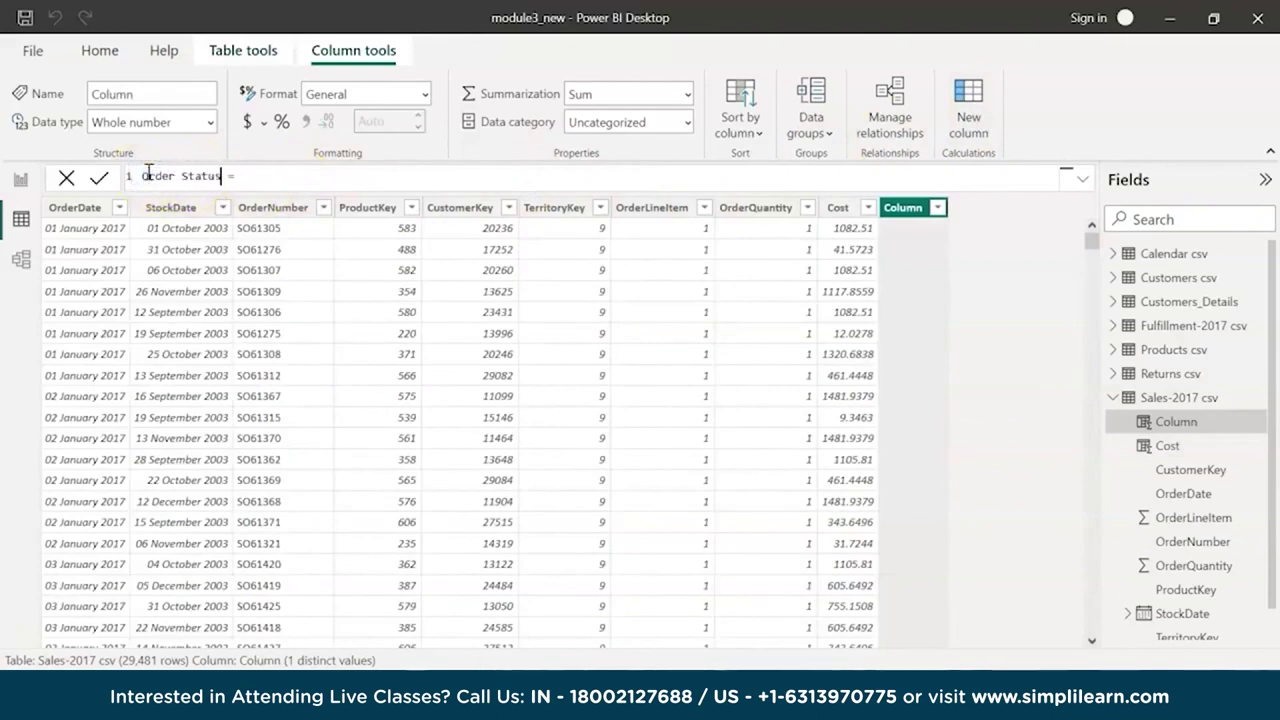
click(357, 180)
click(357, 175)
text(if()
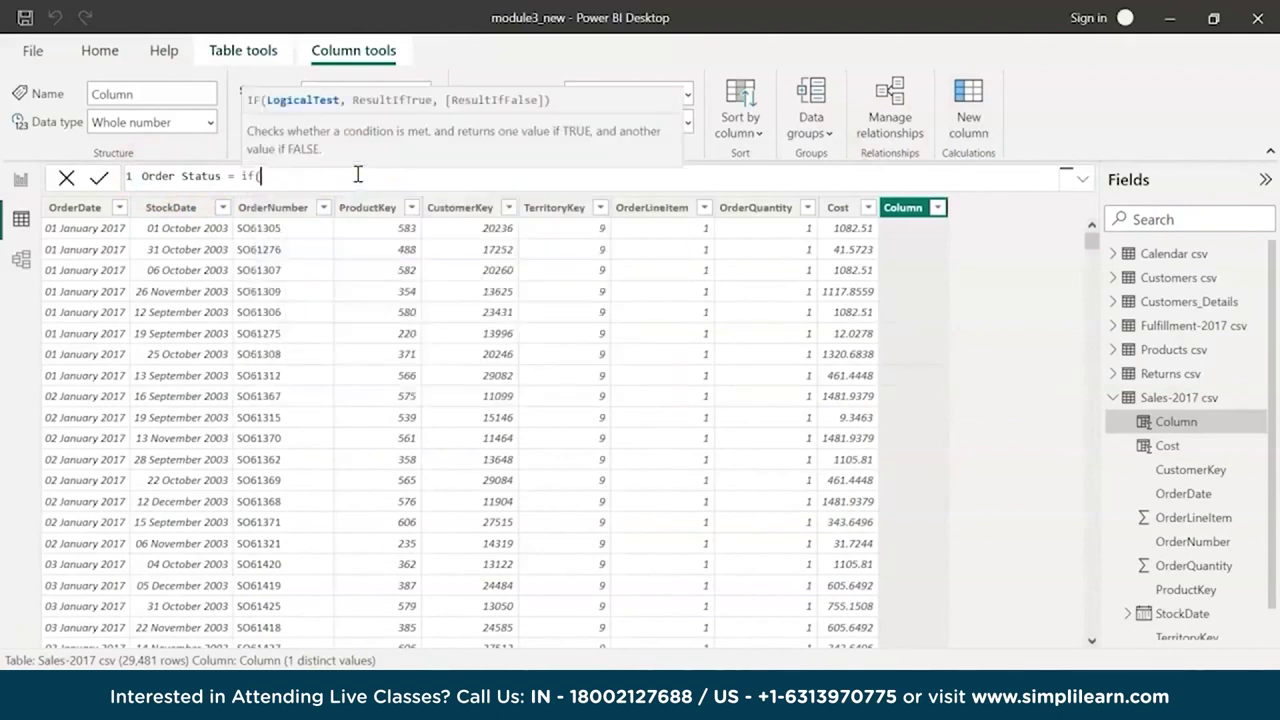
text(order)
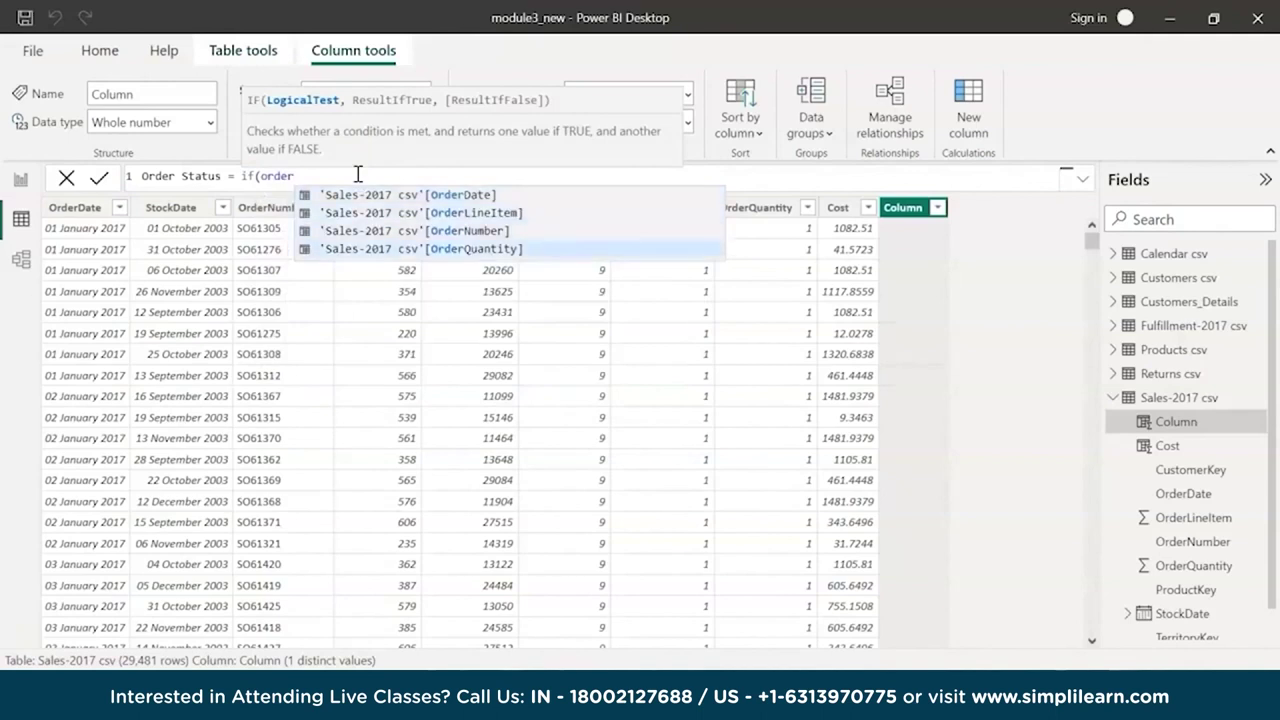
key(Tab)
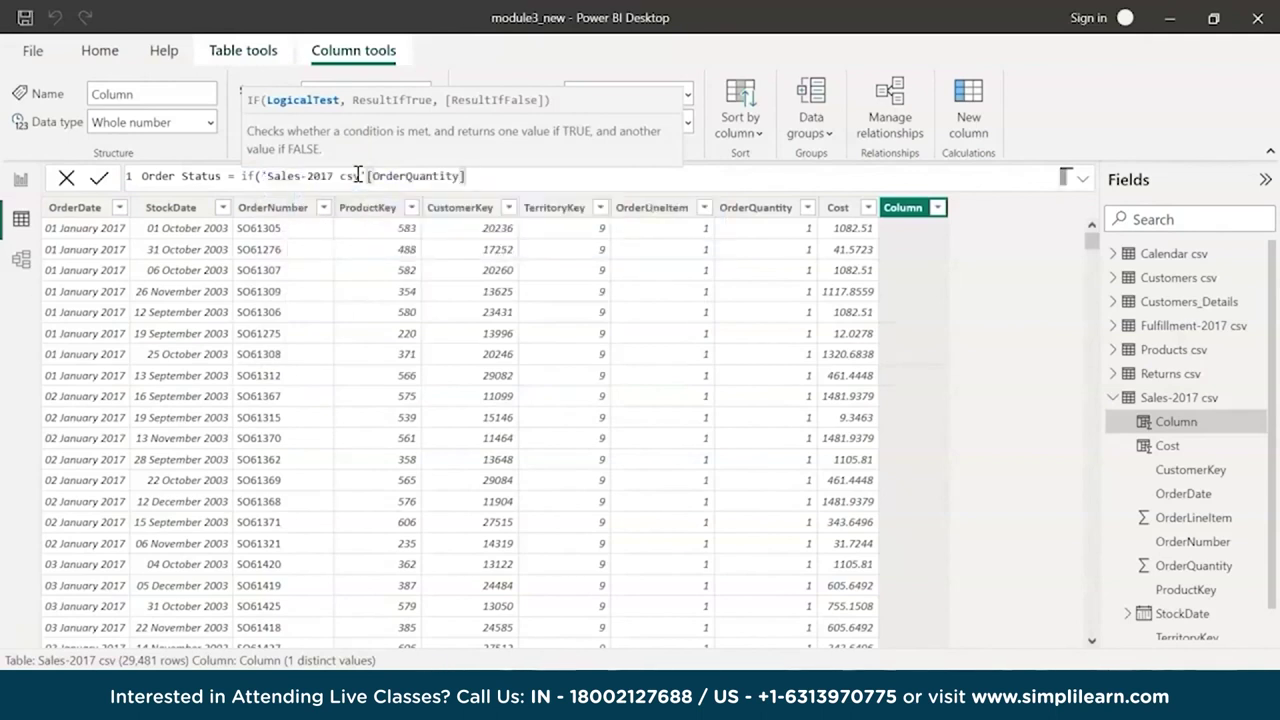
text(> 2 , "Urgent" , "Normal)
key(ctrl+a)
key(BackSpace)
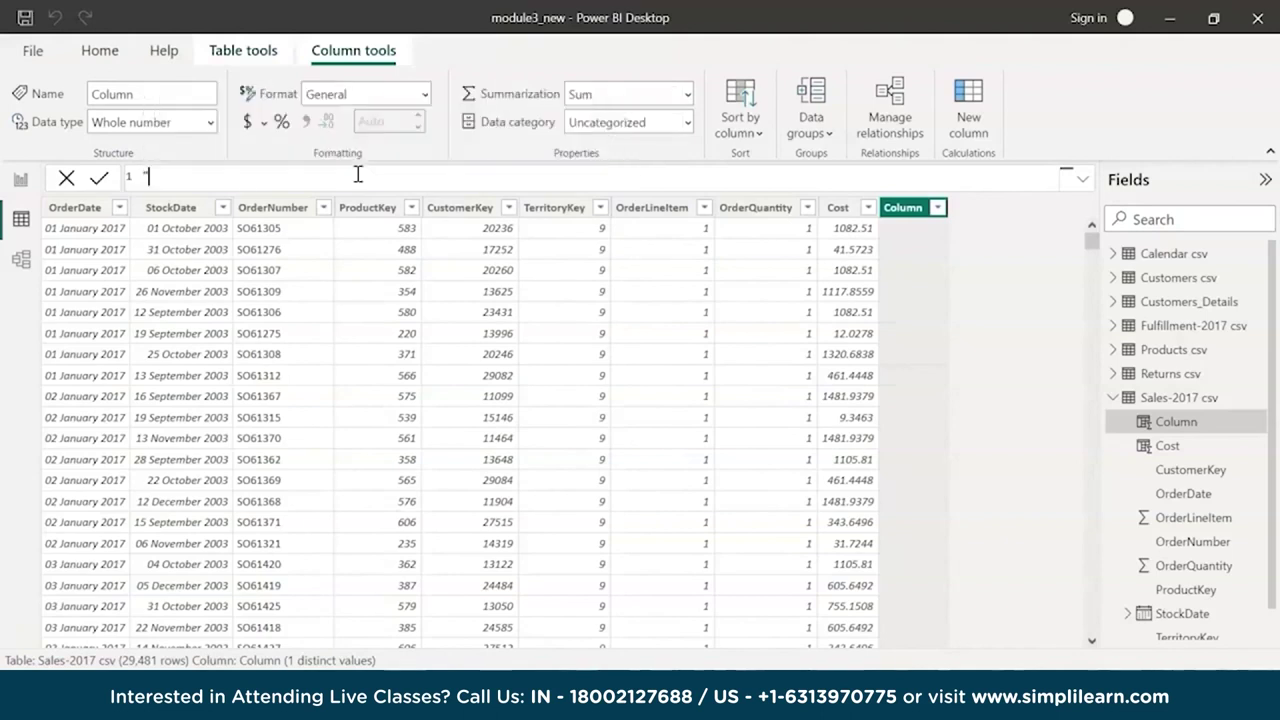
key(Return)
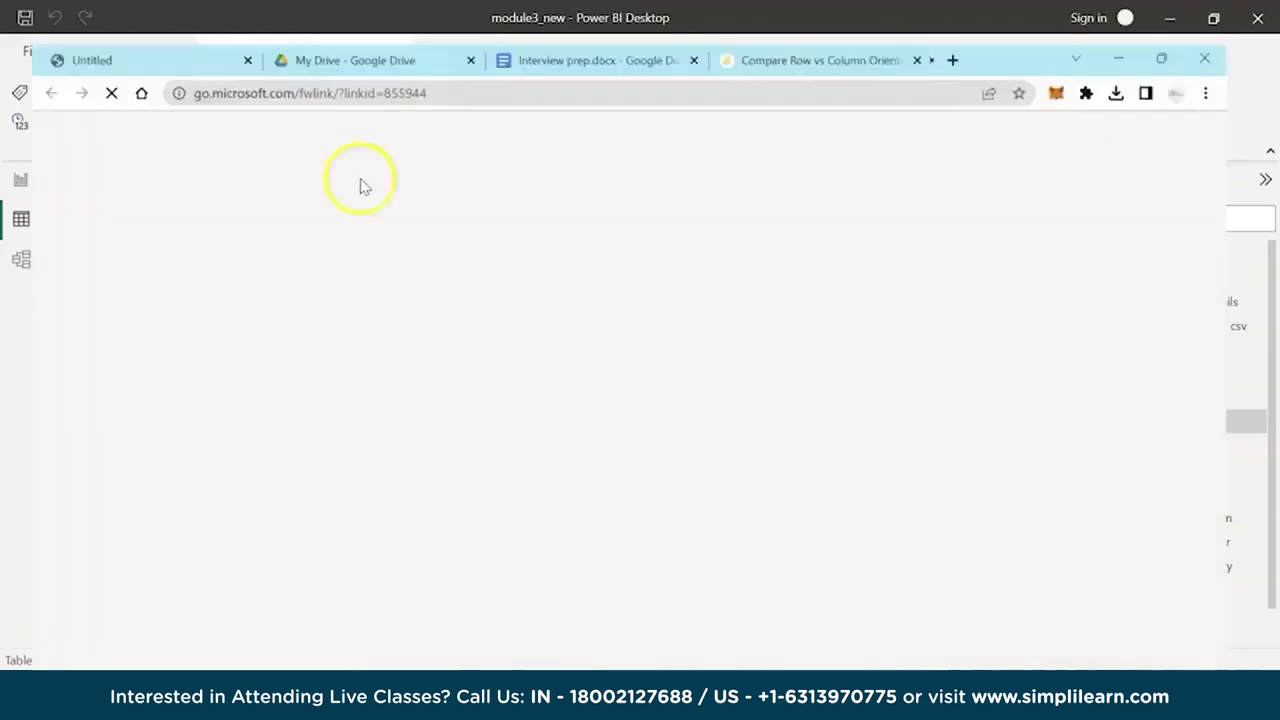
key(alt+Tab)
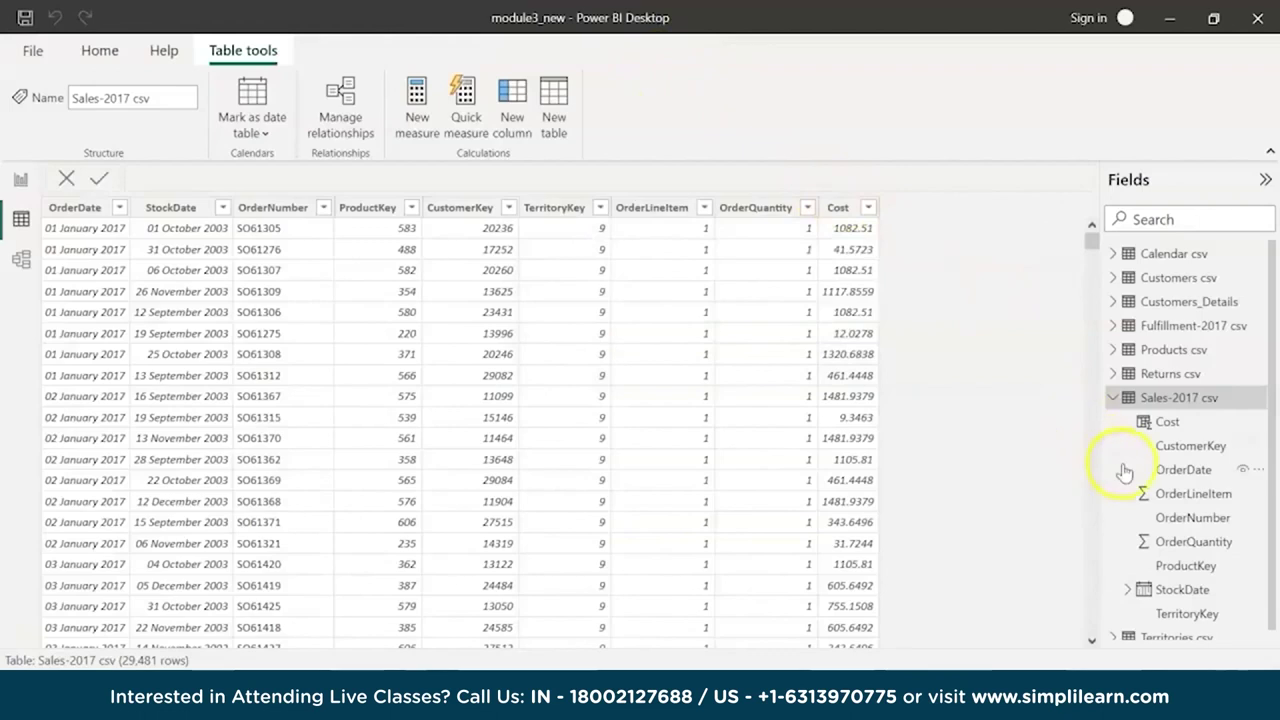
click(455, 210)
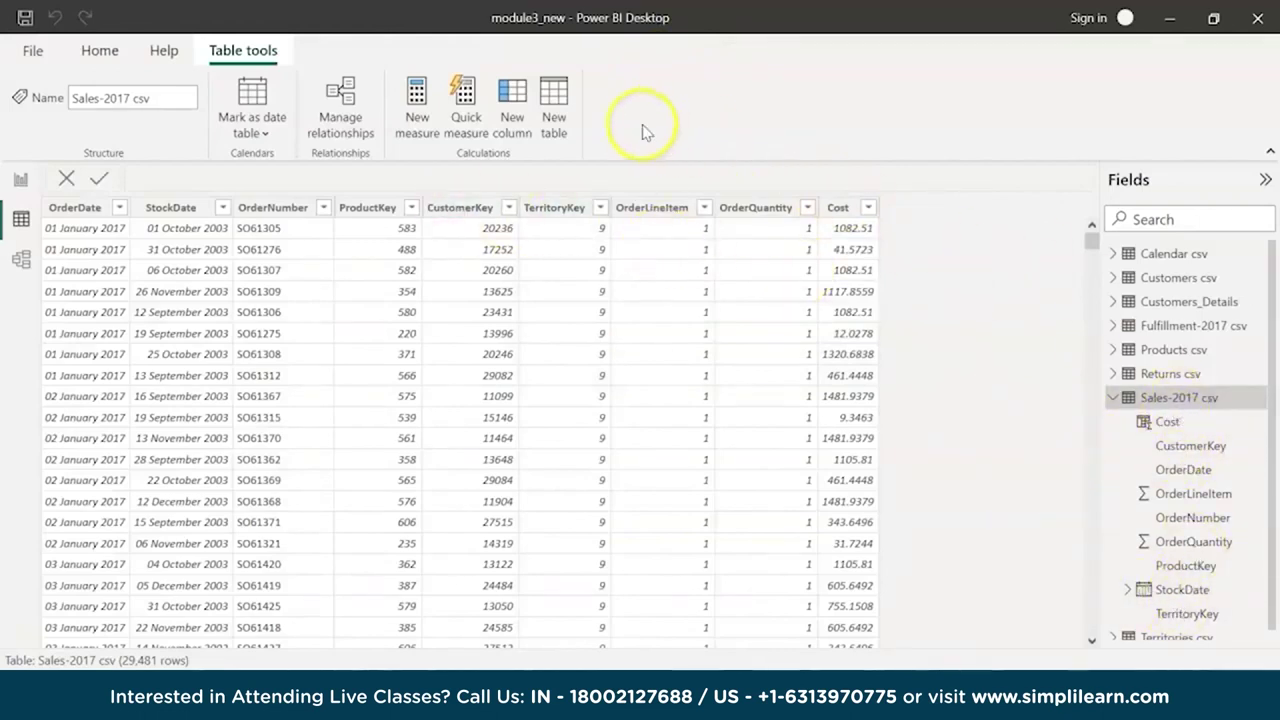
Add a calculated column to Sales-2017 csv with the formula Order Status = if('Sales-2016 csv'[OrderQuantity] >2 , "Urgent","Normal")
click(524, 105)
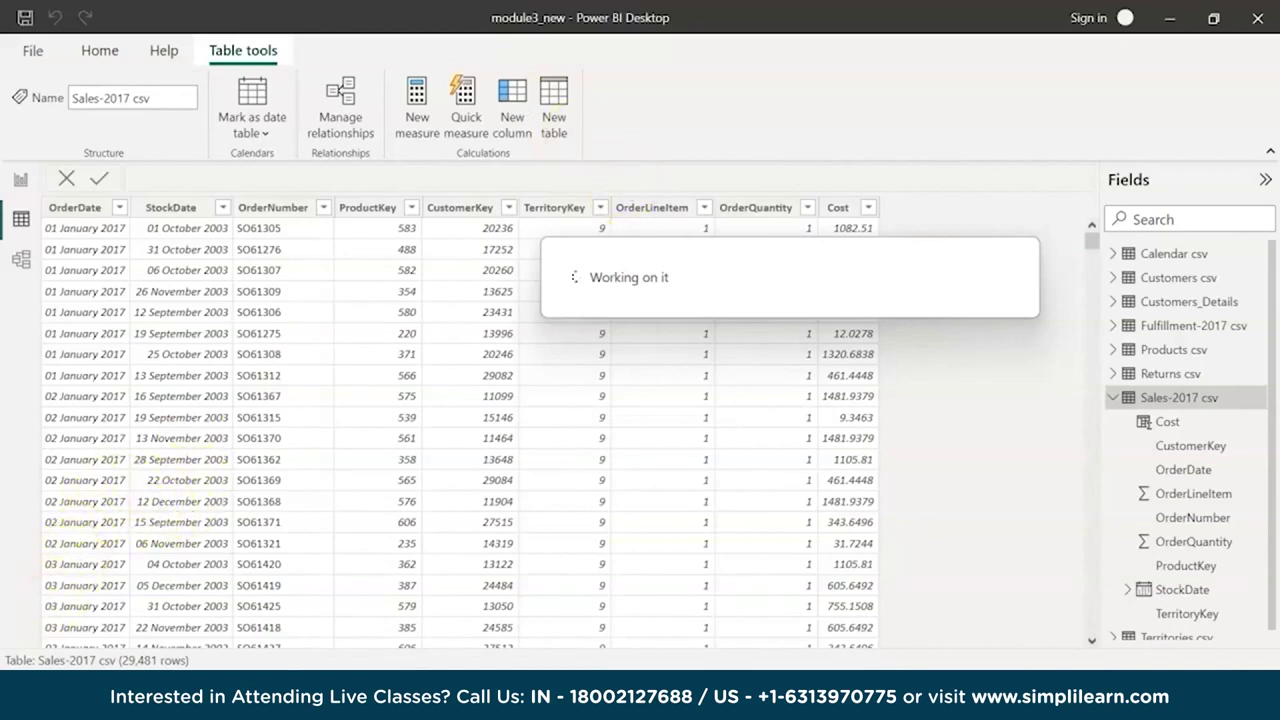
triple_click(168, 177)
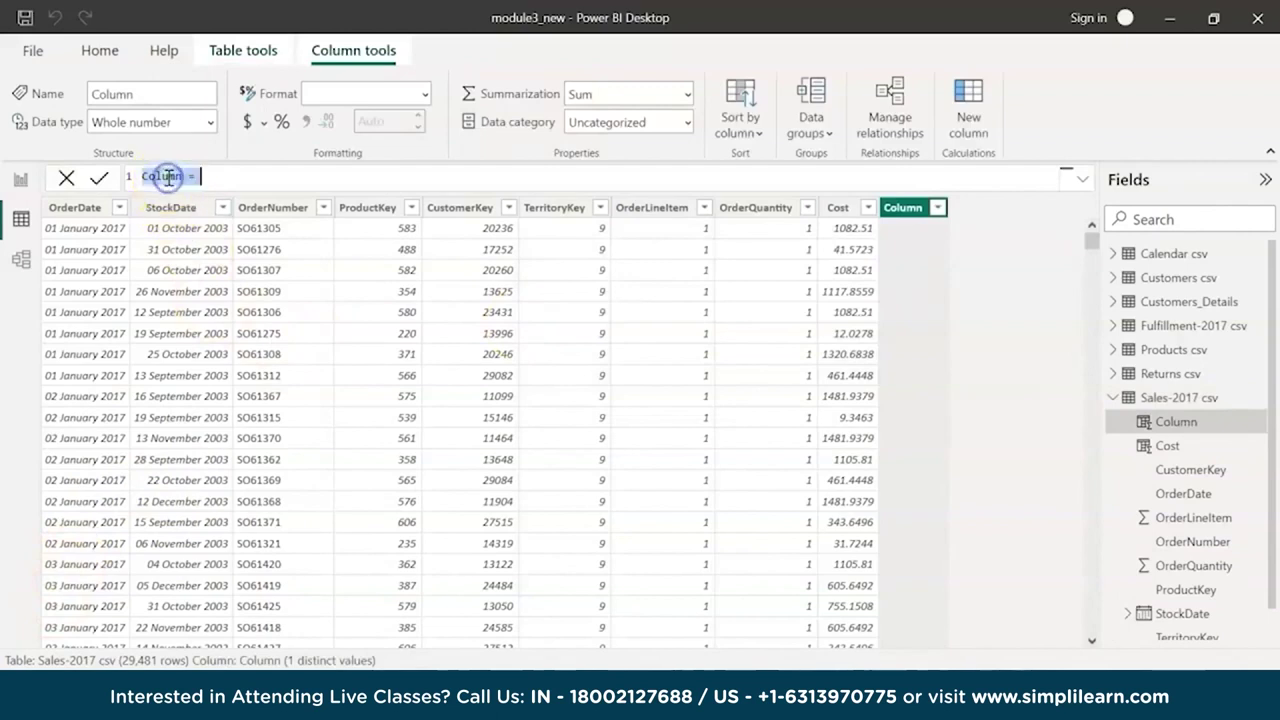
text(Order Status = if('Sales-2016 csv'[OrderQuantity] >2 , "Urgent","Normal"))
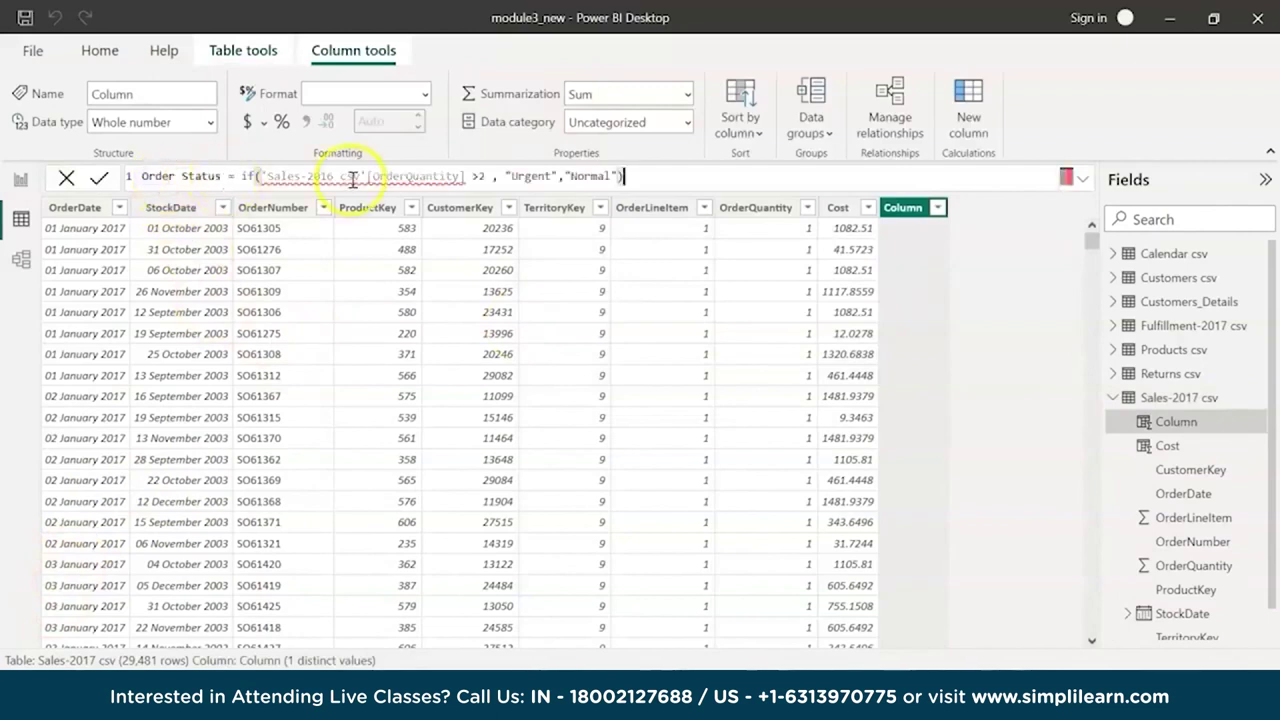
Replace the Sales-2016 reference in the Order Status formula with 'Sales-2017 csv'[OrderQuantity] and commit the formula
click(463, 177)
drag(463, 177, 267, 179)
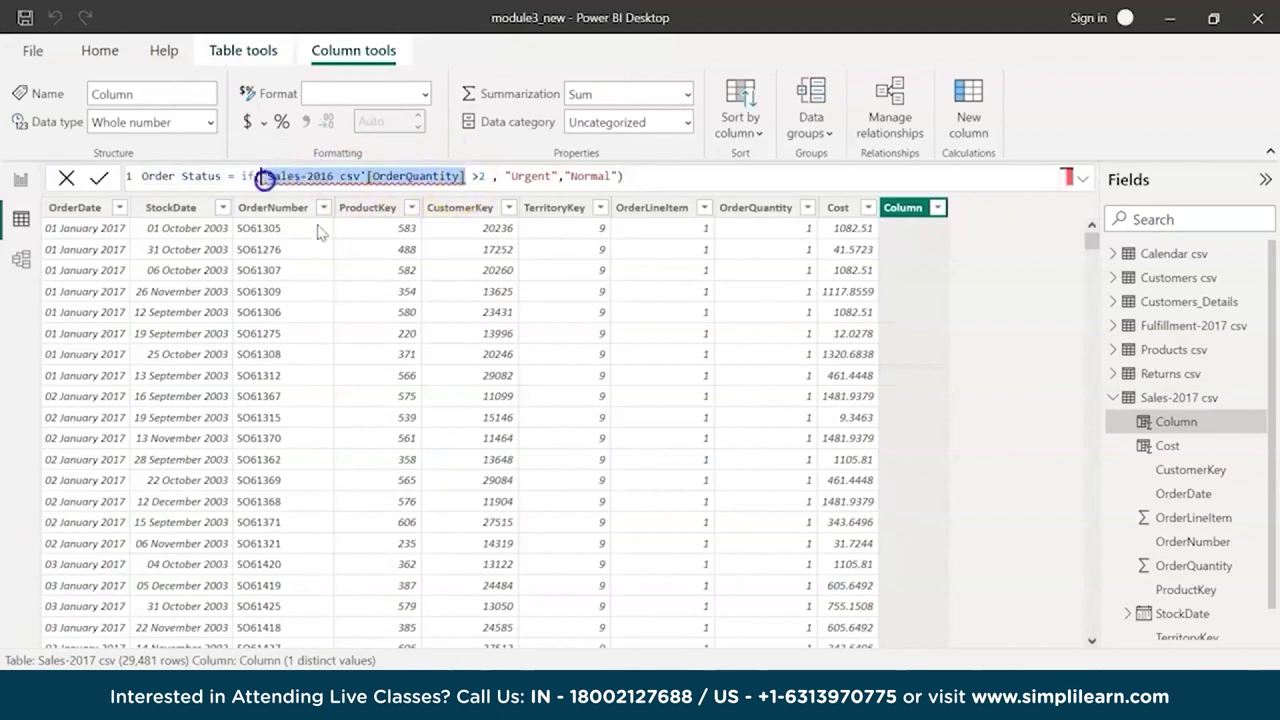
key(Delete)
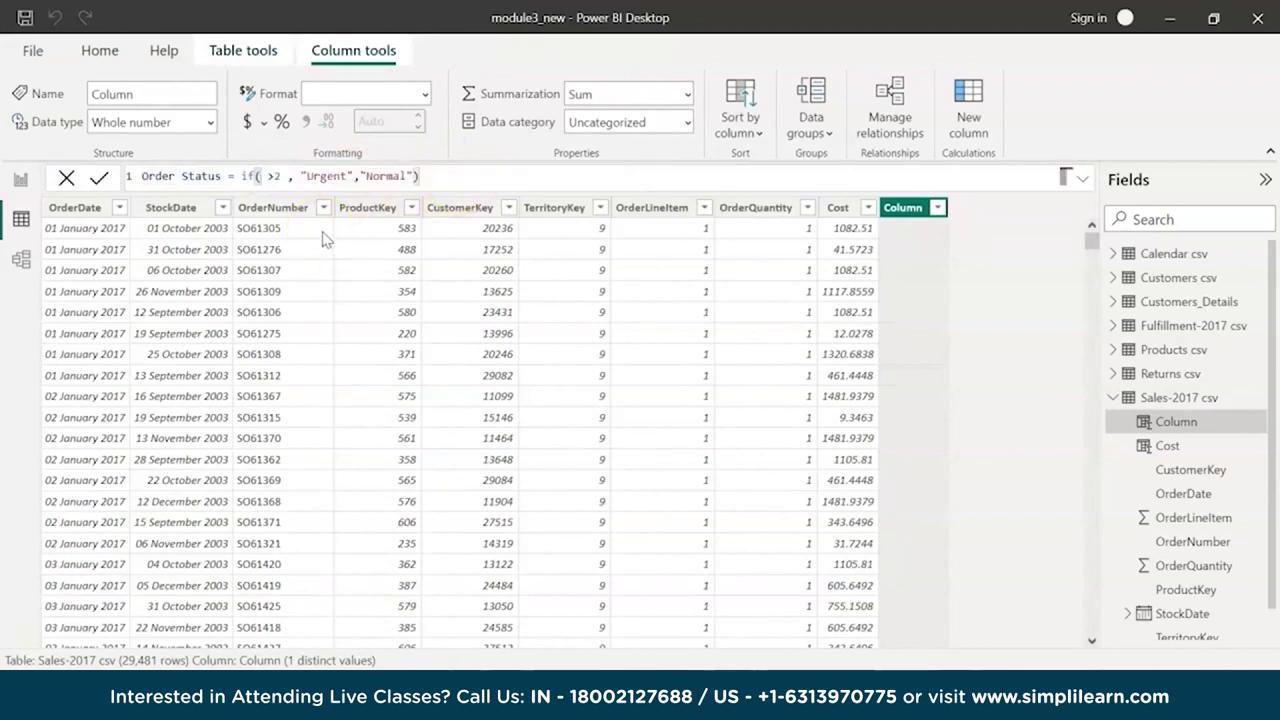
text(ore)
key(BackSpace)
text(der)
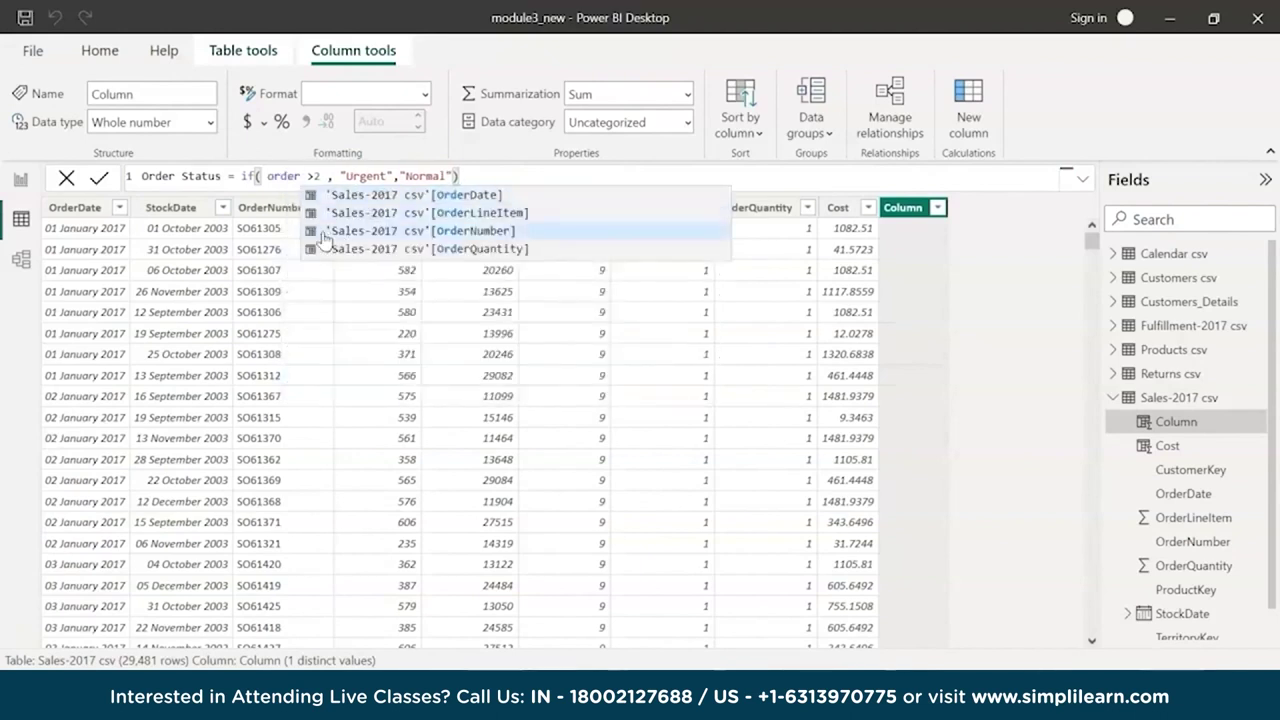
click(330, 248)
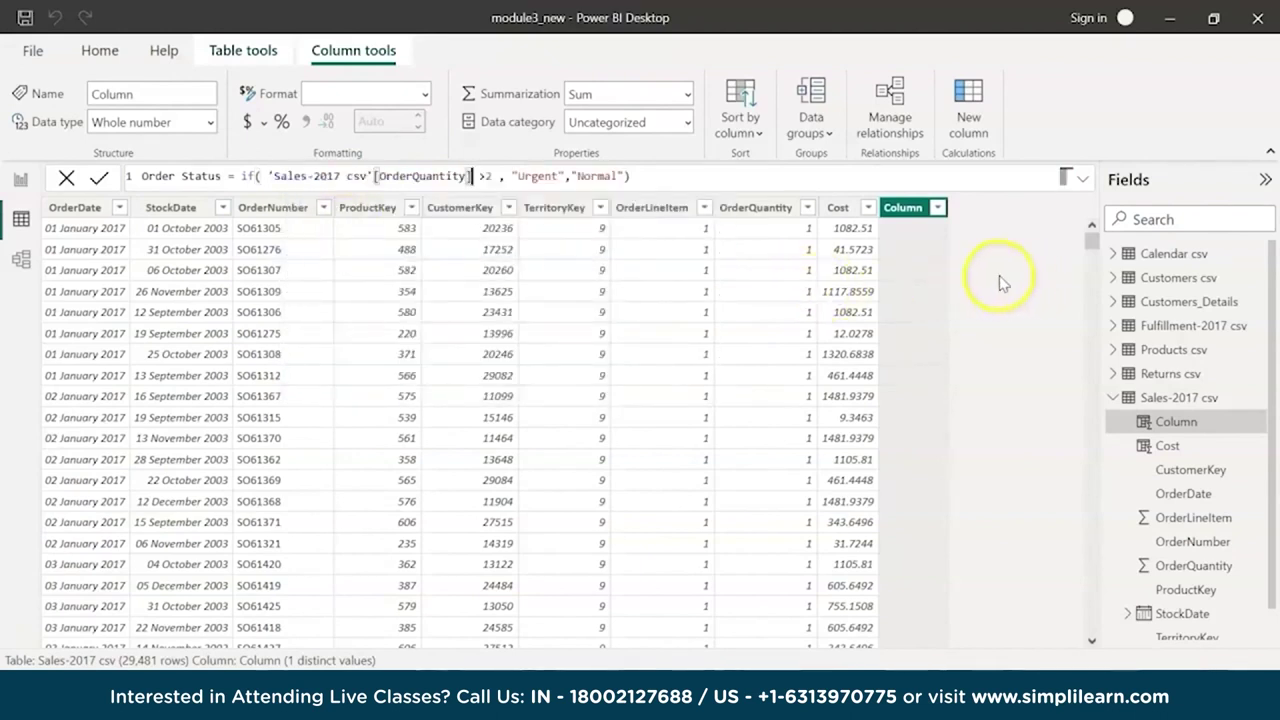
key(Return)
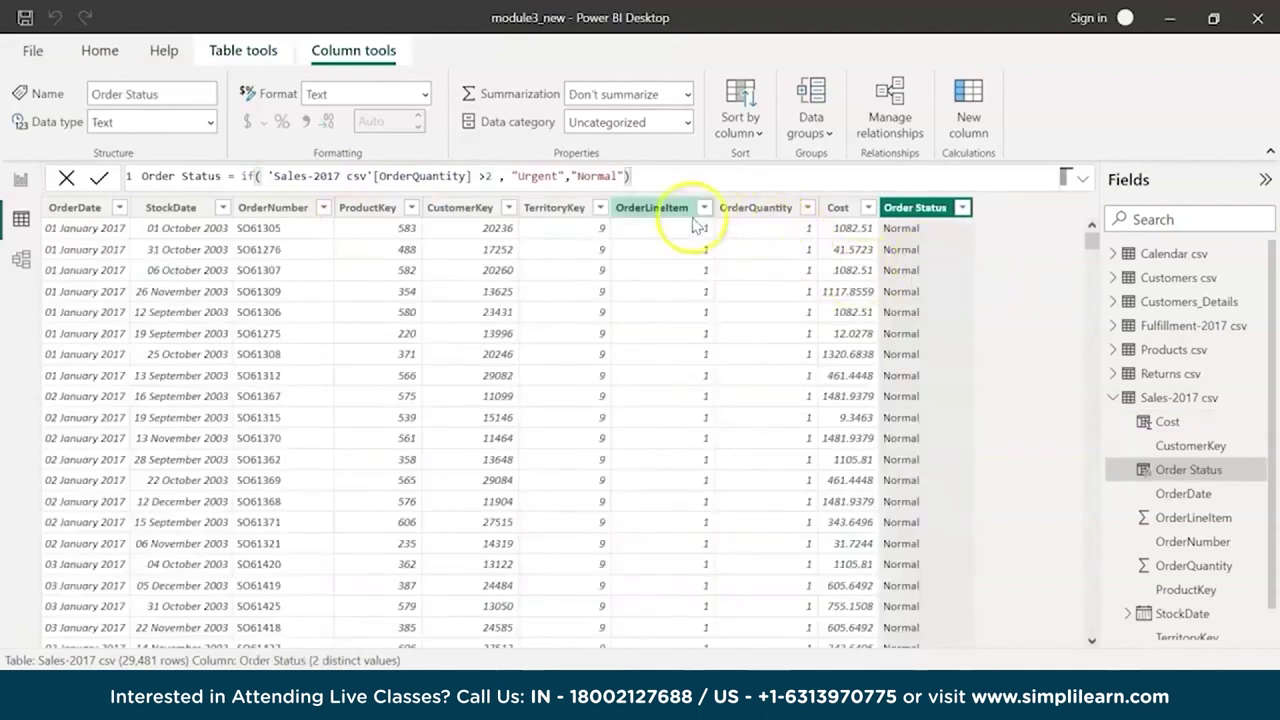
Check the Order Status values by filtering the OrderQuantity column to show only the value 3
scroll(810, 260, down, 20)
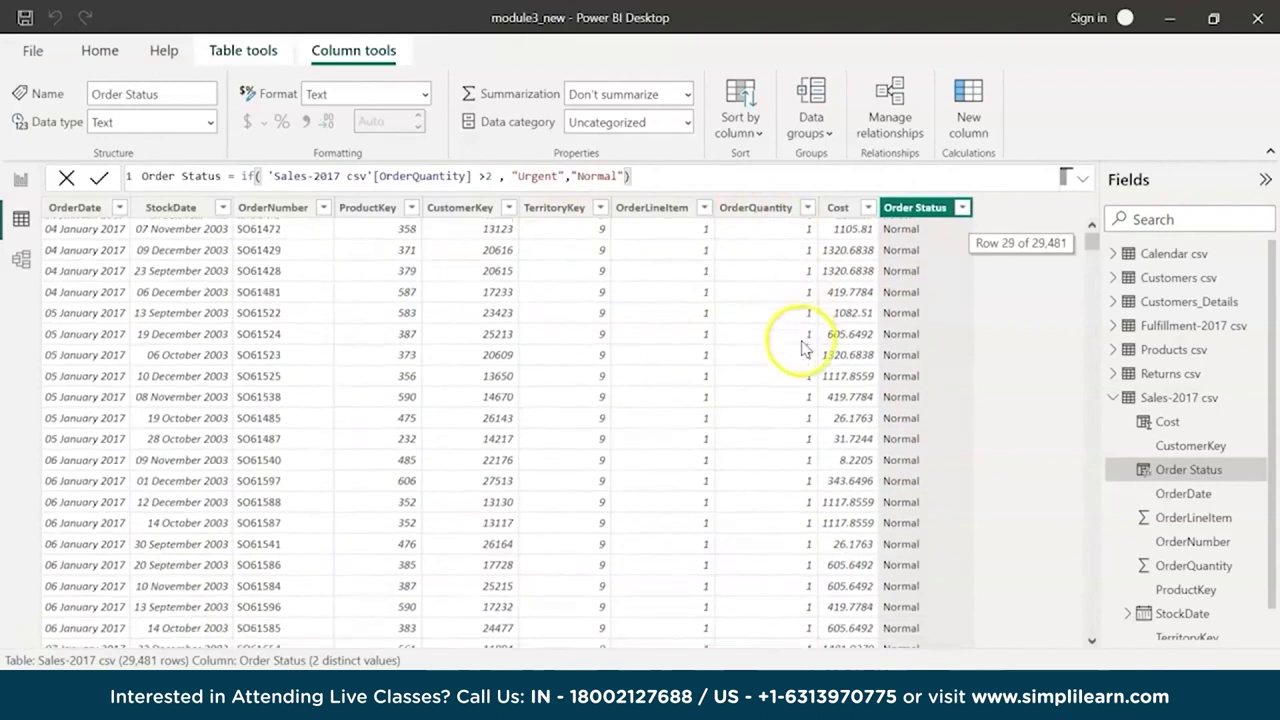
scroll(805, 345, down, 10)
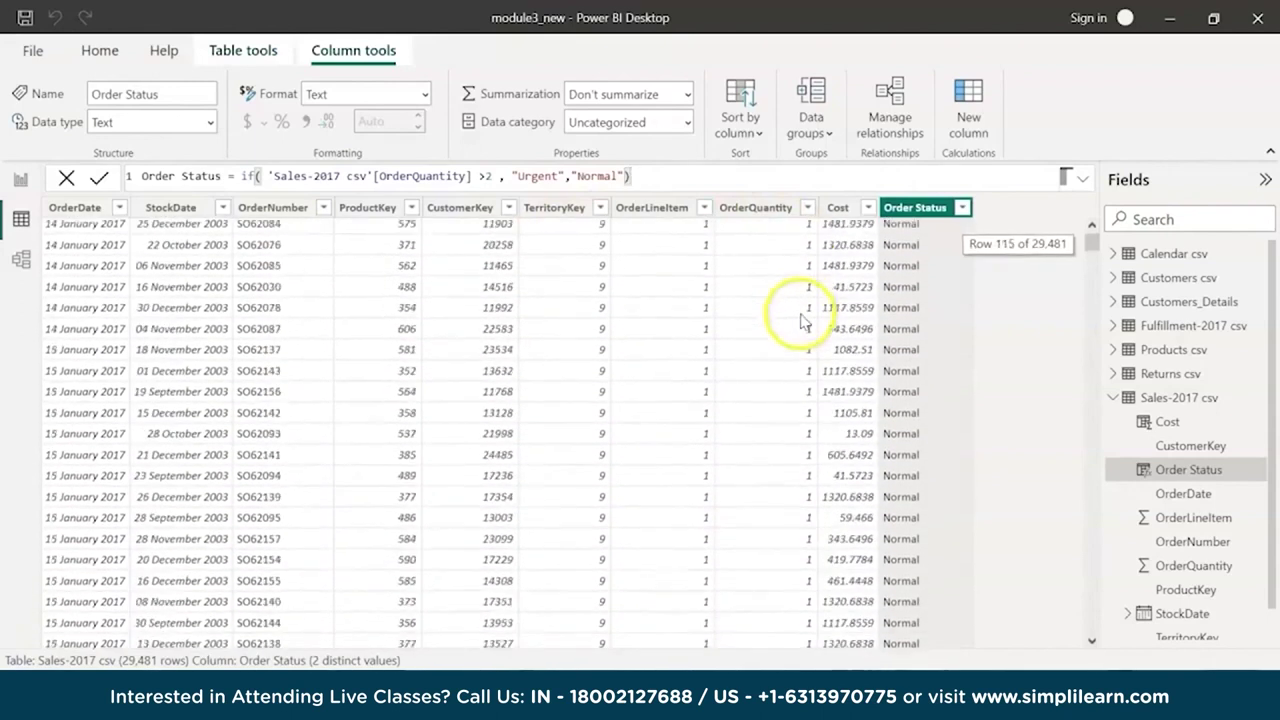
click(800, 210)
click(808, 208)
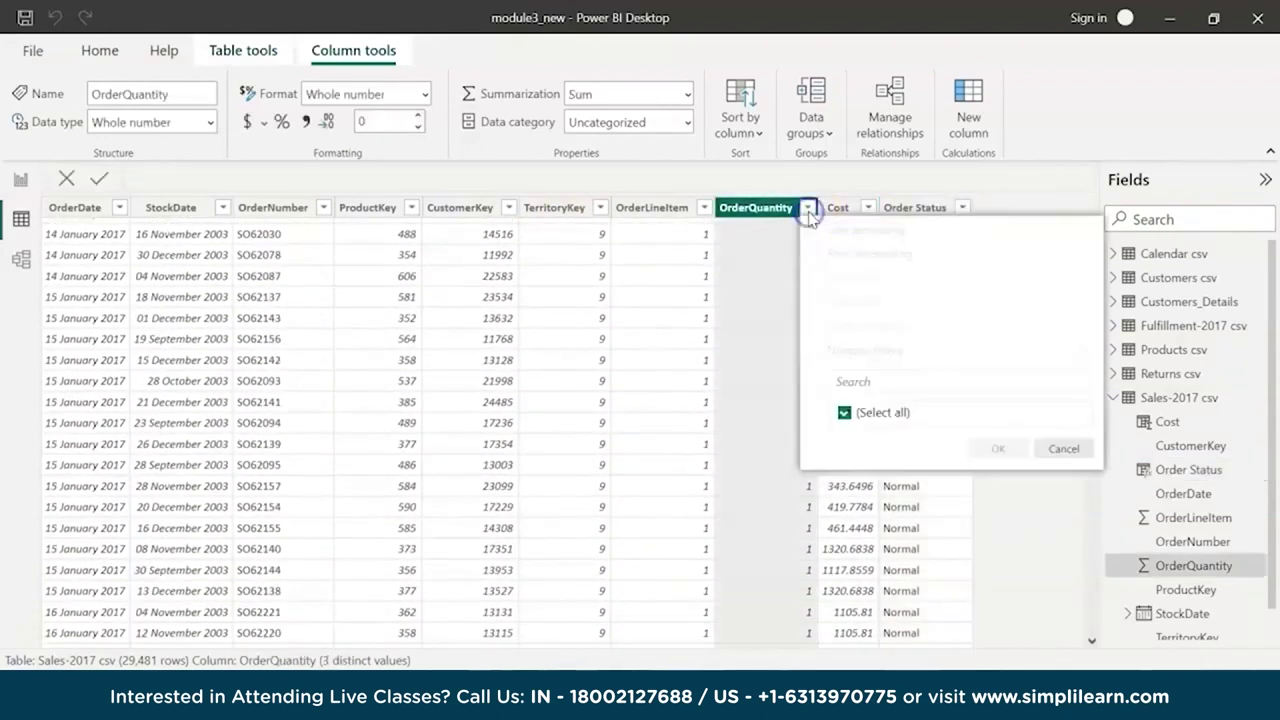
click(845, 412)
click(845, 466)
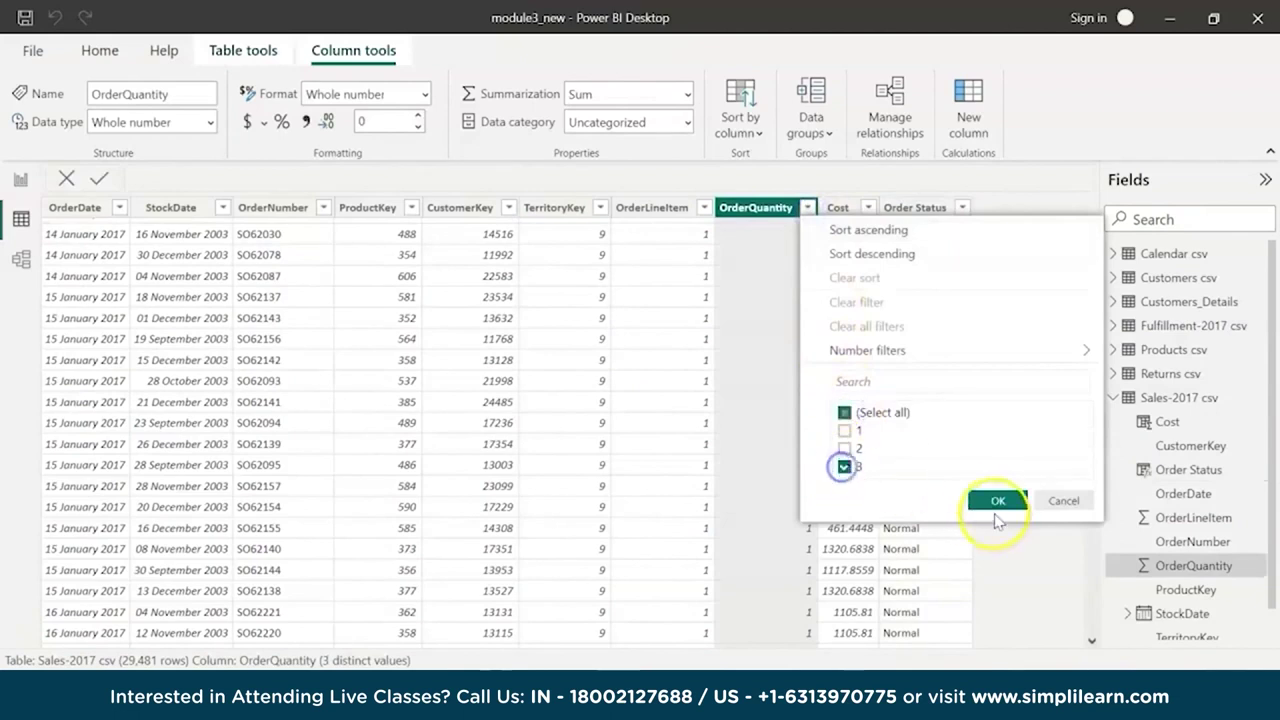
click(998, 500)
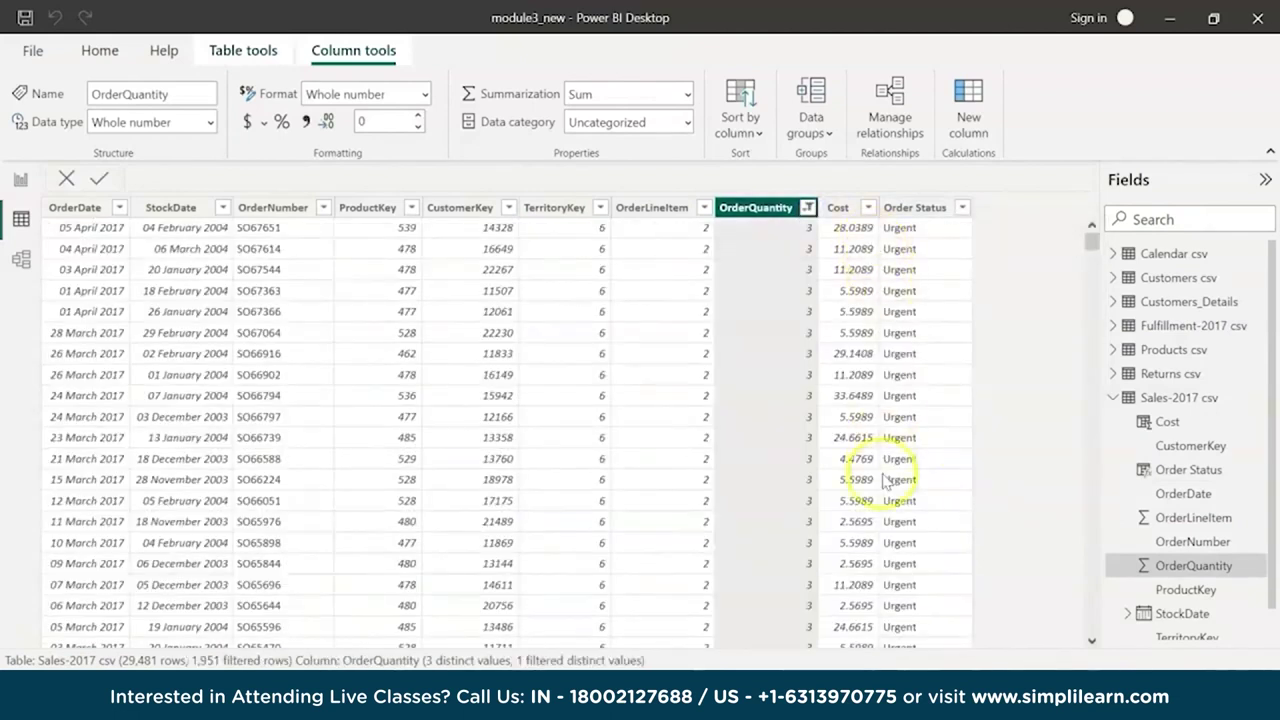
Reselect all values in the OrderQuantity filter so the table shows every row again
click(808, 208)
click(845, 412)
click(845, 412)
click(845, 412)
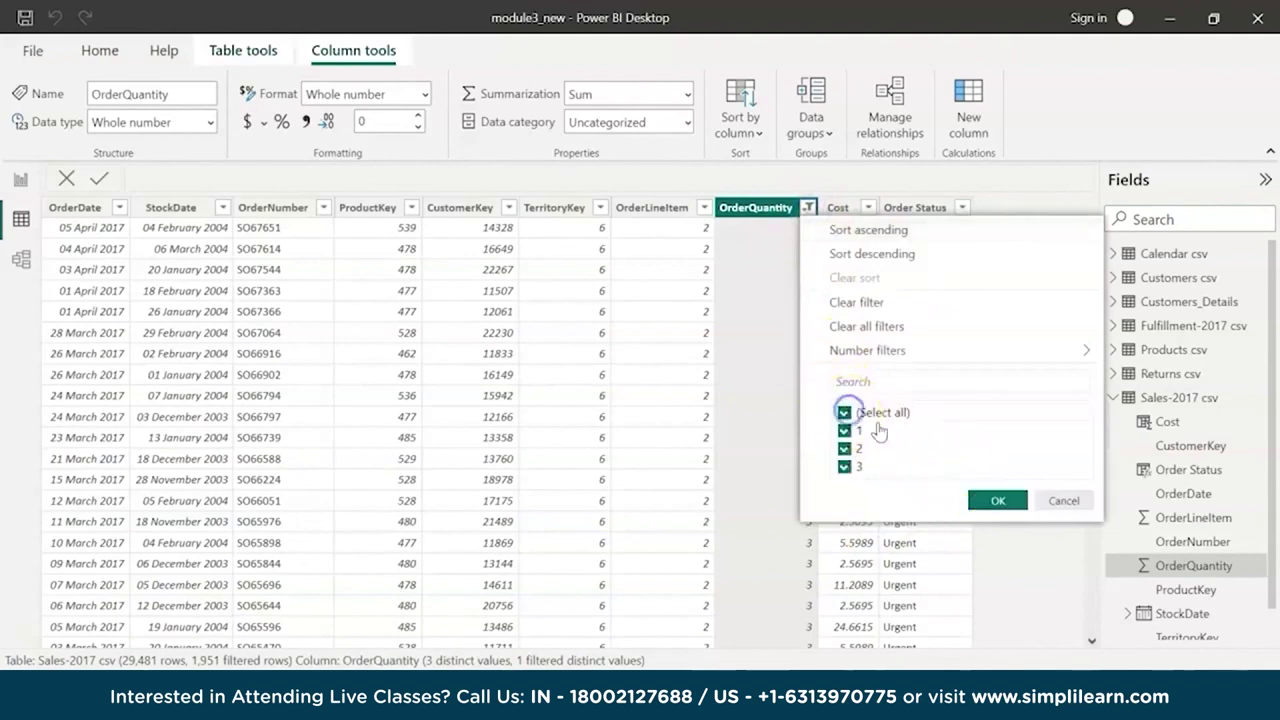
click(1000, 502)
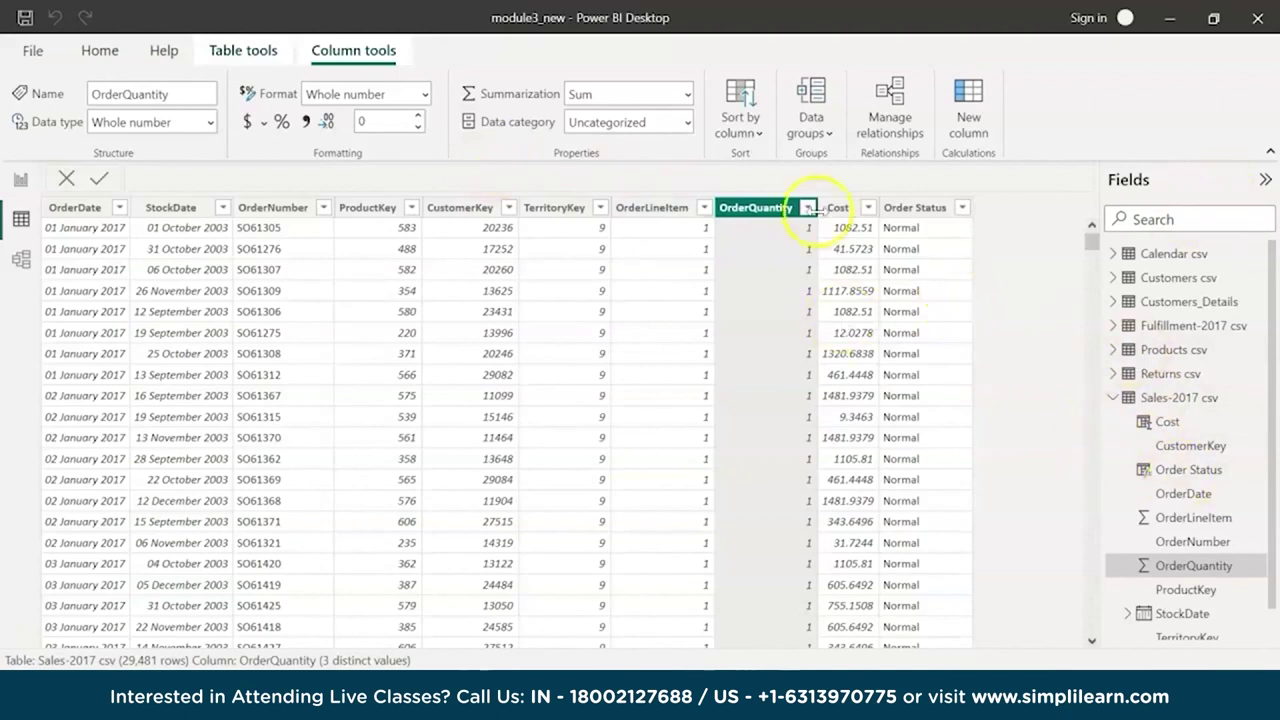
Add another calculated column to the Sales-2017 csv table and name it discount
click(957, 108)
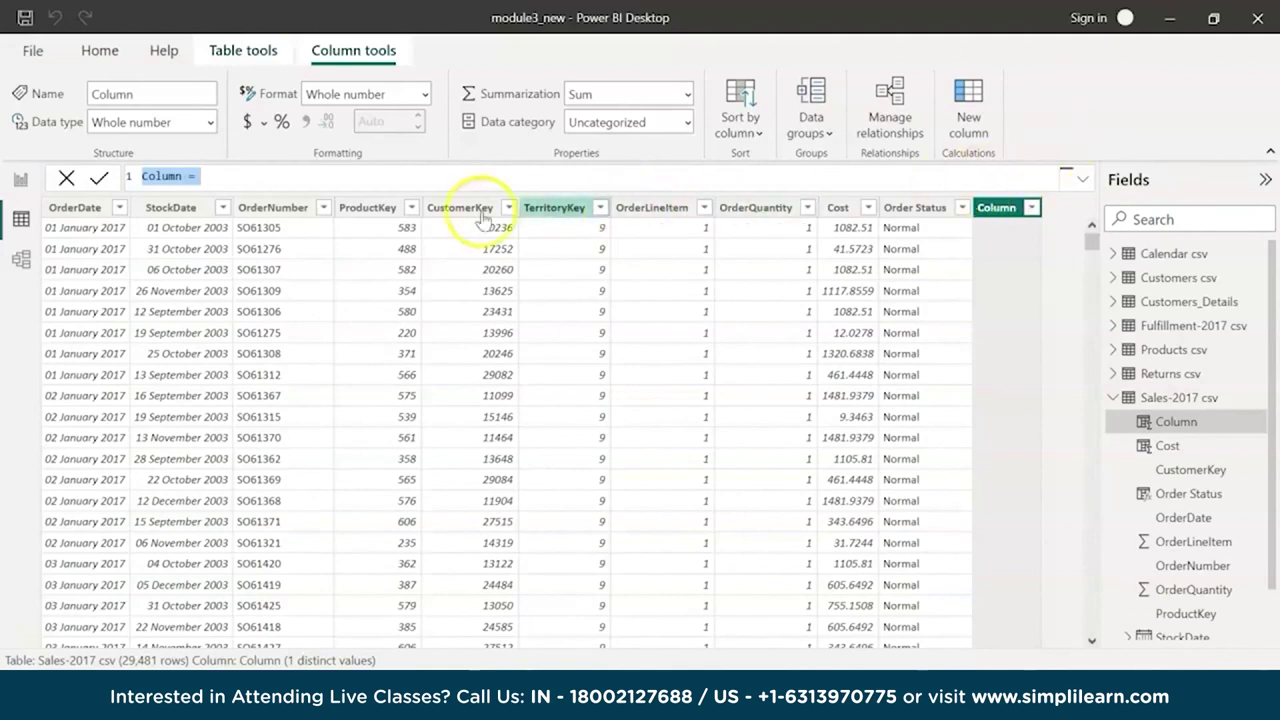
double_click(150, 177)
text(des)
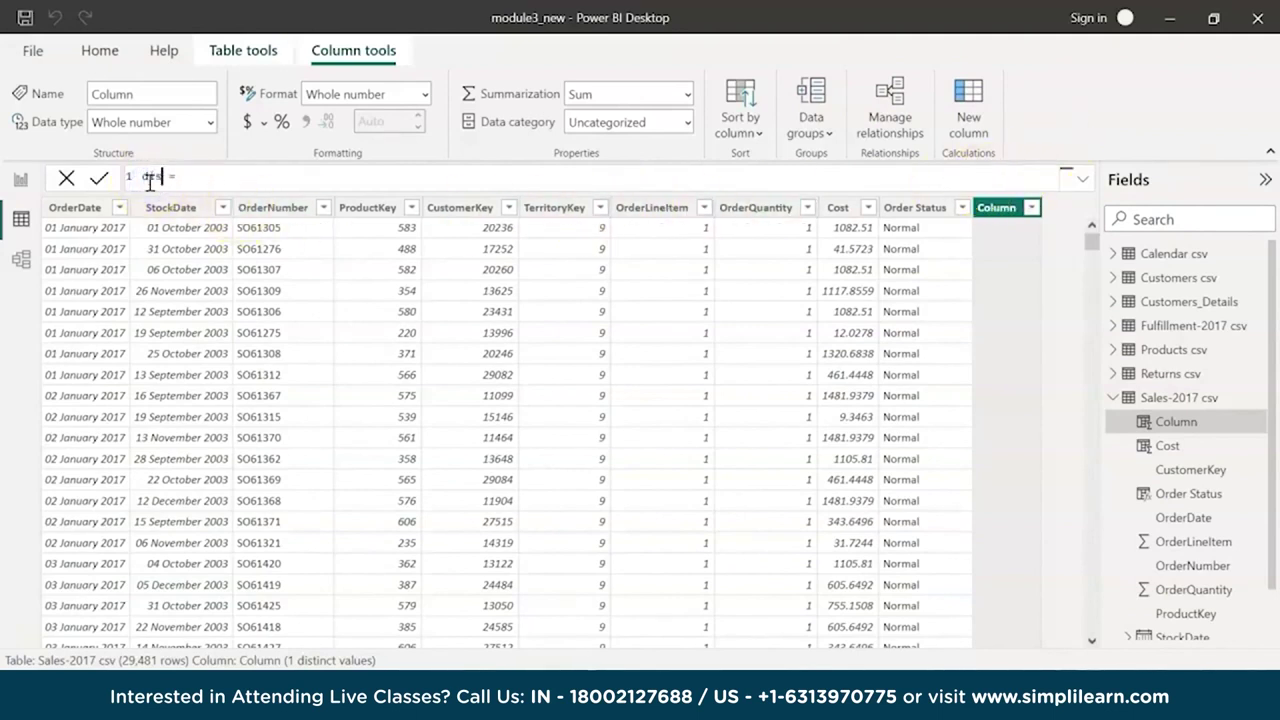
text(count)
Begin the discount formula with a reference to 'Sales-2017 csv'[OrderQuantity]
click(220, 177)
text(order)
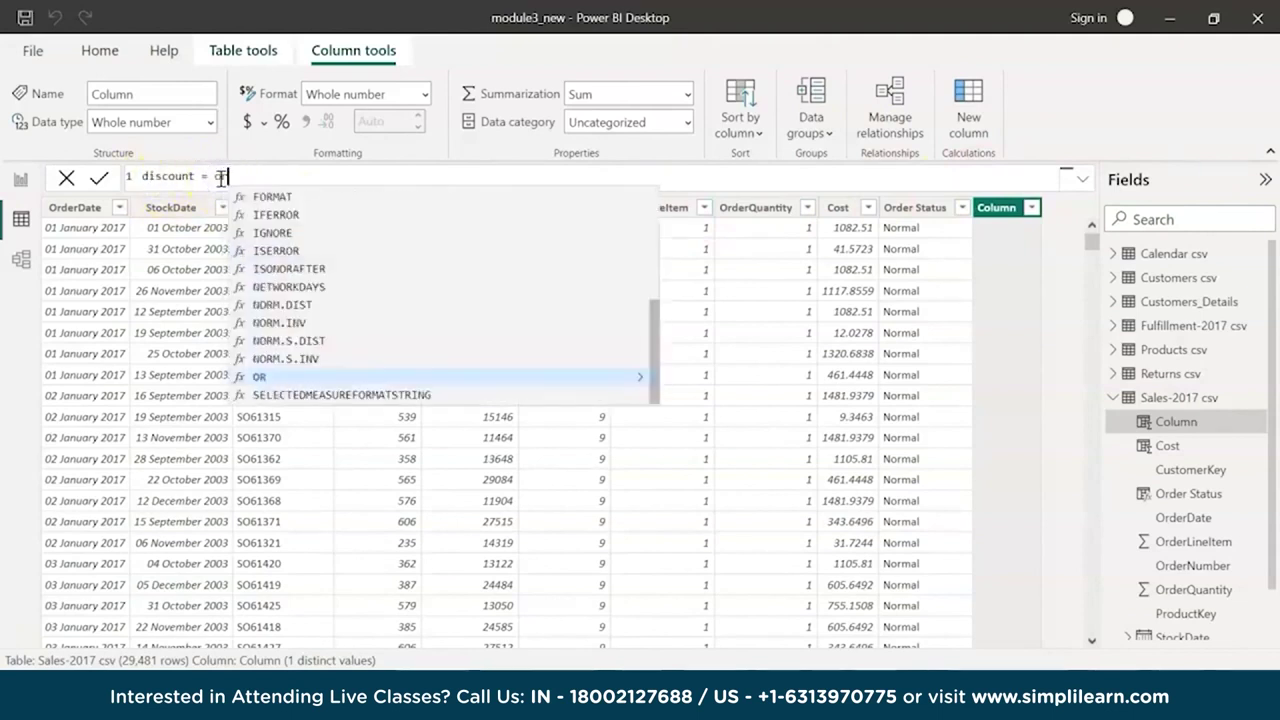
key(Down)
key(Down)
key(Down)
key(Down)
key(Tab)
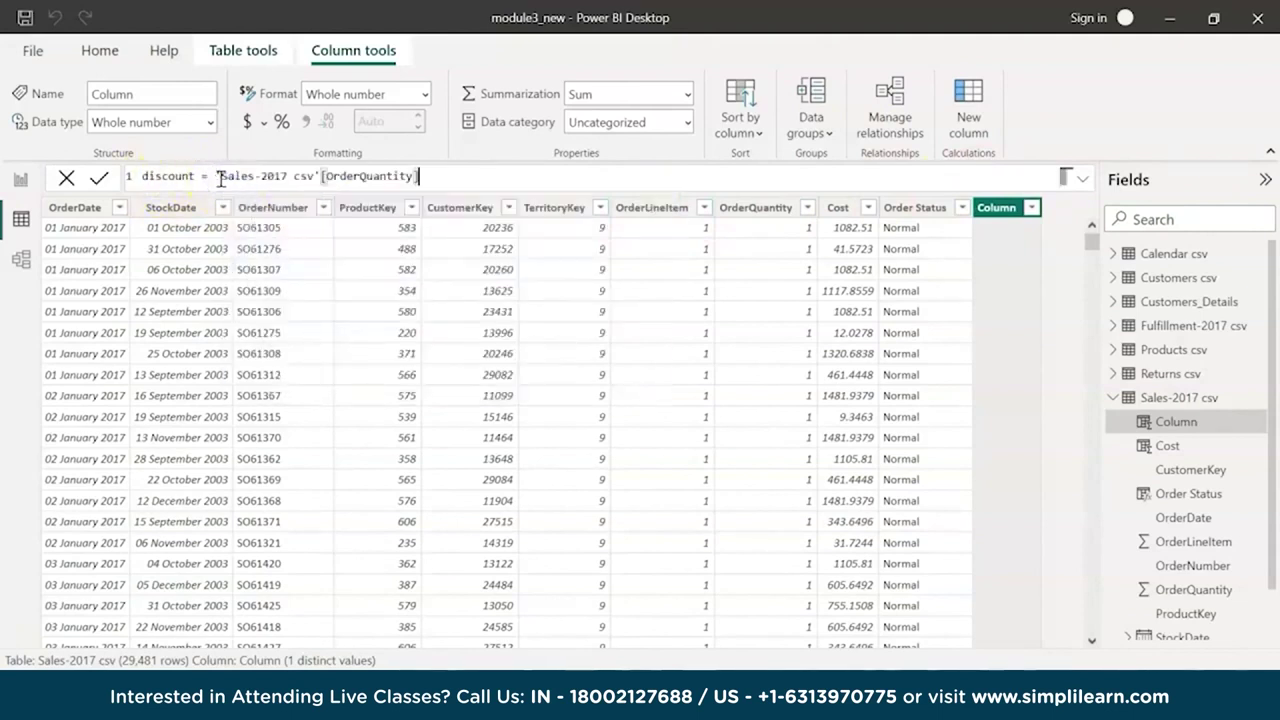
Multiply the order quantity in the discount formula by RELATED('Products csv'[Discount]) and commit it
text(* REL)
key(BackSpace)
text(LATED()
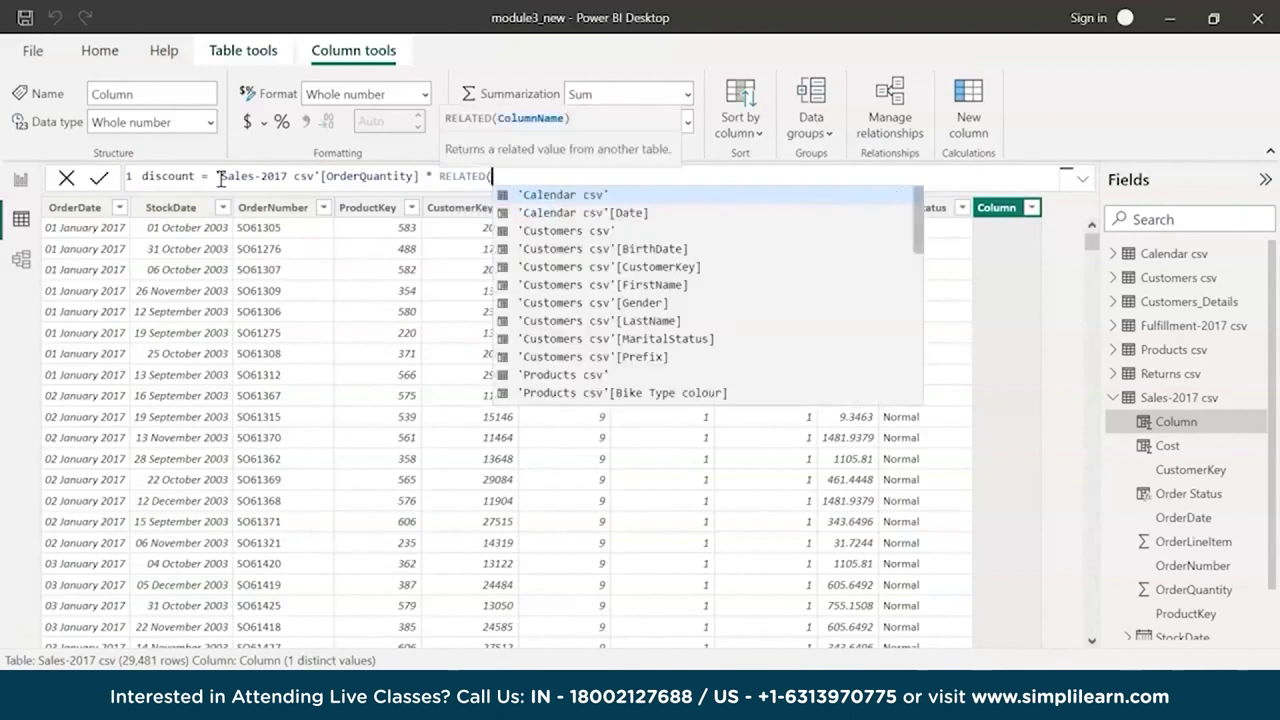
text(disc)
key(Tab)
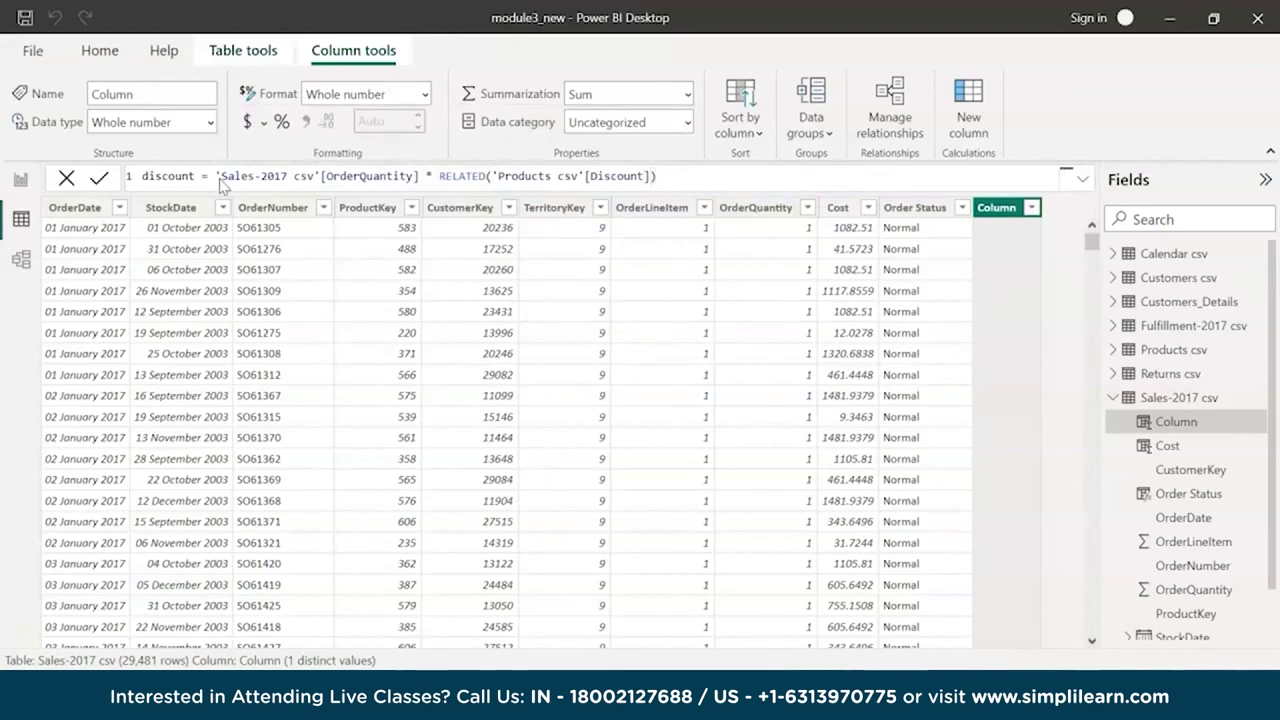
key(Return)
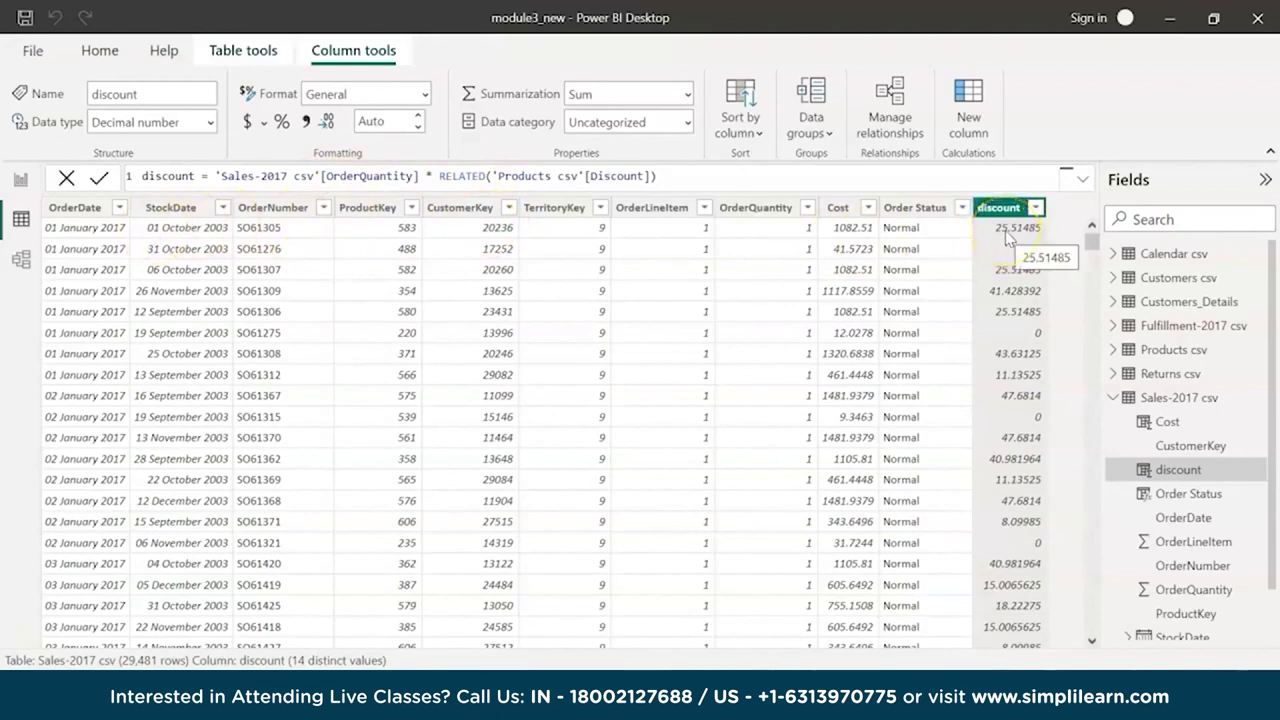
Review the Cost column's formula, then add a further calculated column to Sales-2017 csv and name it Price
click(866, 234)
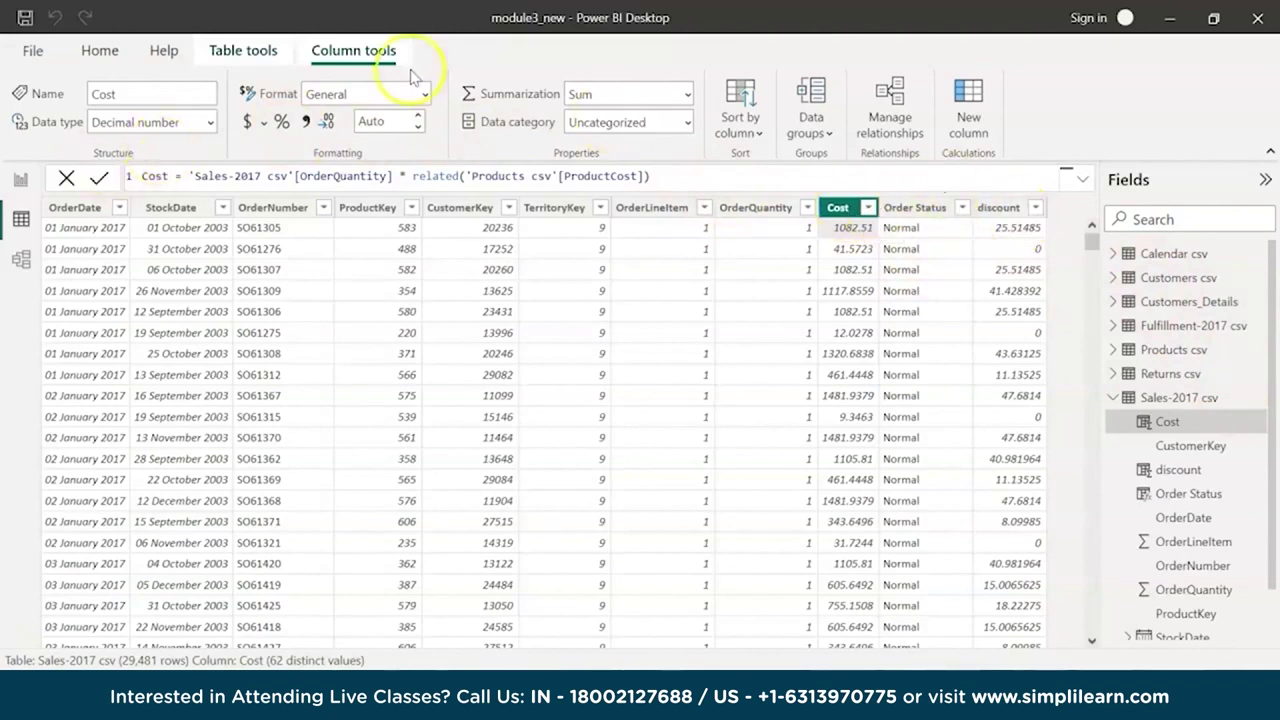
click(972, 130)
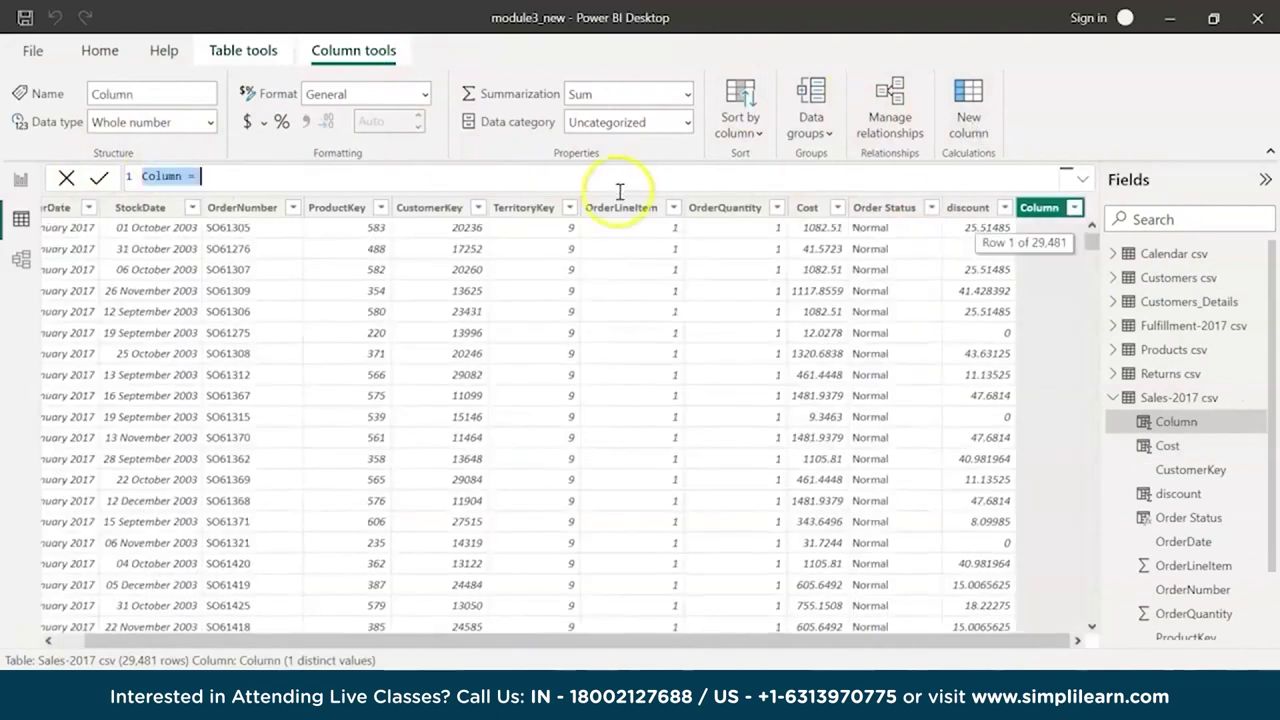
key(Home)
key(Delete)
key(Delete)
key(Delete)
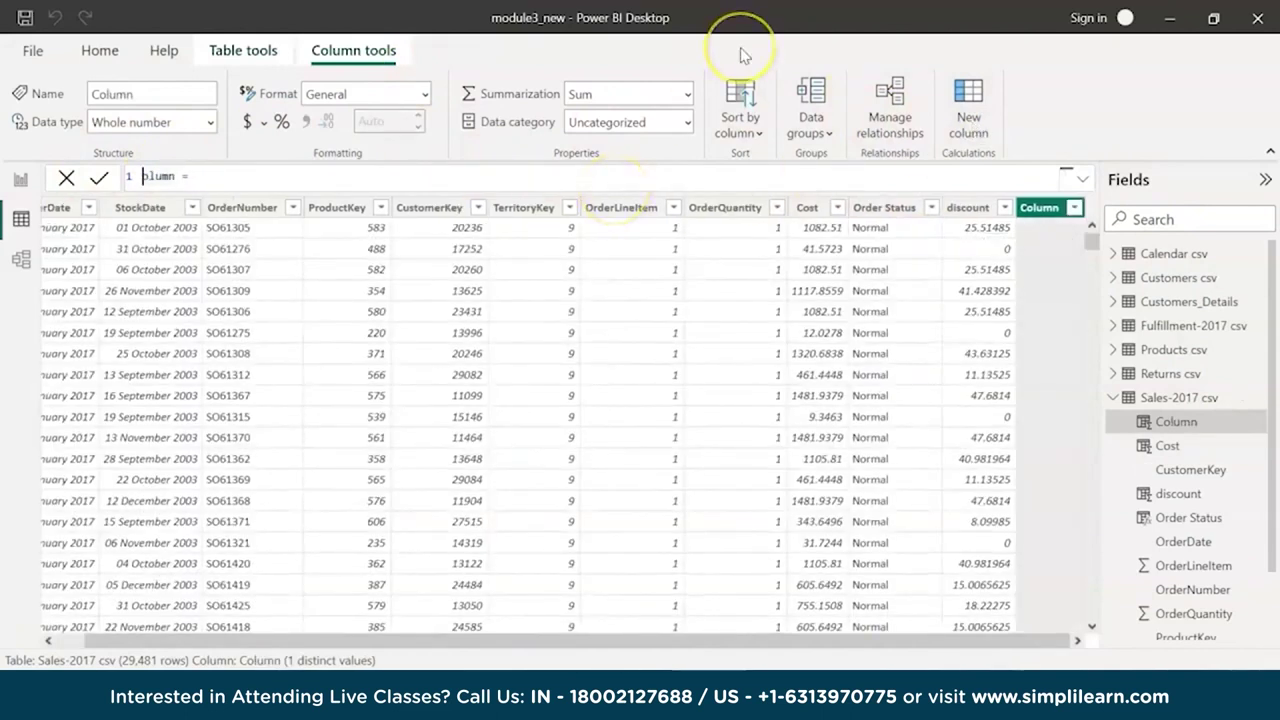
text(Price)
key(Delete)
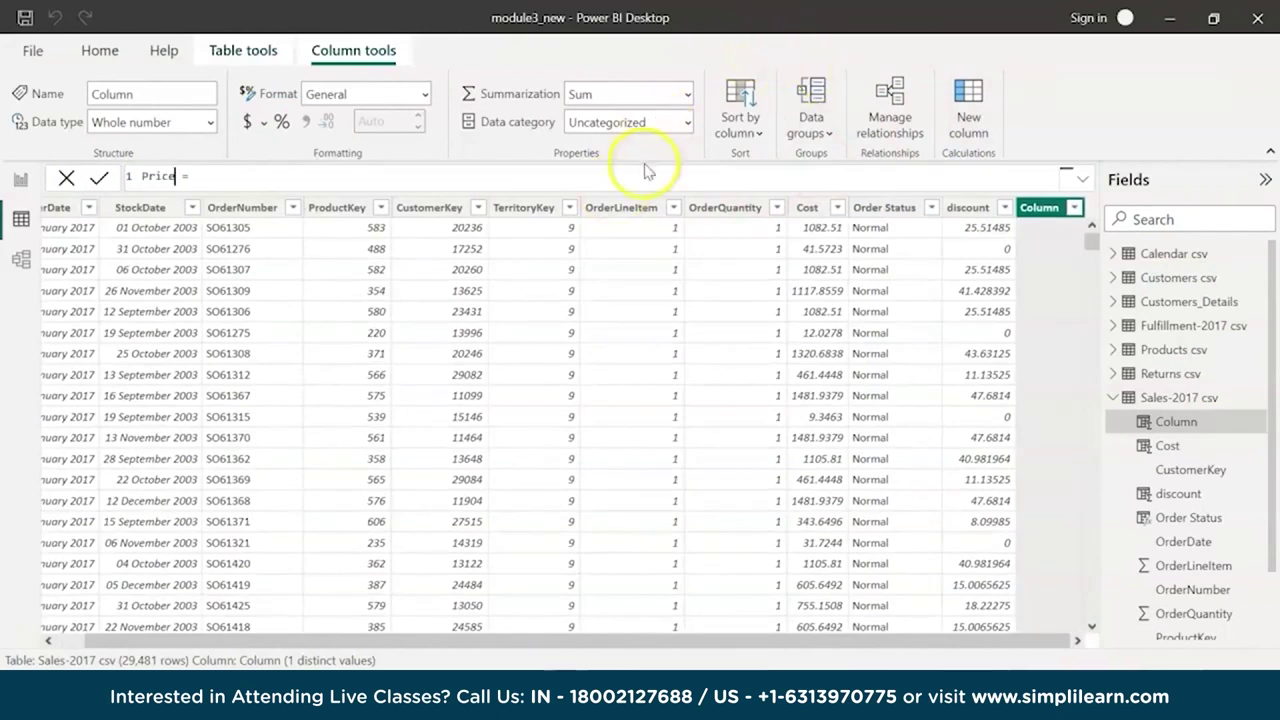
Begin the Price formula with a reference to 'Sales-2017 csv'[OrderQuantity]
text(order)
key(Down)
key(Down)
key(Down)
key(Down)
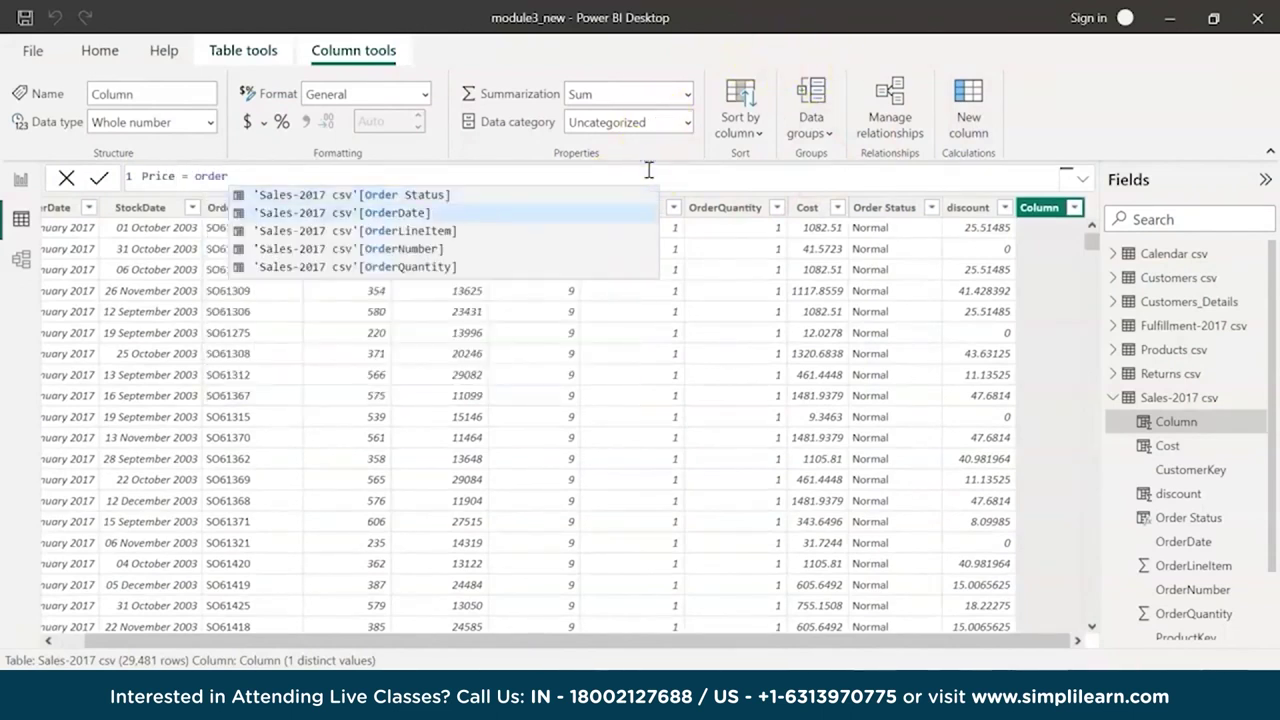
key(Tab)
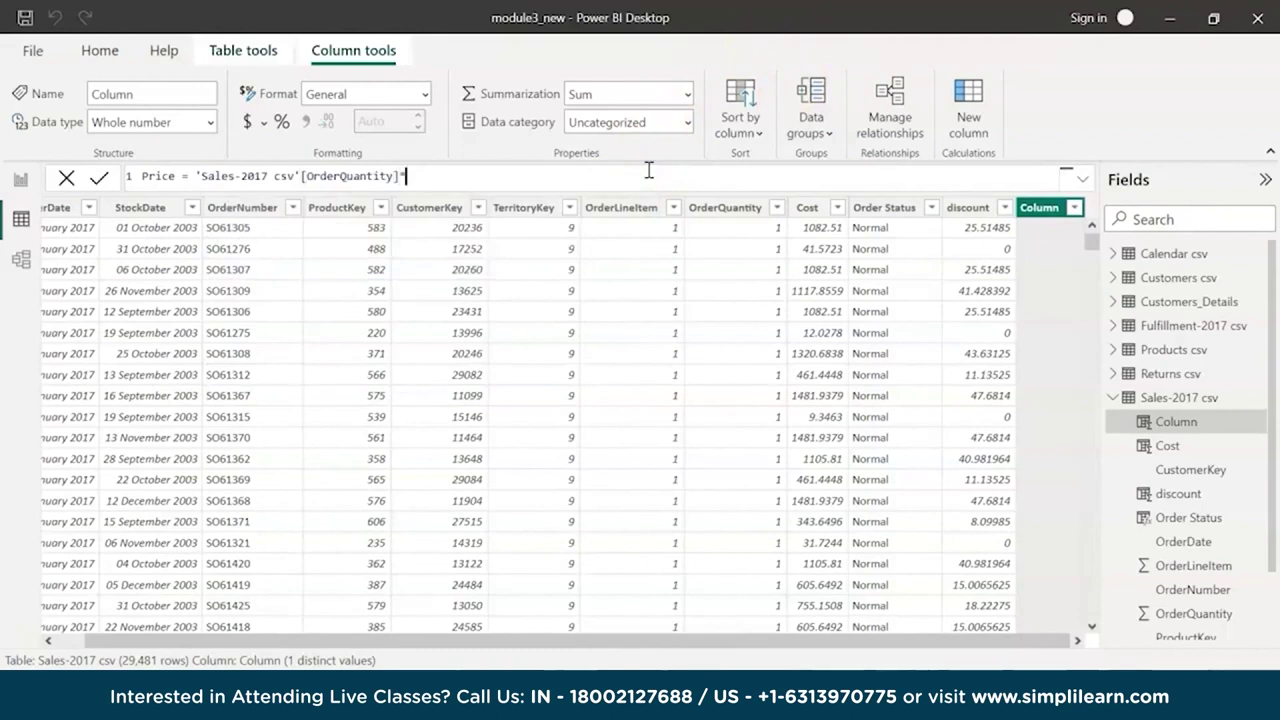
Multiply the order quantity in the Price formula by RELATED('Products csv'[ProductPrice]) and commit it
text(*relat)
key(Tab)
text(pr)
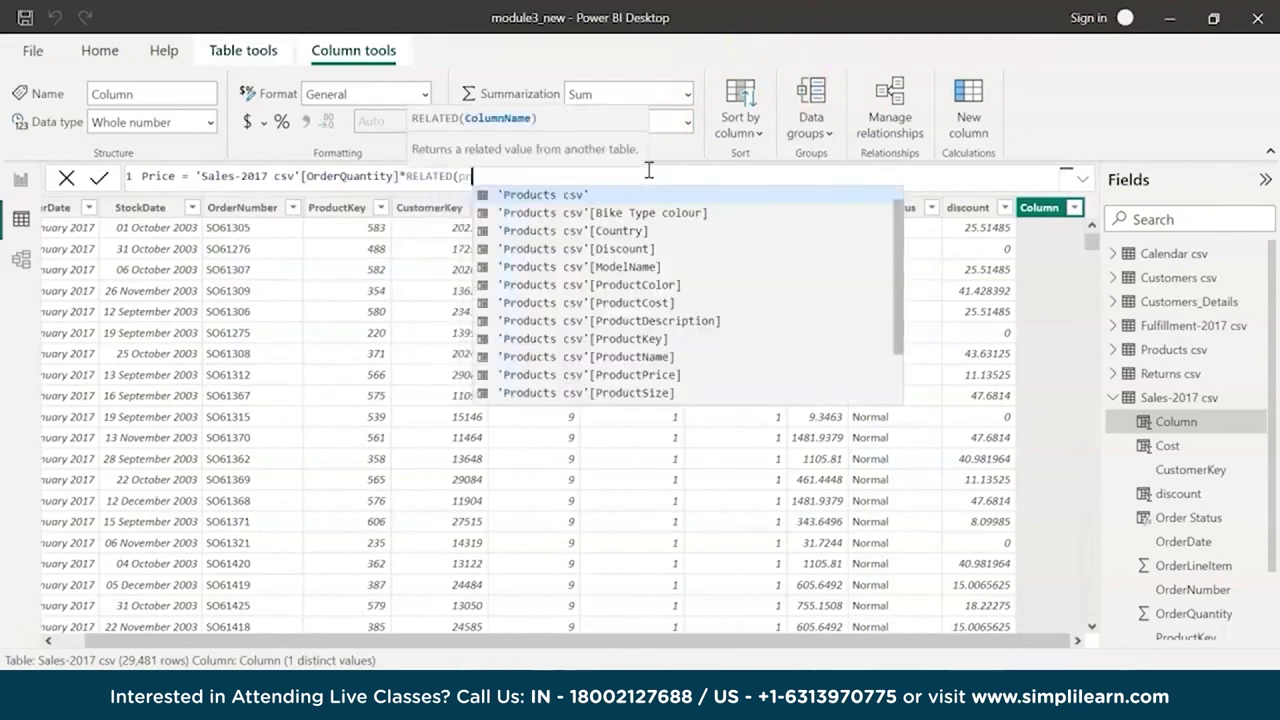
text(oductpri)
key(Tab)
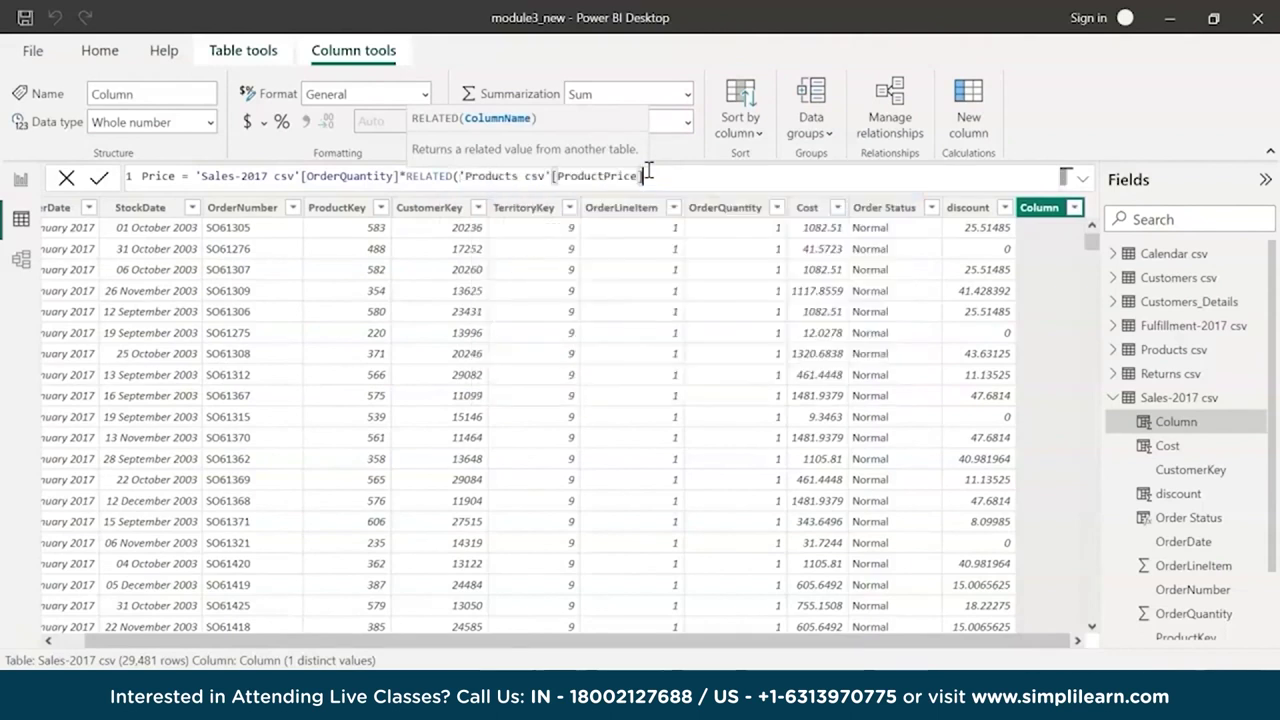
text())
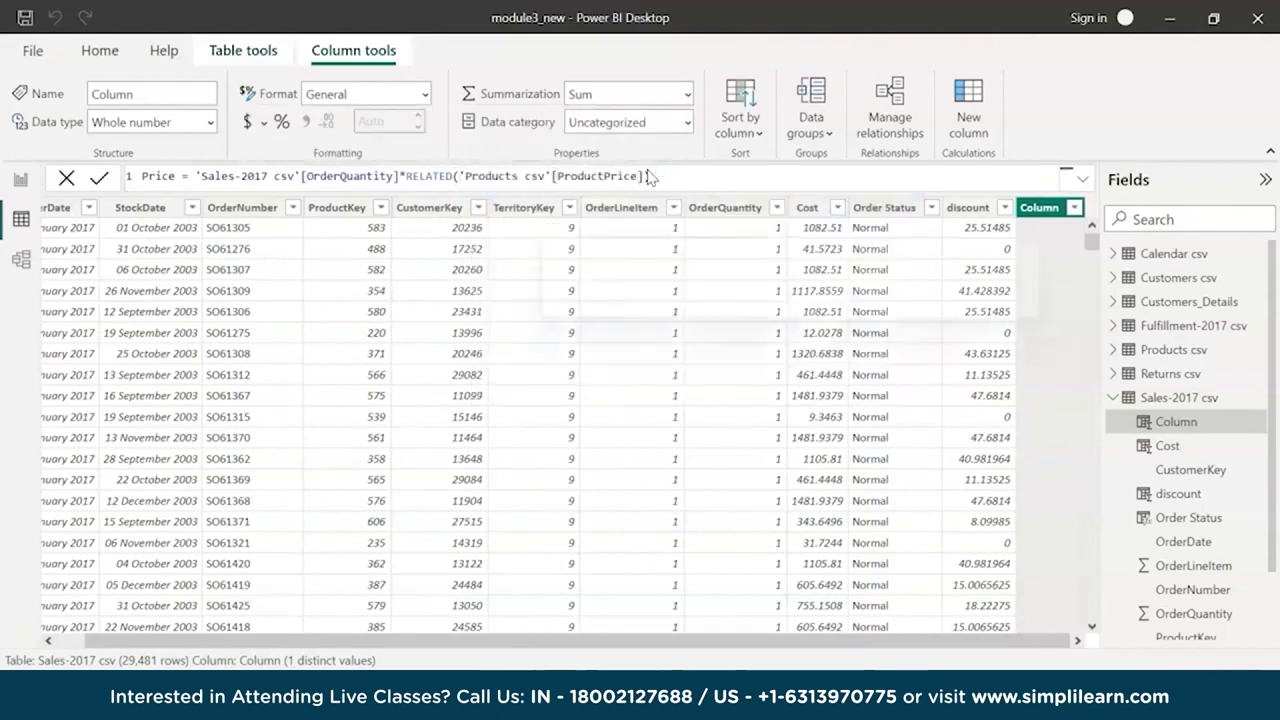
key(Return)
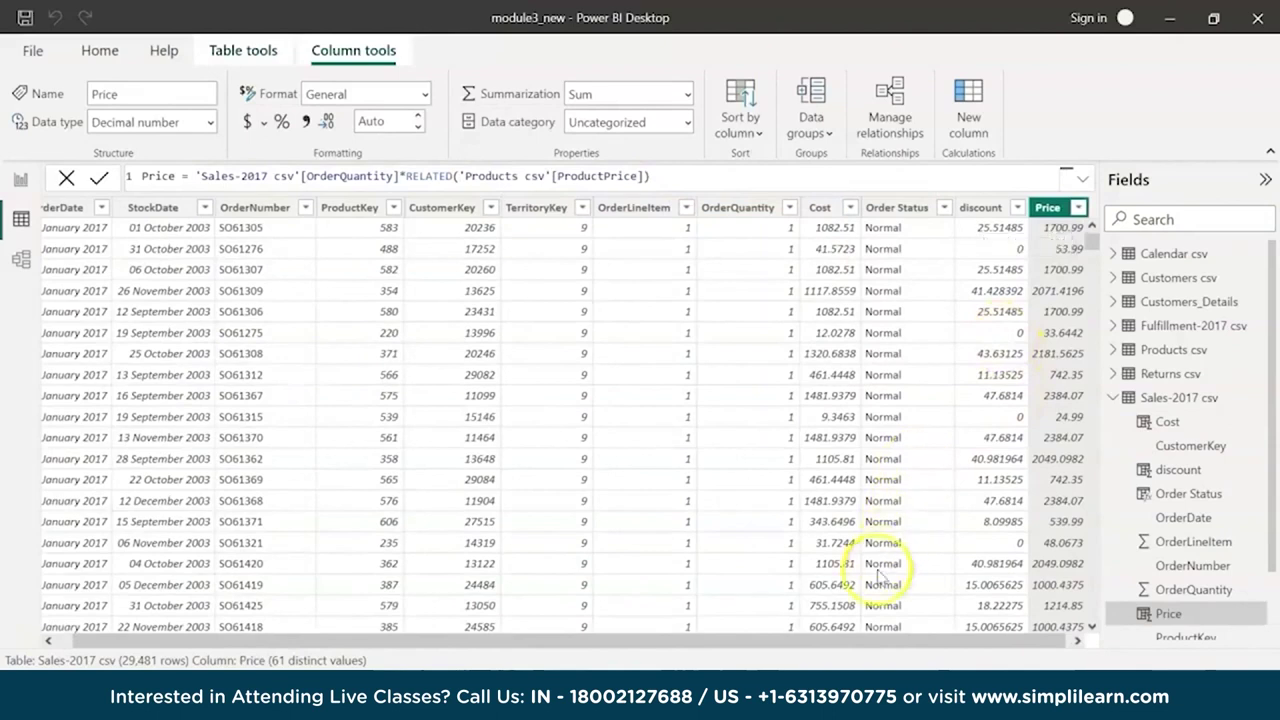
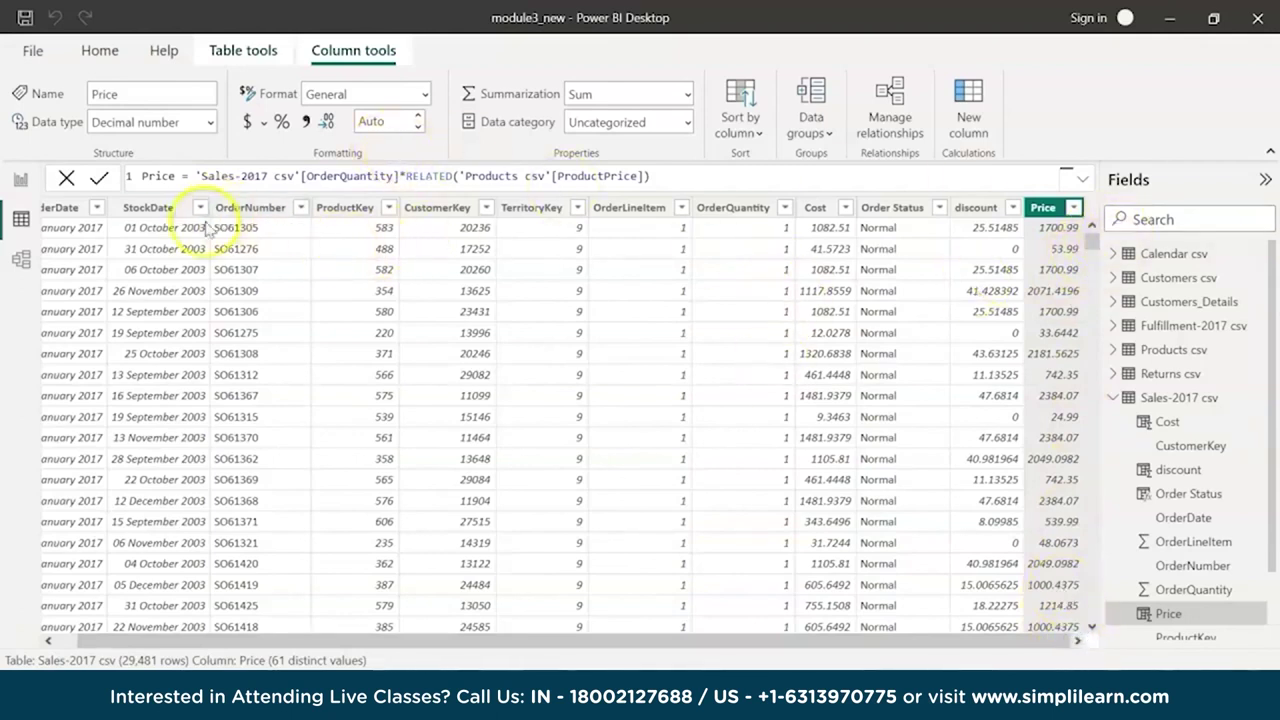
Add another calculated column to the Sales-2017 csv table and name it Revenue
click(983, 134)
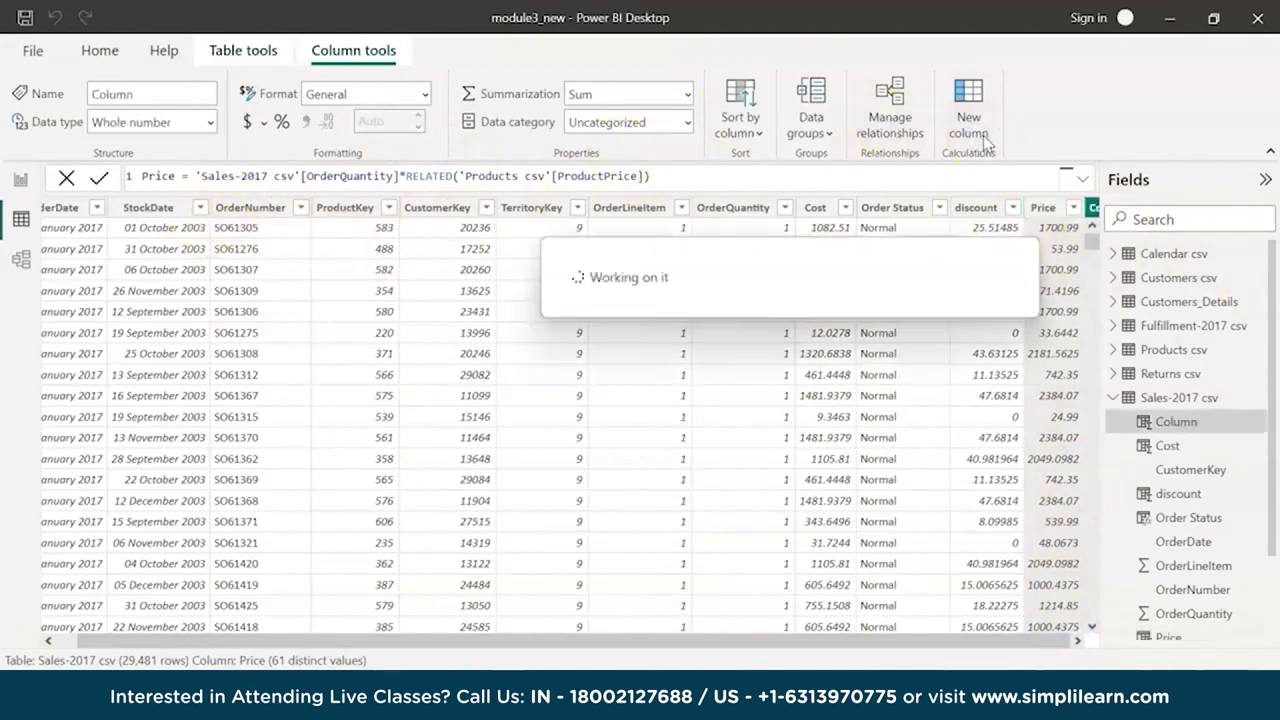
text(Reve)
key(BackSpace)
key(BackSpace)
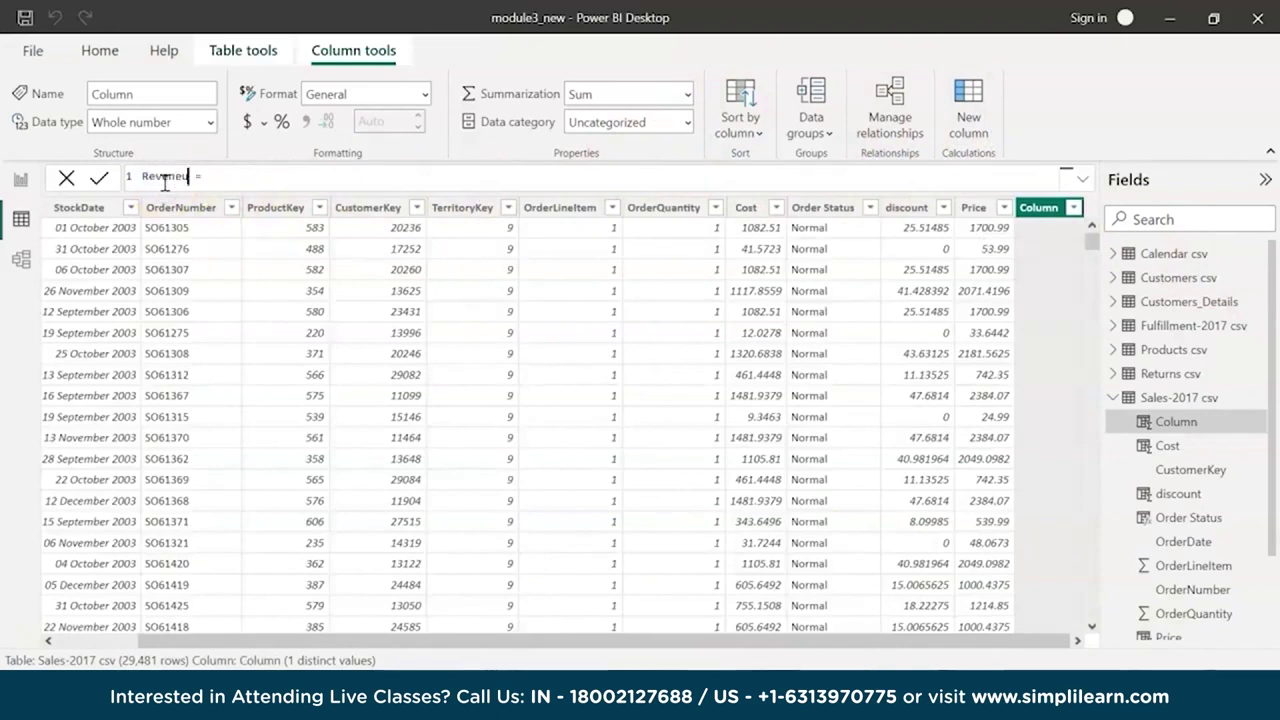
text(enue)
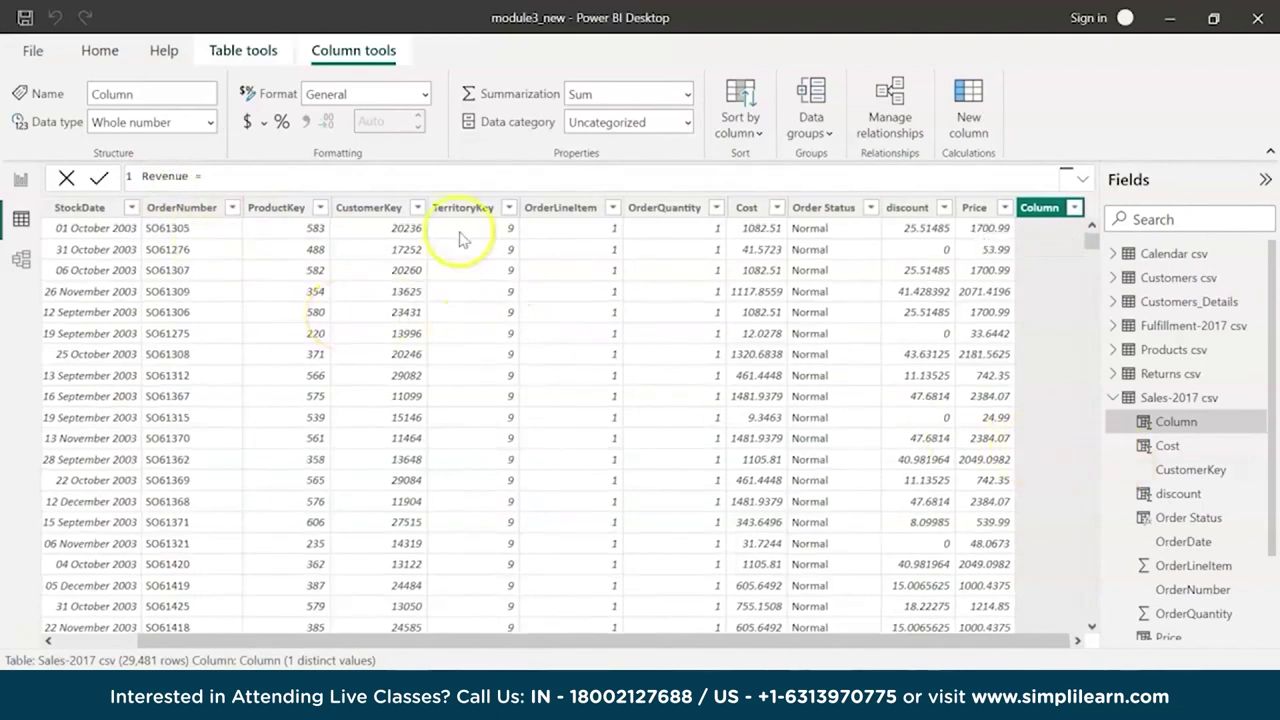
Begin the Revenue formula with a reference to 'Sales-2017 csv'[Price], removing the stray backslash
text(pr)
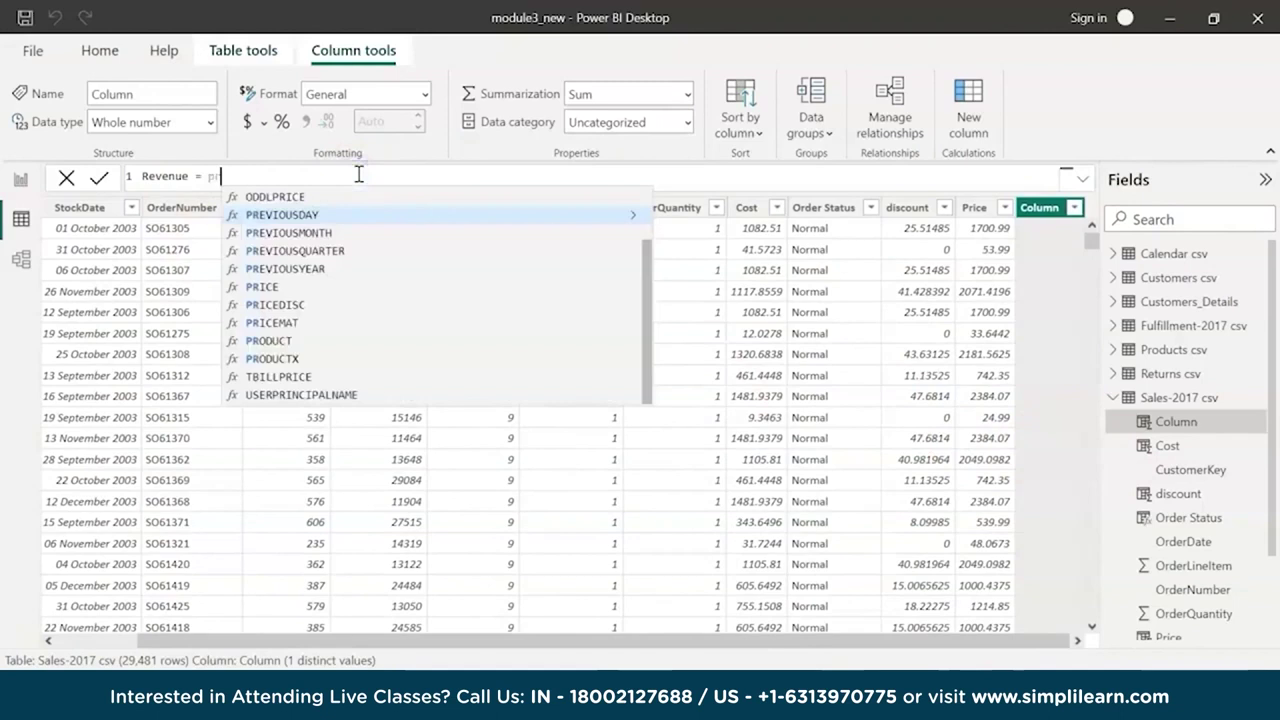
key(BackSpace)
key(BackSpace)
text(price)
key(Up)
key(Up)
key(Up)
text(\)
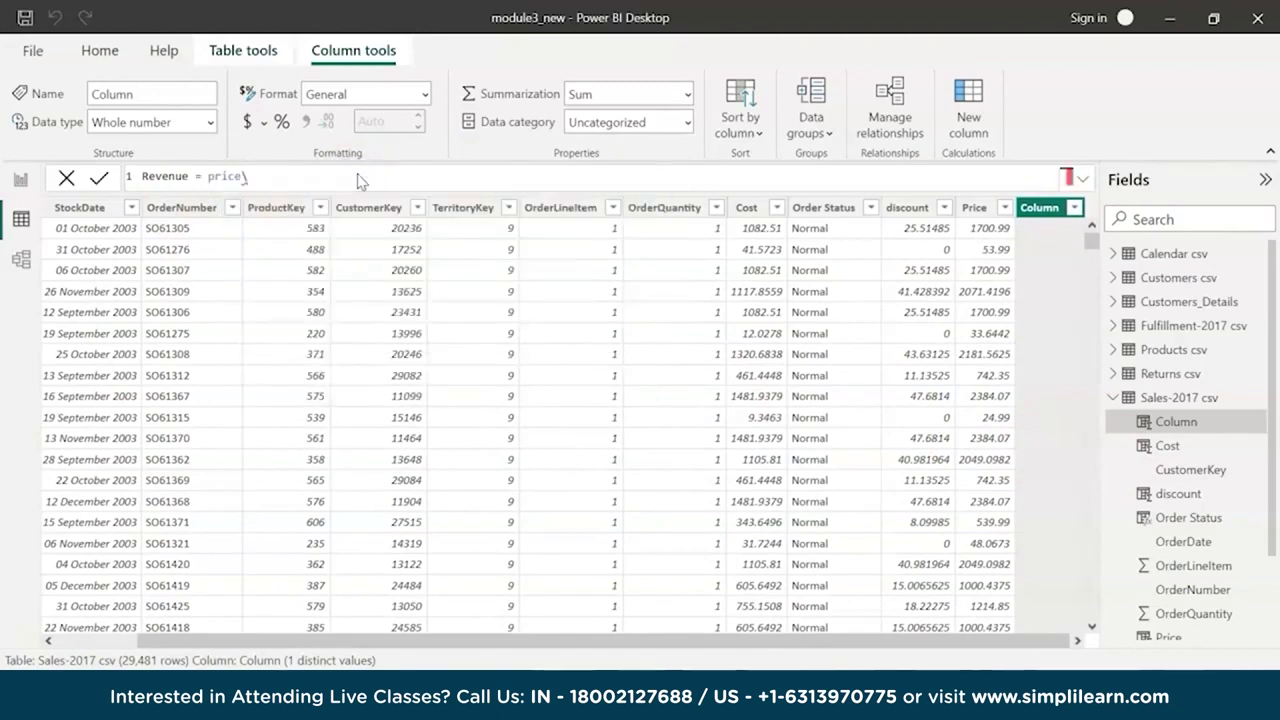
click(1100, 216)
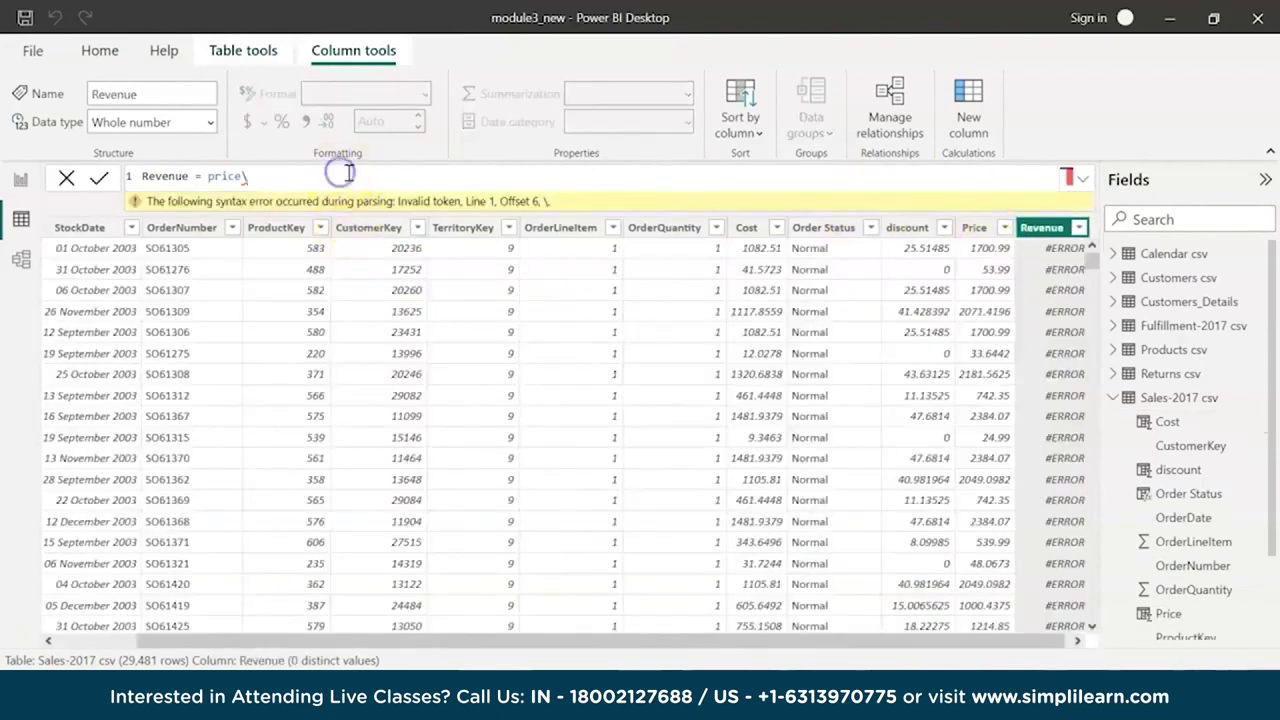
key(BackSpace)
click(340, 195)
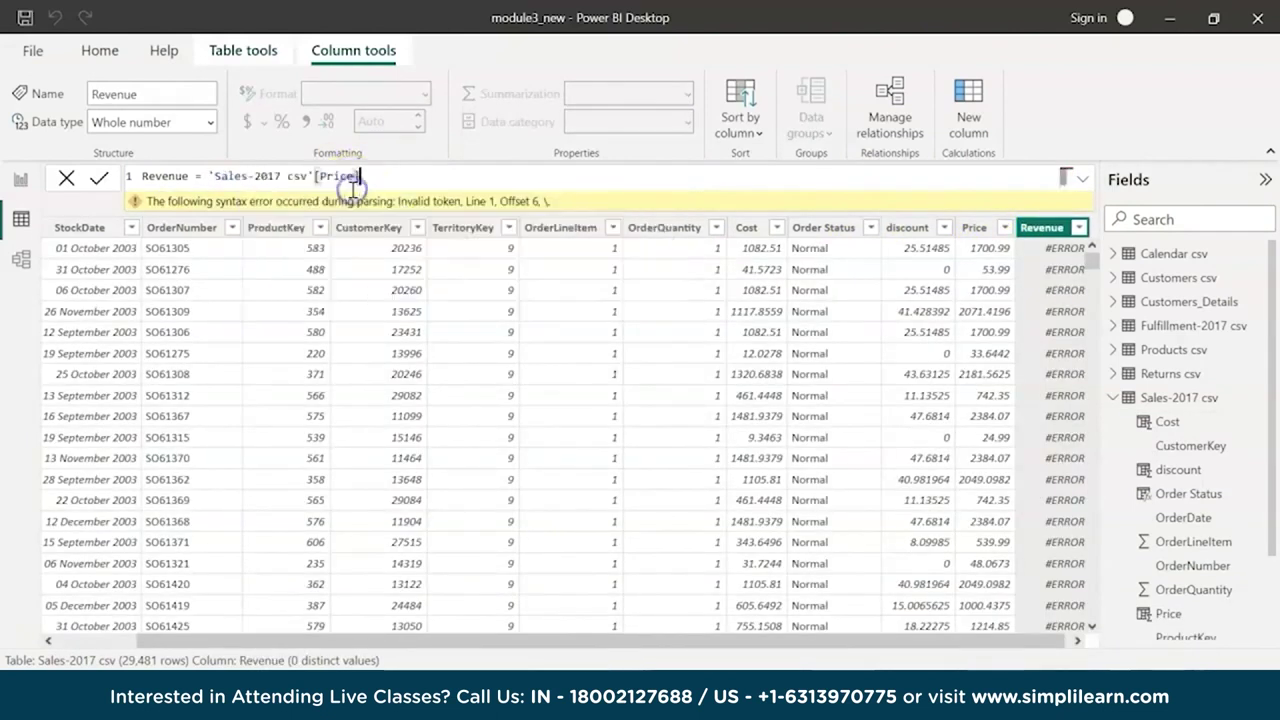
Subtract 'Sales-2017 csv'[discount] from the price in the Revenue formula and commit it
text(- disc)
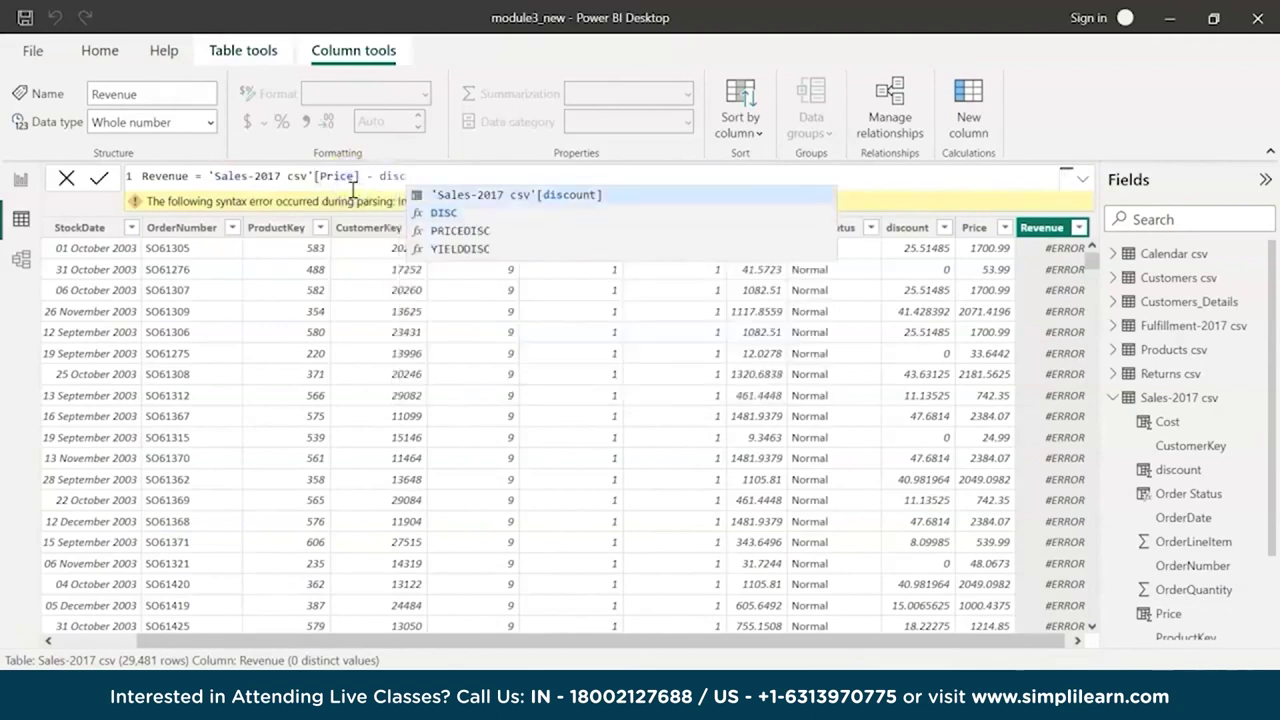
key(Tab)
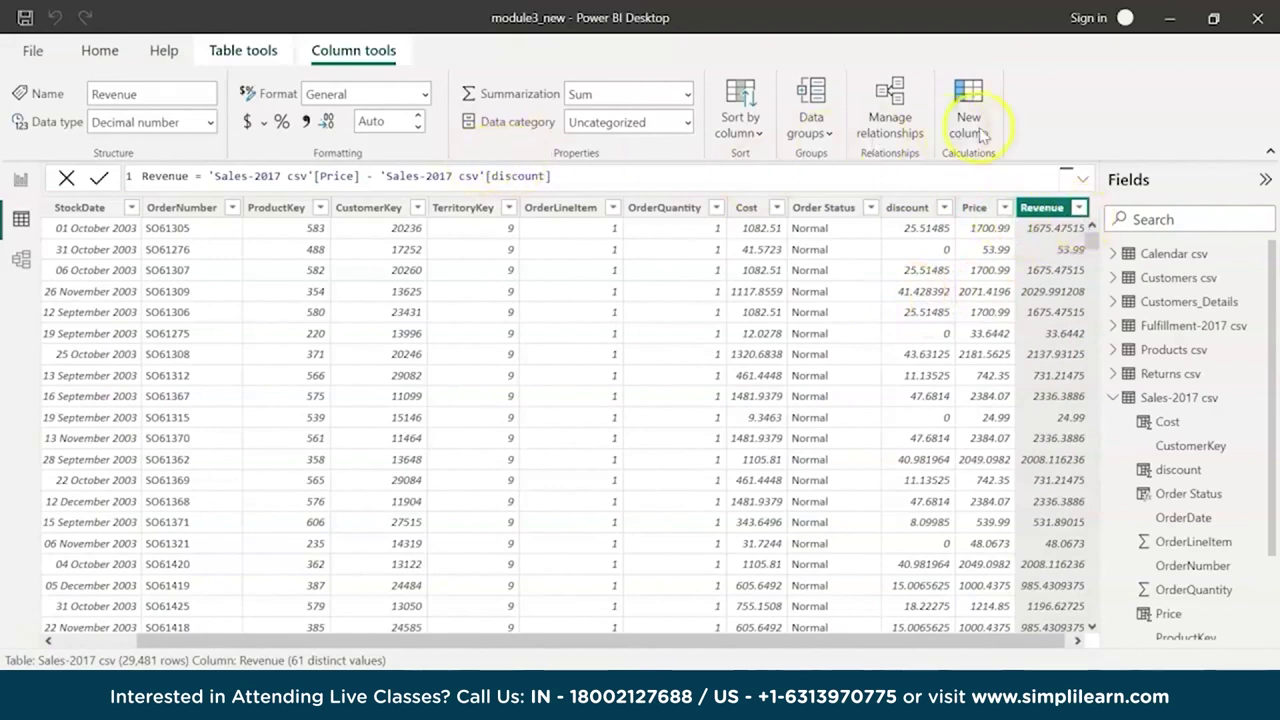
key(Return)
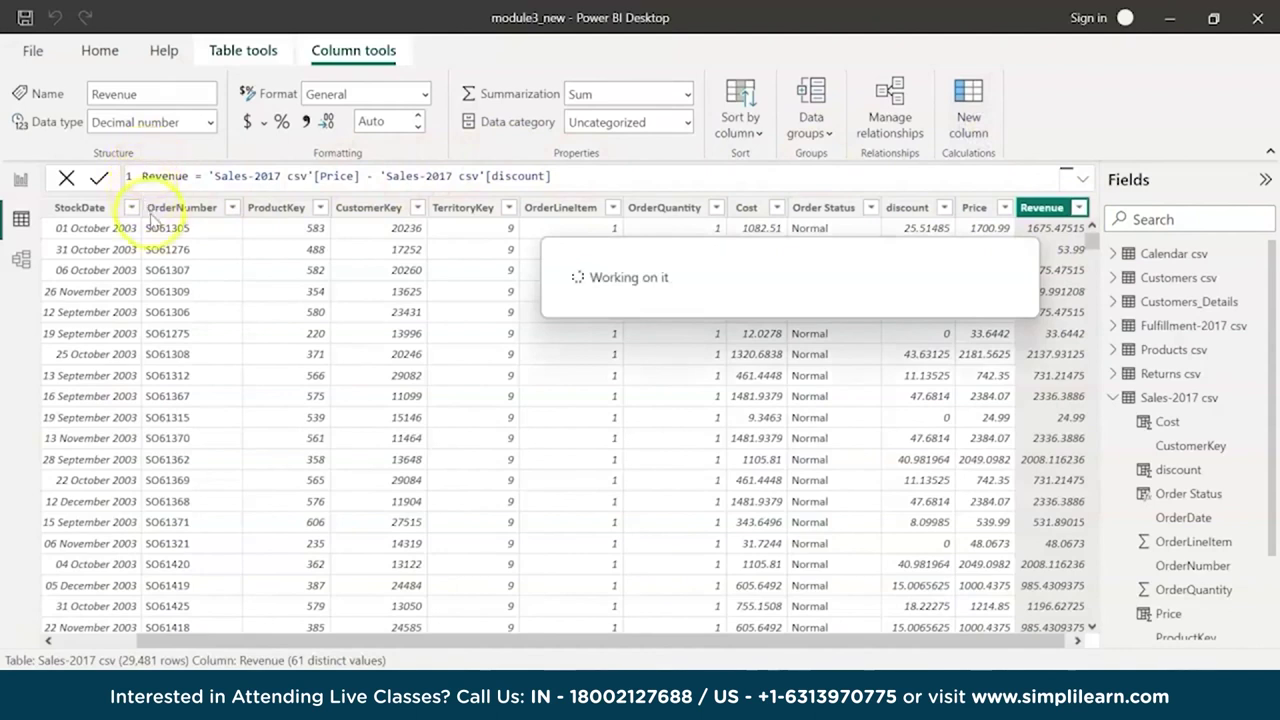
Name the next new calculated column in the Sales-2017 csv table Profit
text(P)
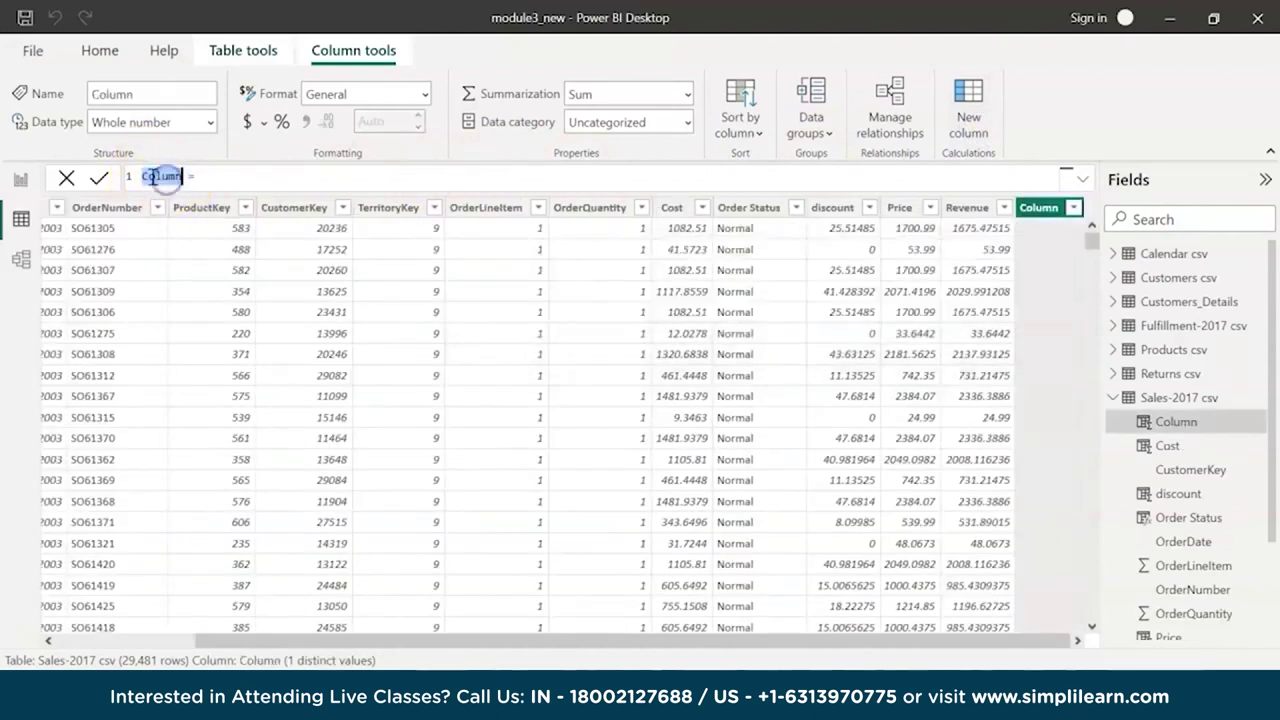
text(rofiel)
text(t)
click(209, 177)
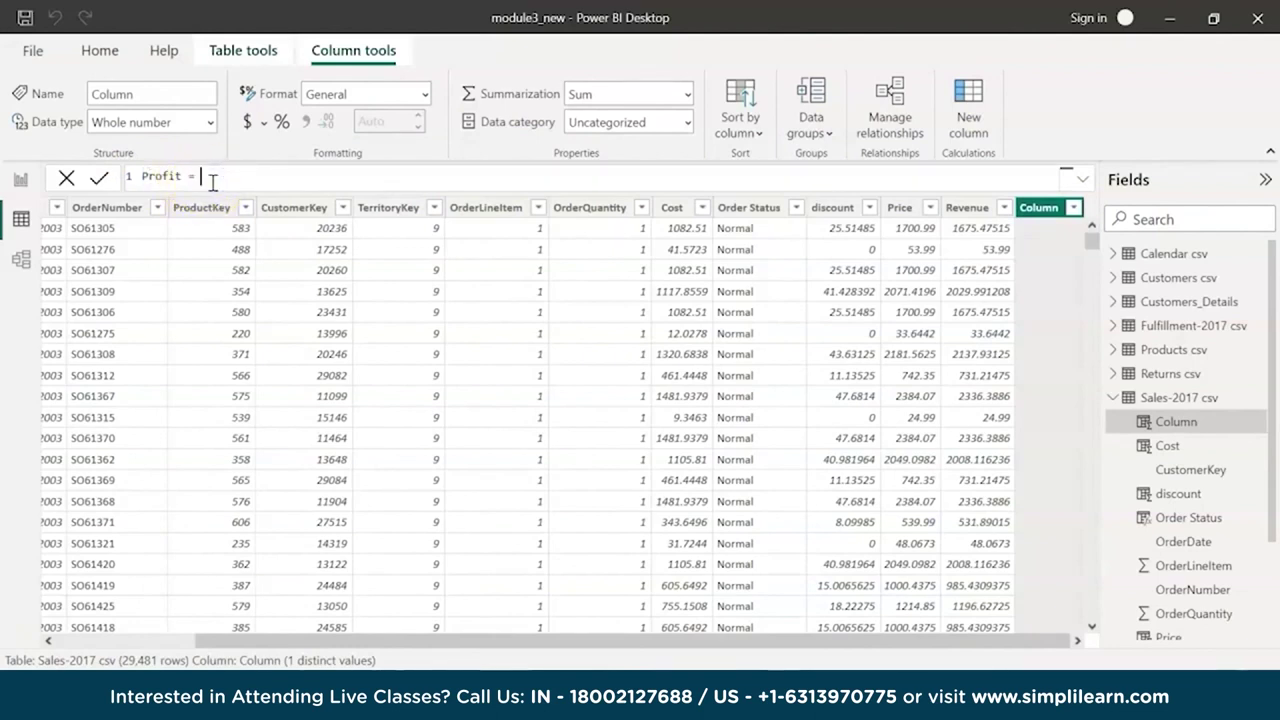
Define Profit as 'Sales-2017 csv'[Revenue] - 'Sales-2017 csv'[Cost] and commit the formula
text(reve)
key(Tab)
text(- cost)
click(455, 194)
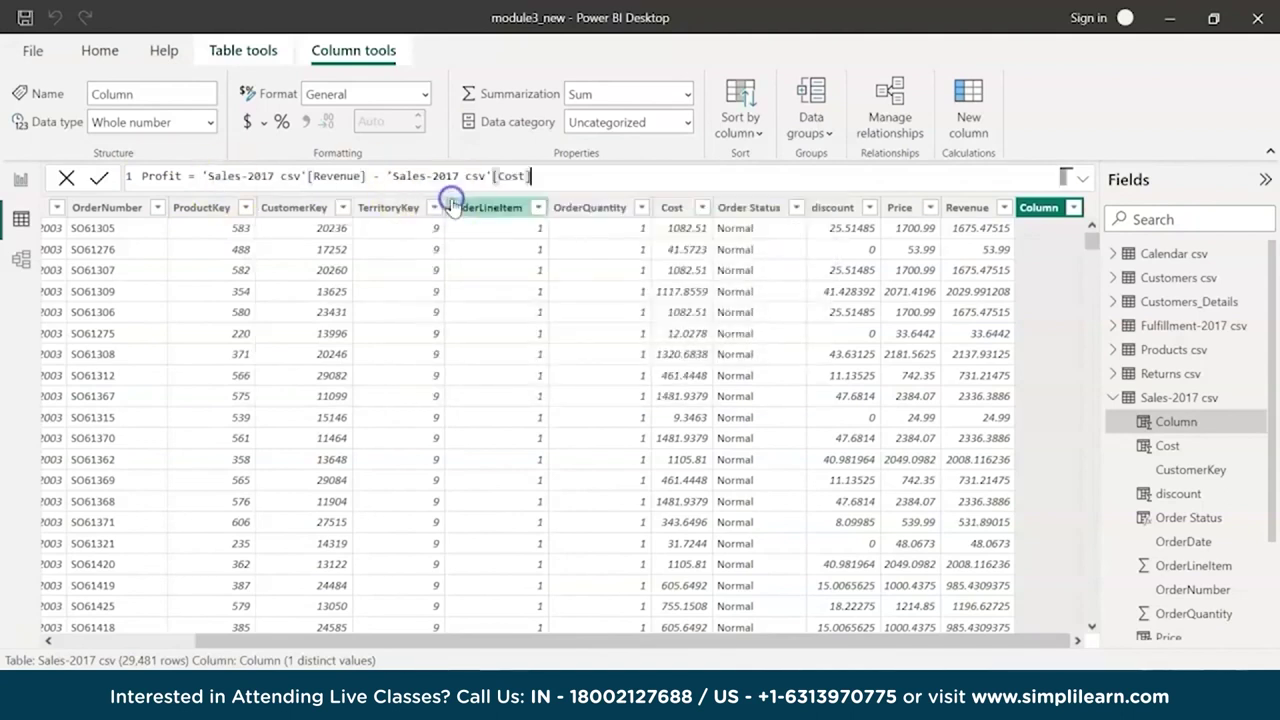
key(Return)
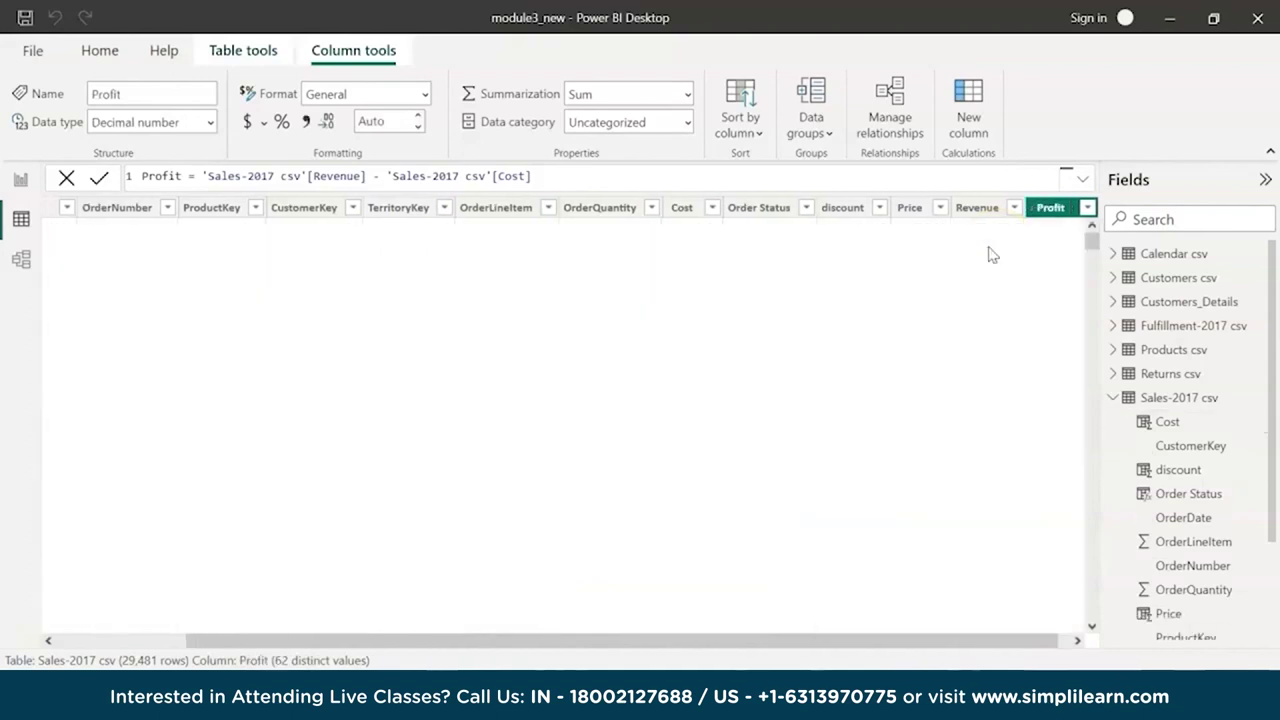
Check the rows of the Profit column and save the report file
scroll(1025, 357, down, 5)
scroll(1025, 357, up, 5)
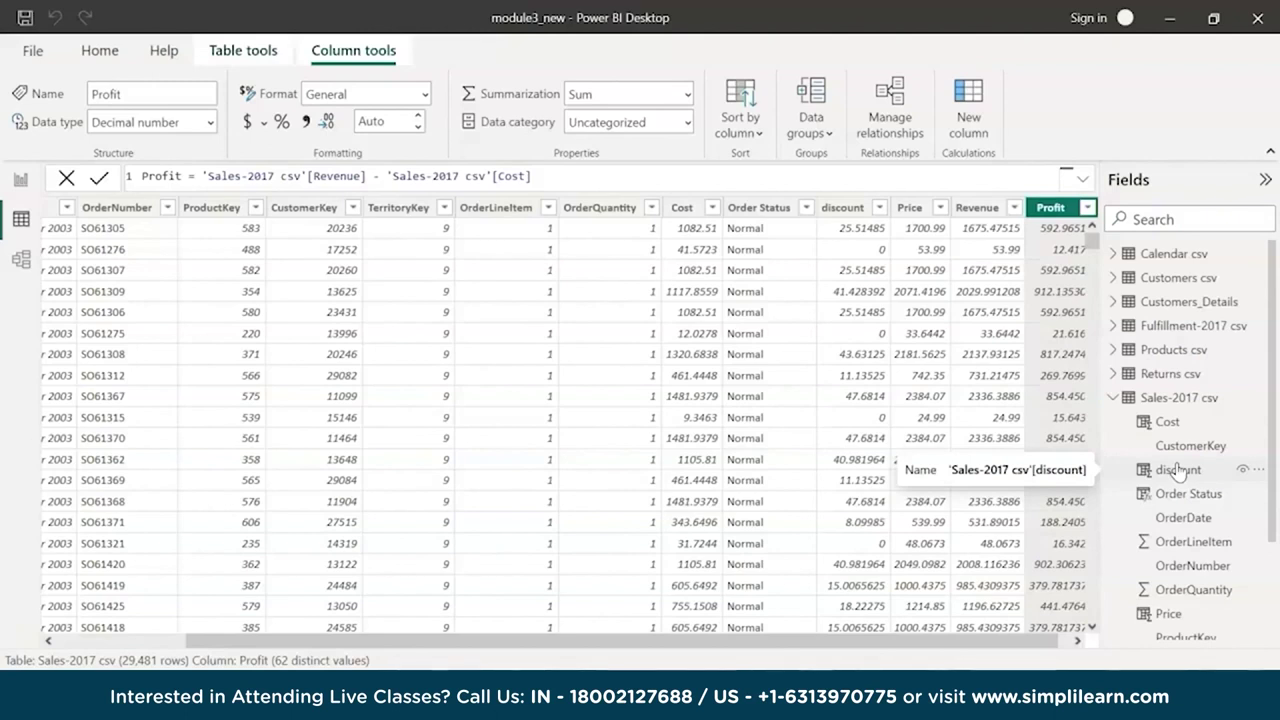
click(16, 20)
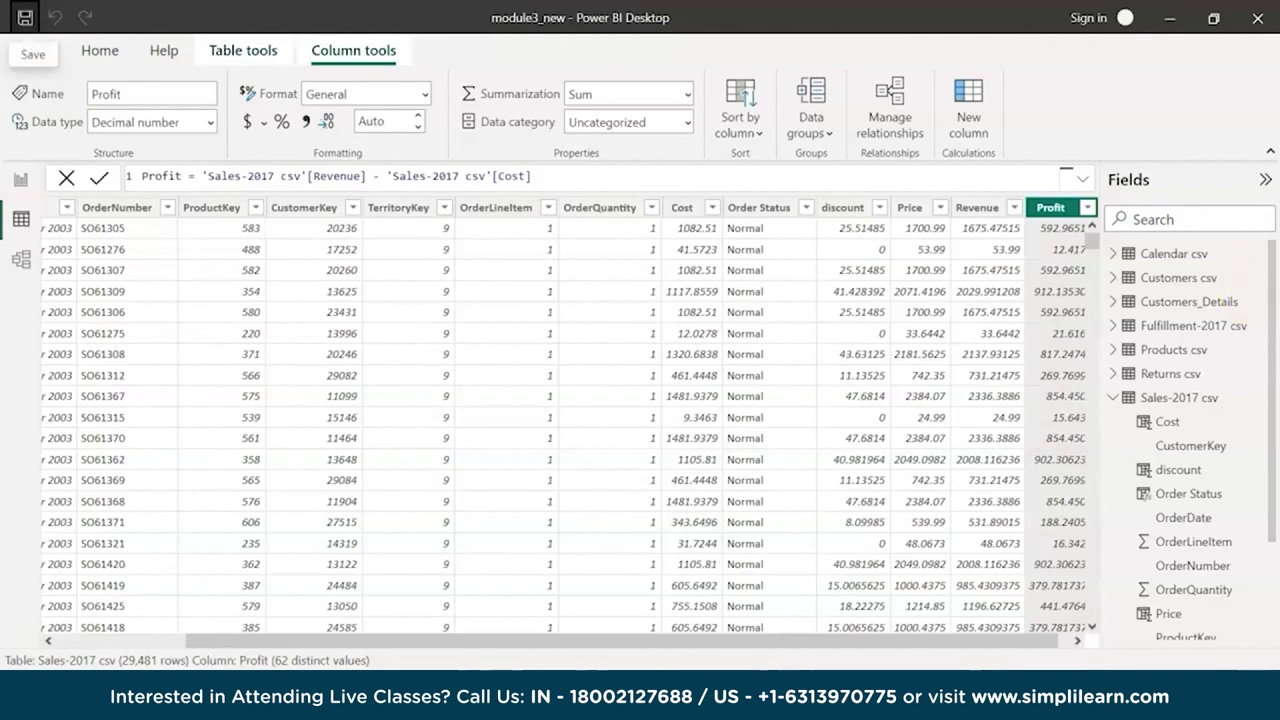
Open the Customers csv table, expand its fields, and add a calculated column named Age
click(1180, 278)
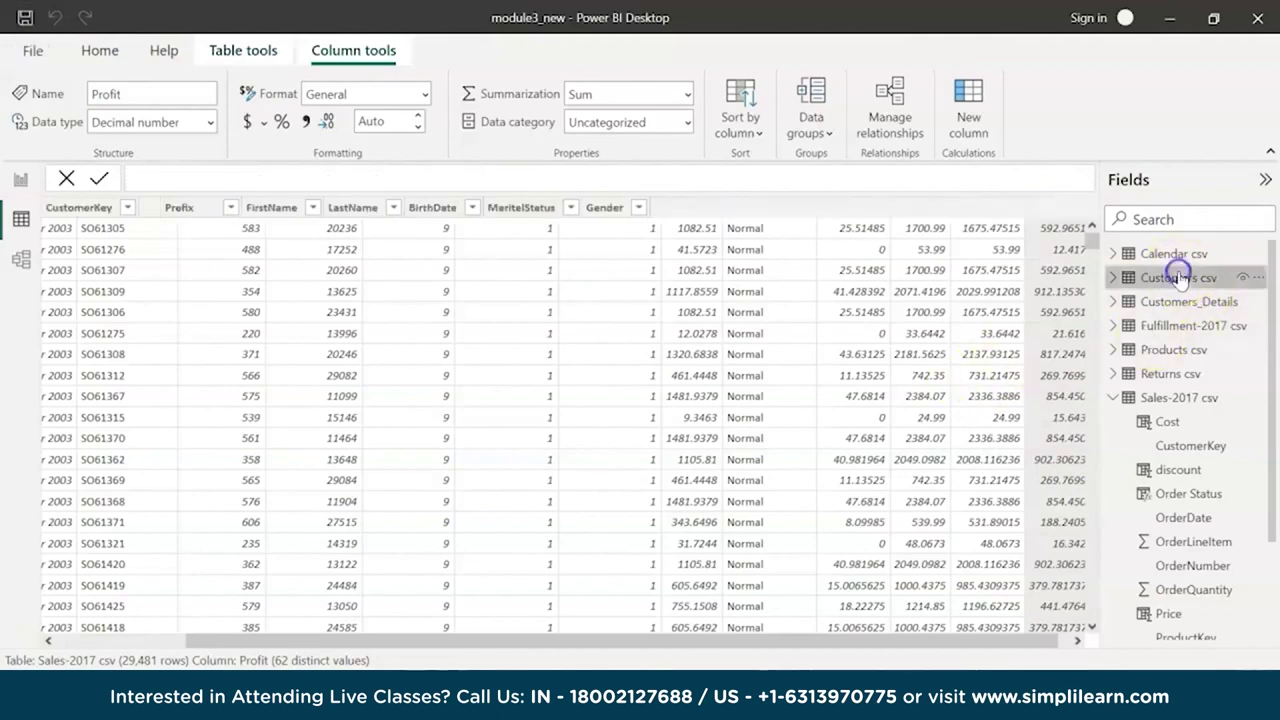
click(1112, 278)
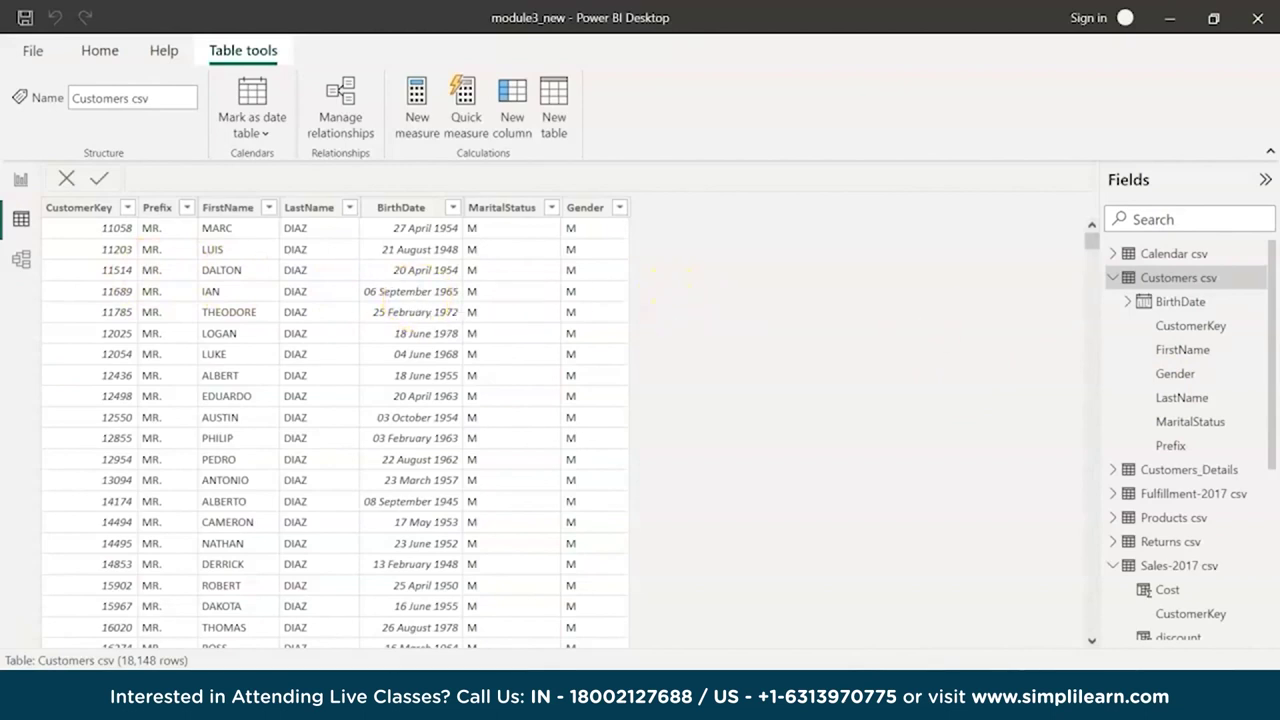
click(503, 132)
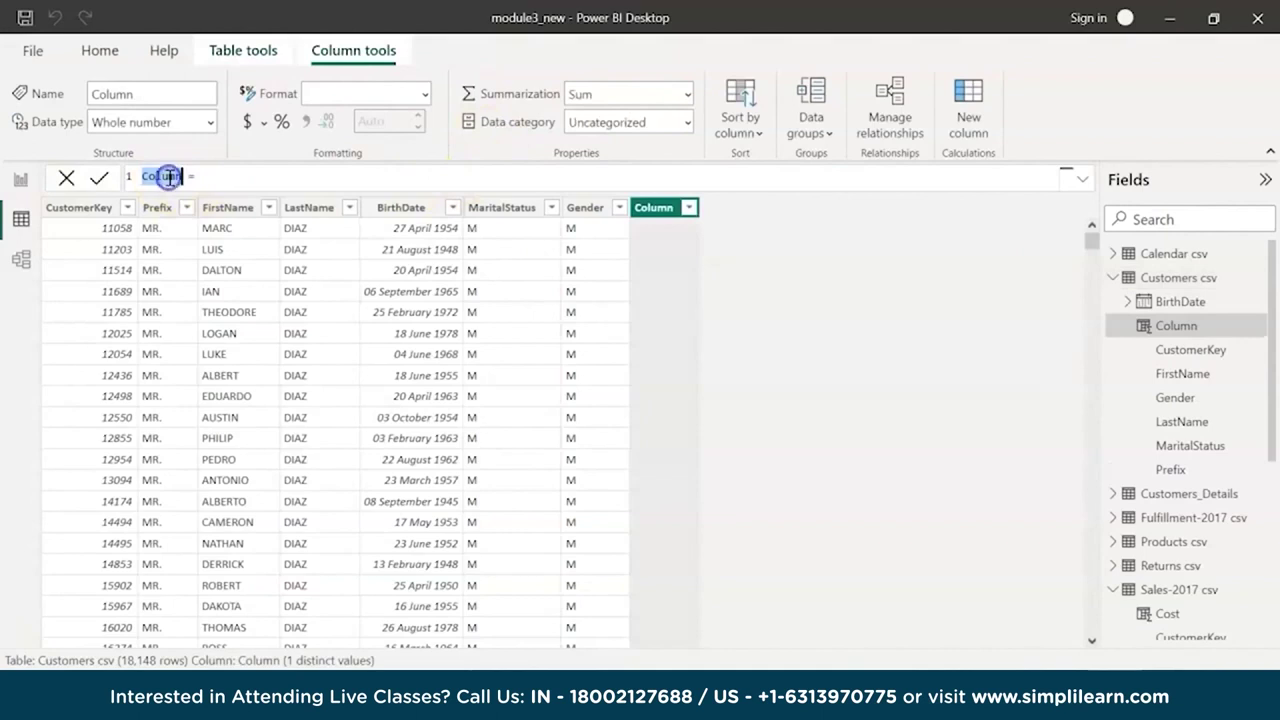
text(Age =)
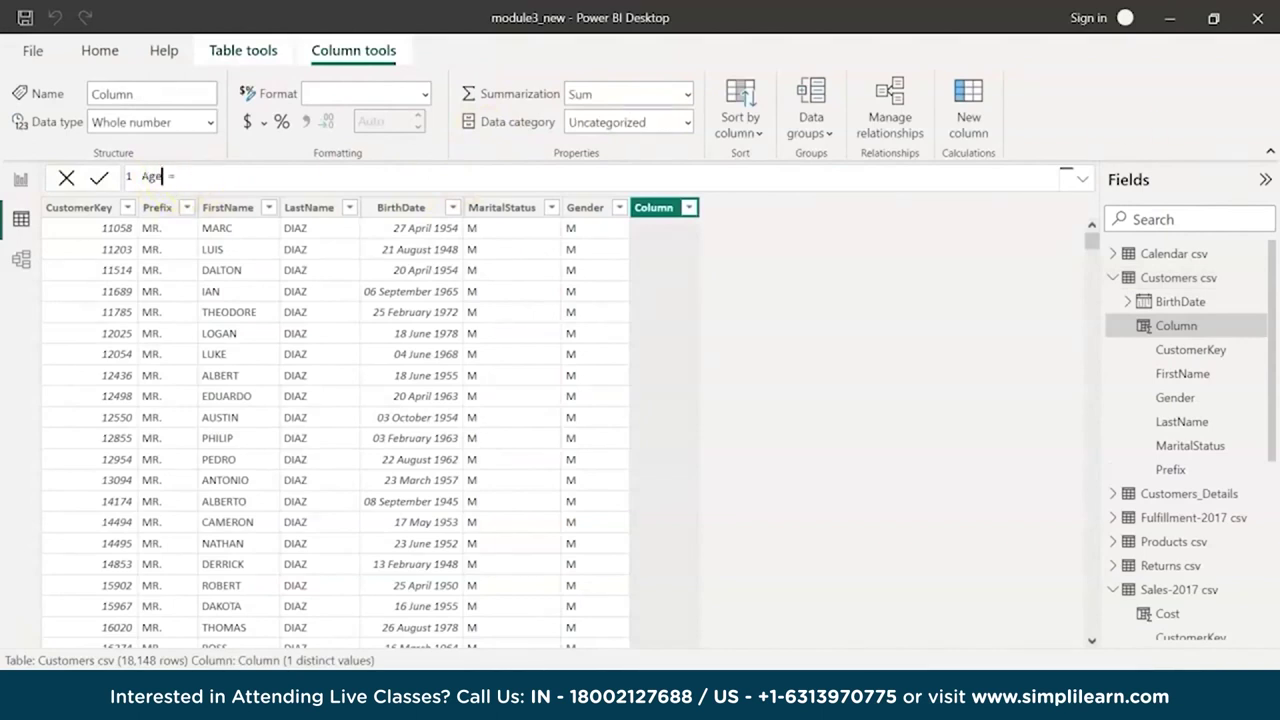
Enter the Age formula as datediff('Customers csv'[BirthDate], today(), YEAR)
click(424, 177)
text(da)
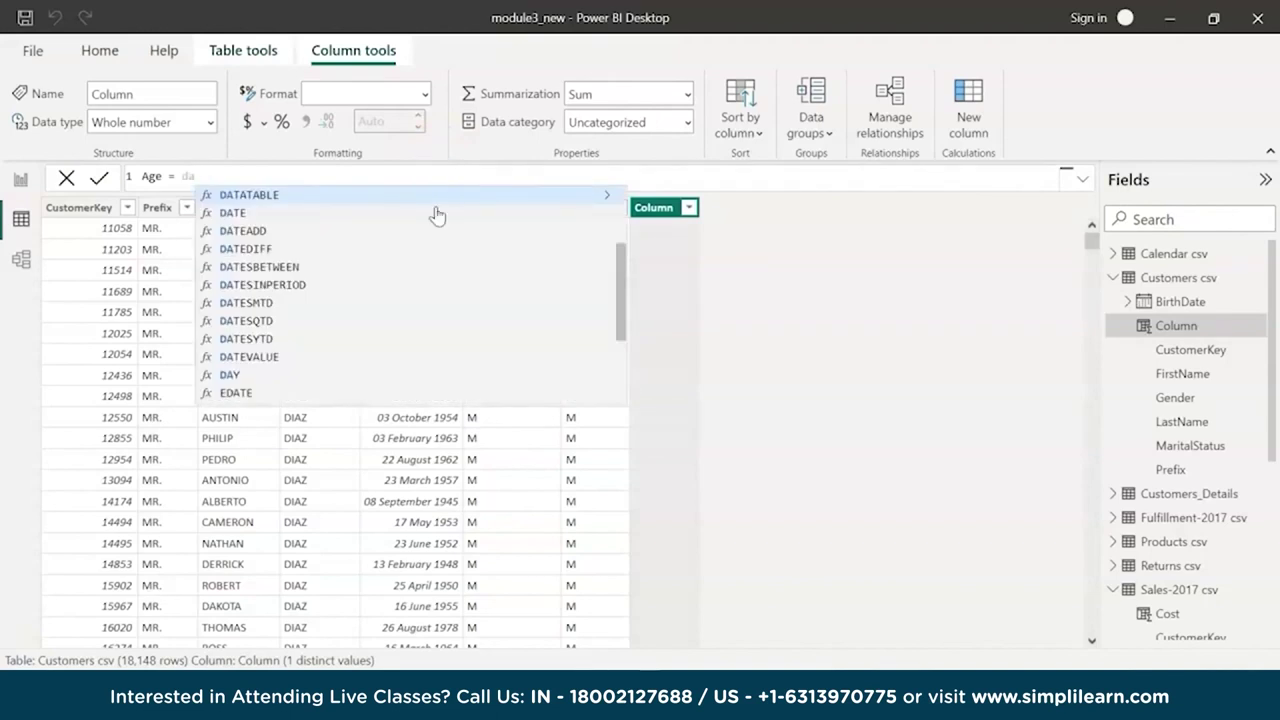
key(Escape)
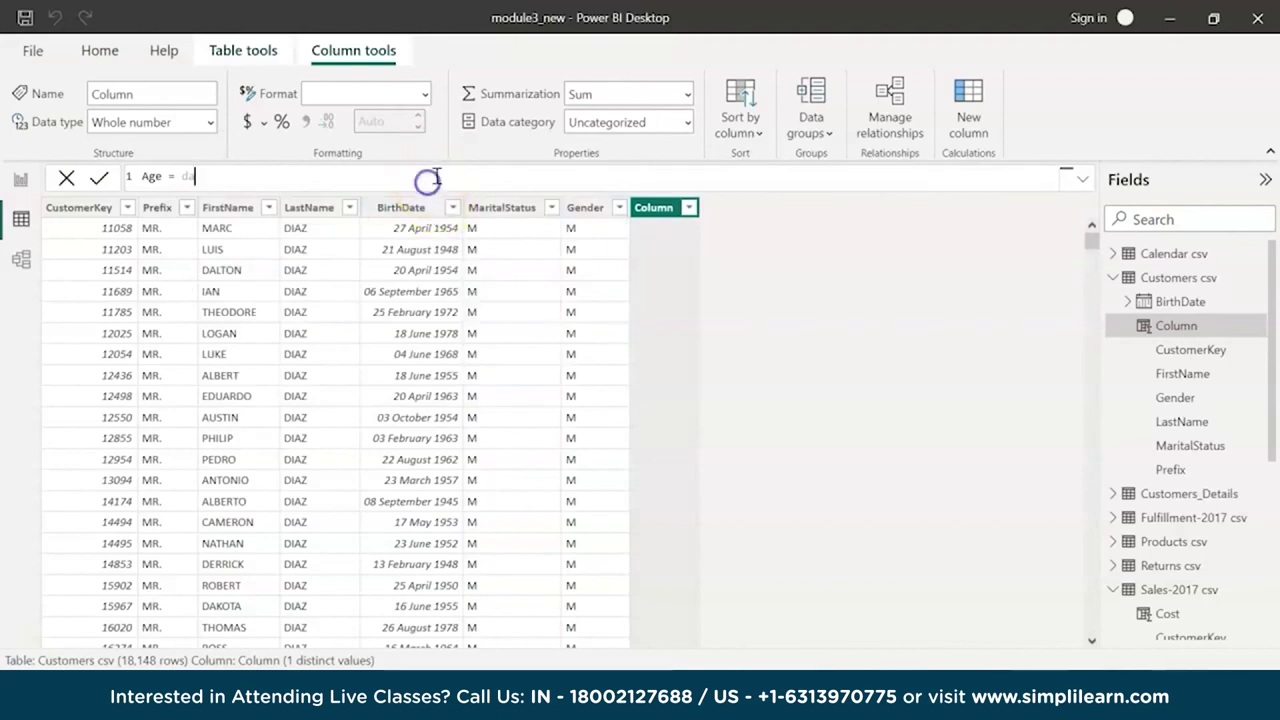
text(tediff)
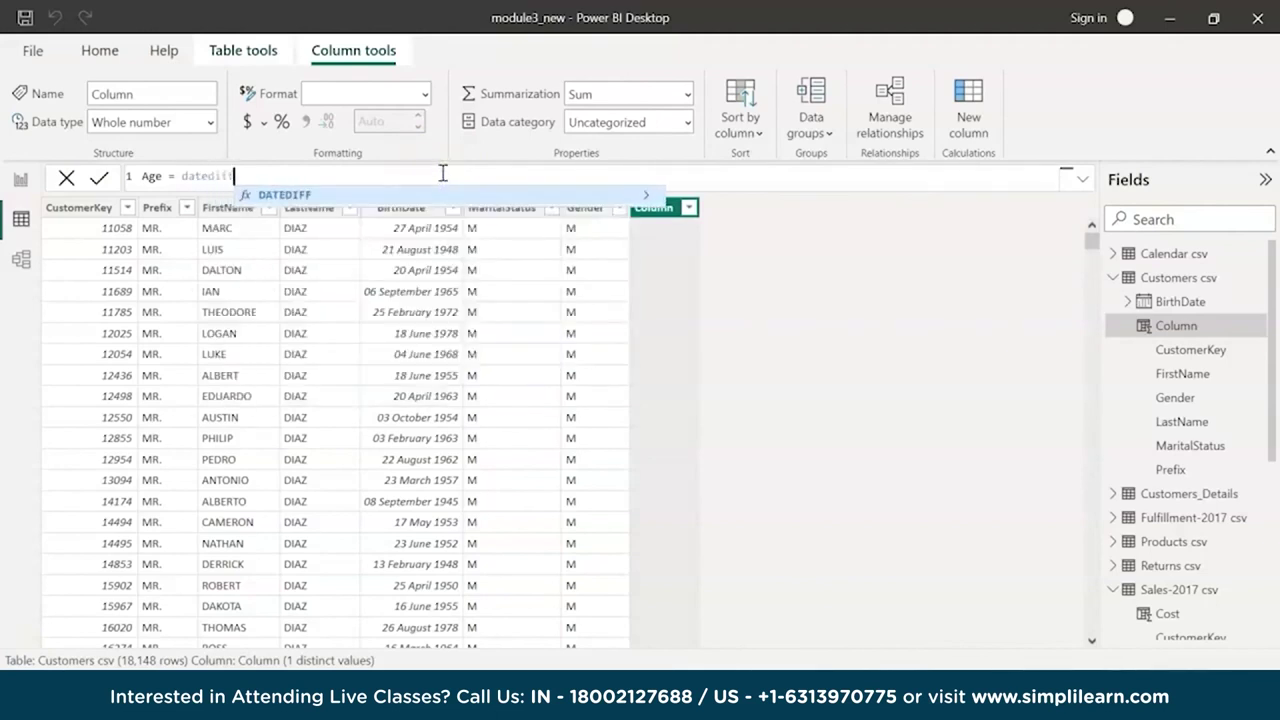
text(()
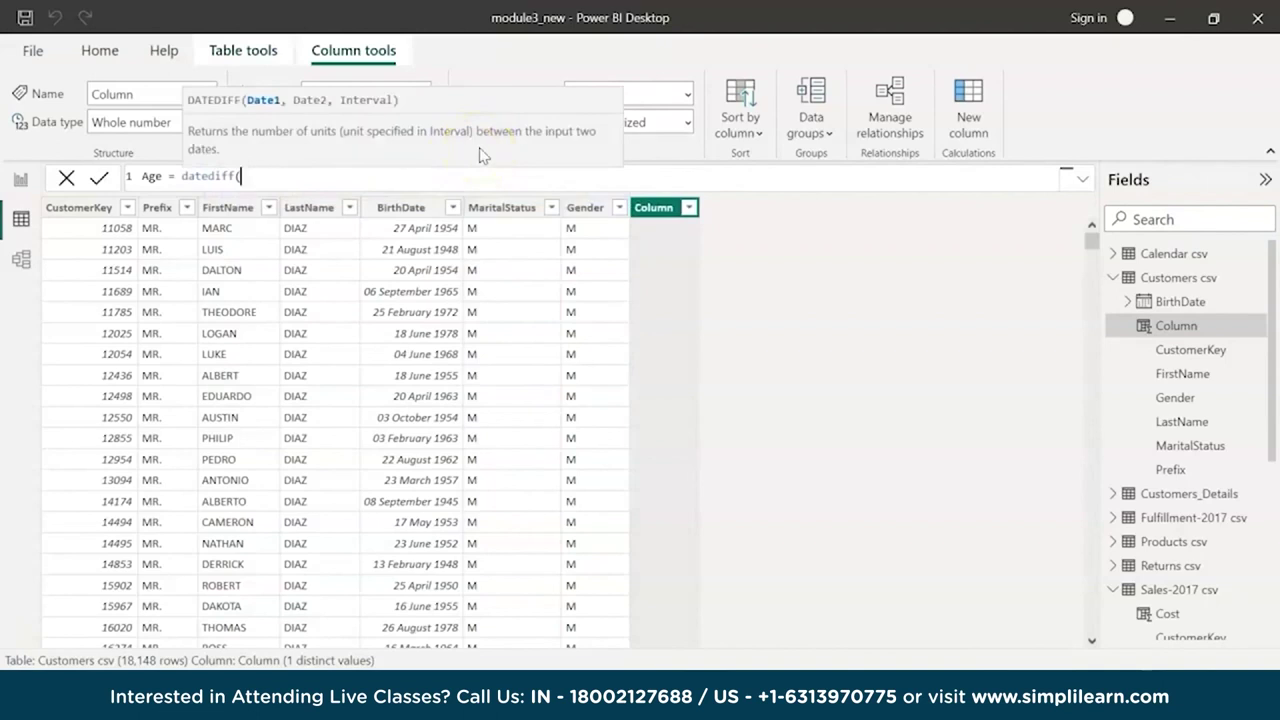
text(bir)
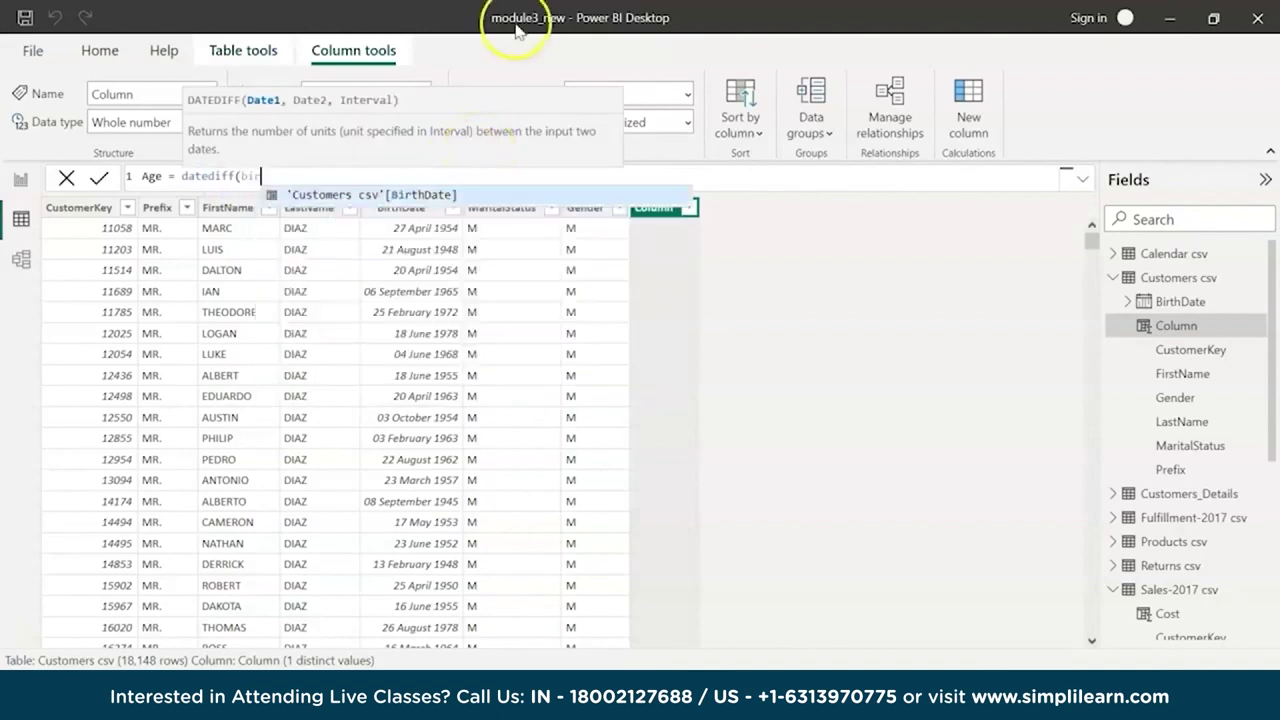
key(Tab)
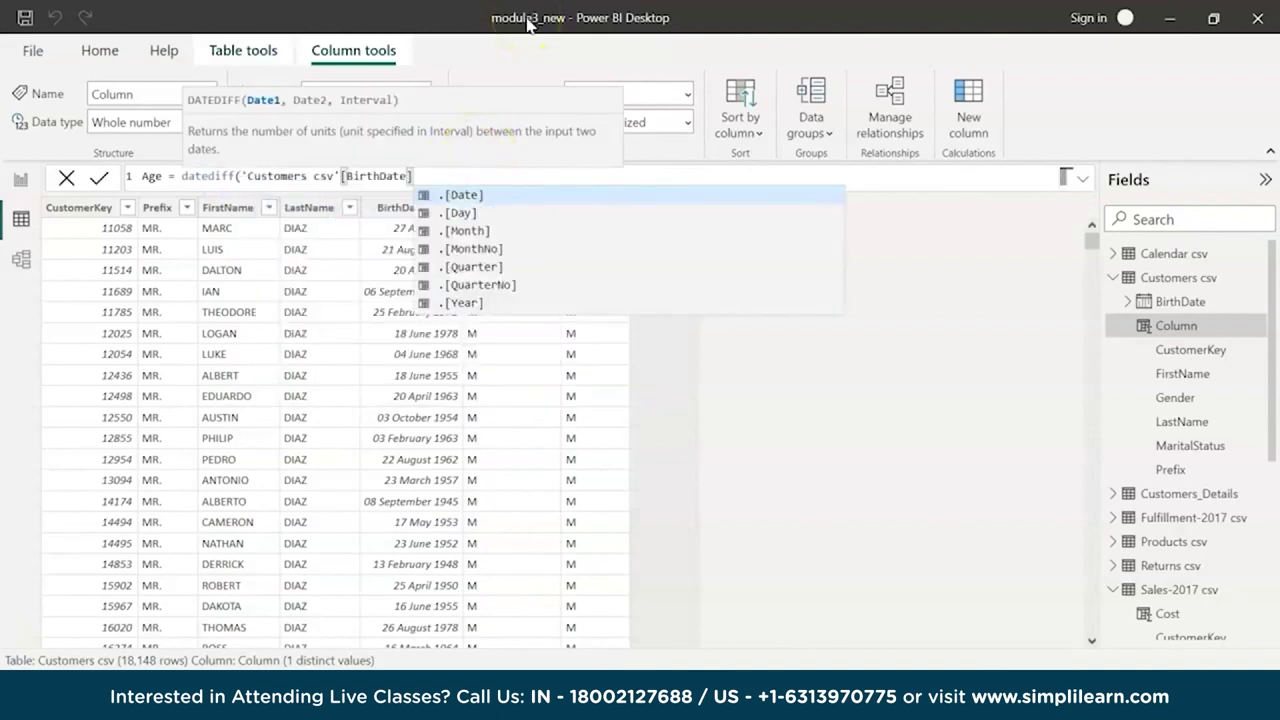
text(, today()
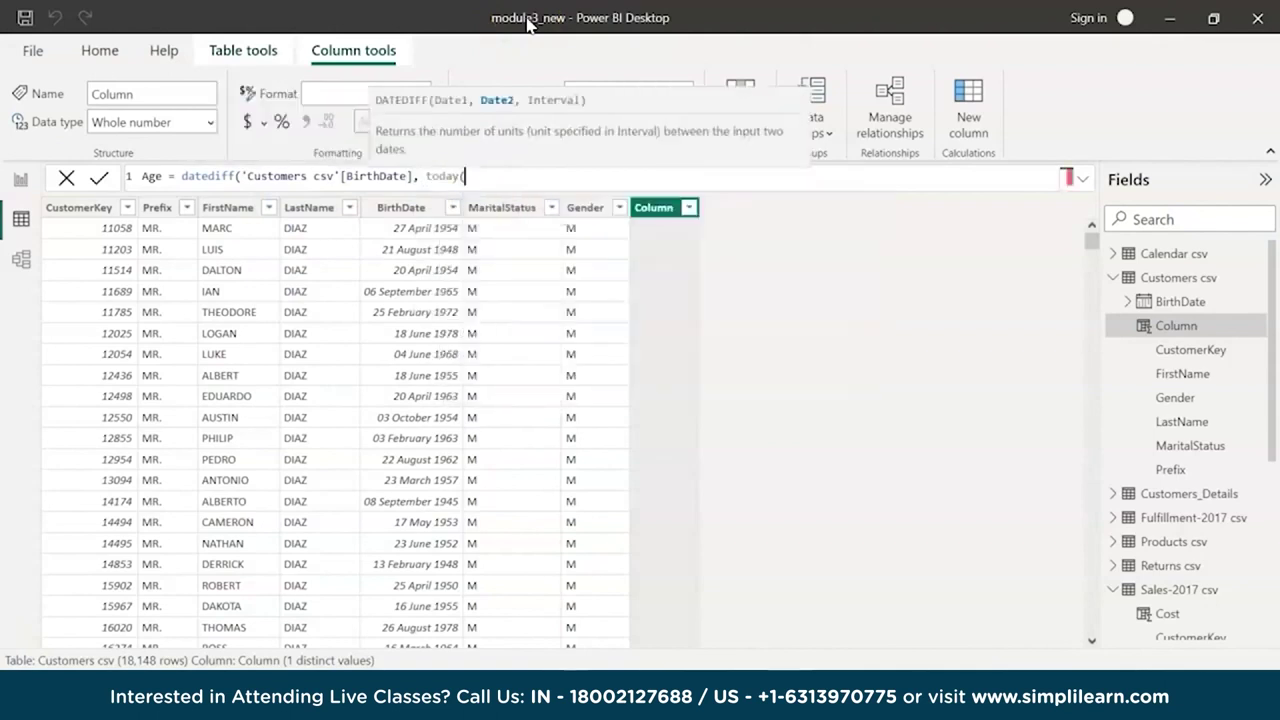
text(), YEAR))
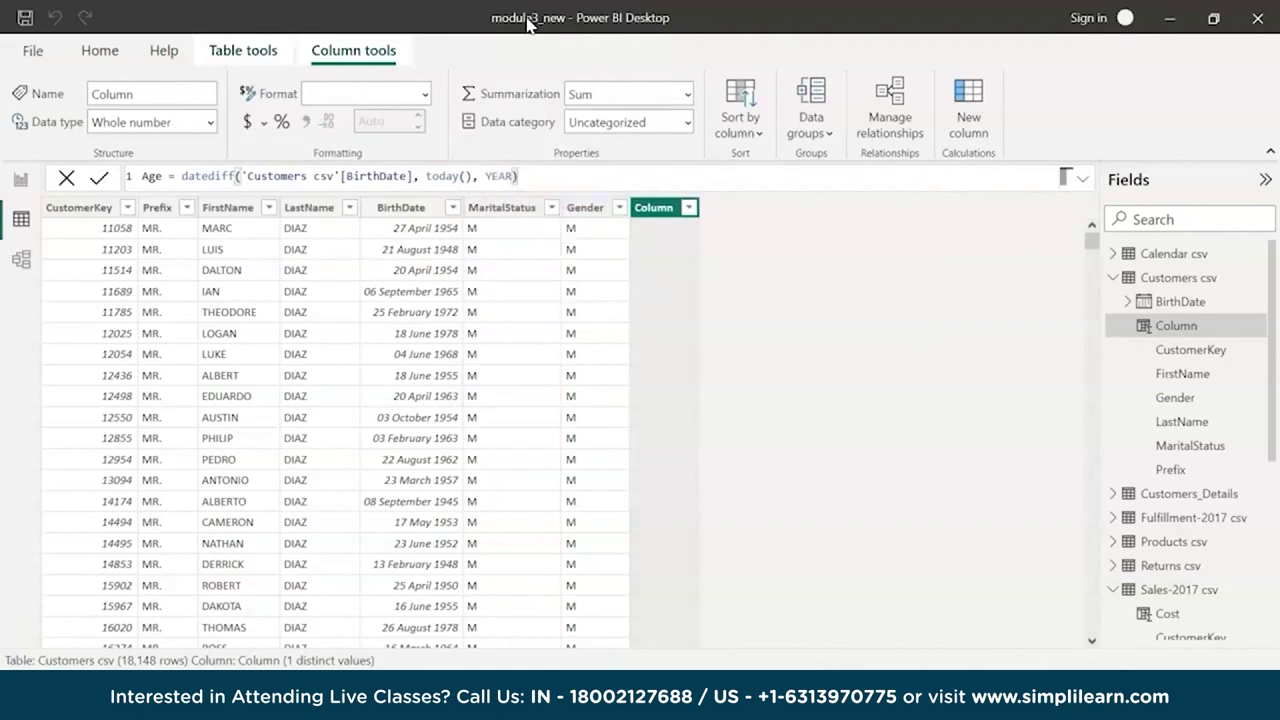
Commit the Age formula and add another calculated column to Customers csv named Full Name
key(Return)
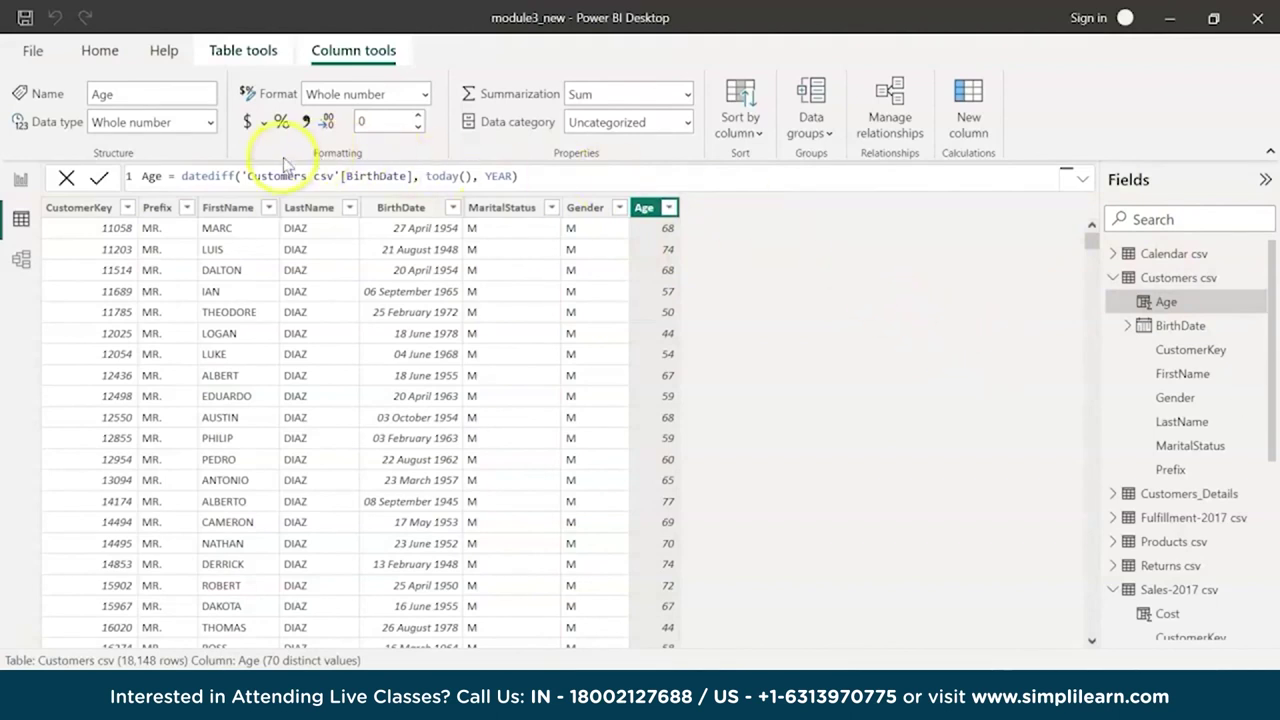
click(969, 127)
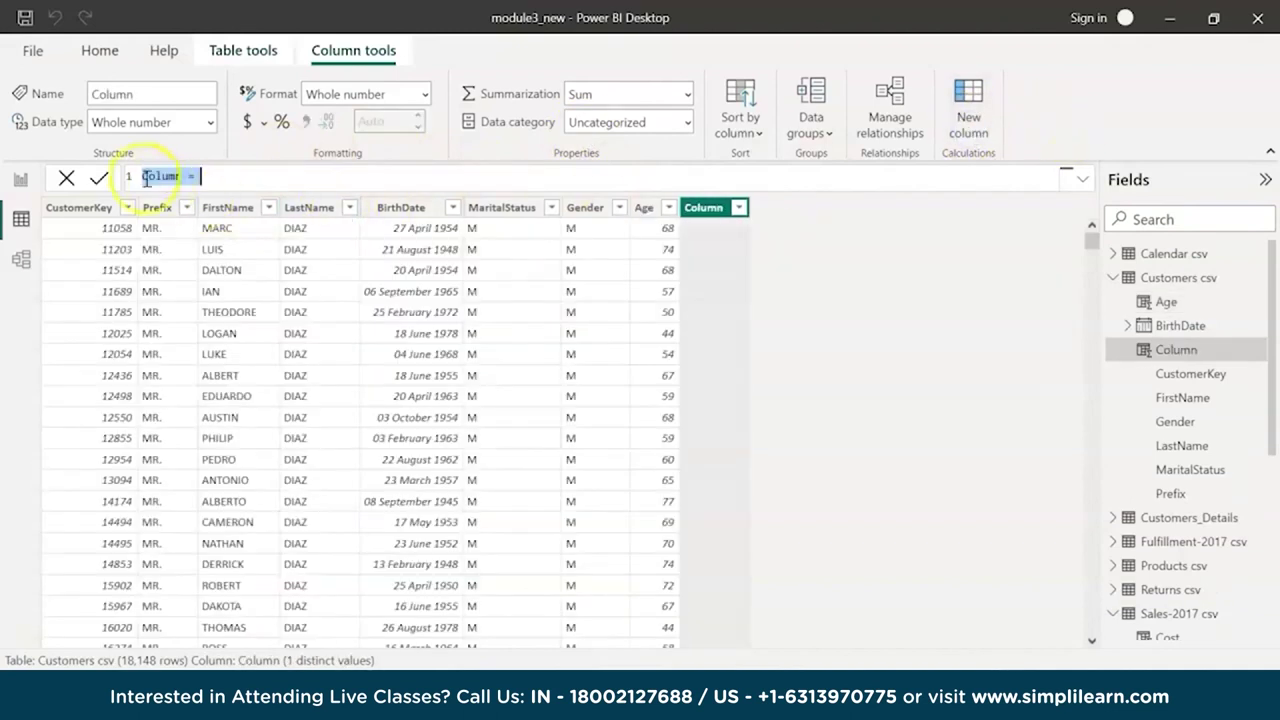
click(146, 172)
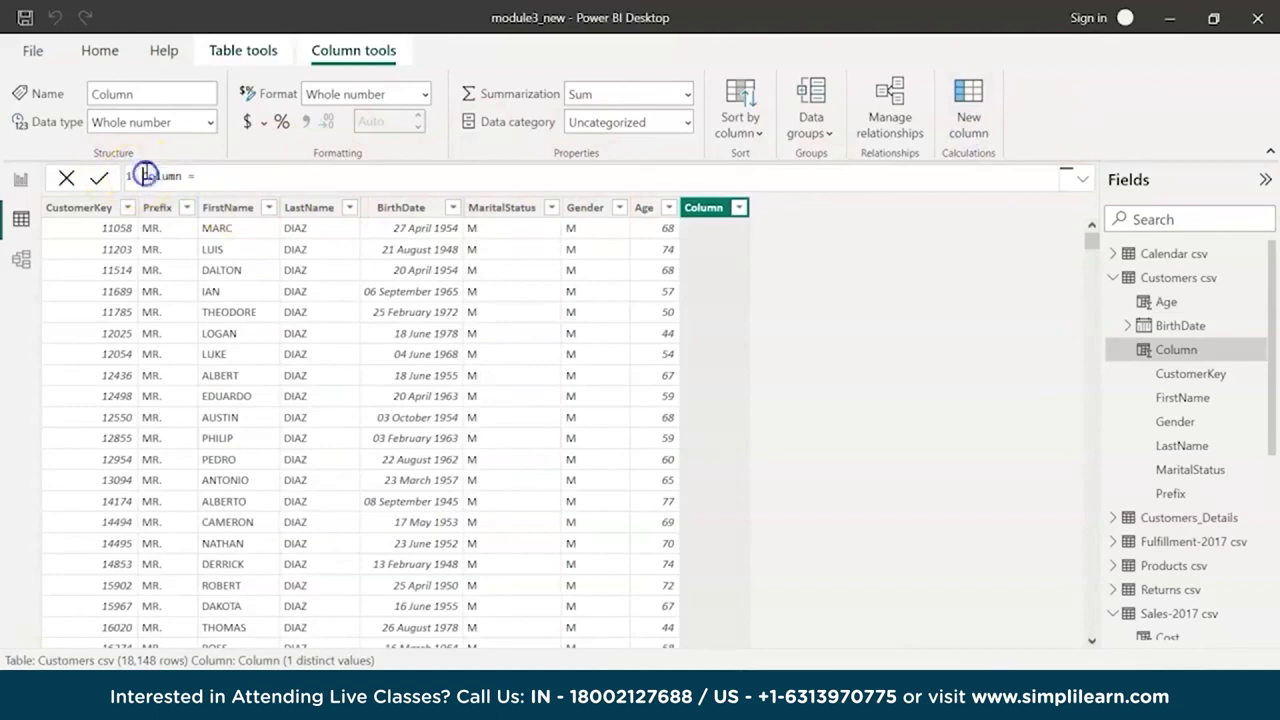
text(Roll )
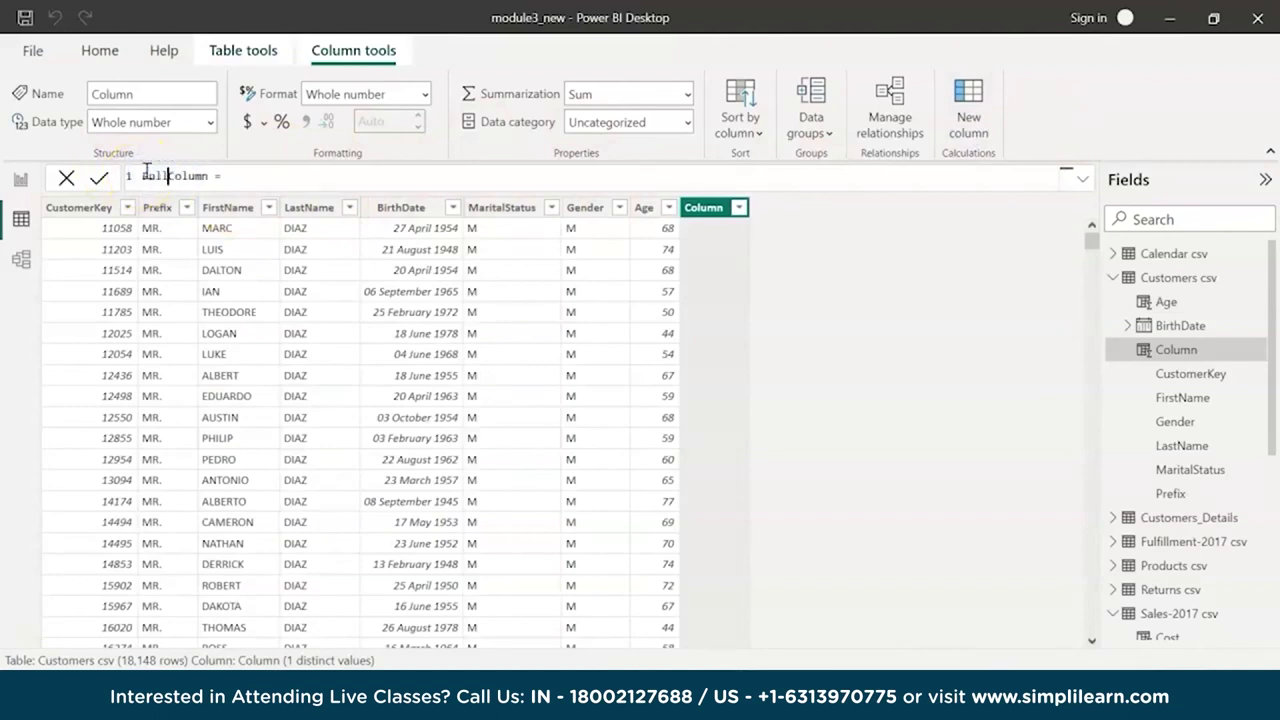
text(NAme)
double_click(226, 176)
text(NAm)
Begin the Full Name formula with lower('Customers csv'[Prefix] & " " & 'Customers csv'[FirstName]
text(lo)
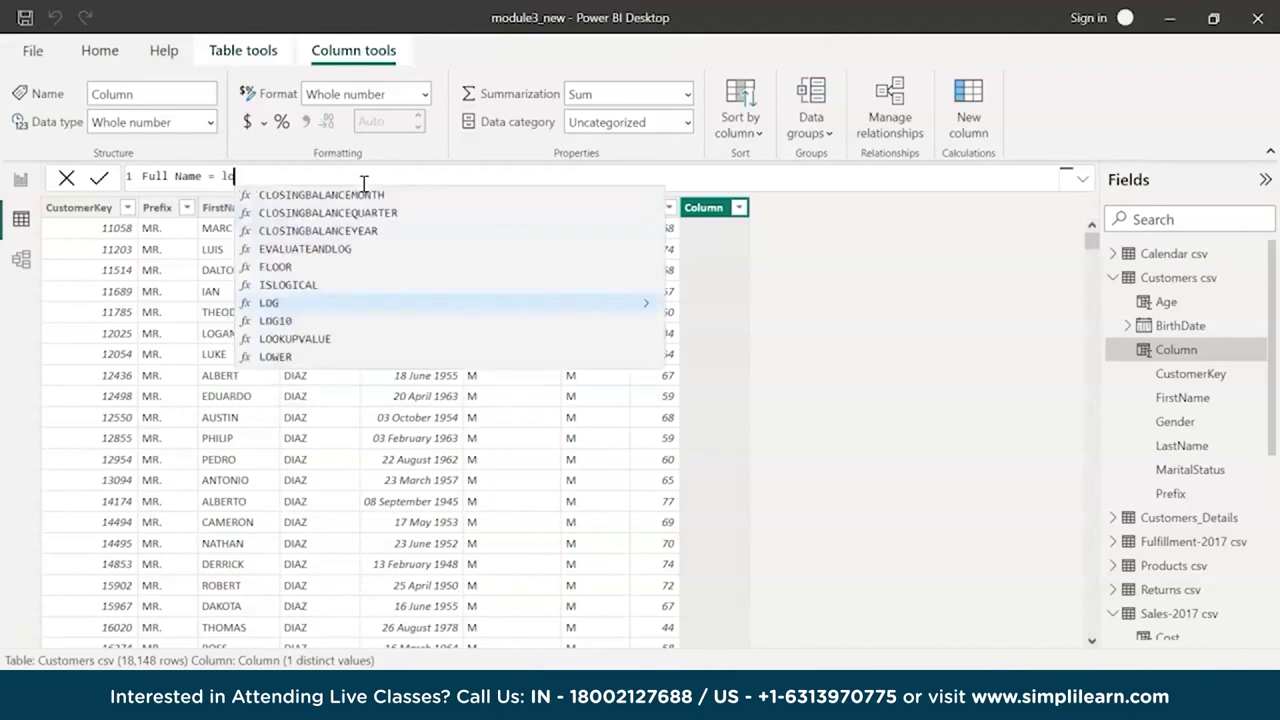
text(wer()
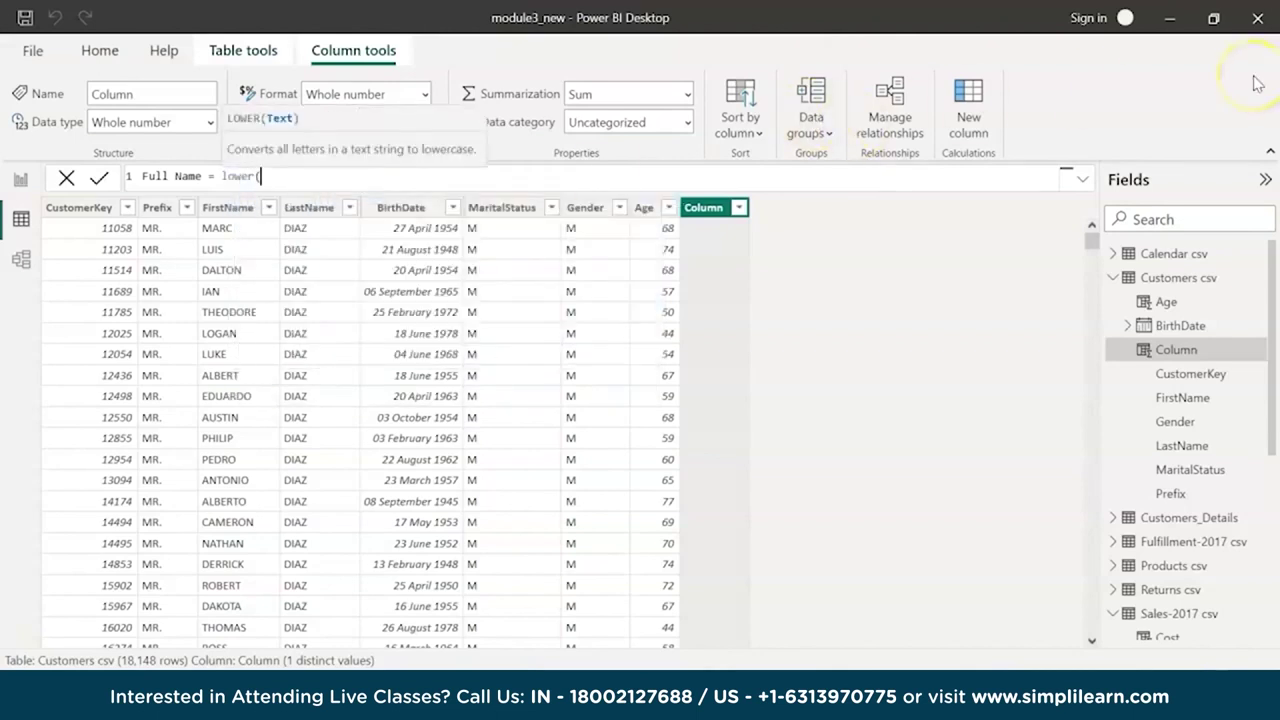
text(pre)
key(Up)
key(Tab)
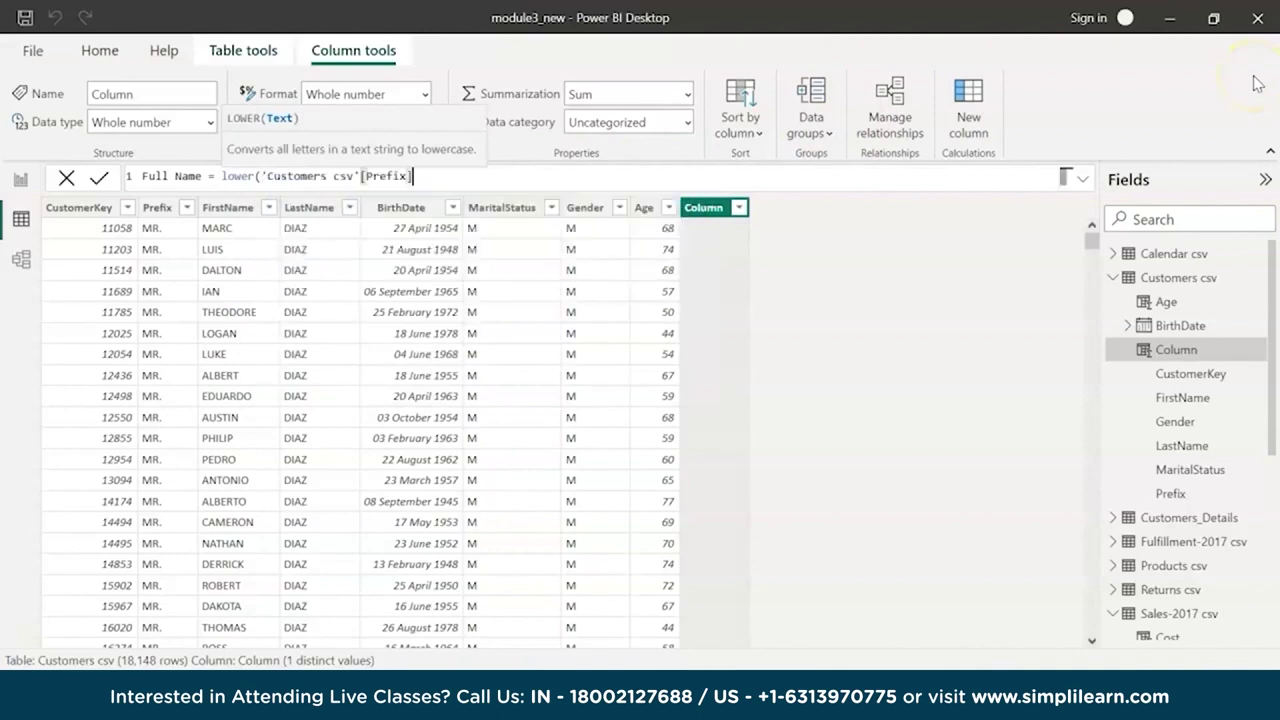
text(& " " & fir)
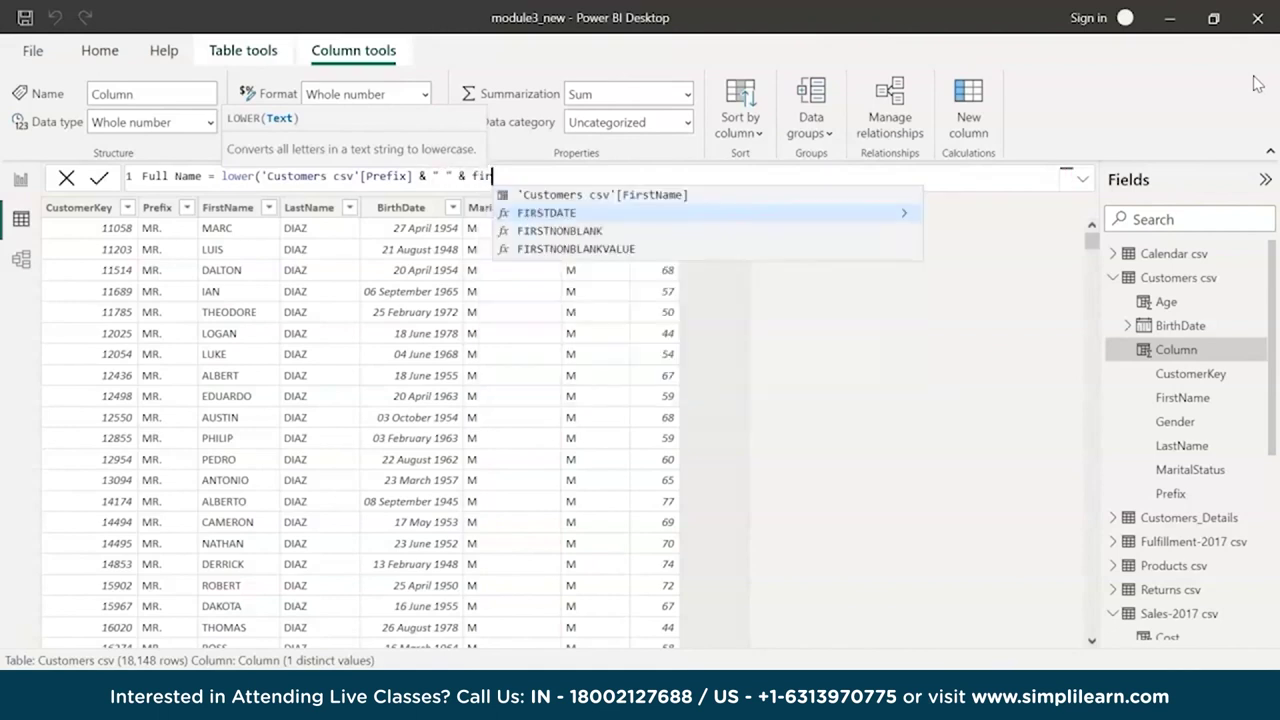
key(Up)
key(Tab)
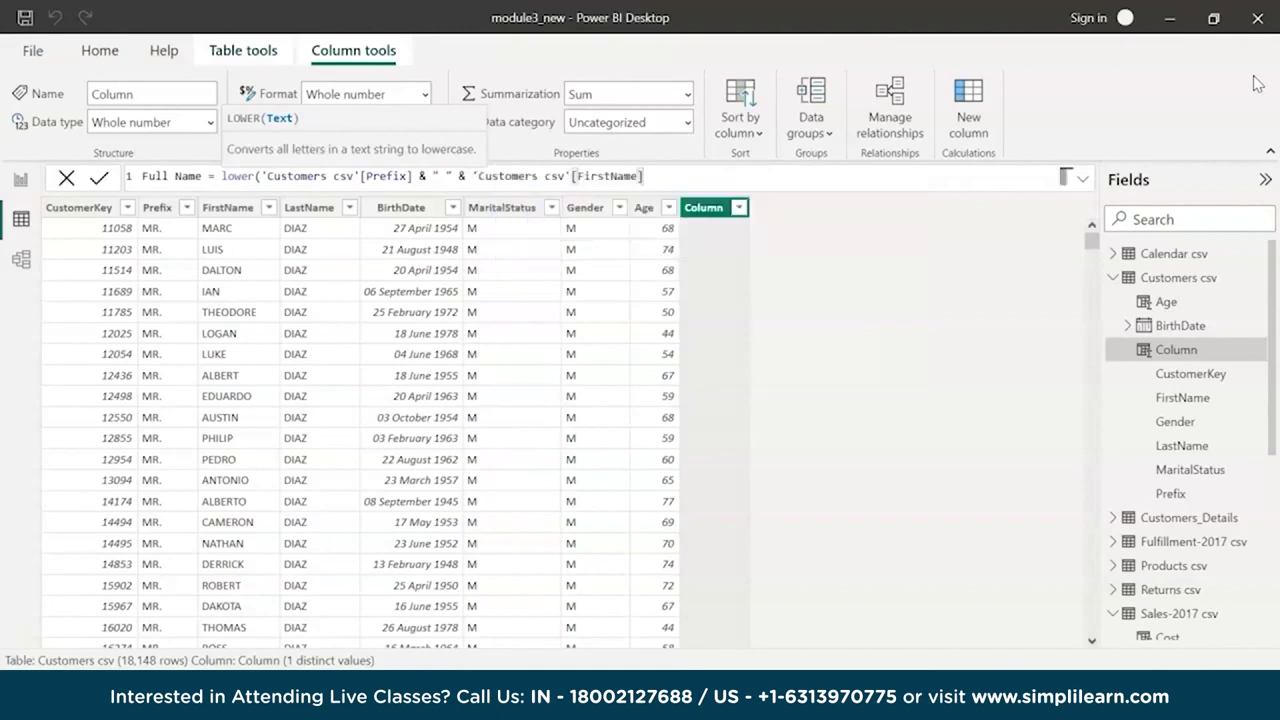
Append & " " & 'Customers csv'[LastName]) to the Full Name formula and commit it
text(& " " &)
text( last)
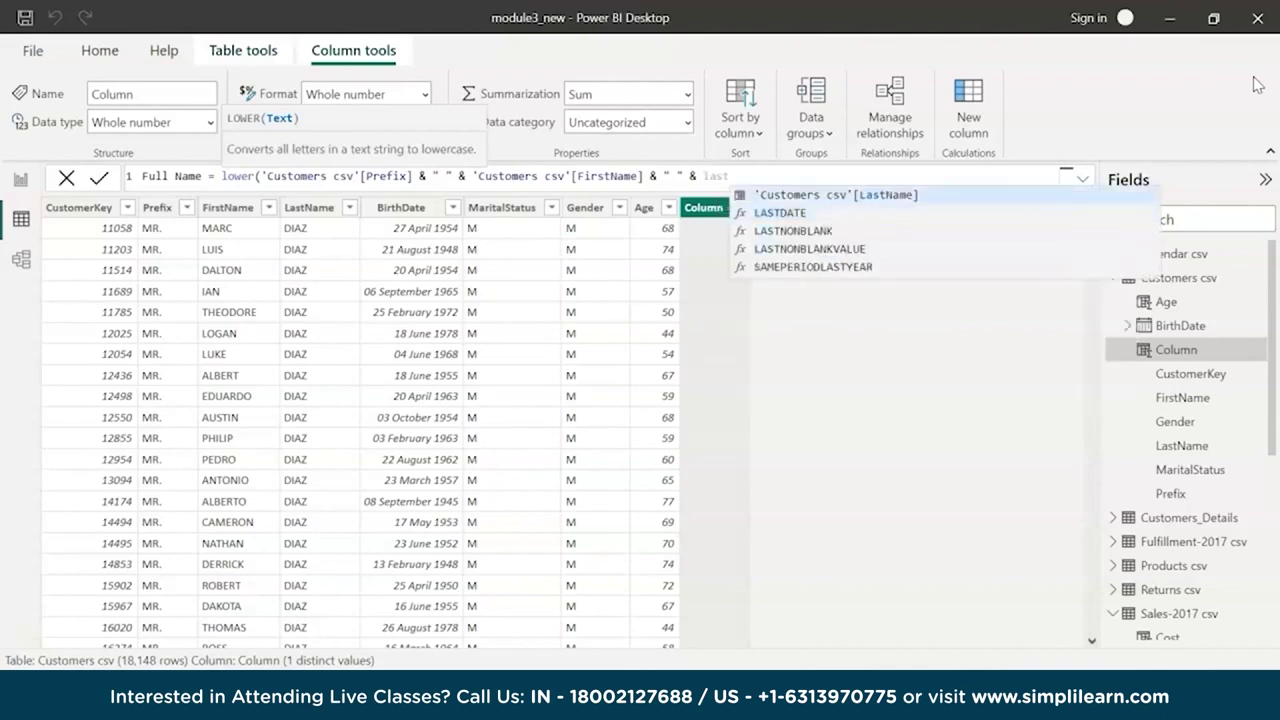
key(Tab)
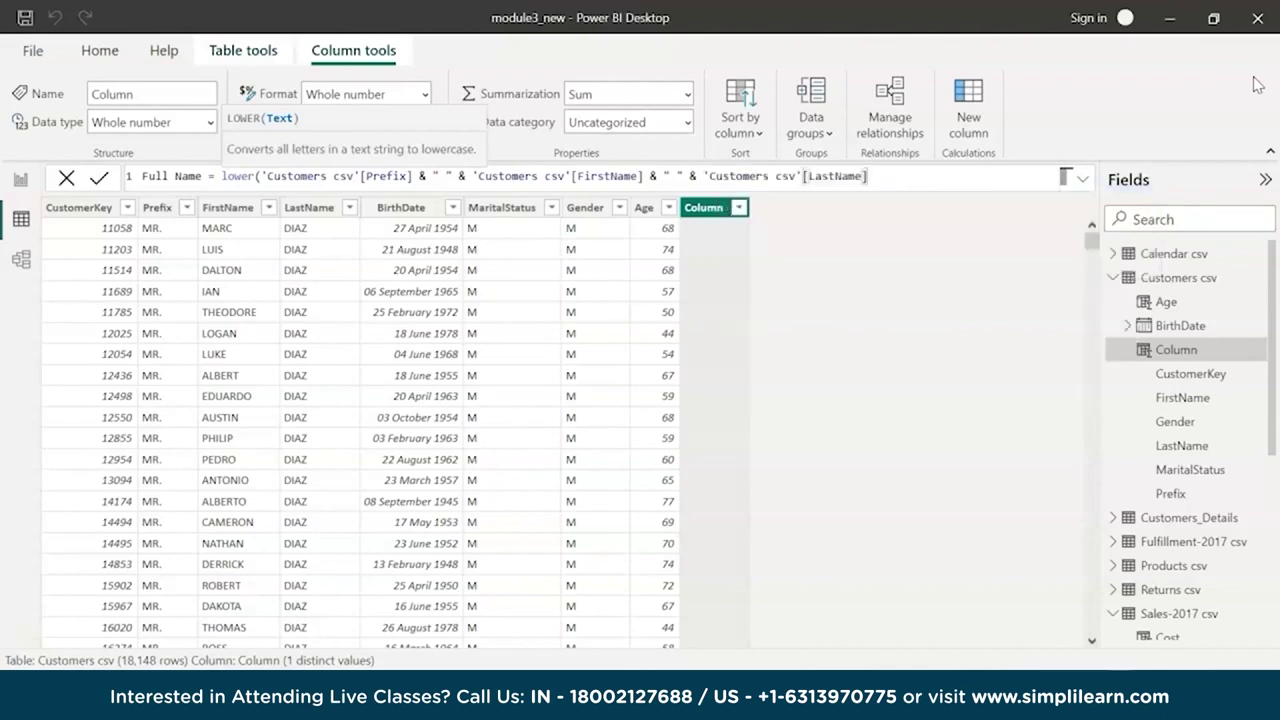
text())
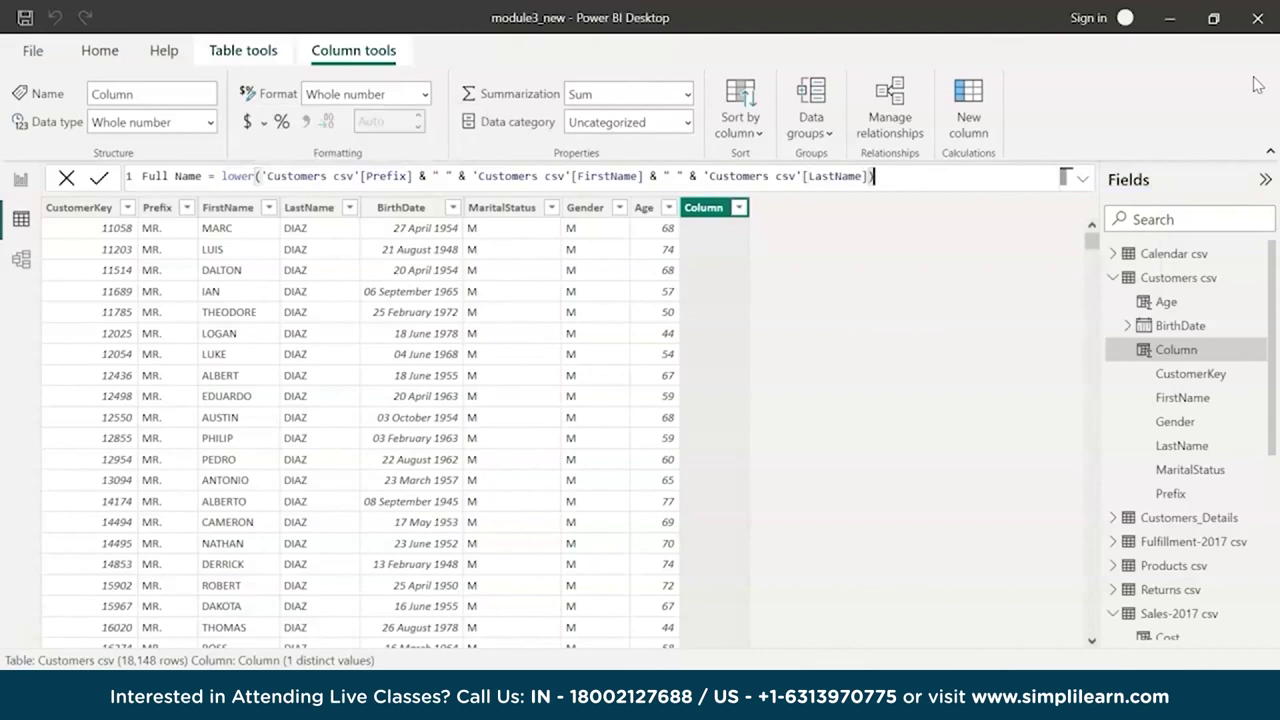
key(Return)
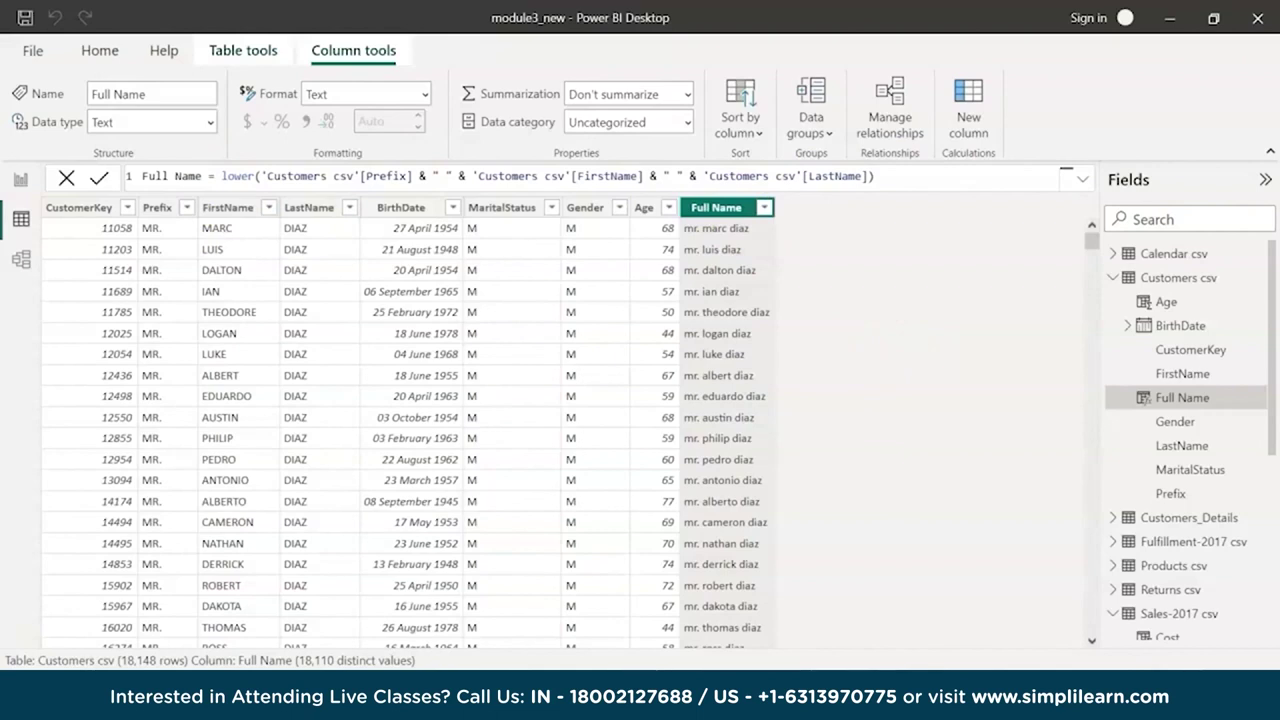
Add a calculated column to Customers csv named Target Customer
click(967, 117)
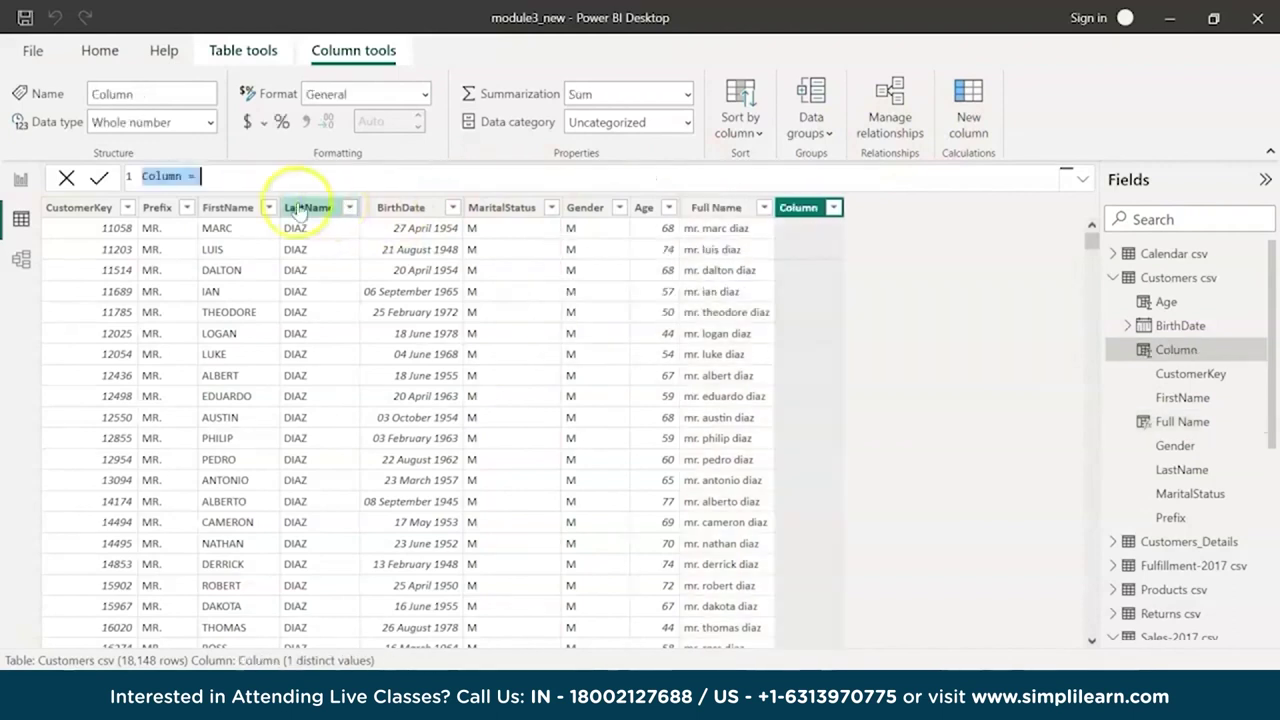
click(168, 178)
double_click(172, 179)
text(Ta)
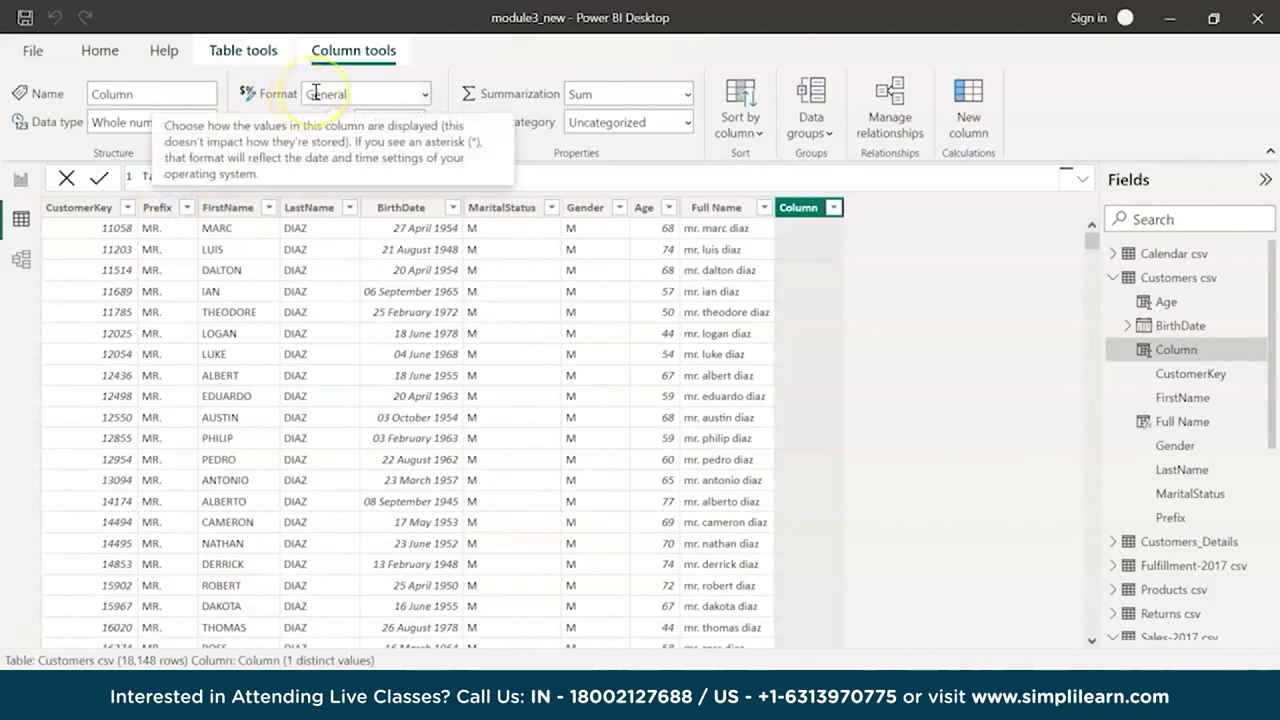
text(rget)
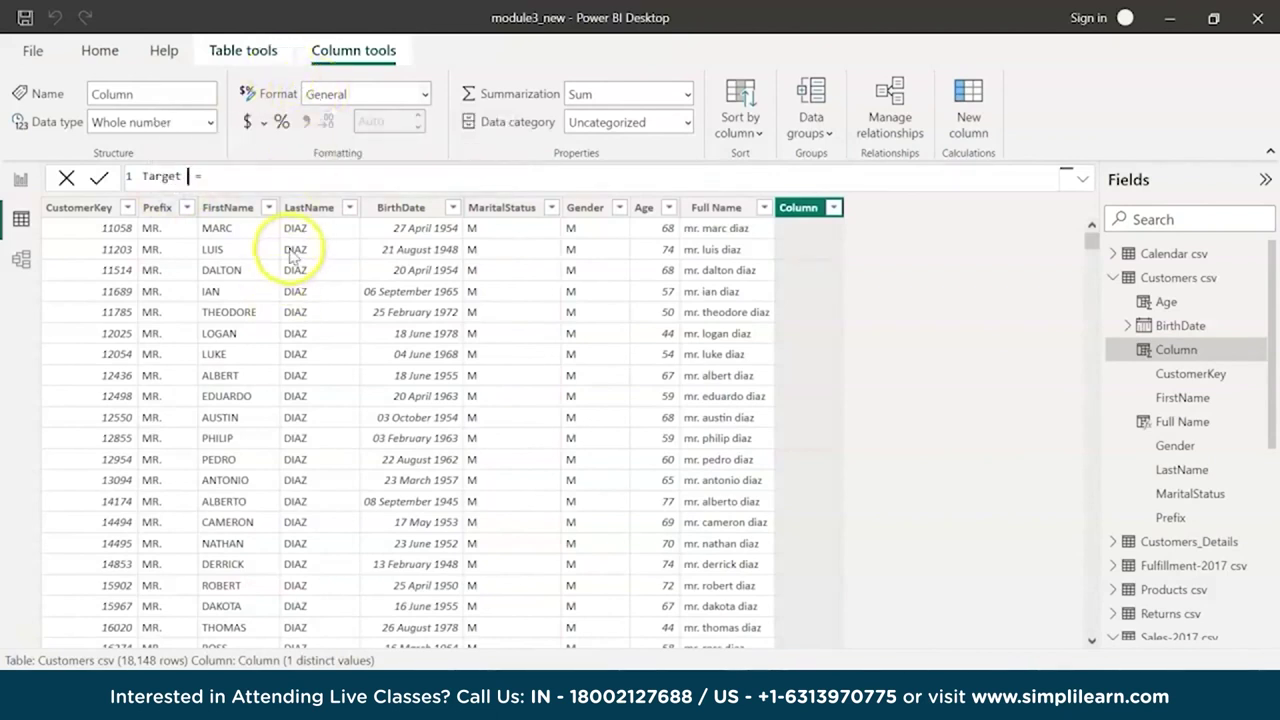
text( Customer =  )
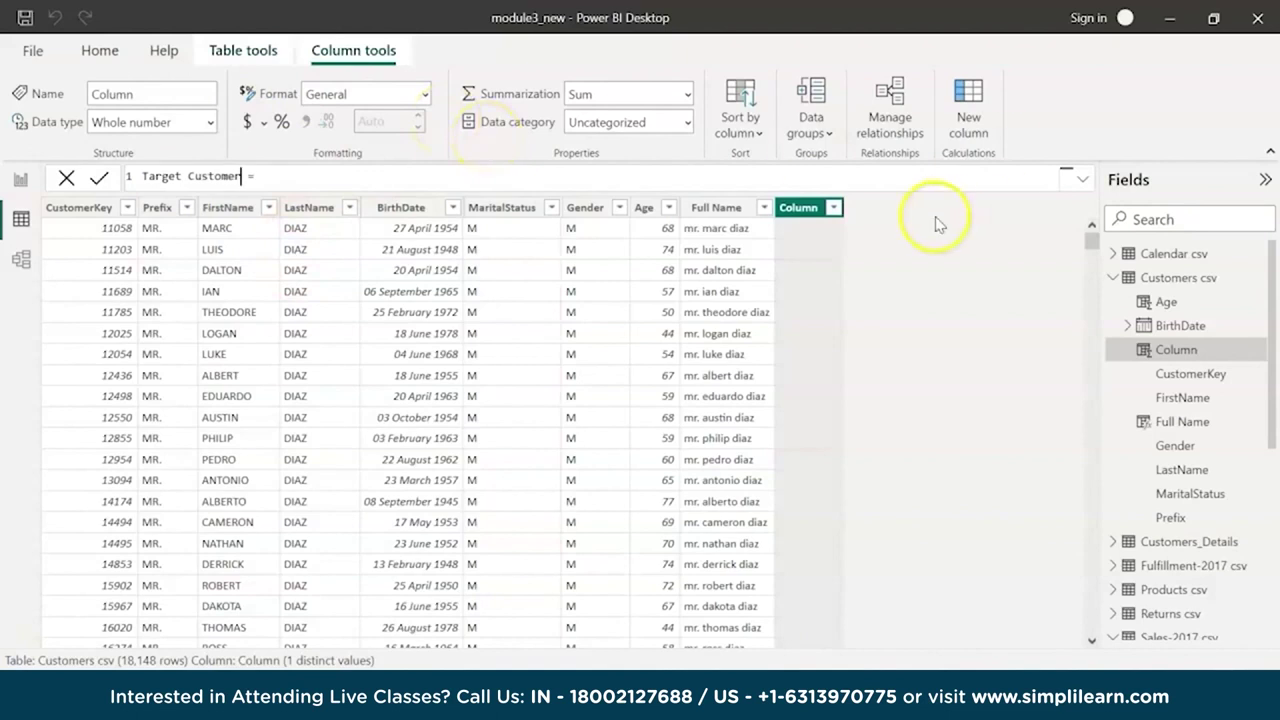
Begin the Target Customer formula with if ('Customers csv'[MaritalStatus] = "M" &&
text(if ()
text('Customers csv'[MaritalStatus])
key(Tab)
text(= ")
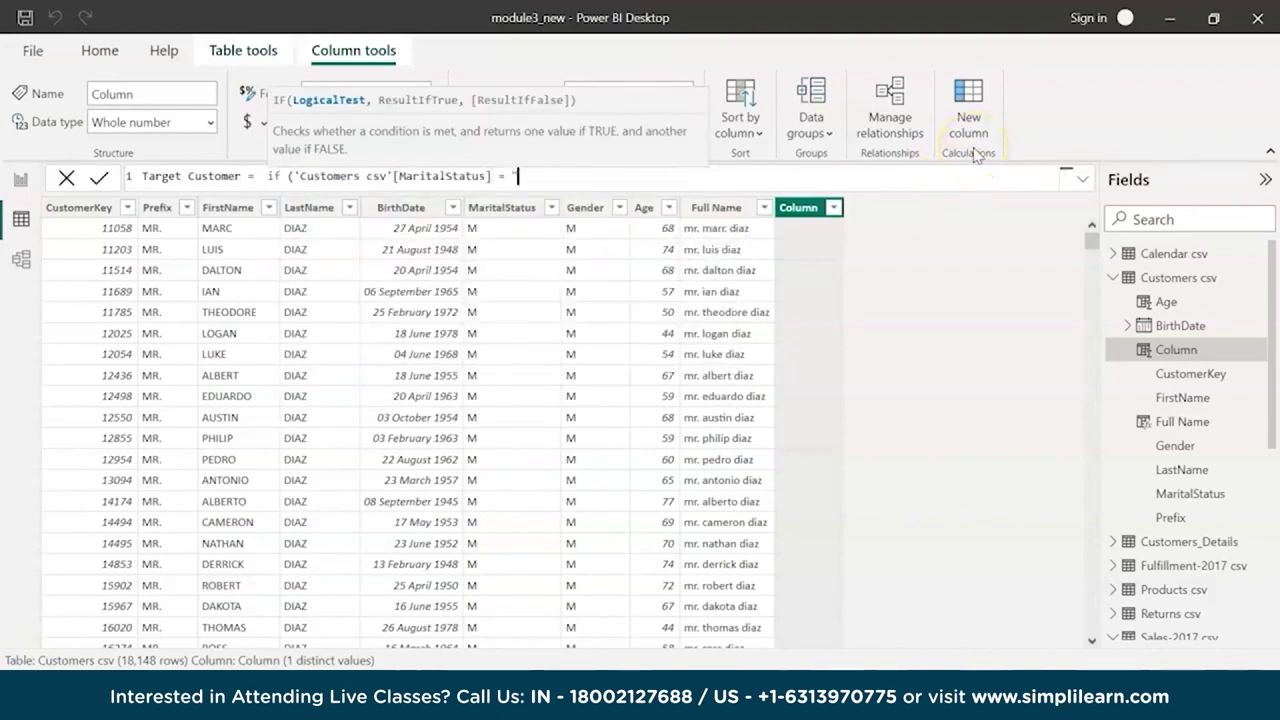
text(M")
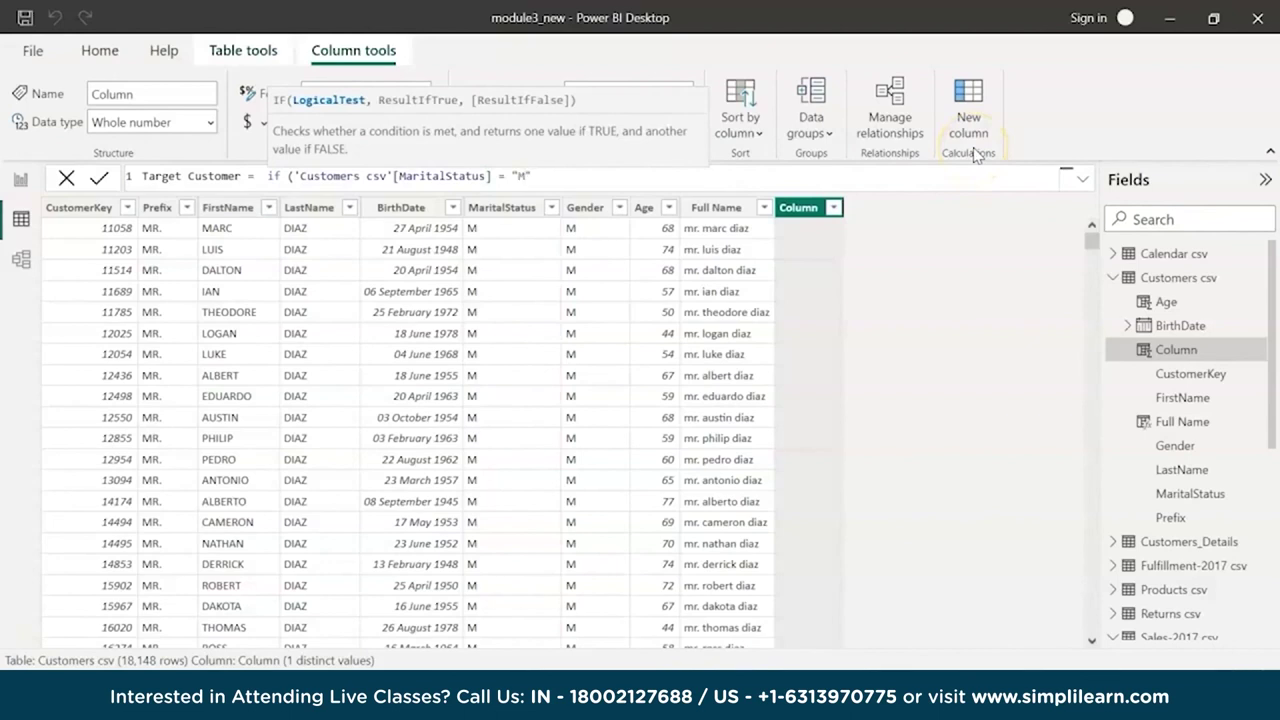
text( && t)
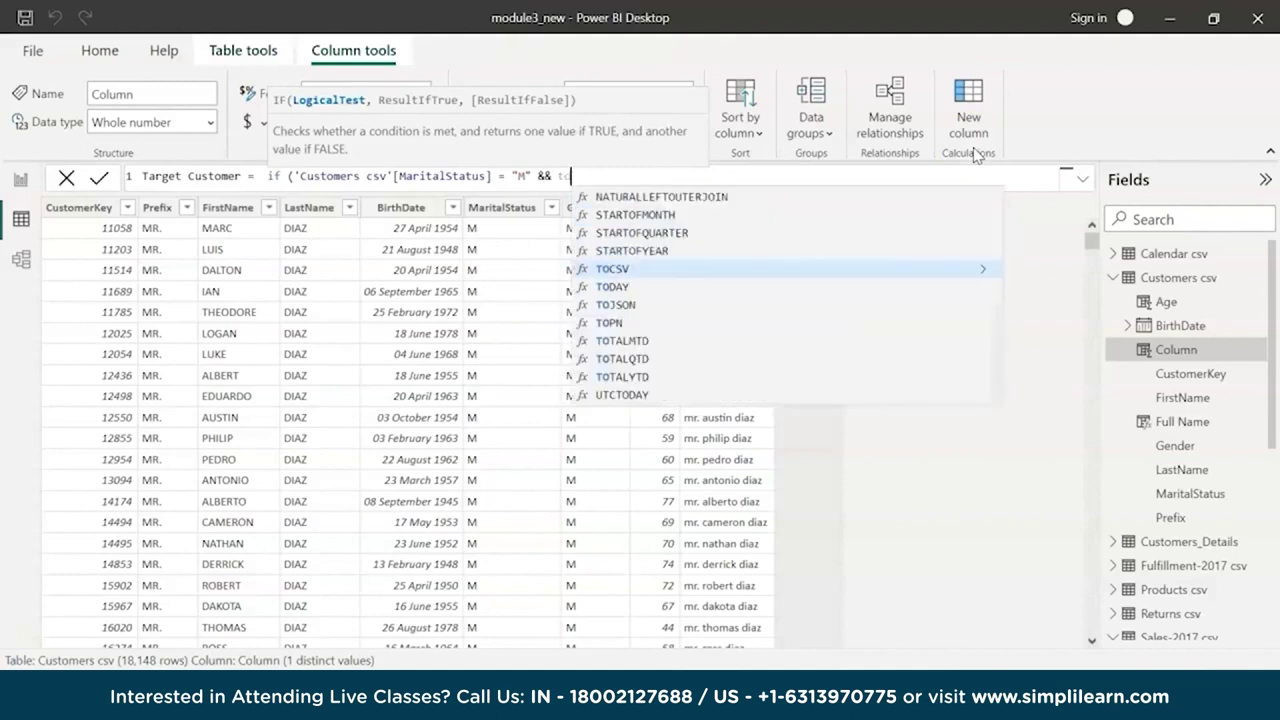
key(BackSpace)
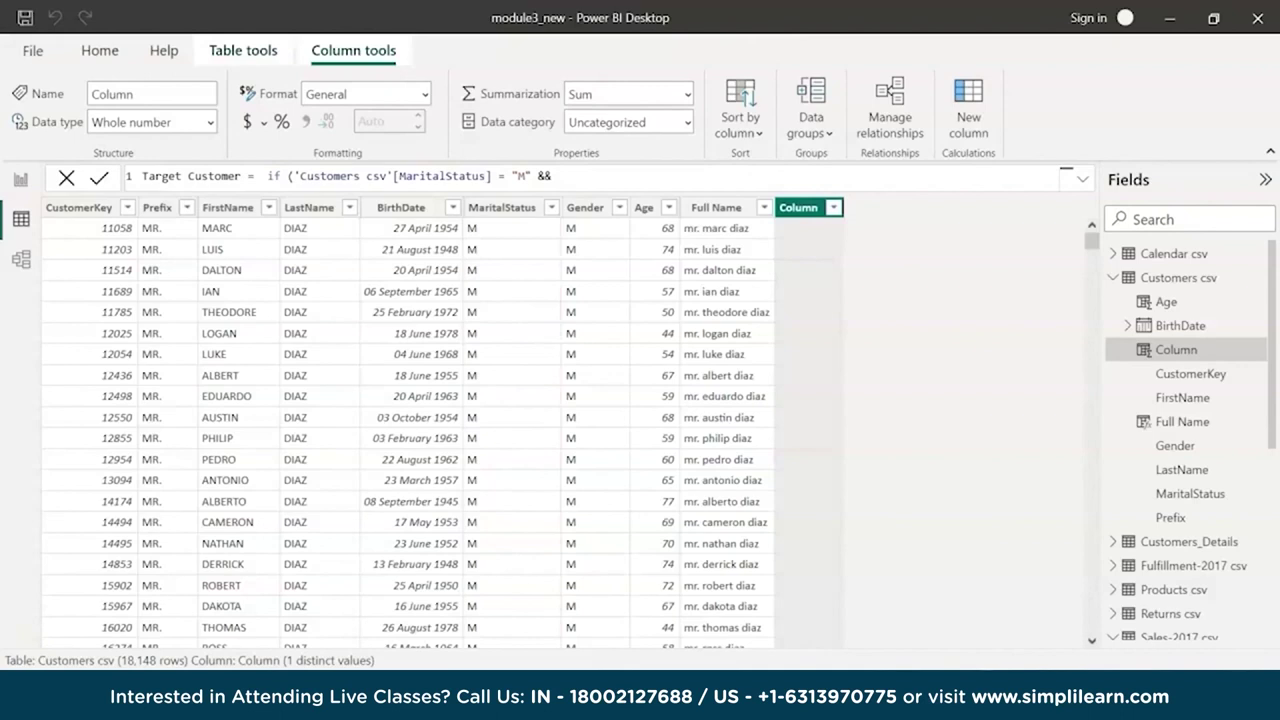
Add 'Customers csv'[Age] < 50 as the second condition of the Target Customer formula
click(563, 178)
text(age)
click(789, 214)
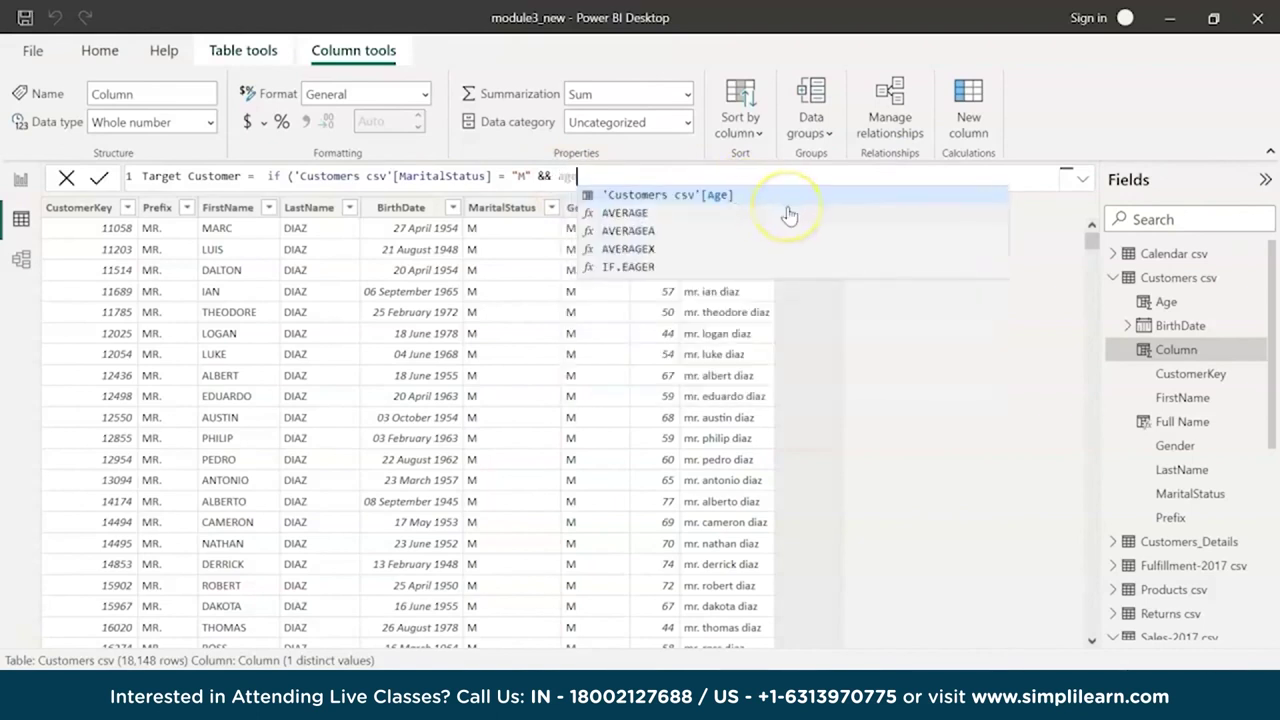
key(Tab)
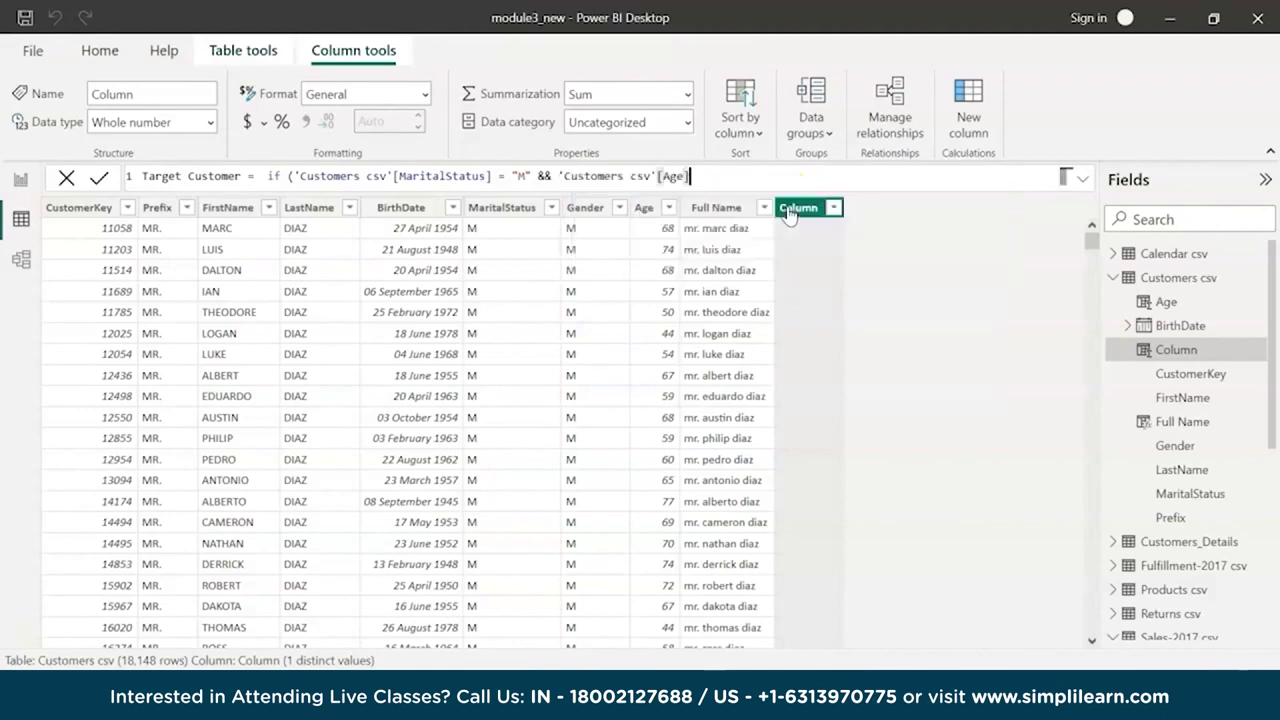
text(< 50)
Complete the Target Customer formula with "Yes" as the true result and "No" as the false result, and commit it
click(773, 178)
text(,)
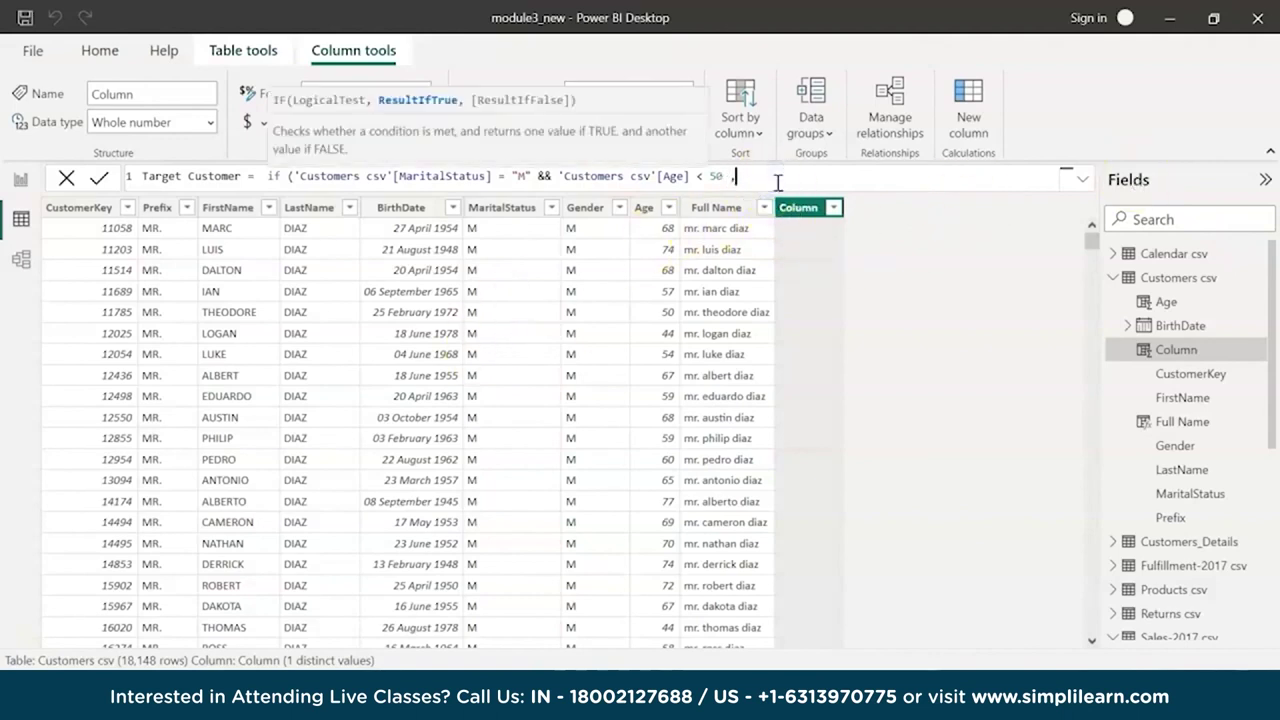
text( "Yes")
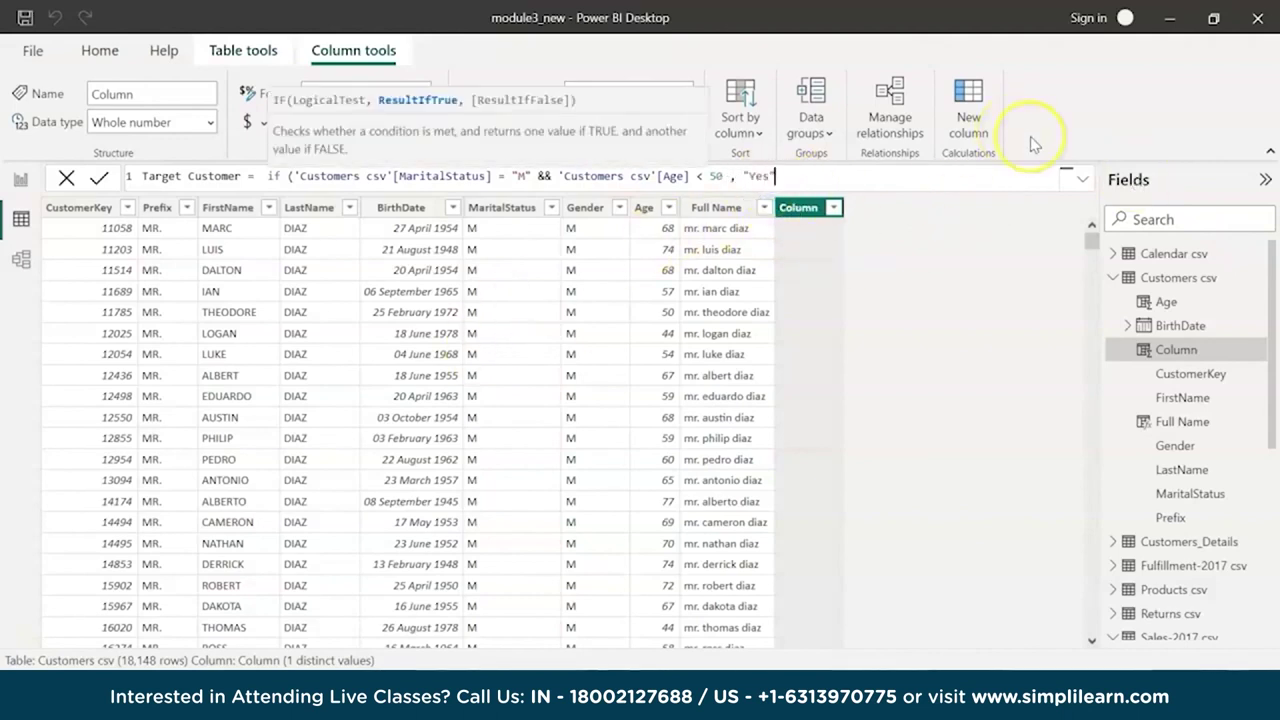
text(, "No"))
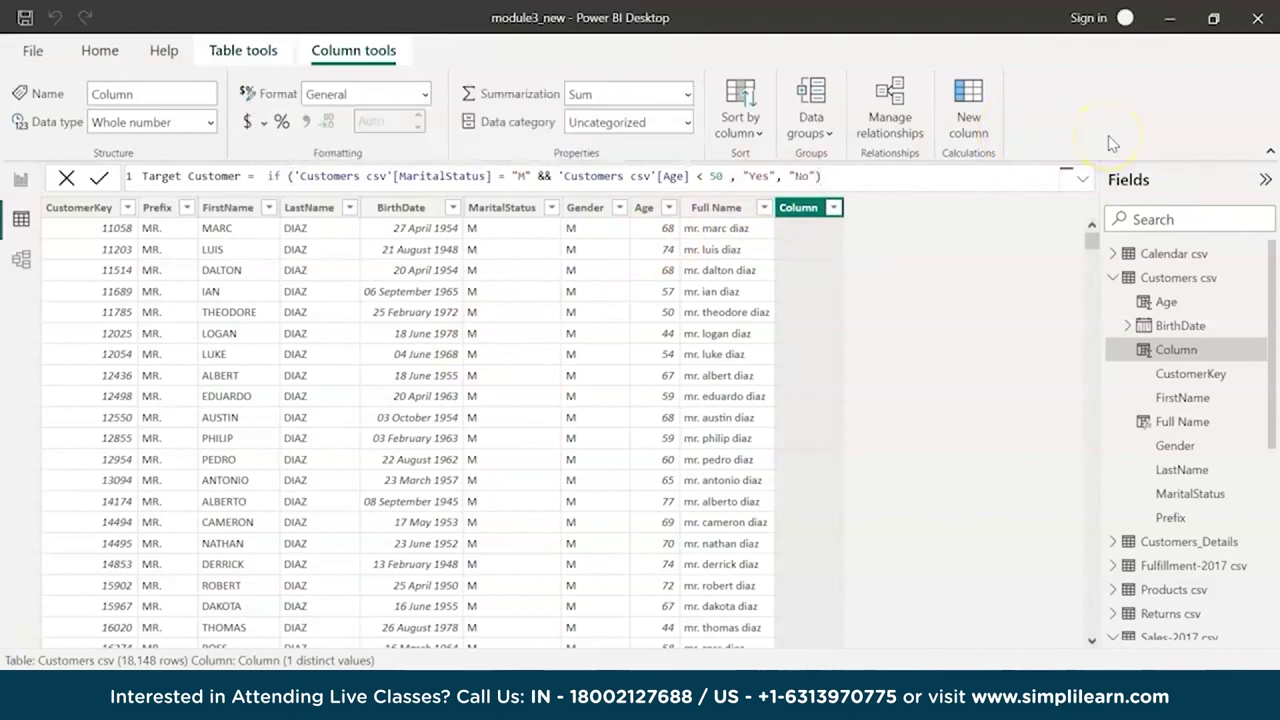
key(Return)
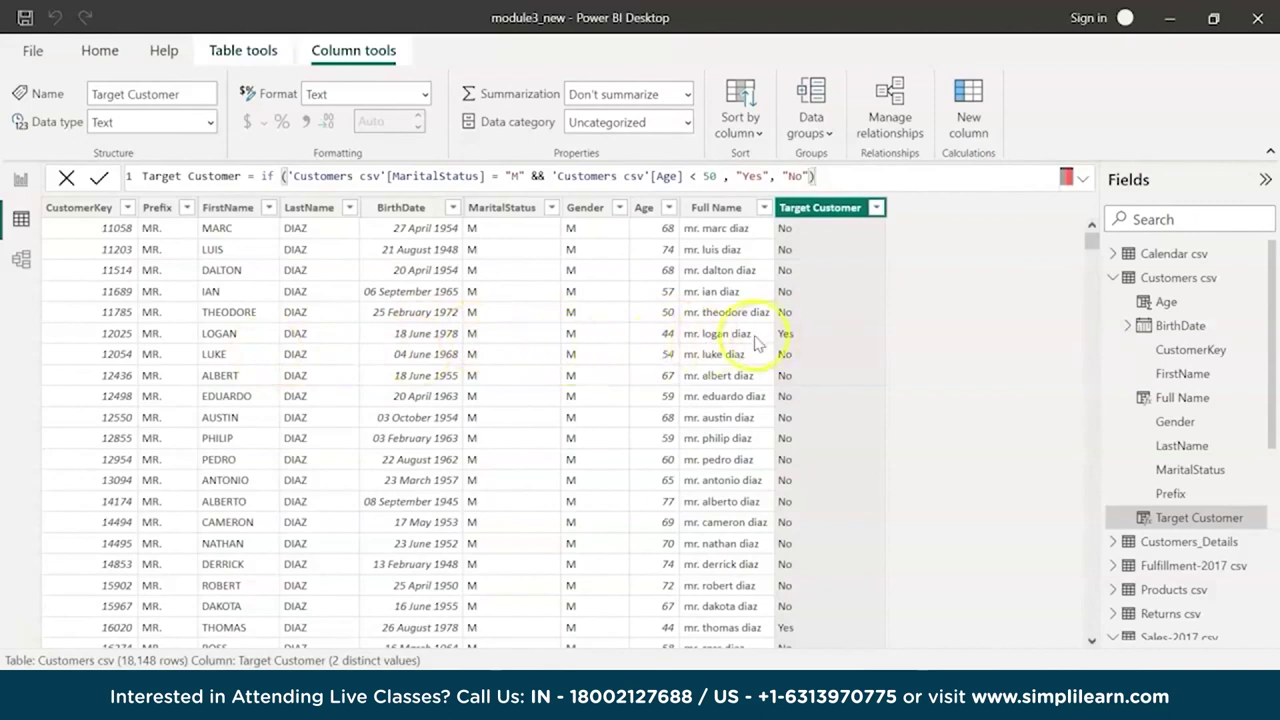
Filter the Target Customer column to Yes only and look through the matching customer rows
click(876, 208)
click(913, 412)
click(914, 448)
click(1060, 484)
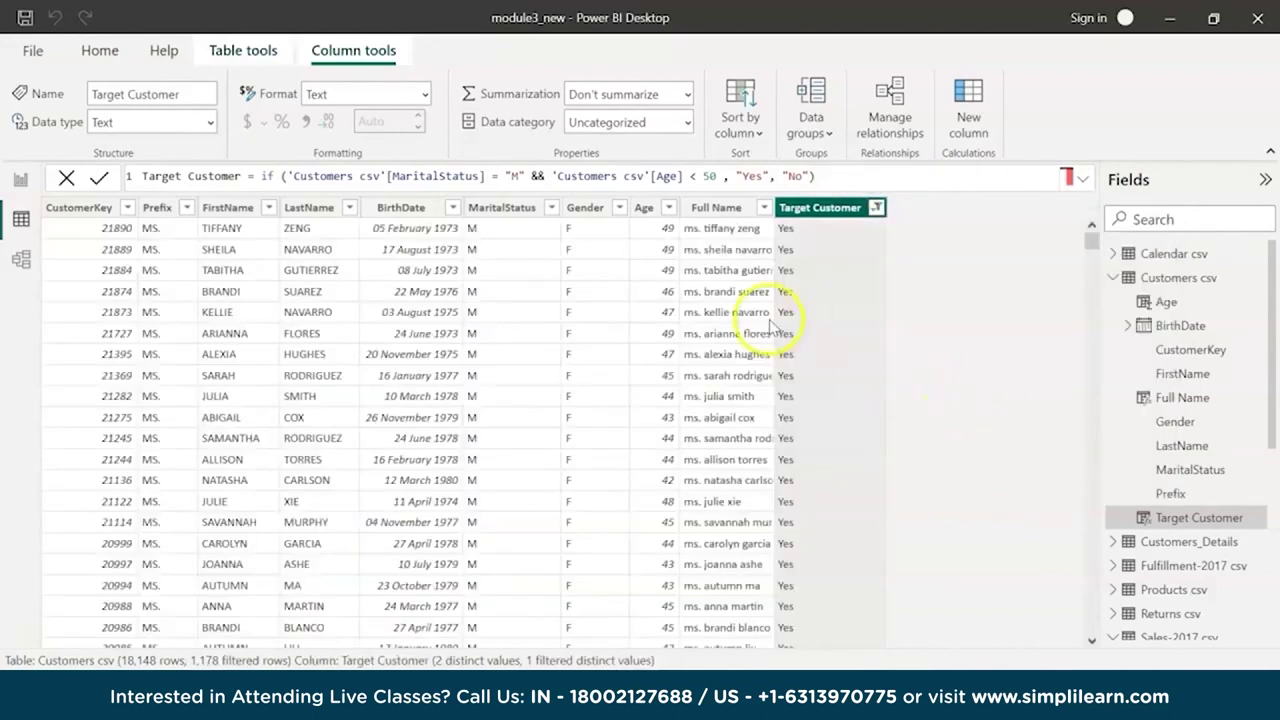
scroll(520, 340, down, 20)
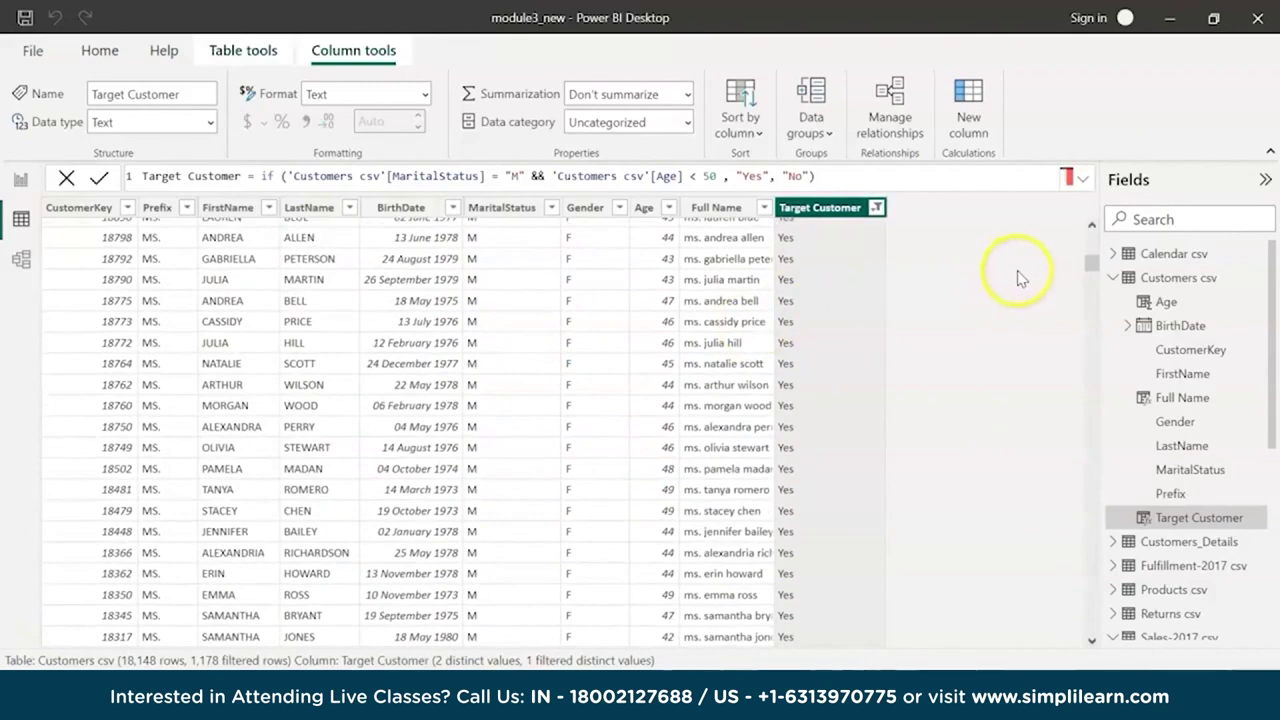
scroll(985, 283, up, 2)
scroll(985, 283, up, 20)
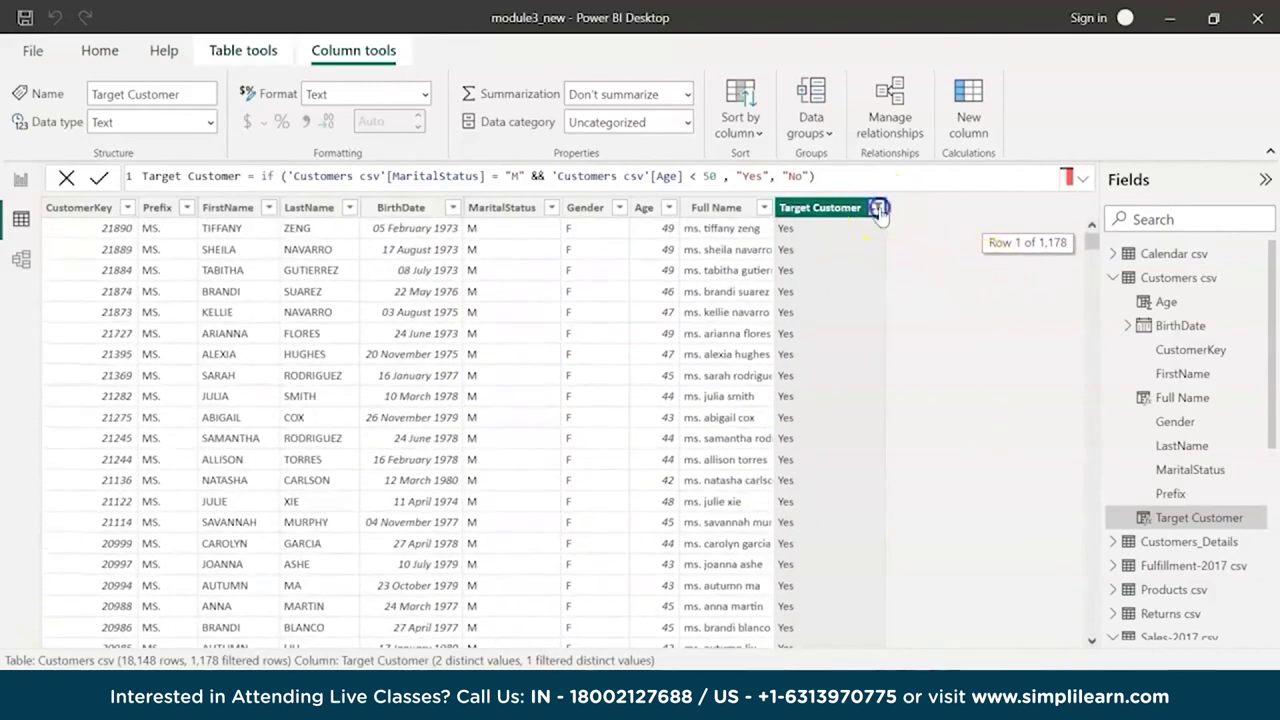
Restore all values in the Target Customer filter and save the report file
click(877, 207)
click(913, 412)
click(918, 413)
click(1066, 482)
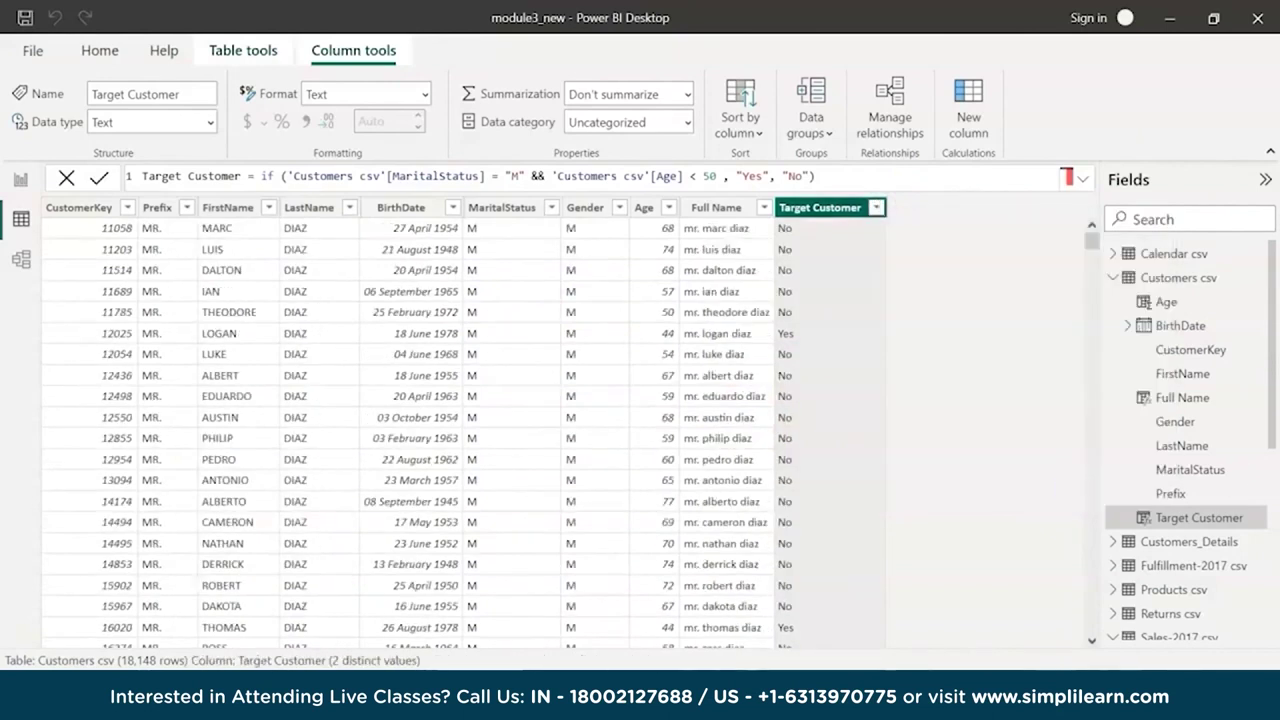
click(24, 19)
Add a calculated column to the Calendar csv table with the formula 12 Days after = 'Calendar csv'[Date] + 12 and commit it
click(1165, 253)
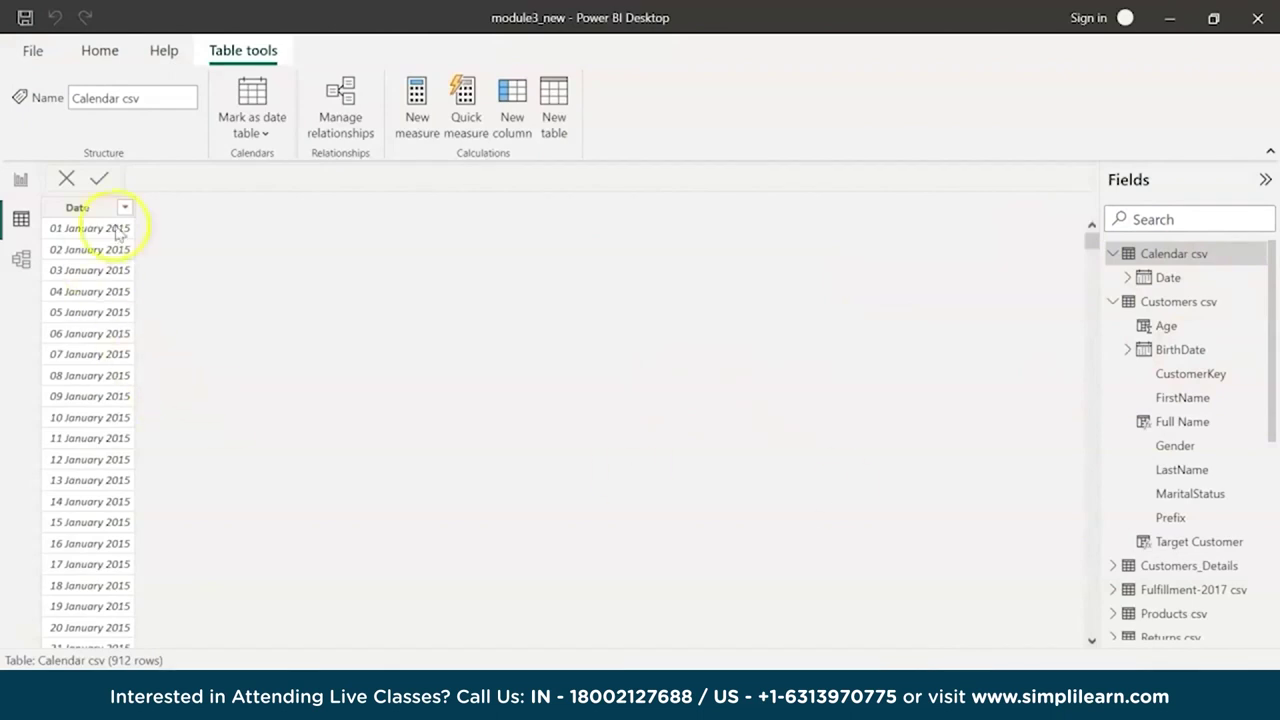
click(90, 210)
click(527, 120)
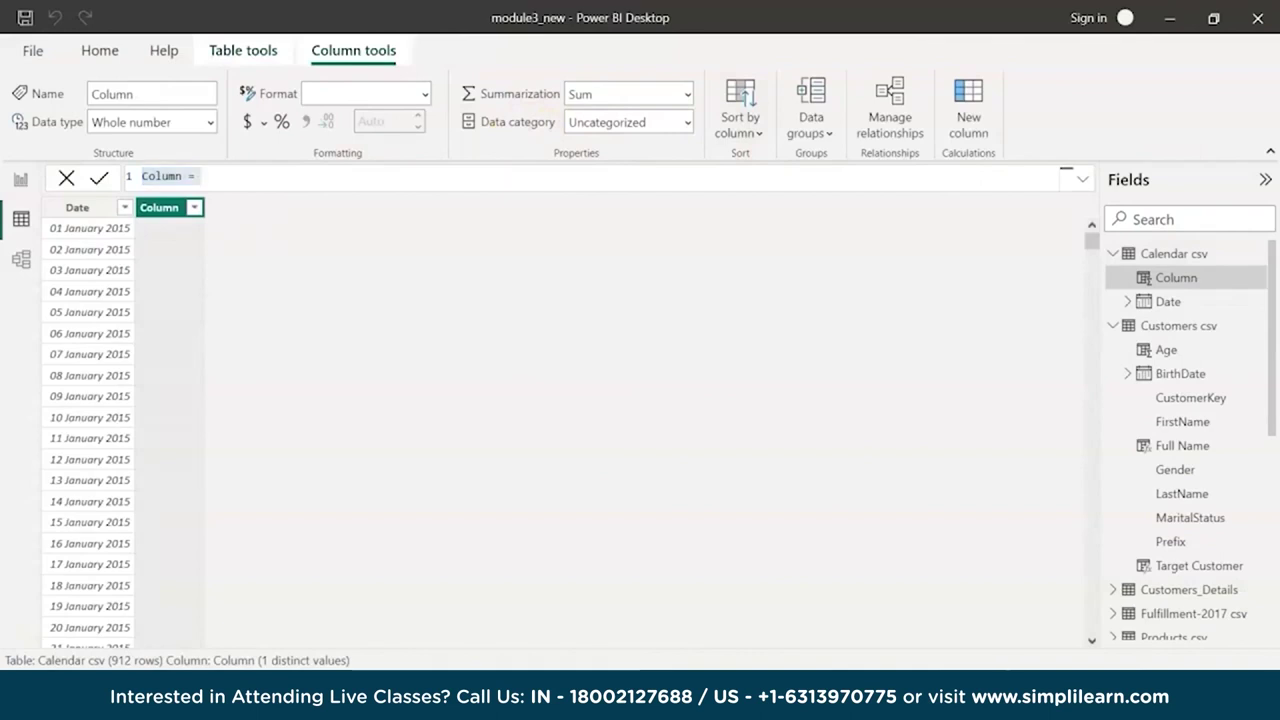
click(168, 178)
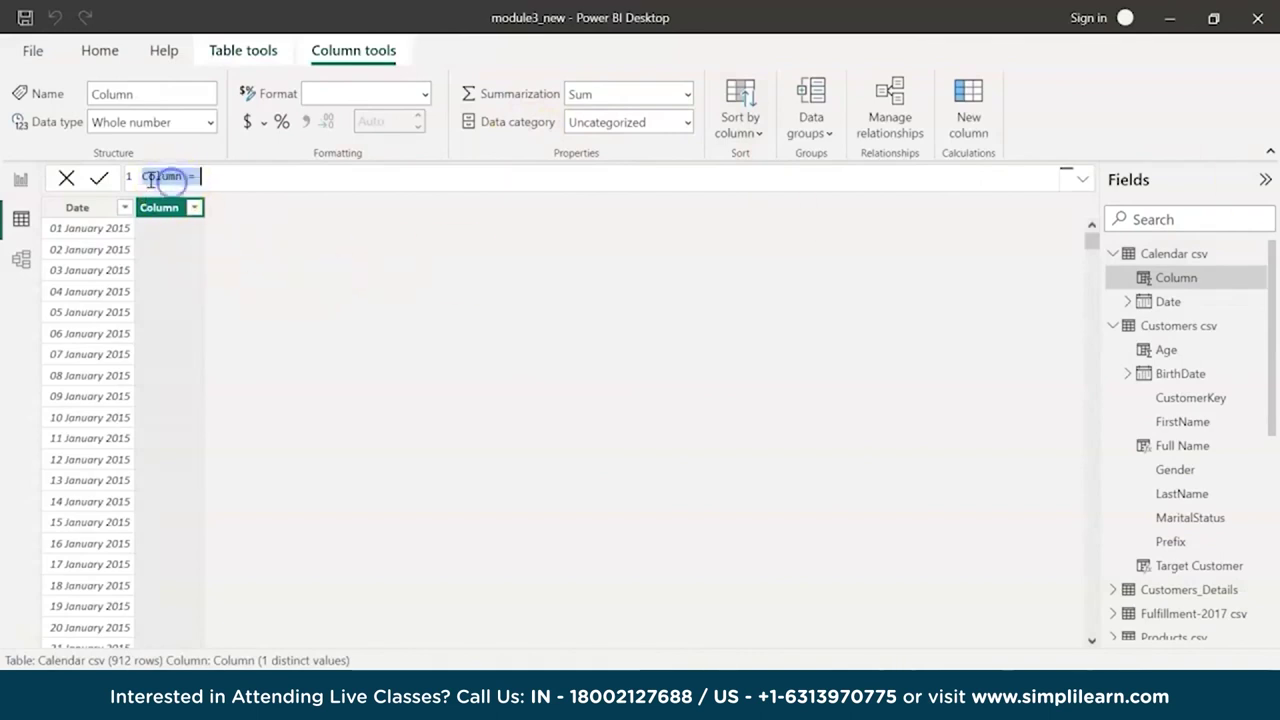
text(12 Days after = 'Calendar csv'[Date] + 12)
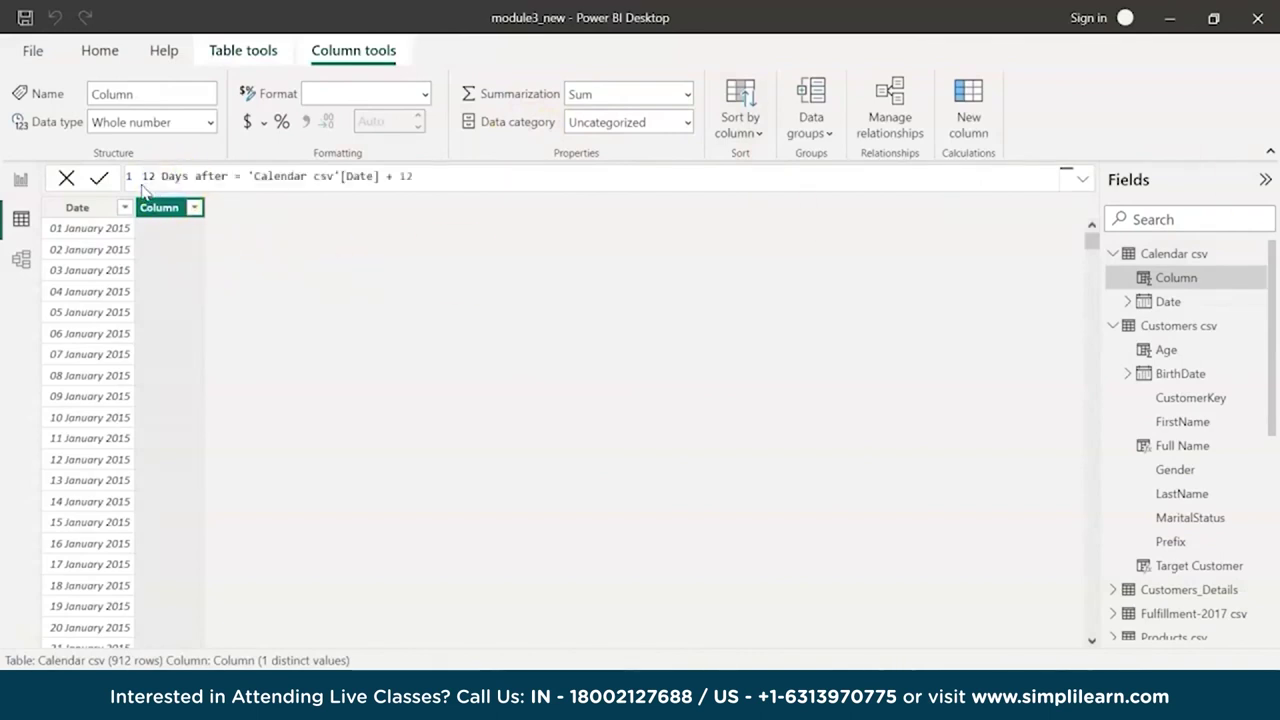
click(282, 124)
click(337, 177)
click(183, 183)
click(184, 178)
click(255, 185)
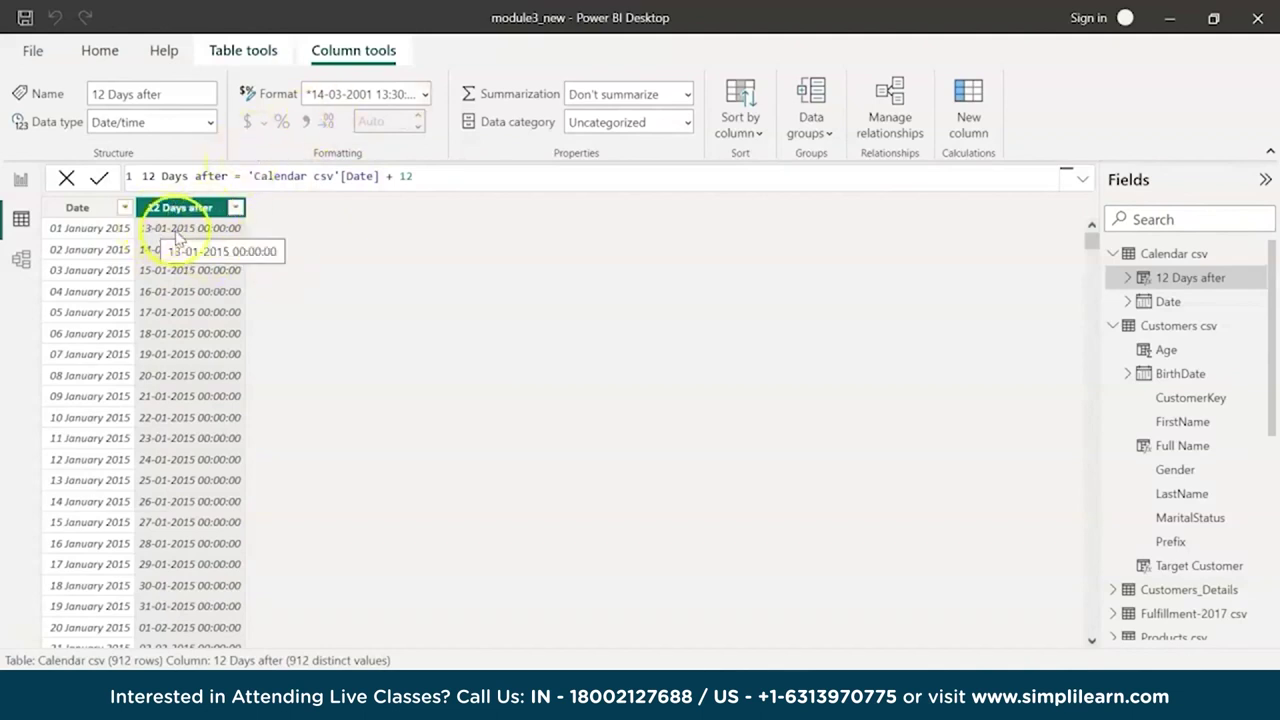
Format the 12 Days after column with the date format 14 March 2001 (dd mmmm yyyy)
click(422, 92)
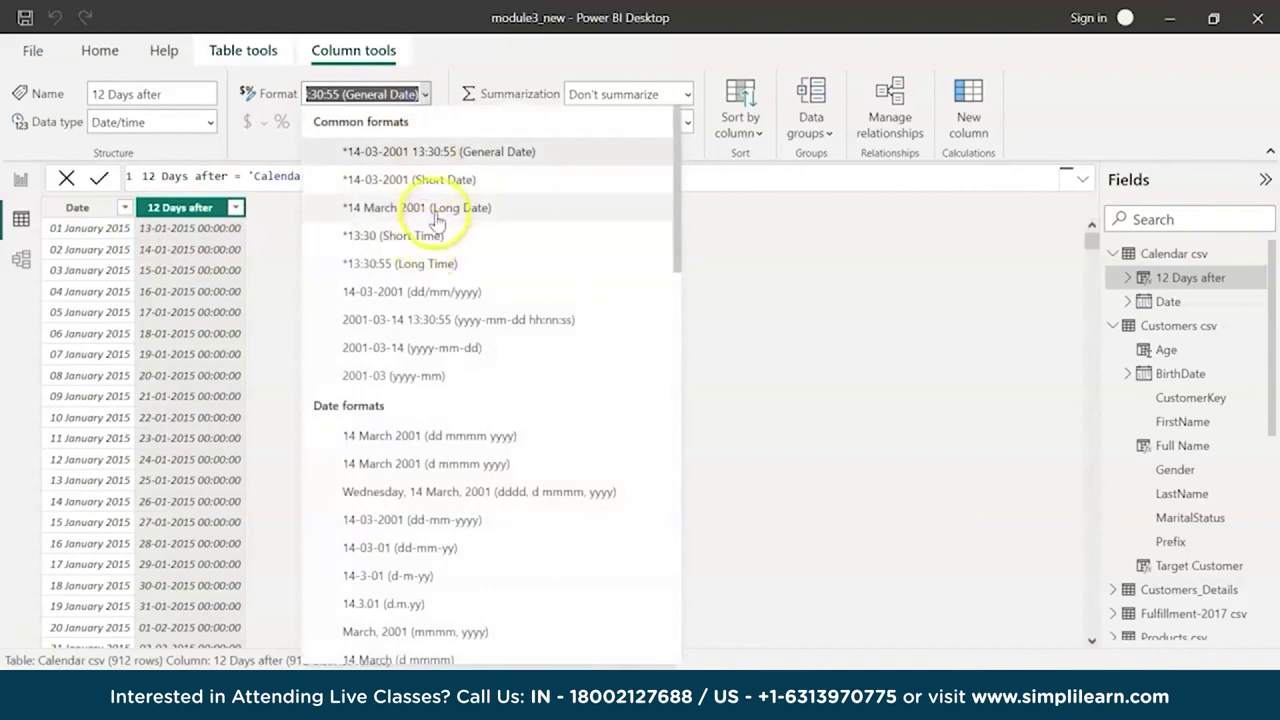
click(437, 466)
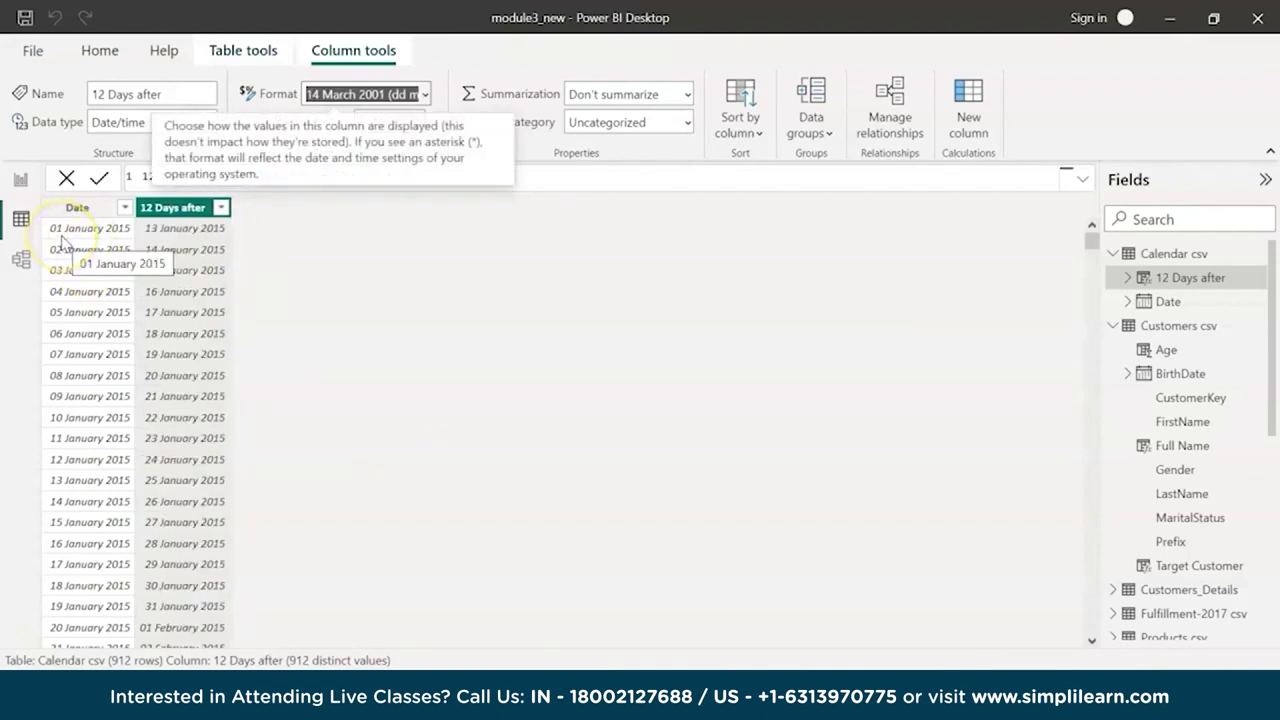
click(245, 249)
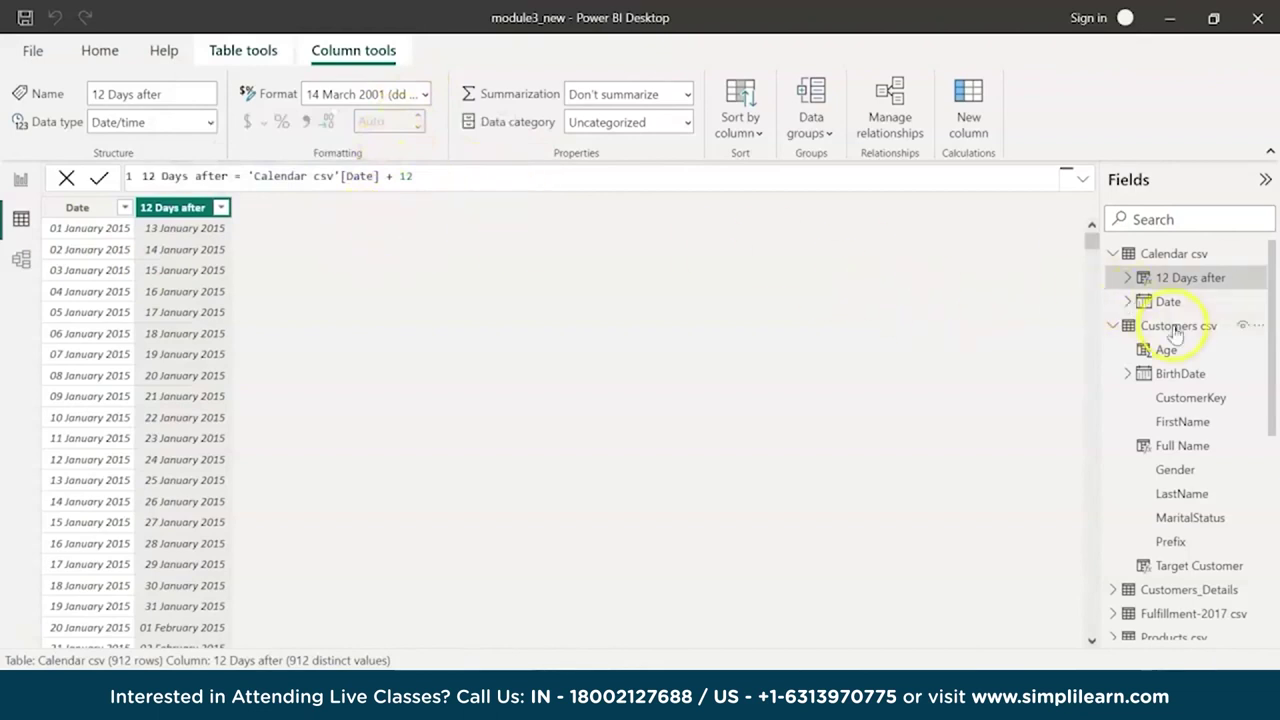
Format the Cost column of the Sales-2017 csv table as Currency
scroll(1175, 335, down, 5)
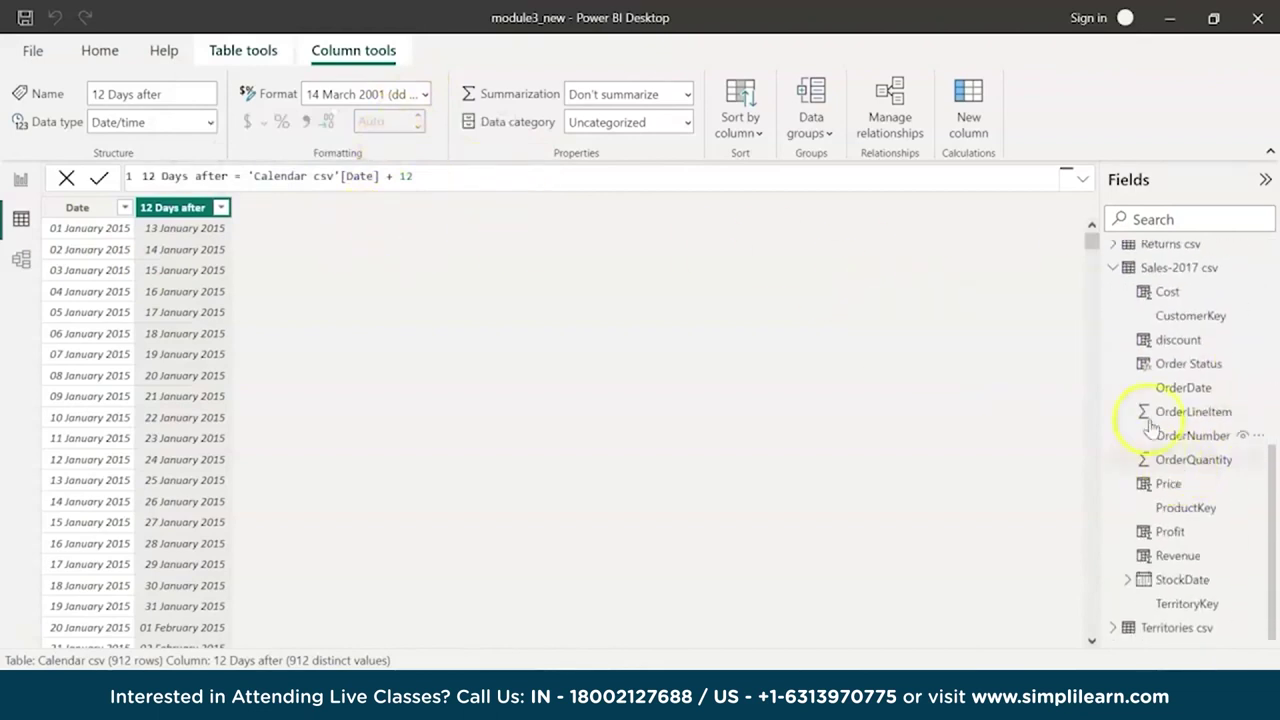
click(1172, 298)
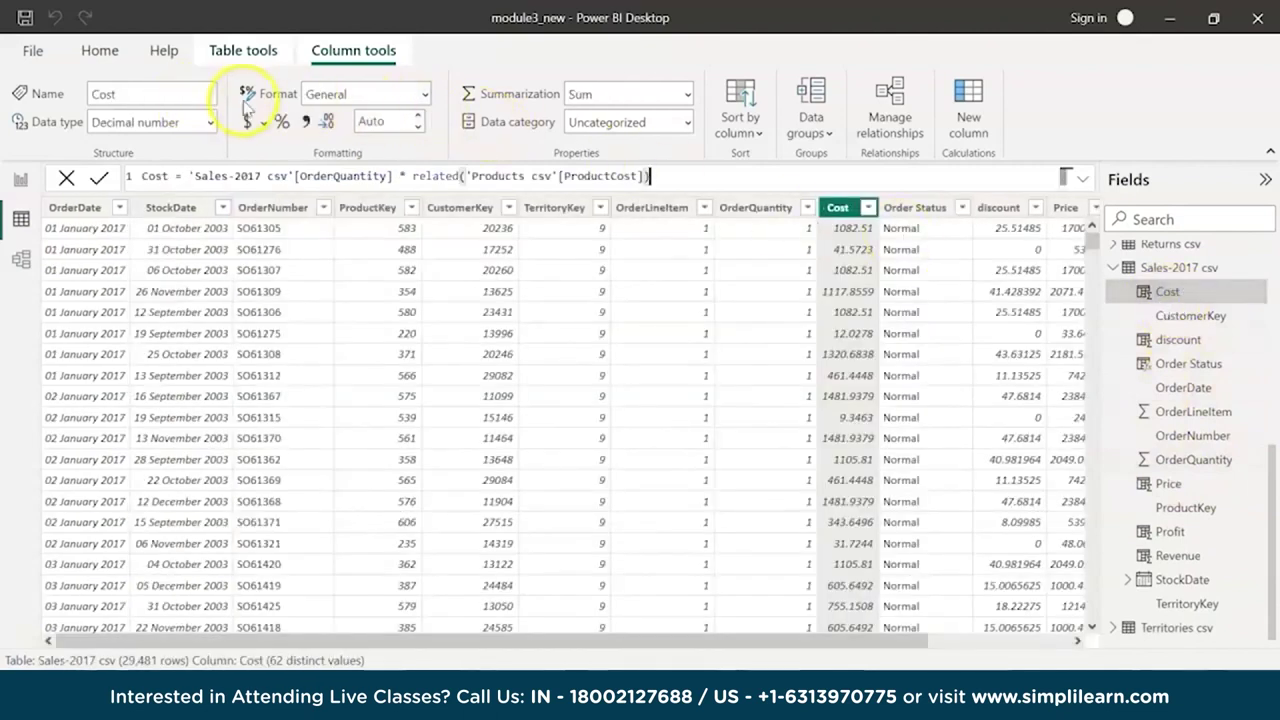
click(424, 94)
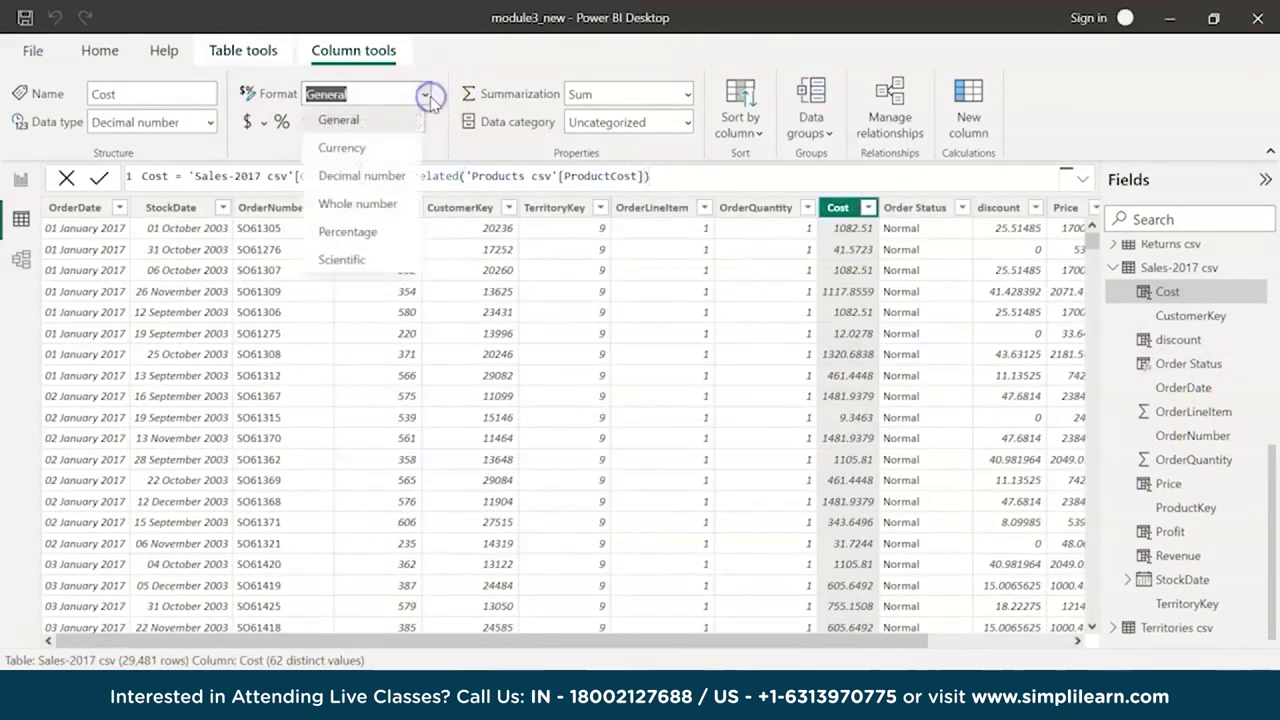
click(399, 148)
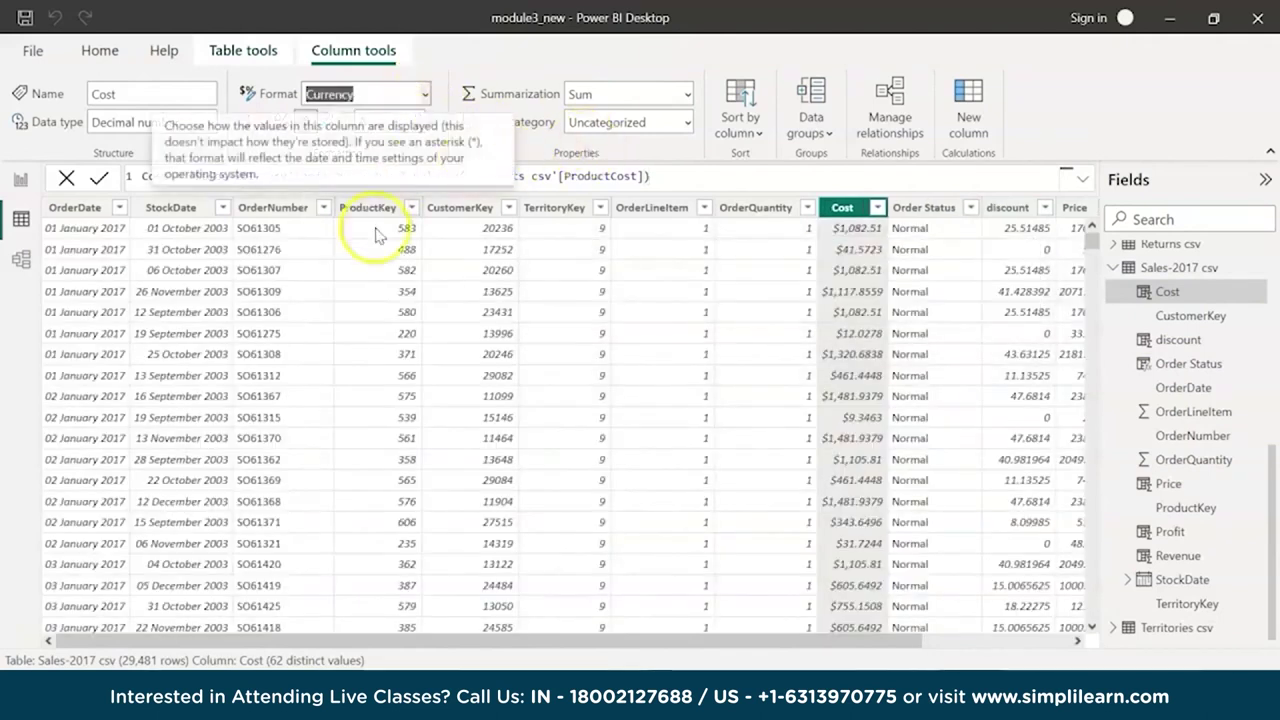
click(580, 160)
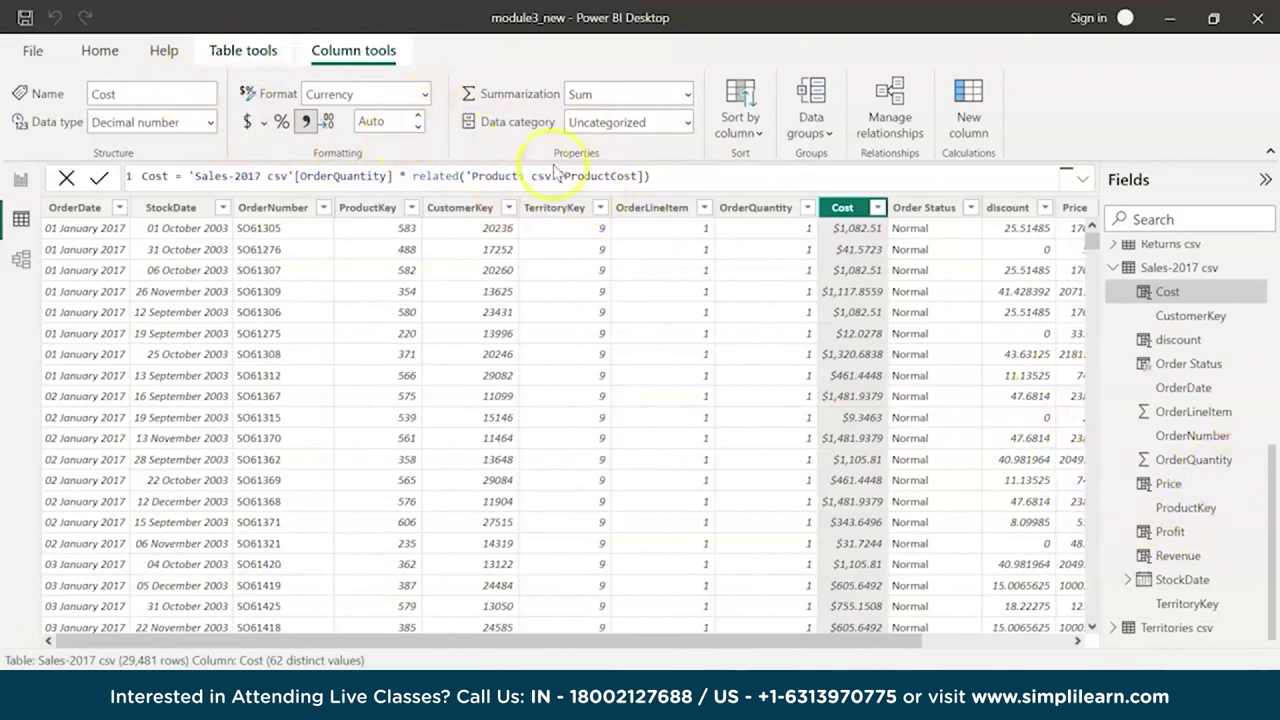
Look at the Date column of Calendar csv and the fields of the Customers_Details table
scroll(1207, 410, up, 3)
scroll(1200, 405, up, 5)
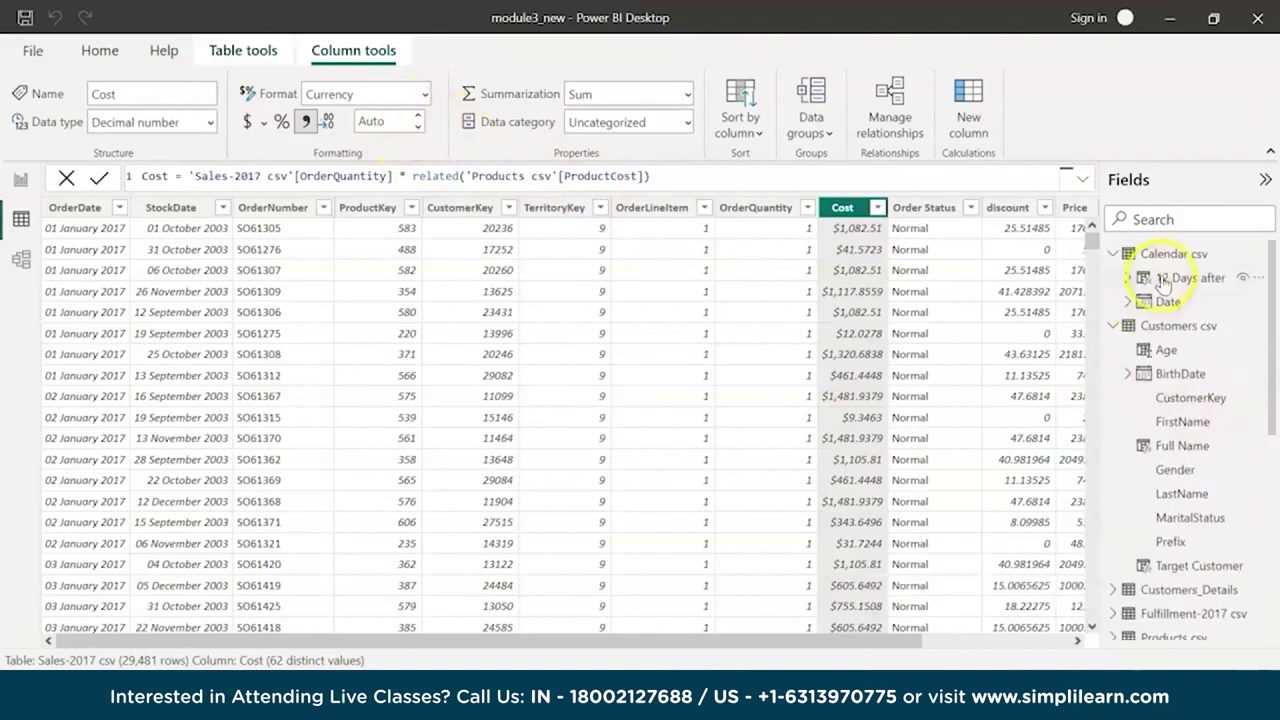
click(1170, 302)
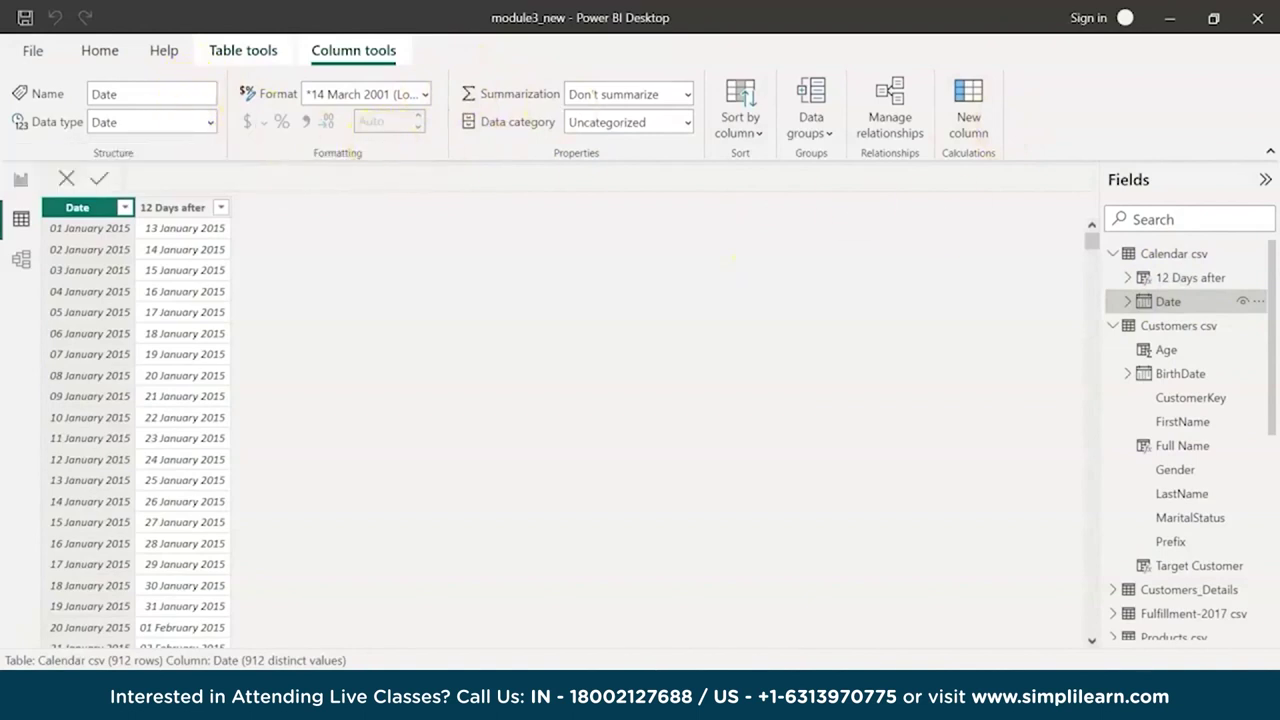
scroll(1222, 420, down, 3)
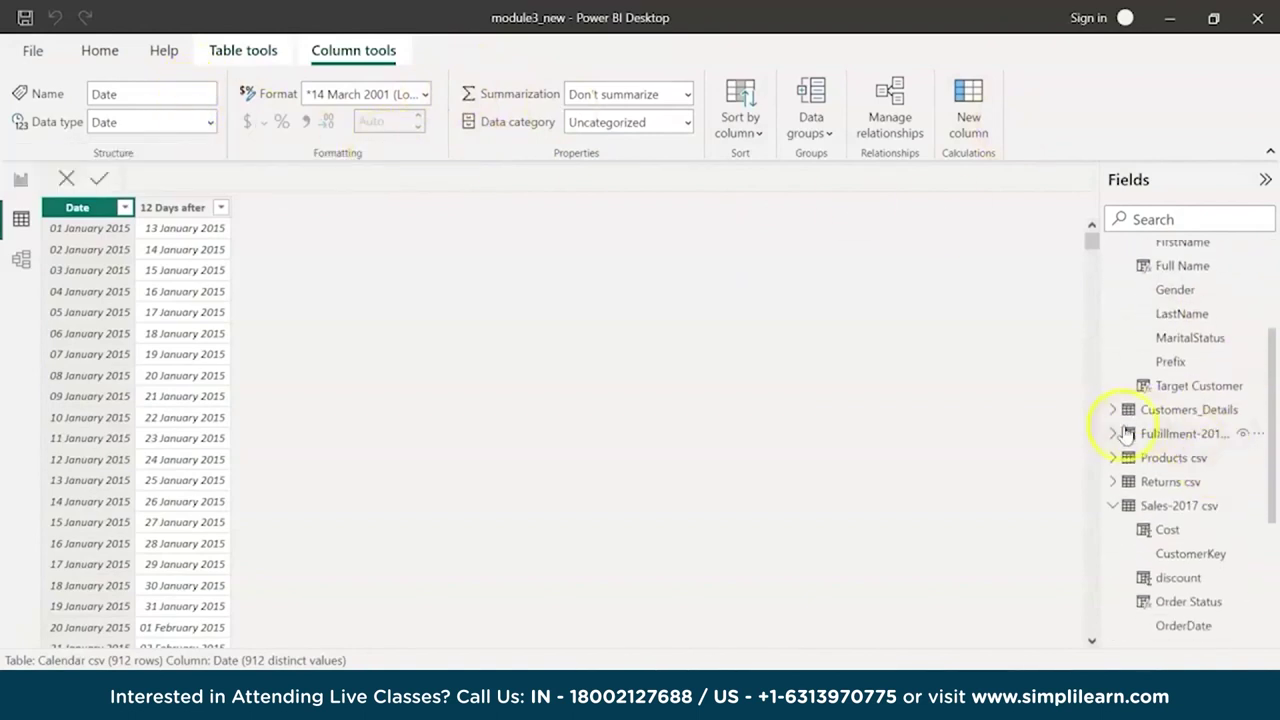
click(1112, 410)
click(1112, 411)
click(1113, 412)
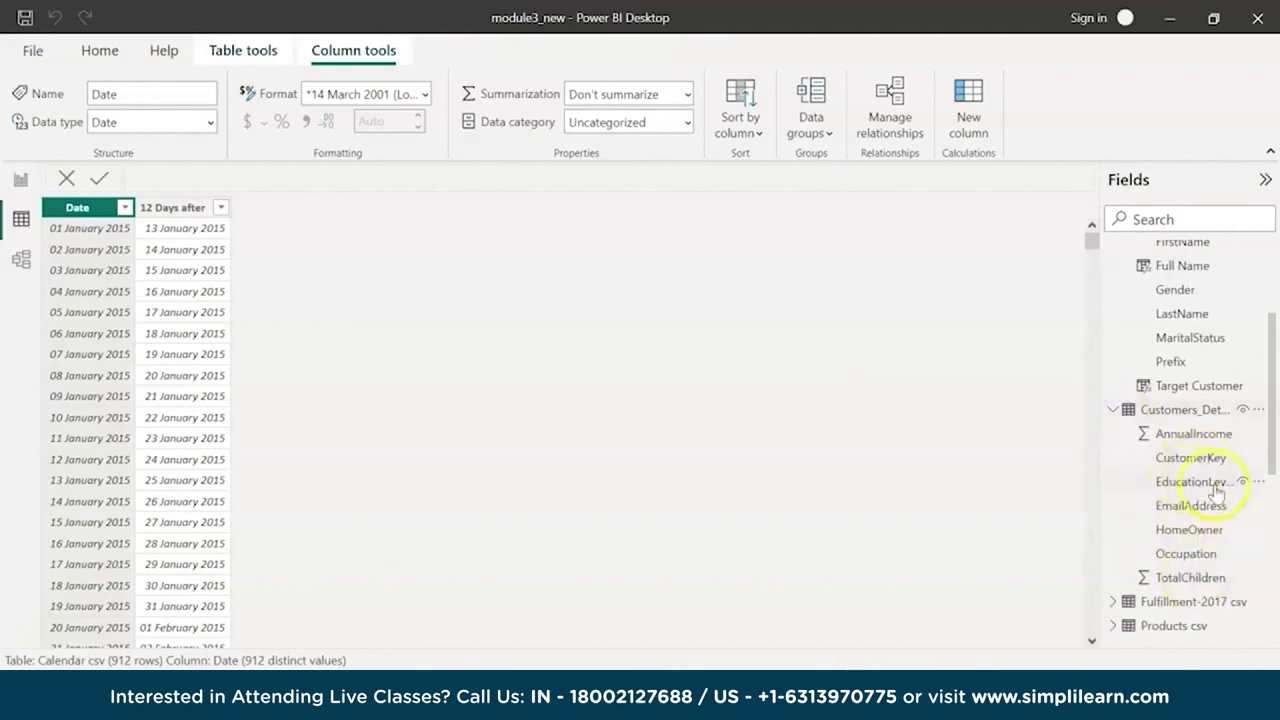
scroll(1210, 470, up, 5)
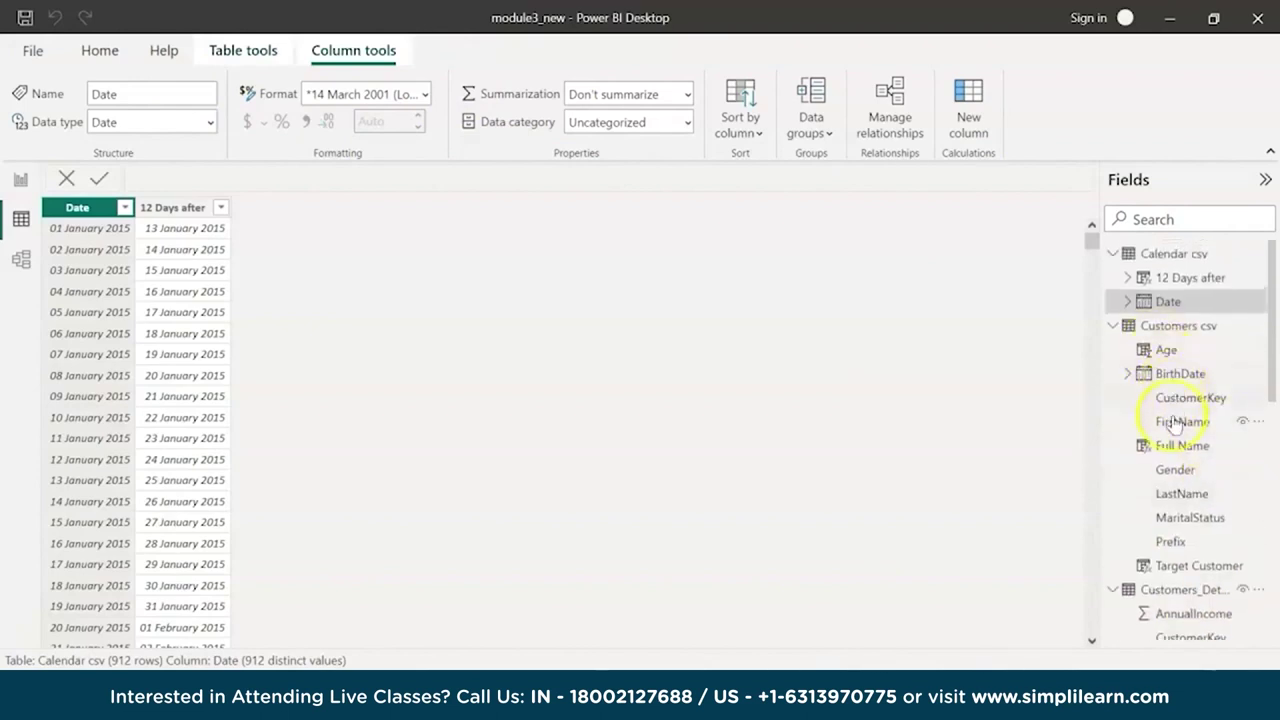
Check the format and data type settings of the Full Name column and the date formats offered for the Calendar csv Date column
click(1180, 421)
click(1170, 442)
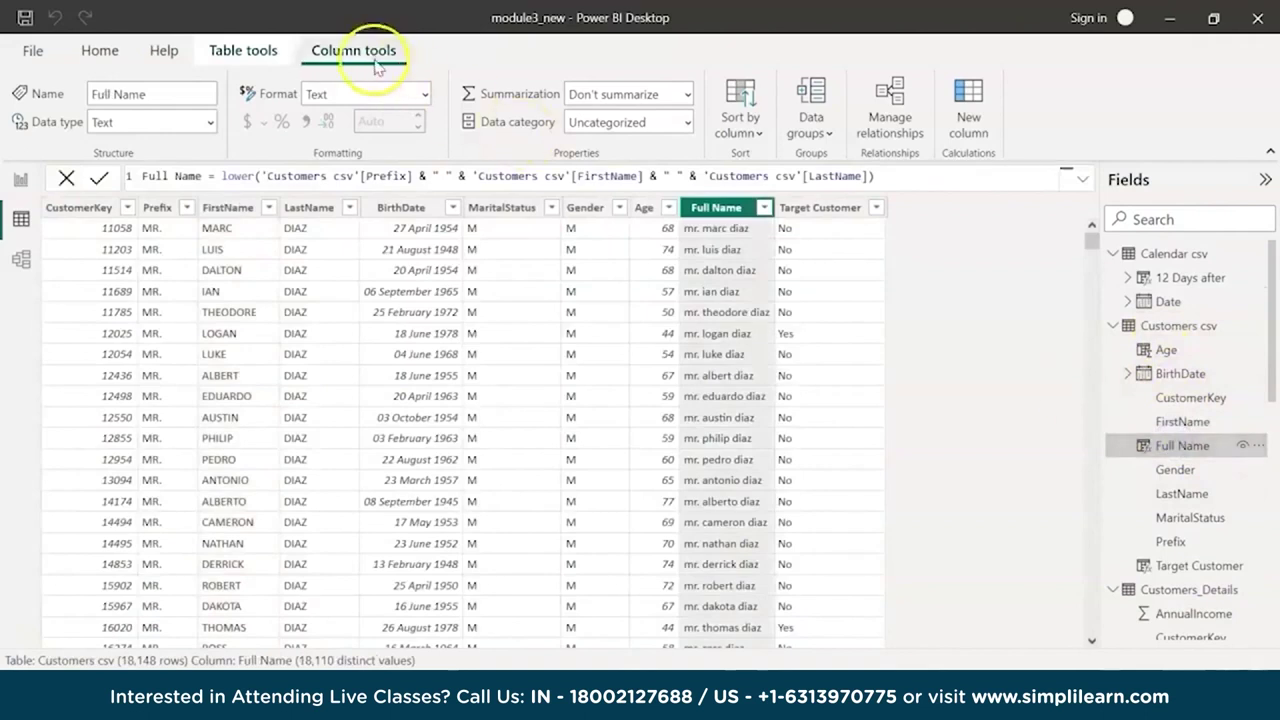
click(422, 95)
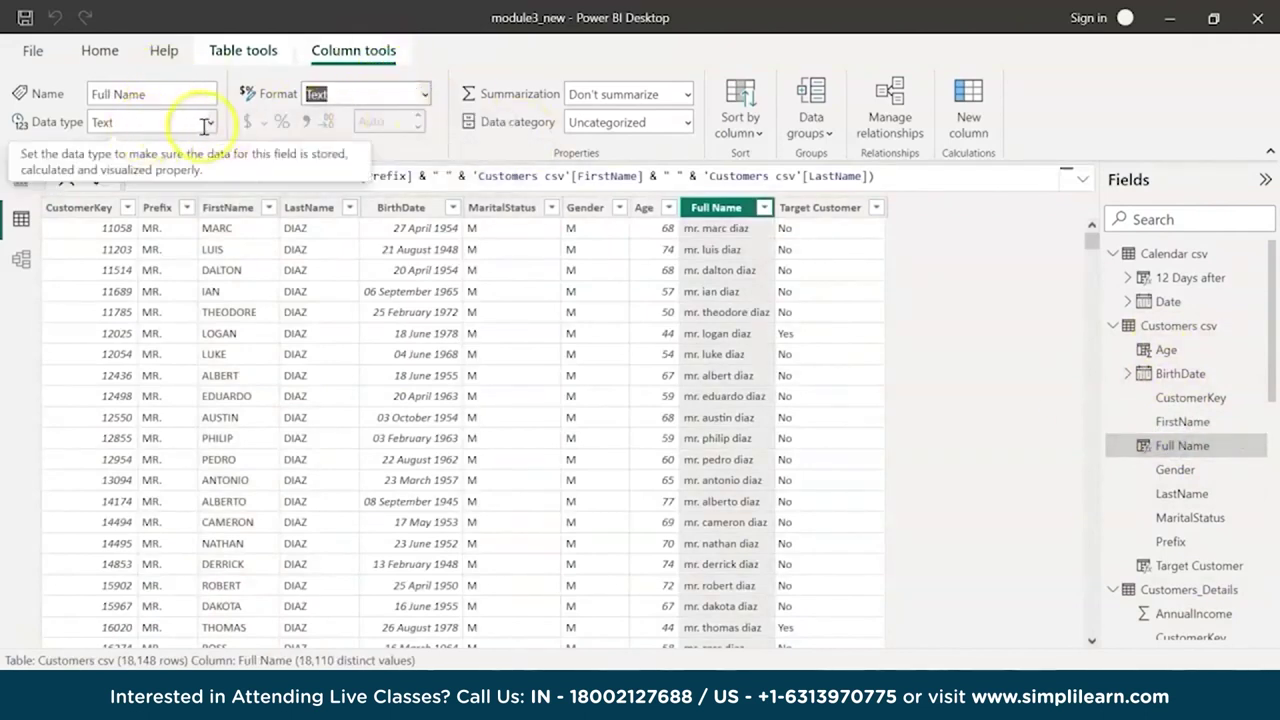
click(174, 126)
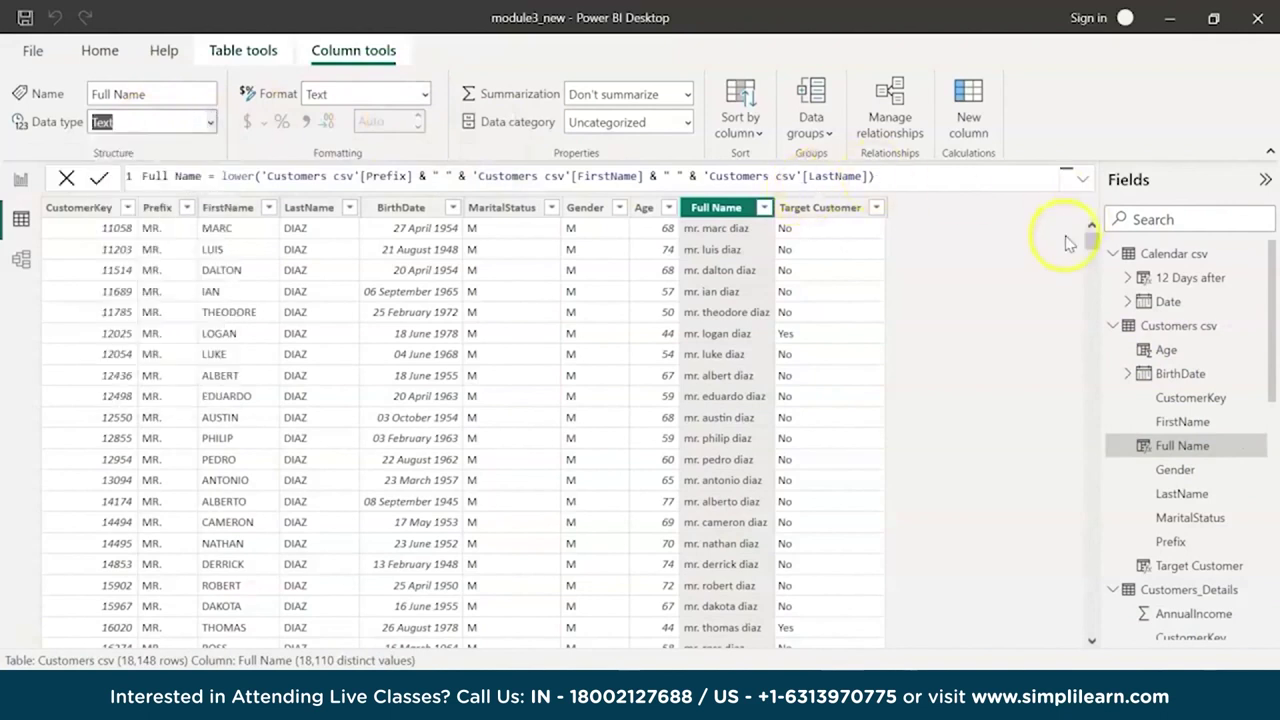
click(1150, 301)
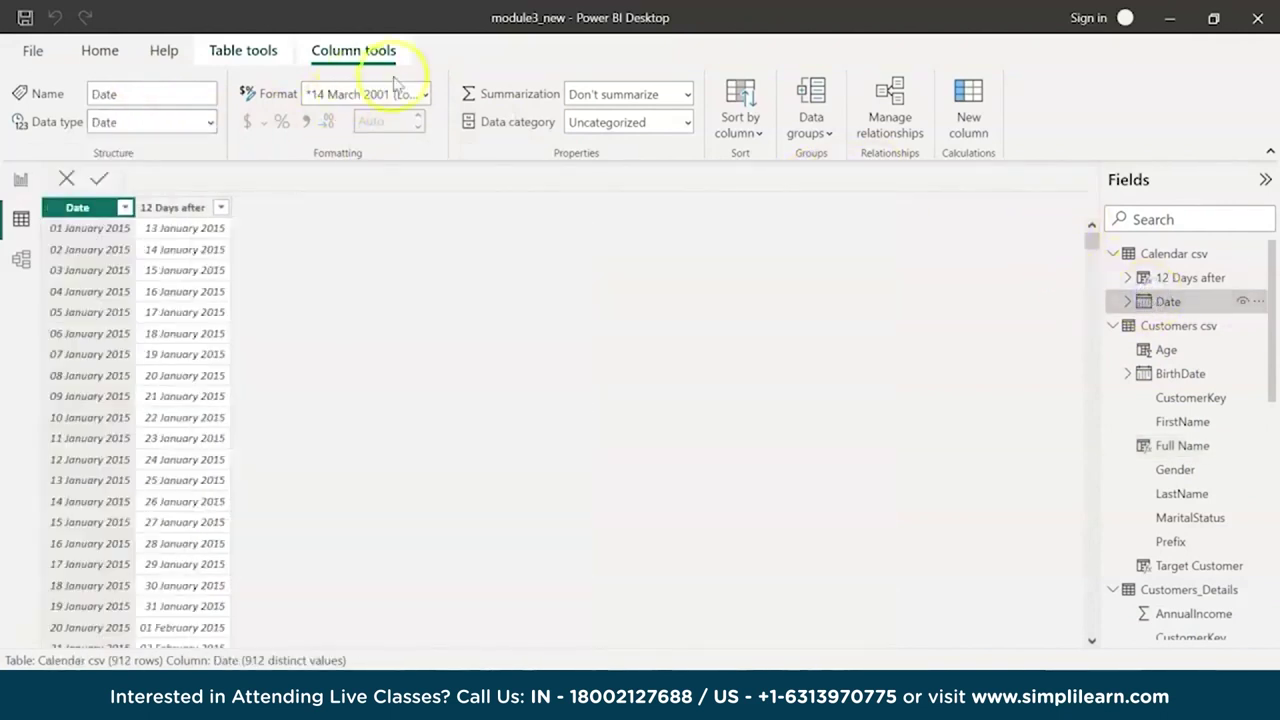
click(424, 94)
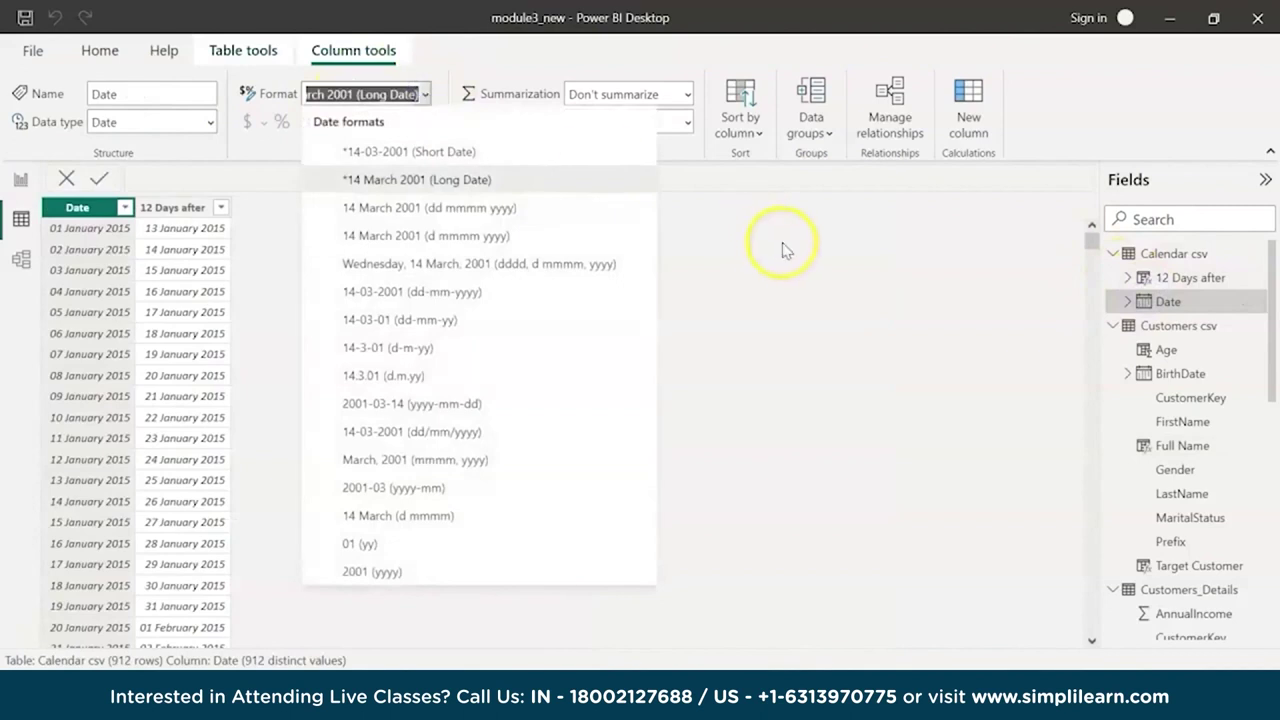
click(785, 250)
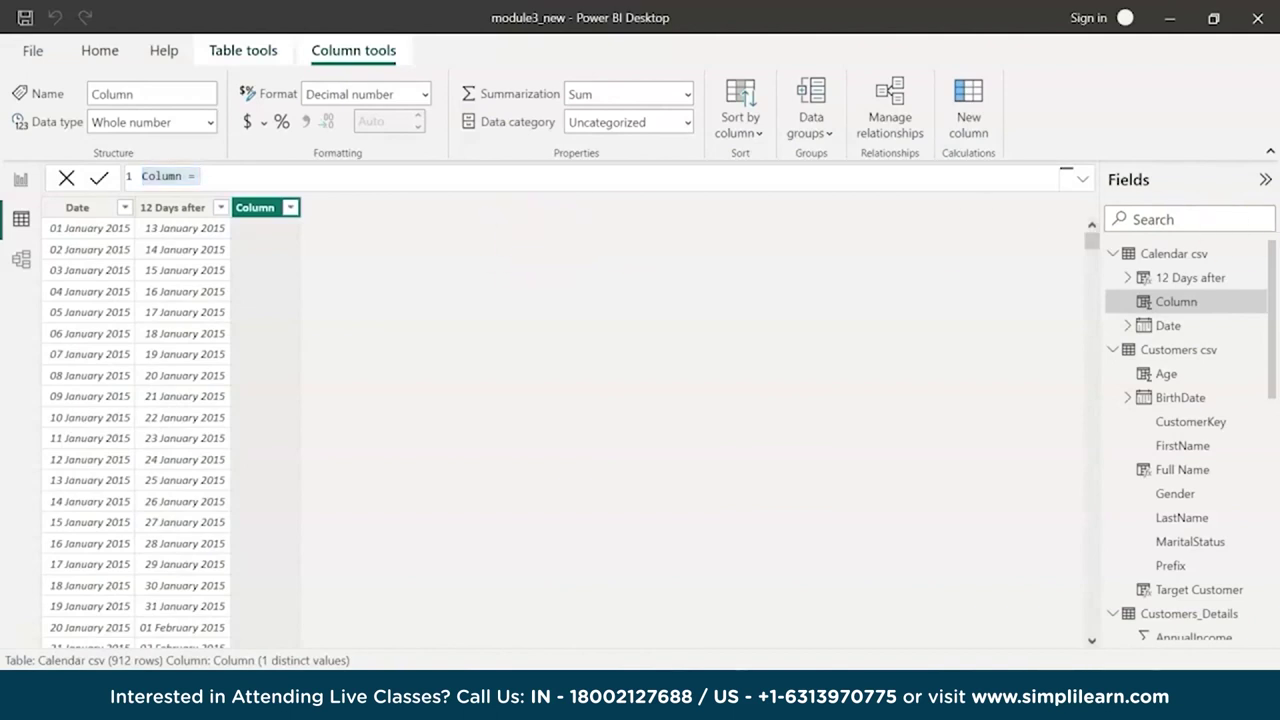
Add a calculated column named 8 month expiry to Calendar csv and start its formula with the EDATE function
double_click(168, 177)
text(8 month expiry)
click(313, 179)
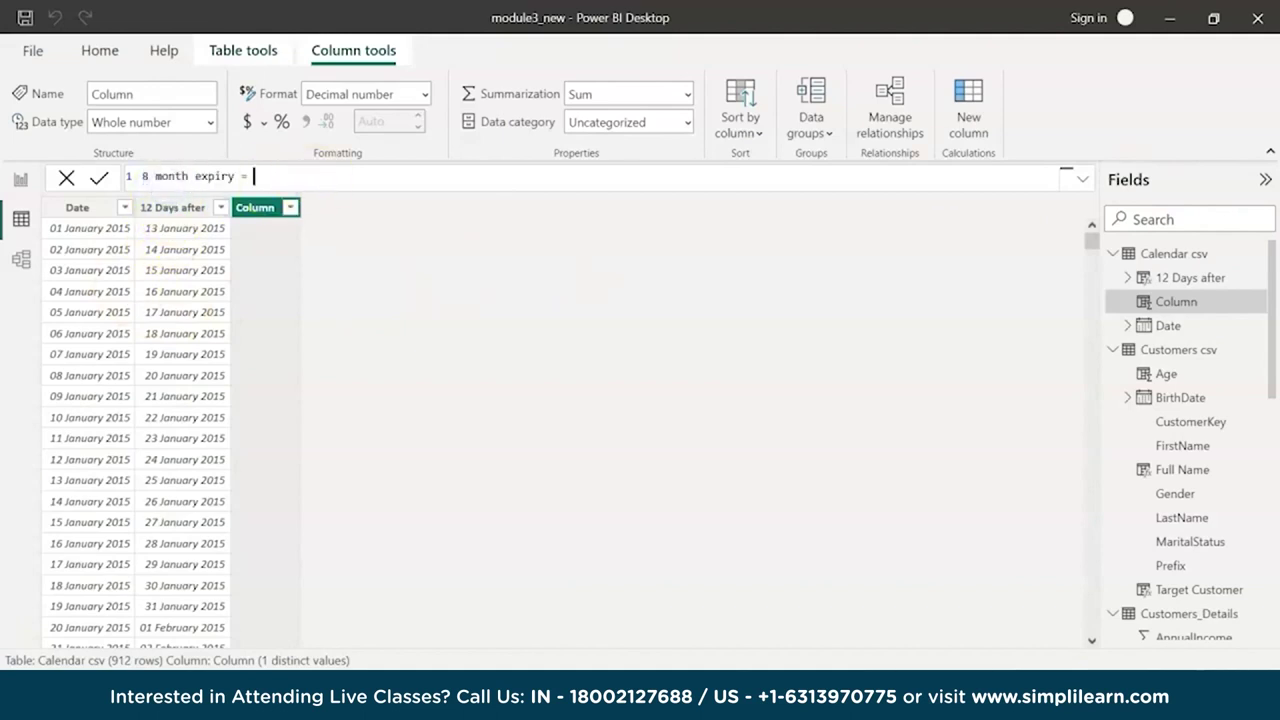
text(edate()
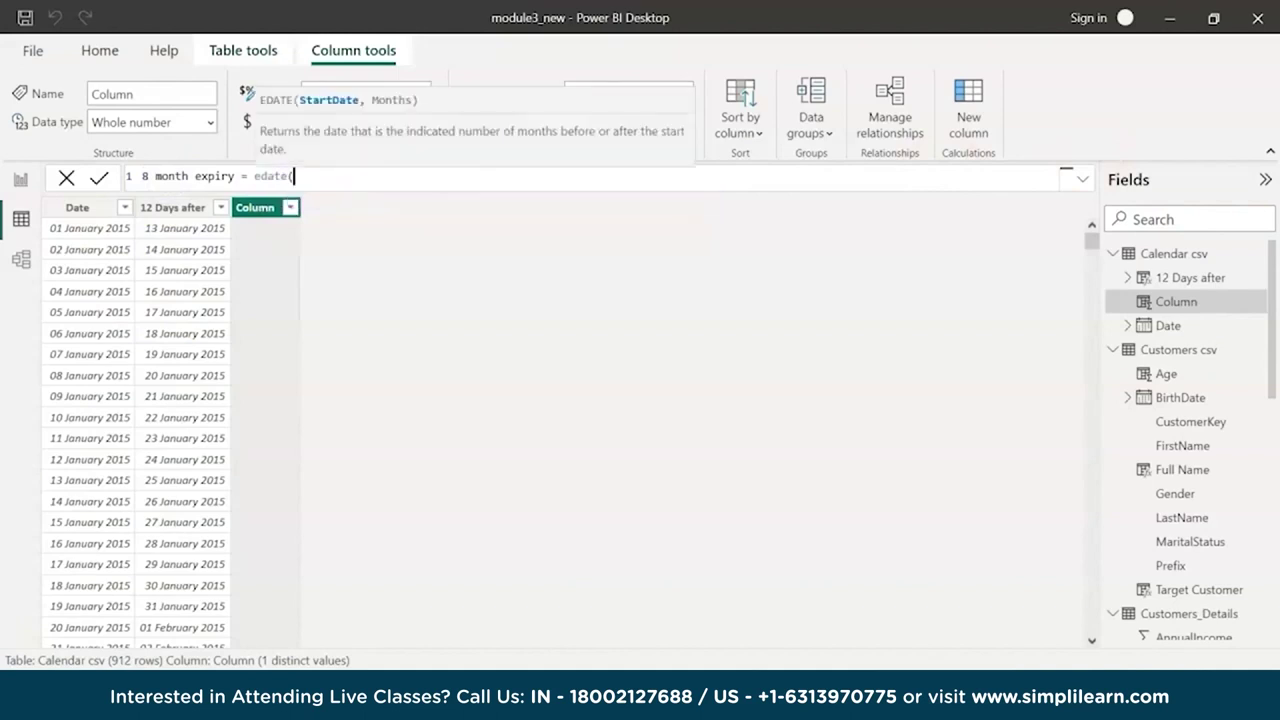
text(date)
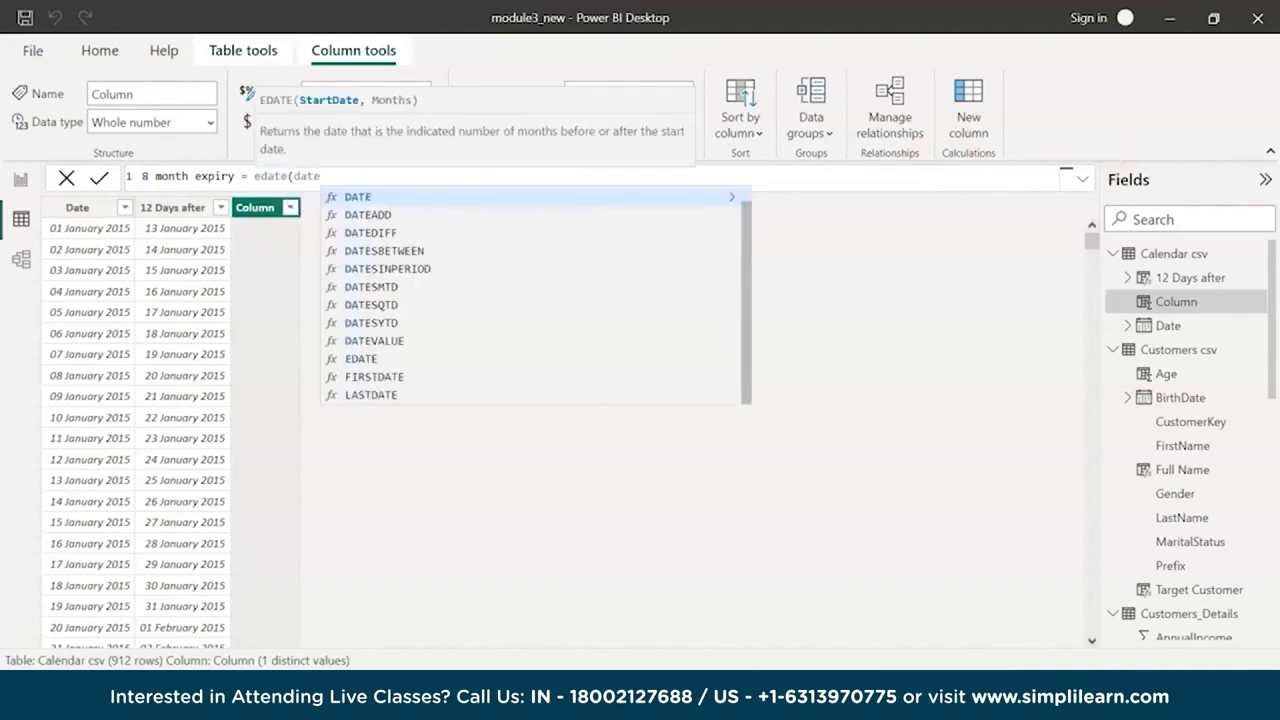
key(BackSpace)
key(BackSpace)
key(BackSpace)
key(BackSpace)
text(dae)
key(BackSpace)
key(BackSpace)
key(BackSpace)
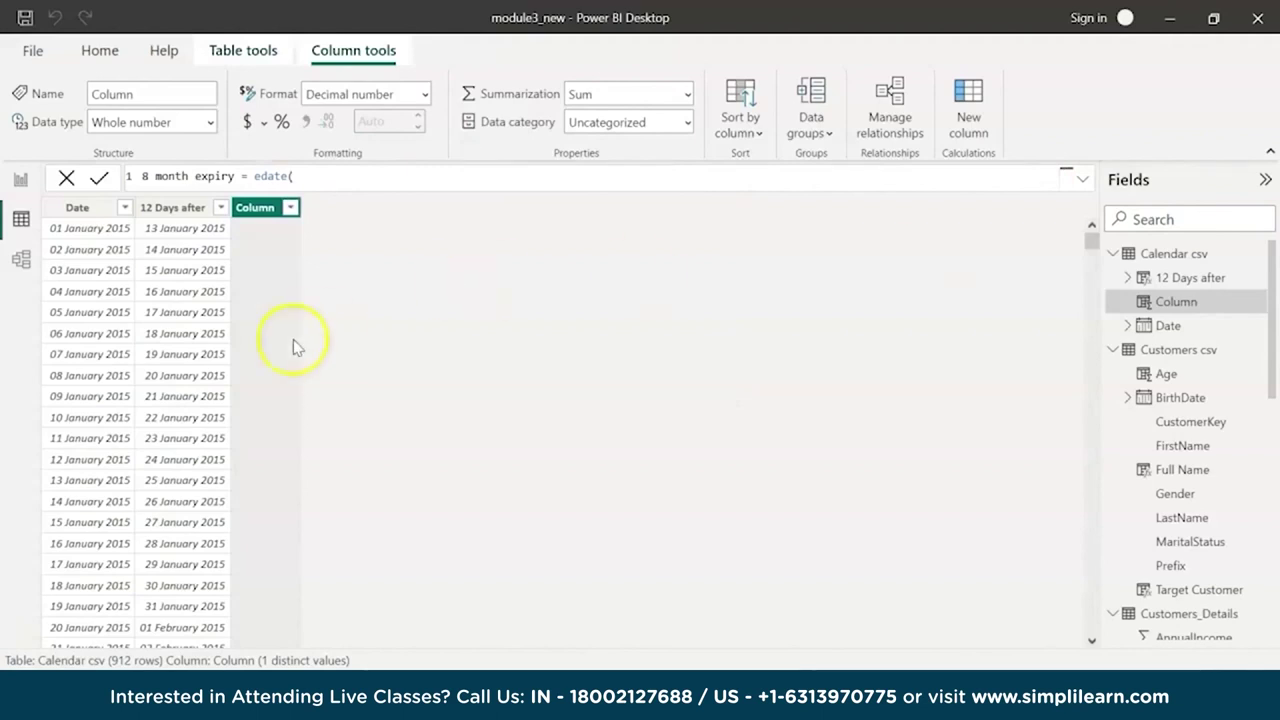
Complete the EDATE formula with 'Calendar csv'[Date] and 8 months, and format the column as 14 March 2001 (dd mmmm yyyy)
click(343, 185)
text('Calendar csv'[Date])
text(,8))
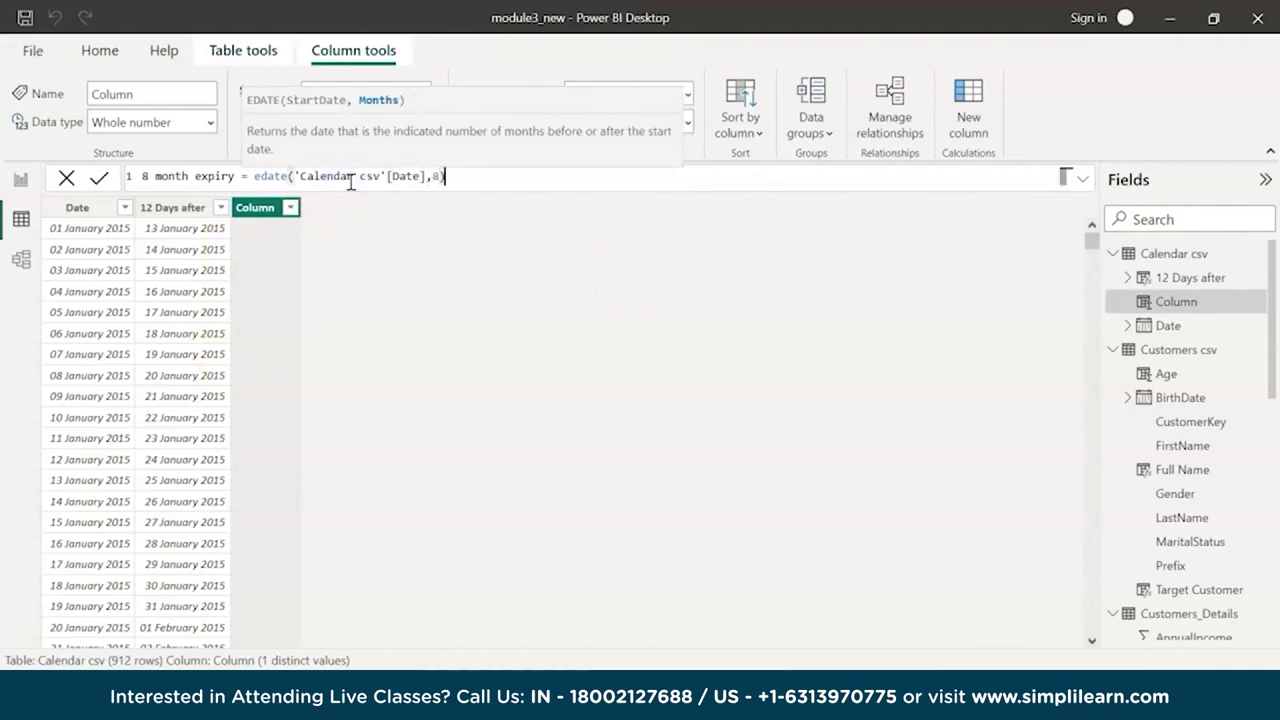
key(Return)
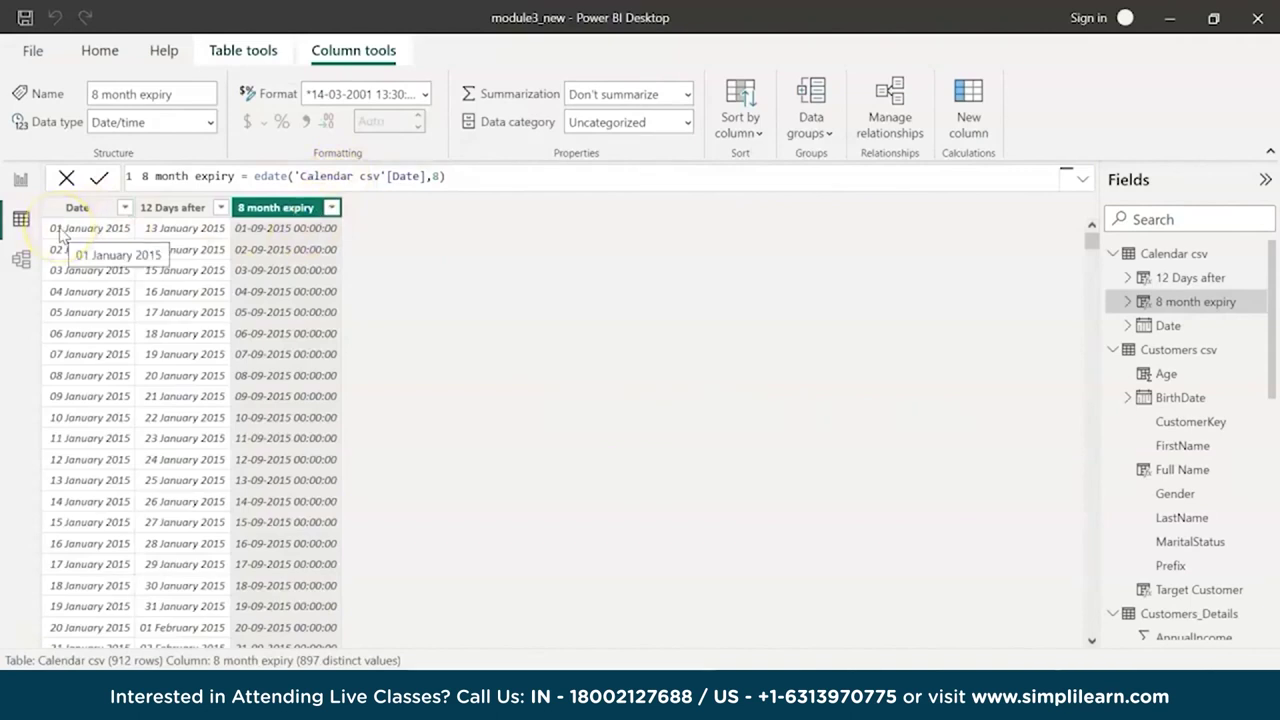
click(423, 94)
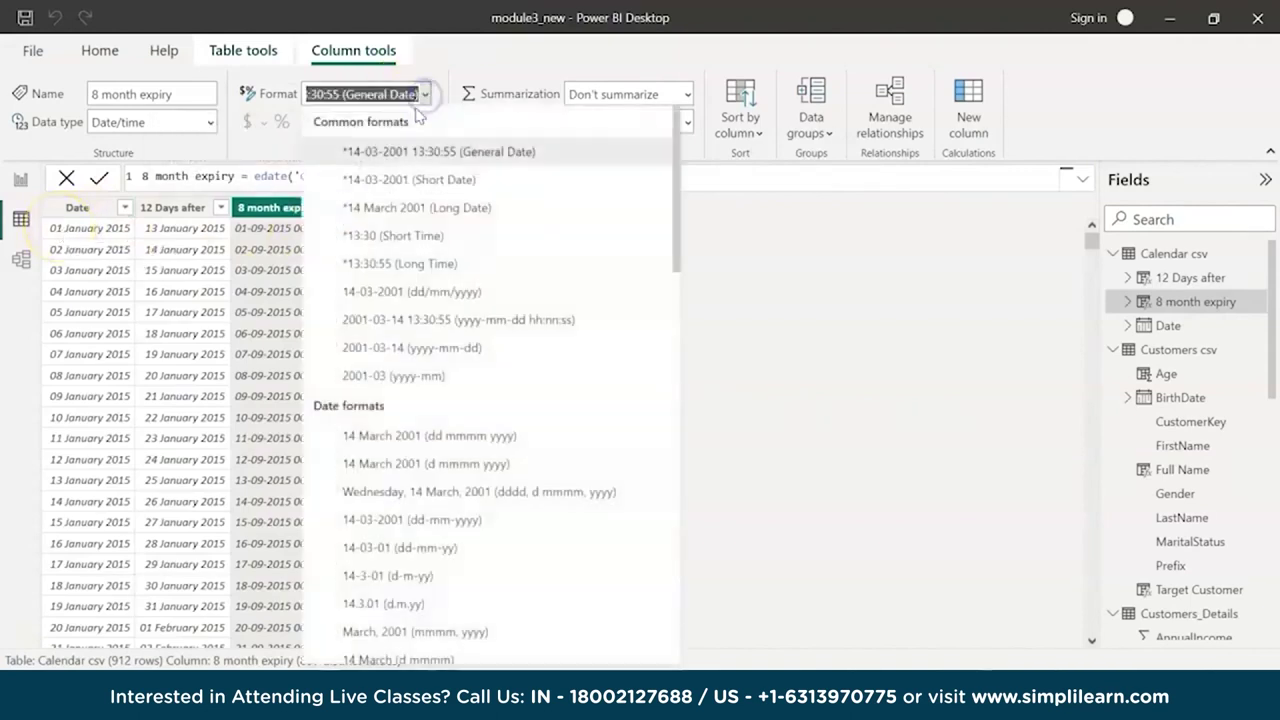
click(410, 436)
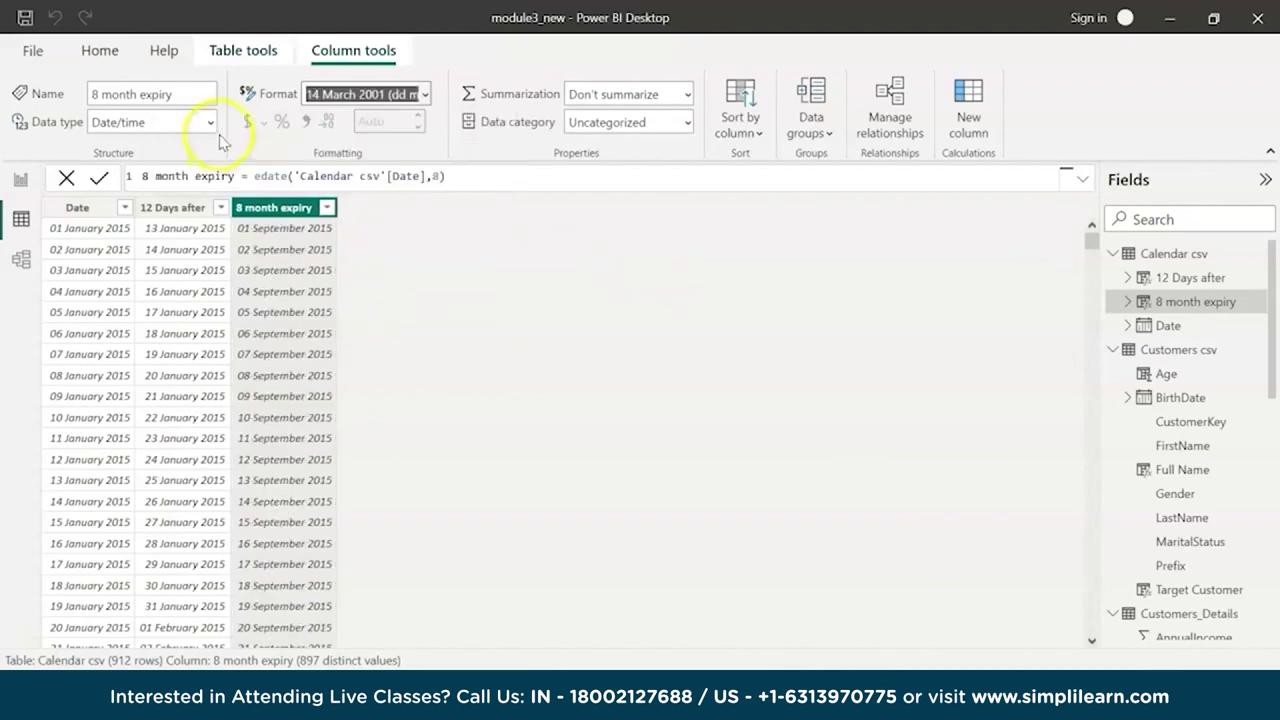
Add a calculated column named DayName to Calendar csv that formats 'Calendar csv'[Date] as "DDDD" with the FORMAT function
click(976, 118)
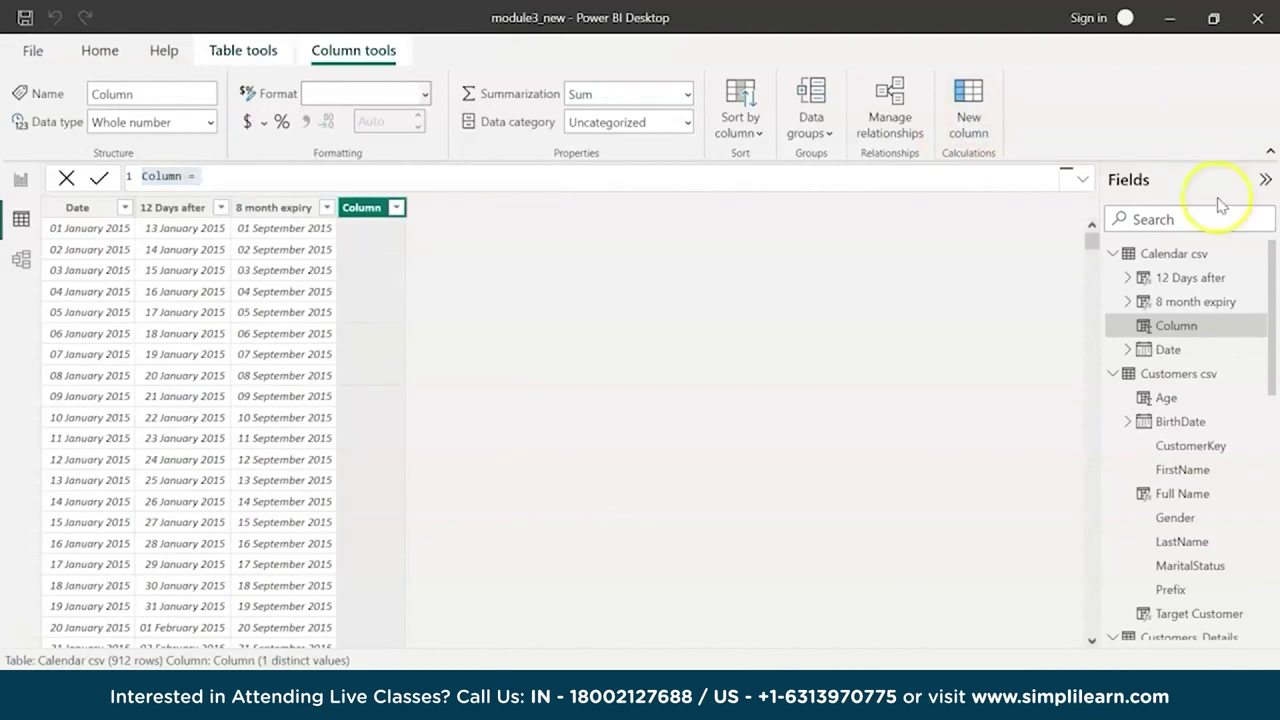
double_click(156, 176)
text(DayName)
click(234, 176)
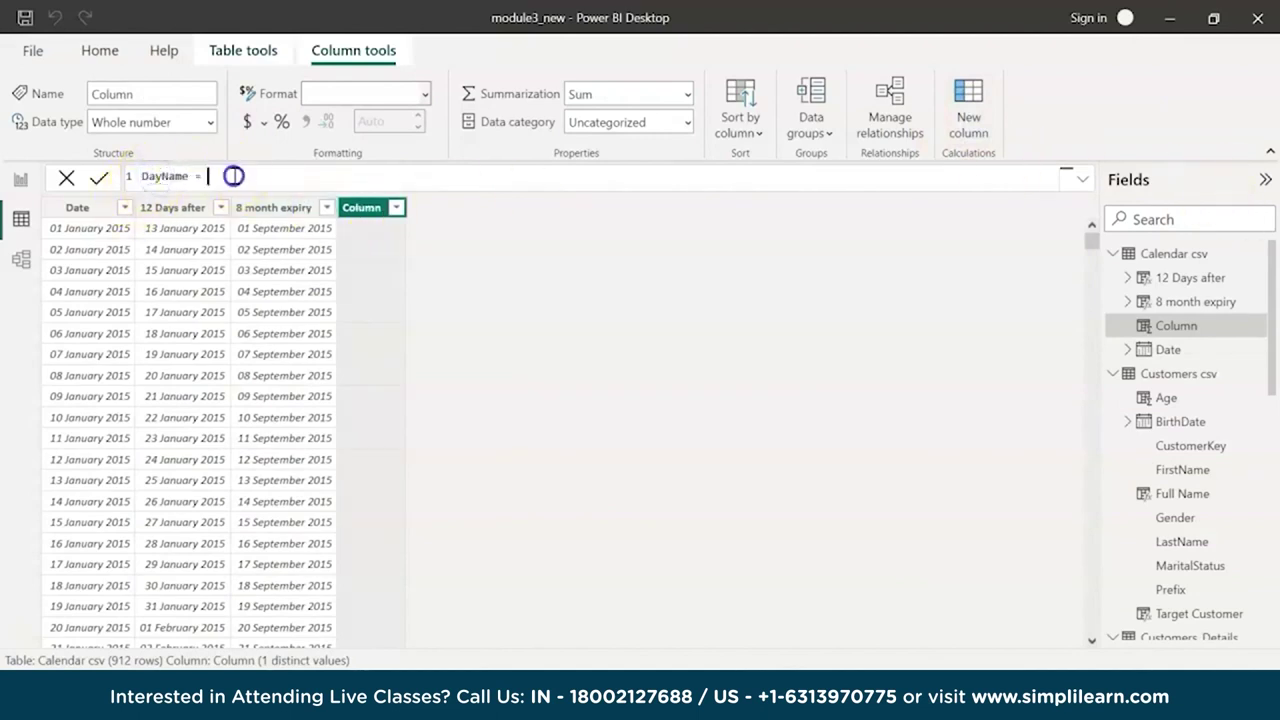
text(format()
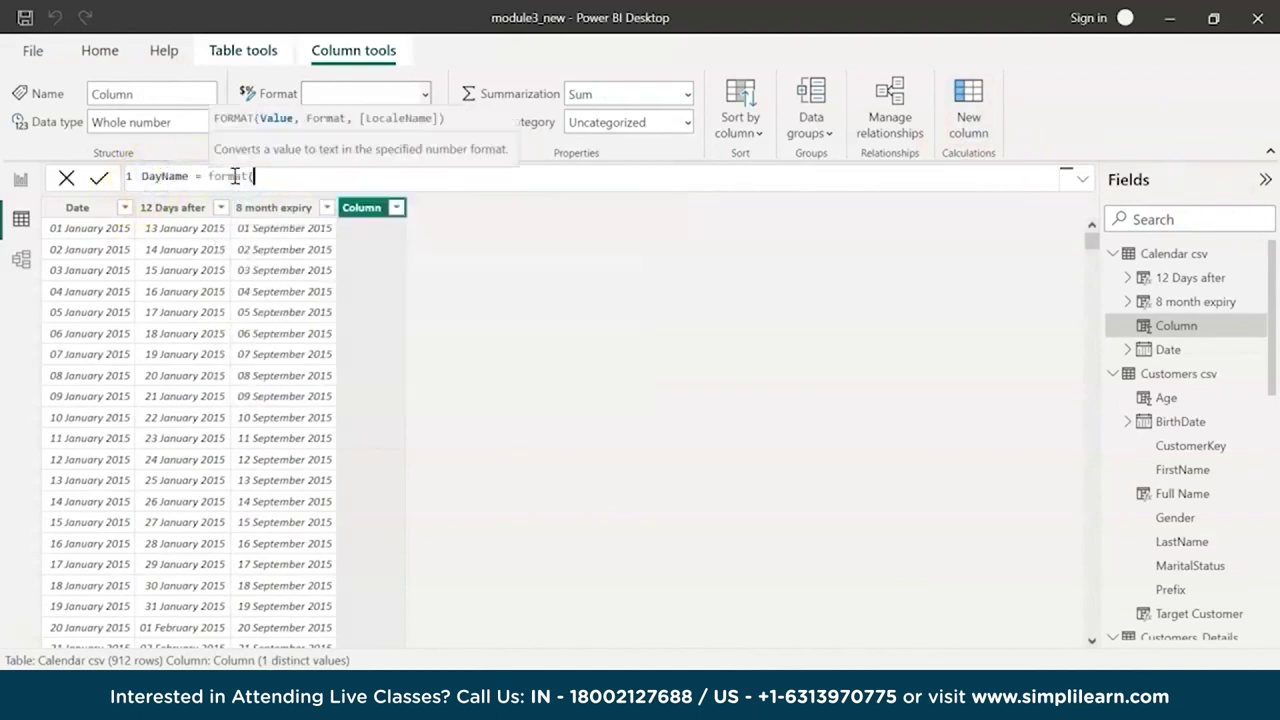
click(1145, 122)
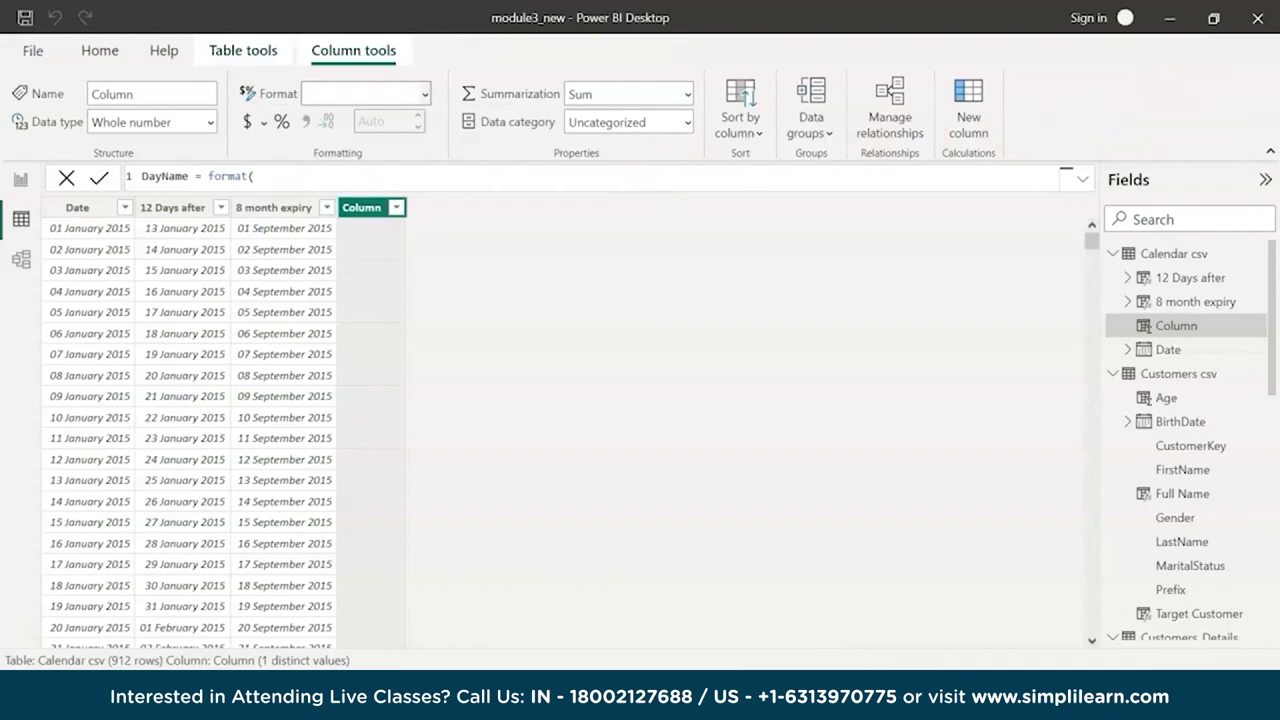
click(343, 171)
text('Calendar csv'[Date],"DDDD")
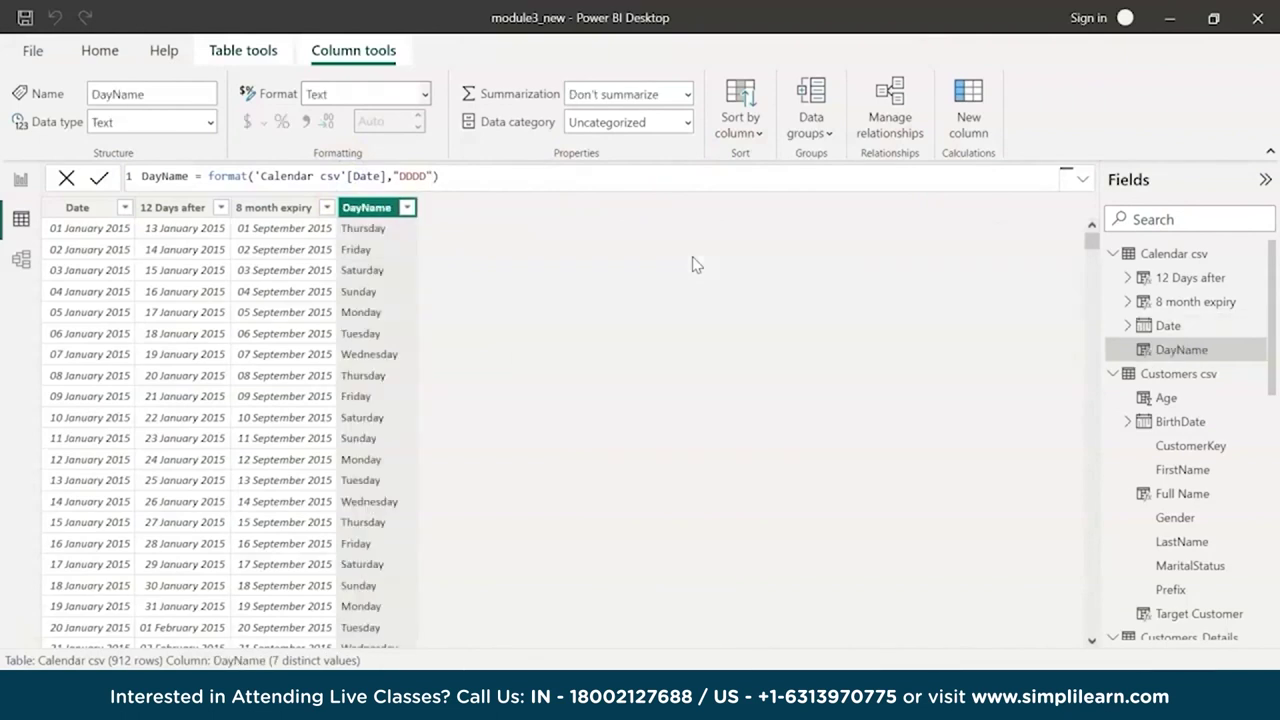
click(703, 265)
Add a calculated column named Years in Between that uses DATEDIFF from 'Calendar csv'[Date] to TODAY() with the YEAR interval
click(955, 130)
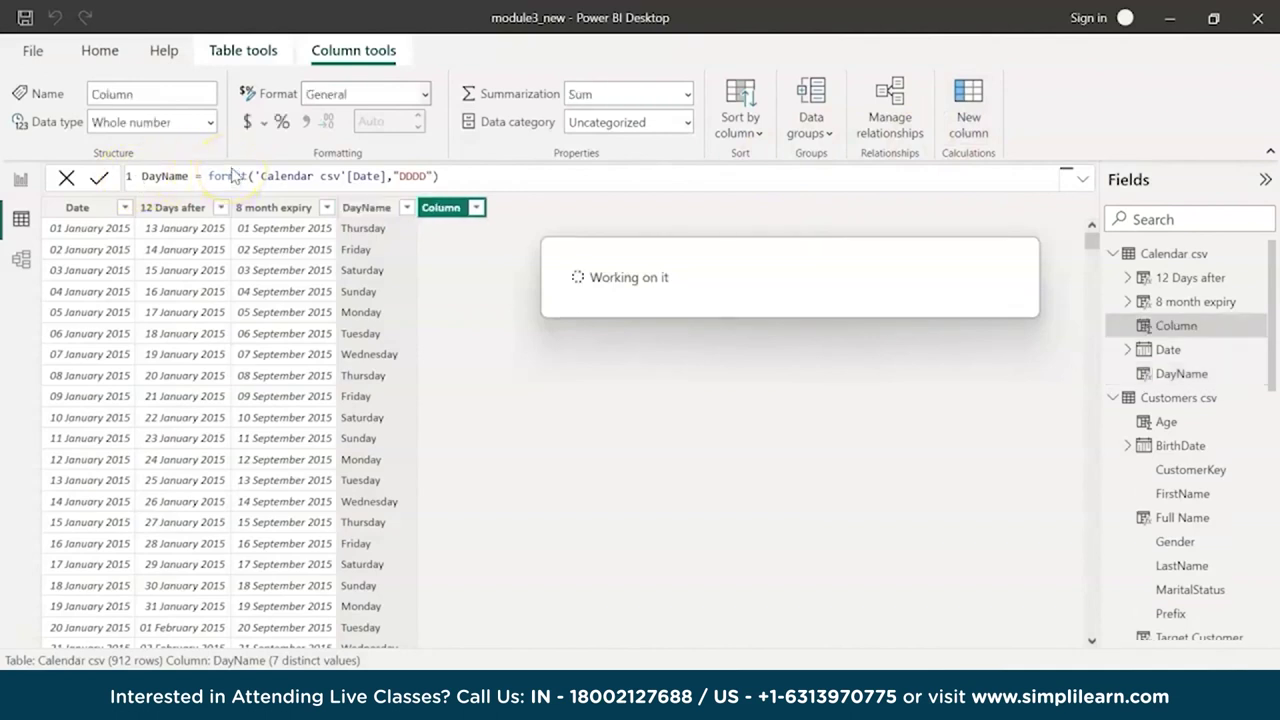
text(Years in Between)
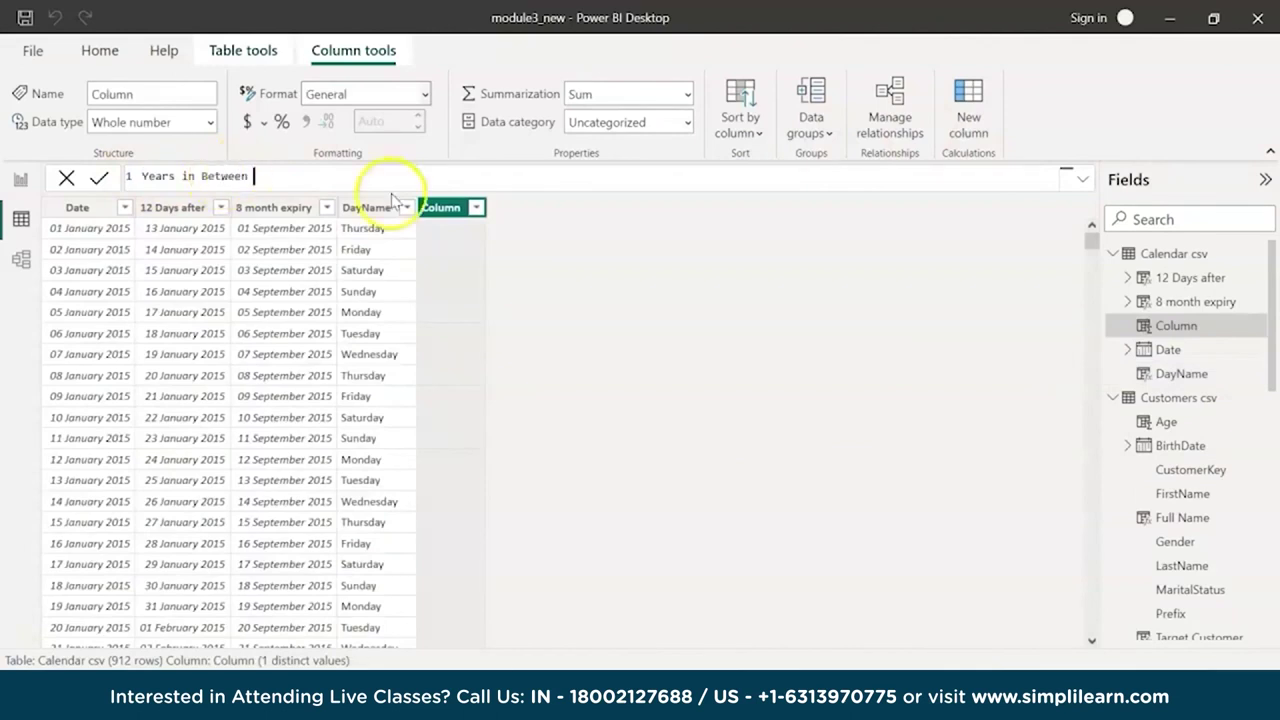
text( = date)
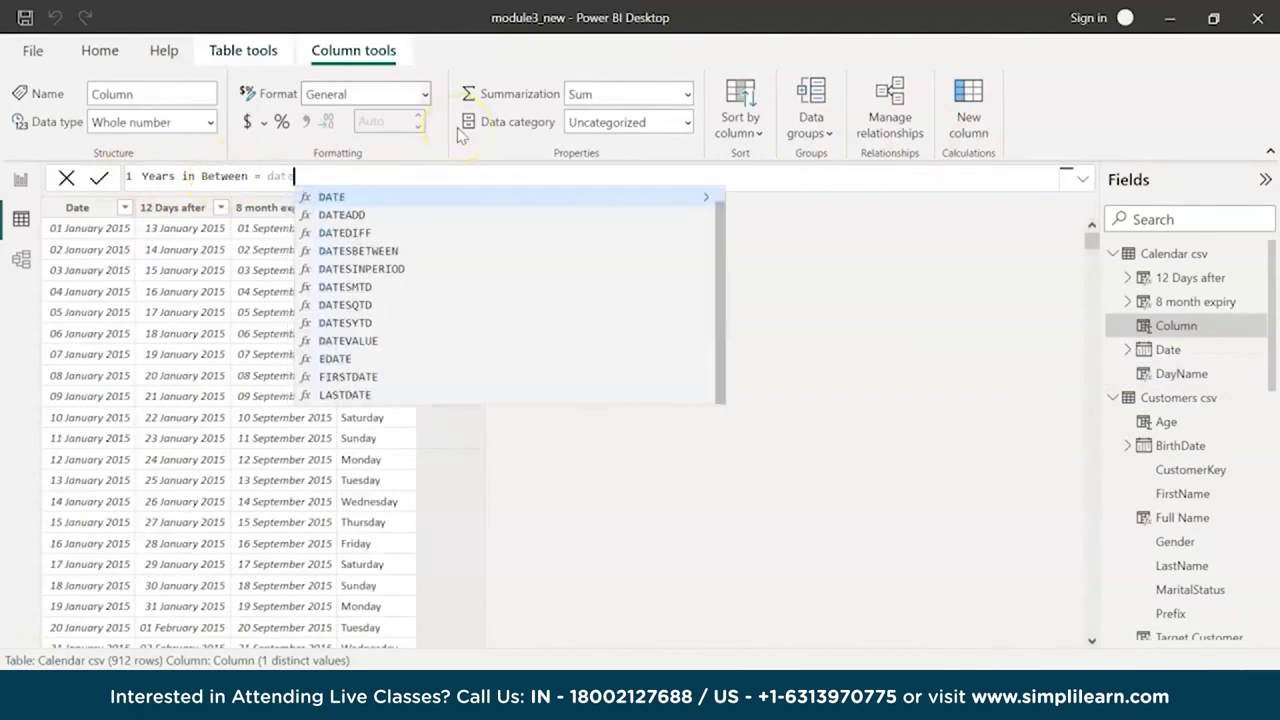
text(diff()
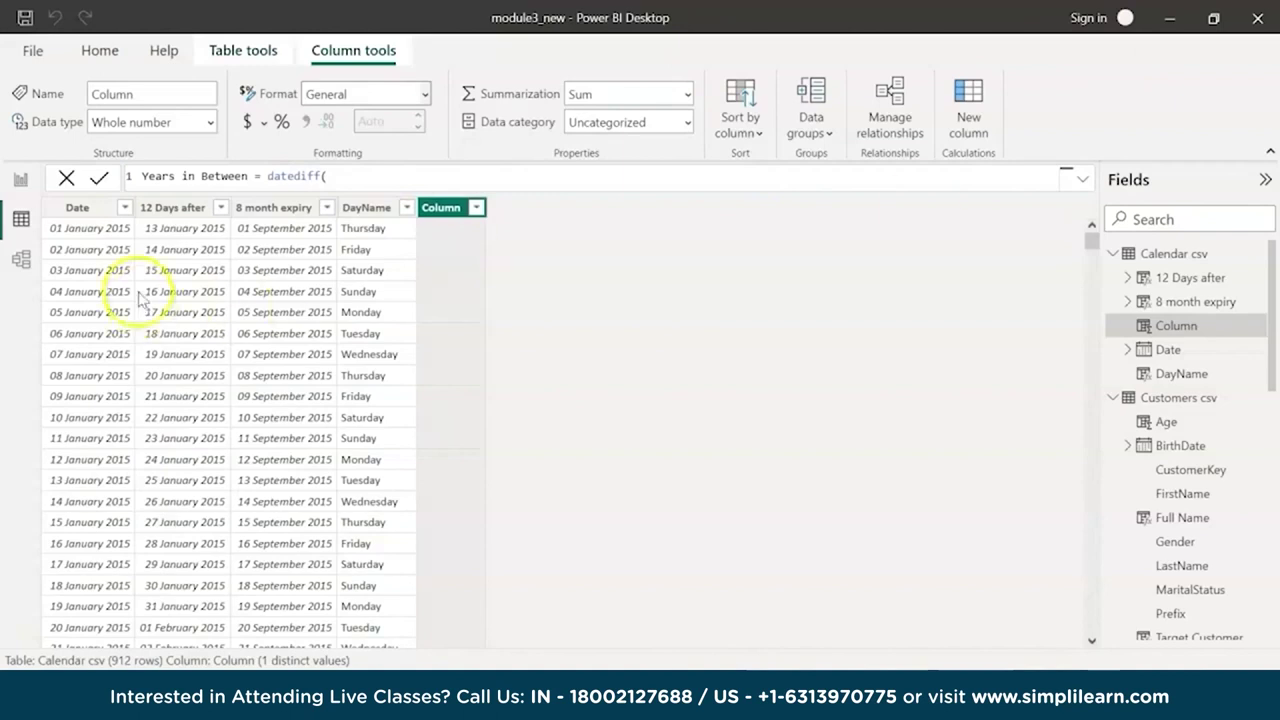
click(372, 185)
text('Calendar csv'[Date],toda)
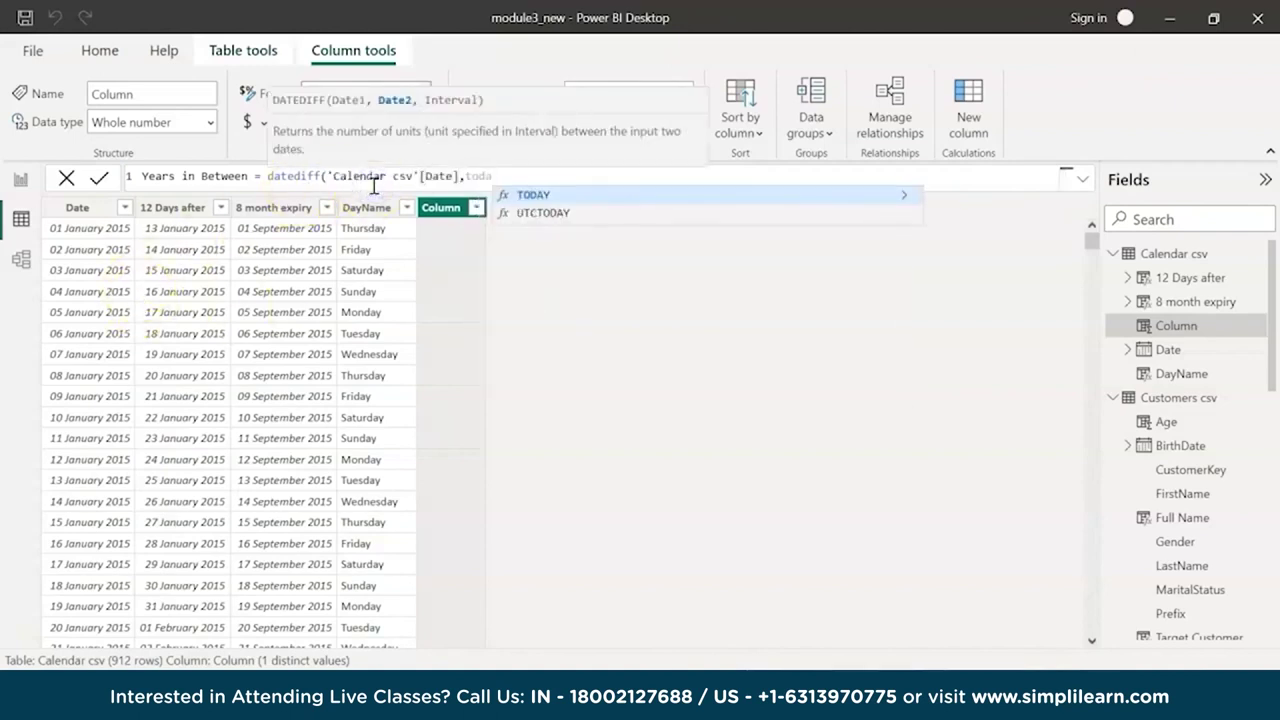
key(Tab)
text(),)
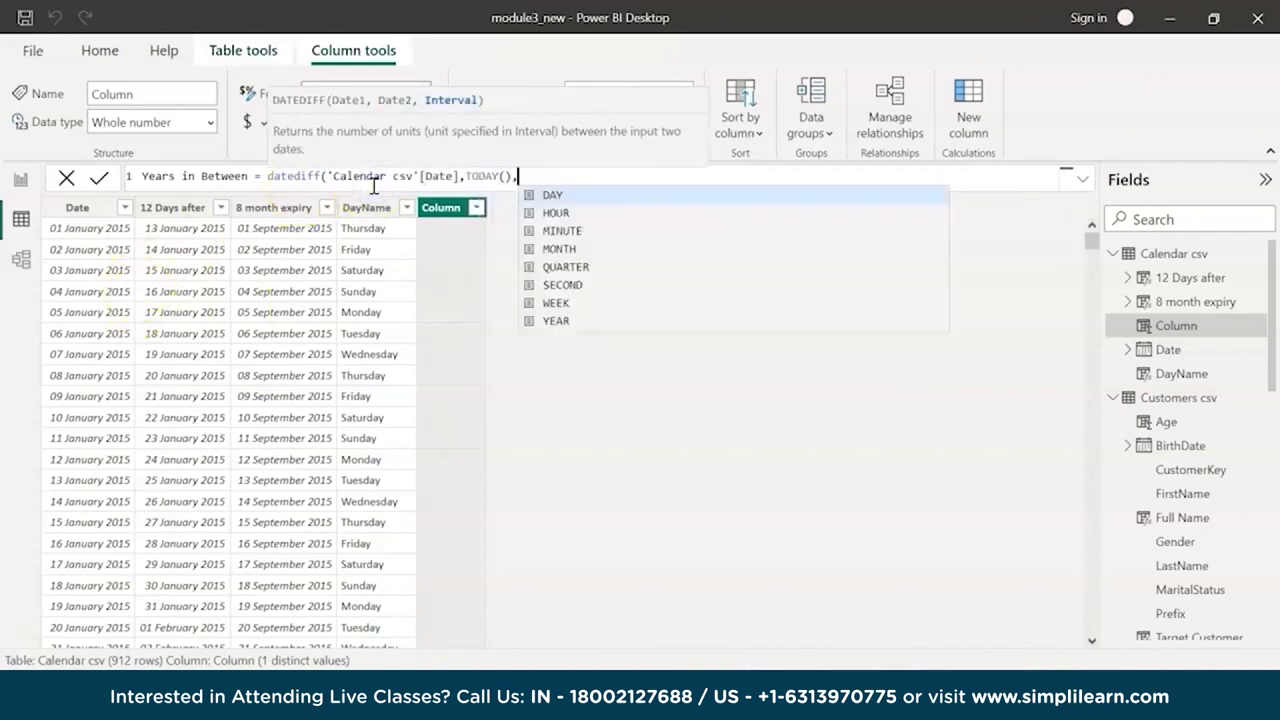
text(YEA)
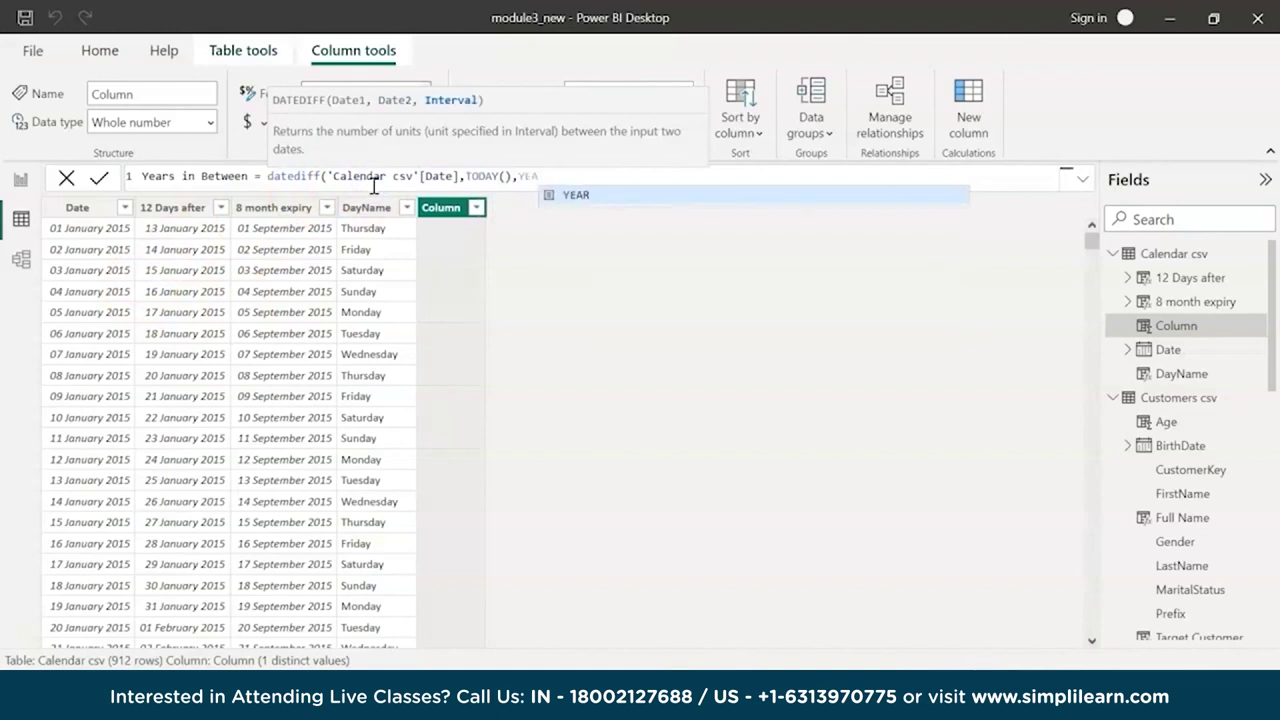
text(R))
key(Return)
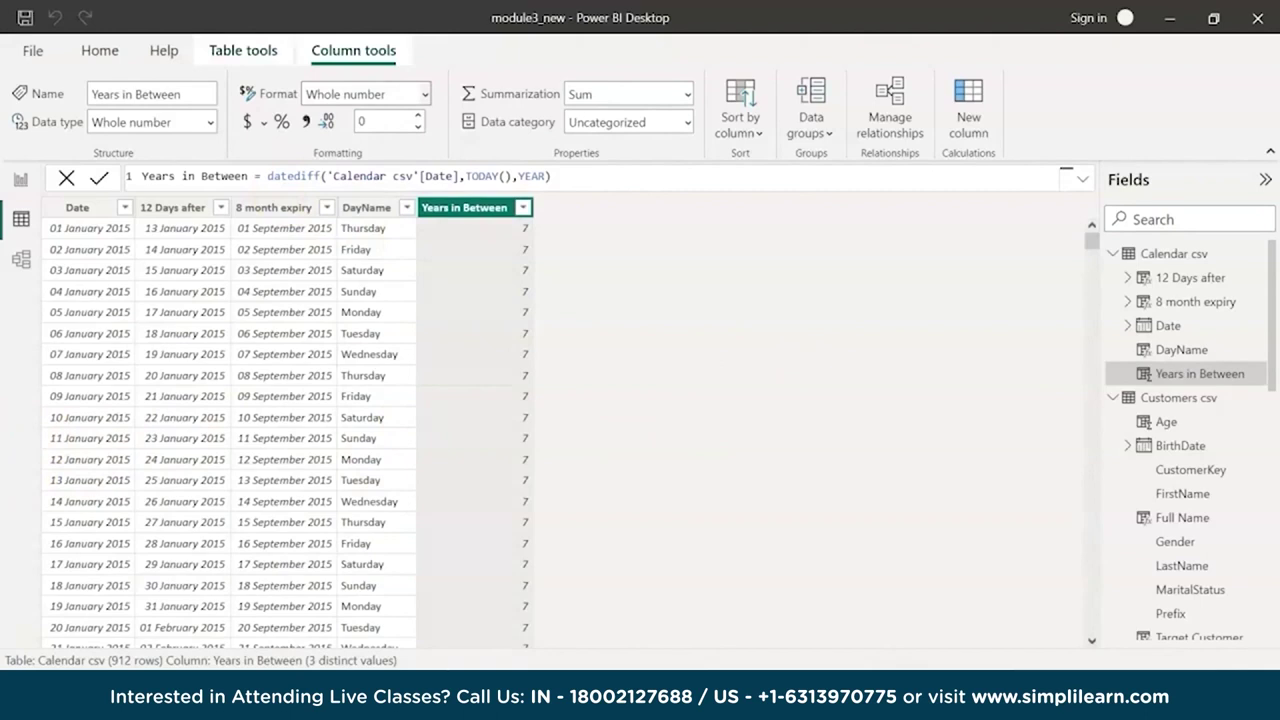
Add a calculated column named Last date of the month using EOMONTH('Calendar csv'[Date],0), formatted as 14 March 2001 (dd mmmm yyyy)
click(986, 116)
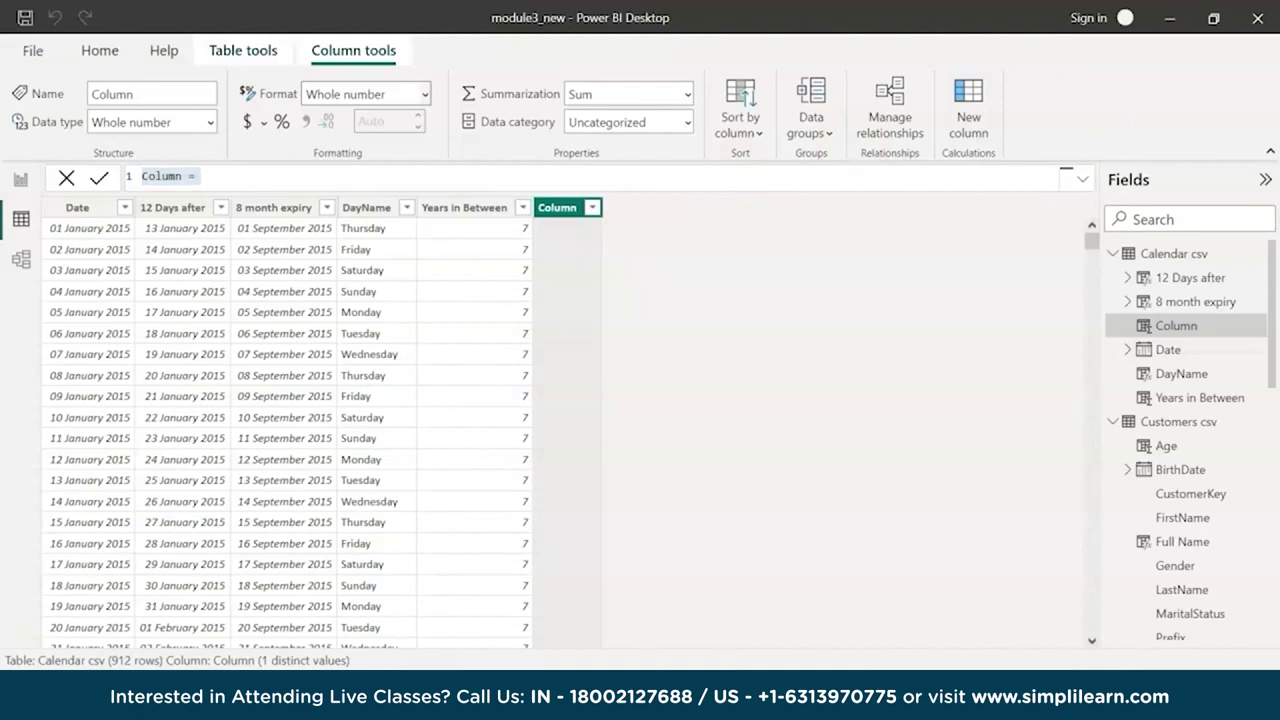
click(400, 180)
text(Last date of the month)
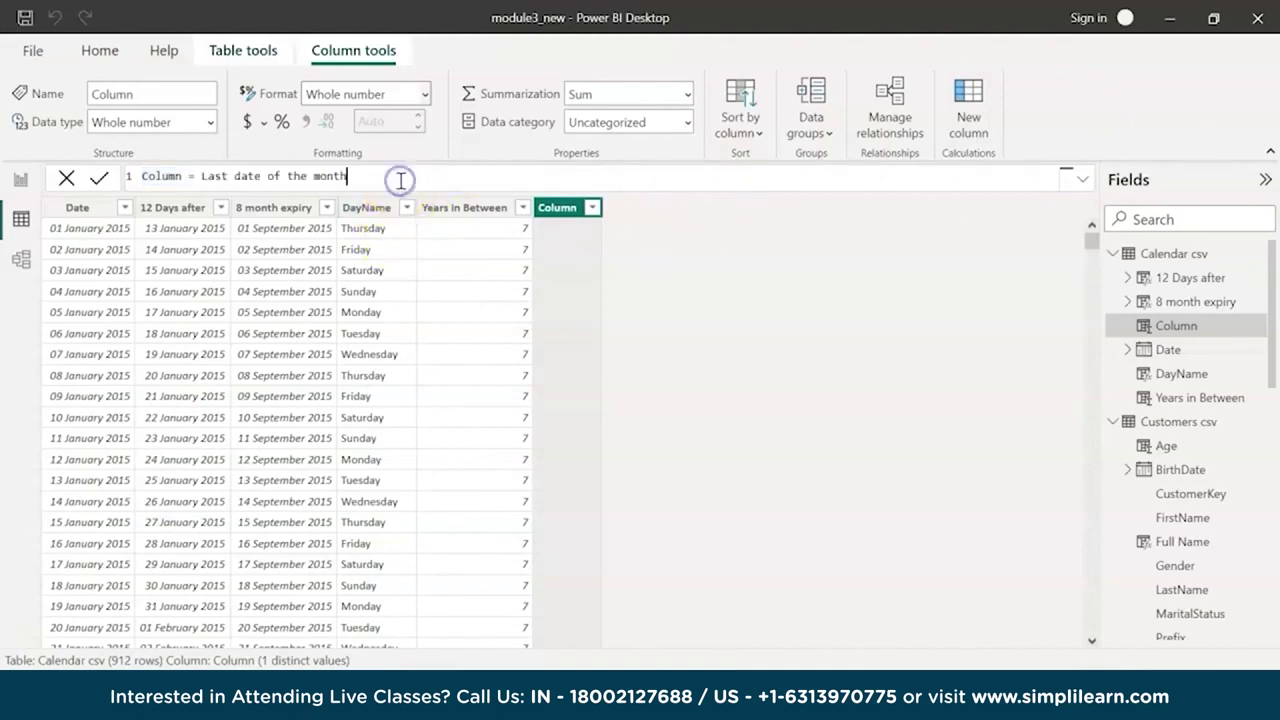
click(200, 176)
key(shift+Home)
key(BackSpace)
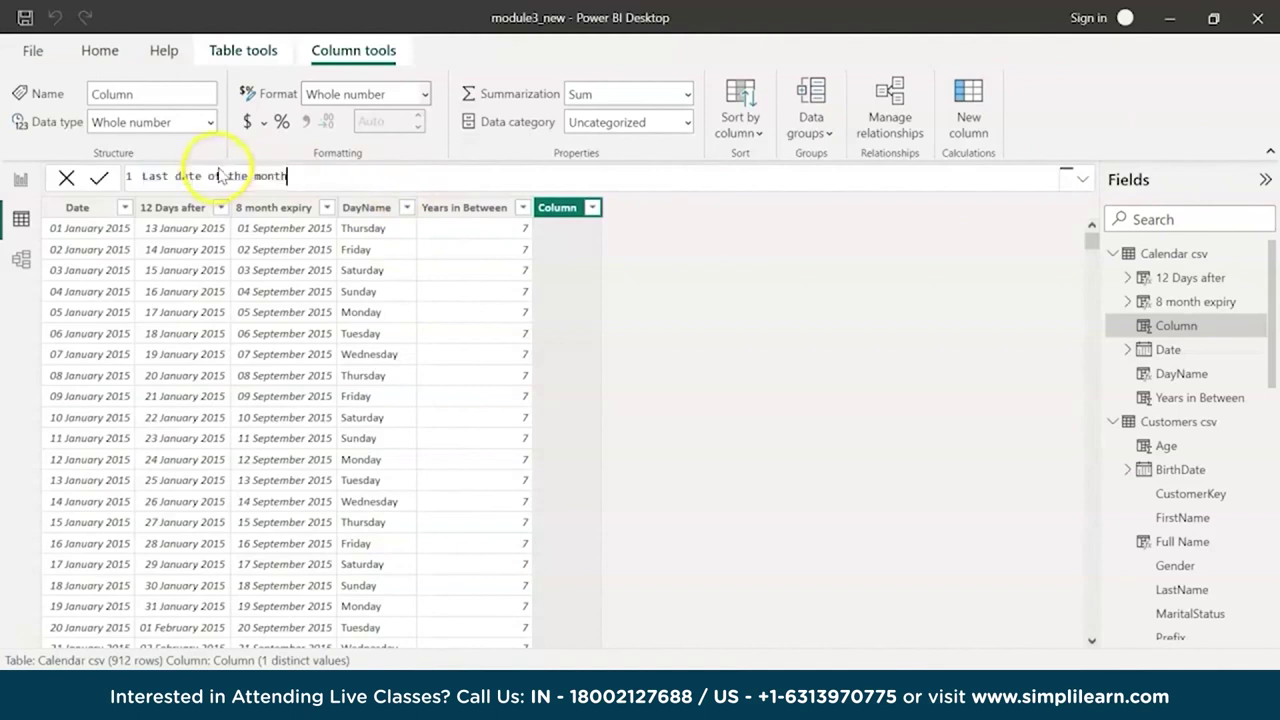
text(= eom)
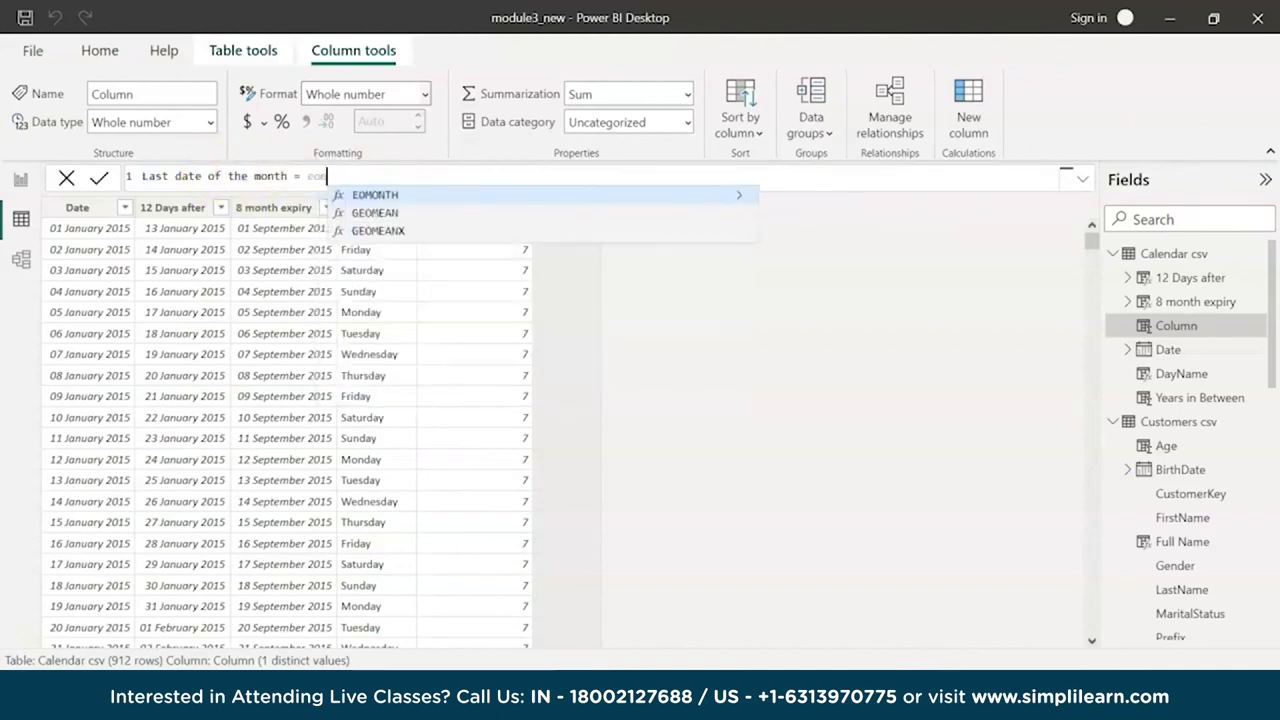
key(Tab)
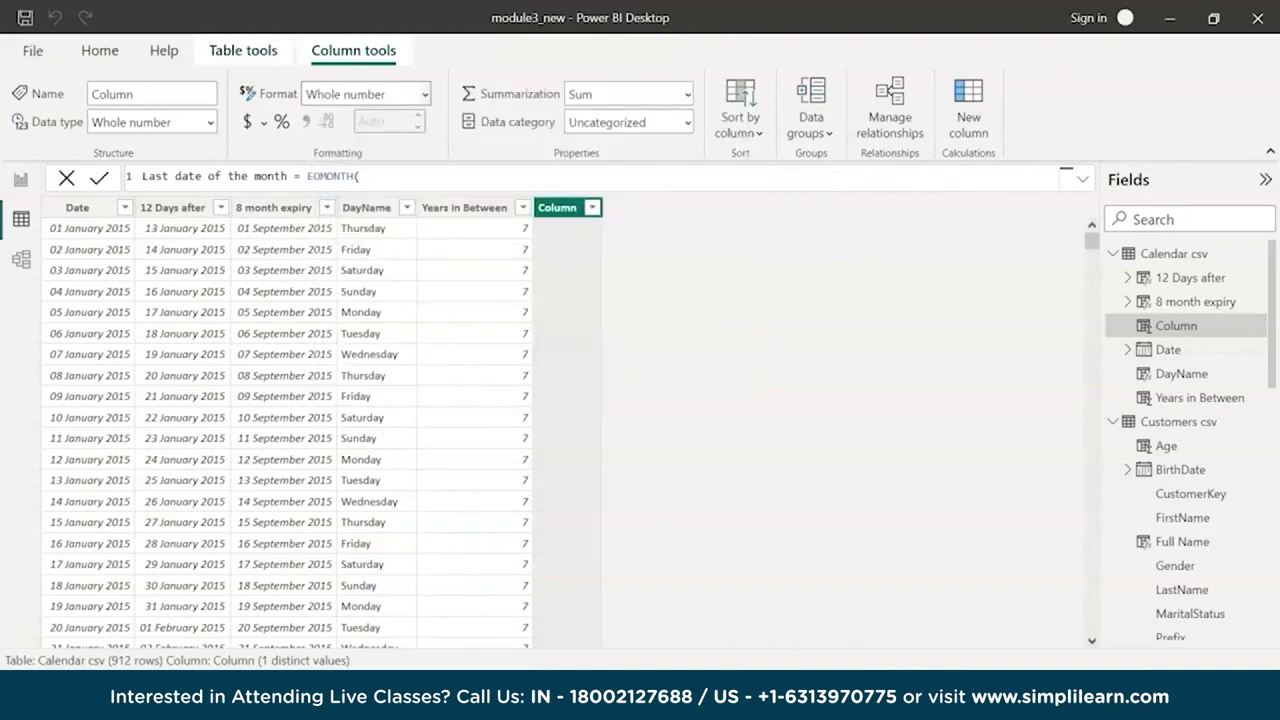
text('Calendar csv'[Date],)
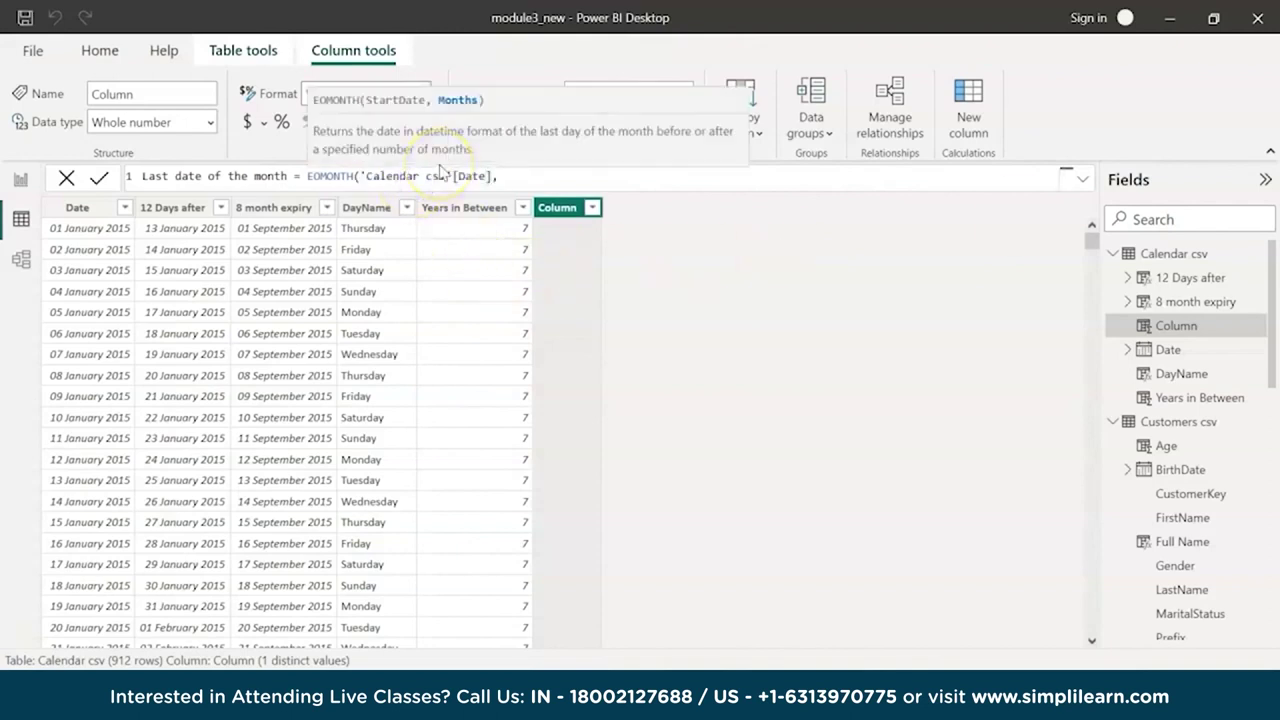
text(0))
click(452, 140)
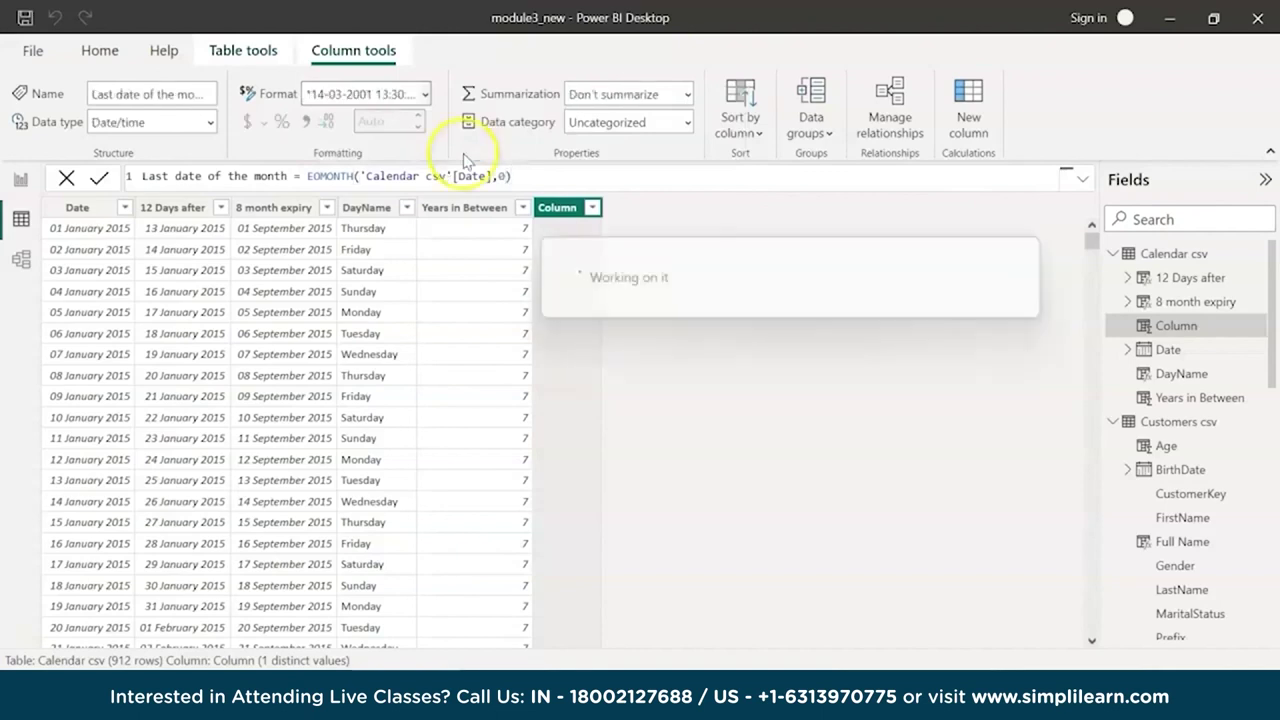
click(425, 94)
key(Escape)
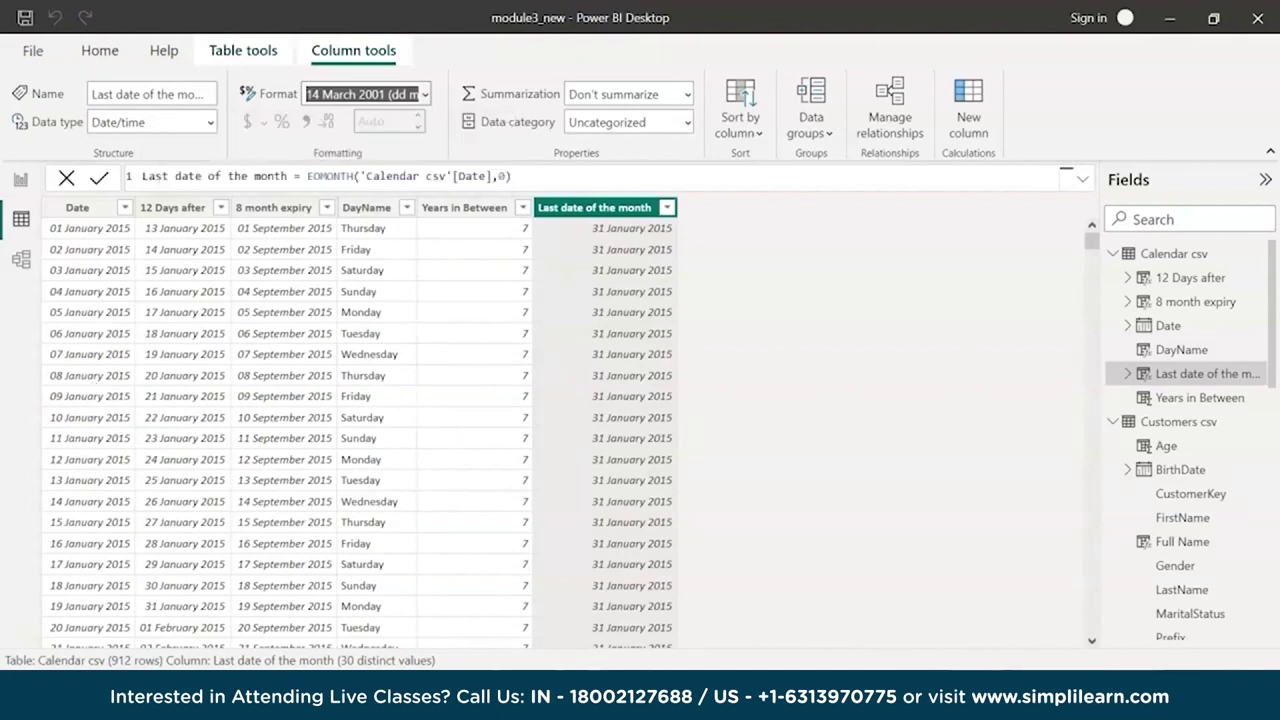
Add a calculated column named Start of the month using STARTOFMONTH('Calendar csv'[Date]), formatted as 14 March 2001 (dd mmmm yyyy)
click(980, 128)
click(408, 177)
key(ctrl+a)
text(Start of the month = STARTOFMONTH('Calendar csv'[Date]))
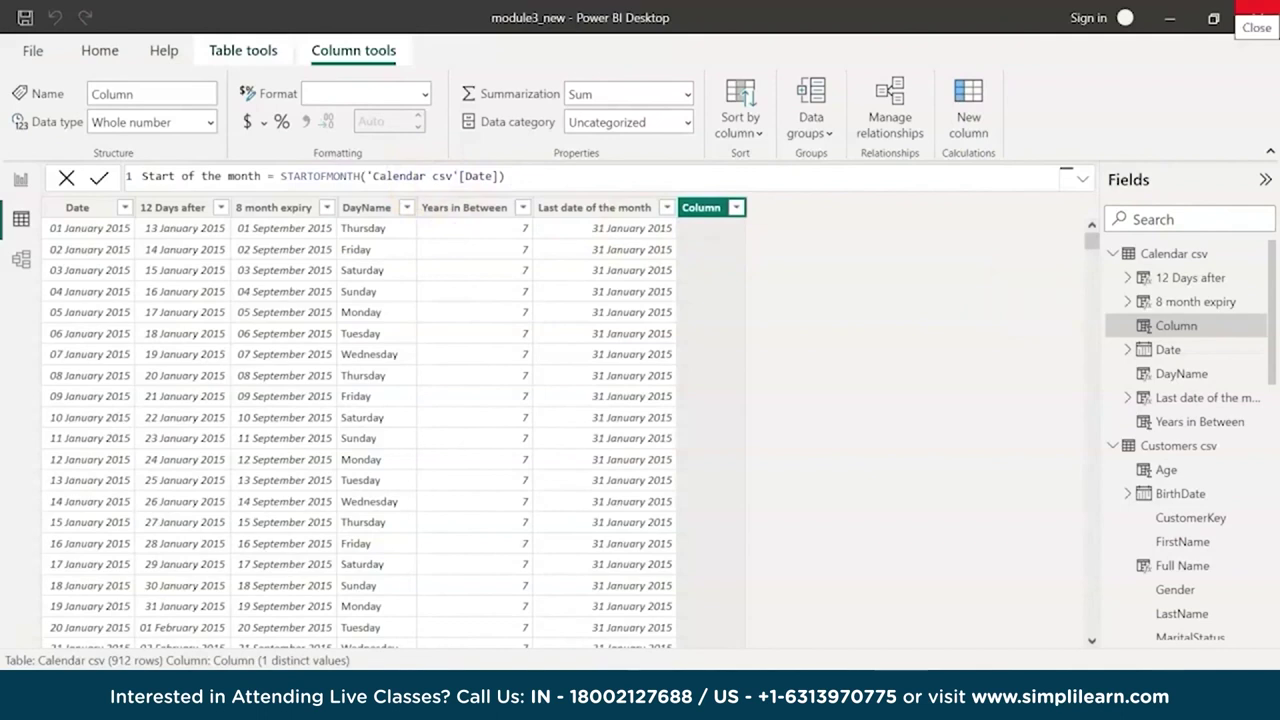
click(584, 170)
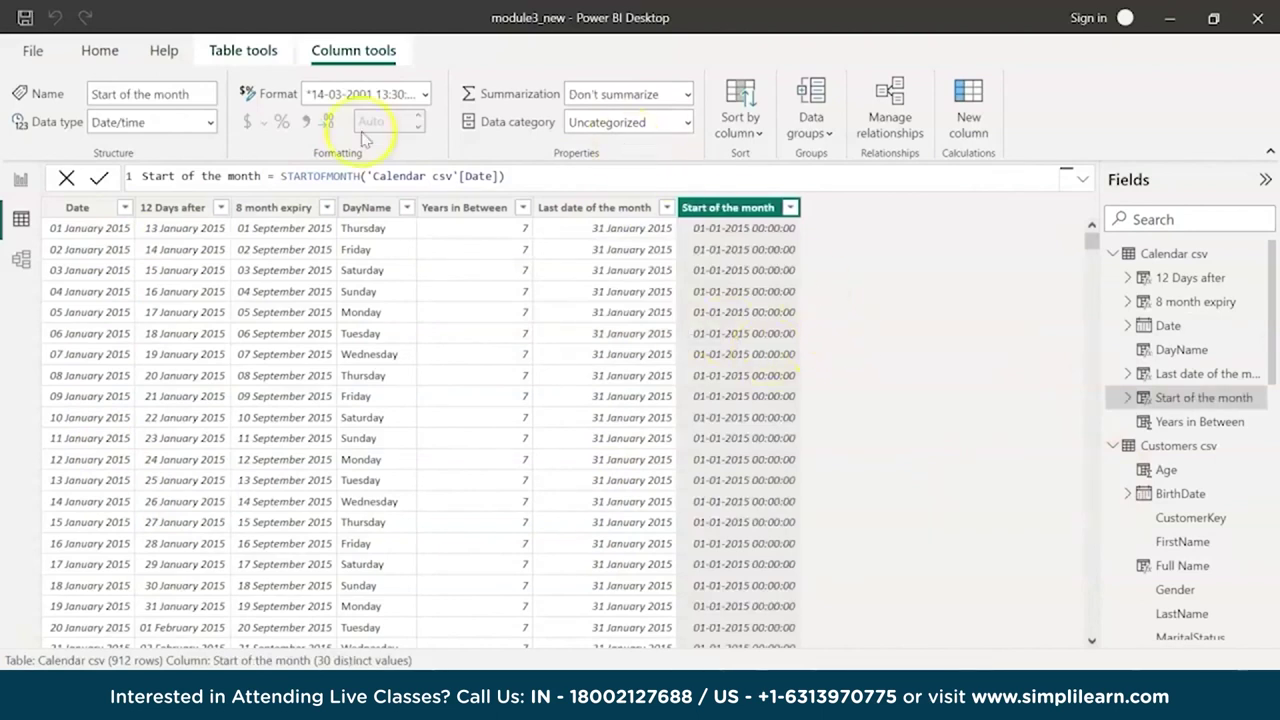
click(426, 96)
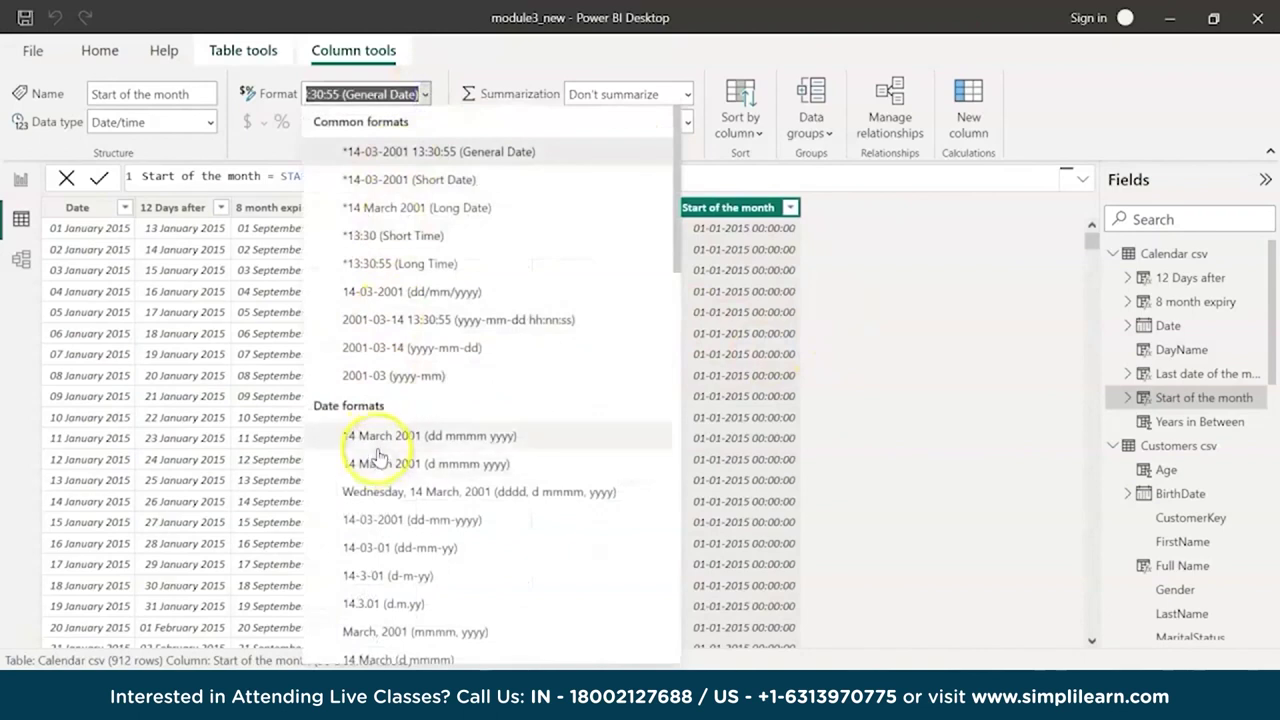
click(378, 440)
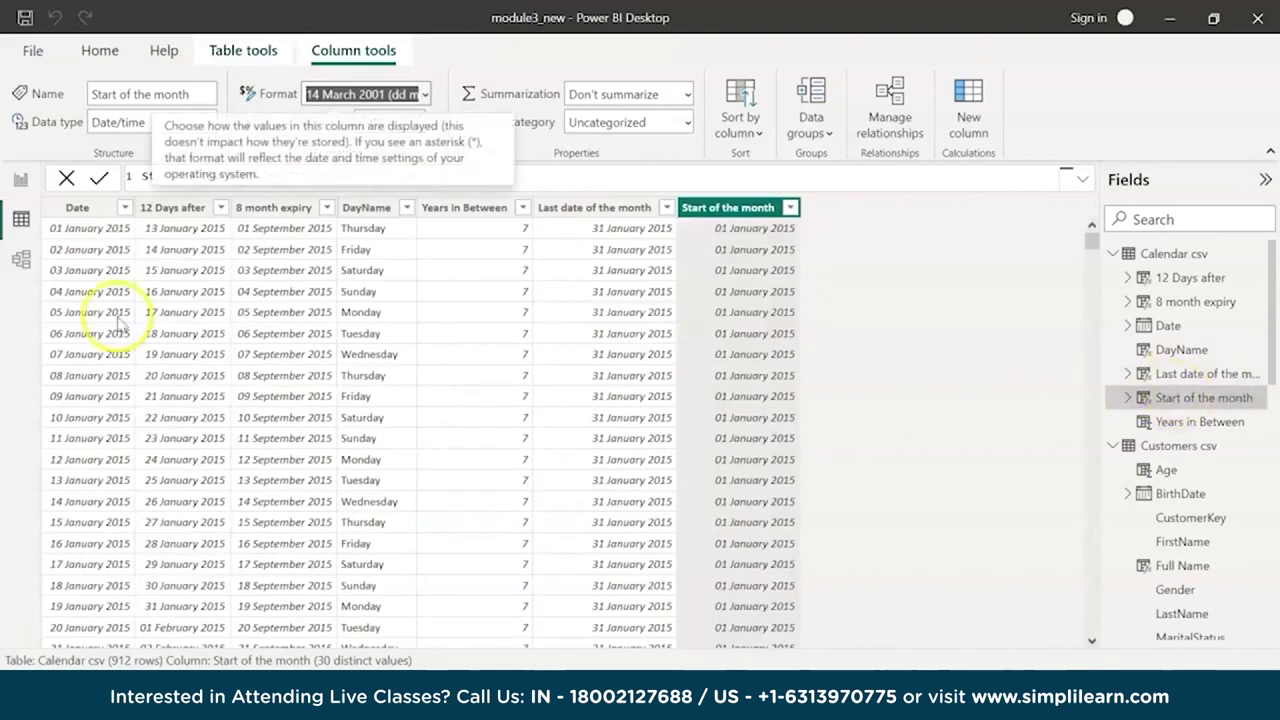
Add a calculated column named Week Number to Calendar csv using WEEKNUM on 'Calendar csv'[Date]
click(968, 110)
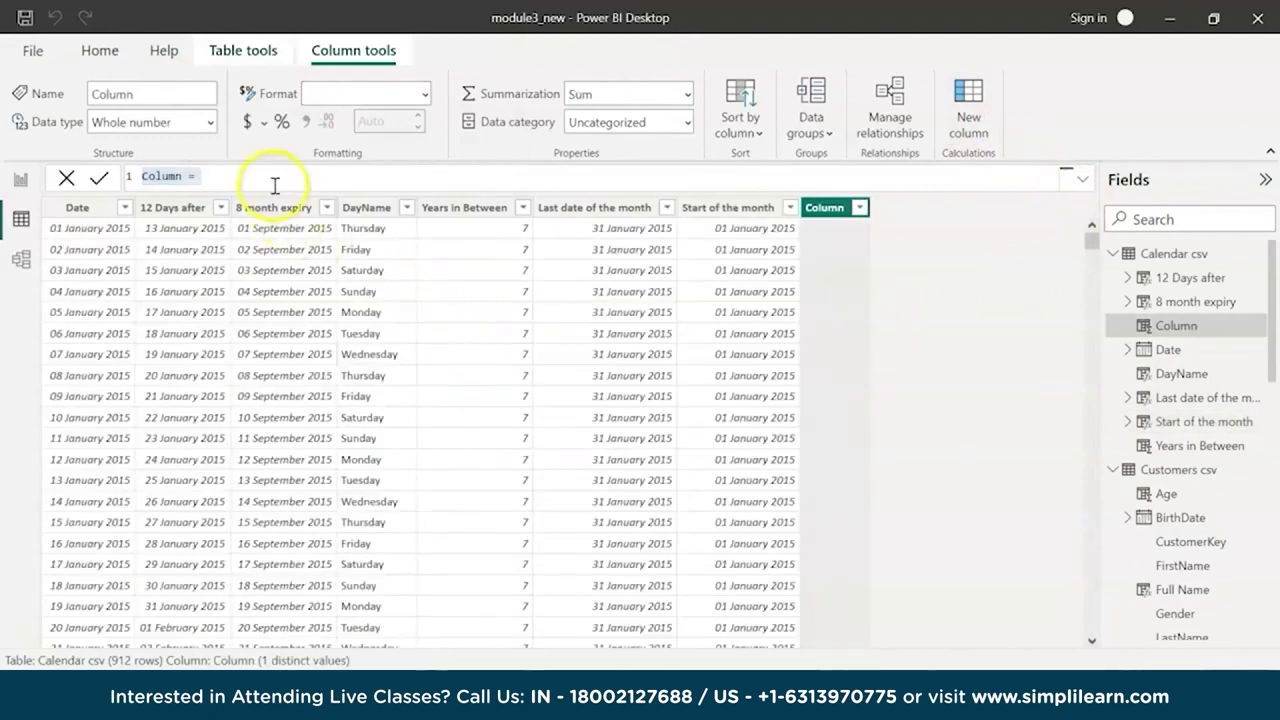
text(Week Number = weeknum('Calendar csv'[Date]))
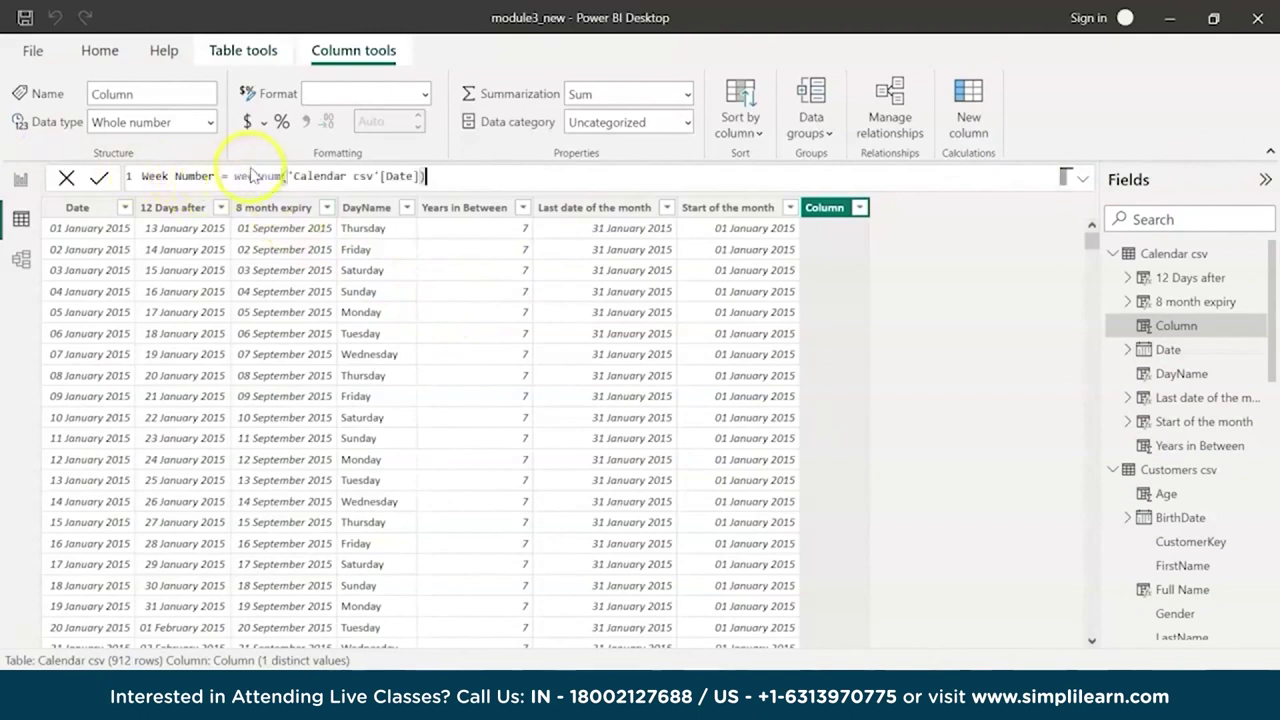
double_click(251, 176)
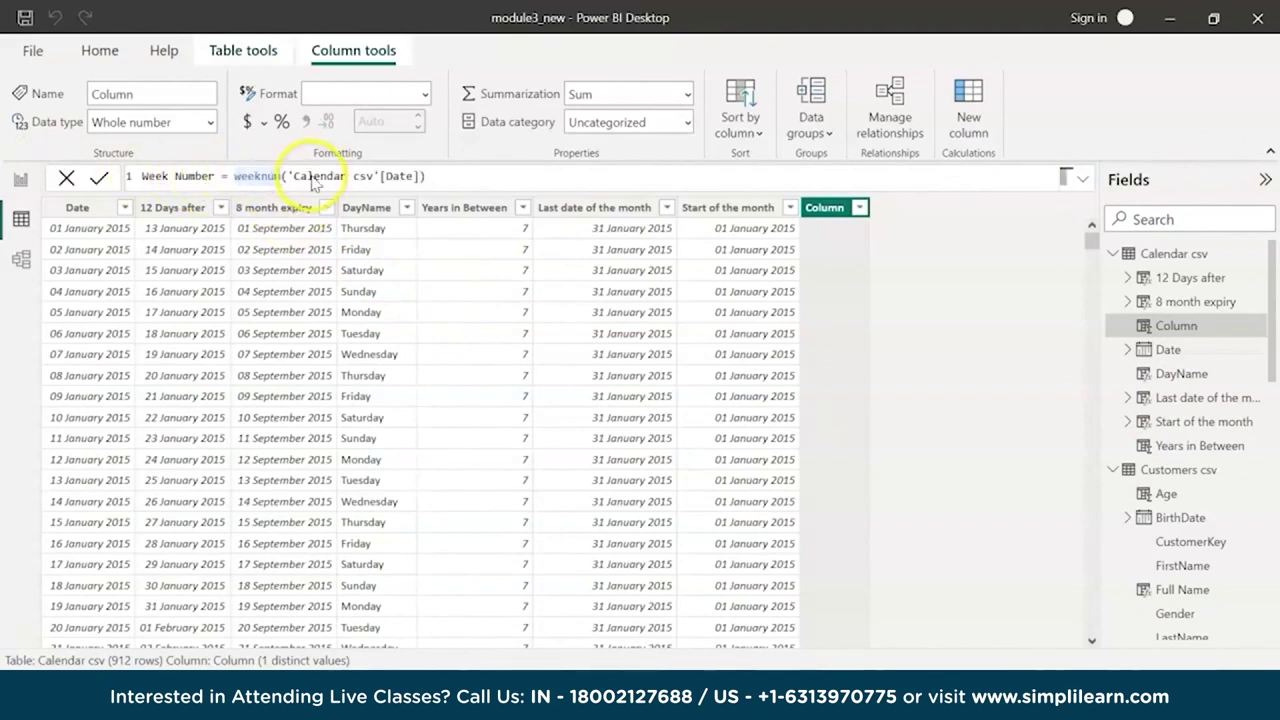
key(Return)
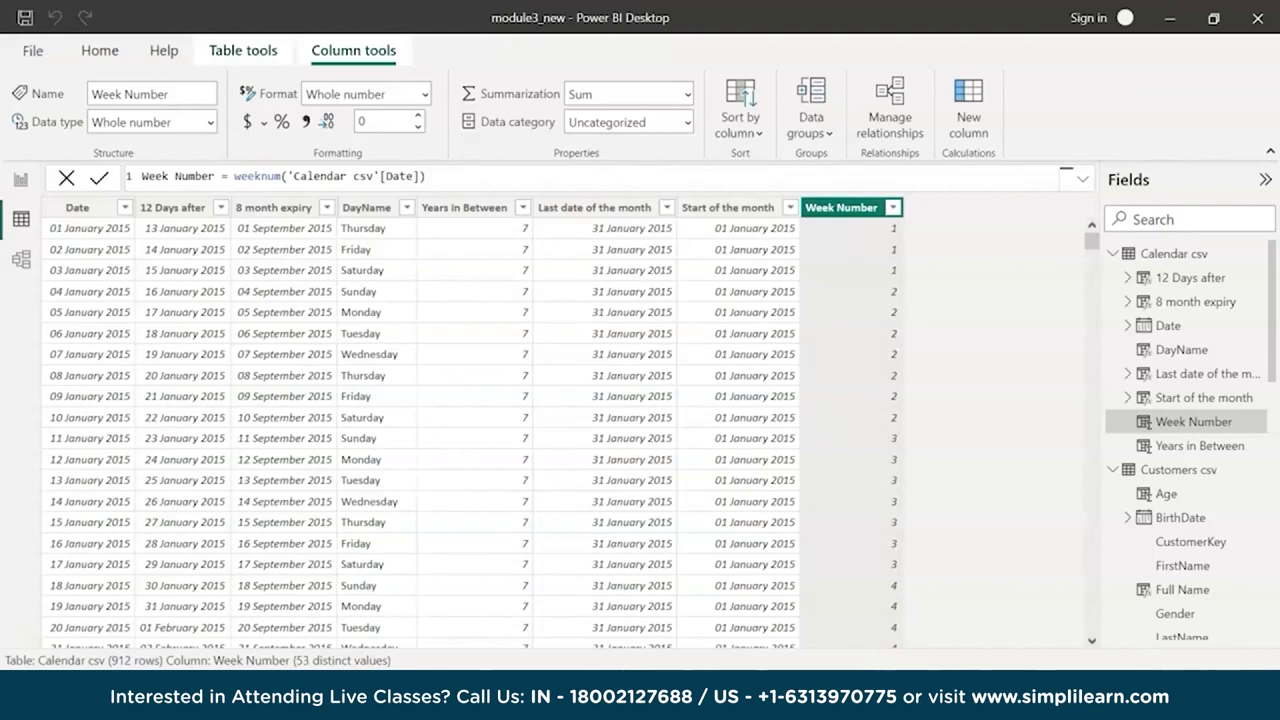
Add a calculated column named Week Type using IF(WEEKDAY('Calendar csv'[Date],2) < 6, "Weekday", "Weekend") to Calendar csv
click(990, 92)
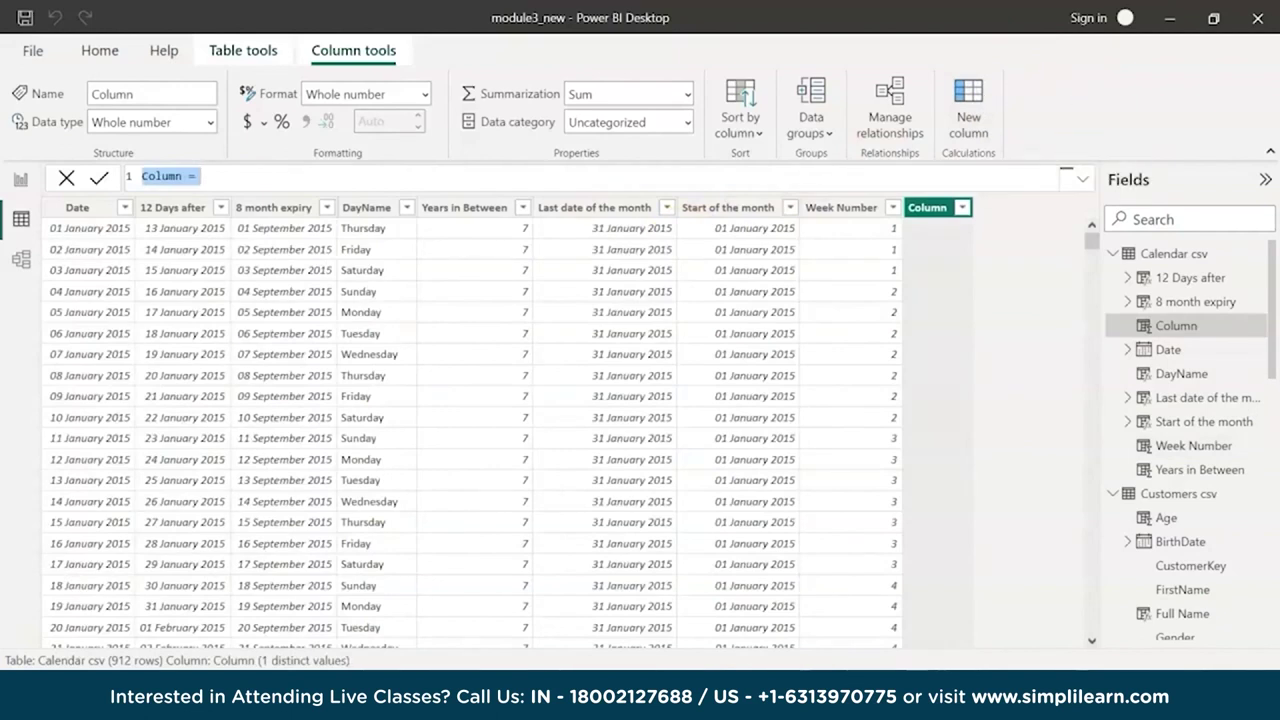
key(End)
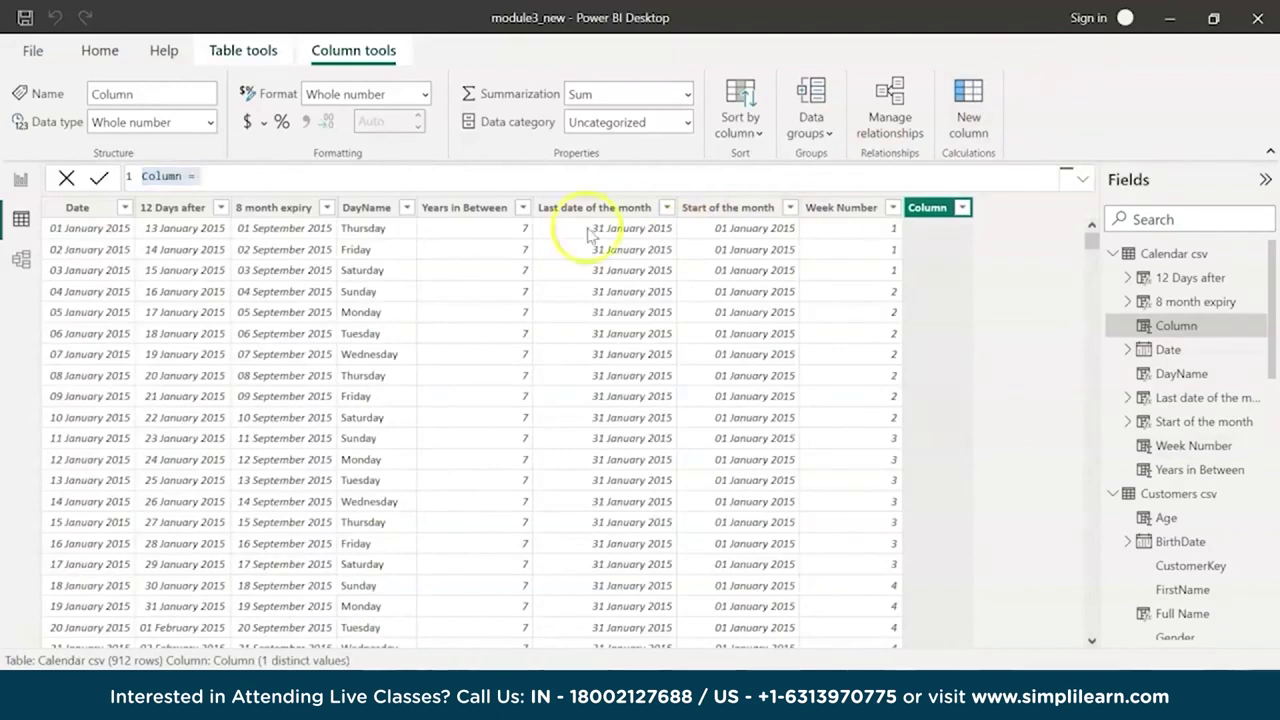
double_click(150, 177)
text(Week Type = )
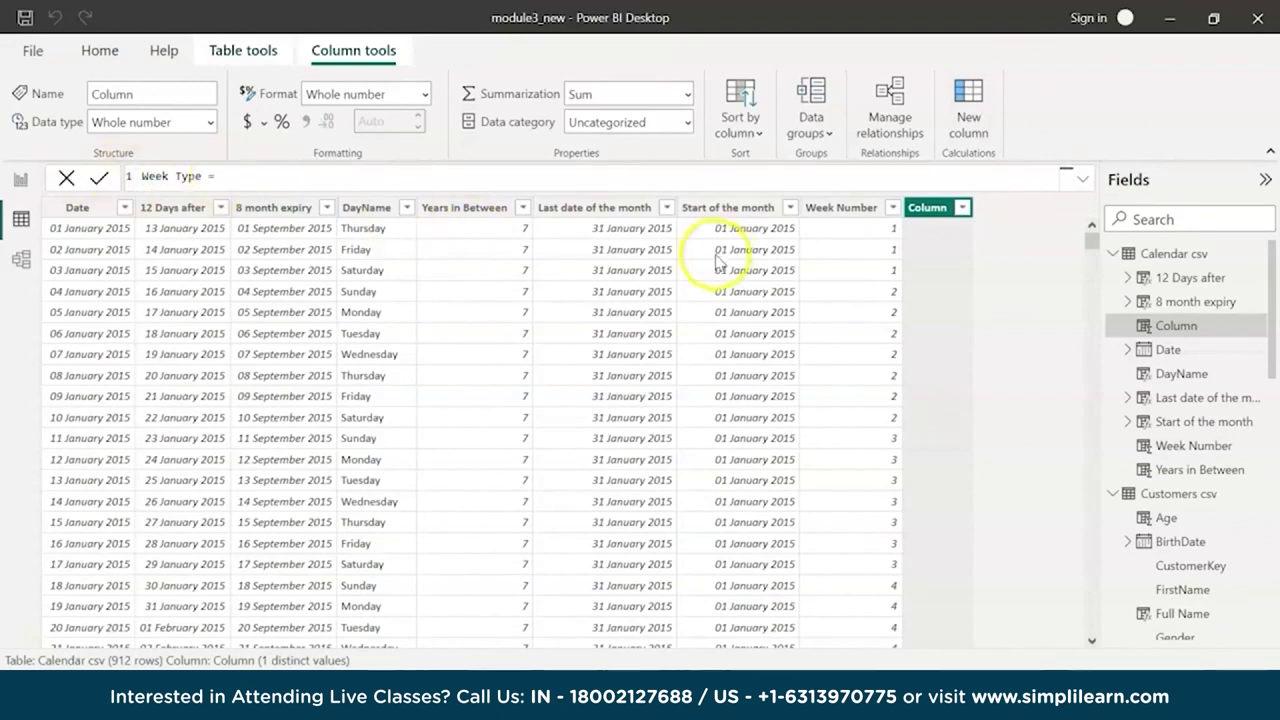
text(if()
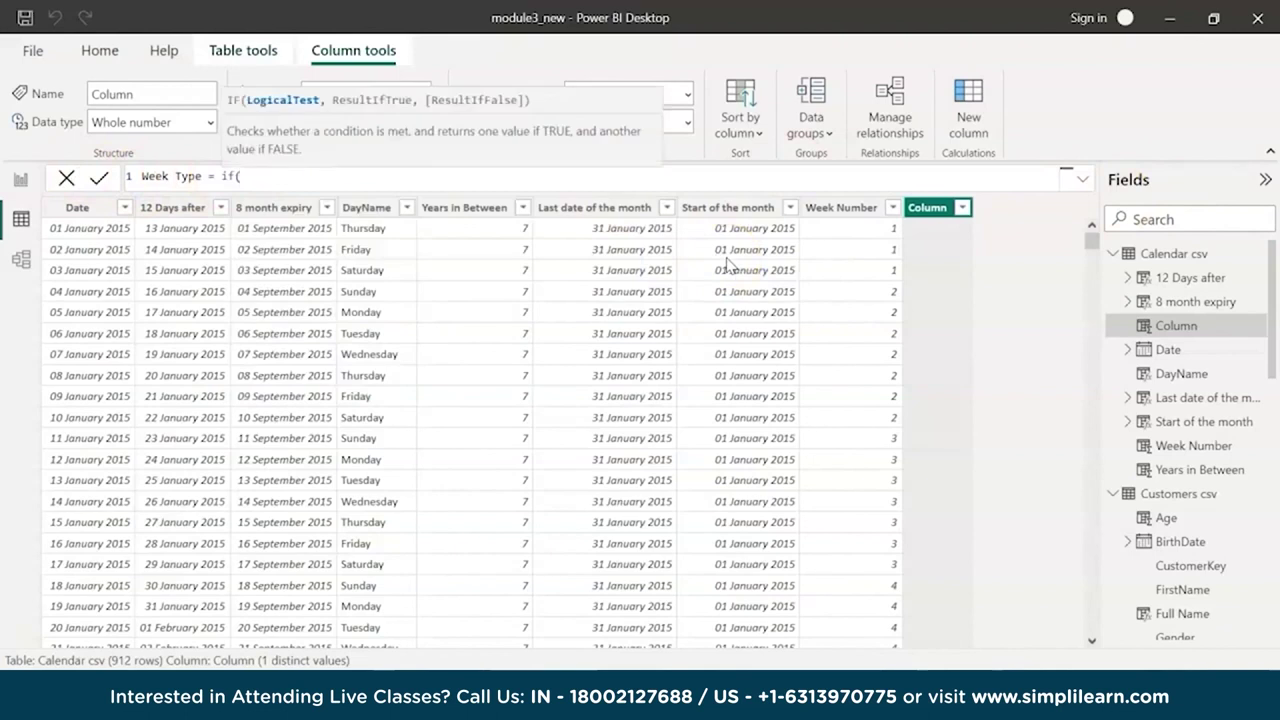
text(WEEKDAY()
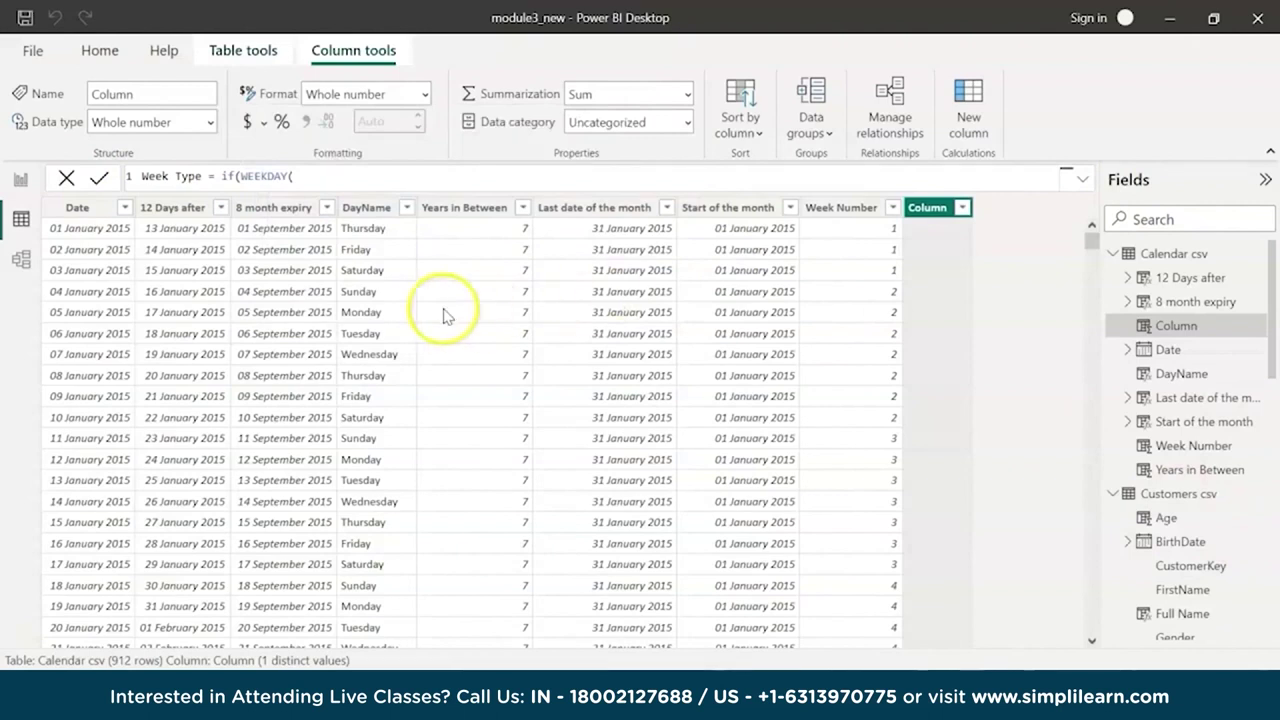
text('Calendar csv'[Date],2))
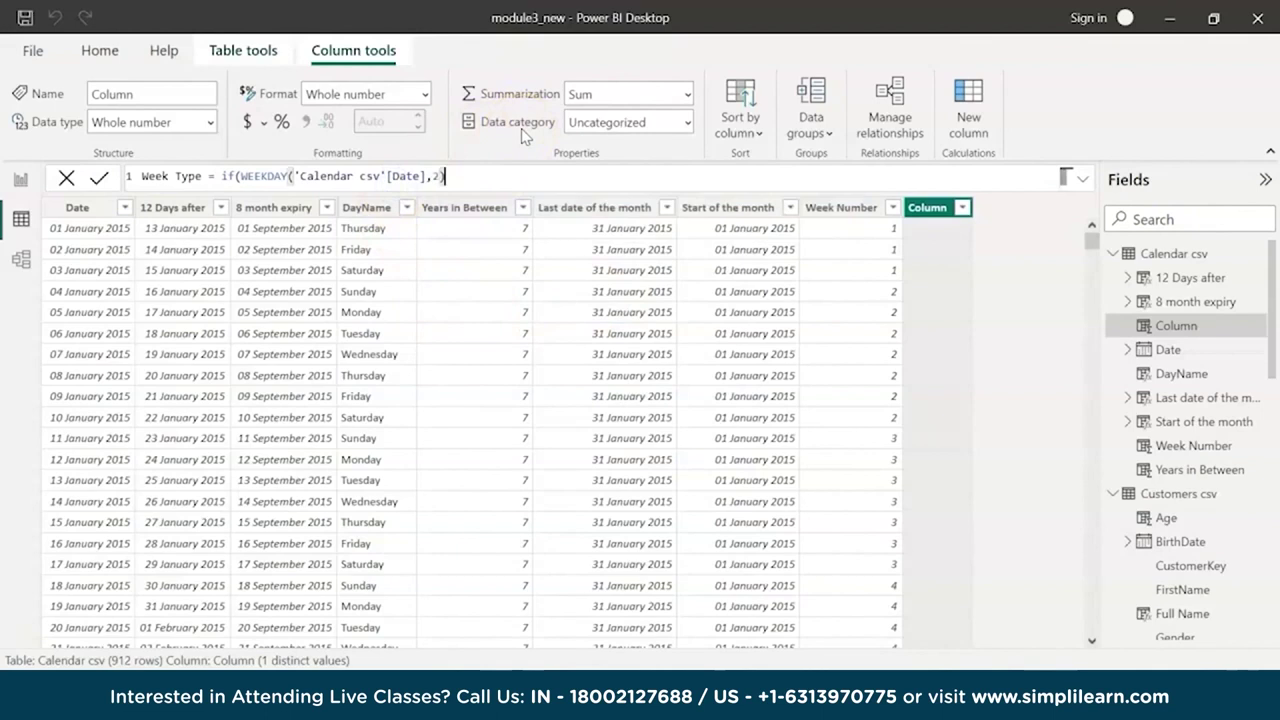
text( < 6 ,)
text("Weekday)
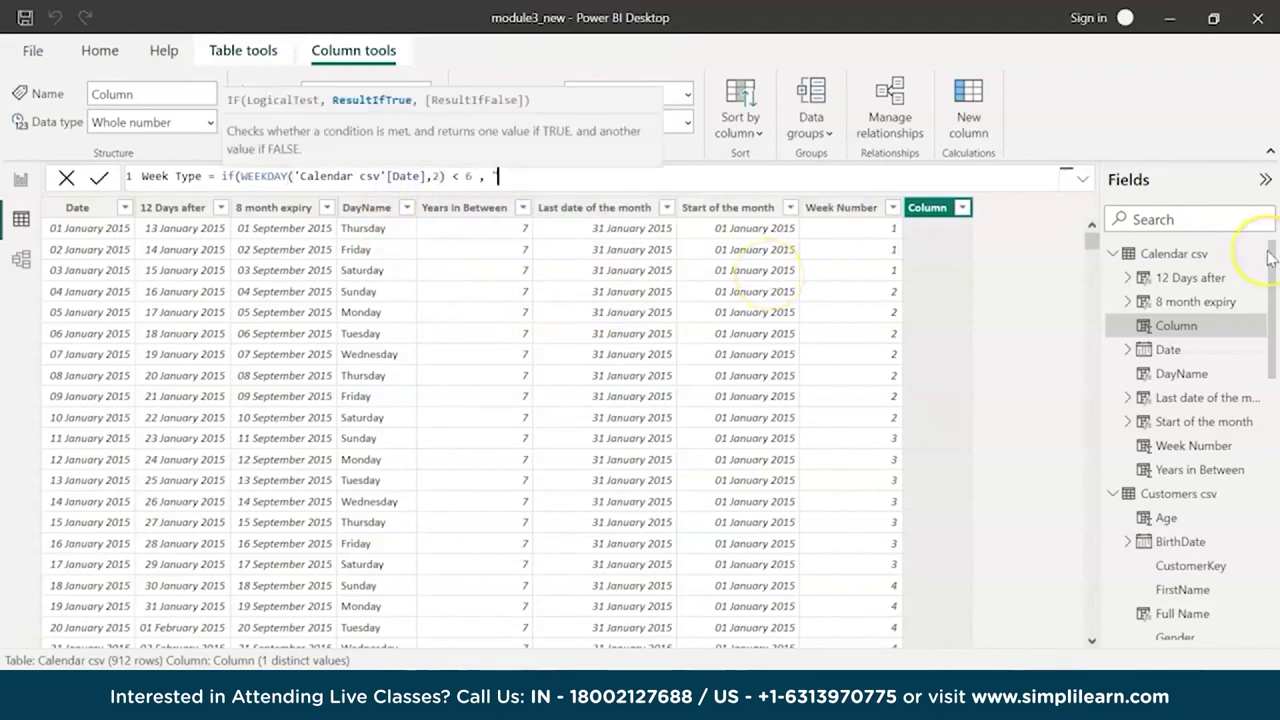
text(","Weekend")
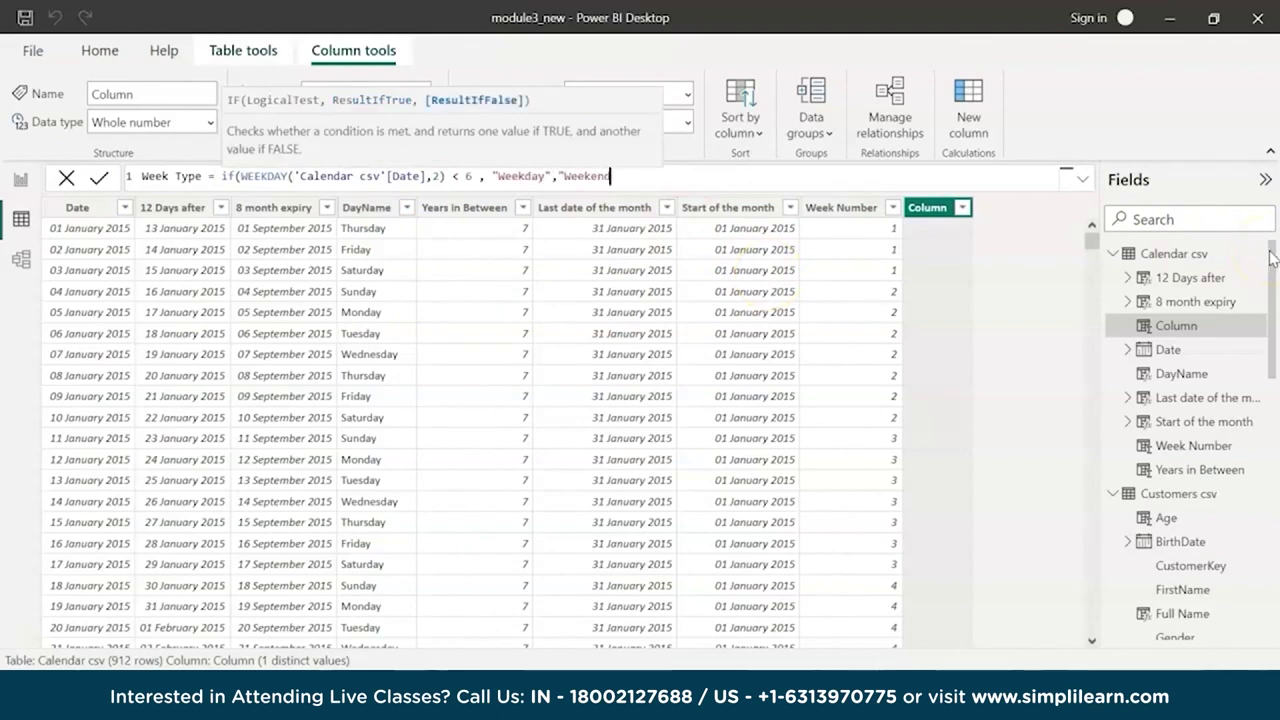
text())
key(Return)
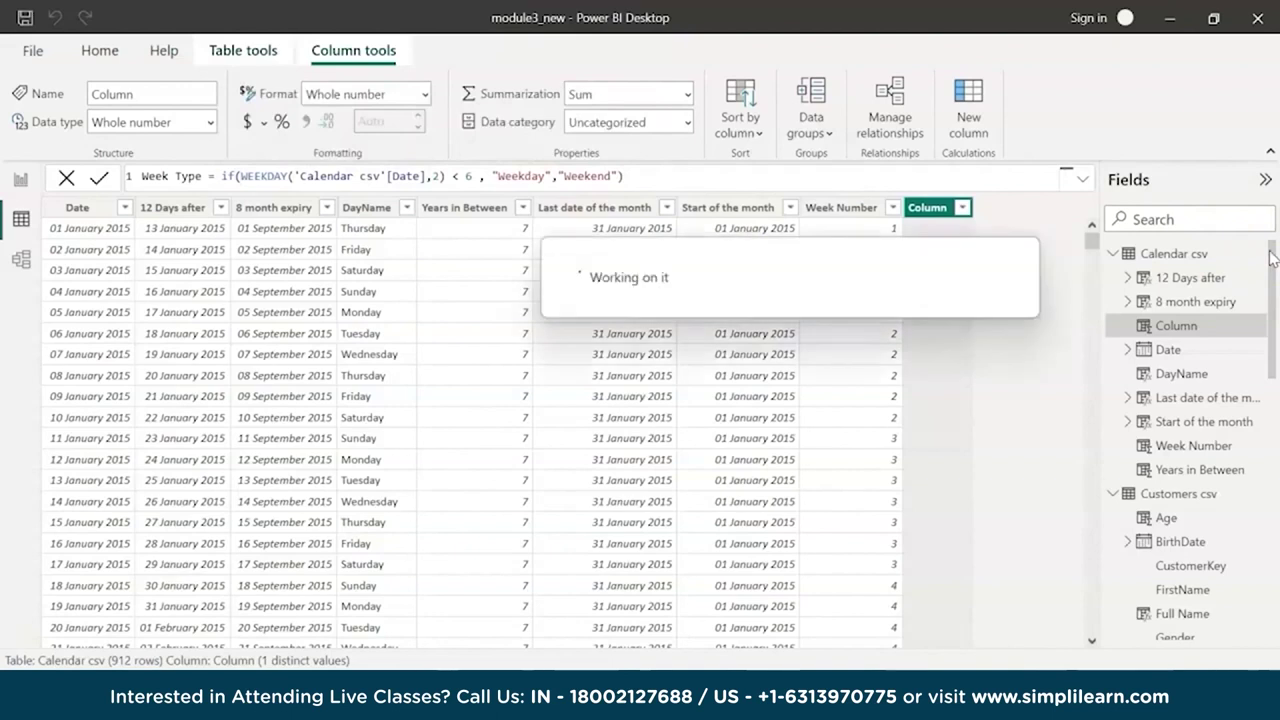
click(364, 272)
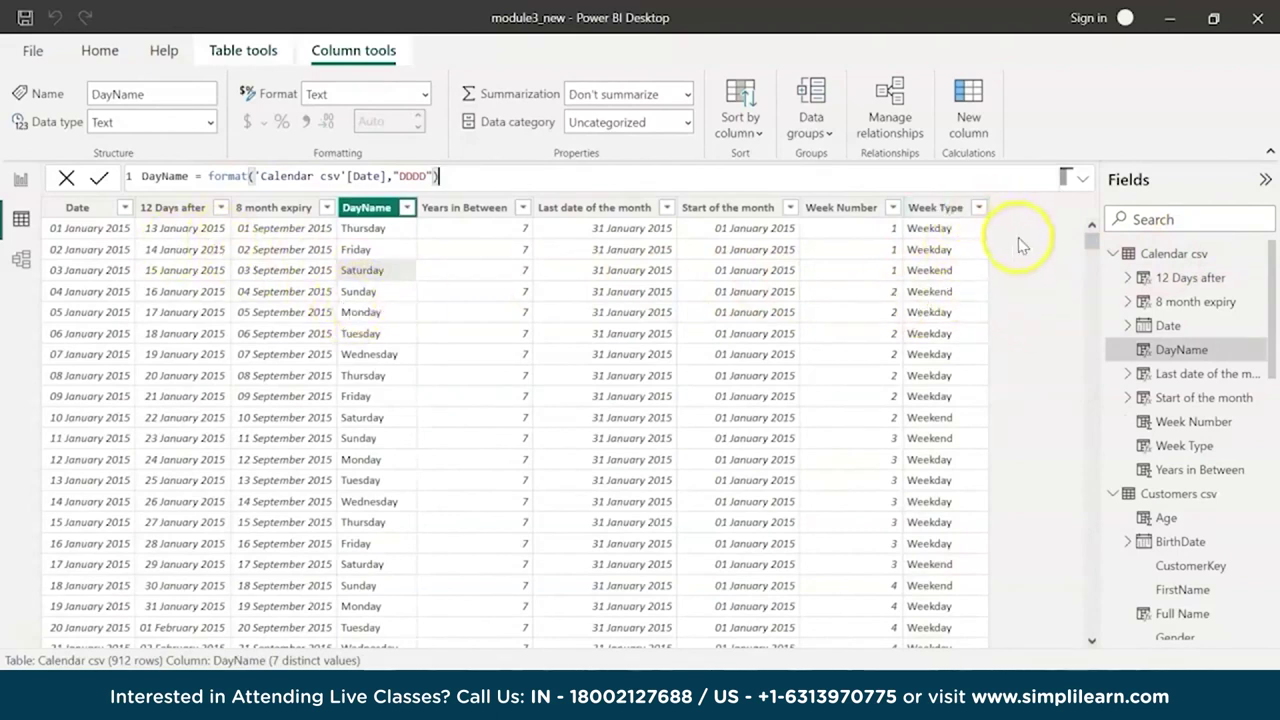
click(984, 251)
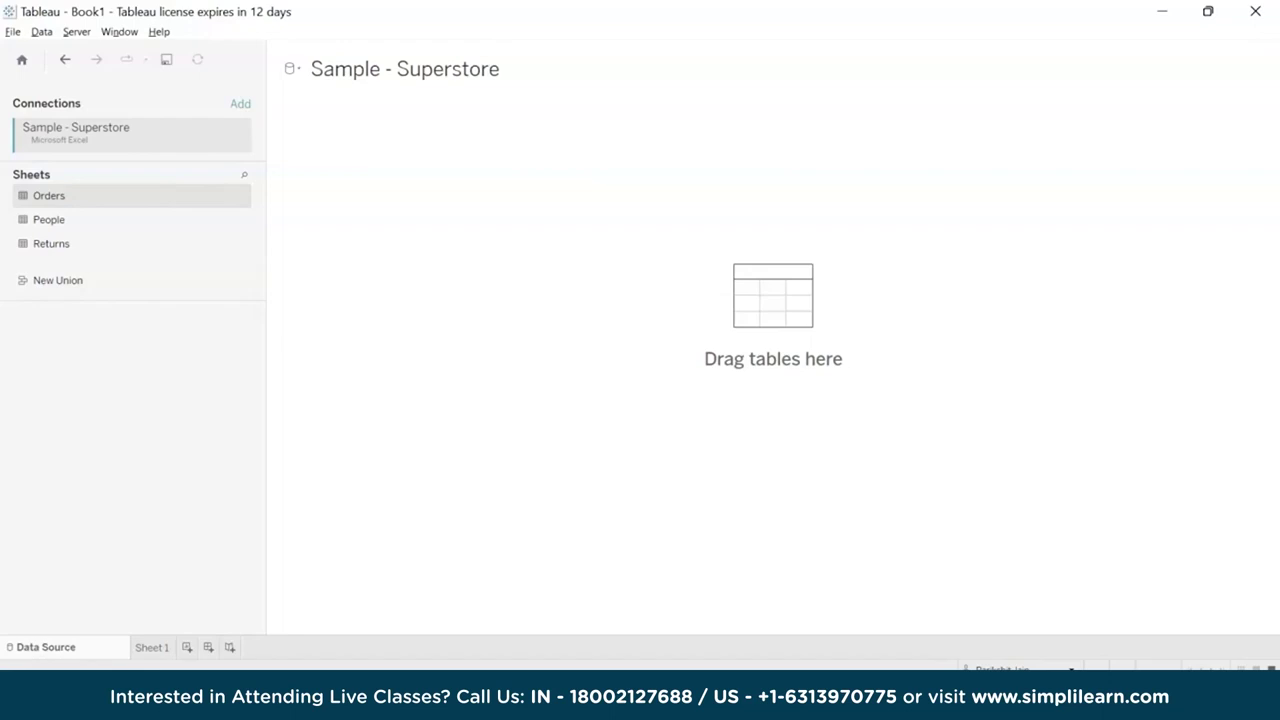
In Tableau, add the Orders sheet of Sample - Superstore to the data source canvas and collapse the table details
drag(86, 195, 437, 209)
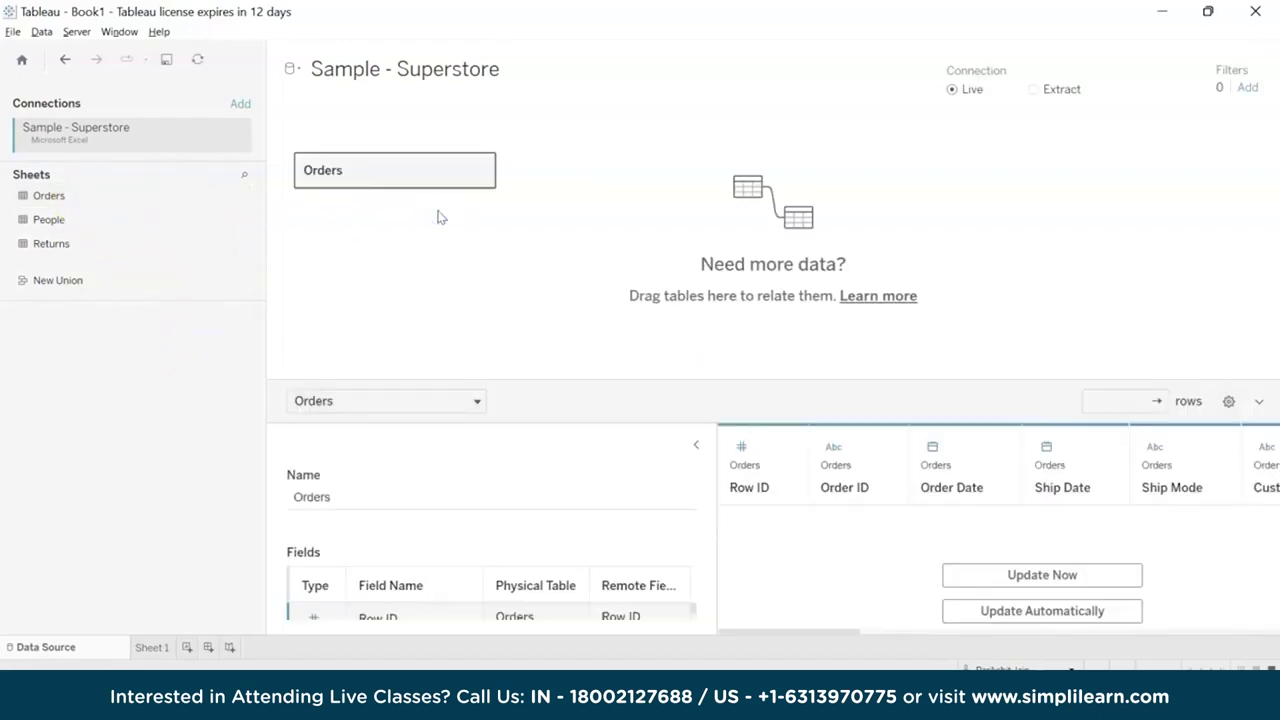
drag(137, 195, 645, 207)
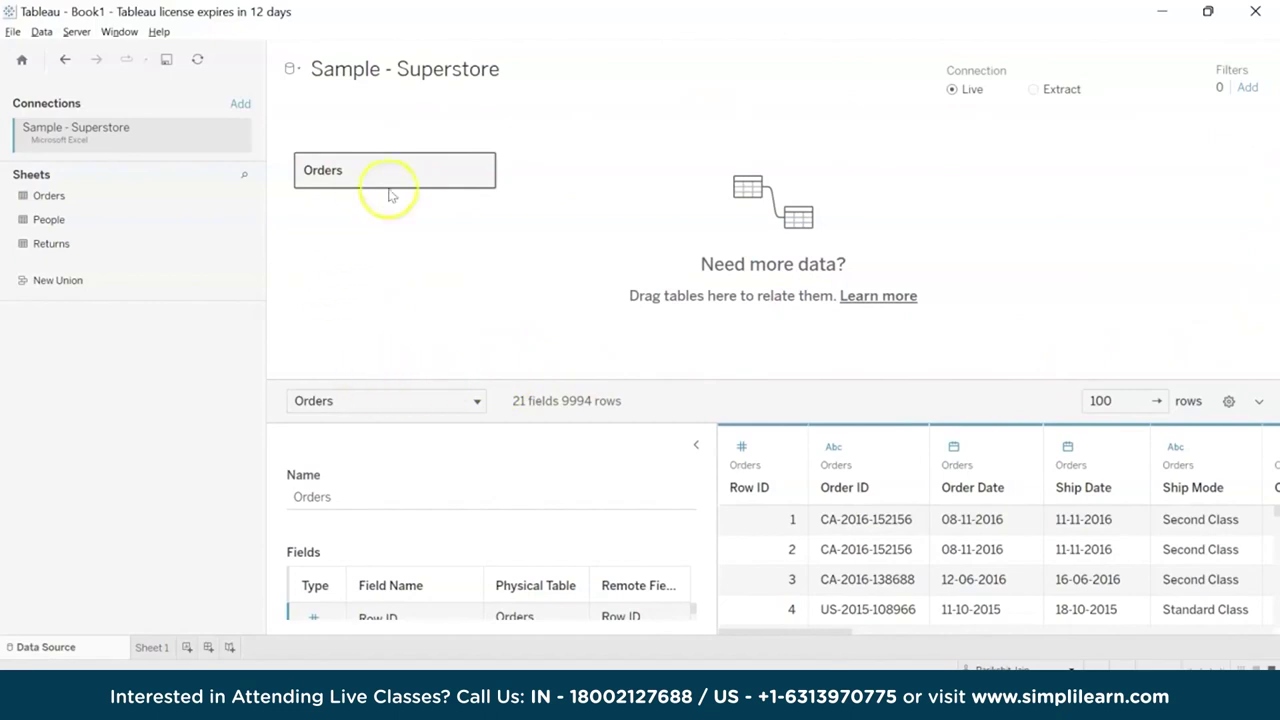
click(696, 444)
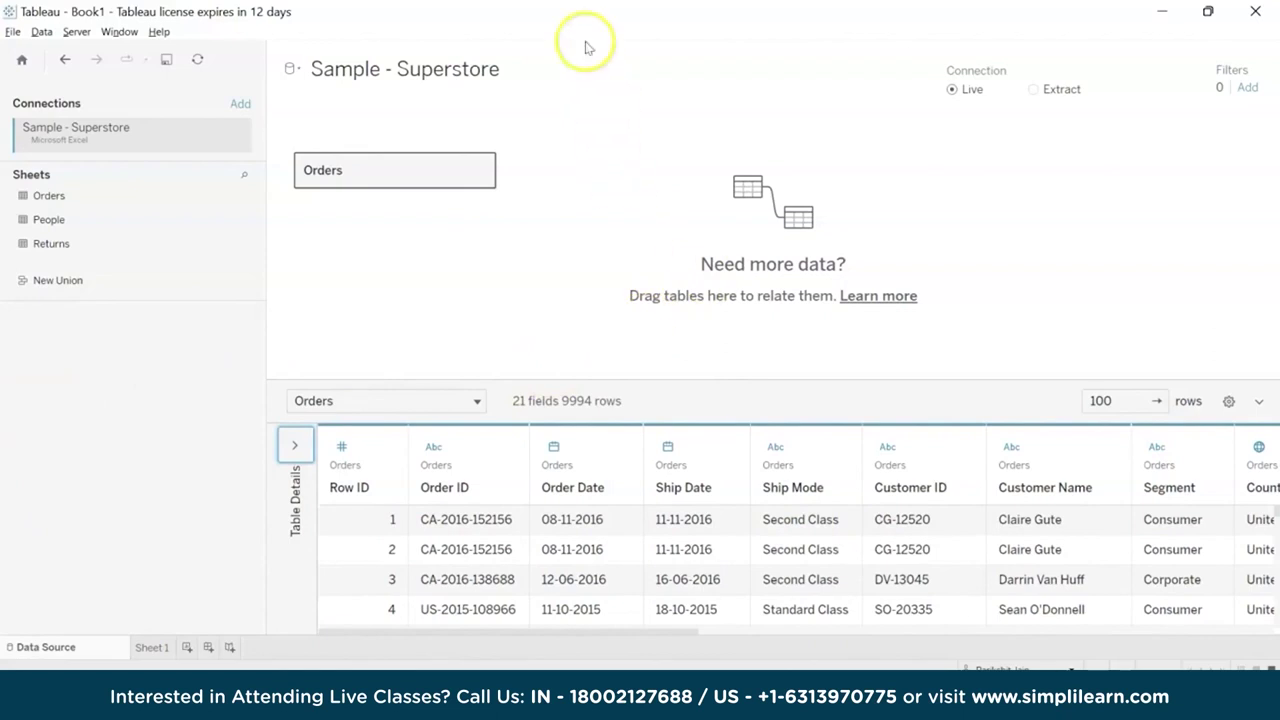
Open the Orders logical table and join the People sheet to Orders inside it
right_click(412, 162)
click(420, 168)
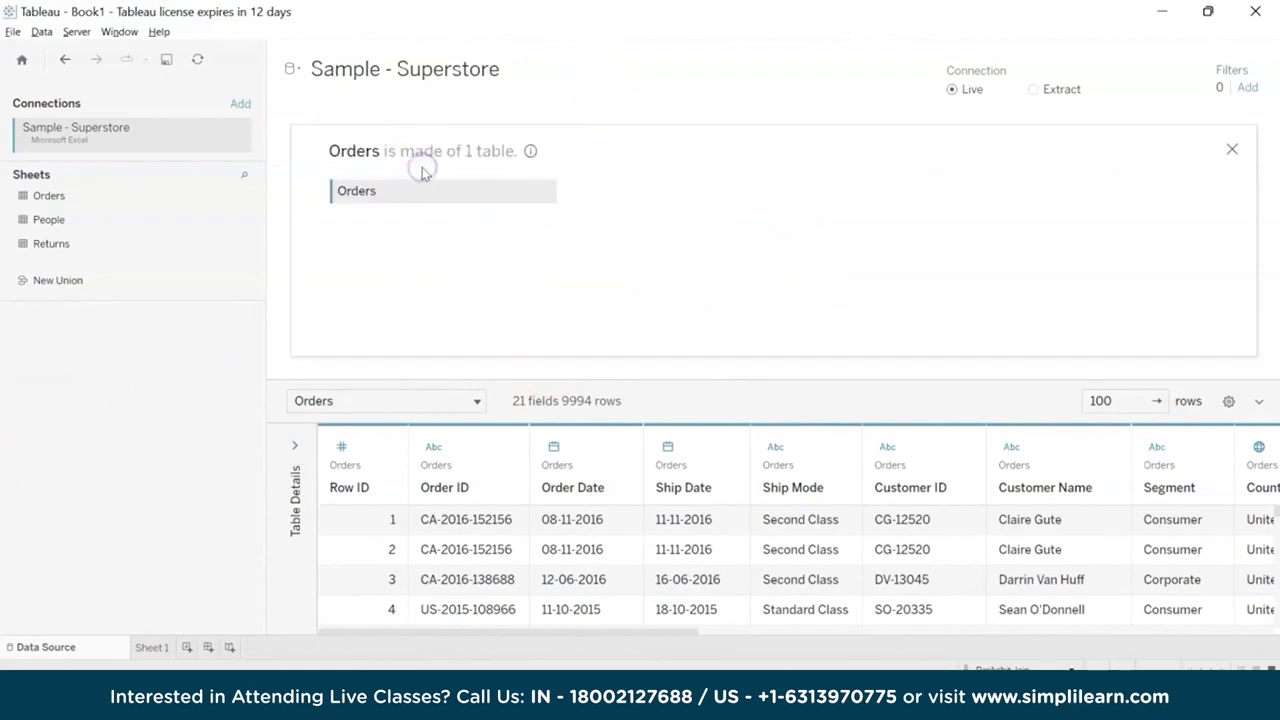
drag(66, 218, 557, 194)
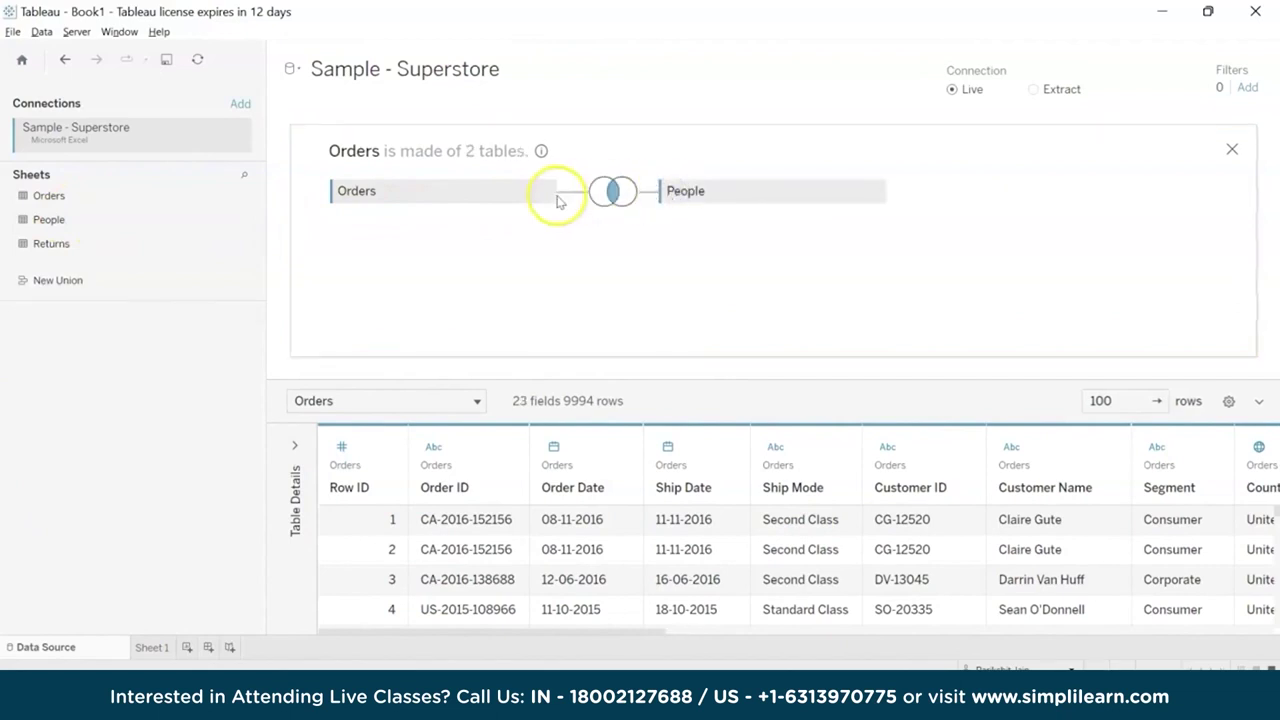
Define the Orders and People join with the clause Region = Region (People), keeping the Inner join type
click(617, 196)
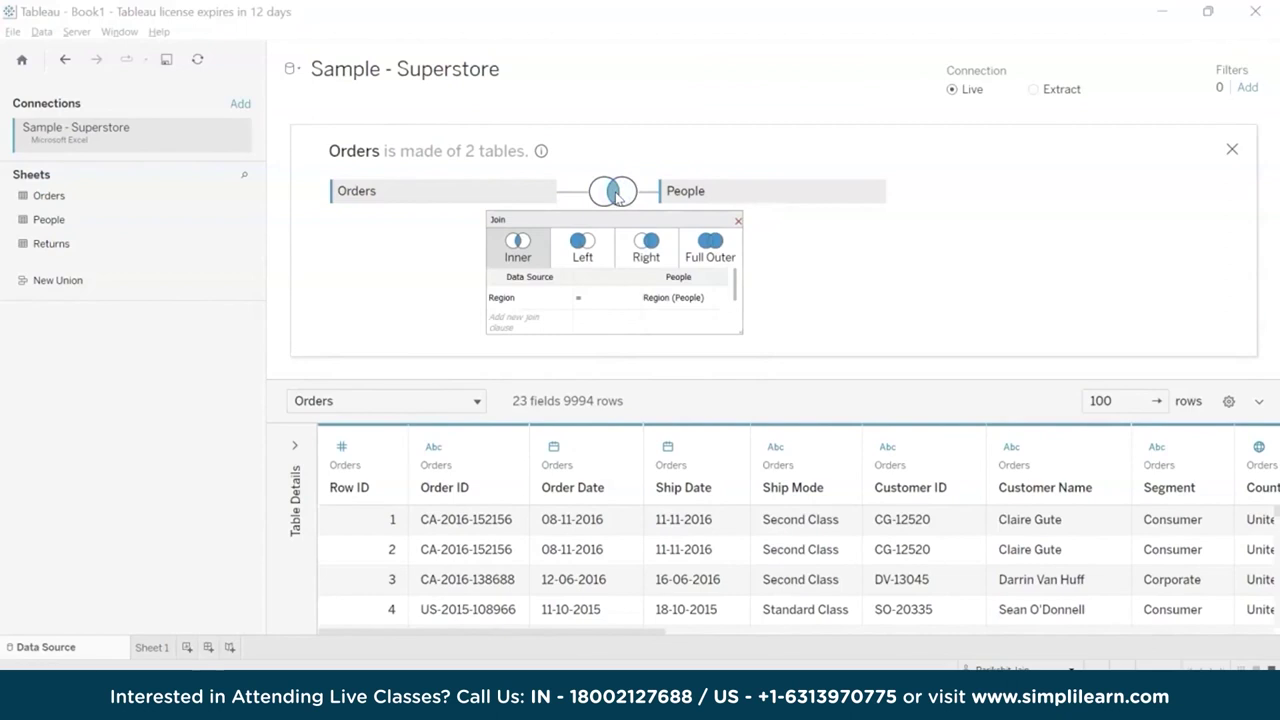
click(591, 246)
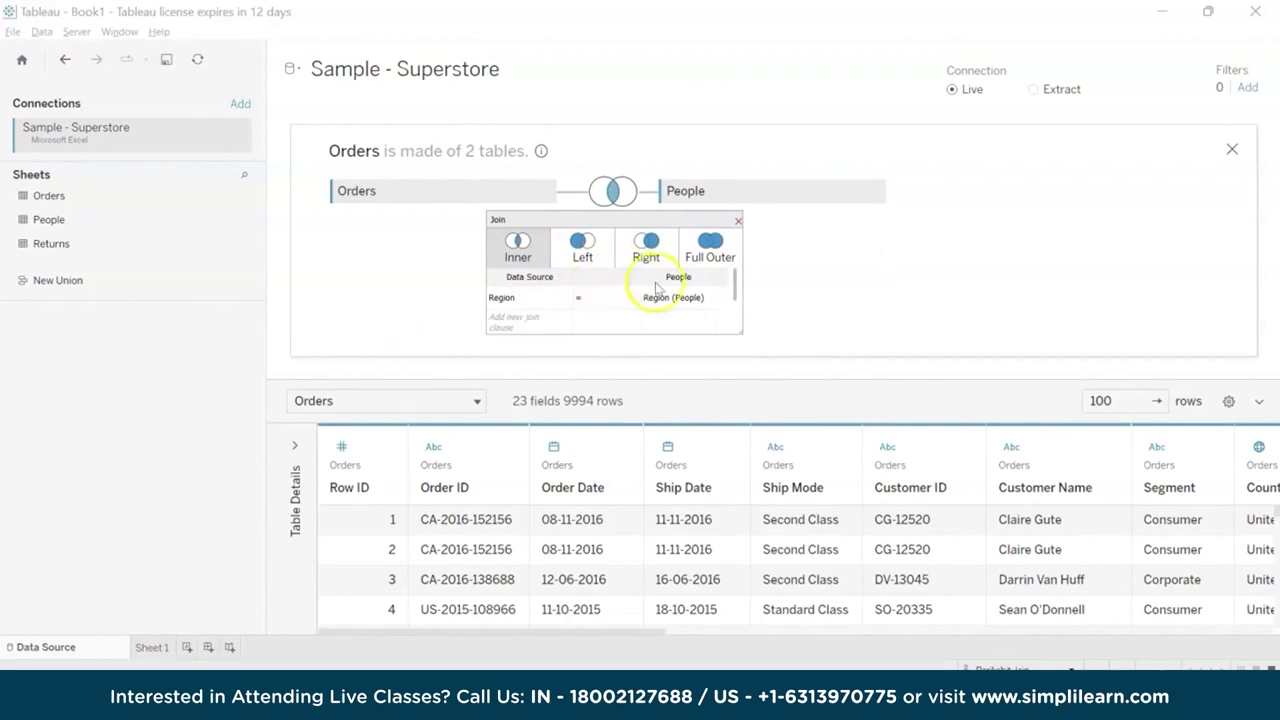
click(566, 299)
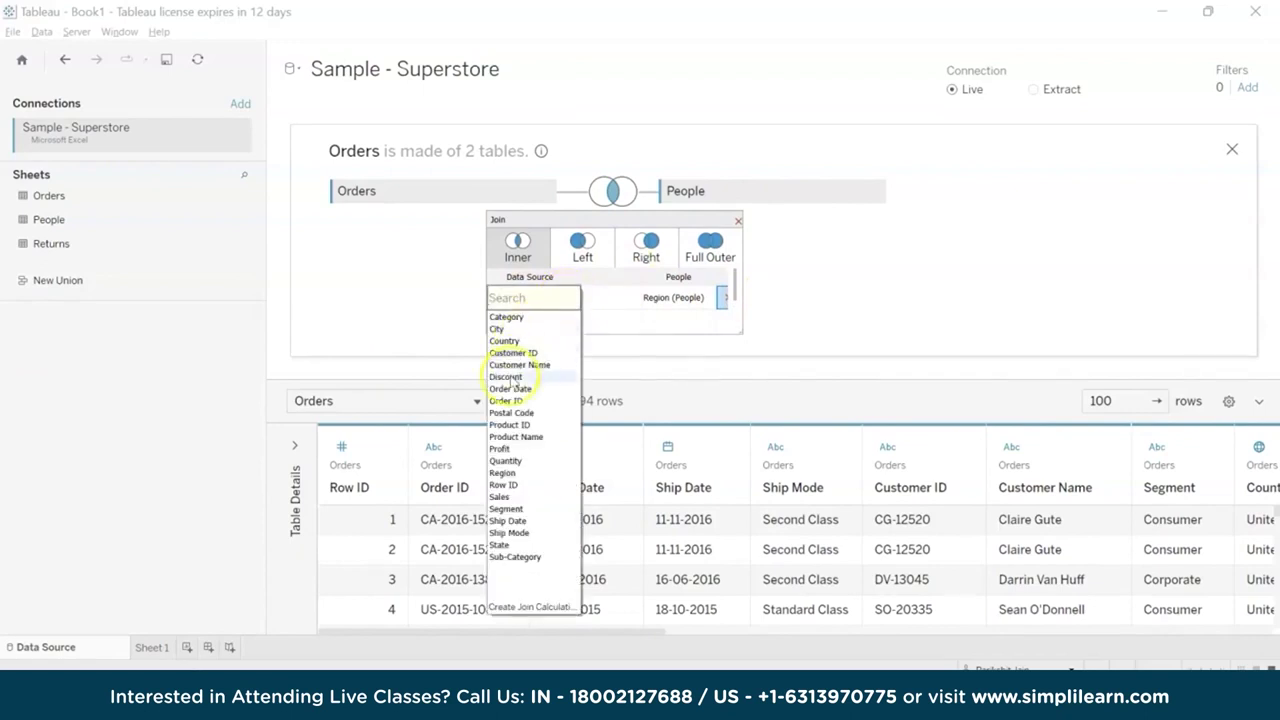
click(503, 475)
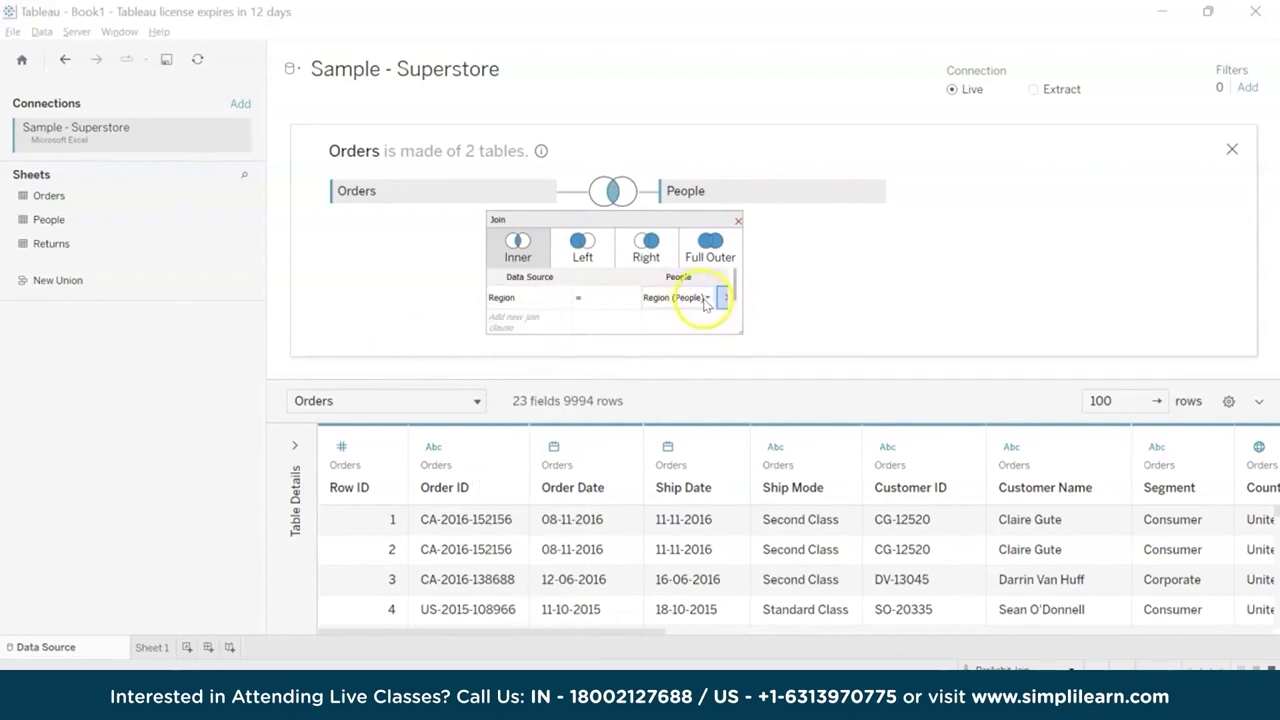
click(705, 299)
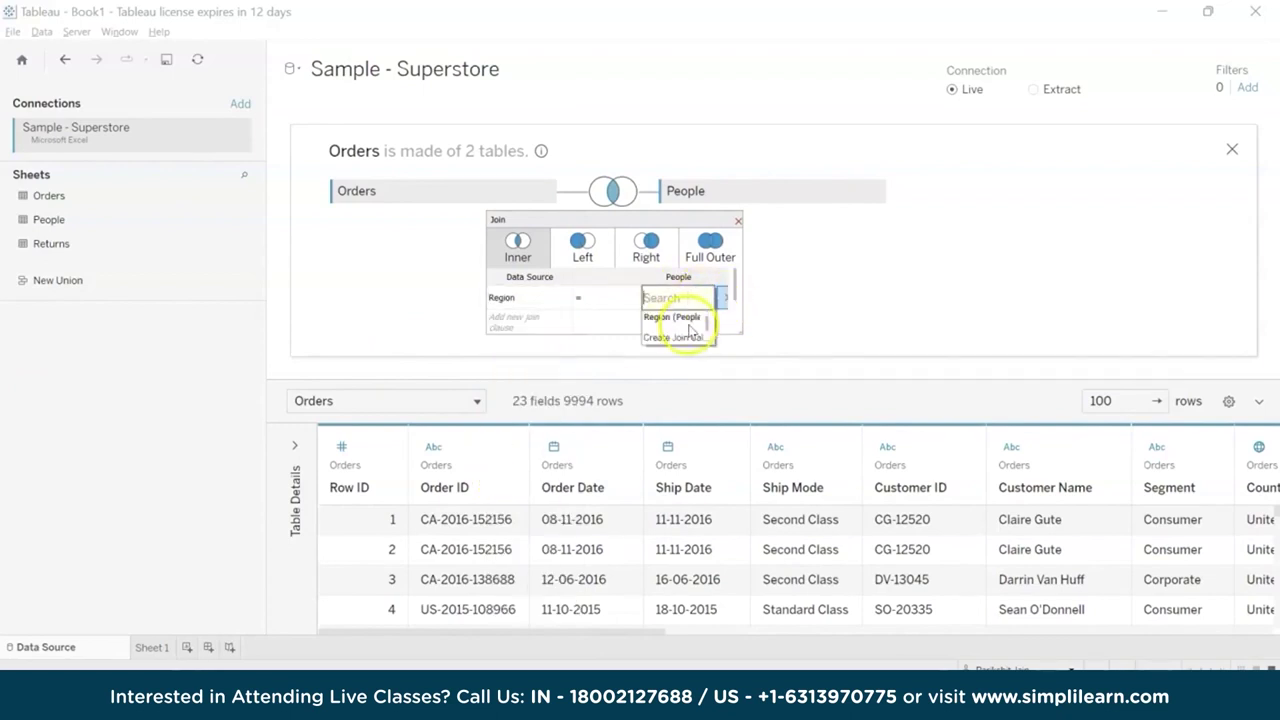
click(680, 329)
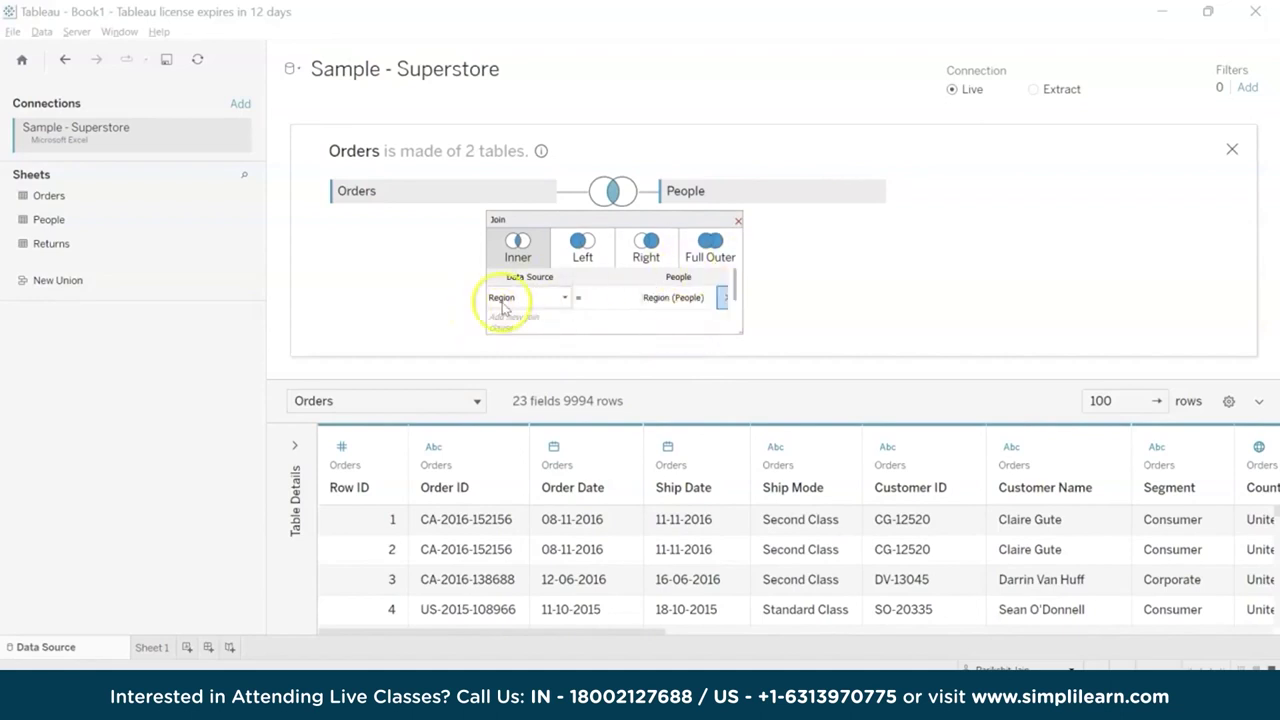
click(848, 272)
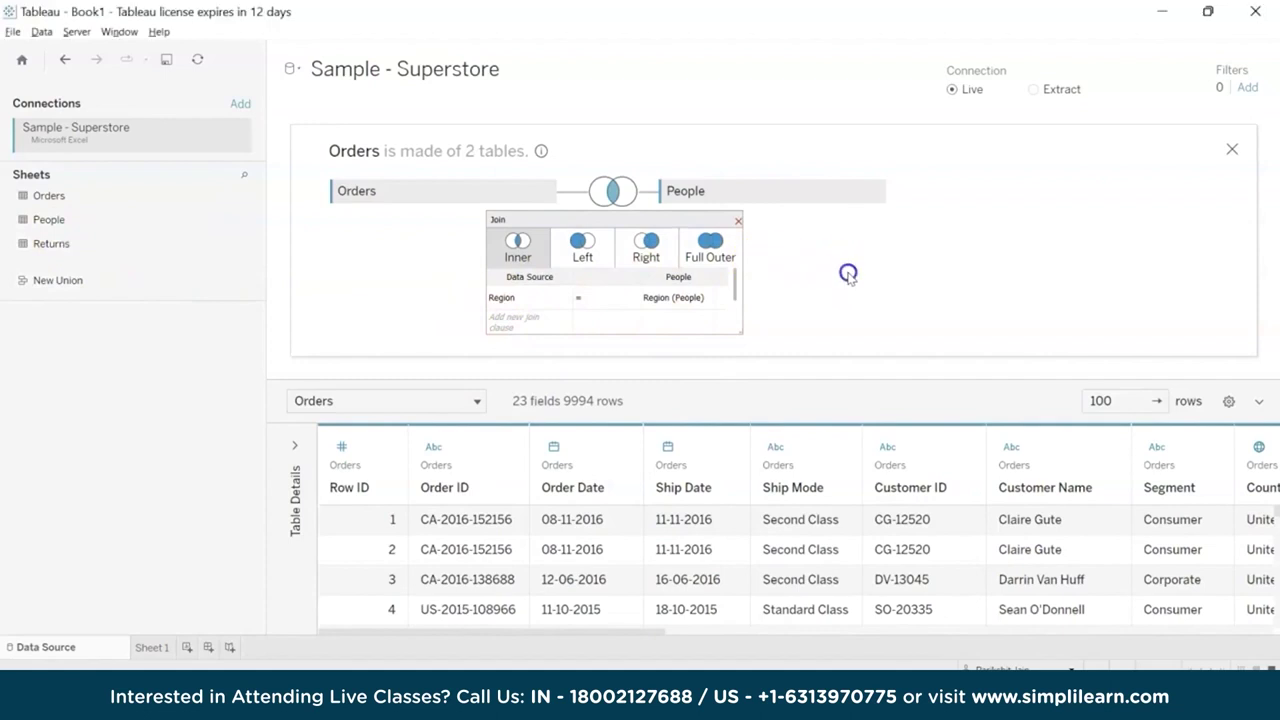
click(738, 220)
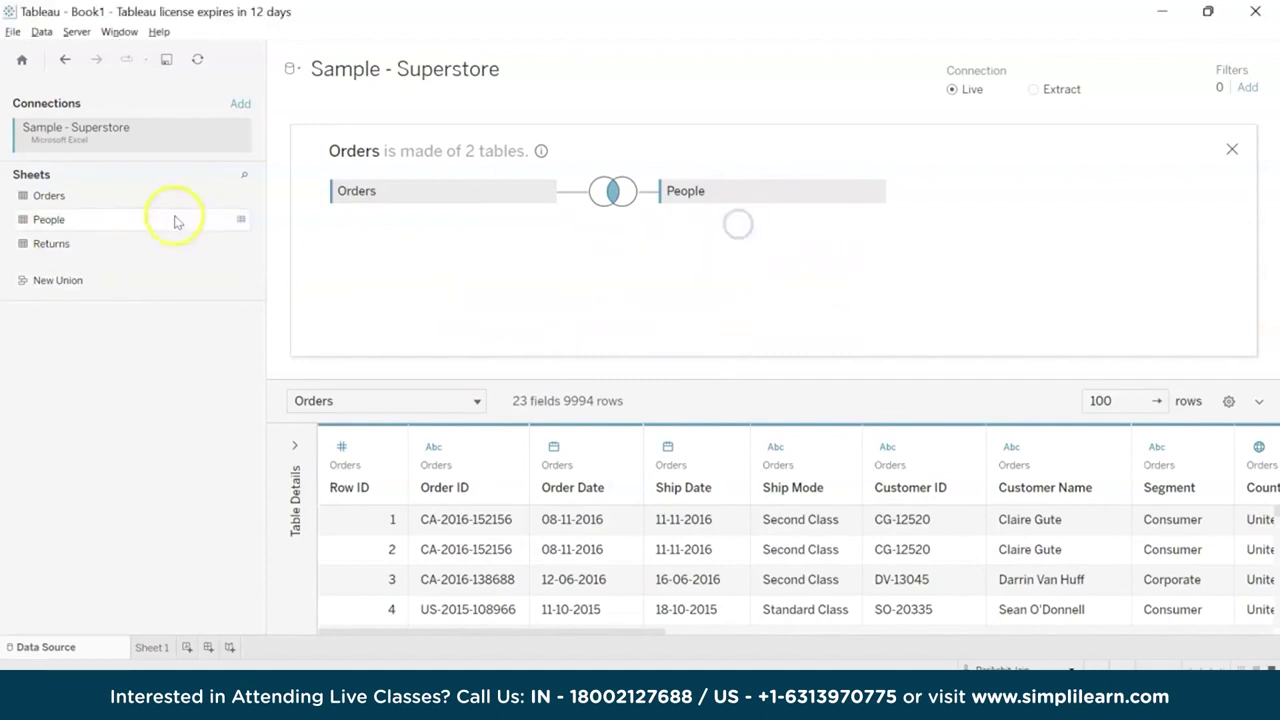
Leave the Orders table's join view, reopen it to review the join with People, and return to the data source canvas
click(110, 218)
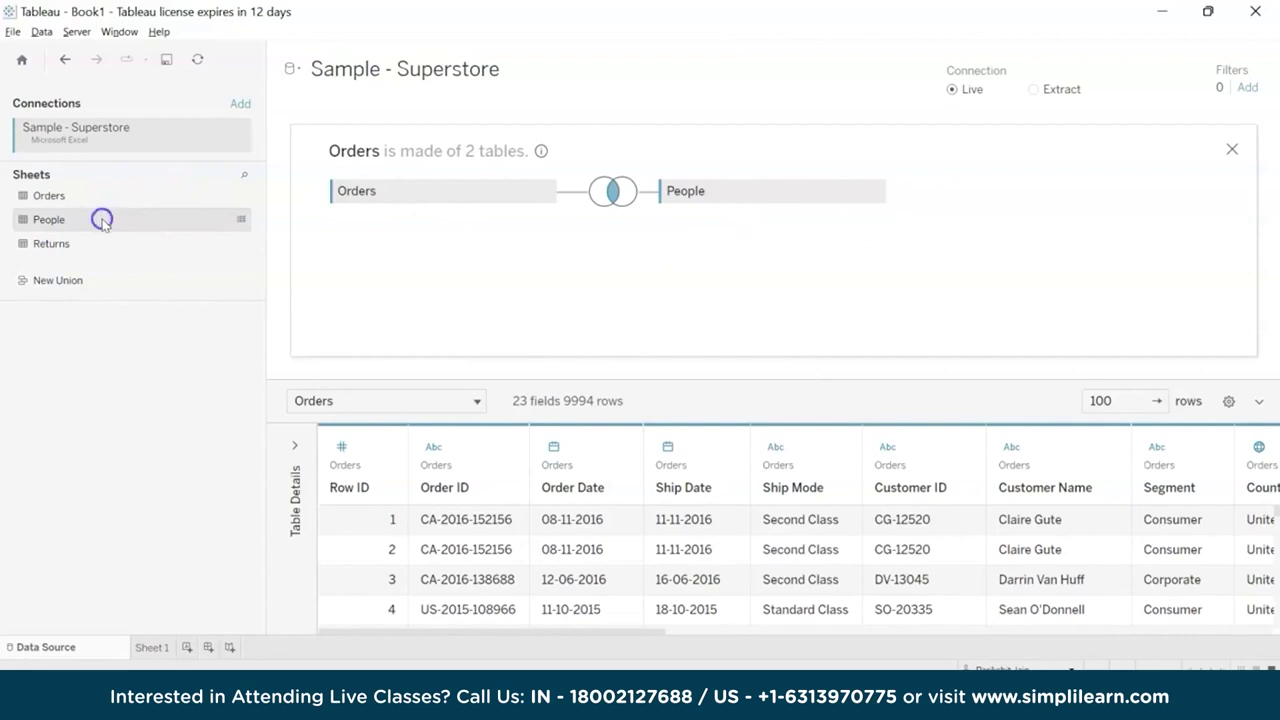
click(1232, 149)
click(166, 209)
click(163, 217)
click(58, 249)
drag(57, 217, 17, 215)
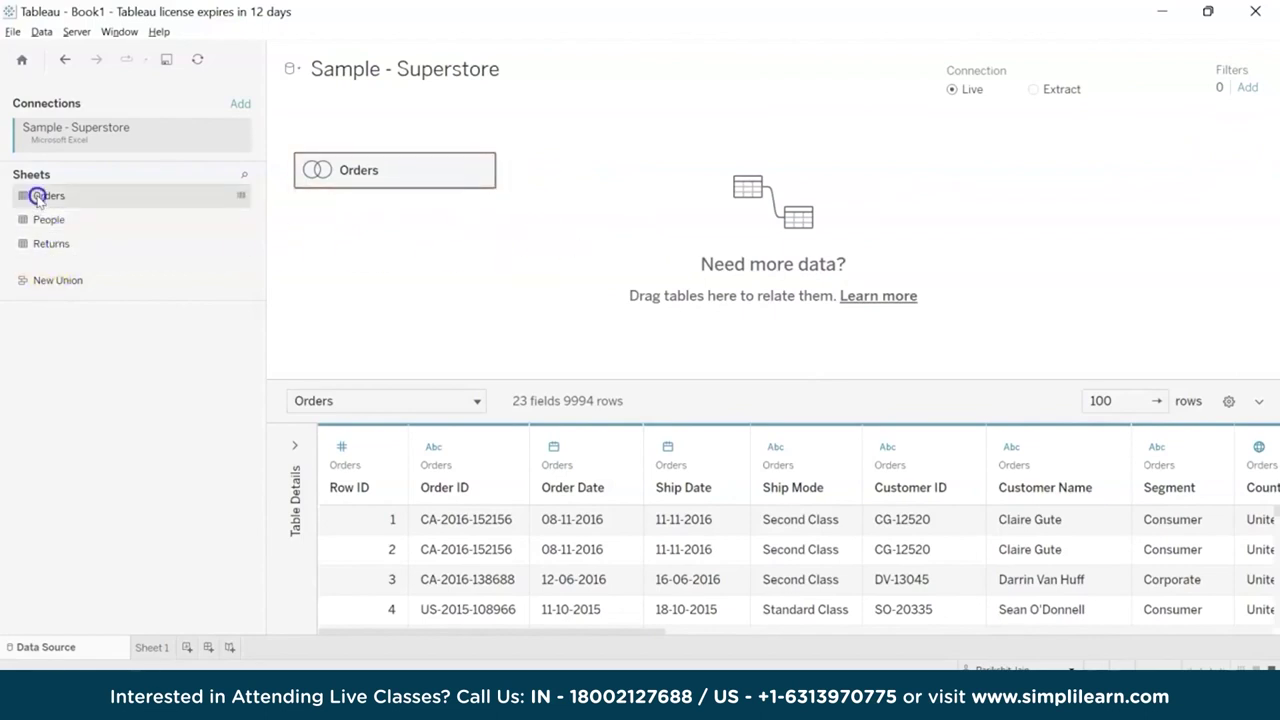
click(481, 170)
click(490, 183)
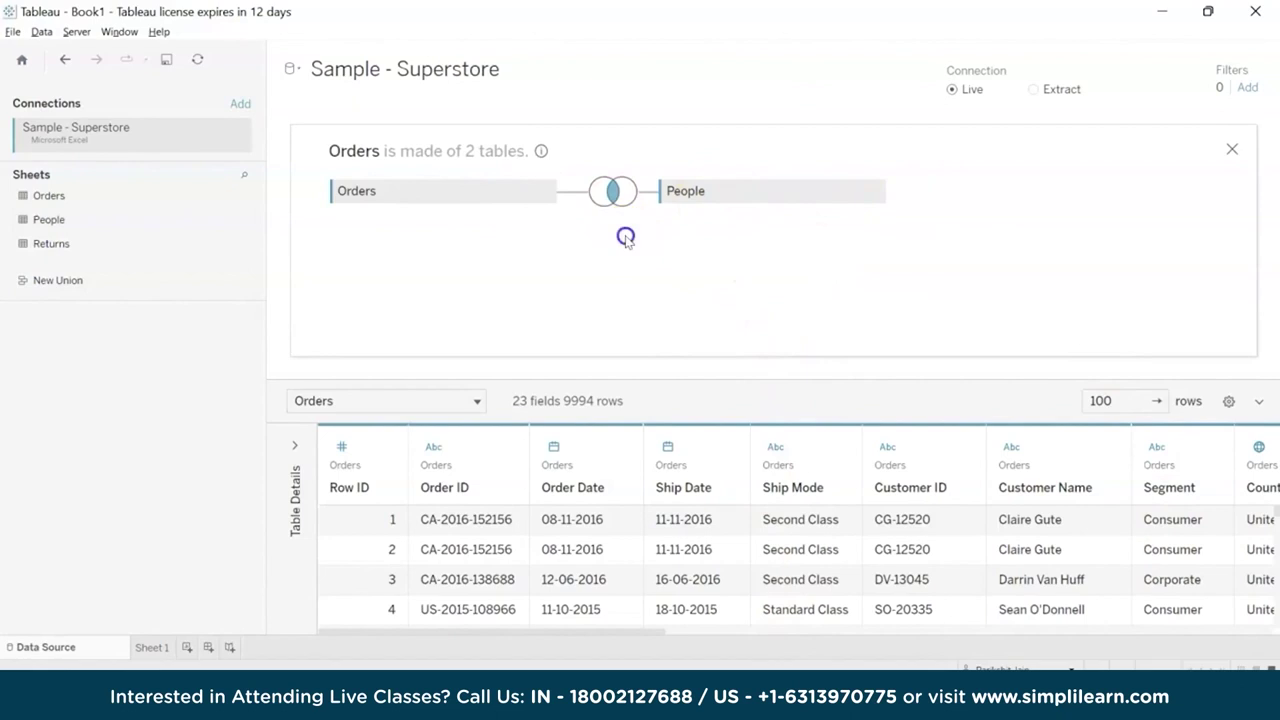
click(613, 191)
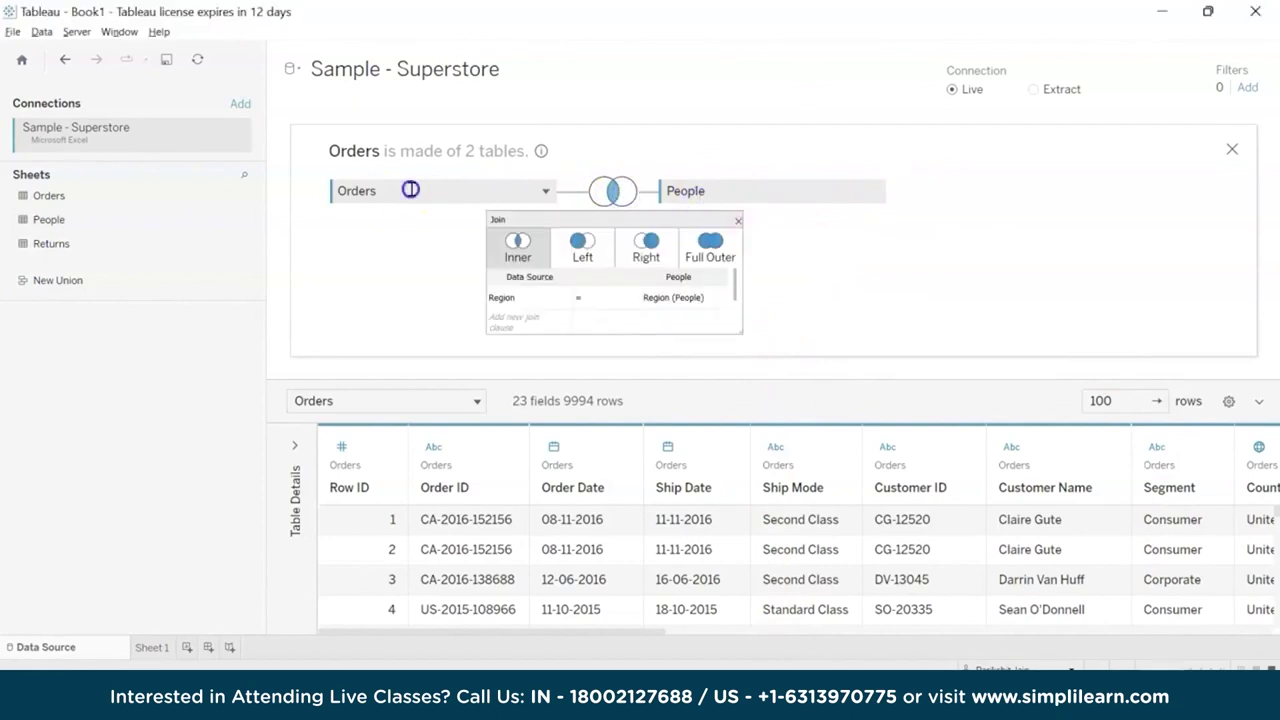
click(1232, 149)
Try to relate a second People table directly to Orders, and remove it from the canvas
drag(100, 214, 643, 251)
drag(725, 168, 686, 157)
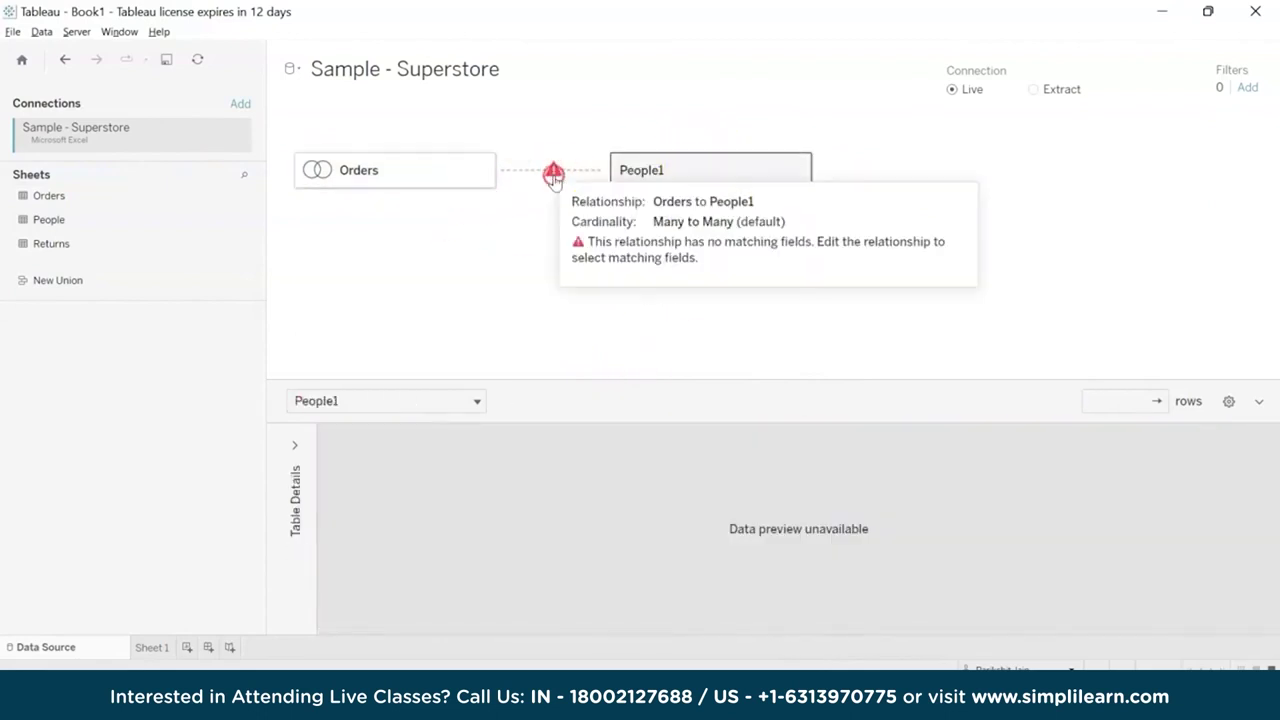
right_click(649, 170)
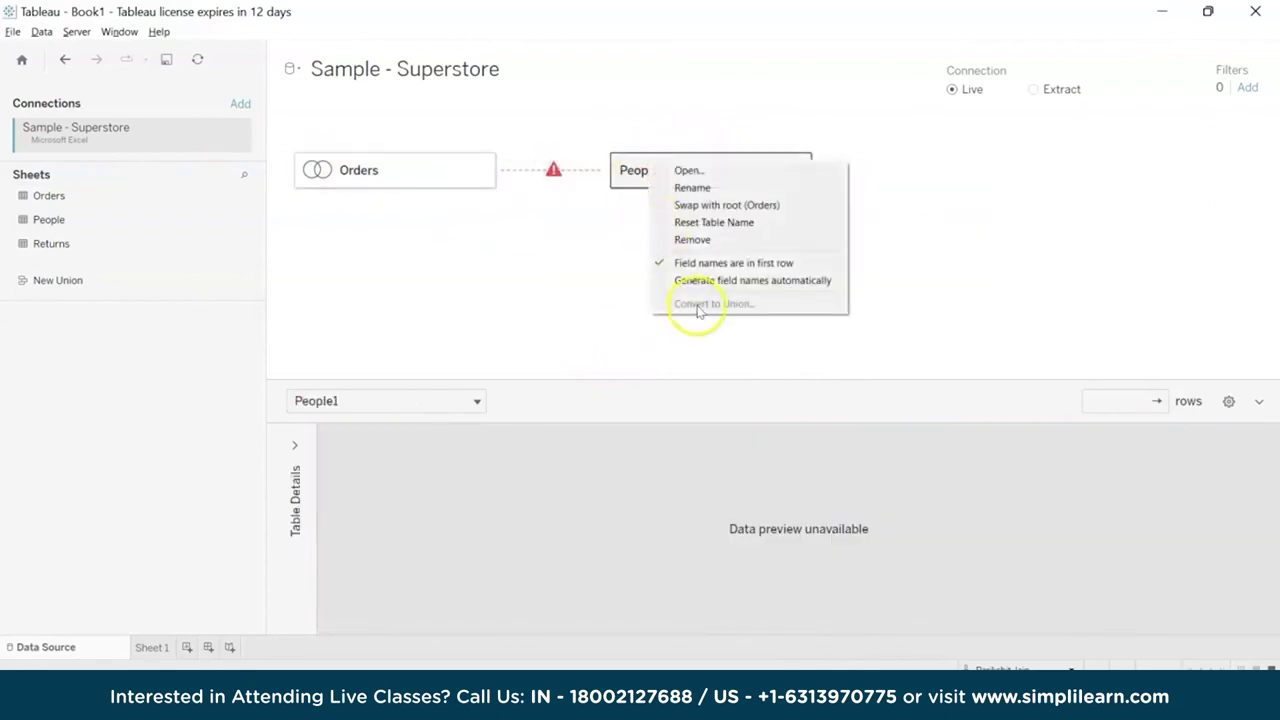
click(668, 238)
click(422, 172)
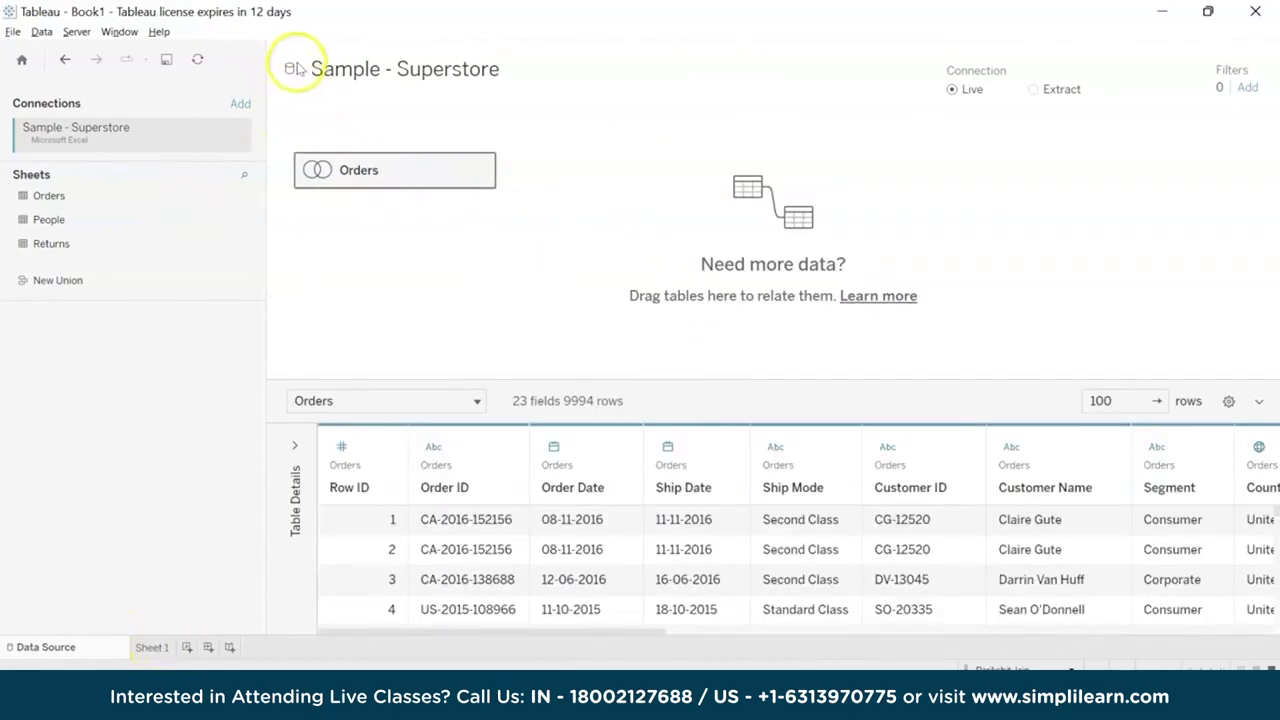
Examine the joined Orders data preview for the Person and Region (People) columns brought in from People
click(410, 183)
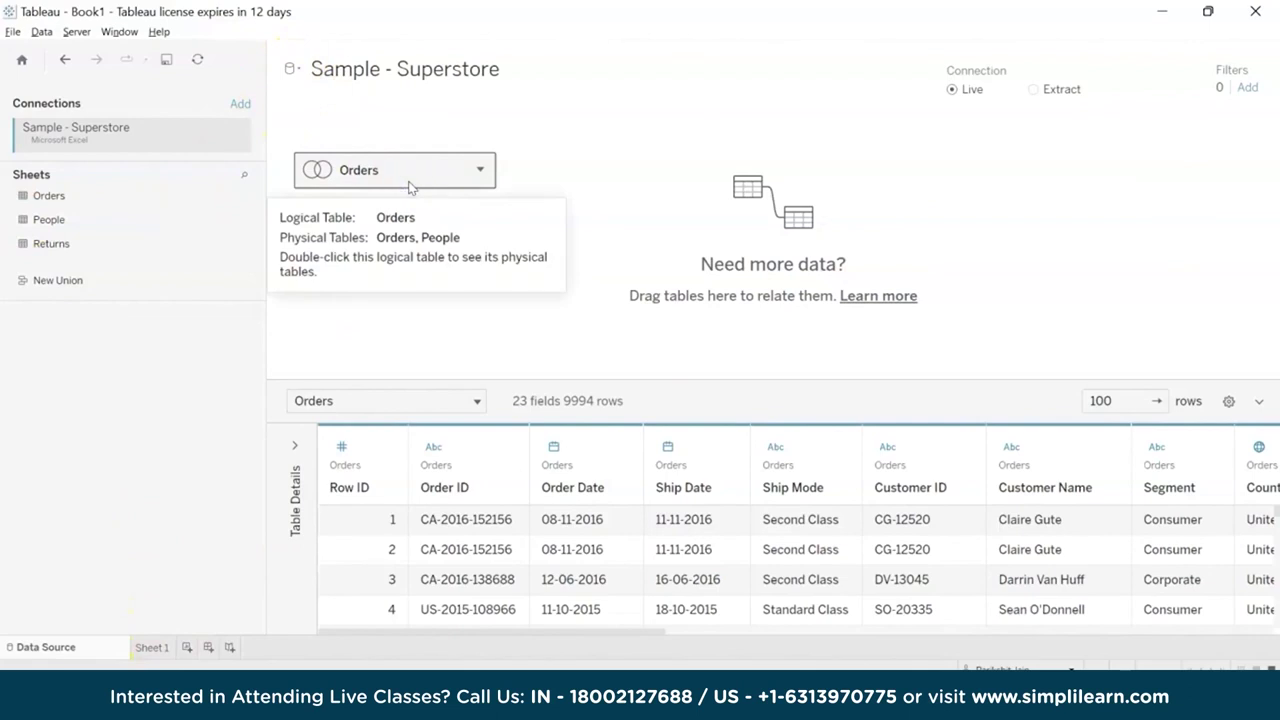
drag(523, 630, 1135, 632)
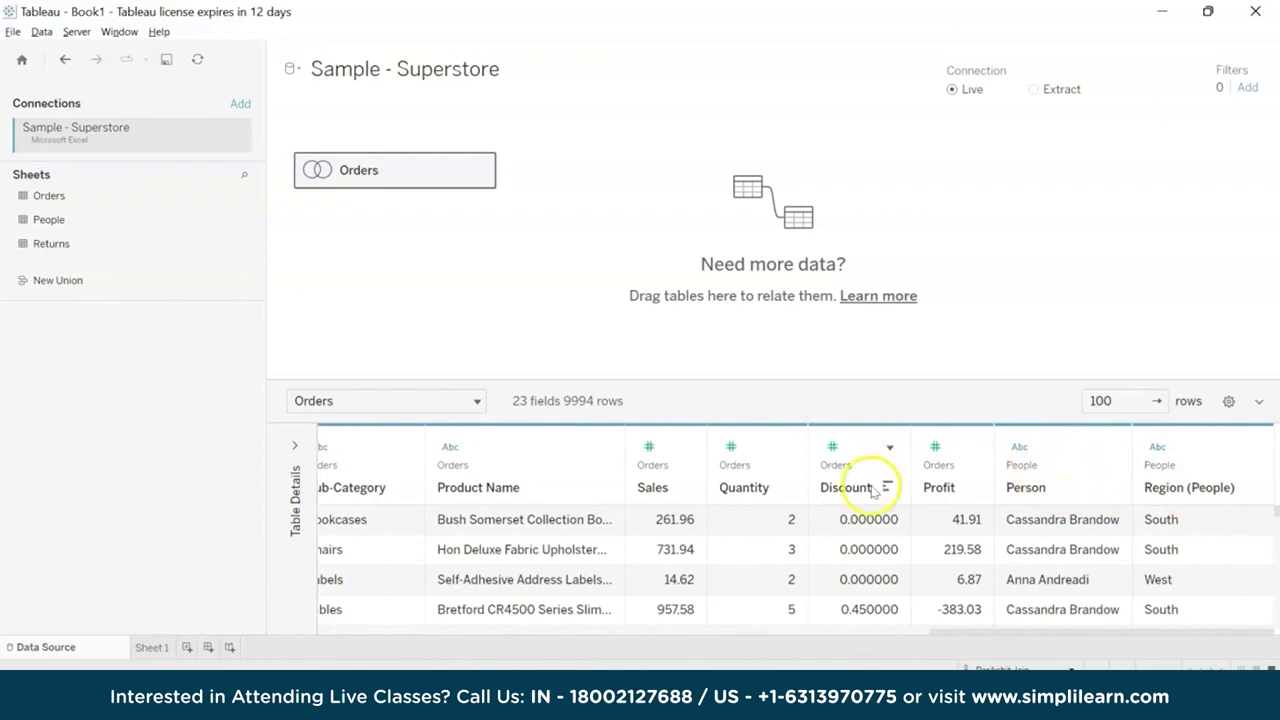
click(945, 632)
drag(945, 632, 1032, 668)
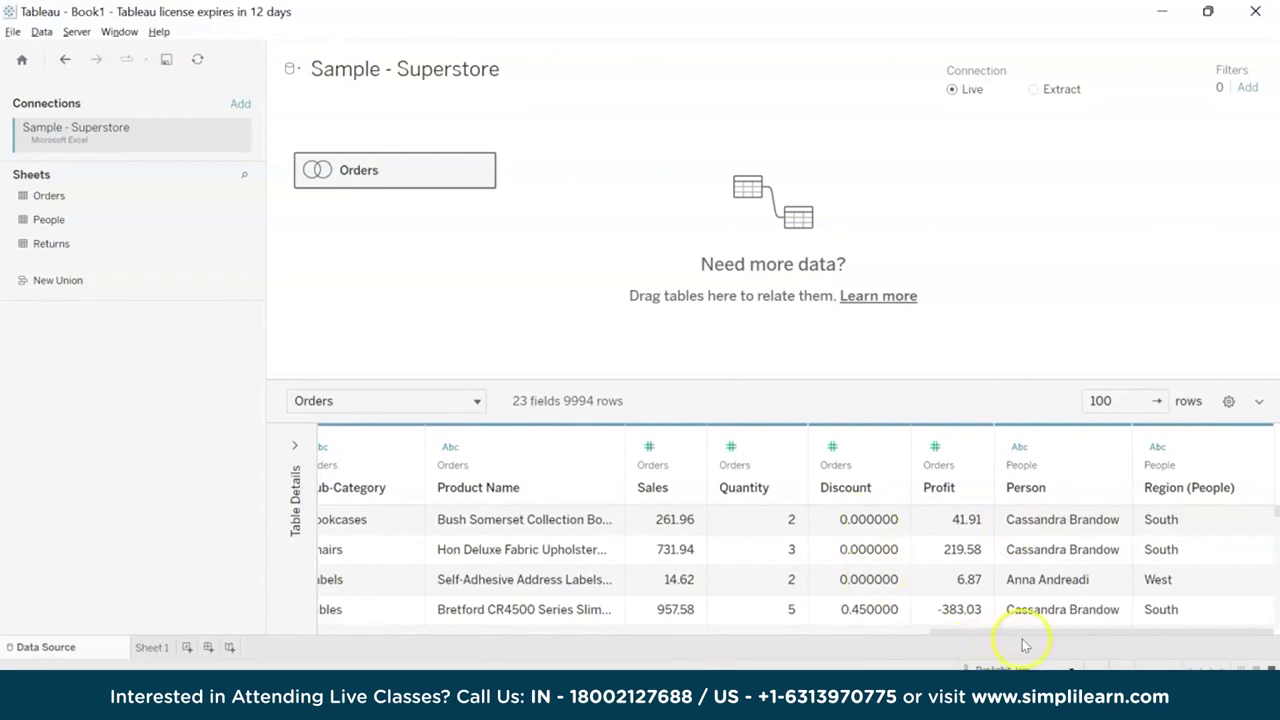
drag(968, 633, 932, 633)
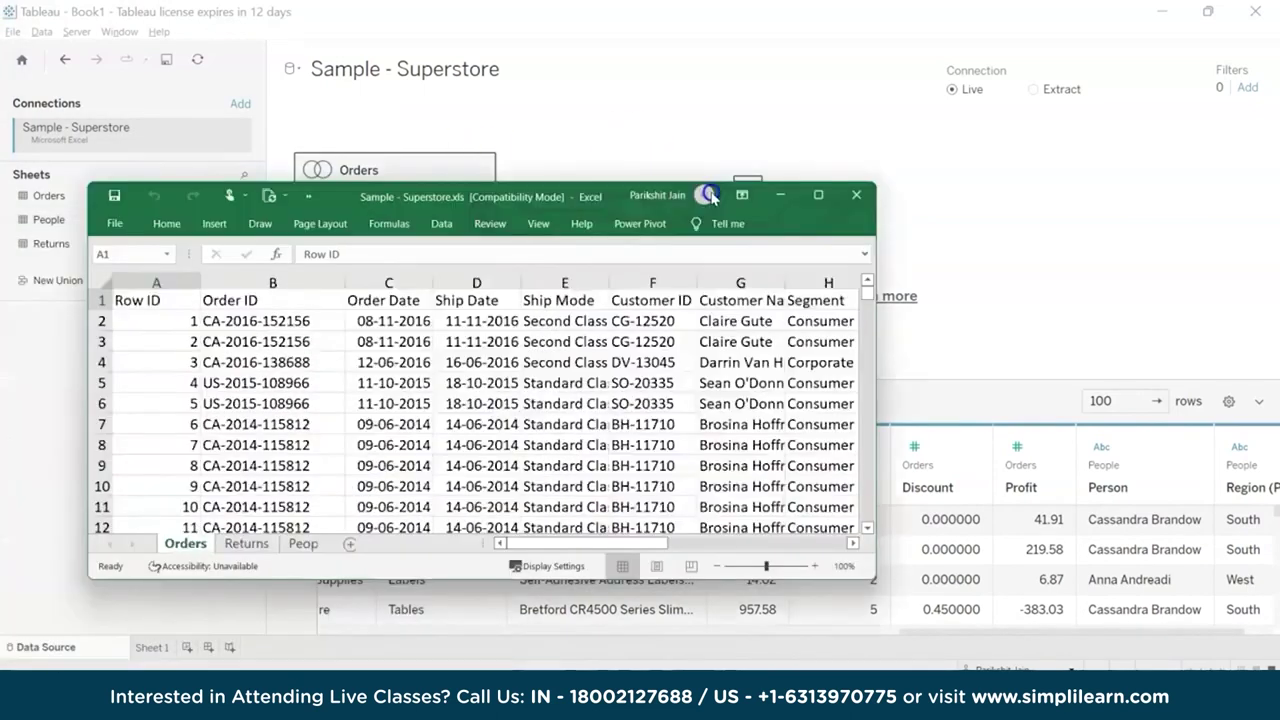
Maximize the Sample - Superstore workbook in Excel and examine the Orders sheet's columns, focusing on State and Region
click(818, 195)
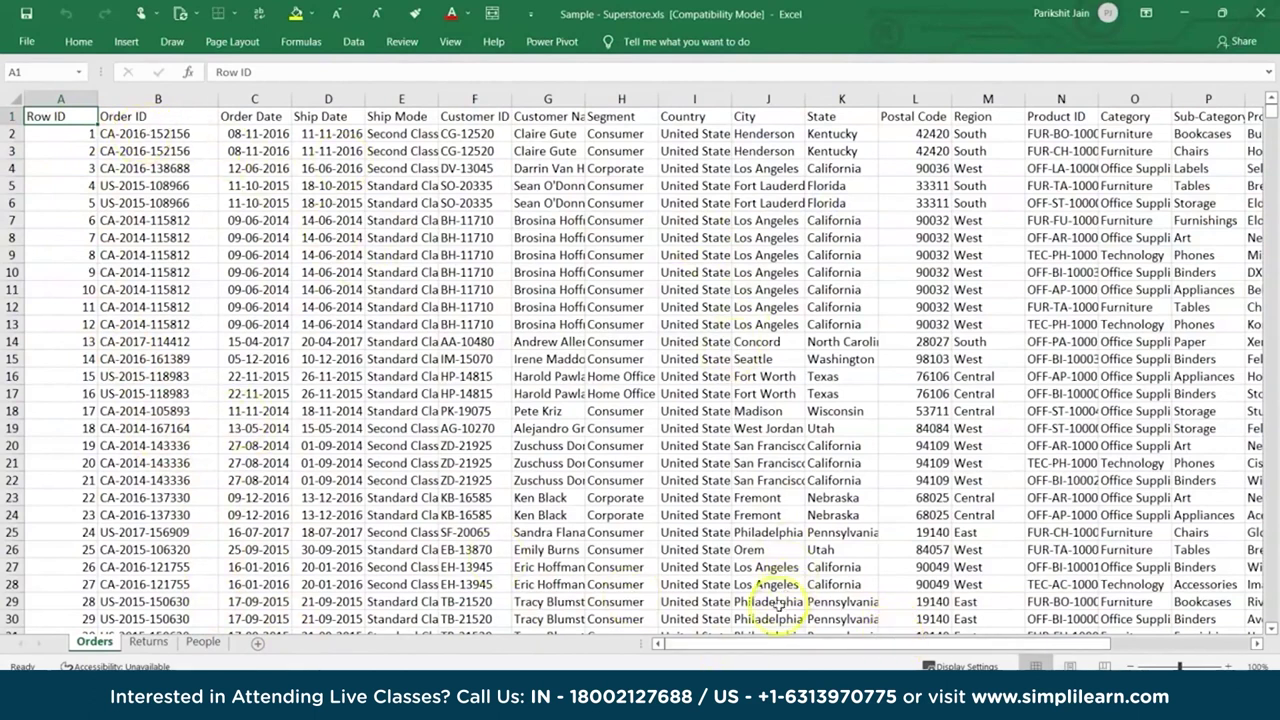
drag(754, 648, 907, 643)
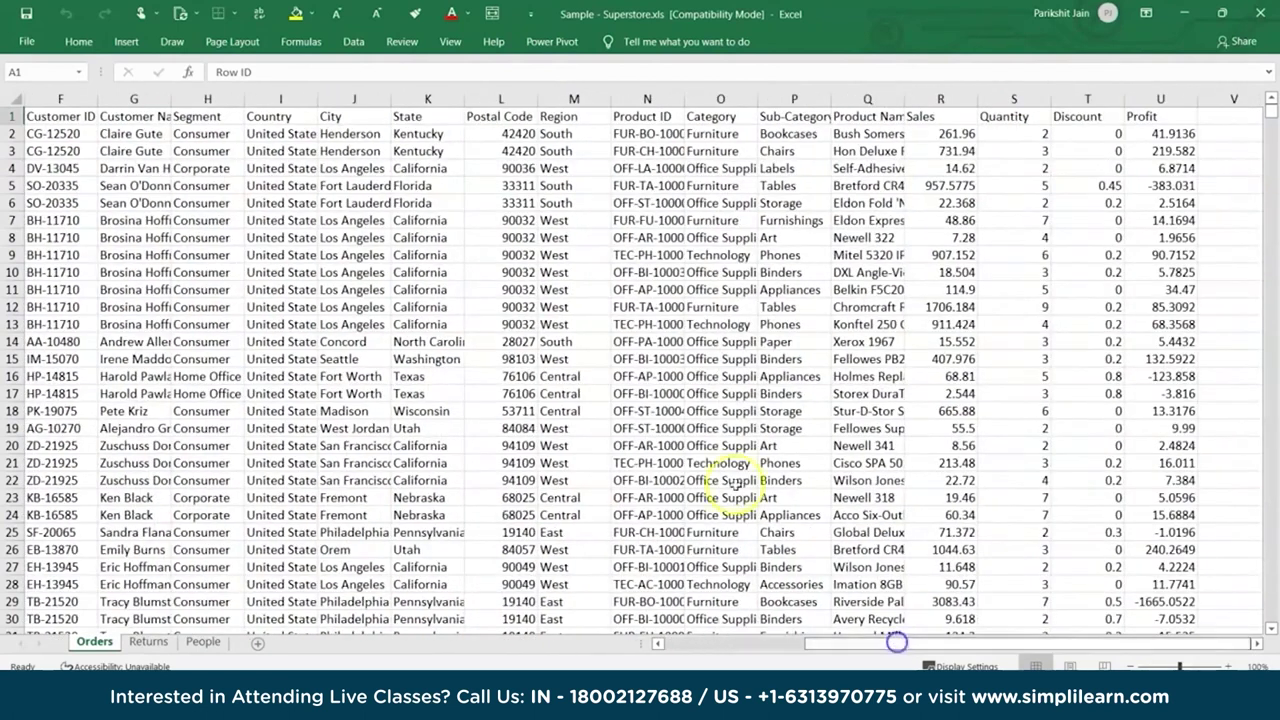
click(579, 134)
drag(420, 134, 441, 570)
click(565, 116)
click(560, 220)
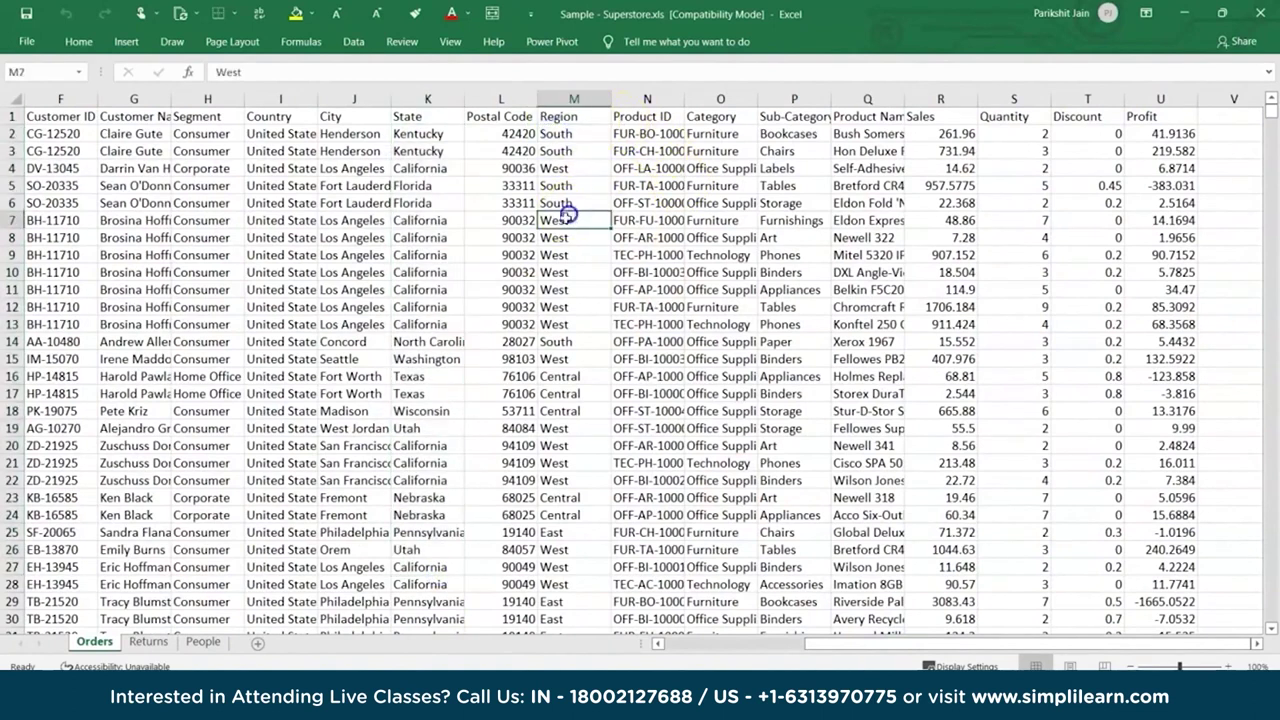
Compare the Returns sheet with the Orders sheet, examining the Order ID column they share
click(146, 641)
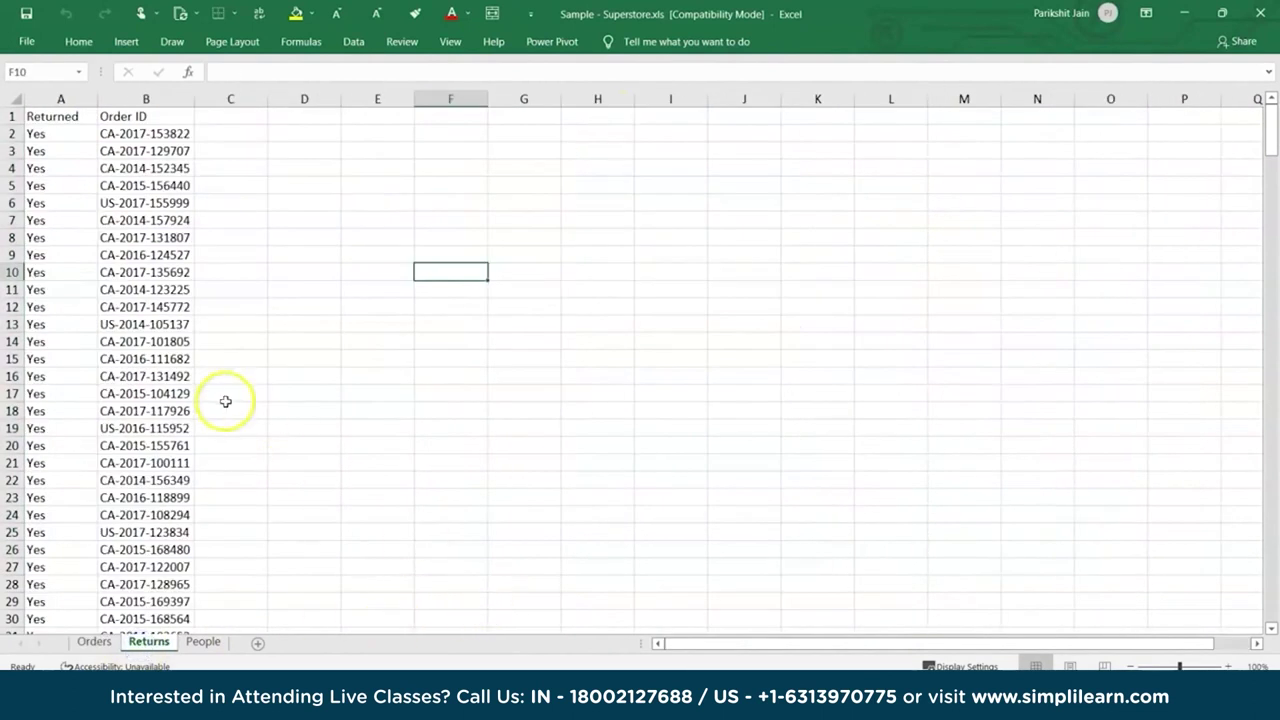
drag(80, 133, 125, 584)
click(94, 641)
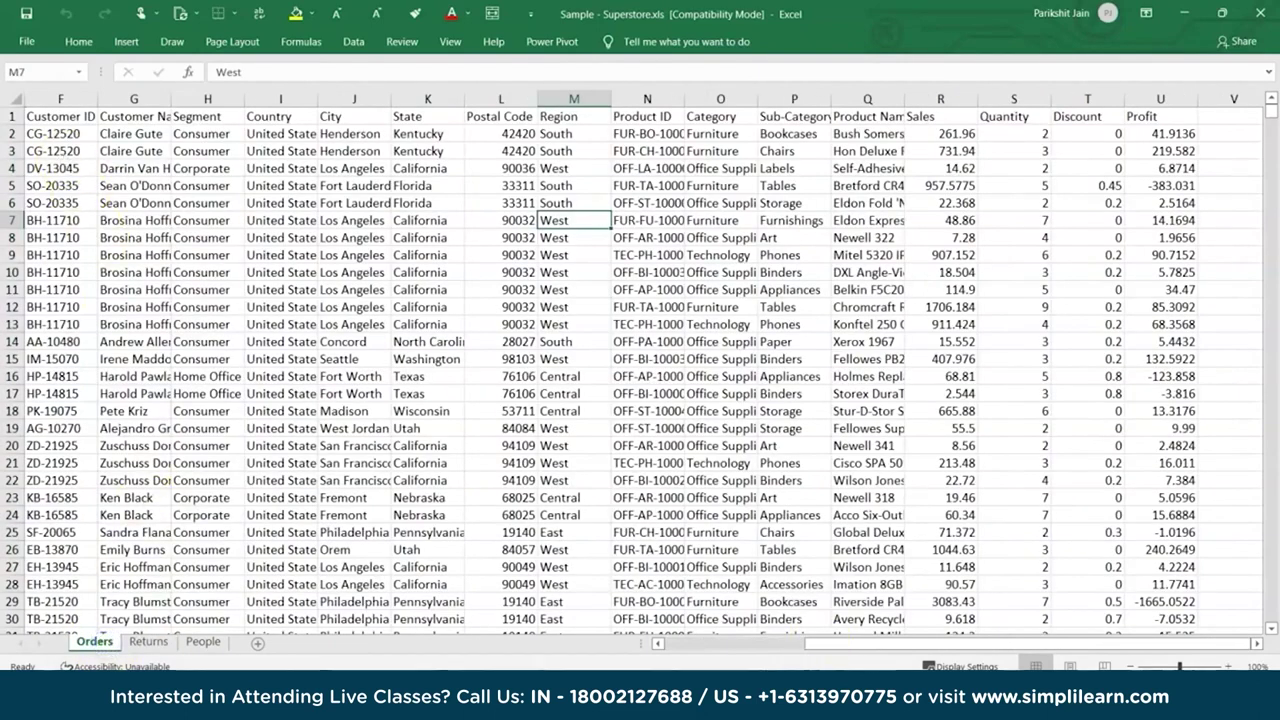
drag(912, 650, 650, 648)
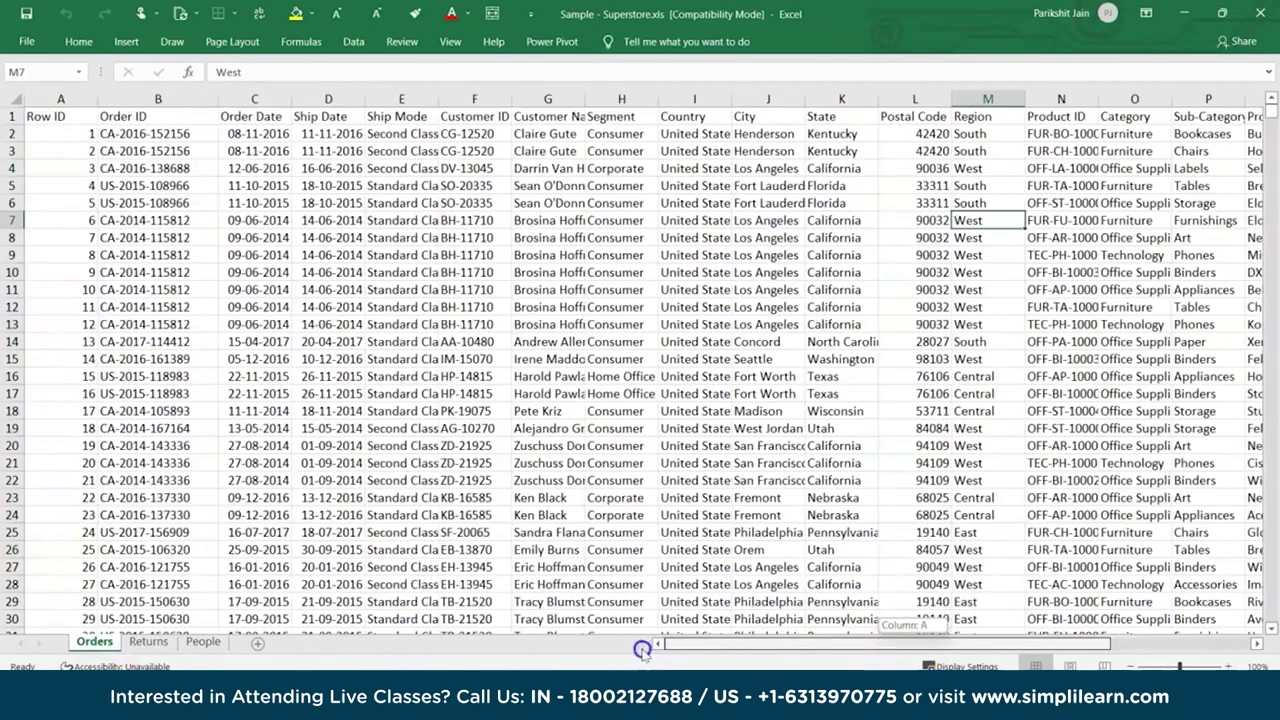
click(132, 643)
click(94, 641)
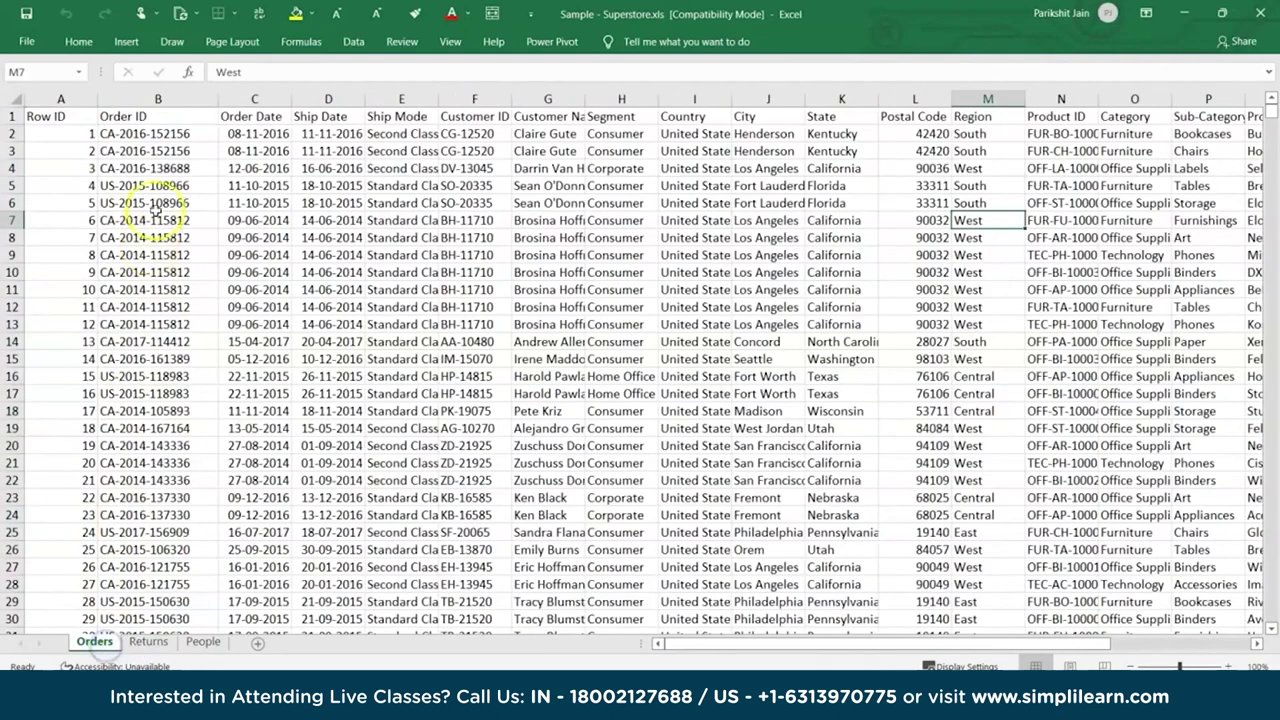
click(160, 114)
drag(160, 113, 178, 618)
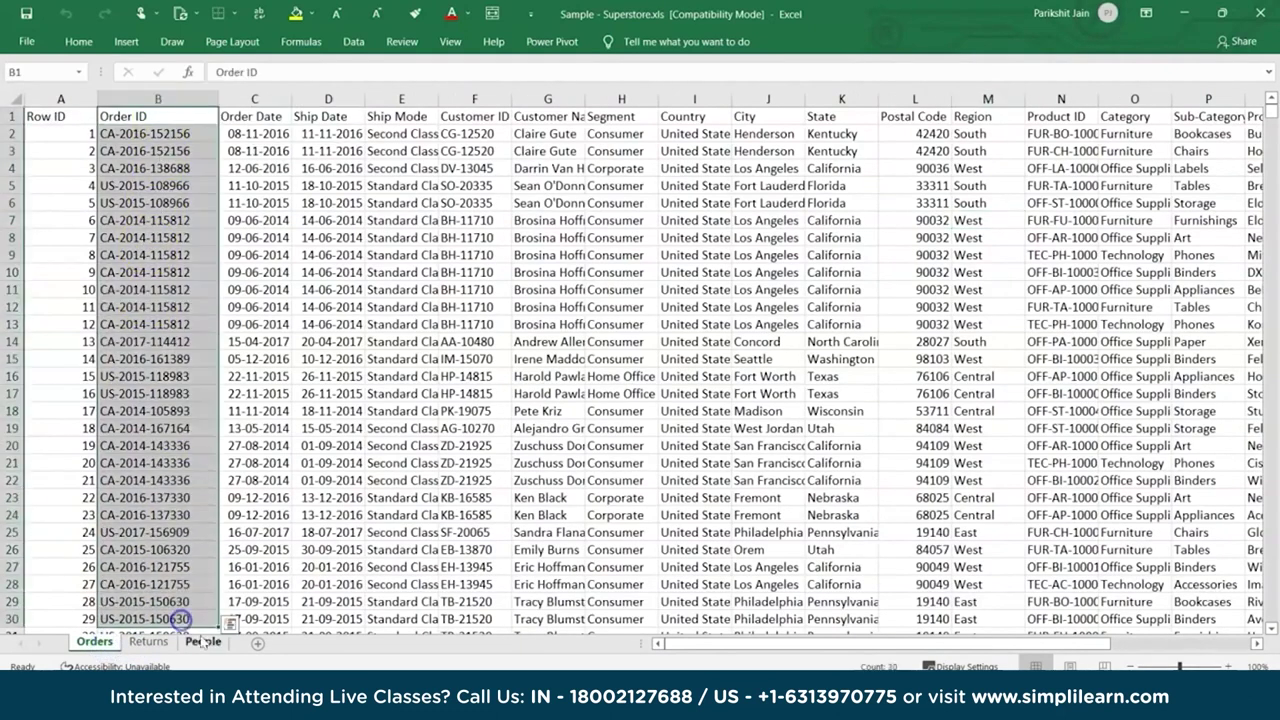
Examine the Region values on the People sheet as the field shared with Orders
click(203, 643)
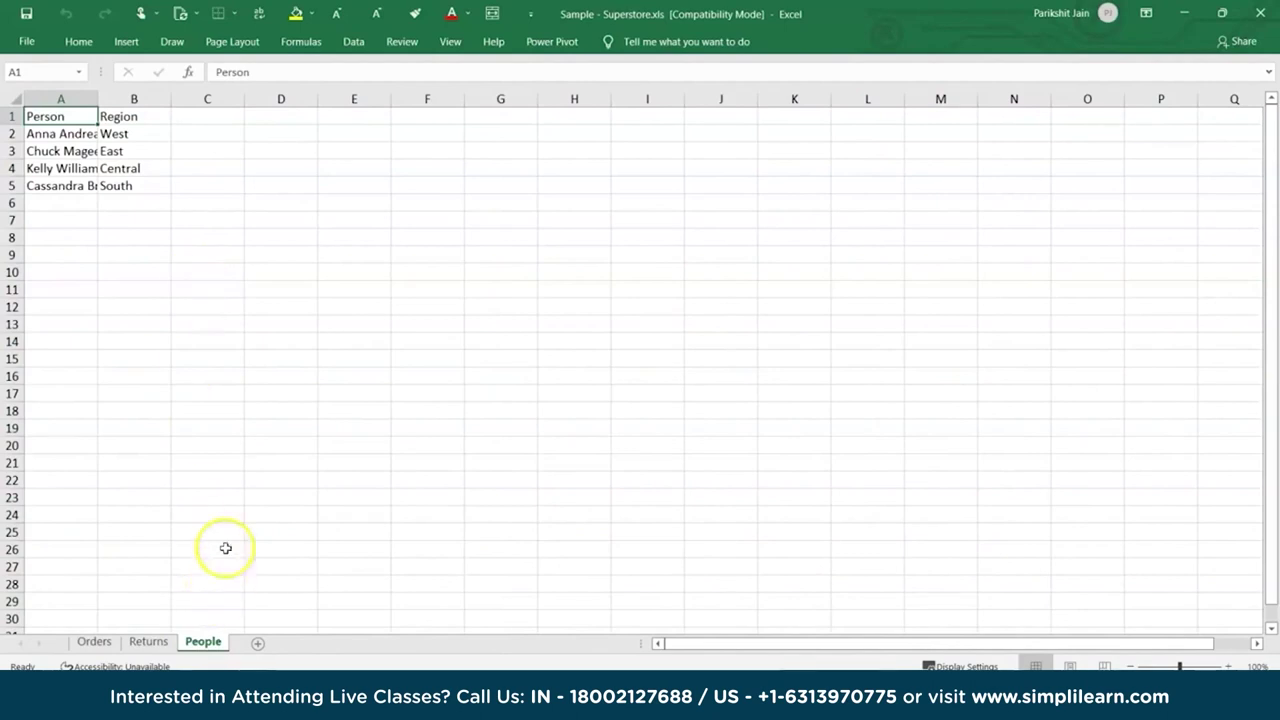
drag(145, 133, 149, 182)
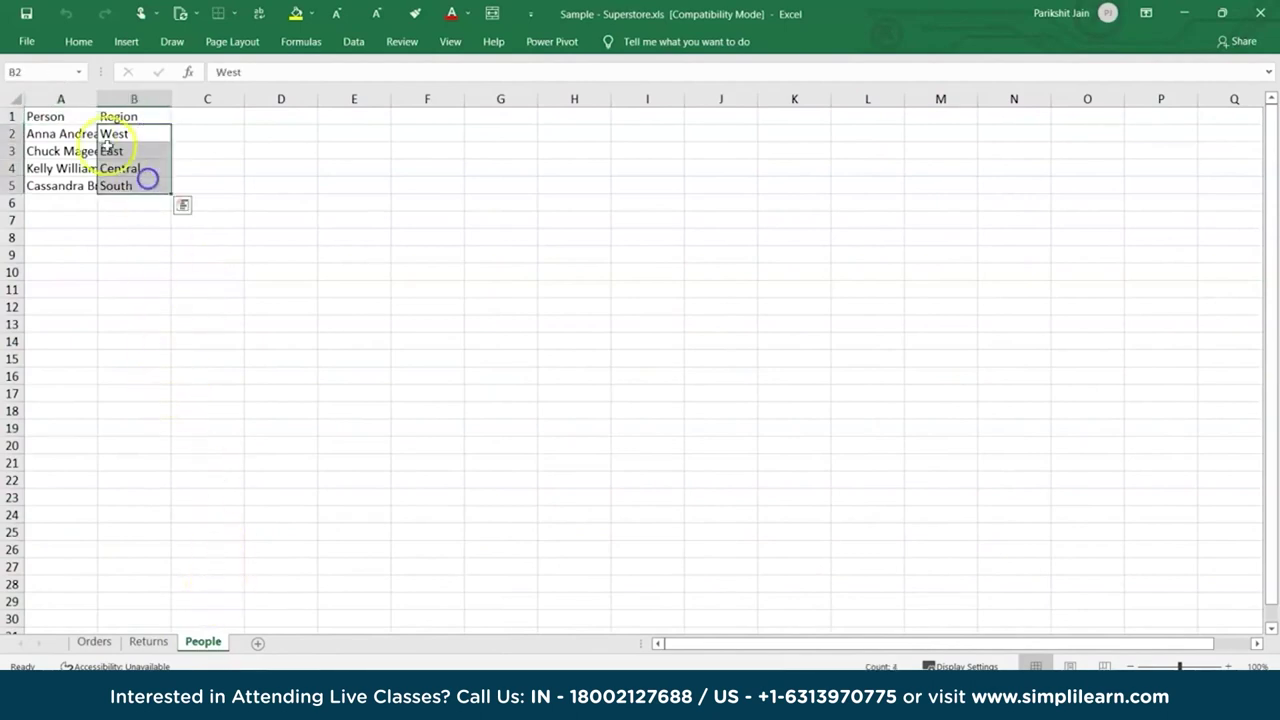
Widen the Person column on the People sheet and examine the Orders sheet's columns through Profit
drag(97, 99, 127, 100)
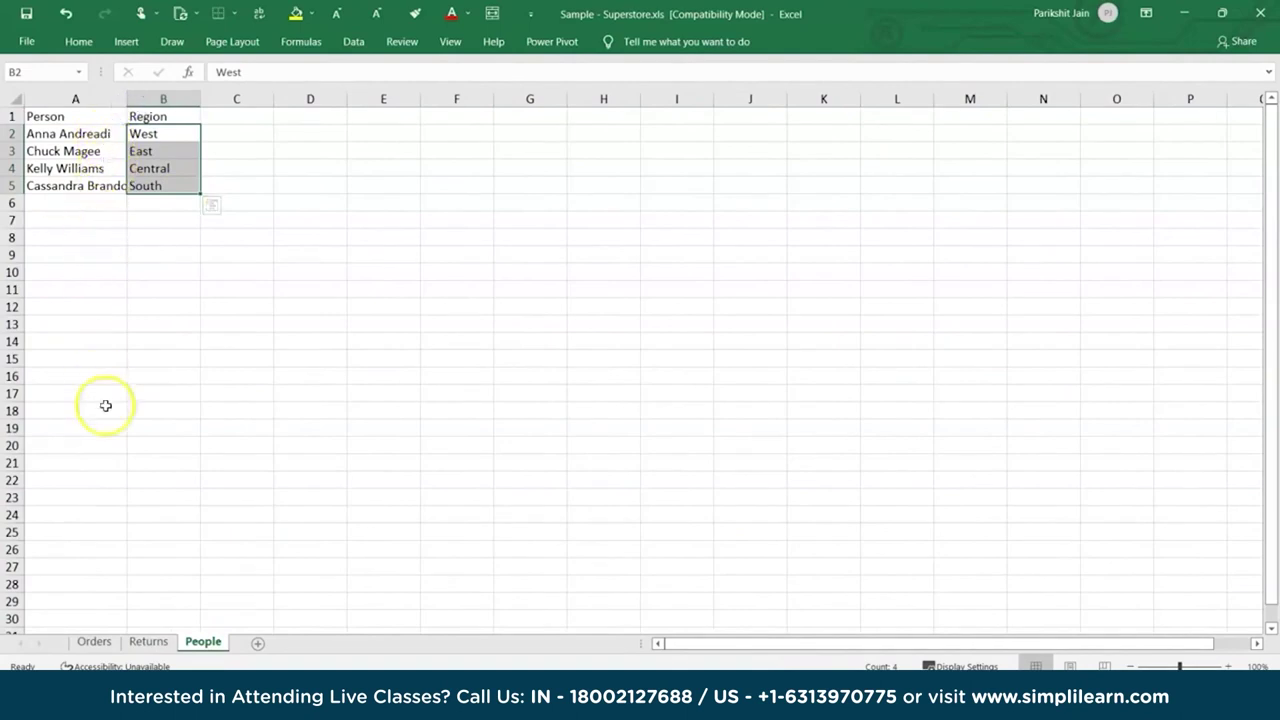
click(100, 643)
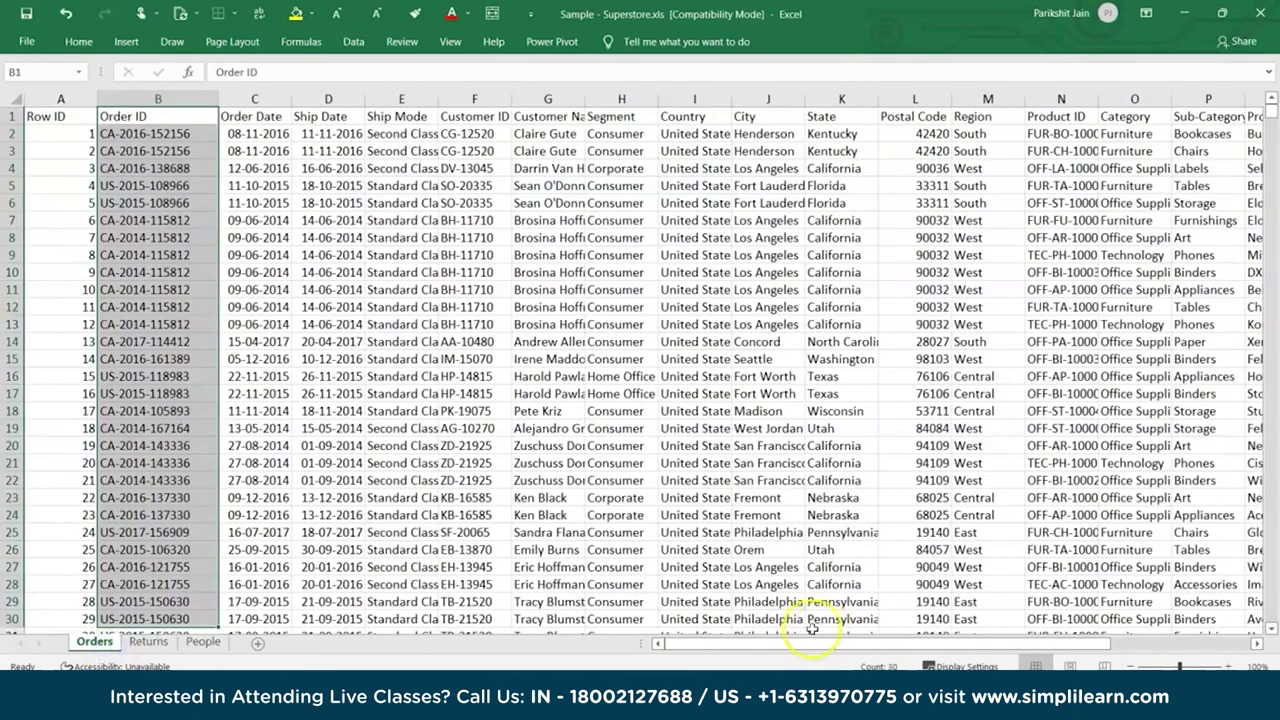
drag(776, 645, 891, 648)
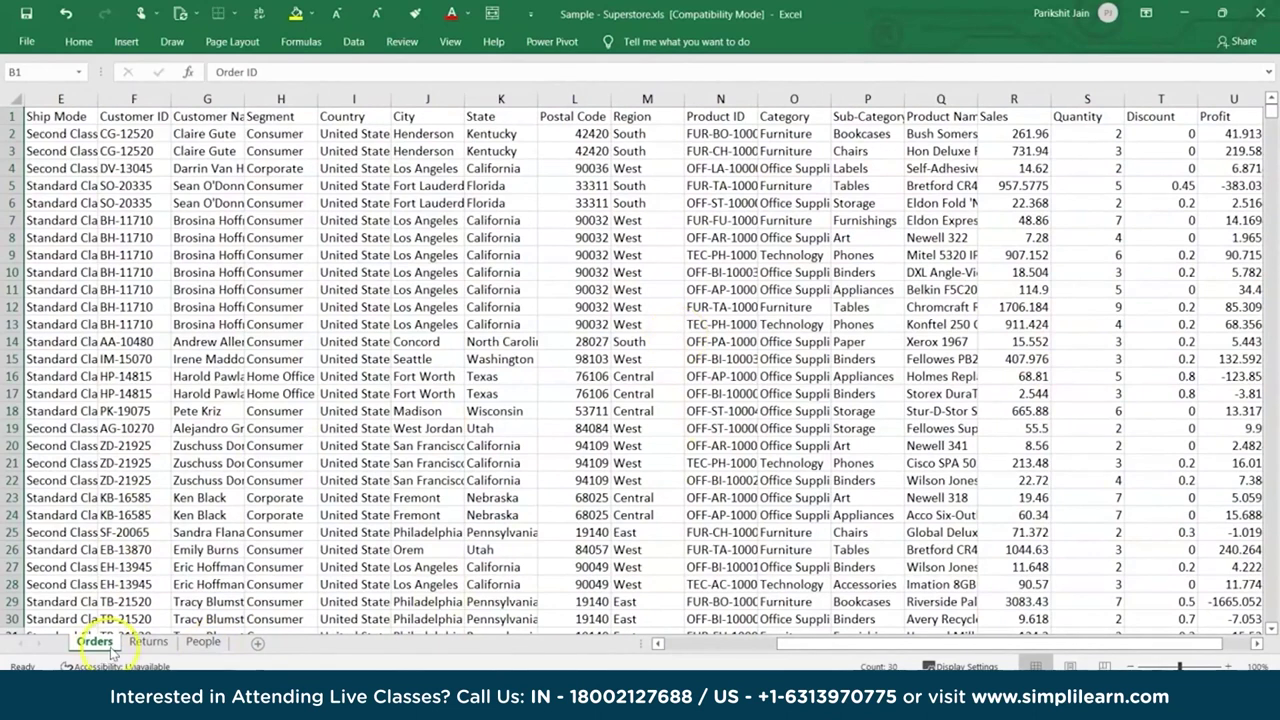
click(203, 641)
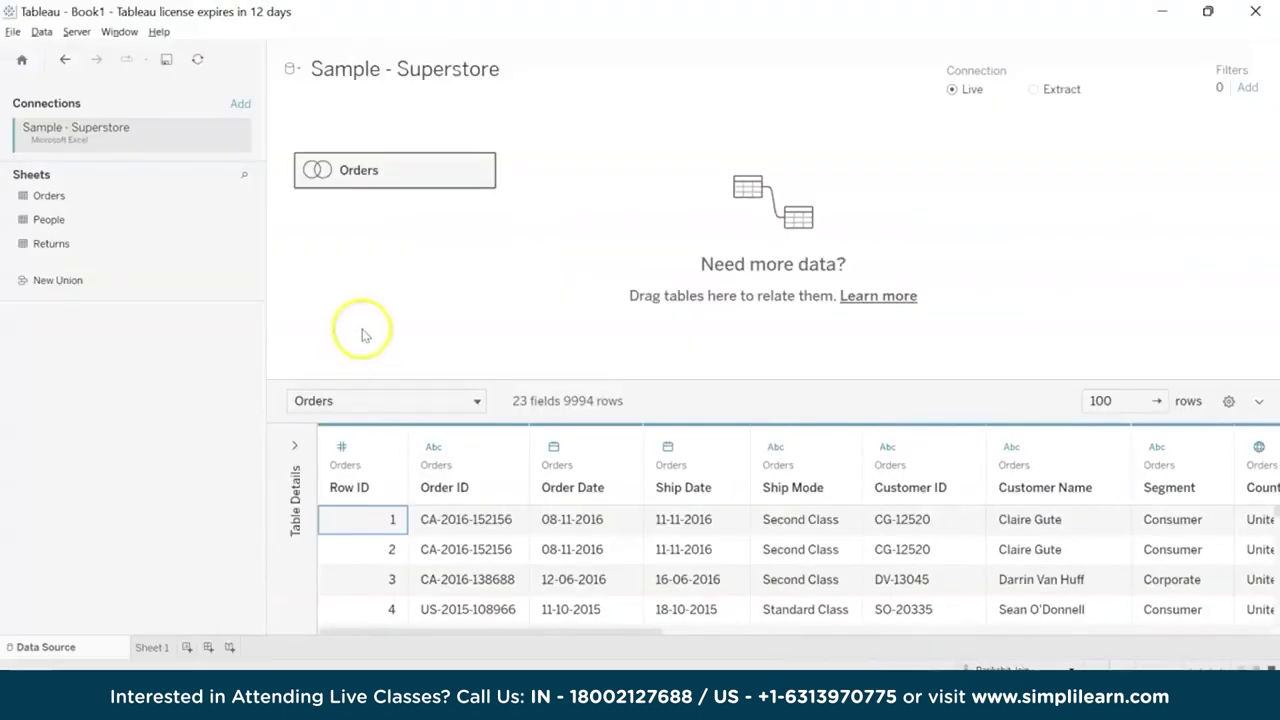
Switch to Tableau, open the Orders table's physical layer and inspect the join between Orders and People
right_click(415, 173)
click(422, 182)
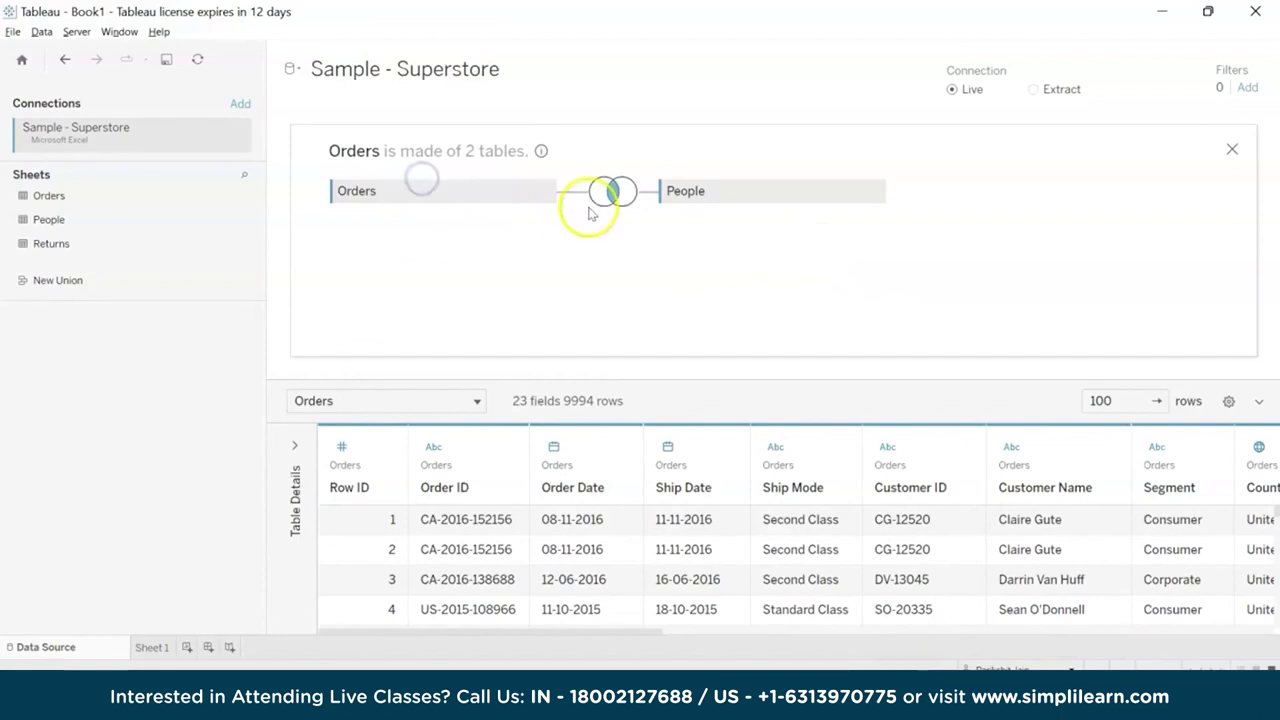
mouse_move(620, 193)
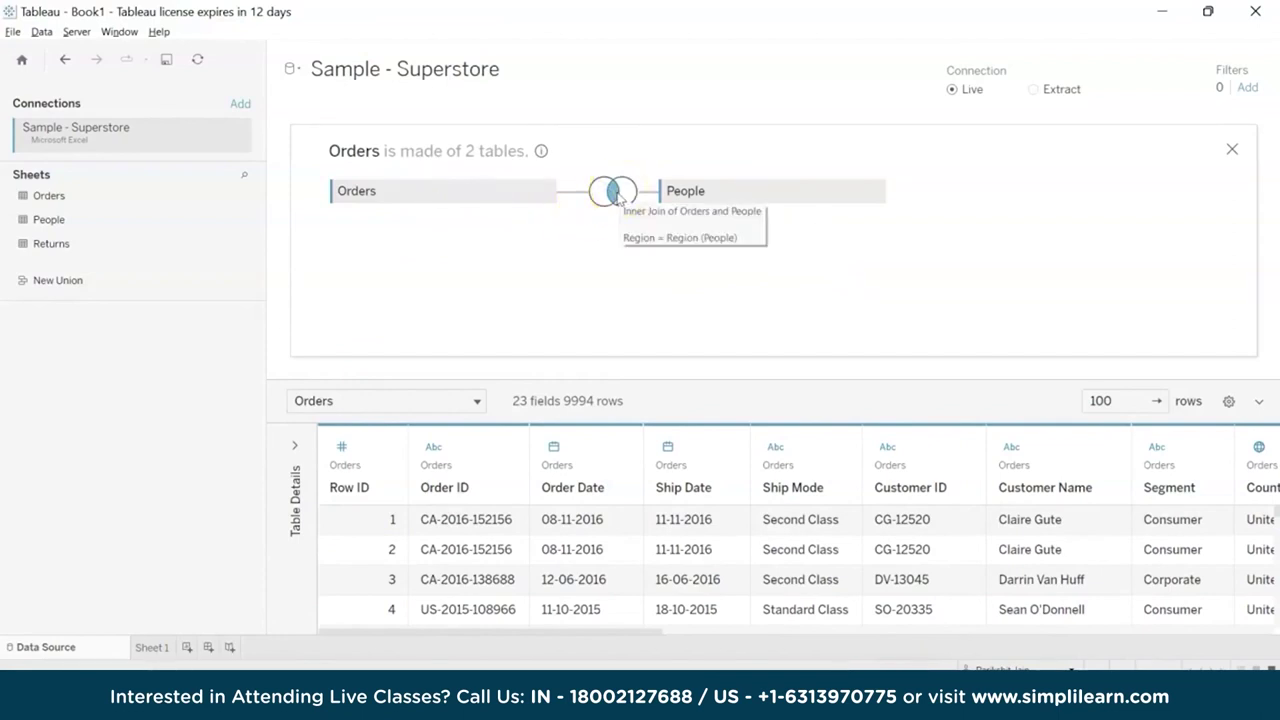
click(668, 191)
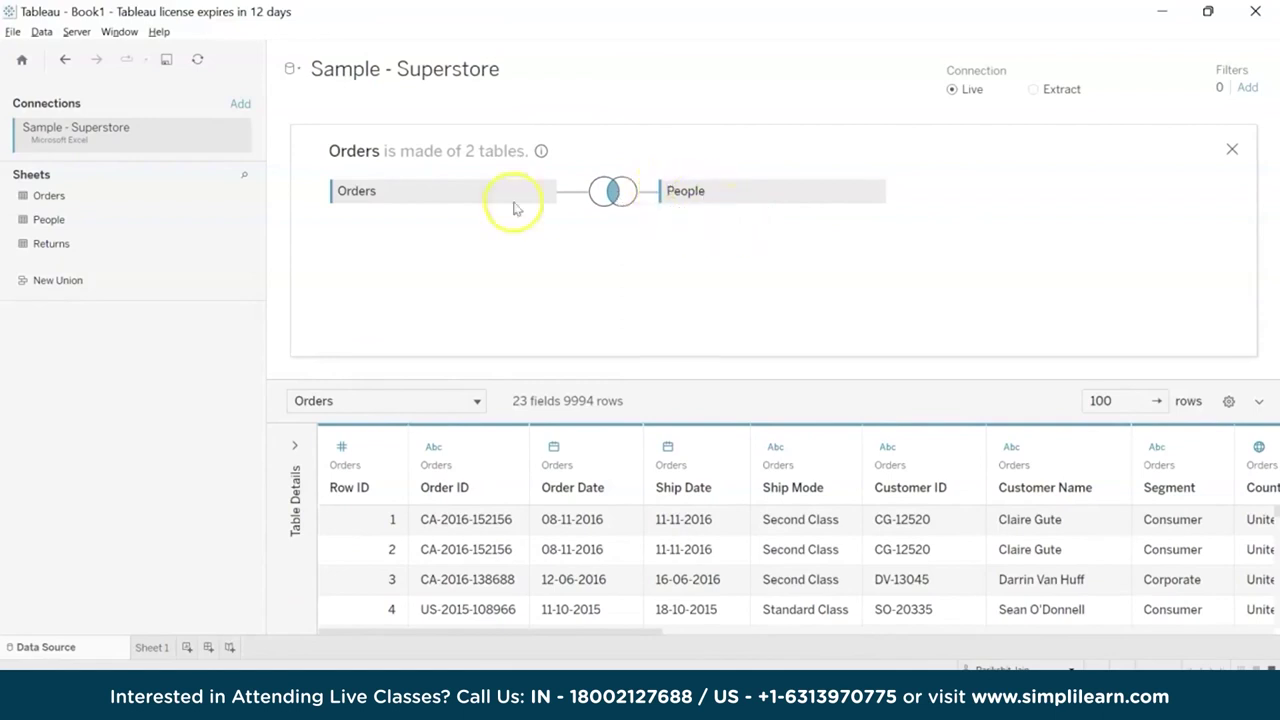
drag(64, 247, 118, 258)
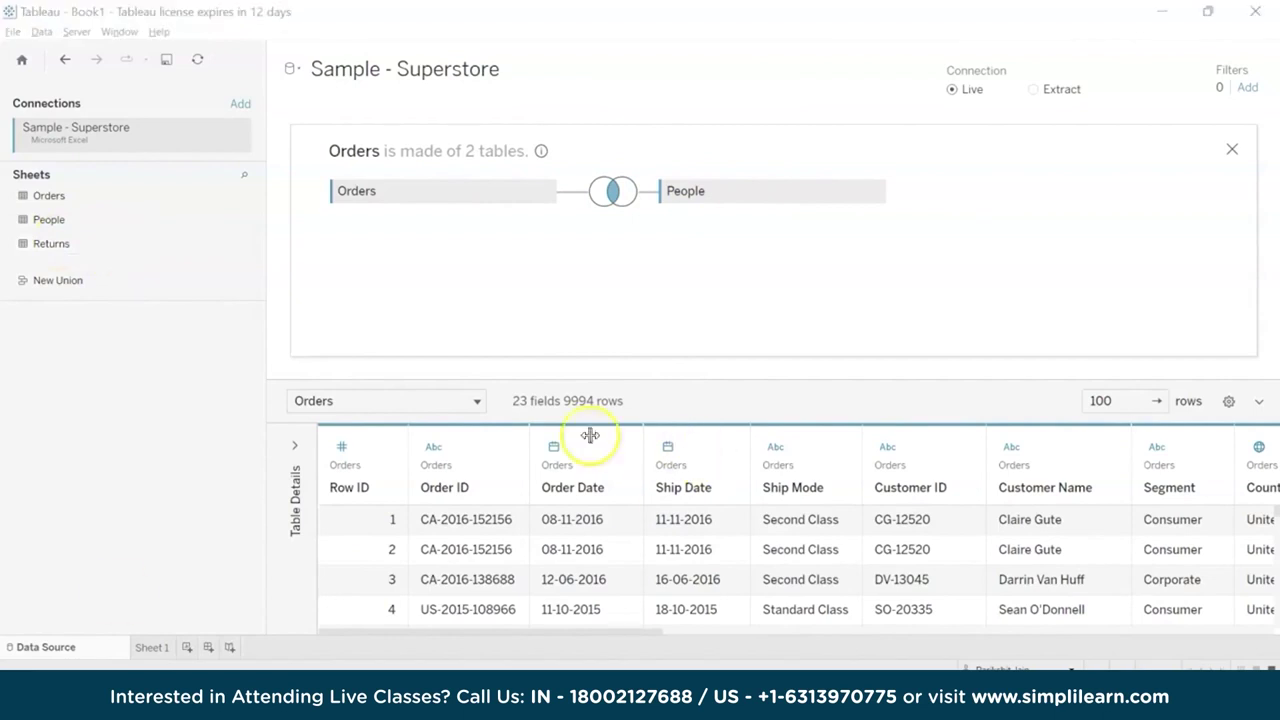
click(503, 190)
click(587, 237)
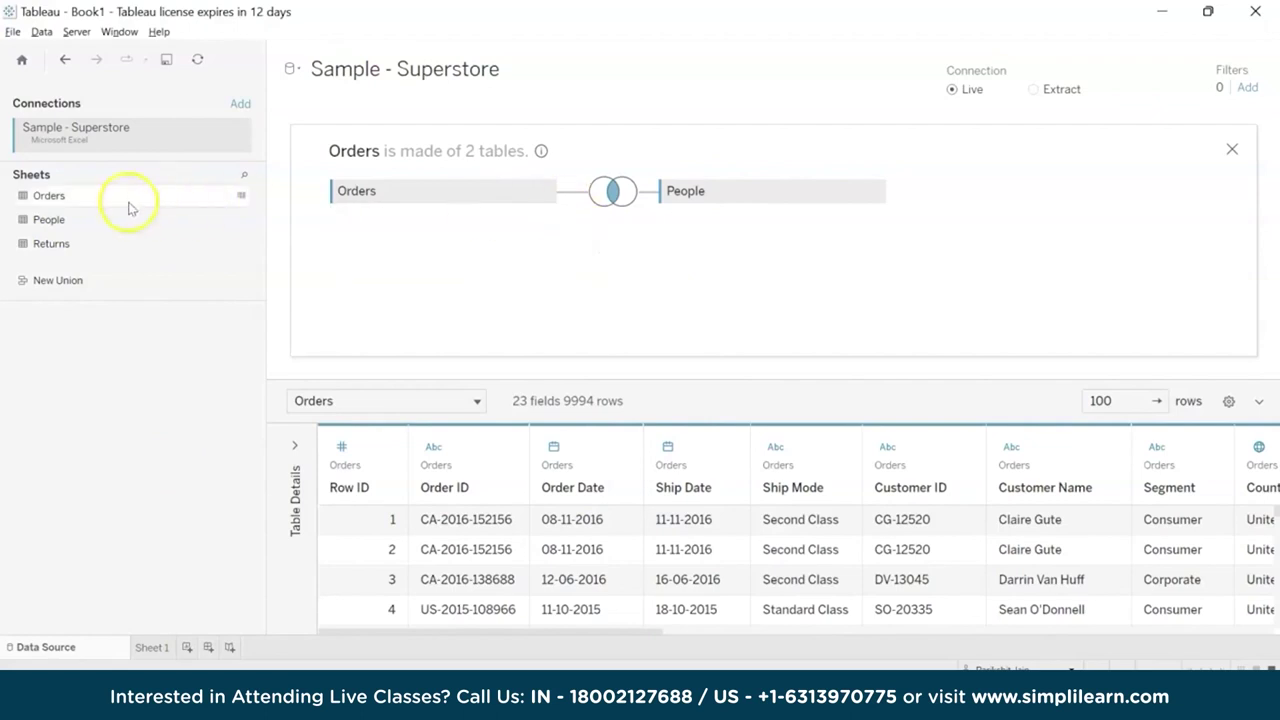
drag(80, 246, 431, 203)
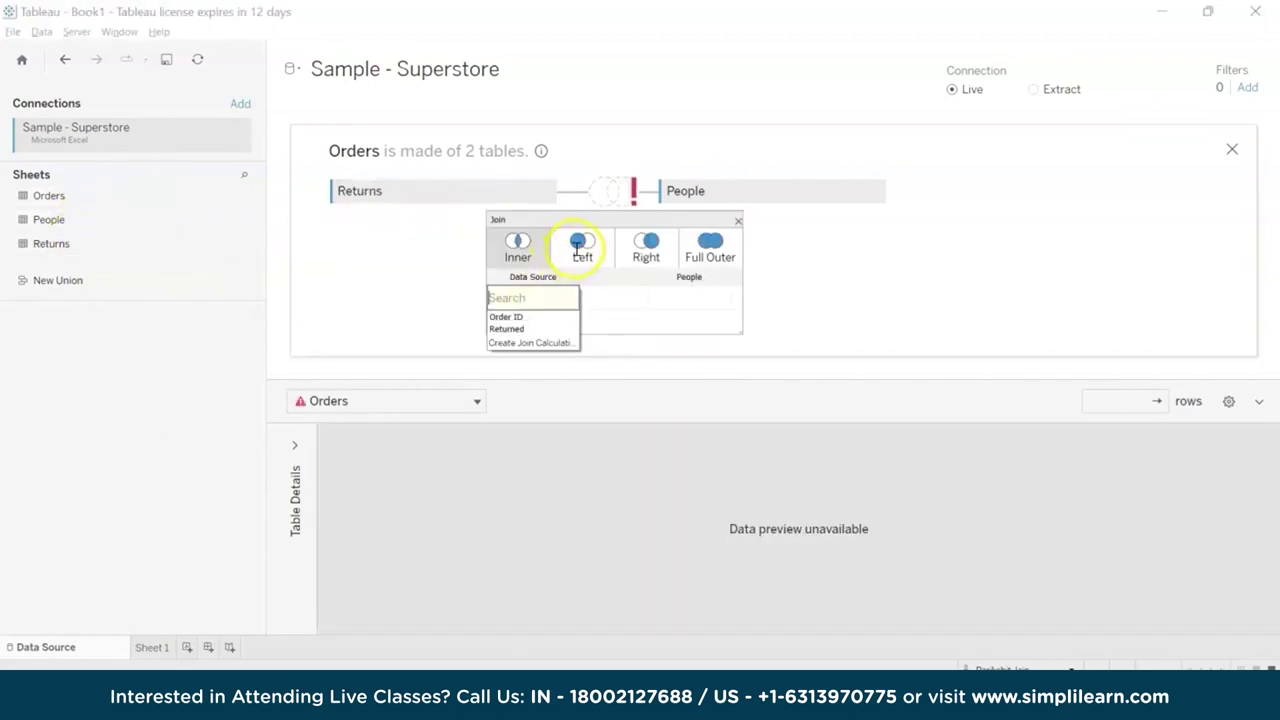
click(578, 246)
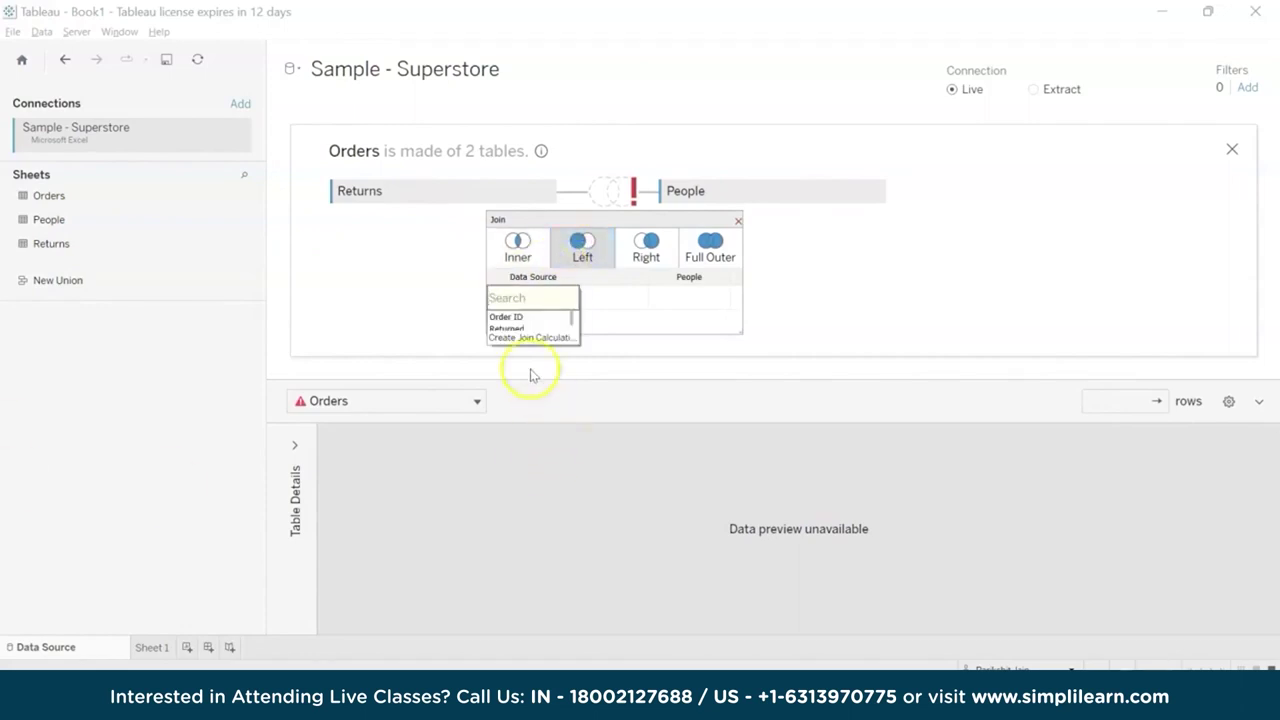
click(532, 317)
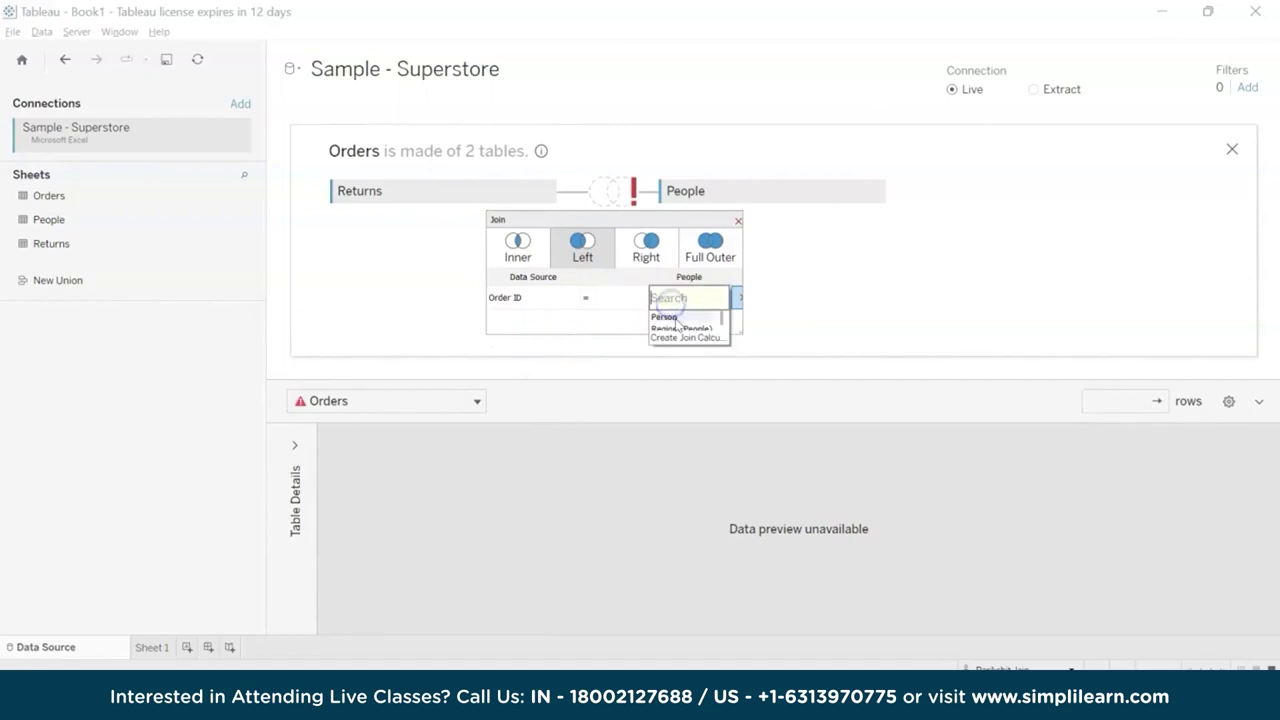
click(738, 221)
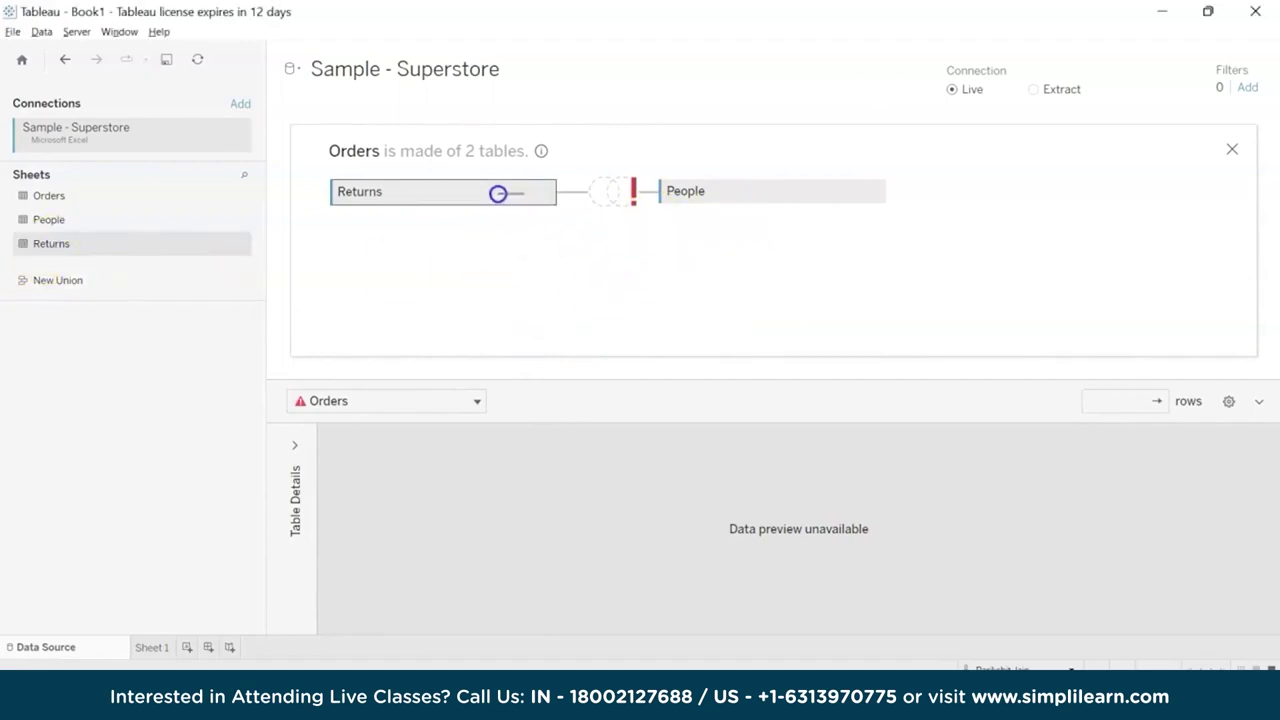
click(663, 217)
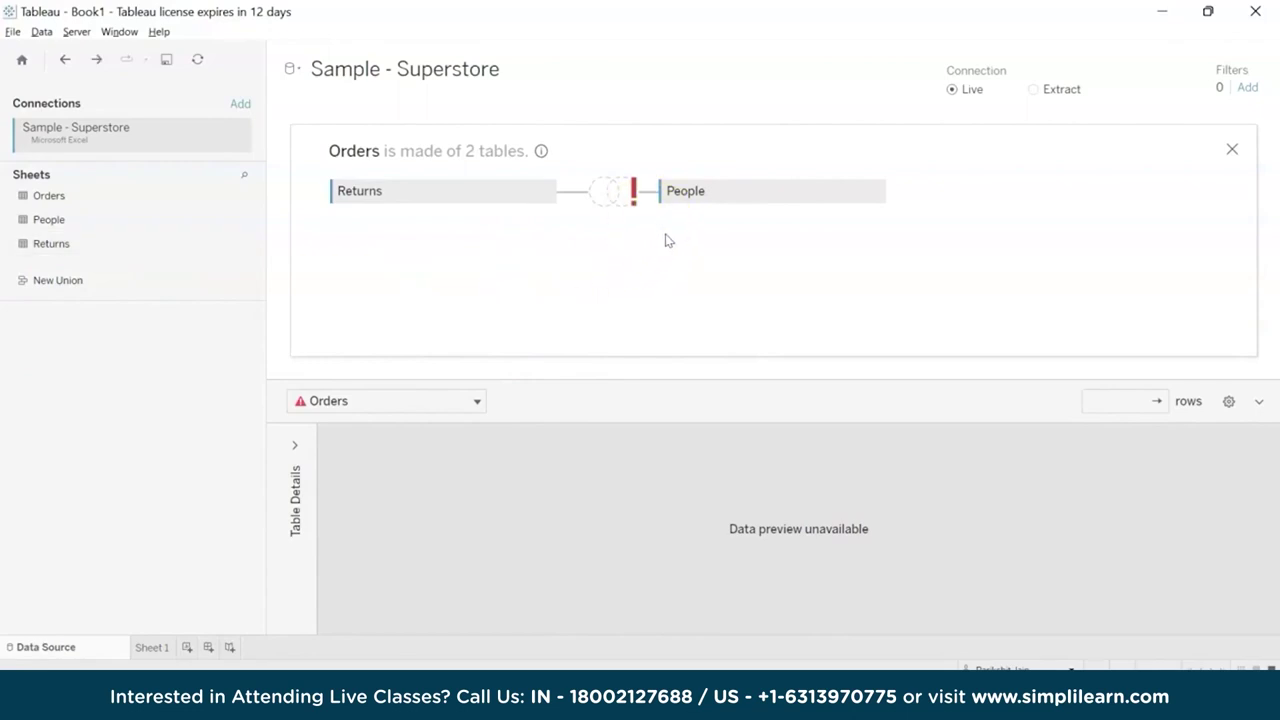
click(651, 240)
Join the Returns sheet to Orders on Order ID and set the join type to Left
drag(50, 244, 697, 306)
click(618, 258)
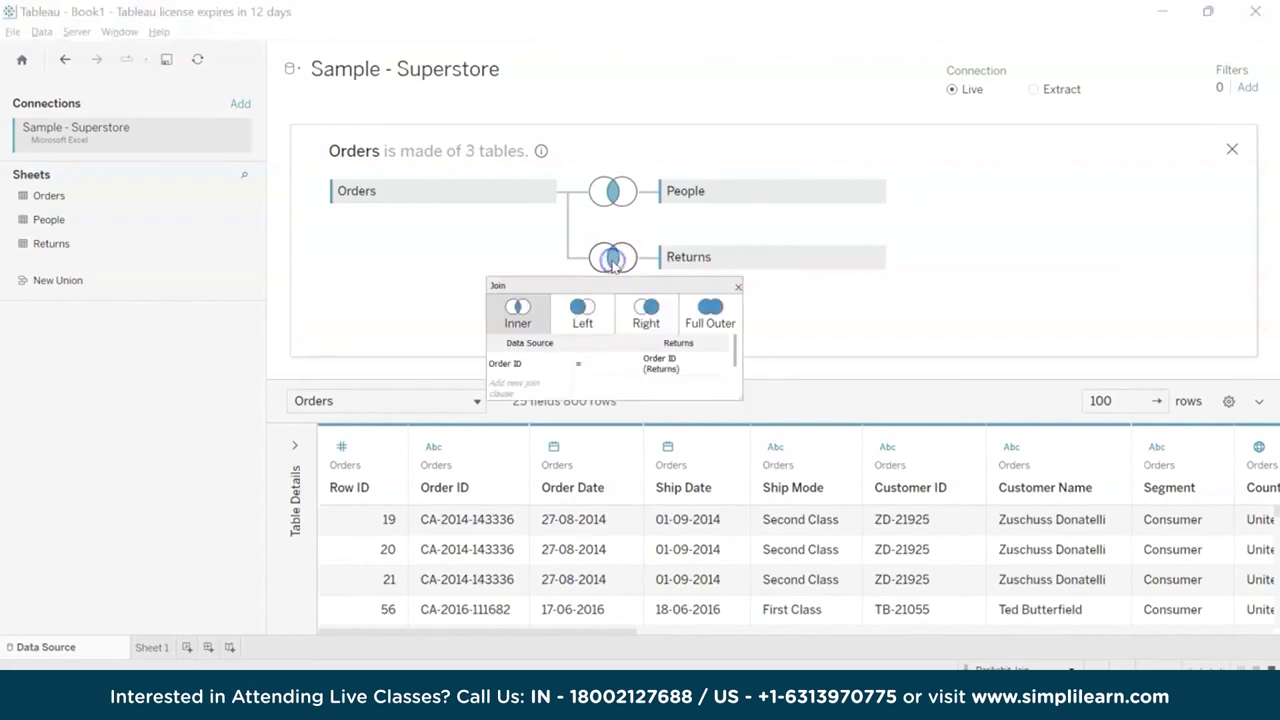
click(597, 311)
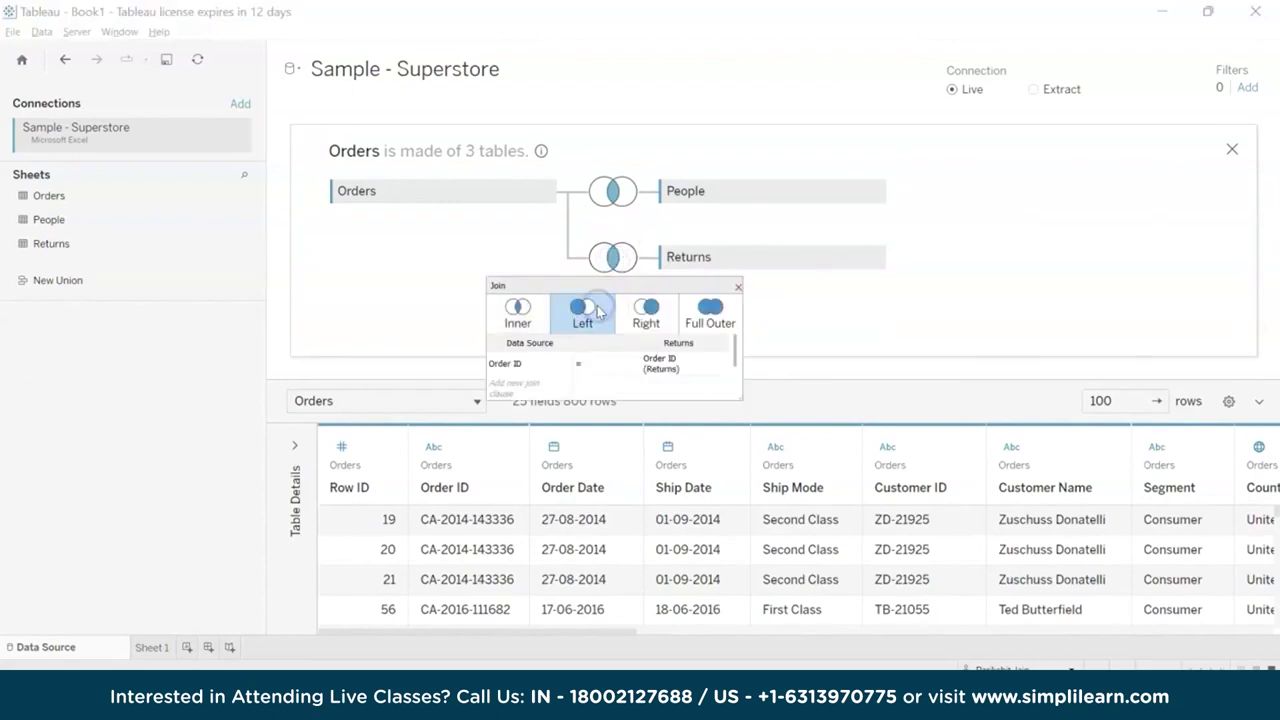
click(606, 358)
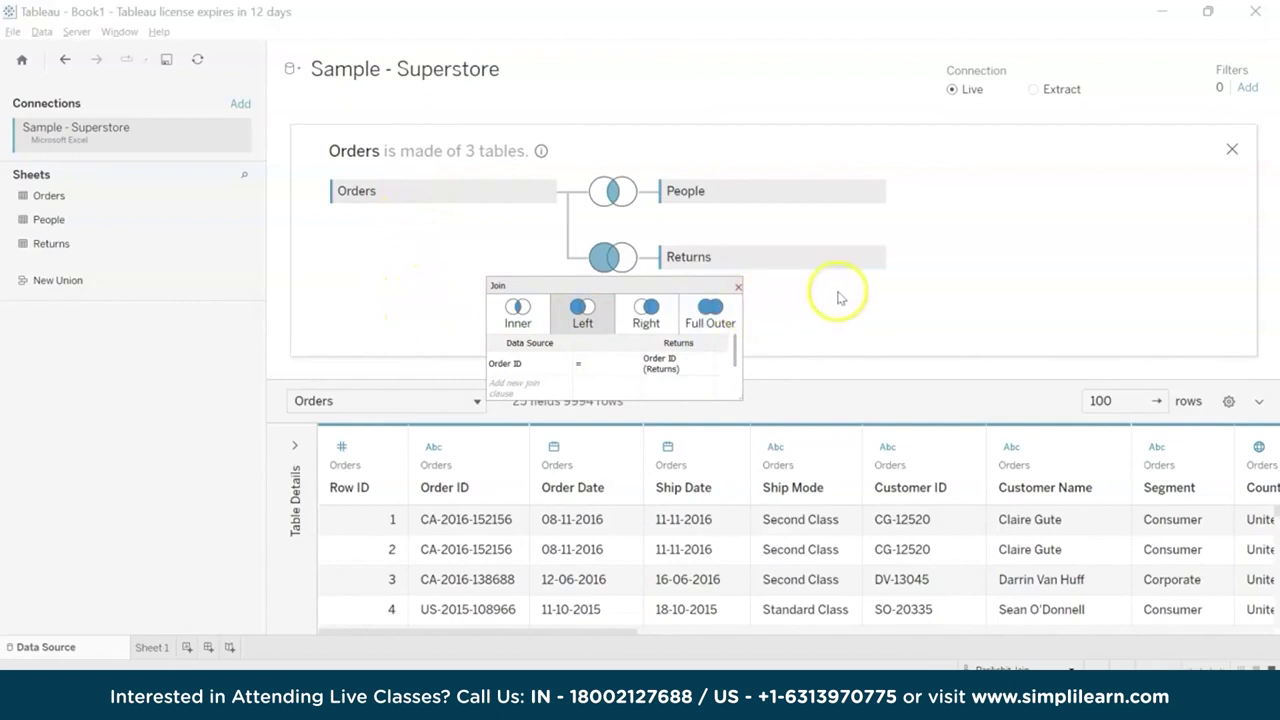
click(738, 287)
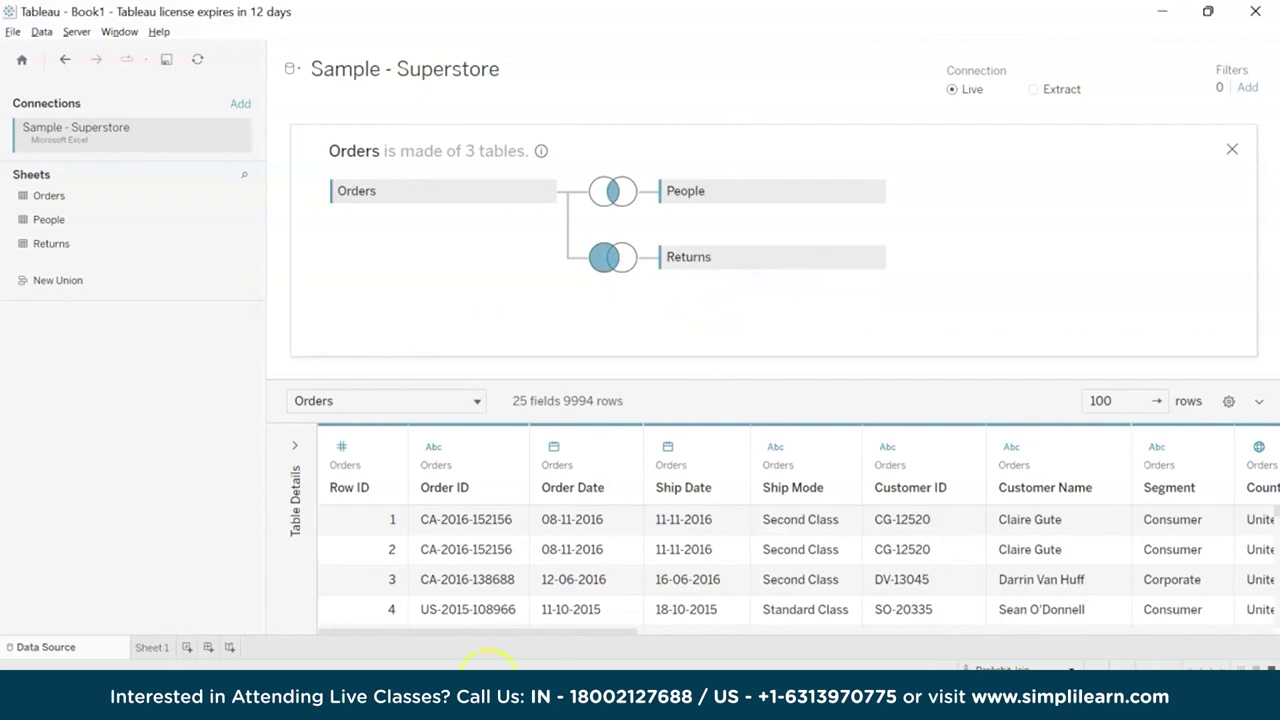
Examine the Returned and Order ID (Returns) columns in the data preview for matched and unmatched orders
drag(511, 636, 1194, 636)
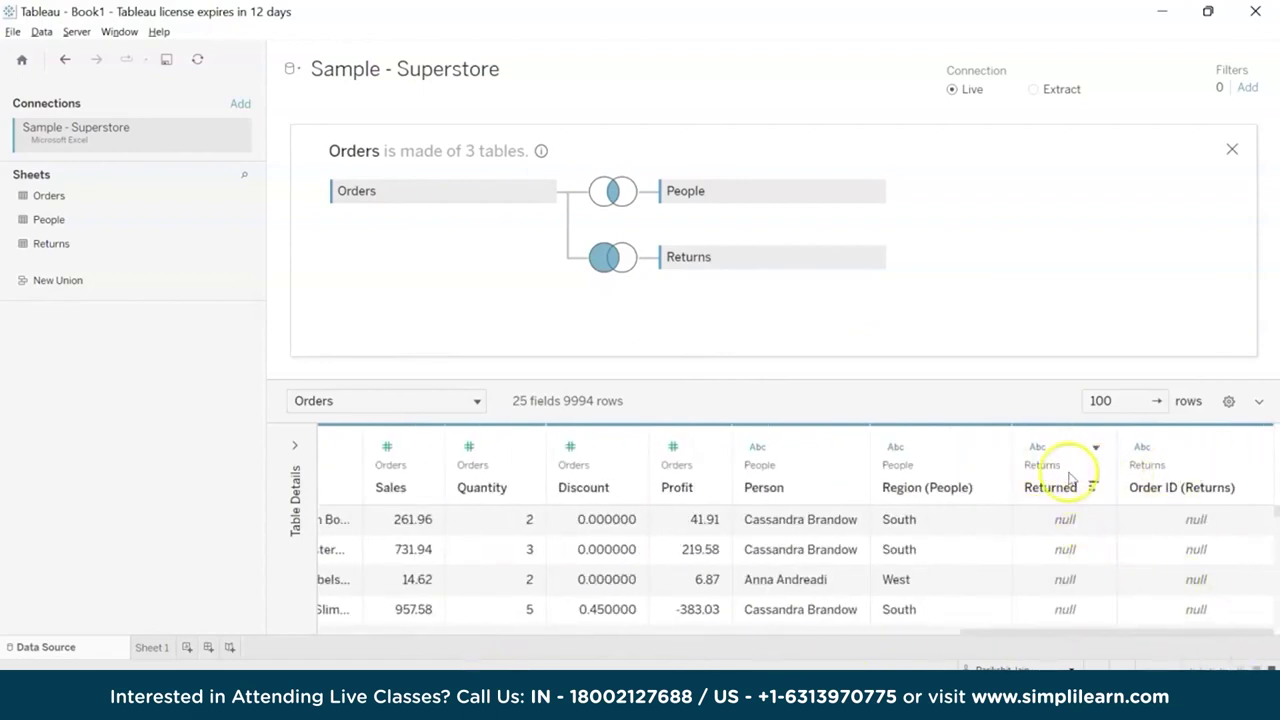
scroll(1083, 521, down, 1)
scroll(1083, 521, down, 5)
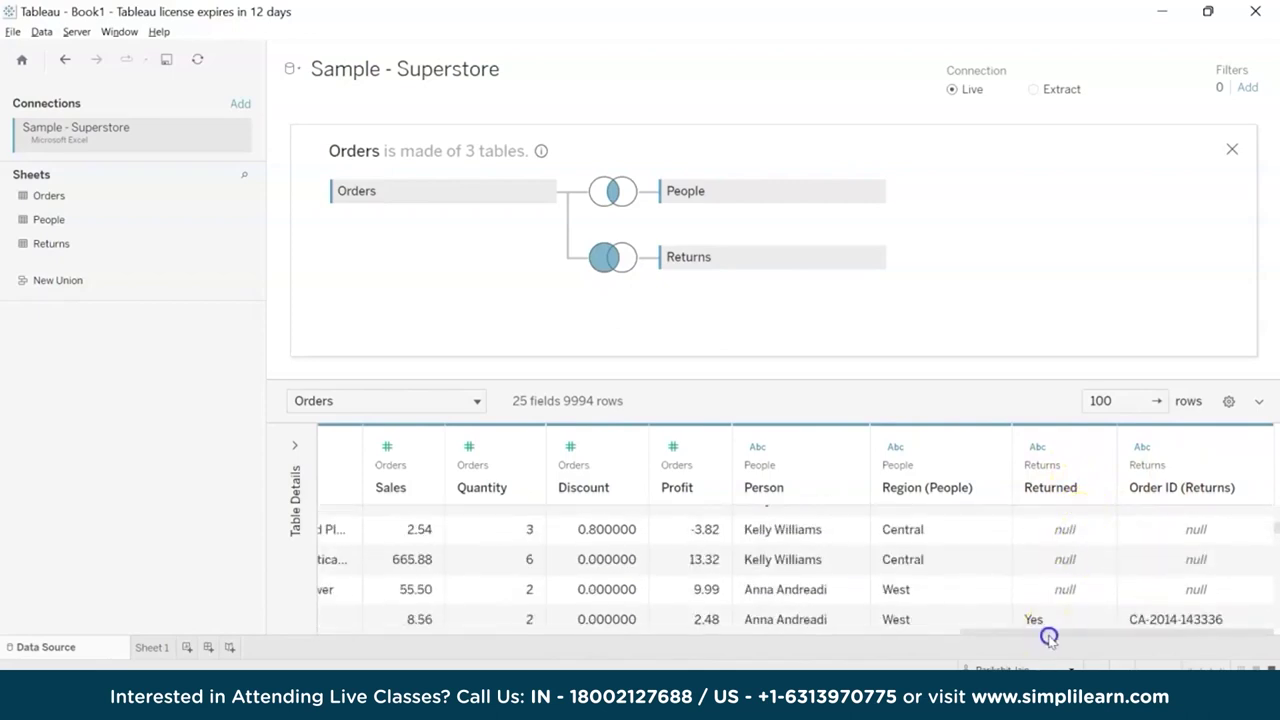
drag(1041, 636, 1044, 640)
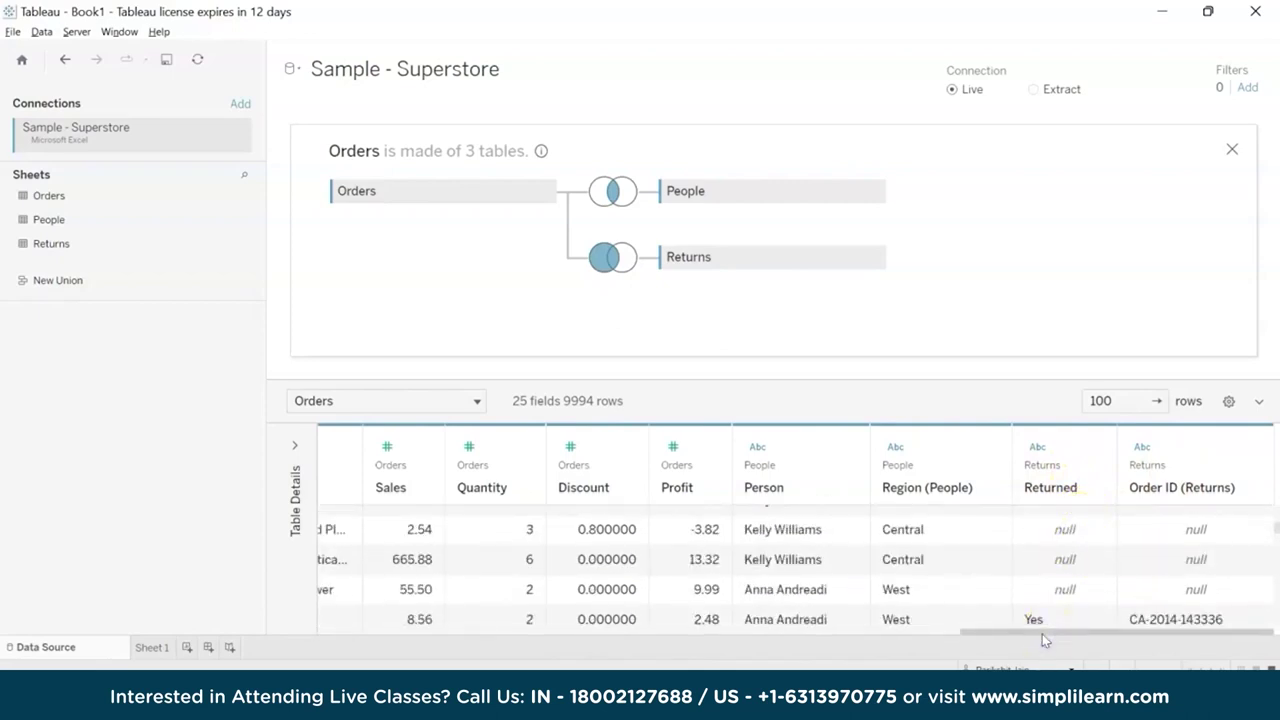
scroll(1066, 586, down, 1)
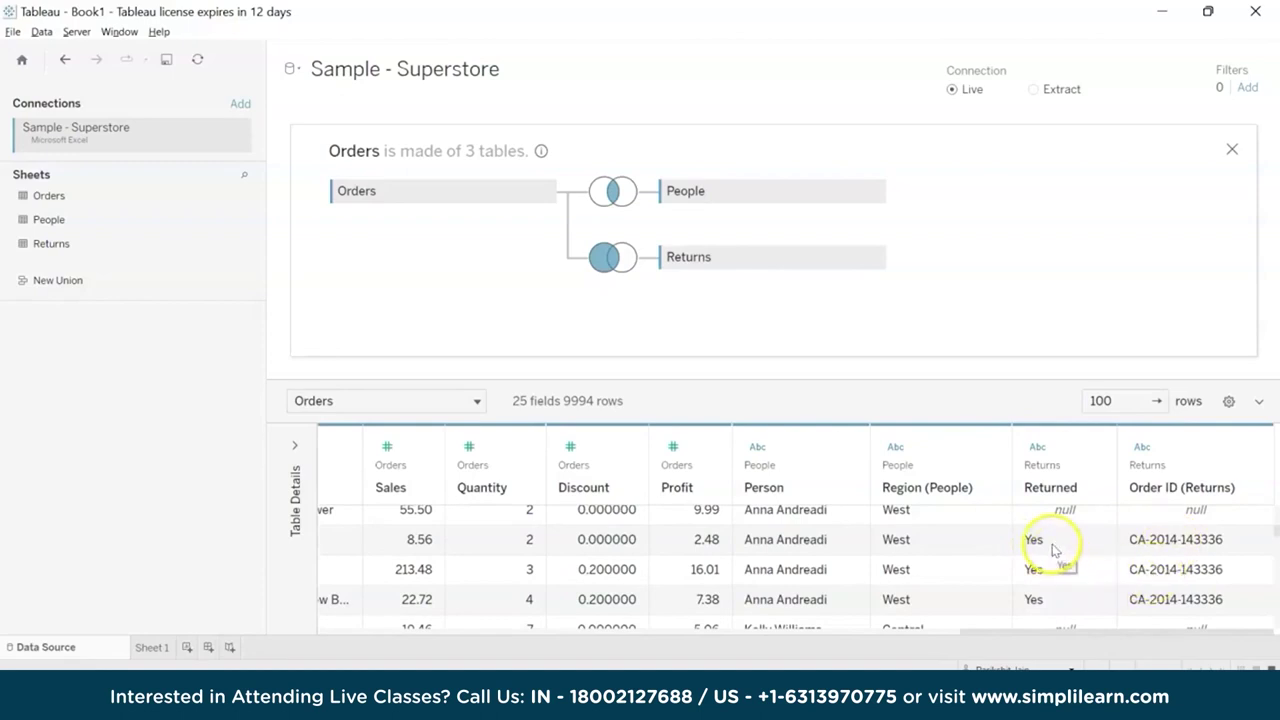
click(162, 67)
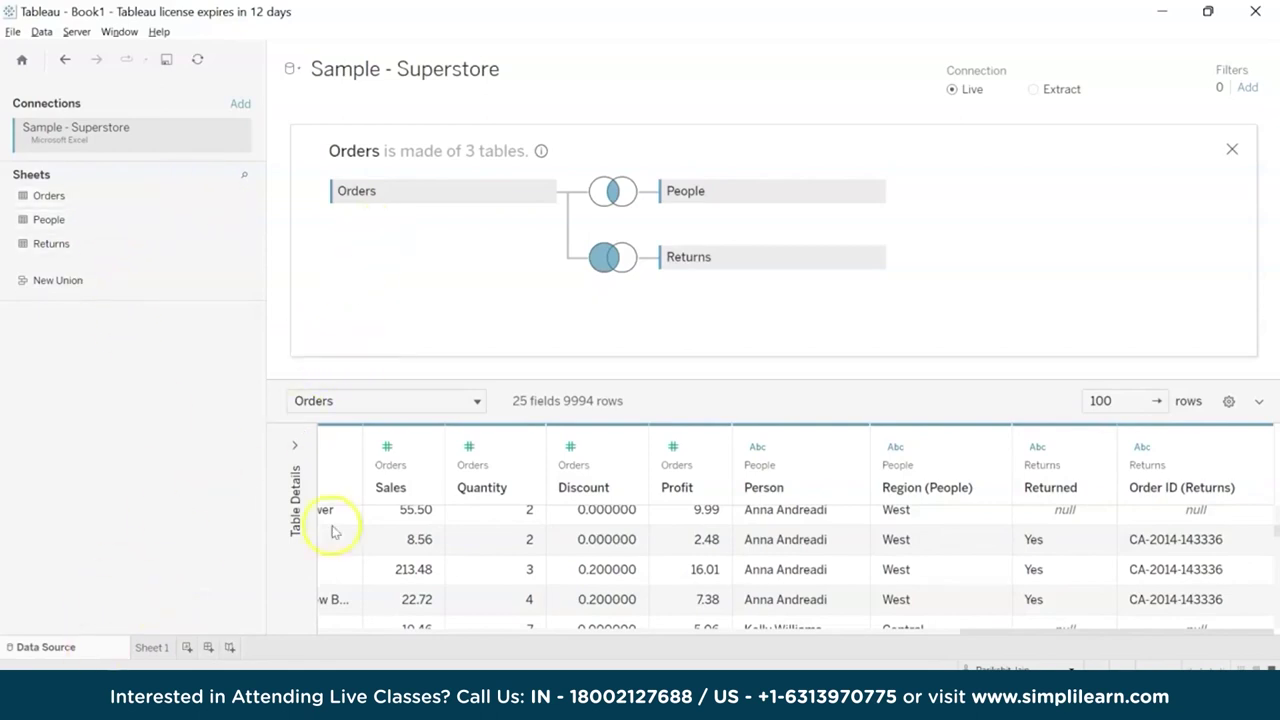
On Sheet 1, place State from Orders and Person from People on Rows
click(153, 648)
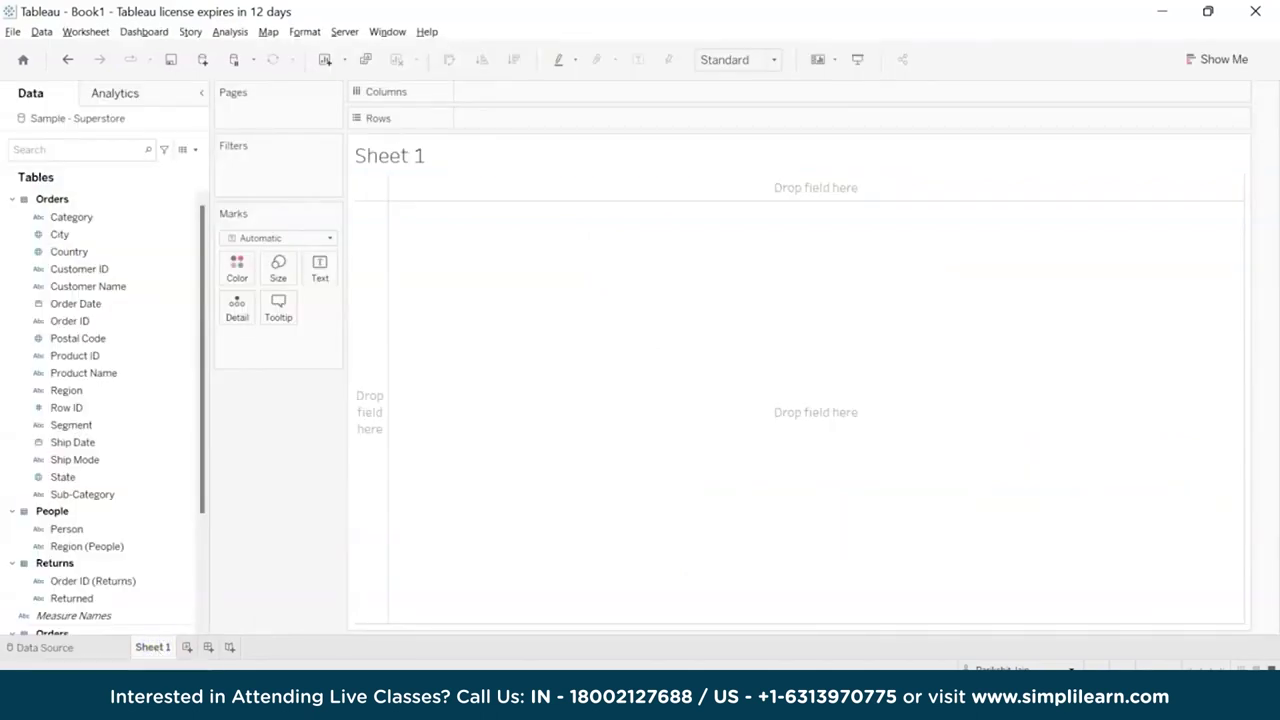
click(119, 409)
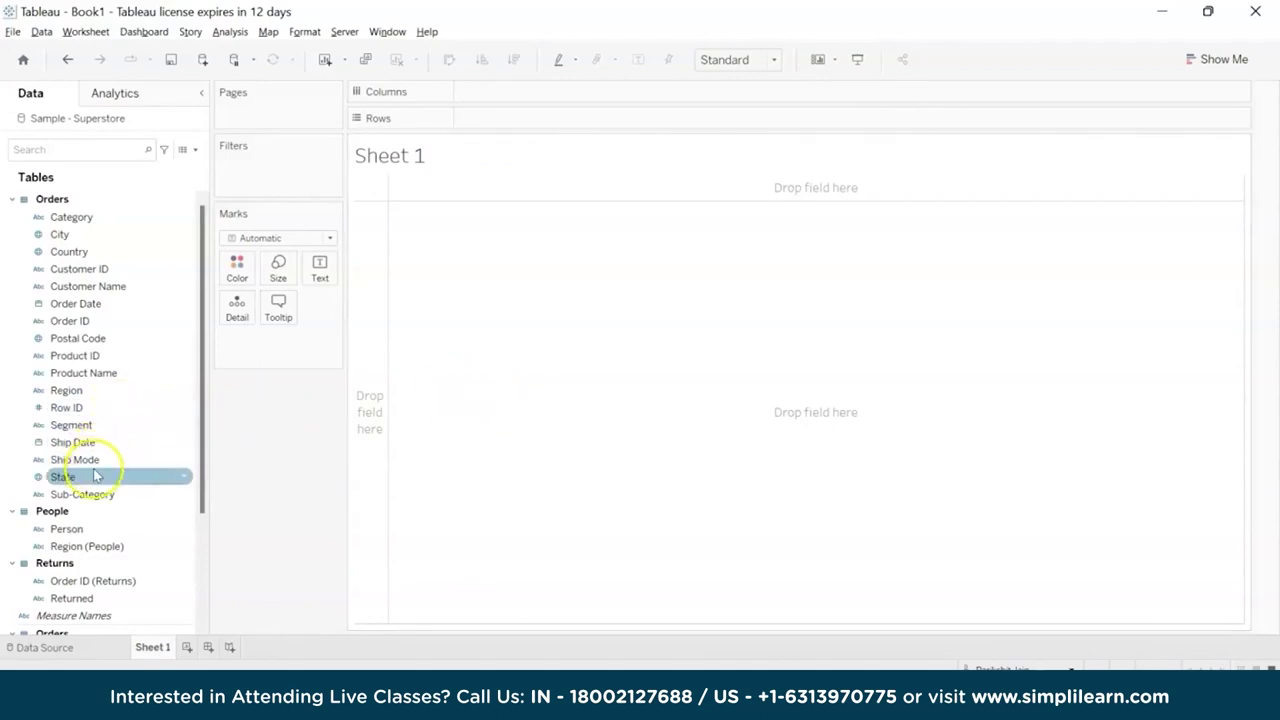
drag(96, 476, 562, 120)
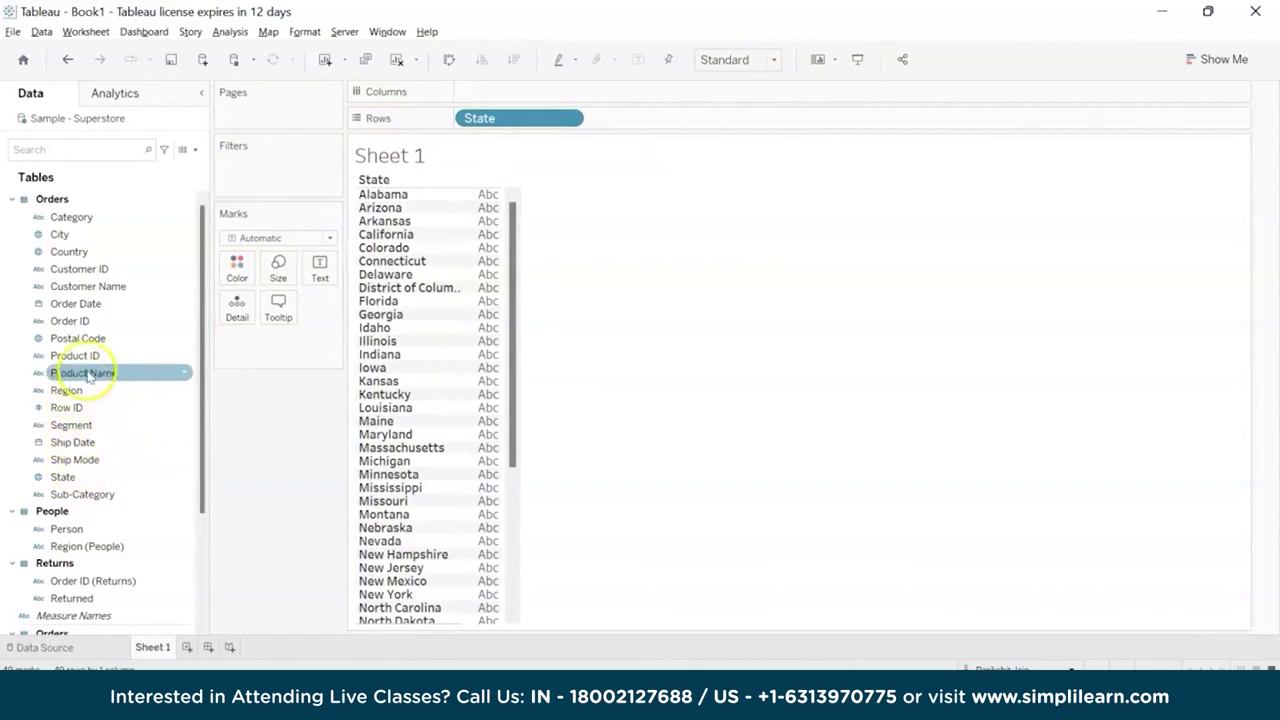
drag(70, 529, 700, 121)
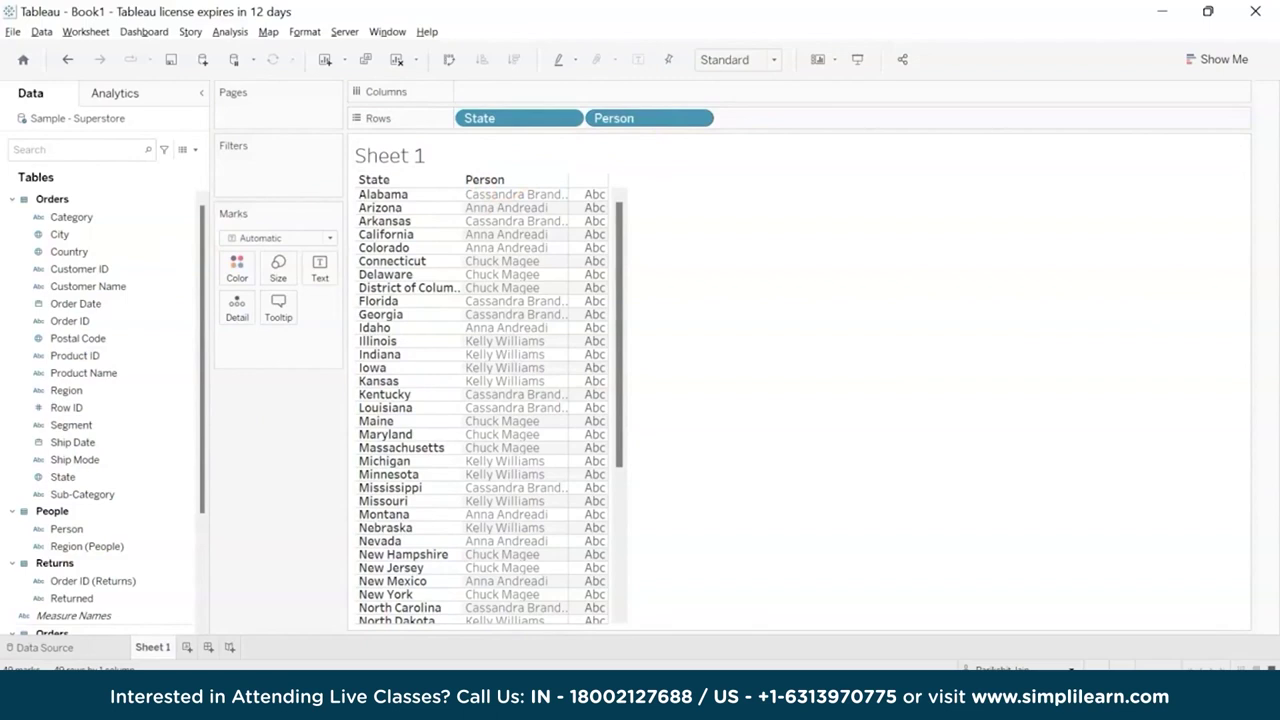
Place the Profit measure from Orders on Columns to chart profit by state and person
scroll(92, 480, down, 3)
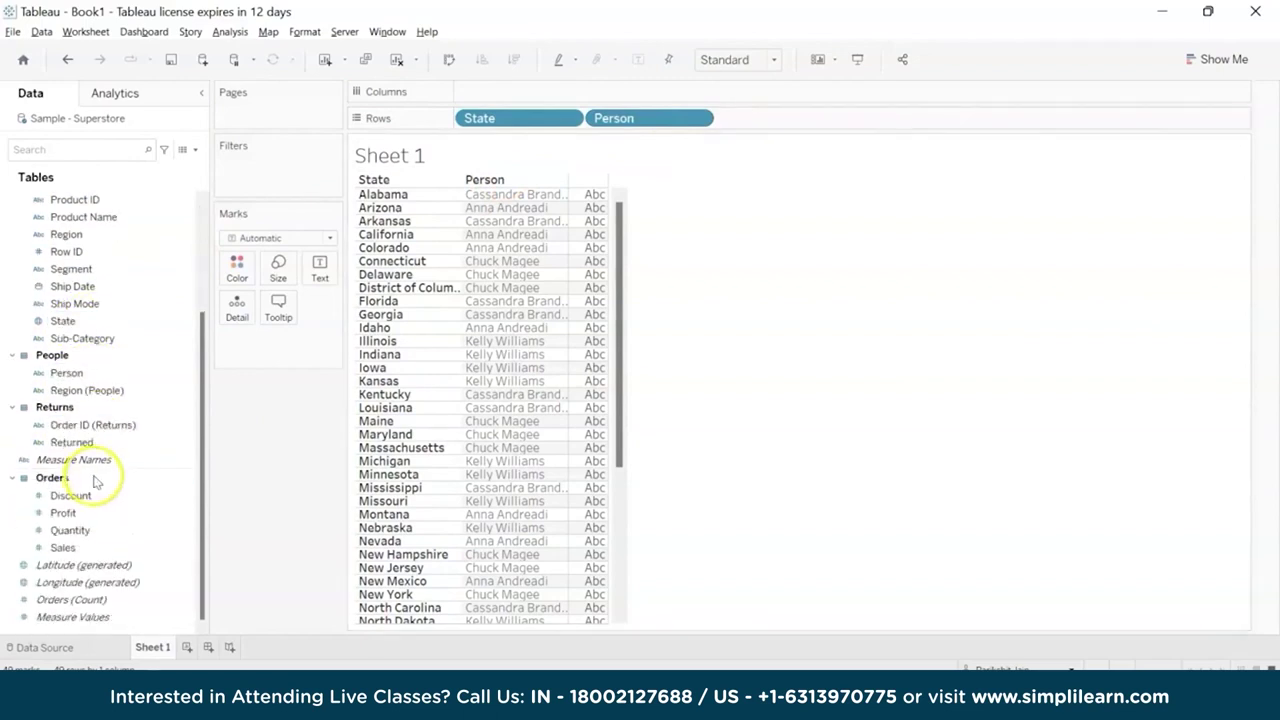
scroll(92, 490, up, 2)
click(97, 480)
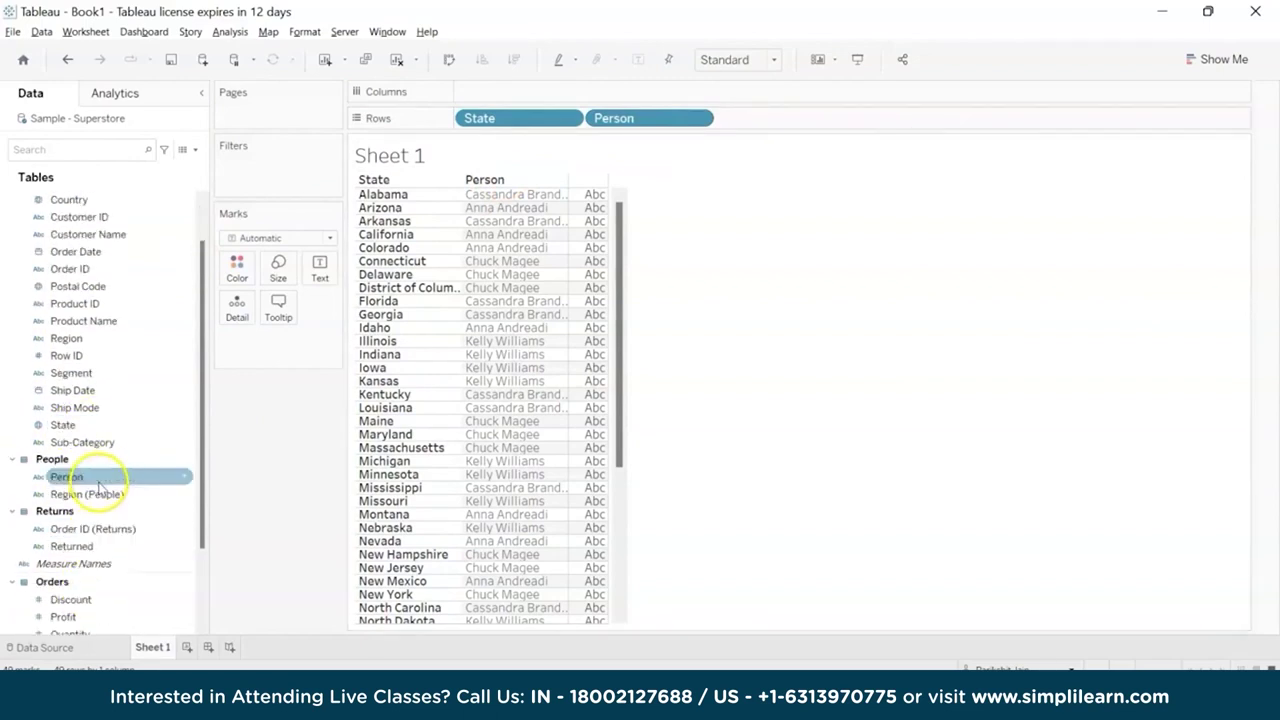
scroll(94, 490, down, 2)
click(80, 512)
click(82, 565)
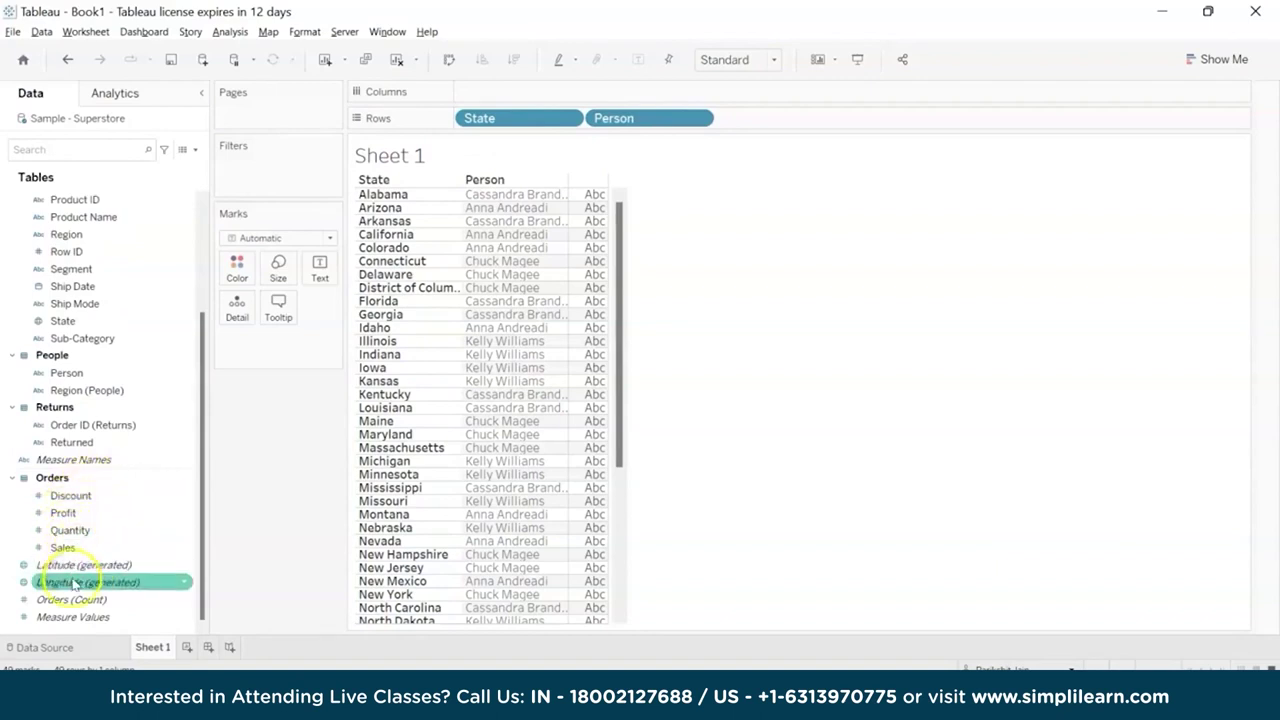
click(84, 512)
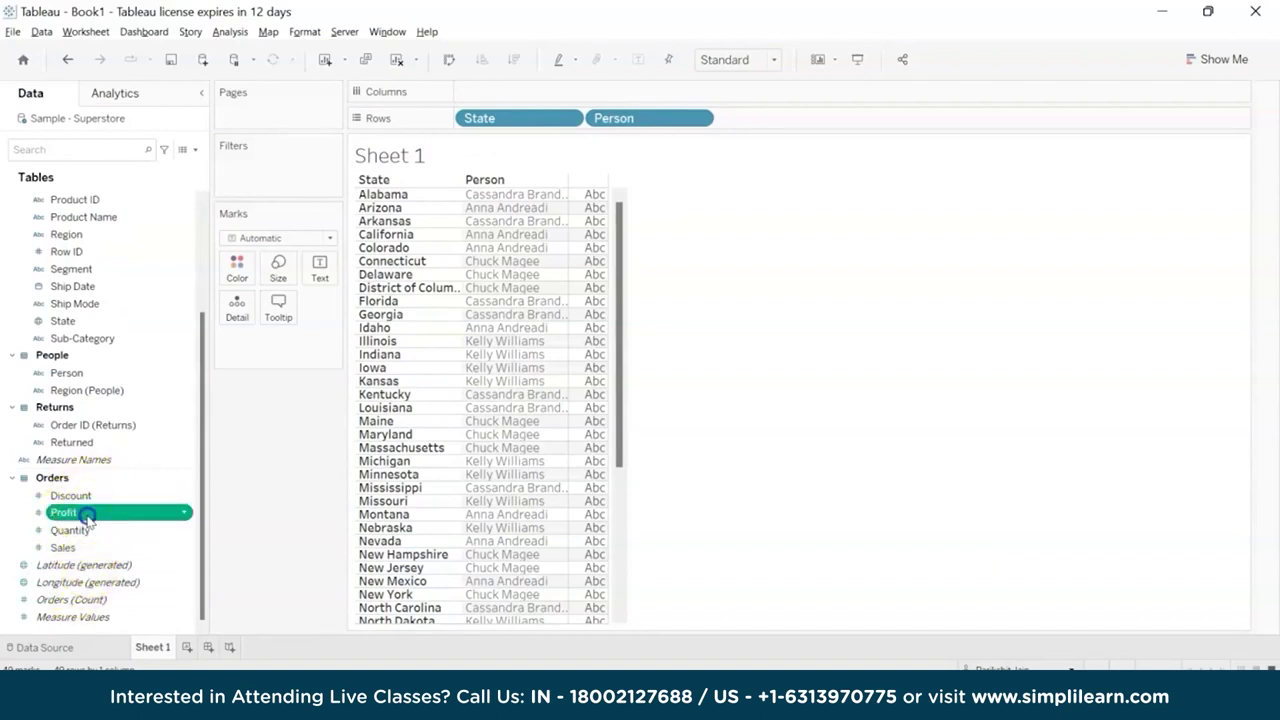
drag(87, 515, 554, 94)
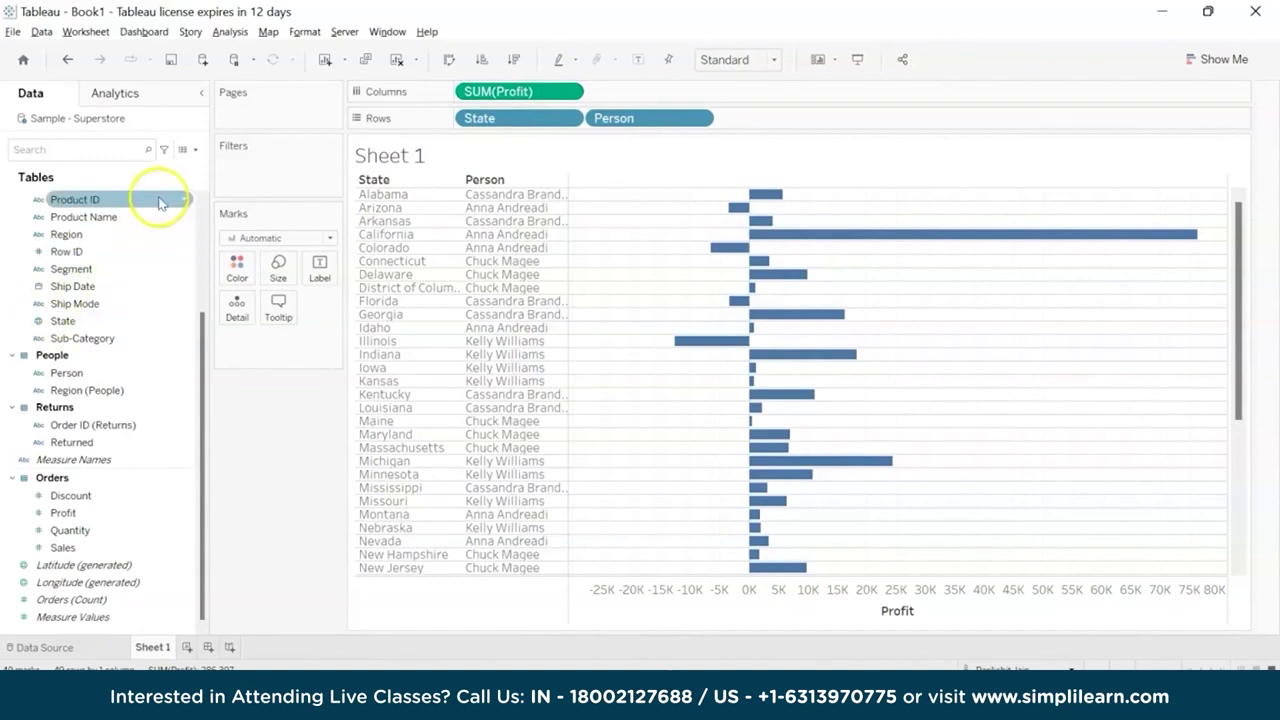
Sort the states by profit in descending order and check the details of the California and New York bars
click(514, 59)
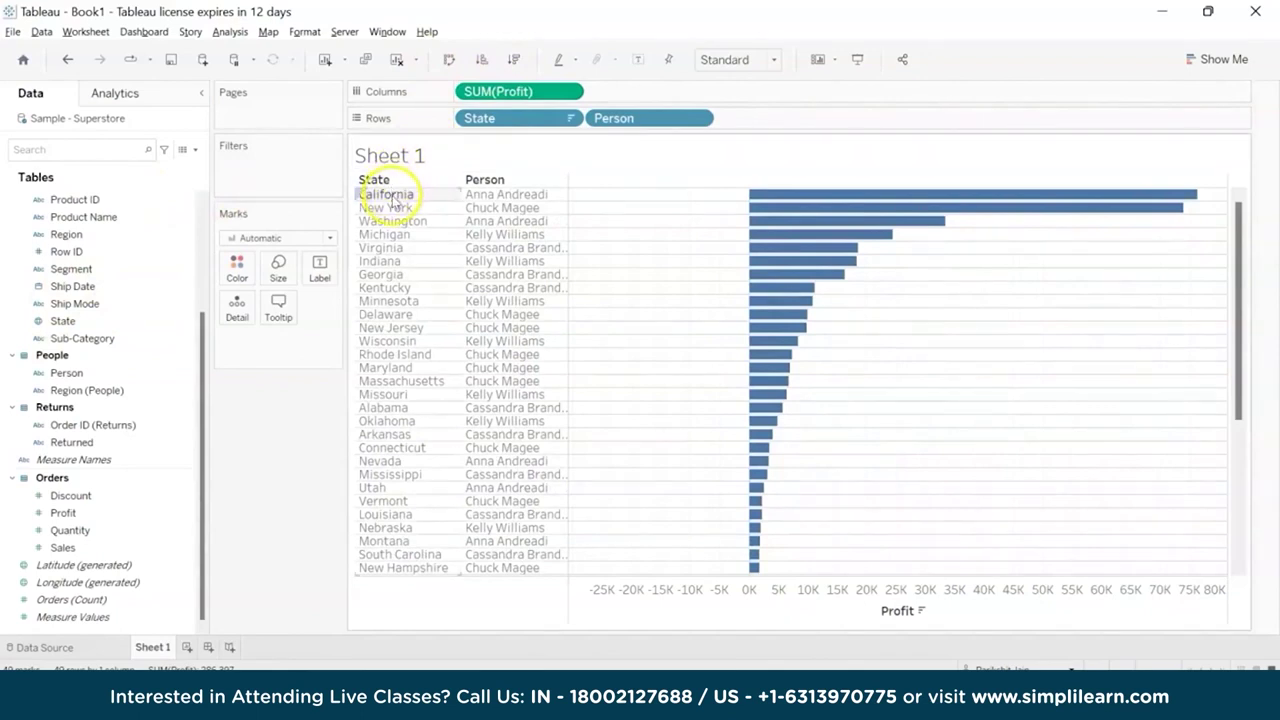
mouse_move(1174, 201)
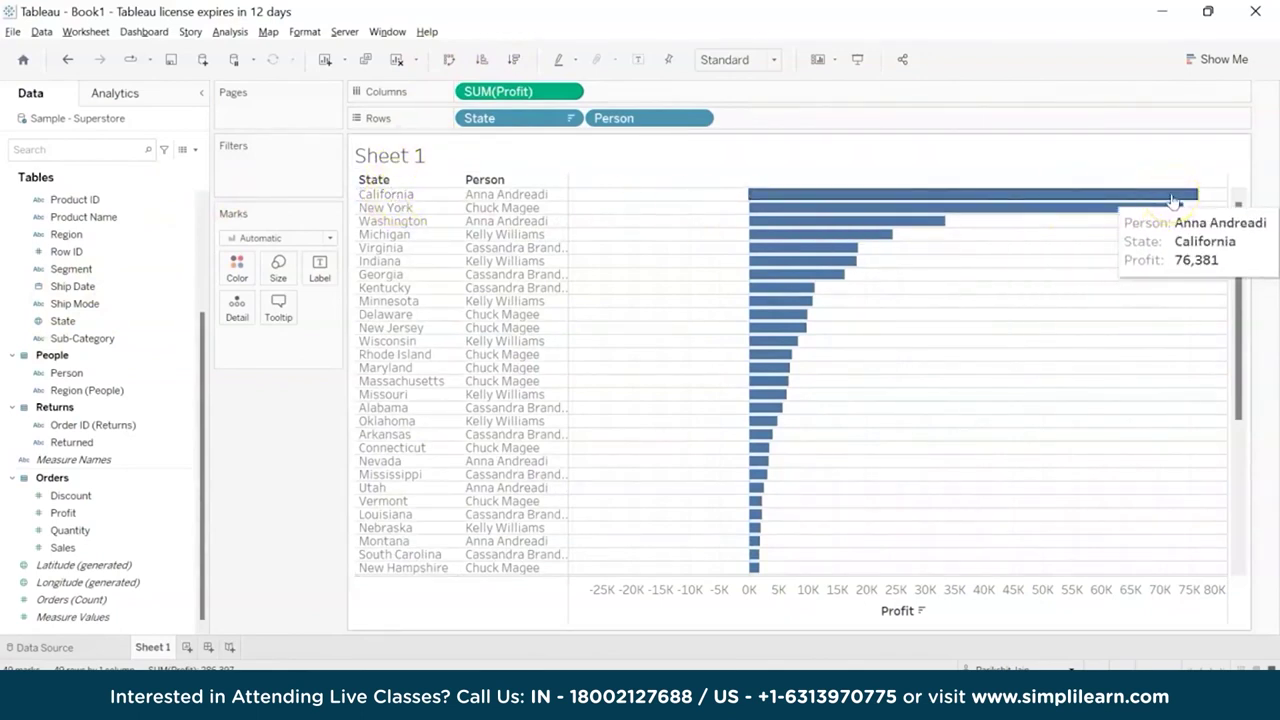
mouse_move(1100, 212)
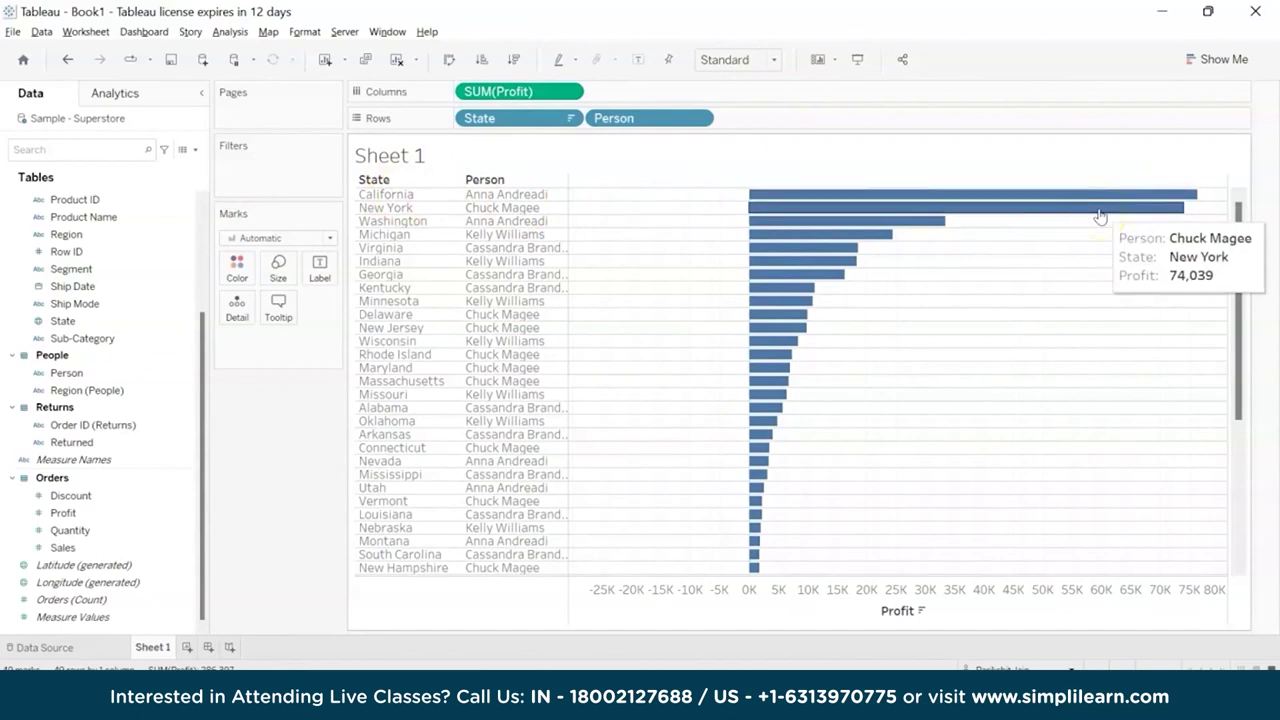
Add Order ID (Returns) to Columns ahead of Profit and convert it to a distinct count measure
click(852, 203)
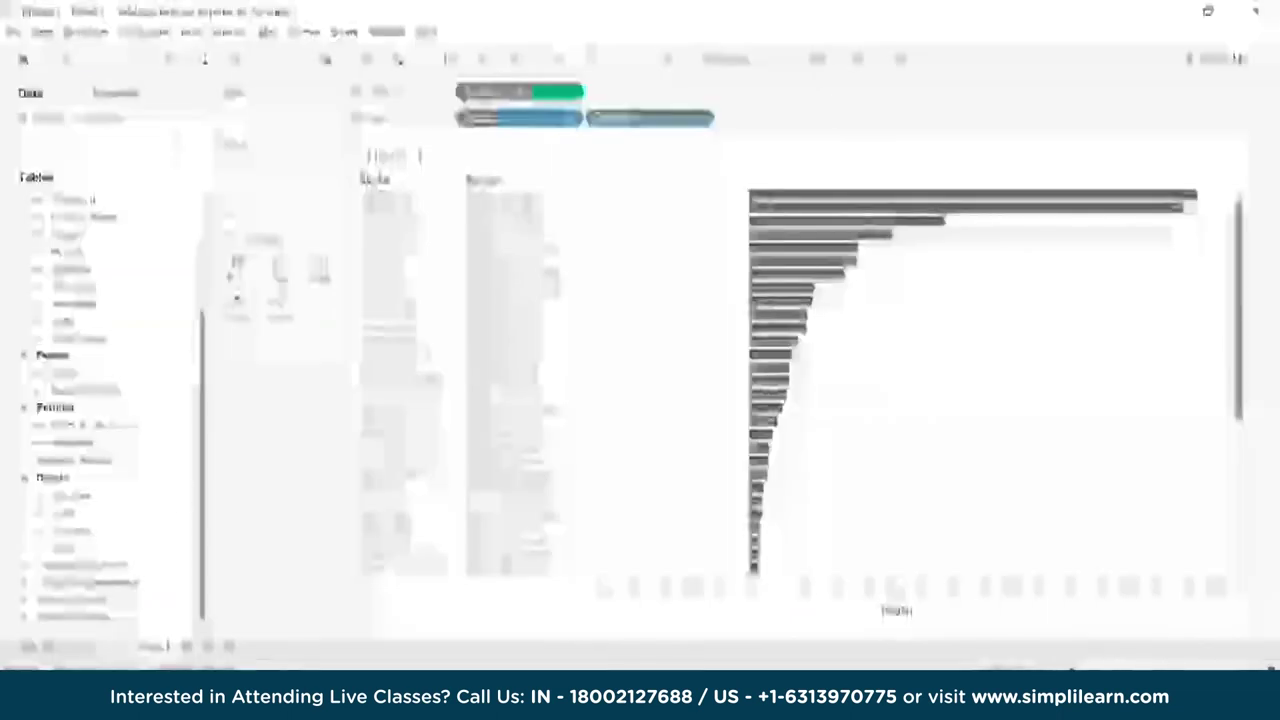
click(113, 426)
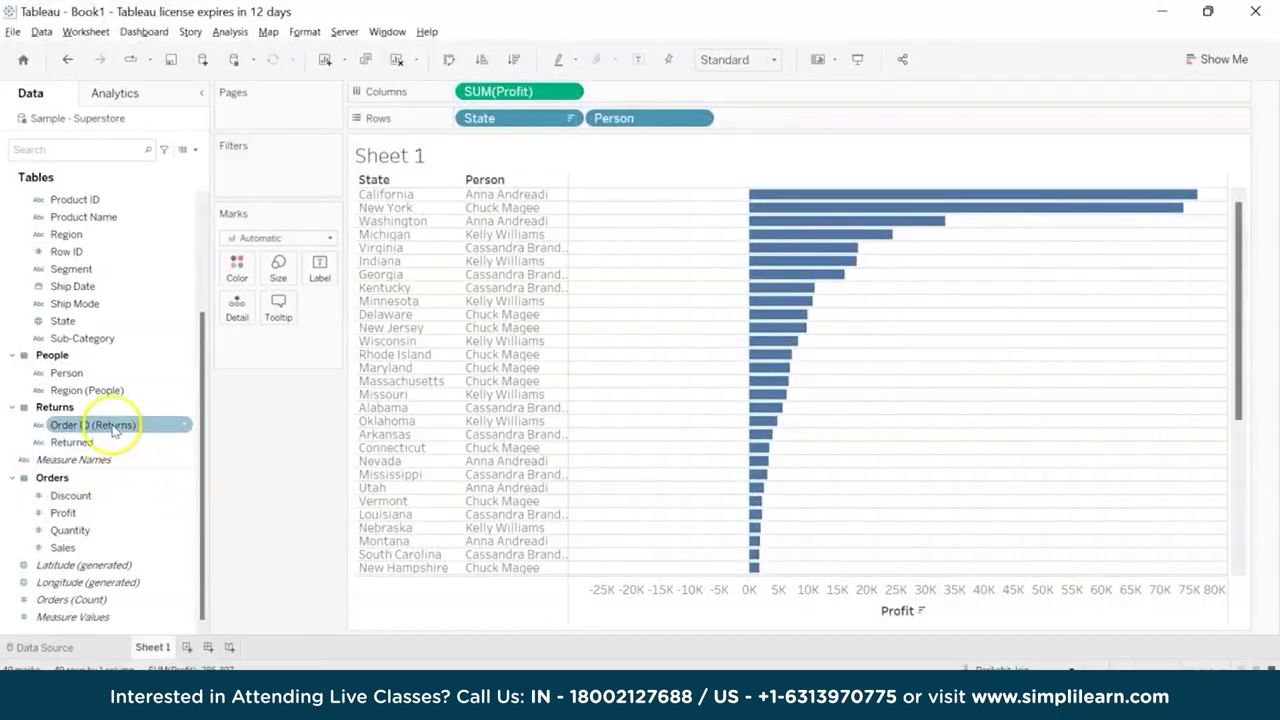
drag(113, 428, 447, 102)
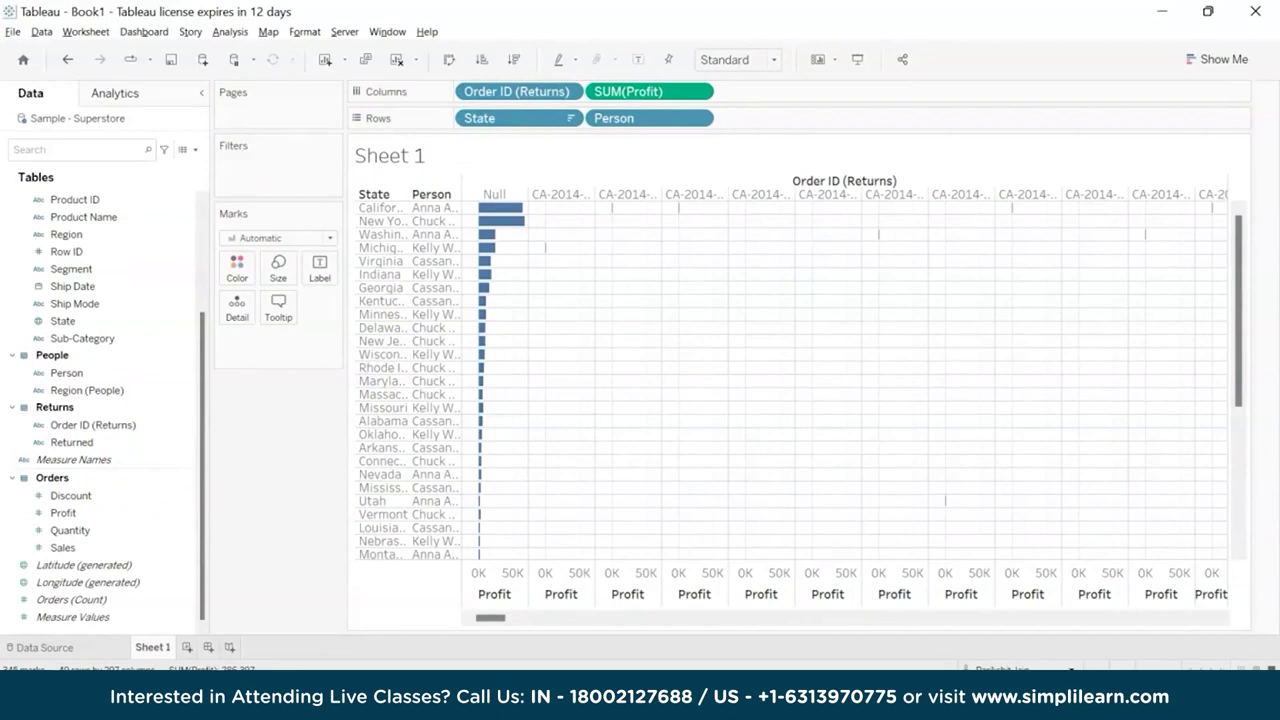
click(568, 91)
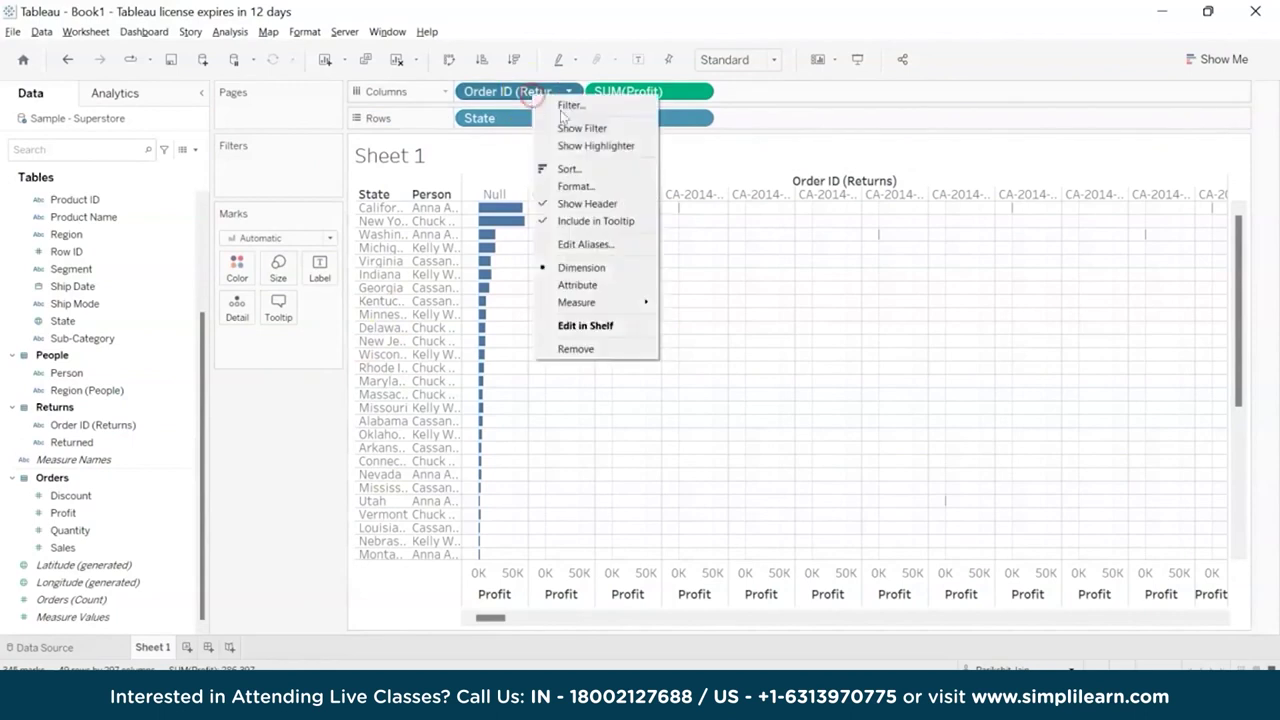
mouse_move(594, 303)
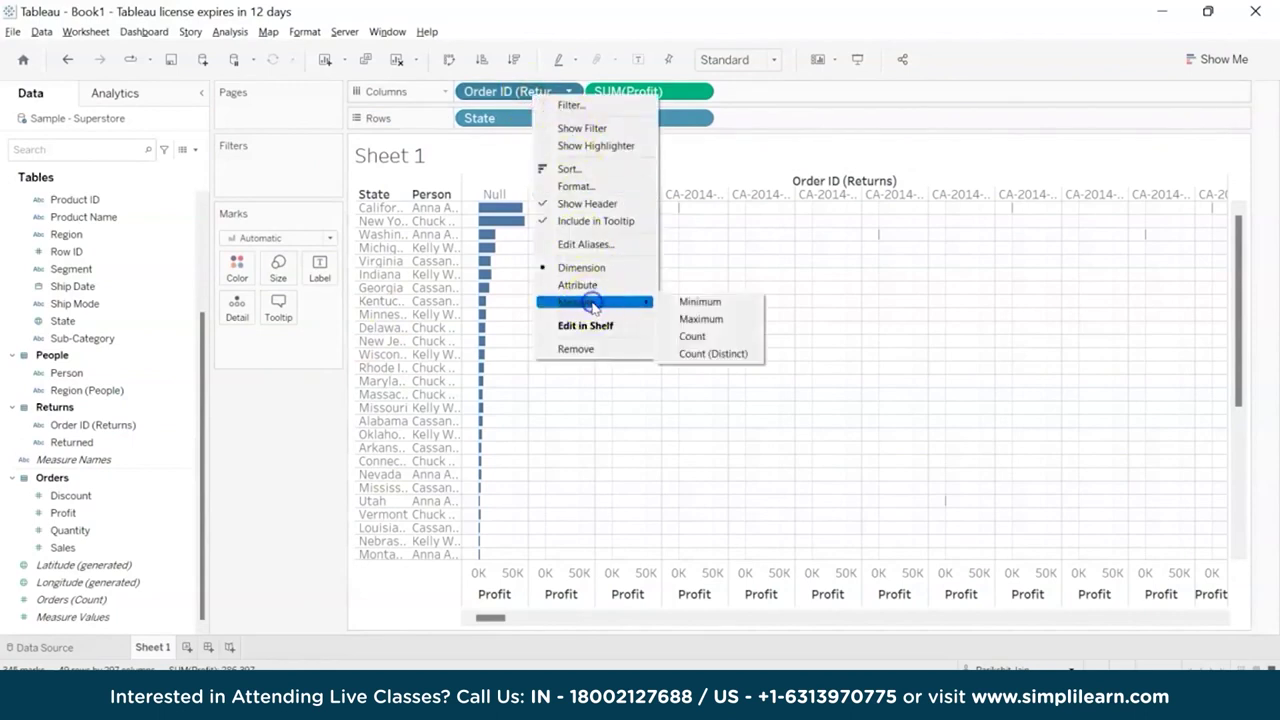
click(701, 354)
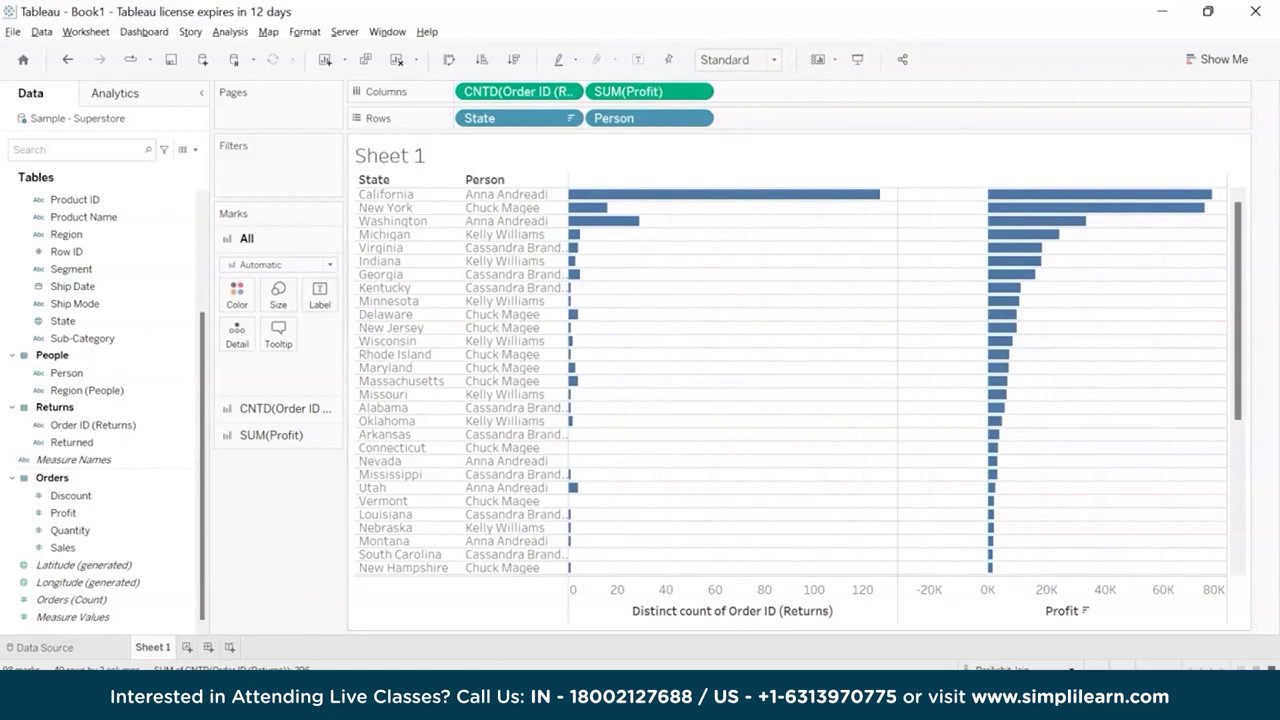
Compare the distinct returned-order count and profit details of the California and New York bars
mouse_move(673, 198)
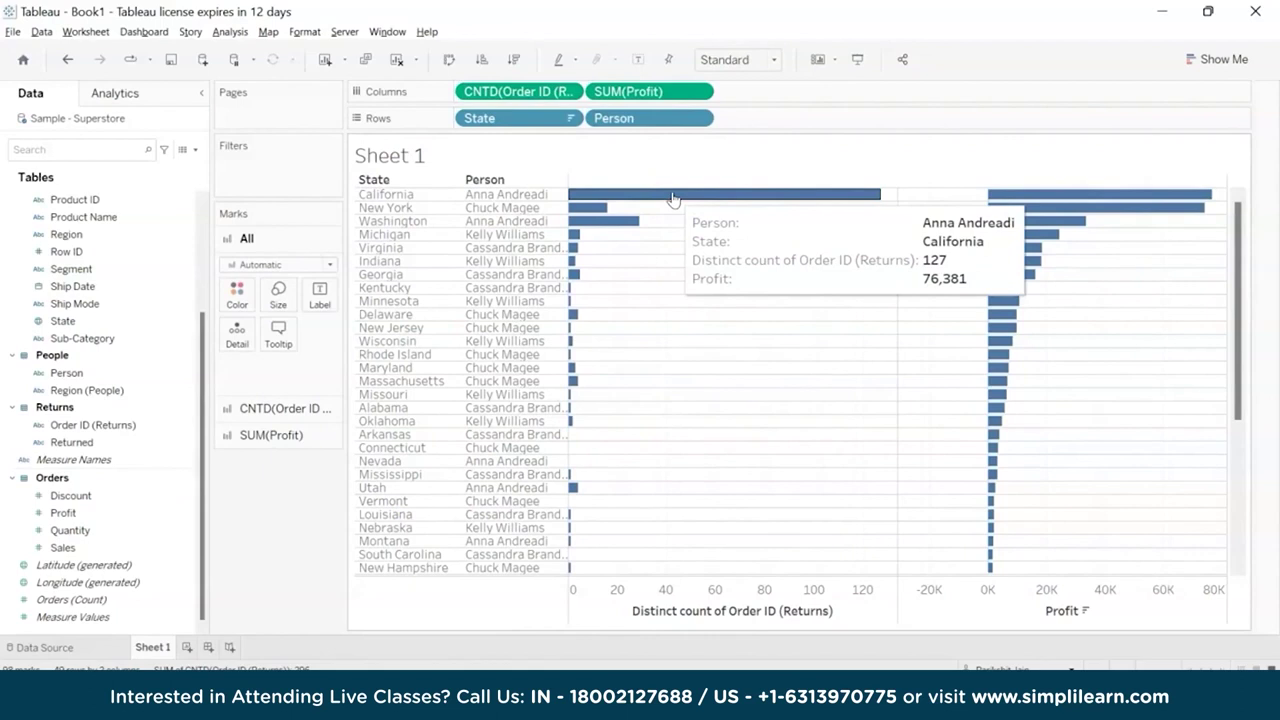
mouse_move(994, 196)
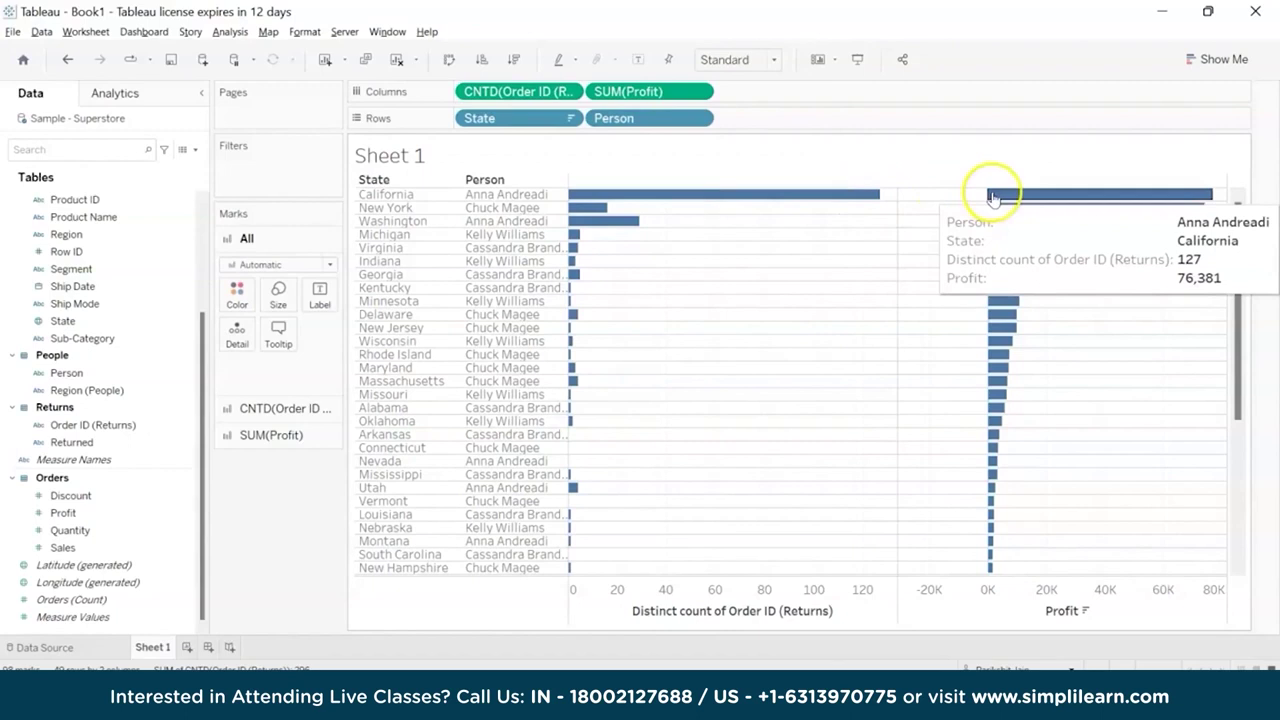
mouse_move(590, 211)
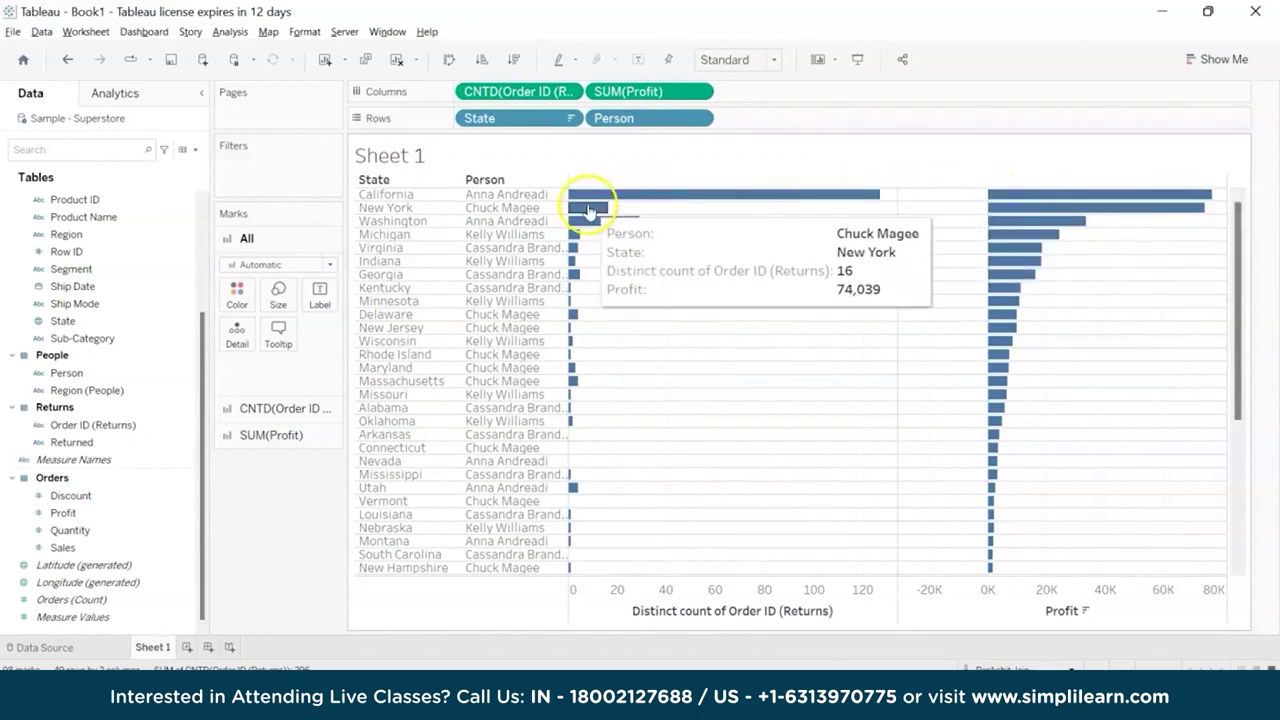
mouse_move(1100, 193)
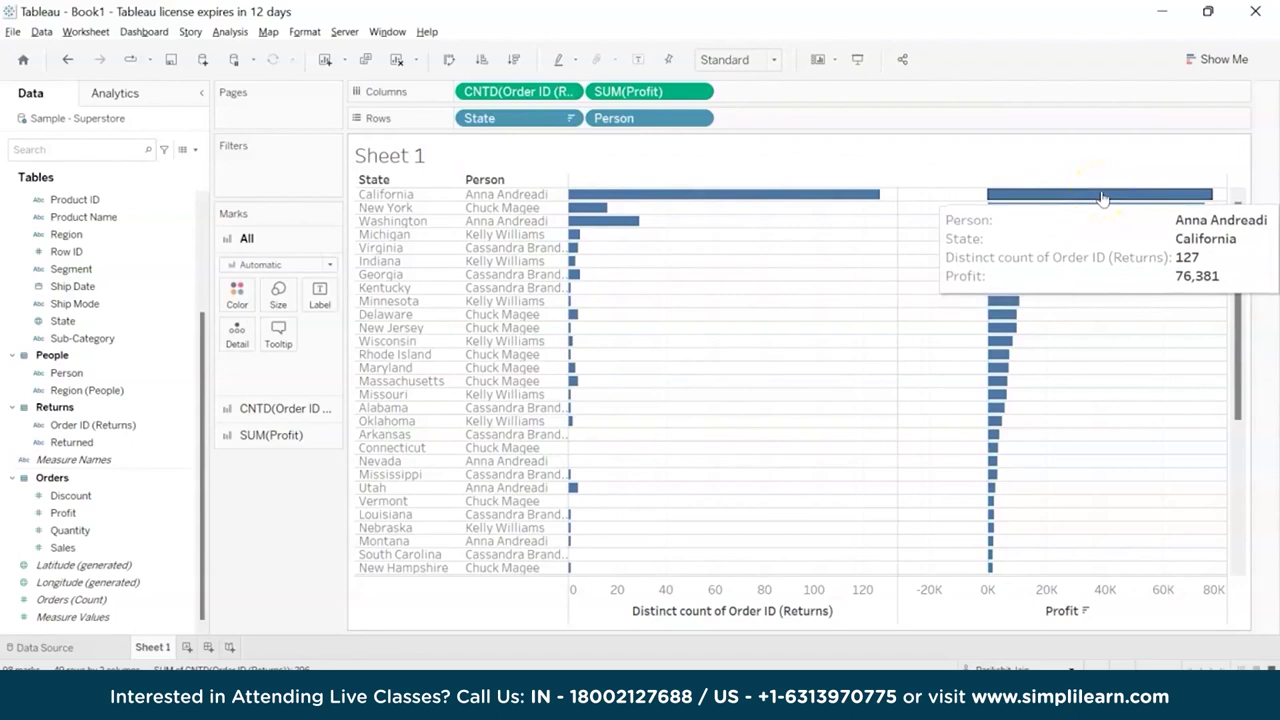
click(1020, 388)
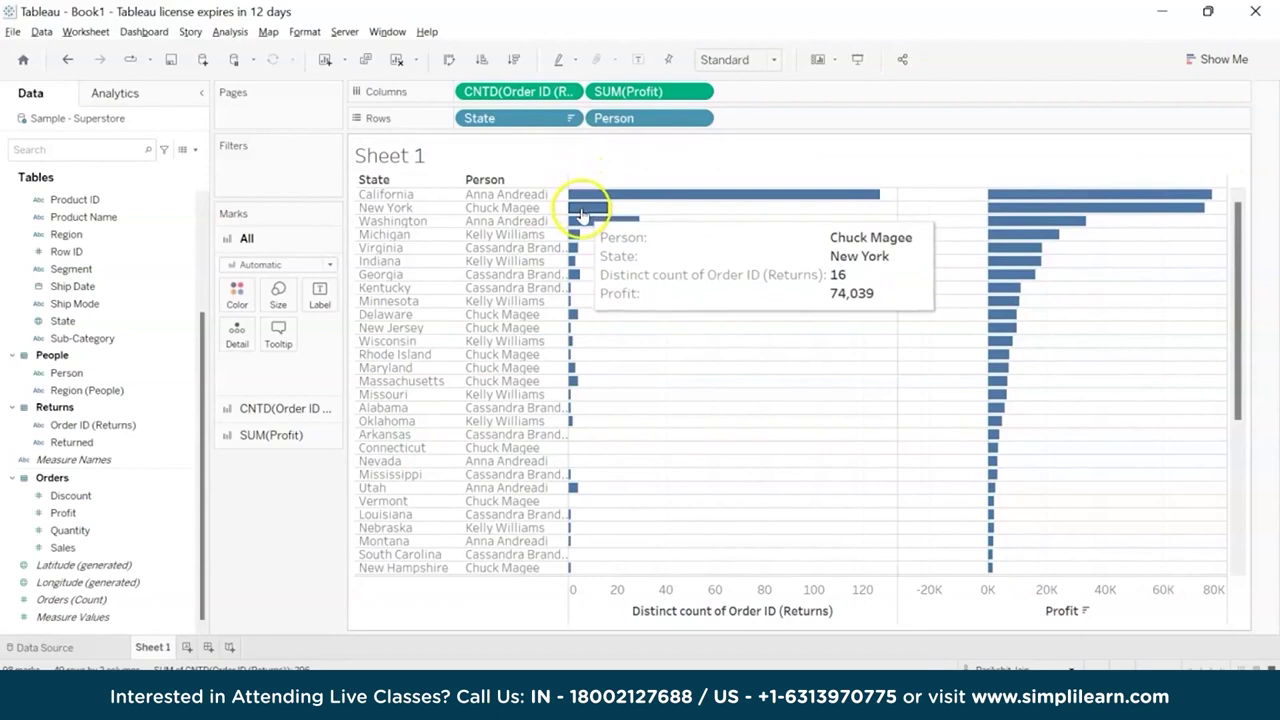
mouse_move(573, 280)
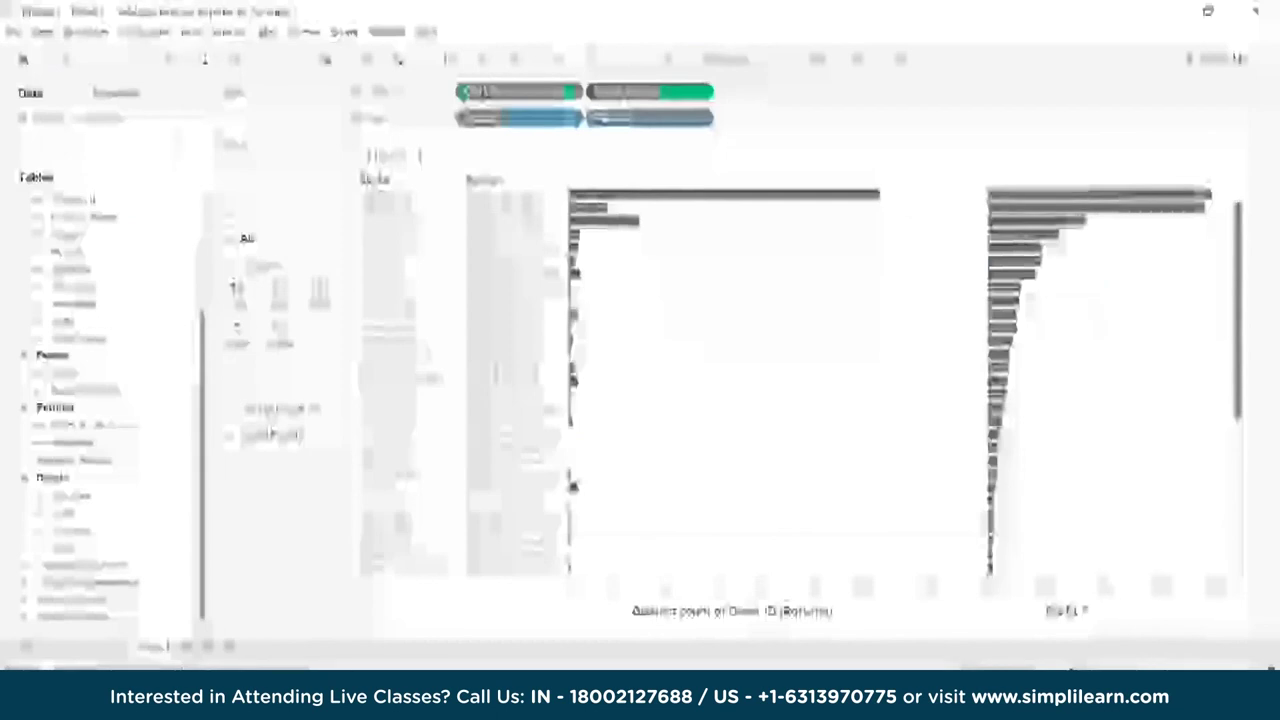
Set up a Sample - Superstore extract of all rows with incremental refresh on the Orders table, identifying new rows by Order Date
click(44, 28)
mouse_move(104, 165)
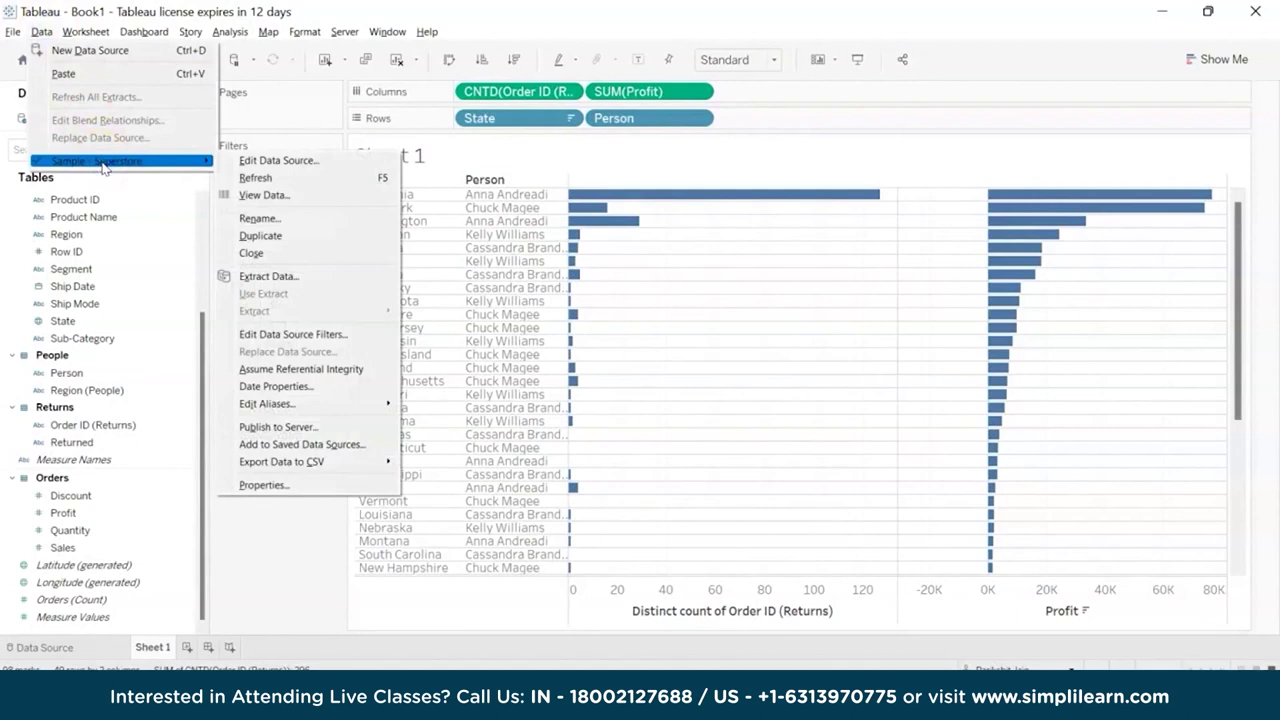
click(322, 290)
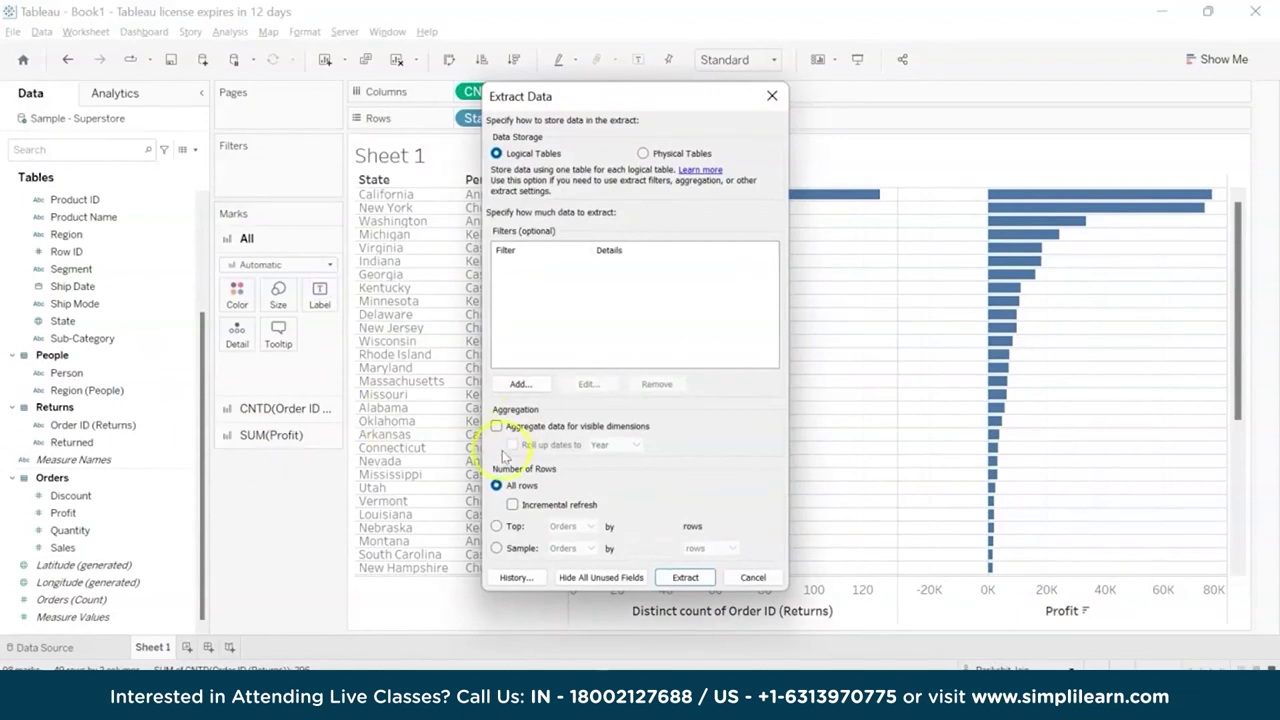
click(512, 505)
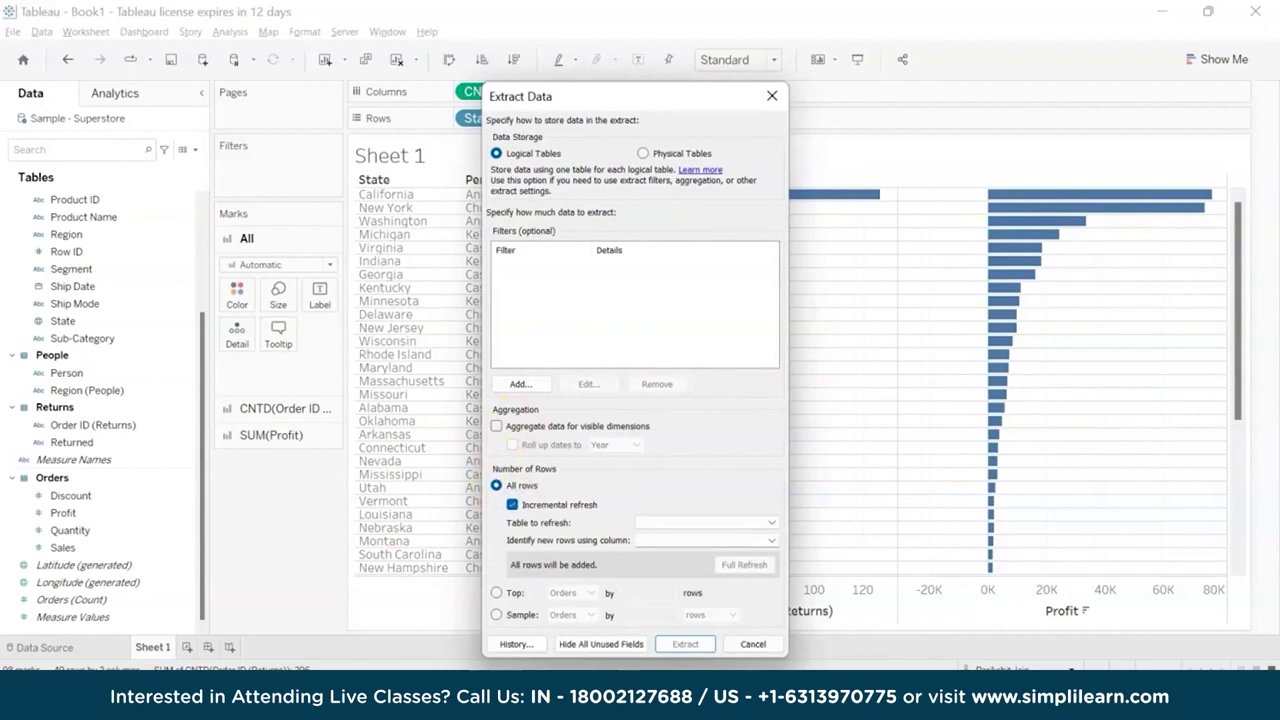
click(651, 521)
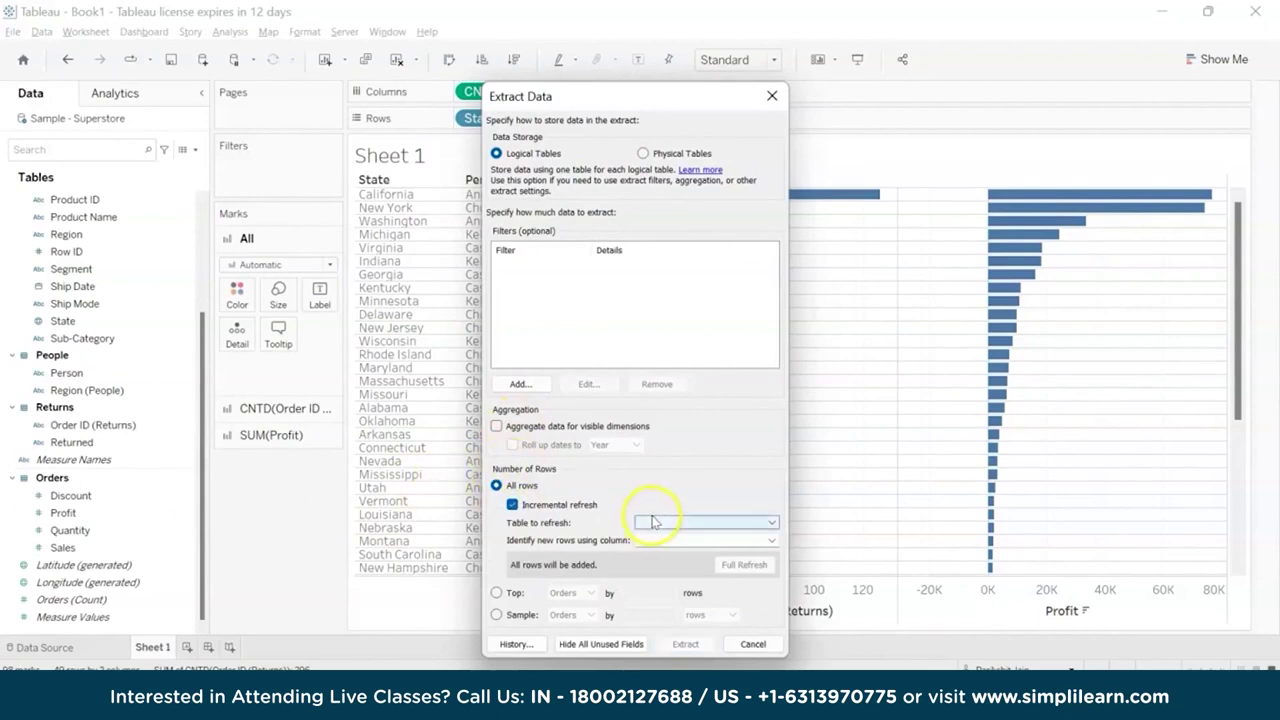
click(652, 537)
click(654, 538)
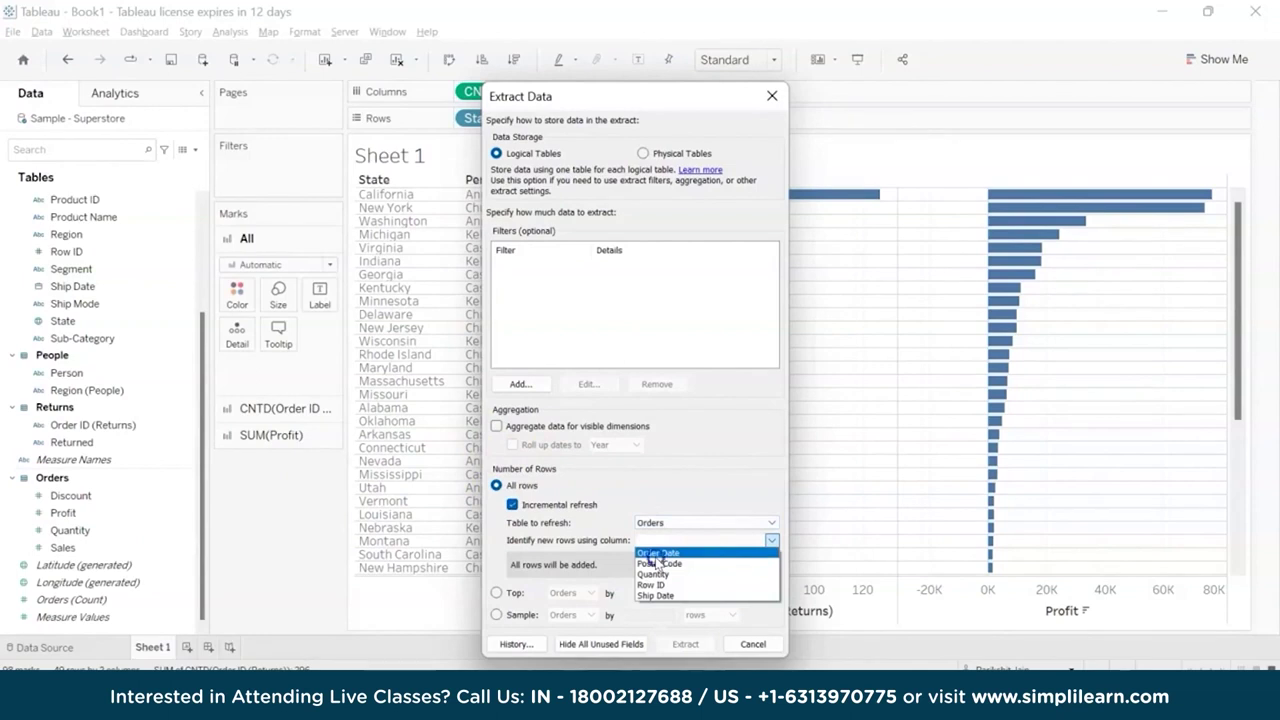
click(657, 553)
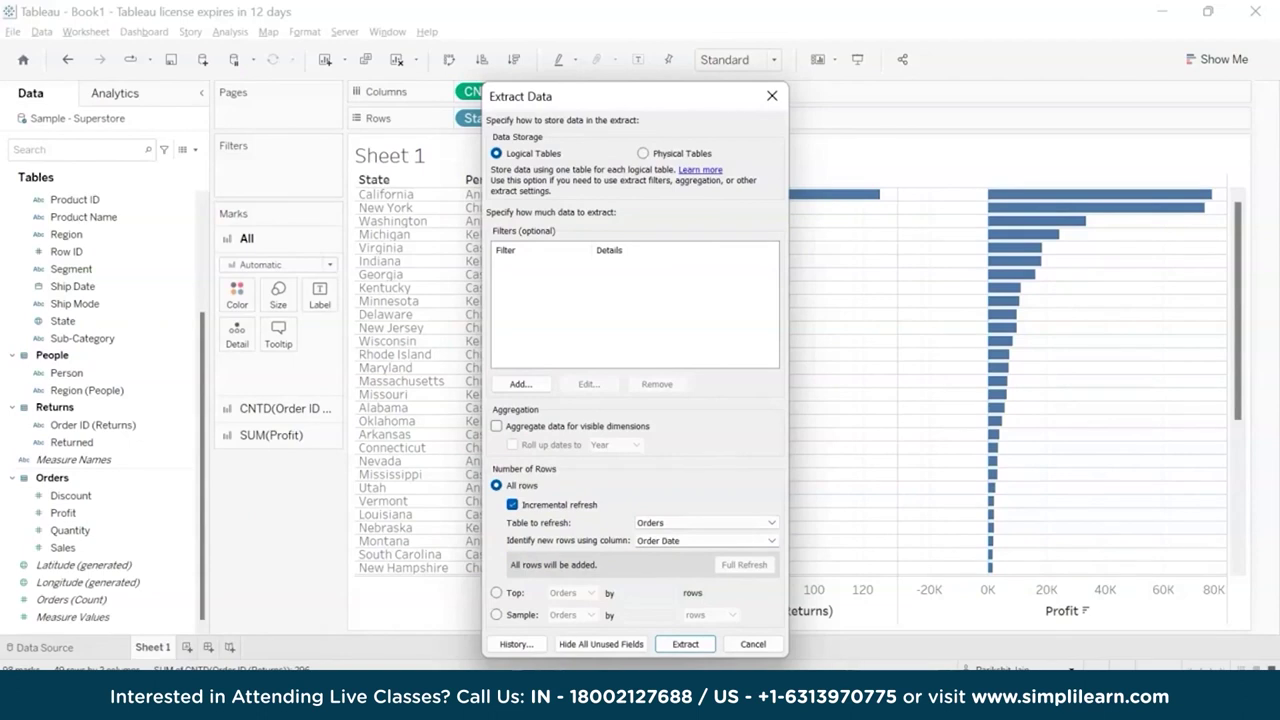
Create the extract and save it as a Tableau Data Extract named "Profit By State"
click(697, 647)
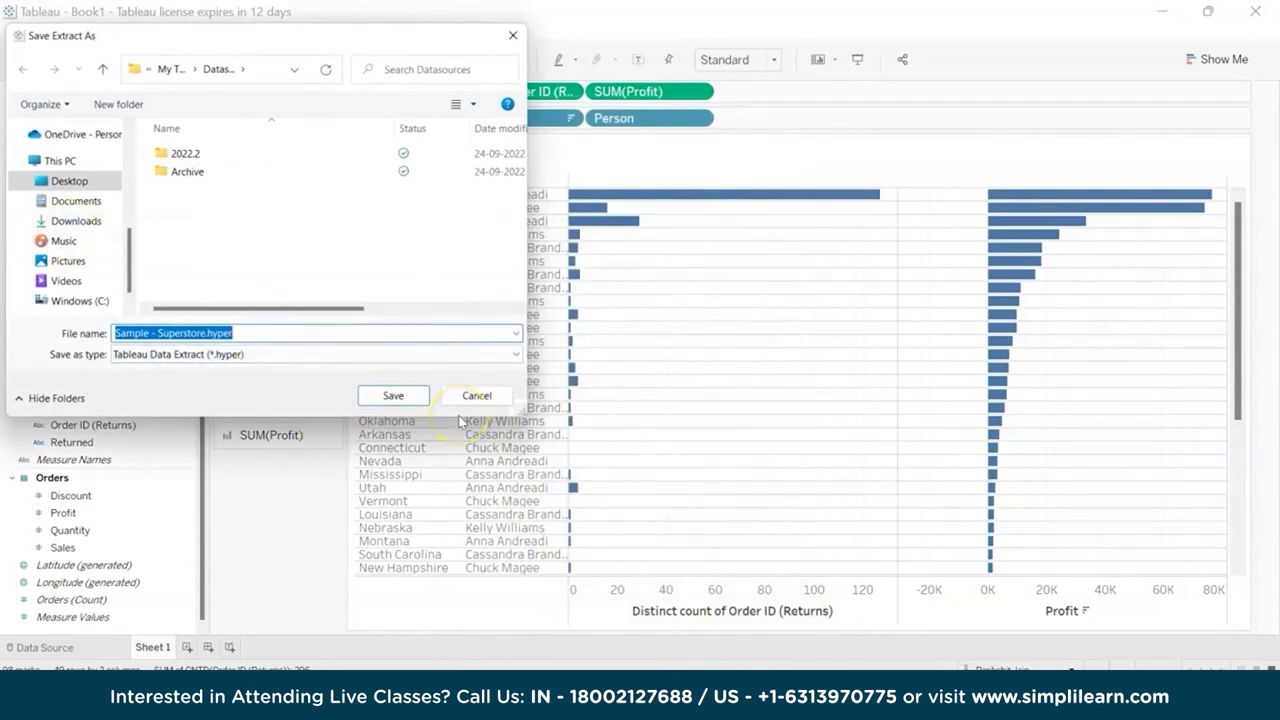
text(Profit)
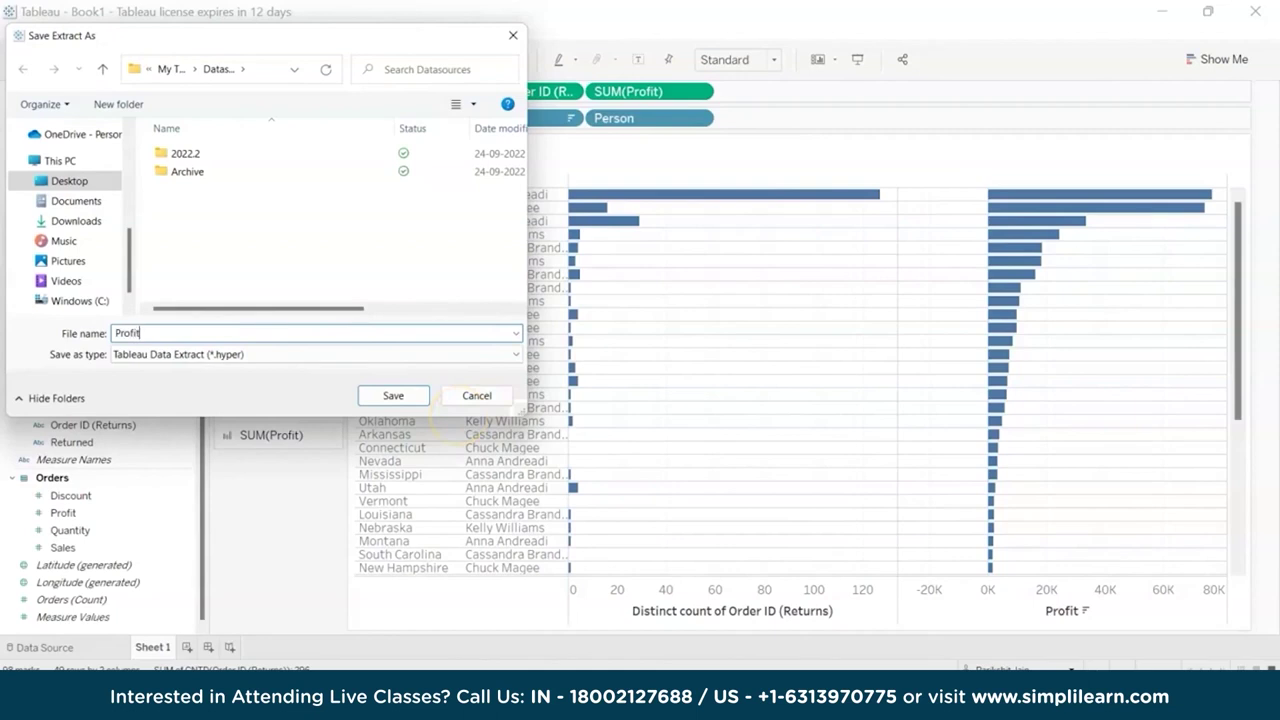
text( By State)
click(382, 396)
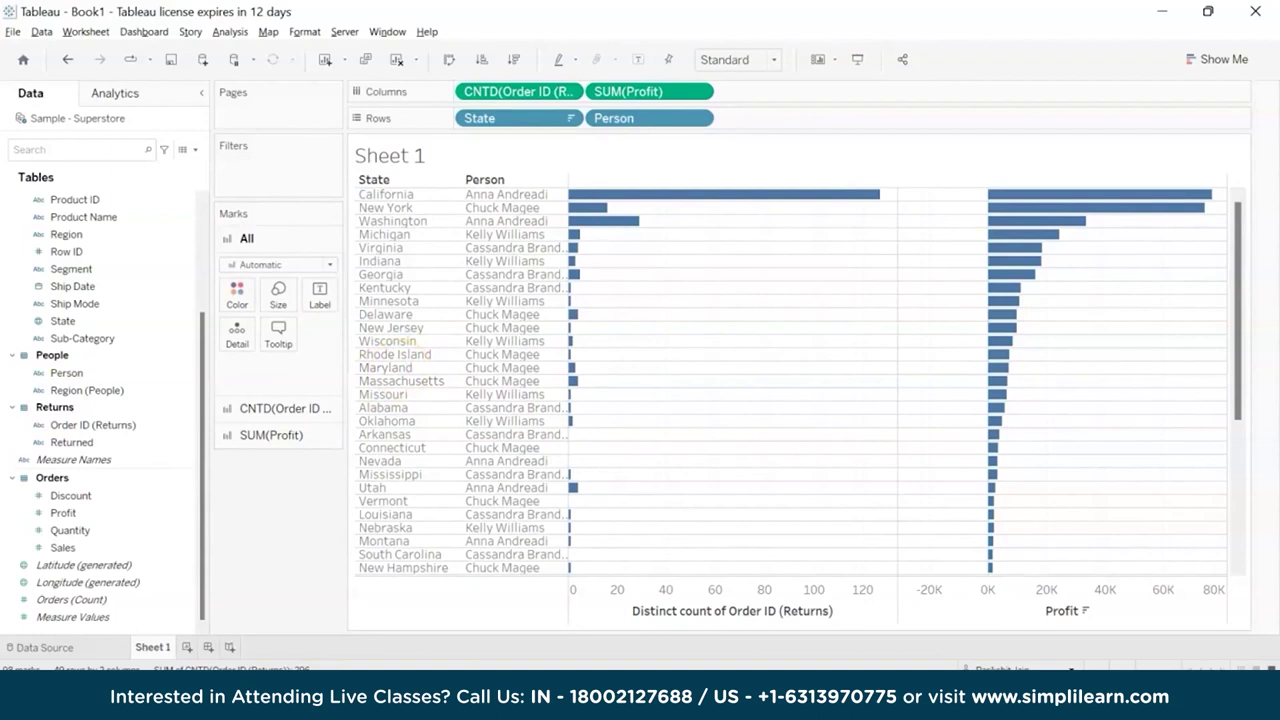
click(583, 340)
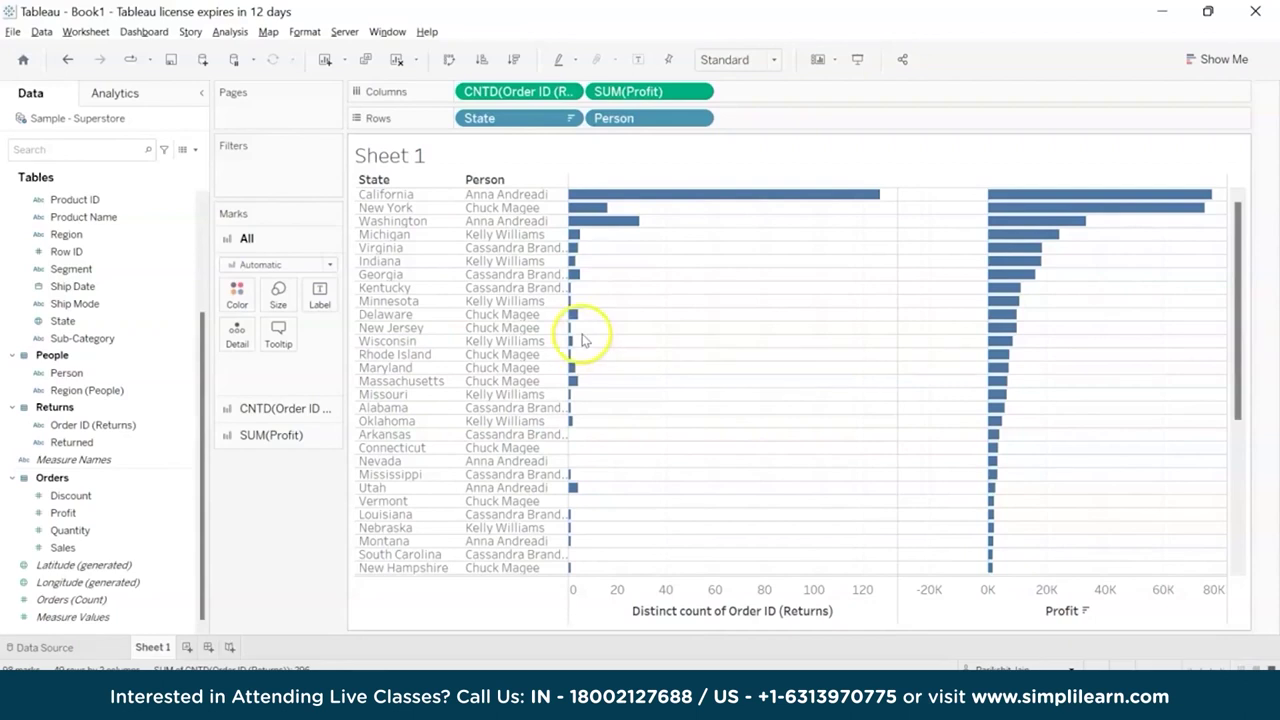
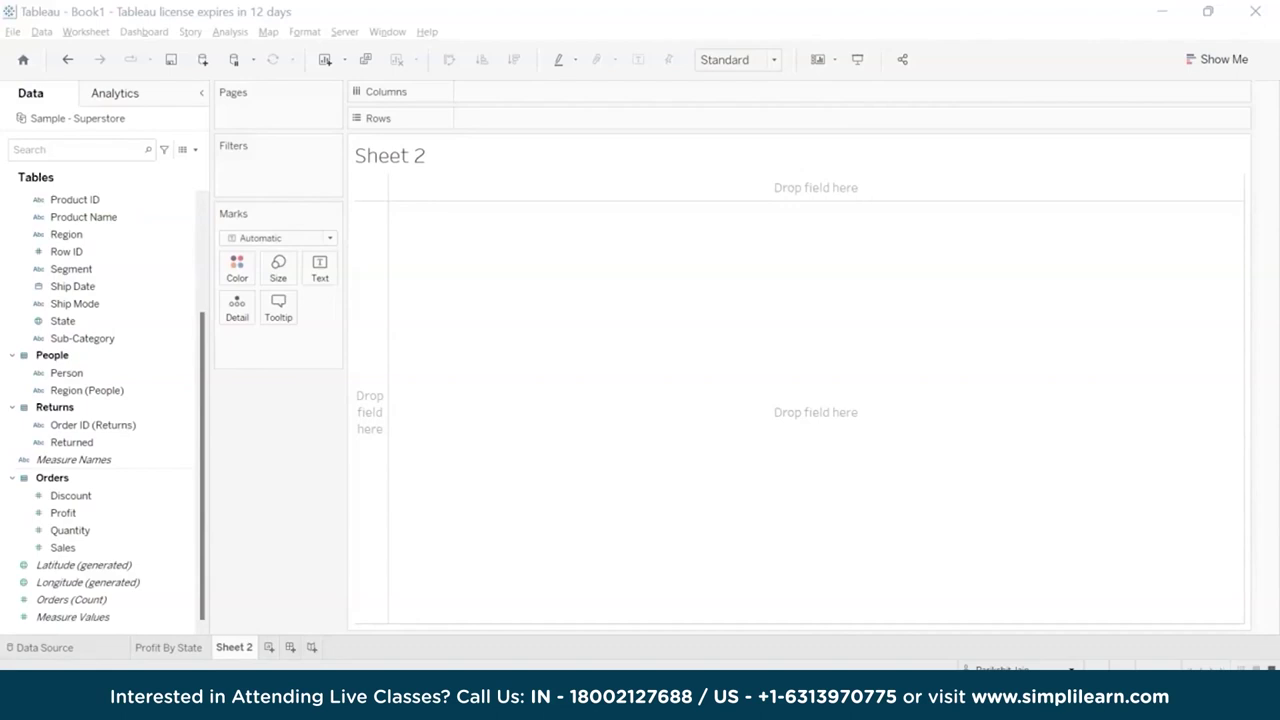
Switch to Notepad++ and review the task list for the customer set and the calculated fields
key(alt+Tab)
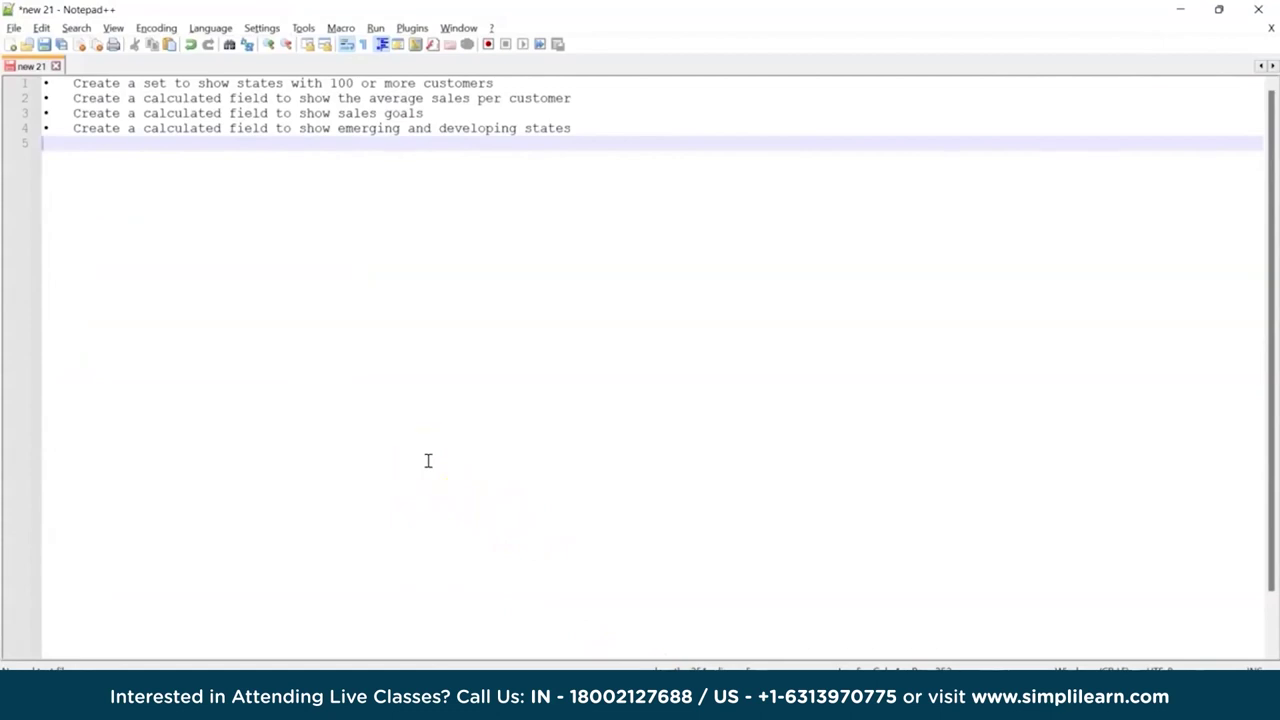
click(143, 83)
drag(143, 83, 500, 84)
drag(143, 98, 279, 98)
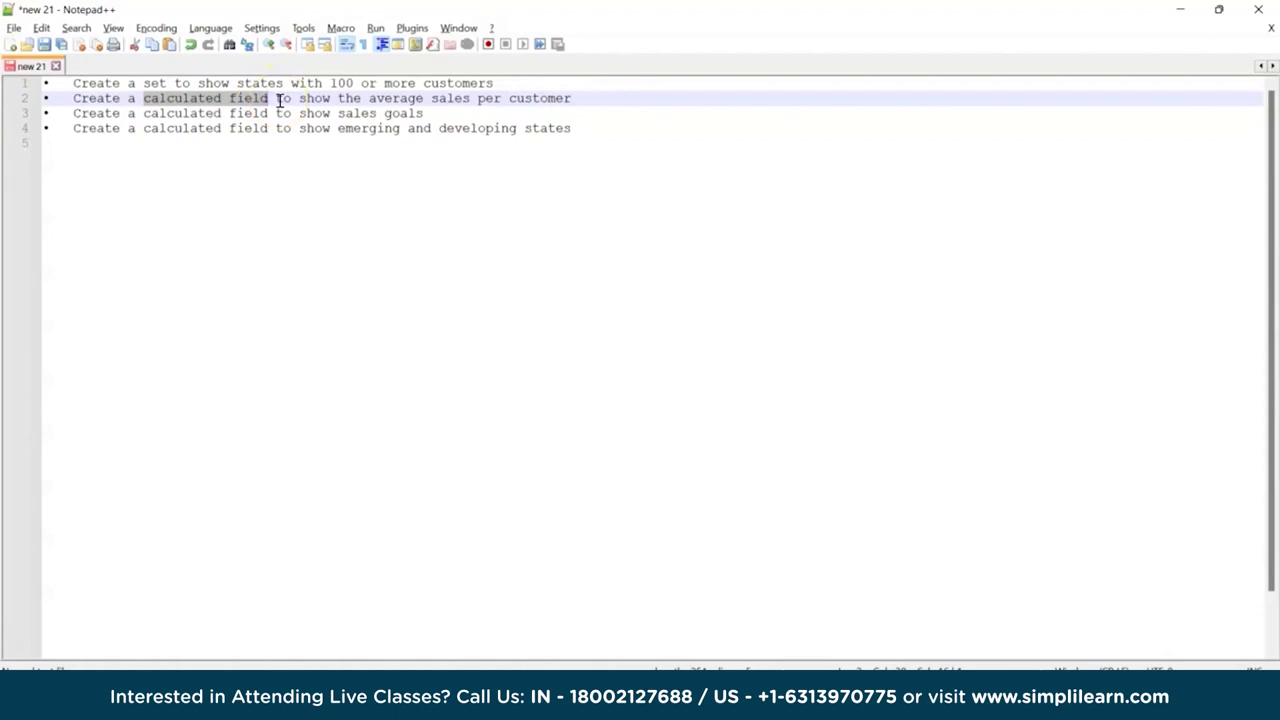
drag(143, 113, 425, 114)
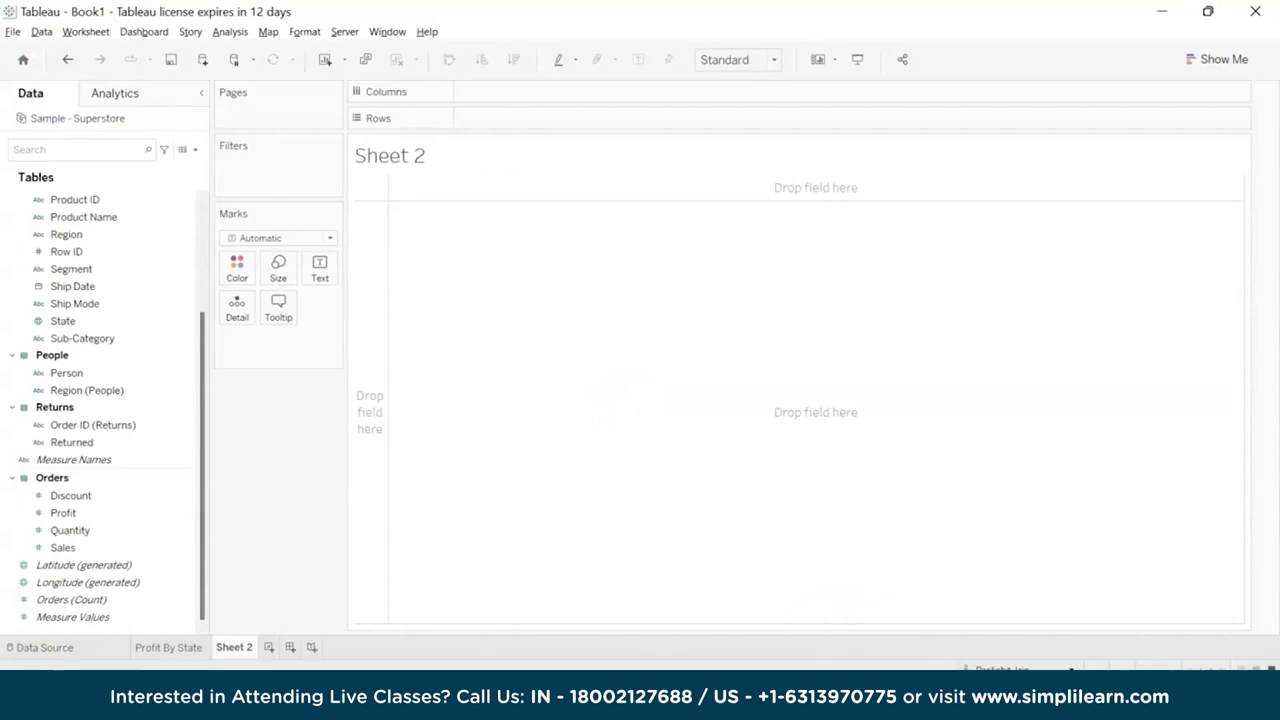
Check the joined Orders data on the Data Source page and return to Sheet 2
scroll(90, 540, up, 1)
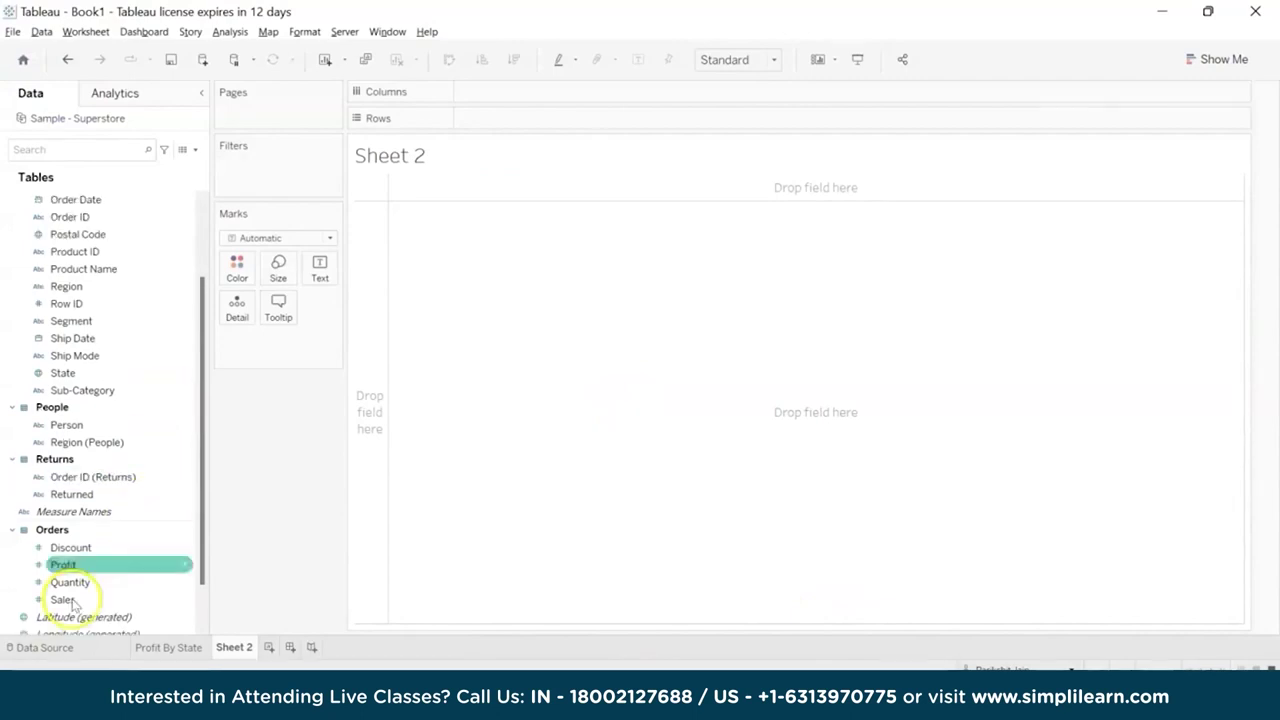
click(112, 648)
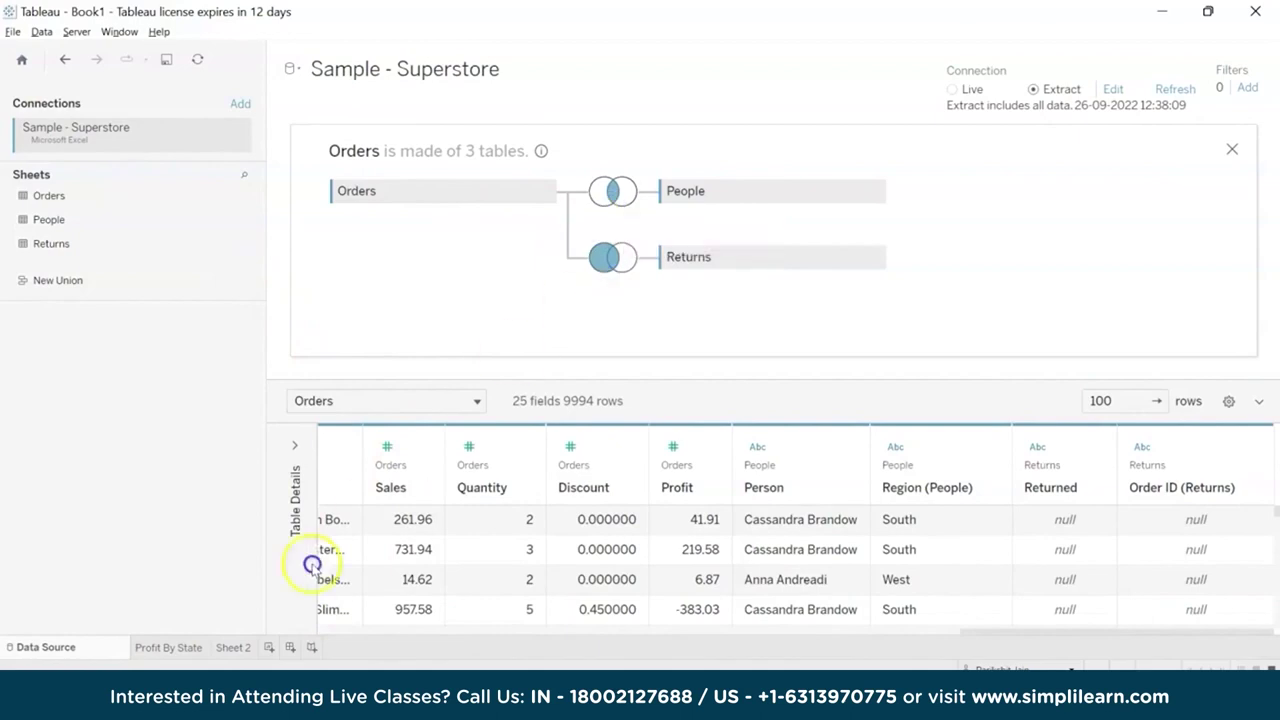
click(232, 648)
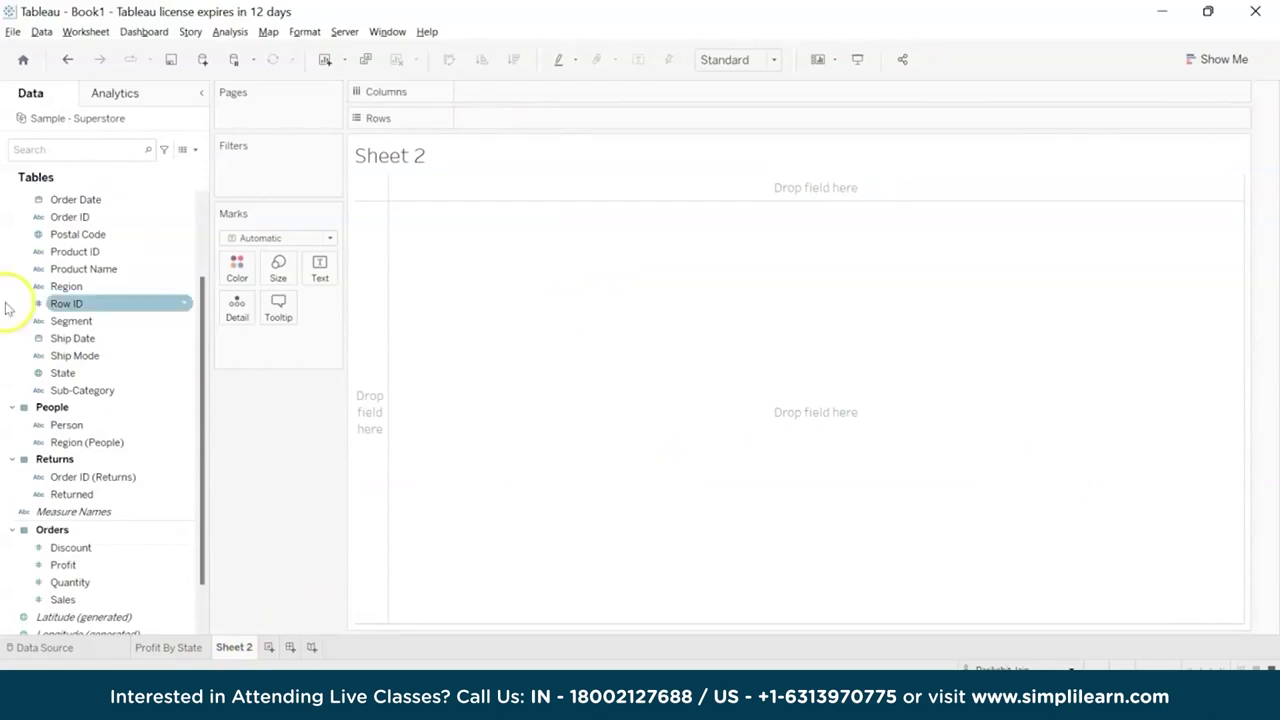
Create a set from the Customer Name field and name it "States with 100+ Customers"
scroll(168, 381, up, 1)
scroll(168, 381, up, 1)
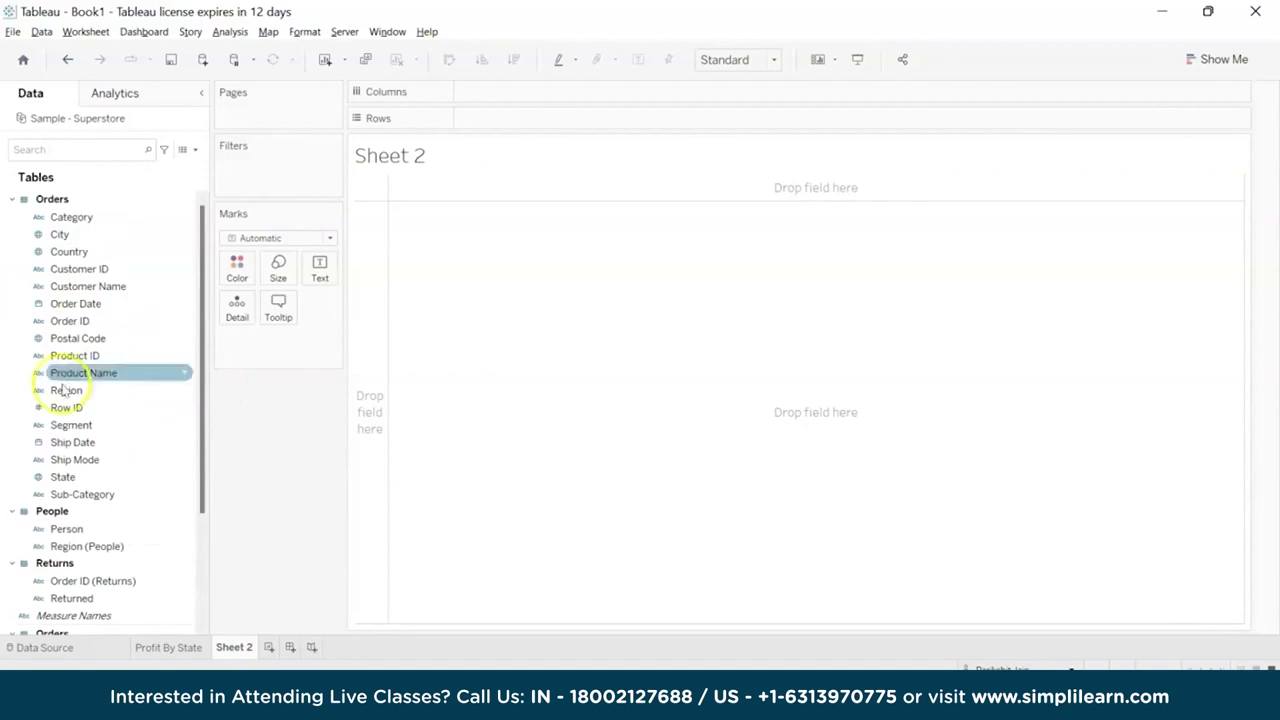
right_click(150, 288)
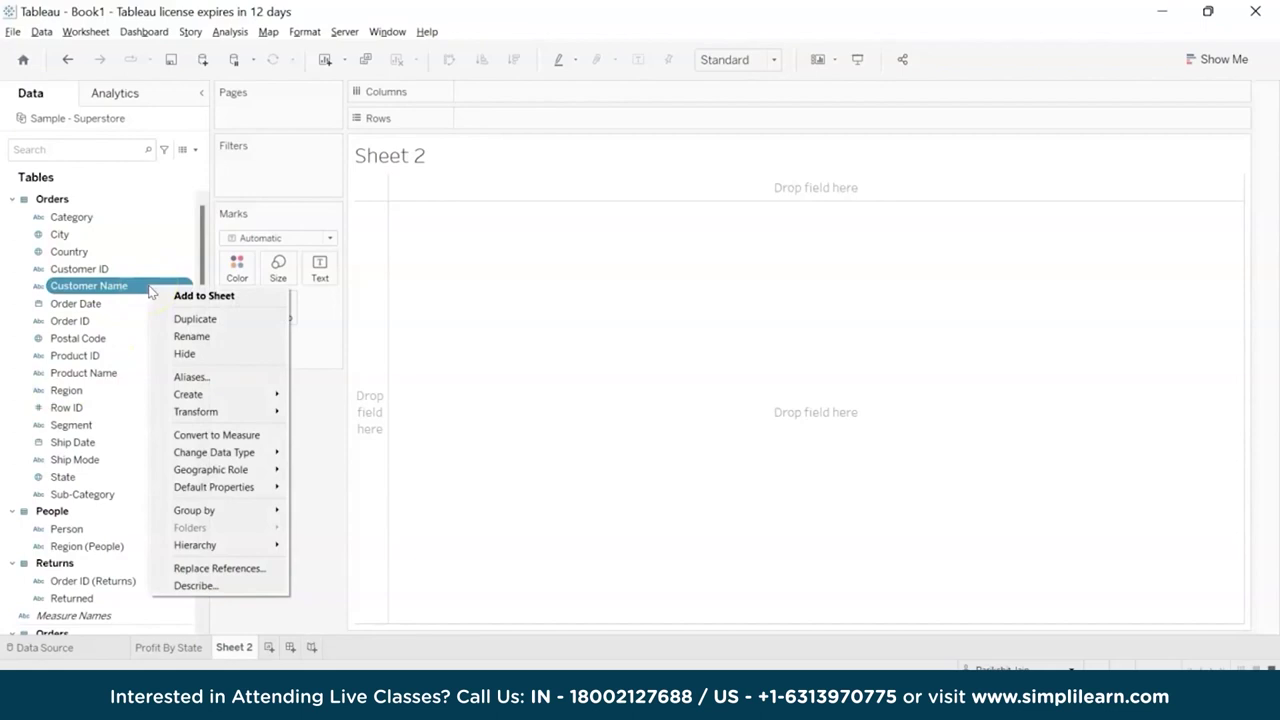
mouse_move(229, 394)
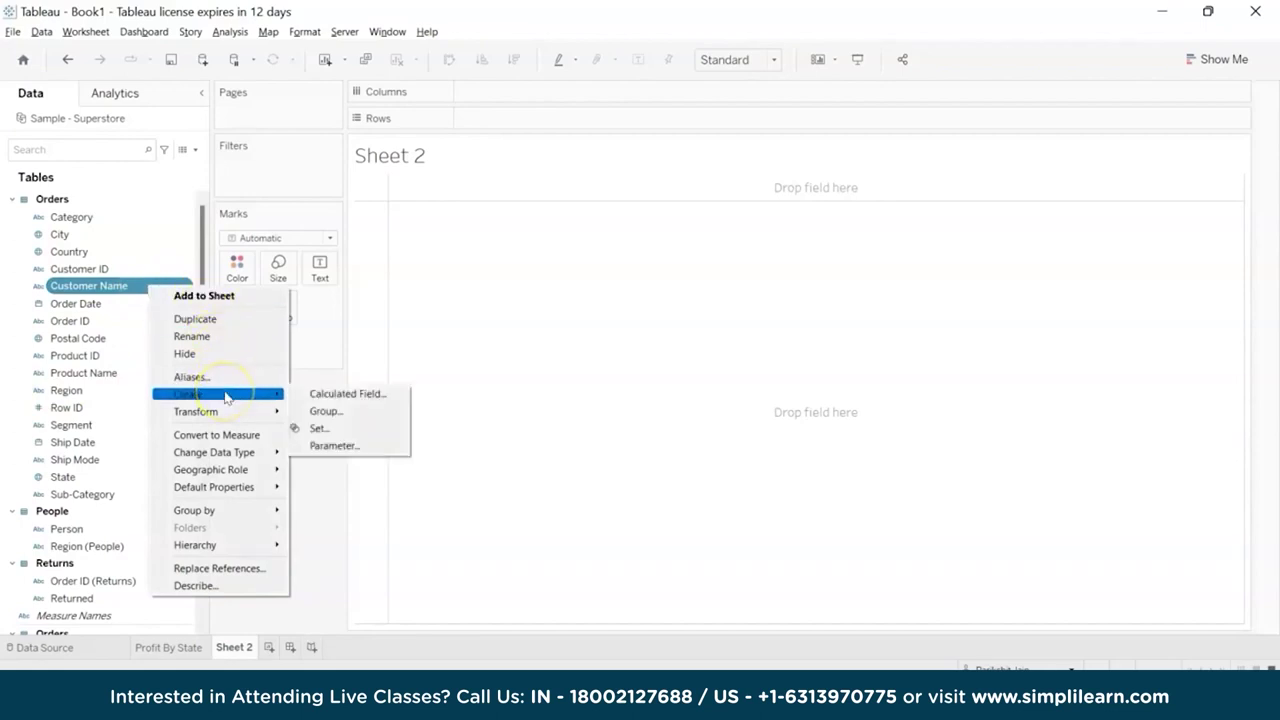
click(320, 429)
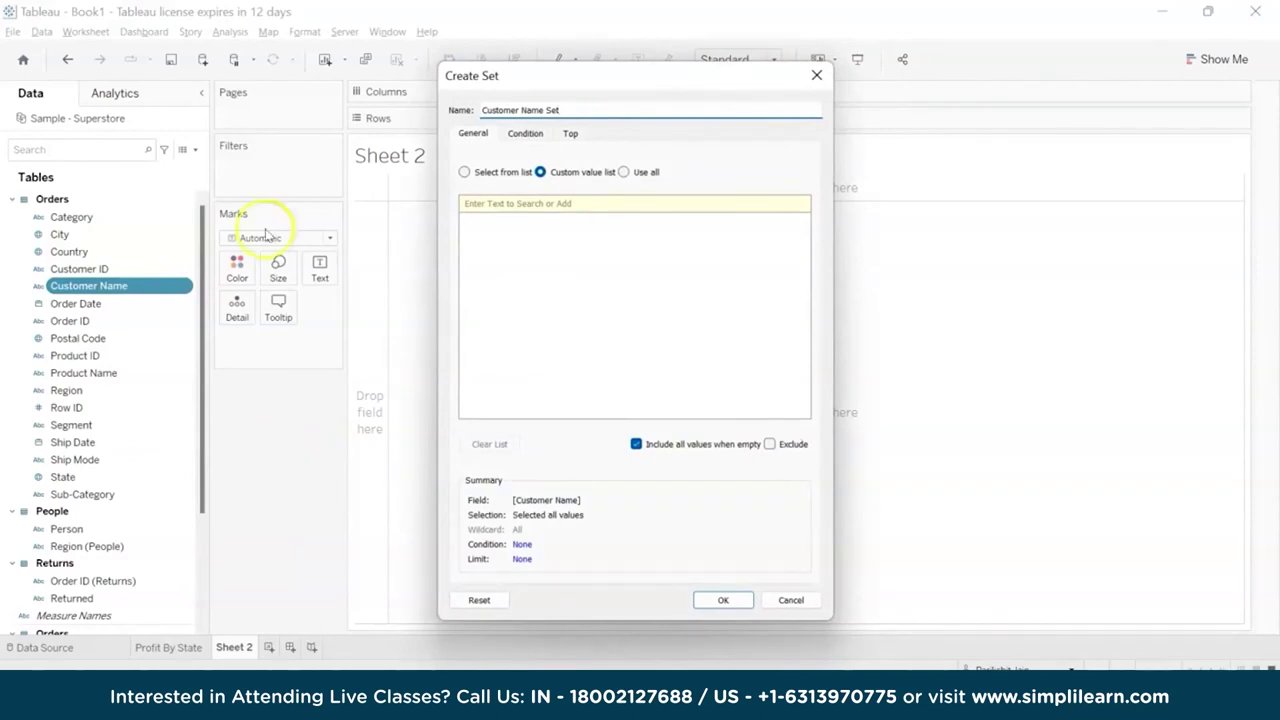
drag(570, 110, 471, 111)
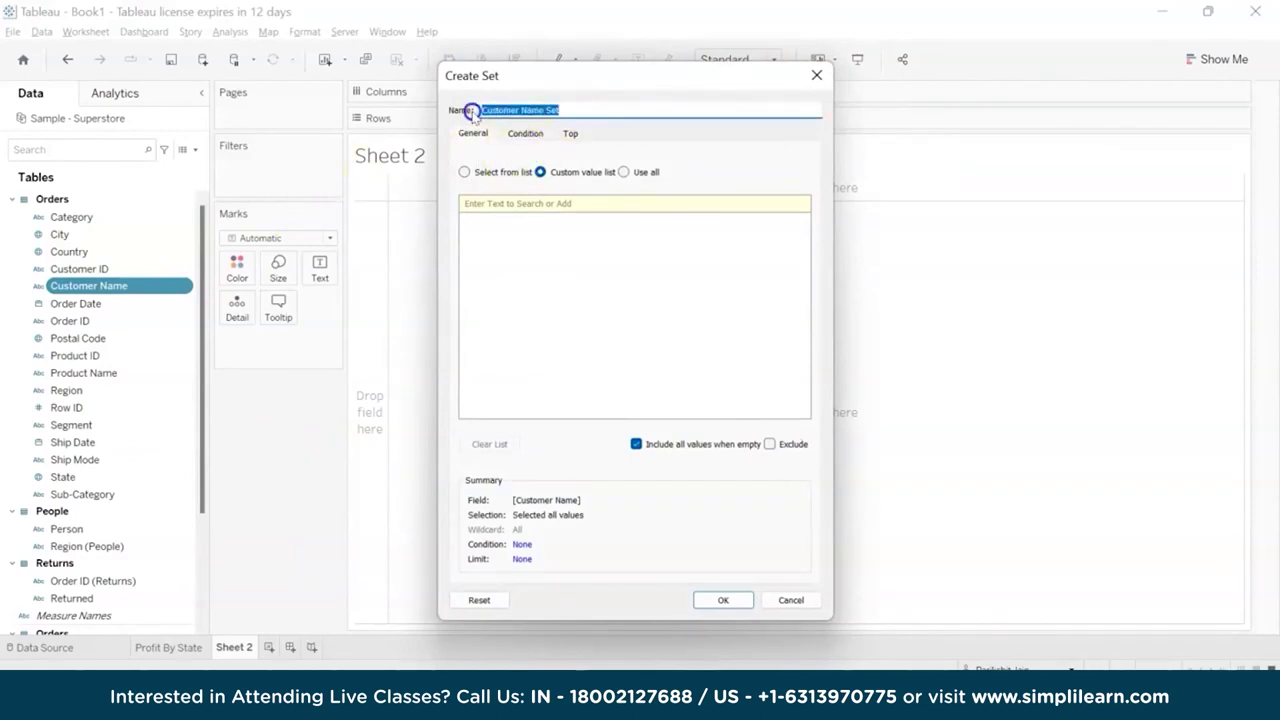
text(States with )
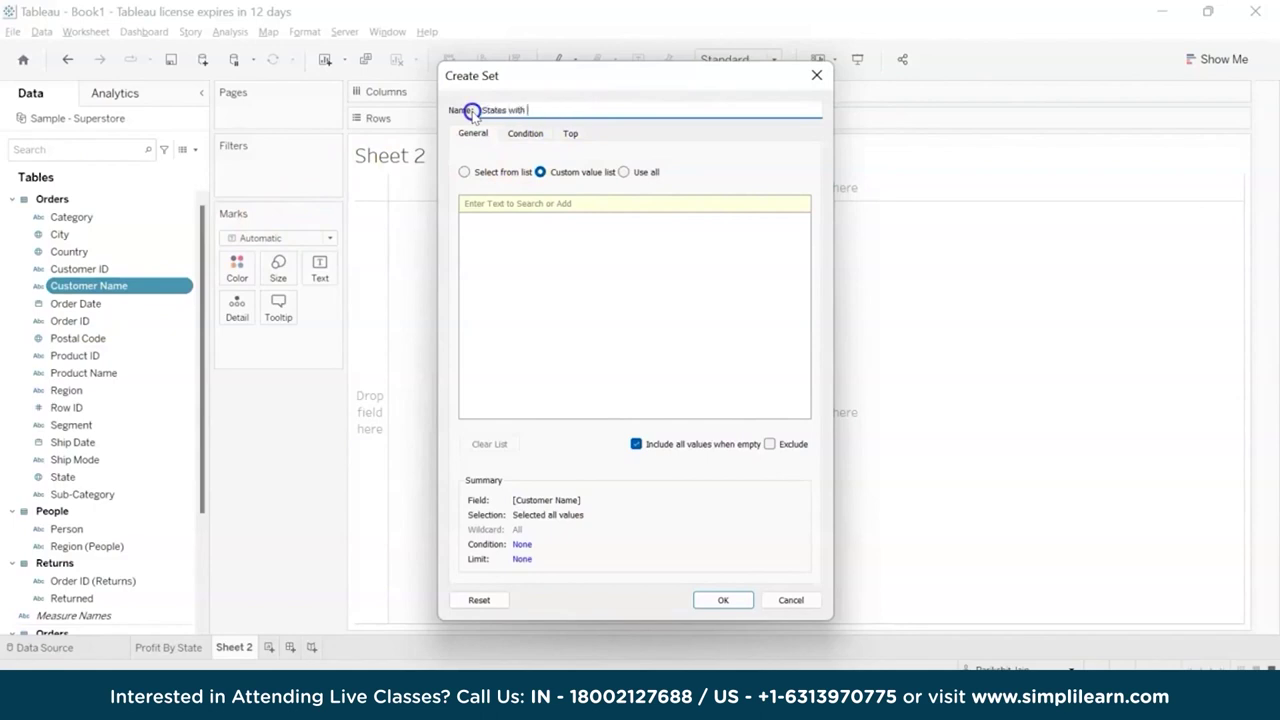
text(100+ Customers)
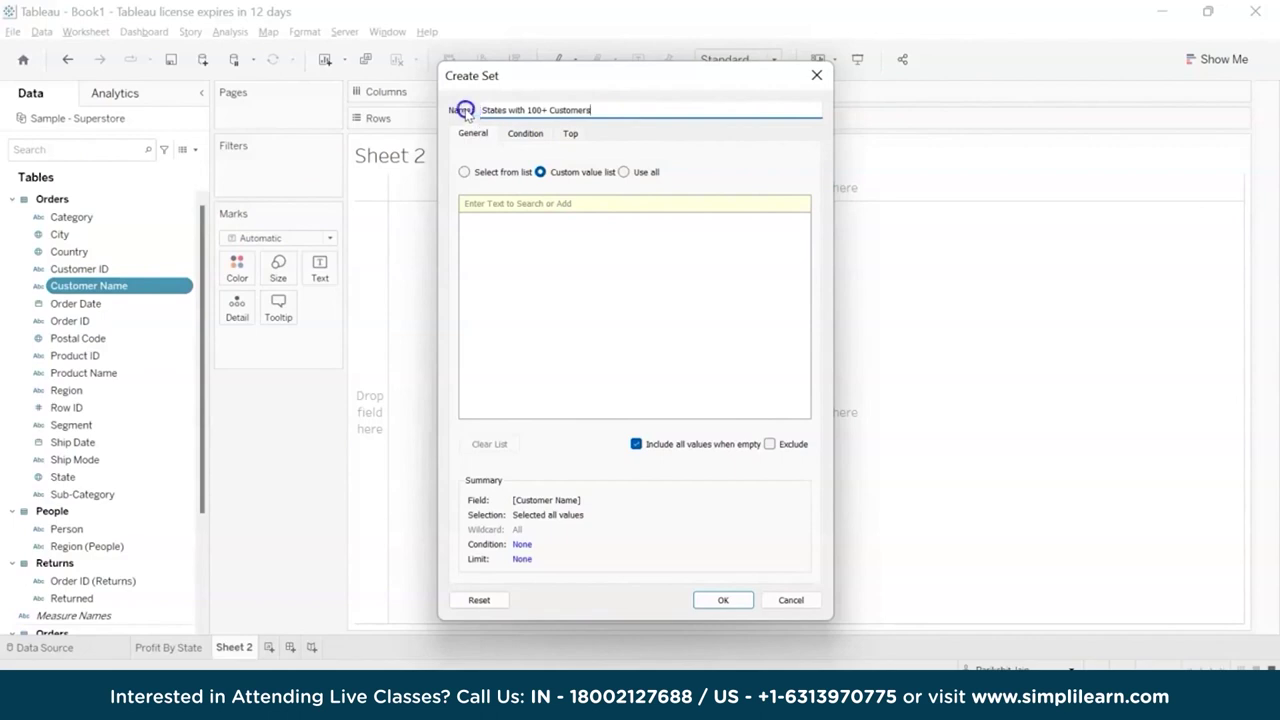
Give the set a by-field condition of Customer Name Count >= 100 and save the set
click(525, 134)
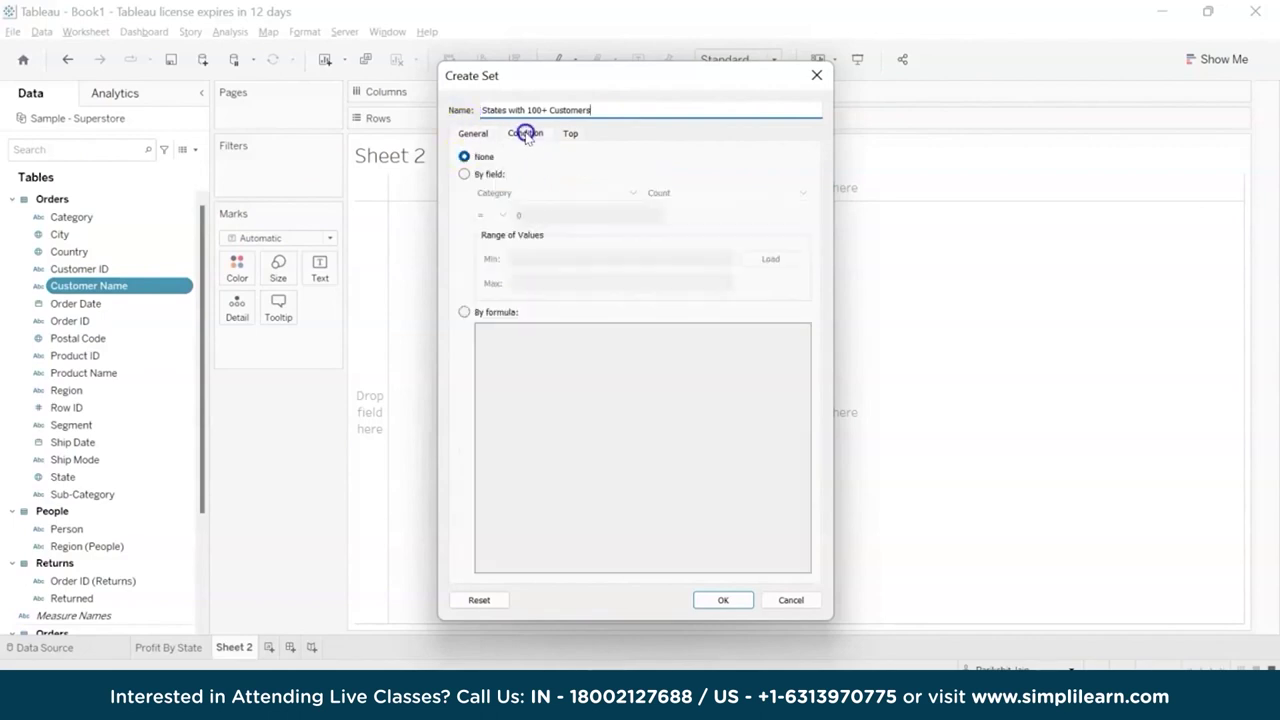
click(465, 175)
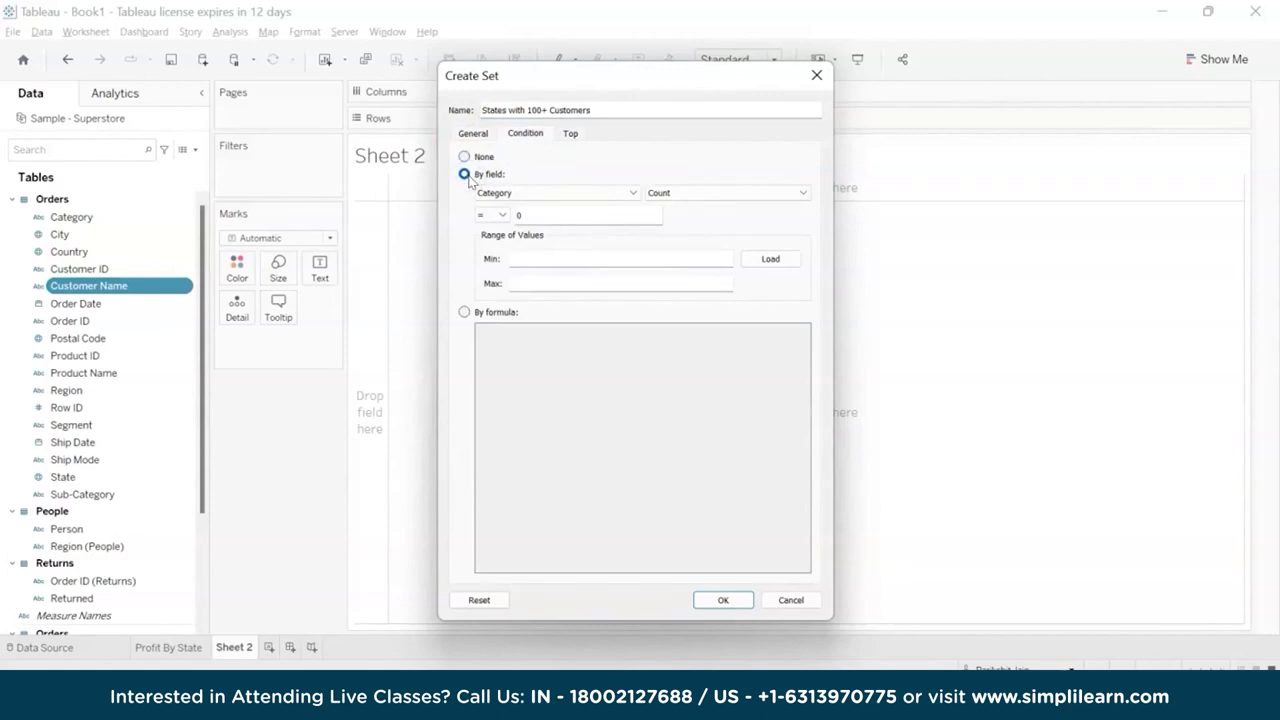
click(543, 196)
click(543, 198)
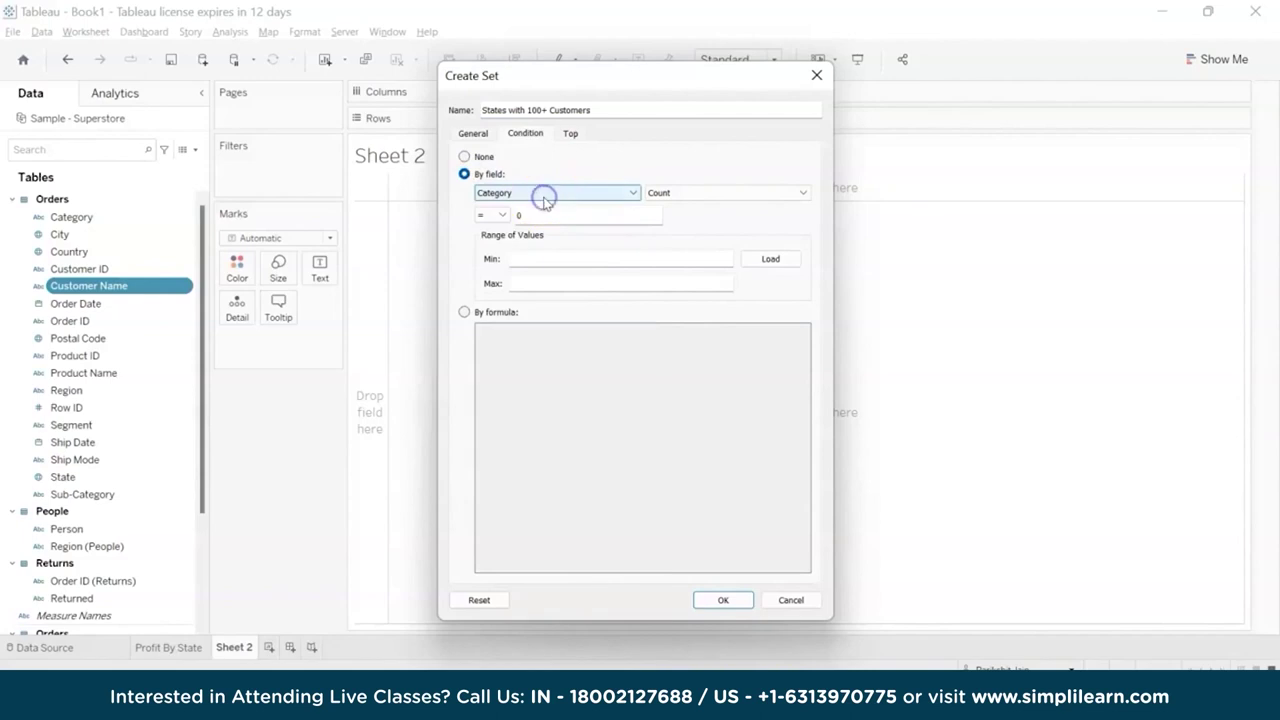
click(543, 196)
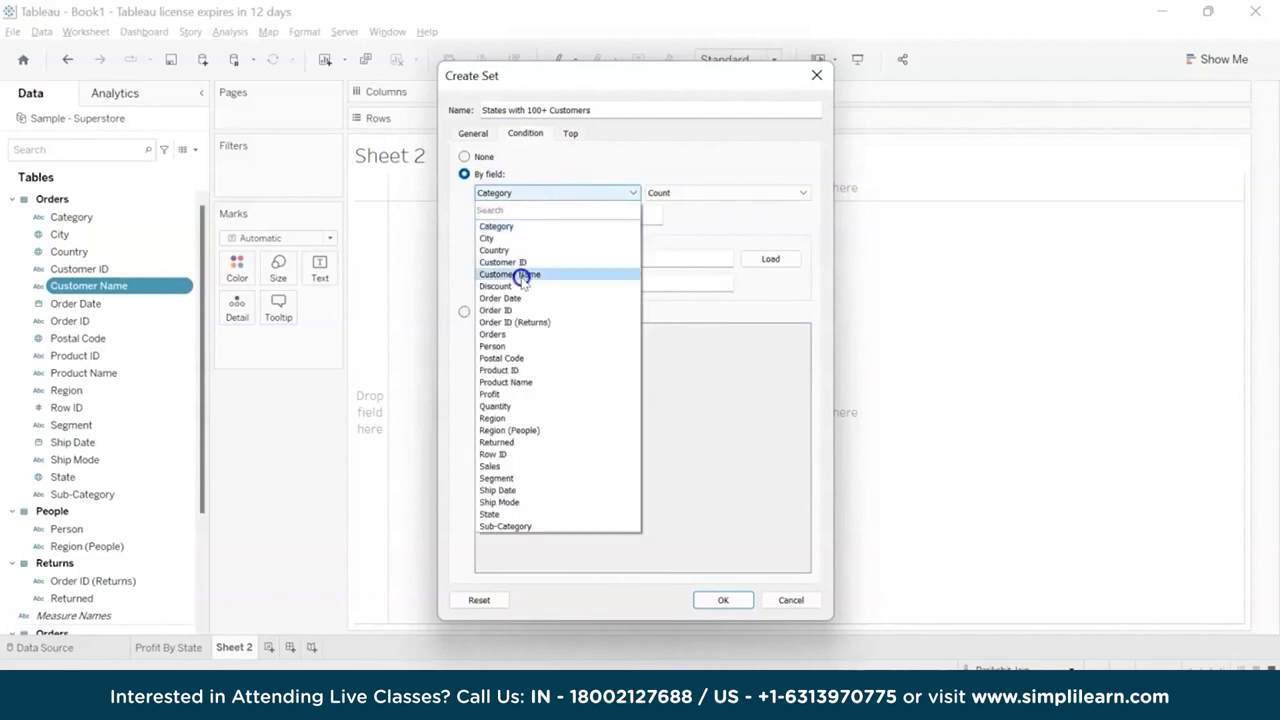
click(521, 275)
click(503, 216)
click(500, 280)
click(548, 218)
text(100)
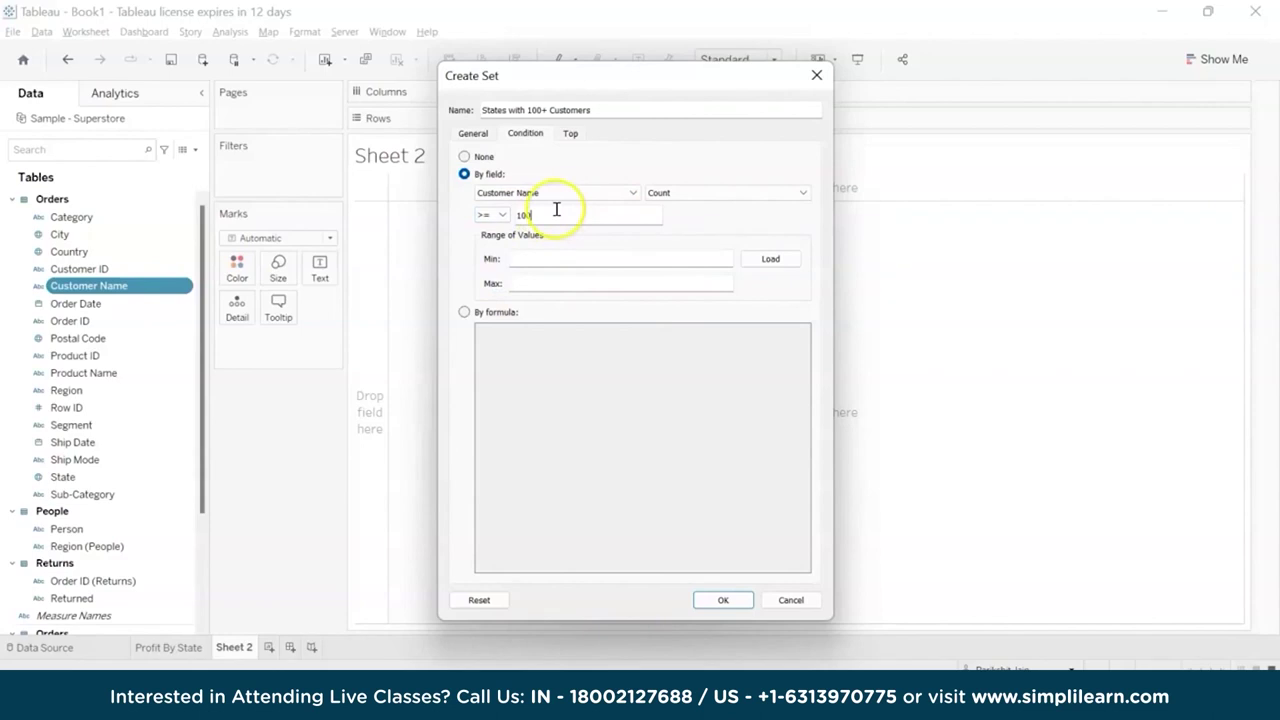
click(728, 599)
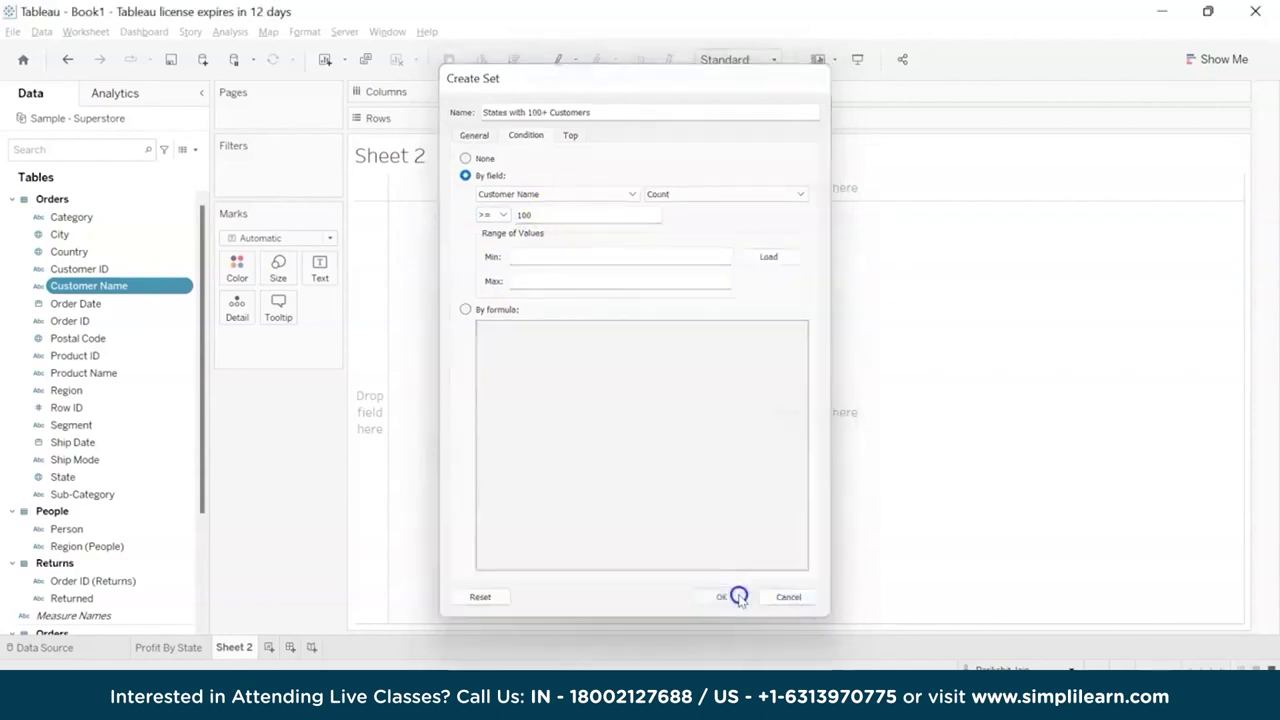
Start a new calculated field and name it "Average sales per customer"
scroll(80, 408, down, 3)
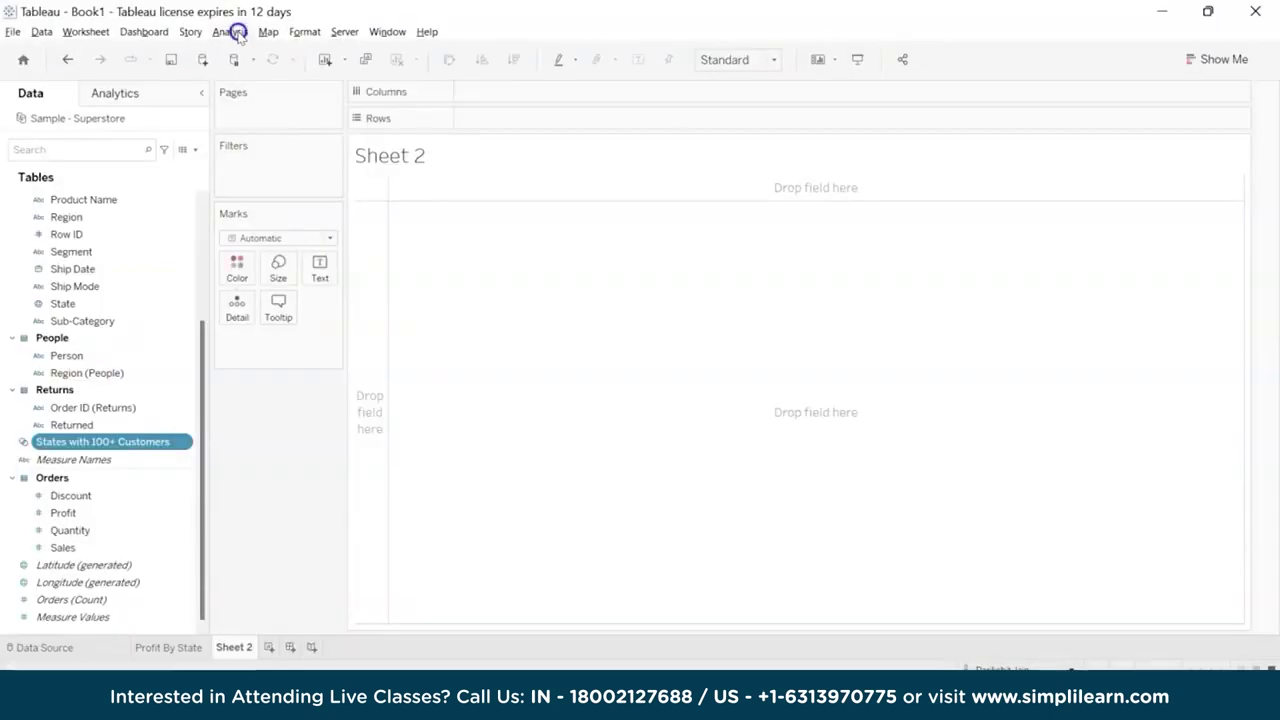
click(231, 32)
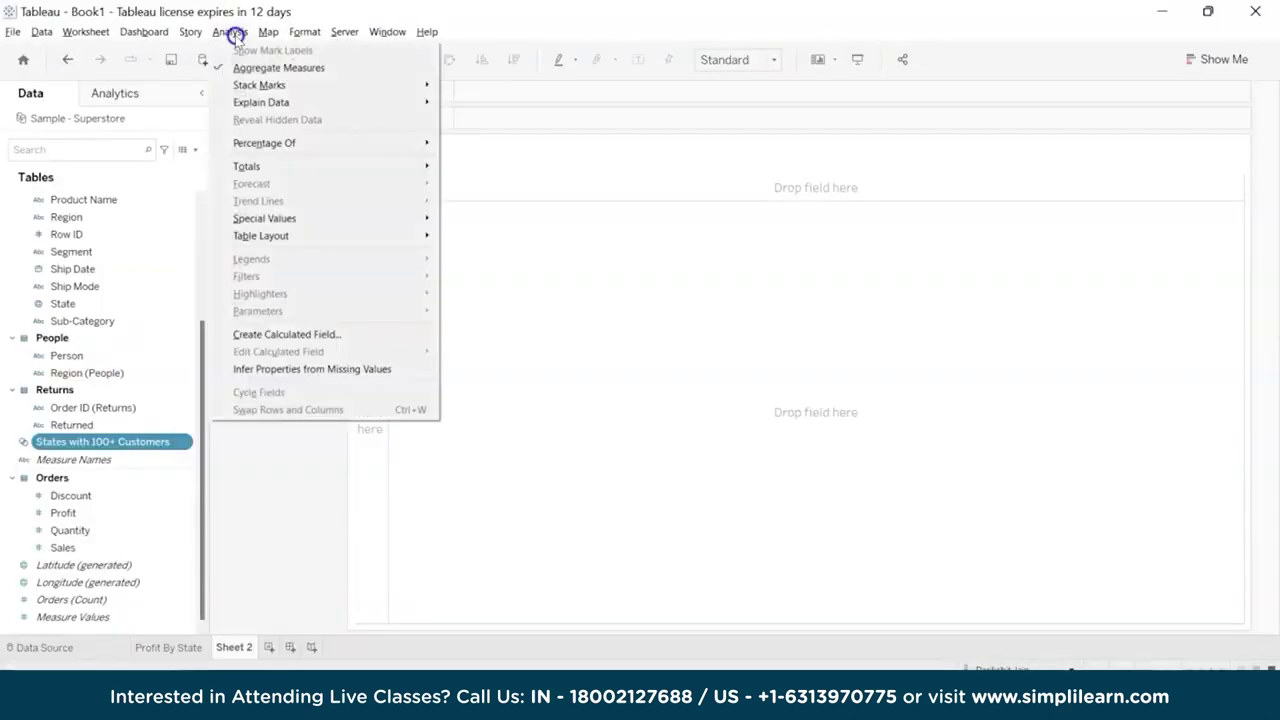
click(283, 335)
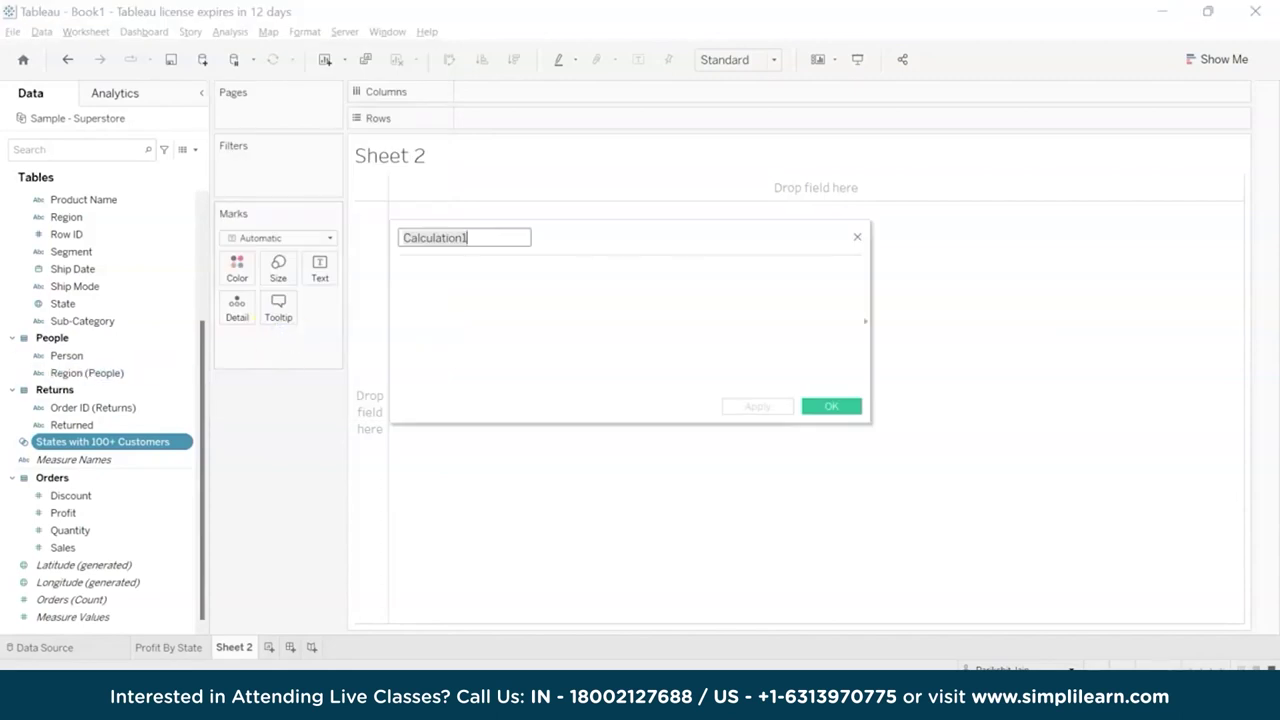
click(483, 240)
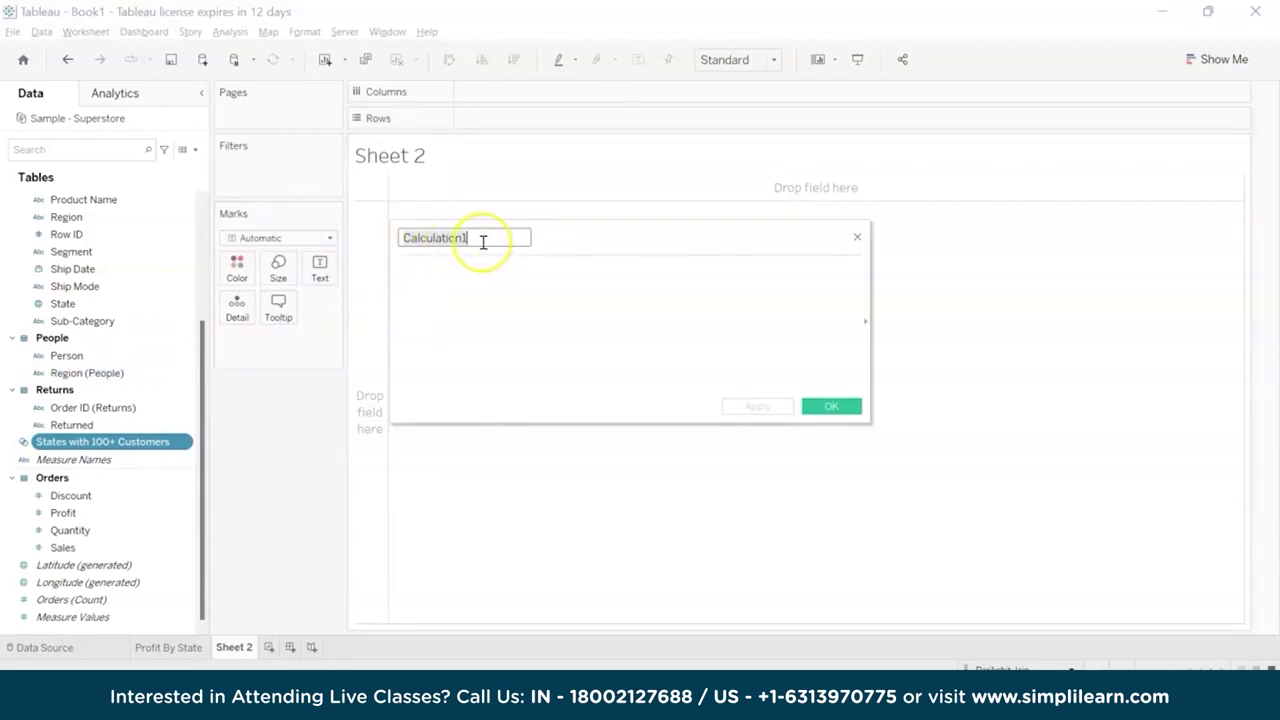
text(Avera)
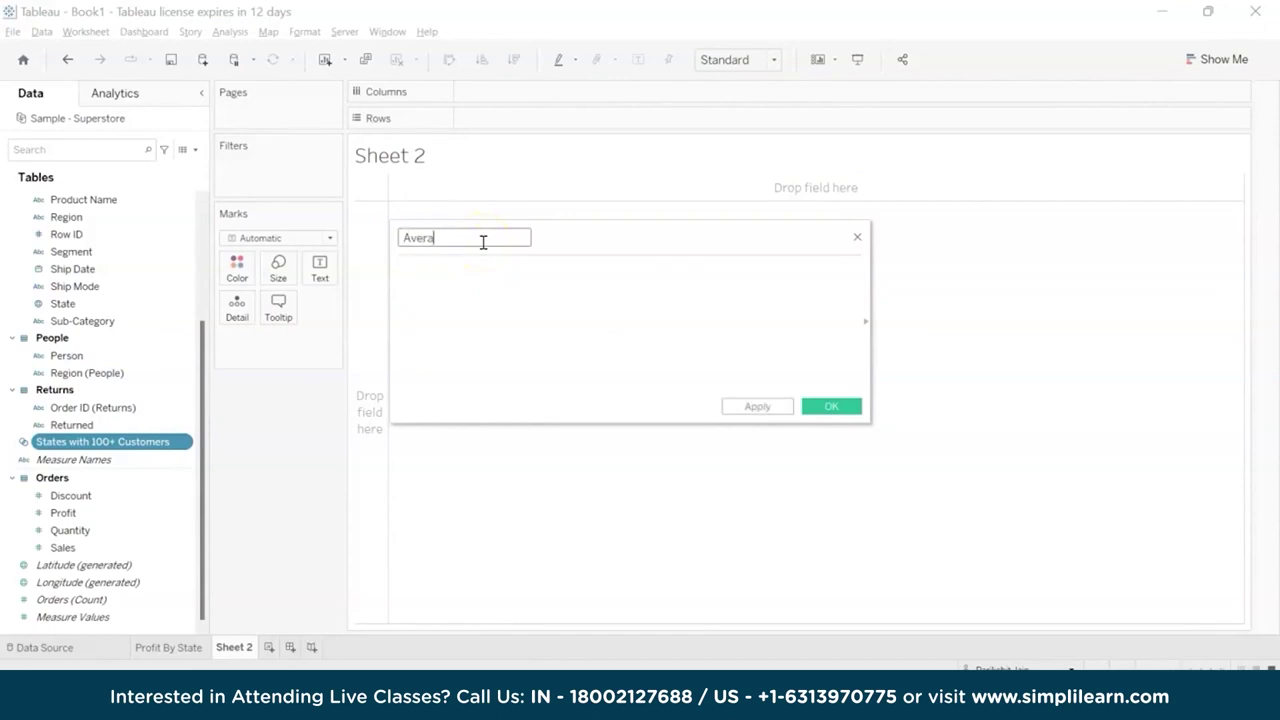
text(ge sales per customer)
Begin the calculation with an average around an INCLUDE level-of-detail expression: avg({INCLUDE })
click(520, 300)
text(avg())
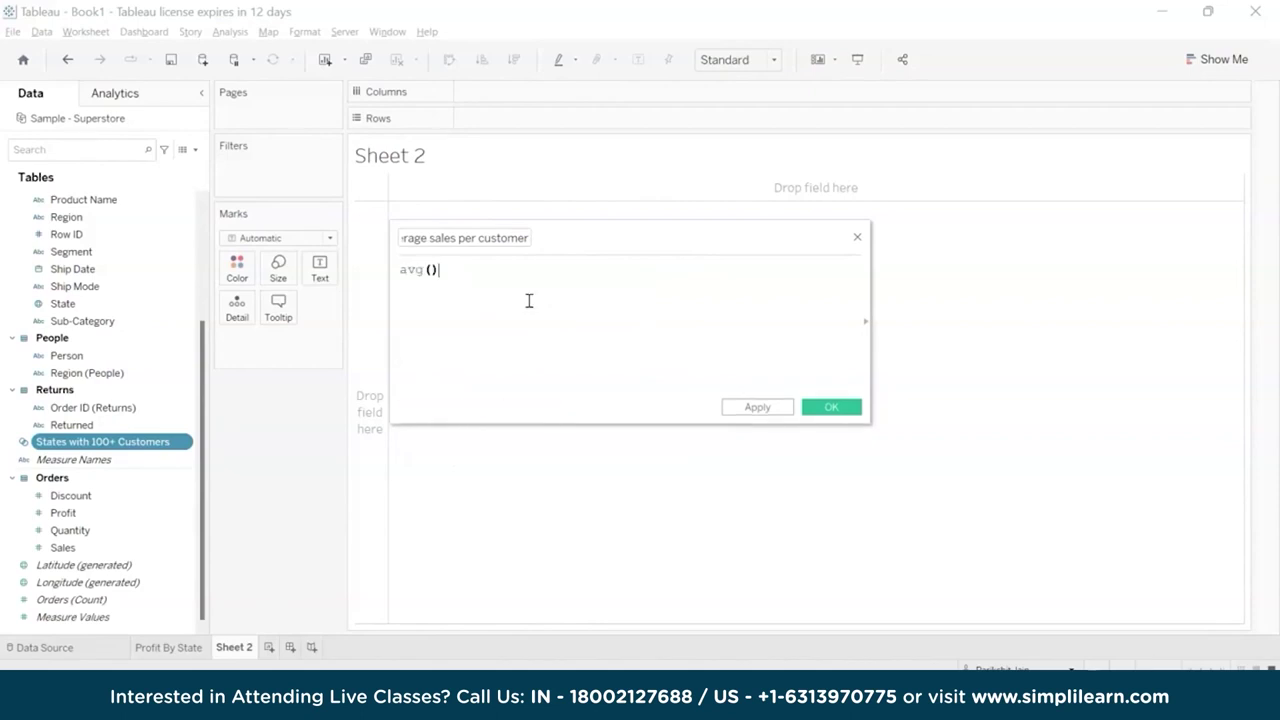
key(Left)
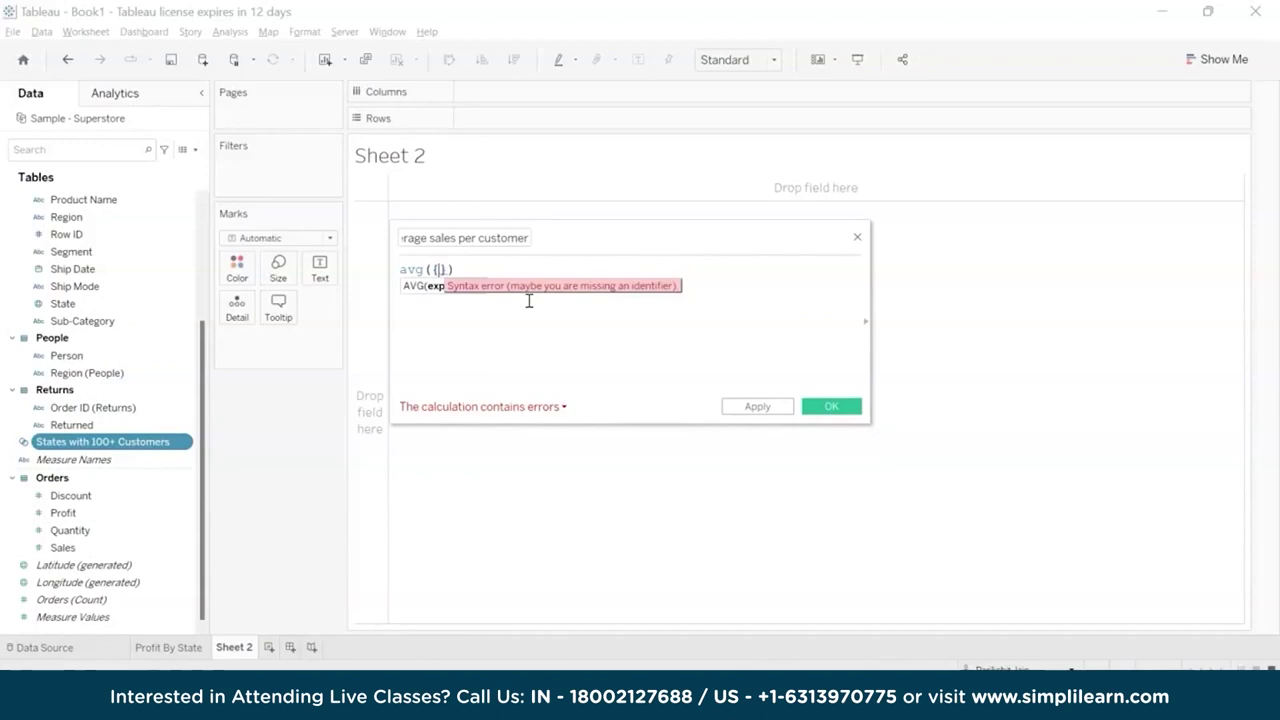
text(incl)
key(Right)
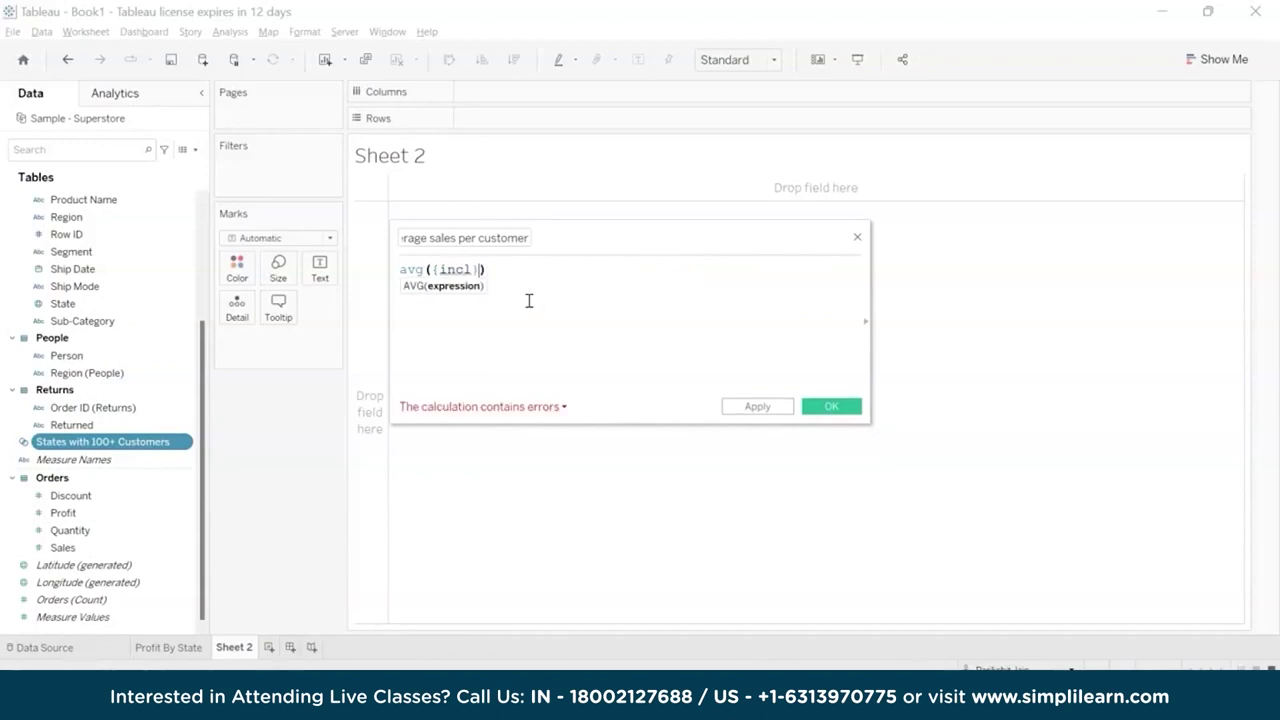
key(Left)
key(BackSpace)
key(Return)
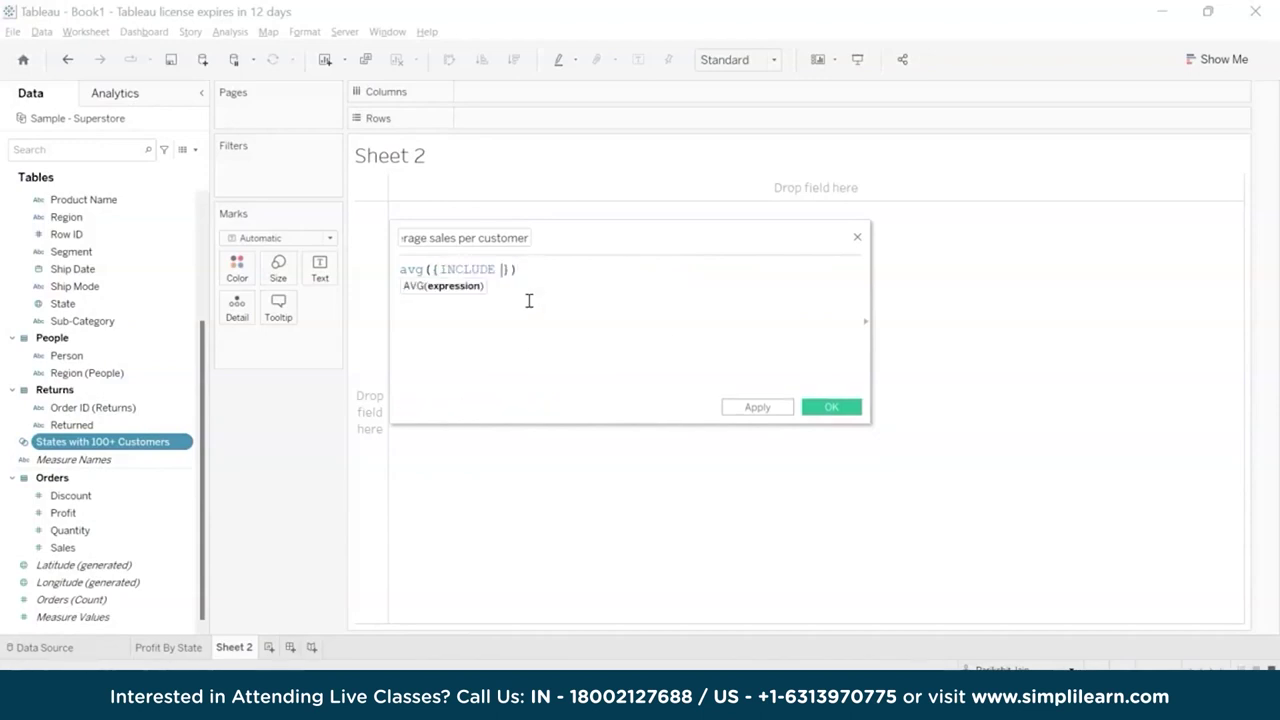
Complete the formula as avg({INCLUDE [Customer Name] : sum([Sales])}) and save the calculated field
text(cus)
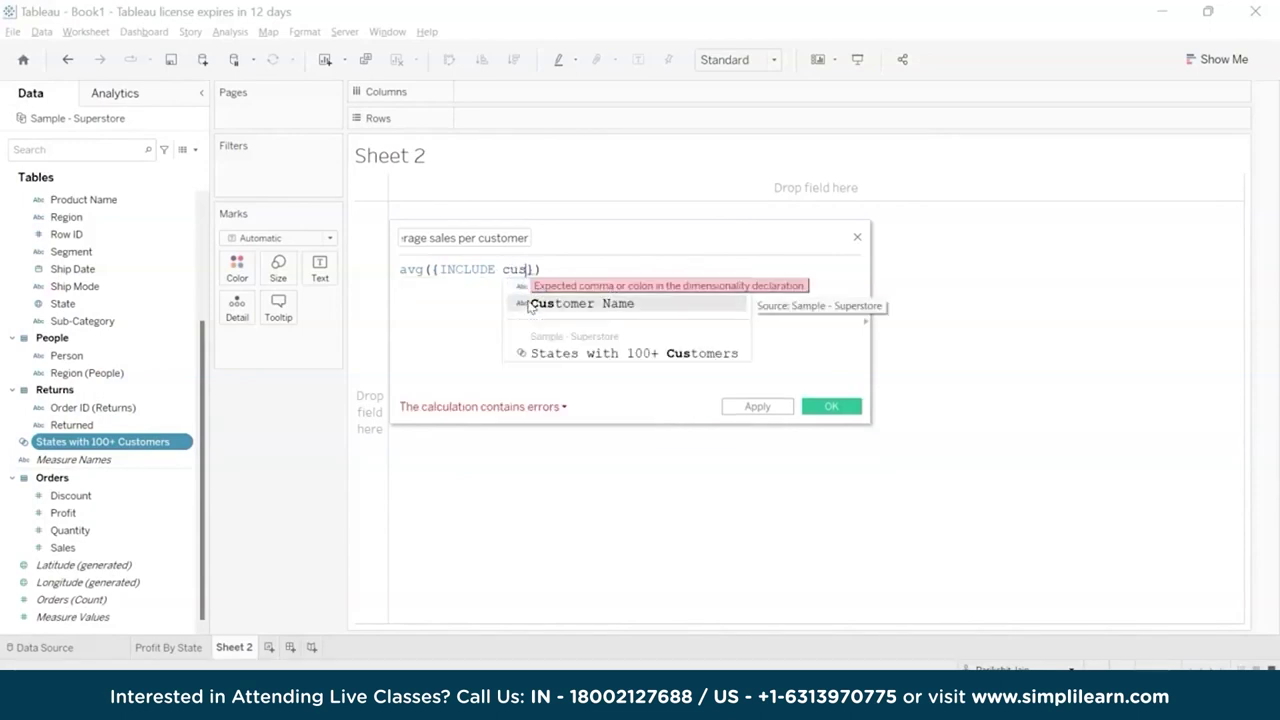
double_click(560, 303)
text(: sum)
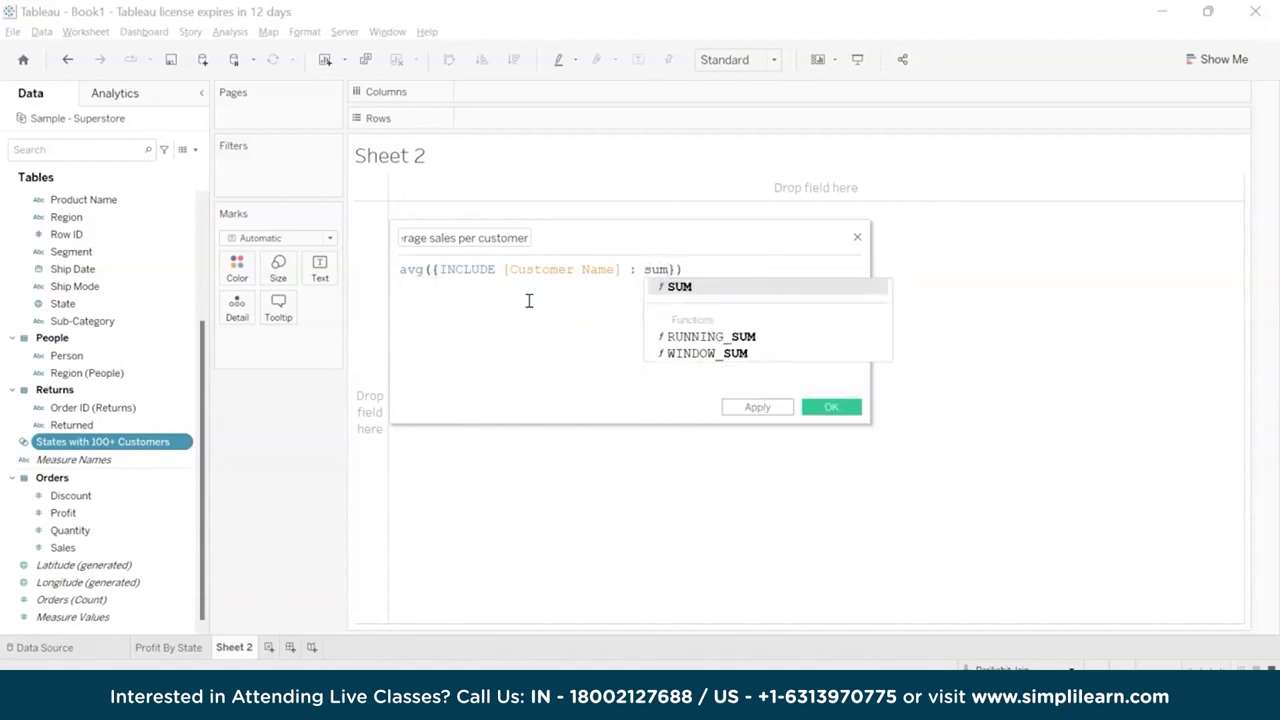
text((sal)
key(Return)
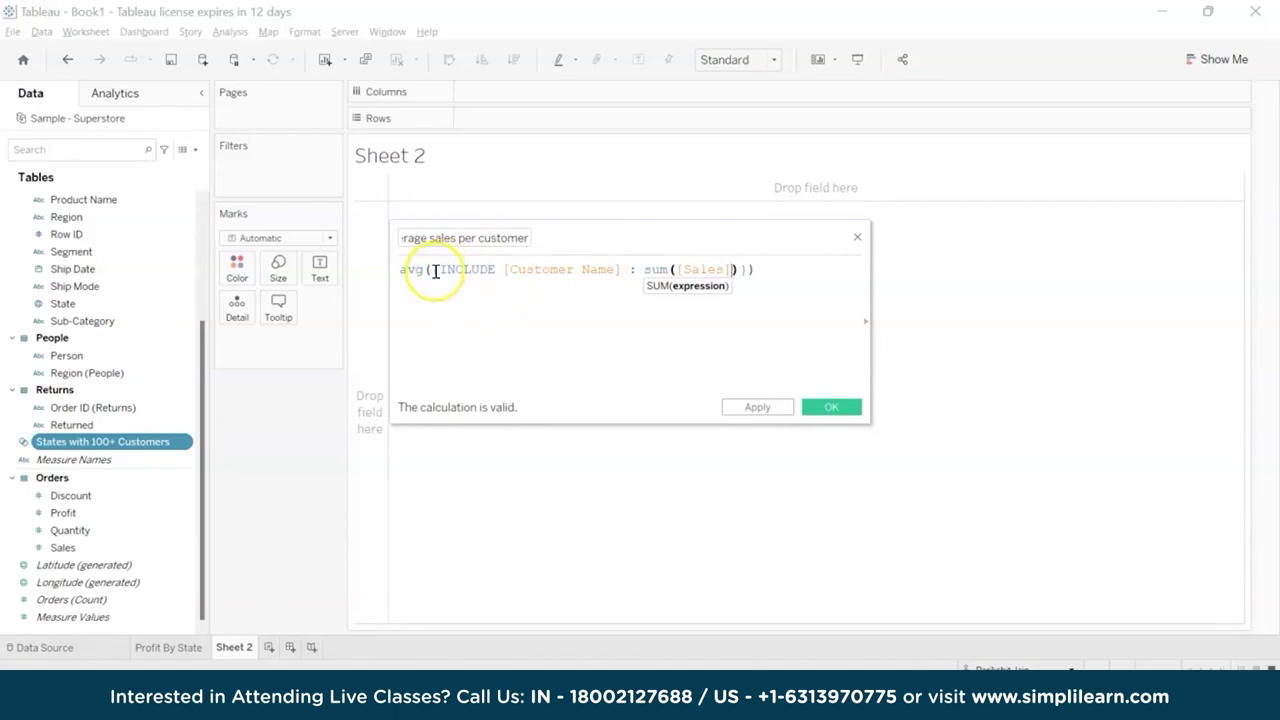
drag(435, 272, 563, 266)
click(583, 317)
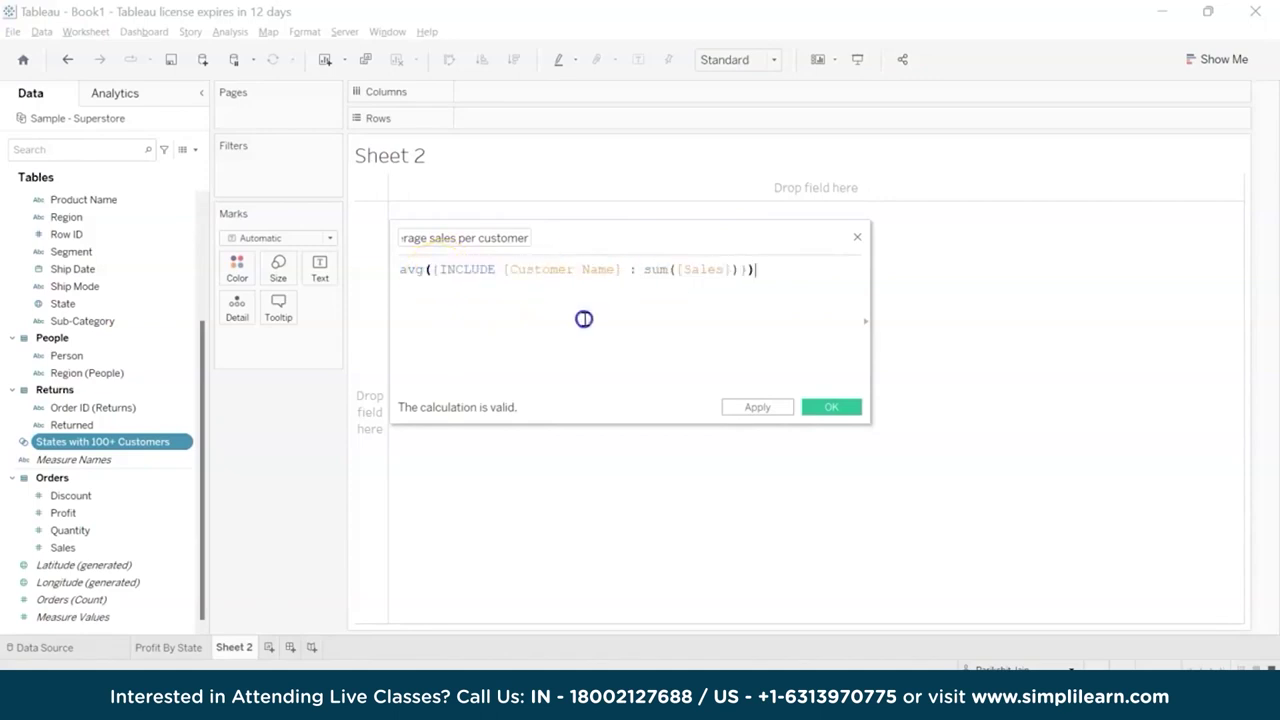
click(808, 294)
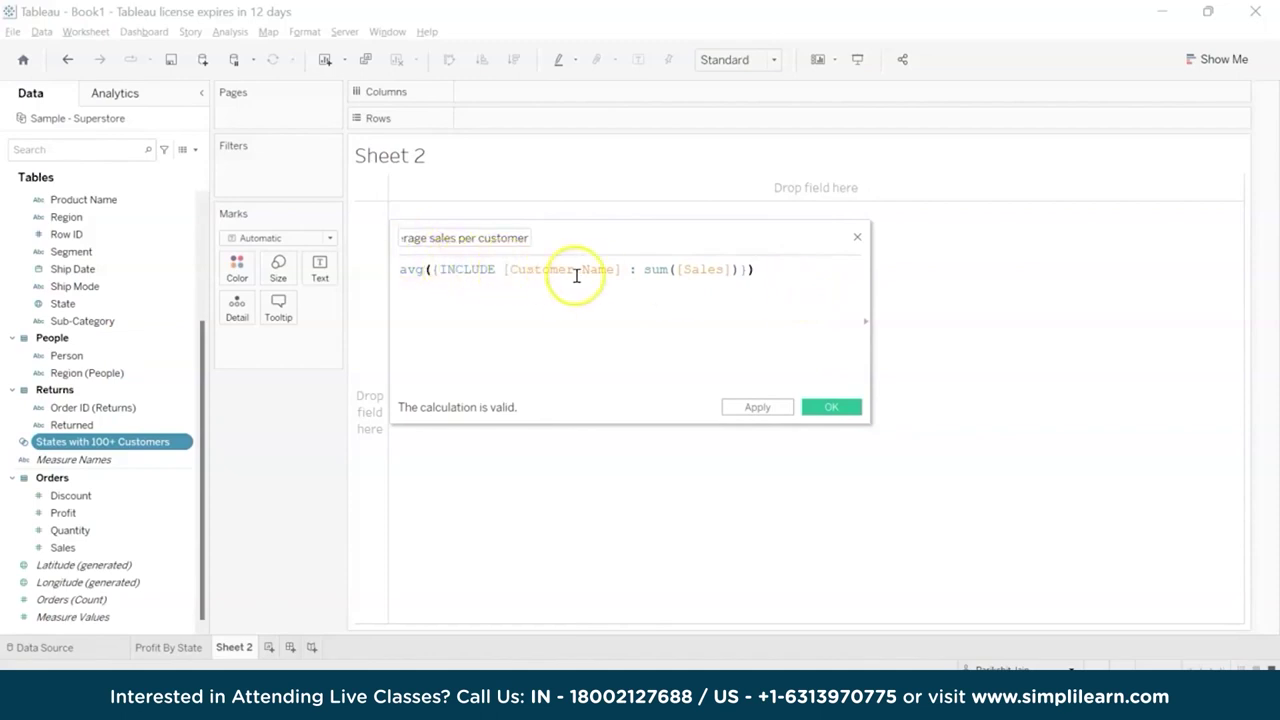
click(746, 272)
click(835, 408)
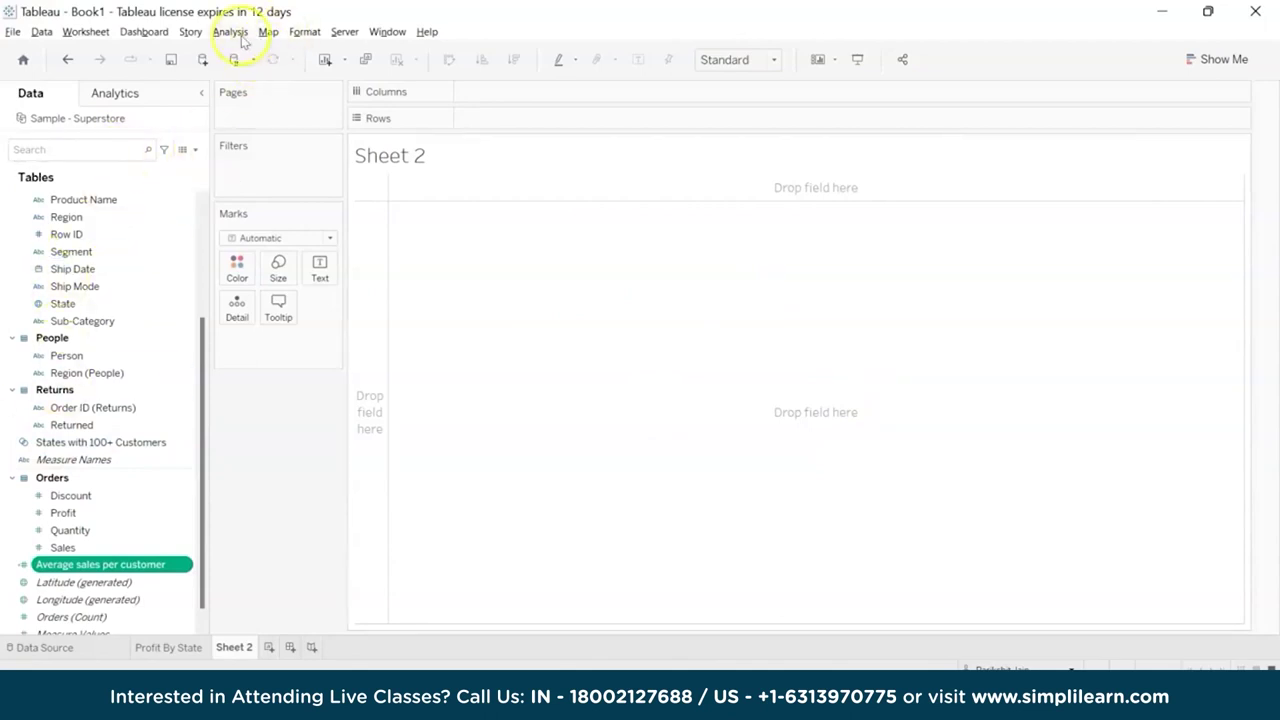
Start another calculated field and name it "Sales Goal"
click(190, 149)
click(148, 173)
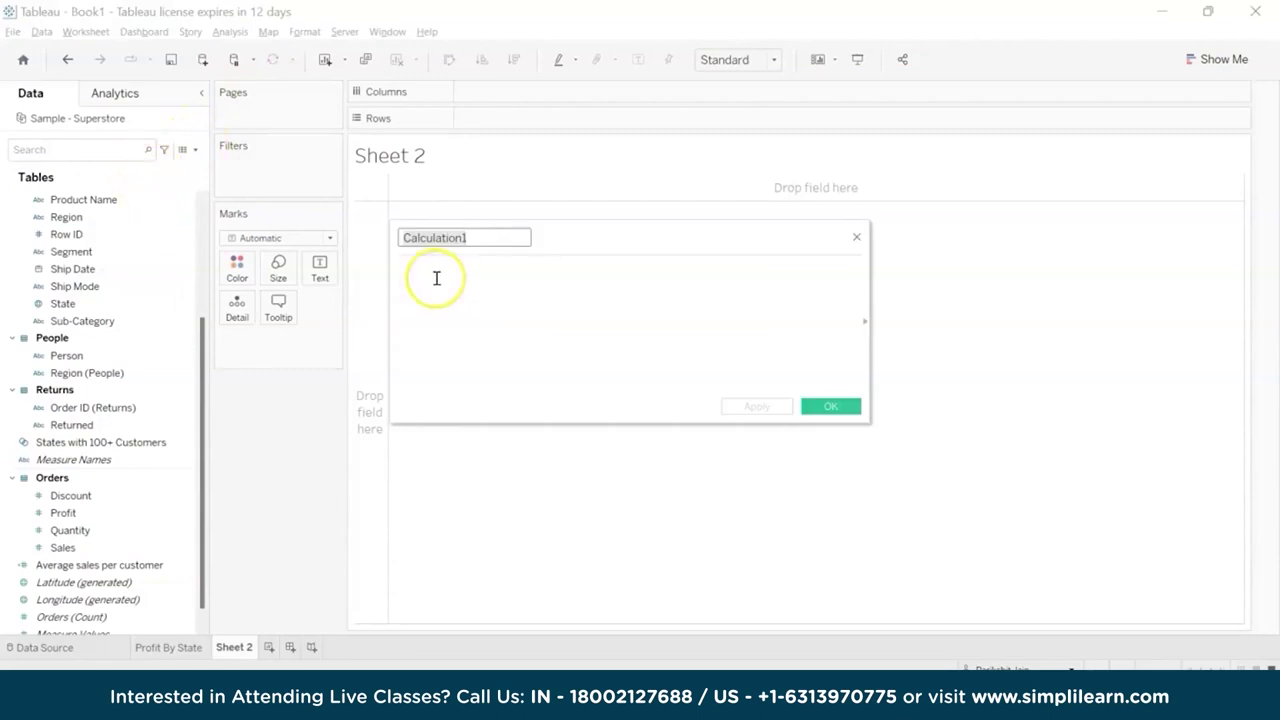
text(Sales Goal)
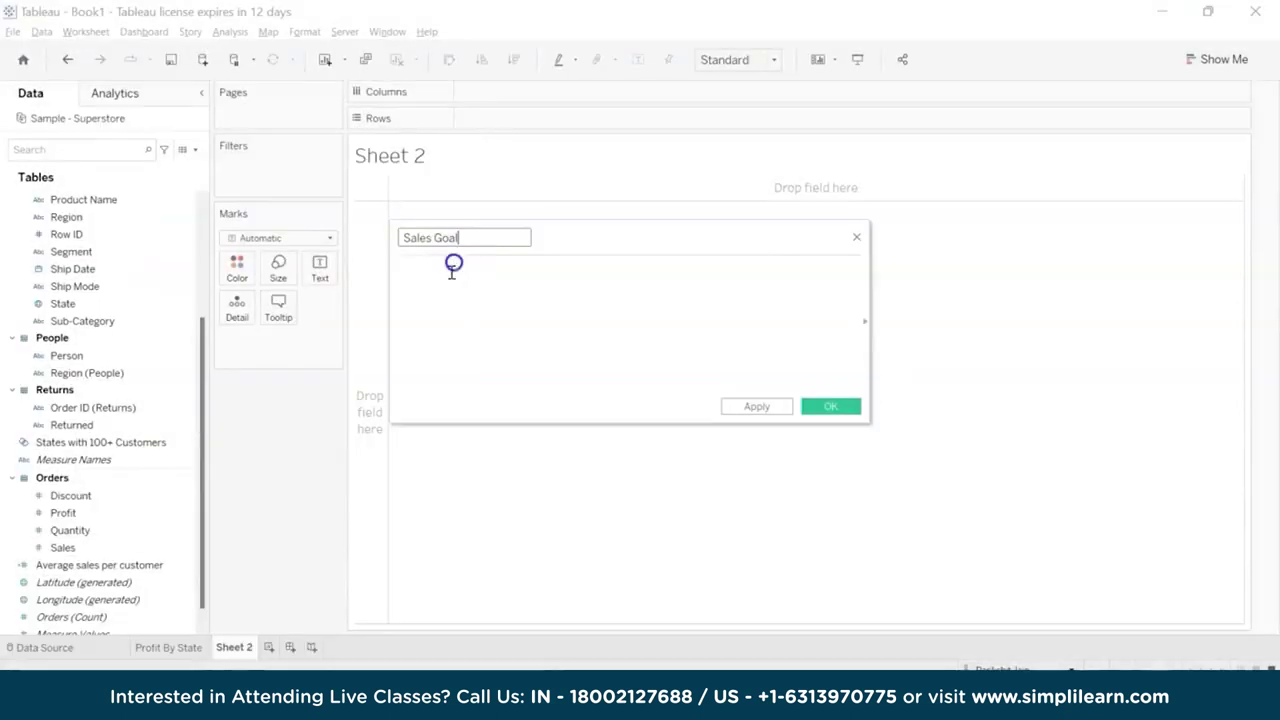
Begin the Sales Goal formula with the condition if min([States with 100+ Customers]) = true
click(449, 274)
text(if min)
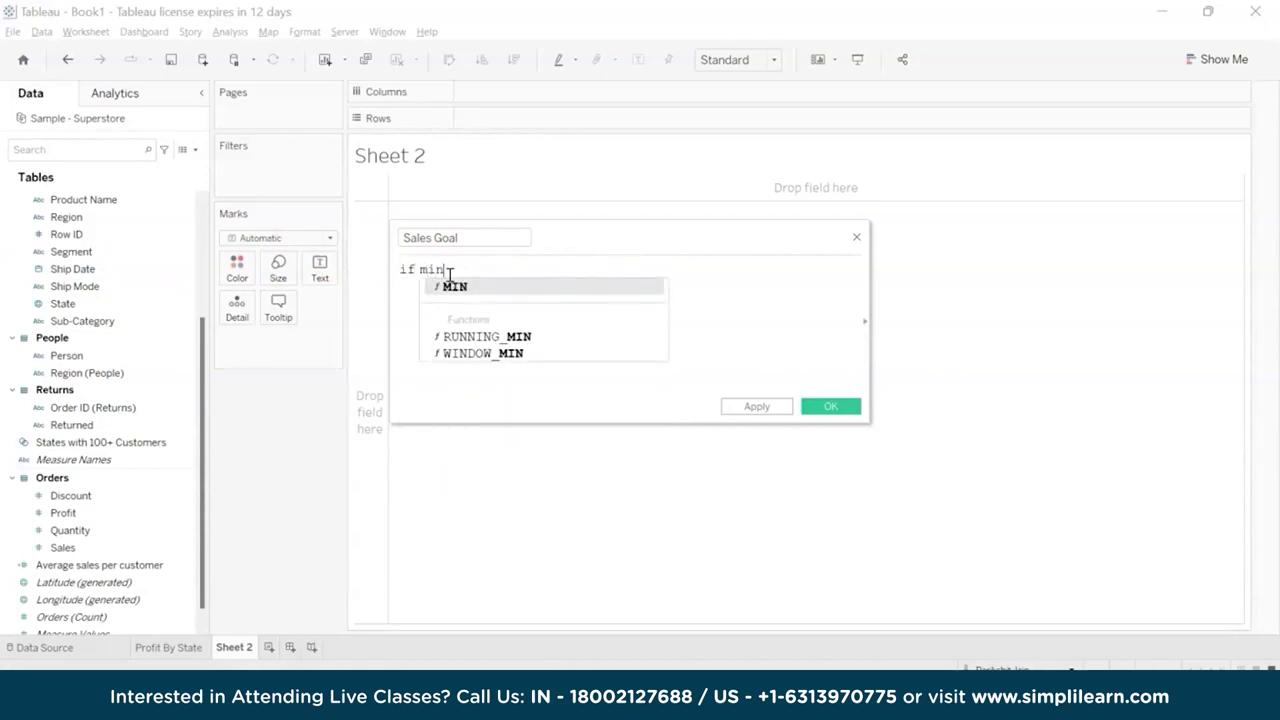
text((st)
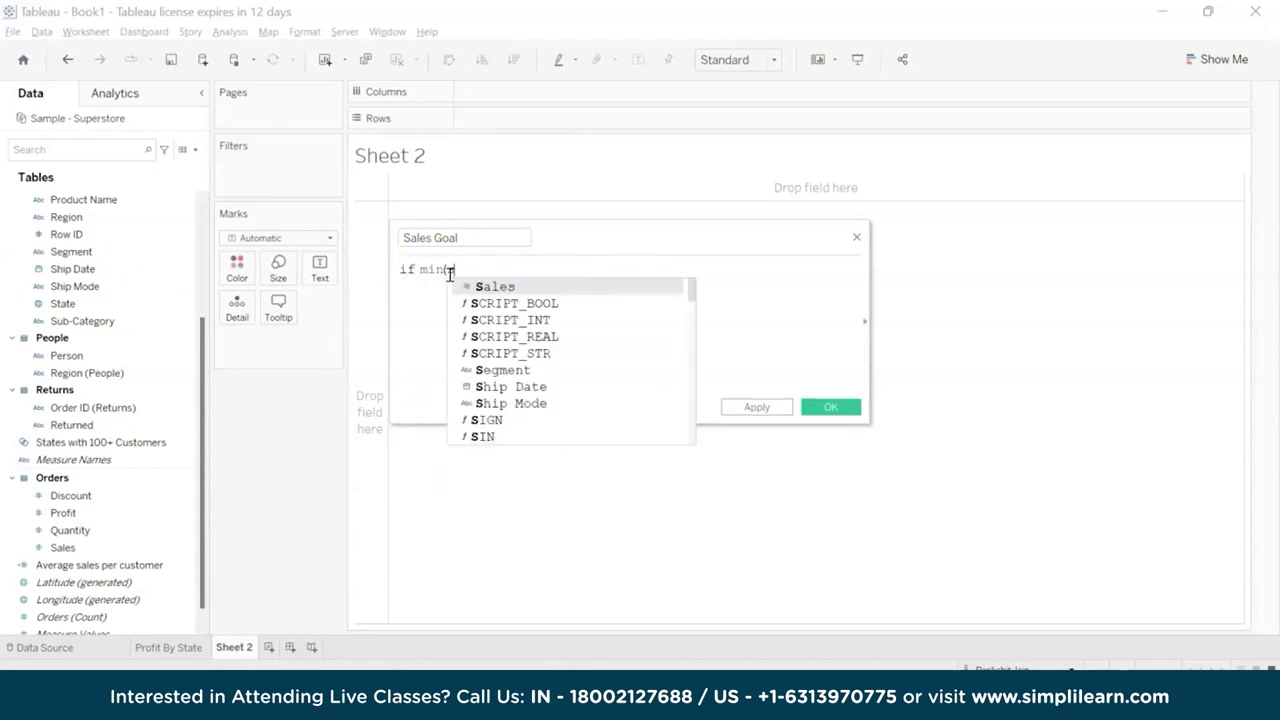
key(Down)
key(Down)
key(Return)
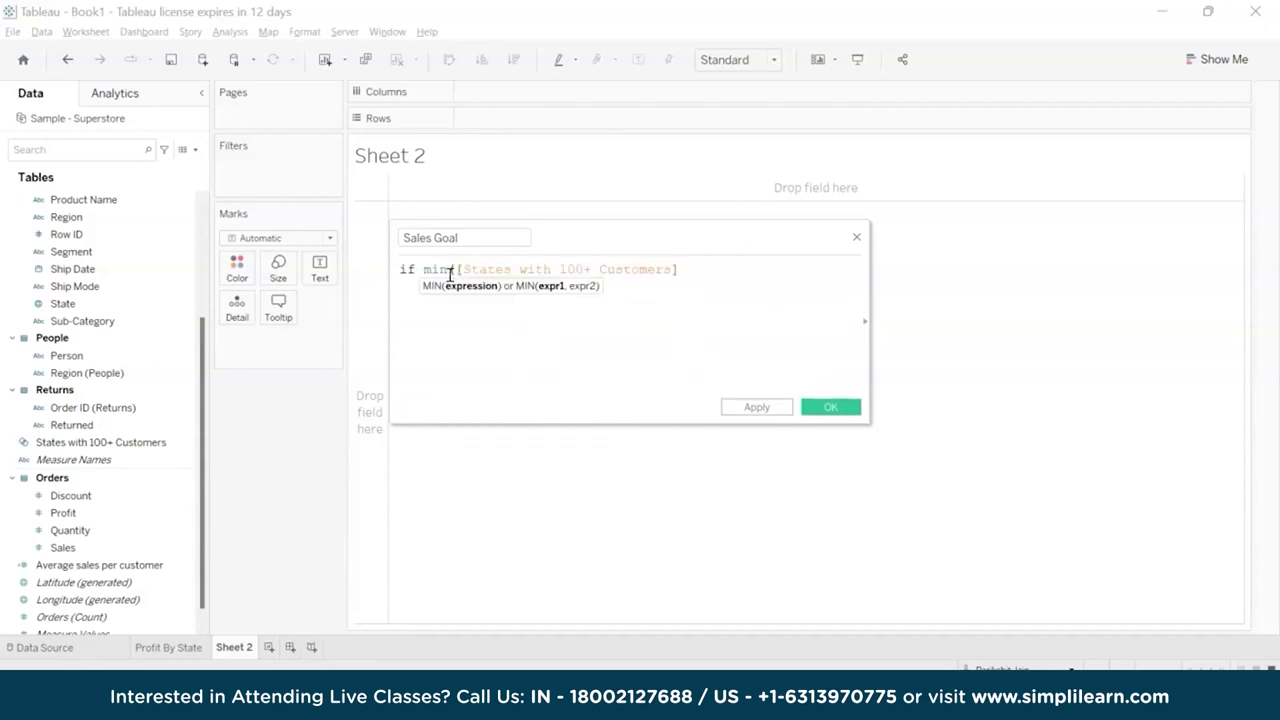
text() )
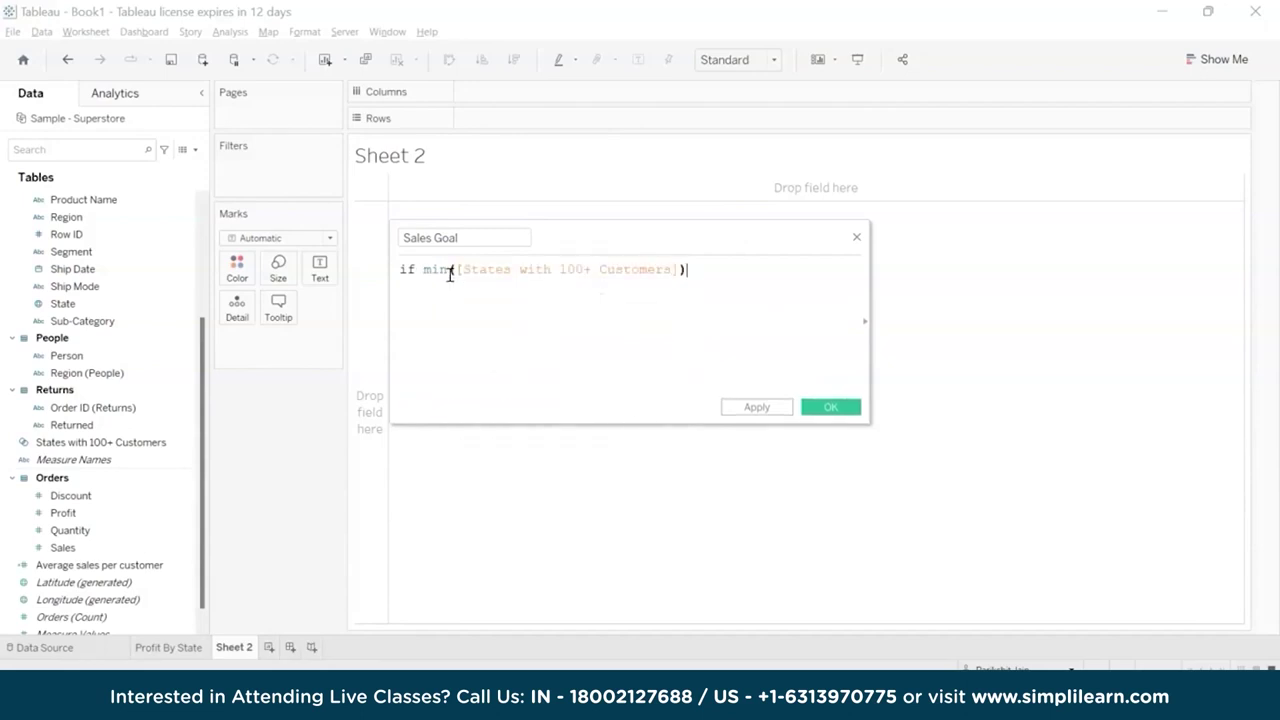
text(= truet)
key(BackSpace)
Add the branches then sum([Sales]) * 1.3 and else [Average sales per customer]*100 to the formula
text(then sum(sa)
key(Return)
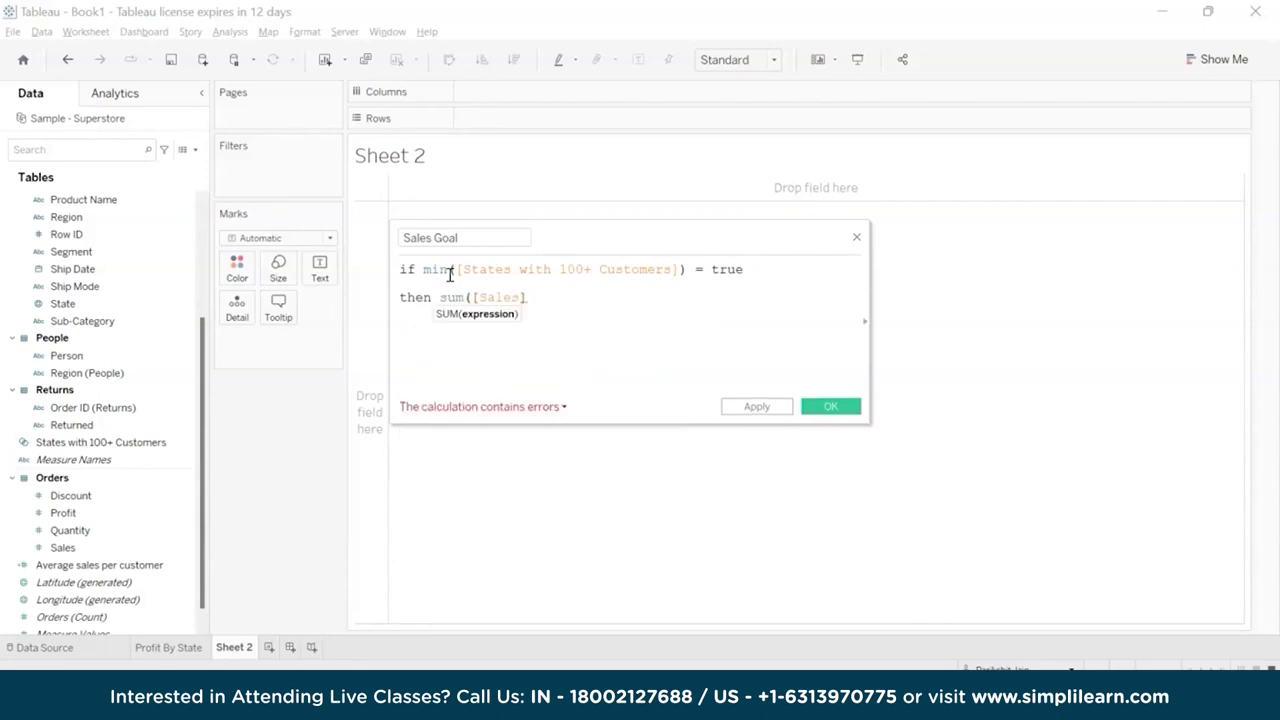
text() * 1.3)
key(Return)
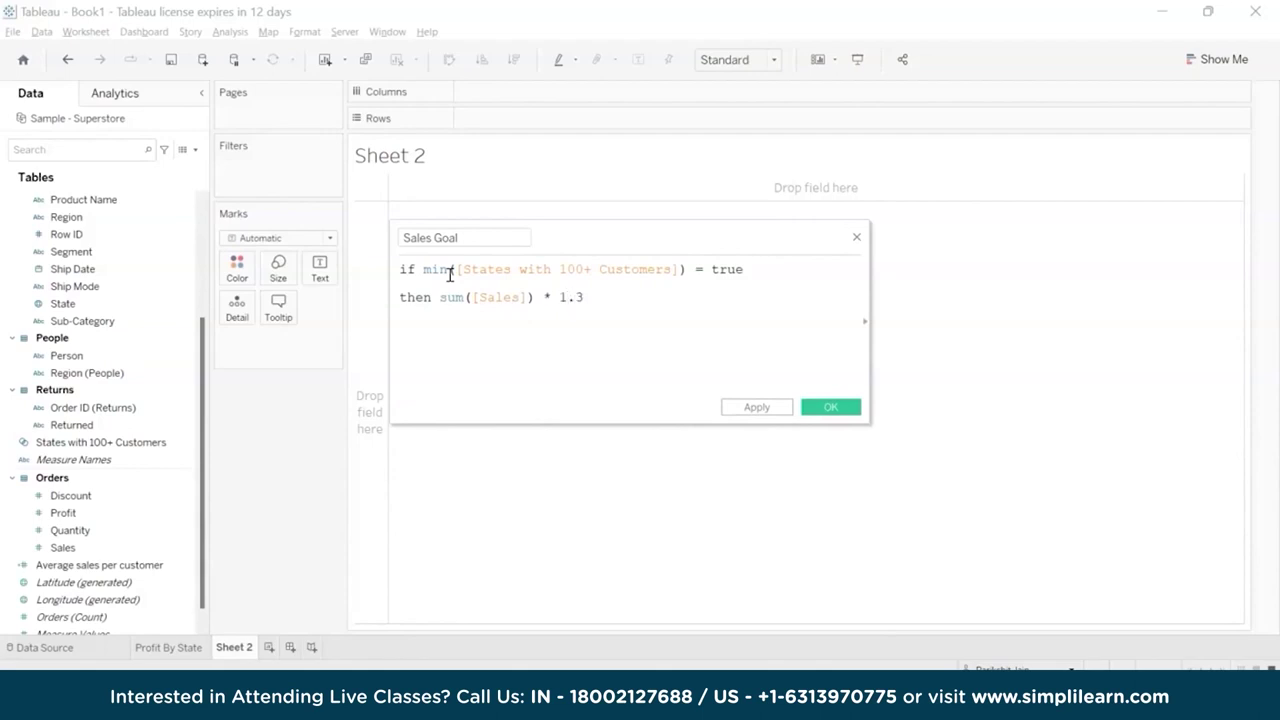
text(else av)
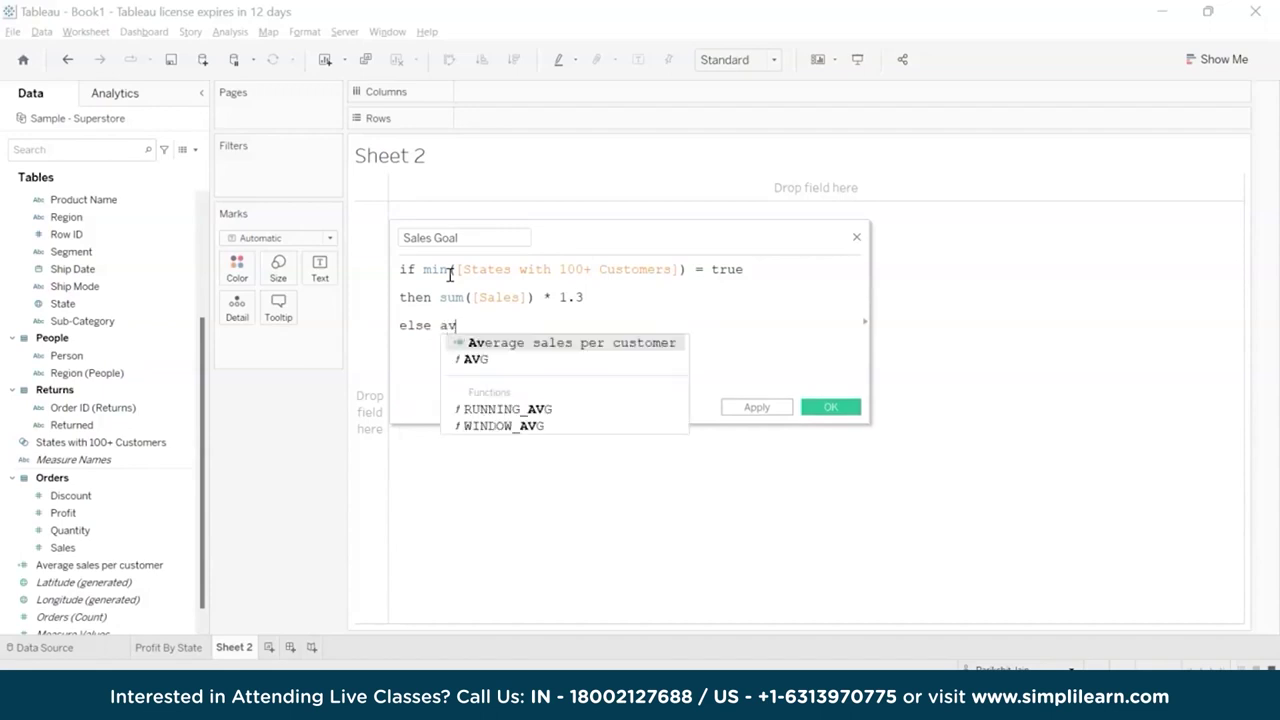
key(Return)
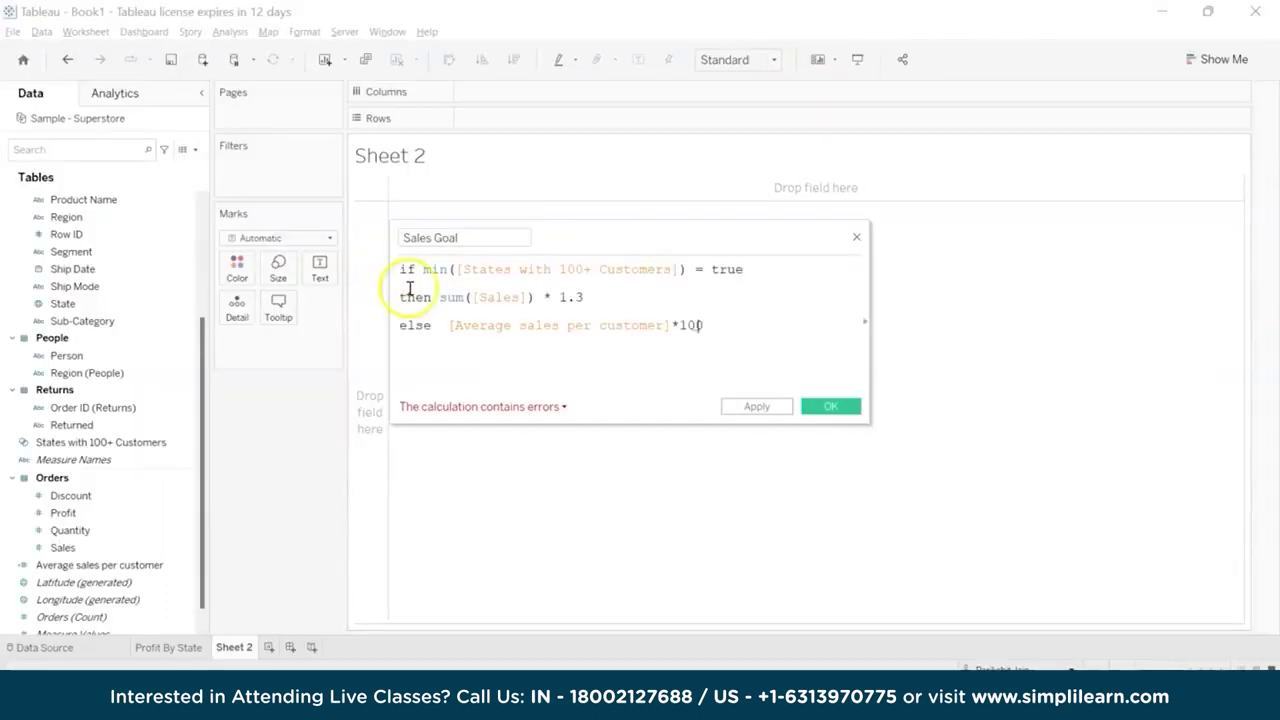
Close the Sales Goal formula with end on its own line and save the calculated field
click(697, 325)
key(Return)
text(emd)
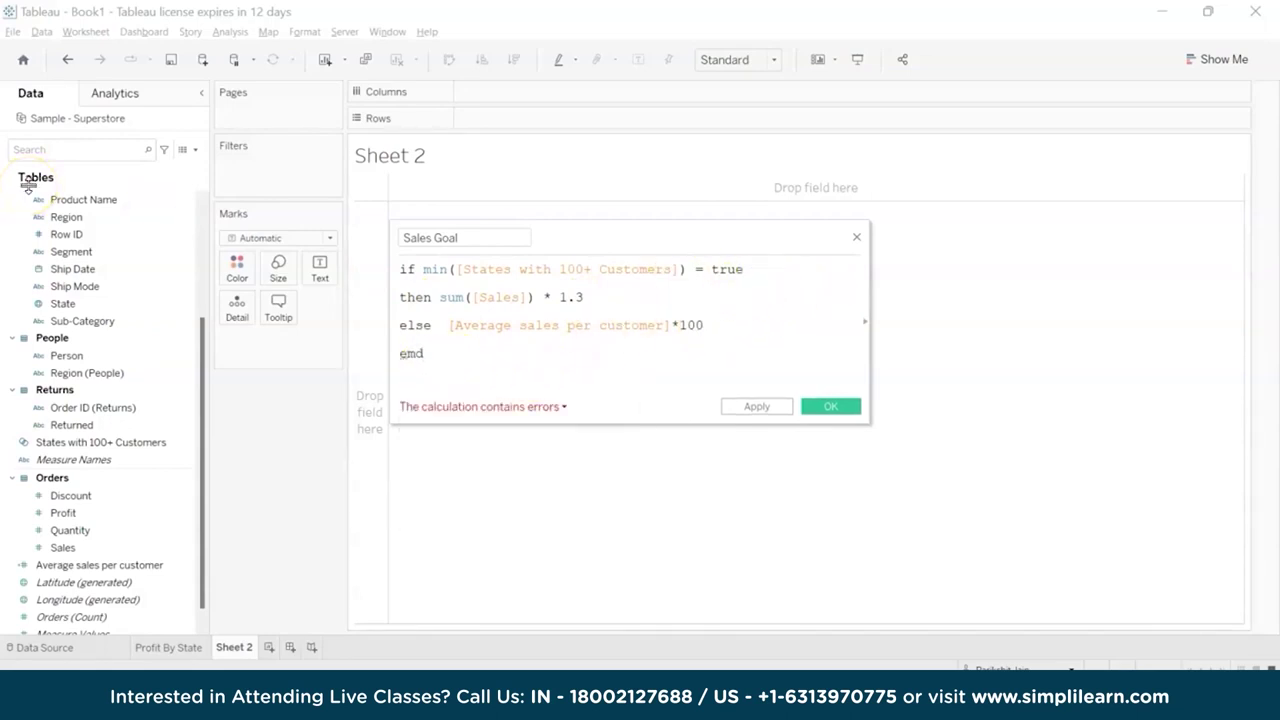
key(BackSpace)
key(BackSpace)
text(nd)
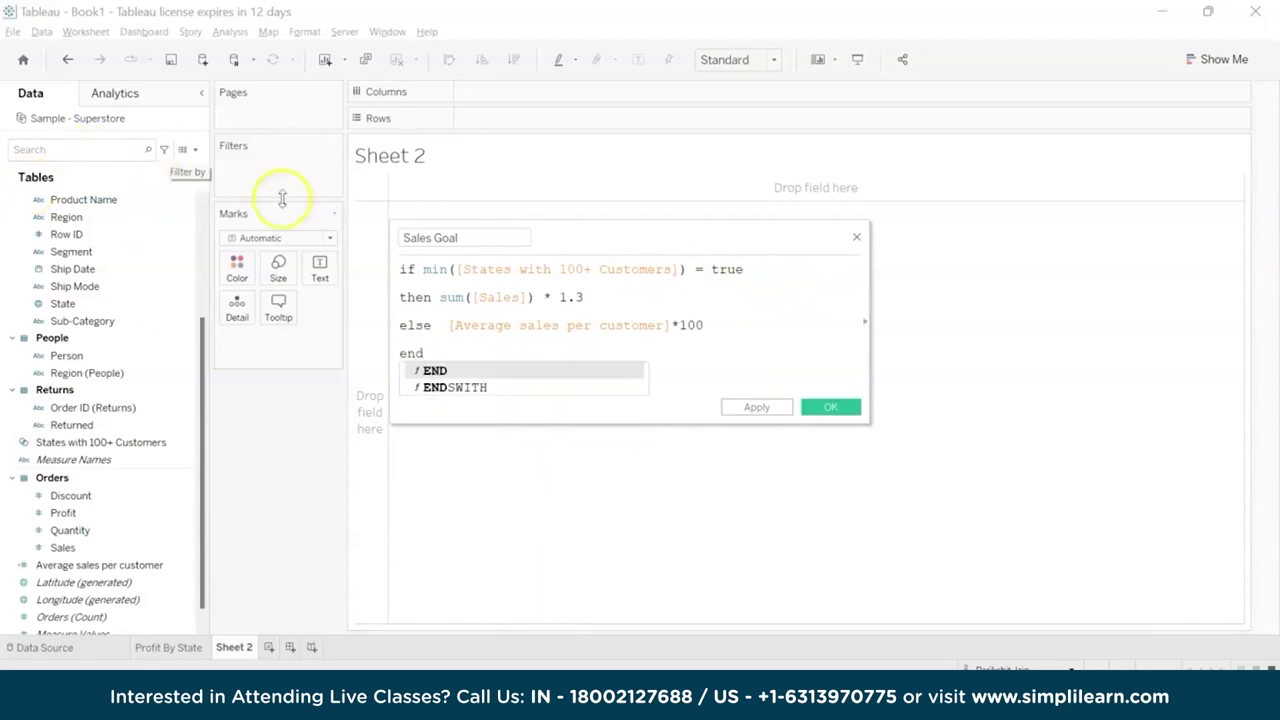
key(Escape)
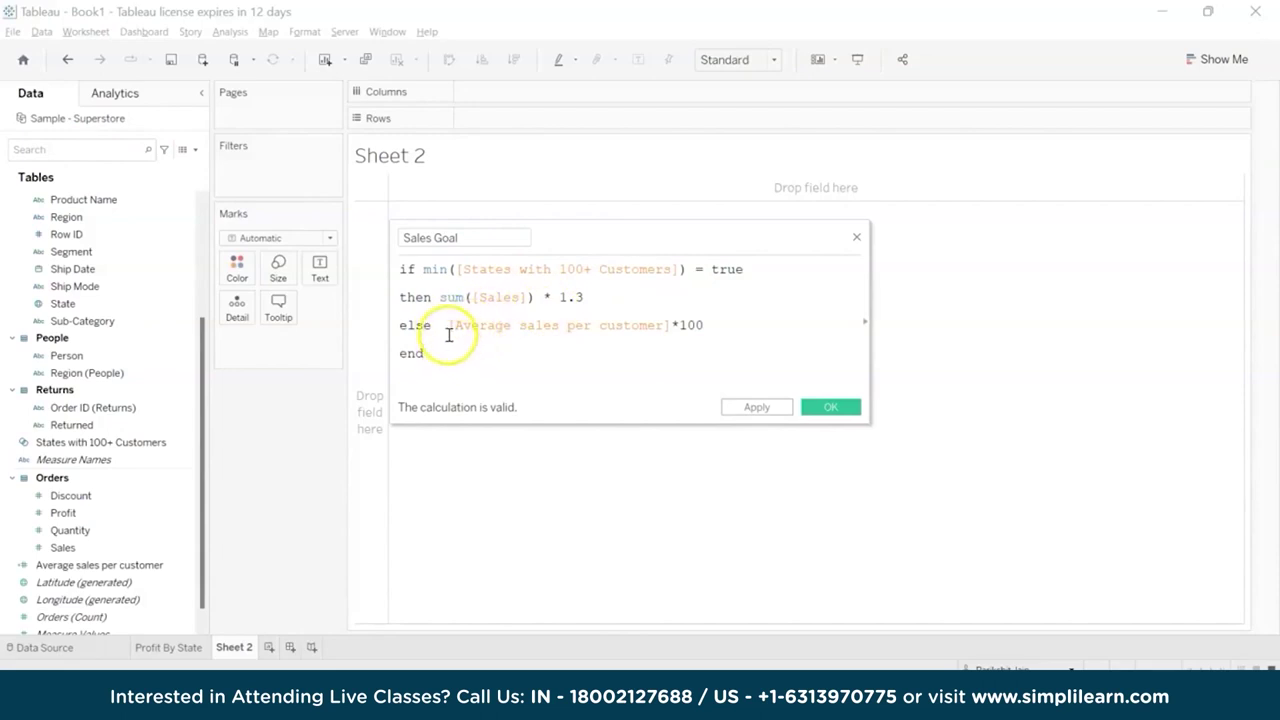
click(828, 408)
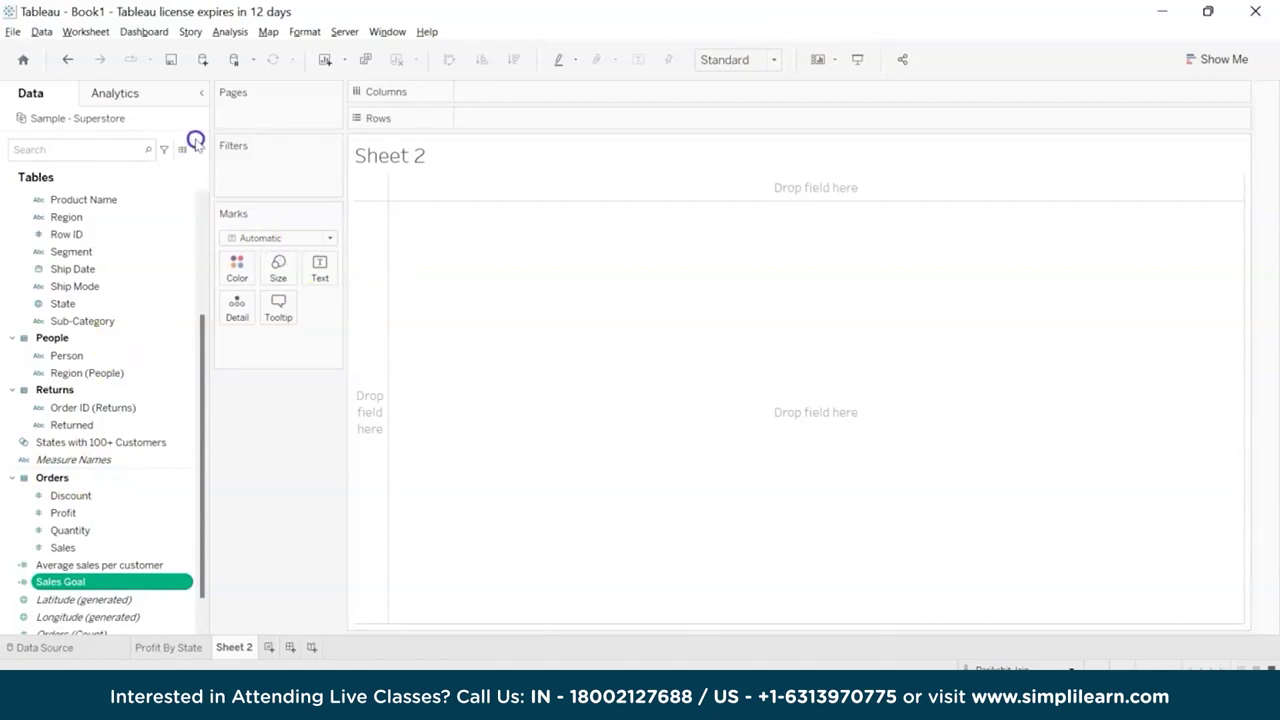
Start a new calculated field and name it "Emerging or Developing State"
click(193, 150)
click(165, 166)
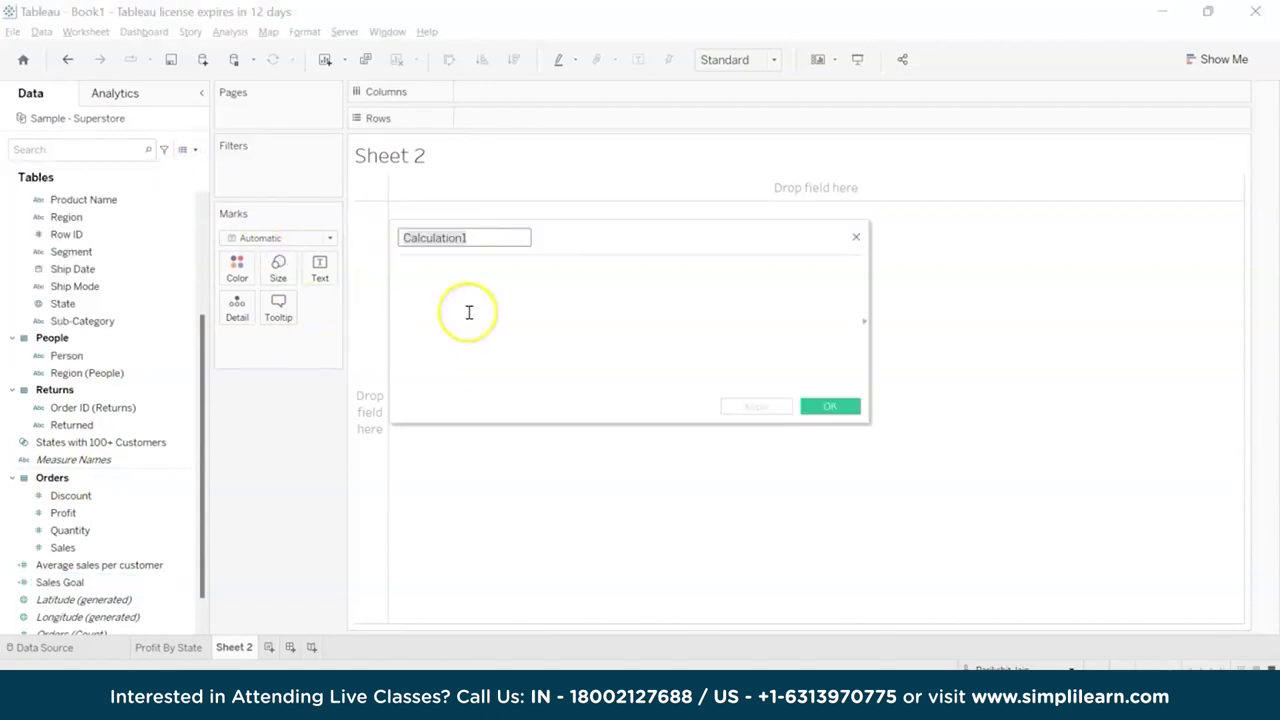
text(Eme)
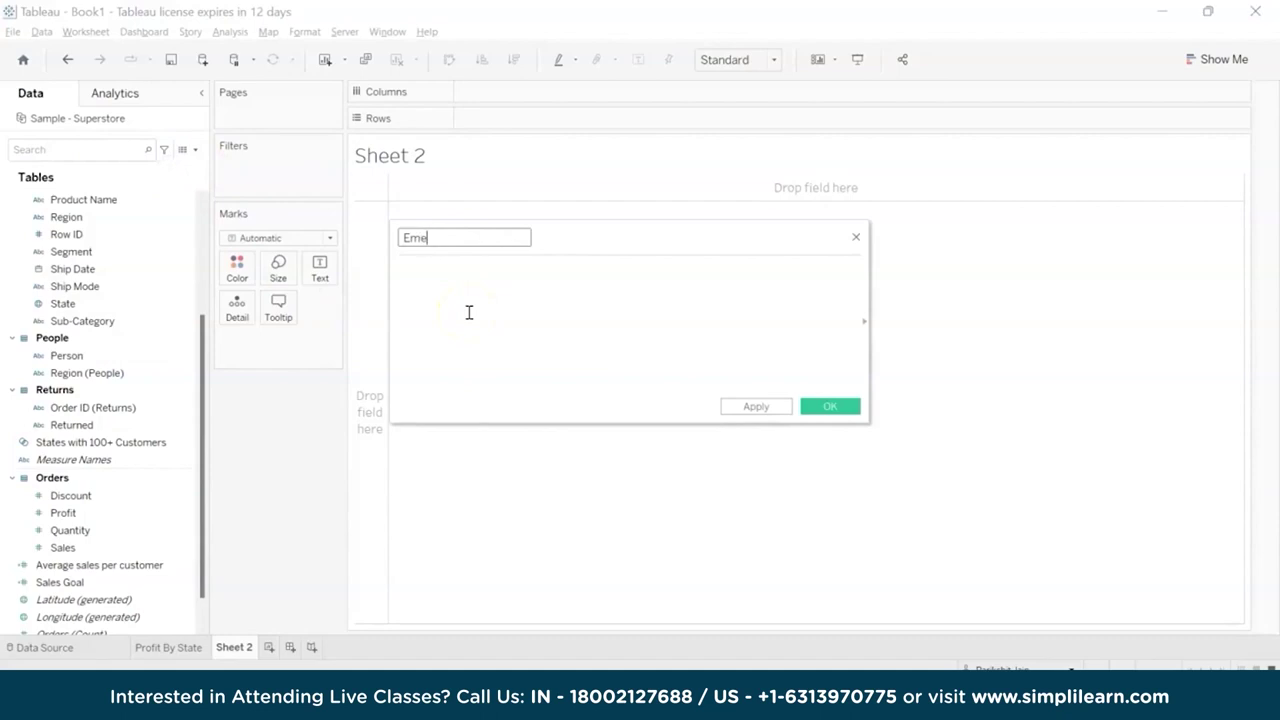
text(rging or Developing State)
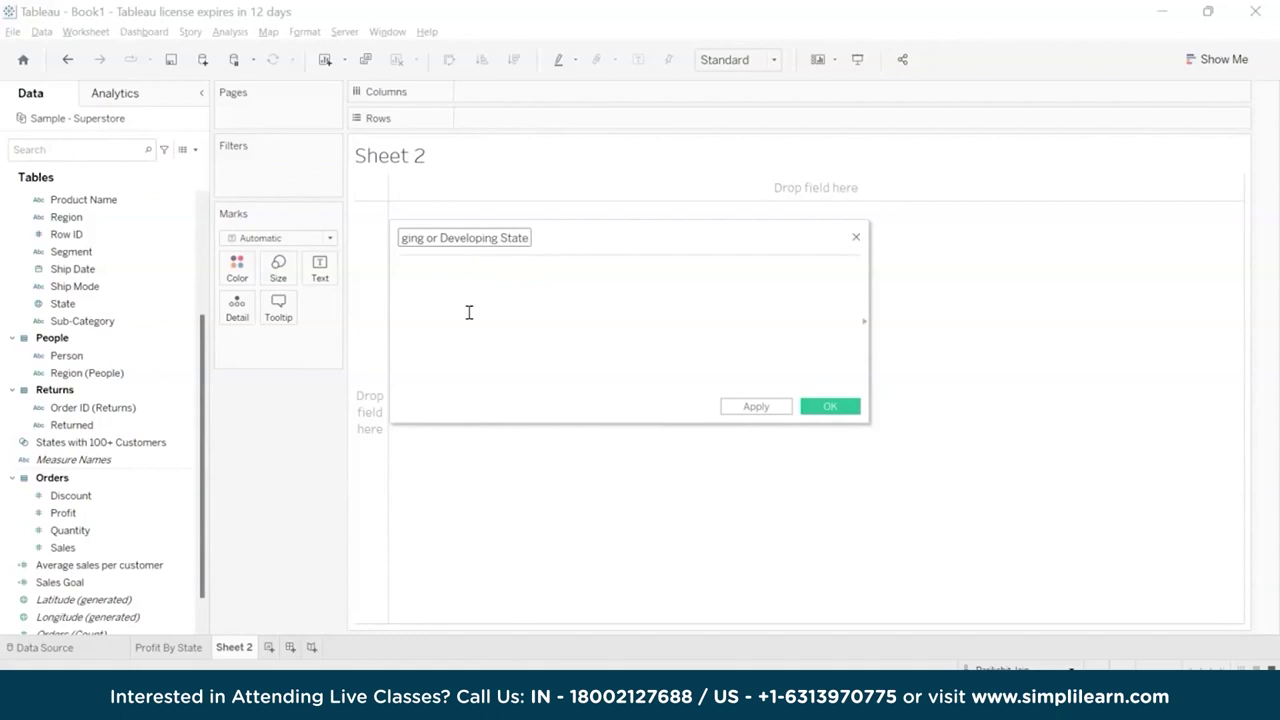
Begin the formula with the condition if COUNTD([Customer Name]) >= 100
click(497, 329)
text(if count)
key(Down)
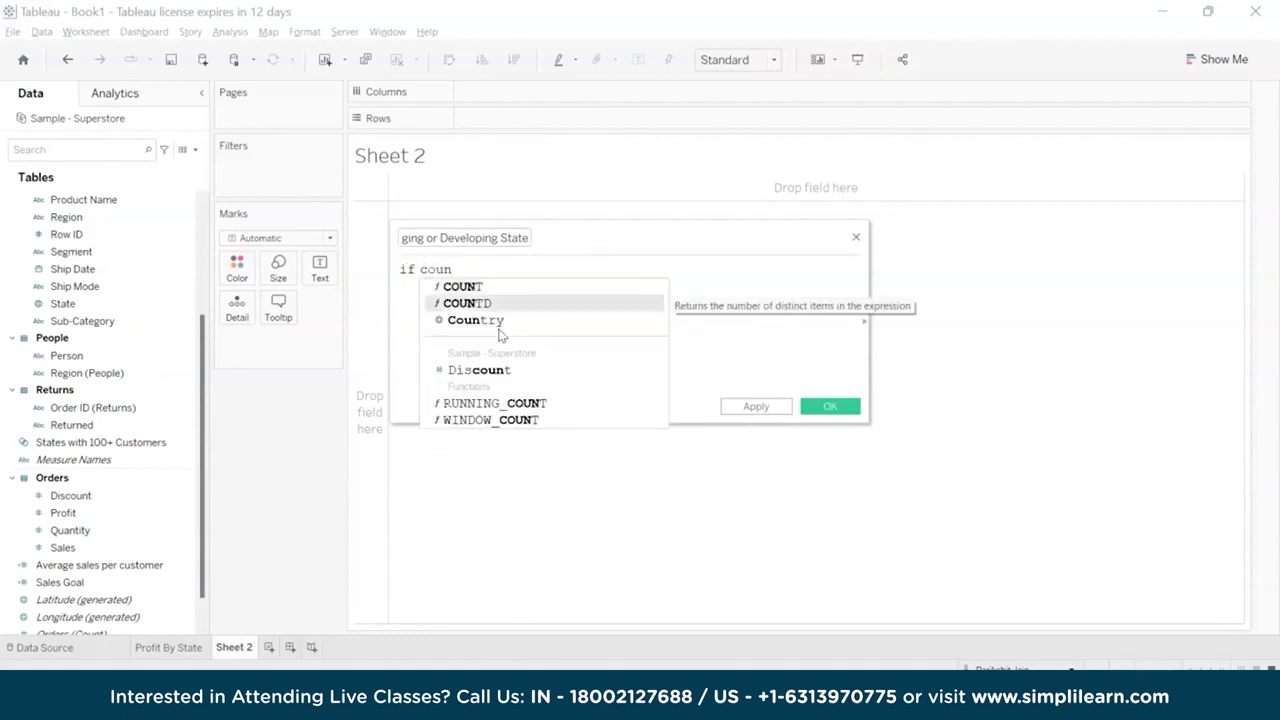
key(Return)
text(cus)
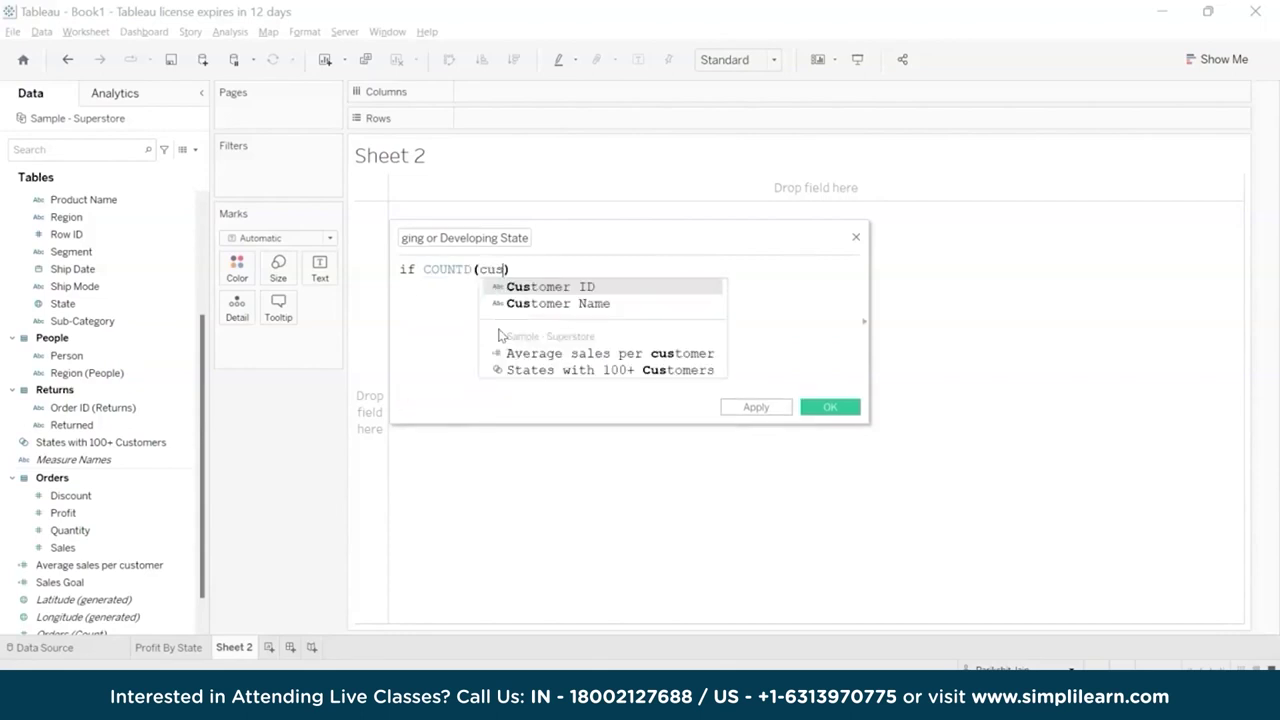
key(Down)
key(Return)
key(Right)
text(>= 100)
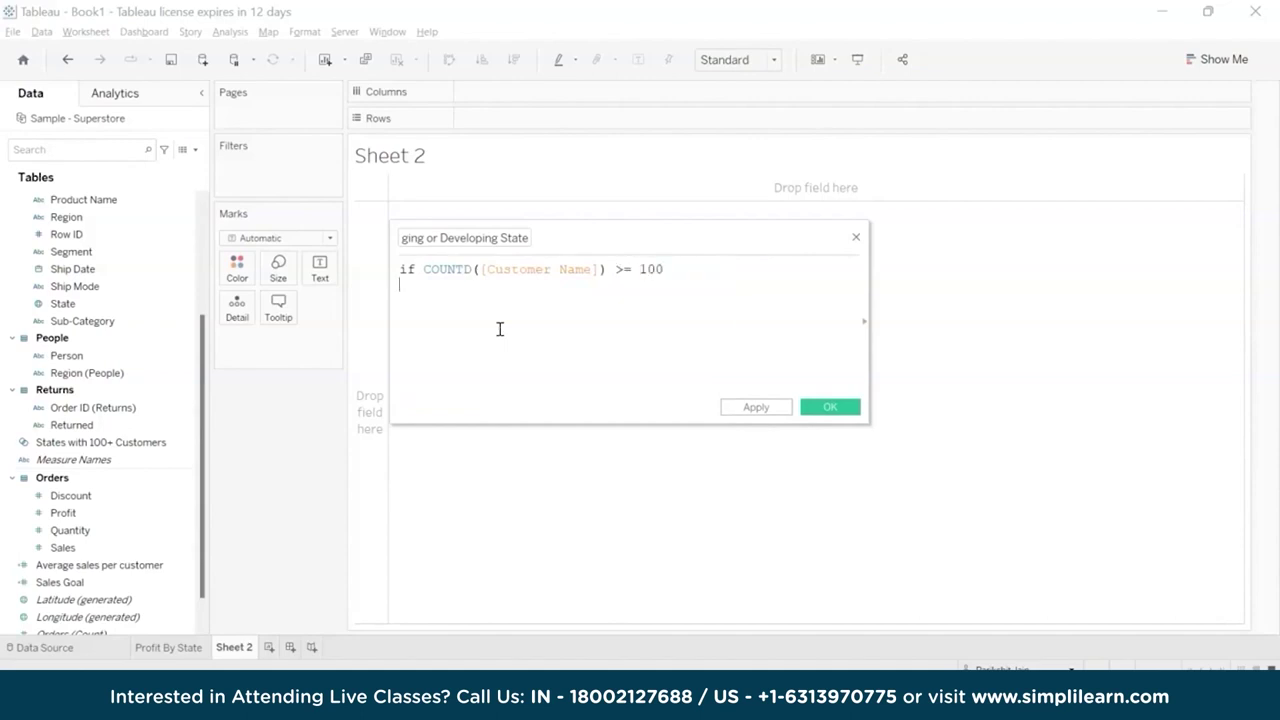
Add a then branch that returns "Developing State"
key(Return)
text(the)
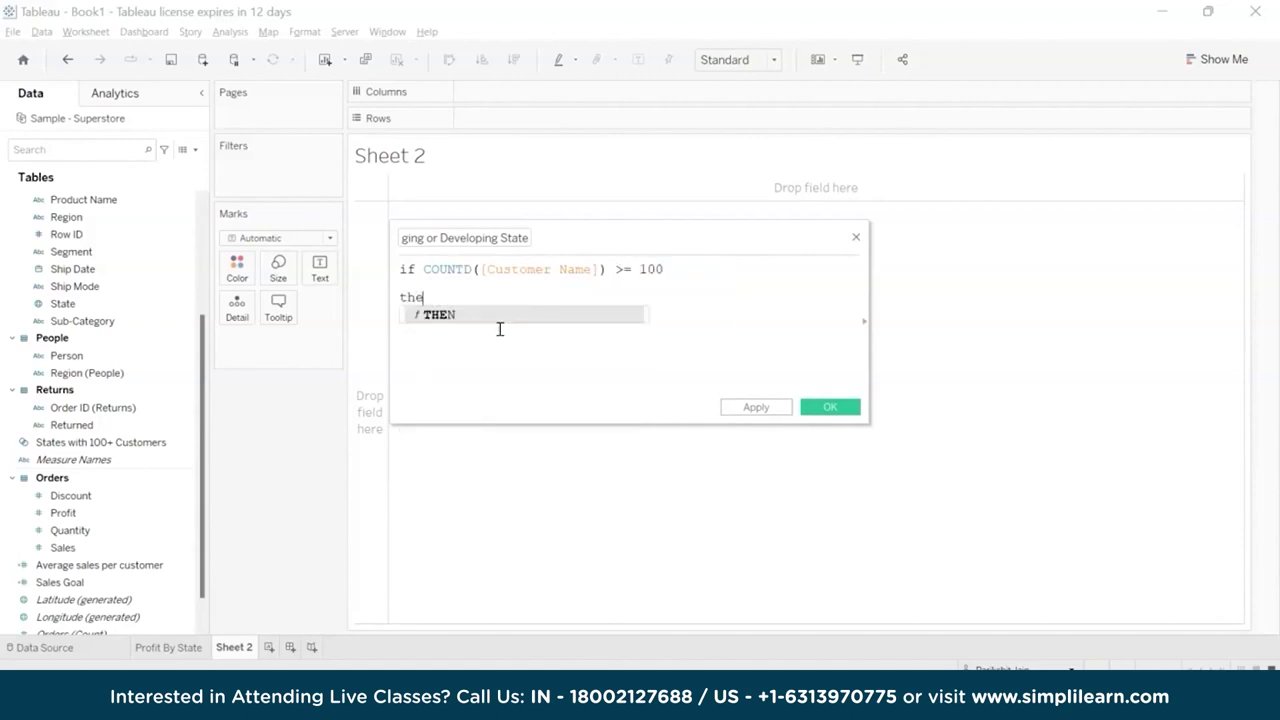
text(n )
text( ")
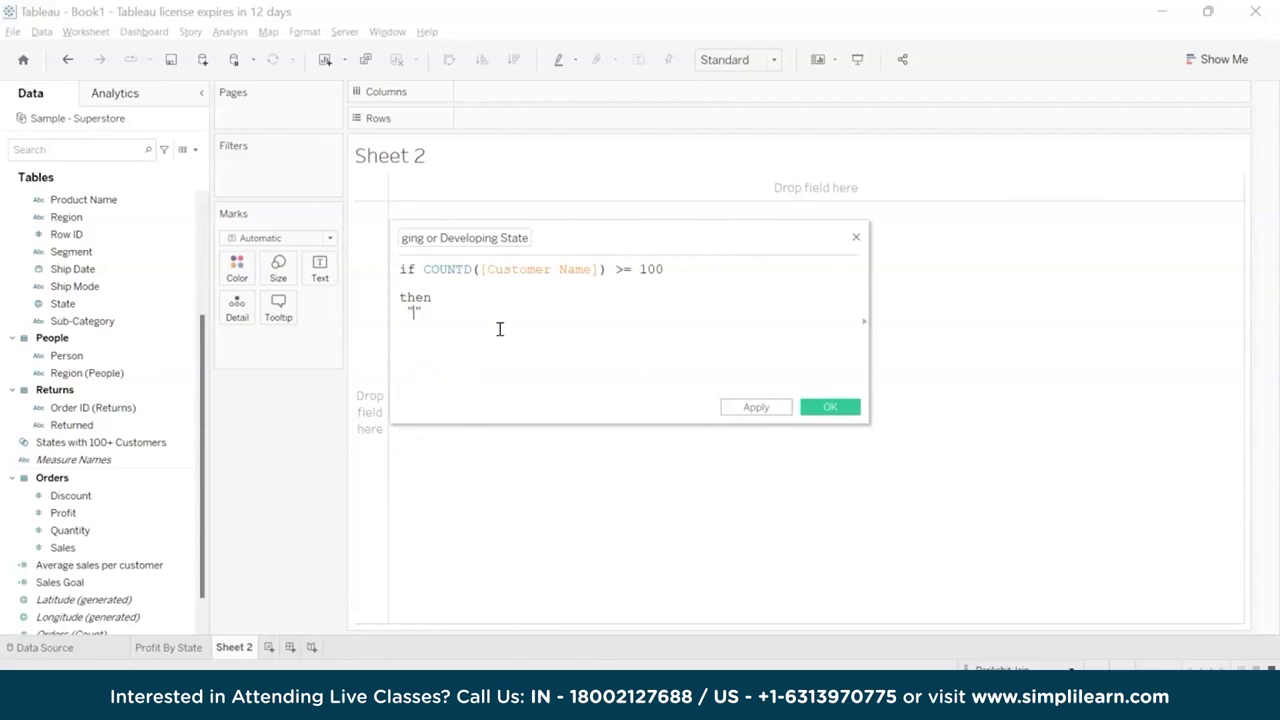
text(Developing State)
key(Right)
key(Return)
Add an ELSE branch returning "Emerging State", close the formula with end and save the calculated field
text(else)
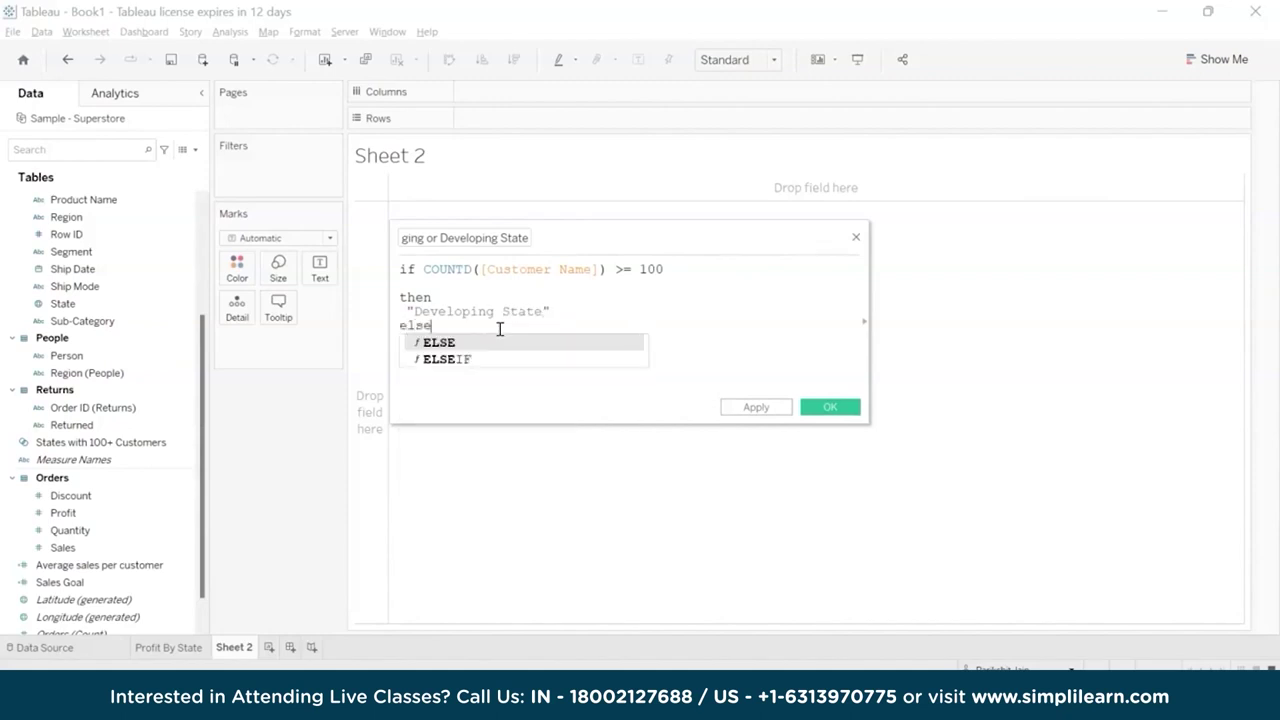
key(Return)
text(")
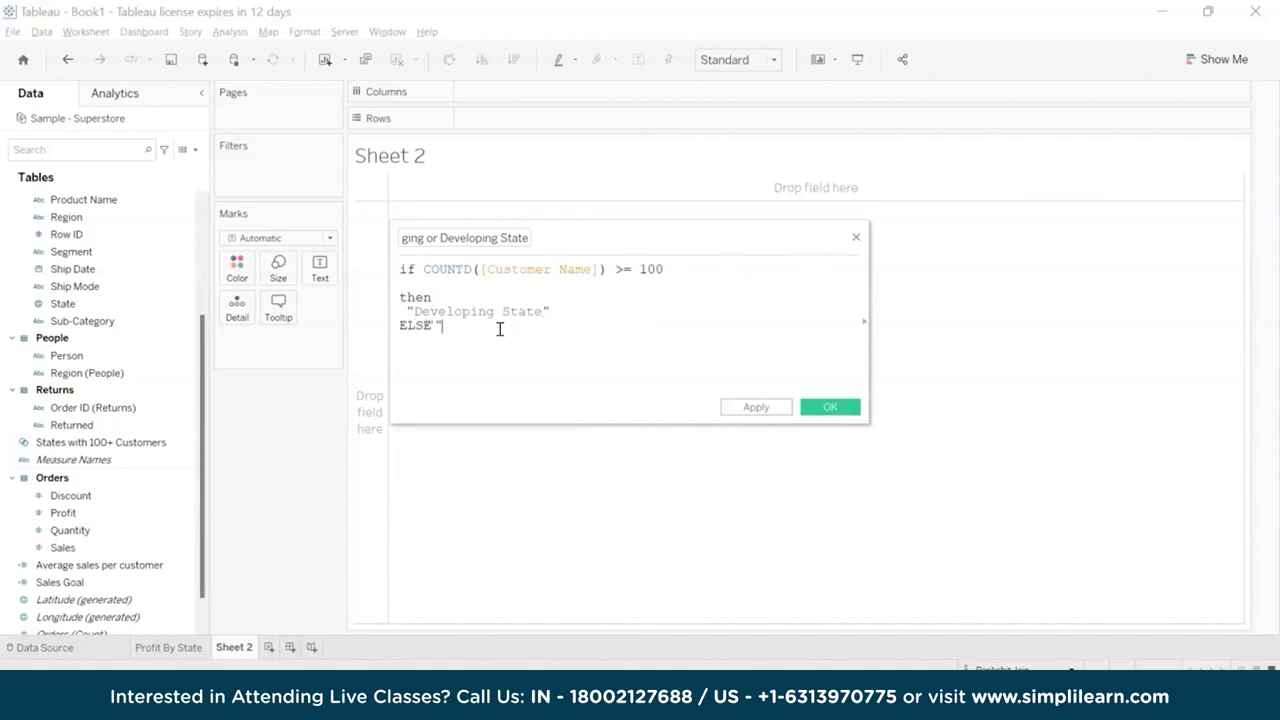
key(BackSpace)
key(Return)
key(Return)
text("Emerging State)
key(Return)
key(Return)
text(end)
click(831, 408)
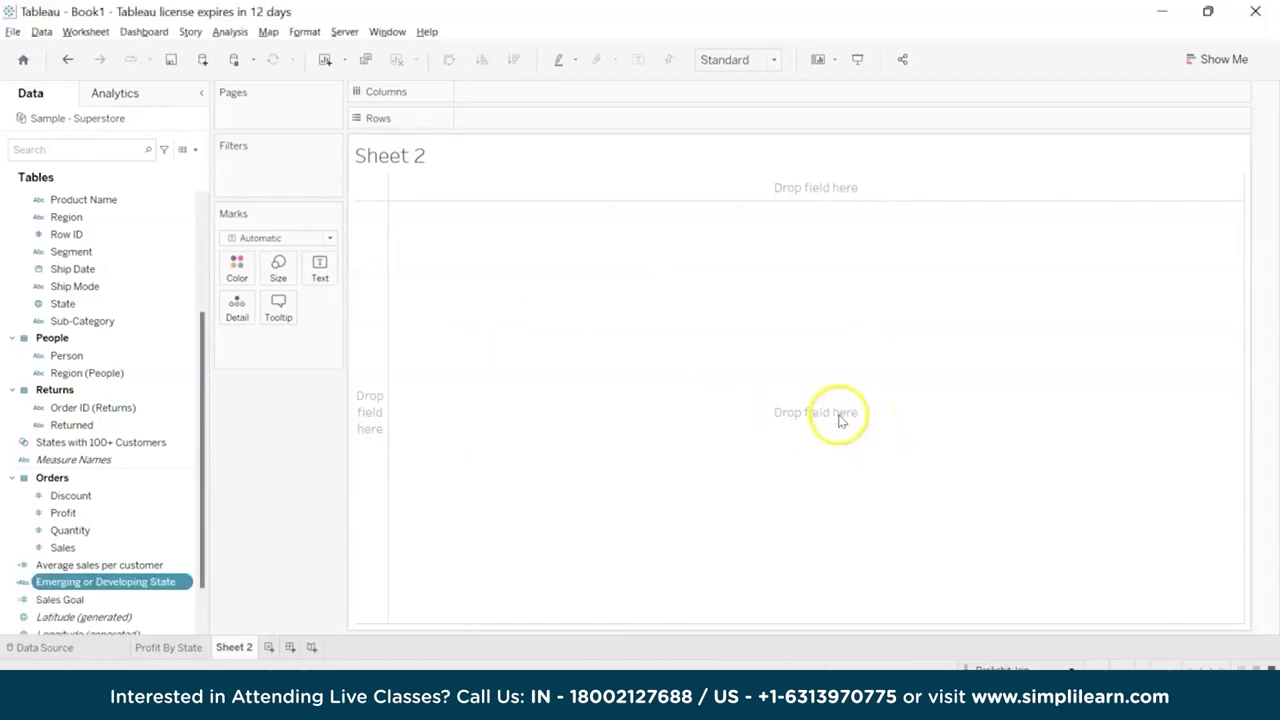
scroll(97, 529, down, 1)
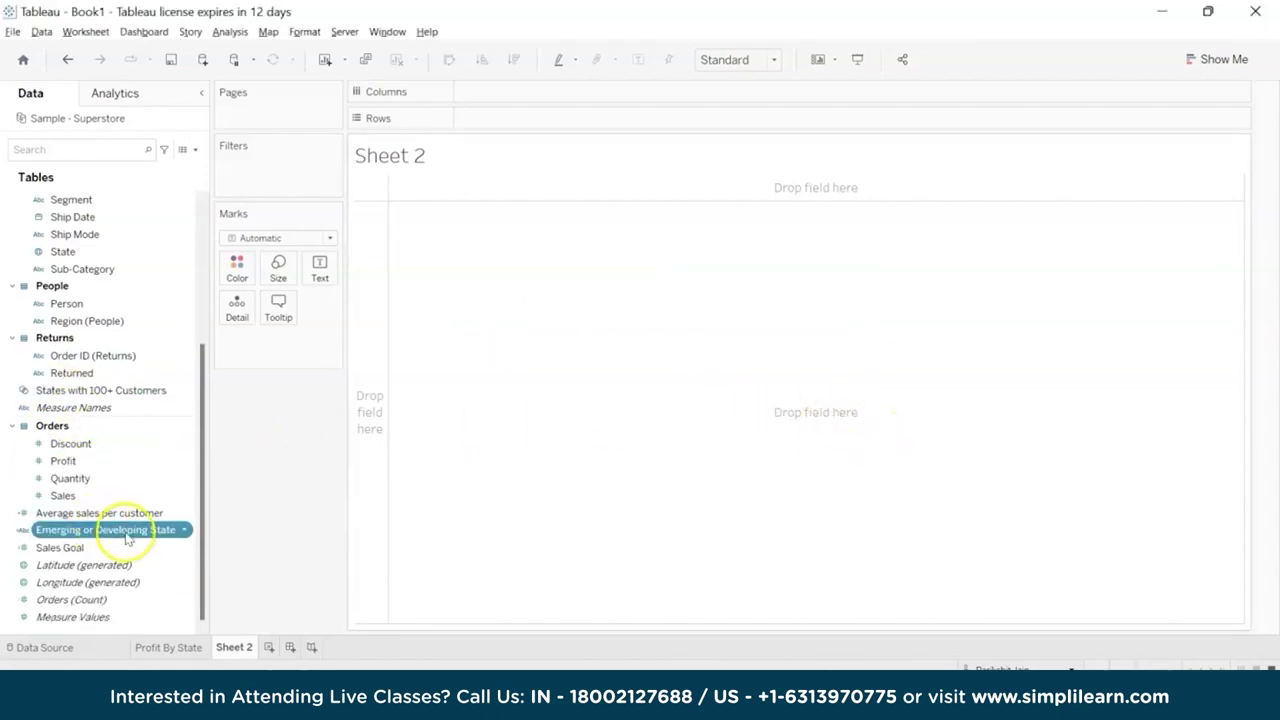
click(90, 546)
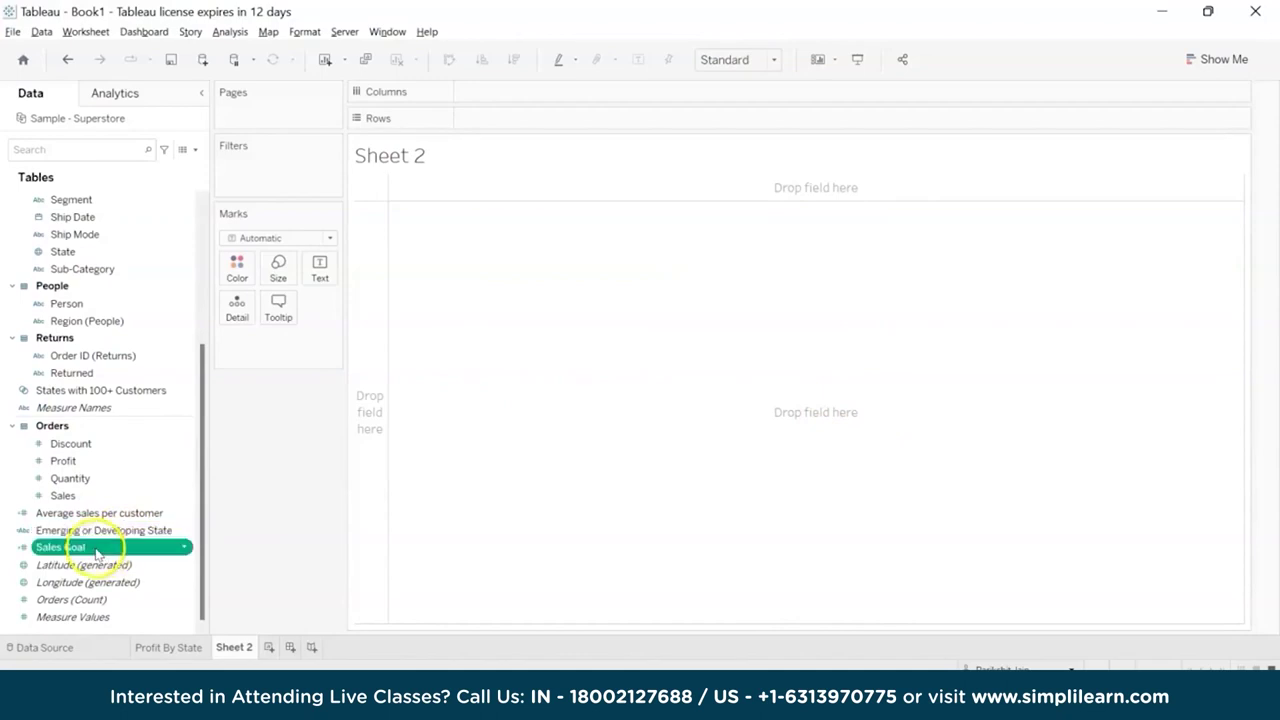
ctrl+click(110, 513)
click(113, 530)
Build a bar chart on Sheet 2 with Sales Goal on Columns and State on Rows
click(116, 550)
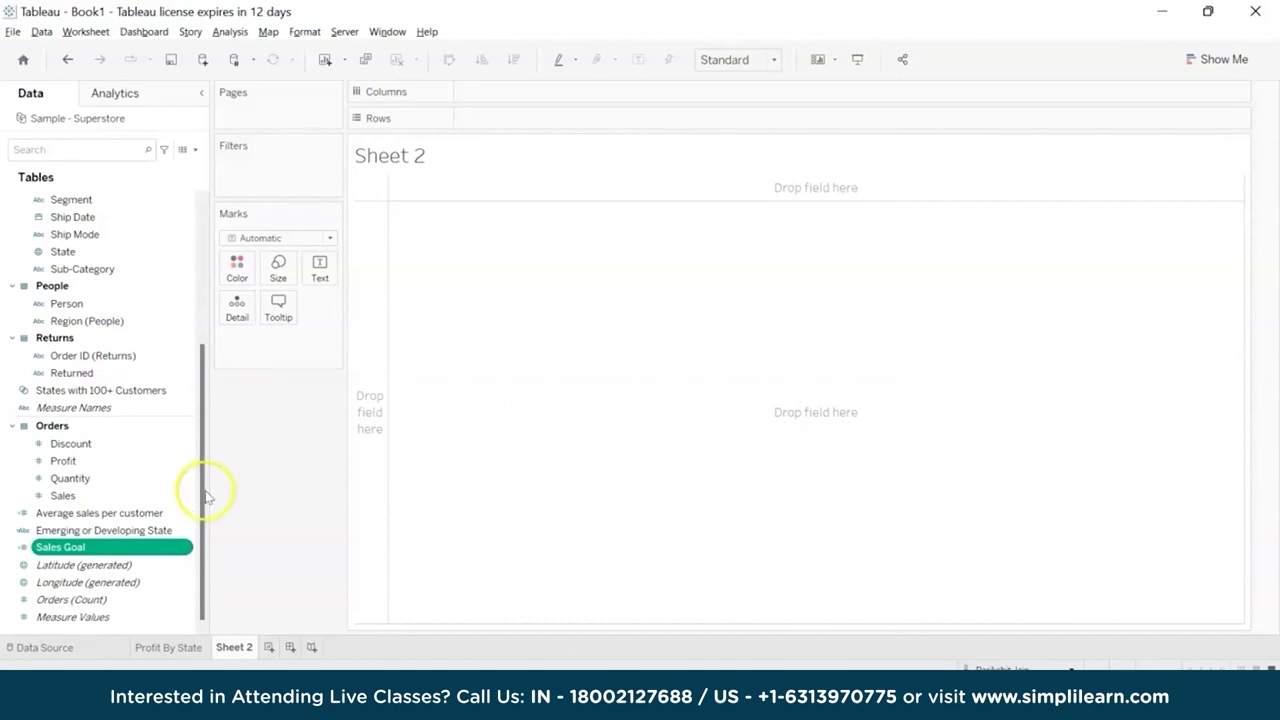
drag(90, 557, 562, 91)
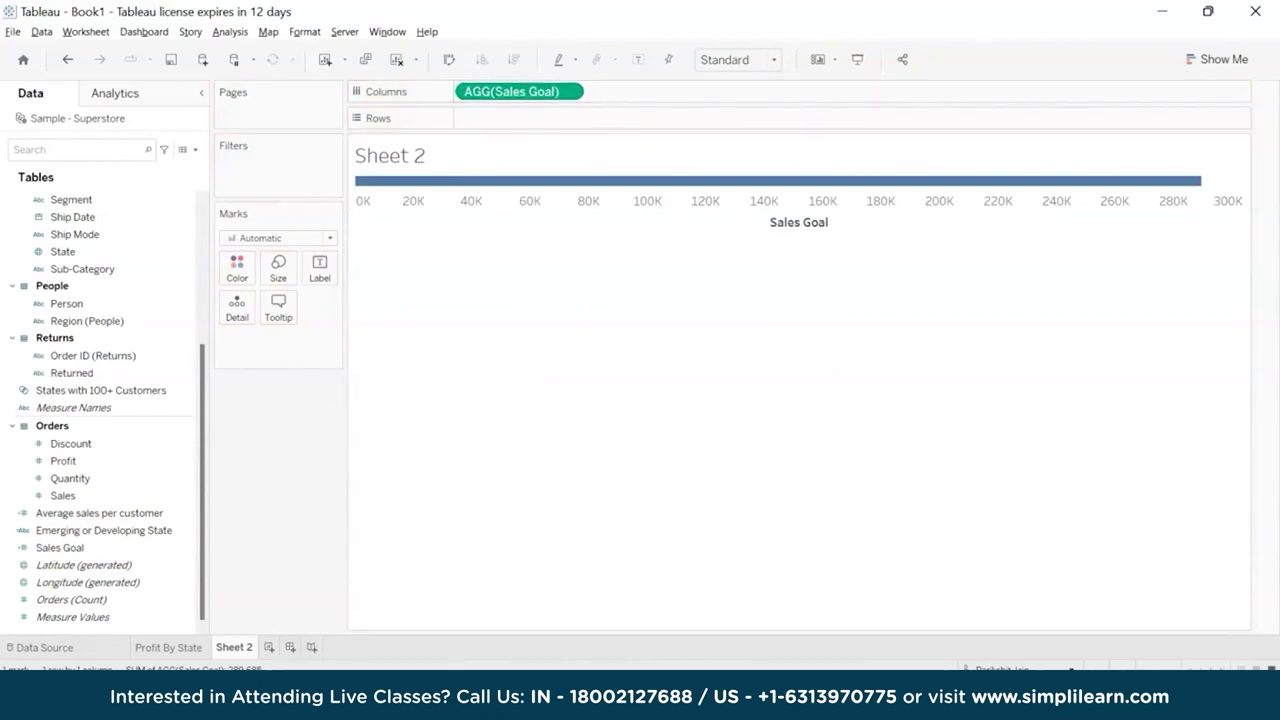
drag(155, 251, 532, 121)
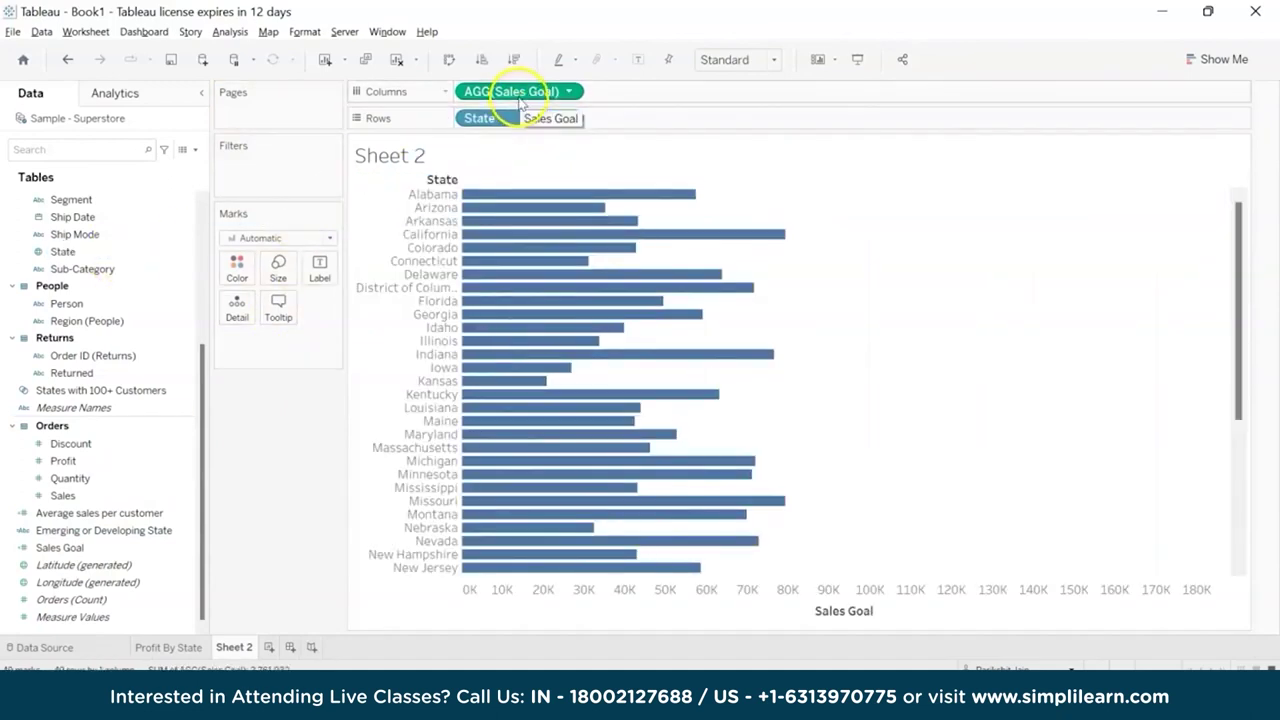
mouse_move(670, 206)
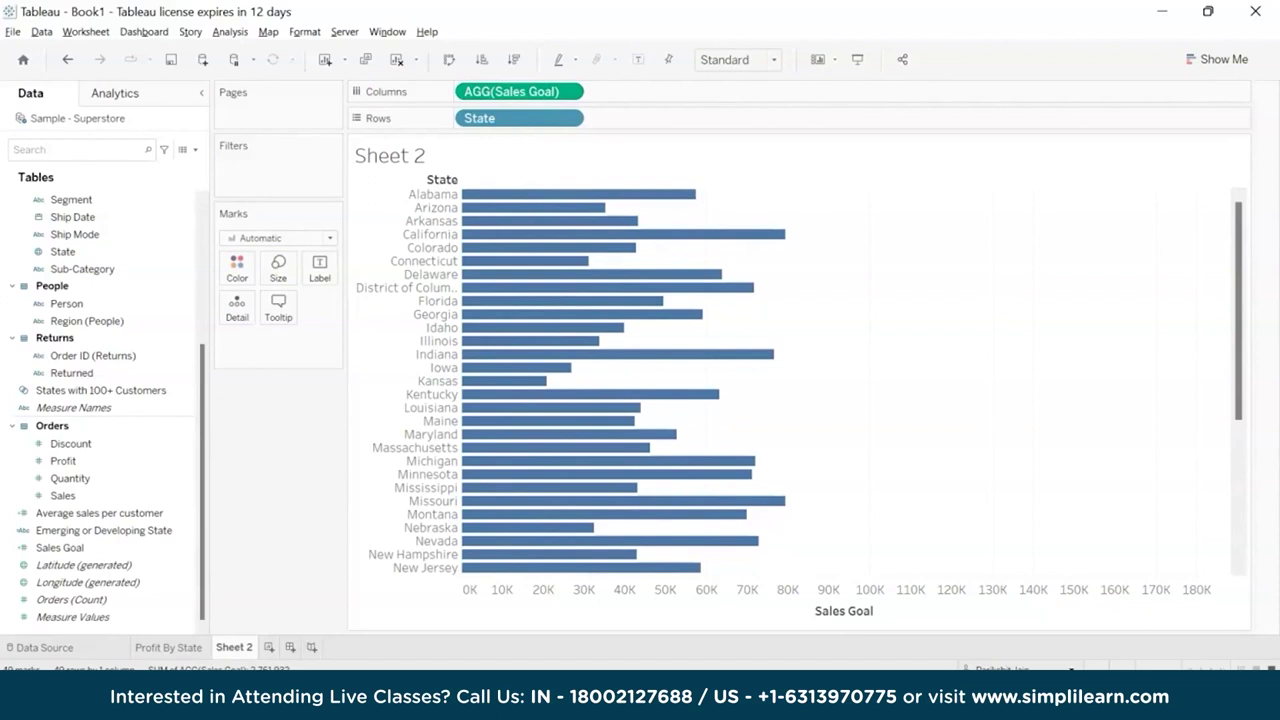
Add Customer Name to Rows after State, aggregated as Count (Distinct) and set to Discrete
drag(70, 355, 675, 124)
scroll(126, 349, up, 5)
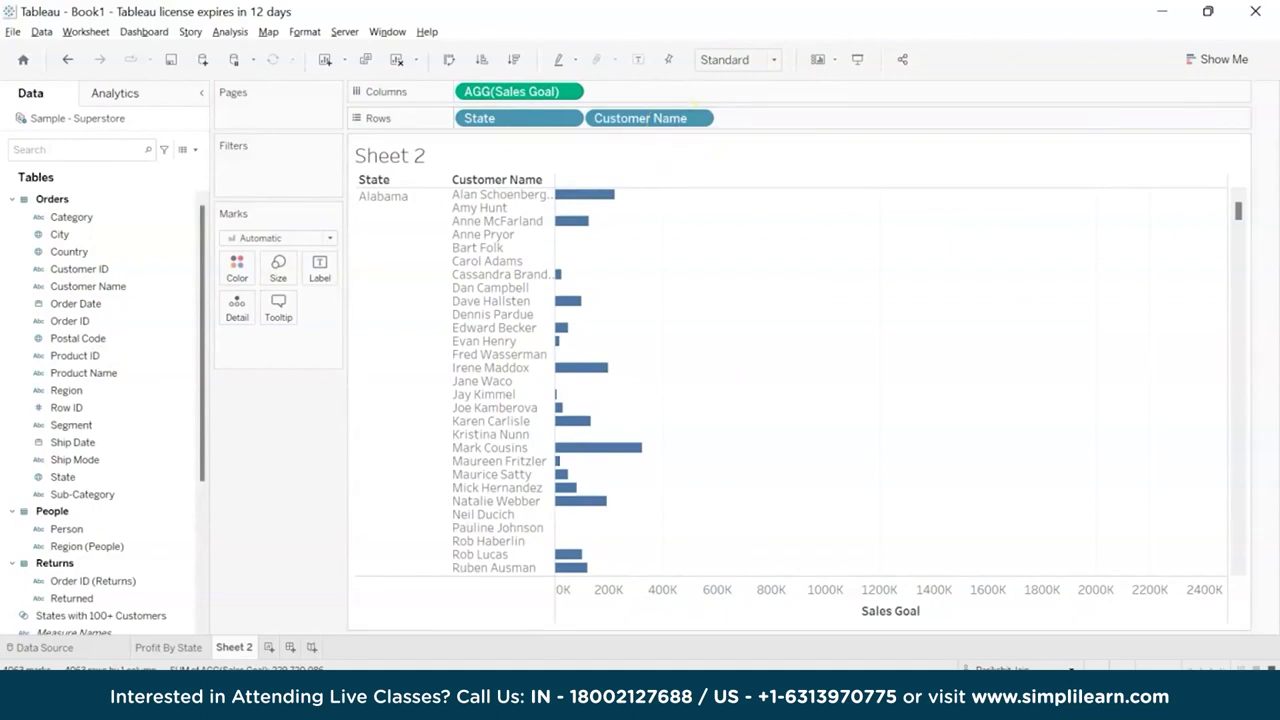
right_click(655, 119)
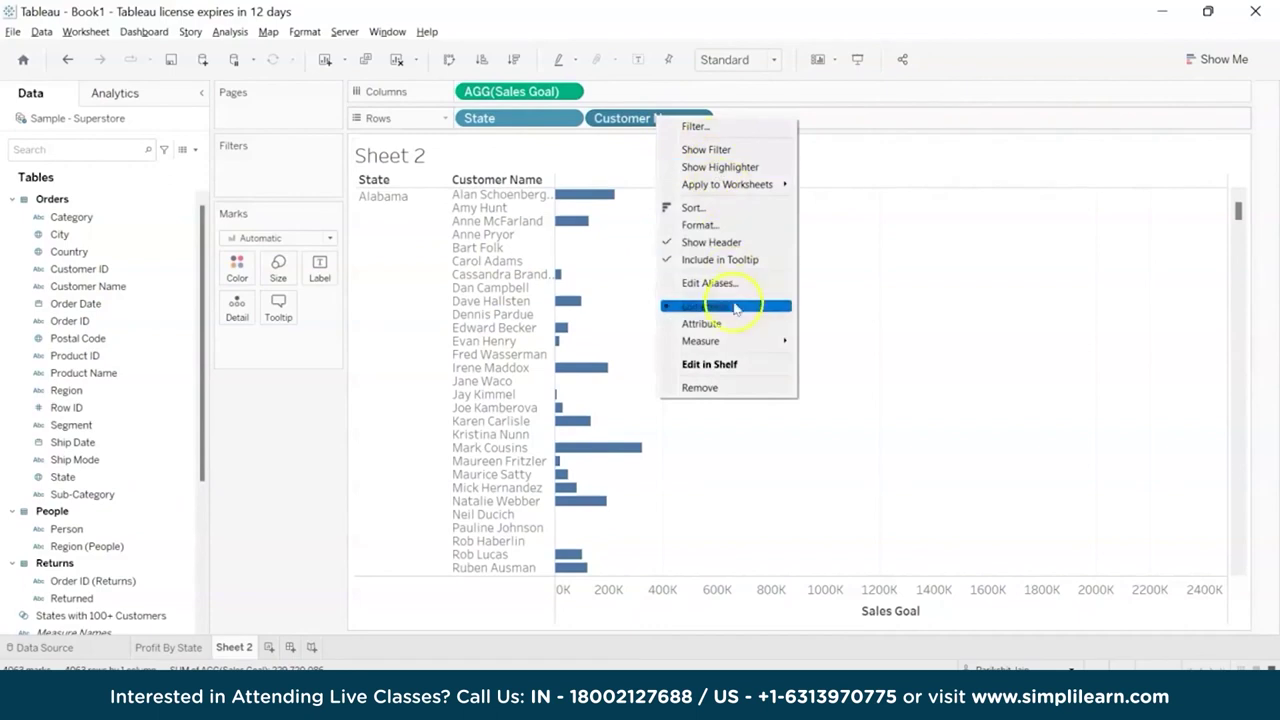
mouse_move(736, 343)
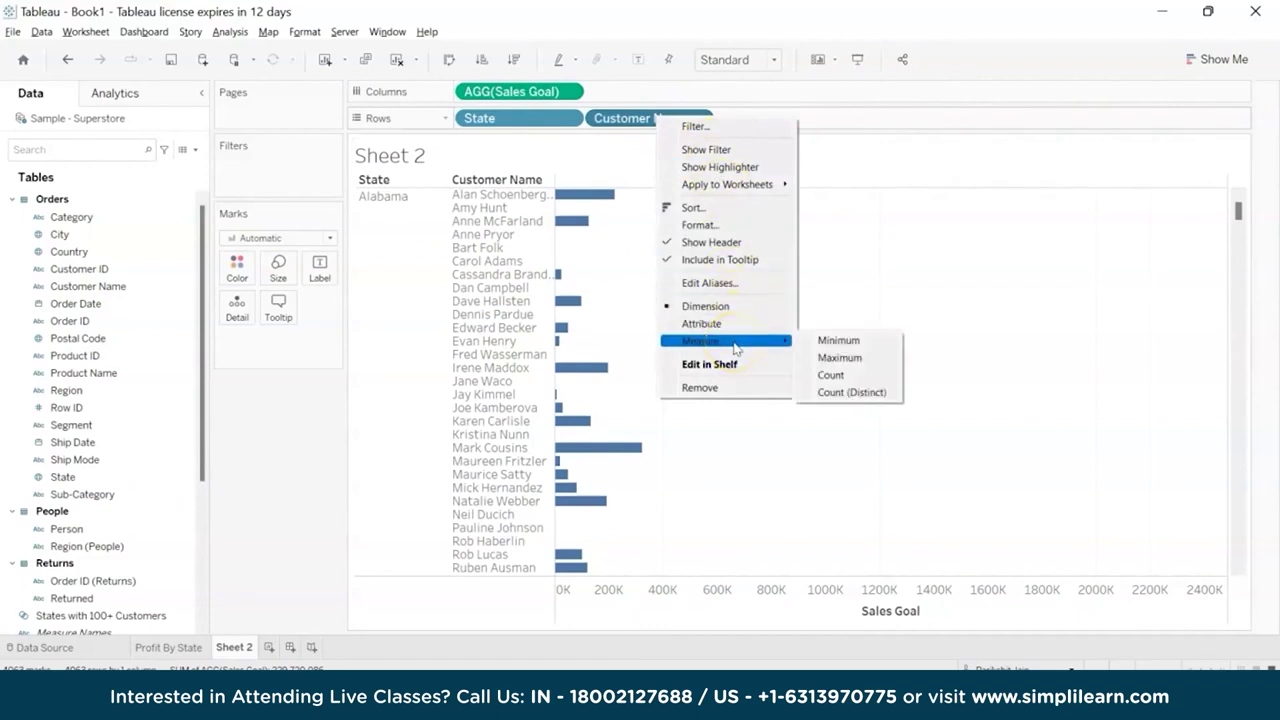
click(856, 396)
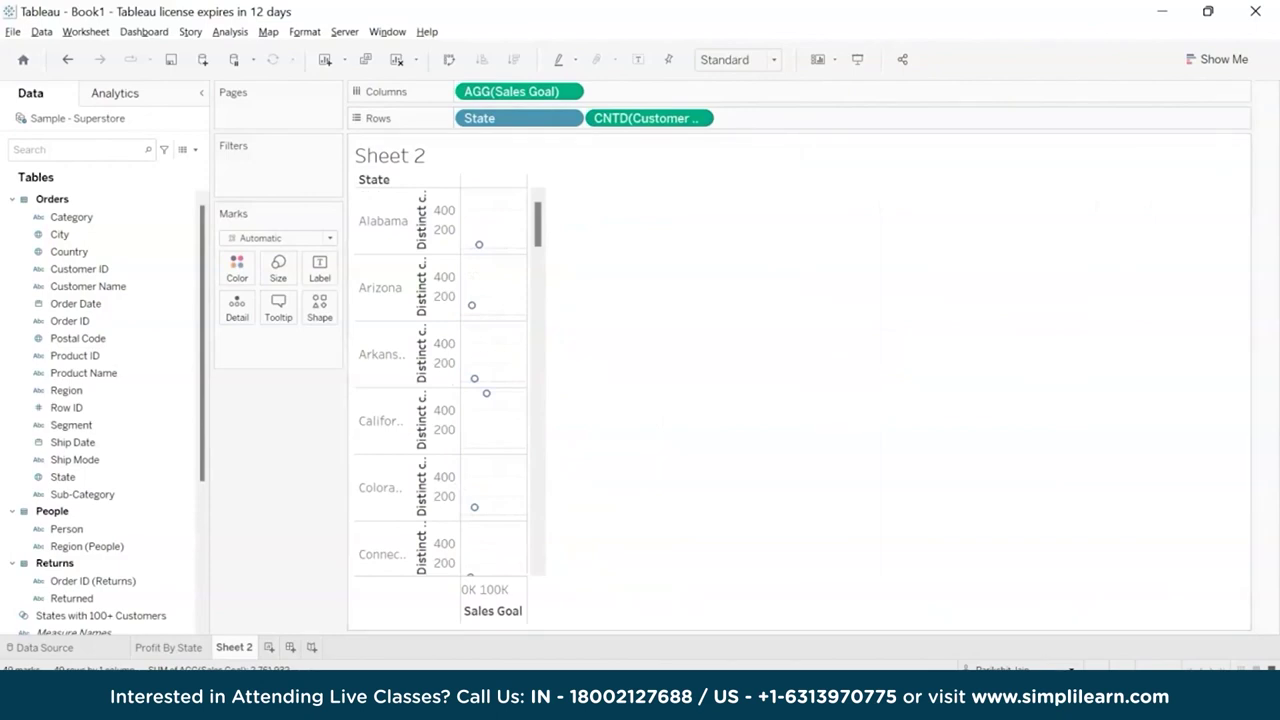
right_click(656, 118)
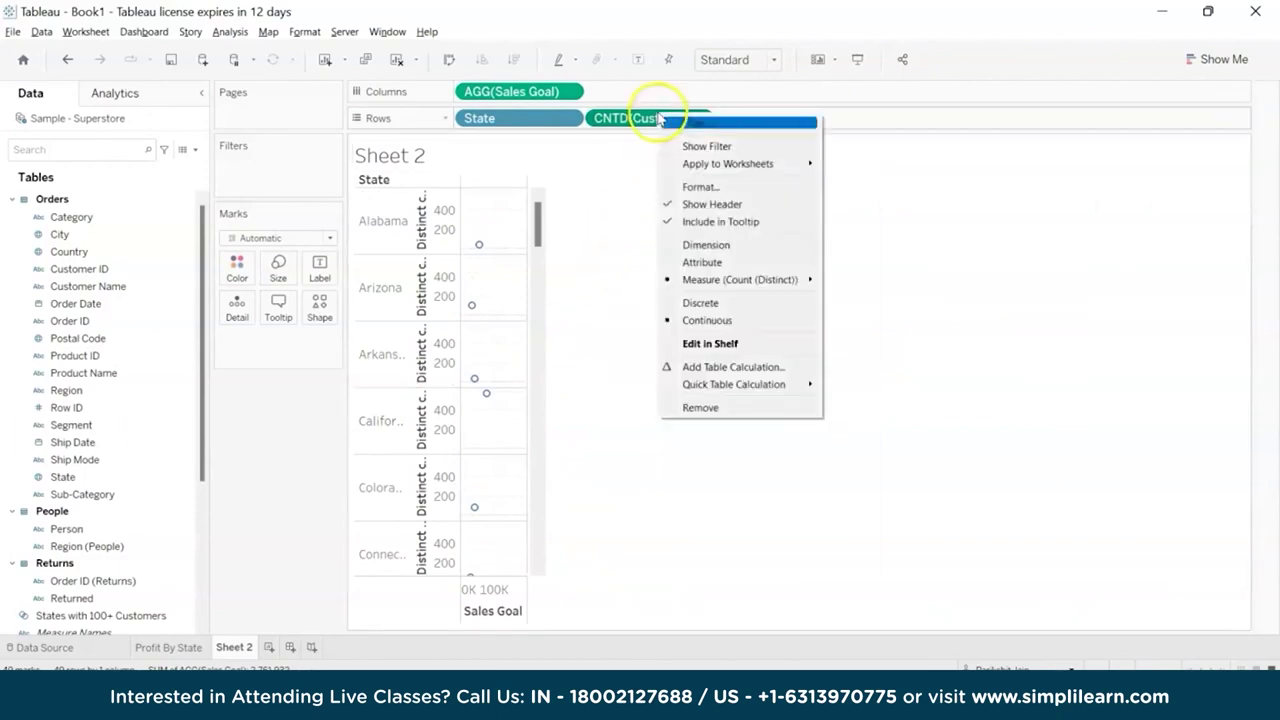
click(726, 303)
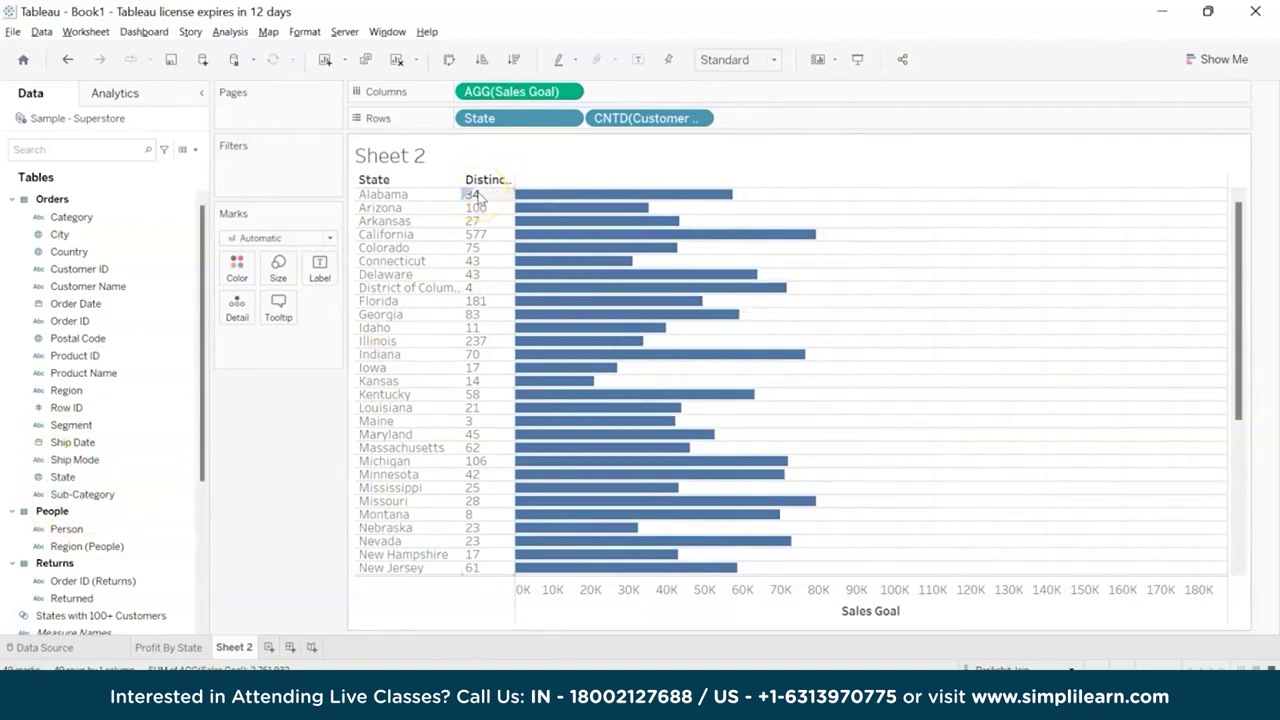
Add Sales to Columns after Sales Goal so each state has a second bar chart of summed sales
mouse_move(556, 197)
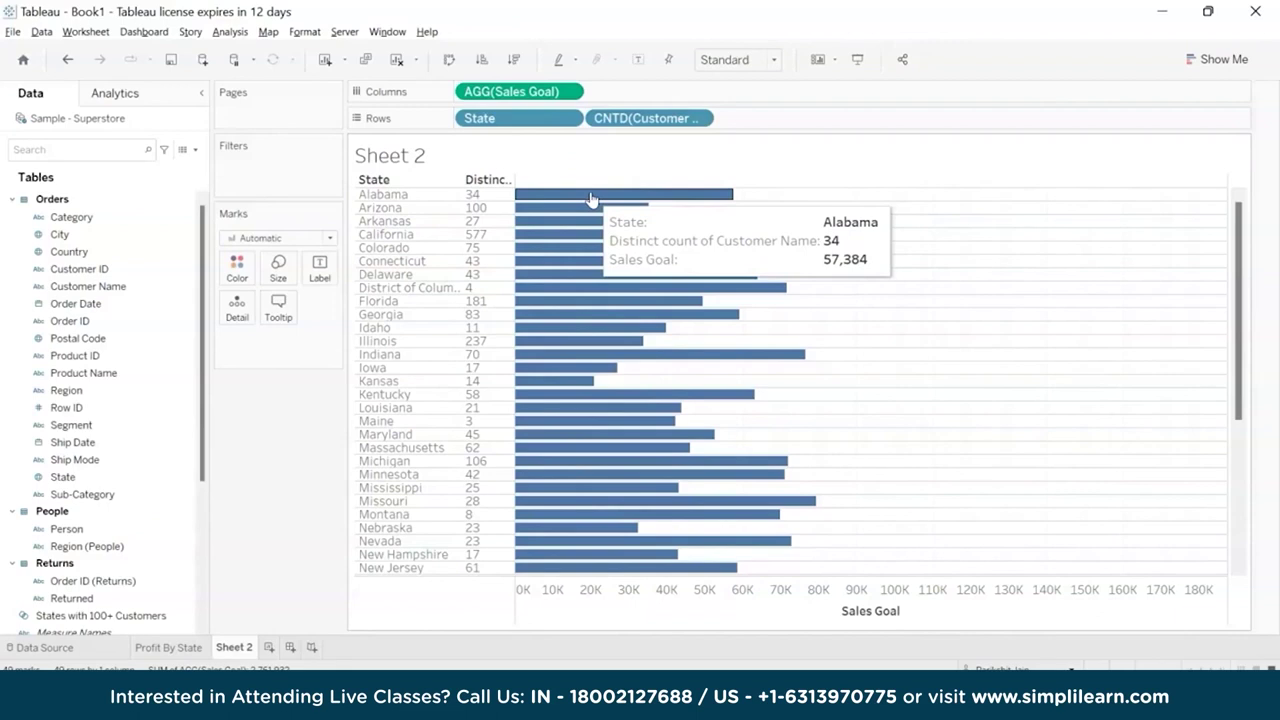
scroll(129, 409, down, 3)
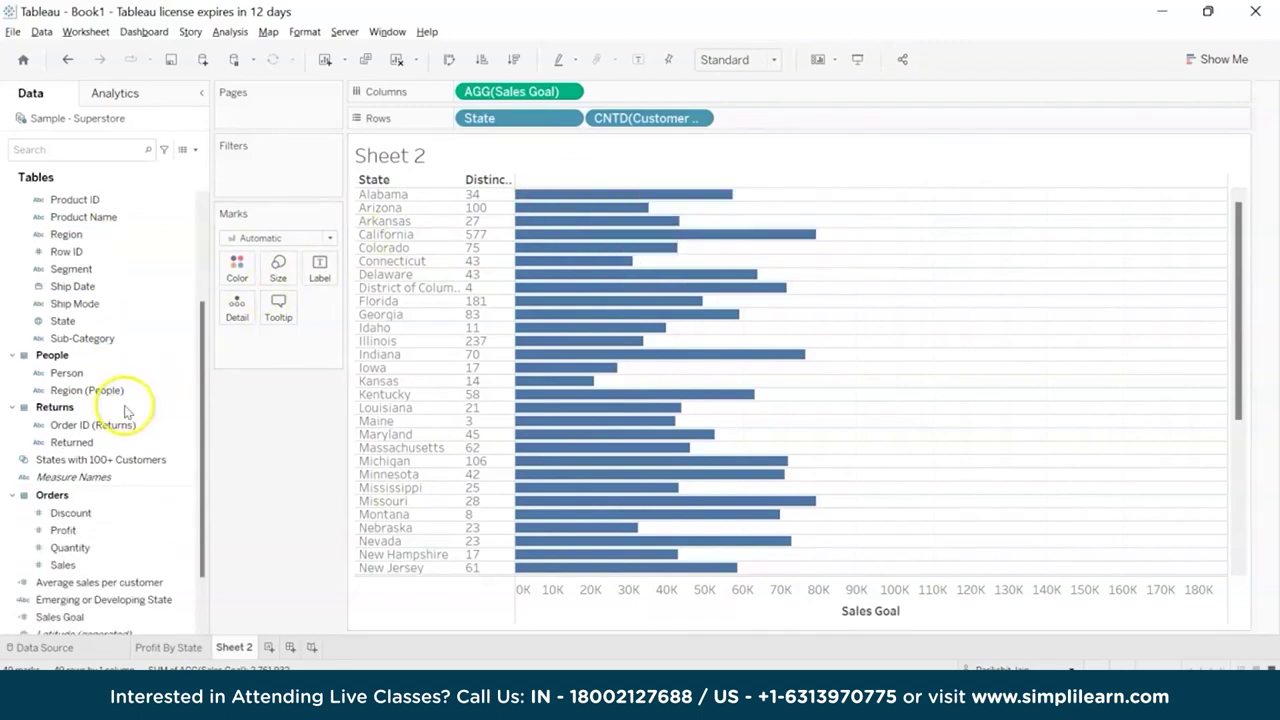
drag(100, 565, 676, 90)
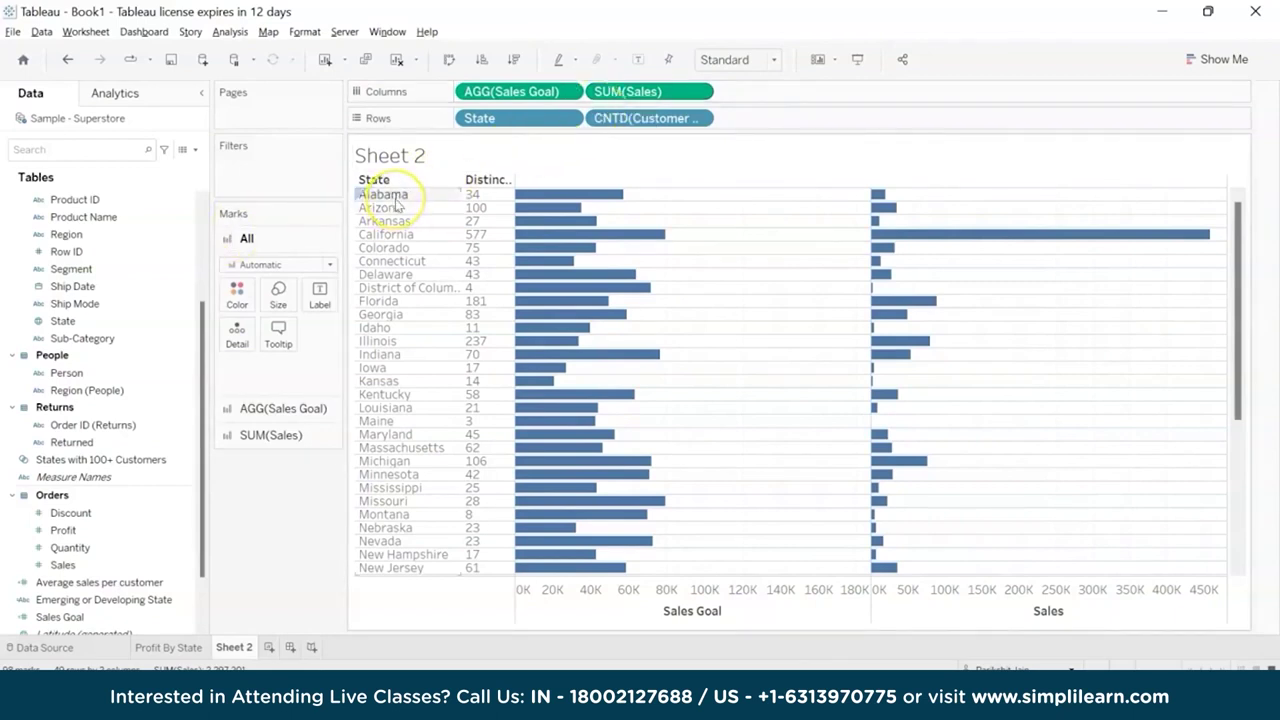
Convert the side-by-side Sales Goal and Sales bars into a bullet graph
mouse_move(879, 203)
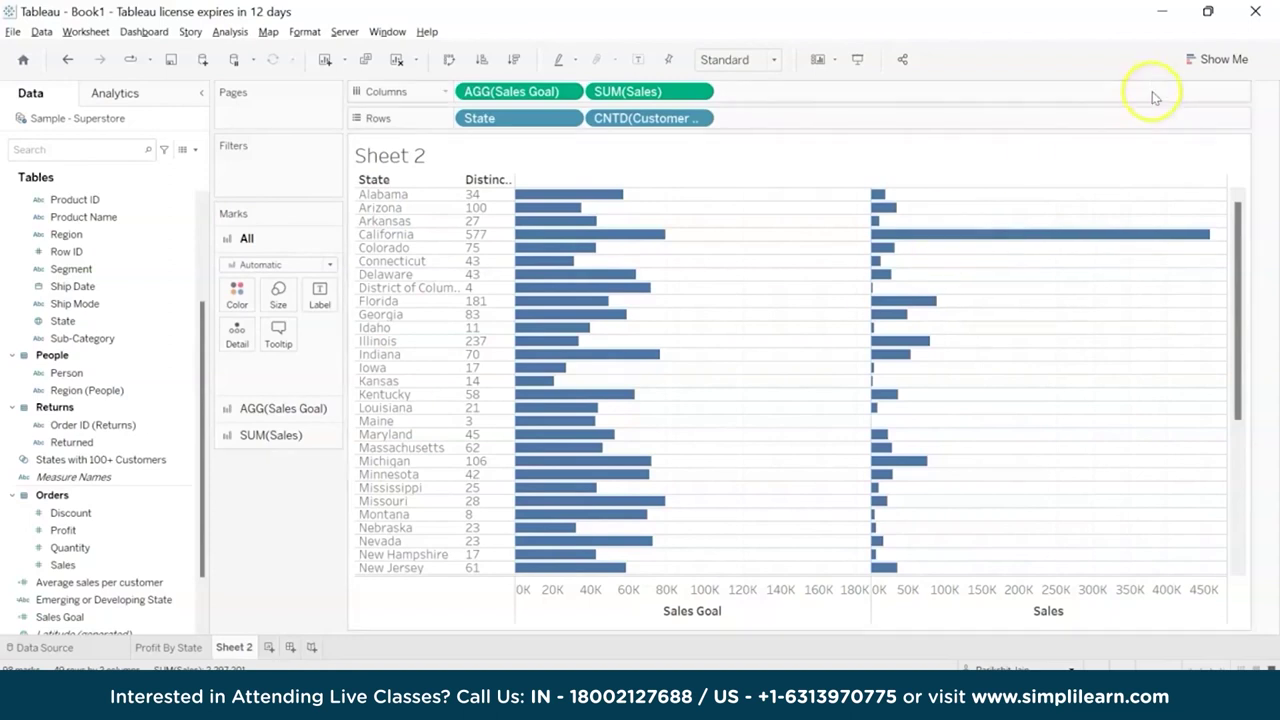
click(1191, 72)
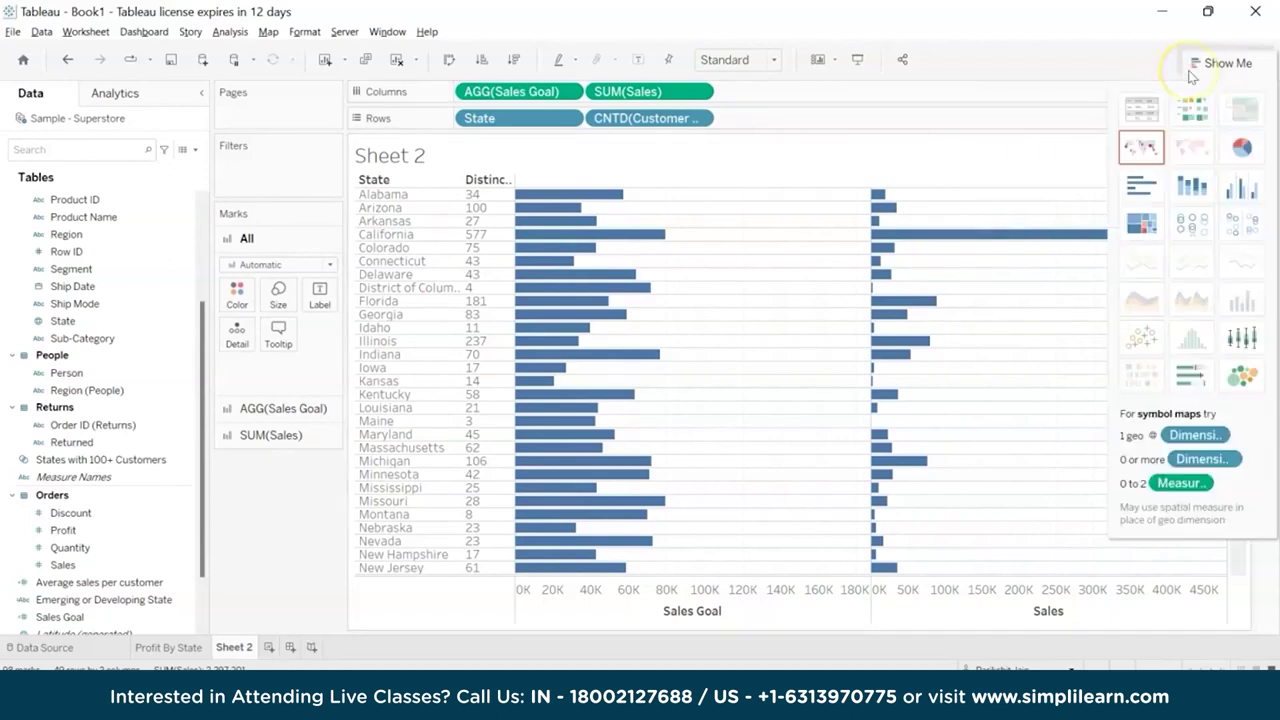
click(1204, 376)
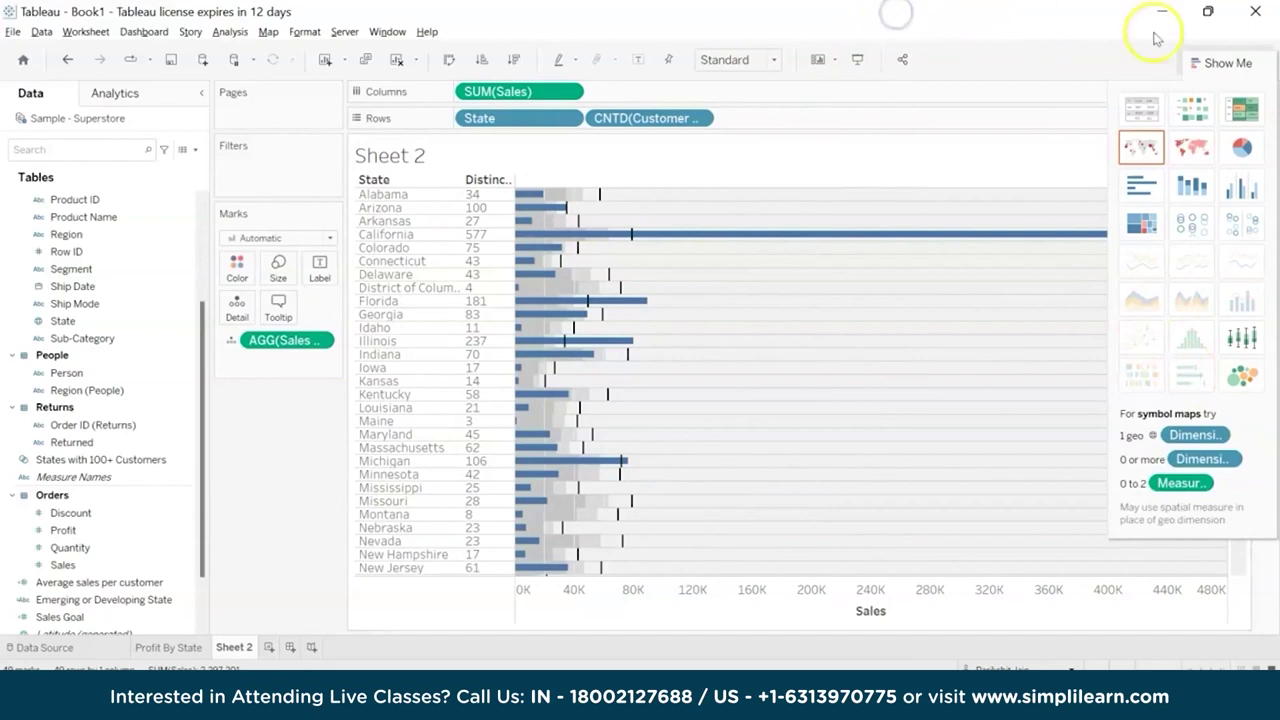
click(1216, 60)
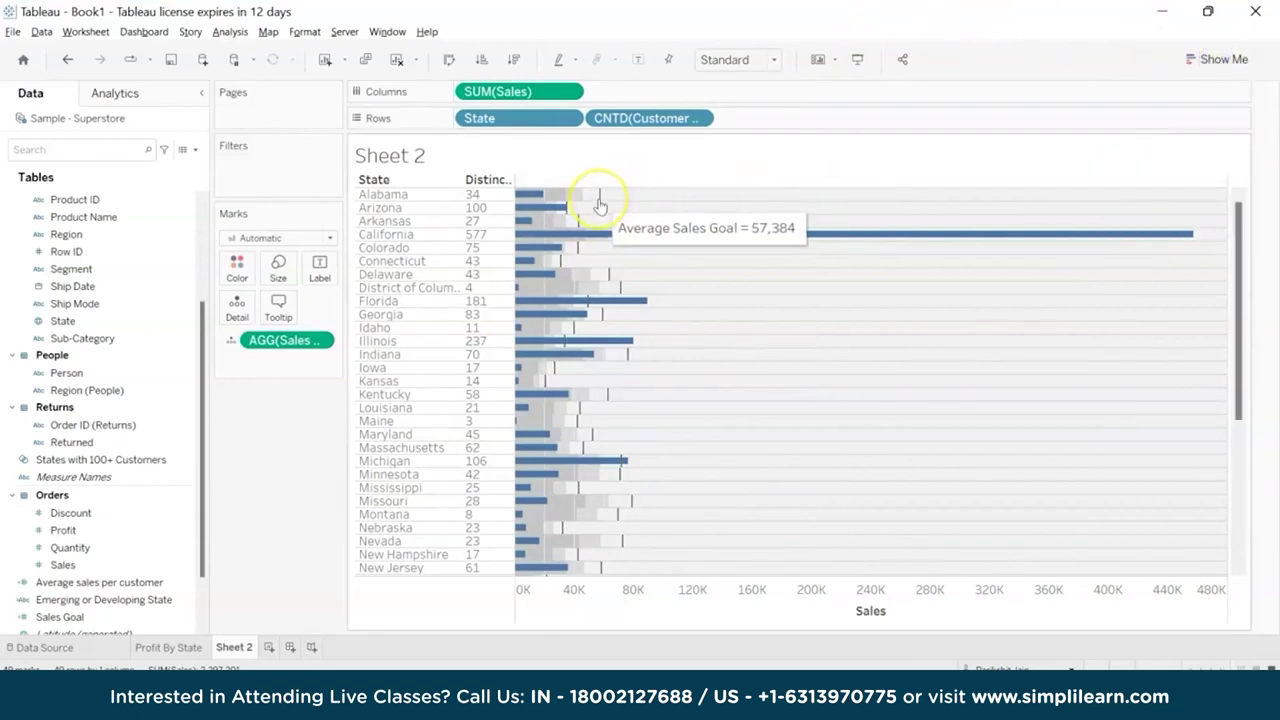
click(600, 206)
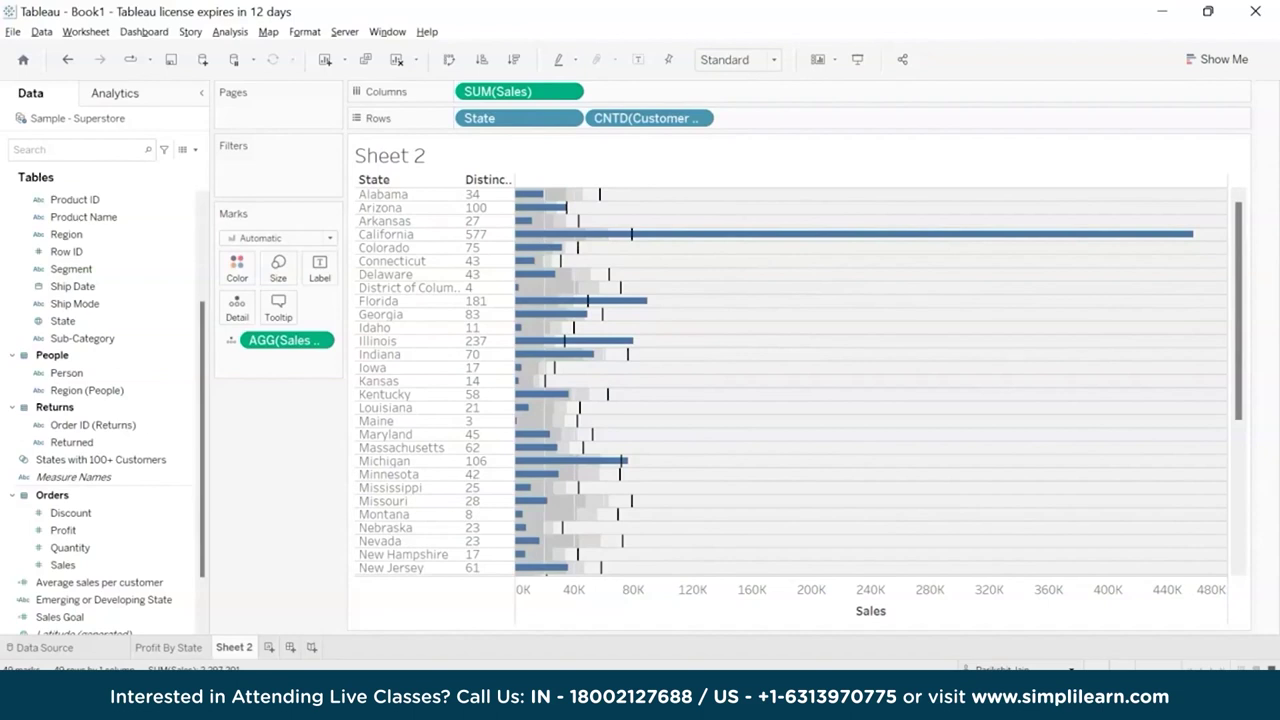
Swap the reference line fields on the Sales axis so the bars plot Sales Goal and the reference lines plot Sales
right_click(804, 608)
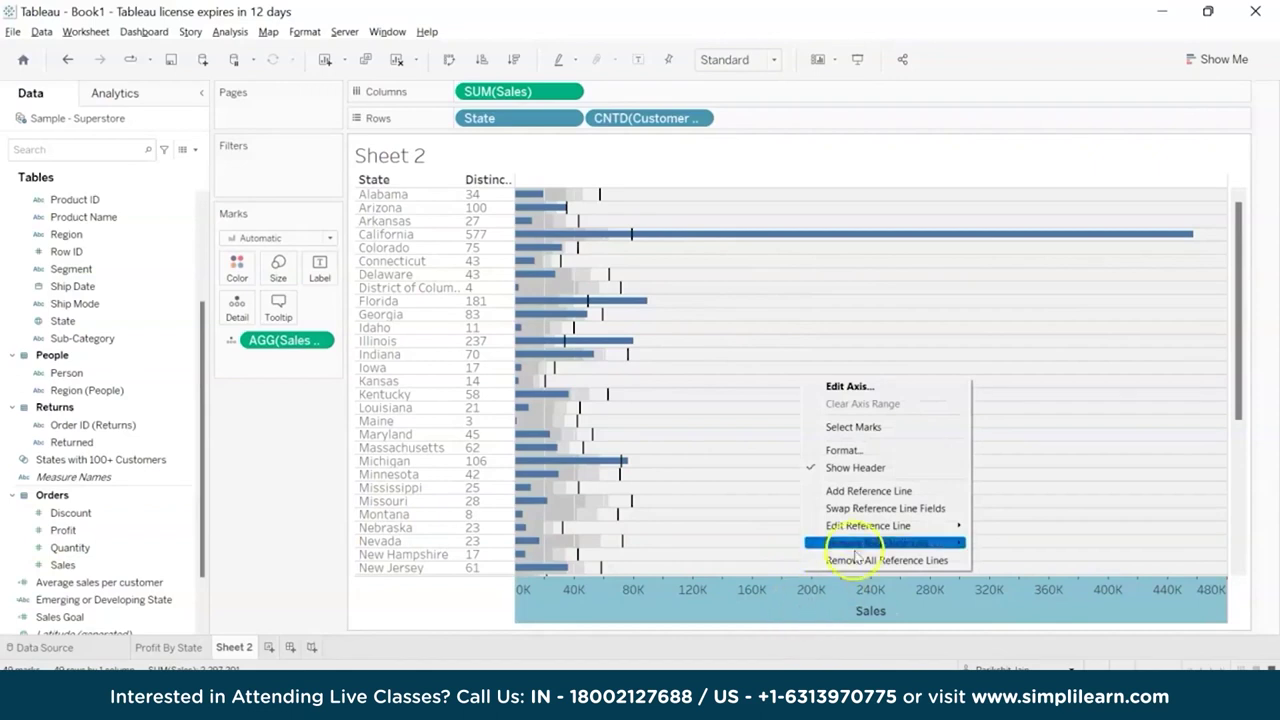
mouse_move(858, 524)
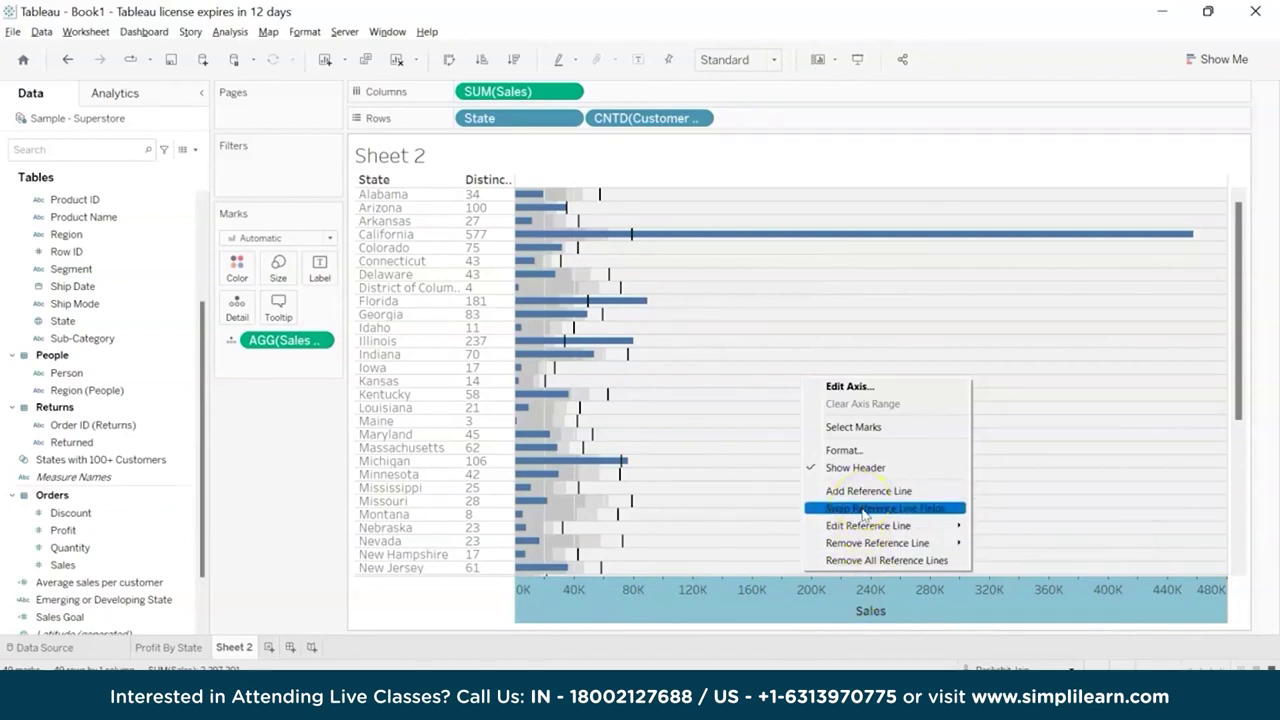
click(864, 509)
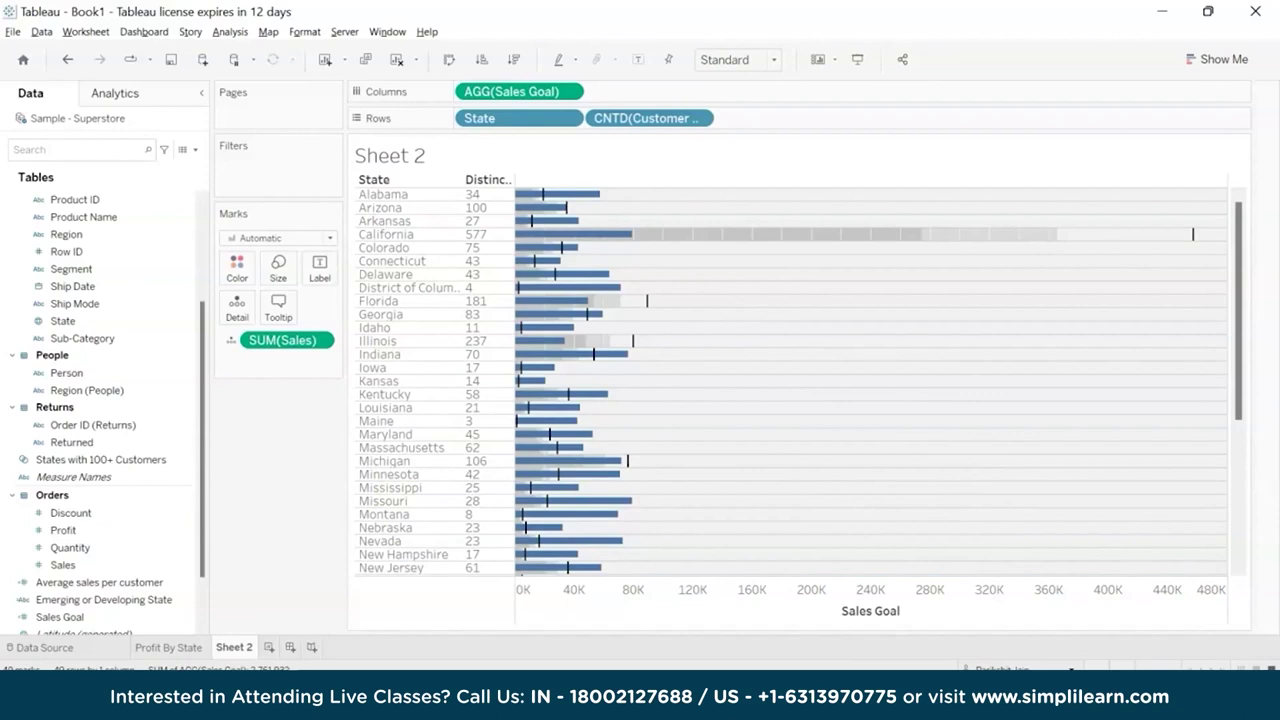
Color the bullet graph bars by the Emerging or Developing State calculated field
scroll(86, 528, down, 2)
click(92, 530)
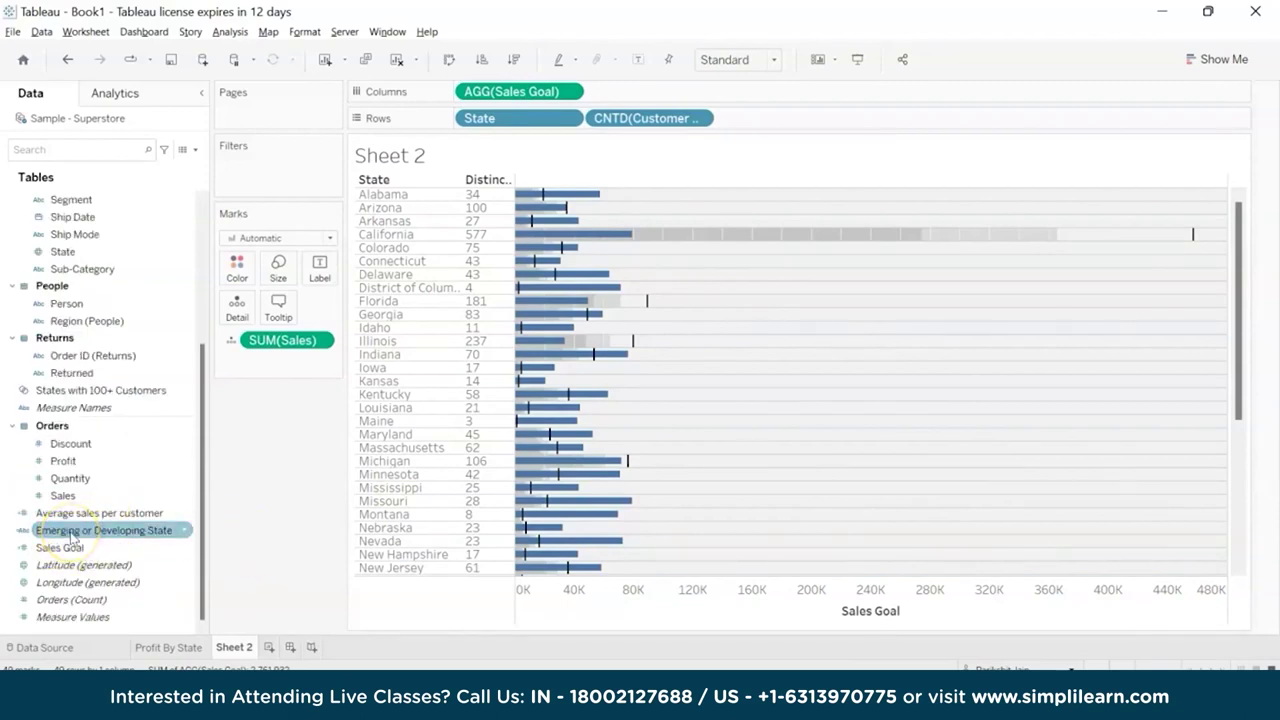
click(71, 532)
drag(71, 532, 236, 270)
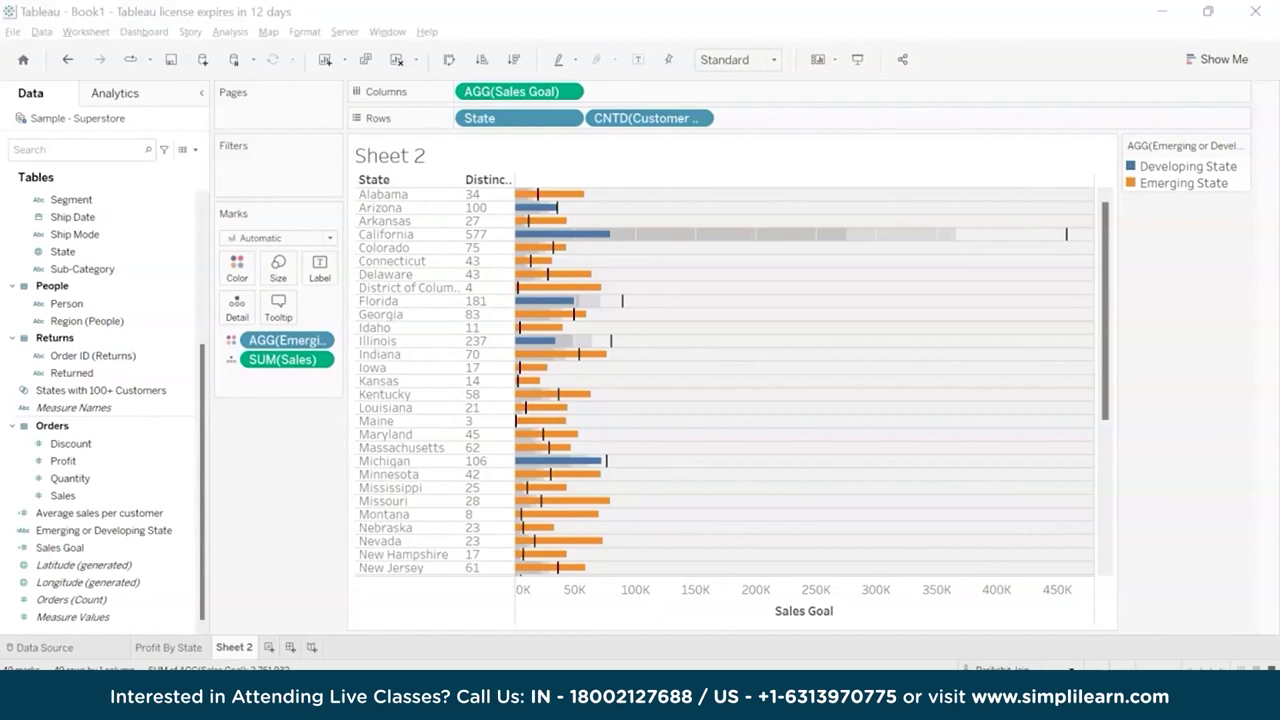
Rename Sheet 2 as "Developing and the Emerging States"
double_click(230, 648)
key(ctrl+v)
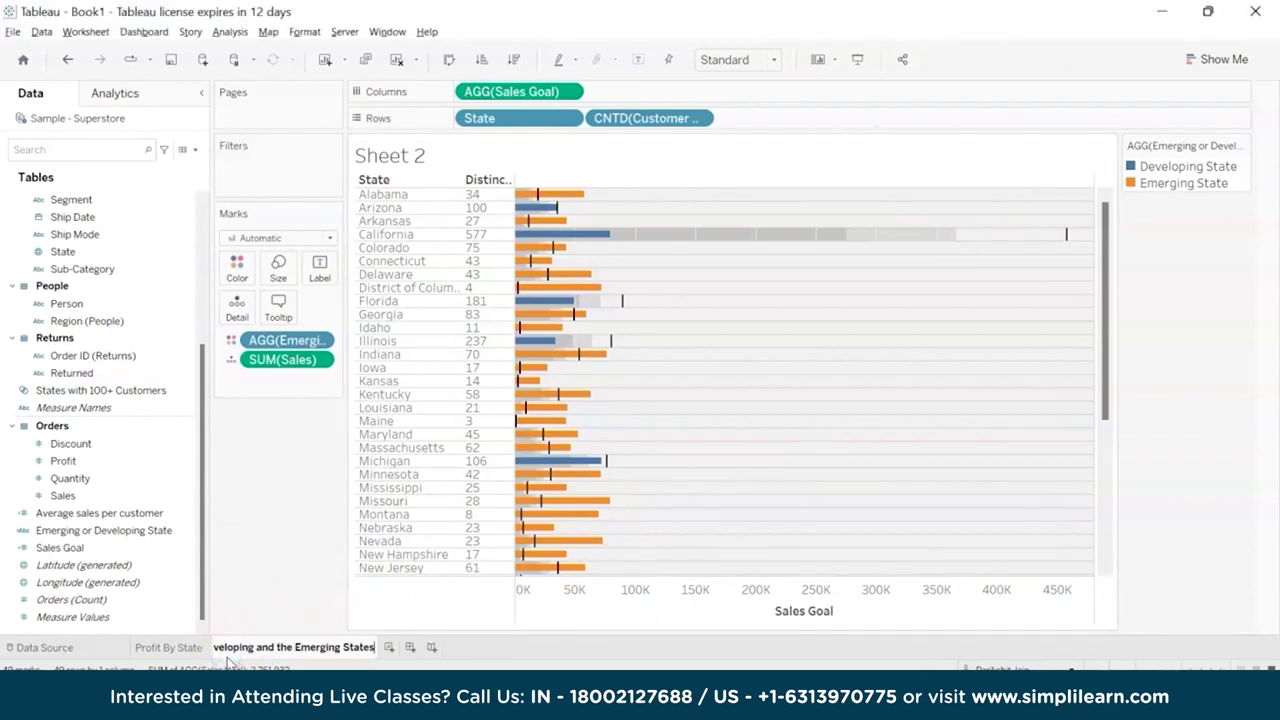
key(Return)
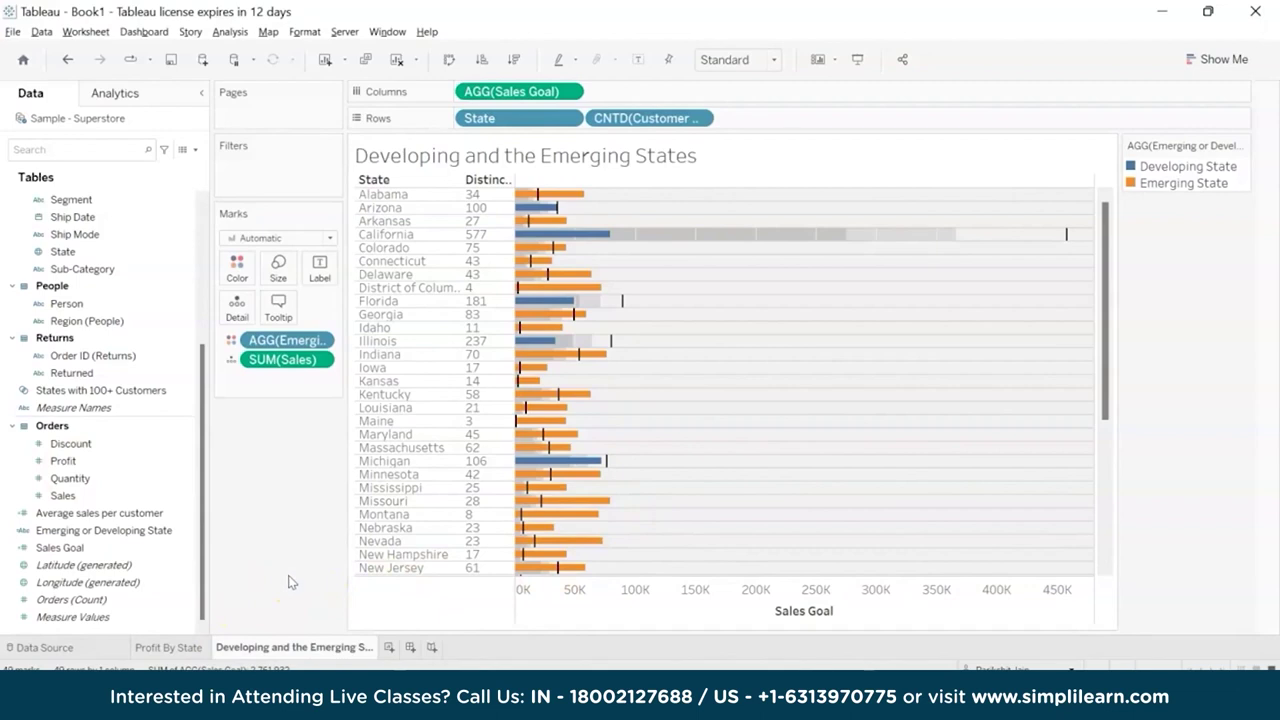
Examine customer count, sales, sales goal and state category for individual states such as Alabama, Arizona, Delaware, Michigan and New Jersey
mouse_move(556, 200)
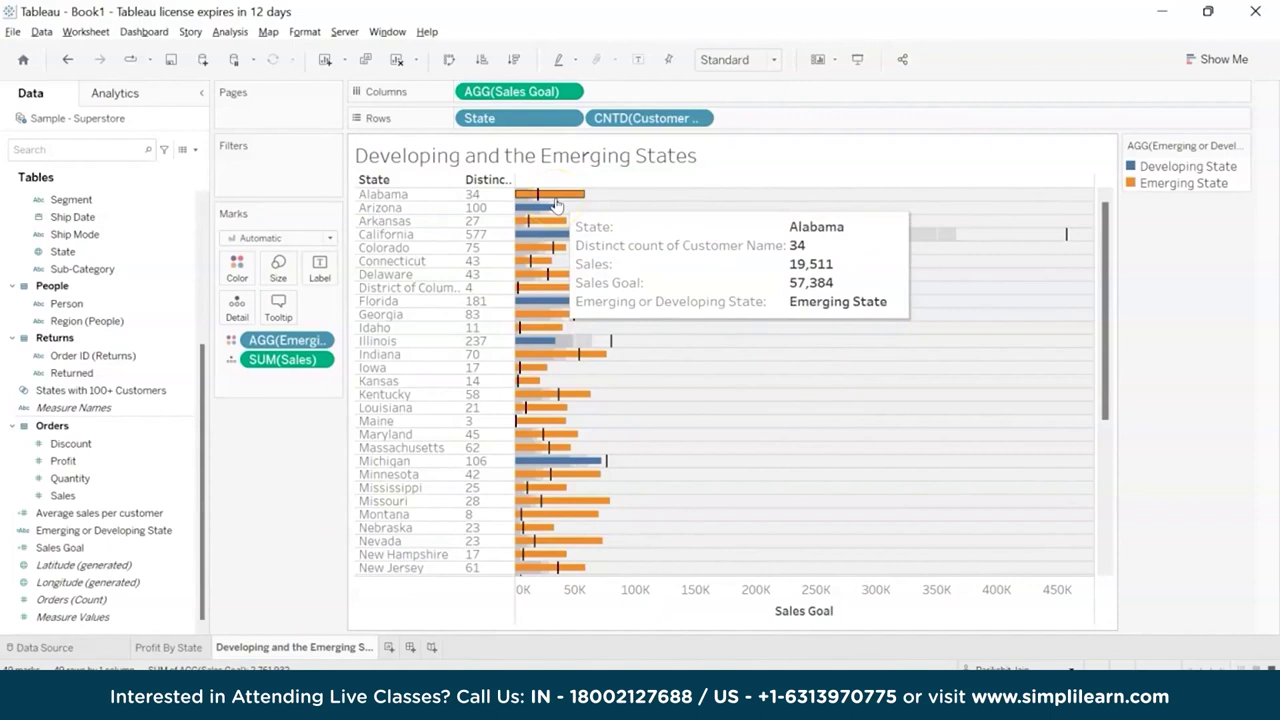
click(514, 197)
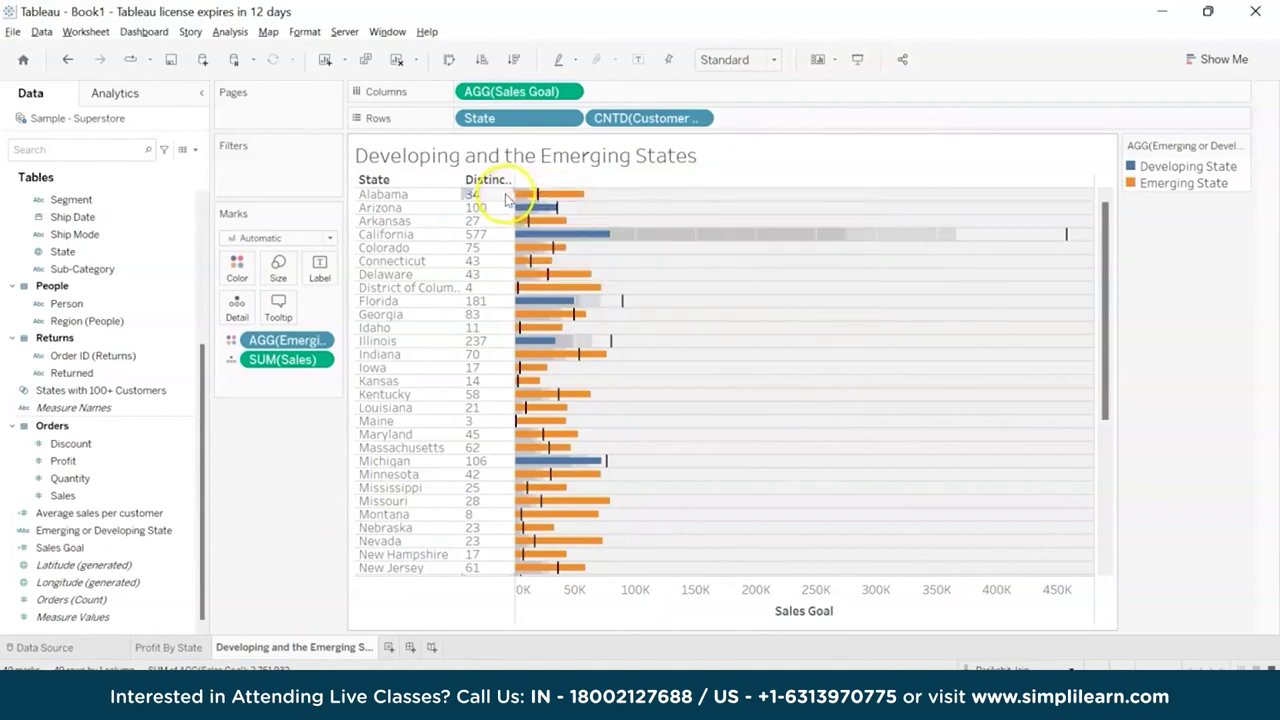
click(538, 197)
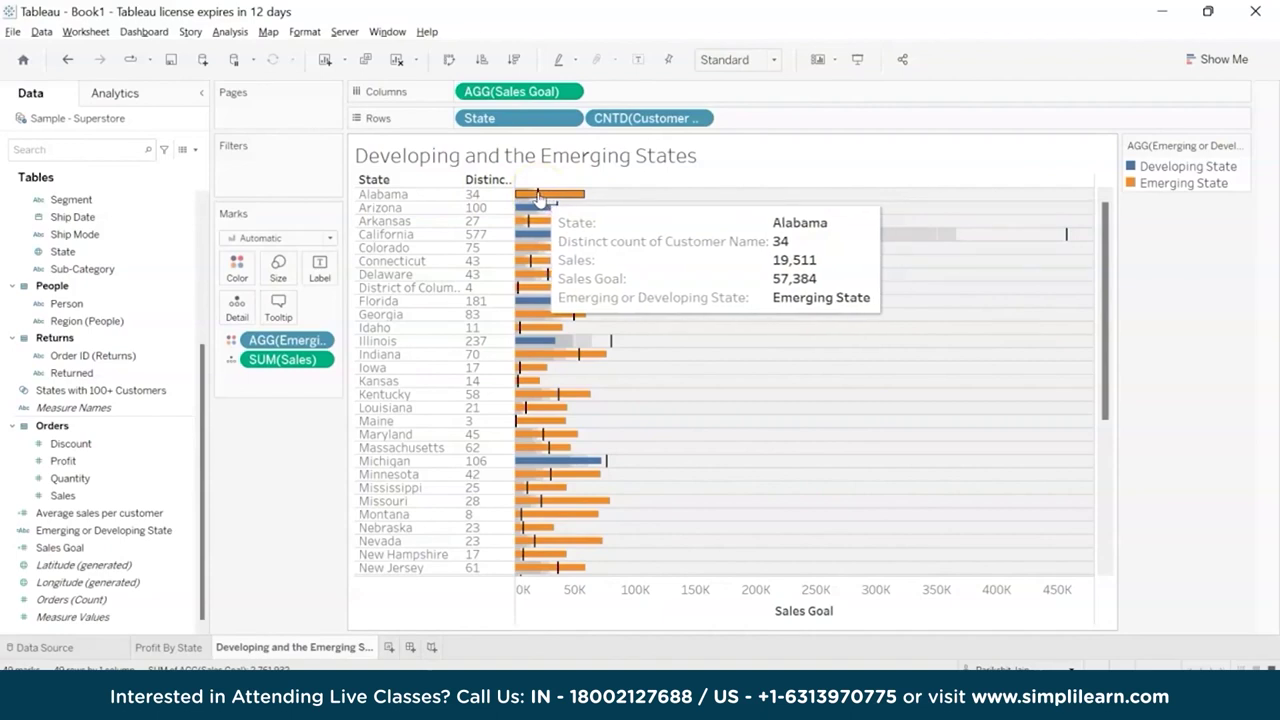
mouse_move(558, 214)
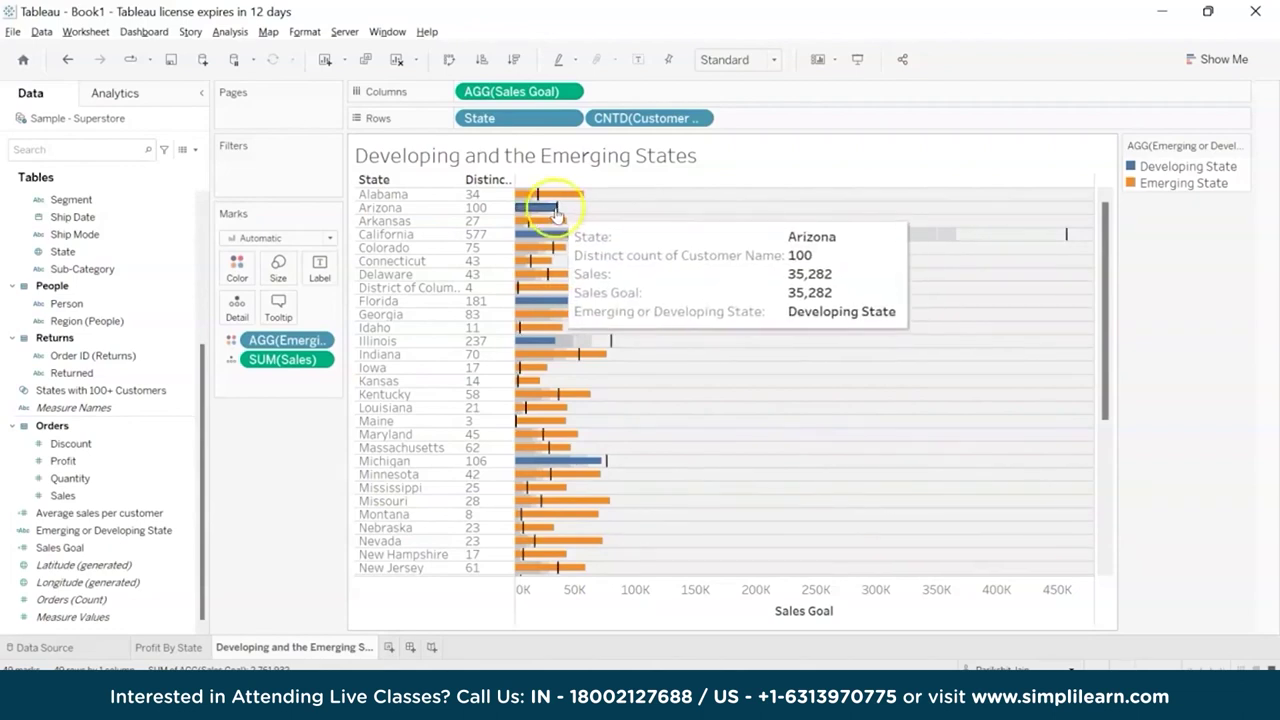
click(558, 215)
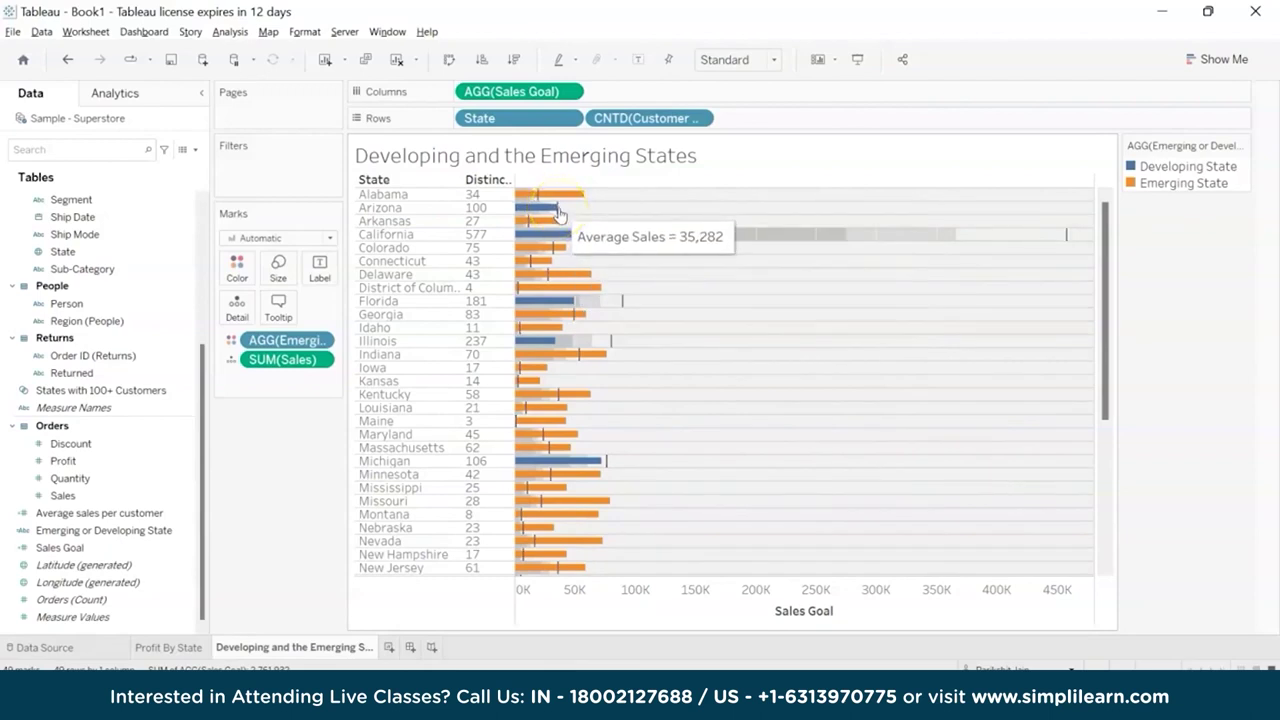
click(555, 220)
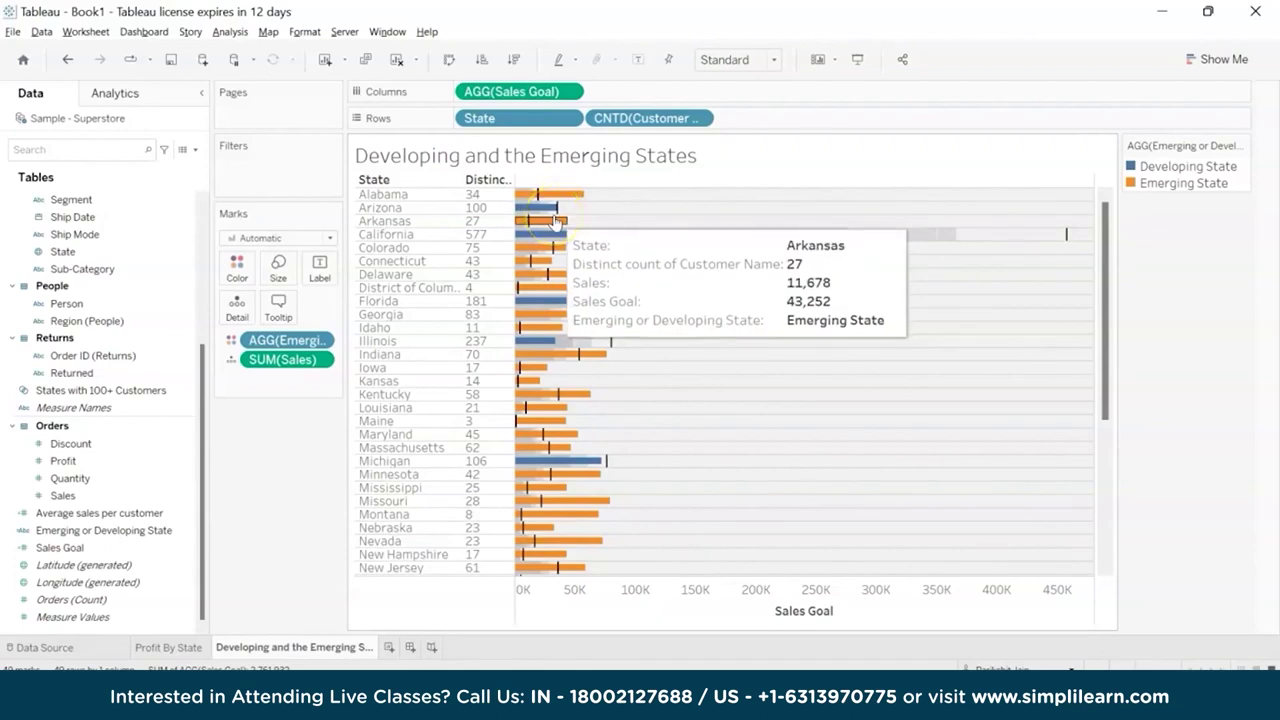
click(549, 192)
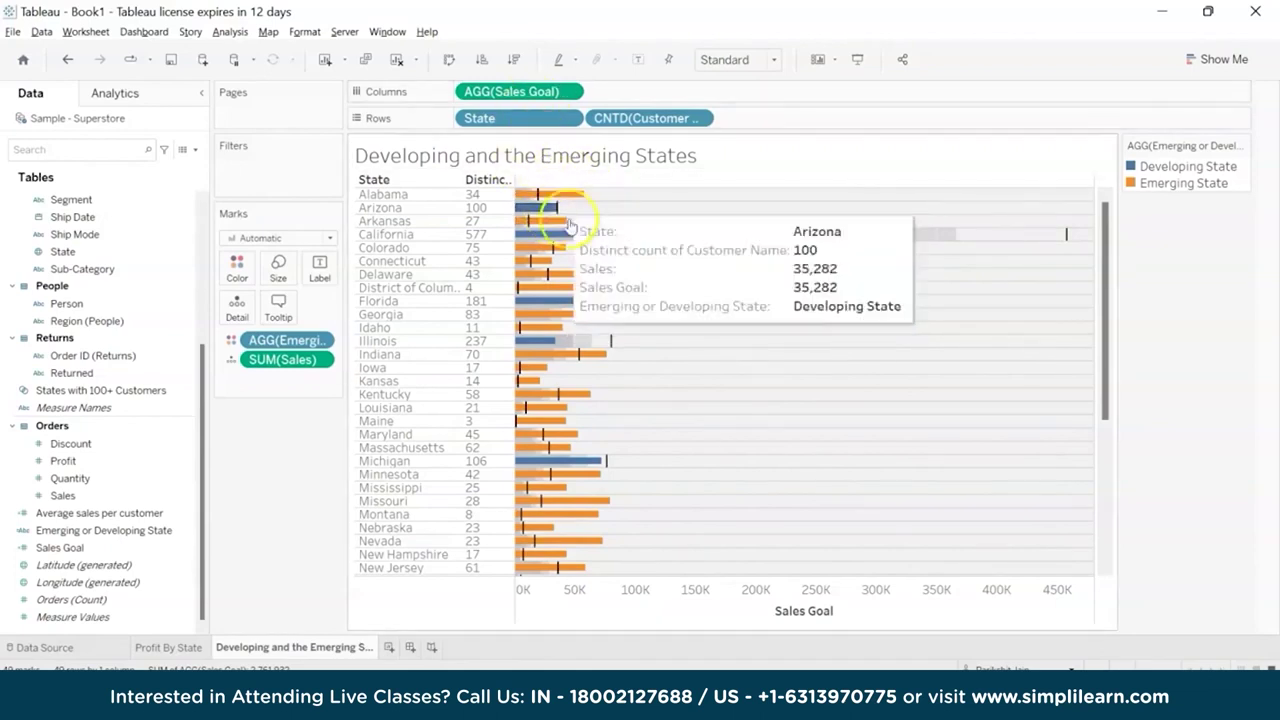
click(519, 275)
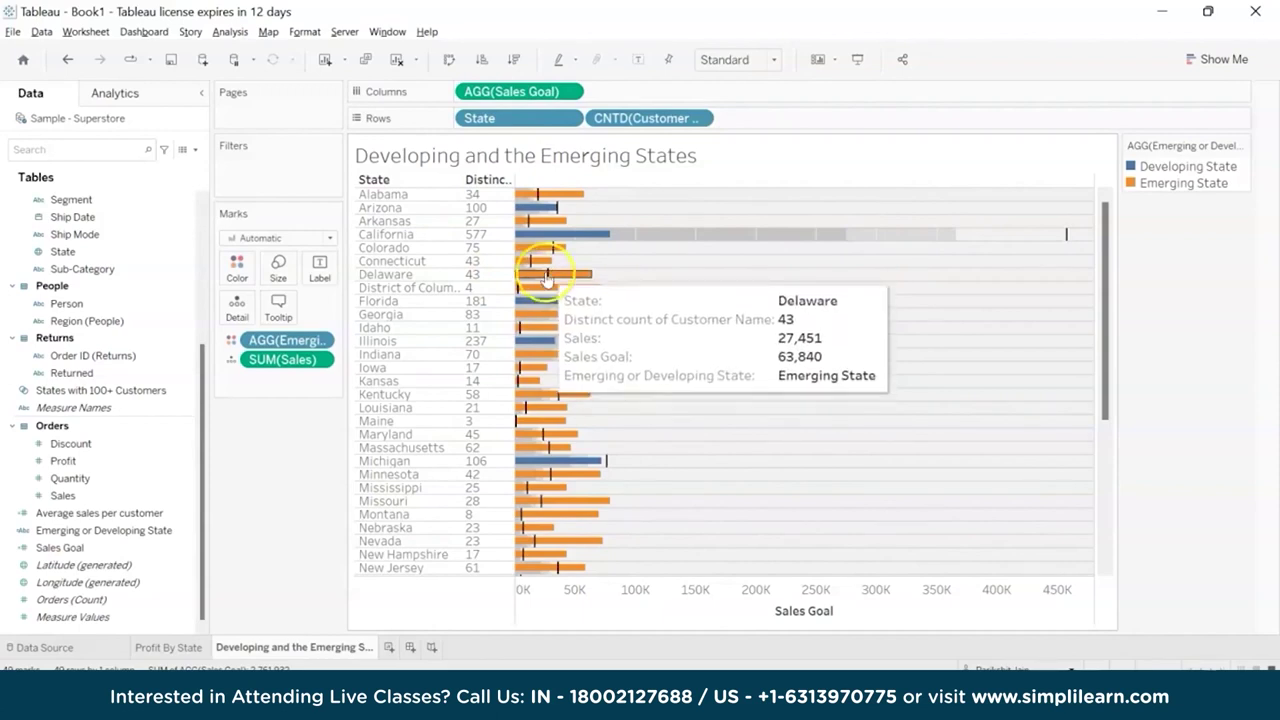
click(548, 281)
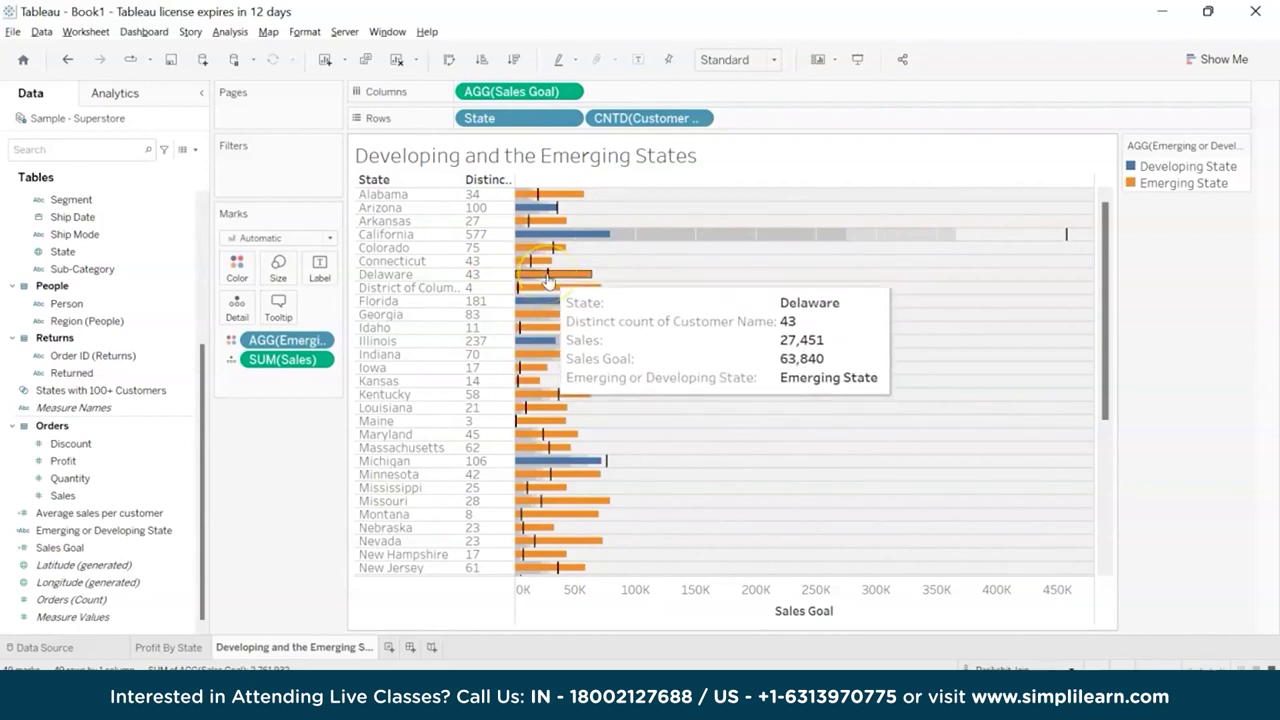
mouse_move(608, 470)
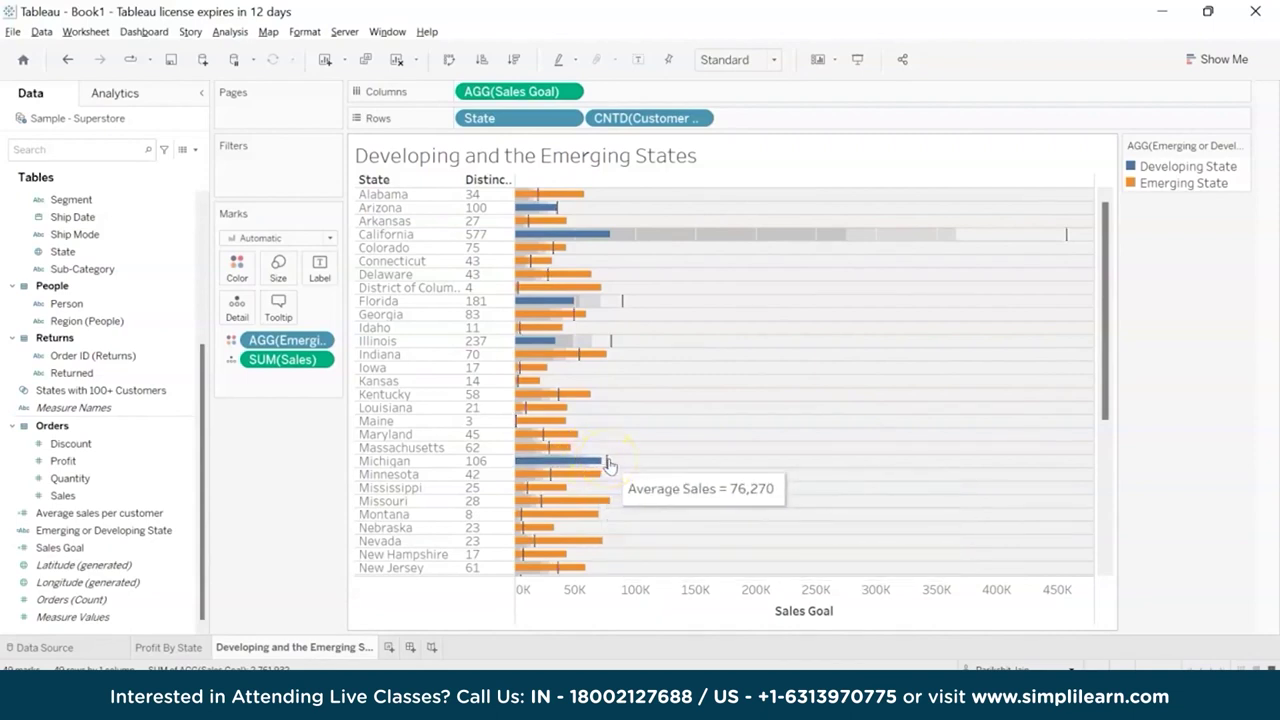
click(608, 463)
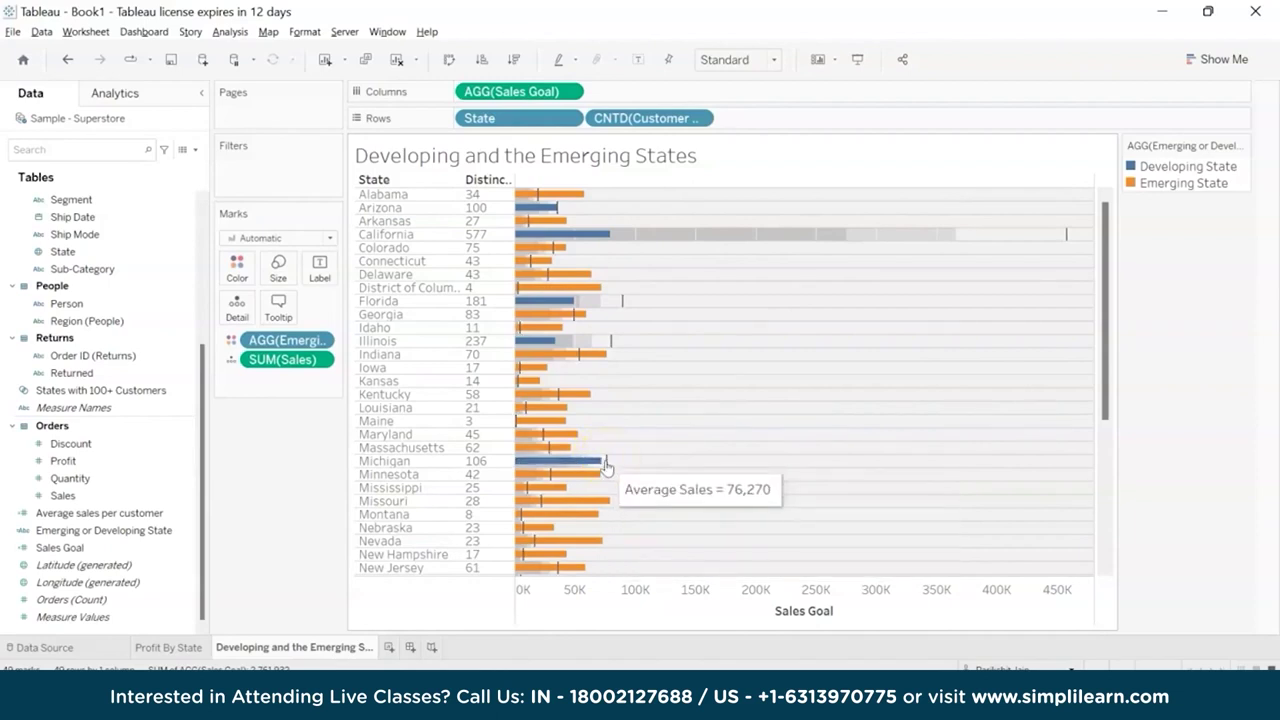
click(590, 464)
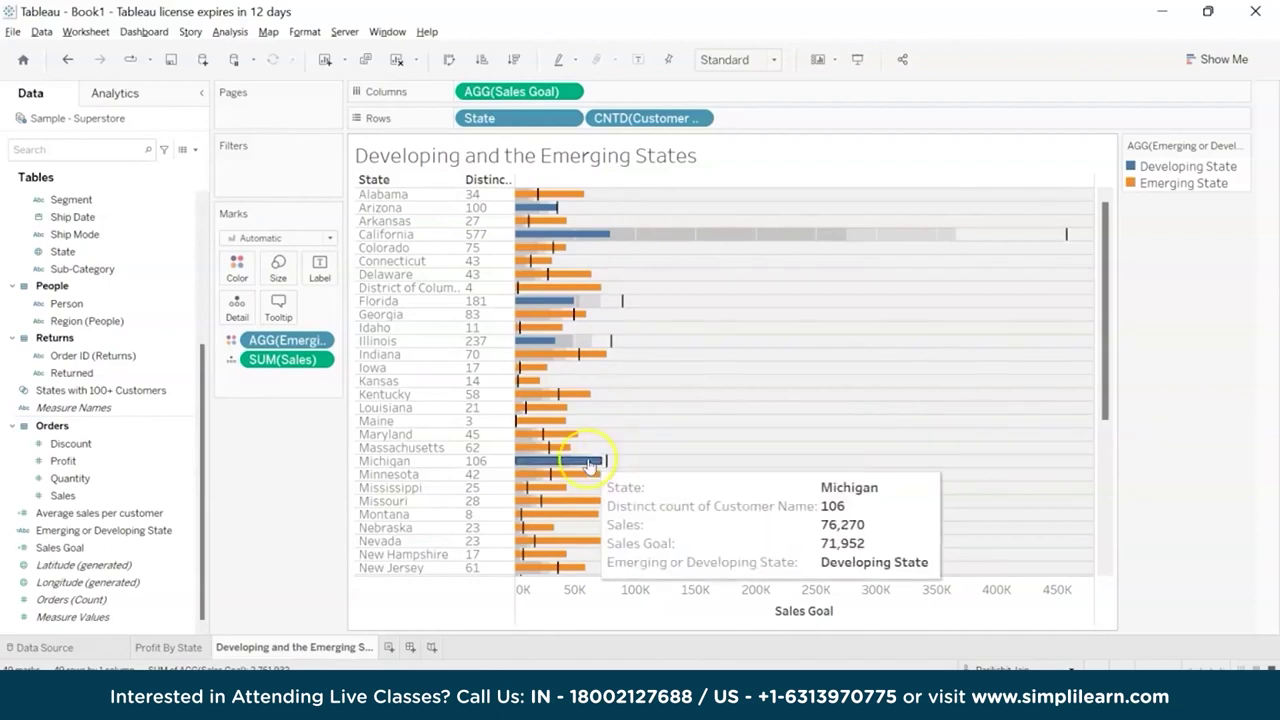
click(565, 450)
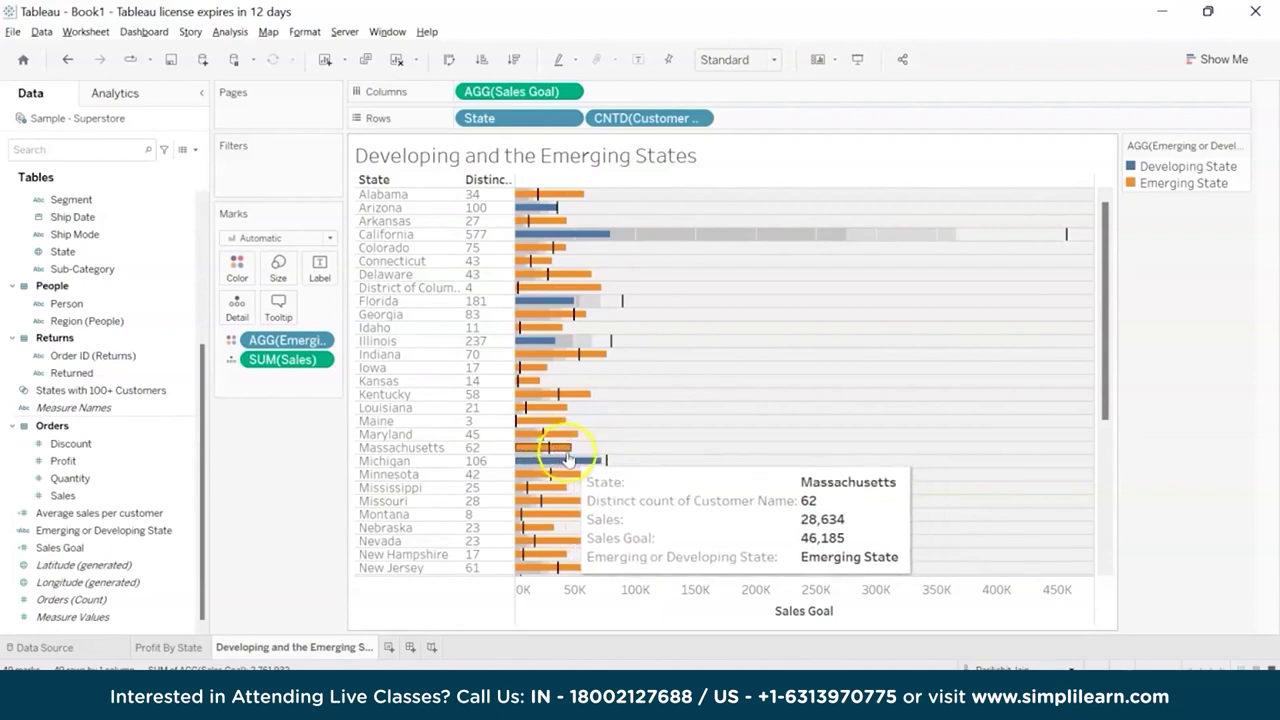
click(548, 570)
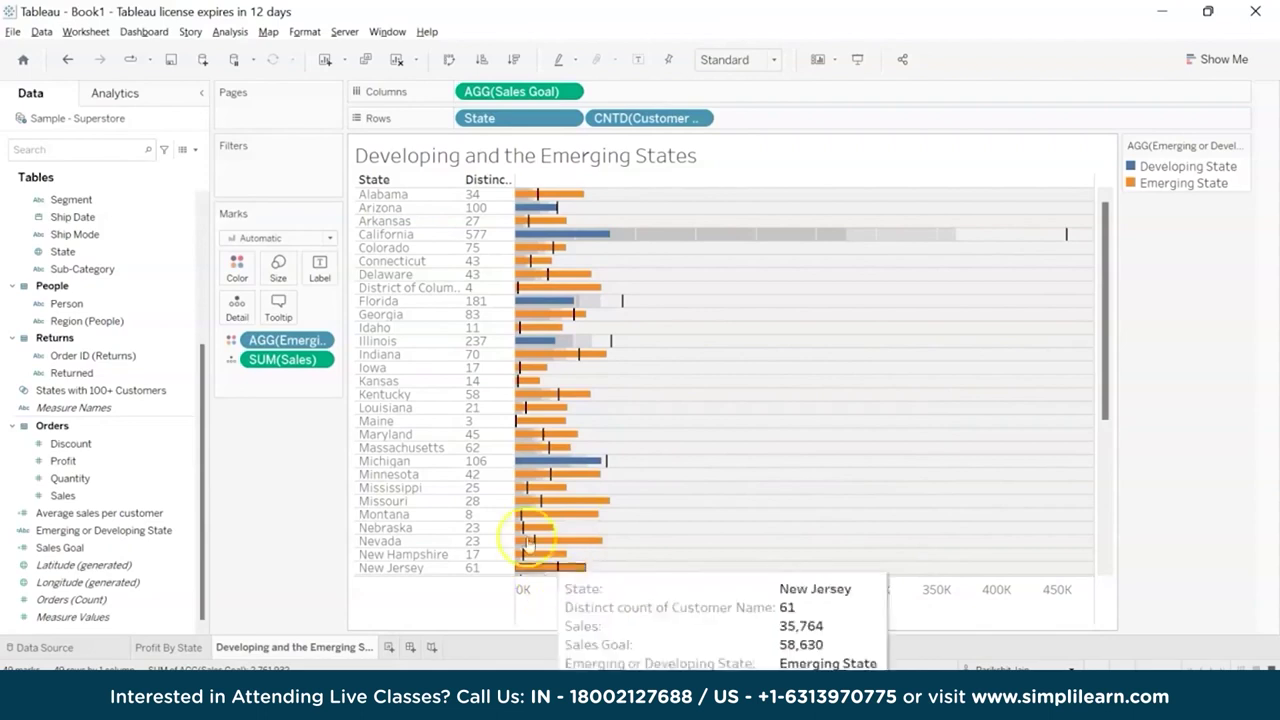
Sort the states by distinct customer count in descending order and compare the developing and emerging groups
click(493, 181)
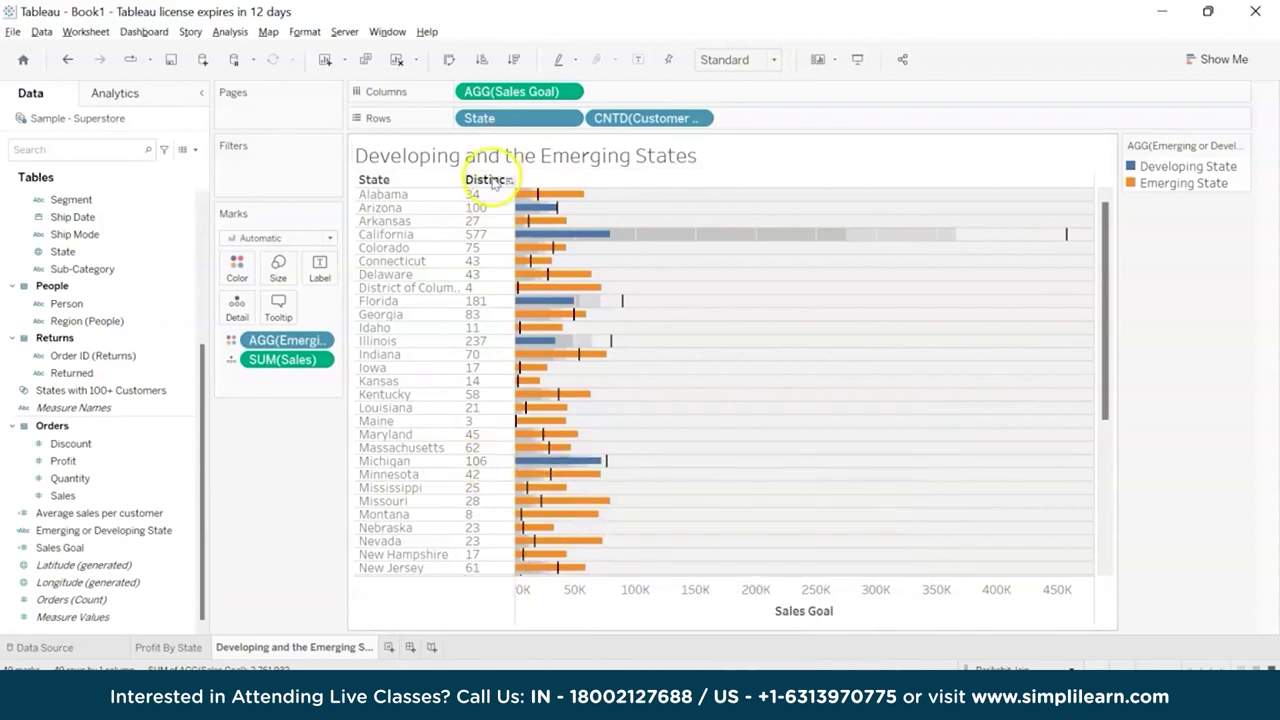
click(509, 182)
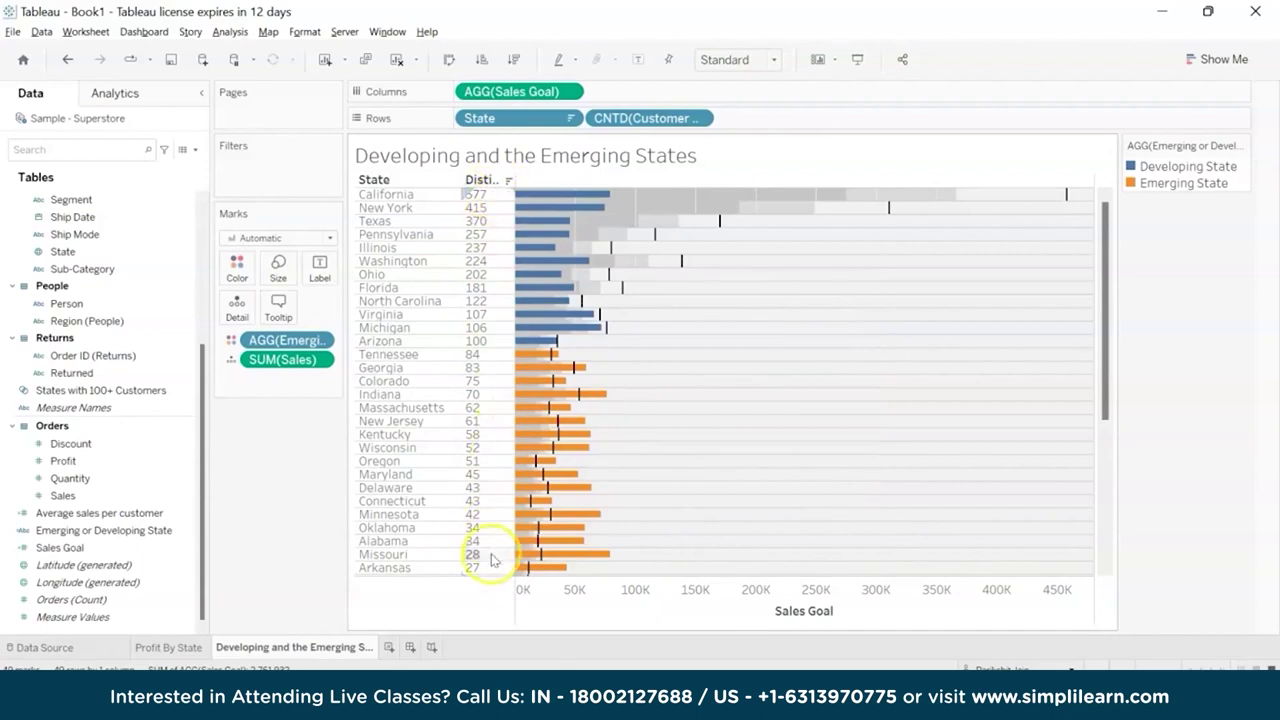
mouse_move(552, 203)
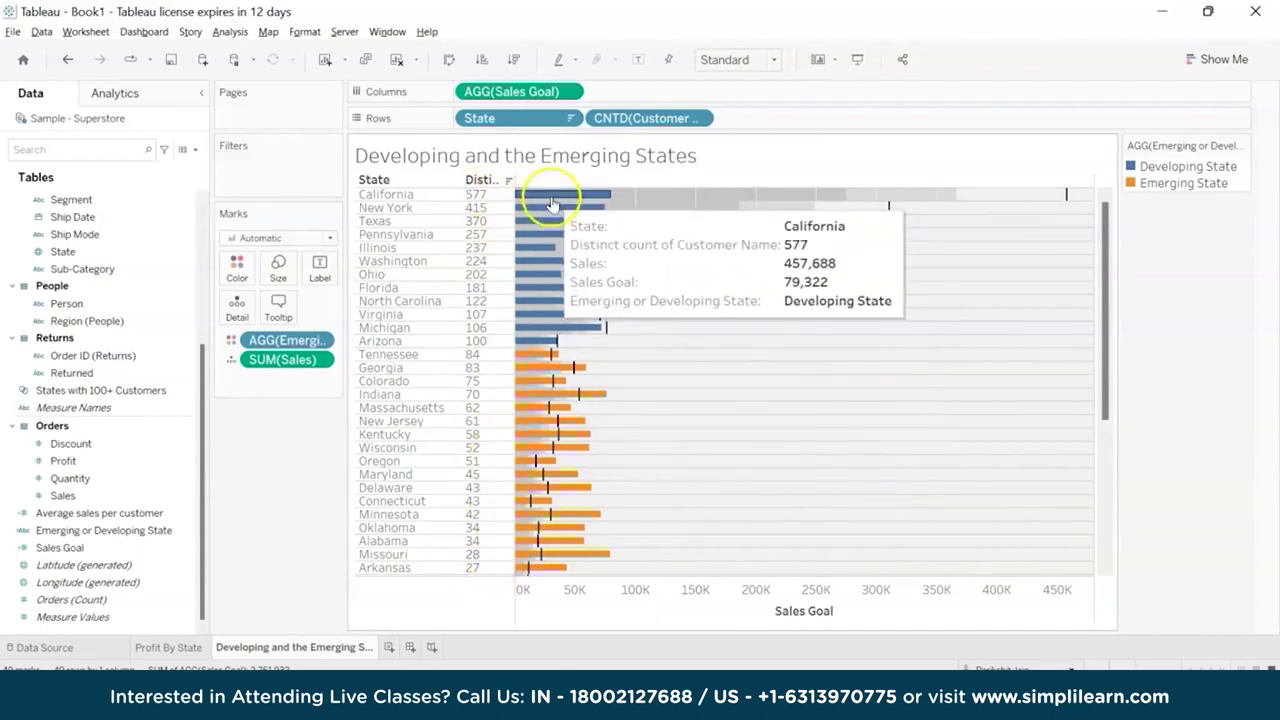
mouse_move(532, 330)
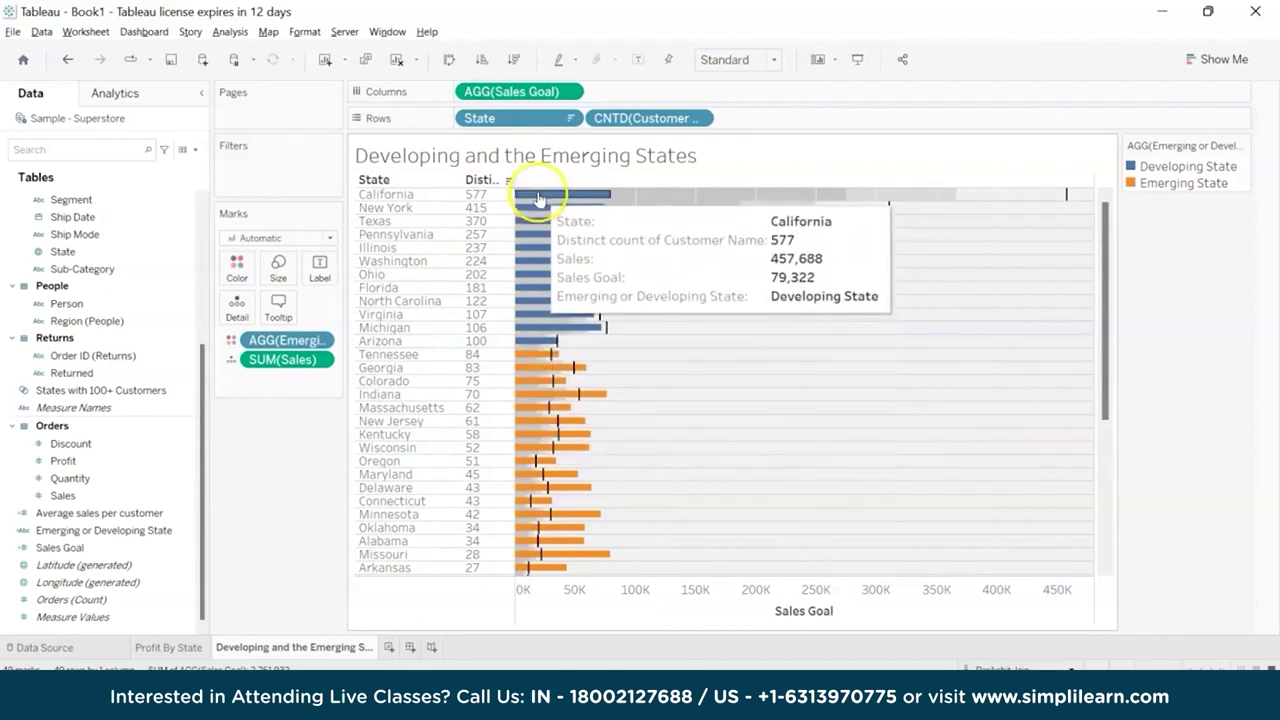
mouse_move(530, 374)
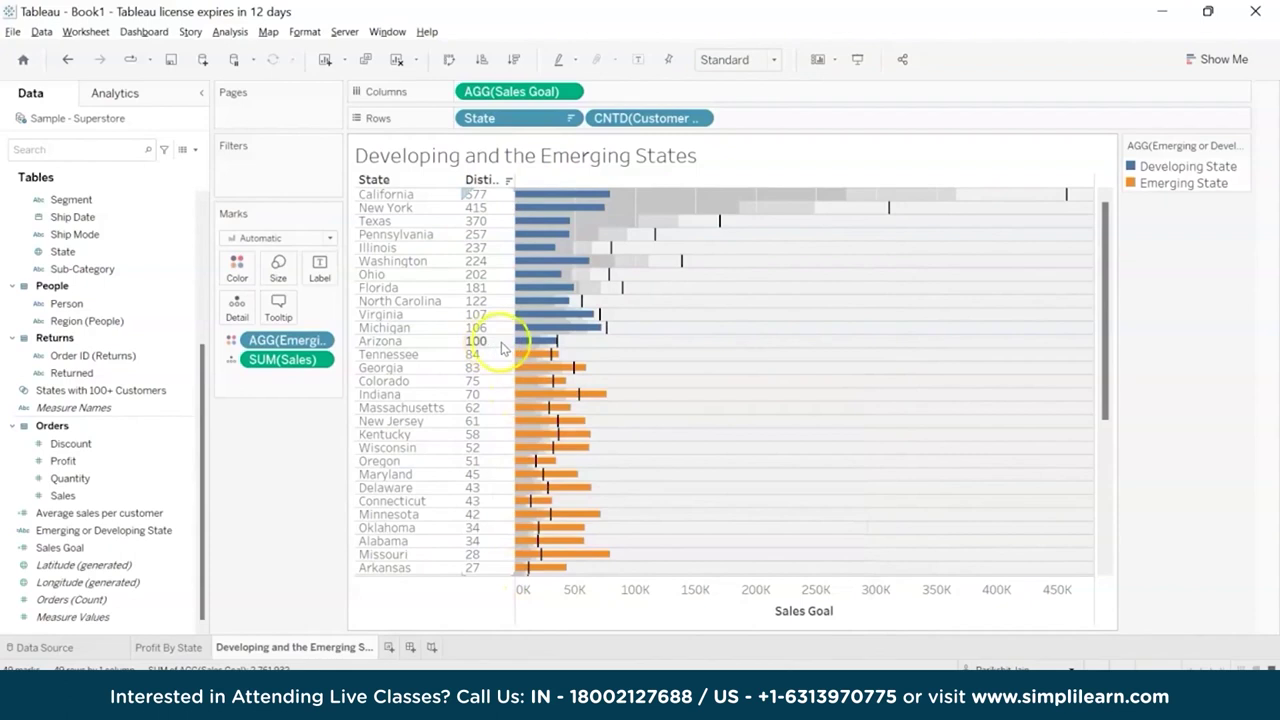
Sort the states by Sales Goal in descending order
click(805, 181)
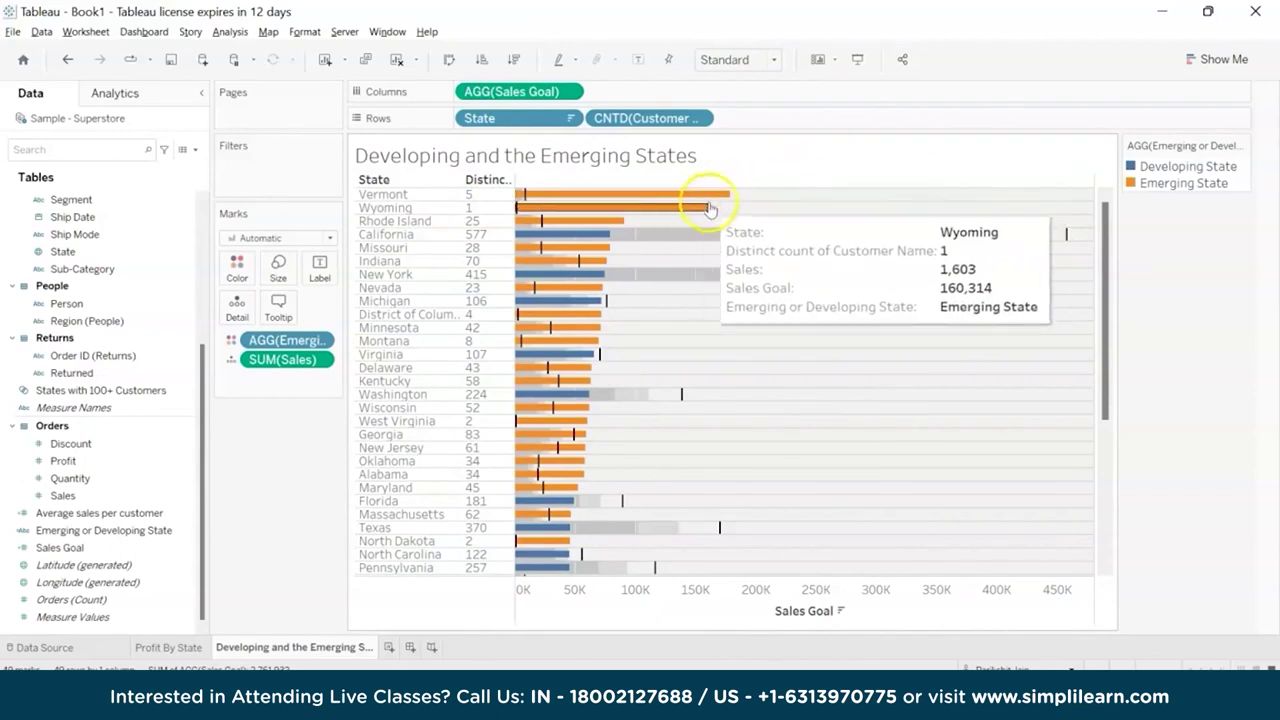
Examine customer count, sales, sales goal and state category for Wyoming, California, New York and Kentucky in the sorted chart
mouse_move(697, 214)
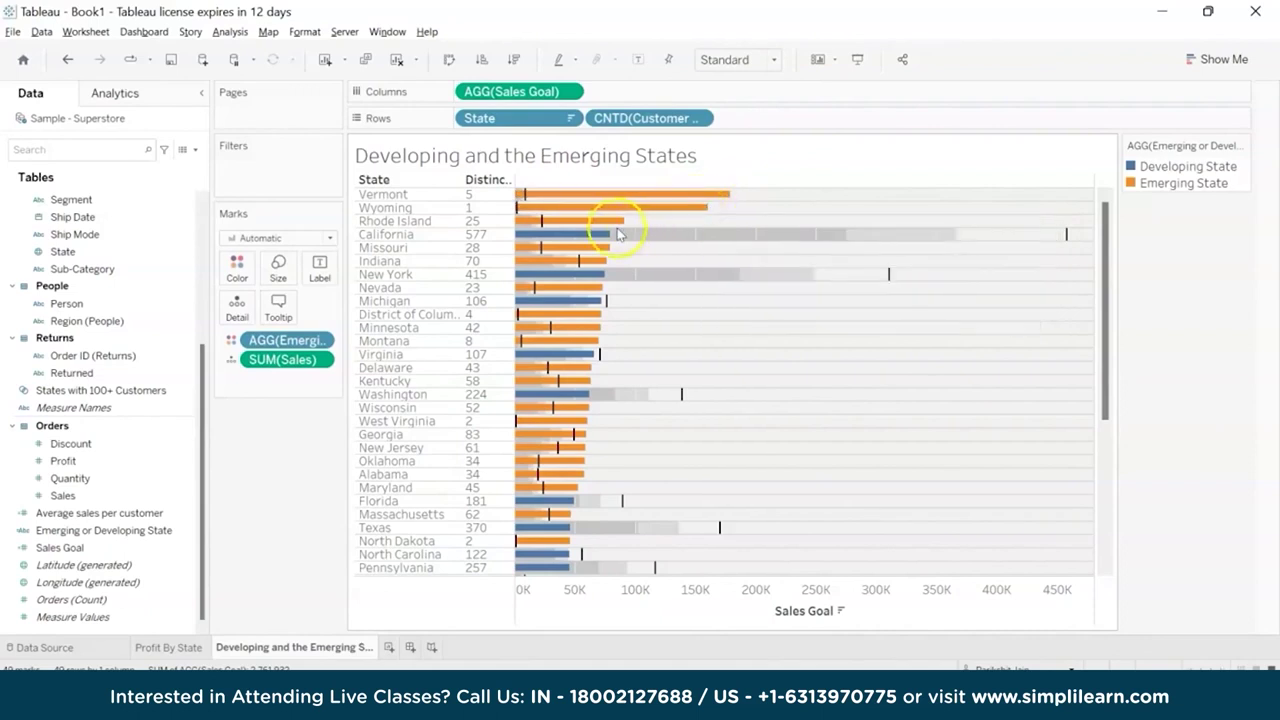
mouse_move(607, 238)
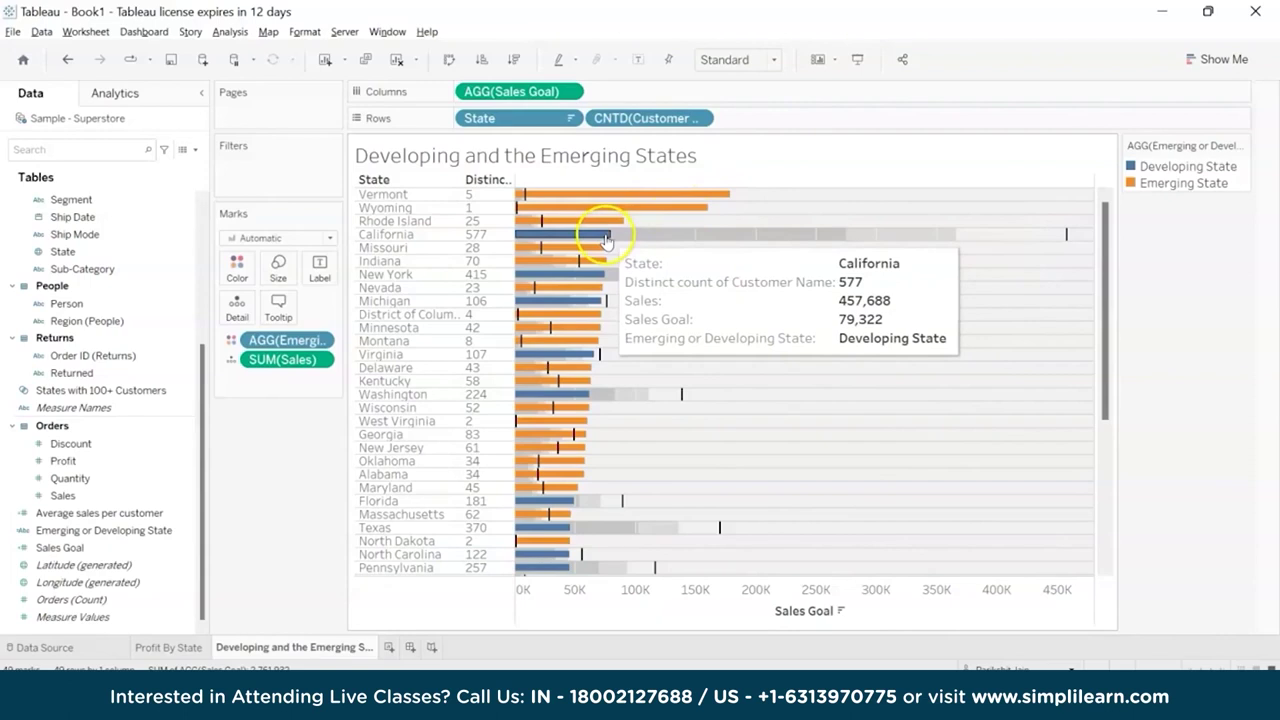
mouse_move(583, 290)
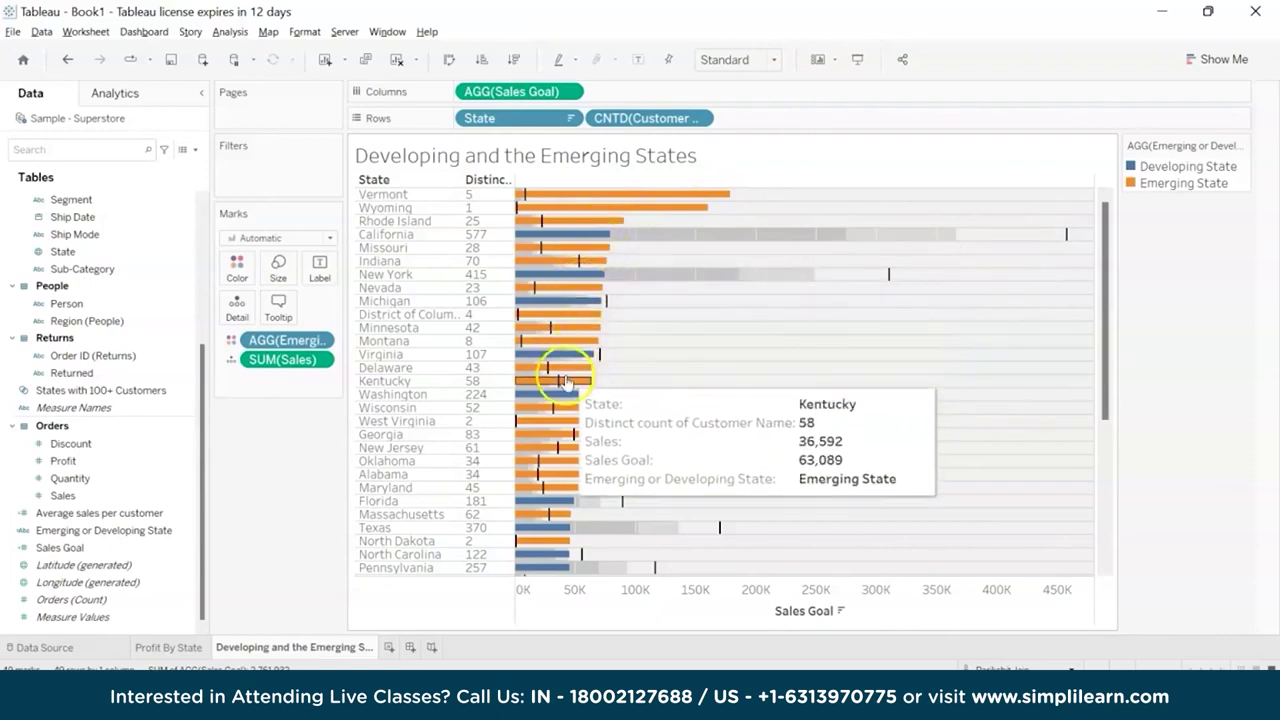
click(565, 410)
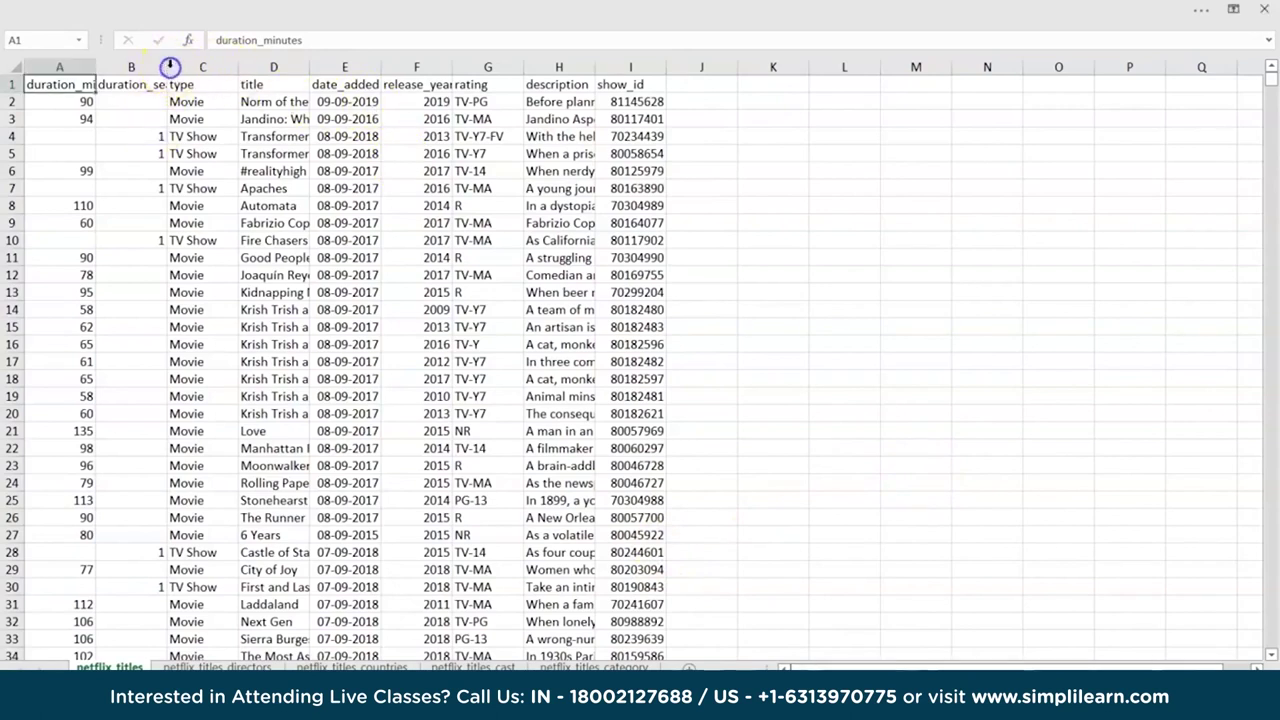
In the Excel workbook's netflix_titles sheet, widen the duration_seasons column and review the rating and show_id columns
double_click(167, 66)
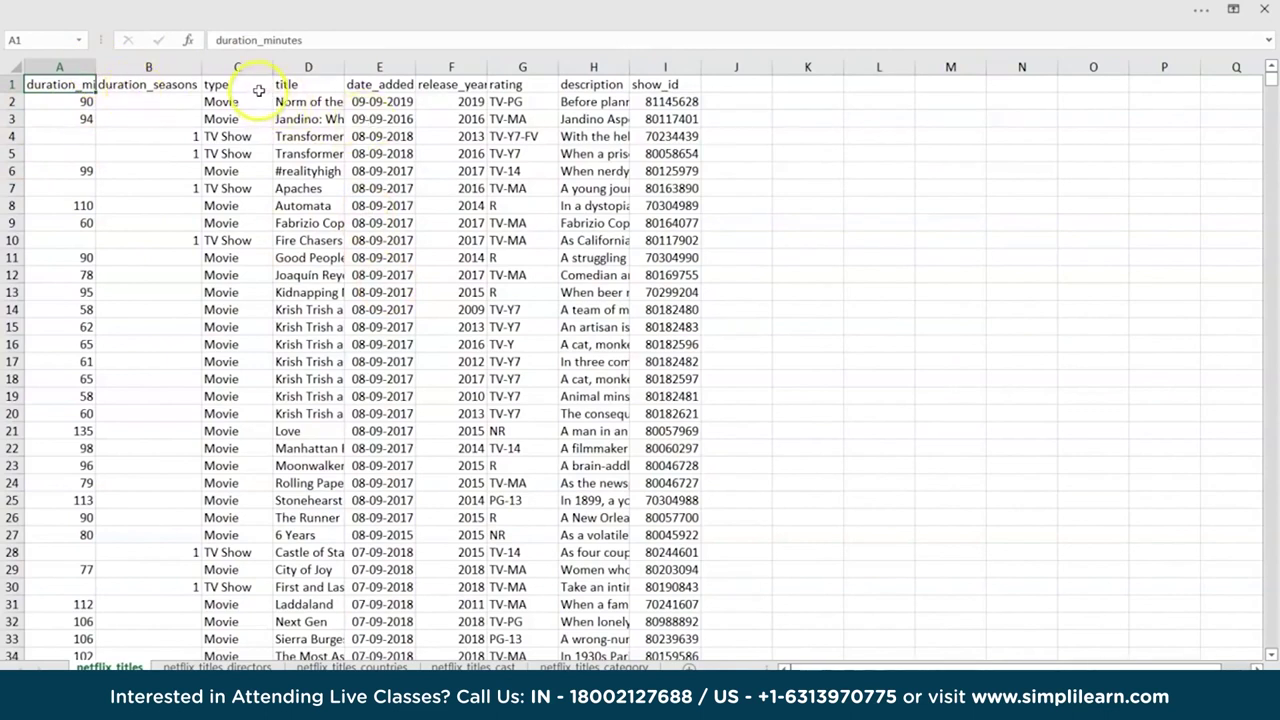
click(476, 85)
click(519, 85)
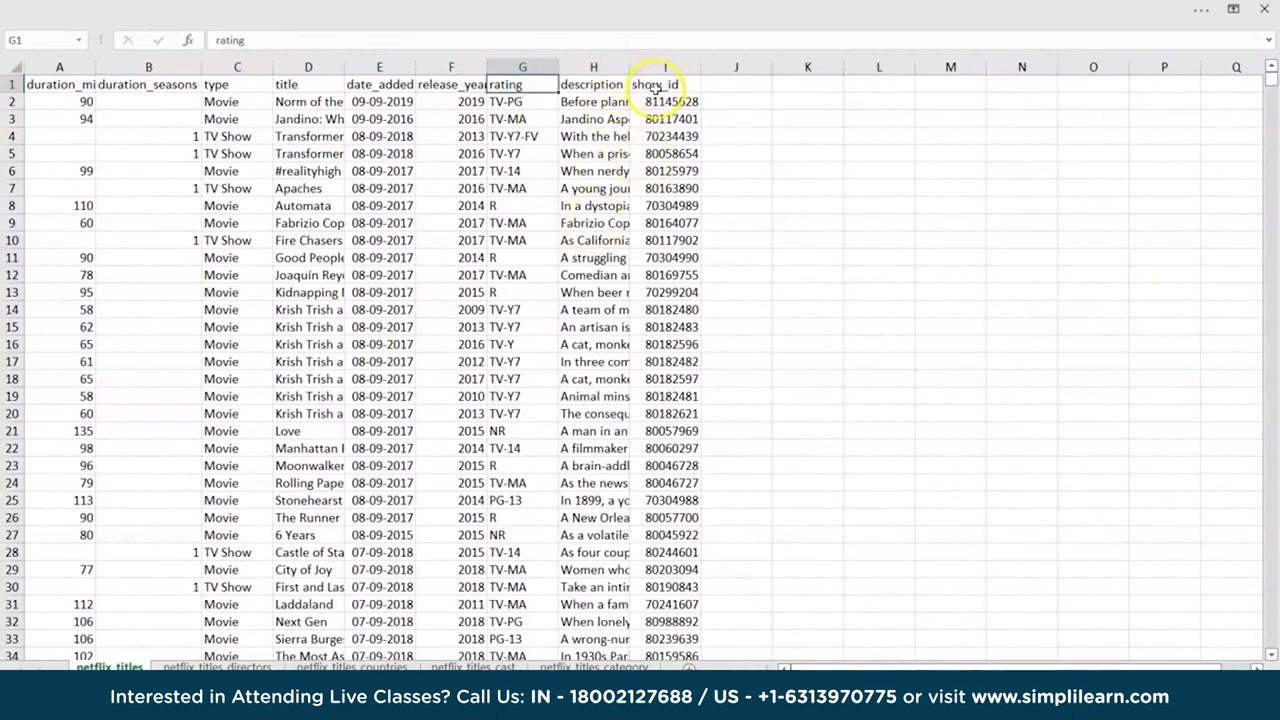
drag(655, 88, 652, 364)
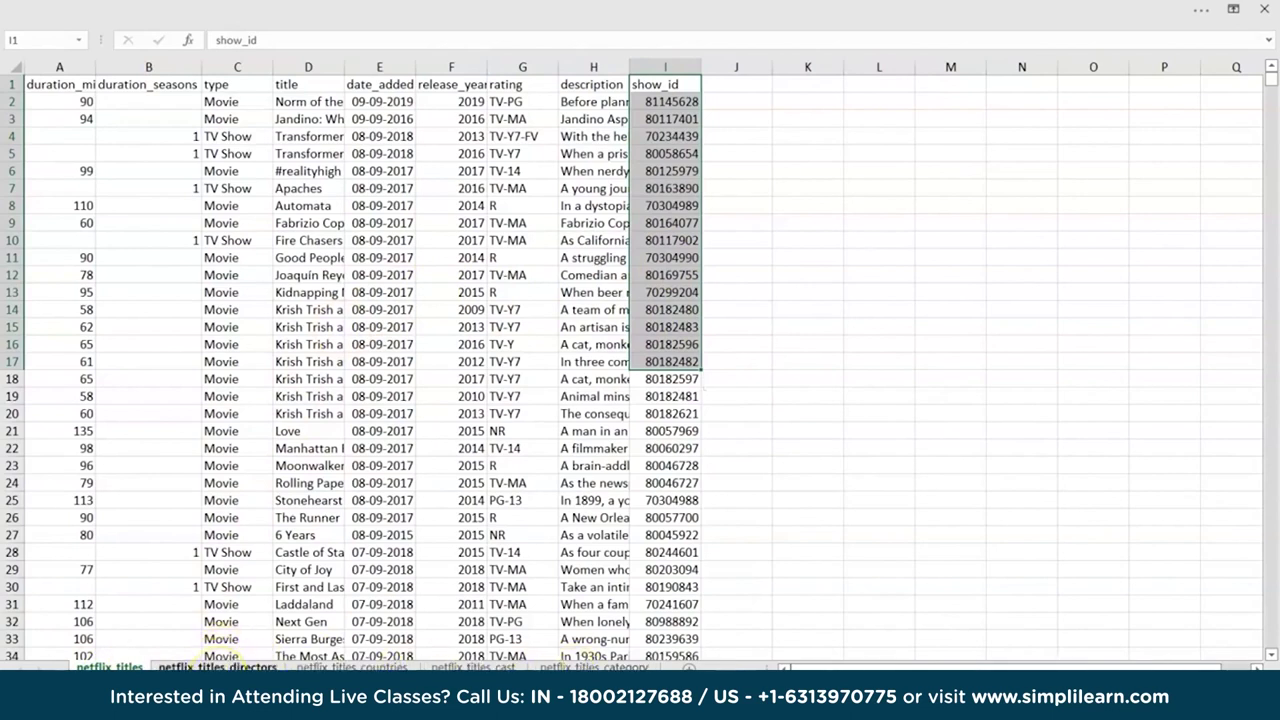
Review the directors, countries, cast and category sheets, widening the cast and listed_in columns so their entries are readable
click(218, 666)
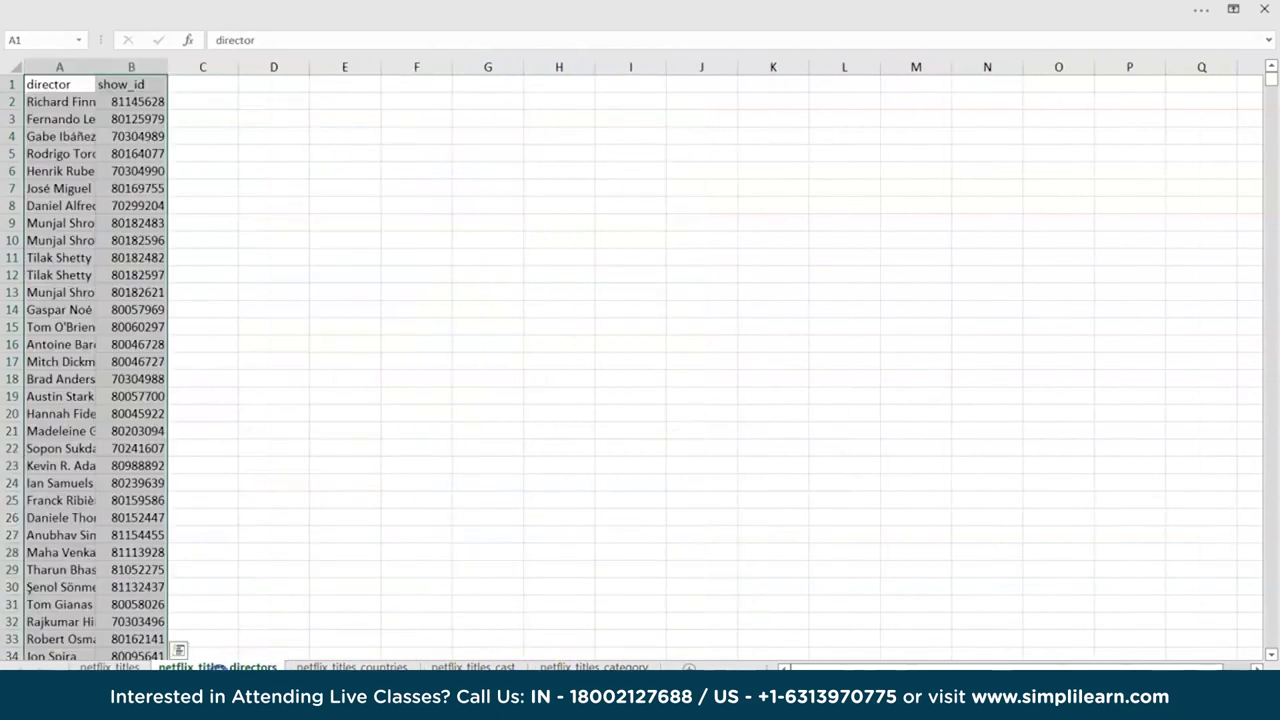
click(302, 665)
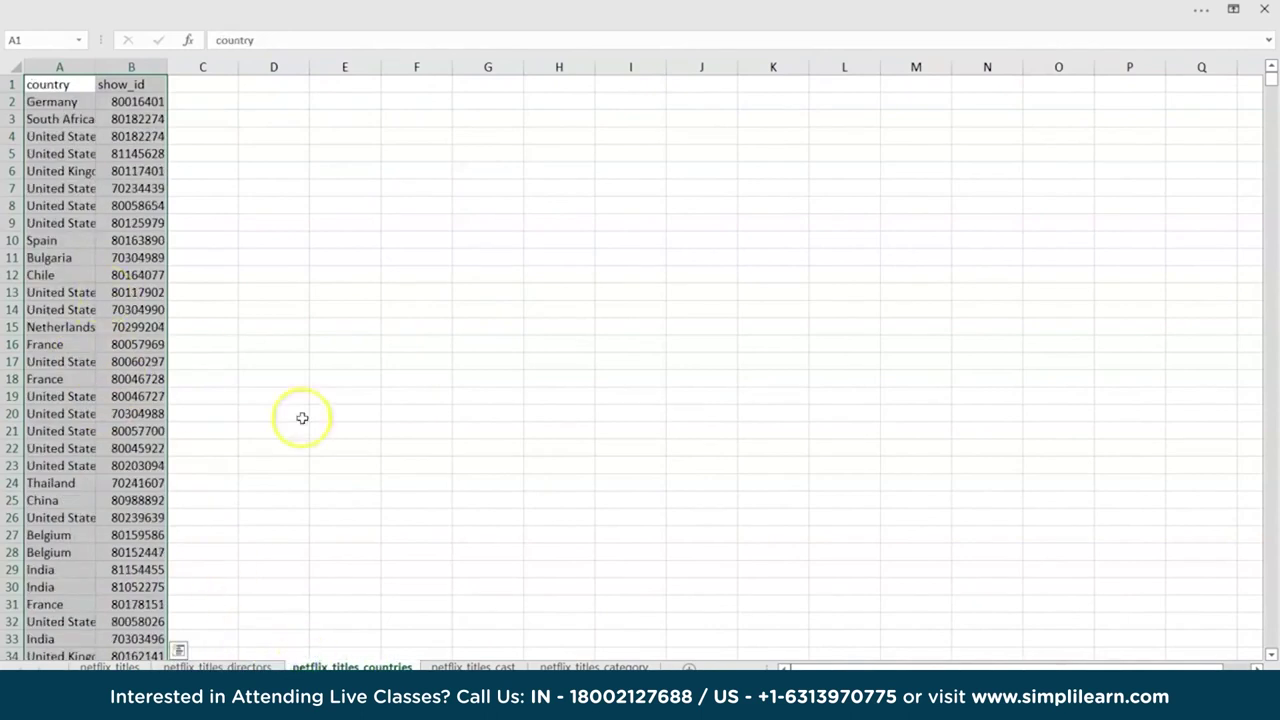
click(462, 665)
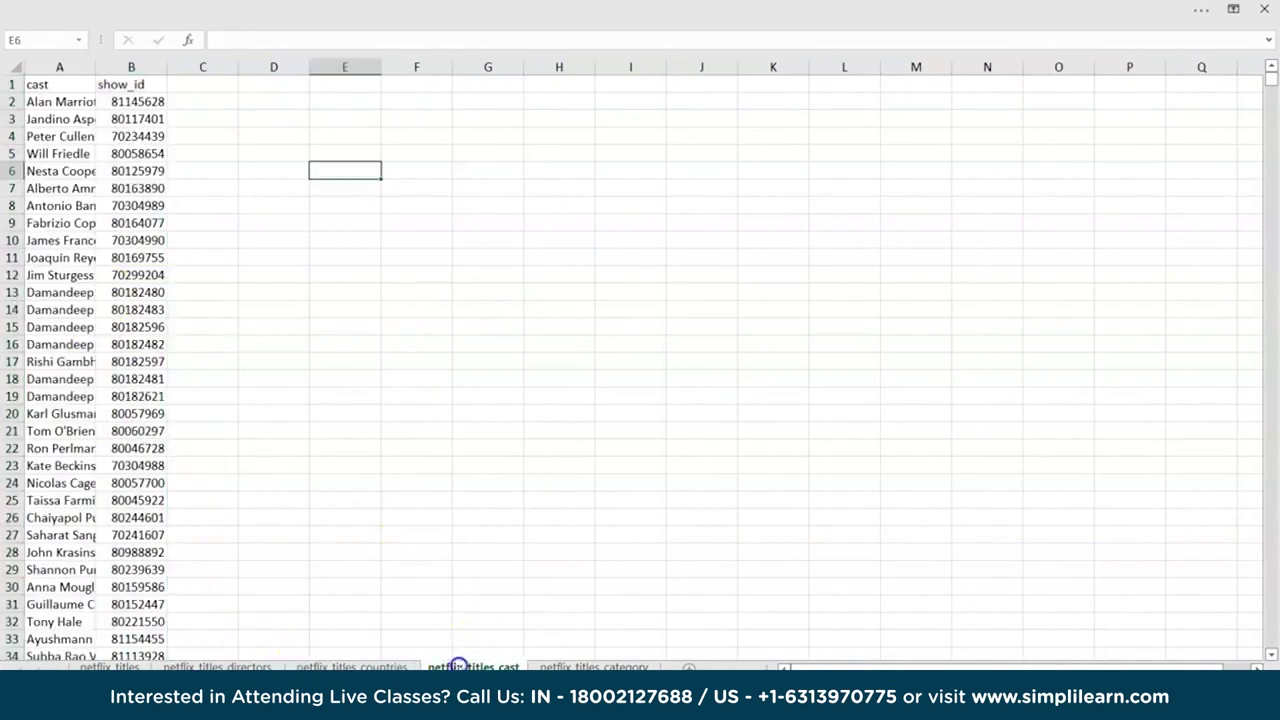
double_click(92, 62)
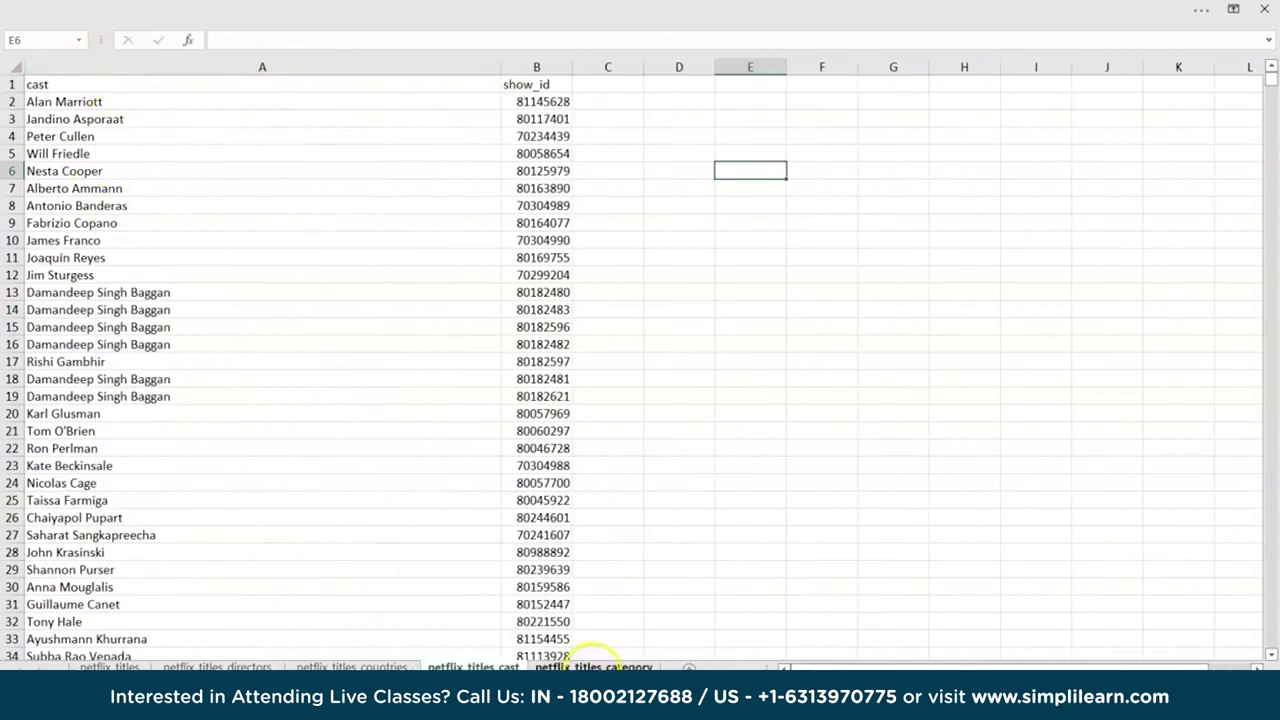
click(592, 665)
drag(94, 68, 188, 77)
click(95, 91)
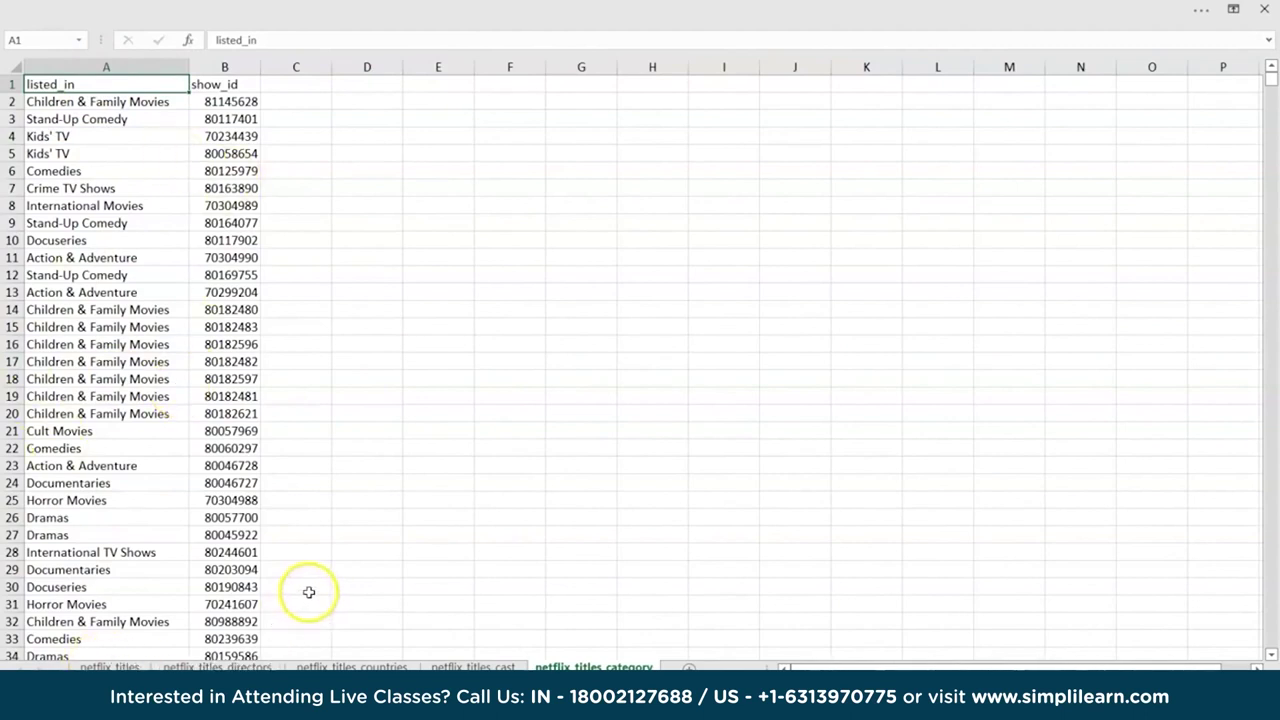
Switch to the empty Book1 workbook in Tableau and connect it to the Excel file netflix_titles.xlsx in the Tableau folder
mouse_move(891, 712)
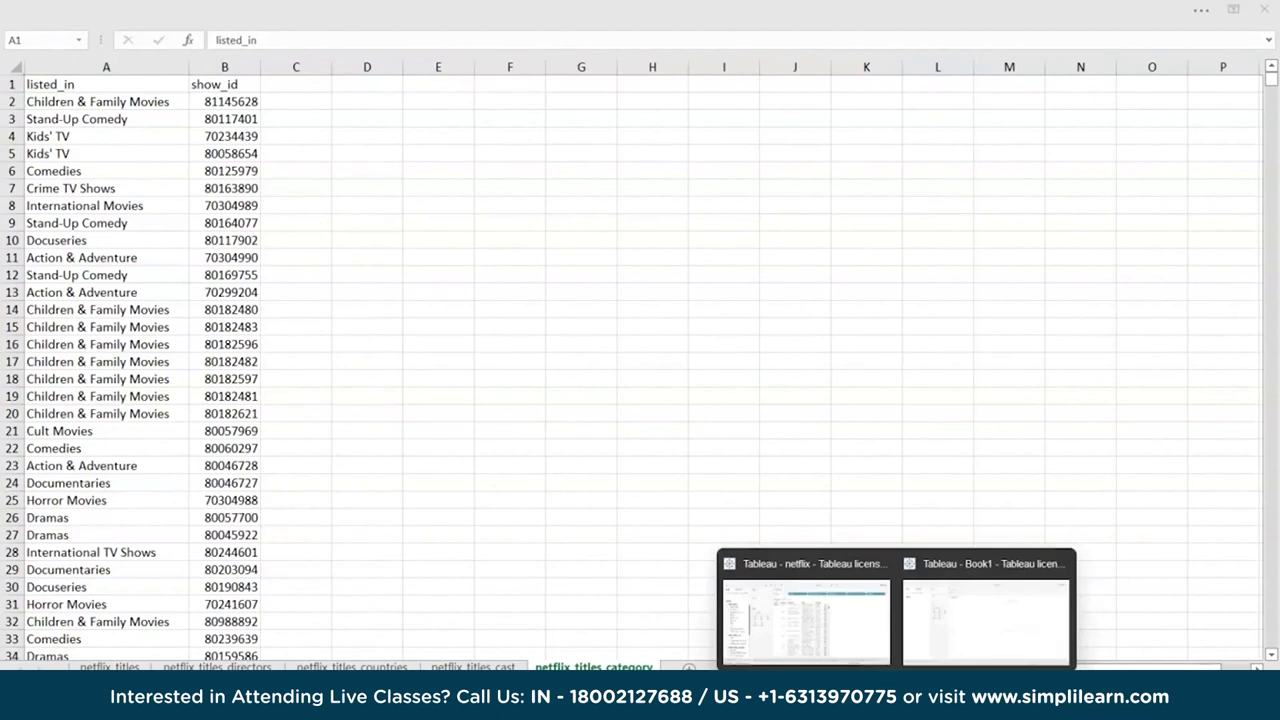
click(909, 663)
click(91, 121)
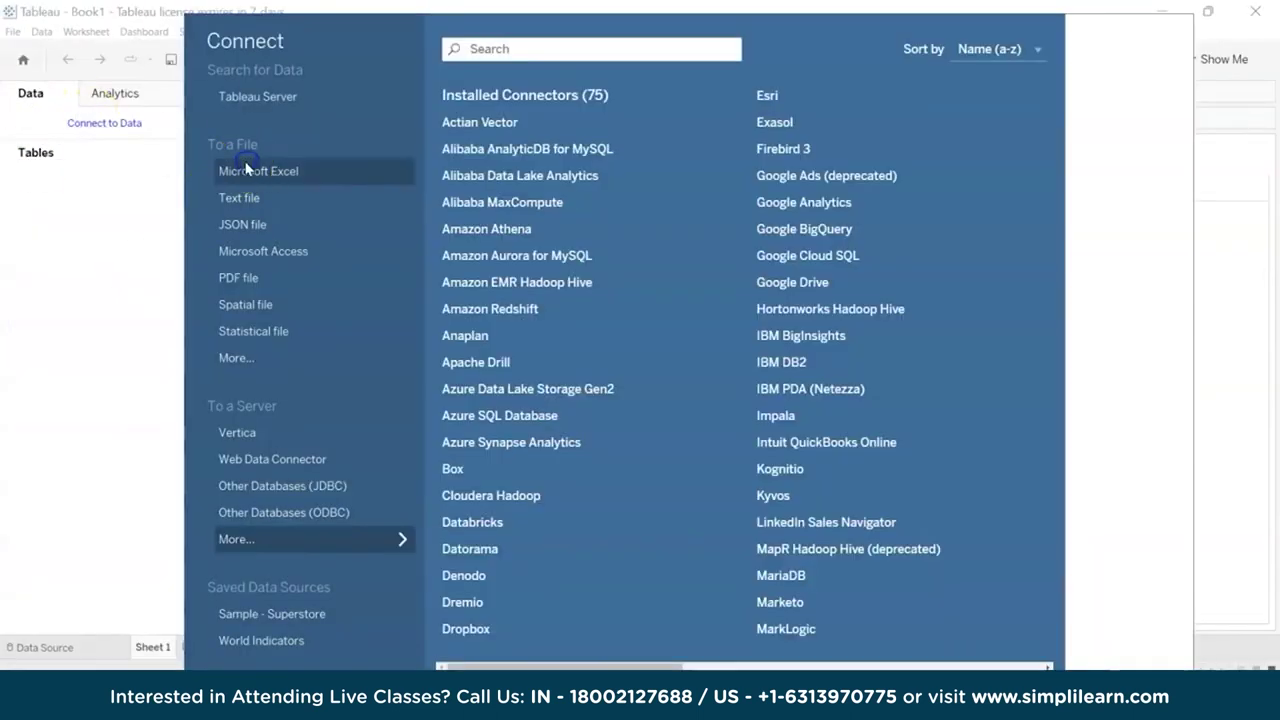
click(247, 168)
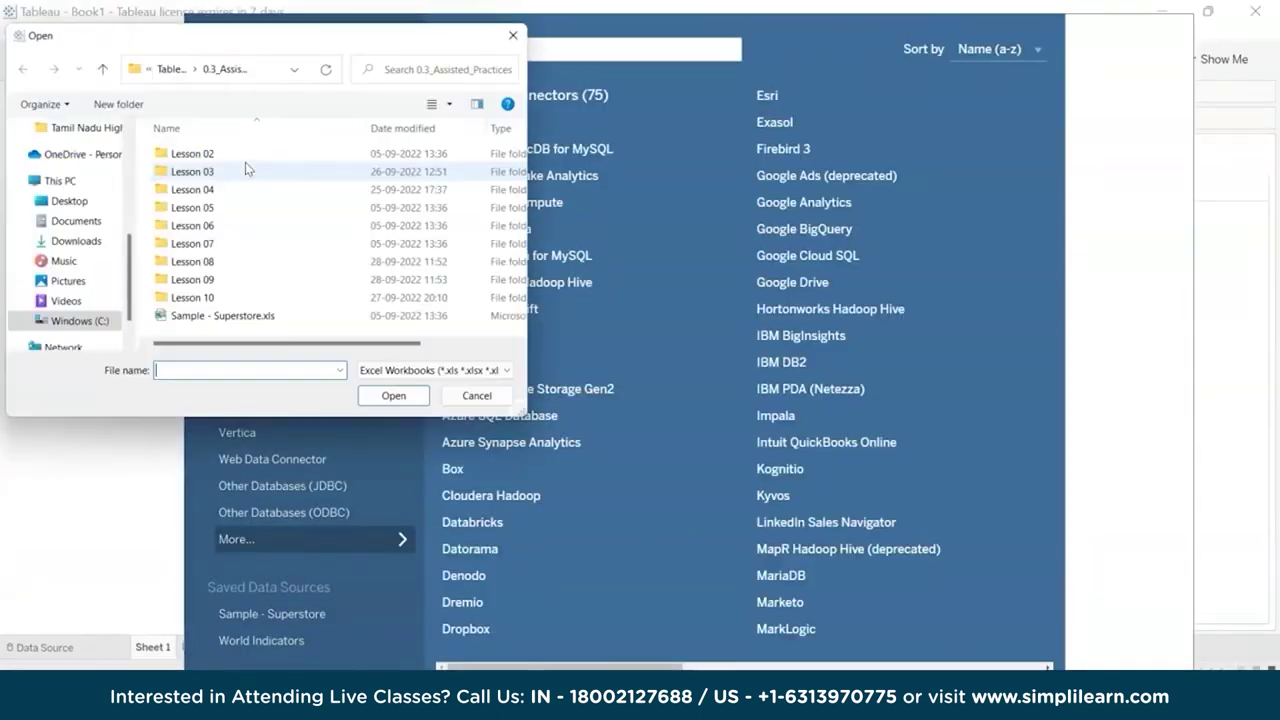
scroll(67, 155, up, 1)
click(67, 148)
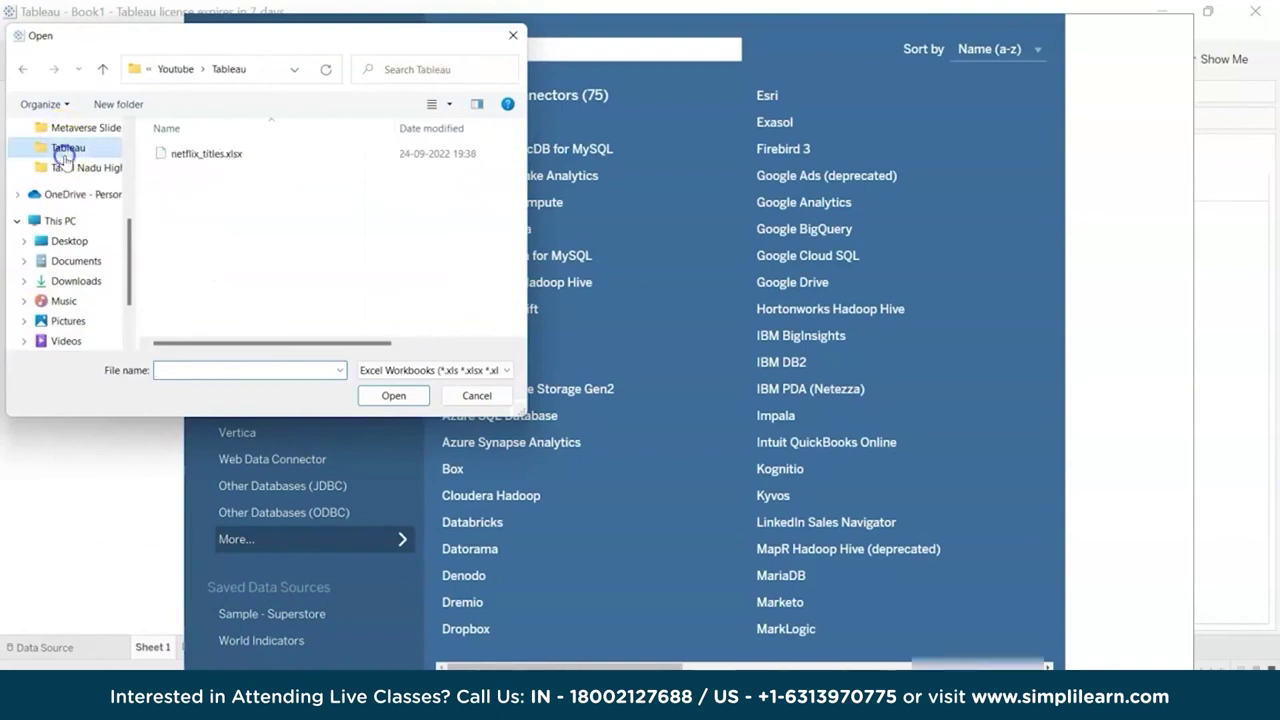
double_click(206, 162)
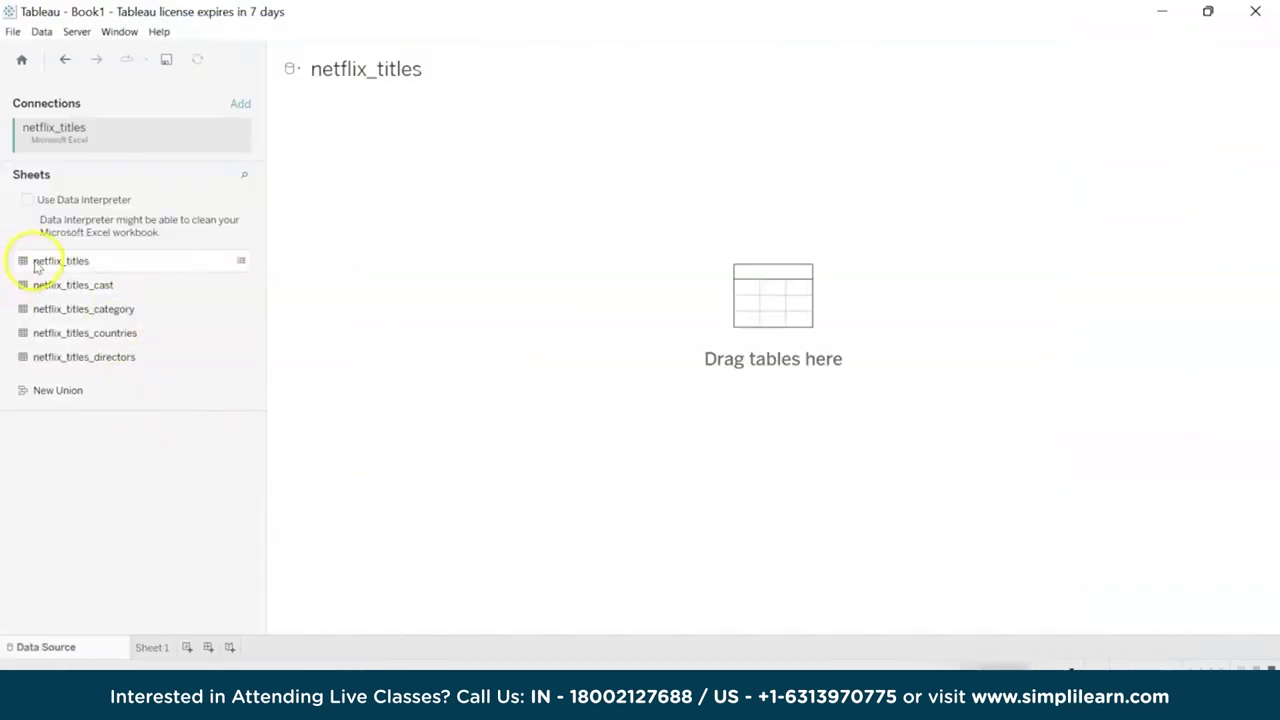
Add the netflix_titles sheet to the data source canvas and collapse its table details beside the data preview
click(52, 262)
drag(375, 205, 323, 207)
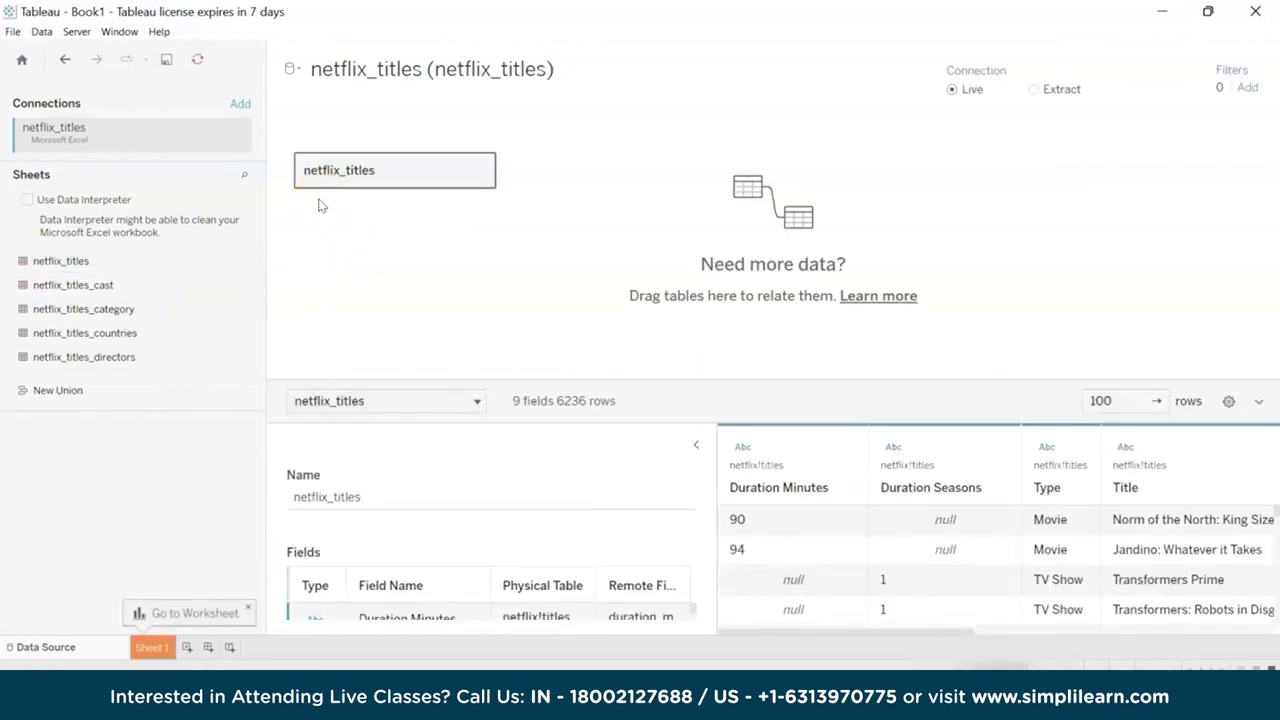
click(695, 444)
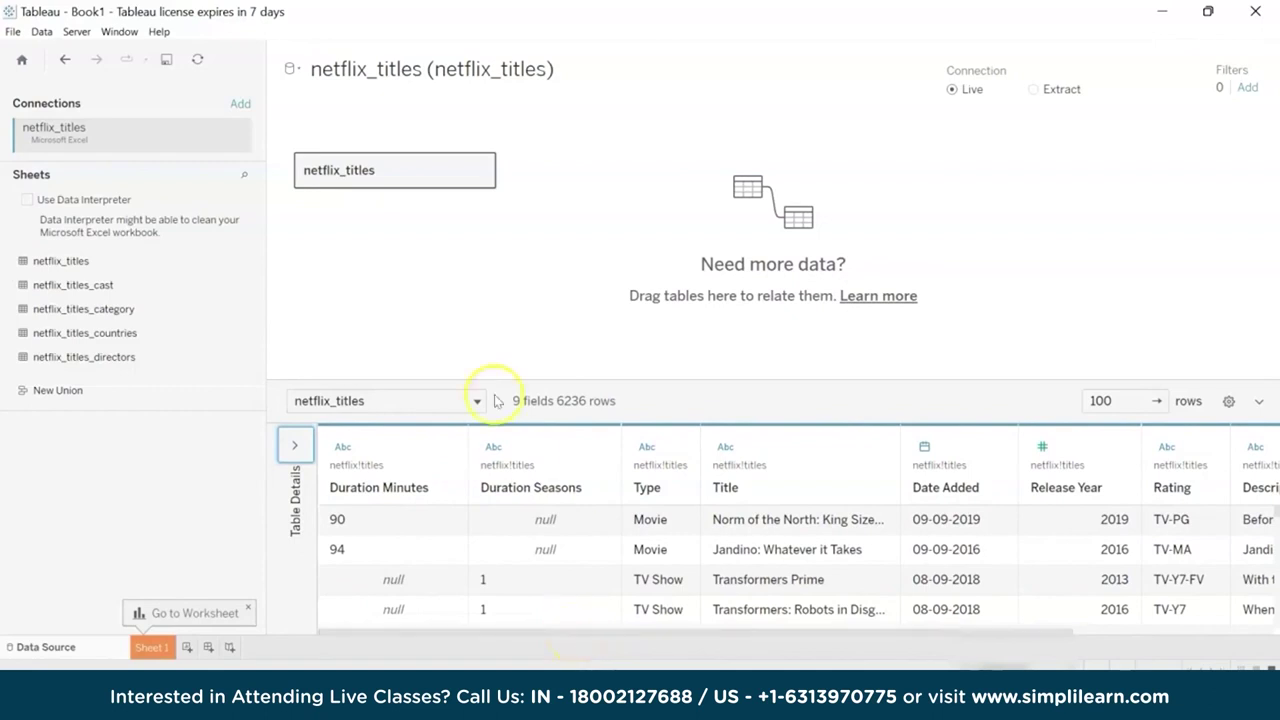
Relate the netflix_titles_cast table to netflix_titles and check the cardinality and related fields of their relationship
drag(101, 289, 595, 177)
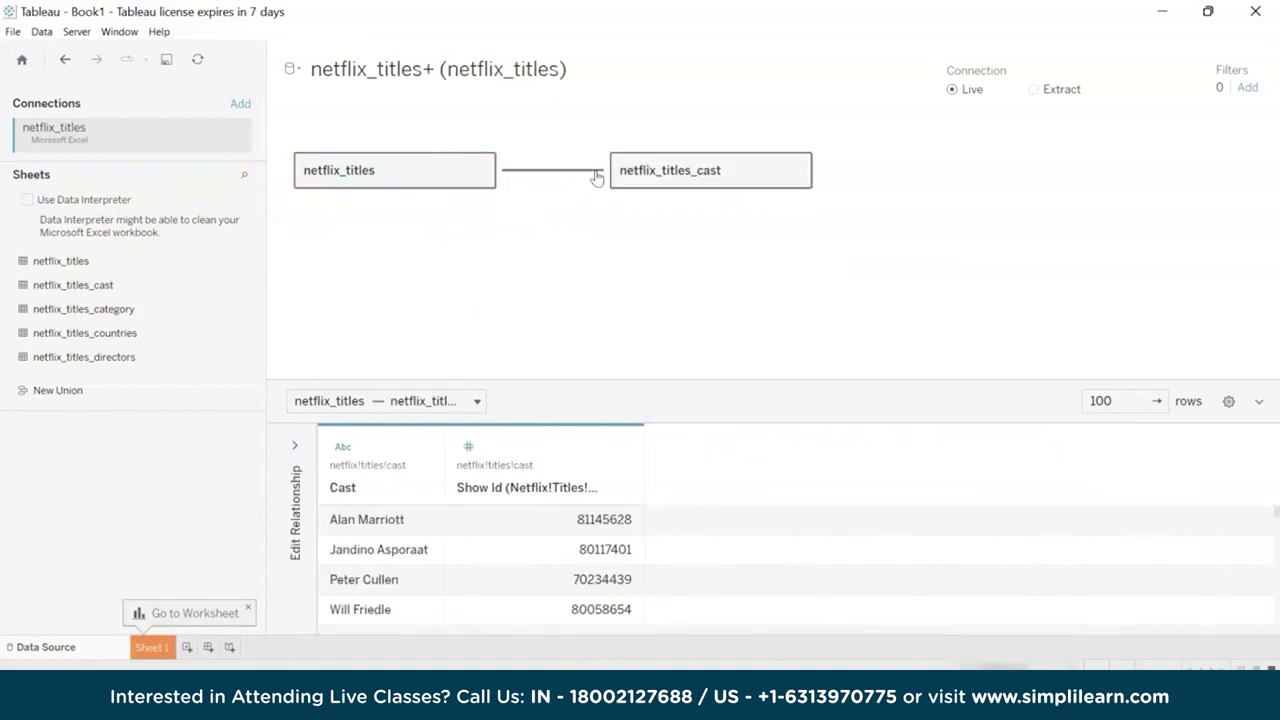
mouse_move(578, 183)
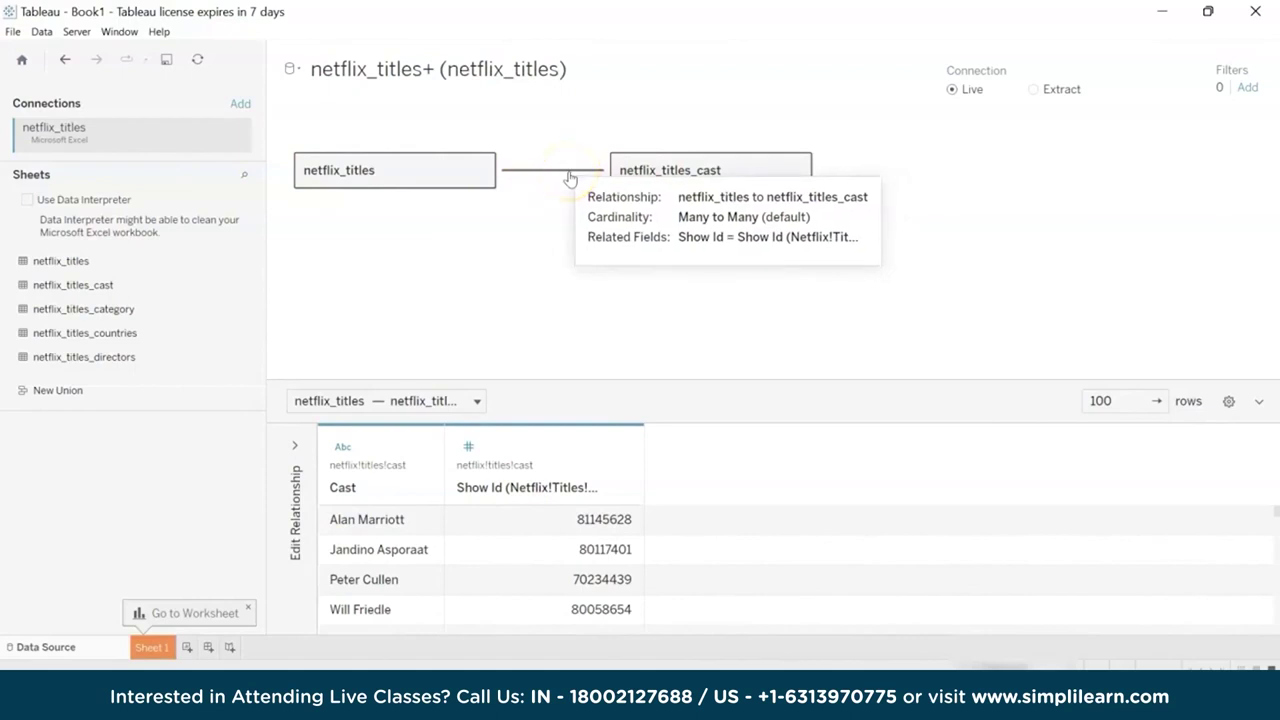
click(568, 174)
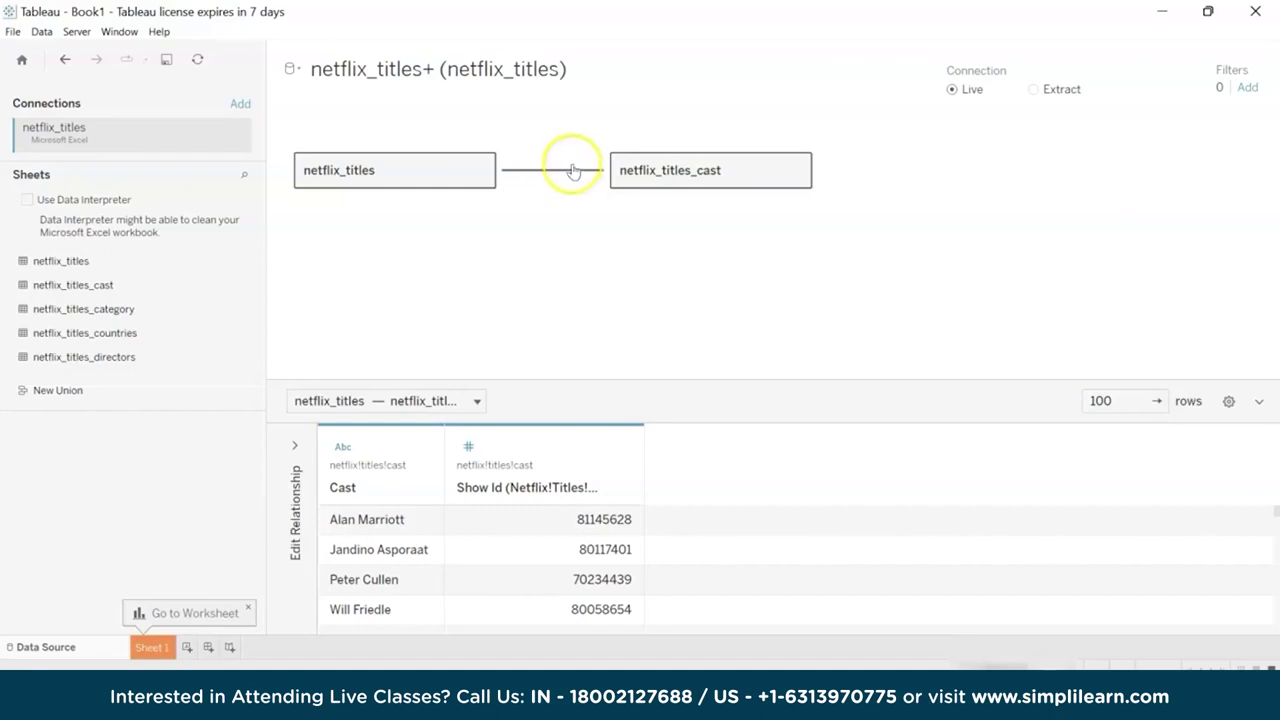
click(545, 172)
click(549, 174)
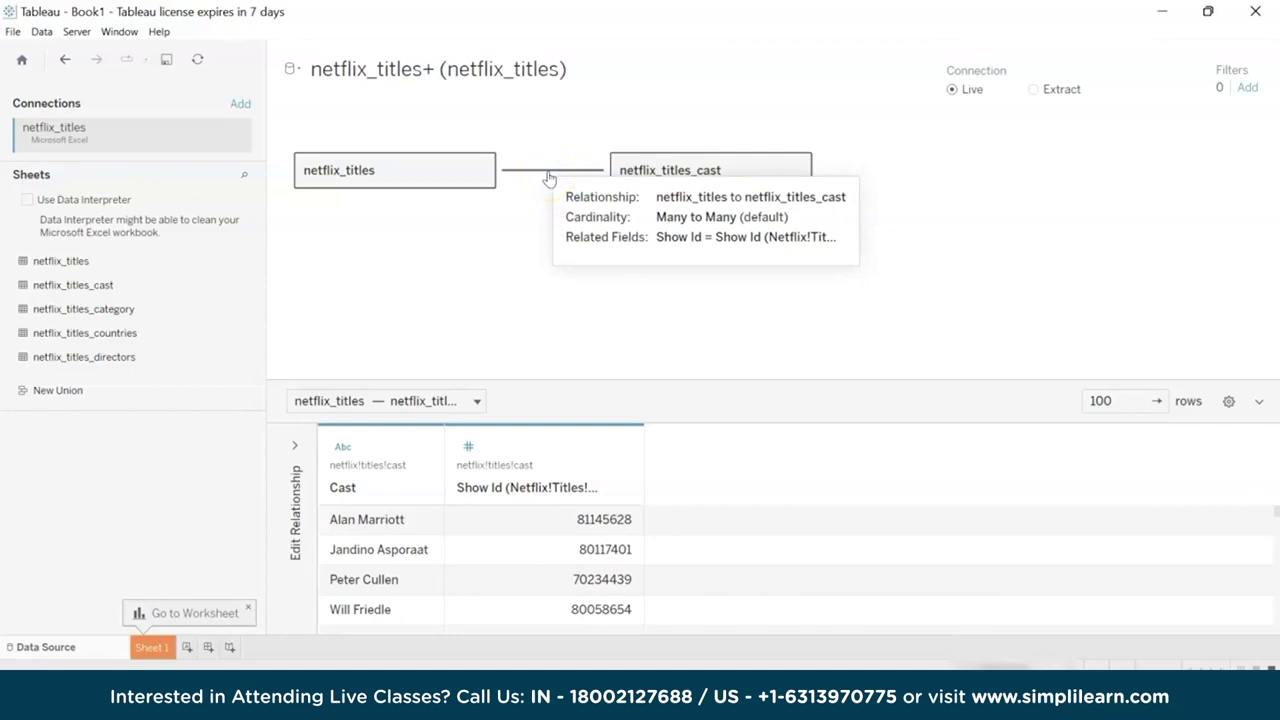
Relate the netflix_titles_category, netflix_titles_countries and netflix_titles_directors tables to netflix_titles
drag(131, 306, 483, 290)
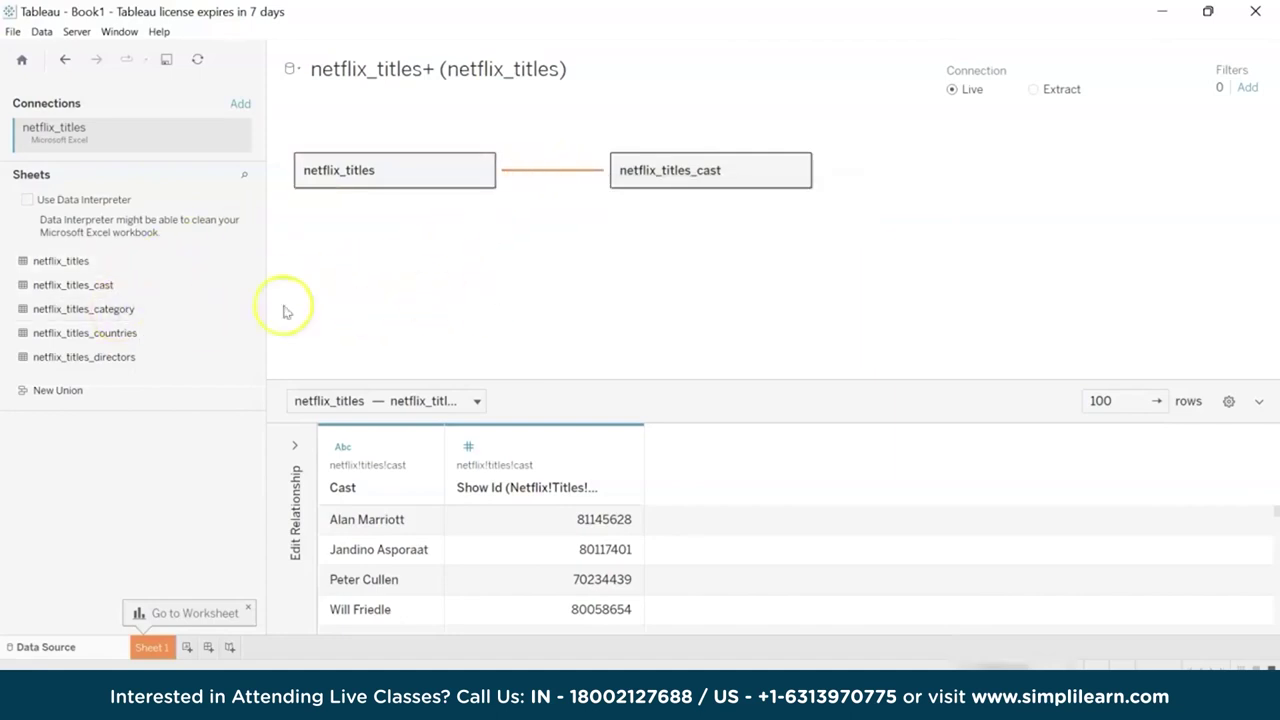
drag(115, 345, 458, 336)
drag(128, 357, 462, 360)
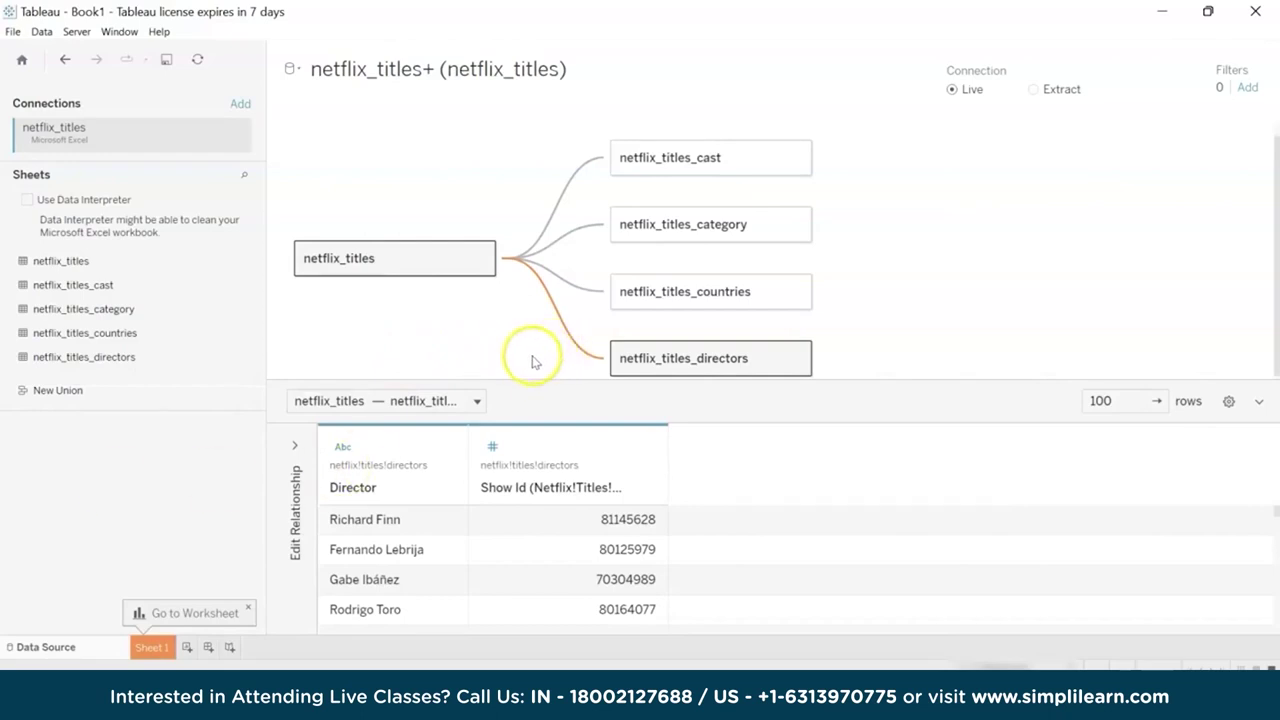
Open Sheet 1 and place the Type field on the rows of the view
click(150, 648)
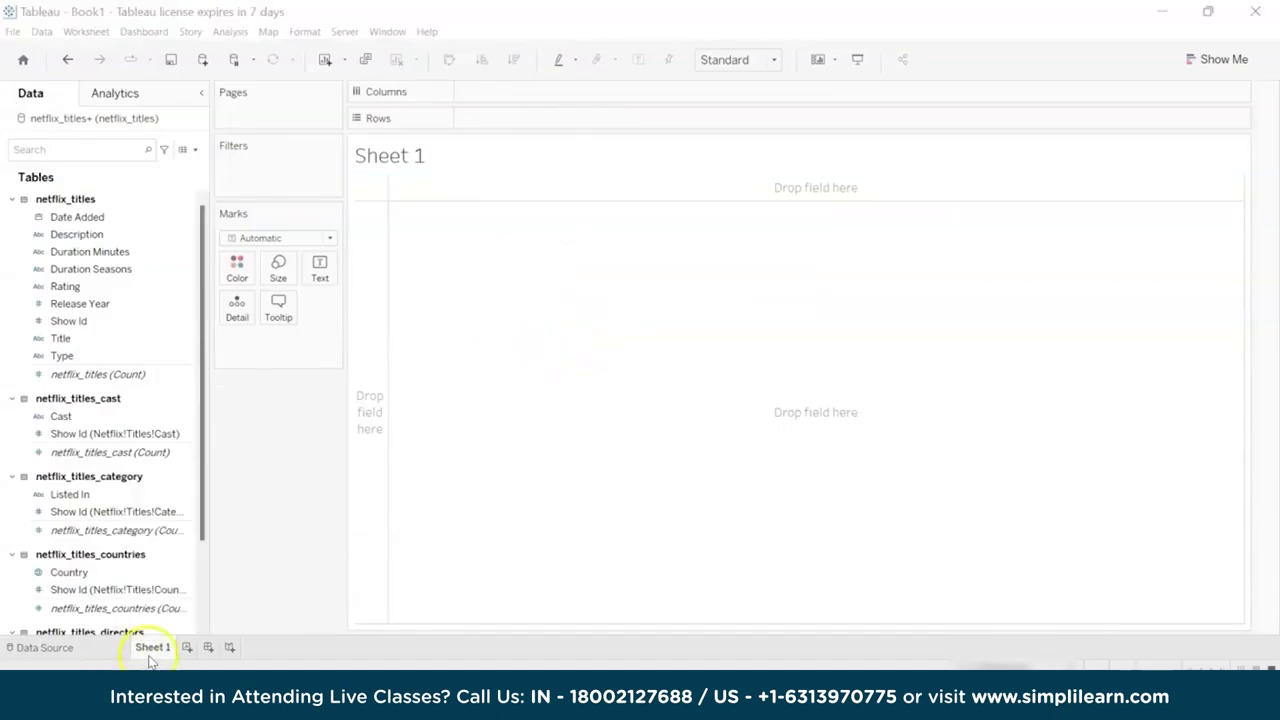
click(160, 495)
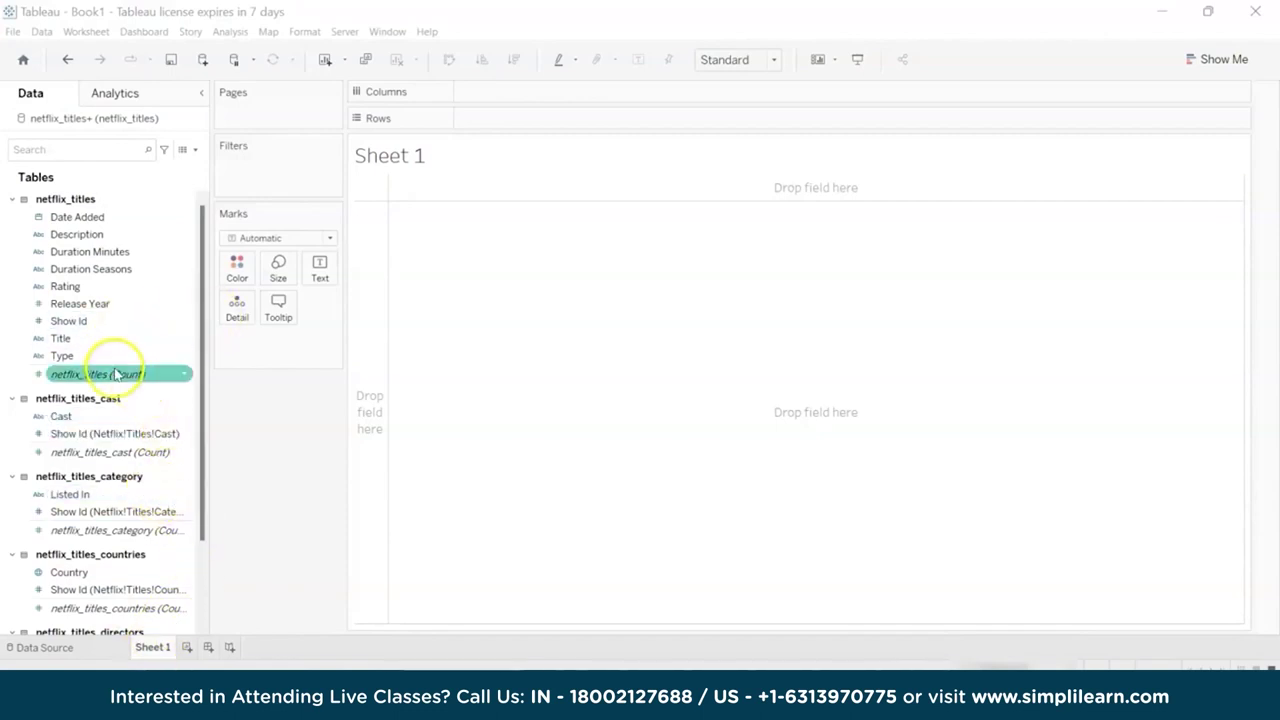
drag(107, 361, 517, 126)
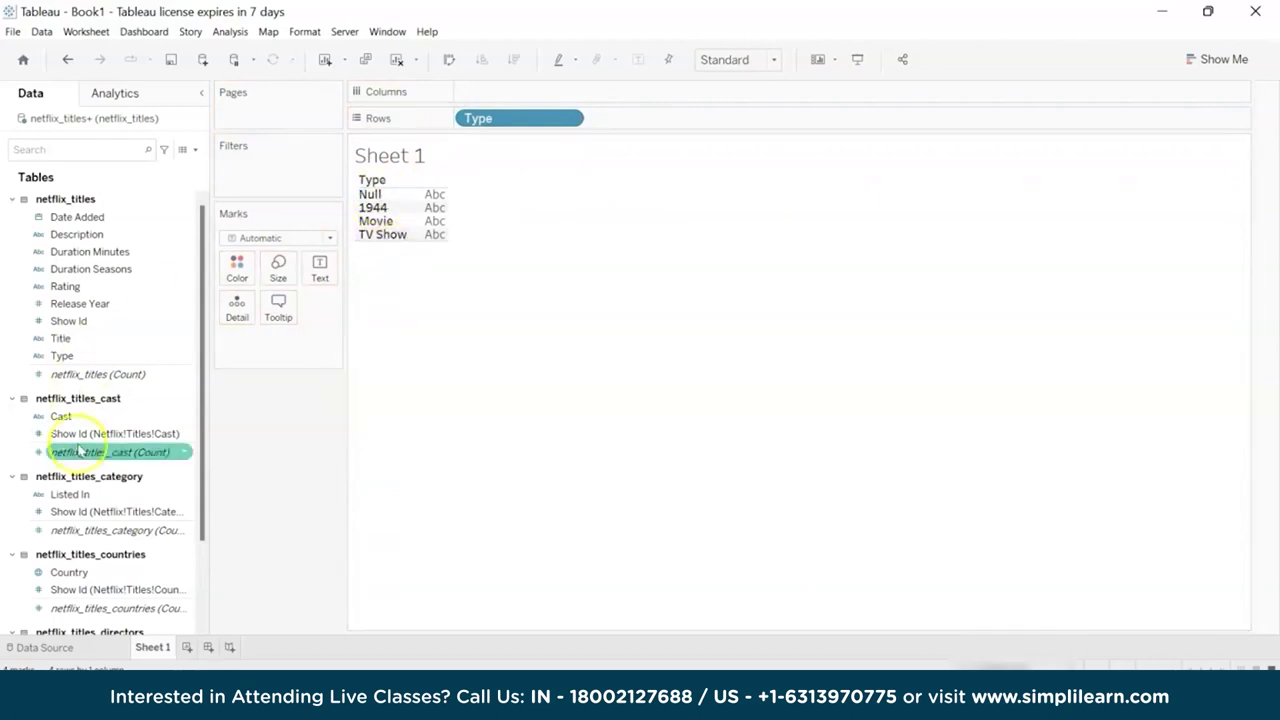
Convert the Release Year field to discrete and add it to the rows after Type
click(96, 308)
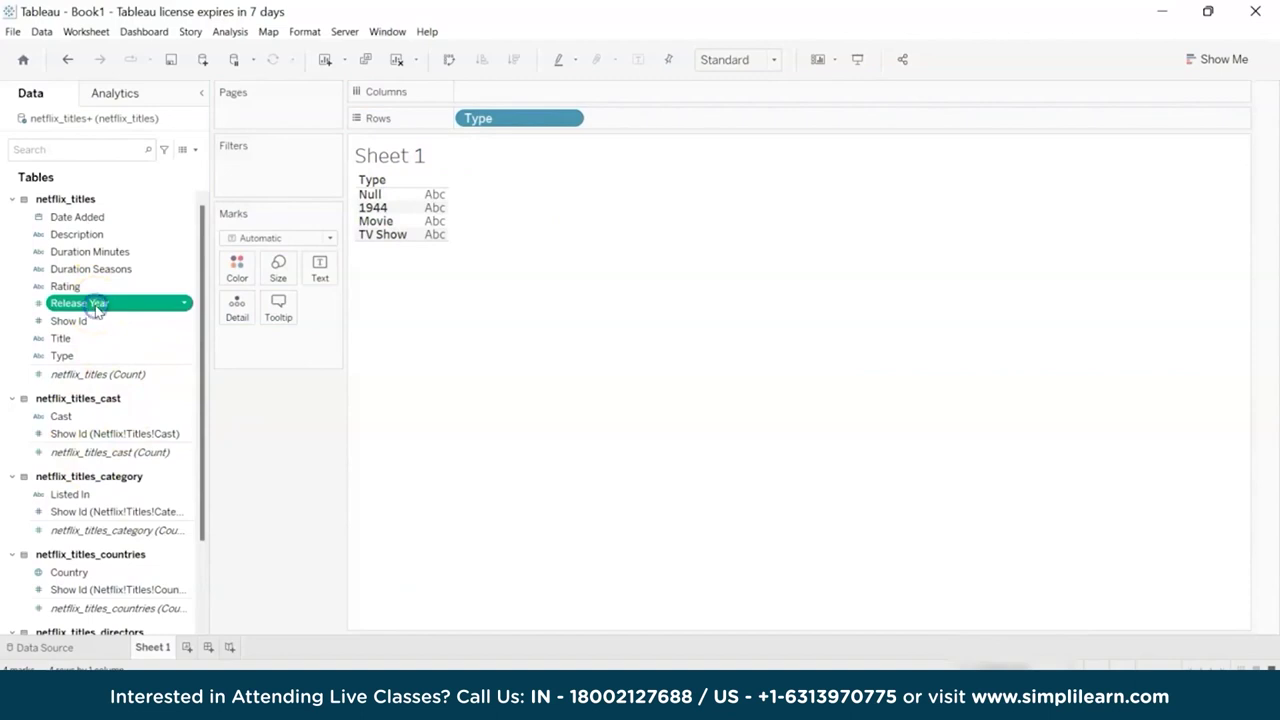
right_click(97, 308)
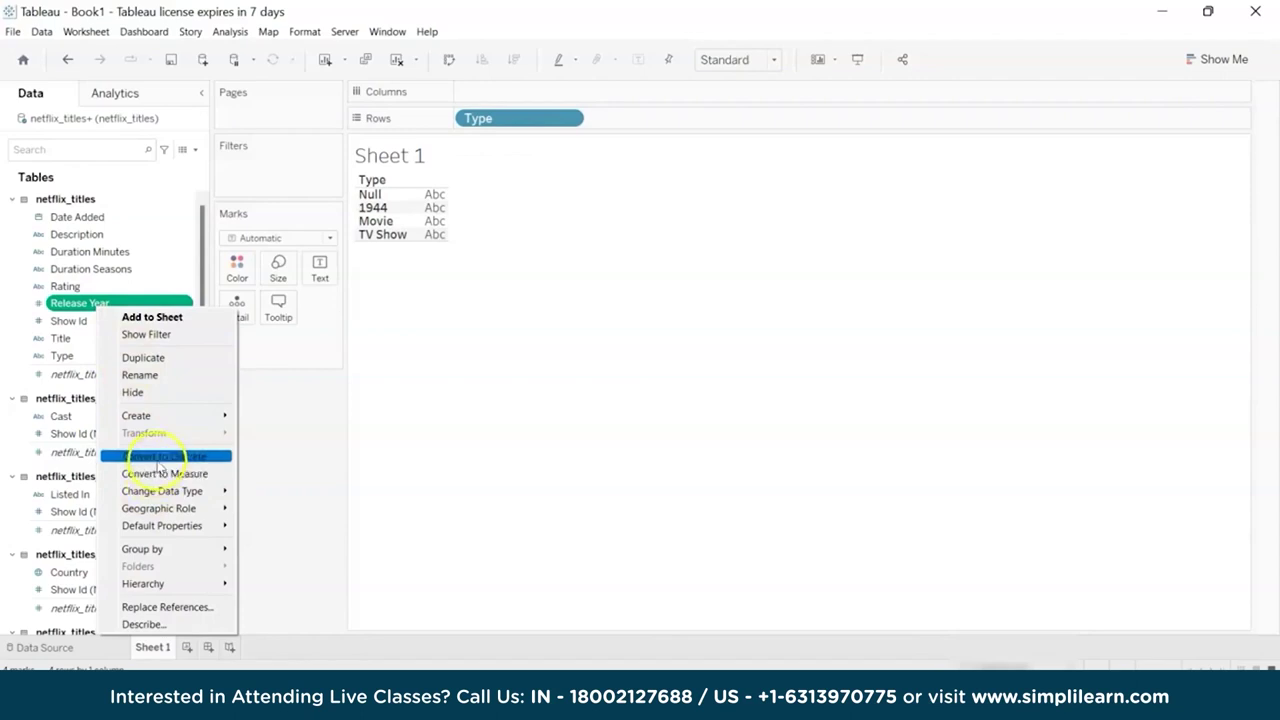
click(158, 456)
click(92, 308)
drag(88, 305, 615, 120)
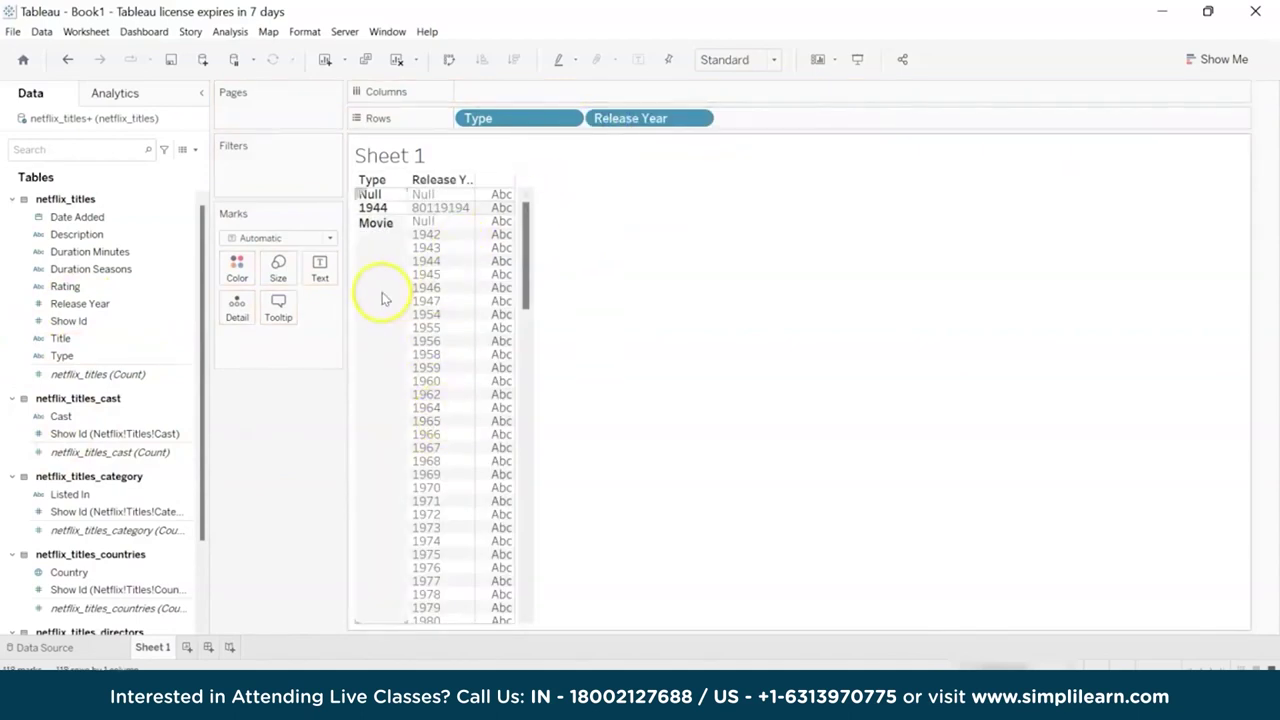
scroll(390, 300, down, 10)
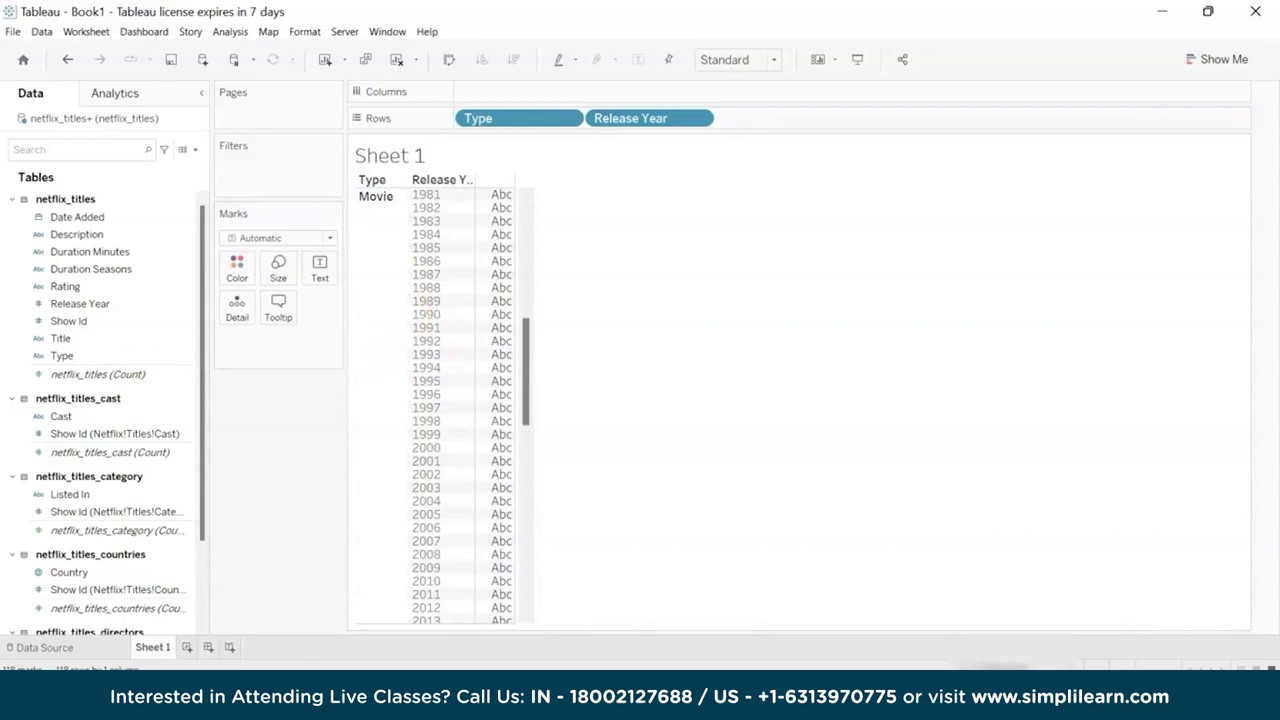
Add the Listed In, Title and Rating fields to the rows after Release Year
drag(70, 494, 803, 118)
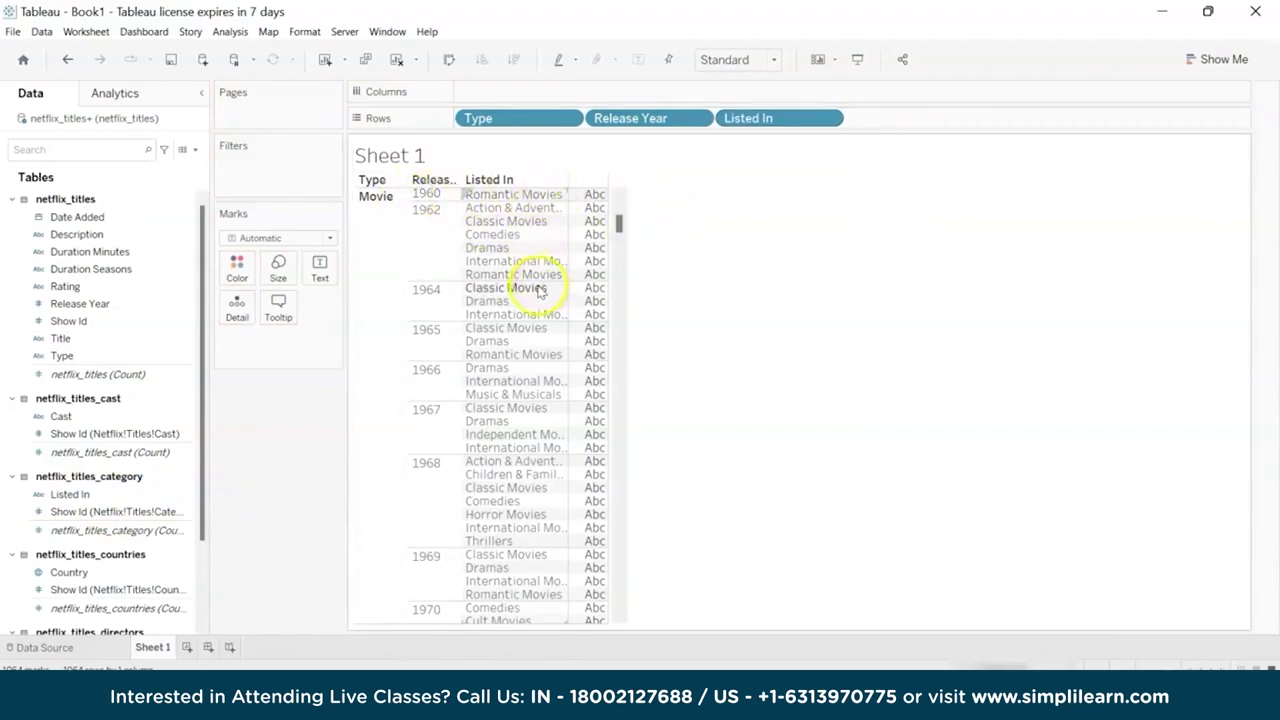
drag(120, 338, 934, 120)
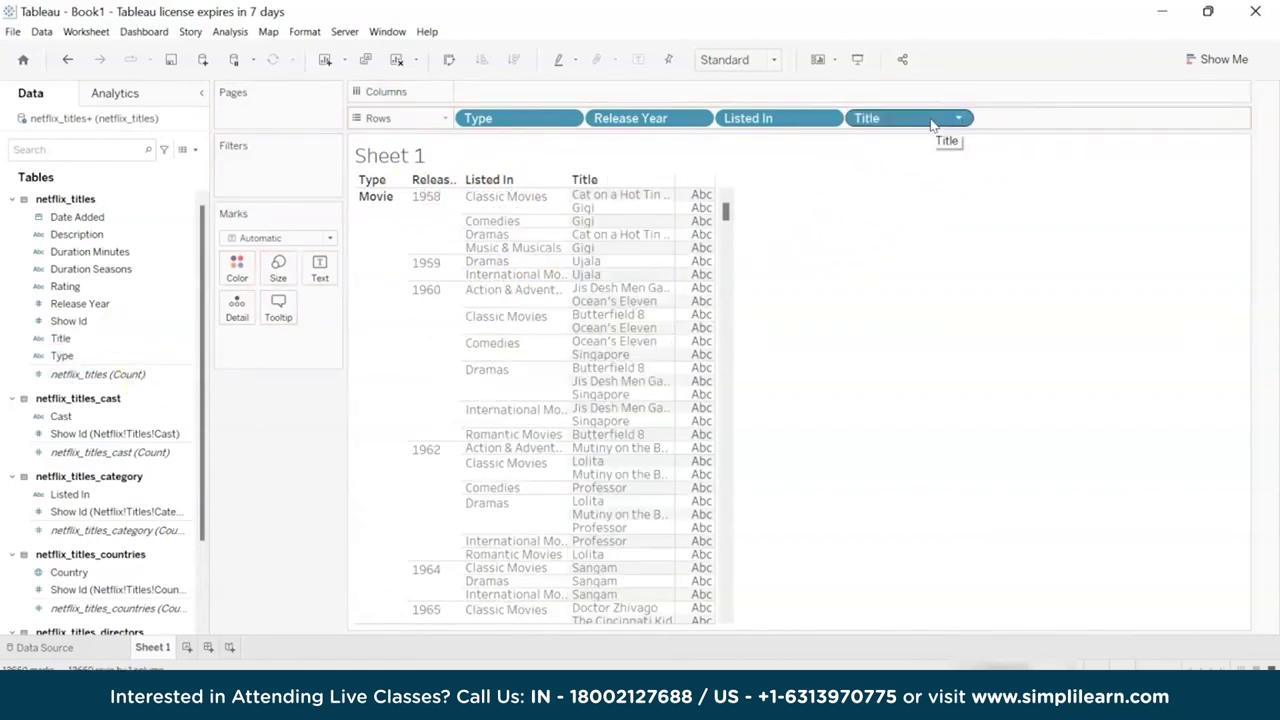
drag(120, 288, 1077, 127)
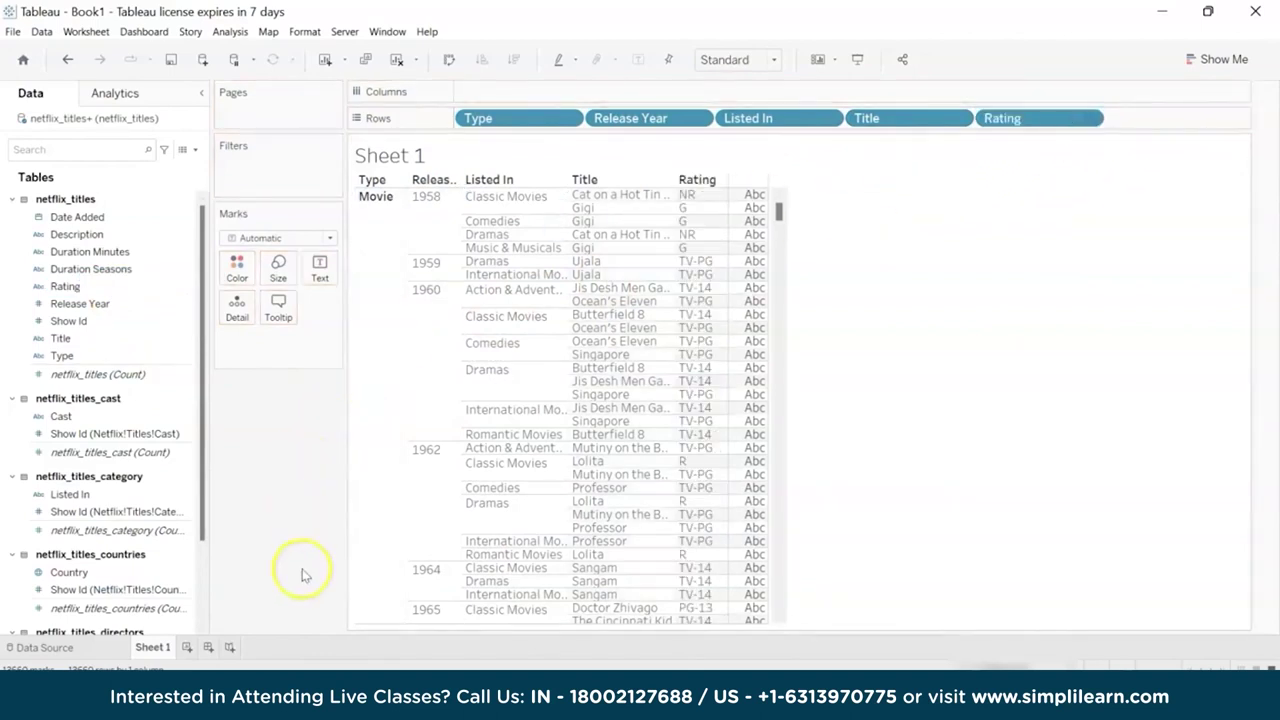
Rename Sheet 1 as Show Listing
double_click(166, 646)
text(Show Listing)
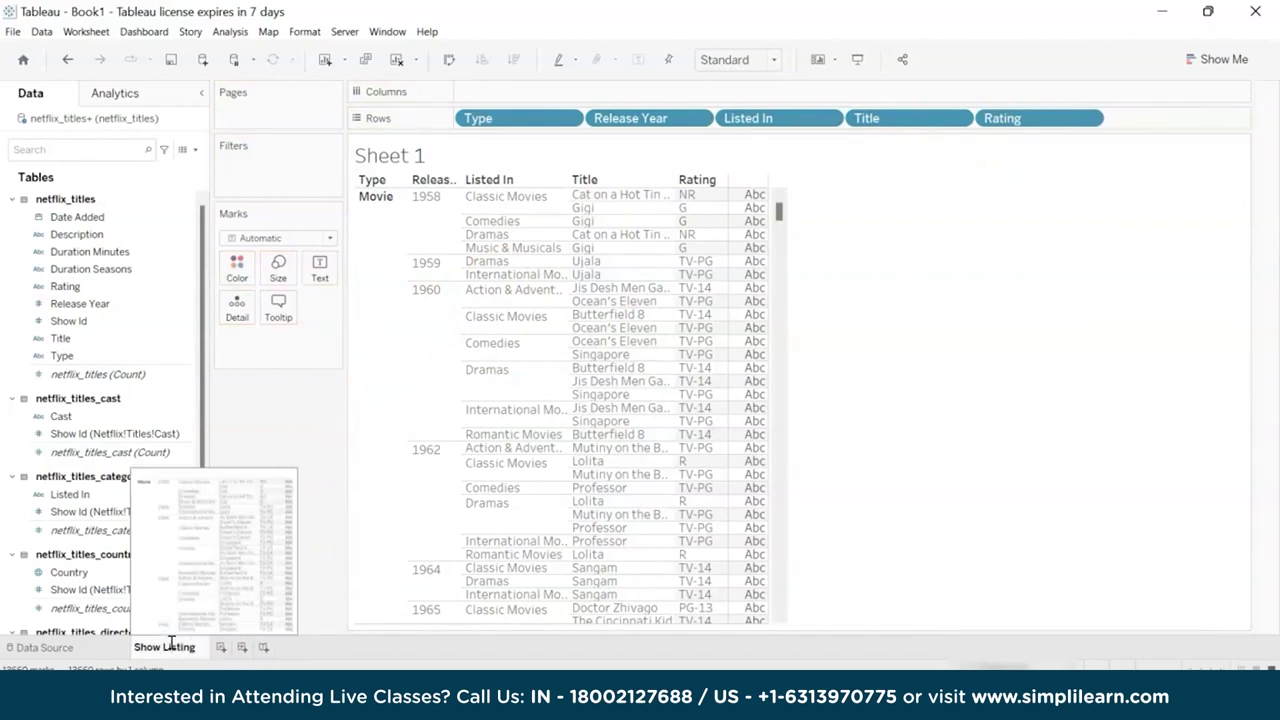
key(Return)
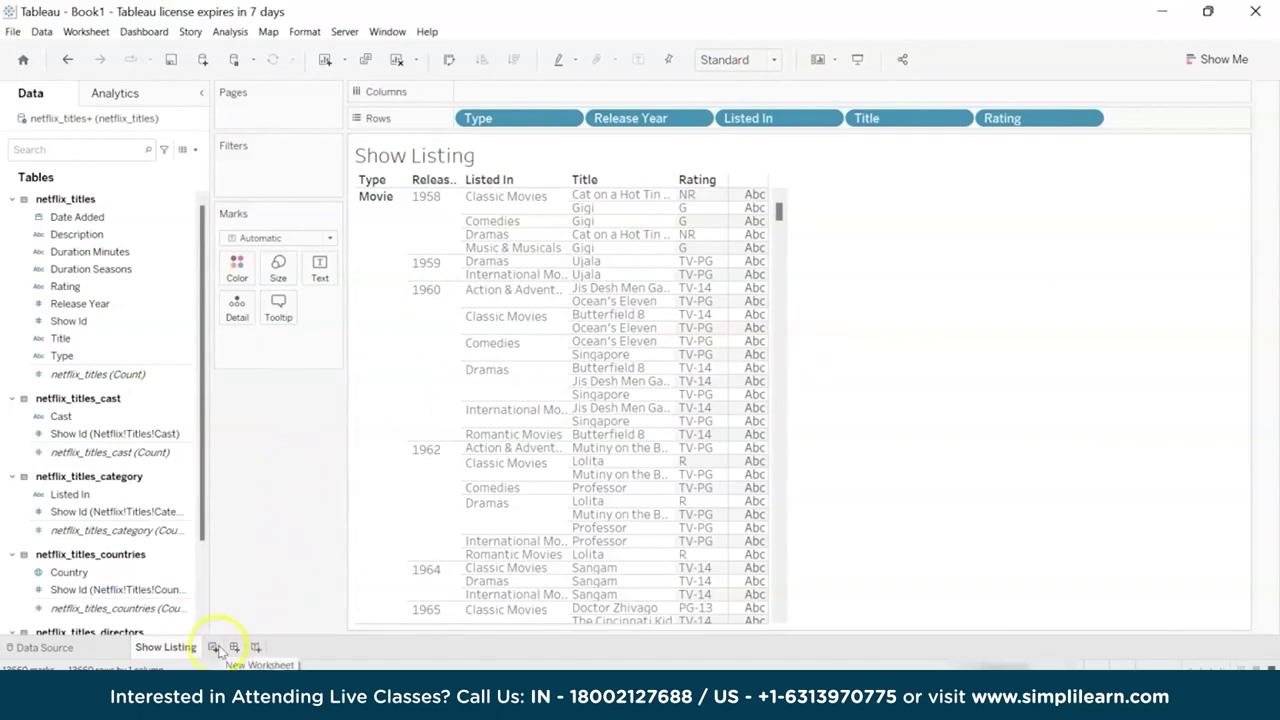
Create a new worksheet and add the Country field to the marks to plot the countries on a map
click(213, 647)
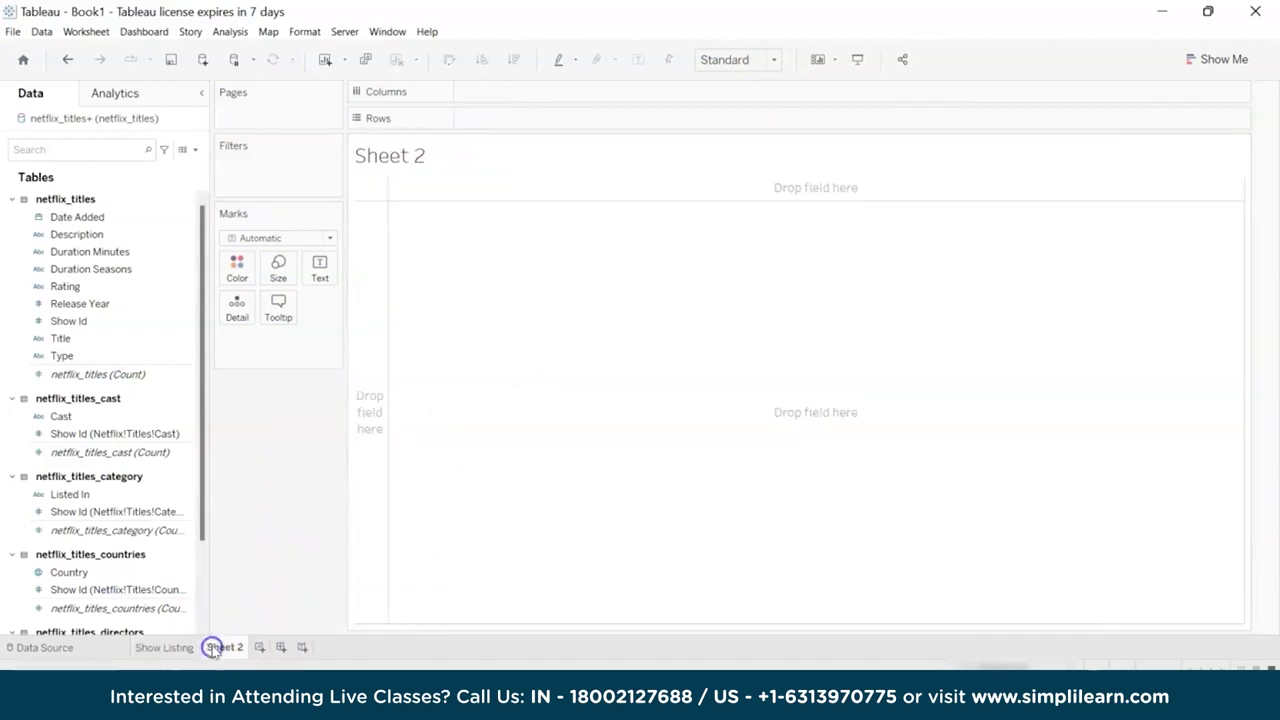
click(194, 590)
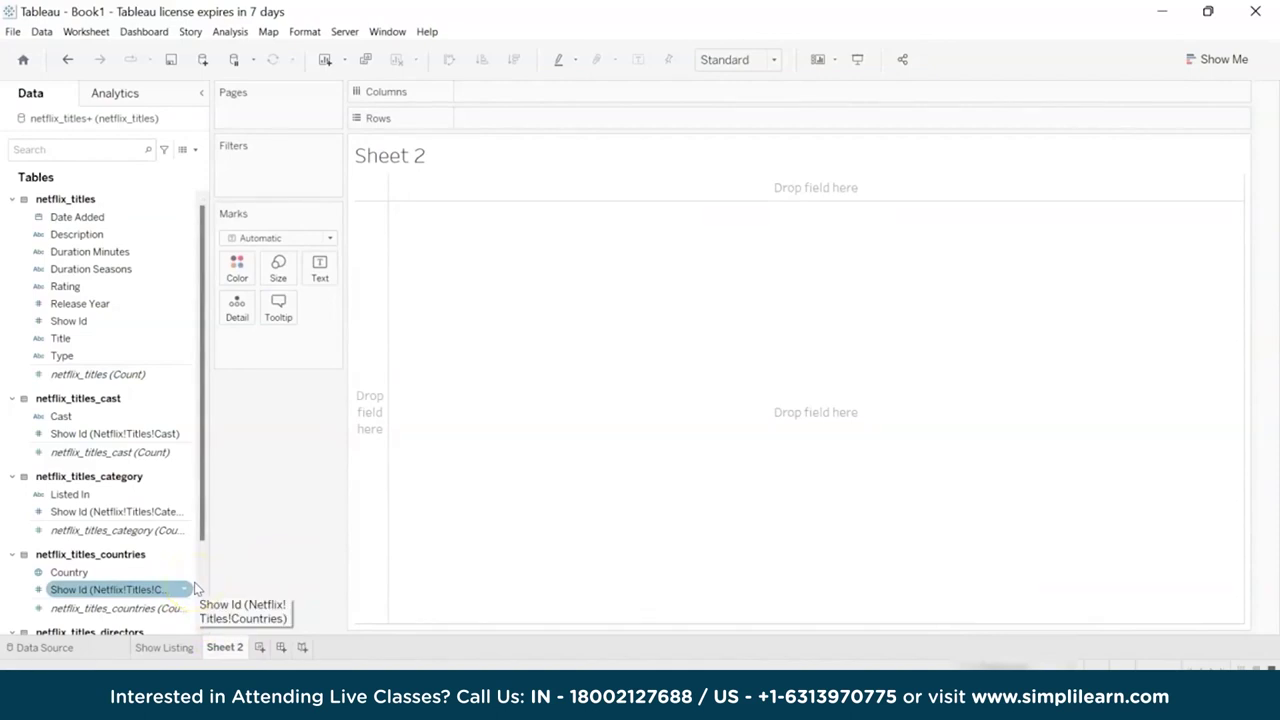
click(214, 529)
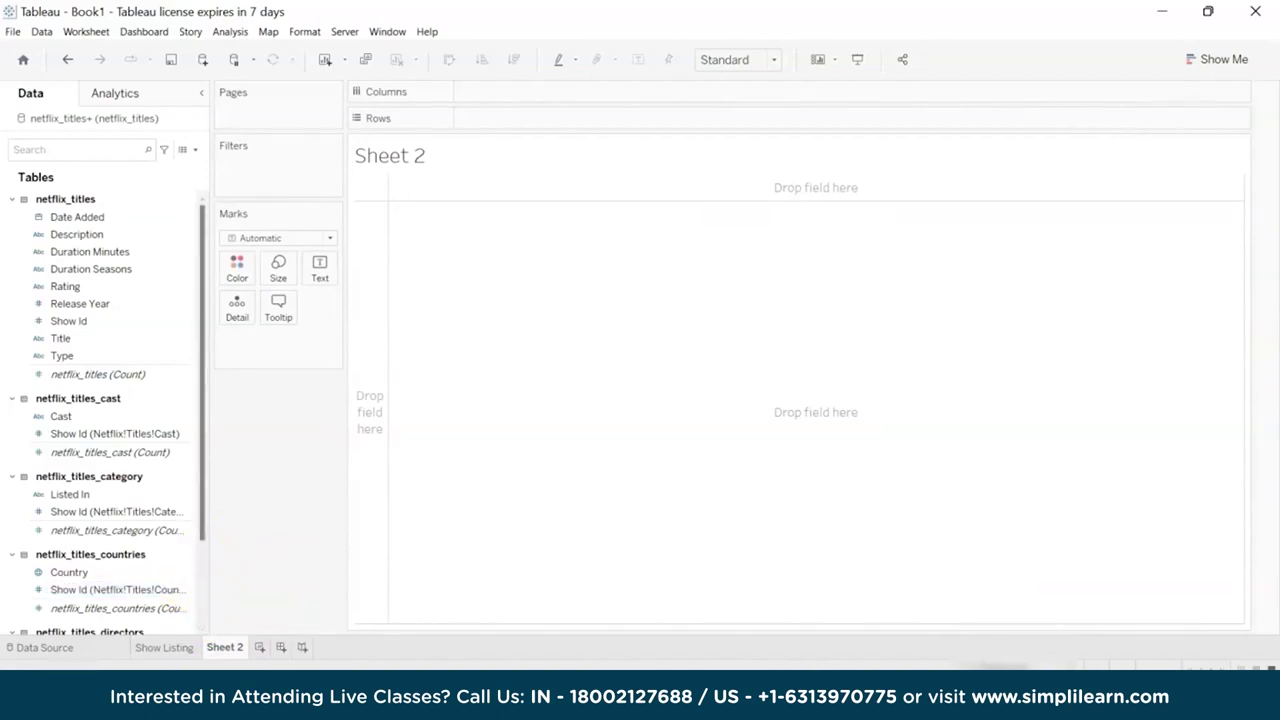
click(165, 416)
click(178, 432)
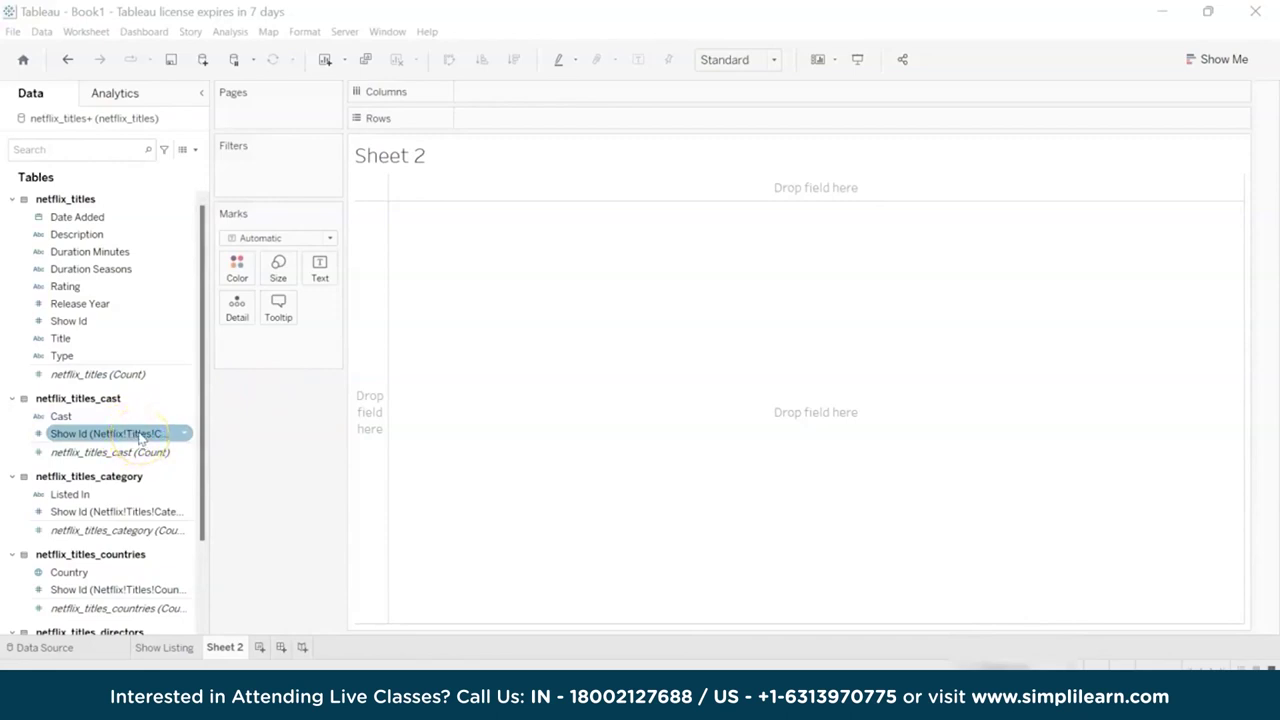
drag(118, 570, 290, 343)
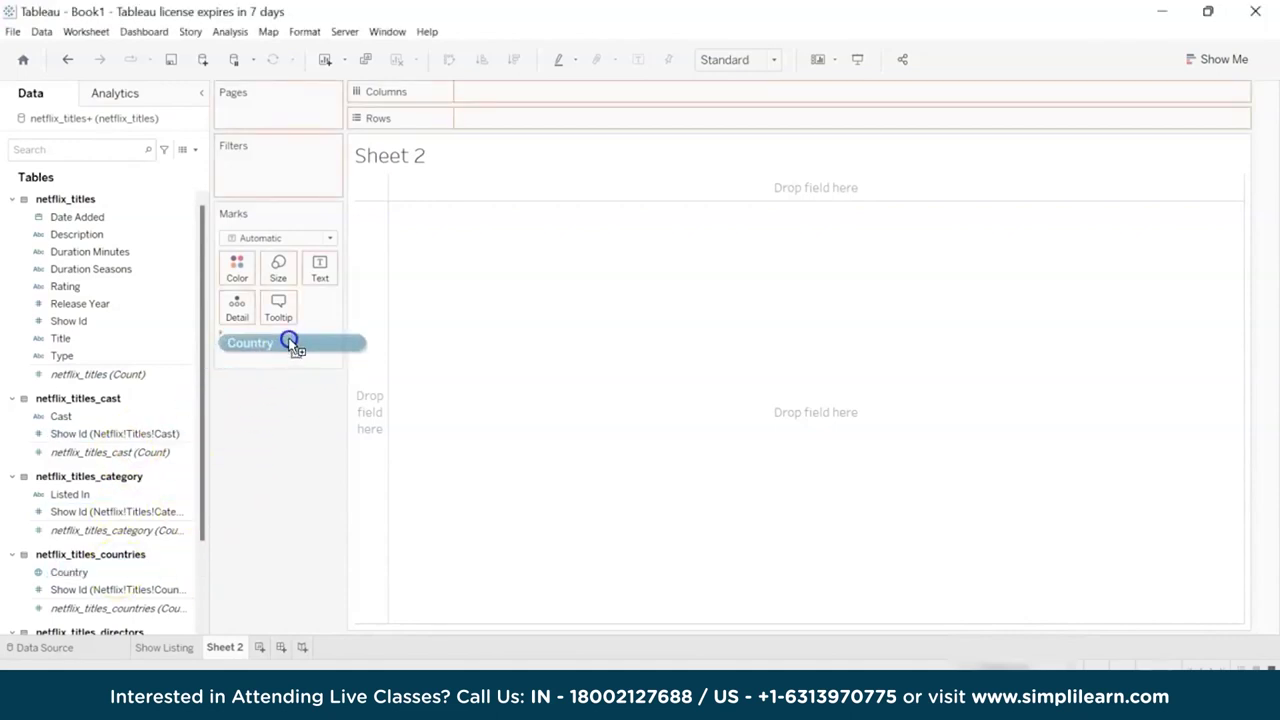
drag(290, 343, 288, 342)
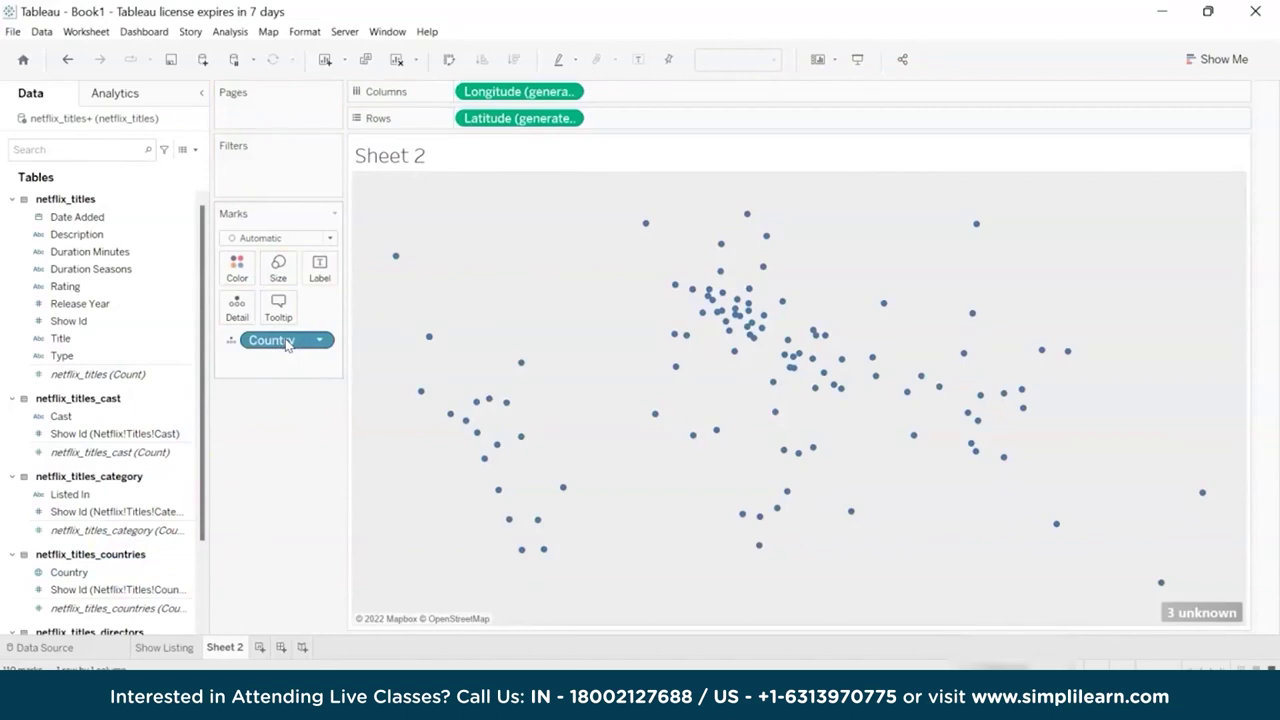
click(251, 363)
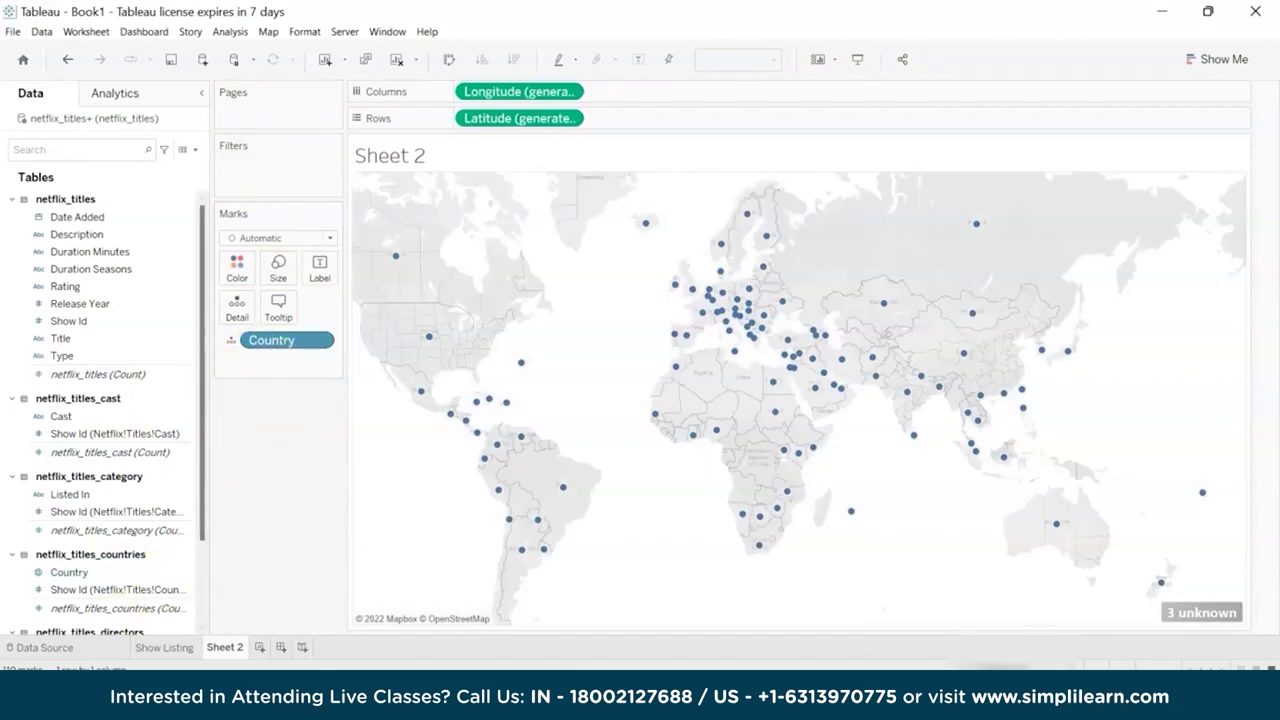
click(652, 594)
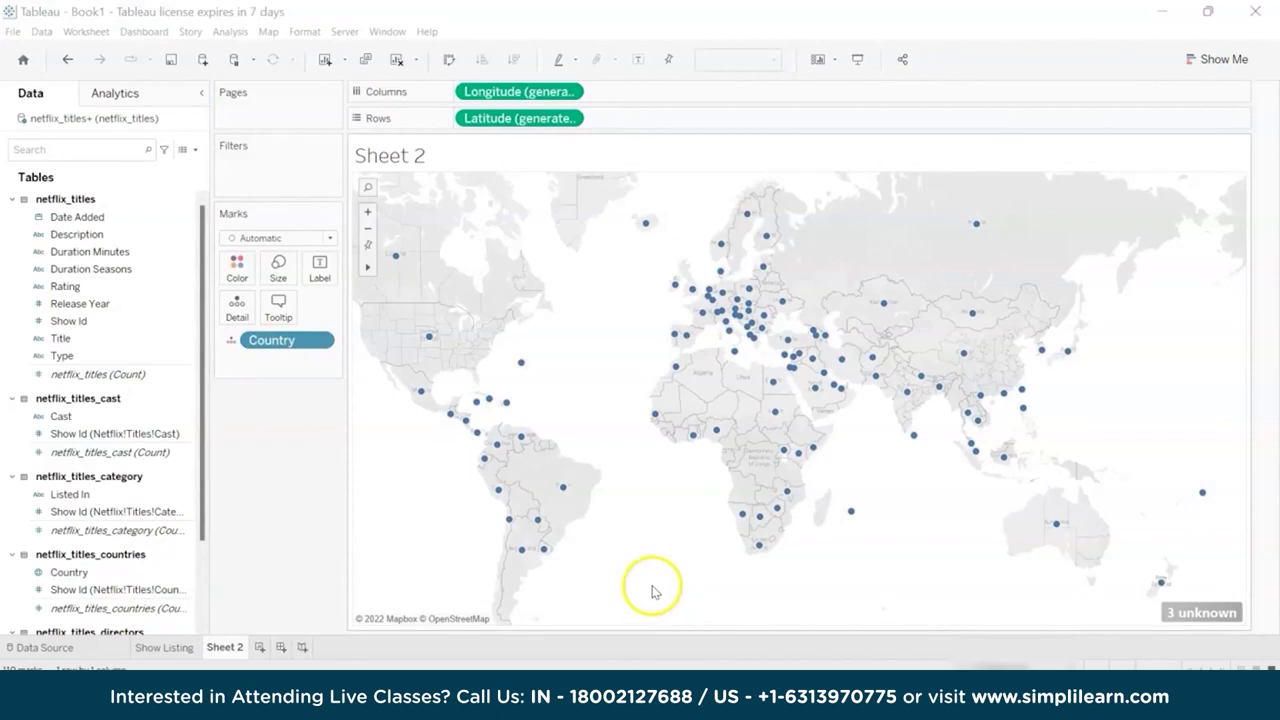
Color the map's country marks by the Listed In field and inspect several countries' details
click(272, 342)
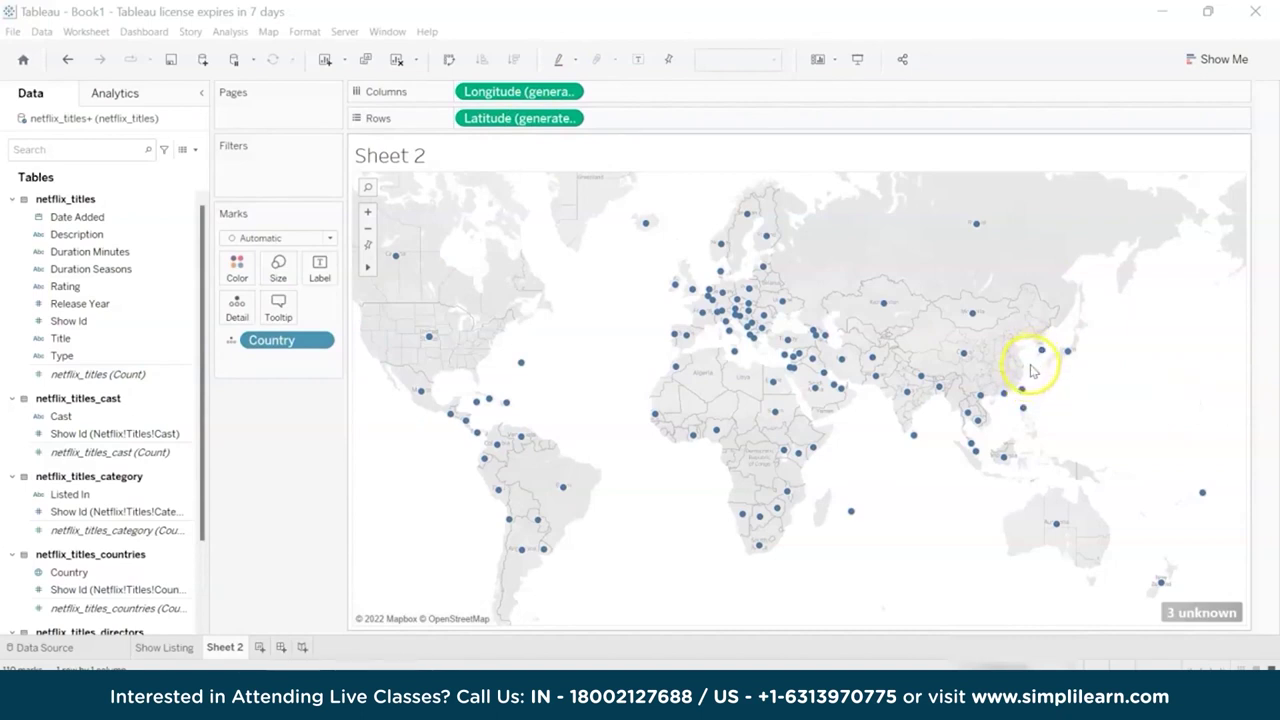
drag(98, 494, 238, 283)
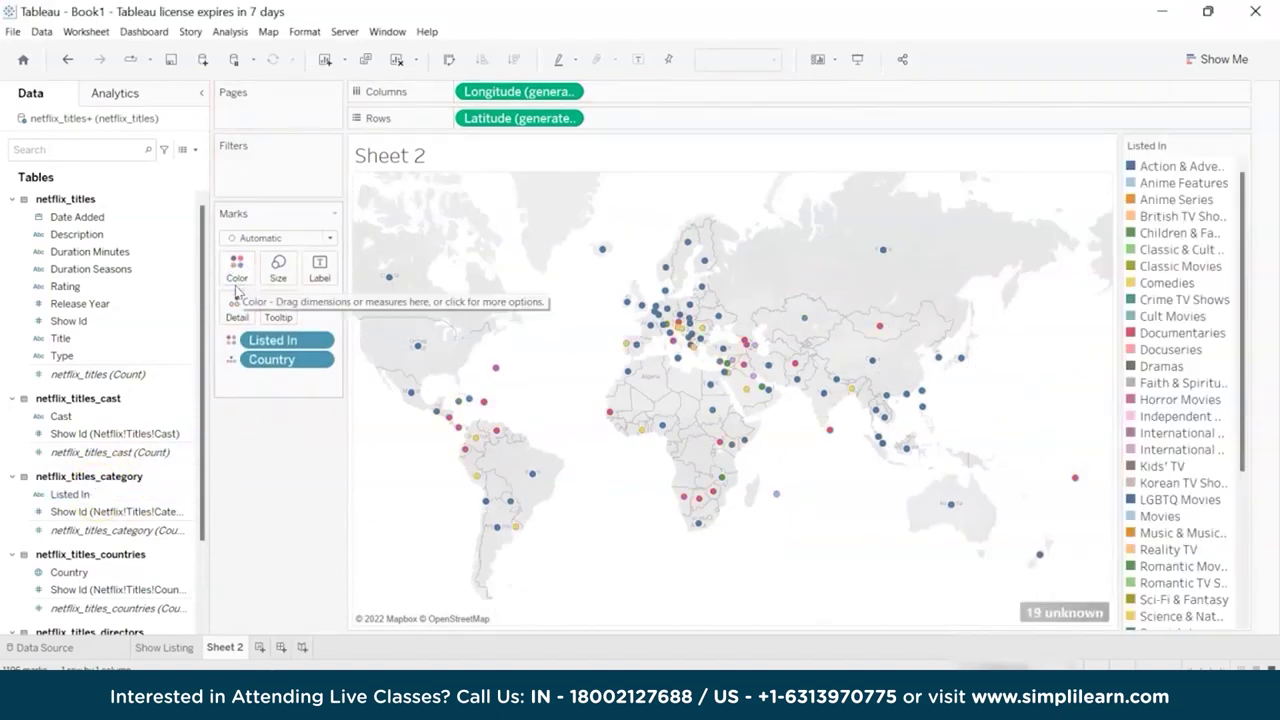
mouse_move(690, 326)
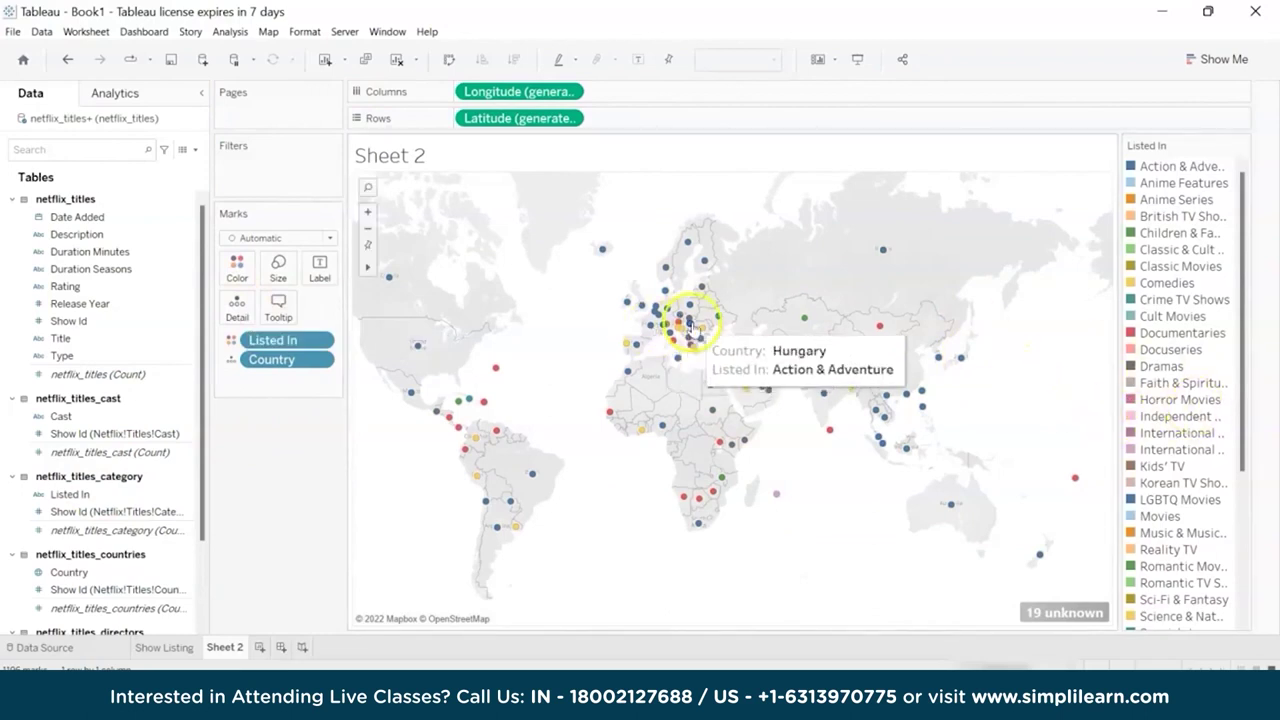
mouse_move(497, 433)
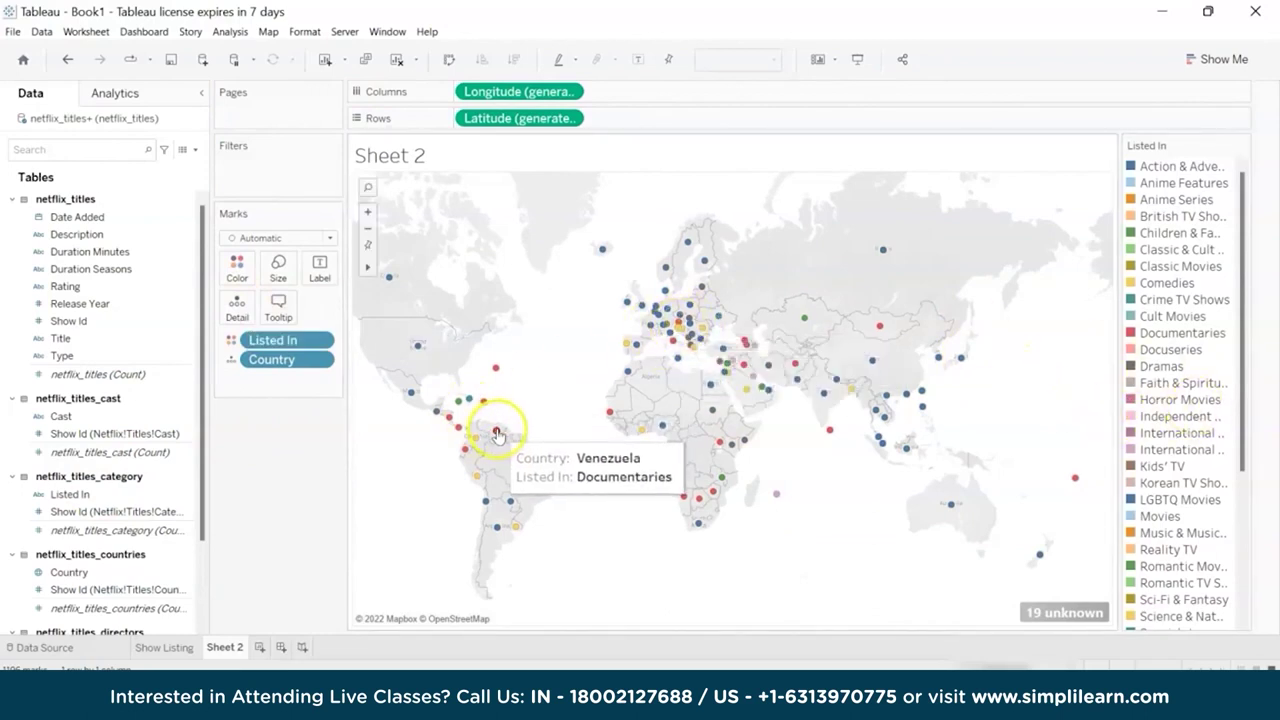
mouse_move(831, 433)
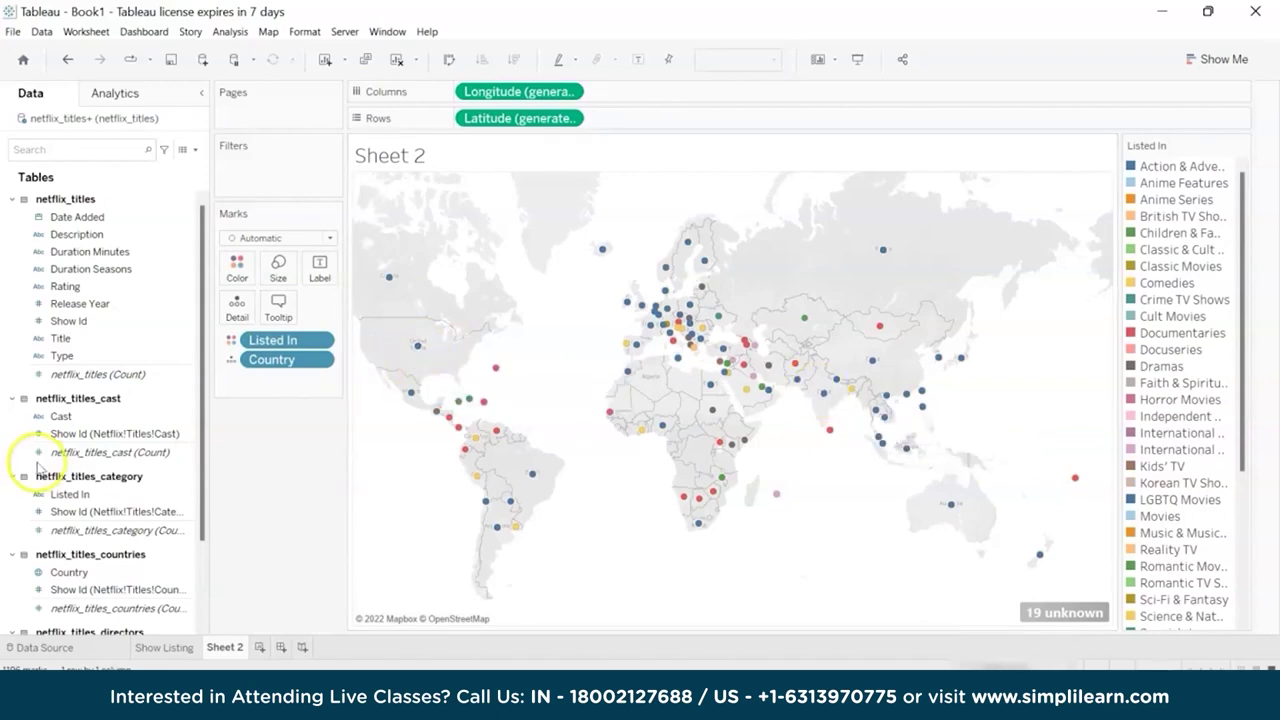
Add the netflix_titles count to the tooltip of the map's marks and check it on the map
click(55, 434)
click(77, 375)
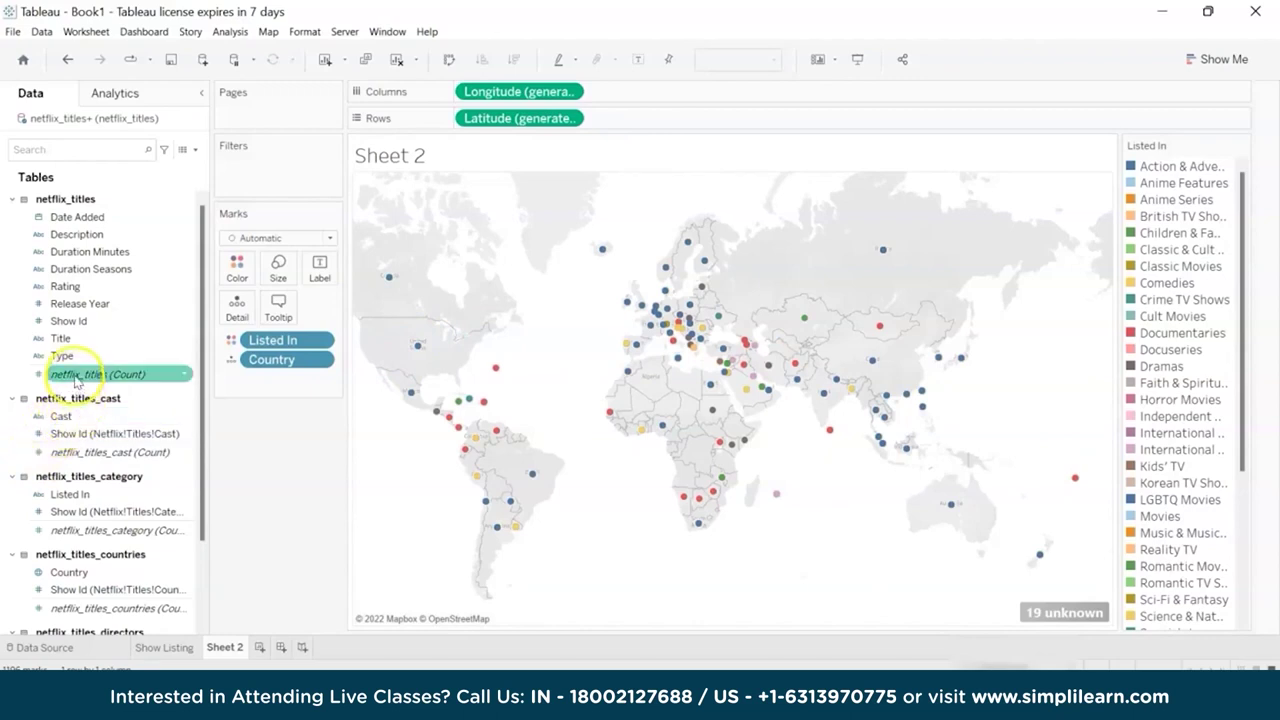
click(76, 381)
drag(76, 381, 278, 305)
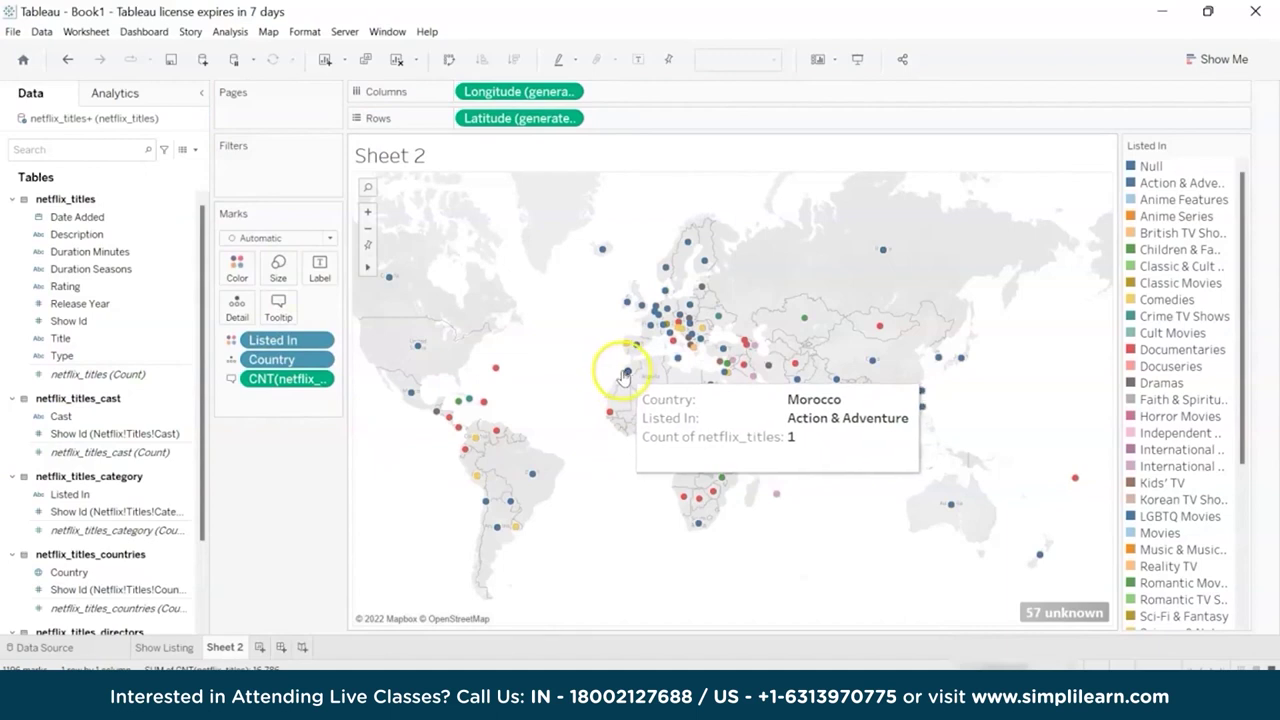
mouse_move(418, 348)
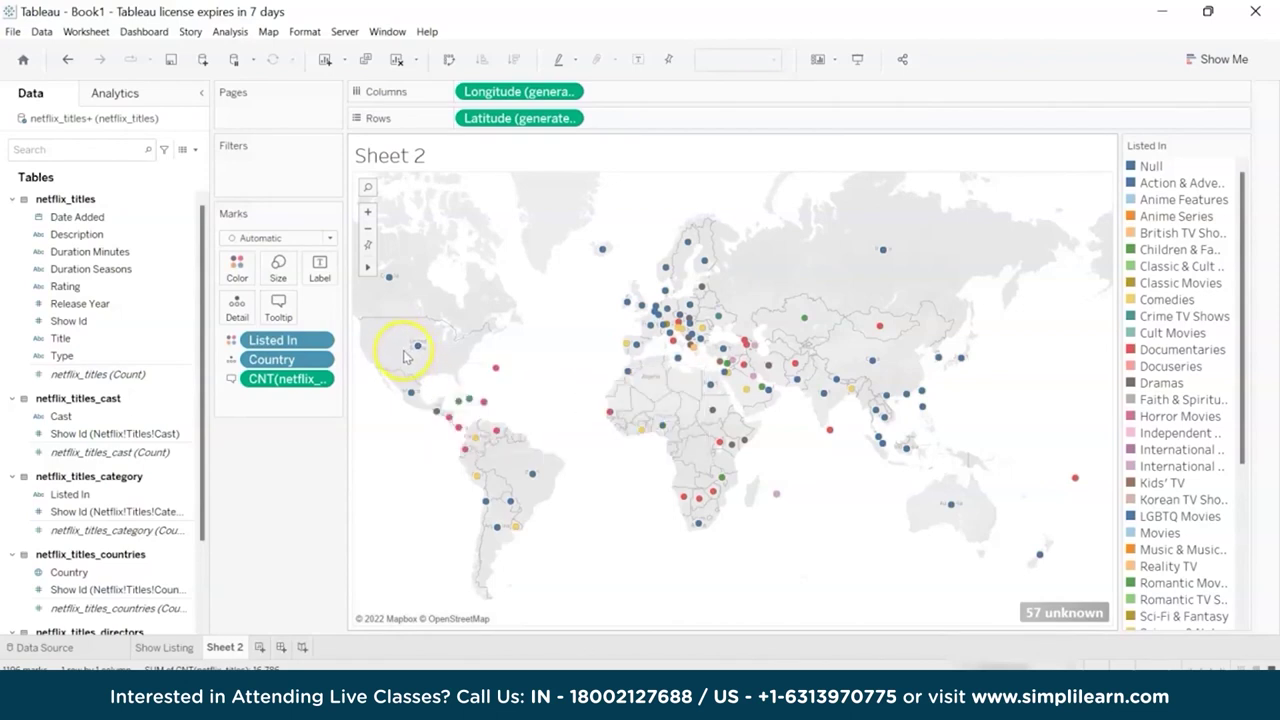
Rename the map worksheet as Listed in by Country
double_click(224, 643)
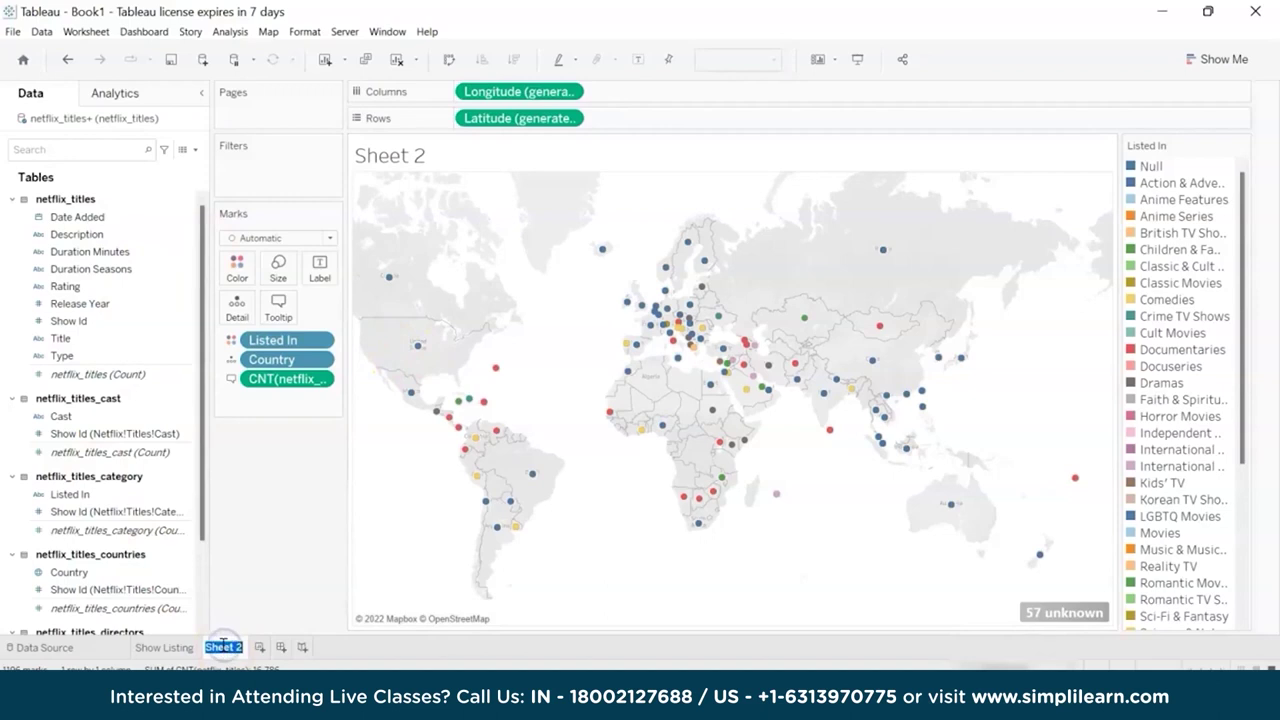
text(Lo)
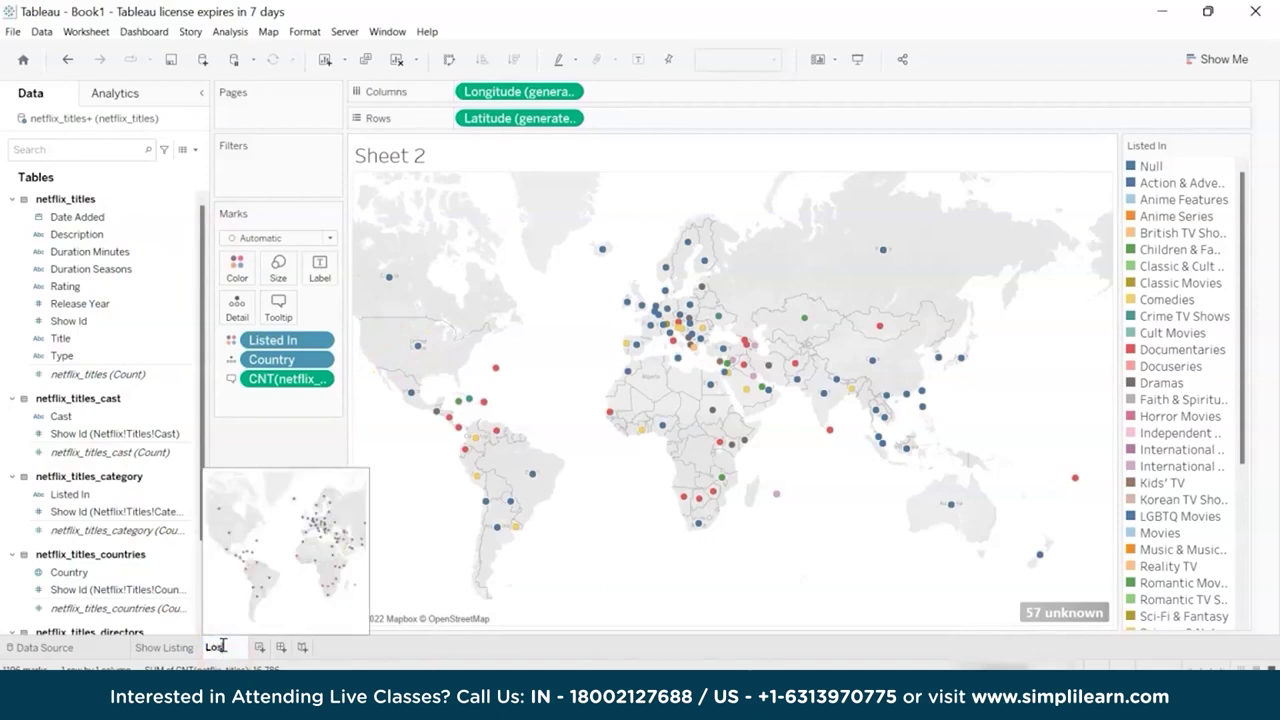
text(sted In)
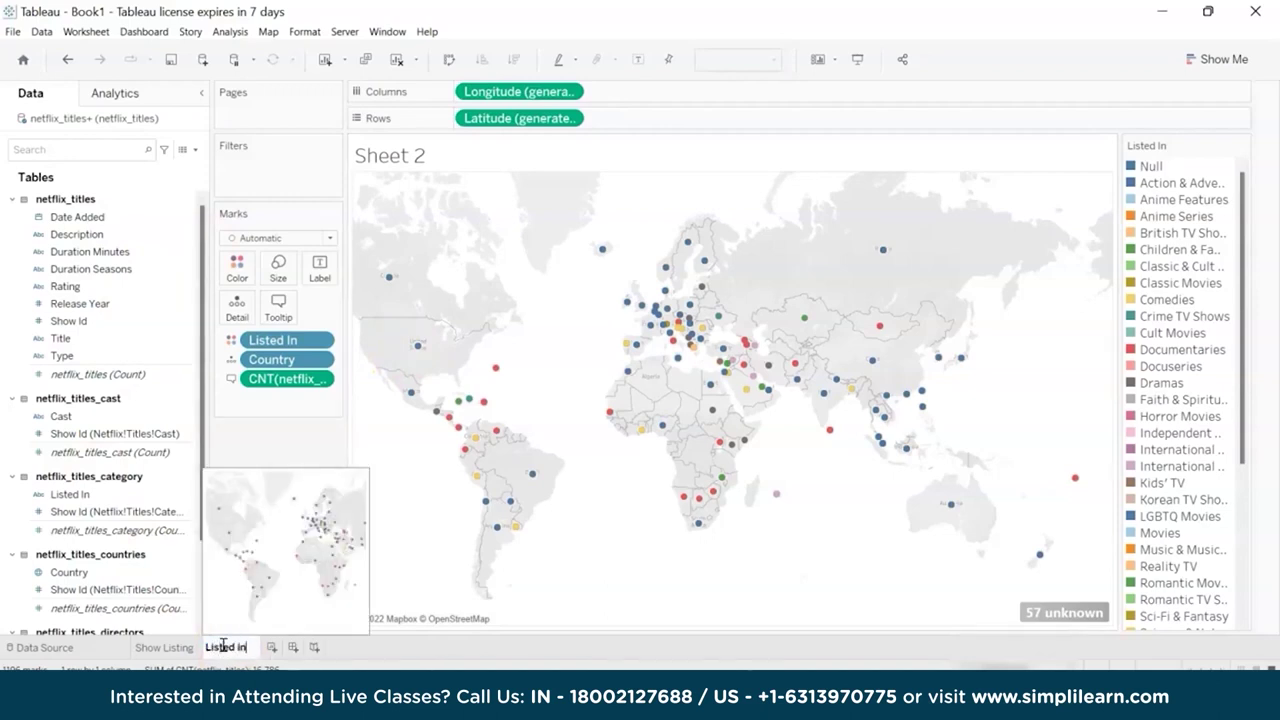
text( by Country)
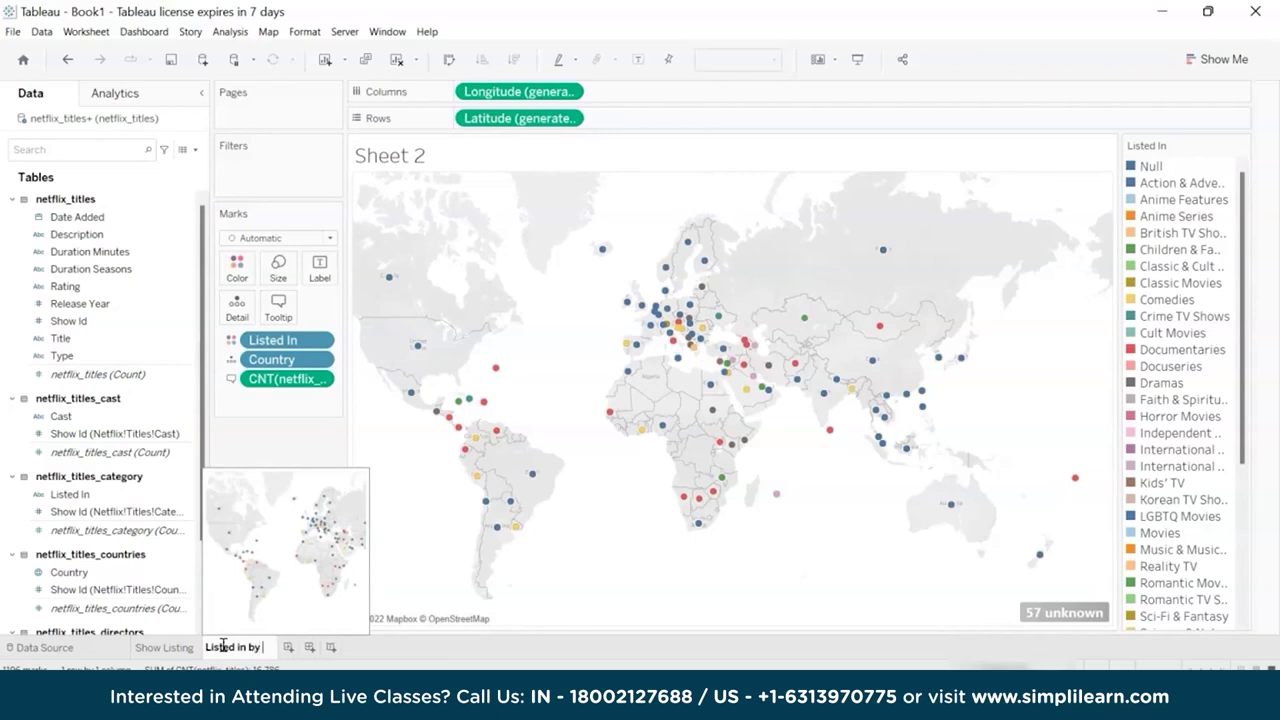
click(403, 651)
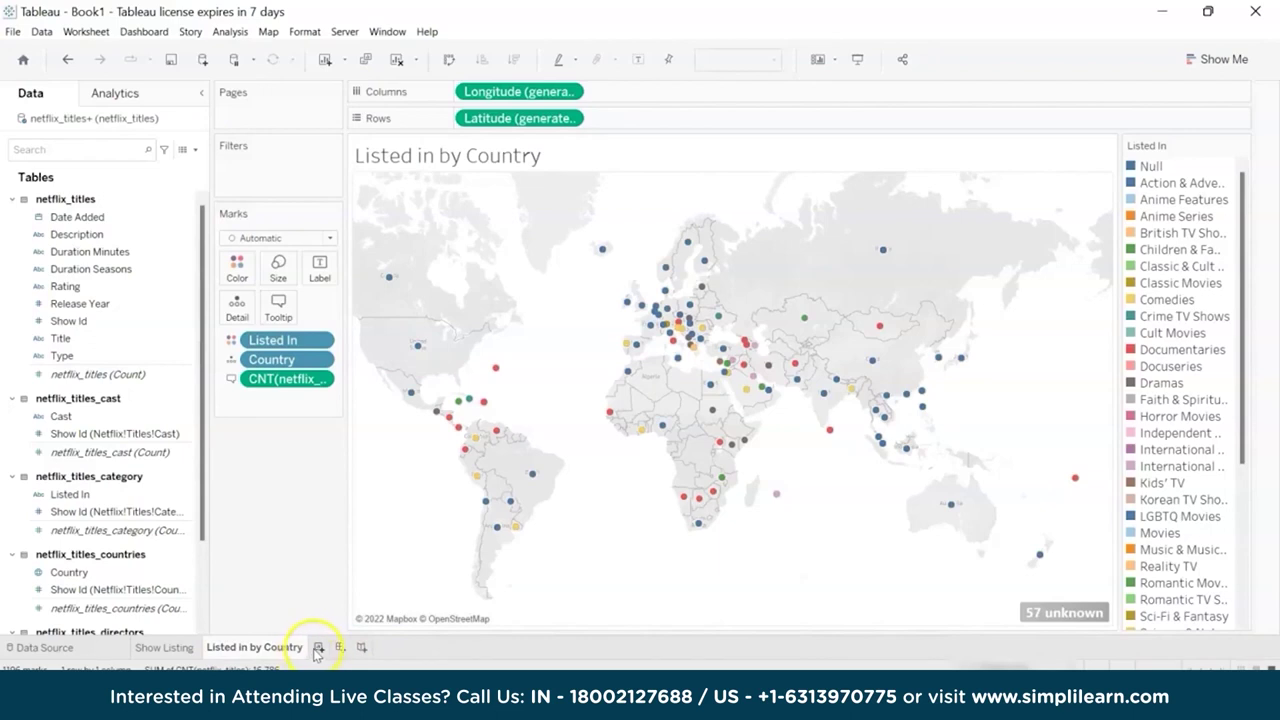
On a new worksheet, chart the netflix_titles count in rows against Release Year in columns, sorted in descending order
click(317, 647)
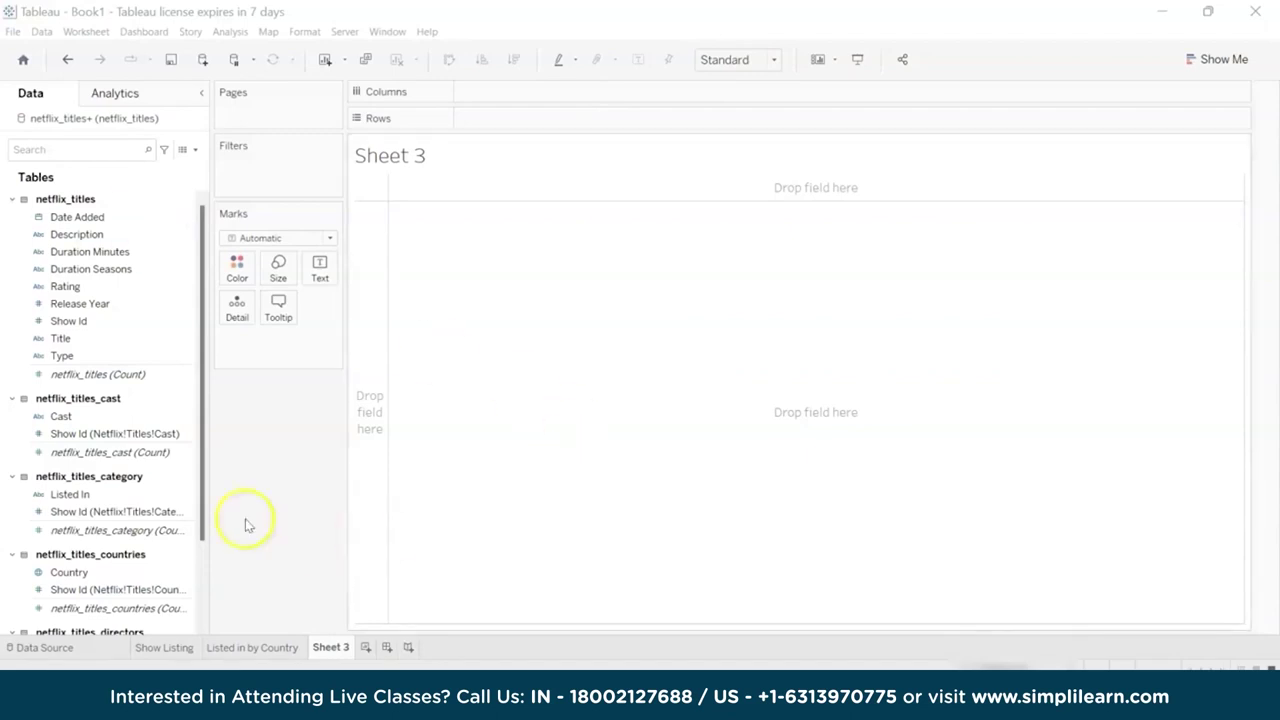
click(99, 310)
drag(99, 315, 509, 94)
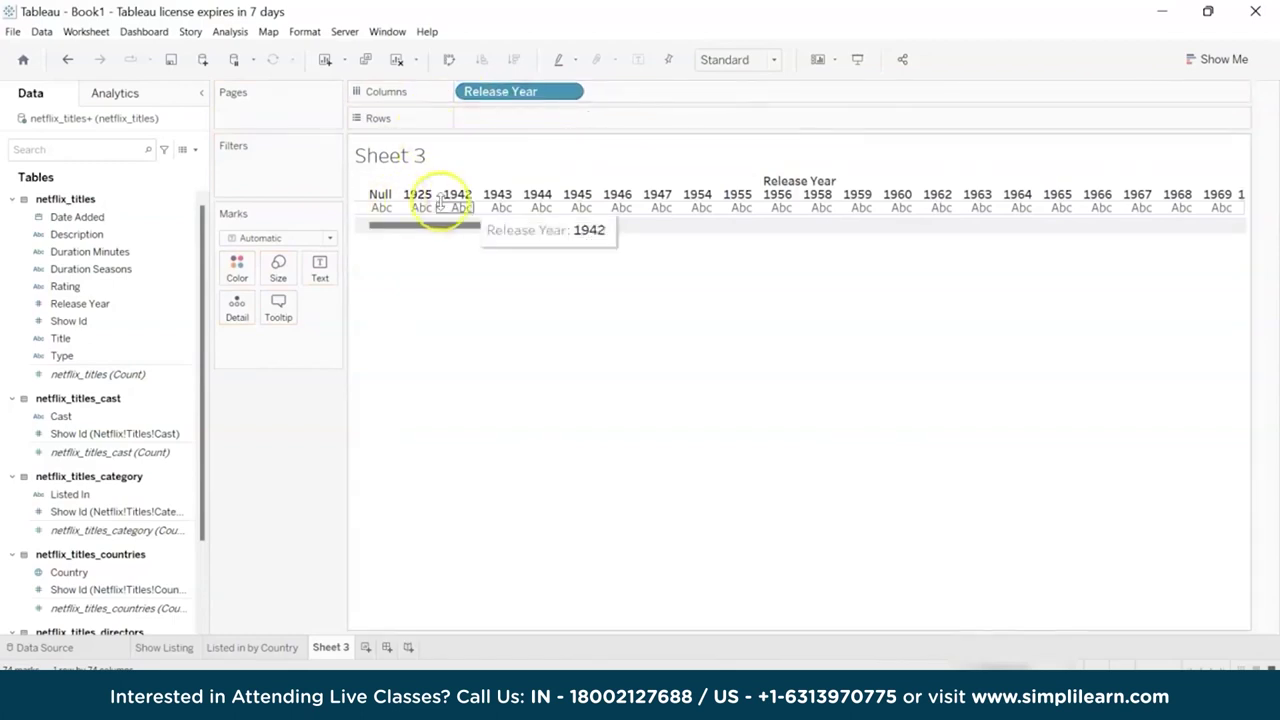
drag(122, 376, 526, 118)
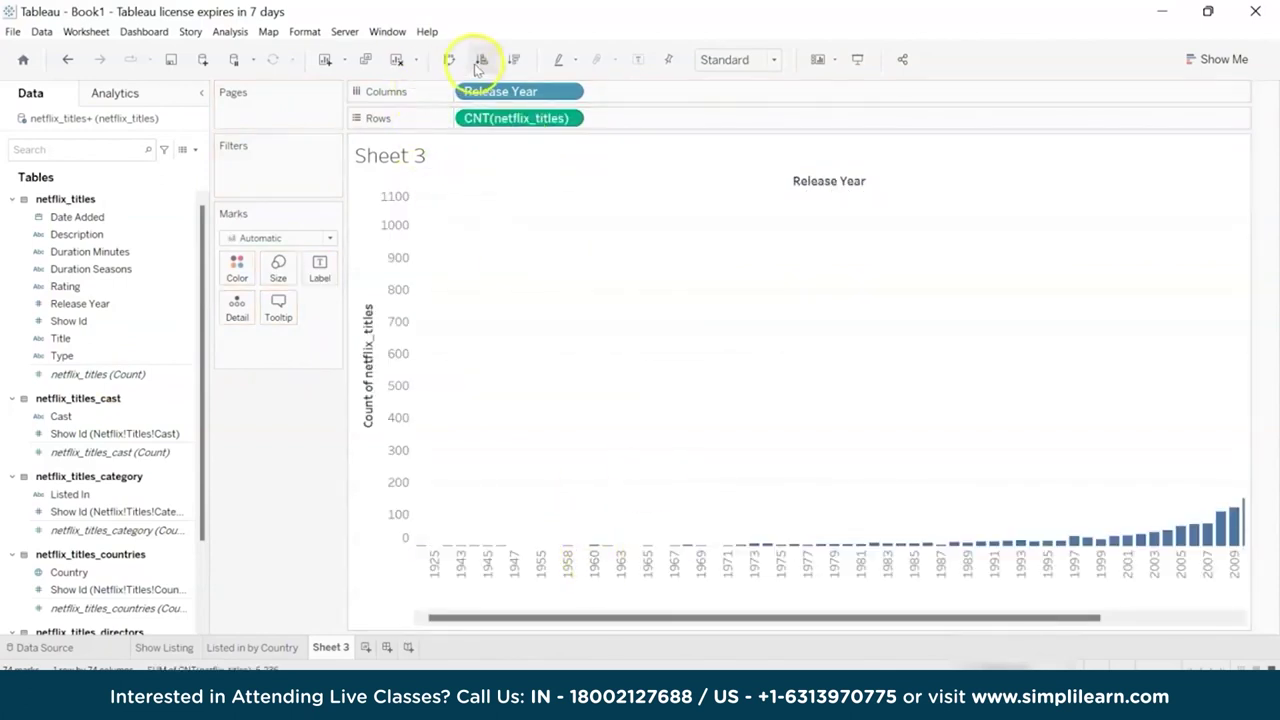
click(514, 62)
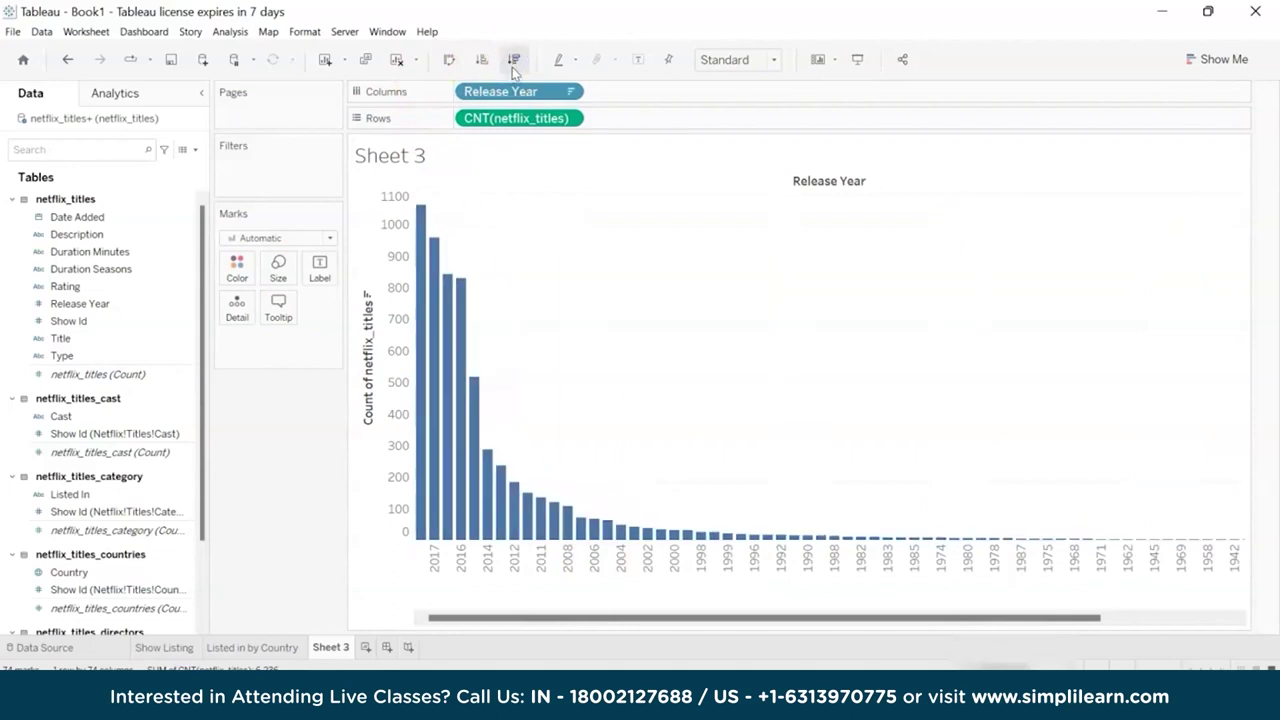
Add the count of netflix_titles_countries to the rows as a second bar chart by Release Year
mouse_move(440, 258)
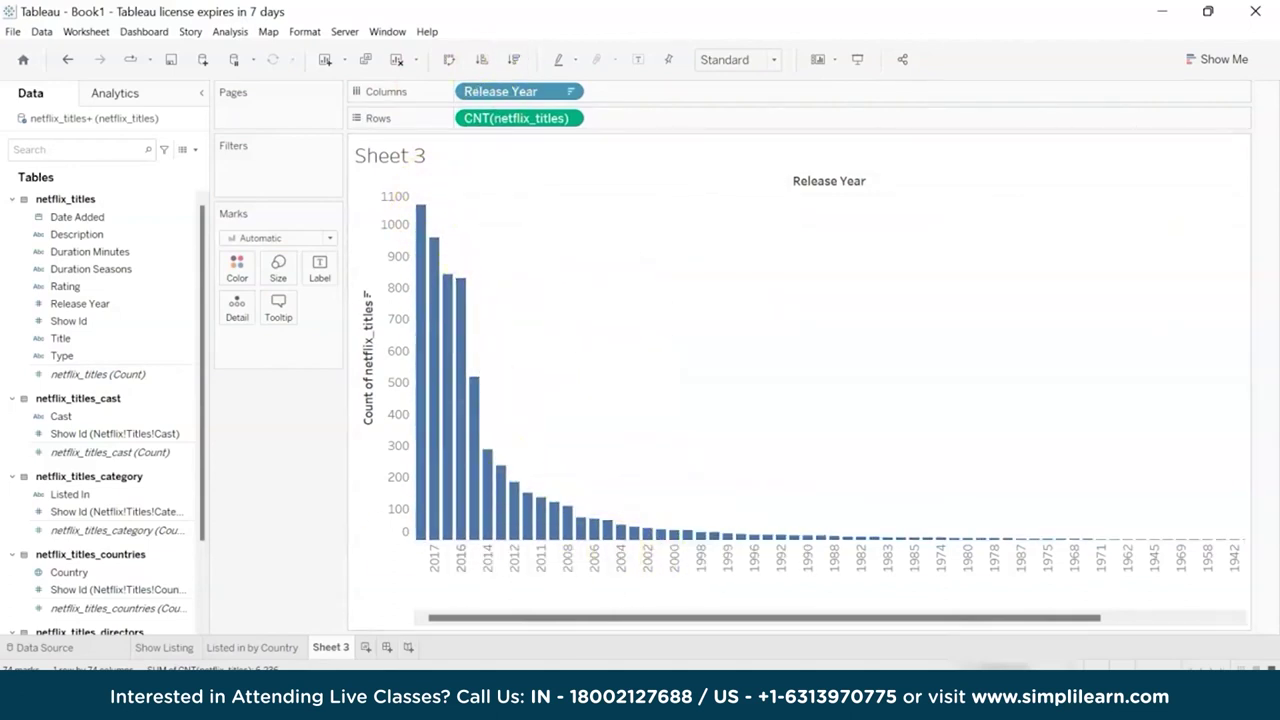
scroll(150, 400, down, 2)
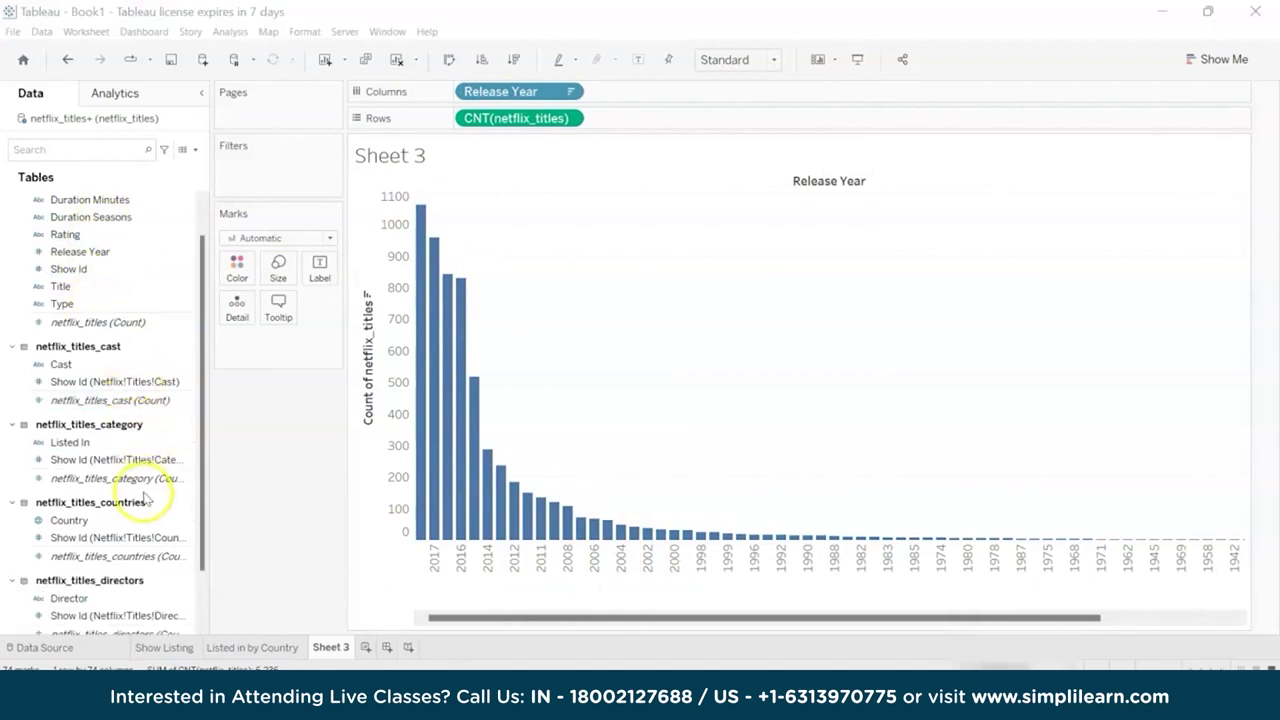
drag(160, 537, 727, 118)
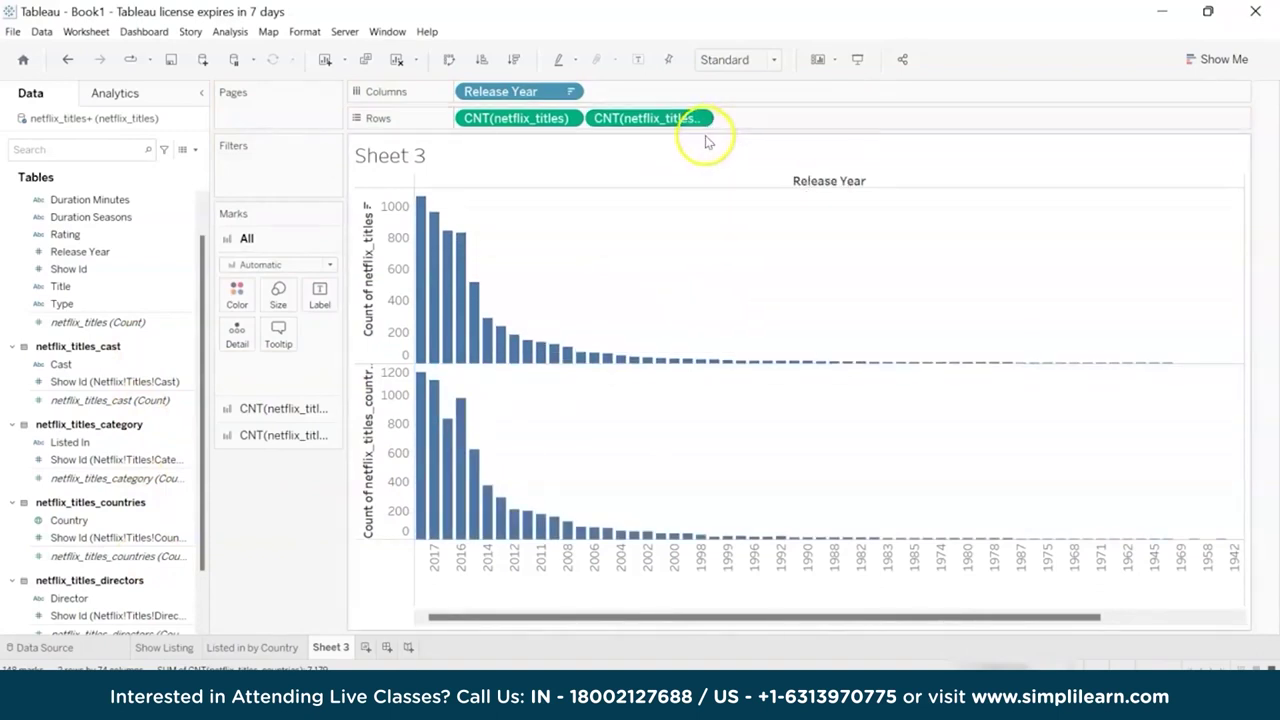
click(530, 595)
right_click(530, 595)
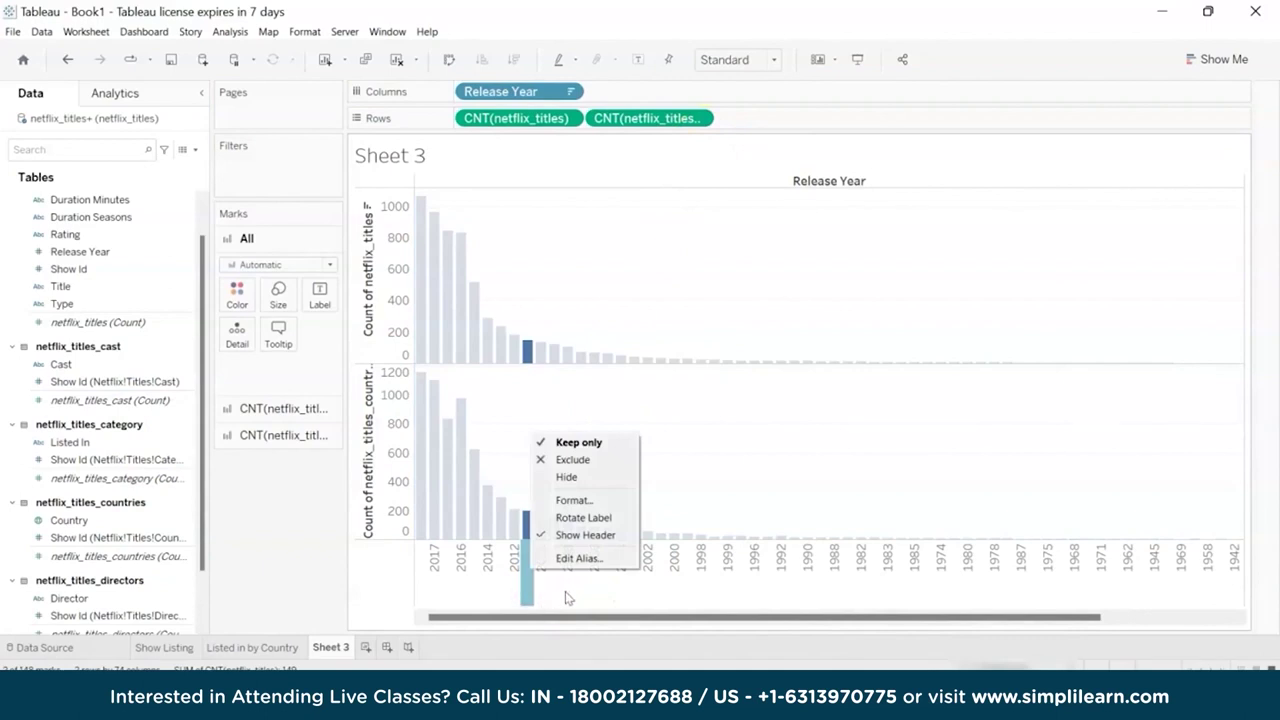
click(390, 540)
right_click(396, 543)
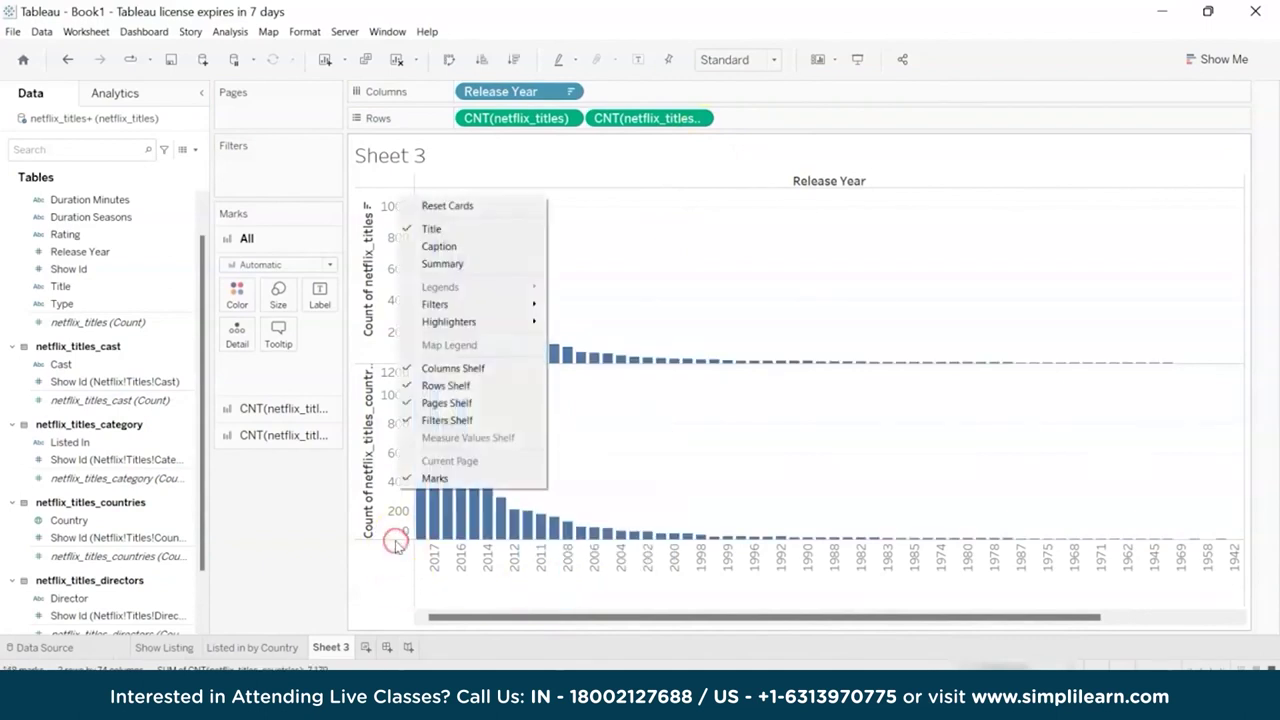
right_click(392, 530)
click(626, 135)
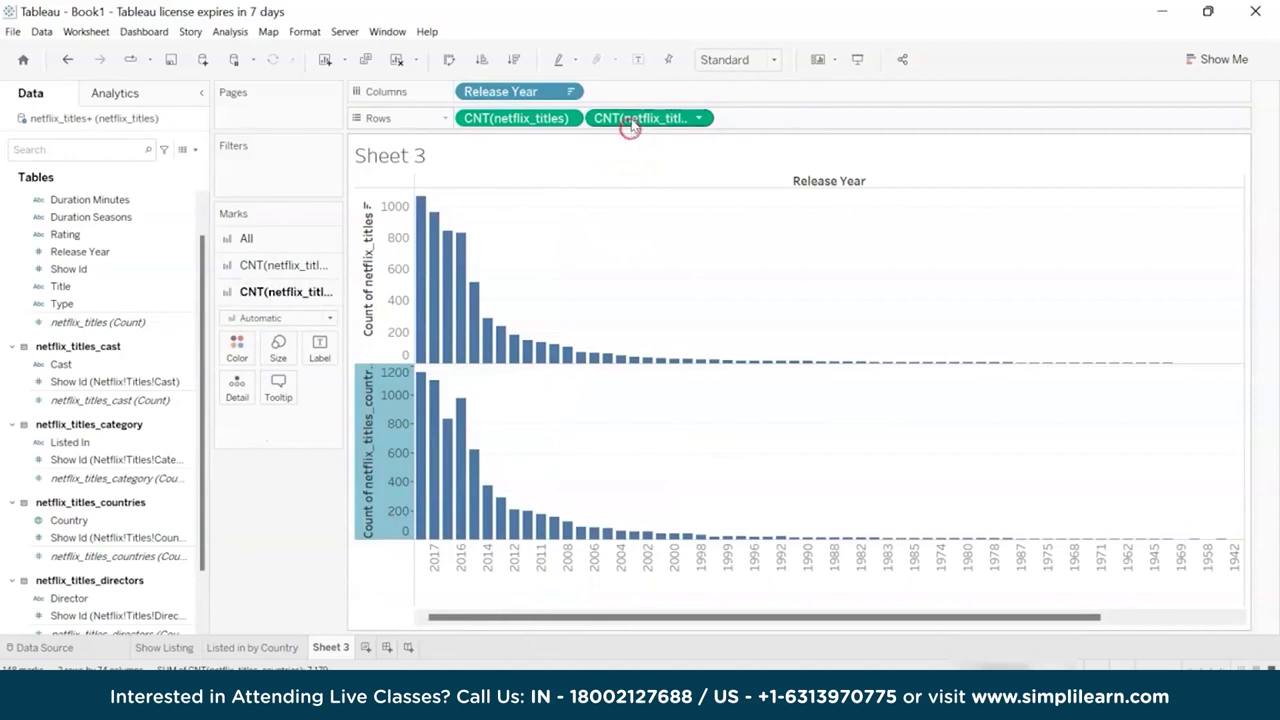
right_click(629, 120)
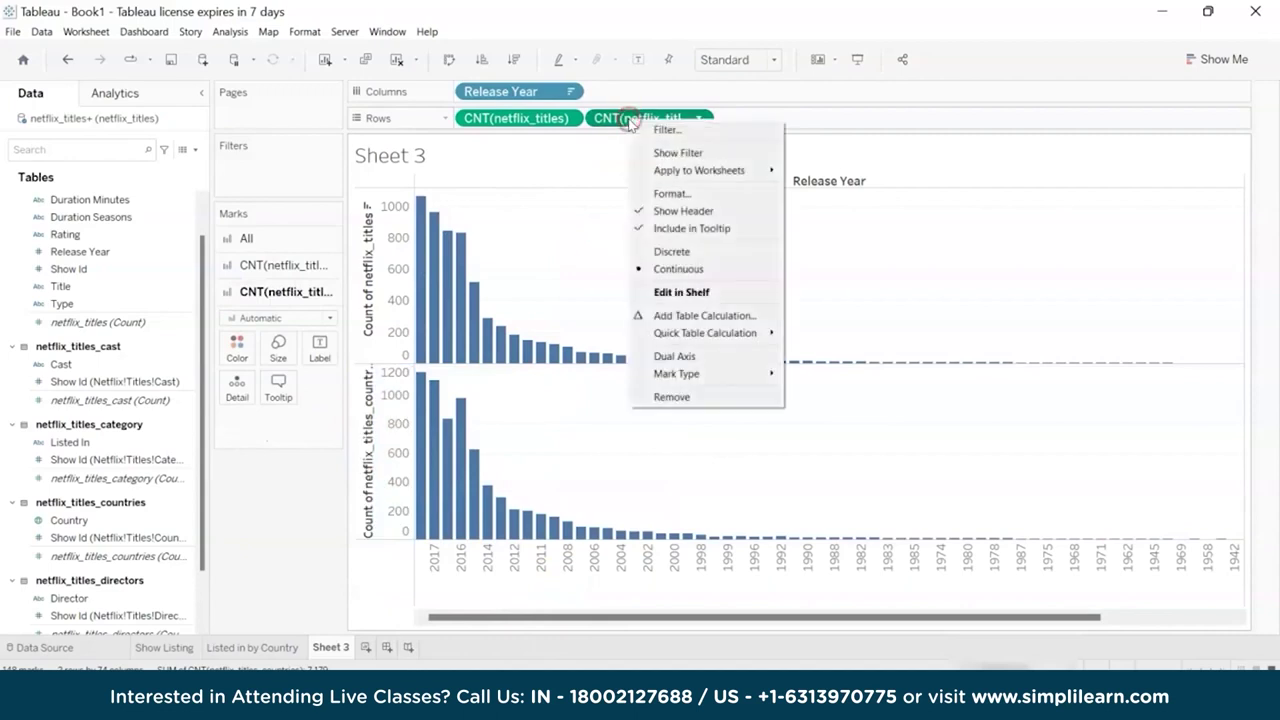
click(641, 587)
right_click(674, 589)
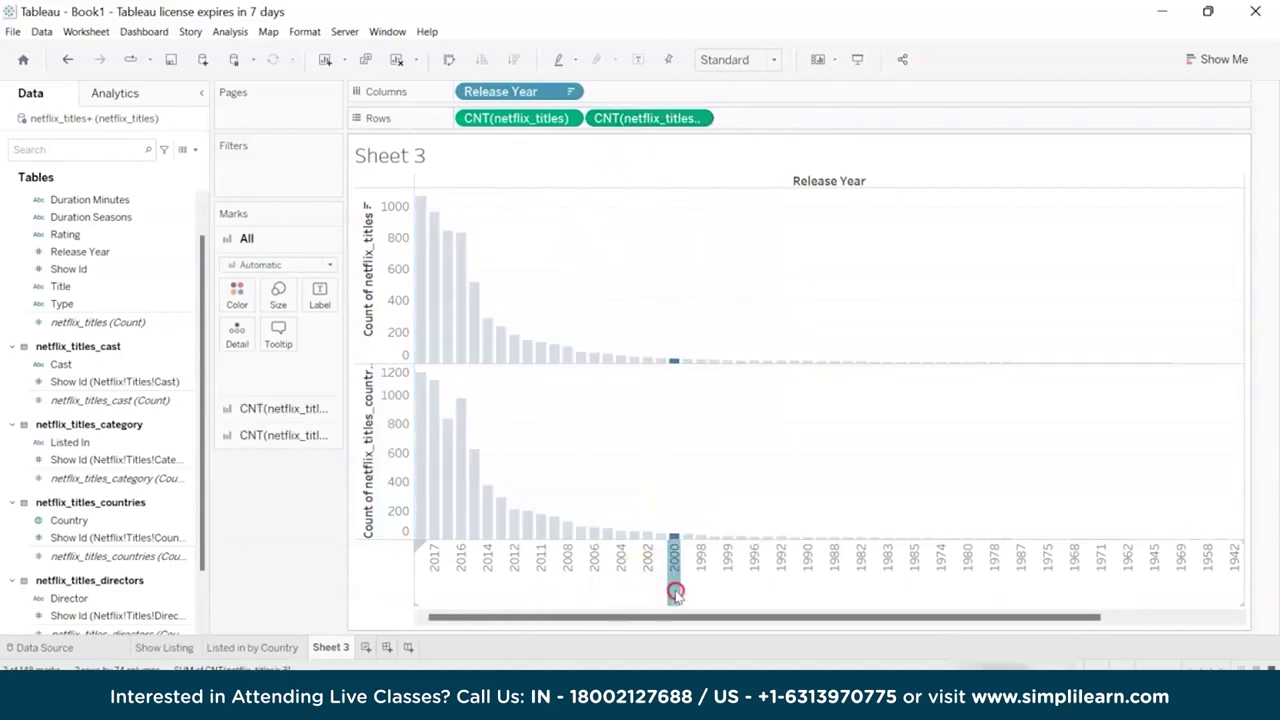
click(714, 602)
right_click(714, 602)
click(760, 617)
right_click(760, 617)
right_click(434, 578)
right_click(512, 592)
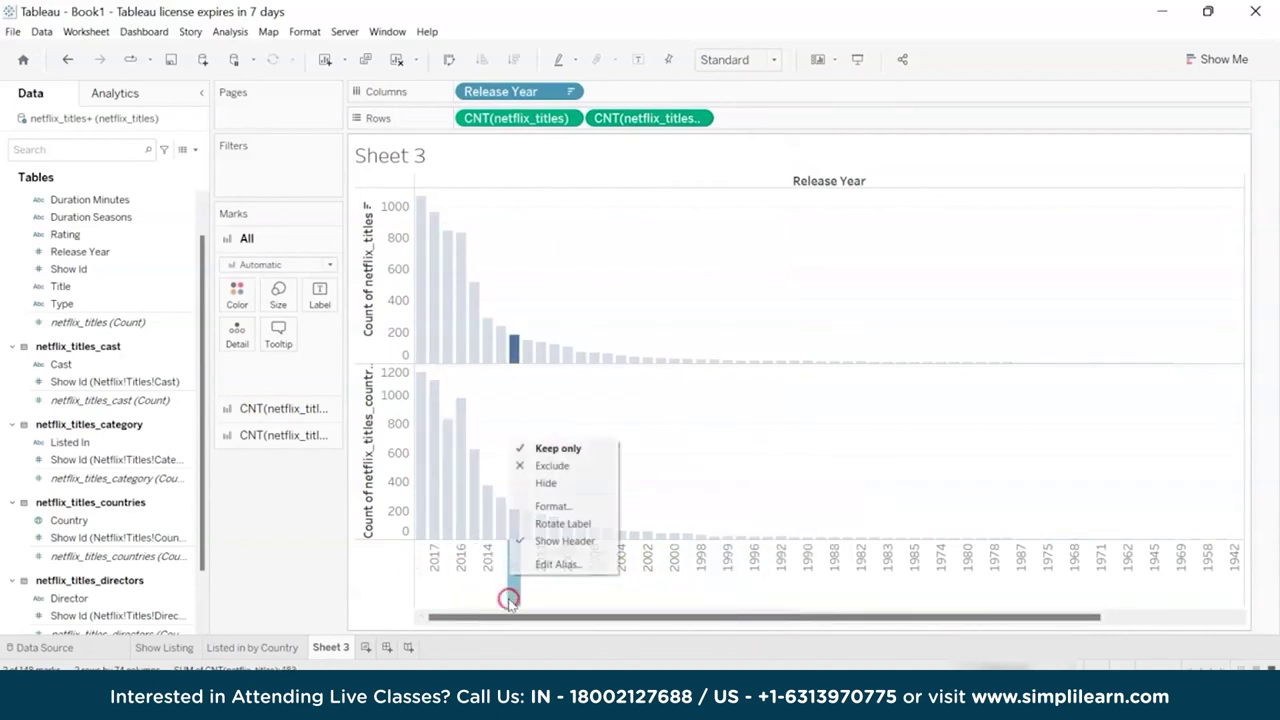
click(371, 593)
right_click(371, 590)
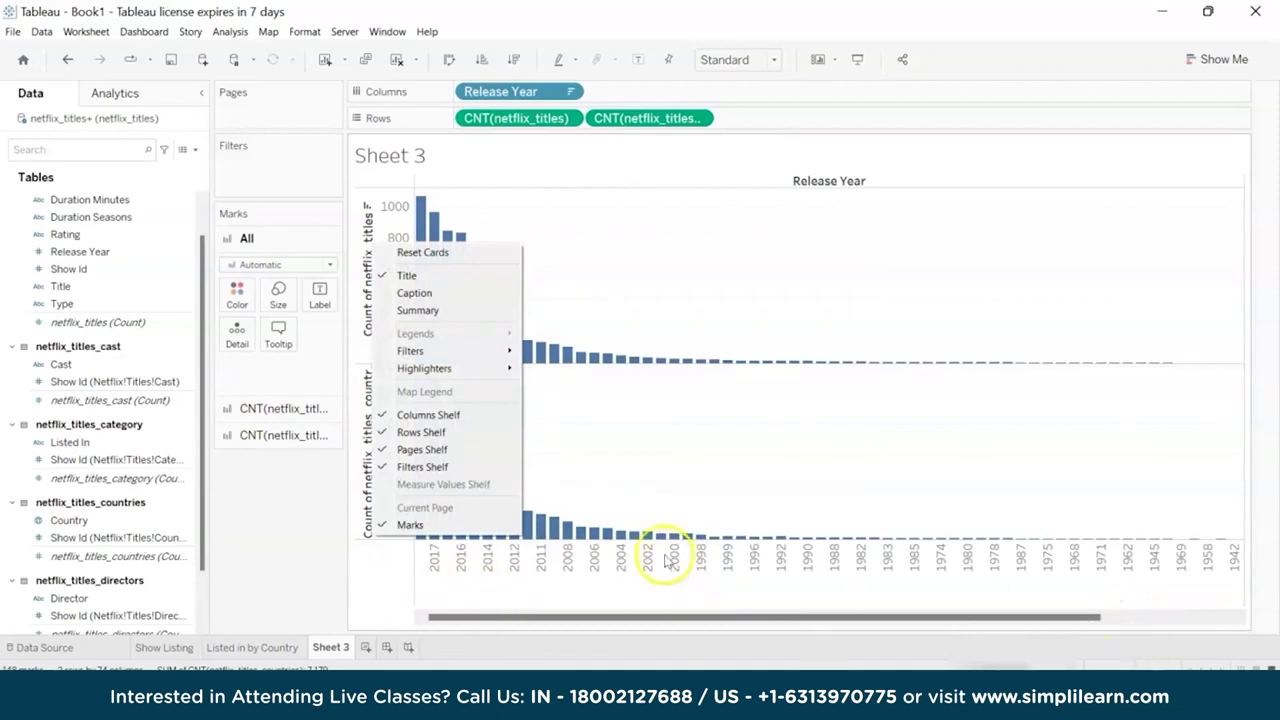
click(257, 494)
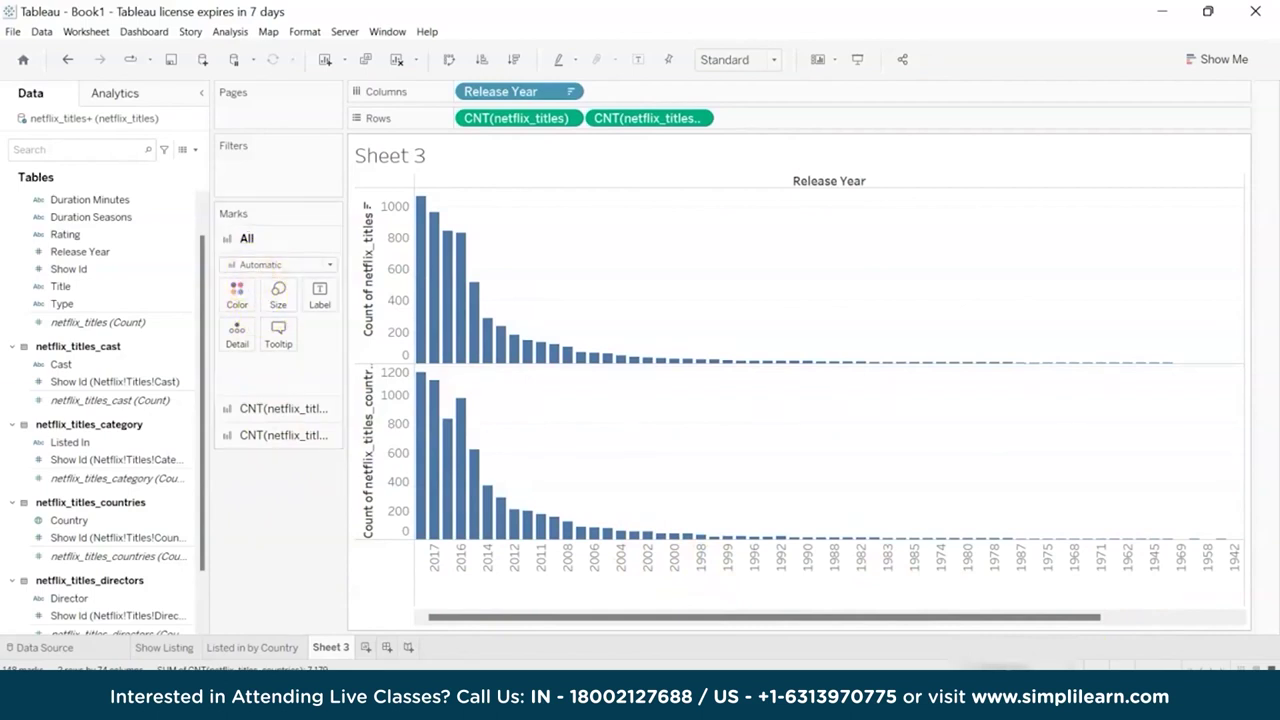
Set the mark type to Bar for the netflix_titles count and to Line for the netflix_titles_countries count
click(277, 408)
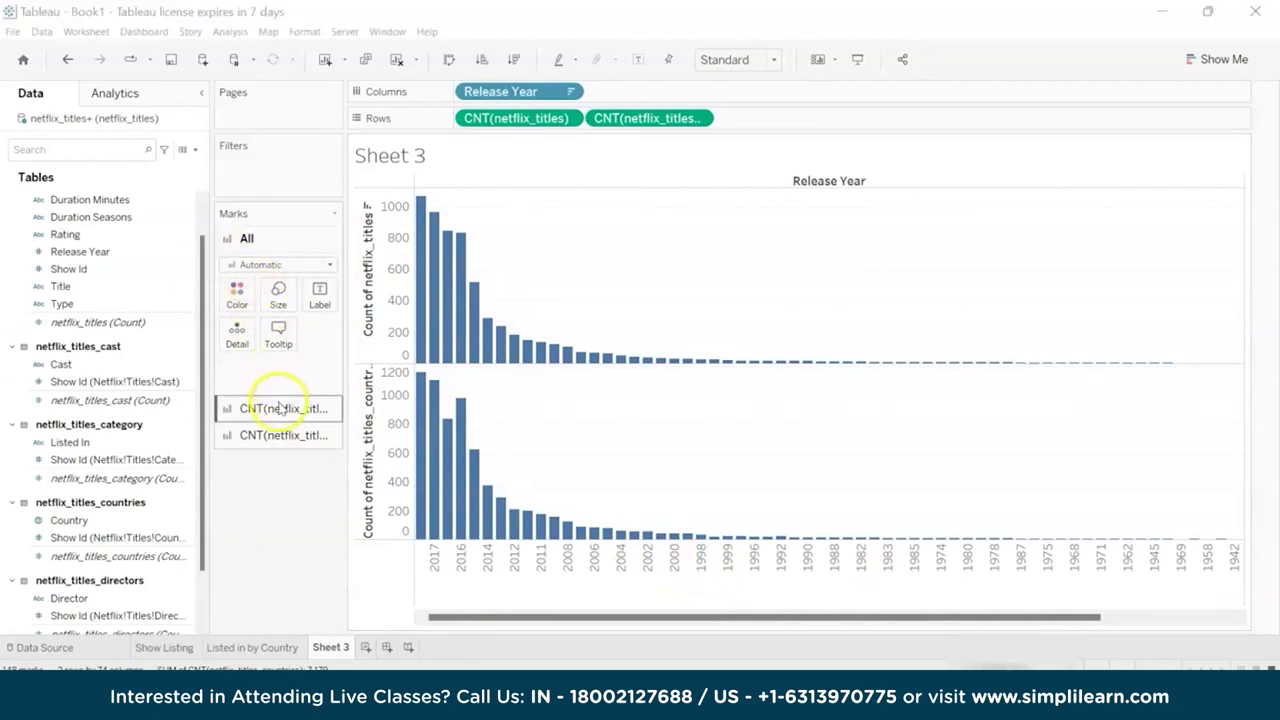
click(295, 292)
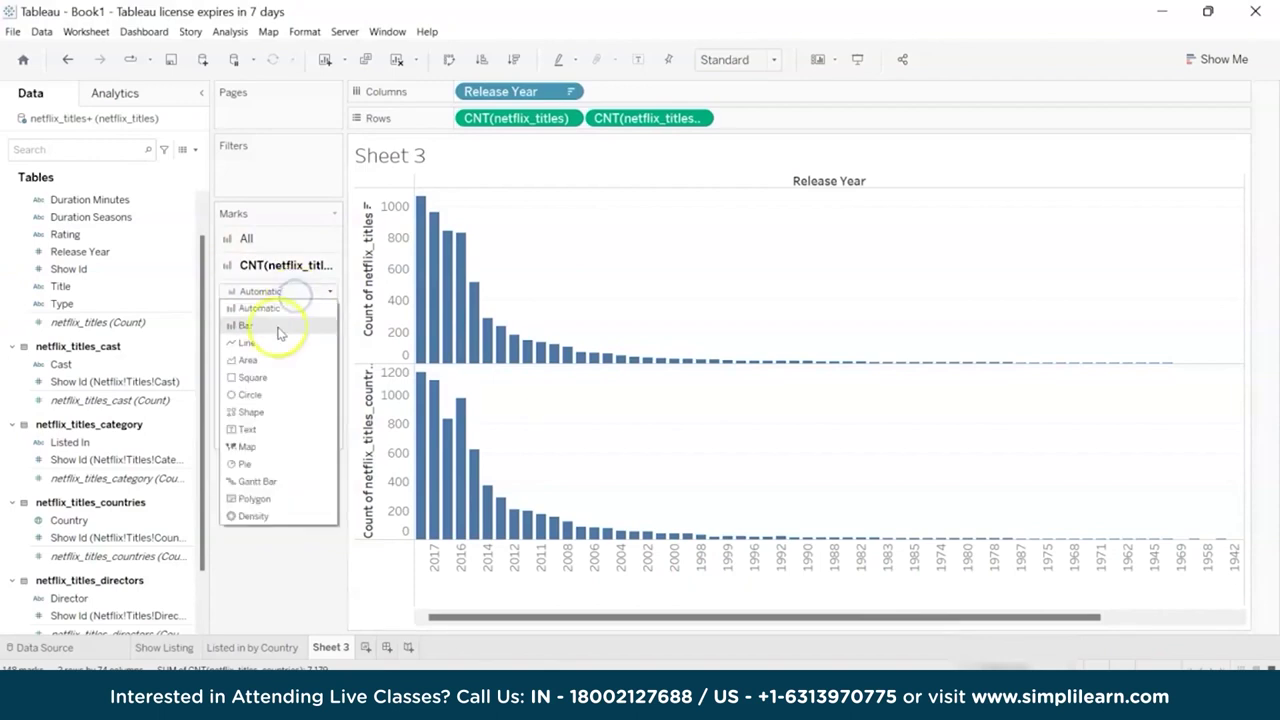
click(277, 323)
click(265, 434)
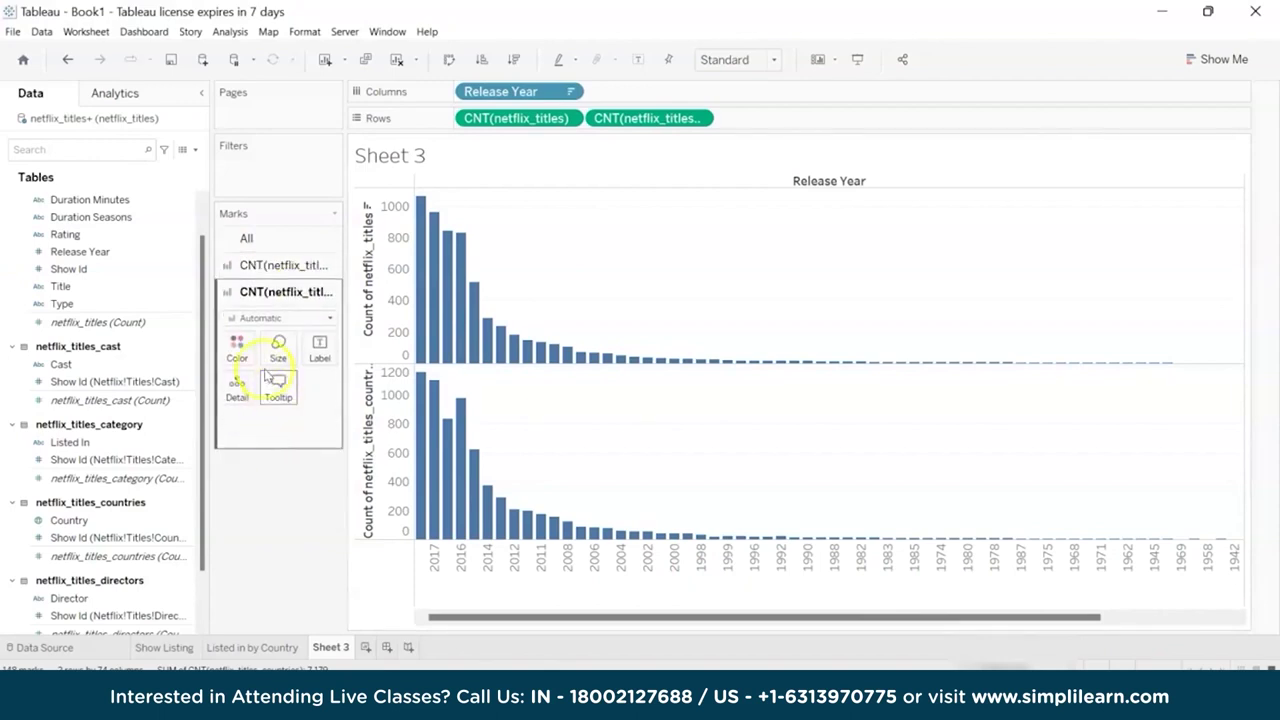
click(275, 318)
click(270, 367)
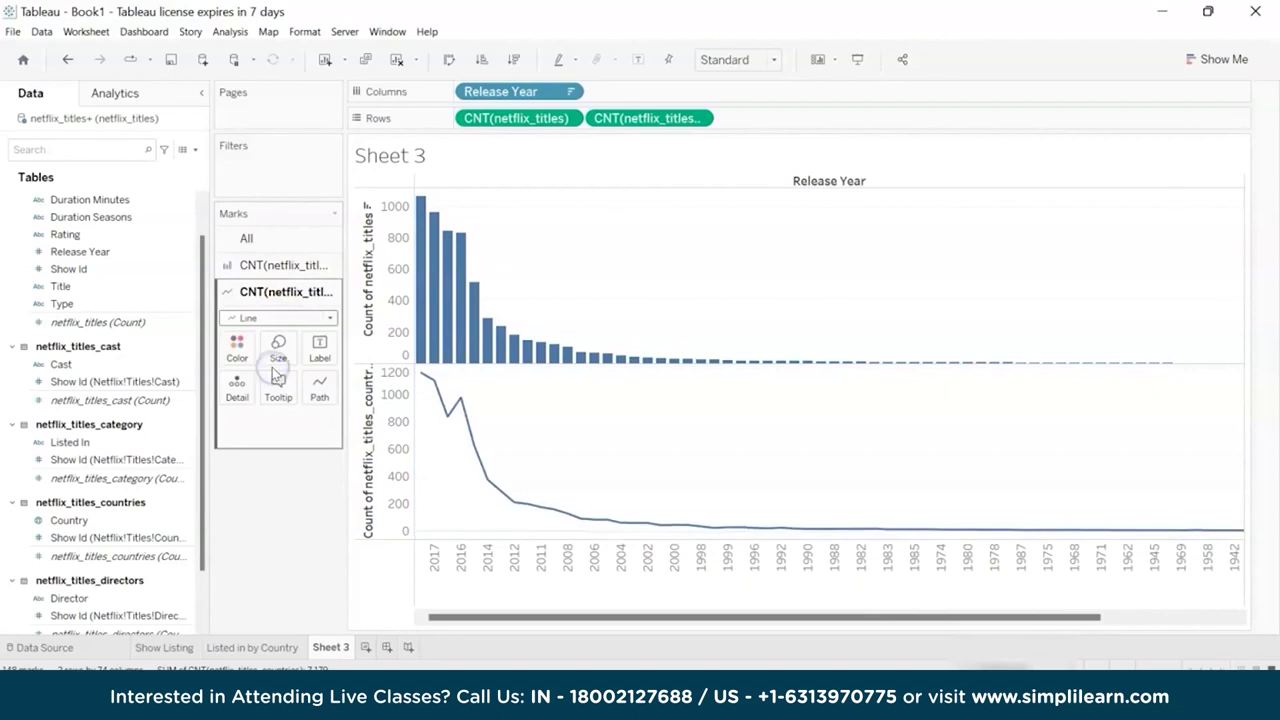
right_click(940, 492)
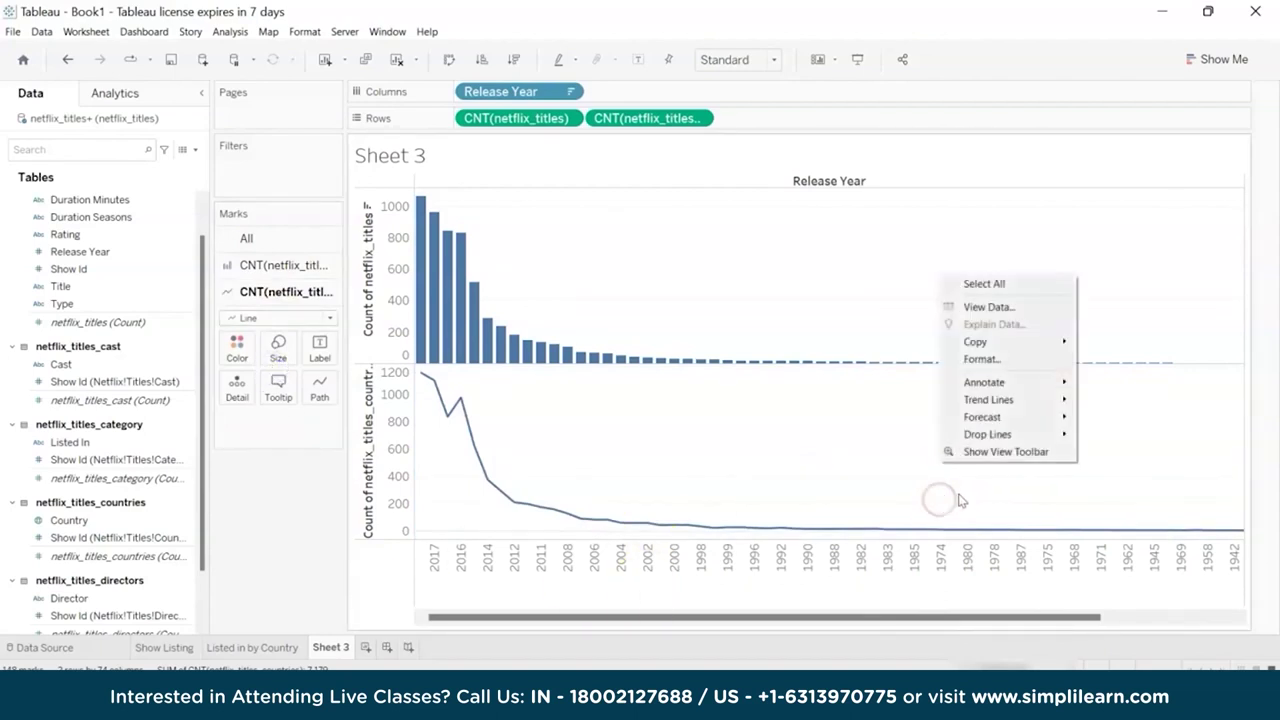
right_click(968, 575)
click(991, 594)
right_click(991, 594)
right_click(947, 630)
right_click(958, 619)
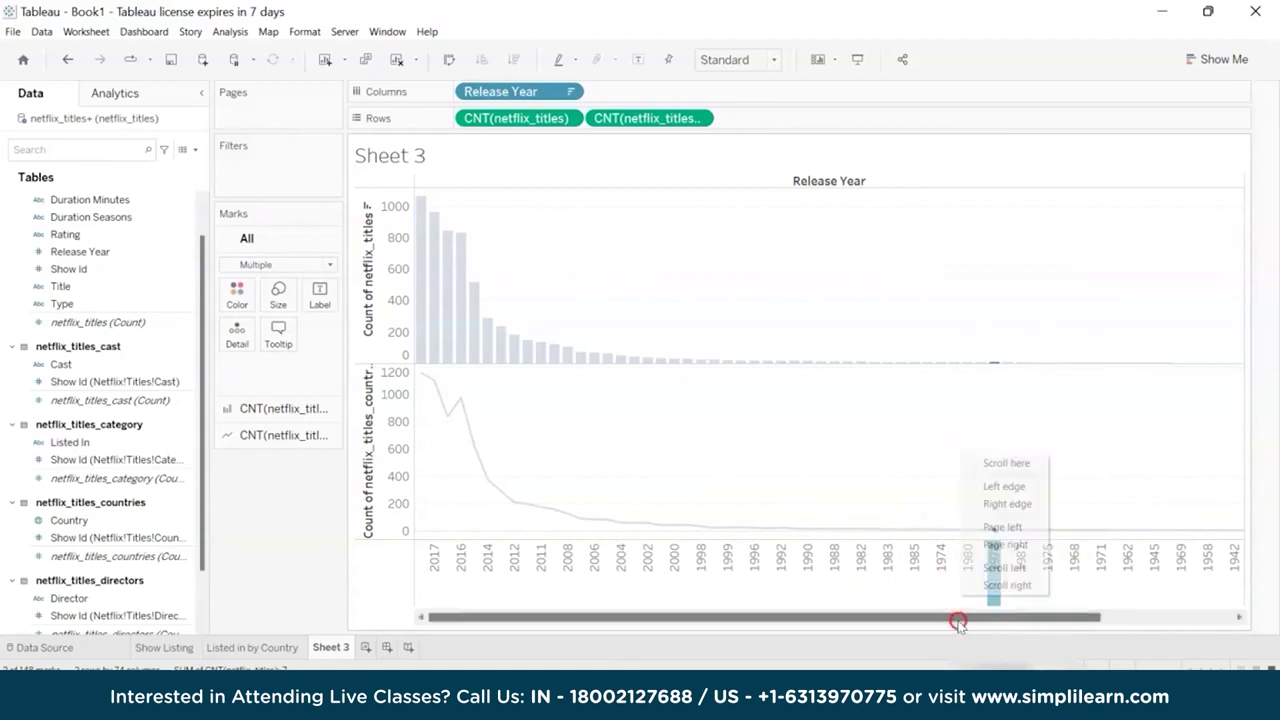
click(1186, 620)
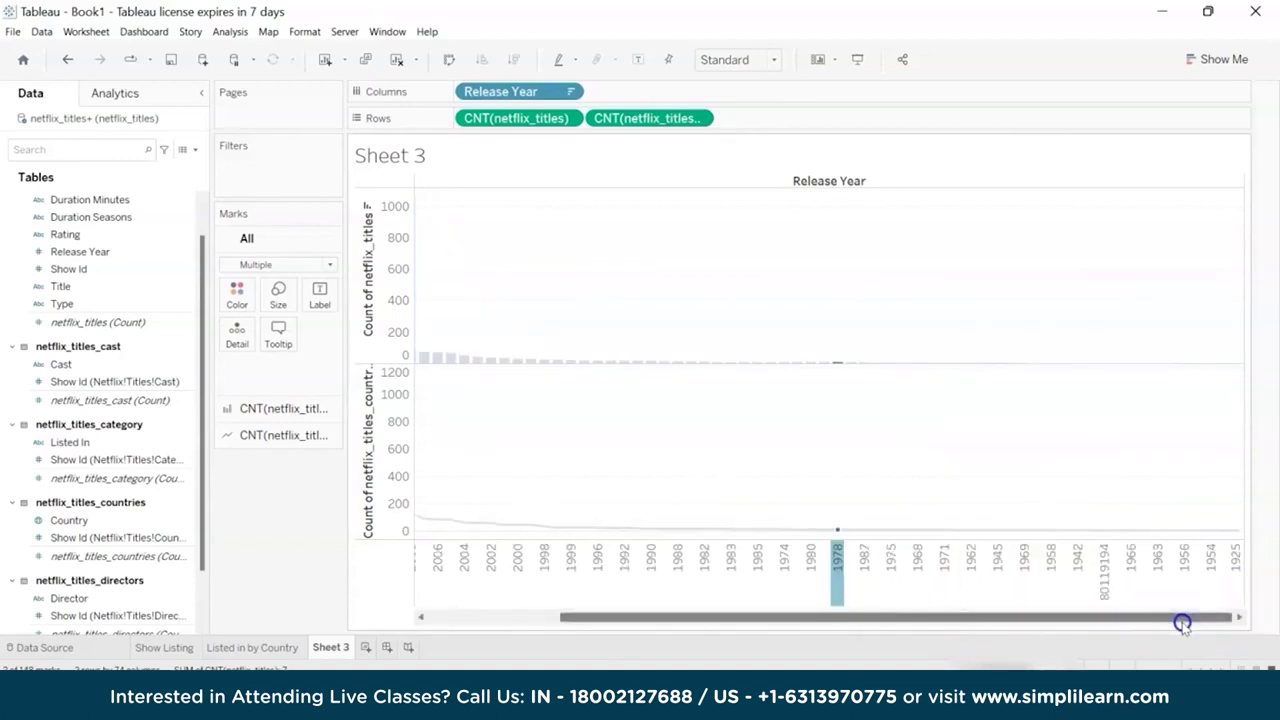
click(265, 482)
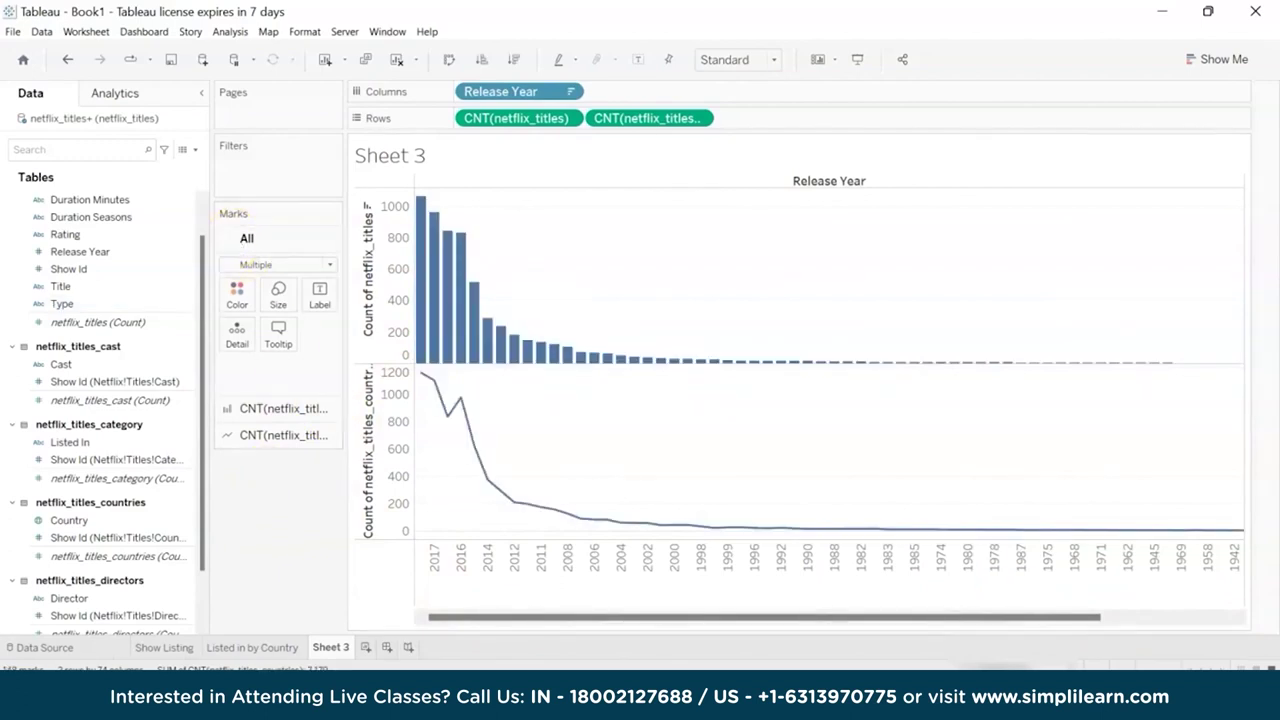
right_click(556, 583)
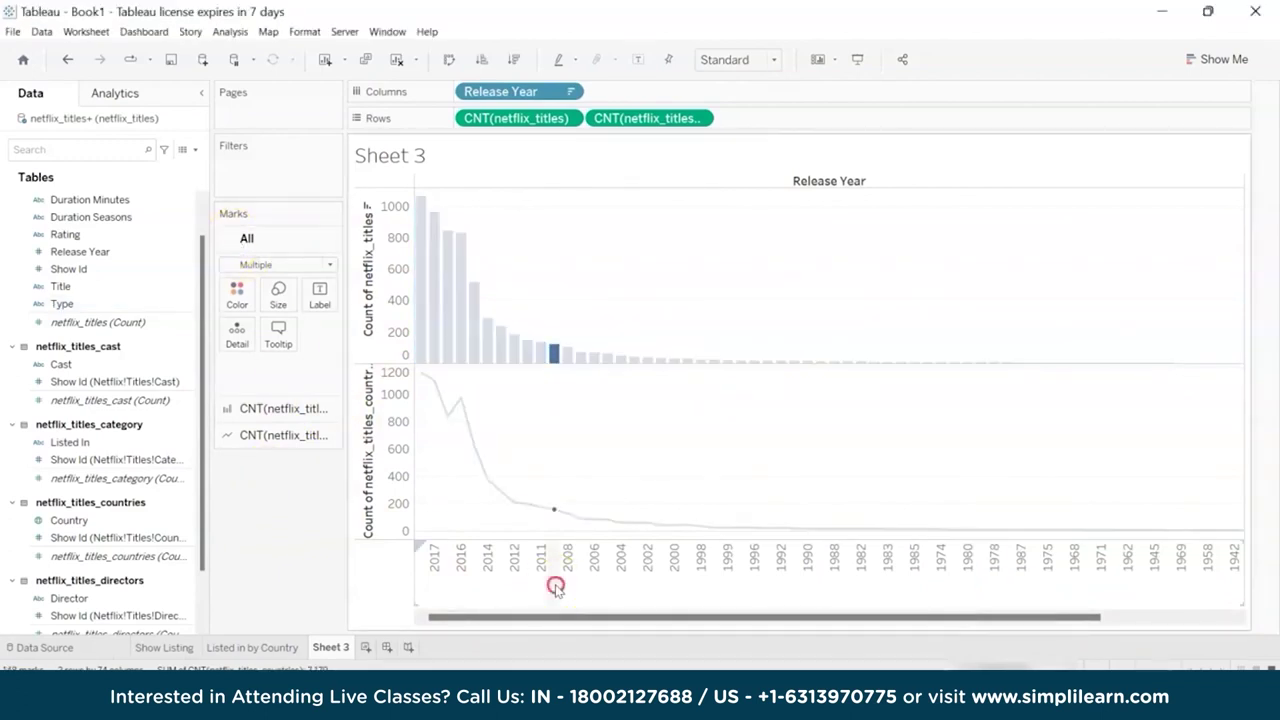
click(270, 548)
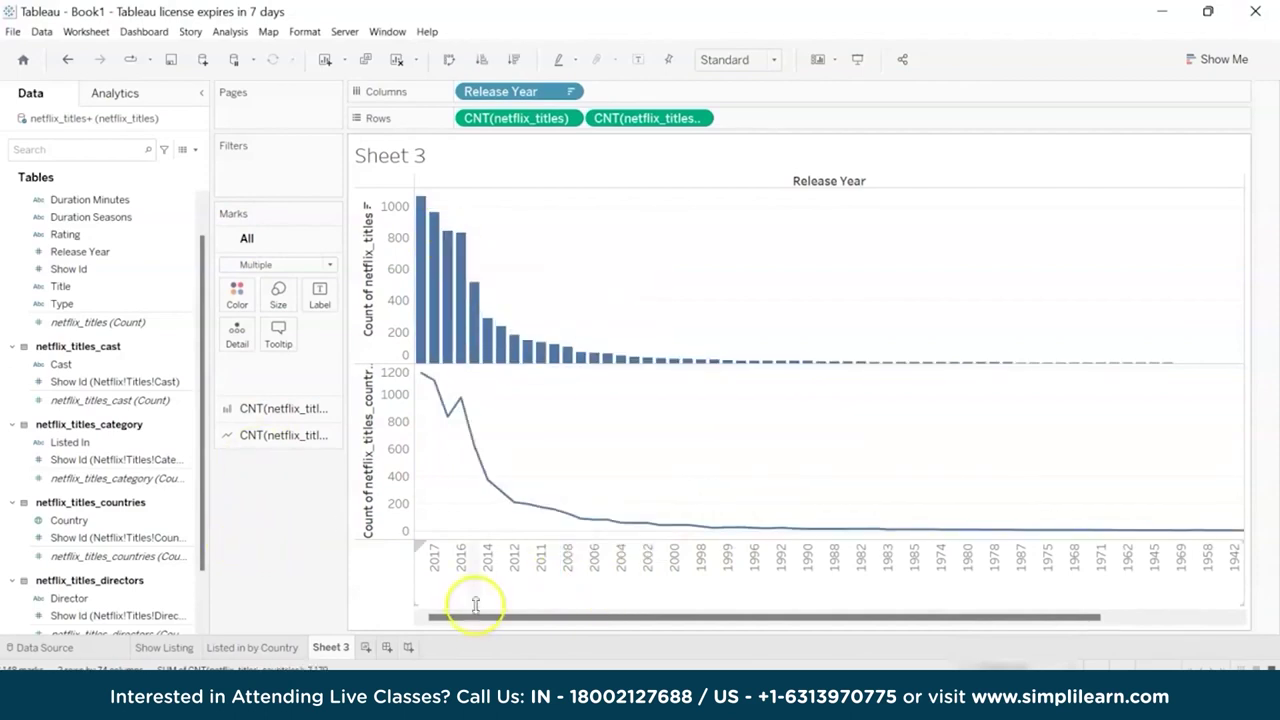
right_click(563, 598)
right_click(587, 618)
key(Escape)
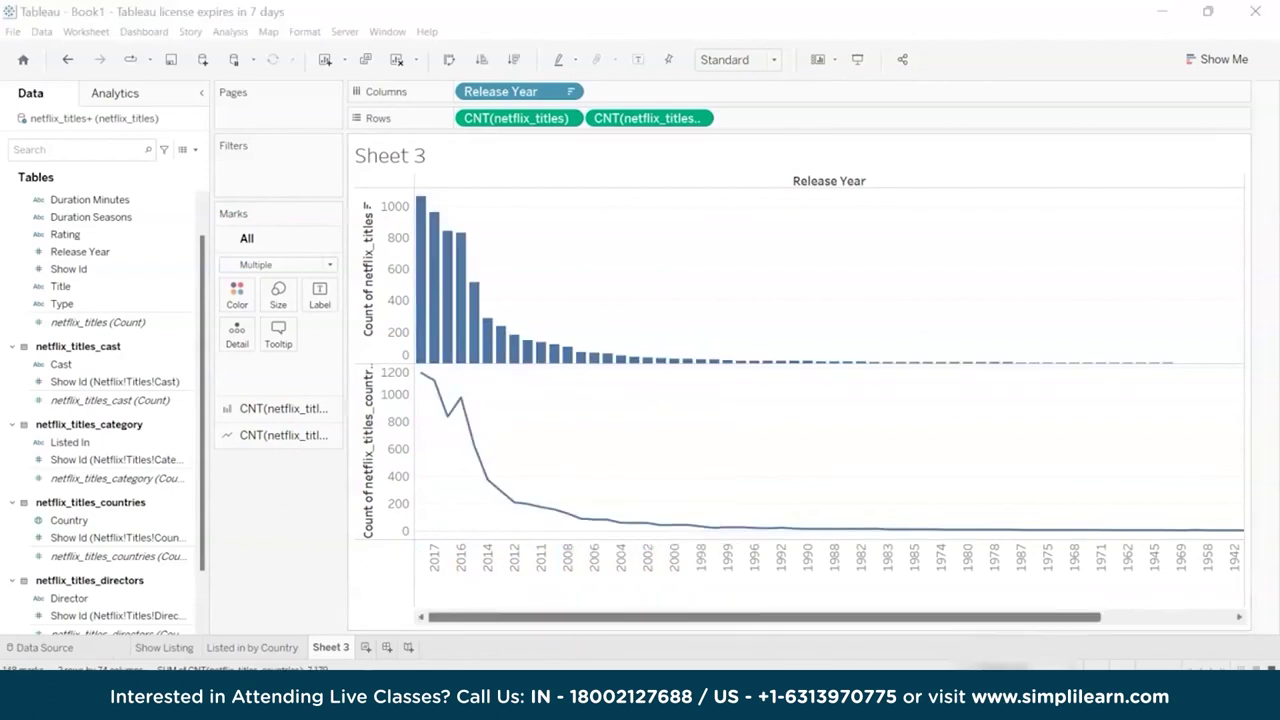
Overlay the netflix_titles_countries count on the titles chart as a dual axis and synchronize the two axes
click(372, 465)
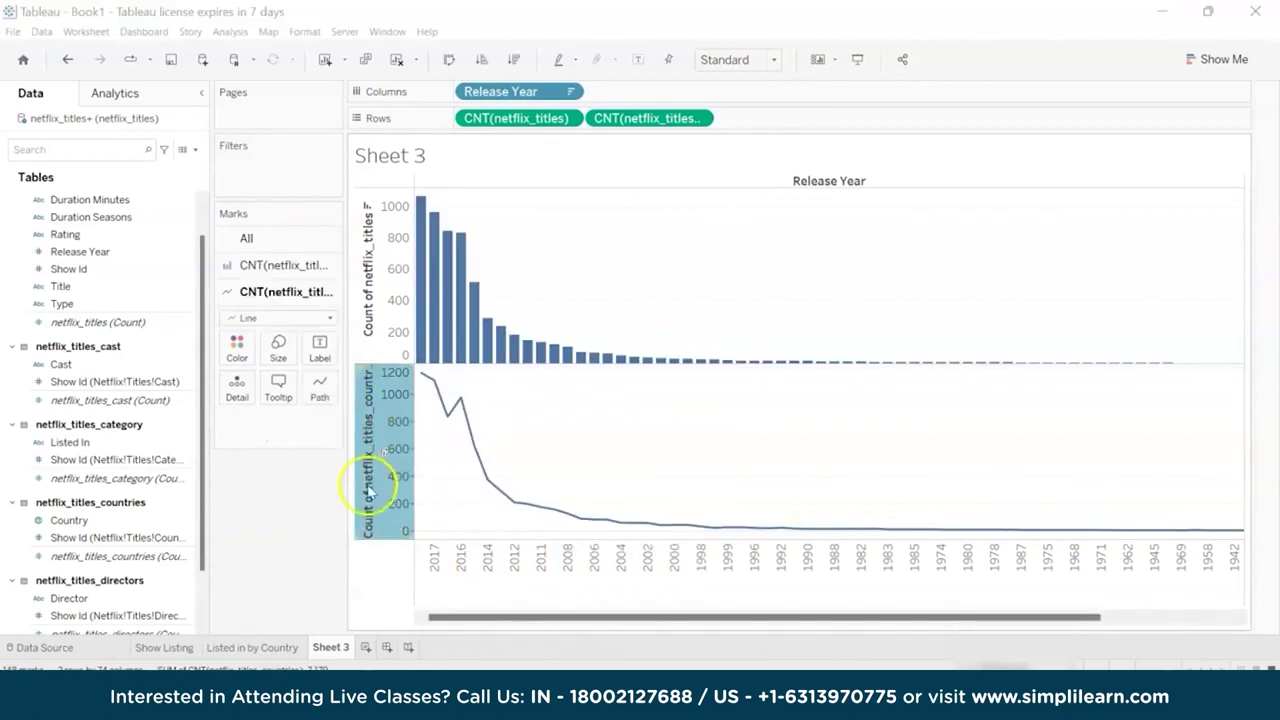
right_click(369, 405)
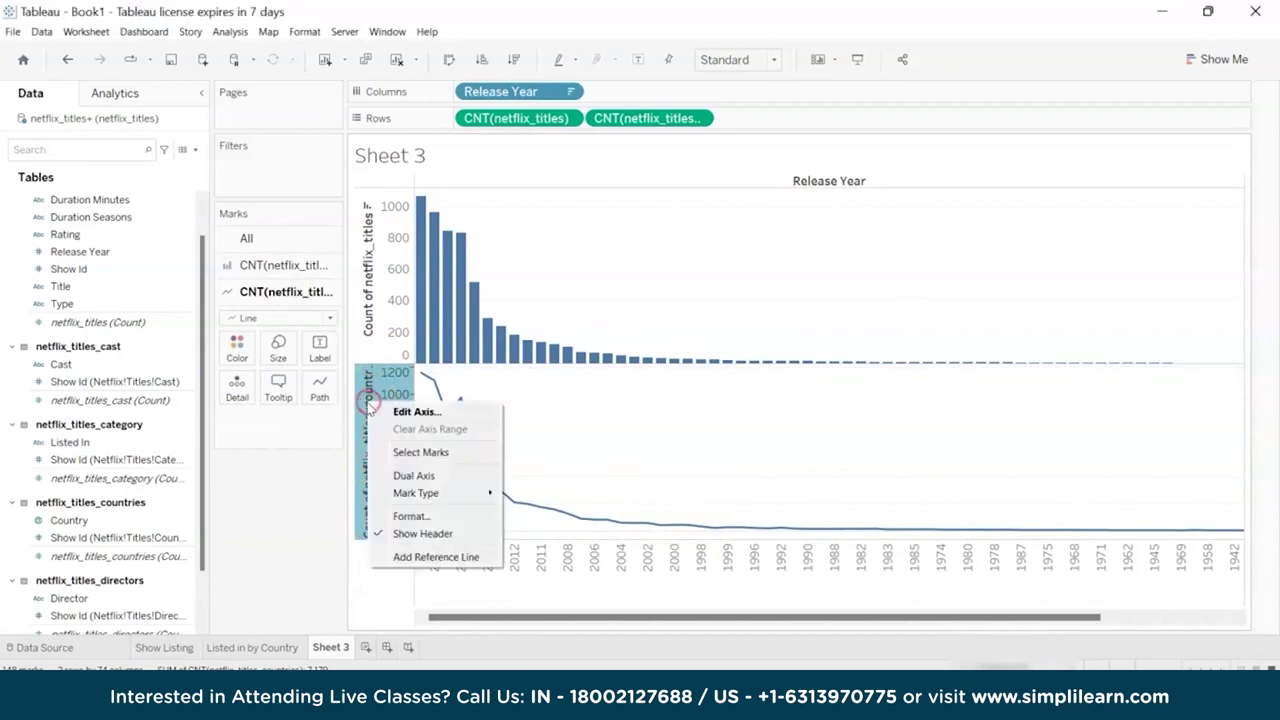
click(400, 476)
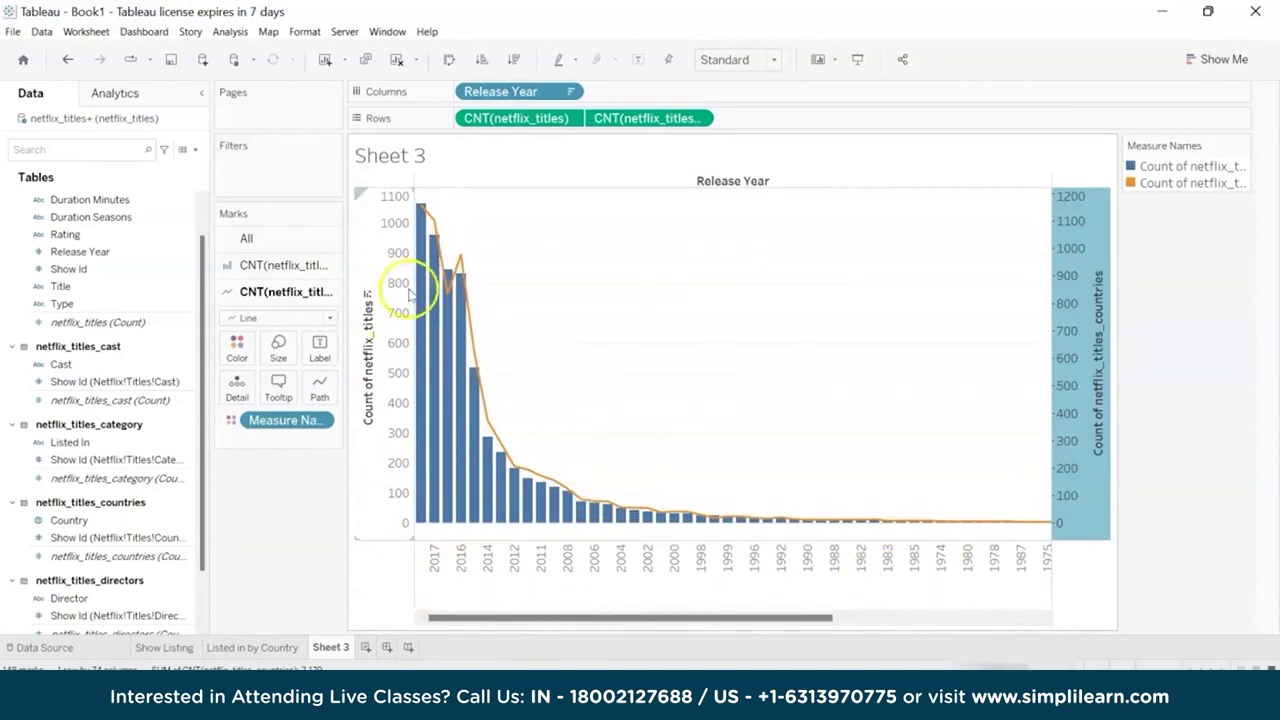
click(319, 238)
right_click(1070, 390)
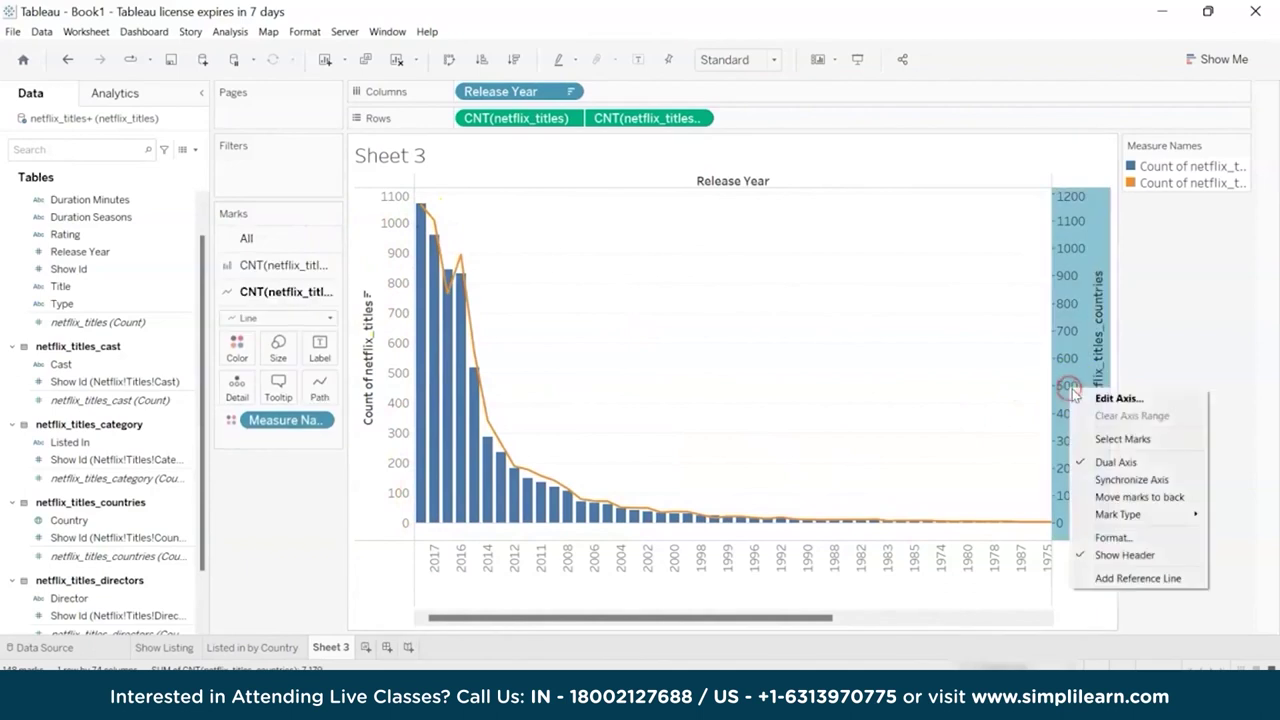
click(1107, 482)
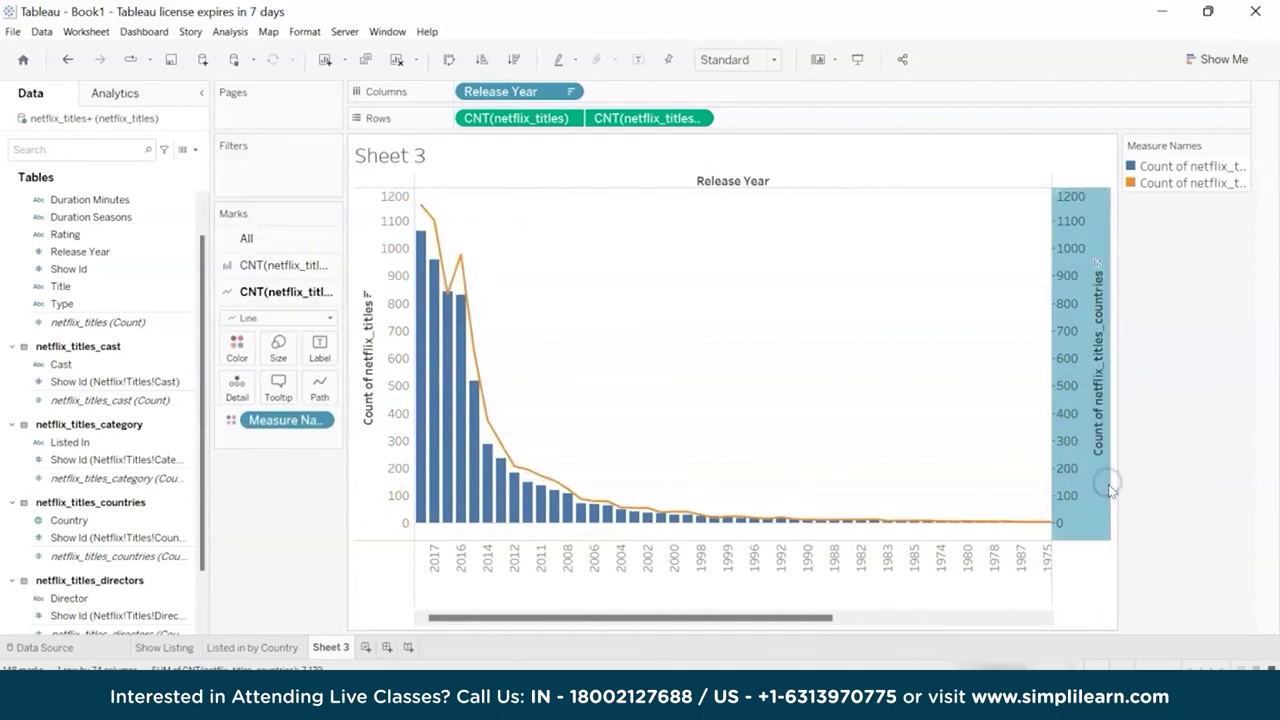
Add the netflix_titles_category count to the tooltip of all marks and check it on the Release Year bars
click(284, 238)
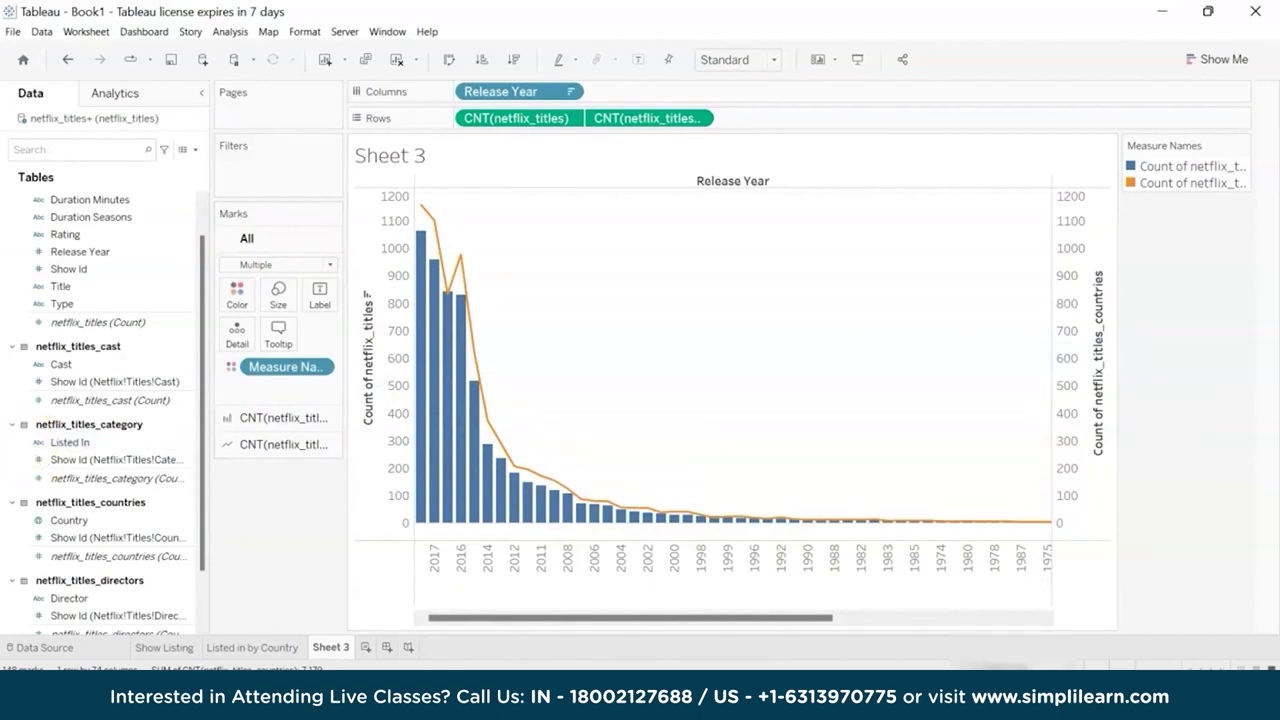
click(147, 477)
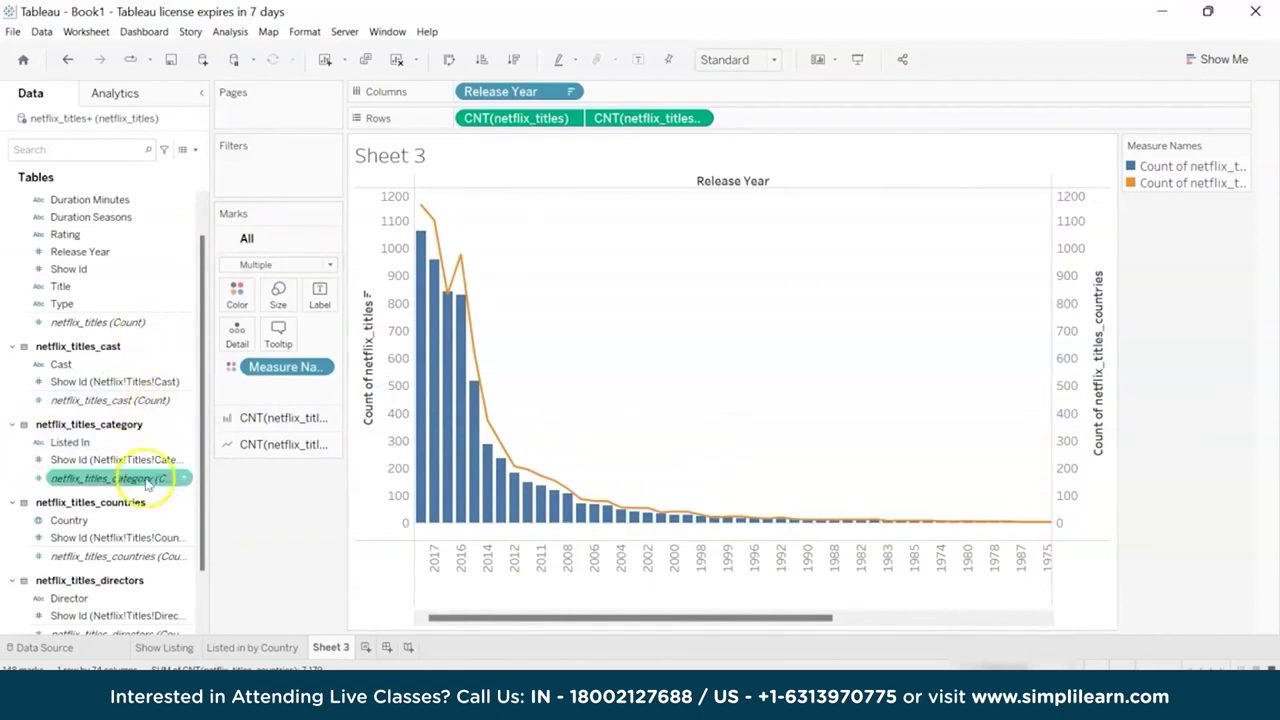
drag(147, 488, 281, 338)
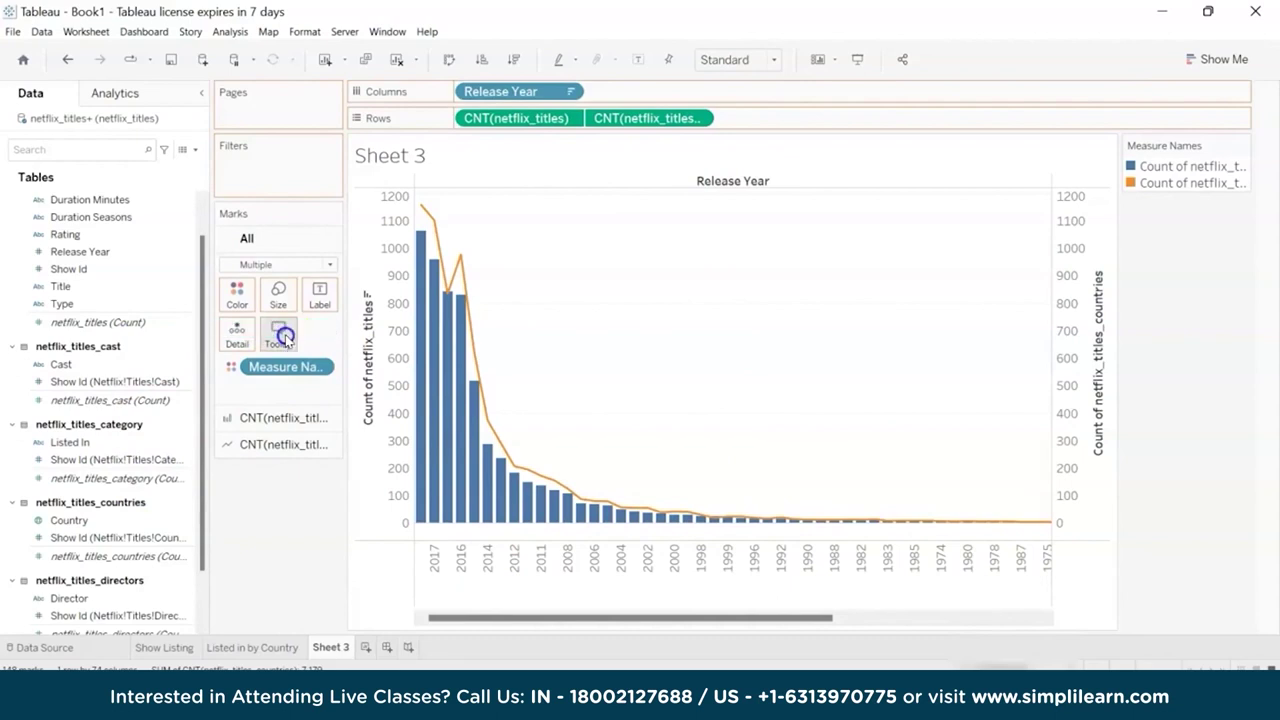
mouse_move(468, 314)
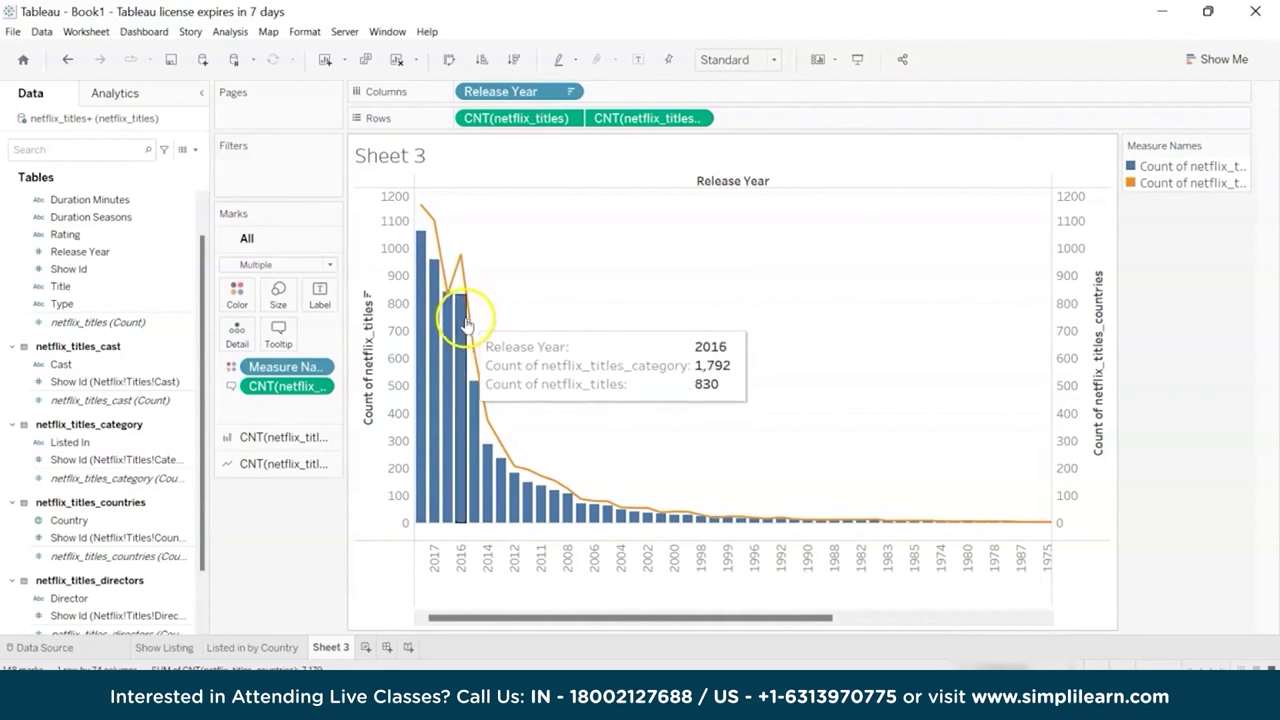
mouse_move(430, 416)
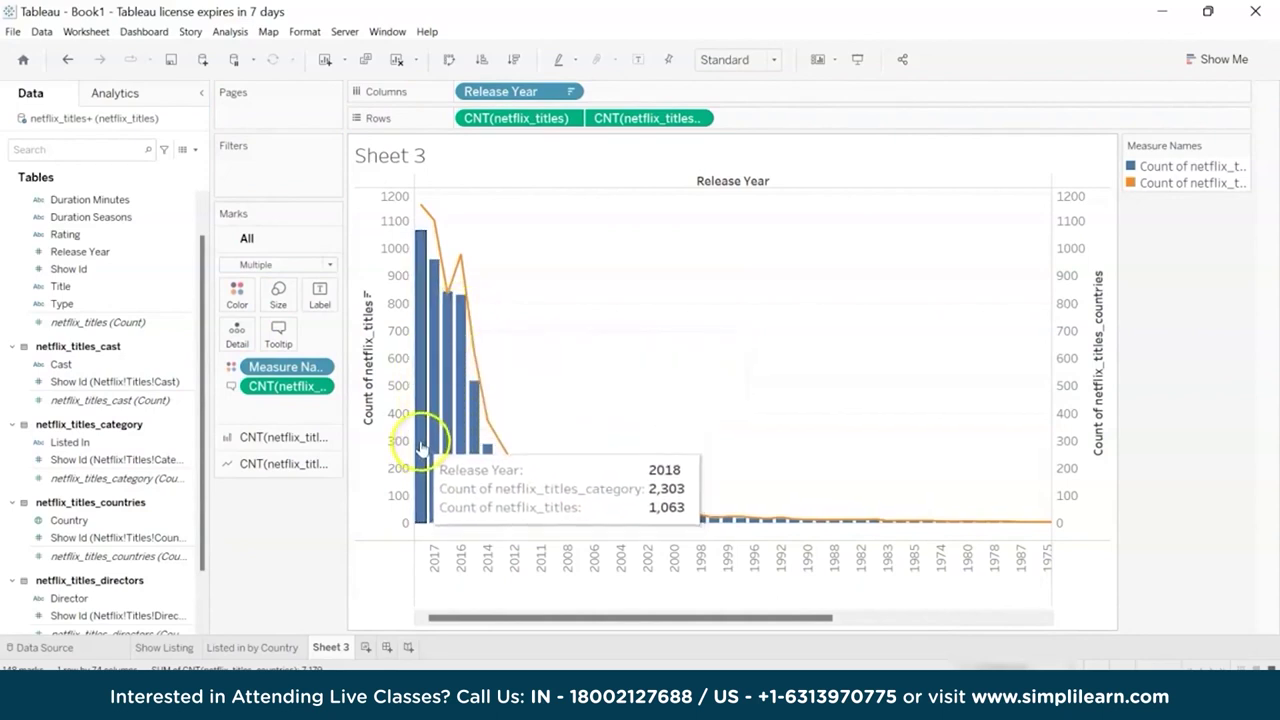
mouse_move(420, 217)
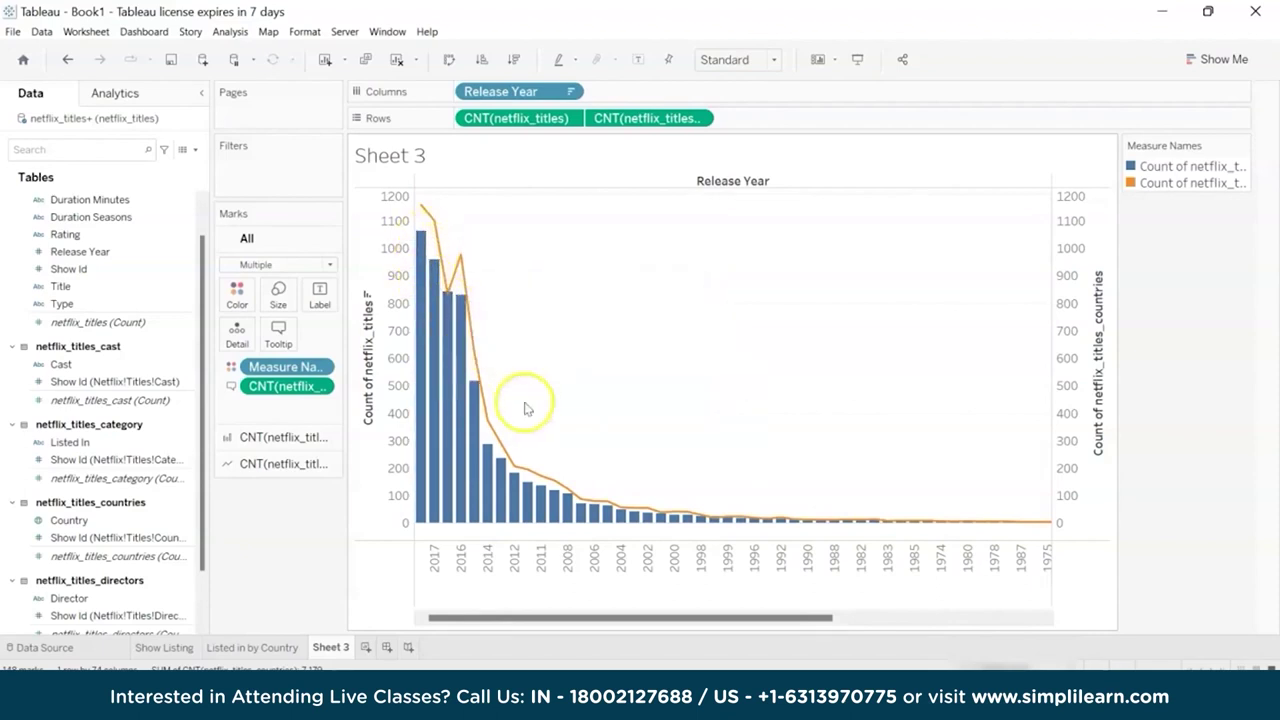
mouse_move(419, 258)
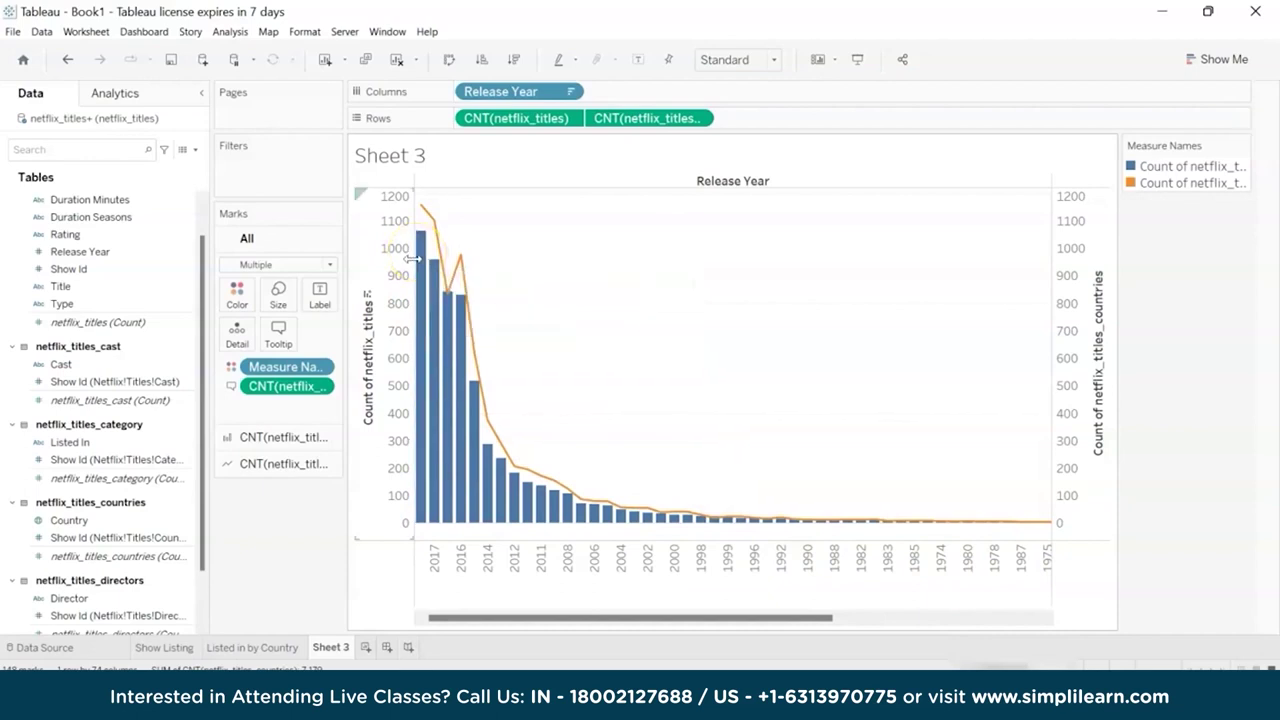
Rename the release year worksheet as Per Year Stats and add a new dashboard
click(519, 158)
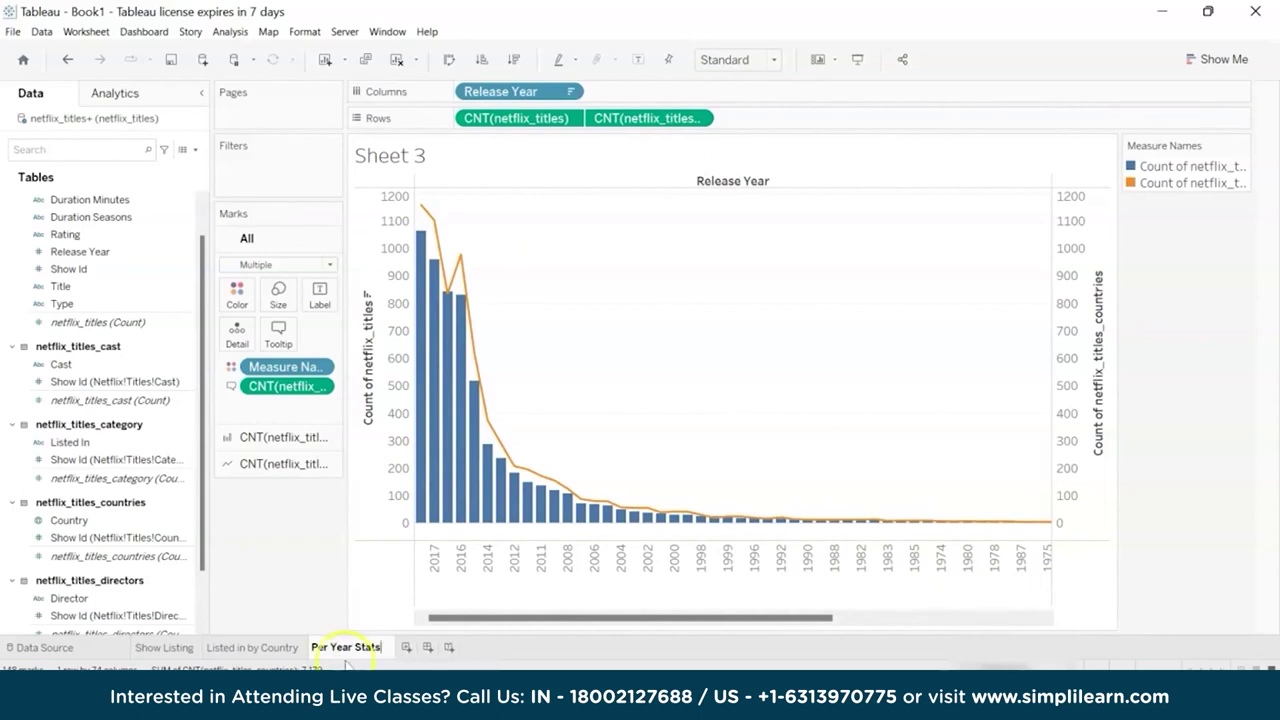
click(427, 647)
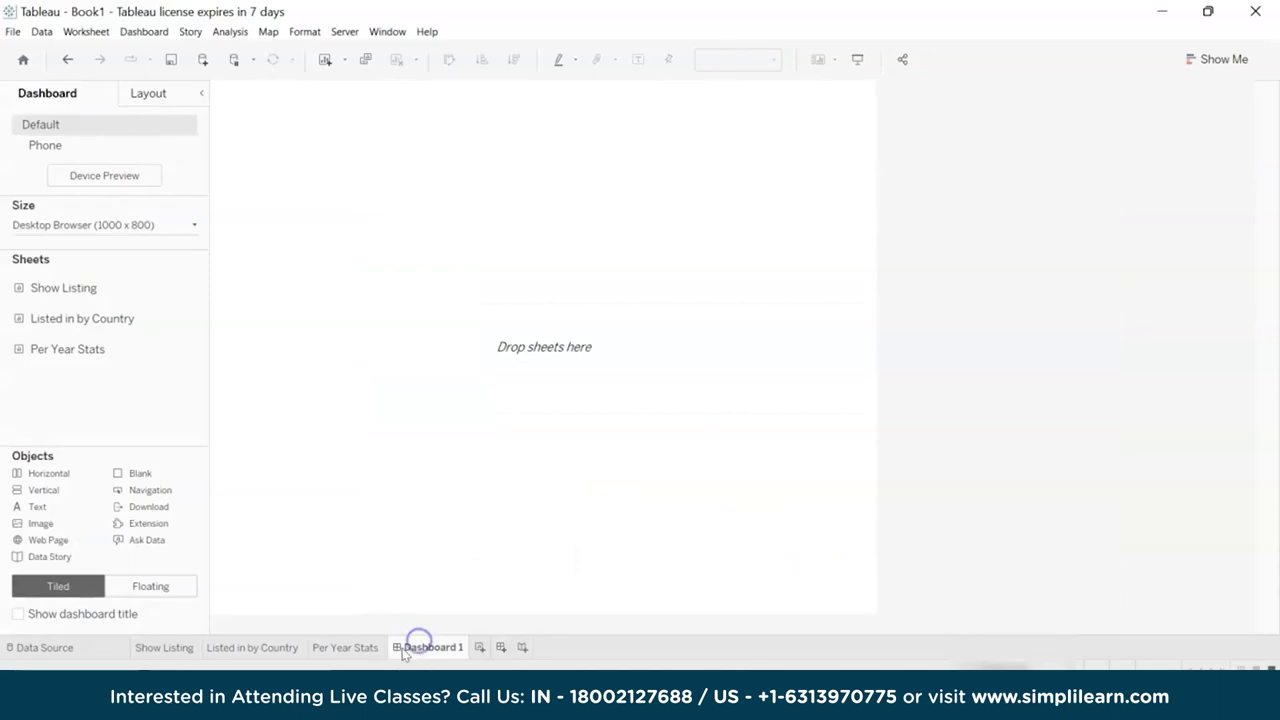
Add a new blank worksheet between Per Year Stats and the dashboard
click(477, 647)
drag(383, 650, 384, 651)
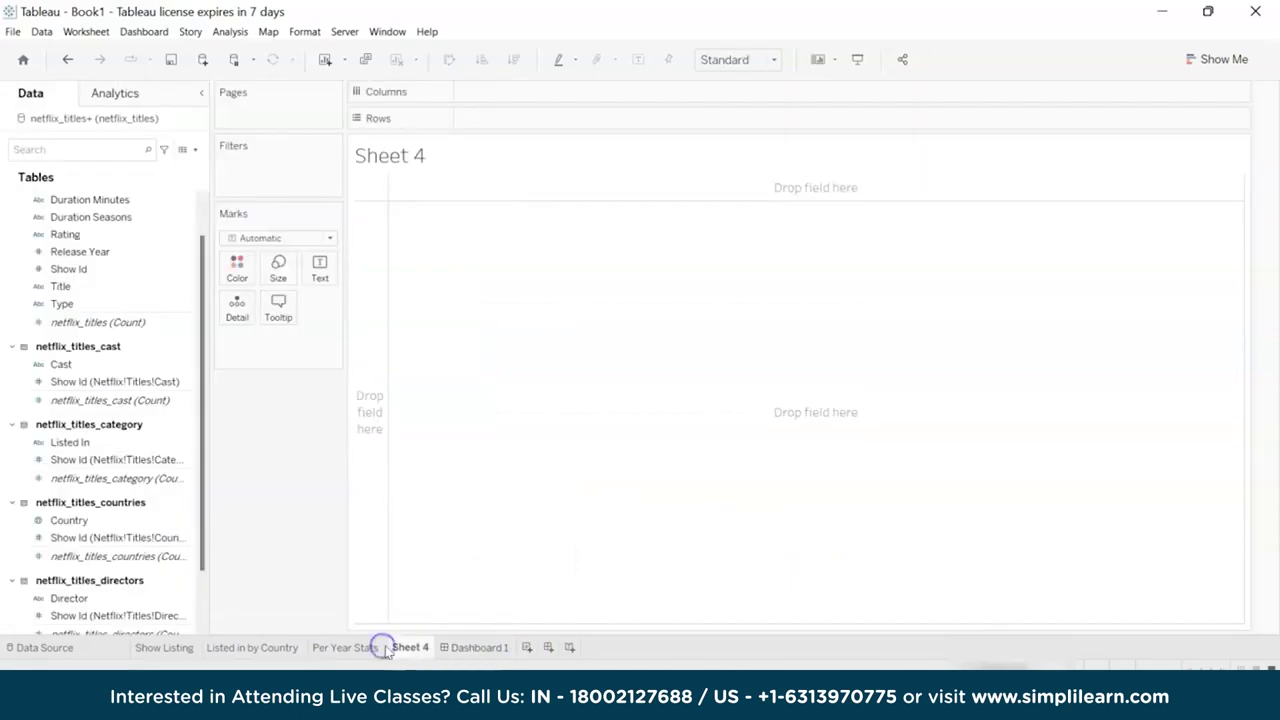
right_click(470, 650)
click(467, 647)
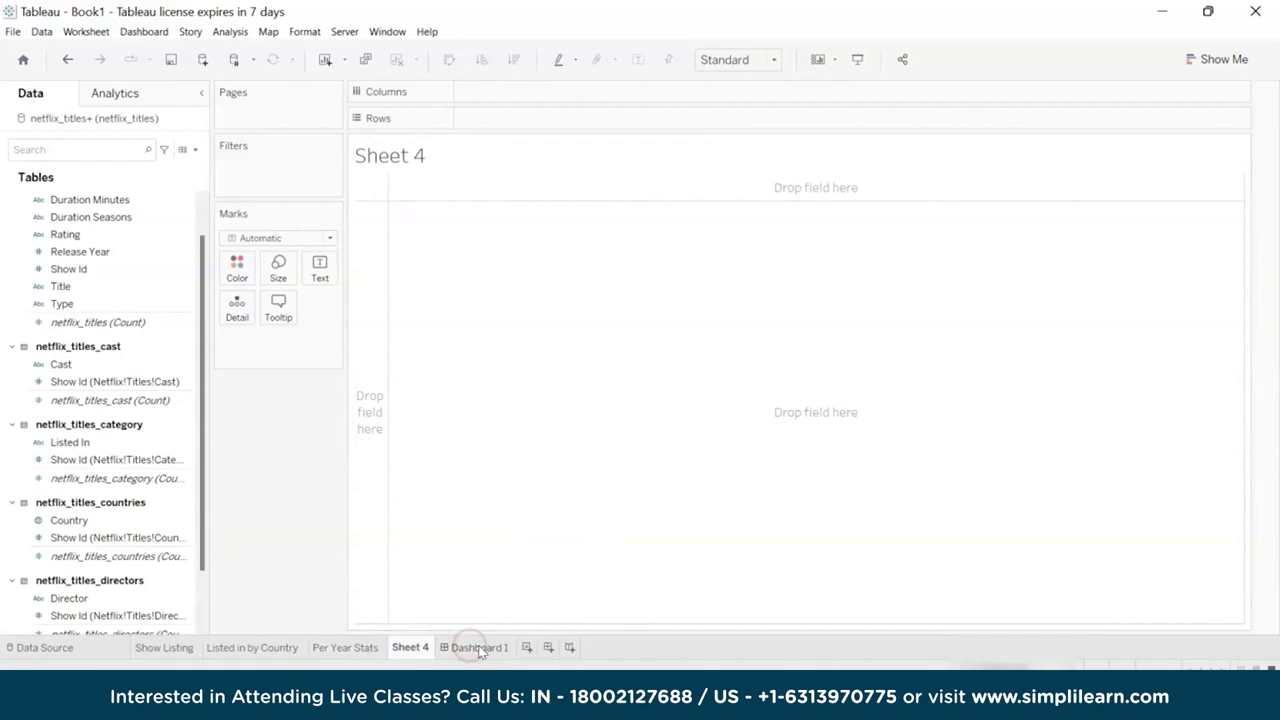
Delete the empty Dashboard 1
click(467, 647)
right_click(474, 650)
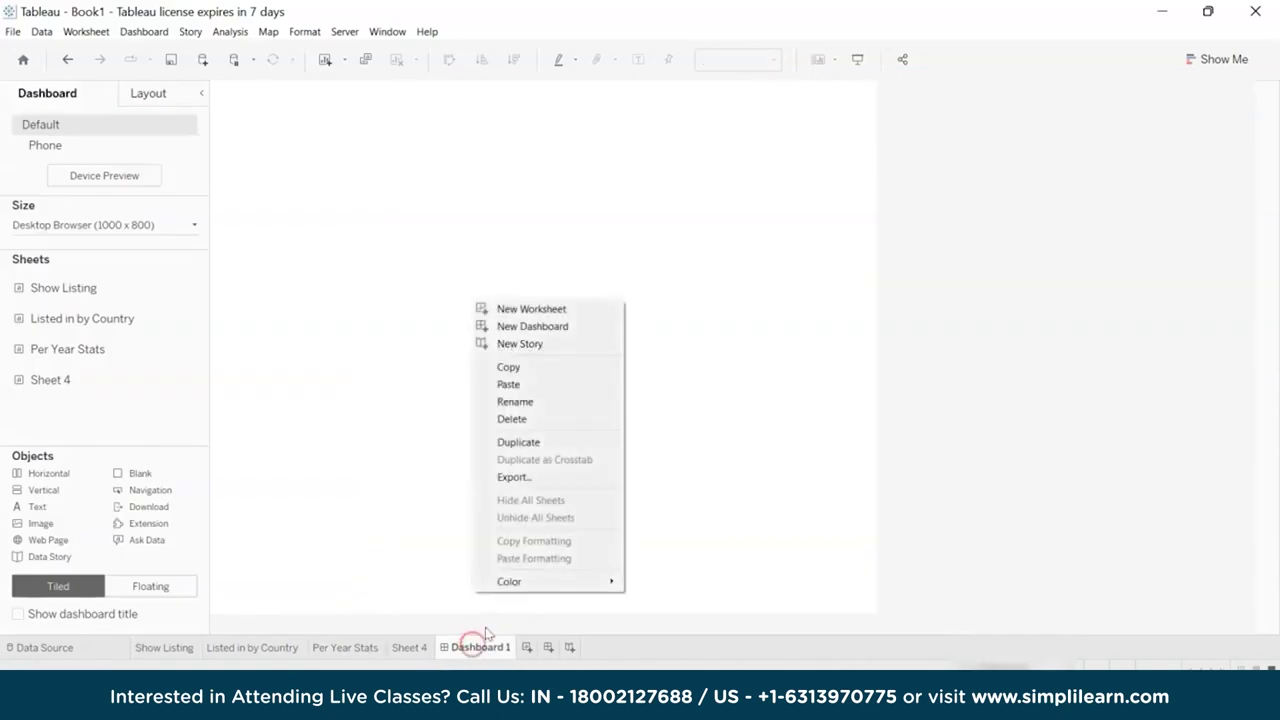
click(512, 418)
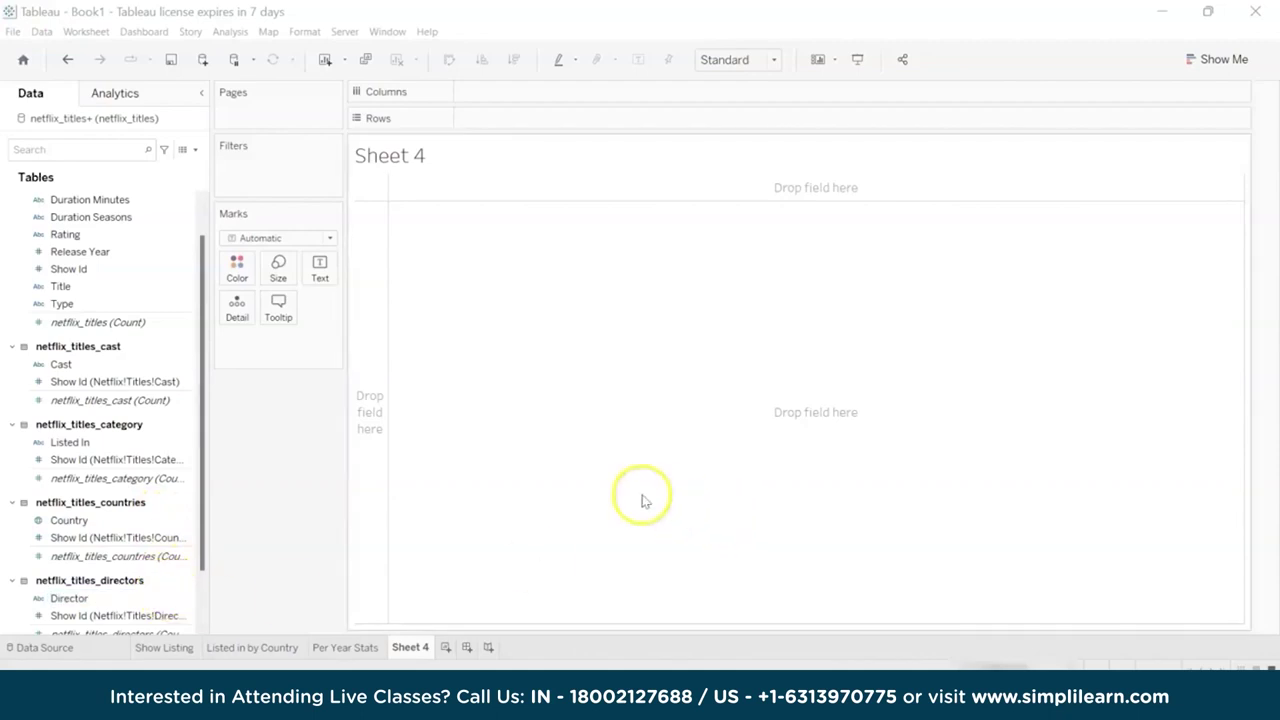
Chart the netflix_titles count per Rating as vertical bars on Sheet 4 and sort the ratings in descending order
click(112, 236)
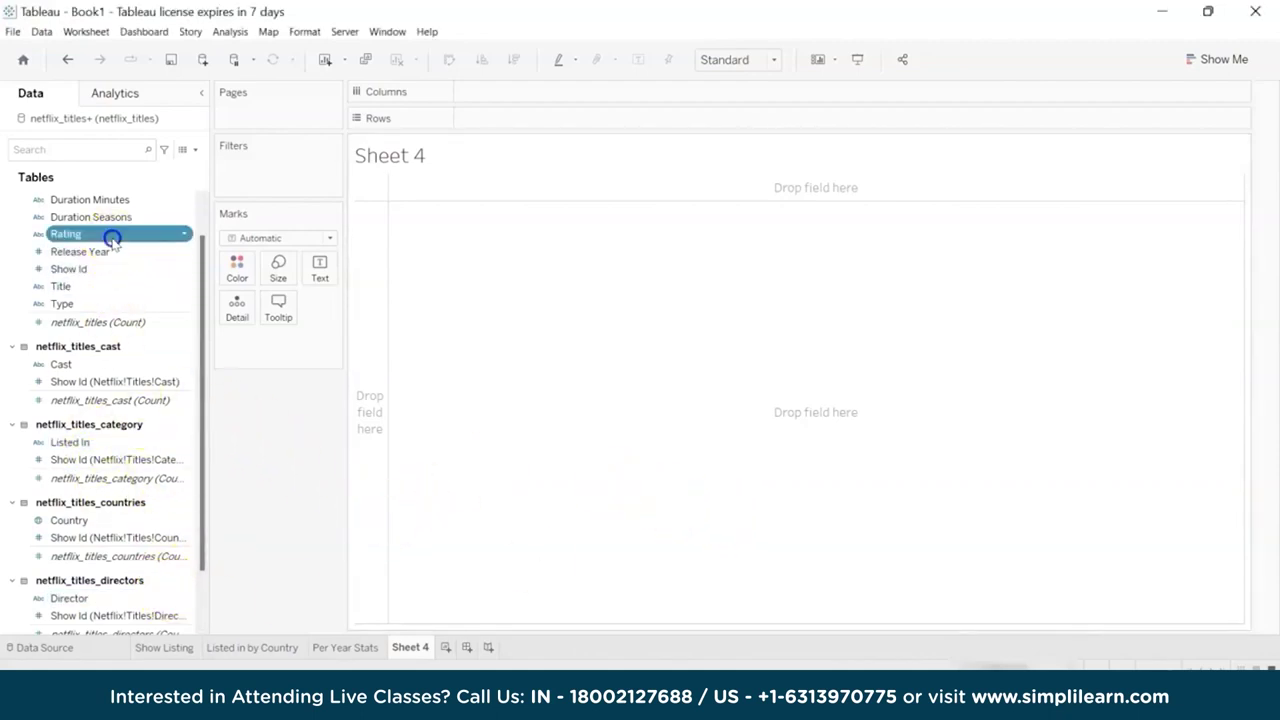
drag(112, 240, 523, 100)
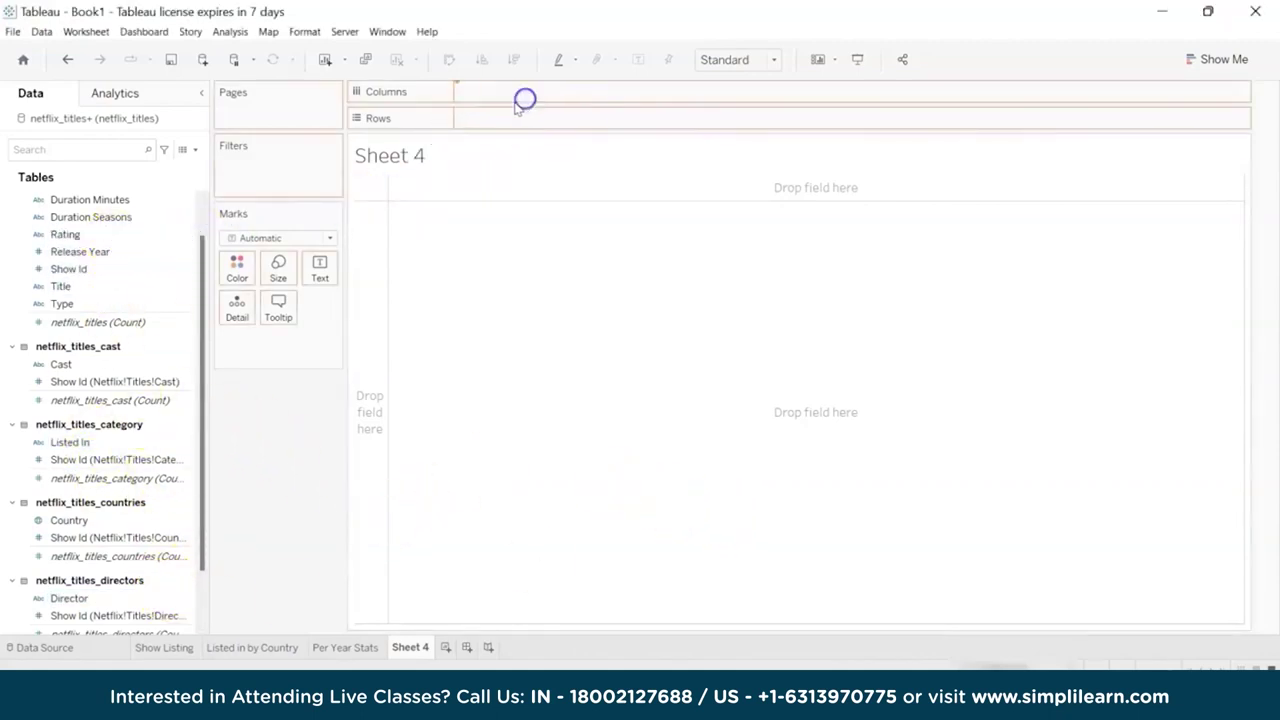
click(60, 267)
mouse_move(60, 286)
mouse_down()
mouse_move(471, 146)
mouse_move(477, 129)
mouse_move(247, 297)
mouse_move(259, 302)
mouse_move(329, 266)
mouse_move(123, 343)
mouse_move(91, 294)
mouse_move(92, 325)
mouse_move(506, 160)
mouse_move(522, 119)
mouse_up()
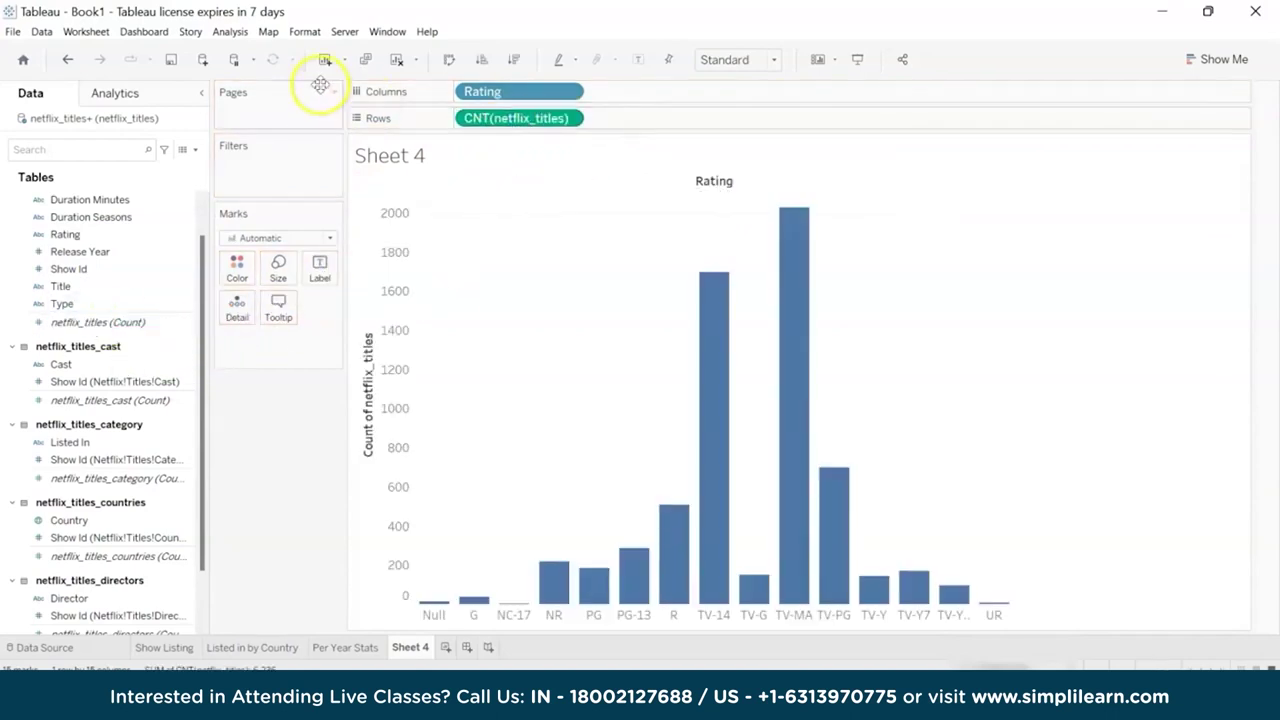
click(443, 60)
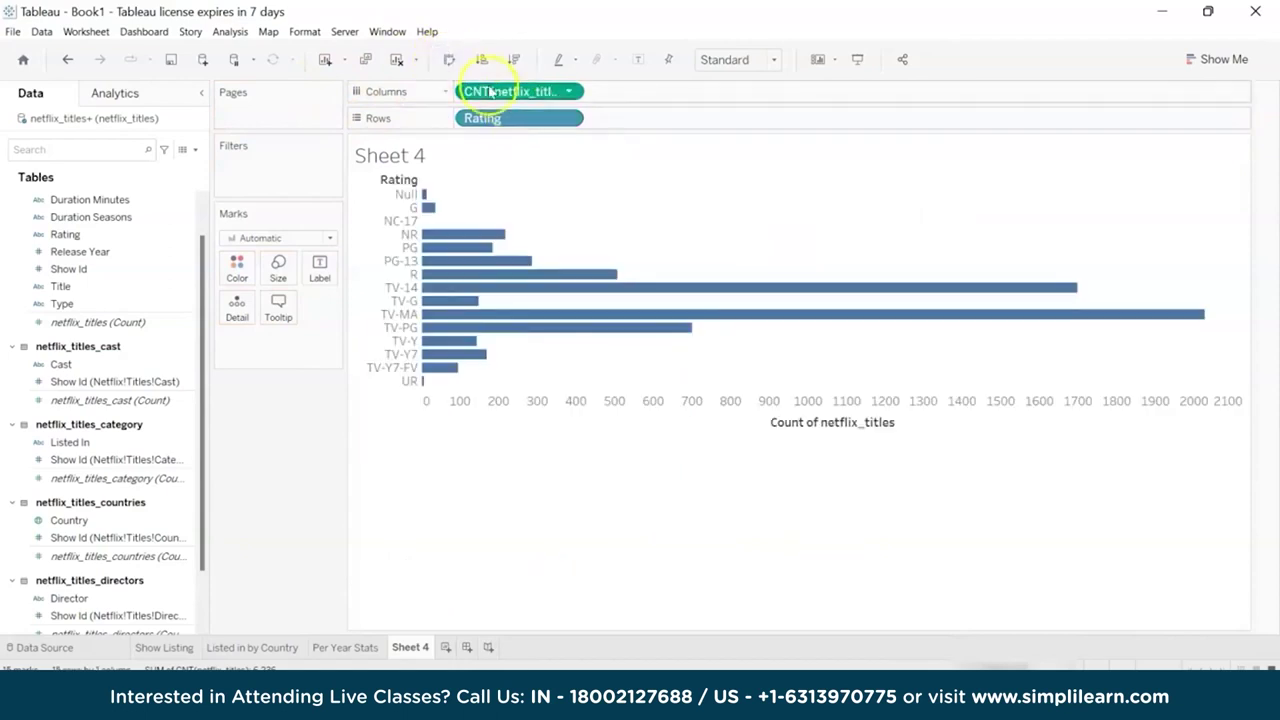
drag(480, 119, 571, 117)
click(513, 60)
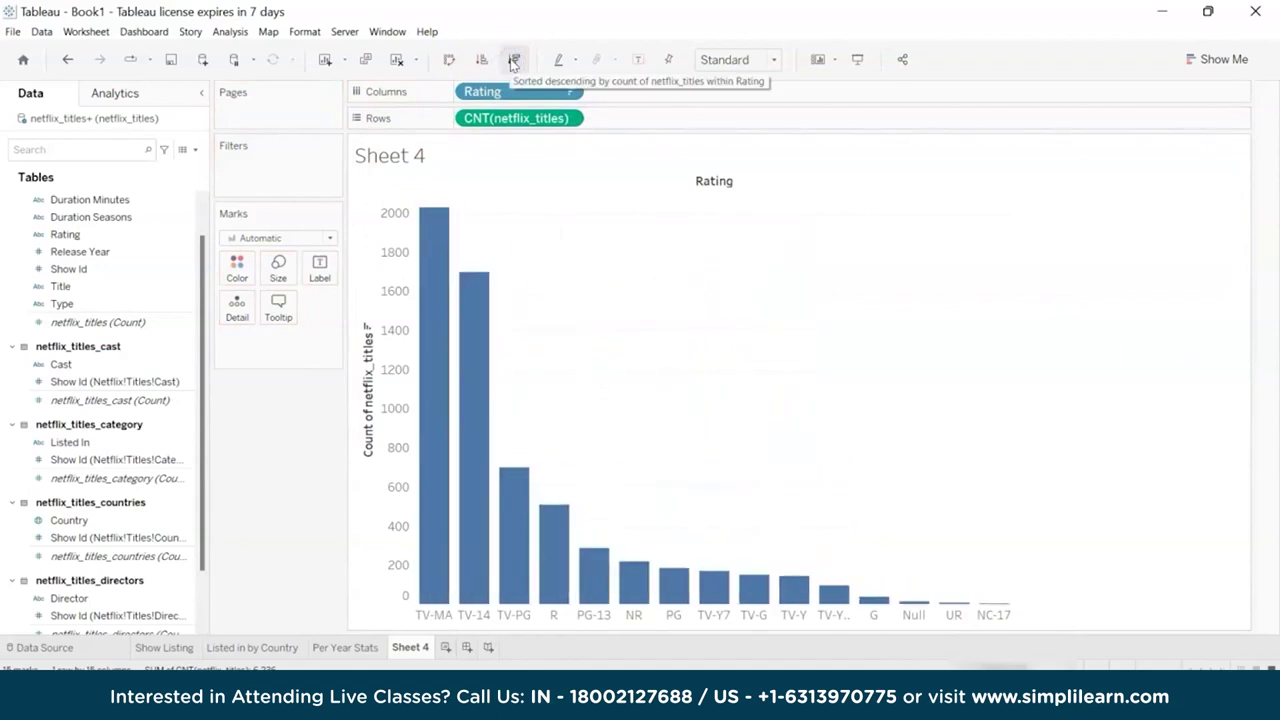
right_click(491, 122)
mouse_move(546, 338)
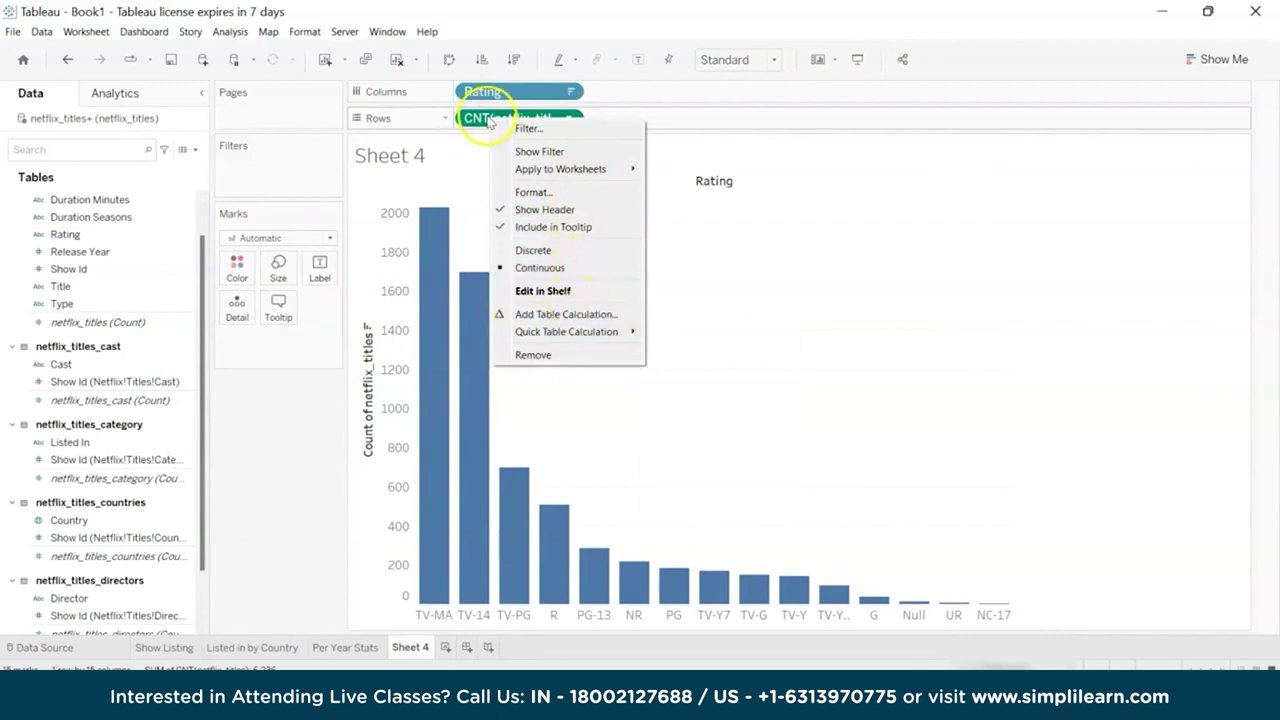
click(487, 122)
drag(500, 118, 288, 365)
right_click(290, 341)
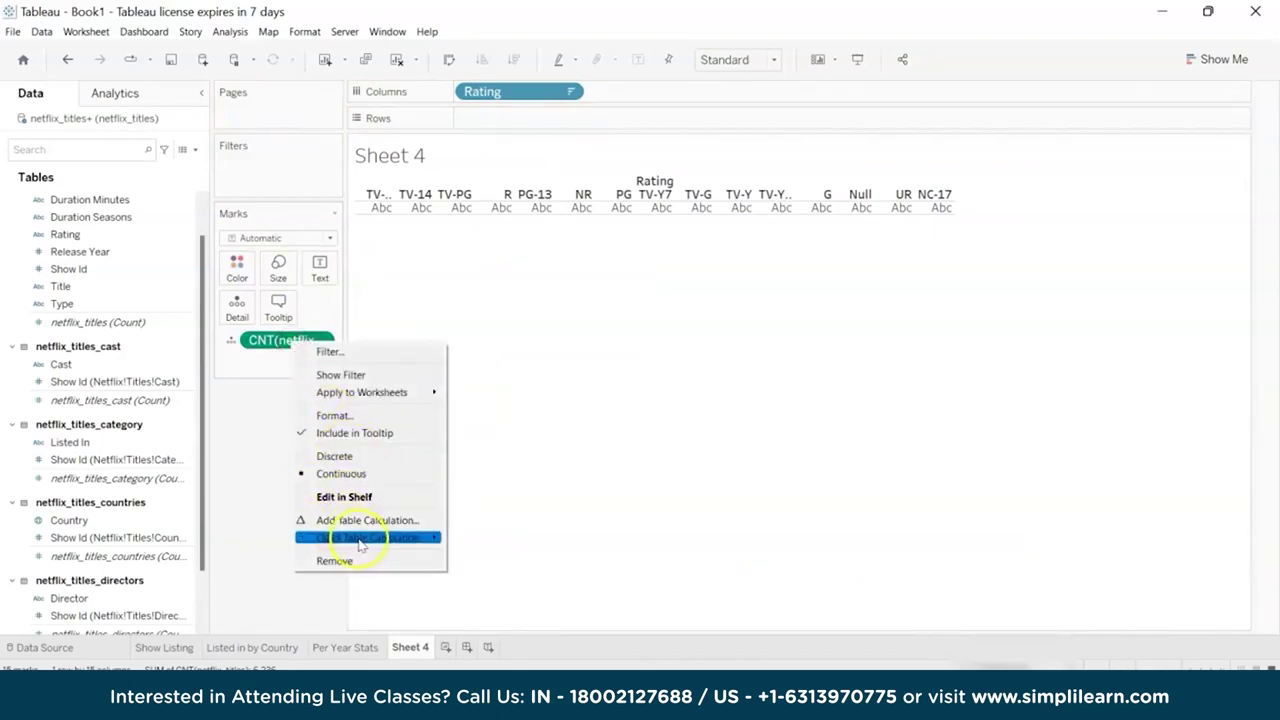
mouse_move(360, 540)
click(268, 512)
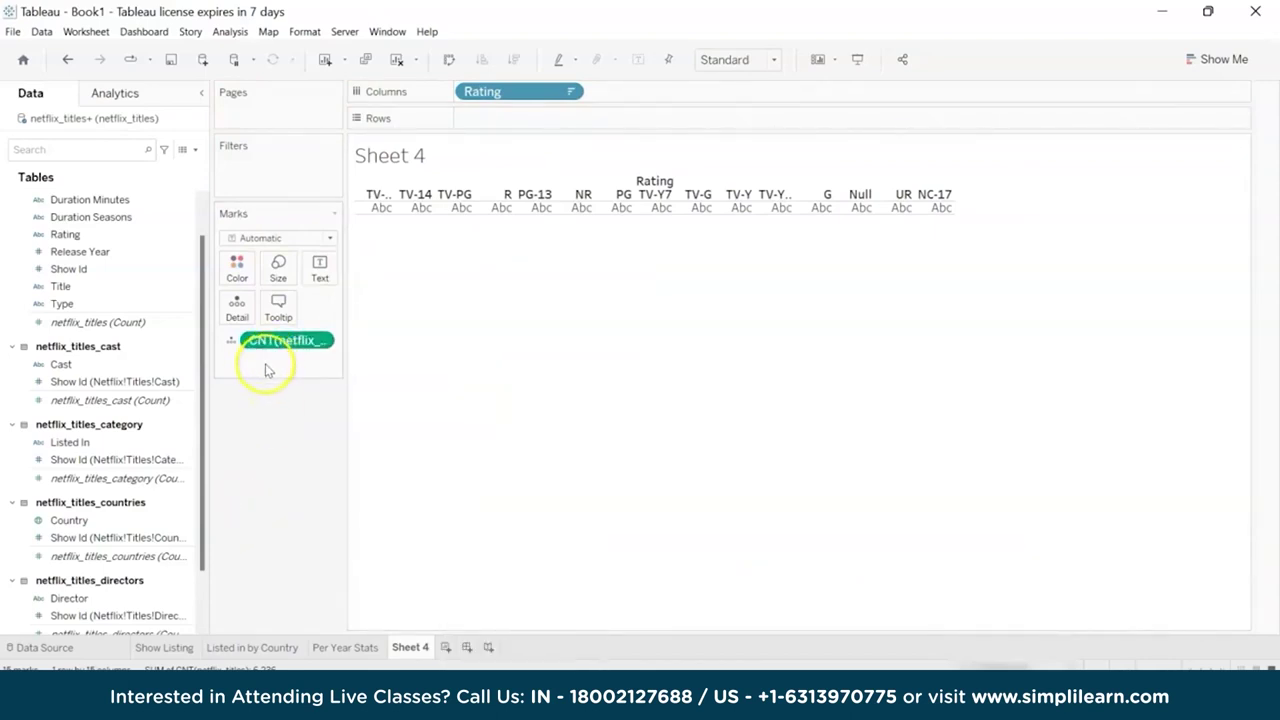
key(ctrl+z)
click(520, 135)
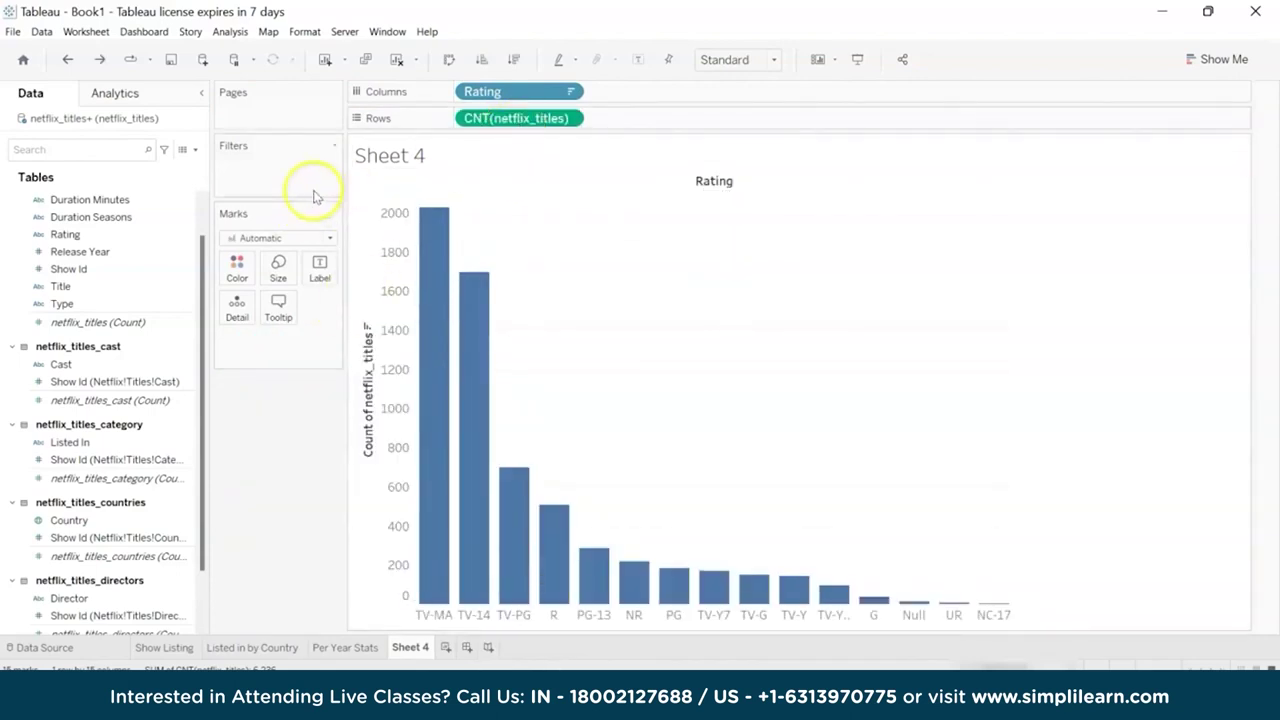
Add Title as a distinct count and use it on the rows in place of the netflix_titles count
drag(126, 286, 299, 355)
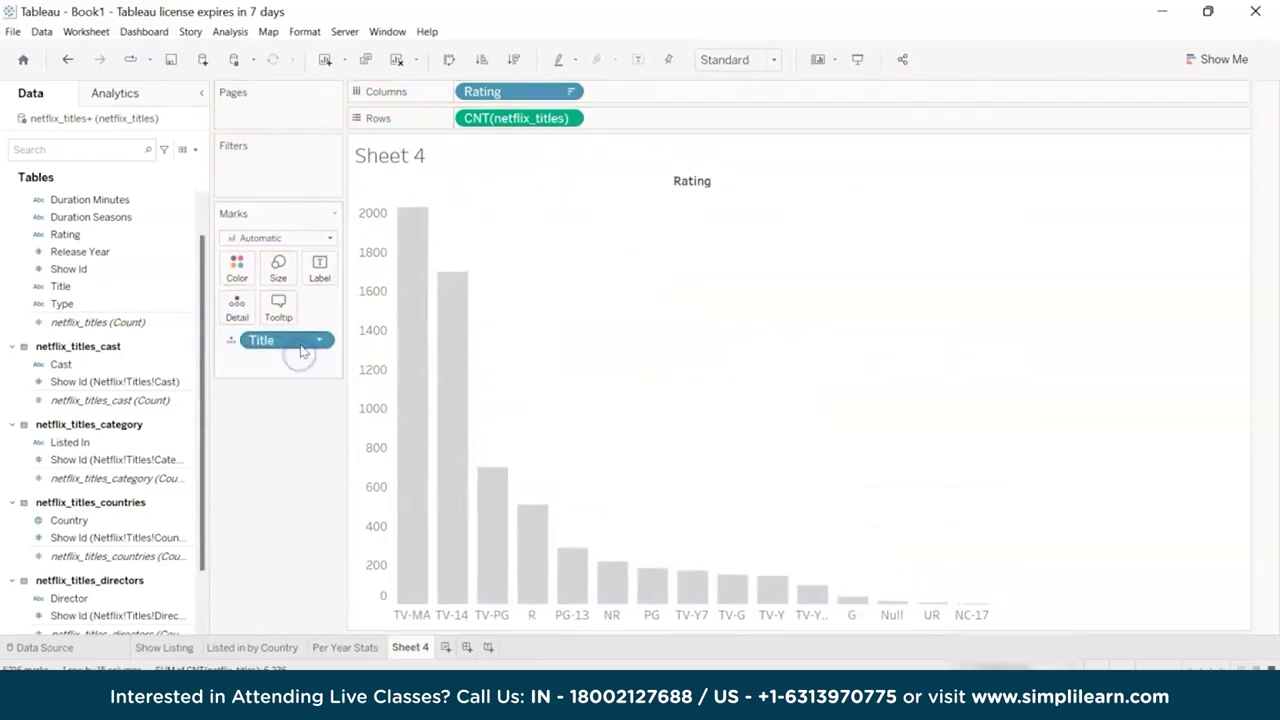
right_click(297, 343)
mouse_move(358, 556)
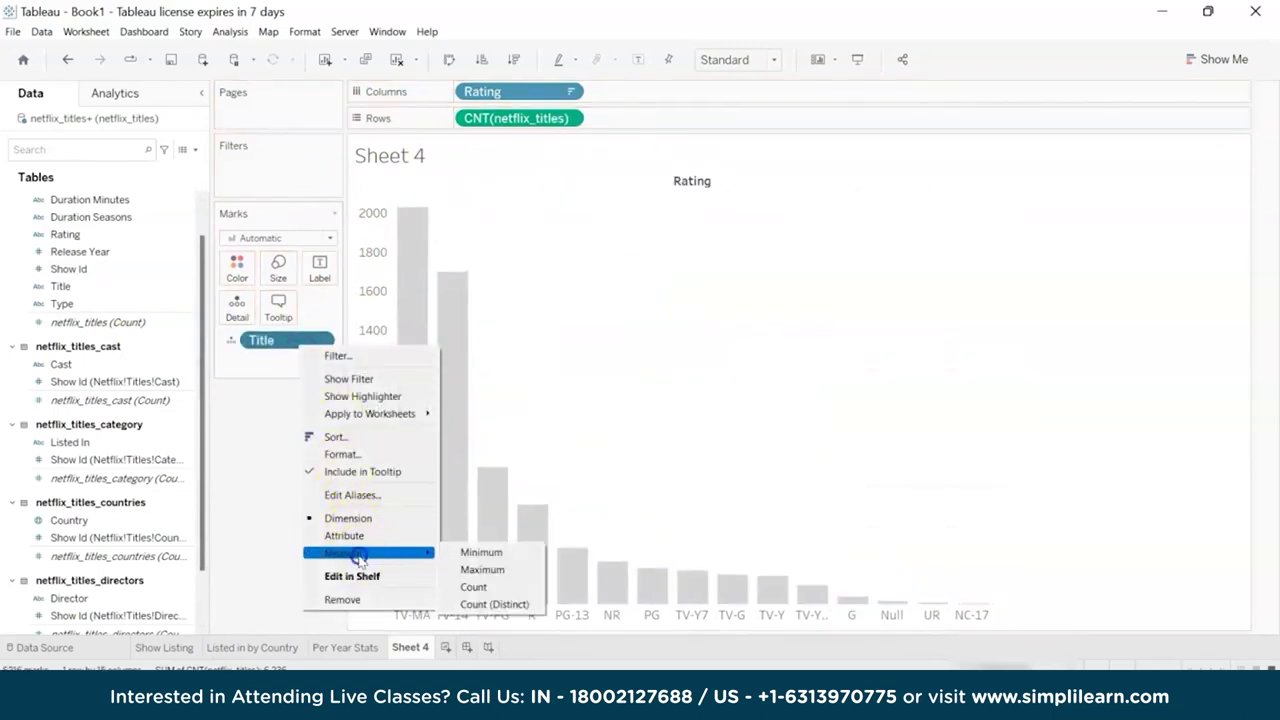
click(465, 604)
drag(607, 214, 660, 120)
click(566, 118)
click(600, 379)
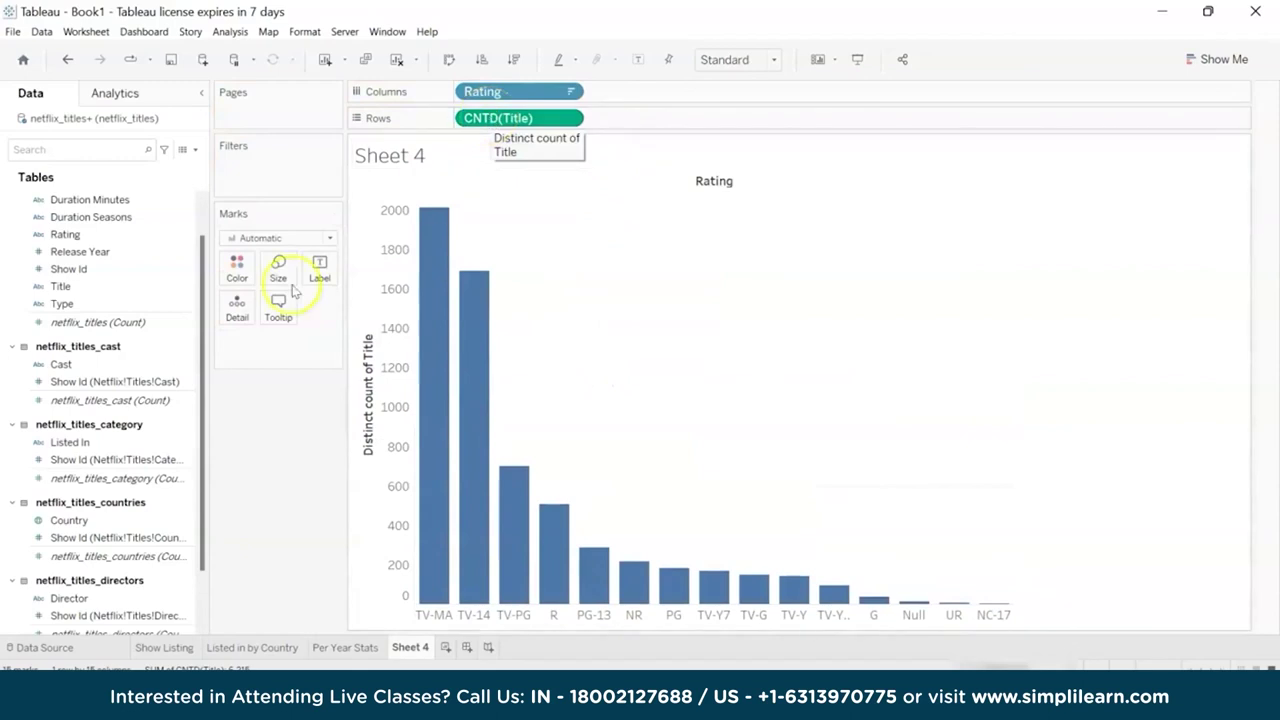
Add Show Id as a distinct count and place it on the rows beside the Title count
drag(126, 268, 306, 338)
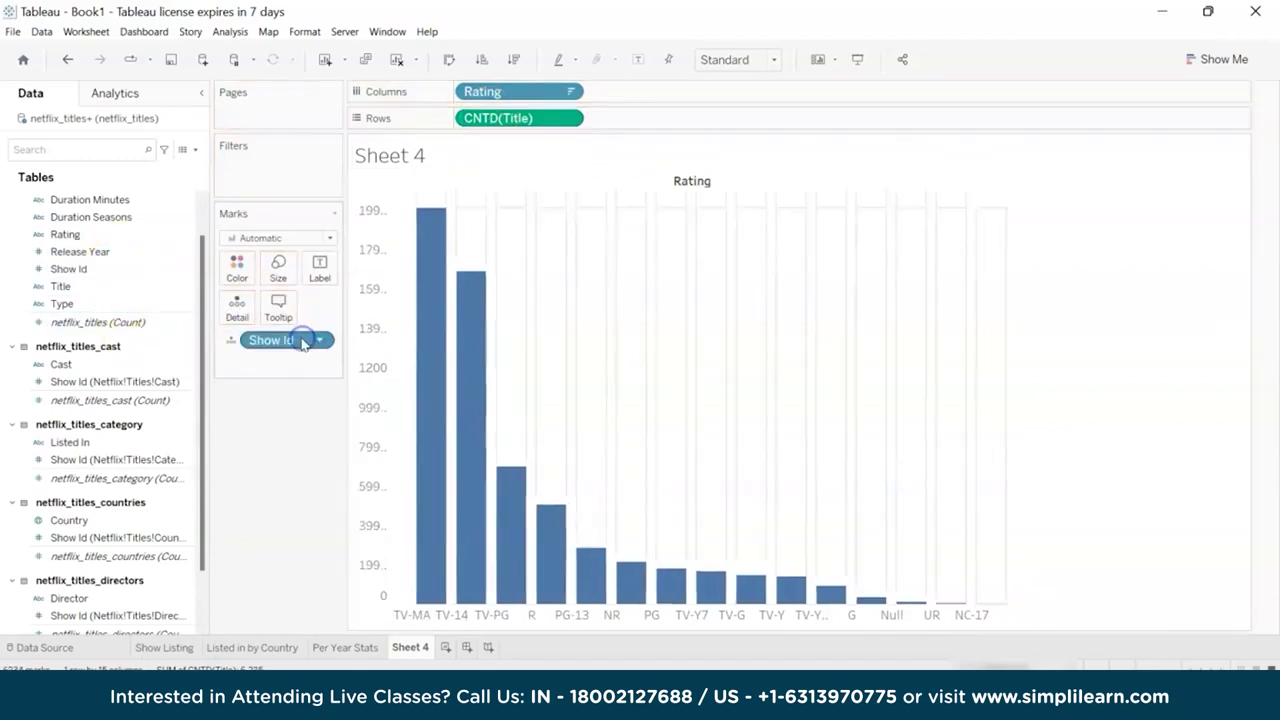
right_click(306, 340)
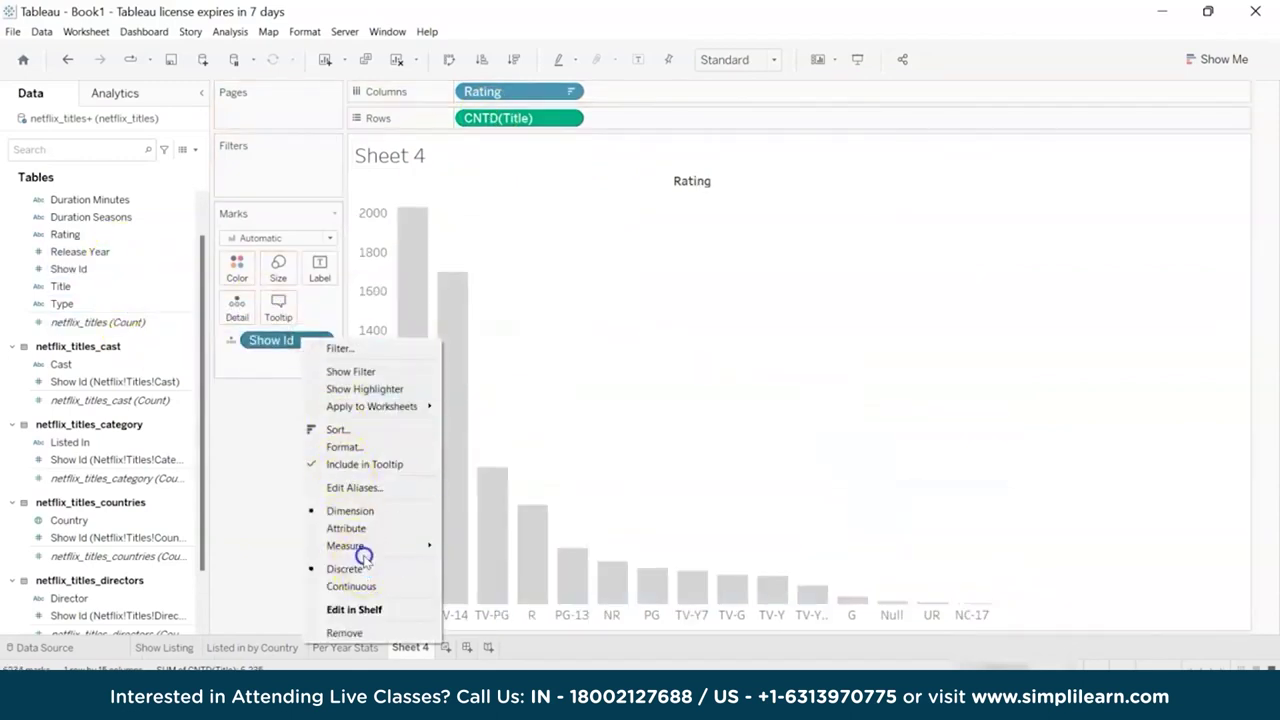
click(362, 566)
right_click(313, 341)
mouse_move(440, 549)
click(486, 582)
drag(285, 356, 660, 120)
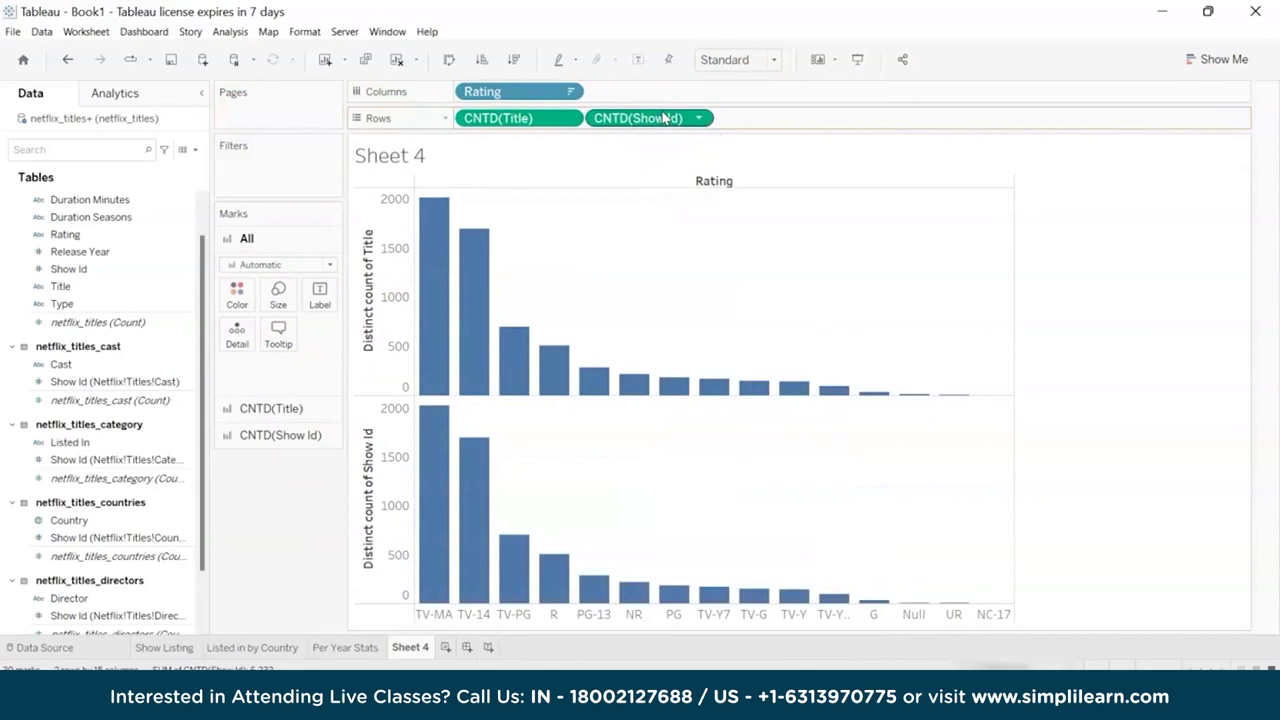
Overlay the distinct count of Show Id as a dual axis and display the distinct count of Title as bars
mouse_move(421, 597)
right_click(381, 558)
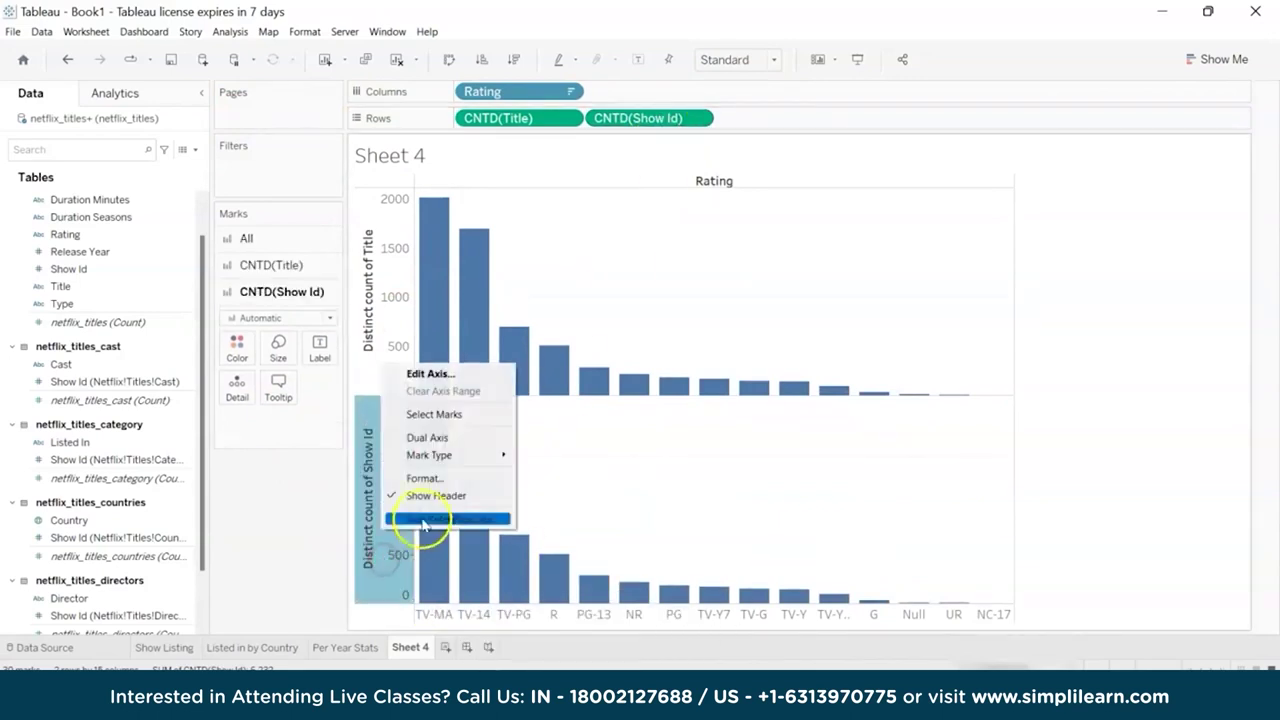
click(428, 438)
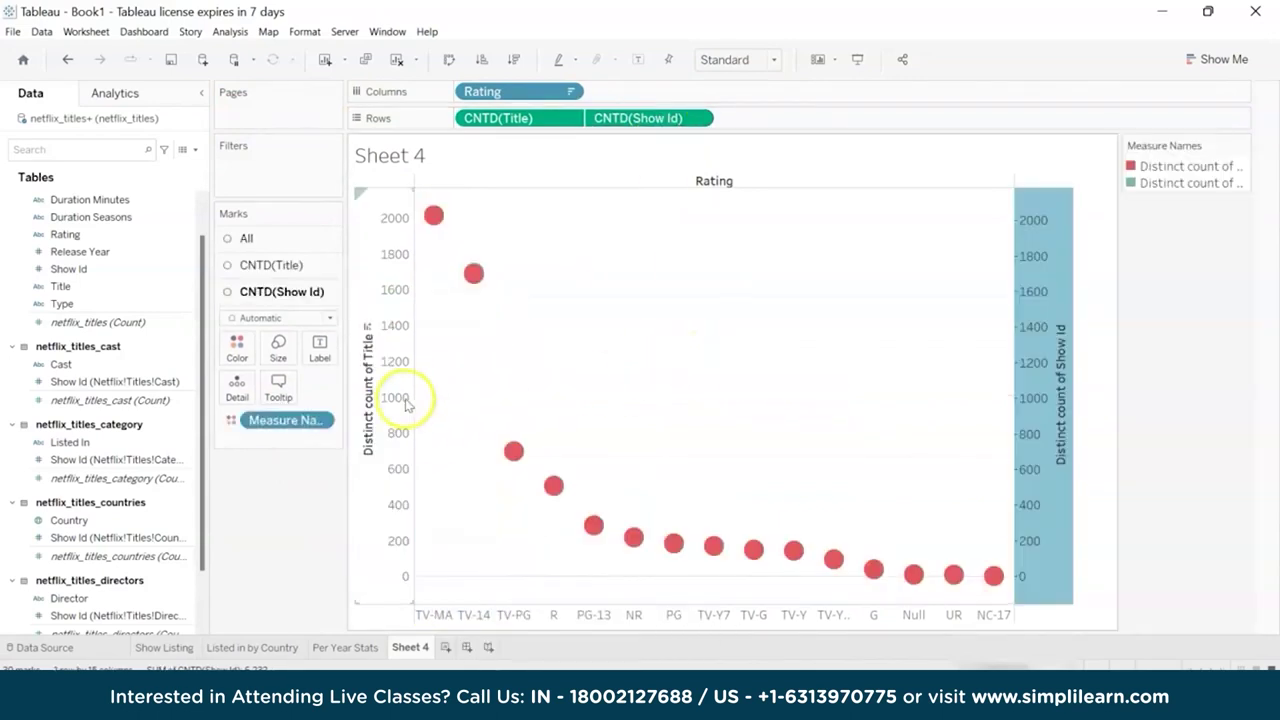
click(295, 264)
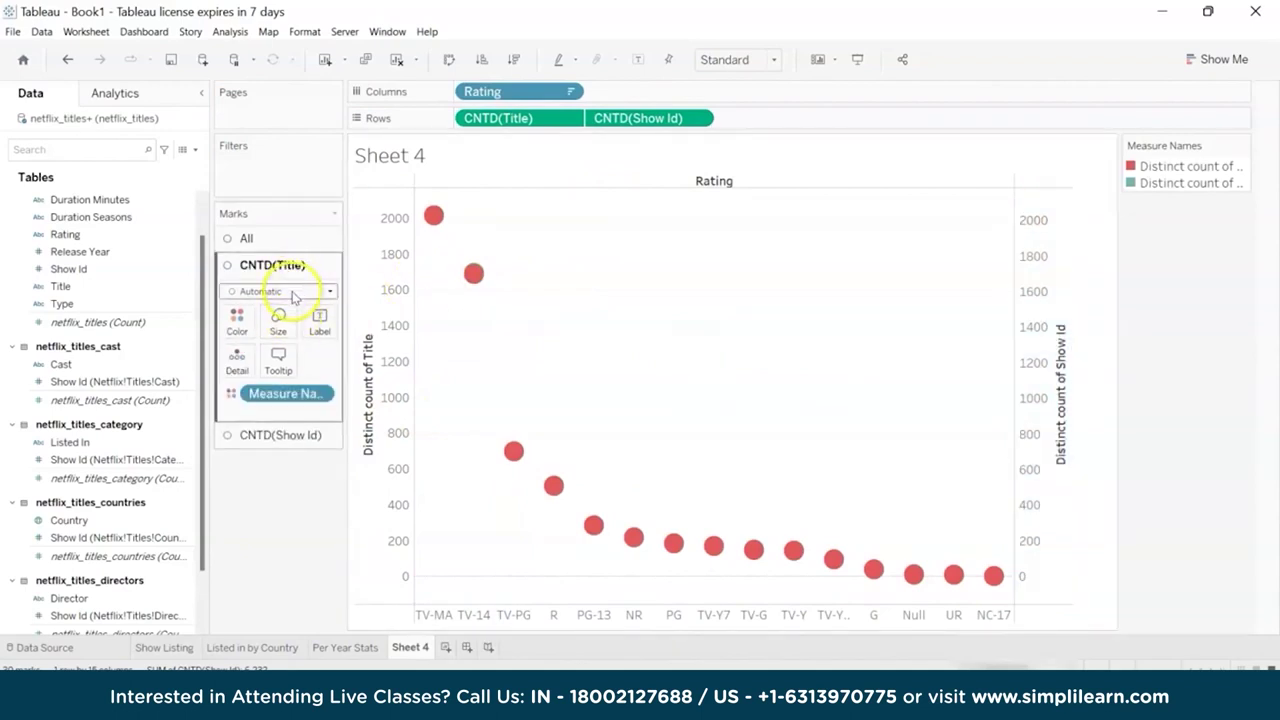
click(293, 292)
click(277, 320)
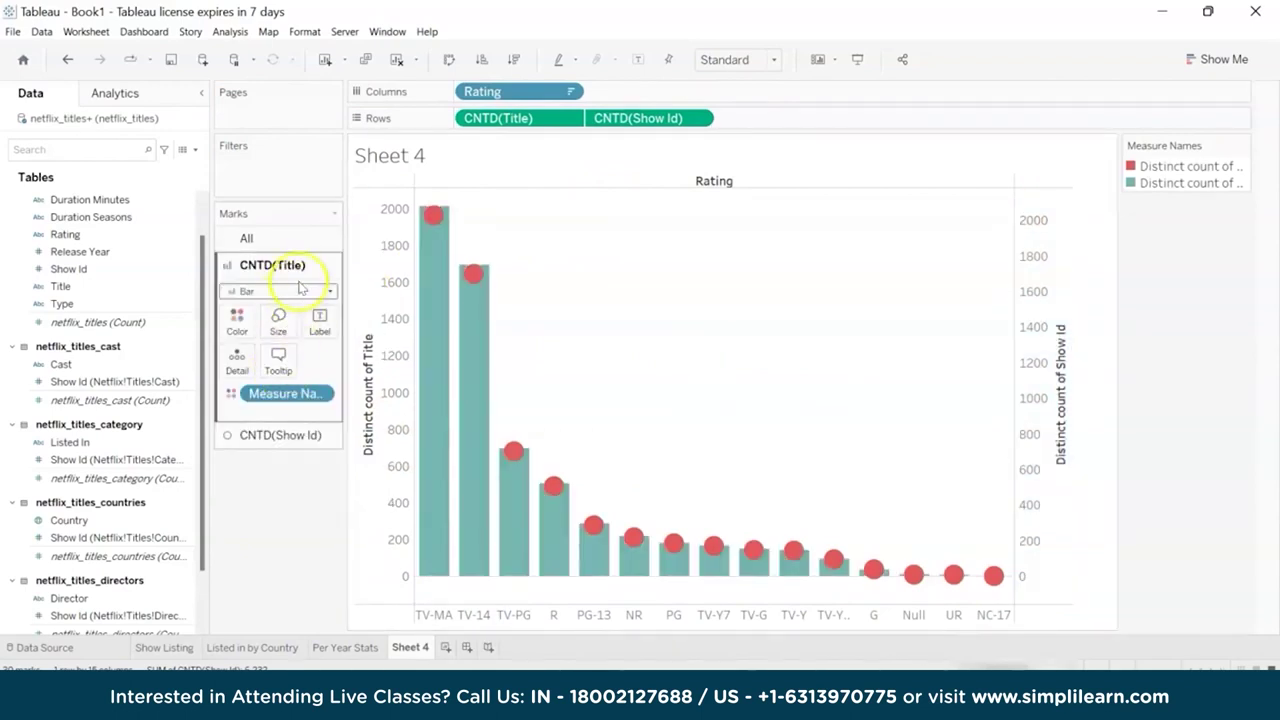
Display the distinct count of Show Id as a line and synchronize the two axes
click(274, 435)
click(278, 318)
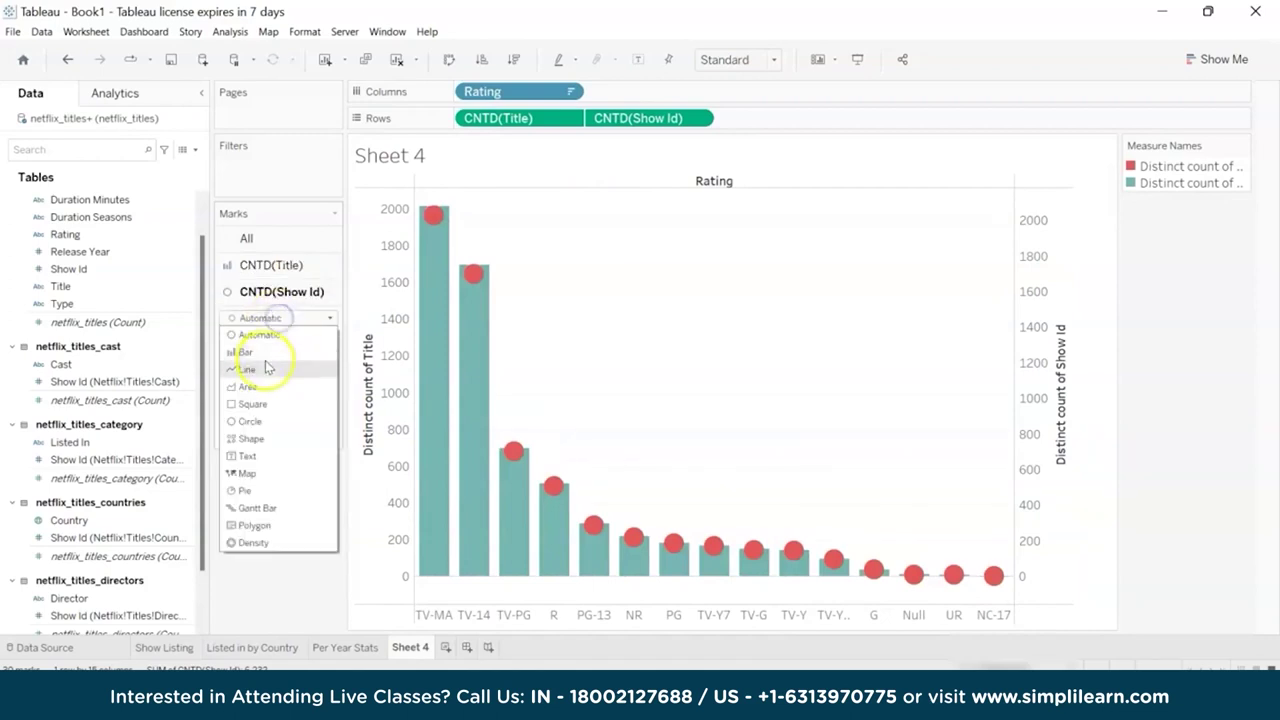
click(246, 369)
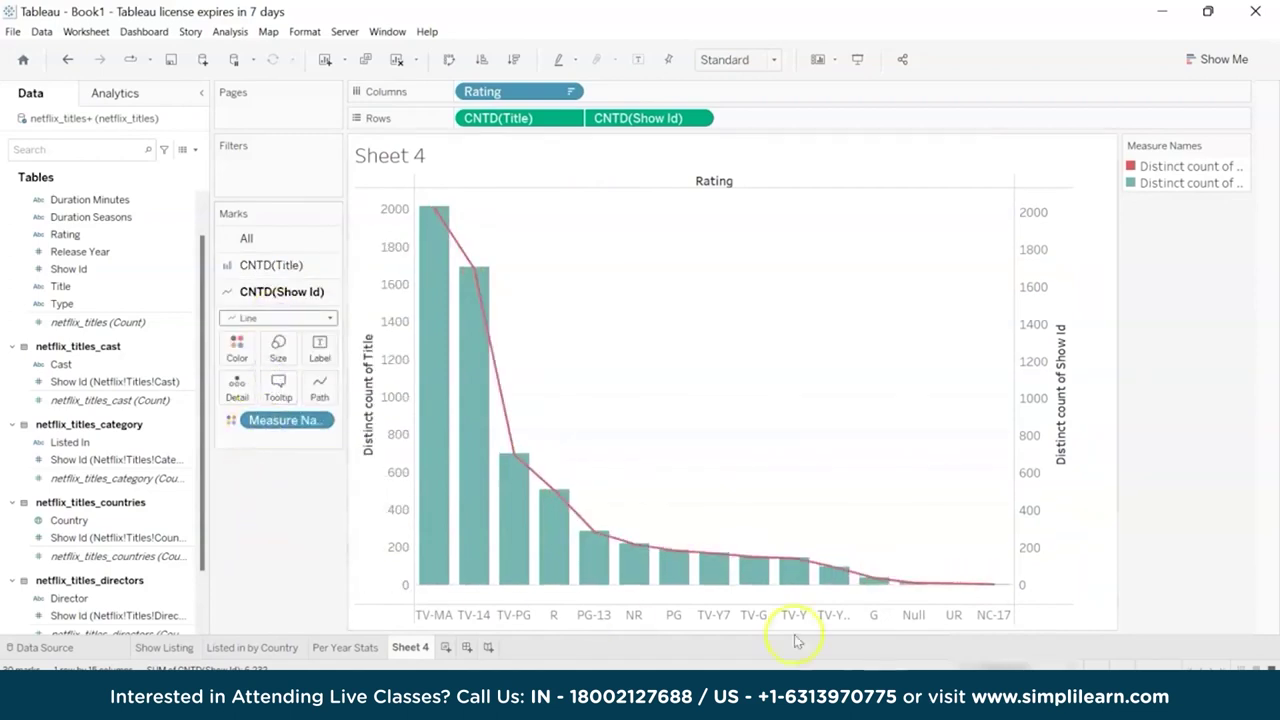
right_click(1041, 542)
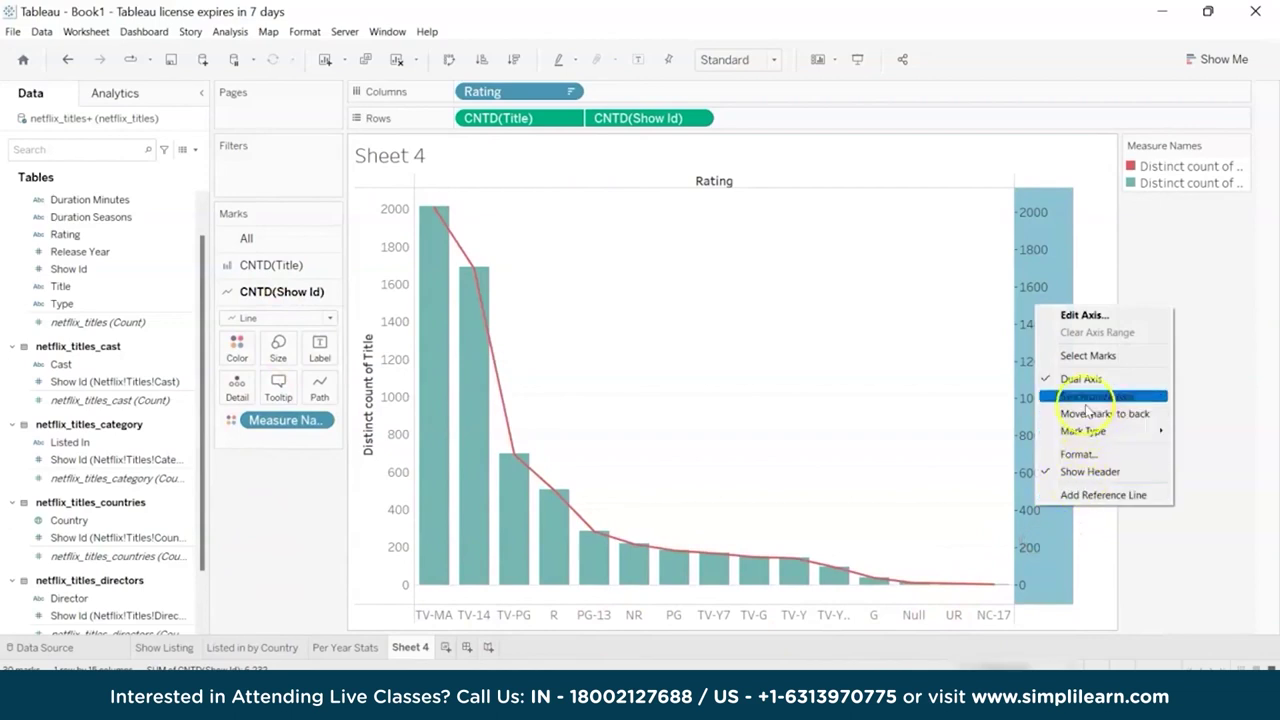
click(1086, 398)
click(330, 515)
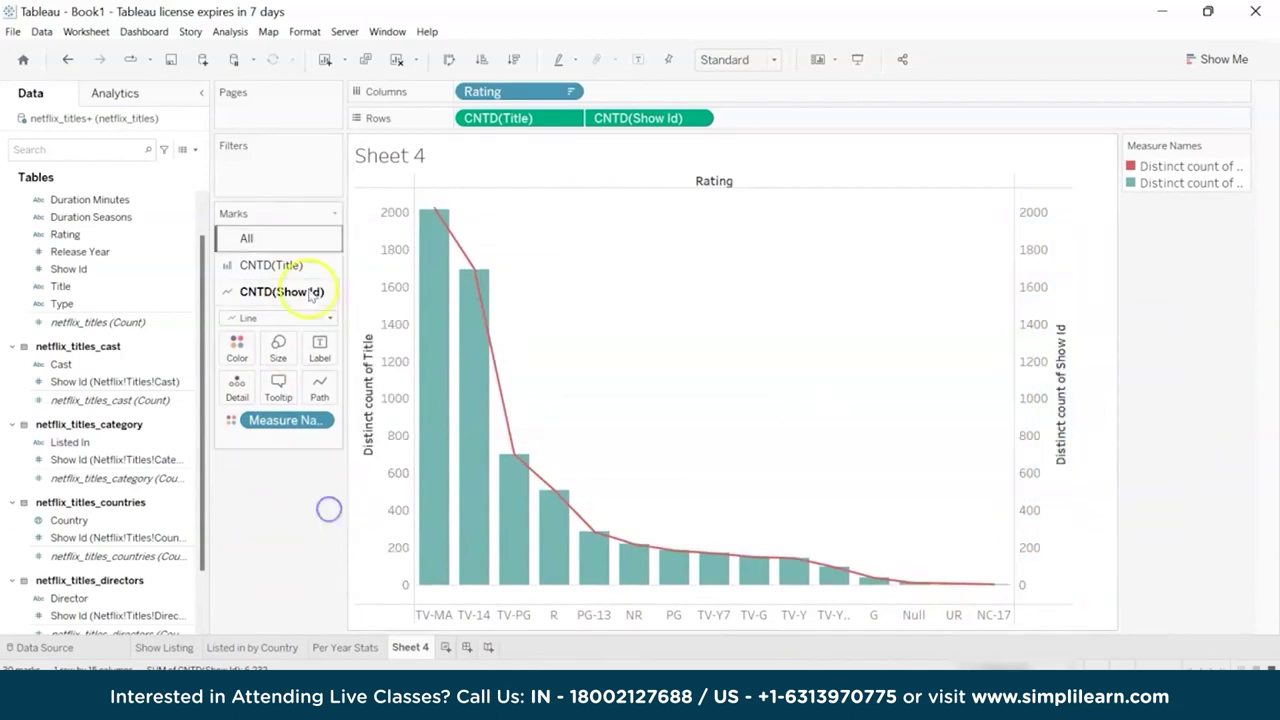
click(172, 62)
click(268, 283)
click(478, 393)
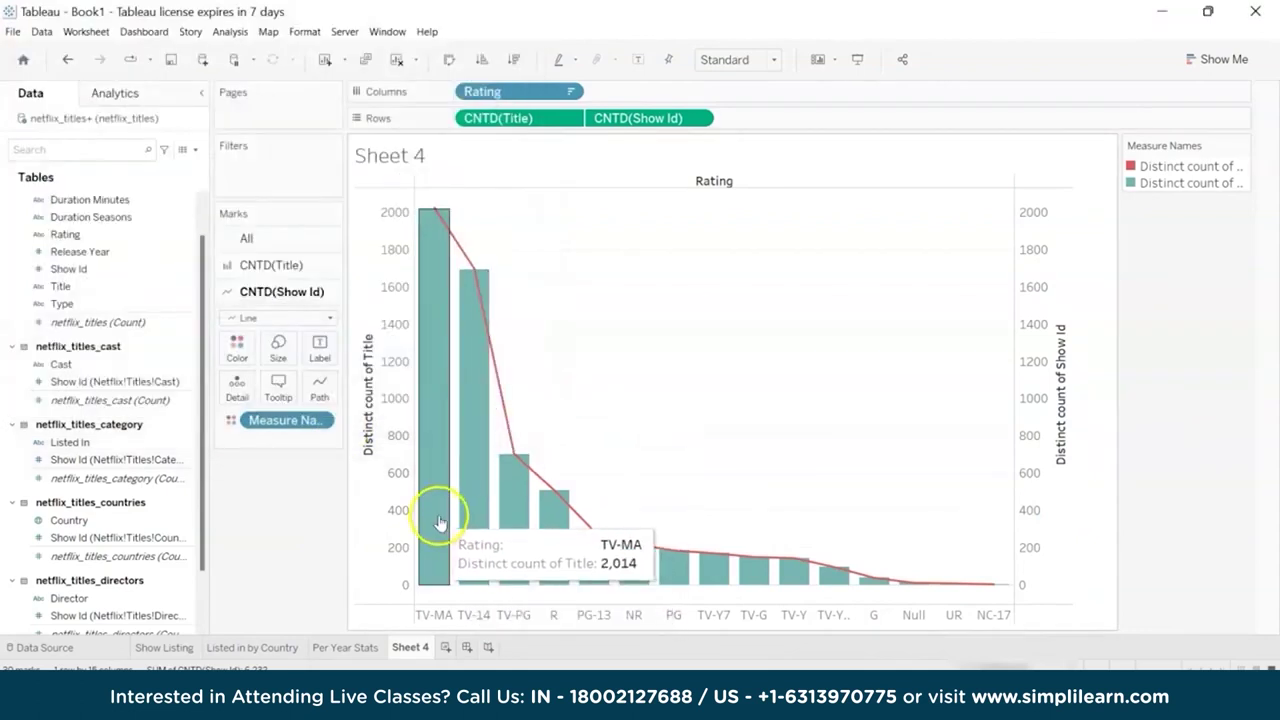
mouse_move(435, 210)
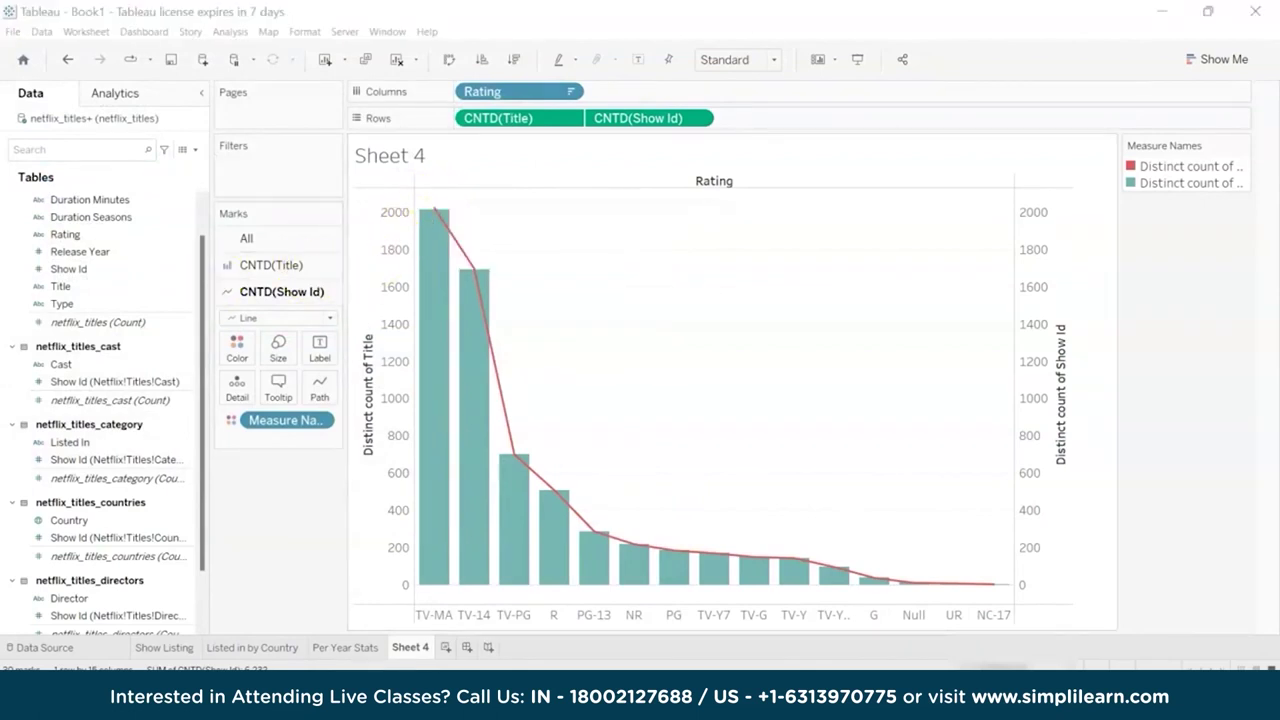
Add Title to the tooltip of all marks as a distinct count and check it on the TV-MA bar
click(125, 401)
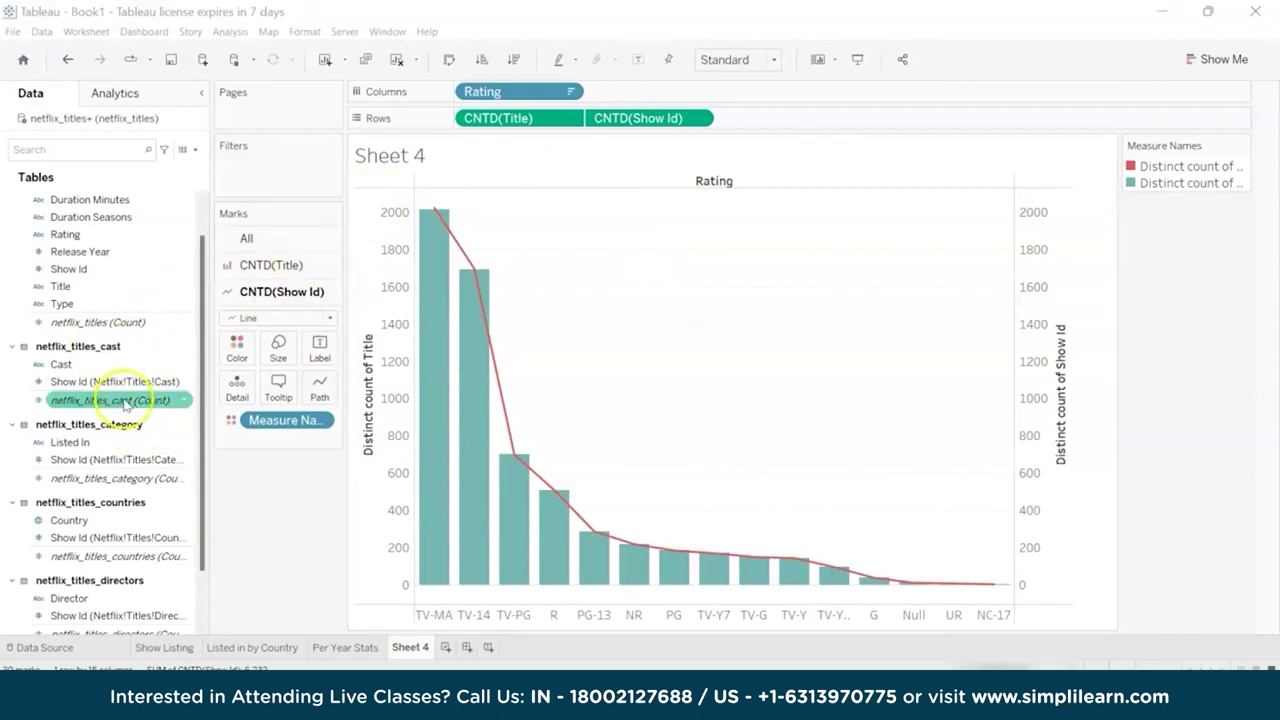
click(88, 286)
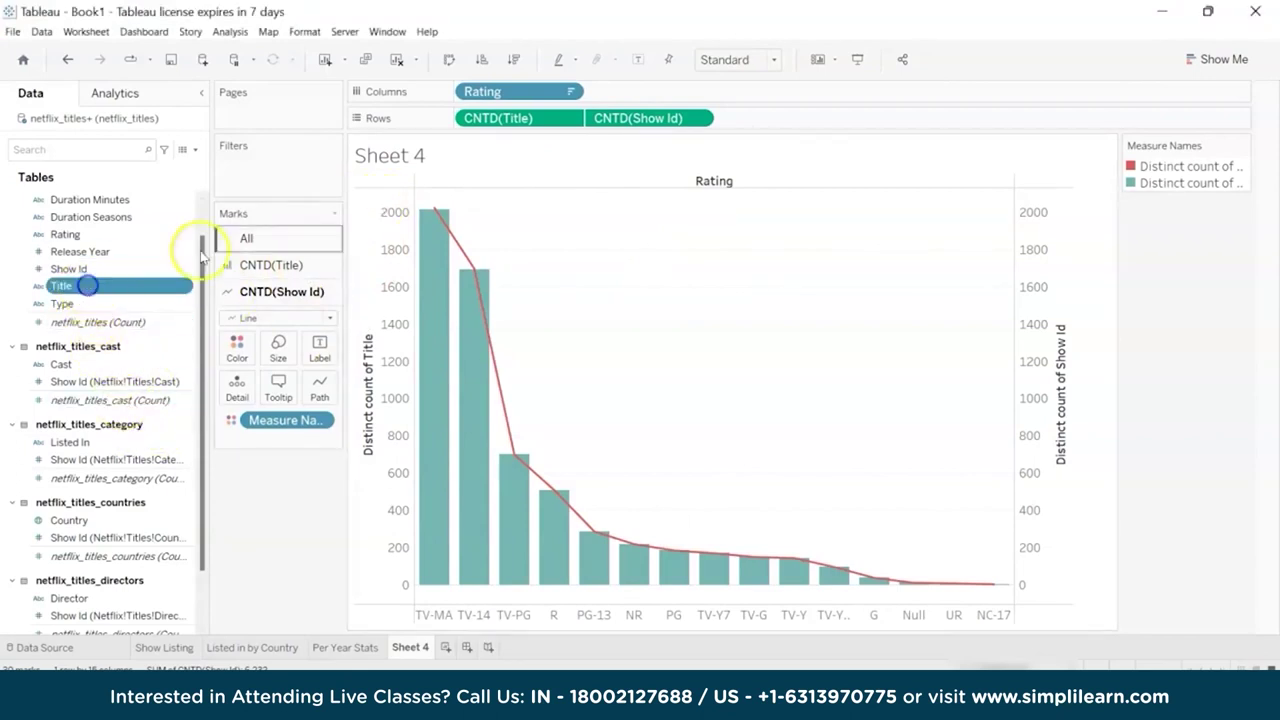
click(246, 238)
drag(145, 287, 278, 338)
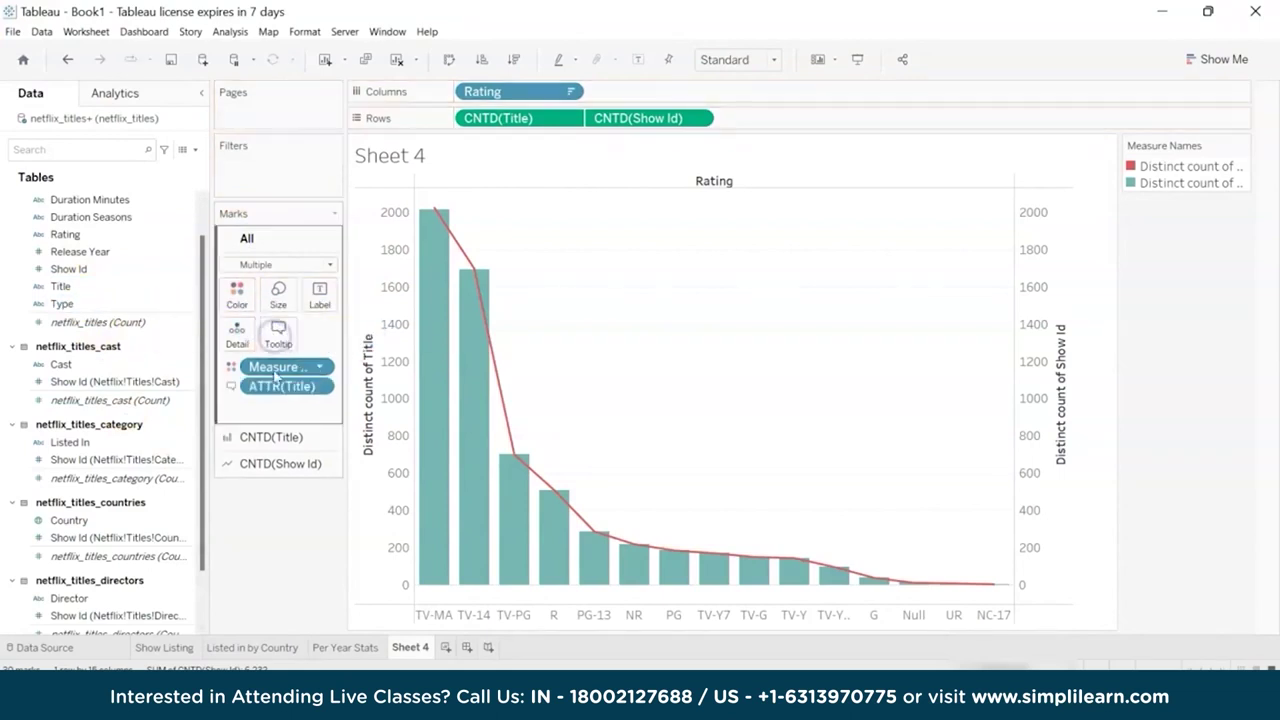
right_click(279, 386)
mouse_move(353, 570)
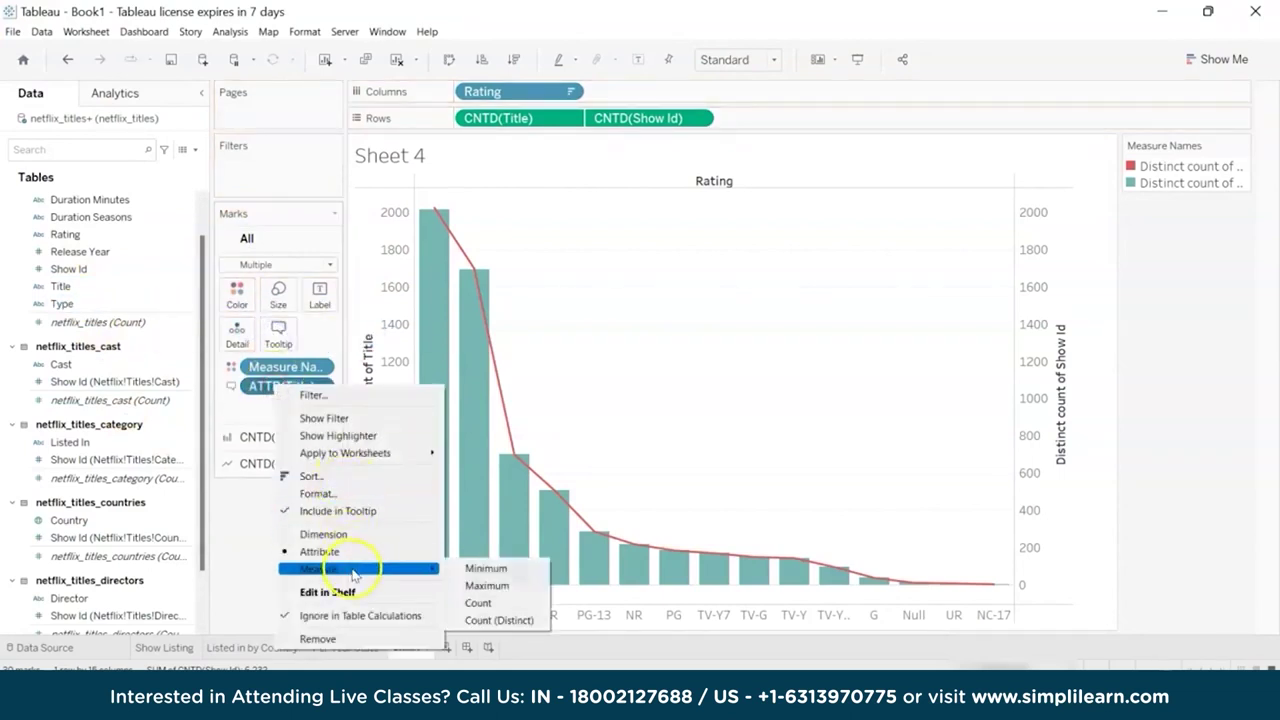
click(490, 617)
mouse_move(430, 236)
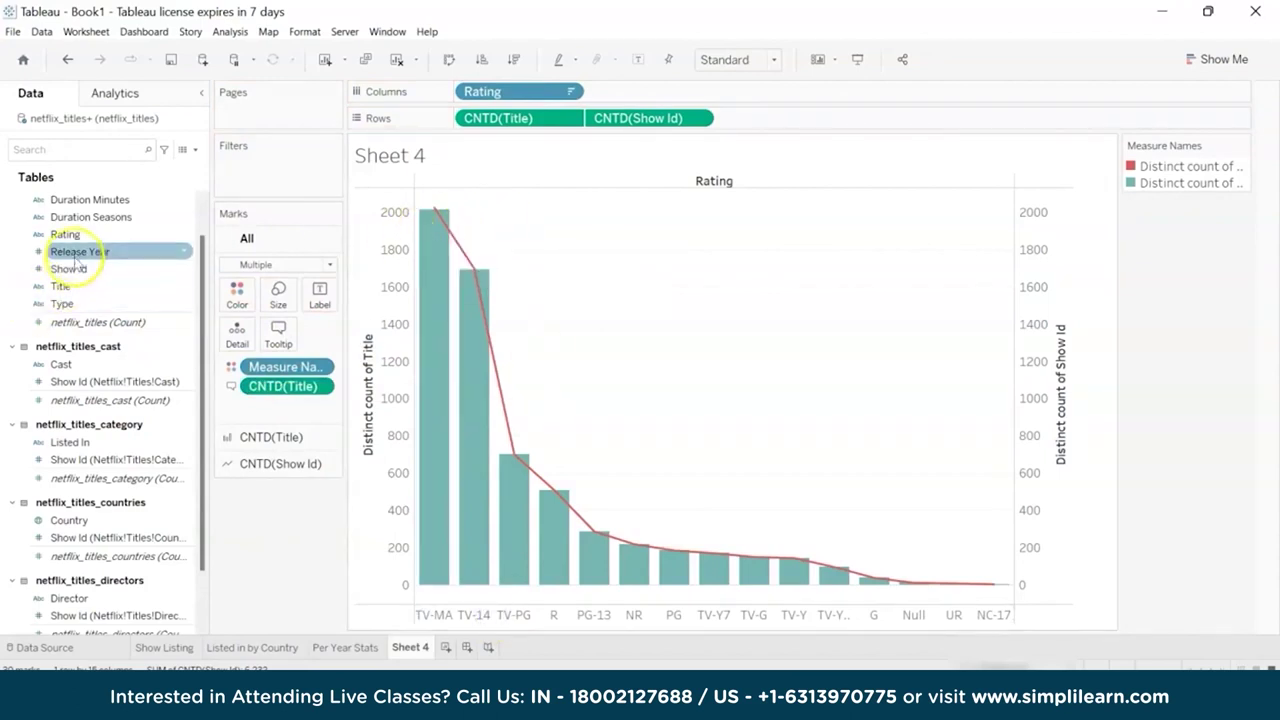
Add Show Id to the tooltip of all marks as a distinct count and check it on the TV-MA bar
drag(72, 269, 278, 332)
right_click(330, 404)
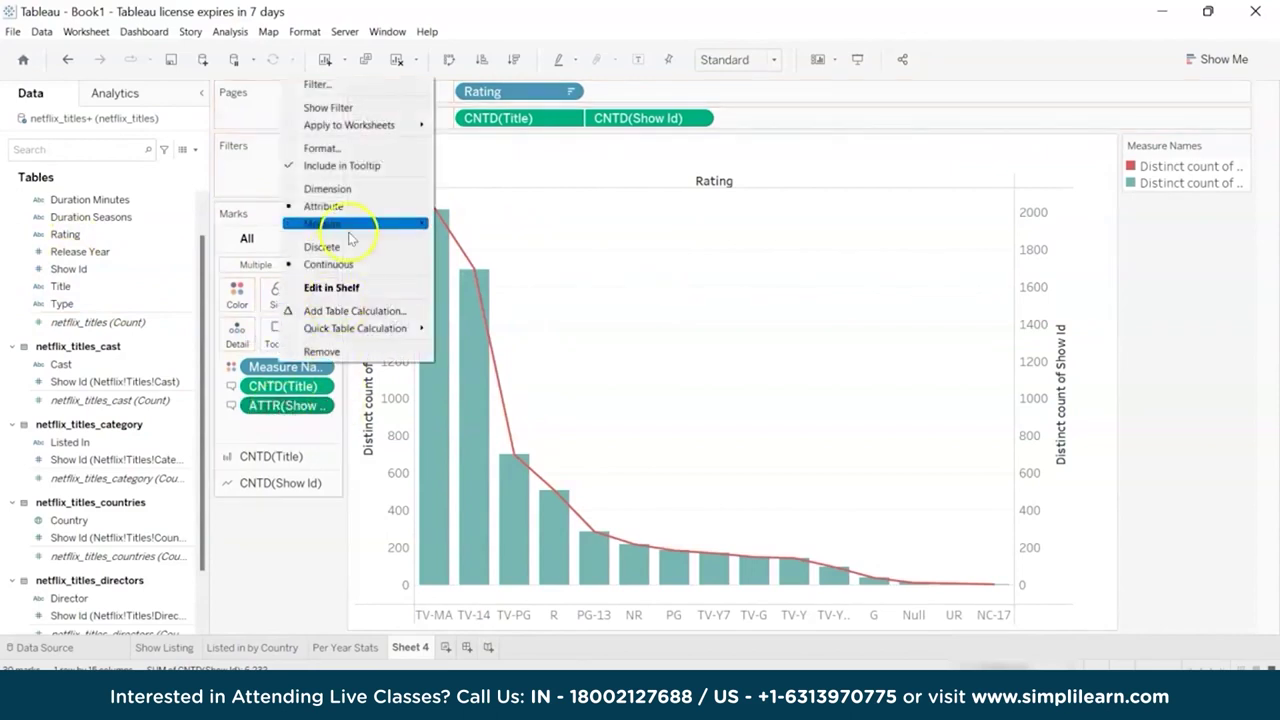
mouse_move(340, 224)
click(500, 290)
mouse_move(437, 248)
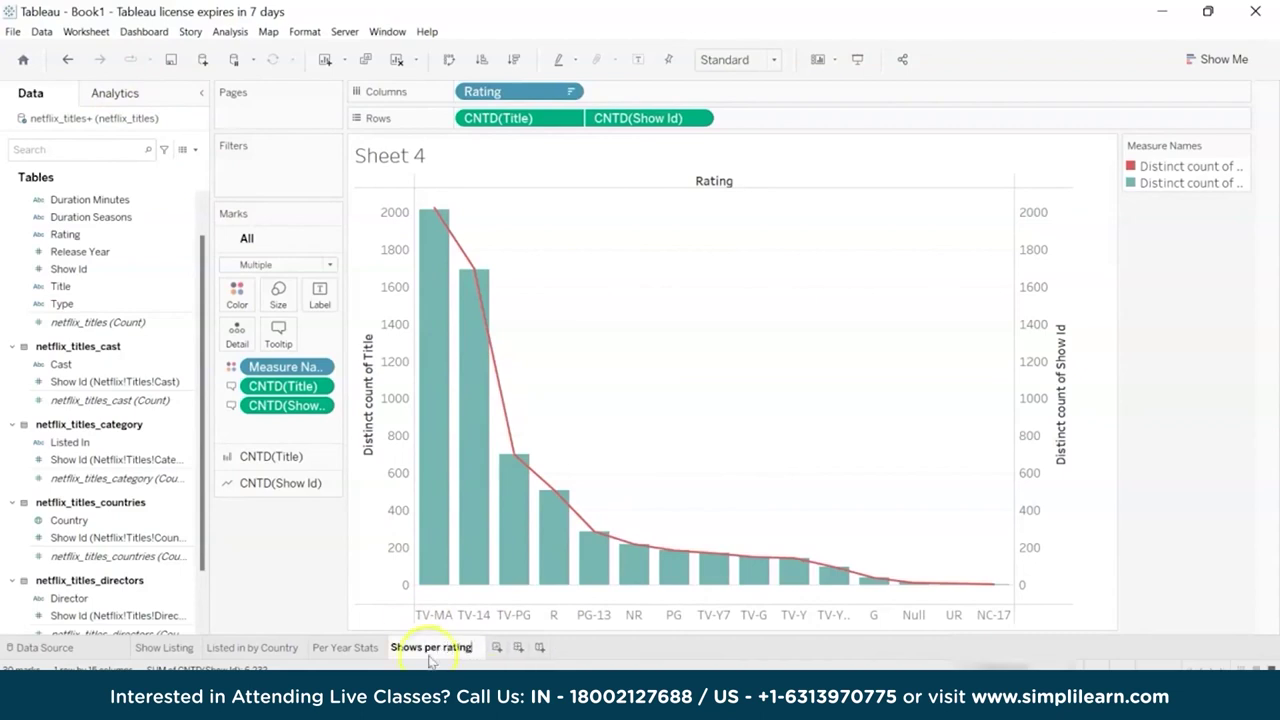
click(516, 648)
right_click(520, 650)
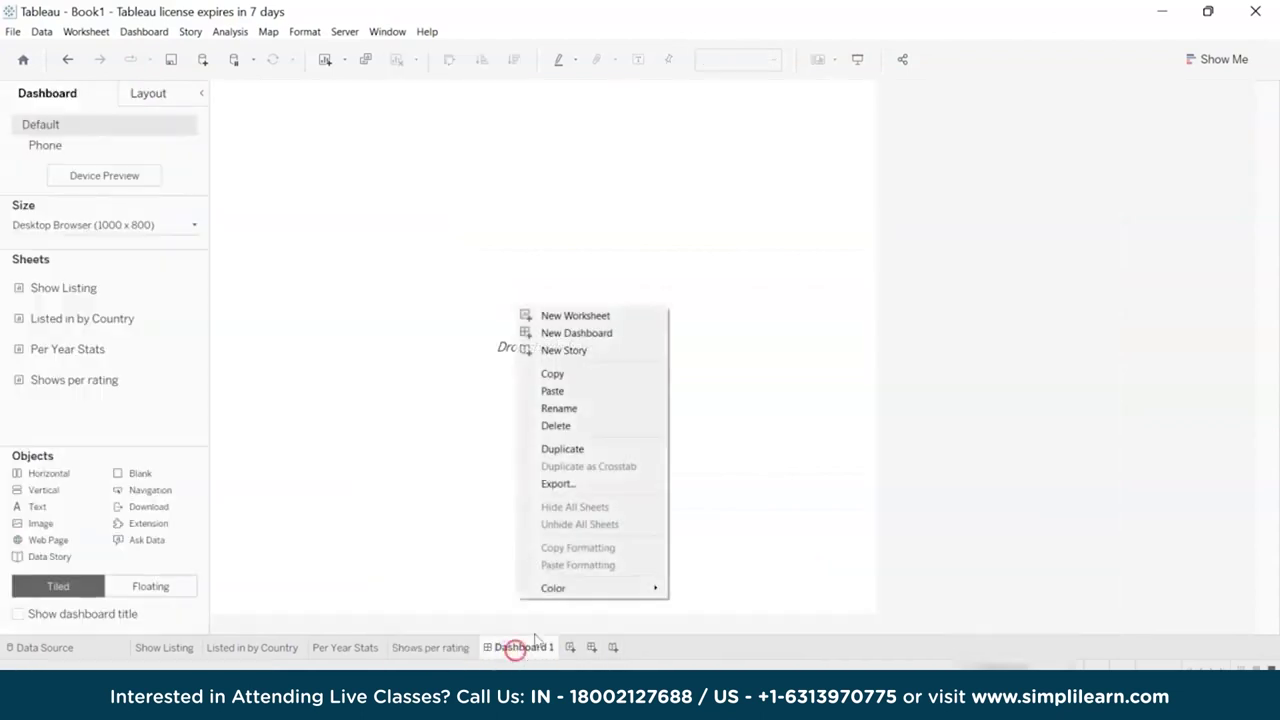
click(569, 426)
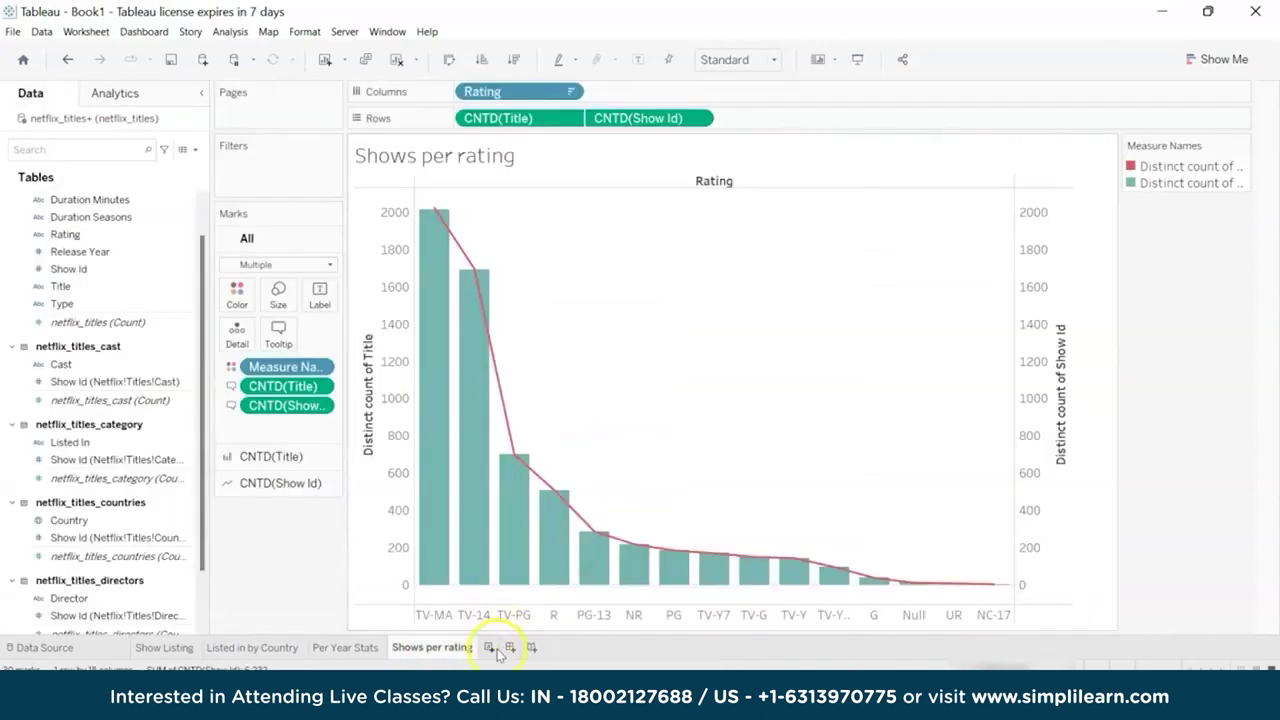
Add a worksheet named Shows By Cast and list the Cast field from netflix_titles_cast on its rows
click(500, 648)
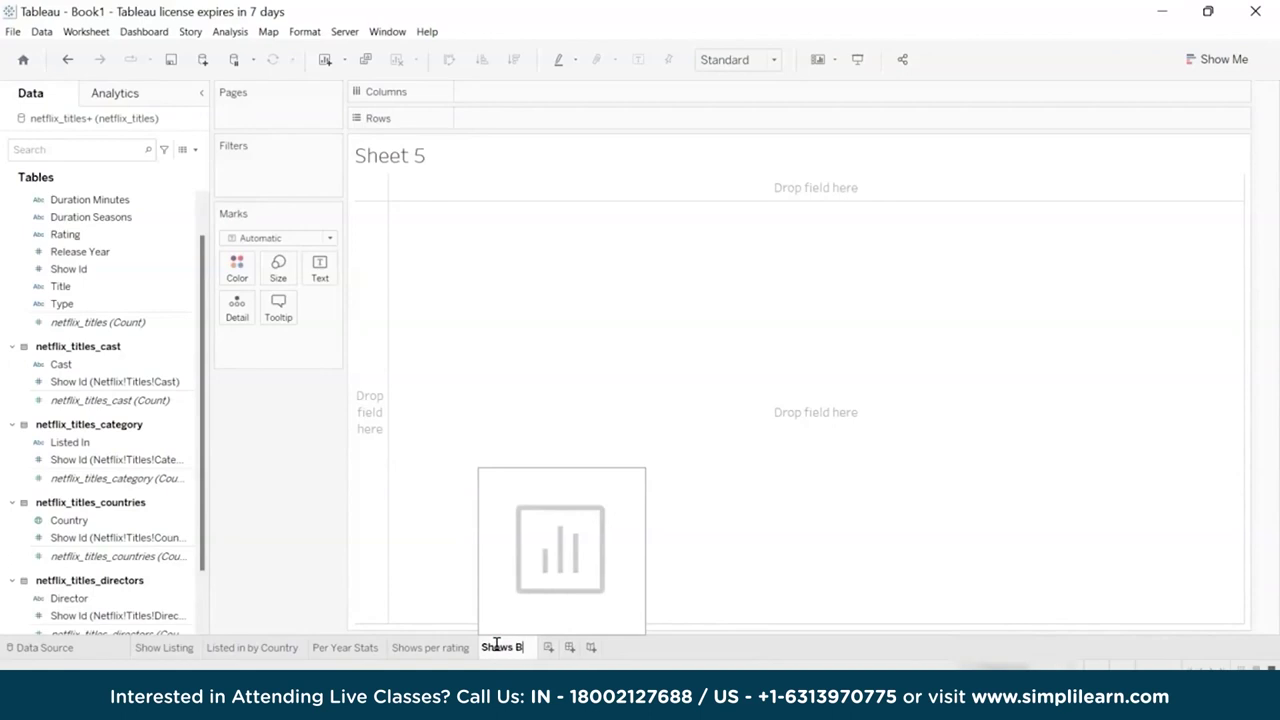
key(Return)
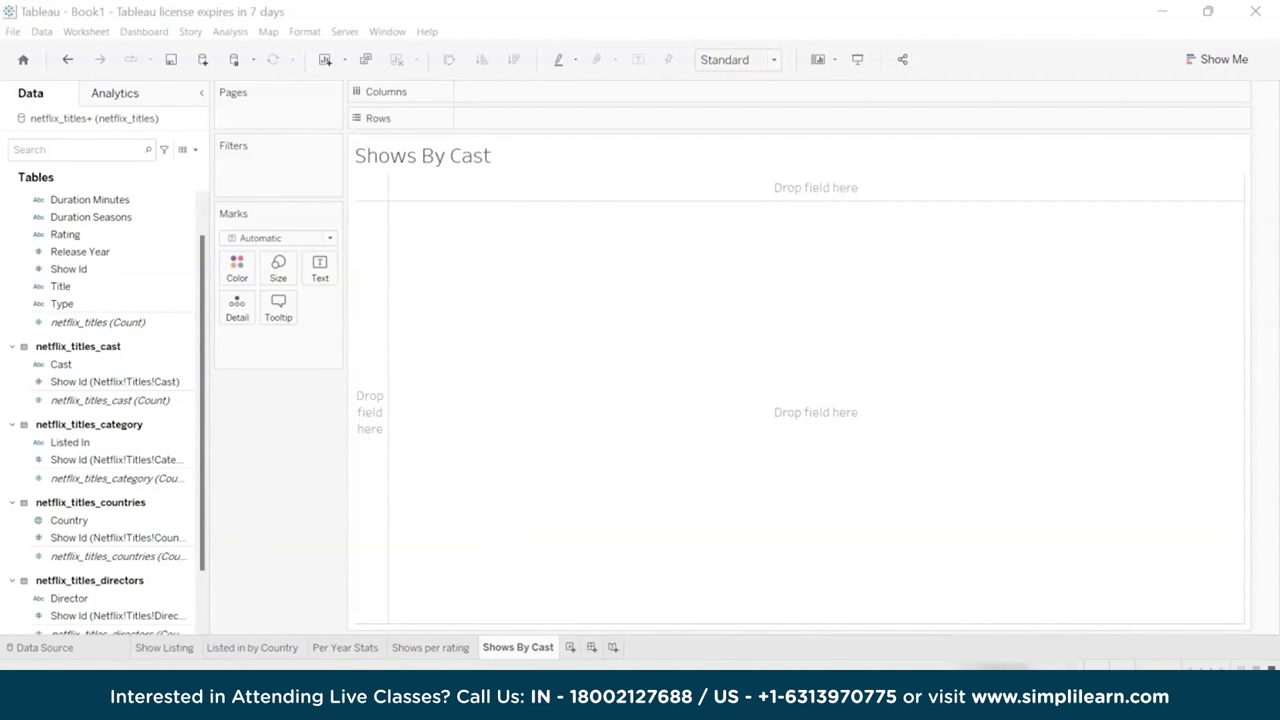
click(125, 366)
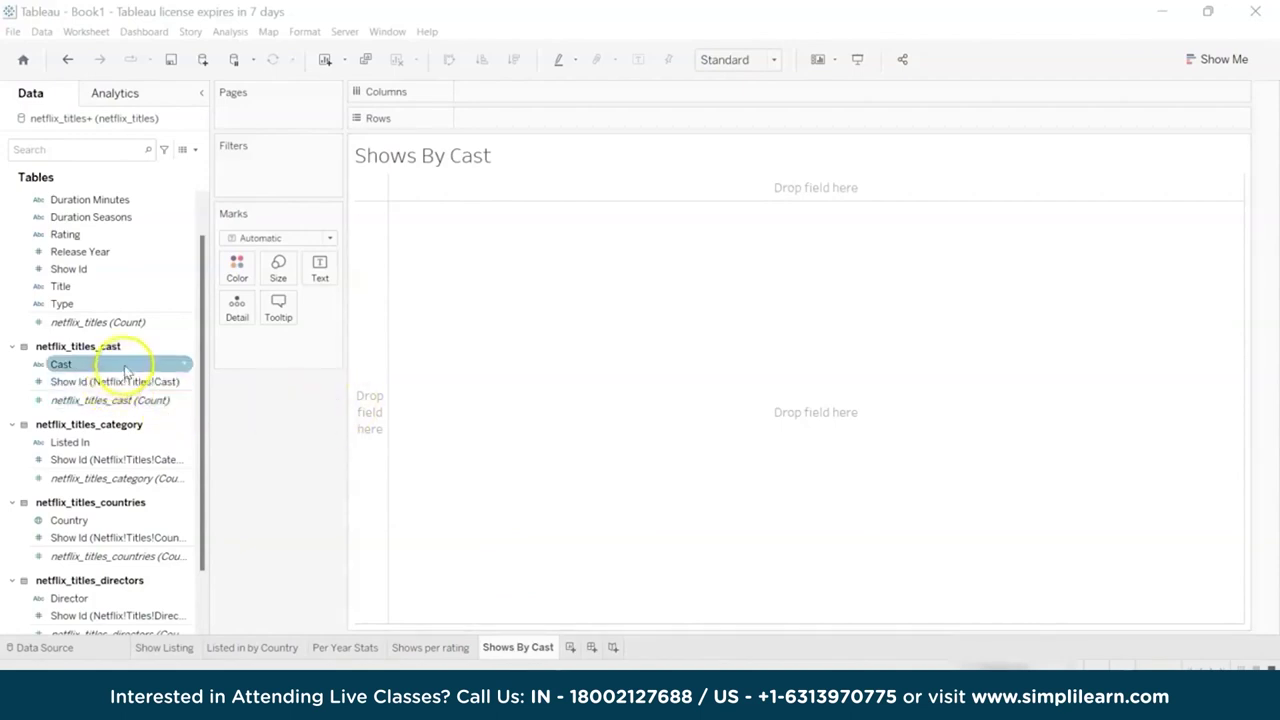
scroll(128, 390, up, 1)
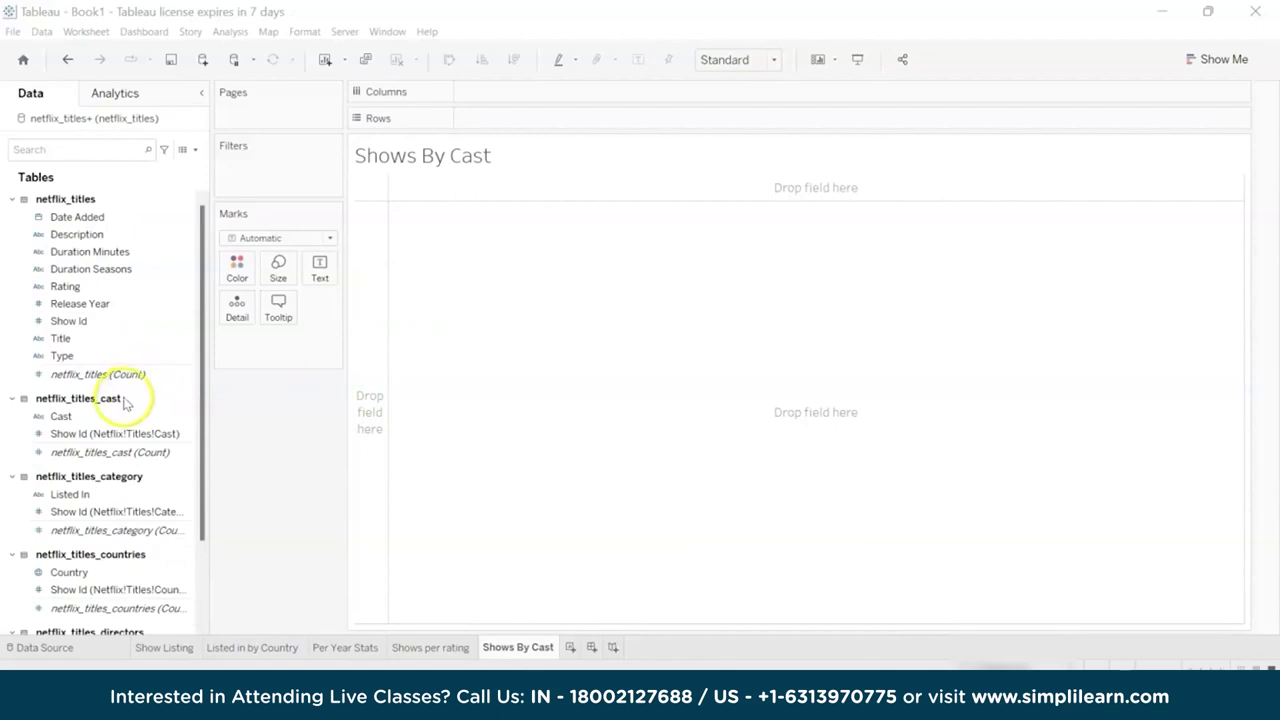
drag(106, 414, 532, 124)
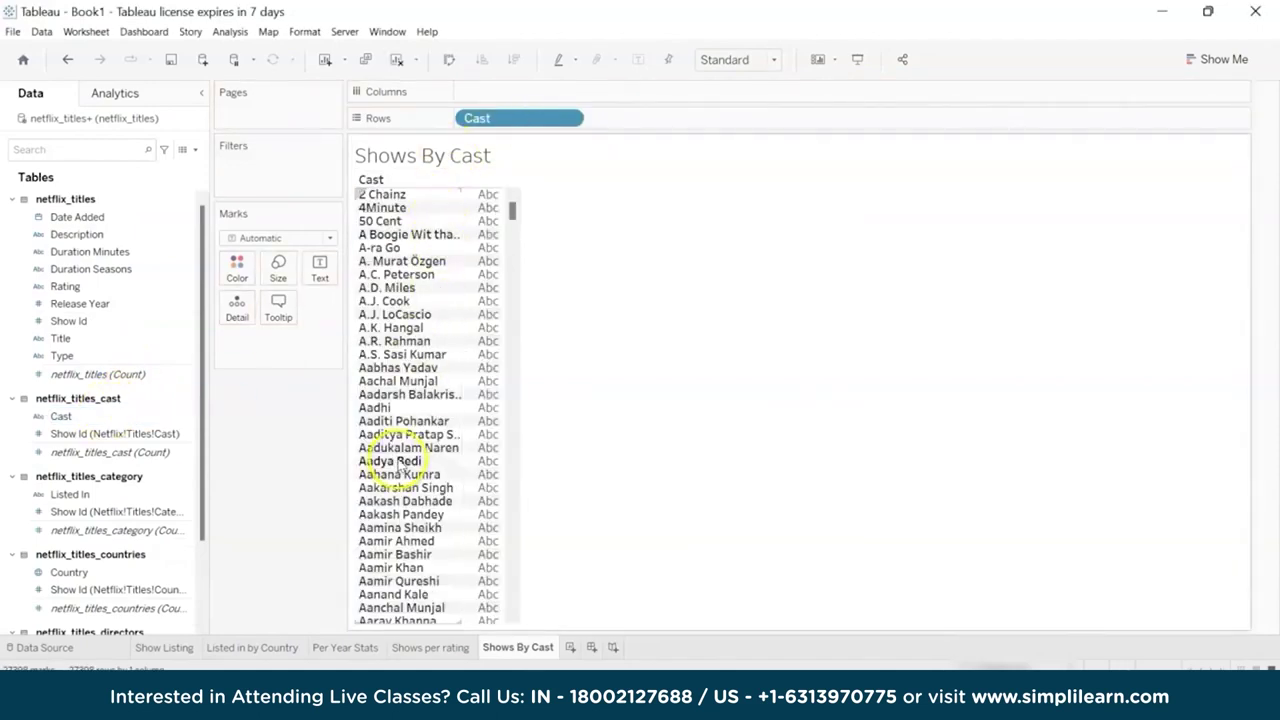
Add Show Id from netflix_titles to the columns with all members and aggregate it as a distinct count
drag(129, 320, 534, 97)
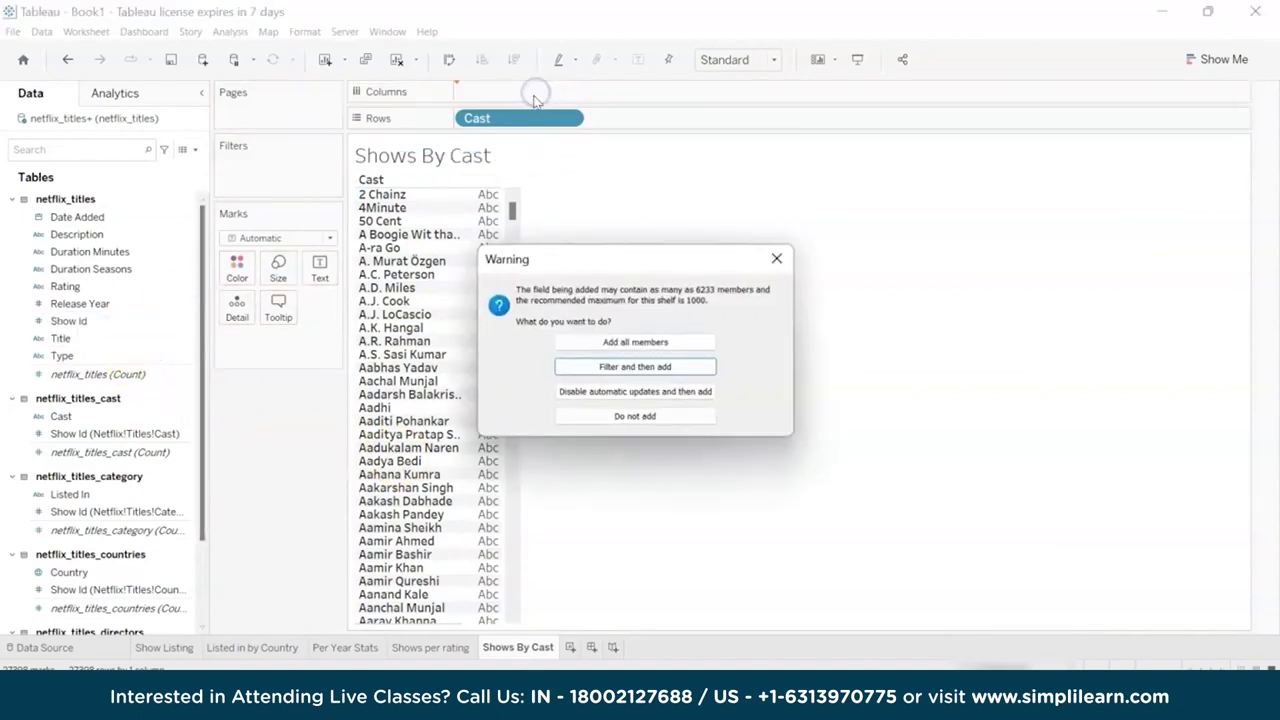
click(609, 342)
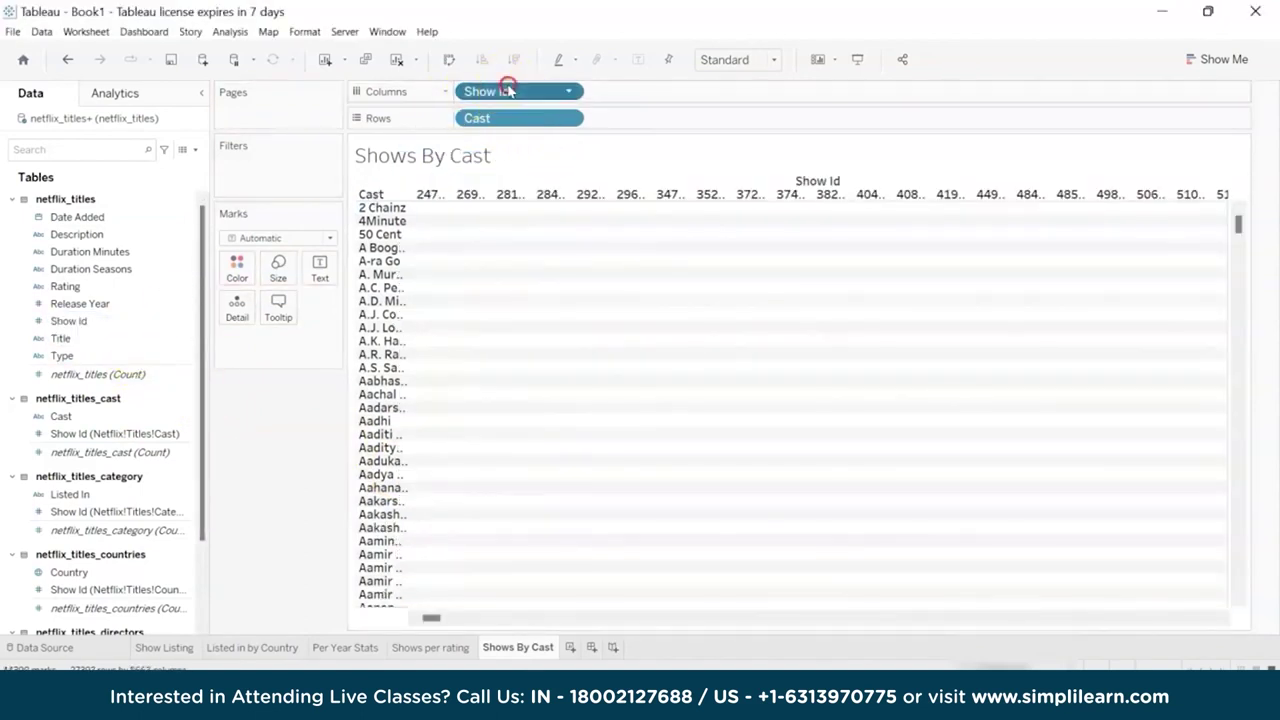
right_click(508, 90)
mouse_move(594, 308)
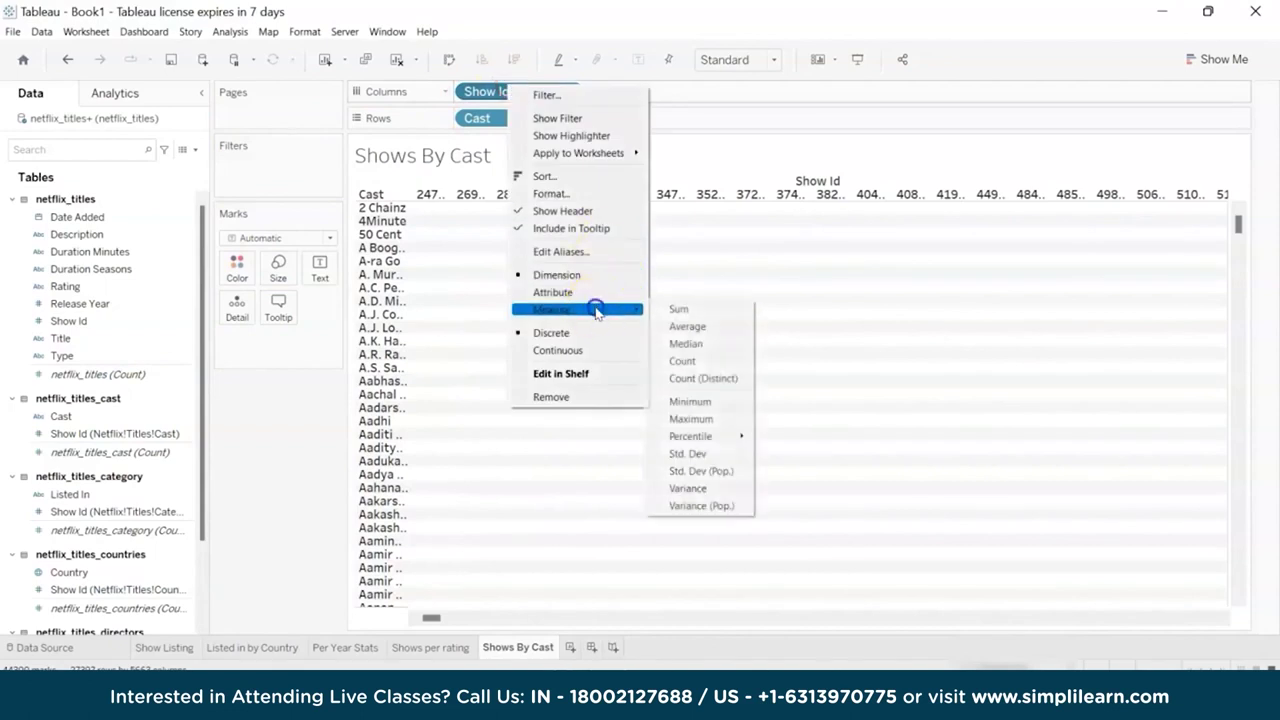
click(697, 380)
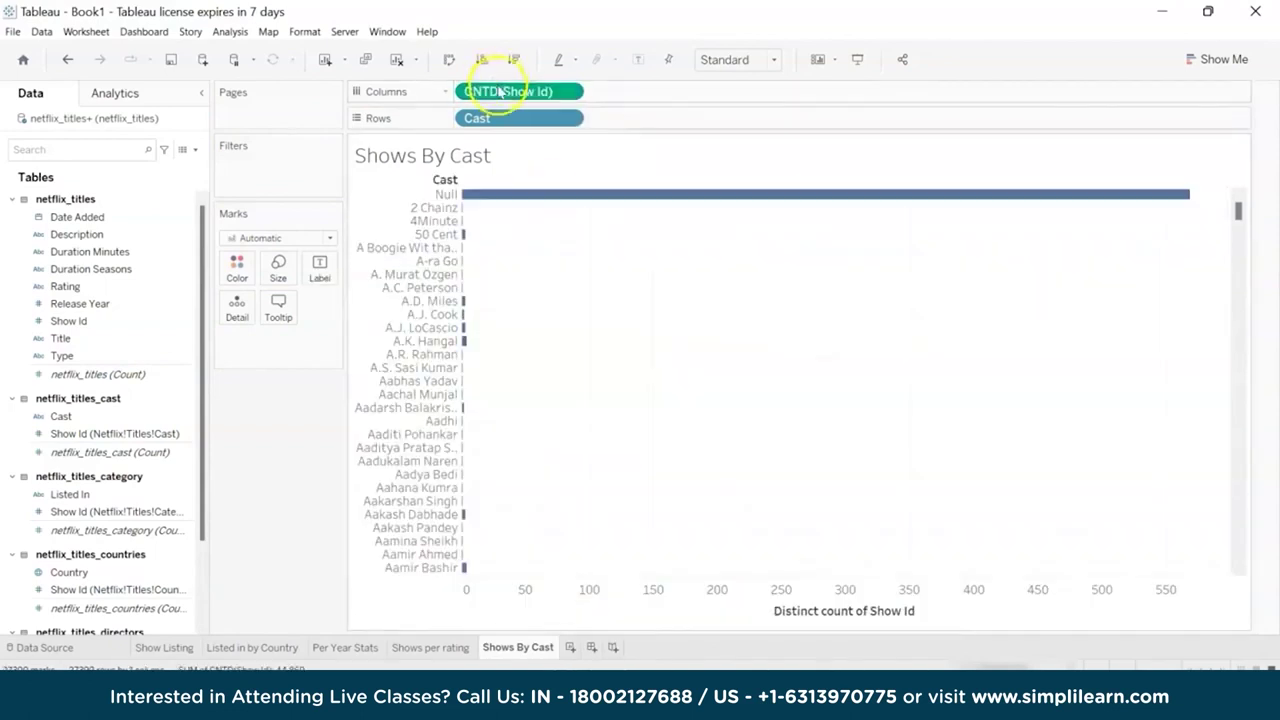
Sort the cast in descending order of distinct Show Id count and exclude the Null bar
click(513, 62)
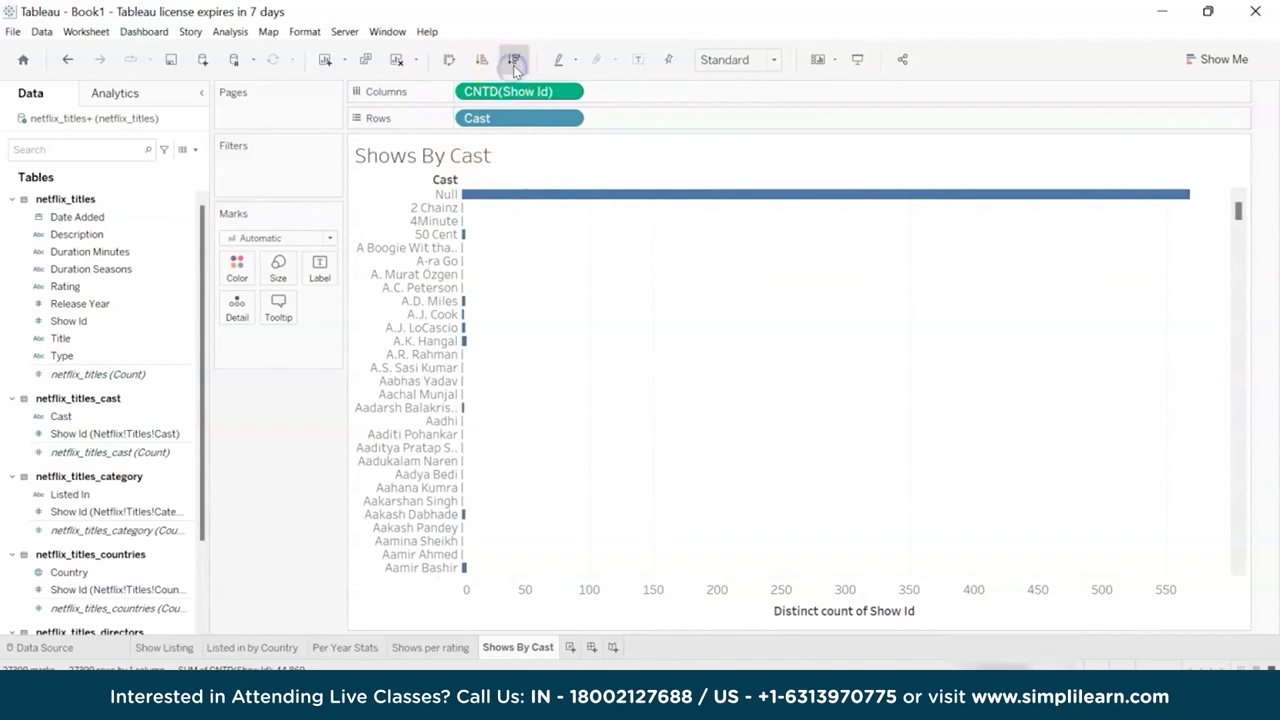
right_click(473, 196)
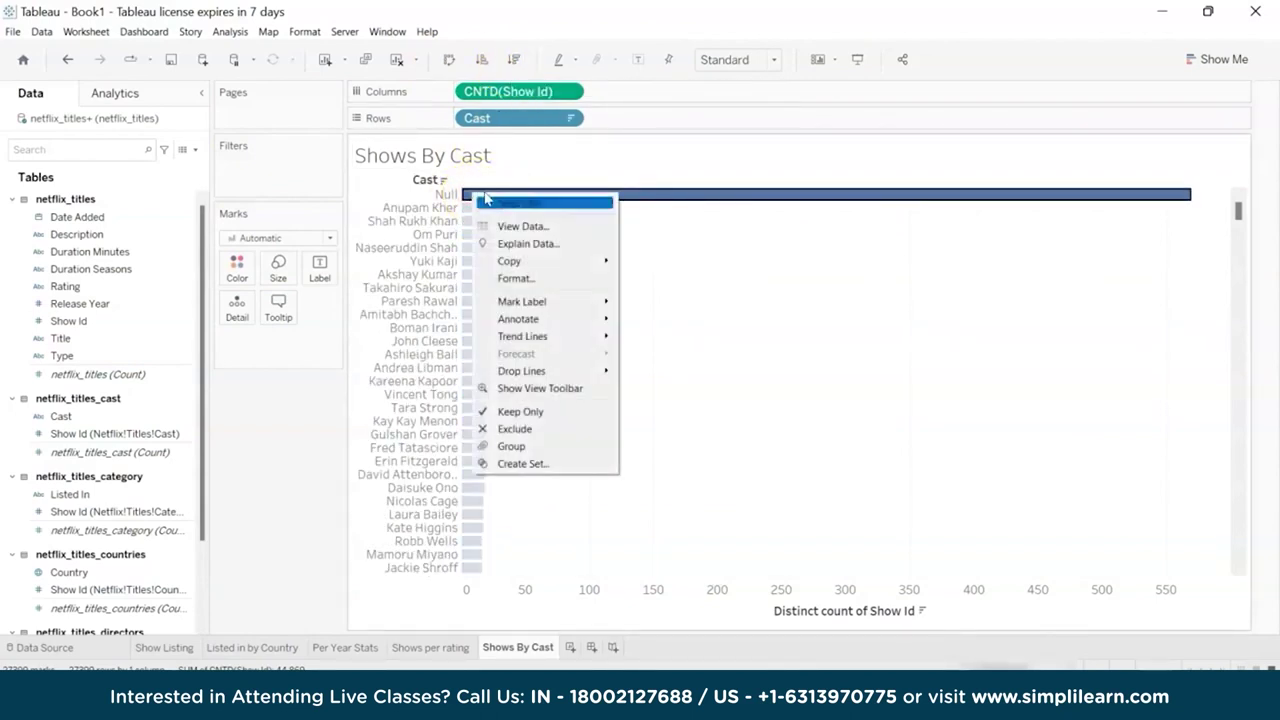
click(522, 431)
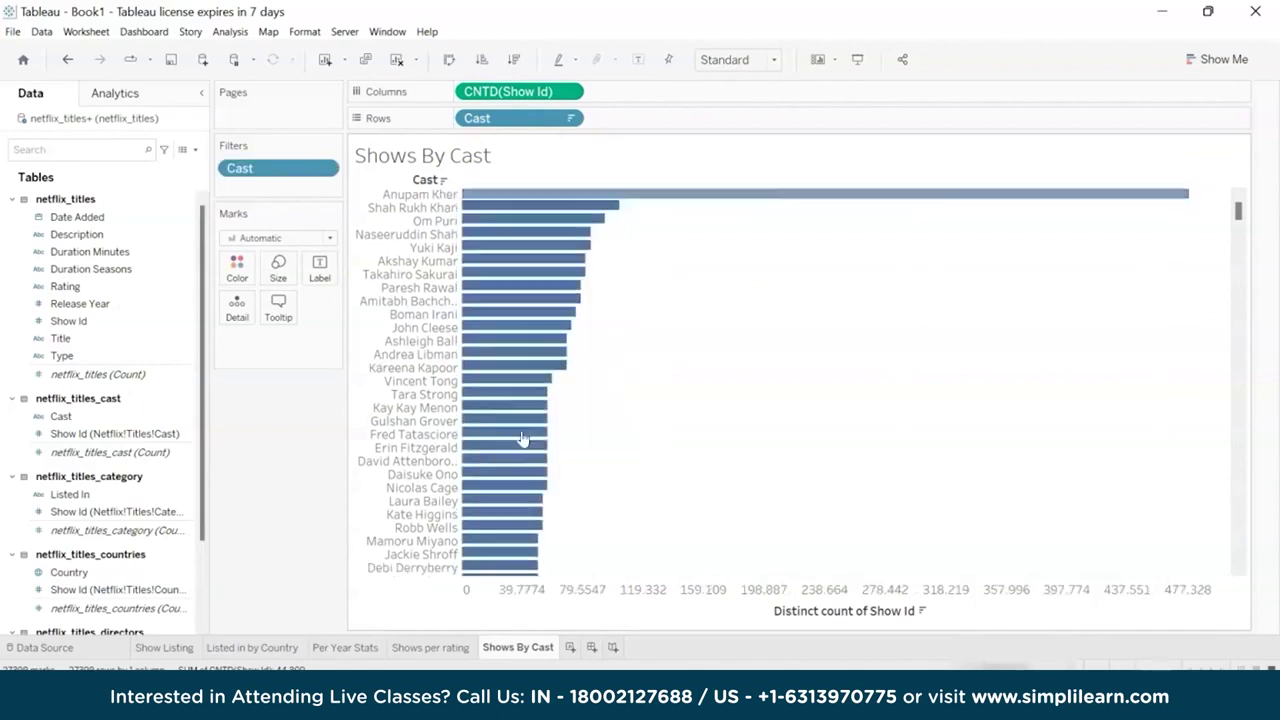
mouse_move(651, 235)
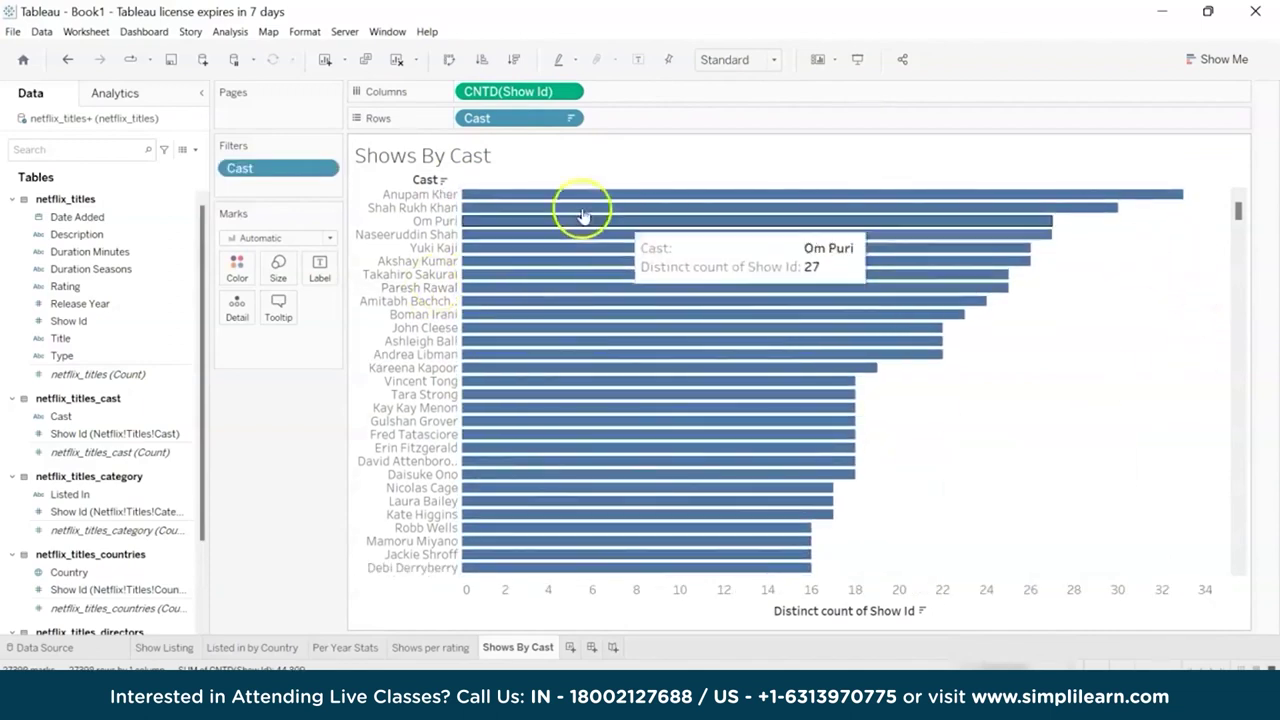
Show mark labels on the bars of the Shows By Cast chart
click(323, 270)
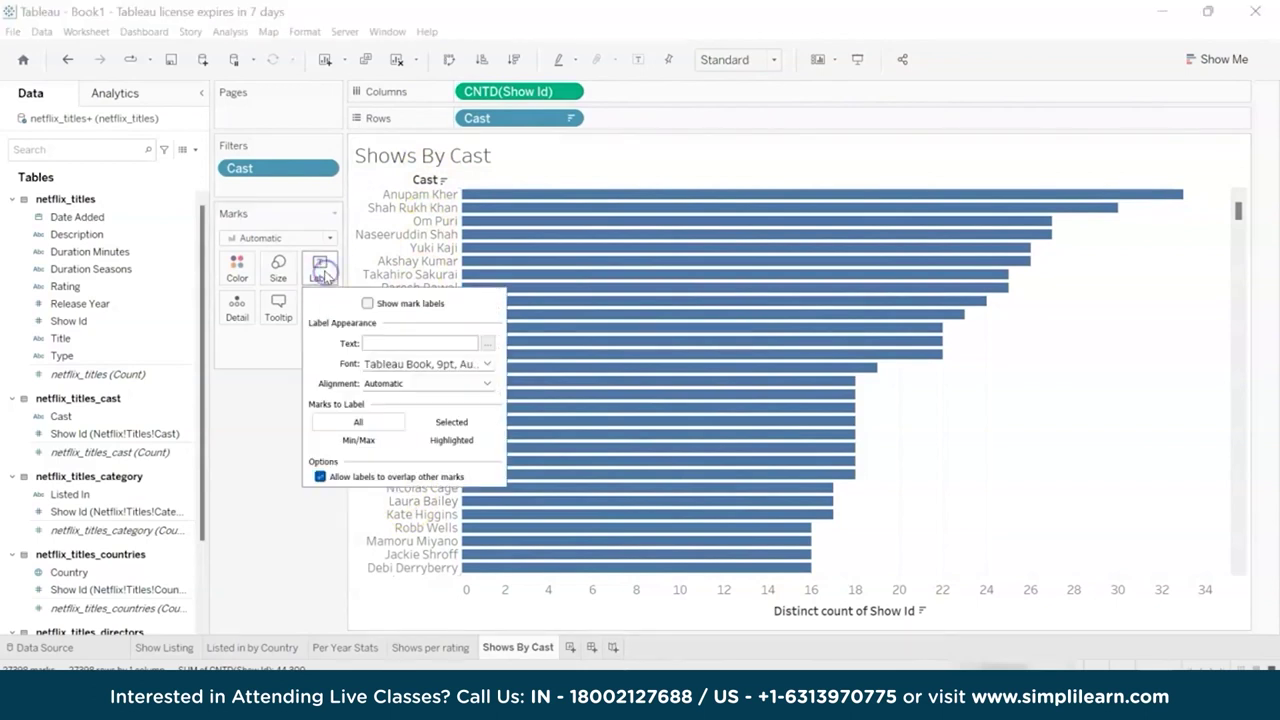
click(367, 304)
click(248, 393)
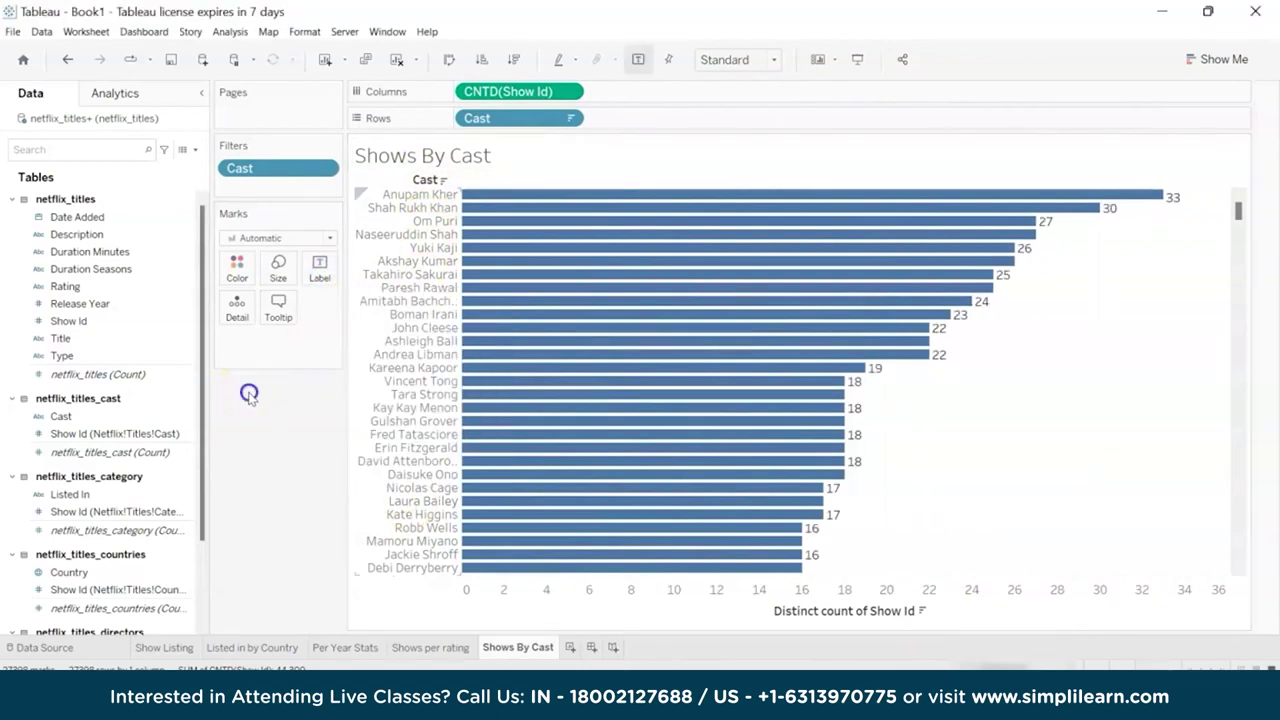
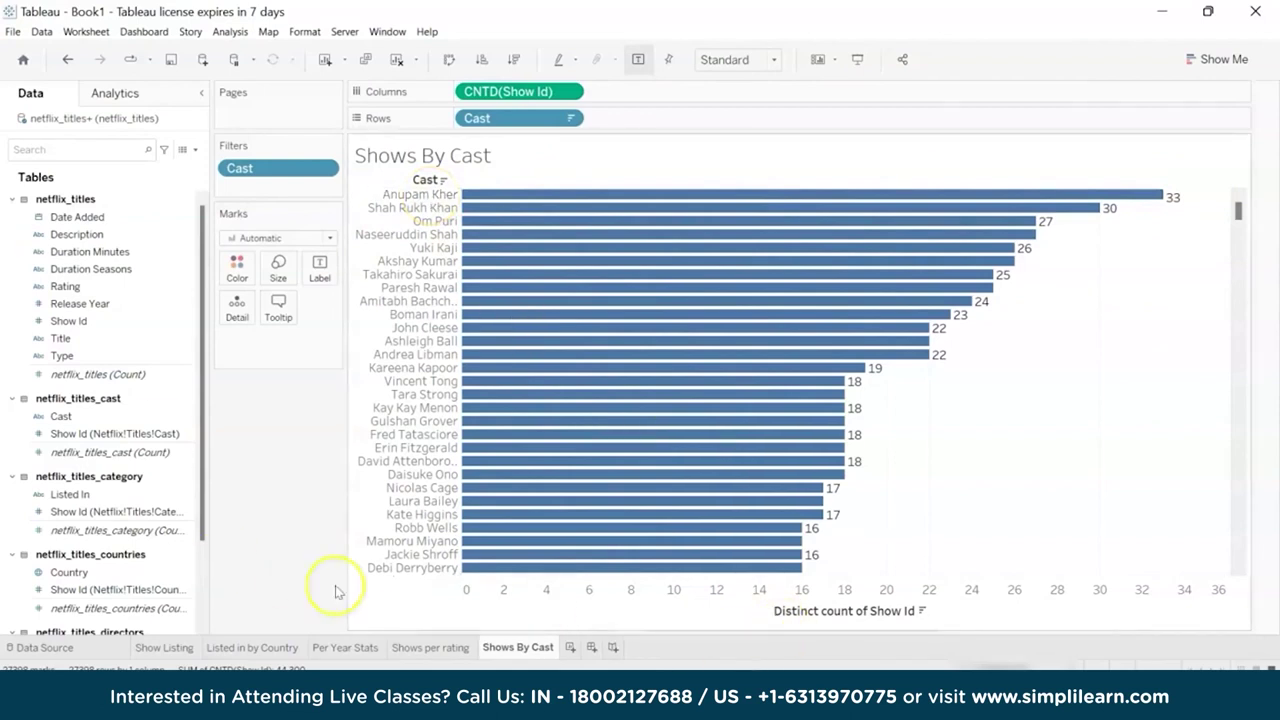
Add a worksheet named Shows By Director and place the Director field on its columns
click(571, 647)
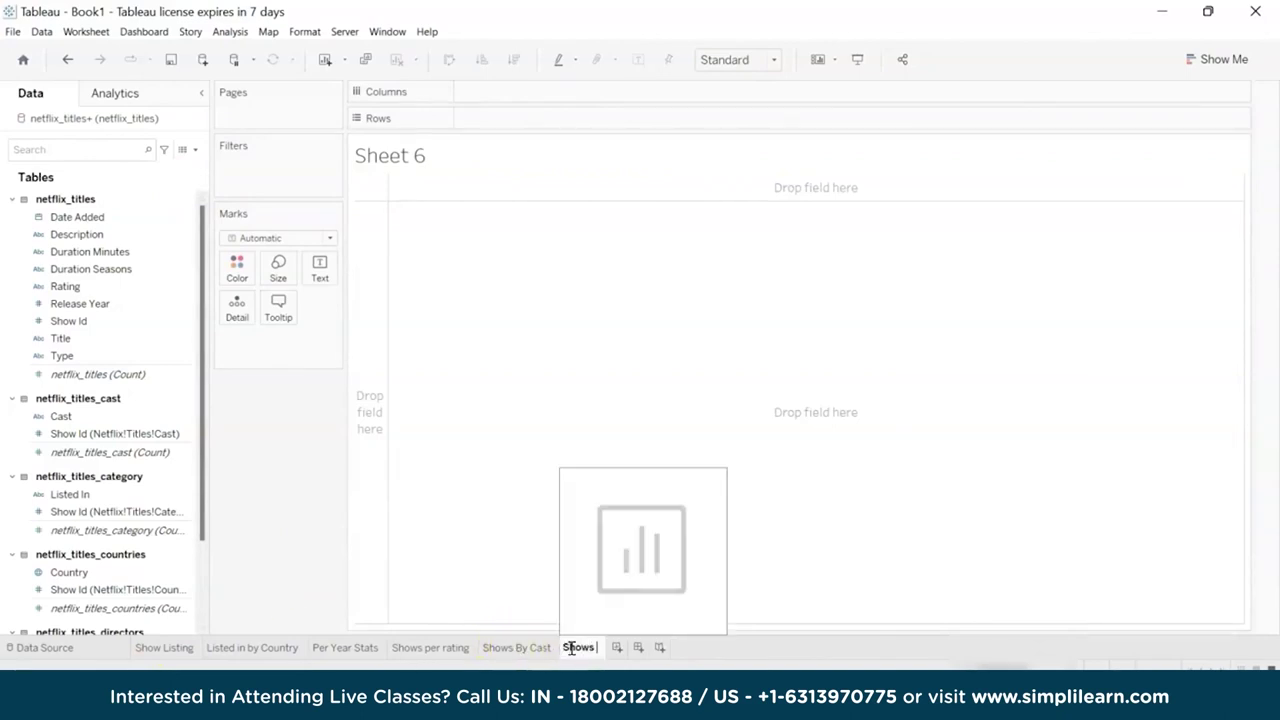
click(265, 460)
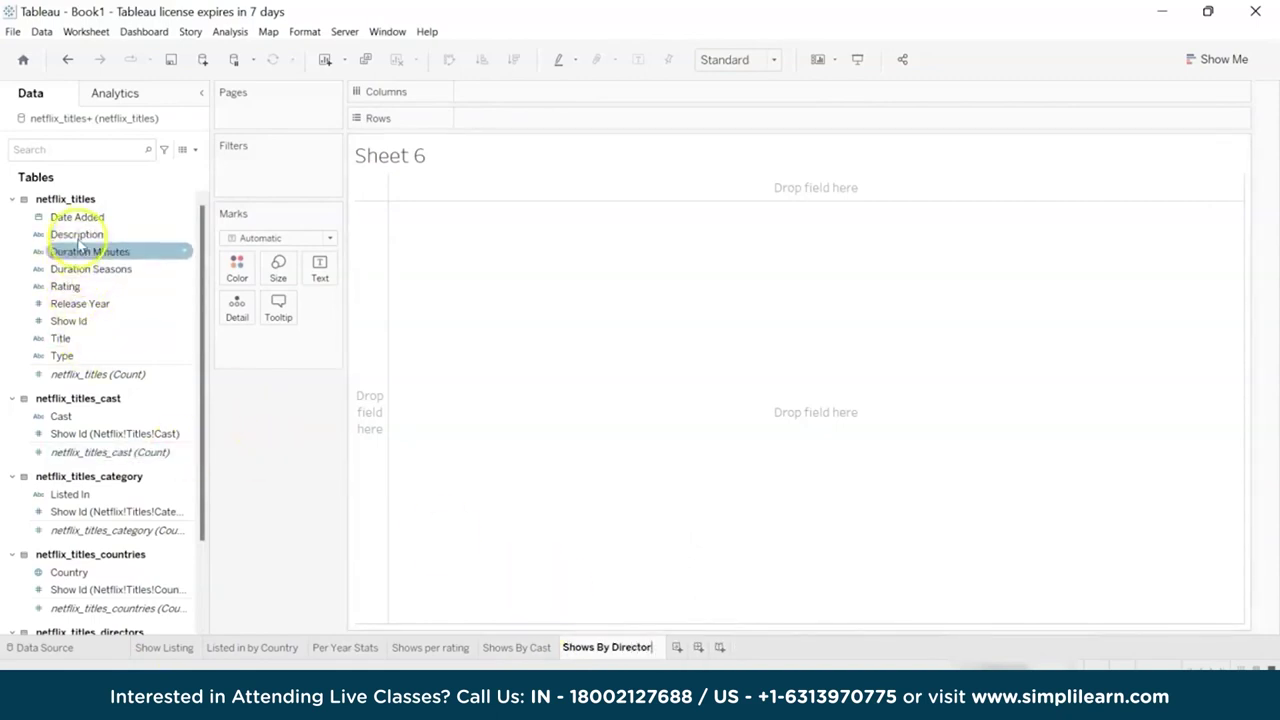
scroll(126, 394, down, 3)
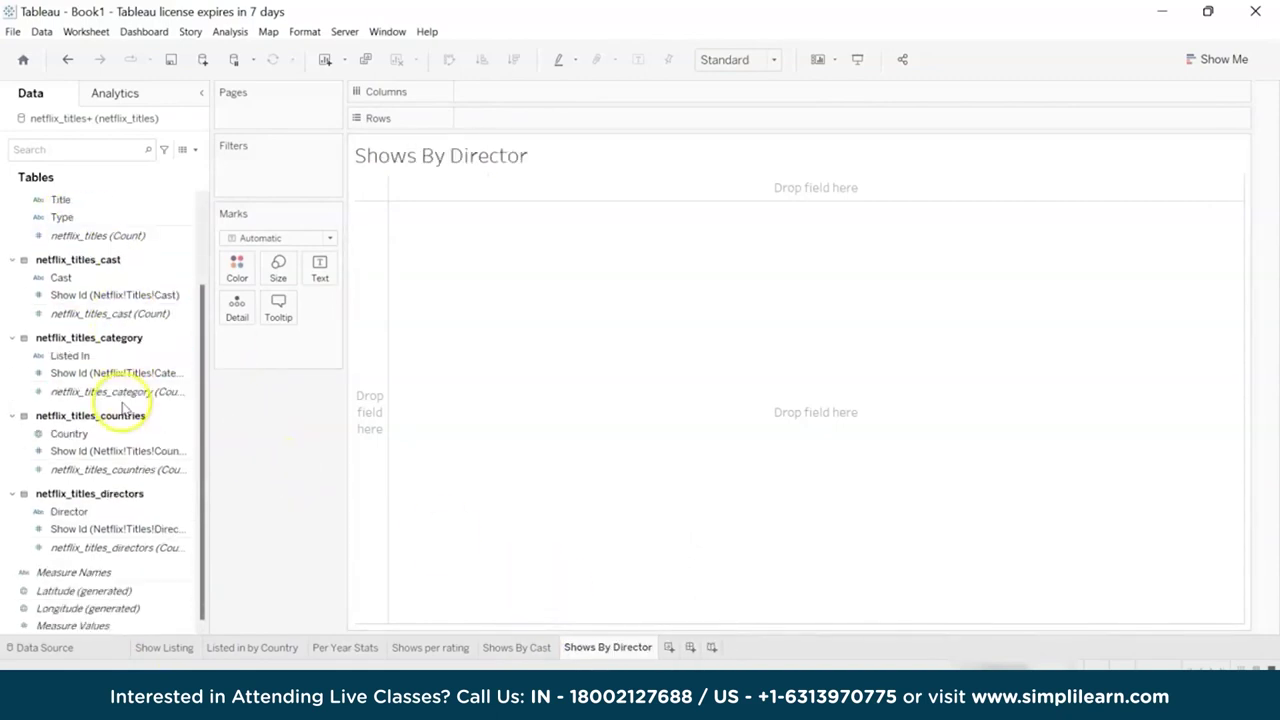
drag(98, 512, 586, 123)
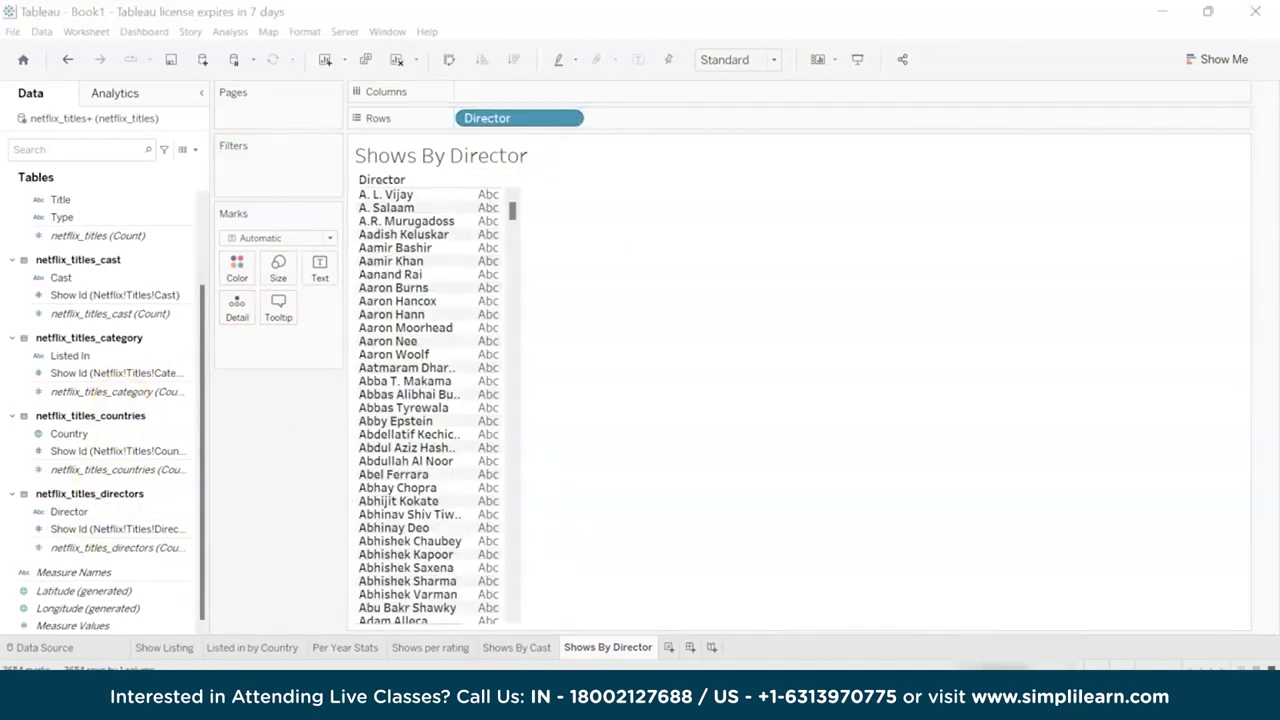
drag(526, 120, 533, 95)
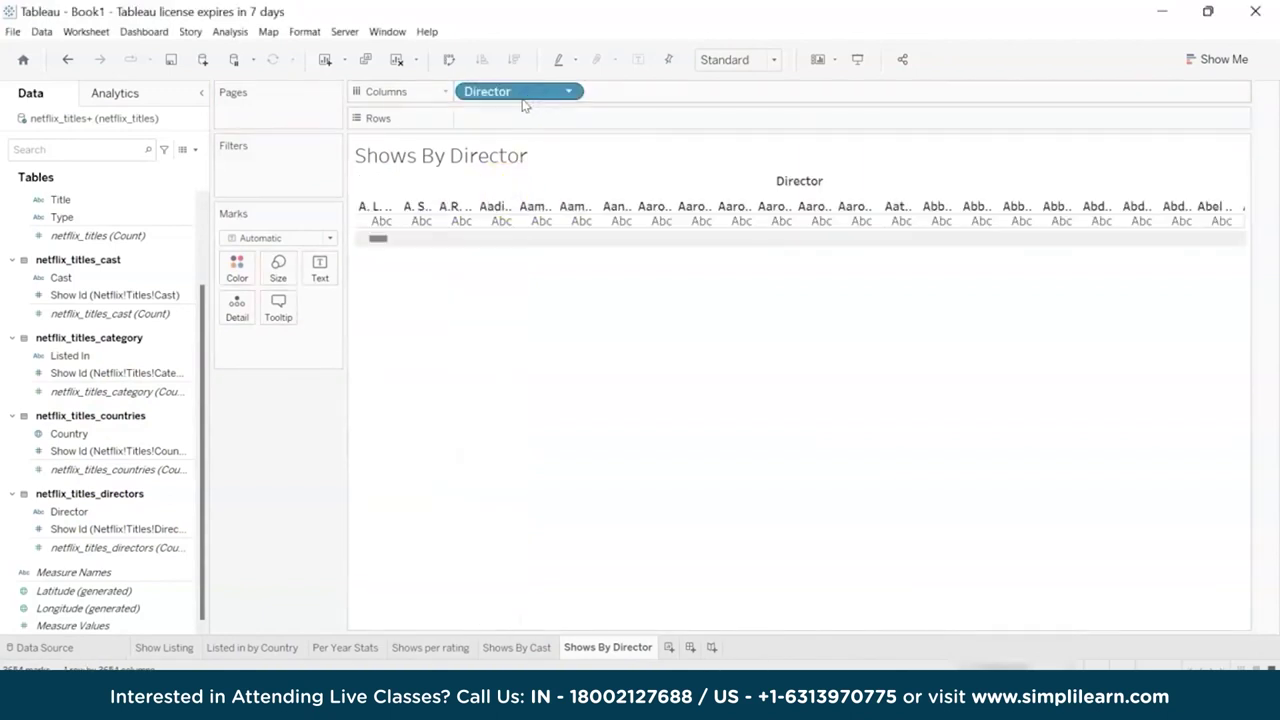
Add Show Id from netflix_titles to the director sheet's rows with all members, aggregated as a distinct count
click(180, 281)
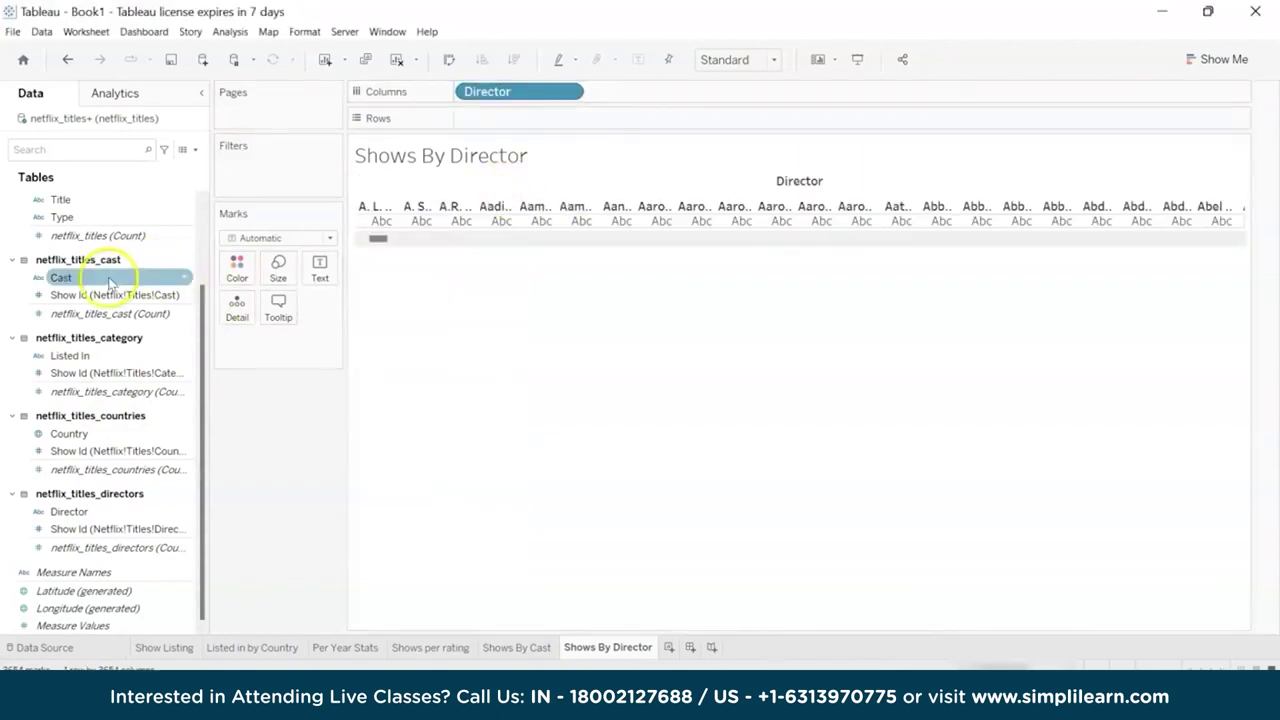
scroll(110, 285, up, 3)
click(85, 322)
drag(85, 322, 555, 125)
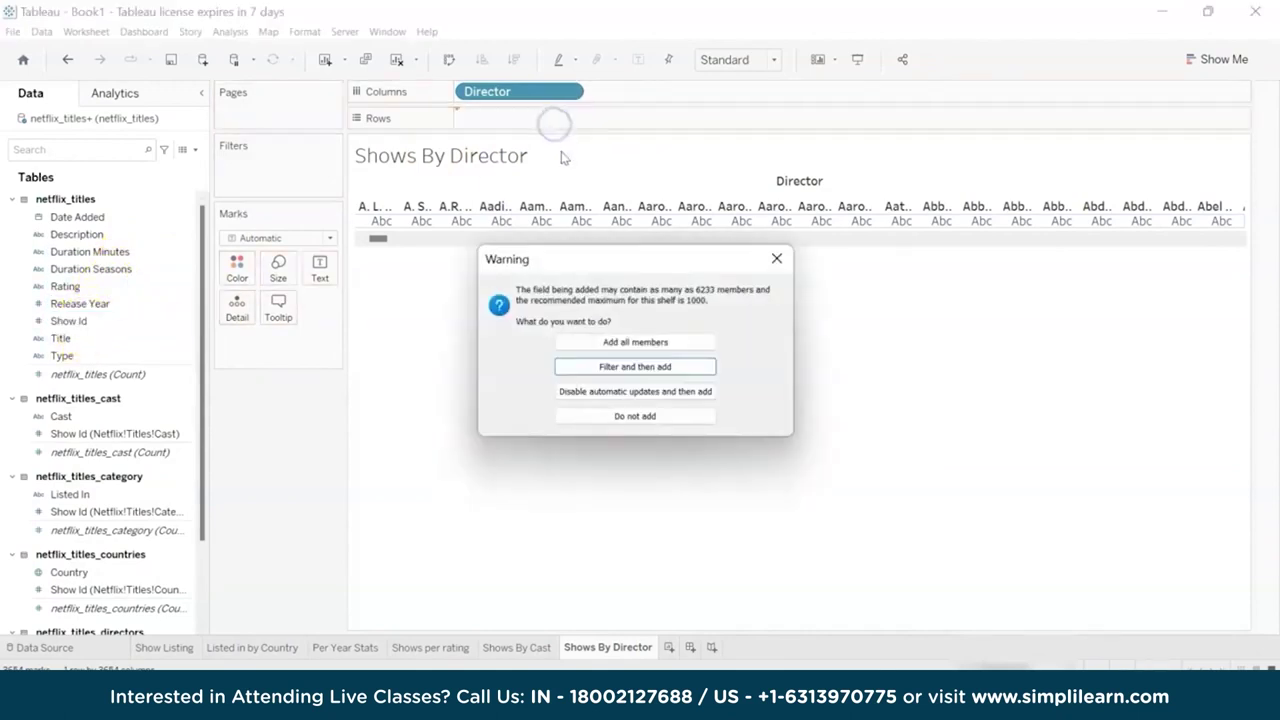
click(635, 342)
click(568, 118)
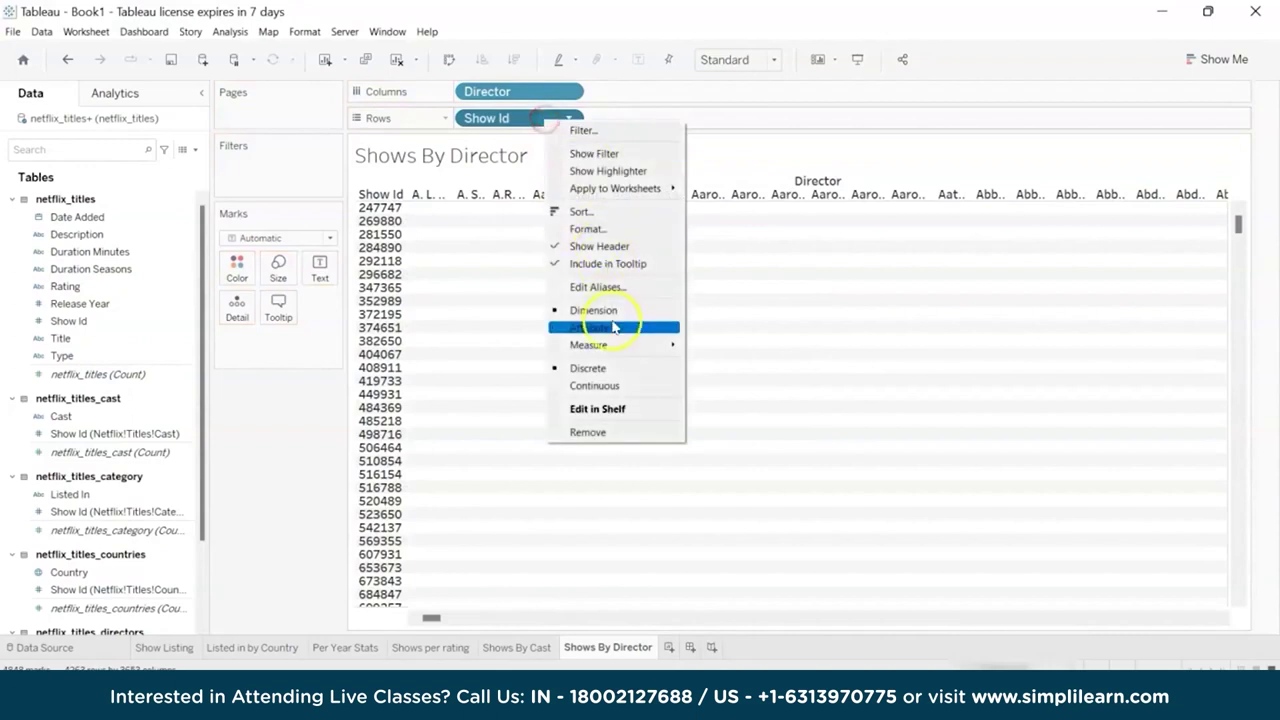
mouse_move(612, 345)
click(725, 412)
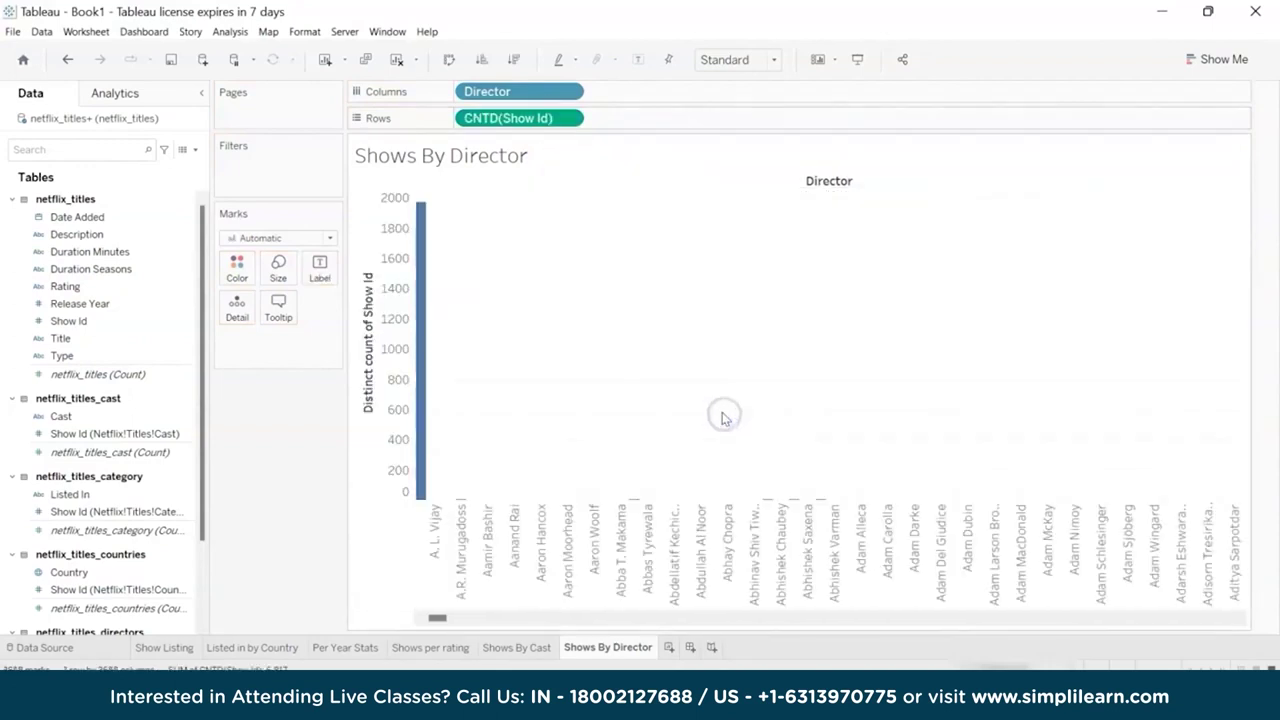
Sort the directors in descending order of distinct Show Id count and filter out the Null director
click(482, 59)
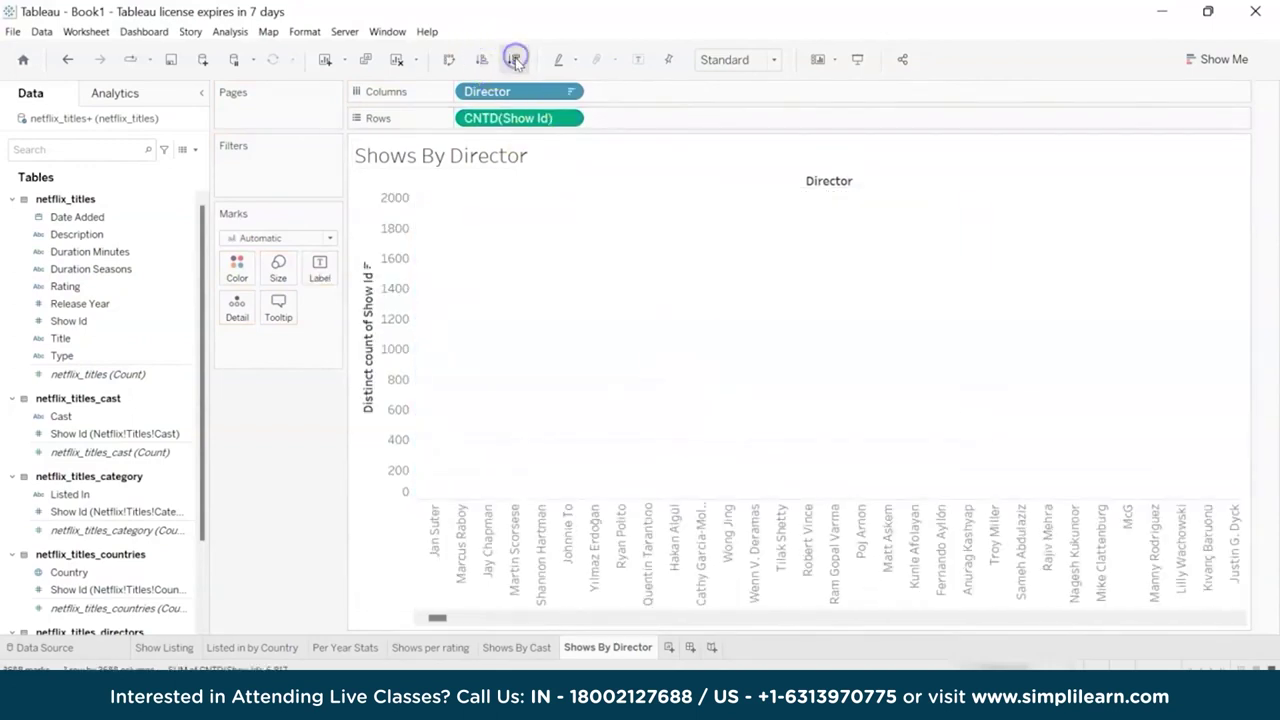
click(514, 59)
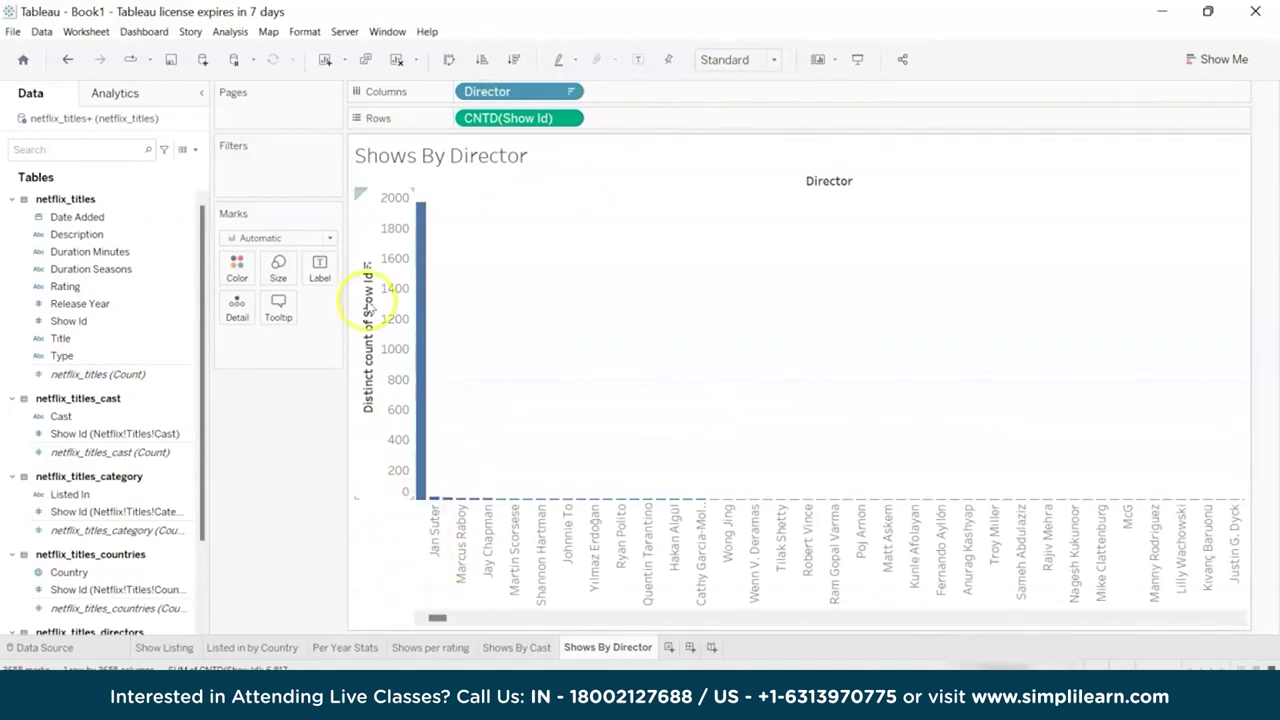
click(513, 103)
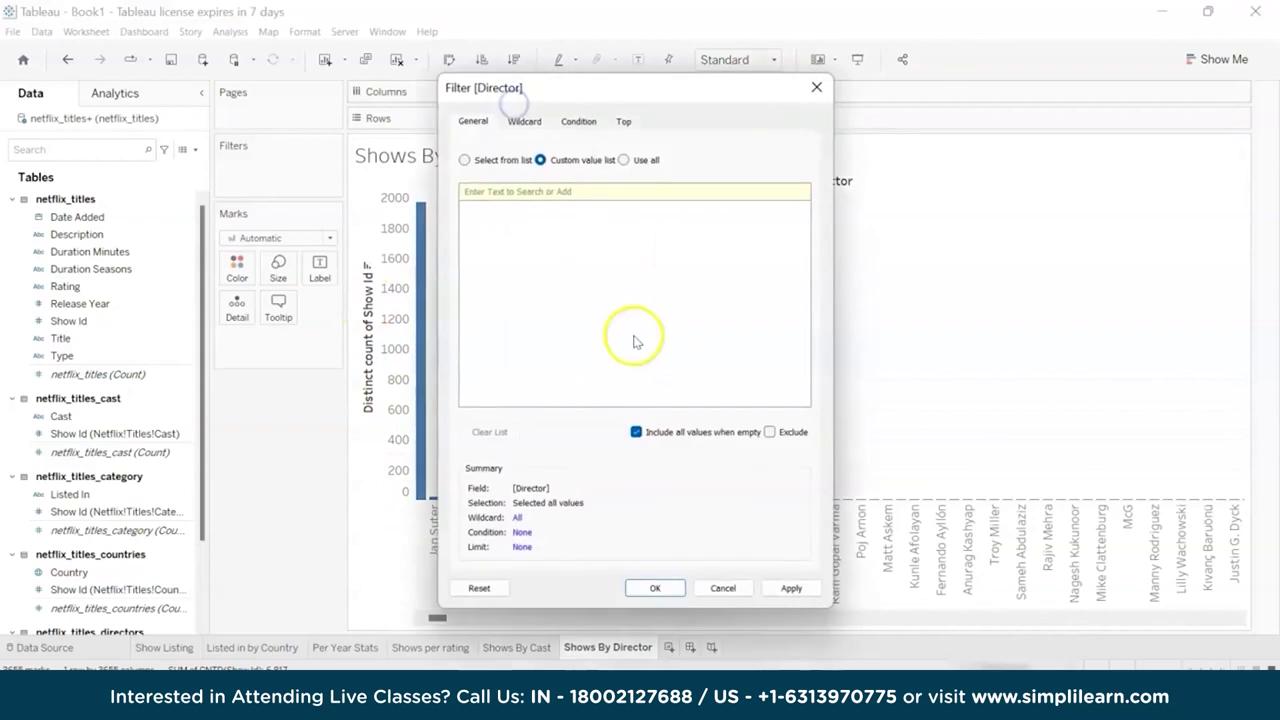
click(464, 161)
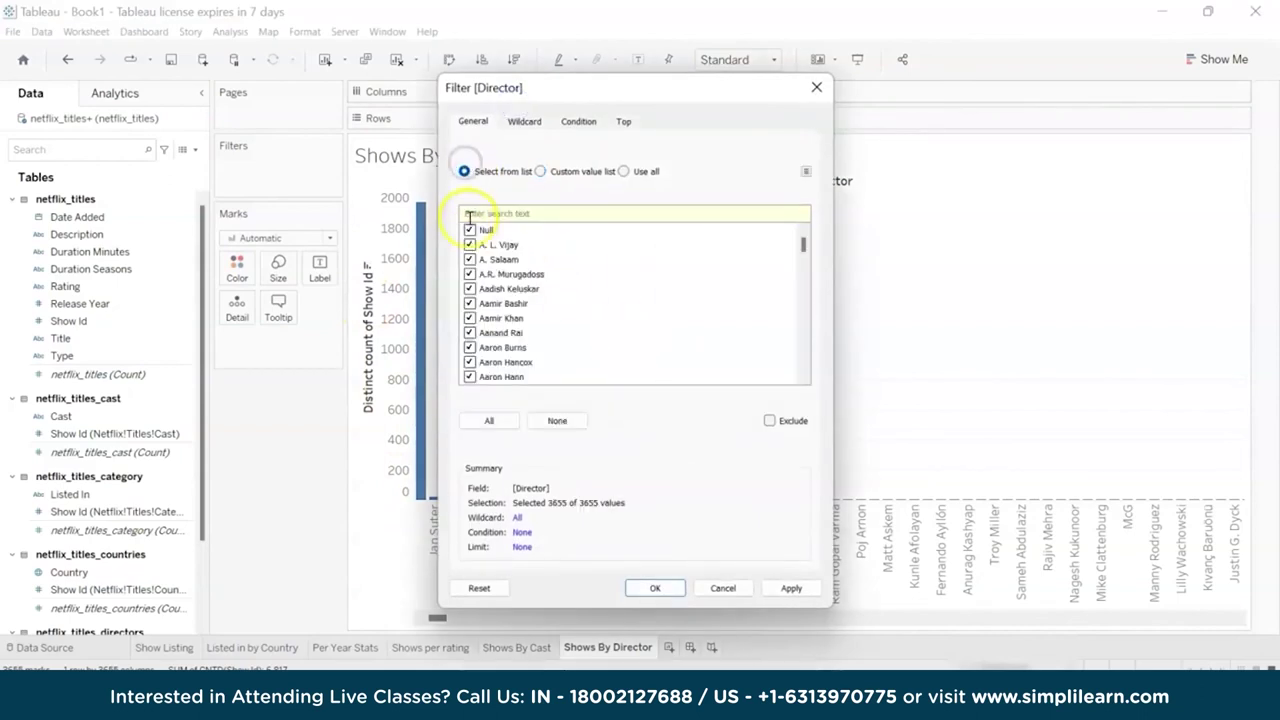
click(654, 590)
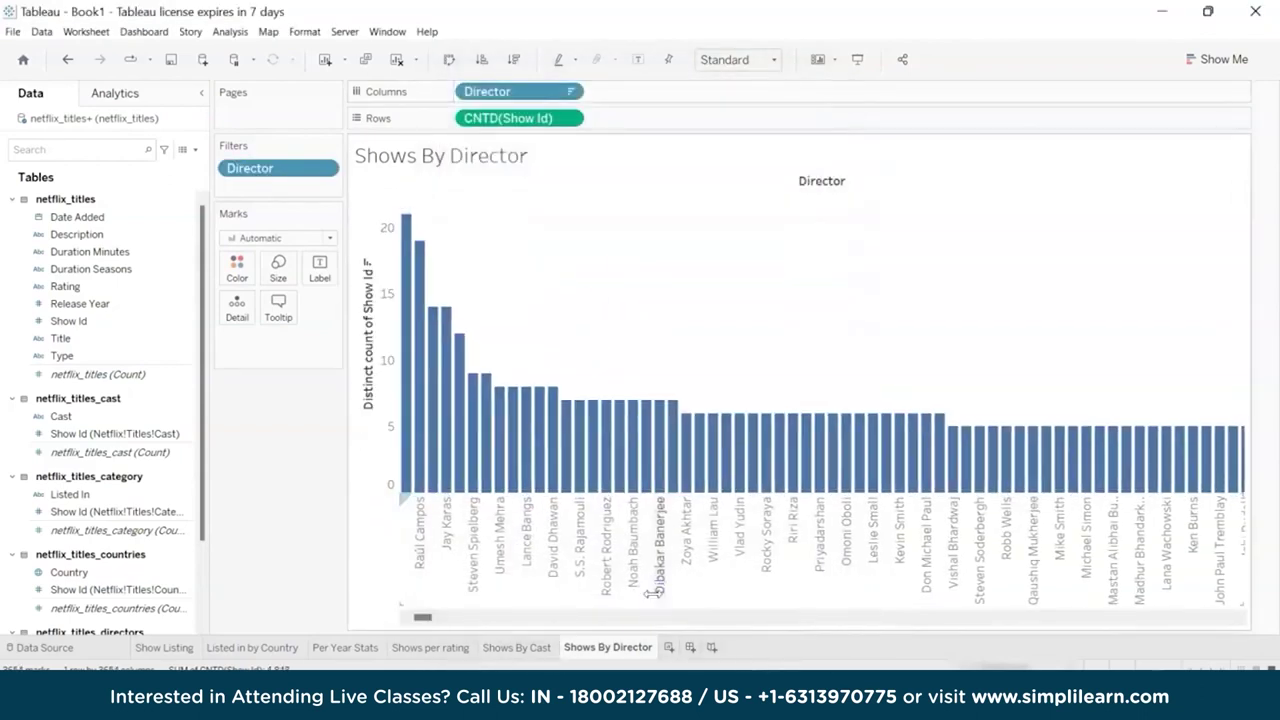
Show mark labels on the bars of the Shows By Director chart
click(319, 268)
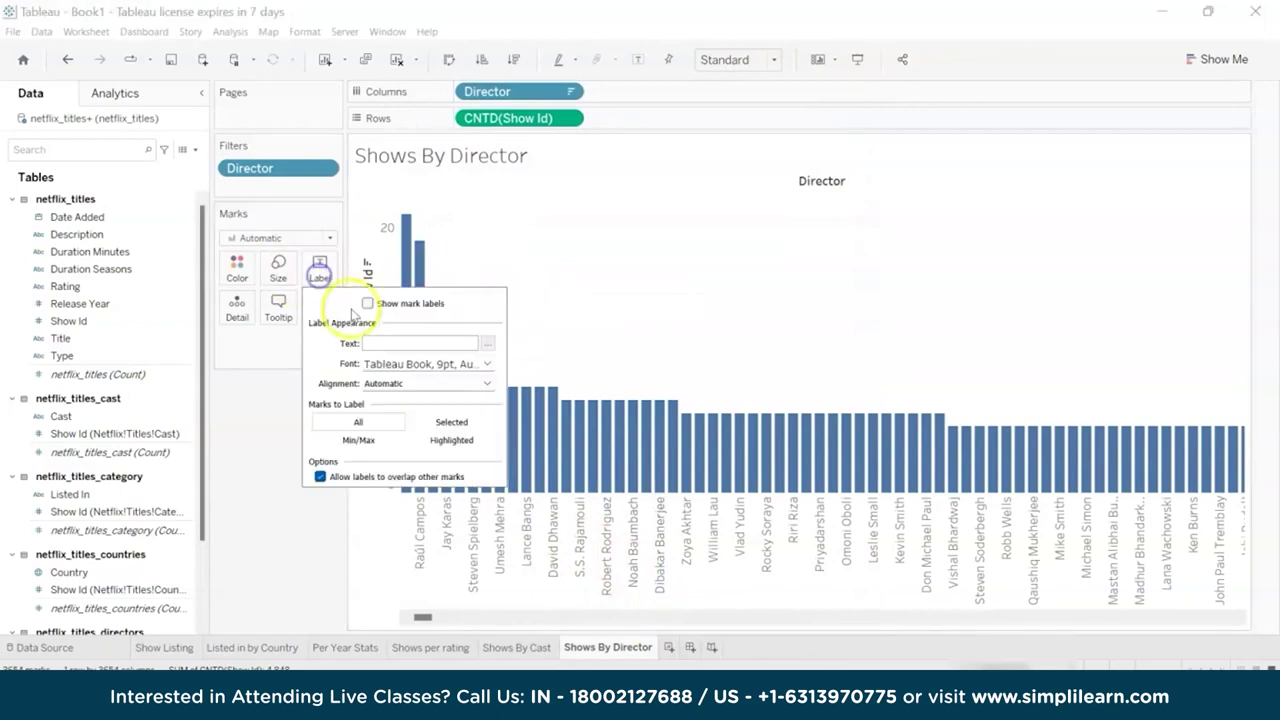
click(367, 302)
click(298, 381)
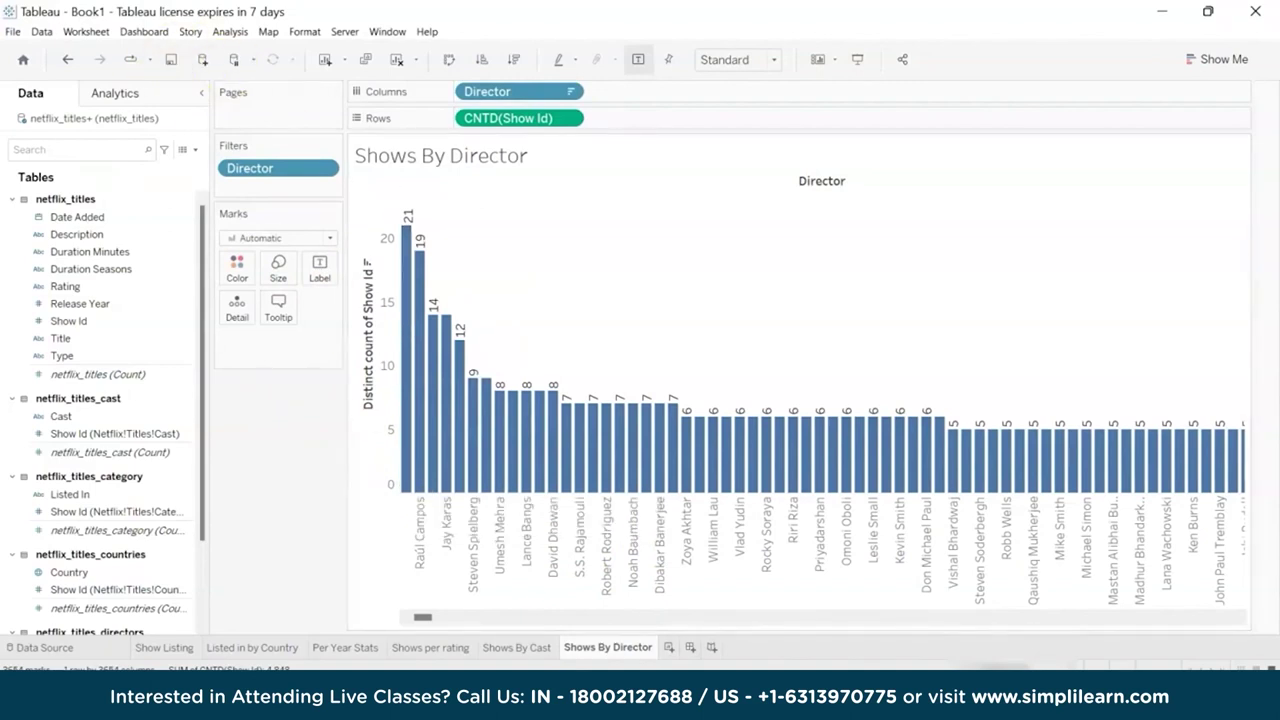
Add a worksheet named Shows by category and place the Listed In field on its rows
click(669, 648)
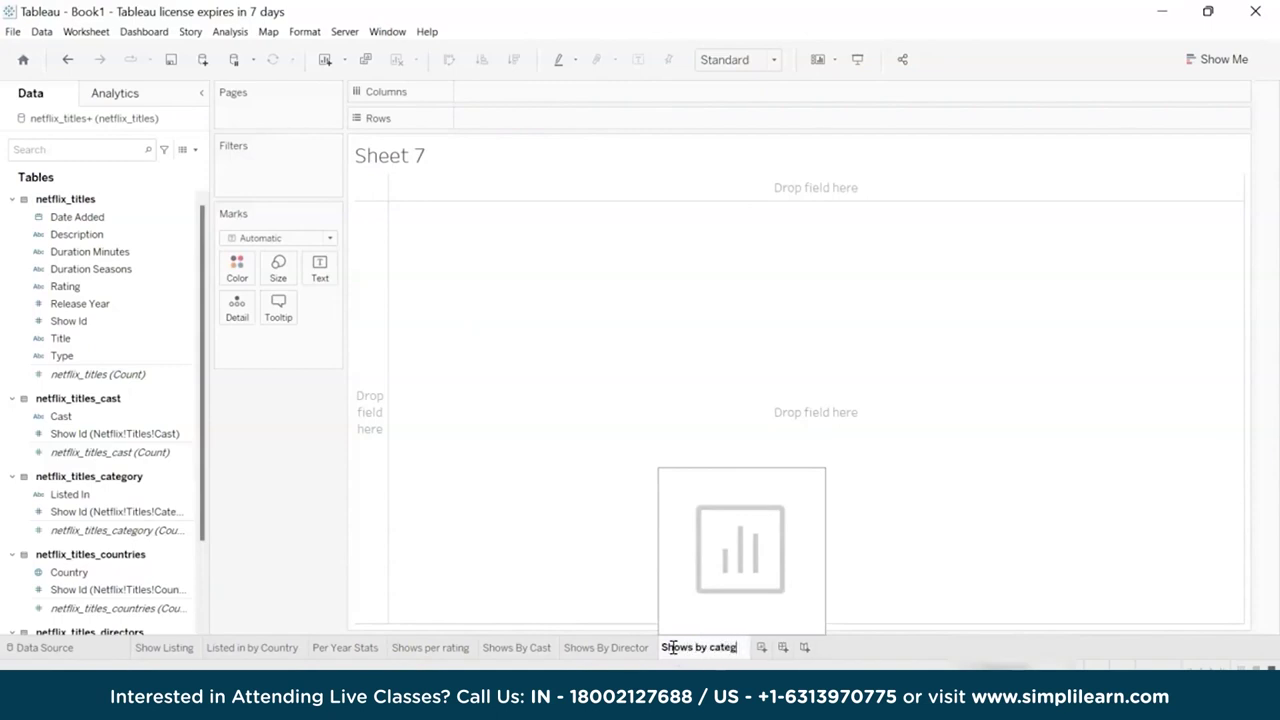
key(Return)
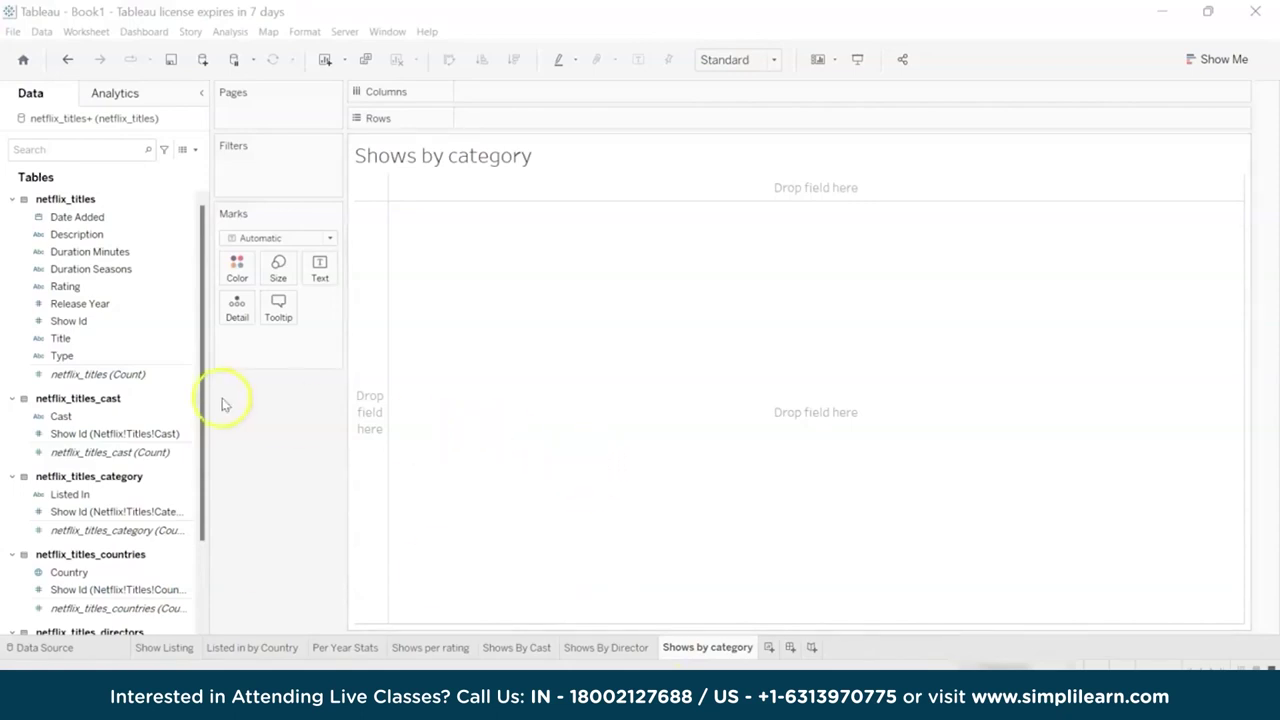
click(107, 496)
drag(107, 496, 545, 121)
Add Show Id from netflix_titles to the category sheet's columns with all members, aggregated as a distinct count
drag(80, 303, 230, 298)
drag(110, 321, 527, 95)
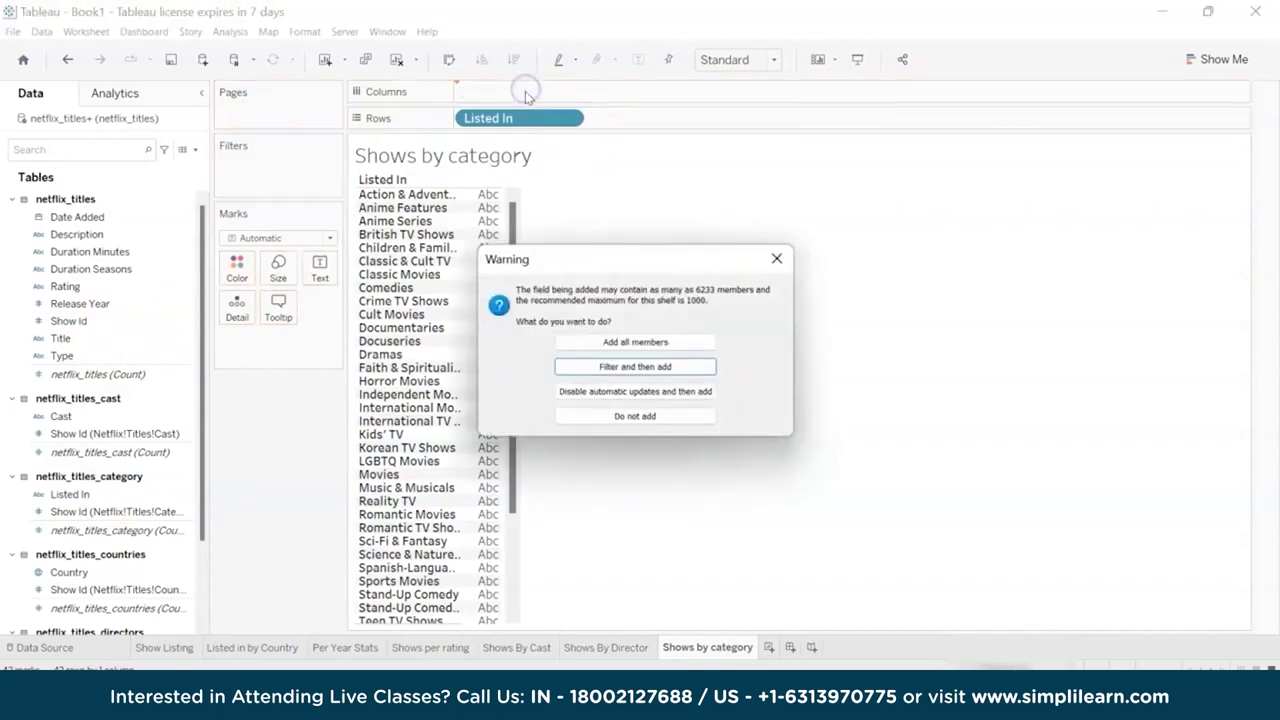
click(673, 344)
right_click(497, 91)
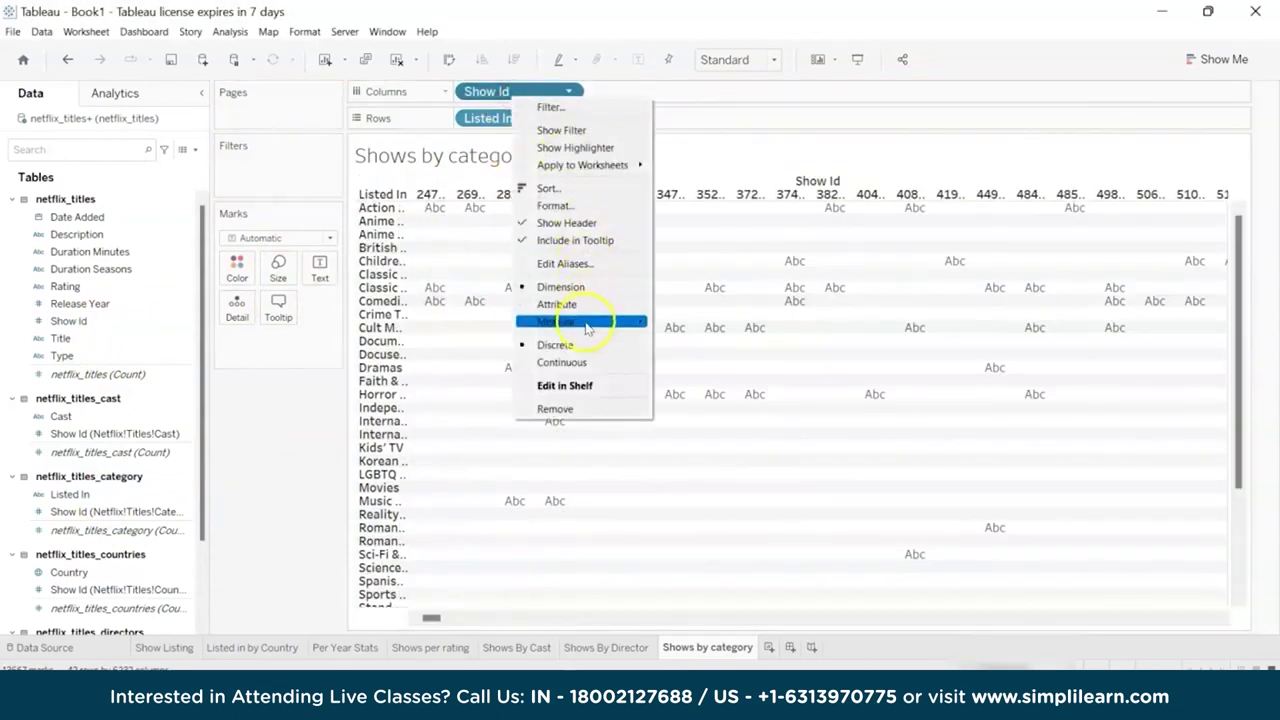
mouse_move(587, 325)
click(718, 389)
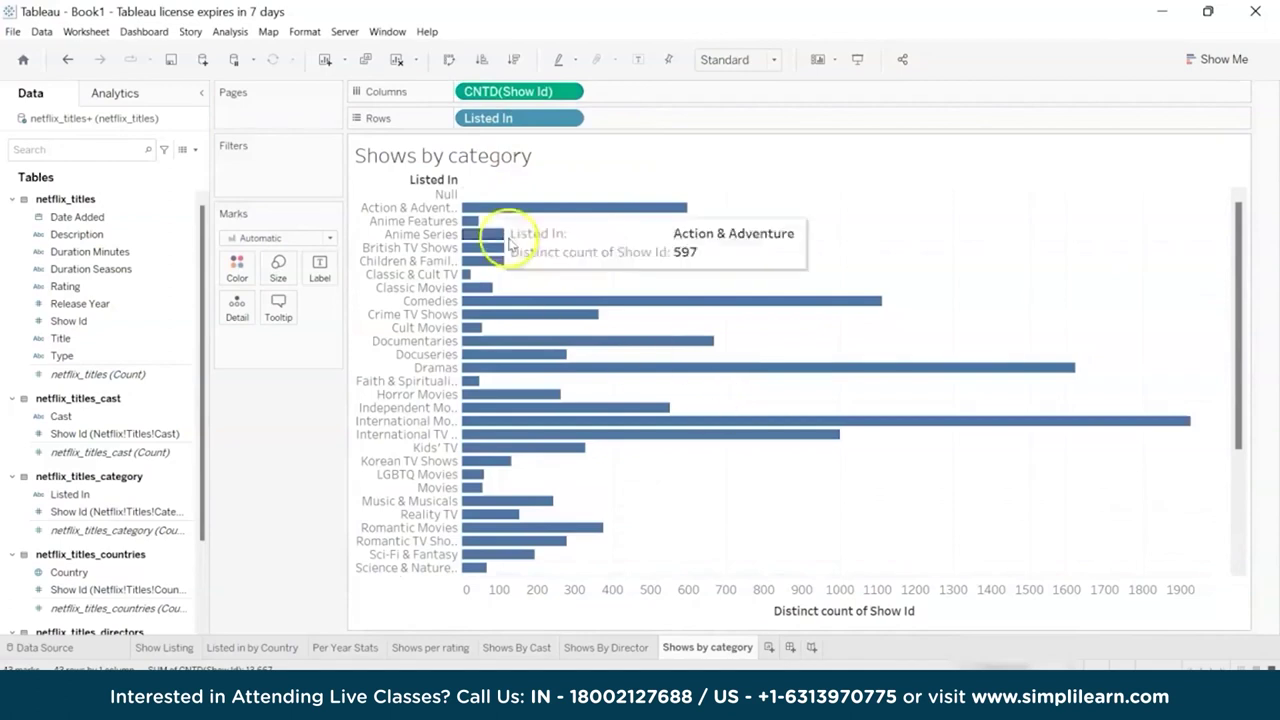
Hide the Null category and sort the categories in descending order of distinct Show Id count
right_click(452, 194)
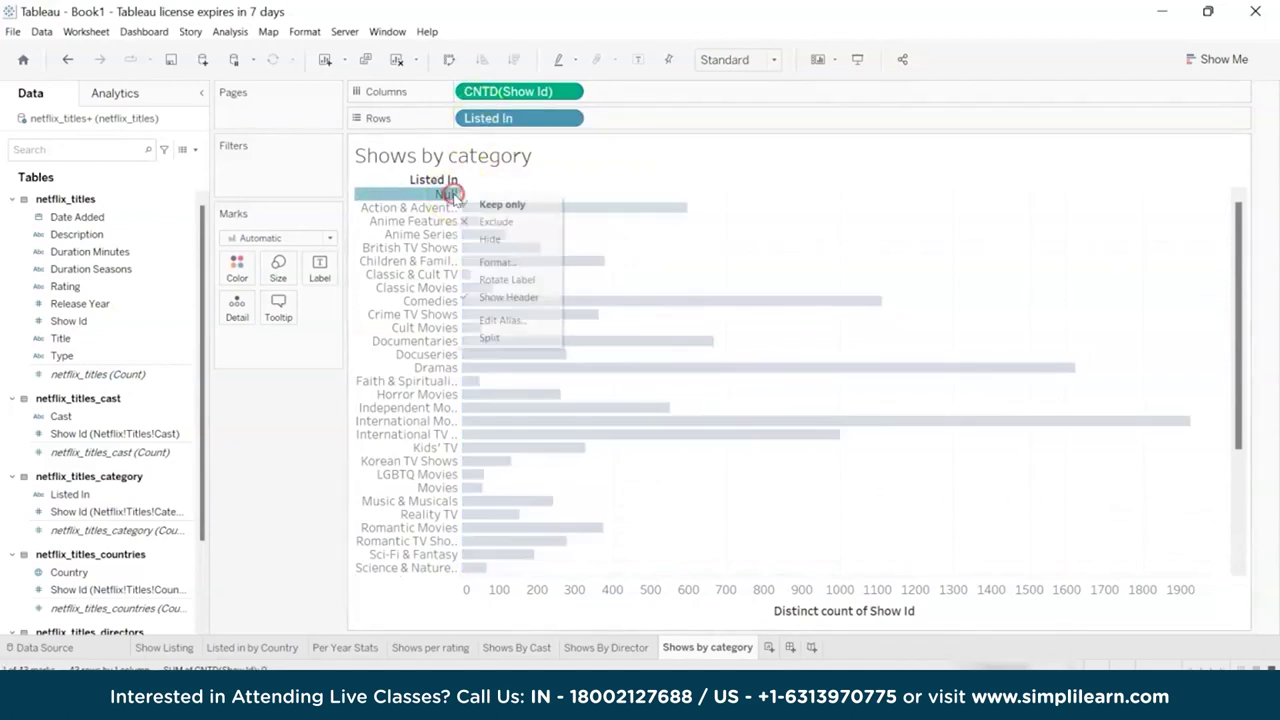
click(505, 238)
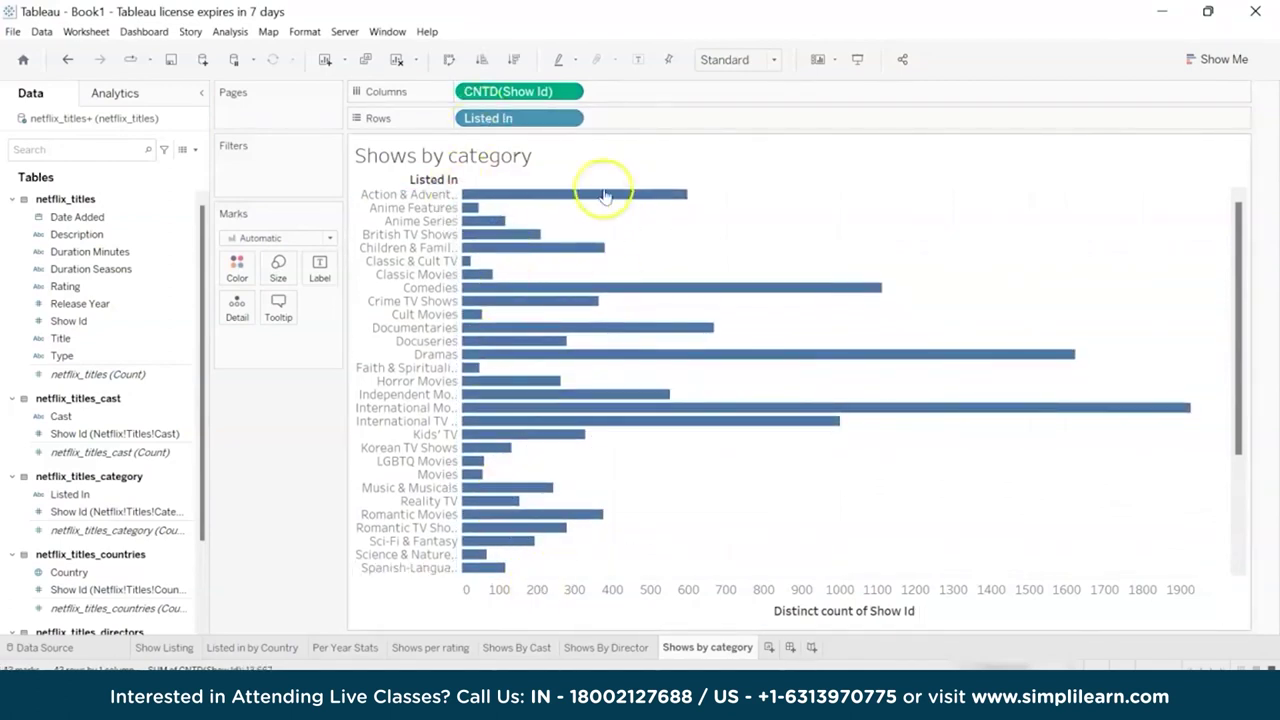
click(514, 59)
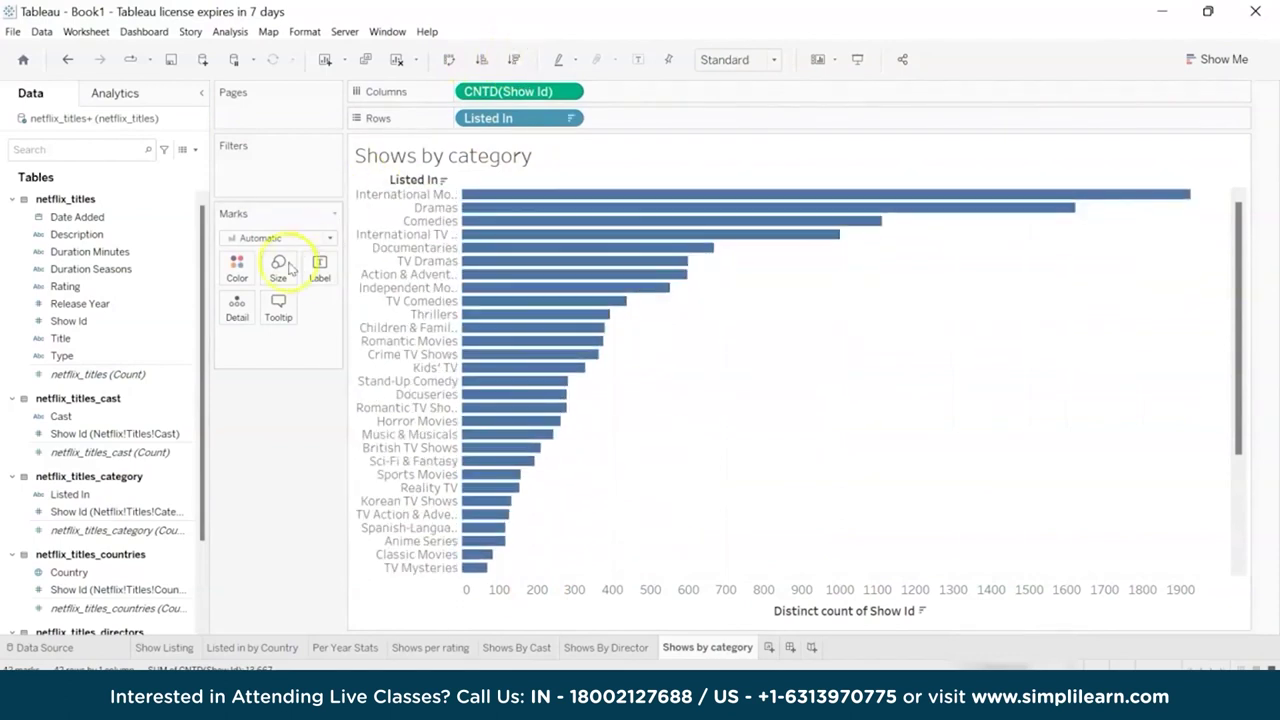
Show mark labels on the bars of the Shows by category chart
click(319, 268)
click(367, 303)
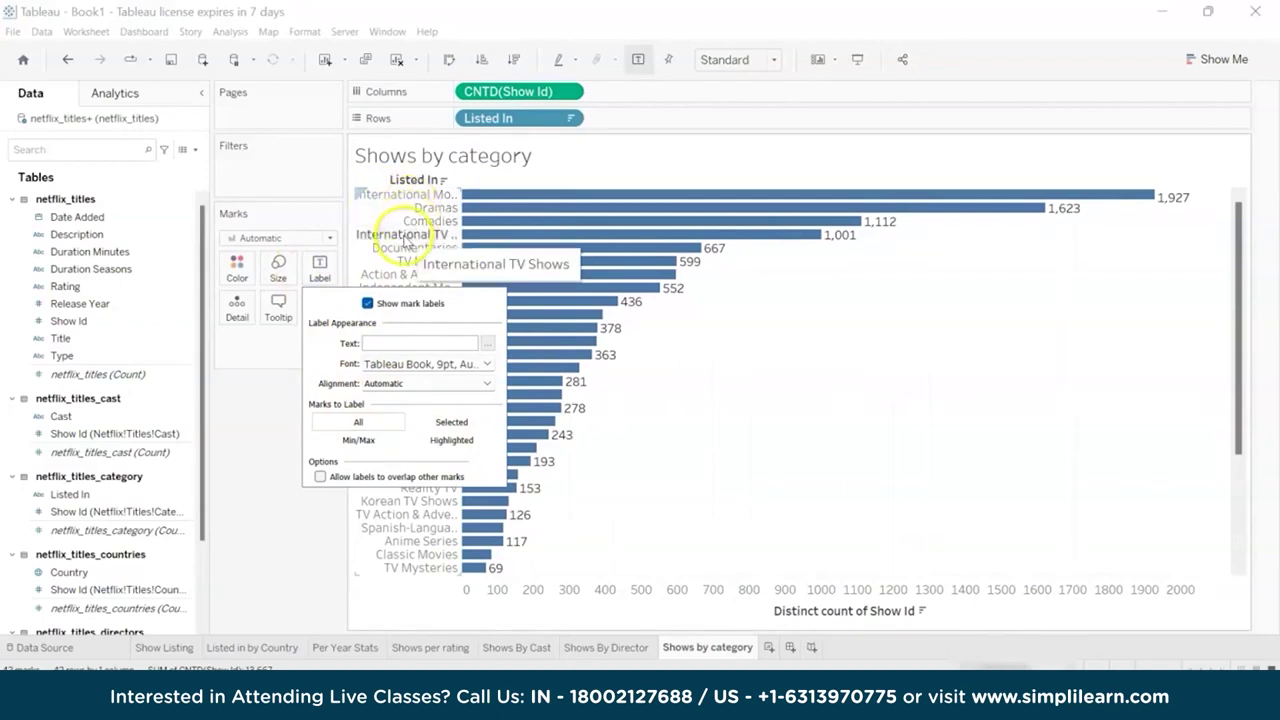
click(270, 410)
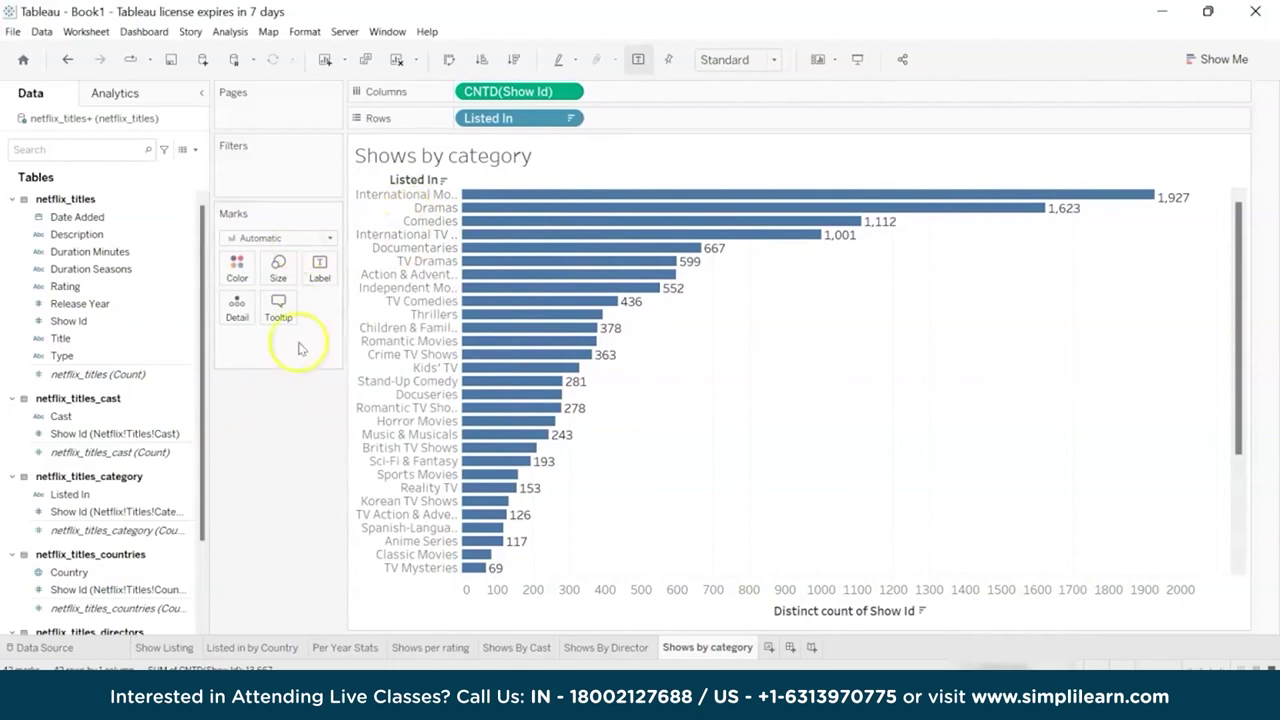
Create a dashboard with the Listed in by Country map and Shows By Director placed side by side
click(785, 650)
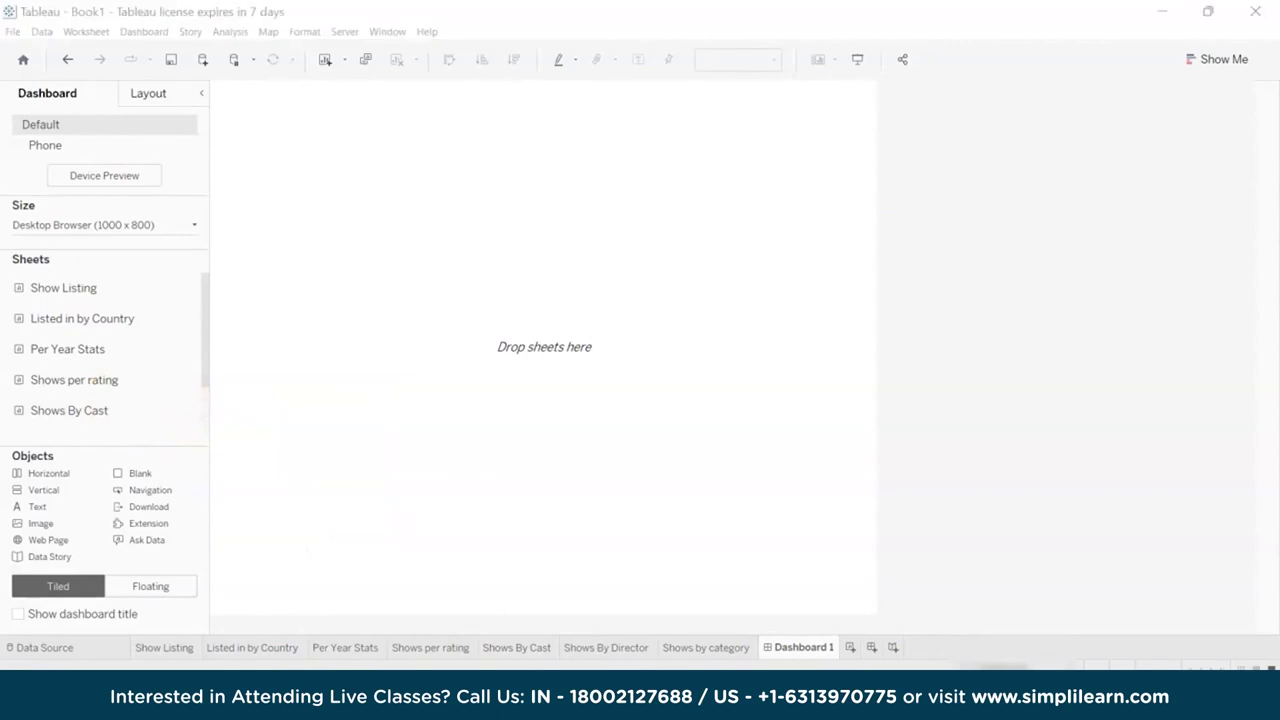
drag(128, 320, 324, 233)
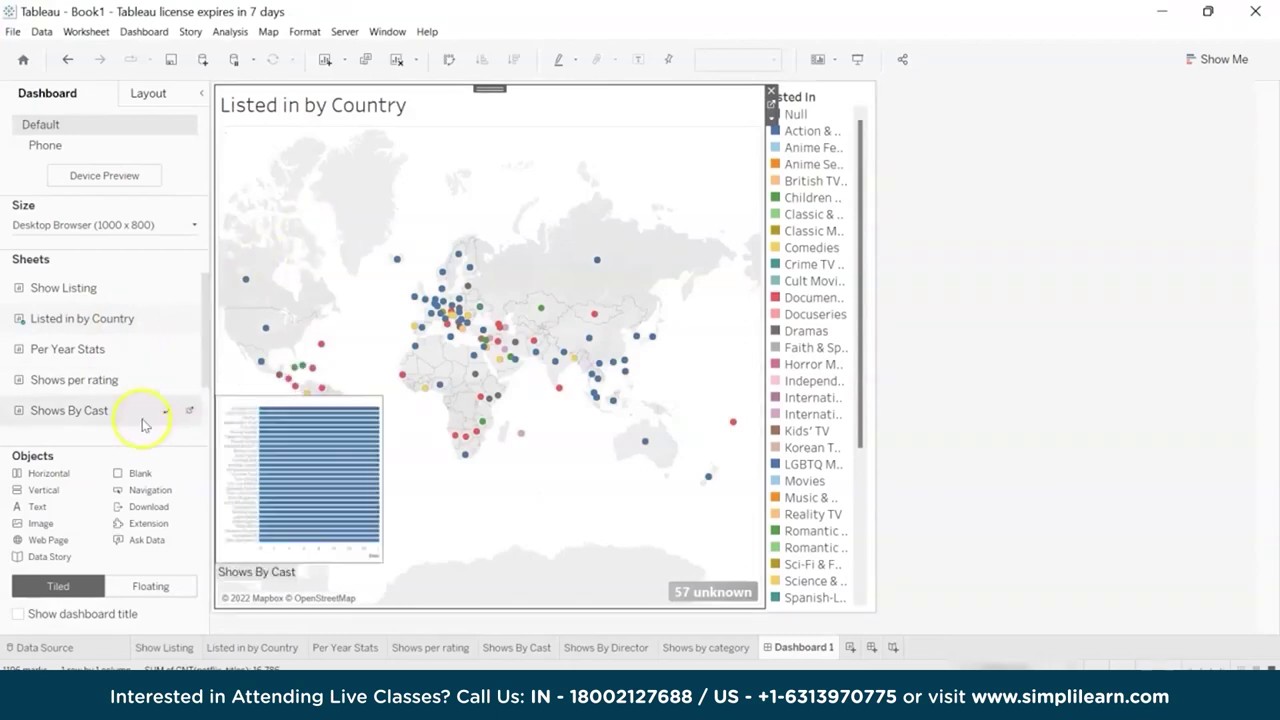
scroll(146, 365, down, 2)
drag(138, 387, 590, 318)
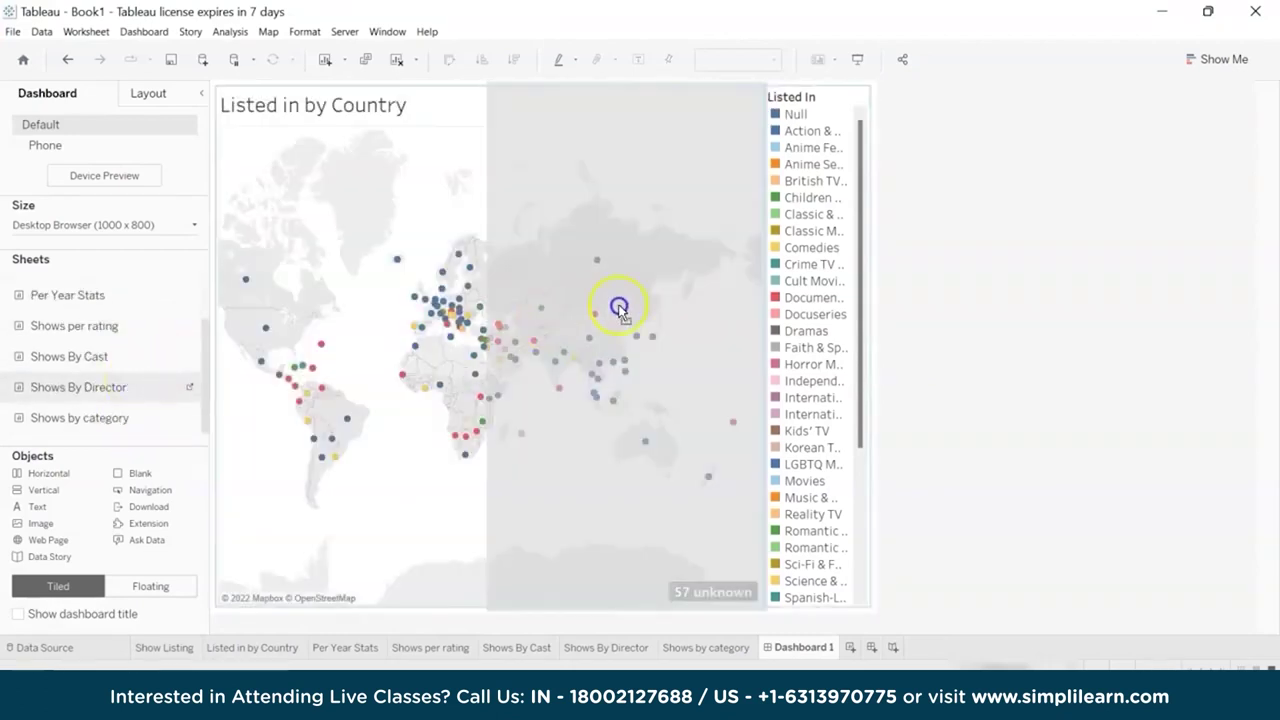
drag(718, 302, 716, 299)
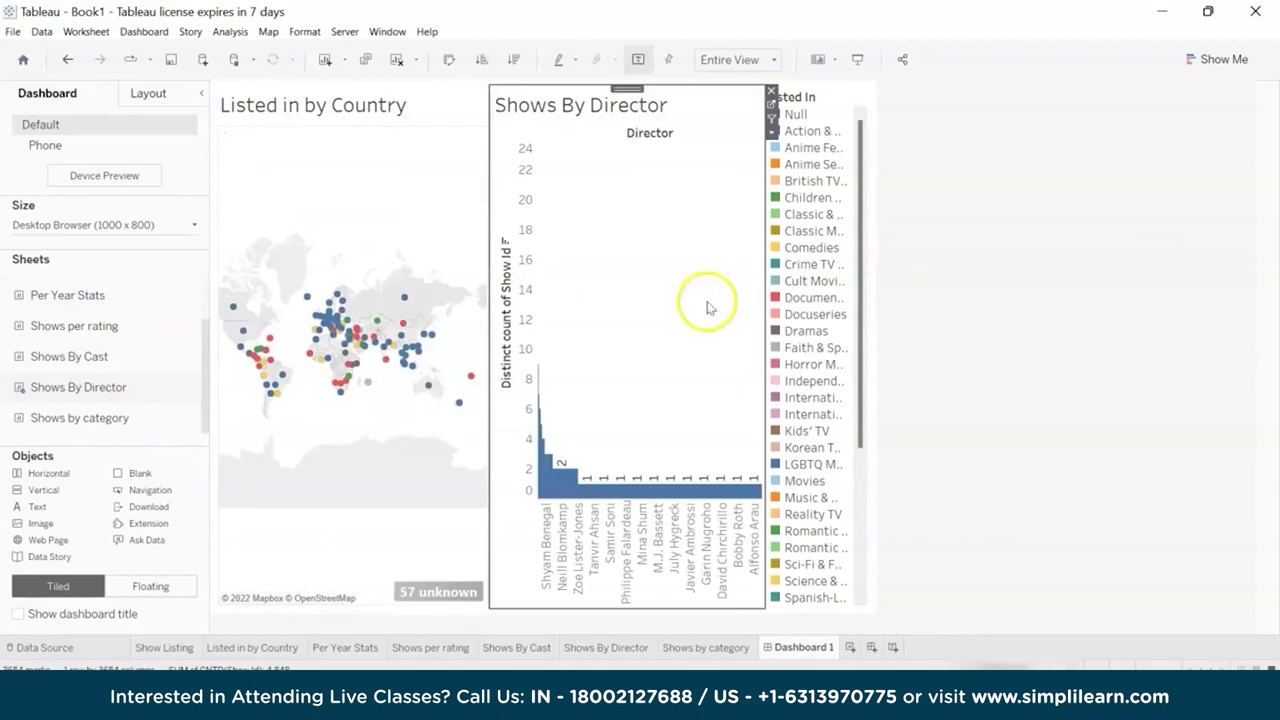
Set the dashboard size to Automatic and place Shows by category under Shows By Director and Shows By Cast under the map
click(185, 225)
click(180, 255)
click(118, 286)
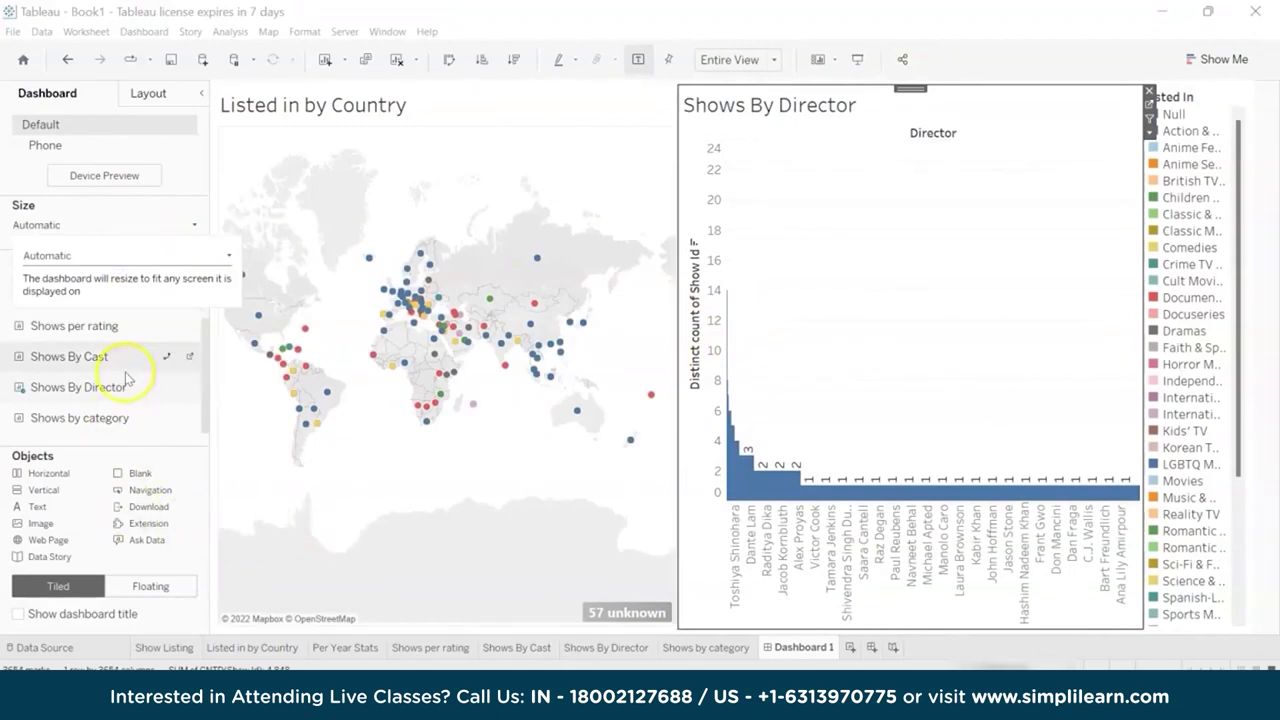
drag(100, 417, 906, 498)
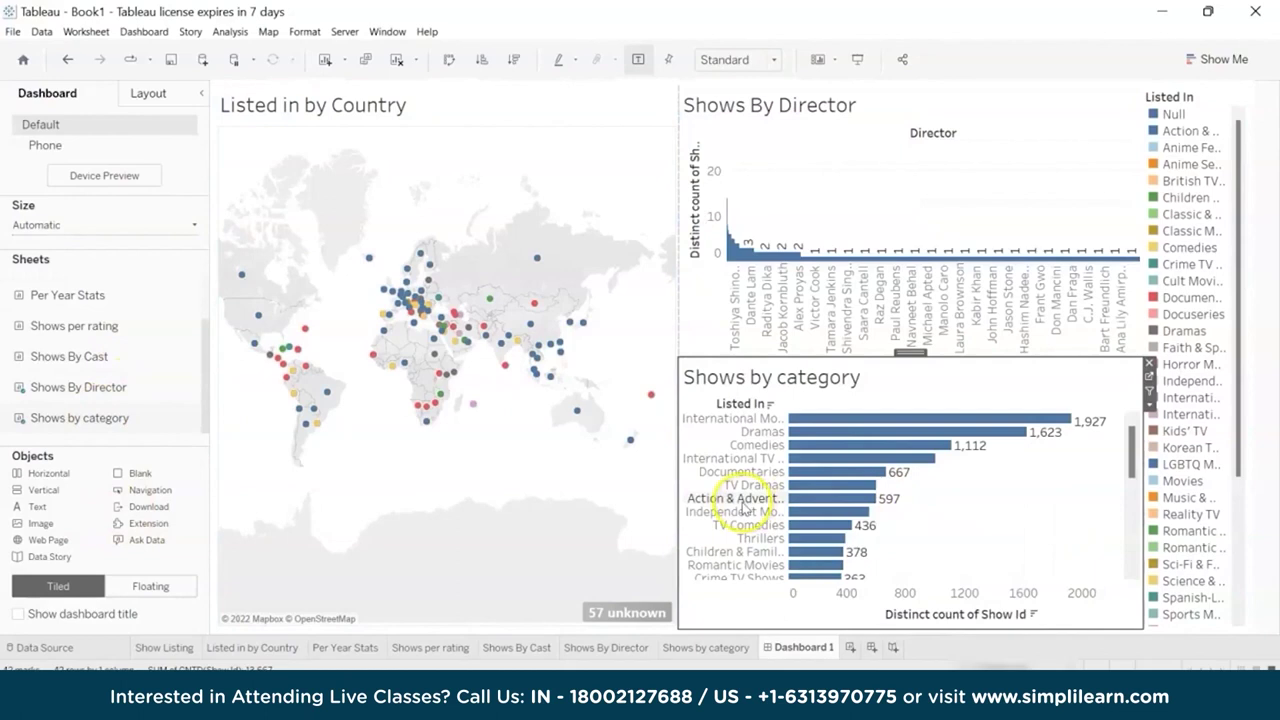
drag(100, 356, 545, 490)
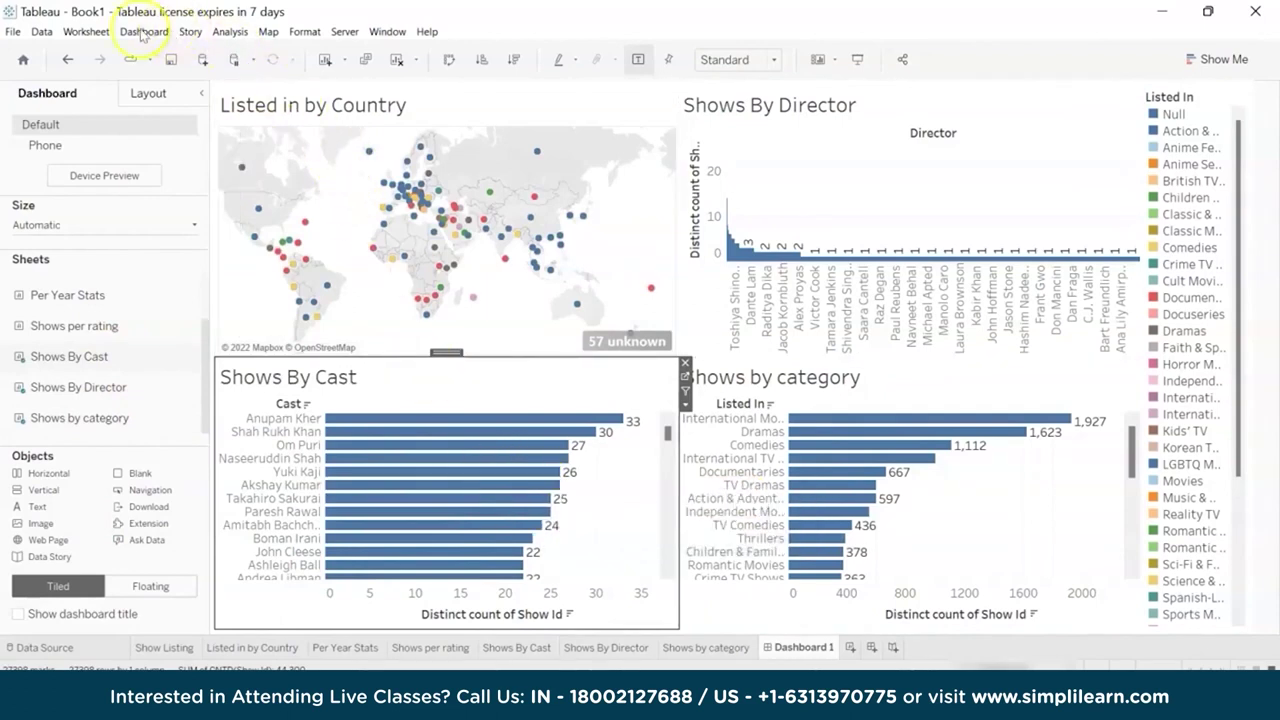
Add a filter action with Dashboard 1 as its source and only Shows by category selected as source sheet
click(88, 32)
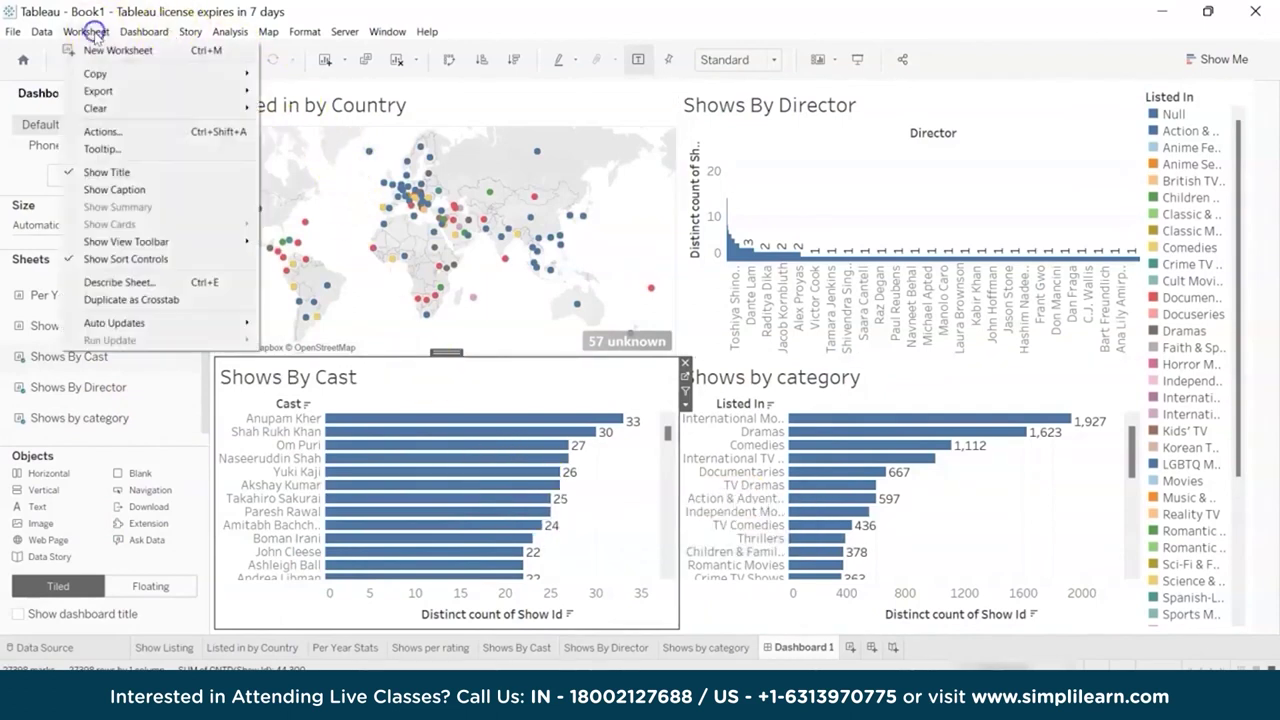
click(122, 133)
click(412, 452)
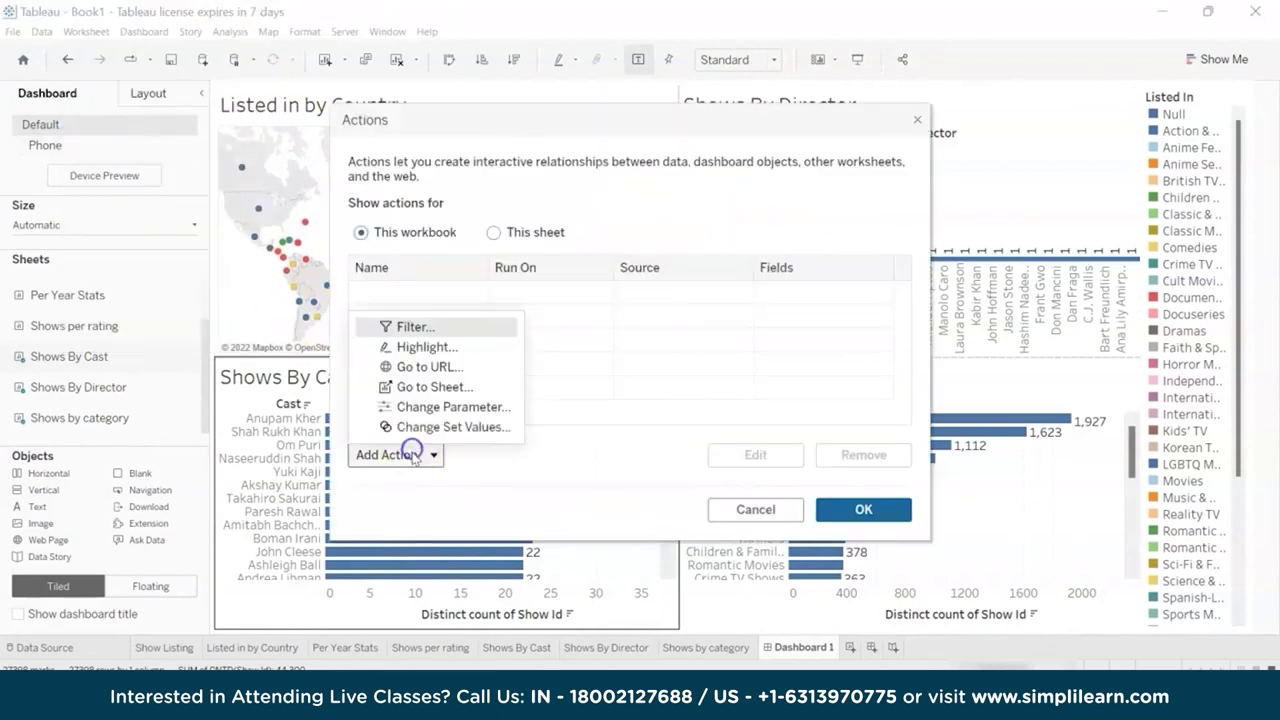
click(410, 327)
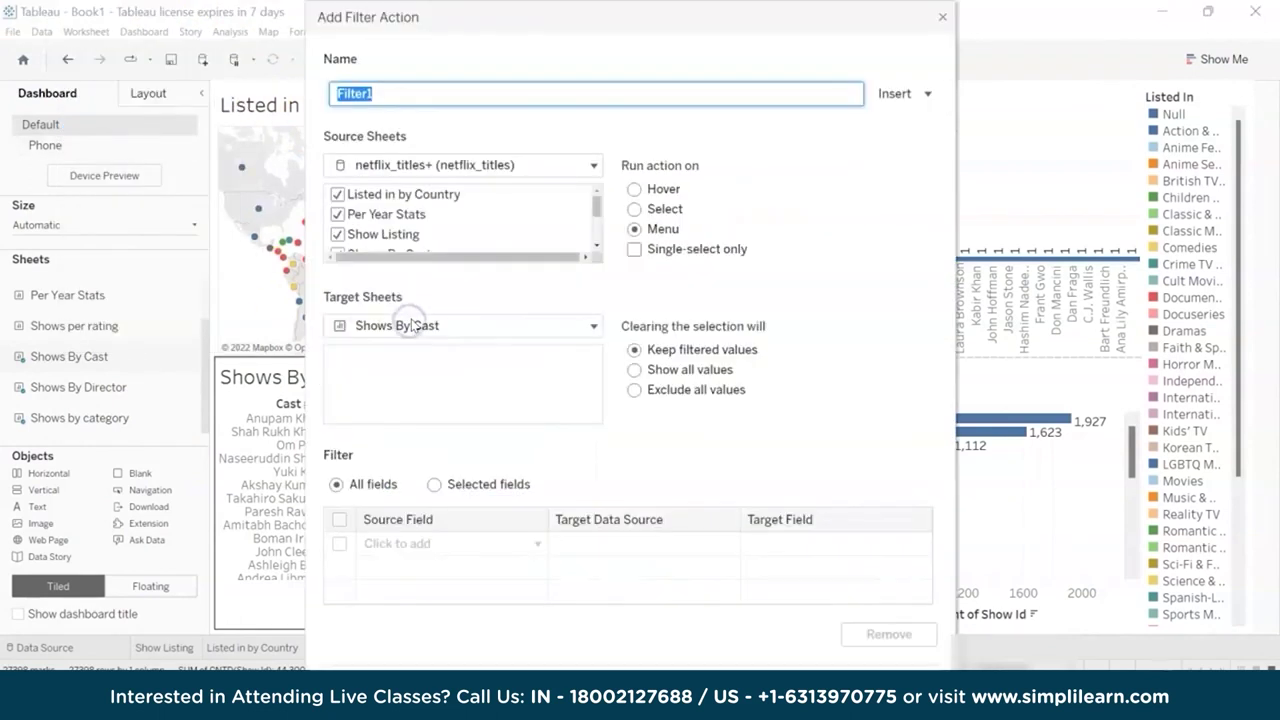
click(568, 166)
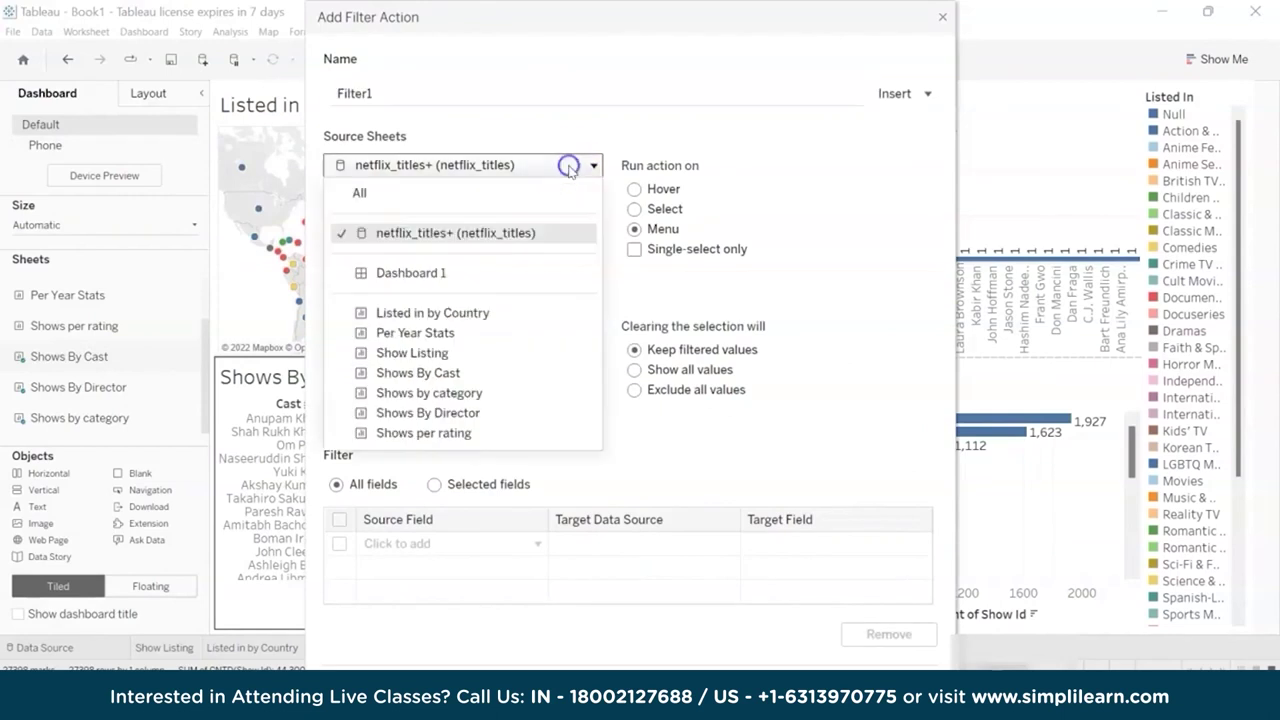
click(475, 276)
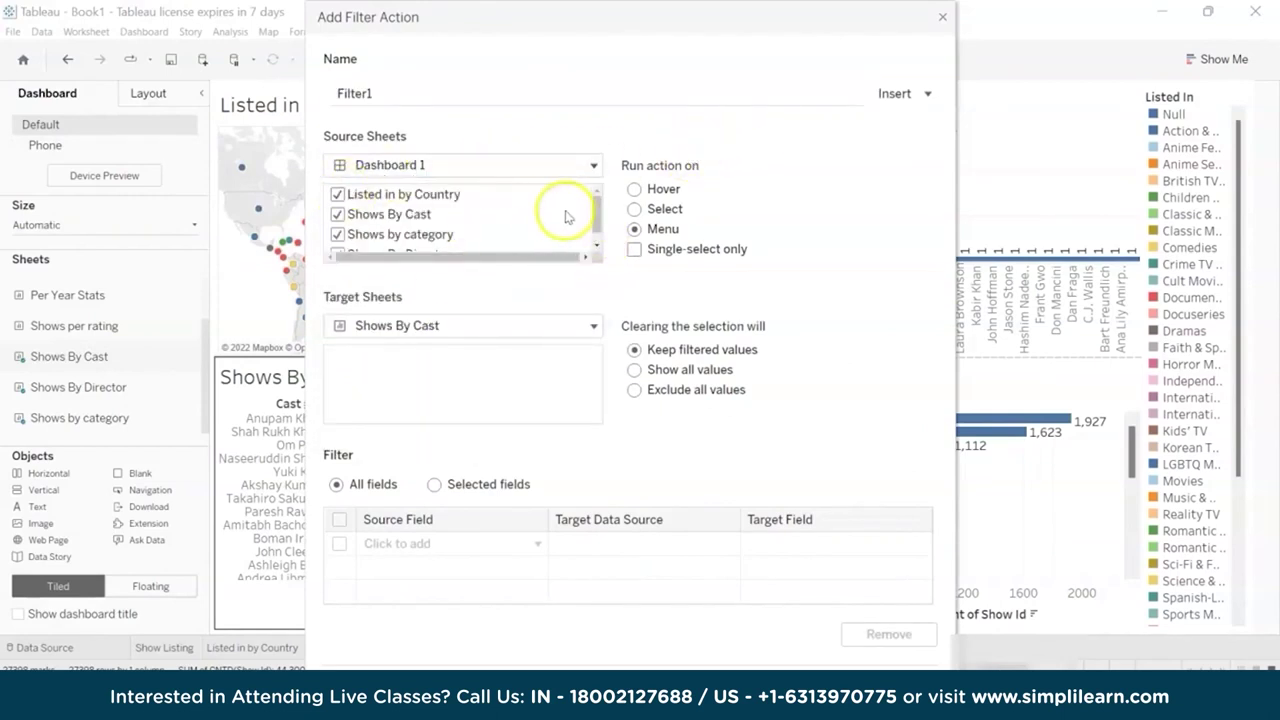
scroll(350, 230, down, 1)
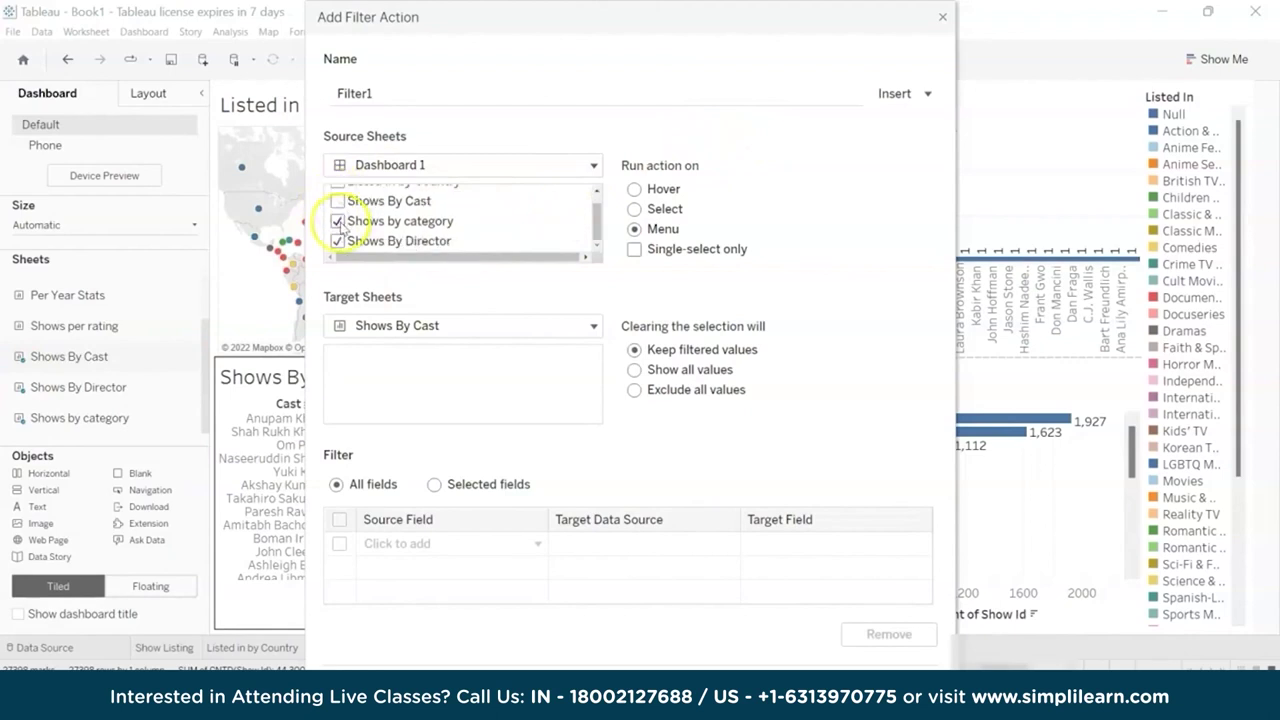
scroll(340, 235, up, 1)
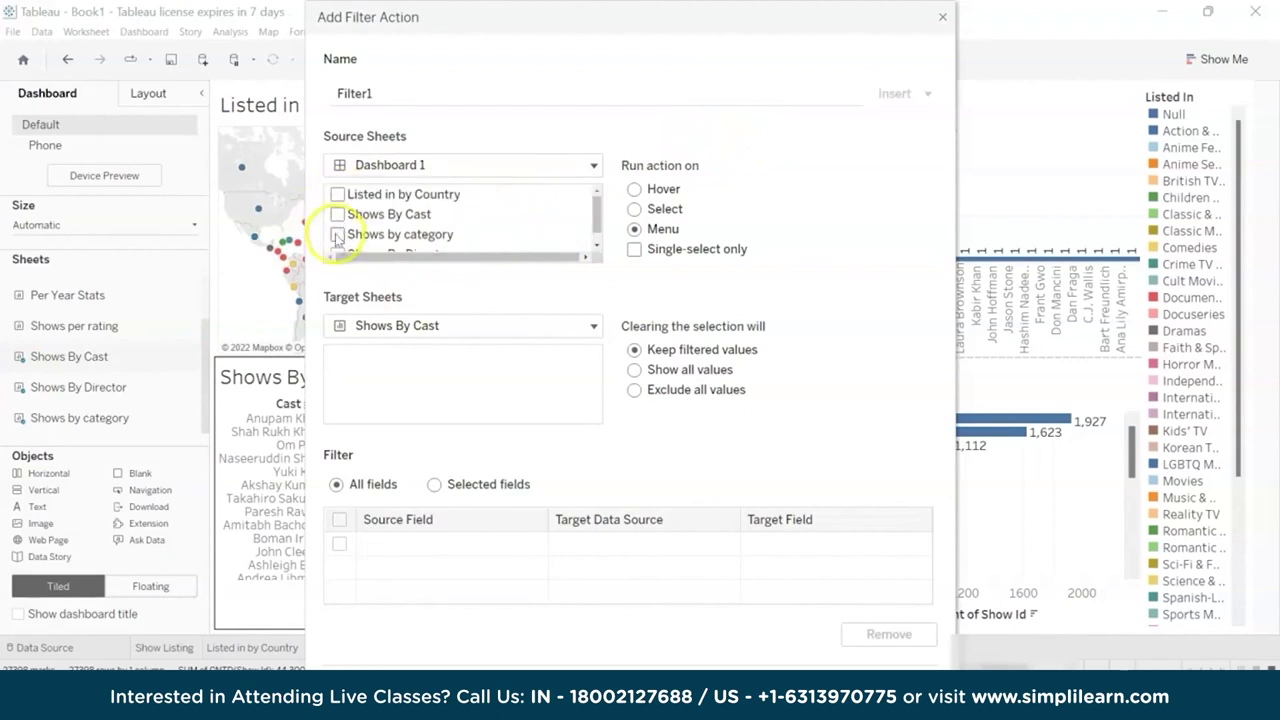
scroll(340, 236, down, 1)
scroll(347, 235, up, 1)
scroll(347, 235, down, 1)
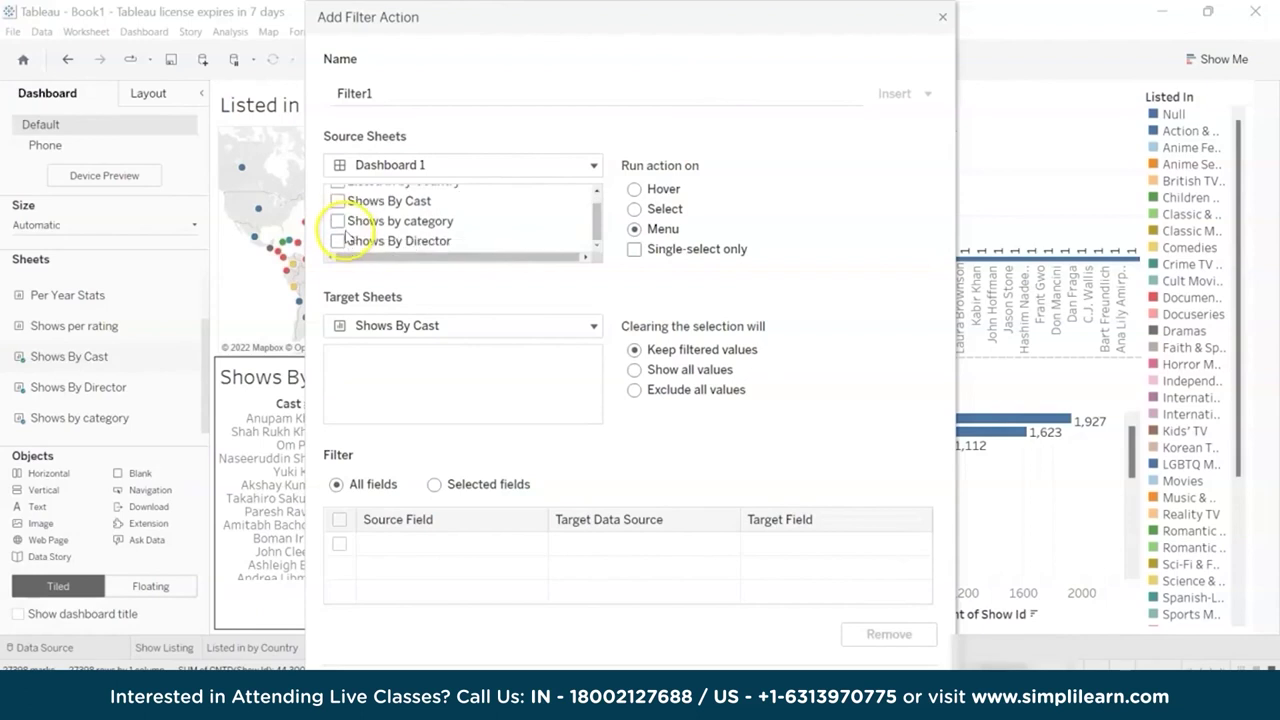
Target the other Dashboard 1 sheets, excluding Shows by category, run the filter action on Select, and save it
click(372, 326)
click(386, 348)
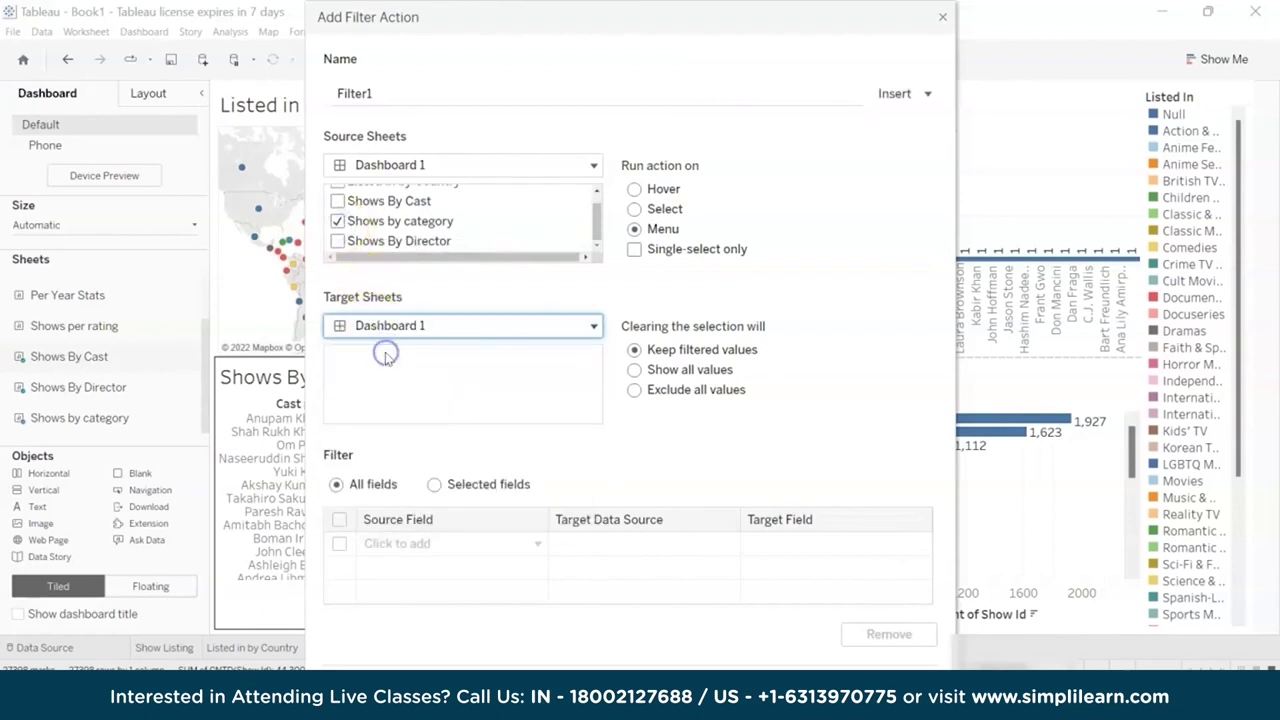
click(338, 395)
scroll(488, 391, down, 1)
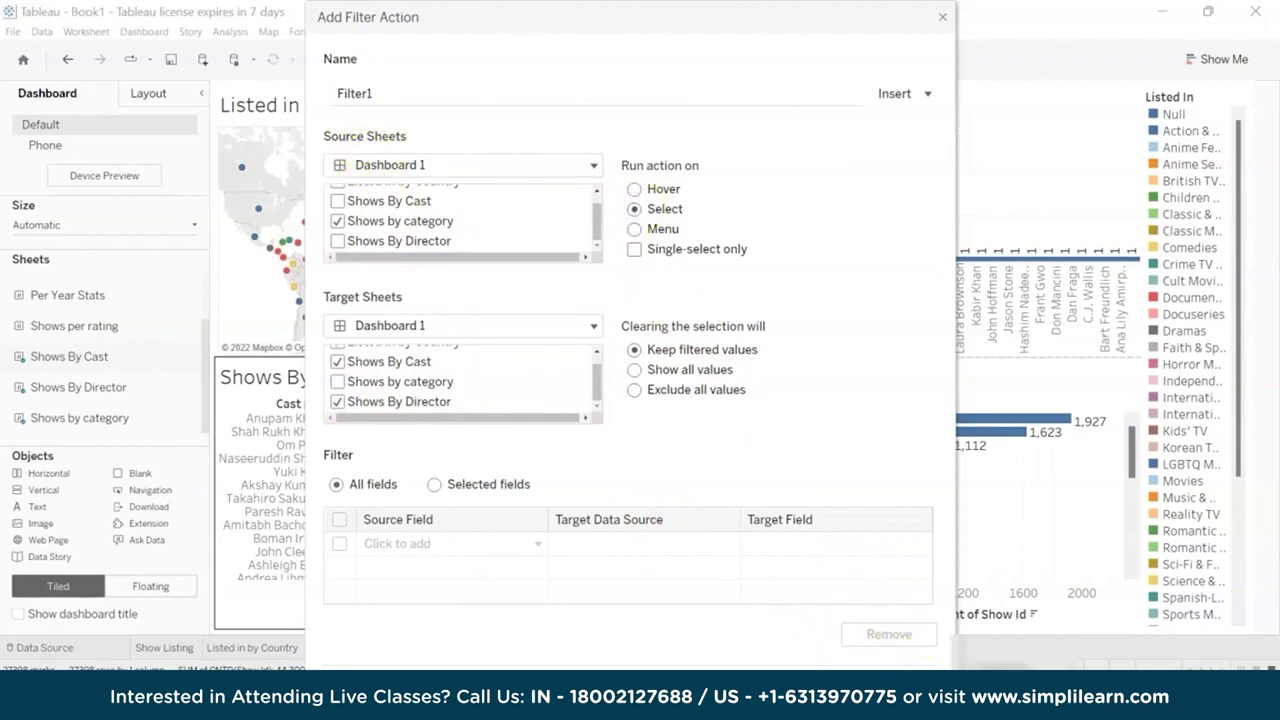
click(890, 690)
click(876, 509)
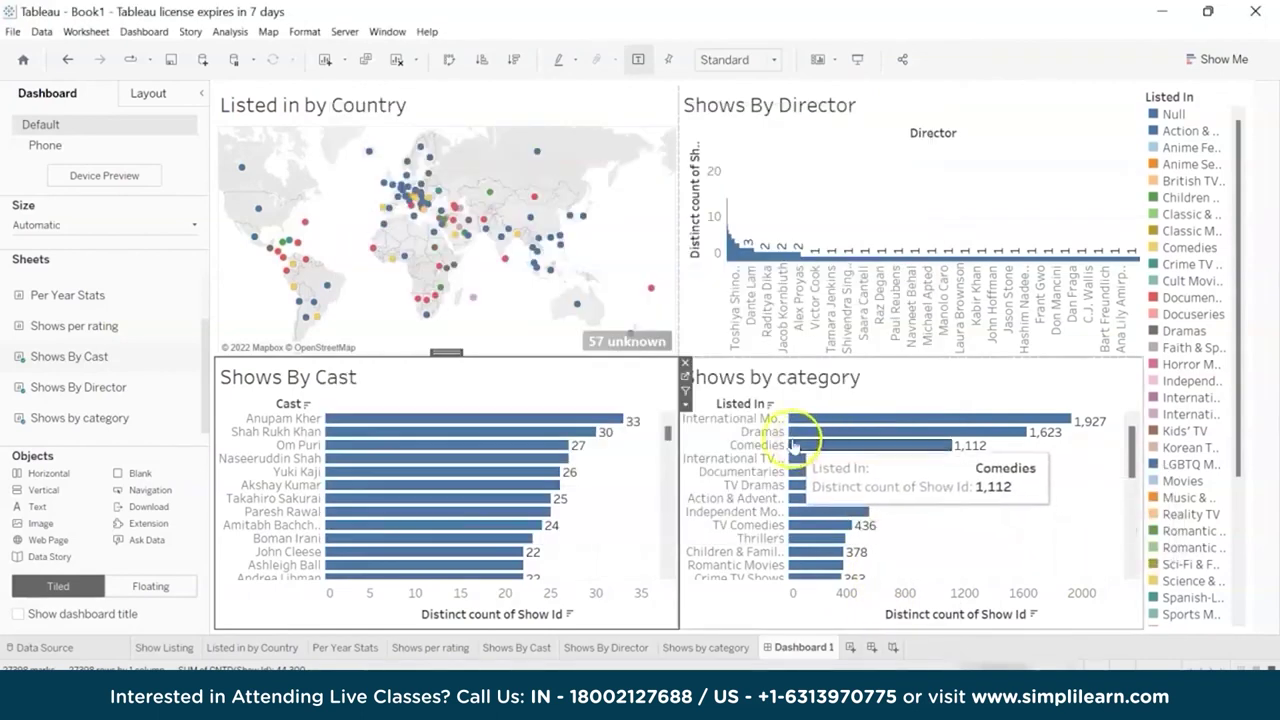
Test the filter action by selecting International Movies, Dramas and Comedies in Shows by category and examining the other dashboard charts
click(763, 419)
click(763, 419)
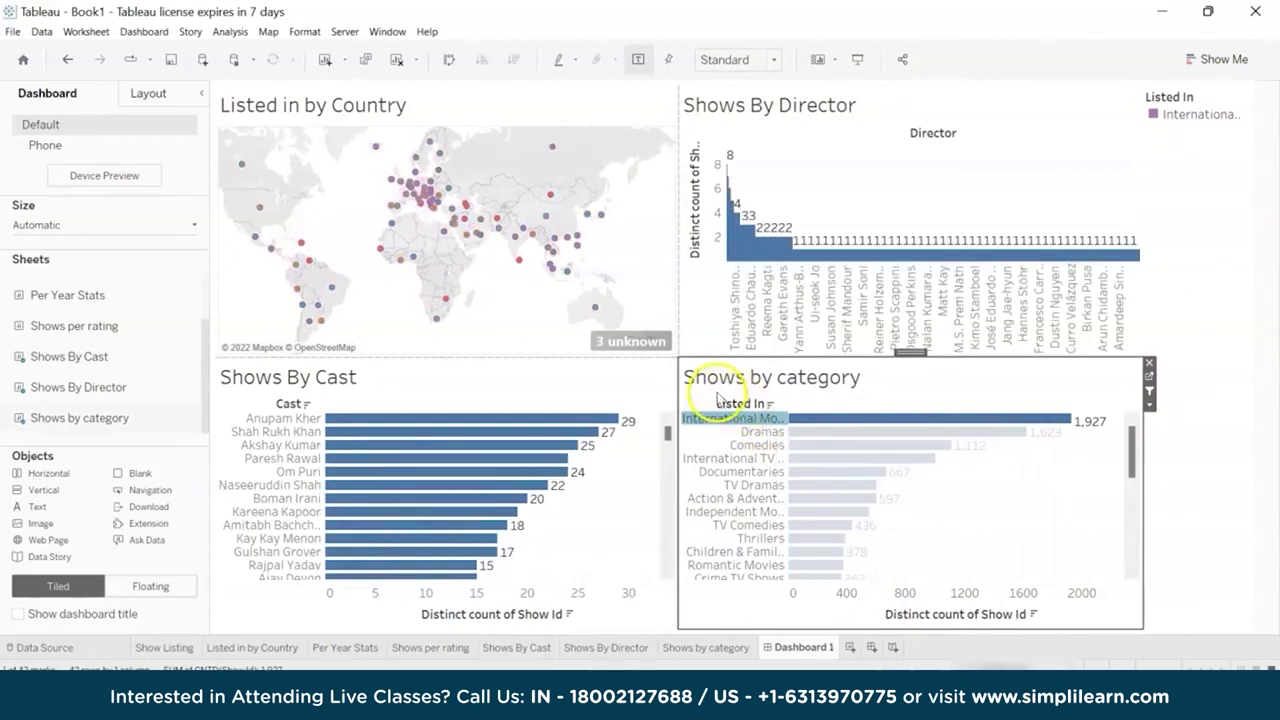
mouse_move(472, 218)
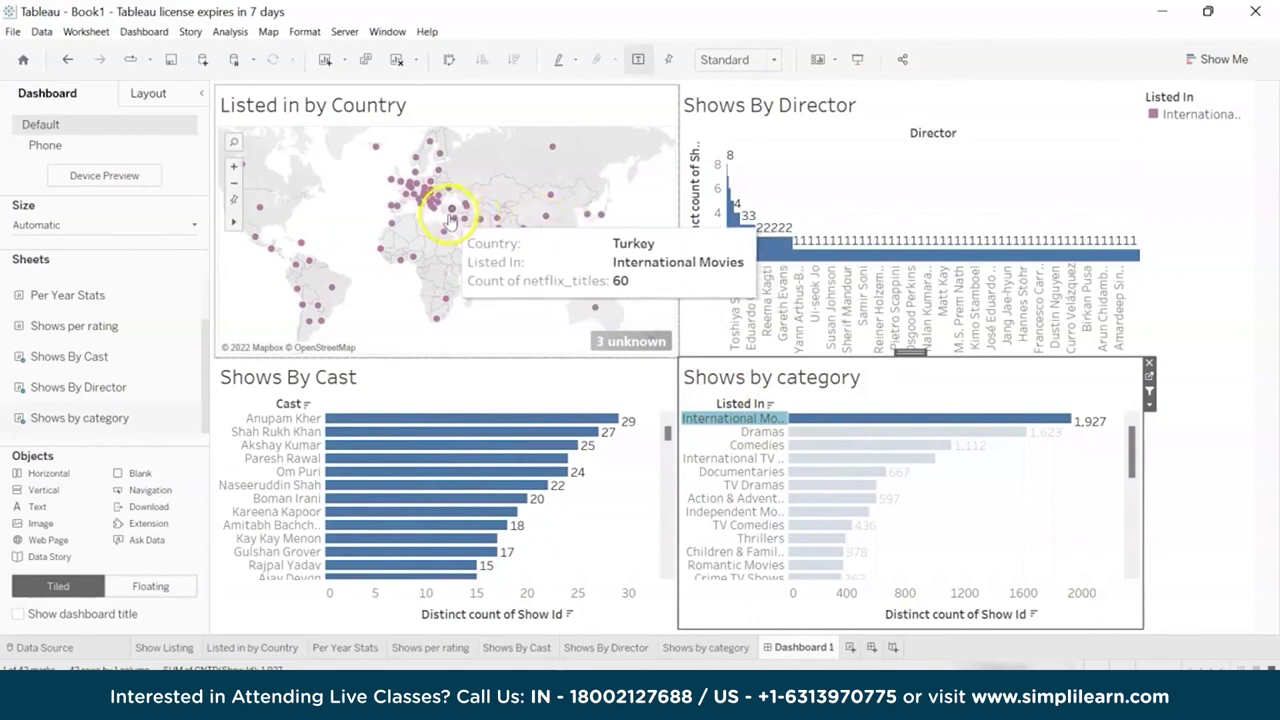
mouse_move(731, 236)
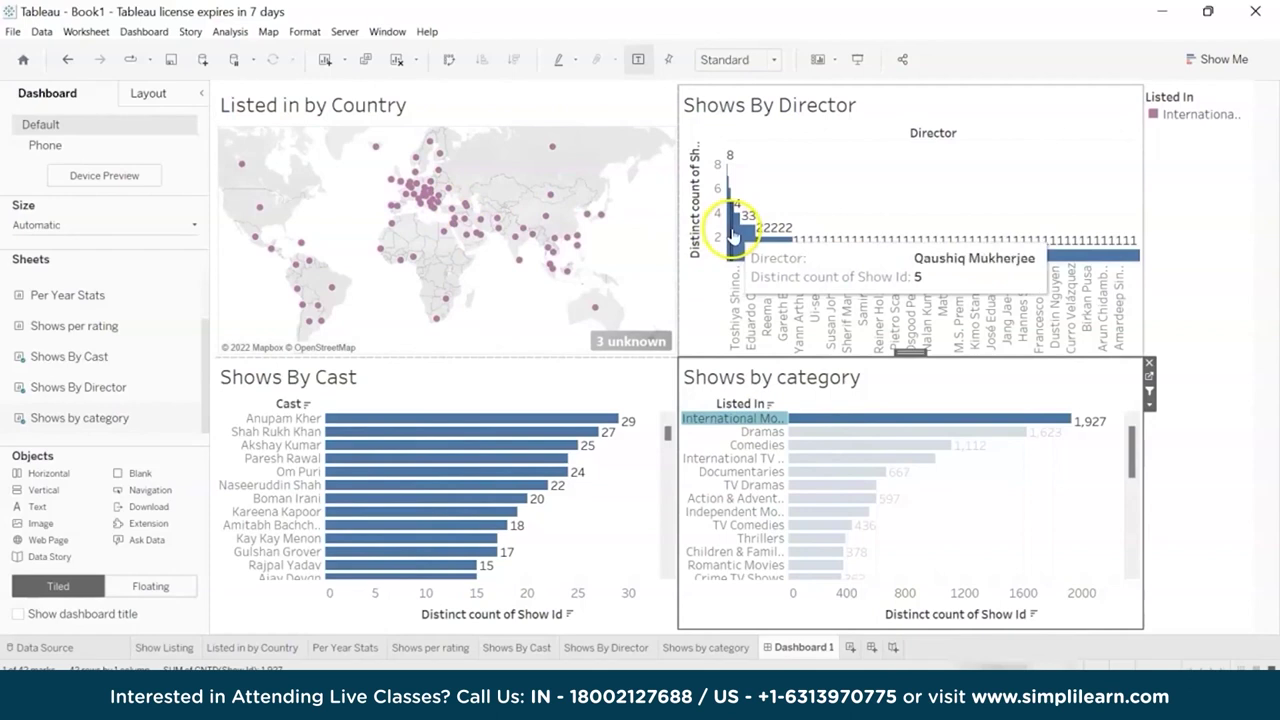
mouse_move(730, 165)
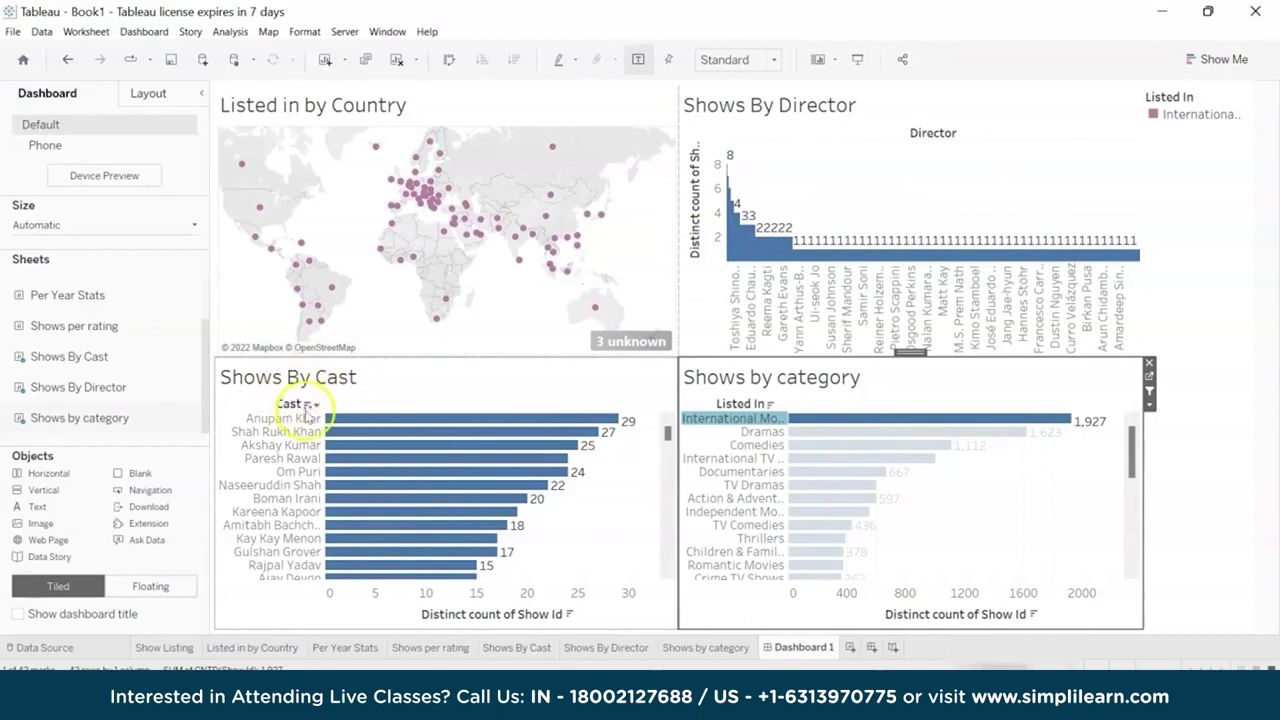
mouse_move(345, 425)
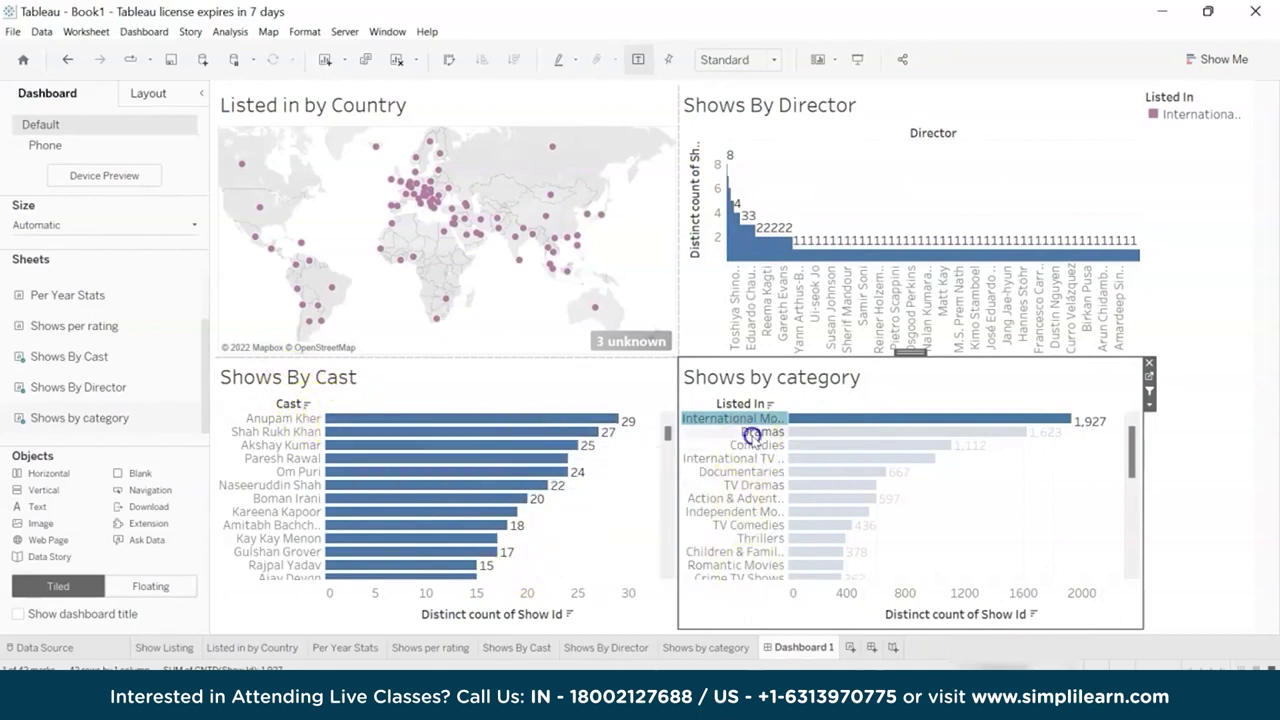
click(757, 436)
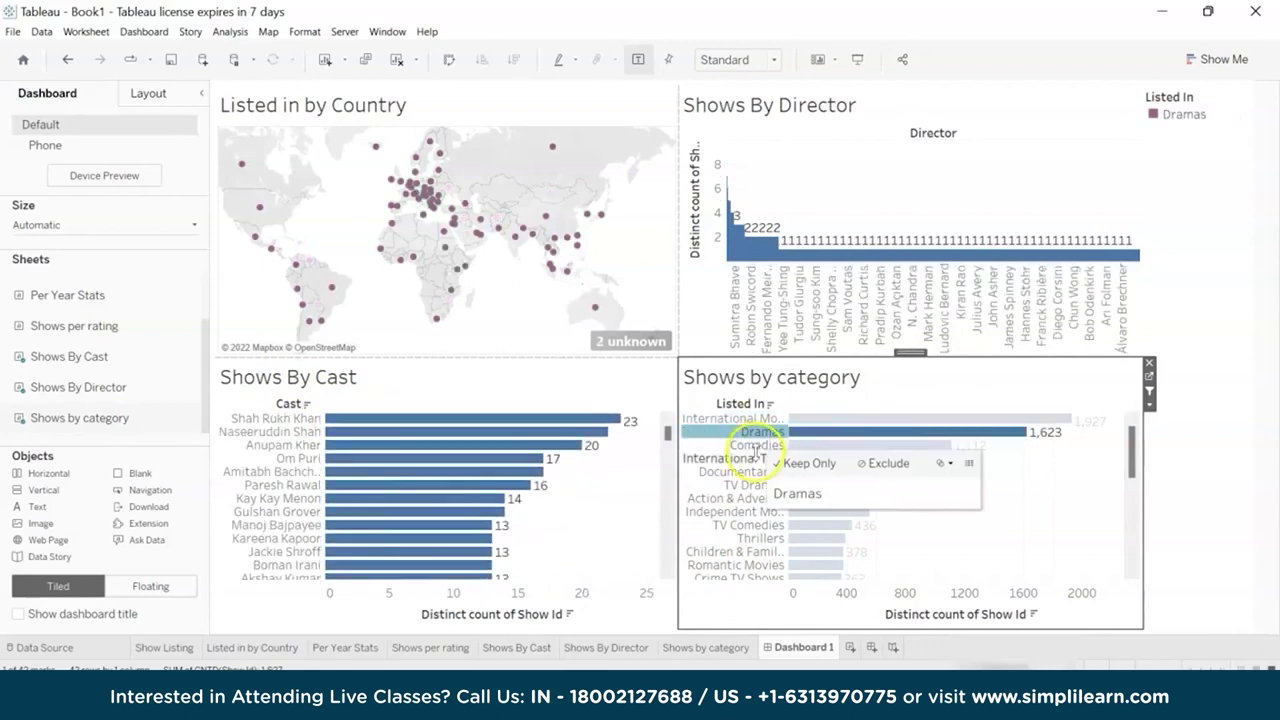
click(757, 446)
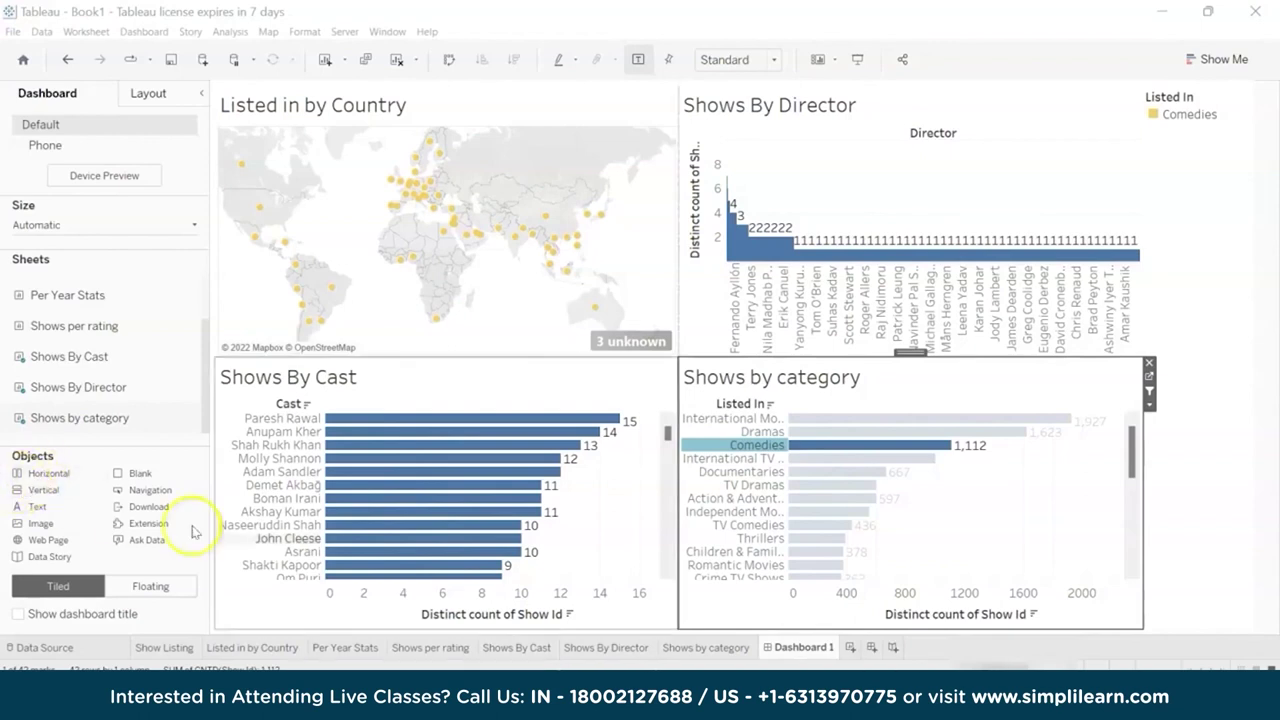
Add a new worksheet and place the Country field on its marks as text
click(853, 650)
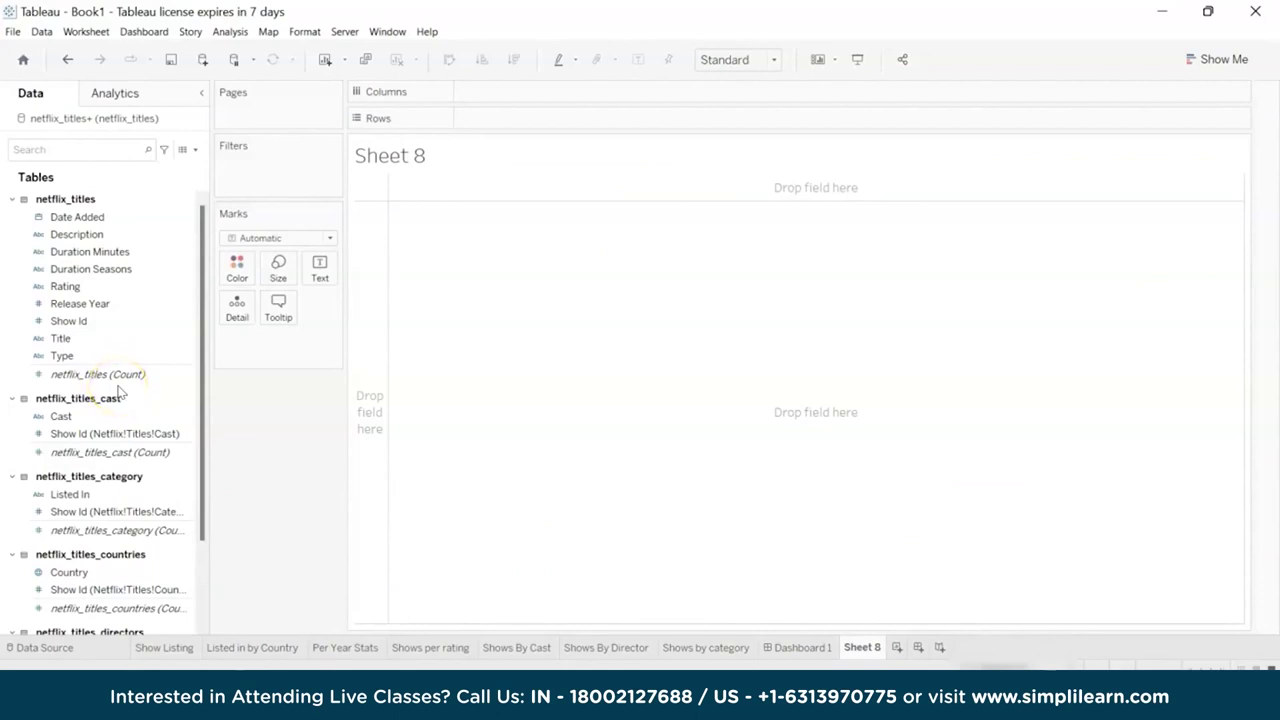
drag(155, 572, 320, 277)
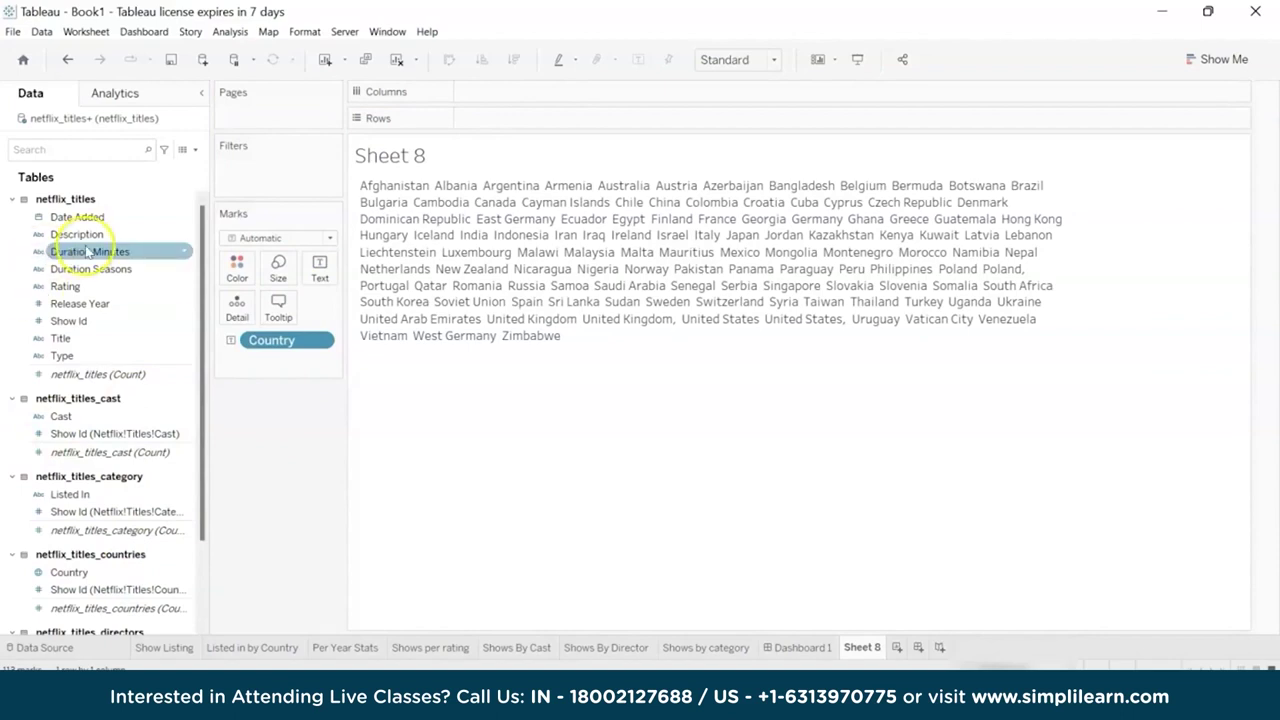
Add Duration Minutes to the new sheet's marks as detail and open its measure aggregation options
drag(94, 251, 270, 358)
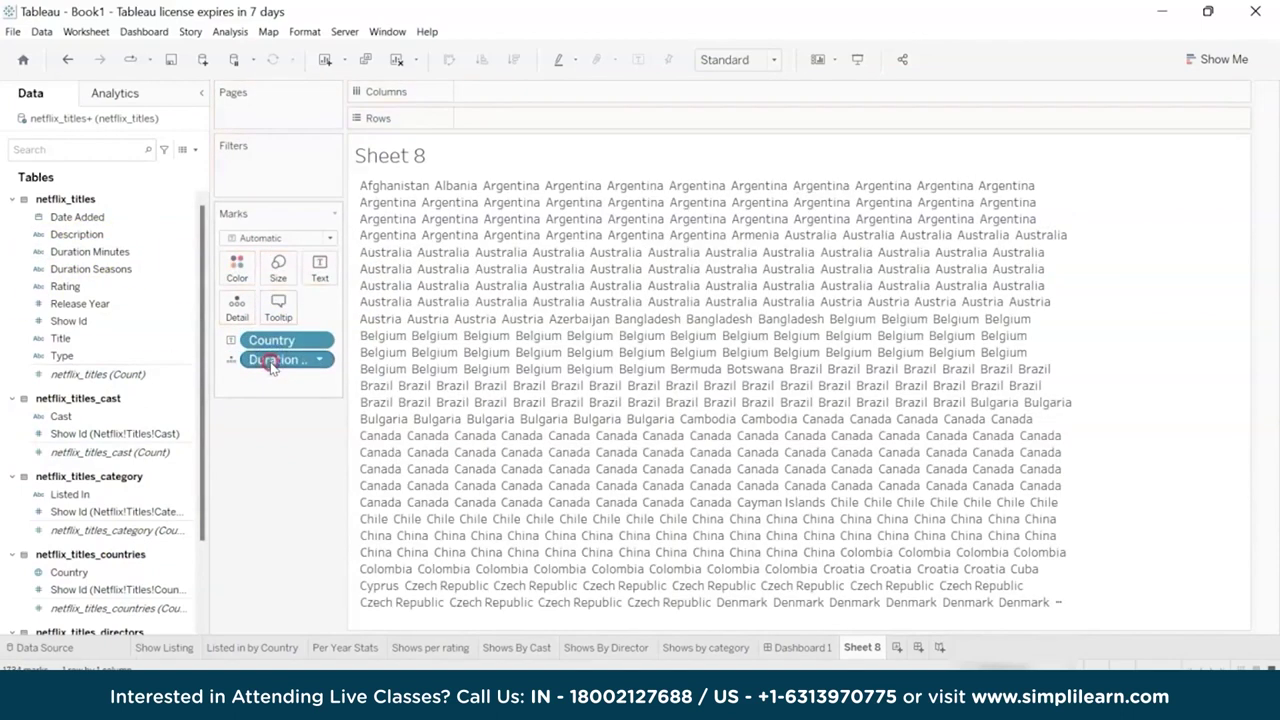
right_click(270, 362)
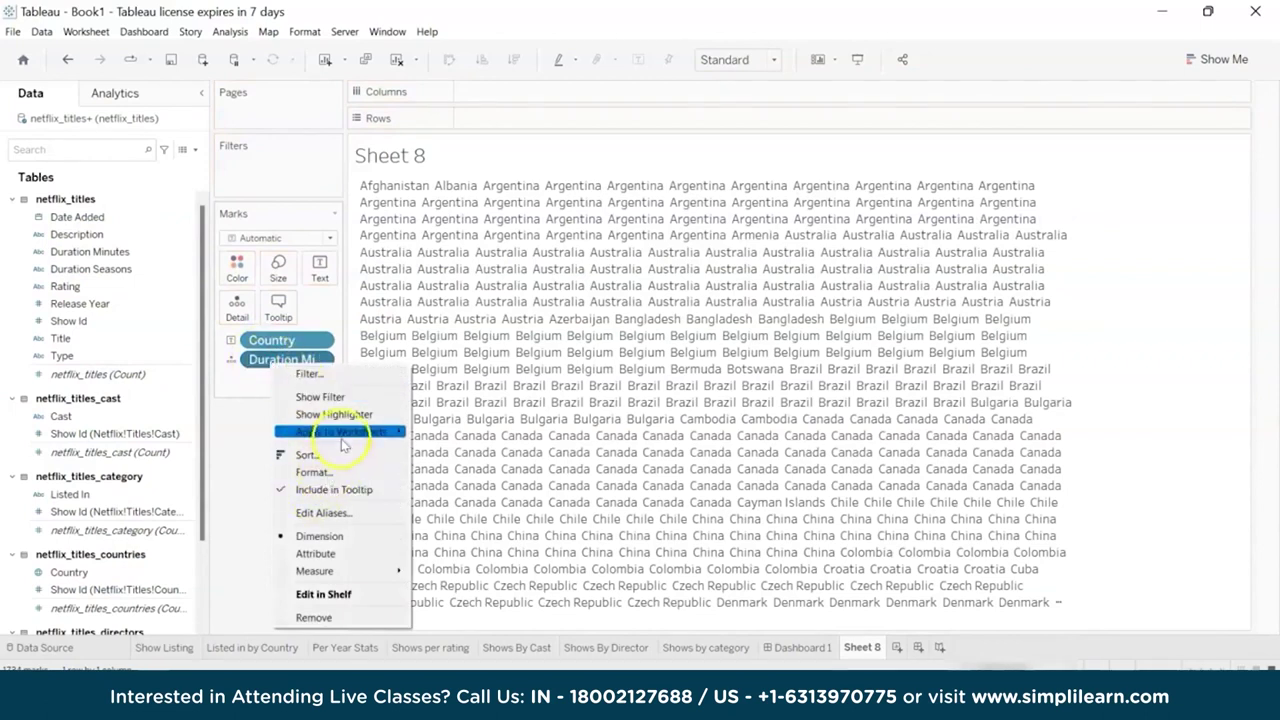
mouse_move(337, 570)
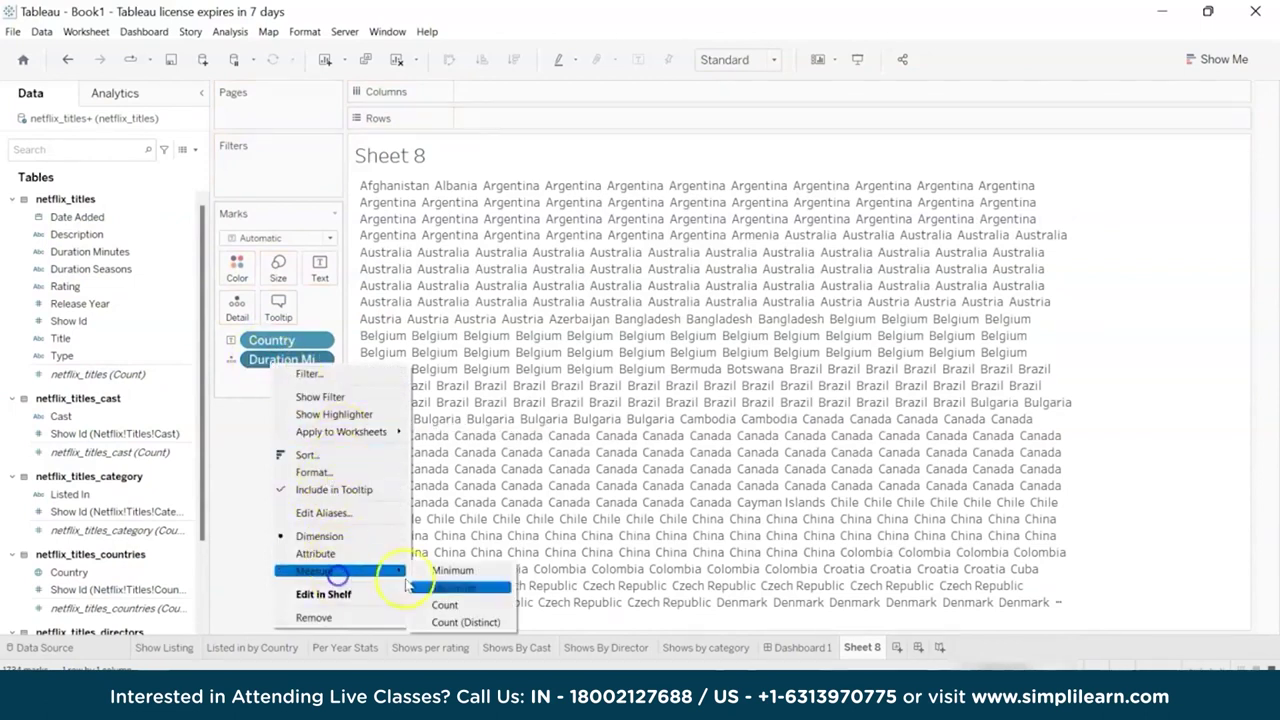